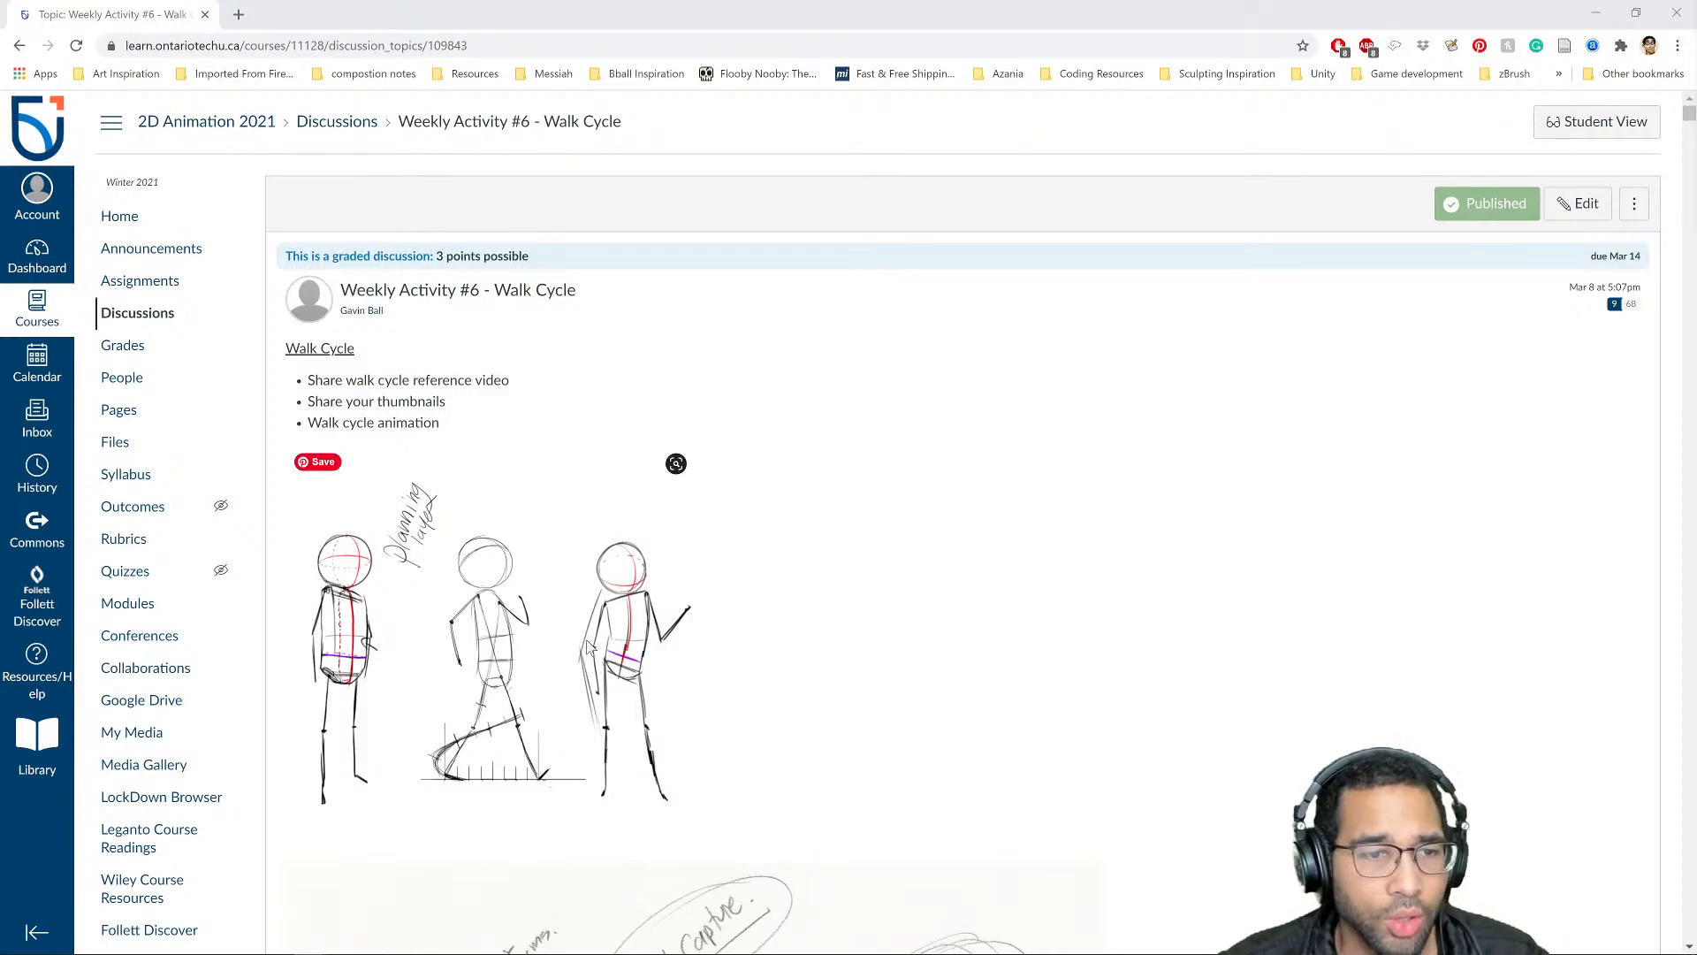
Step: Review the Walk Cycle activity requirements, the planning sketches and the dry and wet capture thumbnails in the discussion post
{"action": "scroll", "coordinate": [588, 647], "scroll_direction": "down", "scroll_amount": 4}
{"action": "scroll", "coordinate": [592, 636], "scroll_direction": "up", "scroll_amount": 4}
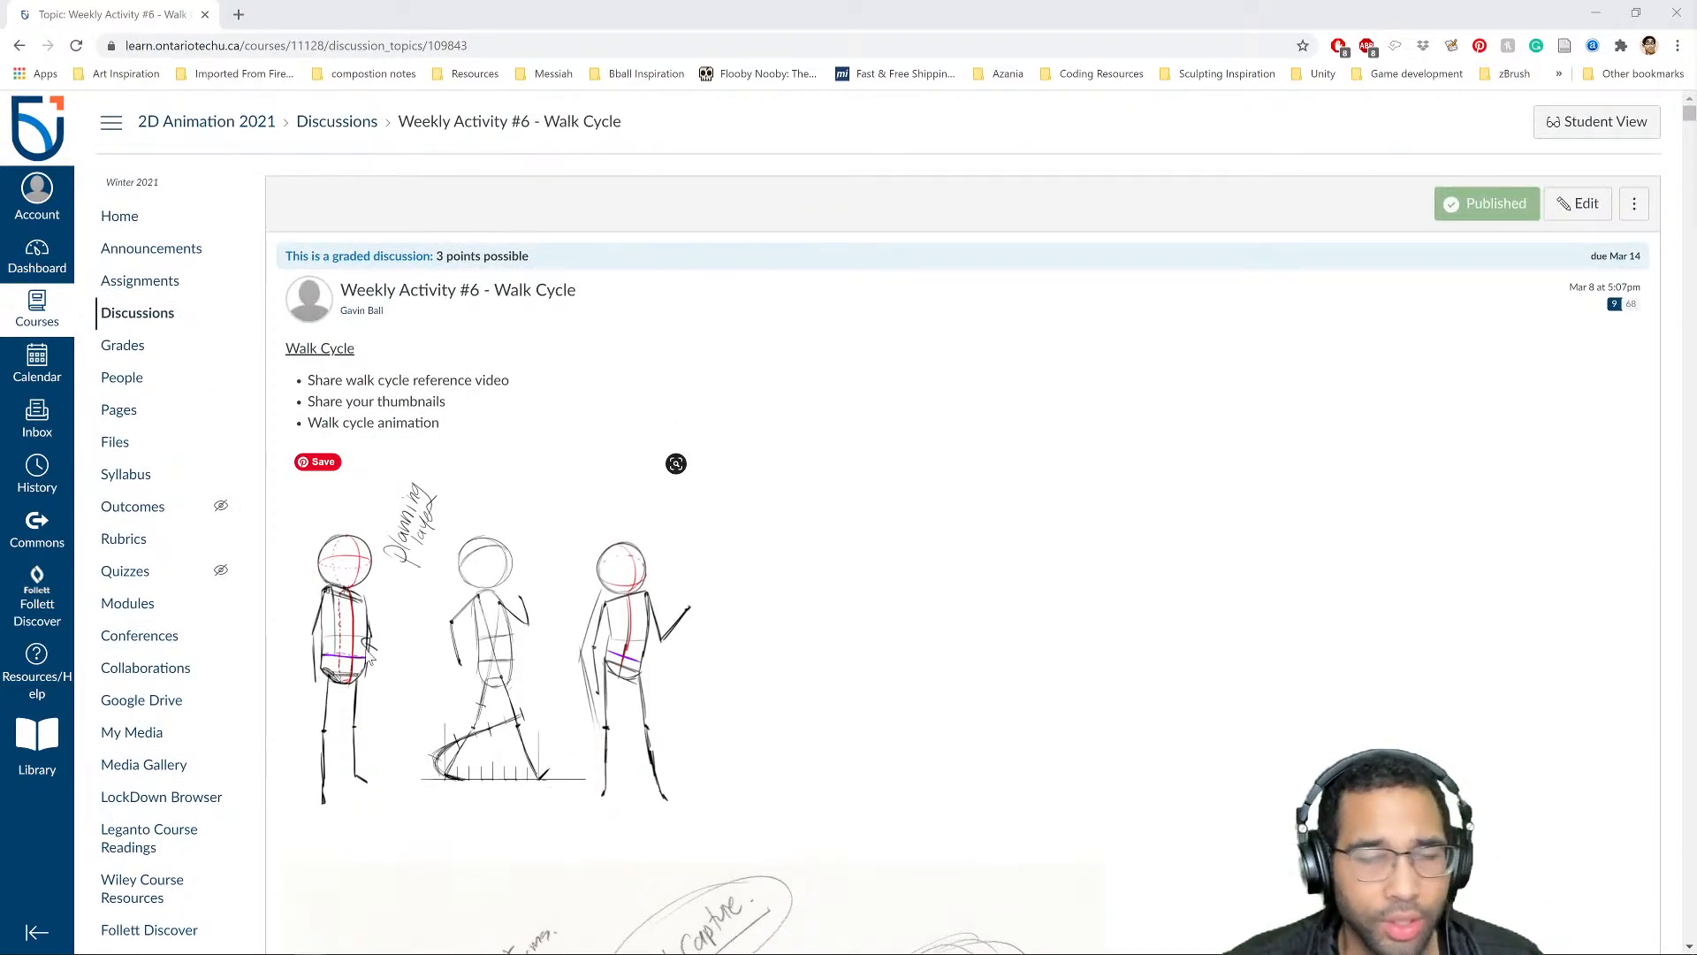
{"action": "scroll", "coordinate": [431, 615], "scroll_direction": "down", "scroll_amount": 5}
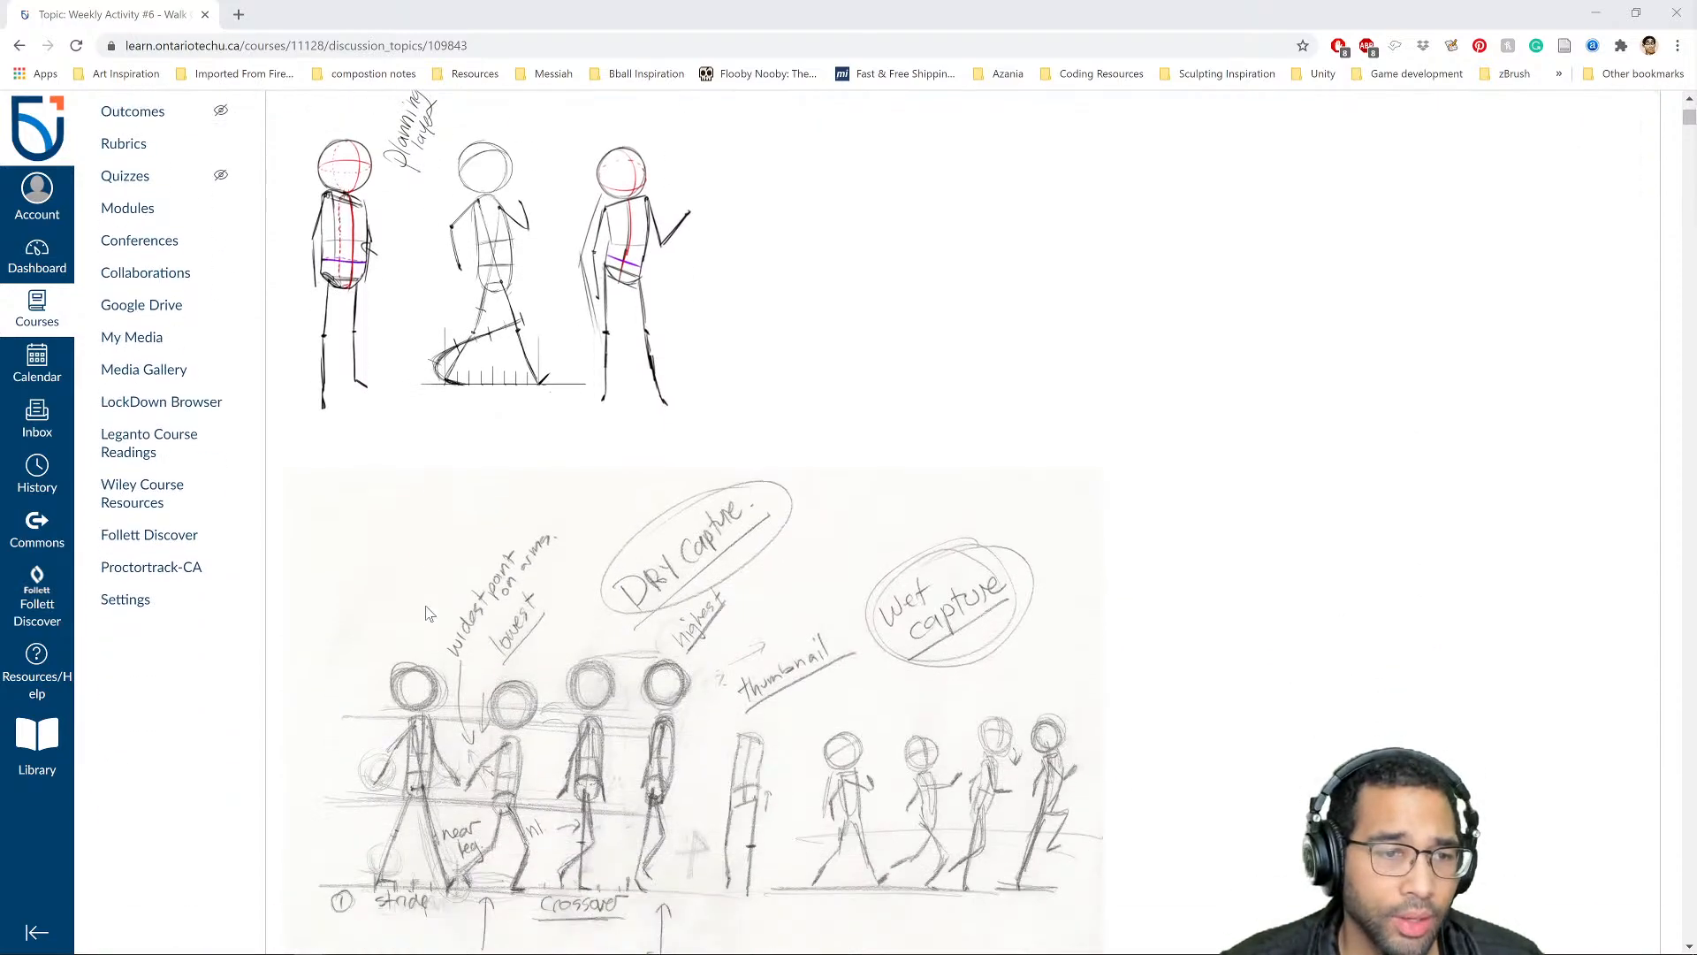
{"action": "scroll", "coordinate": [603, 672], "scroll_direction": "down", "scroll_amount": 2}
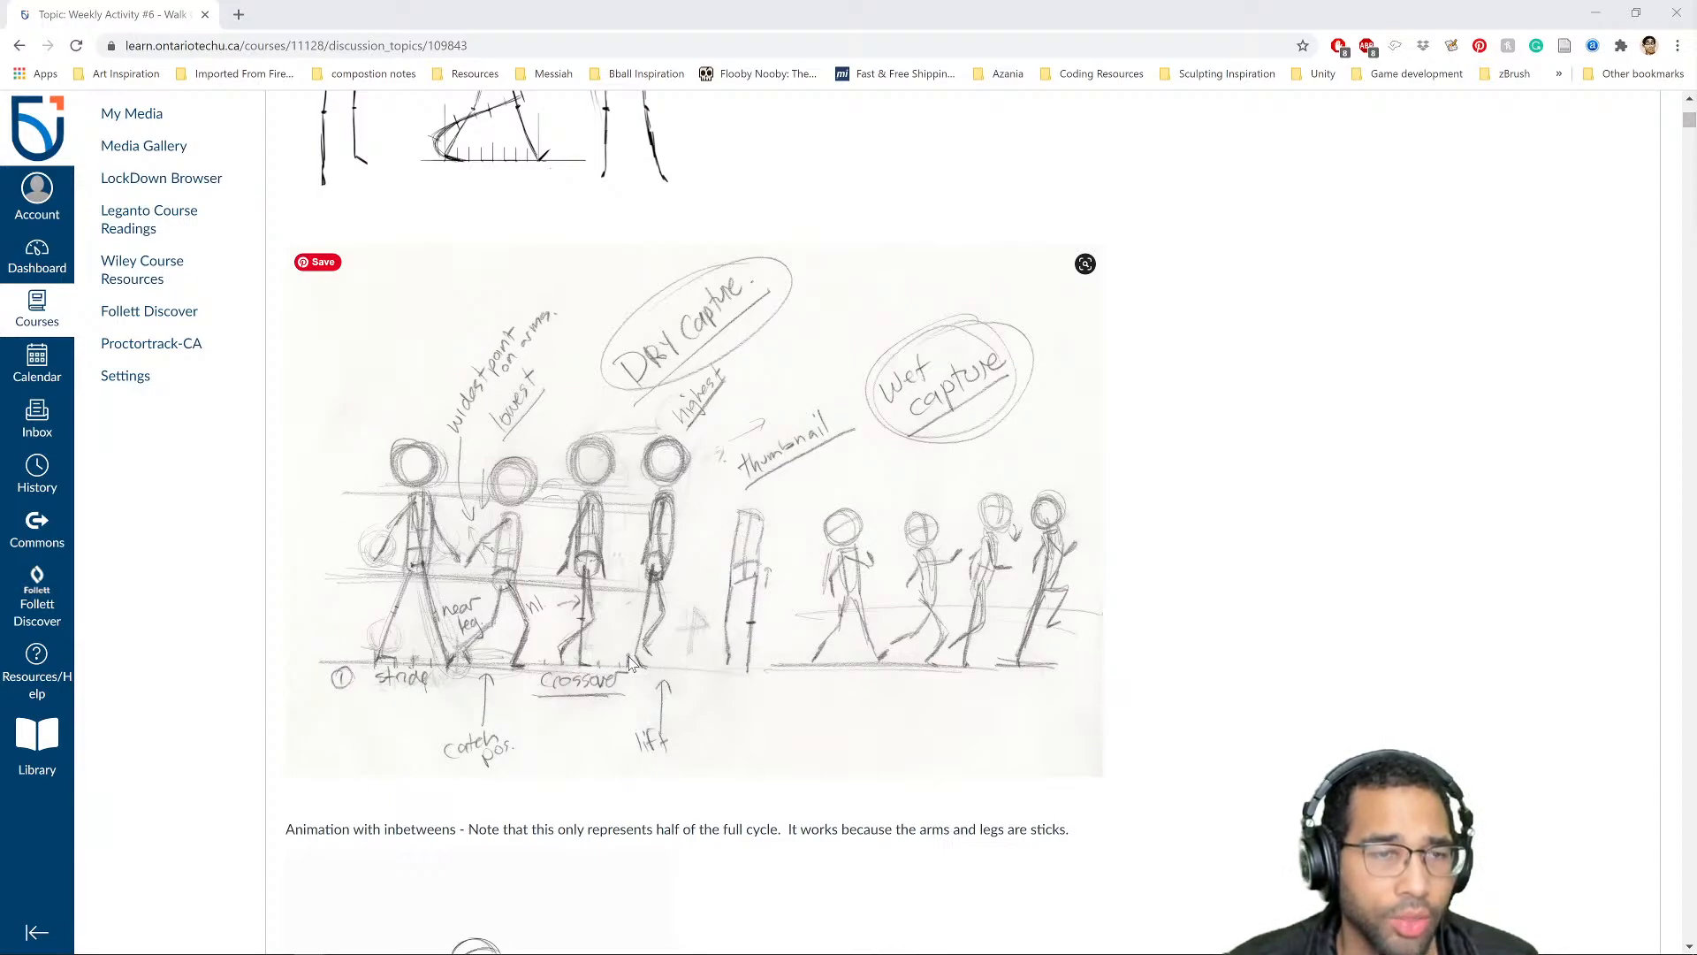
{"action": "scroll", "coordinate": [651, 675], "scroll_direction": "up", "scroll_amount": 5}
{"action": "scroll", "coordinate": [652, 676], "scroll_direction": "up", "scroll_amount": 2}
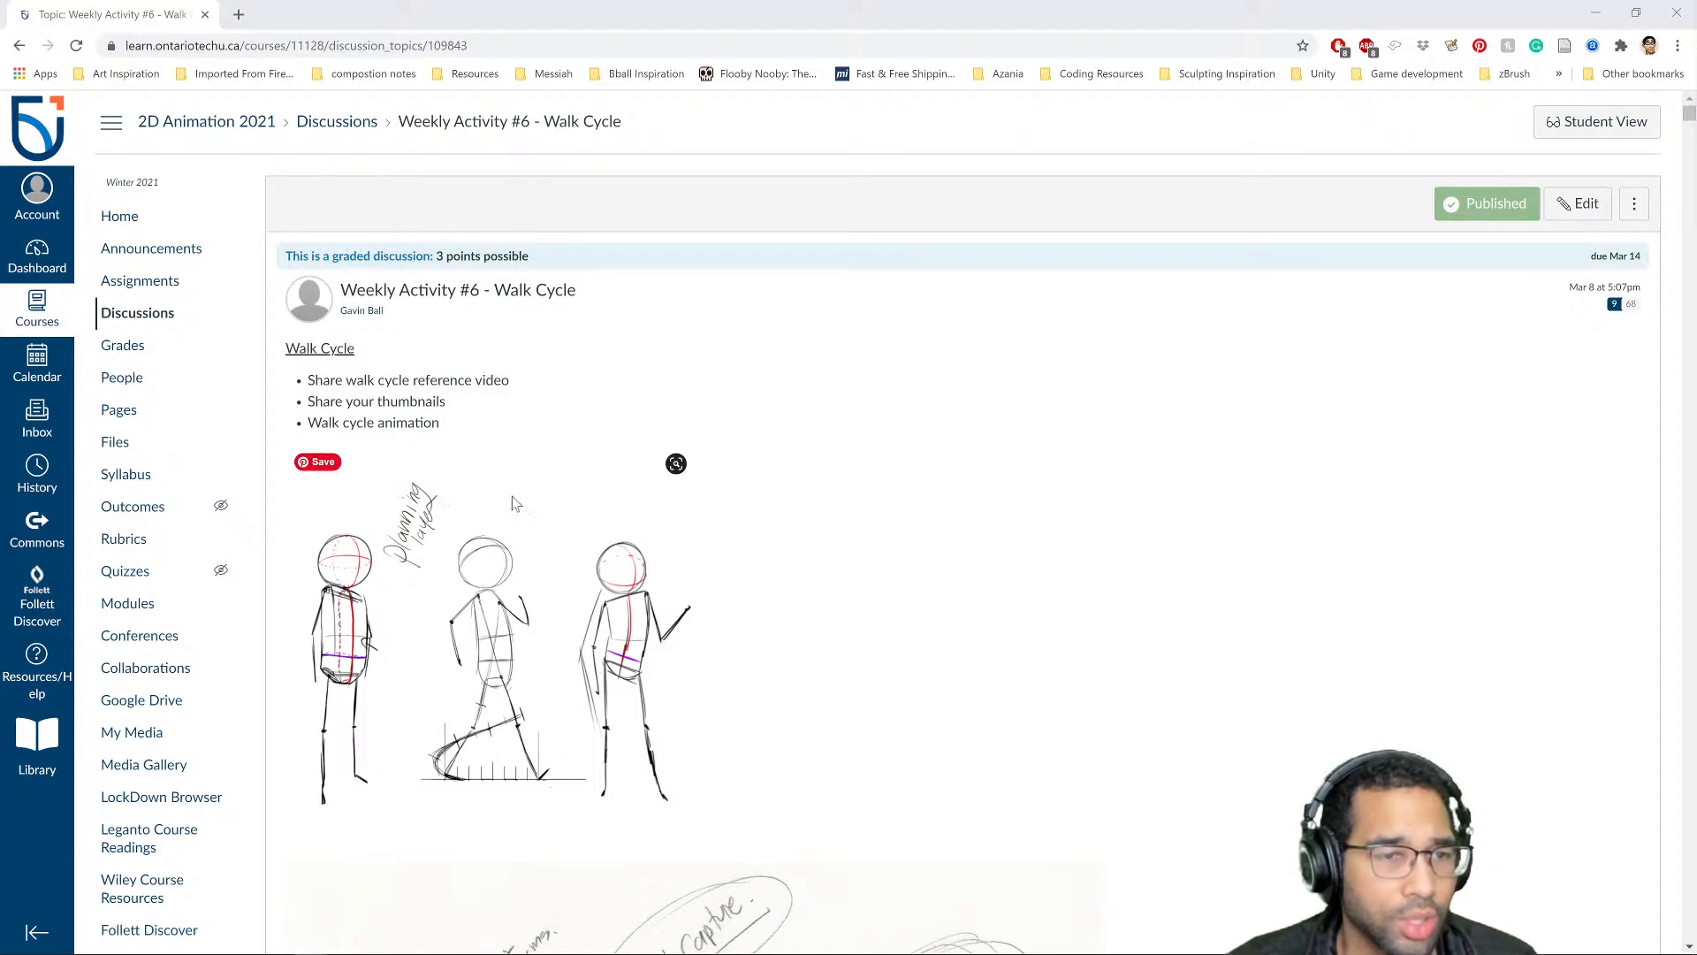
Step: Compare the stride, catch, crossover and lift thumbnails with the inbetweened walk cycle animation further down the post
{"action": "scroll", "coordinate": [844, 592], "scroll_direction": "down", "scroll_amount": 12}
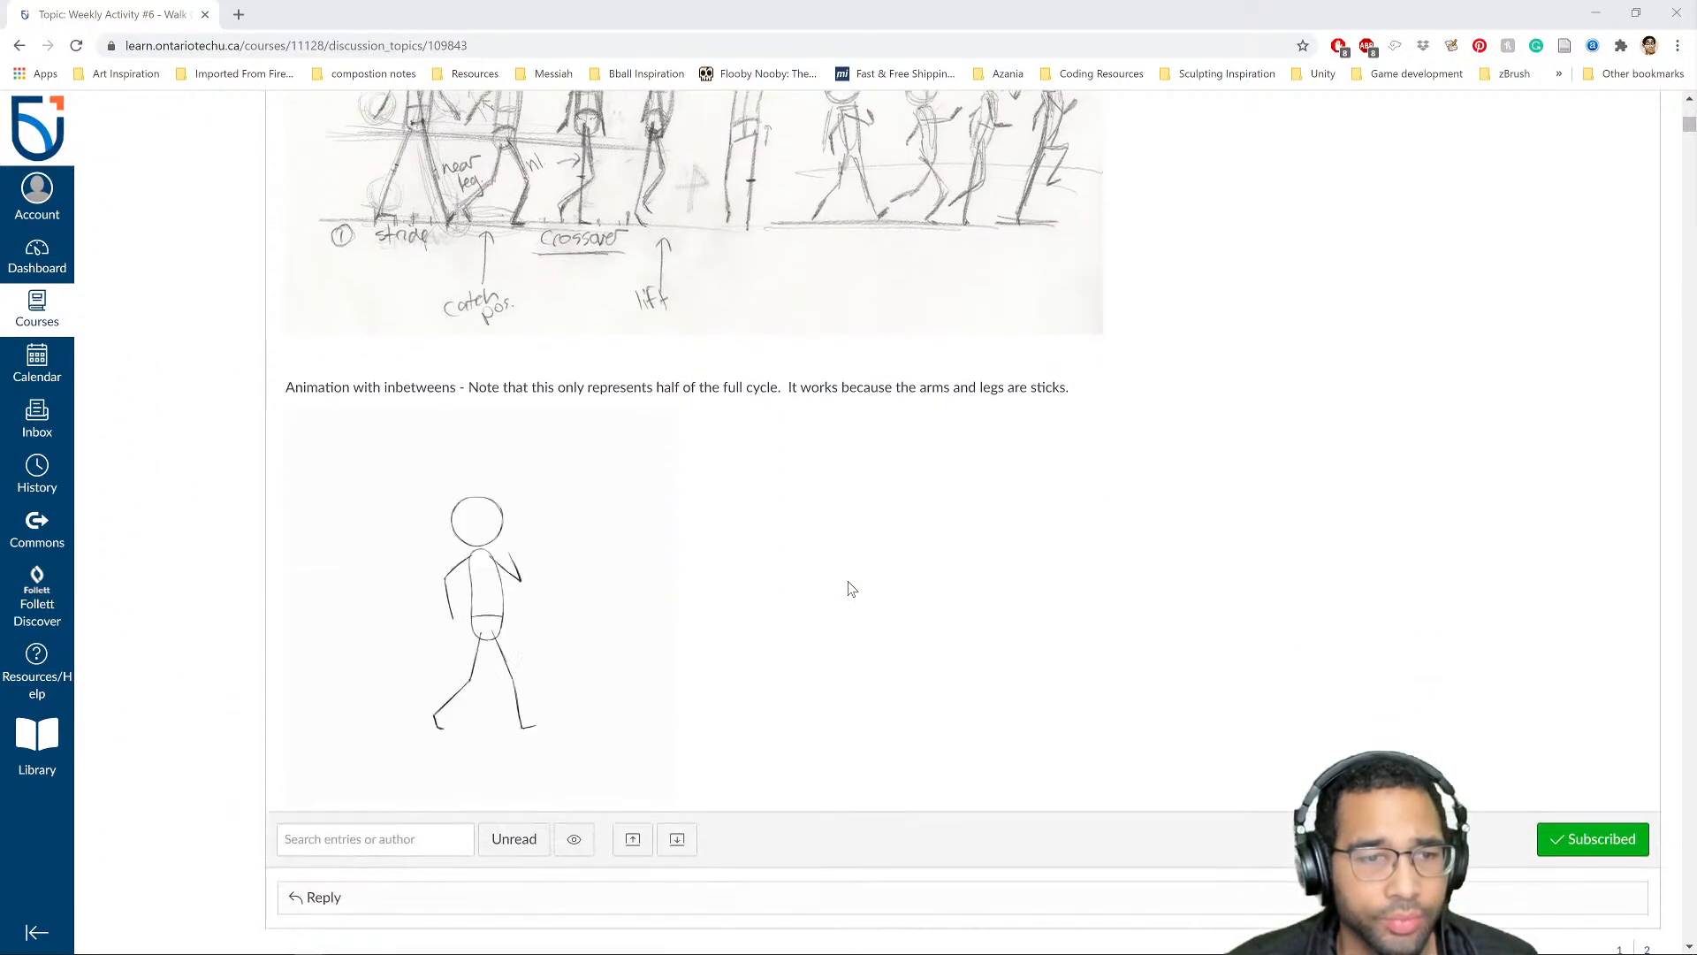
{"action": "scroll", "coordinate": [549, 477], "scroll_direction": "down", "scroll_amount": 1}
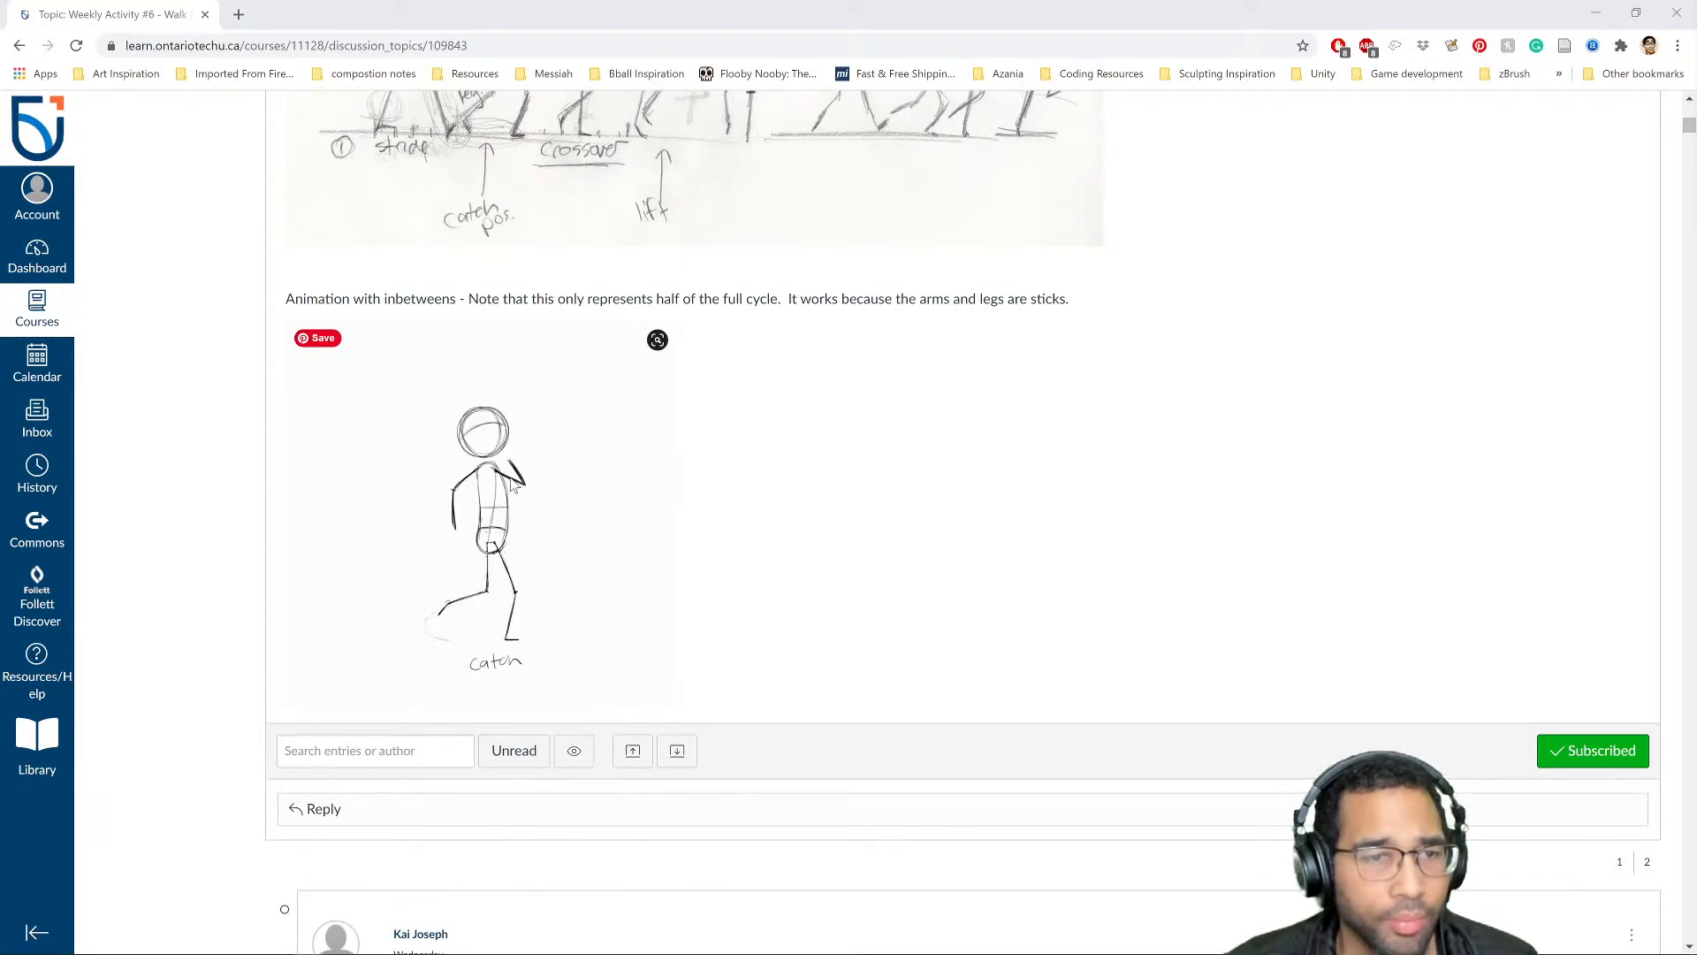
{"action": "scroll", "coordinate": [477, 442], "scroll_direction": "up", "scroll_amount": 3}
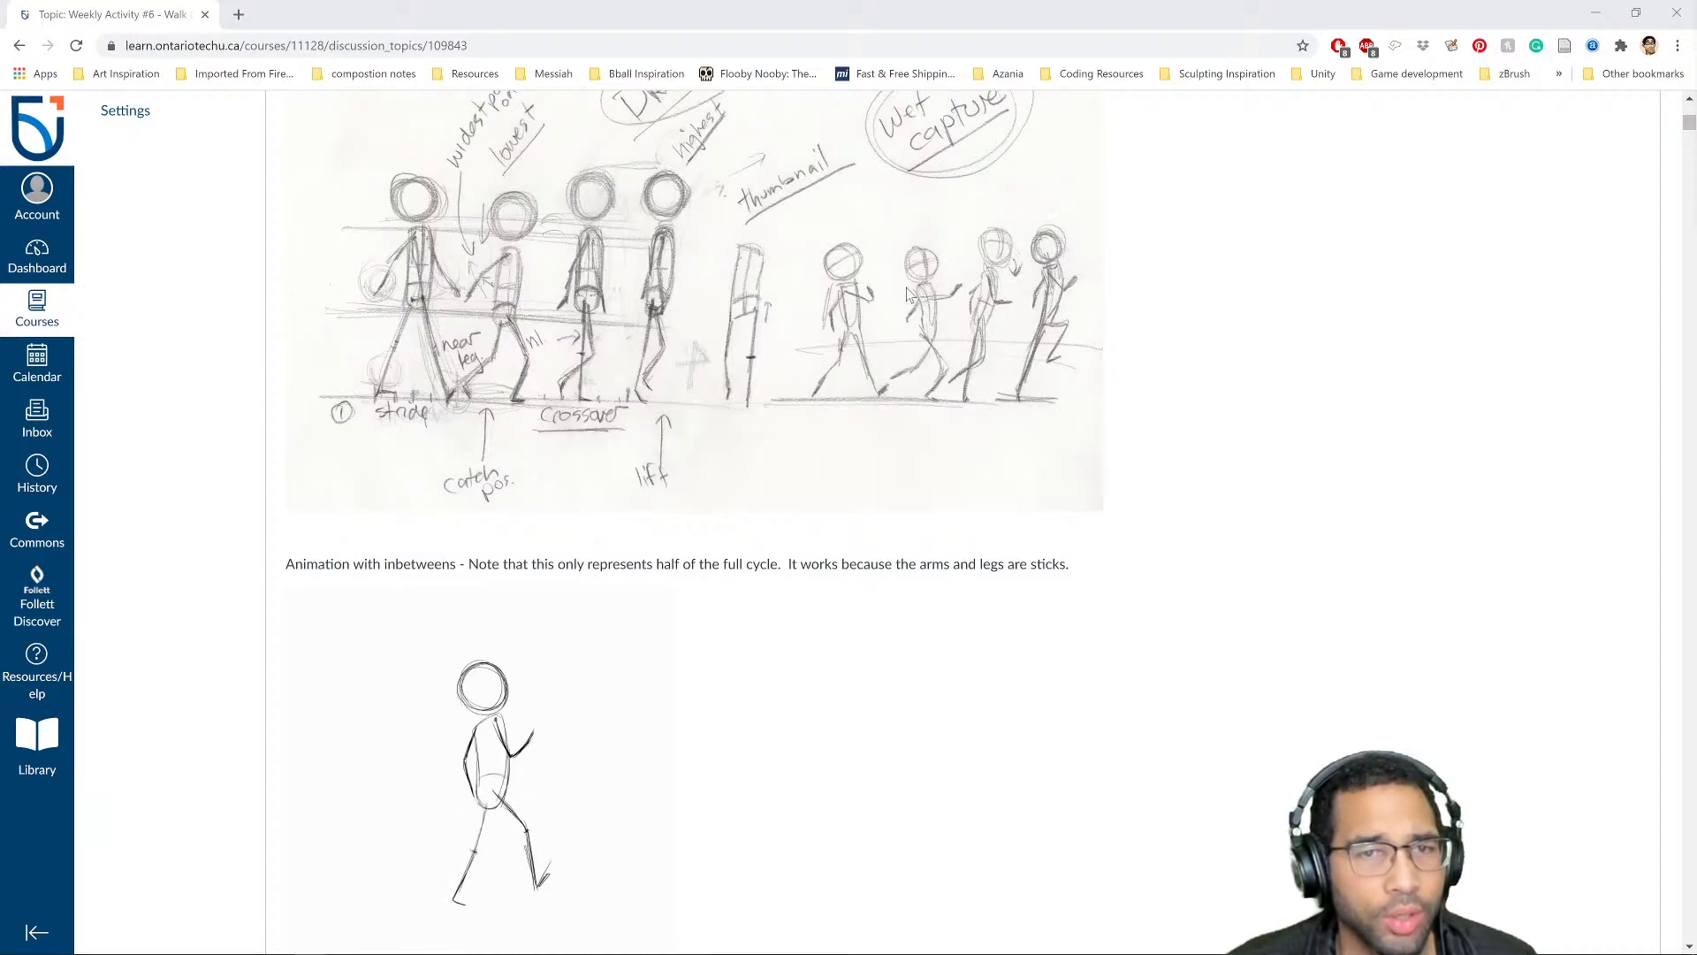
{"action": "scroll", "coordinate": [891, 361], "scroll_direction": "up", "scroll_amount": 2}
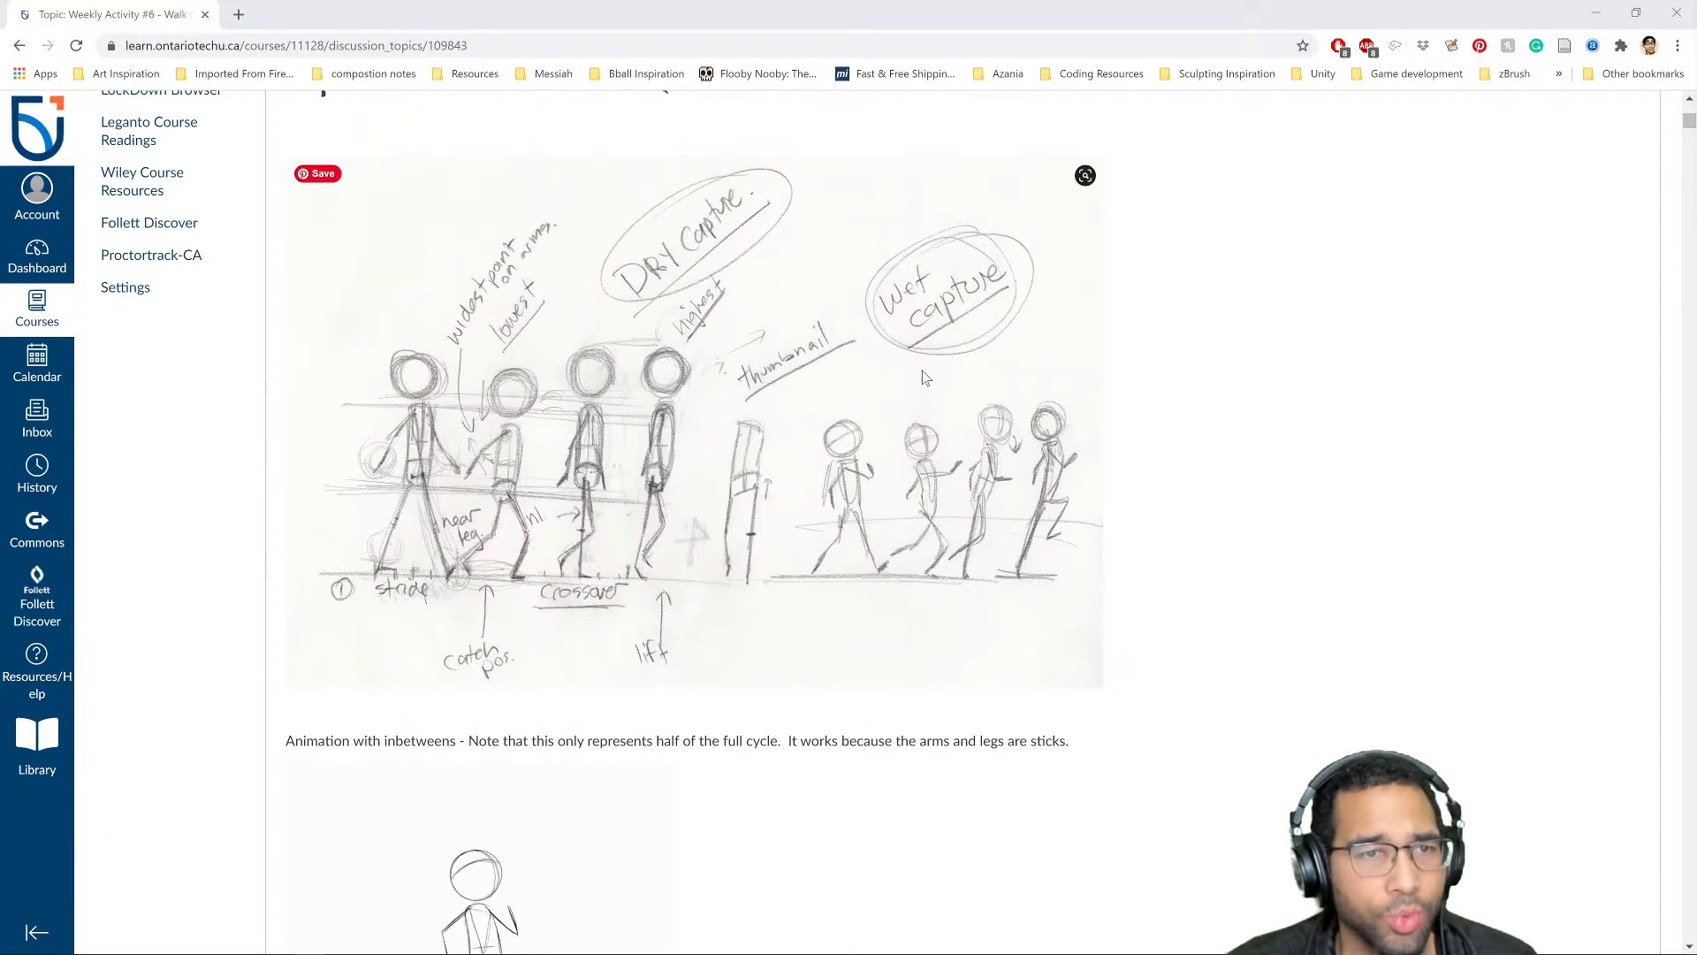
{"action": "scroll", "coordinate": [1041, 465], "scroll_direction": "up", "scroll_amount": 5}
{"action": "scroll", "coordinate": [1043, 468], "scroll_direction": "down", "scroll_amount": 6}
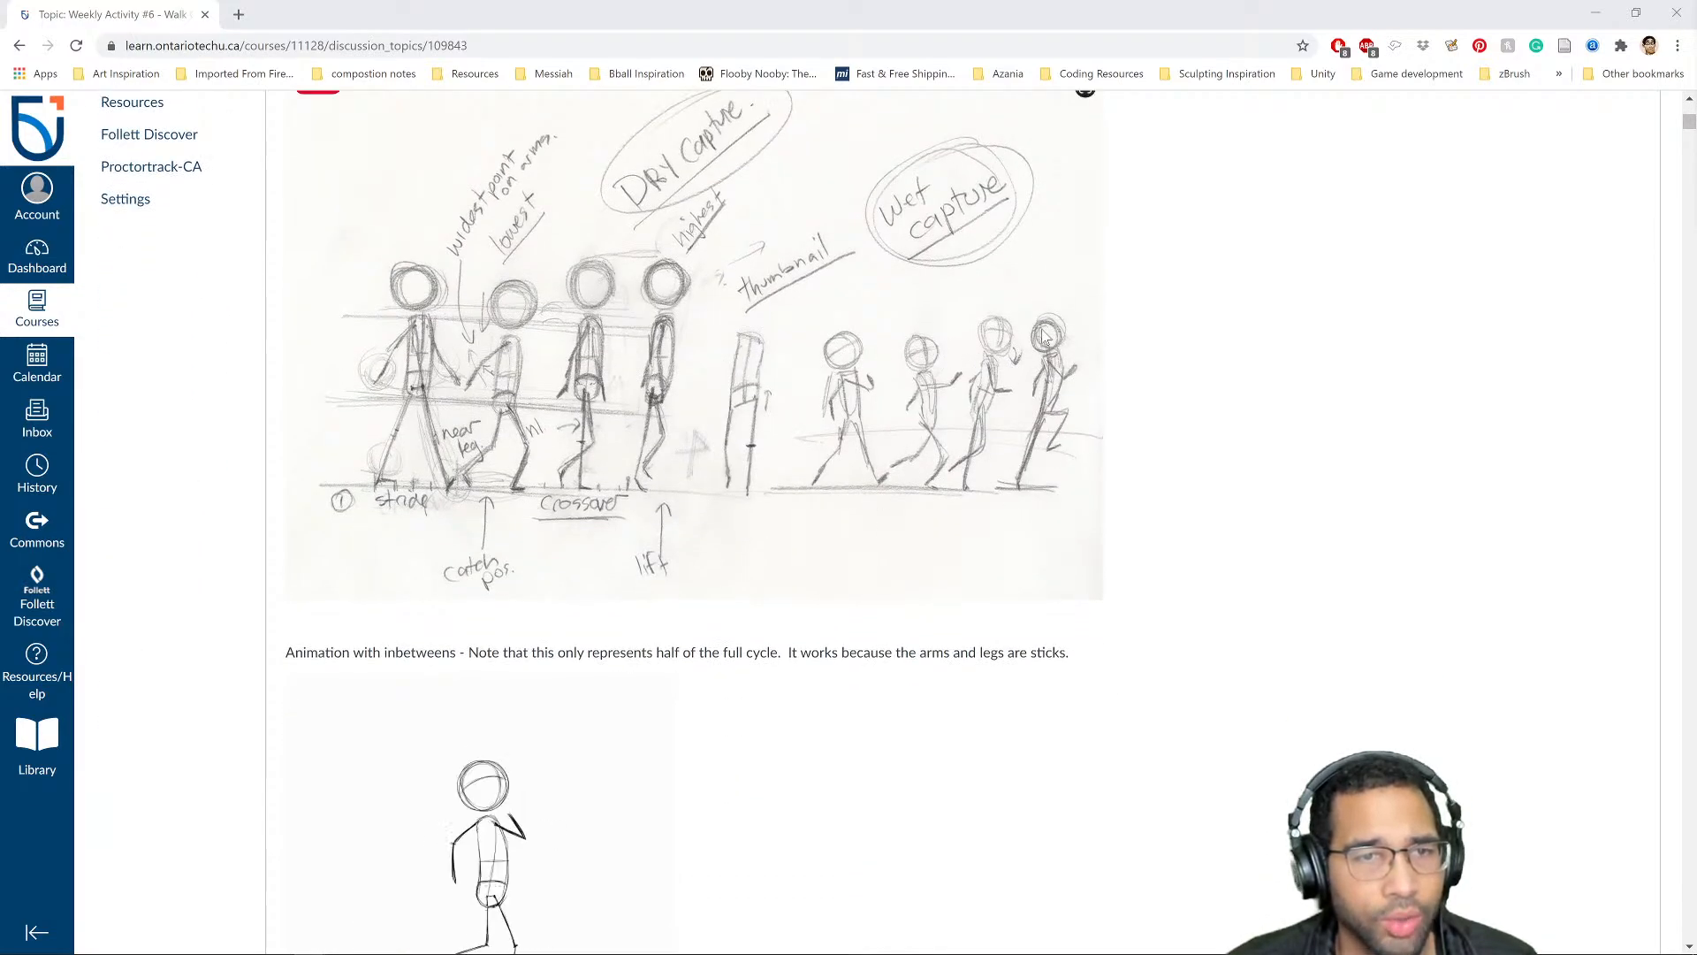
{"action": "scroll", "coordinate": [953, 433], "scroll_direction": "down", "scroll_amount": 1}
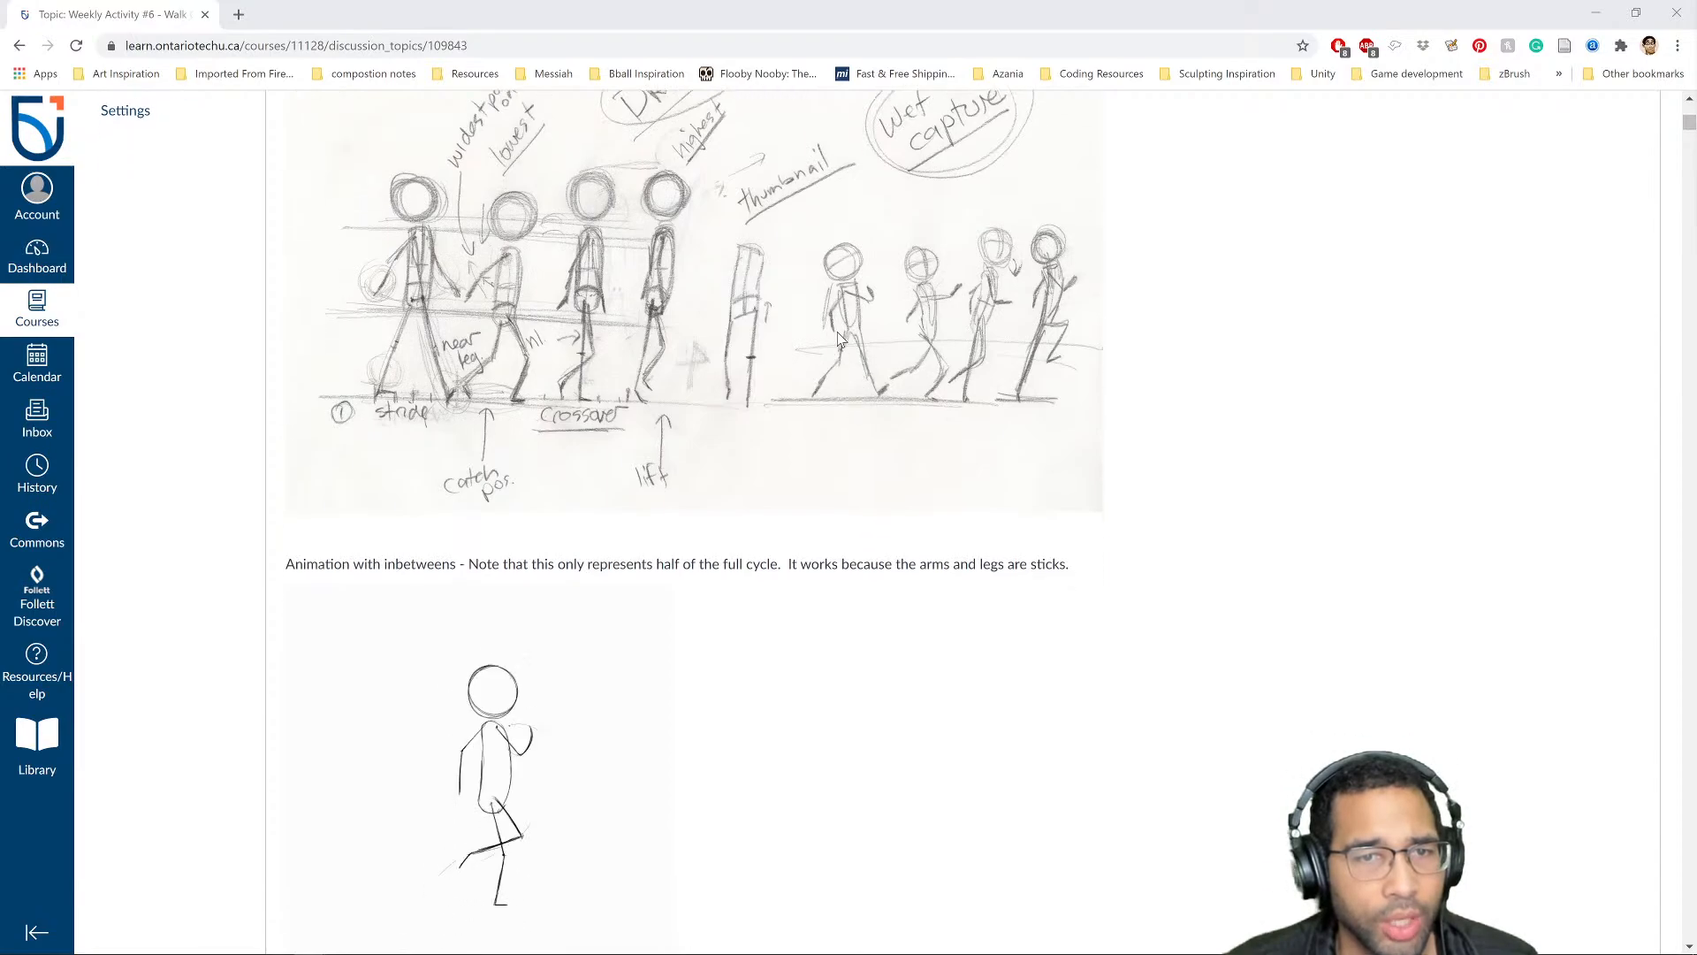
{"action": "scroll", "coordinate": [746, 492], "scroll_direction": "down", "scroll_amount": 1}
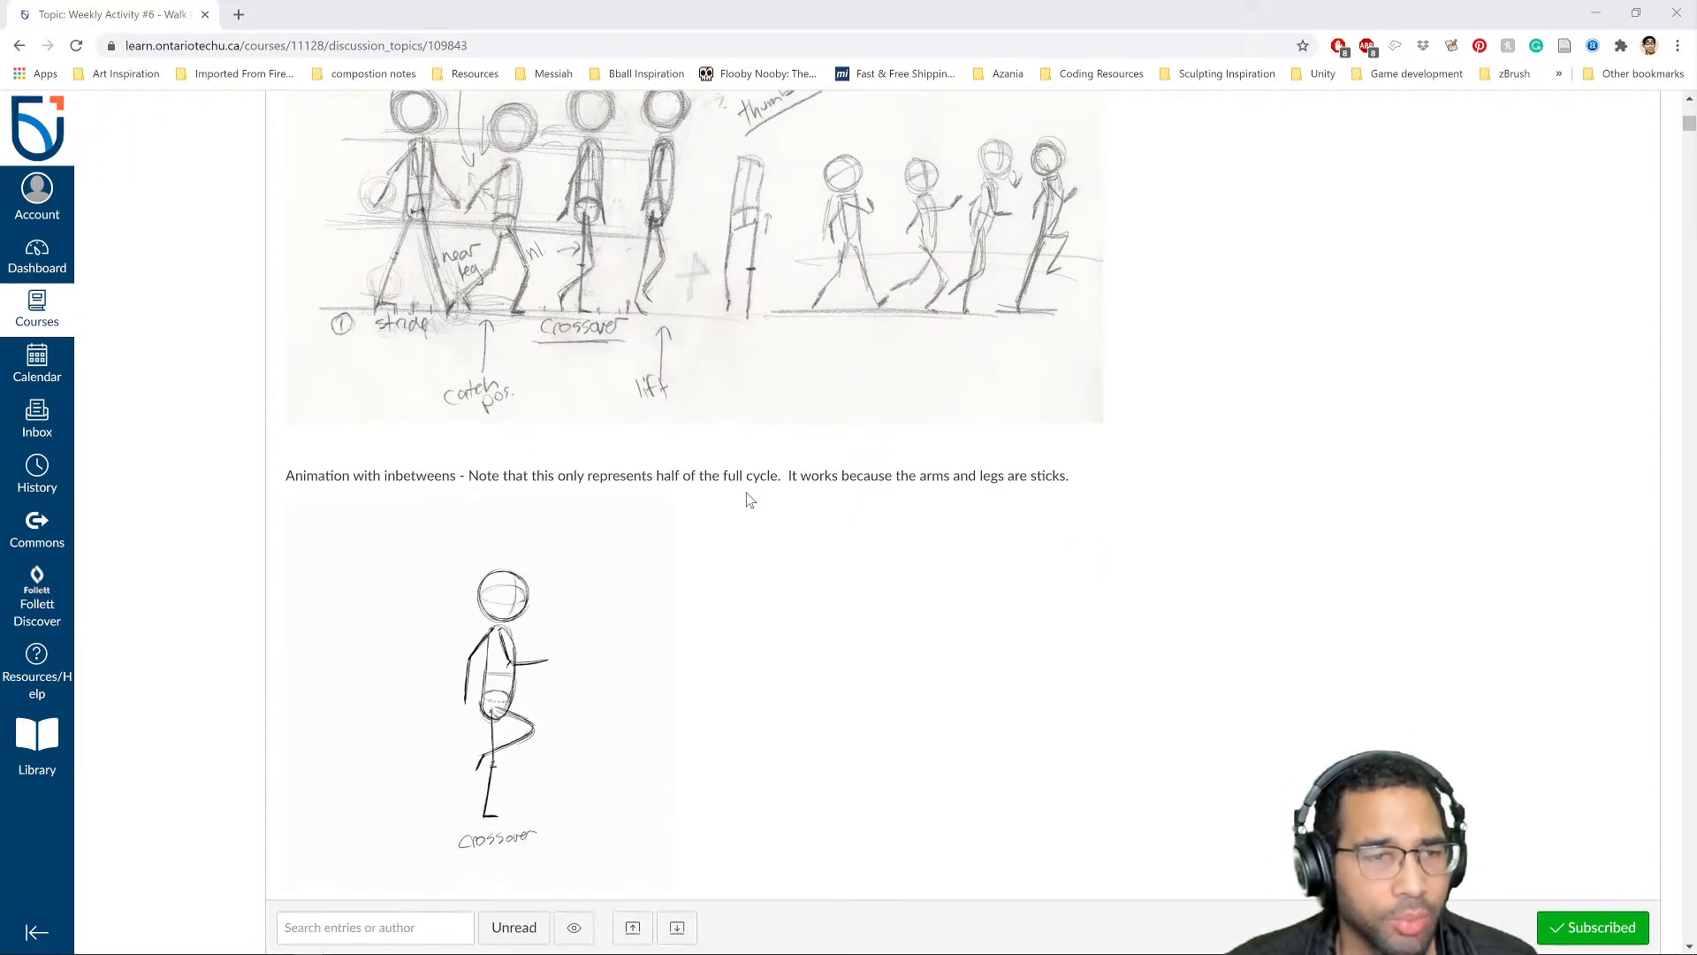
{"action": "scroll", "coordinate": [622, 303], "scroll_direction": "up", "scroll_amount": 3}
{"action": "scroll", "coordinate": [622, 303], "scroll_direction": "up", "scroll_amount": 3}
{"action": "scroll", "coordinate": [806, 415], "scroll_direction": "down", "scroll_amount": 4}
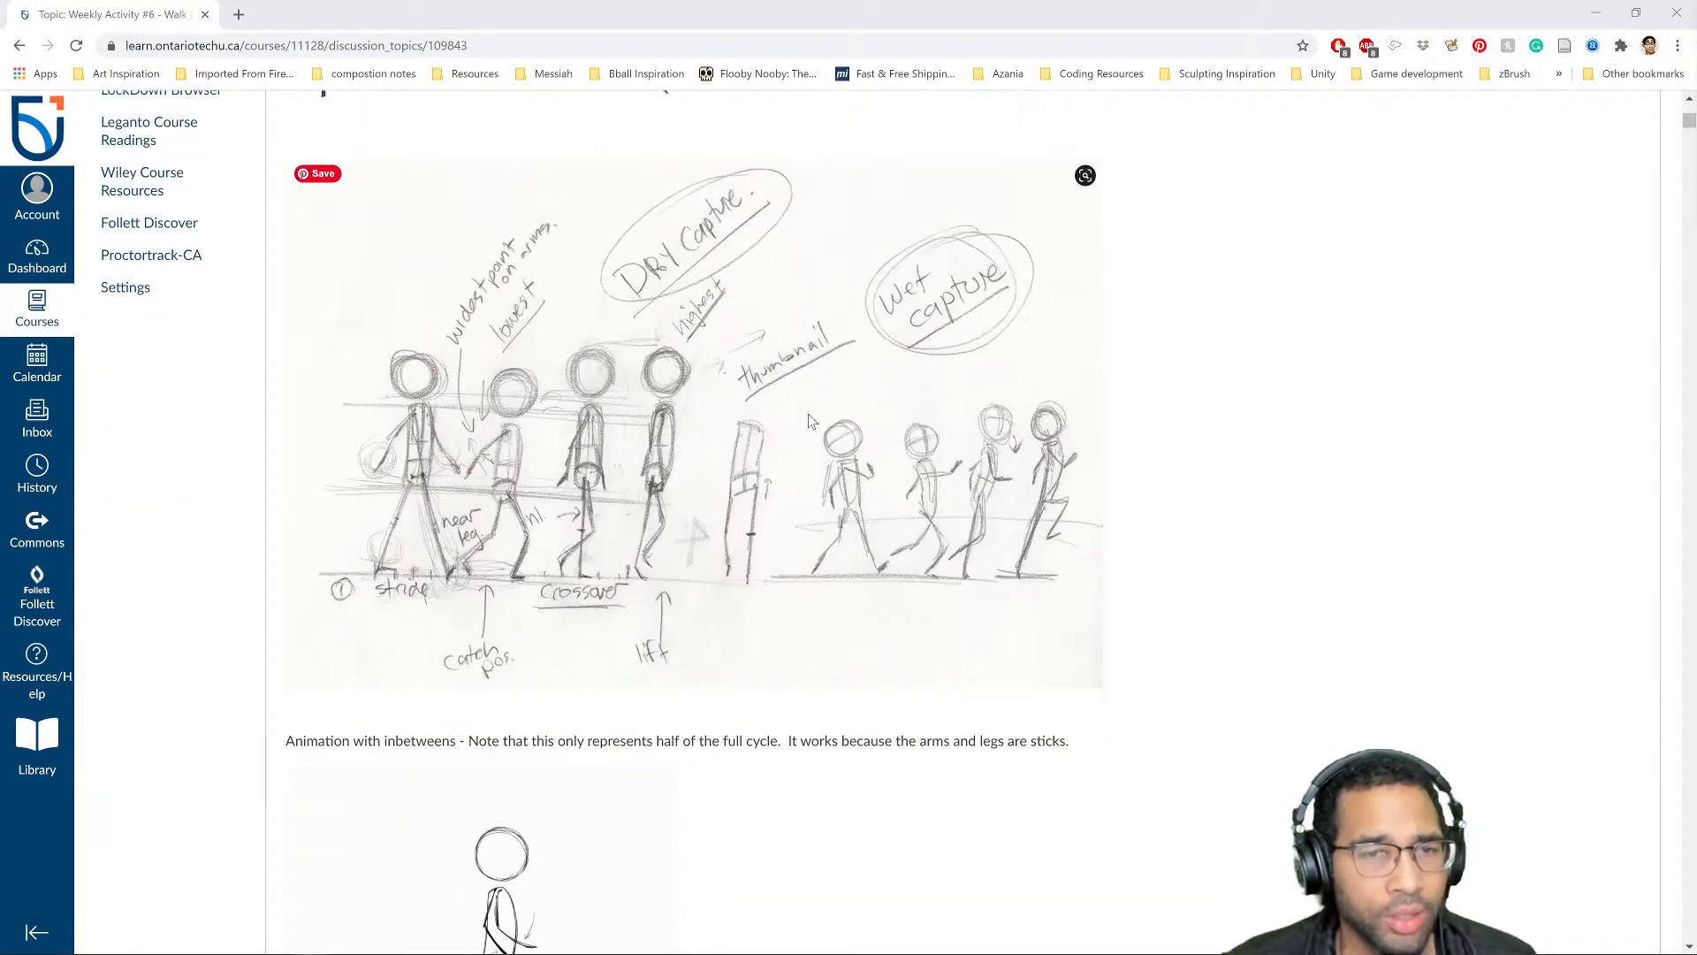
{"action": "scroll", "coordinate": [906, 573], "scroll_direction": "down", "scroll_amount": 5}
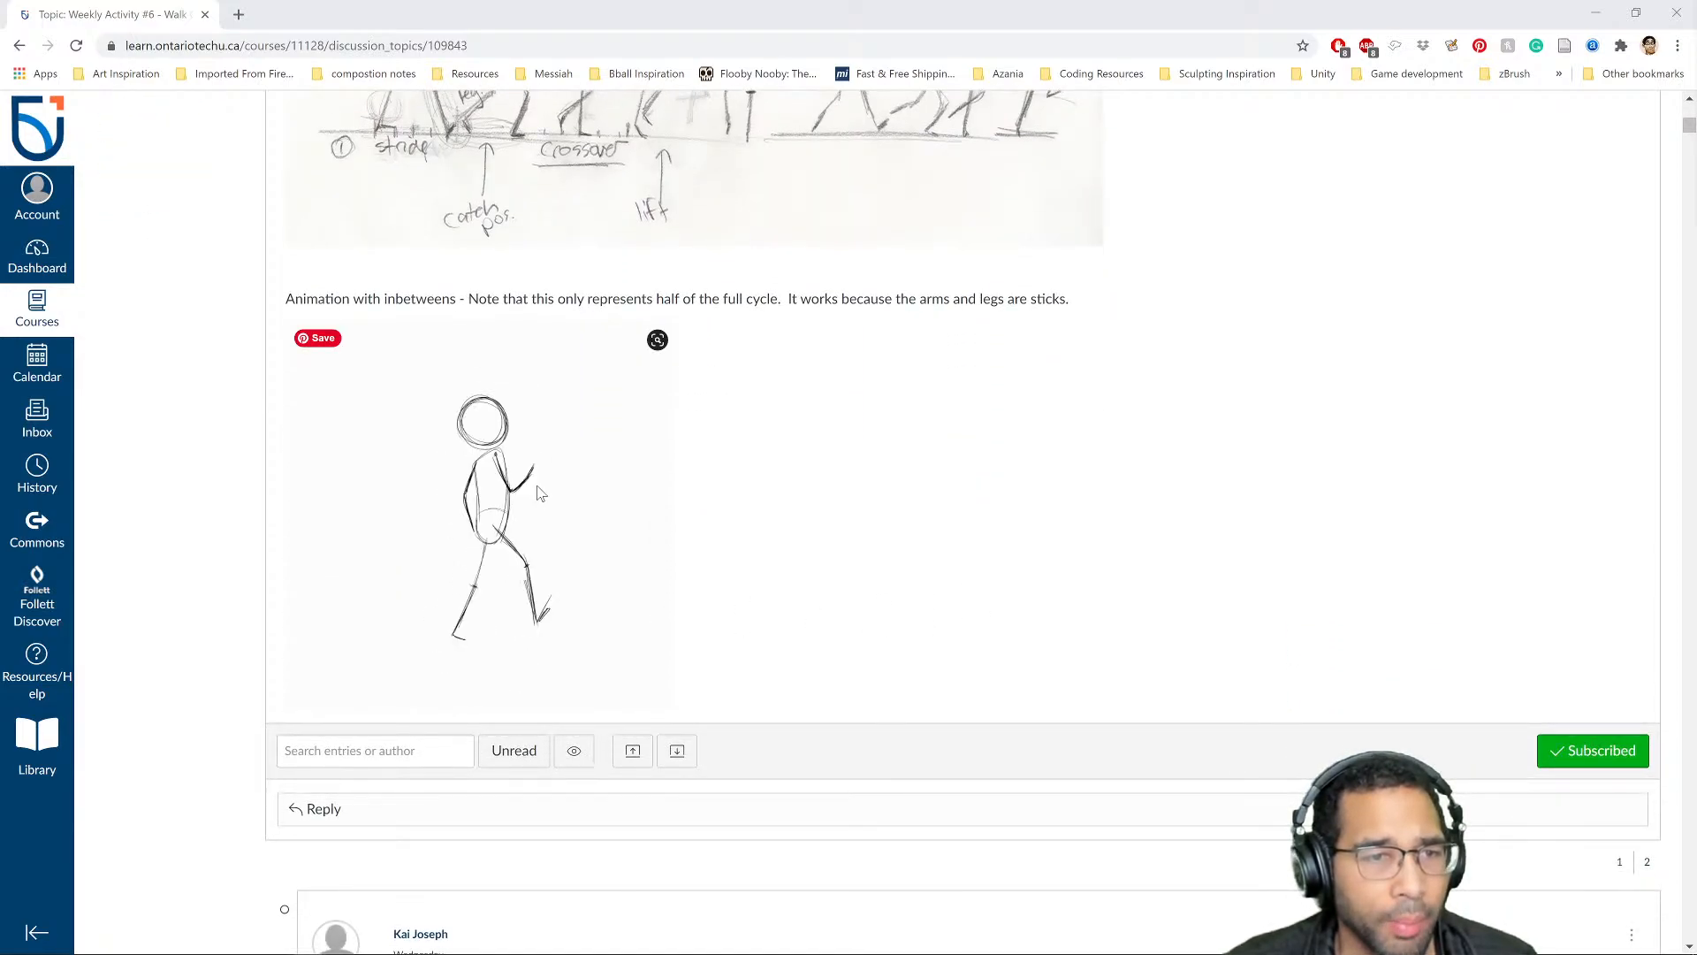
{"action": "scroll", "coordinate": [856, 417], "scroll_direction": "up", "scroll_amount": 3}
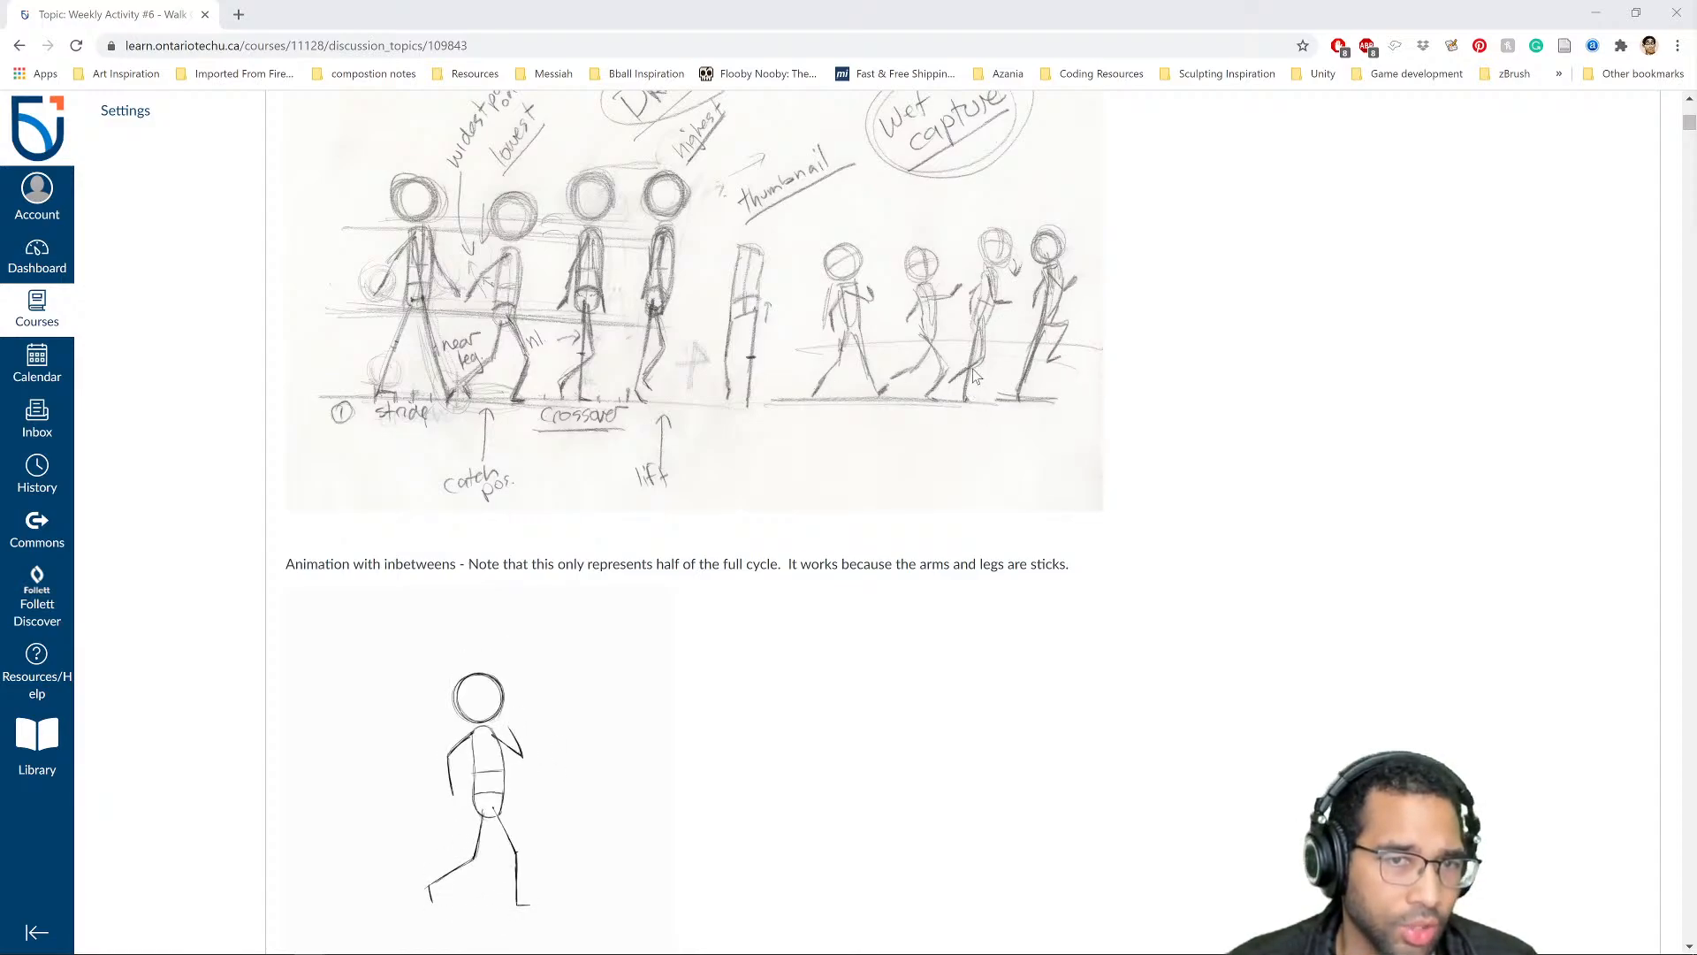
{"action": "scroll", "coordinate": [963, 495], "scroll_direction": "down", "scroll_amount": 3}
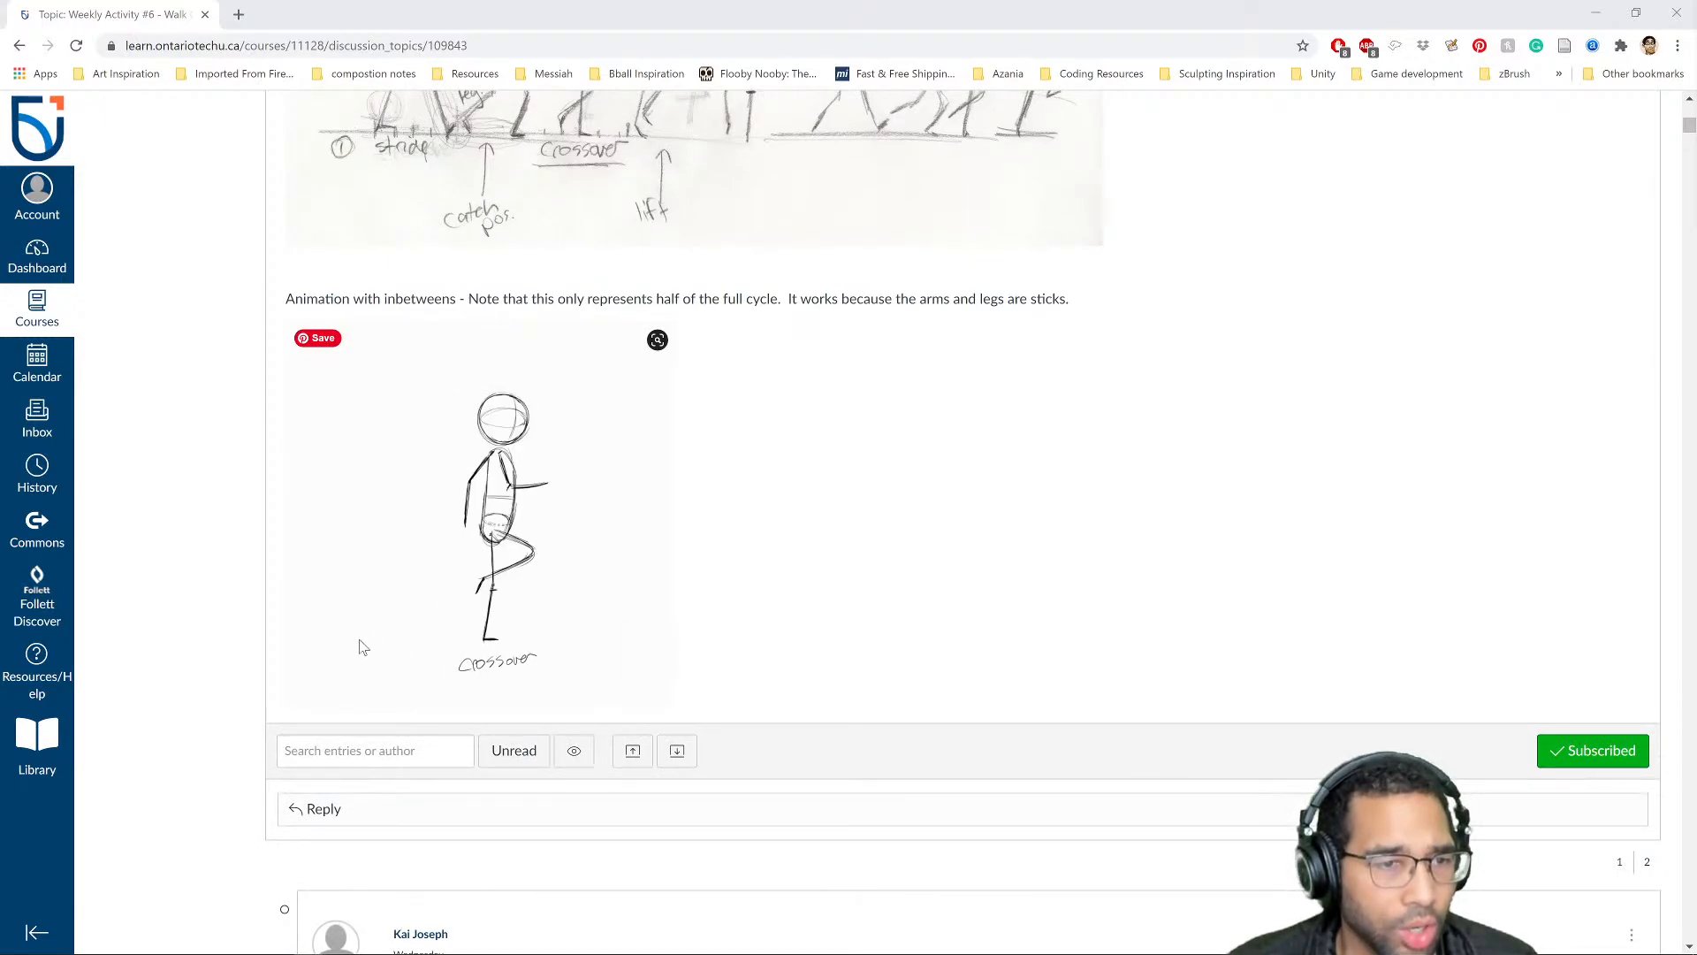
Step: Switch to TVPaint Animation
{"action": "mouse_move", "coordinate": [835, 950]}
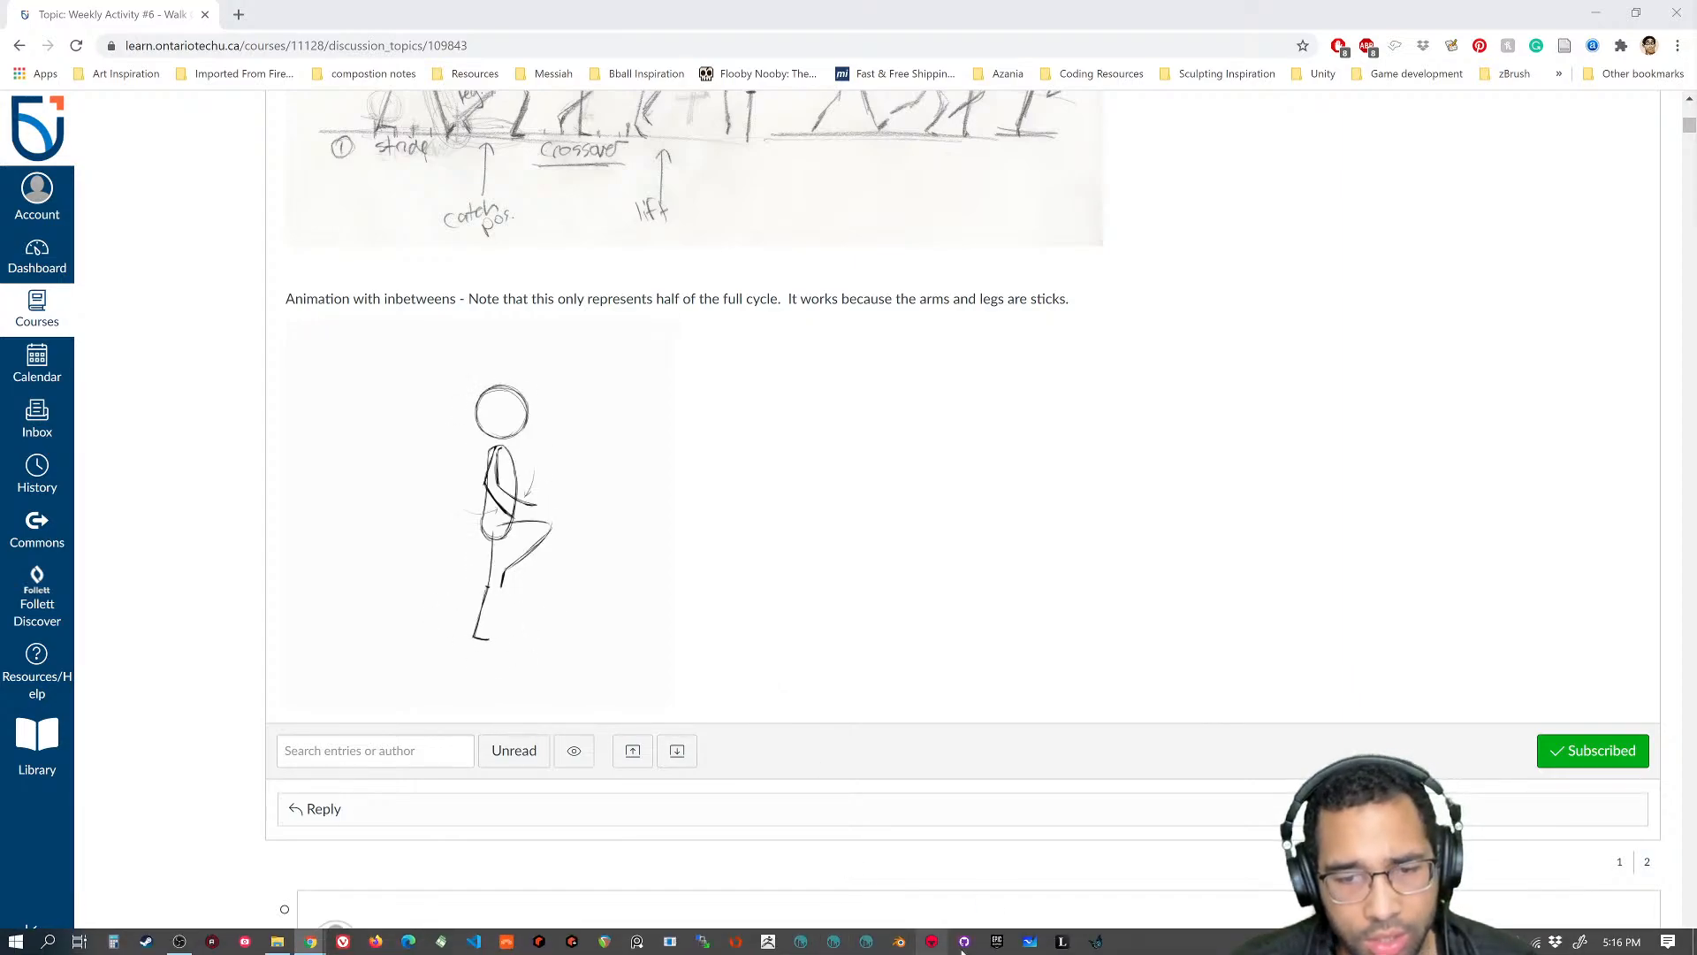
{"action": "left_click", "coordinate": [1097, 943]}
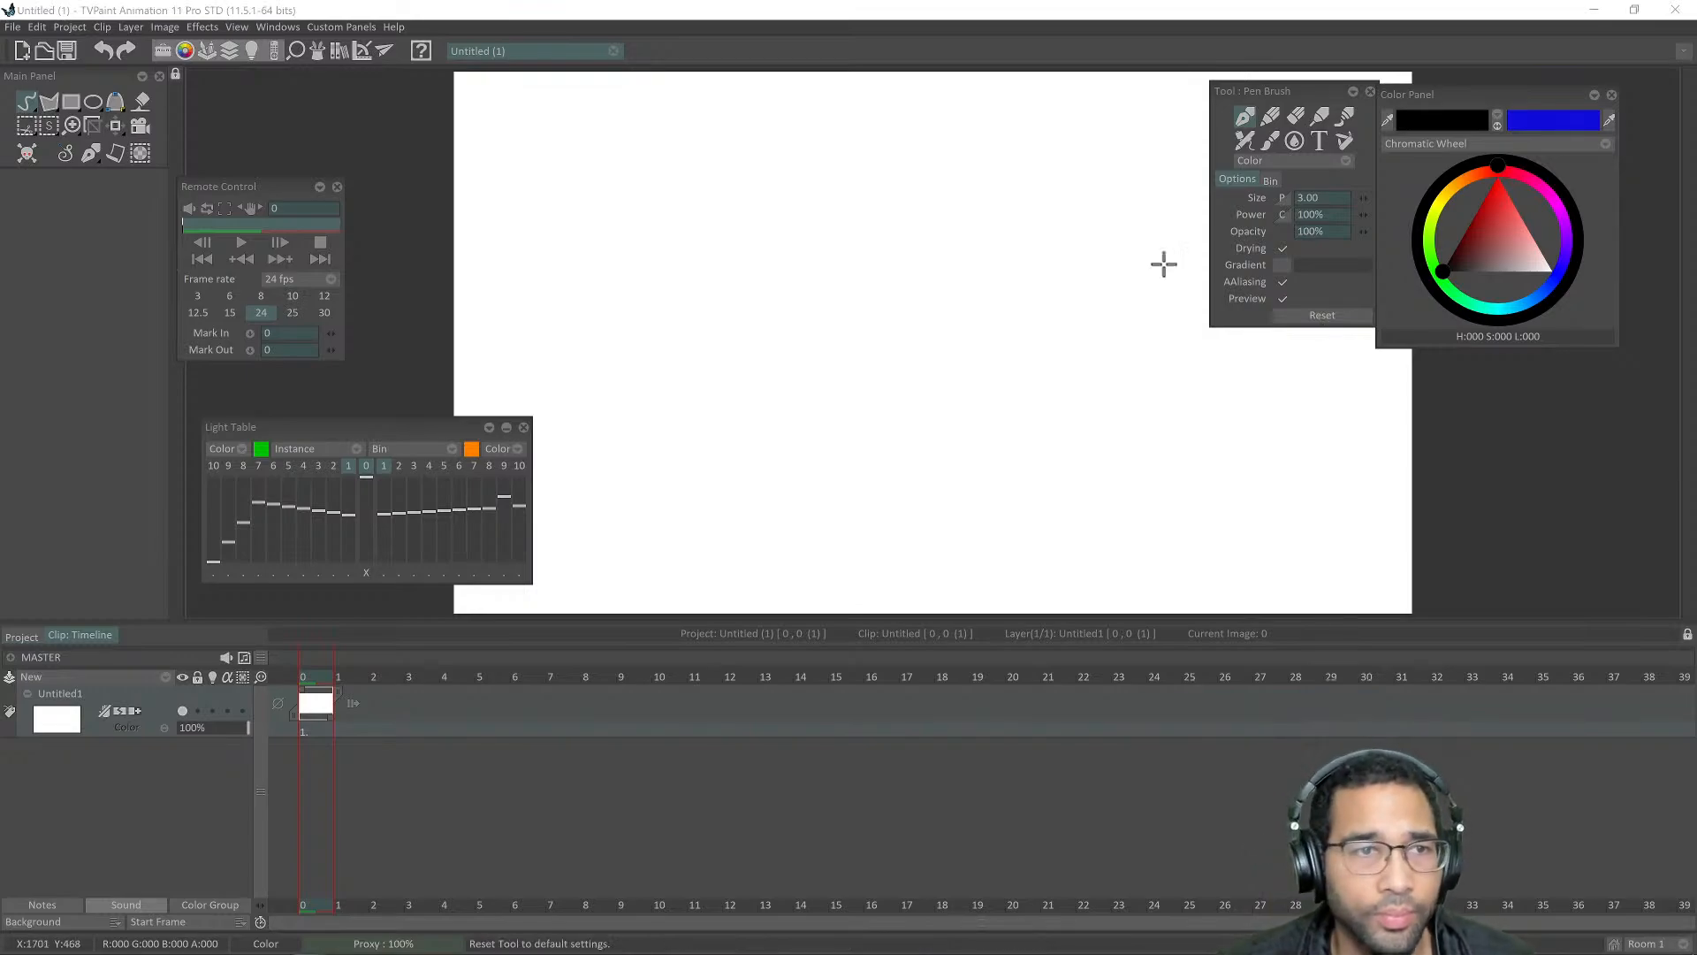
{"action": "left_click", "coordinate": [13, 30]}
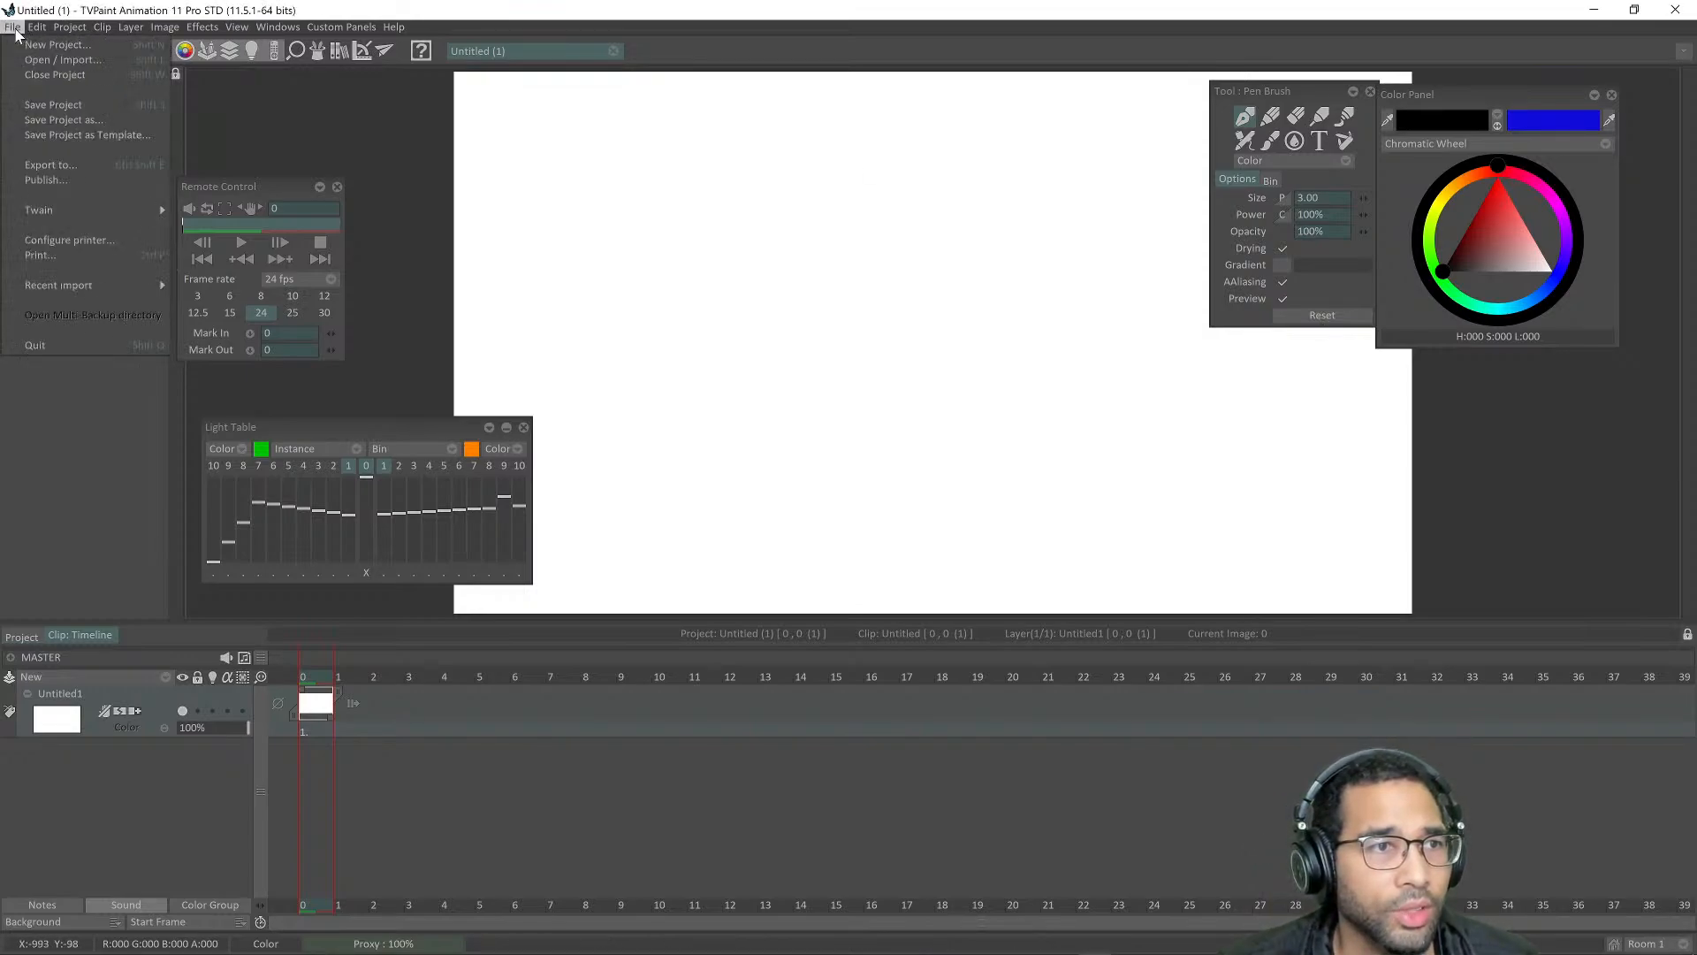
{"action": "left_click", "coordinate": [418, 13]}
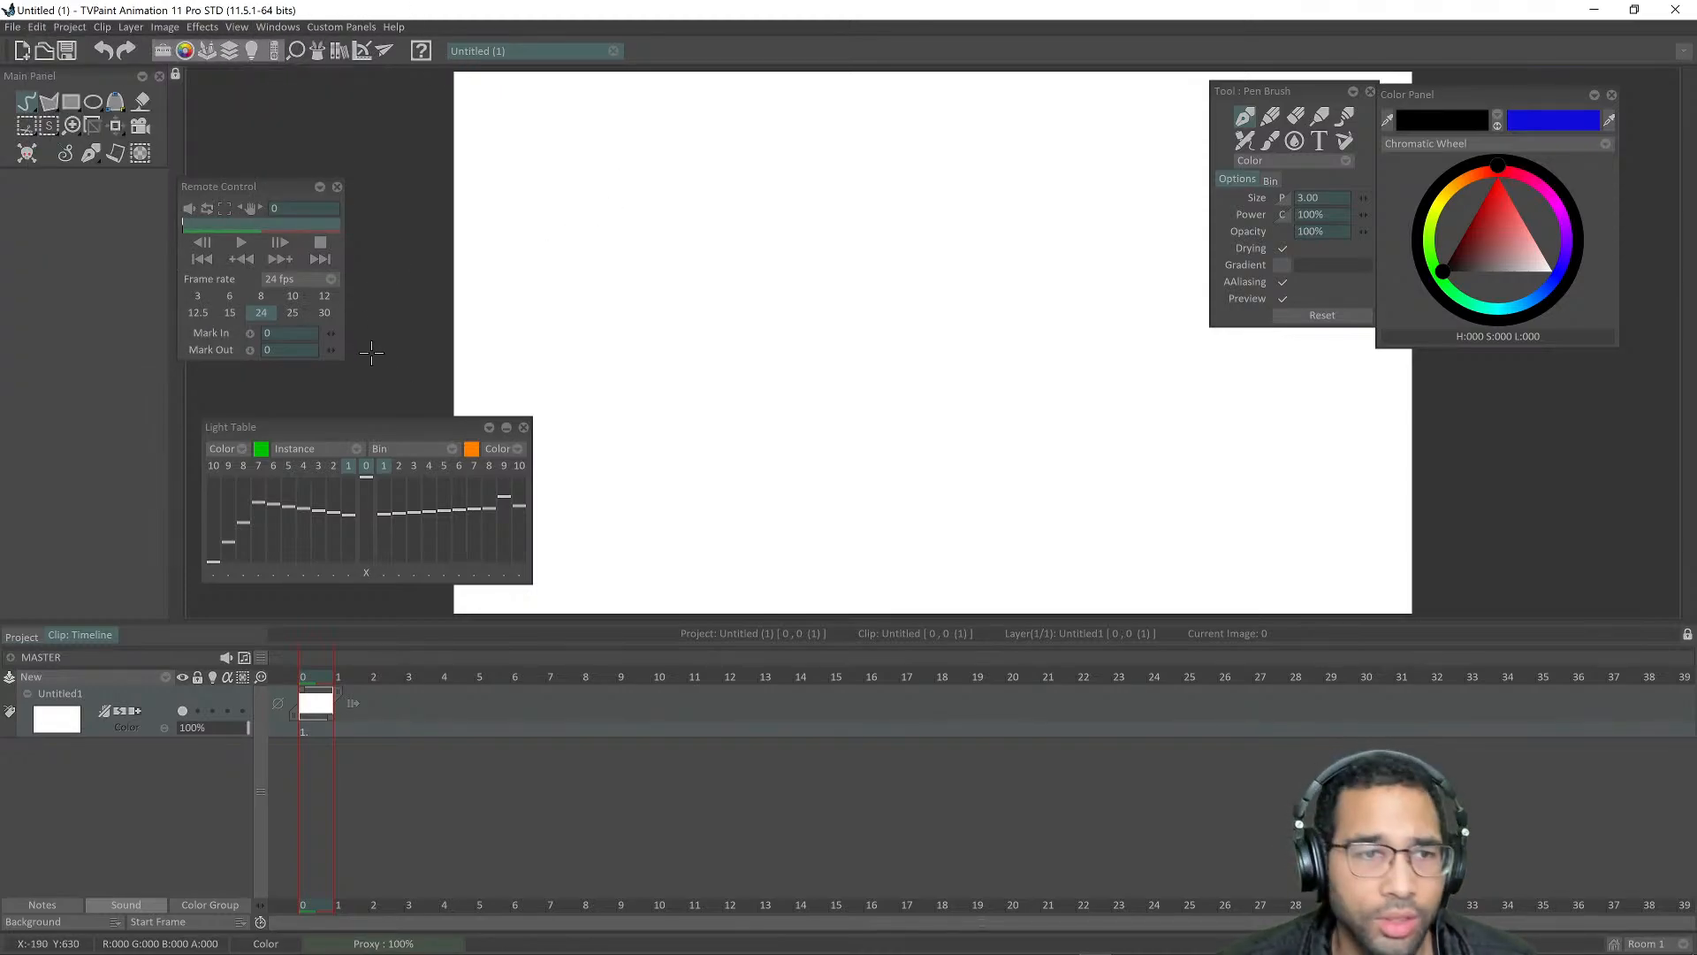
Step: Close the Light Table panel and place the Remote Control panel directly beneath the Main Panel
{"action": "left_click_drag", "start_coordinate": [410, 425], "coordinate": [277, 434]}
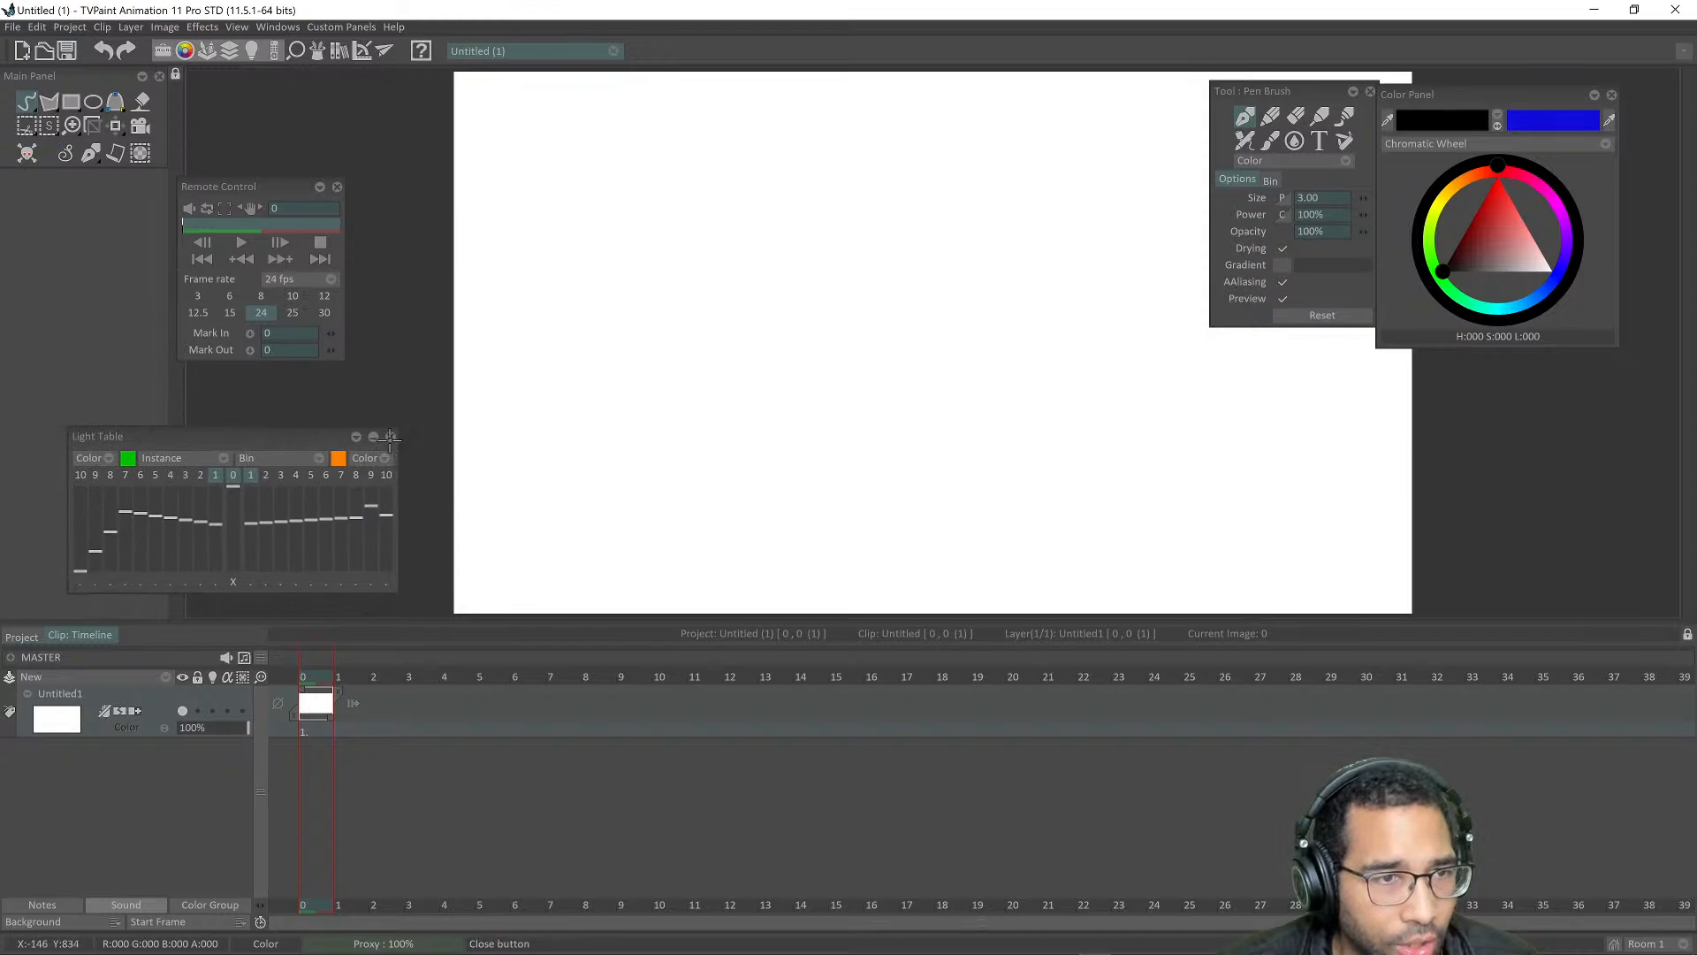
{"action": "left_click", "coordinate": [390, 437]}
{"action": "left_click_drag", "start_coordinate": [280, 188], "coordinate": [93, 184]}
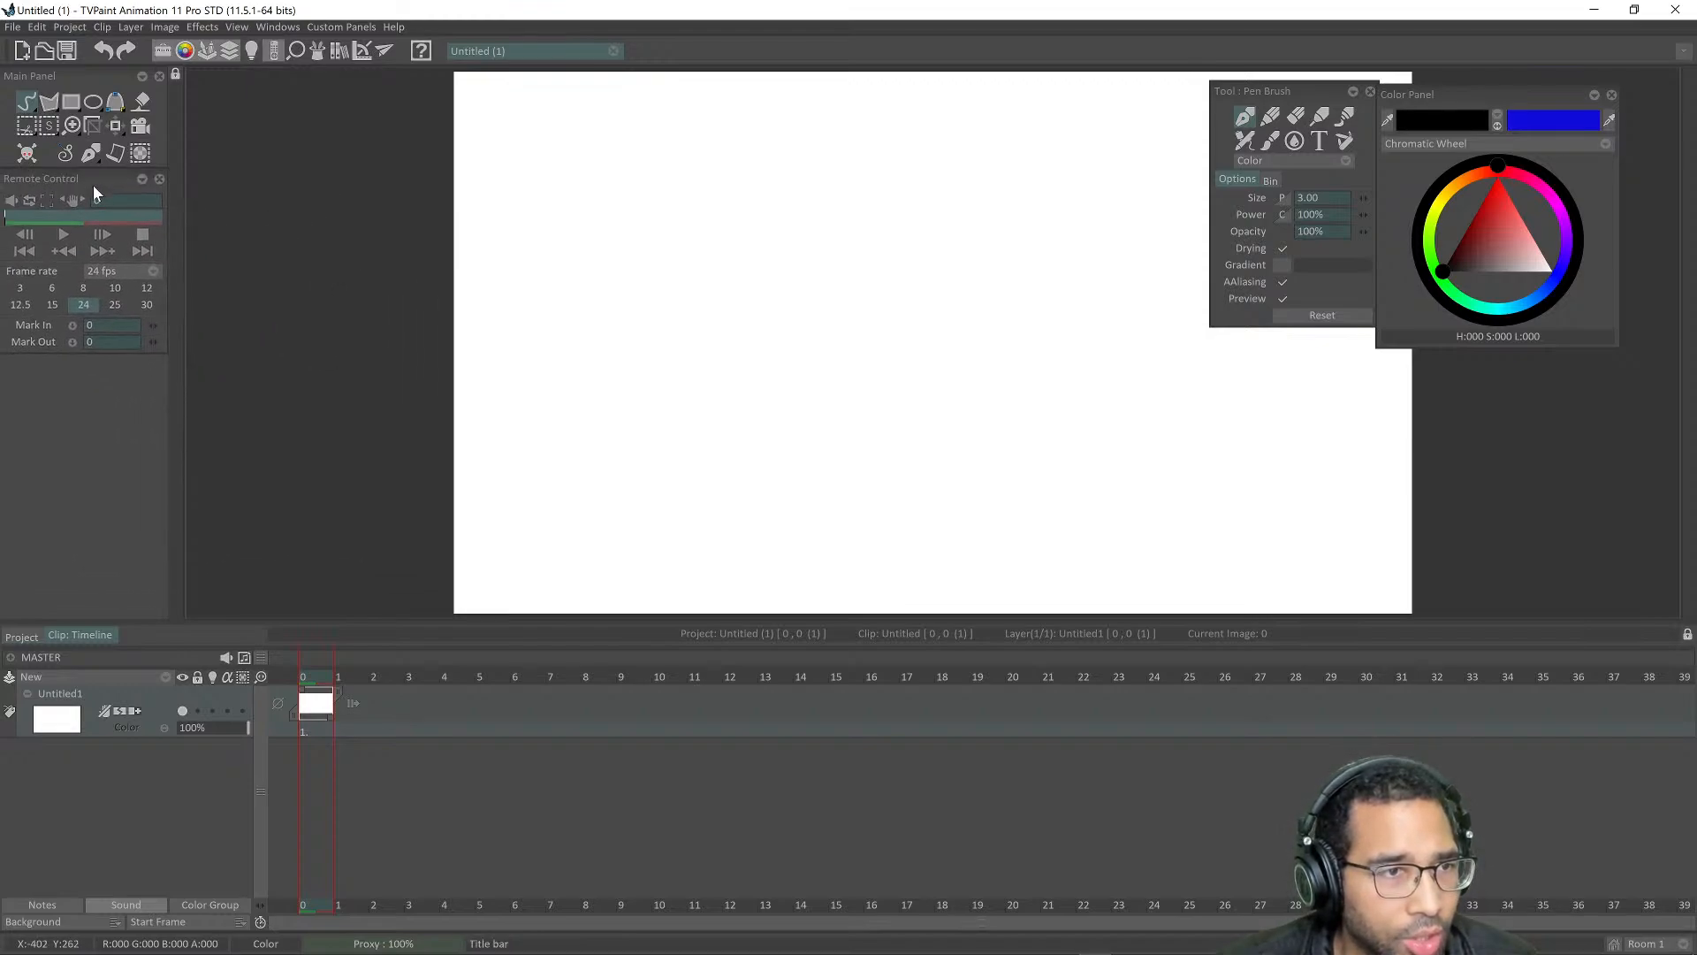
Step: Close the Pen Brush tool panel and move the Color Panel off the canvas into the empty workspace beside it
{"action": "left_click_drag", "start_coordinate": [1306, 88], "coordinate": [1232, 126]}
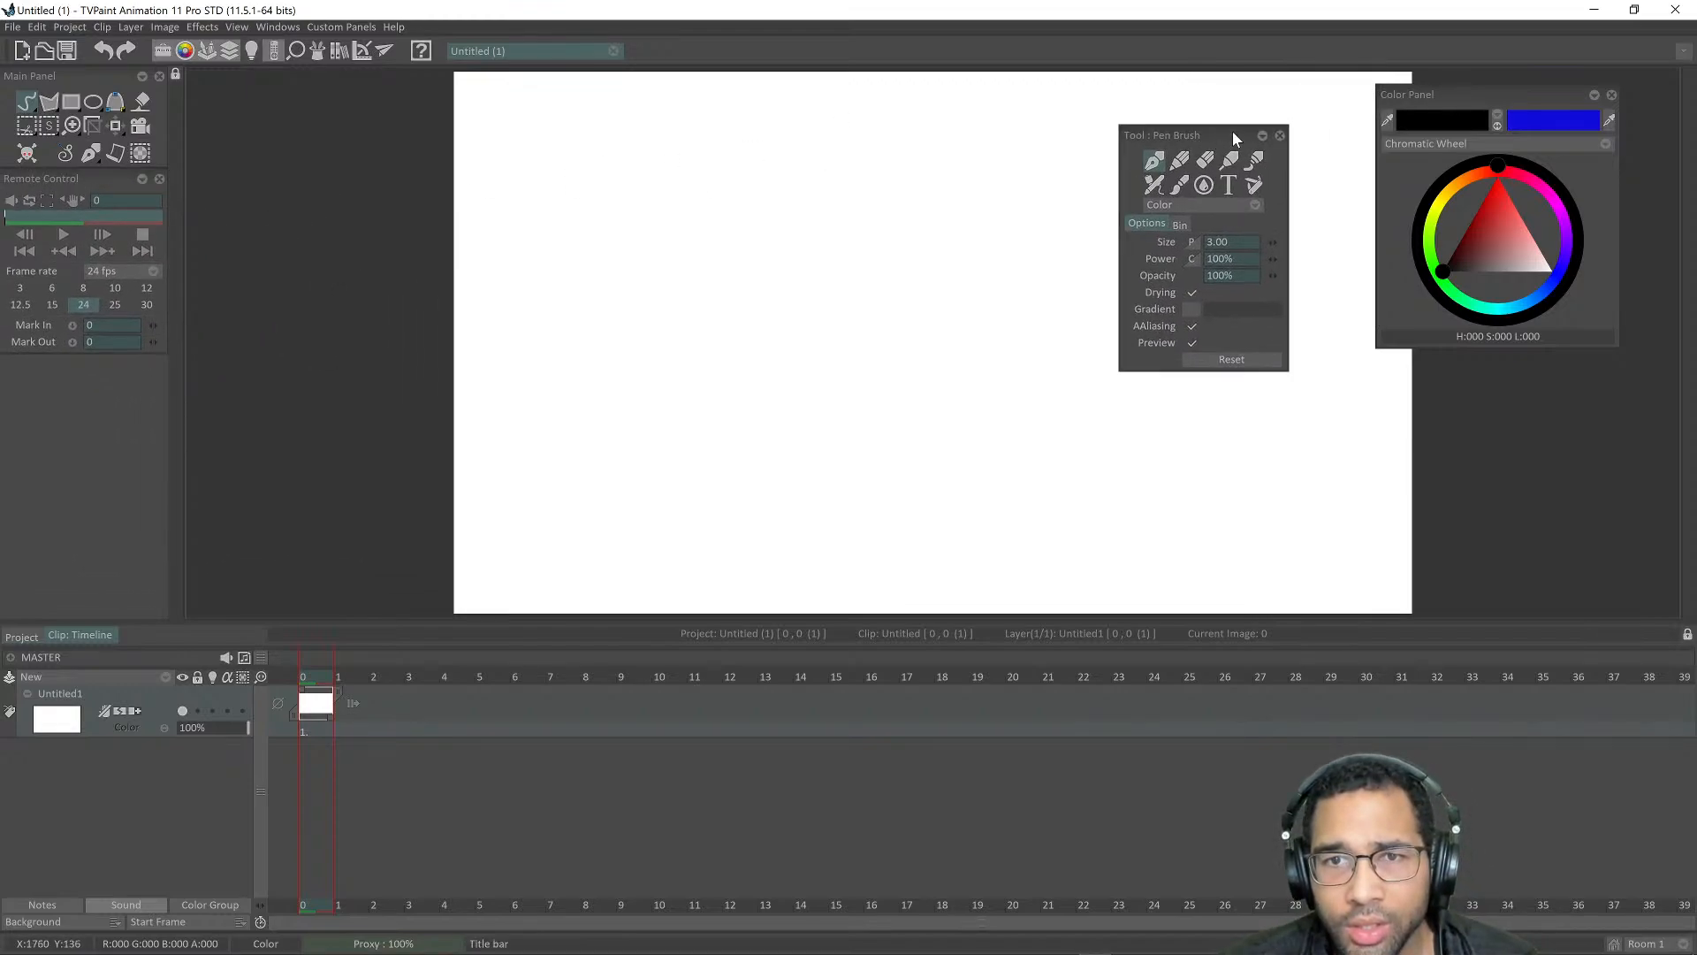
{"action": "left_click", "coordinate": [1278, 130]}
{"action": "mouse_move", "coordinate": [1507, 98]}
{"action": "left_mouse_down"}
{"action": "mouse_move", "coordinate": [1651, 113]}
{"action": "mouse_move", "coordinate": [1598, 88]}
{"action": "mouse_move", "coordinate": [1564, 92]}
{"action": "mouse_move", "coordinate": [1571, 107]}
{"action": "left_mouse_up"}
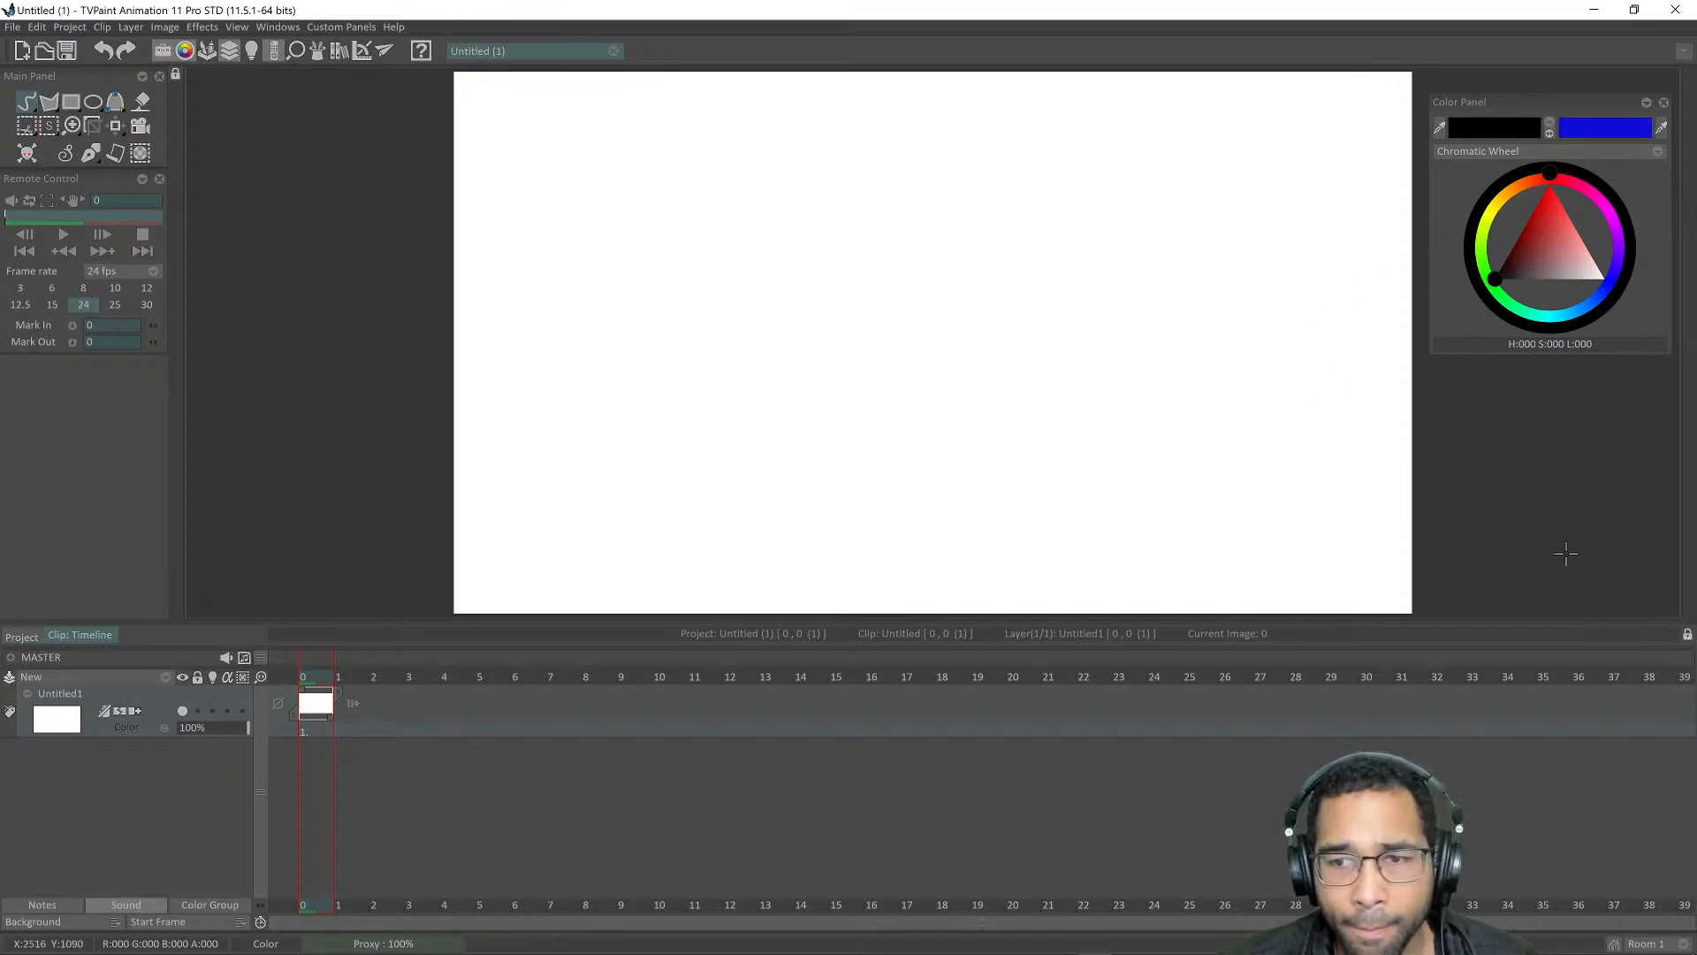
Step: Open the recent project walkCycle.tvpp from the _Animation\walkCycle lessons folder
{"action": "left_click", "coordinate": [12, 26]}
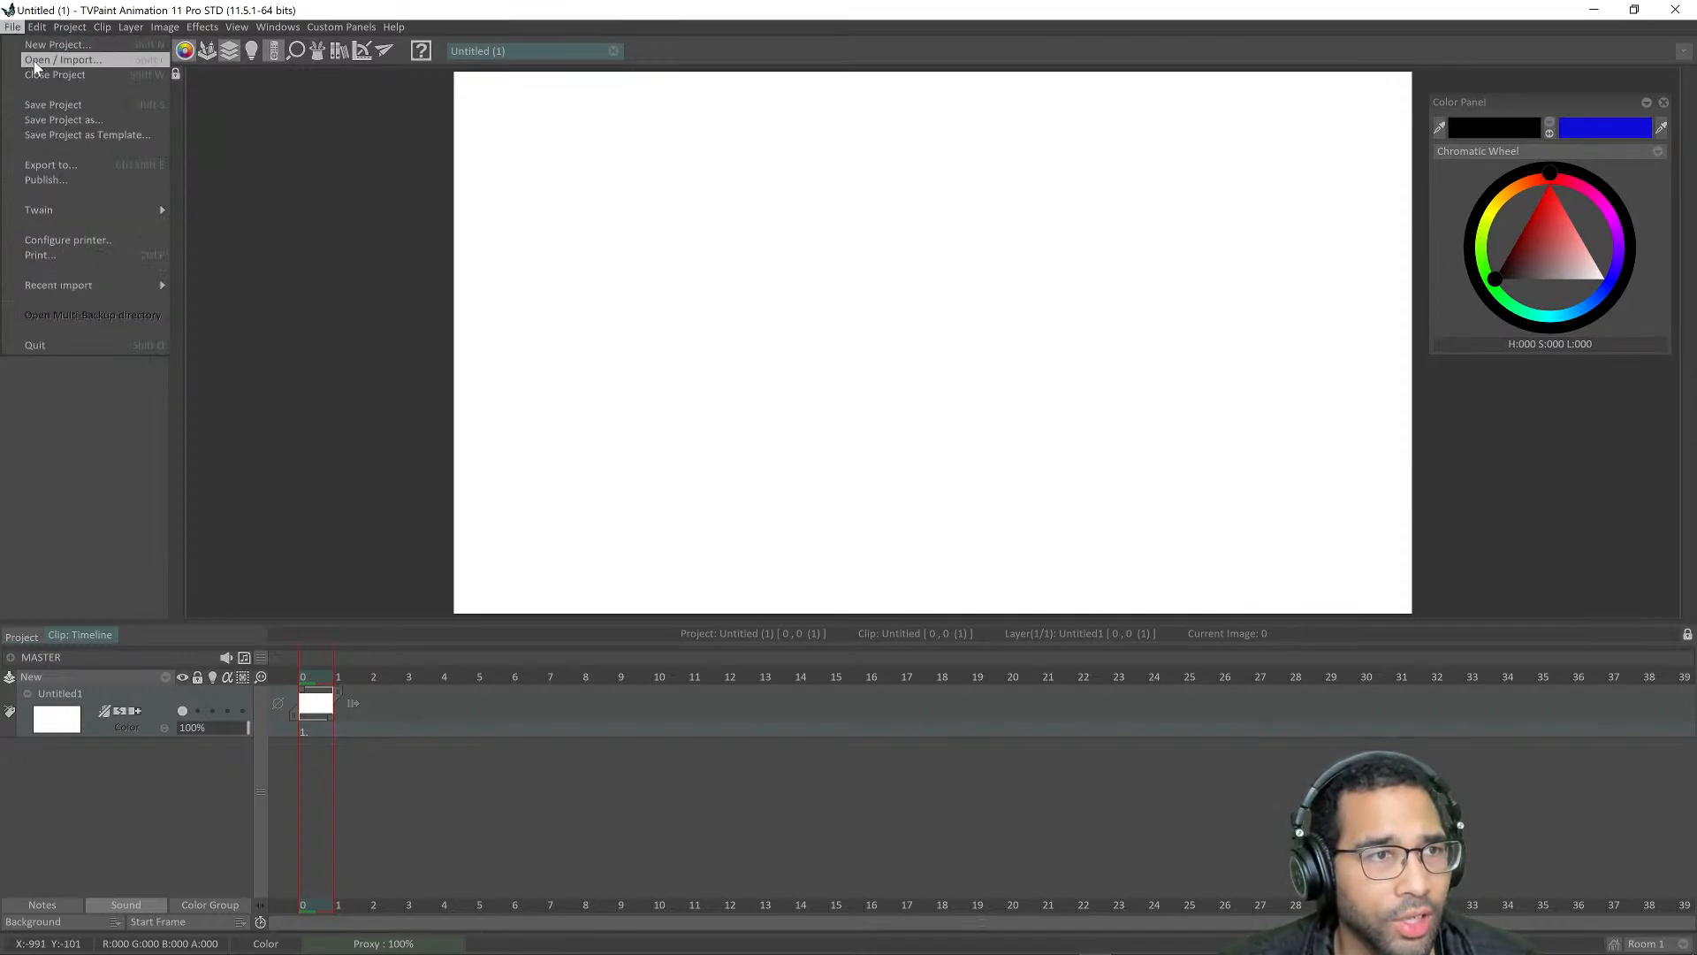
{"action": "mouse_move", "coordinate": [112, 286]}
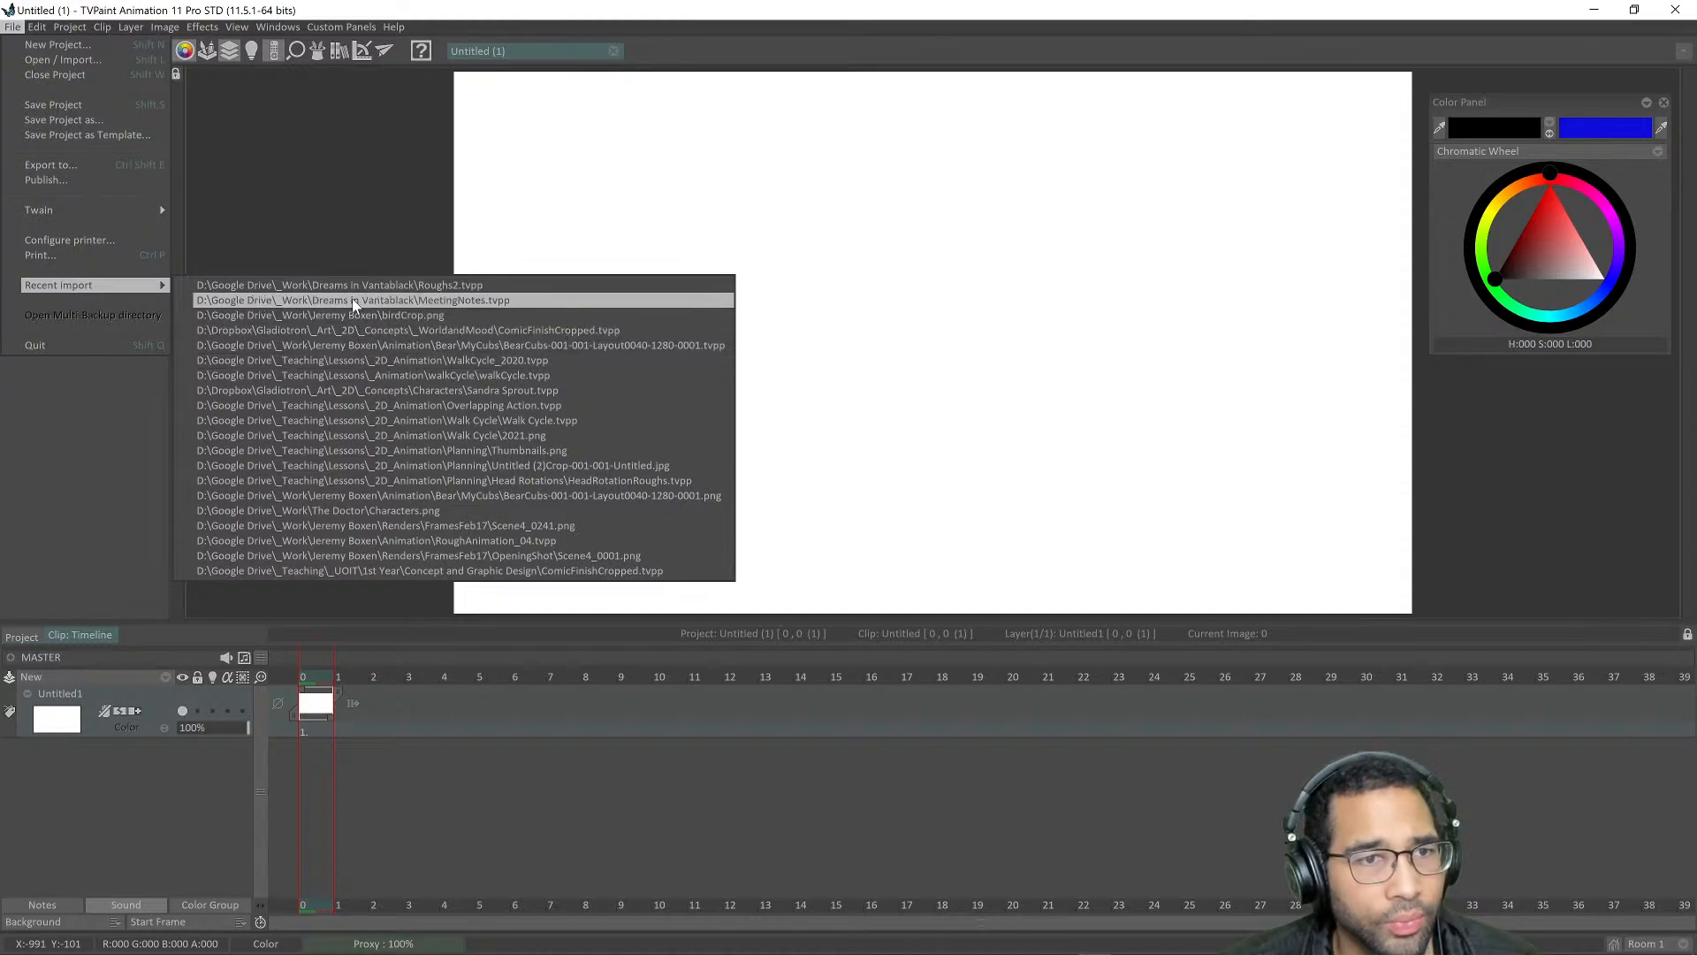
{"action": "left_click", "coordinate": [362, 376]}
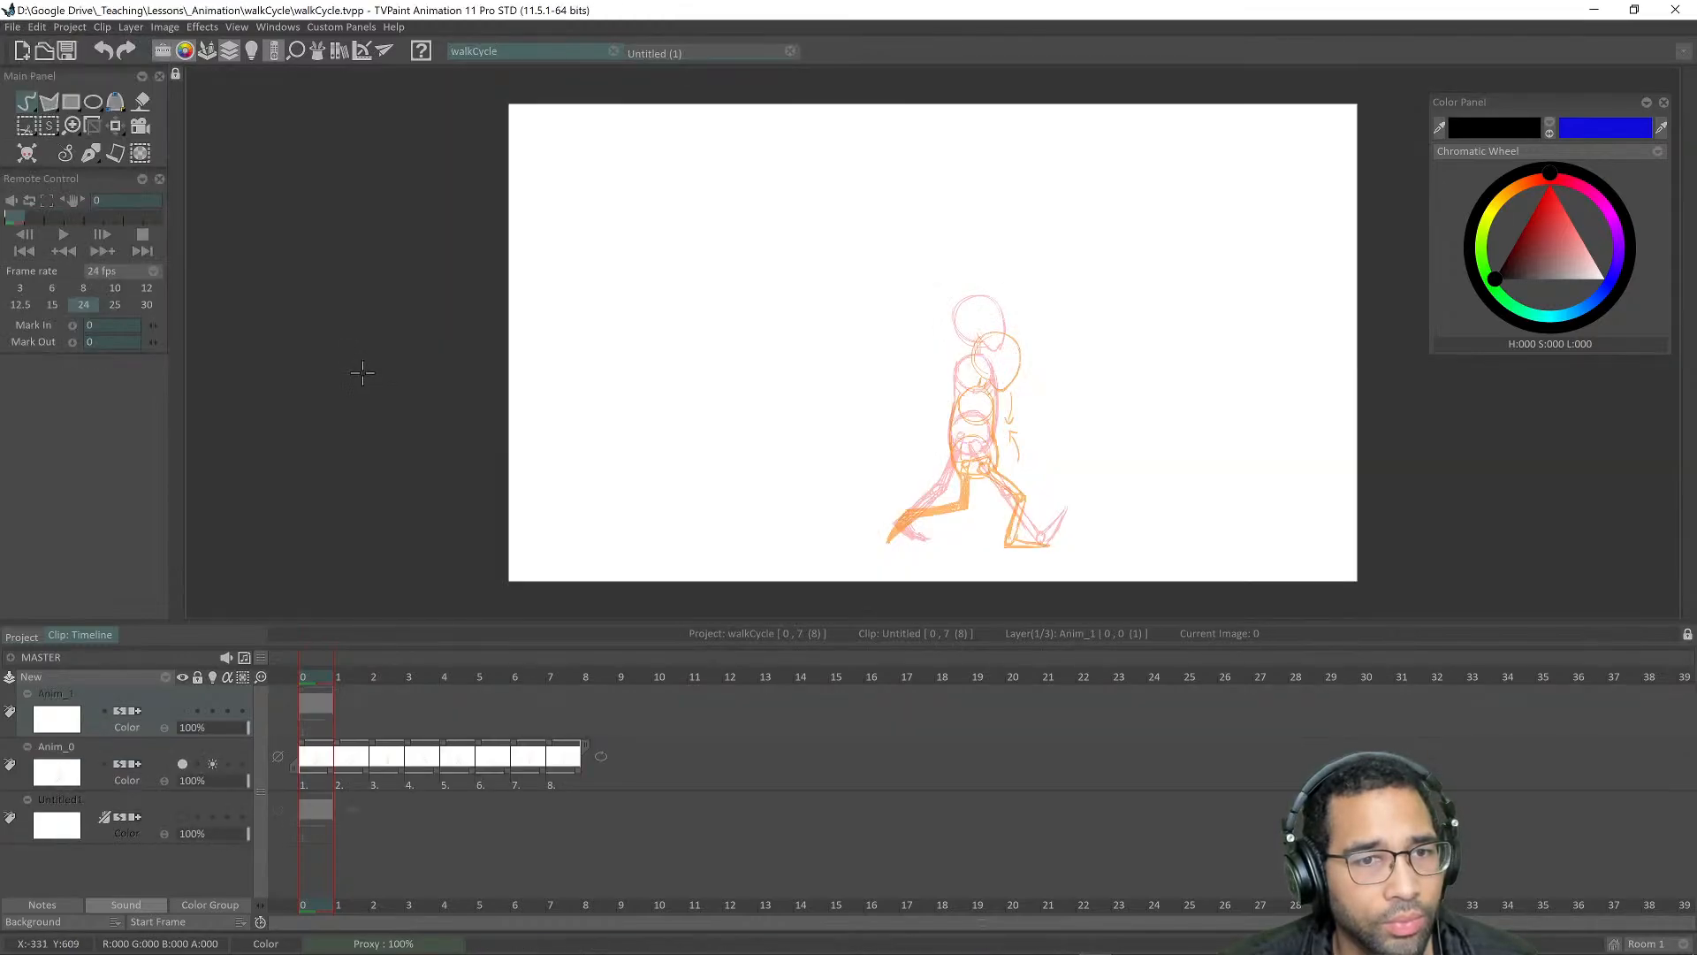
{"action": "left_click", "coordinate": [13, 27]}
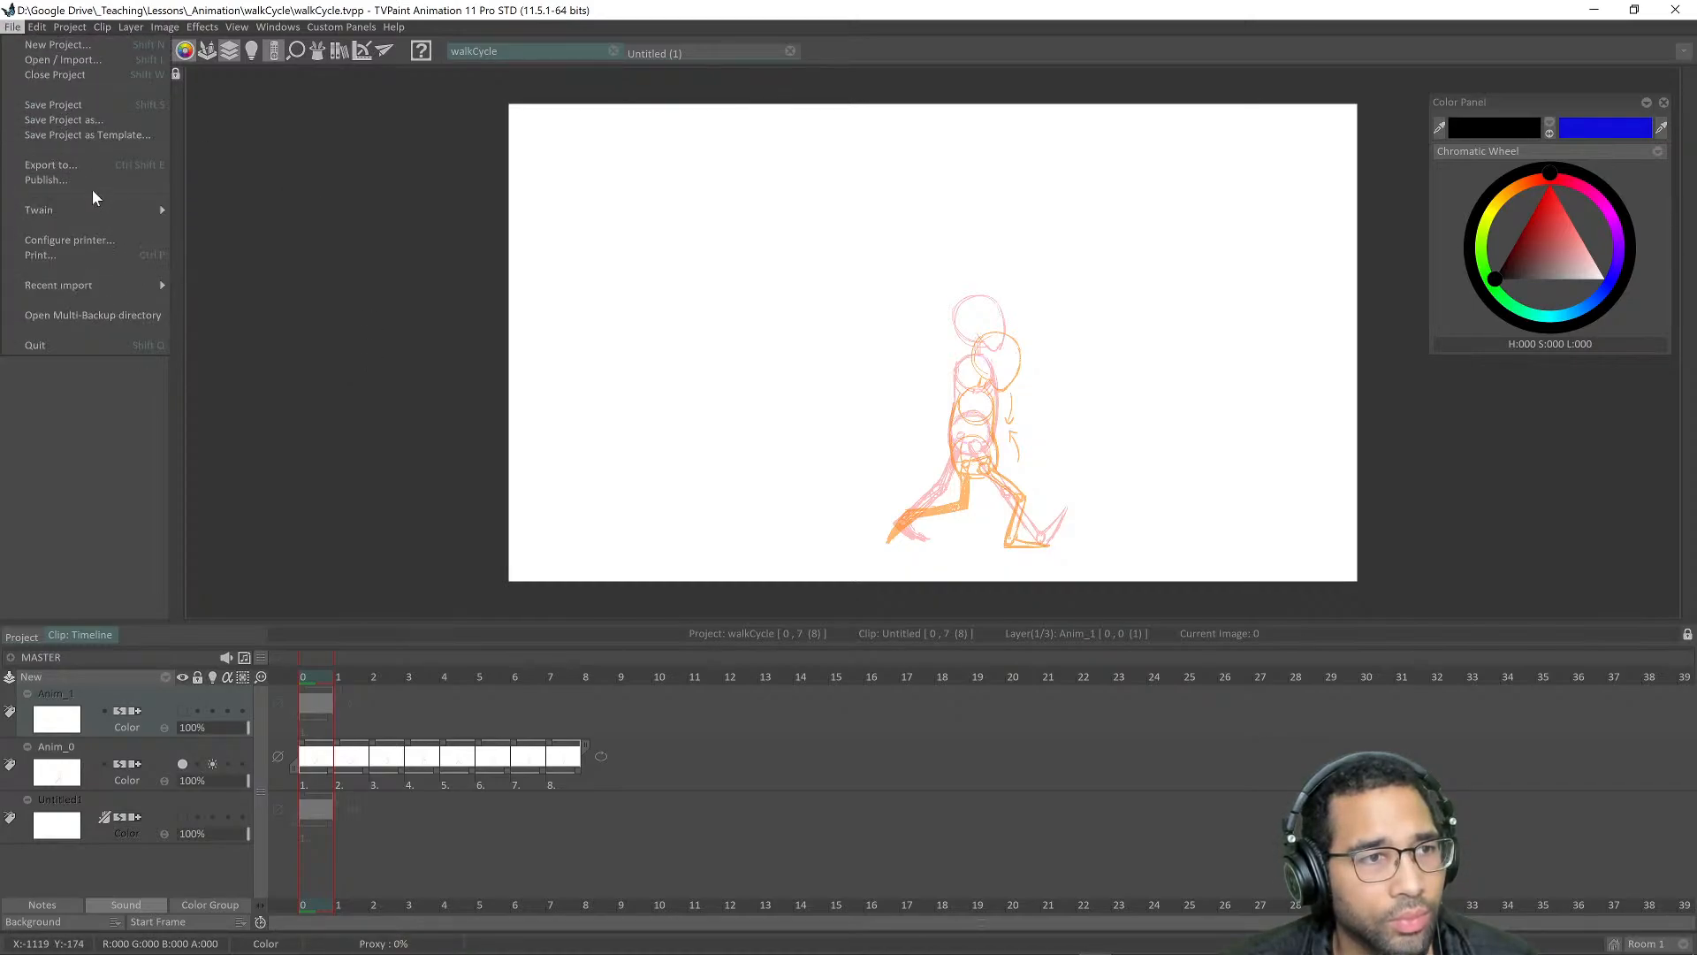
{"action": "mouse_move", "coordinate": [100, 283]}
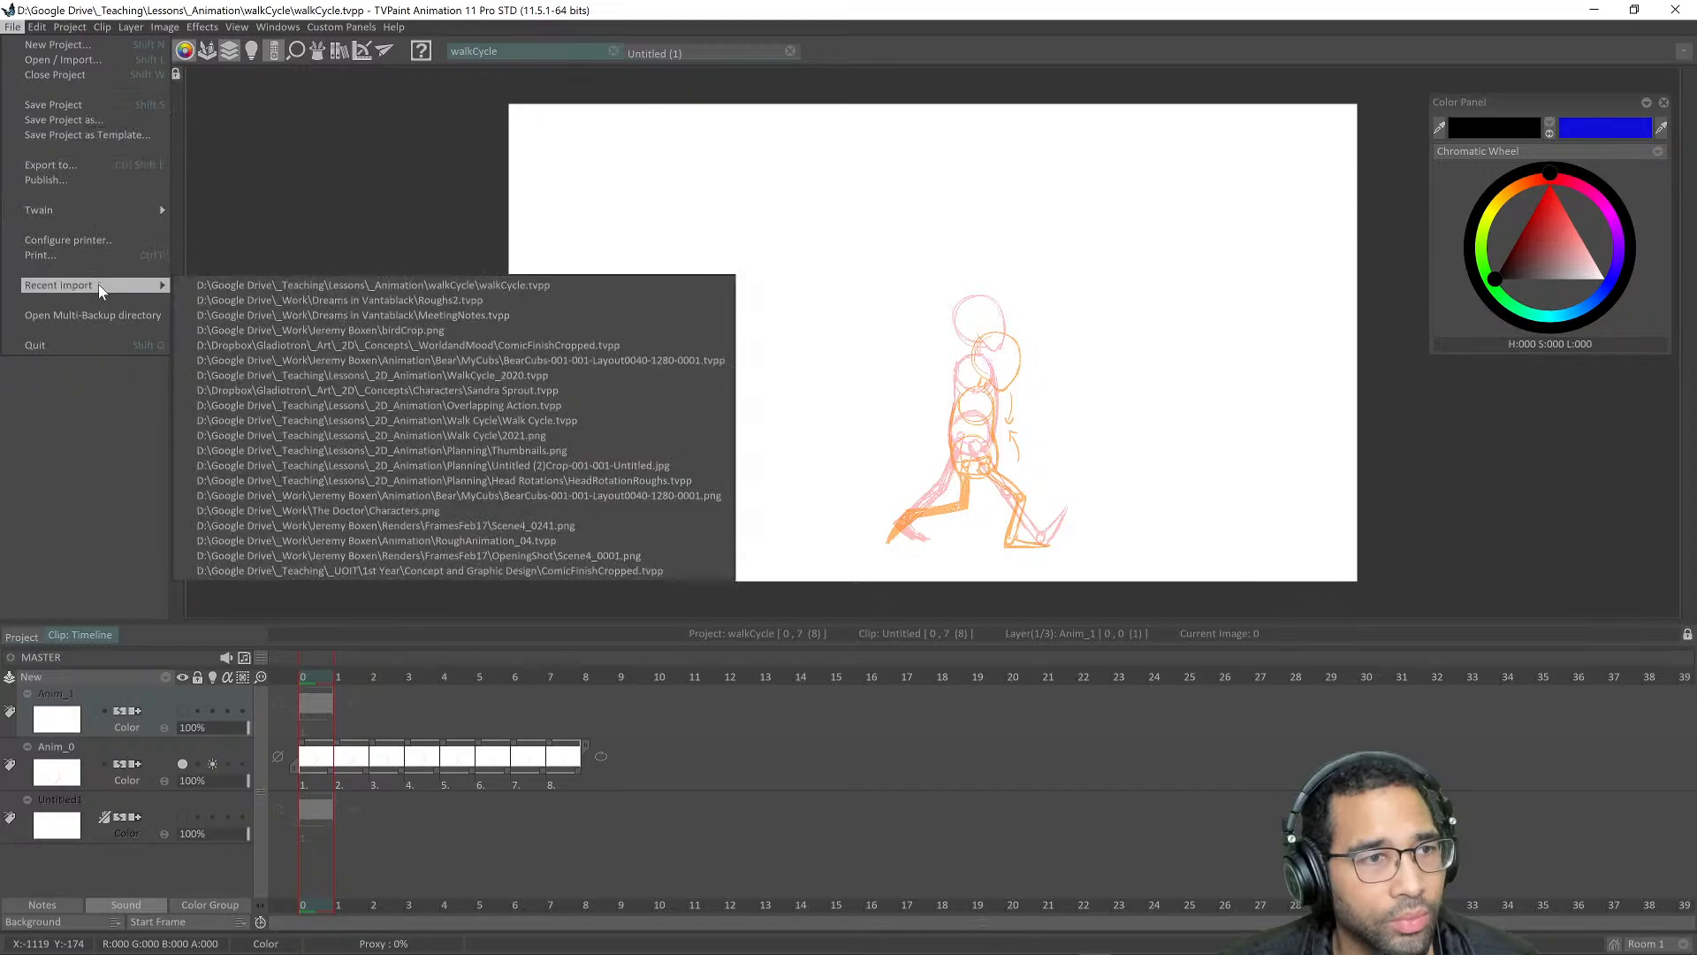
{"action": "left_click", "coordinate": [483, 437]}
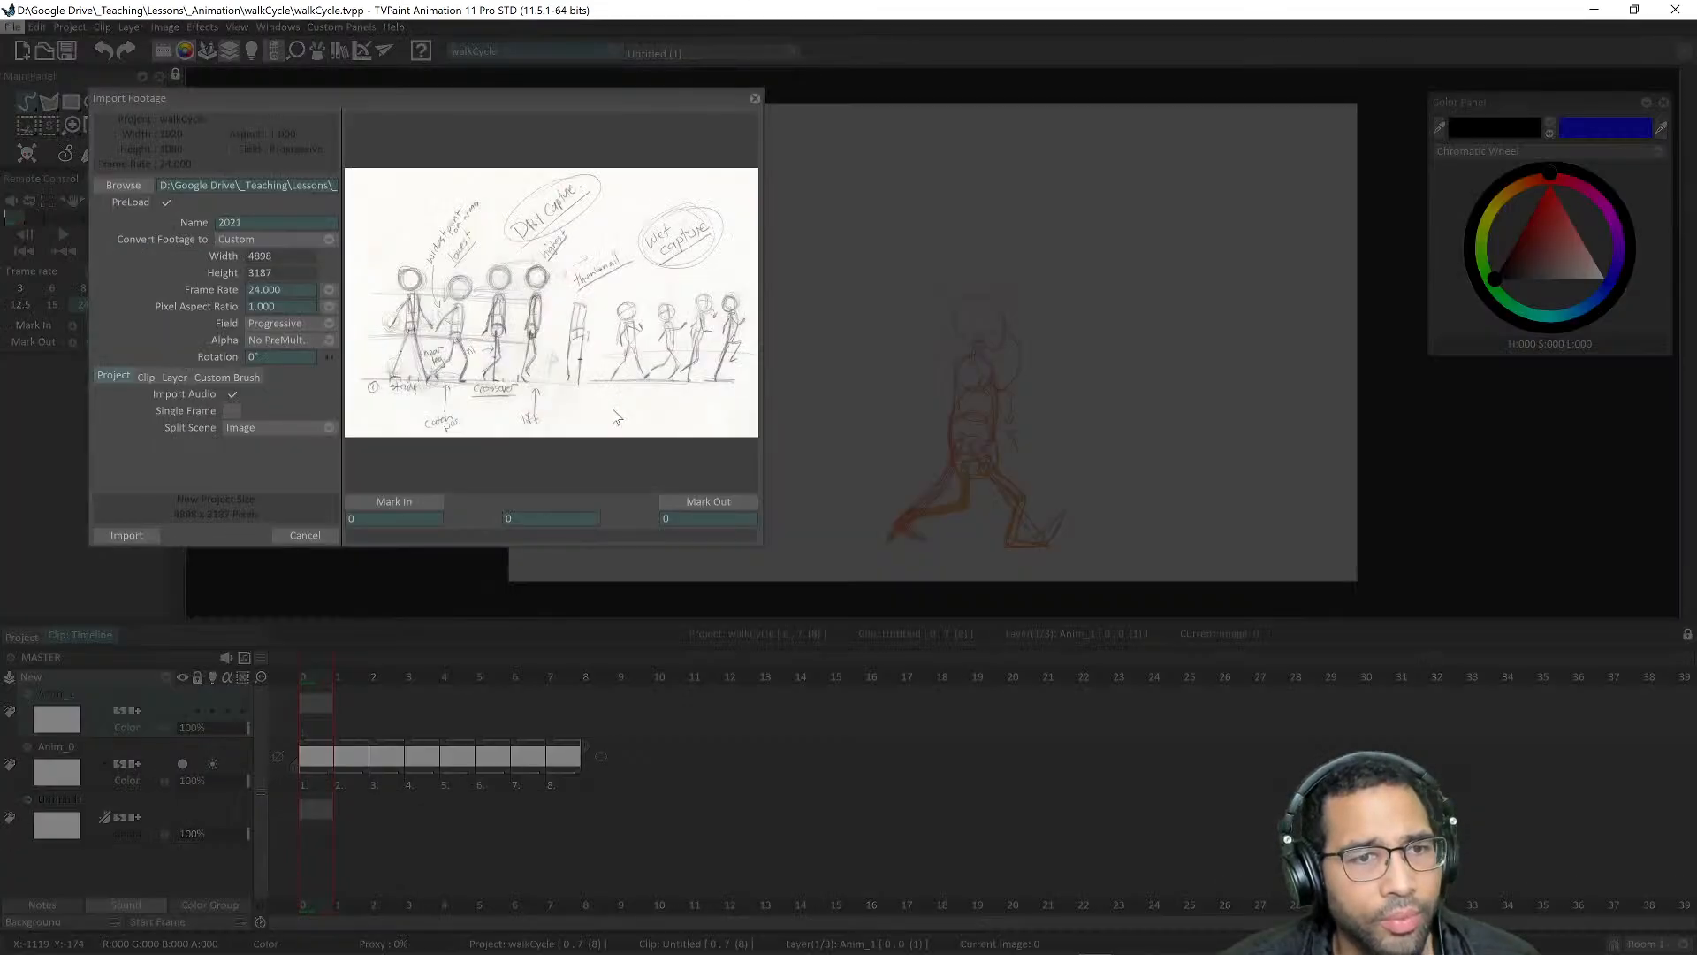
{"action": "left_click", "coordinate": [755, 98]}
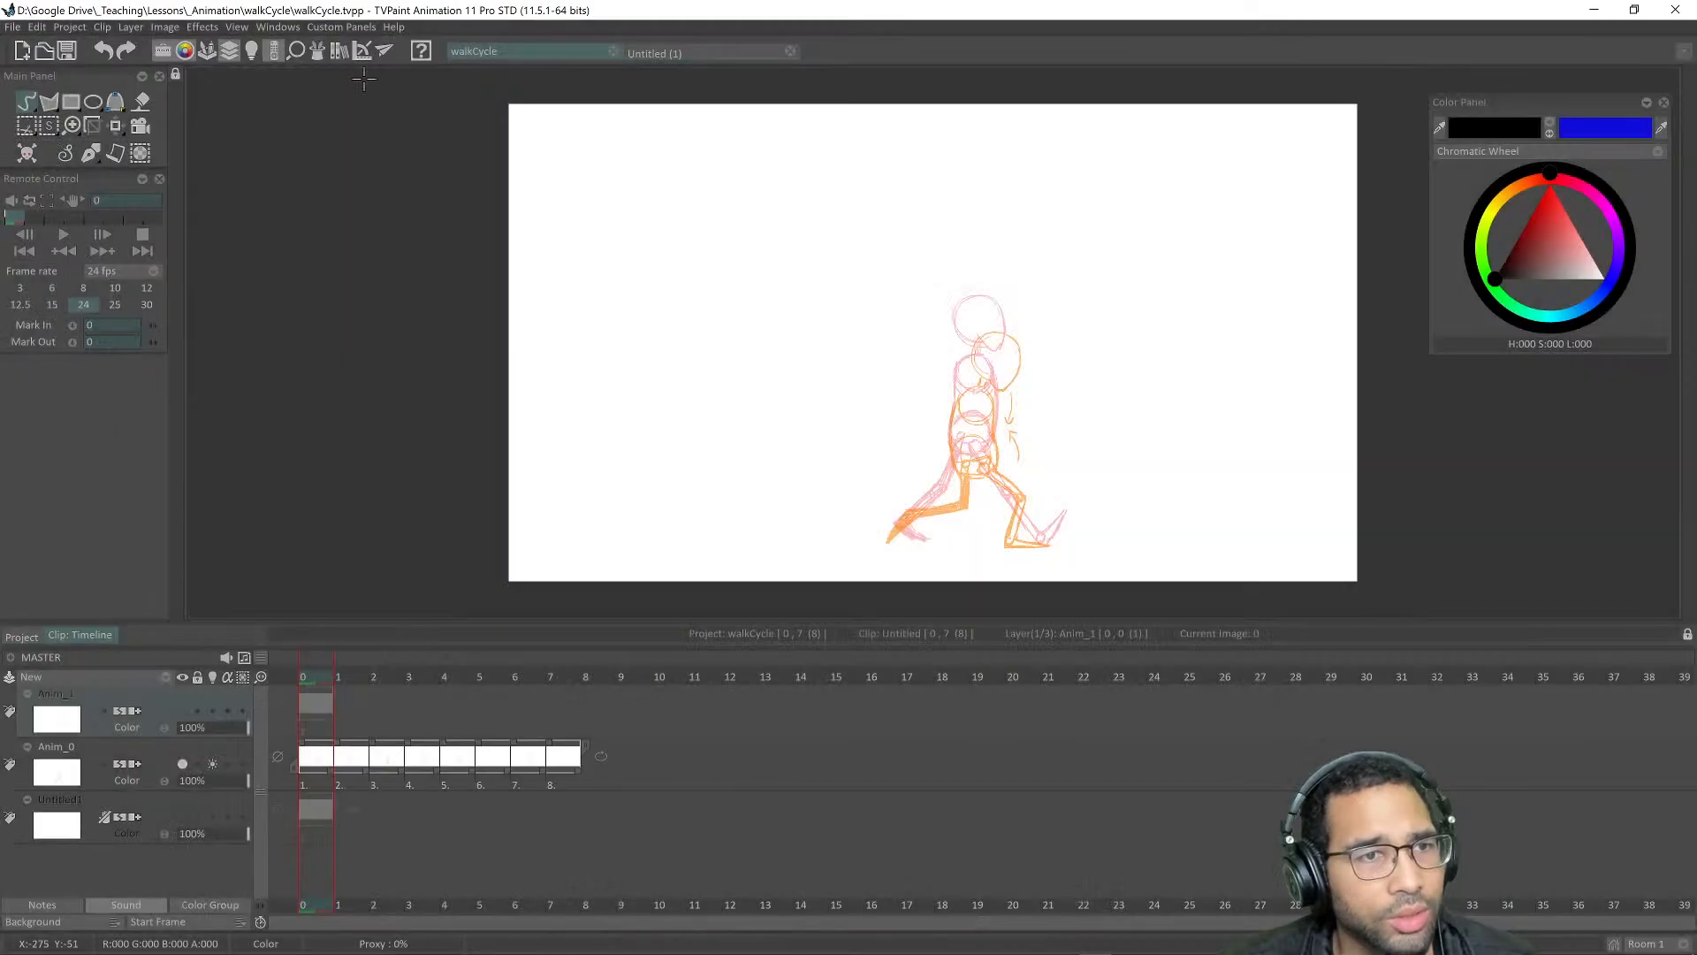
Step: Open the recent project Walk Cycle.tvpp from the _2D_Animation\Walk Cycle lessons folder
{"action": "left_click", "coordinate": [13, 27]}
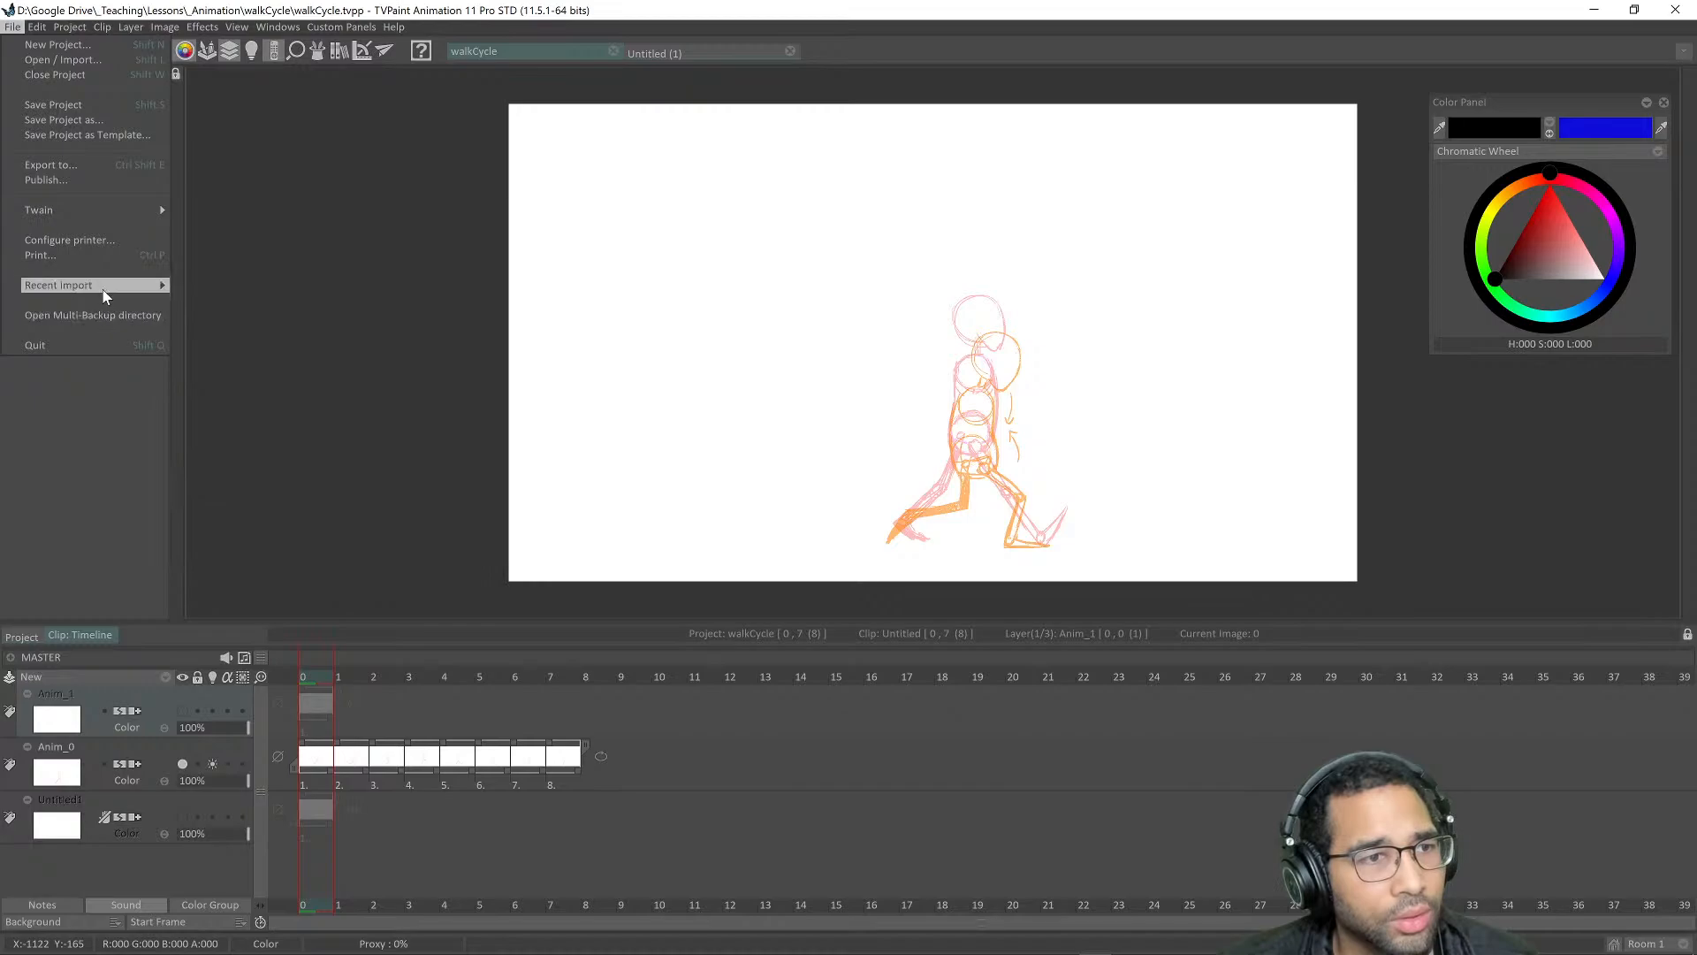
{"action": "mouse_move", "coordinate": [110, 287]}
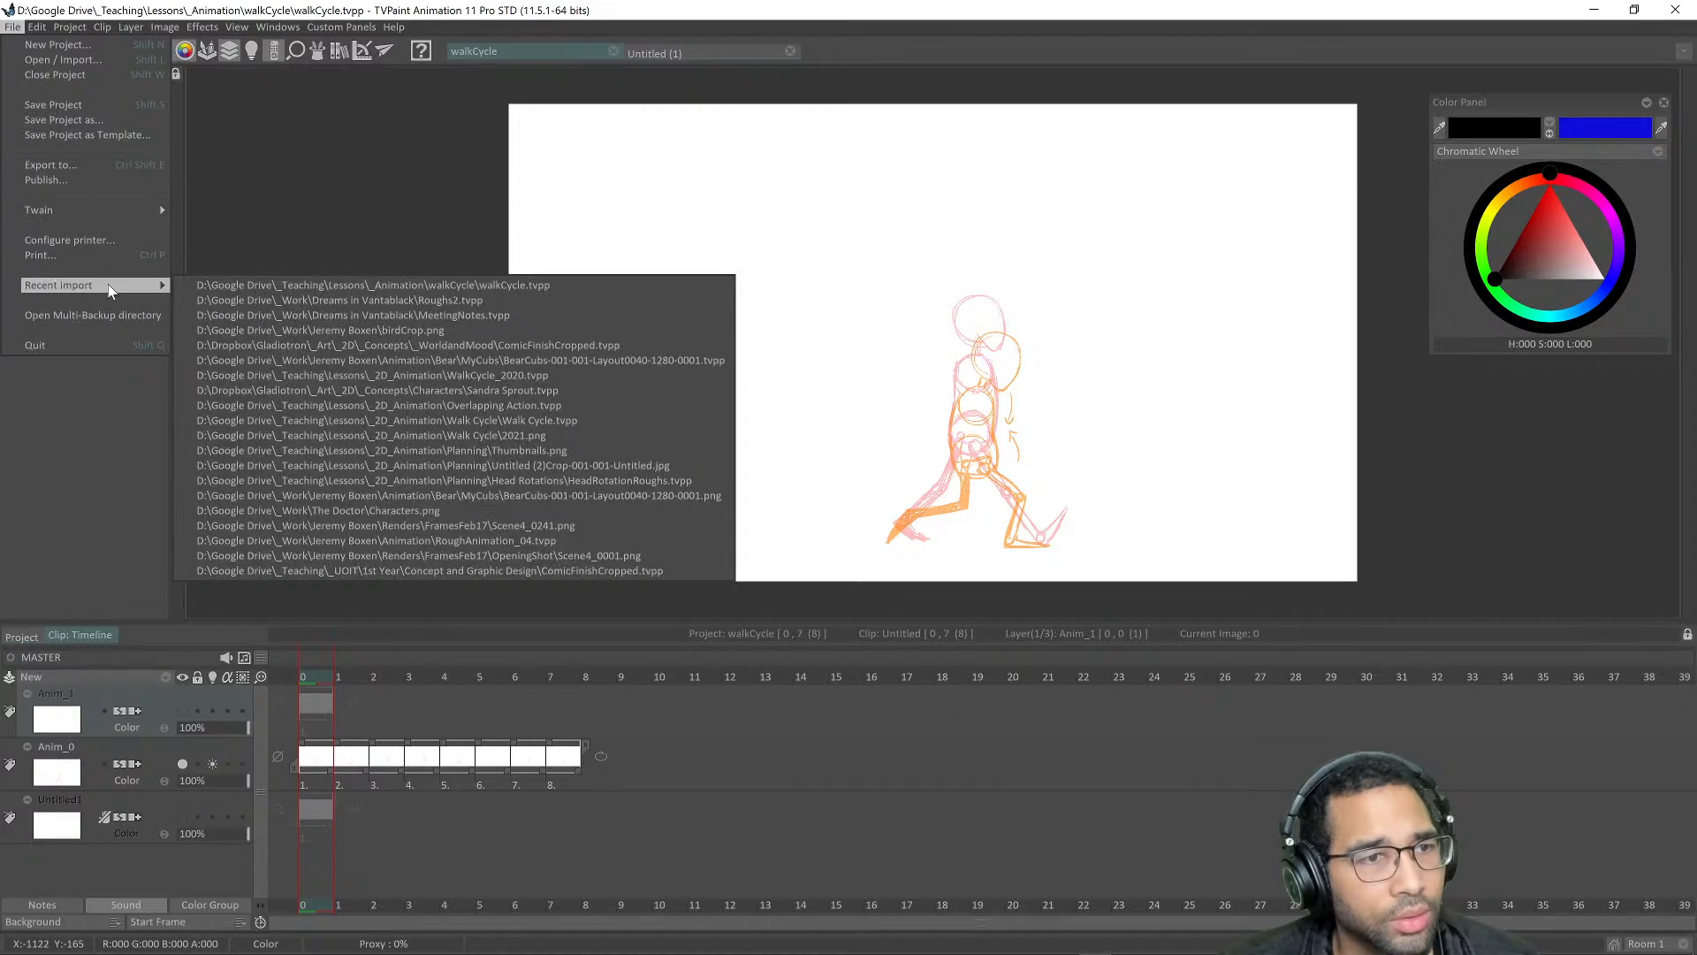
{"action": "left_click", "coordinate": [567, 423]}
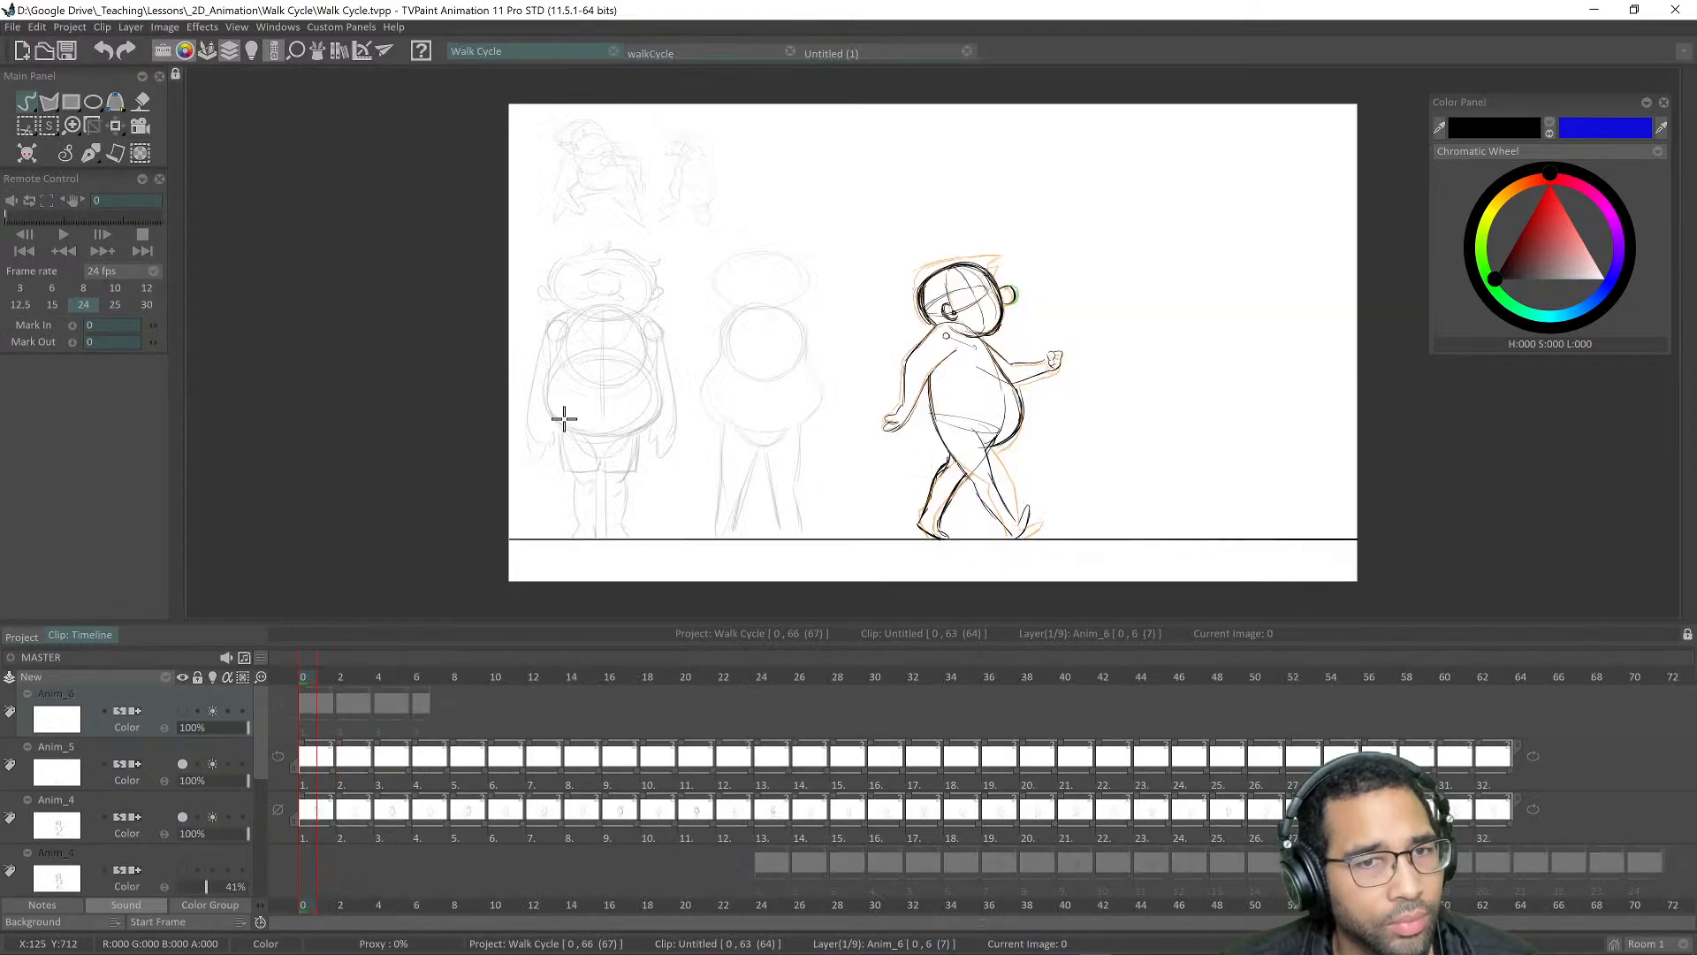
Step: Browse for a project to open in Google Drive > _Teaching > Lessons > _2D_Animation > Walk Cycle
{"action": "left_click", "coordinate": [13, 26]}
{"action": "left_click", "coordinate": [35, 61]}
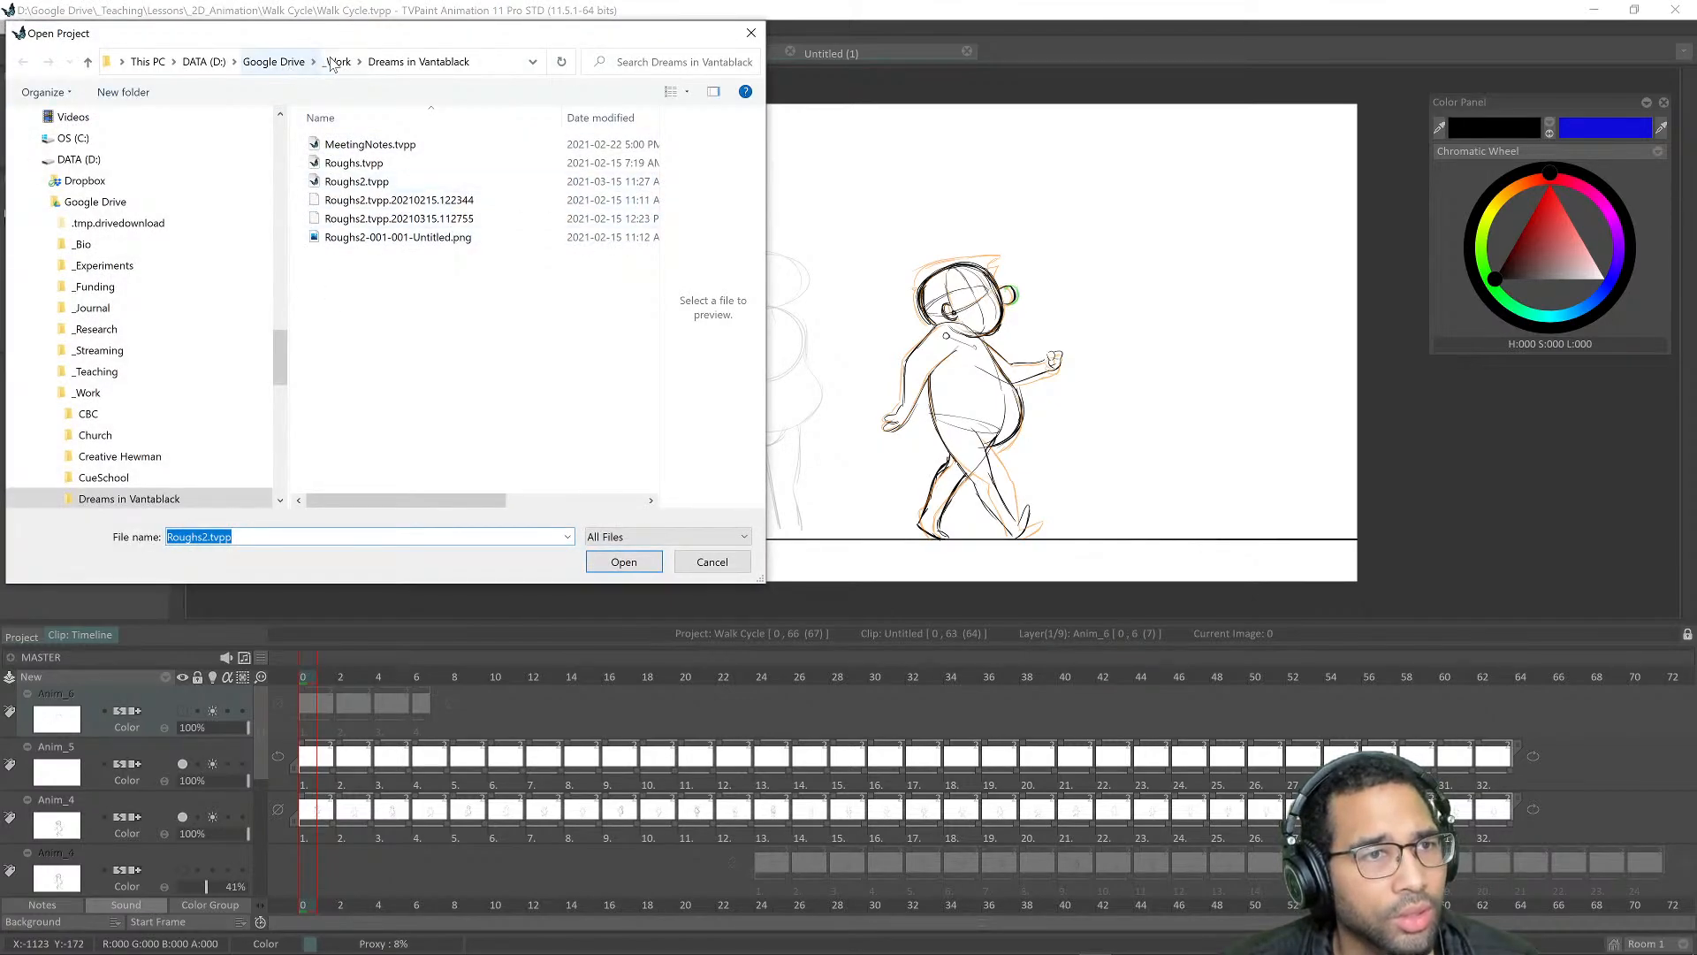
{"action": "left_click", "coordinate": [274, 62]}
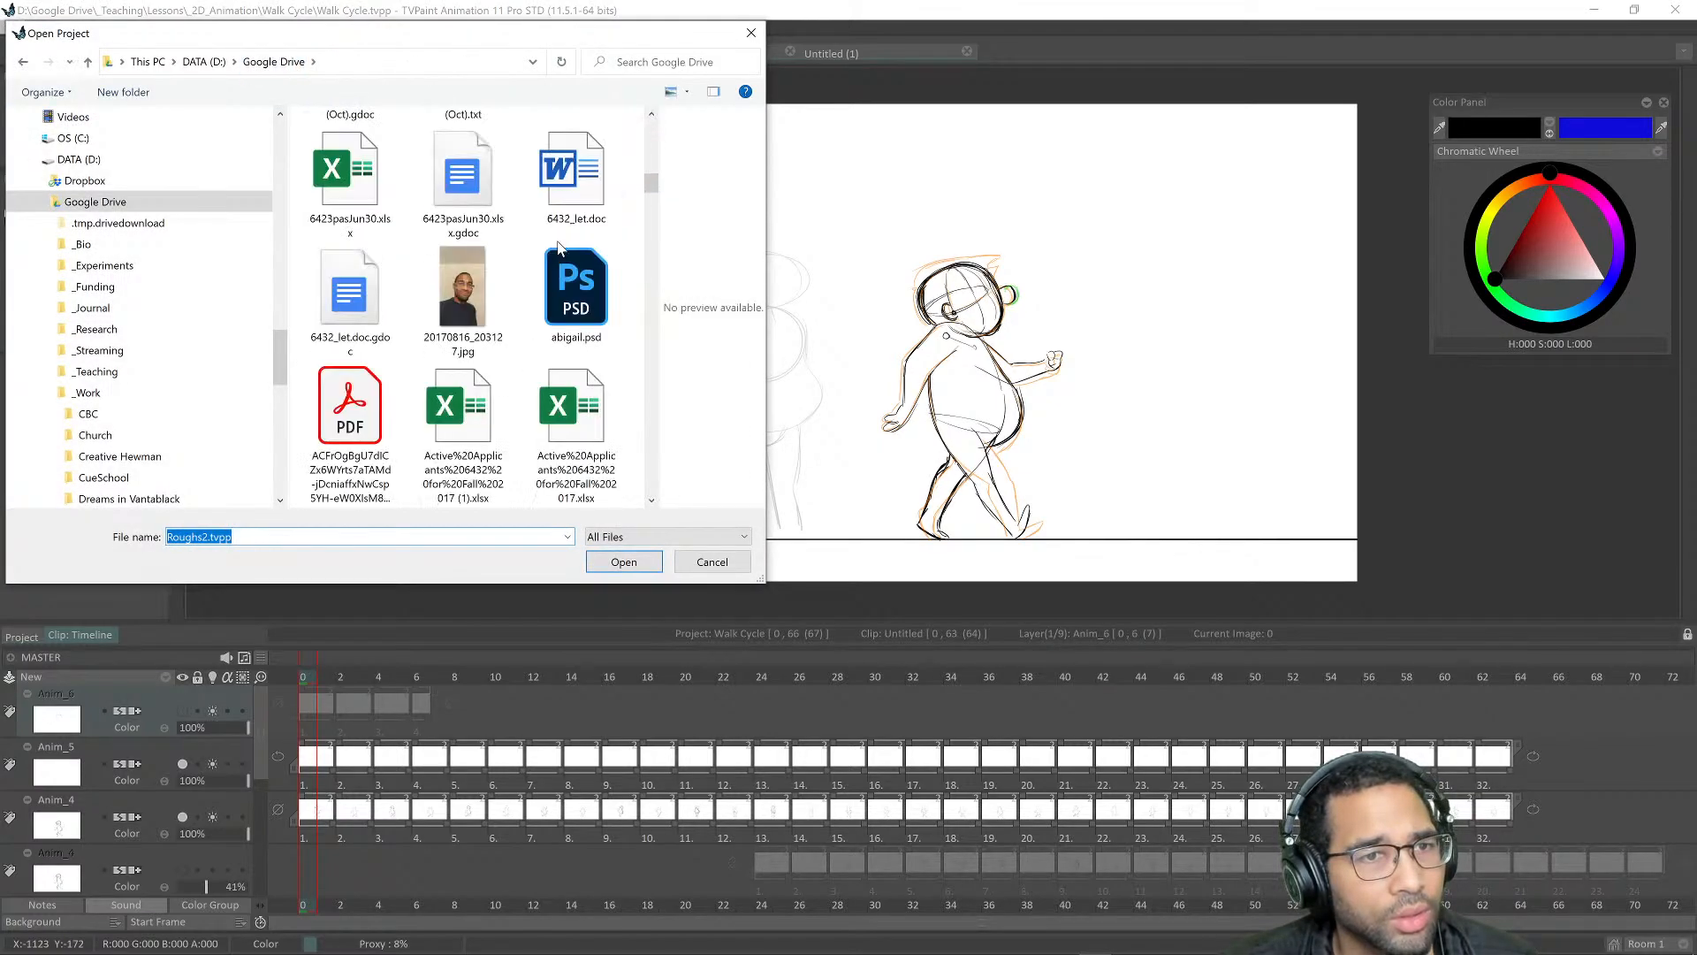
{"action": "scroll", "coordinate": [487, 283], "scroll_direction": "up", "scroll_amount": 6}
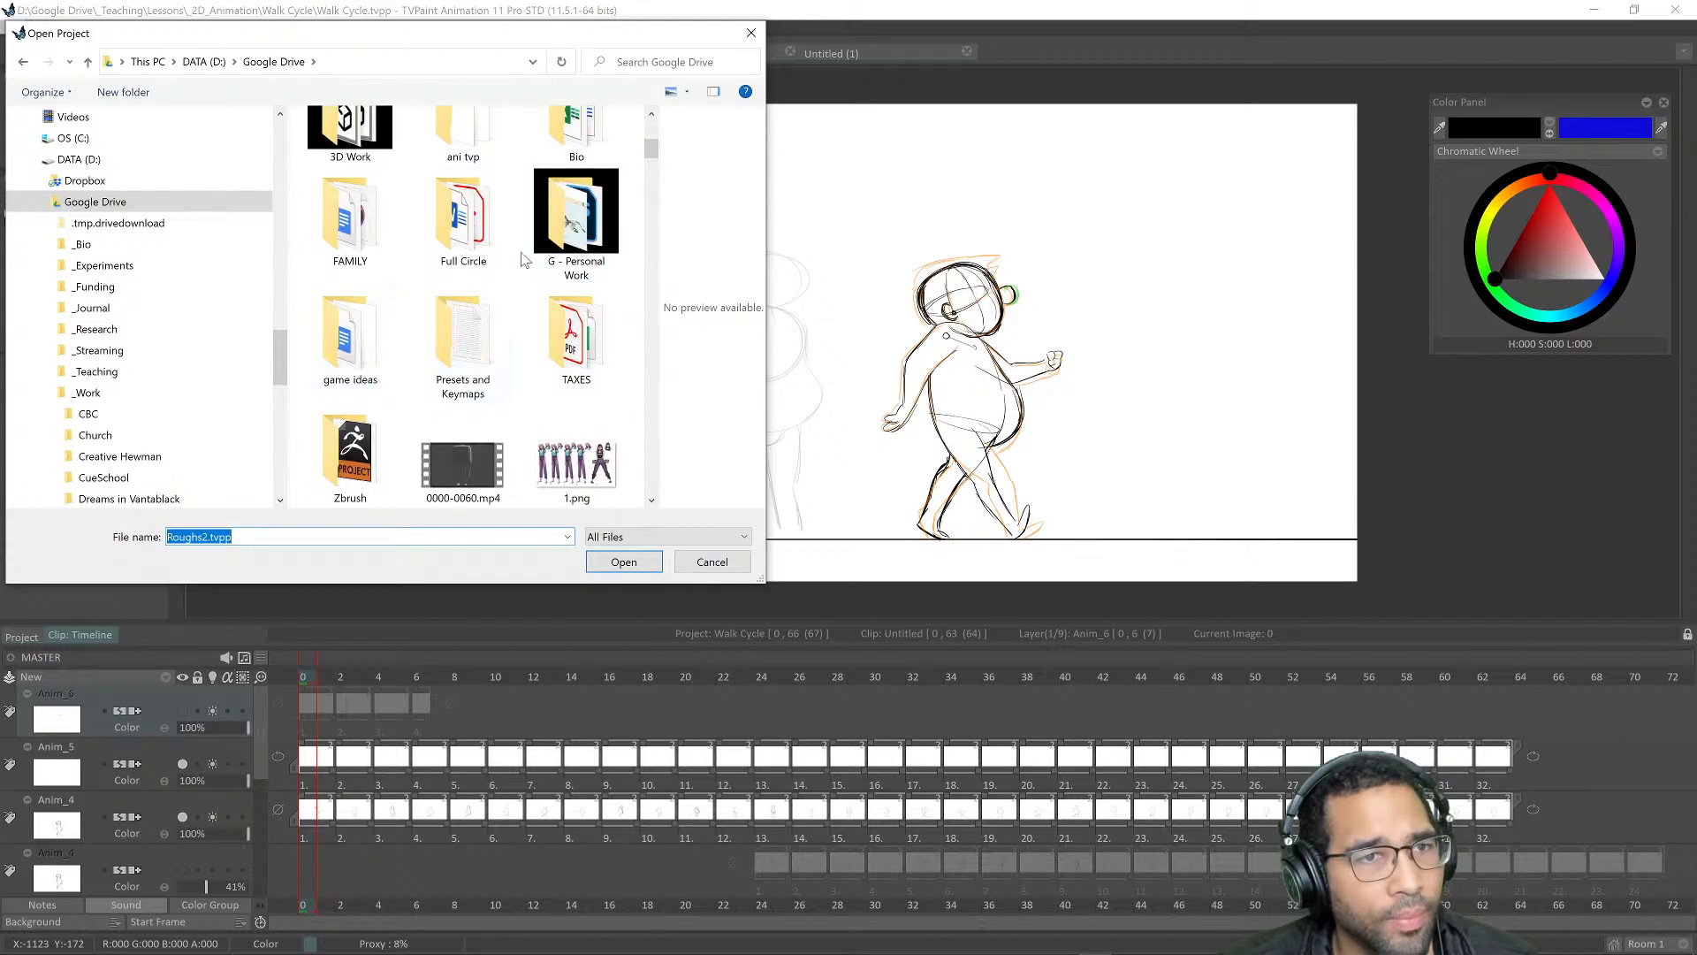
{"action": "scroll", "coordinate": [566, 368], "scroll_direction": "up", "scroll_amount": 3}
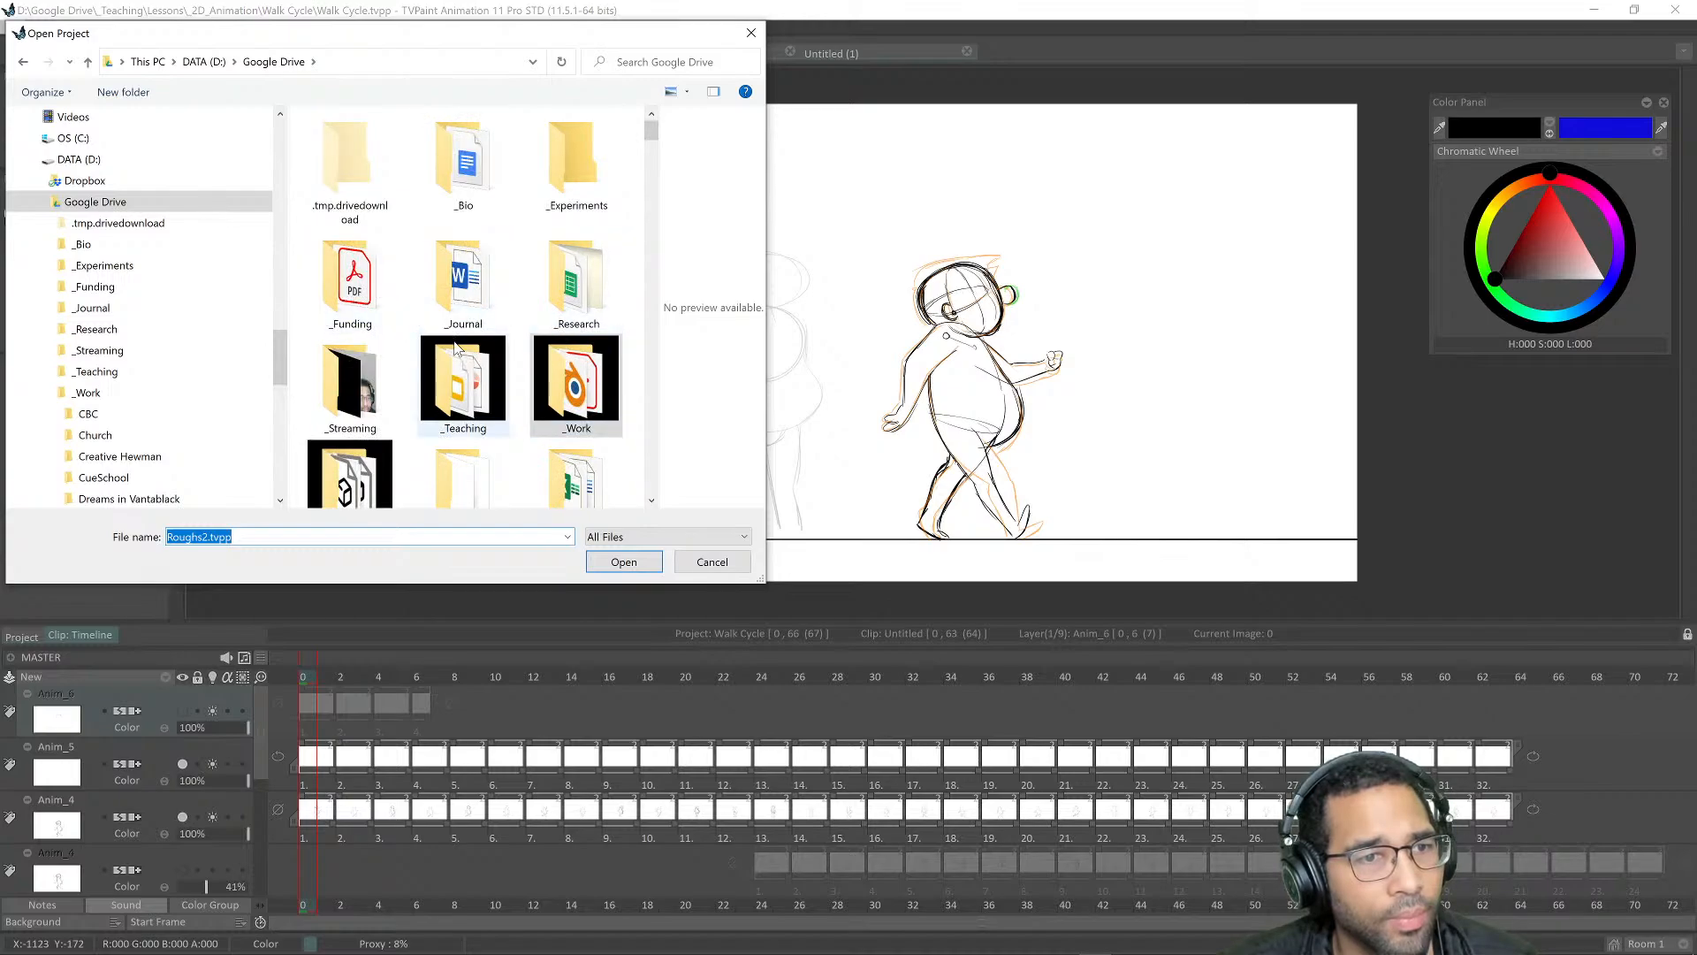
{"action": "double_click", "coordinate": [442, 384]}
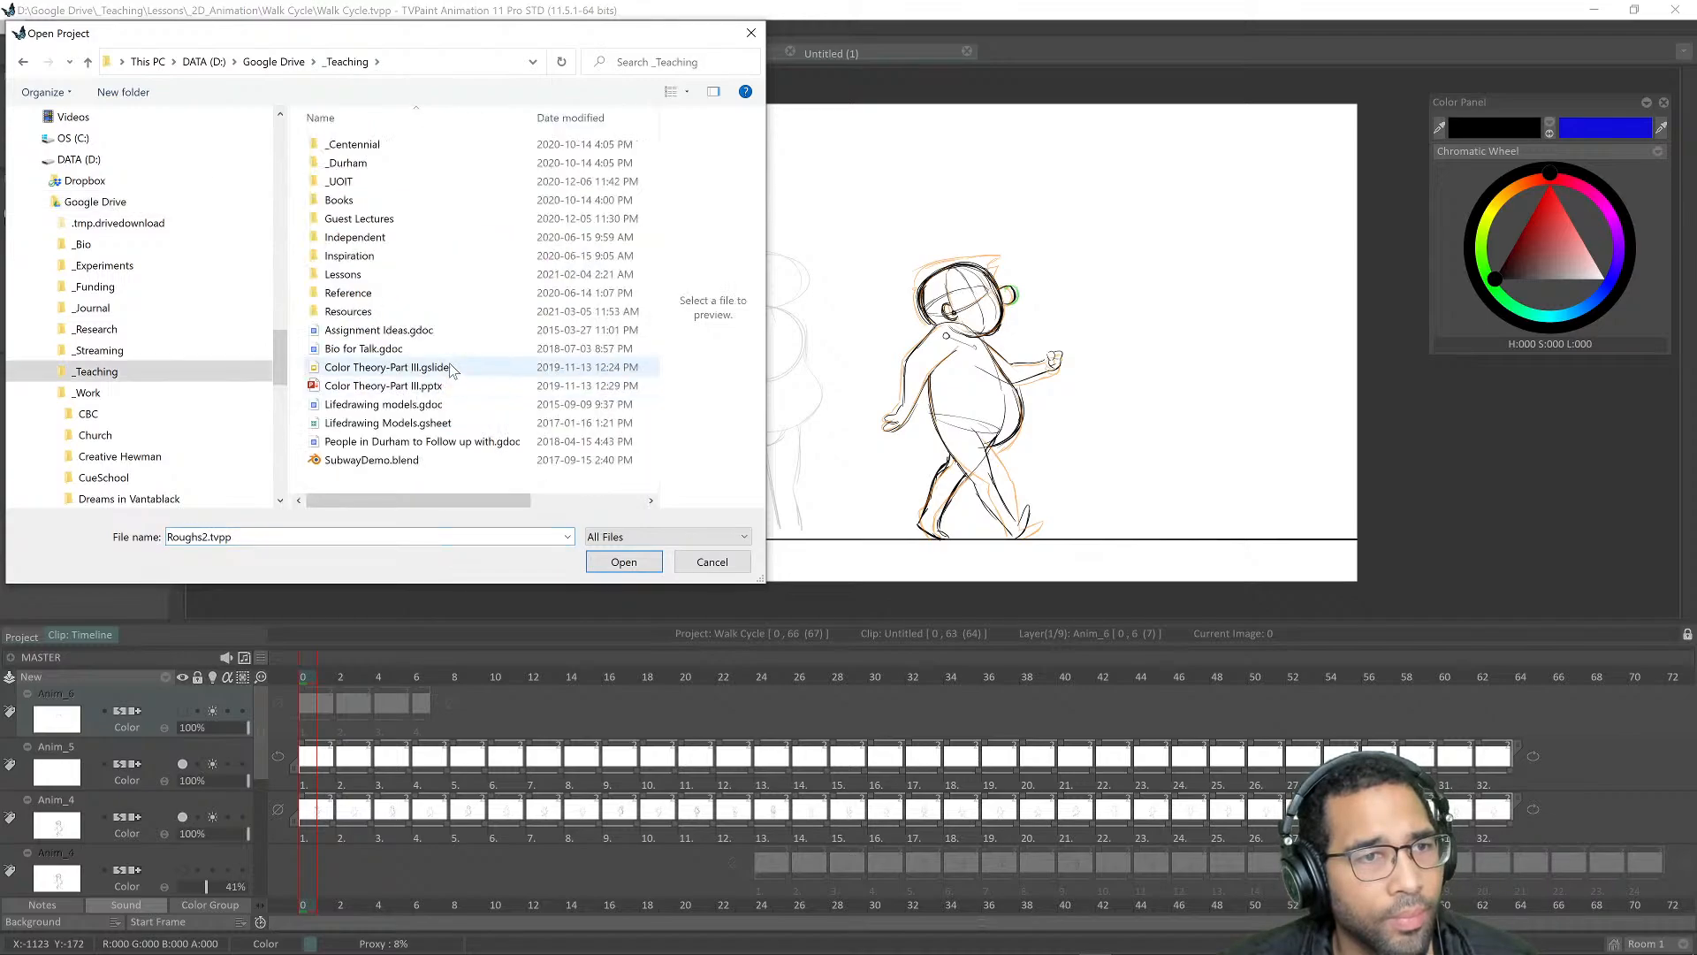
{"action": "double_click", "coordinate": [367, 279]}
{"action": "double_click", "coordinate": [416, 143]}
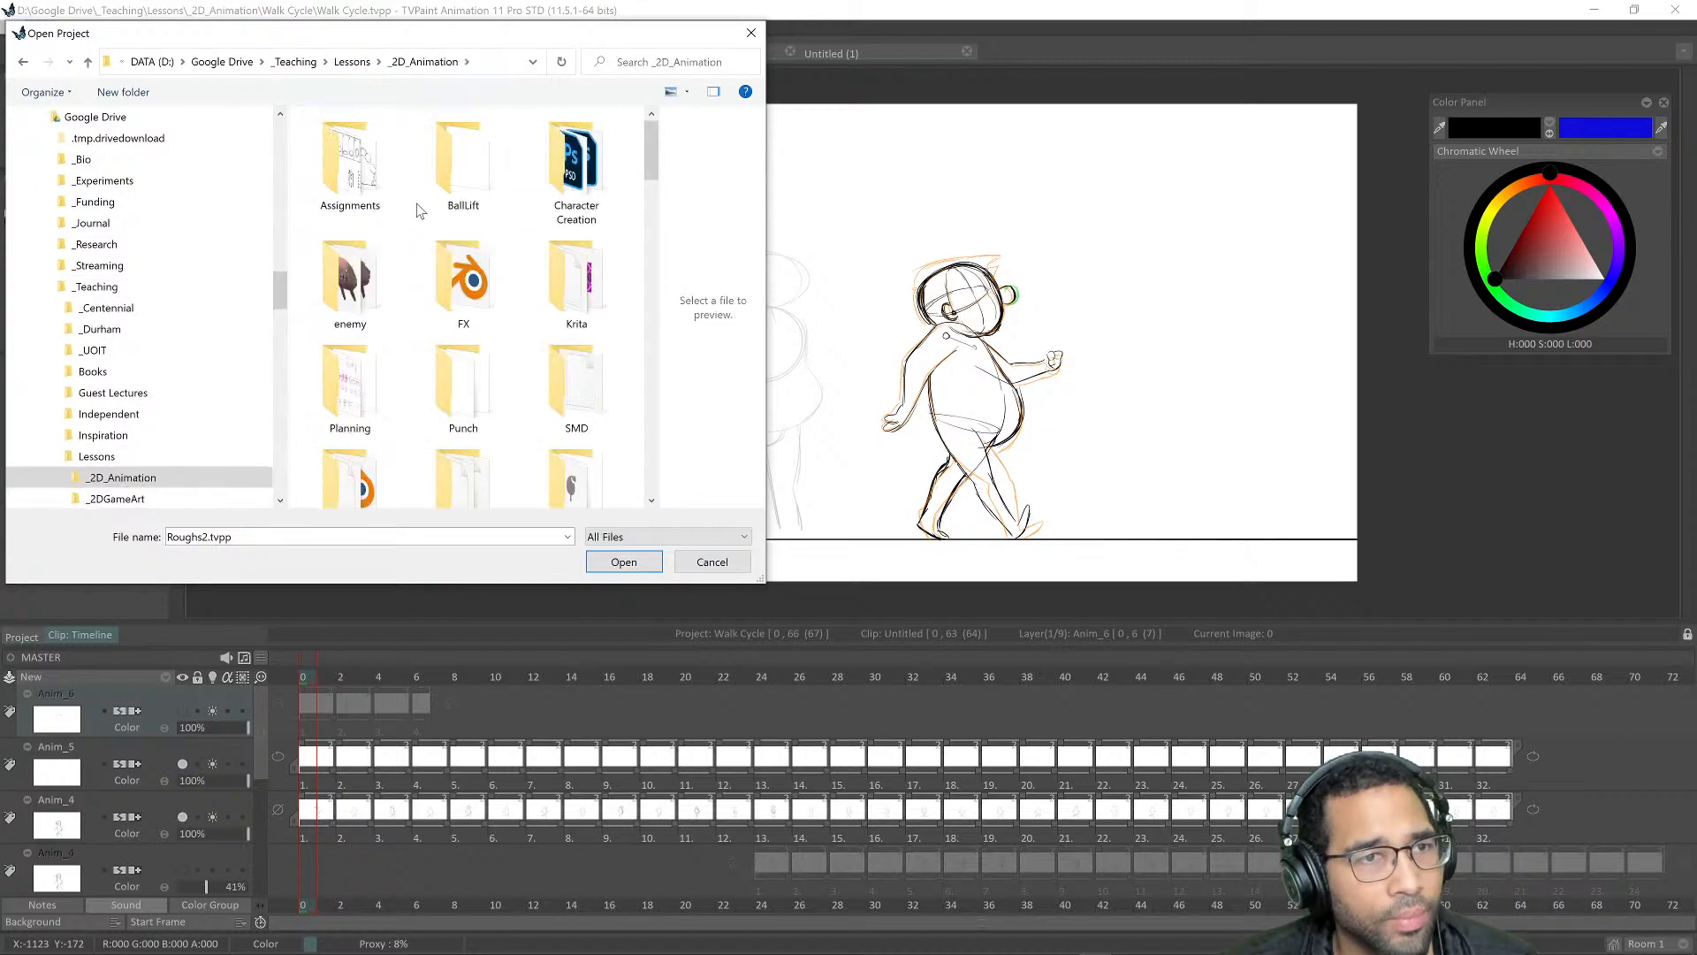
{"action": "scroll", "coordinate": [363, 323], "scroll_direction": "down", "scroll_amount": 2}
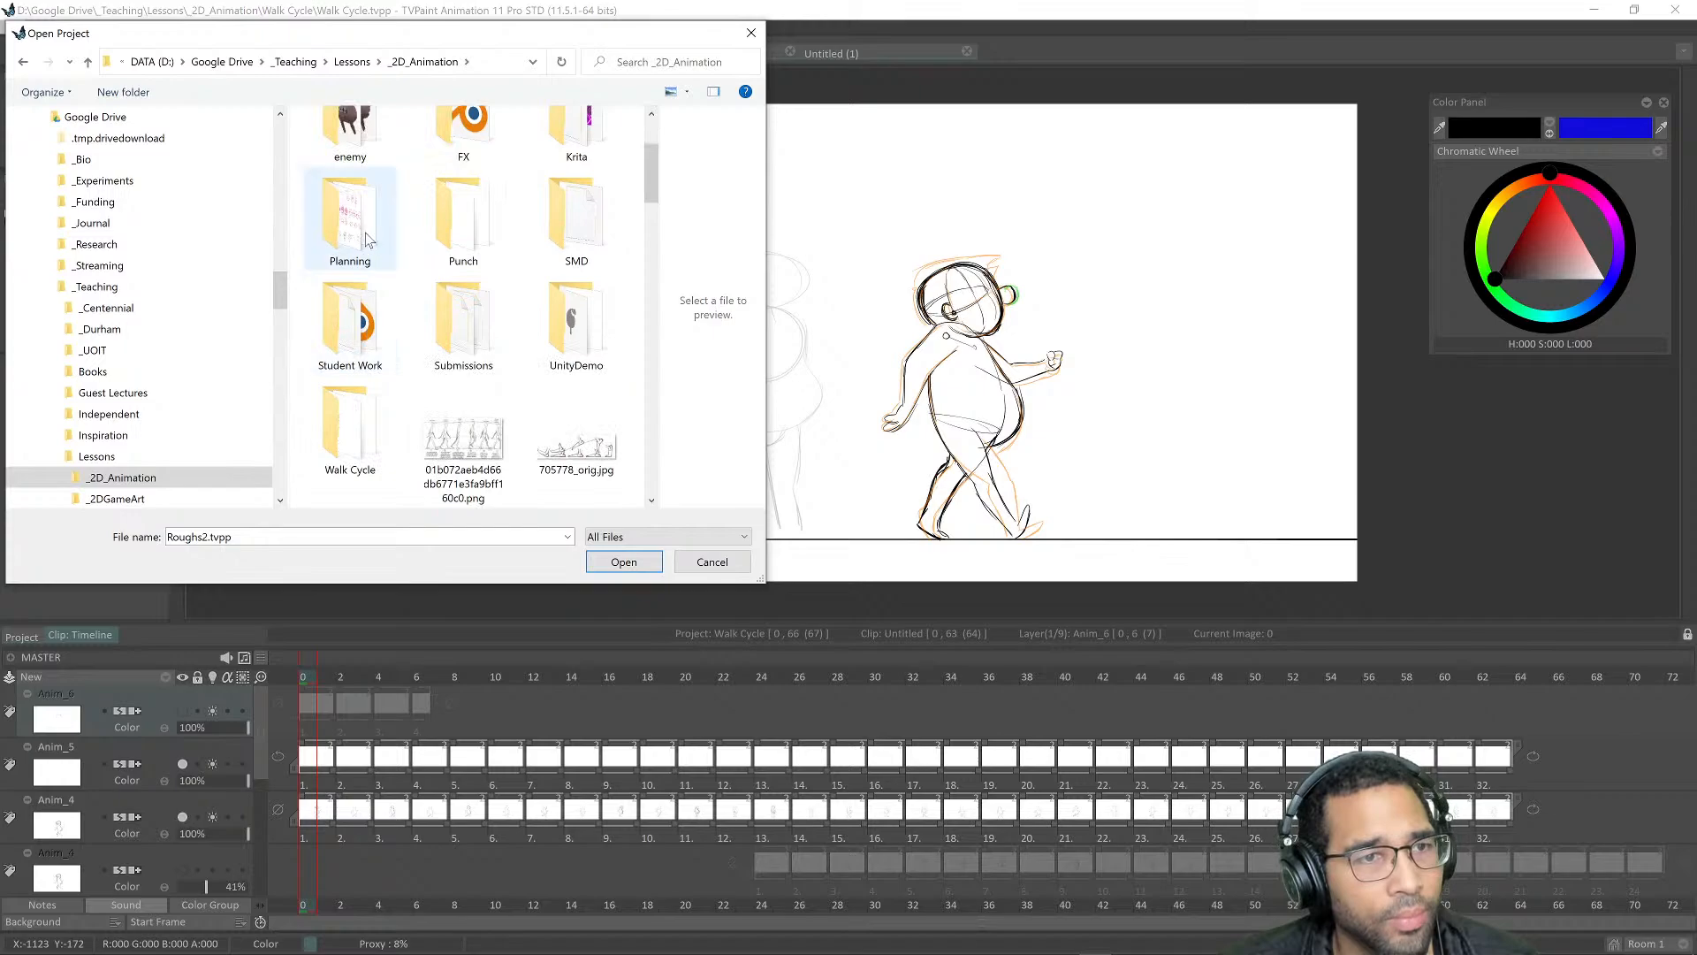
{"action": "double_click", "coordinate": [363, 415]}
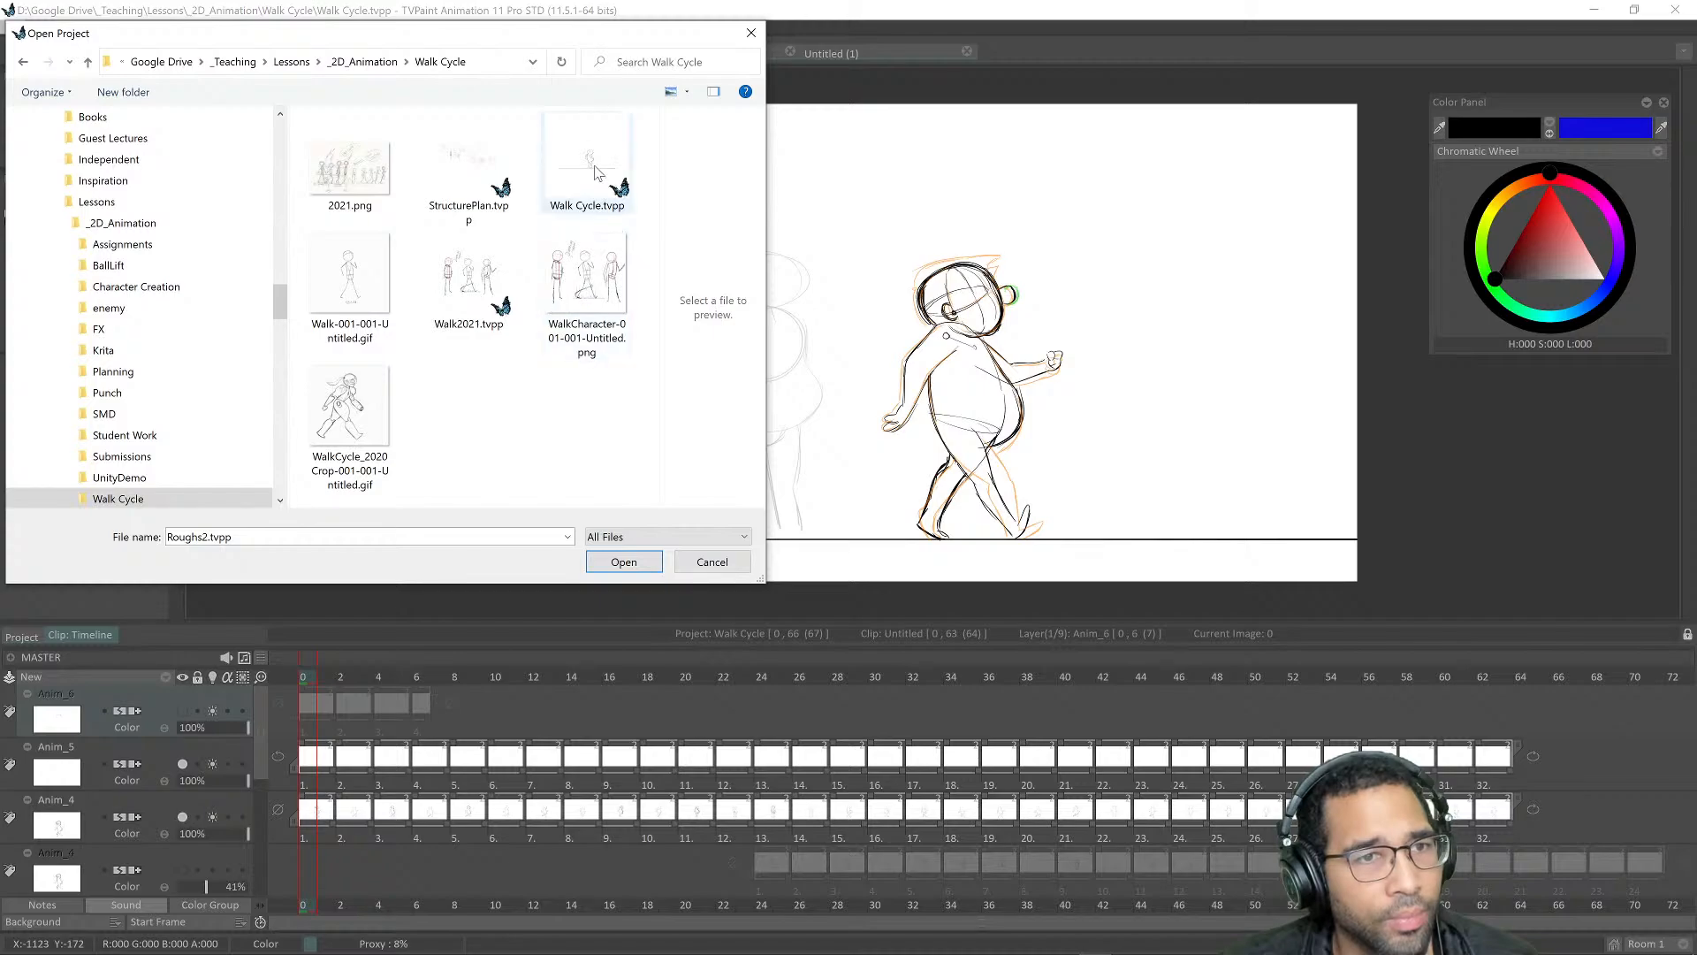
Step: Open the project Walk2021.tvpp from the Walk Cycle folder
{"action": "left_click", "coordinate": [369, 324]}
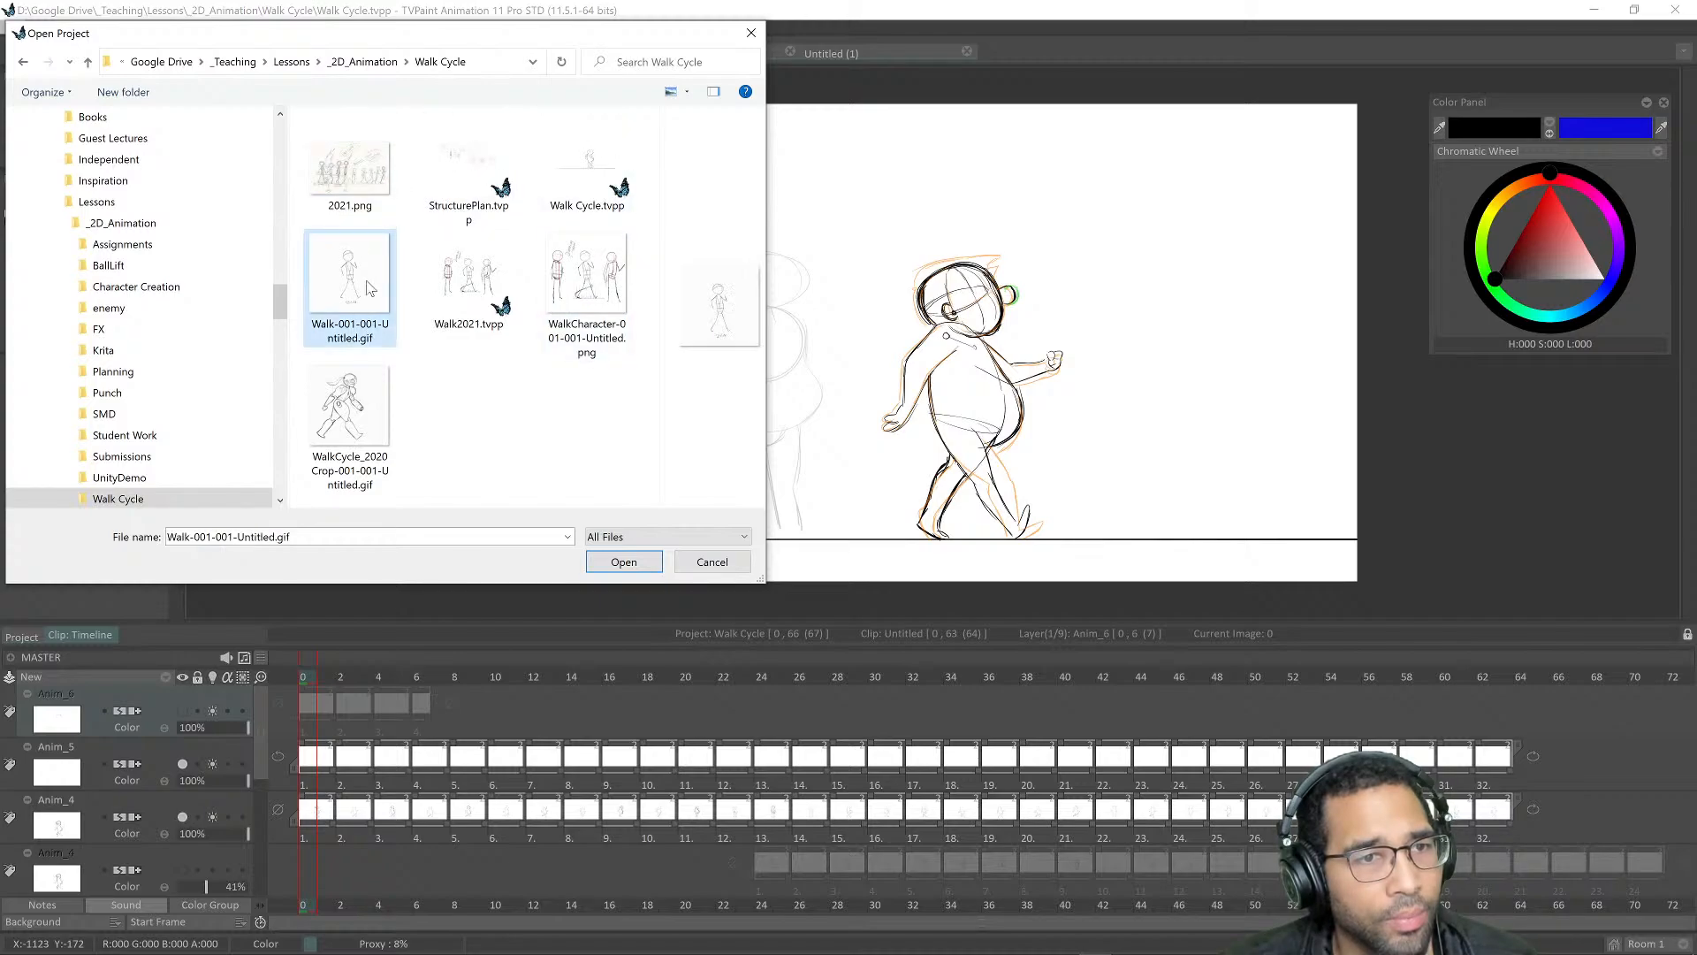
{"action": "left_click", "coordinate": [483, 295]}
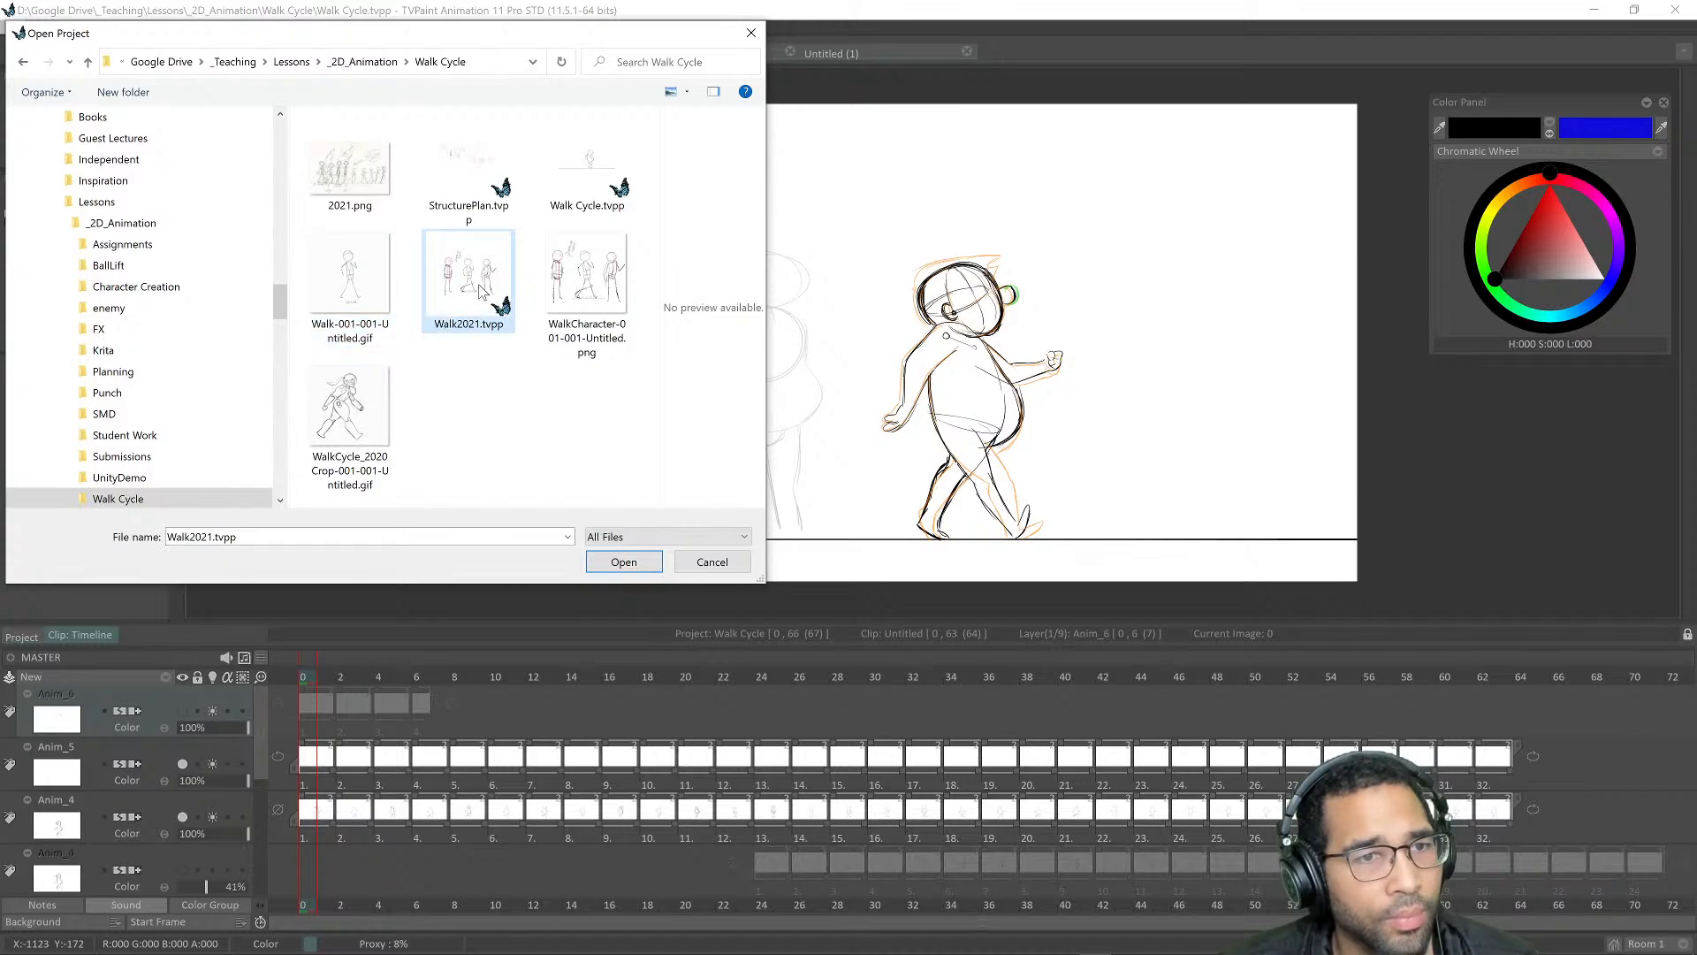
{"action": "left_click", "coordinate": [628, 559]}
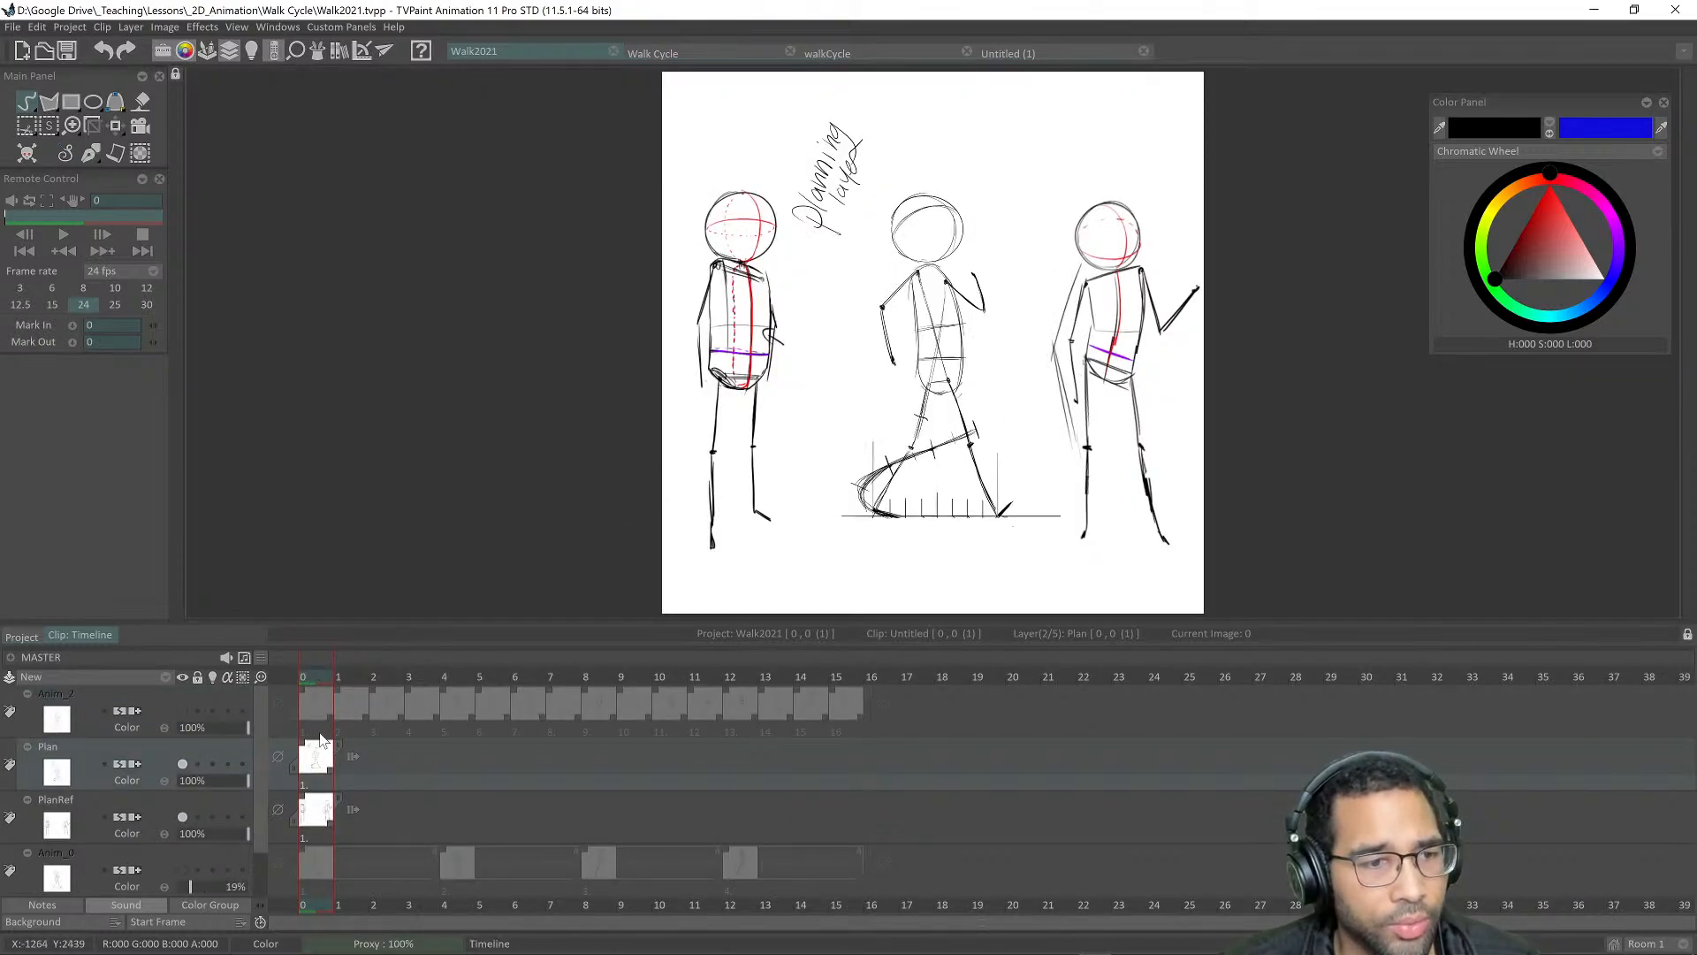
Step: Make the Anim_2 layer visible and active in the timeline
{"action": "left_click", "coordinate": [321, 735]}
{"action": "left_click", "coordinate": [182, 711]}
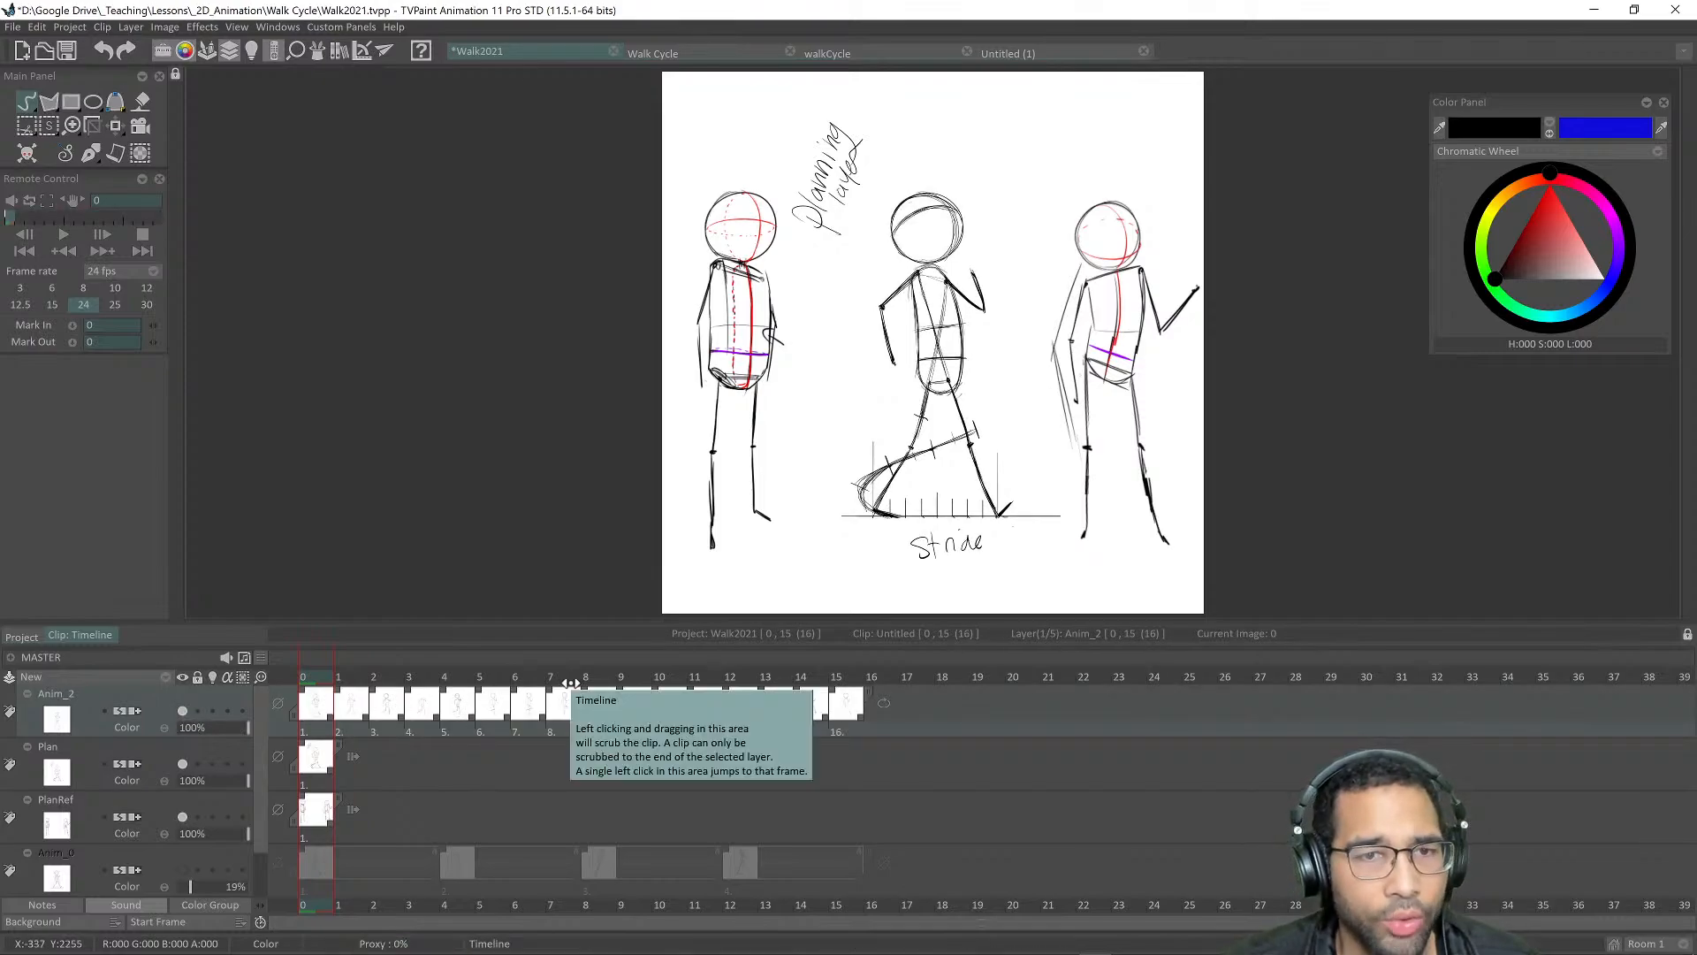
Step: Flip forward through the Anim_2 walk drawings and back to frame 0 to examine the motion
{"action": "key", "text": "Right"}
{"action": "key", "text": "Right"}
{"action": "key", "text": "Right"}
{"action": "key", "text": "Right"}
{"action": "key", "text": "Right"}
{"action": "key", "text": "Right"}
{"action": "key", "text": "Right"}
{"action": "key", "text": "Right"}
{"action": "key", "text": "Right"}
{"action": "key", "text": "Right"}
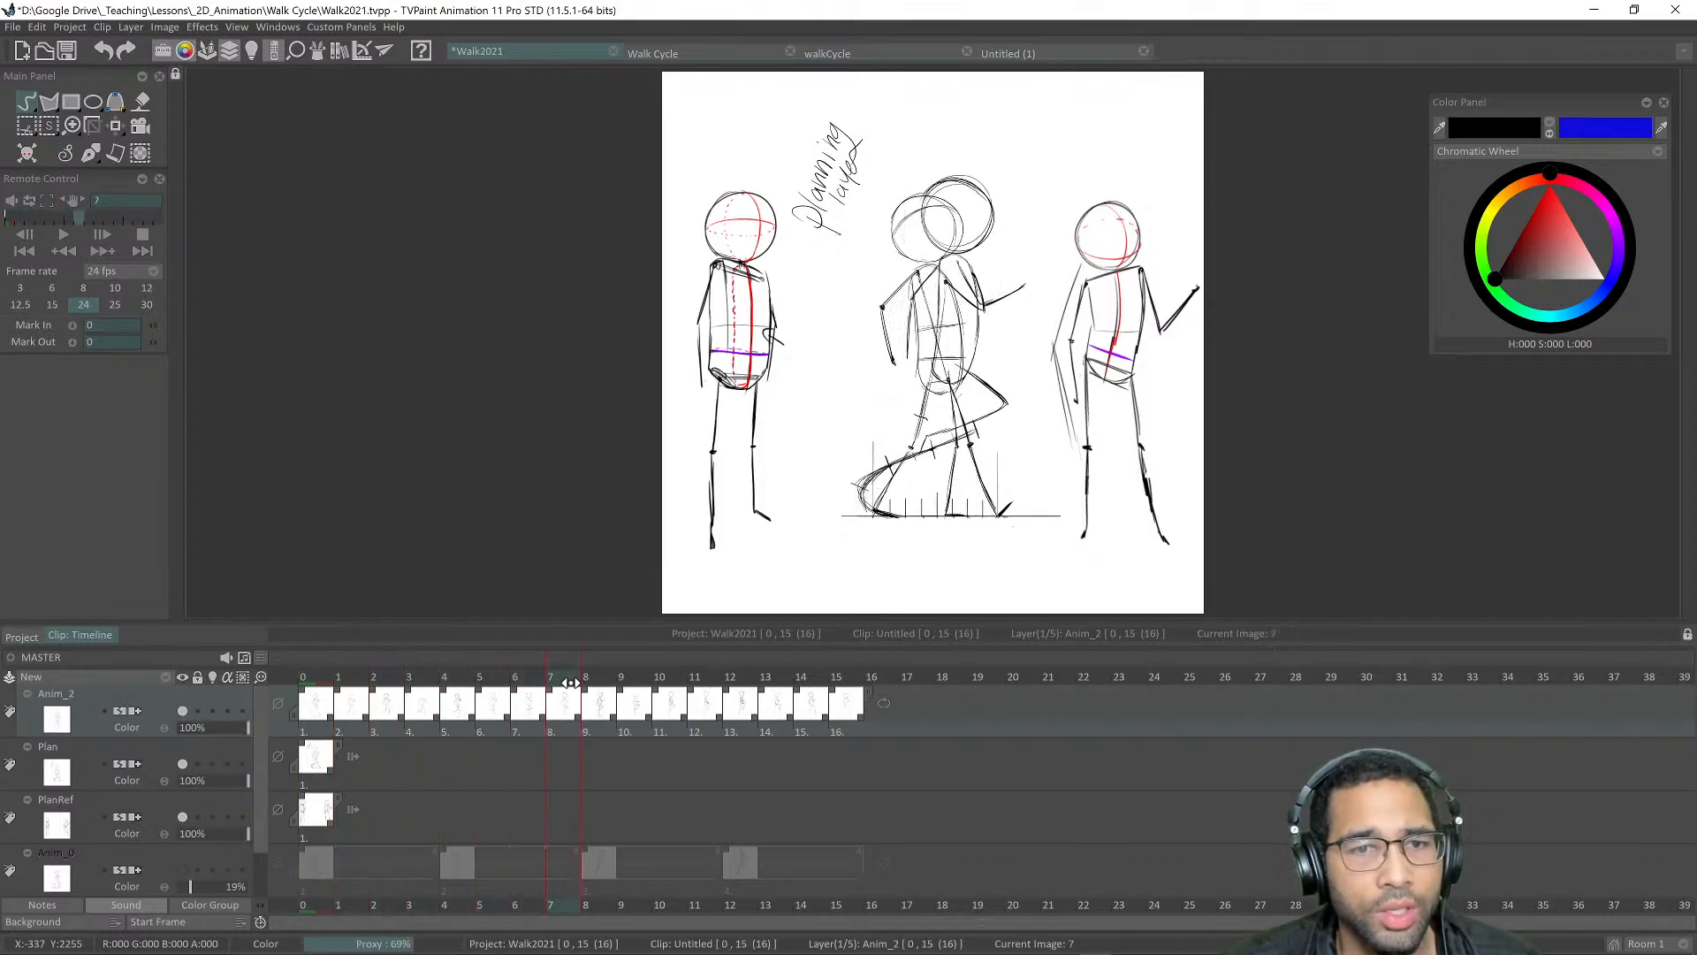
{"action": "key", "text": "Left"}
{"action": "key", "text": "Left"}
{"action": "key", "text": "Left"}
{"action": "key", "text": "Left"}
{"action": "key", "text": "Left"}
{"action": "key", "text": "Left"}
{"action": "key", "text": "Left"}
{"action": "key", "text": "Left"}
{"action": "key", "text": "Left"}
{"action": "key", "text": "Left"}
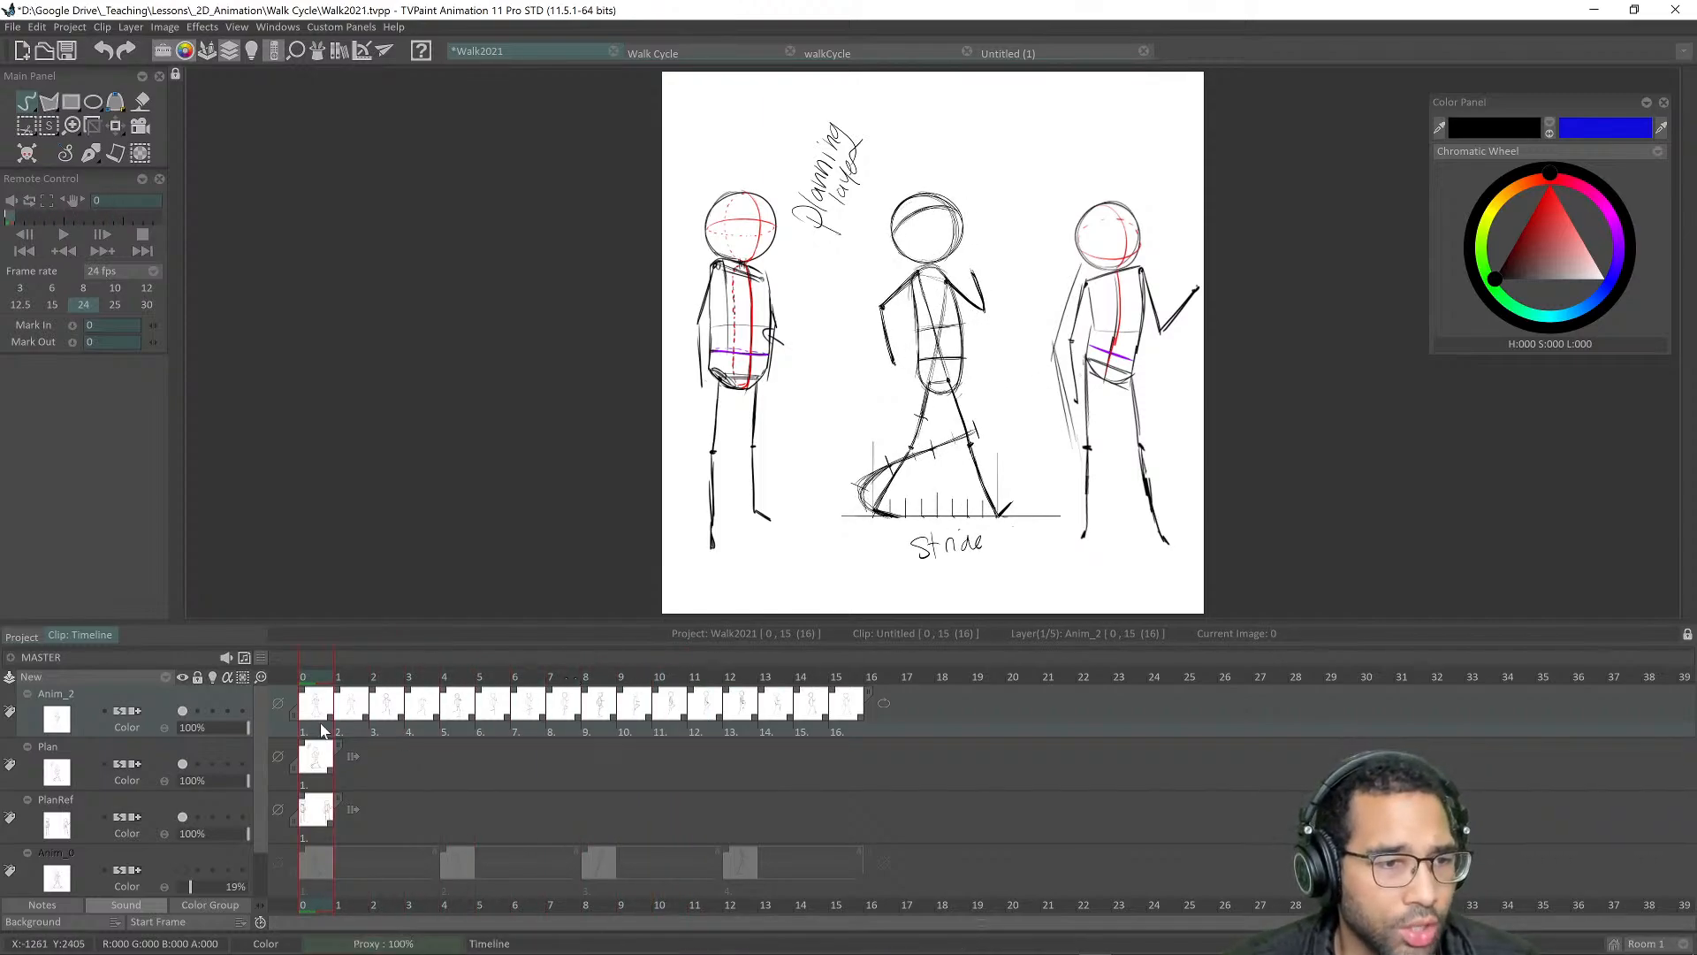
Step: Set a red image mark on the stride pose at frame 0 of Anim_2 and hide the planning drawings on the canvas
{"action": "right_click", "coordinate": [318, 725]}
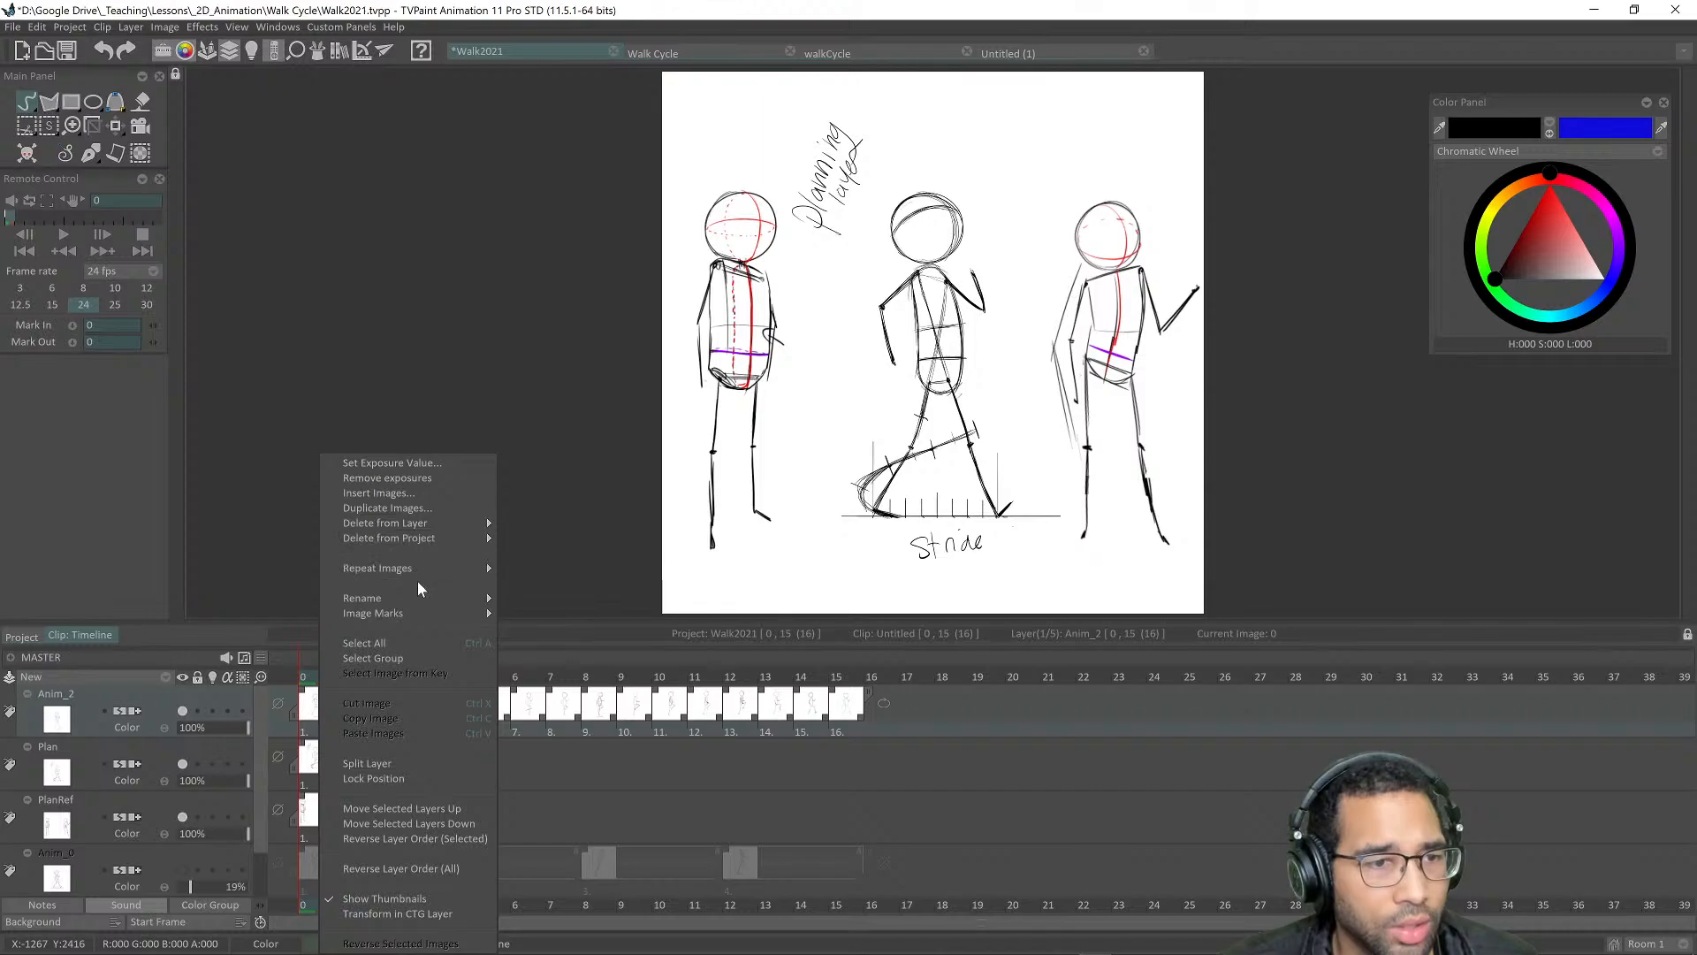
{"action": "mouse_move", "coordinate": [420, 619]}
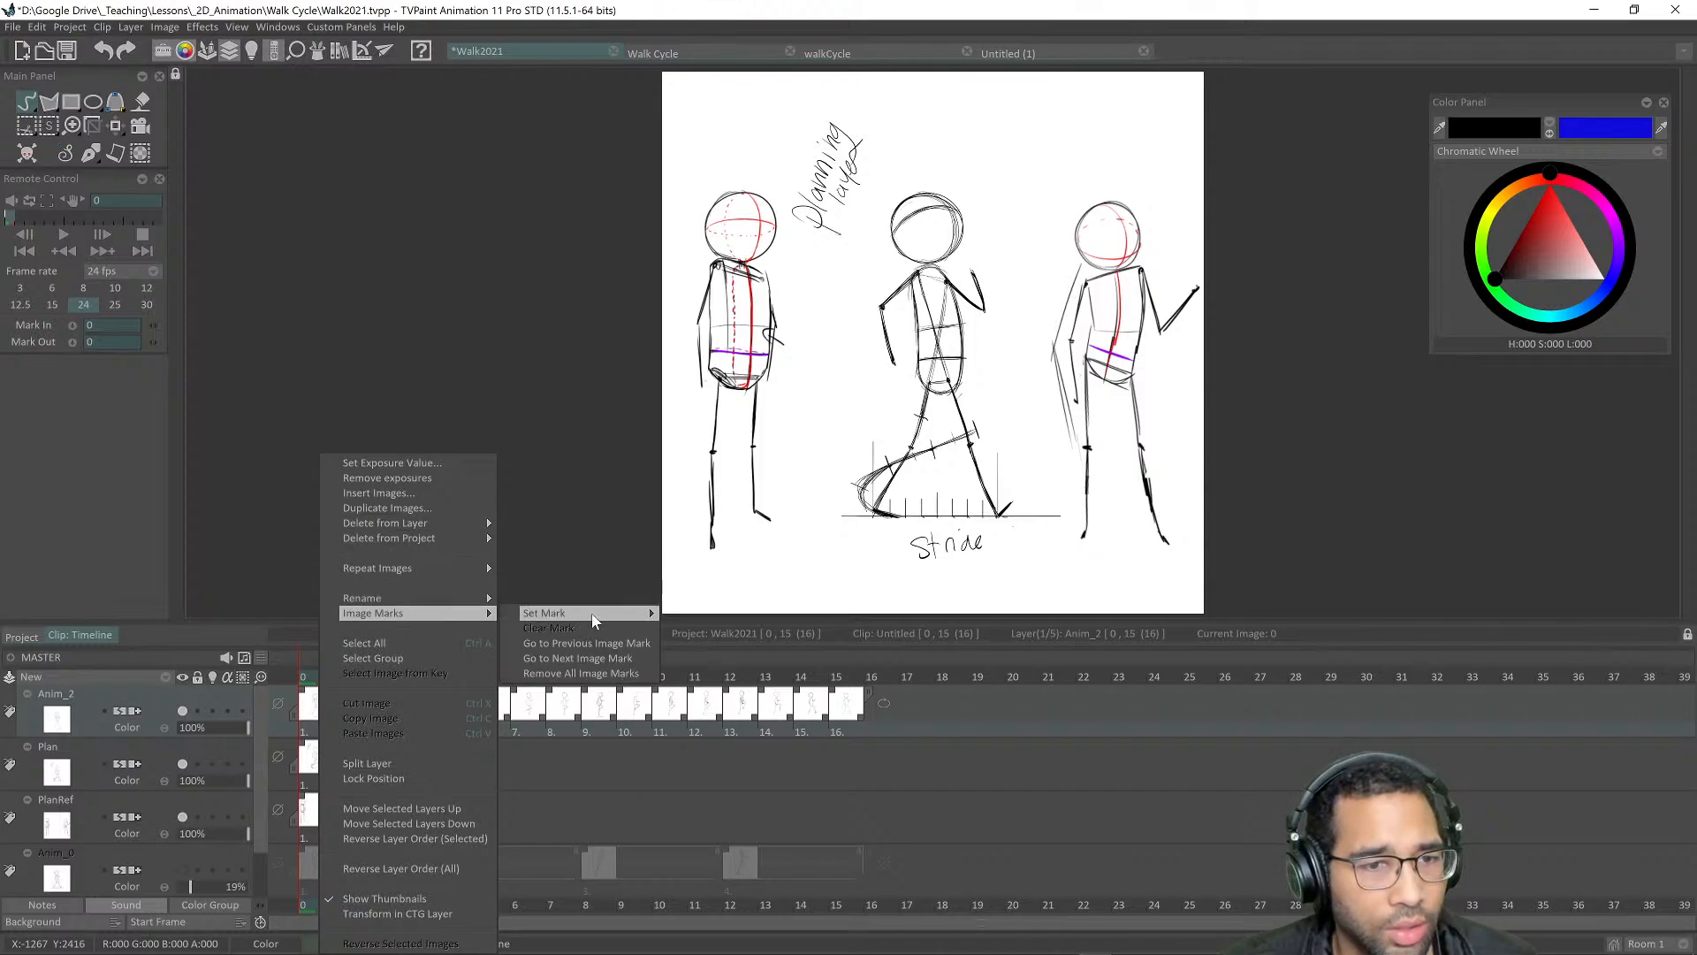
{"action": "mouse_move", "coordinate": [631, 615]}
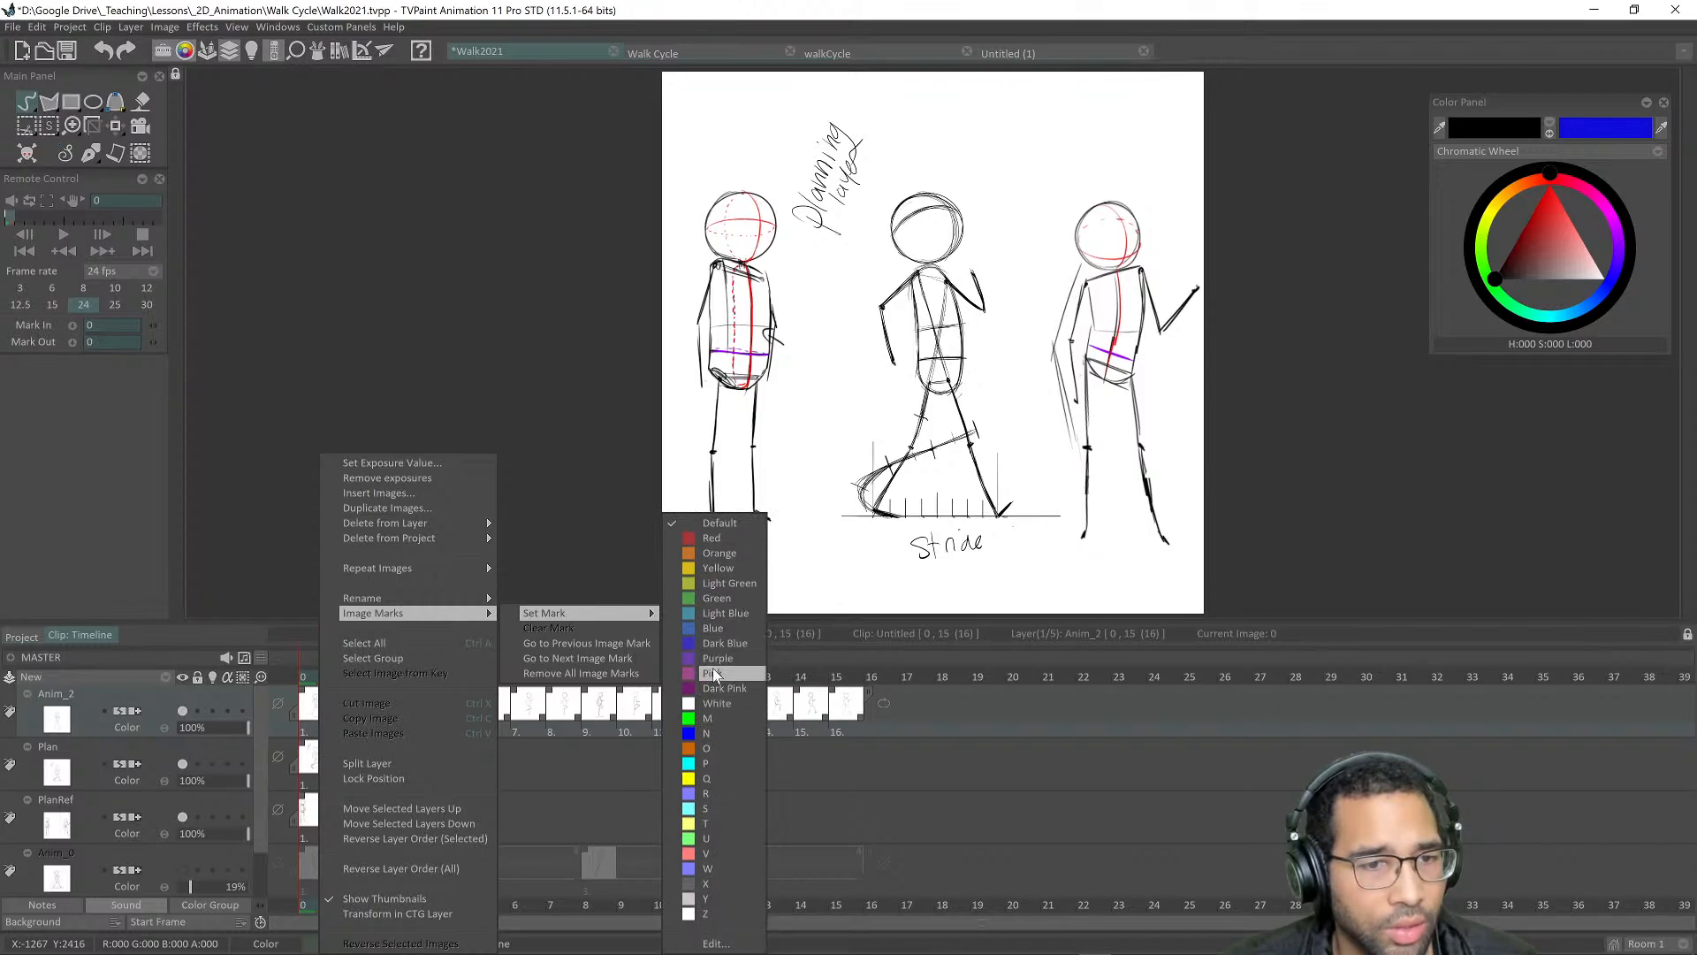
{"action": "left_click", "coordinate": [712, 538]}
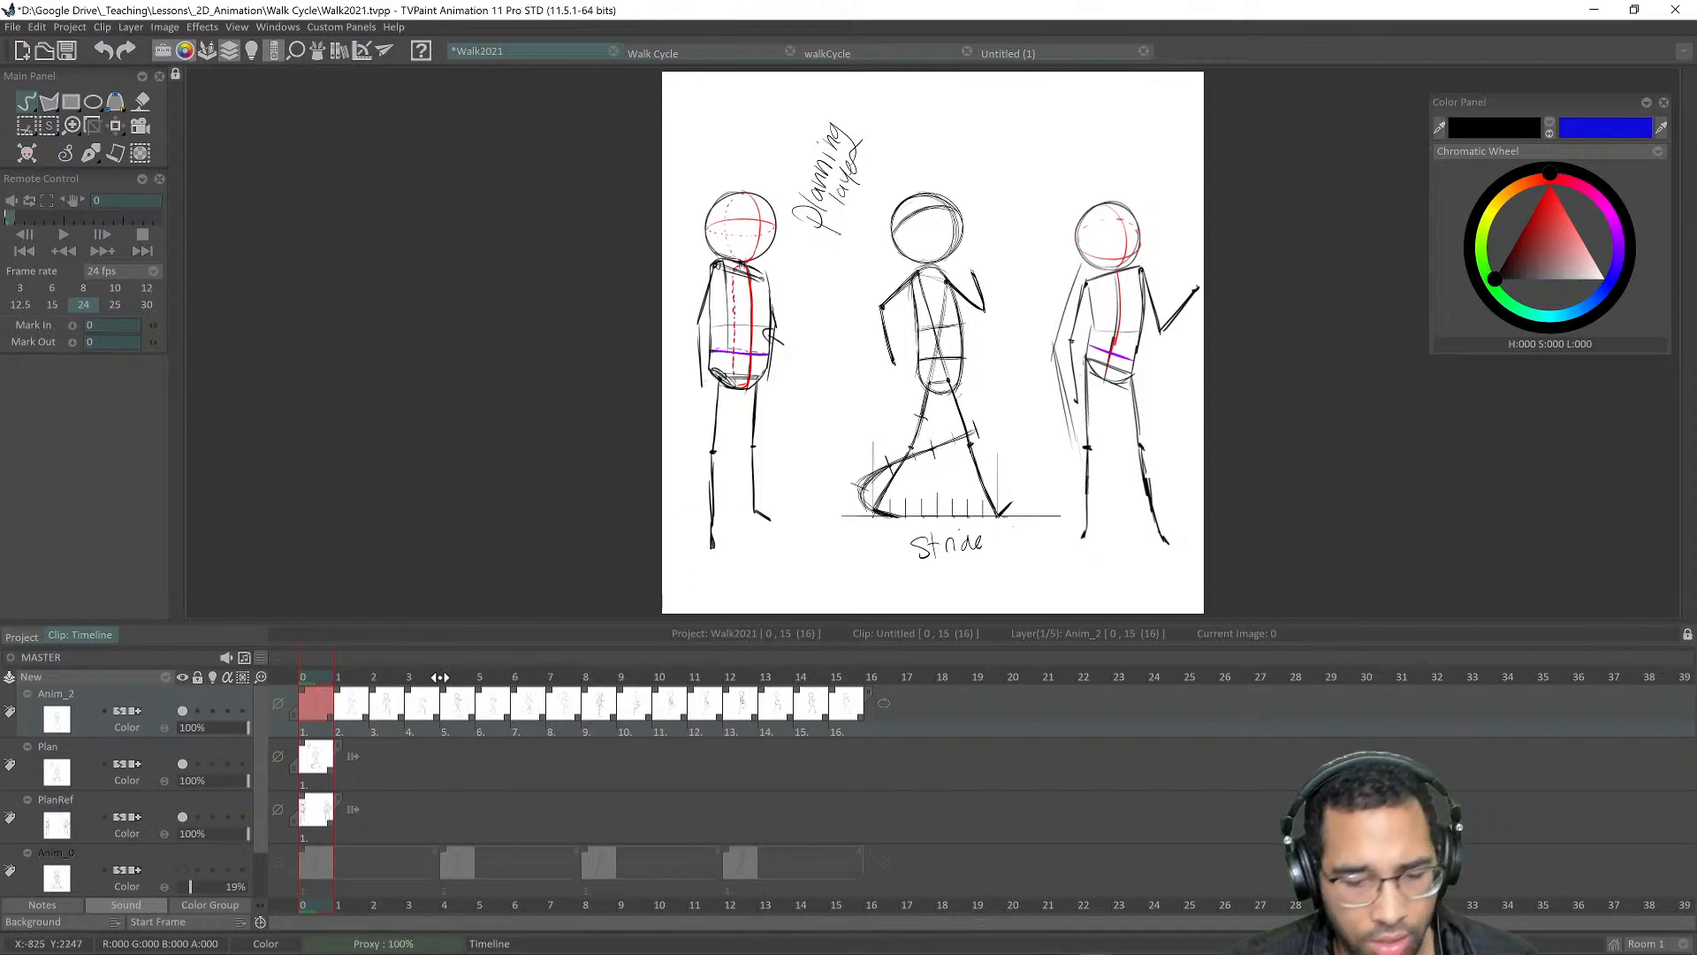
{"action": "key", "text": "d"}
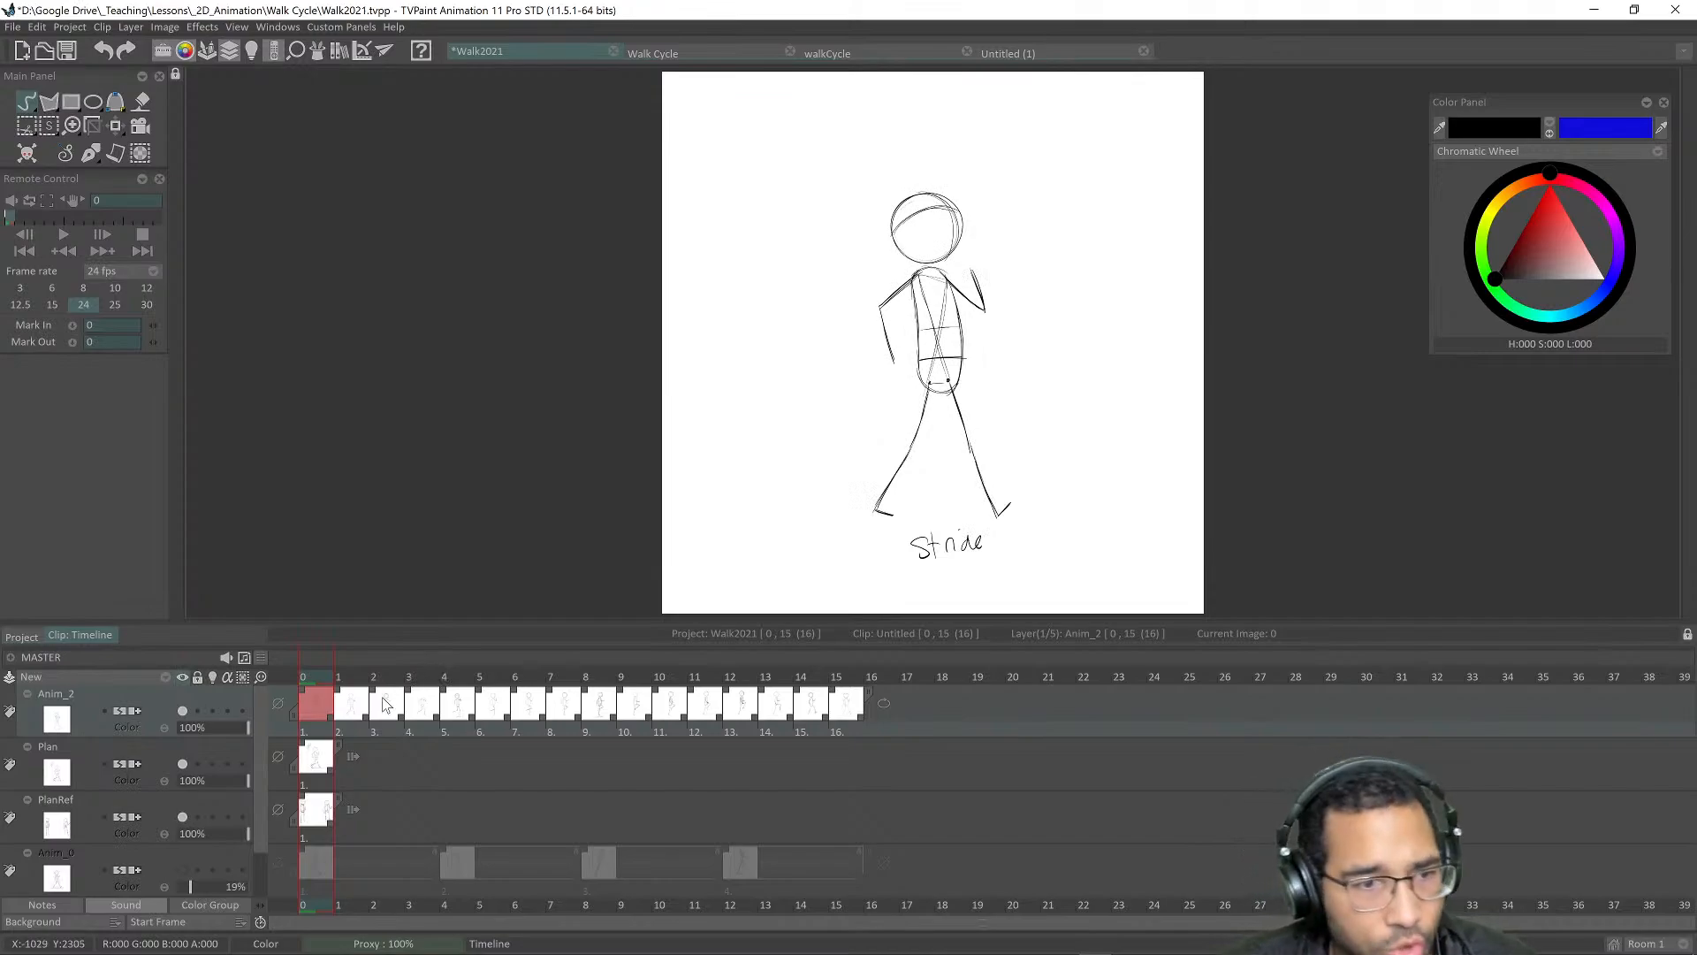
Step: Set a red image mark on the catch pose at frame 4 of Anim_2
{"action": "left_click", "coordinate": [449, 677]}
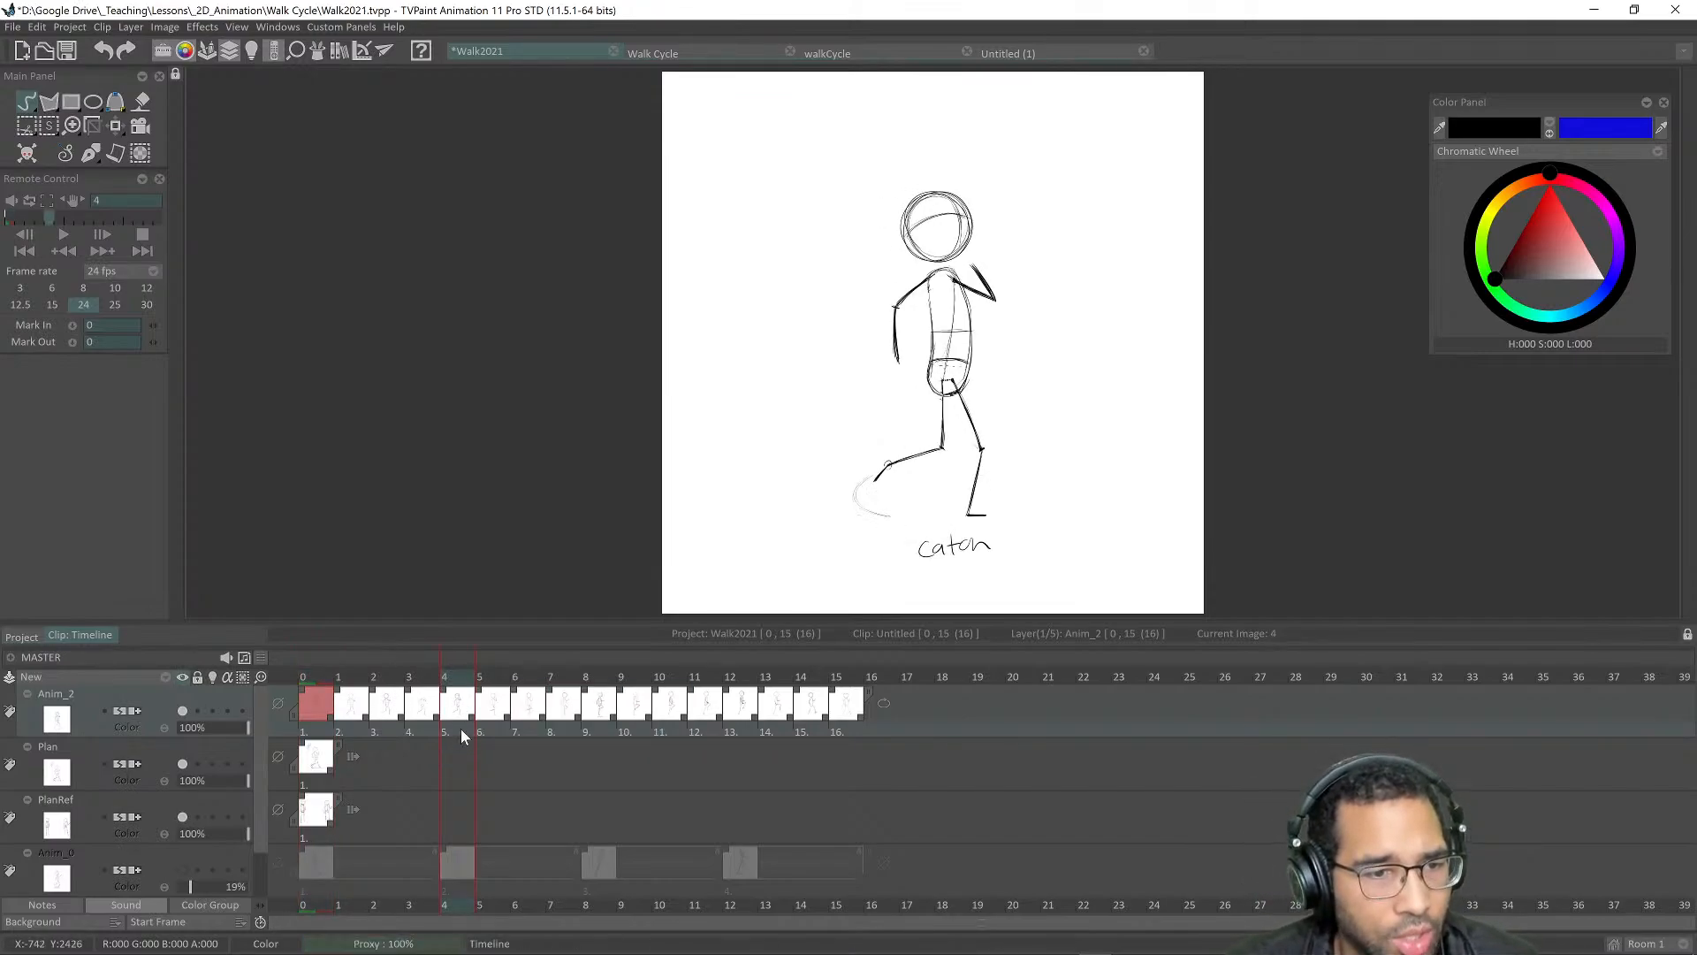
{"action": "right_click", "coordinate": [460, 724]}
{"action": "mouse_move", "coordinate": [560, 616]}
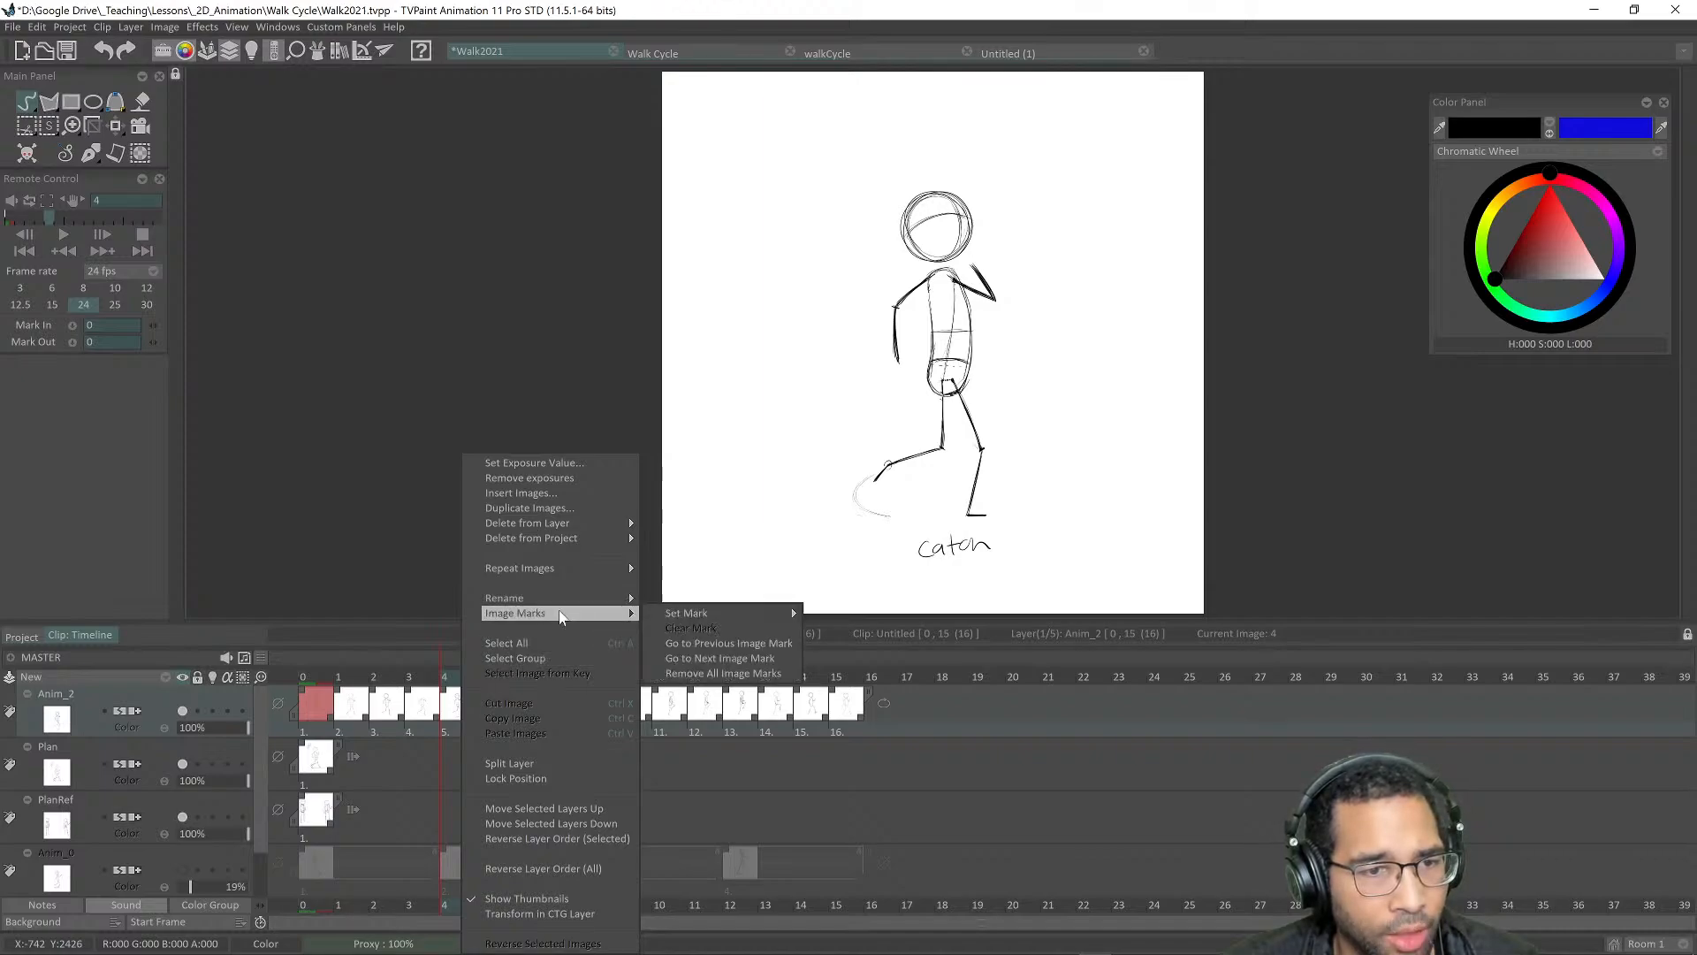
{"action": "mouse_move", "coordinate": [792, 610]}
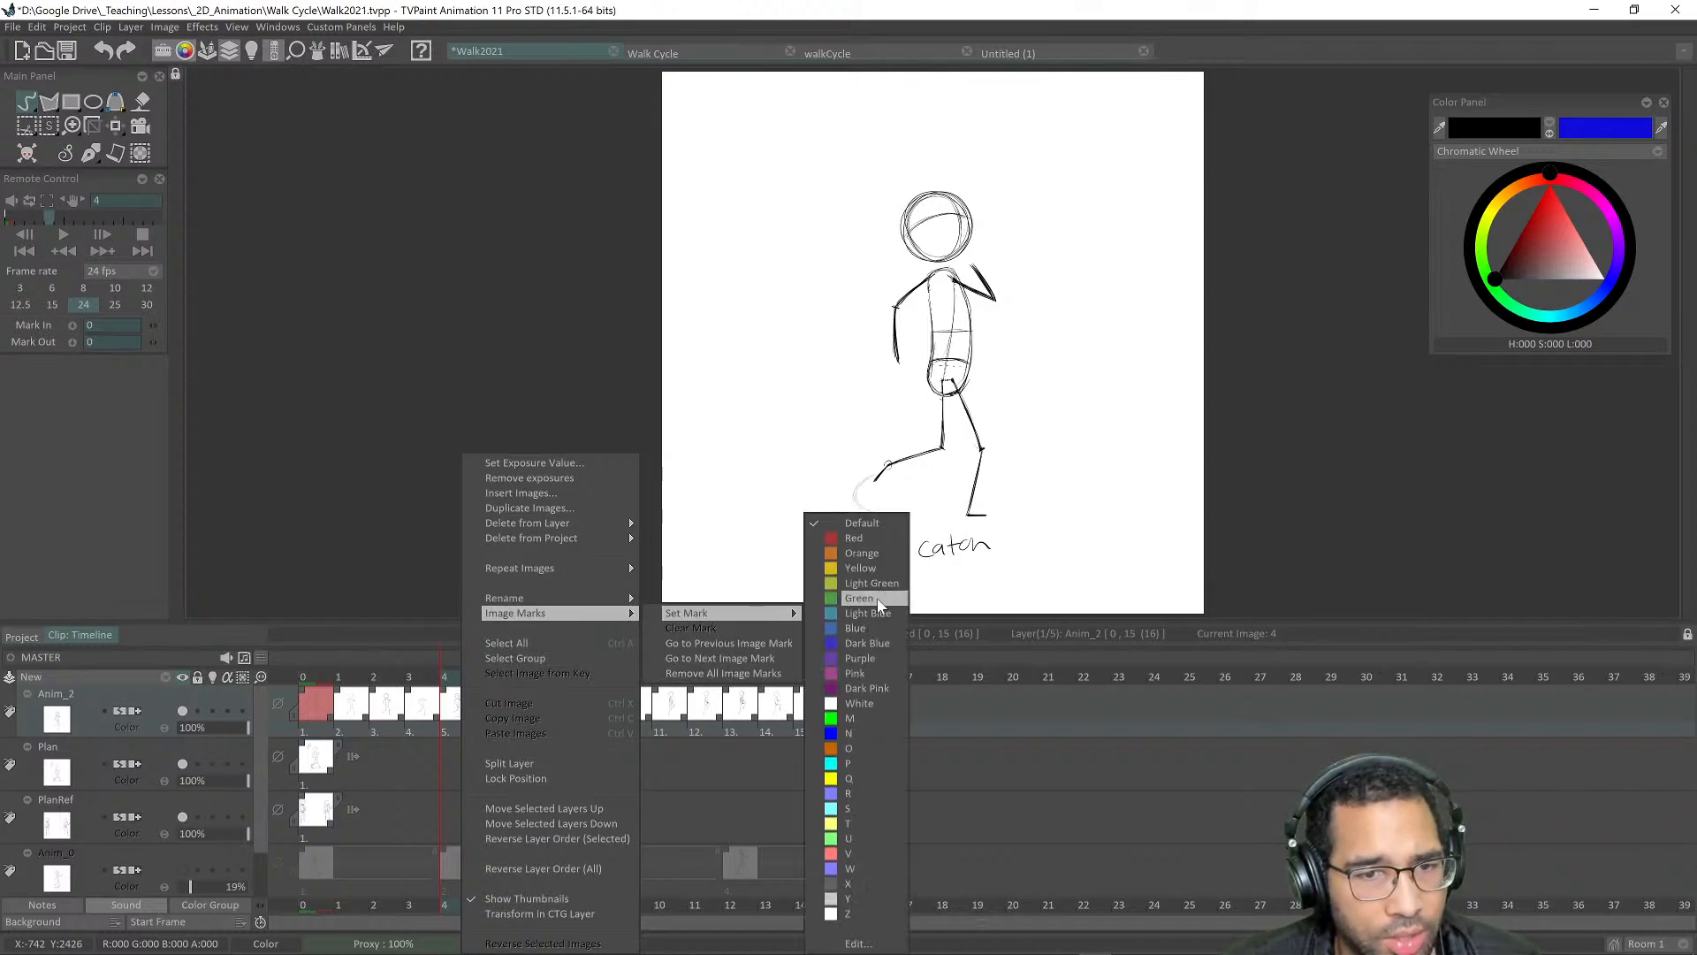
{"action": "left_click", "coordinate": [879, 541]}
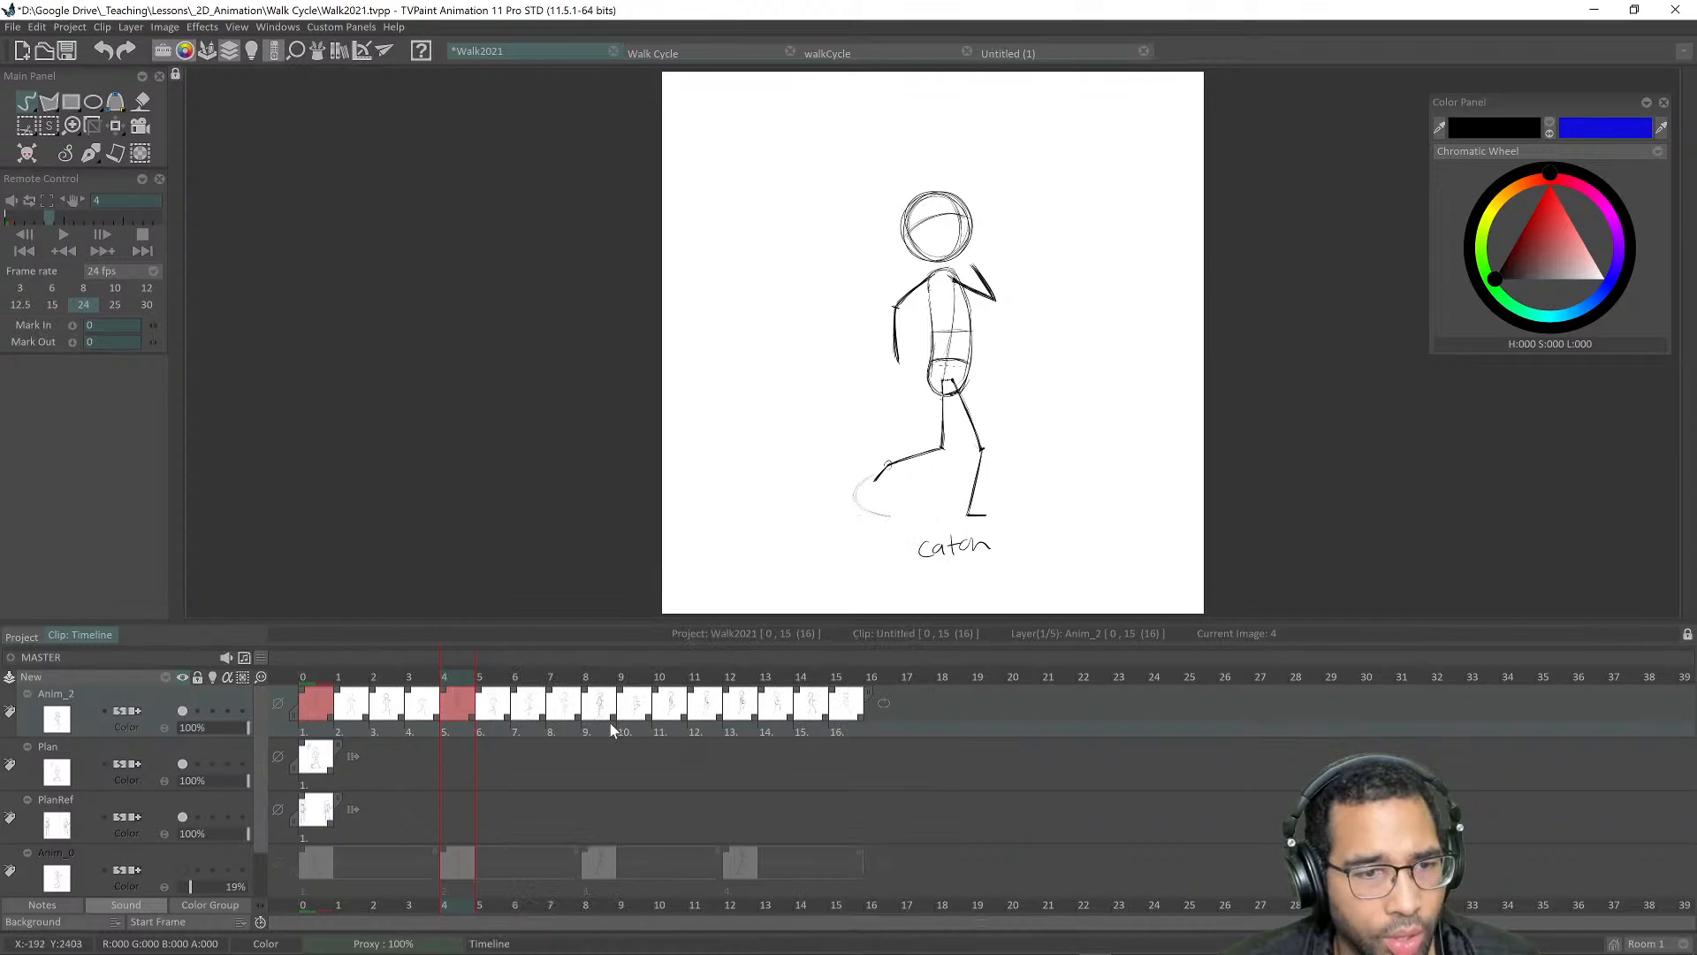
Step: Set a red image mark on the crossover pose at frame 8 of Anim_2
{"action": "left_click", "coordinate": [598, 678]}
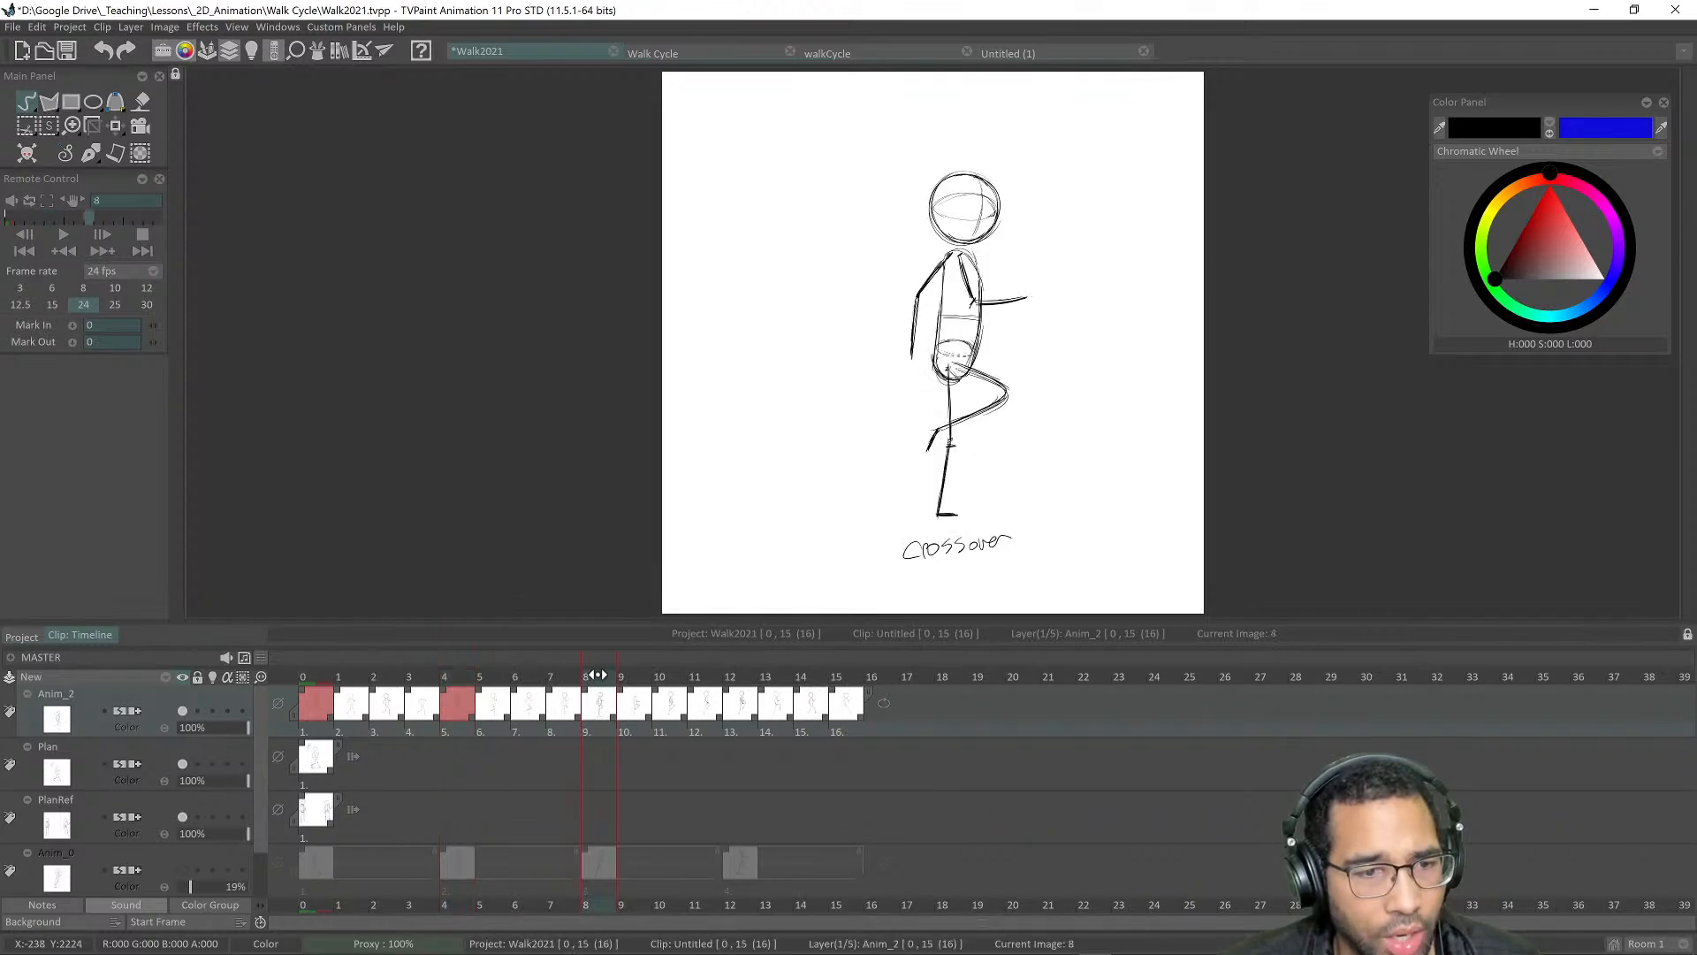
{"action": "right_click", "coordinate": [590, 730]}
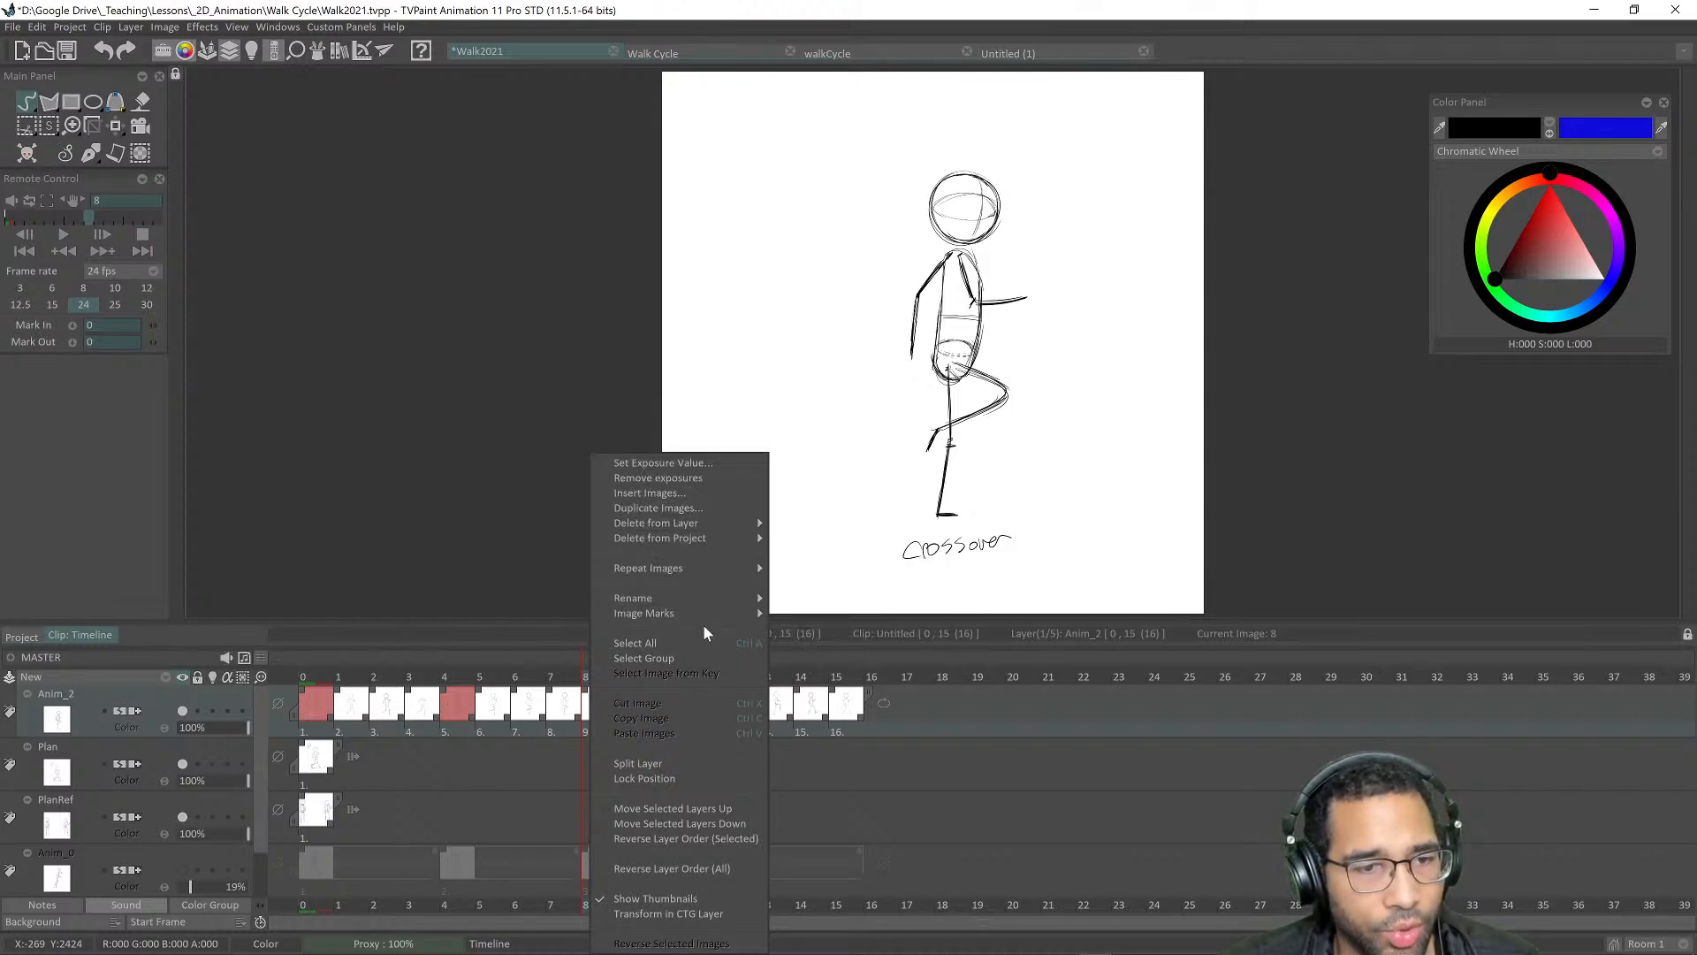
{"action": "mouse_move", "coordinate": [822, 614]}
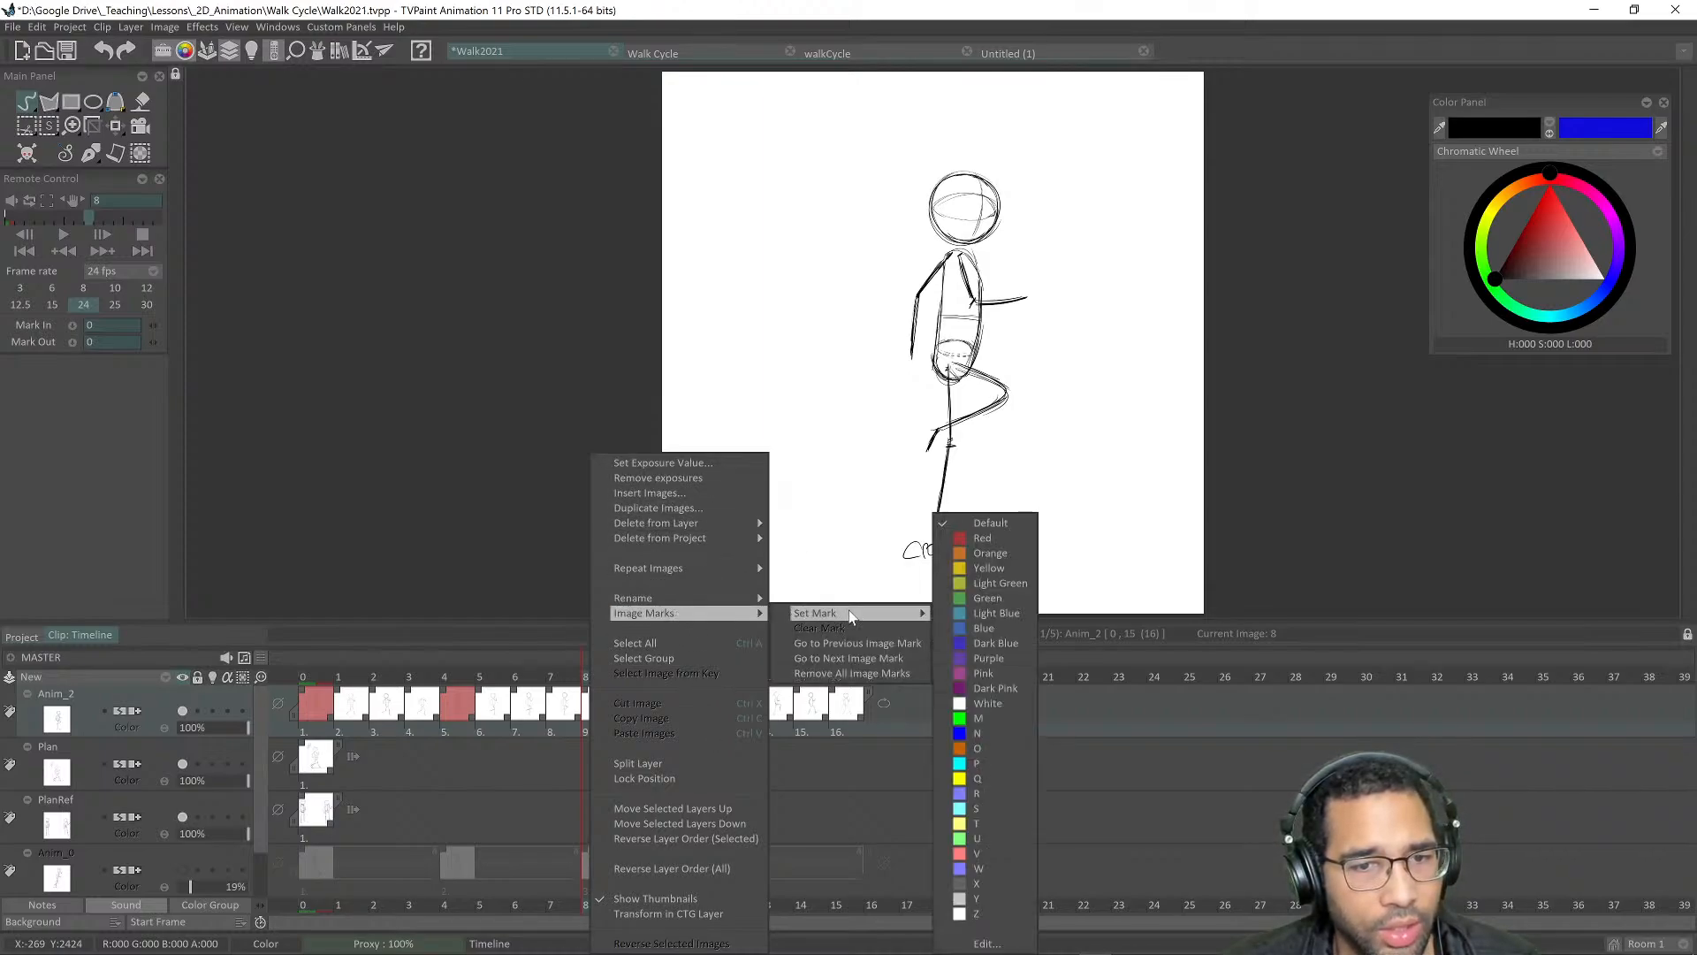
{"action": "left_click", "coordinate": [993, 539]}
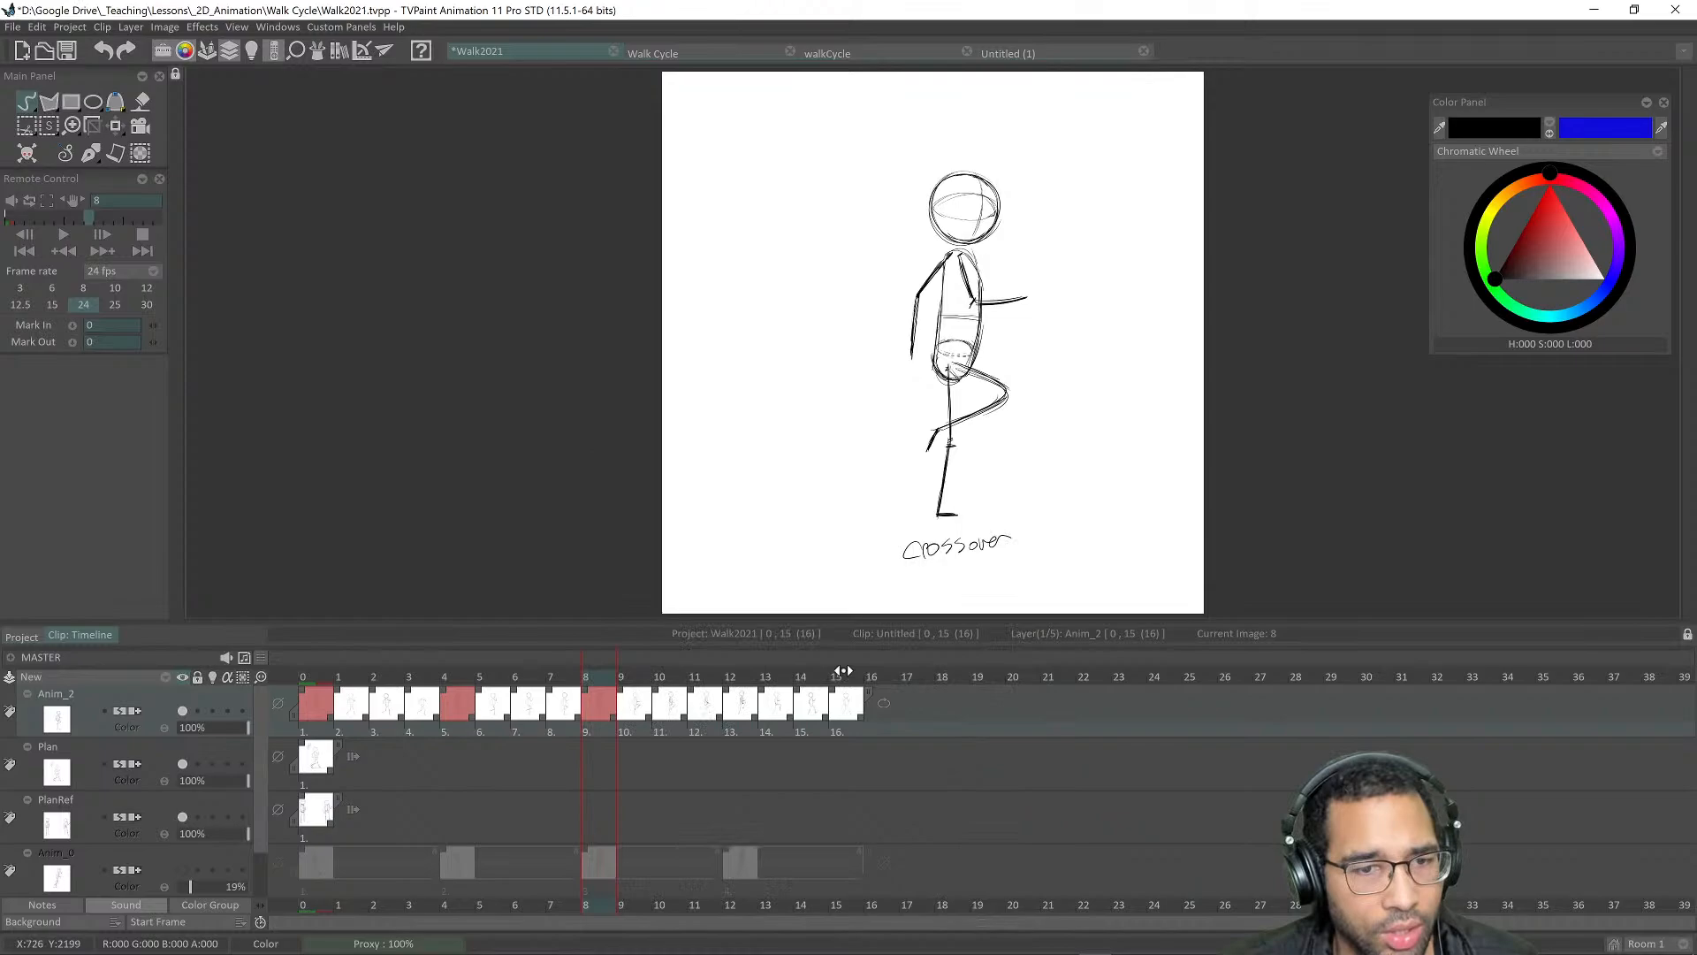
Step: Set a red image mark on the raised-knee pose at frame 12 of Anim_2
{"action": "left_click", "coordinate": [745, 676]}
{"action": "right_click", "coordinate": [739, 730]}
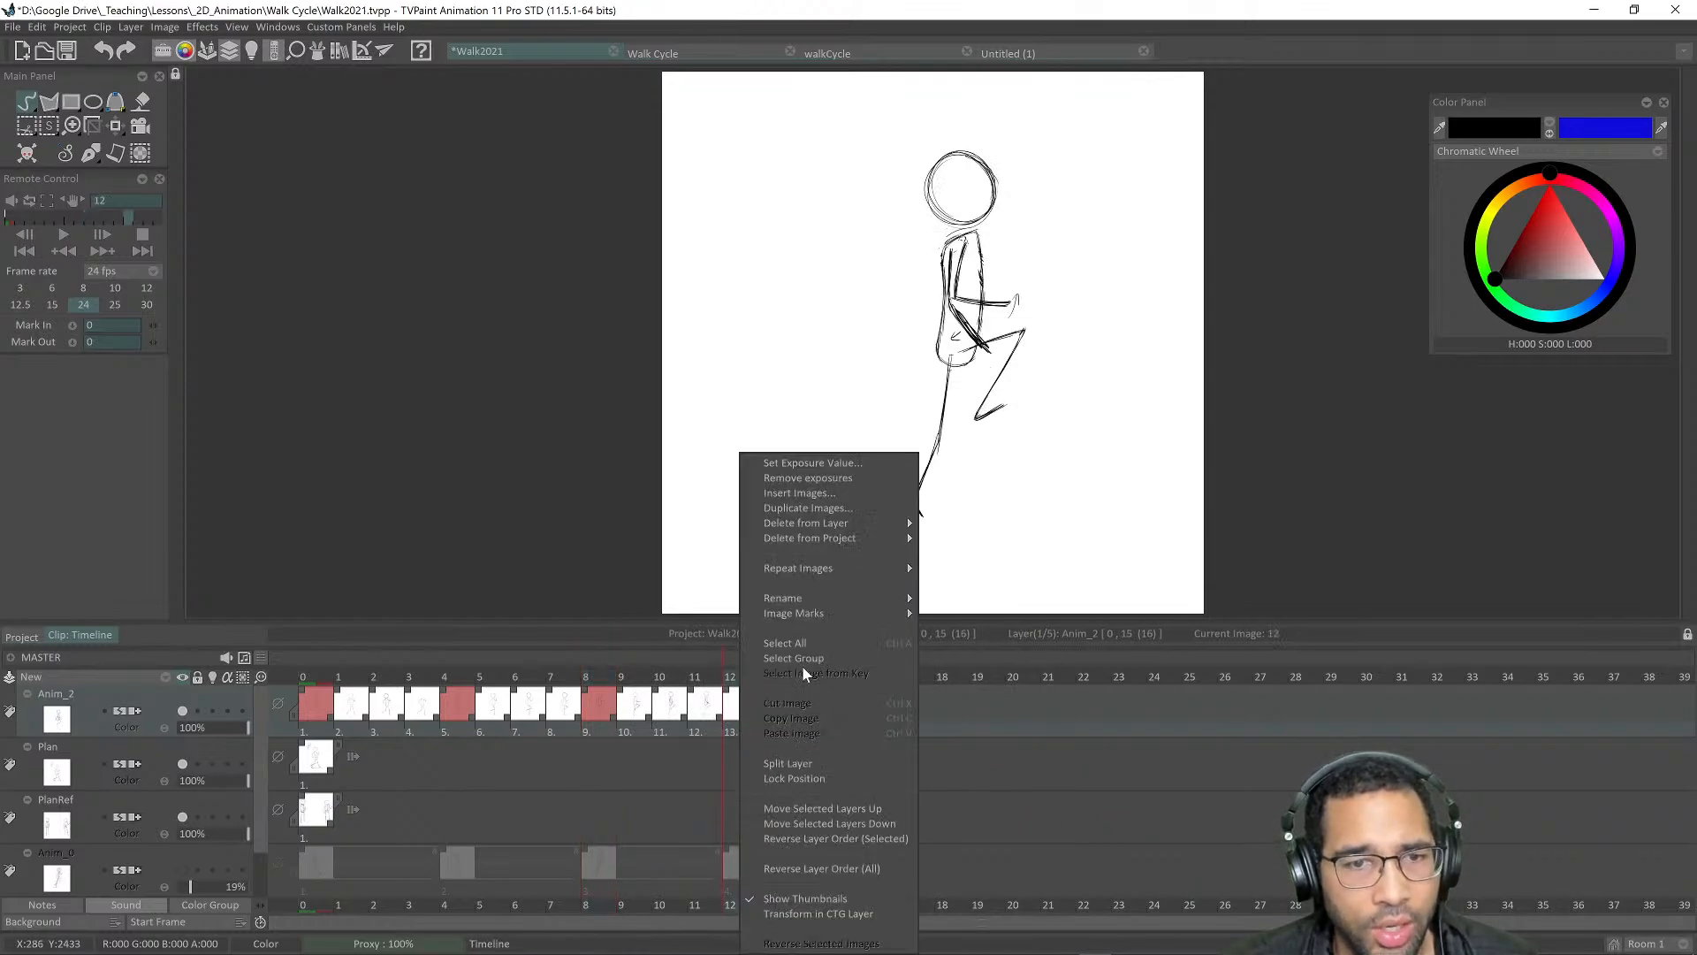
{"action": "mouse_move", "coordinate": [820, 601]}
{"action": "mouse_move", "coordinate": [825, 572]}
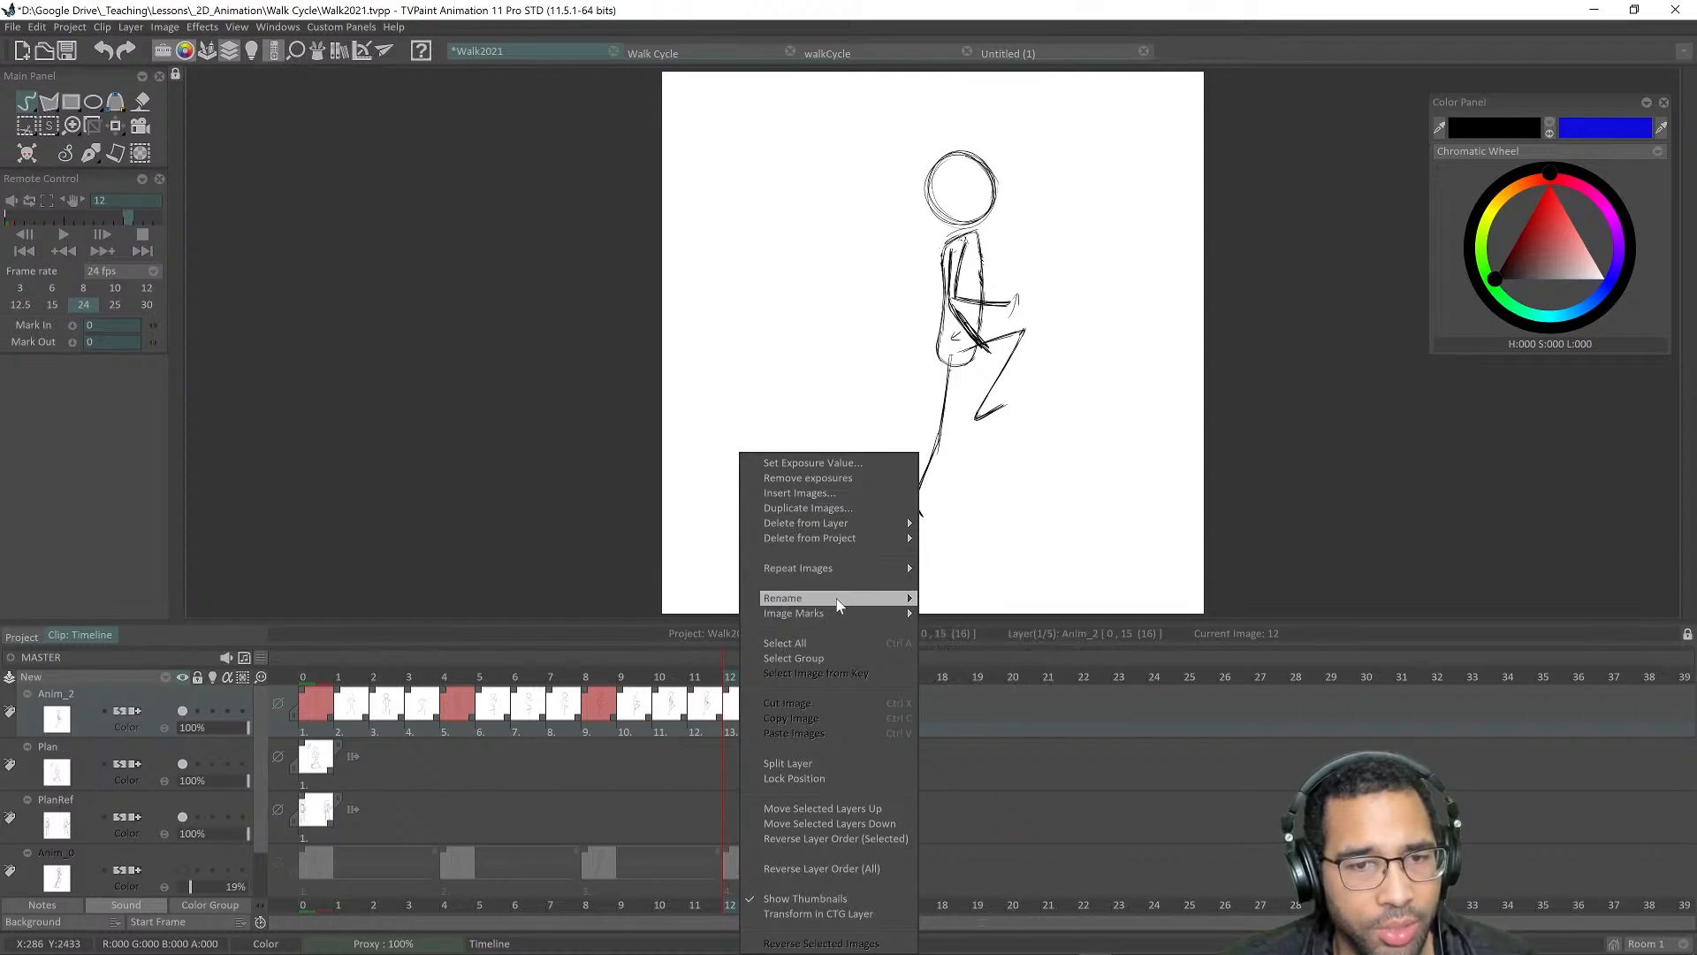
{"action": "mouse_move", "coordinate": [820, 525]}
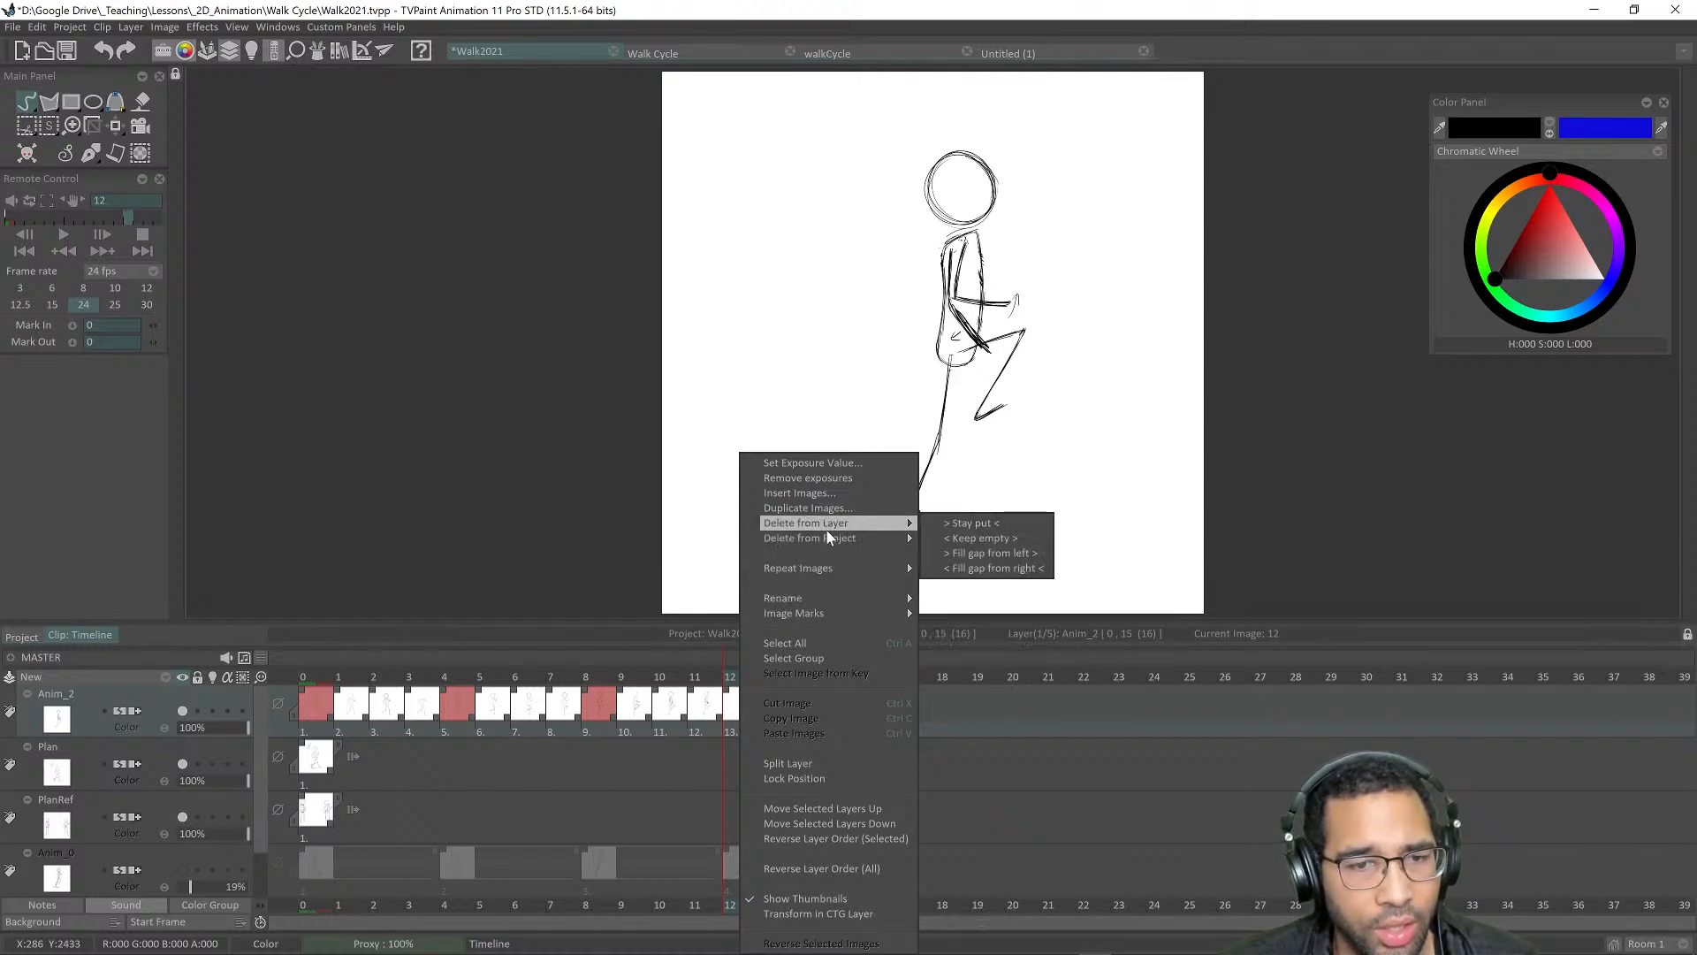
{"action": "mouse_move", "coordinate": [863, 617]}
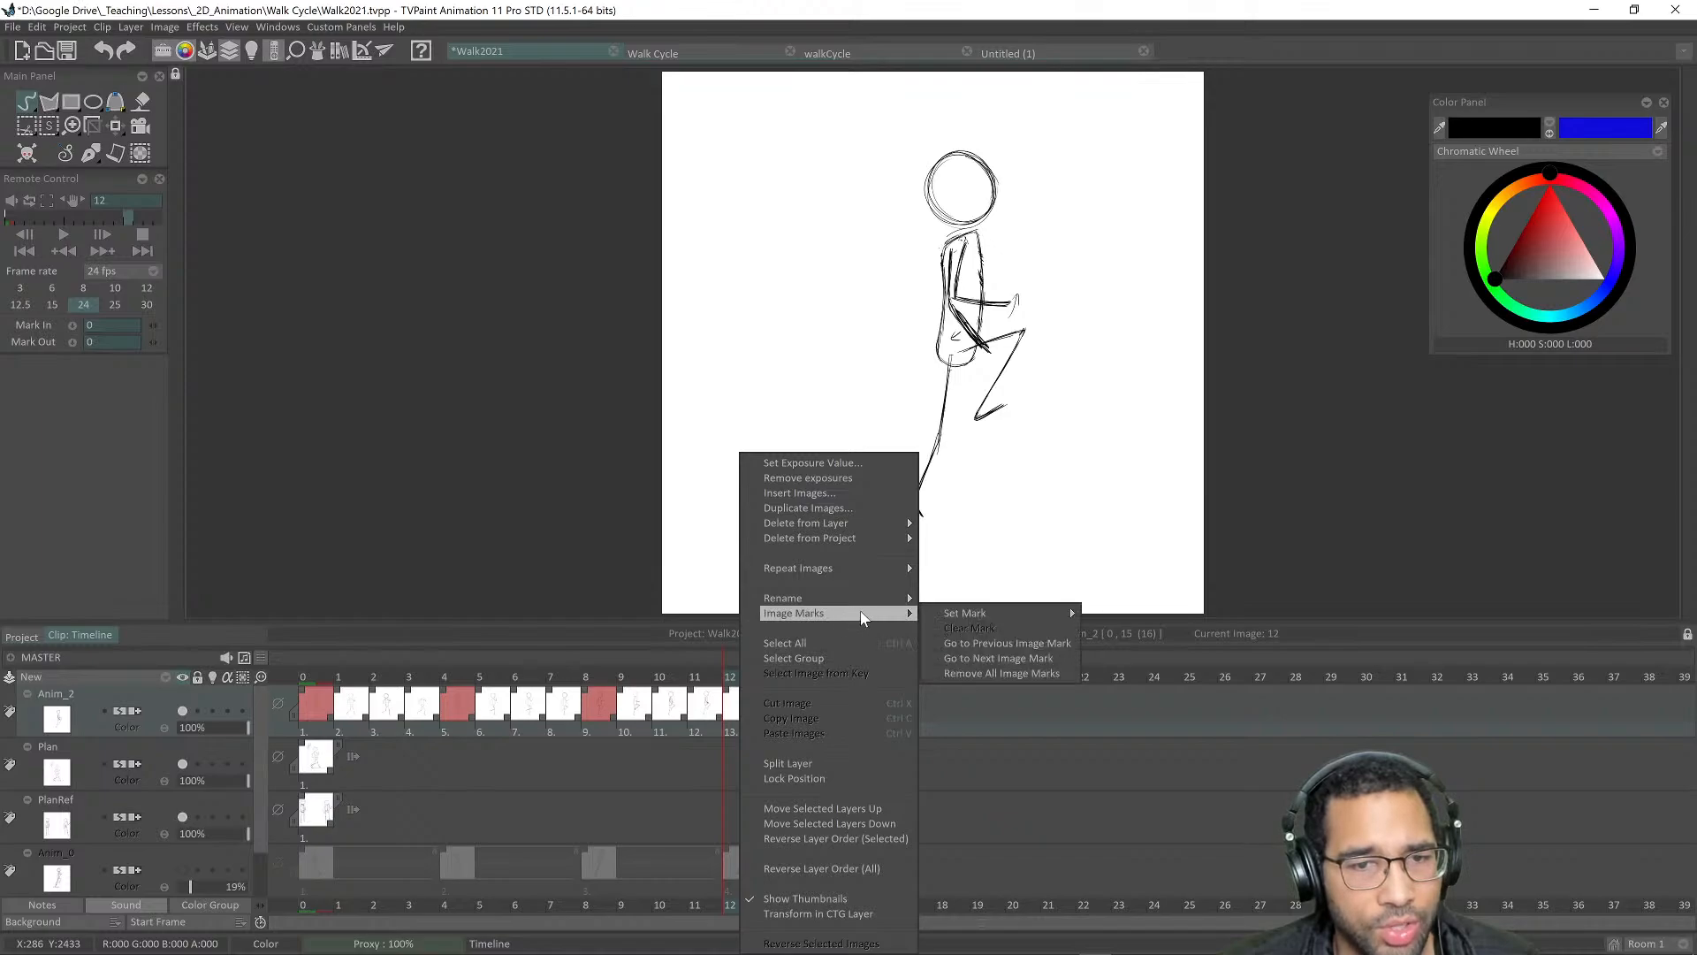
{"action": "mouse_move", "coordinate": [972, 612]}
{"action": "left_click", "coordinate": [1129, 537]}
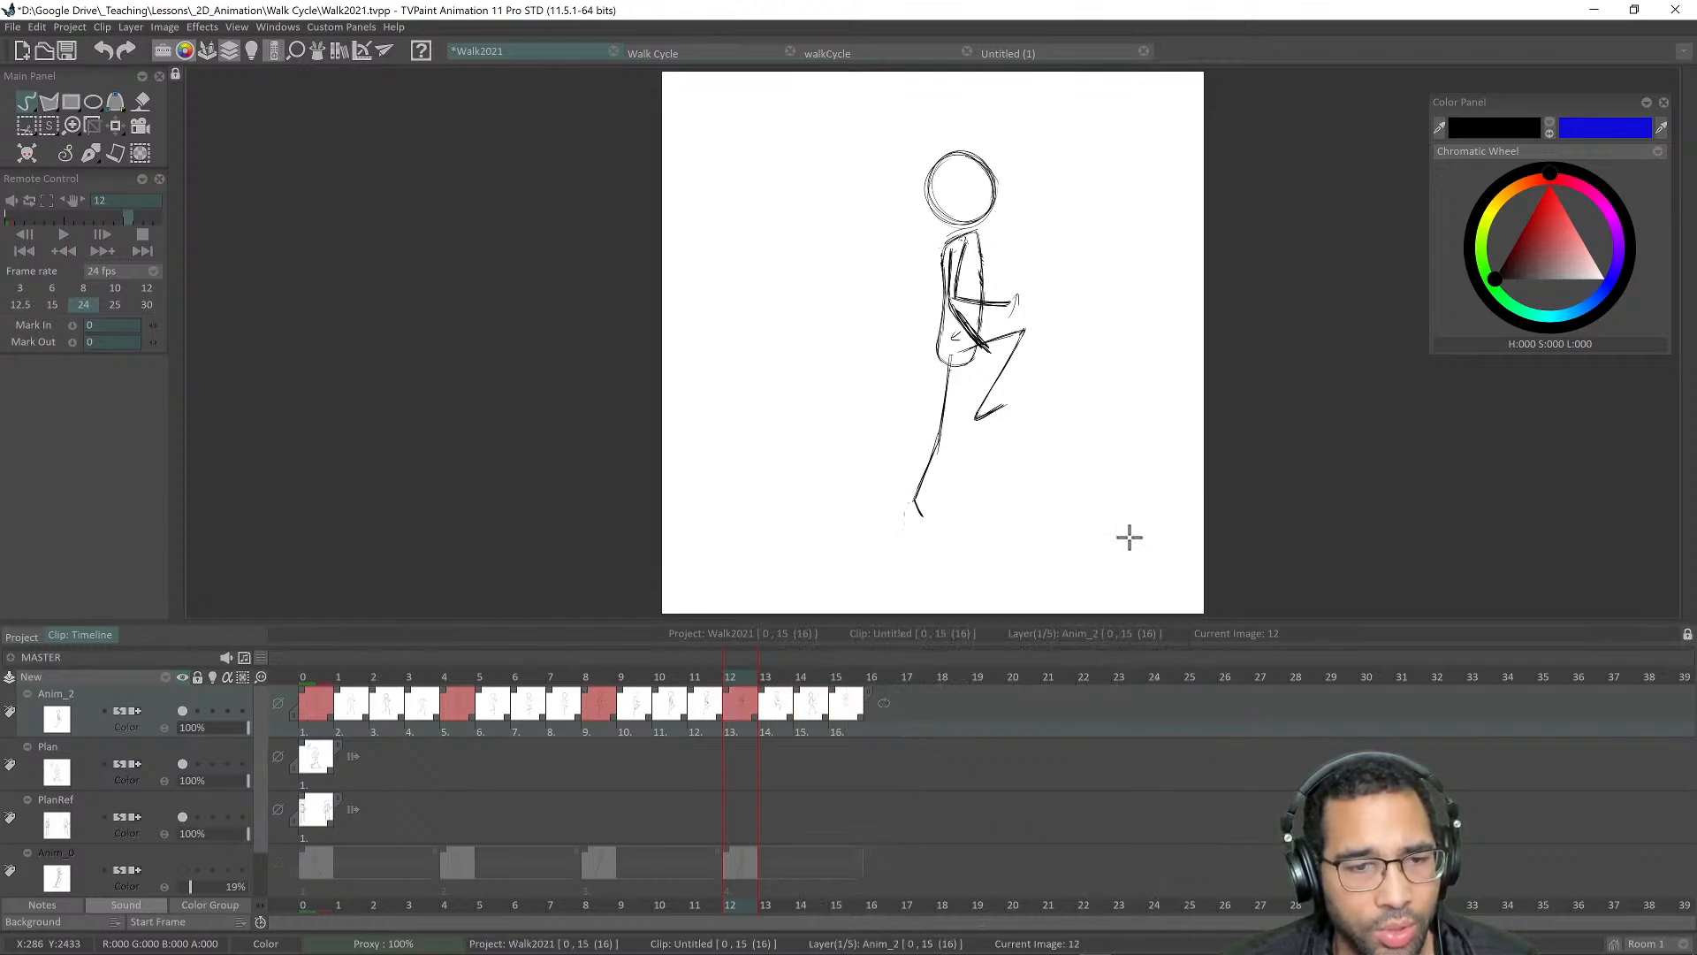
Step: Review the red-marked key poses of Anim_2 in order, from frame 0 through frames 4, 8 and 12
{"action": "left_click_drag", "start_coordinate": [722, 679], "coordinate": [305, 663]}
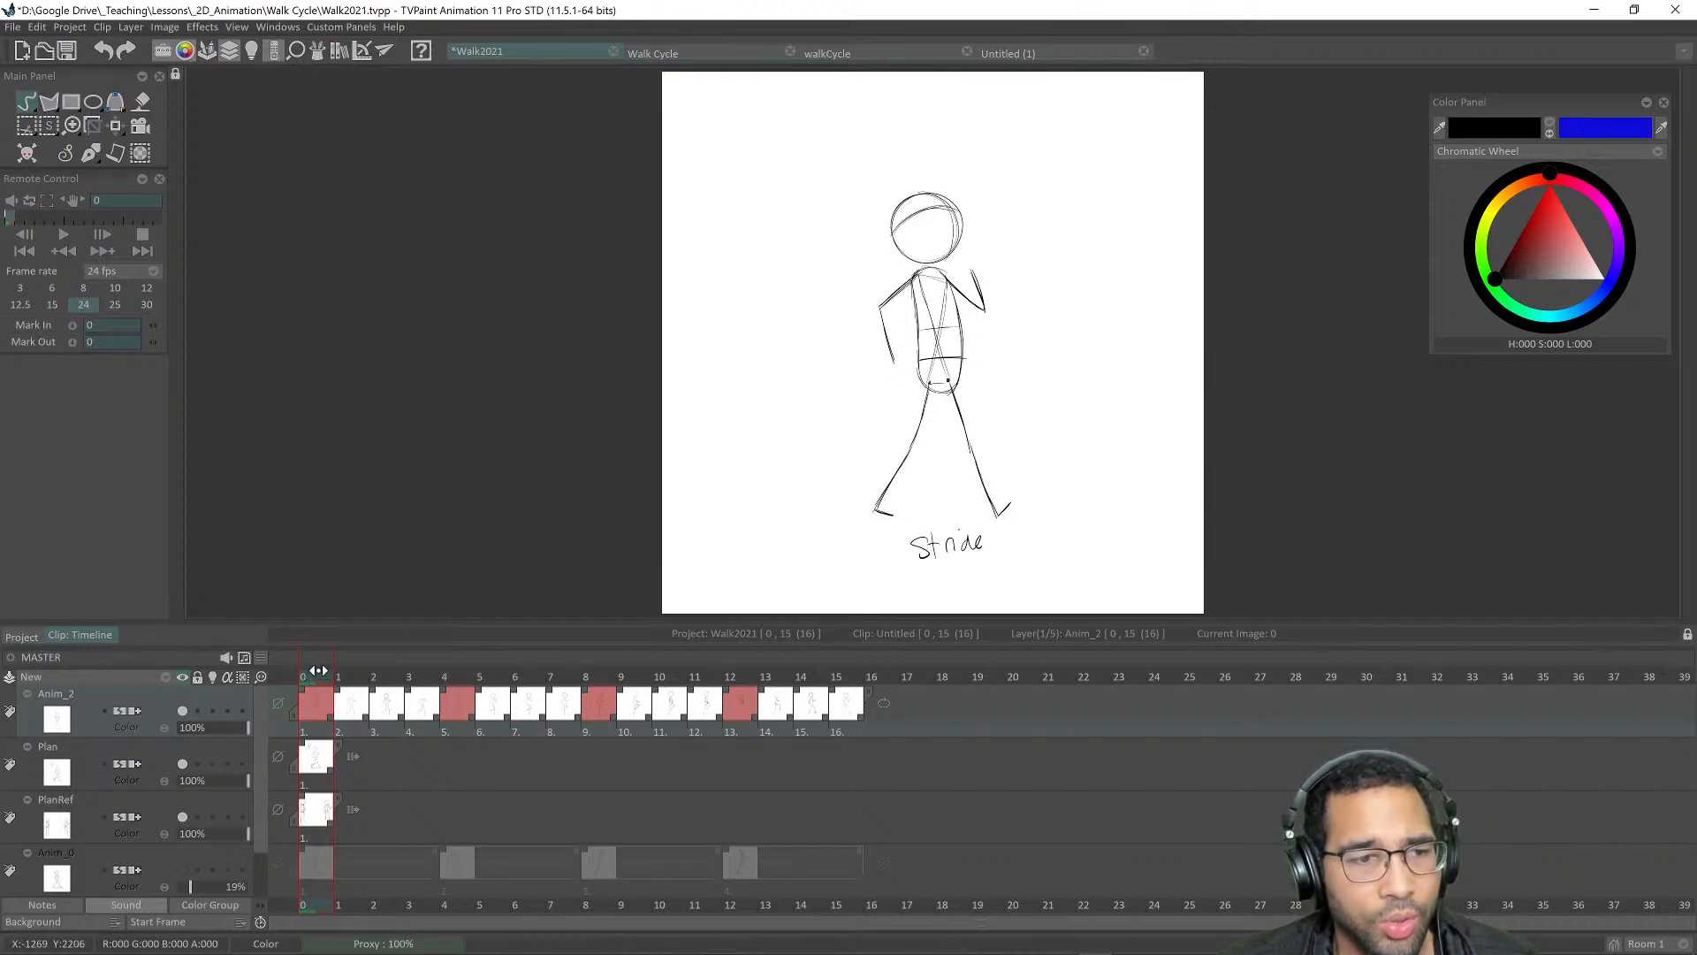
{"action": "left_click", "coordinate": [461, 676]}
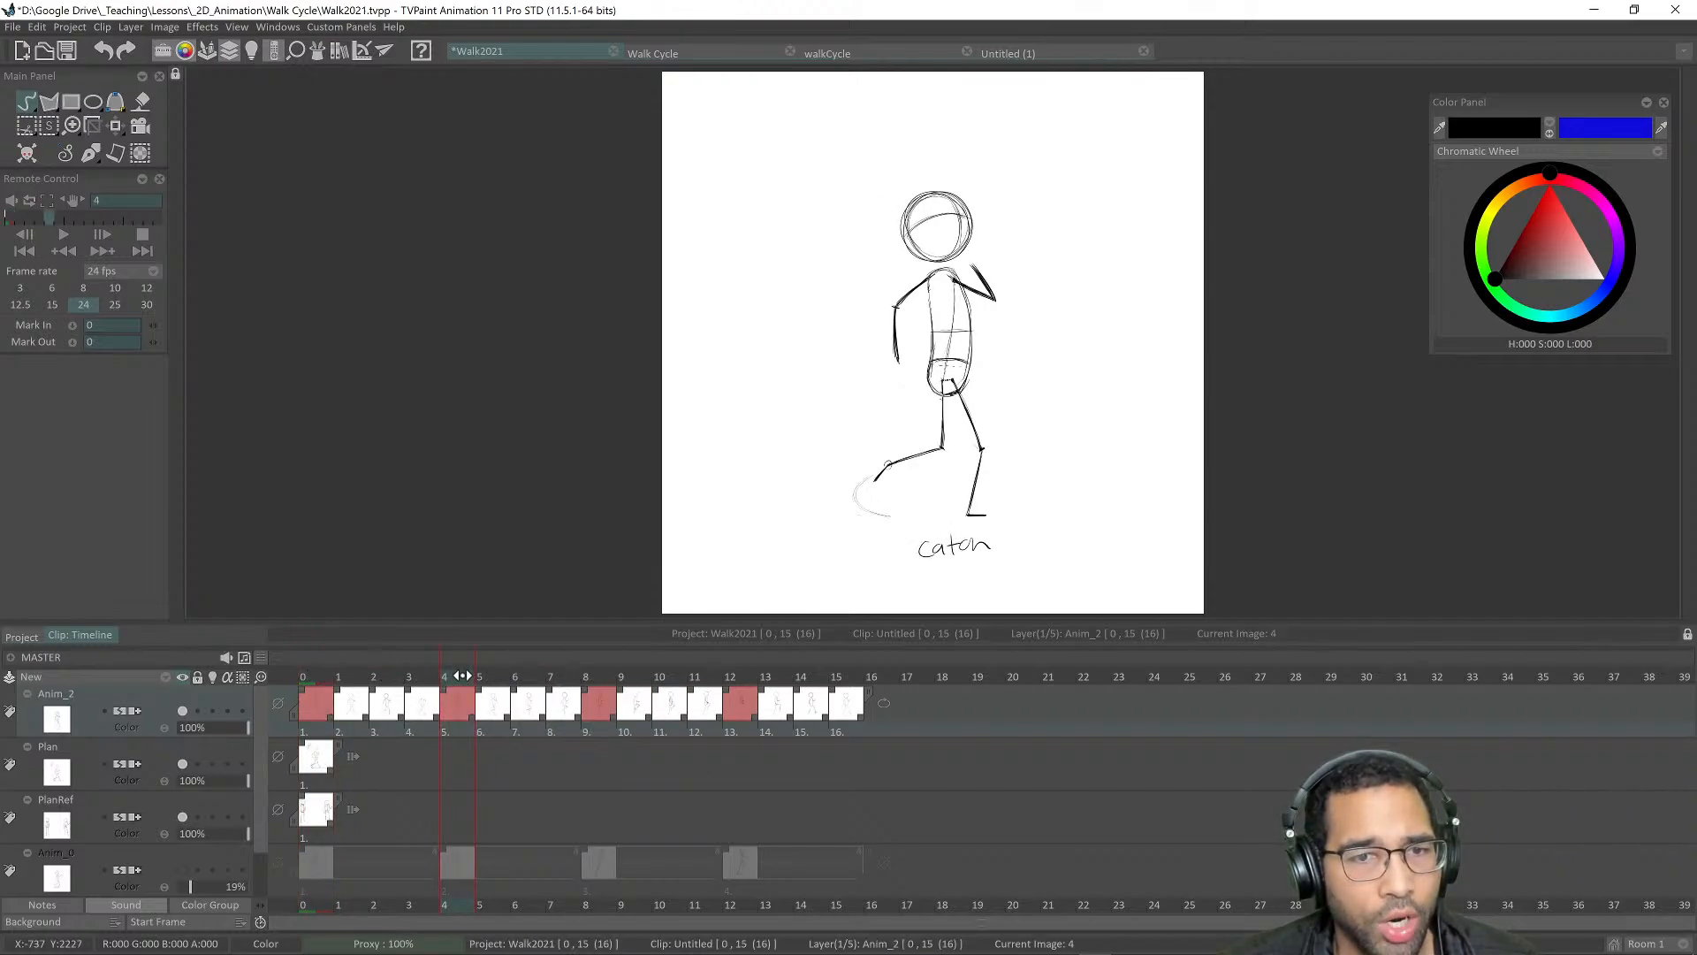
{"action": "left_click", "coordinate": [616, 678]}
{"action": "left_click", "coordinate": [733, 677]}
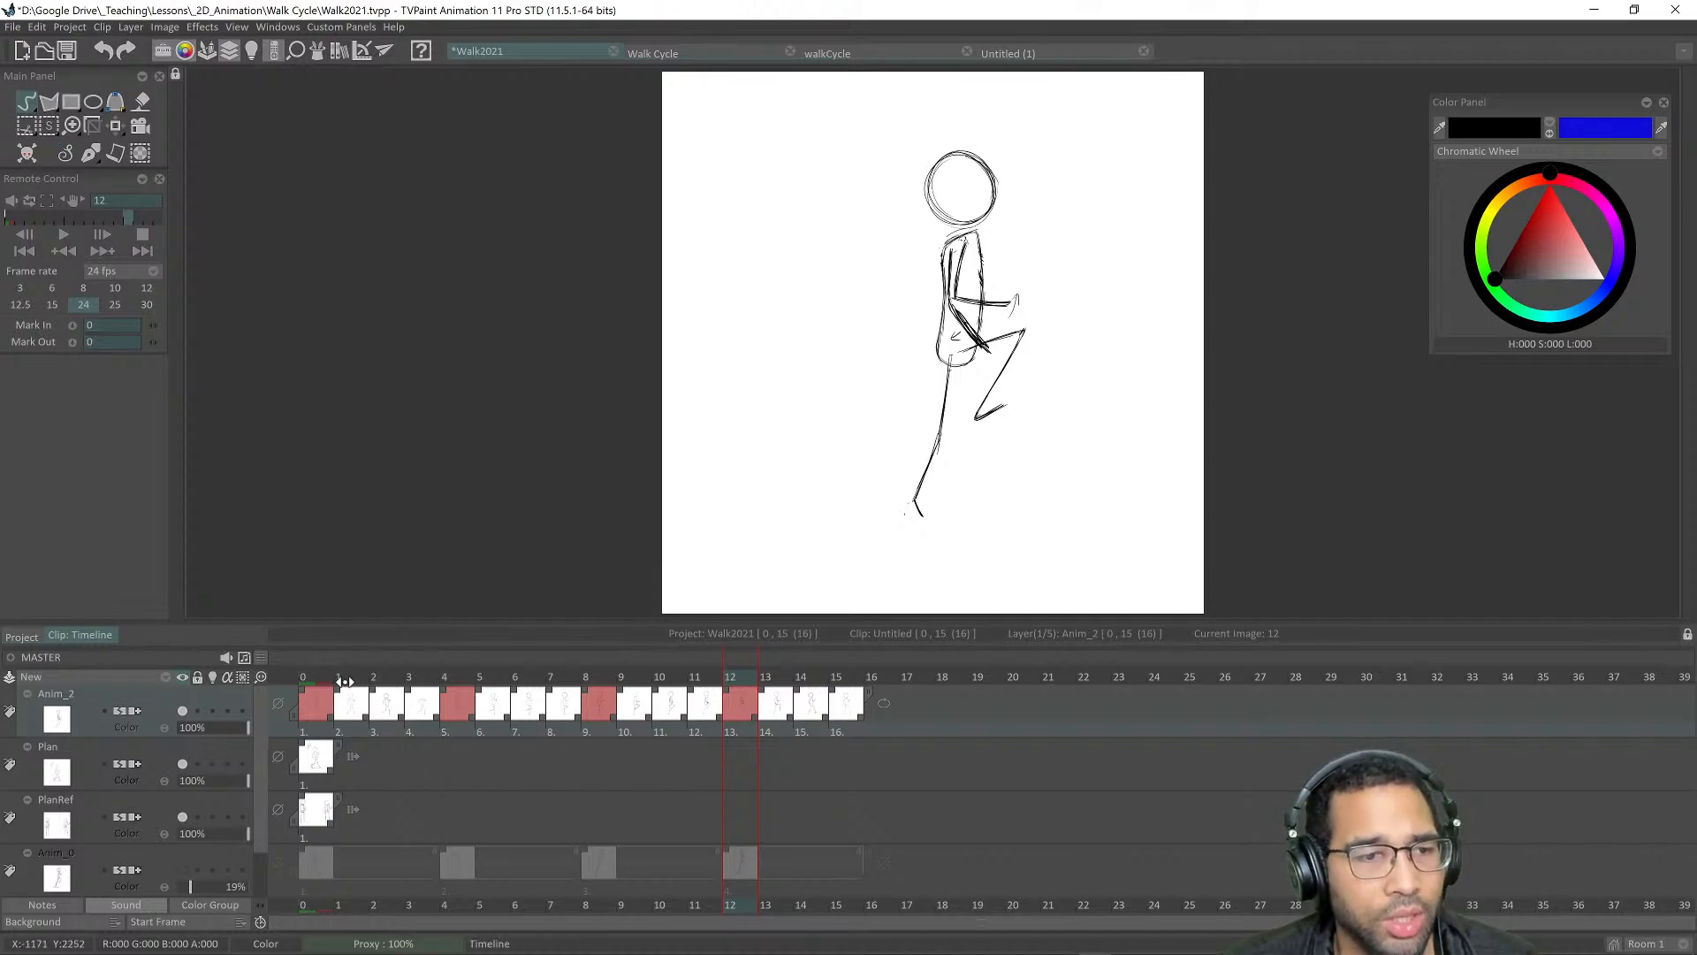
Step: Examine the in-betweens at frames 1 and 2 of Anim_2 against the stride at frame 0 and the catch at frame 4
{"action": "left_click", "coordinate": [390, 676]}
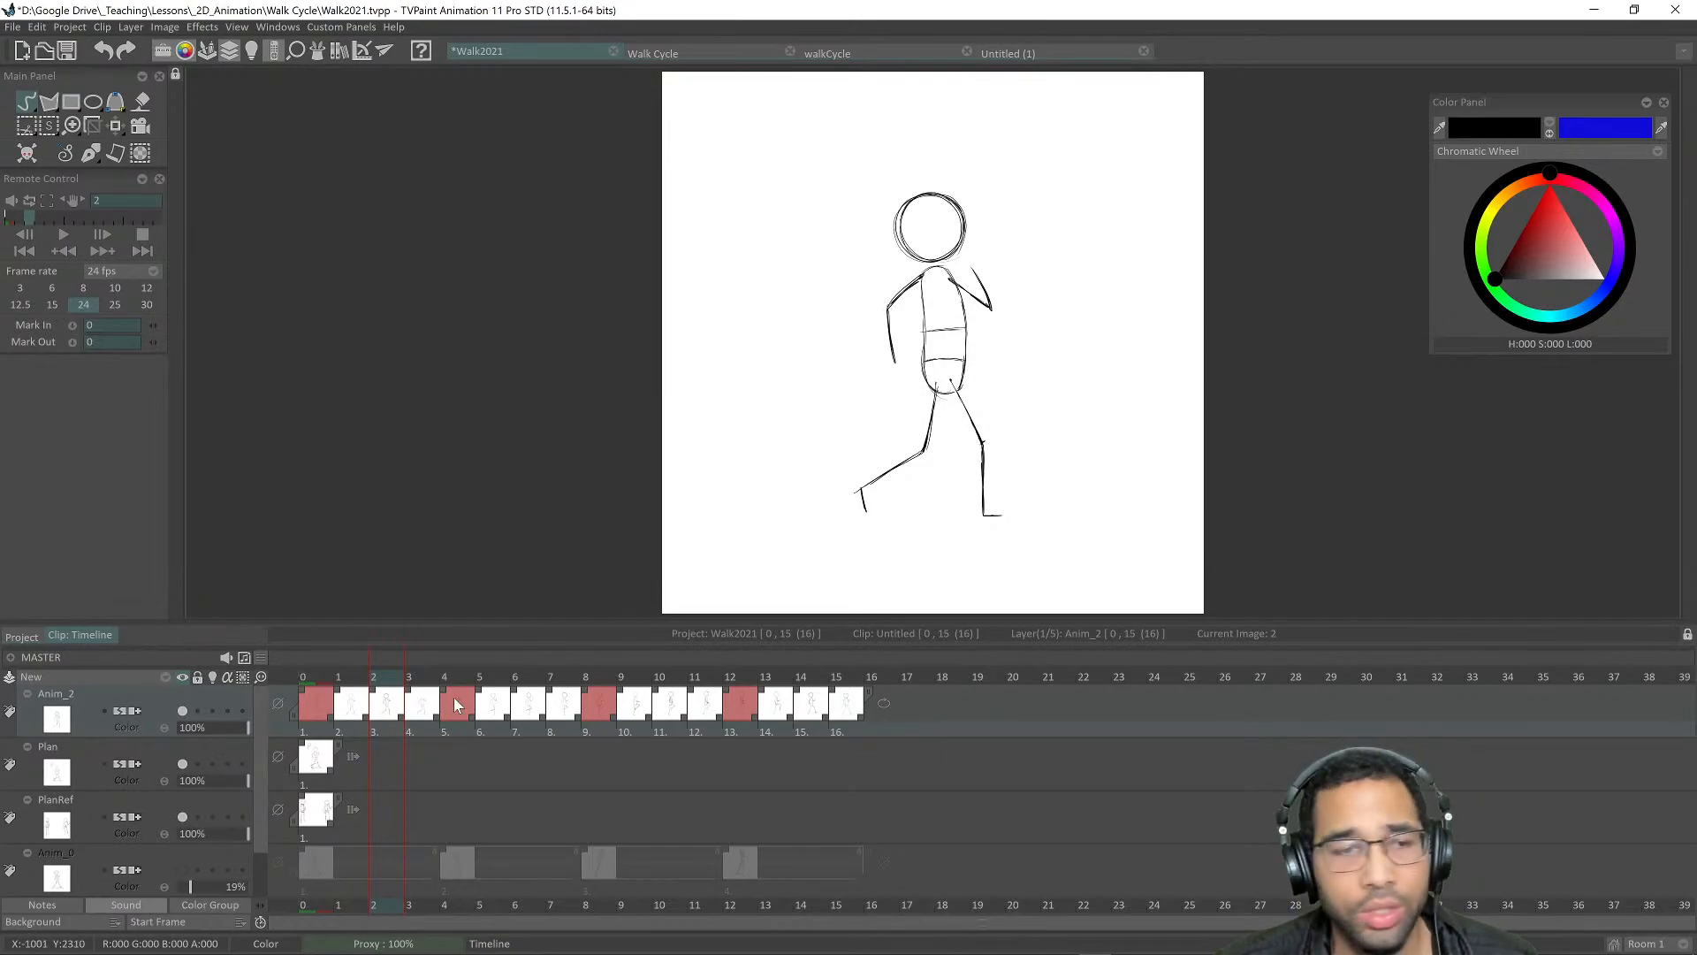
{"action": "left_click", "coordinate": [316, 674]}
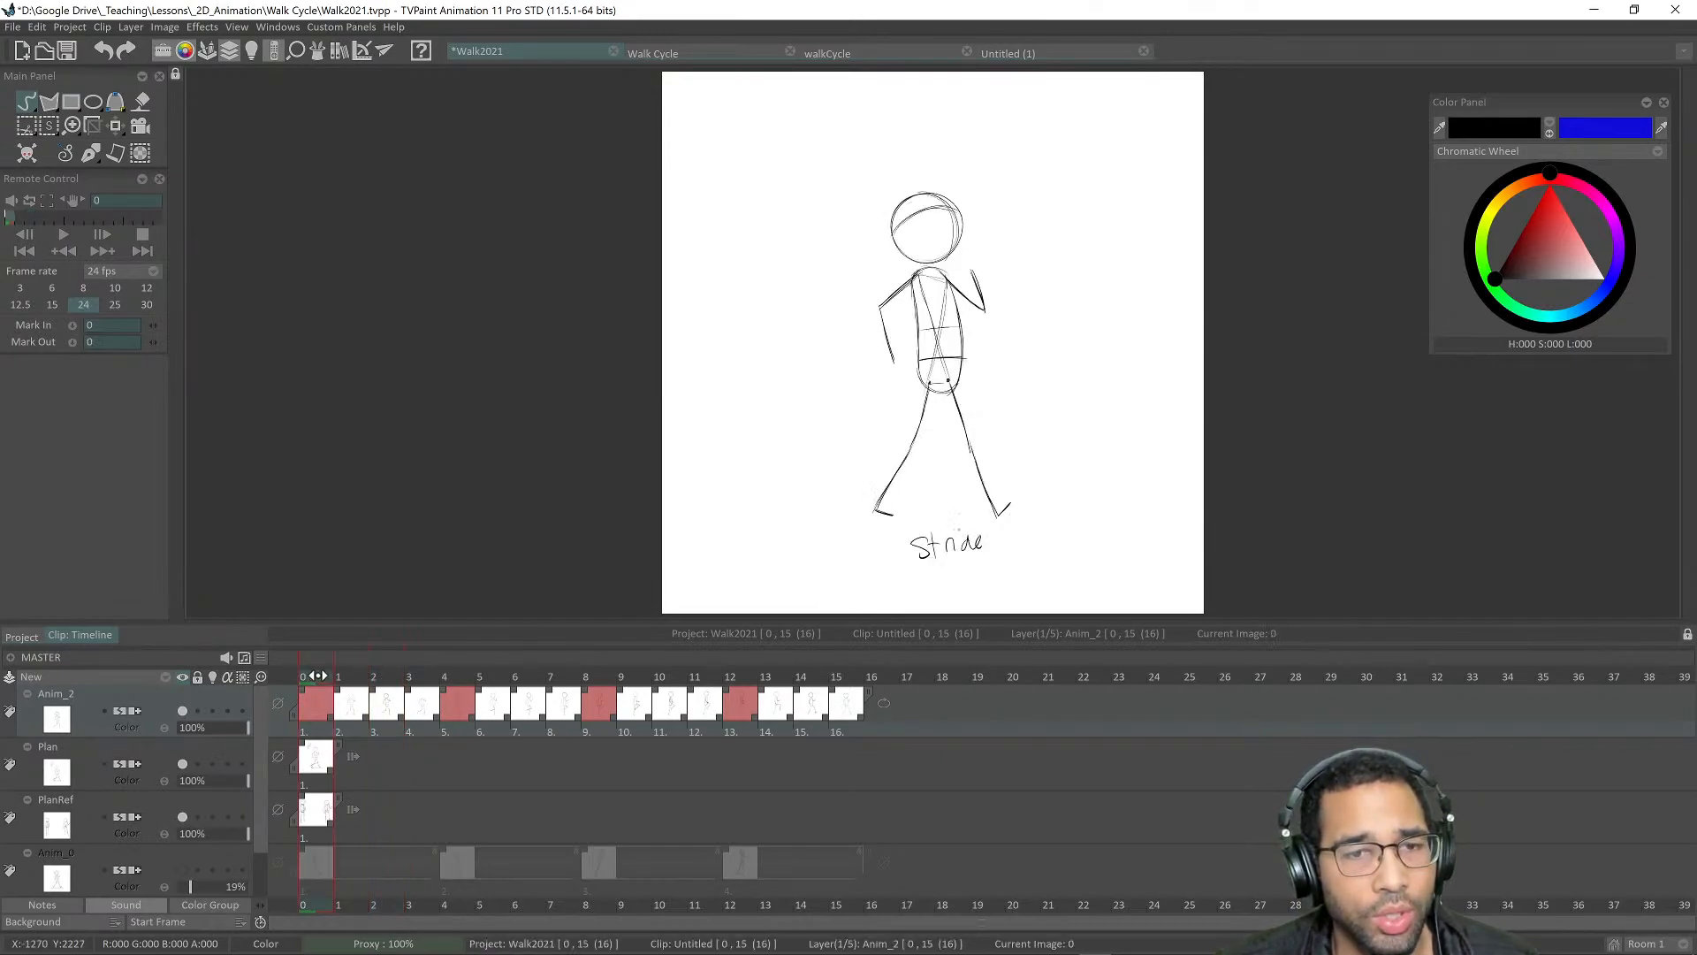
{"action": "left_click", "coordinate": [466, 676]}
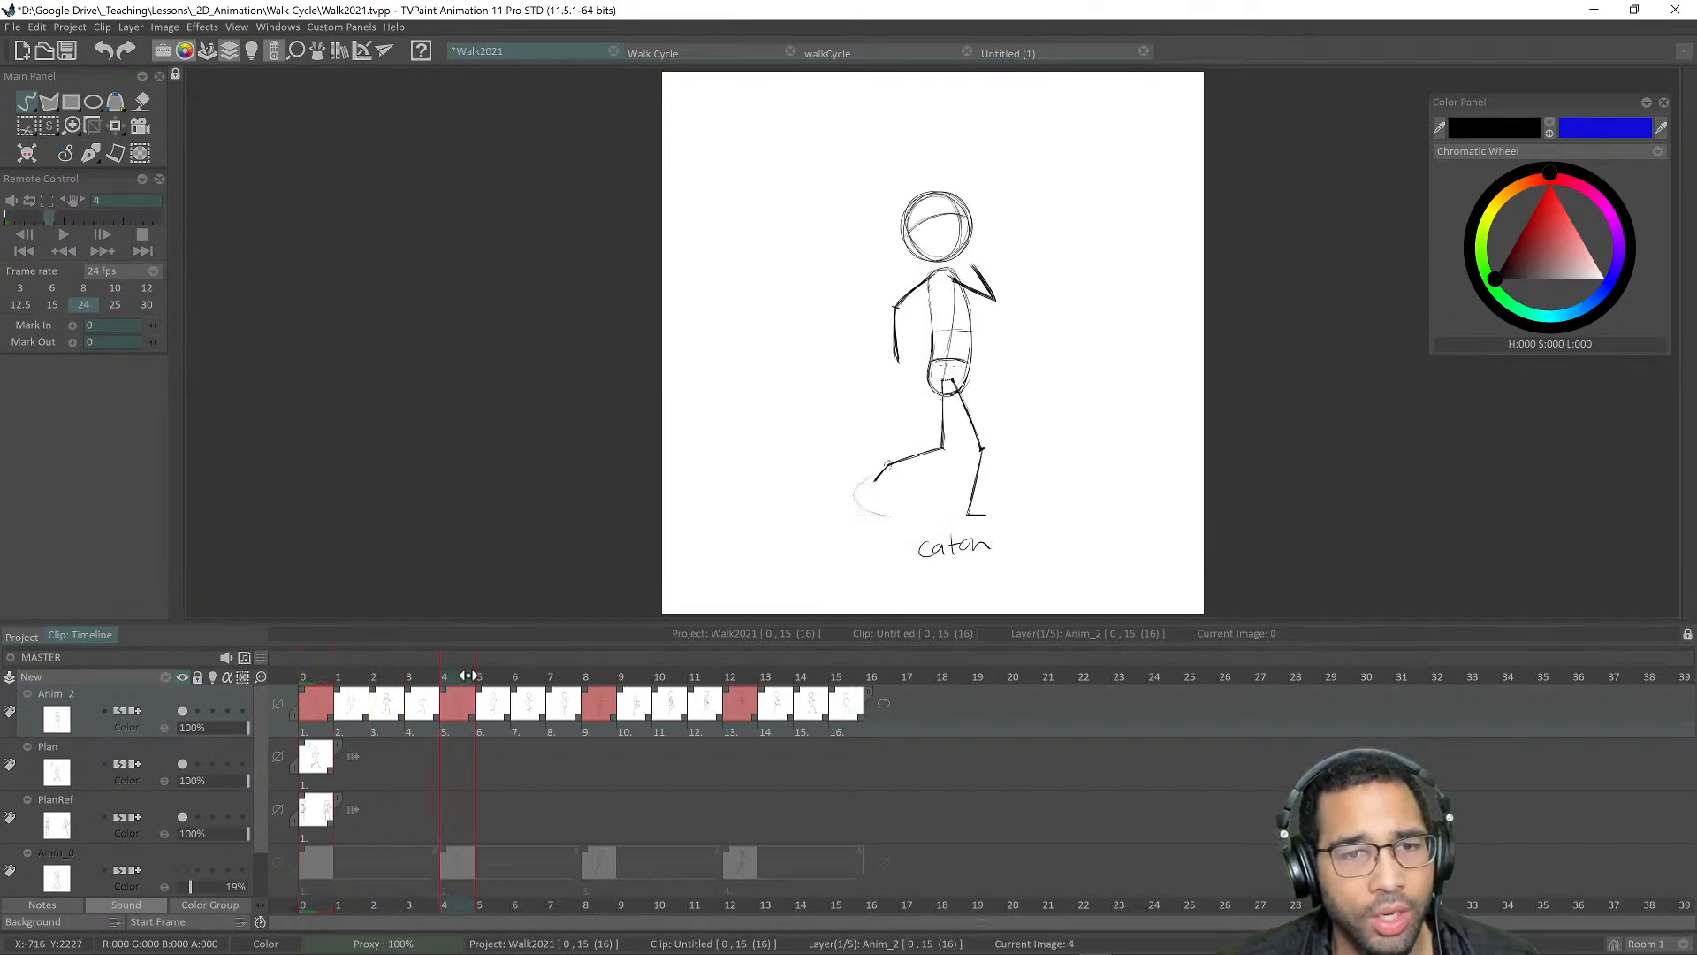
{"action": "left_click", "coordinate": [395, 677]}
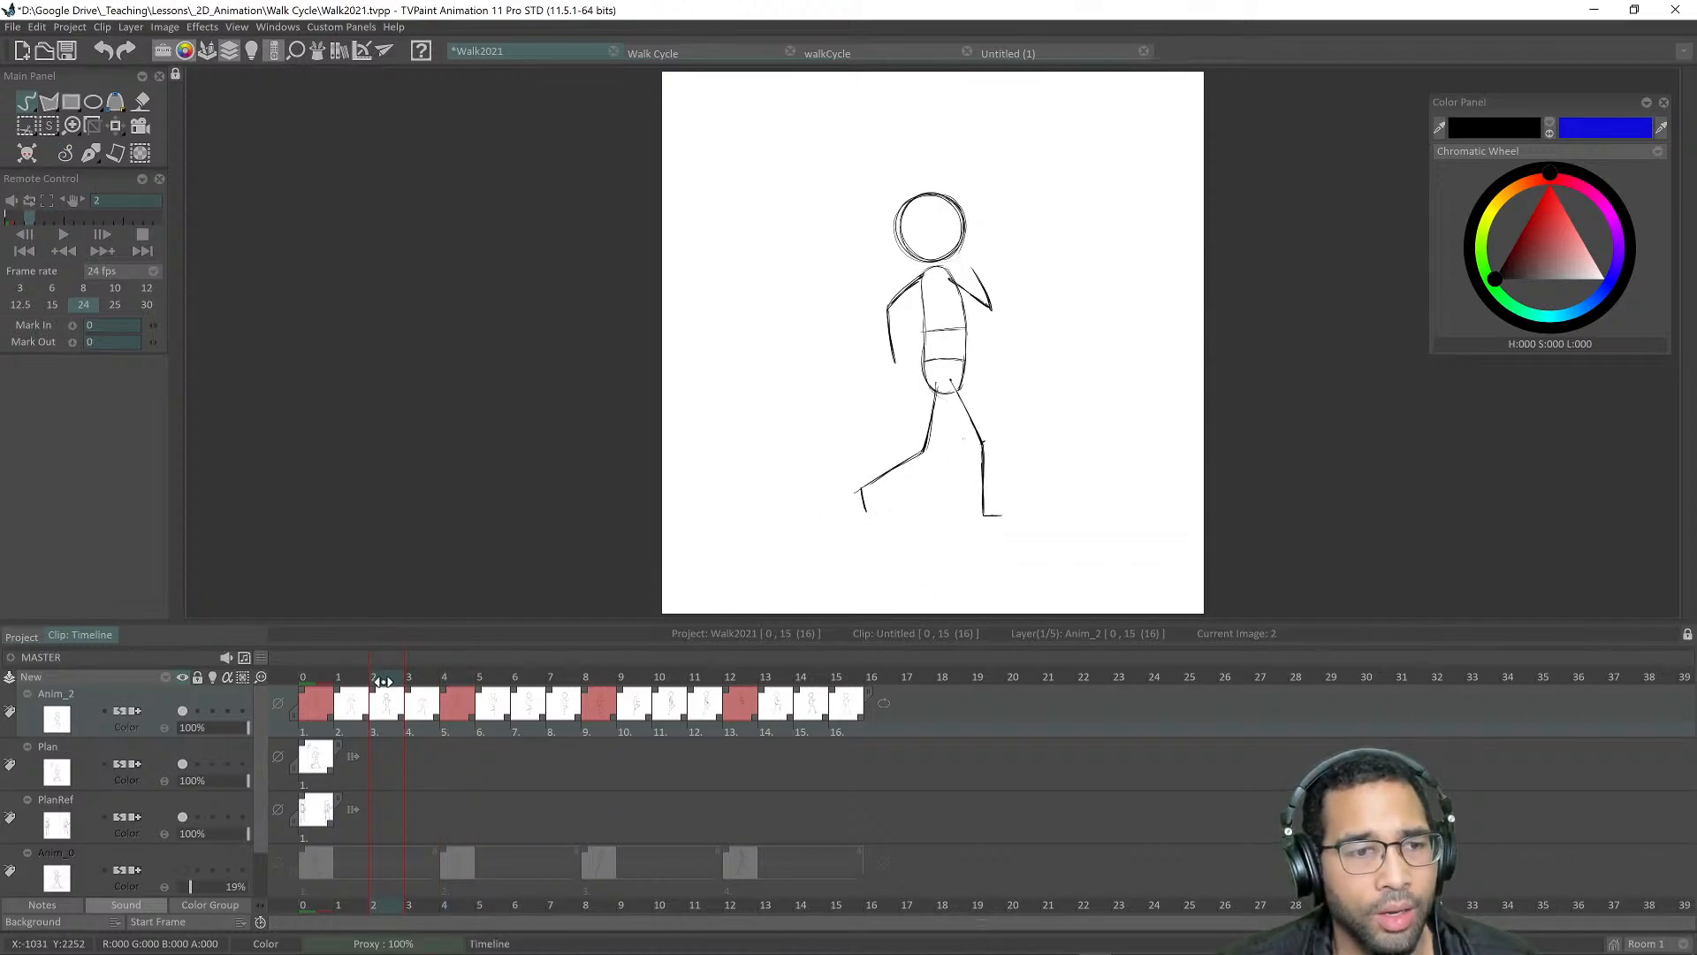
{"action": "left_click", "coordinate": [355, 678]}
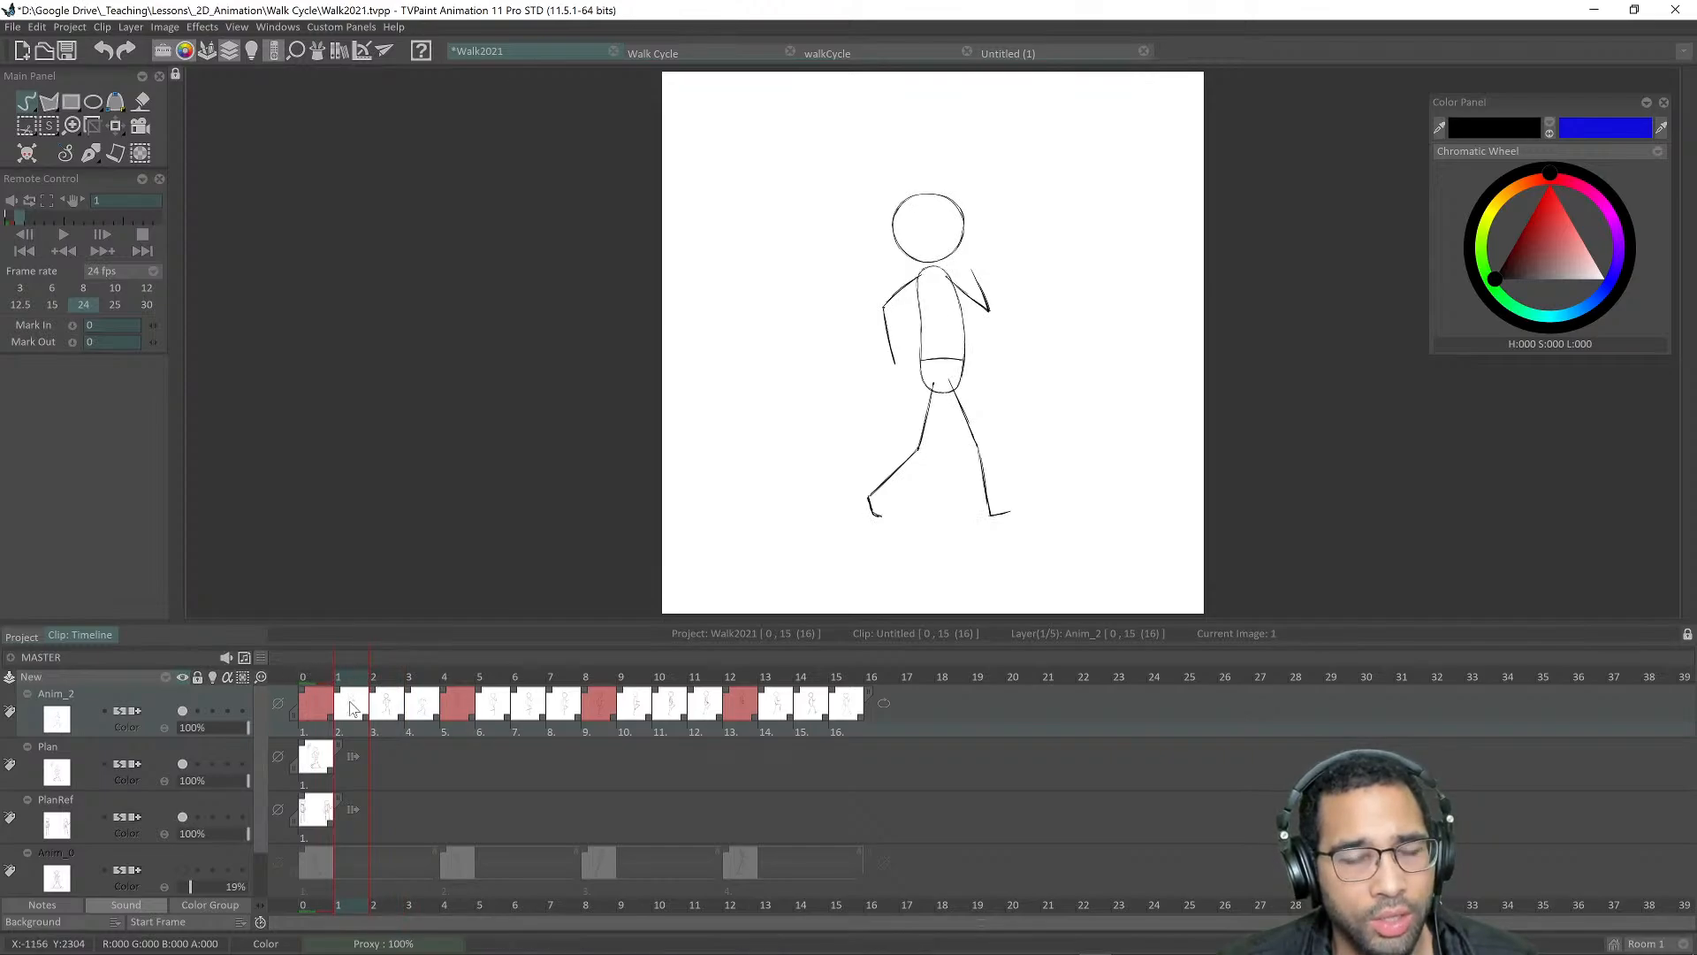
{"action": "left_click", "coordinate": [391, 677]}
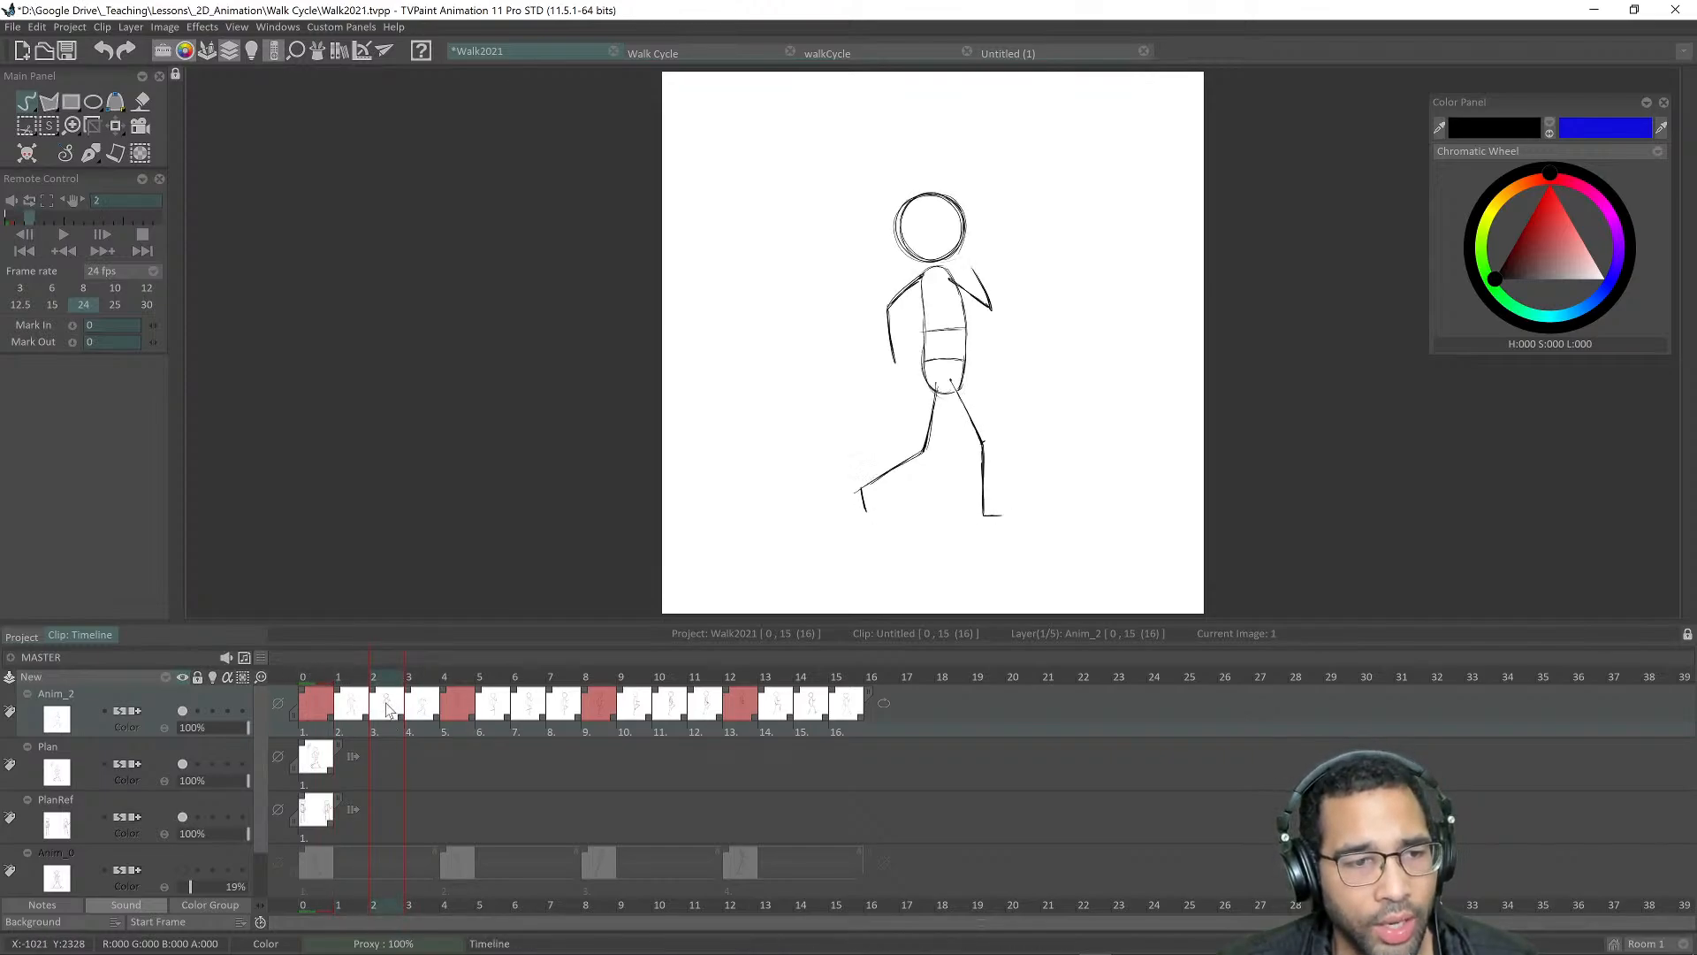
{"action": "left_click", "coordinate": [458, 678]}
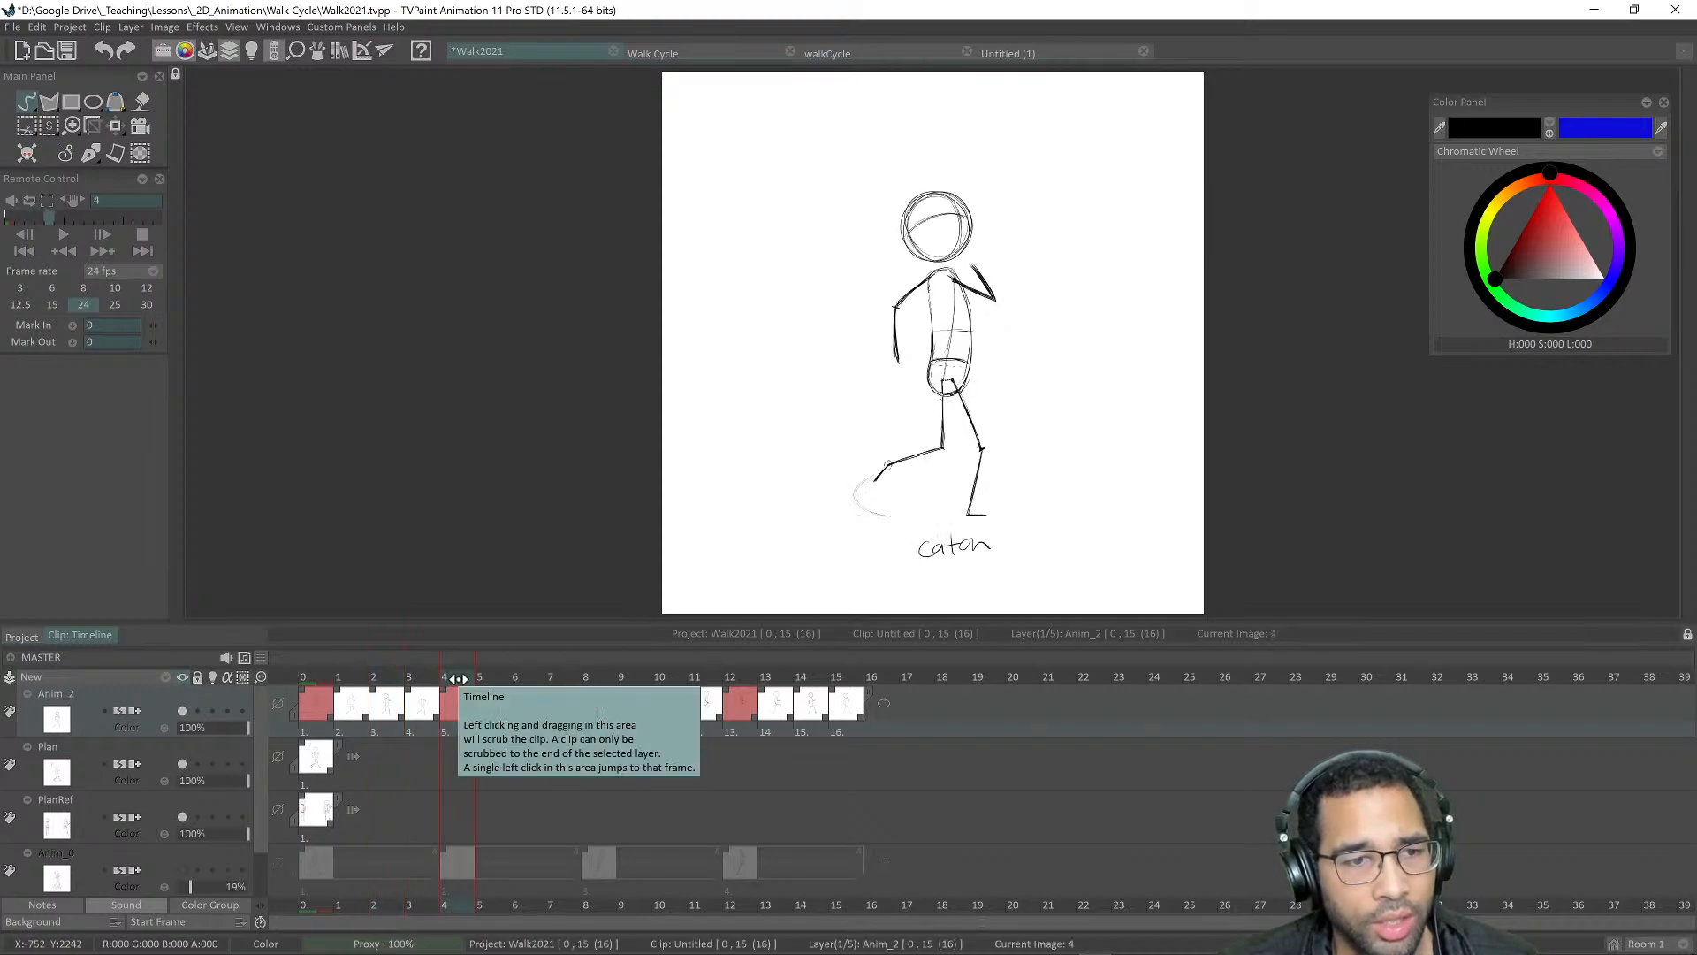
Step: Scrub the Anim_2 in-betweens from frame 3 back and up to frame 4, then compare the stride and catch keys directly
{"action": "left_click", "coordinate": [411, 676]}
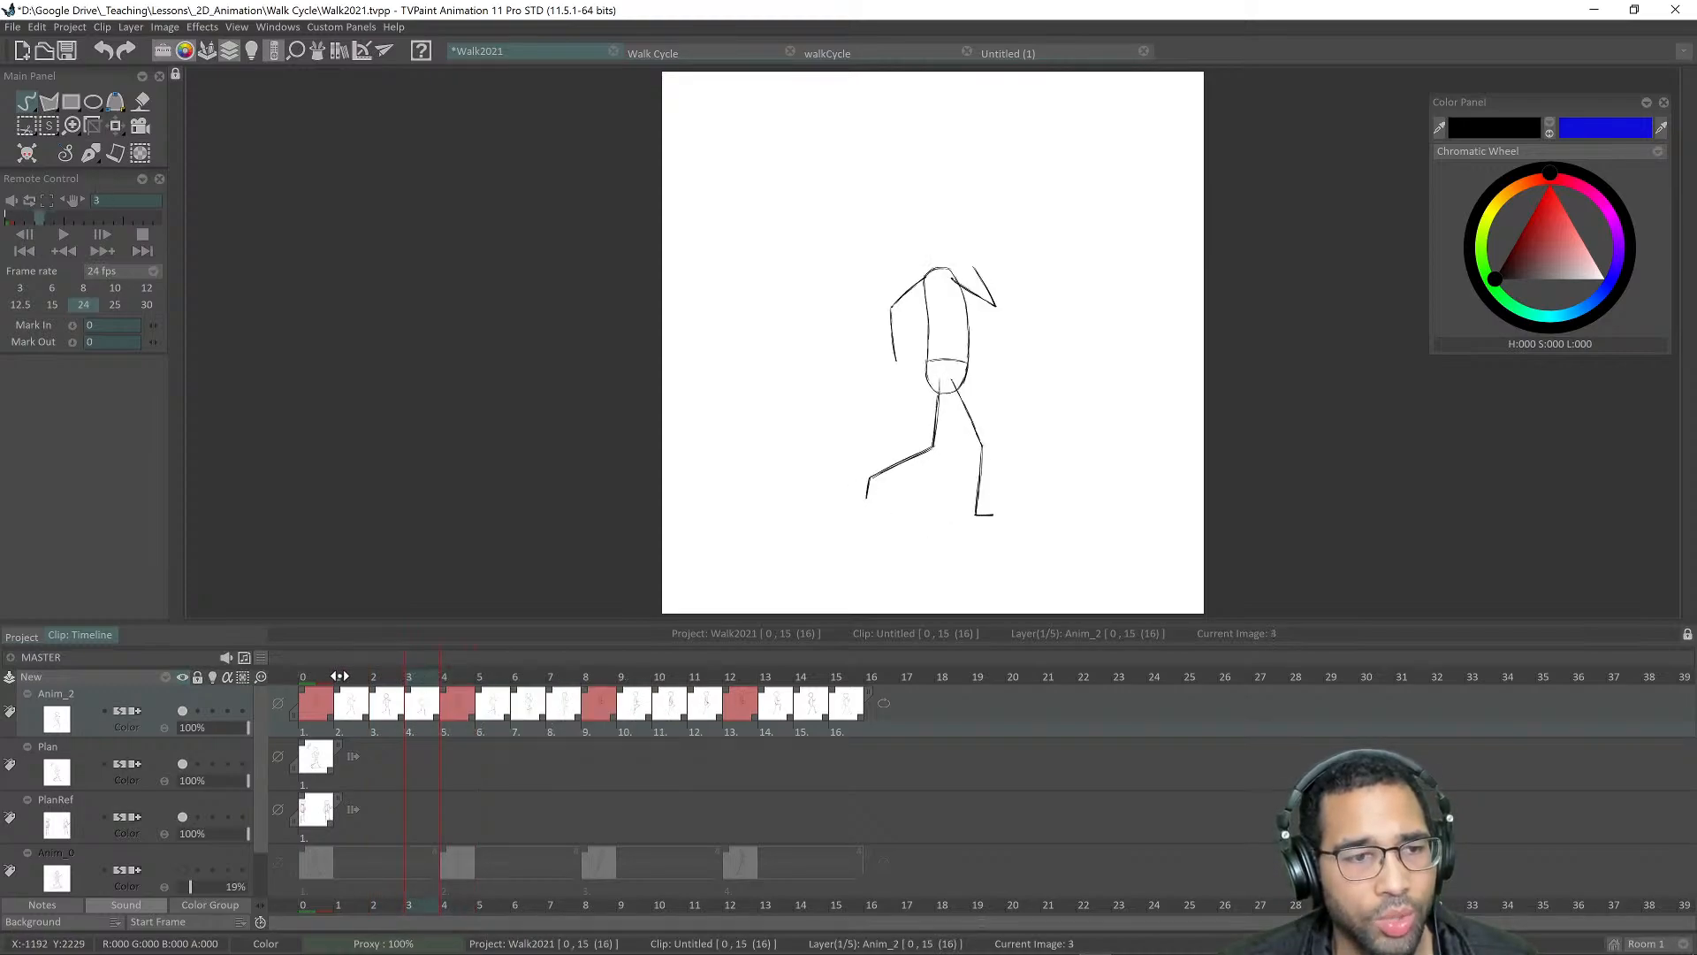
{"action": "left_click", "coordinate": [387, 675]}
{"action": "mouse_move", "coordinate": [353, 678]}
{"action": "left_mouse_down"}
{"action": "mouse_move", "coordinate": [425, 671]}
{"action": "mouse_move", "coordinate": [336, 671]}
{"action": "mouse_move", "coordinate": [534, 671]}
{"action": "mouse_move", "coordinate": [471, 672]}
{"action": "left_mouse_up"}
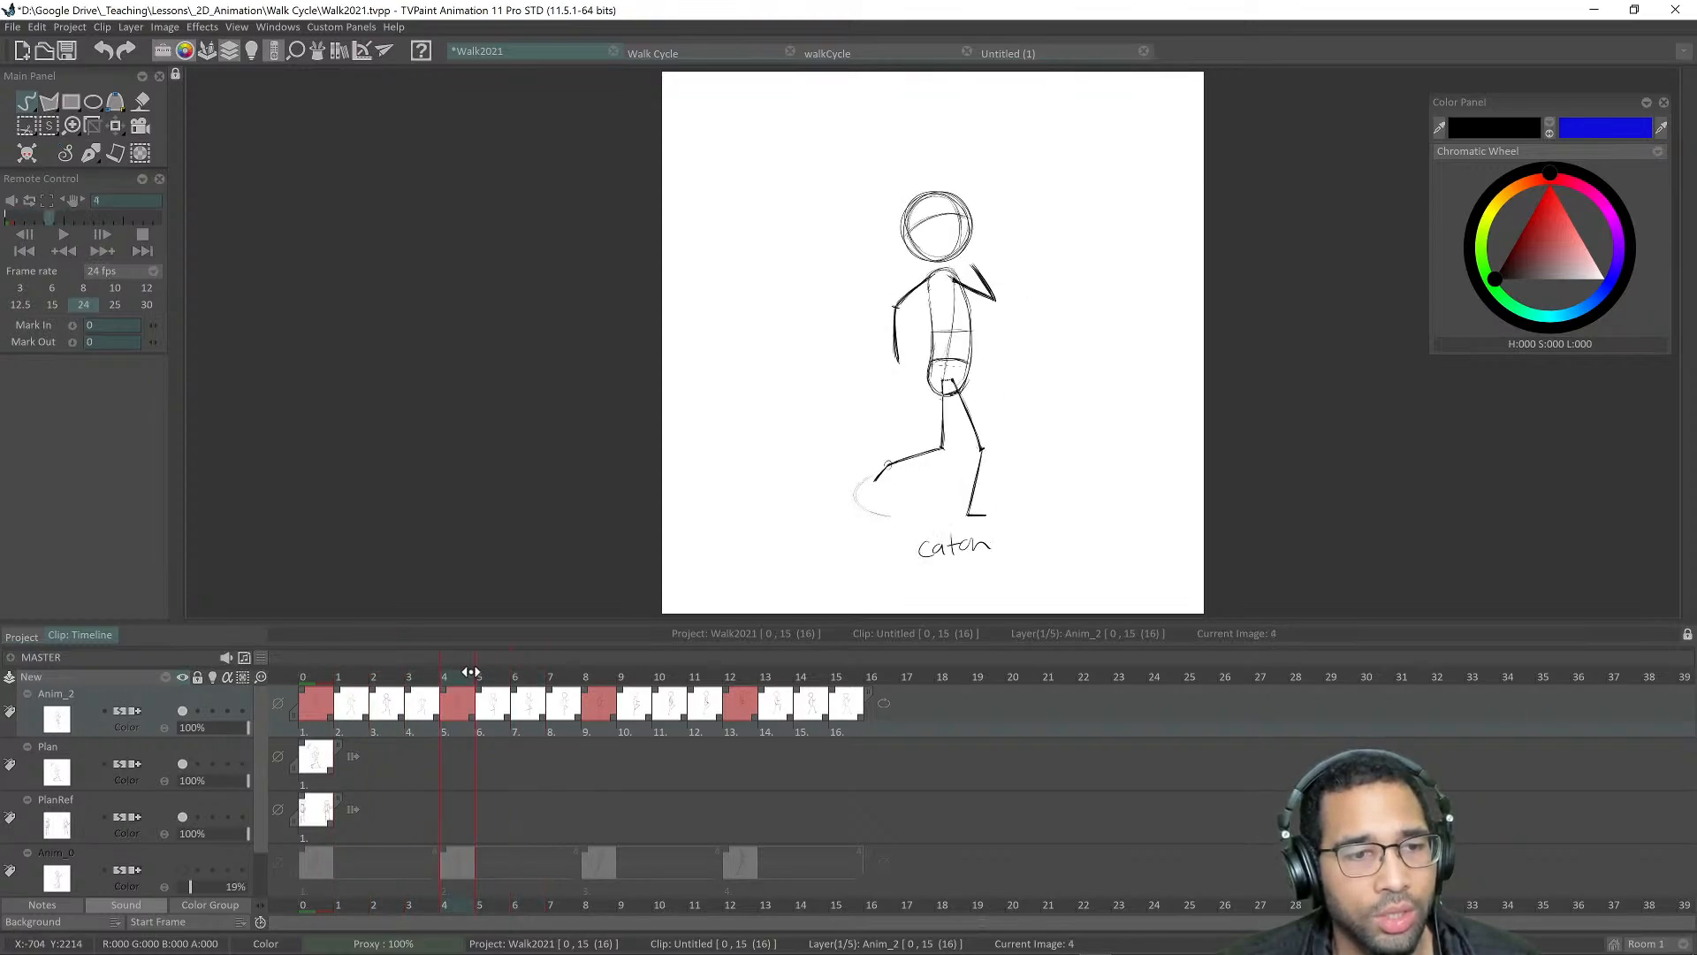
{"action": "left_click", "coordinate": [316, 675]}
{"action": "left_click", "coordinate": [460, 674]}
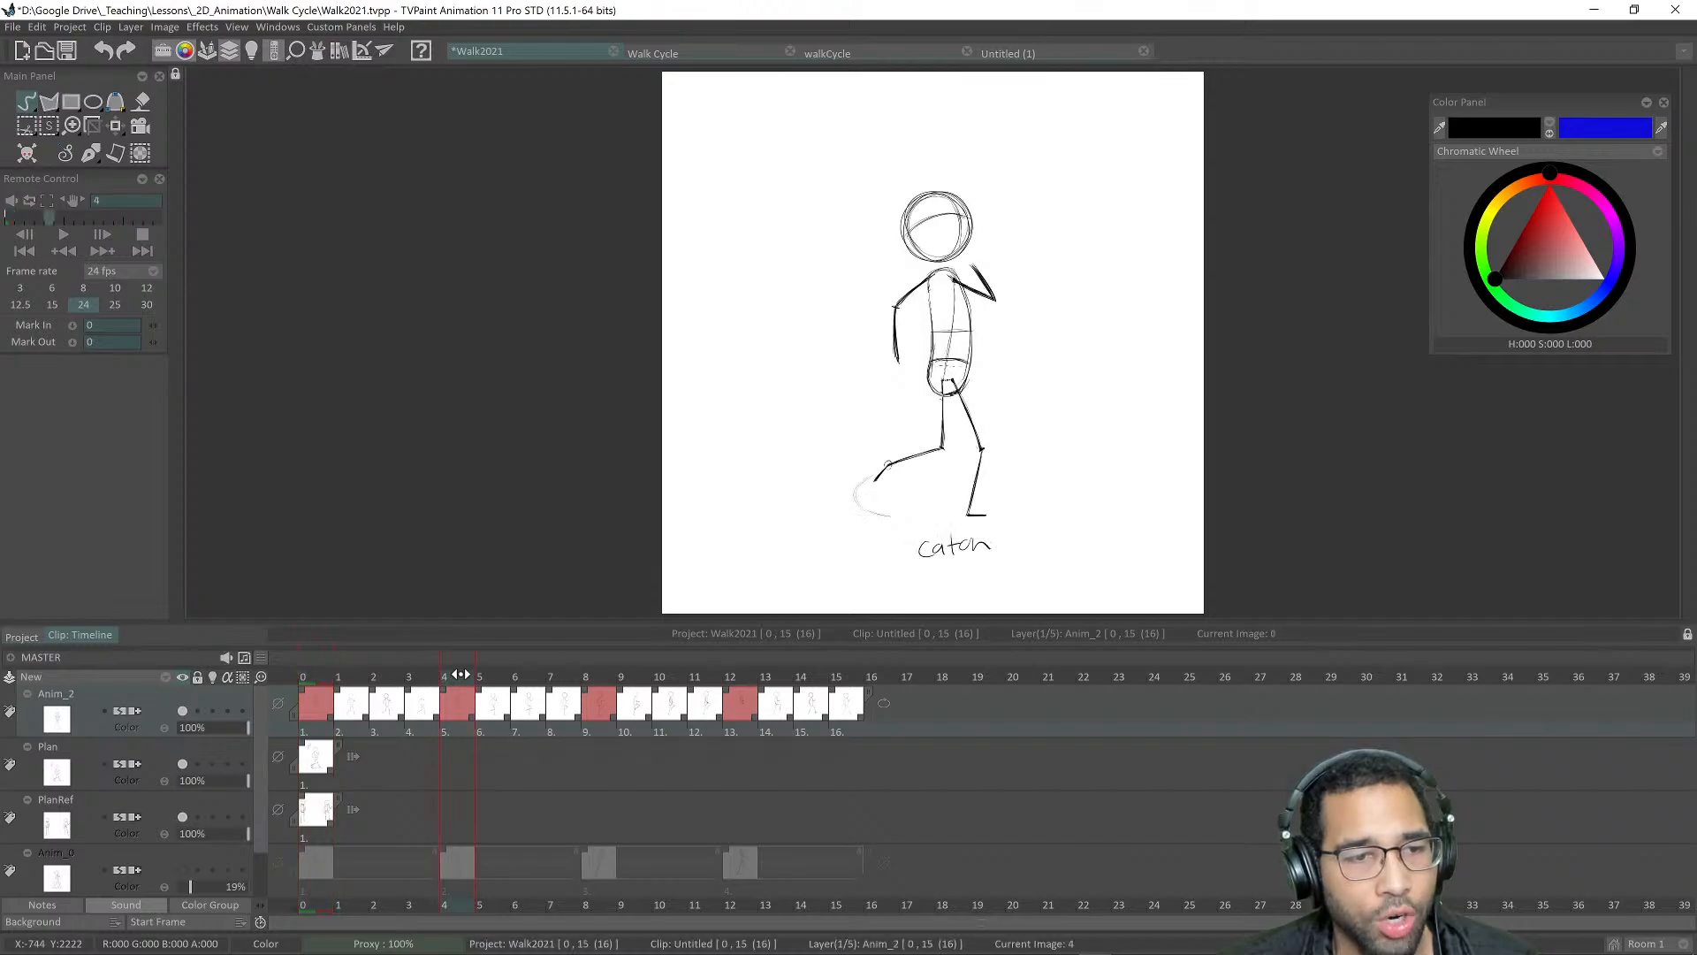
{"action": "left_click", "coordinate": [313, 674]}
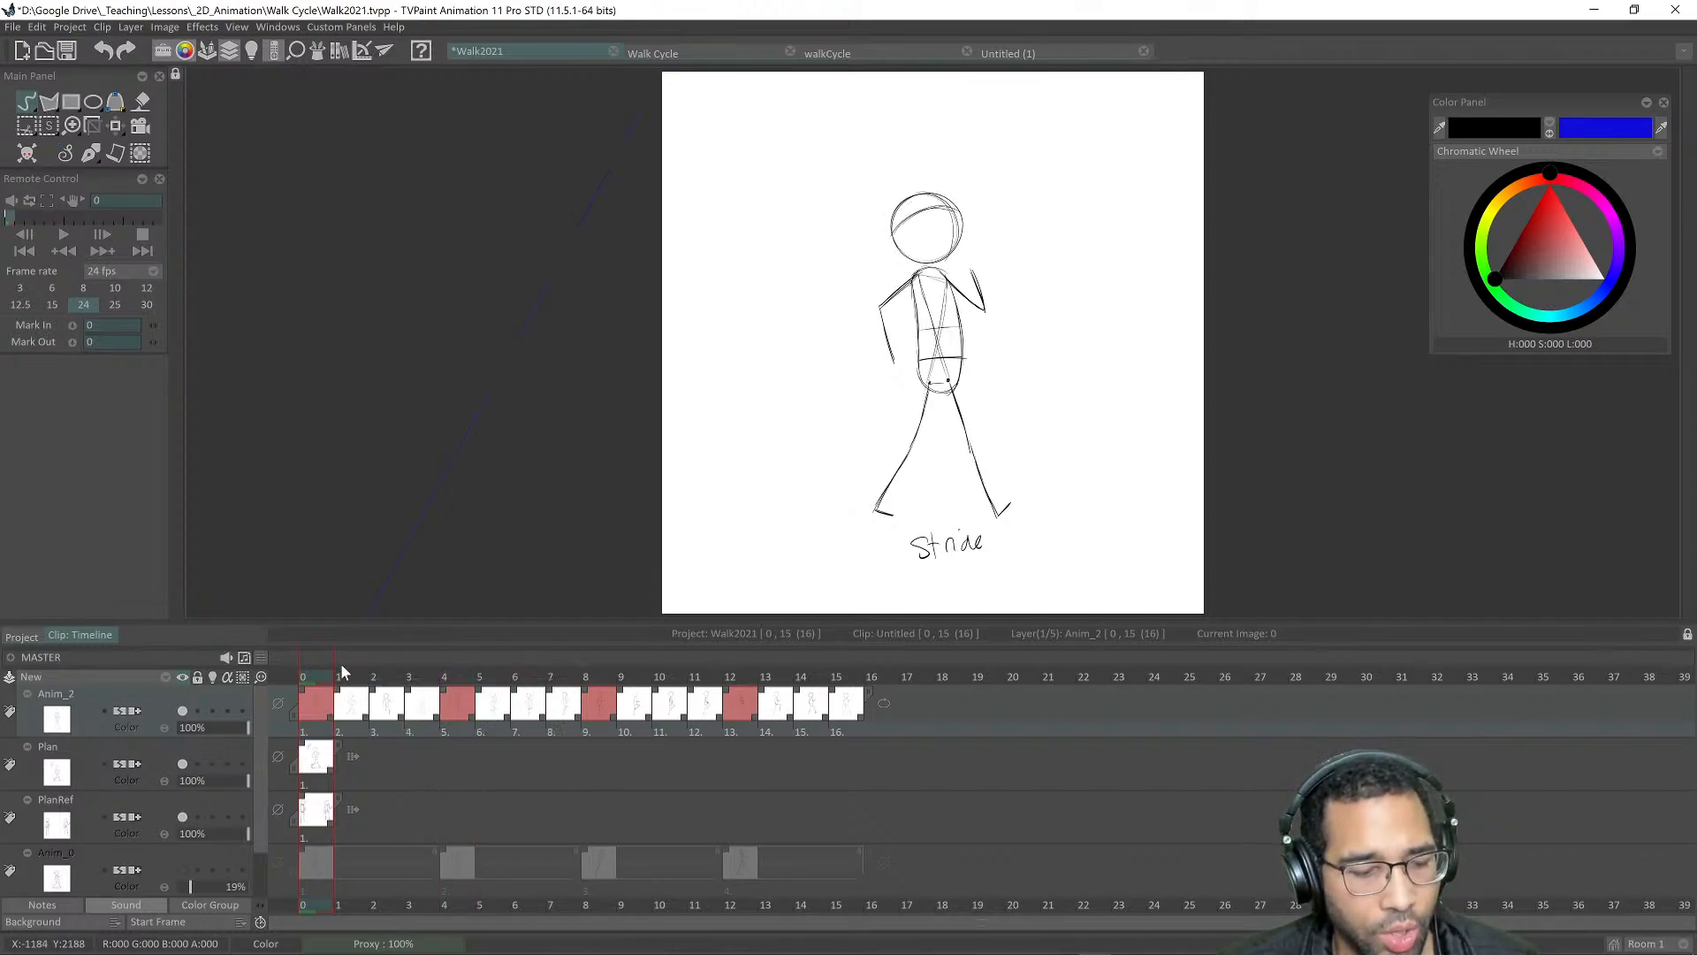
Step: Play the Walk2021 animation and compare its last drawing at frame 15 with the stride pose at frame 0
{"action": "key", "text": "Return"}
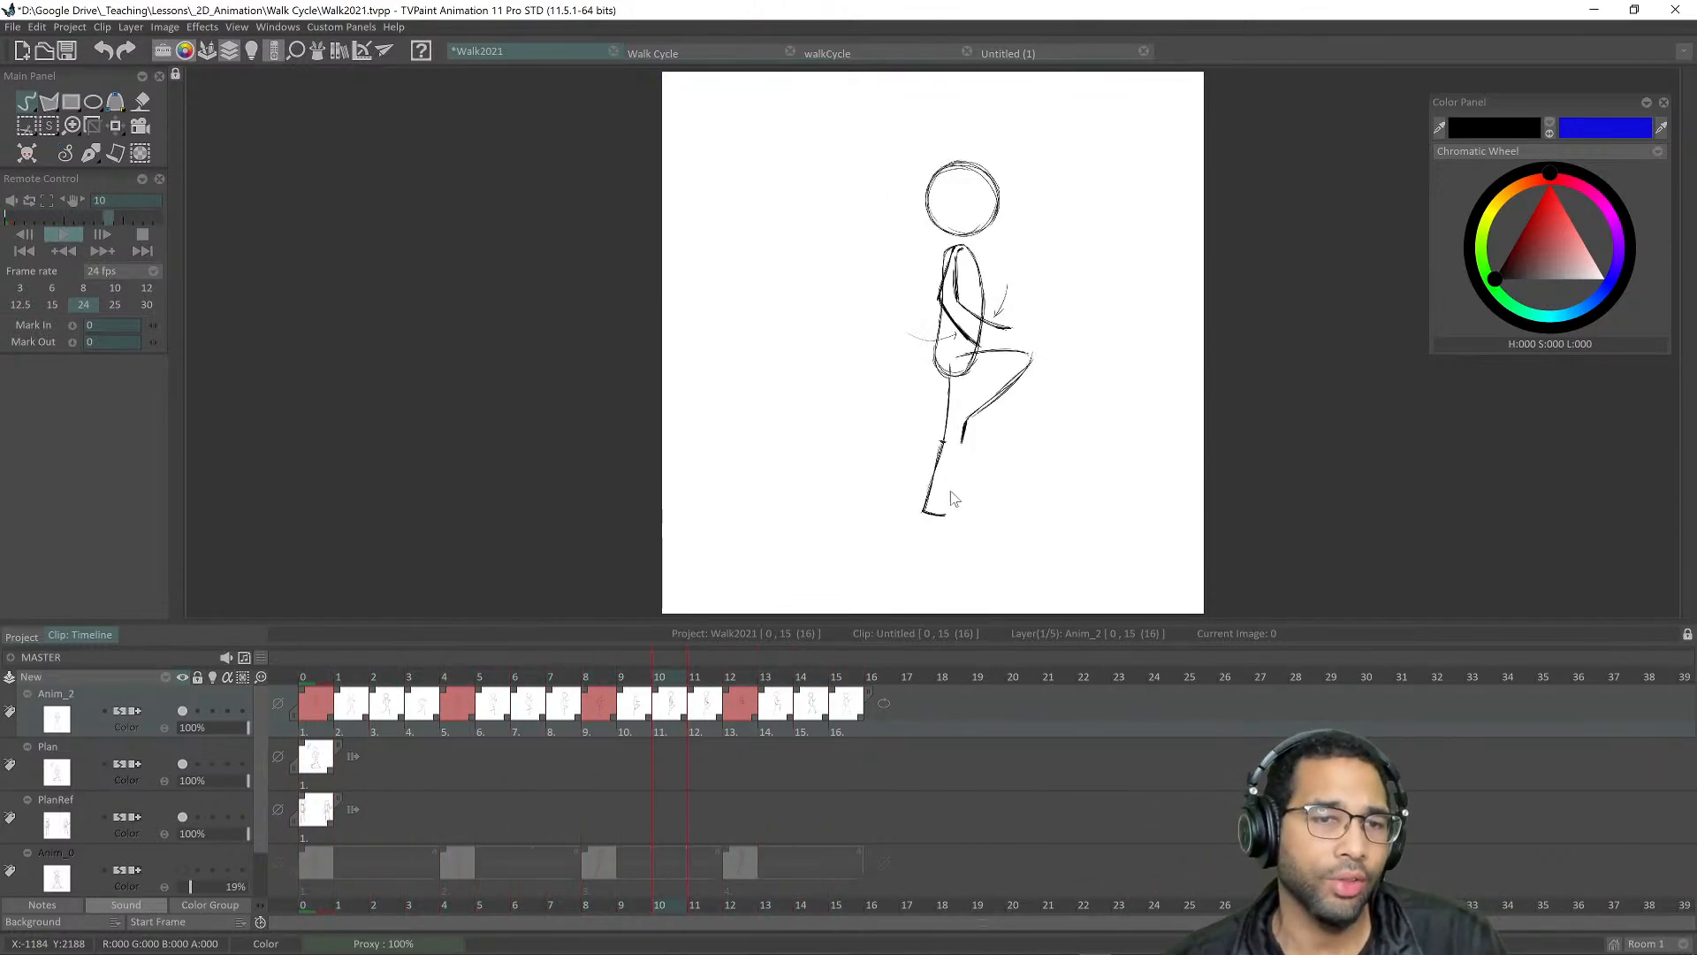
{"action": "left_click", "coordinate": [316, 734]}
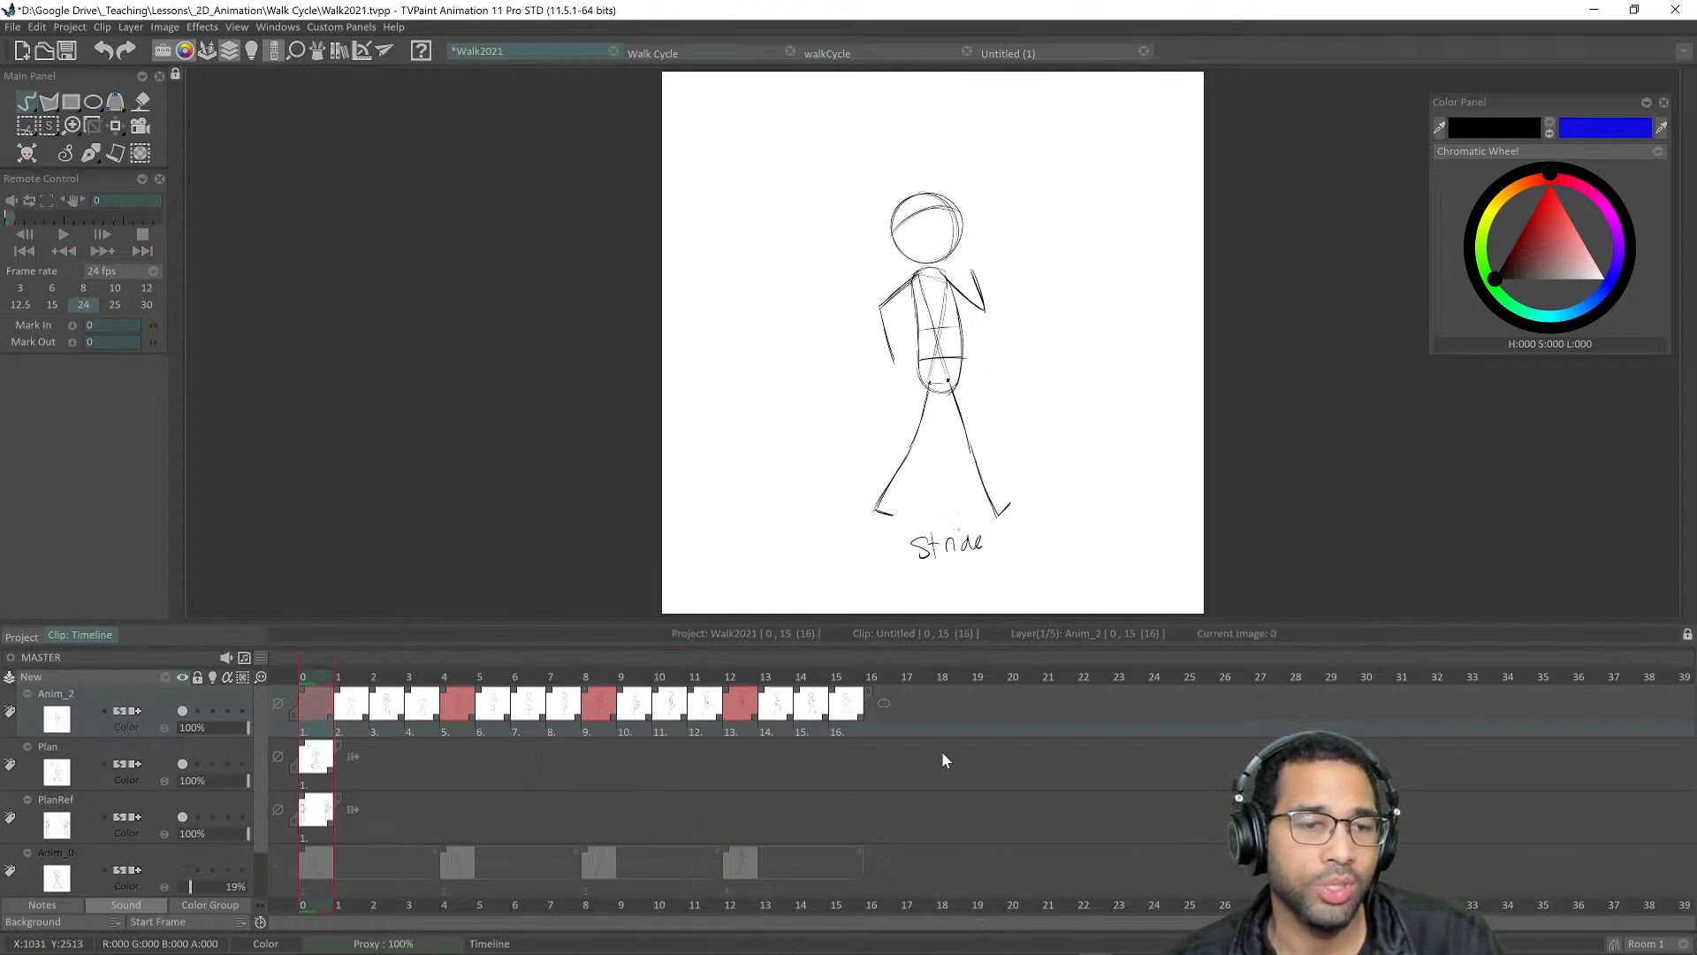
{"action": "left_click", "coordinate": [846, 736]}
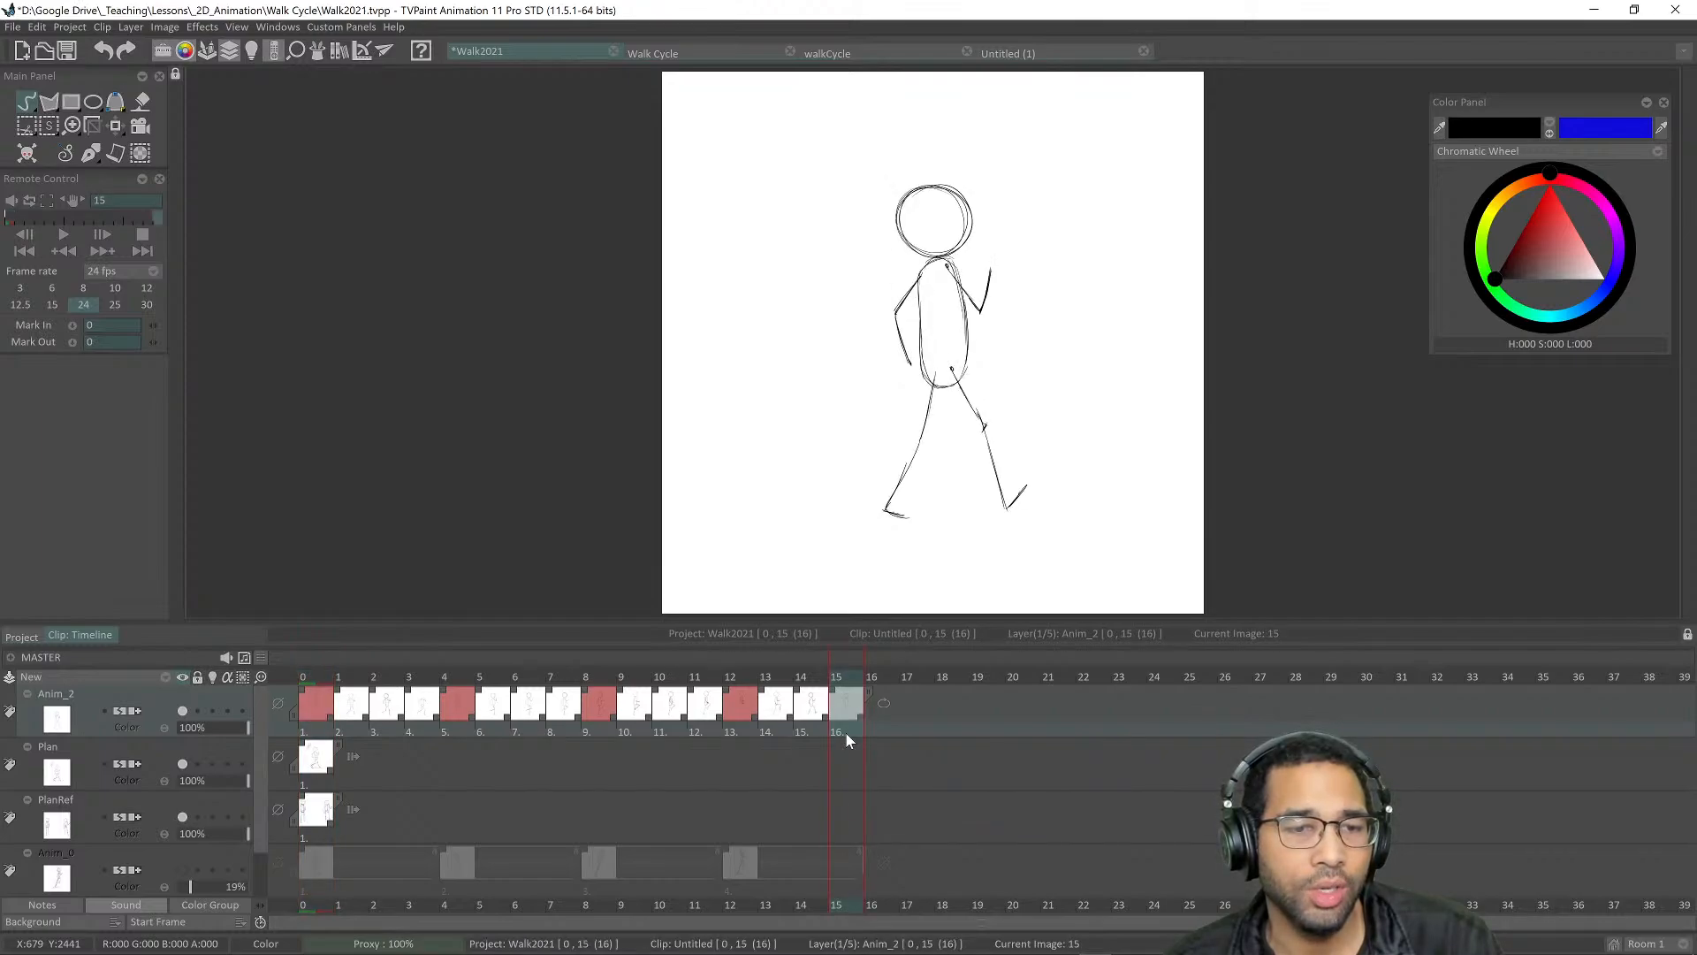
{"action": "left_click", "coordinate": [325, 732]}
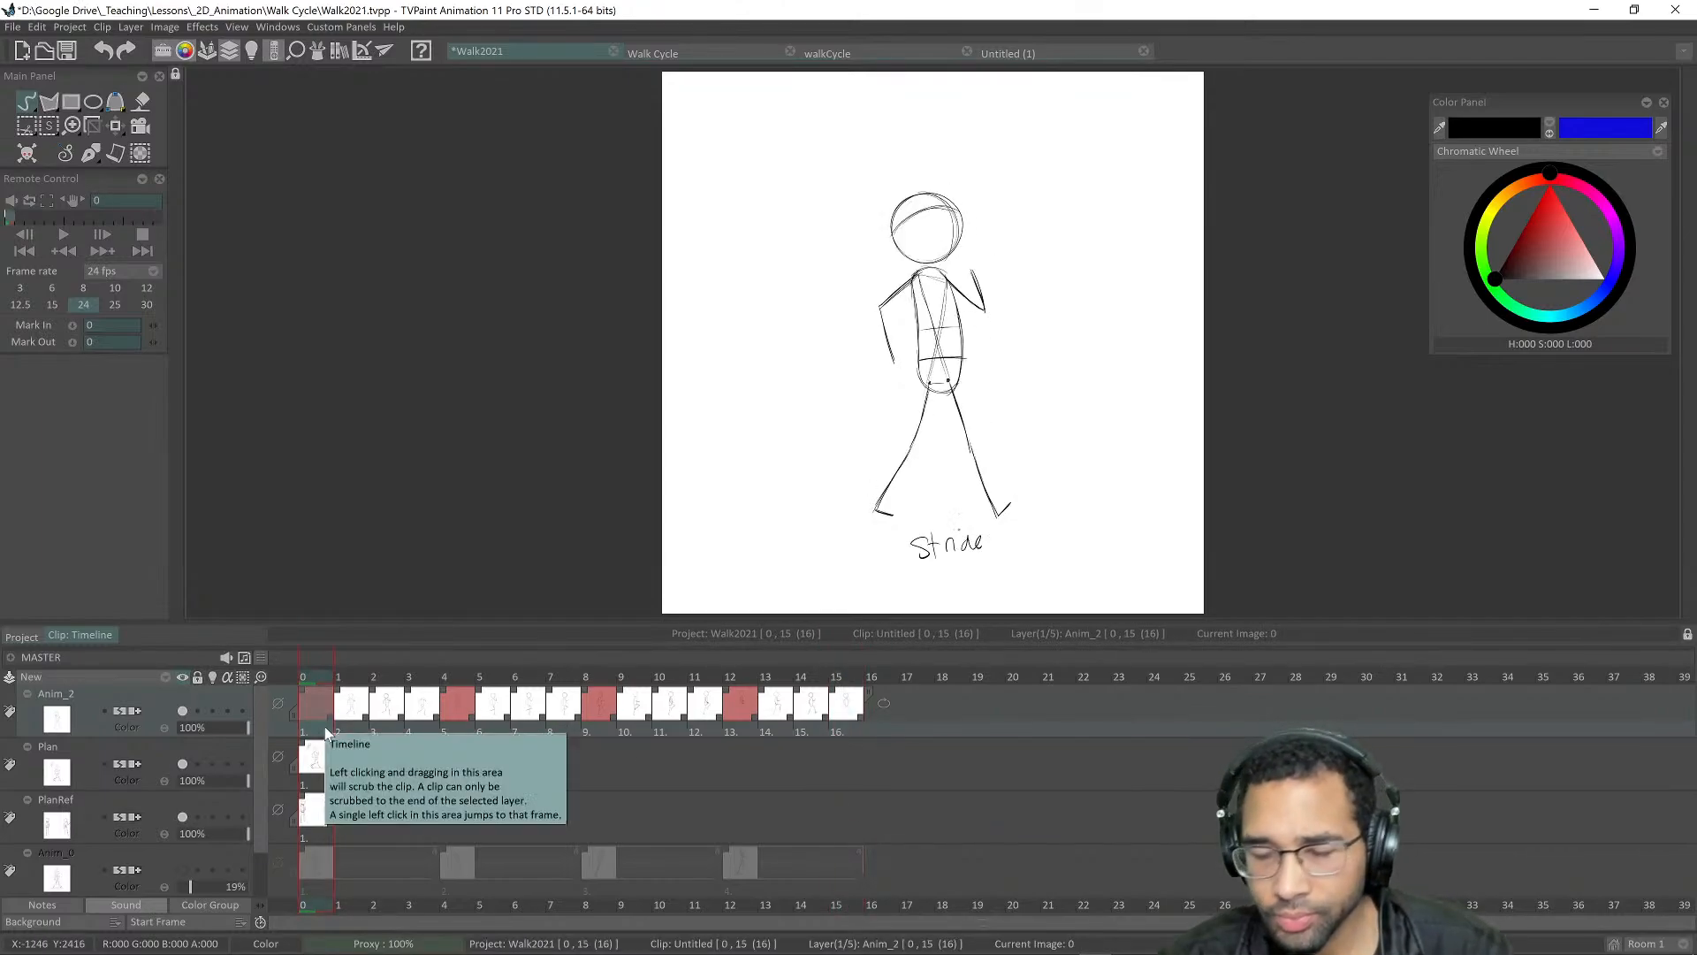
Step: Set the brush color to pure red and try a stroke along the front leg at frame 0, undoing the stroke
{"action": "left_click", "coordinate": [1557, 209]}
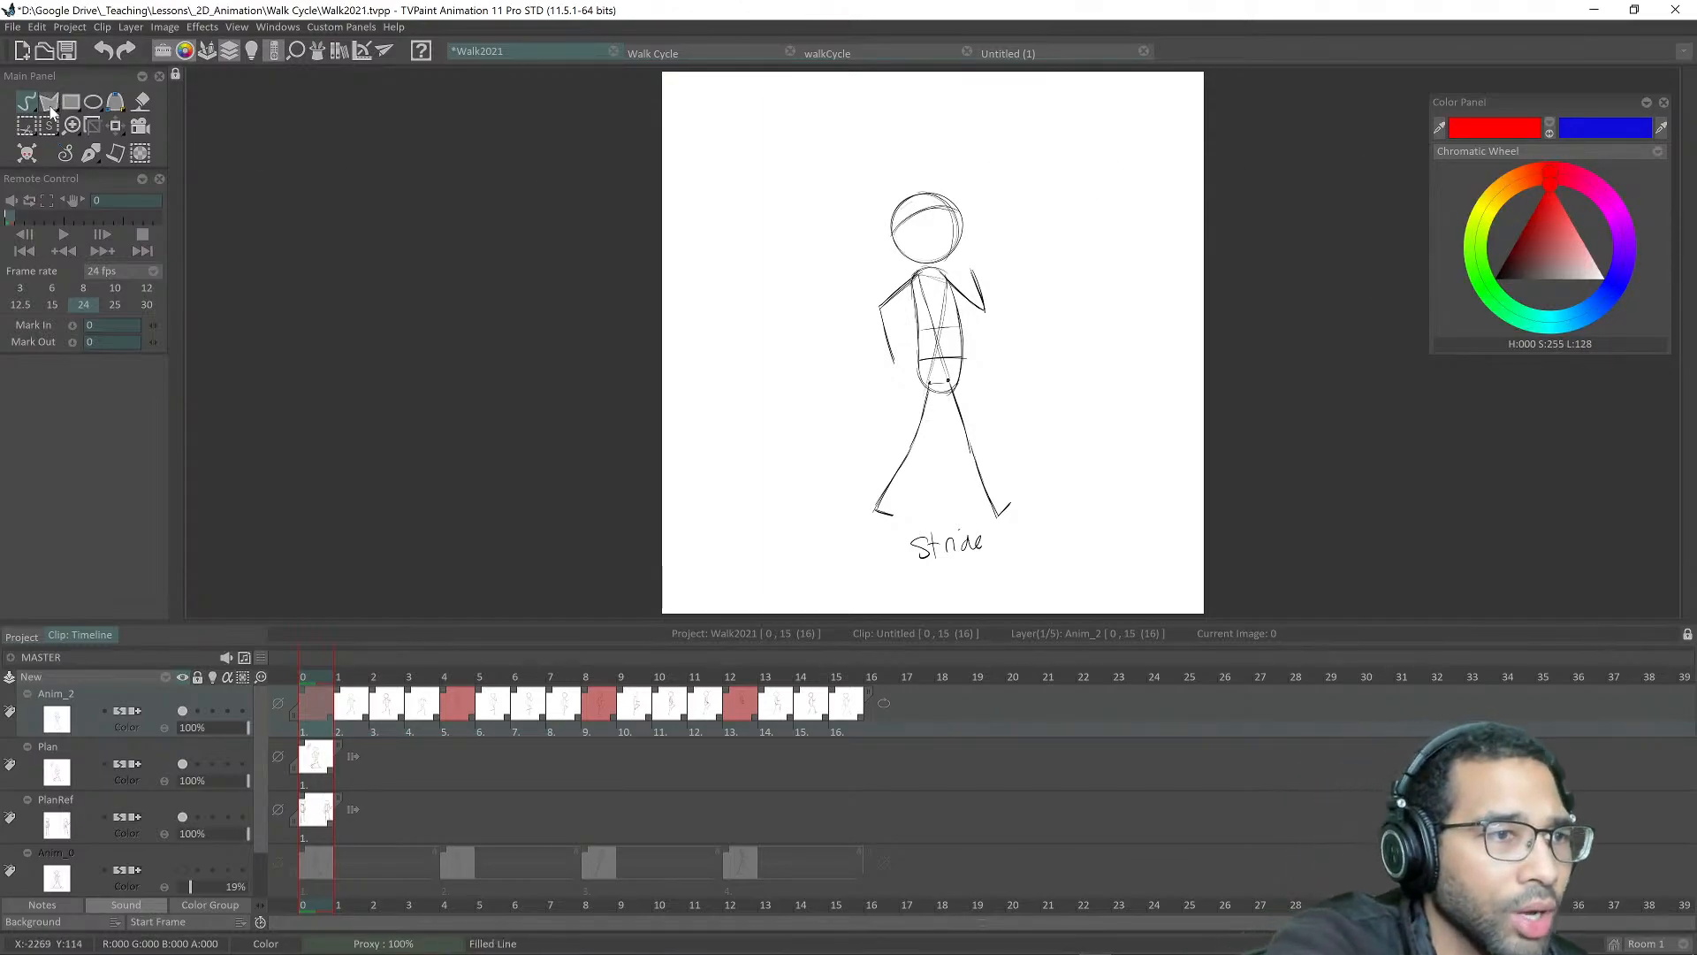
{"action": "key", "text": "b"}
{"action": "left_click_drag", "start_coordinate": [1002, 420], "coordinate": [1056, 389]}
{"action": "left_click_drag", "start_coordinate": [959, 356], "coordinate": [955, 230]}
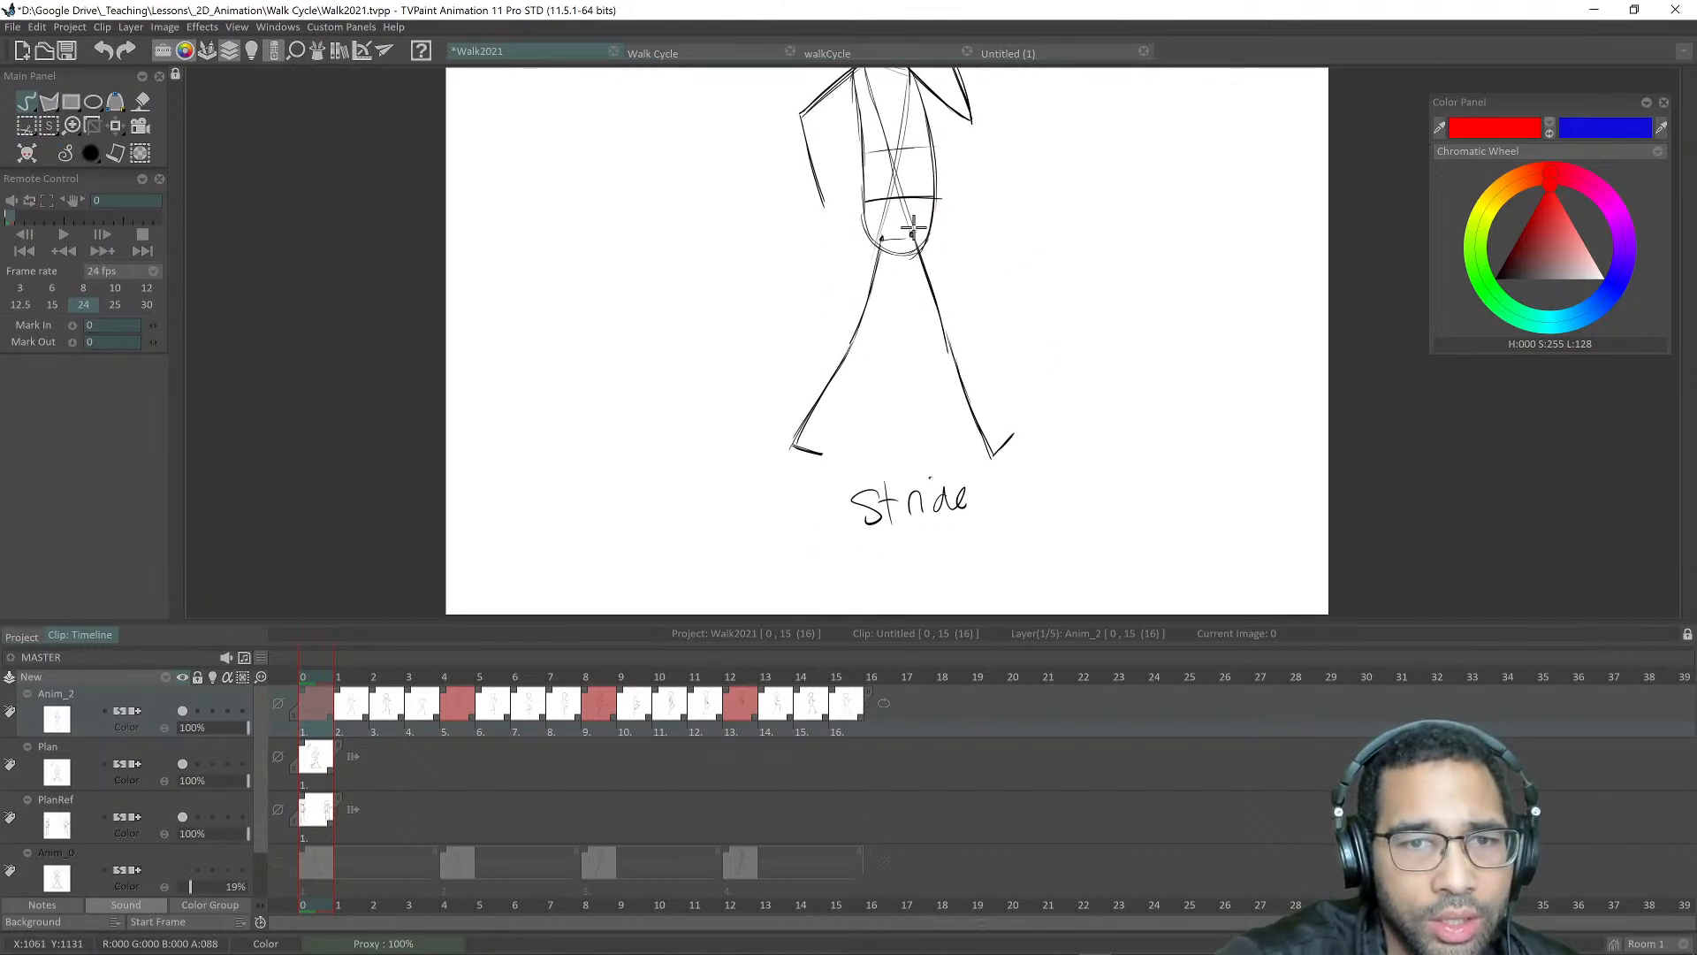
{"action": "mouse_move", "coordinate": [915, 234]}
{"action": "left_mouse_down"}
{"action": "mouse_move", "coordinate": [990, 454]}
{"action": "mouse_move", "coordinate": [1007, 422]}
{"action": "left_mouse_up"}
{"action": "key", "text": "ctrl+z"}
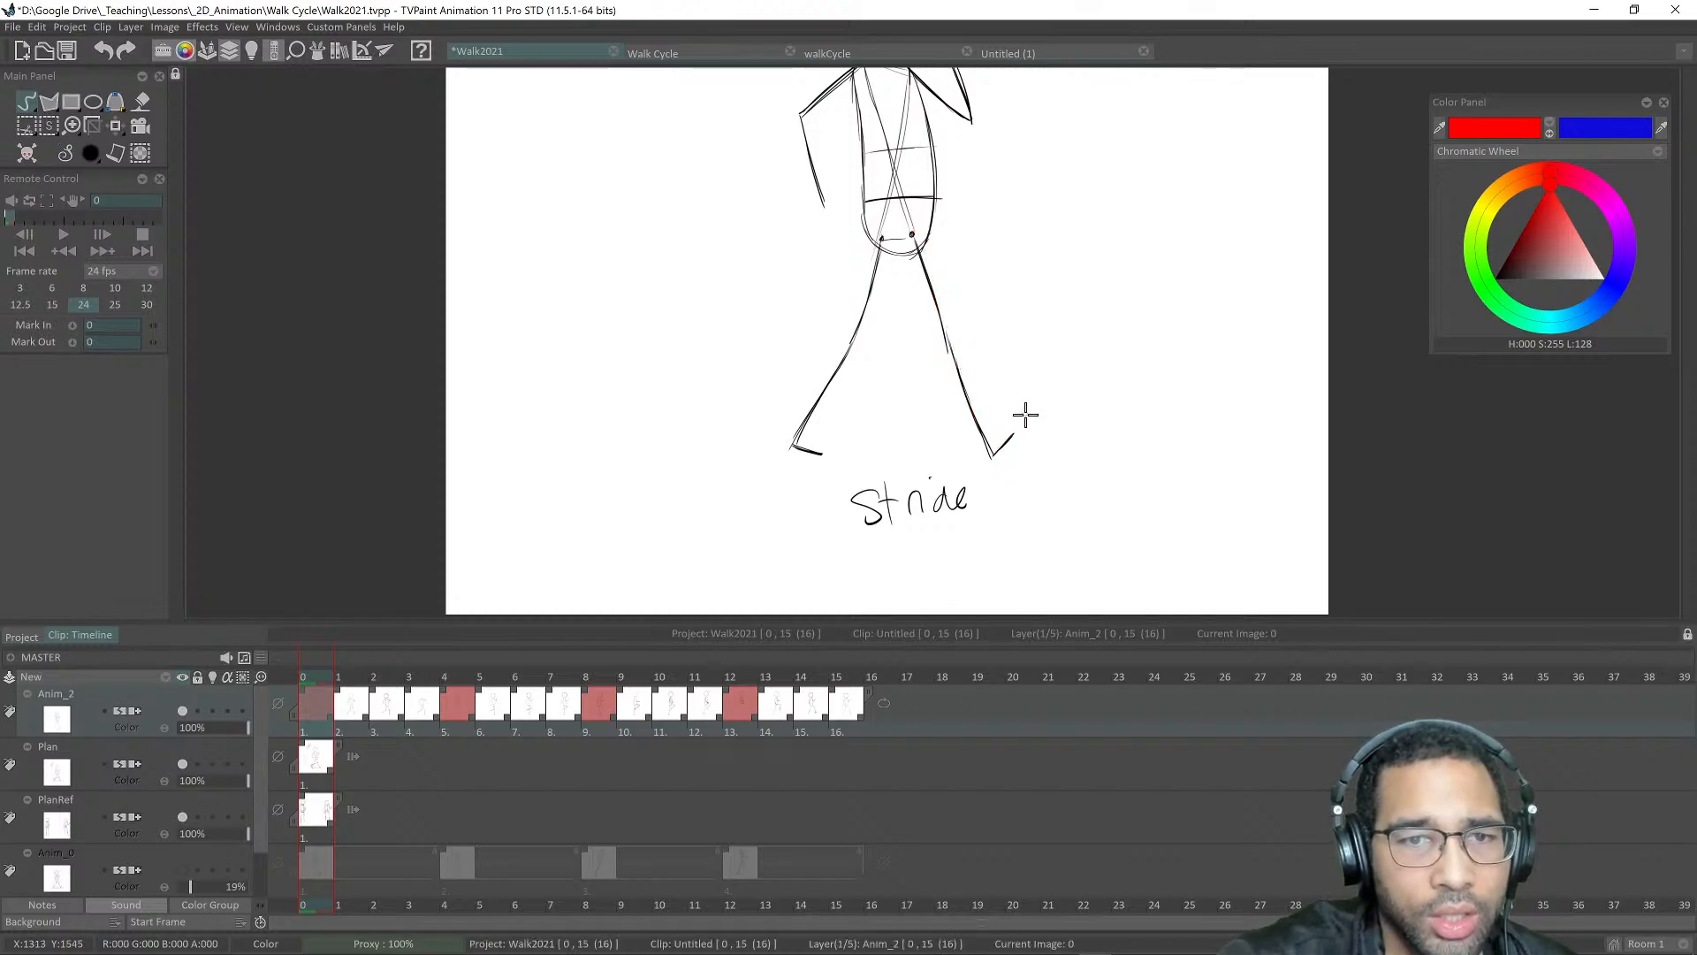
Step: Add a new animation layer above Anim_2 and hide the Plan and PlanRef layers
{"action": "key", "text": "ctrl+shift+n"}
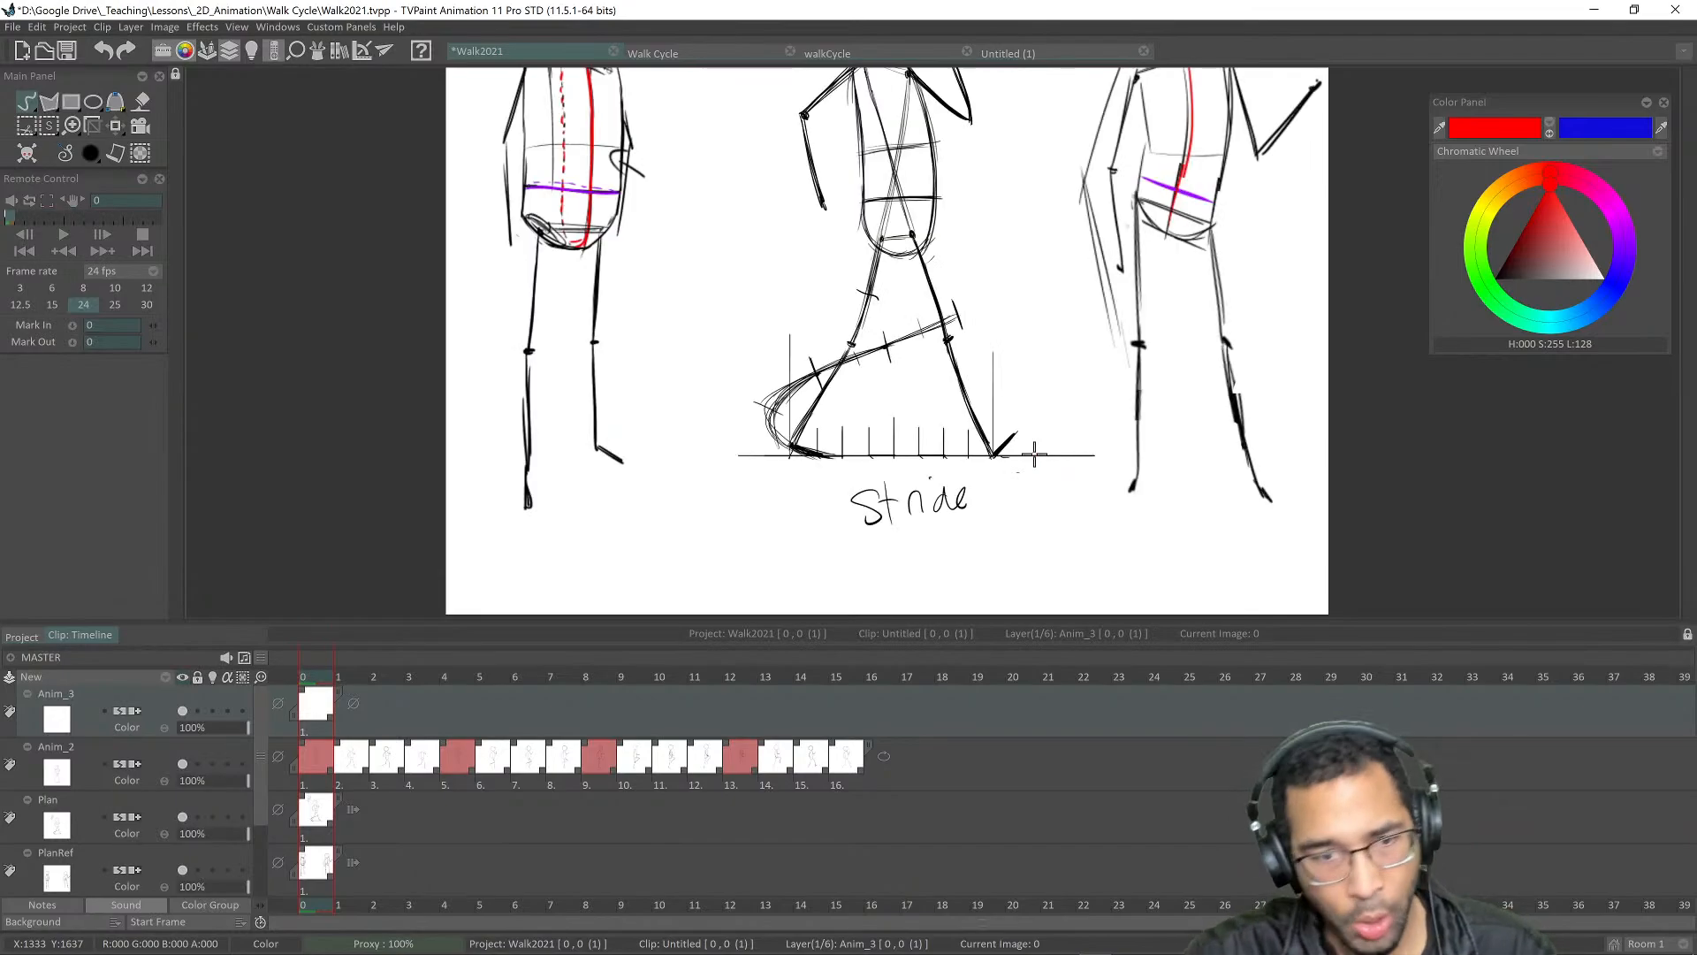
{"action": "left_click", "coordinate": [182, 817]}
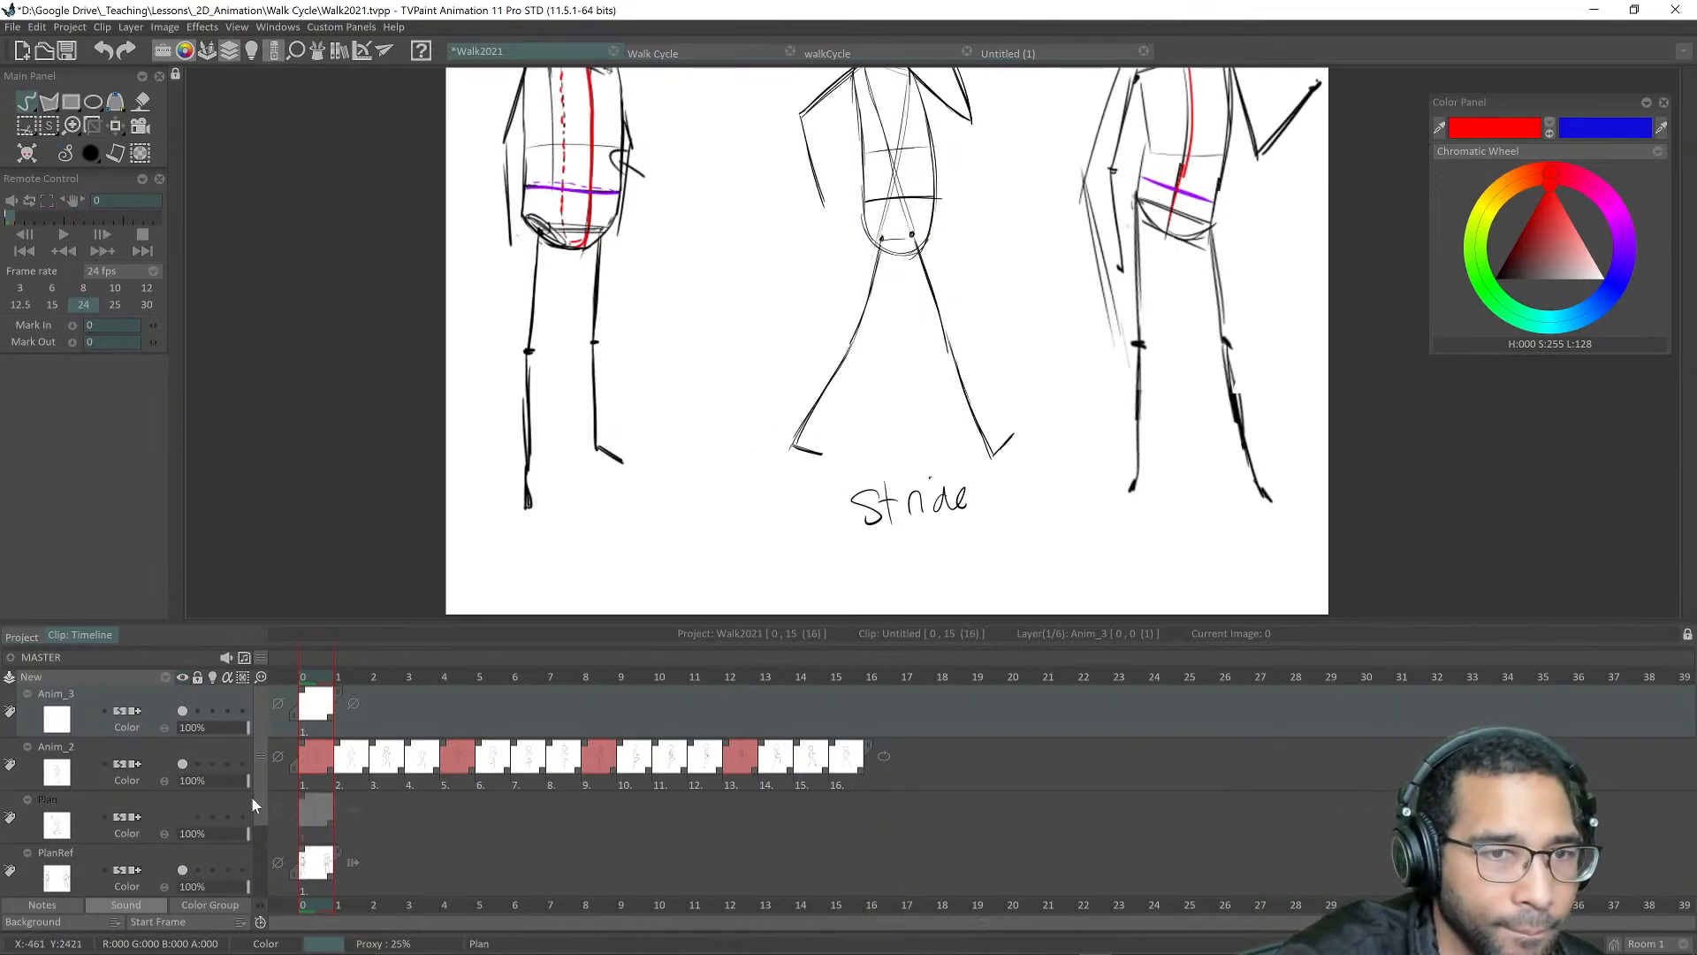
{"action": "left_click", "coordinate": [182, 871]}
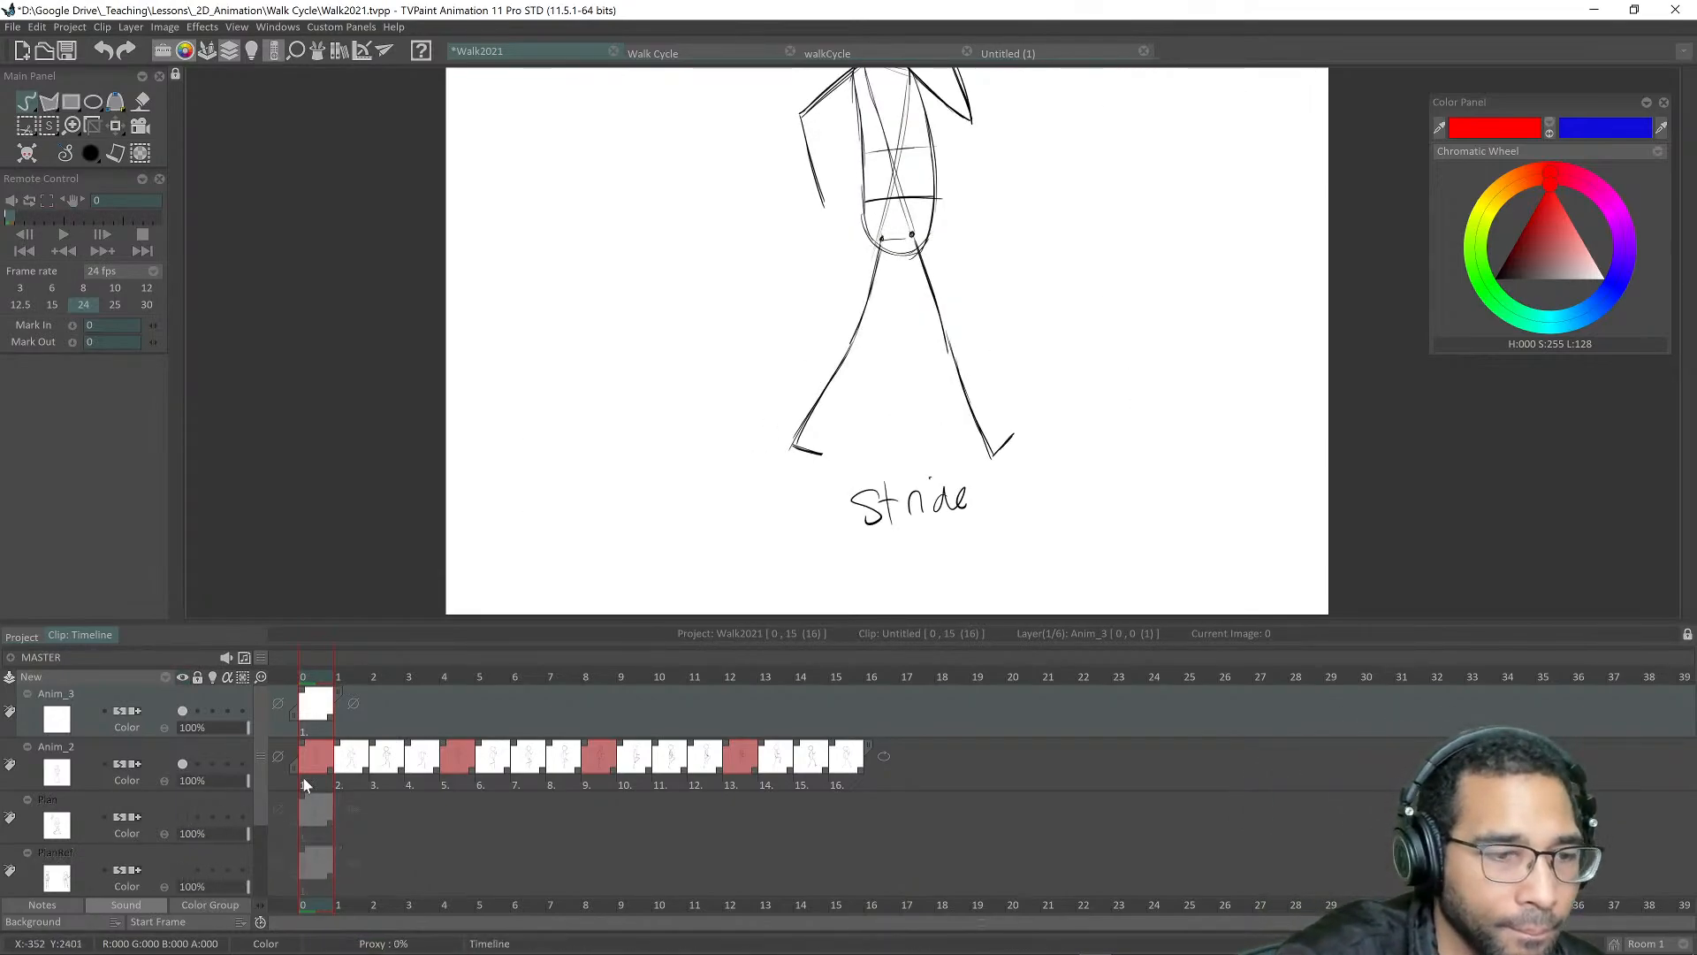
Step: Trace the stride pose's front leg and foot in red at frame 0 of Anim_3
{"action": "mouse_move", "coordinate": [1122, 293]}
{"action": "left_mouse_down"}
{"action": "mouse_move", "coordinate": [1026, 368]}
{"action": "mouse_move", "coordinate": [1072, 394]}
{"action": "mouse_move", "coordinate": [996, 325]}
{"action": "left_mouse_up"}
{"action": "left_click_drag", "start_coordinate": [850, 336], "coordinate": [902, 484]}
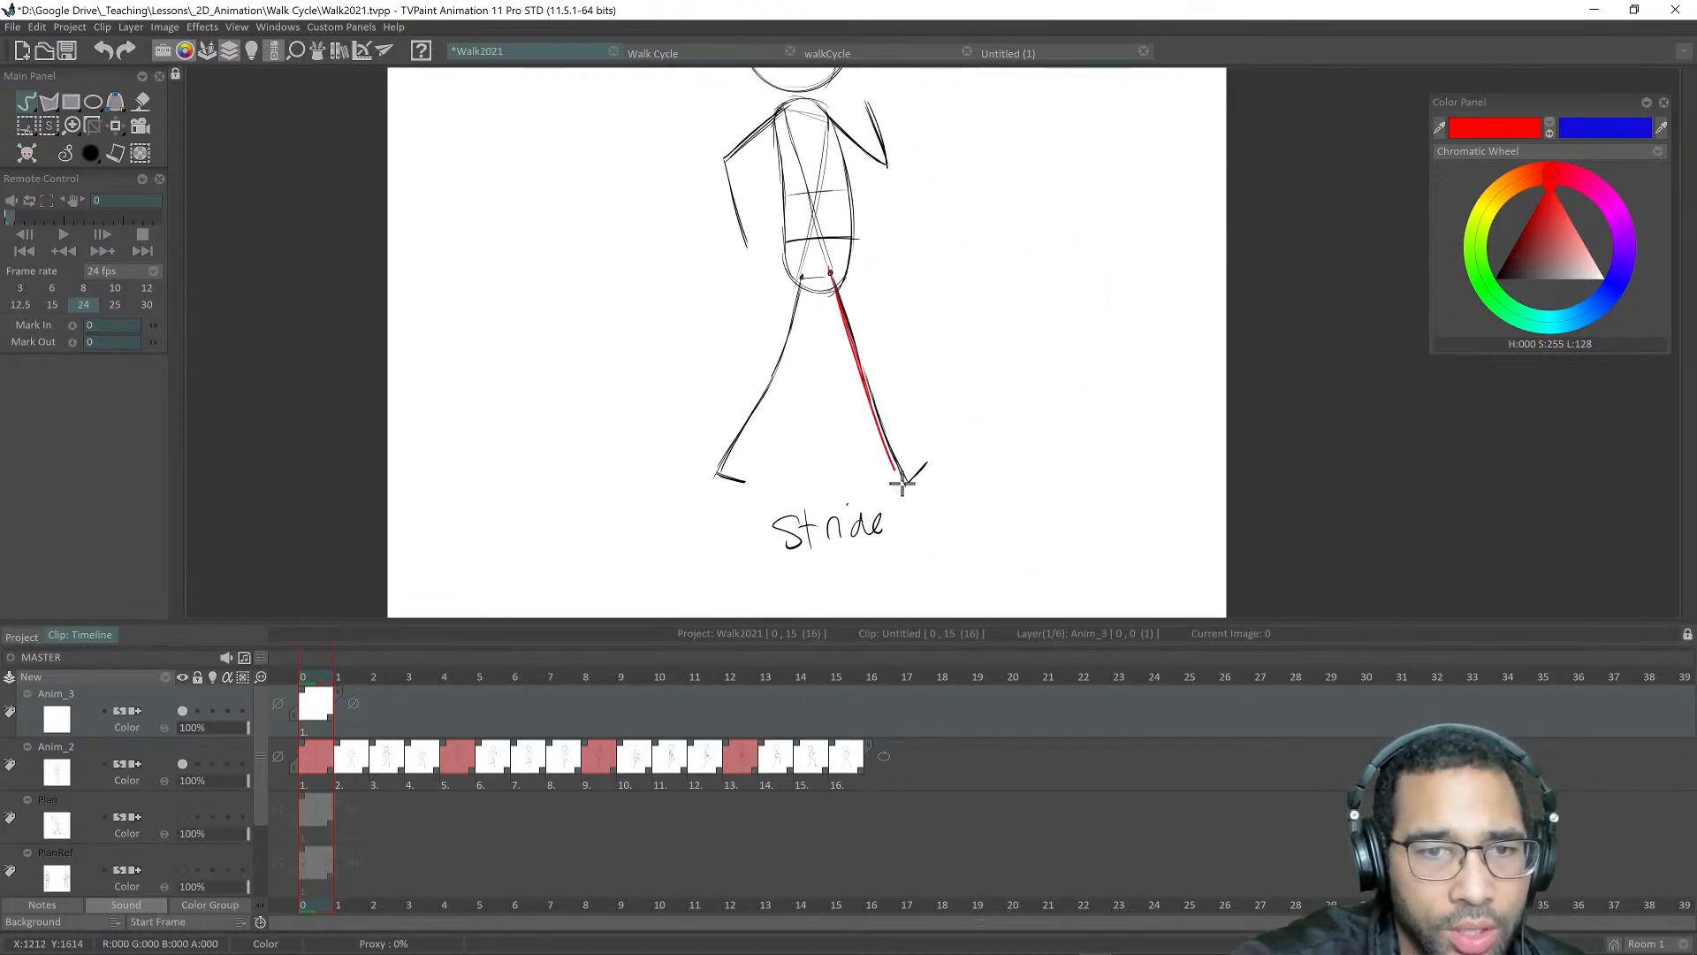
{"action": "left_click_drag", "start_coordinate": [875, 402], "coordinate": [902, 488]}
{"action": "scroll", "coordinate": [978, 409], "scroll_direction": "up", "scroll_amount": 2}
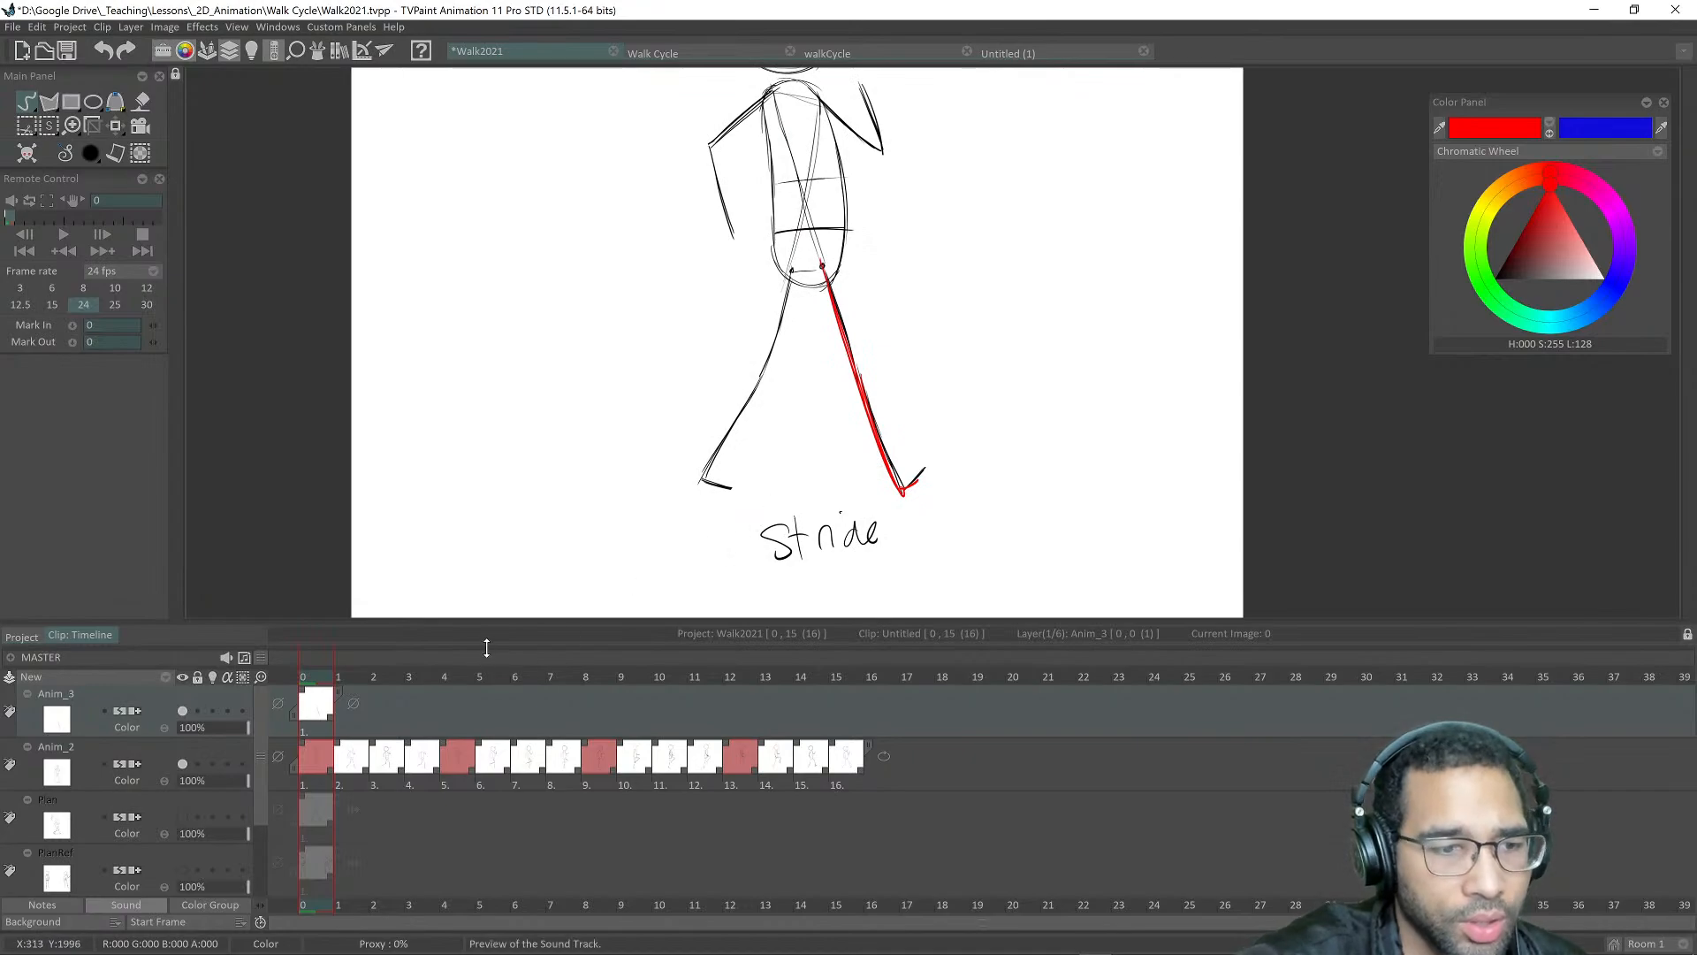
Step: Trace the same front leg and foot in red at frames 1 and 2 of Anim_3
{"action": "key", "text": "Right"}
{"action": "mouse_move", "coordinate": [820, 263]}
{"action": "left_mouse_down"}
{"action": "mouse_move", "coordinate": [864, 364]}
{"action": "mouse_move", "coordinate": [878, 485]}
{"action": "left_mouse_up"}
{"action": "left_click_drag", "start_coordinate": [870, 413], "coordinate": [884, 489]}
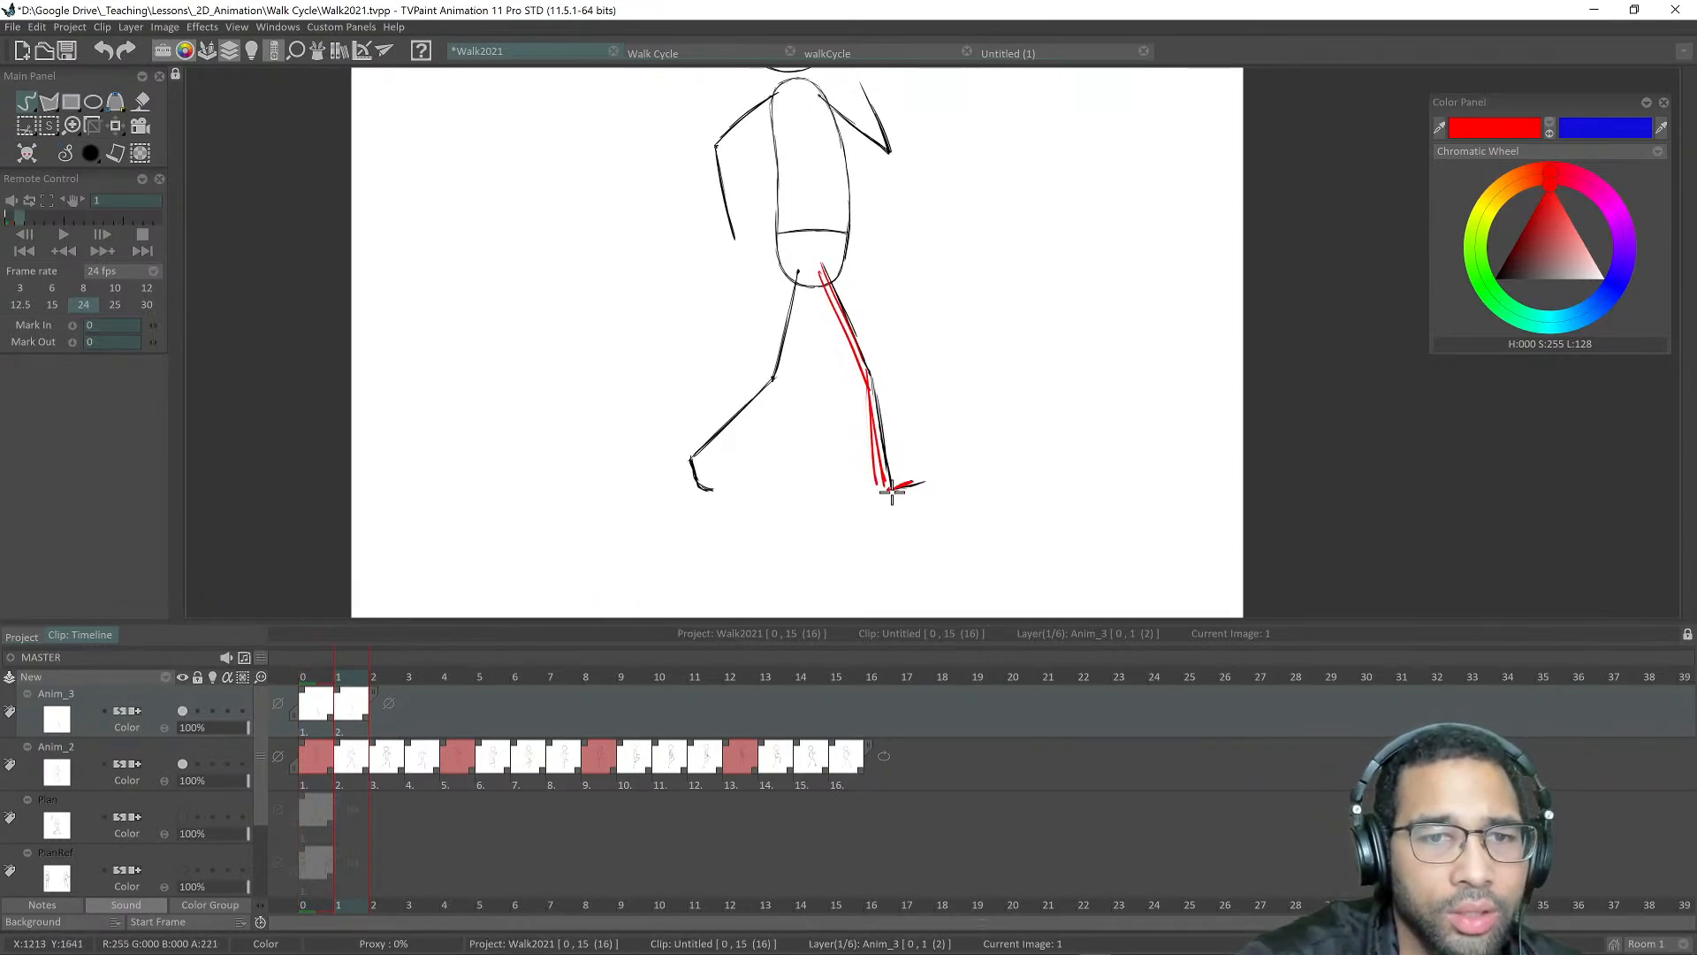
{"action": "key", "text": "Right"}
{"action": "mouse_move", "coordinate": [824, 267]}
{"action": "left_mouse_down"}
{"action": "mouse_move", "coordinate": [876, 362]}
{"action": "mouse_move", "coordinate": [850, 338]}
{"action": "mouse_move", "coordinate": [876, 361]}
{"action": "mouse_move", "coordinate": [871, 487]}
{"action": "mouse_move", "coordinate": [908, 488]}
{"action": "left_mouse_up"}
Step: Trace the backward-swung arm of the stride pose in red at frame 0 of Anim_3
{"action": "key", "text": "Left"}
{"action": "key", "text": "Left"}
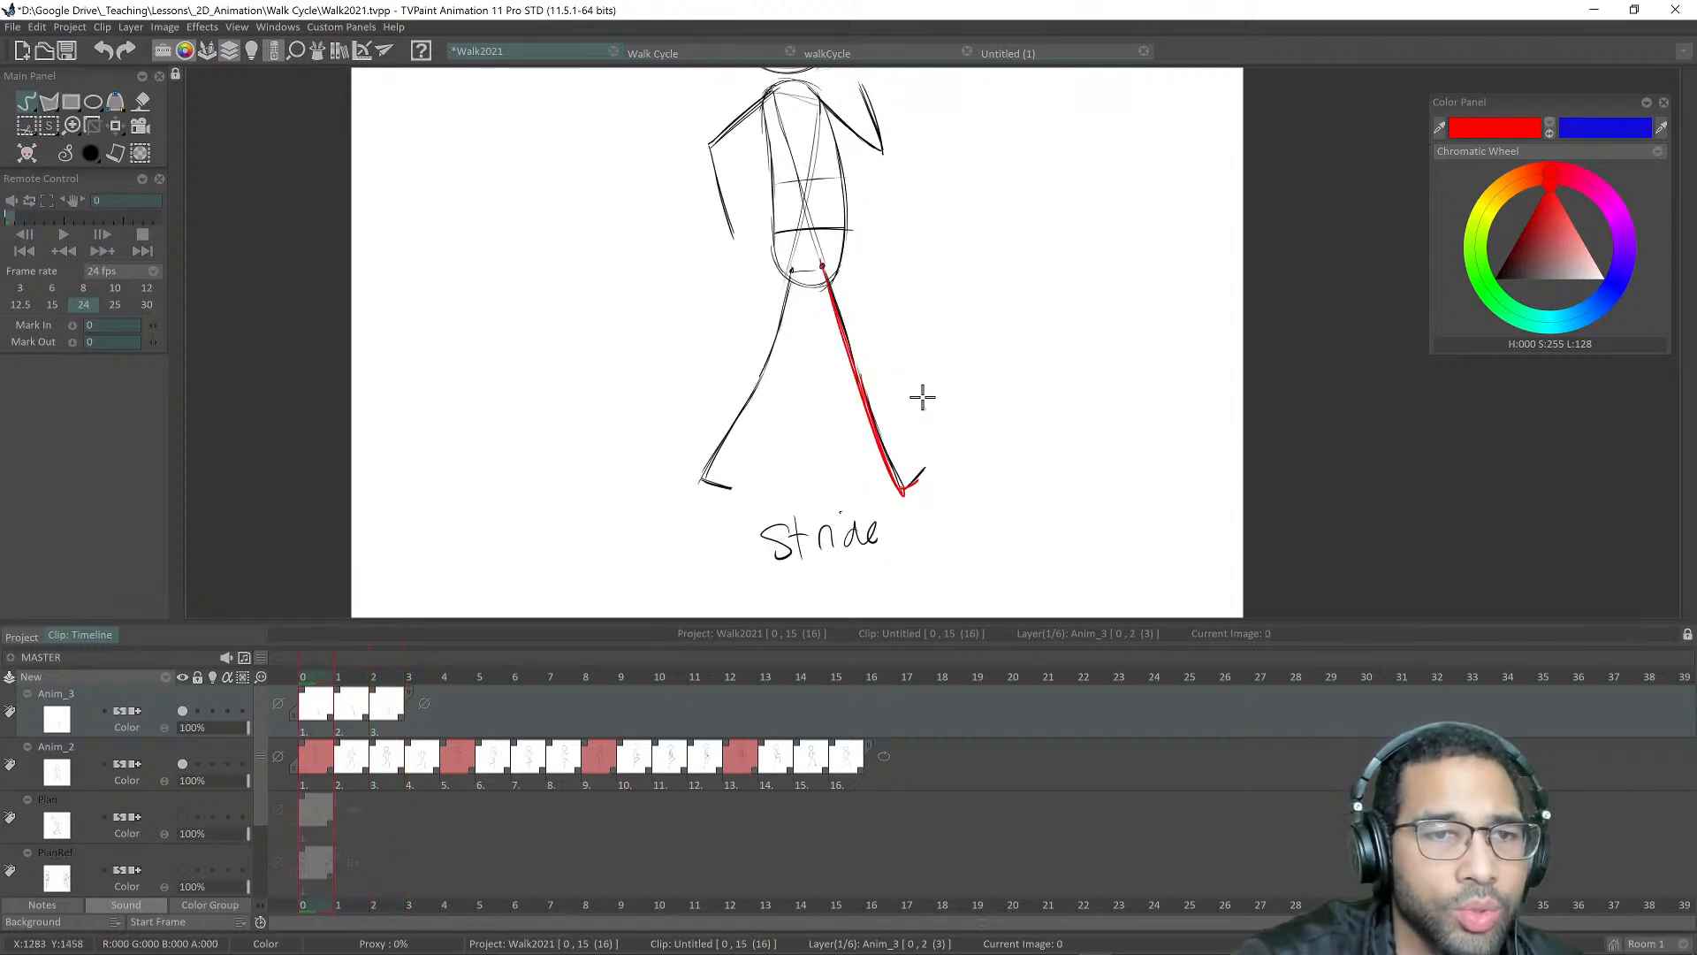
{"action": "left_click_drag", "start_coordinate": [913, 273], "coordinate": [1010, 411]}
{"action": "mouse_move", "coordinate": [798, 235]}
{"action": "left_mouse_down"}
{"action": "mouse_move", "coordinate": [825, 331]}
{"action": "mouse_move", "coordinate": [859, 180]}
{"action": "left_mouse_up"}
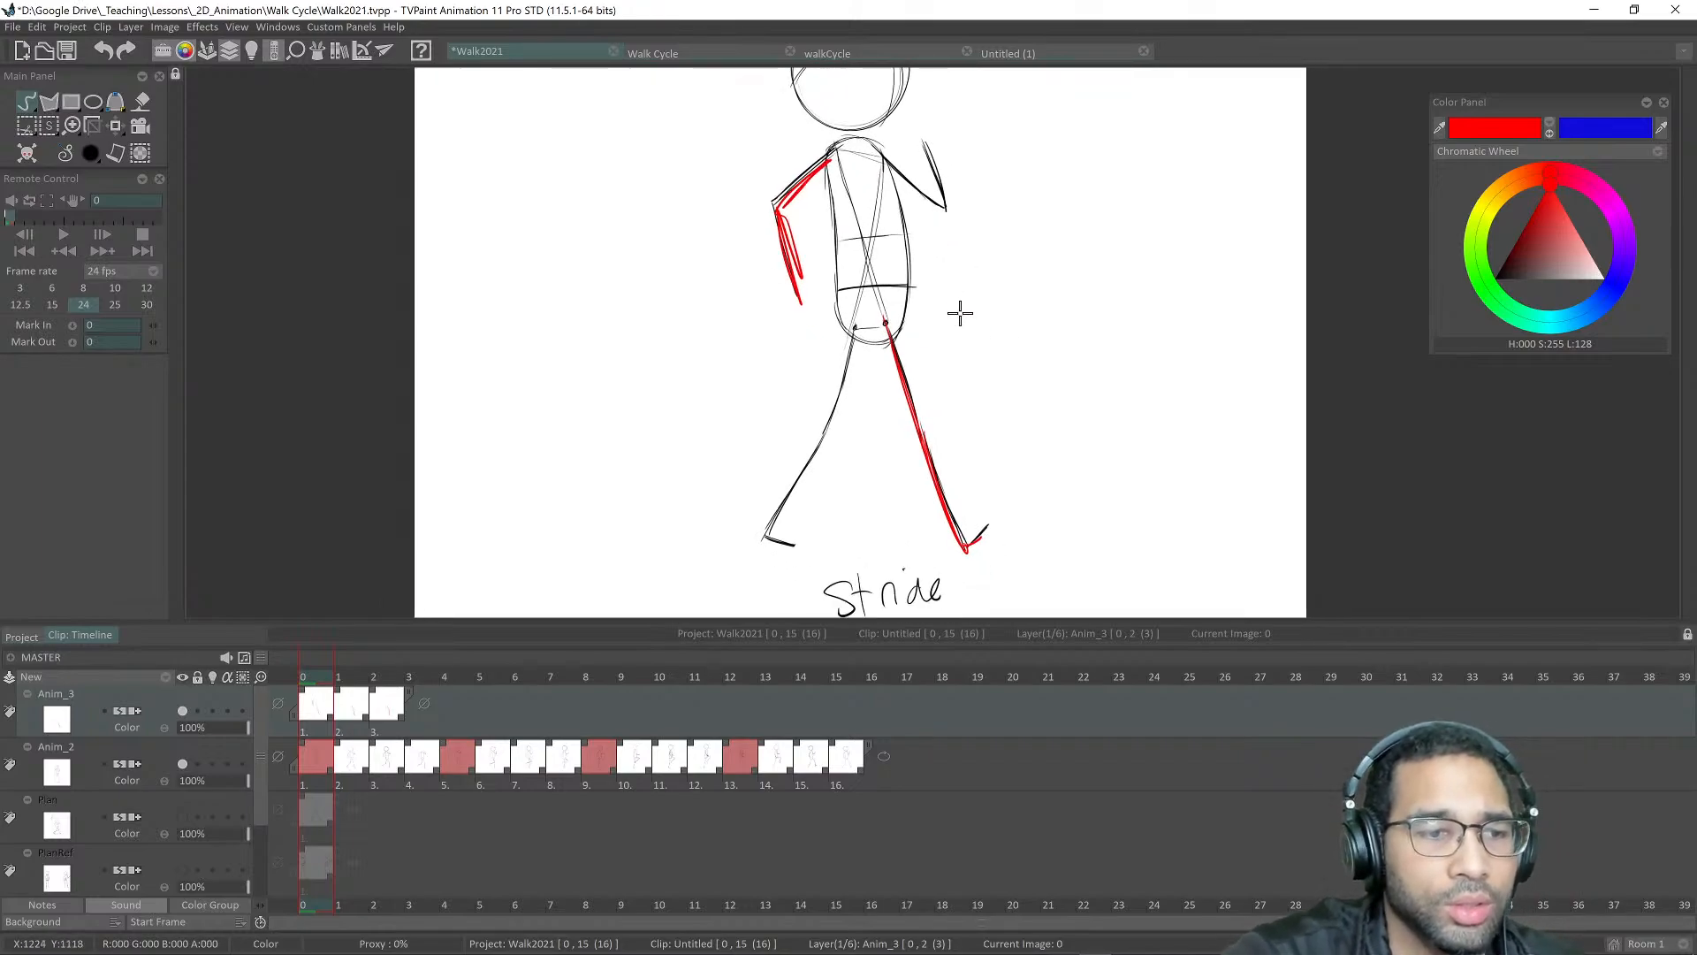
Step: Trace the same backward-swung arm in red at frames 1 and 2 of Anim_3
{"action": "key", "text": "Right"}
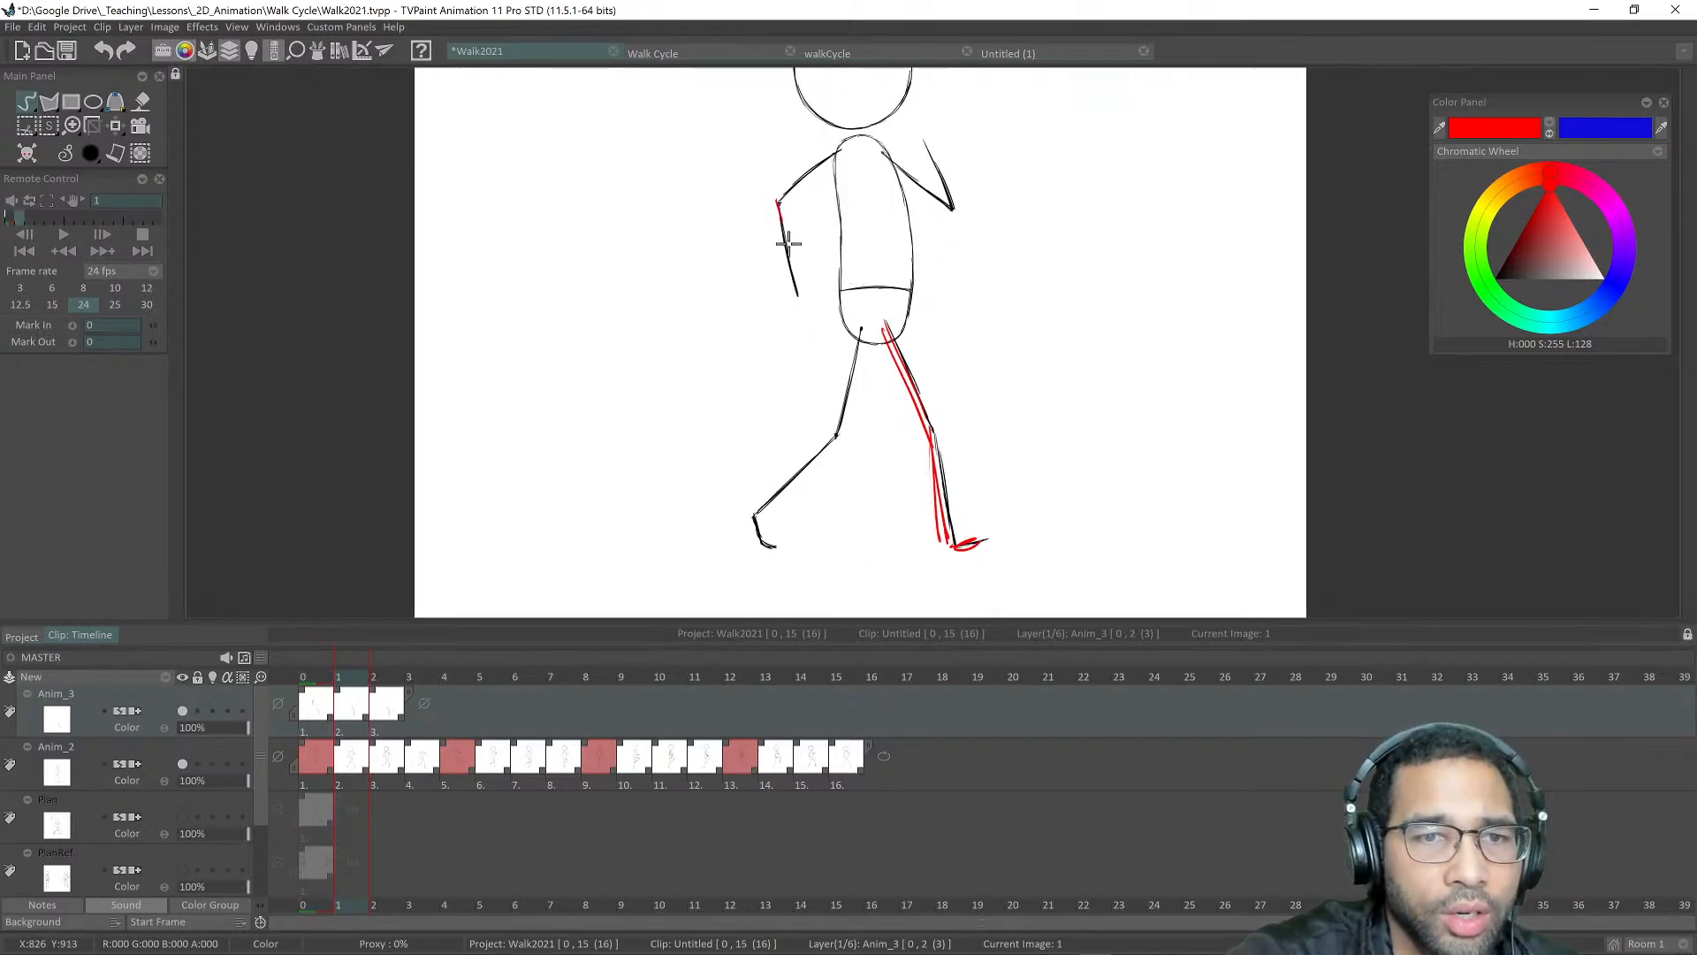
{"action": "mouse_move", "coordinate": [778, 203]}
{"action": "left_mouse_down"}
{"action": "mouse_move", "coordinate": [798, 285]}
{"action": "mouse_move", "coordinate": [841, 144]}
{"action": "left_mouse_up"}
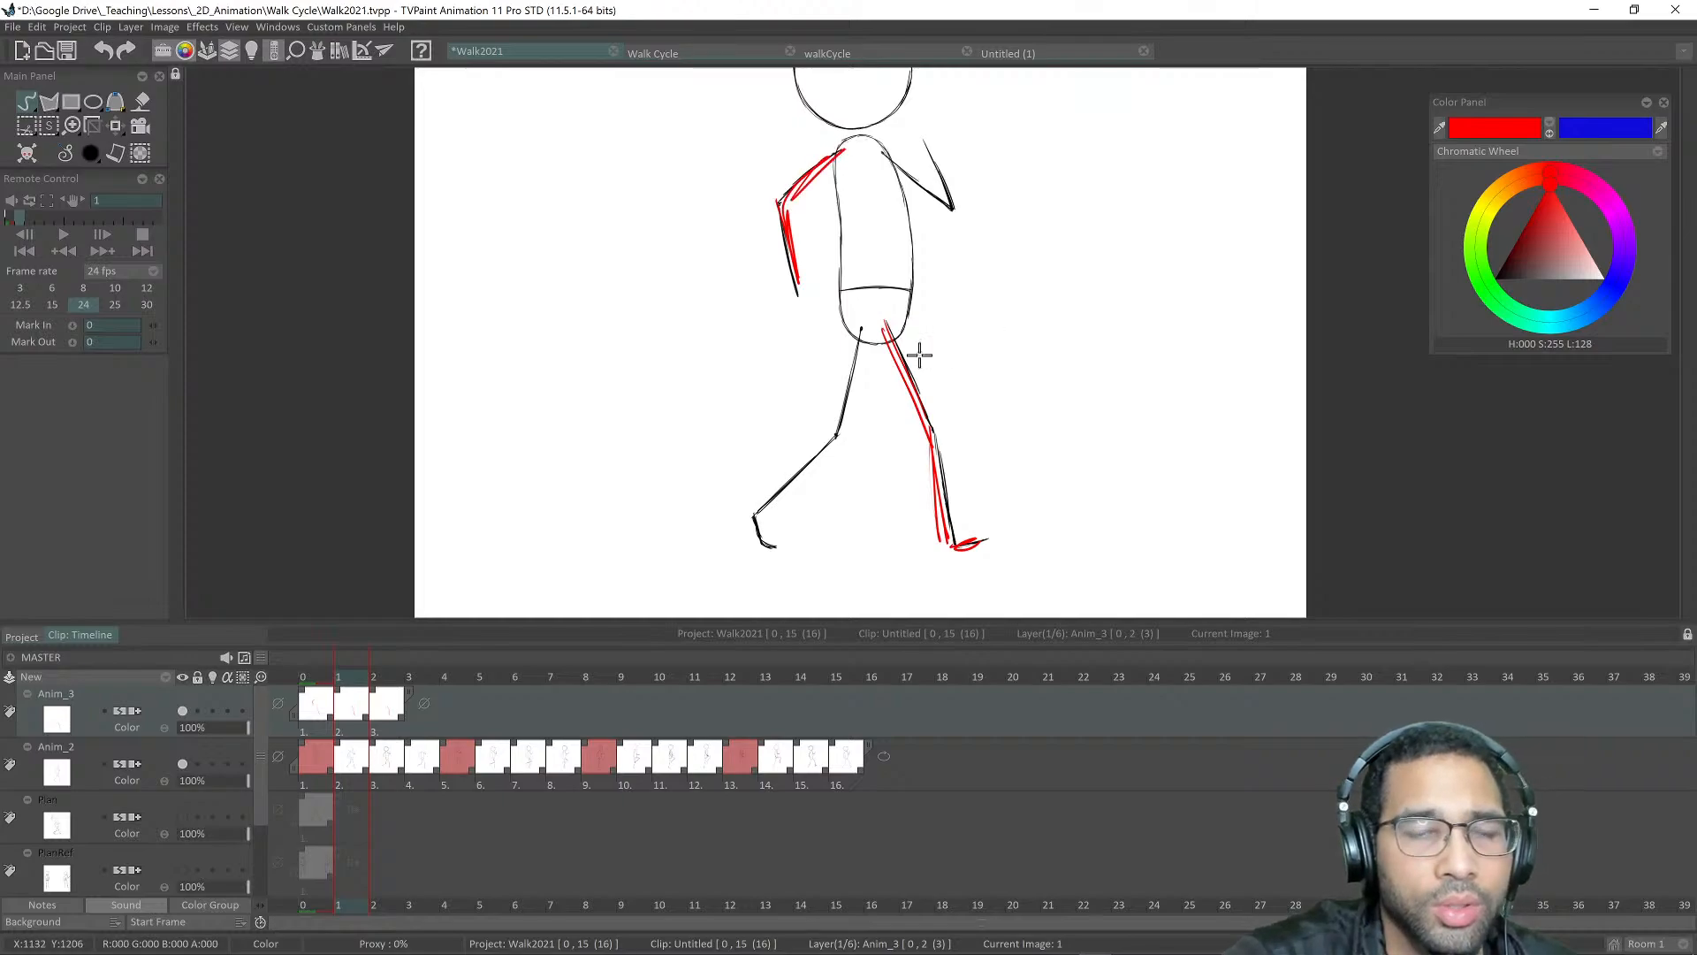
{"action": "key", "text": "Right"}
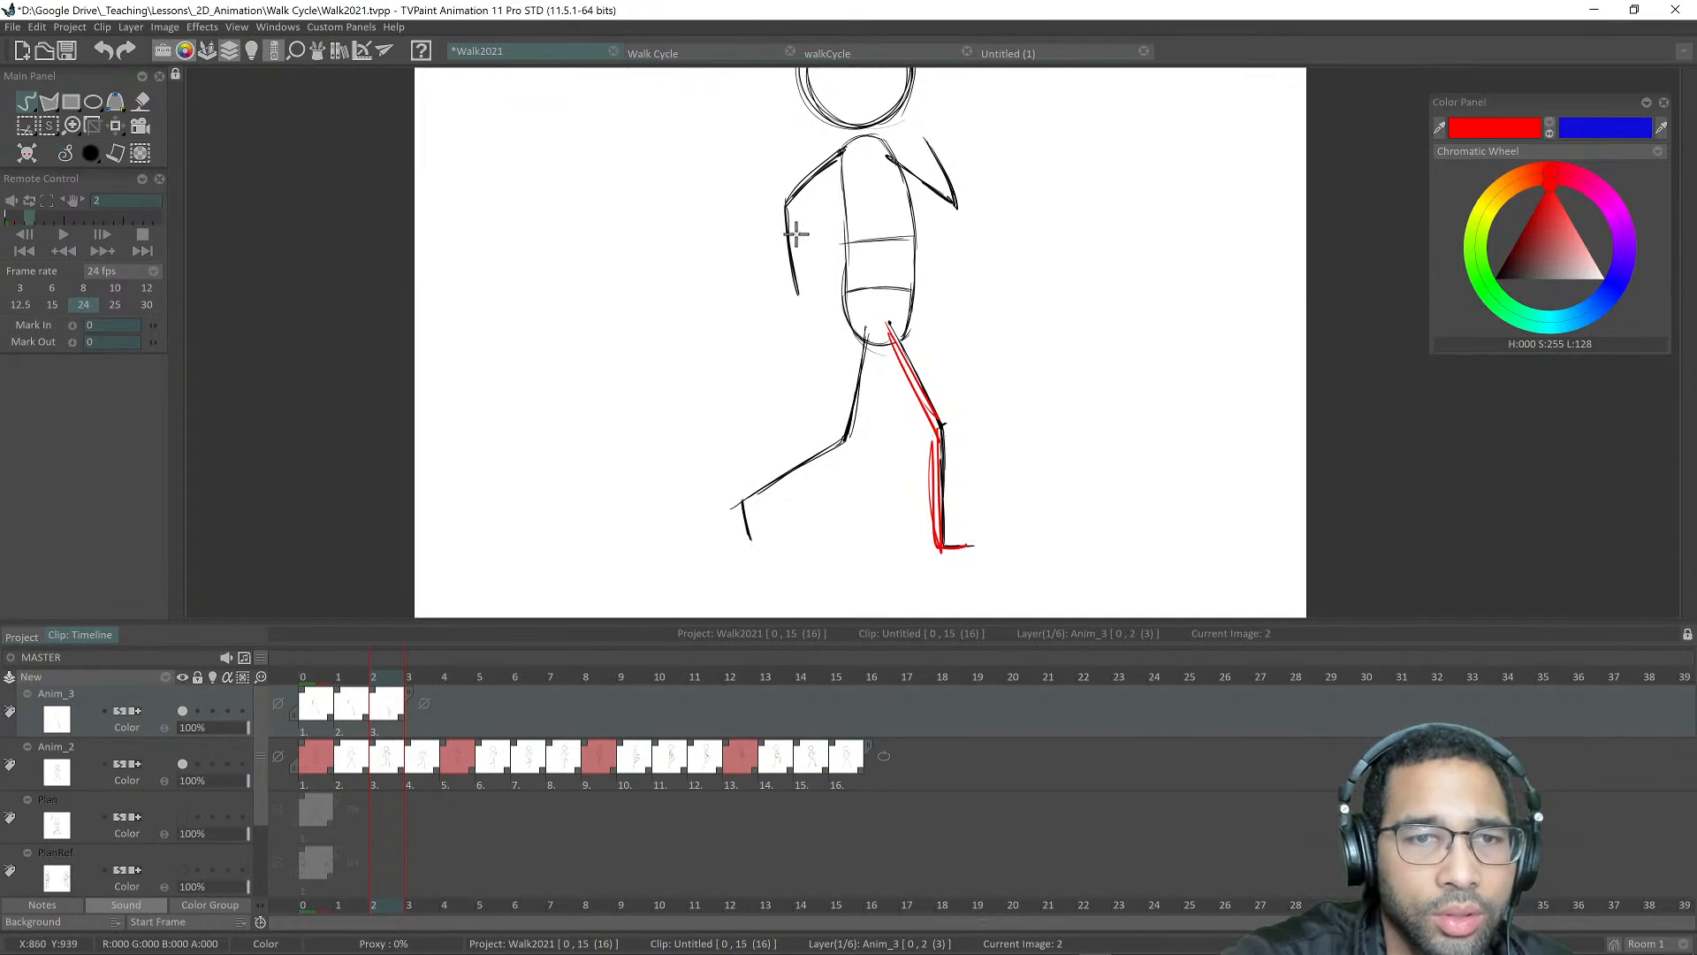
{"action": "mouse_move", "coordinate": [787, 197]}
{"action": "left_mouse_down"}
{"action": "mouse_move", "coordinate": [800, 278]}
{"action": "mouse_move", "coordinate": [788, 205]}
{"action": "mouse_move", "coordinate": [842, 148]}
{"action": "left_mouse_up"}
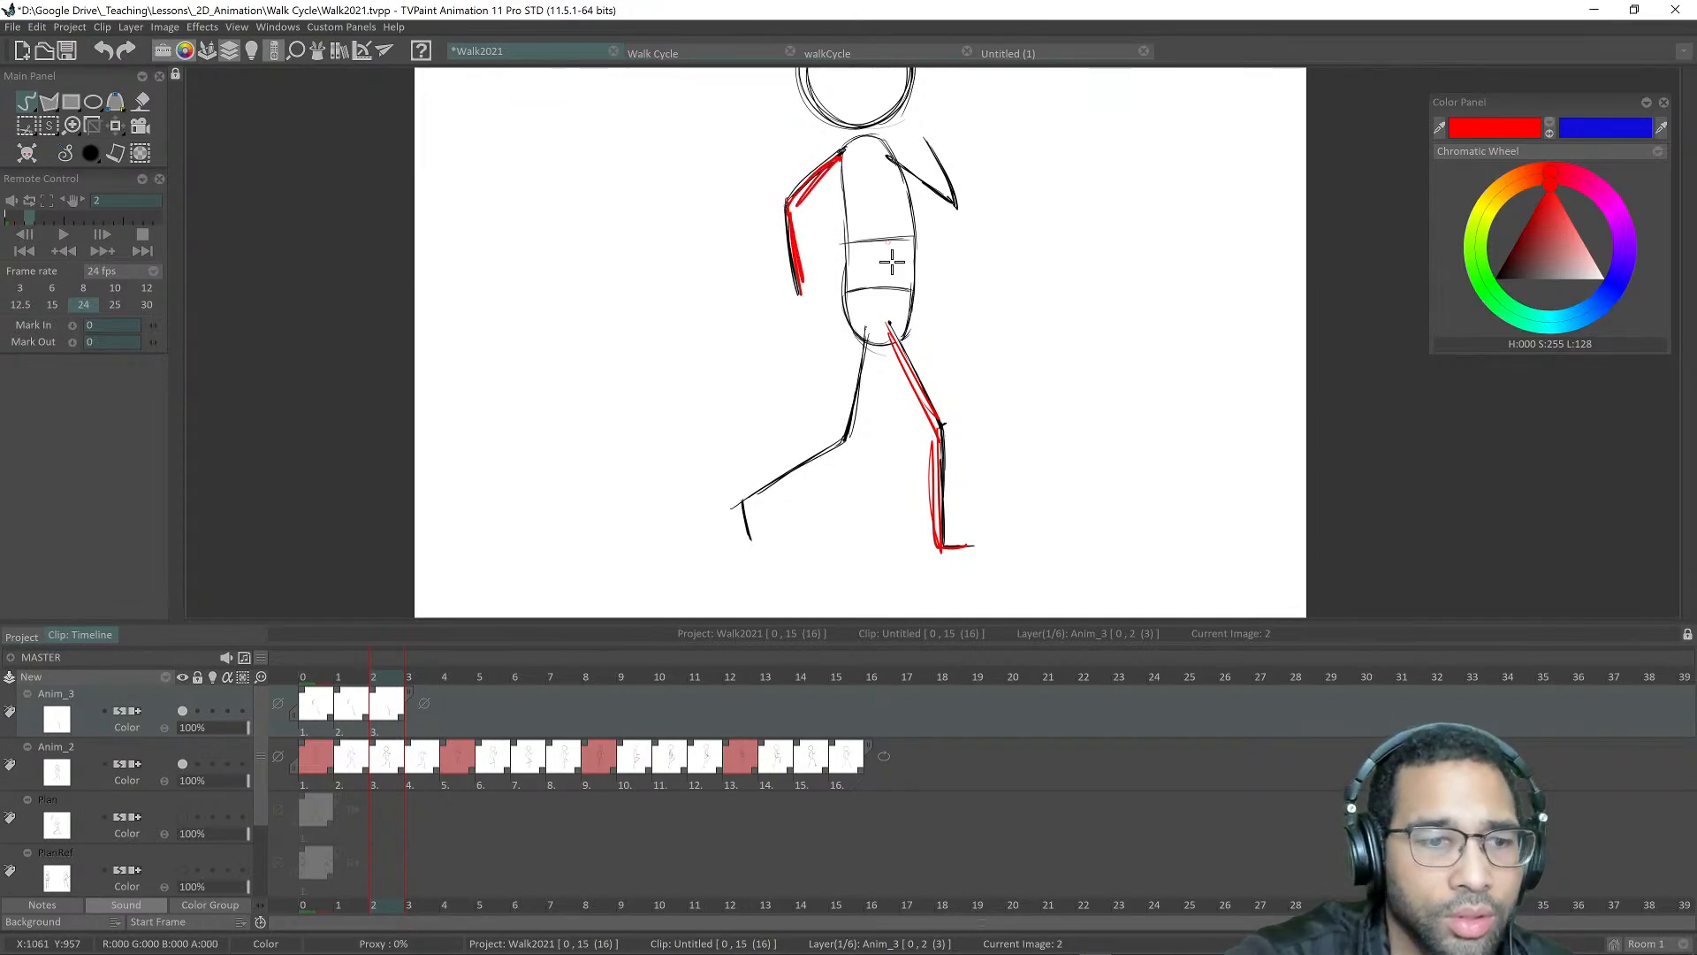
Step: Trace the supporting leg and the backward-swung arm in red at frame 3 of Anim_3
{"action": "key", "text": "Right"}
{"action": "mouse_move", "coordinate": [888, 311]}
{"action": "left_mouse_down"}
{"action": "mouse_move", "coordinate": [934, 425]}
{"action": "mouse_move", "coordinate": [933, 397]}
{"action": "mouse_move", "coordinate": [928, 549]}
{"action": "mouse_move", "coordinate": [959, 545]}
{"action": "left_mouse_up"}
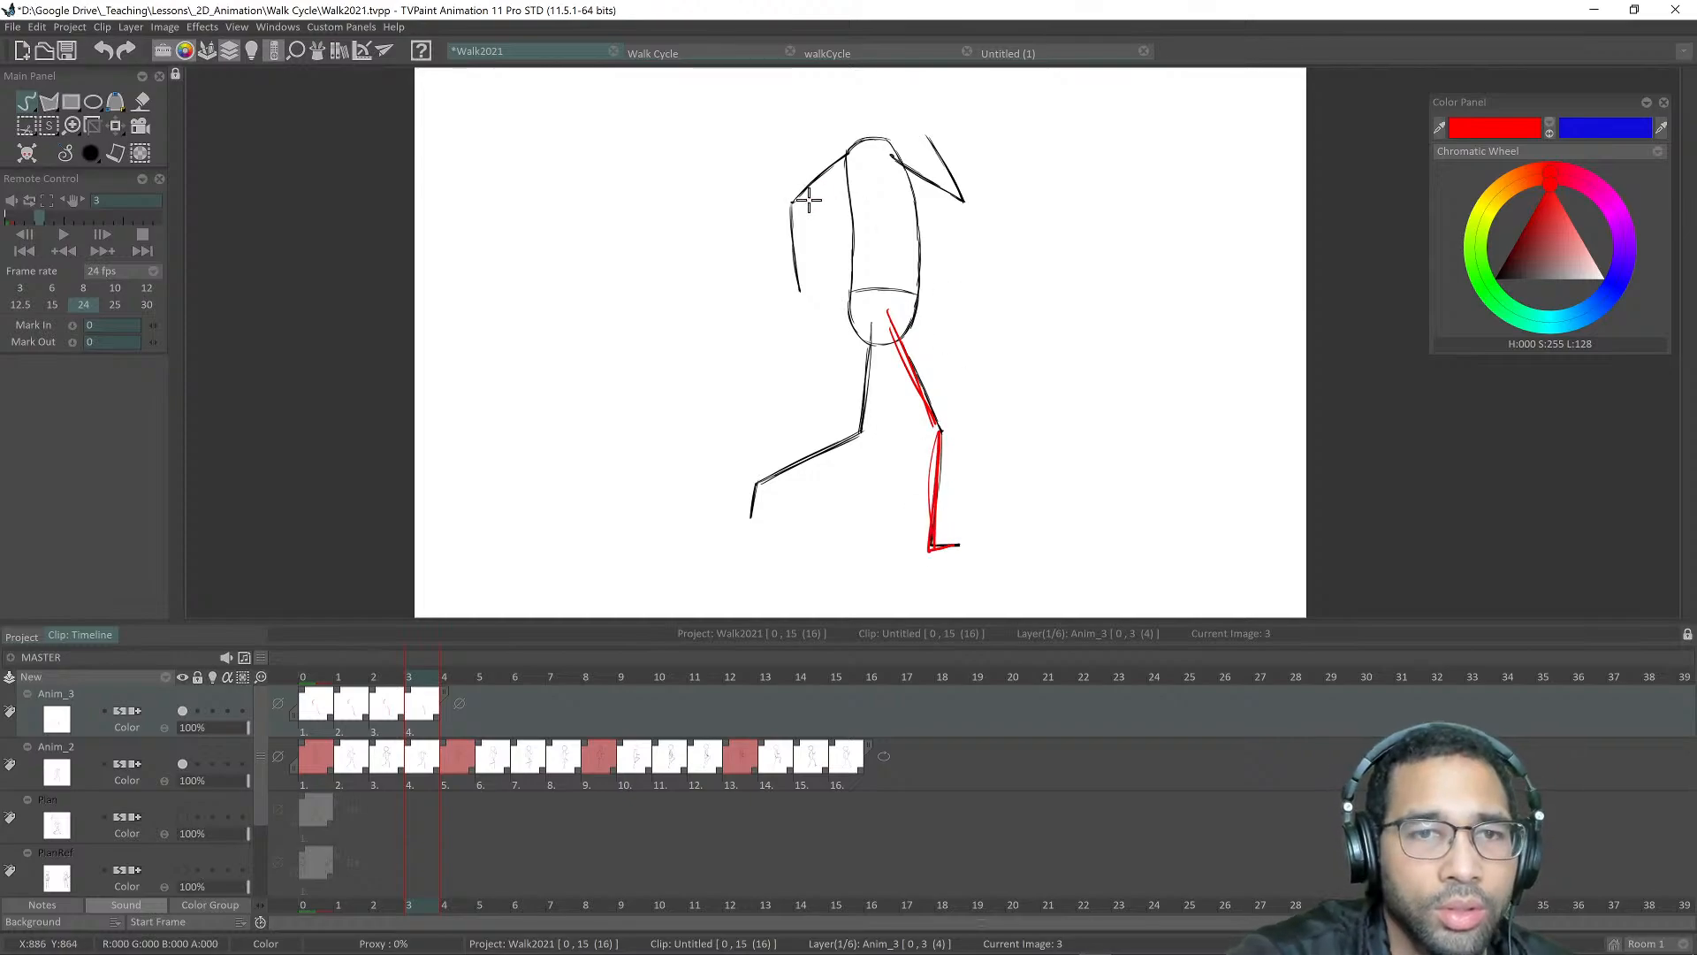
{"action": "mouse_move", "coordinate": [789, 206]}
{"action": "left_mouse_down"}
{"action": "mouse_move", "coordinate": [847, 155]}
{"action": "mouse_move", "coordinate": [801, 205]}
{"action": "mouse_move", "coordinate": [801, 292]}
{"action": "left_mouse_up"}
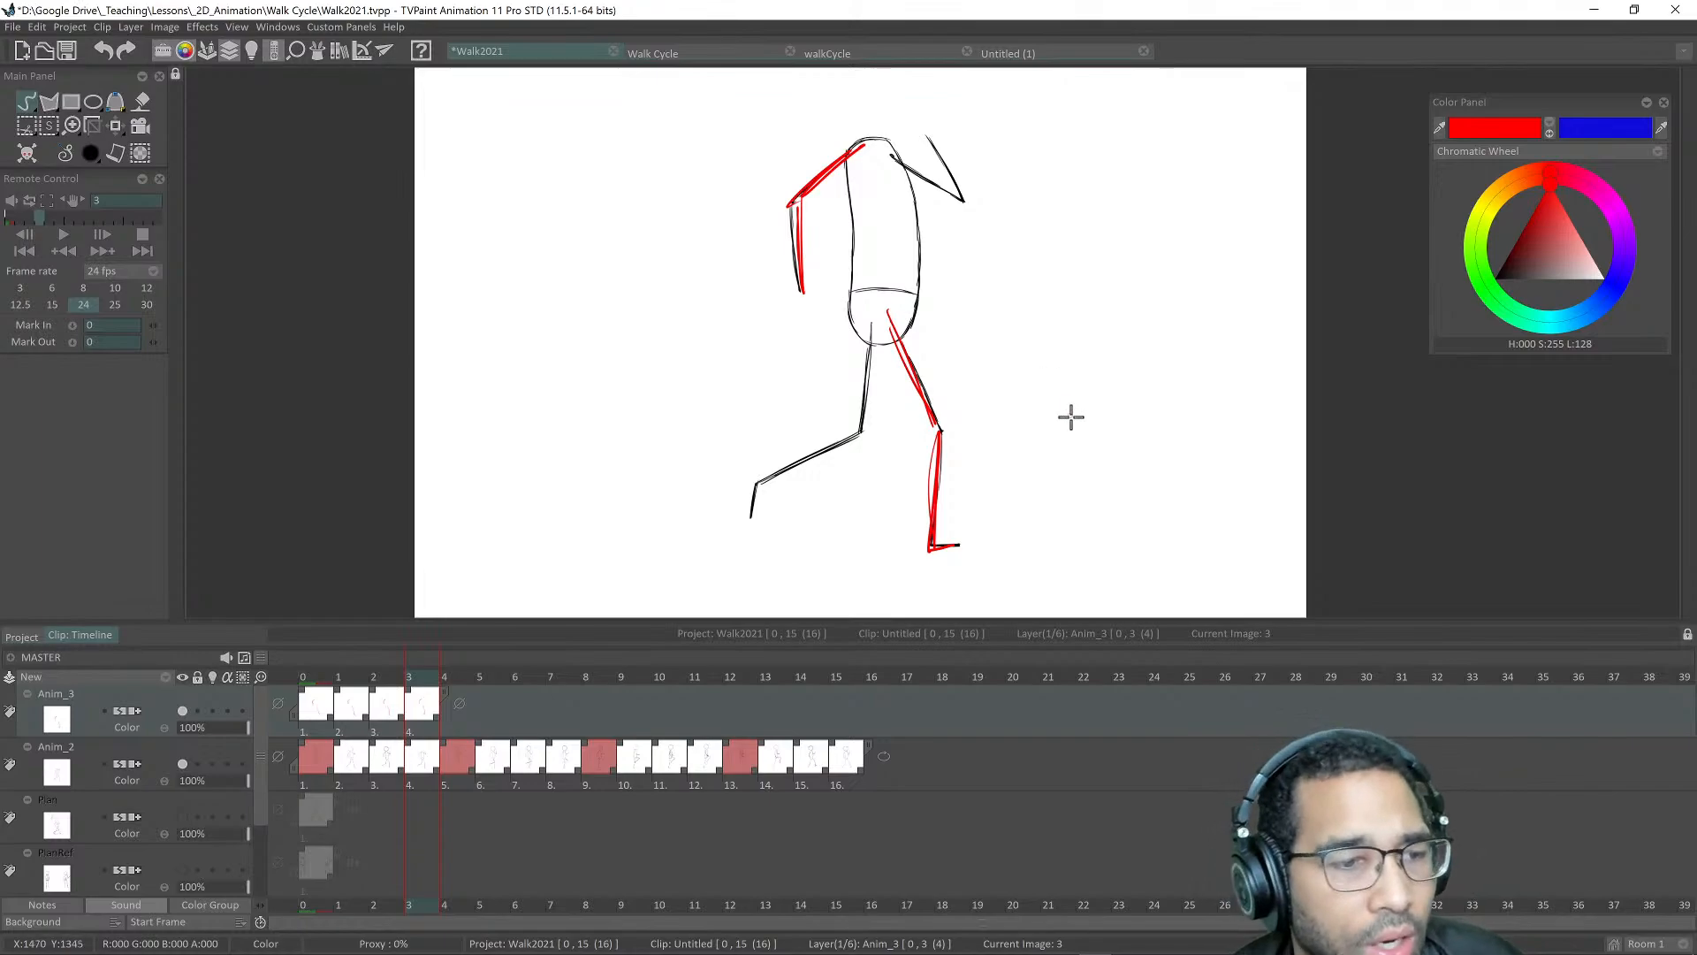
Step: Trace the catch pose's supporting leg and rear arm in red at frame 4 of Anim_3
{"action": "key", "text": "Return"}
{"action": "mouse_move", "coordinate": [887, 325]}
{"action": "left_mouse_down"}
{"action": "mouse_move", "coordinate": [928, 424]}
{"action": "mouse_move", "coordinate": [924, 407]}
{"action": "mouse_move", "coordinate": [914, 549]}
{"action": "left_mouse_up"}
{"action": "mouse_move", "coordinate": [869, 148]}
{"action": "left_mouse_down"}
{"action": "mouse_move", "coordinate": [807, 230]}
{"action": "mouse_move", "coordinate": [827, 282]}
{"action": "mouse_move", "coordinate": [891, 345]}
{"action": "mouse_move", "coordinate": [885, 318]}
{"action": "mouse_move", "coordinate": [924, 435]}
{"action": "mouse_move", "coordinate": [928, 539]}
{"action": "left_mouse_up"}
Step: Trace the supporting leg and rear arm in red at frame 5 of Anim_3
{"action": "key", "text": "Right"}
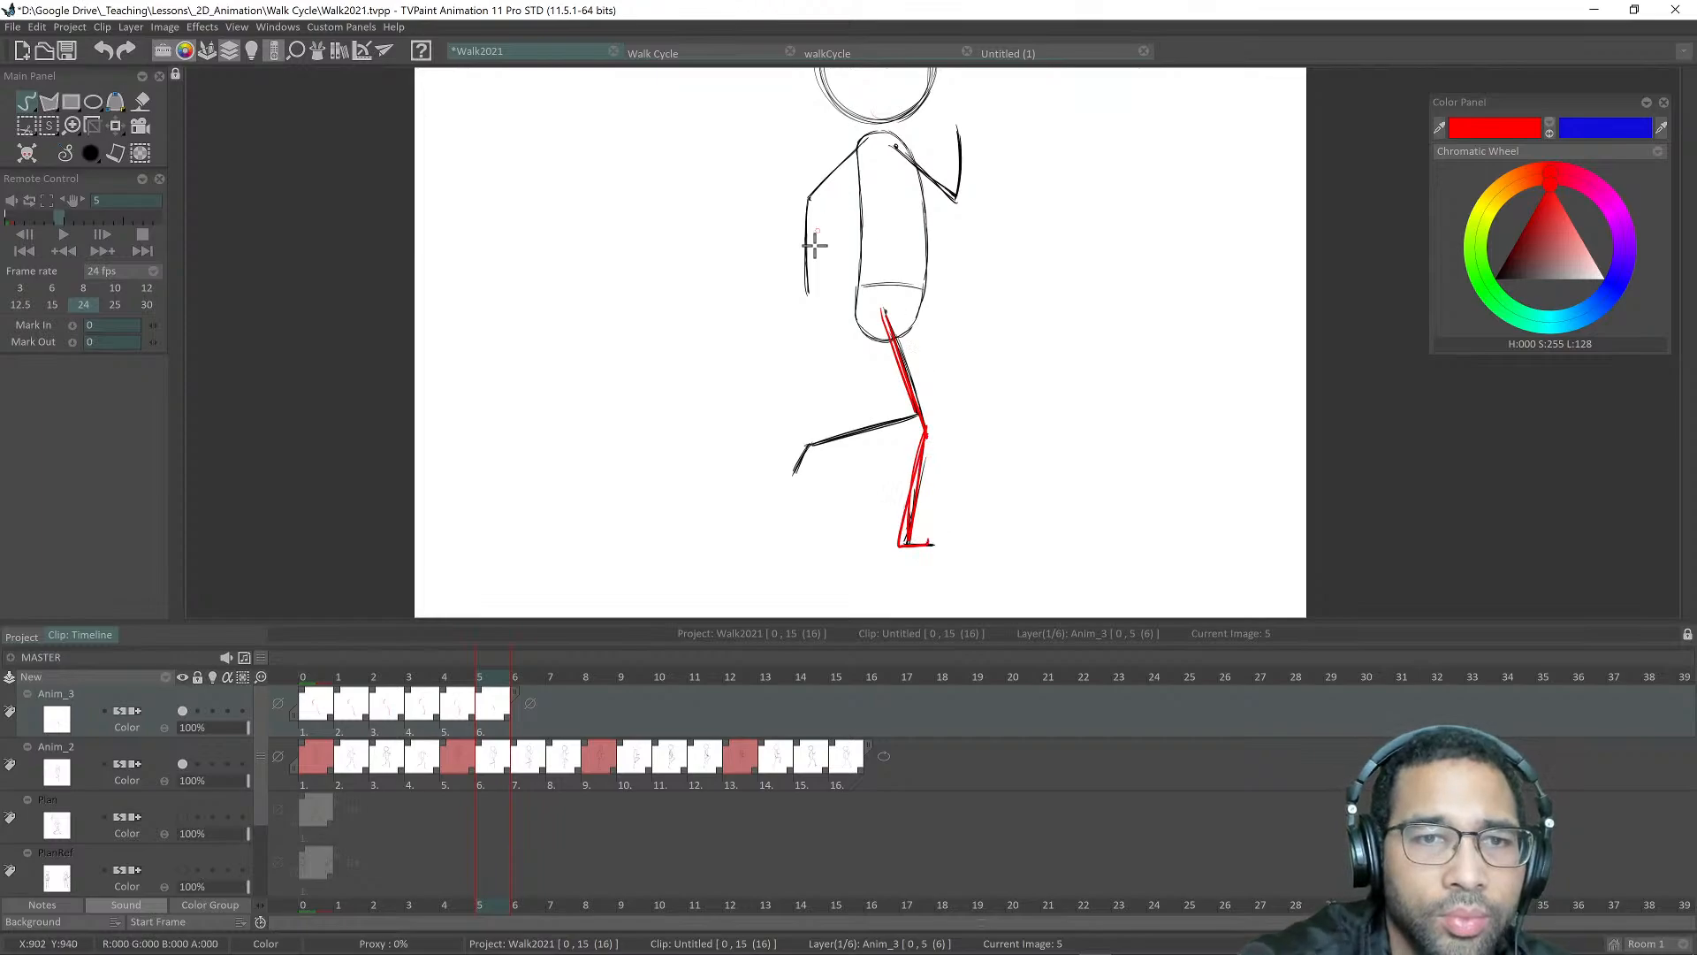
{"action": "left_click_drag", "start_coordinate": [810, 197], "coordinate": [815, 300]}
{"action": "left_click_drag", "start_coordinate": [810, 207], "coordinate": [859, 137]}
Step: Flip back from frame 6 through the earlier frames of Anim_3 to review the red limb tracings
{"action": "key", "text": "Right"}
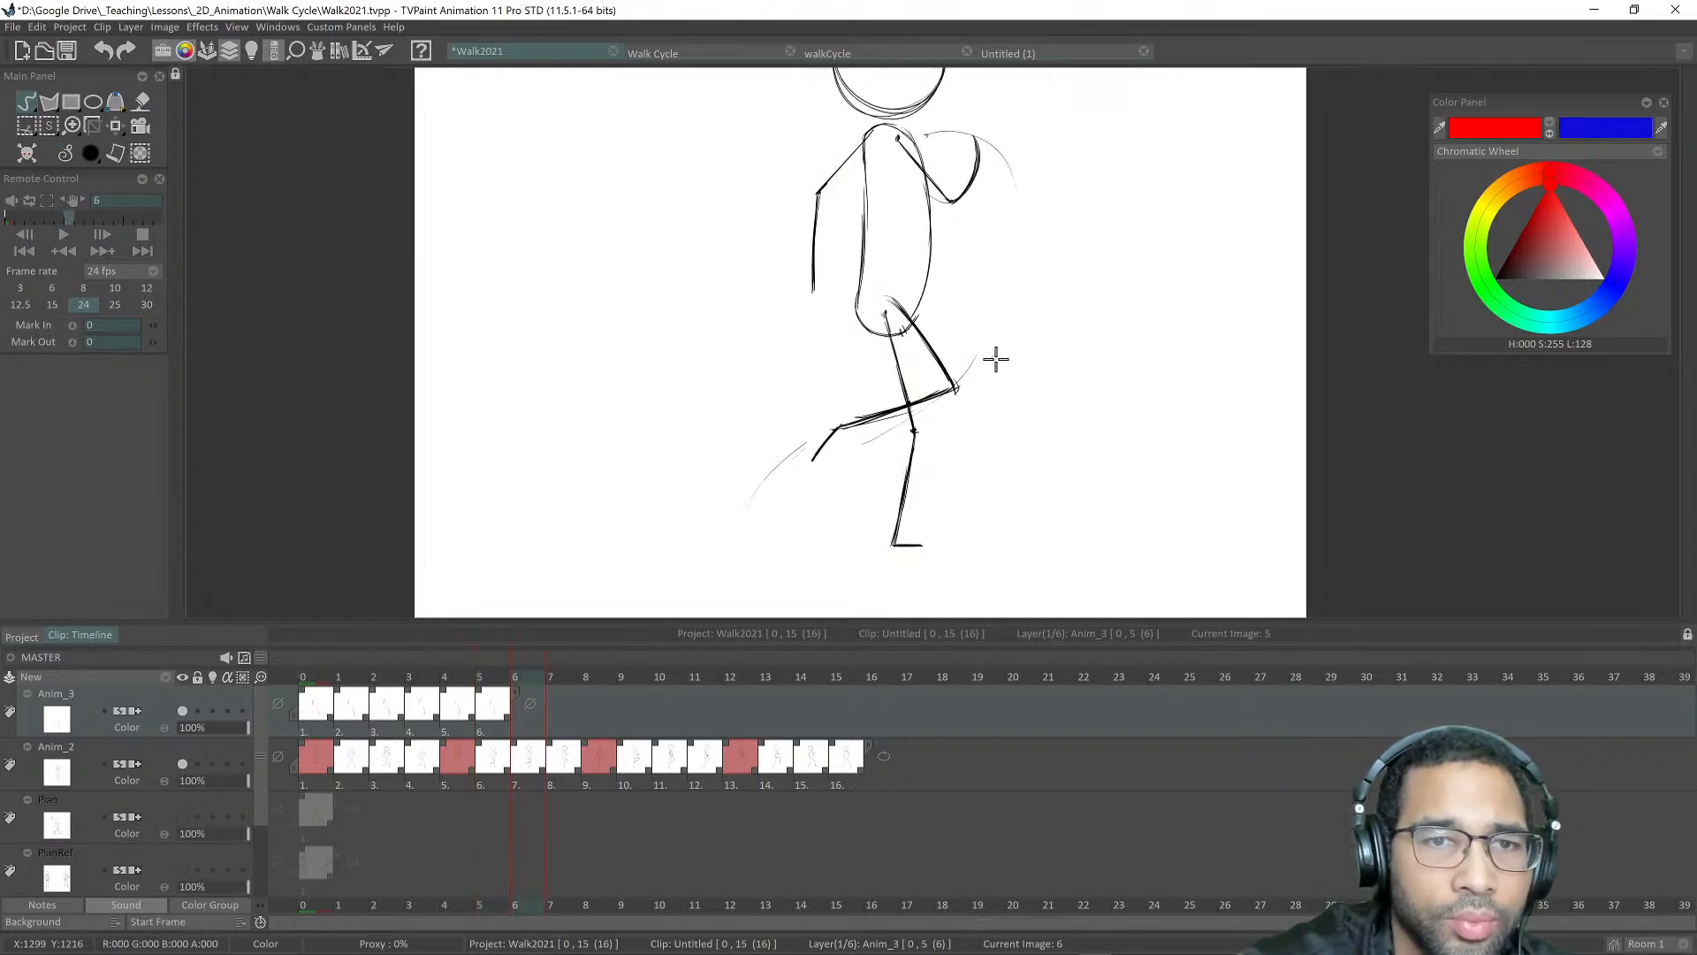
{"action": "key", "text": "Left"}
{"action": "key", "text": "Left"}
{"action": "key", "text": "Left"}
{"action": "key", "text": "Left"}
{"action": "key", "text": "Left"}
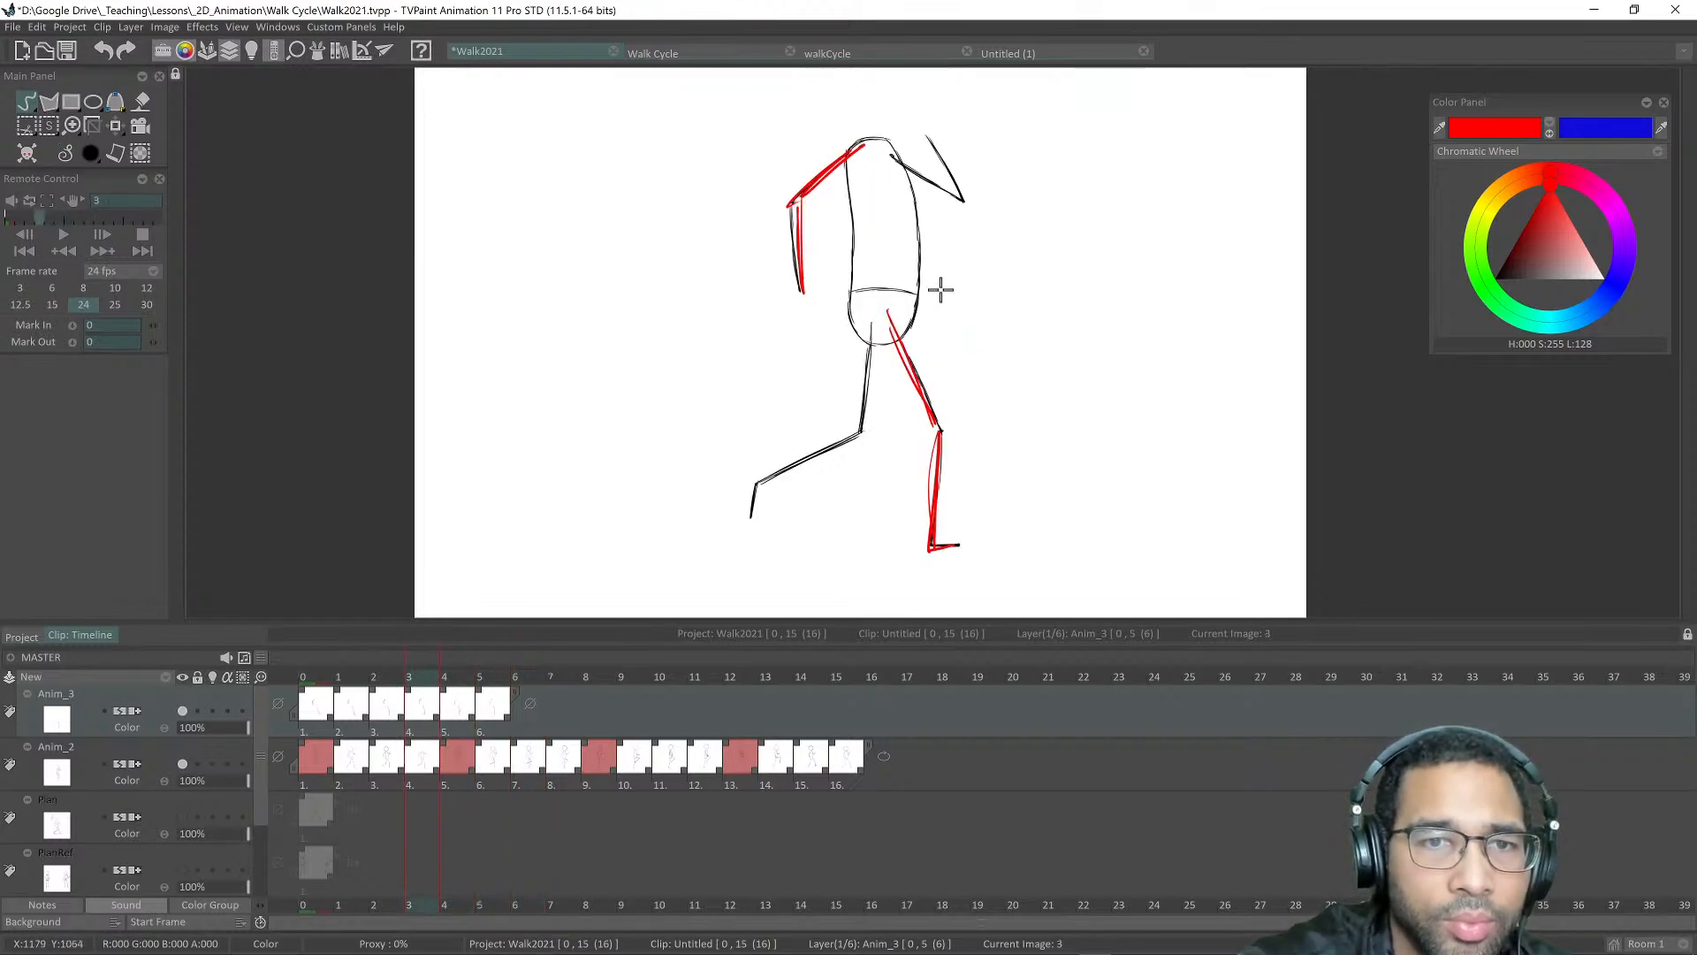
Step: Trace the supporting leg and rear arm in red at frame 6 of Anim_3
{"action": "key", "text": "Right"}
{"action": "key", "text": "Right"}
{"action": "key", "text": "Right"}
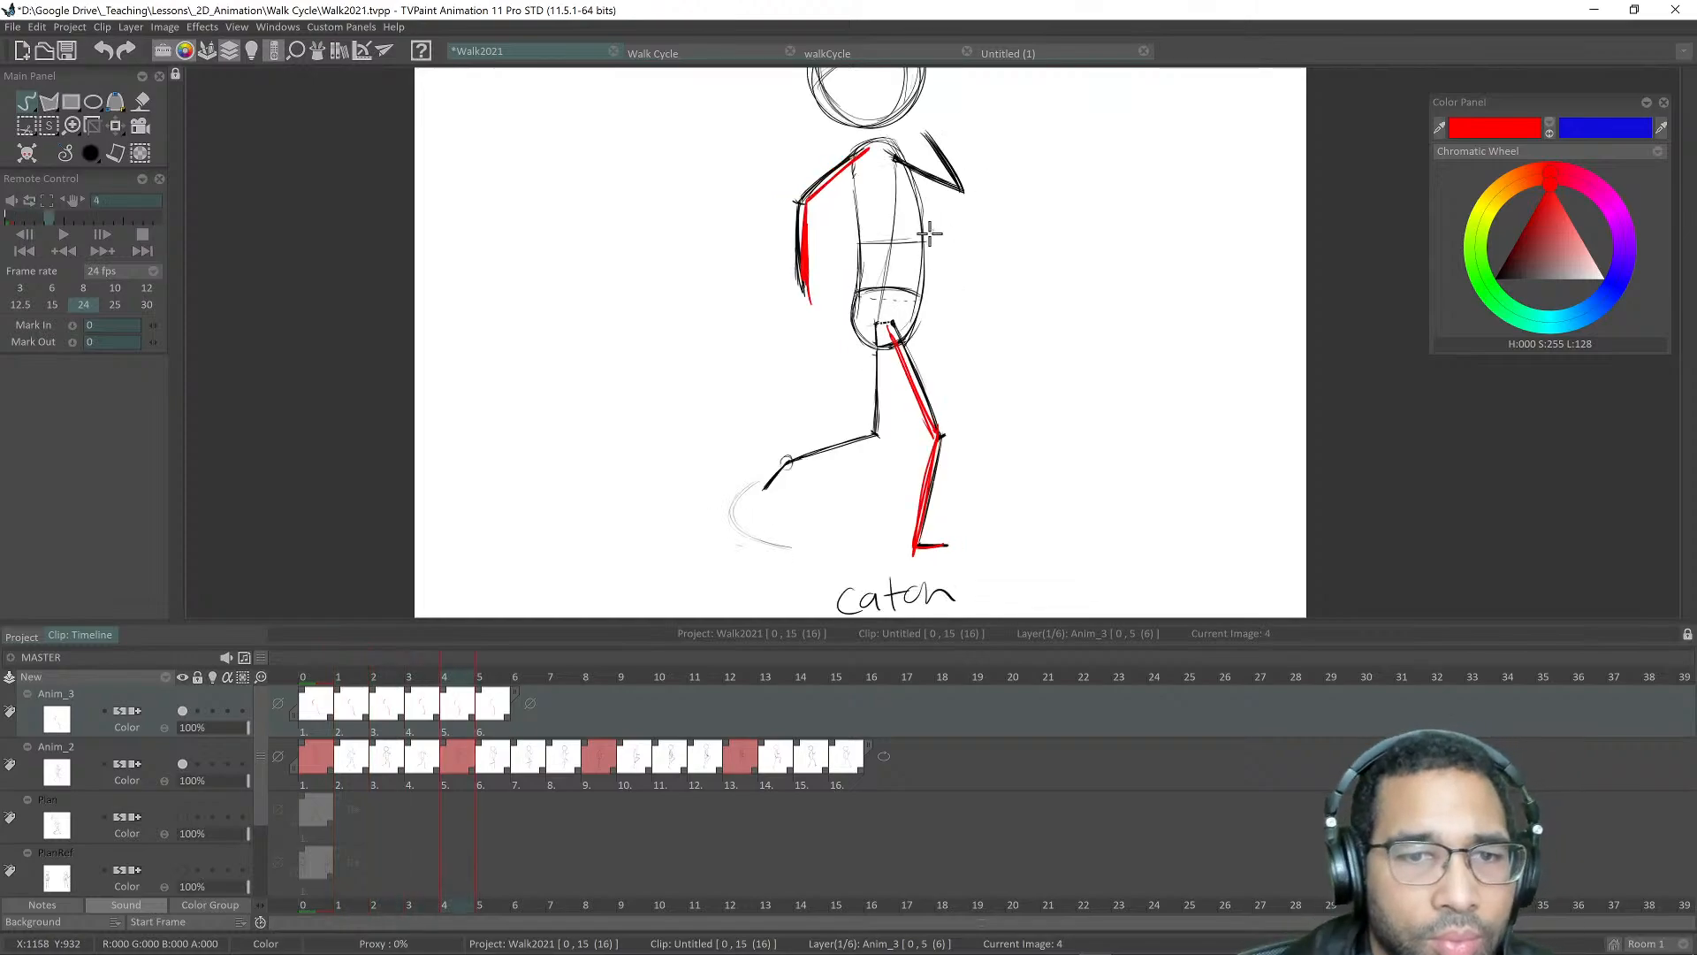
{"action": "key", "text": "Right"}
{"action": "key", "text": "Right"}
{"action": "mouse_move", "coordinate": [822, 196]}
{"action": "left_mouse_down"}
{"action": "mouse_move", "coordinate": [814, 296]}
{"action": "mouse_move", "coordinate": [836, 172]}
{"action": "mouse_move", "coordinate": [881, 130]}
{"action": "left_mouse_up"}
{"action": "key", "text": "Left"}
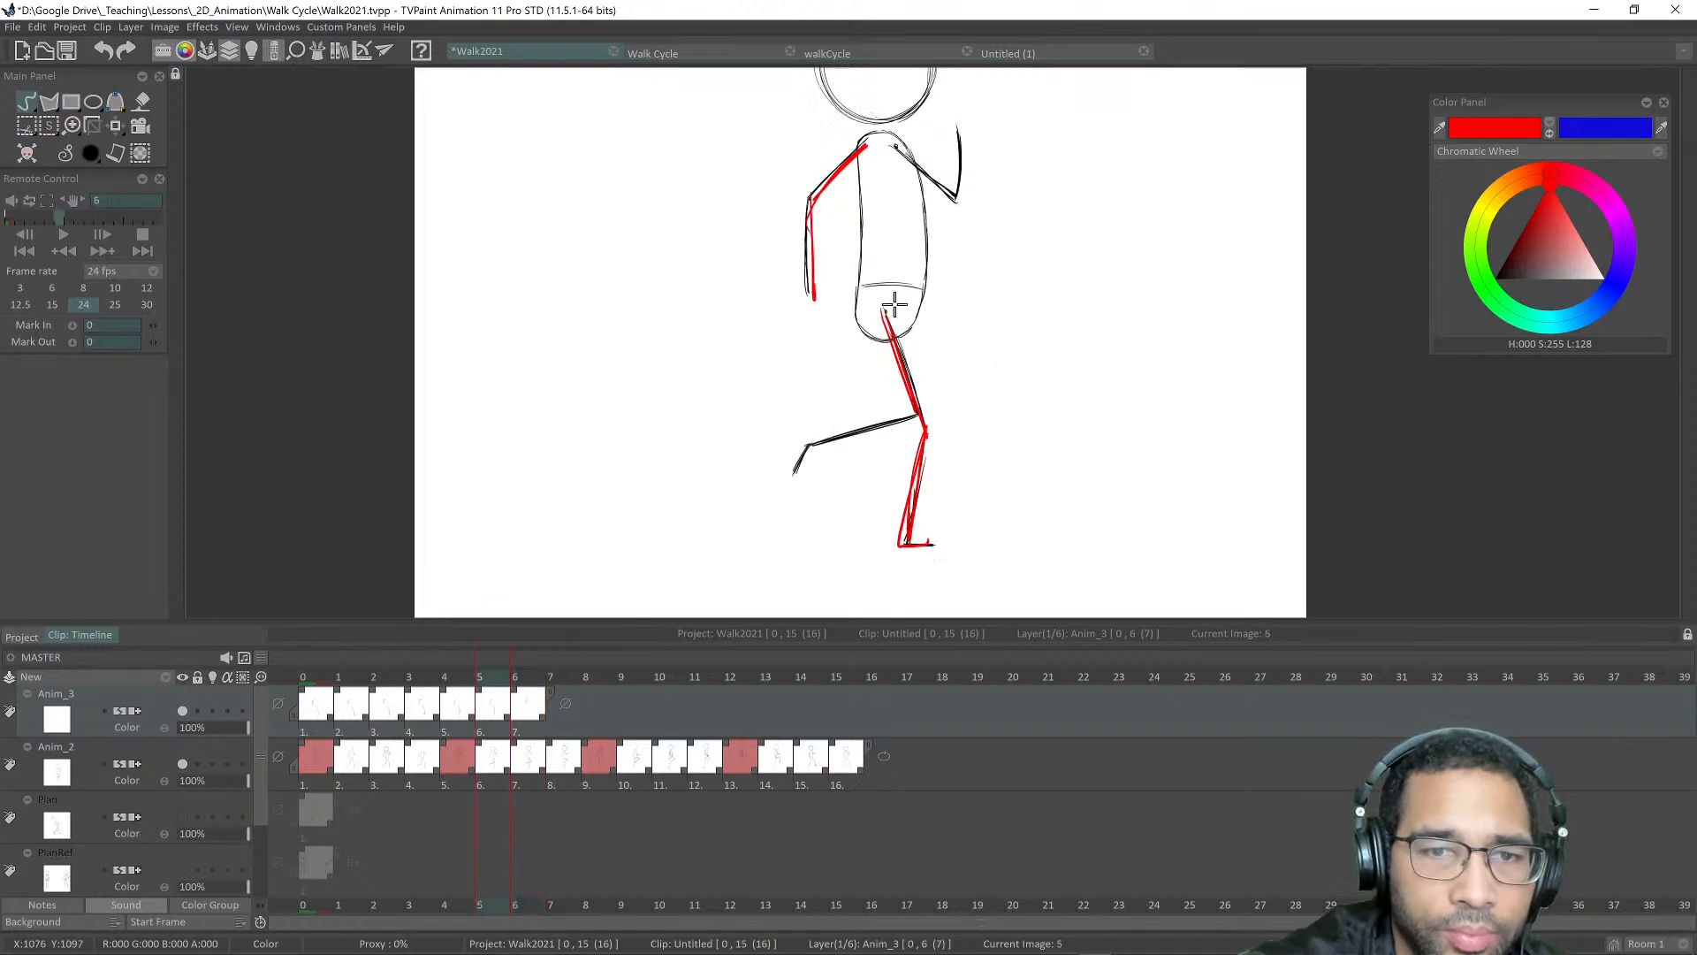
{"action": "key", "text": "Right"}
{"action": "mouse_move", "coordinate": [879, 305]}
{"action": "left_mouse_down"}
{"action": "mouse_move", "coordinate": [907, 420]}
{"action": "mouse_move", "coordinate": [896, 505]}
{"action": "mouse_move", "coordinate": [910, 439]}
{"action": "mouse_move", "coordinate": [886, 535]}
{"action": "left_mouse_up"}
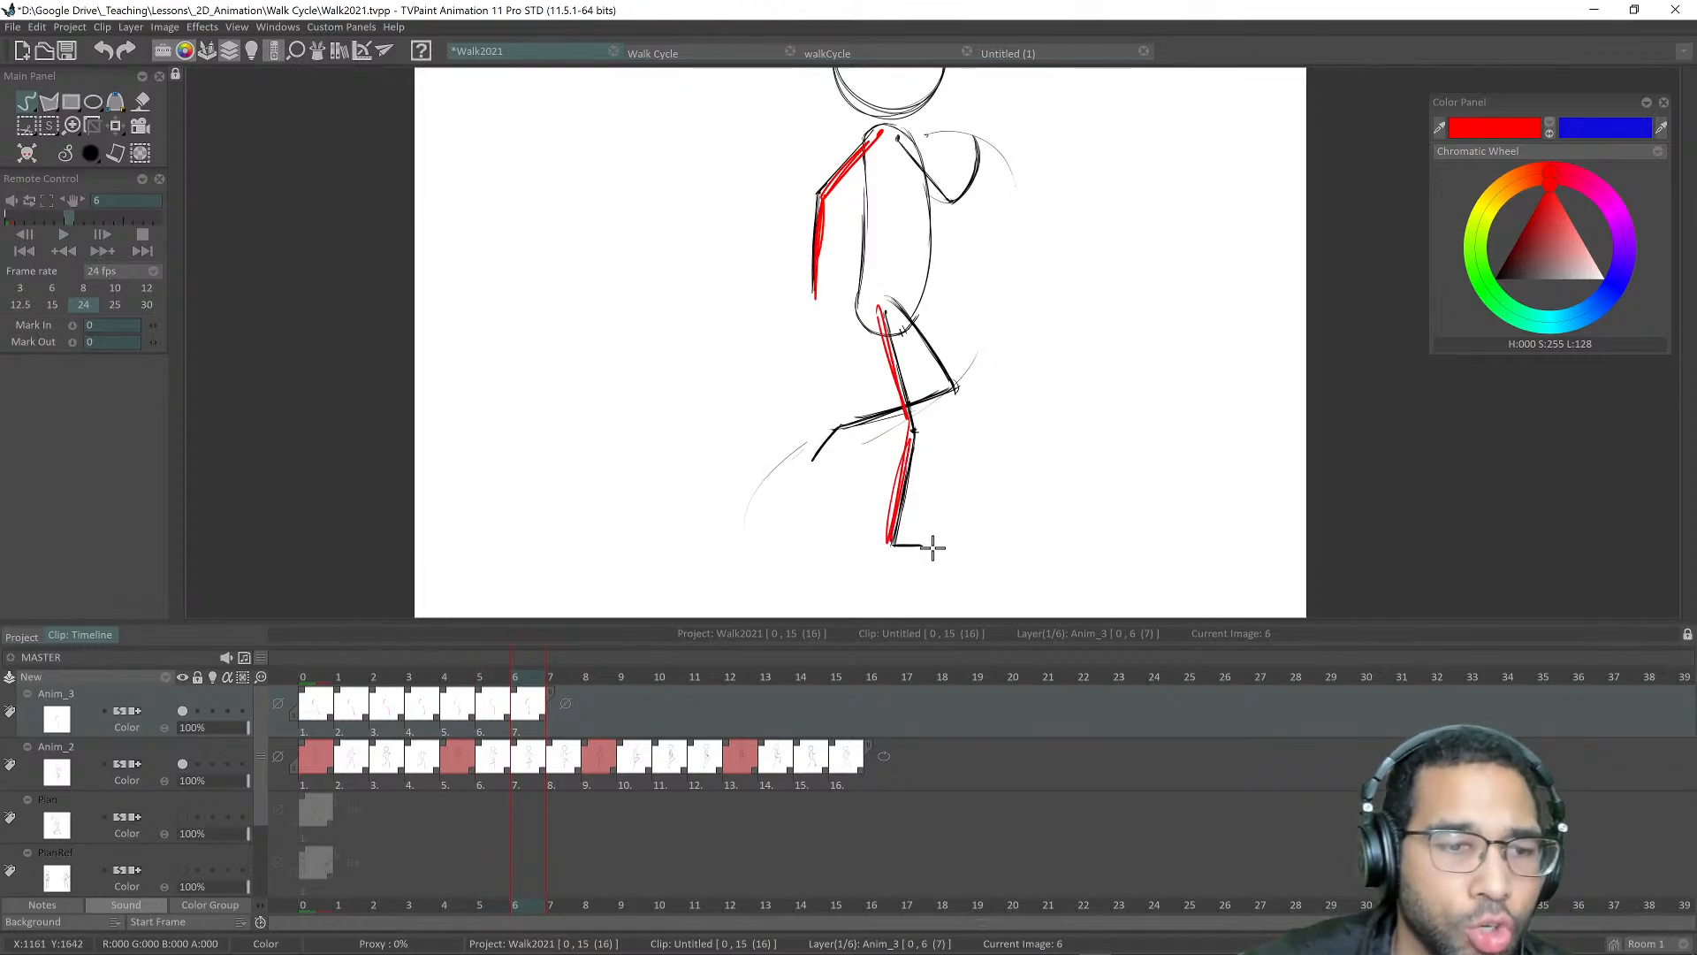
Step: Trace the supporting leg and rear arm in red at frame 7 of Anim_3
{"action": "key", "text": "Right"}
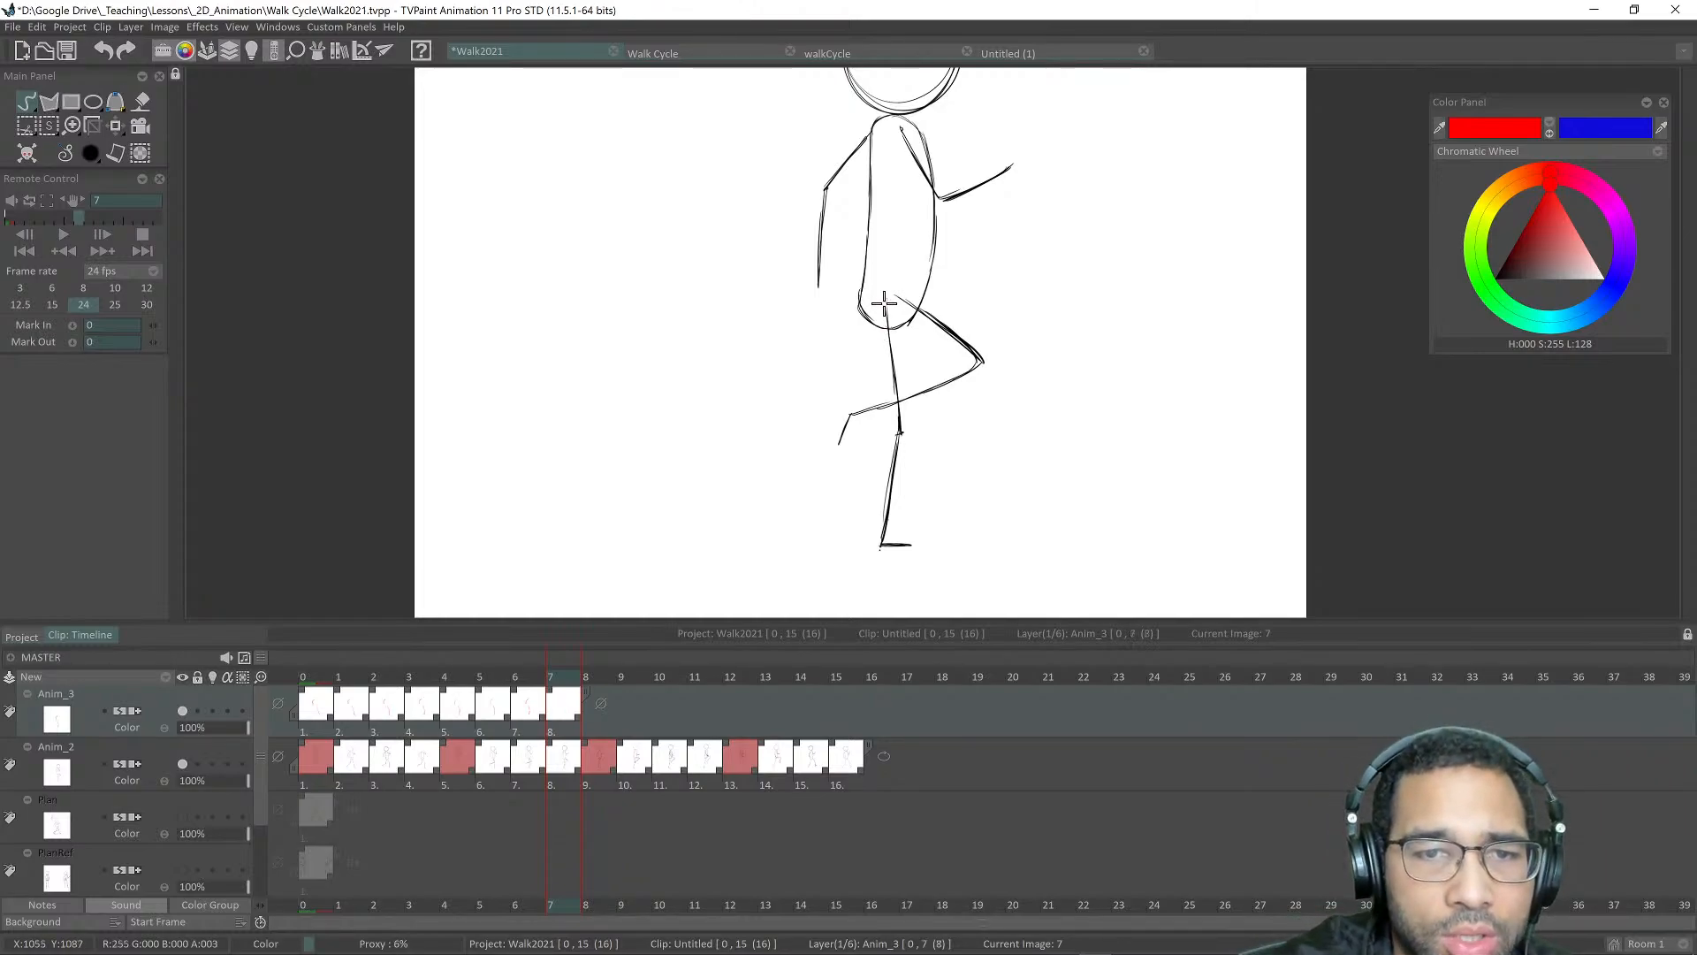
{"action": "left_click_drag", "start_coordinate": [882, 305], "coordinate": [897, 411]}
{"action": "mouse_move", "coordinate": [887, 336]}
{"action": "left_mouse_down"}
{"action": "mouse_move", "coordinate": [900, 418]}
{"action": "mouse_move", "coordinate": [874, 542]}
{"action": "mouse_move", "coordinate": [911, 543]}
{"action": "left_mouse_up"}
{"action": "mouse_move", "coordinate": [827, 188]}
{"action": "left_mouse_down"}
{"action": "mouse_move", "coordinate": [819, 288]}
{"action": "mouse_move", "coordinate": [873, 133]}
{"action": "mouse_move", "coordinate": [842, 173]}
{"action": "left_mouse_up"}
Step: Trace the crossover pose's supporting leg and rear arm in red at frame 8 of Anim_3
{"action": "key", "text": "Right"}
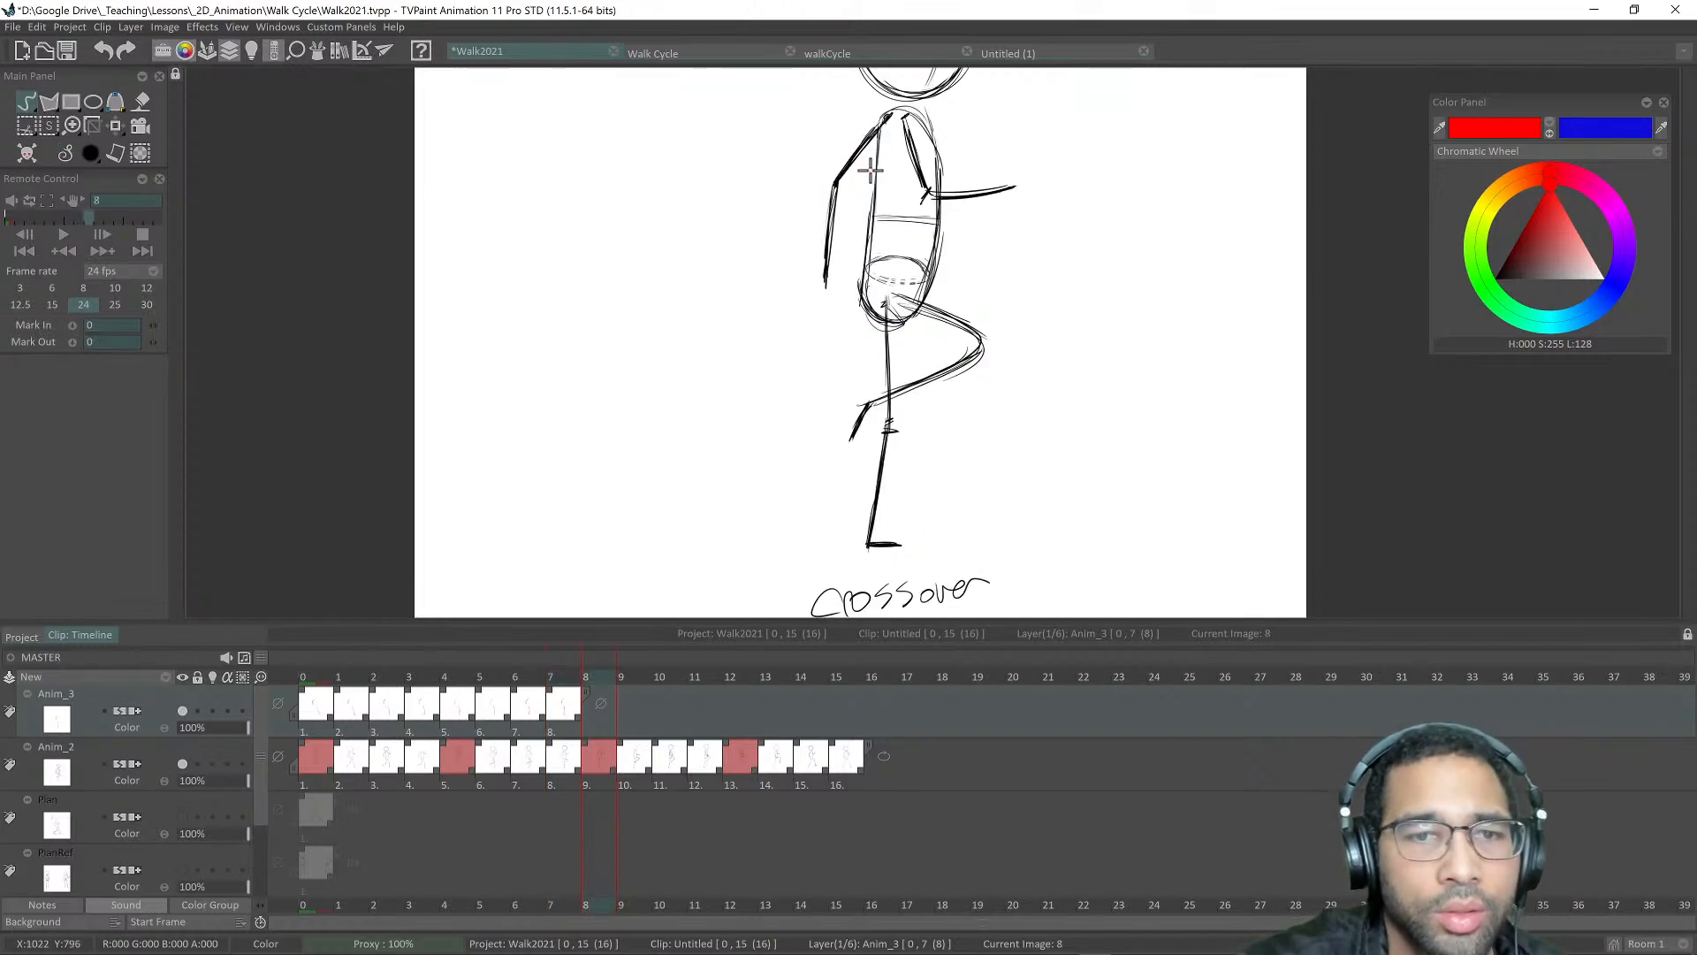
{"action": "mouse_move", "coordinate": [883, 303]}
{"action": "left_mouse_down"}
{"action": "mouse_move", "coordinate": [873, 546]}
{"action": "mouse_move", "coordinate": [901, 545]}
{"action": "left_mouse_up"}
{"action": "left_click_drag", "start_coordinate": [844, 182], "coordinate": [829, 281]}
Step: Trace the supporting leg and the arm beside the back in red at frame 9 of Anim_3
{"action": "mouse_move", "coordinate": [827, 283]}
{"action": "left_mouse_down"}
{"action": "mouse_move", "coordinate": [835, 218]}
{"action": "mouse_move", "coordinate": [887, 115]}
{"action": "mouse_move", "coordinate": [855, 193]}
{"action": "mouse_move", "coordinate": [889, 332]}
{"action": "left_mouse_up"}
{"action": "key", "text": "Right"}
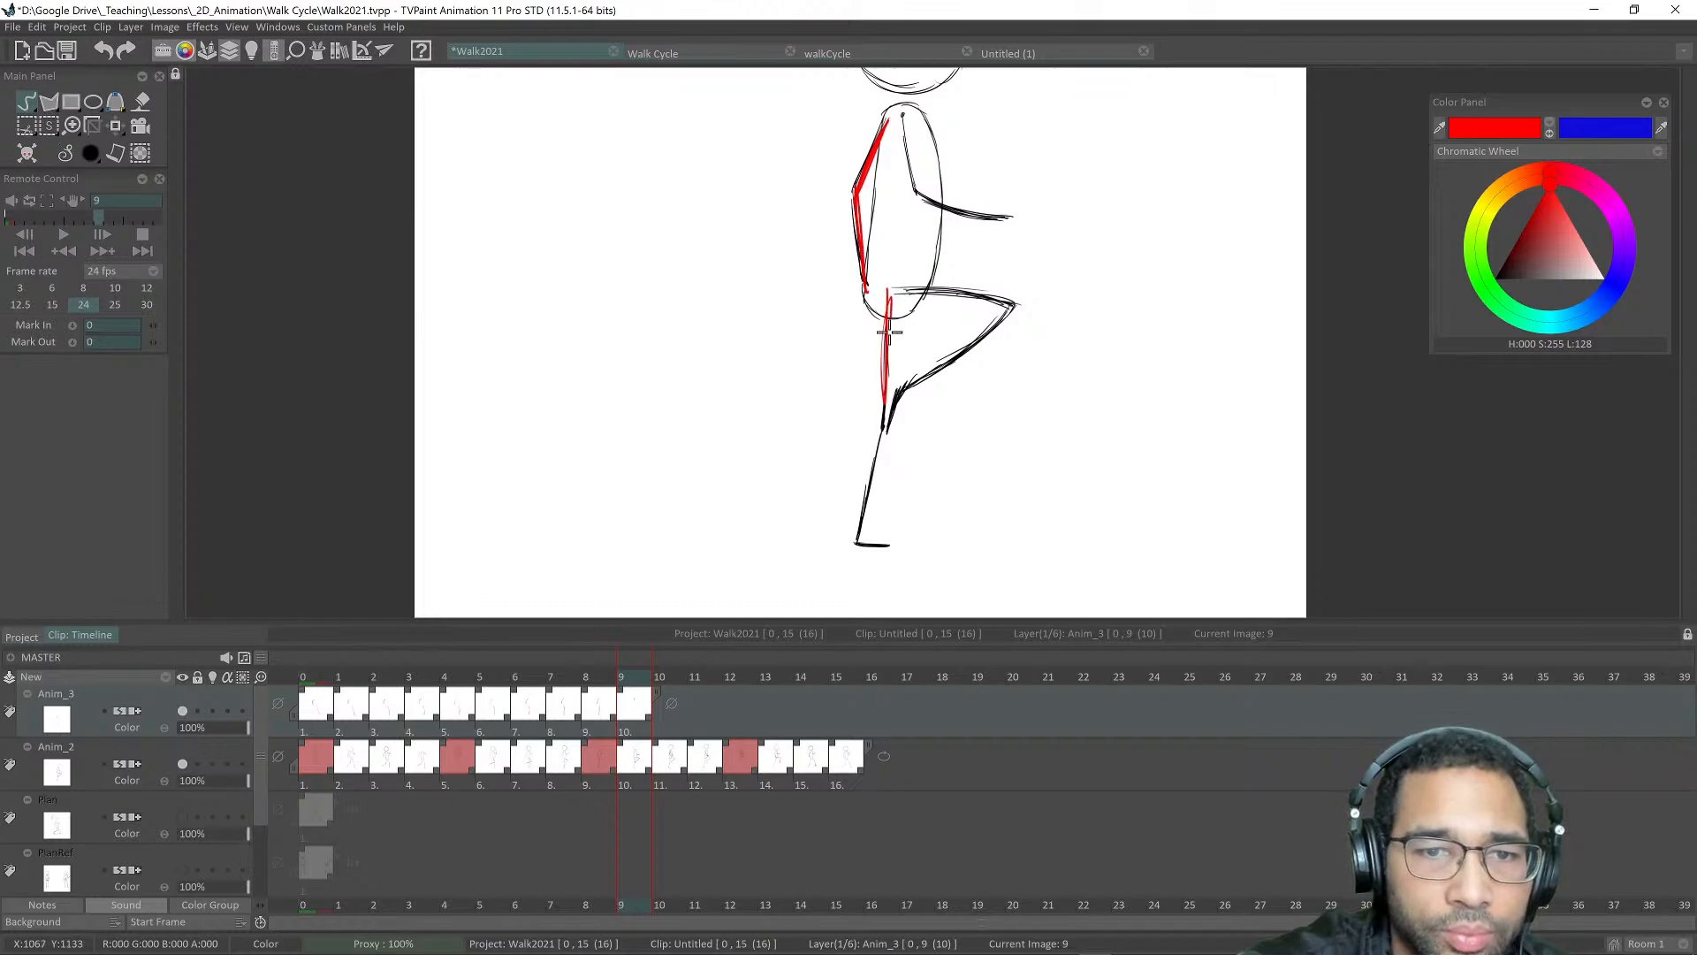
{"action": "mouse_move", "coordinate": [881, 433]}
{"action": "left_mouse_down"}
{"action": "mouse_move", "coordinate": [871, 546]}
{"action": "mouse_move", "coordinate": [888, 545]}
{"action": "left_mouse_up"}
Step: Trace the supporting leg and the arm swinging forward across the torso in red at frame 10 of Anim_3
{"action": "key", "text": "Right"}
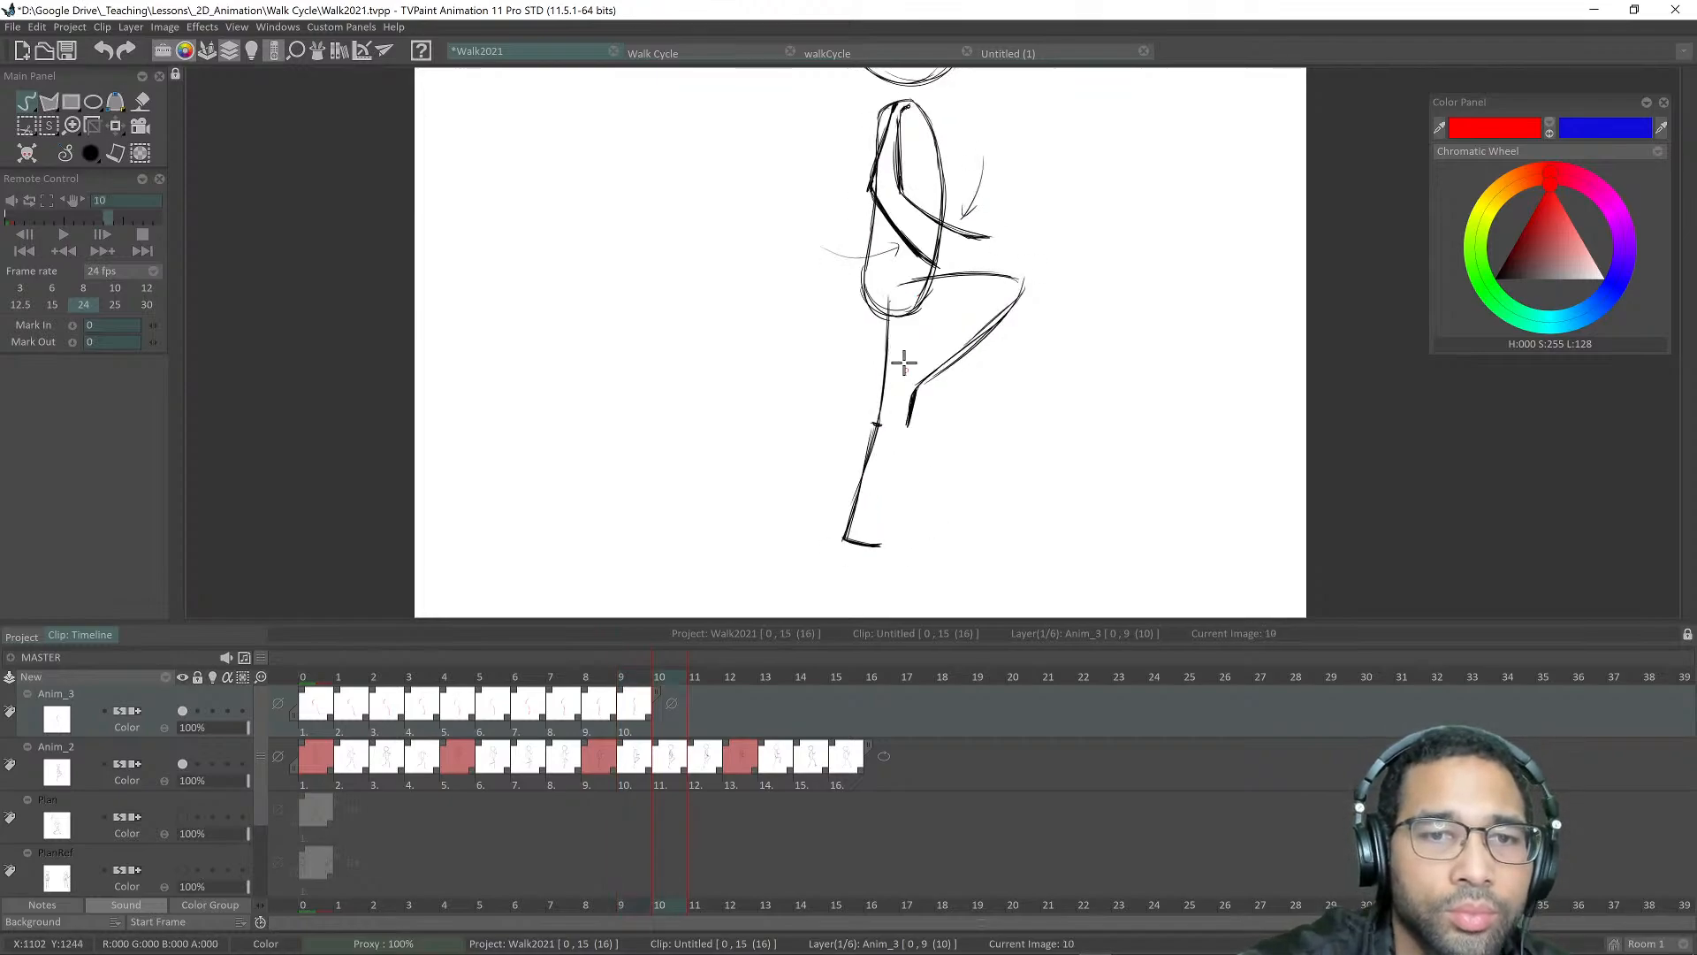
{"action": "mouse_move", "coordinate": [888, 296]}
{"action": "left_mouse_down"}
{"action": "mouse_move", "coordinate": [846, 535]}
{"action": "mouse_move", "coordinate": [882, 540]}
{"action": "left_mouse_up"}
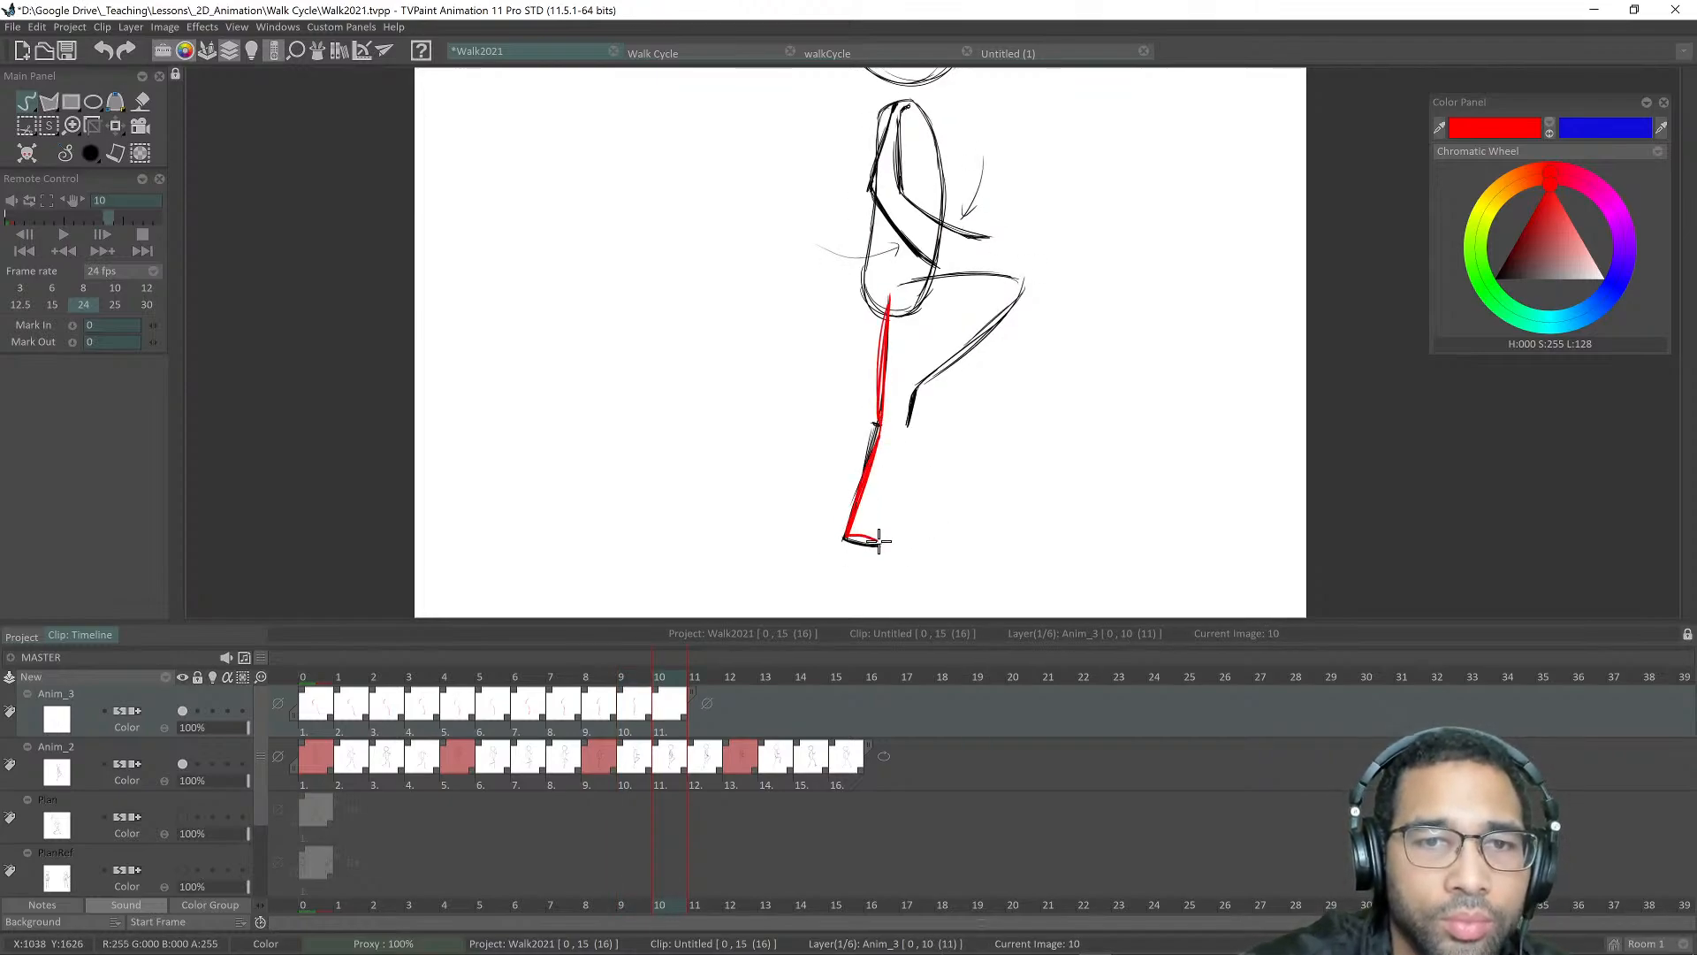
{"action": "left_click_drag", "start_coordinate": [867, 189], "coordinate": [923, 272]}
{"action": "left_click_drag", "start_coordinate": [896, 112], "coordinate": [865, 189]}
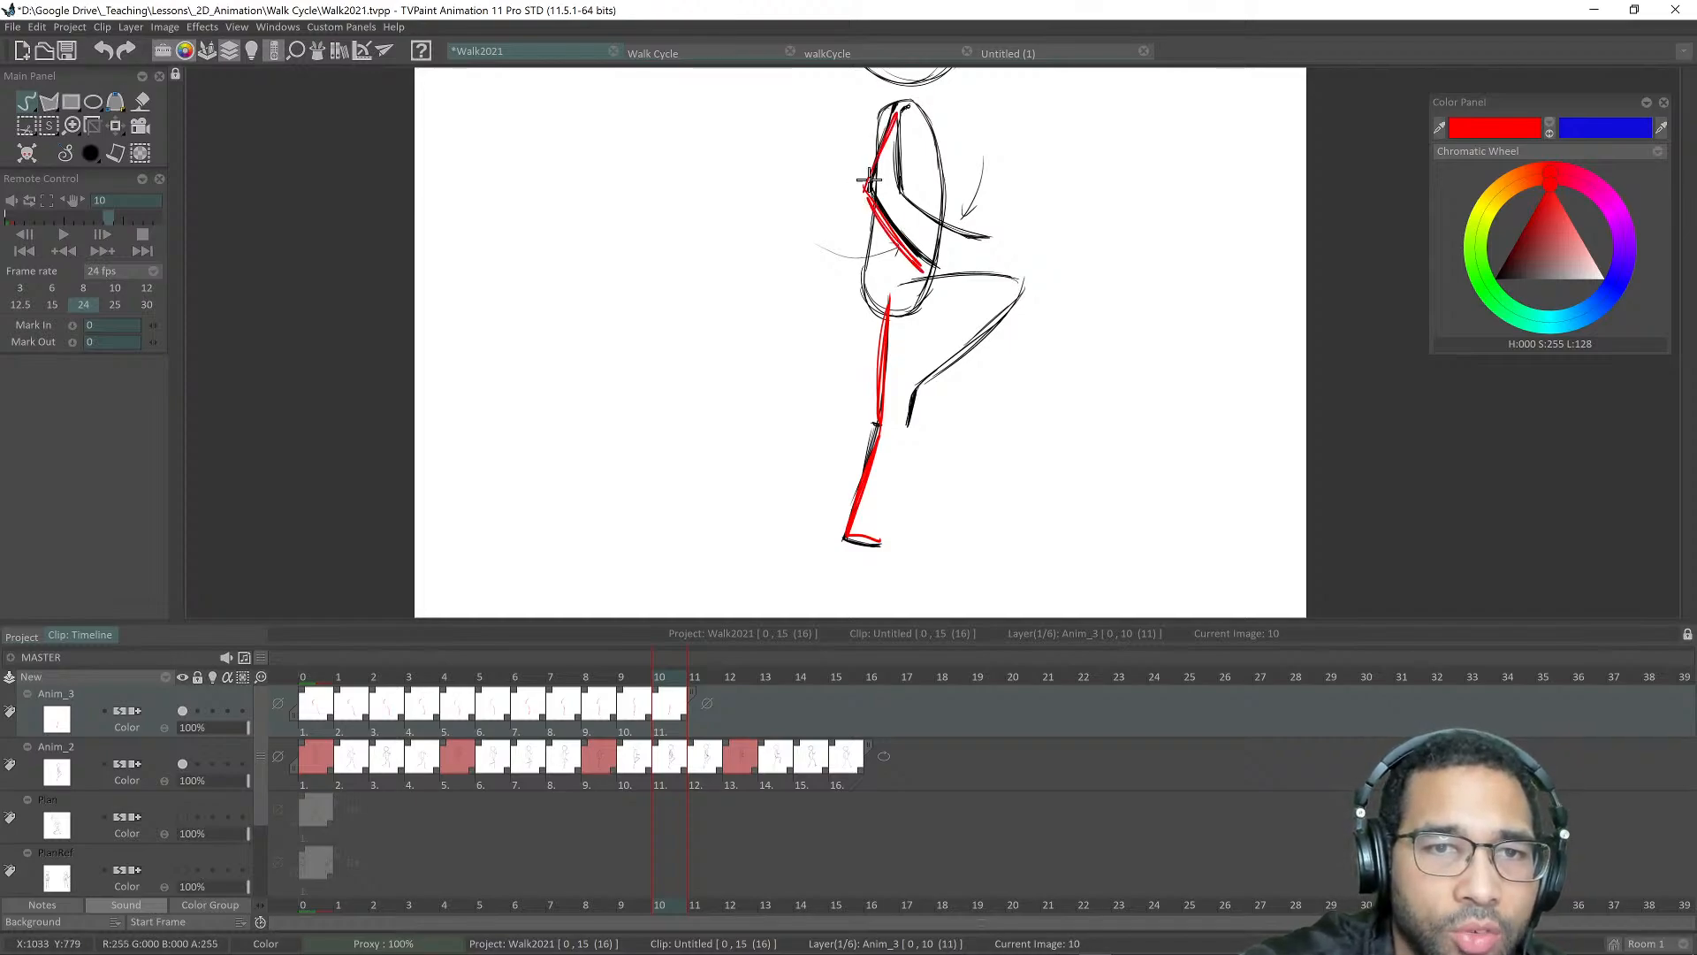
Step: Flip back and forth between frames 9, 10 and 11 to work out which overlapping arm is the near one
{"action": "key", "text": "Right"}
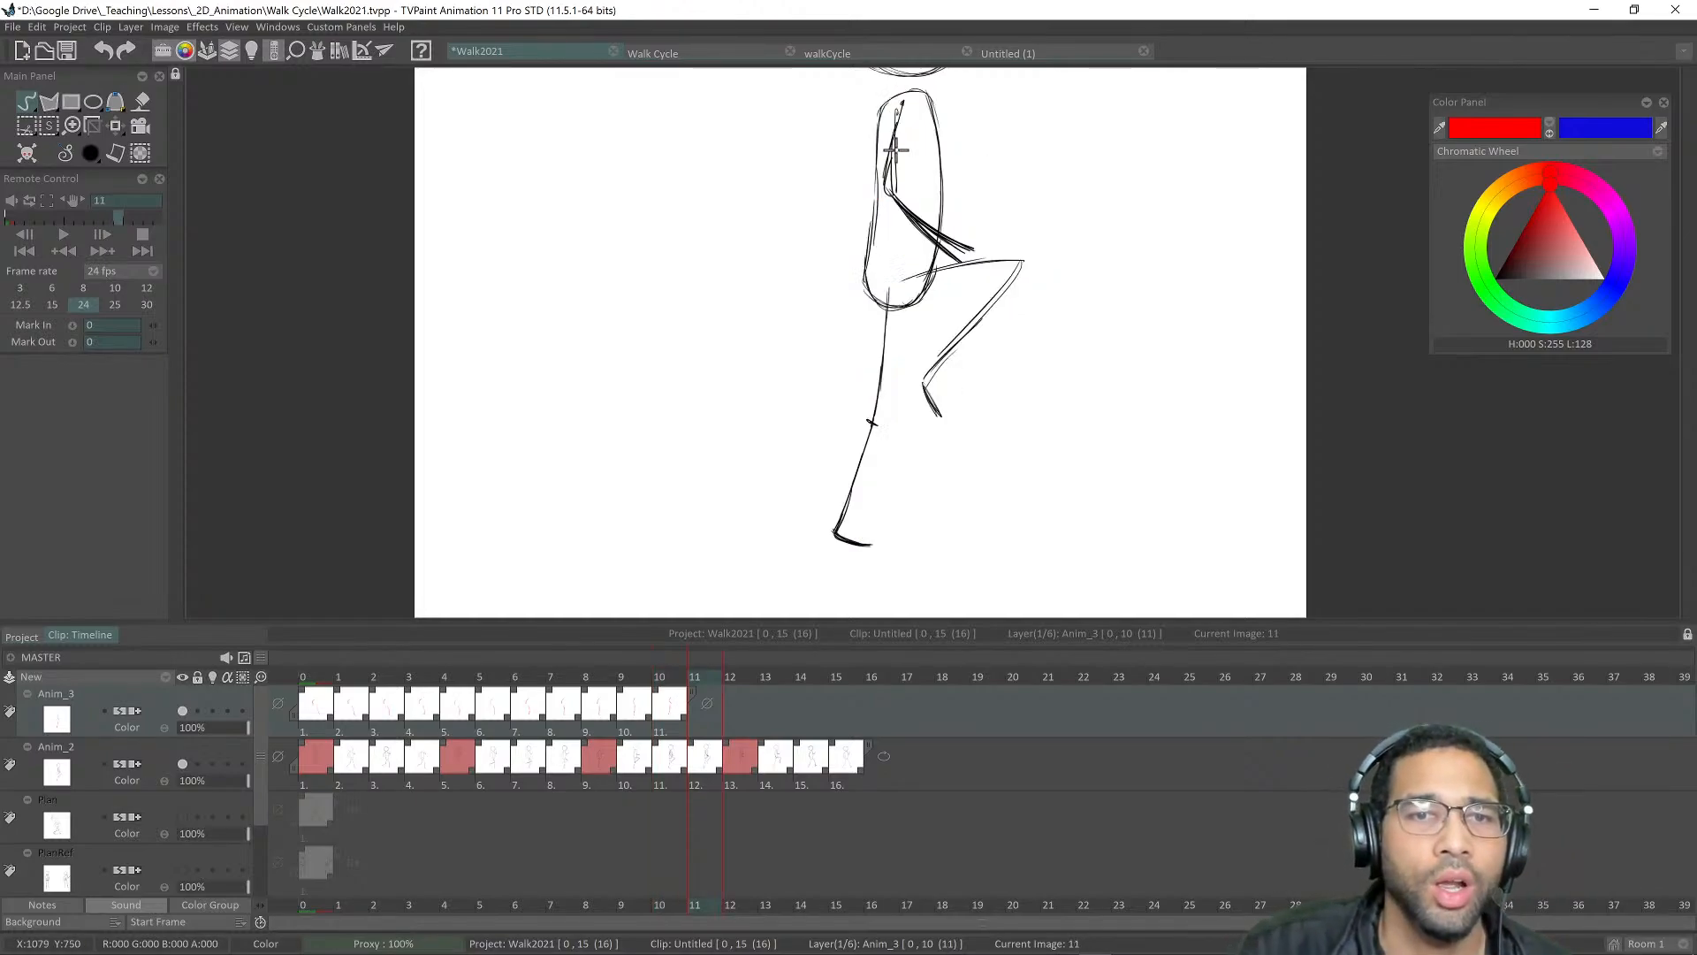
{"action": "key", "text": "Left"}
{"action": "key", "text": "Right"}
{"action": "key", "text": "Left"}
{"action": "key", "text": "Right"}
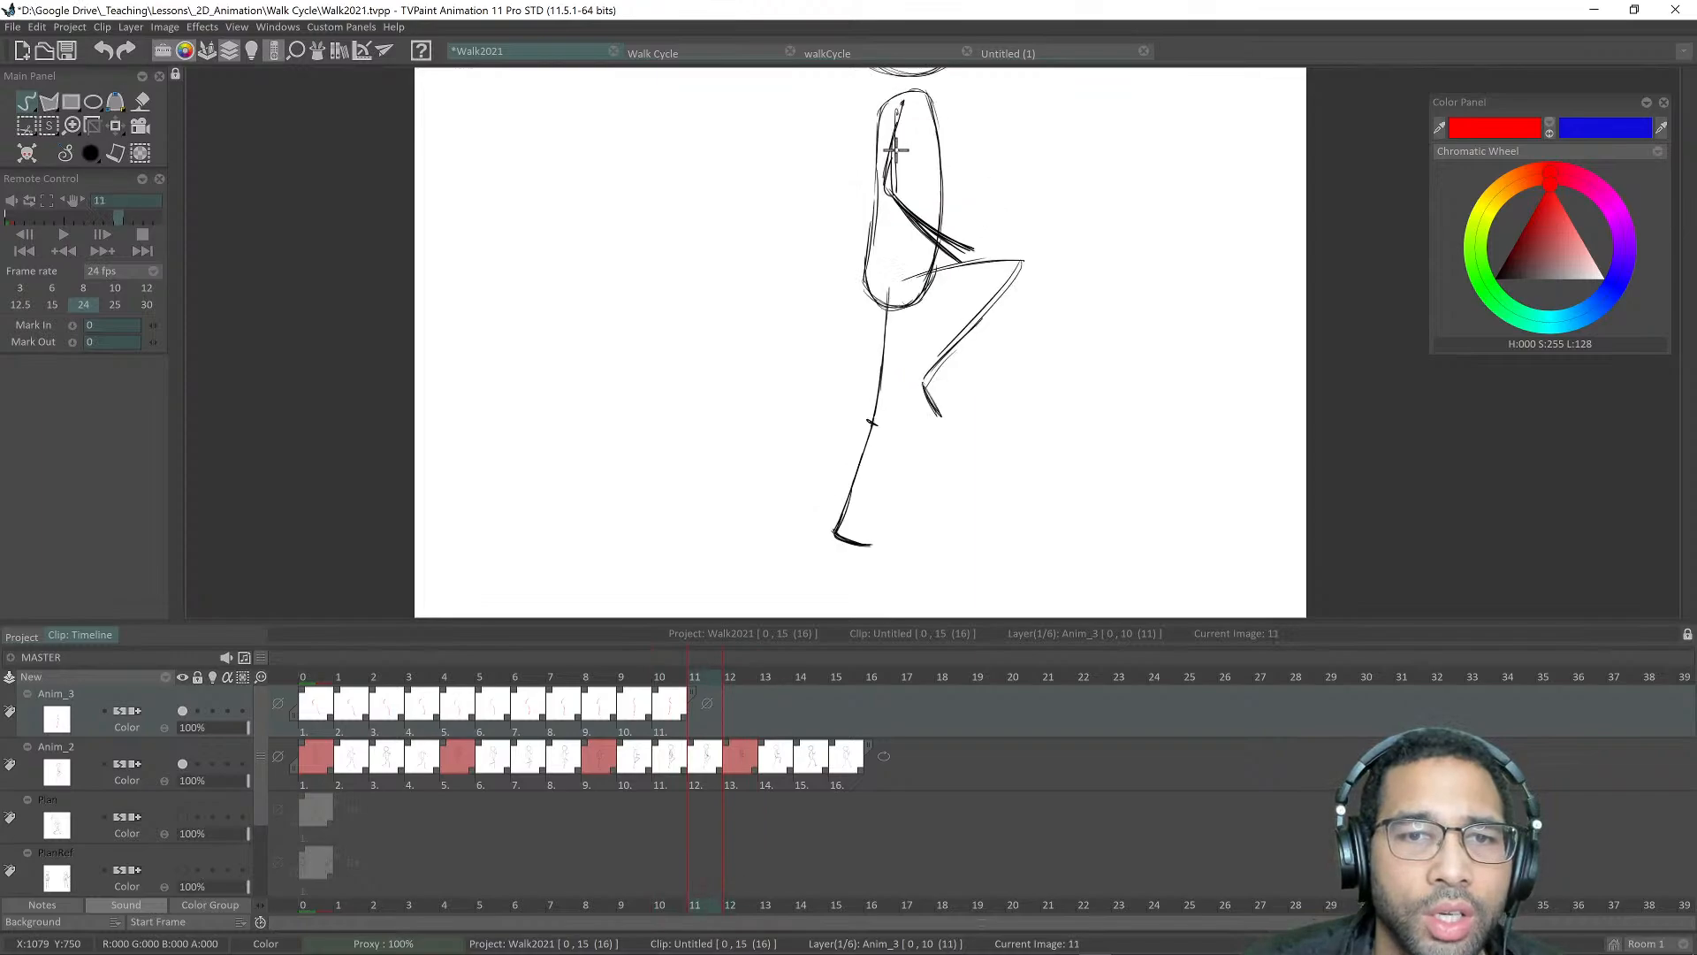
{"action": "key", "text": "Left"}
{"action": "key", "text": "Right"}
{"action": "key", "text": "Left"}
{"action": "key", "text": "Right"}
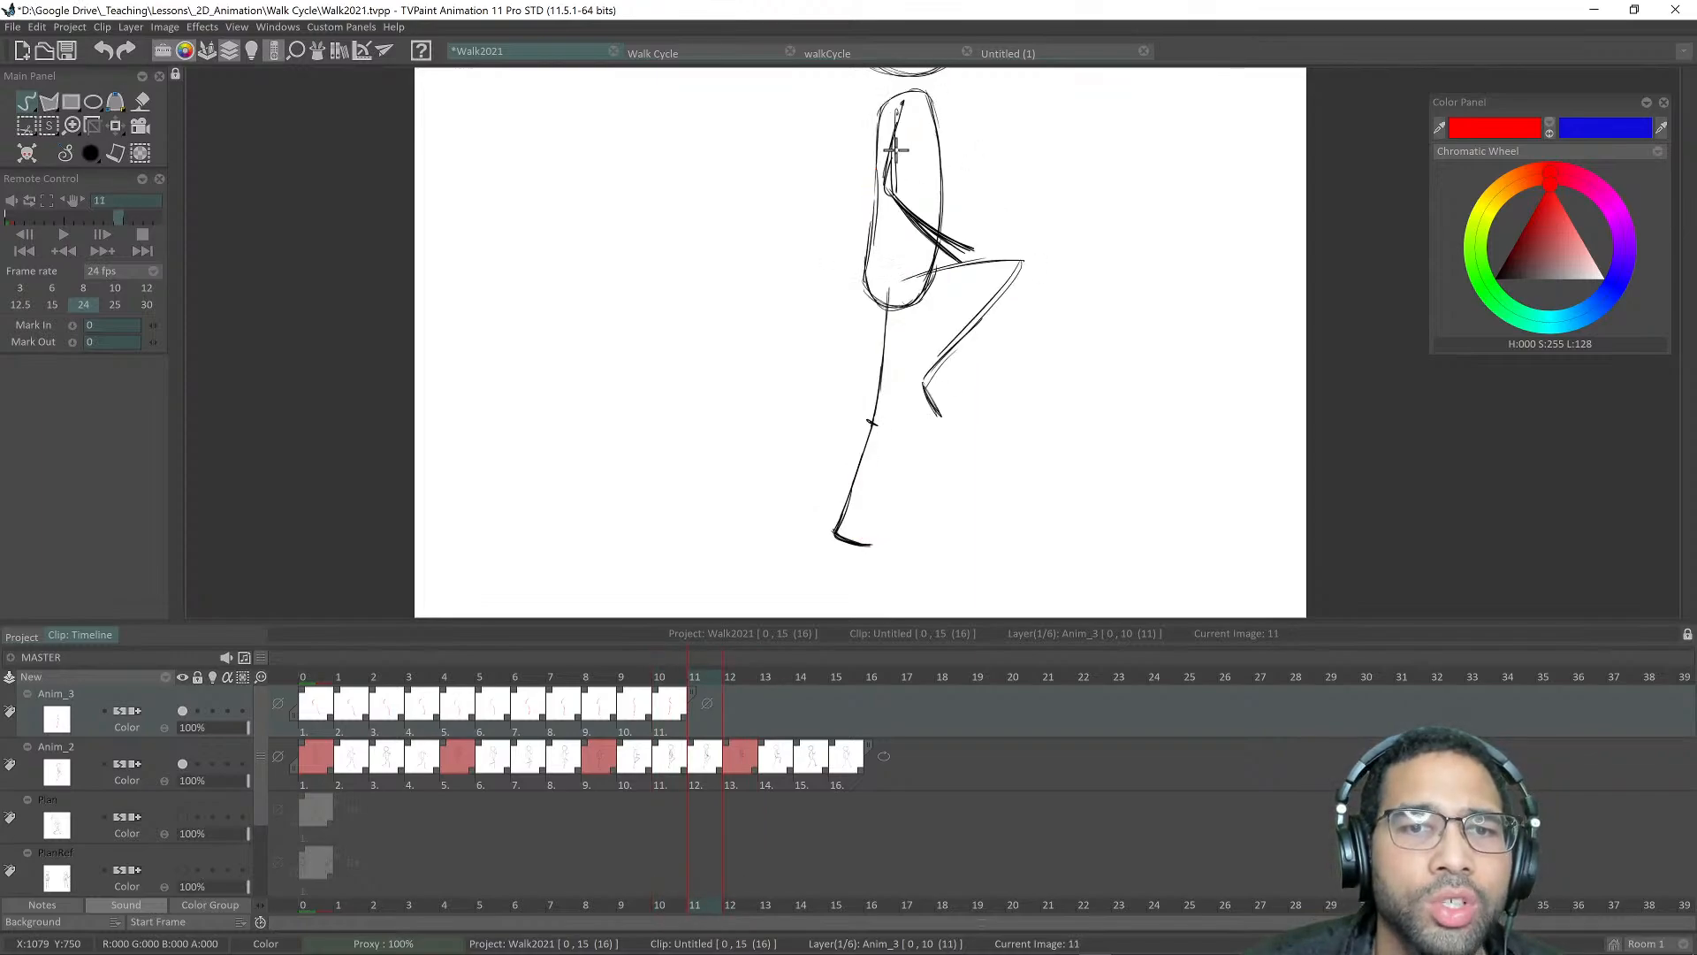
{"action": "key", "text": "Left"}
{"action": "key", "text": "Left"}
{"action": "key", "text": "Right"}
{"action": "key", "text": "Right"}
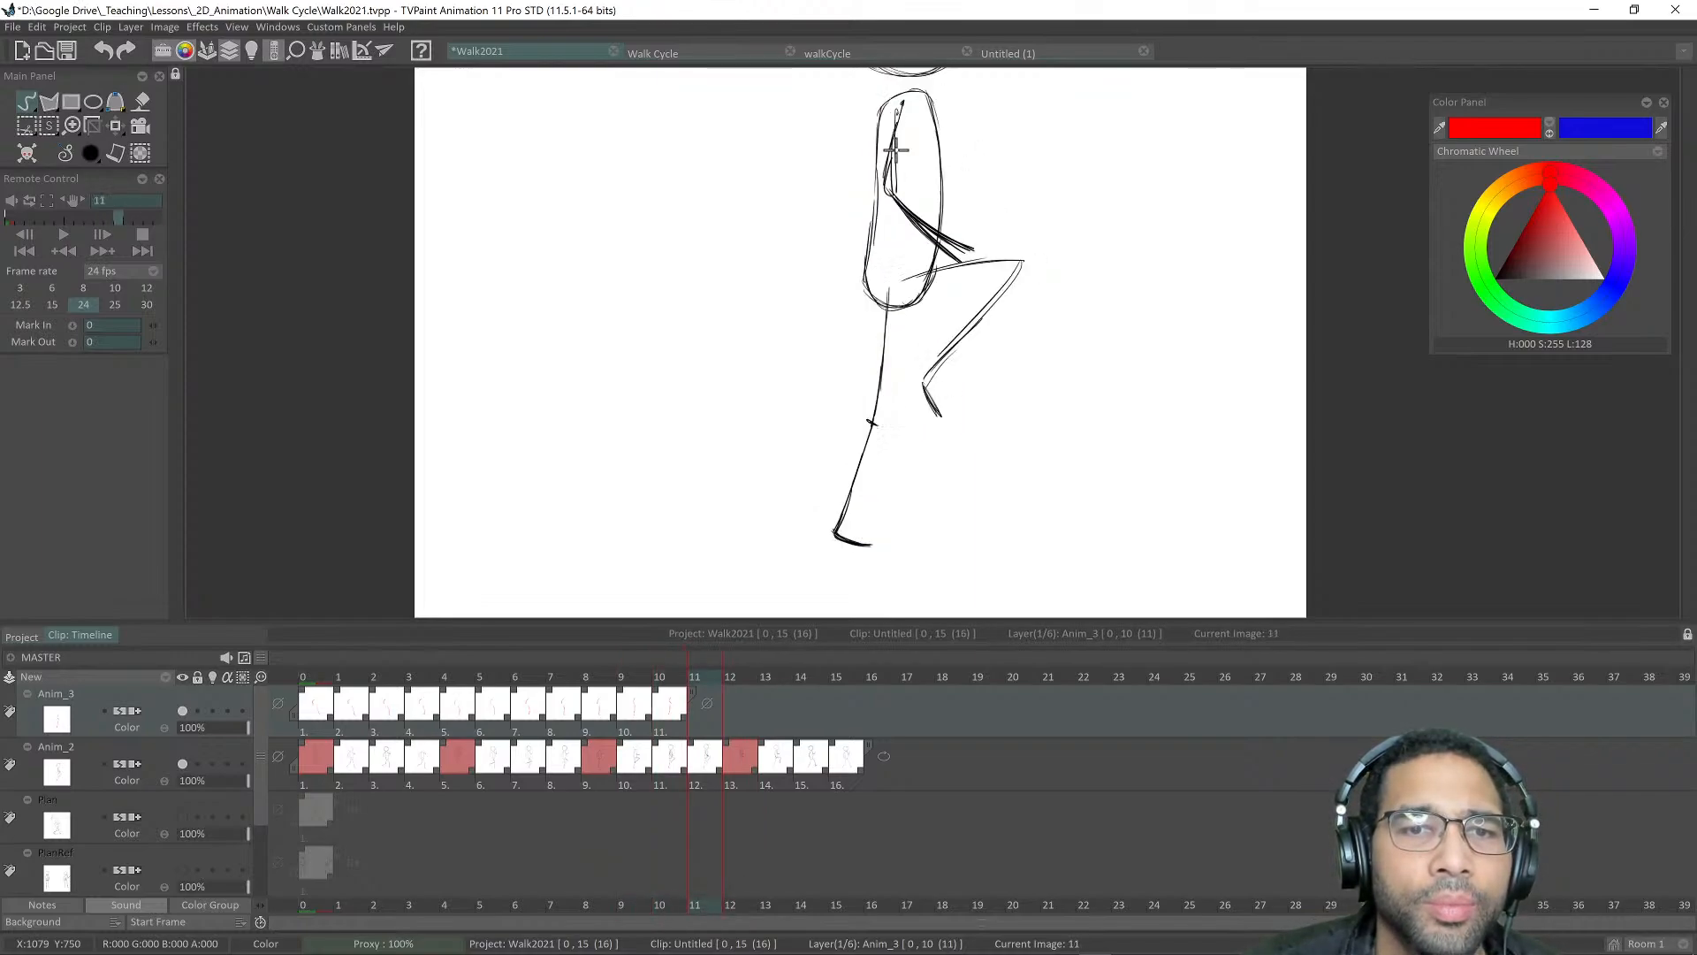
{"action": "key", "text": "Left"}
{"action": "key", "text": "Left"}
{"action": "key", "text": "Right"}
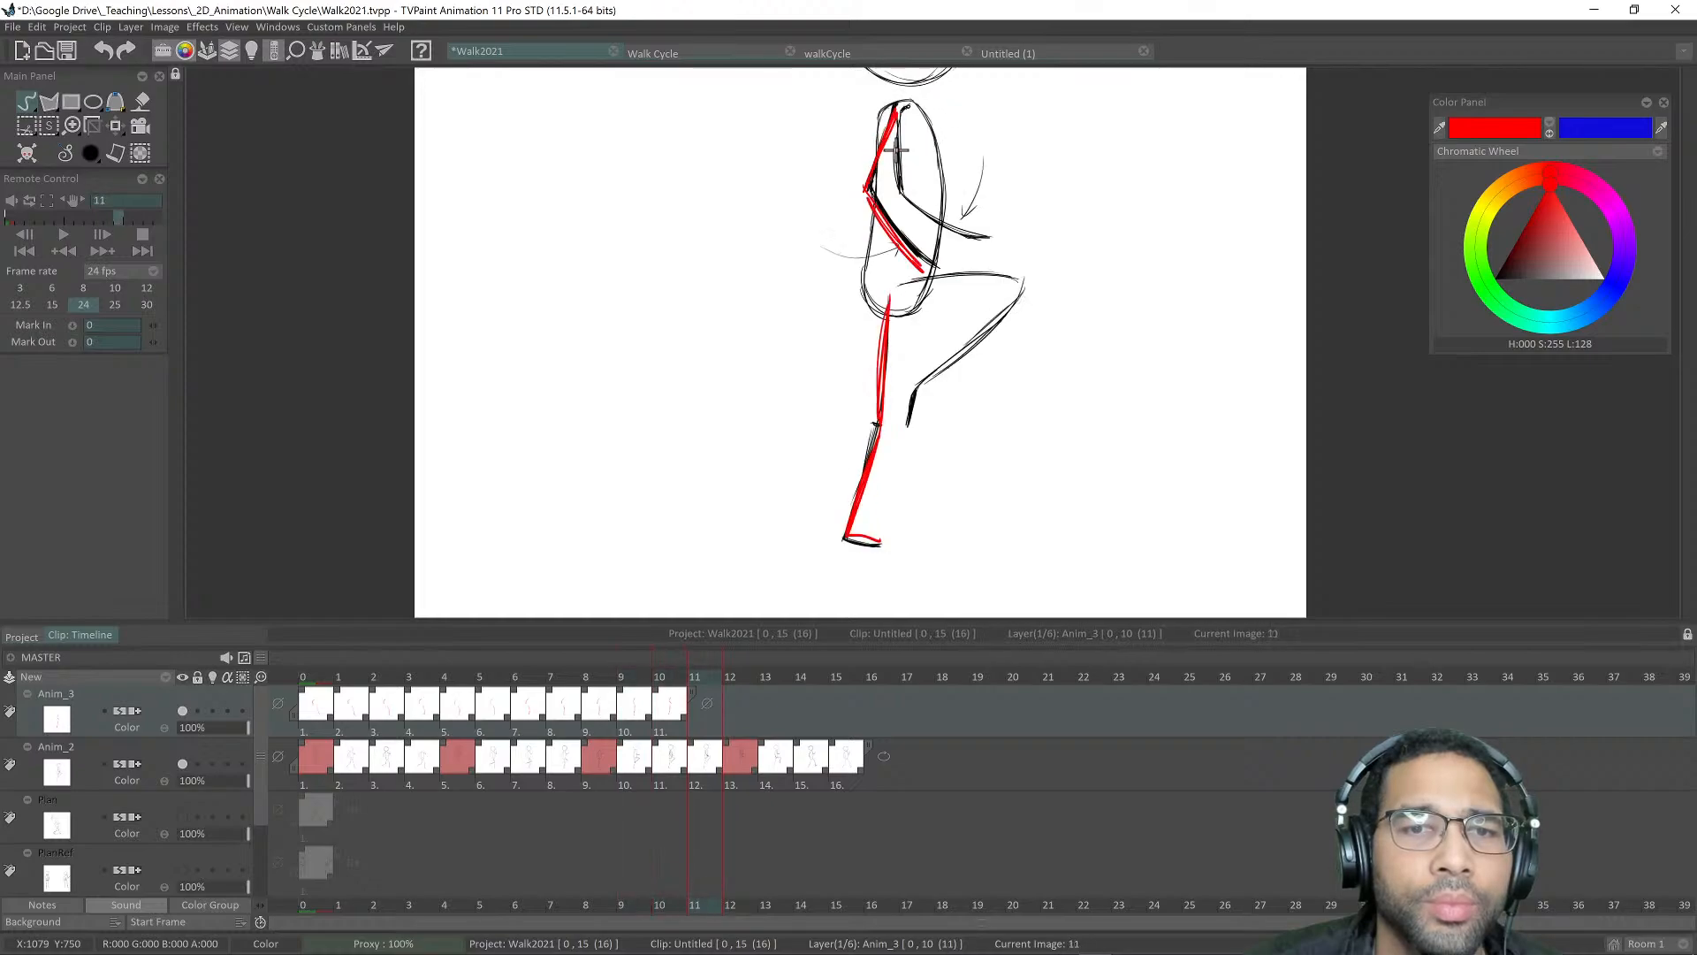
{"action": "key", "text": "Right"}
{"action": "key", "text": "Left"}
{"action": "key", "text": "Left"}
{"action": "key", "text": "Right"}
{"action": "key", "text": "Right"}
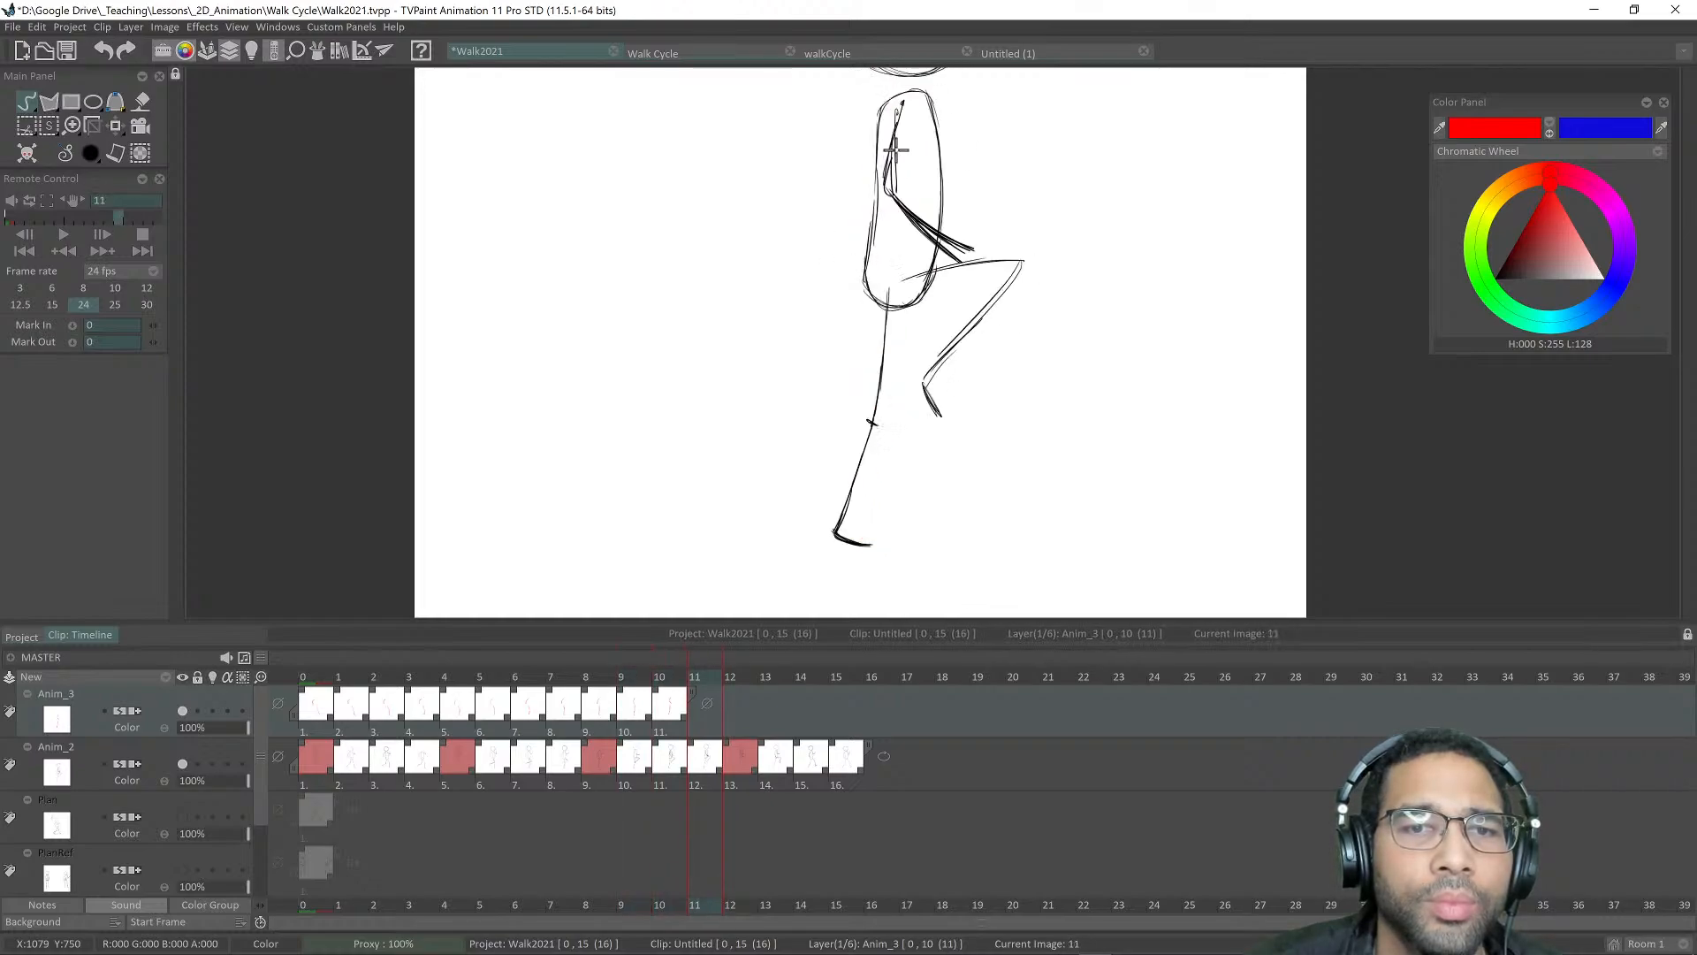
{"action": "key", "text": "Left"}
{"action": "key", "text": "Left"}
Step: Trace the forward-swinging near arm and the supporting leg in red at frame 11 of Anim_3
{"action": "key", "text": "Right"}
{"action": "key", "text": "Right"}
{"action": "mouse_move", "coordinate": [902, 102]}
{"action": "left_mouse_down"}
{"action": "mouse_move", "coordinate": [883, 180]}
{"action": "mouse_move", "coordinate": [961, 264]}
{"action": "left_mouse_up"}
{"action": "mouse_move", "coordinate": [882, 196]}
{"action": "left_mouse_down"}
{"action": "mouse_move", "coordinate": [959, 265]}
{"action": "mouse_move", "coordinate": [835, 541]}
{"action": "mouse_move", "coordinate": [879, 541]}
{"action": "left_mouse_up"}
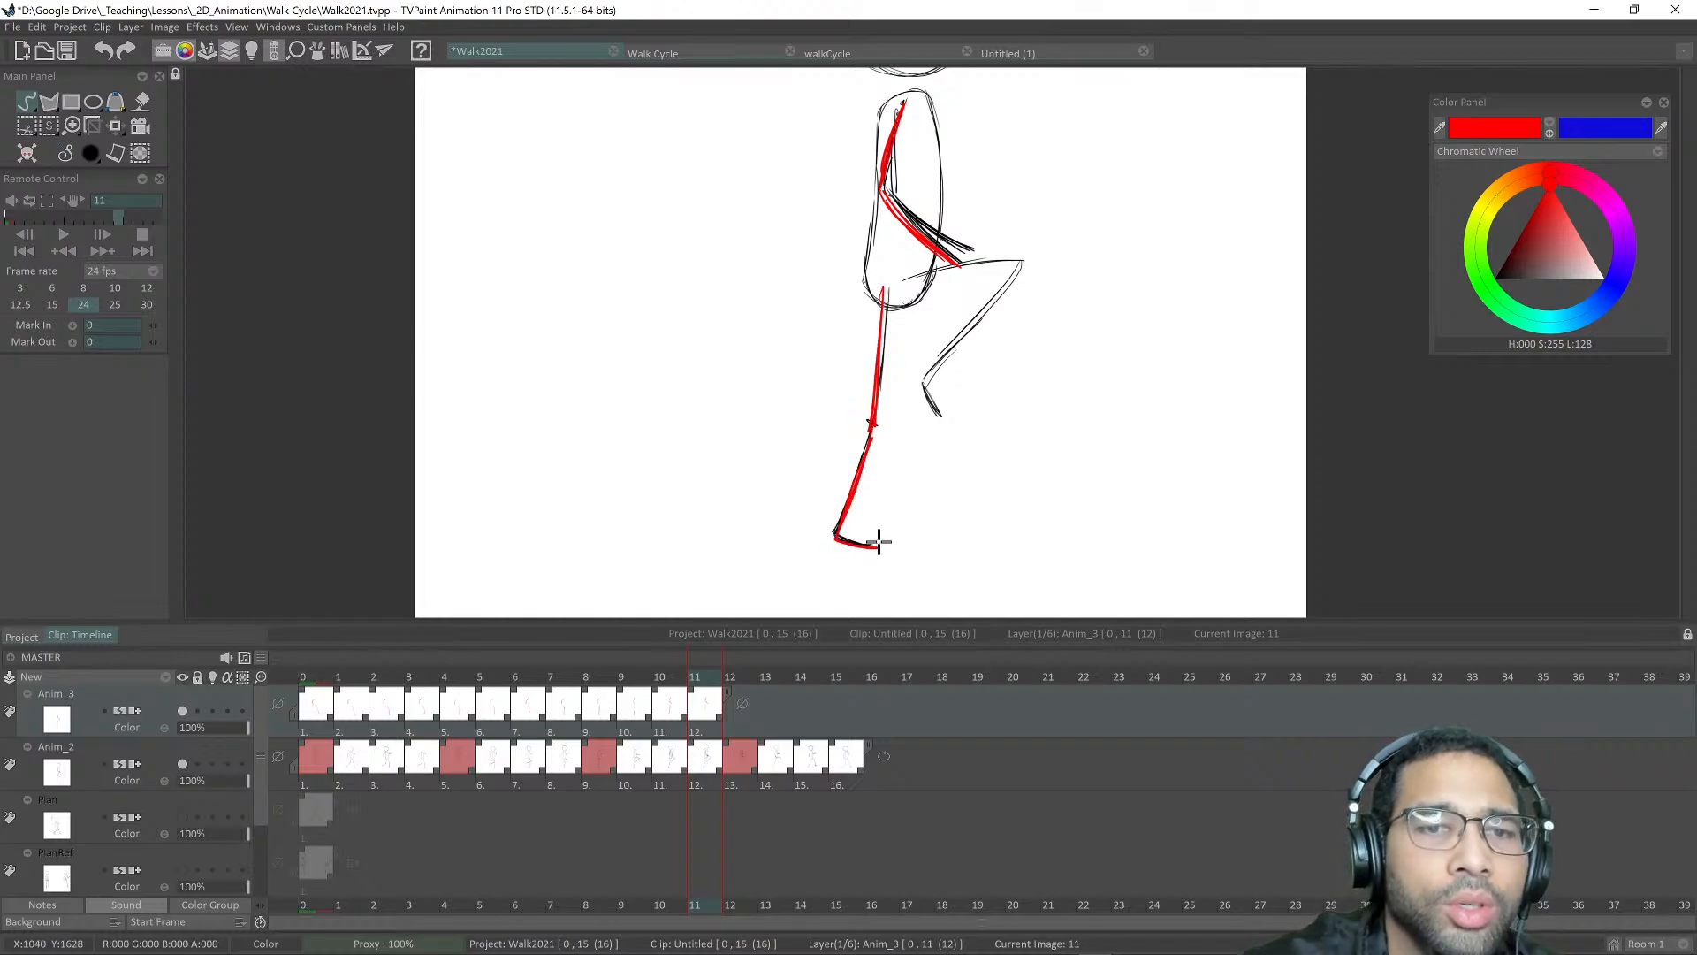
Step: Trace the near arm and the supporting leg of the key pose in red at frame 12 of Anim_3
{"action": "key", "text": "Right"}
{"action": "mouse_move", "coordinate": [901, 191]}
{"action": "left_mouse_down"}
{"action": "mouse_move", "coordinate": [980, 200]}
{"action": "mouse_move", "coordinate": [959, 205]}
{"action": "mouse_move", "coordinate": [906, 152]}
{"action": "mouse_move", "coordinate": [918, 88]}
{"action": "left_mouse_up"}
{"action": "mouse_move", "coordinate": [889, 292]}
{"action": "left_mouse_down"}
{"action": "mouse_move", "coordinate": [824, 519]}
{"action": "mouse_move", "coordinate": [844, 548]}
{"action": "left_mouse_up"}
Step: Trace the rear supporting leg and the forward arm in red at frame 13 of Anim_3
{"action": "key", "text": "Right"}
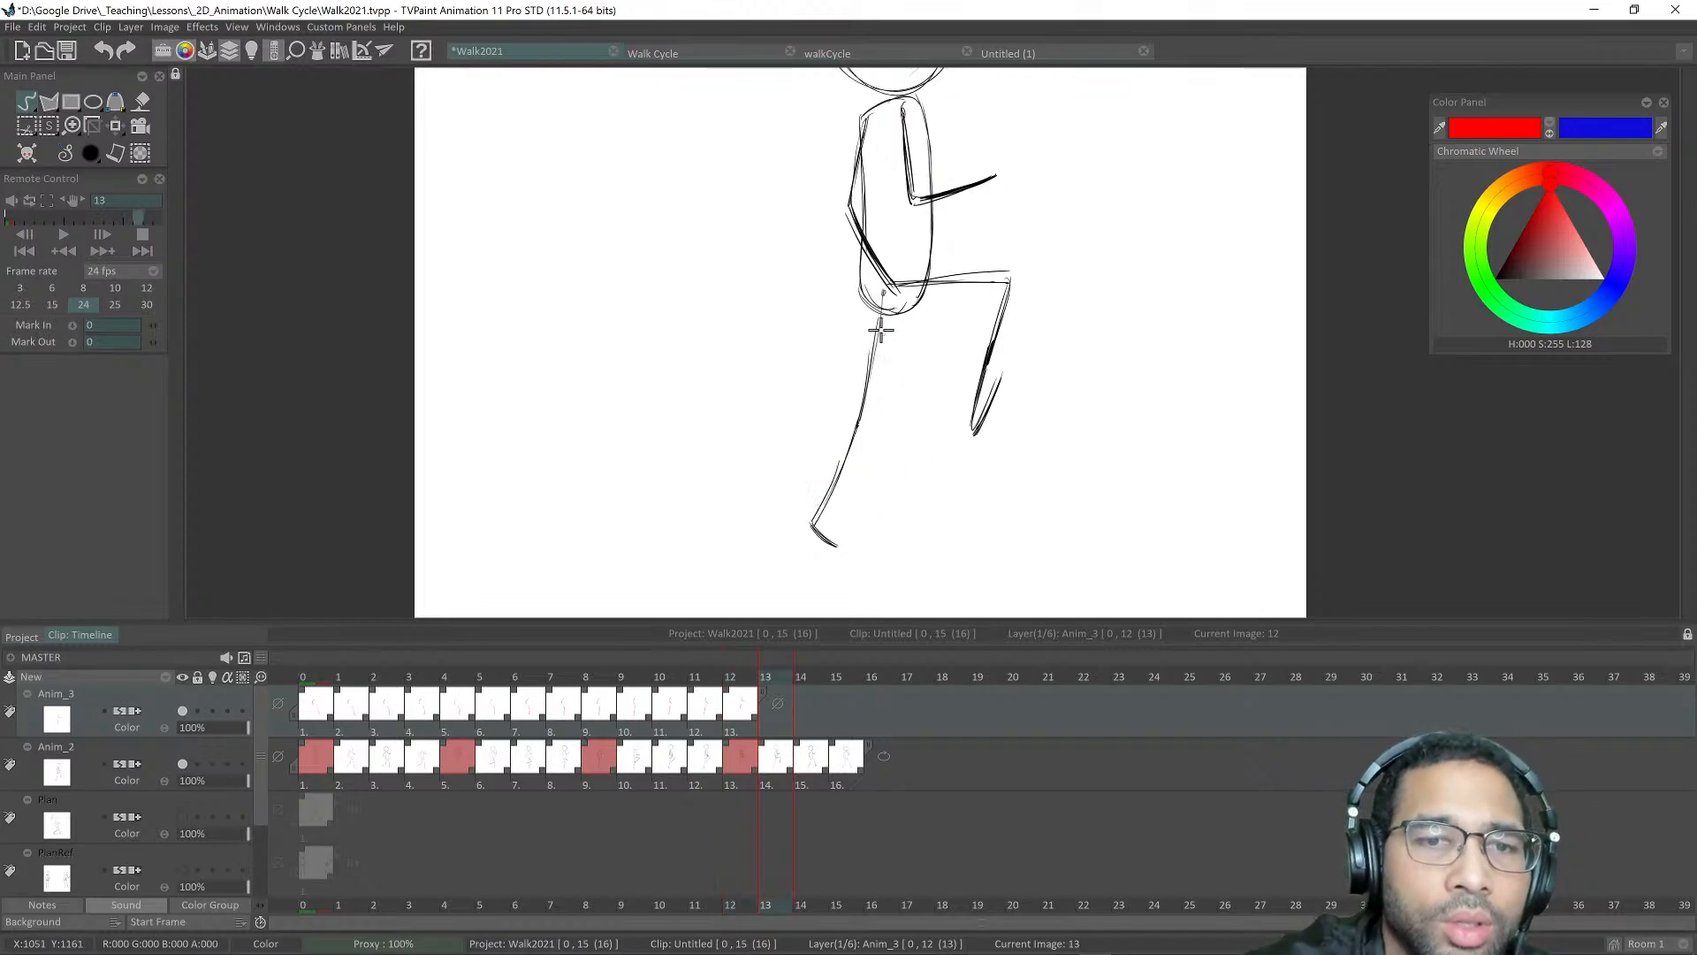
{"action": "mouse_move", "coordinate": [880, 290]}
{"action": "left_mouse_down"}
{"action": "mouse_move", "coordinate": [857, 412]}
{"action": "mouse_move", "coordinate": [838, 530]}
{"action": "left_mouse_up"}
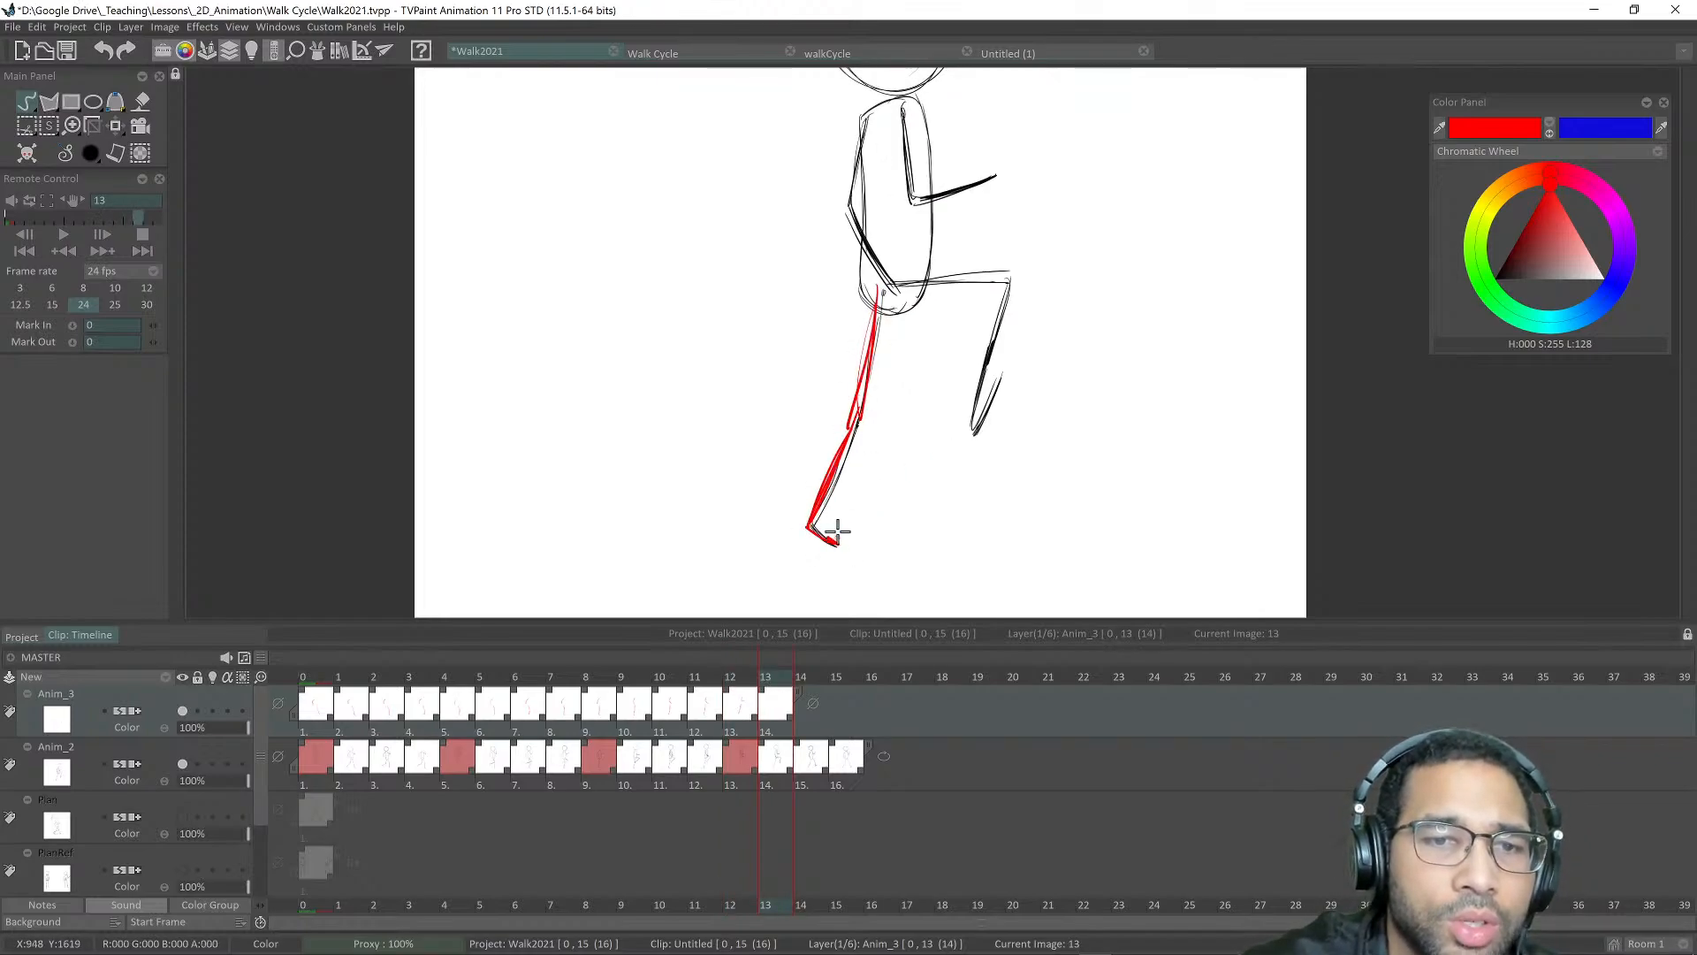
{"action": "mouse_move", "coordinate": [900, 104]}
{"action": "left_mouse_down"}
{"action": "mouse_move", "coordinate": [905, 188]}
{"action": "mouse_move", "coordinate": [992, 177]}
{"action": "left_mouse_up"}
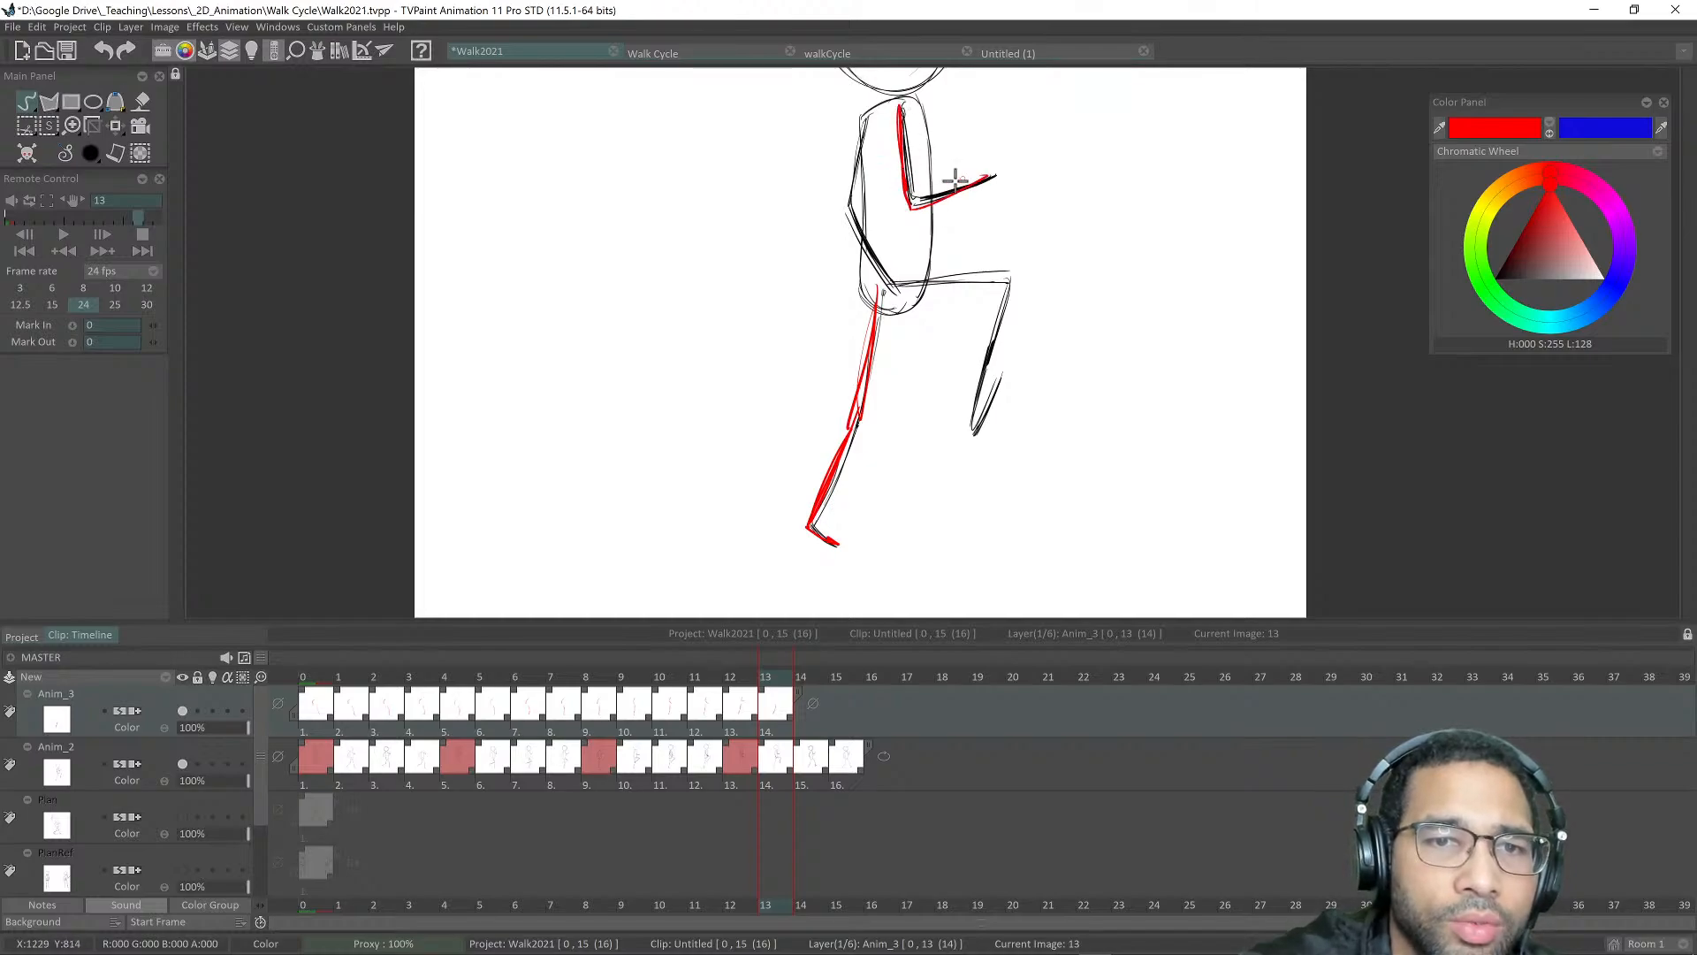
Step: Trace the rear leg and the raised forward arm in red at frame 14 of Anim_3
{"action": "key", "text": "Right"}
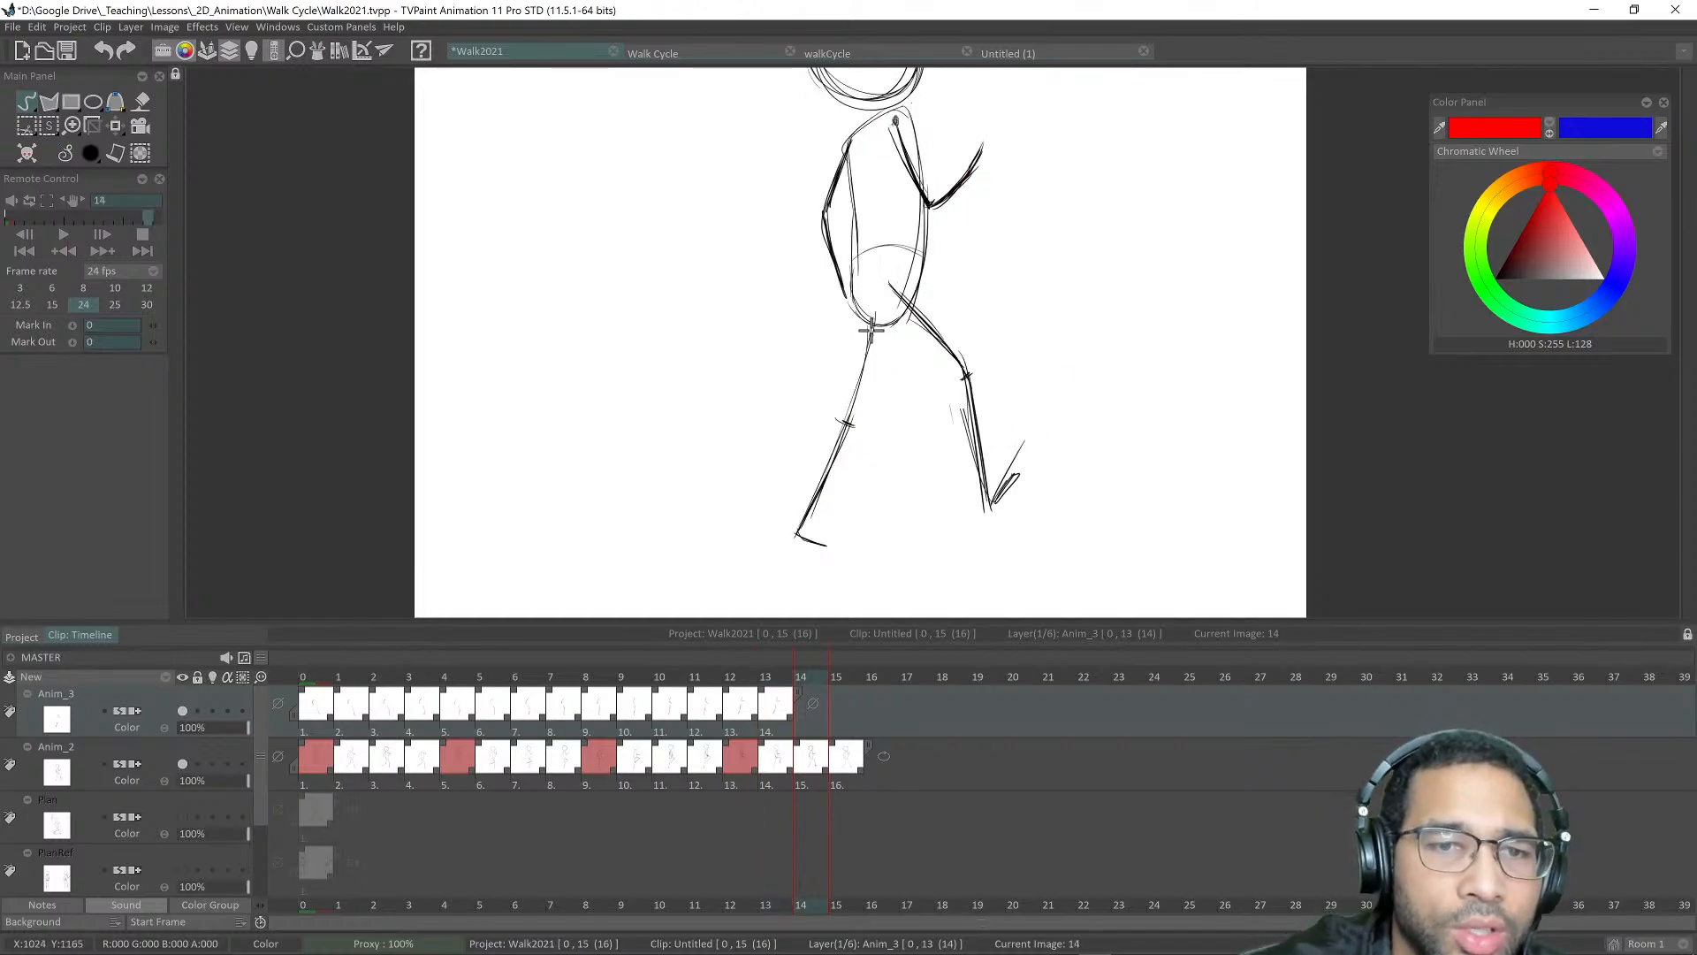
{"action": "mouse_move", "coordinate": [874, 305]}
{"action": "left_mouse_down"}
{"action": "mouse_move", "coordinate": [851, 422]}
{"action": "mouse_move", "coordinate": [868, 318]}
{"action": "mouse_move", "coordinate": [844, 421]}
{"action": "mouse_move", "coordinate": [784, 537]}
{"action": "mouse_move", "coordinate": [824, 547]}
{"action": "left_mouse_up"}
{"action": "mouse_move", "coordinate": [890, 122]}
{"action": "left_mouse_down"}
{"action": "mouse_move", "coordinate": [937, 219]}
{"action": "mouse_move", "coordinate": [986, 140]}
{"action": "left_mouse_up"}
Step: Trace the rear leg and the raised forward arm in red at frame 15 of Anim_3
{"action": "key", "text": "Right"}
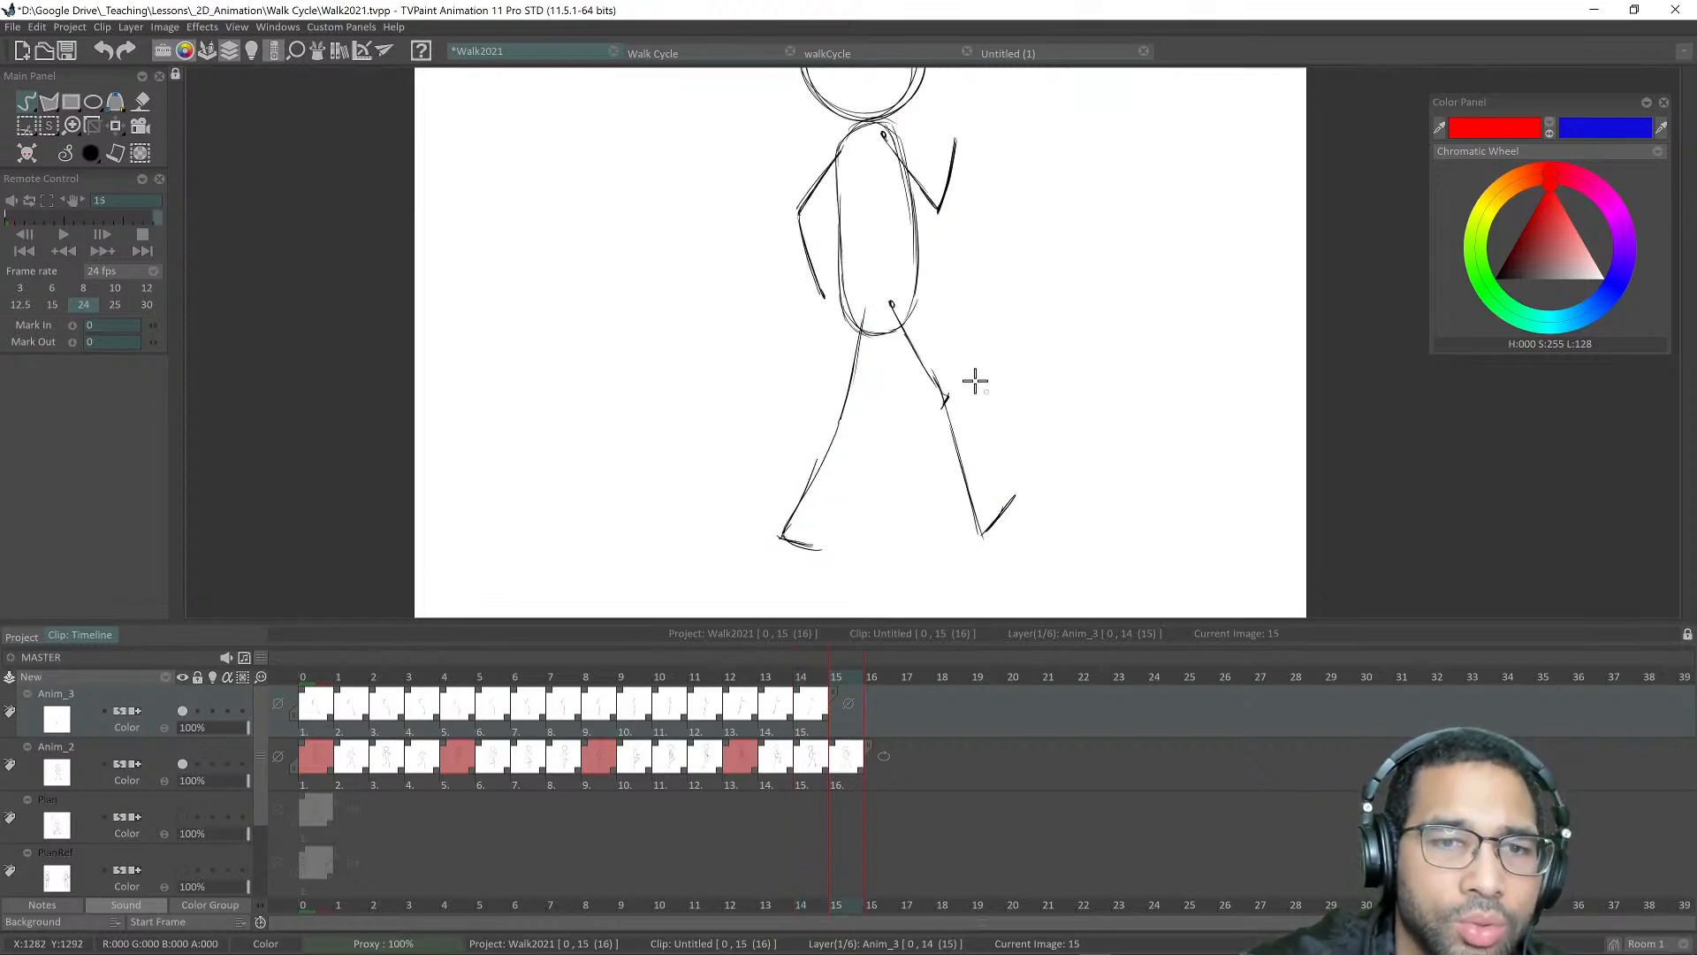
{"action": "mouse_move", "coordinate": [866, 308]}
{"action": "left_mouse_down"}
{"action": "mouse_move", "coordinate": [845, 417]}
{"action": "mouse_move", "coordinate": [780, 538]}
{"action": "mouse_move", "coordinate": [806, 545]}
{"action": "left_mouse_up"}
{"action": "mouse_move", "coordinate": [881, 133]}
{"action": "left_mouse_down"}
{"action": "mouse_move", "coordinate": [940, 210]}
{"action": "mouse_move", "coordinate": [950, 156]}
{"action": "left_mouse_up"}
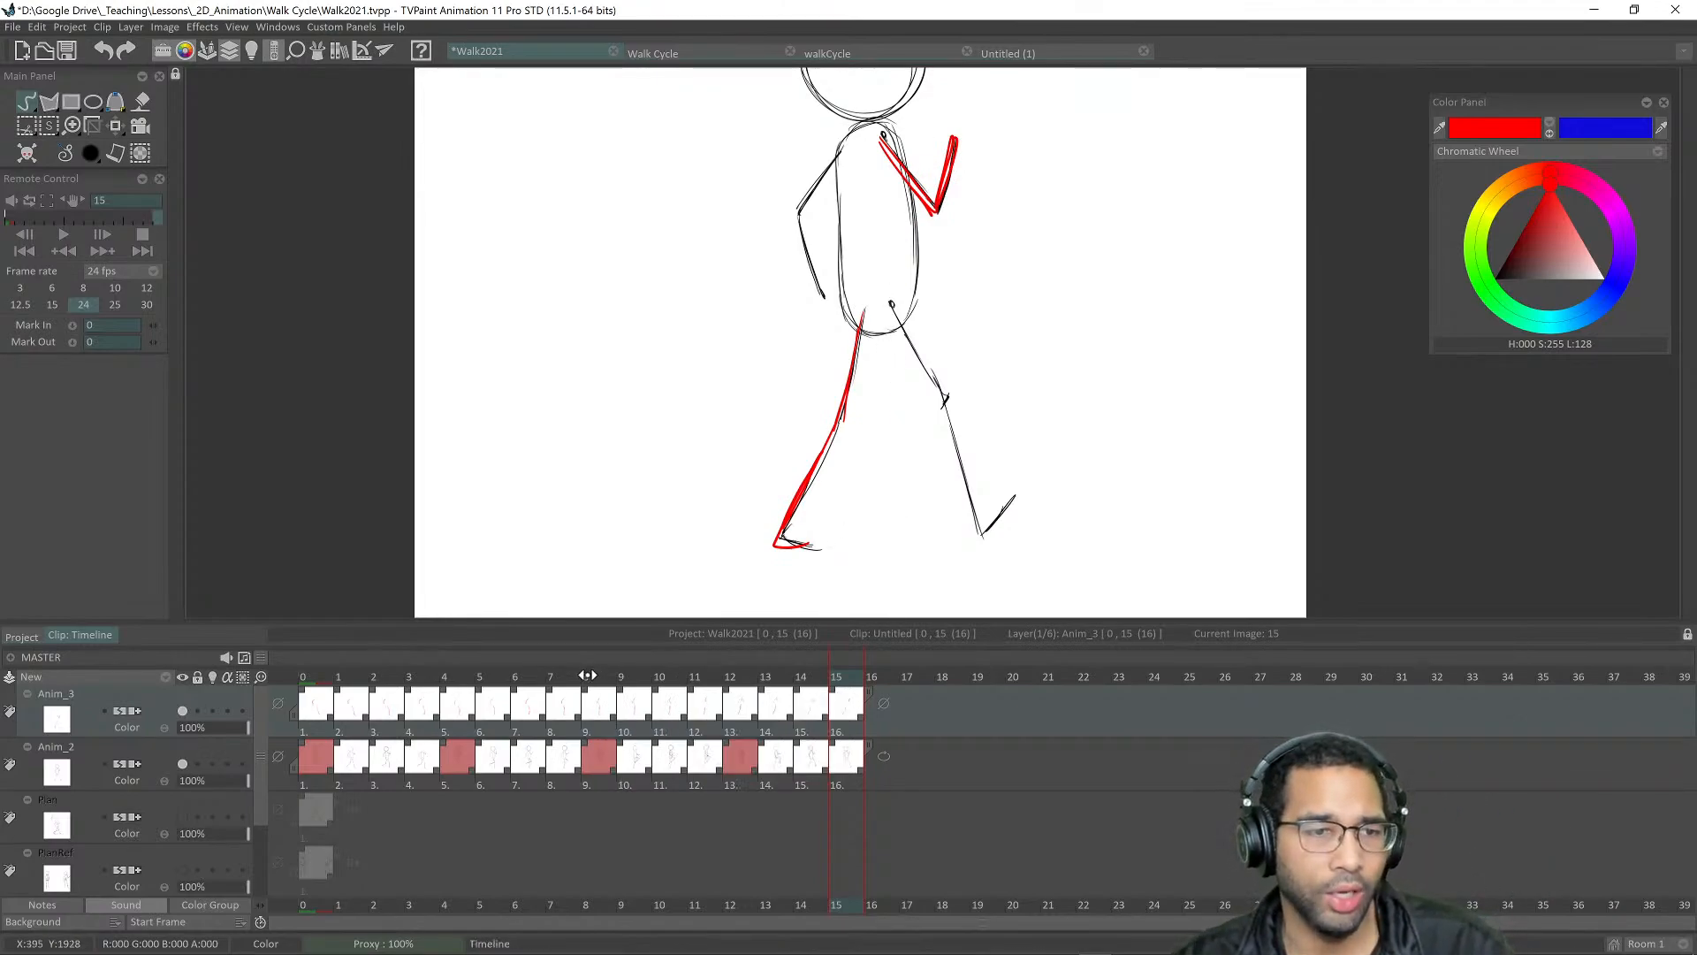
Step: Copy all 16 drawings of the Anim_2 layer and paste them on the same layer starting at frame 16
{"action": "left_click", "coordinate": [306, 675]}
{"action": "mouse_move", "coordinate": [313, 675]}
{"action": "left_mouse_down"}
{"action": "mouse_move", "coordinate": [833, 678]}
{"action": "mouse_move", "coordinate": [321, 671]}
{"action": "left_mouse_up"}
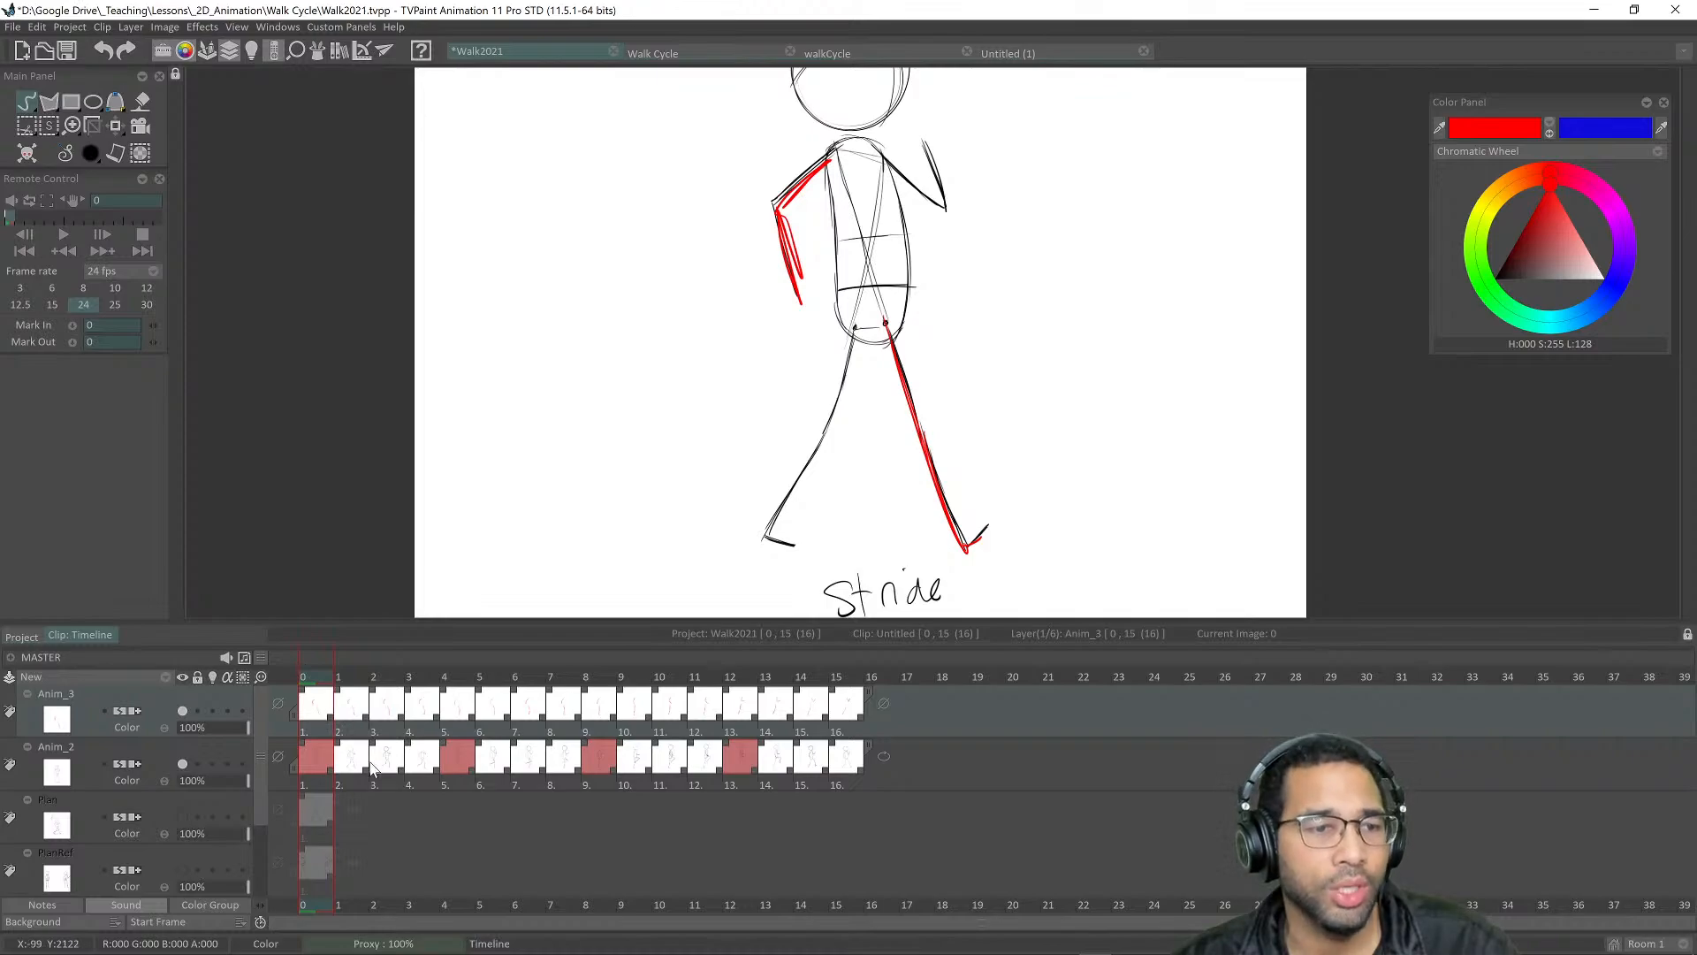
{"action": "left_click", "coordinate": [325, 769]}
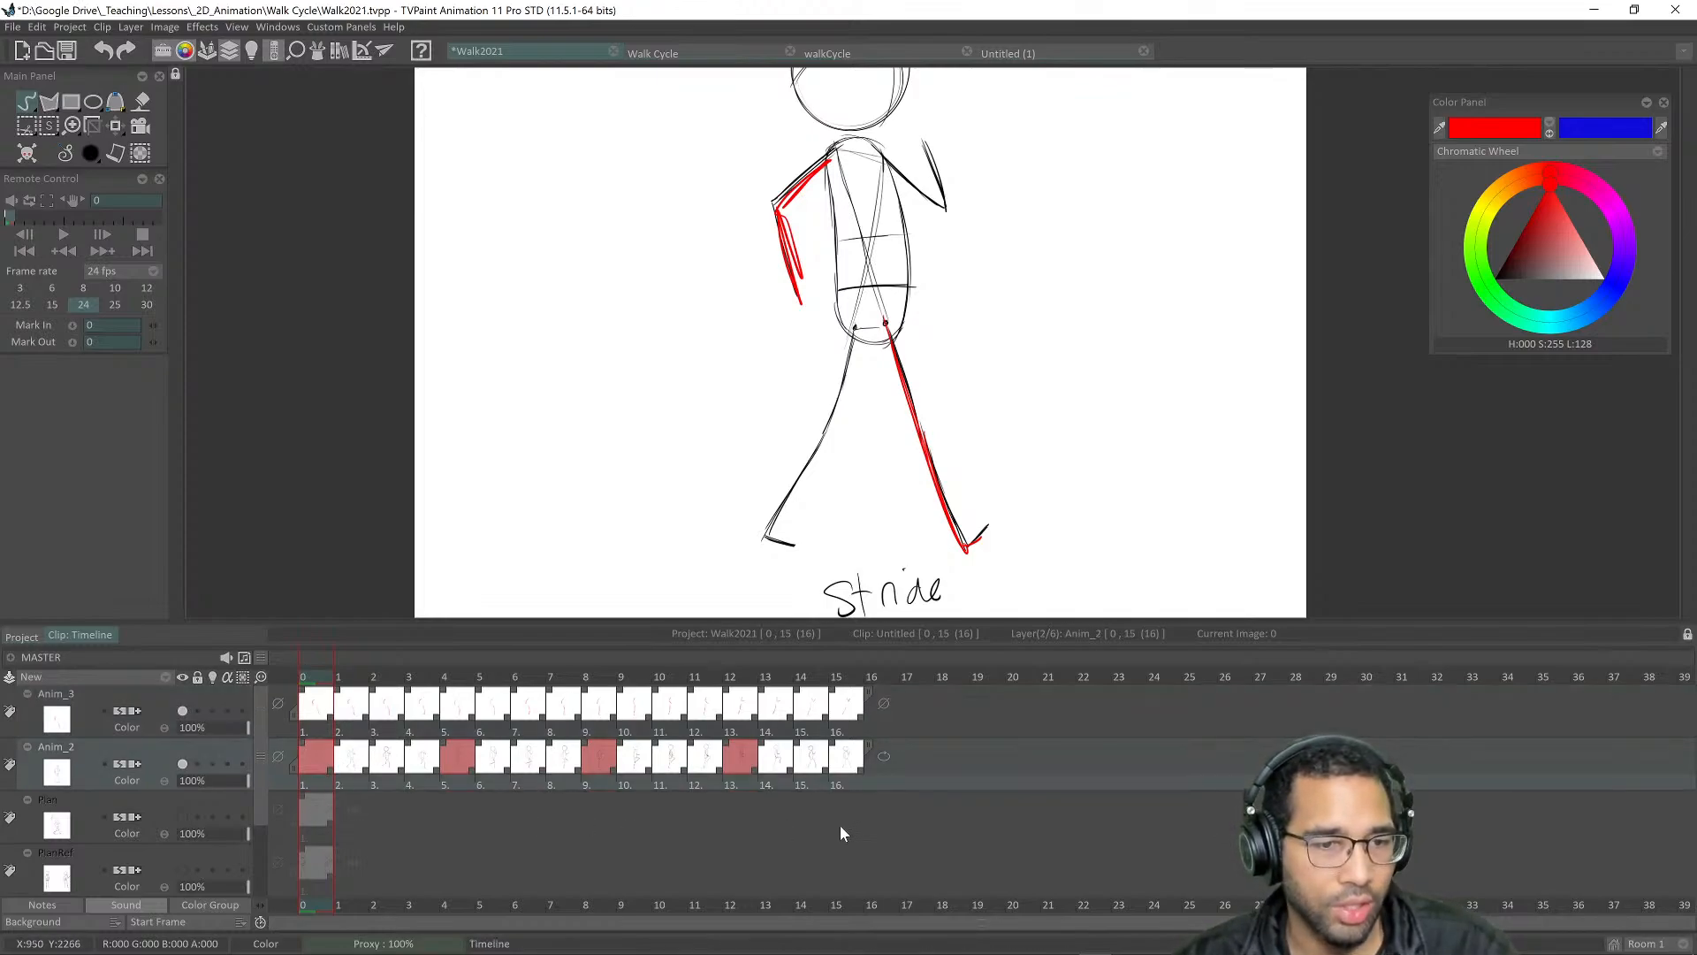
{"action": "left_click", "coordinate": [854, 785], "text": "shift"}
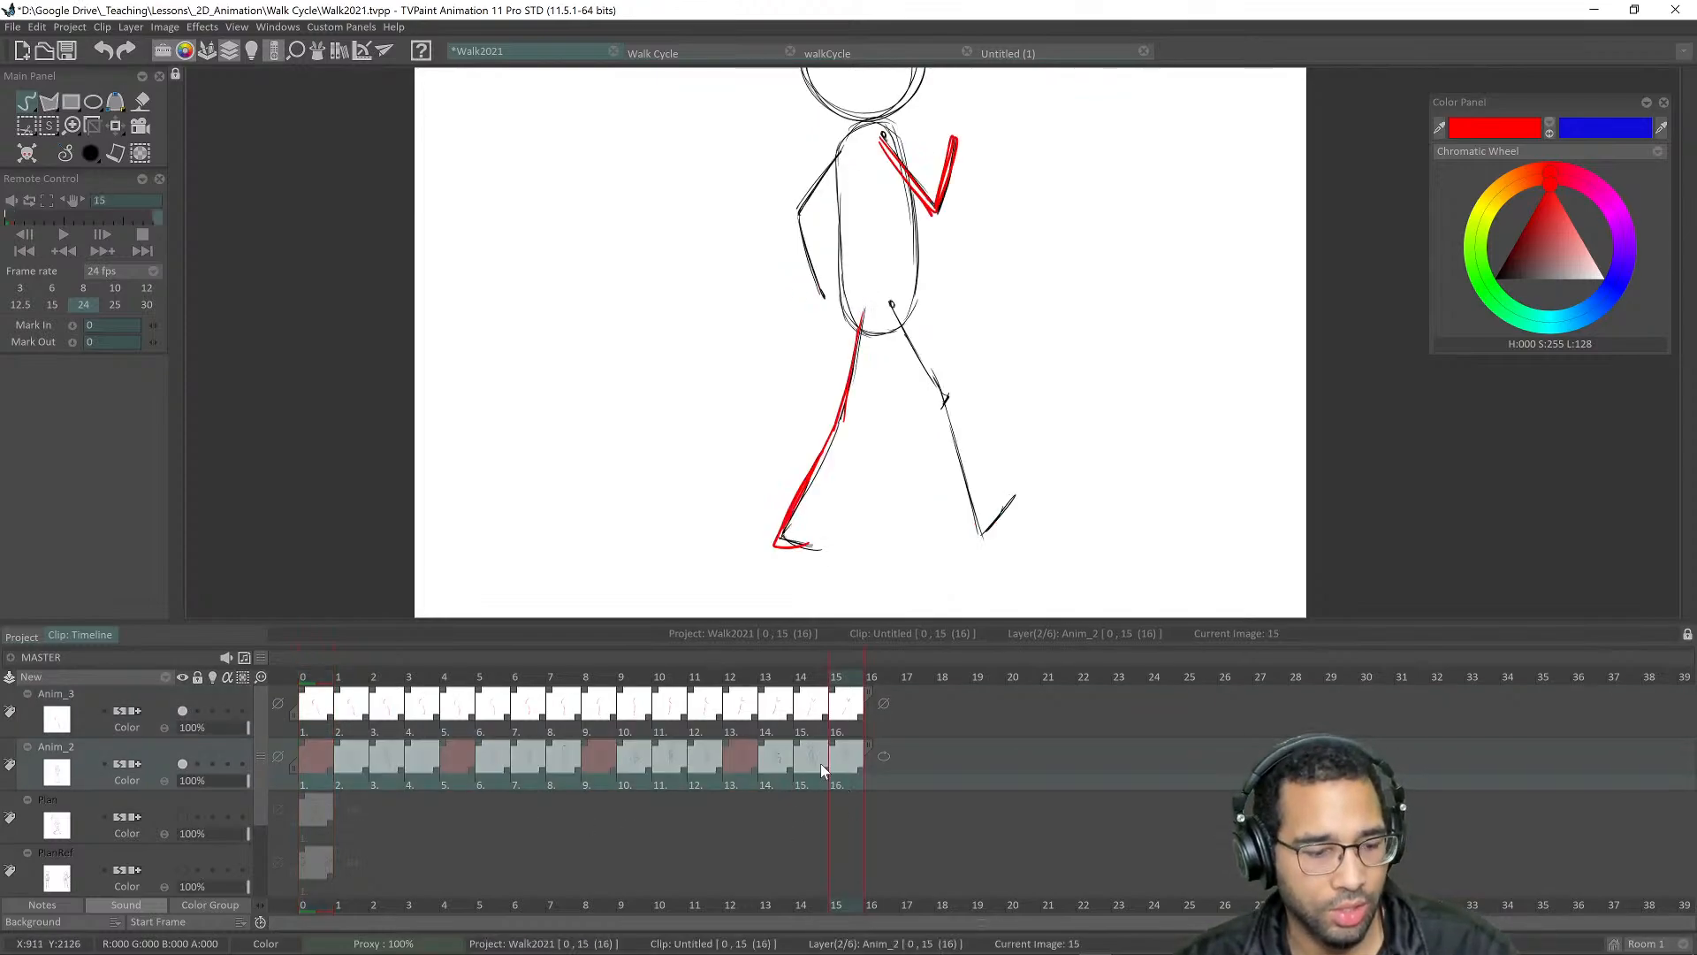
{"action": "left_click", "coordinate": [879, 678]}
{"action": "key", "text": "ctrl+v"}
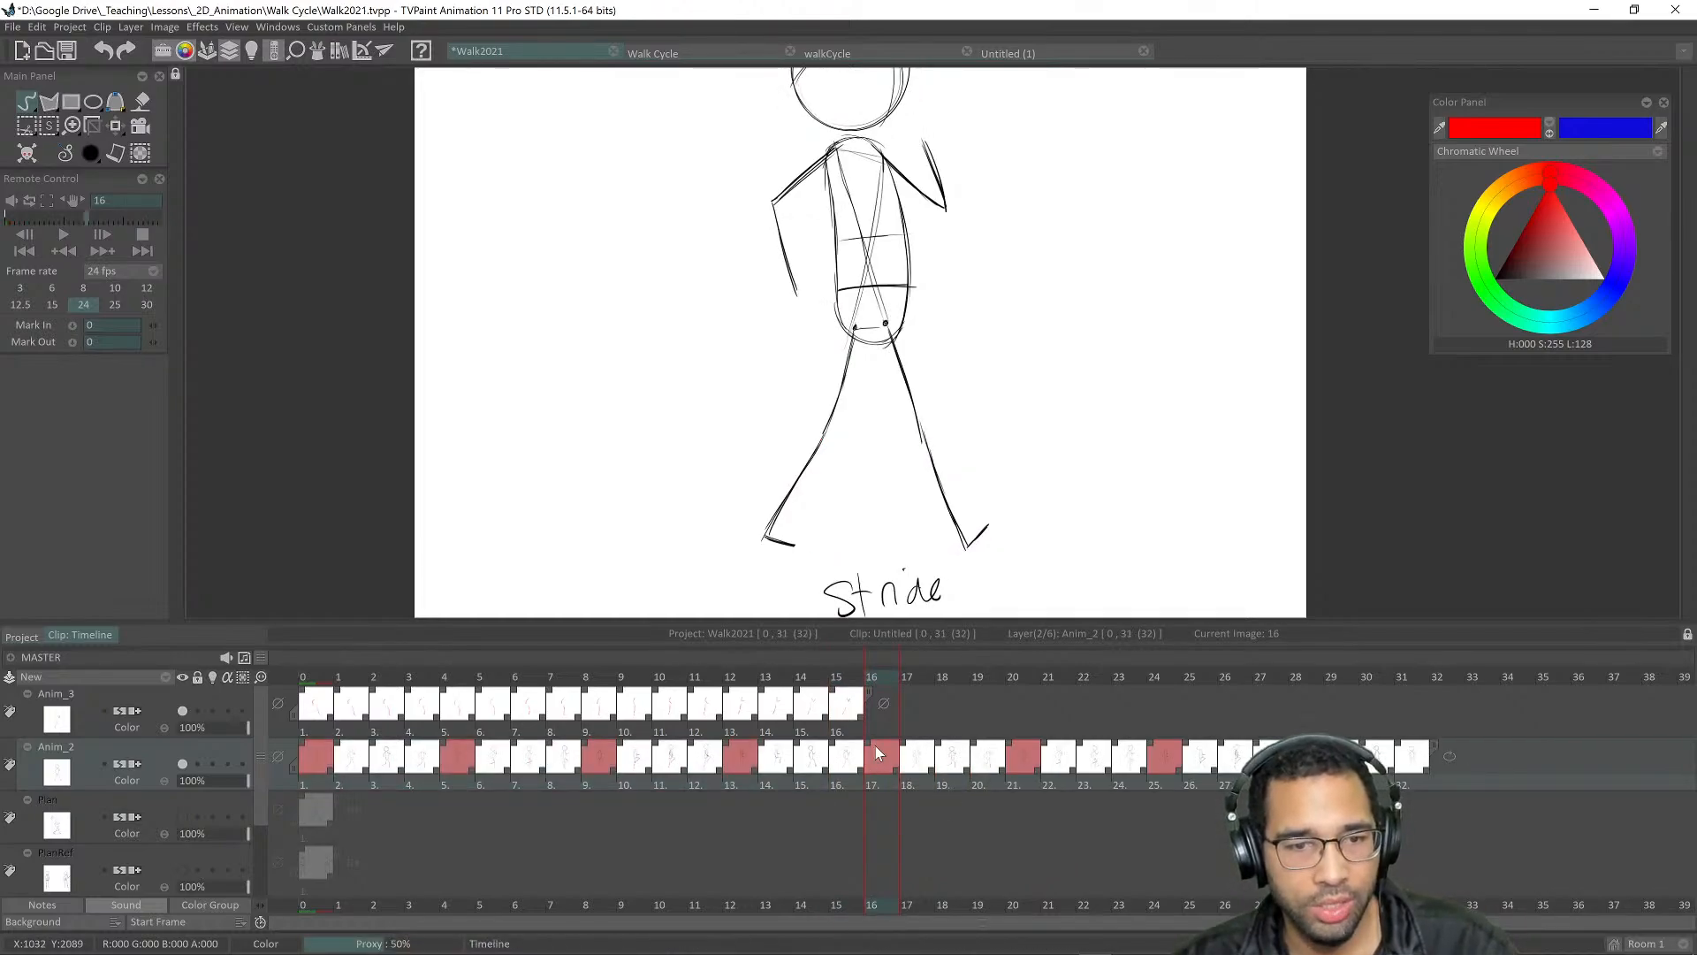
{"action": "mouse_move", "coordinate": [873, 680]}
{"action": "left_mouse_down"}
{"action": "mouse_move", "coordinate": [749, 670]}
{"action": "mouse_move", "coordinate": [872, 680]}
{"action": "left_mouse_up"}
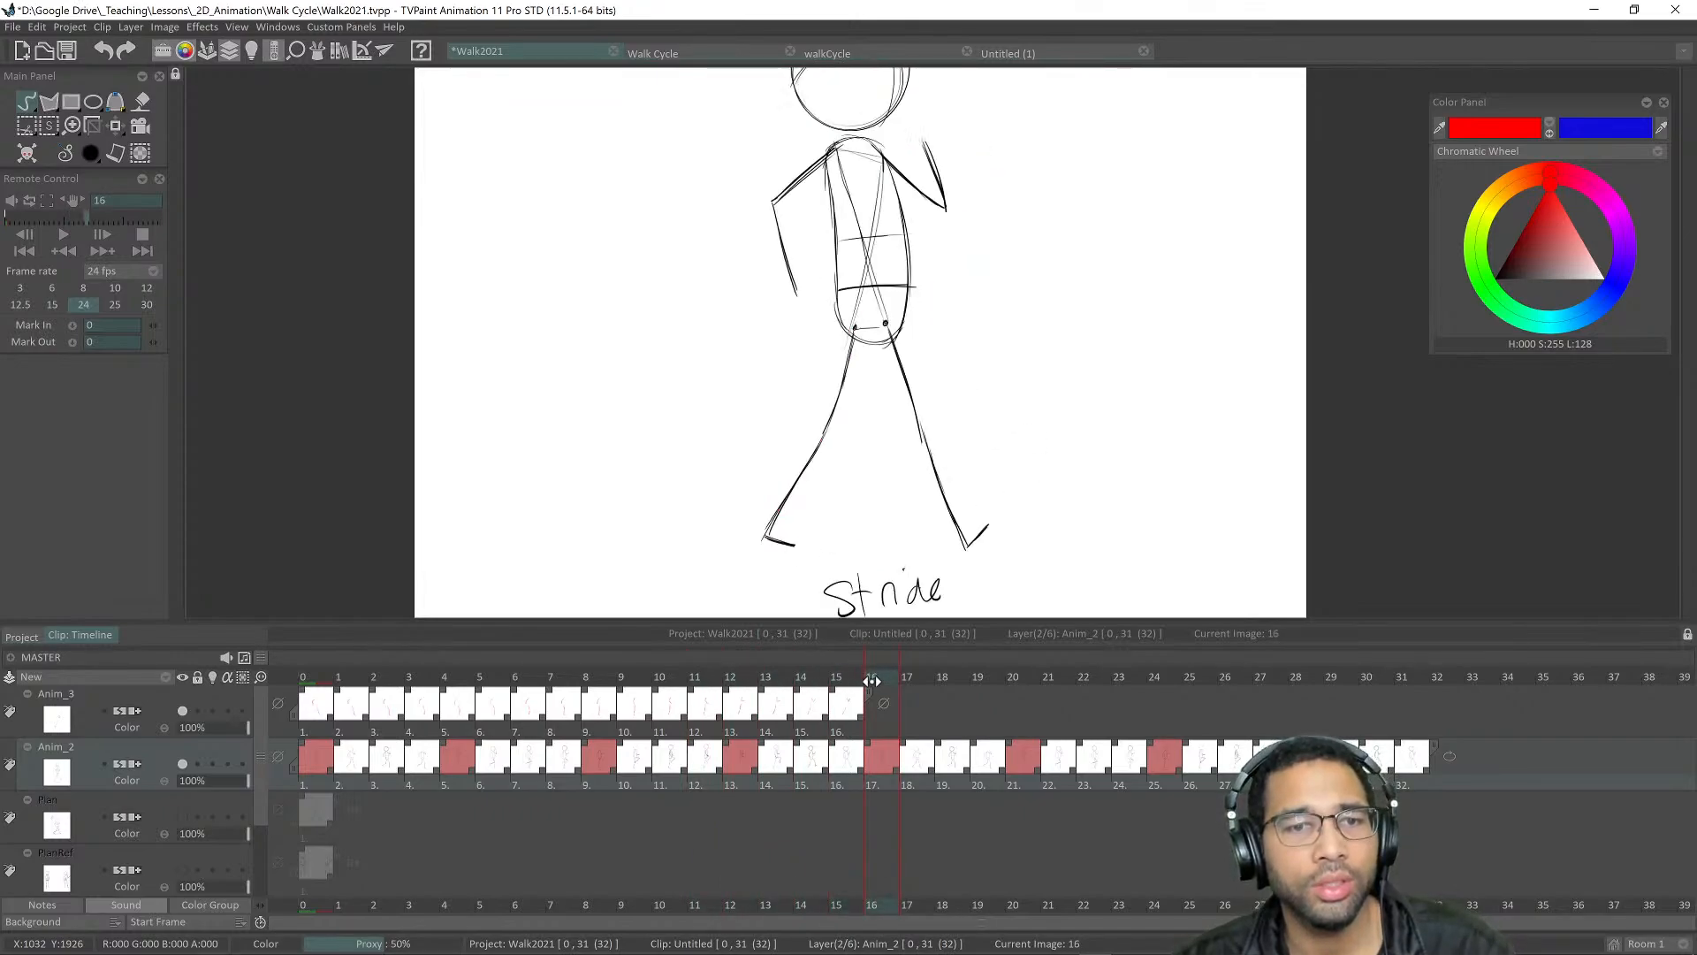
{"action": "scroll", "coordinate": [852, 425], "scroll_direction": "up", "scroll_amount": 2}
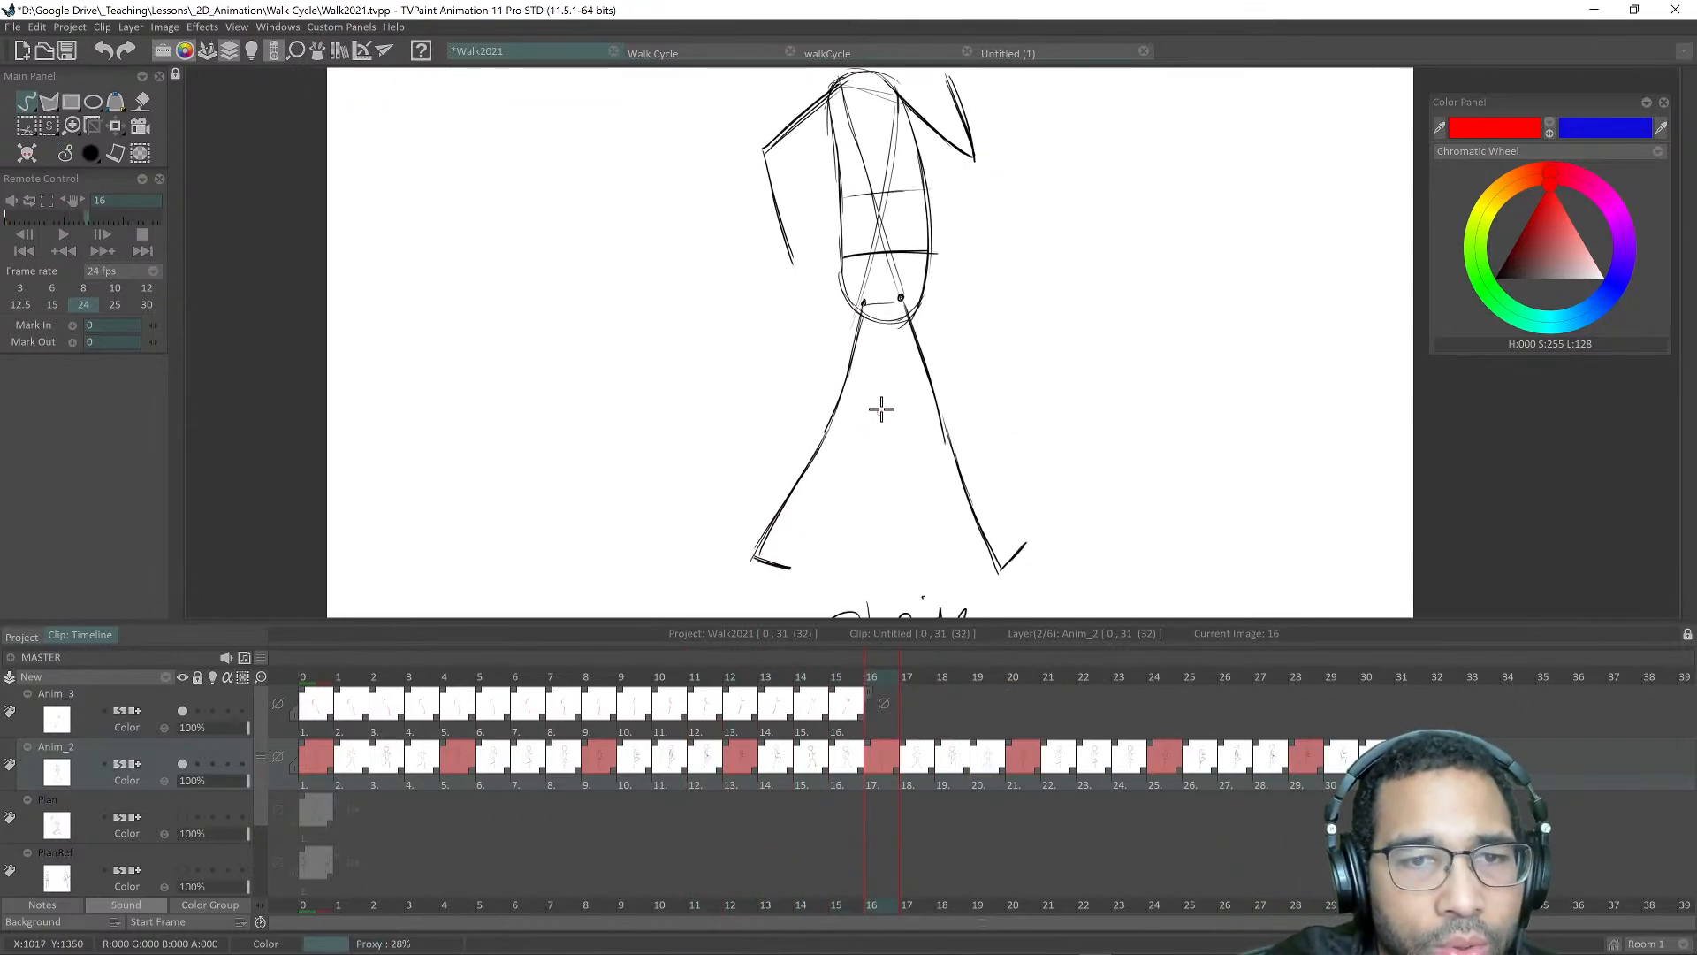
{"action": "scroll", "coordinate": [858, 397], "scroll_direction": "down", "scroll_amount": 4}
{"action": "key", "text": "Left"}
{"action": "key", "text": "Right"}
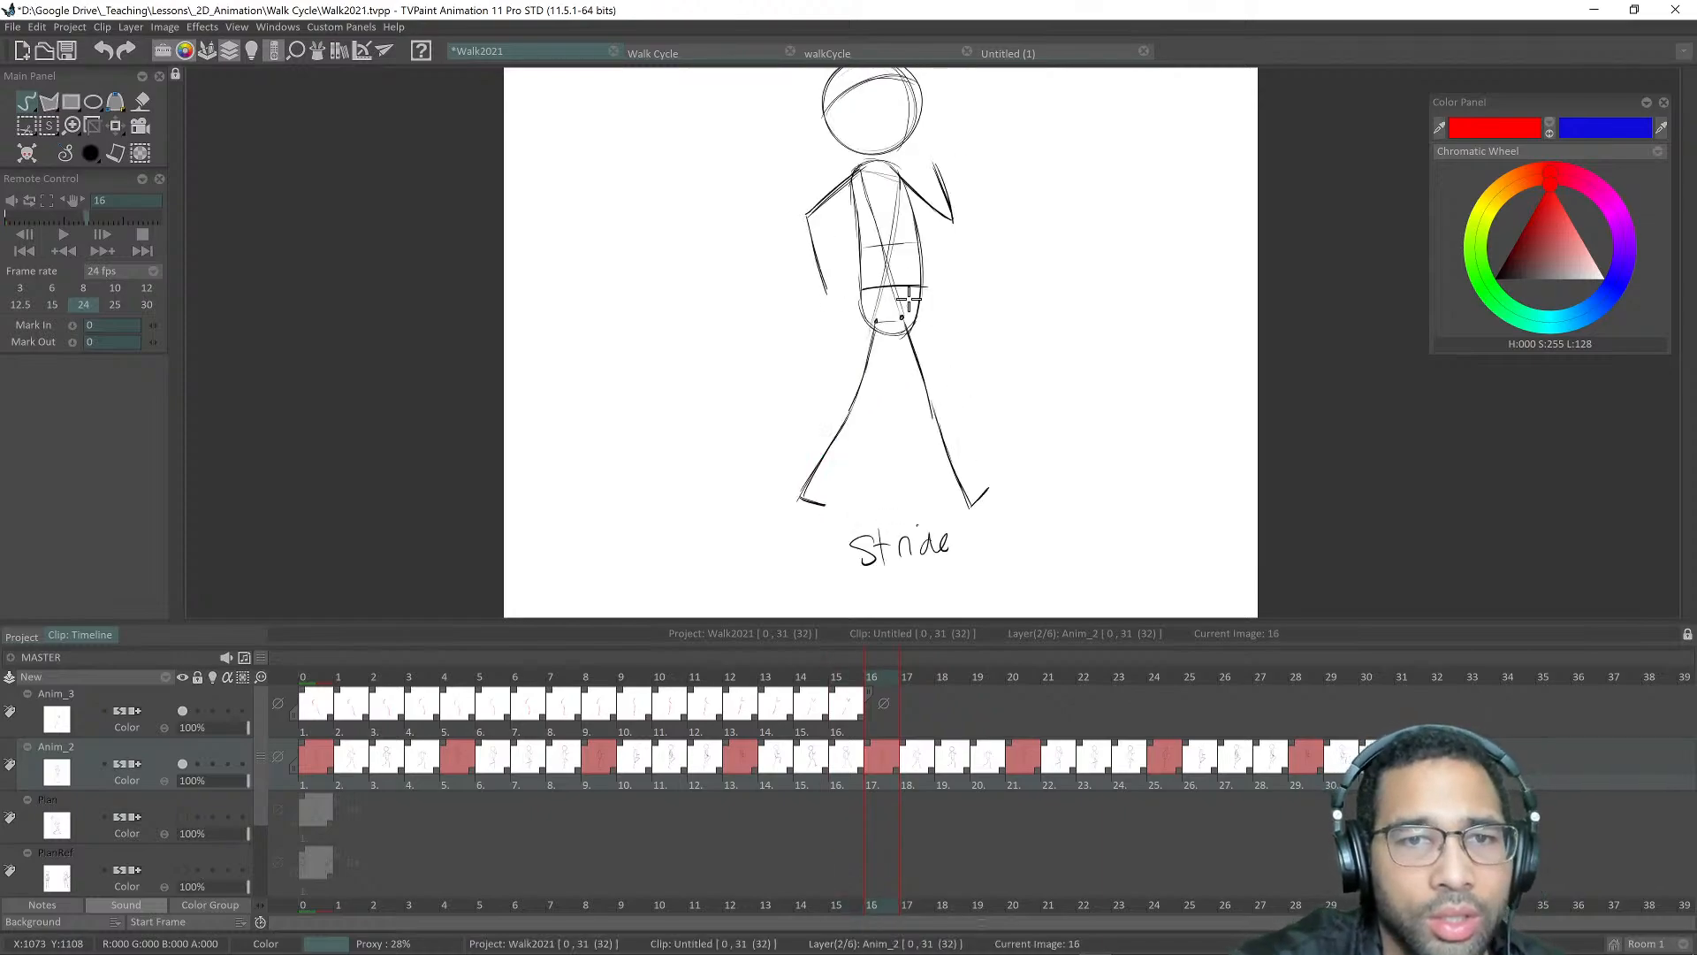
{"action": "left_click_drag", "start_coordinate": [887, 173], "coordinate": [953, 221]}
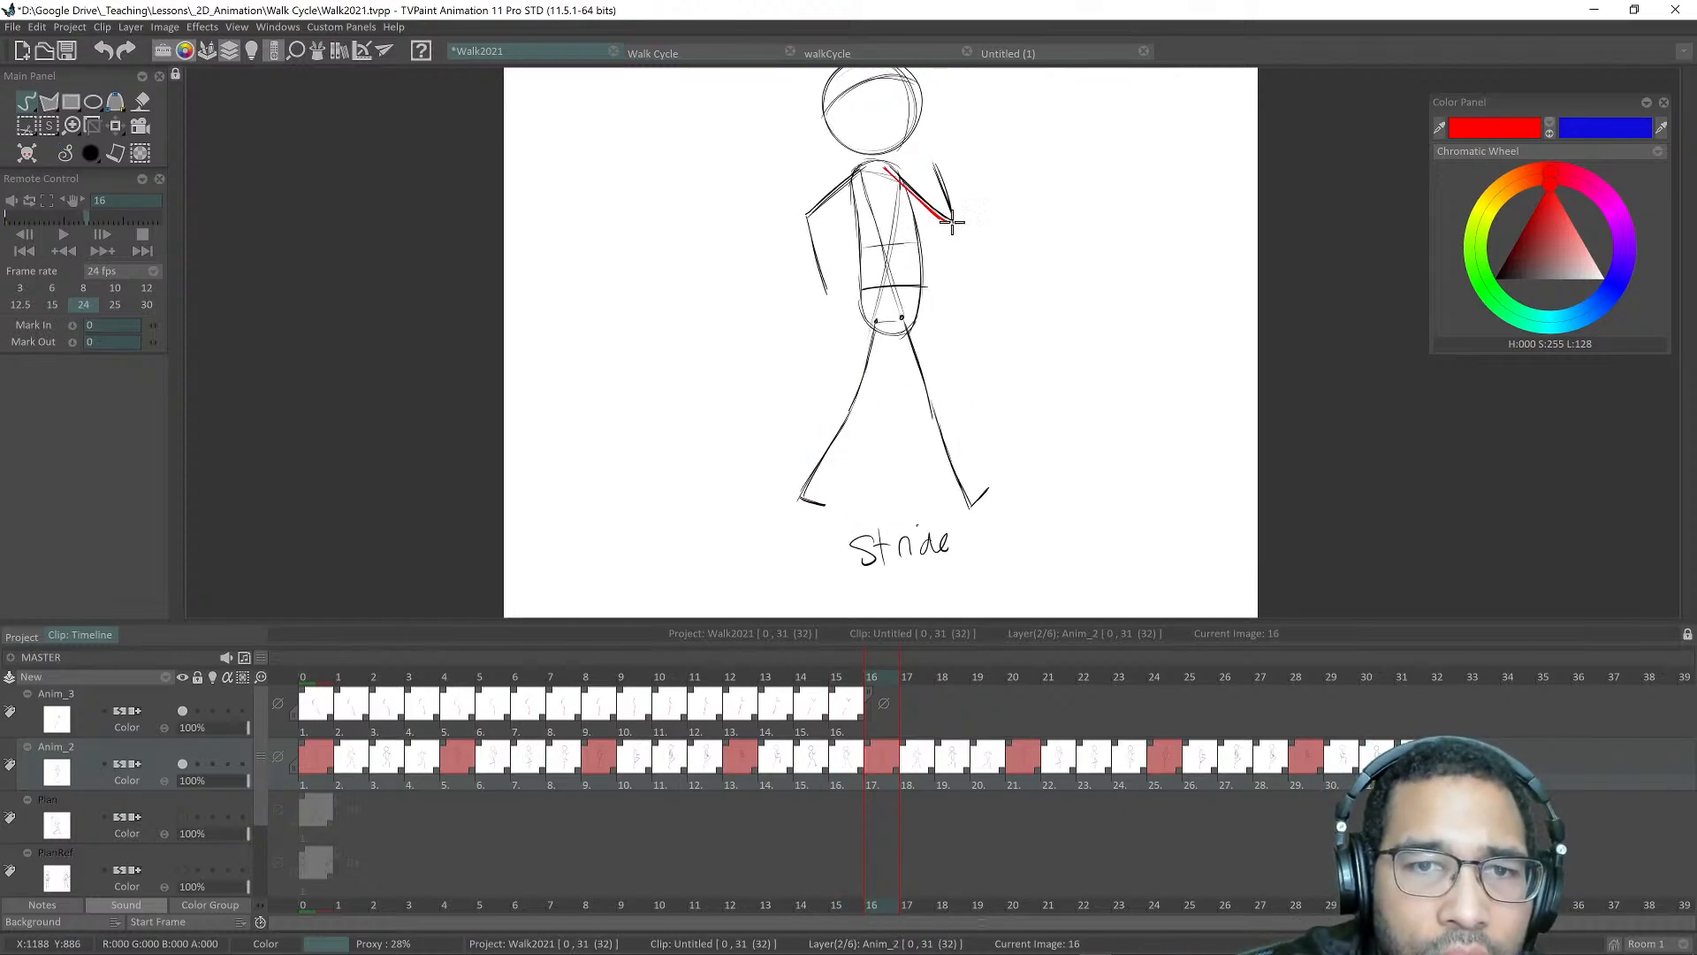
{"action": "left_click_drag", "start_coordinate": [928, 151], "coordinate": [952, 221]}
{"action": "left_click_drag", "start_coordinate": [880, 311], "coordinate": [854, 412]}
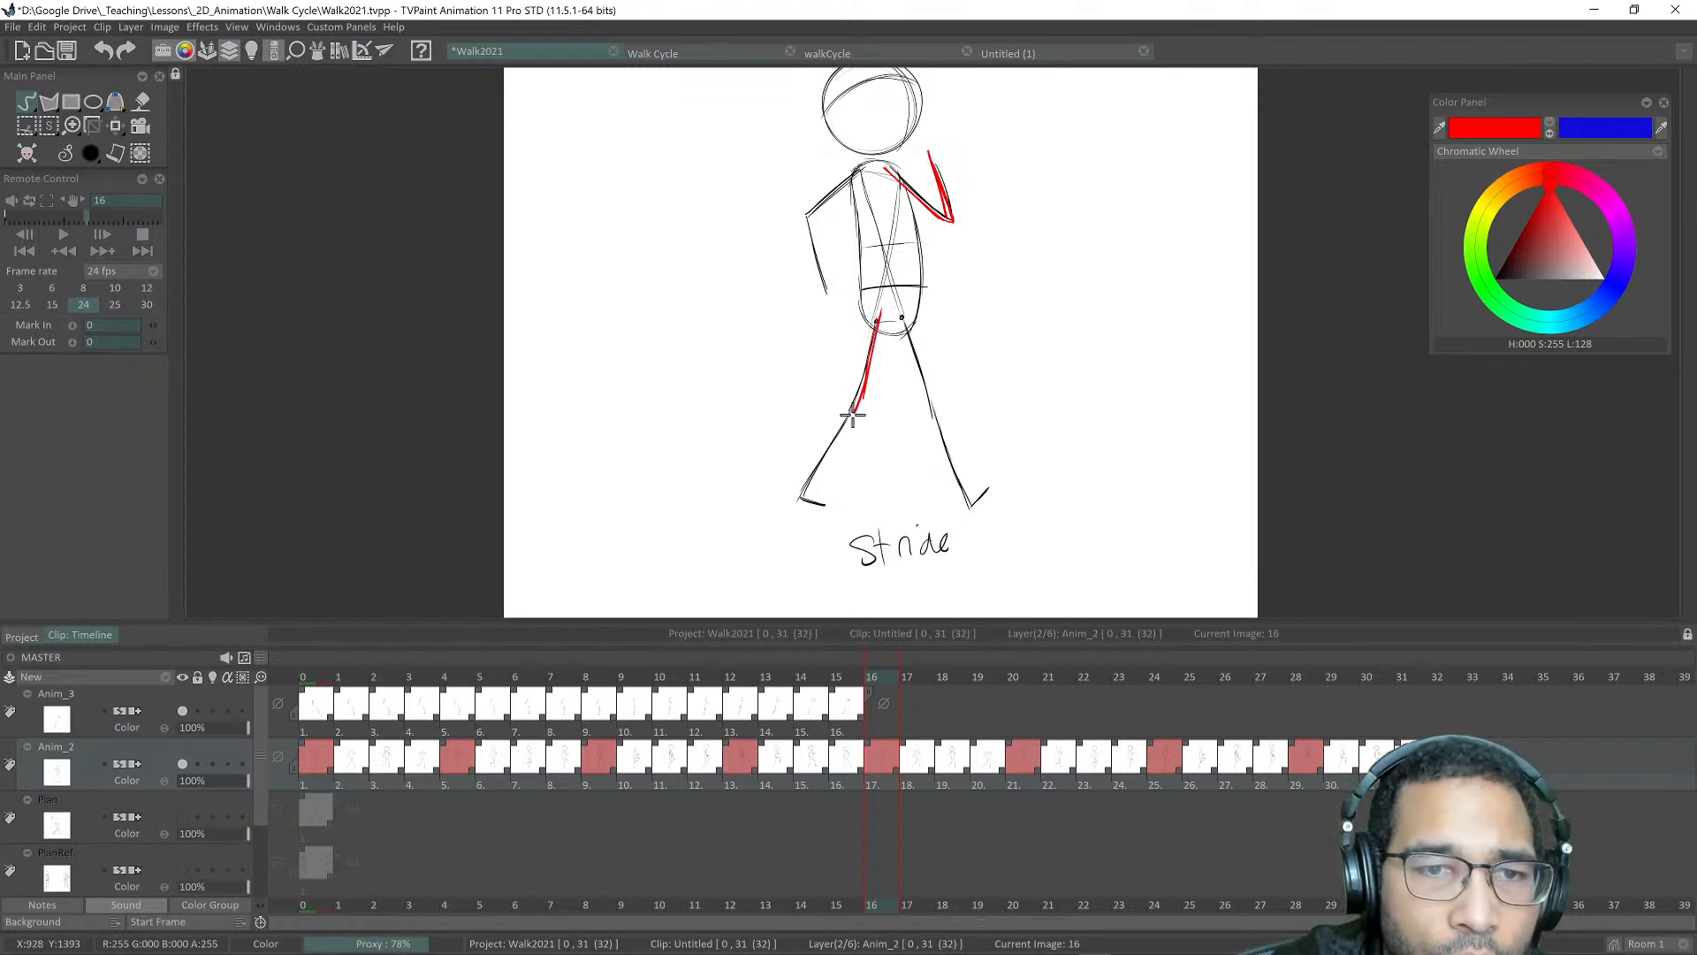
{"action": "mouse_move", "coordinate": [800, 499]}
{"action": "left_mouse_down"}
{"action": "mouse_move", "coordinate": [855, 409]}
{"action": "mouse_move", "coordinate": [834, 506]}
{"action": "left_mouse_up"}
{"action": "key", "text": "Right"}
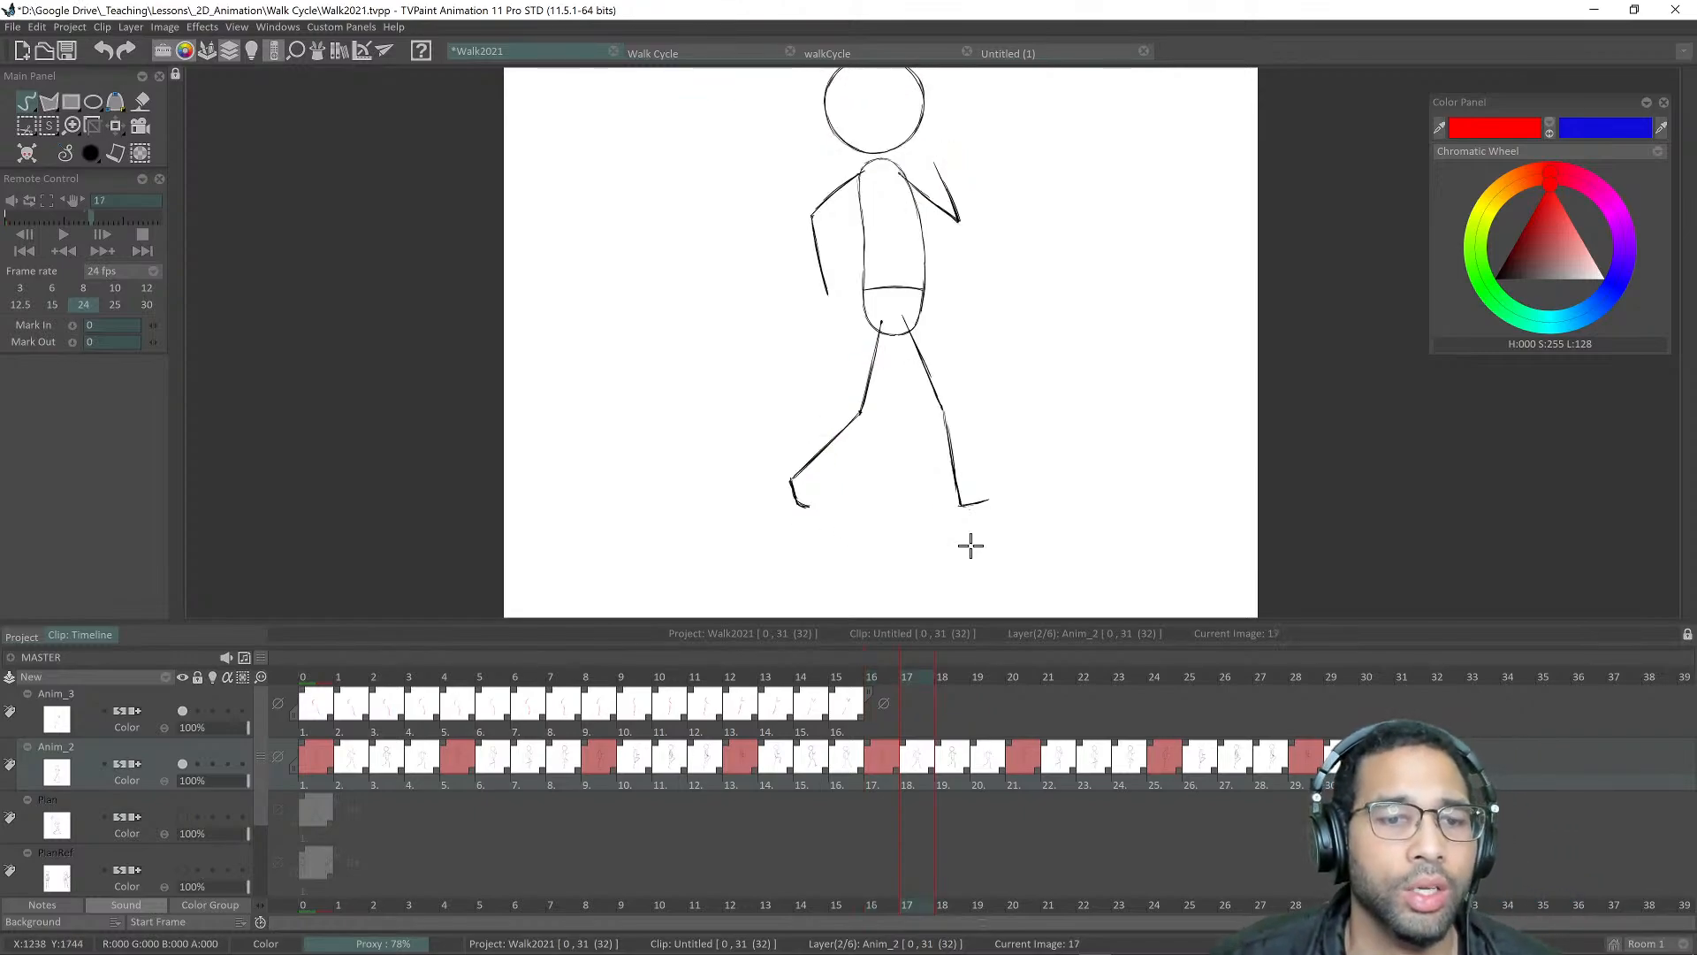
{"action": "key", "text": "Left"}
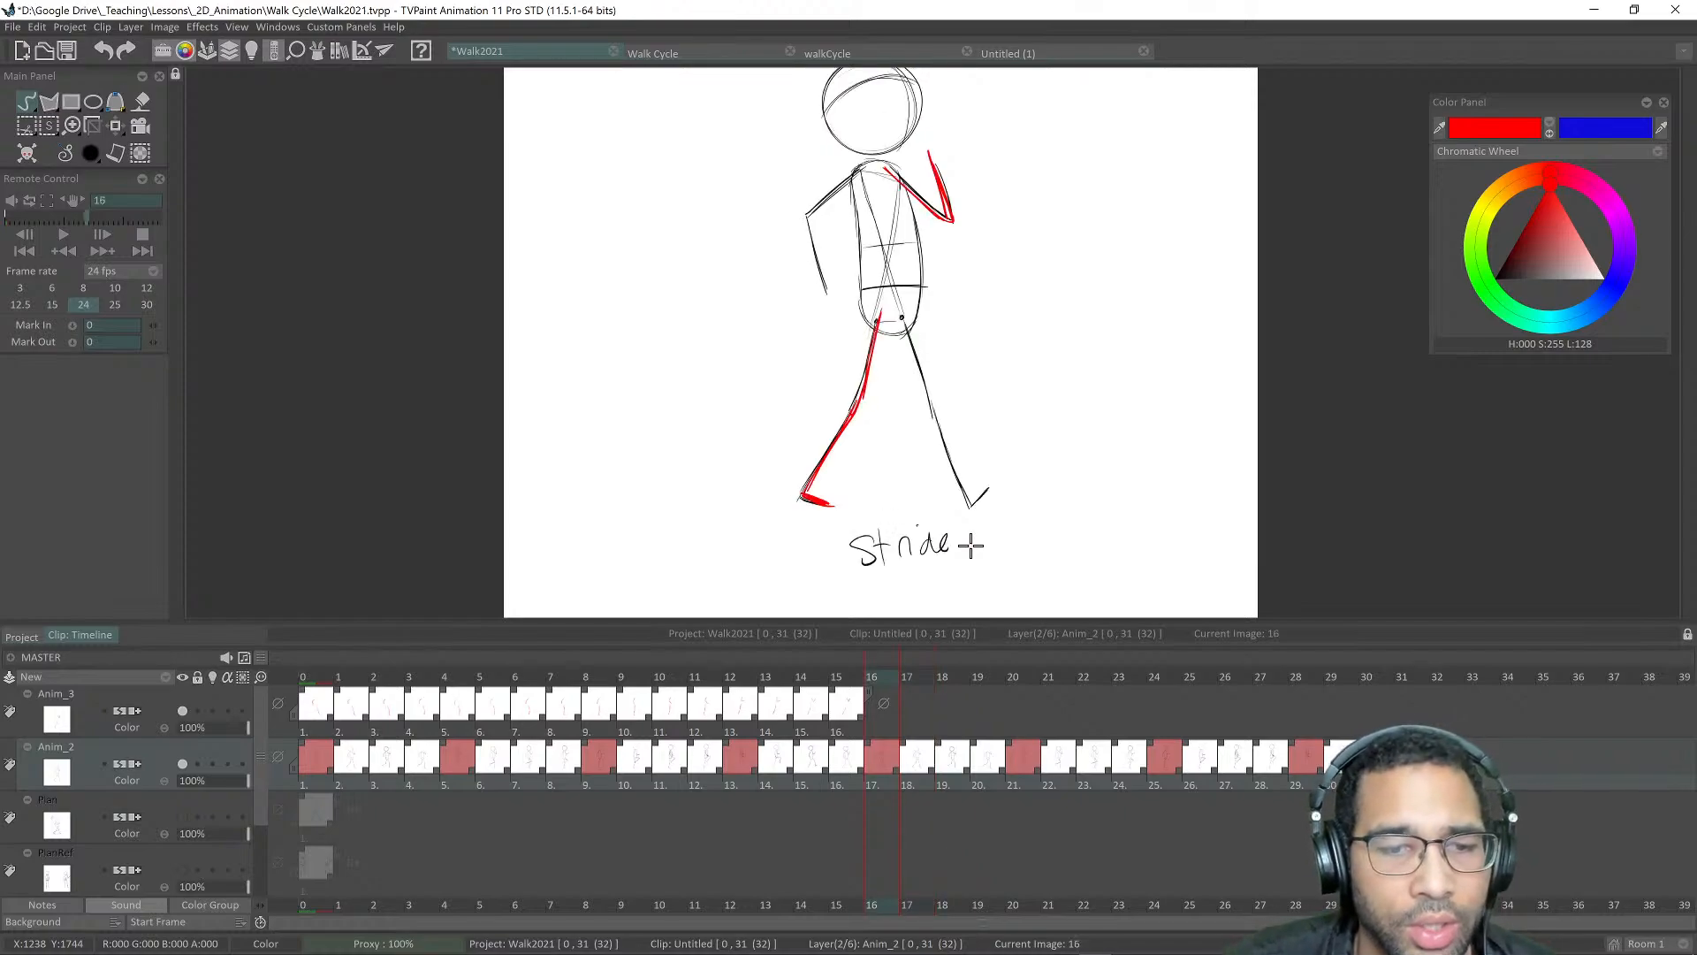
{"action": "key", "text": "ctrl+z"}
{"action": "key", "text": "ctrl+z"}
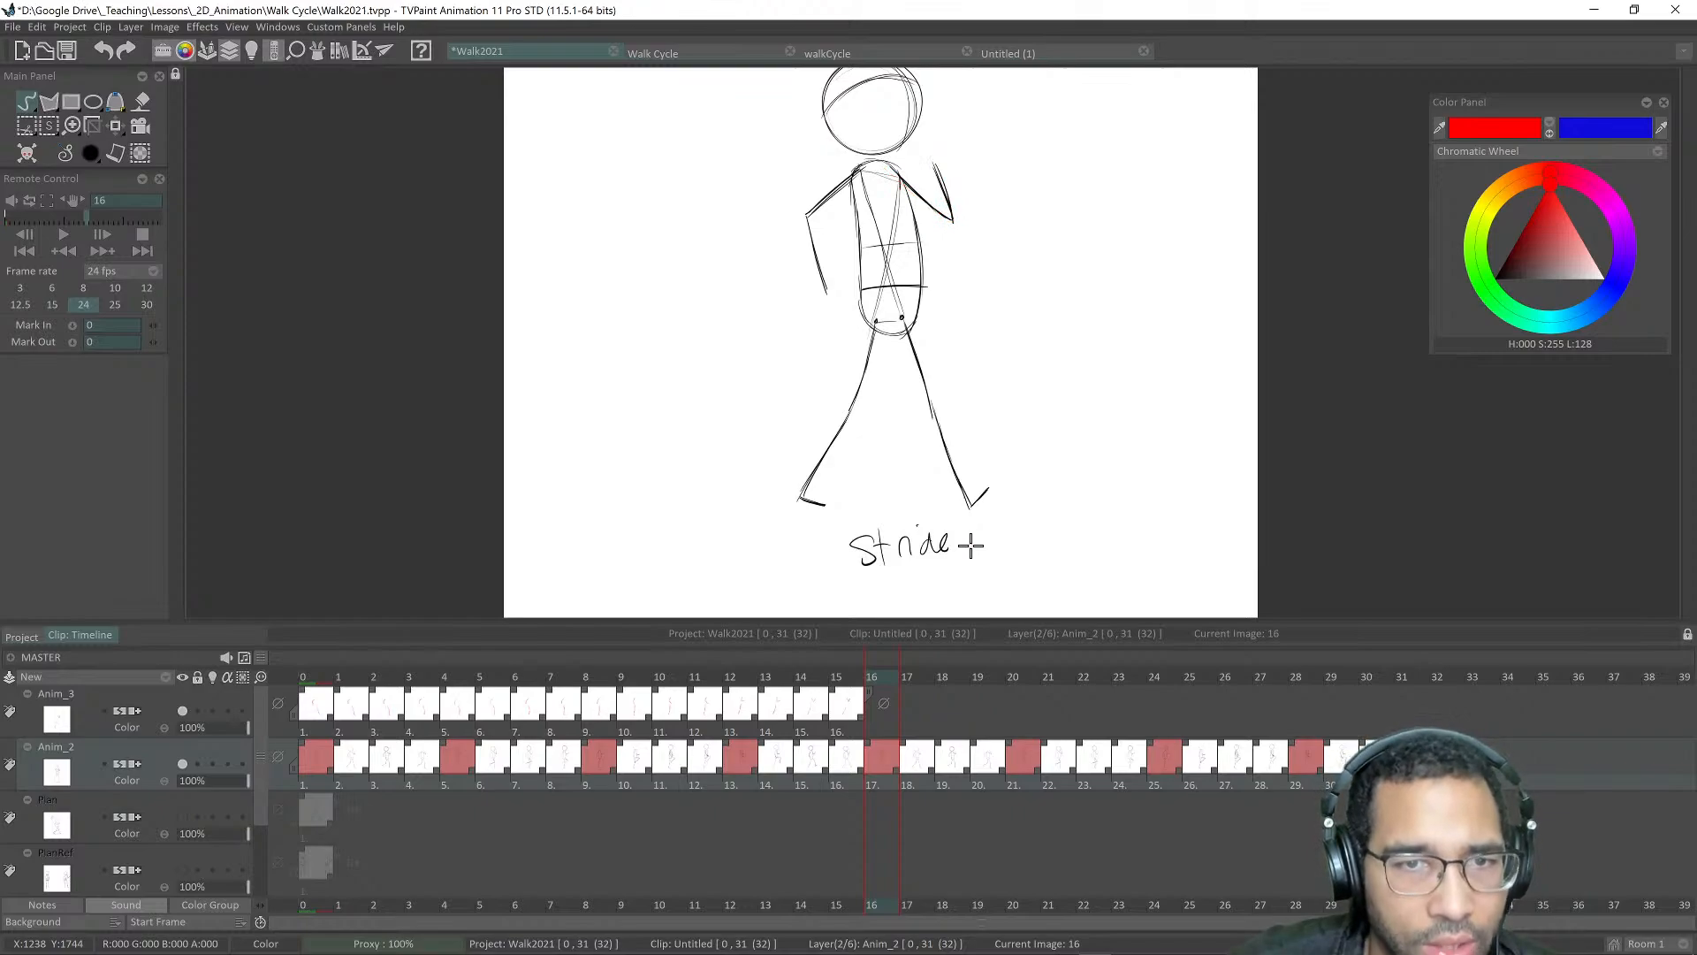
Step: Trace the rear leg and the raised forward arm in red on Anim_3 at frame 16, the second Stride pose
{"action": "key", "text": "Up"}
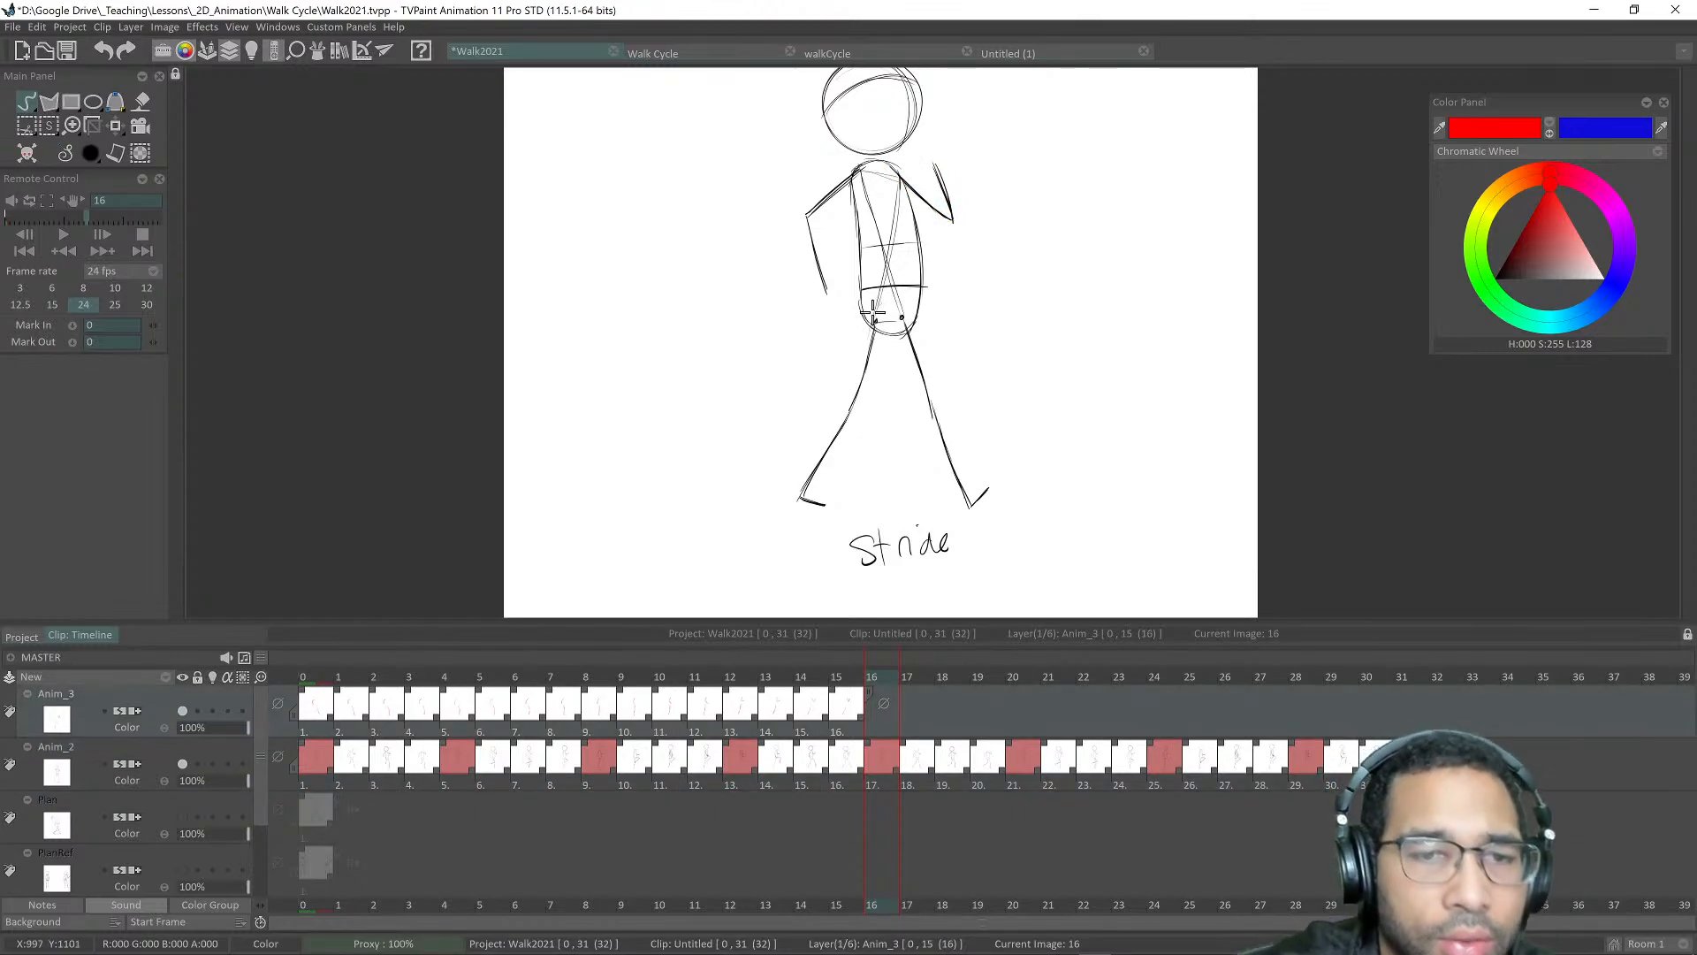
{"action": "left_click_drag", "start_coordinate": [801, 500], "coordinate": [852, 415]}
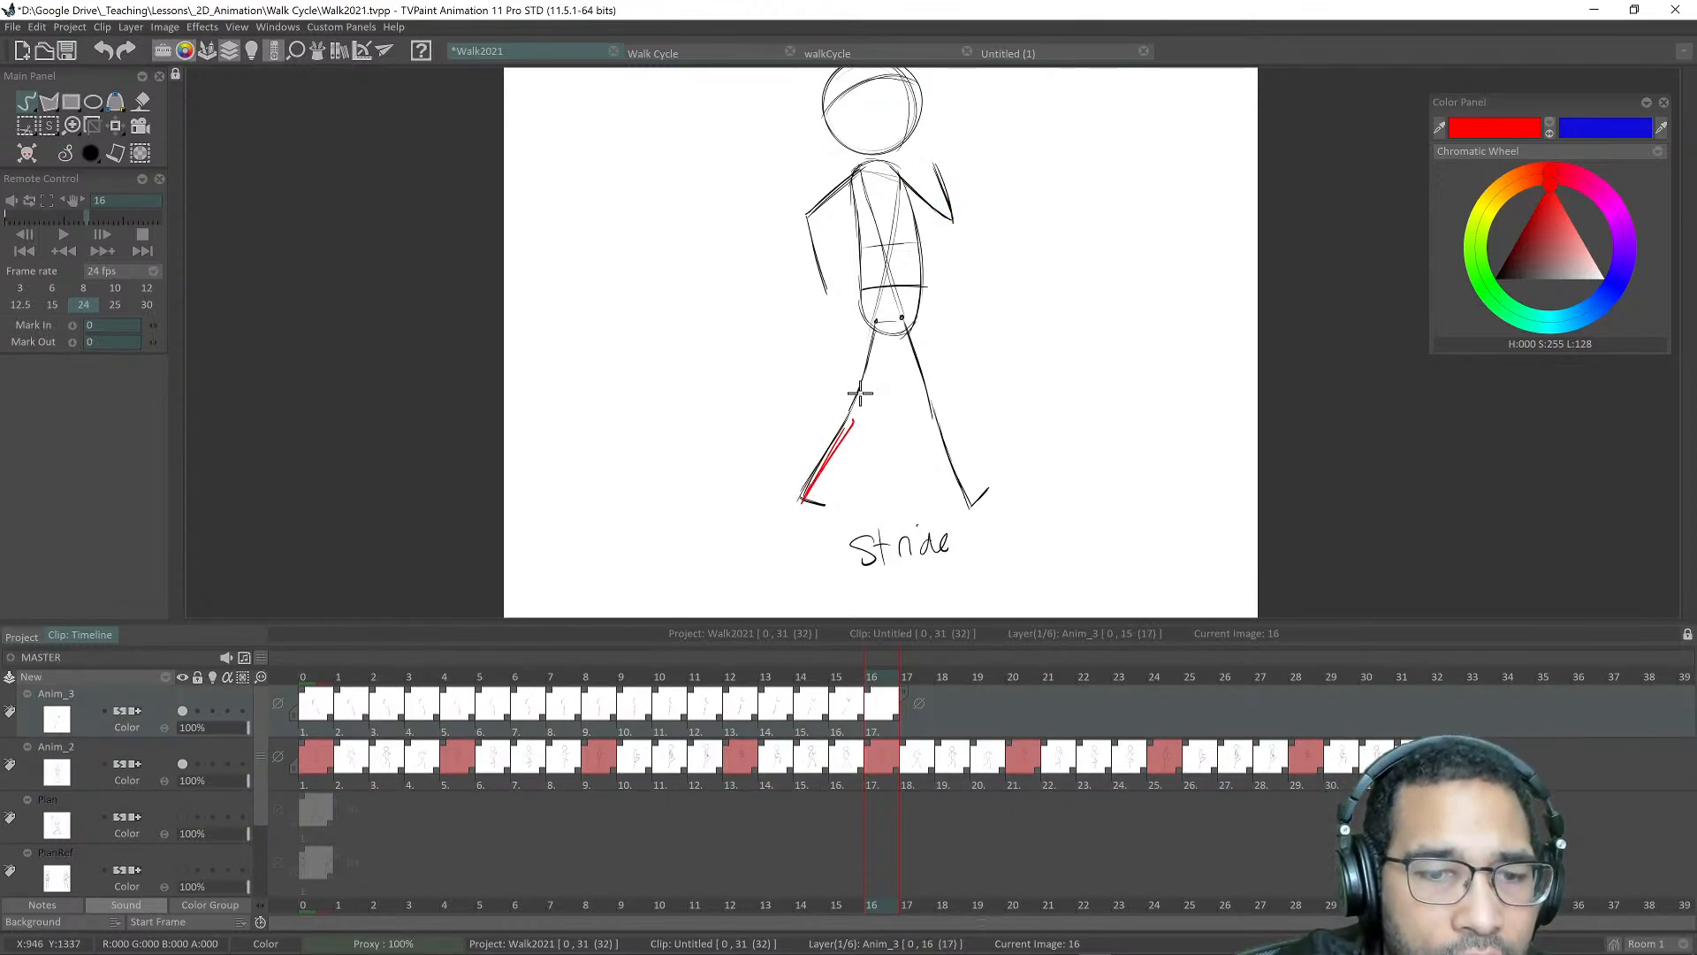
{"action": "left_click_drag", "start_coordinate": [881, 318], "coordinate": [852, 419]}
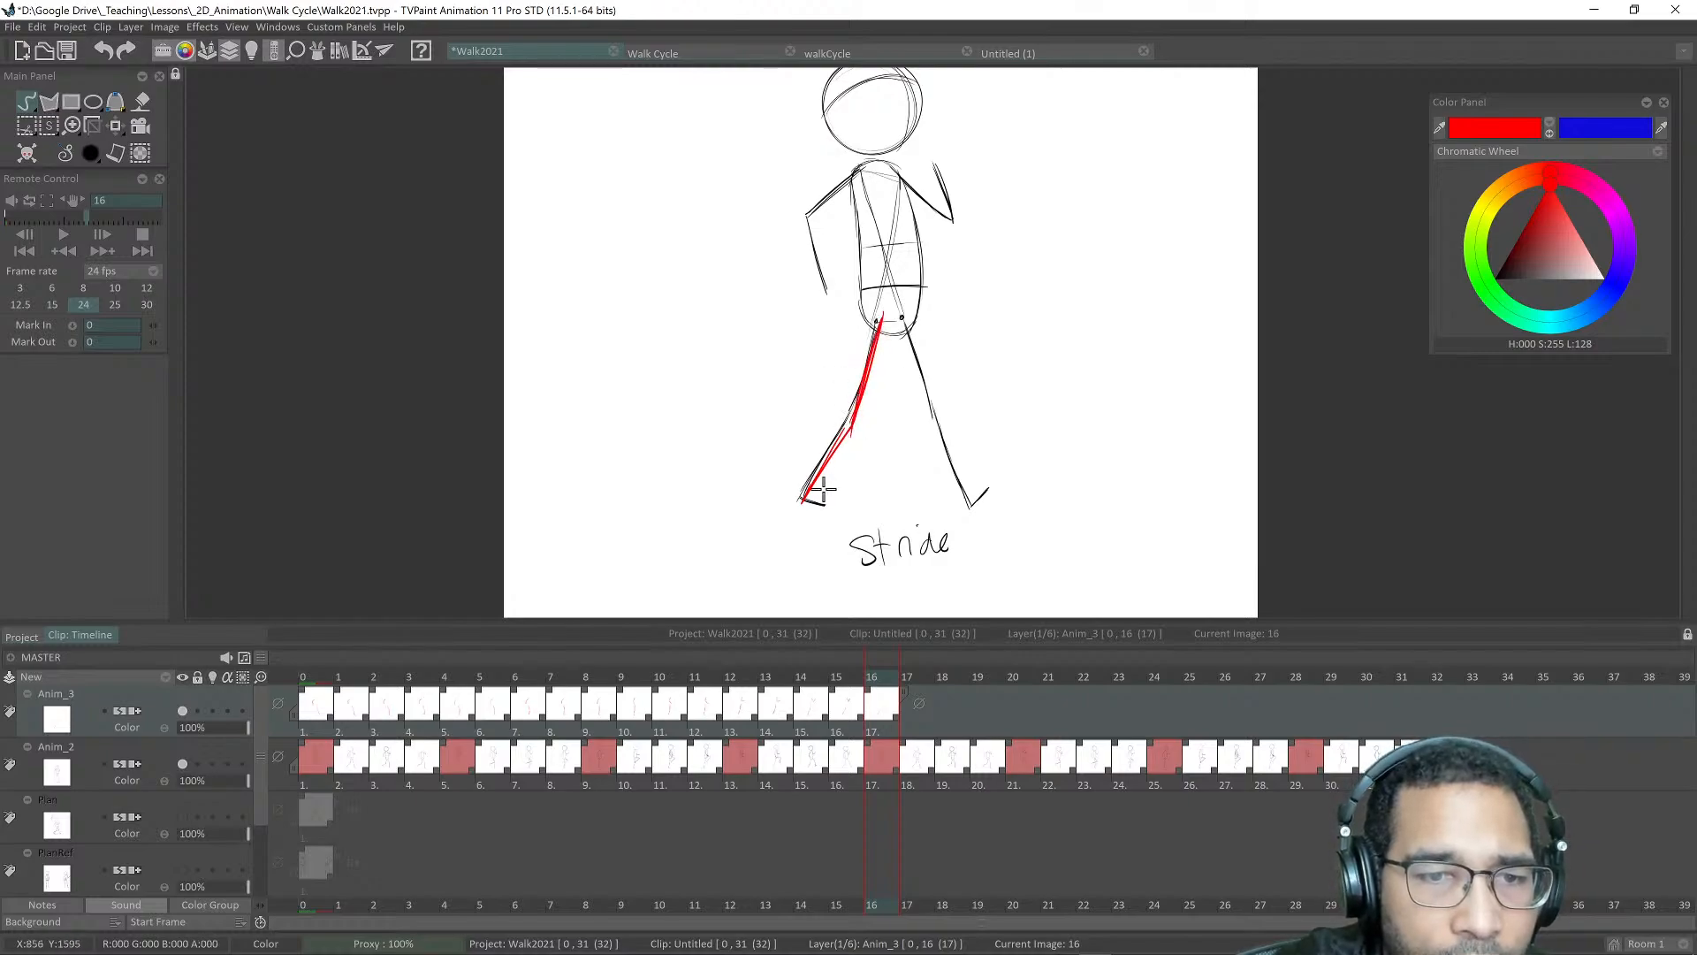
{"action": "left_click_drag", "start_coordinate": [800, 497], "coordinate": [832, 506]}
{"action": "mouse_move", "coordinate": [888, 176]}
{"action": "left_mouse_down"}
{"action": "mouse_move", "coordinate": [941, 212]}
{"action": "mouse_move", "coordinate": [932, 164]}
{"action": "left_mouse_up"}
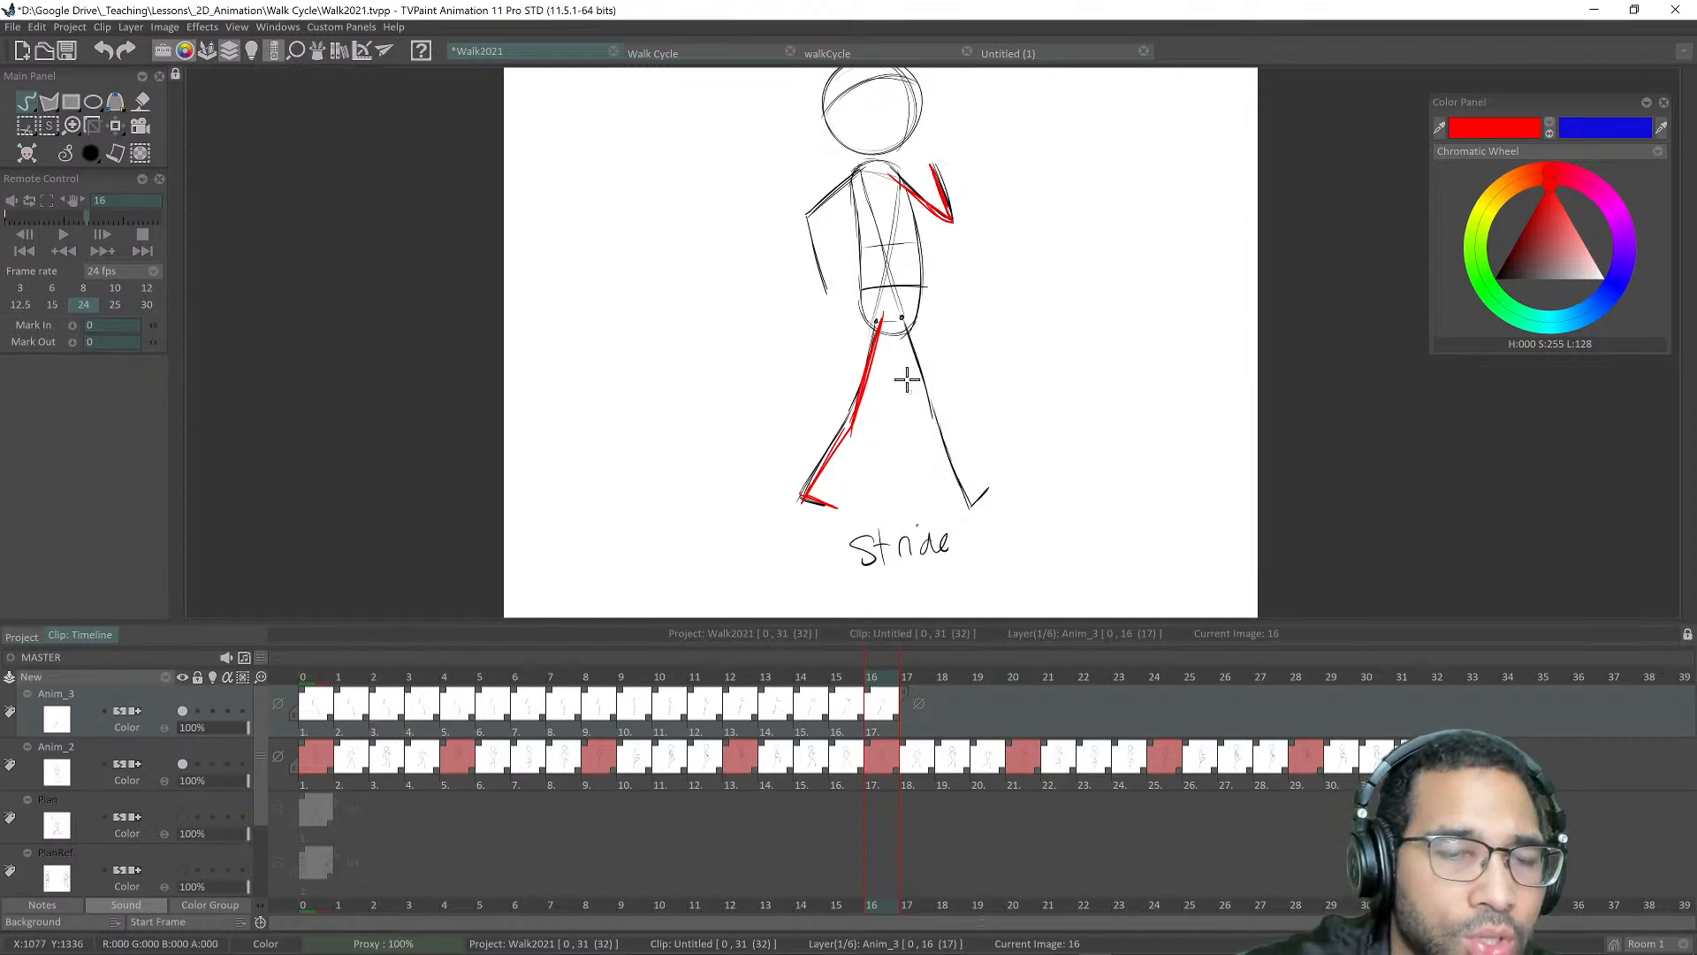
Step: Trace the trailing leg with its foot and the raised forward arm in red at frame 17 of Anim_3
{"action": "key", "text": "Right"}
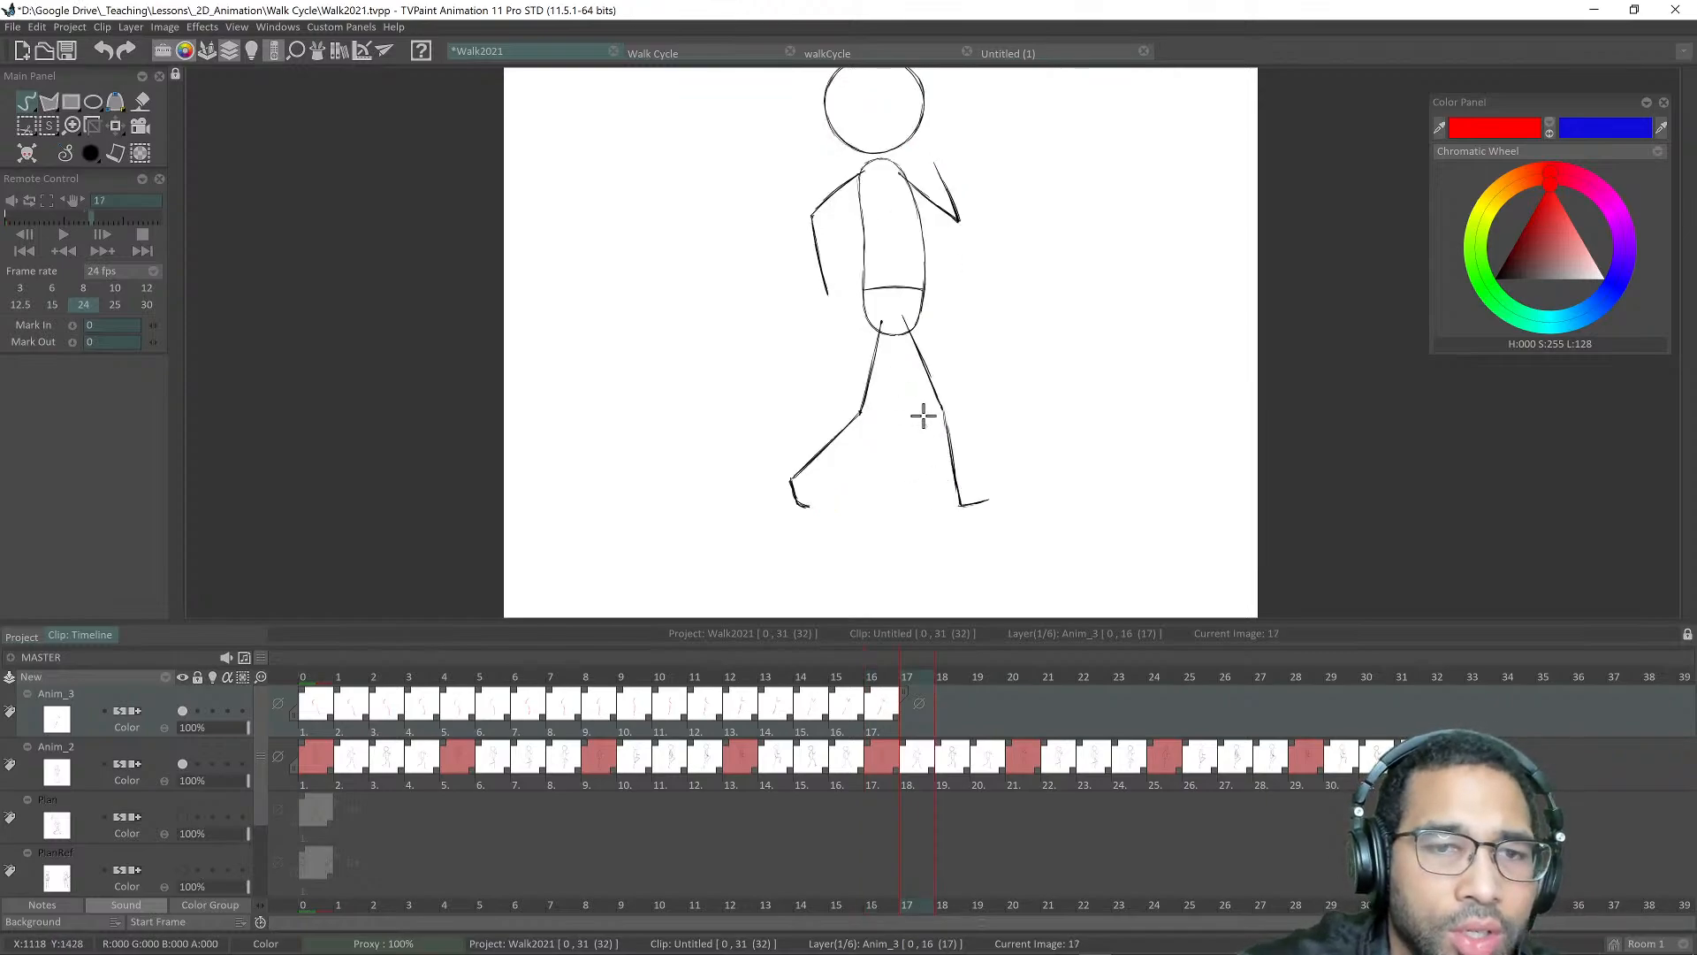
{"action": "key", "text": "Left"}
{"action": "key", "text": "Right"}
{"action": "mouse_move", "coordinate": [880, 321]}
{"action": "left_mouse_down"}
{"action": "mouse_move", "coordinate": [860, 416]}
{"action": "mouse_move", "coordinate": [789, 484]}
{"action": "left_mouse_up"}
{"action": "left_click_drag", "start_coordinate": [861, 409], "coordinate": [788, 488]}
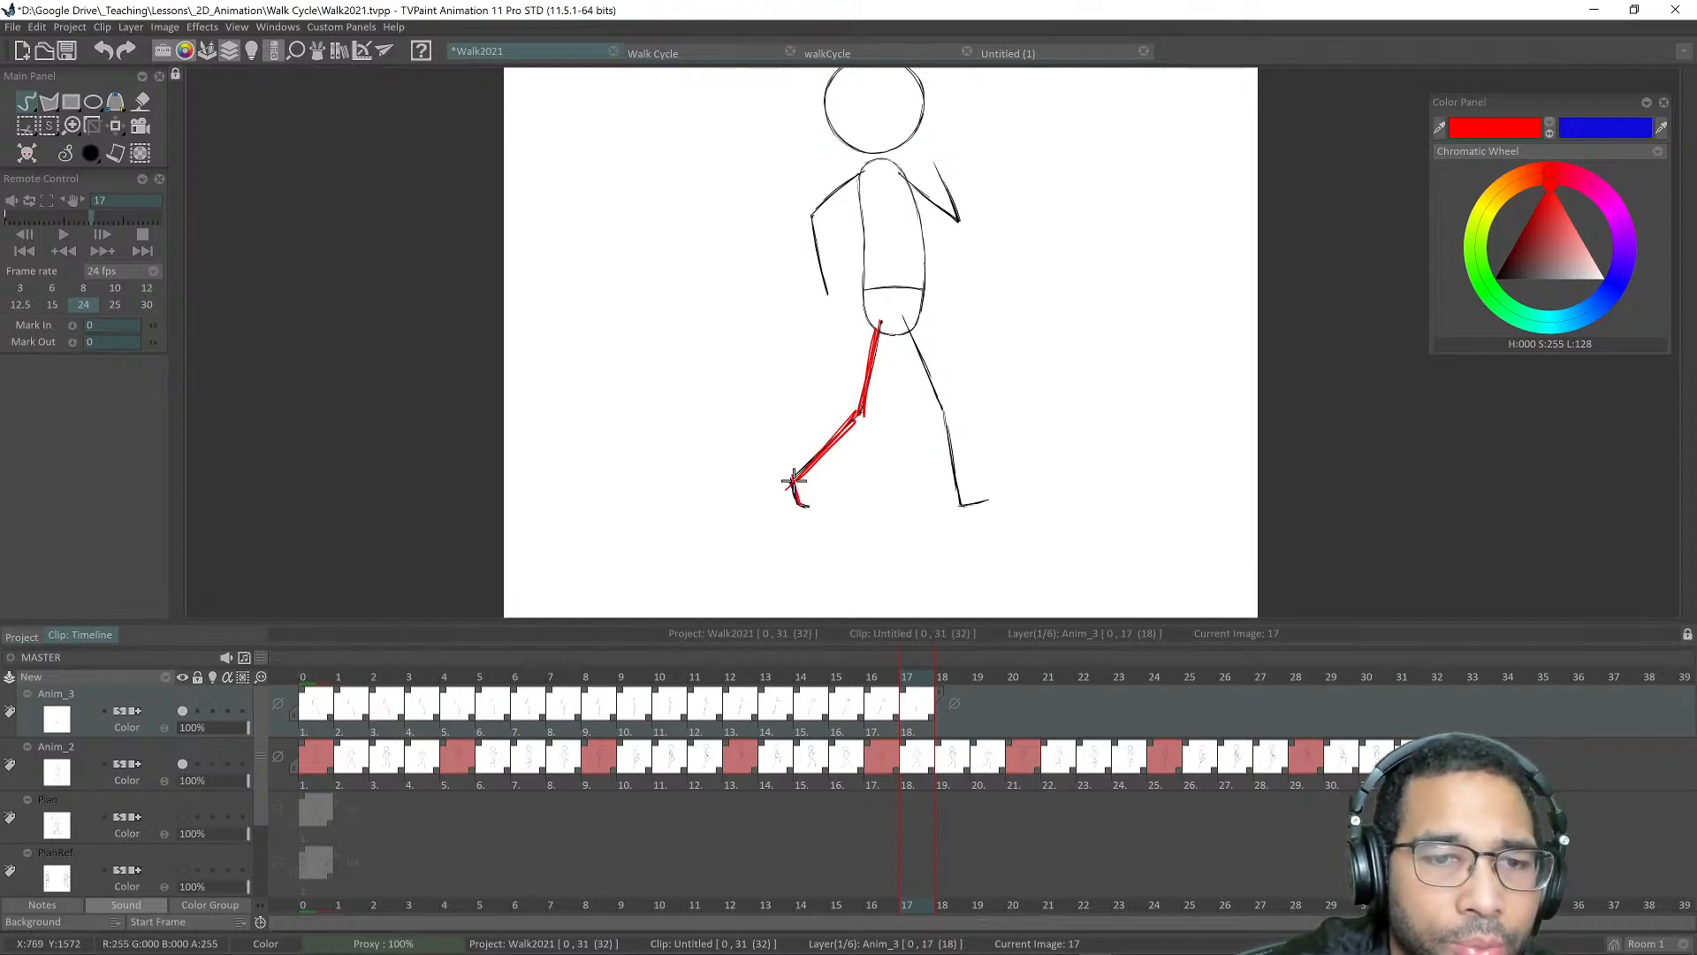
{"action": "mouse_move", "coordinate": [895, 169]}
{"action": "left_mouse_down"}
{"action": "mouse_move", "coordinate": [959, 223]}
{"action": "mouse_move", "coordinate": [933, 164]}
{"action": "left_mouse_up"}
{"action": "left_click_drag", "start_coordinate": [958, 222], "coordinate": [931, 163]}
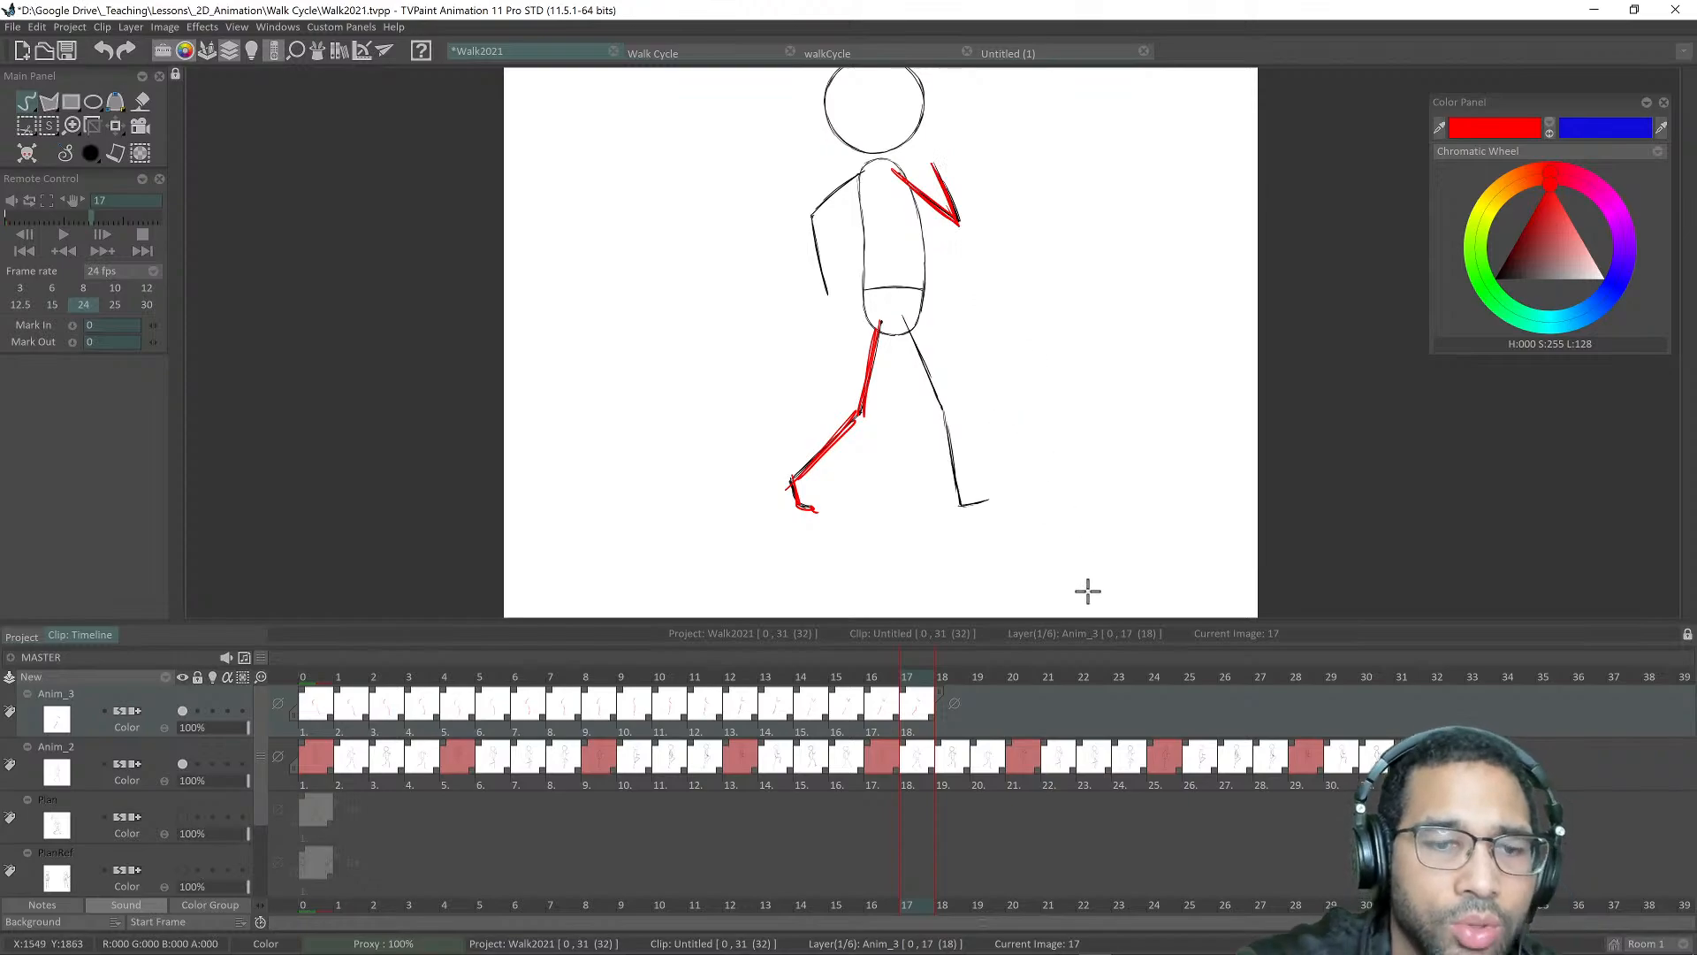
Step: Trace the trailing bent leg and the raised forward arm in red at frame 18 of Anim_3
{"action": "key", "text": "Right"}
{"action": "mouse_move", "coordinate": [885, 319]}
{"action": "left_mouse_down"}
{"action": "mouse_move", "coordinate": [866, 417]}
{"action": "mouse_move", "coordinate": [772, 473]}
{"action": "left_mouse_up"}
{"action": "mouse_move", "coordinate": [866, 410]}
{"action": "left_mouse_down"}
{"action": "mouse_move", "coordinate": [772, 473]}
{"action": "mouse_move", "coordinate": [783, 495]}
{"action": "left_mouse_up"}
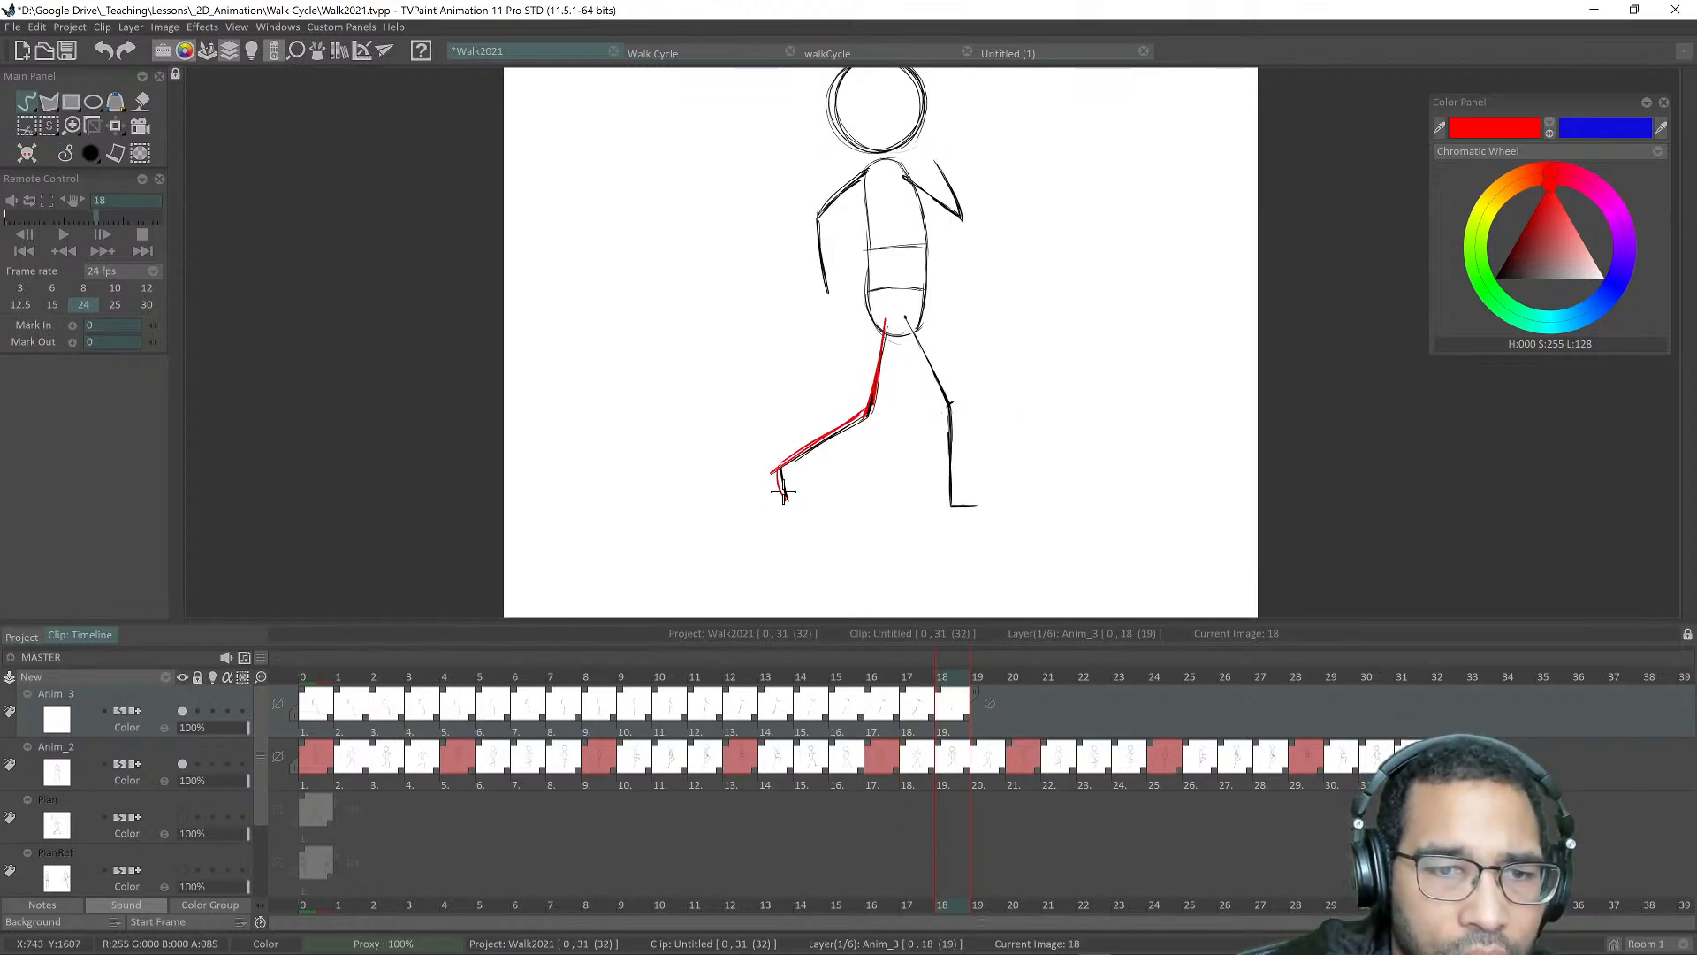
{"action": "left_click_drag", "start_coordinate": [900, 181], "coordinate": [960, 218]}
Step: Trace the lifted trailing leg and the raised forward arm in red at frame 19 of Anim_3
{"action": "key", "text": "Right"}
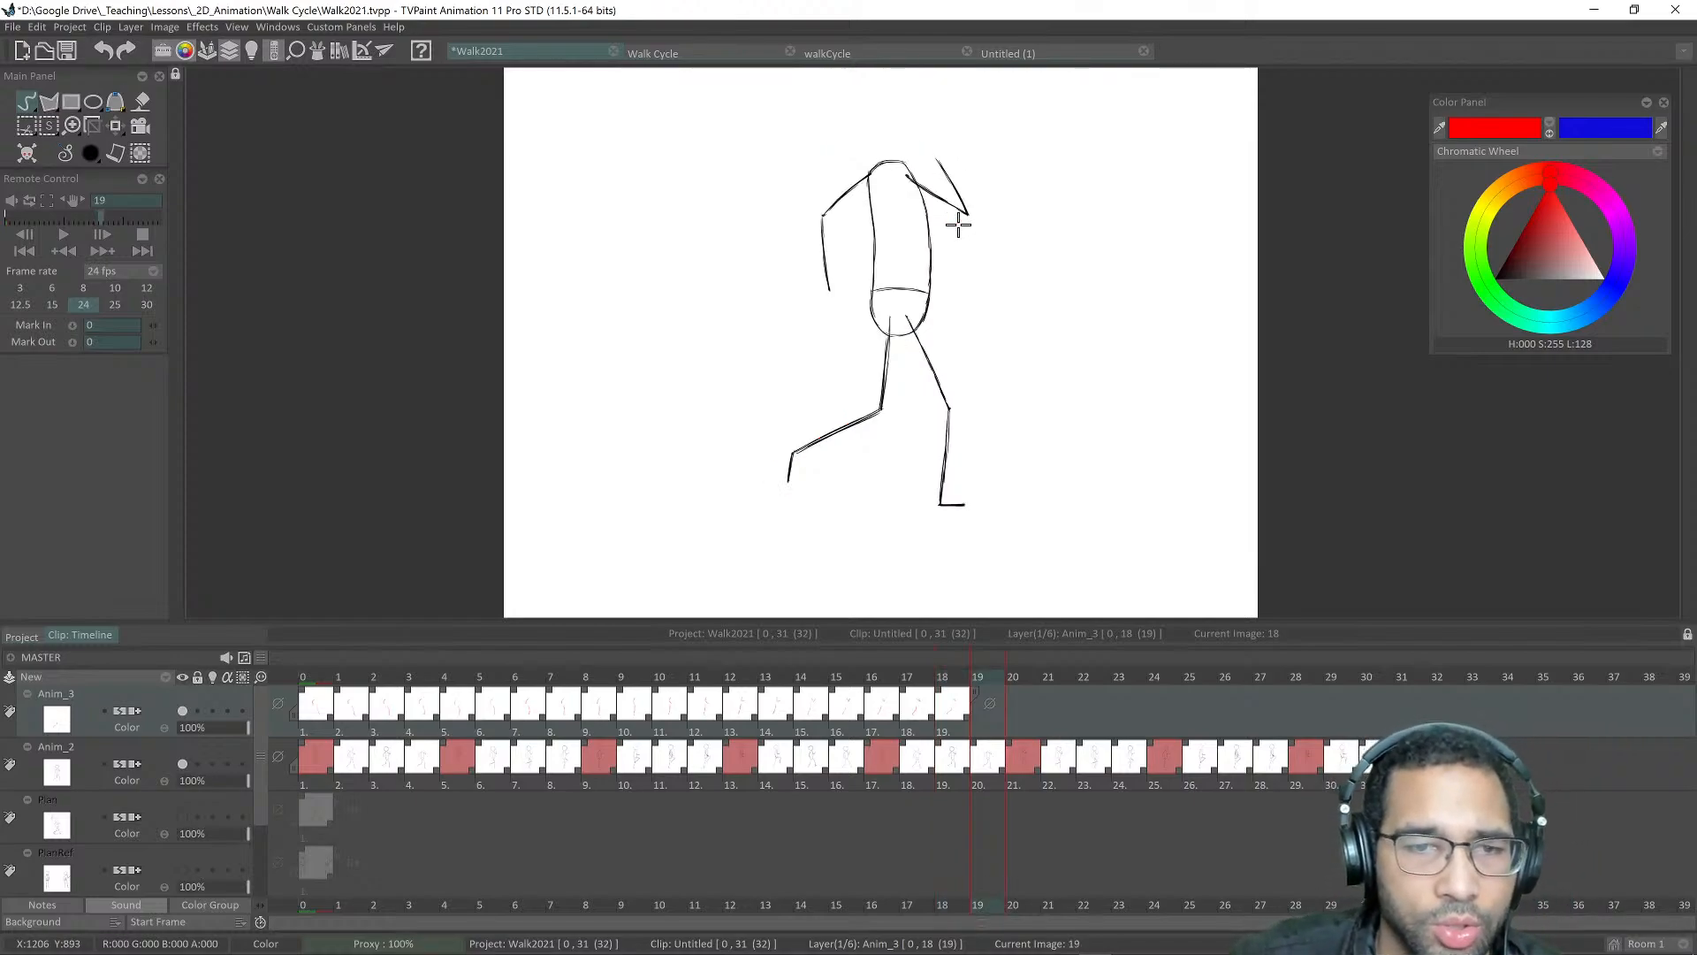
{"action": "left_click_drag", "start_coordinate": [888, 318], "coordinate": [875, 407]}
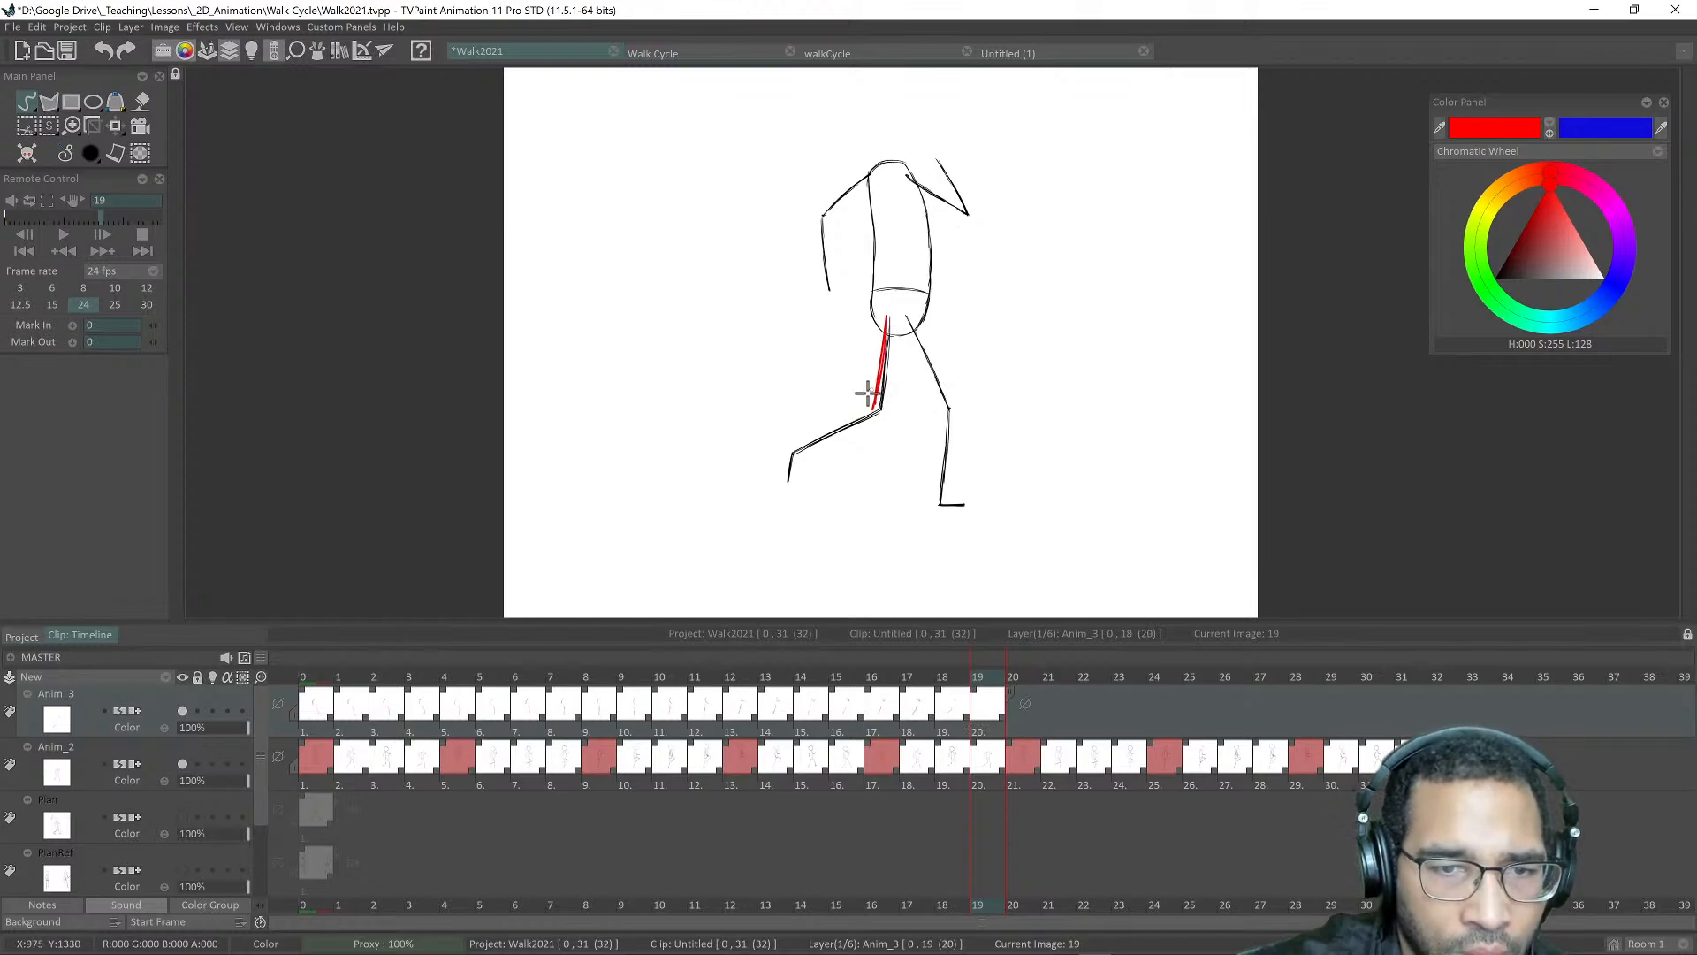
{"action": "left_click_drag", "start_coordinate": [787, 455], "coordinate": [871, 413]}
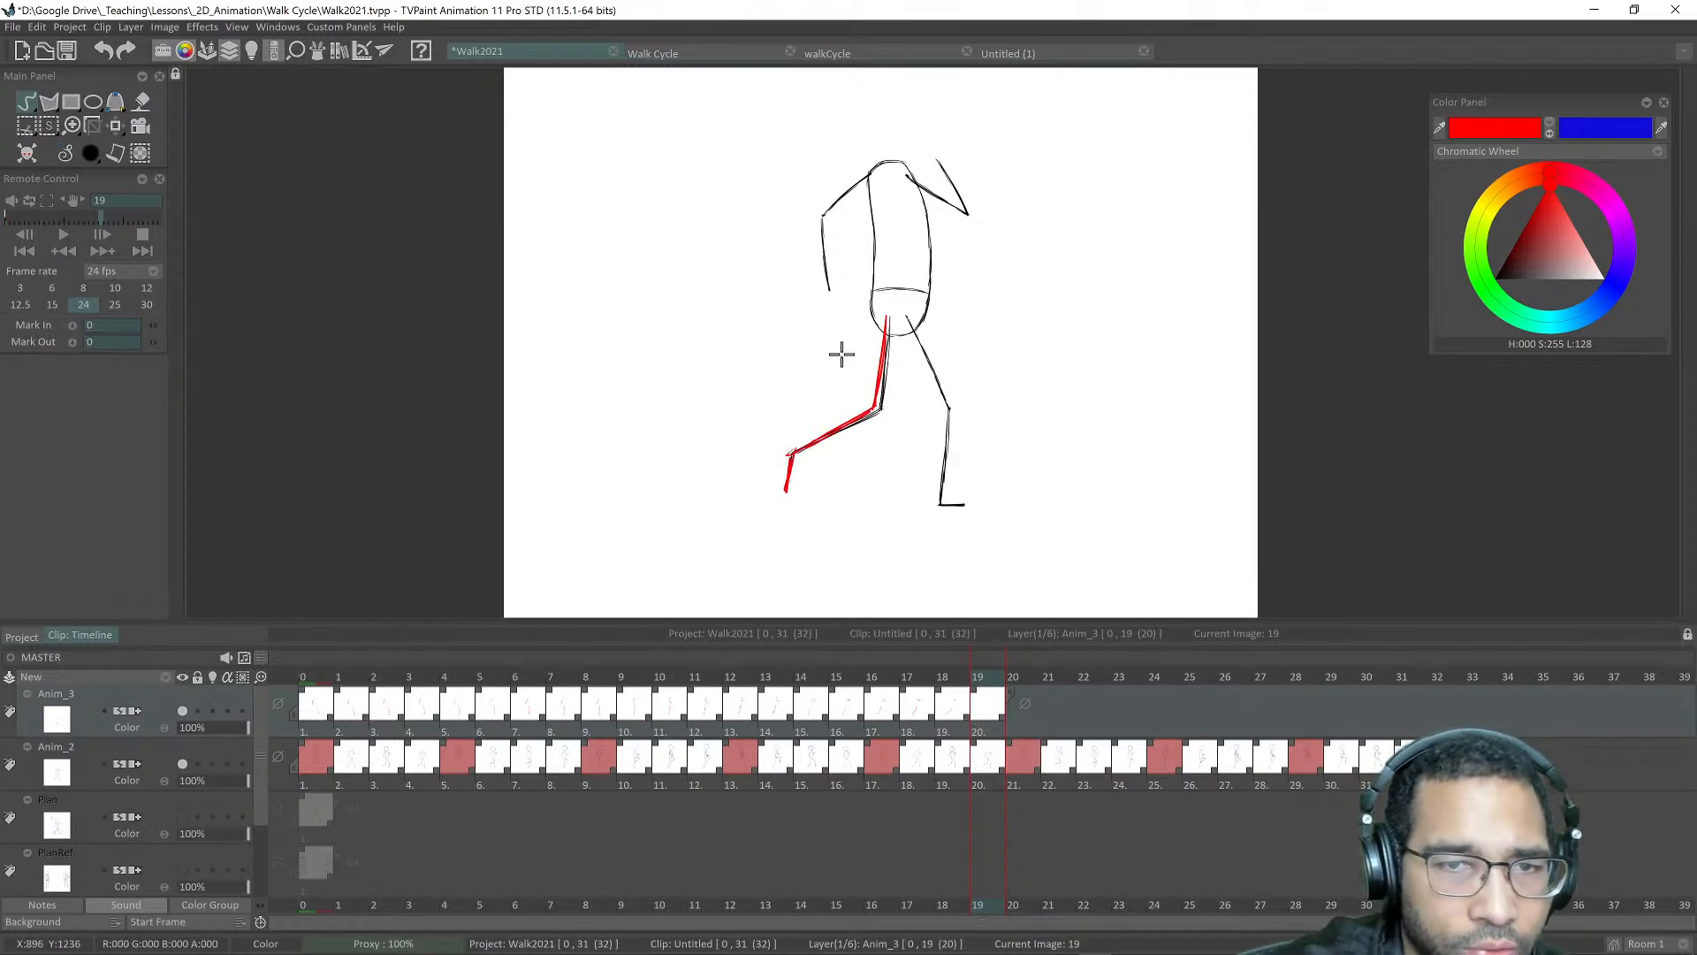
{"action": "left_click_drag", "start_coordinate": [908, 175], "coordinate": [966, 215]}
Step: Trace the lifted rear leg and the raised forward arm in red on Anim_3 at frame 20, the Catch pose
{"action": "key", "text": "Right"}
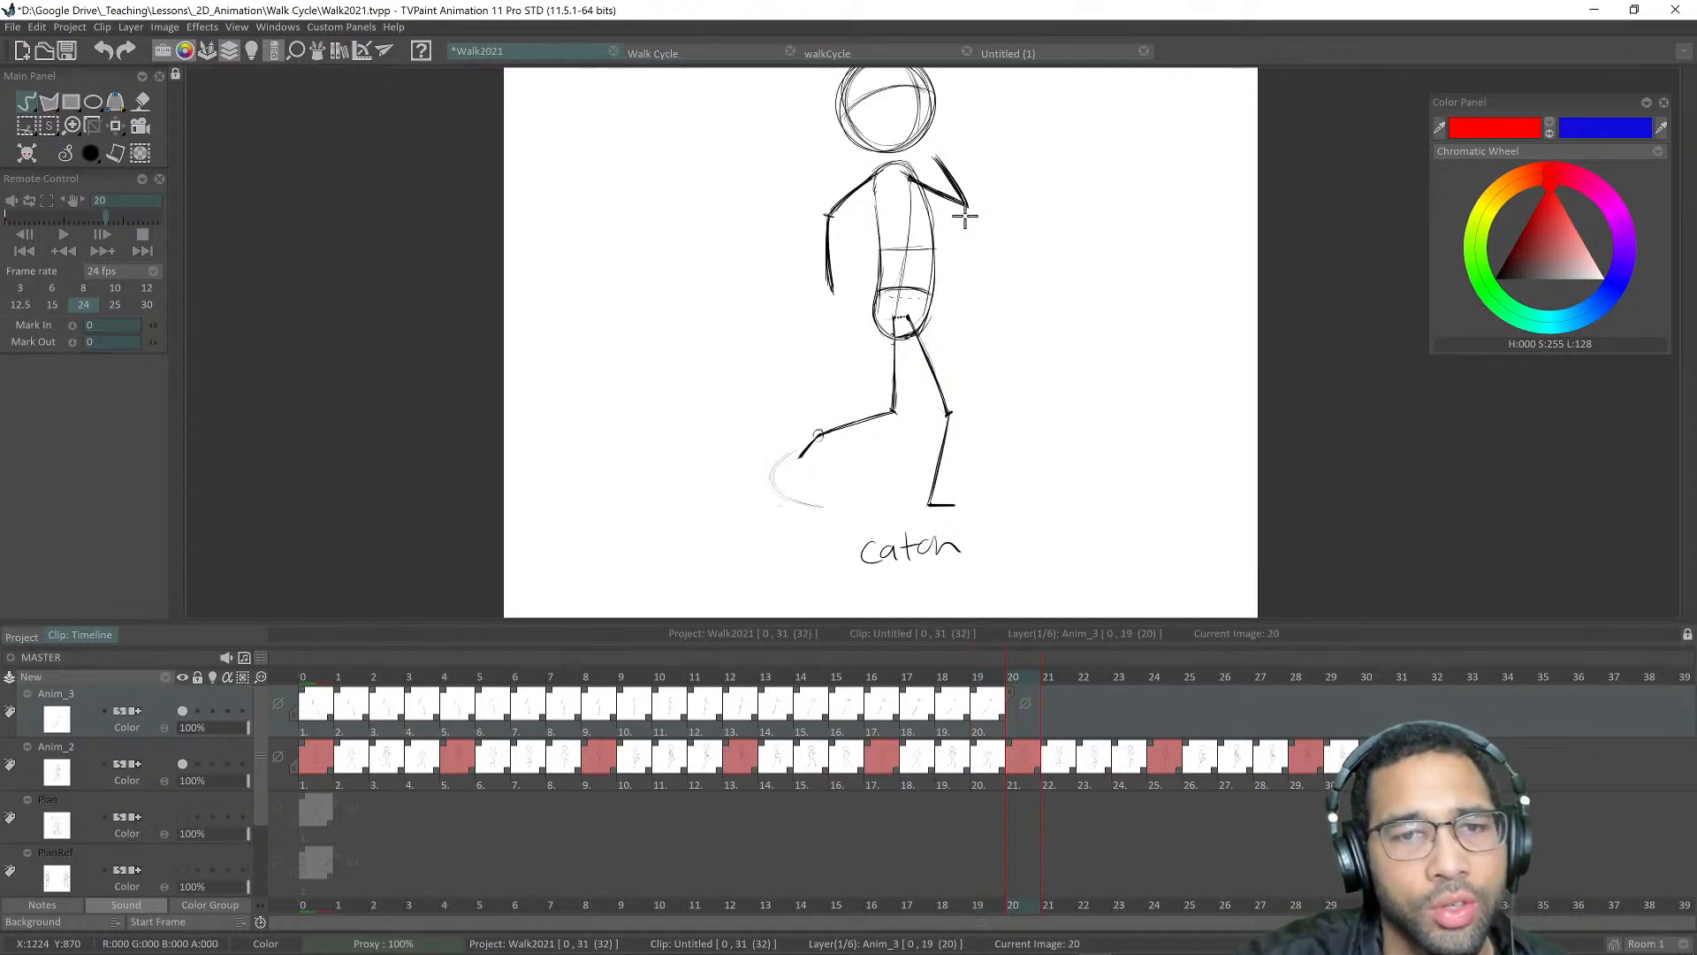
{"action": "mouse_move", "coordinate": [895, 316]}
{"action": "left_mouse_down"}
{"action": "mouse_move", "coordinate": [893, 399]}
{"action": "mouse_move", "coordinate": [861, 427]}
{"action": "mouse_move", "coordinate": [892, 413]}
{"action": "left_mouse_up"}
{"action": "left_click_drag", "start_coordinate": [791, 466], "coordinate": [815, 437]}
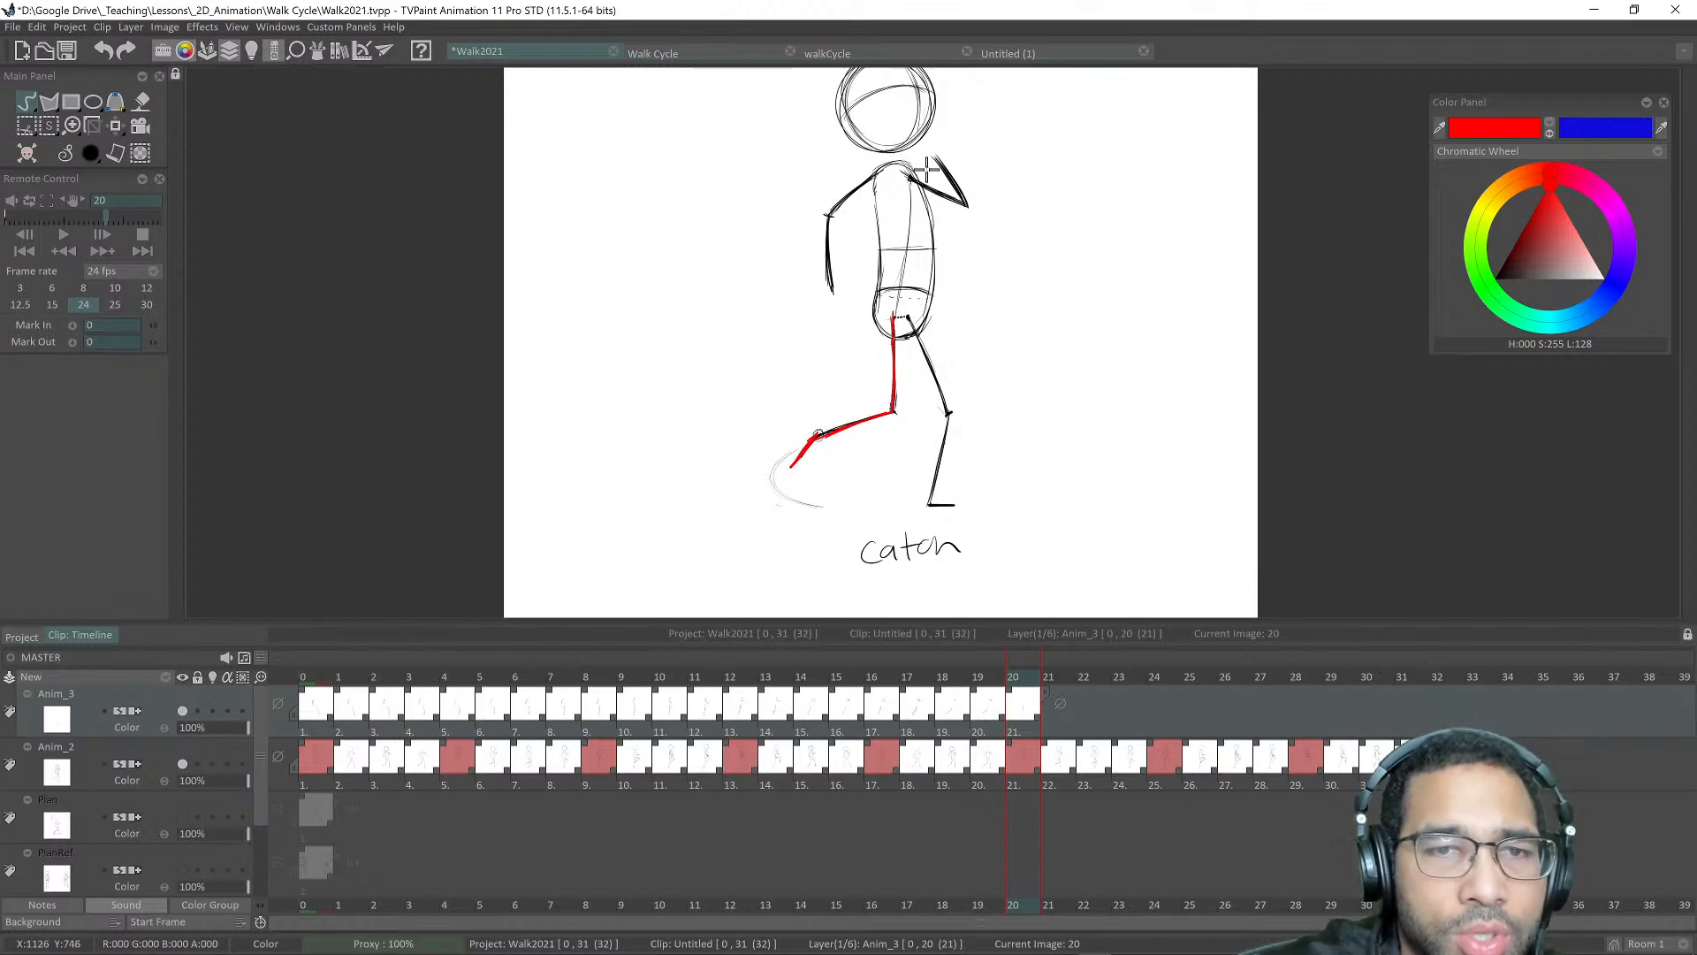
{"action": "left_click_drag", "start_coordinate": [907, 176], "coordinate": [967, 206]}
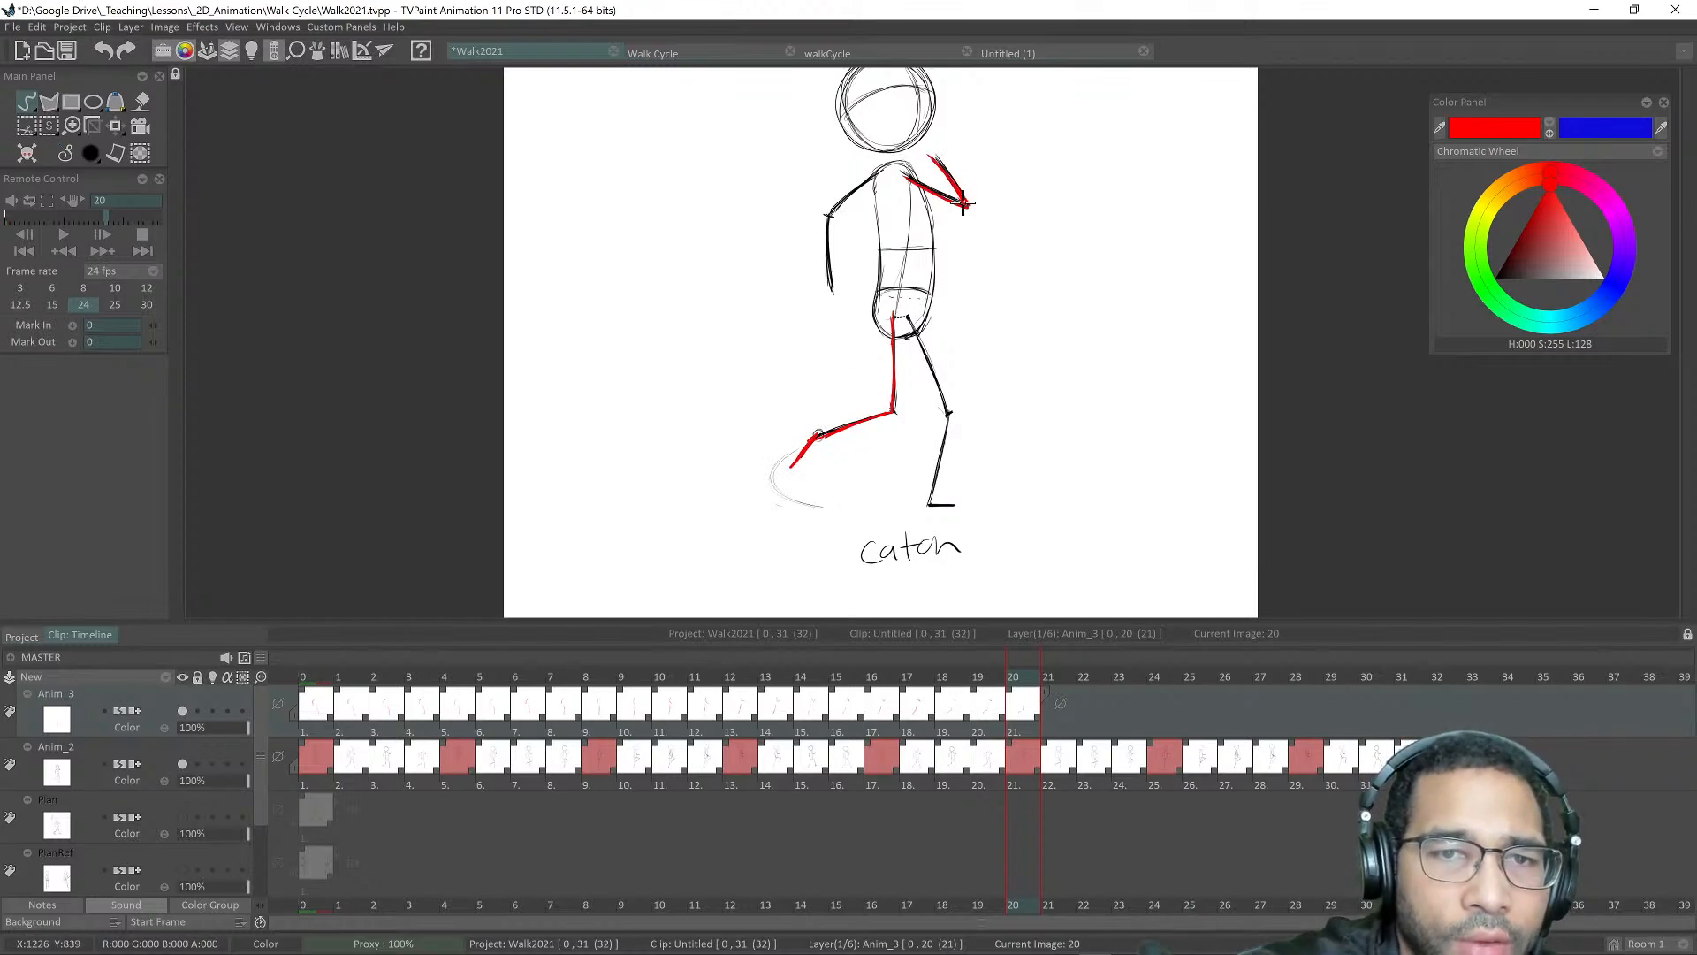
Step: Trace the lifted bent leg and the raised forward arm in red at frame 21 of Anim_3
{"action": "key", "text": "Right"}
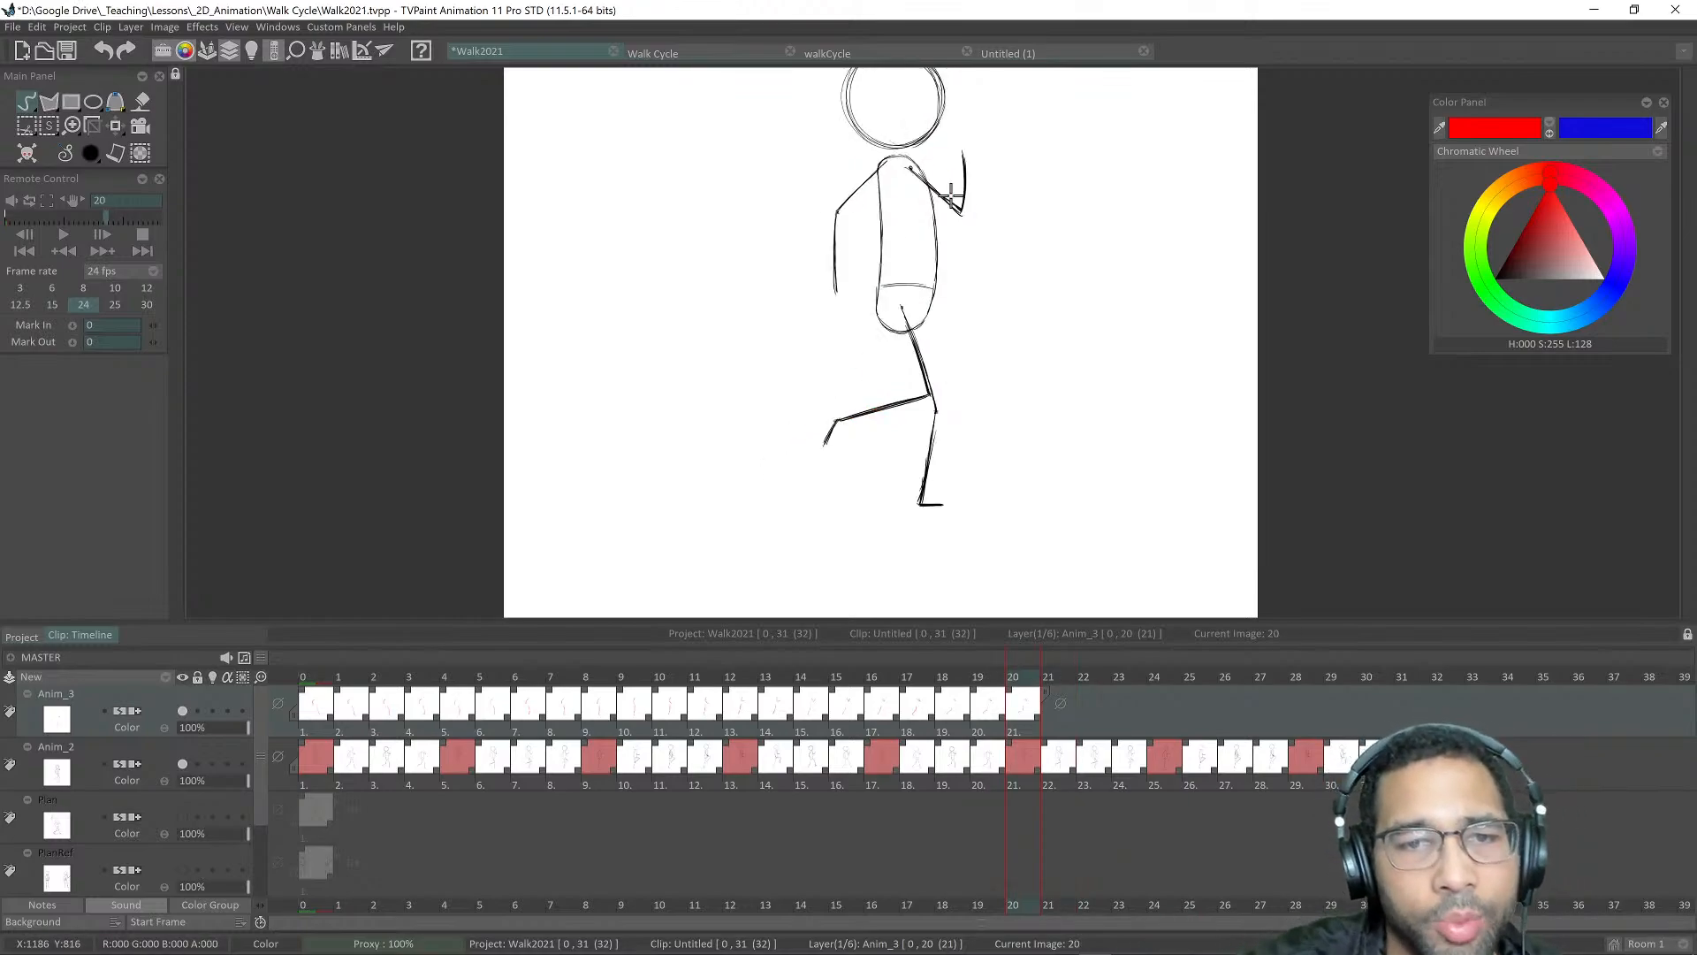
{"action": "left_click_drag", "start_coordinate": [899, 303], "coordinate": [920, 369]}
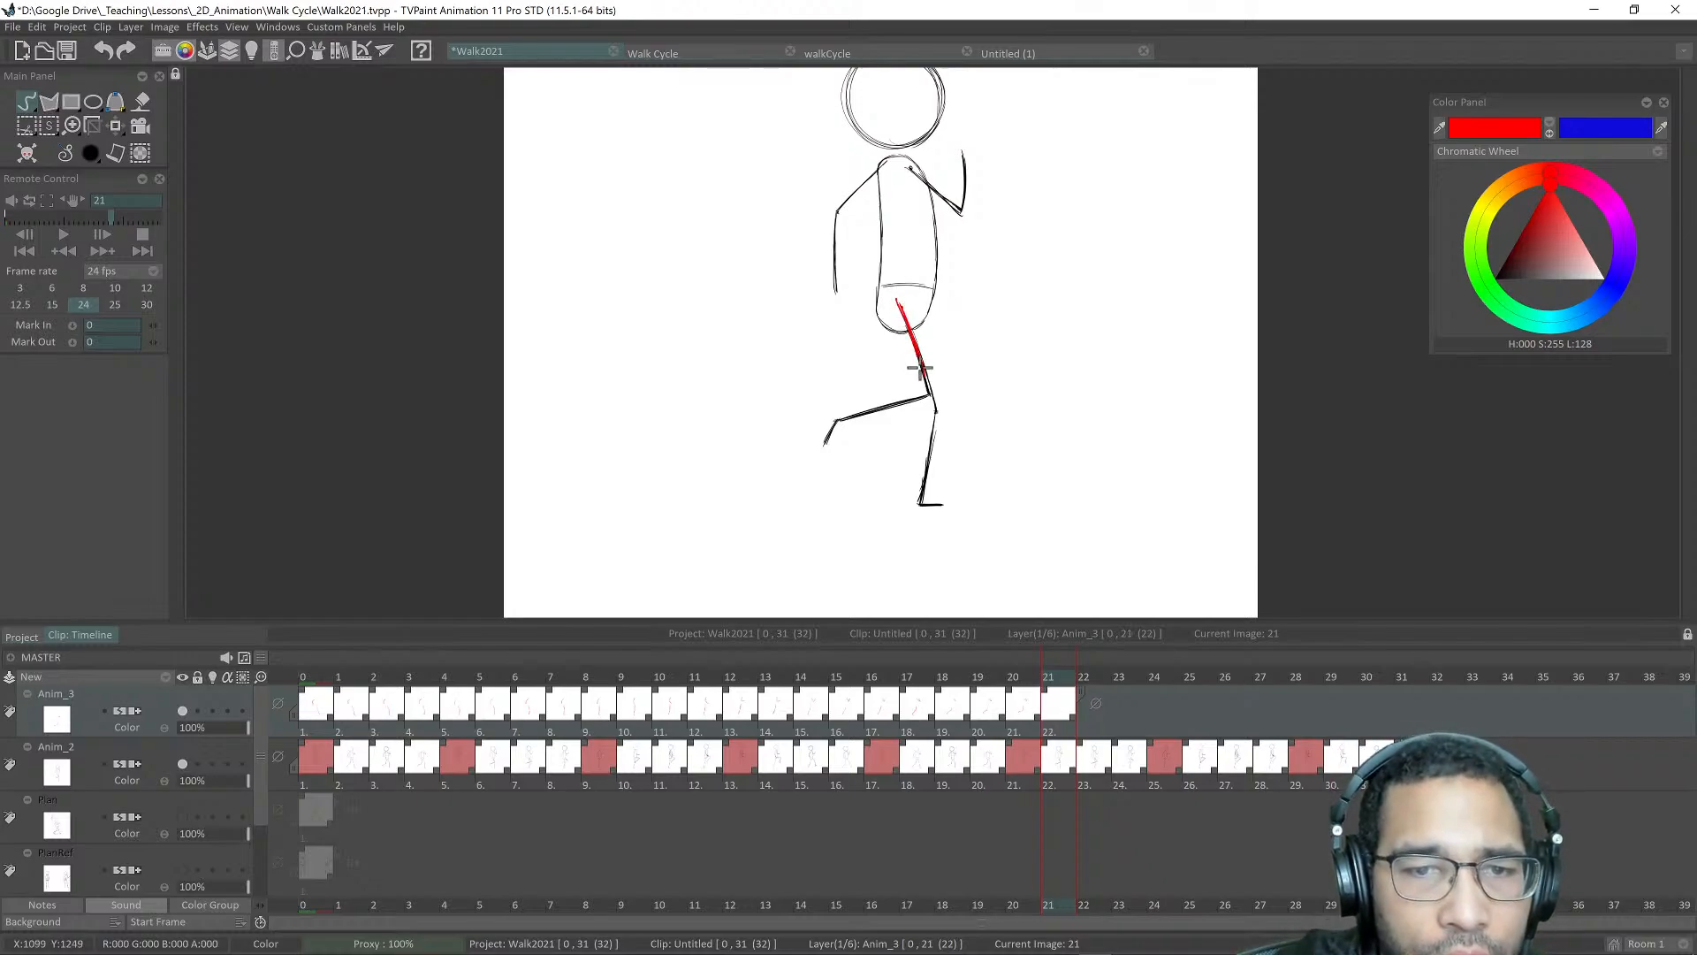
{"action": "left_click_drag", "start_coordinate": [834, 421], "coordinate": [932, 388]}
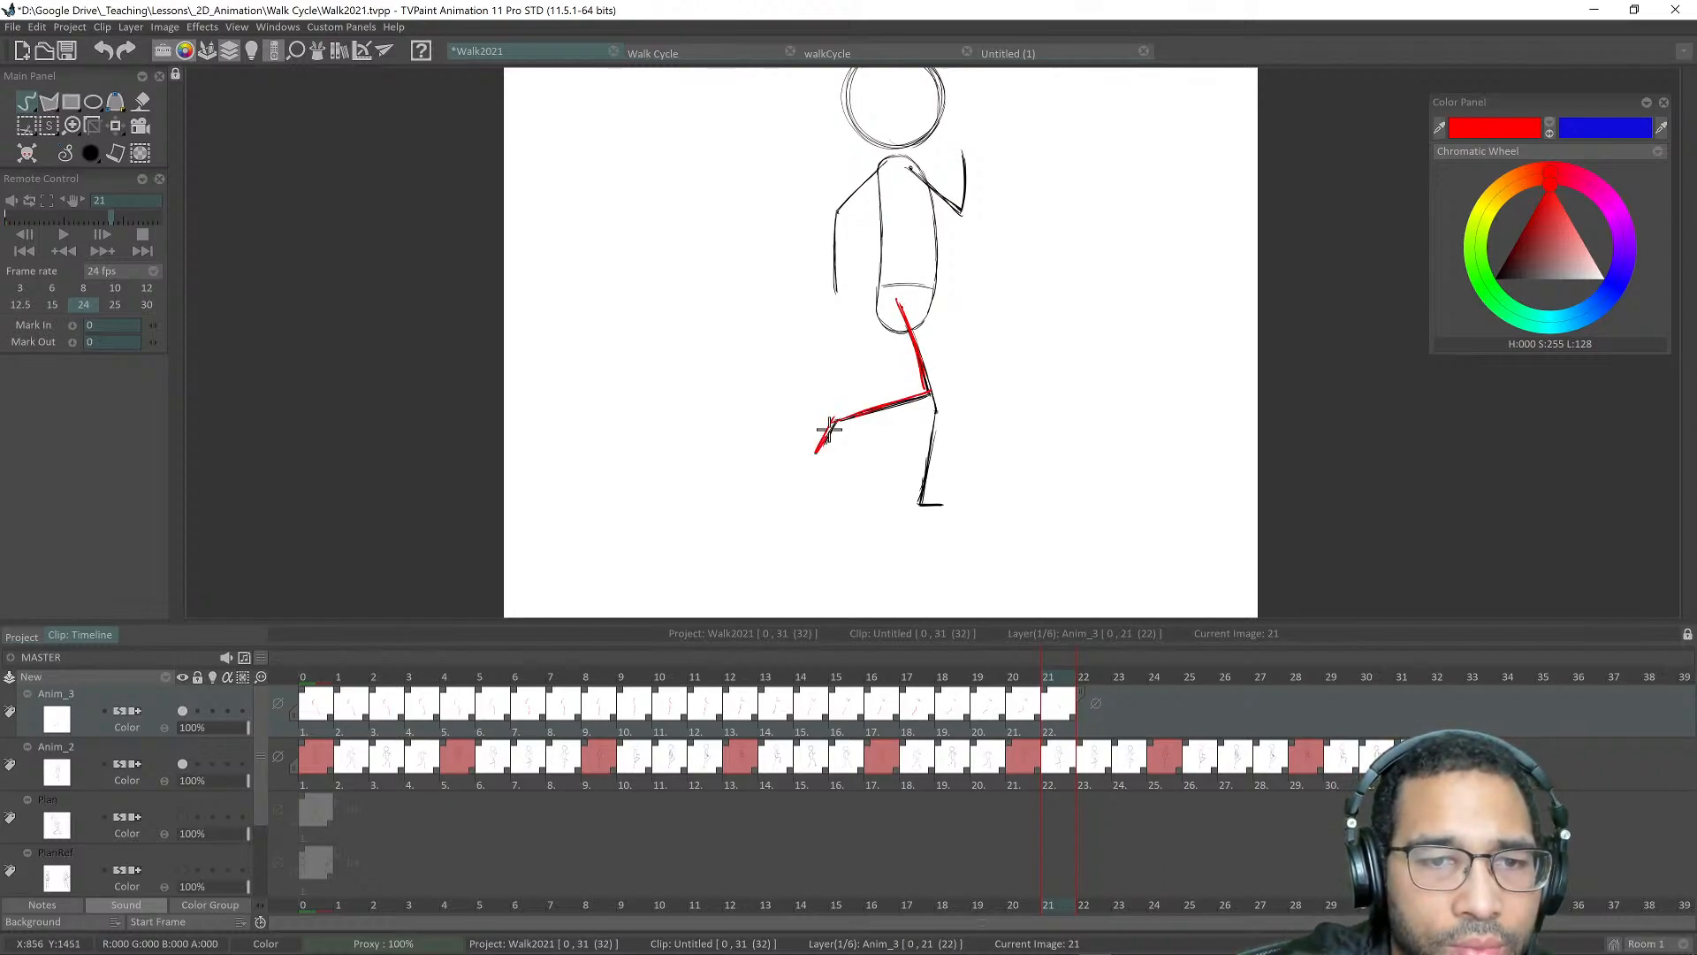
{"action": "left_click_drag", "start_coordinate": [907, 166], "coordinate": [950, 210]}
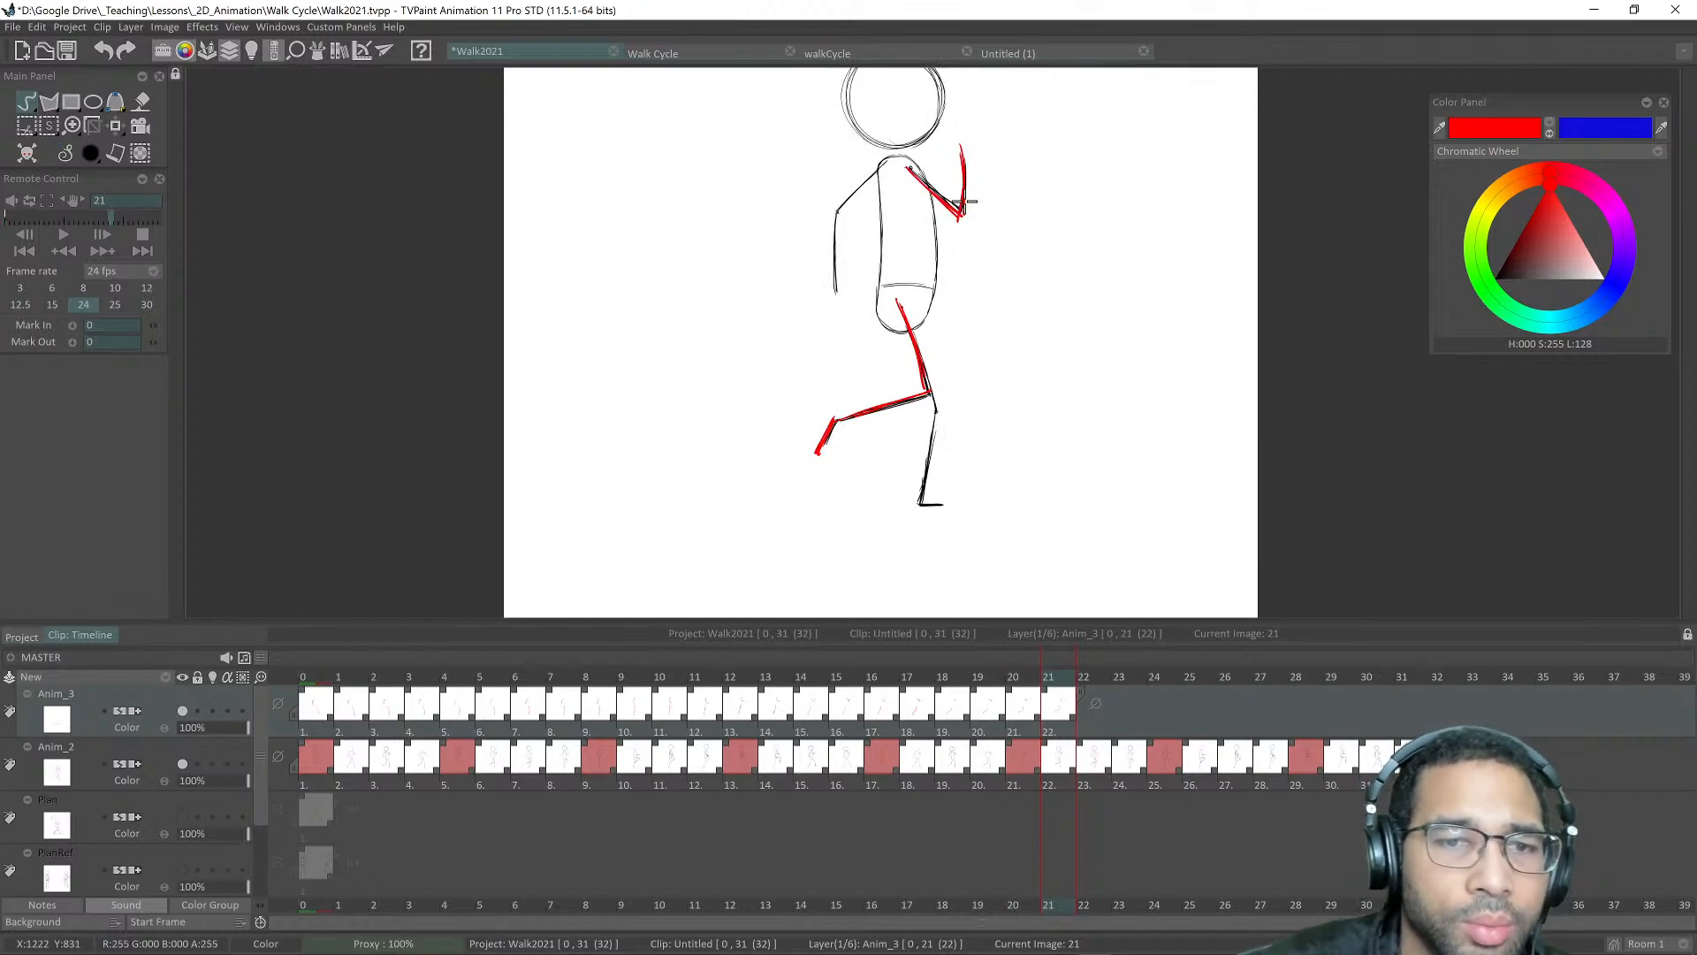
Step: Trace the lifted leg swinging forward and the bent forward arm in red at frame 22 of Anim_3
{"action": "key", "text": "Right"}
{"action": "key", "text": "Left"}
{"action": "key", "text": "Right"}
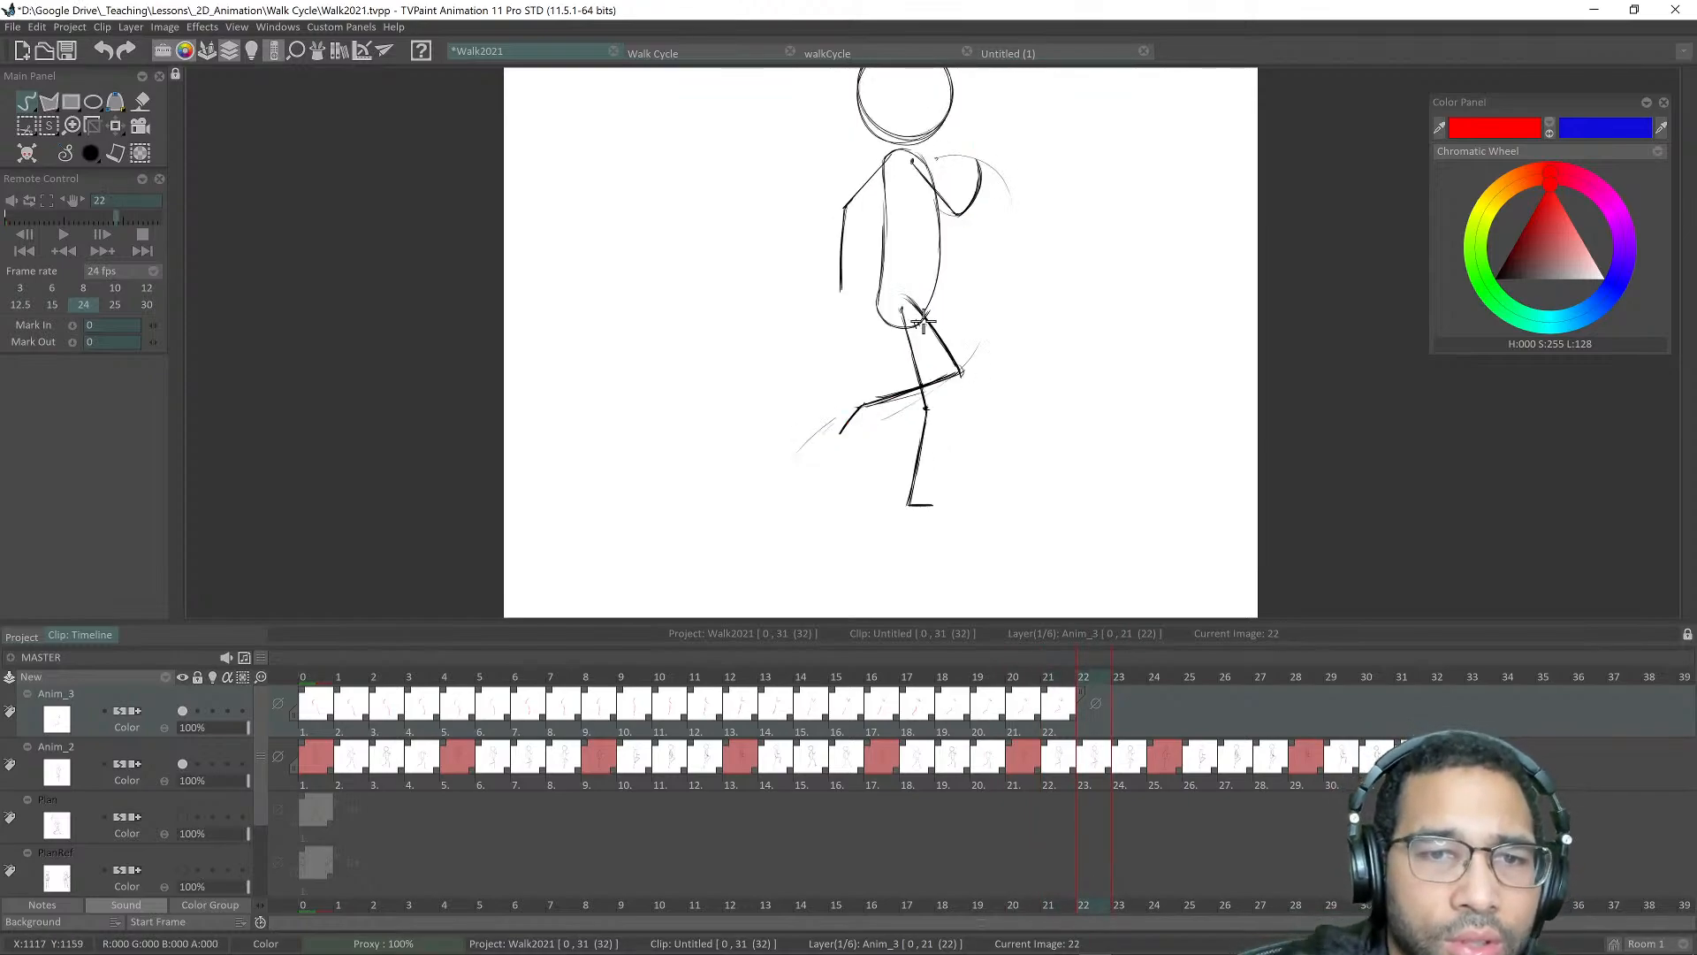
{"action": "left_click_drag", "start_coordinate": [902, 291], "coordinate": [960, 370]}
{"action": "mouse_move", "coordinate": [903, 296]}
{"action": "left_mouse_down"}
{"action": "mouse_move", "coordinate": [947, 371]}
{"action": "mouse_move", "coordinate": [931, 394]}
{"action": "mouse_move", "coordinate": [866, 405]}
{"action": "left_mouse_up"}
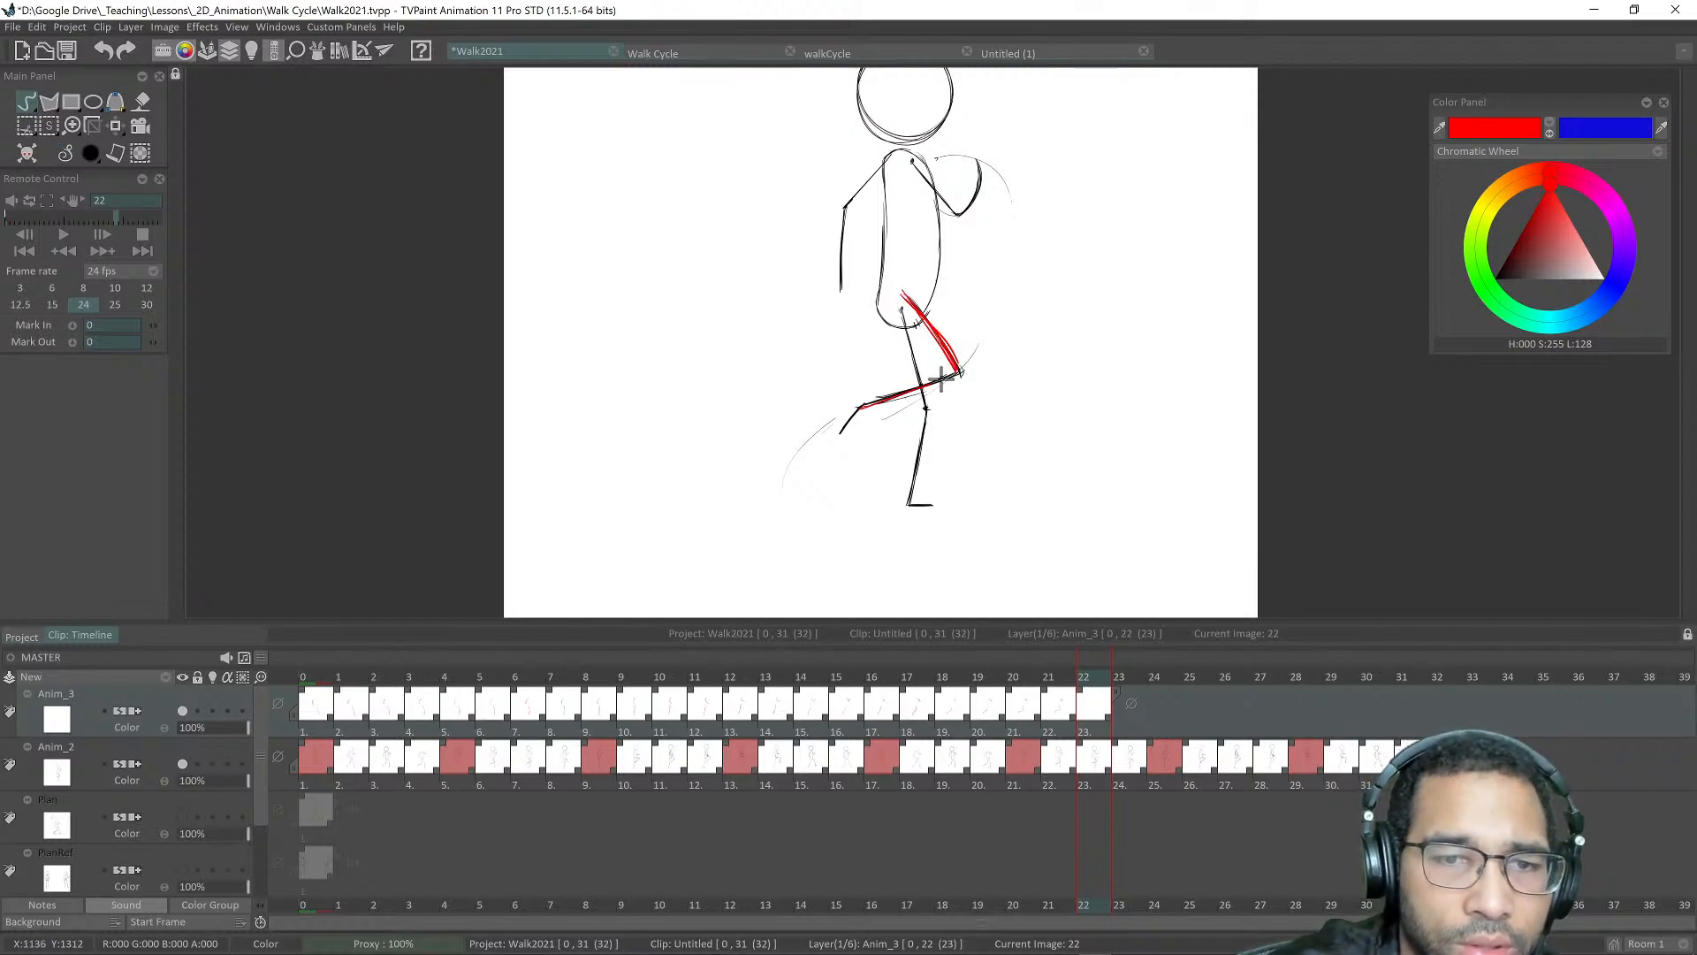
{"action": "left_click_drag", "start_coordinate": [955, 375], "coordinate": [870, 404]}
{"action": "mouse_move", "coordinate": [917, 158]}
{"action": "left_mouse_down"}
{"action": "mouse_move", "coordinate": [960, 215]}
{"action": "mouse_move", "coordinate": [984, 157]}
{"action": "left_mouse_up"}
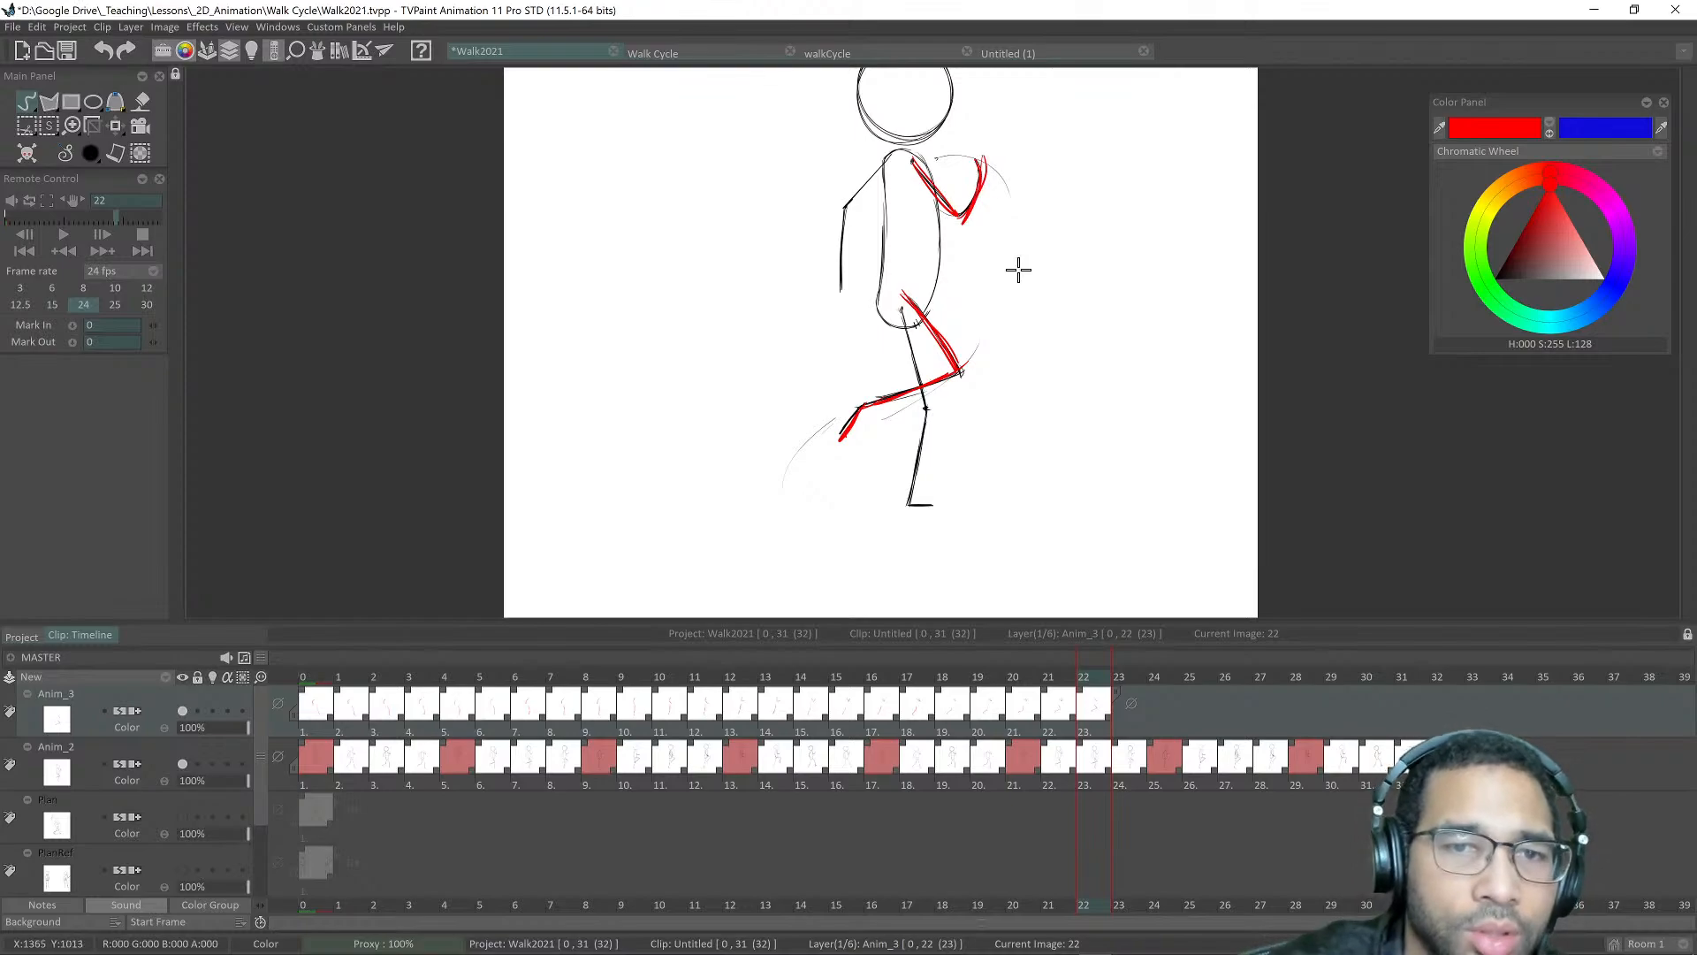
Step: Trace the lifted leg with its raised knee and the forward arm in red at frame 23 of Anim_3
{"action": "key", "text": "Right"}
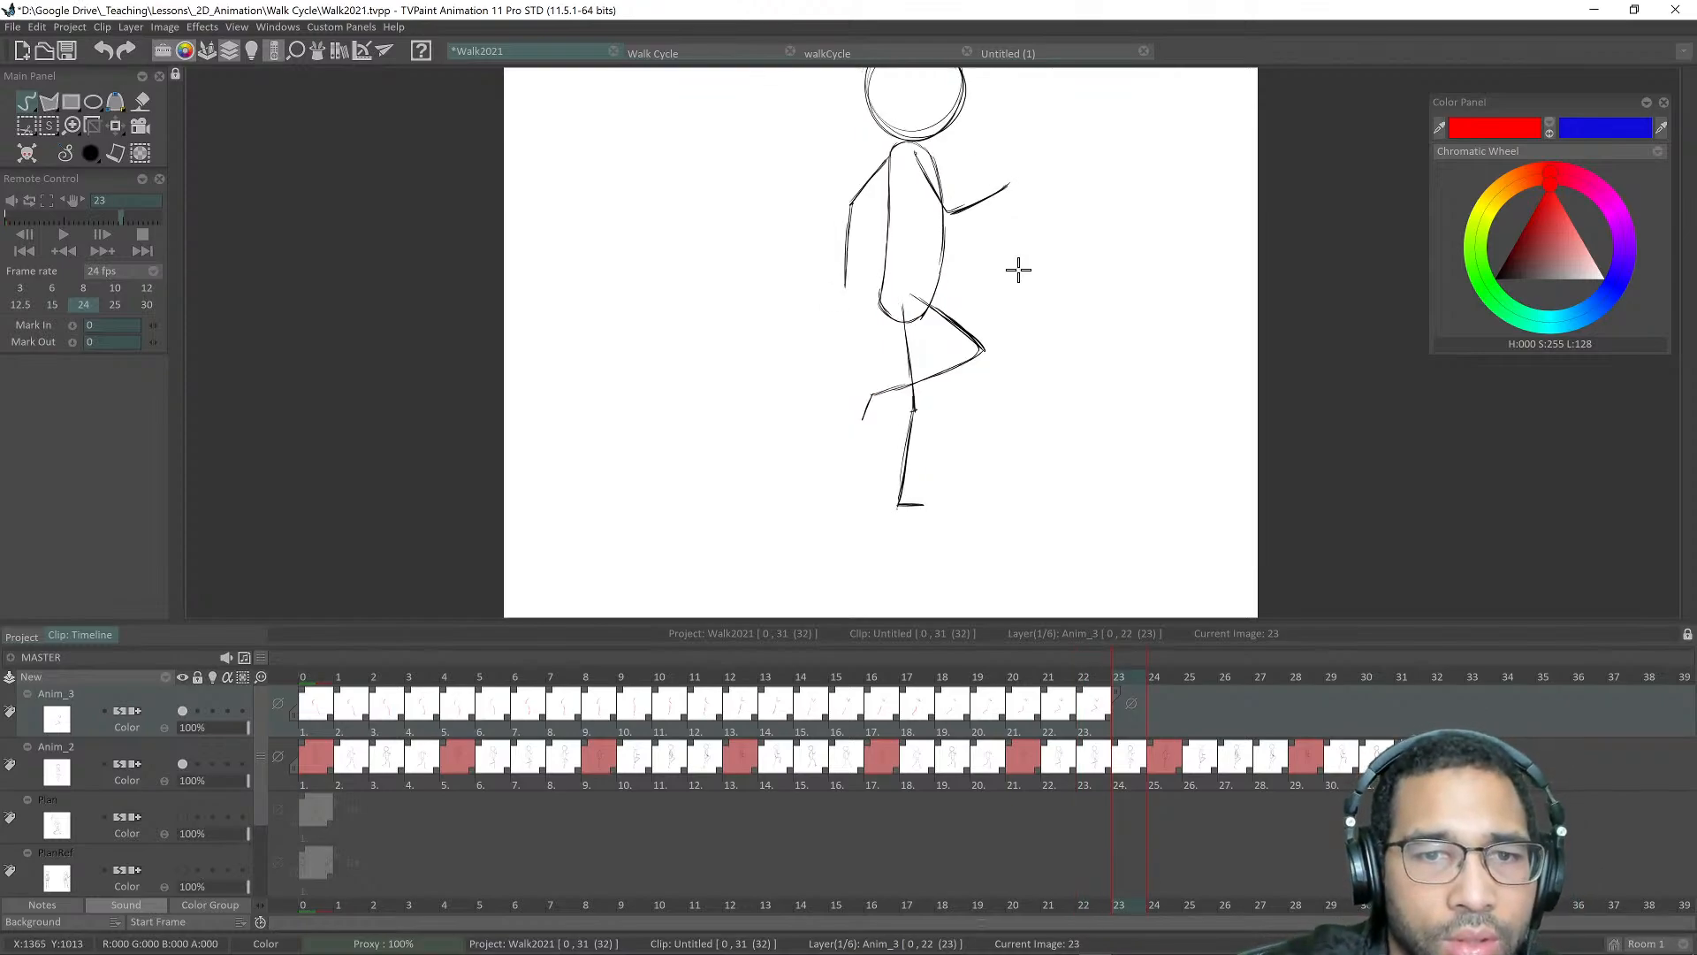
{"action": "left_click_drag", "start_coordinate": [916, 299], "coordinate": [984, 351]}
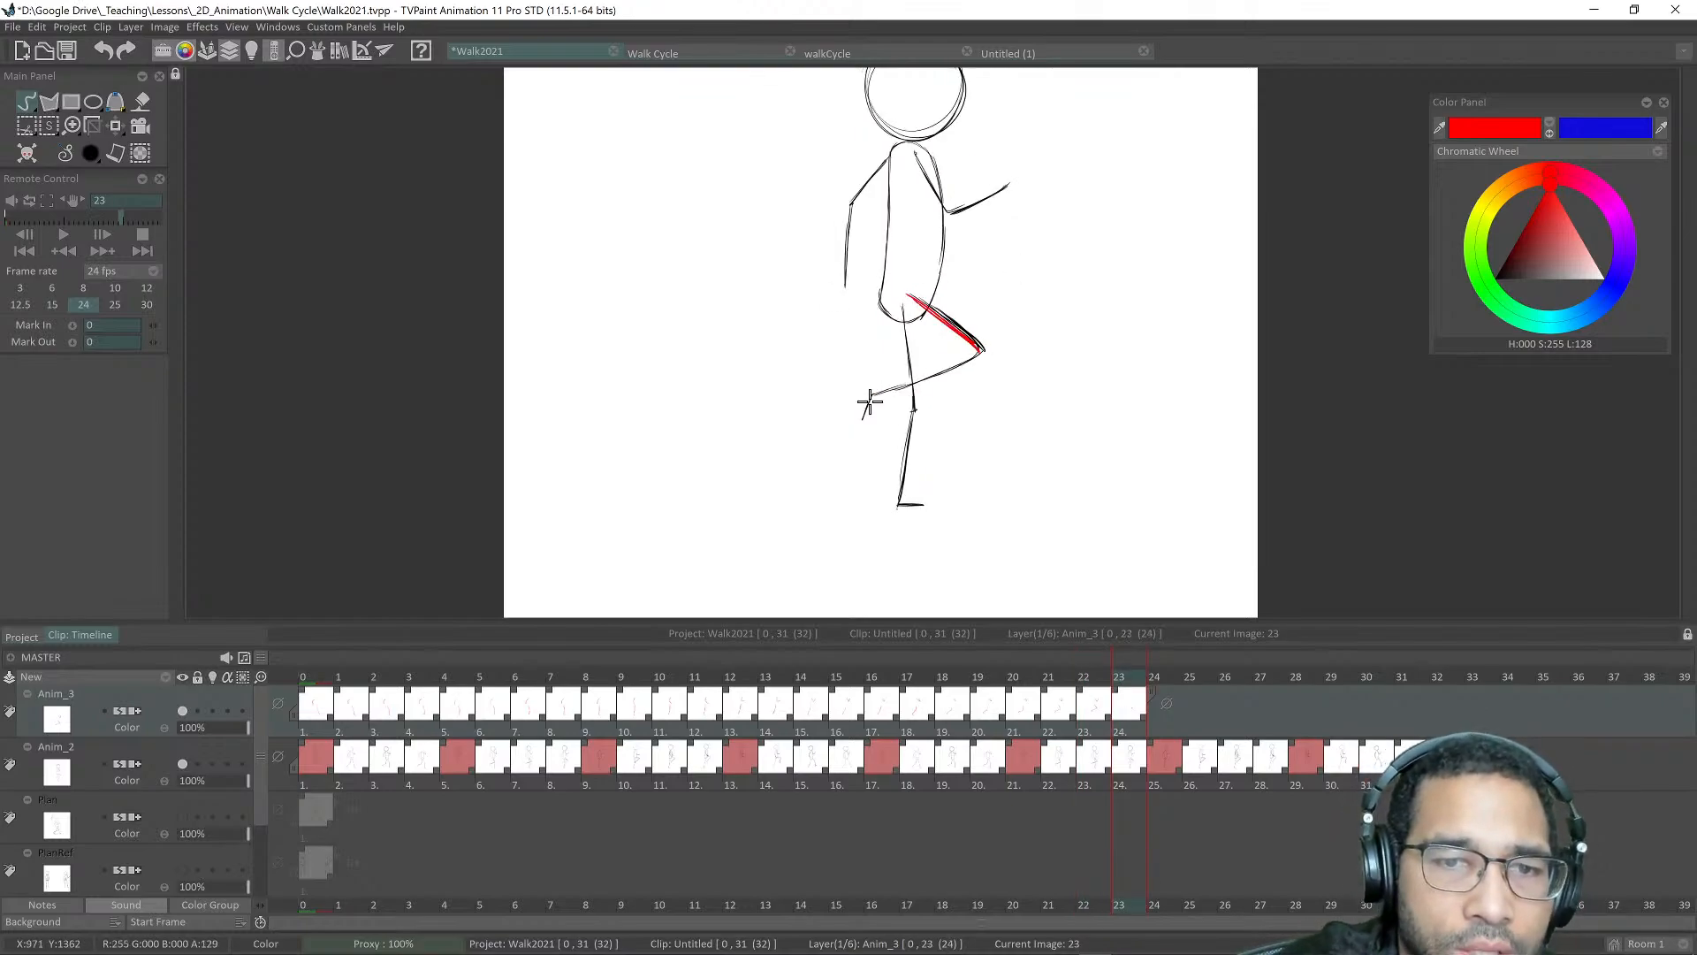
{"action": "left_click_drag", "start_coordinate": [869, 402], "coordinate": [972, 354]}
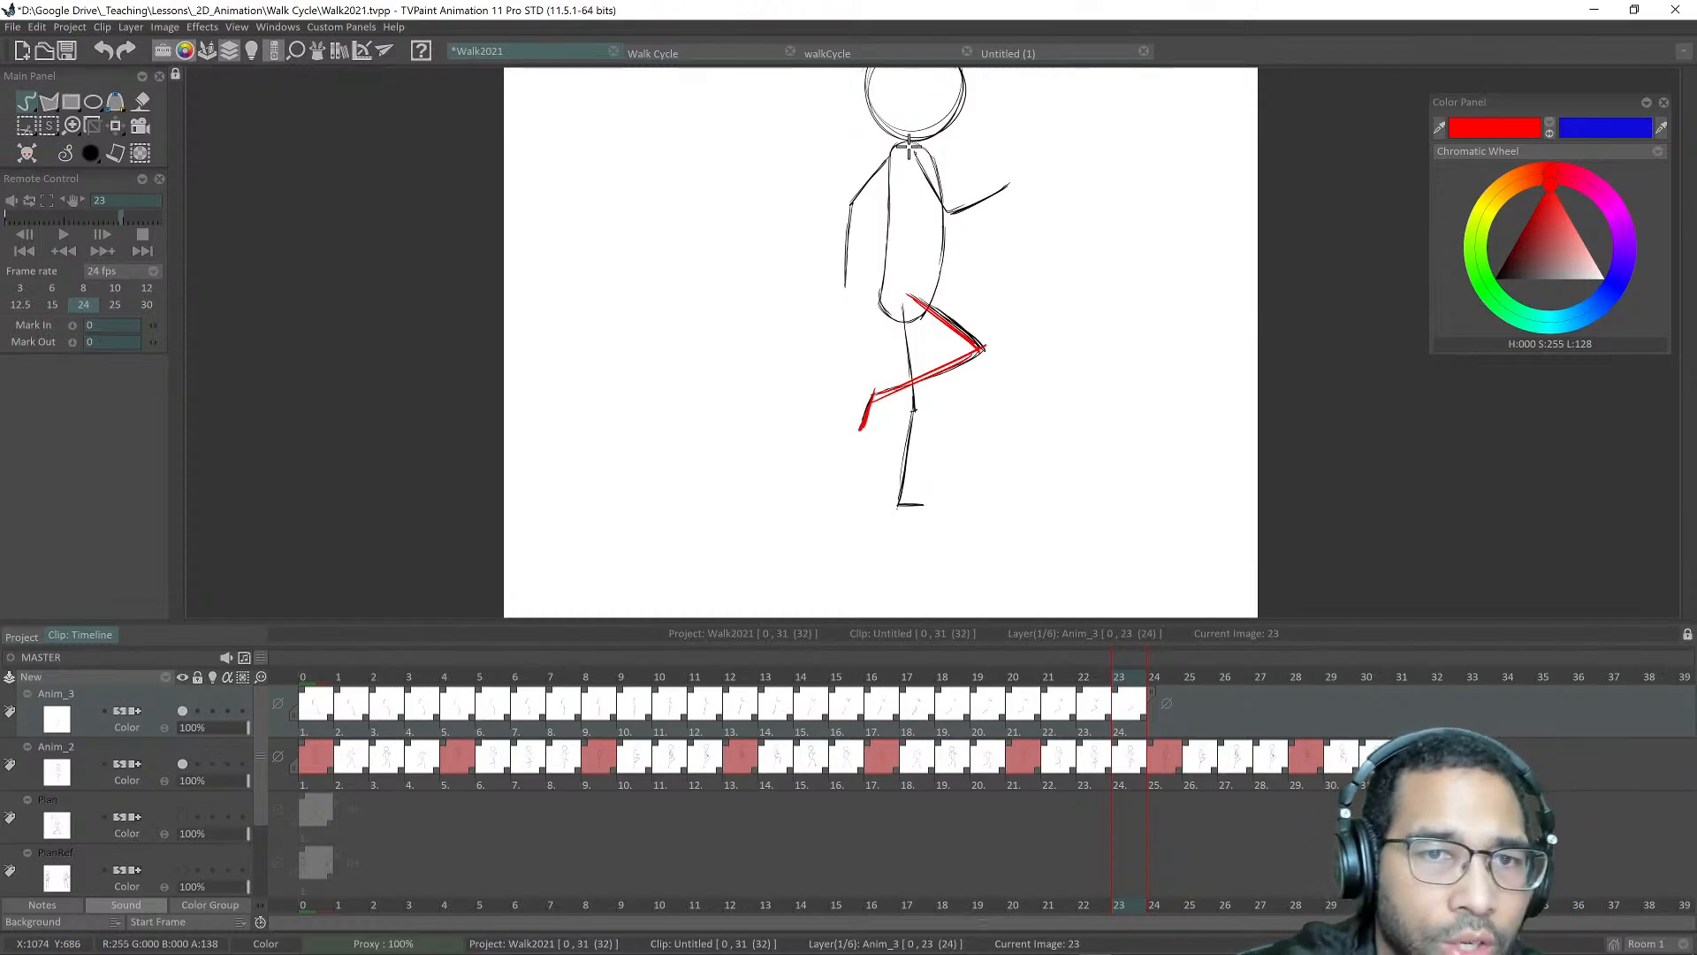
{"action": "mouse_move", "coordinate": [909, 146]}
{"action": "left_mouse_down"}
{"action": "mouse_move", "coordinate": [948, 212]}
{"action": "mouse_move", "coordinate": [1008, 185]}
{"action": "left_mouse_up"}
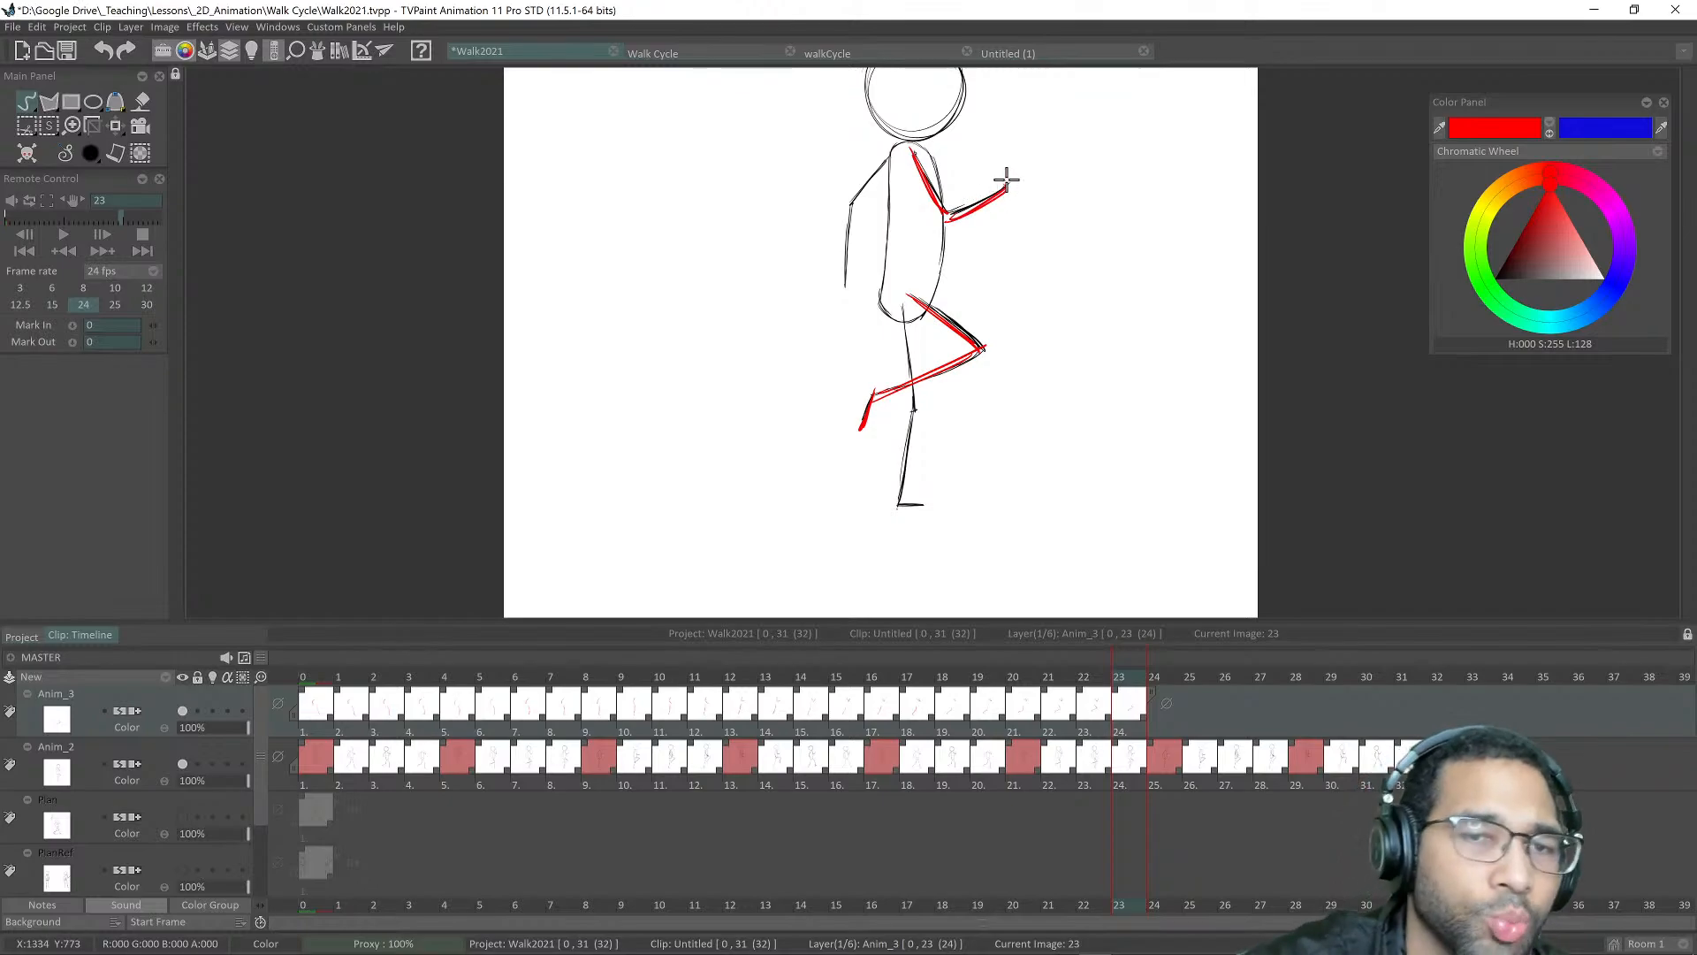
Step: Trace the forward arm and the lifted leg in red on Anim_3 at frame 24, the Crossover pose
{"action": "key", "text": "Right"}
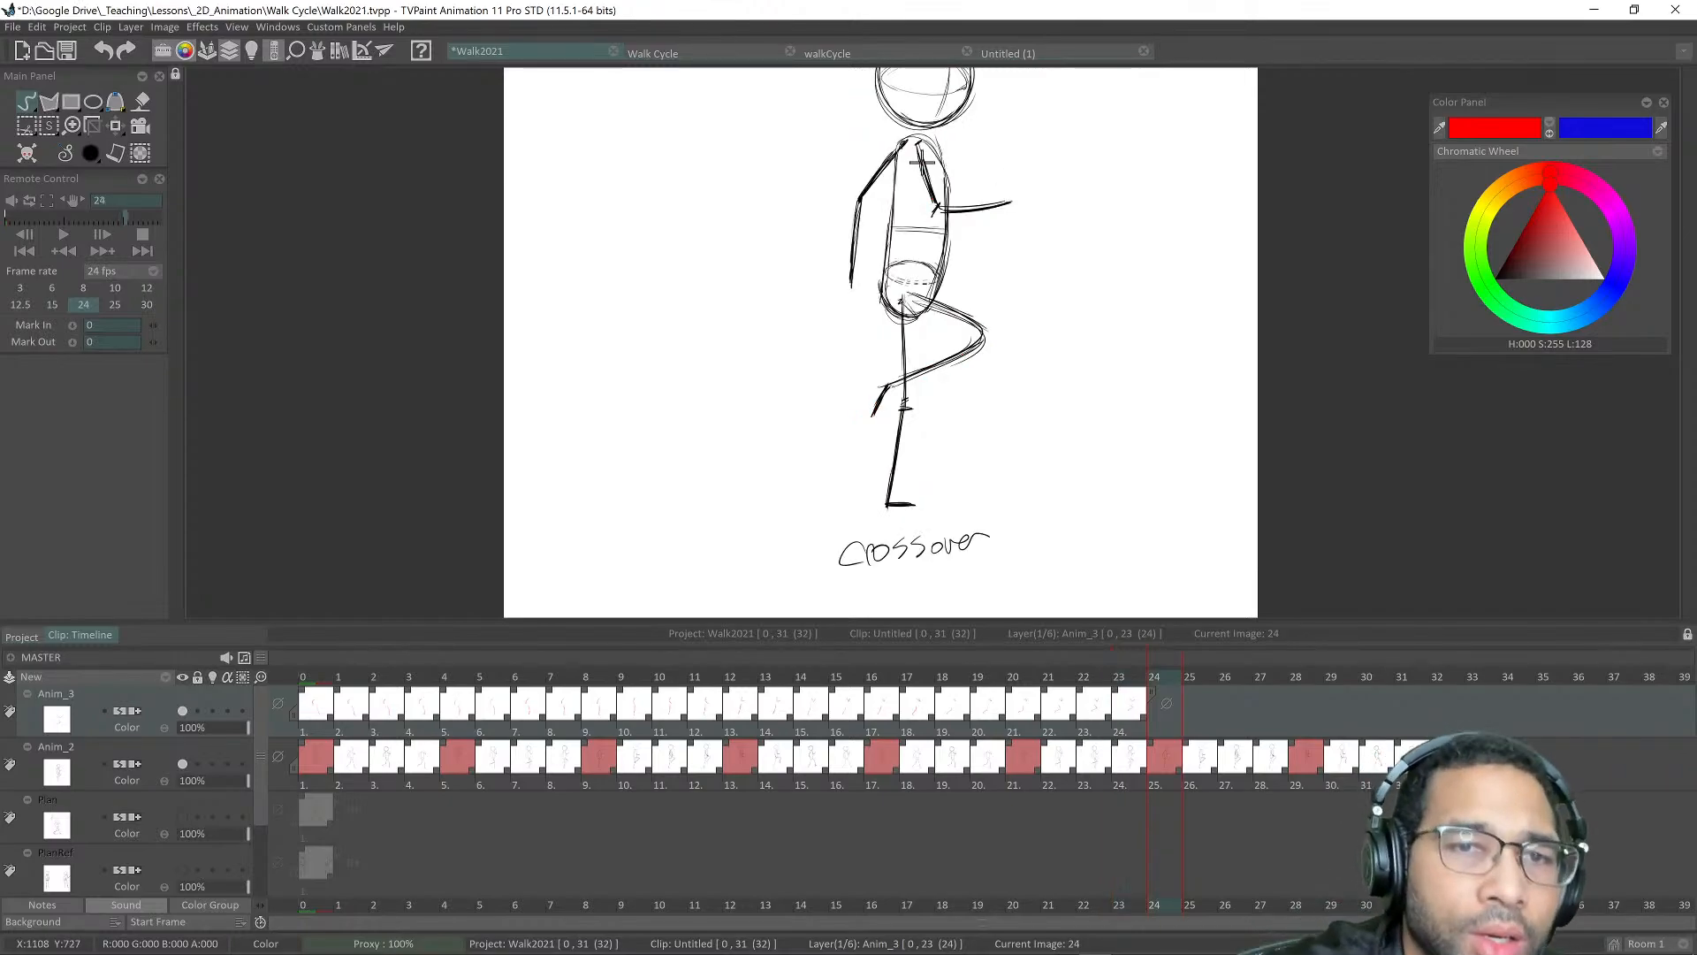
{"action": "left_click_drag", "start_coordinate": [916, 144], "coordinate": [937, 218]}
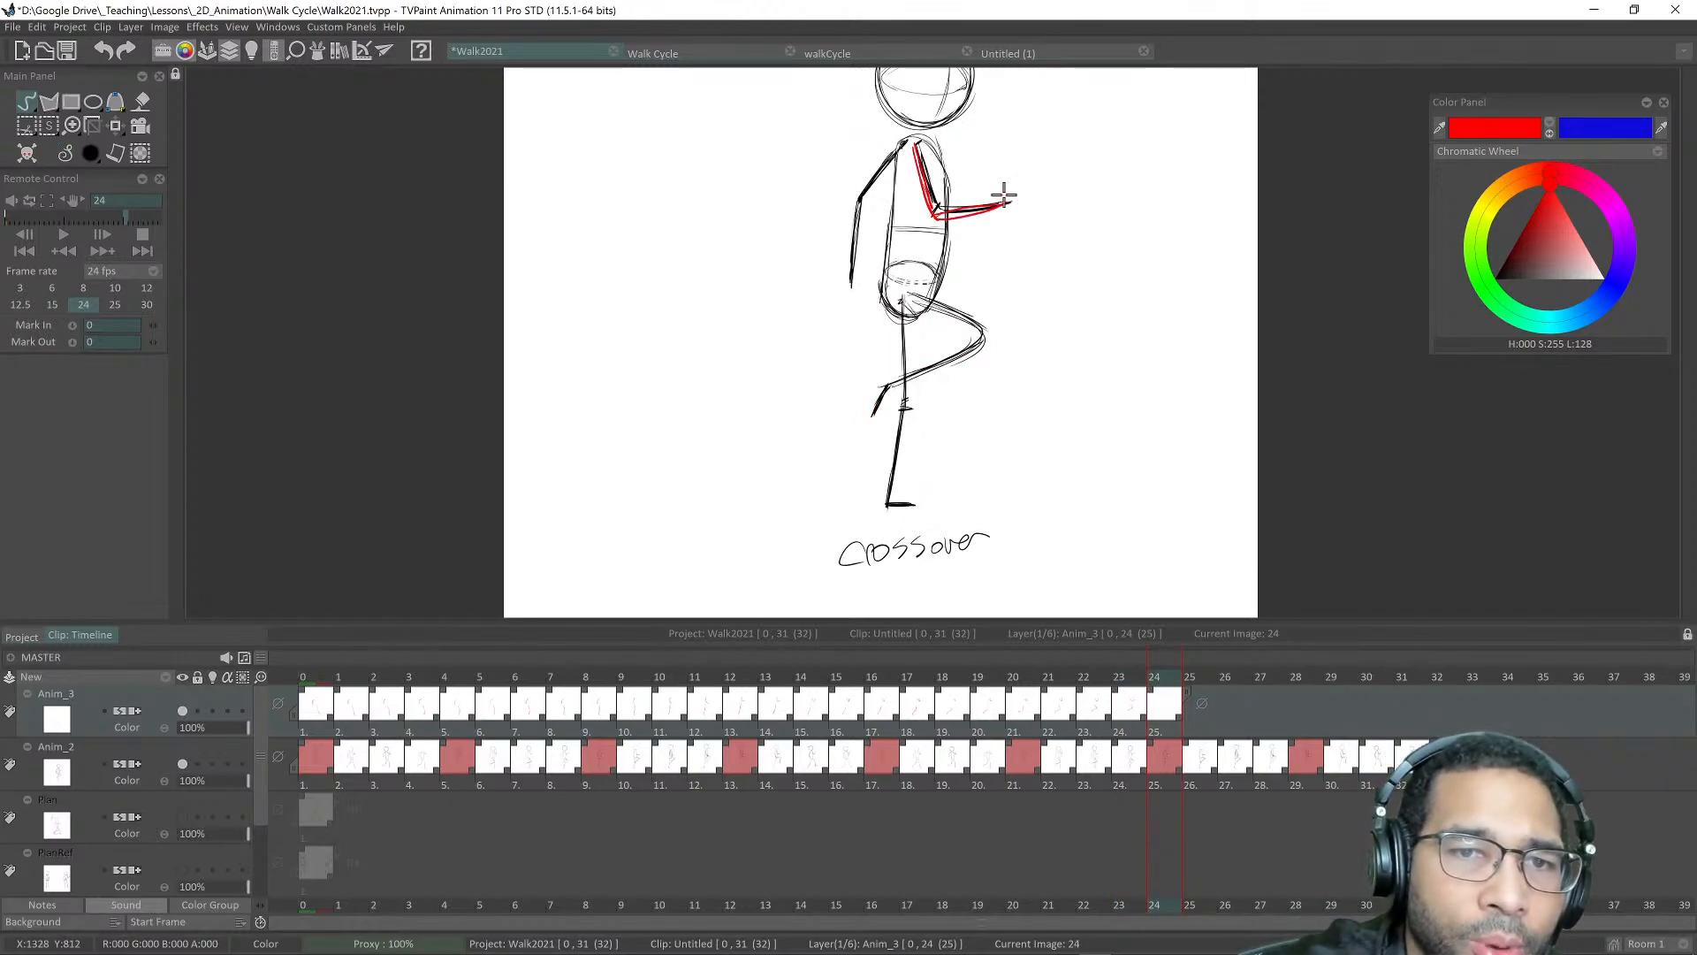
{"action": "left_click_drag", "start_coordinate": [906, 296], "coordinate": [983, 332]}
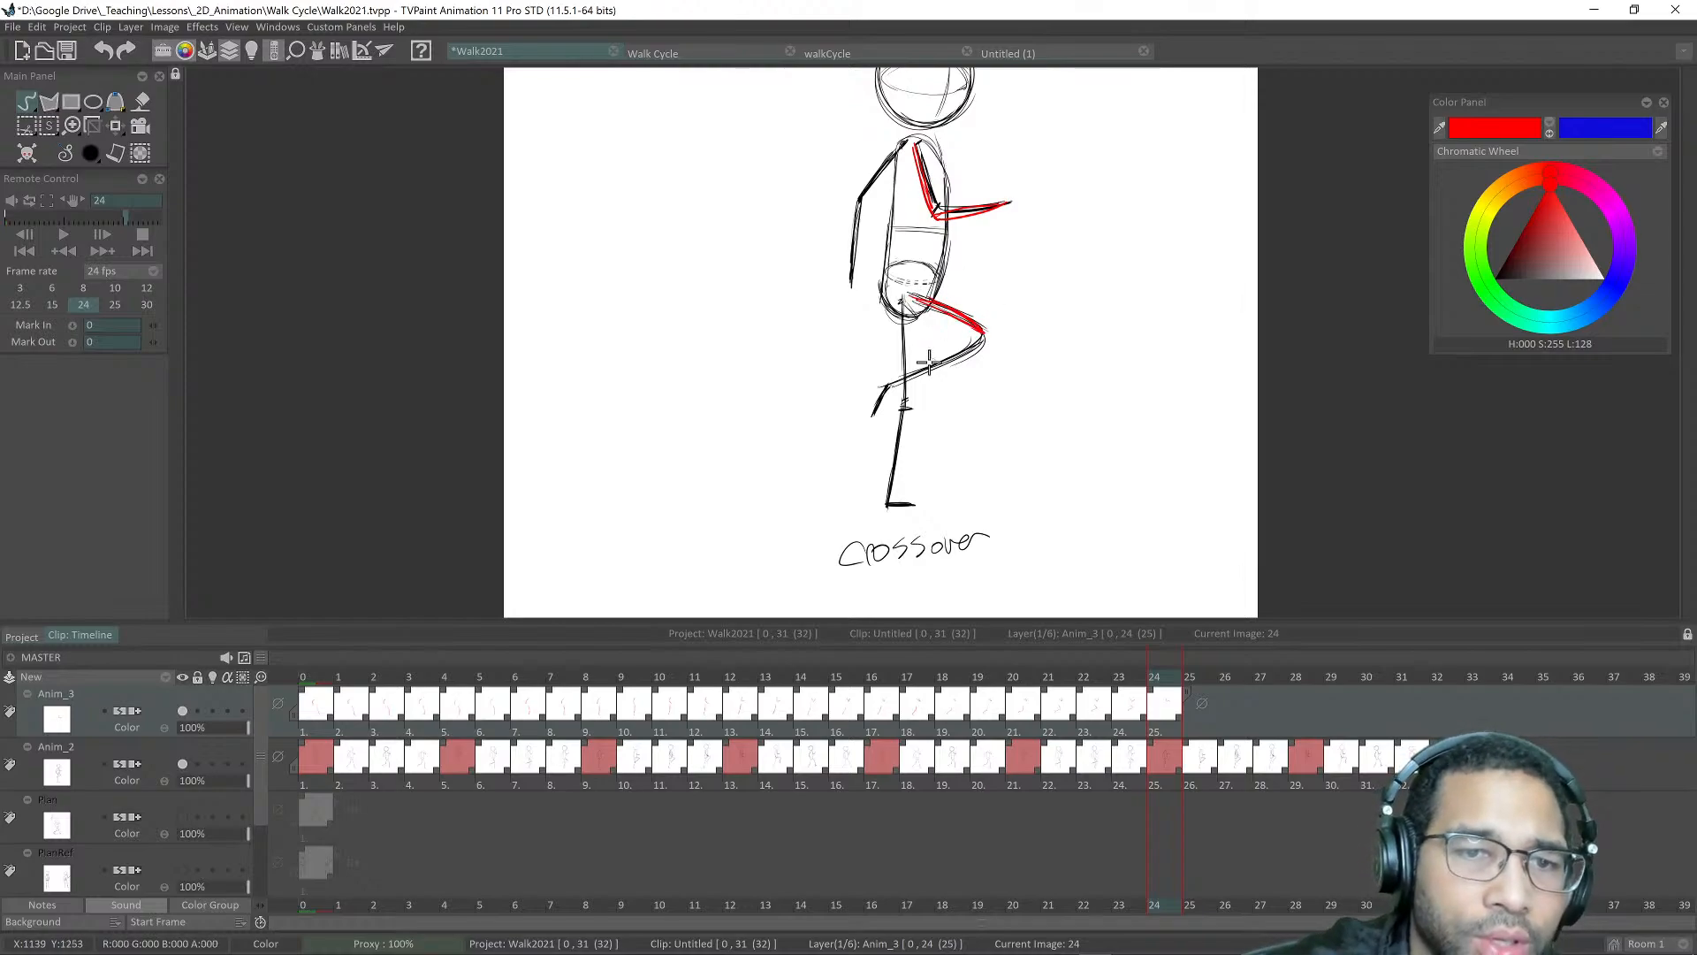
{"action": "left_click_drag", "start_coordinate": [884, 386], "coordinate": [972, 338]}
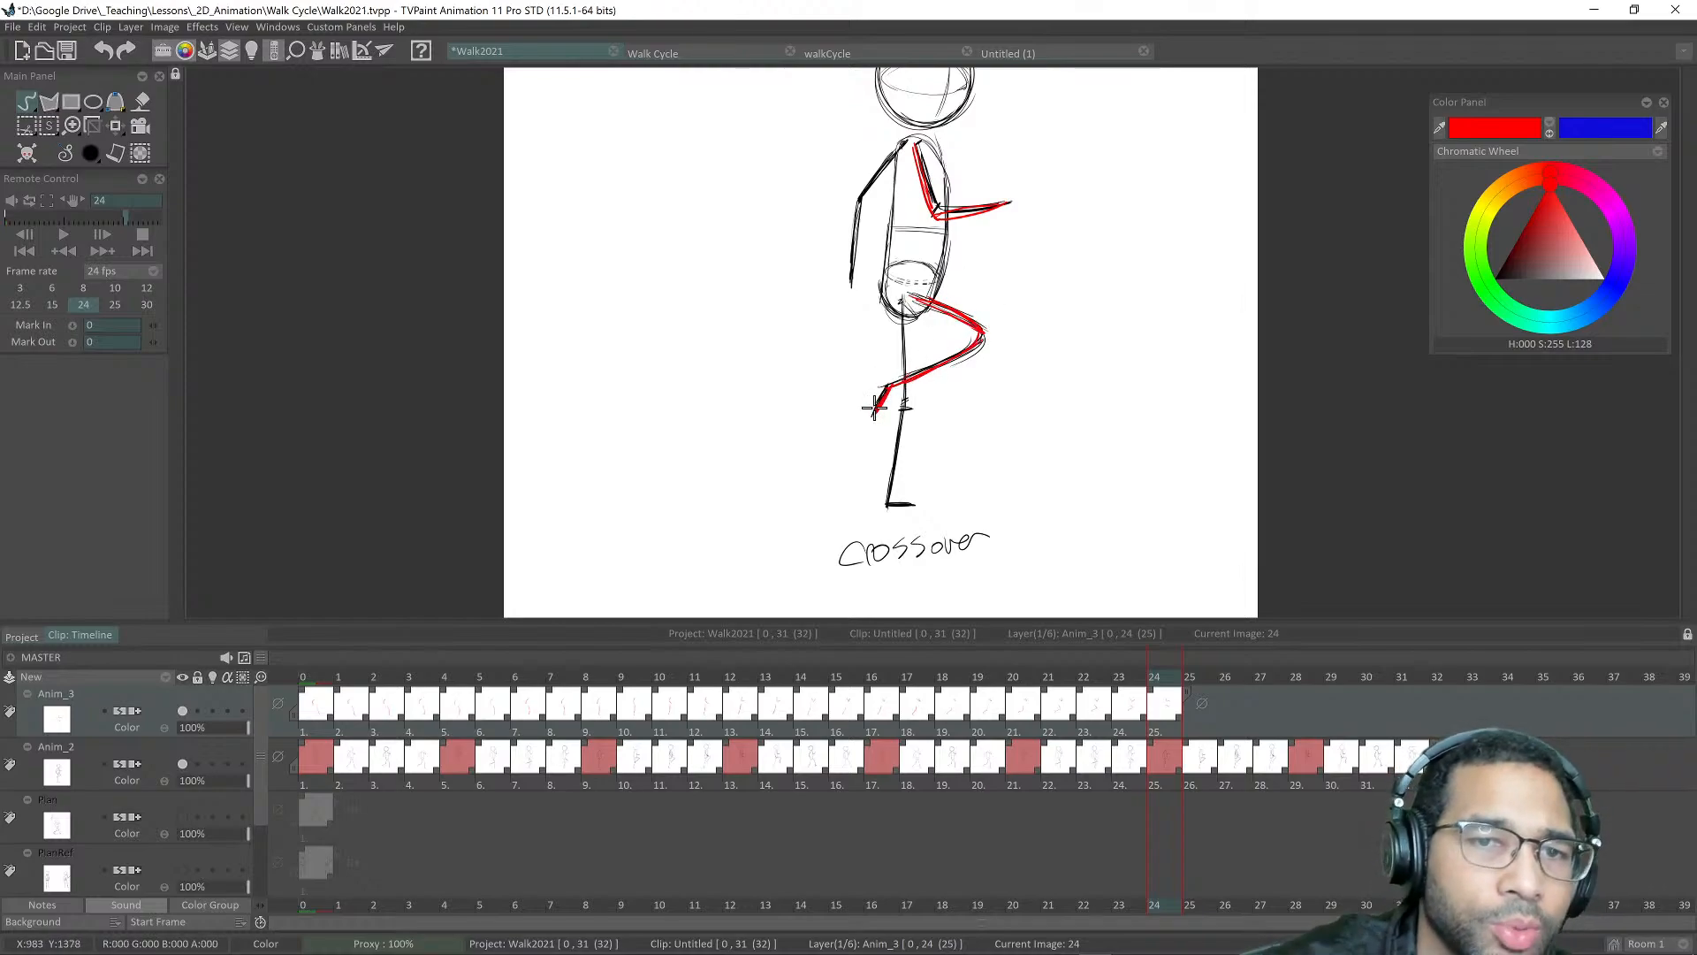
Step: Trace the forward arm and the high-kneed lifted leg in red at frame 25 of Anim_3
{"action": "key", "text": "Right"}
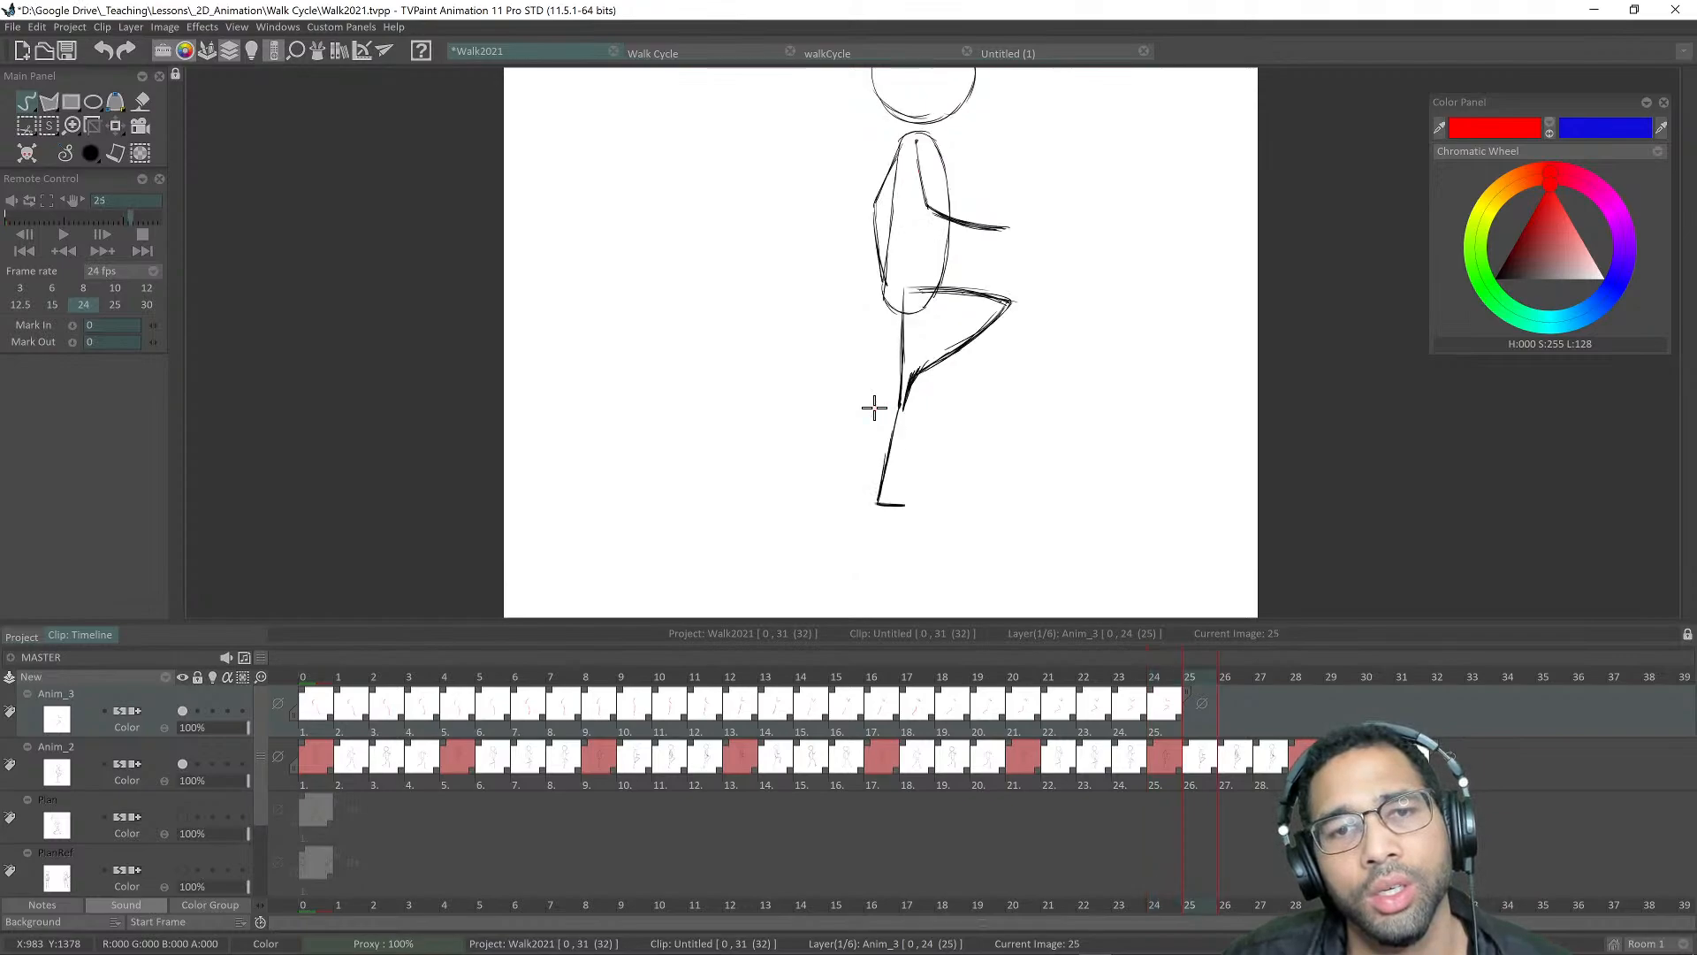
{"action": "mouse_move", "coordinate": [915, 144]}
{"action": "left_mouse_down"}
{"action": "mouse_move", "coordinate": [920, 202]}
{"action": "mouse_move", "coordinate": [1002, 234]}
{"action": "left_mouse_up"}
{"action": "mouse_move", "coordinate": [911, 289]}
{"action": "left_mouse_down"}
{"action": "mouse_move", "coordinate": [1008, 301]}
{"action": "mouse_move", "coordinate": [916, 371]}
{"action": "left_mouse_up"}
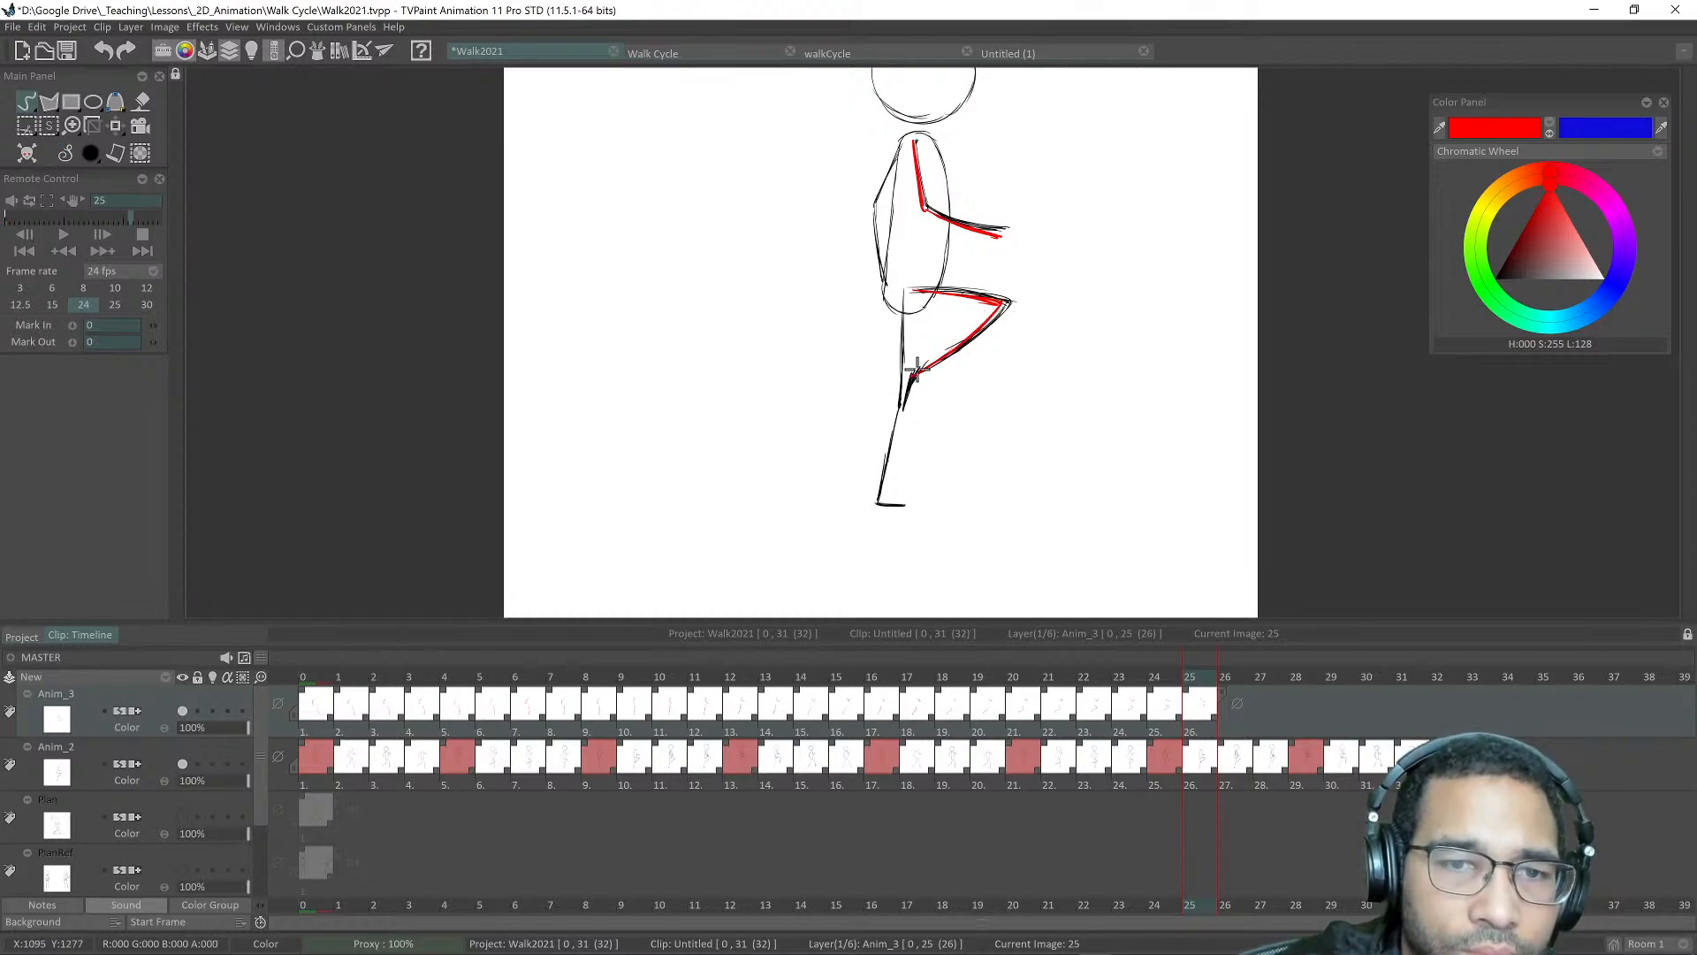
Step: Trace the forward bent arm in red on Anim_3 at frame 26, checking its position against frame 25
{"action": "key", "text": "Right"}
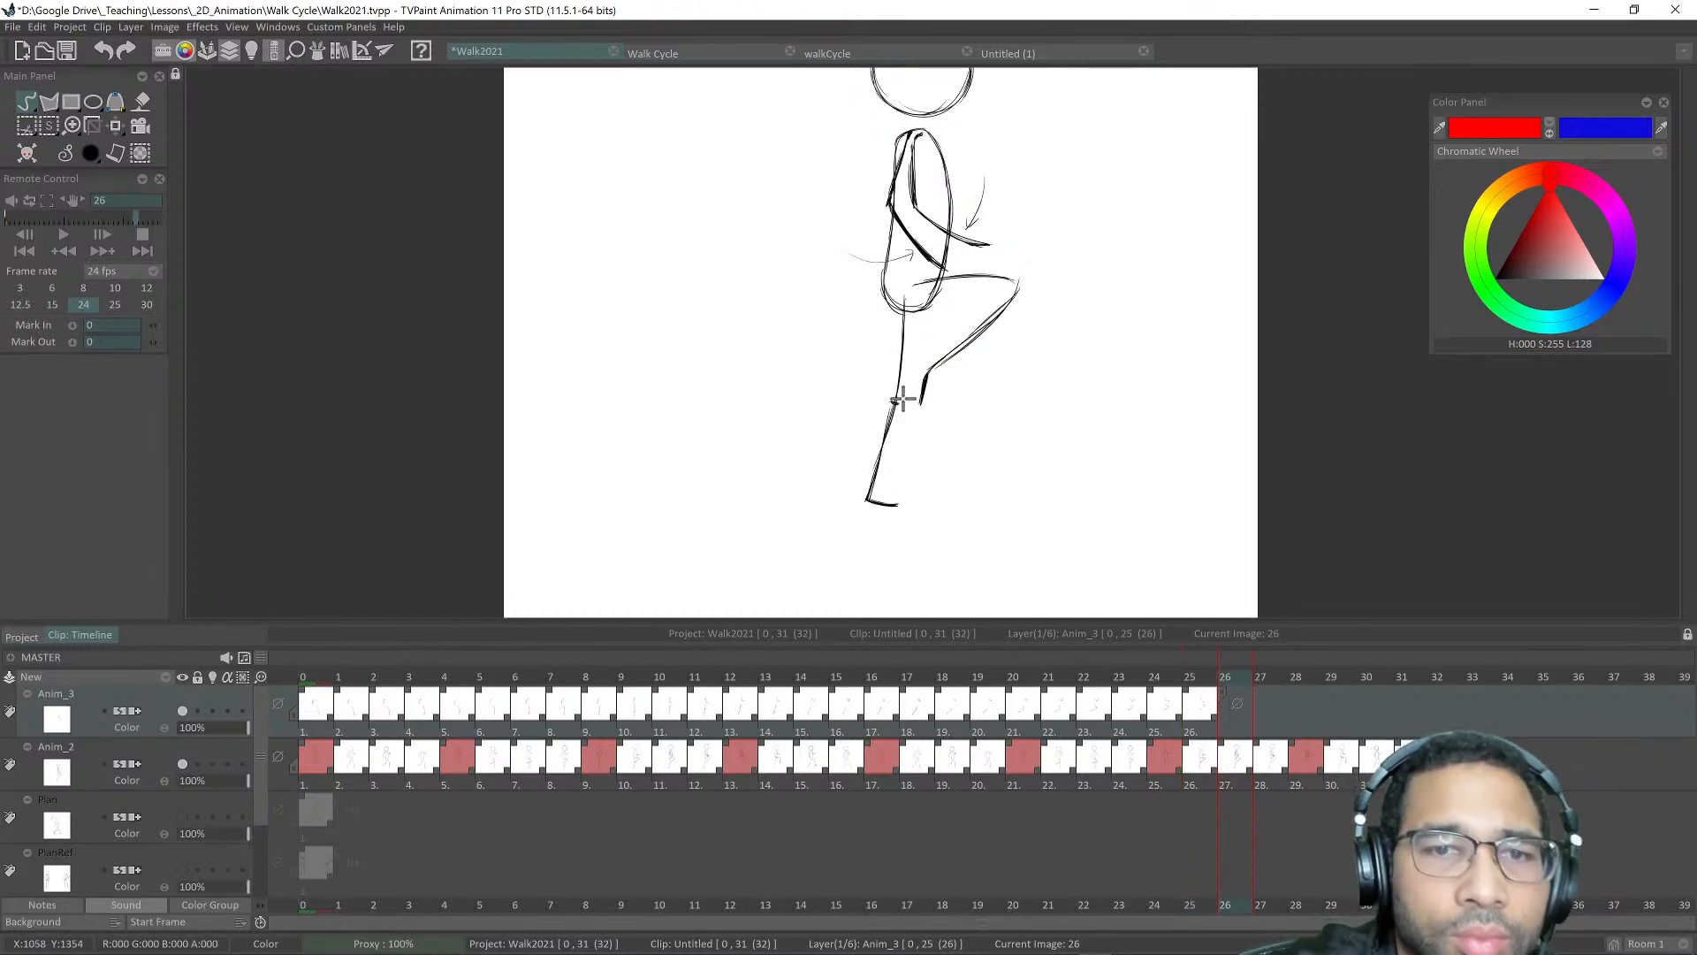
{"action": "key", "text": "Left"}
{"action": "key", "text": "Right"}
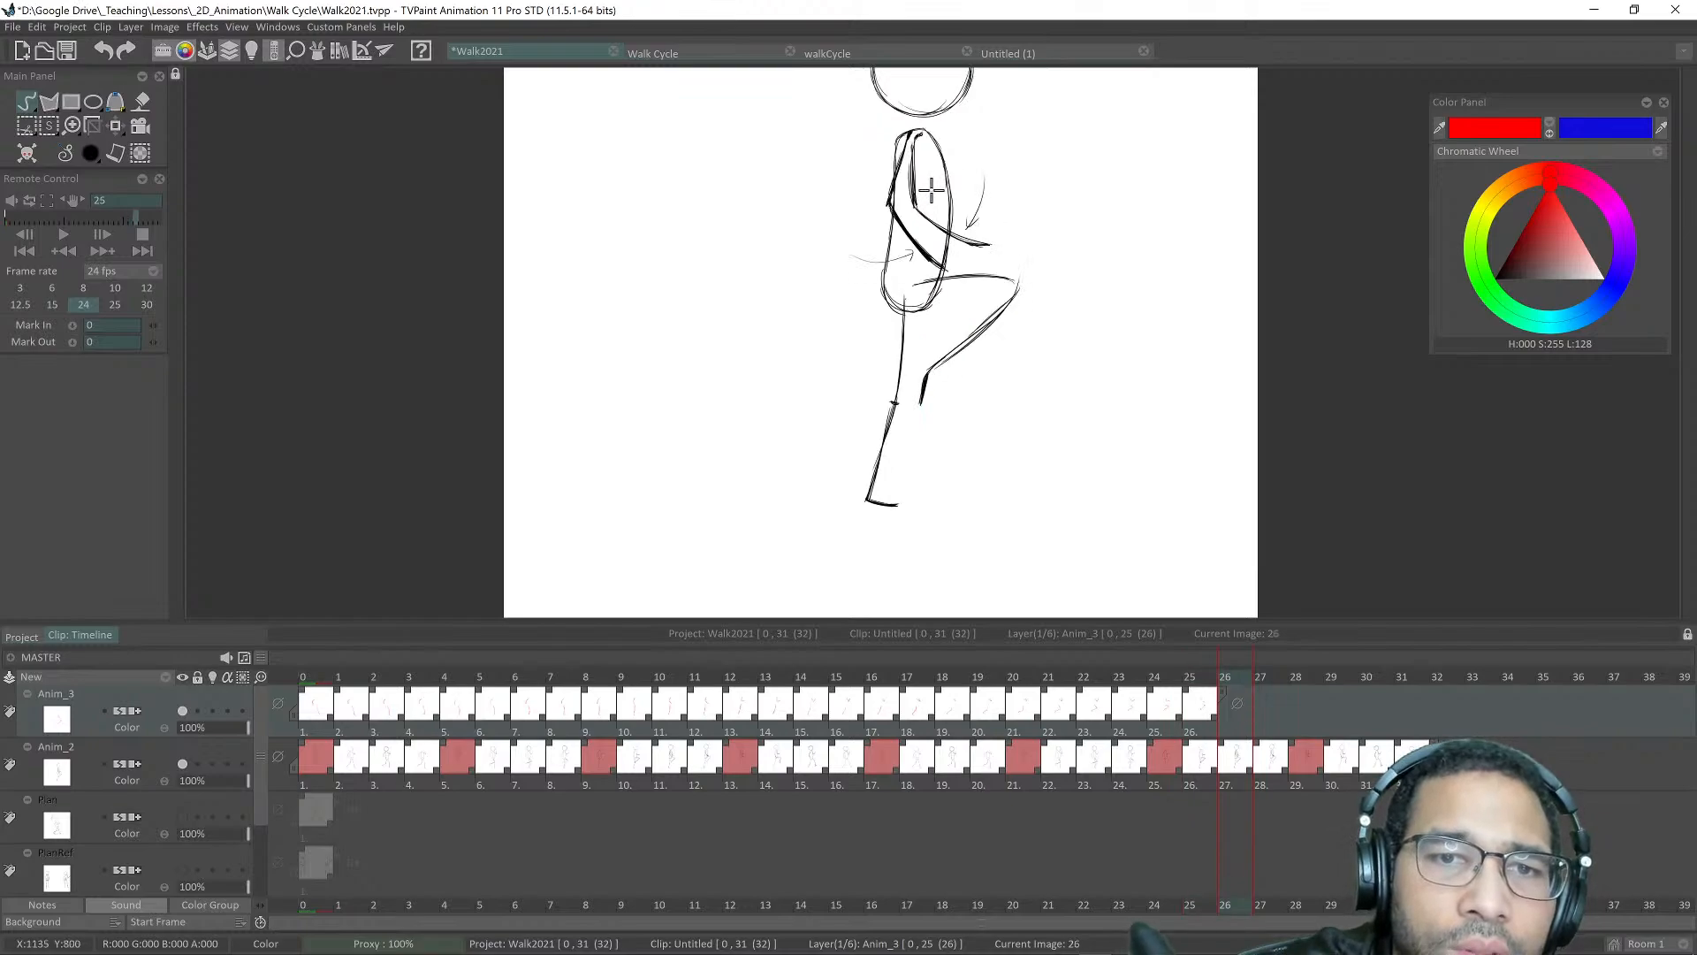
{"action": "left_click_drag", "start_coordinate": [915, 210], "coordinate": [986, 246]}
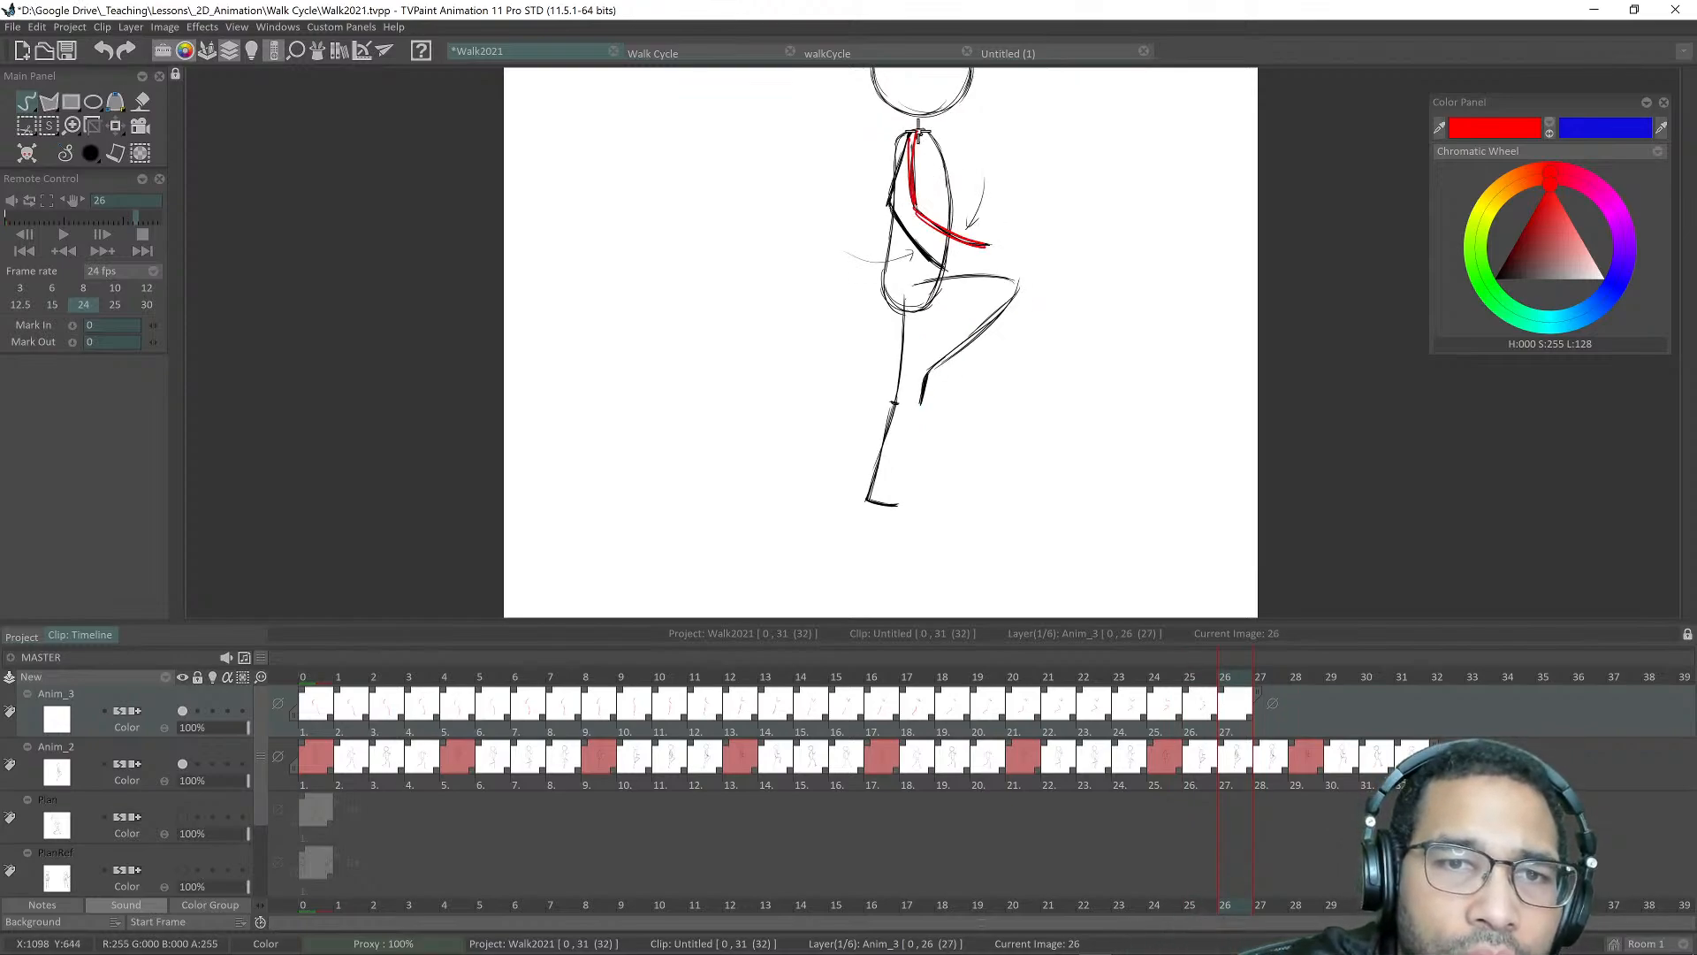
Step: Compare frames 25 and 26, and trace the lifted leg in red from hip to foot at frame 26 of Anim_3
{"action": "key", "text": "Left"}
{"action": "key", "text": "Right"}
{"action": "key", "text": "Left"}
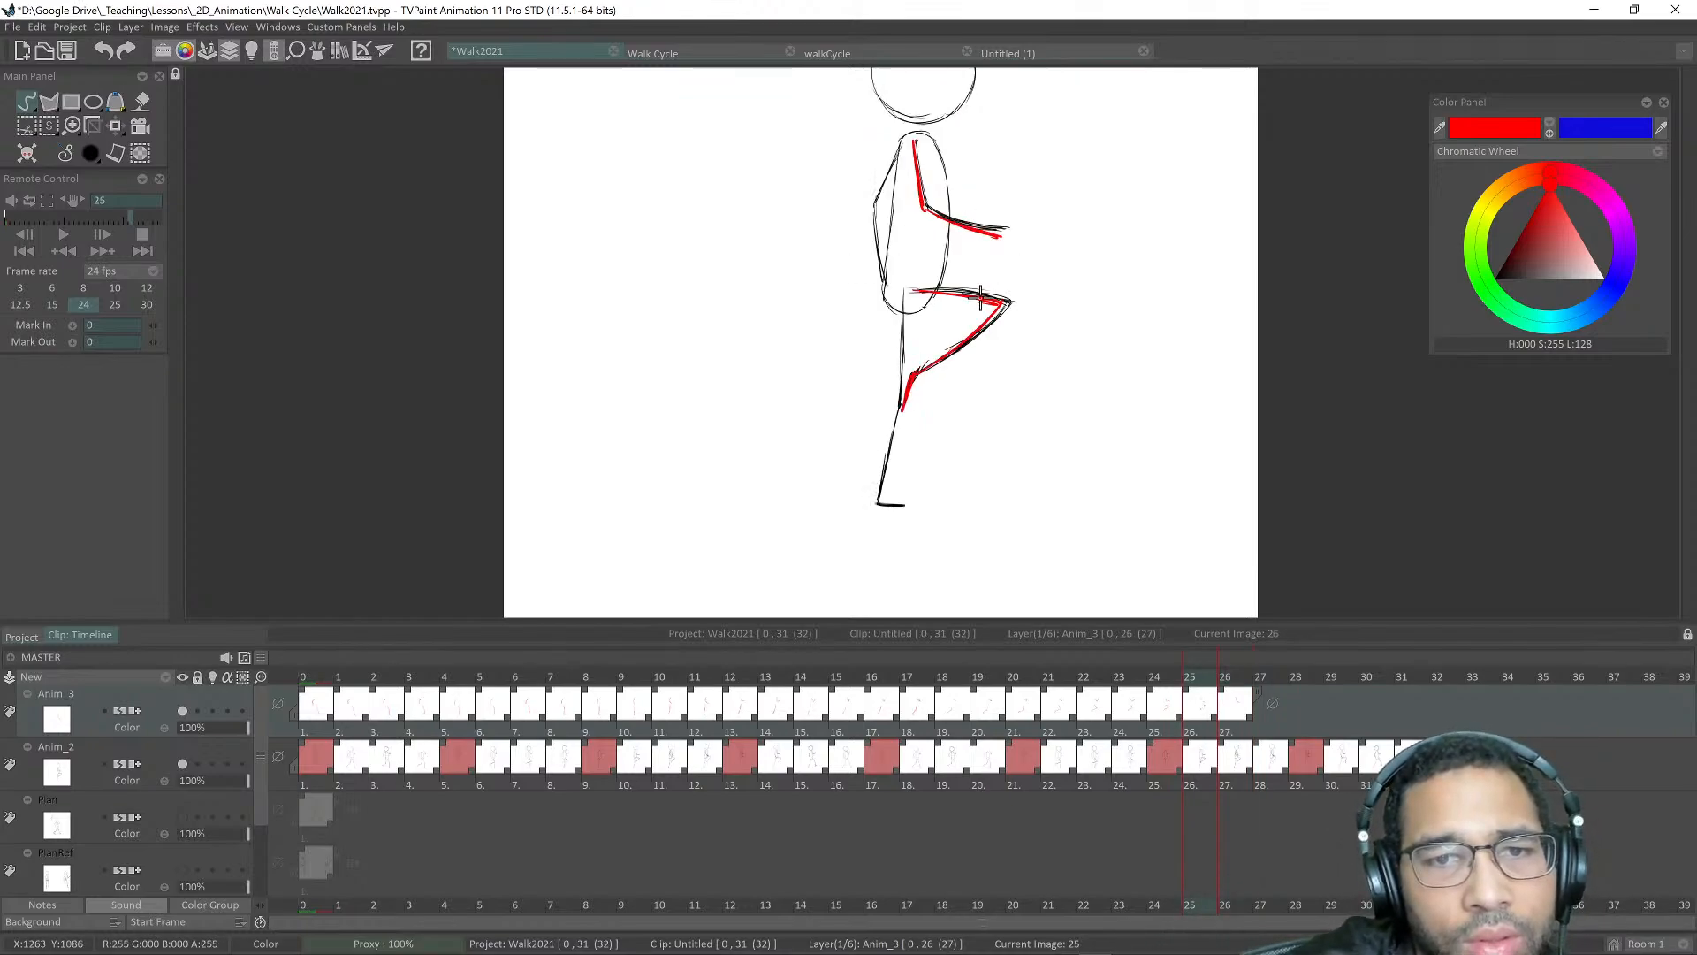
{"action": "key", "text": "Right"}
{"action": "key", "text": "Left"}
{"action": "key", "text": "Right"}
{"action": "key", "text": "Left"}
{"action": "key", "text": "Right"}
{"action": "key", "text": "Left"}
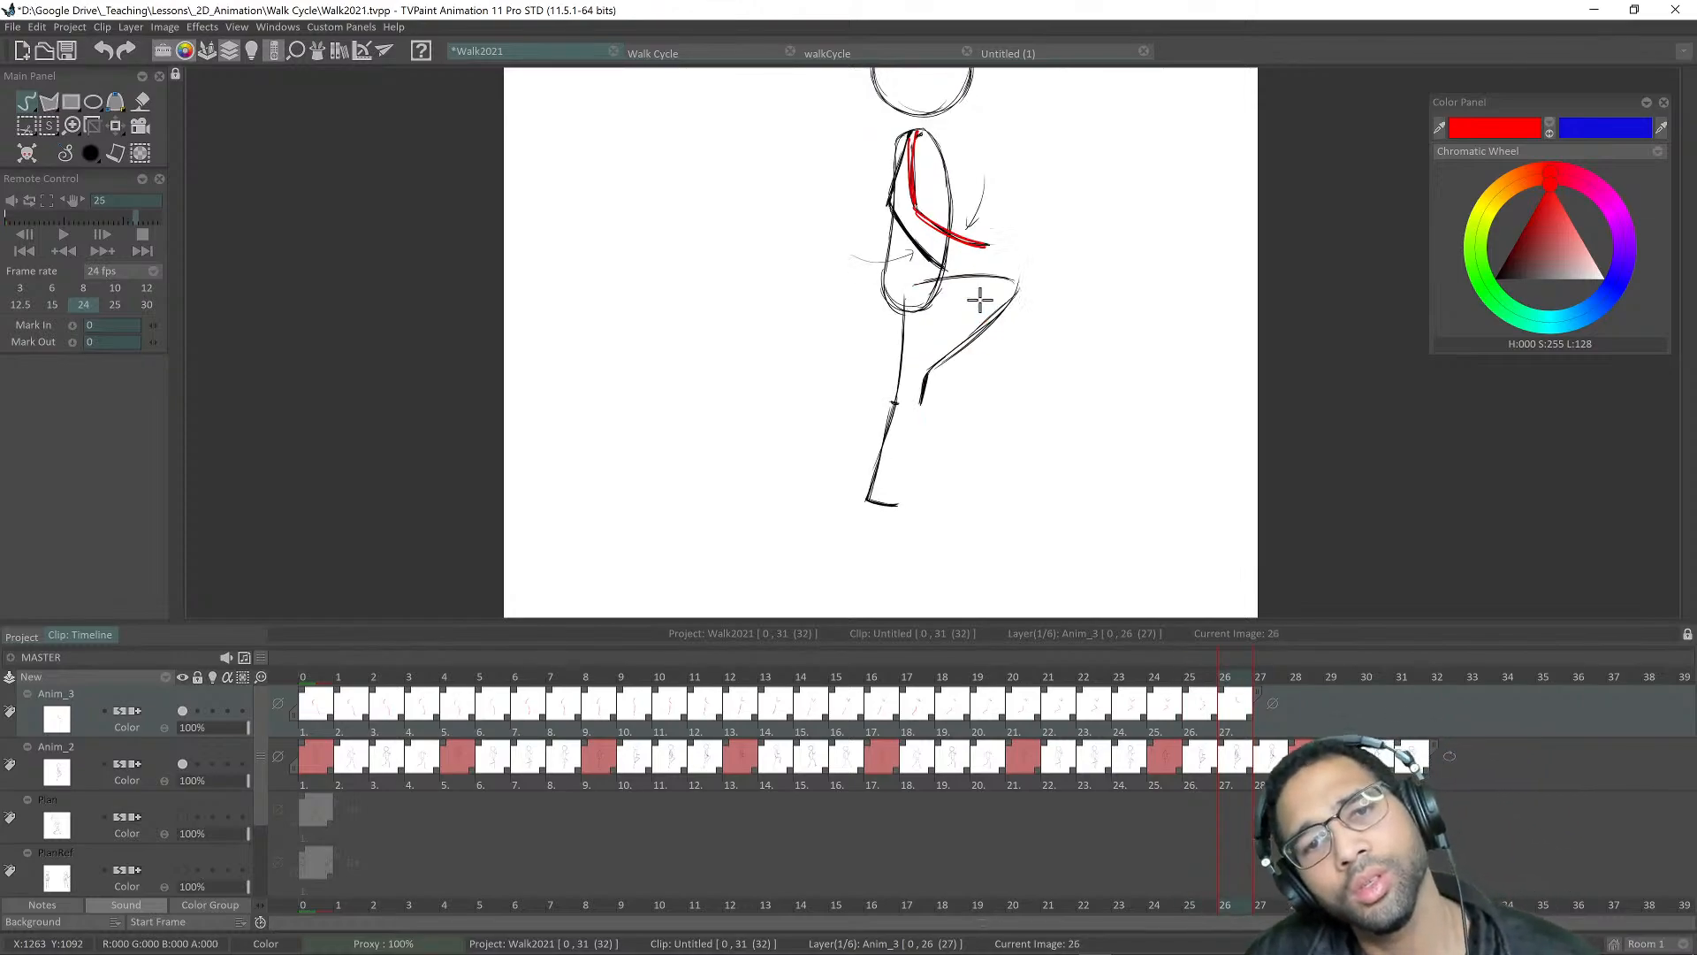
{"action": "key", "text": "Right"}
{"action": "key", "text": "Left"}
{"action": "key", "text": "Right"}
{"action": "mouse_move", "coordinate": [919, 284]}
{"action": "left_mouse_down"}
{"action": "mouse_move", "coordinate": [1012, 283]}
{"action": "mouse_move", "coordinate": [921, 391]}
{"action": "left_mouse_up"}
Step: Trace the lowering forward arm and the raised, bent leg in red at frame 27 of Anim_3
{"action": "key", "text": "Right"}
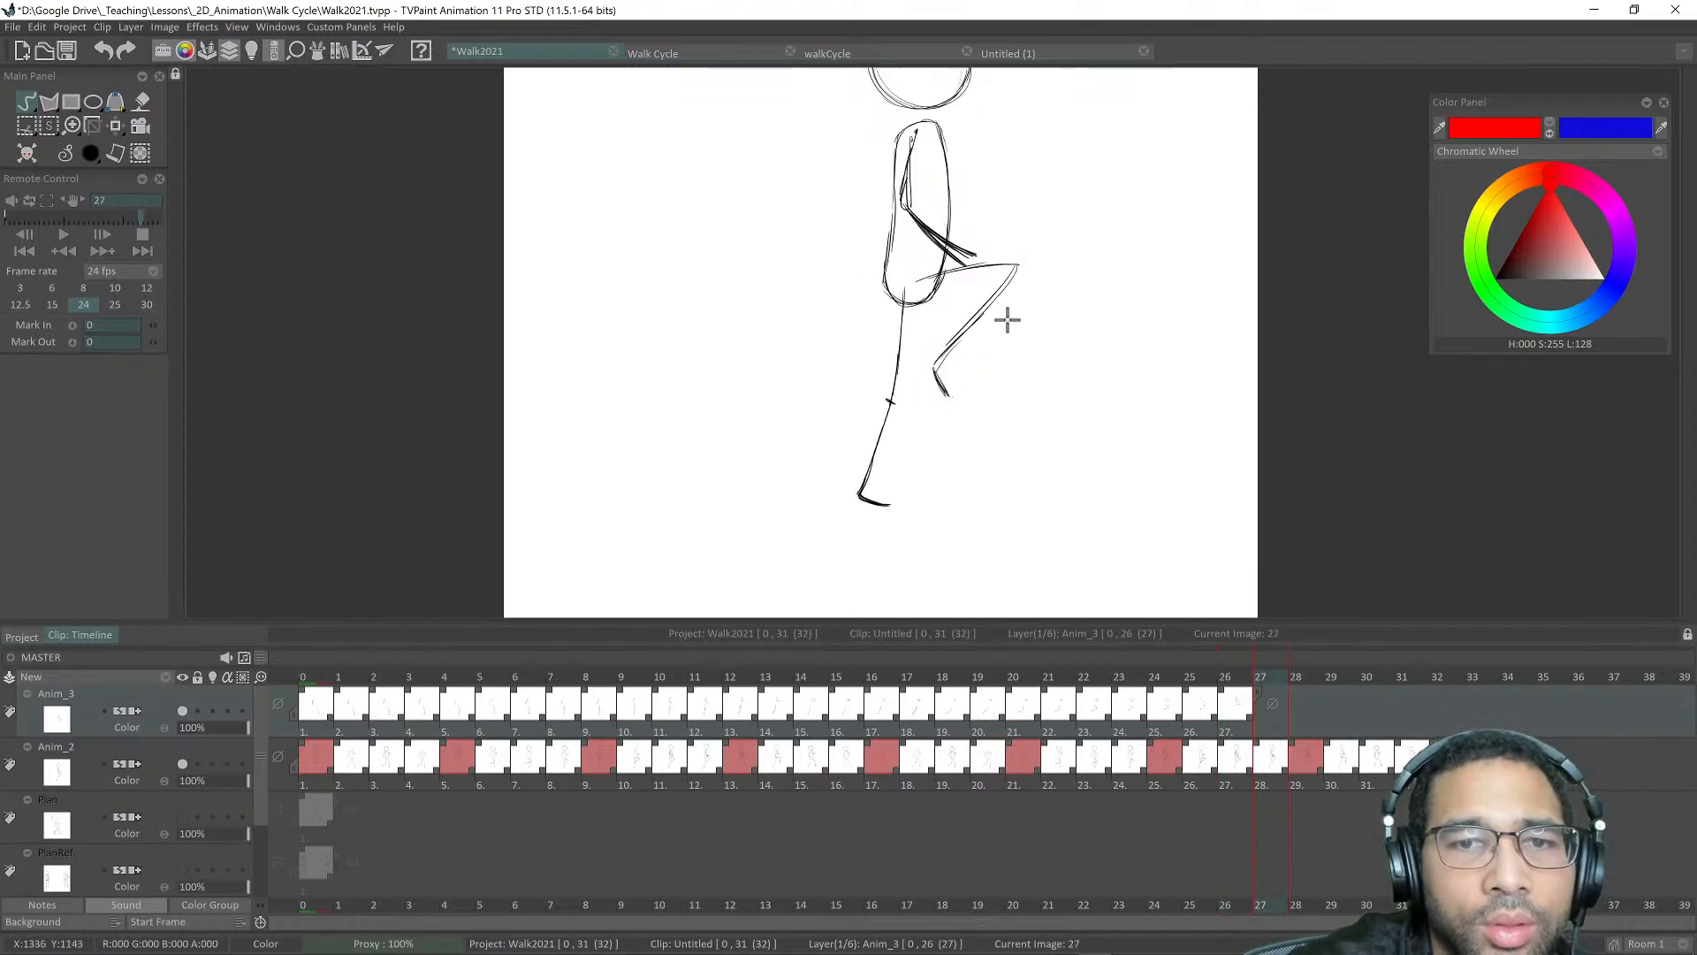
{"action": "key", "text": "Left"}
{"action": "key", "text": "Right"}
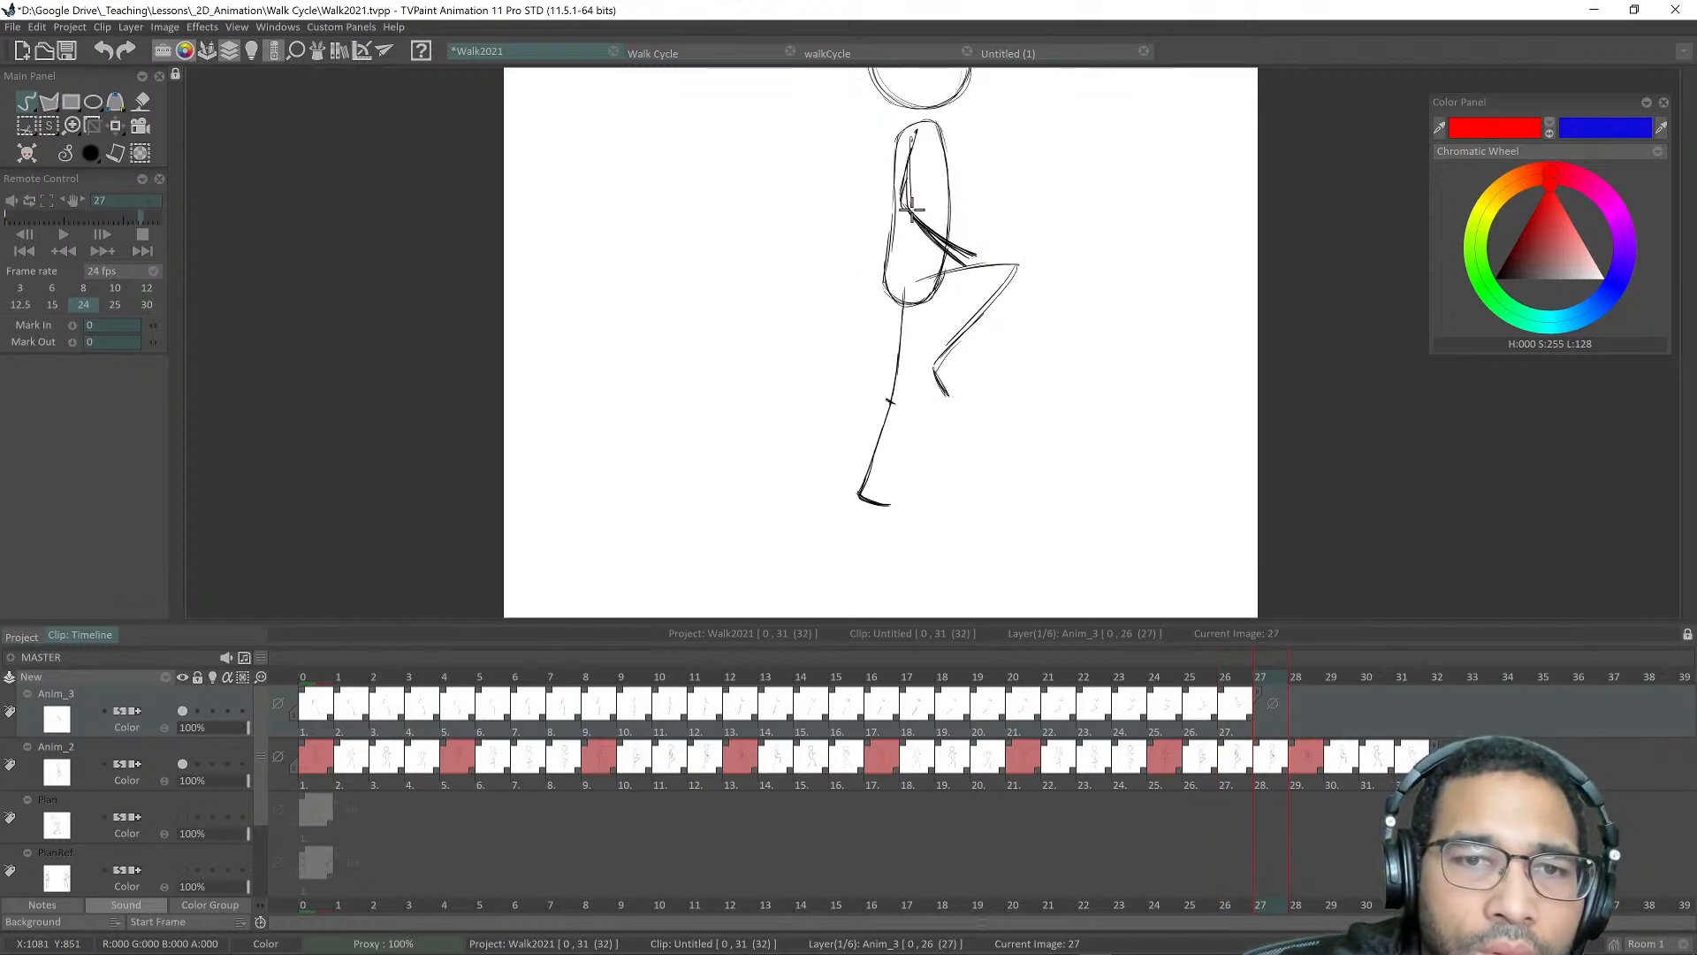
{"action": "key", "text": "Left"}
{"action": "key", "text": "Right"}
{"action": "left_click_drag", "start_coordinate": [906, 210], "coordinate": [969, 252]}
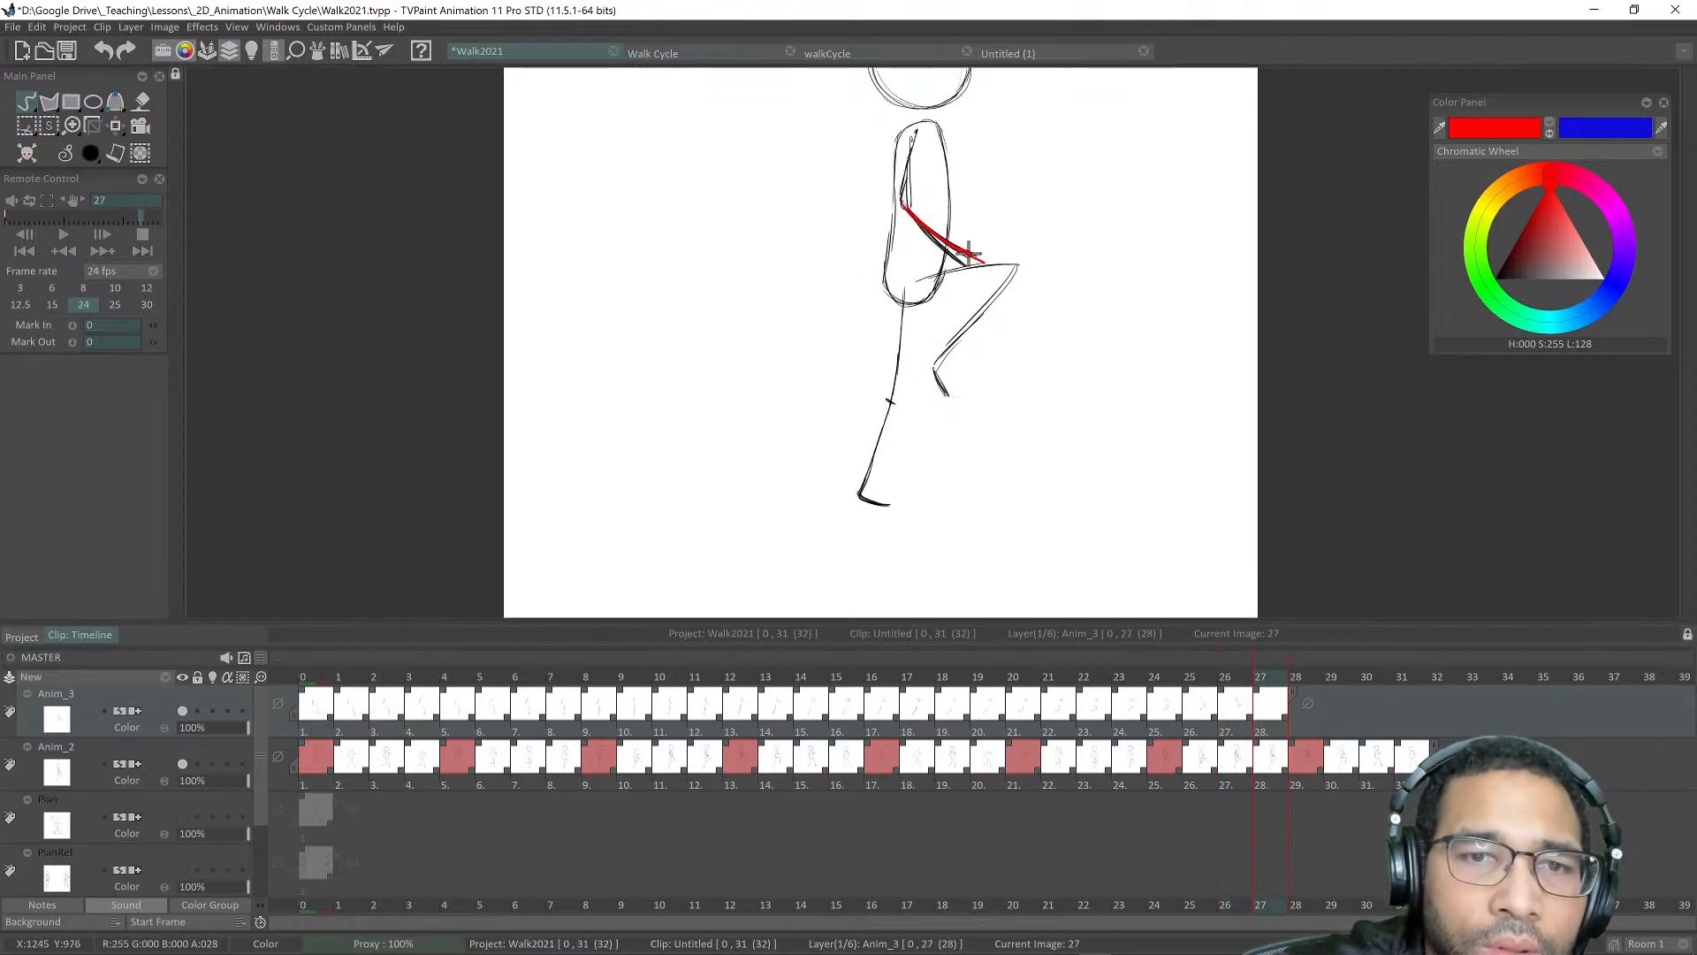
{"action": "key", "text": "Left"}
{"action": "key", "text": "Right"}
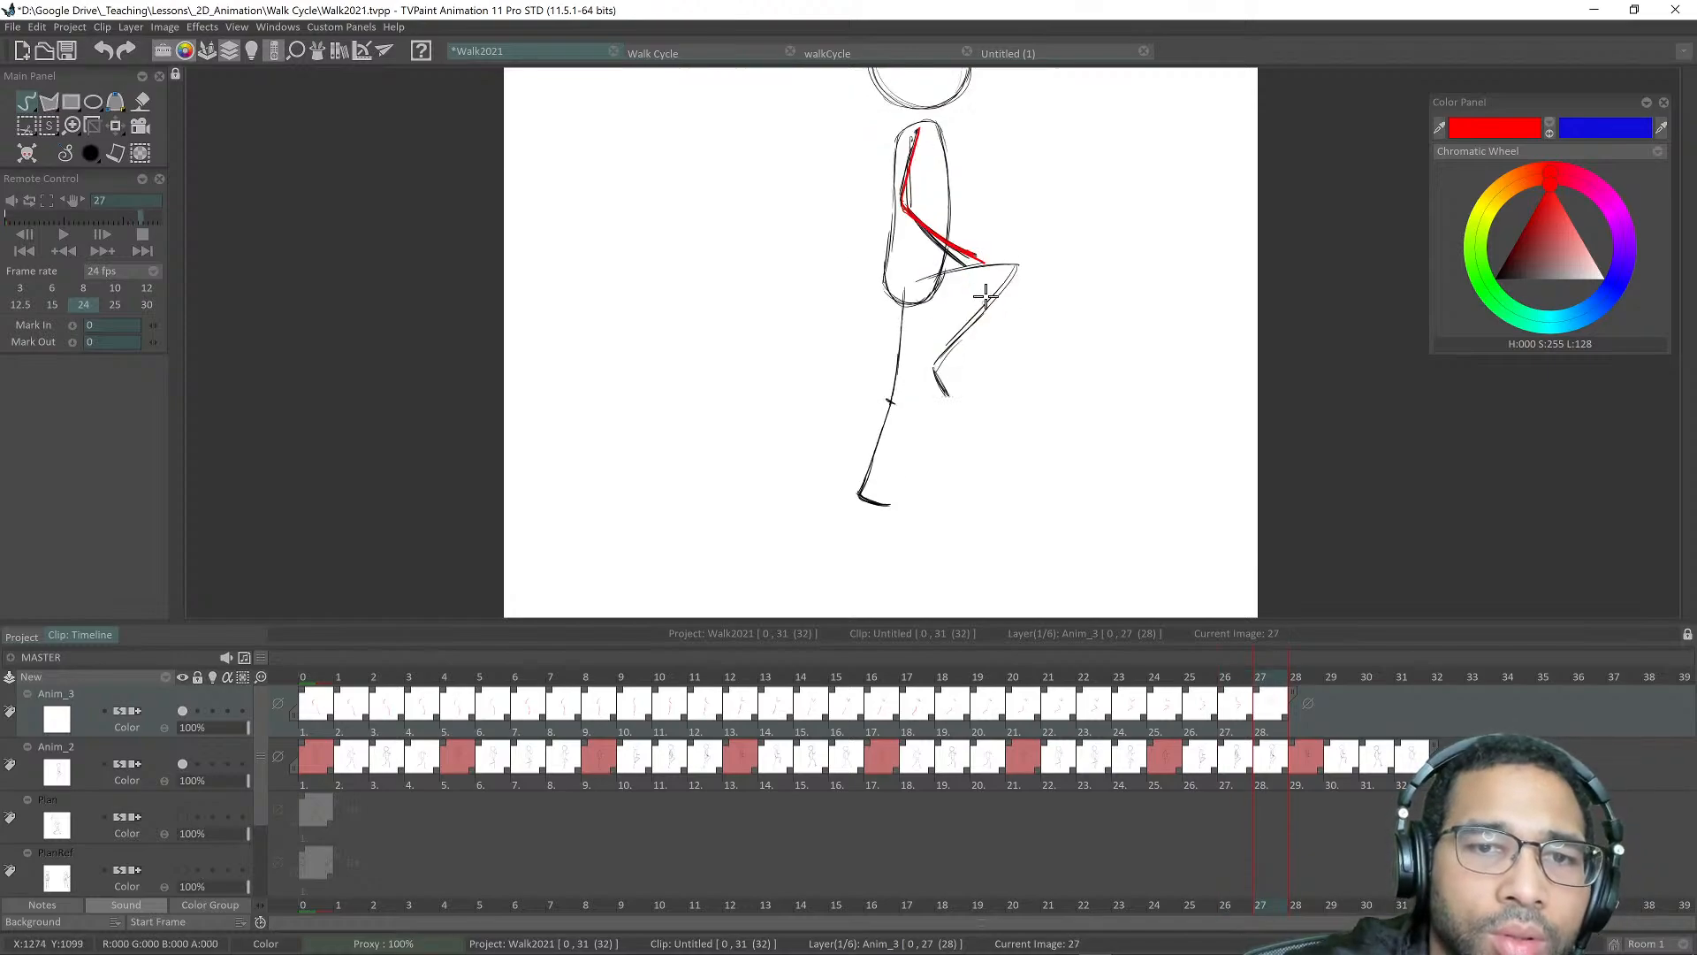
{"action": "left_click_drag", "start_coordinate": [1013, 274], "coordinate": [940, 361]}
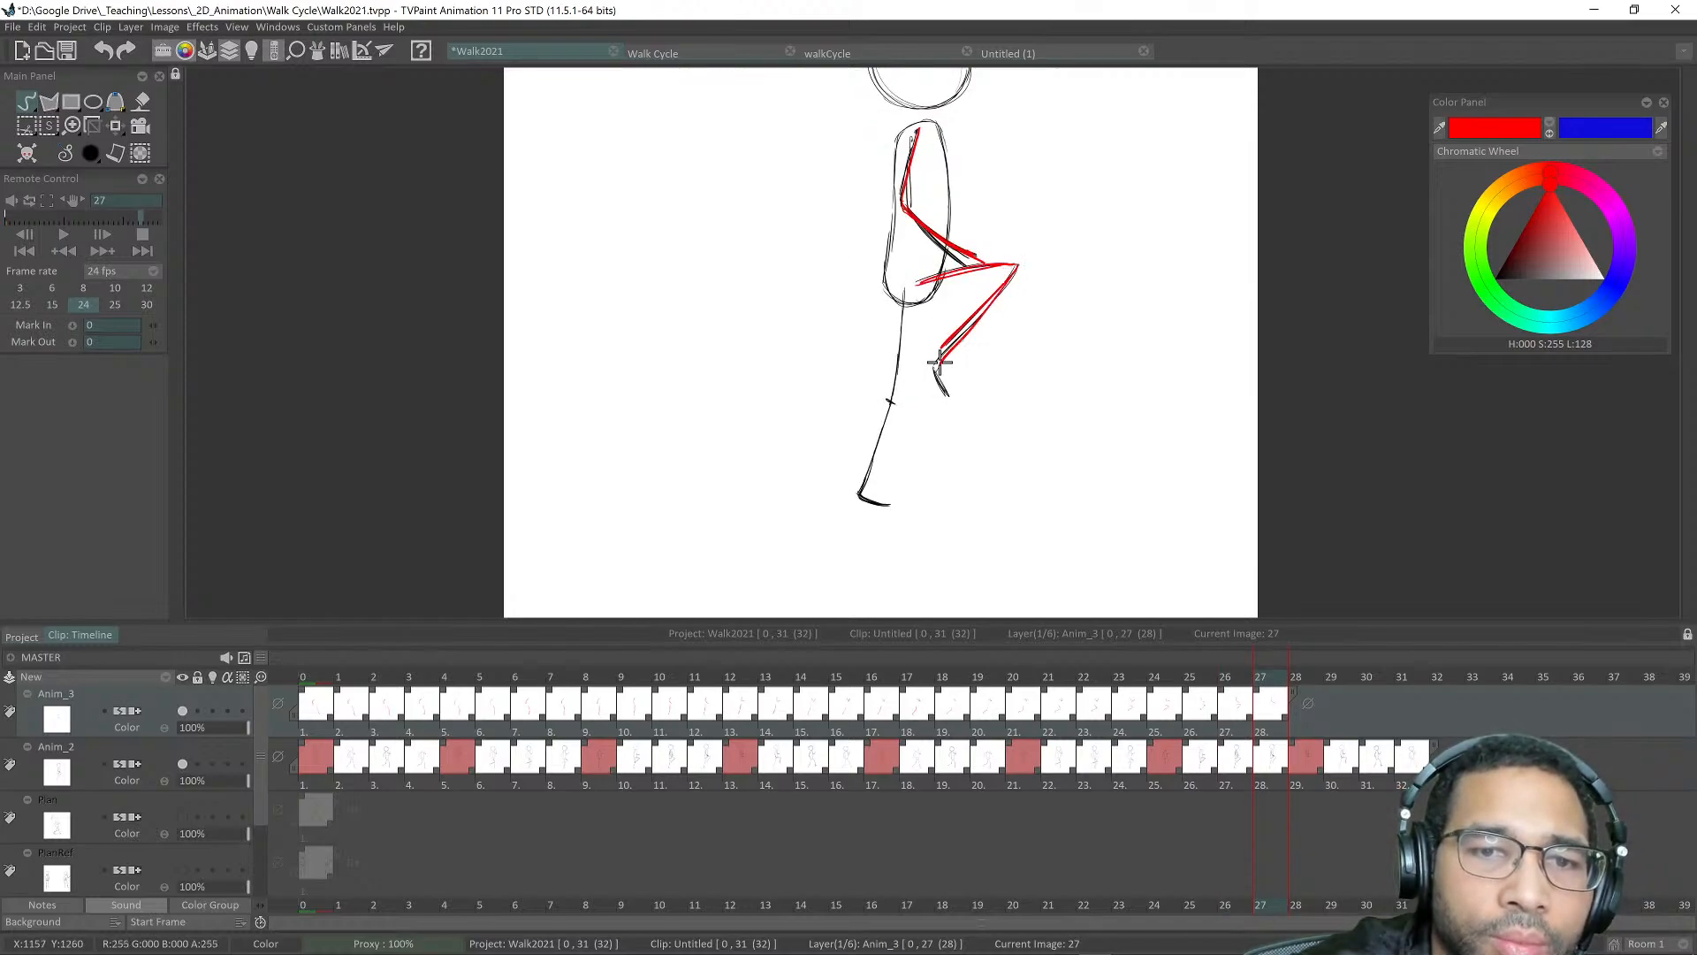
Step: Trace the arm hanging across the torso and the raised leg with its foot in red at frame 28 of Anim_3
{"action": "key", "text": "Right"}
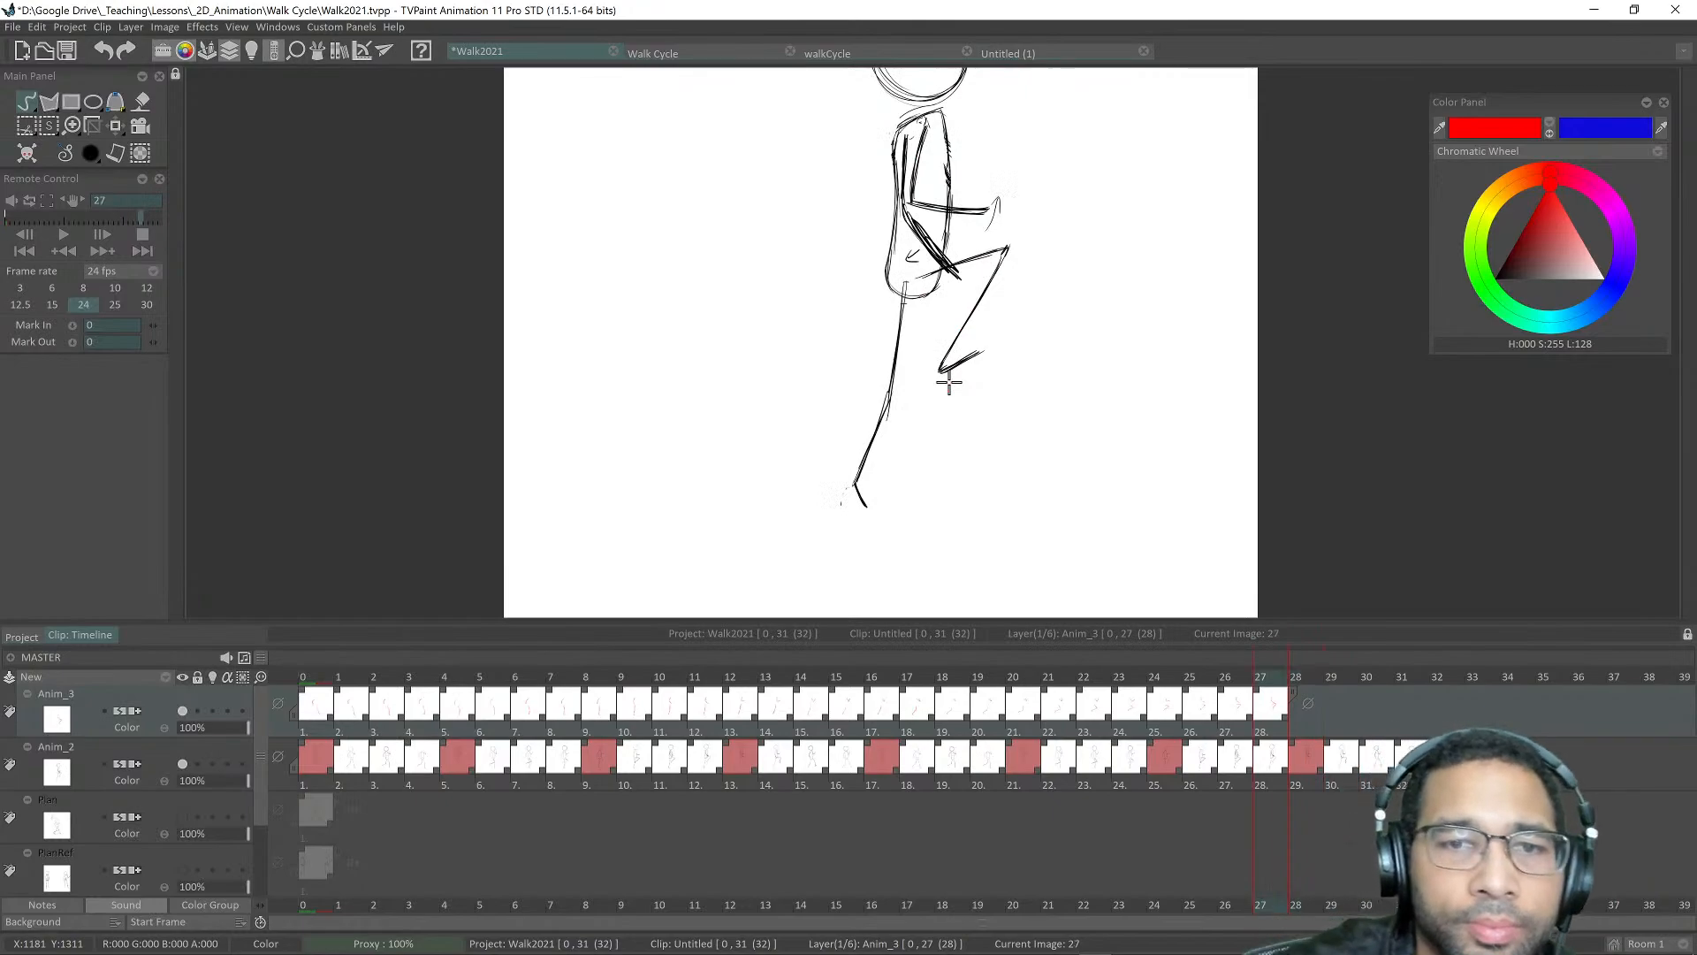
{"action": "key", "text": "Left"}
{"action": "key", "text": "Right"}
{"action": "left_click_drag", "start_coordinate": [906, 212], "coordinate": [957, 277]}
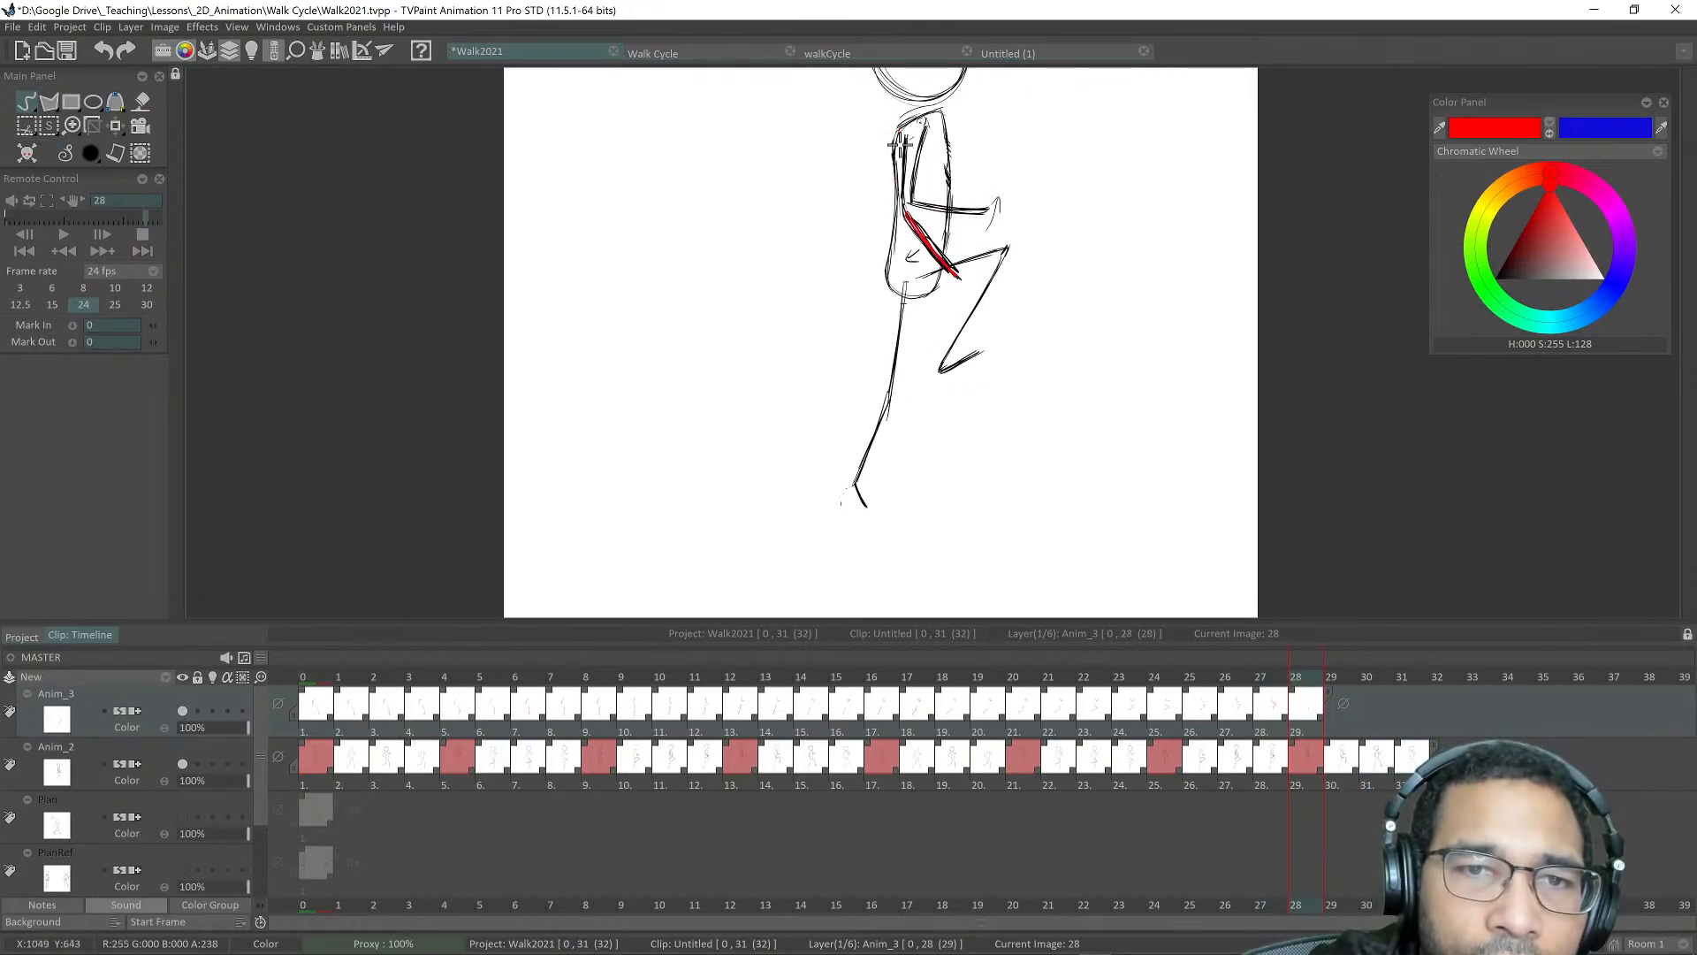
{"action": "left_click_drag", "start_coordinate": [899, 132], "coordinate": [905, 210]}
{"action": "mouse_move", "coordinate": [920, 280]}
{"action": "left_mouse_down"}
{"action": "mouse_move", "coordinate": [1007, 250]}
{"action": "mouse_move", "coordinate": [940, 367]}
{"action": "left_mouse_up"}
{"action": "left_click_drag", "start_coordinate": [1003, 258], "coordinate": [937, 371]}
{"action": "left_click_drag", "start_coordinate": [937, 371], "coordinate": [982, 349]}
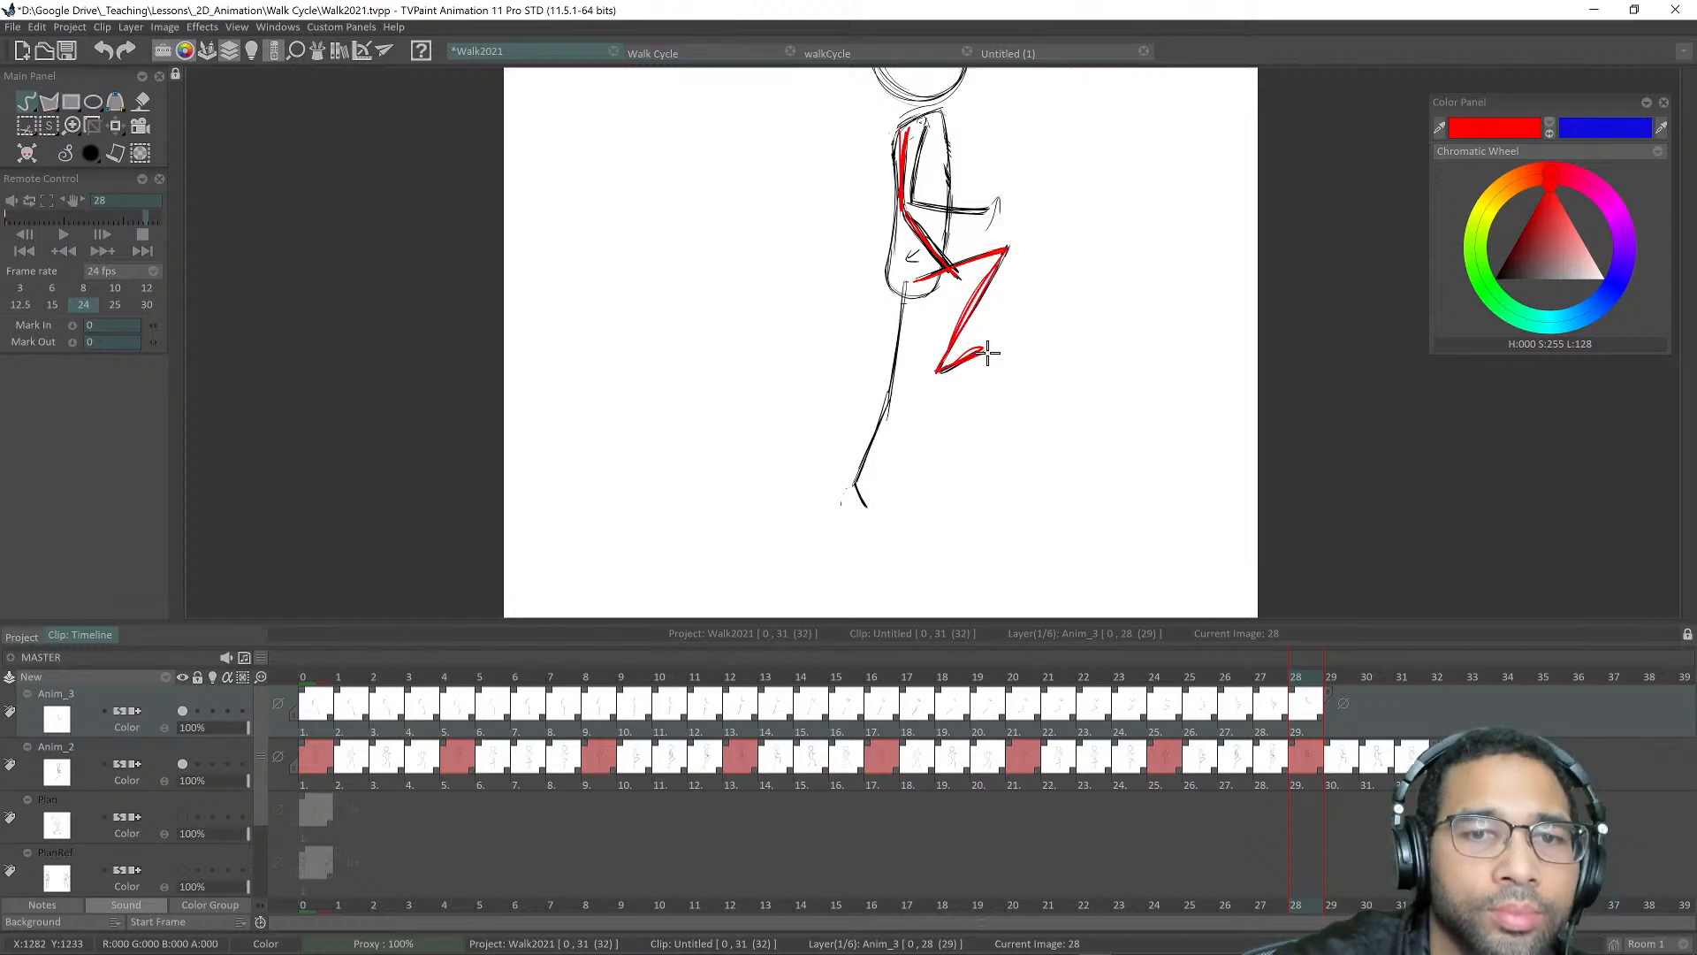
Step: Trace the arm swinging back and the raised leg with its descending lower leg in red at frame 29 of Anim_3
{"action": "key", "text": "Right"}
{"action": "mouse_move", "coordinate": [883, 239]}
{"action": "left_mouse_down"}
{"action": "mouse_move", "coordinate": [896, 271]}
{"action": "mouse_move", "coordinate": [885, 147]}
{"action": "left_mouse_up"}
{"action": "mouse_move", "coordinate": [915, 290]}
{"action": "left_mouse_down"}
{"action": "mouse_move", "coordinate": [1006, 275]}
{"action": "mouse_move", "coordinate": [977, 405]}
{"action": "left_mouse_up"}
{"action": "left_click_drag", "start_coordinate": [1013, 345], "coordinate": [977, 411]}
{"action": "key", "text": "Right"}
{"action": "key", "text": "Left"}
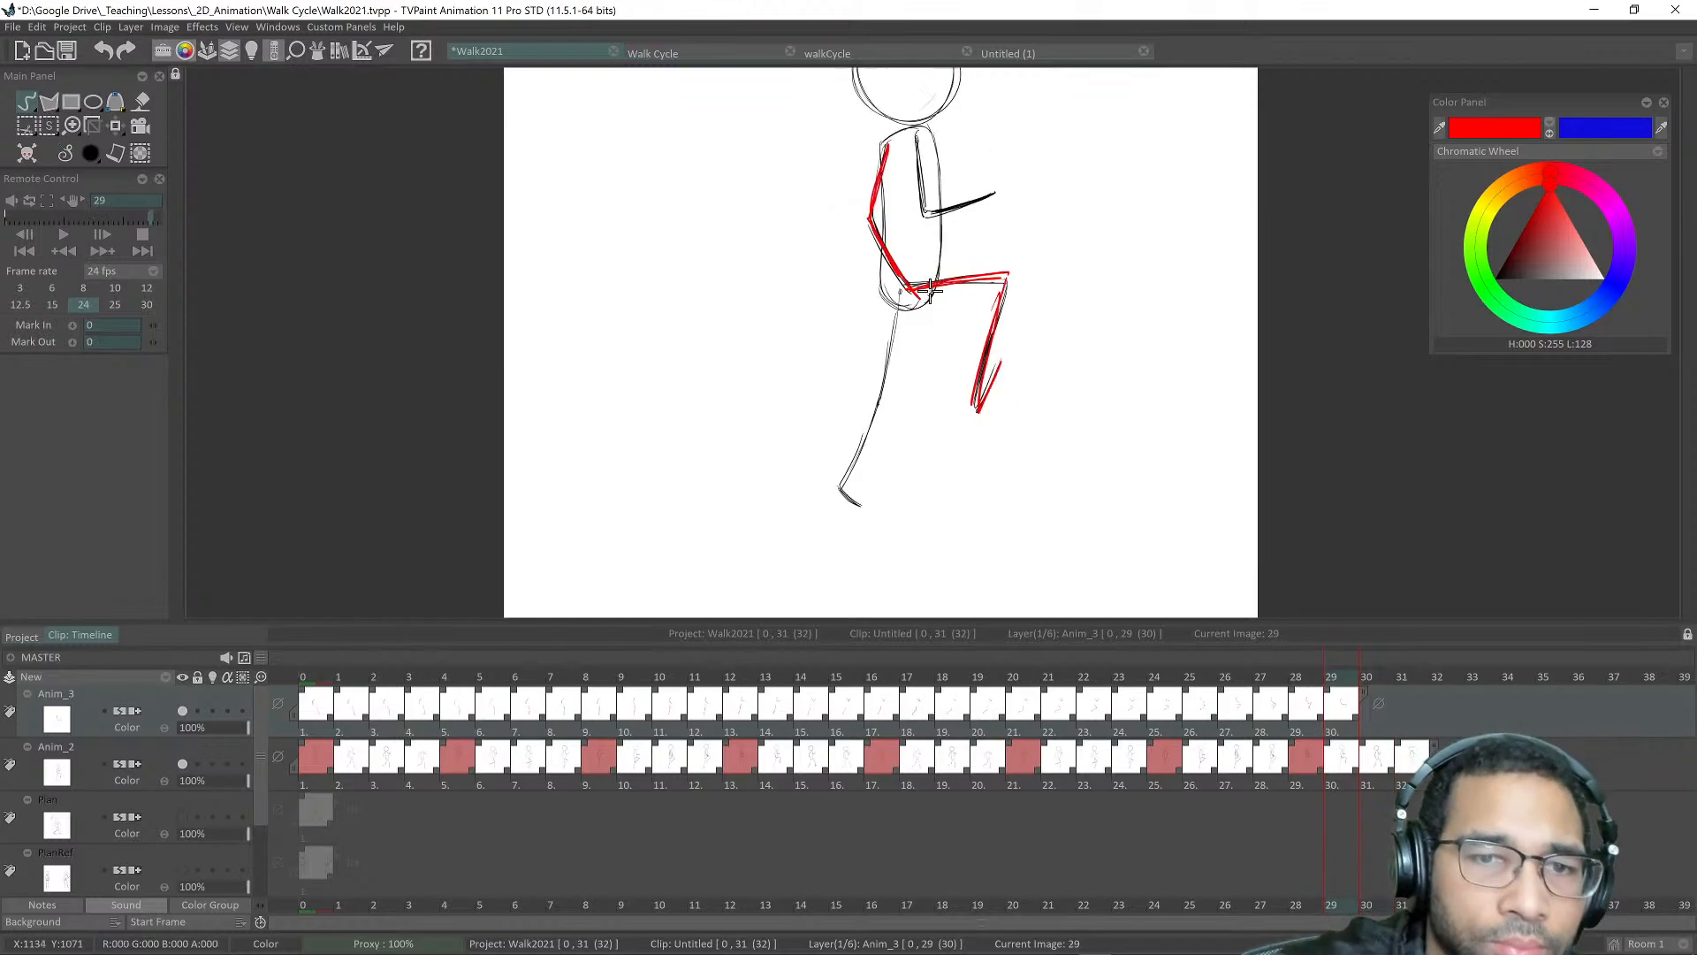
Step: Trace the leg reaching forward with its foot and the rear arm in red at frame 30 of Anim_3
{"action": "key", "text": "Right"}
{"action": "mouse_move", "coordinate": [906, 284]}
{"action": "left_mouse_down"}
{"action": "mouse_move", "coordinate": [970, 373]}
{"action": "mouse_move", "coordinate": [980, 457]}
{"action": "mouse_move", "coordinate": [975, 395]}
{"action": "mouse_move", "coordinate": [1005, 455]}
{"action": "left_mouse_up"}
{"action": "mouse_move", "coordinate": [871, 294]}
{"action": "left_mouse_down"}
{"action": "mouse_move", "coordinate": [847, 237]}
{"action": "mouse_move", "coordinate": [871, 165]}
{"action": "left_mouse_up"}
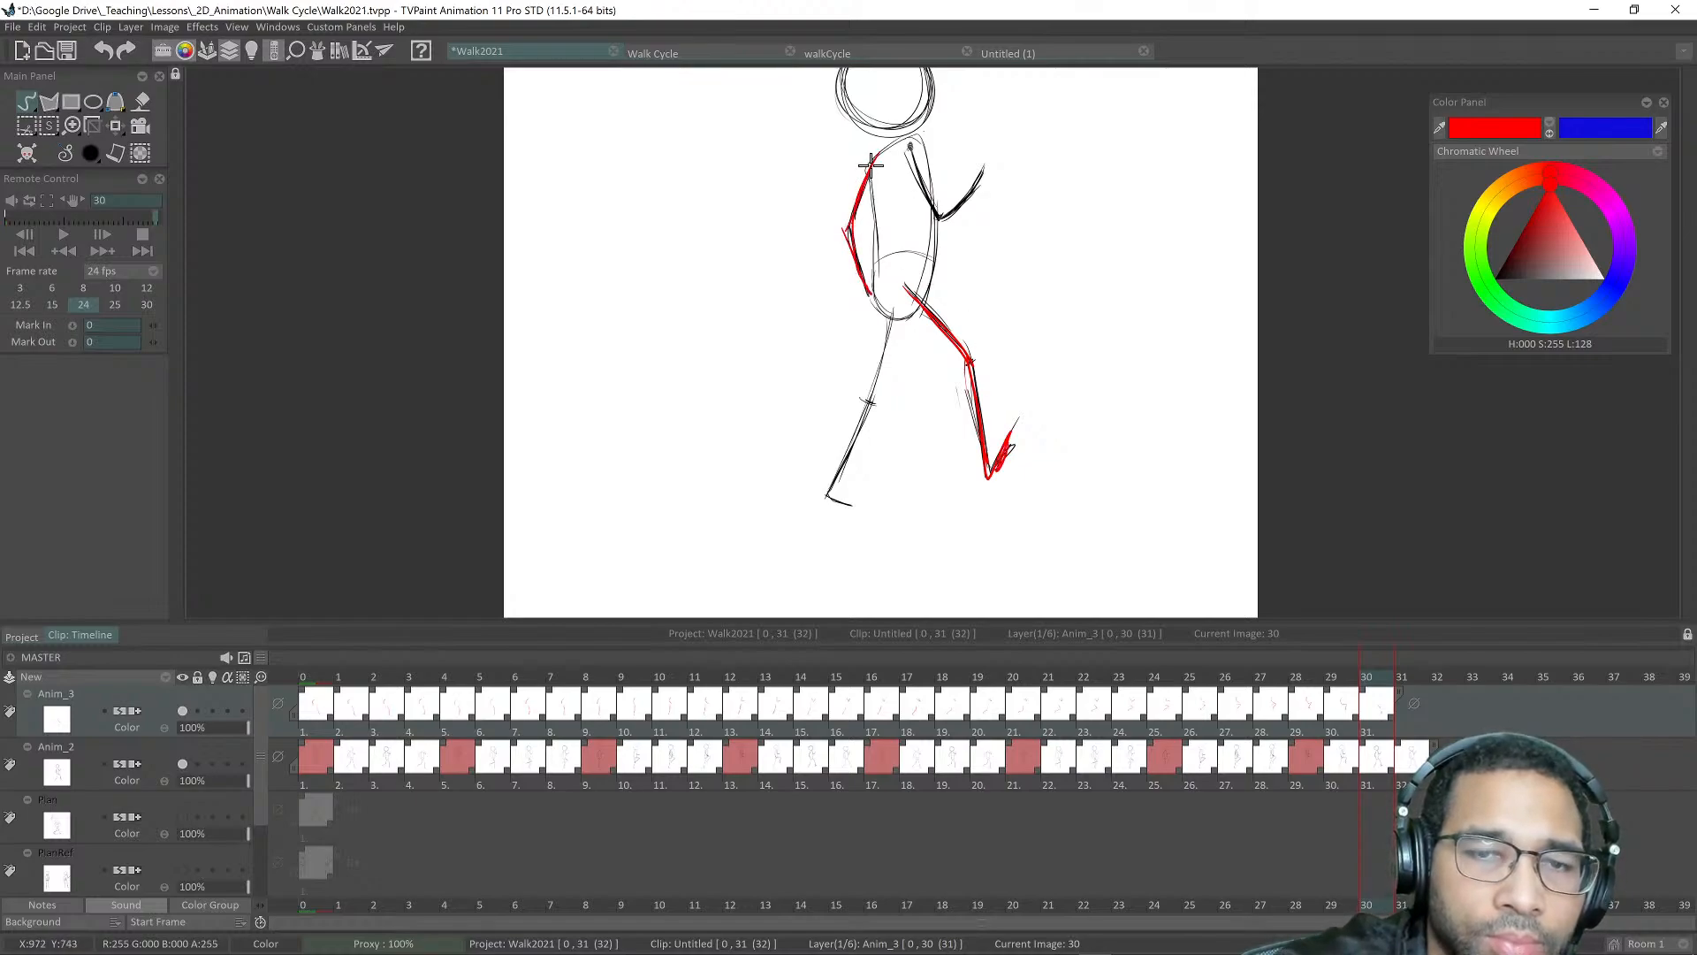
Step: Trace the extended front leg with its foot and the backward-swung arm in red on Anim_3 at frame 31, the last frame
{"action": "key", "text": "Right"}
{"action": "key", "text": "Left"}
{"action": "key", "text": "Right"}
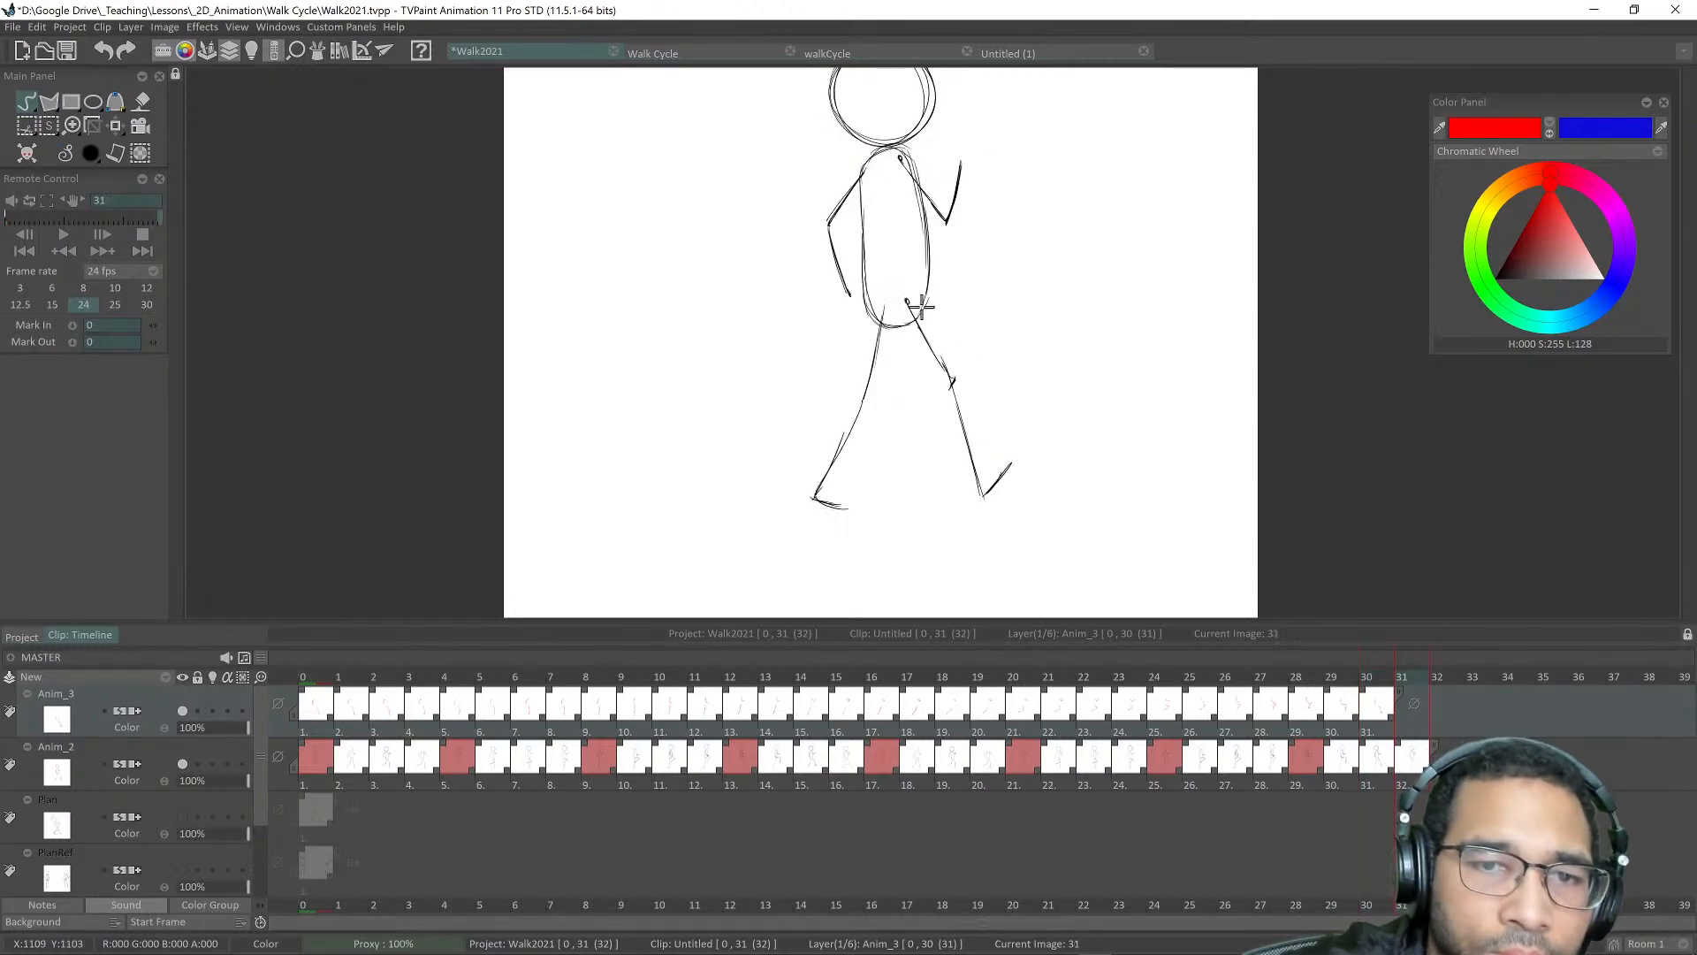
{"action": "left_click_drag", "start_coordinate": [947, 383], "coordinate": [991, 499]}
{"action": "mouse_move", "coordinate": [824, 215]}
{"action": "left_mouse_down"}
{"action": "mouse_move", "coordinate": [848, 284]}
{"action": "mouse_move", "coordinate": [872, 164]}
{"action": "left_mouse_up"}
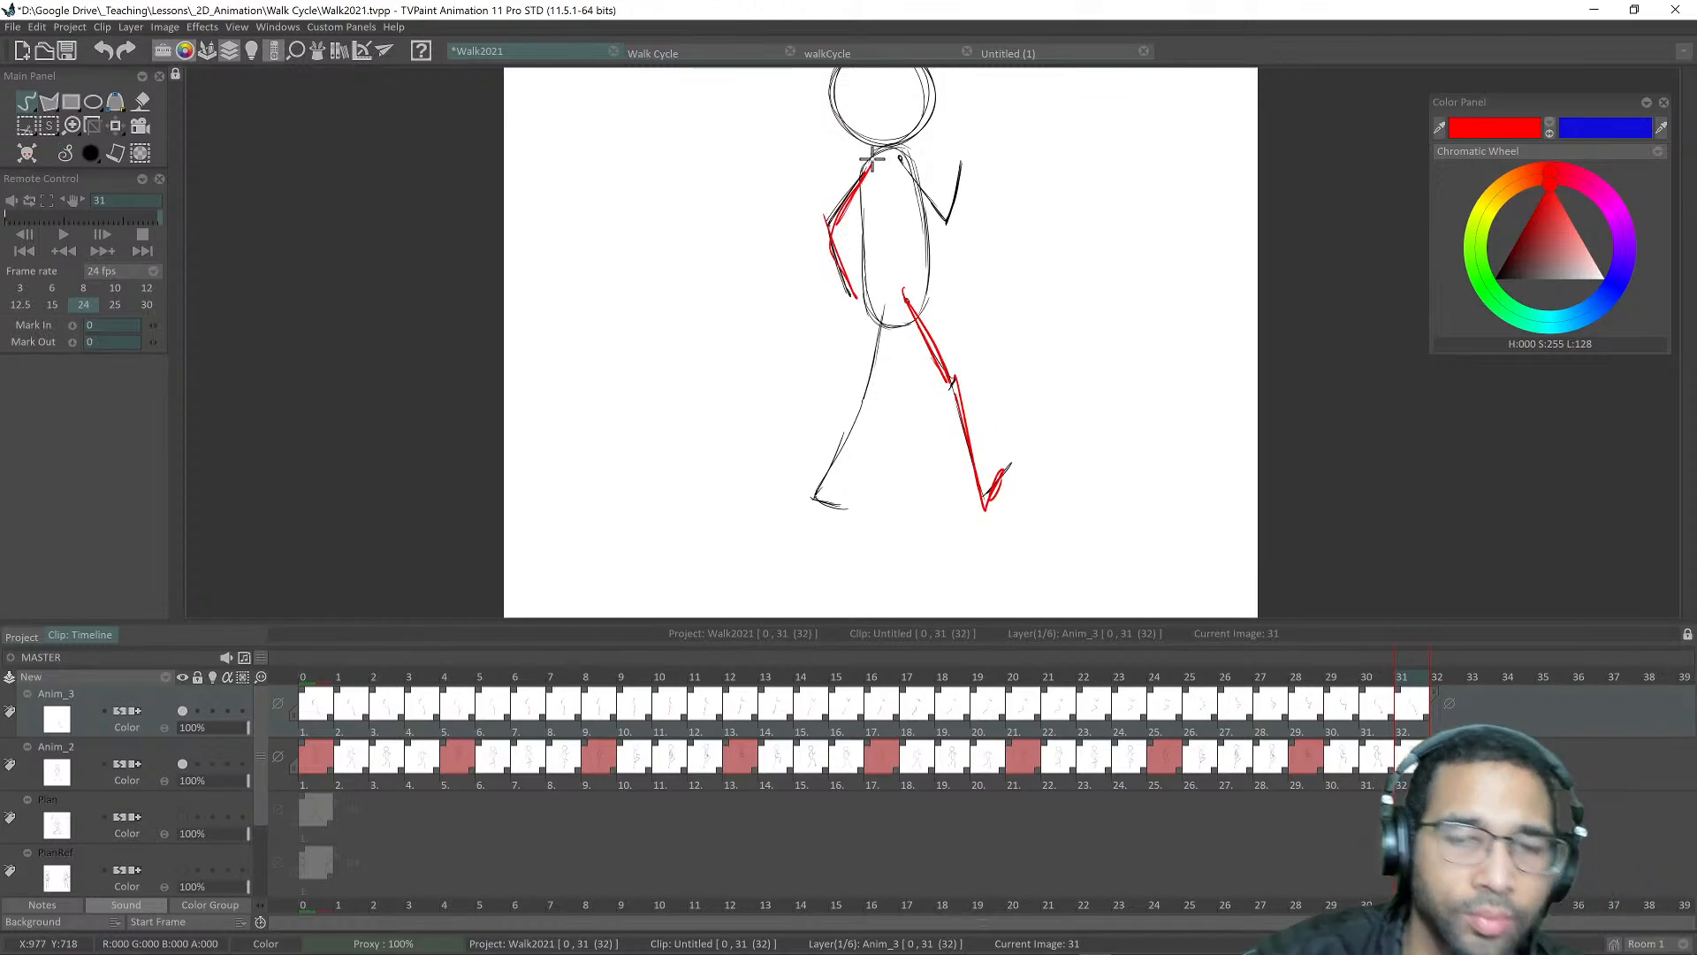
Step: Play the walk cycle, scrub through frames 0 to 31 to check the red limbs, and return to frame 0
{"action": "scroll", "coordinate": [1026, 292], "scroll_direction": "down", "scroll_amount": 3}
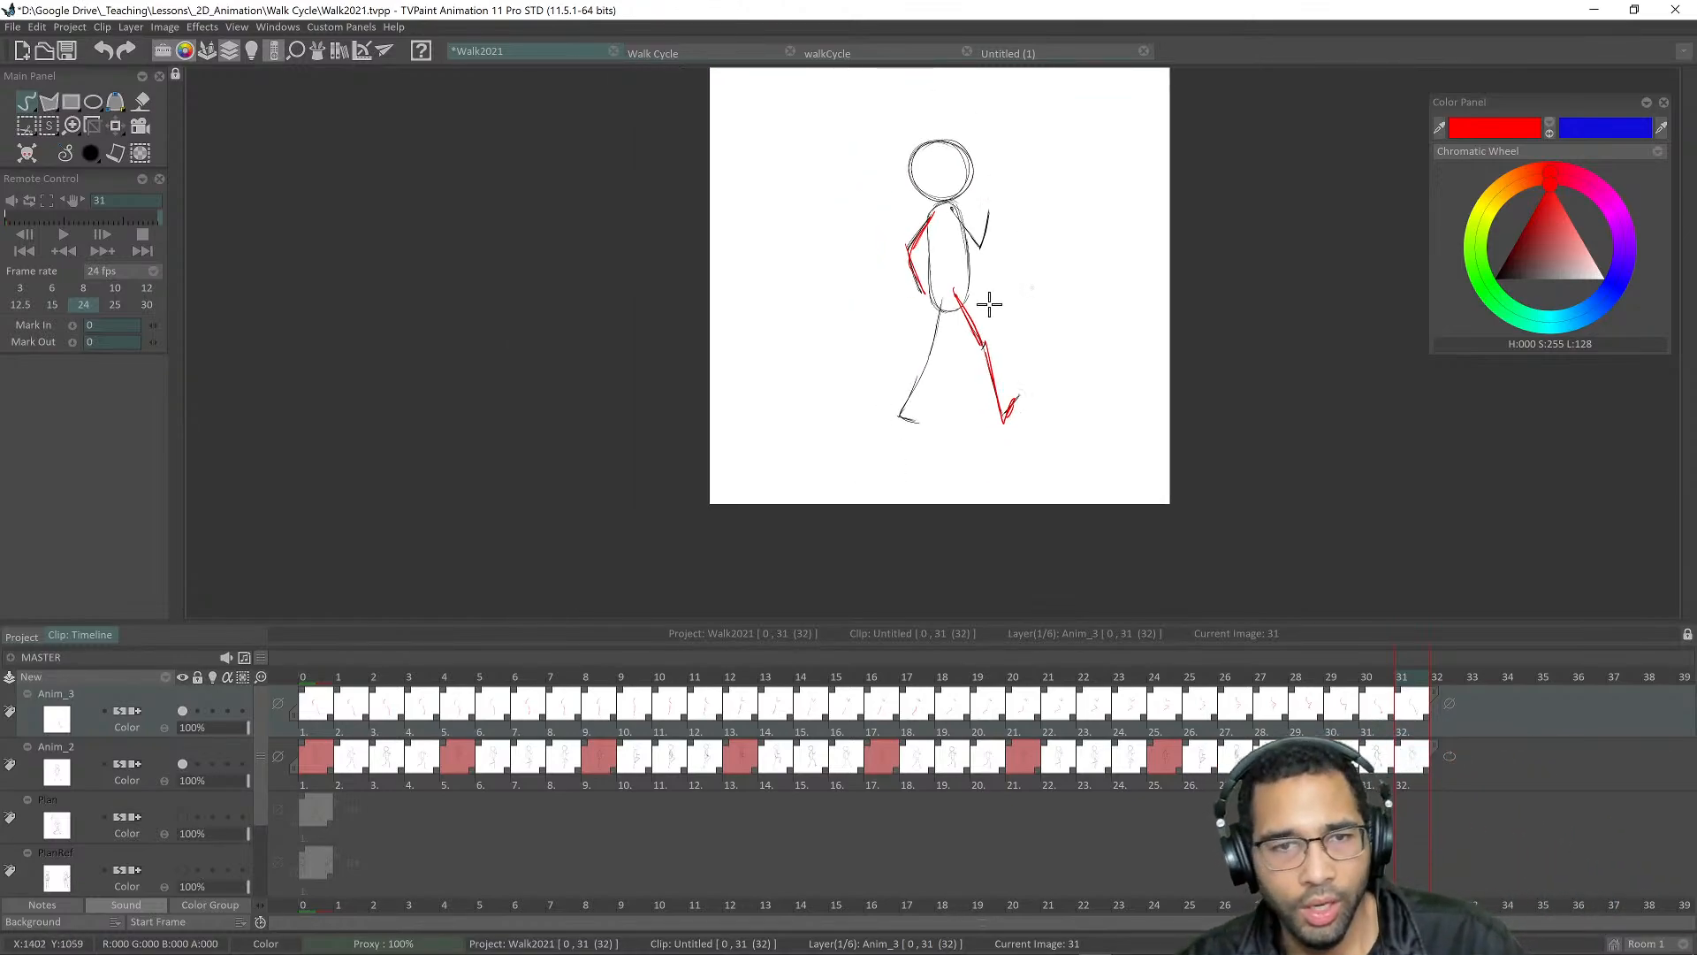
{"action": "key", "text": "Return"}
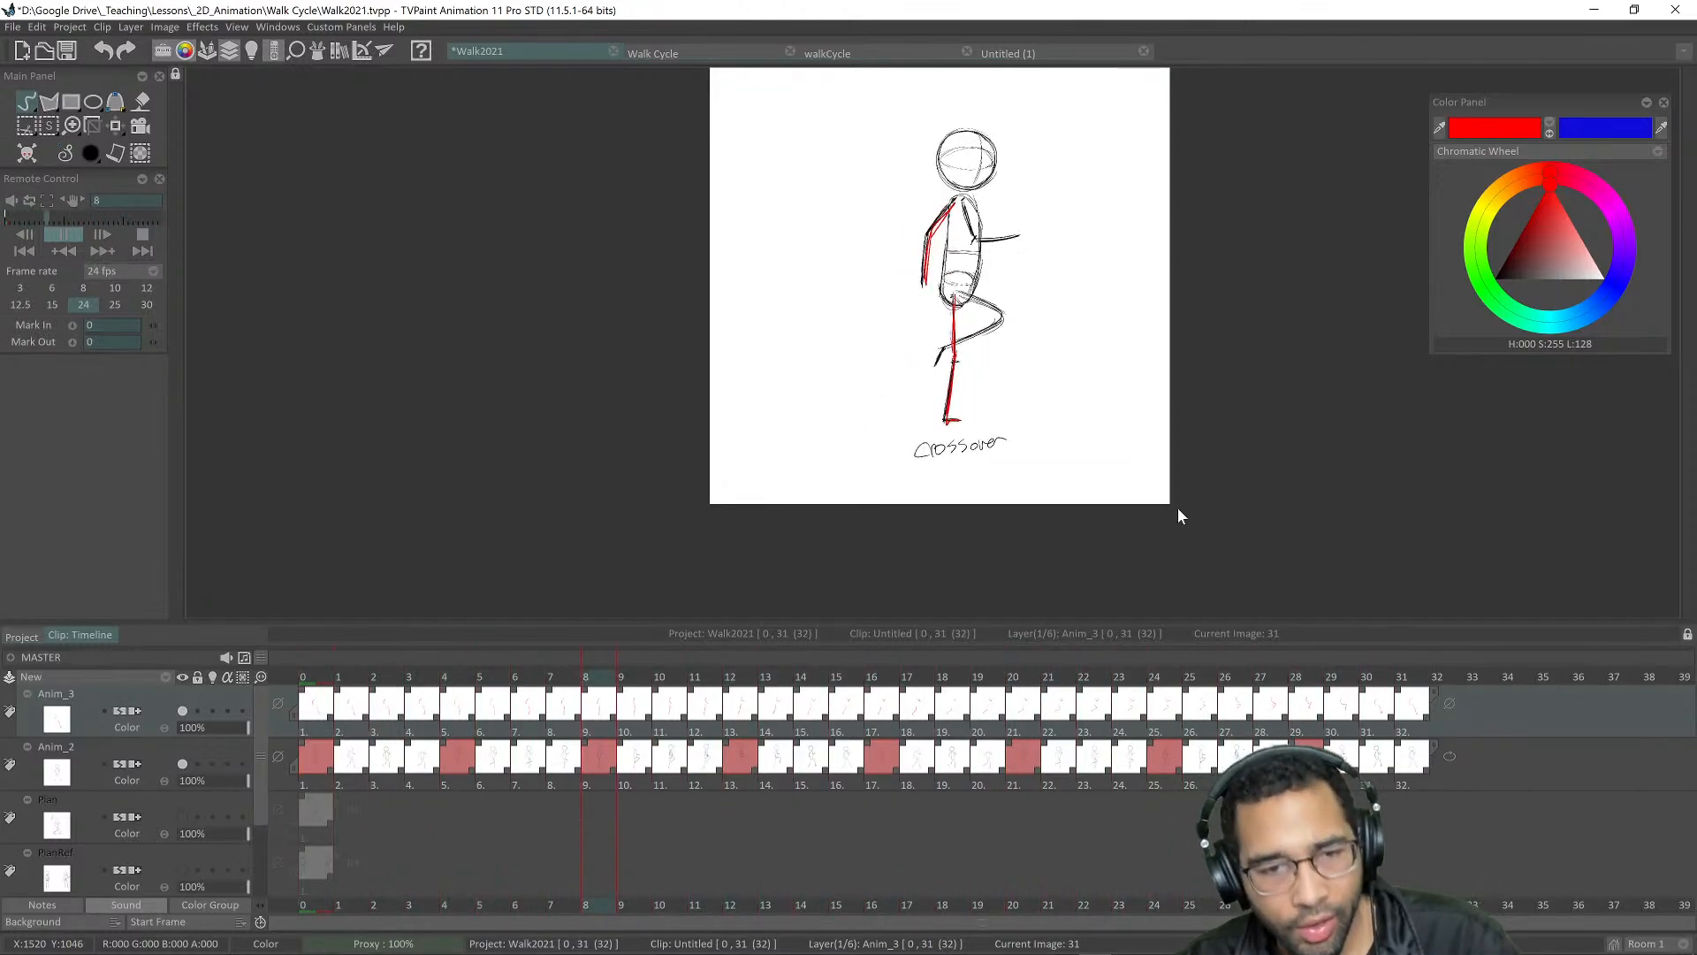
{"action": "key", "text": "Return"}
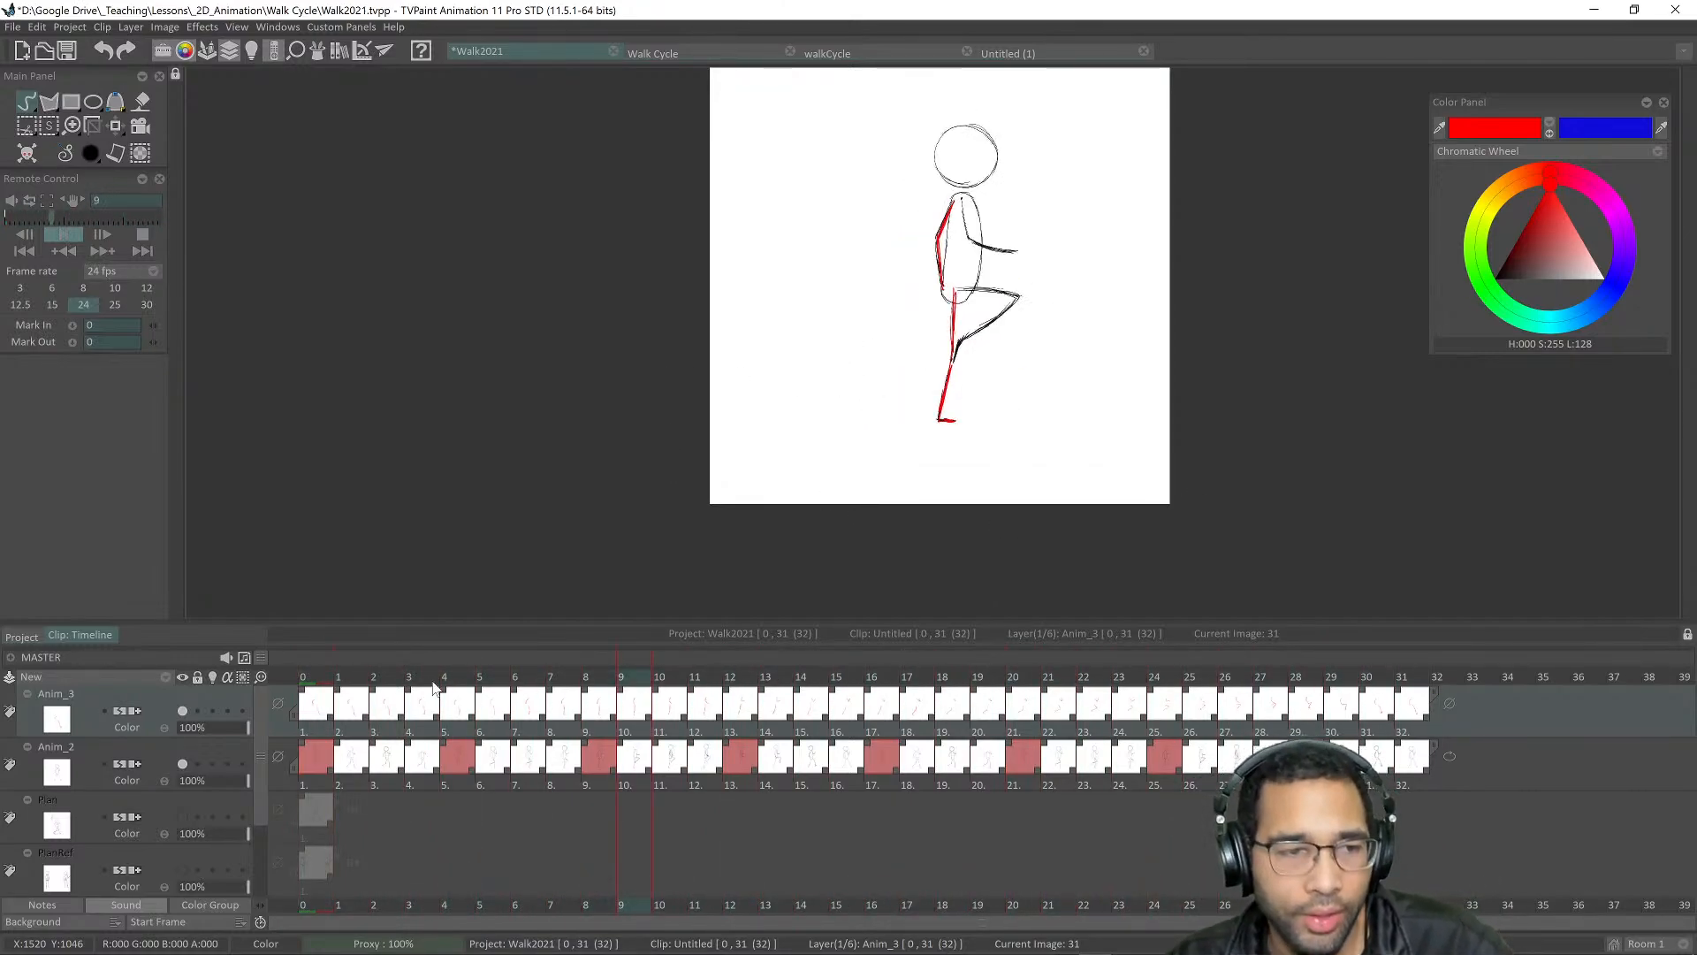
{"action": "left_click_drag", "start_coordinate": [309, 679], "coordinate": [1404, 698]}
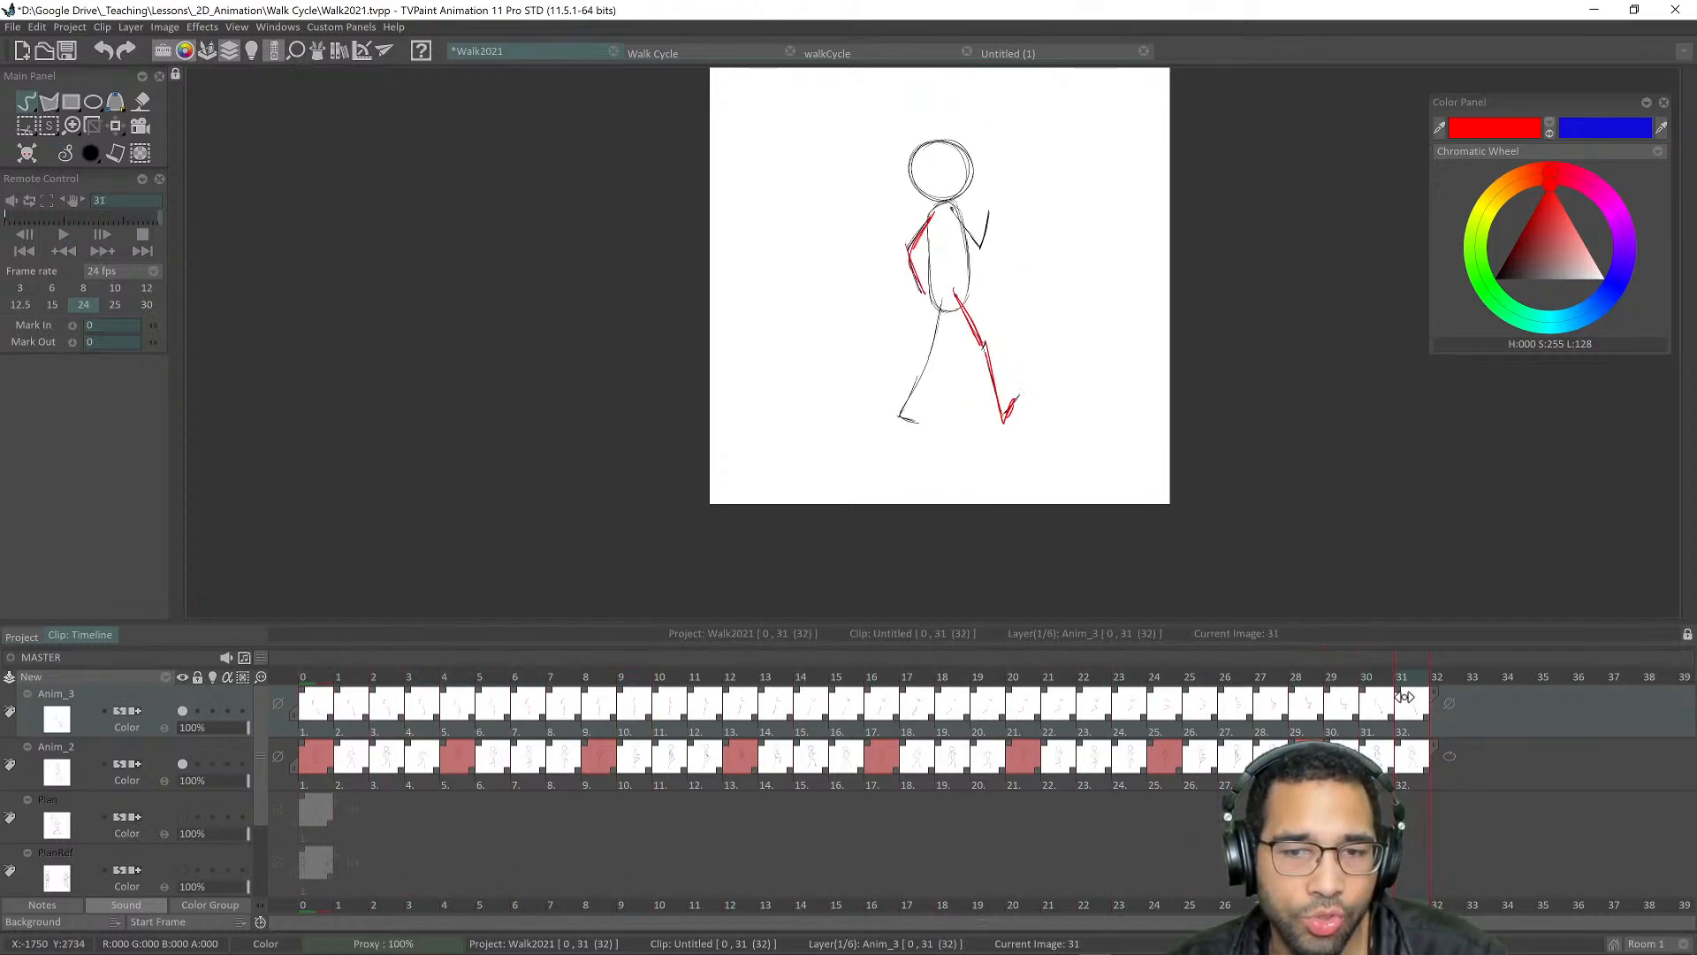
{"action": "left_click", "coordinate": [318, 677]}
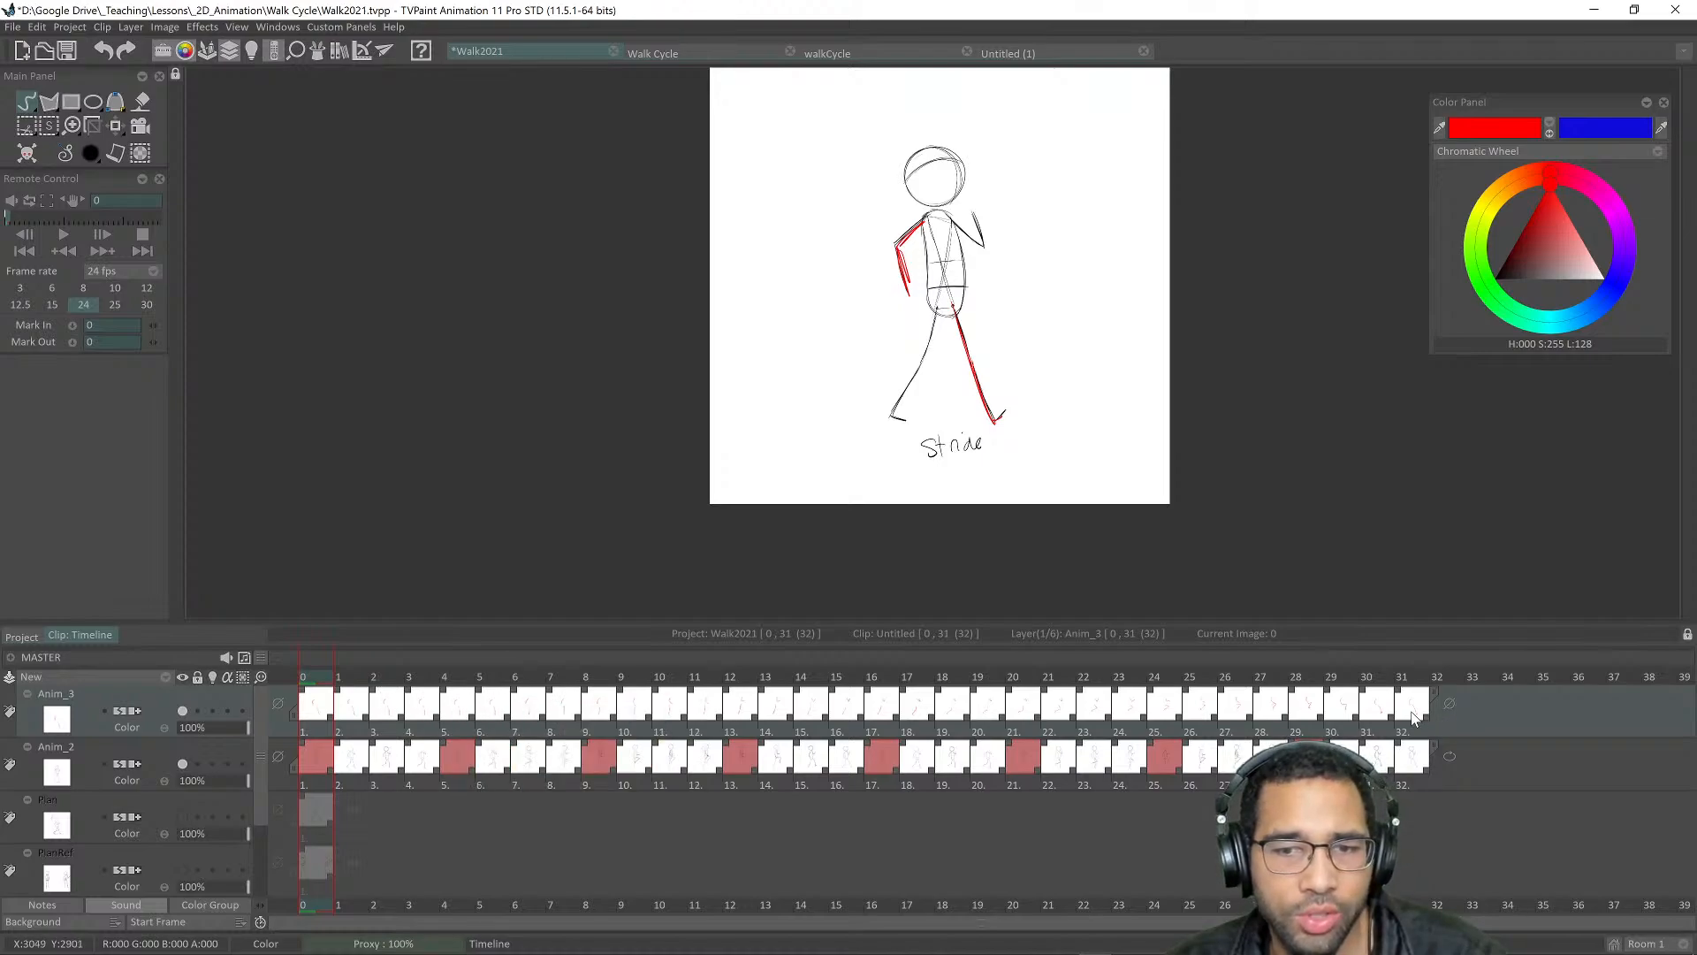
Step: Replay the walk cycle from the Stride pose and scrub across its full length to review the motion, ending at frame 0
{"action": "scroll", "coordinate": [1087, 247], "scroll_direction": "down", "scroll_amount": 3}
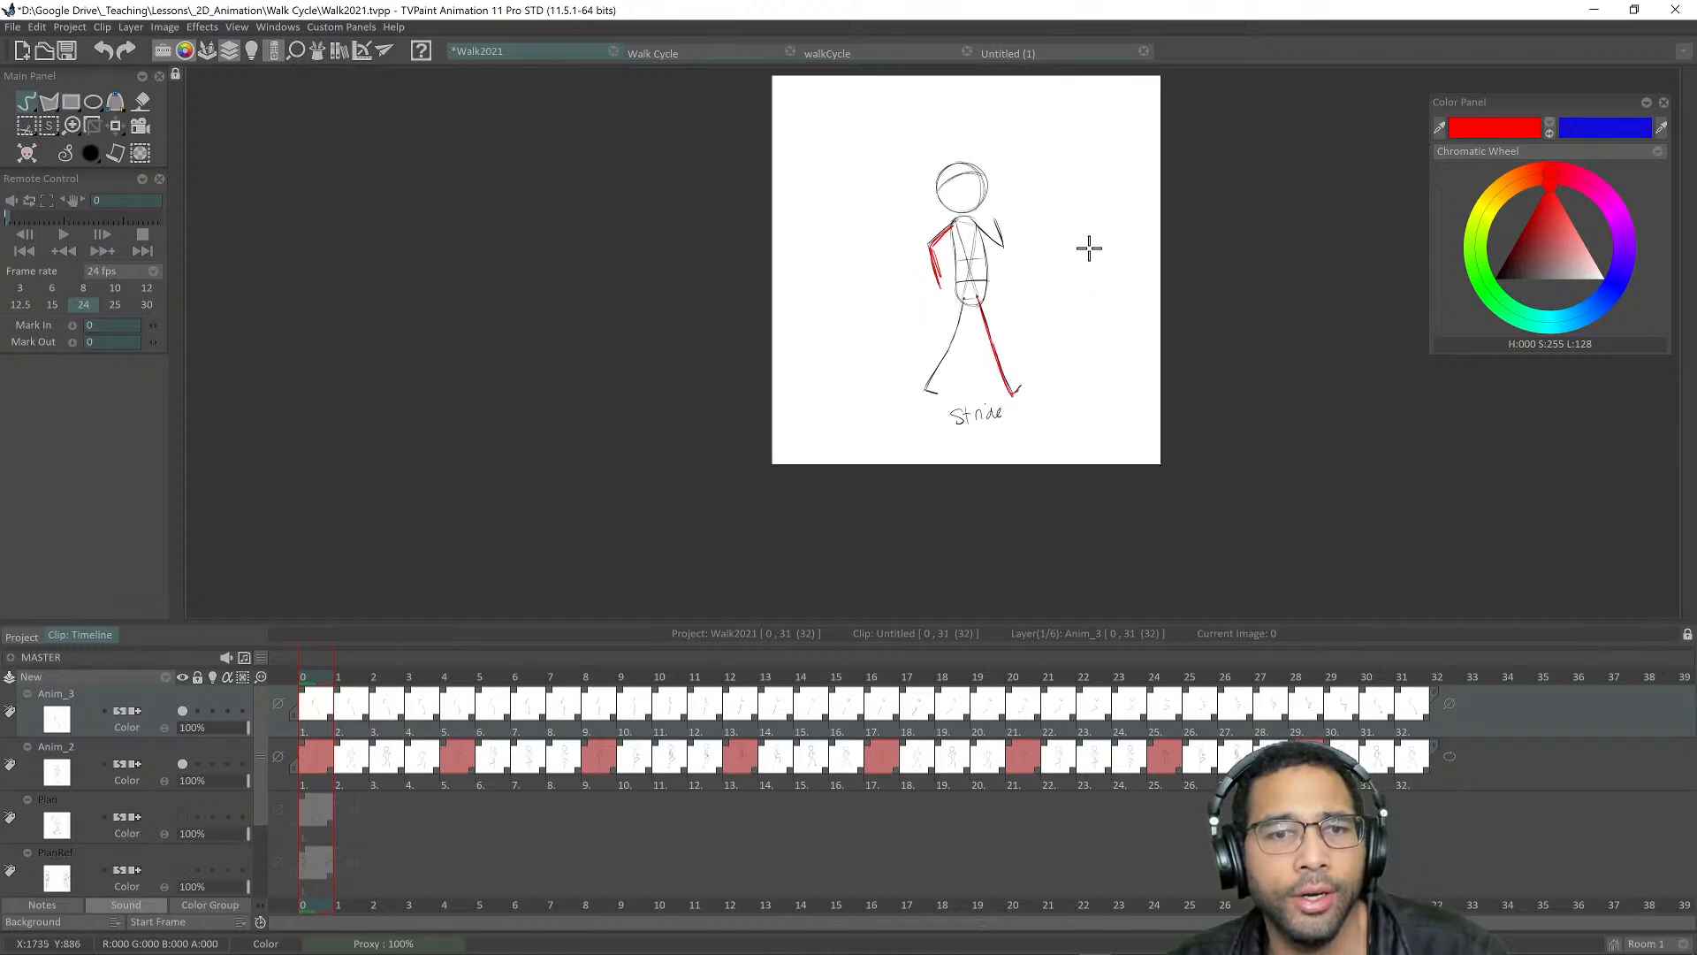
{"action": "left_click_drag", "start_coordinate": [1030, 265], "coordinate": [1145, 282]}
{"action": "mouse_move", "coordinate": [1152, 280]}
{"action": "left_mouse_down"}
{"action": "mouse_move", "coordinate": [1178, 254]}
{"action": "mouse_move", "coordinate": [1195, 297]}
{"action": "mouse_move", "coordinate": [1174, 302]}
{"action": "left_mouse_up"}
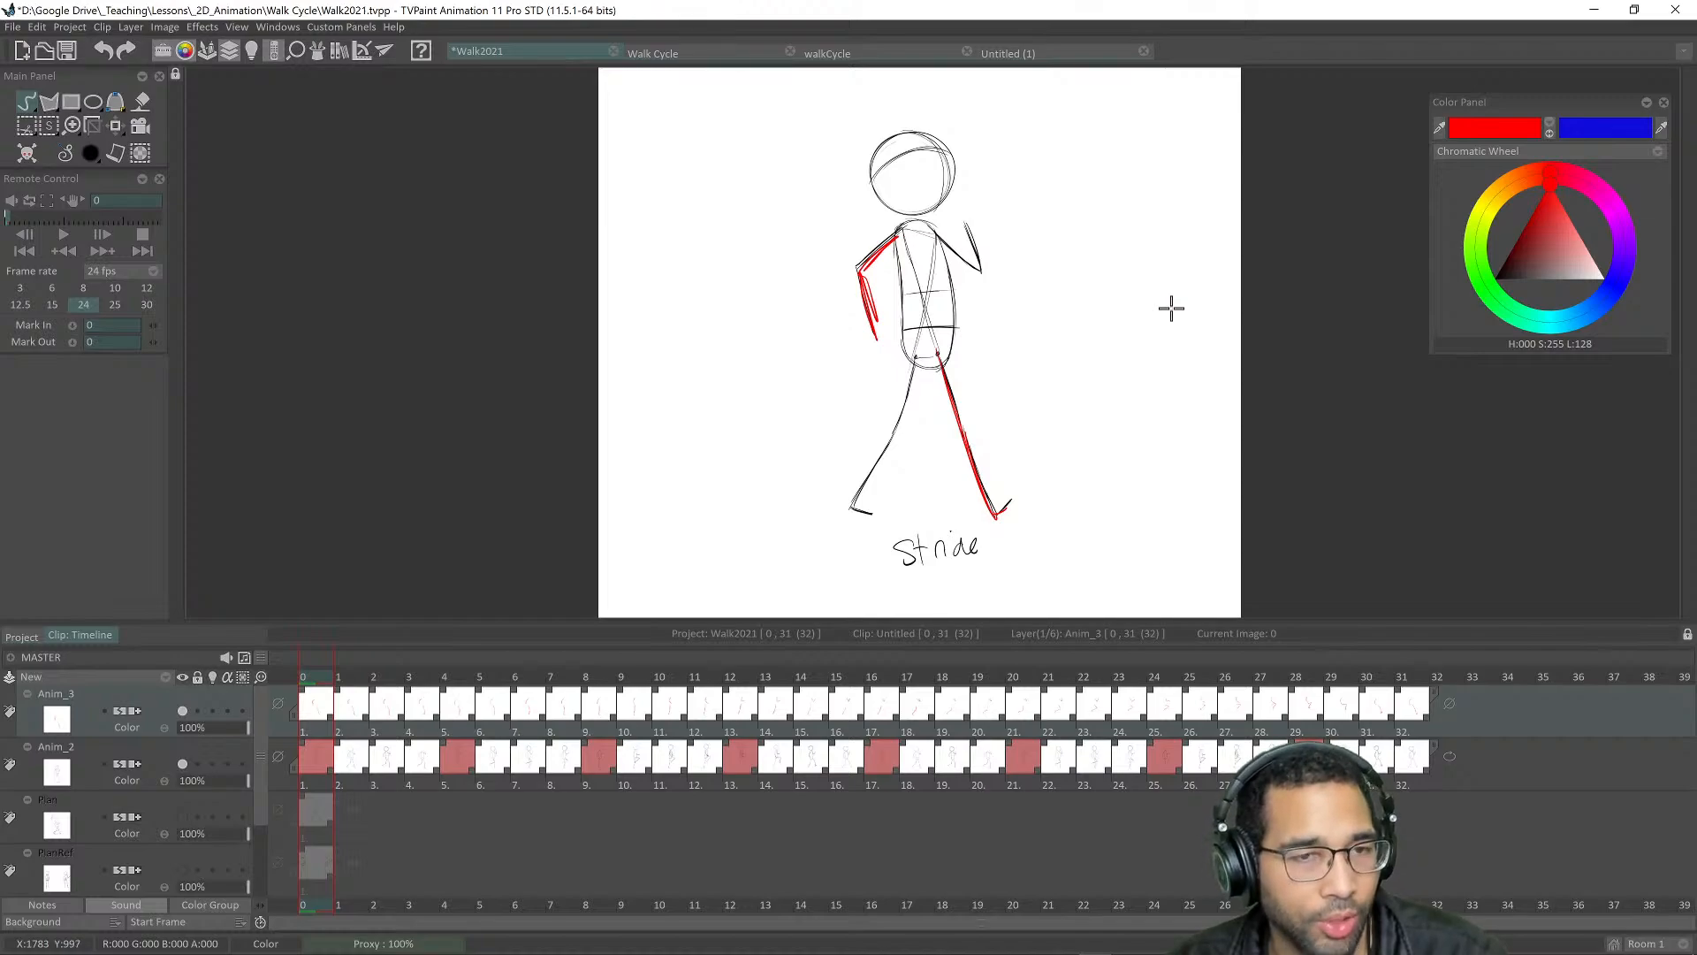
{"action": "key", "text": "Return"}
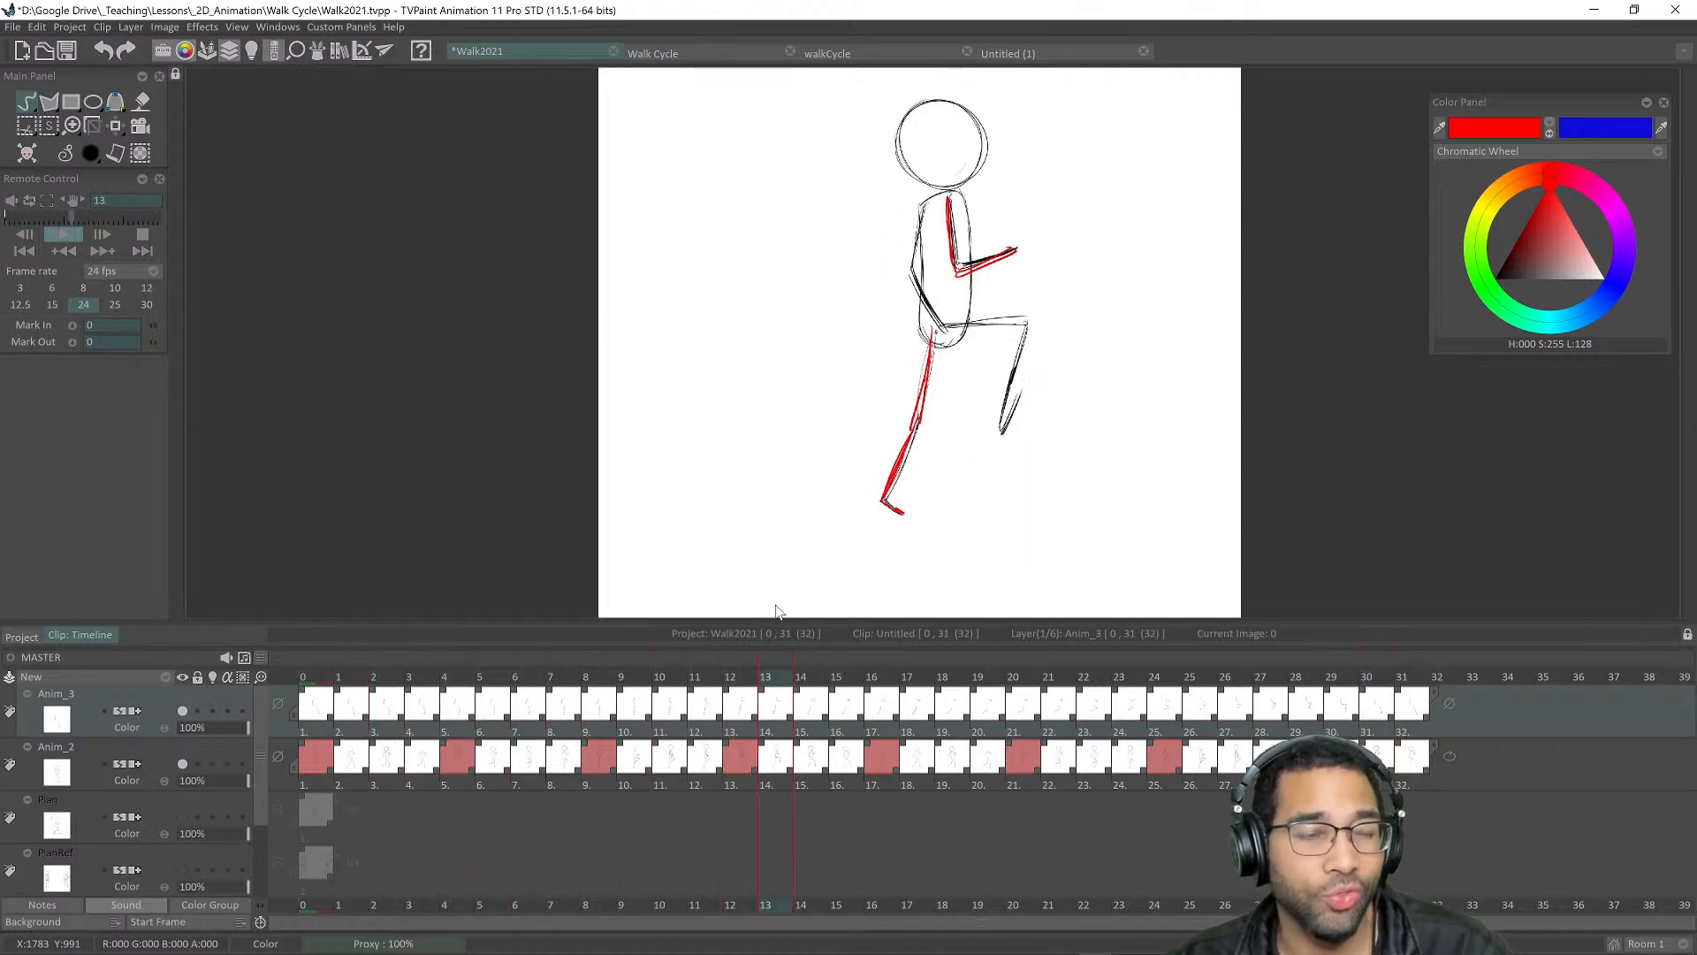
{"action": "key", "text": "Return"}
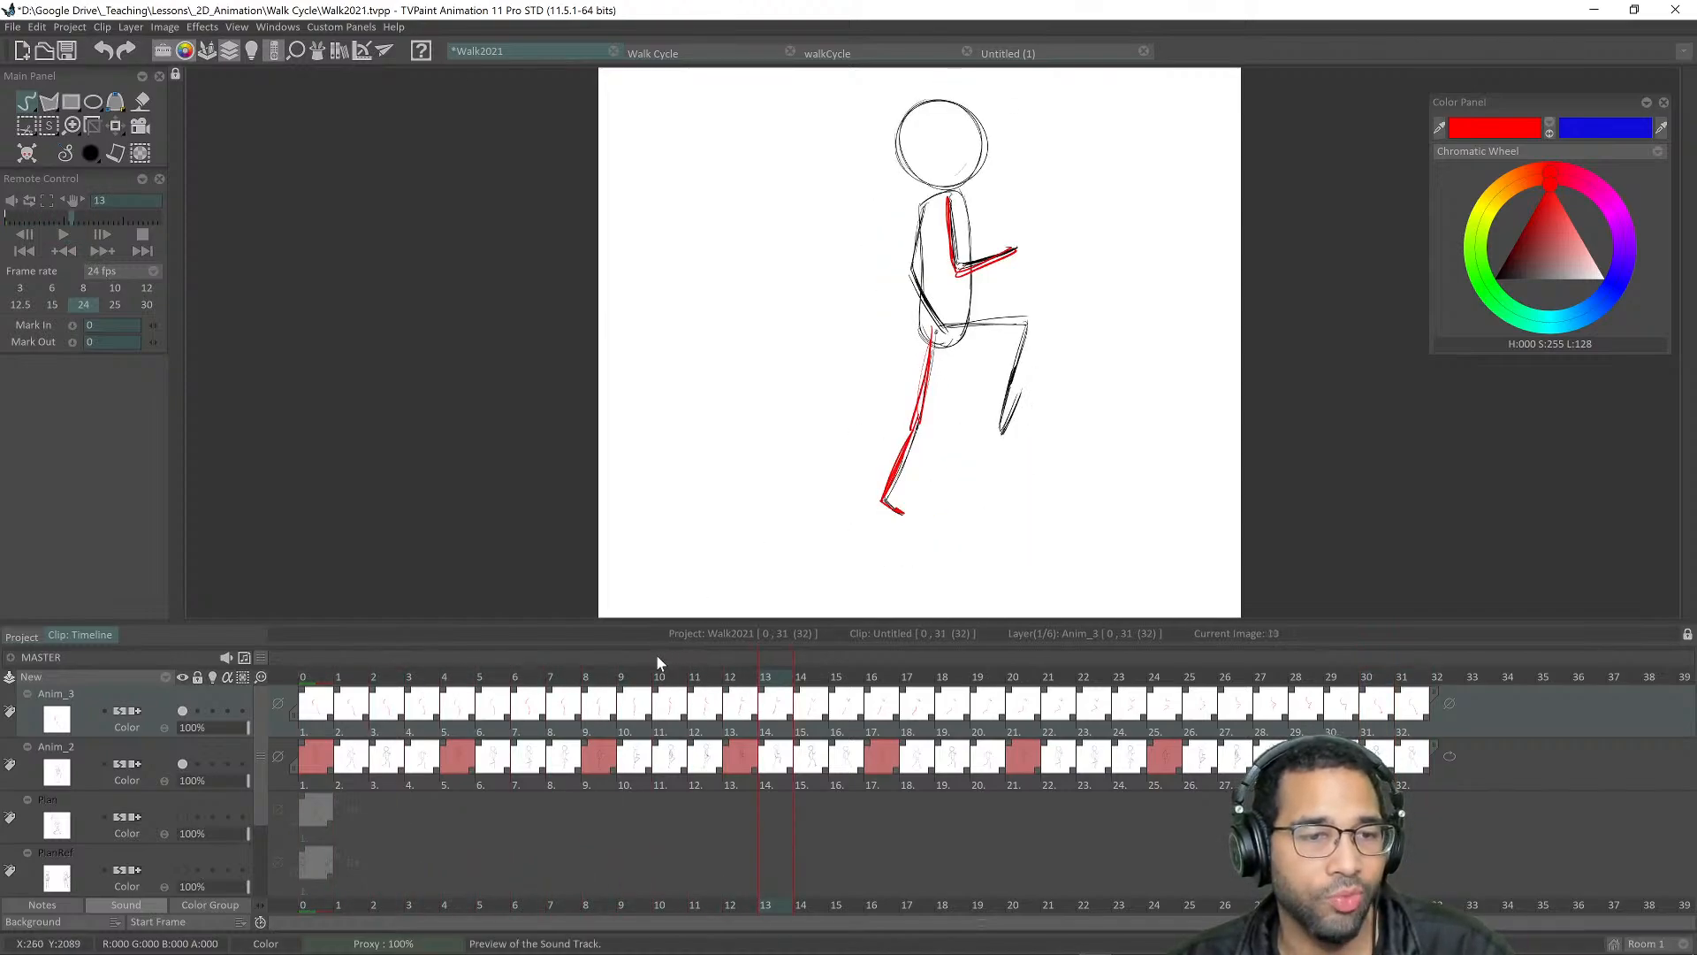
{"action": "mouse_move", "coordinate": [660, 679]}
{"action": "left_mouse_down"}
{"action": "mouse_move", "coordinate": [327, 663]}
{"action": "mouse_move", "coordinate": [1118, 678]}
{"action": "mouse_move", "coordinate": [1405, 657]}
{"action": "mouse_move", "coordinate": [317, 650]}
{"action": "mouse_move", "coordinate": [355, 676]}
{"action": "mouse_move", "coordinate": [1370, 692]}
{"action": "mouse_move", "coordinate": [309, 649]}
{"action": "mouse_move", "coordinate": [386, 676]}
{"action": "mouse_move", "coordinate": [1414, 676]}
{"action": "mouse_move", "coordinate": [943, 677]}
{"action": "mouse_move", "coordinate": [306, 632]}
{"action": "left_mouse_up"}
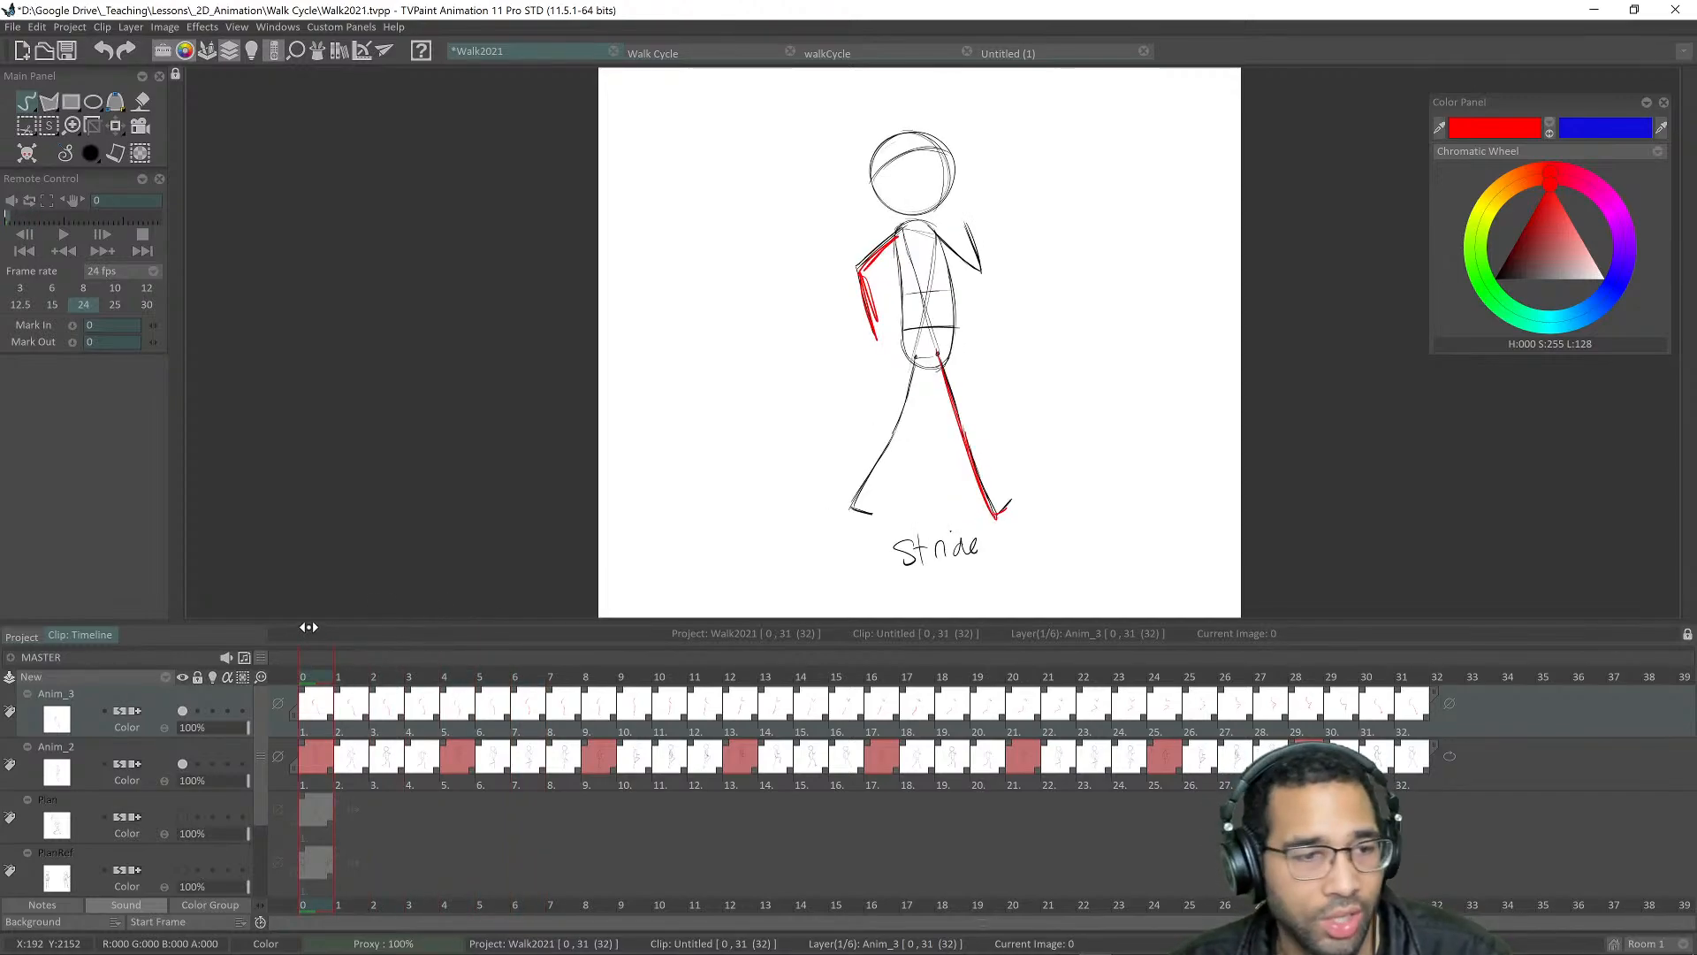
{"action": "mouse_move", "coordinate": [312, 625]}
{"action": "left_mouse_down"}
{"action": "mouse_move", "coordinate": [564, 676]}
{"action": "mouse_move", "coordinate": [1410, 674]}
{"action": "mouse_move", "coordinate": [598, 676]}
{"action": "mouse_move", "coordinate": [307, 634]}
{"action": "mouse_move", "coordinate": [973, 677]}
{"action": "mouse_move", "coordinate": [1402, 675]}
{"action": "mouse_move", "coordinate": [898, 672]}
{"action": "mouse_move", "coordinate": [297, 624]}
{"action": "mouse_move", "coordinate": [1411, 665]}
{"action": "left_mouse_up"}
{"action": "left_click_drag", "start_coordinate": [1118, 677], "coordinate": [322, 676]}
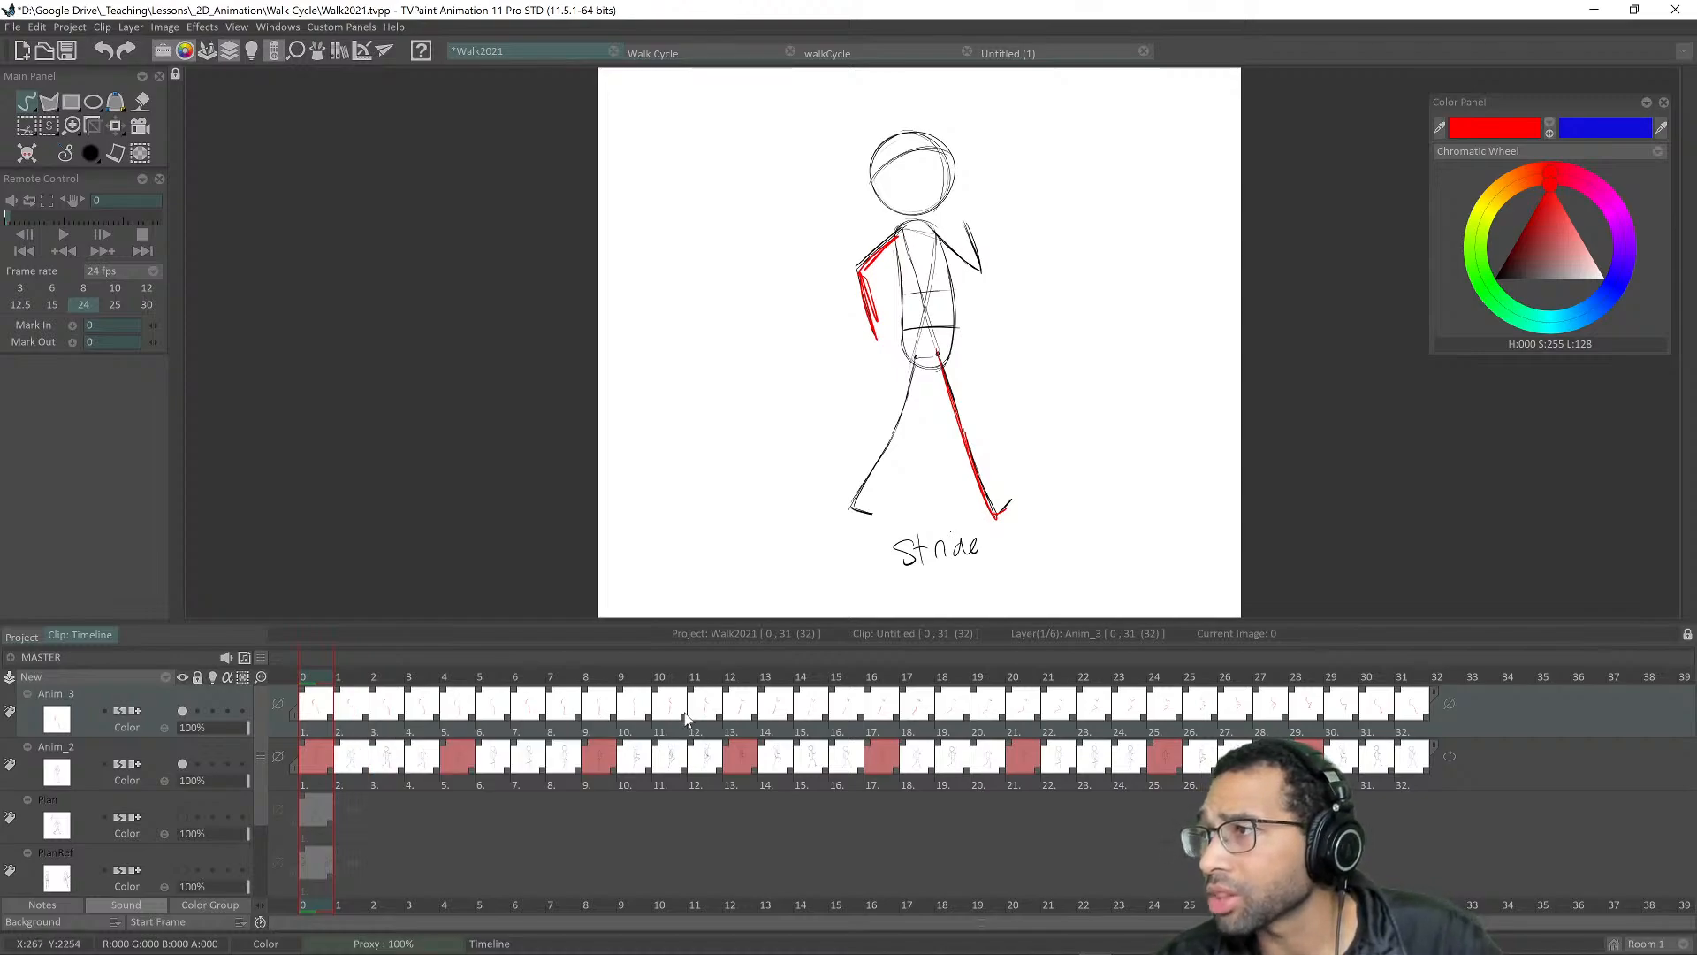
{"action": "mouse_move", "coordinate": [1689, 345]}
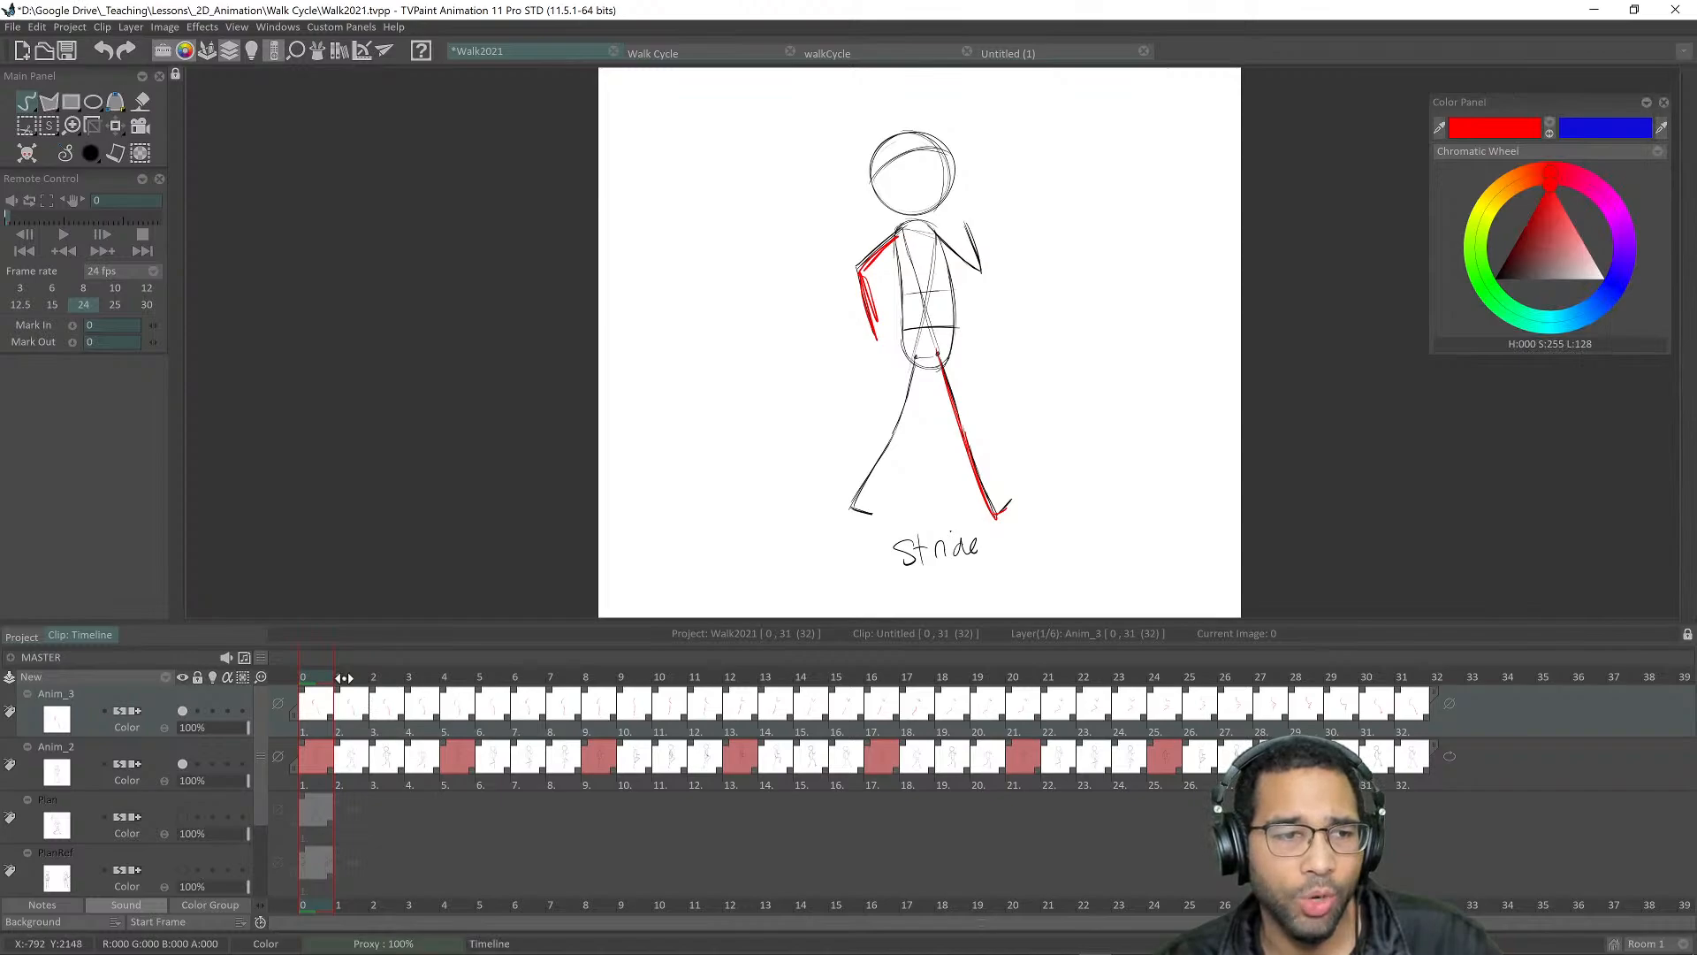
{"action": "mouse_move", "coordinate": [332, 678]}
{"action": "left_mouse_down"}
{"action": "mouse_move", "coordinate": [585, 677]}
{"action": "mouse_move", "coordinate": [410, 691]}
{"action": "mouse_move", "coordinate": [354, 685]}
{"action": "mouse_move", "coordinate": [884, 675]}
{"action": "mouse_move", "coordinate": [252, 688]}
{"action": "mouse_move", "coordinate": [566, 677]}
{"action": "mouse_move", "coordinate": [646, 657]}
{"action": "mouse_move", "coordinate": [875, 677]}
{"action": "mouse_move", "coordinate": [1167, 589]}
{"action": "mouse_move", "coordinate": [1472, 602]}
{"action": "mouse_move", "coordinate": [315, 694]}
{"action": "mouse_move", "coordinate": [332, 698]}
{"action": "left_mouse_up"}
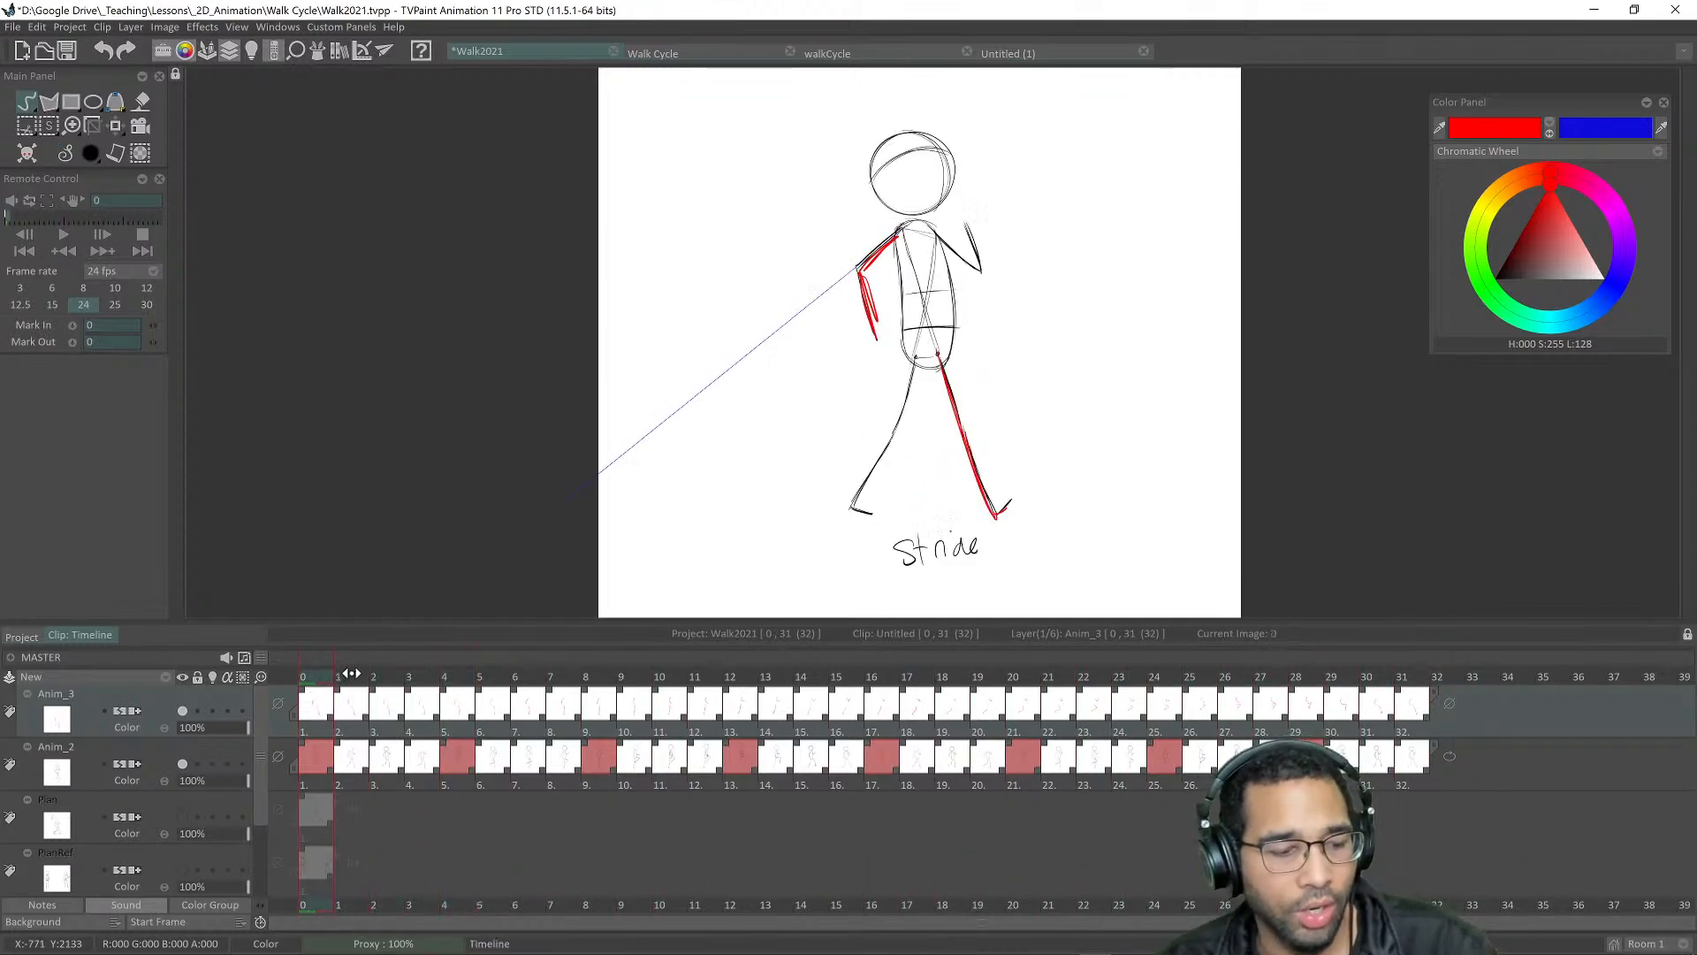
{"action": "key", "text": "Return"}
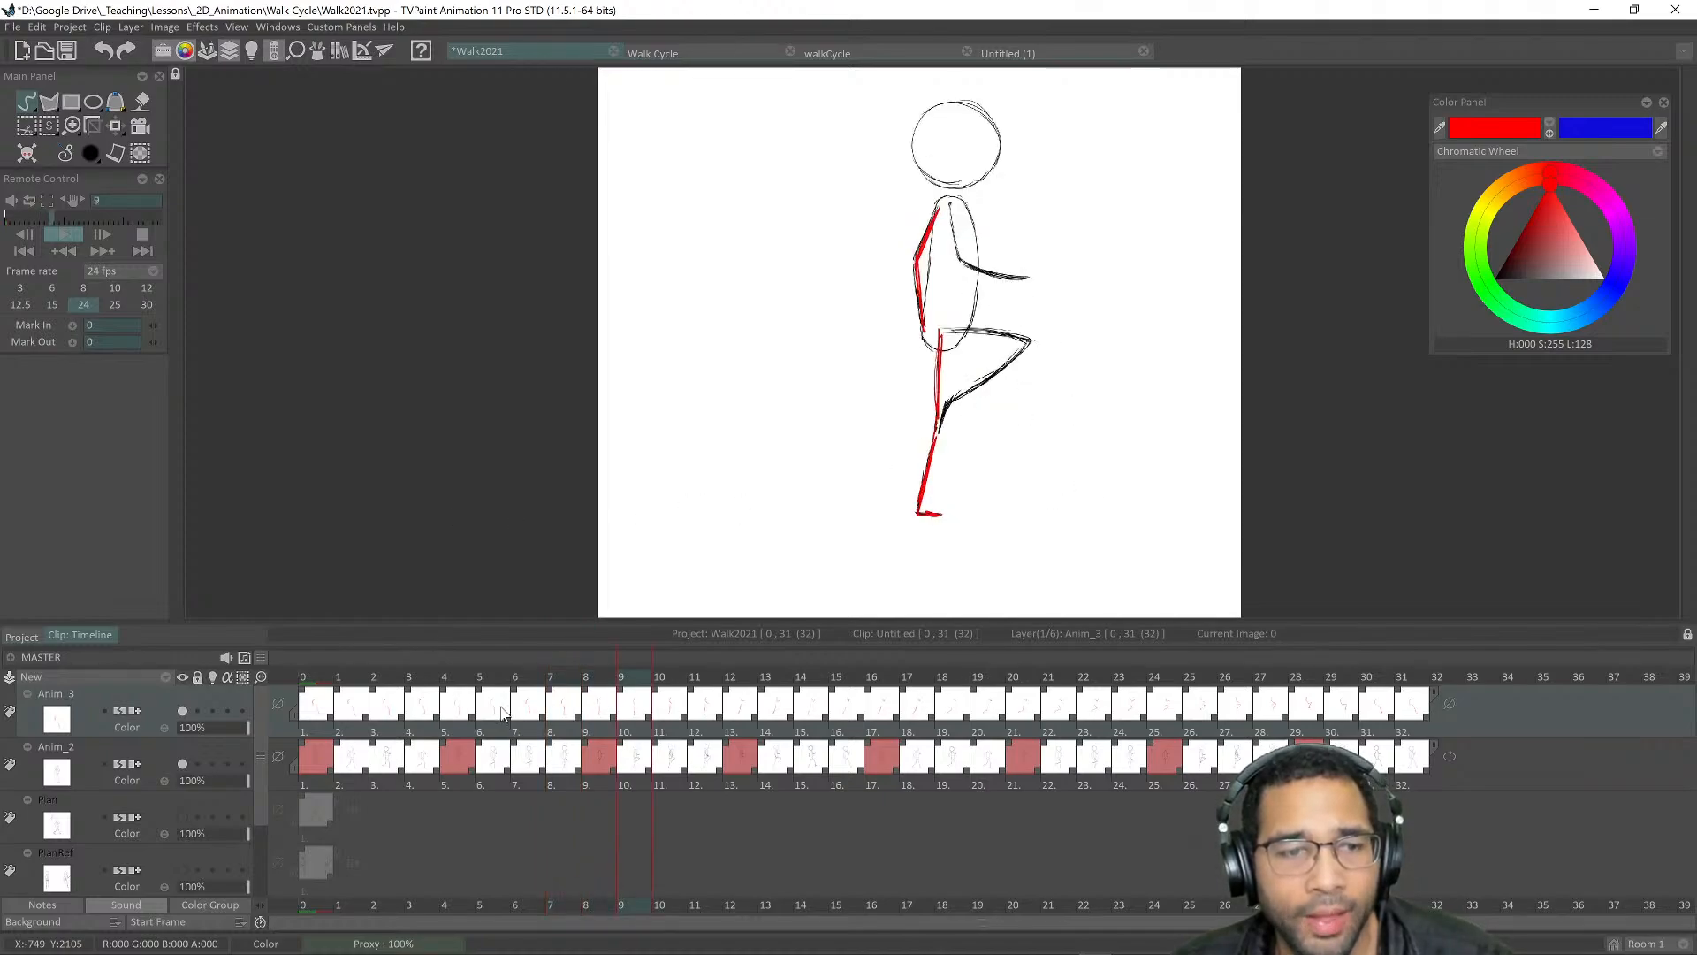
{"action": "left_click", "coordinate": [323, 683]}
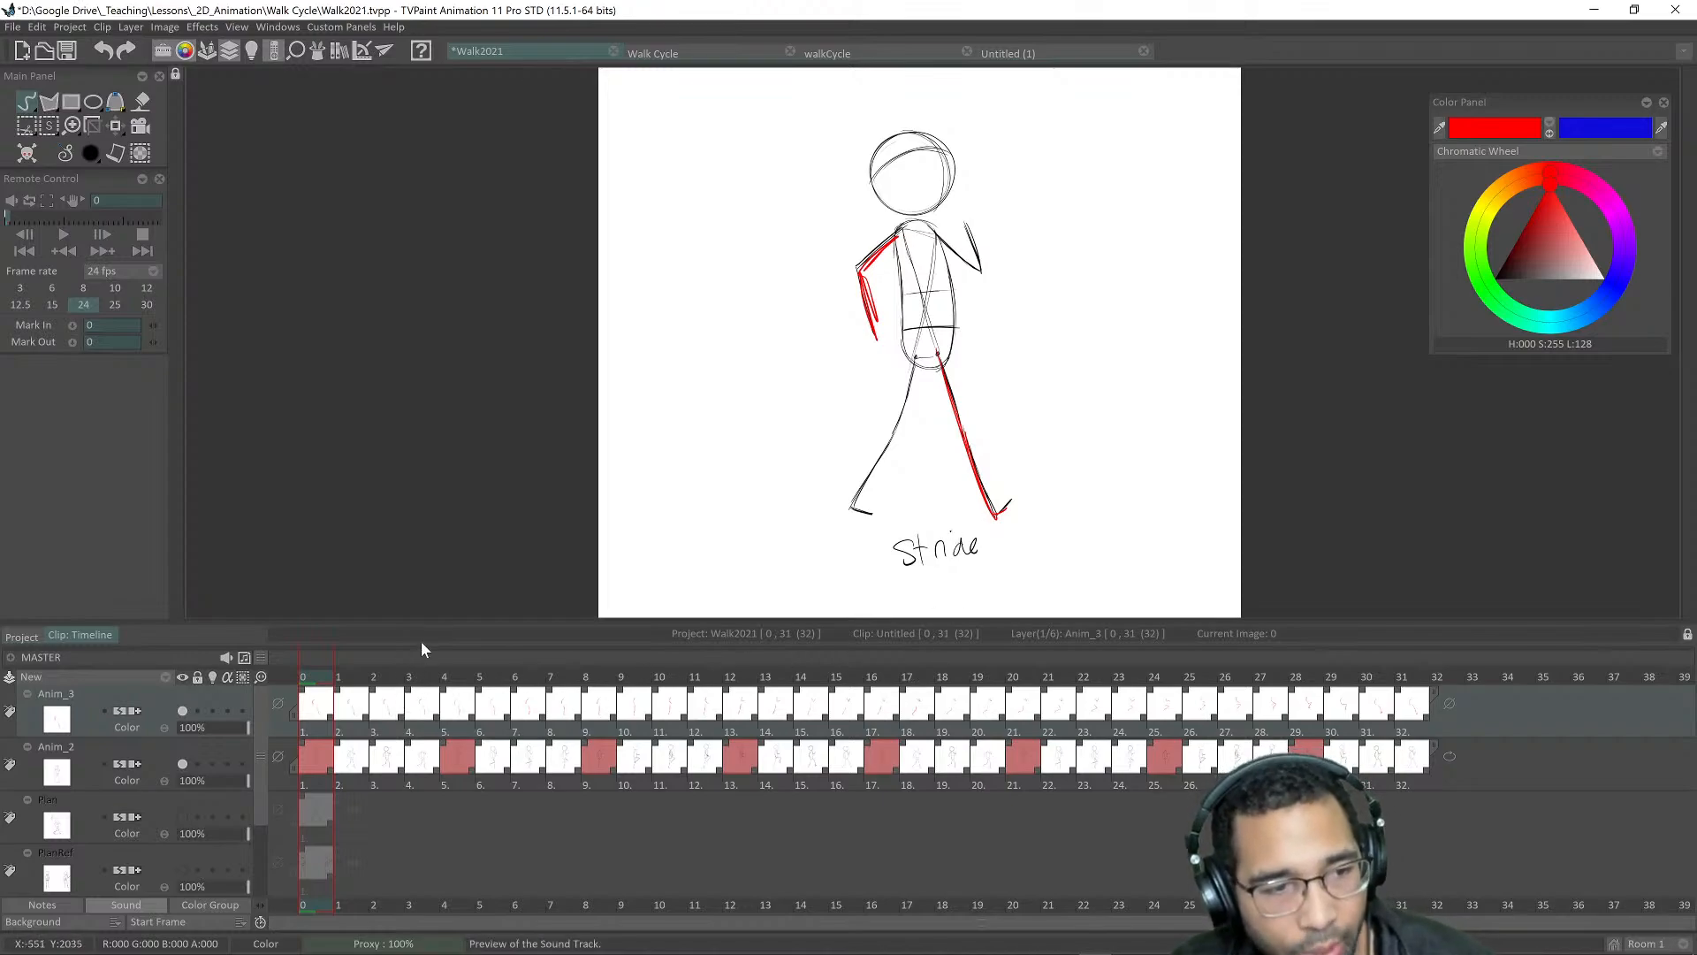
Step: Add a new animation layer above Anim_3 and set the drawing color to dark blue (H:230 S:255 L:072)
{"action": "key", "text": "ctrl+shift+n"}
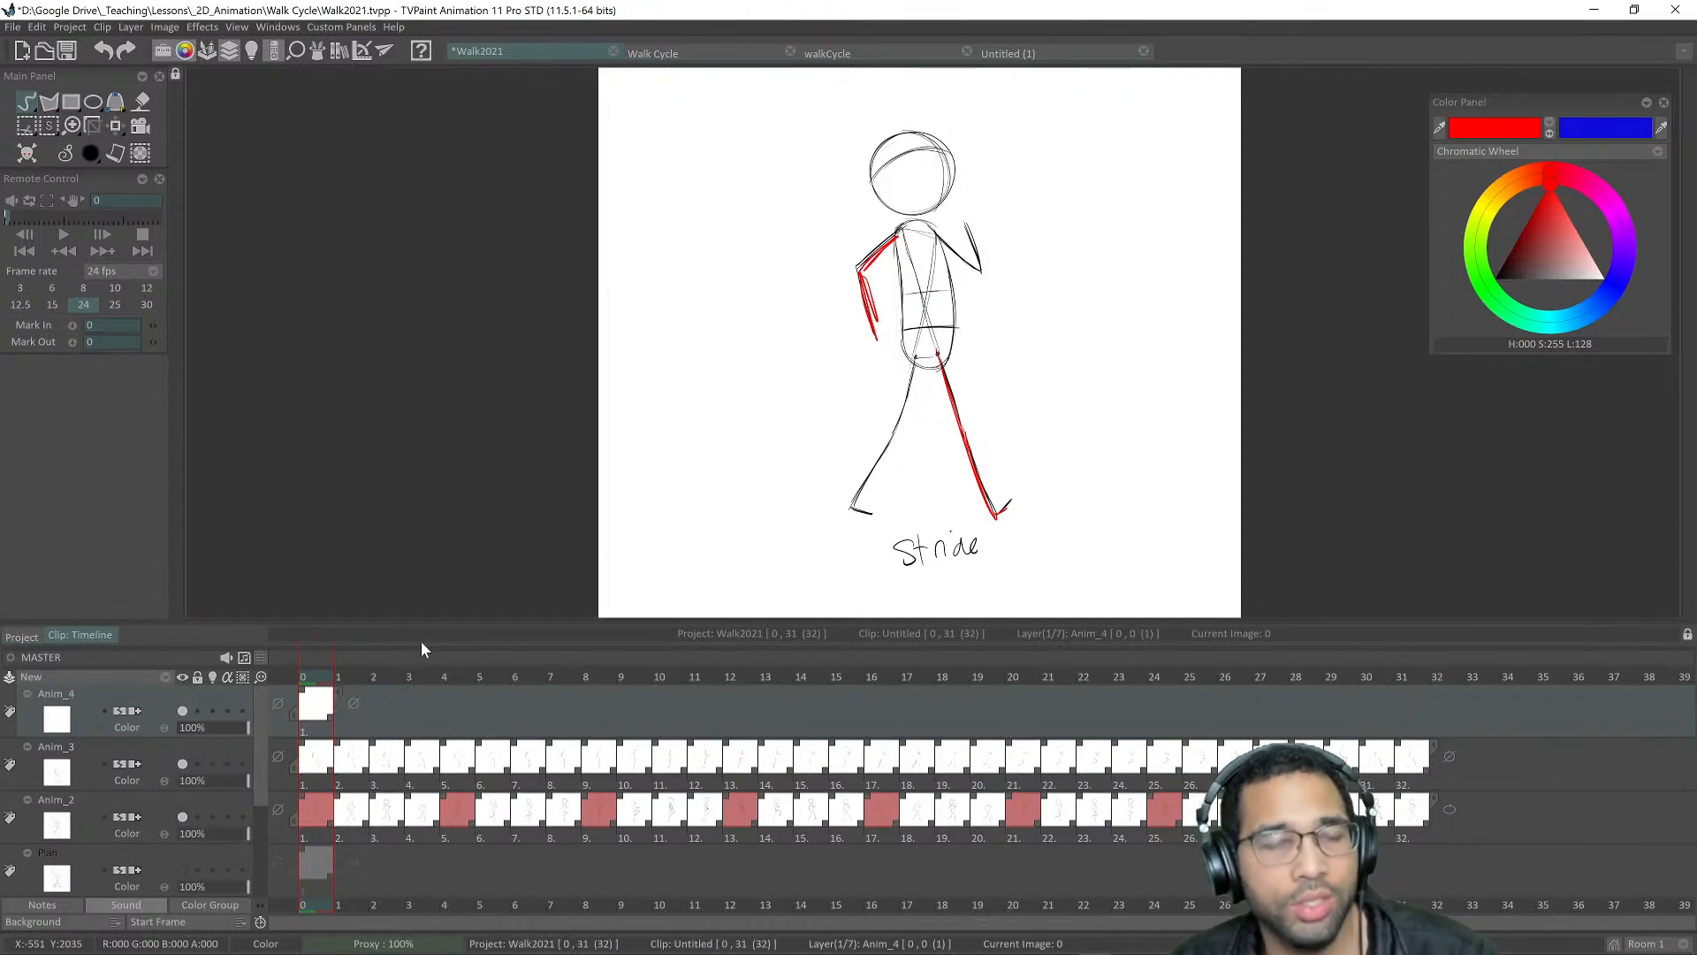
{"action": "left_click", "coordinate": [1608, 294]}
{"action": "mouse_move", "coordinate": [1567, 218]}
{"action": "left_mouse_down"}
{"action": "mouse_move", "coordinate": [1589, 261]}
{"action": "mouse_move", "coordinate": [1611, 240]}
{"action": "left_mouse_up"}
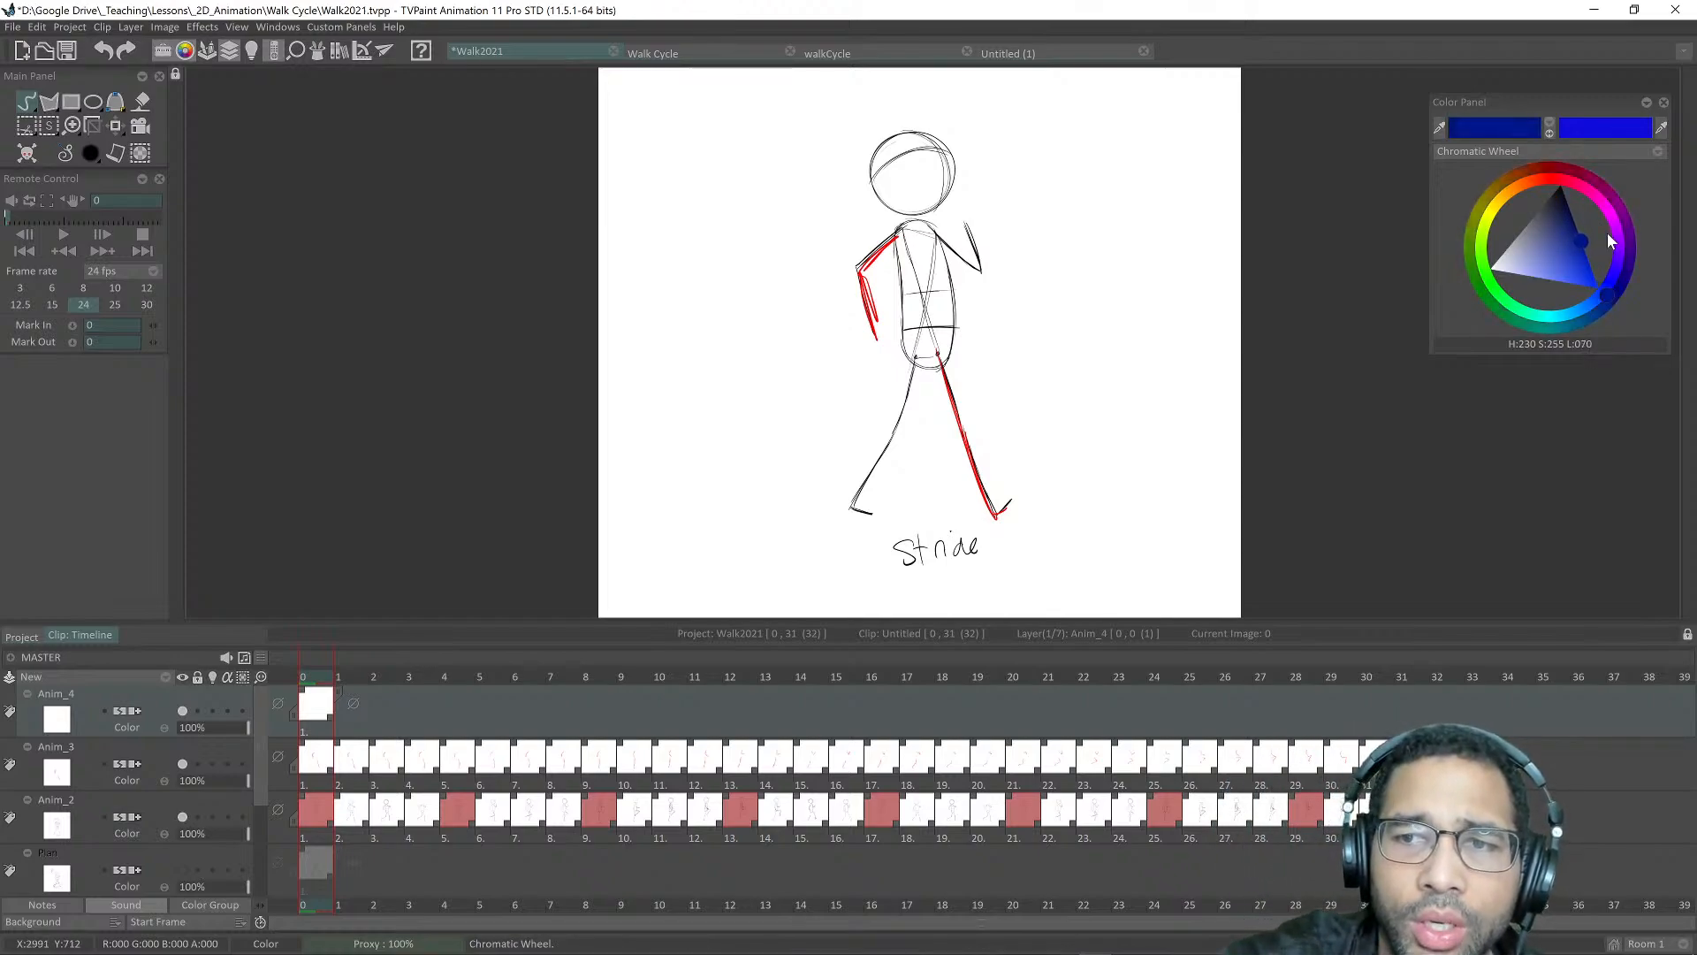
{"action": "scroll", "coordinate": [1105, 363], "scroll_direction": "up", "scroll_amount": 1}
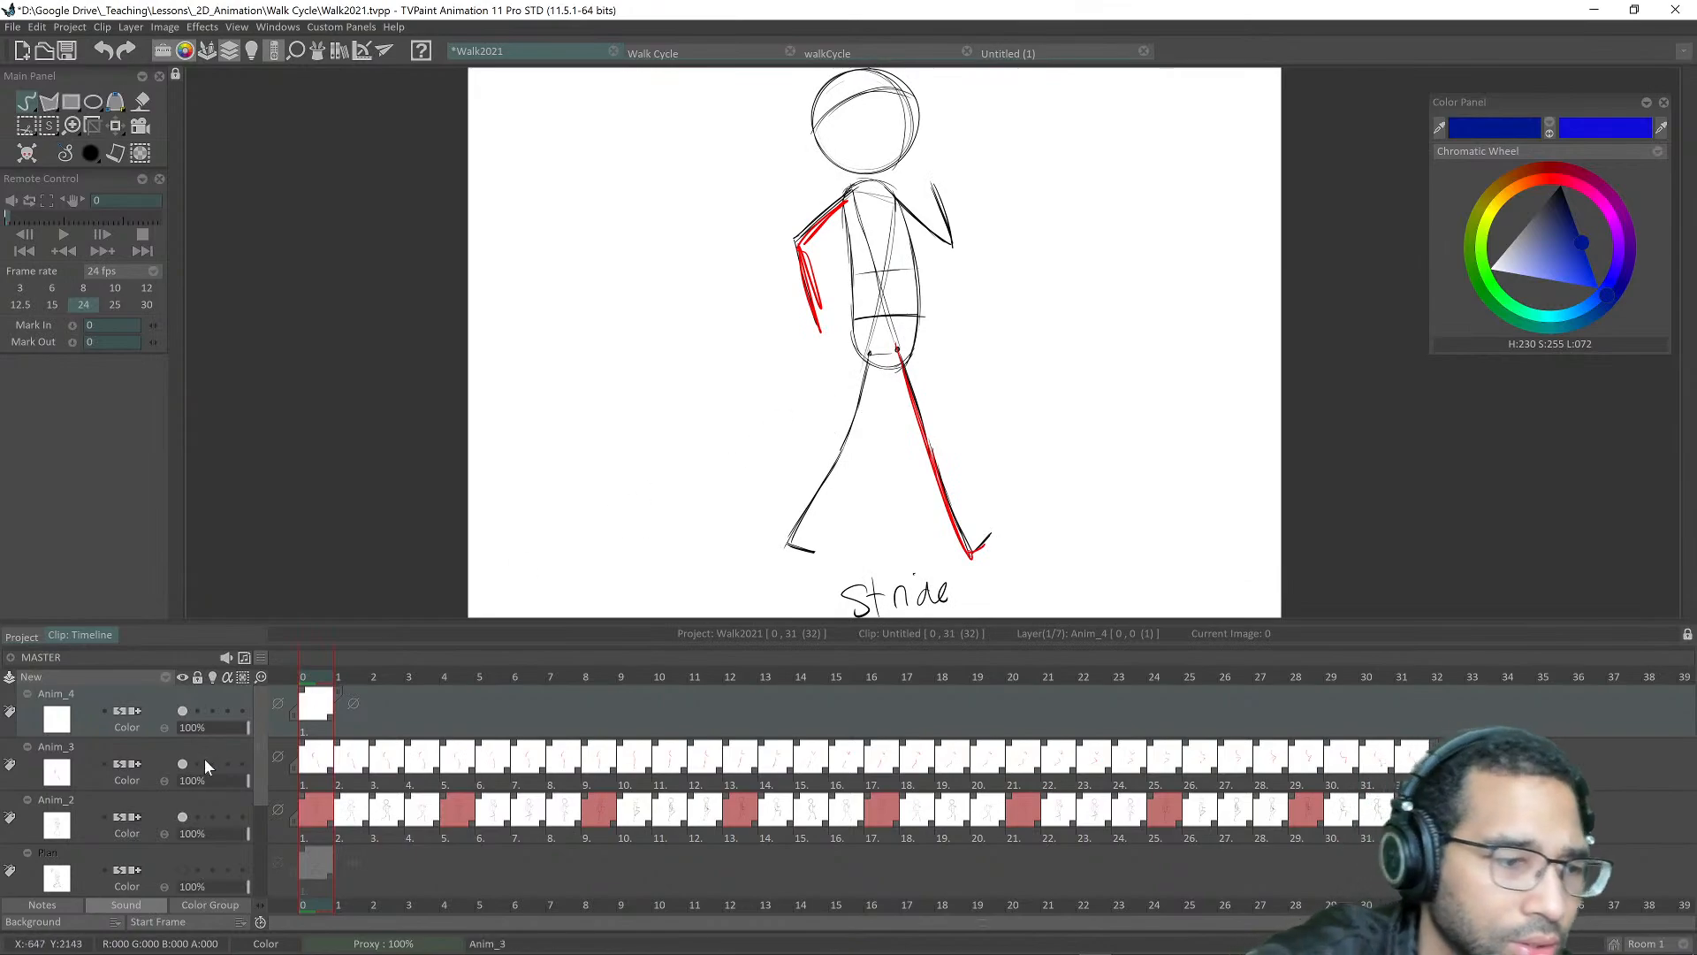
Step: Lower the layer opacity of Anim_3 to 34% and of Anim_2 to 31%
{"action": "left_click", "coordinate": [201, 781]}
{"action": "left_click", "coordinate": [208, 833]}
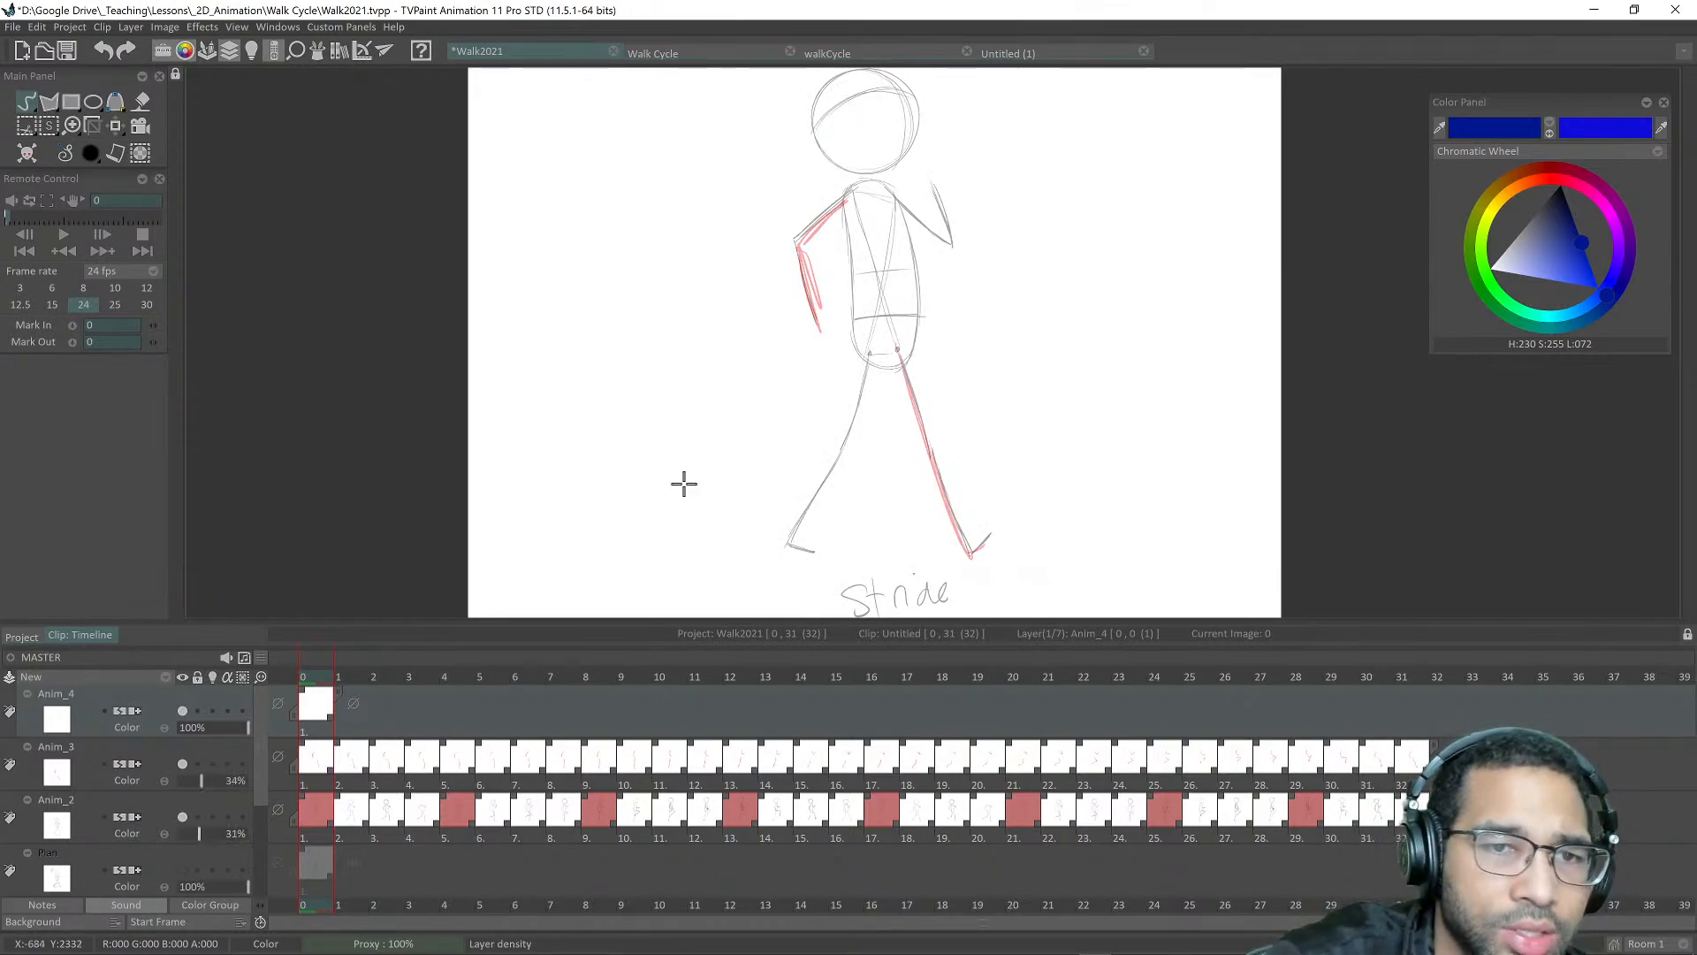
{"action": "scroll", "coordinate": [970, 369], "scroll_direction": "up", "scroll_amount": 2}
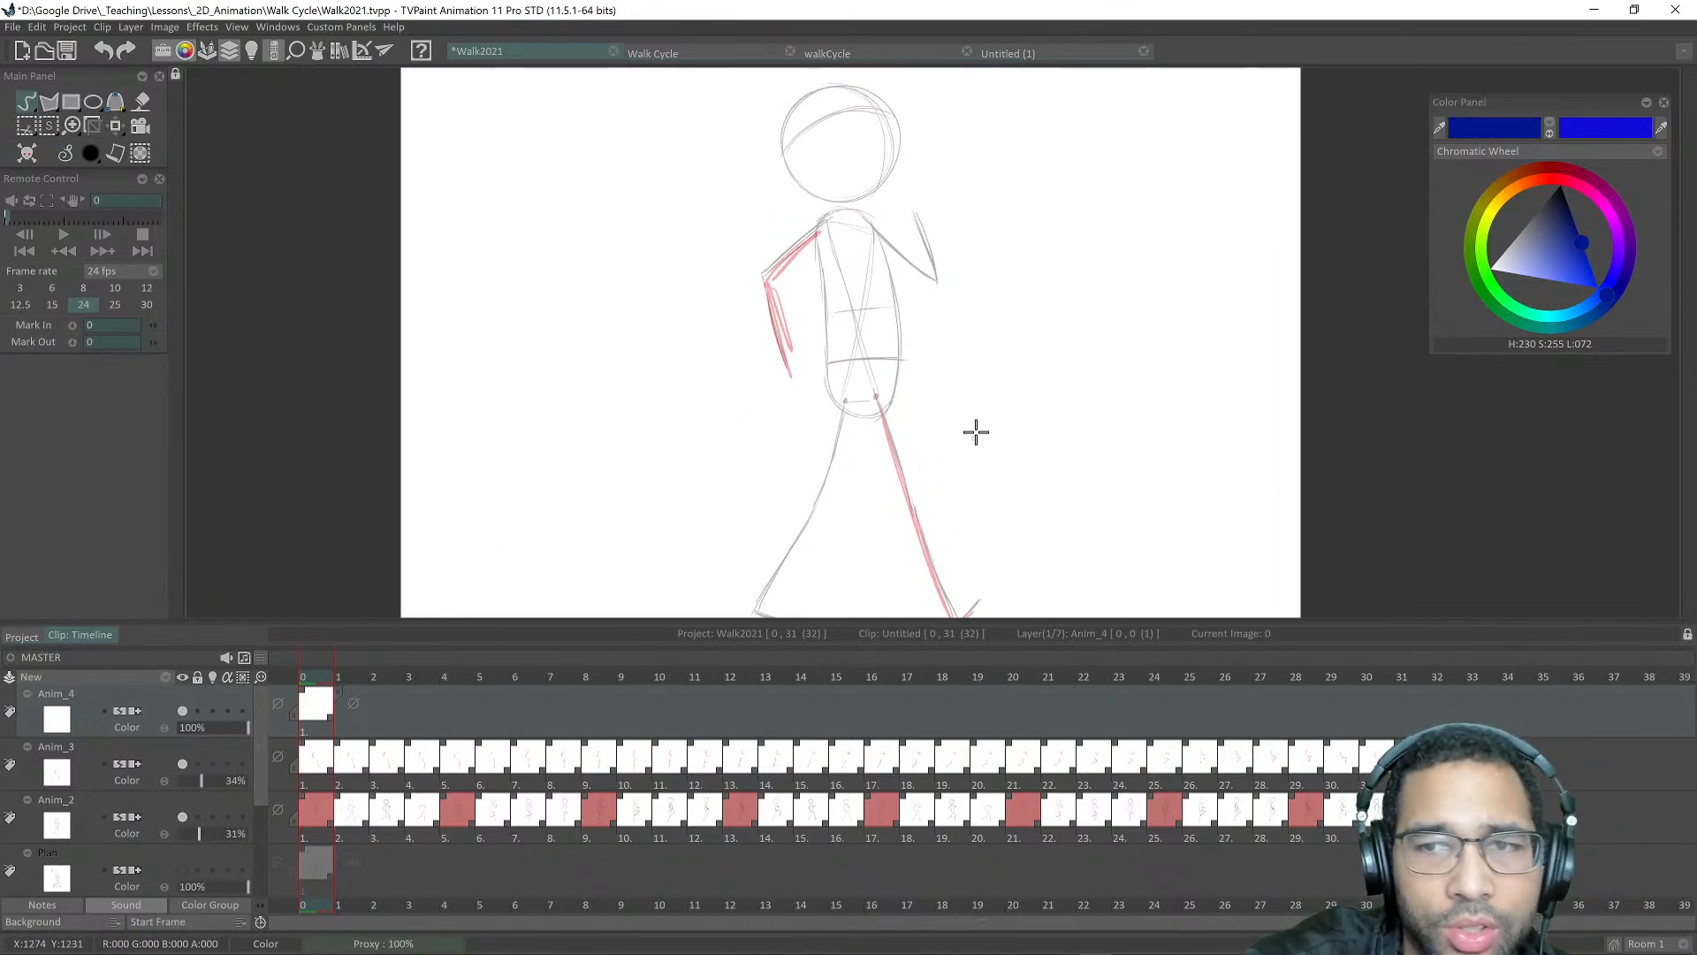
{"action": "left_click_drag", "start_coordinate": [1190, 410], "coordinate": [1184, 421]}
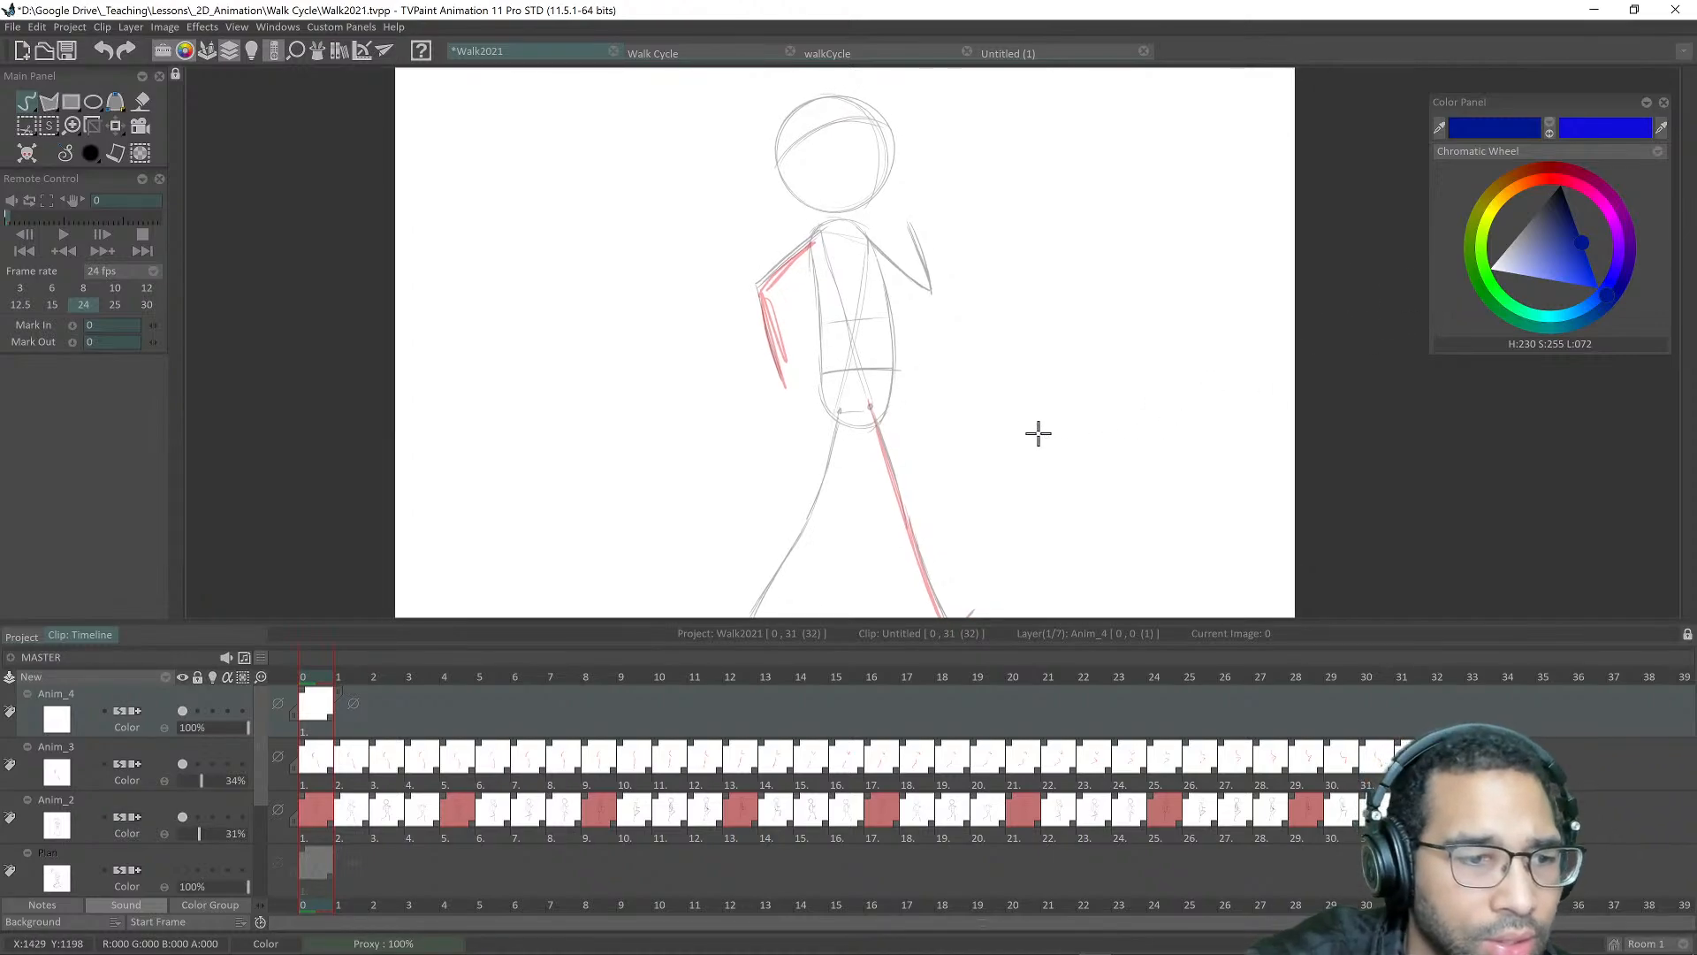
{"action": "scroll", "coordinate": [1038, 433], "scroll_direction": "up", "scroll_amount": 4}
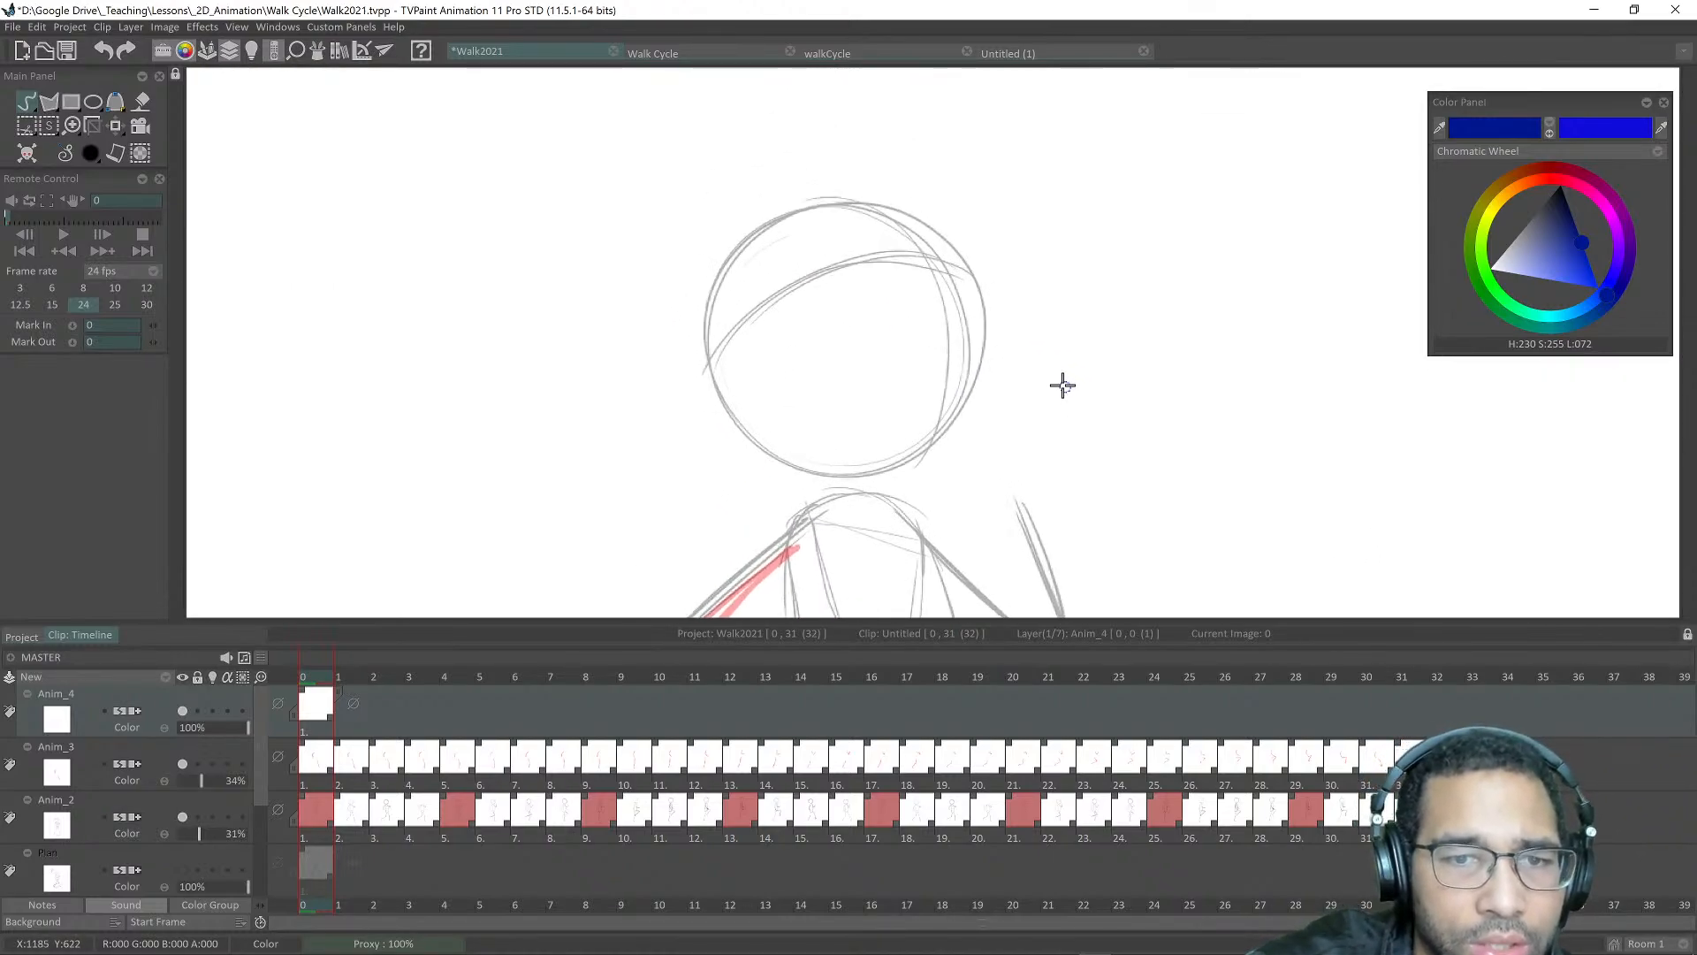
{"action": "scroll", "coordinate": [1019, 379], "scroll_direction": "up", "scroll_amount": 2}
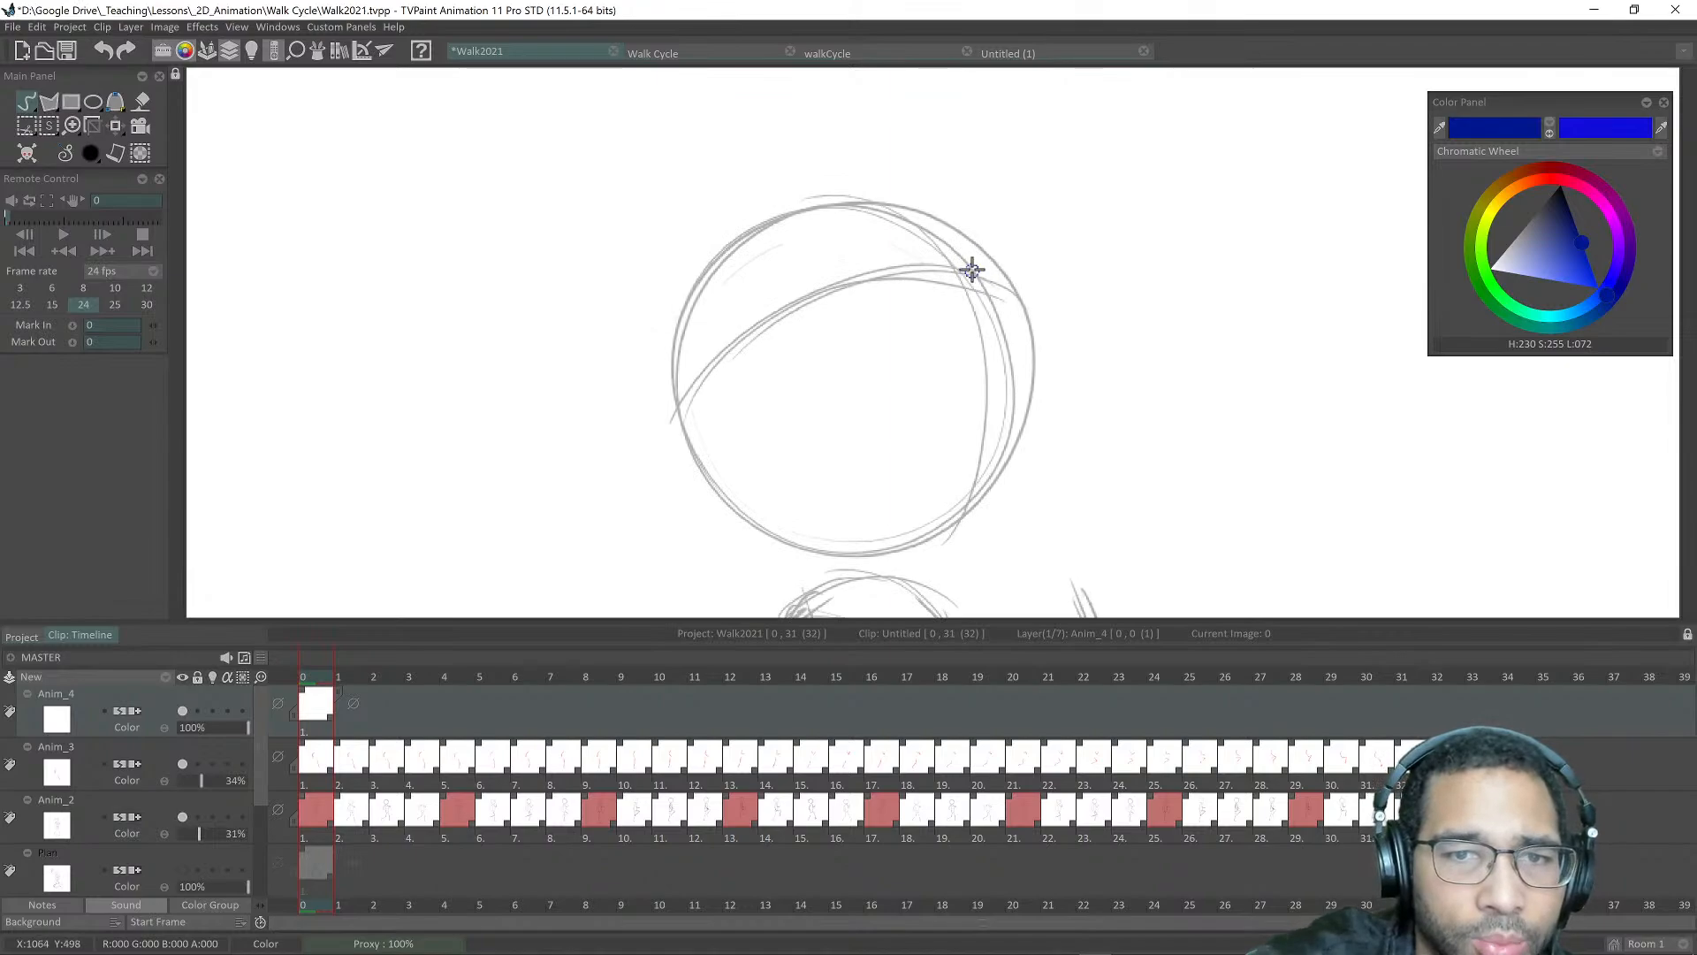
{"action": "mouse_move", "coordinate": [988, 293]}
{"action": "left_mouse_down"}
{"action": "mouse_move", "coordinate": [1051, 335]}
{"action": "mouse_move", "coordinate": [954, 277]}
{"action": "mouse_move", "coordinate": [993, 347]}
{"action": "left_mouse_up"}
{"action": "scroll", "coordinate": [1073, 326], "scroll_direction": "up", "scroll_amount": 2}
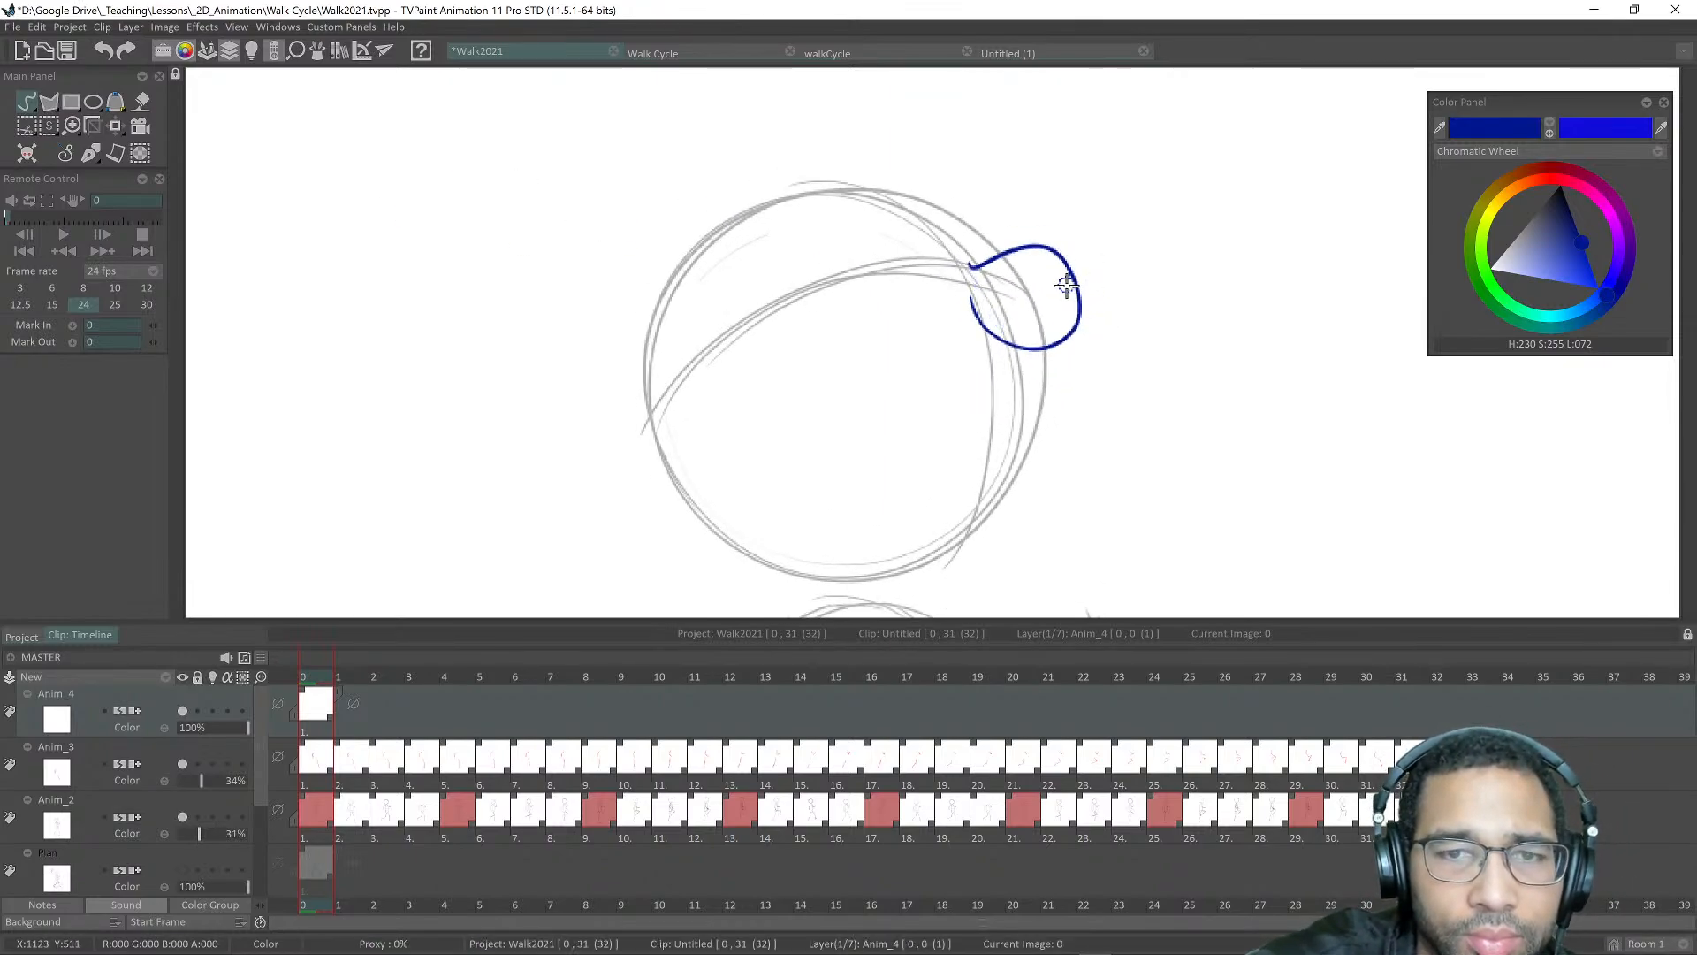
{"action": "key", "text": "ctrl+z"}
{"action": "key", "text": "ctrl+z"}
Step: Draw the character's round head in dark blue over the faded head sketch on Anim_4 at frame 0
{"action": "left_click_drag", "start_coordinate": [1052, 284], "coordinate": [1114, 299]}
{"action": "scroll", "coordinate": [1127, 292], "scroll_direction": "up", "scroll_amount": 2}
{"action": "scroll", "coordinate": [1135, 285], "scroll_direction": "down", "scroll_amount": 3}
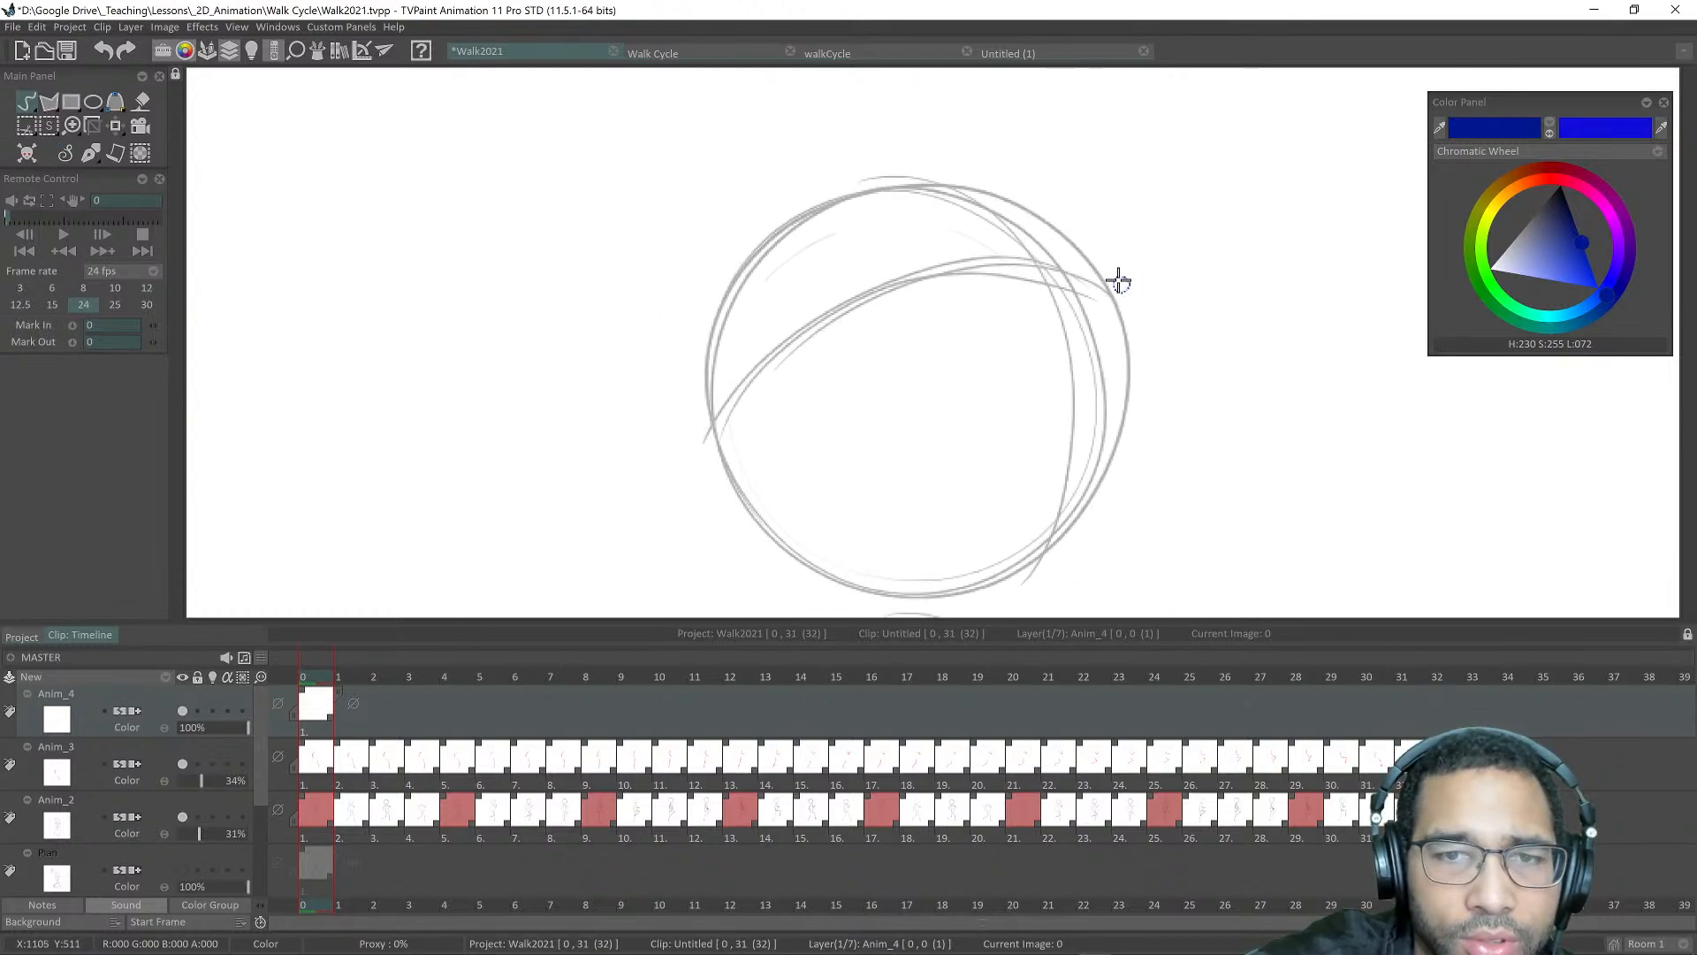
{"action": "mouse_move", "coordinate": [922, 226]}
{"action": "left_mouse_down"}
{"action": "mouse_move", "coordinate": [957, 478]}
{"action": "mouse_move", "coordinate": [1085, 232]}
{"action": "mouse_move", "coordinate": [851, 389]}
{"action": "mouse_move", "coordinate": [1129, 342]}
{"action": "left_mouse_up"}
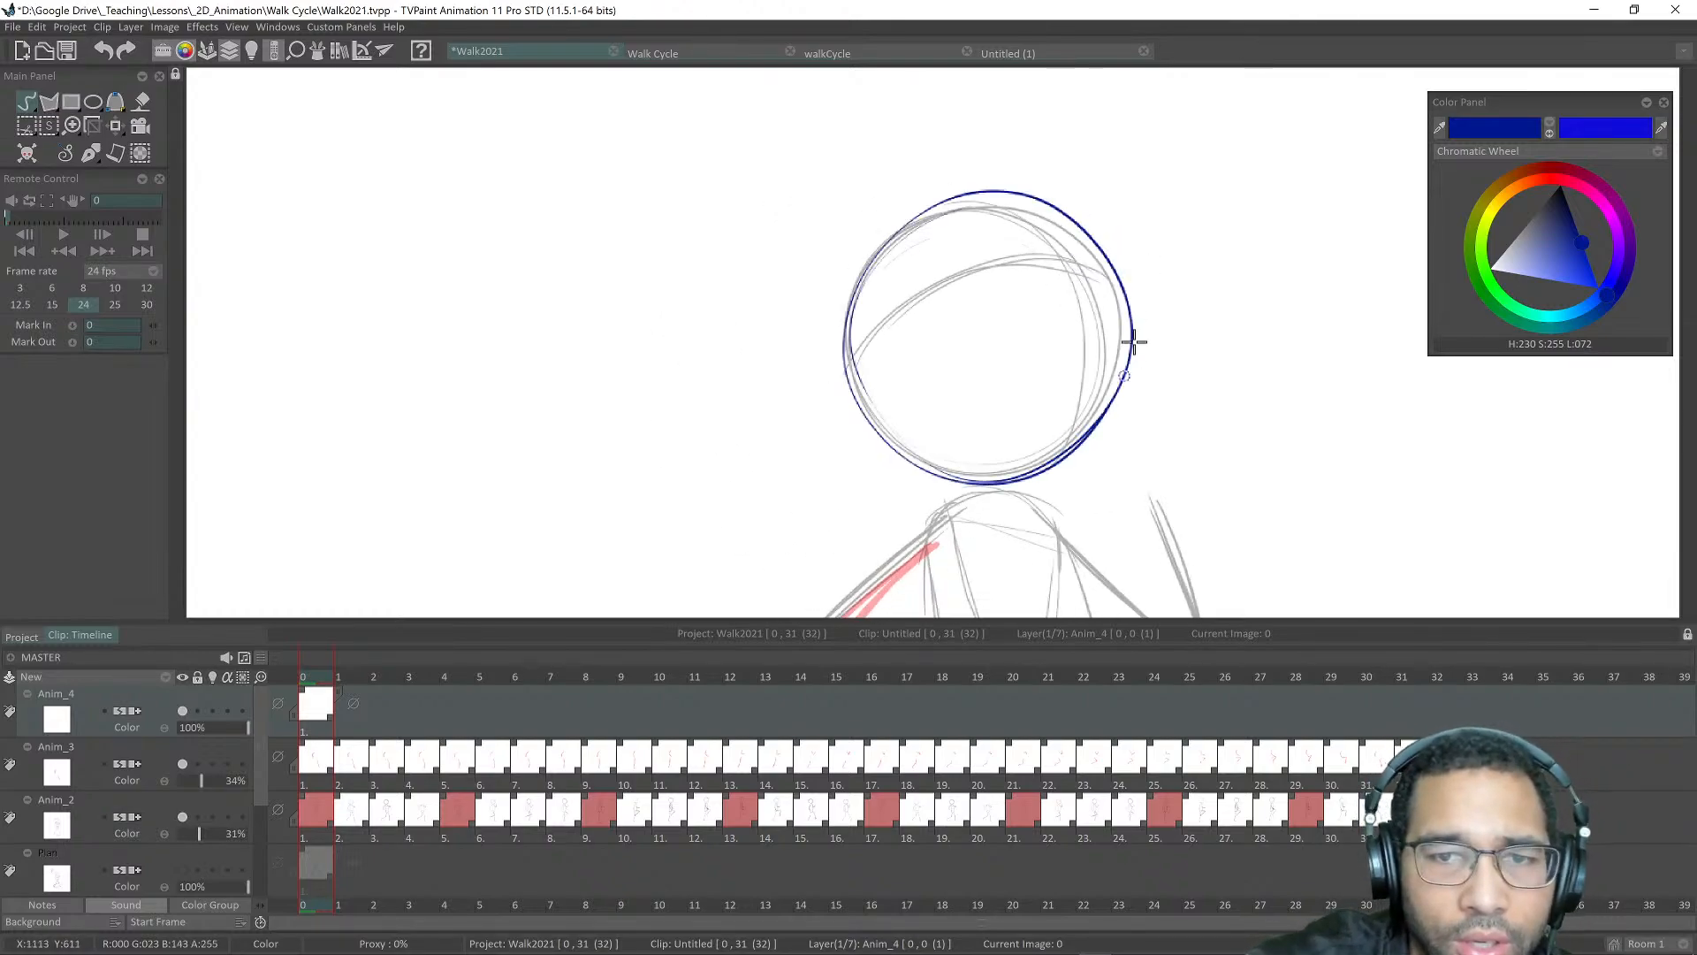
{"action": "scroll", "coordinate": [1140, 235], "scroll_direction": "up", "scroll_amount": 3}
{"action": "mouse_move", "coordinate": [1069, 210]}
{"action": "left_mouse_down"}
{"action": "mouse_move", "coordinate": [1108, 229]}
{"action": "mouse_move", "coordinate": [1149, 307]}
{"action": "mouse_move", "coordinate": [1070, 509]}
{"action": "left_mouse_up"}
{"action": "key", "text": "ctrl+z"}
{"action": "left_click_drag", "start_coordinate": [1079, 212], "coordinate": [1155, 387]}
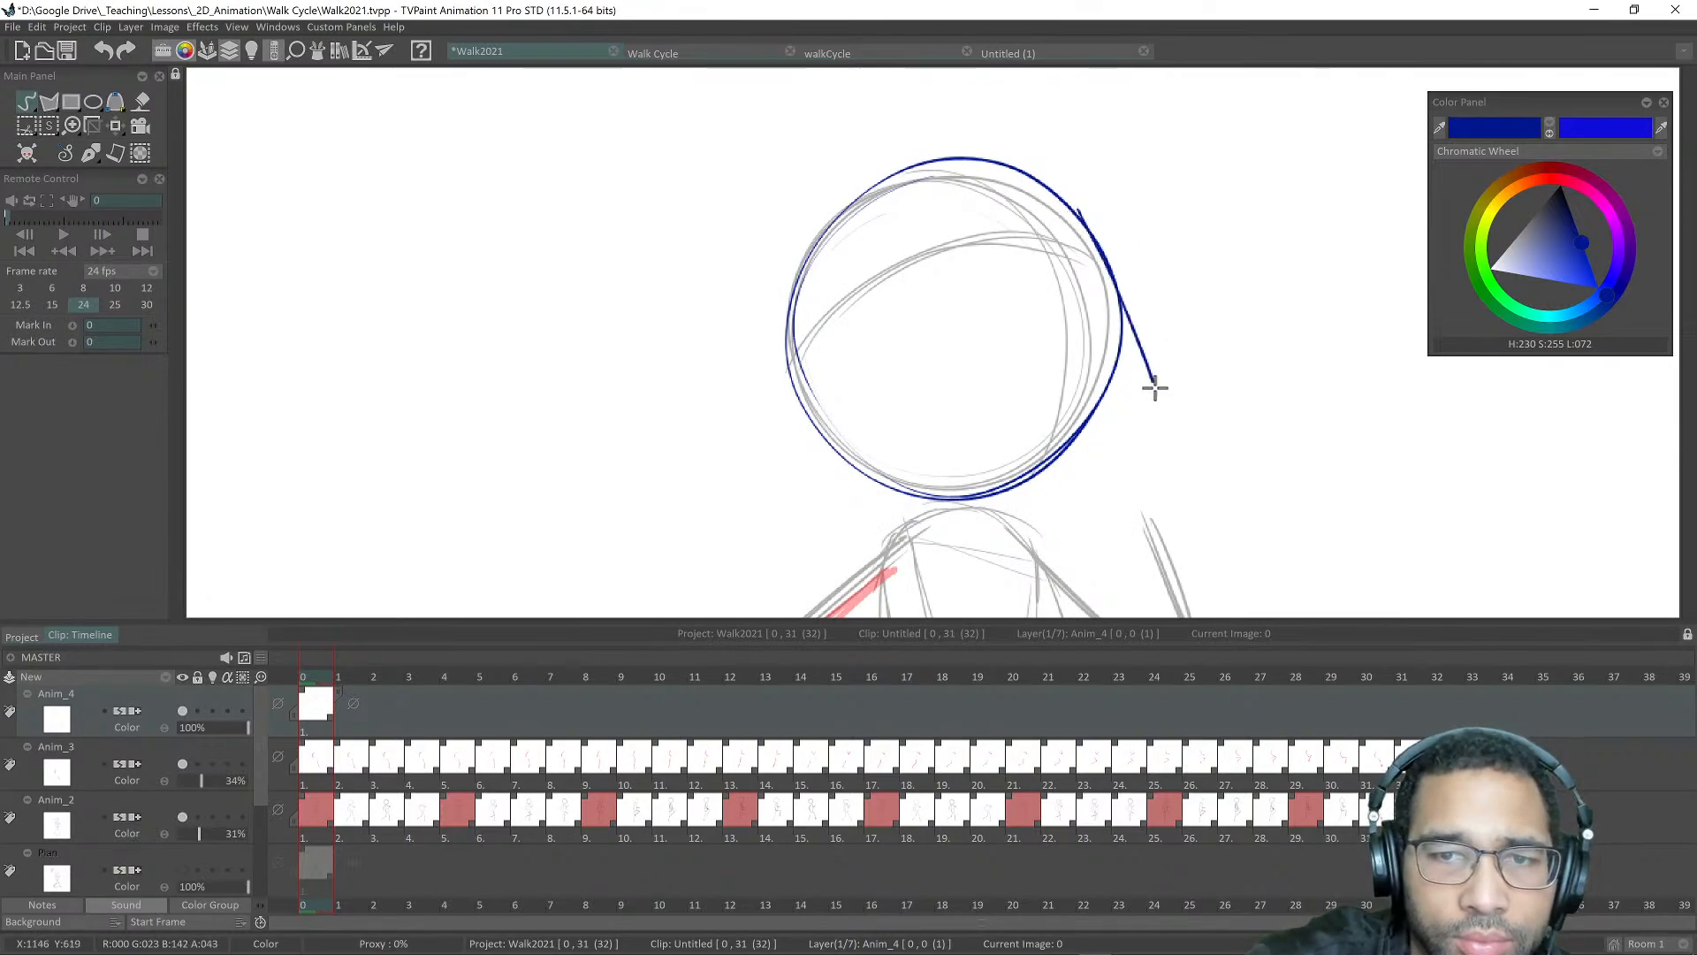
{"action": "key", "text": "ctrl+z"}
Step: Draw the protruding front of the face from the brow down to the chin and close it with a jawline
{"action": "mouse_move", "coordinate": [1073, 209]}
{"action": "left_mouse_down"}
{"action": "mouse_move", "coordinate": [1175, 329]}
{"action": "mouse_move", "coordinate": [1141, 475]}
{"action": "left_mouse_up"}
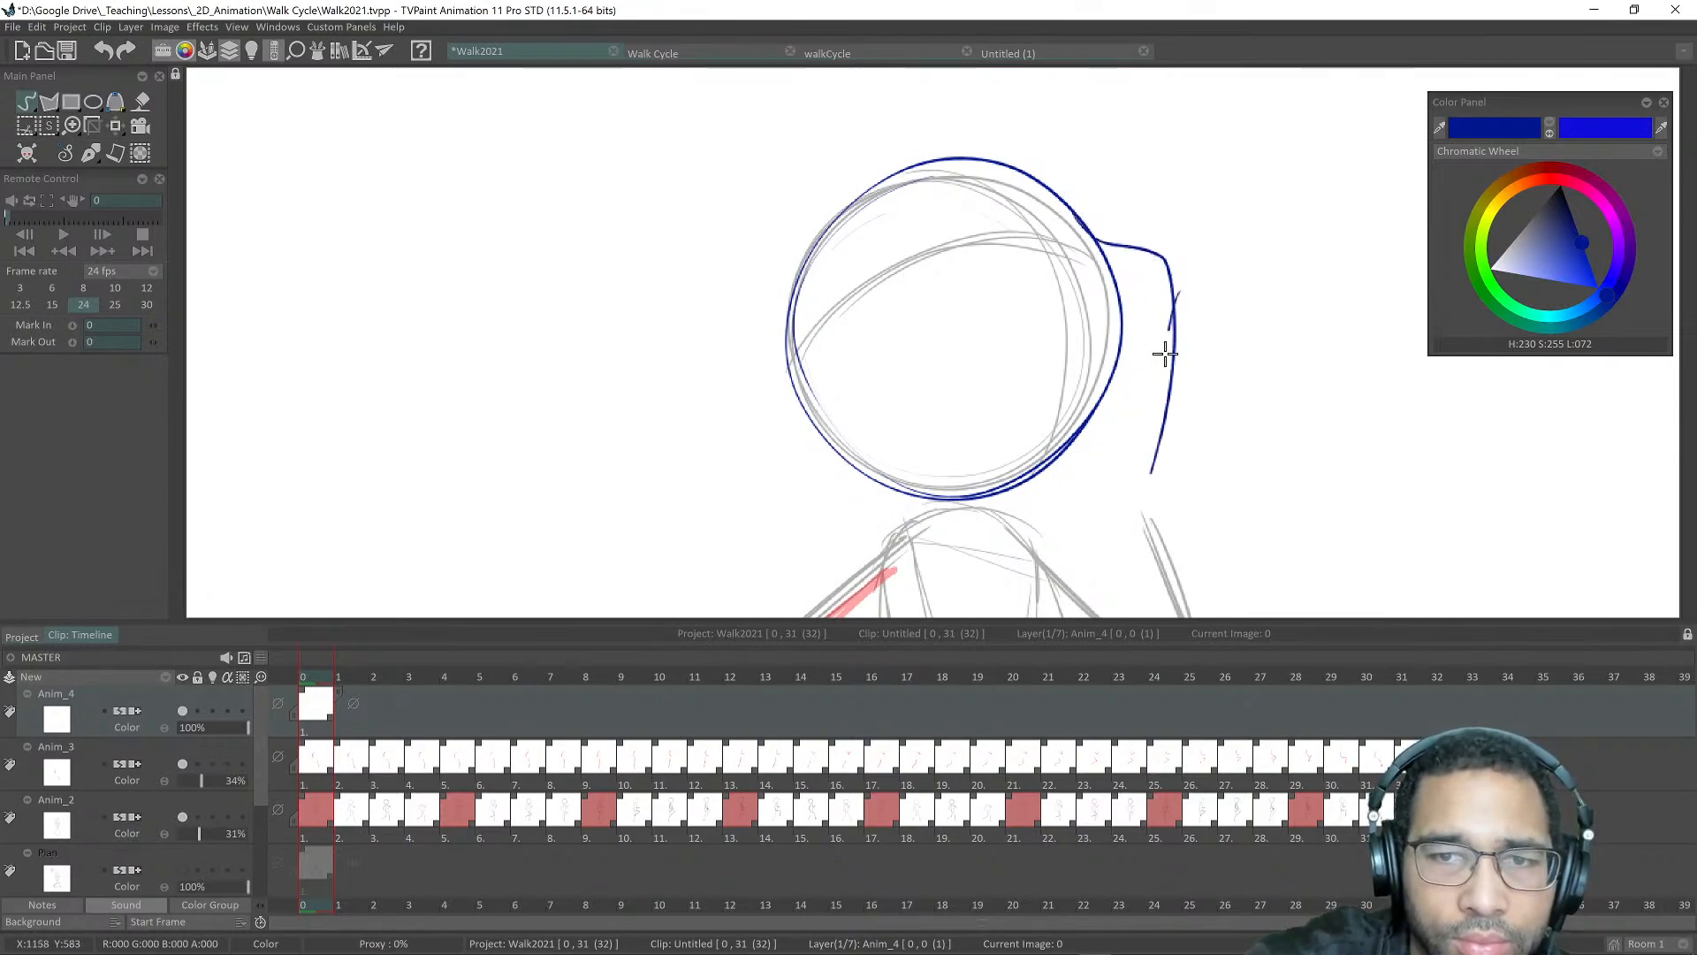
{"action": "left_click_drag", "start_coordinate": [1164, 348], "coordinate": [1136, 474]}
{"action": "mouse_move", "coordinate": [942, 494]}
{"action": "left_mouse_down"}
{"action": "mouse_move", "coordinate": [1158, 471]}
{"action": "mouse_move", "coordinate": [1119, 488]}
{"action": "left_mouse_up"}
{"action": "scroll", "coordinate": [1121, 371], "scroll_direction": "up", "scroll_amount": 2}
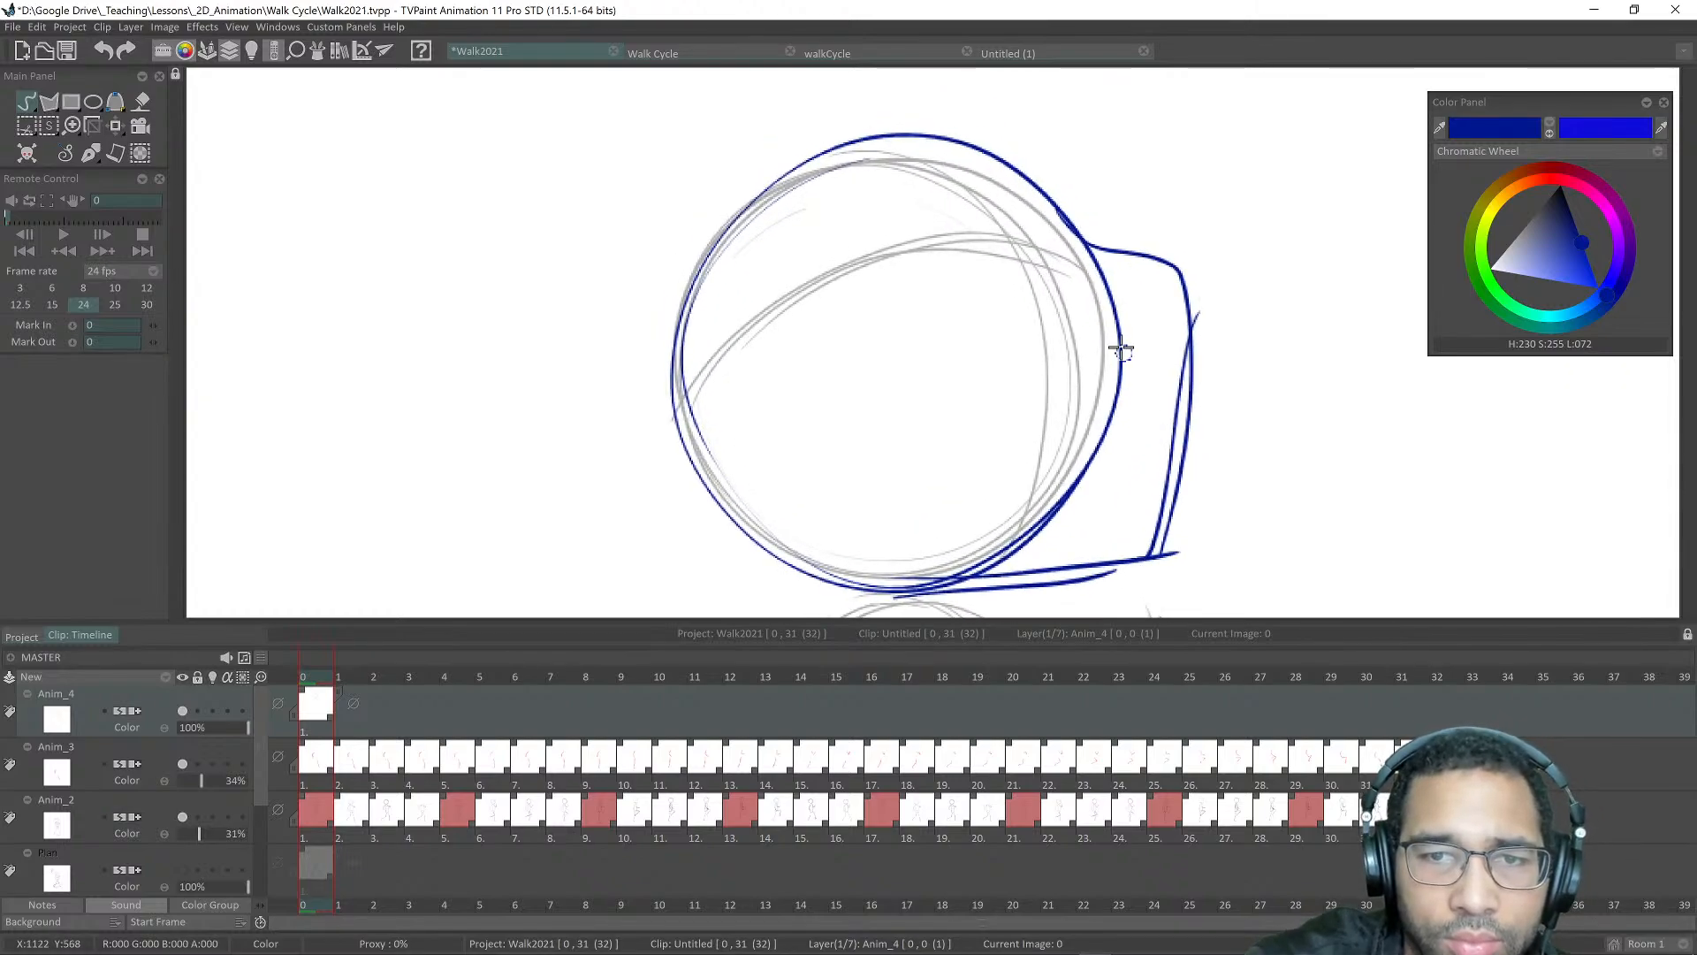
Step: Draw the curved side line across the head, the ear, and the eye with its short eyebrow
{"action": "scroll", "coordinate": [1105, 370], "scroll_direction": "down", "scroll_amount": 3}
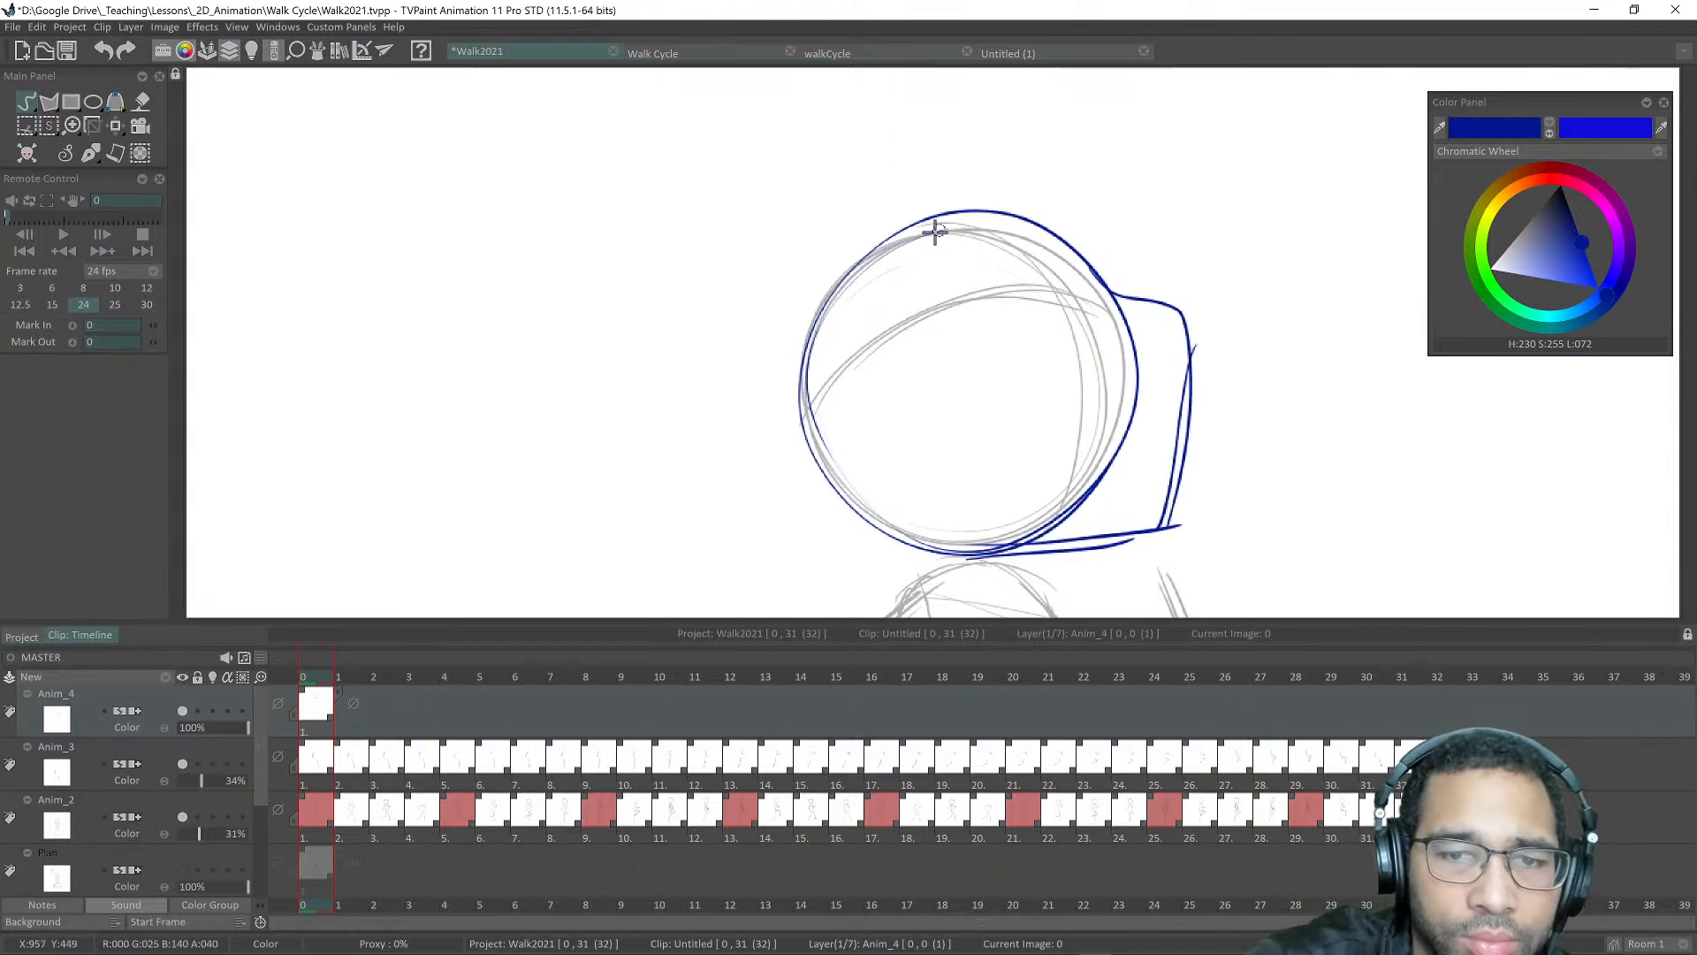
{"action": "mouse_move", "coordinate": [933, 235]}
{"action": "left_mouse_down"}
{"action": "mouse_move", "coordinate": [896, 353]}
{"action": "mouse_move", "coordinate": [1014, 546]}
{"action": "left_mouse_up"}
{"action": "mouse_move", "coordinate": [869, 308]}
{"action": "left_mouse_down"}
{"action": "mouse_move", "coordinate": [842, 383]}
{"action": "mouse_move", "coordinate": [911, 402]}
{"action": "left_mouse_up"}
{"action": "scroll", "coordinate": [972, 388], "scroll_direction": "up", "scroll_amount": 1}
{"action": "mouse_move", "coordinate": [1079, 380]}
{"action": "left_mouse_down"}
{"action": "mouse_move", "coordinate": [1016, 340]}
{"action": "mouse_move", "coordinate": [1052, 389]}
{"action": "mouse_move", "coordinate": [1005, 336]}
{"action": "mouse_move", "coordinate": [1050, 385]}
{"action": "mouse_move", "coordinate": [1039, 368]}
{"action": "mouse_move", "coordinate": [1098, 384]}
{"action": "mouse_move", "coordinate": [1145, 353]}
{"action": "mouse_move", "coordinate": [1124, 241]}
{"action": "mouse_move", "coordinate": [1141, 312]}
{"action": "left_mouse_up"}
{"action": "scroll", "coordinate": [1098, 353], "scroll_direction": "down", "scroll_amount": 2}
{"action": "scroll", "coordinate": [1113, 367], "scroll_direction": "up", "scroll_amount": 4}
{"action": "scroll", "coordinate": [1128, 283], "scroll_direction": "down", "scroll_amount": 1}
{"action": "scroll", "coordinate": [1141, 312], "scroll_direction": "down", "scroll_amount": 2}
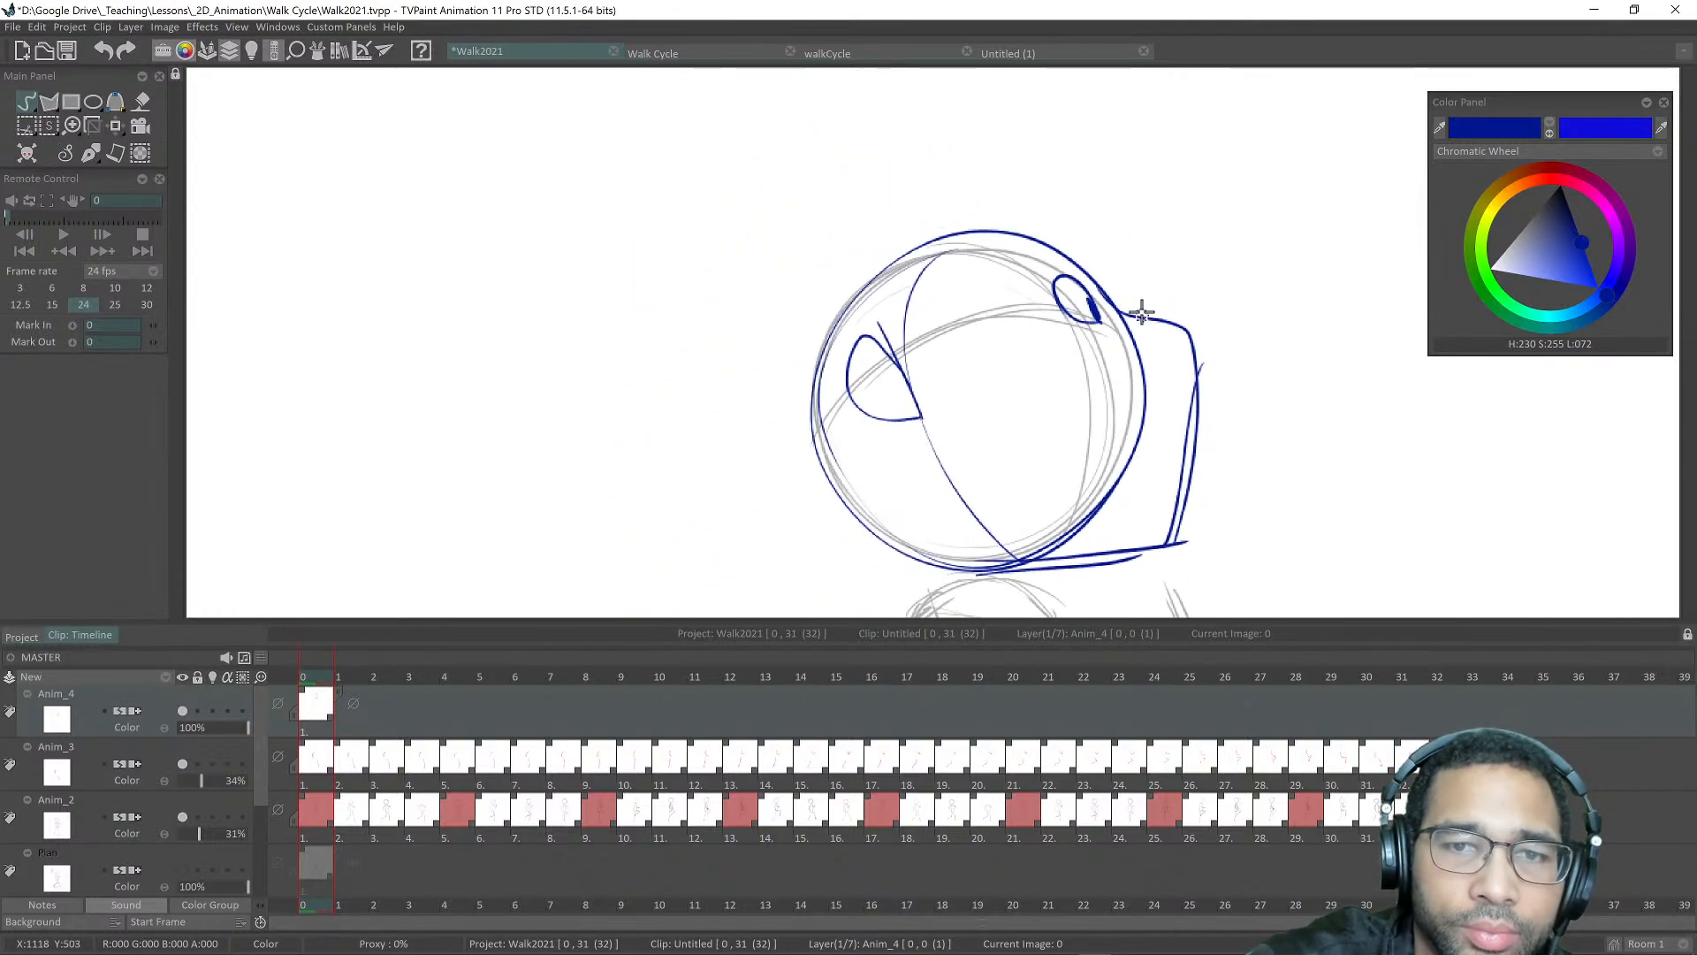
{"action": "left_click_drag", "start_coordinate": [1098, 255], "coordinate": [1129, 261]}
{"action": "scroll", "coordinate": [1128, 262], "scroll_direction": "down", "scroll_amount": 2}
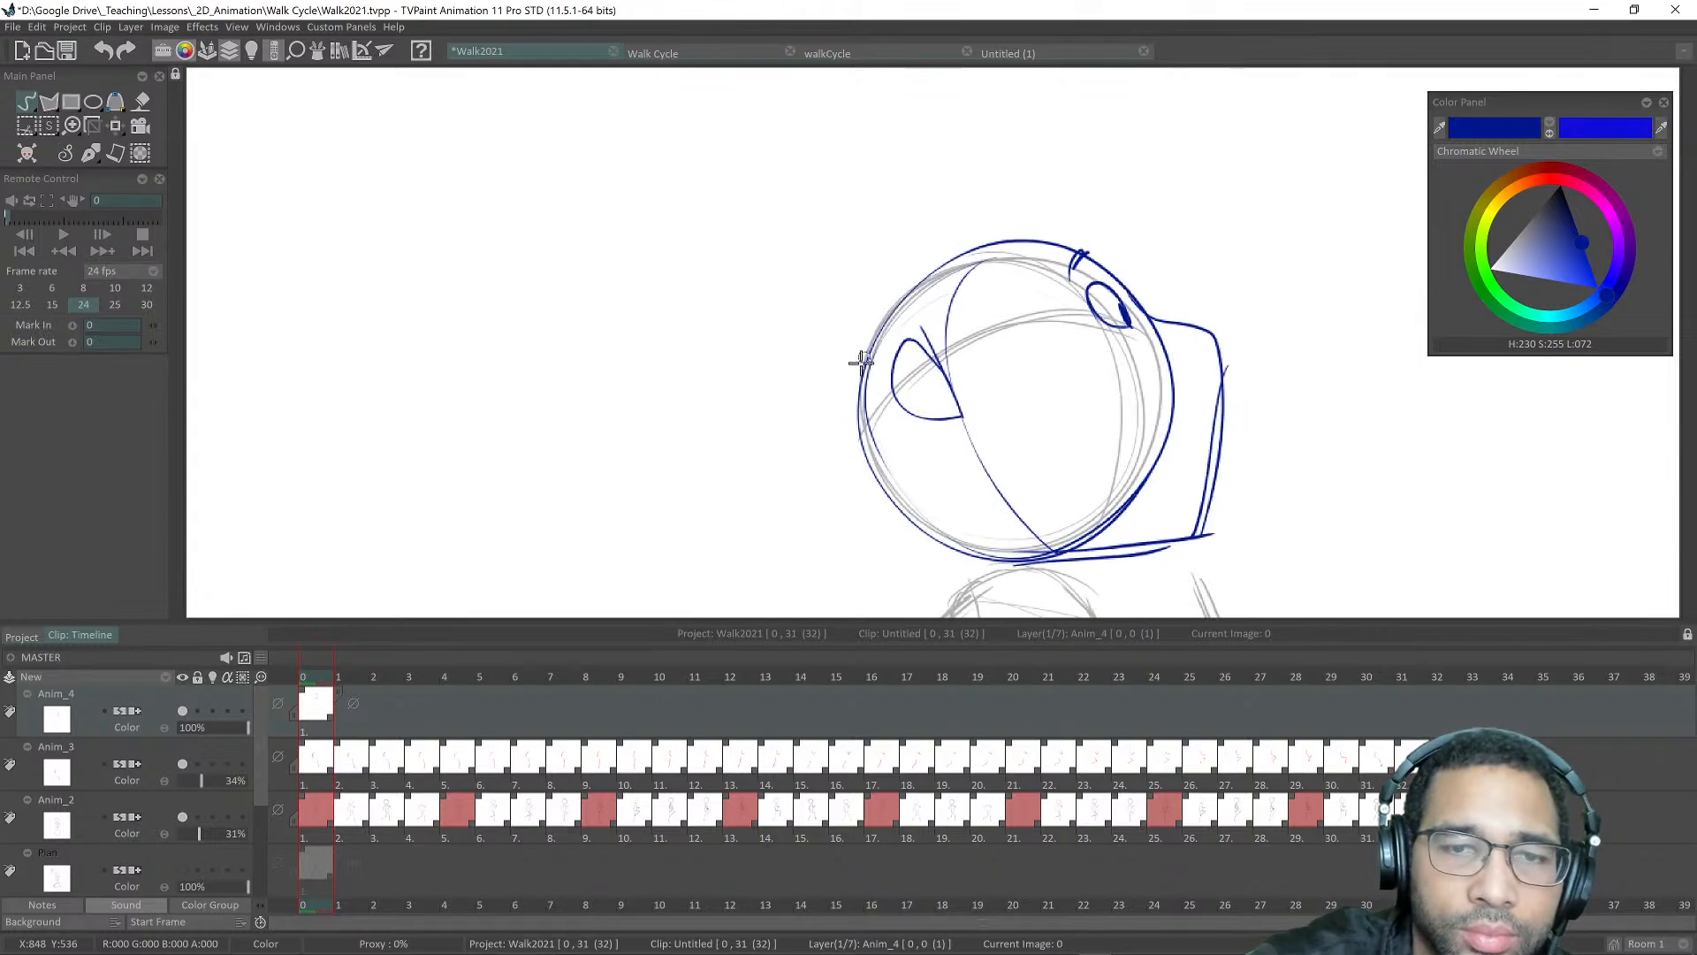
Step: Draw the hair sweeping over the head to a pointed tuft above the forehead, with its hairline down to the ear
{"action": "mouse_move", "coordinate": [854, 333]}
{"action": "left_mouse_down"}
{"action": "mouse_move", "coordinate": [1121, 189]}
{"action": "mouse_move", "coordinate": [1143, 286]}
{"action": "left_mouse_up"}
{"action": "left_click_drag", "start_coordinate": [1109, 273], "coordinate": [1104, 238]}
{"action": "mouse_move", "coordinate": [1048, 184]}
{"action": "left_mouse_down"}
{"action": "mouse_move", "coordinate": [1037, 231]}
{"action": "mouse_move", "coordinate": [955, 306]}
{"action": "mouse_move", "coordinate": [960, 358]}
{"action": "left_mouse_up"}
{"action": "left_click_drag", "start_coordinate": [955, 294], "coordinate": [958, 353]}
{"action": "scroll", "coordinate": [1076, 418], "scroll_direction": "down", "scroll_amount": 2}
{"action": "scroll", "coordinate": [1188, 353], "scroll_direction": "up", "scroll_amount": 4}
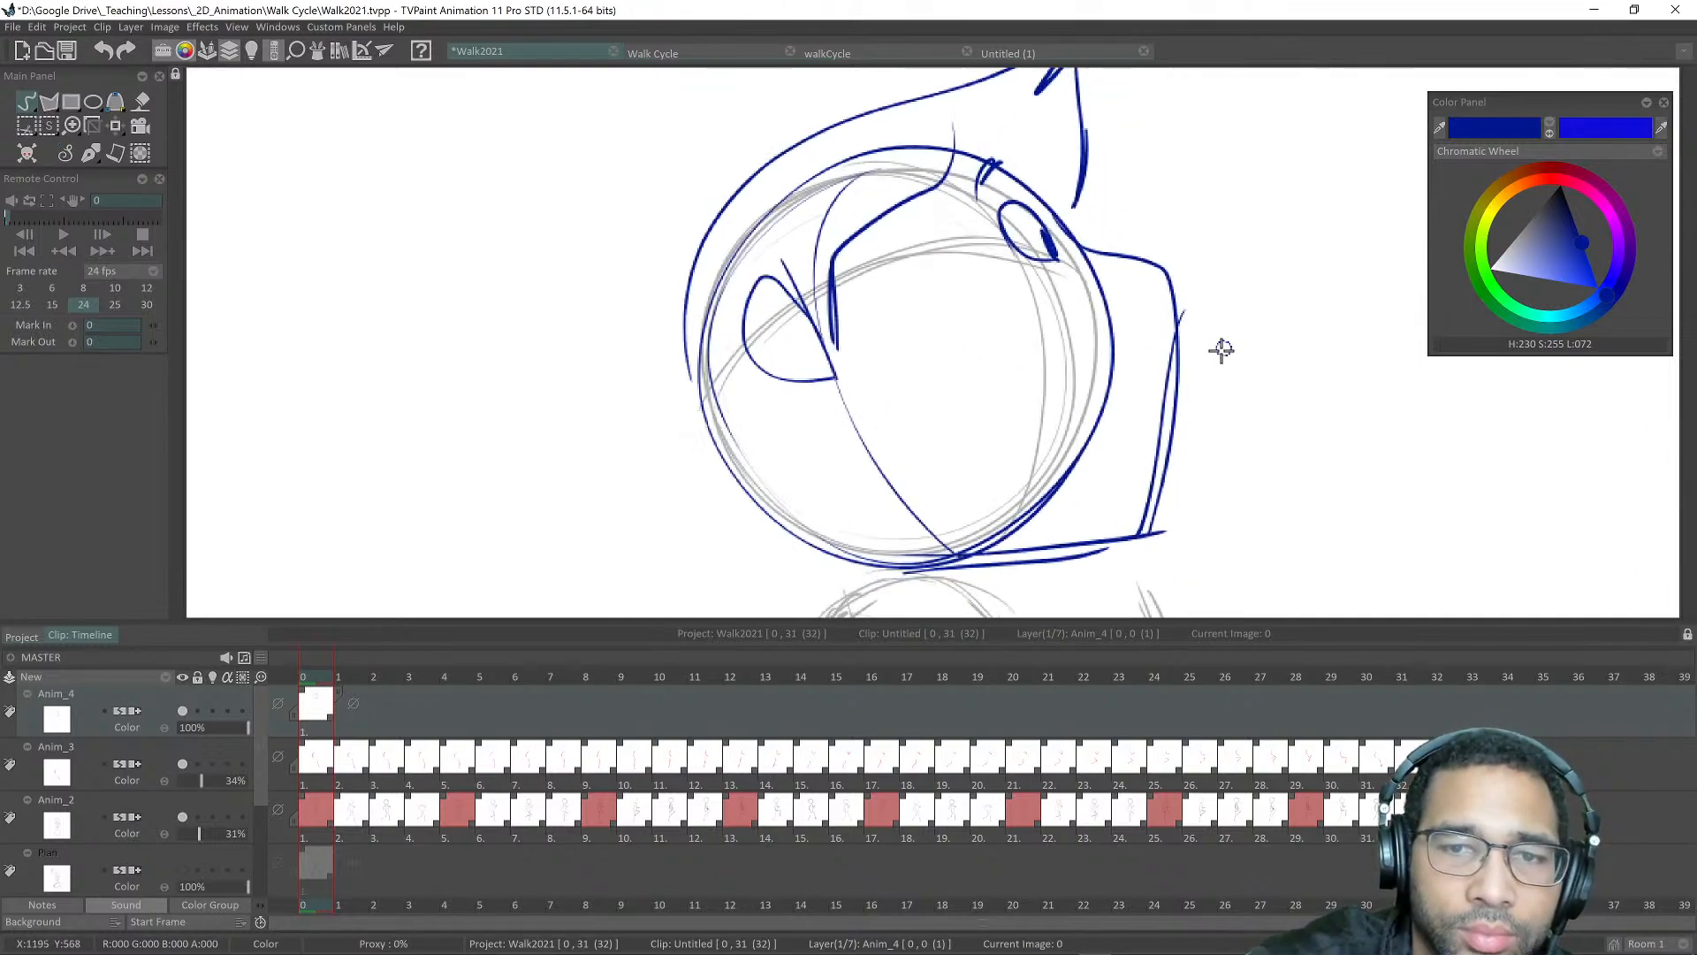
Step: Draw a wide open mouth on the front of the face with lines dividing the teeth
{"action": "mouse_move", "coordinate": [1202, 355]}
{"action": "left_mouse_down"}
{"action": "mouse_move", "coordinate": [1011, 330]}
{"action": "mouse_move", "coordinate": [1141, 473]}
{"action": "left_mouse_up"}
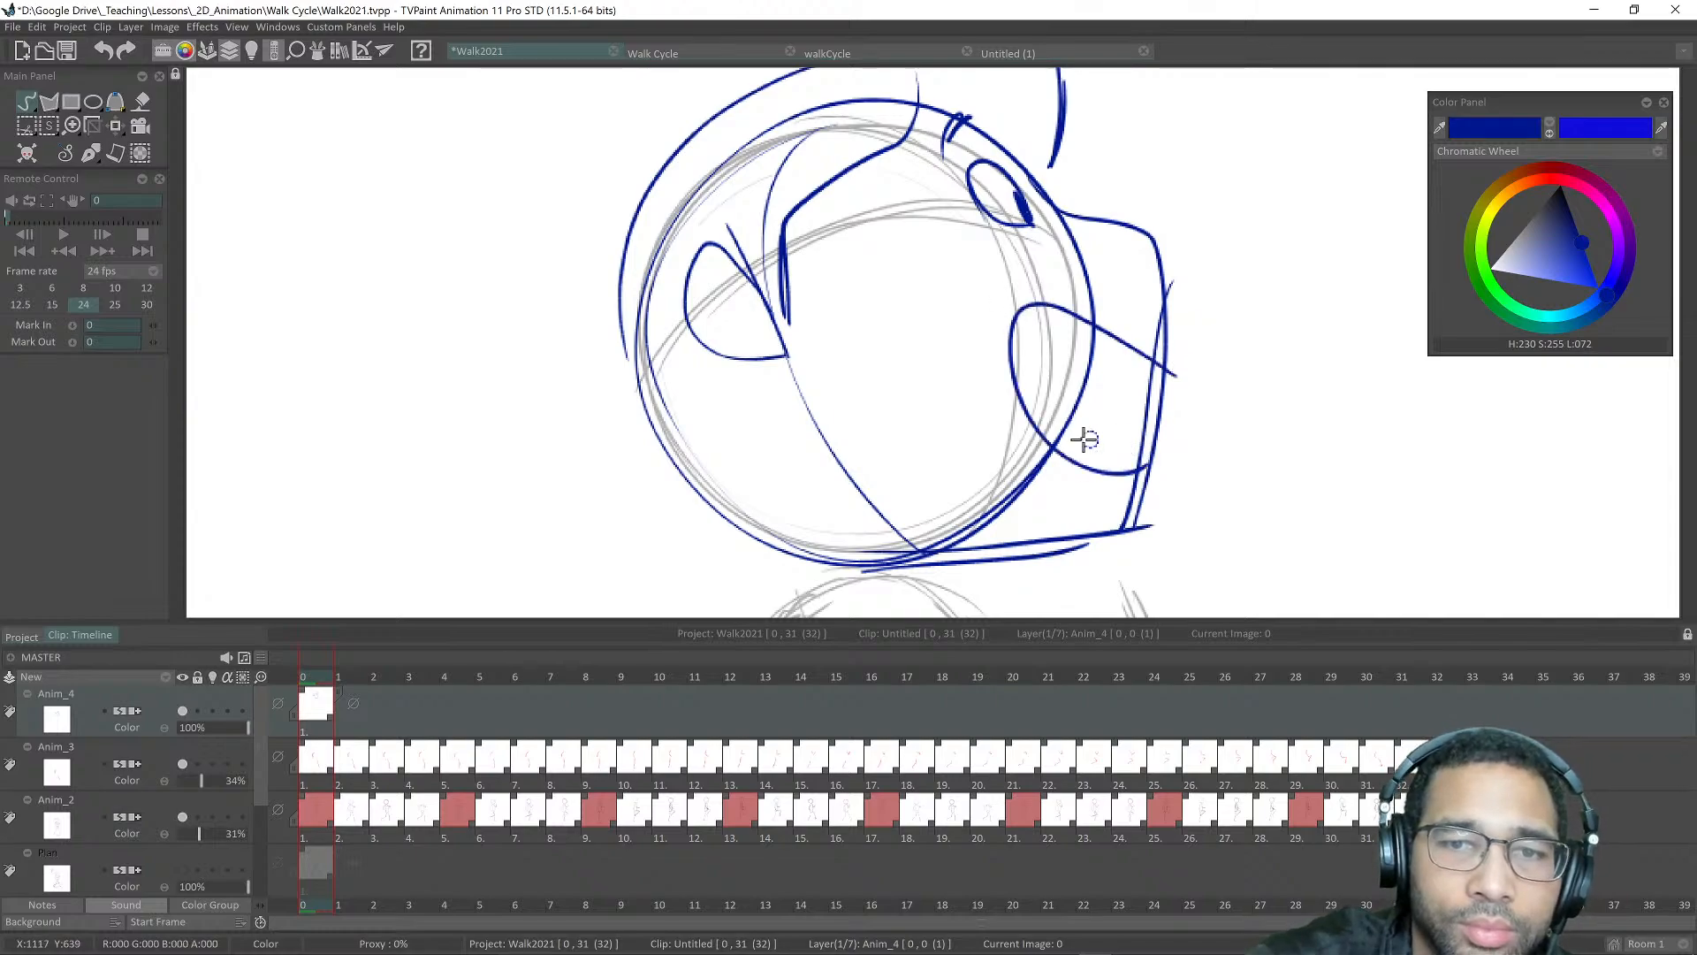
{"action": "left_click_drag", "start_coordinate": [1068, 349], "coordinate": [1052, 430]}
{"action": "mouse_move", "coordinate": [1126, 345]}
{"action": "left_mouse_down"}
{"action": "mouse_move", "coordinate": [1103, 451]}
{"action": "mouse_move", "coordinate": [1087, 464]}
{"action": "mouse_move", "coordinate": [1165, 364]}
{"action": "left_mouse_up"}
{"action": "left_click_drag", "start_coordinate": [1169, 388], "coordinate": [1167, 371]}
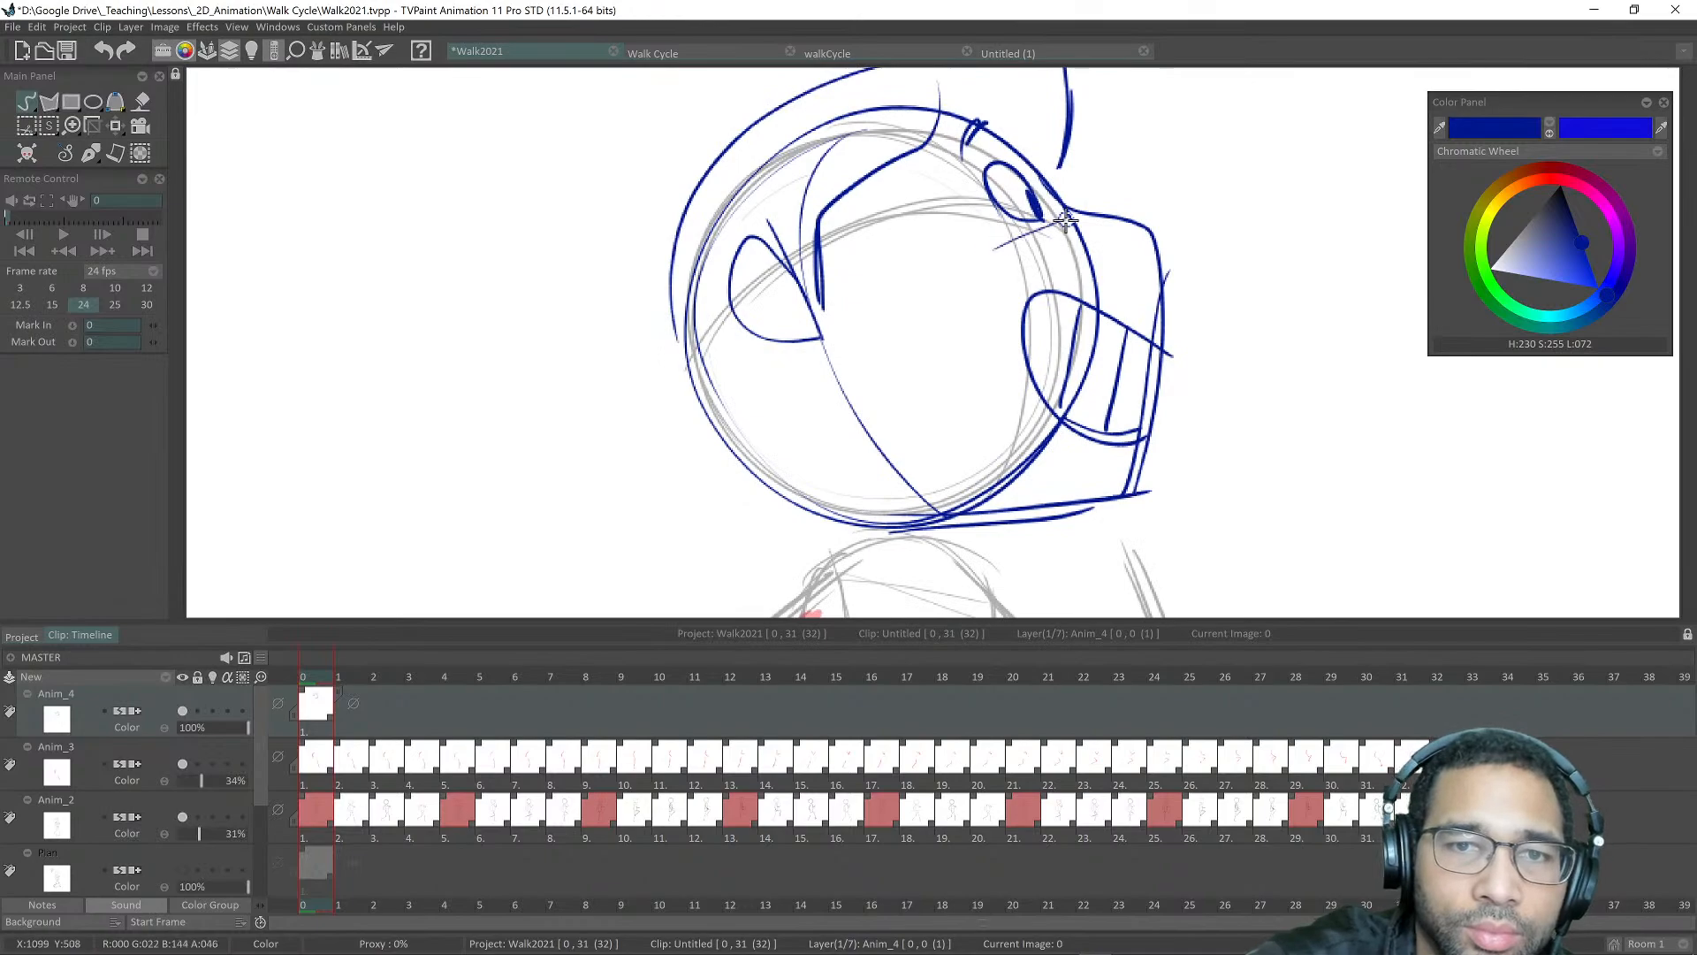
Step: Draw a small pointed beard tuft at the tip of the chin
{"action": "scroll", "coordinate": [1065, 221], "scroll_direction": "down", "scroll_amount": 4}
{"action": "scroll", "coordinate": [1174, 279], "scroll_direction": "up", "scroll_amount": 1}
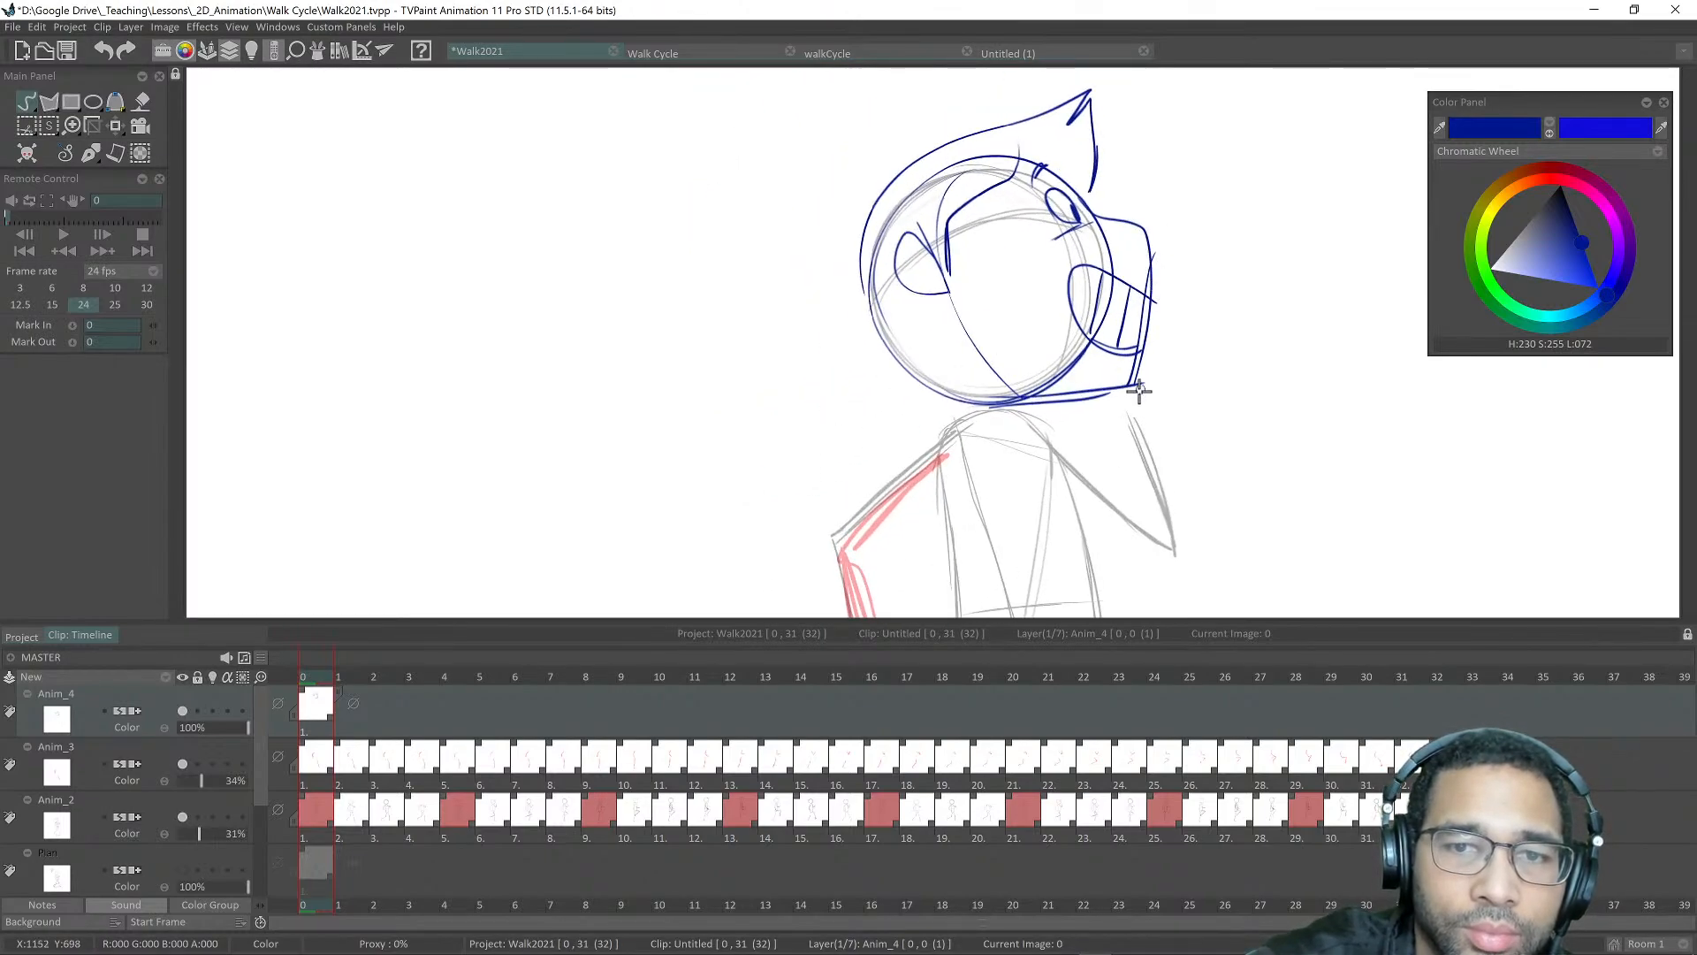
{"action": "scroll", "coordinate": [1205, 367], "scroll_direction": "down", "scroll_amount": 3}
{"action": "scroll", "coordinate": [1197, 383], "scroll_direction": "up", "scroll_amount": 3}
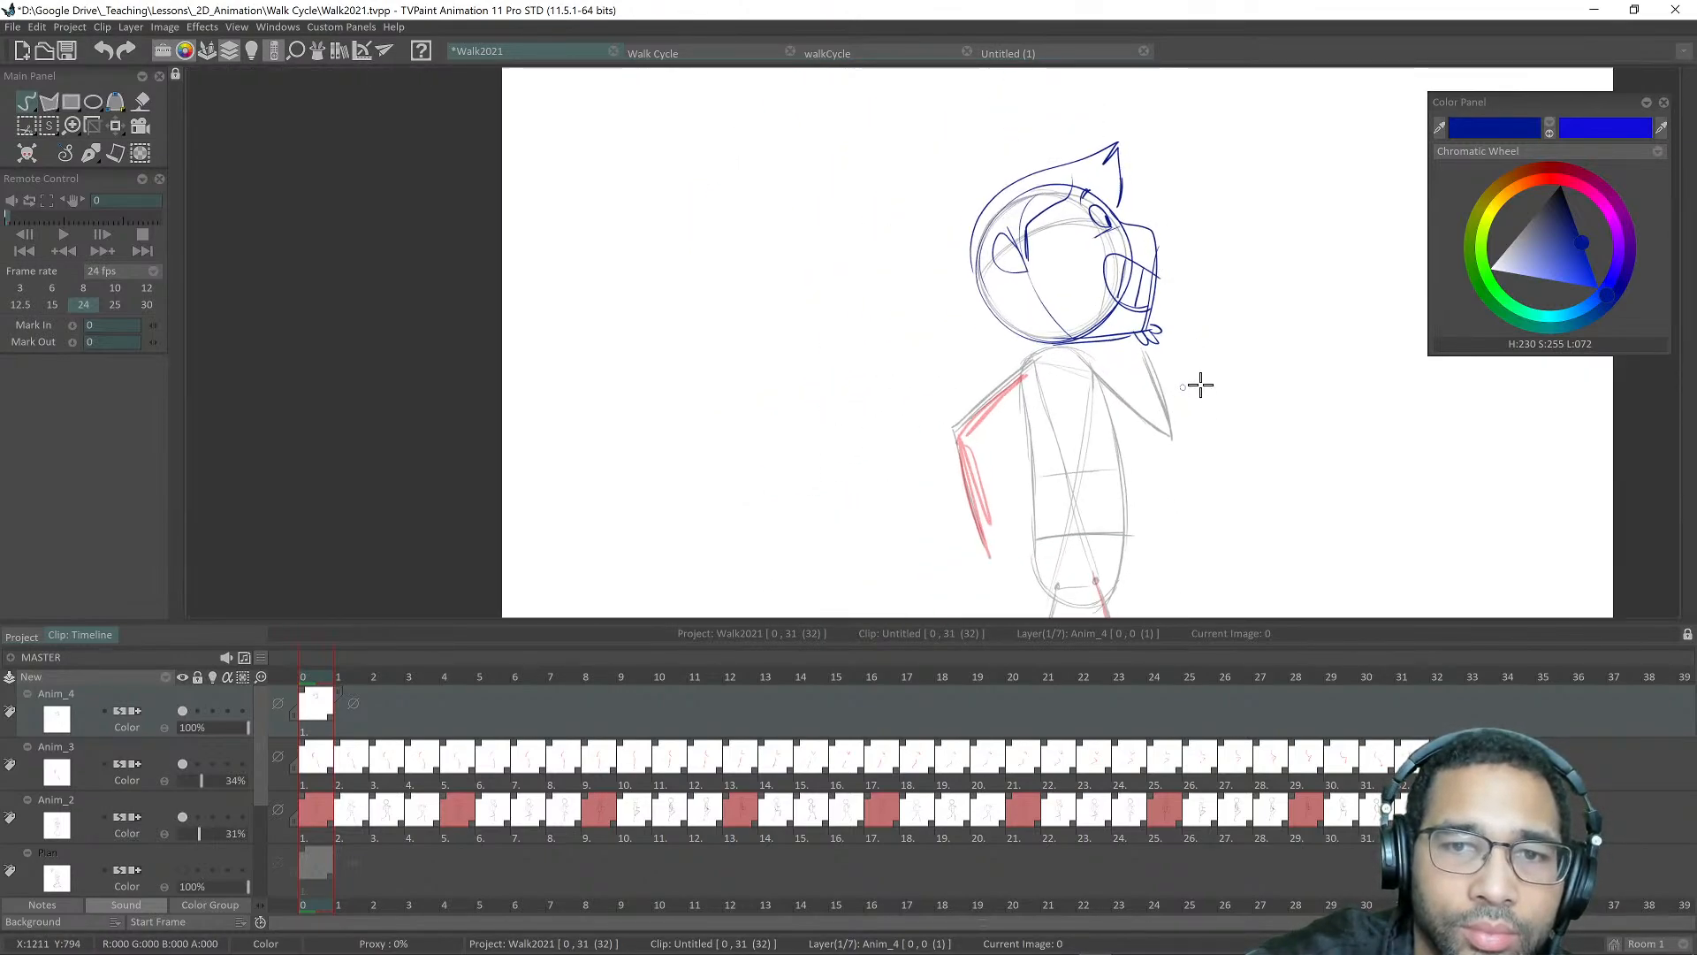
{"action": "scroll", "coordinate": [1105, 415], "scroll_direction": "up", "scroll_amount": 4}
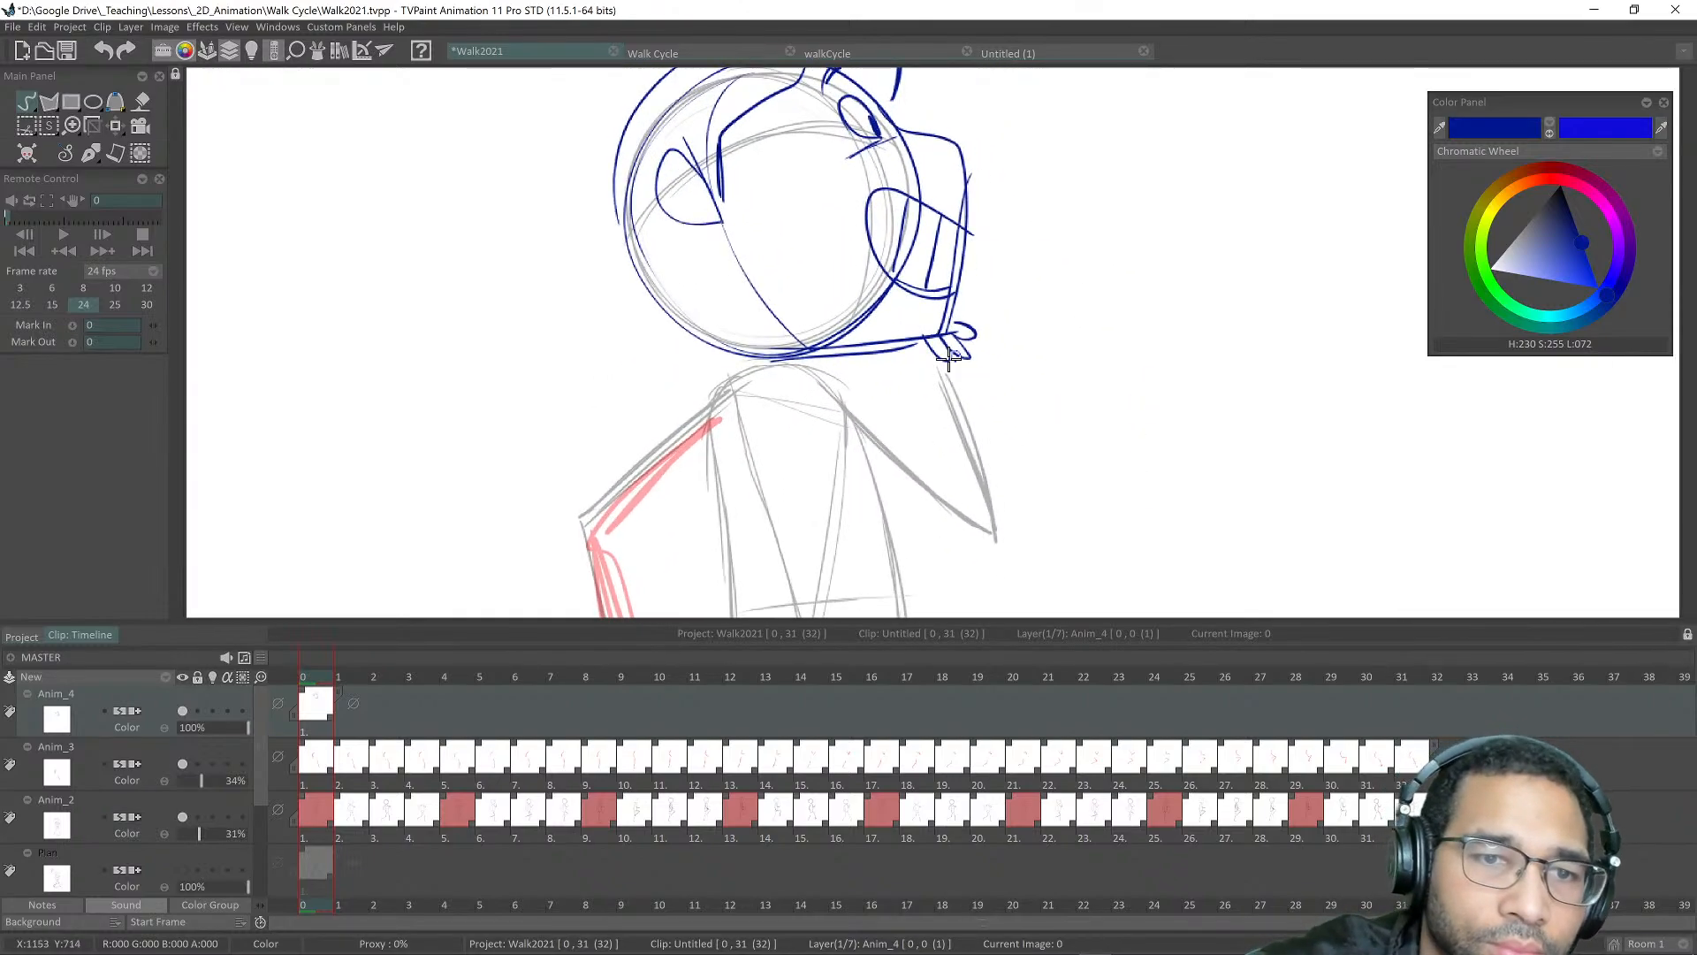
Step: Outline the shoulder, upper arm and forearm of the backward-swung arm around its red guide lines
{"action": "scroll", "coordinate": [901, 264], "scroll_direction": "down", "scroll_amount": 2}
{"action": "mouse_move", "coordinate": [863, 265]}
{"action": "left_mouse_down"}
{"action": "mouse_move", "coordinate": [1050, 326]}
{"action": "mouse_move", "coordinate": [1136, 292]}
{"action": "mouse_move", "coordinate": [1144, 242]}
{"action": "mouse_move", "coordinate": [1228, 208]}
{"action": "mouse_move", "coordinate": [1209, 152]}
{"action": "mouse_move", "coordinate": [1080, 256]}
{"action": "mouse_move", "coordinate": [1151, 281]}
{"action": "mouse_move", "coordinate": [1251, 221]}
{"action": "left_mouse_up"}
{"action": "mouse_move", "coordinate": [1175, 256]}
{"action": "left_mouse_down"}
{"action": "mouse_move", "coordinate": [1169, 209]}
{"action": "mouse_move", "coordinate": [1164, 330]}
{"action": "left_mouse_up"}
{"action": "scroll", "coordinate": [1165, 212], "scroll_direction": "down", "scroll_amount": 1}
{"action": "left_click_drag", "start_coordinate": [1142, 234], "coordinate": [1169, 337]}
{"action": "left_click_drag", "start_coordinate": [1163, 301], "coordinate": [1145, 254]}
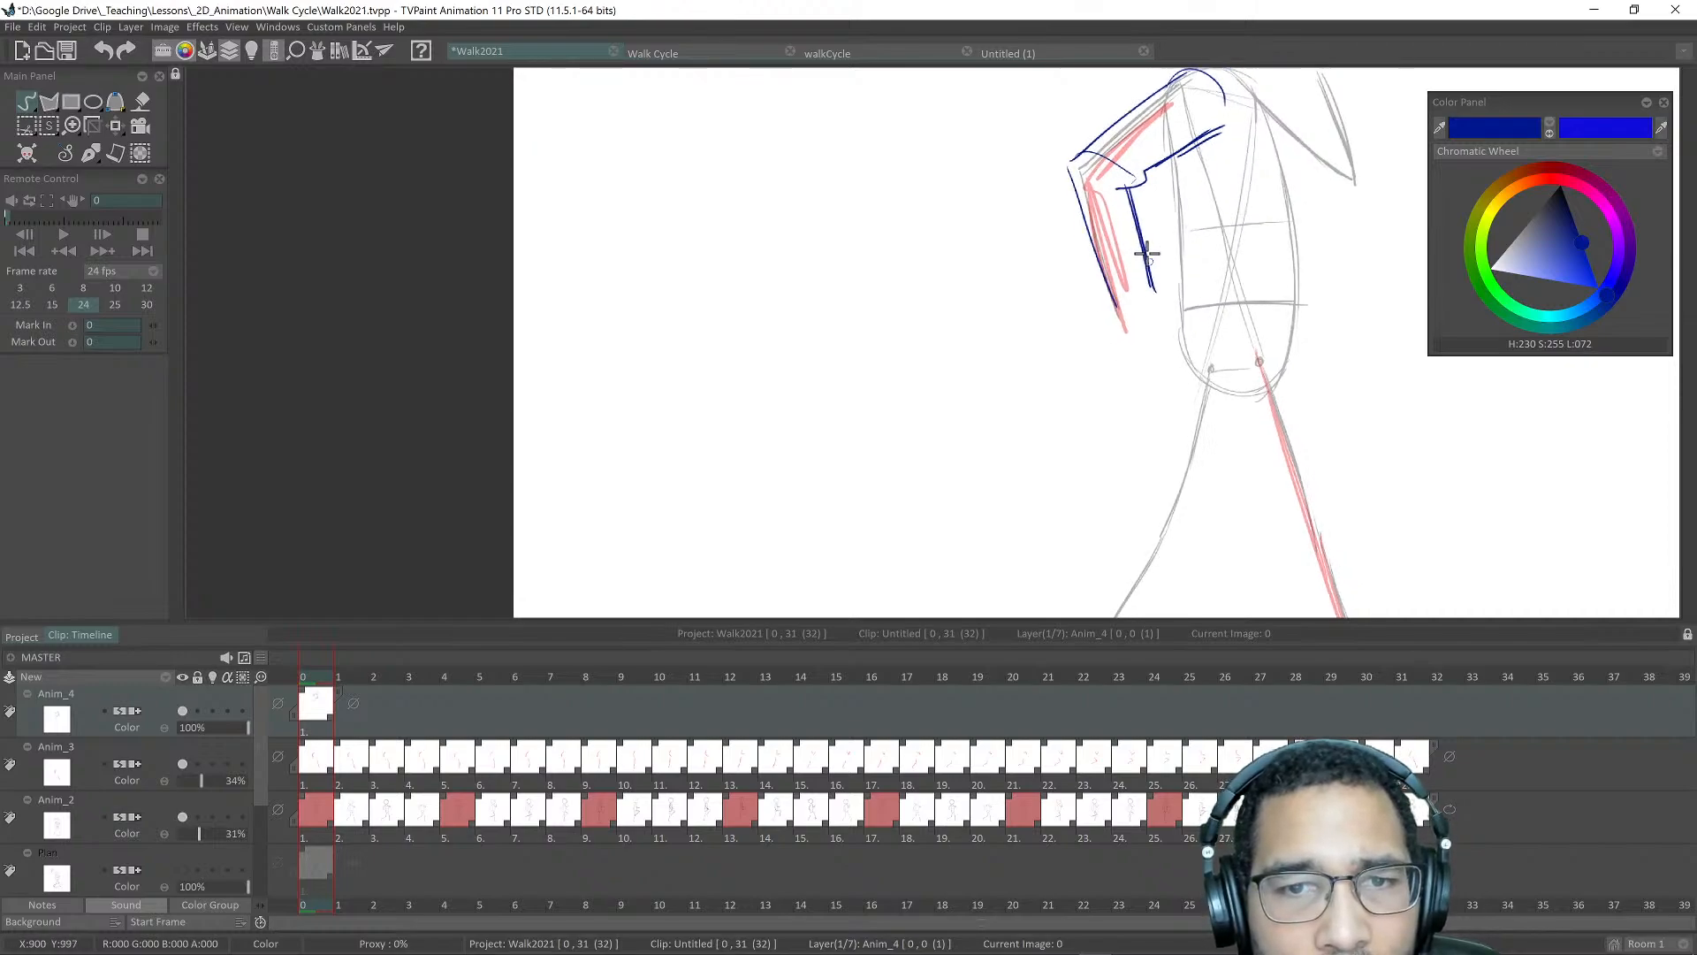
Step: Draw the wrist cuff and the blocky closed hand at the end of the backward-swung arm
{"action": "scroll", "coordinate": [1141, 265], "scroll_direction": "up", "scroll_amount": 1}
{"action": "left_click_drag", "start_coordinate": [1087, 333], "coordinate": [1163, 300]}
{"action": "mouse_move", "coordinate": [1099, 335]}
{"action": "left_mouse_down"}
{"action": "mouse_move", "coordinate": [1161, 304]}
{"action": "mouse_move", "coordinate": [1183, 342]}
{"action": "mouse_move", "coordinate": [1086, 373]}
{"action": "left_mouse_up"}
{"action": "left_click_drag", "start_coordinate": [1087, 373], "coordinate": [1179, 358]}
{"action": "scroll", "coordinate": [1200, 269], "scroll_direction": "down", "scroll_amount": 3}
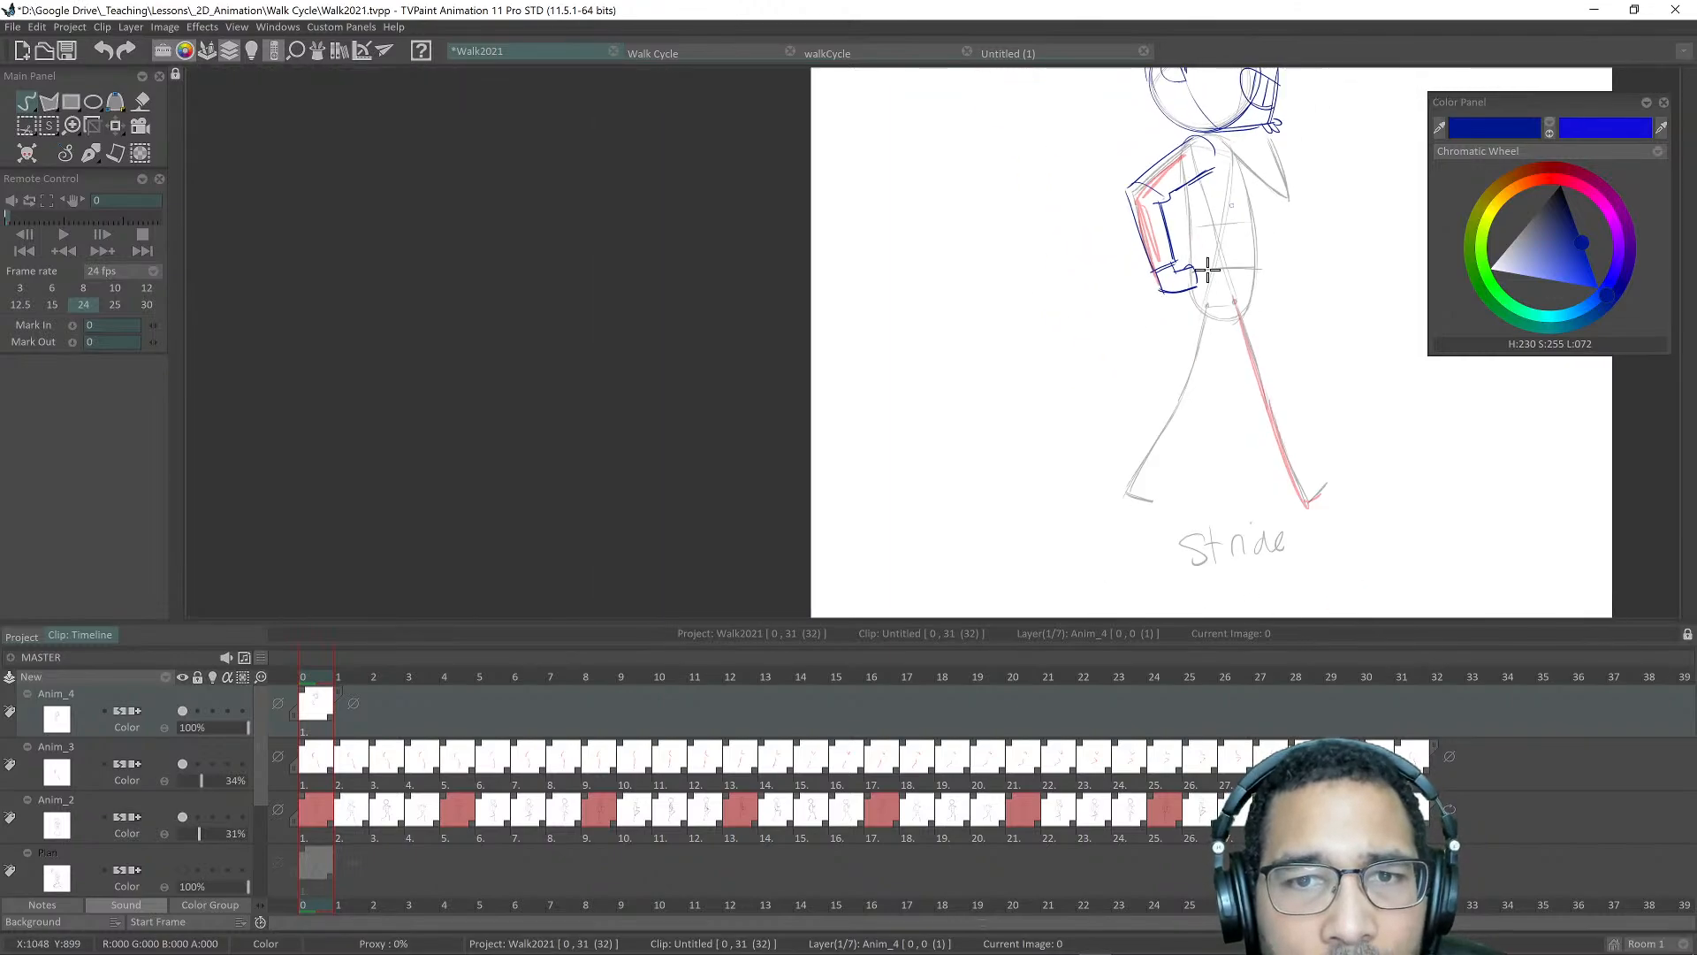
Step: Draw the front torso line from neck to waist and outline the bent, forward-swung arm over its guide
{"action": "mouse_move", "coordinate": [1254, 208]}
{"action": "left_mouse_down"}
{"action": "mouse_move", "coordinate": [1176, 303]}
{"action": "mouse_move", "coordinate": [1152, 431]}
{"action": "left_mouse_up"}
{"action": "scroll", "coordinate": [1179, 292], "scroll_direction": "up", "scroll_amount": 2}
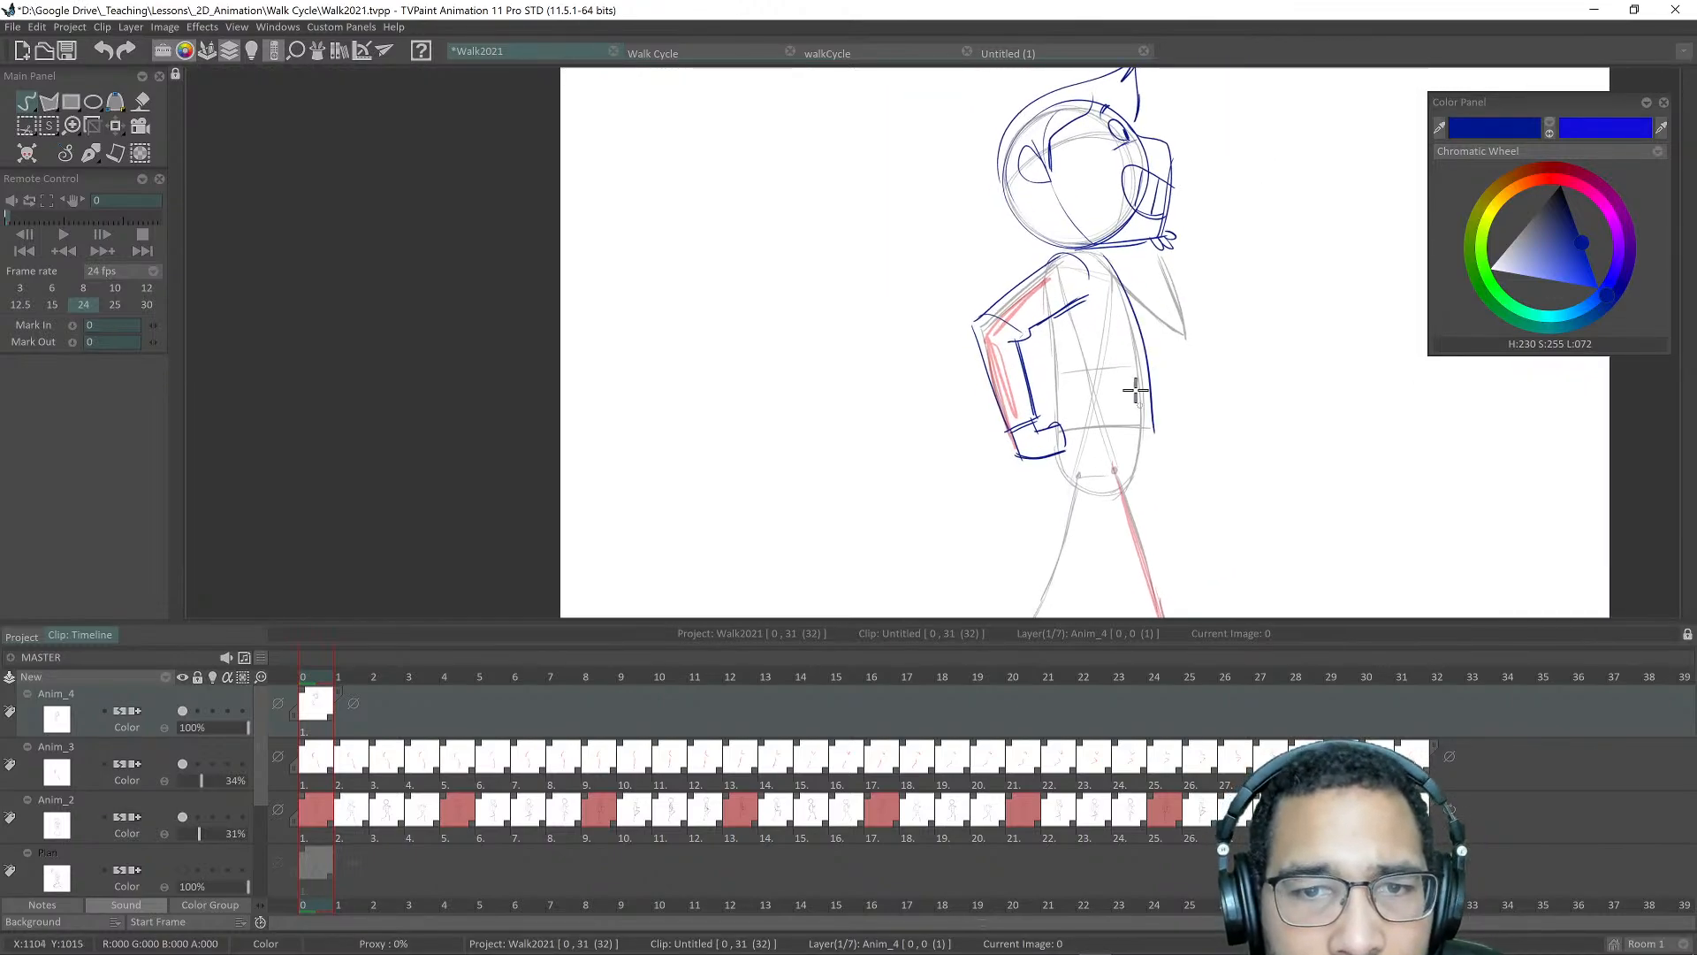
{"action": "left_click_drag", "start_coordinate": [1164, 260], "coordinate": [1108, 344]}
{"action": "scroll", "coordinate": [1096, 351], "scroll_direction": "up", "scroll_amount": 1}
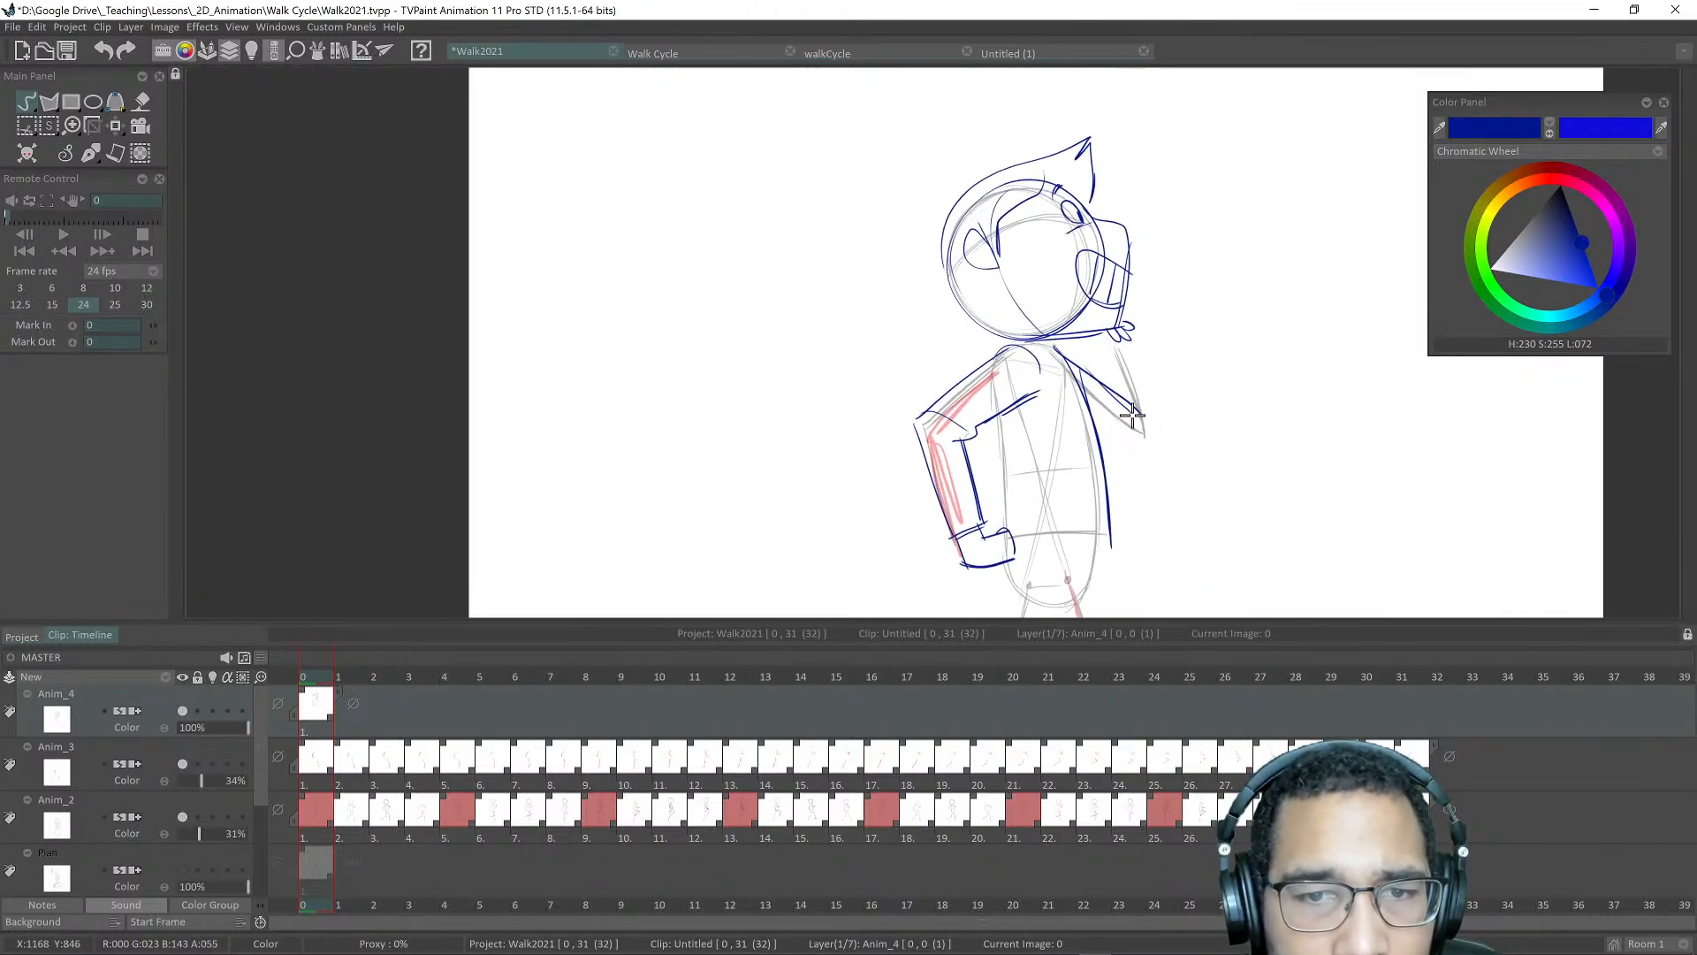
{"action": "left_click_drag", "start_coordinate": [1086, 427], "coordinate": [1109, 435]}
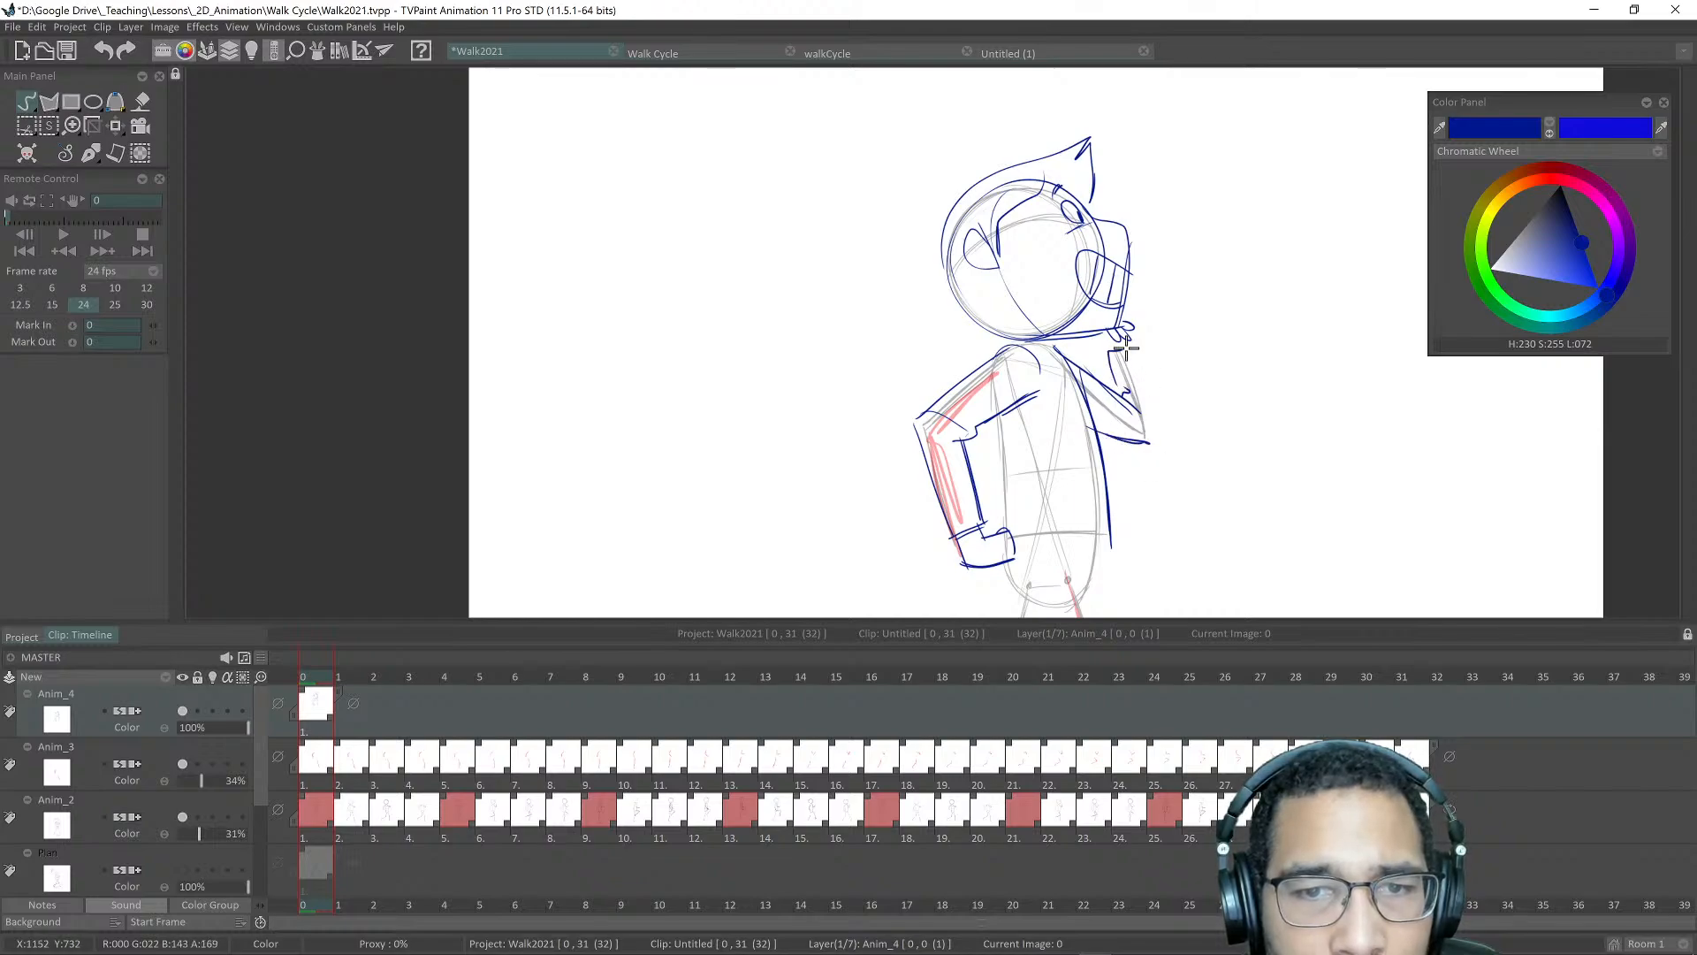
Step: Outline the extended front leg on both sides of its red guide line and add the cuff at the ankle
{"action": "scroll", "coordinate": [1149, 336], "scroll_direction": "down", "scroll_amount": 2}
{"action": "mouse_move", "coordinate": [1138, 355]}
{"action": "left_mouse_down"}
{"action": "mouse_move", "coordinate": [1154, 417]}
{"action": "mouse_move", "coordinate": [1110, 273]}
{"action": "mouse_move", "coordinate": [1096, 307]}
{"action": "mouse_move", "coordinate": [1144, 528]}
{"action": "left_mouse_up"}
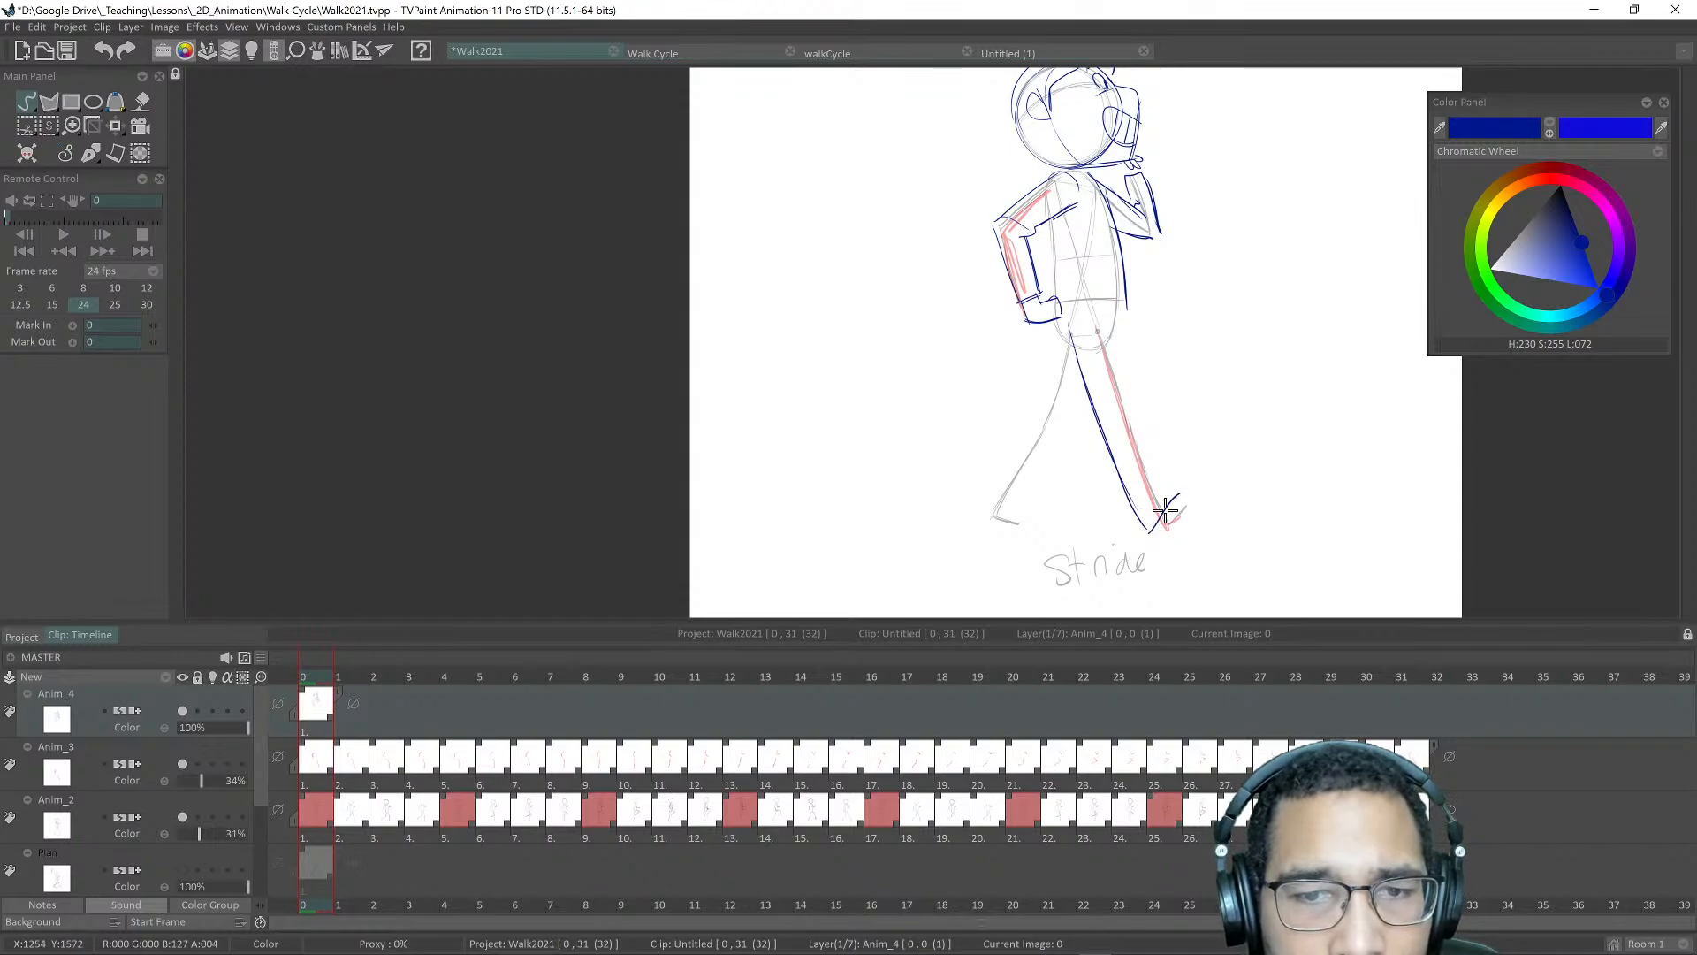
{"action": "scroll", "coordinate": [1123, 327], "scroll_direction": "up", "scroll_amount": 5}
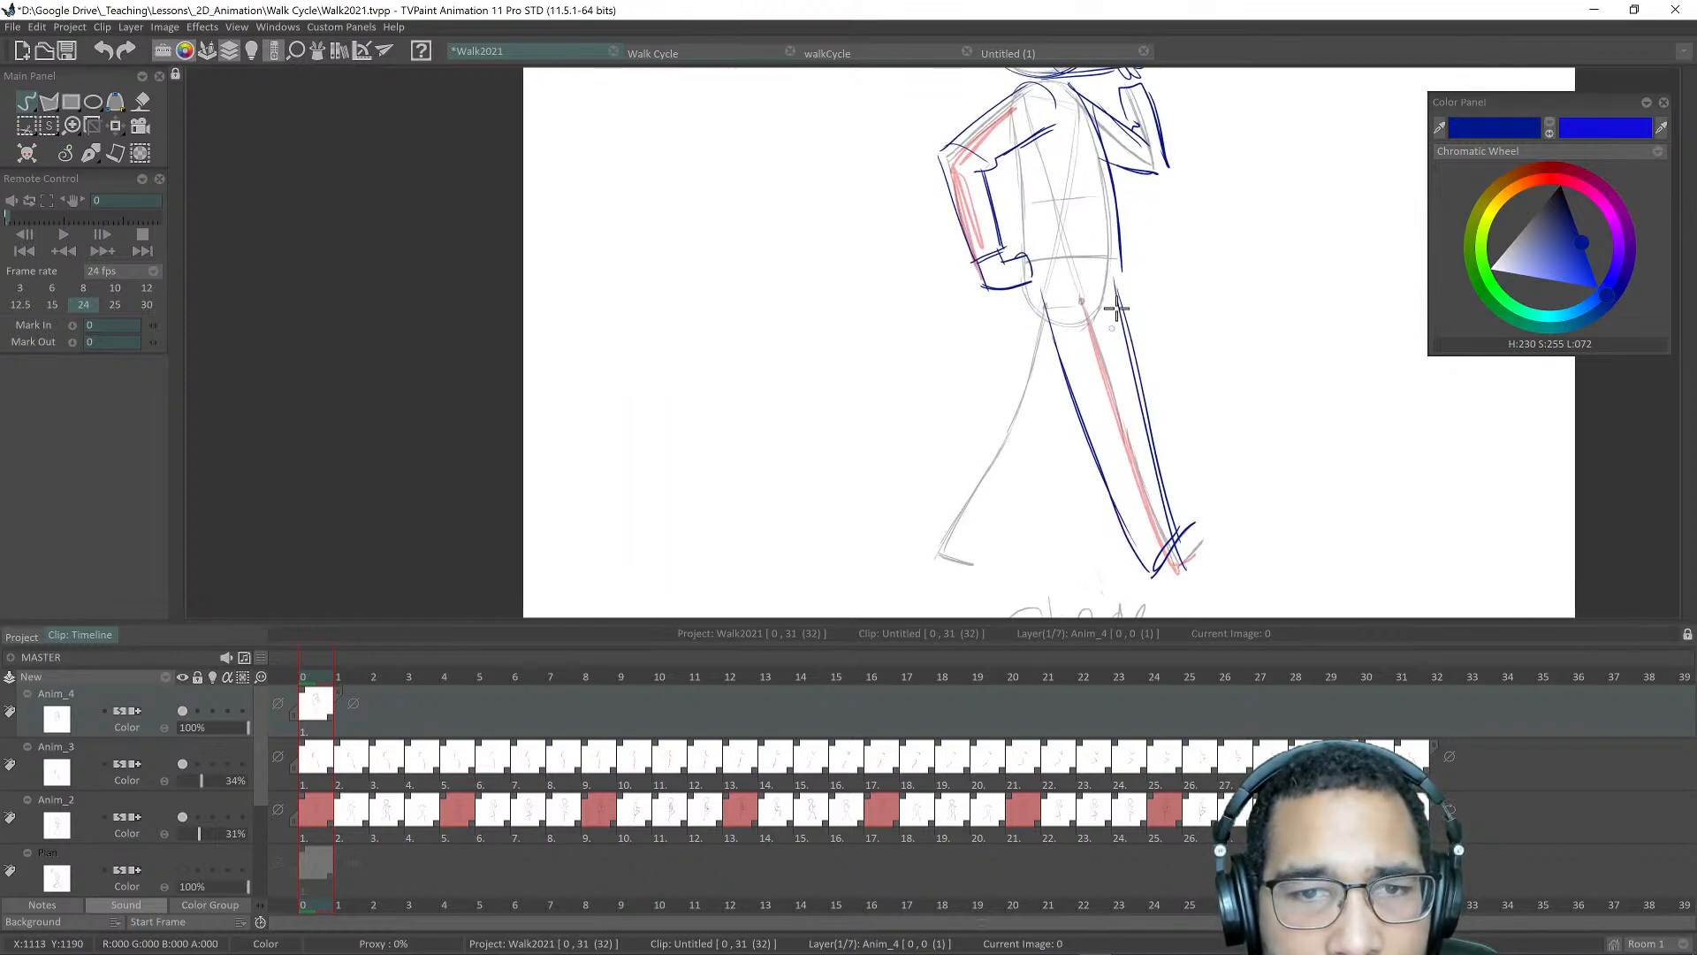
Step: Mark the front leg's hip and knee joints with dots and draw a construction circle around each
{"action": "left_click_drag", "start_coordinate": [1146, 390], "coordinate": [1084, 259]}
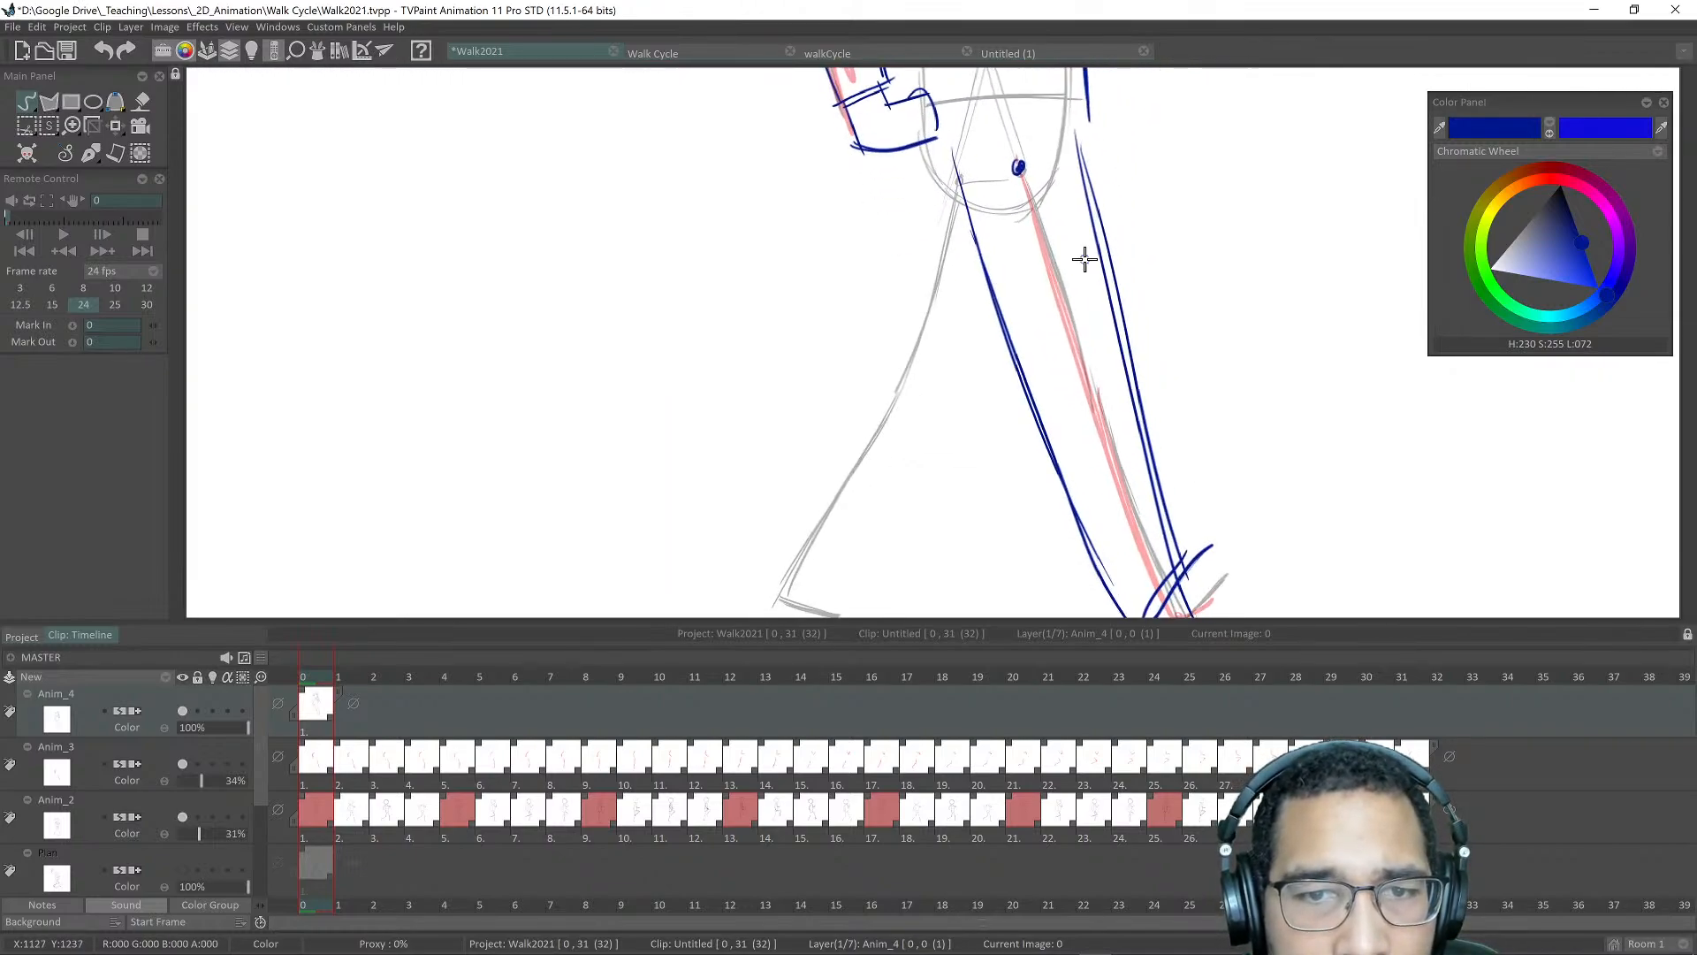
{"action": "left_click_drag", "start_coordinate": [1097, 393], "coordinate": [1089, 394]}
{"action": "left_click_drag", "start_coordinate": [1111, 347], "coordinate": [1150, 484]}
{"action": "mouse_move", "coordinate": [1125, 275]}
{"action": "left_mouse_down"}
{"action": "mouse_move", "coordinate": [1156, 340]}
{"action": "mouse_move", "coordinate": [1121, 290]}
{"action": "left_mouse_up"}
{"action": "scroll", "coordinate": [1127, 354], "scroll_direction": "down", "scroll_amount": 5}
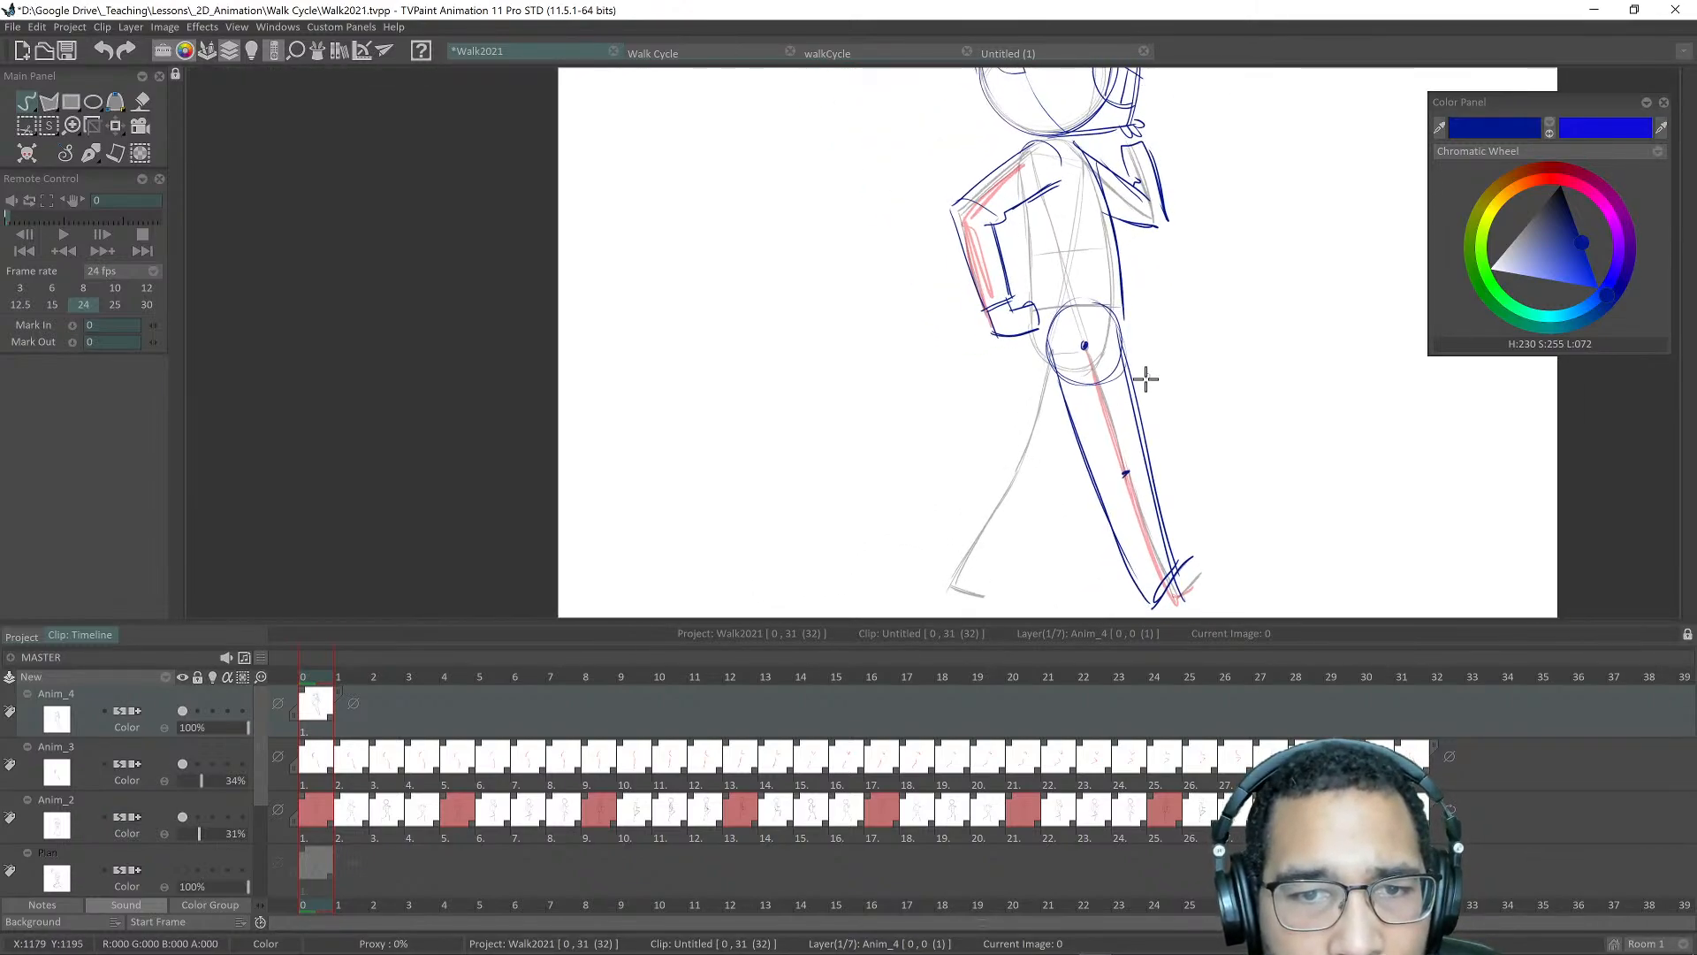
{"action": "scroll", "coordinate": [1148, 419], "scroll_direction": "up", "scroll_amount": 4}
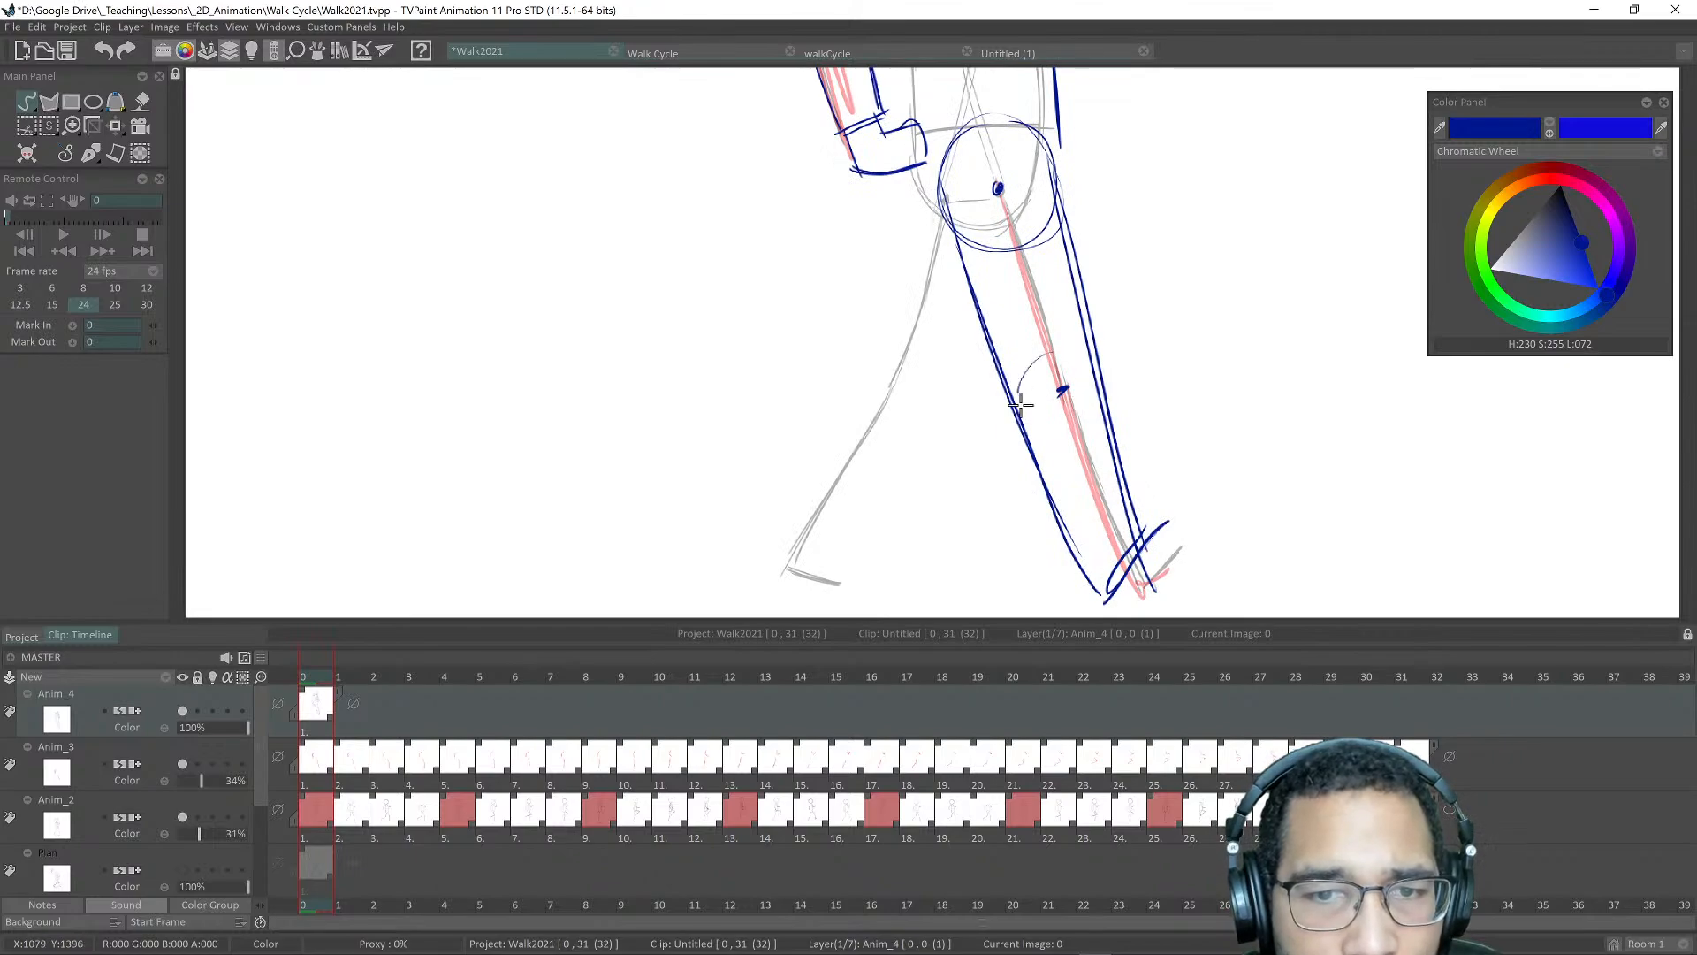
{"action": "mouse_move", "coordinate": [1020, 405]}
{"action": "left_mouse_down"}
{"action": "mouse_move", "coordinate": [1104, 402]}
{"action": "mouse_move", "coordinate": [1071, 431]}
{"action": "left_mouse_up"}
Step: Shape the front leg's calf curve, mark the ankle joint, and draw the raised foot resting on its heel
{"action": "mouse_move", "coordinate": [1070, 386]}
{"action": "left_mouse_down"}
{"action": "mouse_move", "coordinate": [1049, 328]}
{"action": "mouse_move", "coordinate": [1100, 530]}
{"action": "left_mouse_up"}
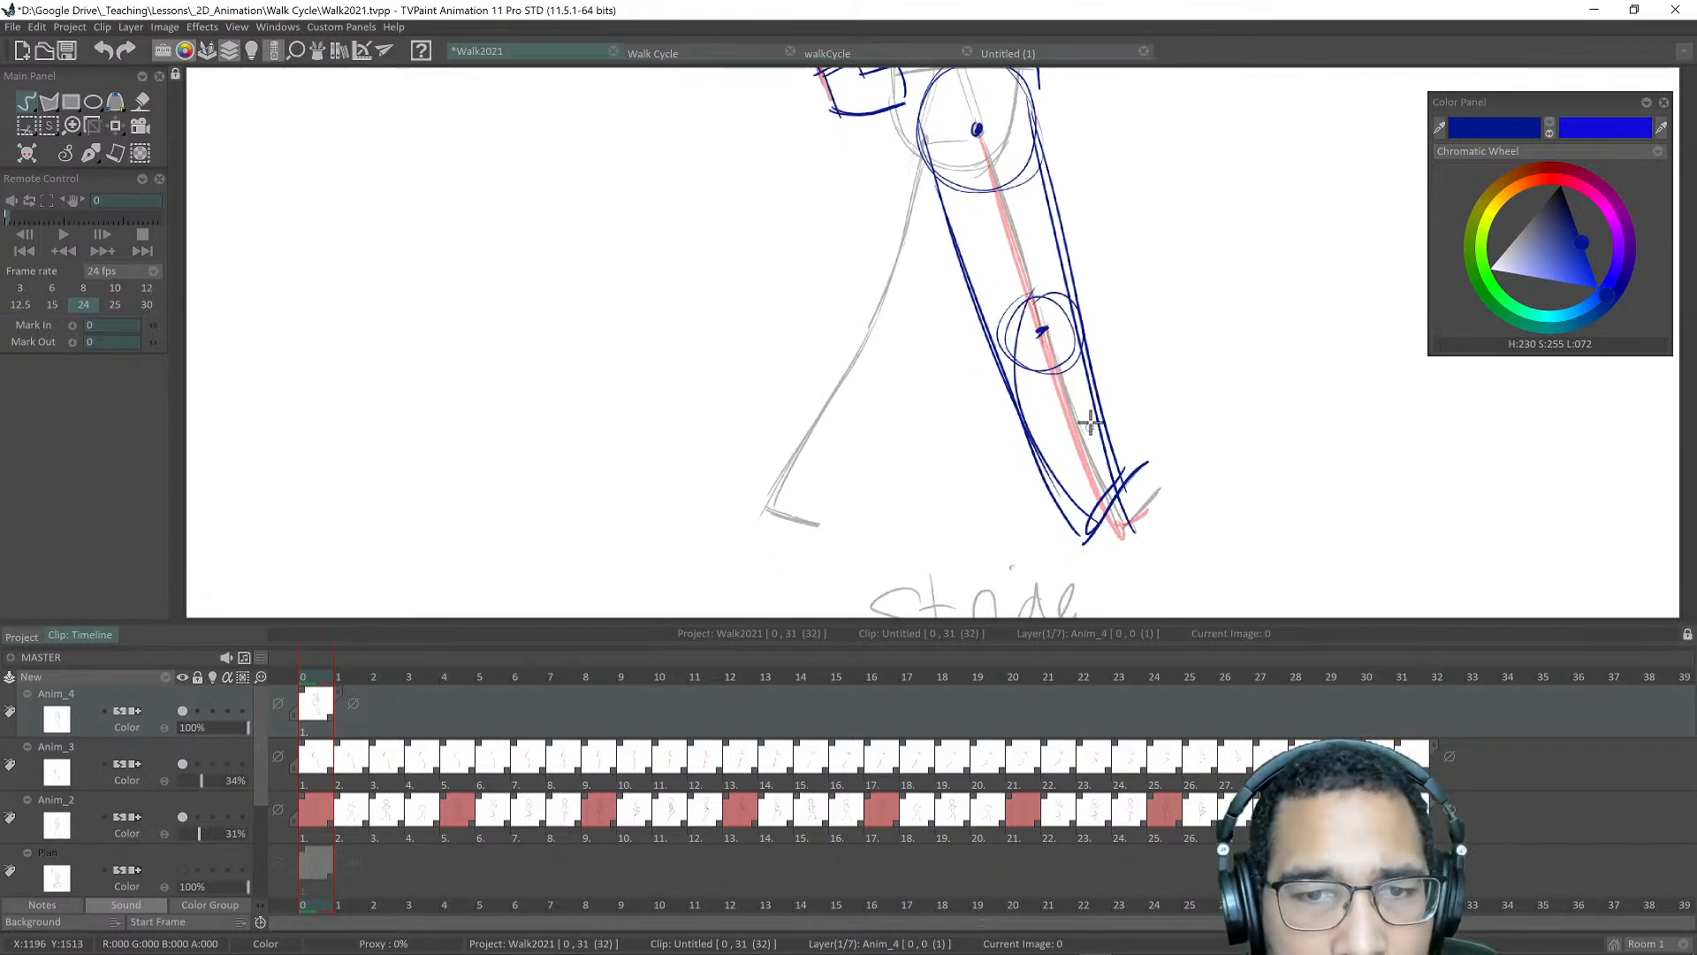
{"action": "left_click_drag", "start_coordinate": [1089, 423], "coordinate": [1052, 383]}
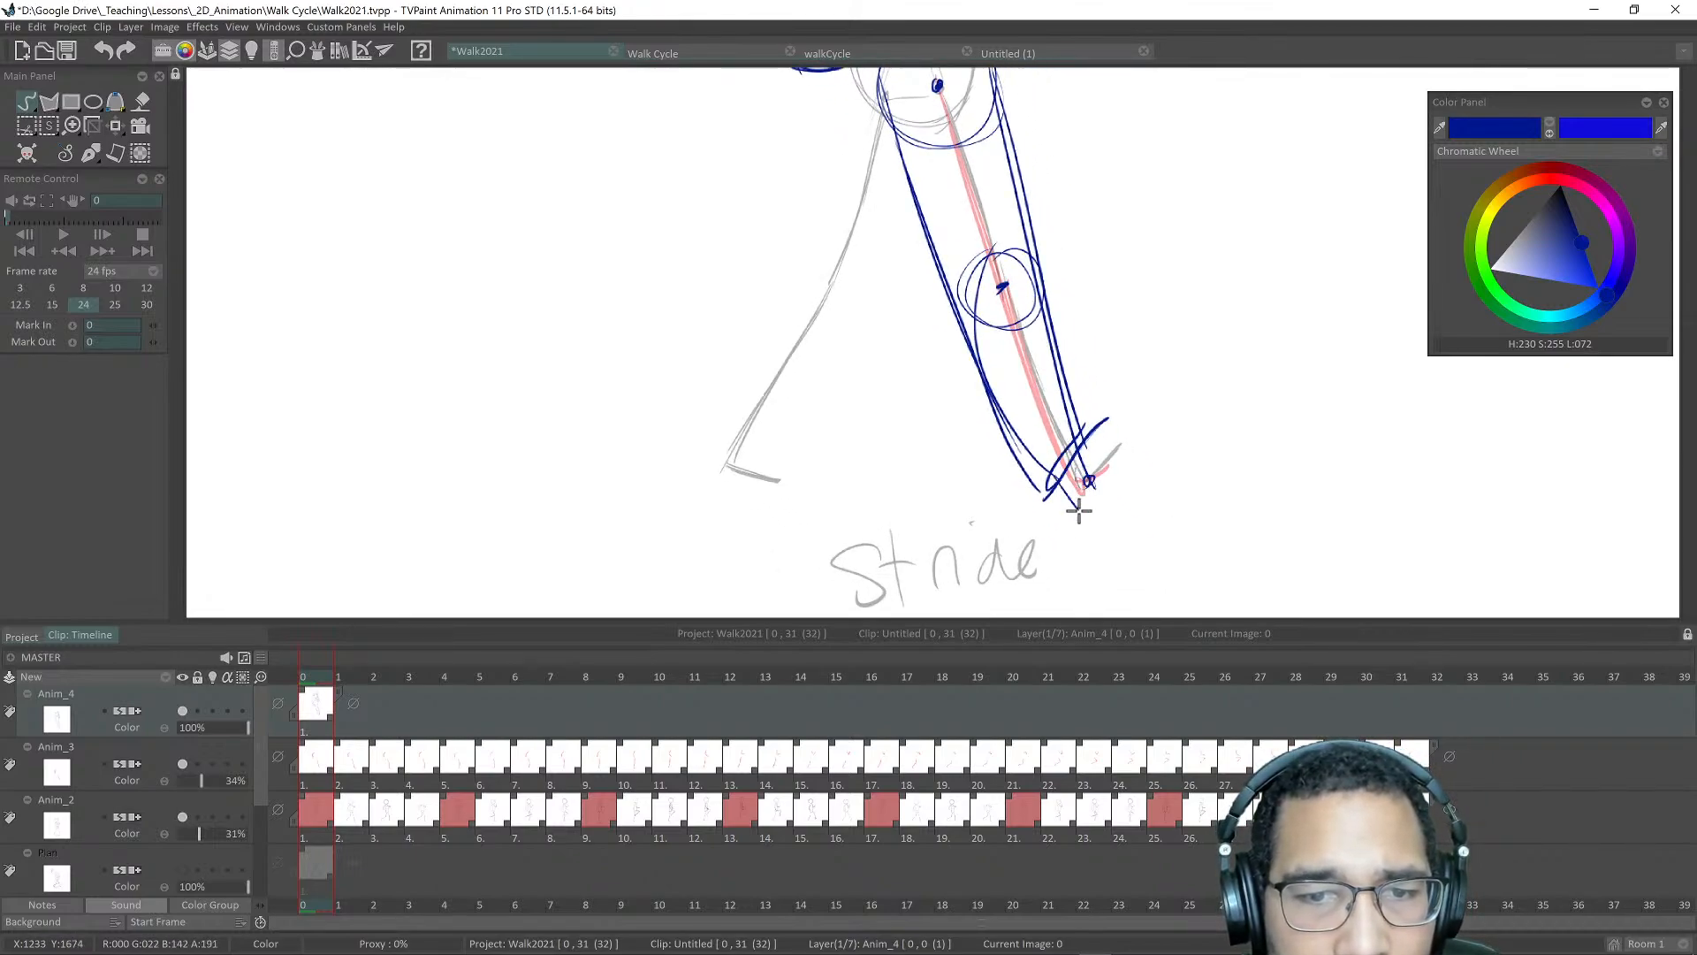
{"action": "mouse_move", "coordinate": [1114, 475]}
{"action": "left_mouse_down"}
{"action": "mouse_move", "coordinate": [1165, 433]}
{"action": "mouse_move", "coordinate": [1085, 491]}
{"action": "left_mouse_up"}
Step: Mark the back leg's hip and knee joints and draw construction circles around them
{"action": "scroll", "coordinate": [1132, 354], "scroll_direction": "down", "scroll_amount": 3}
{"action": "scroll", "coordinate": [1098, 314], "scroll_direction": "up", "scroll_amount": 2}
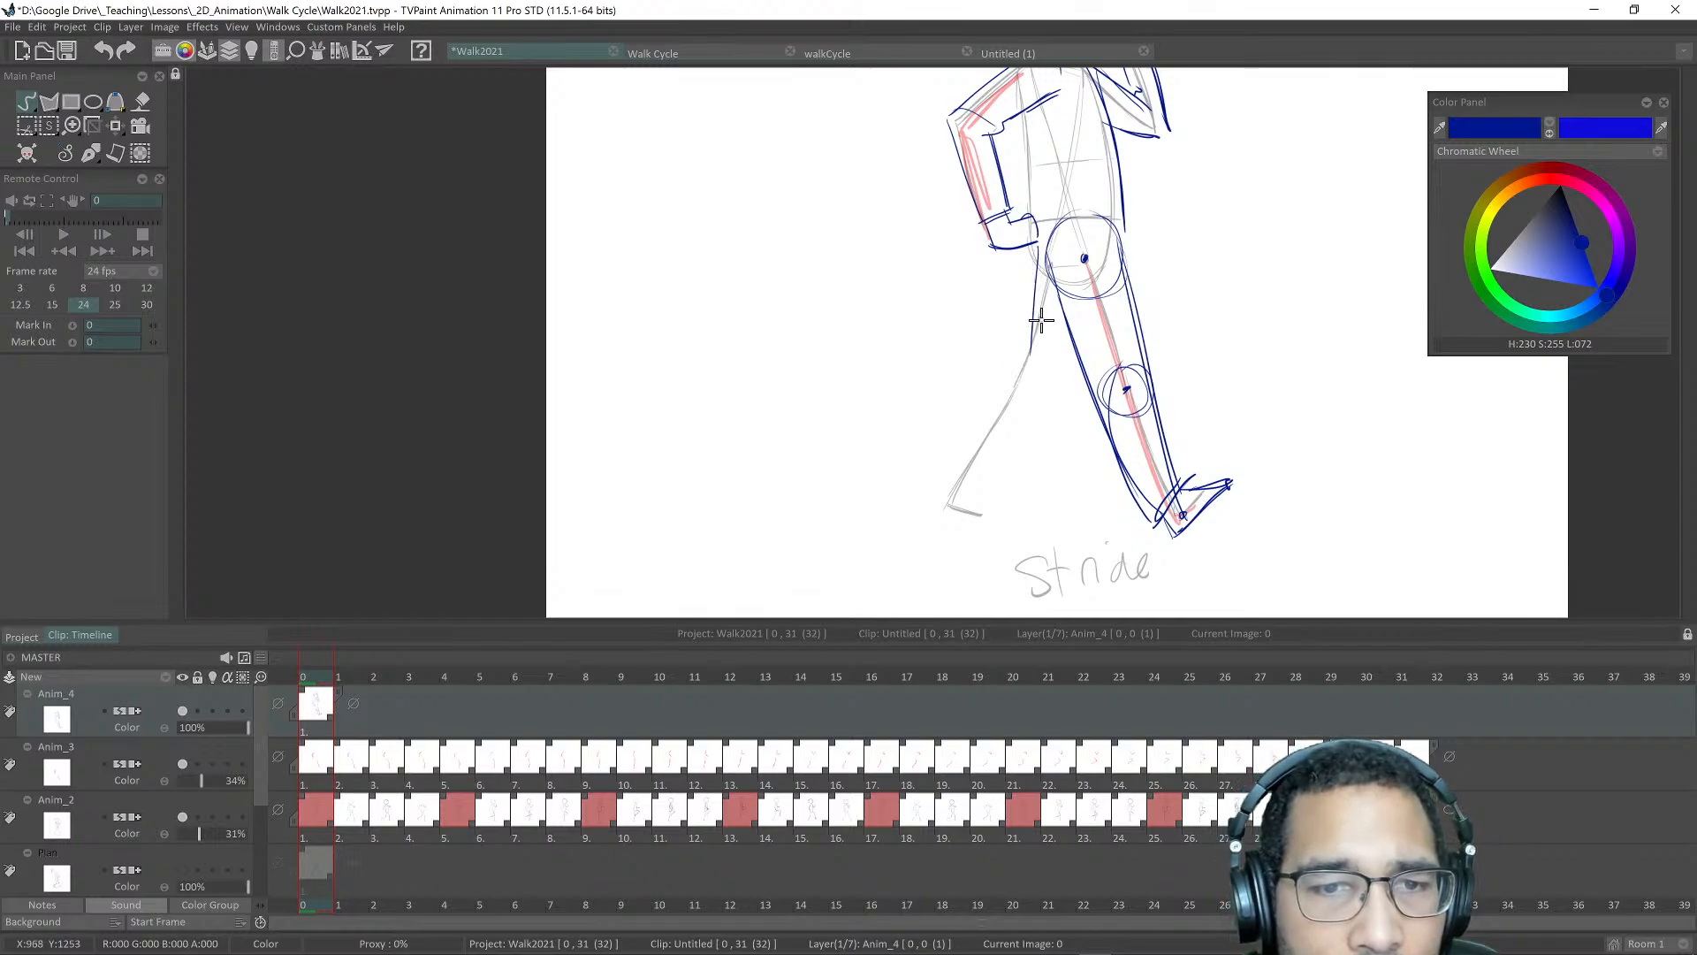
{"action": "left_click", "coordinate": [1019, 372]}
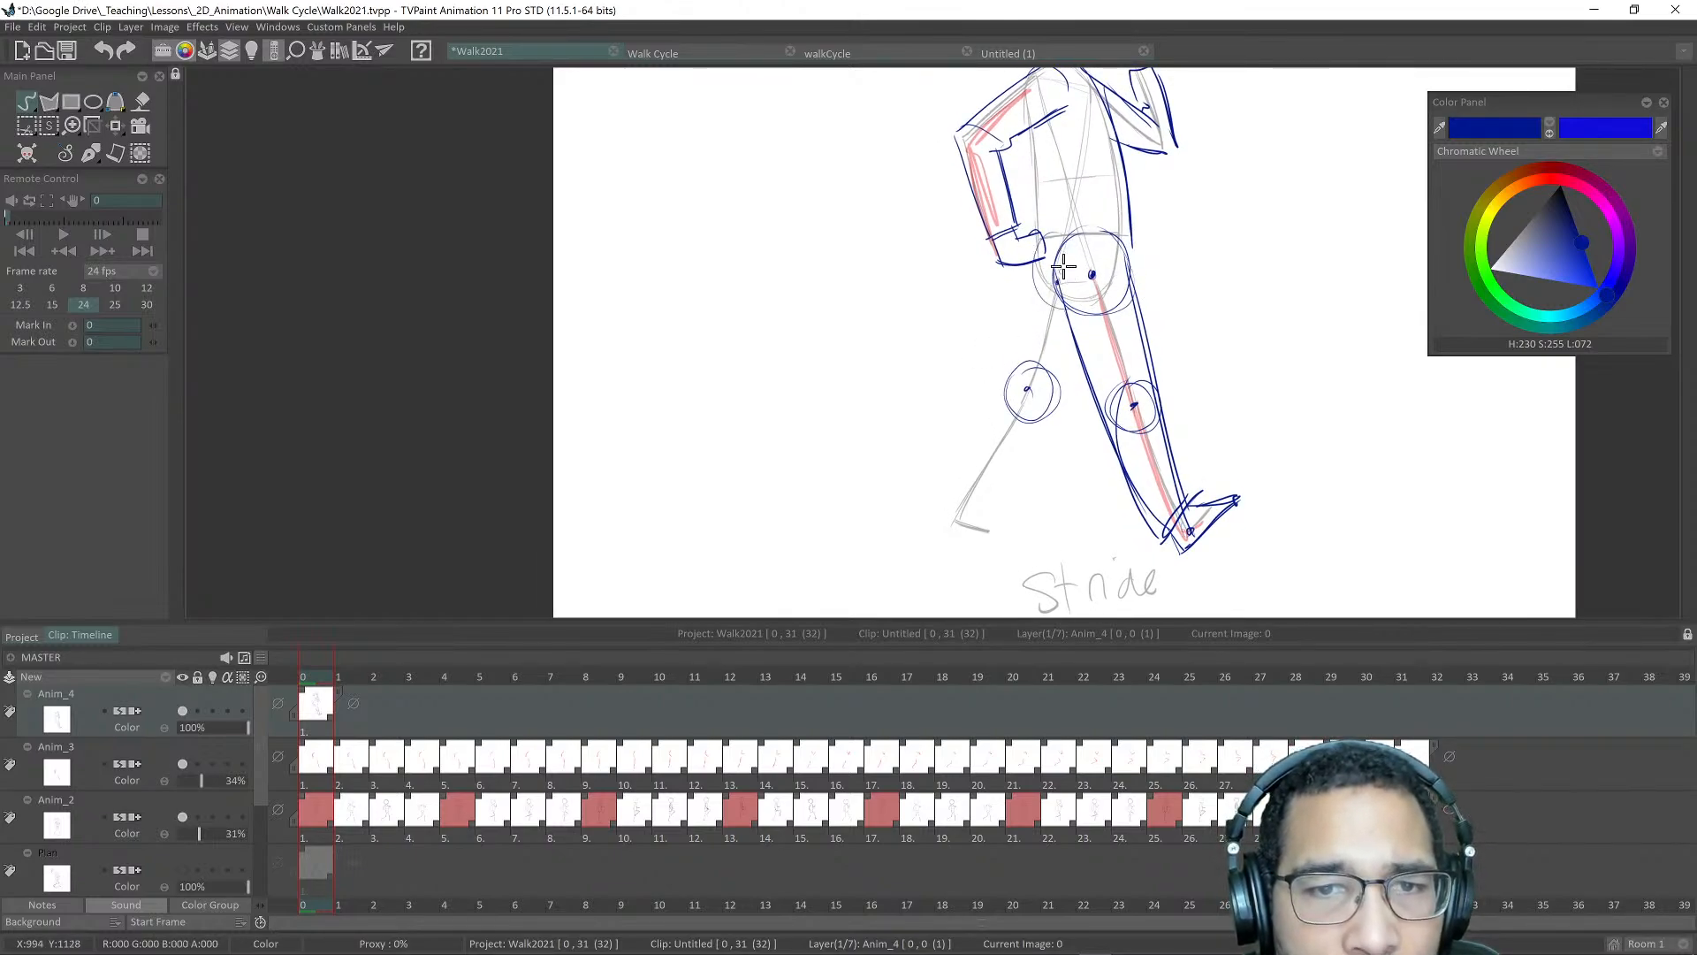
{"action": "left_click_drag", "start_coordinate": [1063, 265], "coordinate": [1132, 292]}
Step: Outline the back leg's thigh and shin from the hip circle through the knee circle down to the ankle
{"action": "mouse_move", "coordinate": [1052, 217]}
{"action": "left_mouse_down"}
{"action": "mouse_move", "coordinate": [1048, 291]}
{"action": "mouse_move", "coordinate": [1052, 244]}
{"action": "left_mouse_up"}
{"action": "left_click_drag", "start_coordinate": [1048, 255], "coordinate": [1035, 366]}
{"action": "left_click_drag", "start_coordinate": [1052, 308], "coordinate": [1054, 244]}
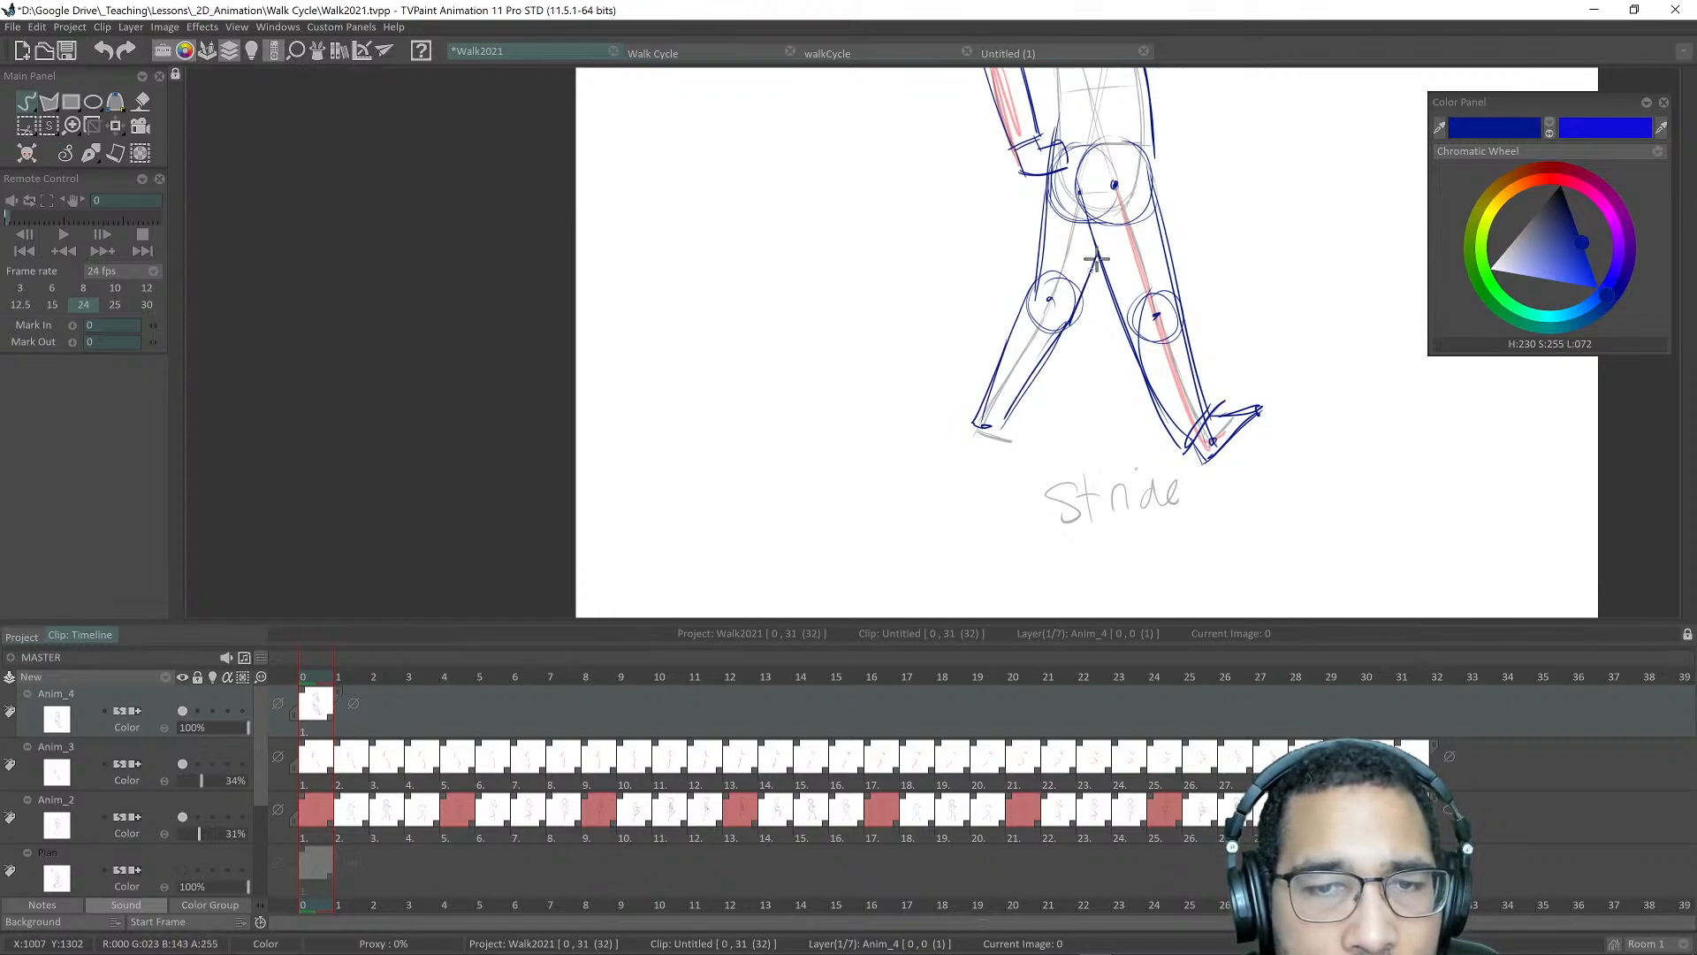
Step: Hatch the back leg's thigh as shading and draw the back foot with its toe pointing forward
{"action": "scroll", "coordinate": [1096, 261], "scroll_direction": "down", "scroll_amount": 3}
{"action": "scroll", "coordinate": [1082, 345], "scroll_direction": "up", "scroll_amount": 2}
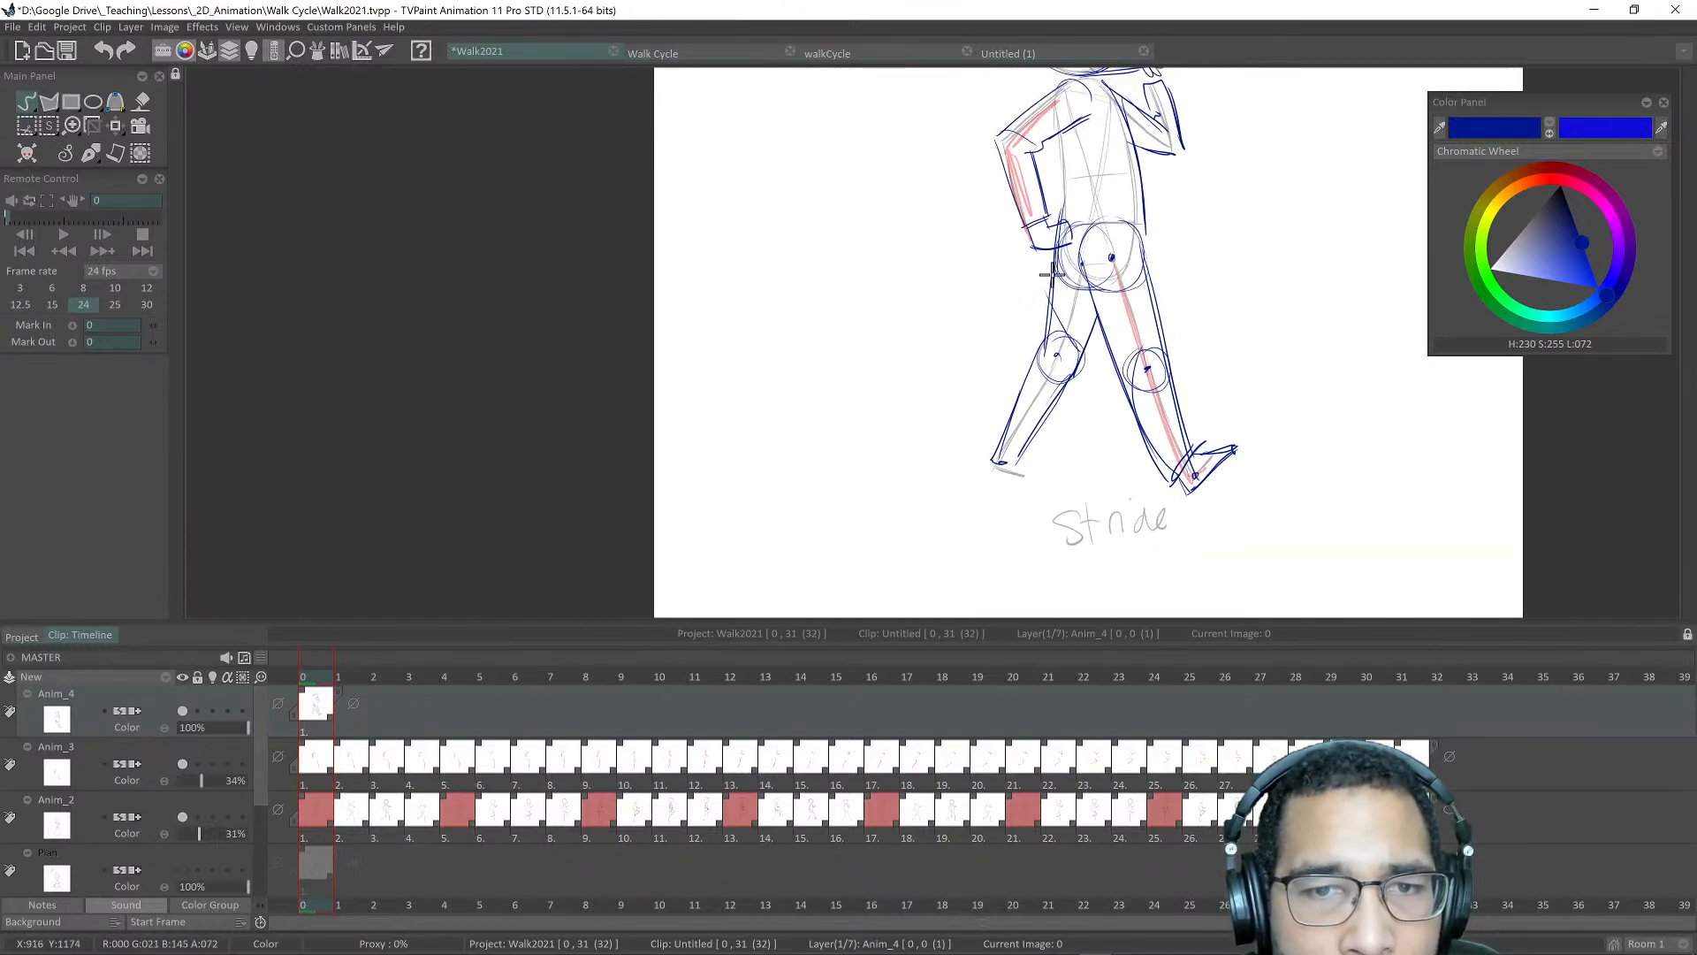
{"action": "left_click_drag", "start_coordinate": [1073, 295], "coordinate": [1099, 315]}
{"action": "mouse_move", "coordinate": [1126, 92]}
{"action": "left_mouse_down"}
{"action": "mouse_move", "coordinate": [1123, 259]}
{"action": "mouse_move", "coordinate": [1176, 331]}
{"action": "left_mouse_up"}
{"action": "scroll", "coordinate": [1121, 482], "scroll_direction": "down", "scroll_amount": 2}
{"action": "left_click_drag", "start_coordinate": [1083, 486], "coordinate": [1110, 275]}
{"action": "scroll", "coordinate": [1107, 279], "scroll_direction": "up", "scroll_amount": 2}
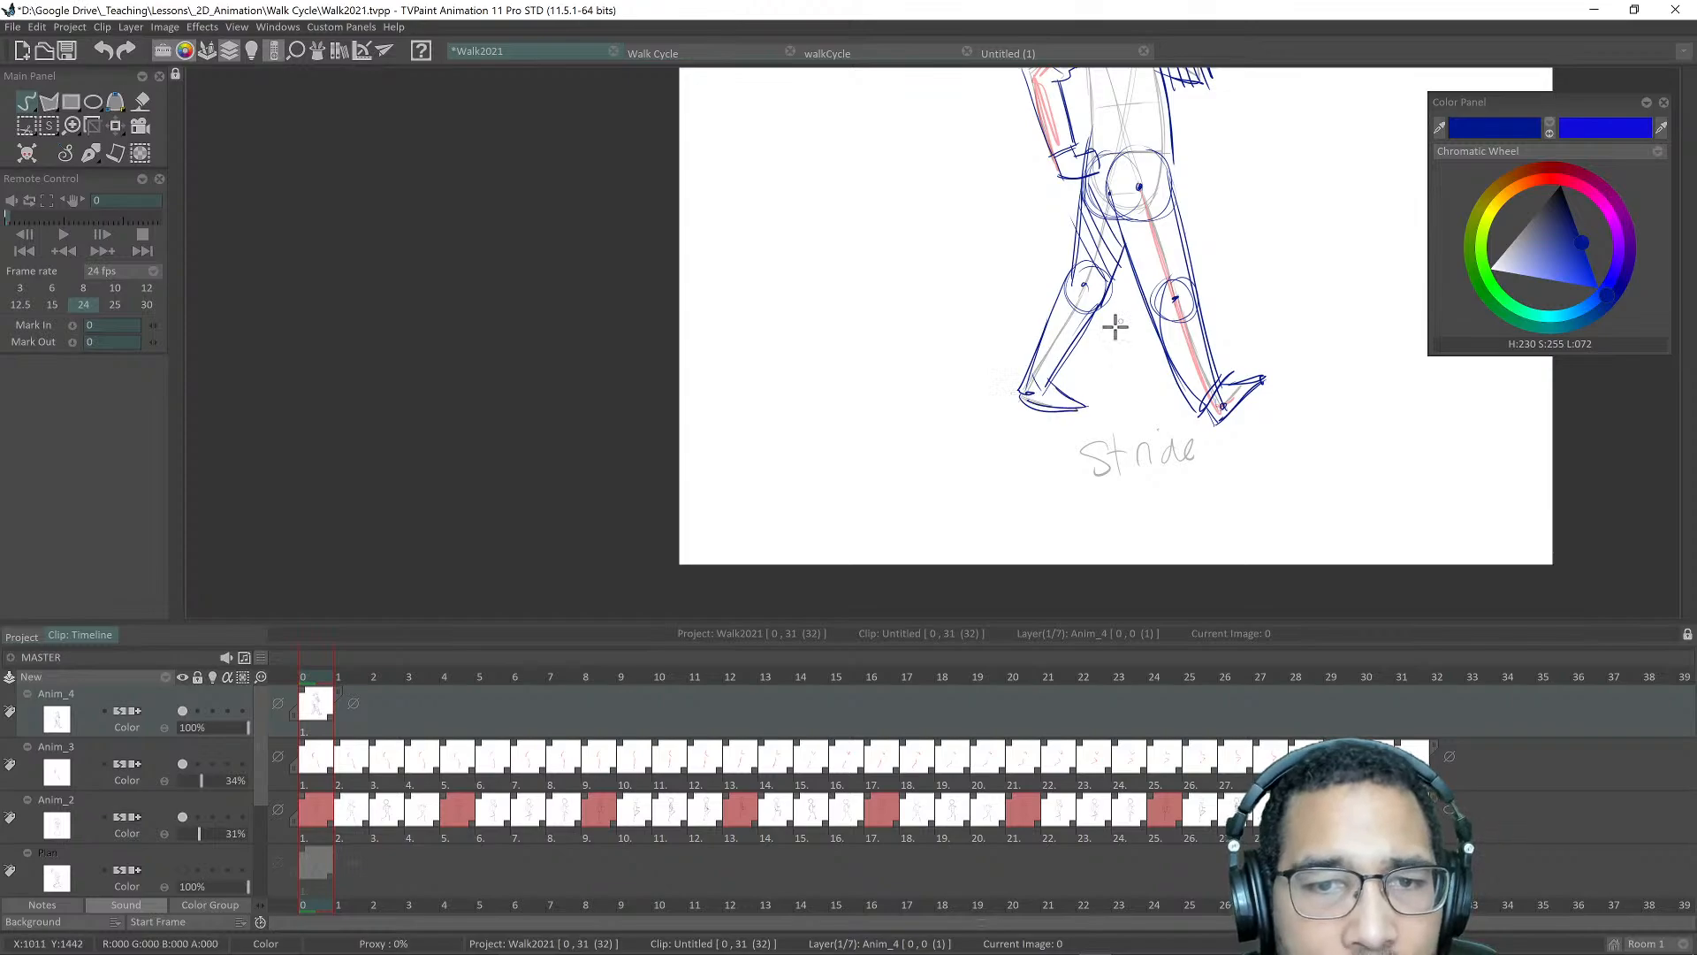
{"action": "scroll", "coordinate": [1109, 327], "scroll_direction": "down", "scroll_amount": 3}
{"action": "left_click_drag", "start_coordinate": [1079, 364], "coordinate": [1081, 406]}
Step: Reinforce the Stride pose's torso contour and add short shading strokes beneath the near arm's armpit
{"action": "scroll", "coordinate": [1100, 406], "scroll_direction": "up", "scroll_amount": 1}
{"action": "scroll", "coordinate": [1165, 294], "scroll_direction": "up", "scroll_amount": 2}
{"action": "scroll", "coordinate": [1149, 254], "scroll_direction": "up", "scroll_amount": 1}
{"action": "left_click_drag", "start_coordinate": [1149, 190], "coordinate": [1171, 294]}
{"action": "left_click_drag", "start_coordinate": [1024, 268], "coordinate": [1037, 378]}
{"action": "left_click_drag", "start_coordinate": [1144, 311], "coordinate": [1136, 328]}
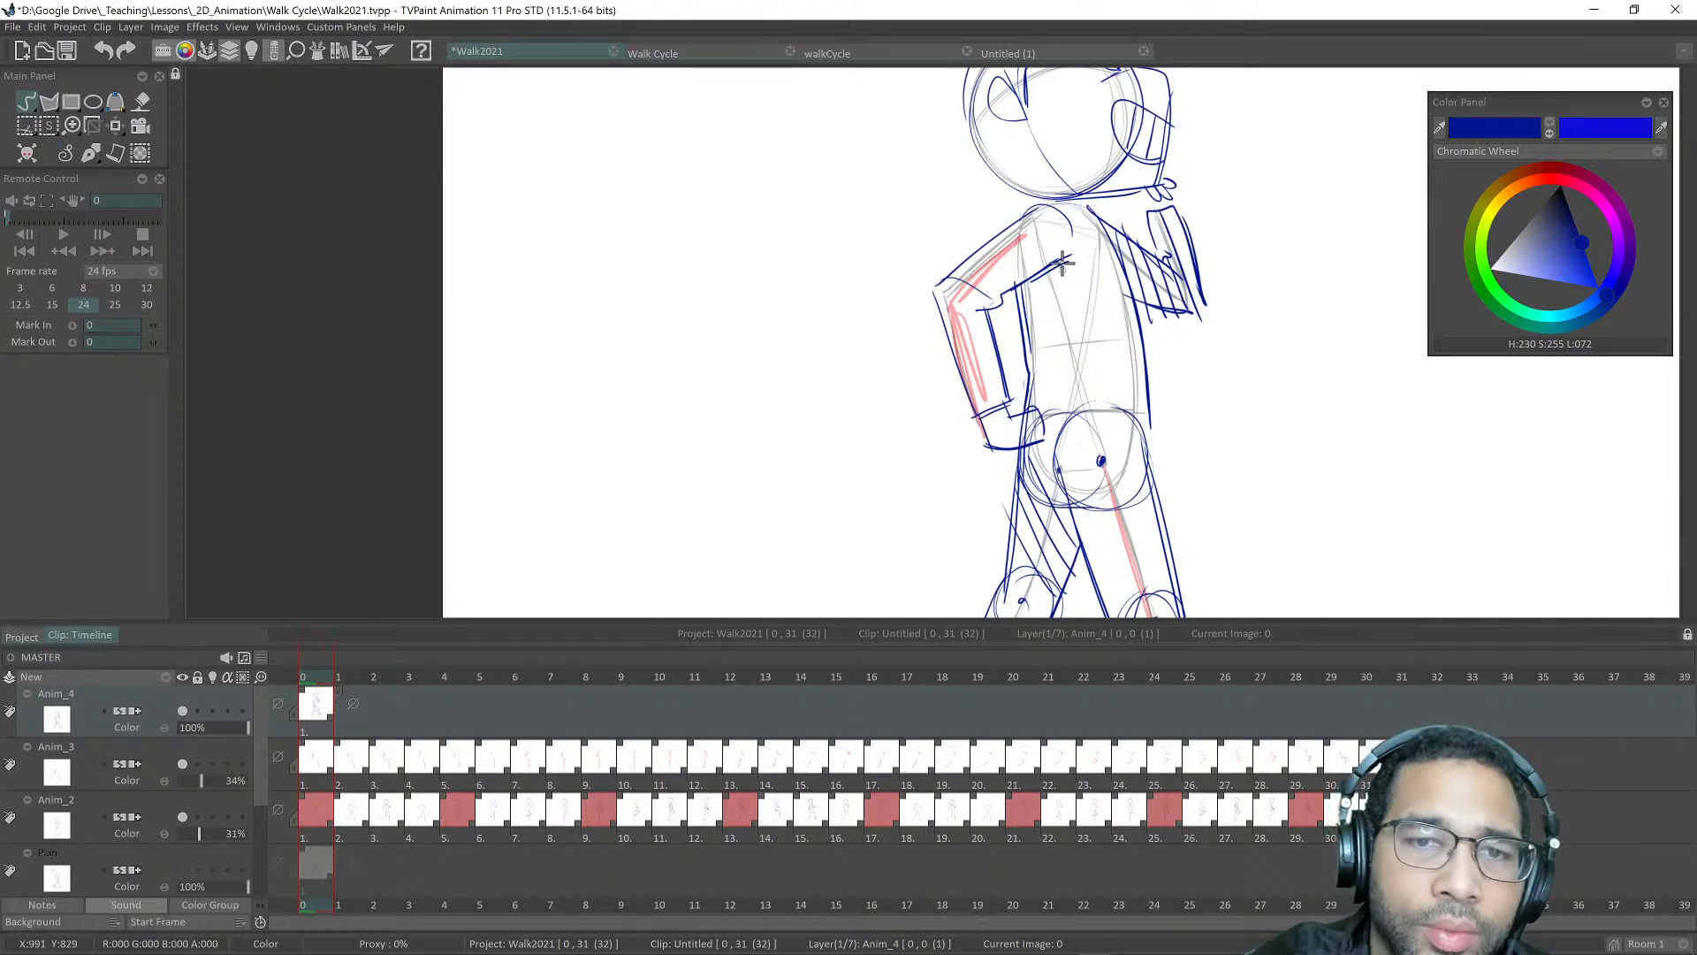
{"action": "scroll", "coordinate": [1058, 276], "scroll_direction": "down", "scroll_amount": 3}
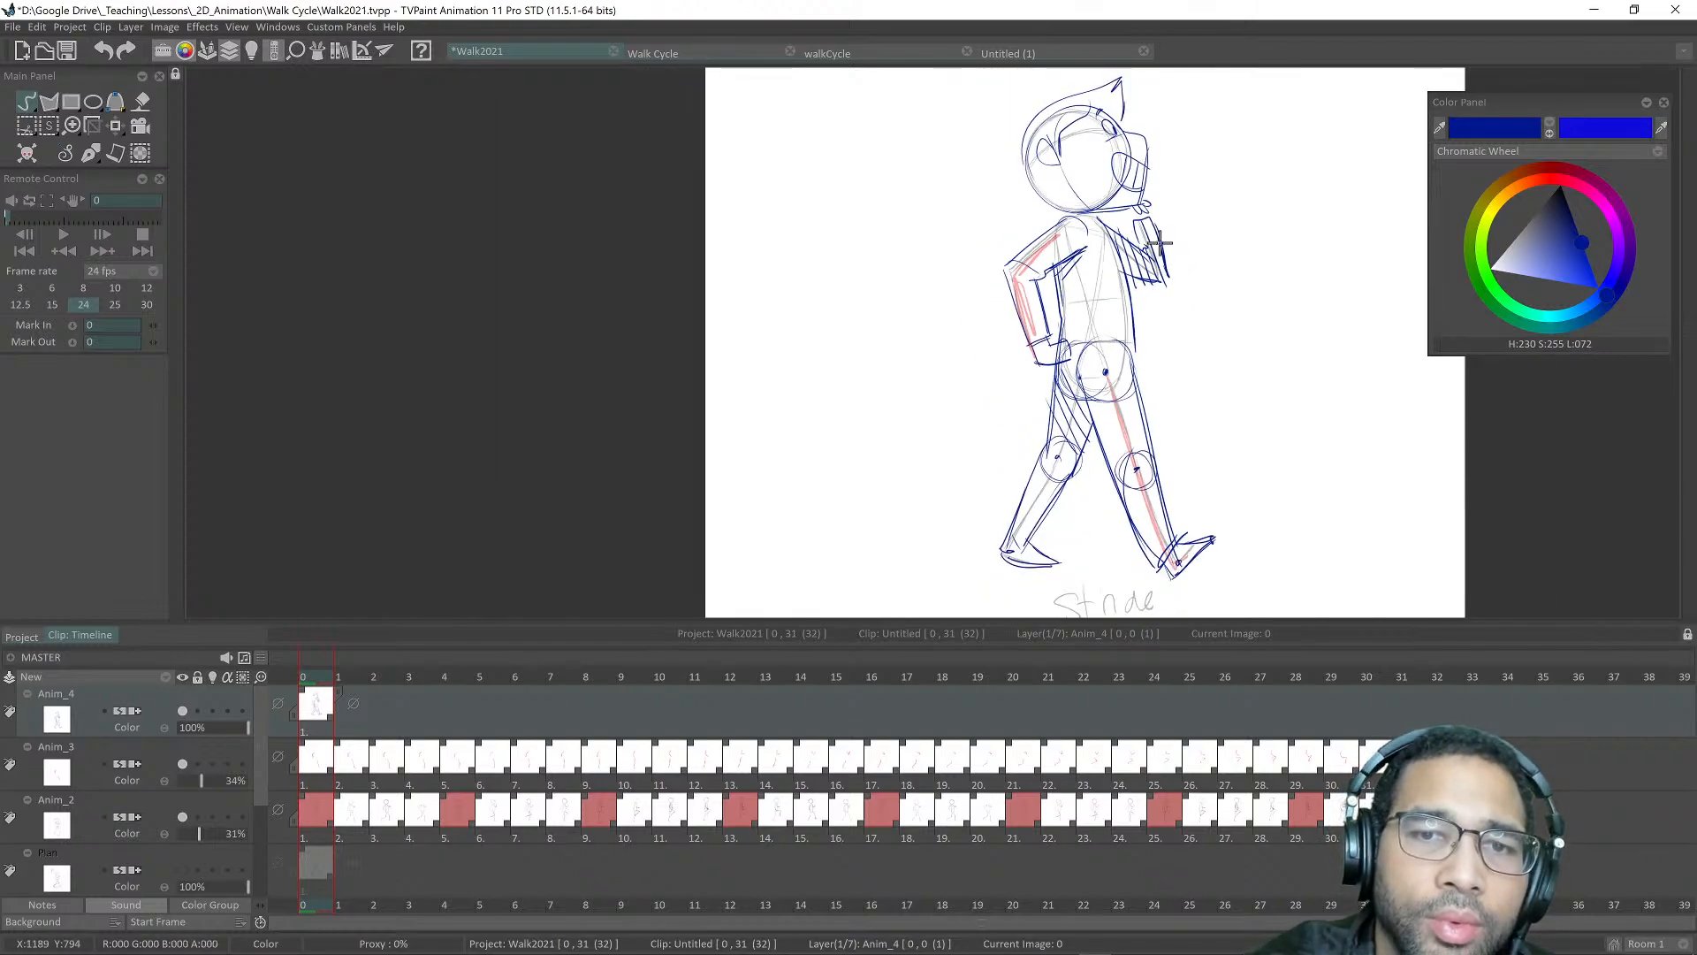
{"action": "scroll", "coordinate": [1043, 292], "scroll_direction": "up", "scroll_amount": 4}
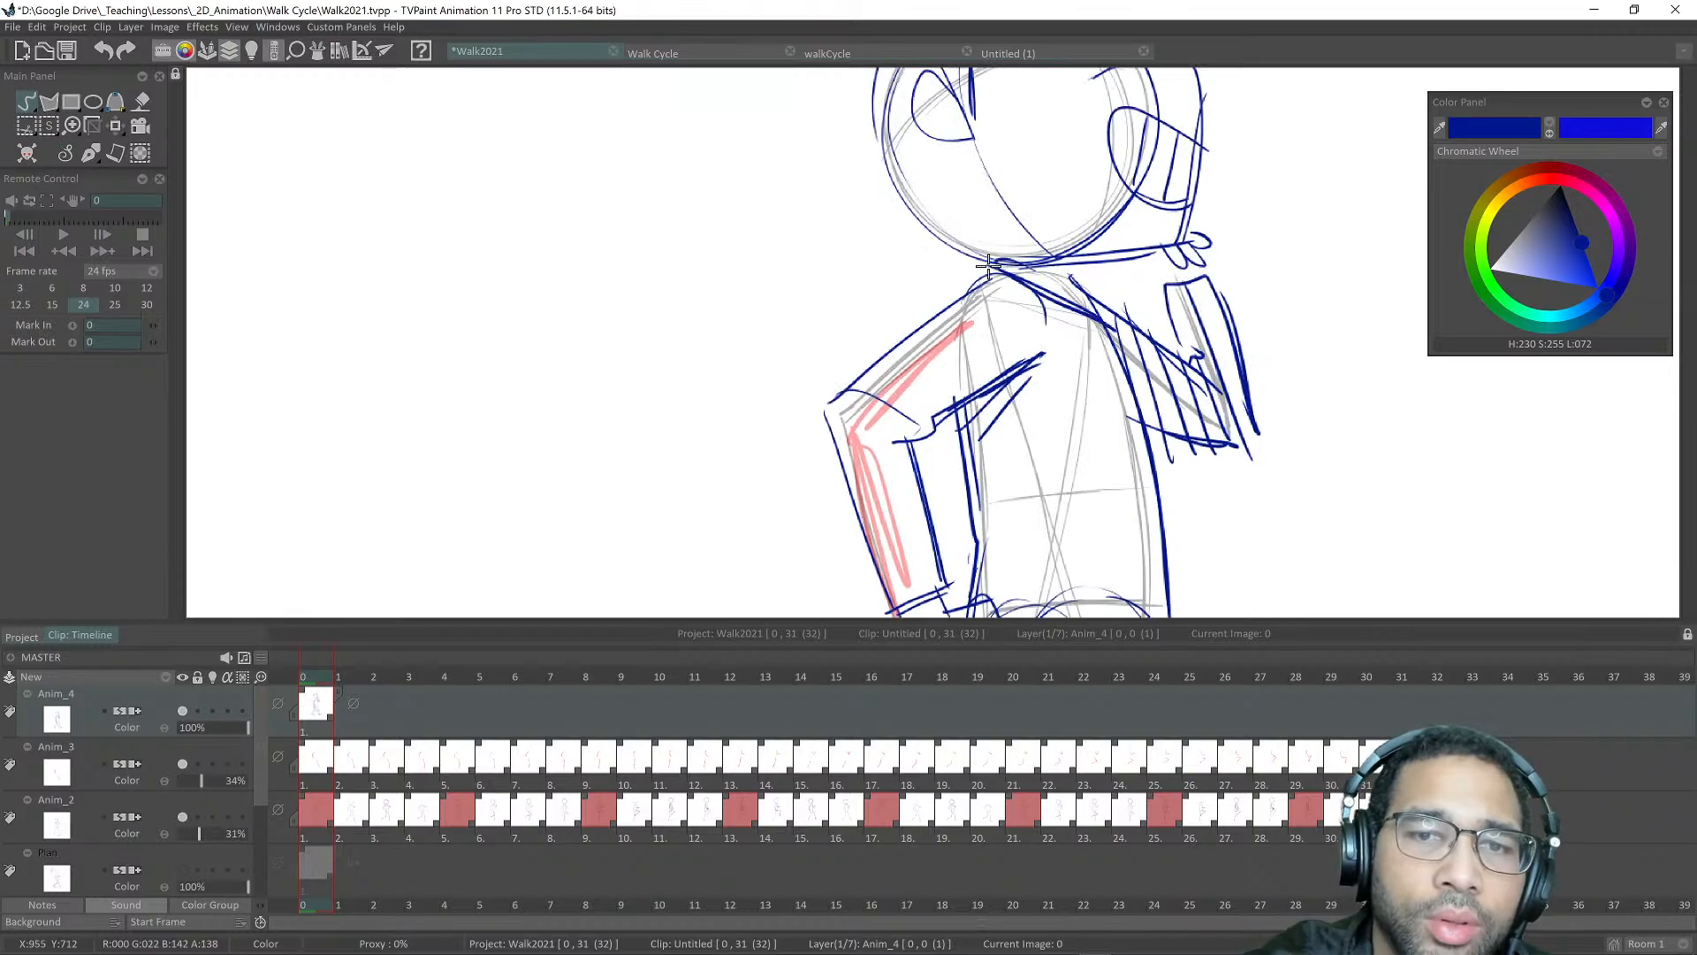
Step: Undo the last two strokes, then redraw the shoulder line up to the neck and darken where the neck meets the head
{"action": "scroll", "coordinate": [1104, 212], "scroll_direction": "down", "scroll_amount": 3}
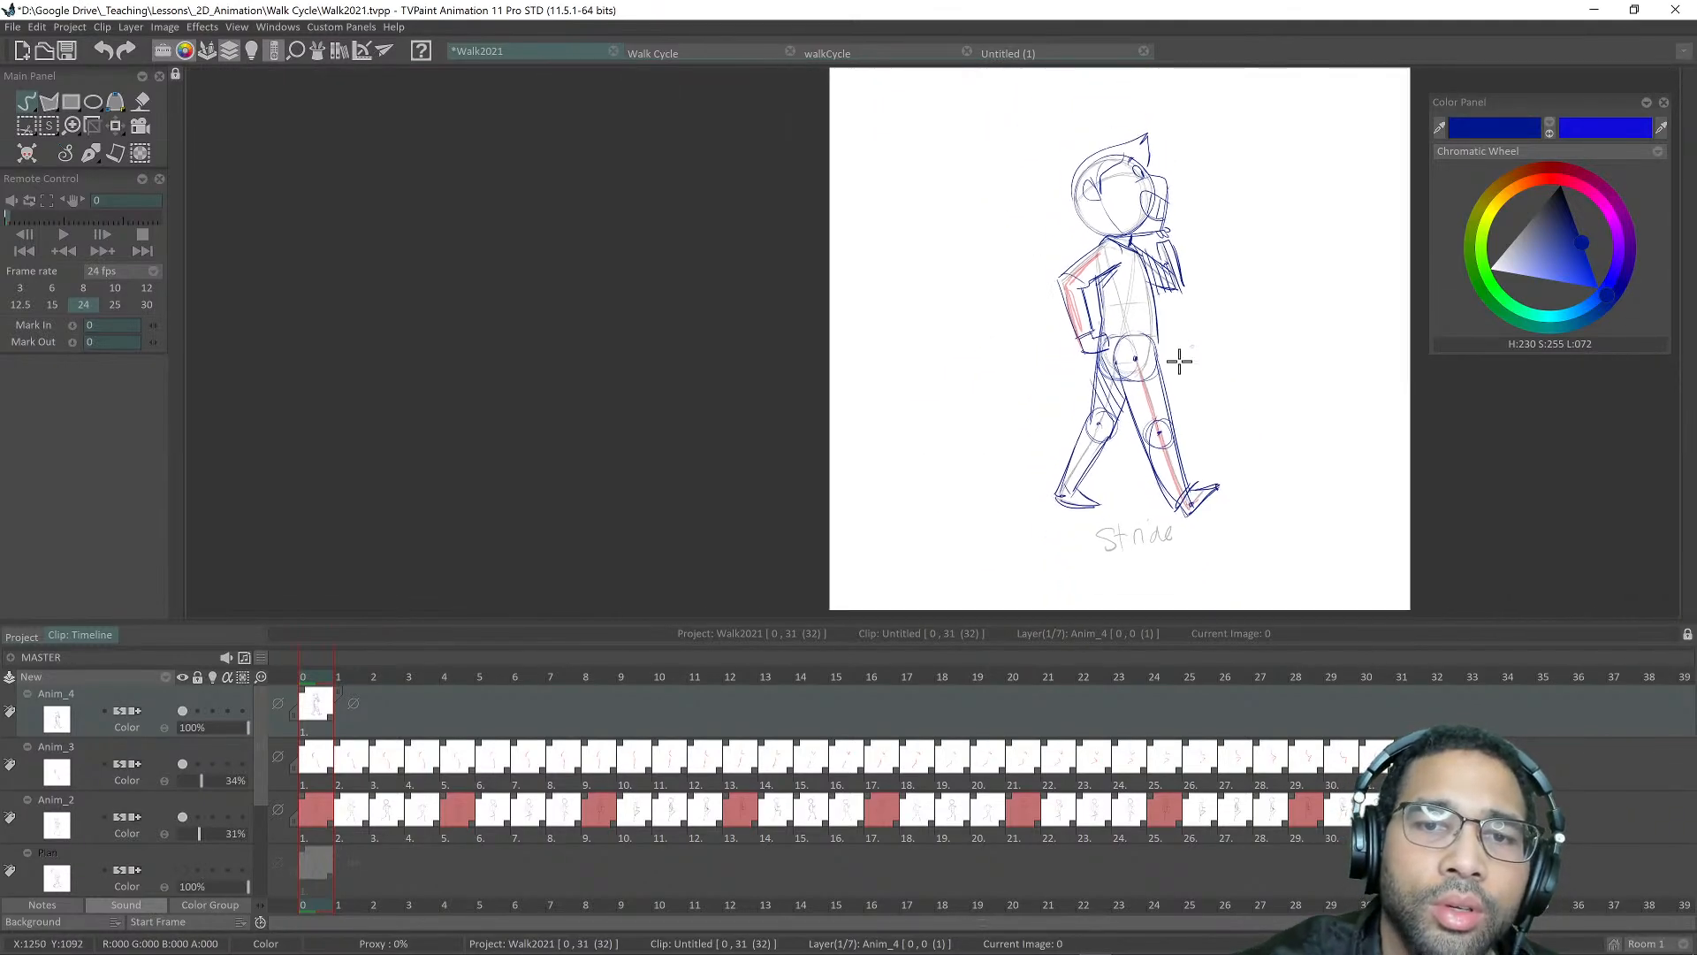
{"action": "scroll", "coordinate": [1178, 360], "scroll_direction": "up", "scroll_amount": 3}
{"action": "key", "text": "ctrl+z"}
{"action": "key", "text": "ctrl+z"}
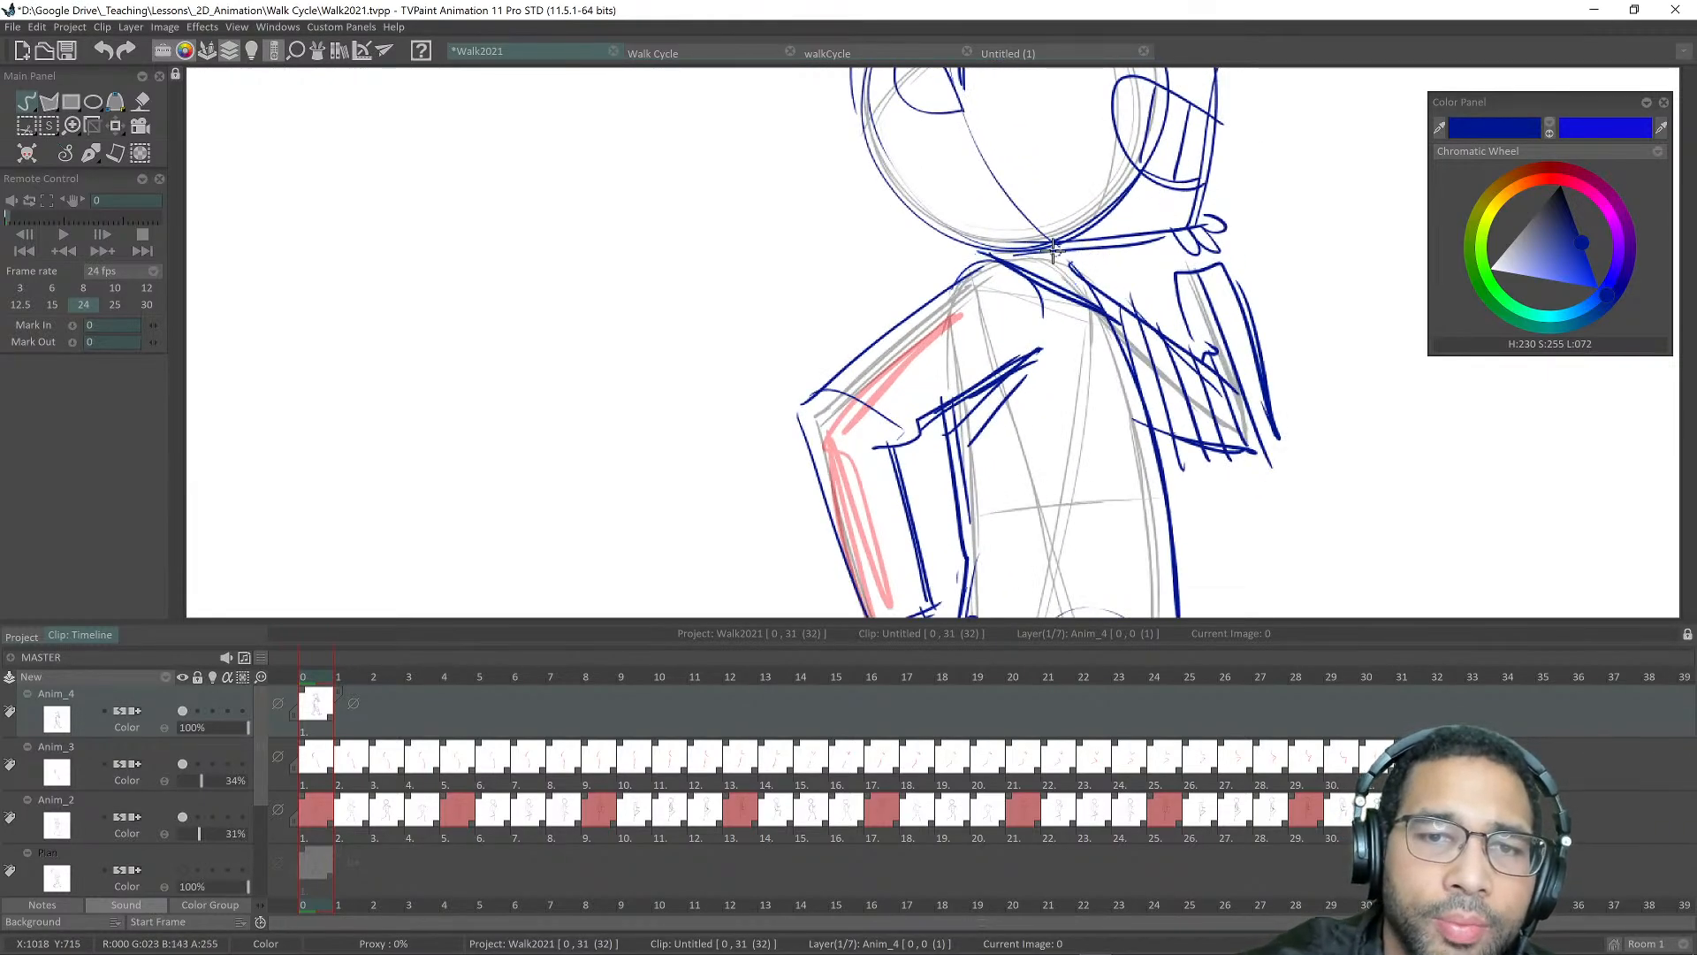
{"action": "left_click_drag", "start_coordinate": [916, 305], "coordinate": [1029, 256]}
{"action": "left_click_drag", "start_coordinate": [966, 283], "coordinate": [1014, 248]}
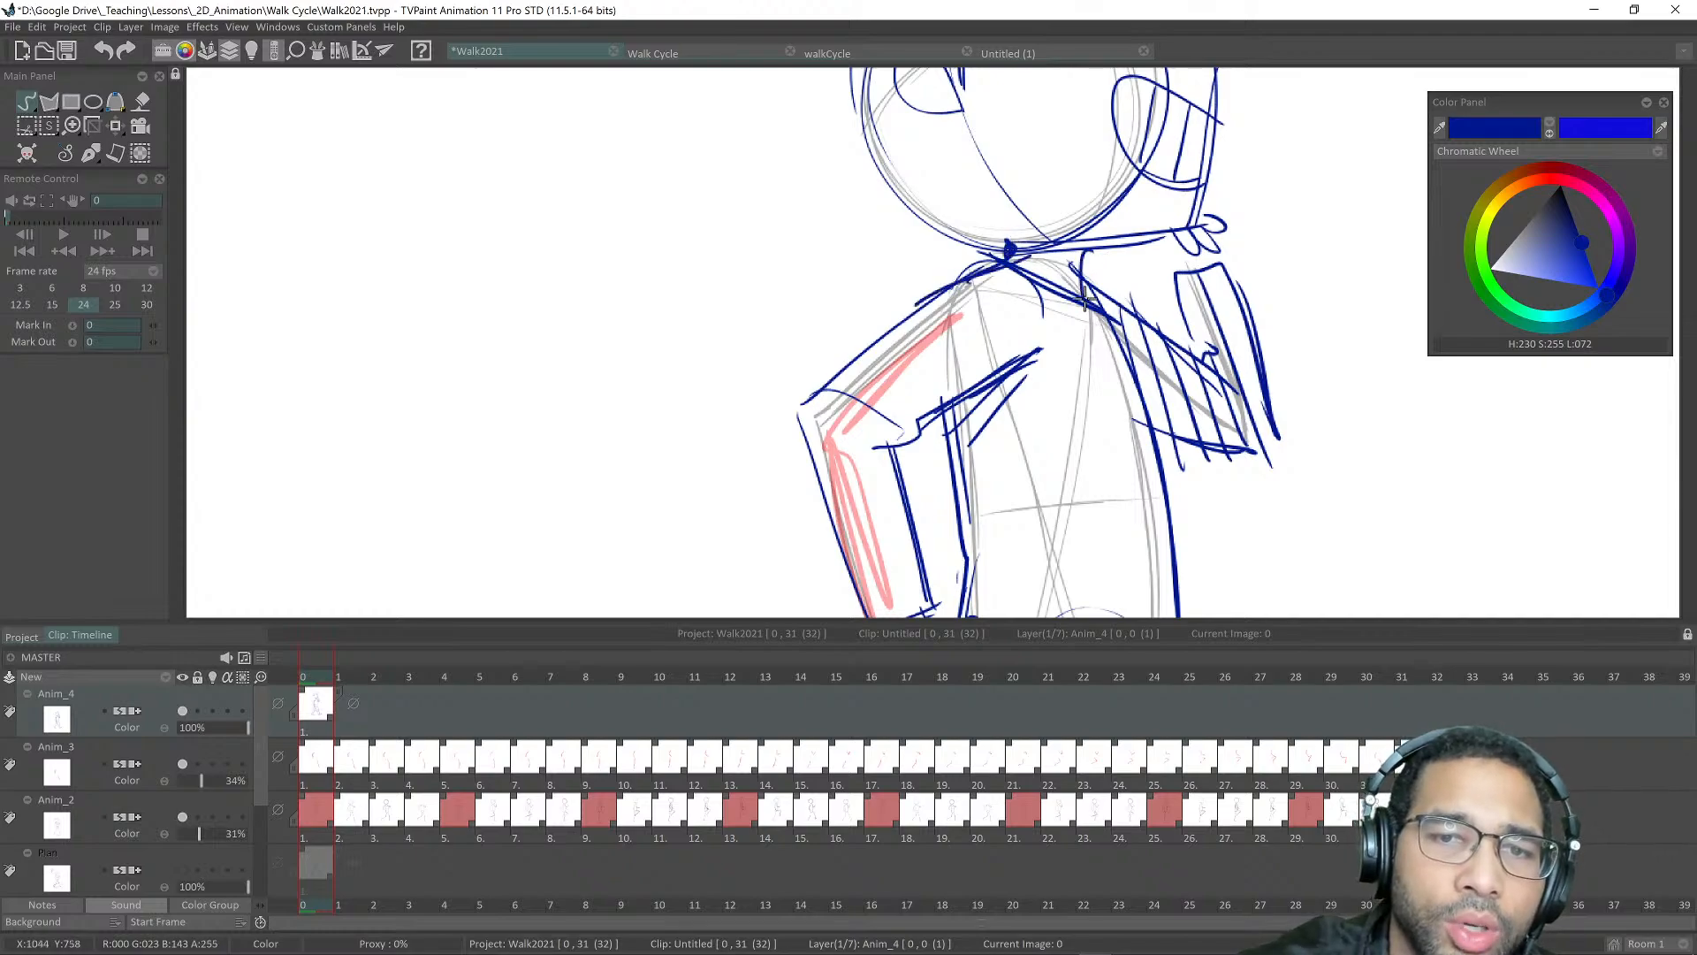
{"action": "scroll", "coordinate": [1092, 254], "scroll_direction": "down", "scroll_amount": 4}
{"action": "scroll", "coordinate": [1099, 353], "scroll_direction": "up", "scroll_amount": 4}
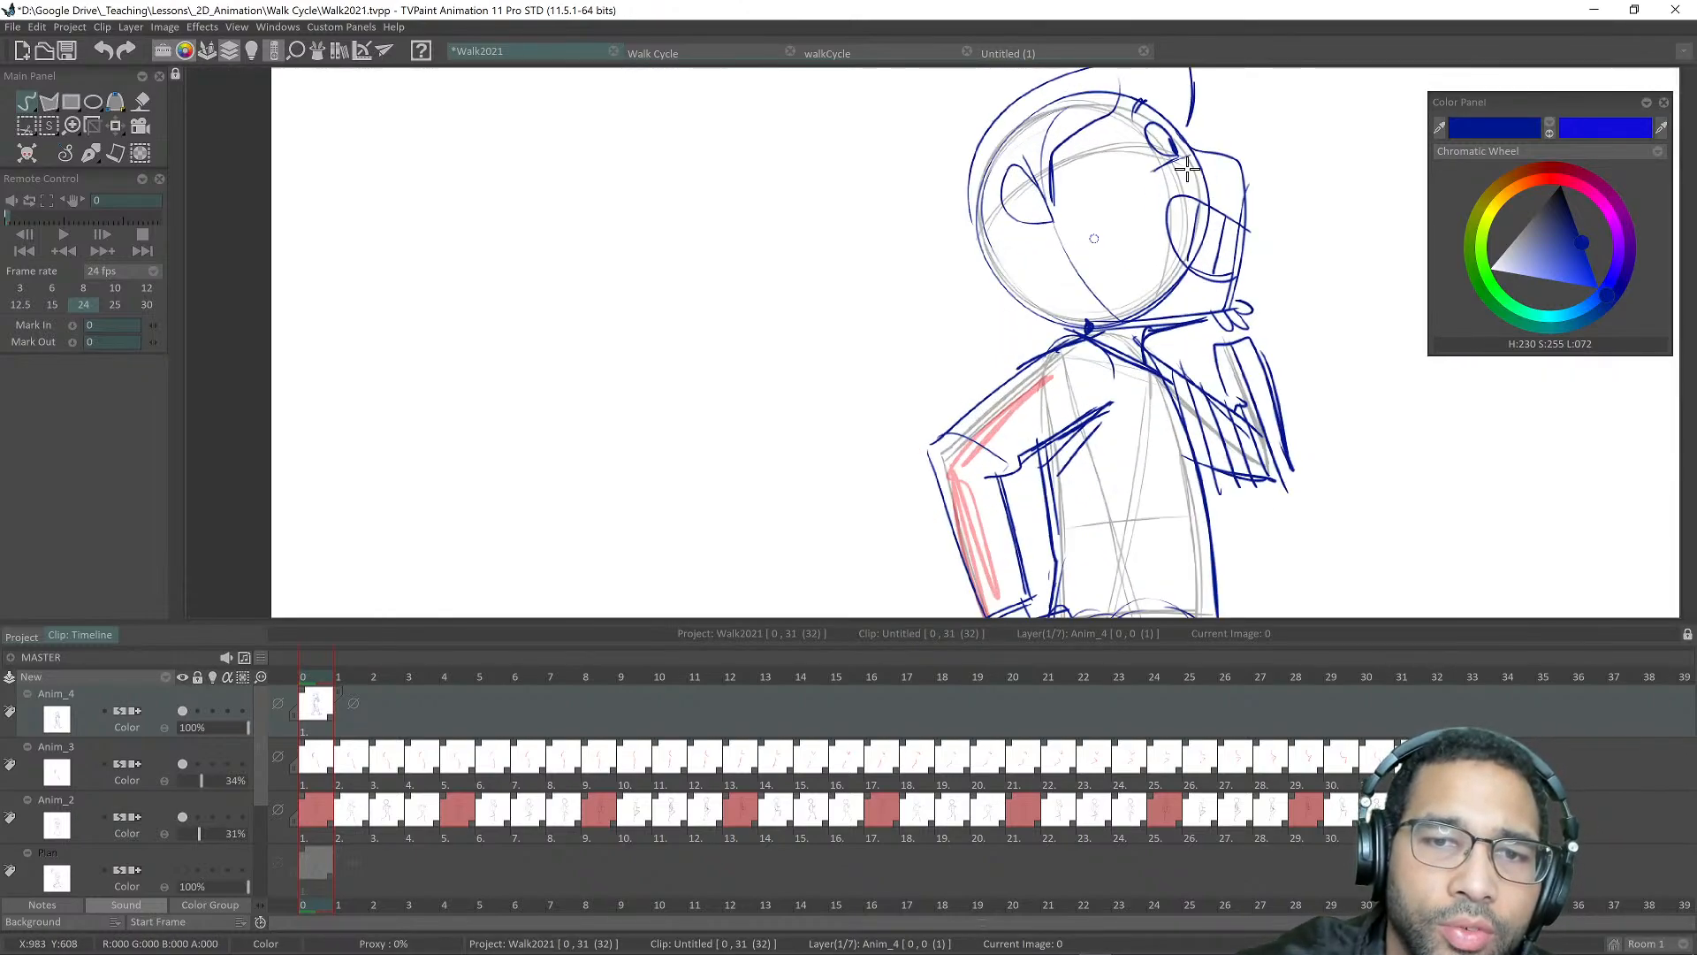
Step: Thicken the outline along the back of the head and add a short line running from the ear toward the neck
{"action": "left_click_drag", "start_coordinate": [936, 217], "coordinate": [1051, 376]}
{"action": "mouse_move", "coordinate": [968, 306]}
{"action": "left_mouse_down"}
{"action": "mouse_move", "coordinate": [1072, 382]}
{"action": "mouse_move", "coordinate": [926, 243]}
{"action": "left_mouse_up"}
{"action": "scroll", "coordinate": [1150, 228], "scroll_direction": "down", "scroll_amount": 5}
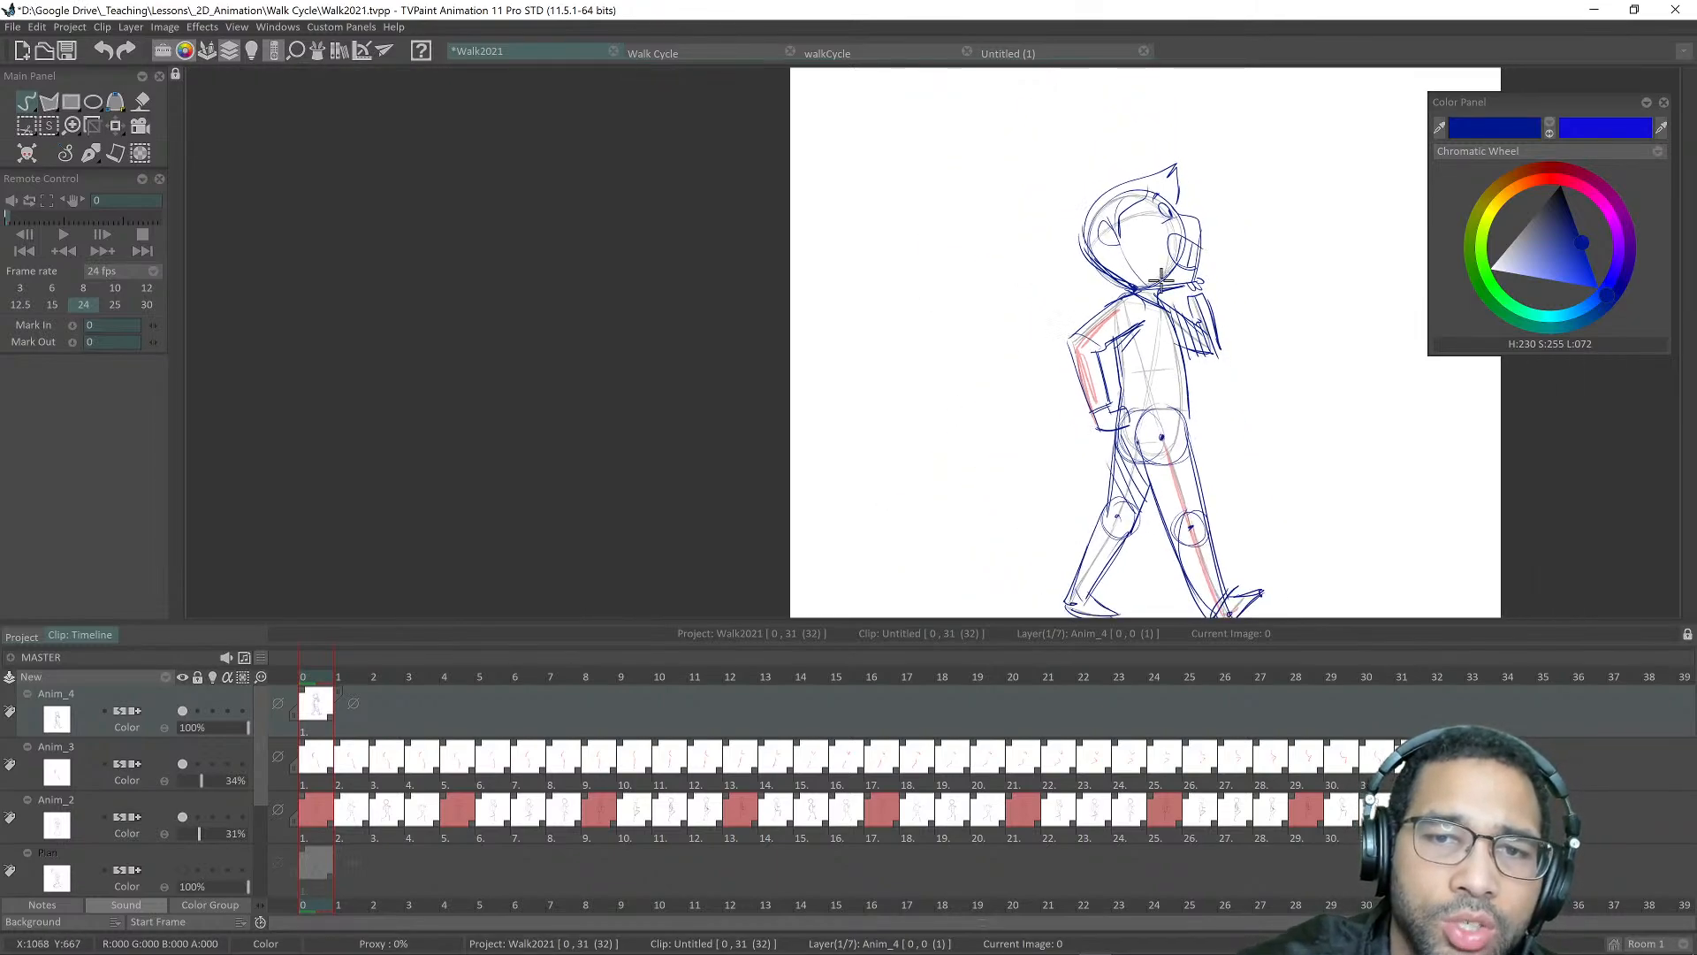
{"action": "scroll", "coordinate": [1140, 237], "scroll_direction": "up", "scroll_amount": 6}
{"action": "left_click_drag", "start_coordinate": [1087, 187], "coordinate": [1052, 256]}
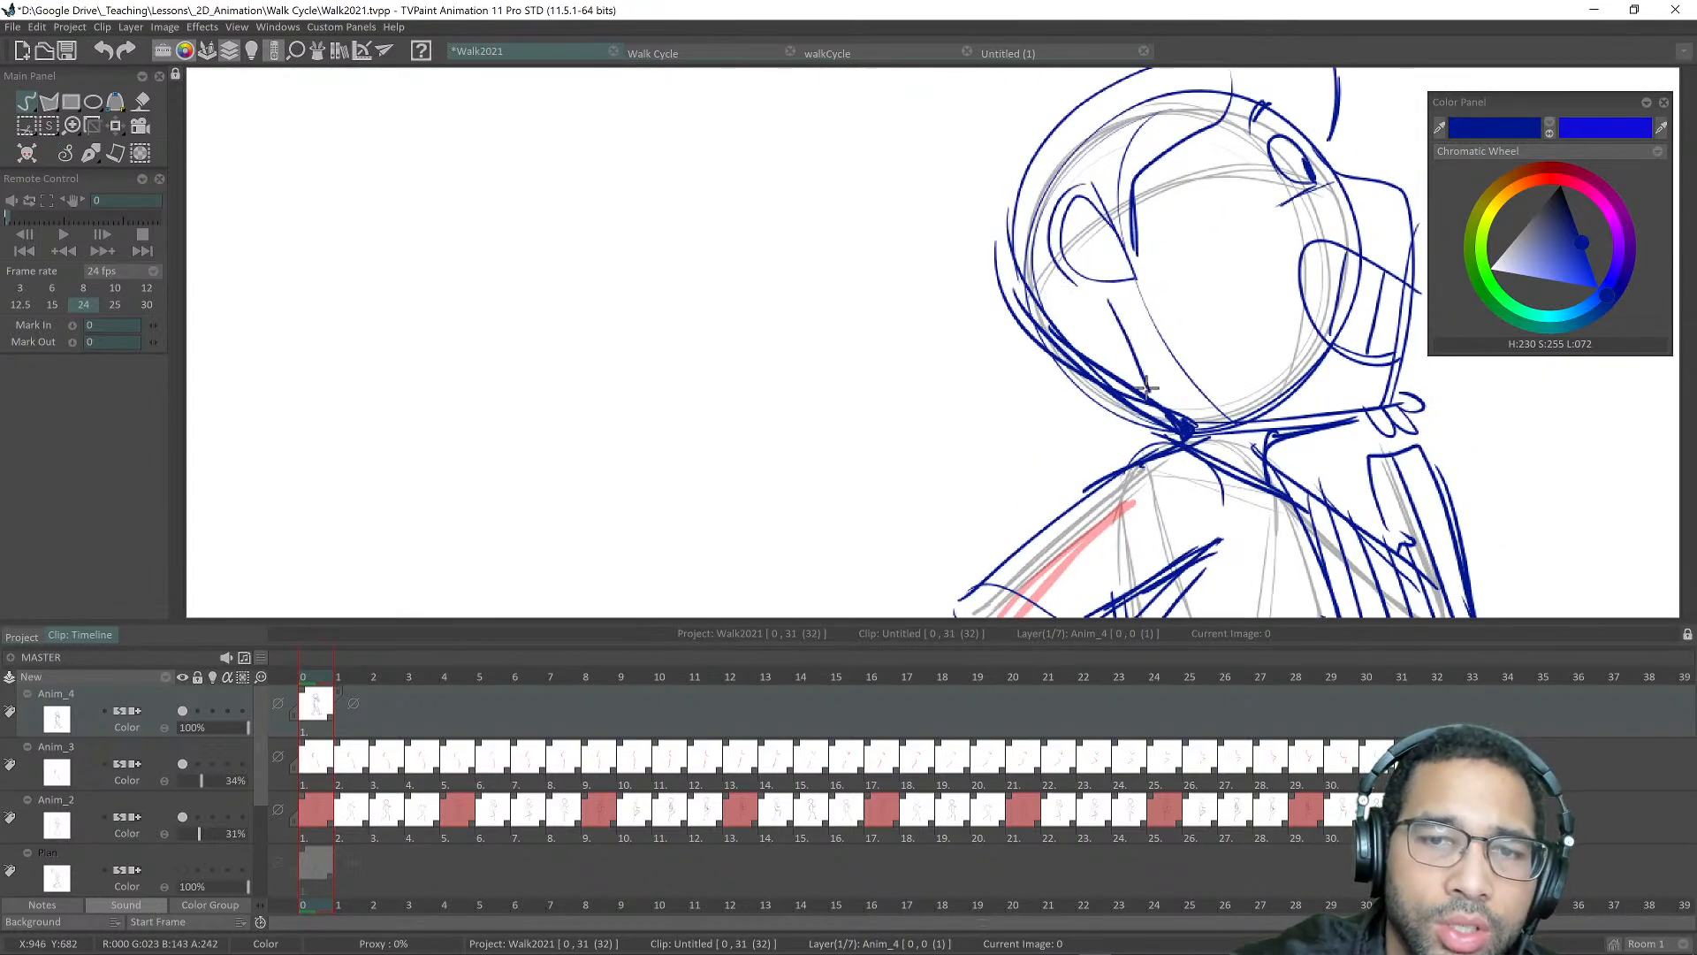
{"action": "scroll", "coordinate": [1239, 337], "scroll_direction": "down", "scroll_amount": 4}
{"action": "scroll", "coordinate": [1345, 315], "scroll_direction": "up", "scroll_amount": 5}
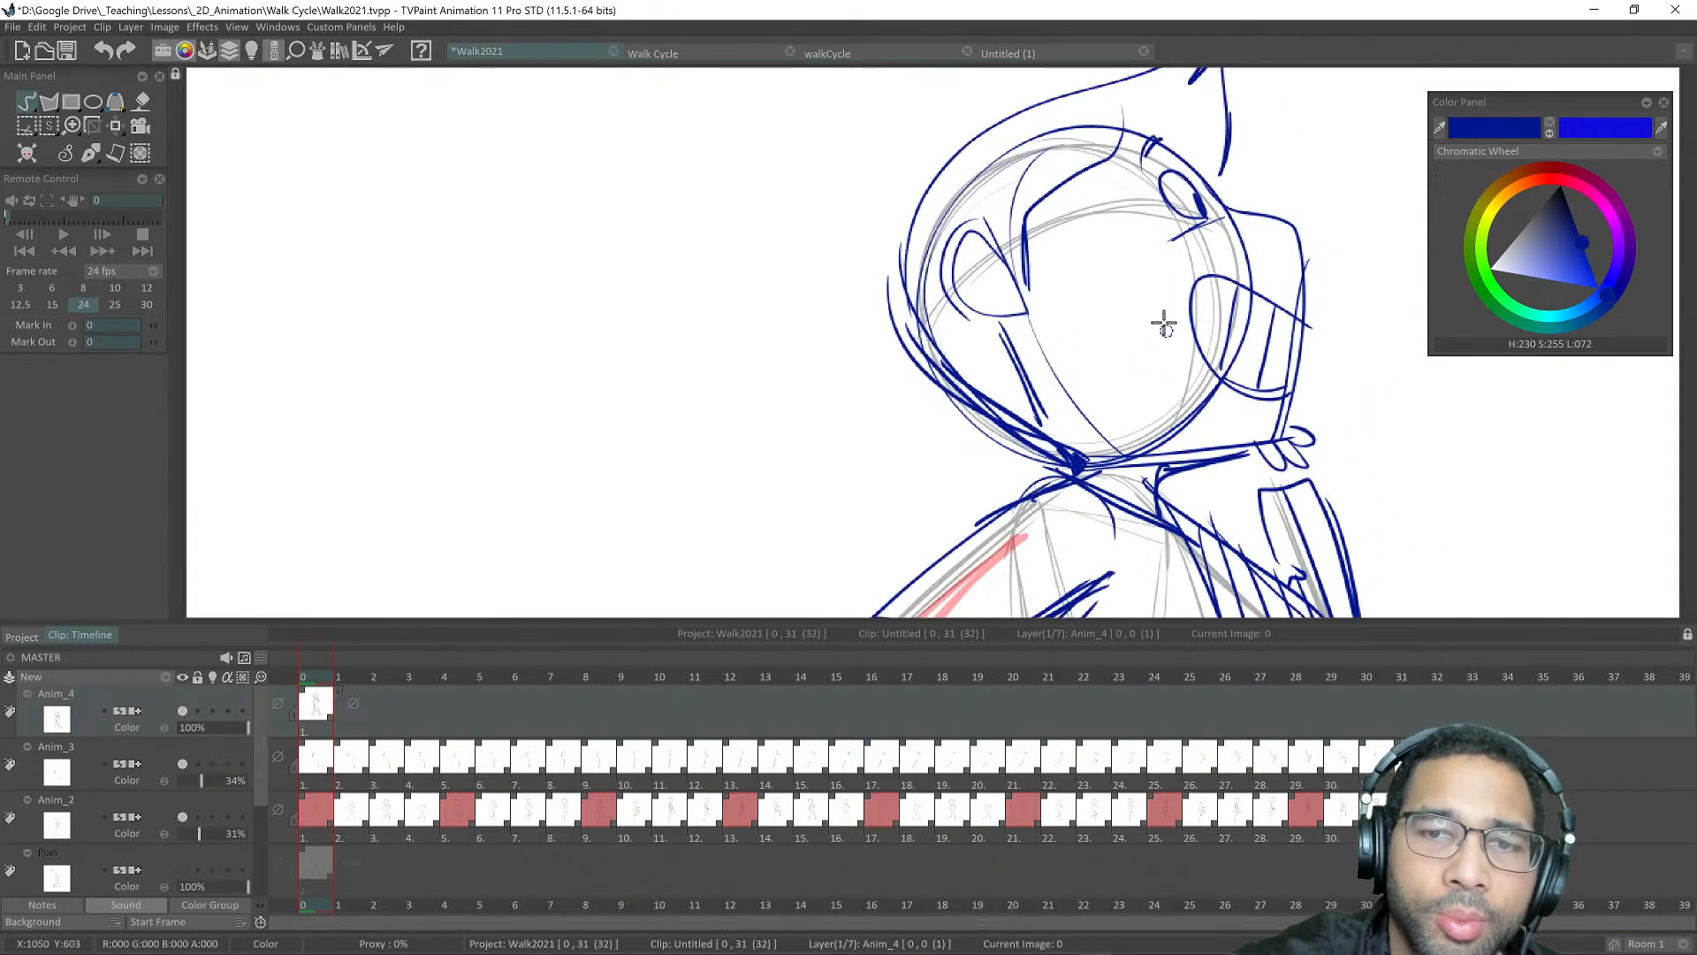
Step: Scrub the timeline from frame 0 through the walk cycle and back to review the rough poses
{"action": "scroll", "coordinate": [1163, 324], "scroll_direction": "down", "scroll_amount": 5}
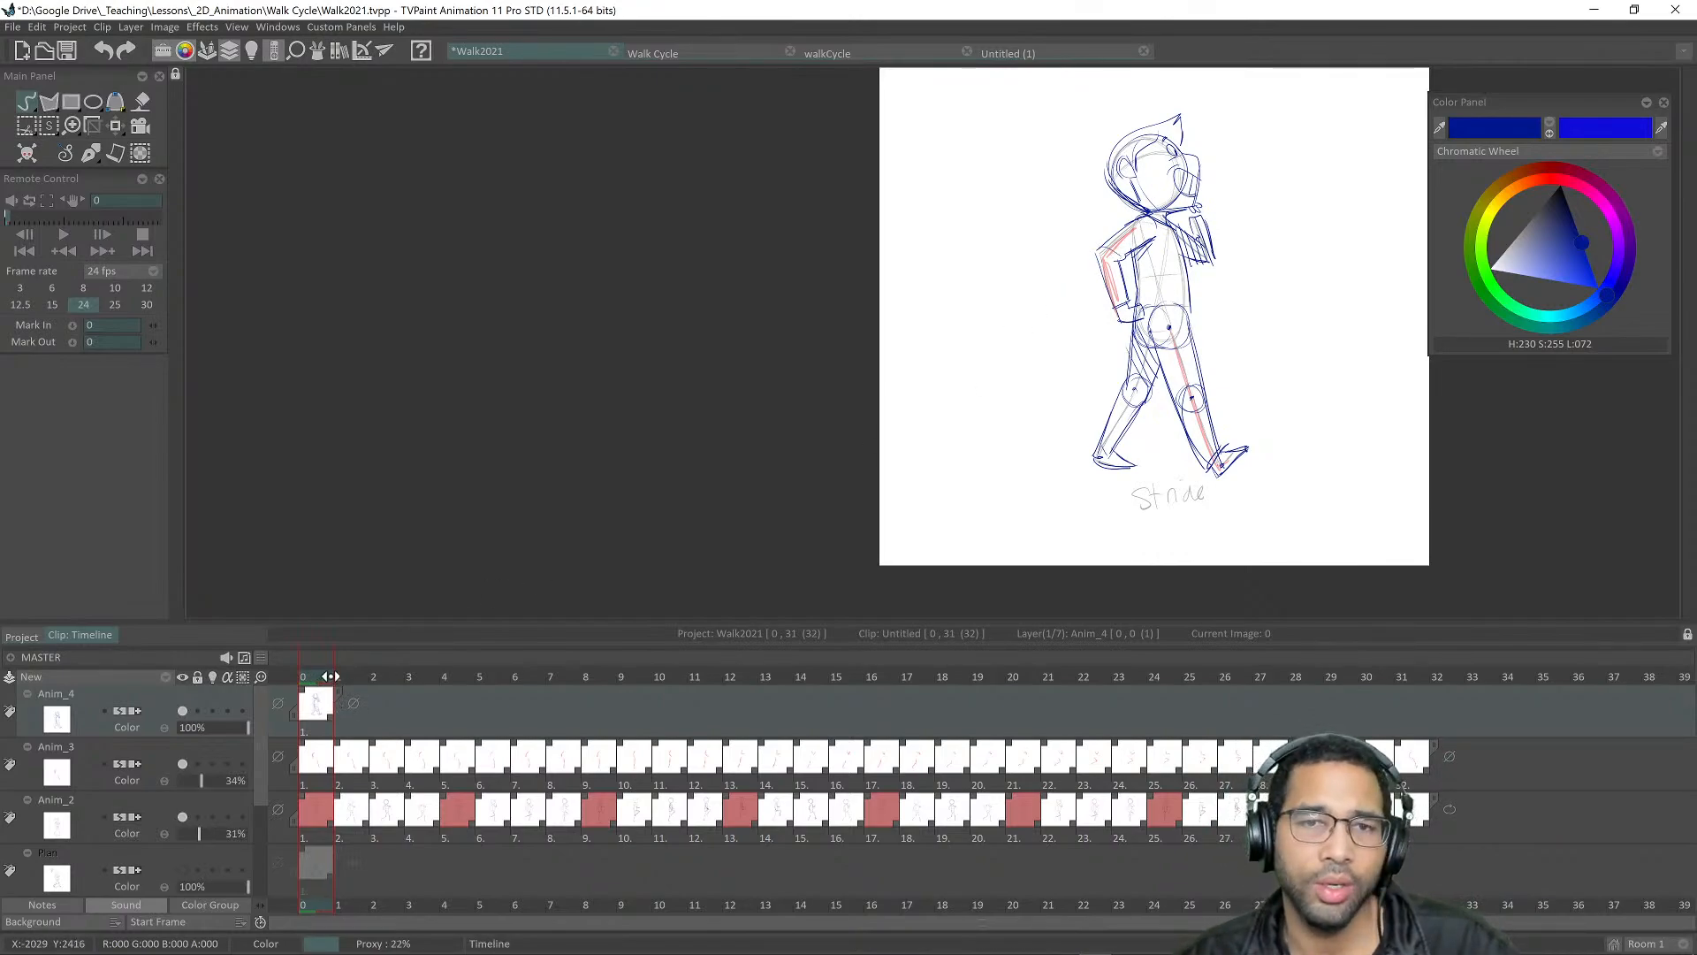
{"action": "left_click_drag", "start_coordinate": [329, 676], "coordinate": [1255, 728]}
{"action": "mouse_move", "coordinate": [1409, 735]}
{"action": "left_mouse_down"}
{"action": "mouse_move", "coordinate": [290, 754]}
{"action": "mouse_move", "coordinate": [1176, 734]}
{"action": "mouse_move", "coordinate": [338, 721]}
{"action": "mouse_move", "coordinate": [1187, 719]}
{"action": "mouse_move", "coordinate": [302, 701]}
{"action": "mouse_move", "coordinate": [340, 683]}
{"action": "mouse_move", "coordinate": [1370, 662]}
{"action": "mouse_move", "coordinate": [1449, 676]}
{"action": "mouse_move", "coordinate": [1052, 717]}
{"action": "mouse_move", "coordinate": [314, 747]}
{"action": "left_mouse_up"}
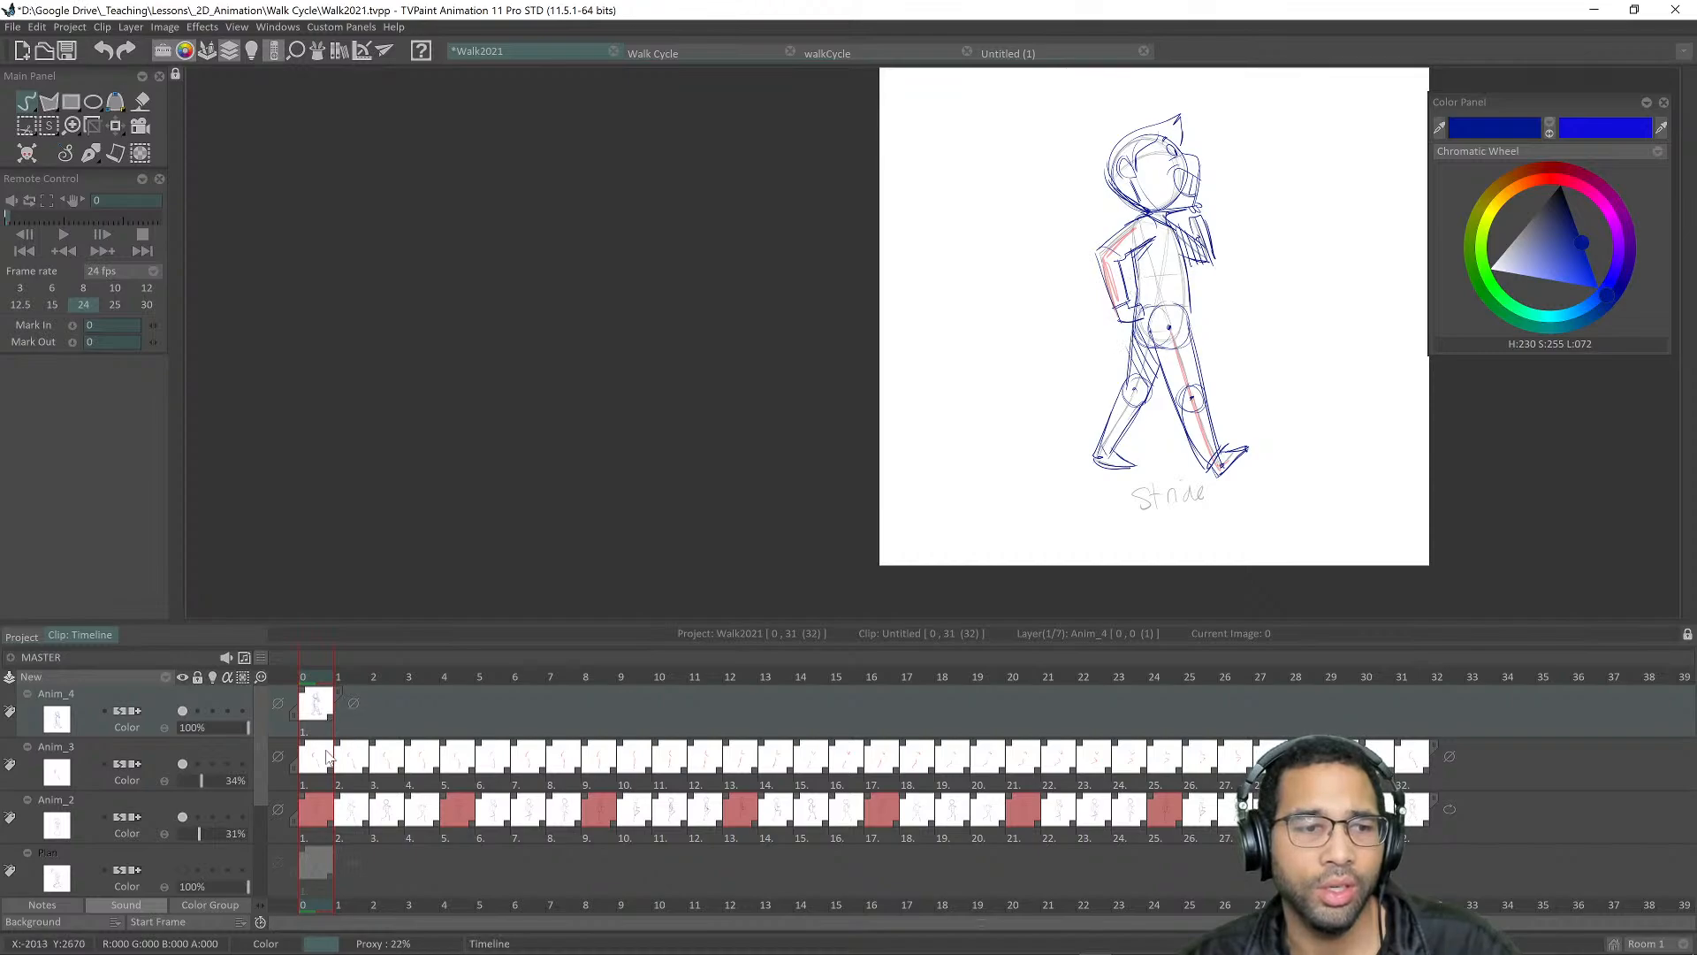
{"action": "left_click", "coordinate": [307, 783]}
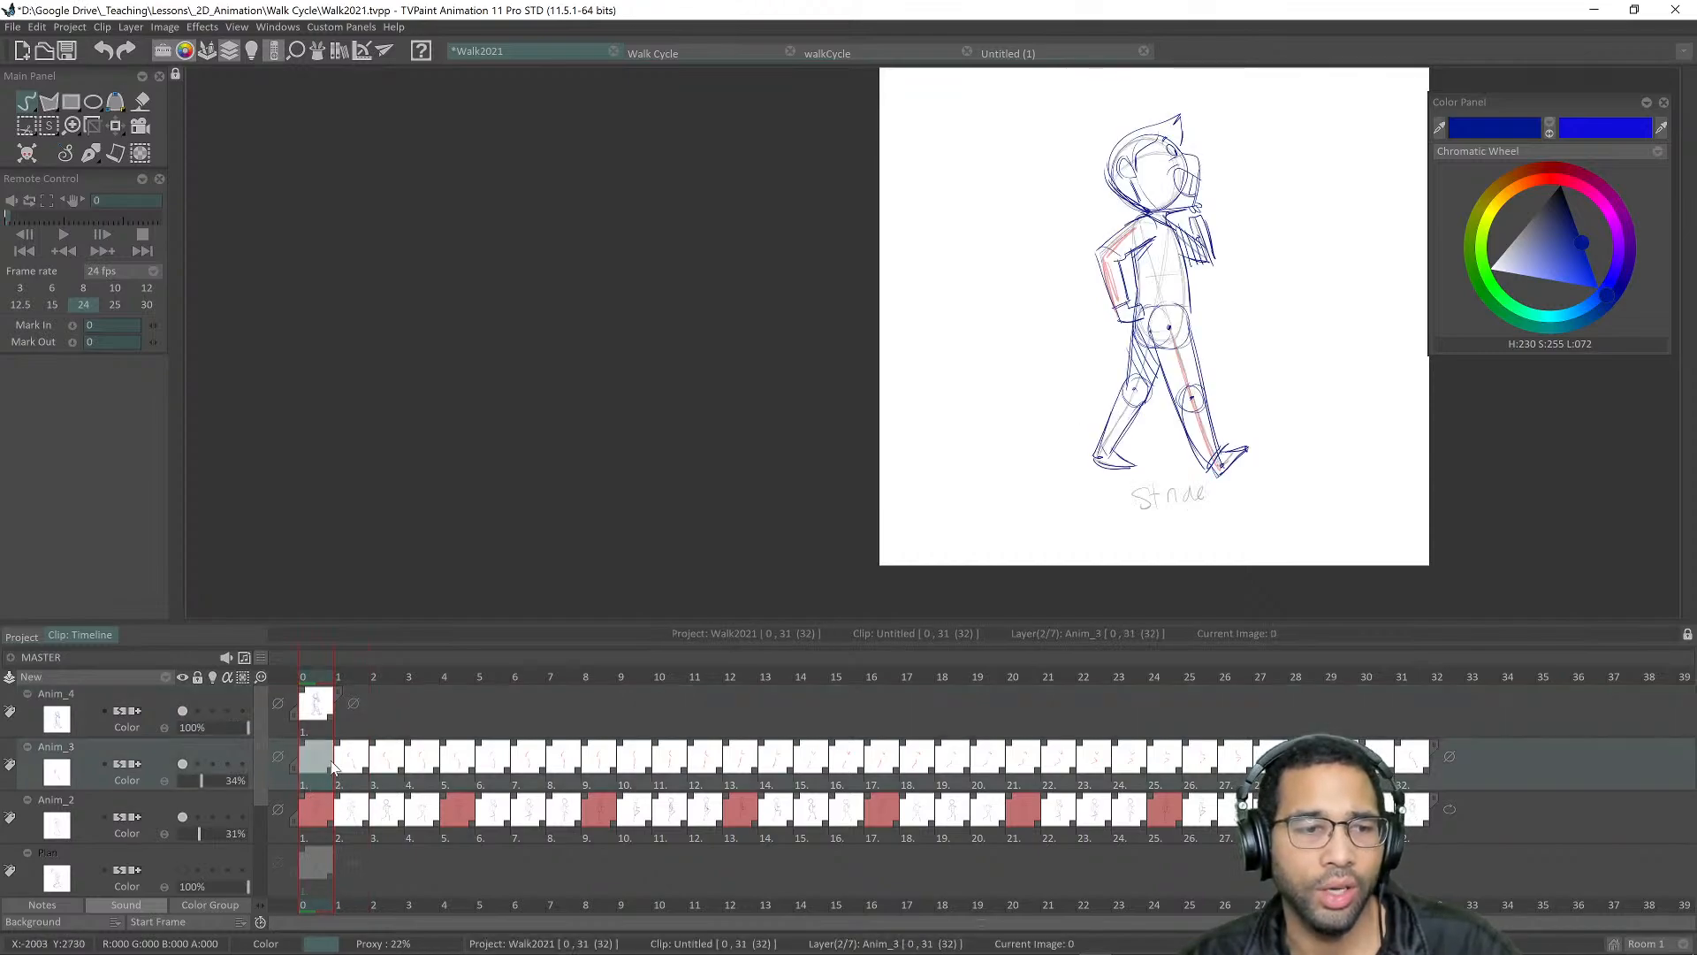
{"action": "mouse_move", "coordinate": [353, 675]}
{"action": "left_mouse_down"}
{"action": "mouse_move", "coordinate": [792, 675]}
{"action": "mouse_move", "coordinate": [305, 677]}
{"action": "left_mouse_up"}
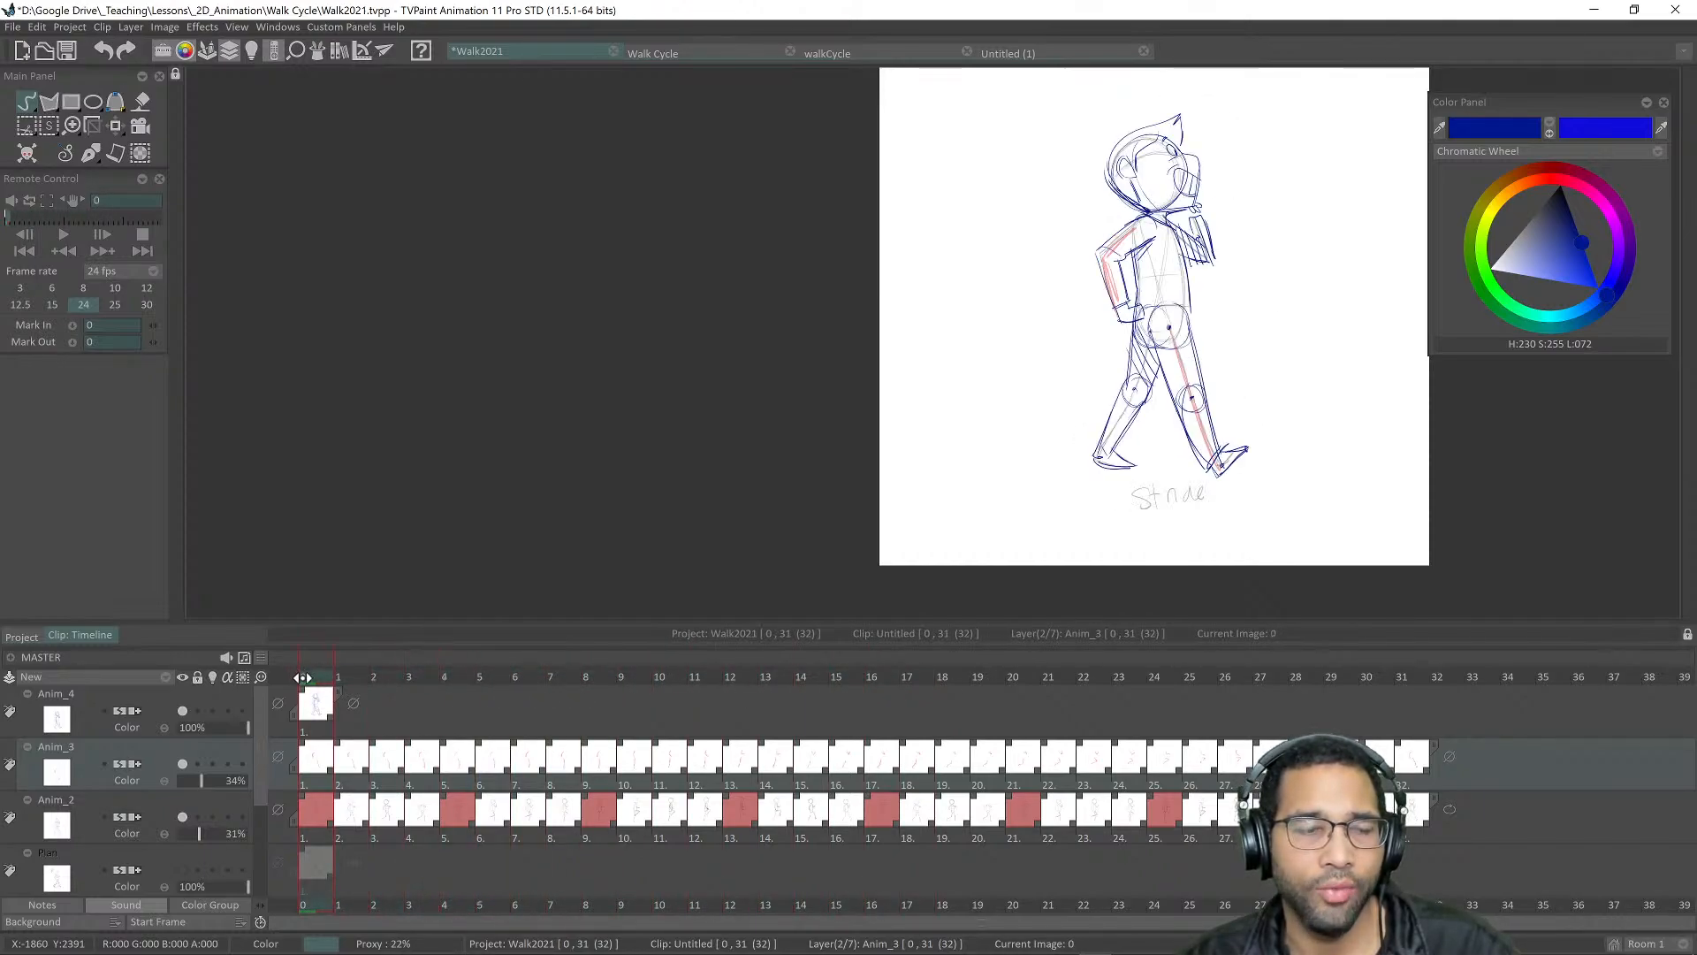
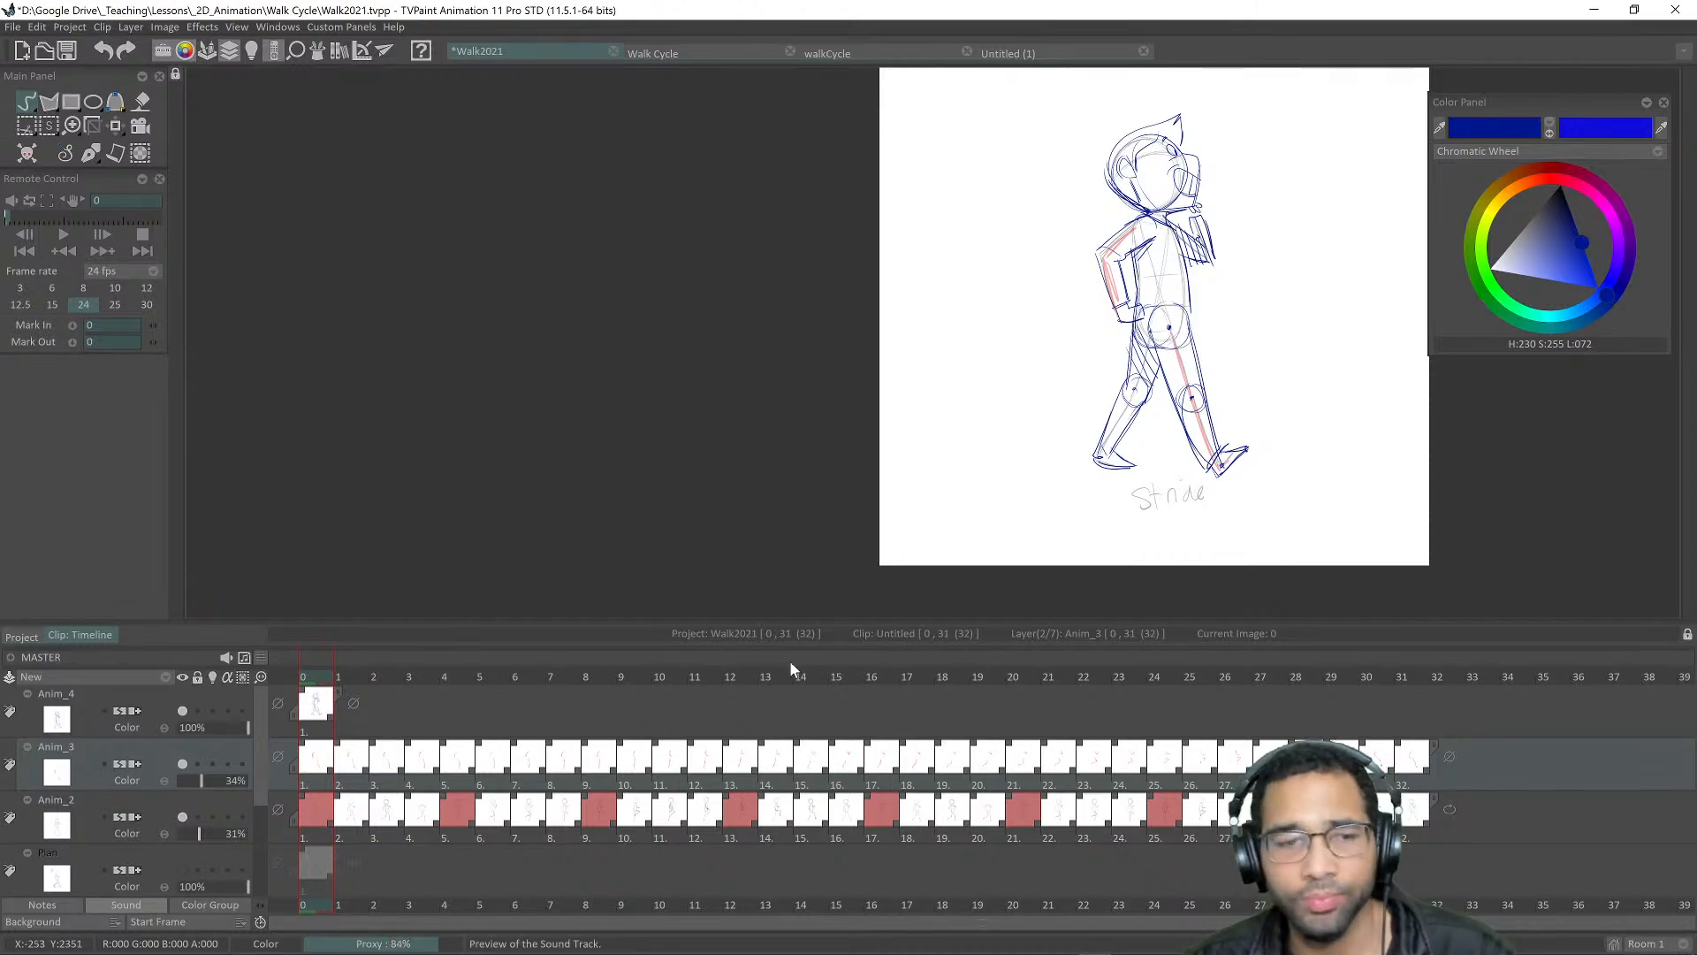
Step: Add a blank drawing on Anim_4 at frame 4 for the Catch pose and enable that layer's light table
{"action": "left_click", "coordinate": [453, 674]}
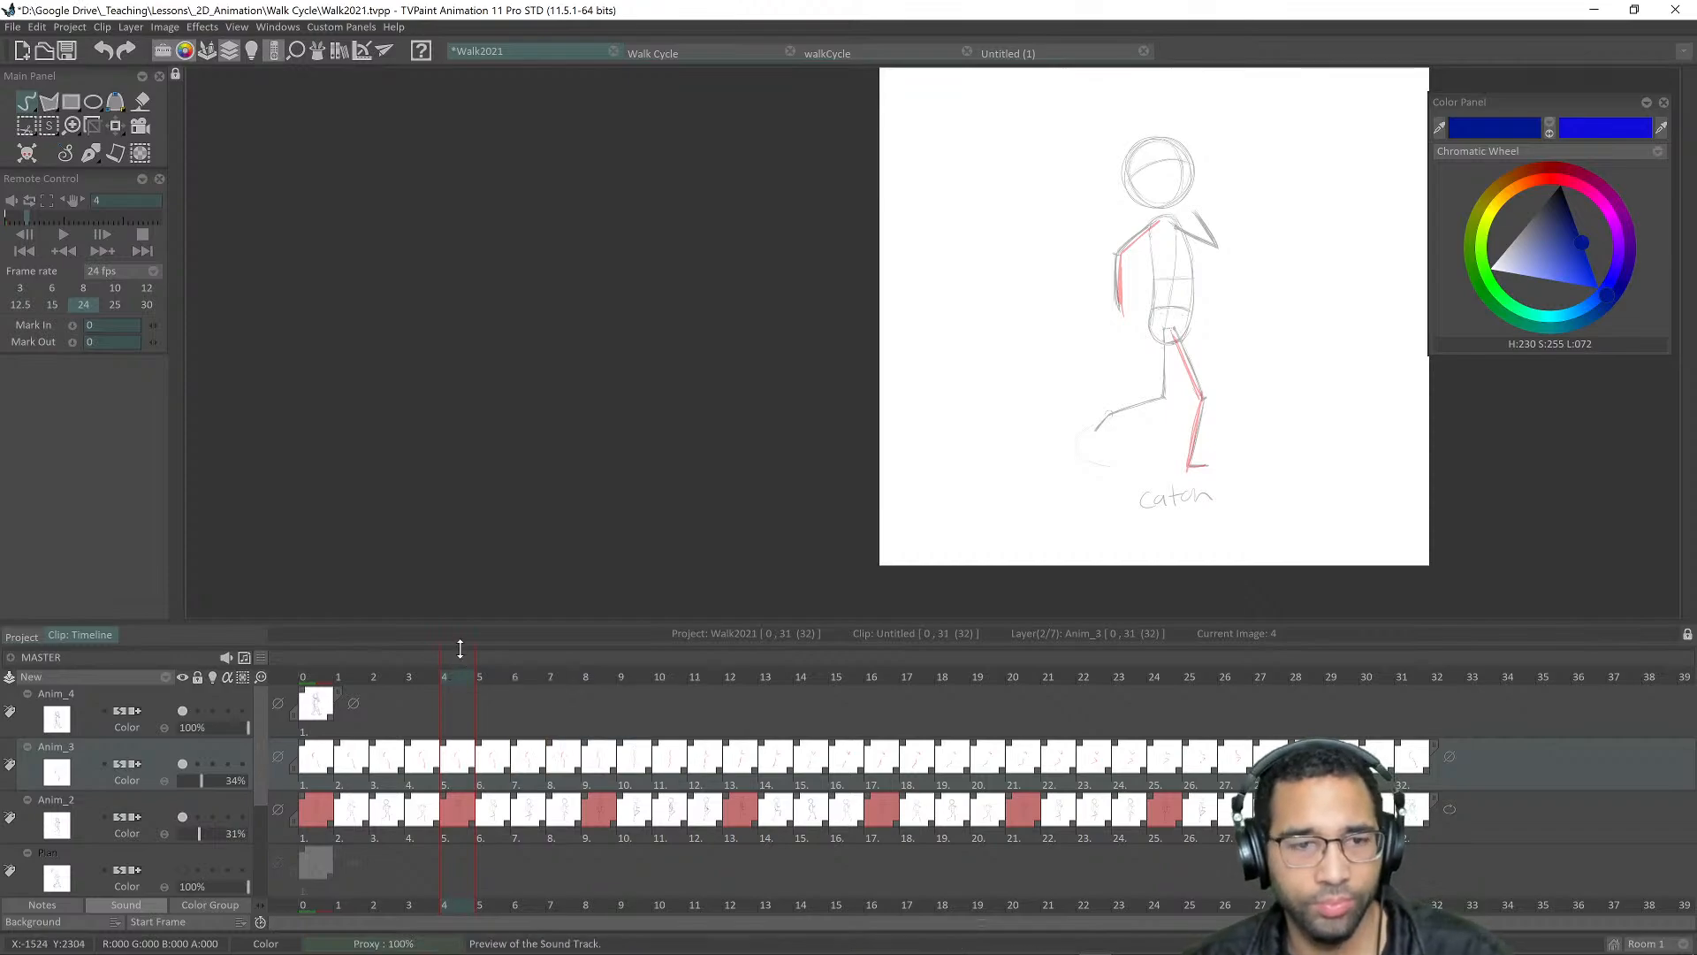
{"action": "key", "text": "l"}
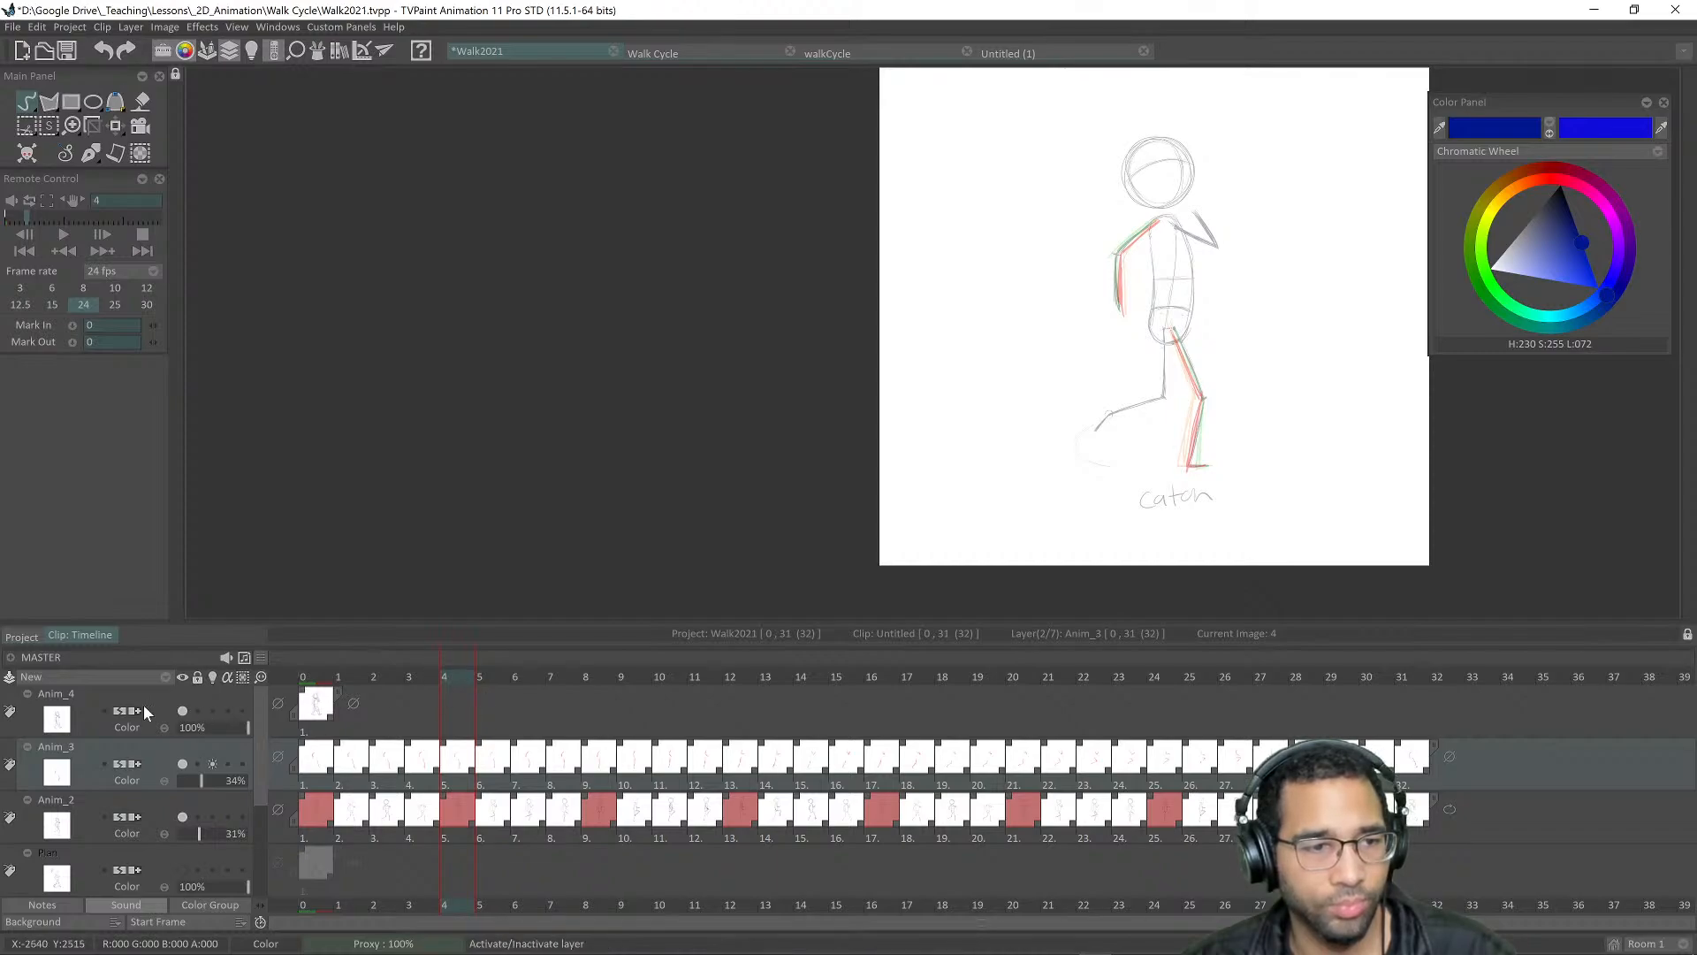
{"action": "left_click", "coordinate": [118, 696]}
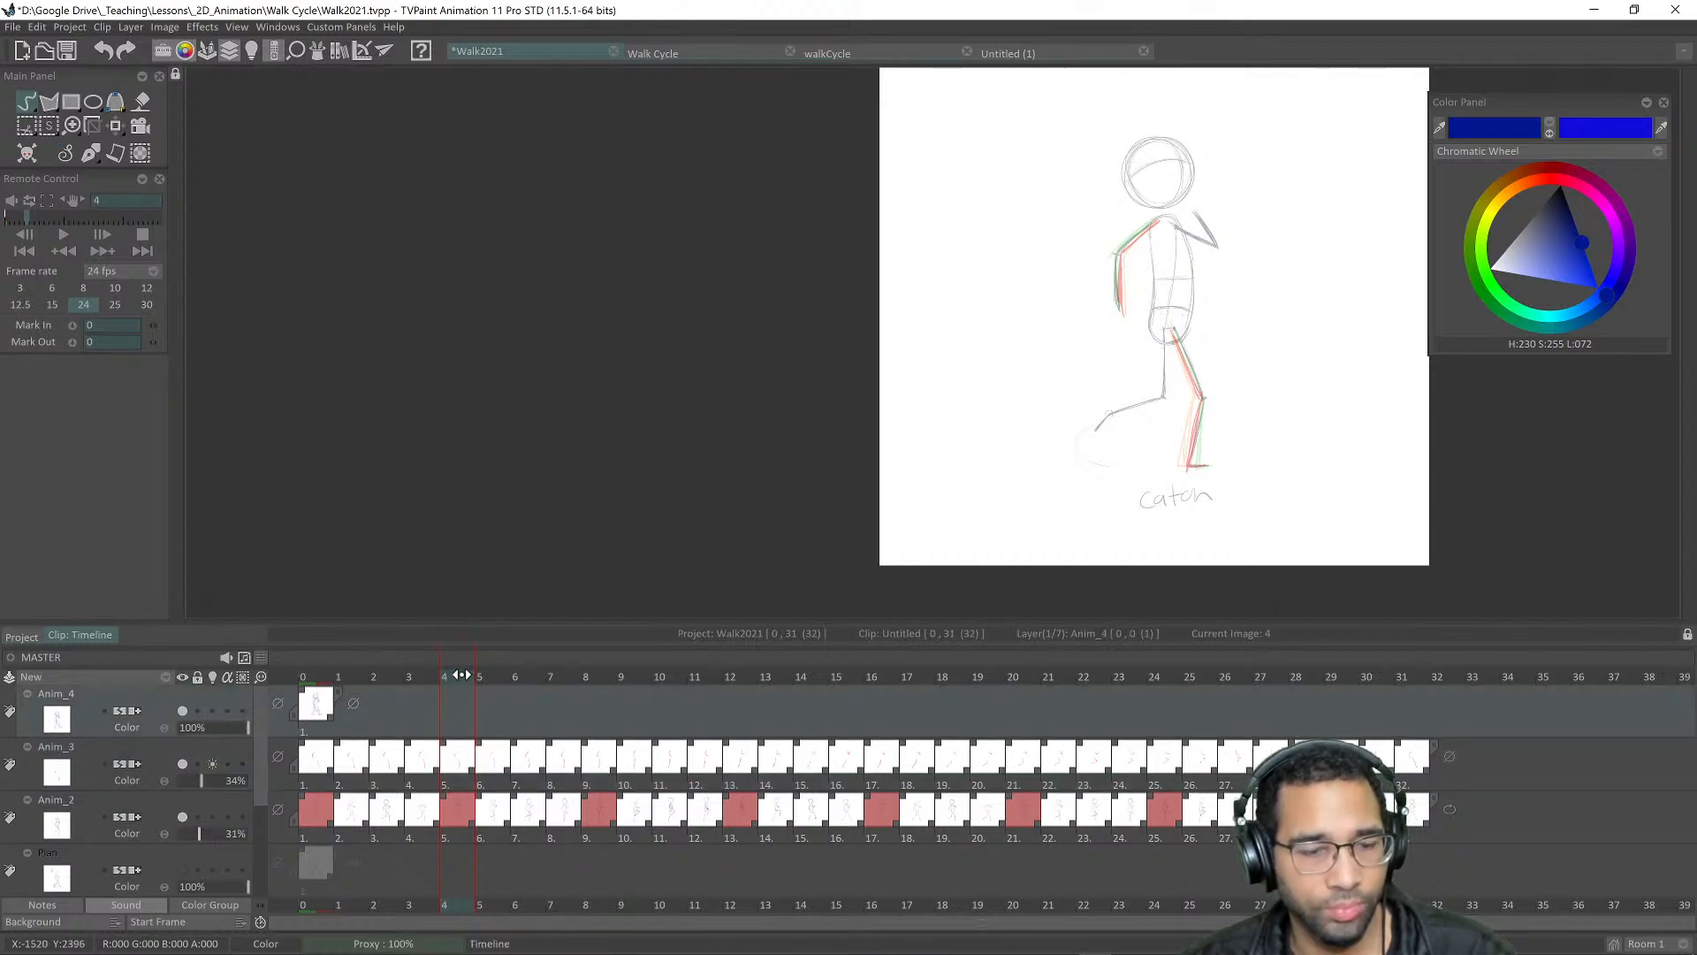
{"action": "key", "text": "Insert"}
{"action": "key", "text": "l"}
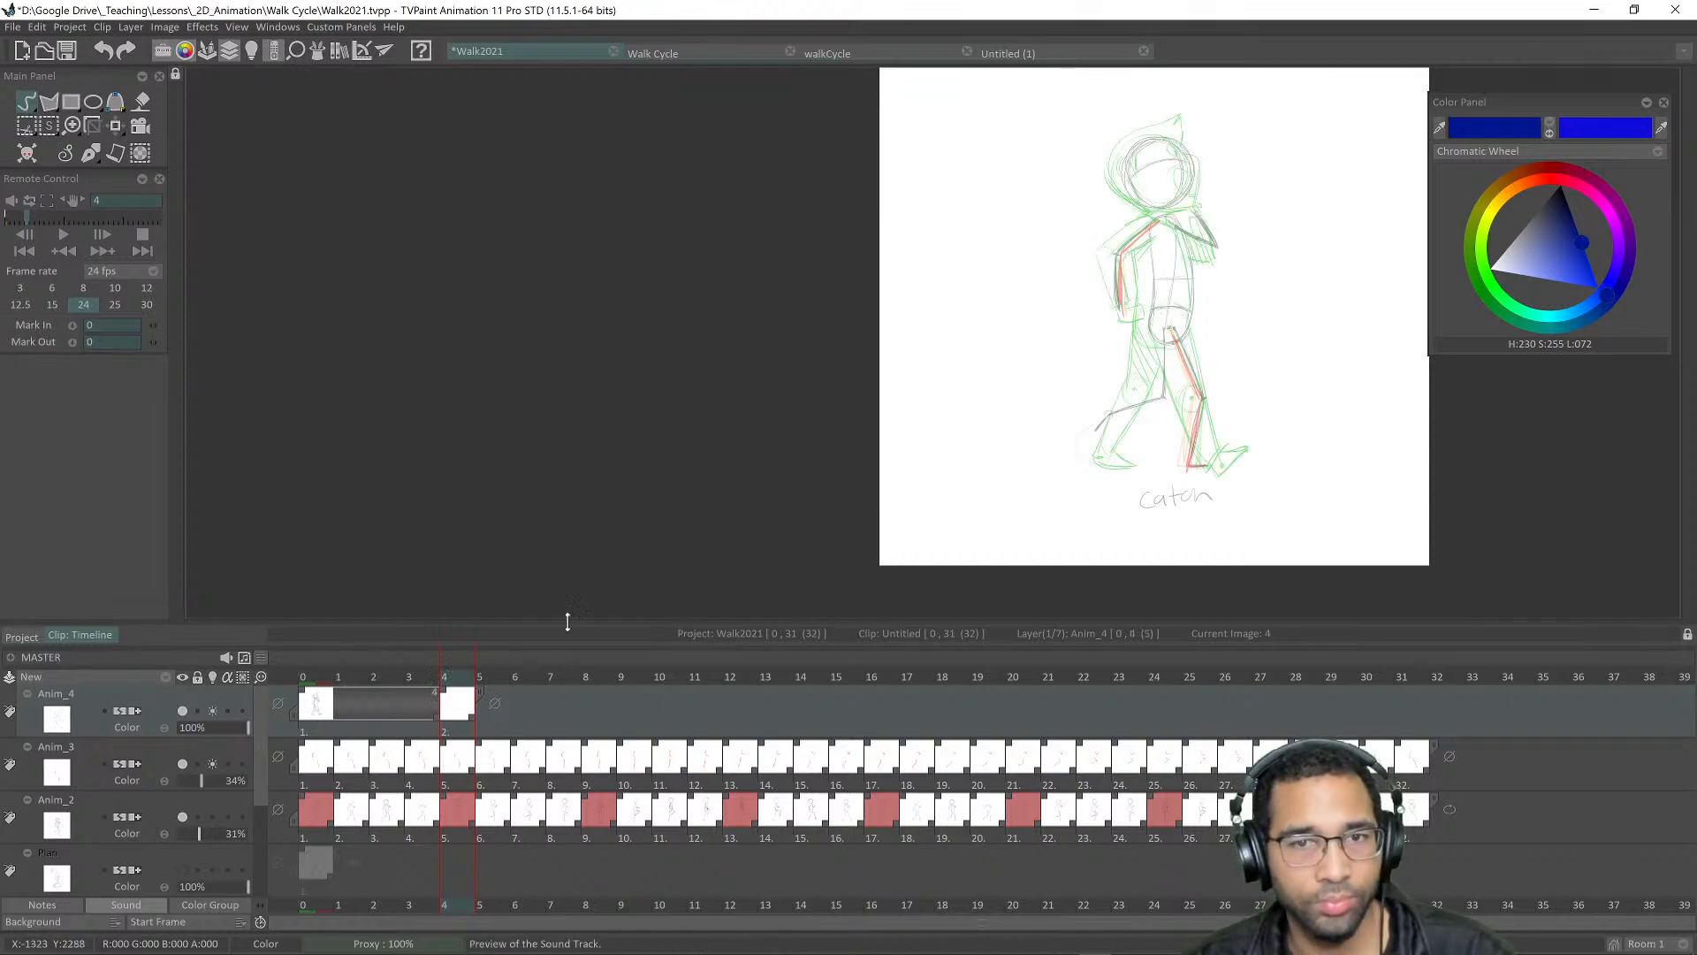
Step: Turn off the light table on the Anim_3 layer
{"action": "left_click_drag", "start_coordinate": [1012, 445], "coordinate": [1010, 447]}
{"action": "scroll", "coordinate": [1010, 447], "scroll_direction": "up", "scroll_amount": 5}
{"action": "left_click_drag", "start_coordinate": [898, 477], "coordinate": [682, 511]}
{"action": "scroll", "coordinate": [966, 454], "scroll_direction": "down", "scroll_amount": 2}
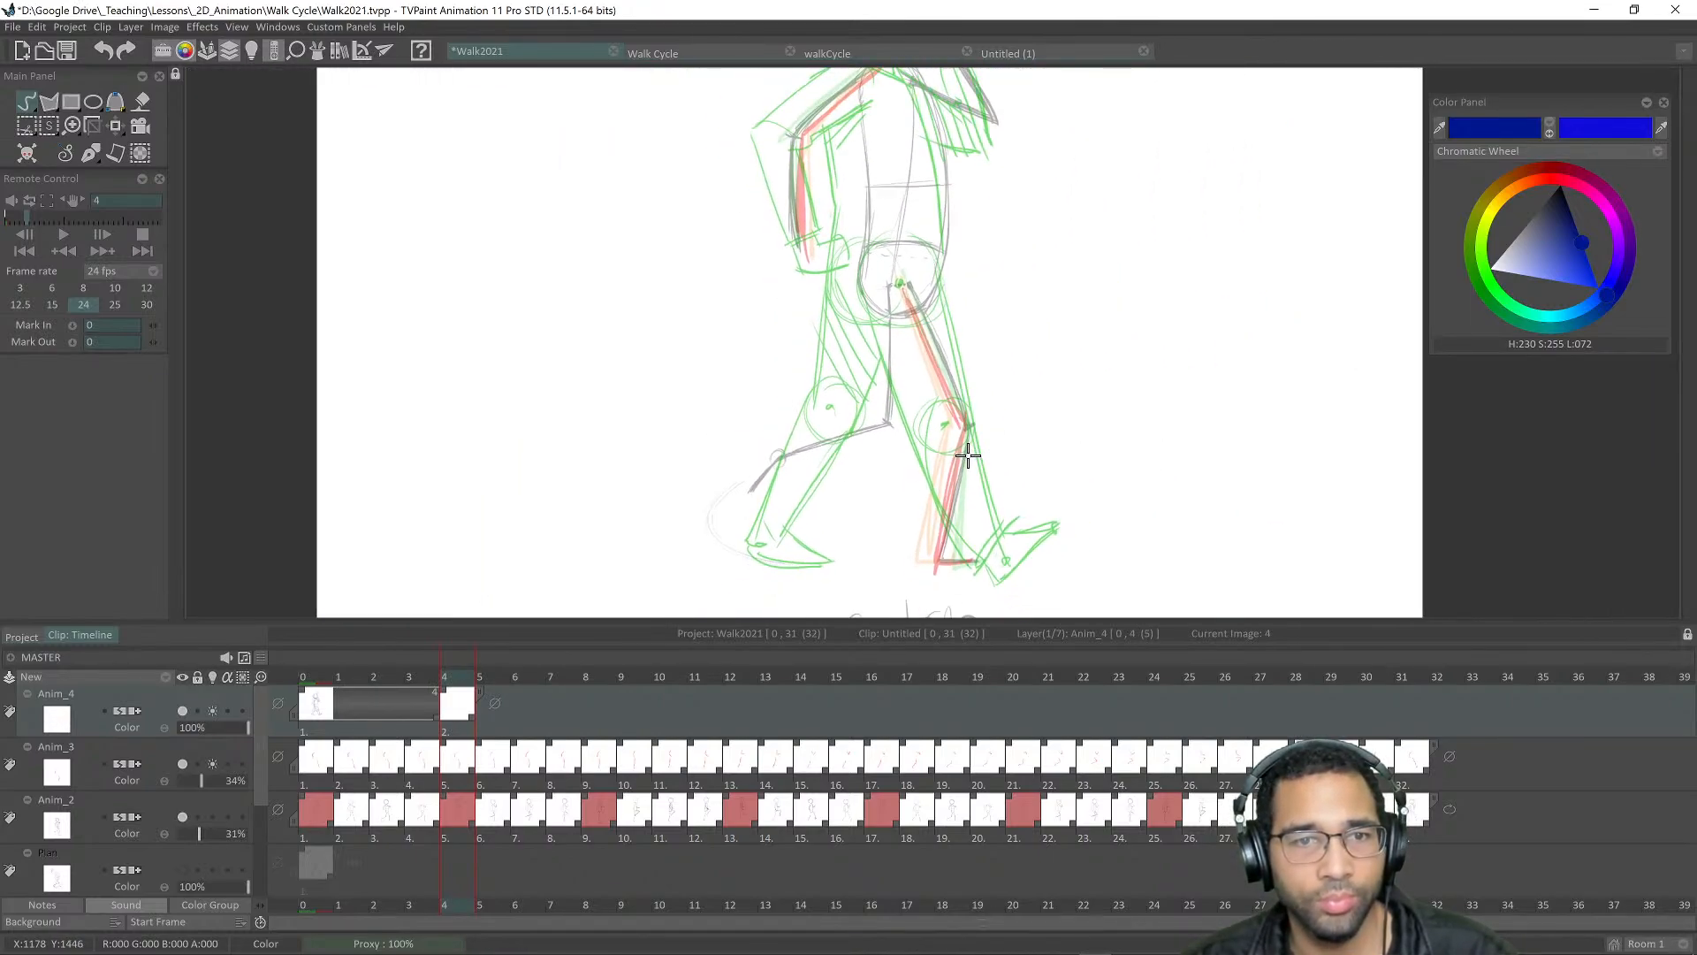
{"action": "scroll", "coordinate": [906, 449], "scroll_direction": "up", "scroll_amount": 1}
{"action": "scroll", "coordinate": [893, 447], "scroll_direction": "down", "scroll_amount": 2}
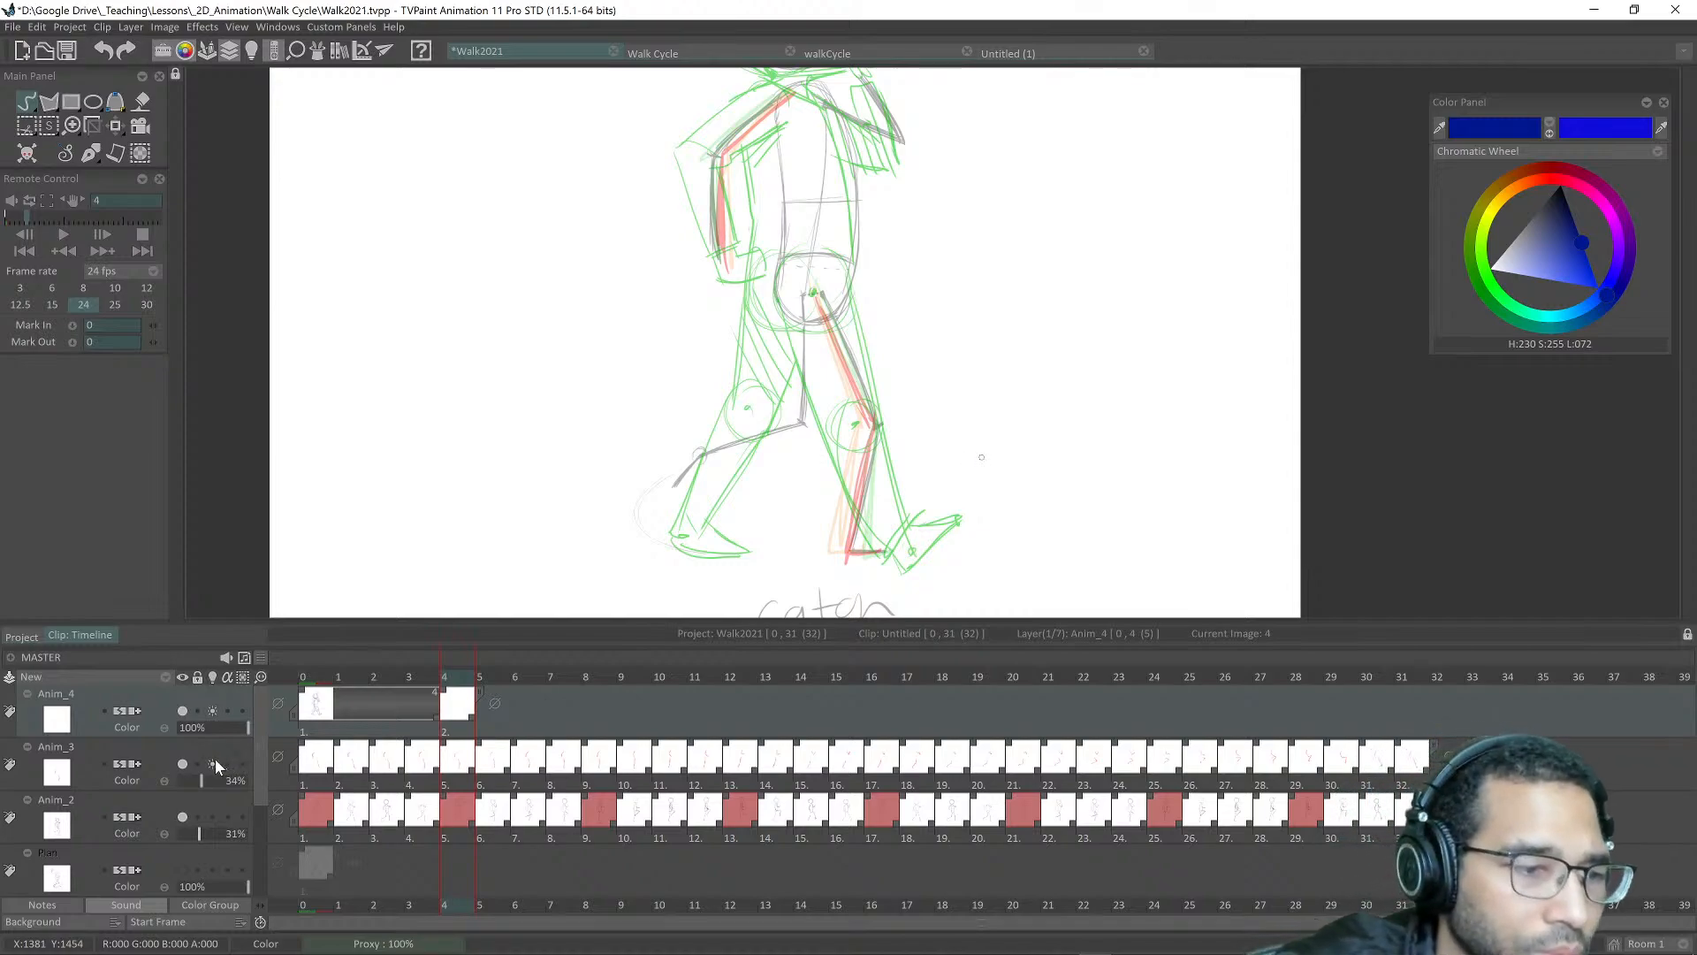
{"action": "scroll", "coordinate": [931, 333], "scroll_direction": "down", "scroll_amount": 2}
{"action": "scroll", "coordinate": [902, 367], "scroll_direction": "up", "scroll_amount": 2}
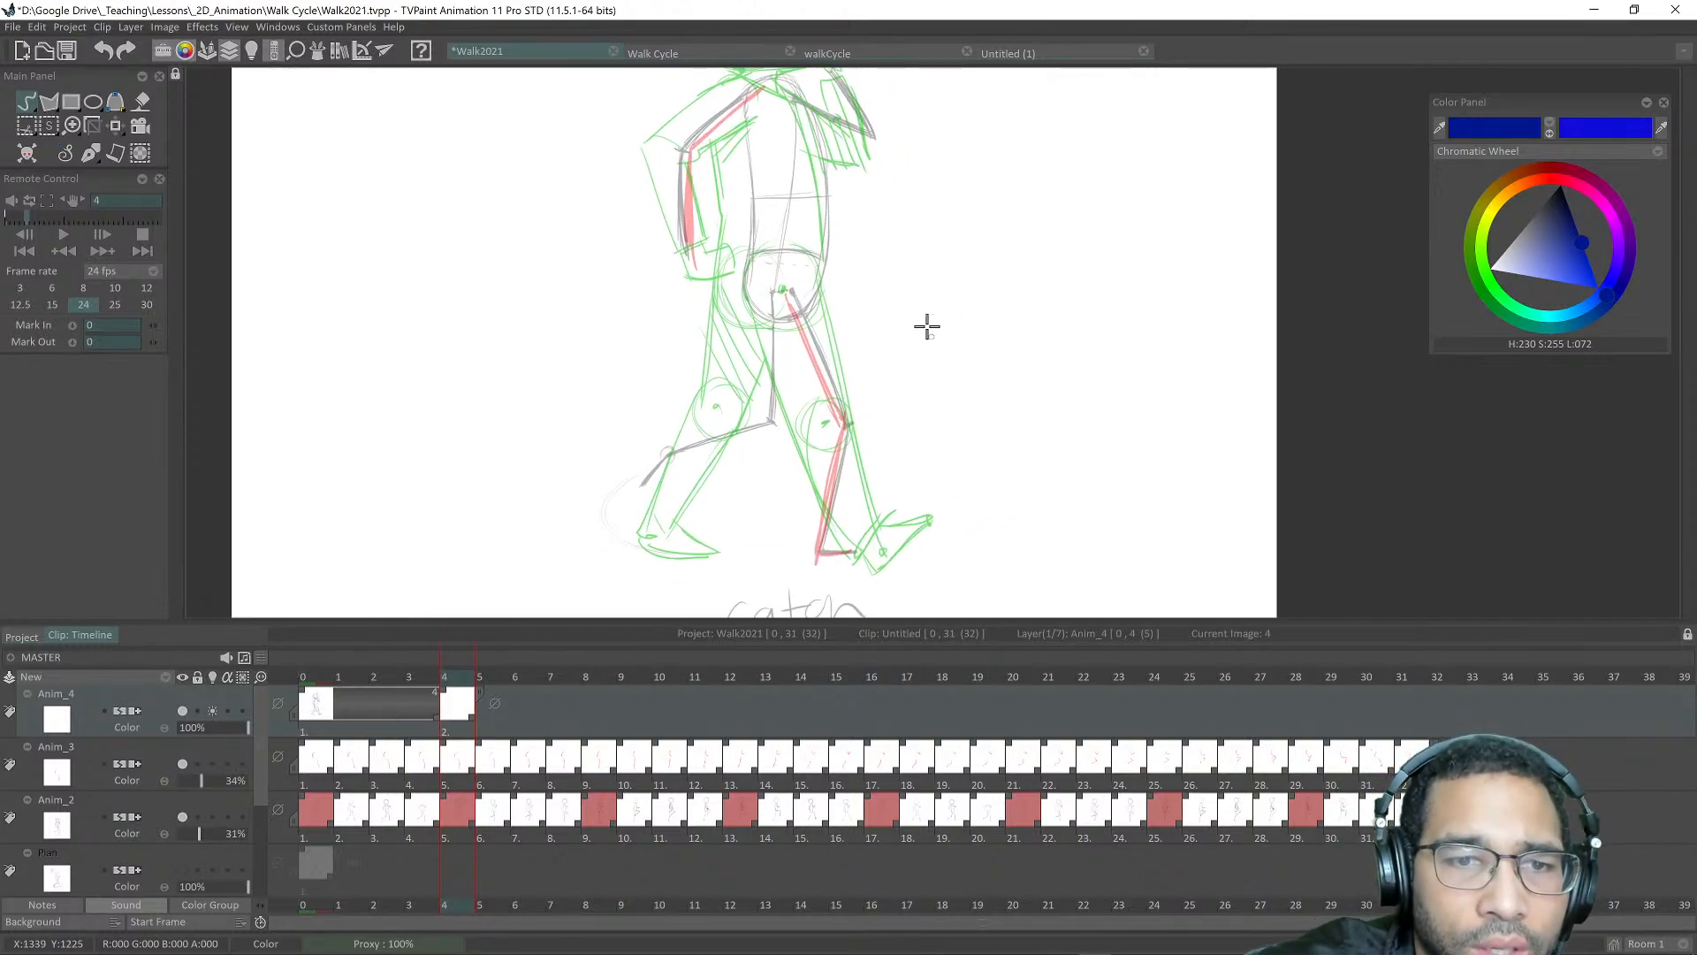
Step: Draw the Catch pose's curved back line from the armpit down to the hip
{"action": "scroll", "coordinate": [932, 288], "scroll_direction": "up", "scroll_amount": 1}
{"action": "left_click_drag", "start_coordinate": [927, 326], "coordinate": [953, 453]}
{"action": "scroll", "coordinate": [921, 306], "scroll_direction": "down", "scroll_amount": 2}
{"action": "scroll", "coordinate": [946, 442], "scroll_direction": "up", "scroll_amount": 1}
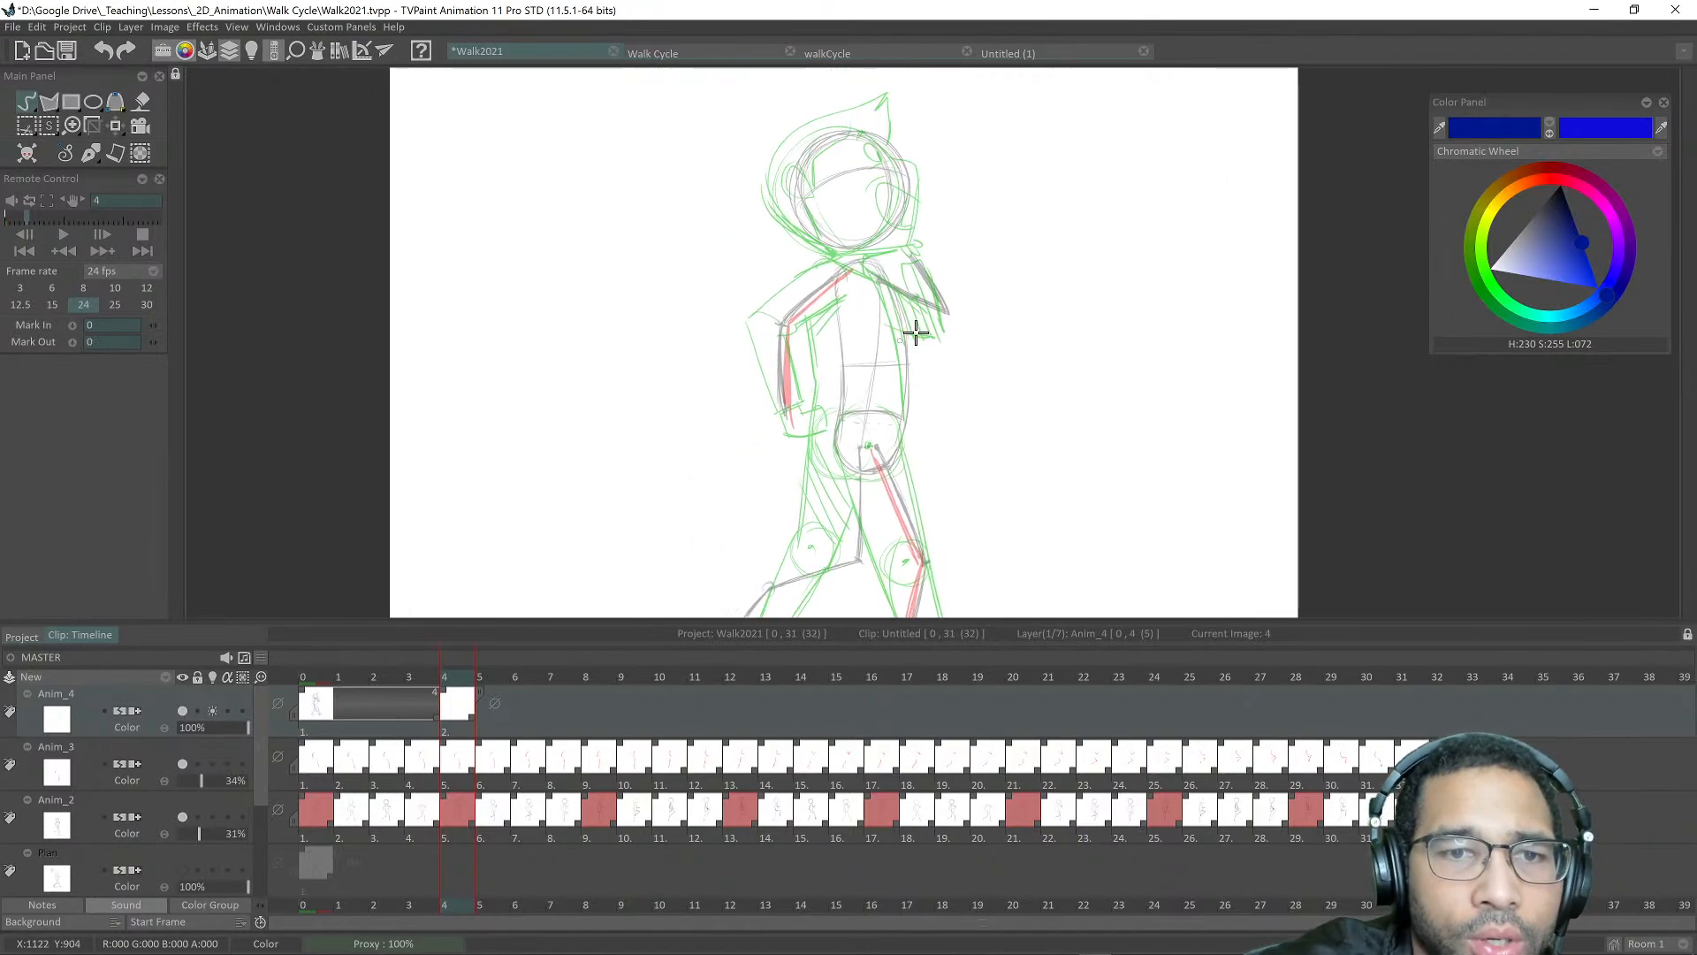
{"action": "scroll", "coordinate": [919, 353], "scroll_direction": "up", "scroll_amount": 4}
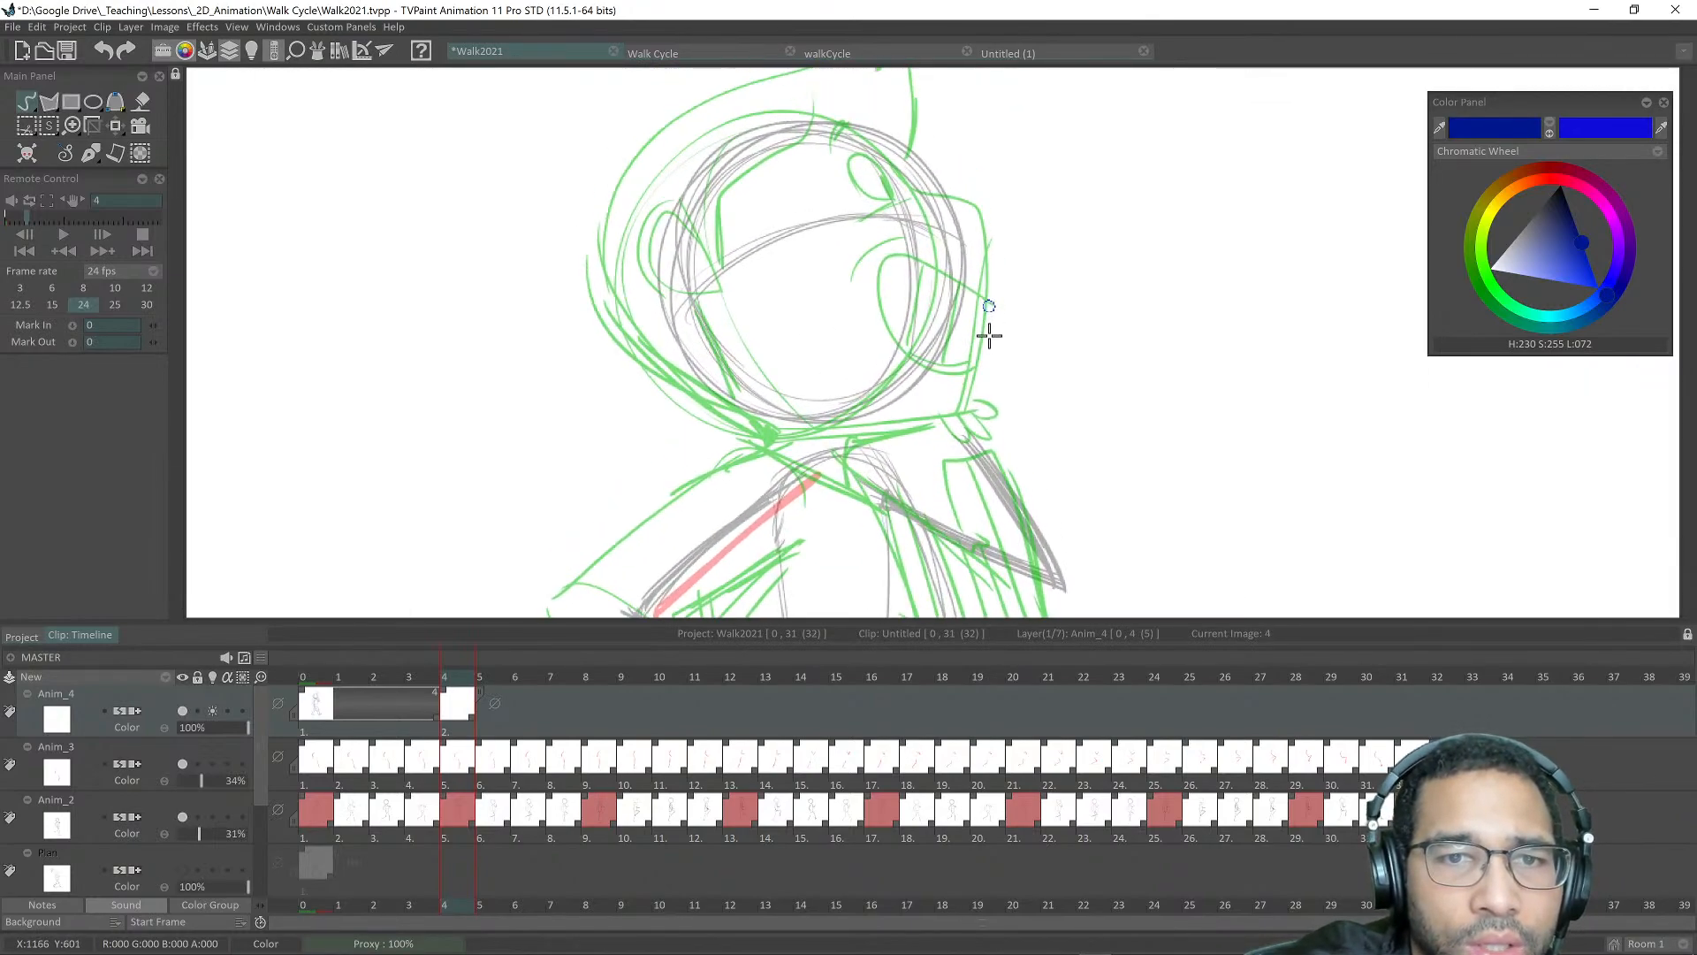
{"action": "mouse_move", "coordinate": [989, 336]}
{"action": "left_mouse_down"}
{"action": "mouse_move", "coordinate": [1011, 401]}
{"action": "mouse_move", "coordinate": [1004, 337]}
{"action": "left_mouse_up"}
{"action": "scroll", "coordinate": [948, 386], "scroll_direction": "down", "scroll_amount": 2}
{"action": "mouse_move", "coordinate": [948, 386]}
{"action": "left_mouse_down"}
{"action": "mouse_move", "coordinate": [791, 228]}
{"action": "mouse_move", "coordinate": [808, 342]}
{"action": "left_mouse_up"}
{"action": "left_click_drag", "start_coordinate": [799, 325], "coordinate": [789, 254]}
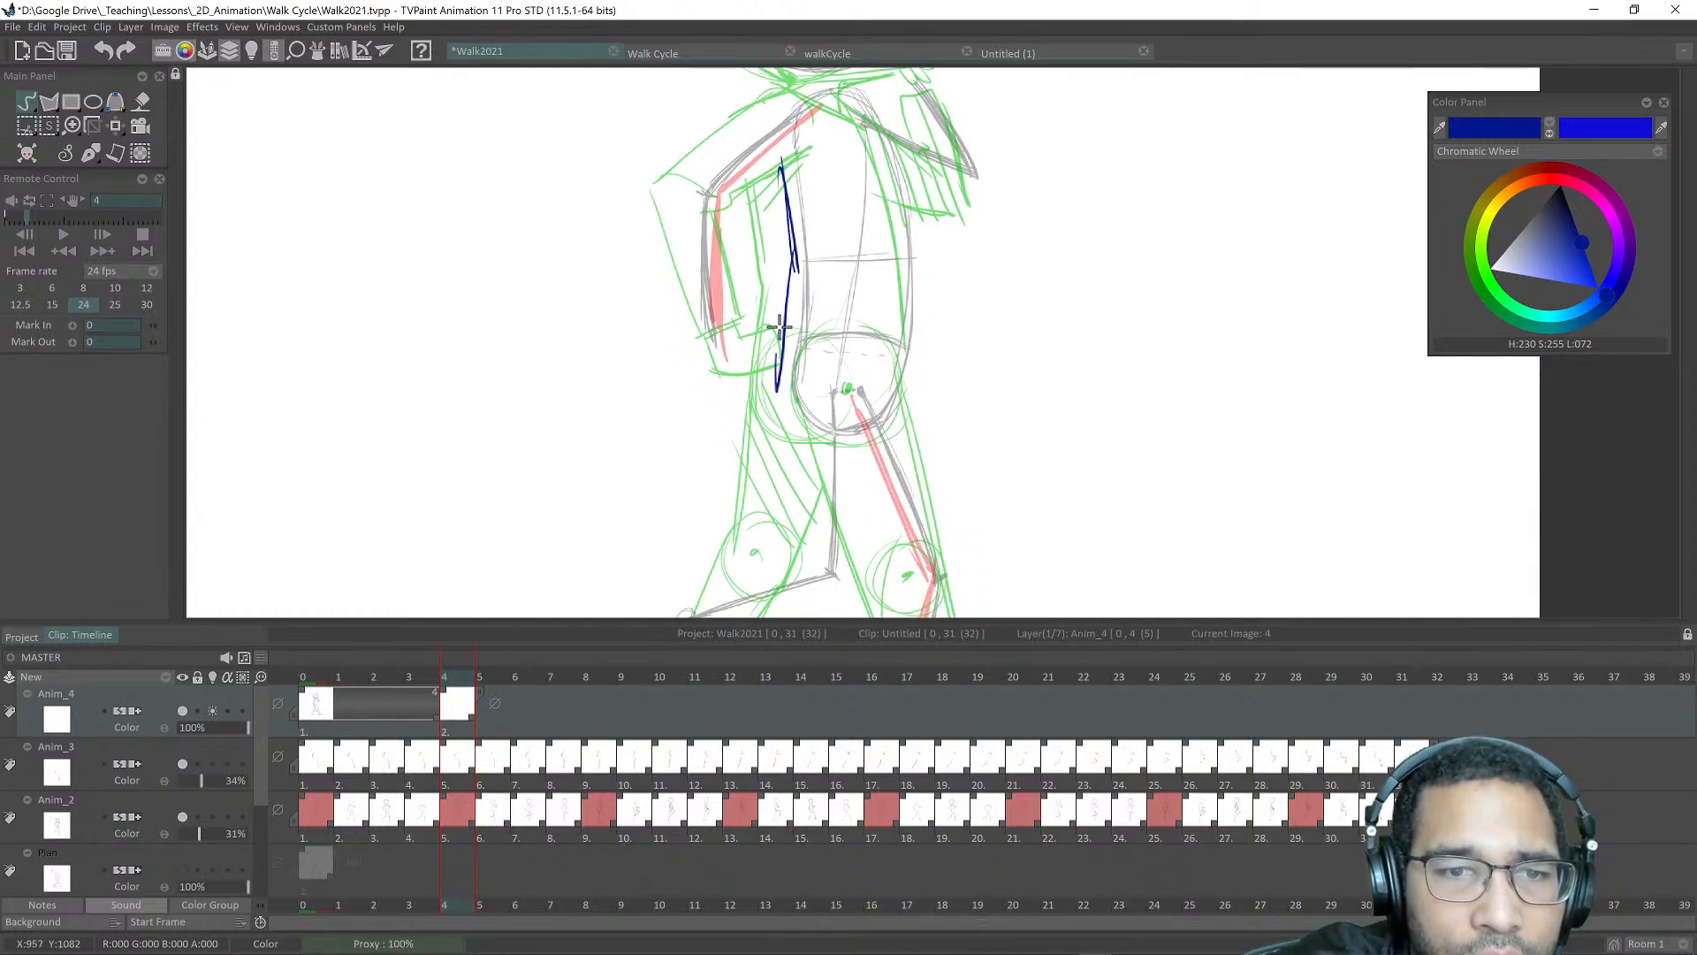
{"action": "left_click_drag", "start_coordinate": [778, 327], "coordinate": [790, 291]}
Step: Draw the rear contour of the Catch pose's front thigh, circle the knee joint, and outline the shin down to the ankle
{"action": "mouse_move", "coordinate": [826, 380]}
{"action": "left_mouse_down"}
{"action": "mouse_move", "coordinate": [761, 188]}
{"action": "mouse_move", "coordinate": [760, 335]}
{"action": "left_mouse_up"}
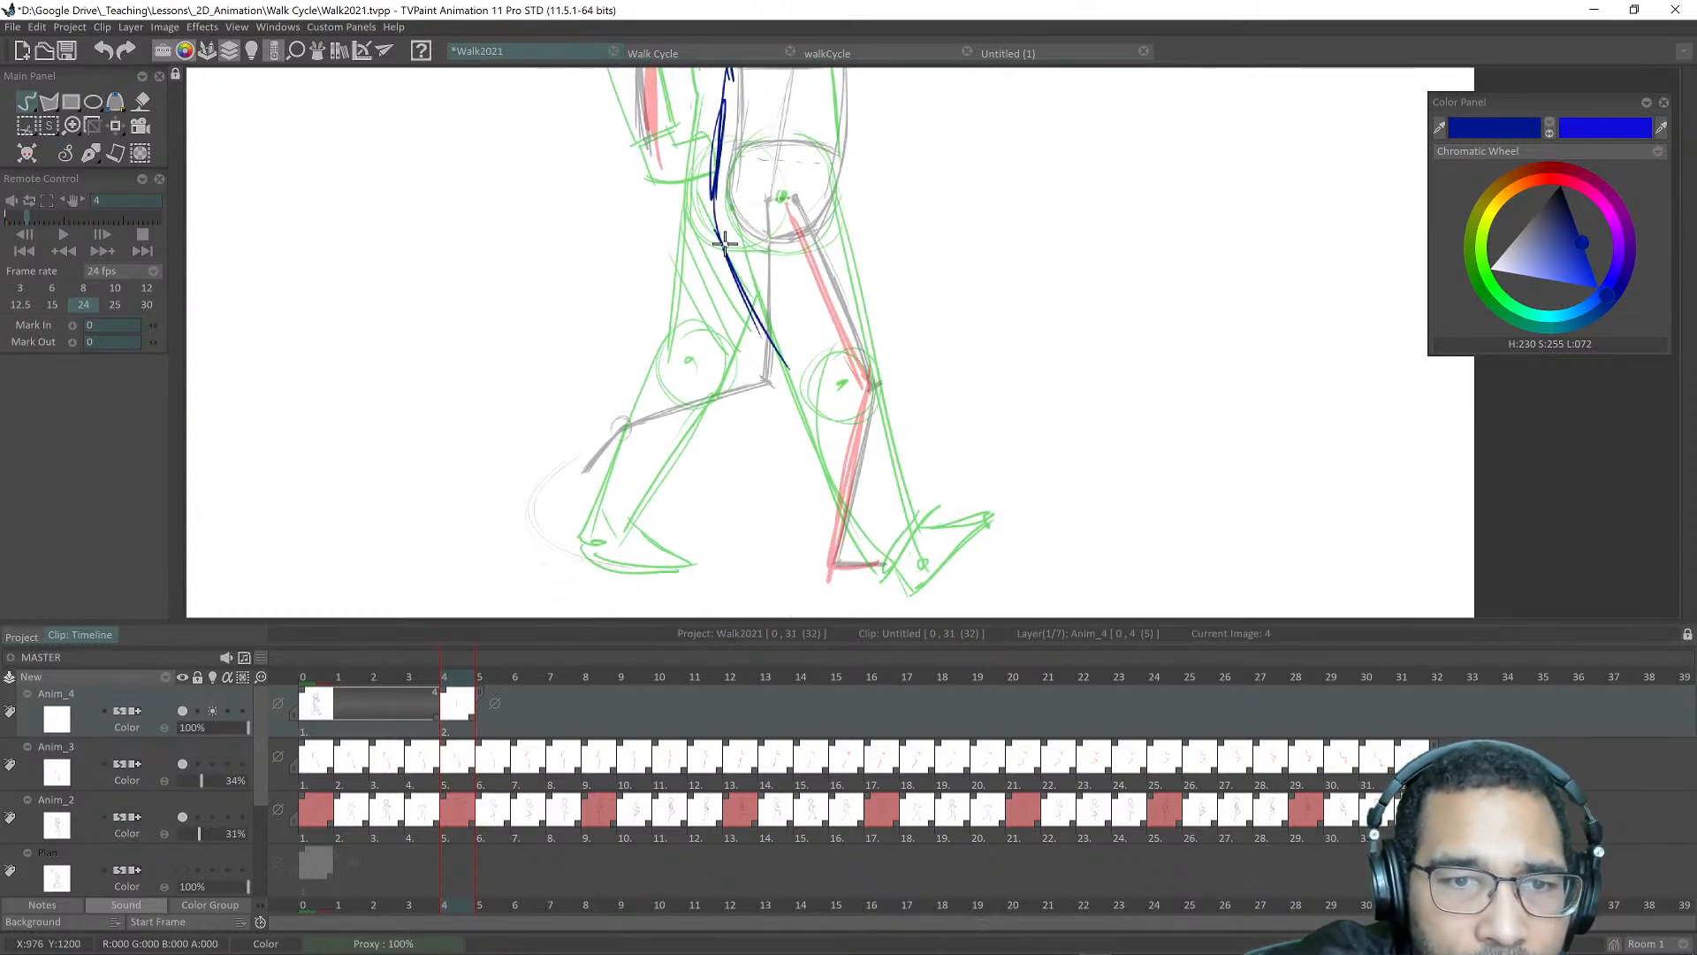
{"action": "key", "text": "ctrl+z"}
{"action": "mouse_move", "coordinate": [736, 251]}
{"action": "left_mouse_down"}
{"action": "mouse_move", "coordinate": [821, 387]}
{"action": "mouse_move", "coordinate": [836, 313]}
{"action": "mouse_move", "coordinate": [868, 339]}
{"action": "mouse_move", "coordinate": [823, 368]}
{"action": "mouse_move", "coordinate": [808, 328]}
{"action": "mouse_move", "coordinate": [870, 312]}
{"action": "left_mouse_up"}
{"action": "mouse_move", "coordinate": [835, 317]}
{"action": "left_mouse_down"}
{"action": "mouse_move", "coordinate": [858, 233]}
{"action": "mouse_move", "coordinate": [814, 430]}
{"action": "left_mouse_up"}
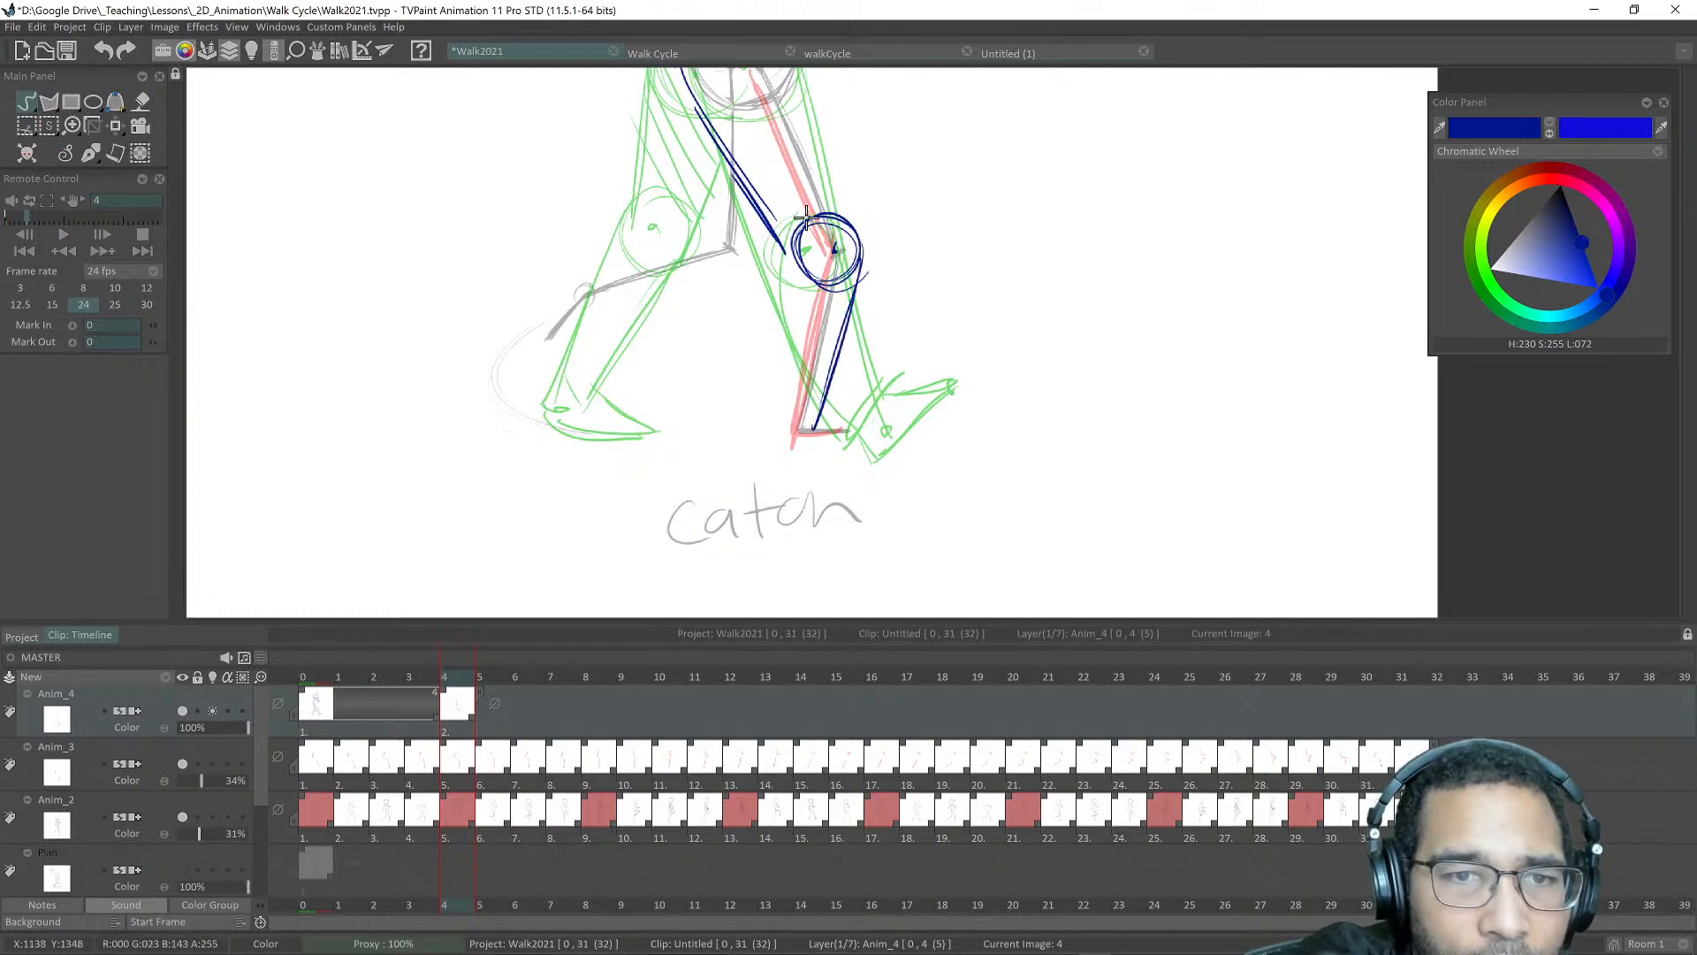
{"action": "scroll", "coordinate": [784, 336], "scroll_direction": "up", "scroll_amount": 4}
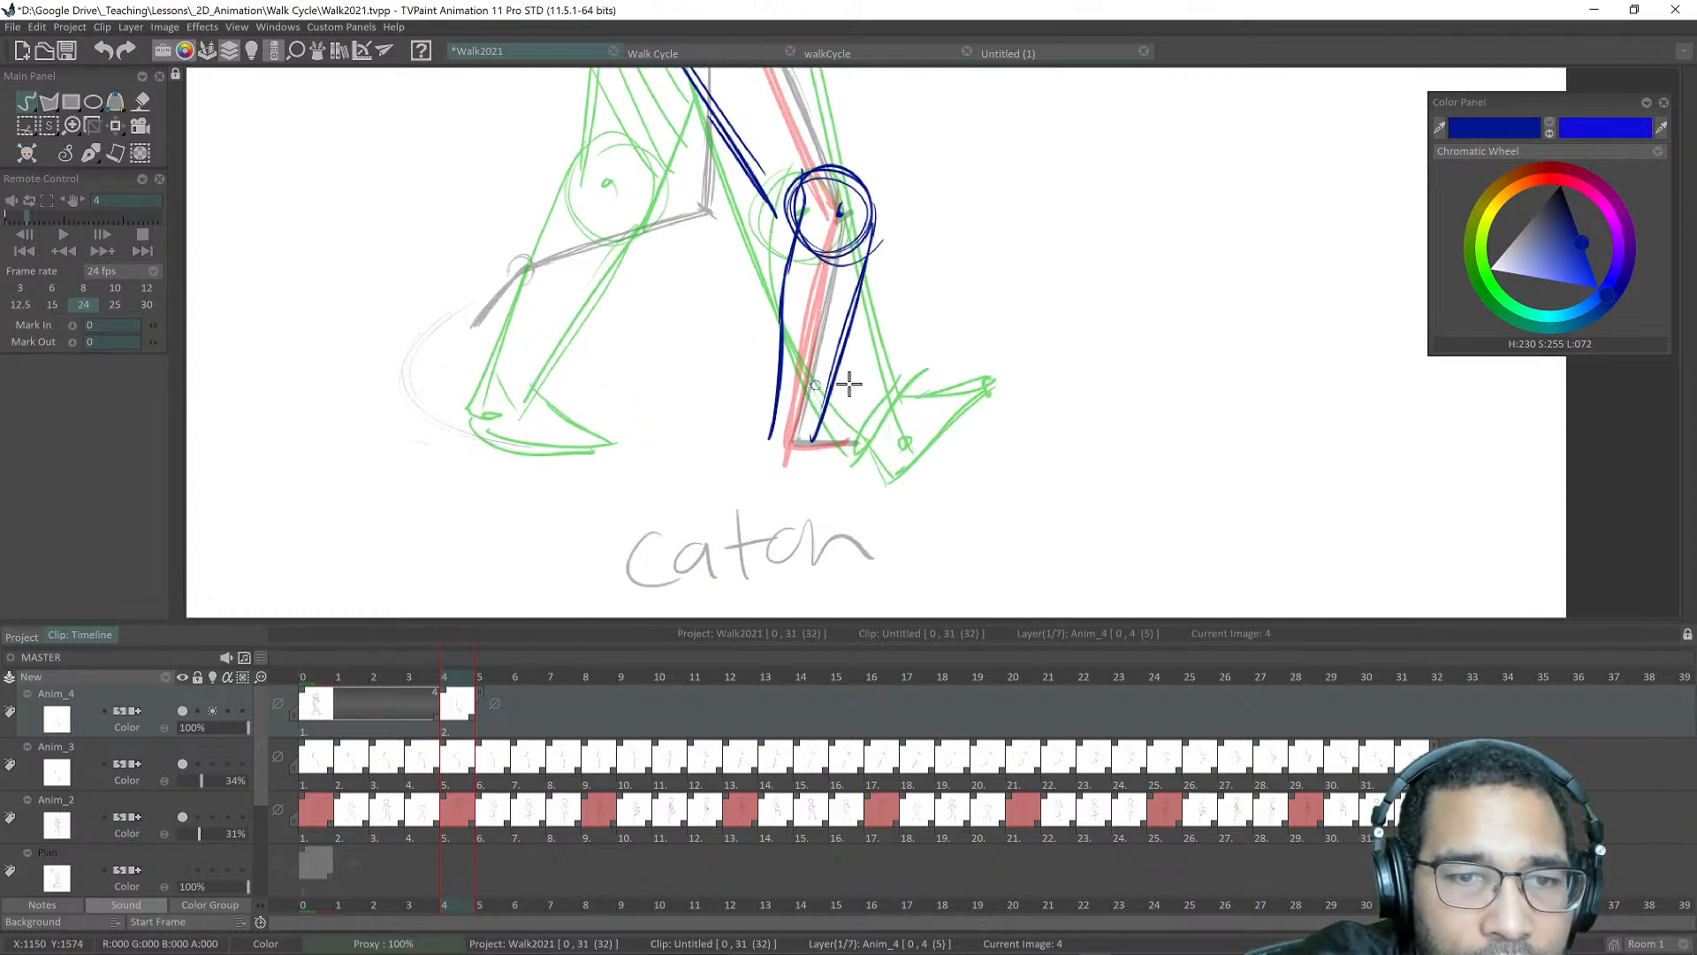
Step: Draw the Catch pose's front foot flat on the ground with a sloped top and straight sole
{"action": "left_click_drag", "start_coordinate": [865, 457], "coordinate": [966, 488]}
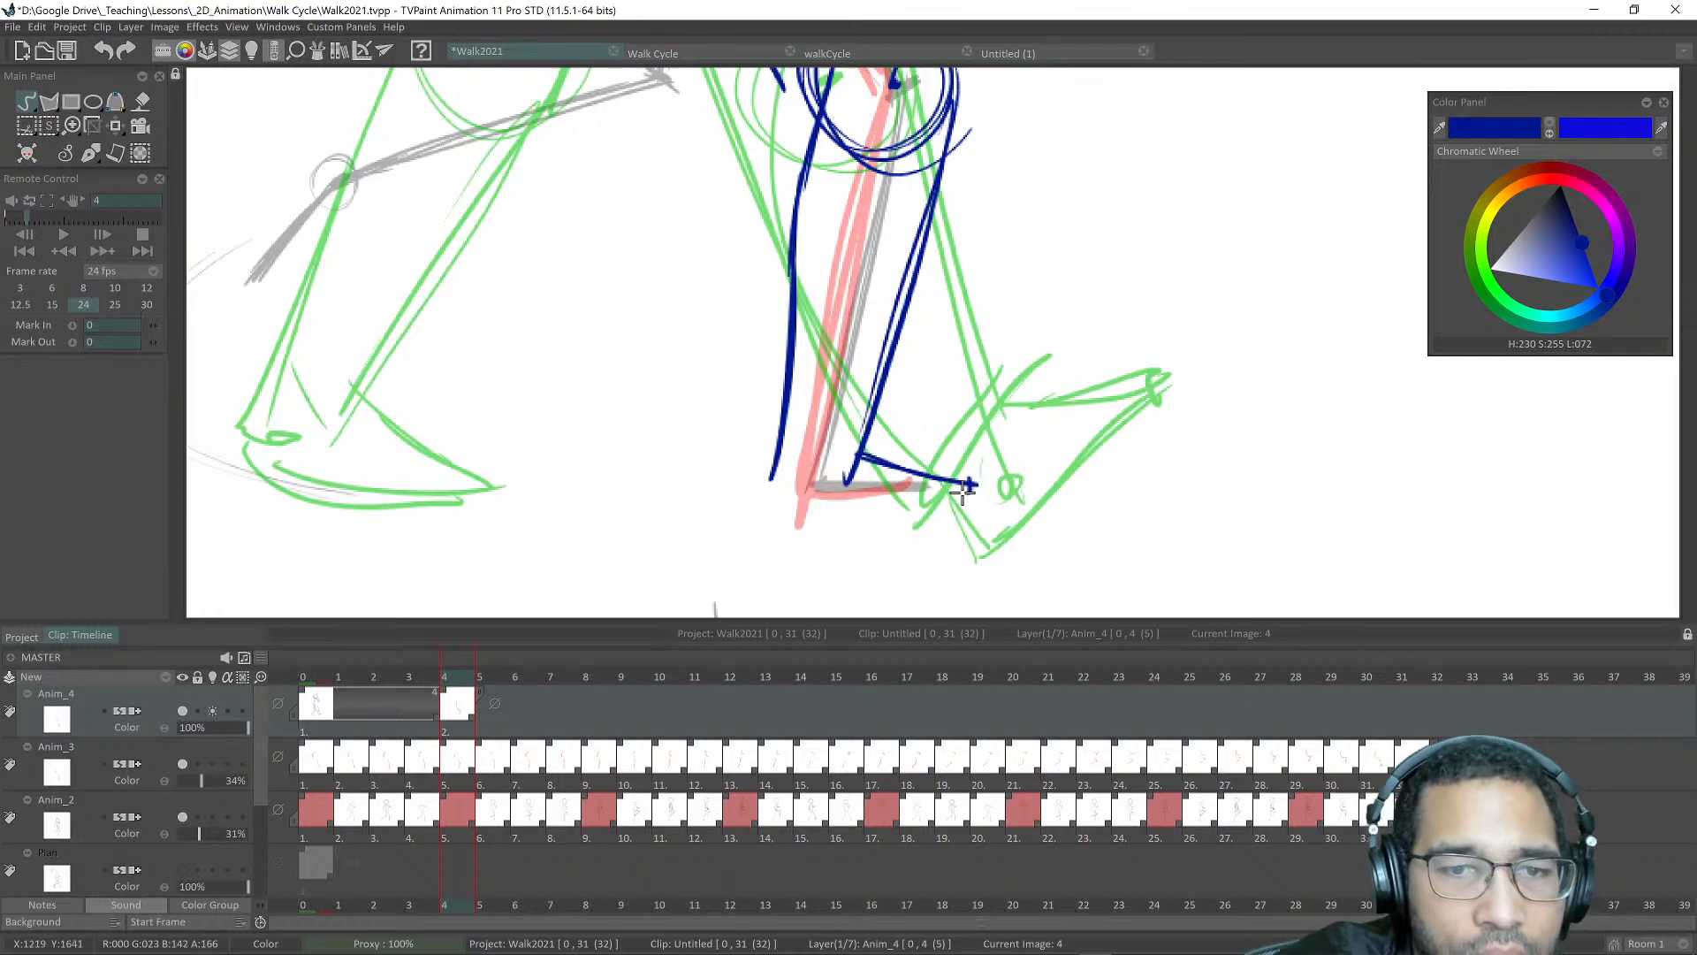
{"action": "mouse_move", "coordinate": [798, 436]}
{"action": "left_mouse_down"}
{"action": "mouse_move", "coordinate": [835, 508]}
{"action": "mouse_move", "coordinate": [977, 506]}
{"action": "left_mouse_up"}
{"action": "scroll", "coordinate": [981, 506], "scroll_direction": "down", "scroll_amount": 3}
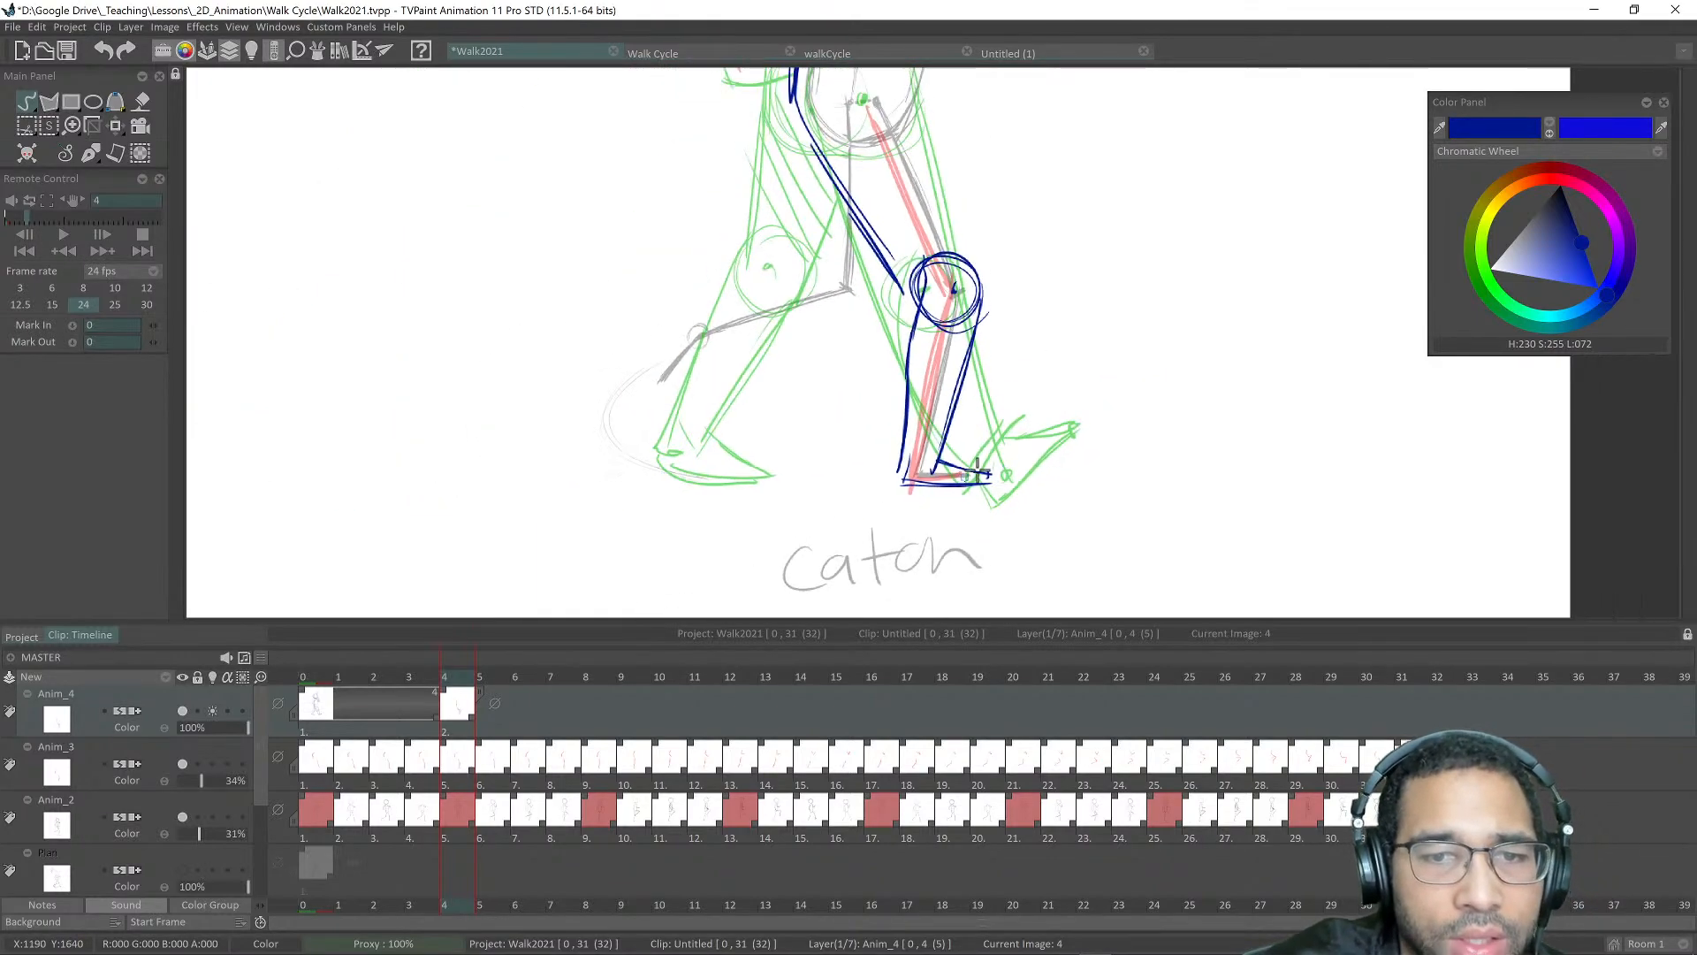
{"action": "scroll", "coordinate": [983, 506], "scroll_direction": "down", "scroll_amount": 2}
{"action": "scroll", "coordinate": [996, 474], "scroll_direction": "up", "scroll_amount": 4}
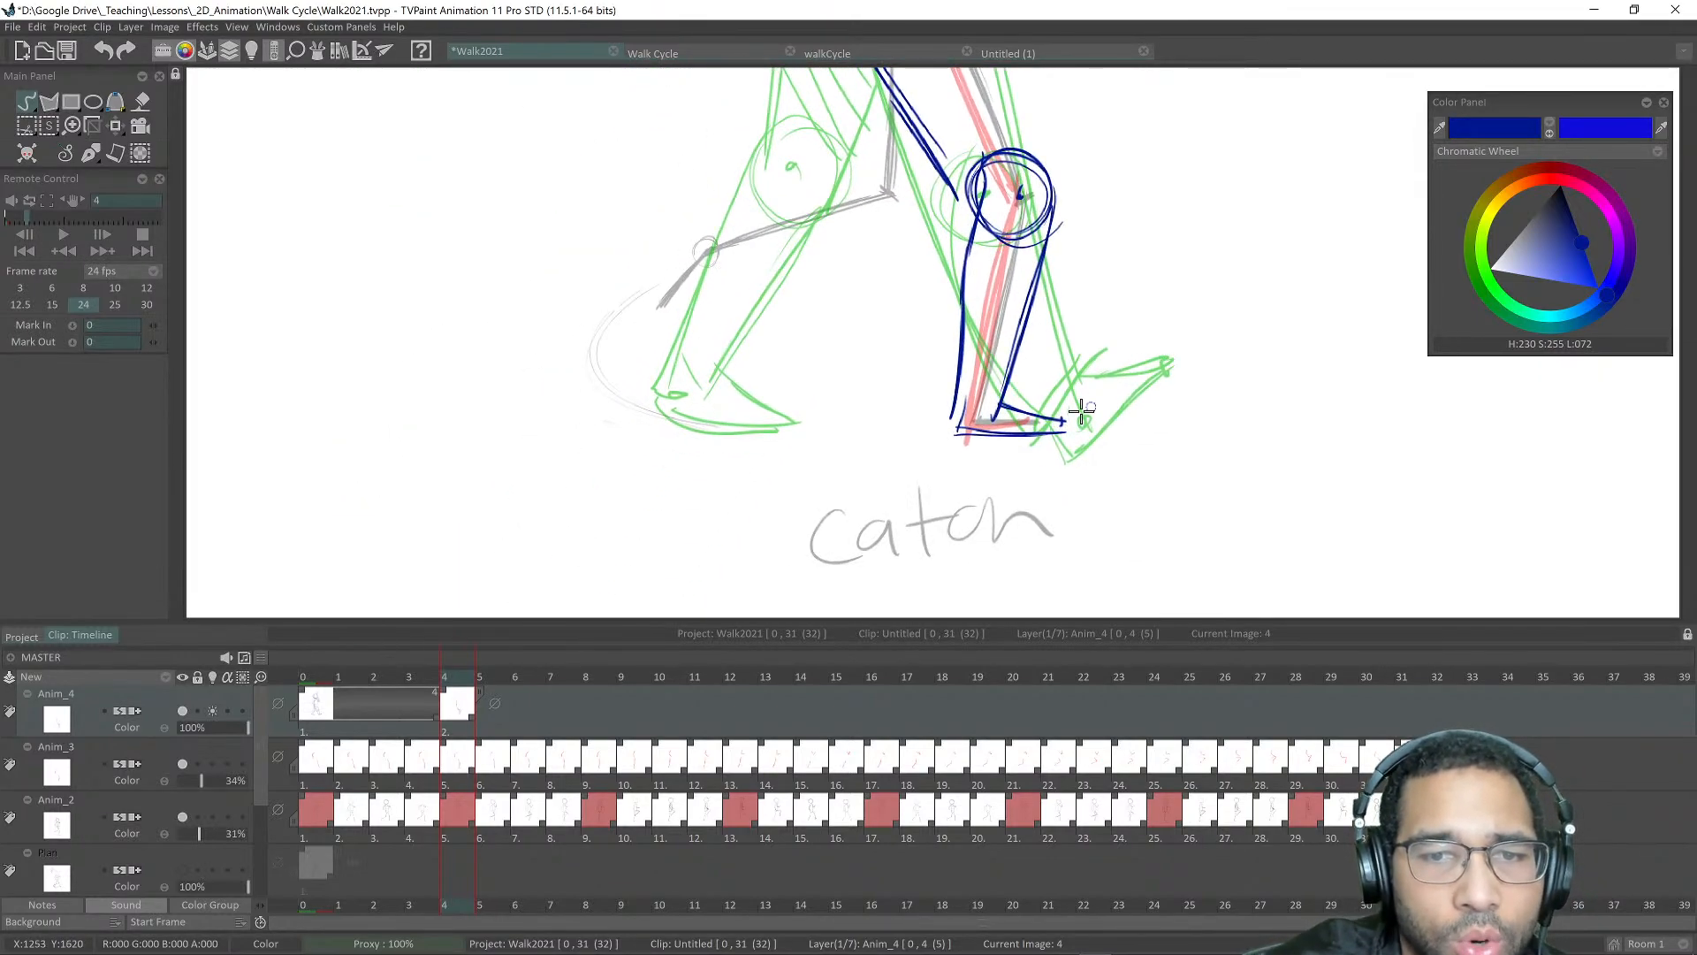
{"action": "mouse_move", "coordinate": [957, 399]}
{"action": "left_mouse_down"}
{"action": "mouse_move", "coordinate": [1049, 433]}
{"action": "mouse_move", "coordinate": [1000, 442]}
{"action": "mouse_move", "coordinate": [1003, 414]}
{"action": "mouse_move", "coordinate": [1094, 421]}
{"action": "left_mouse_up"}
Step: Draw a construction circle around the Catch pose's hip joint and connect it to the knee with the front thigh contour
{"action": "scroll", "coordinate": [1016, 410], "scroll_direction": "down", "scroll_amount": 3}
{"action": "mouse_move", "coordinate": [1021, 283]}
{"action": "left_mouse_down"}
{"action": "mouse_move", "coordinate": [1028, 420]}
{"action": "mouse_move", "coordinate": [907, 548]}
{"action": "left_mouse_up"}
{"action": "scroll", "coordinate": [921, 530], "scroll_direction": "up", "scroll_amount": 2}
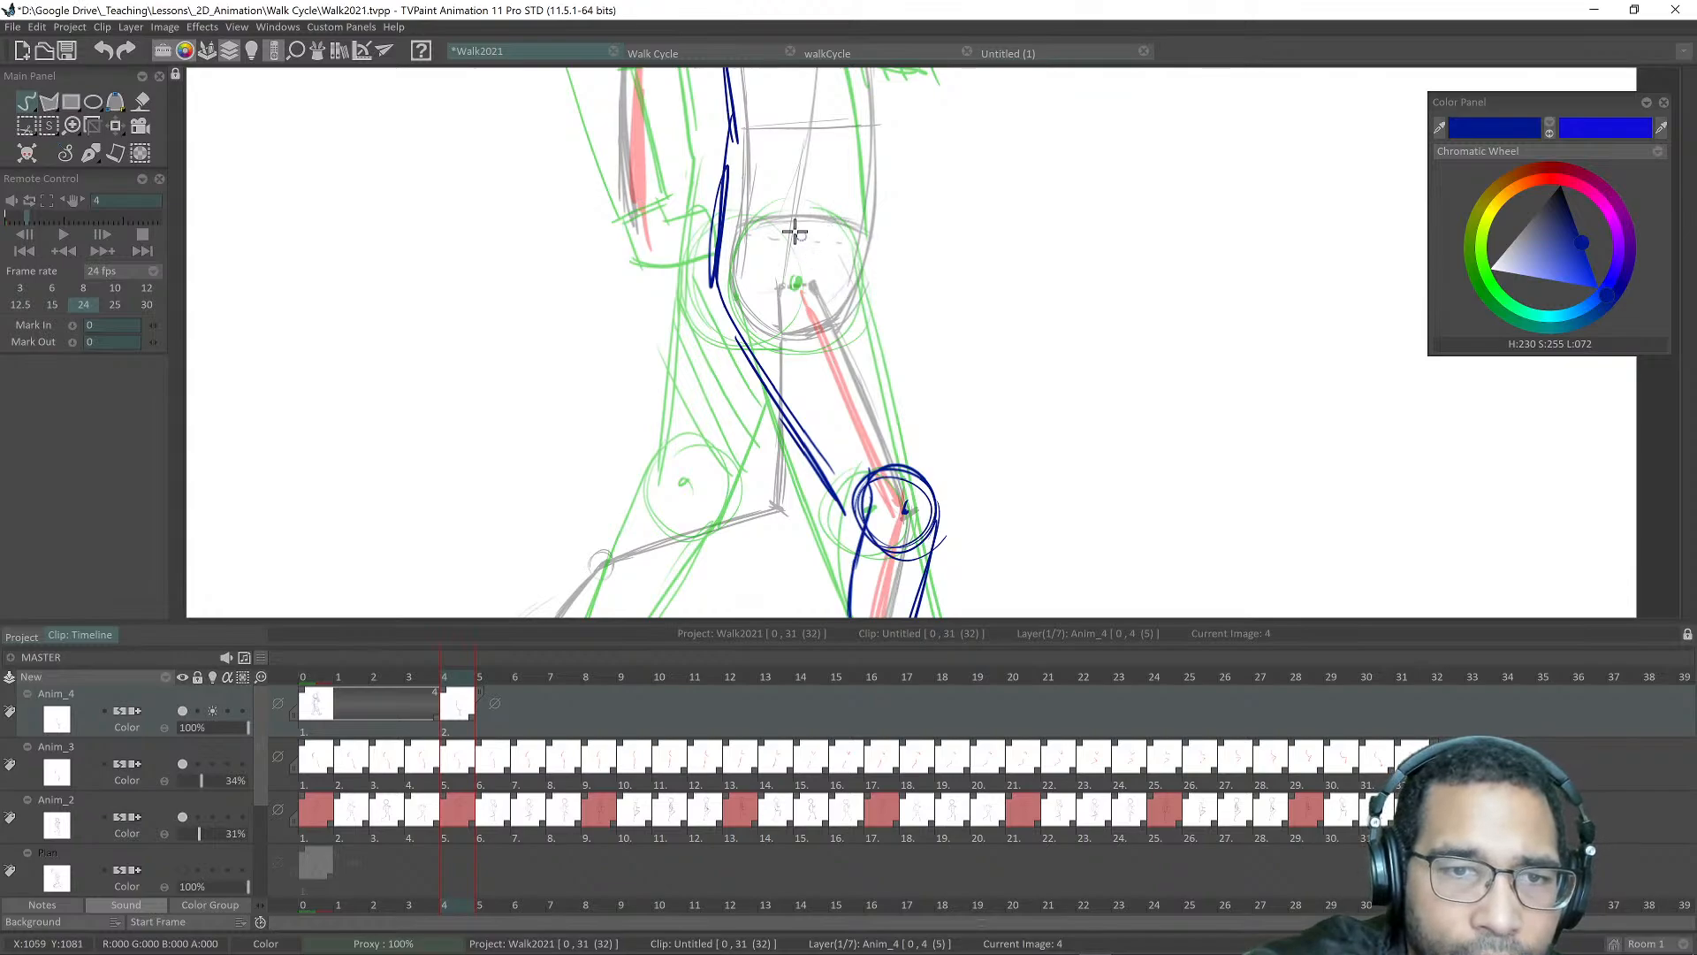
{"action": "mouse_move", "coordinate": [801, 221]}
{"action": "left_mouse_down"}
{"action": "mouse_move", "coordinate": [759, 276]}
{"action": "mouse_move", "coordinate": [814, 352]}
{"action": "mouse_move", "coordinate": [883, 285]}
{"action": "left_mouse_up"}
{"action": "left_click_drag", "start_coordinate": [855, 227], "coordinate": [938, 507]}
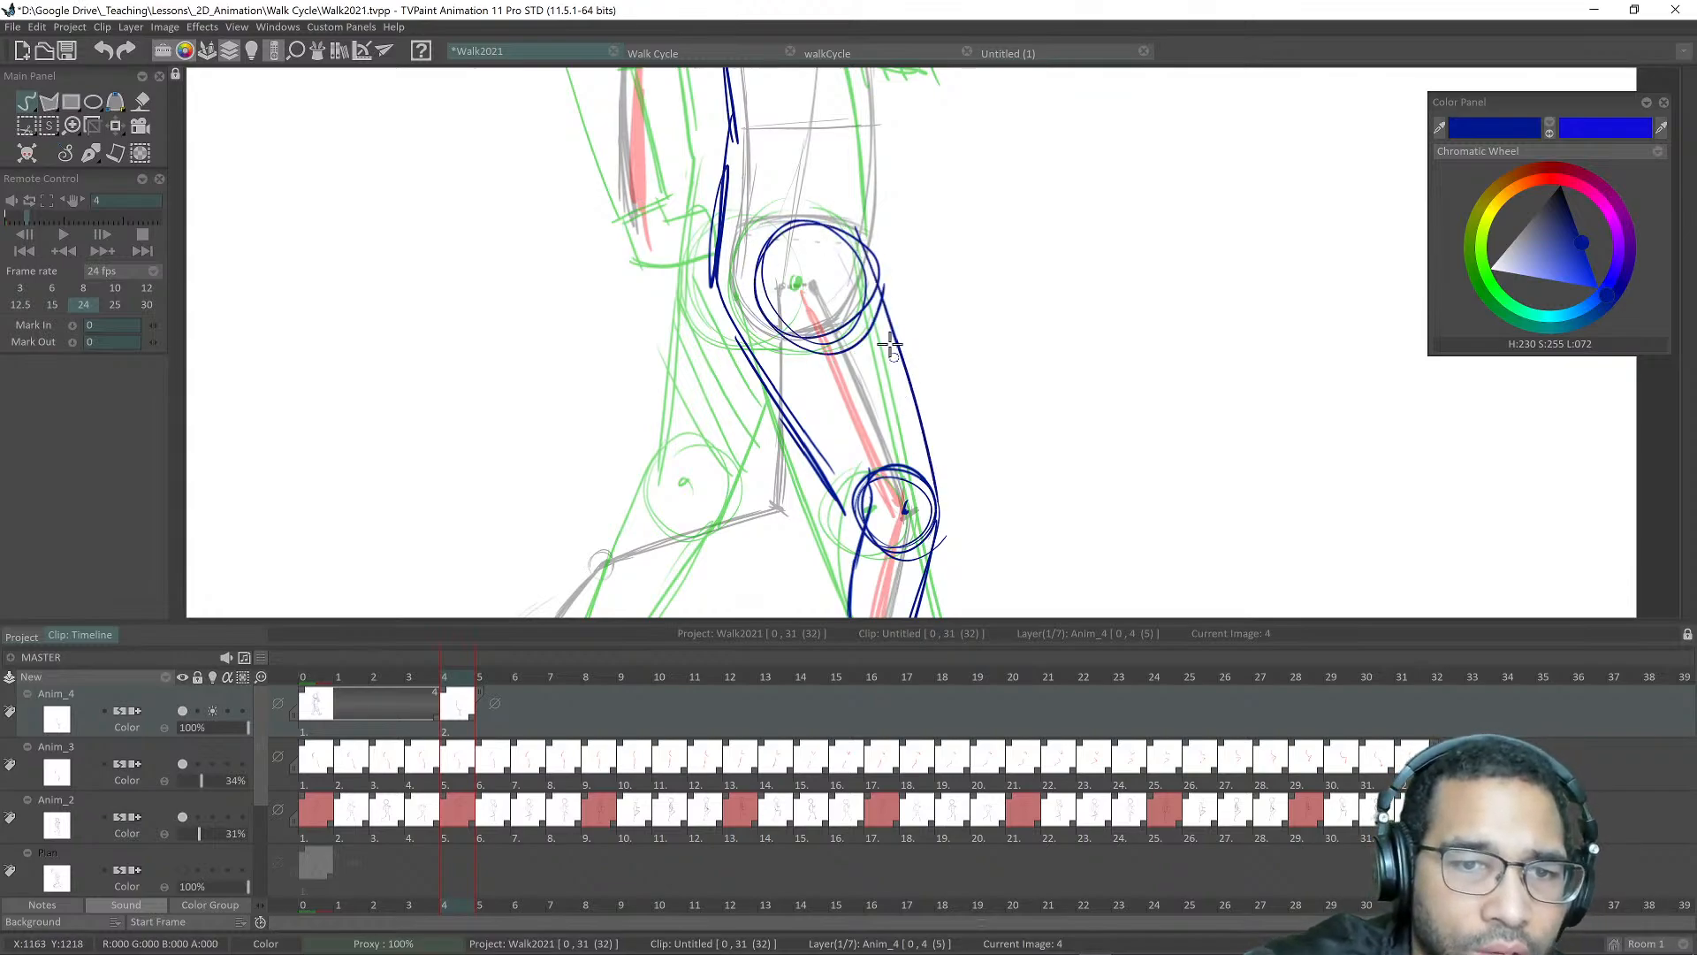
Step: Reinforce the rear contour of the Catch pose's front thigh and erase its overlapping duplicate strokes
{"action": "left_click_drag", "start_coordinate": [758, 338], "coordinate": [864, 515]}
{"action": "left_click_drag", "start_coordinate": [751, 330], "coordinate": [868, 513]}
{"action": "left_click_drag", "start_coordinate": [868, 461], "coordinate": [937, 435]}
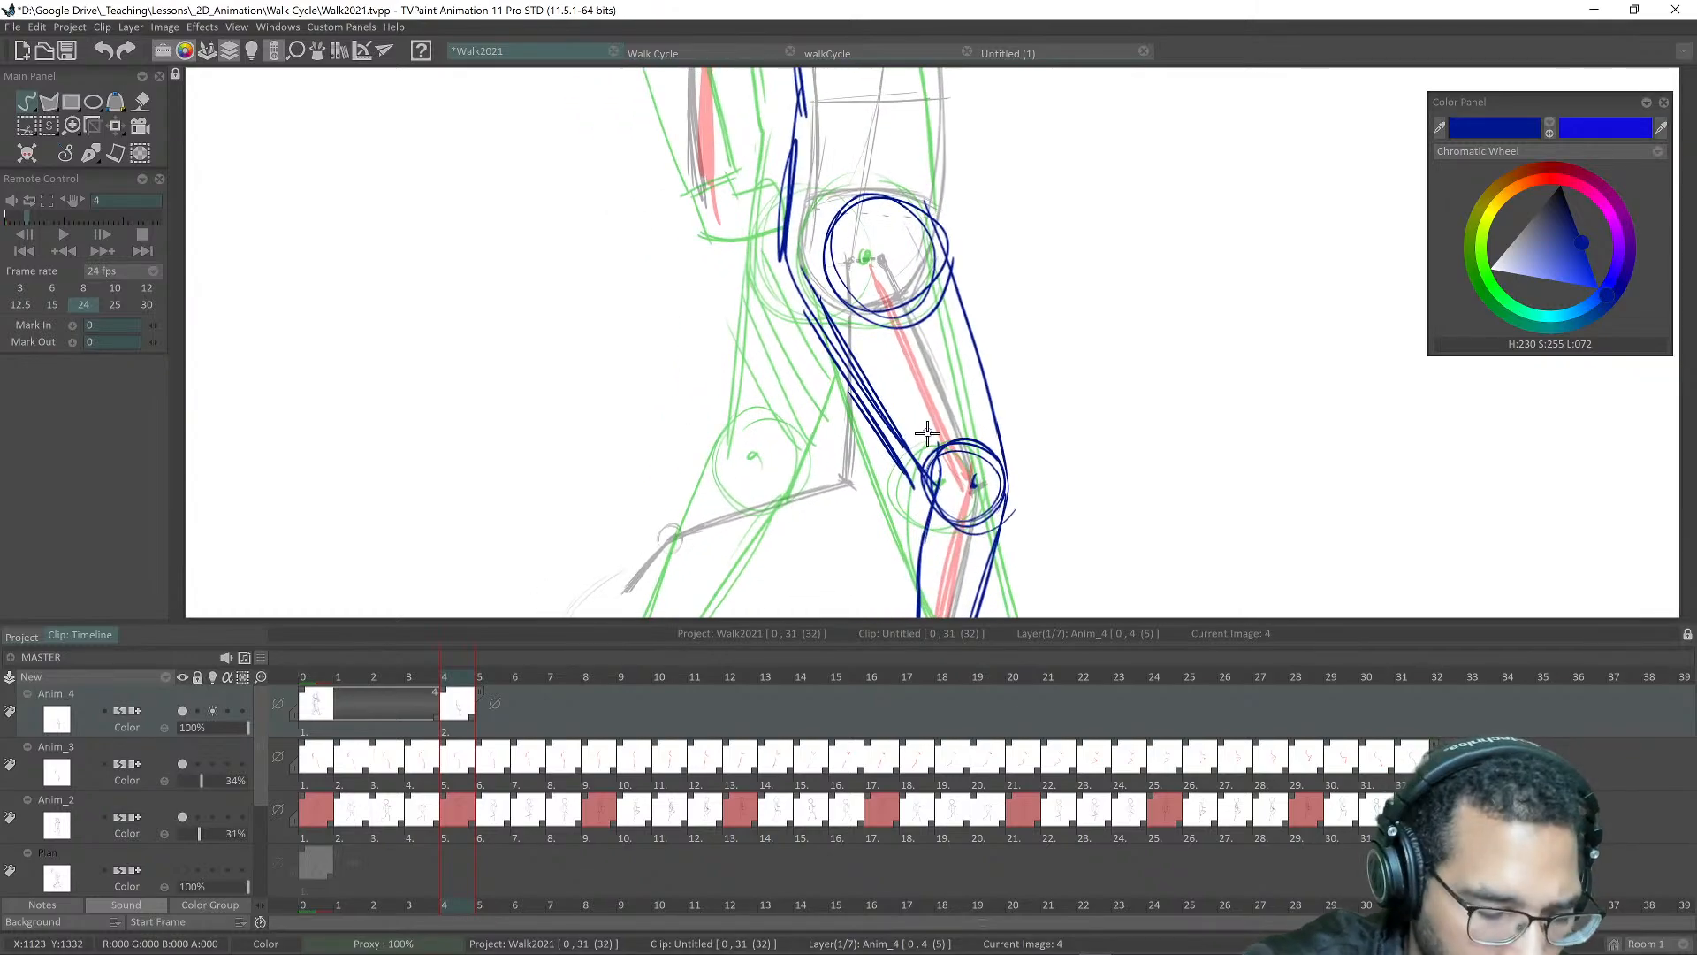
{"action": "key", "text": "shift+d"}
{"action": "mouse_move", "coordinate": [840, 351]}
{"action": "left_mouse_down"}
{"action": "mouse_move", "coordinate": [850, 335]}
{"action": "mouse_move", "coordinate": [928, 495]}
{"action": "mouse_move", "coordinate": [821, 283]}
{"action": "left_mouse_up"}
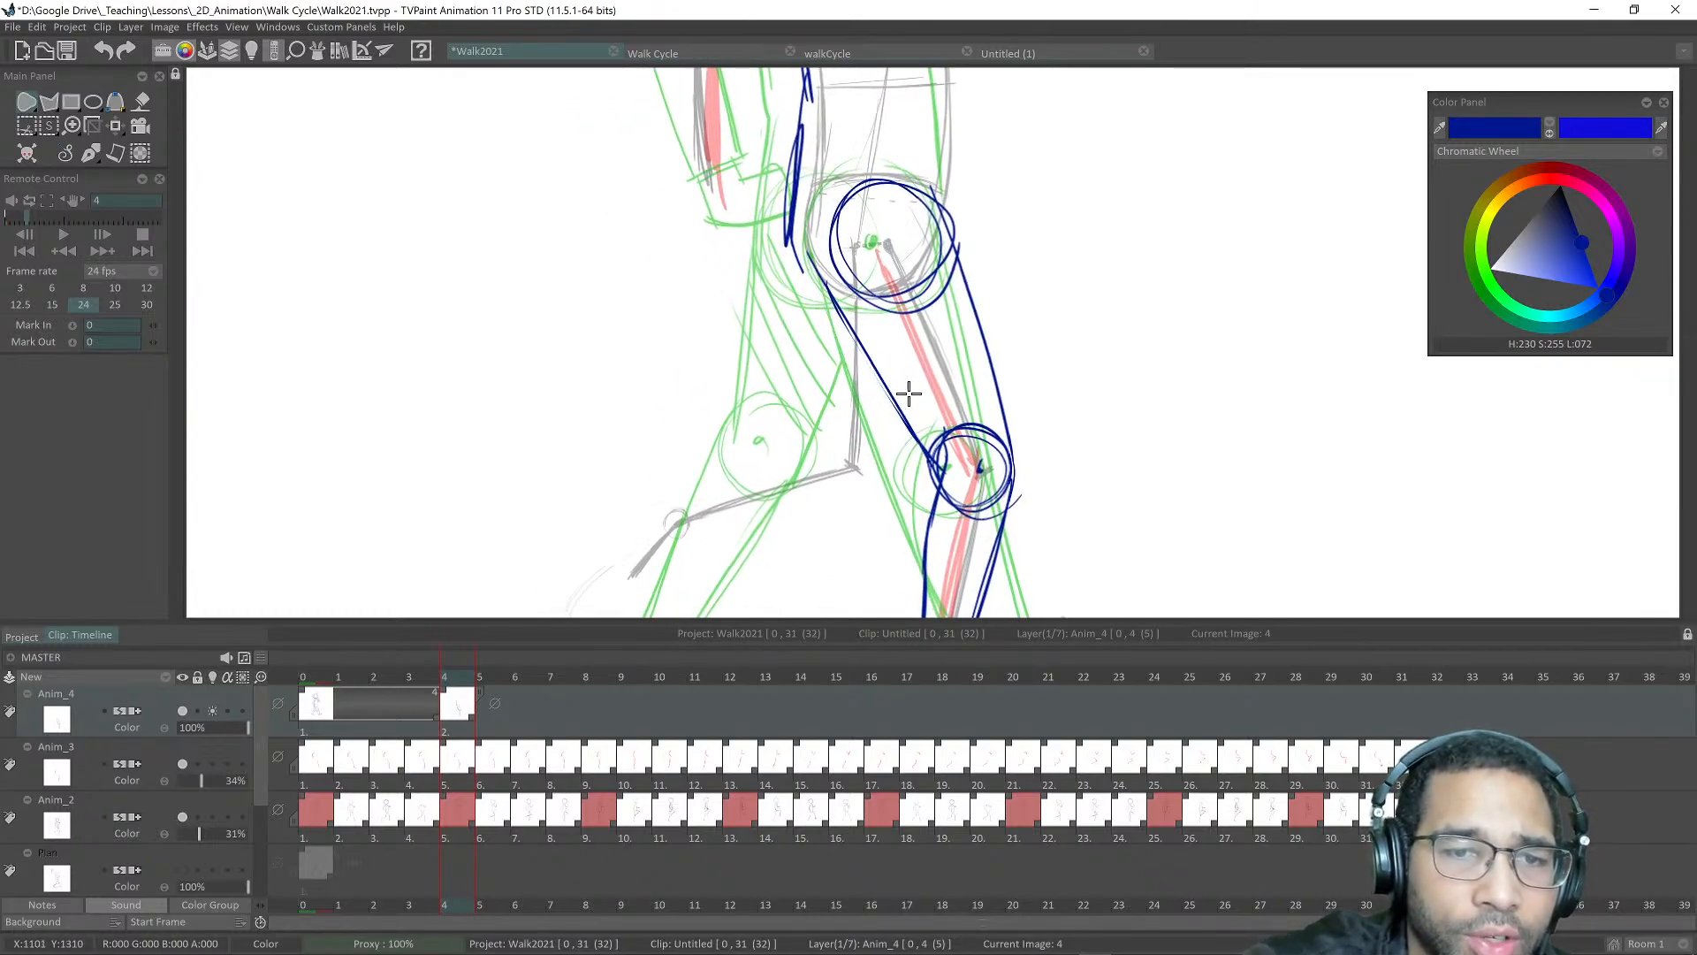
{"action": "scroll", "coordinate": [910, 395], "scroll_direction": "down", "scroll_amount": 1}
{"action": "mouse_move", "coordinate": [900, 381]}
{"action": "left_mouse_down"}
{"action": "mouse_move", "coordinate": [916, 394]}
{"action": "mouse_move", "coordinate": [1035, 357]}
{"action": "left_mouse_up"}
{"action": "key", "text": "d"}
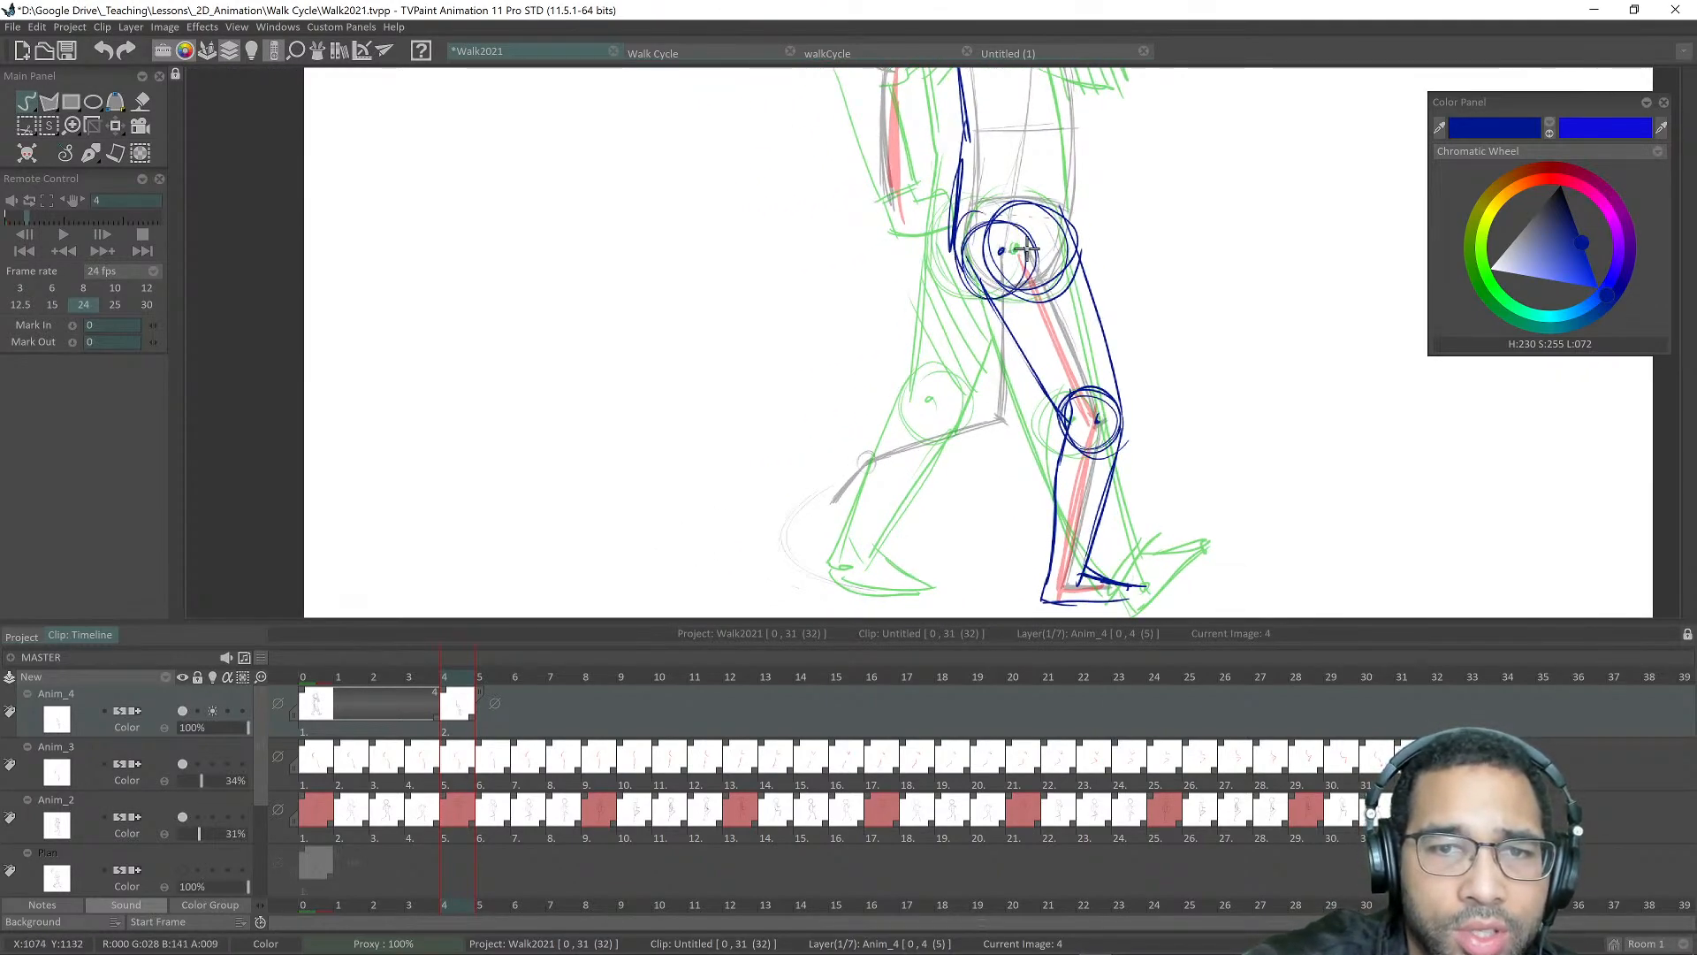
Step: Draw the back and front contours of the Catch pose's rear thigh from the hip circle down toward the knee
{"action": "left_click_drag", "start_coordinate": [1028, 247], "coordinate": [968, 404]}
{"action": "left_click_drag", "start_coordinate": [955, 261], "coordinate": [966, 400]}
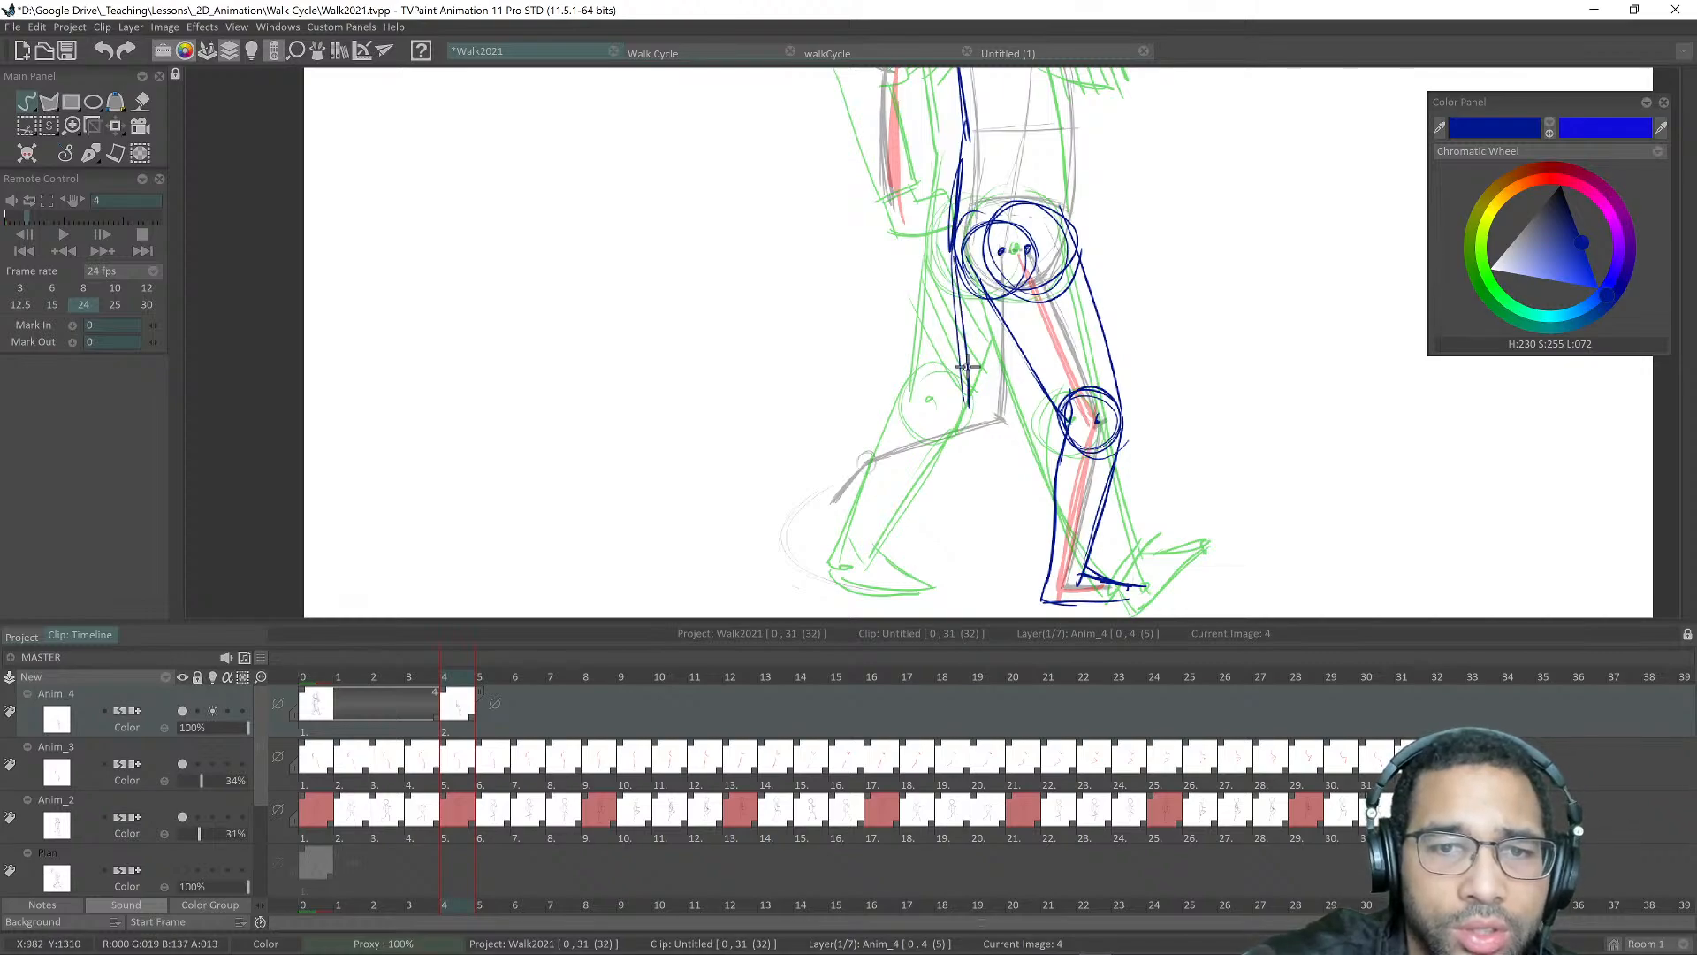
{"action": "scroll", "coordinate": [980, 372], "scroll_direction": "up", "scroll_amount": 2}
{"action": "left_click_drag", "start_coordinate": [1052, 222], "coordinate": [1026, 433]}
{"action": "scroll", "coordinate": [1015, 411], "scroll_direction": "up", "scroll_amount": 3}
{"action": "mouse_move", "coordinate": [1050, 257]}
{"action": "left_mouse_down"}
{"action": "mouse_move", "coordinate": [1020, 435]}
{"action": "mouse_move", "coordinate": [1051, 434]}
{"action": "mouse_move", "coordinate": [1036, 459]}
{"action": "mouse_move", "coordinate": [1067, 416]}
{"action": "mouse_move", "coordinate": [1065, 433]}
{"action": "mouse_move", "coordinate": [1034, 427]}
{"action": "left_mouse_up"}
{"action": "key", "text": "ctrl+z"}
Step: Circle the Catch pose's rear knee and outline the lower leg extending back to the ankle
{"action": "mouse_move", "coordinate": [1072, 425]}
{"action": "left_mouse_down"}
{"action": "mouse_move", "coordinate": [1186, 421]}
{"action": "mouse_move", "coordinate": [1026, 405]}
{"action": "mouse_move", "coordinate": [940, 451]}
{"action": "mouse_move", "coordinate": [962, 502]}
{"action": "mouse_move", "coordinate": [1003, 490]}
{"action": "left_mouse_up"}
{"action": "left_click_drag", "start_coordinate": [951, 484], "coordinate": [1161, 440]}
{"action": "left_click_drag", "start_coordinate": [1007, 479], "coordinate": [1172, 454]}
{"action": "scroll", "coordinate": [1030, 435], "scroll_direction": "up", "scroll_amount": 3}
{"action": "mouse_move", "coordinate": [956, 428]}
{"action": "left_mouse_down"}
{"action": "mouse_move", "coordinate": [903, 503]}
{"action": "mouse_move", "coordinate": [926, 445]}
{"action": "mouse_move", "coordinate": [861, 560]}
{"action": "left_mouse_up"}
{"action": "left_click_drag", "start_coordinate": [983, 495], "coordinate": [878, 572]}
{"action": "scroll", "coordinate": [1007, 476], "scroll_direction": "down", "scroll_amount": 3}
{"action": "scroll", "coordinate": [1111, 454], "scroll_direction": "down", "scroll_amount": 3}
{"action": "mouse_move", "coordinate": [1165, 380]}
{"action": "left_mouse_down"}
{"action": "mouse_move", "coordinate": [1000, 340]}
{"action": "mouse_move", "coordinate": [1118, 452]}
{"action": "left_mouse_up"}
{"action": "scroll", "coordinate": [1057, 365], "scroll_direction": "up", "scroll_amount": 1}
{"action": "scroll", "coordinate": [1057, 365], "scroll_direction": "up", "scroll_amount": 1}
{"action": "left_click_drag", "start_coordinate": [1052, 398], "coordinate": [1126, 157]}
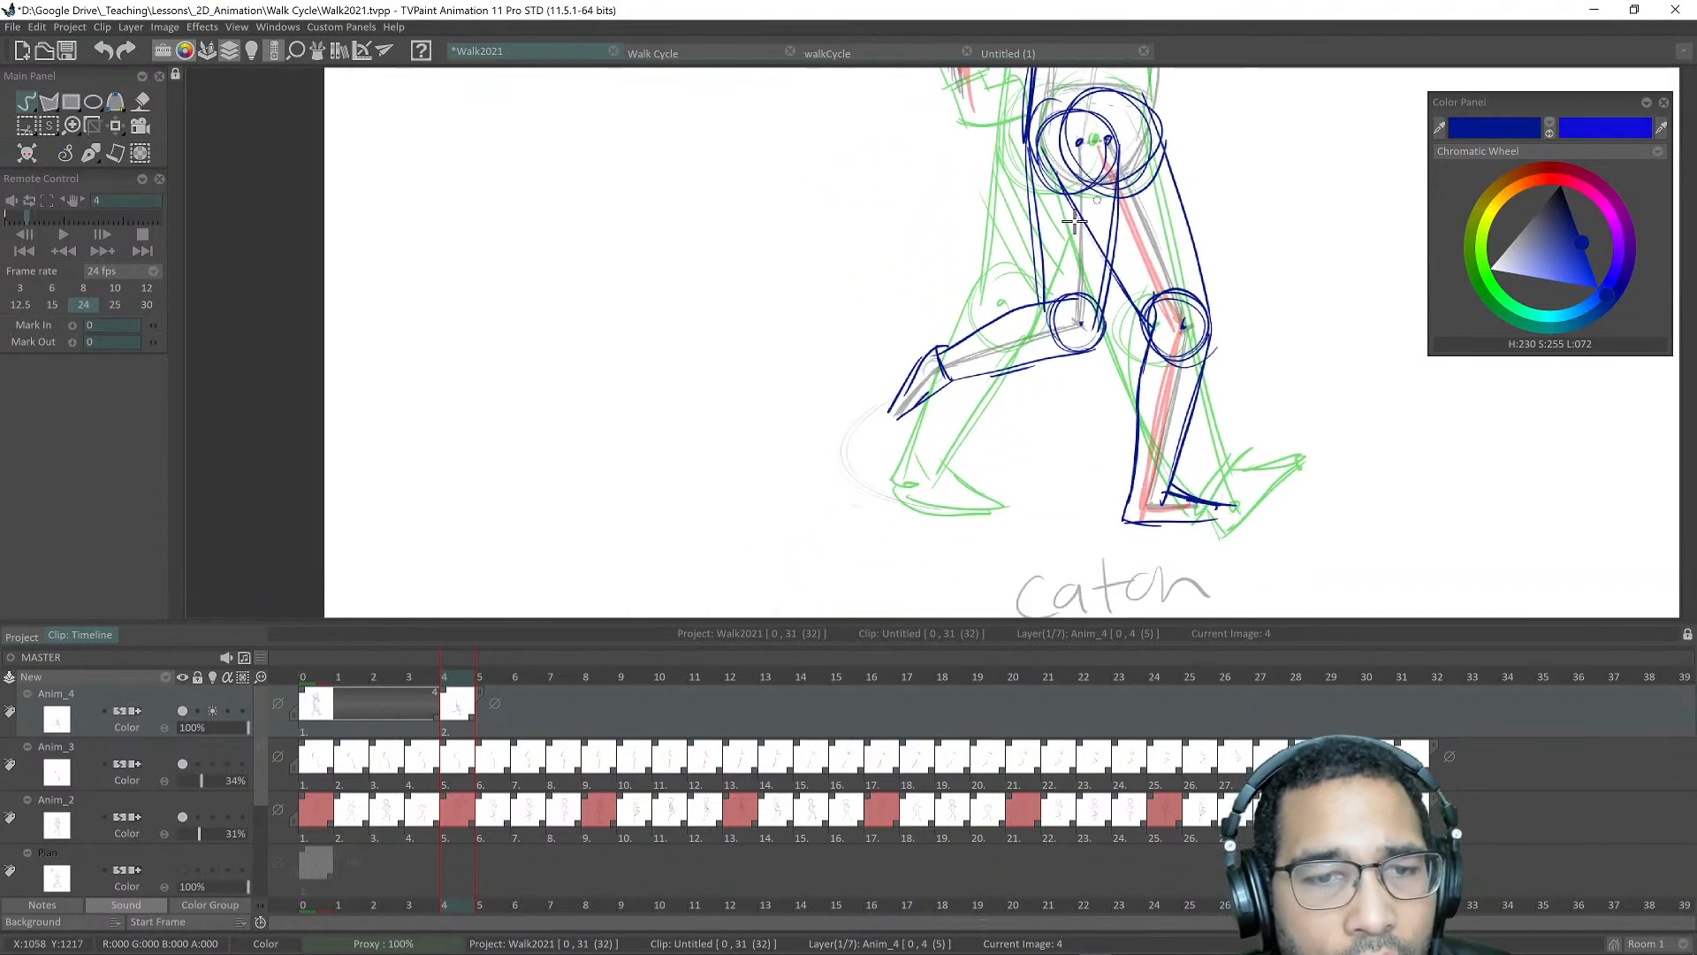
{"action": "scroll", "coordinate": [995, 305], "scroll_direction": "up", "scroll_amount": 2}
{"action": "left_click_drag", "start_coordinate": [995, 305], "coordinate": [1117, 173]}
{"action": "key", "text": "ctrl+z"}
{"action": "key", "text": "ctrl+z"}
{"action": "key", "text": "ctrl+z"}
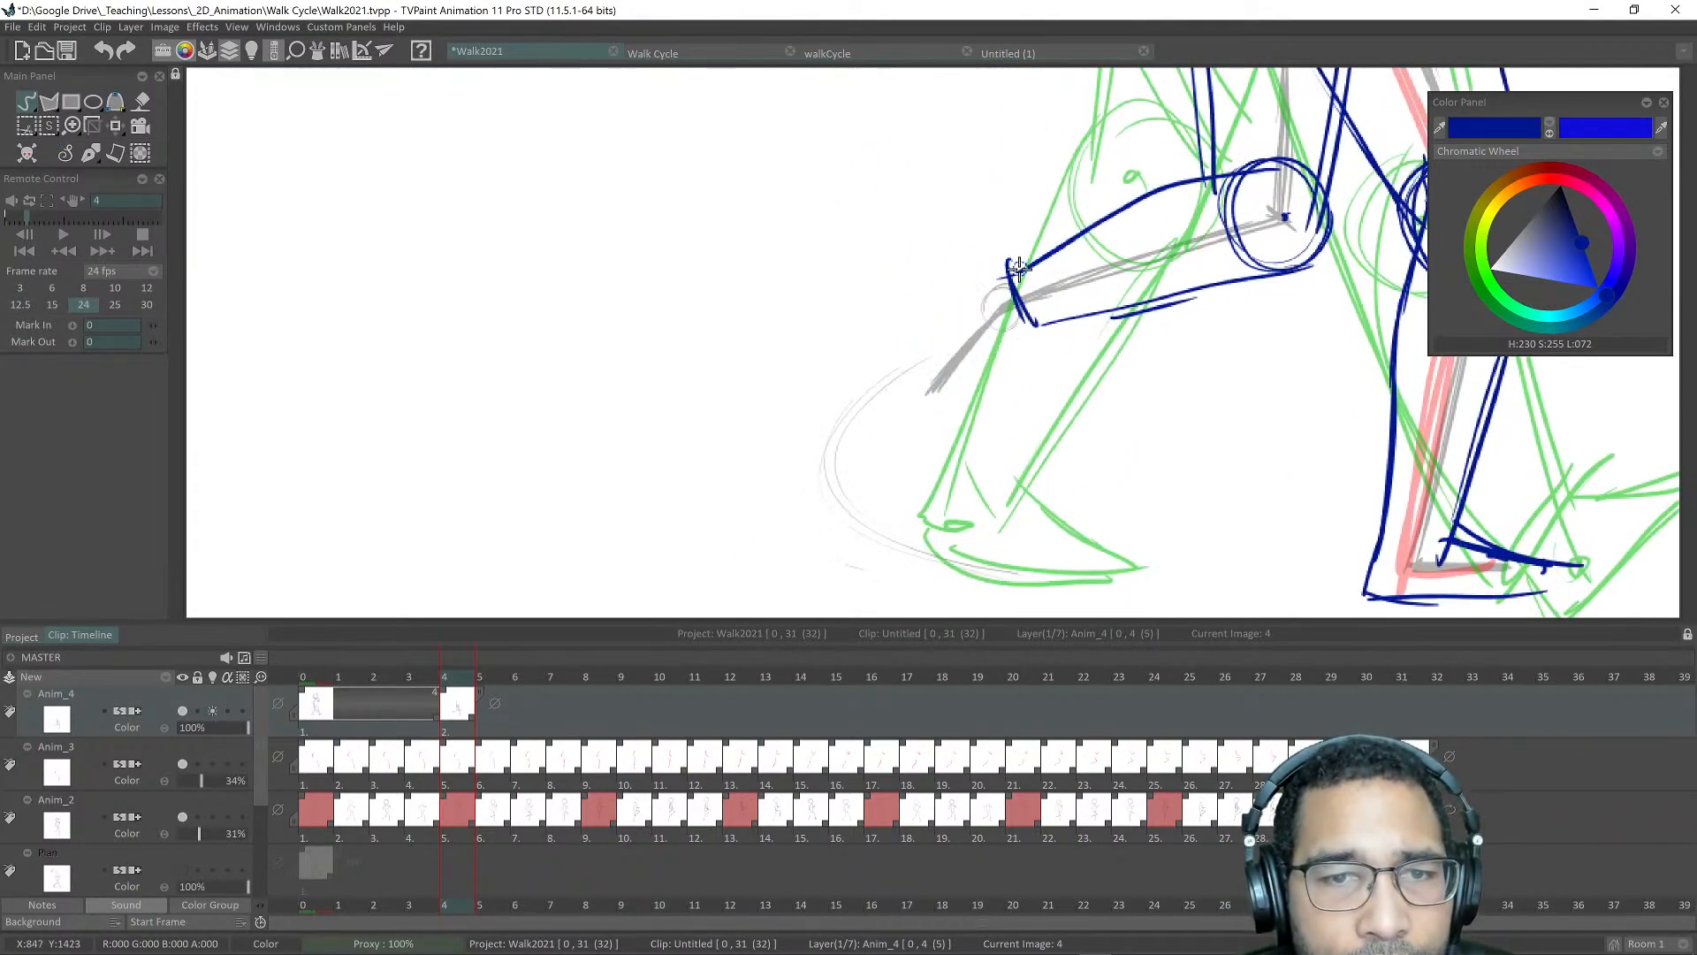
Step: Draw the Catch pose's rear foot hanging down and back from the ankle
{"action": "mouse_move", "coordinate": [968, 274]}
{"action": "left_mouse_down"}
{"action": "mouse_move", "coordinate": [922, 404]}
{"action": "mouse_move", "coordinate": [944, 425]}
{"action": "left_mouse_up"}
{"action": "left_click_drag", "start_coordinate": [942, 426], "coordinate": [1017, 335]}
{"action": "scroll", "coordinate": [1058, 289], "scroll_direction": "down", "scroll_amount": 2}
Step: Draw the Catch pose's near upper arm with a rounded shoulder and contours running back to the elbow
{"action": "mouse_move", "coordinate": [1155, 136]}
{"action": "left_mouse_down"}
{"action": "mouse_move", "coordinate": [993, 375]}
{"action": "mouse_move", "coordinate": [963, 479]}
{"action": "left_mouse_up"}
{"action": "scroll", "coordinate": [963, 479], "scroll_direction": "up", "scroll_amount": 1}
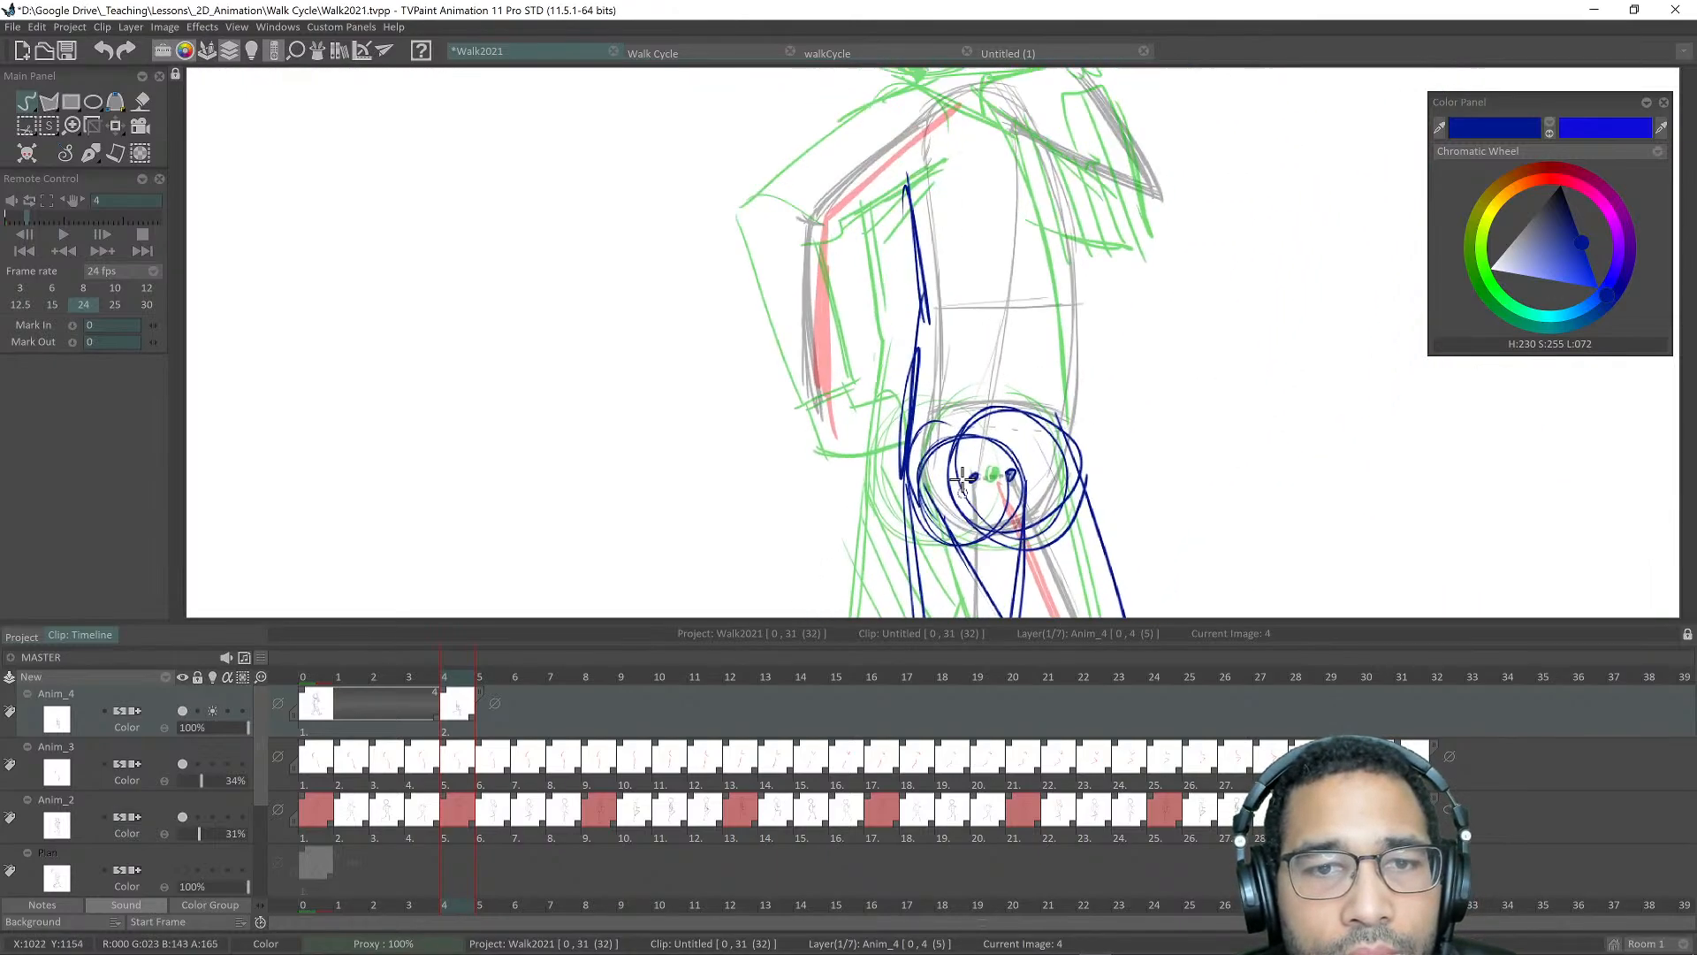
{"action": "scroll", "coordinate": [962, 479], "scroll_direction": "up", "scroll_amount": 1}
{"action": "left_click_drag", "start_coordinate": [1006, 364], "coordinate": [973, 489]}
{"action": "scroll", "coordinate": [973, 489], "scroll_direction": "down", "scroll_amount": 1}
{"action": "left_click_drag", "start_coordinate": [950, 387], "coordinate": [1048, 353]}
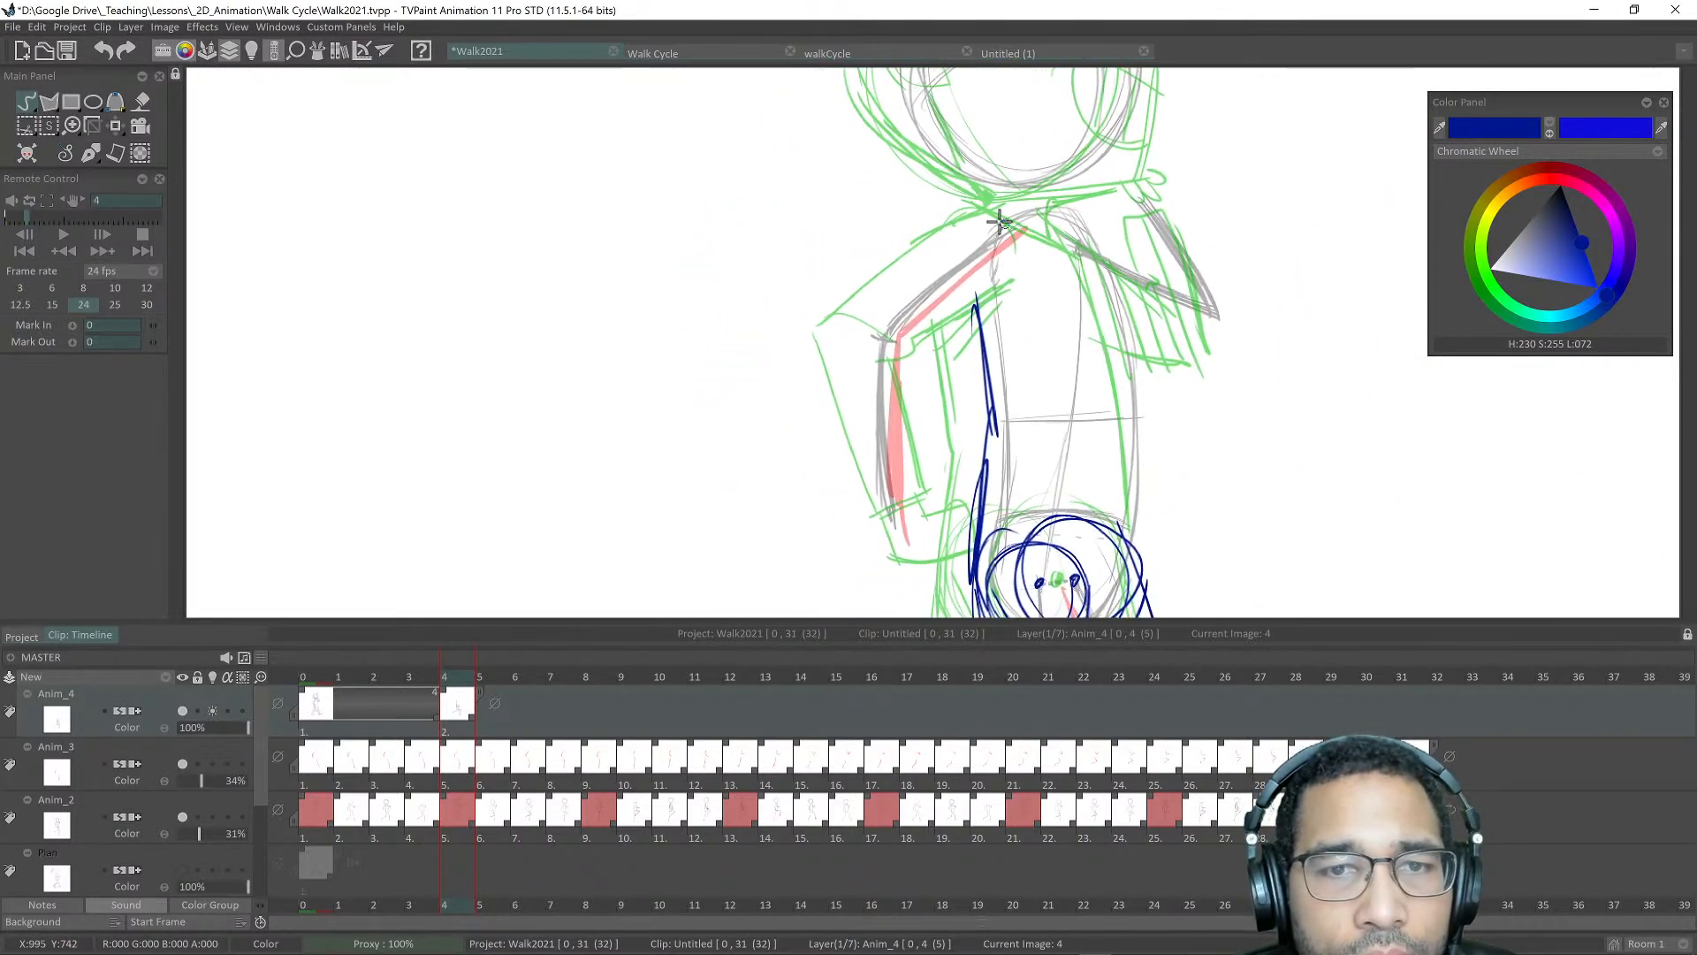
{"action": "left_click_drag", "start_coordinate": [1008, 240], "coordinate": [1048, 201]}
{"action": "left_click_drag", "start_coordinate": [879, 284], "coordinate": [1026, 174]}
{"action": "left_click_drag", "start_coordinate": [922, 251], "coordinate": [1034, 168]}
{"action": "mouse_move", "coordinate": [1016, 231]}
{"action": "left_mouse_down"}
{"action": "mouse_move", "coordinate": [1019, 206]}
{"action": "mouse_move", "coordinate": [1077, 207]}
{"action": "left_mouse_up"}
Step: Outline the Catch pose's near forearm from the elbow down and close it at the wrist
{"action": "mouse_move", "coordinate": [985, 272]}
{"action": "left_mouse_down"}
{"action": "mouse_move", "coordinate": [1044, 222]}
{"action": "mouse_move", "coordinate": [956, 221]}
{"action": "mouse_move", "coordinate": [919, 407]}
{"action": "left_mouse_up"}
{"action": "left_click_drag", "start_coordinate": [896, 279], "coordinate": [936, 433]}
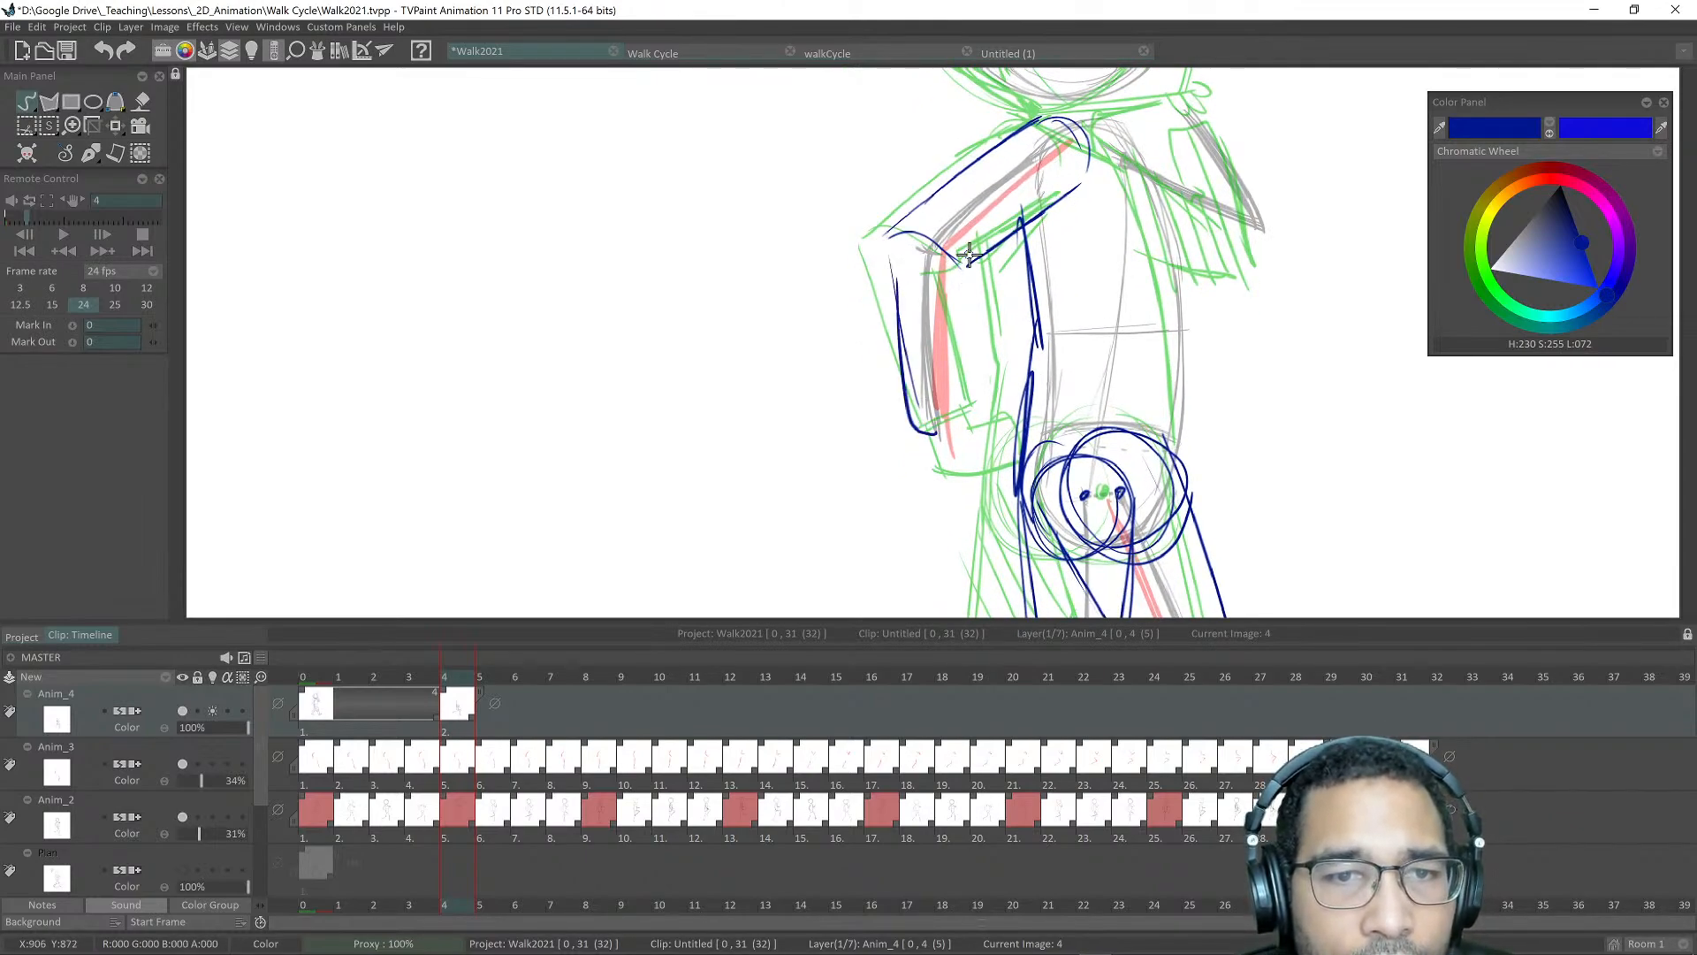
{"action": "left_click_drag", "start_coordinate": [970, 263], "coordinate": [963, 420]}
{"action": "left_click_drag", "start_coordinate": [971, 265], "coordinate": [968, 410]}
{"action": "mouse_move", "coordinate": [965, 393]}
{"action": "left_mouse_down"}
{"action": "mouse_move", "coordinate": [952, 358]}
{"action": "mouse_move", "coordinate": [954, 382]}
{"action": "left_mouse_up"}
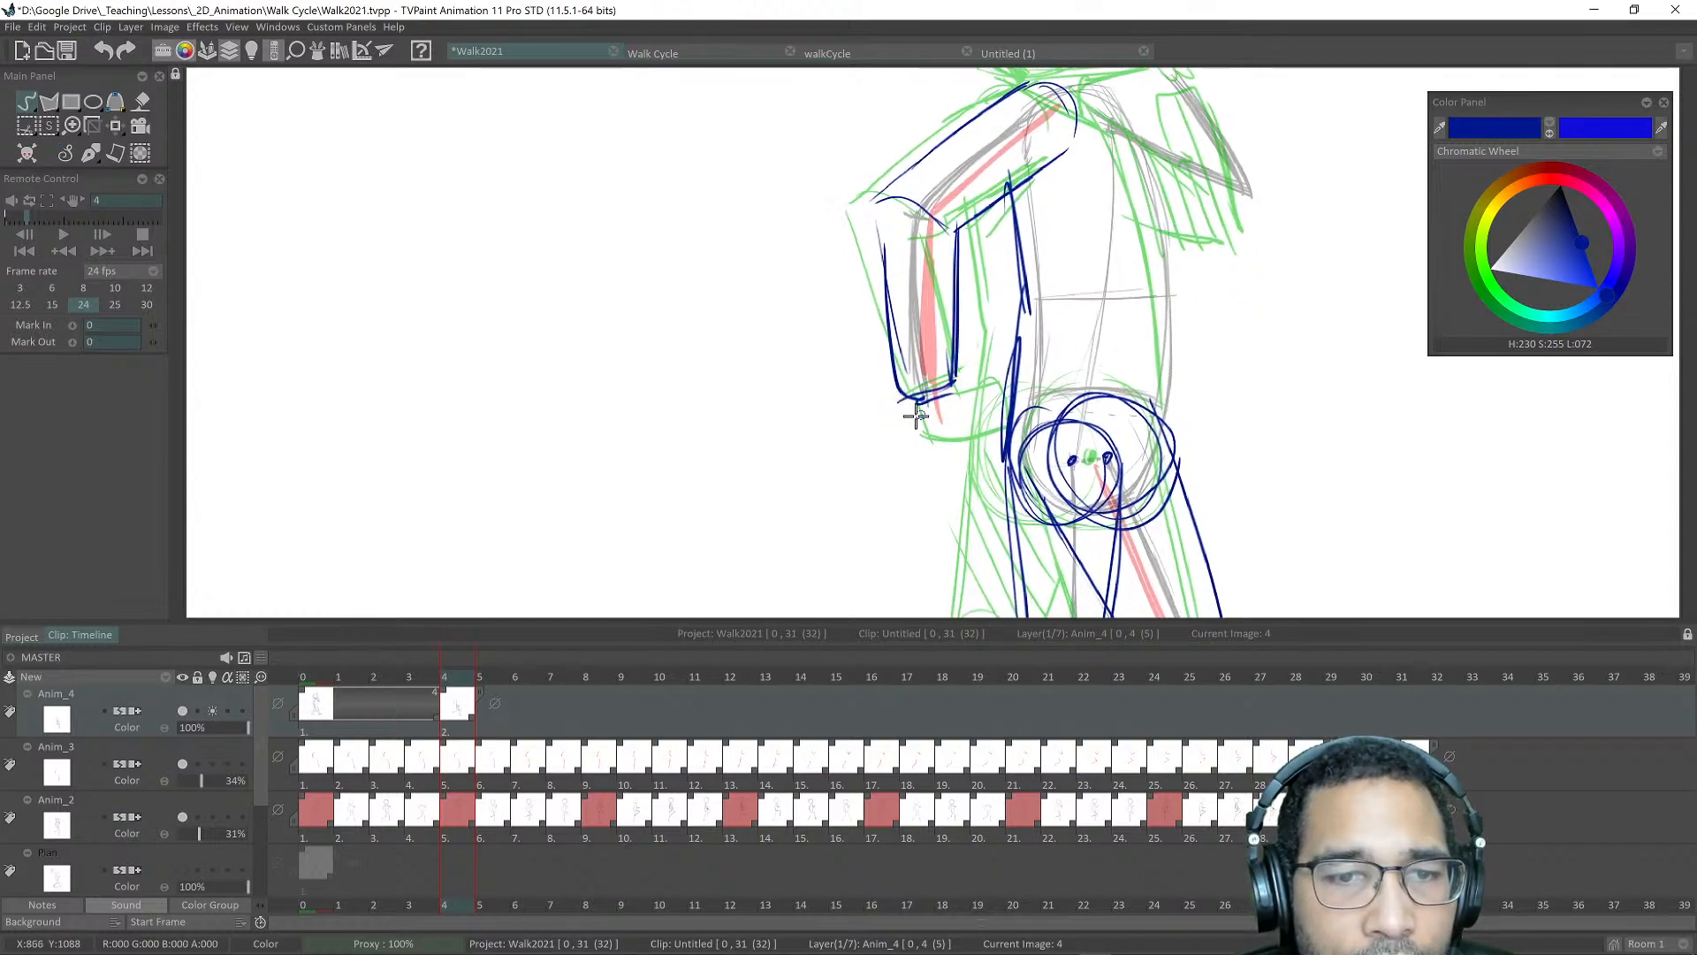
Step: Draw the Catch pose's near hand as a rounded fist below the wrist
{"action": "left_click_drag", "start_coordinate": [917, 452], "coordinate": [962, 456]}
{"action": "left_click_drag", "start_coordinate": [927, 415], "coordinate": [983, 396]}
{"action": "mouse_move", "coordinate": [976, 382]}
{"action": "left_mouse_down"}
{"action": "mouse_move", "coordinate": [990, 428]}
{"action": "mouse_move", "coordinate": [972, 463]}
{"action": "left_mouse_up"}
{"action": "mouse_move", "coordinate": [931, 460]}
{"action": "left_mouse_down"}
{"action": "mouse_move", "coordinate": [1003, 438]}
{"action": "mouse_move", "coordinate": [980, 453]}
{"action": "left_mouse_up"}
{"action": "scroll", "coordinate": [1030, 261], "scroll_direction": "down", "scroll_amount": 3}
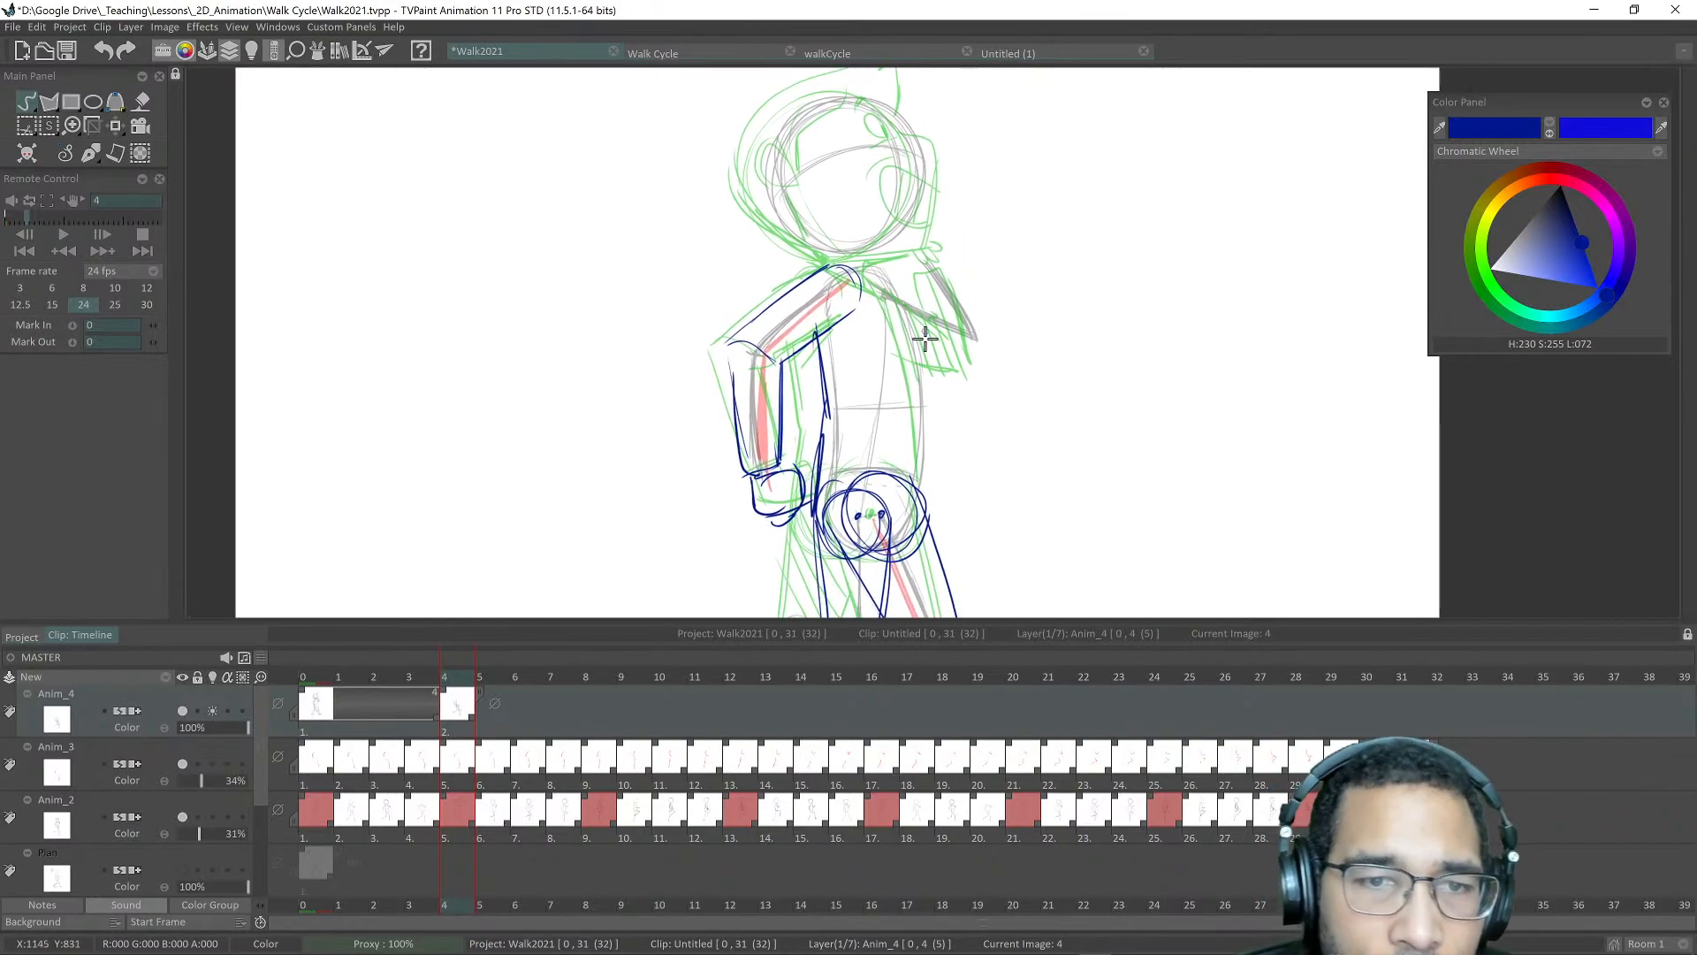
Step: Draw the Catch pose's front torso contour from neck to hip and its bent far arm with a fist near the chin
{"action": "mouse_move", "coordinate": [877, 278]}
{"action": "left_mouse_down"}
{"action": "mouse_move", "coordinate": [862, 245]}
{"action": "mouse_move", "coordinate": [917, 424]}
{"action": "mouse_move", "coordinate": [921, 517]}
{"action": "left_mouse_up"}
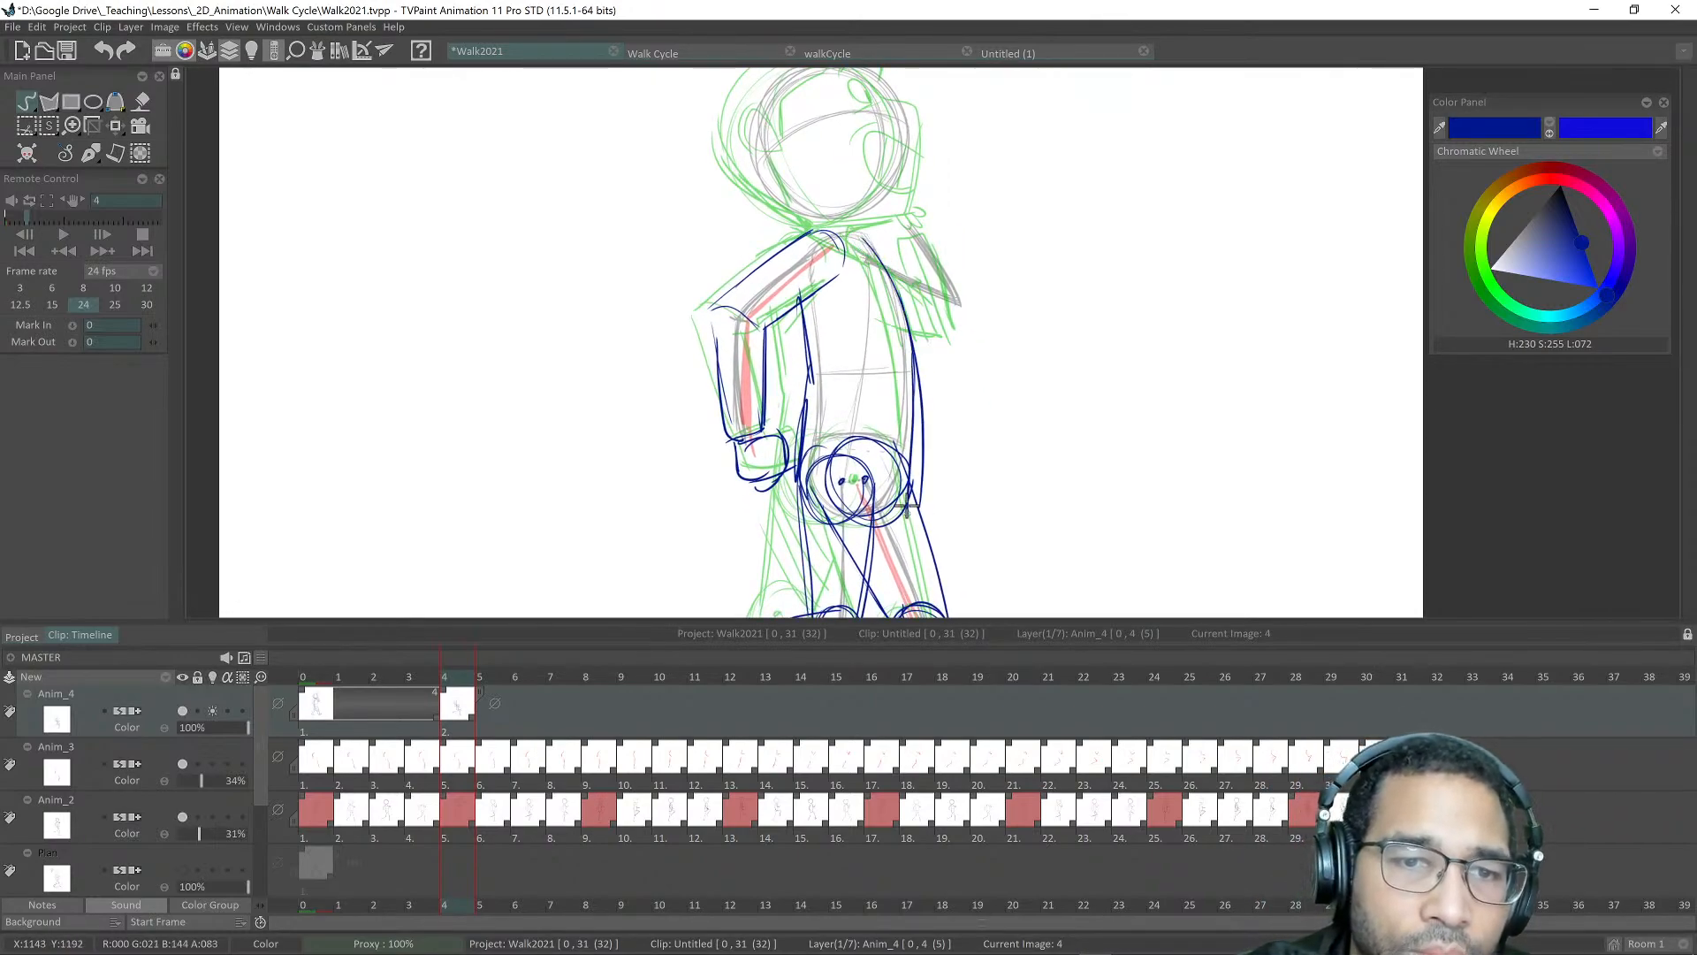
{"action": "mouse_move", "coordinate": [902, 241]}
{"action": "left_mouse_down"}
{"action": "mouse_move", "coordinate": [873, 291]}
{"action": "mouse_move", "coordinate": [910, 311]}
{"action": "mouse_move", "coordinate": [934, 295]}
{"action": "left_mouse_up"}
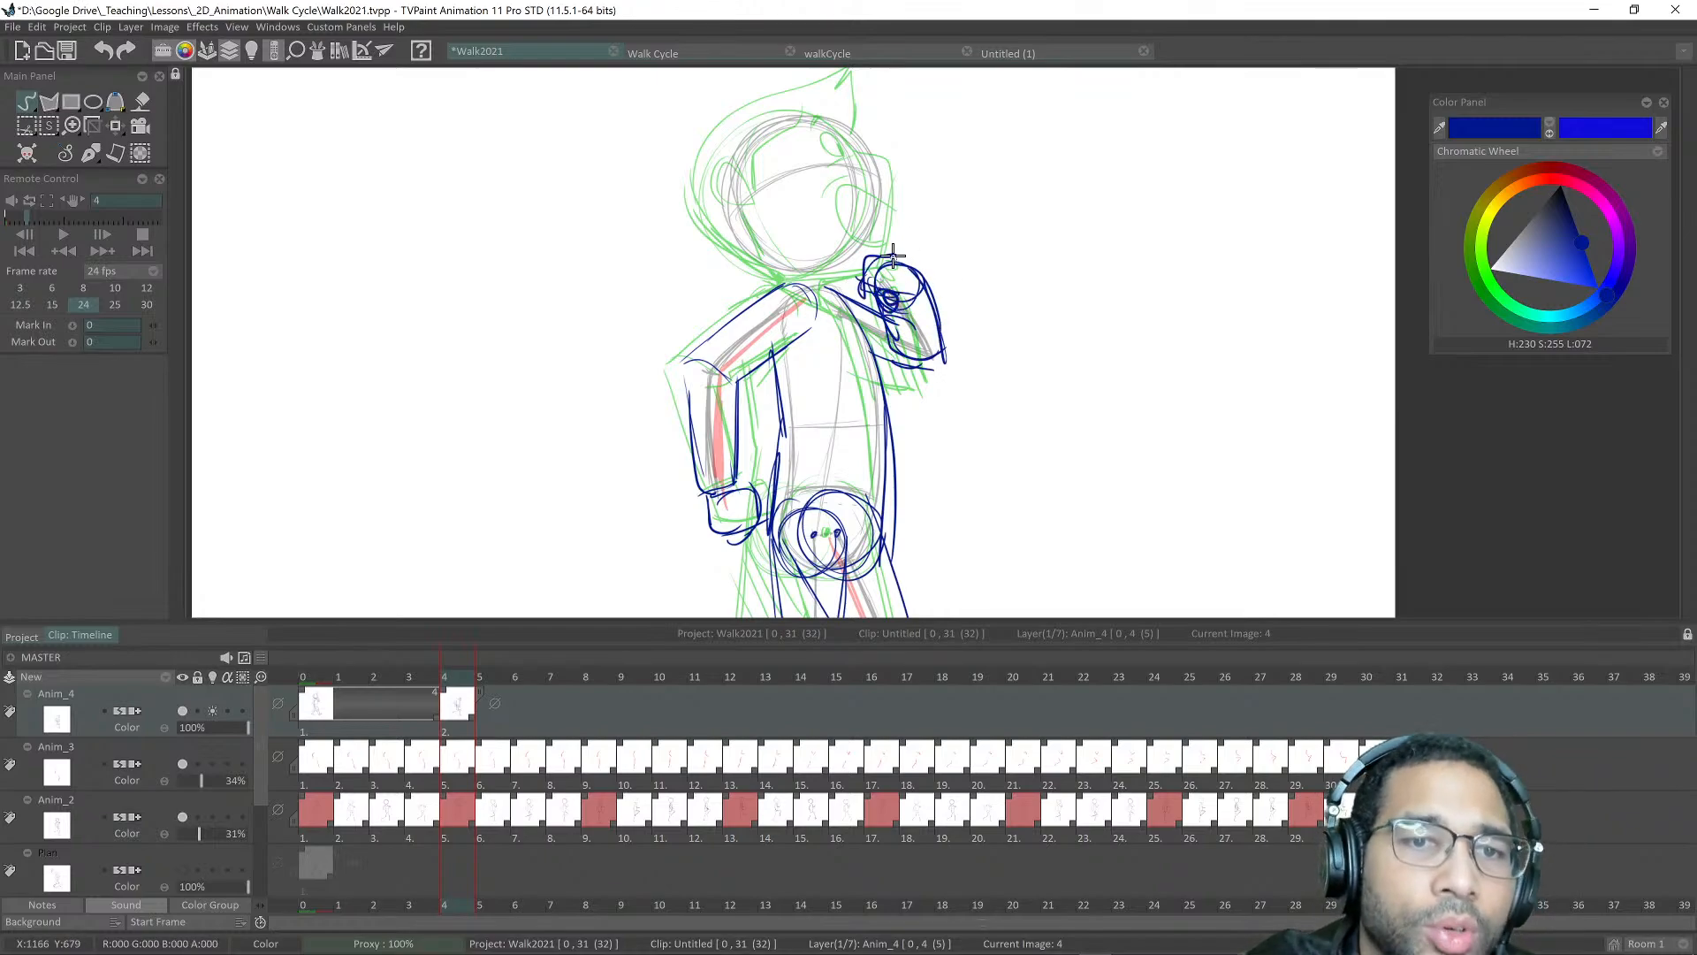
Step: Draw the underside of the Catch pose's jaw and the front profile of the face from brow to chin
{"action": "scroll", "coordinate": [995, 367], "scroll_direction": "up", "scroll_amount": 5}
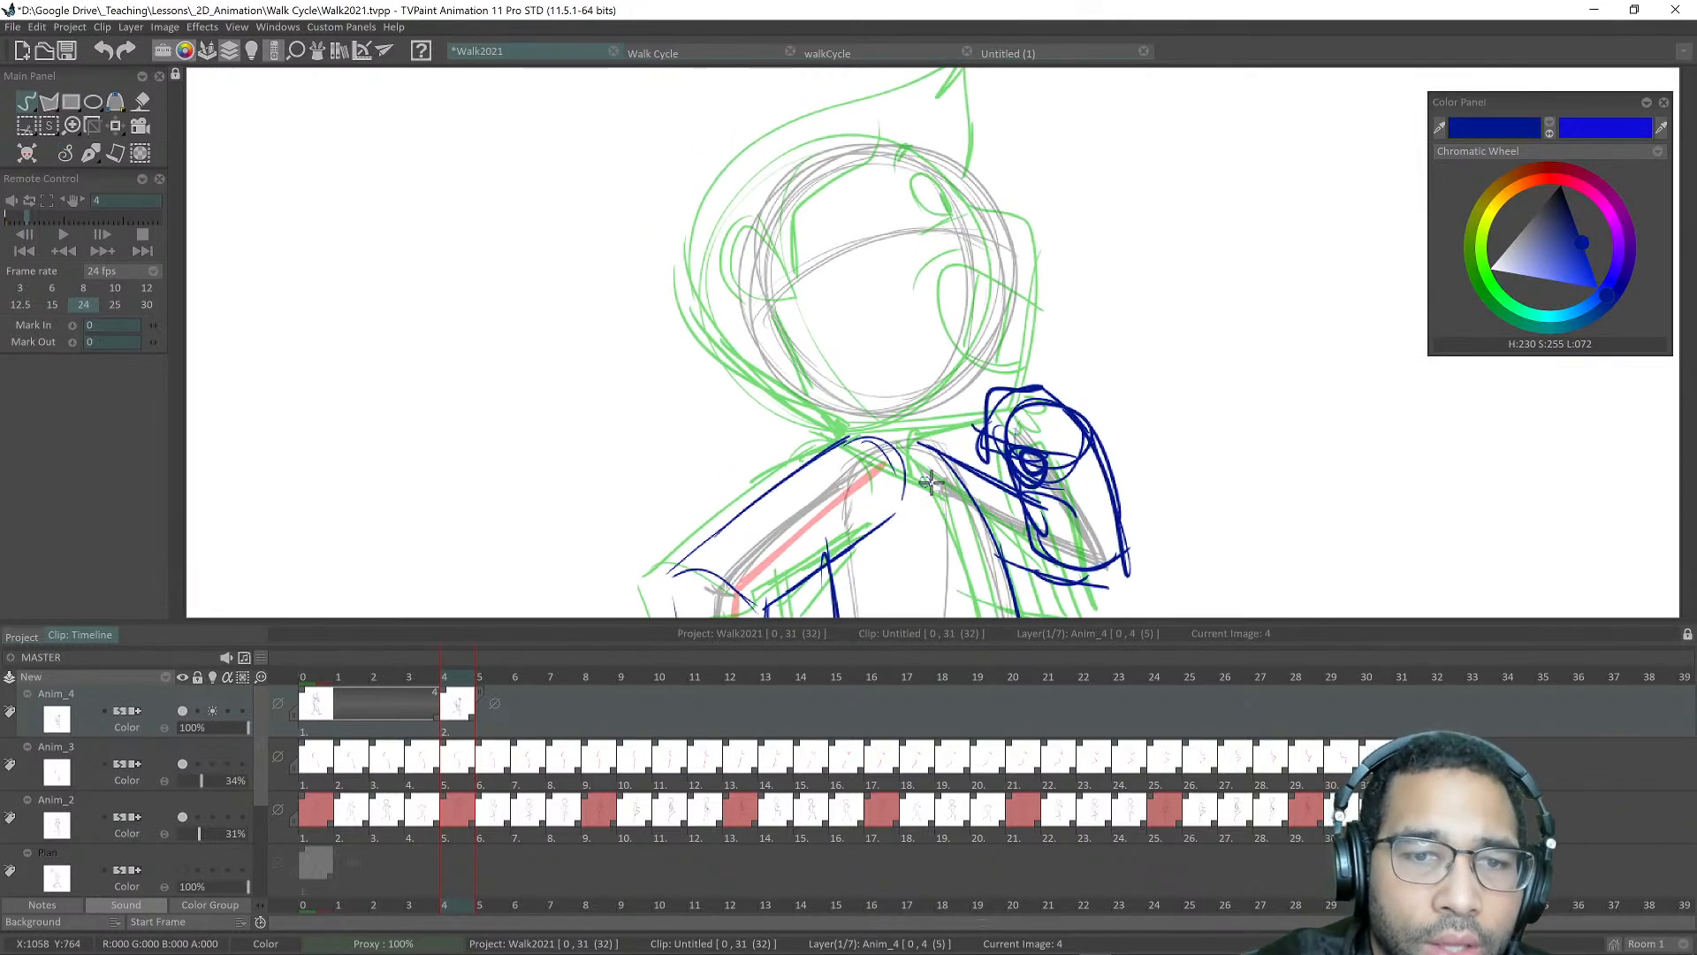
{"action": "mouse_move", "coordinate": [930, 481]}
{"action": "left_mouse_down"}
{"action": "mouse_move", "coordinate": [1030, 382]}
{"action": "mouse_move", "coordinate": [942, 413]}
{"action": "left_mouse_up"}
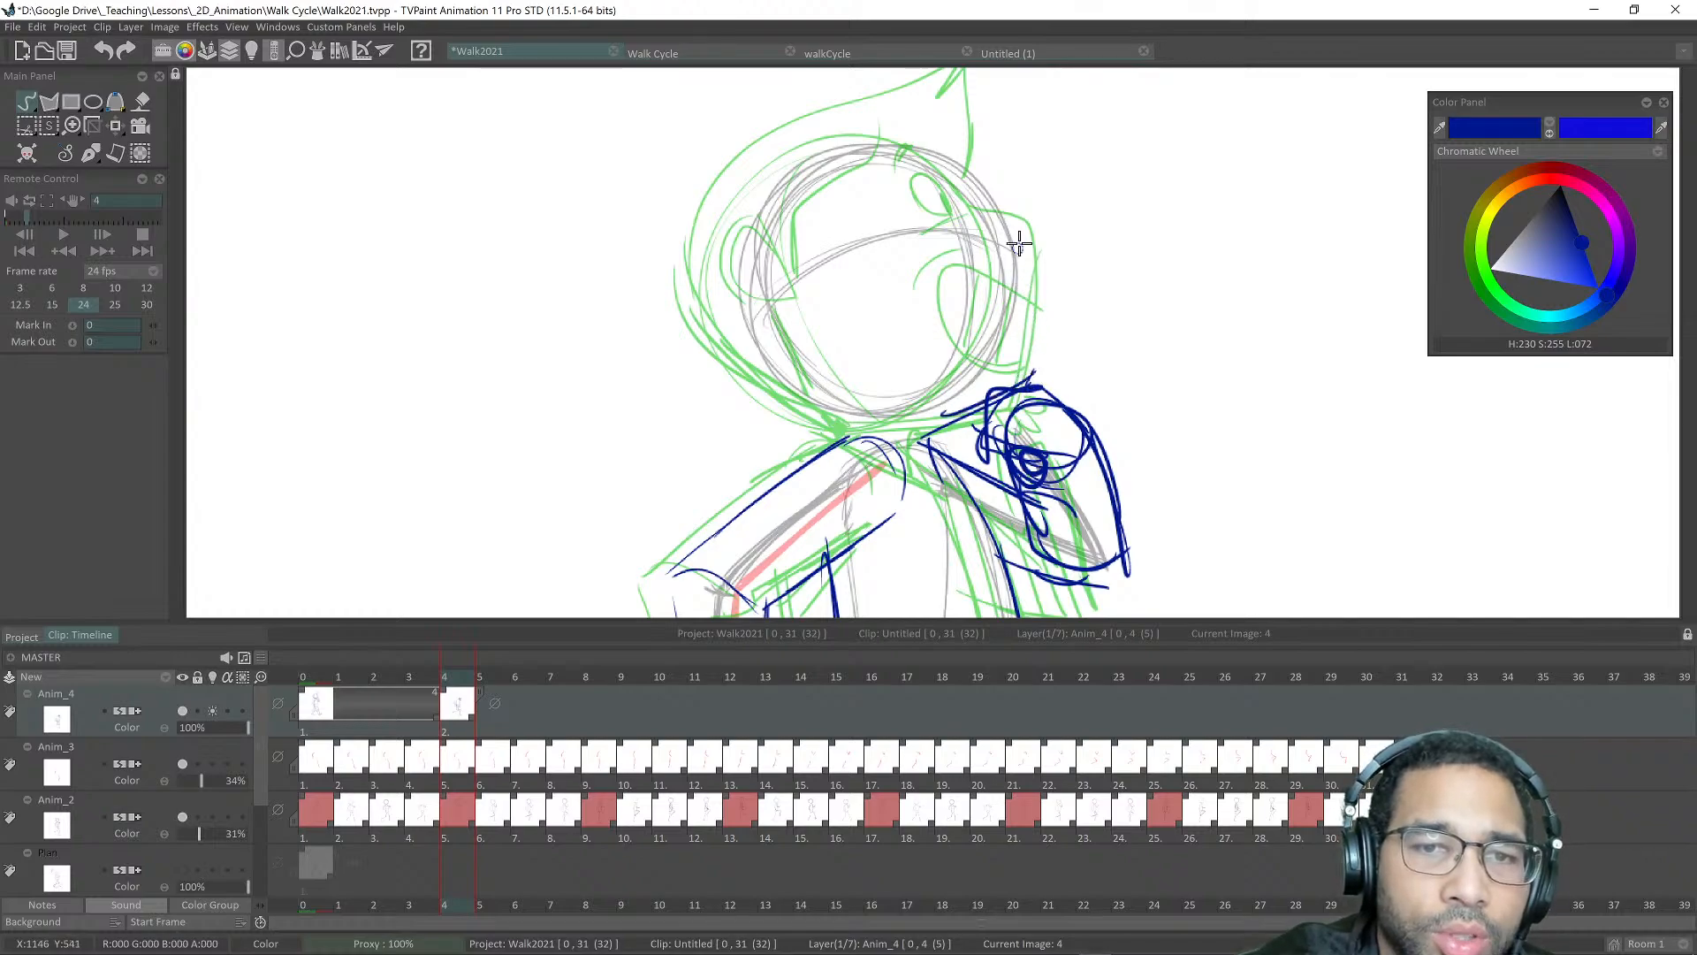
{"action": "mouse_move", "coordinate": [1017, 214]}
{"action": "left_mouse_down"}
{"action": "mouse_move", "coordinate": [1031, 369]}
{"action": "mouse_move", "coordinate": [1022, 264]}
{"action": "left_mouse_up"}
{"action": "mouse_move", "coordinate": [968, 203]}
{"action": "left_mouse_down"}
{"action": "mouse_move", "coordinate": [1016, 197]}
{"action": "mouse_move", "coordinate": [1043, 288]}
{"action": "left_mouse_up"}
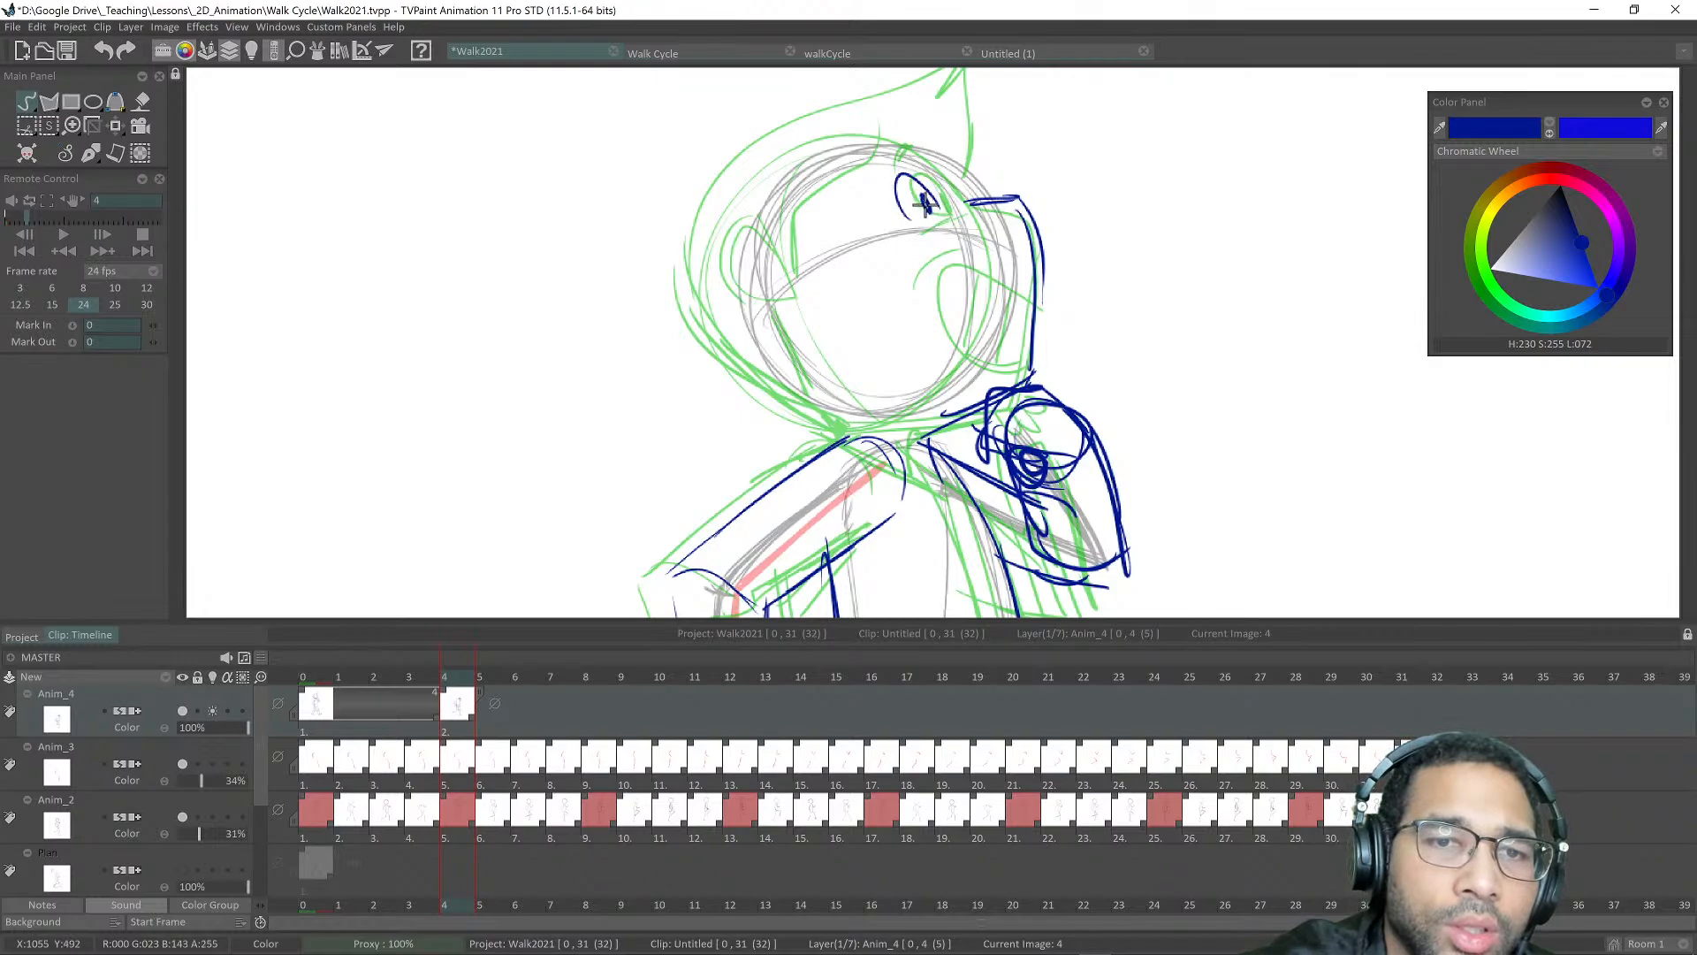
Step: Draw the Catch pose's eye, the forehead line, and the pointed tip on top of the head
{"action": "left_click_drag", "start_coordinate": [953, 163], "coordinate": [975, 186]}
{"action": "left_click_drag", "start_coordinate": [1002, 238], "coordinate": [1038, 353]}
{"action": "mouse_move", "coordinate": [831, 243]}
{"action": "left_mouse_down"}
{"action": "mouse_move", "coordinate": [967, 195]}
{"action": "mouse_move", "coordinate": [988, 284]}
{"action": "left_mouse_up"}
{"action": "left_click_drag", "start_coordinate": [969, 256], "coordinate": [1062, 229]}
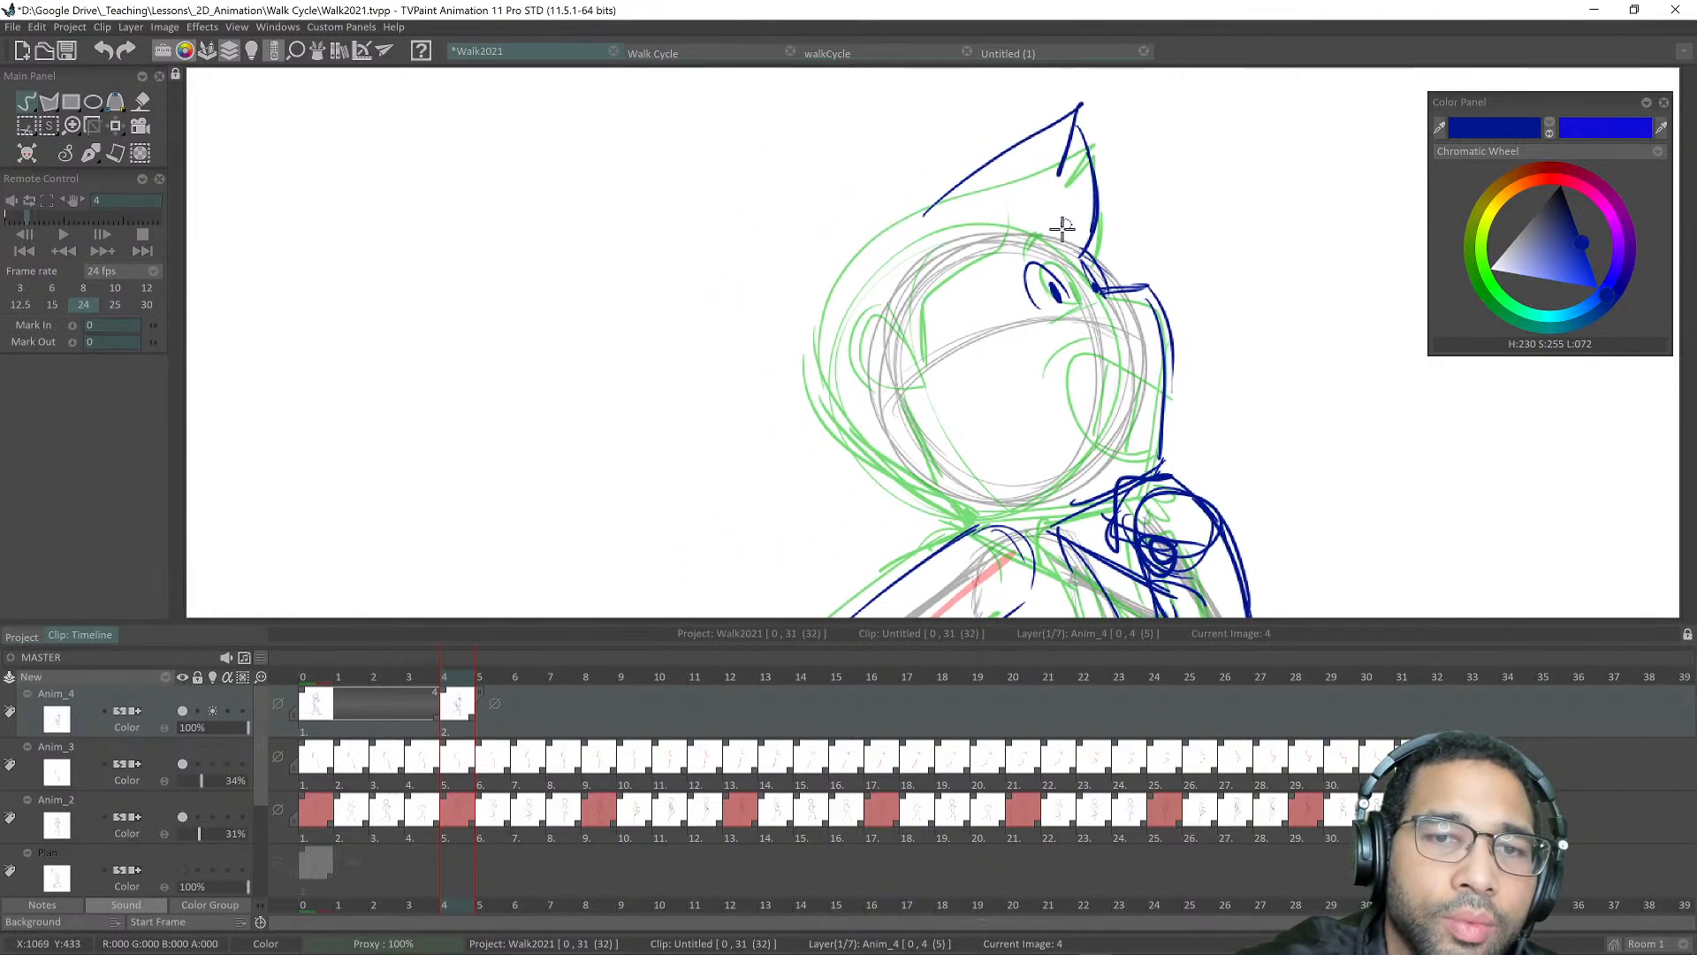
Step: Draw the back contour of the Catch pose's head from the pointed tip curving down to the neck
{"action": "left_click_drag", "start_coordinate": [956, 187], "coordinate": [820, 402]}
{"action": "left_click_drag", "start_coordinate": [813, 315], "coordinate": [929, 484]}
{"action": "left_click_drag", "start_coordinate": [808, 376], "coordinate": [975, 527]}
Step: Draw the Catch pose's large rounded open mouth with a vertical curve inside it
{"action": "left_click_drag", "start_coordinate": [1049, 449], "coordinate": [1014, 372]}
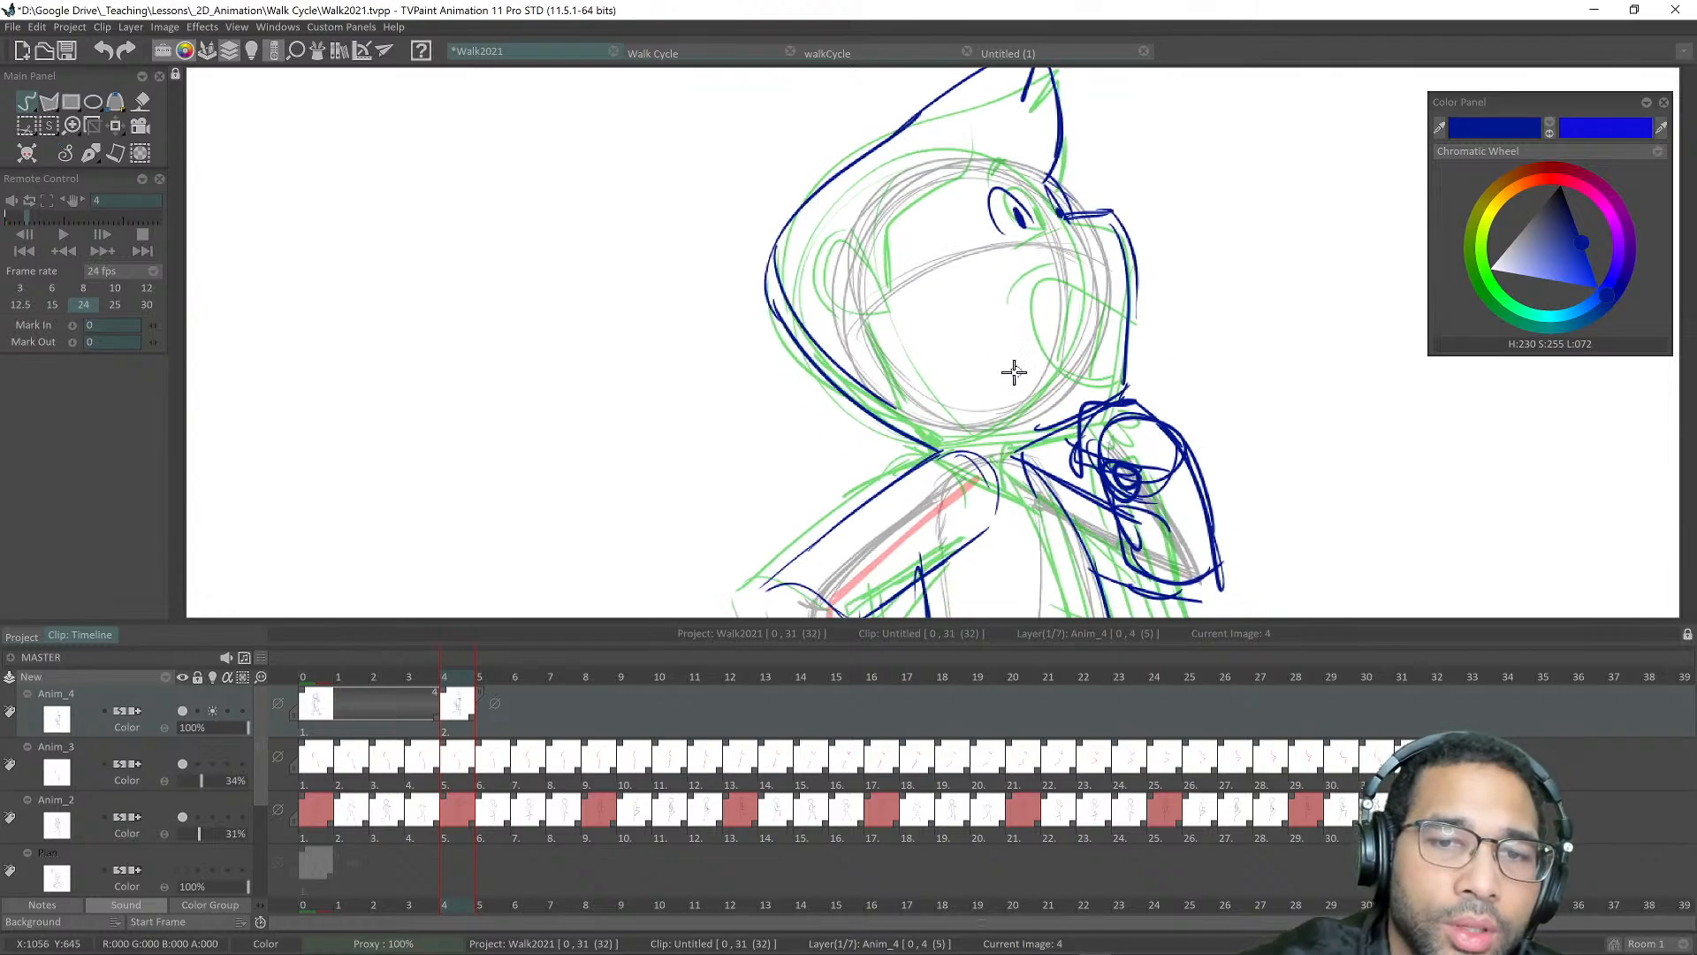
{"action": "scroll", "coordinate": [1014, 372], "scroll_direction": "down", "scroll_amount": 1}
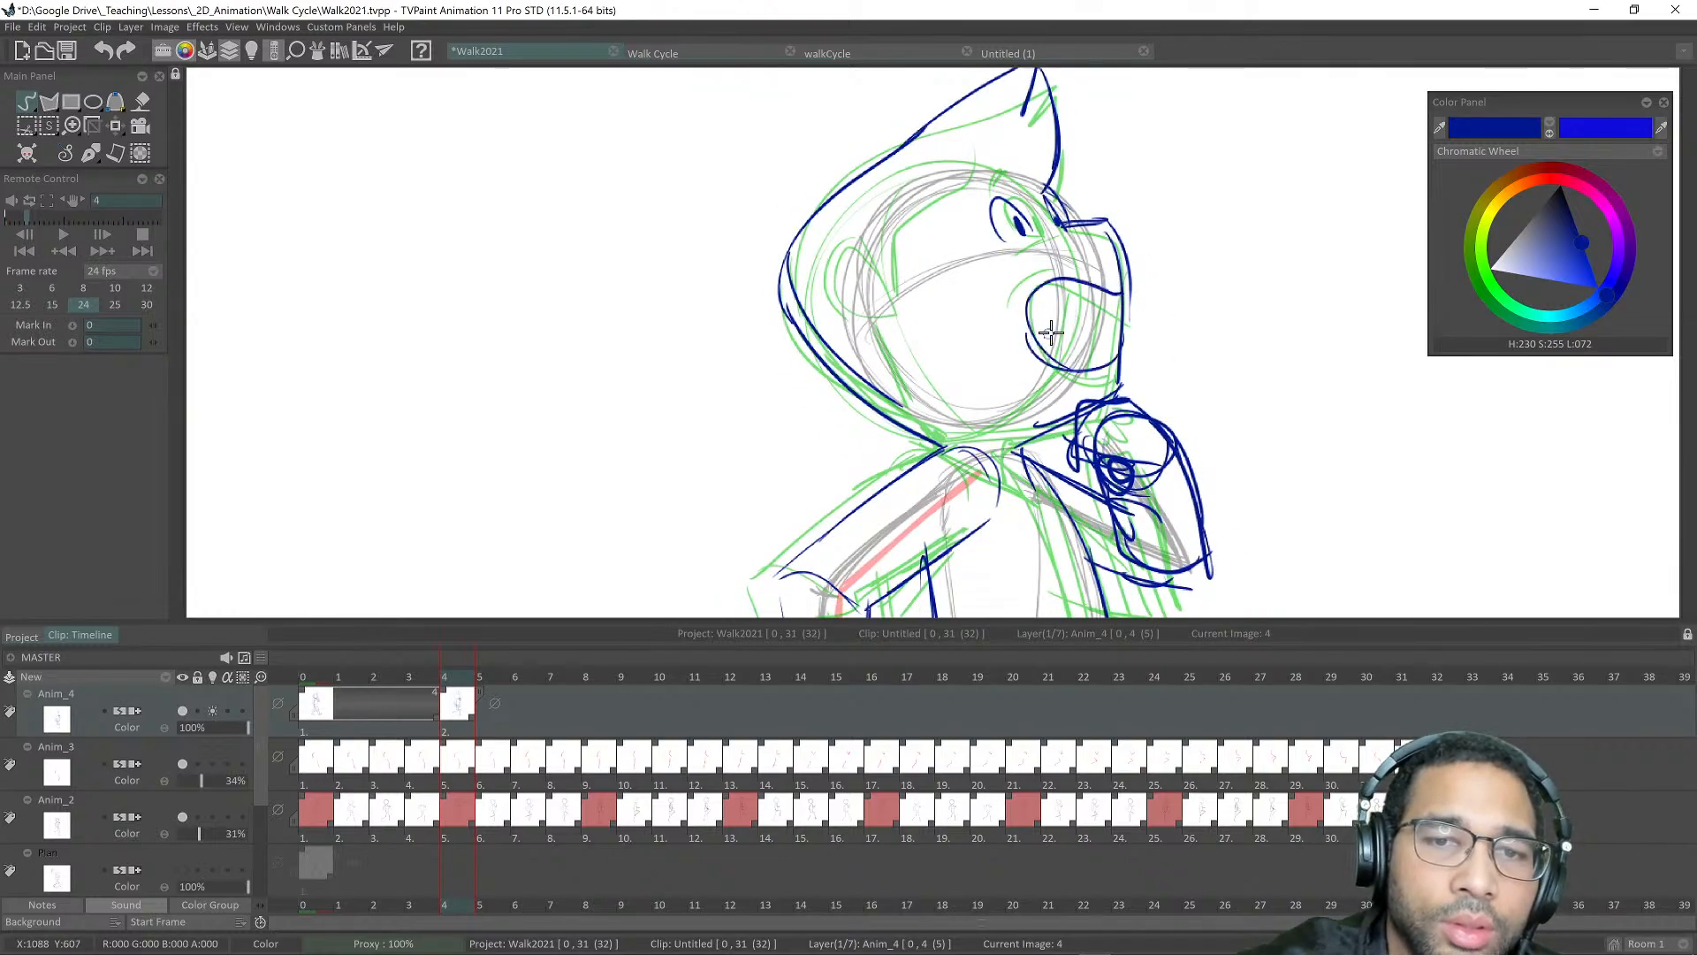
{"action": "left_click_drag", "start_coordinate": [1102, 287], "coordinate": [1107, 350]}
{"action": "scroll", "coordinate": [1096, 289], "scroll_direction": "down", "scroll_amount": 3}
Step: Add the Catch pose's lower eyelid and draw its ear and the hairline above it
{"action": "scroll", "coordinate": [1096, 290], "scroll_direction": "up", "scroll_amount": 4}
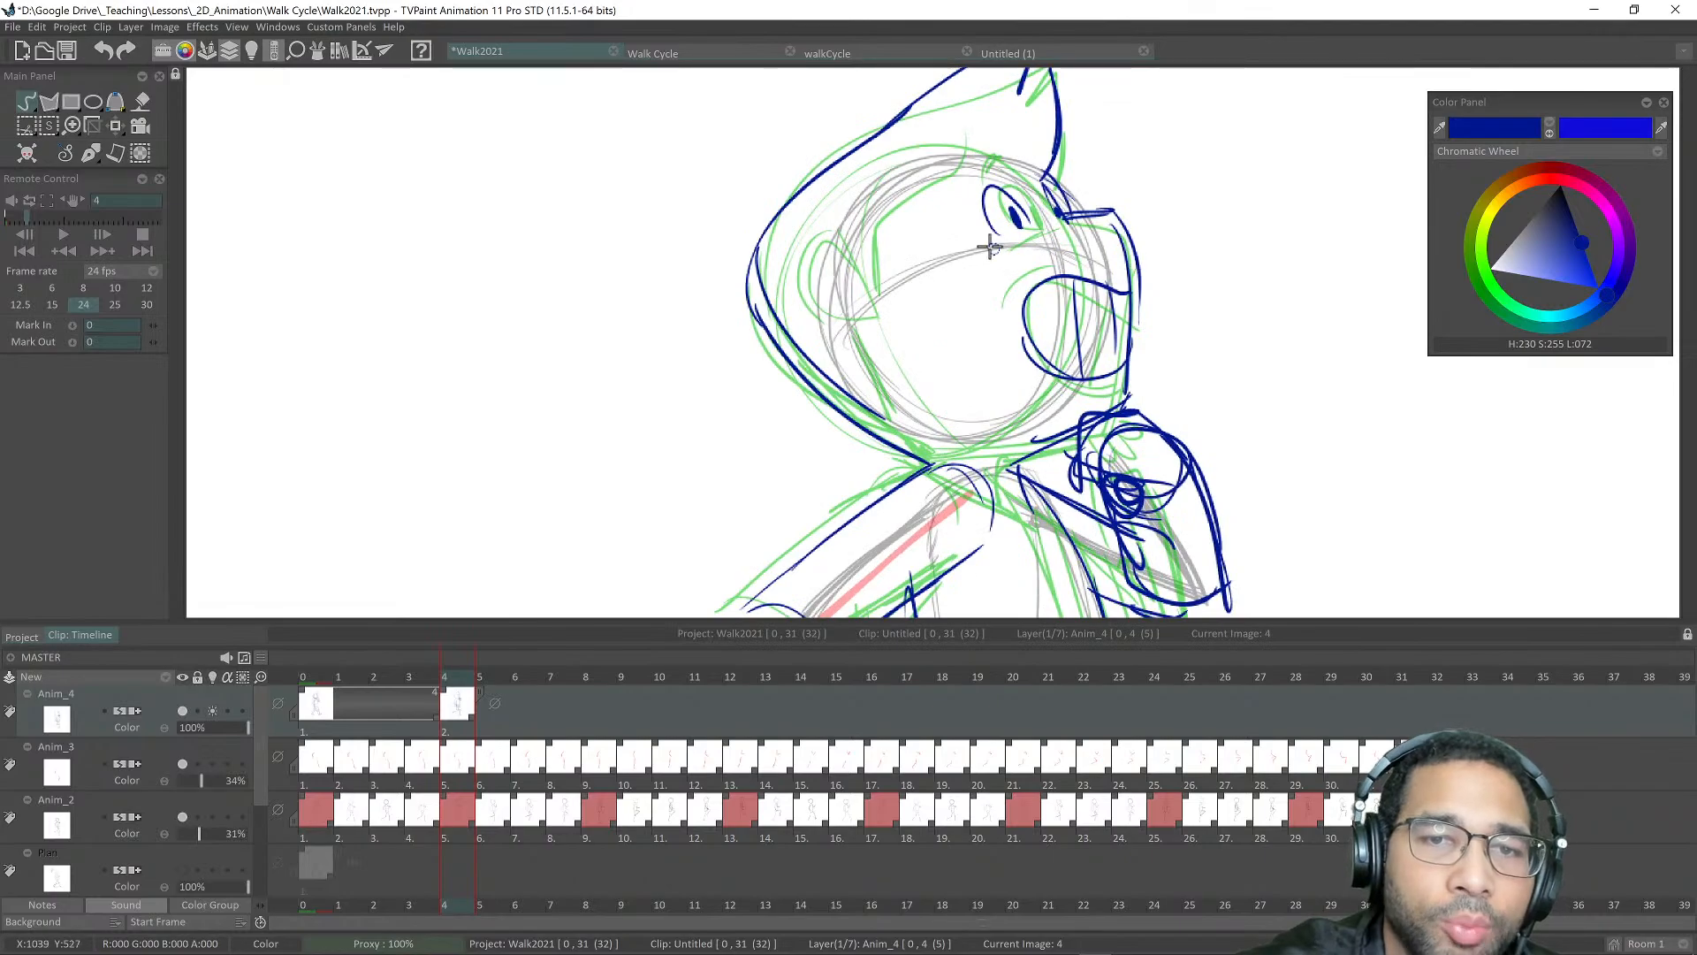
{"action": "scroll", "coordinate": [1070, 258], "scroll_direction": "down", "scroll_amount": 1}
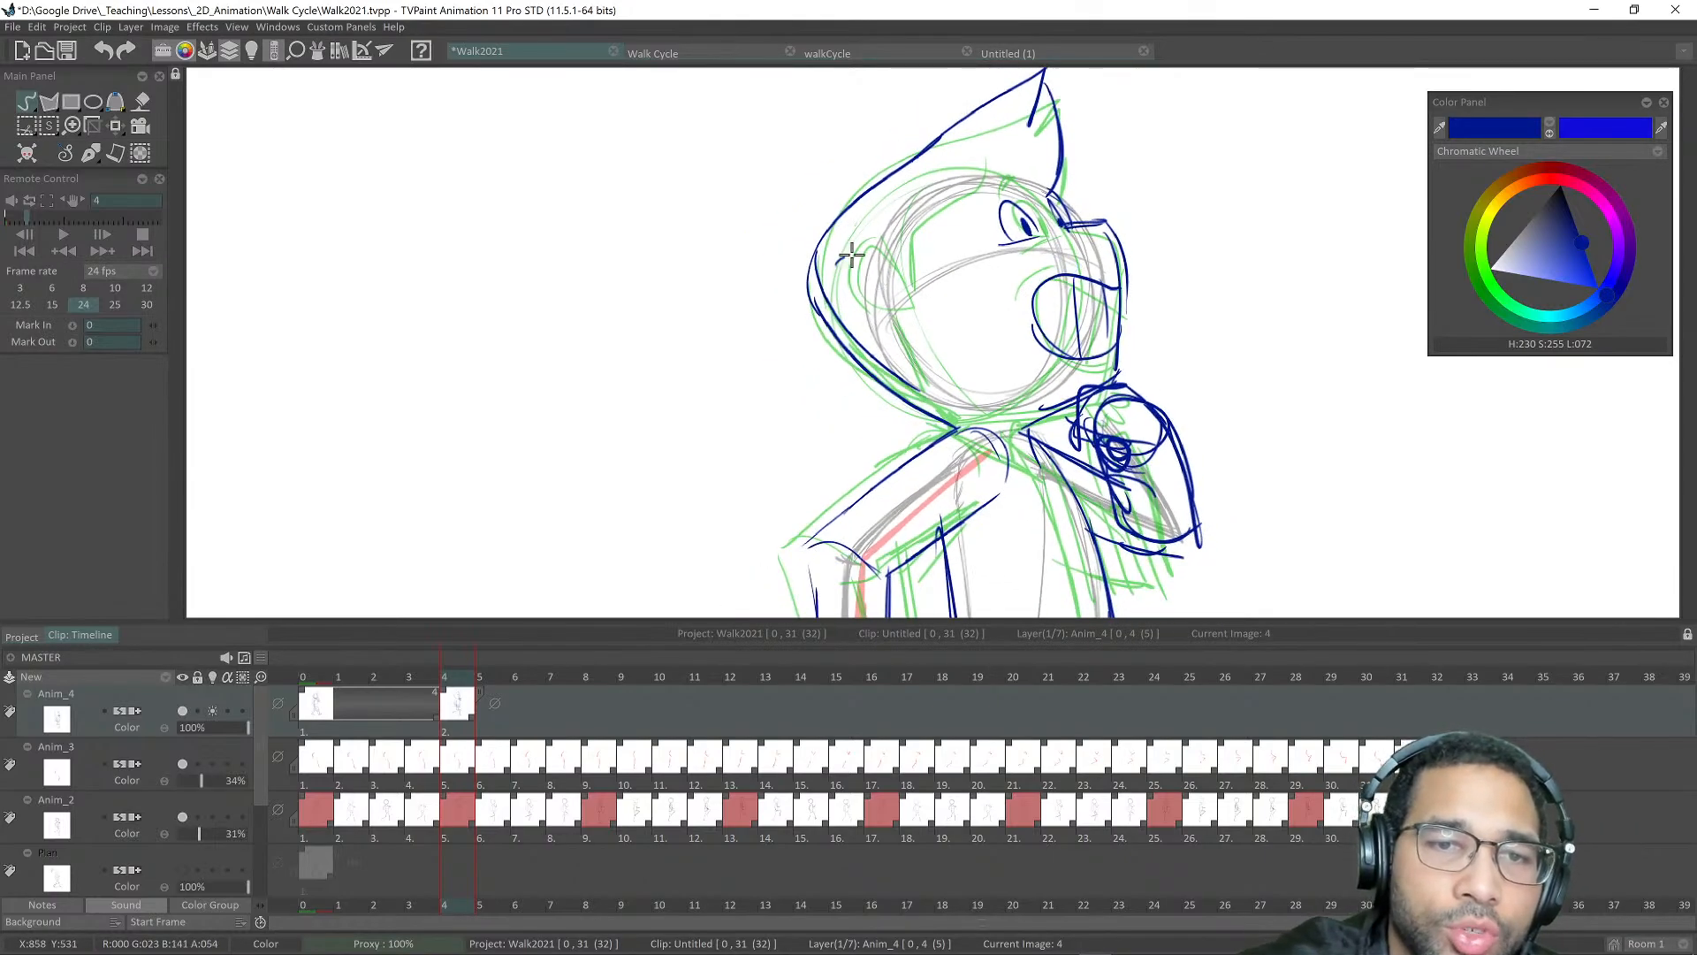
{"action": "left_click_drag", "start_coordinate": [877, 287], "coordinate": [881, 265]}
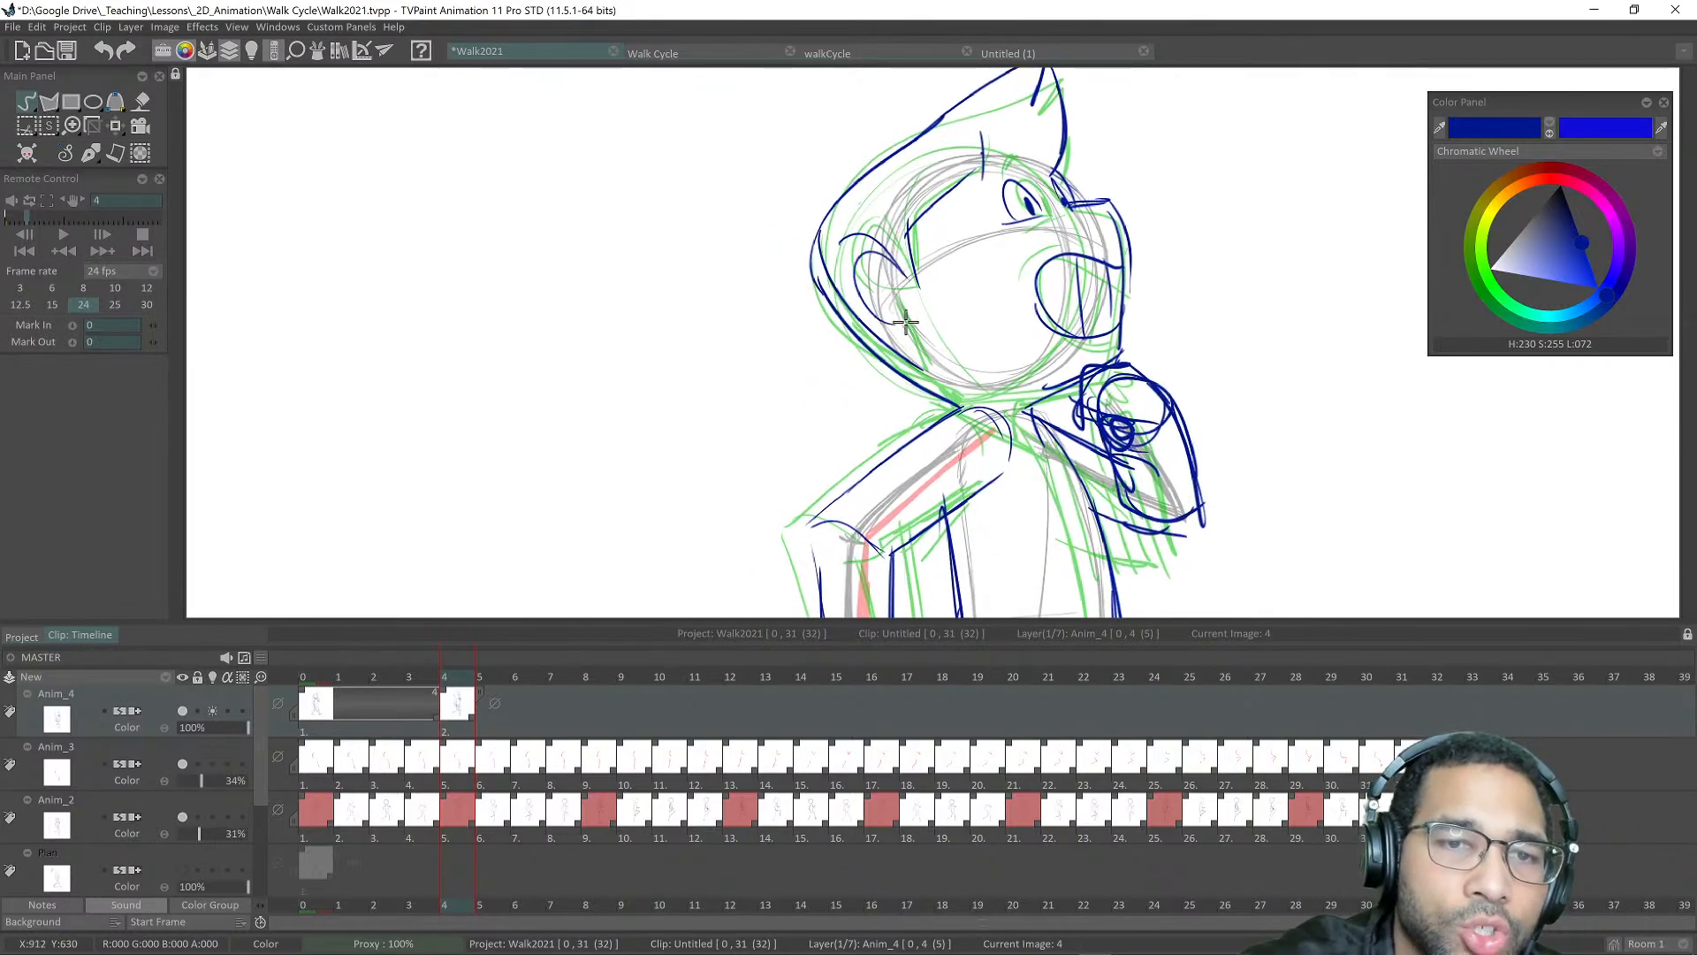
{"action": "scroll", "coordinate": [1143, 315], "scroll_direction": "down", "scroll_amount": 5}
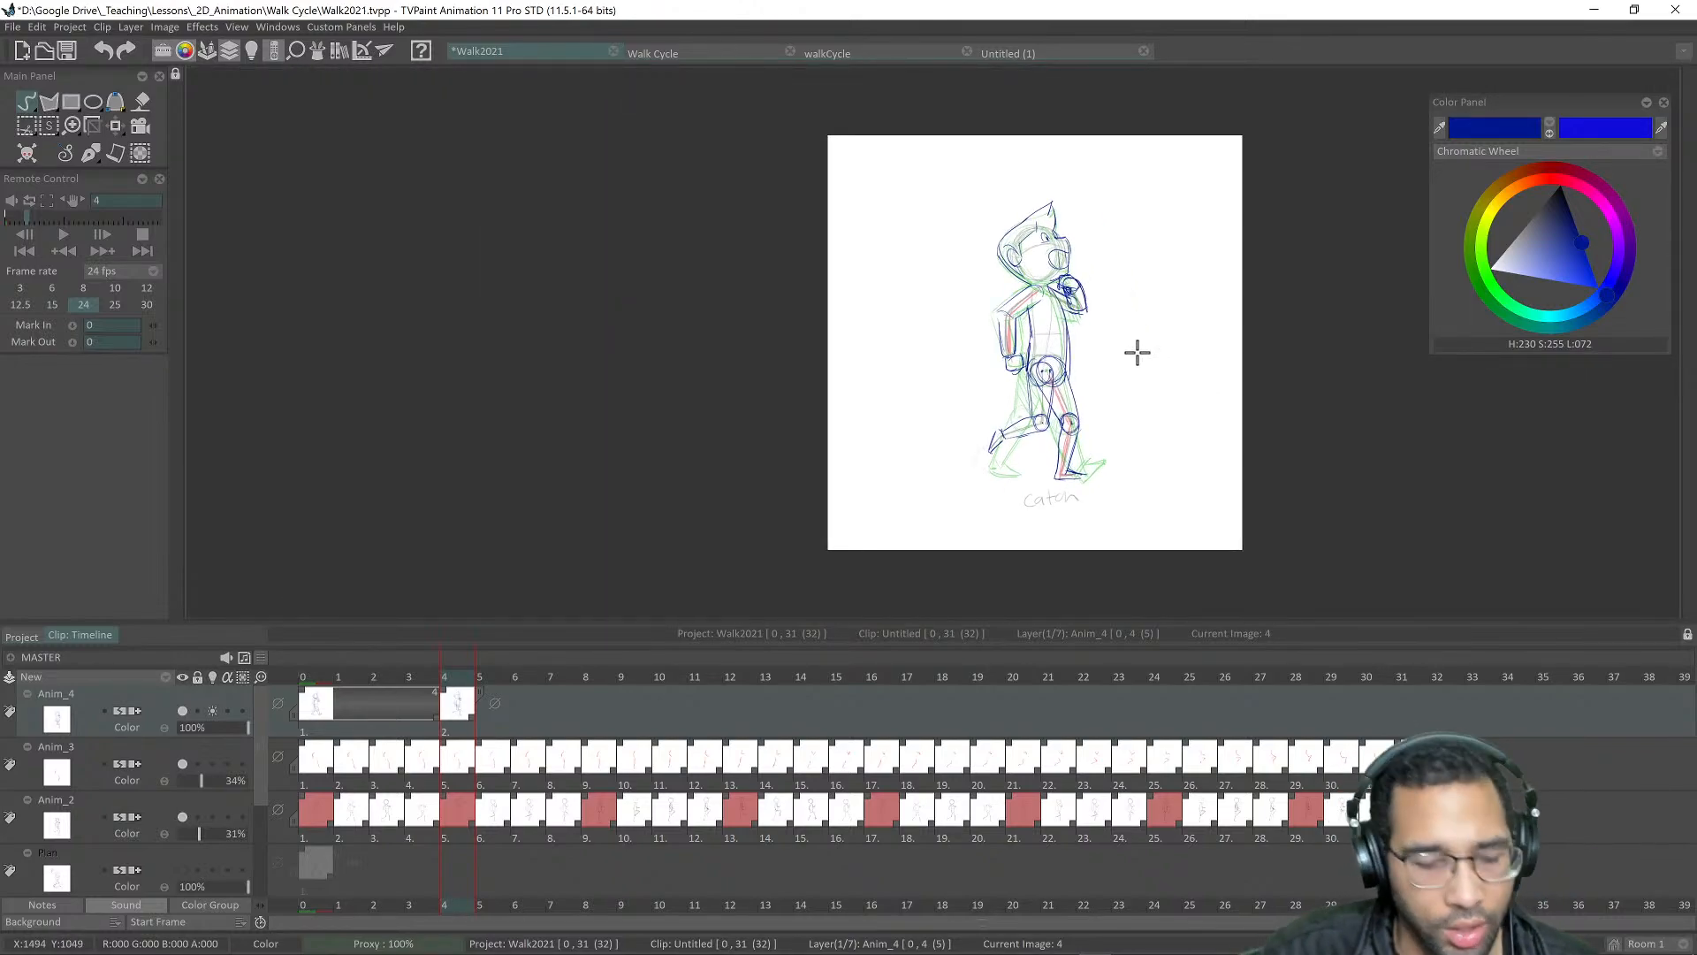
Step: Add blank Anim_4 drawings at frame 8 and frame 12
{"action": "key", "text": "l"}
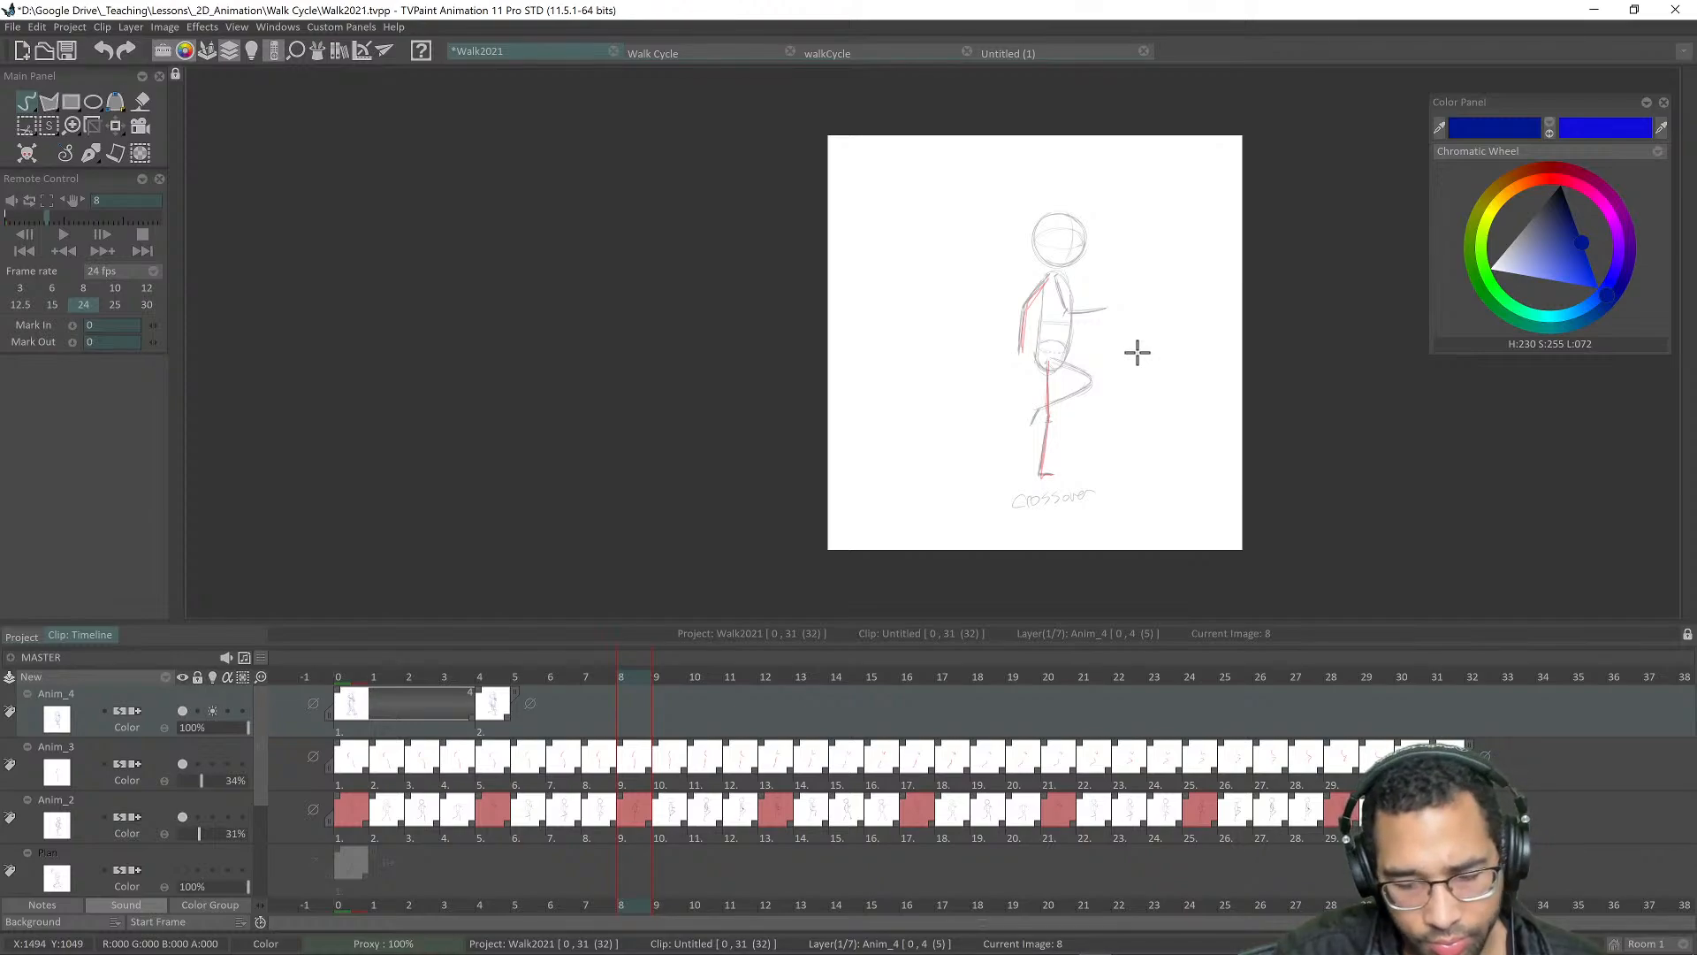
{"action": "key", "text": "Insert"}
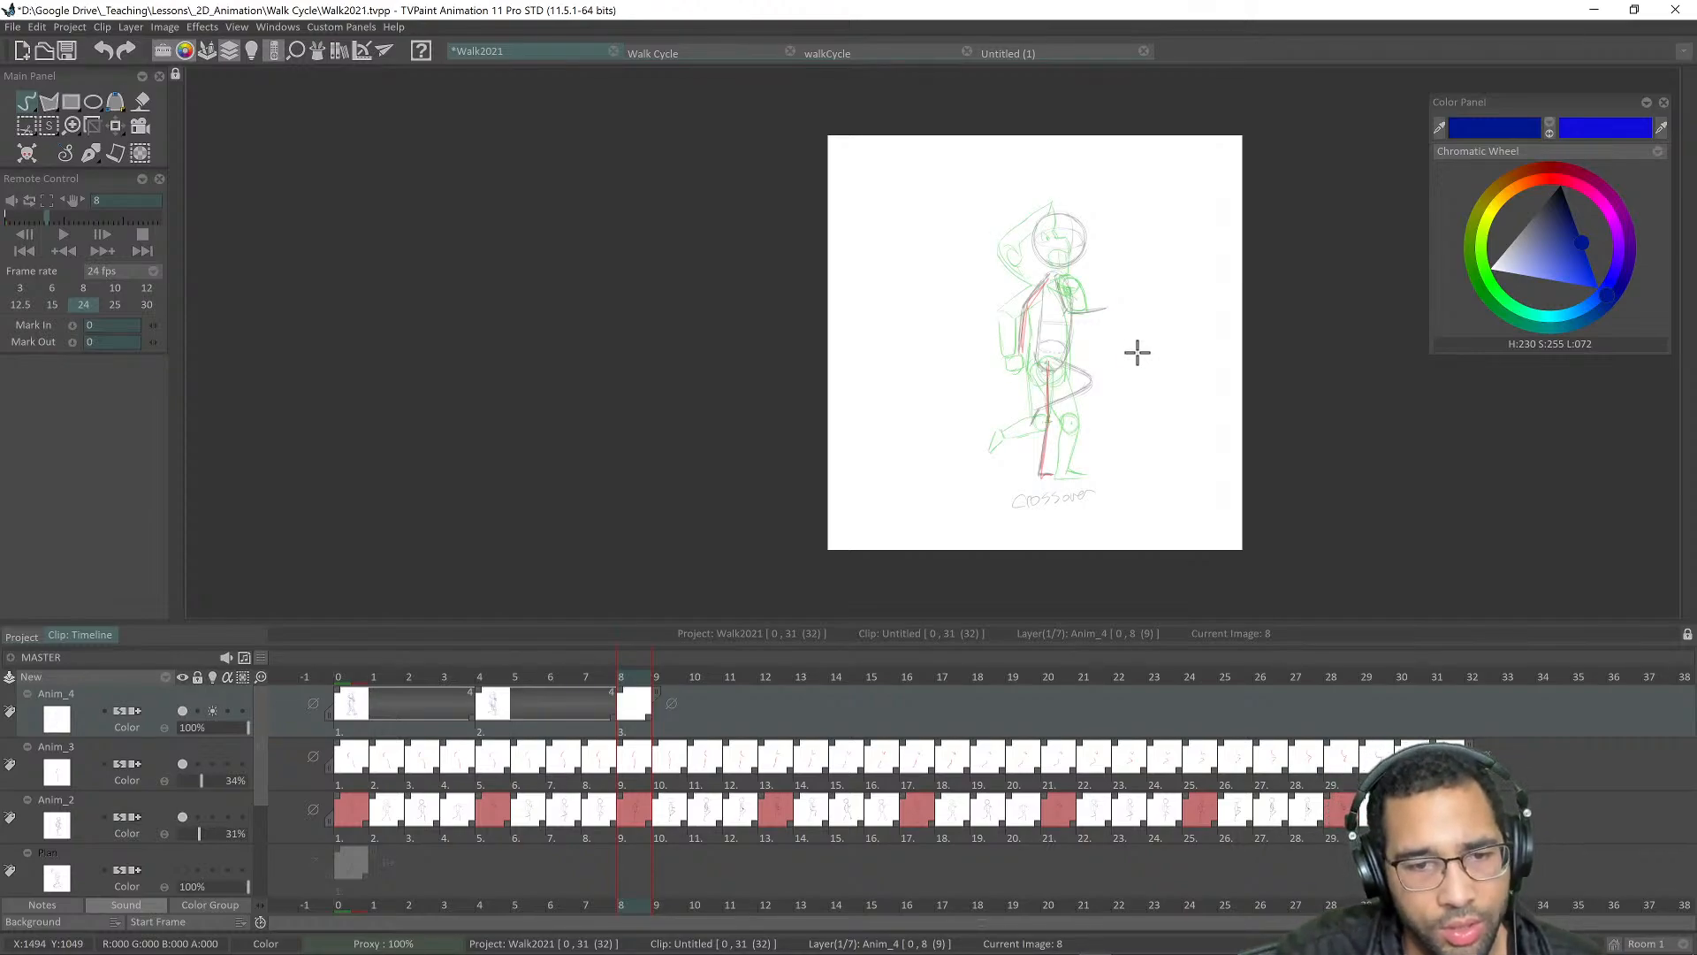
{"action": "key", "text": "Right"}
{"action": "key", "text": "Right"}
{"action": "key", "text": "Right"}
{"action": "key", "text": "Right"}
{"action": "key", "text": "Insert"}
Step: Add a blank Anim_4 drawing at frame 16 for the second Stride pose
{"action": "key", "text": "Right"}
{"action": "key", "text": "Right"}
{"action": "key", "text": "Right"}
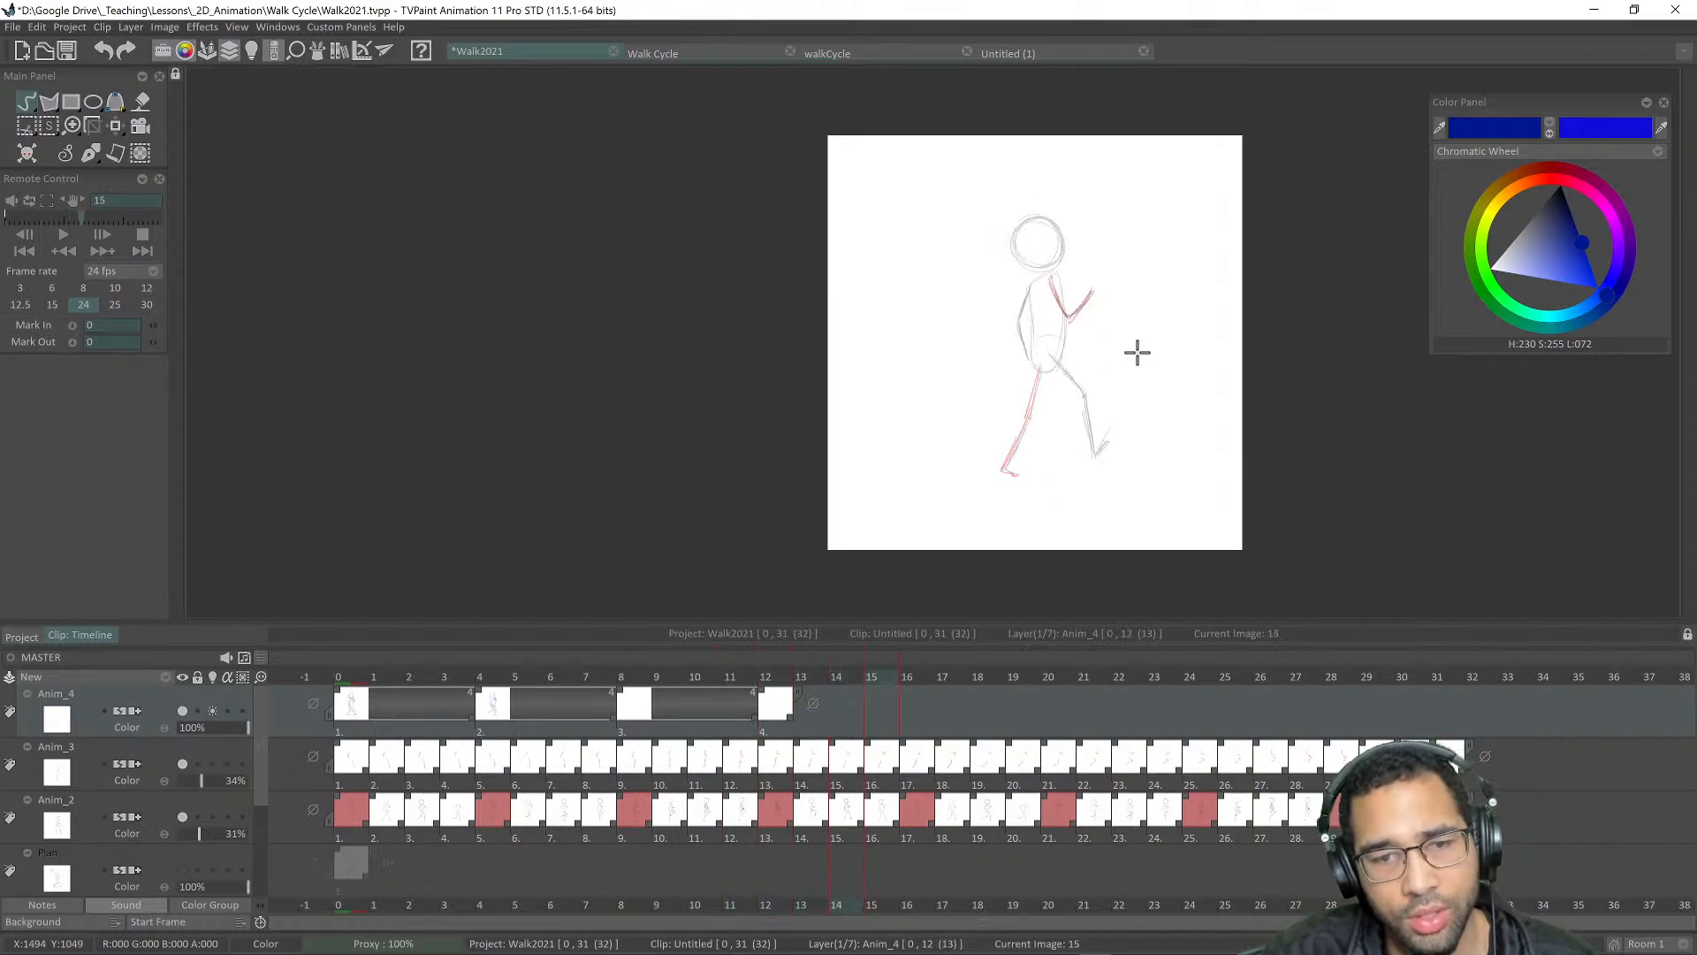
{"action": "key", "text": "Right"}
{"action": "key", "text": "Insert"}
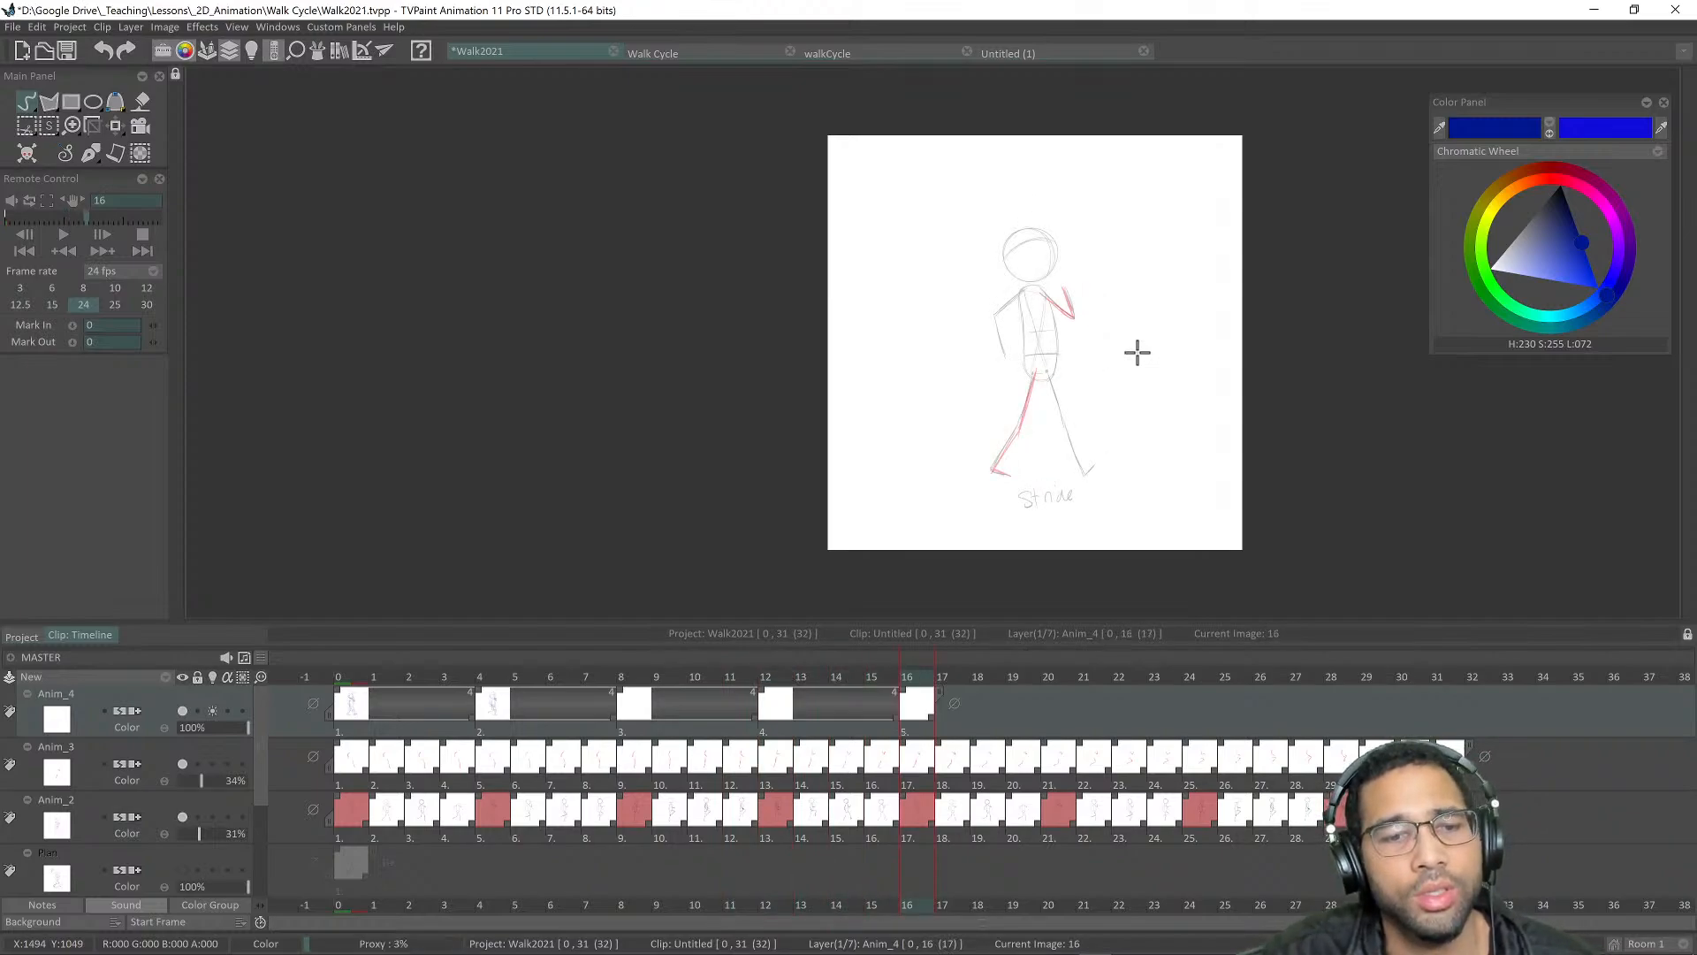
Step: Step back to frame 8 and forward to frame 16 to check the blank Anim_4 drawings against the key poses
{"action": "key", "text": "Left"}
{"action": "key", "text": "Left"}
{"action": "key", "text": "Left"}
{"action": "key", "text": "Left"}
{"action": "key", "text": "Left"}
{"action": "key", "text": "Left"}
{"action": "key", "text": "Left"}
{"action": "key", "text": "Left"}
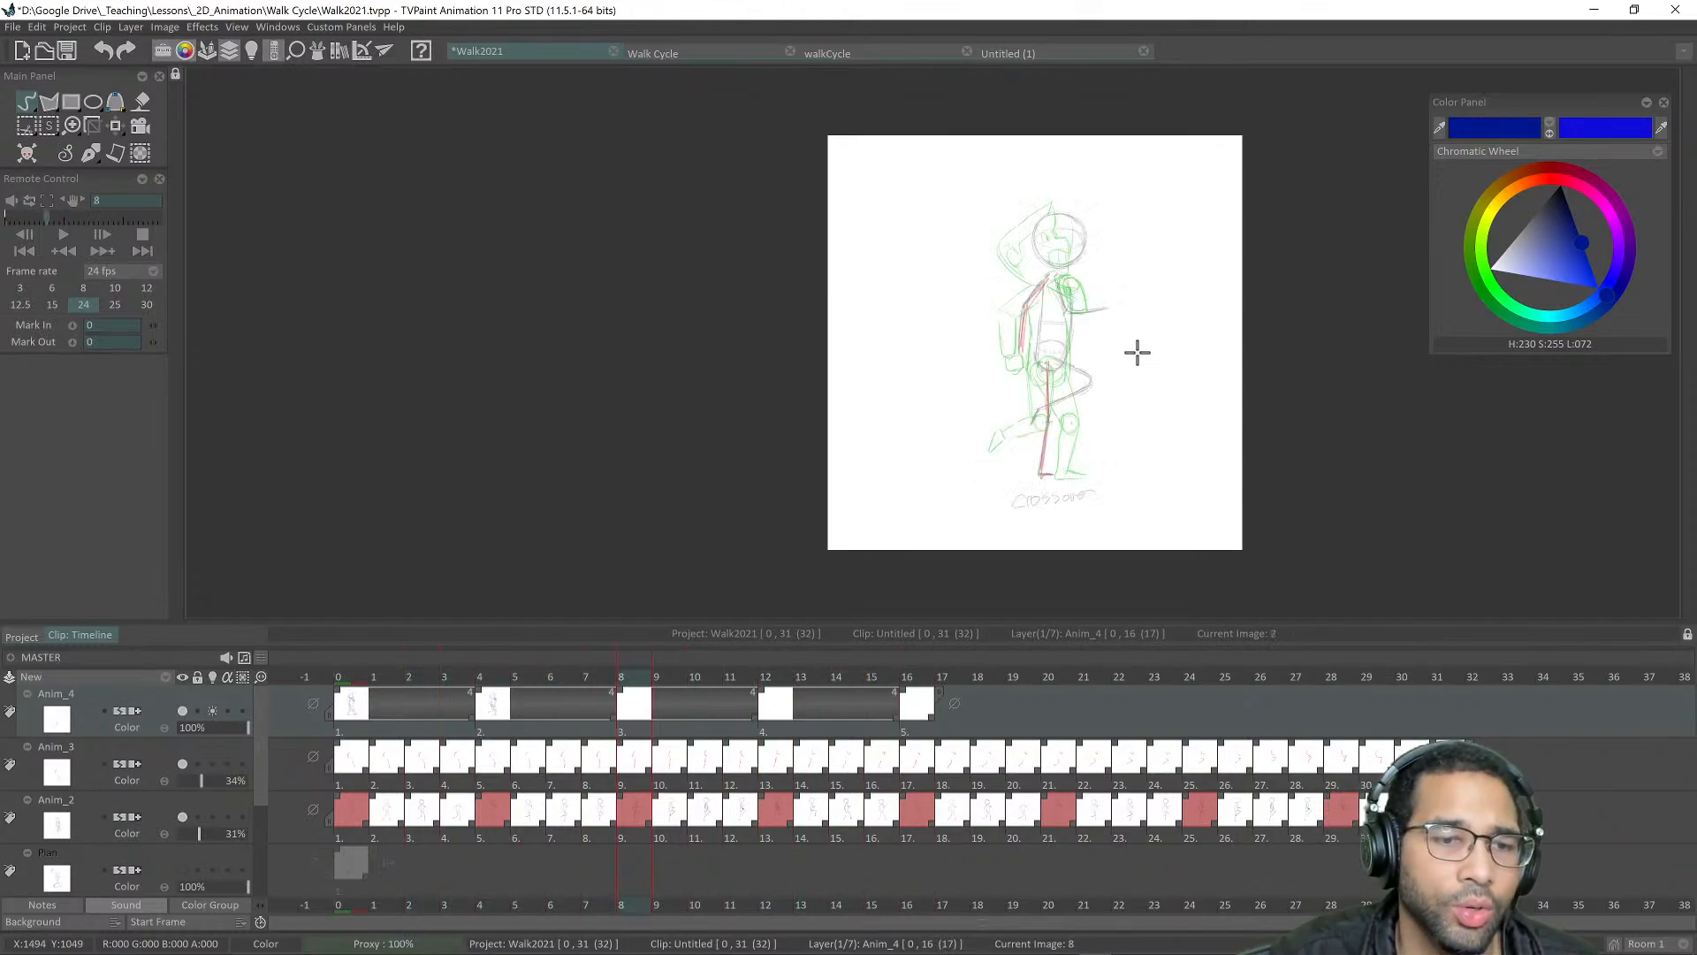
{"action": "key", "text": "Right"}
{"action": "key", "text": "Right"}
{"action": "key", "text": "Right"}
{"action": "key", "text": "Right"}
{"action": "key", "text": "Right"}
{"action": "key", "text": "Right"}
{"action": "key", "text": "Right"}
{"action": "key", "text": "Right"}
Step: Add blank Anim_4 drawings at frame 20 and frame 24
{"action": "key", "text": "Right"}
{"action": "key", "text": "Right"}
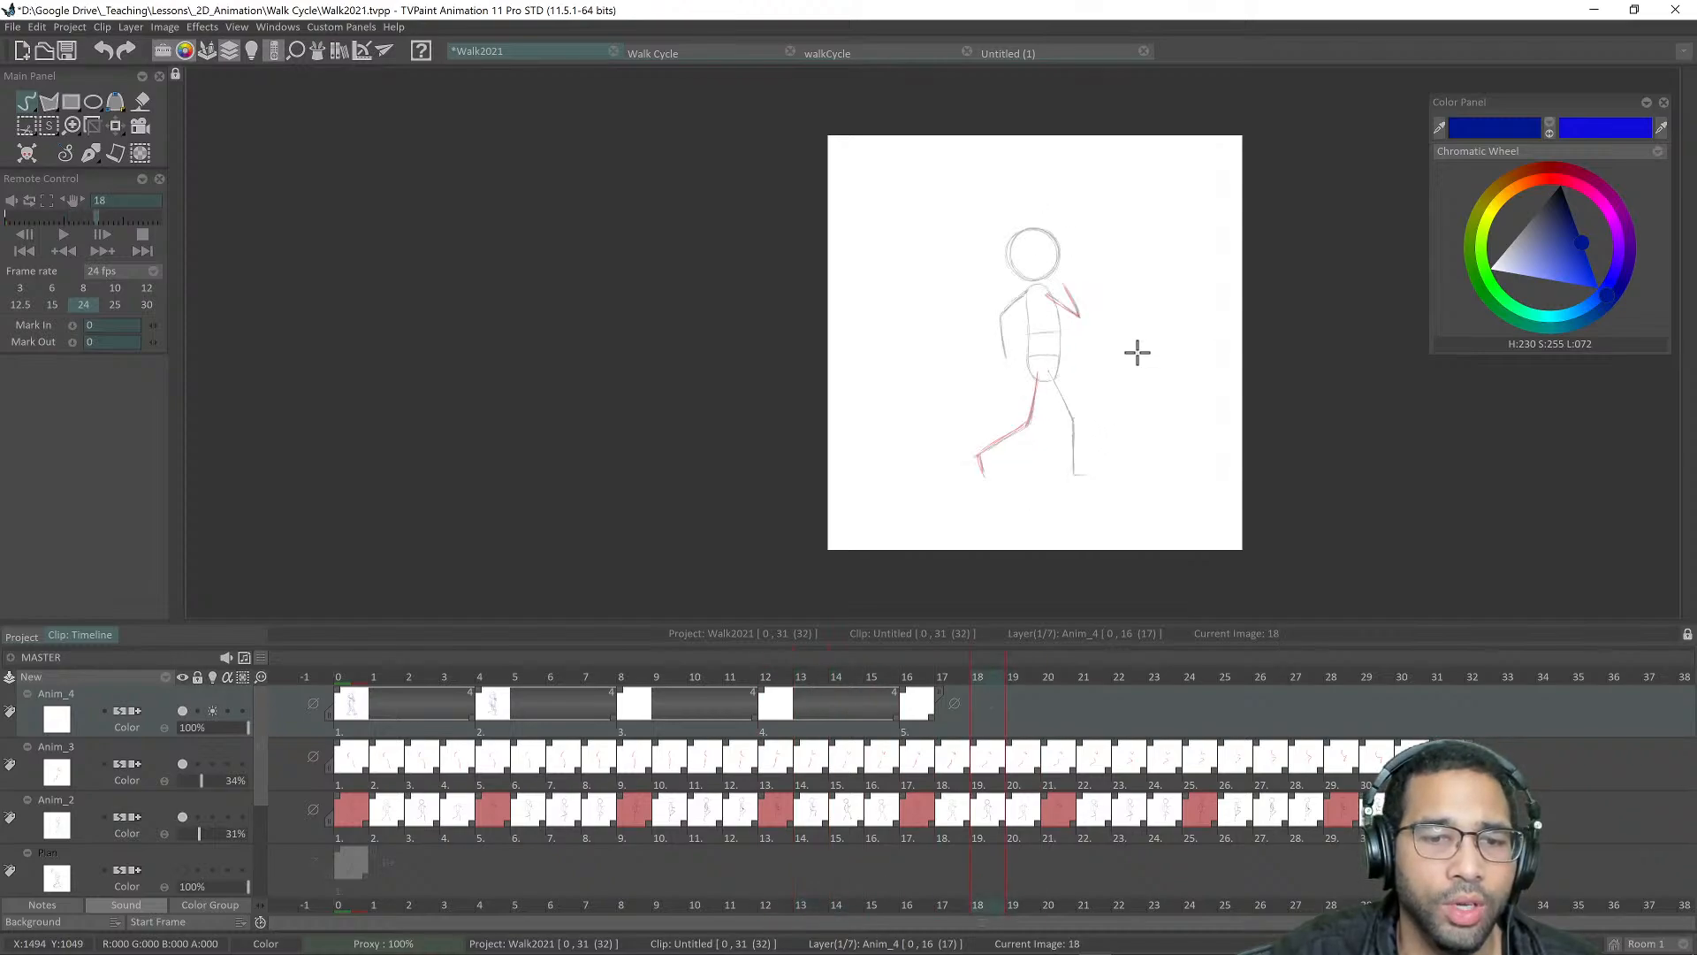
{"action": "key", "text": "Right"}
{"action": "key", "text": "Right"}
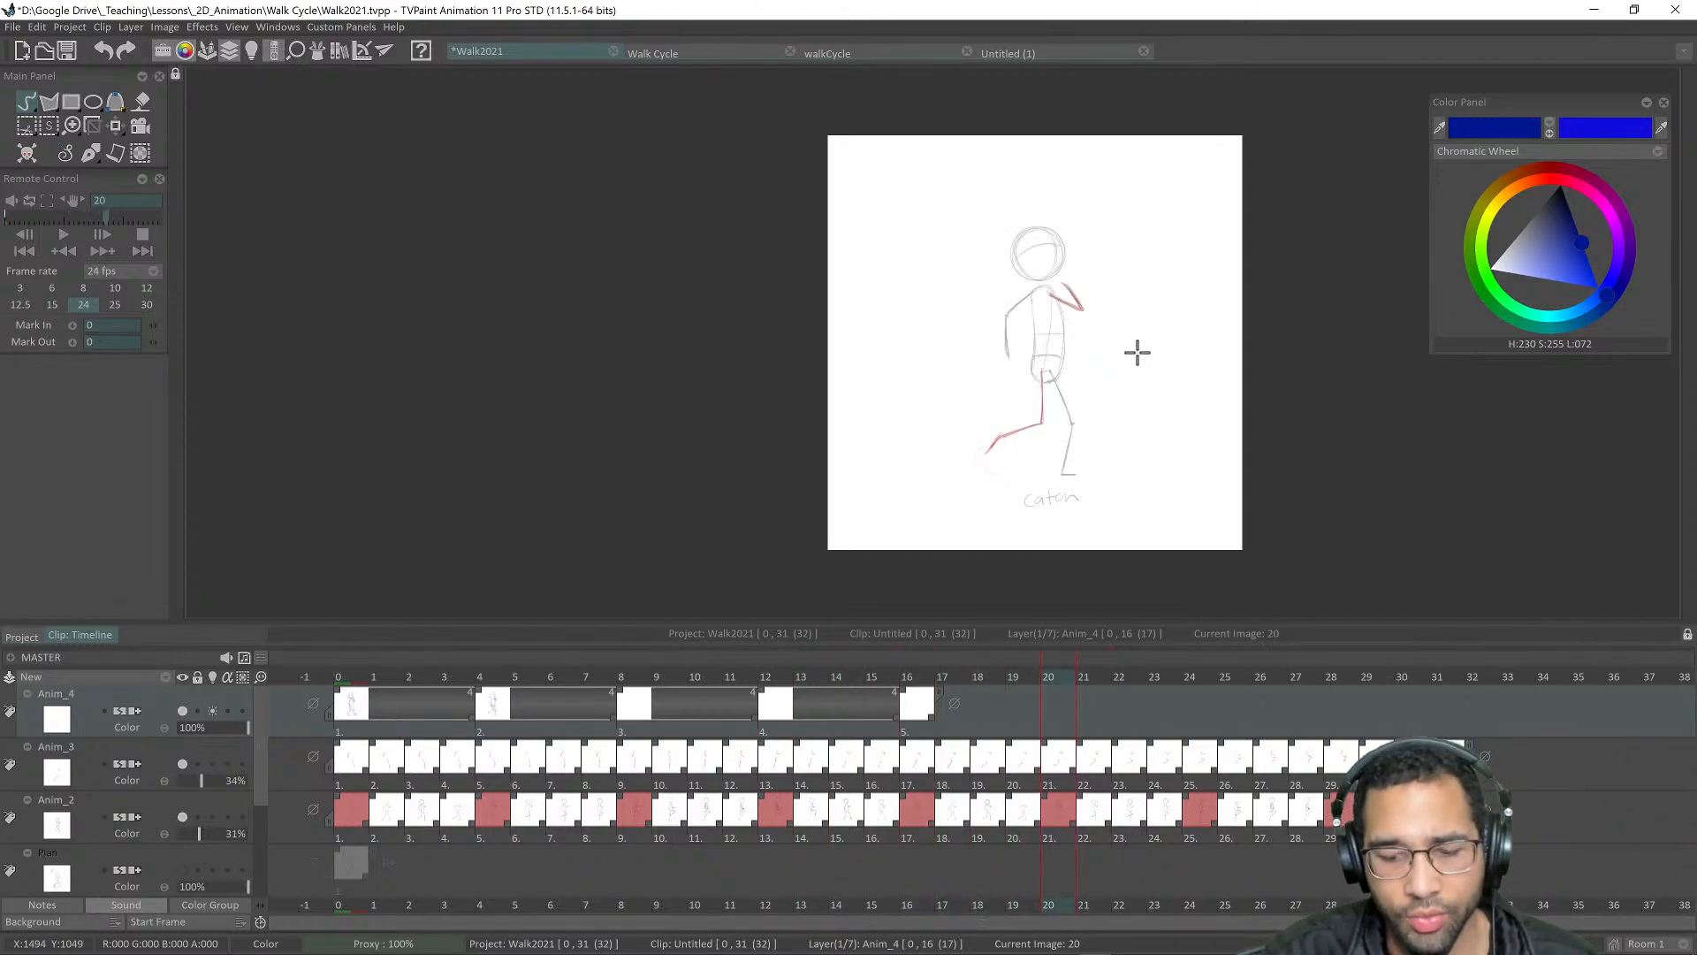
{"action": "key", "text": "Right"}
{"action": "key", "text": "Right"}
{"action": "key", "text": "Right"}
{"action": "key", "text": "Right"}
{"action": "key", "text": "Right"}
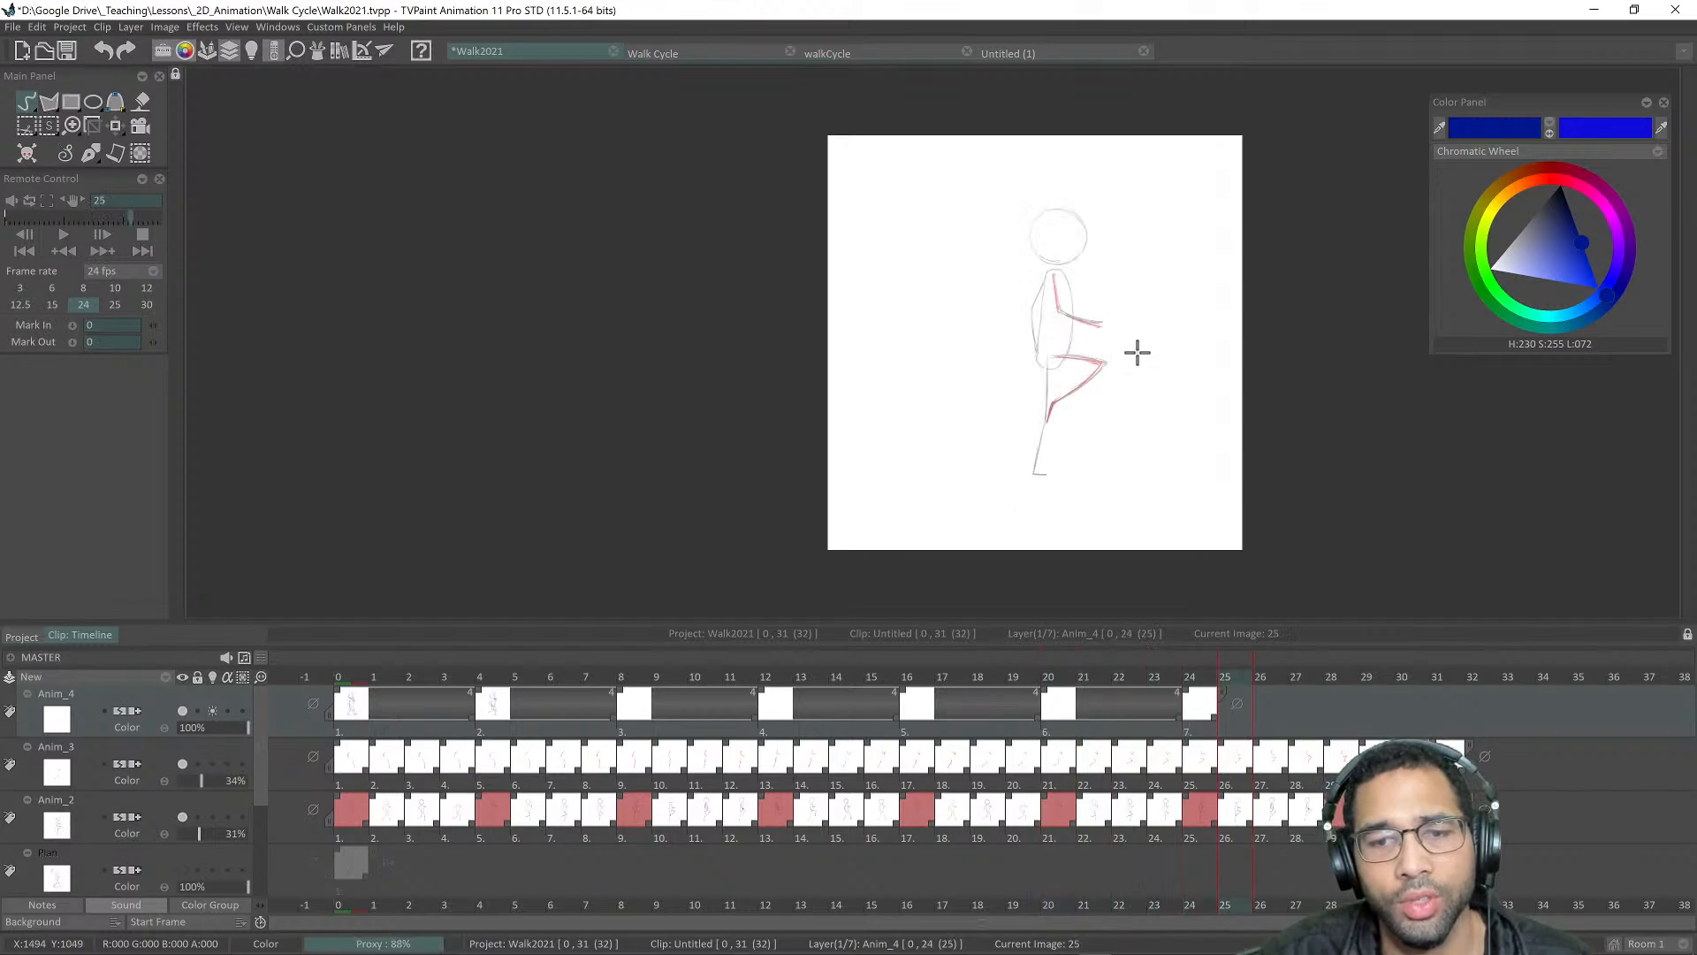
Step: Add a blank Anim_4 drawing at frame 28 and advance to frame 31
{"action": "key", "text": "Right"}
{"action": "key", "text": "Right"}
{"action": "key", "text": "Right"}
{"action": "key", "text": "Right"}
{"action": "key", "text": "Right"}
{"action": "key", "text": "Right"}
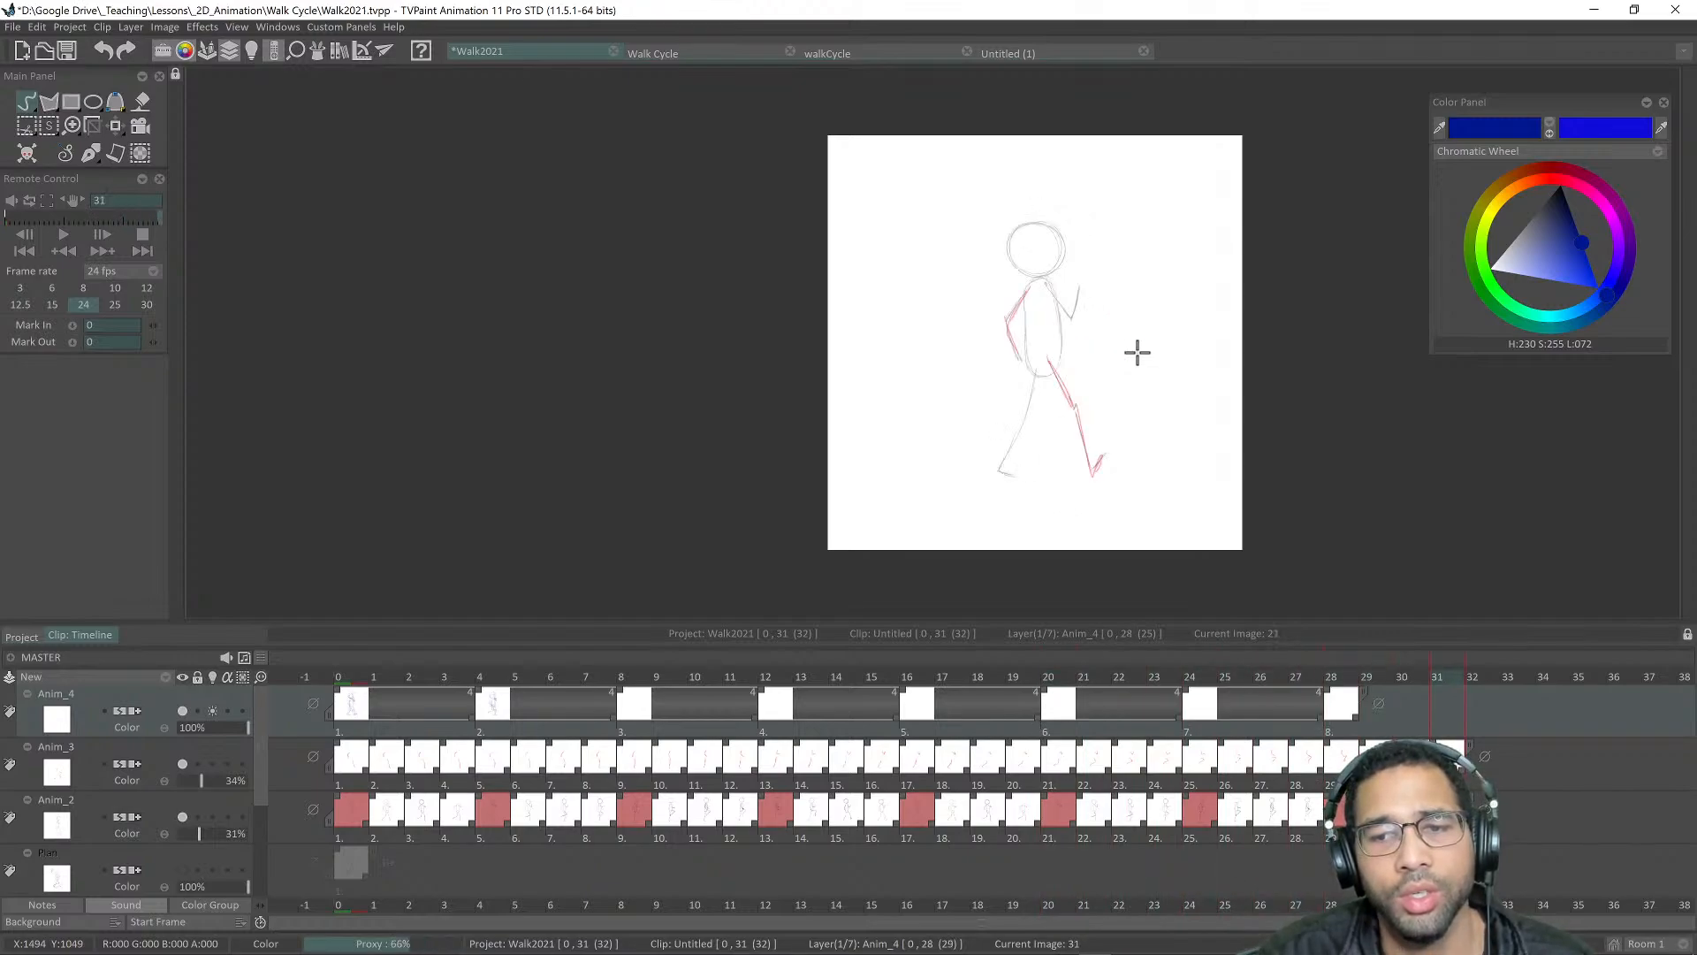
Step: Extend the last Anim_4 drawing's exposure through frame 31 and return to the Catch pose at frame 4
{"action": "key", "text": "Right"}
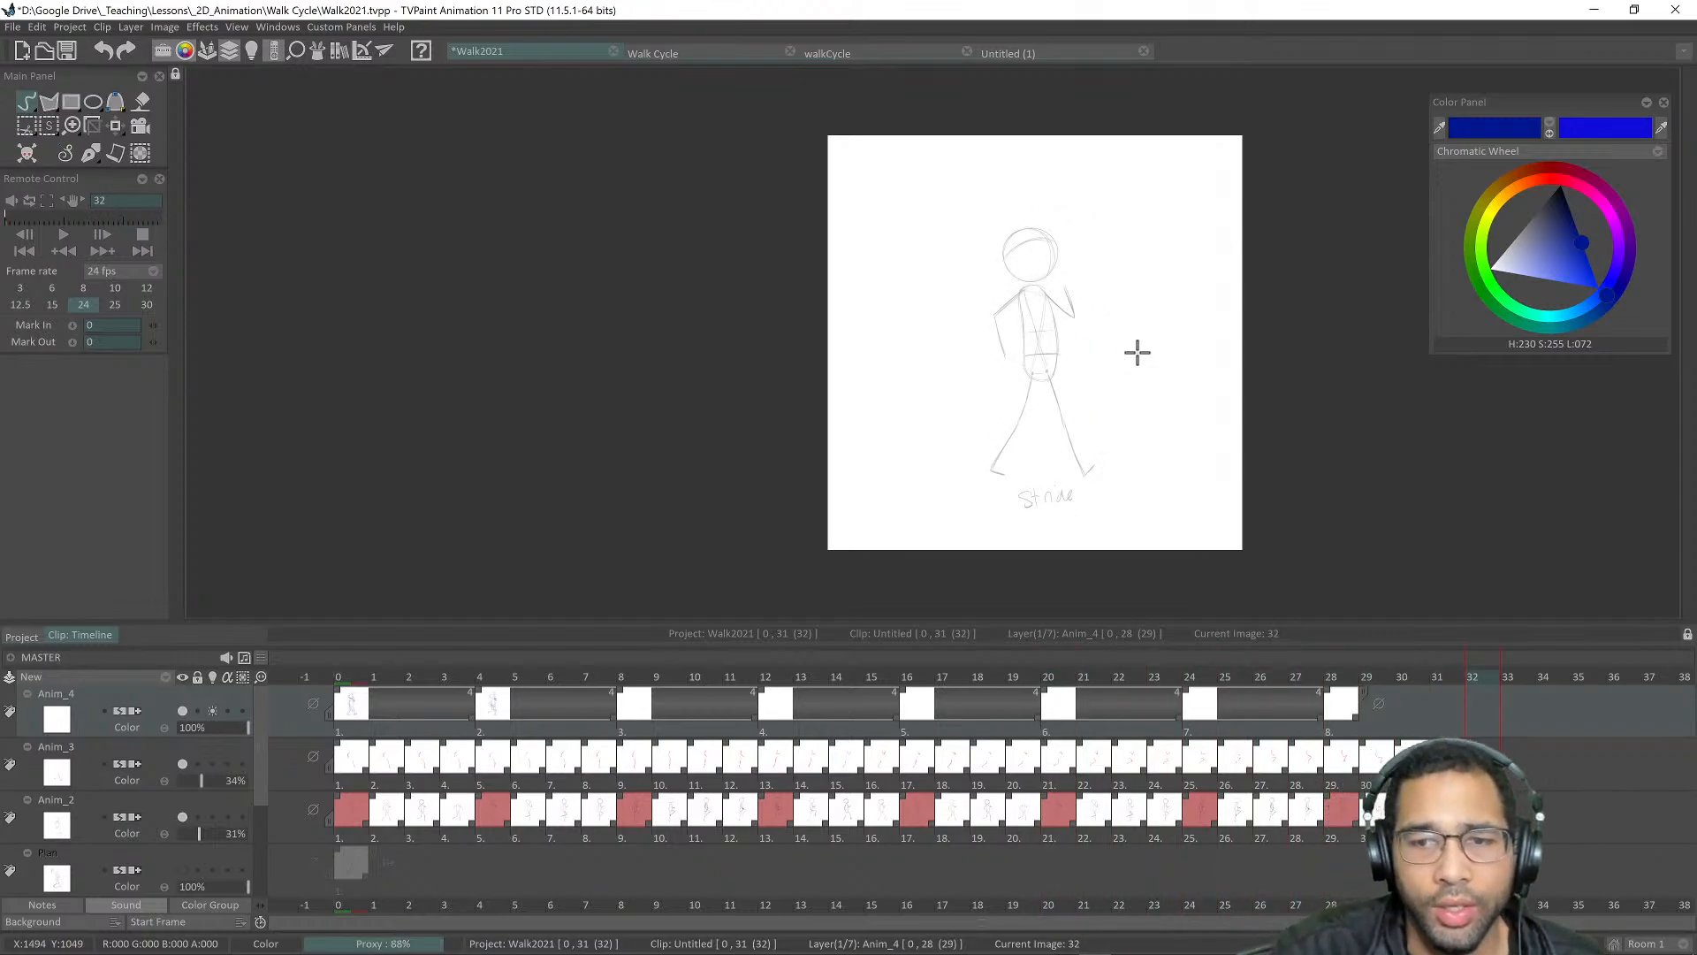
{"action": "left_click_drag", "start_coordinate": [1356, 714], "coordinate": [1454, 719]}
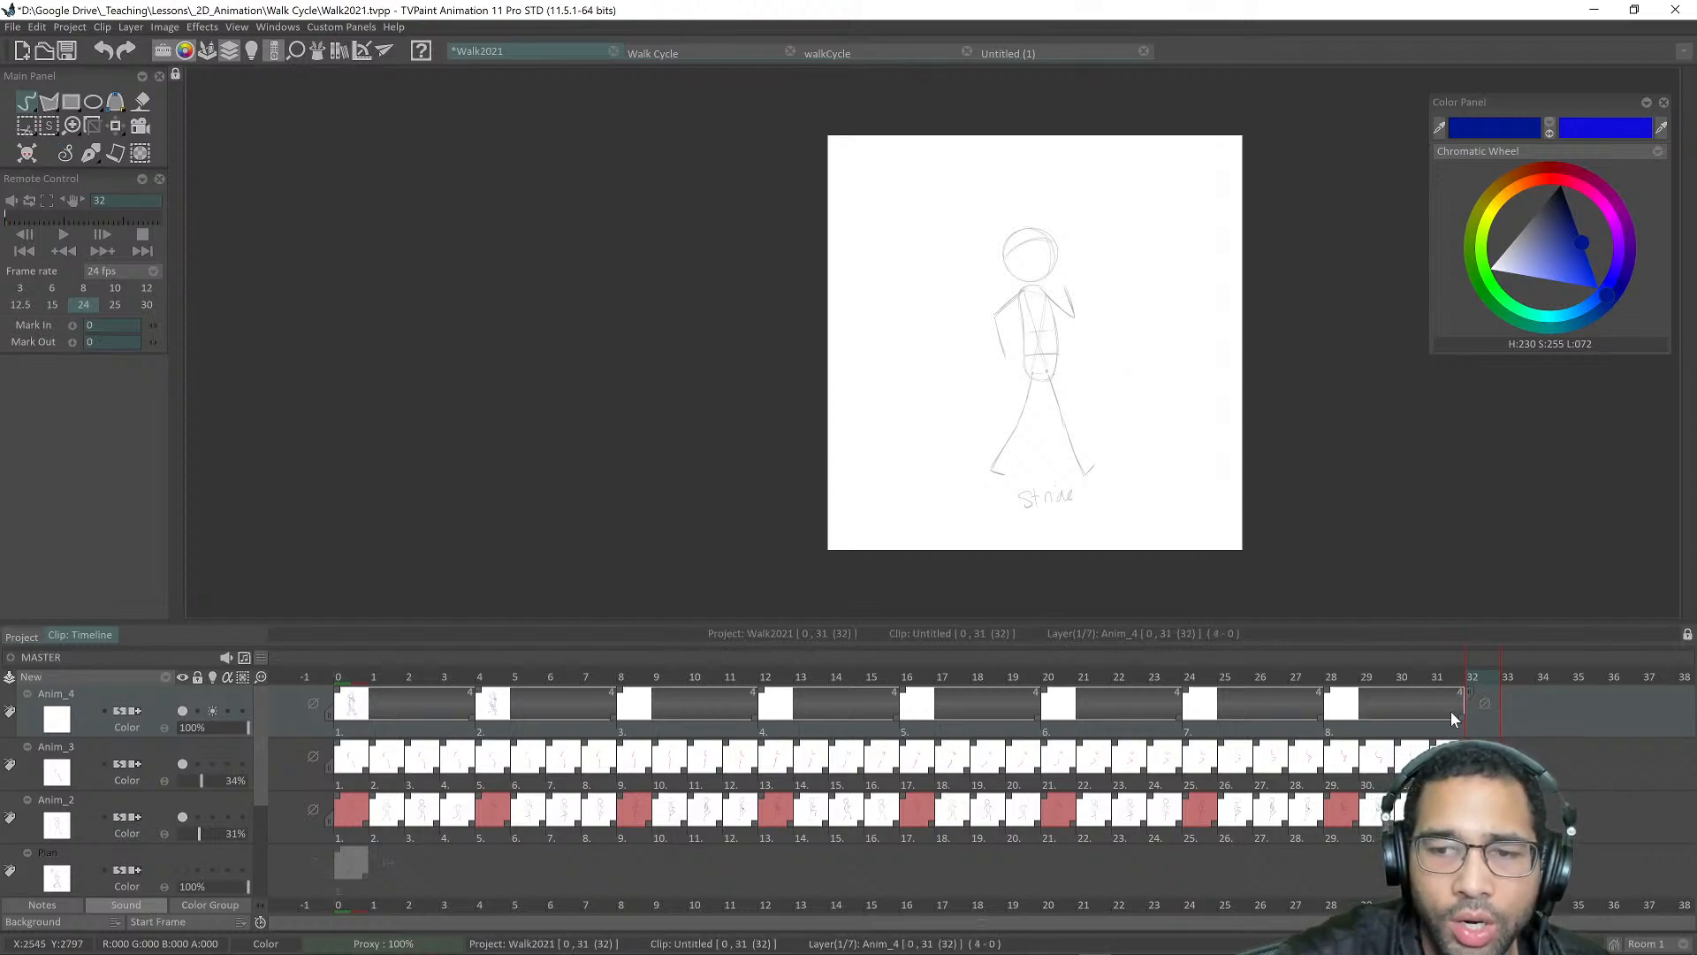
{"action": "left_click", "coordinate": [486, 676]}
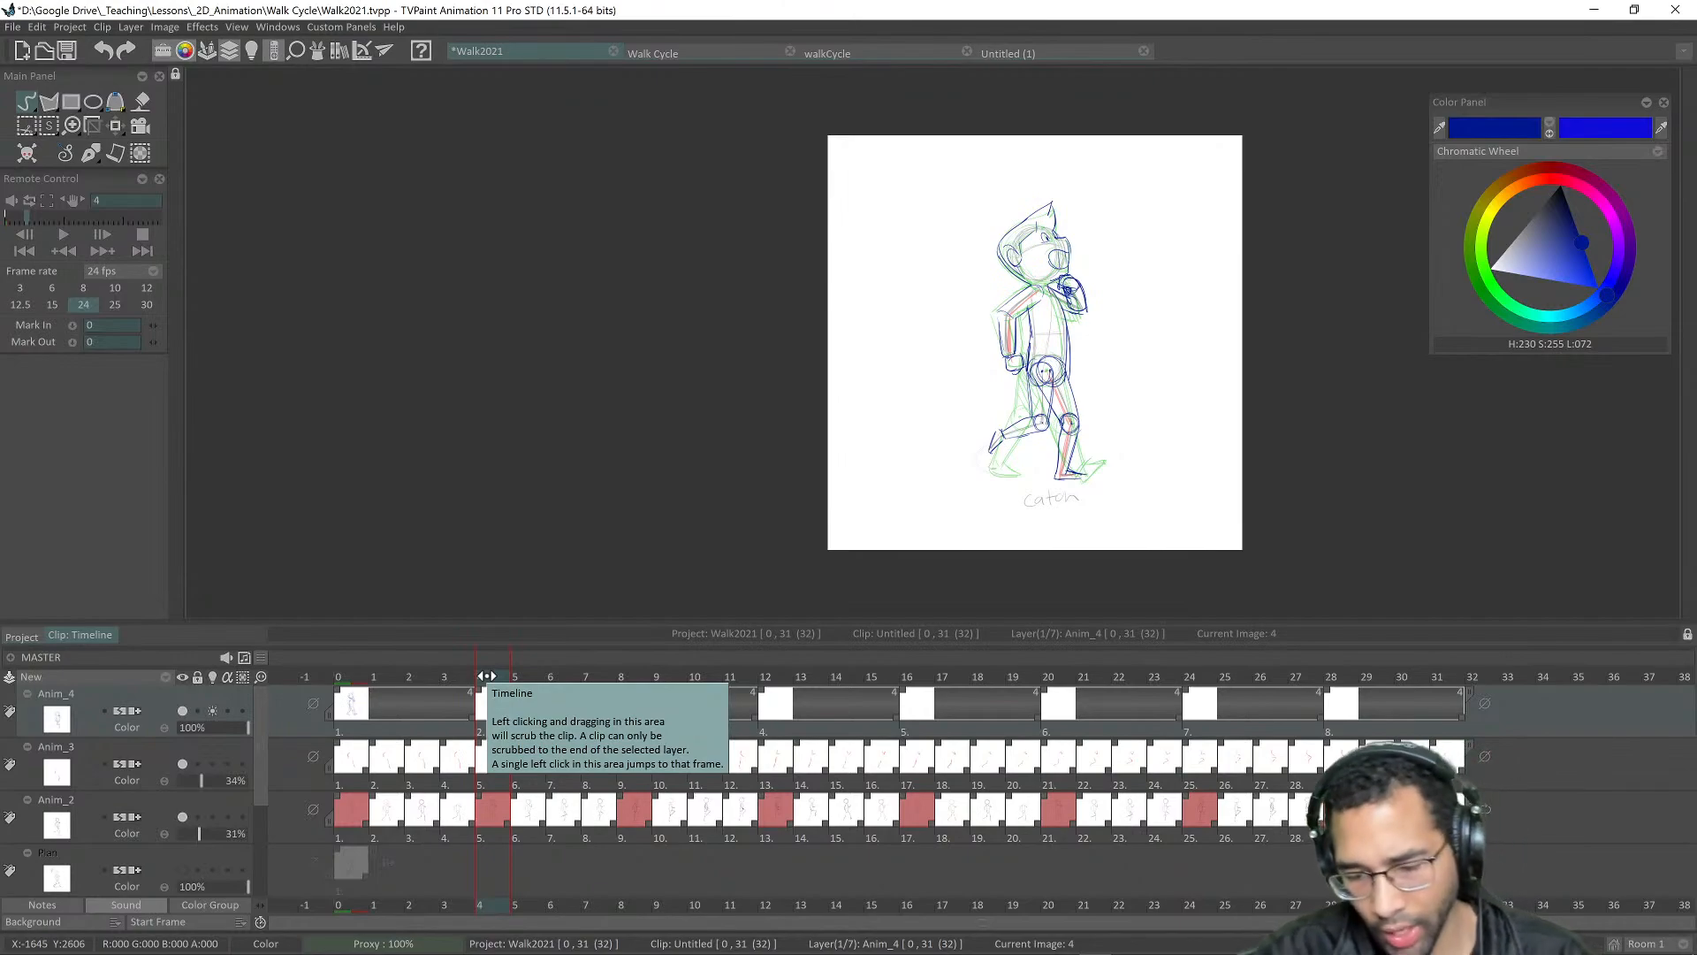
Step: Review the Anim_4 drawings without the underlying guide drawings across the key frames, then return to frame 0
{"action": "left_click", "coordinate": [486, 676]}
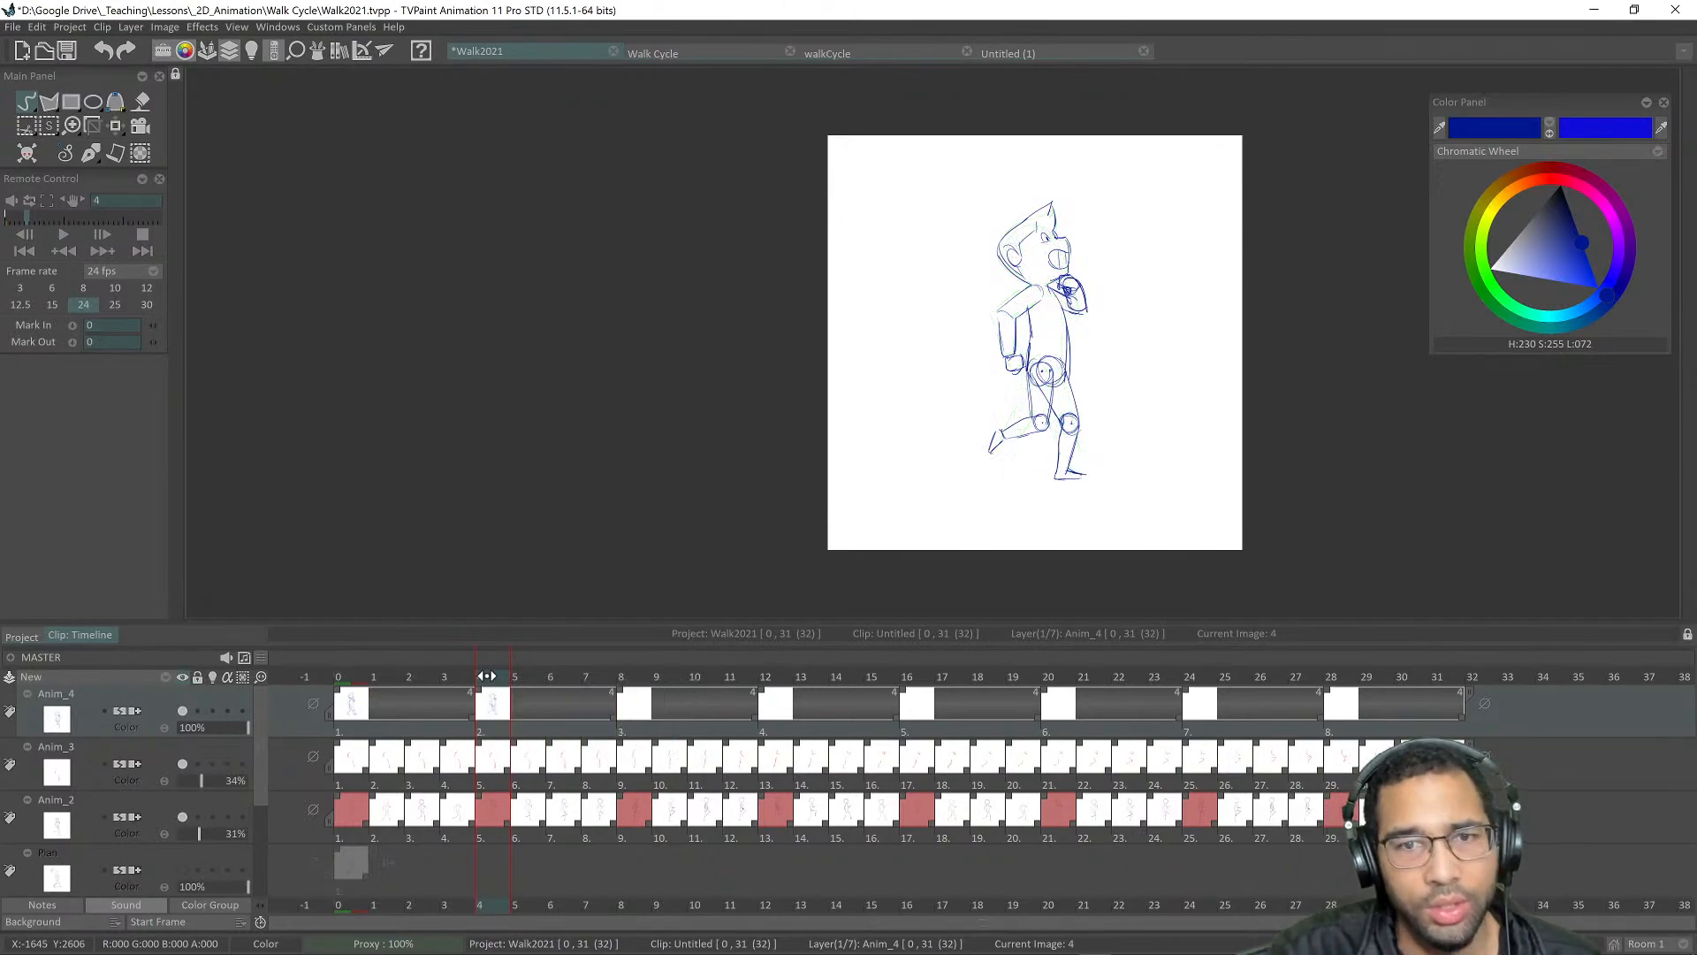
{"action": "key", "text": "Left"}
{"action": "key", "text": "Return"}
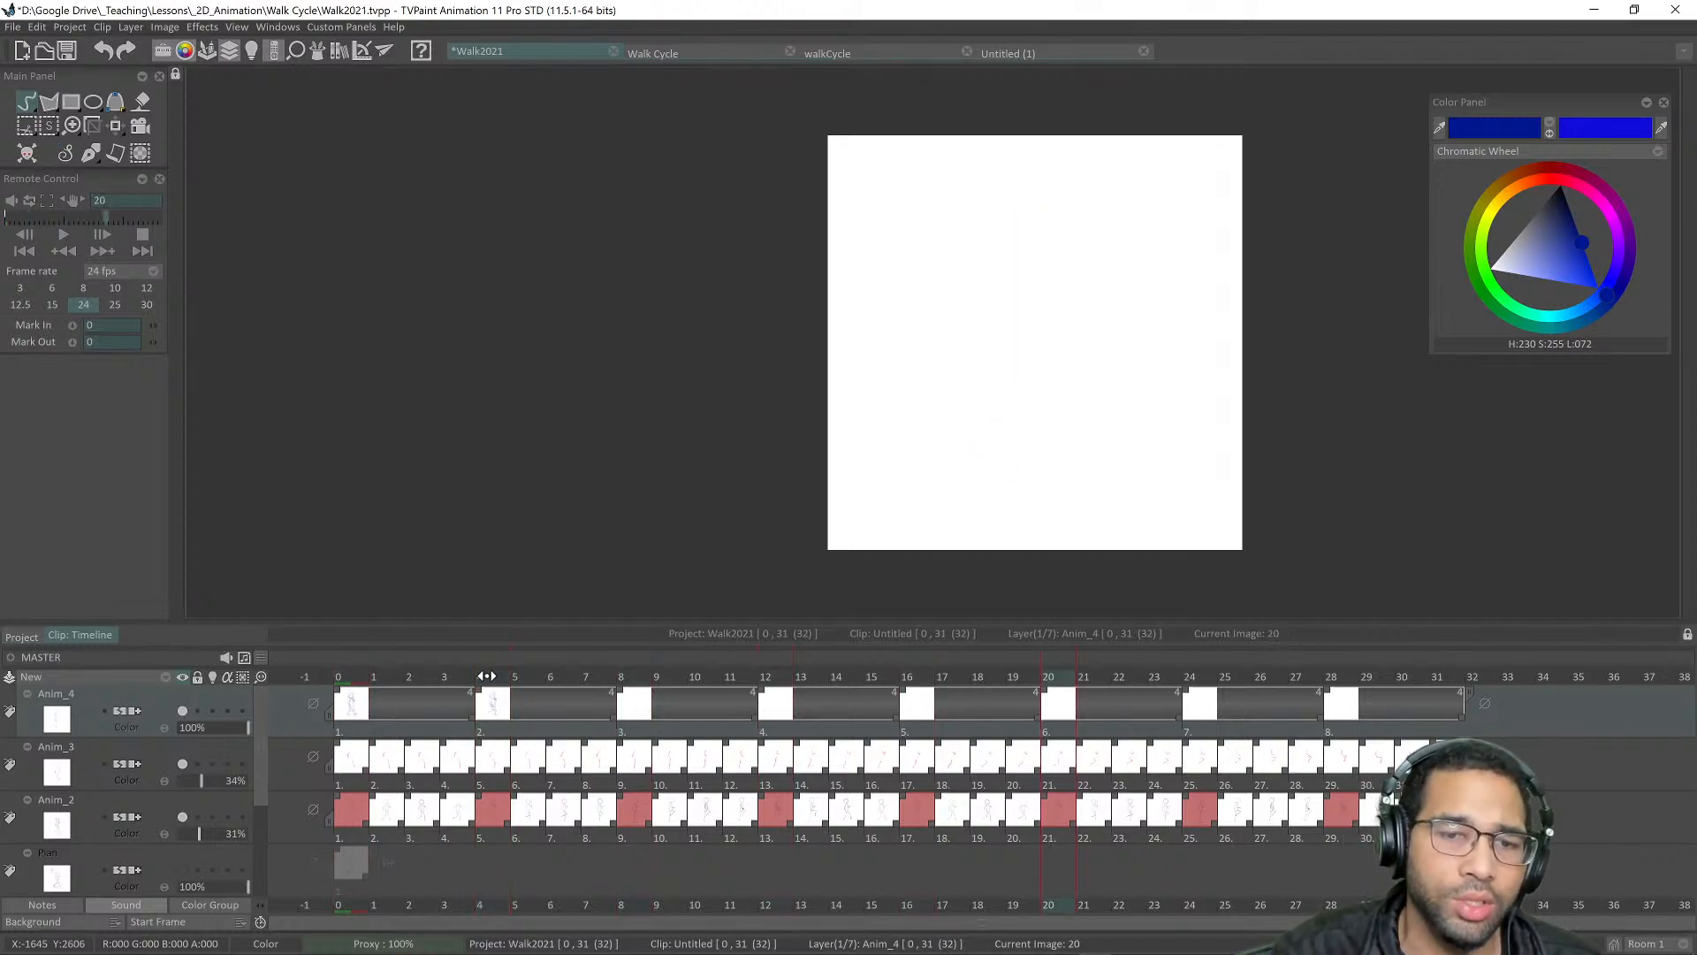
{"action": "key", "text": "Left"}
{"action": "key", "text": "Left"}
{"action": "key", "text": "Left"}
{"action": "key", "text": "Left"}
{"action": "key", "text": "Left"}
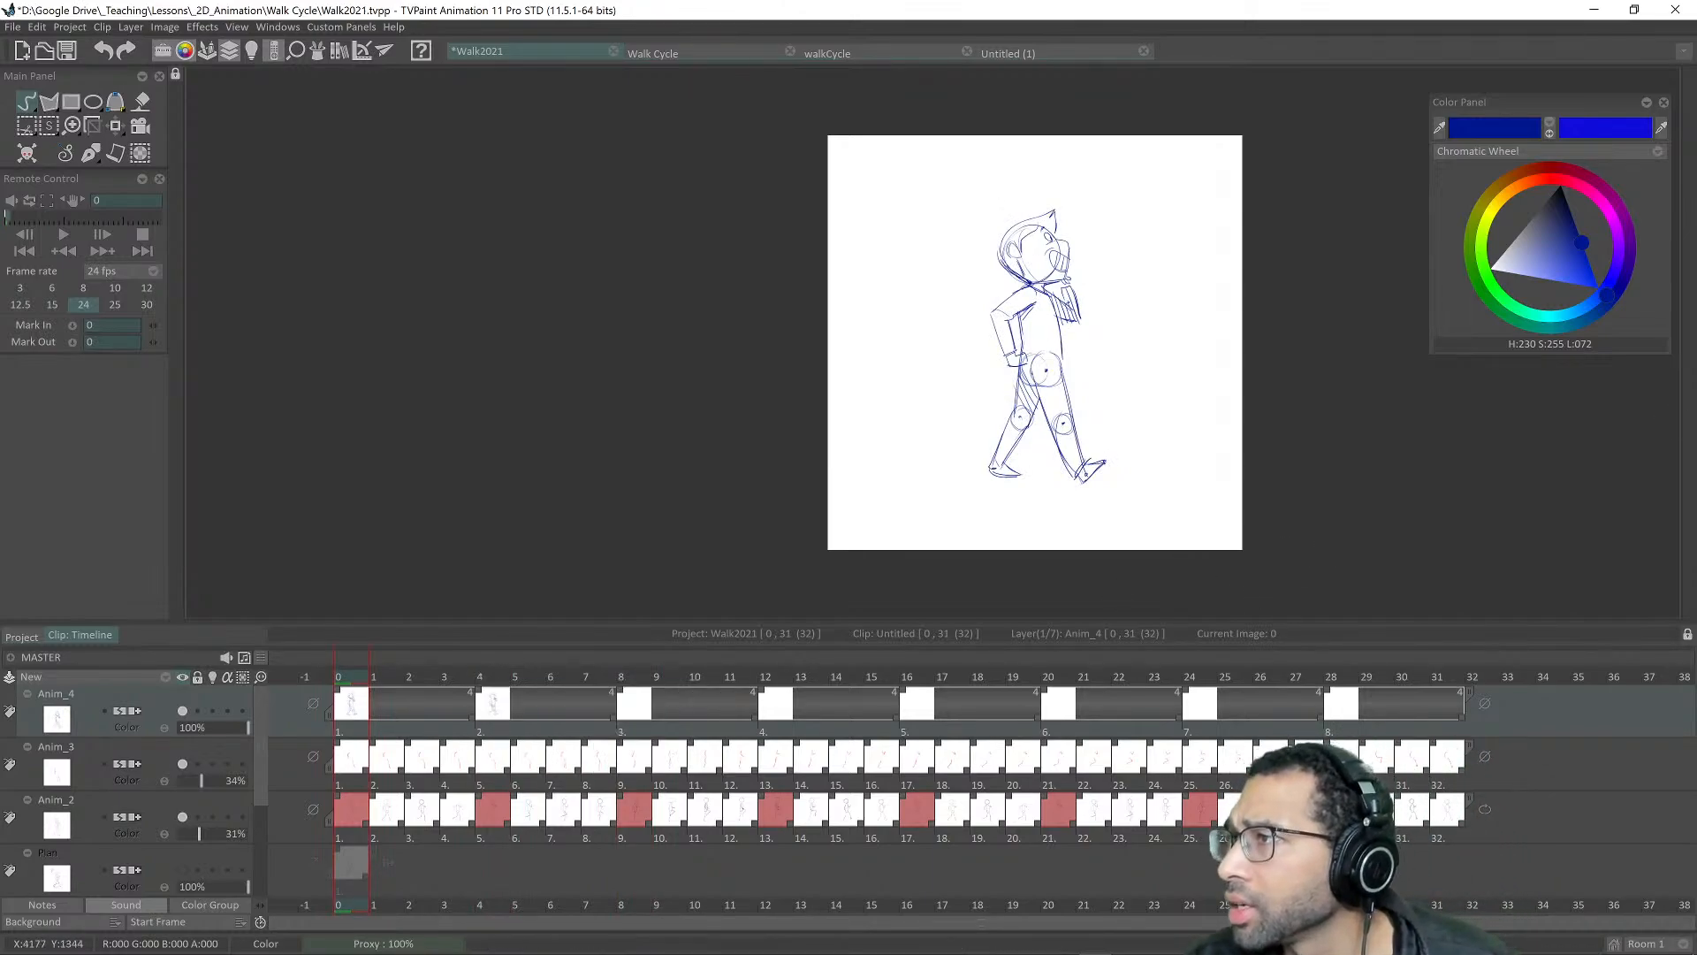
{"action": "mouse_move", "coordinate": [1688, 407]}
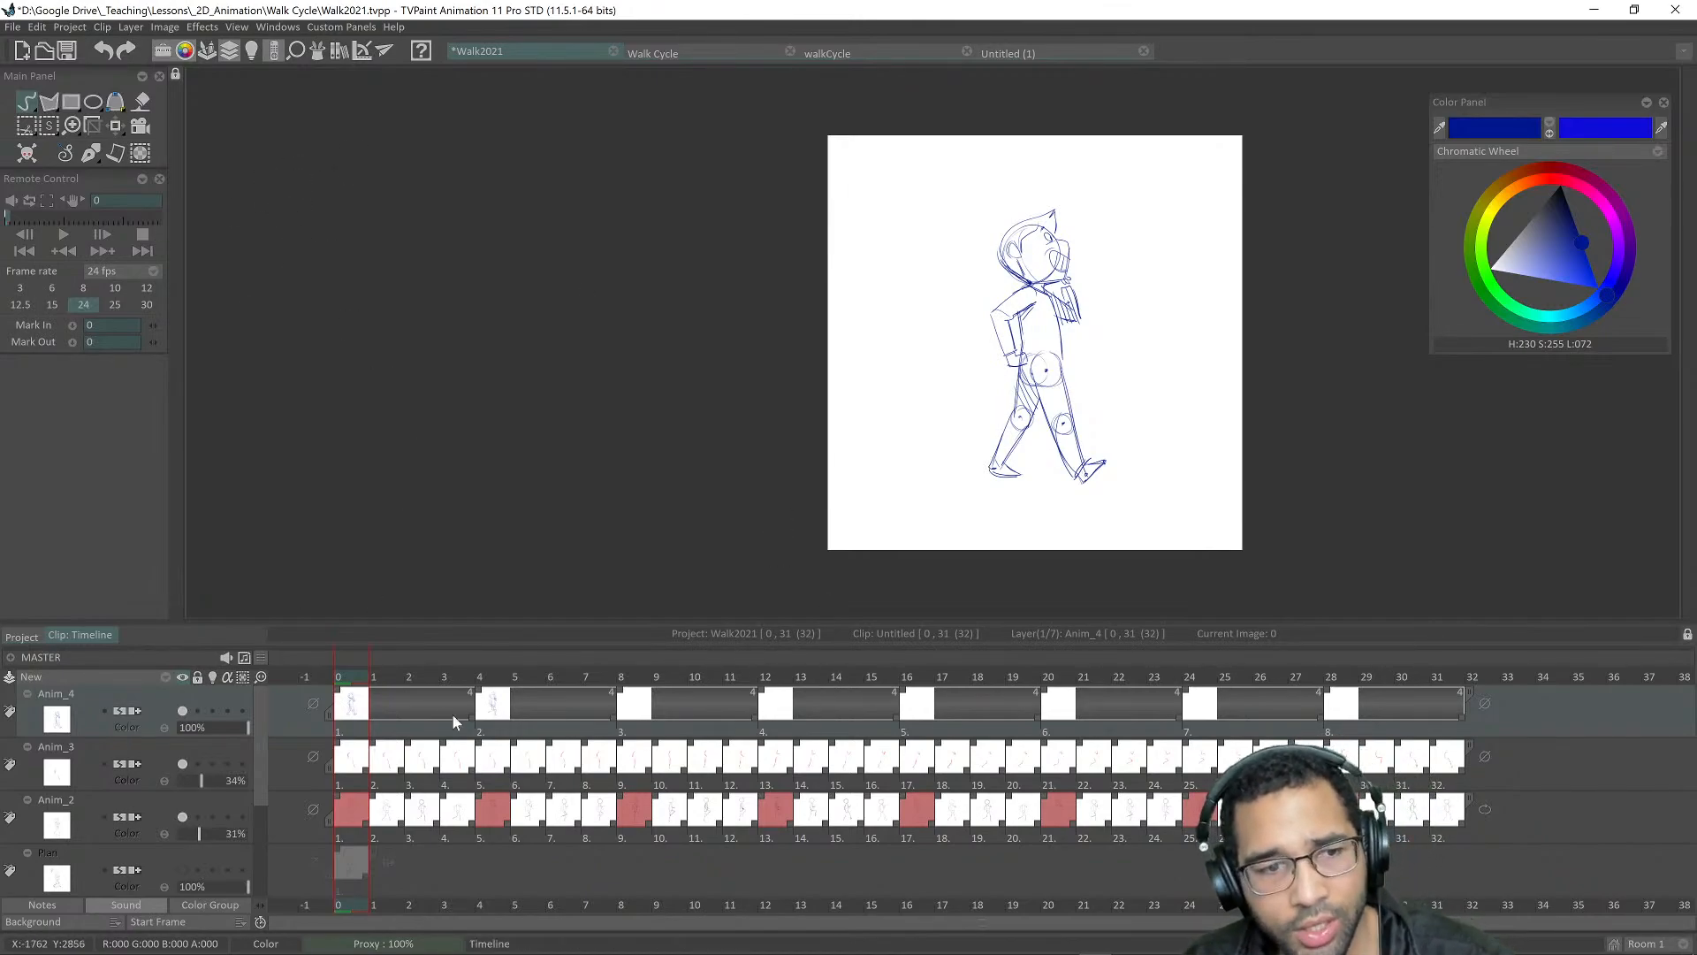
Step: Compare the Anim_4 poses at frames 0 and 4, check frames 8 and 12, and return to frame 0
{"action": "left_click", "coordinate": [494, 678]}
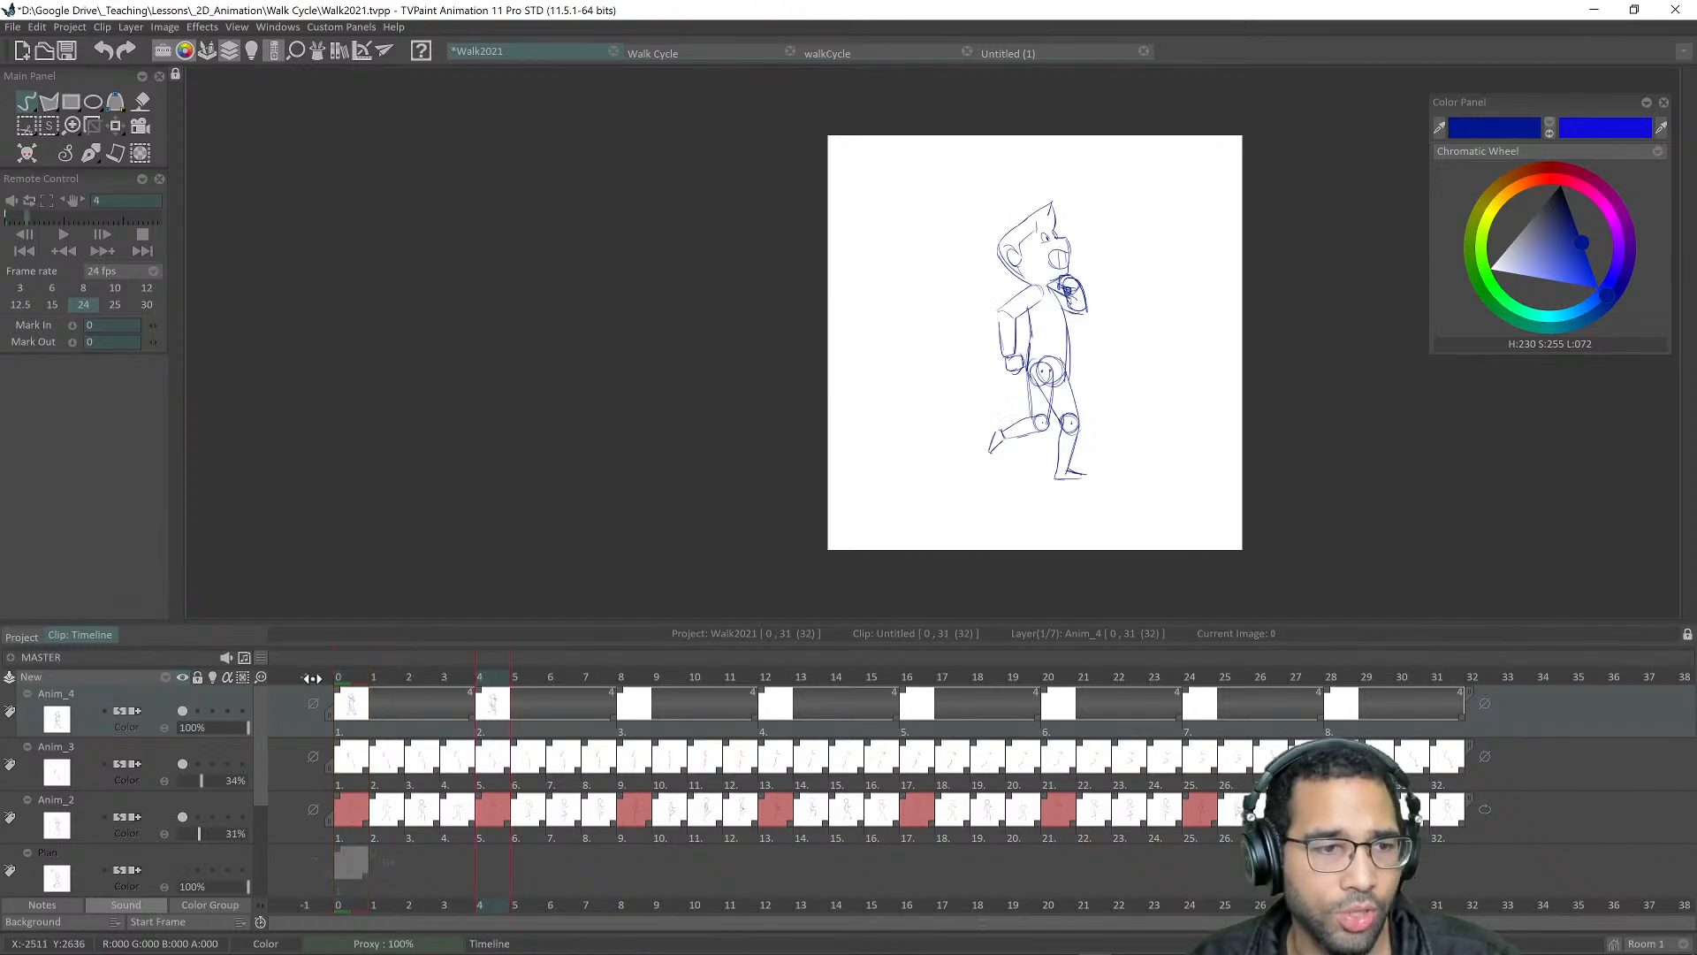
{"action": "left_click", "coordinate": [349, 679]}
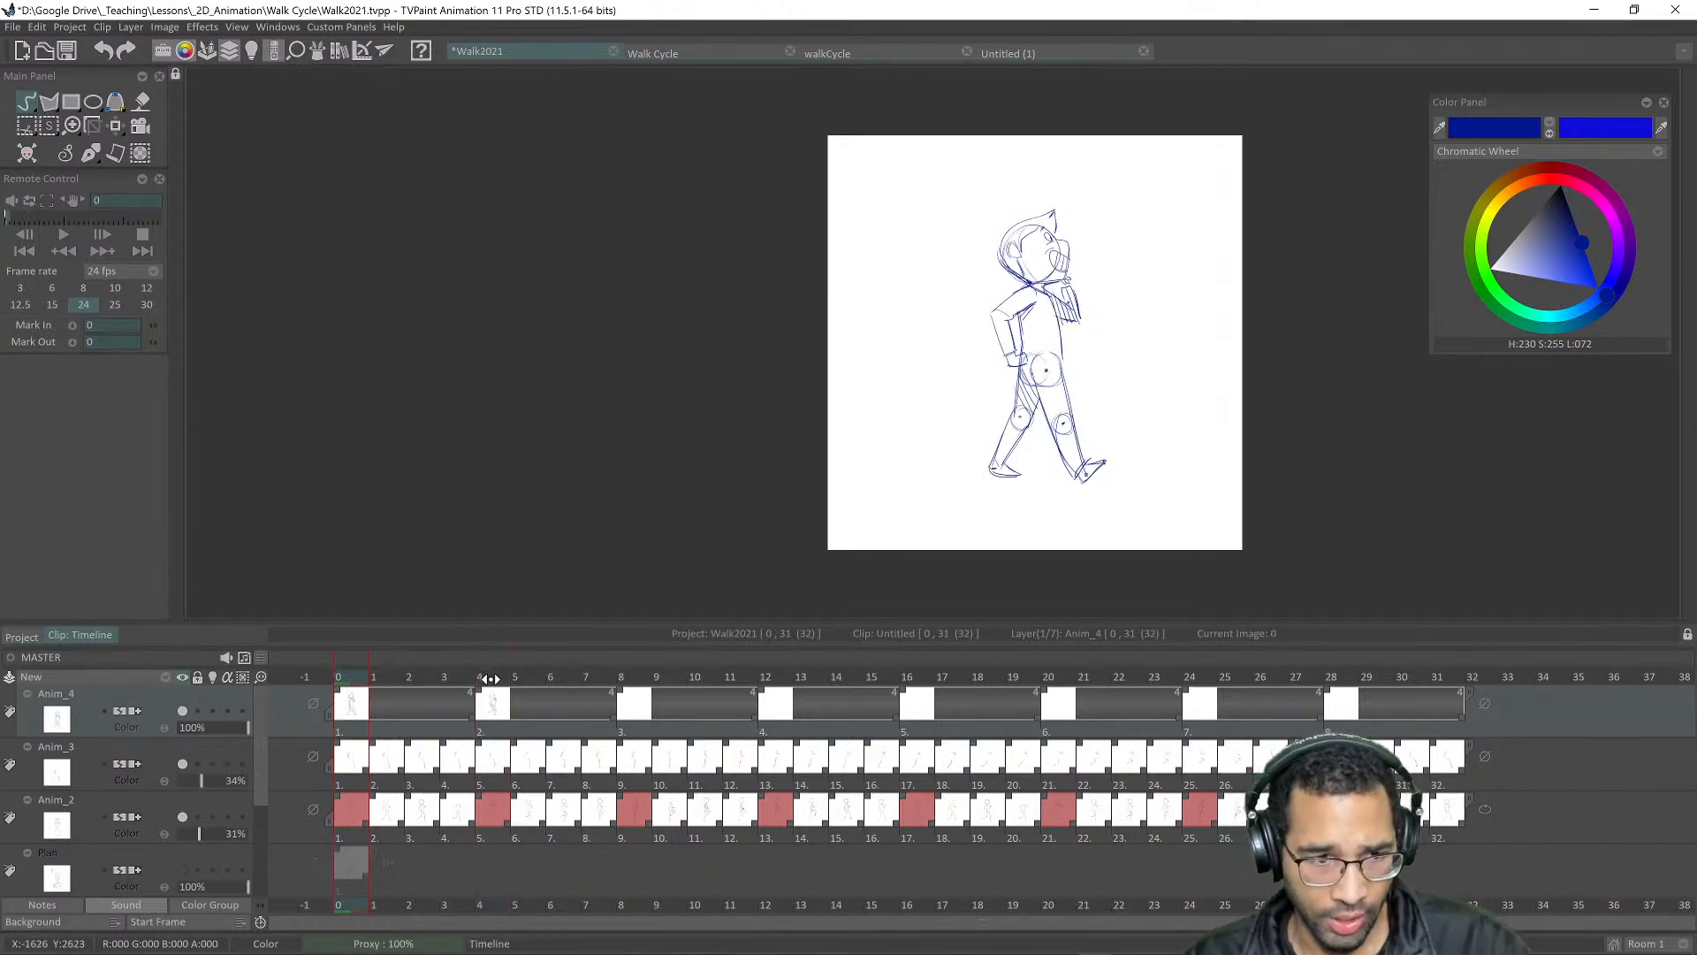
{"action": "left_click", "coordinate": [491, 679]}
{"action": "left_click", "coordinate": [633, 680]}
{"action": "left_click", "coordinate": [776, 679]}
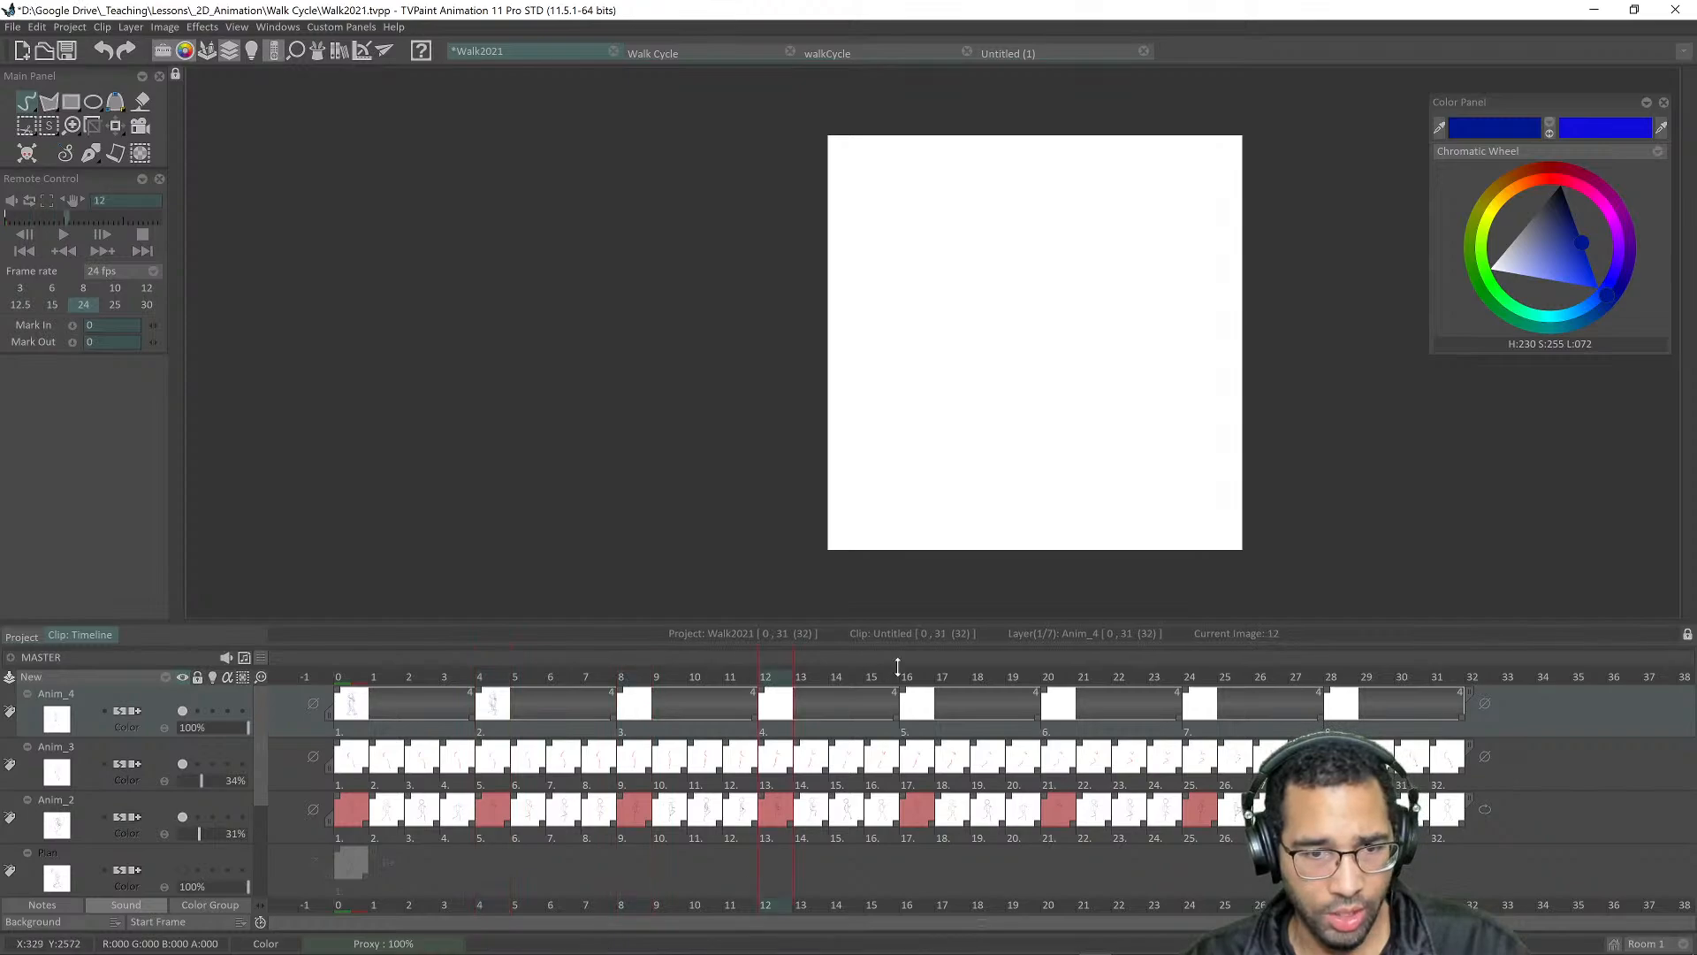
{"action": "left_click", "coordinate": [336, 677]}
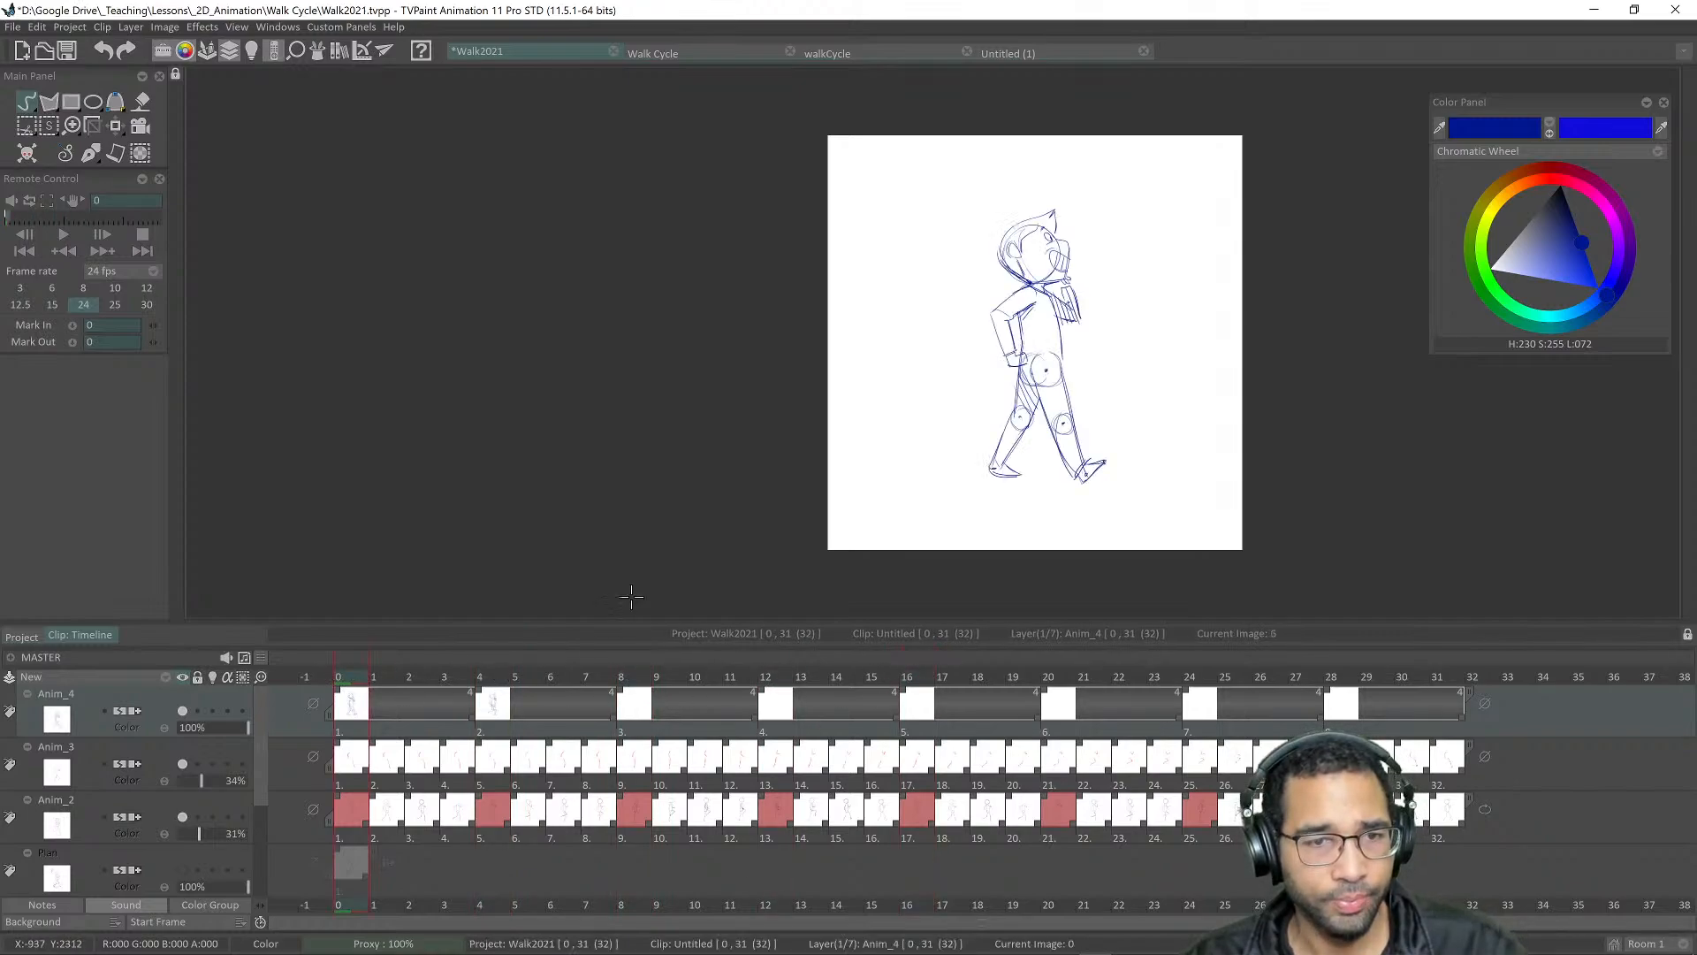
Step: Save the project under the new name Walk2021_2.tvpp in the Walk Cycle folder
{"action": "left_click", "coordinate": [12, 26]}
{"action": "left_click", "coordinate": [53, 119]}
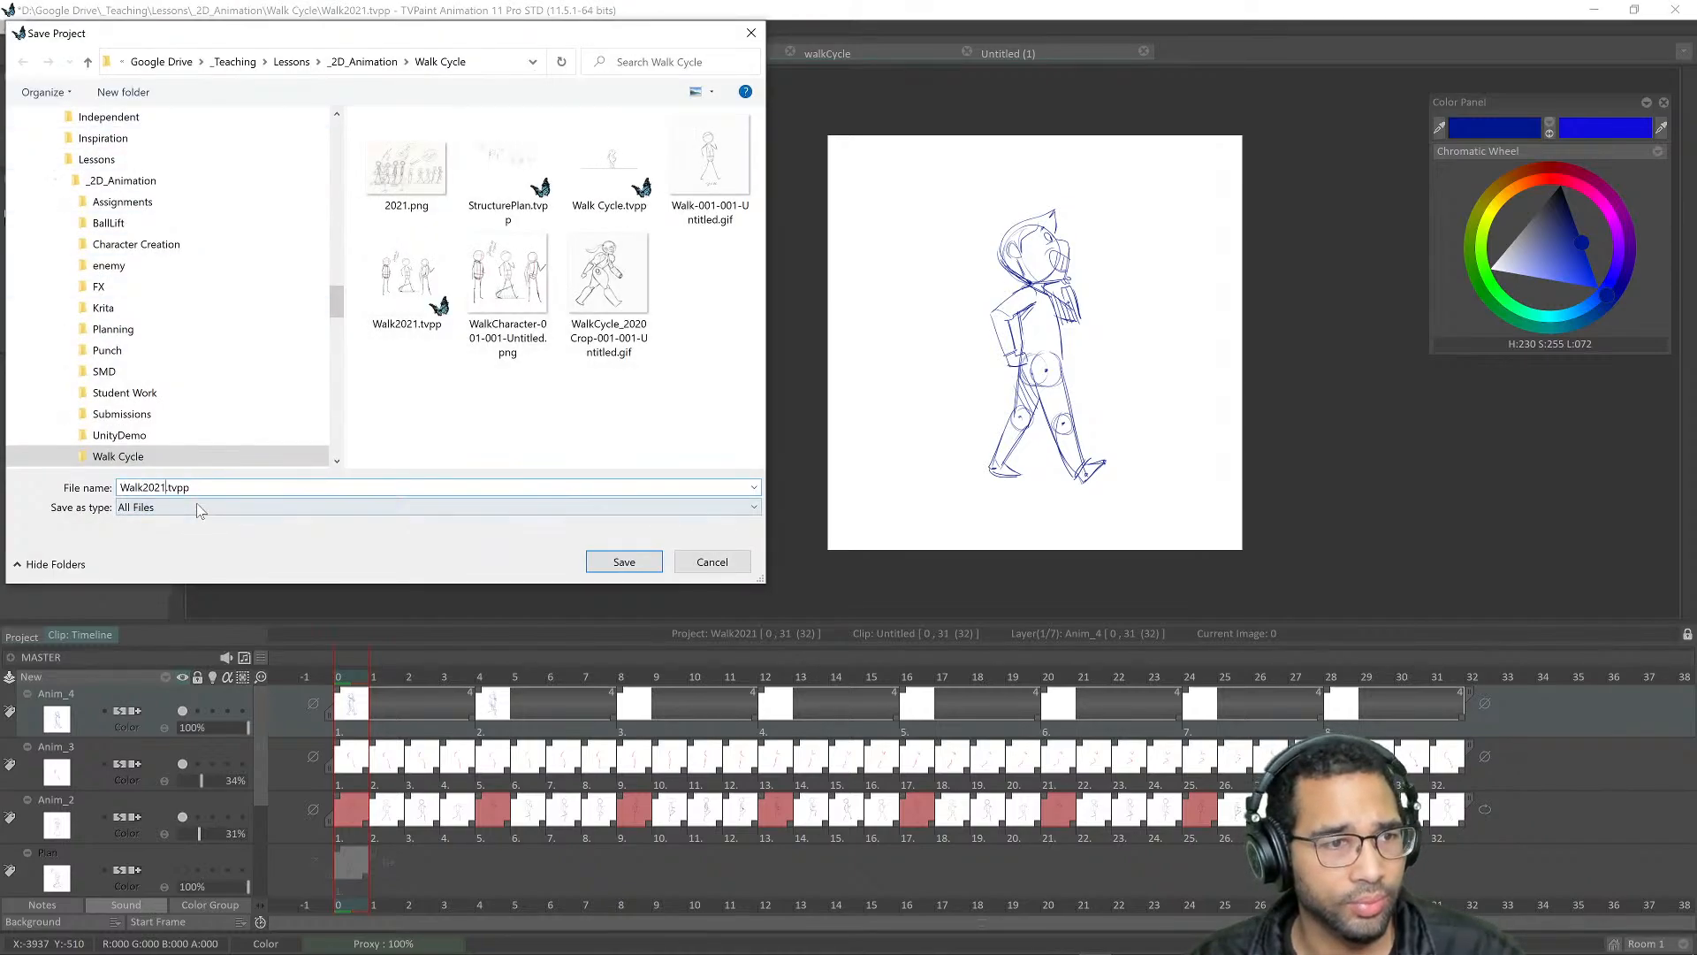
{"action": "type", "text": "_2"}
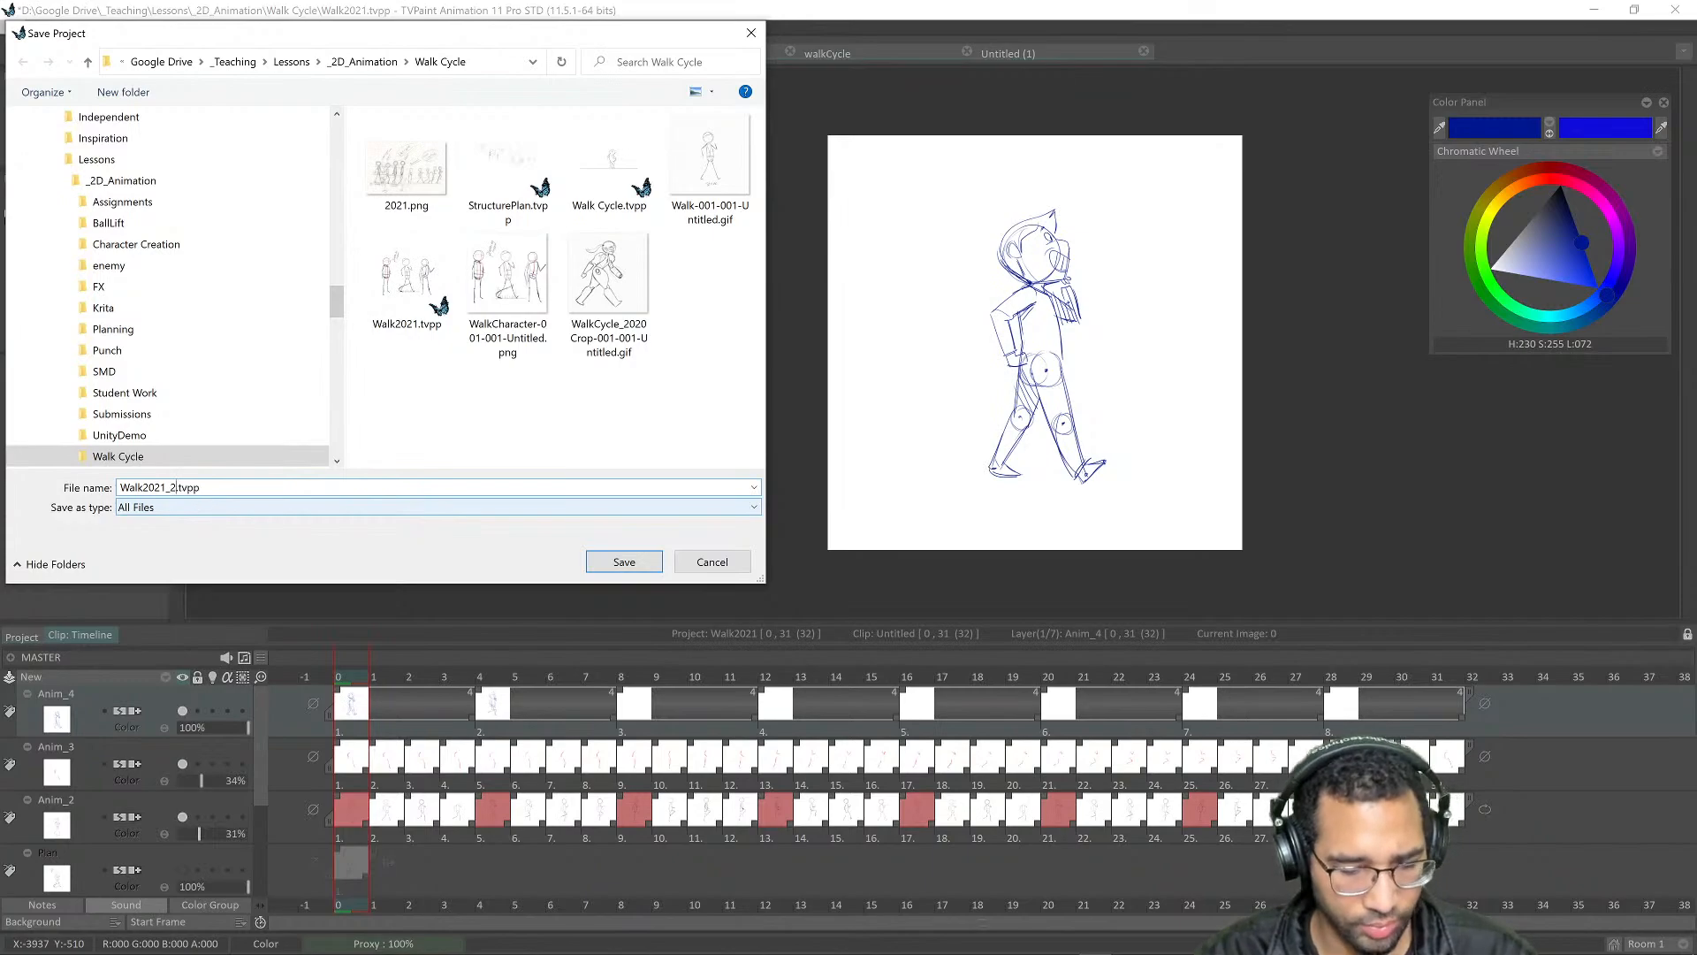
{"action": "key", "text": "Return"}
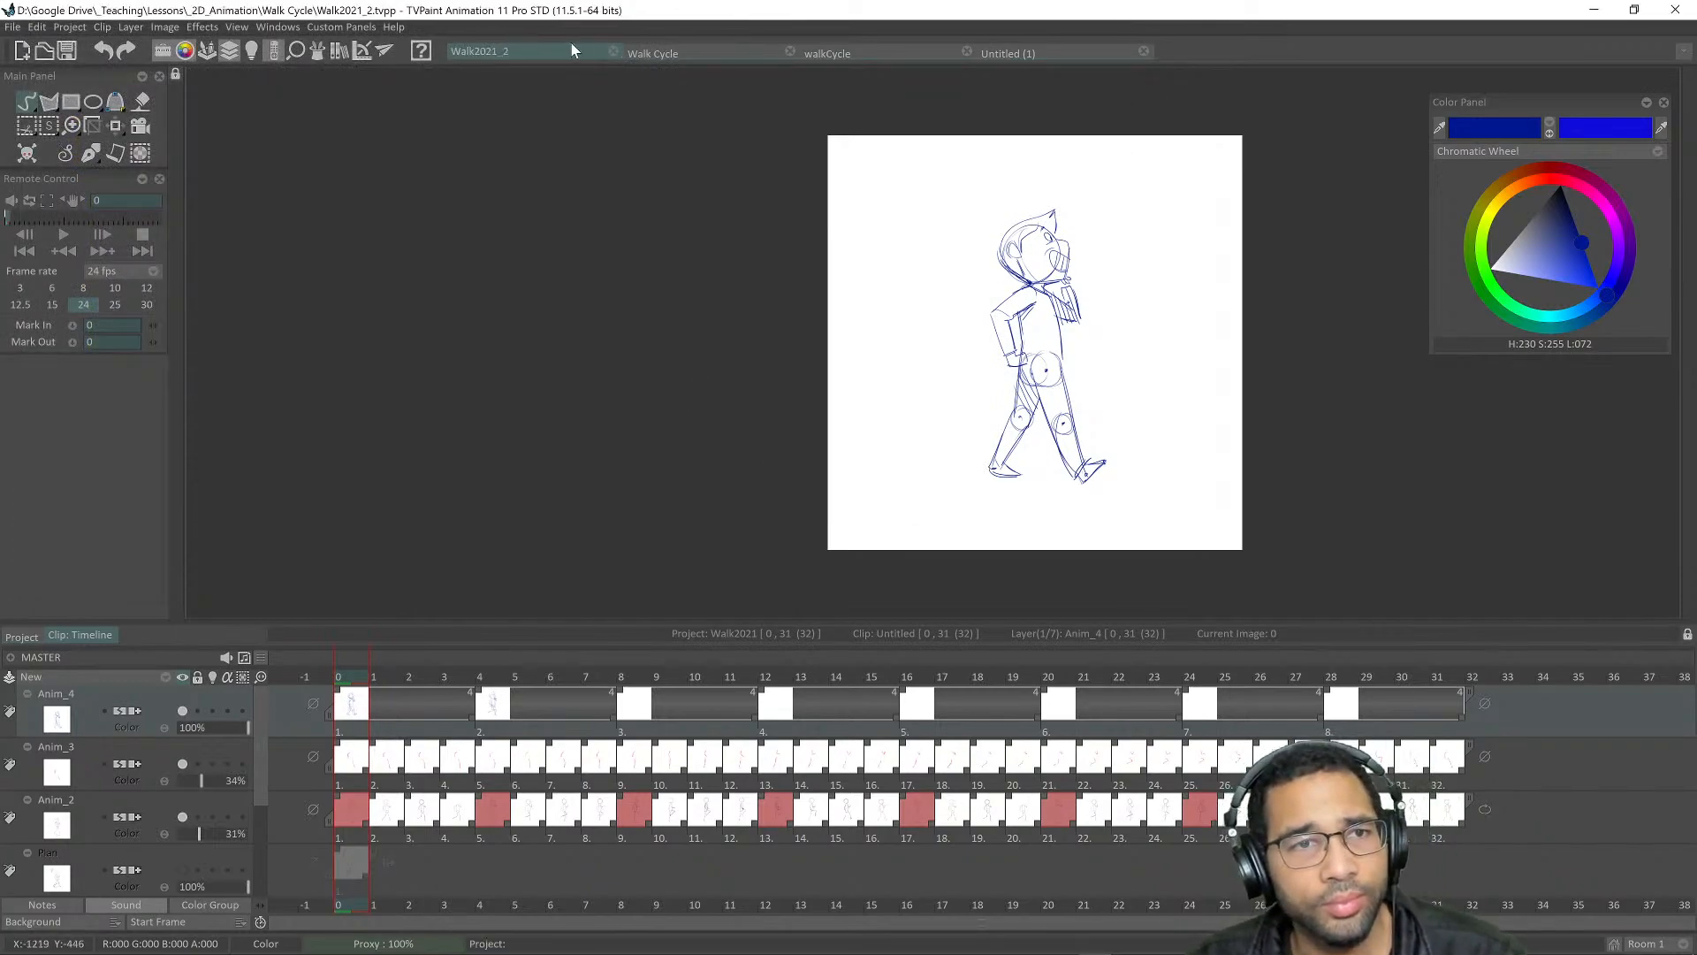
Step: Close the Walk2021_2, Walk Cycle and walkCycle projects and switch to the Weekly Activity #6 discussion in the browser
{"action": "left_click", "coordinate": [614, 51]}
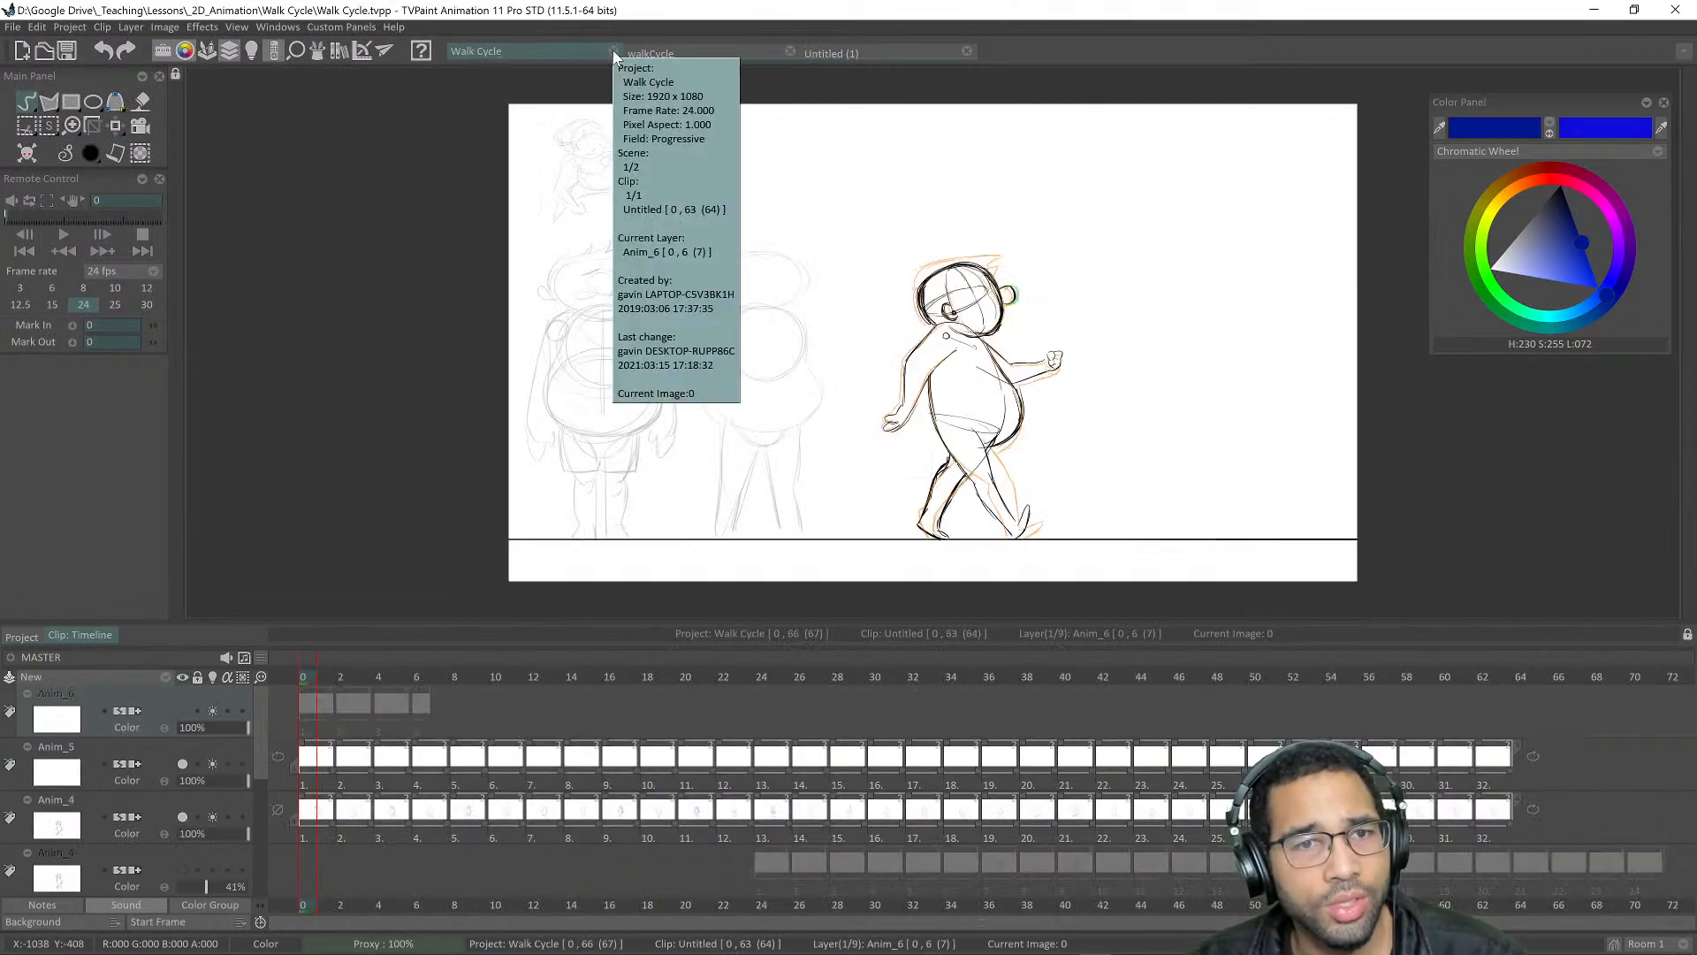
{"action": "left_click", "coordinate": [613, 51]}
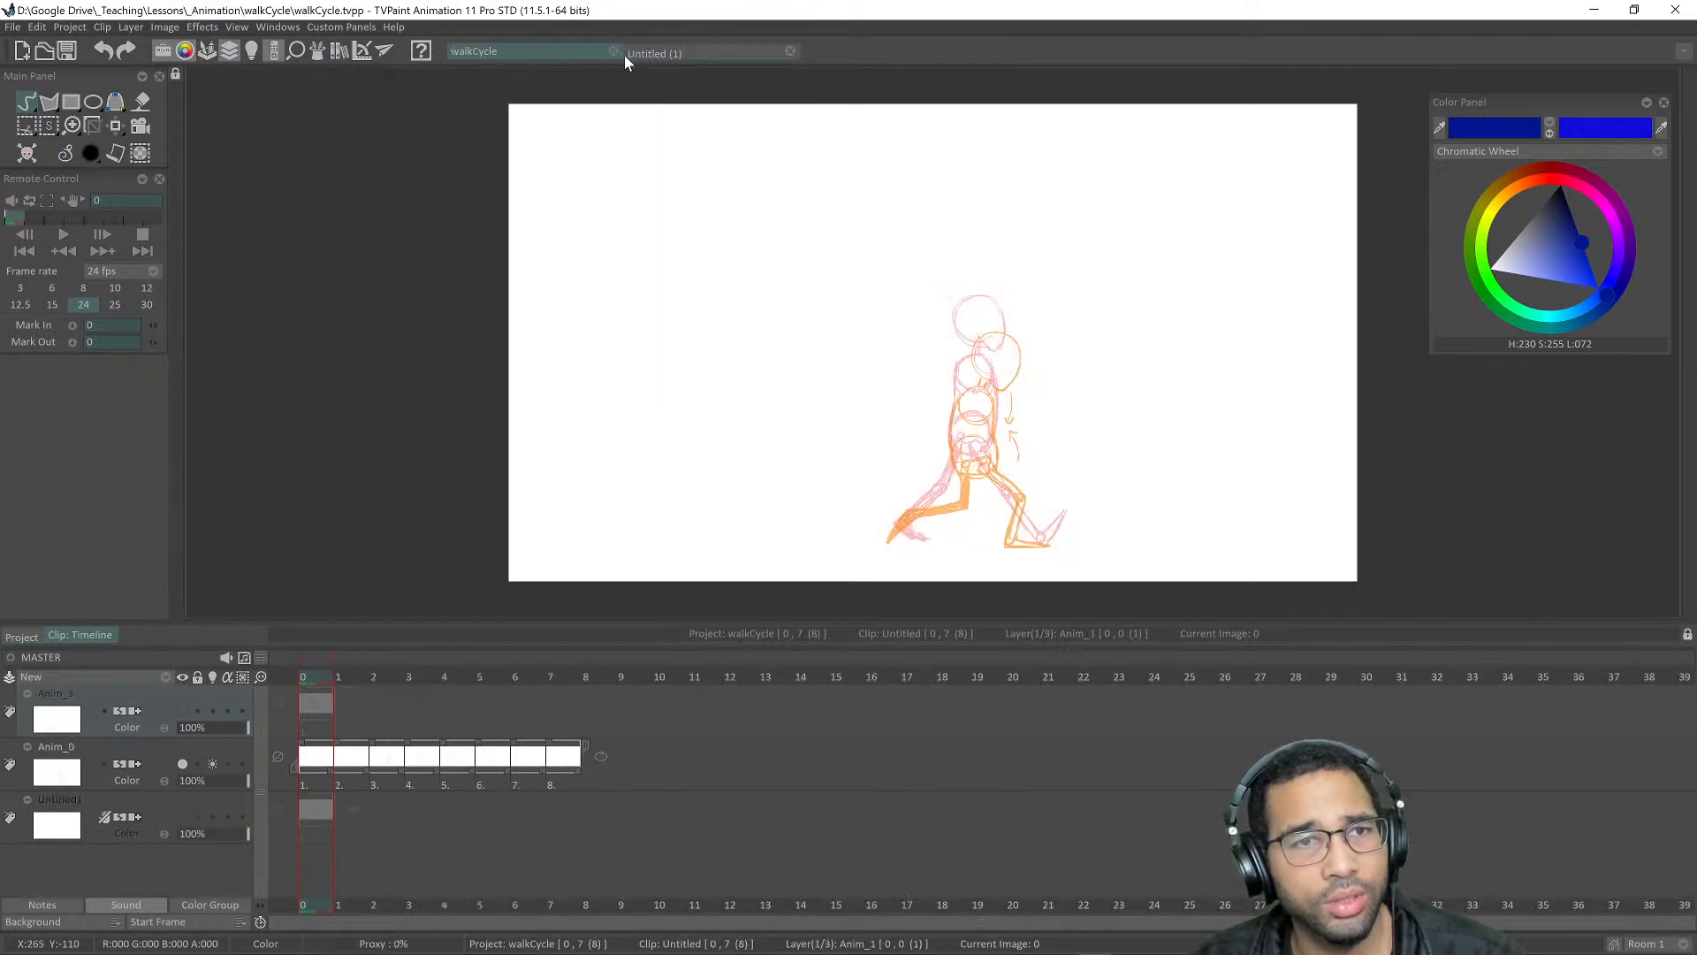
{"action": "left_click", "coordinate": [613, 51]}
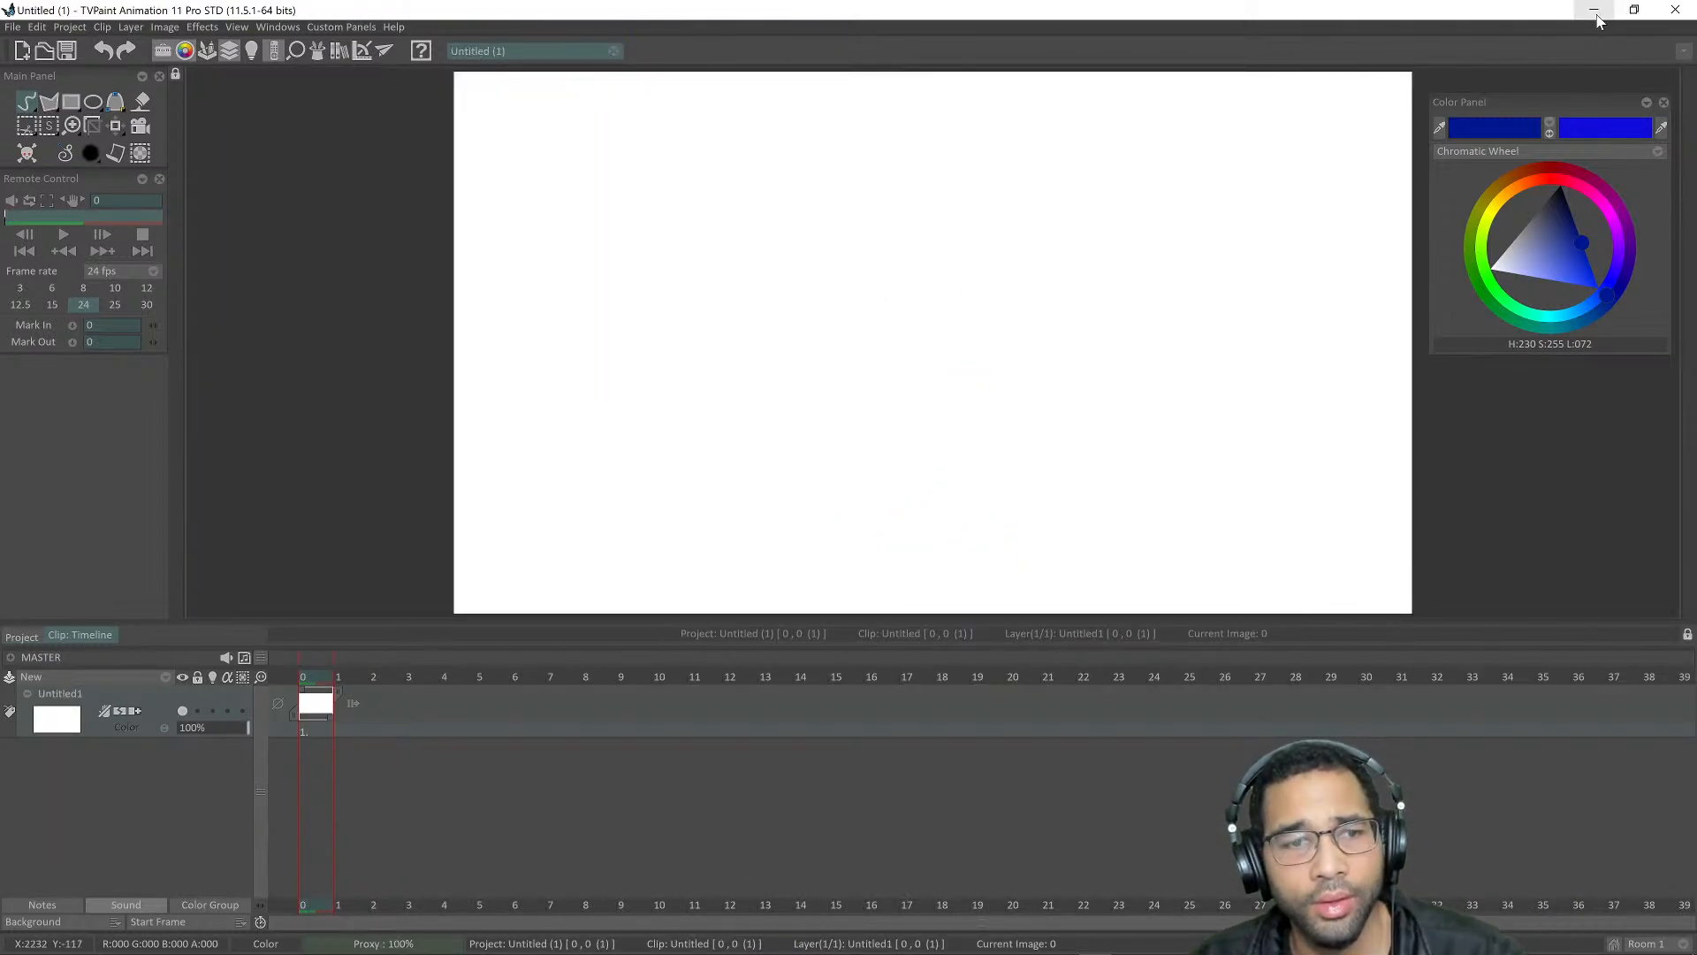
{"action": "left_click", "coordinate": [1597, 12]}
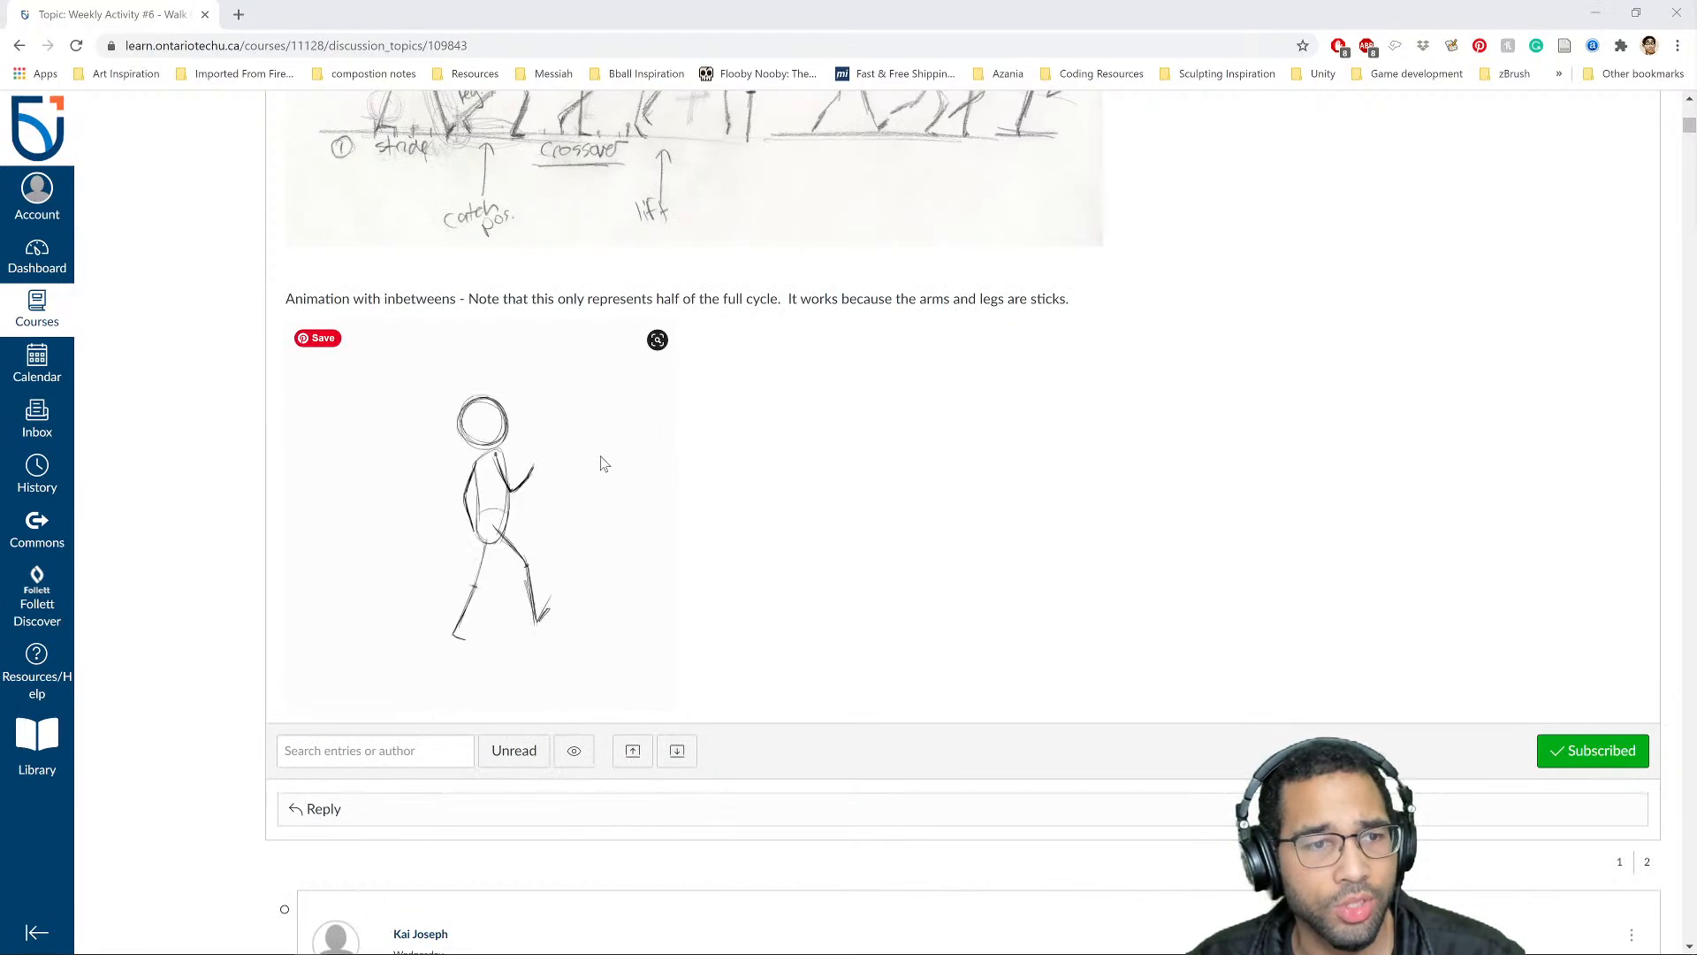
Step: Find the first student reply's Walk Cycle Animation of the blond mohawk character and play it full screen
{"action": "scroll", "coordinate": [610, 451], "scroll_direction": "down", "scroll_amount": 1}
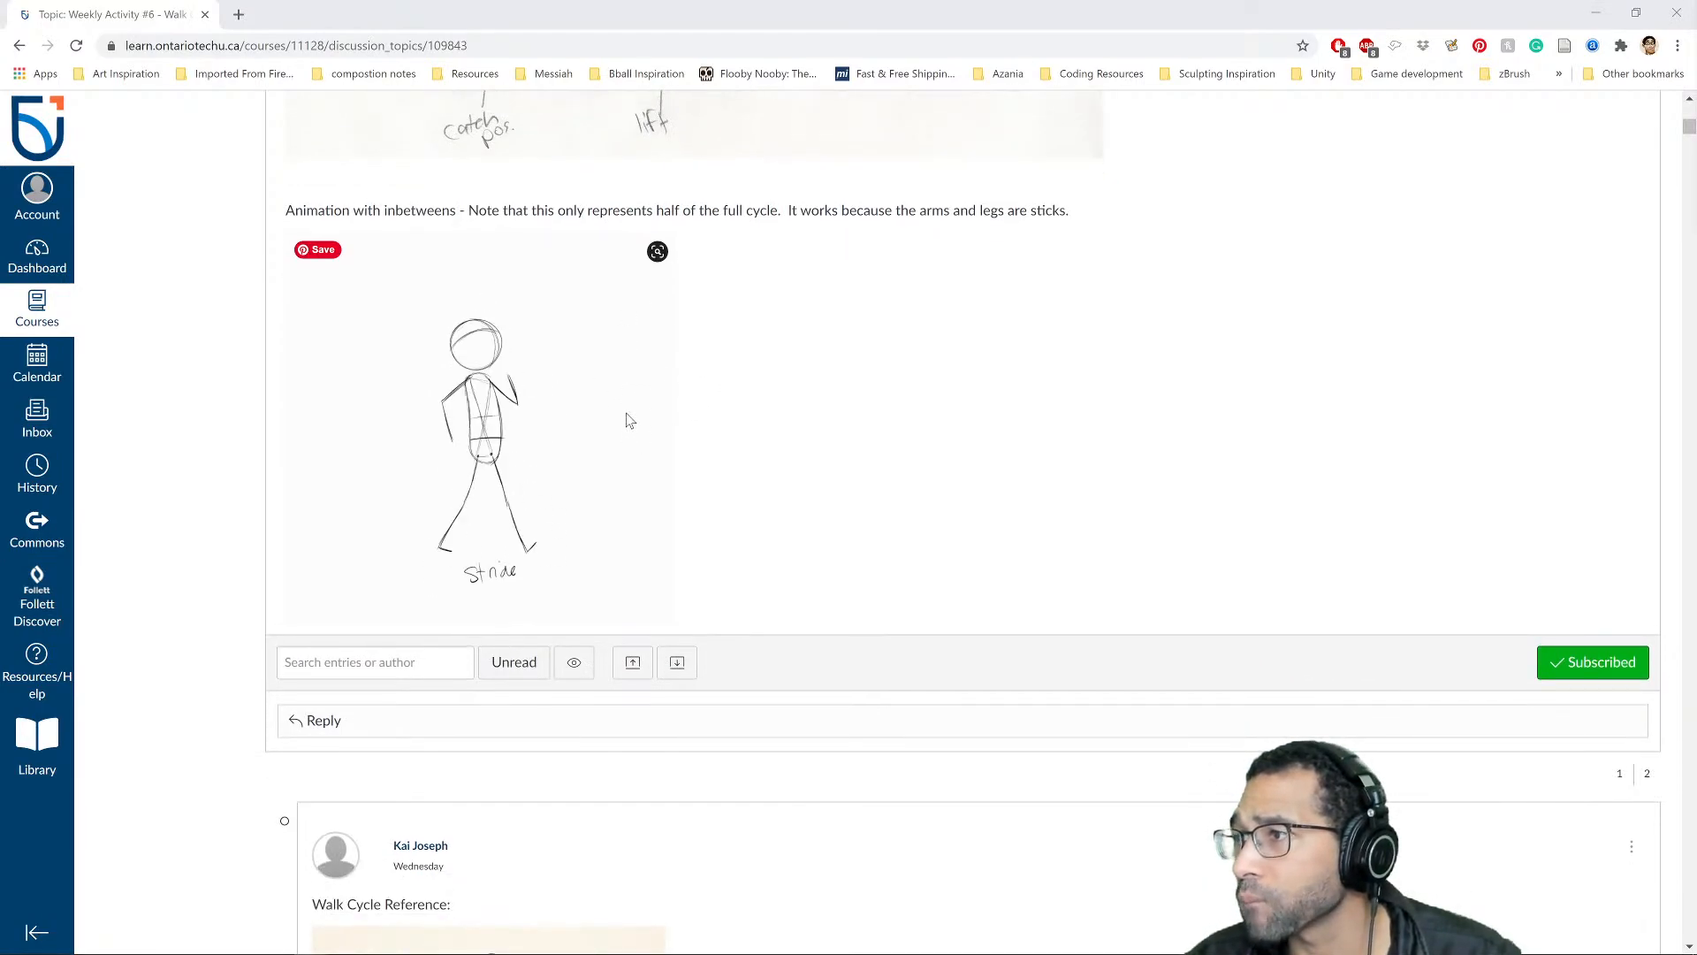
{"action": "scroll", "coordinate": [601, 433], "scroll_direction": "down", "scroll_amount": 3}
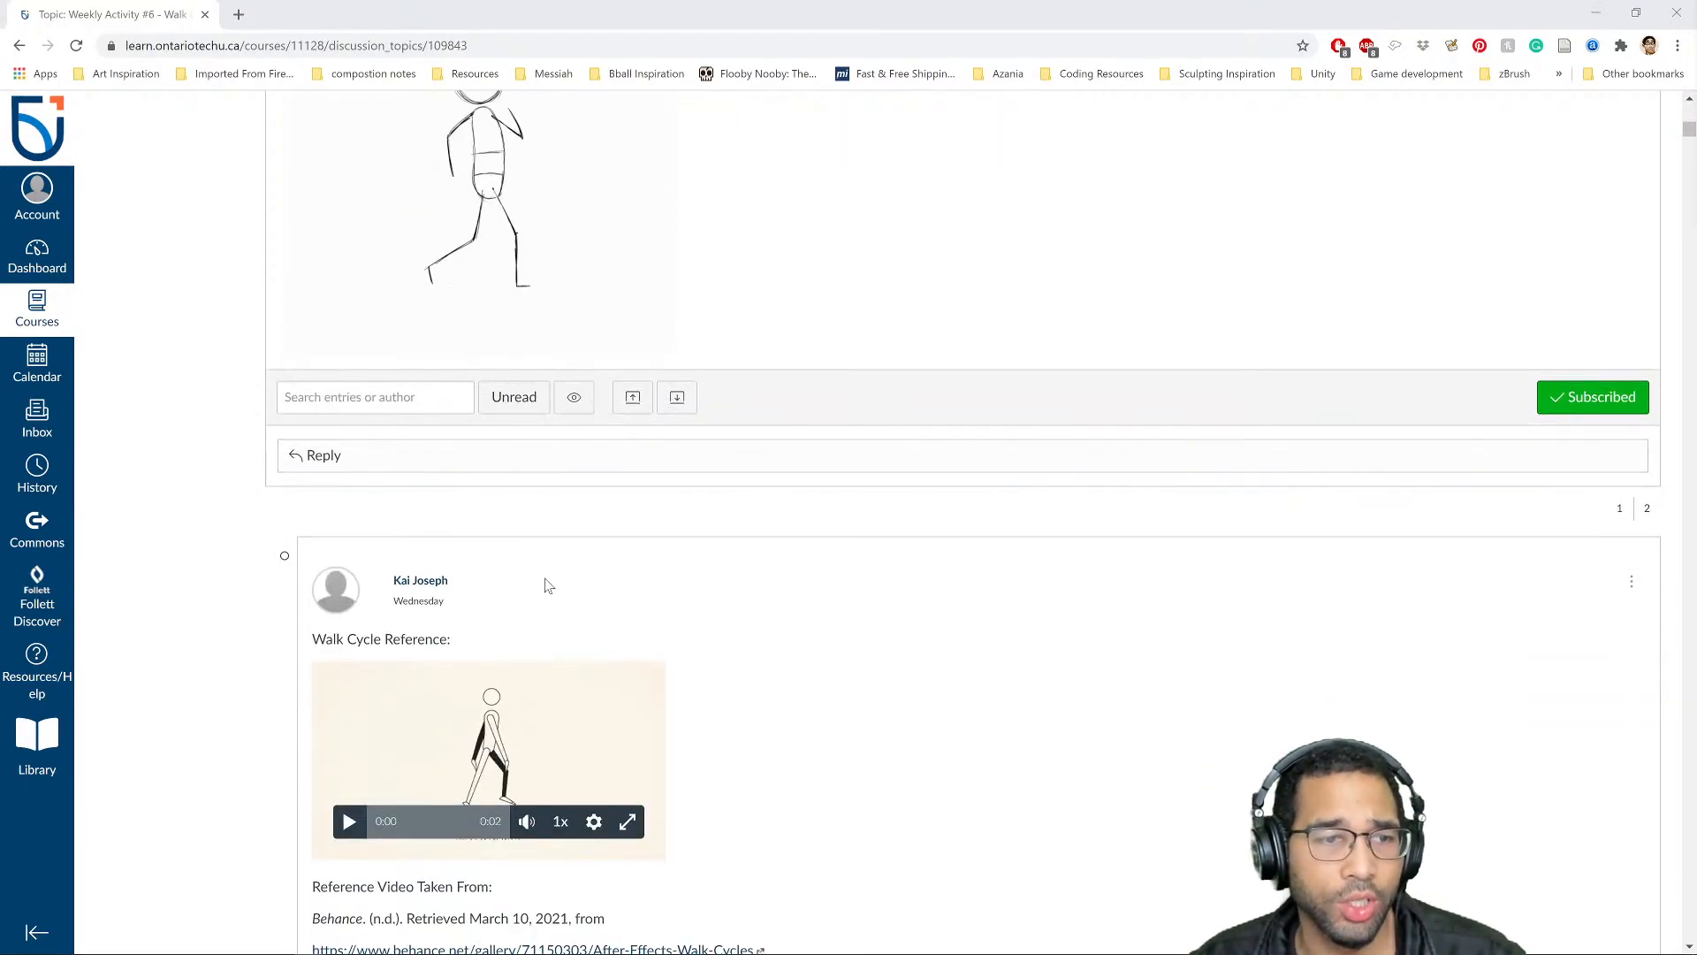
{"action": "scroll", "coordinate": [560, 590], "scroll_direction": "down", "scroll_amount": 5}
{"action": "scroll", "coordinate": [588, 539], "scroll_direction": "down", "scroll_amount": 8}
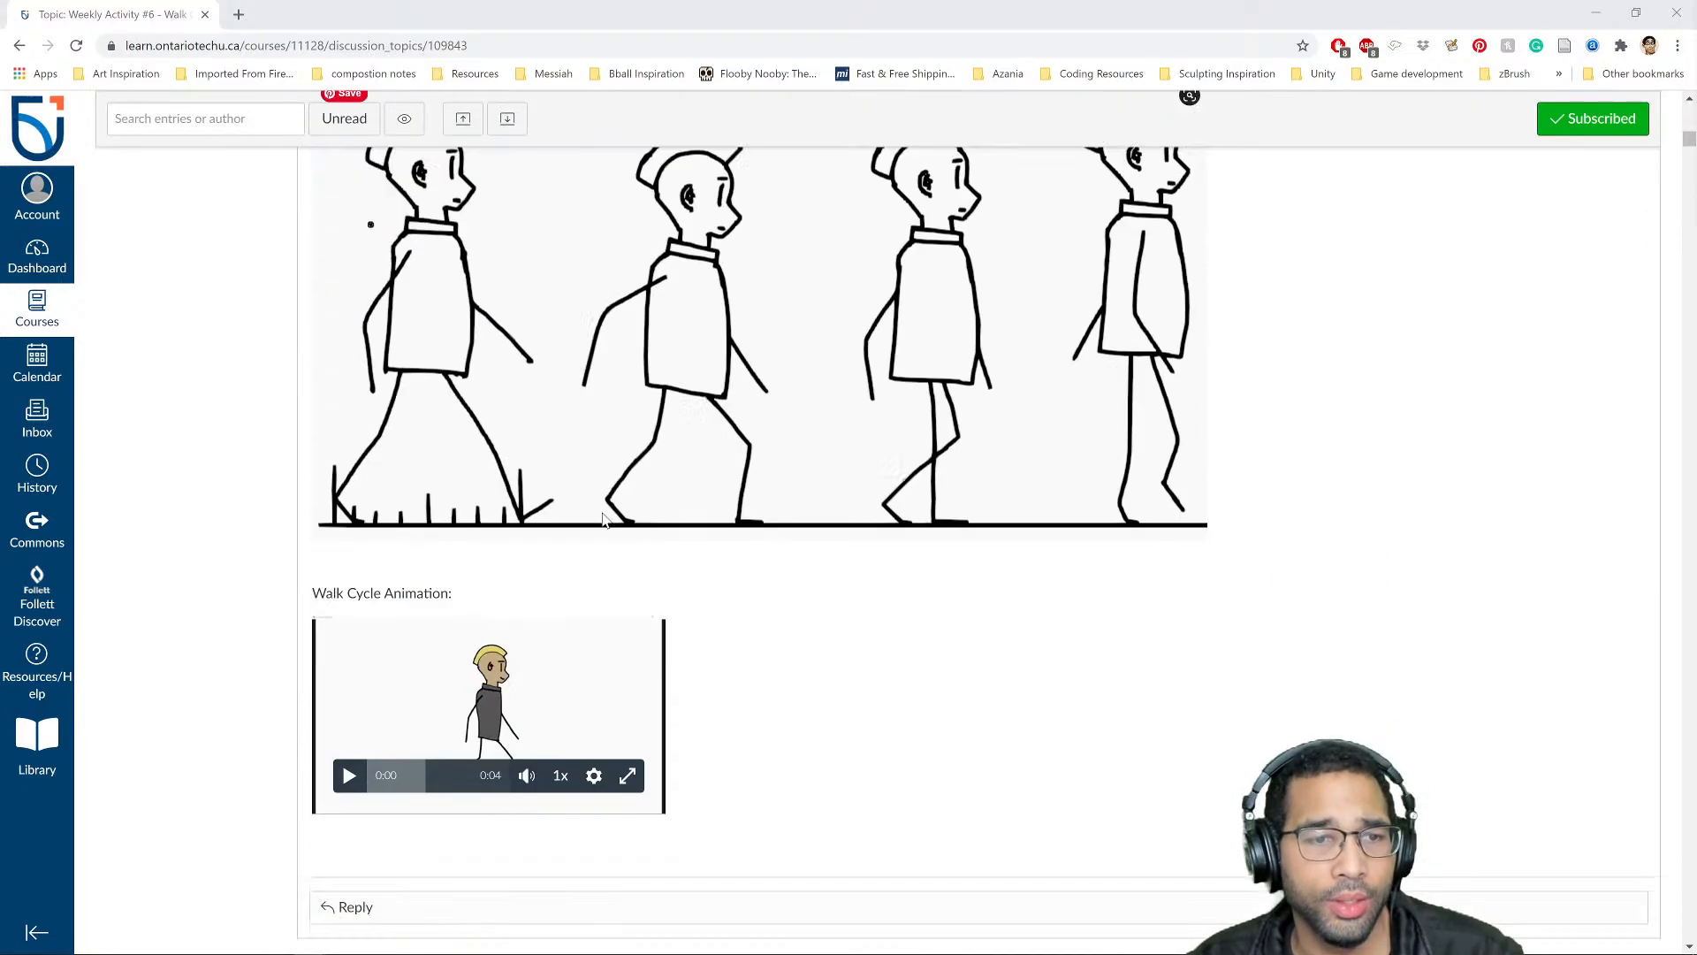
{"action": "scroll", "coordinate": [459, 575], "scroll_direction": "up", "scroll_amount": 2}
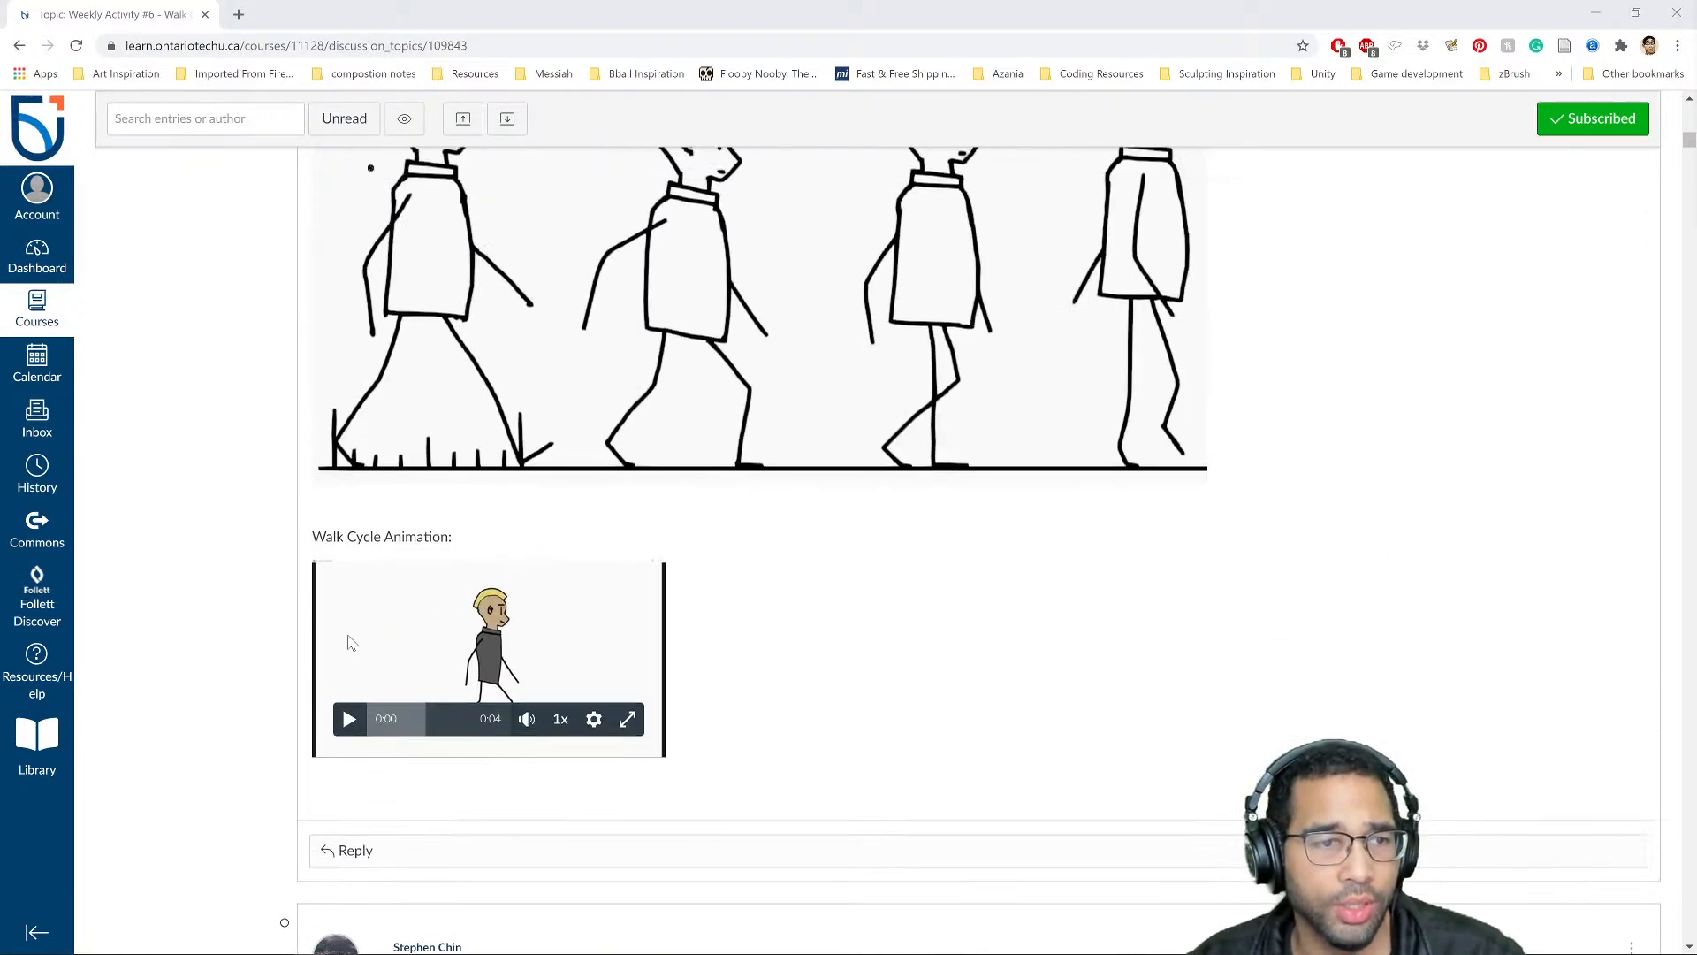
{"action": "left_click", "coordinate": [349, 718]}
{"action": "left_click", "coordinate": [628, 719]}
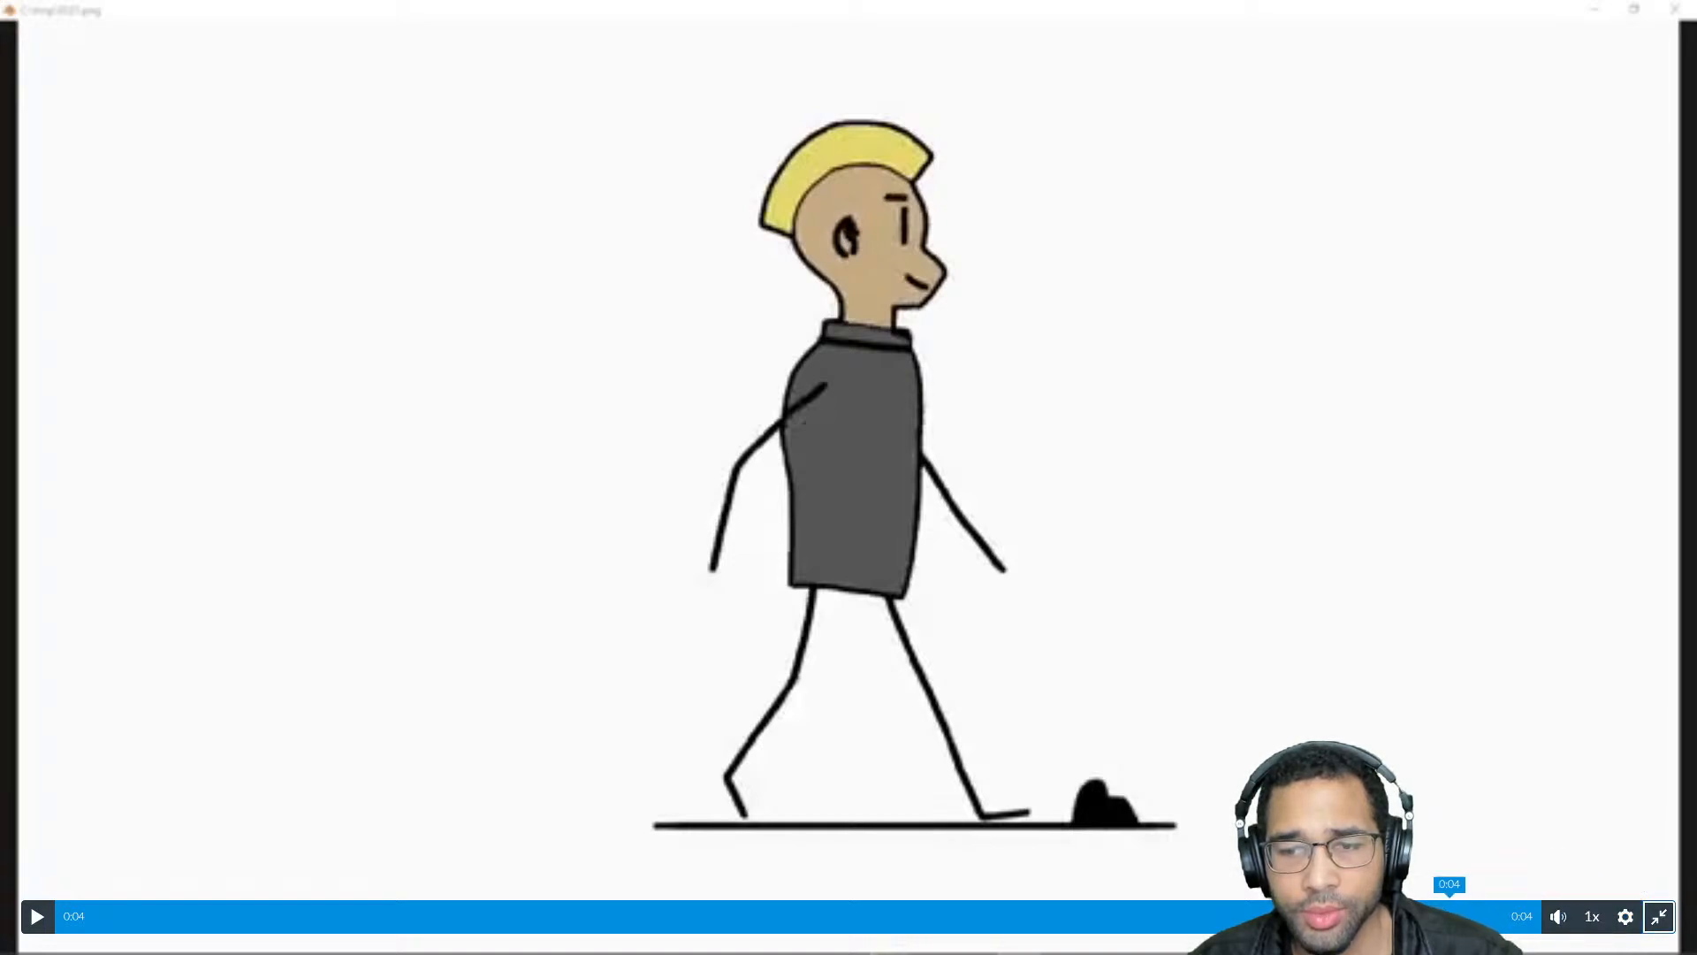
Step: Turn on looping for the full-screen mohawk character video and replay it to examine the walk
{"action": "right_click", "coordinate": [1335, 739]}
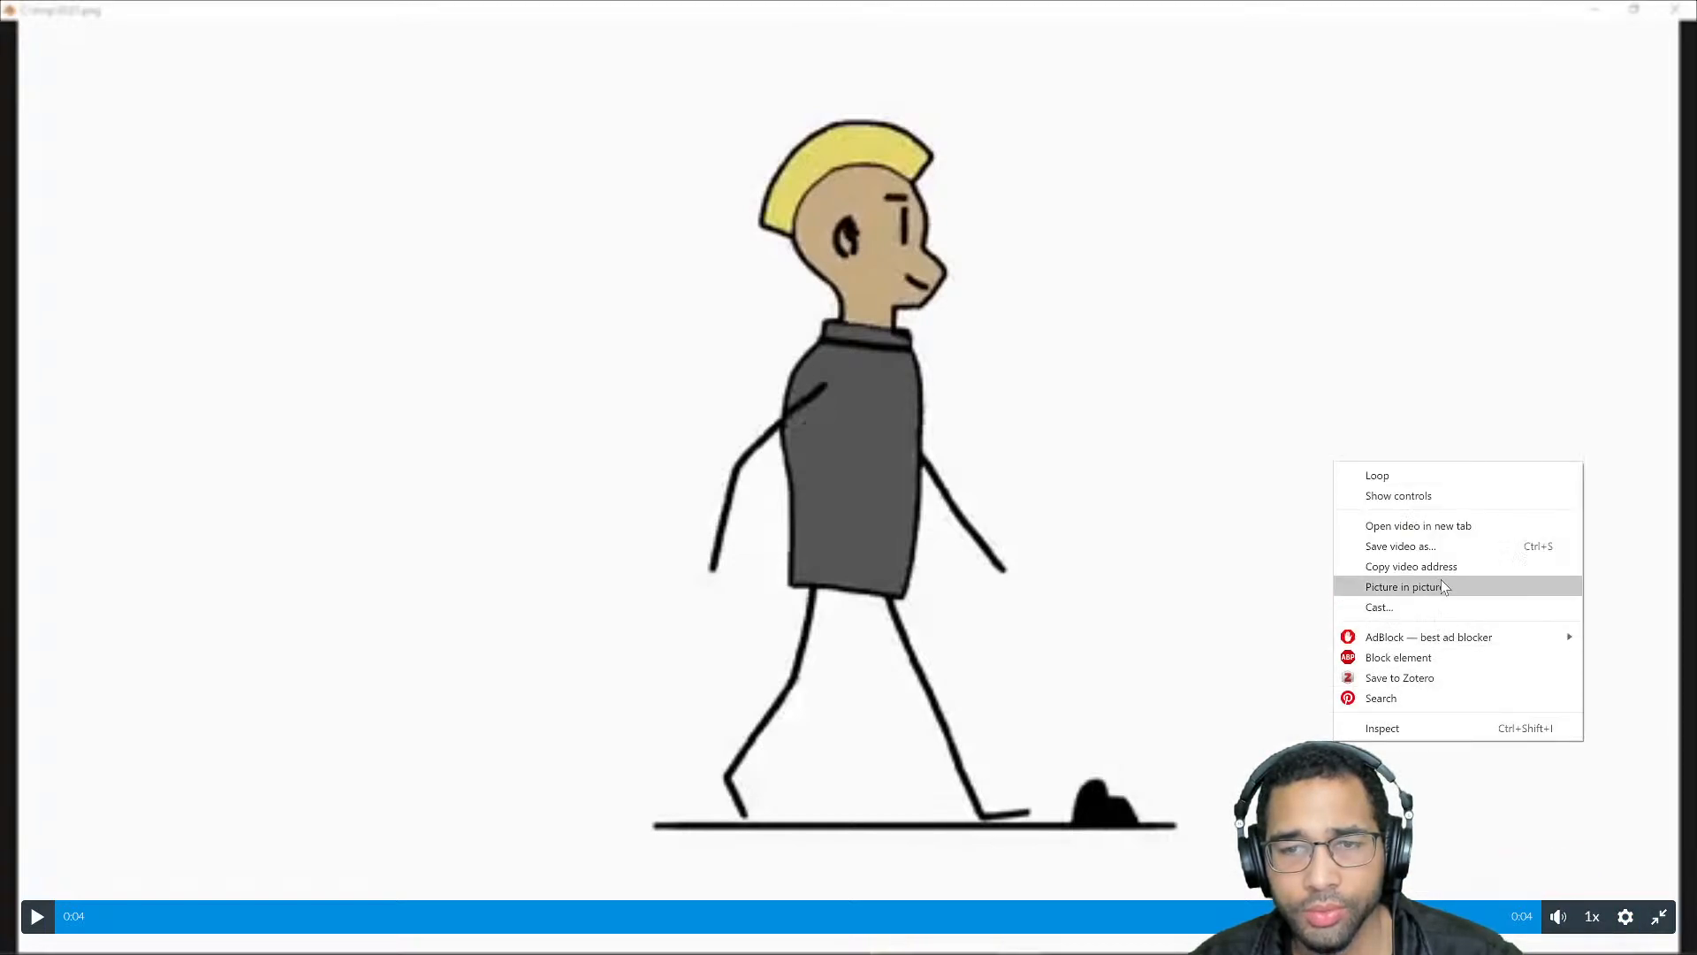
{"action": "left_click", "coordinate": [1433, 477]}
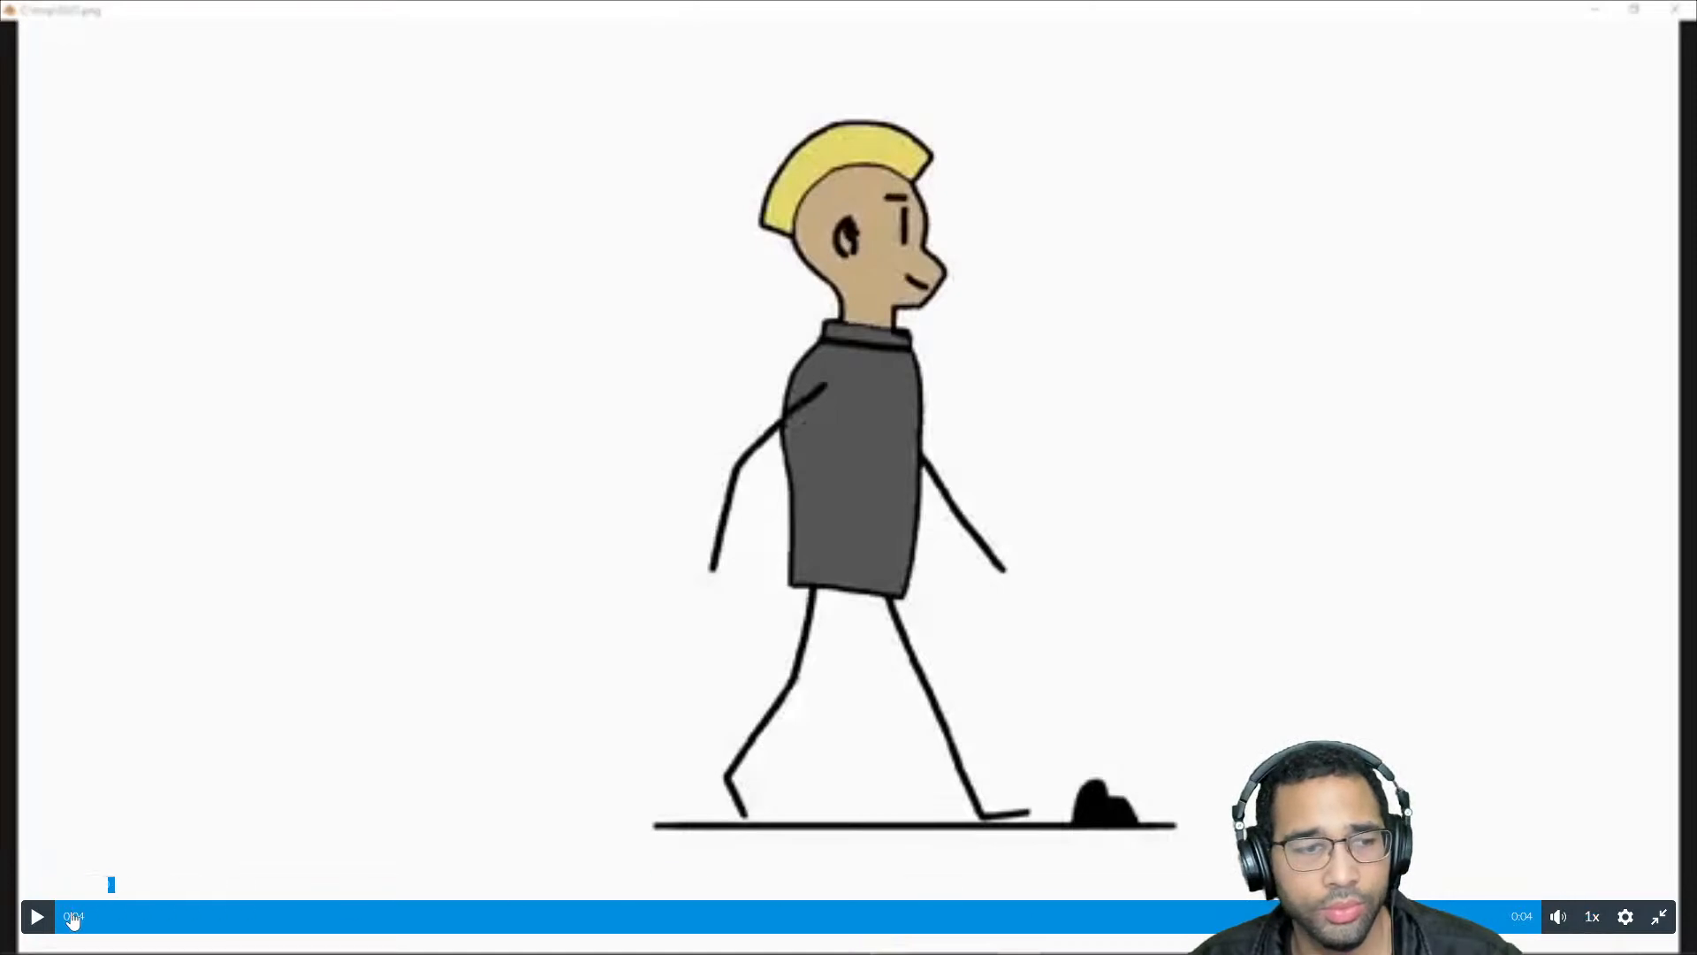
{"action": "left_click", "coordinate": [37, 917]}
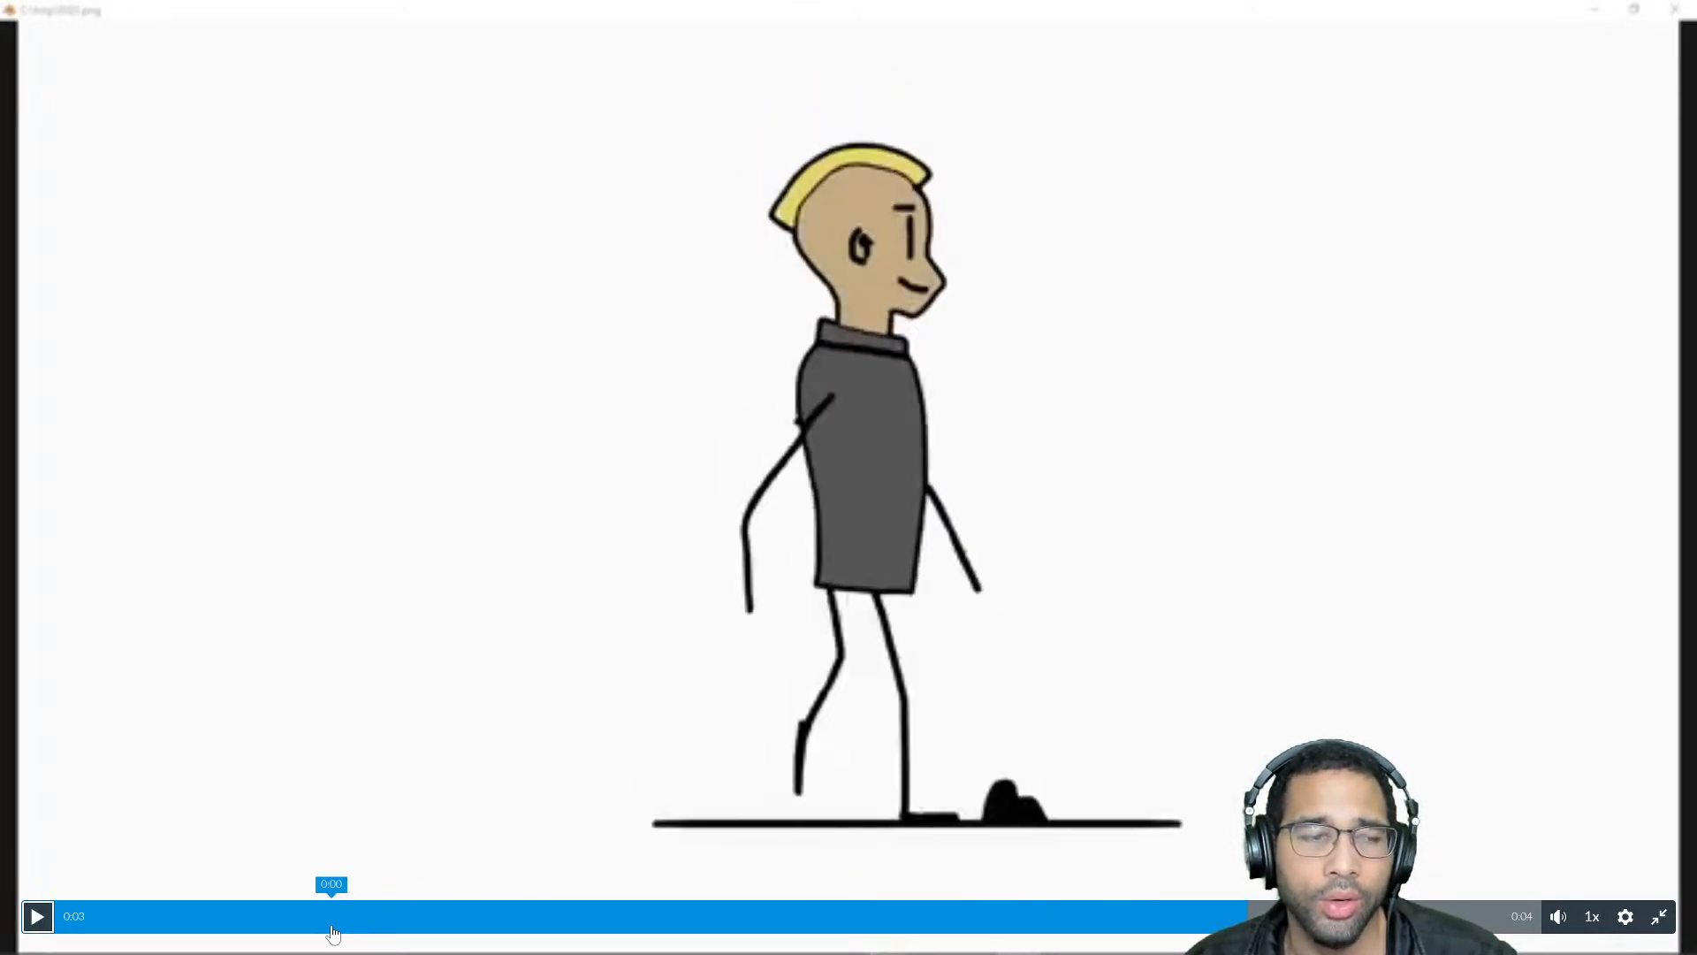
Step: Leave full screen and examine the four thumbnail key poses above the Walk Cycle Animation
{"action": "left_click", "coordinate": [1659, 917]}
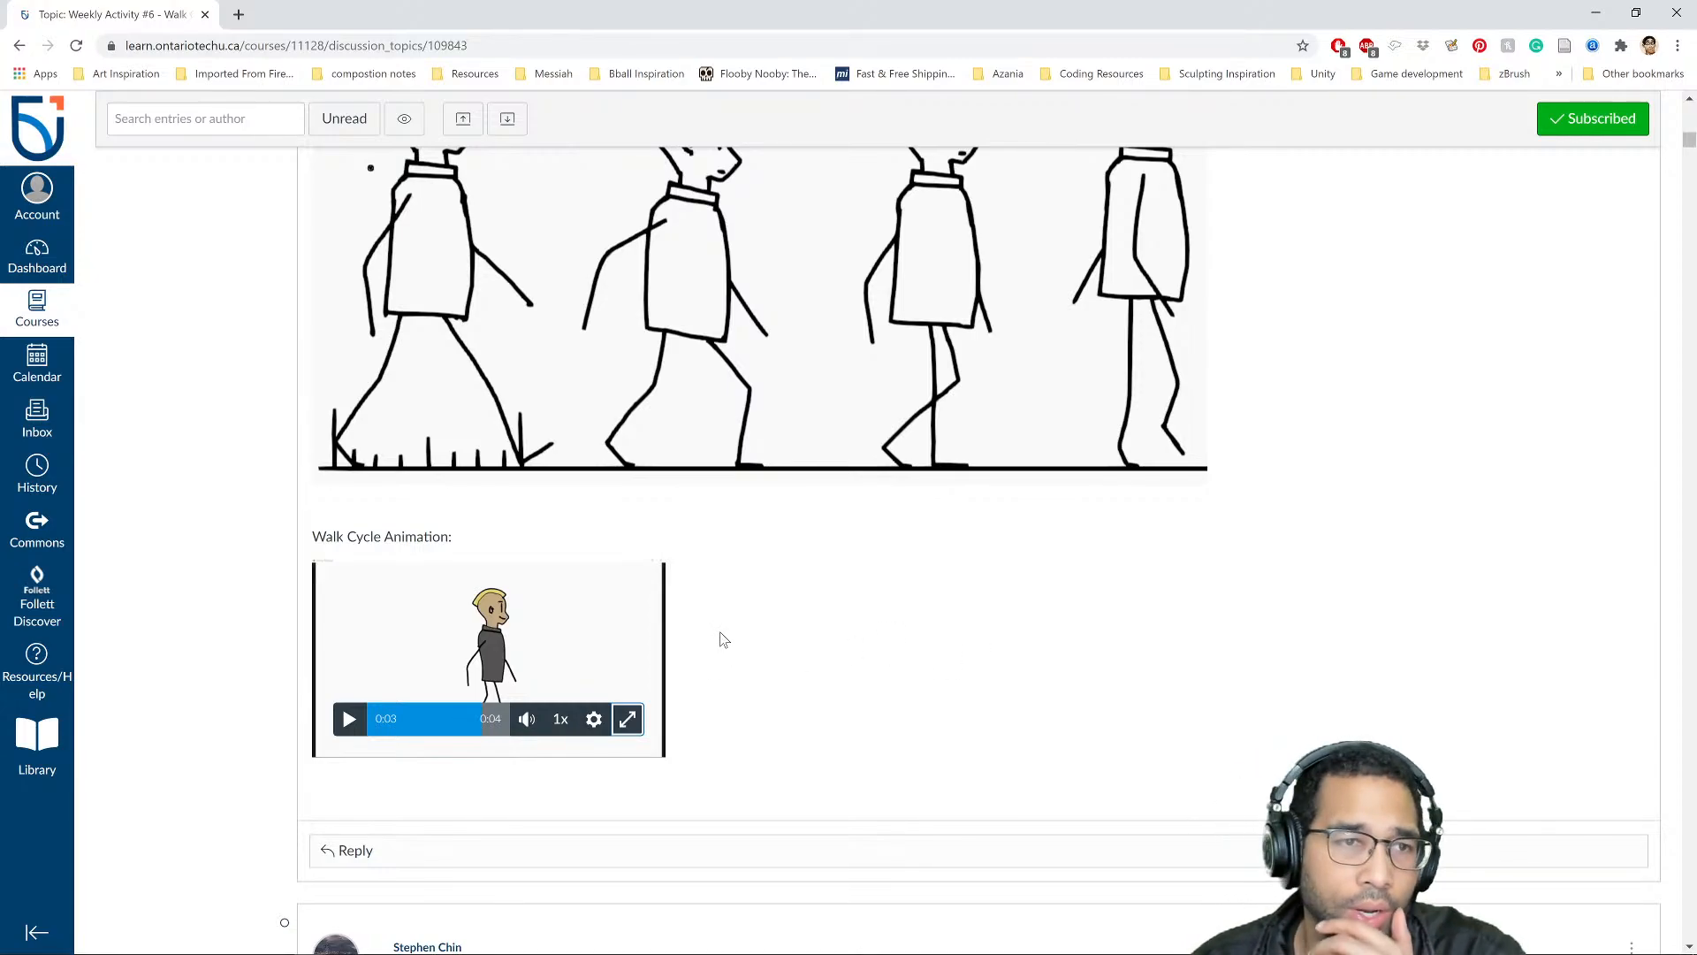
{"action": "scroll", "coordinate": [669, 592], "scroll_direction": "up", "scroll_amount": 2}
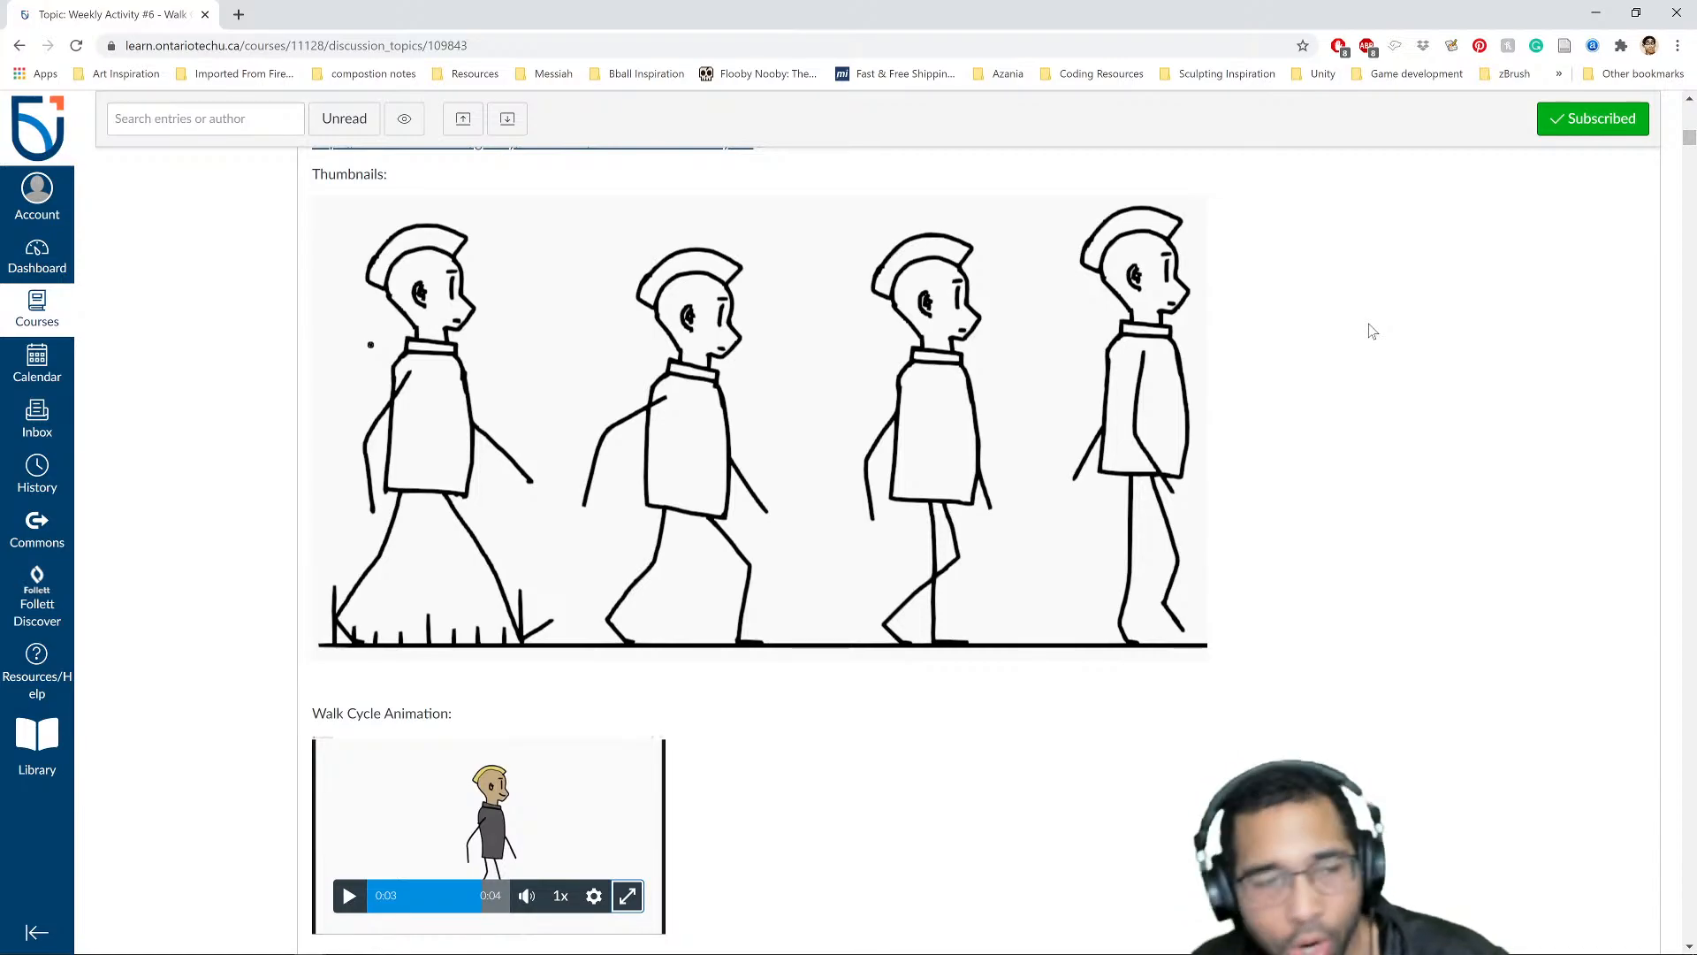
{"action": "right_click", "coordinate": [1335, 318]}
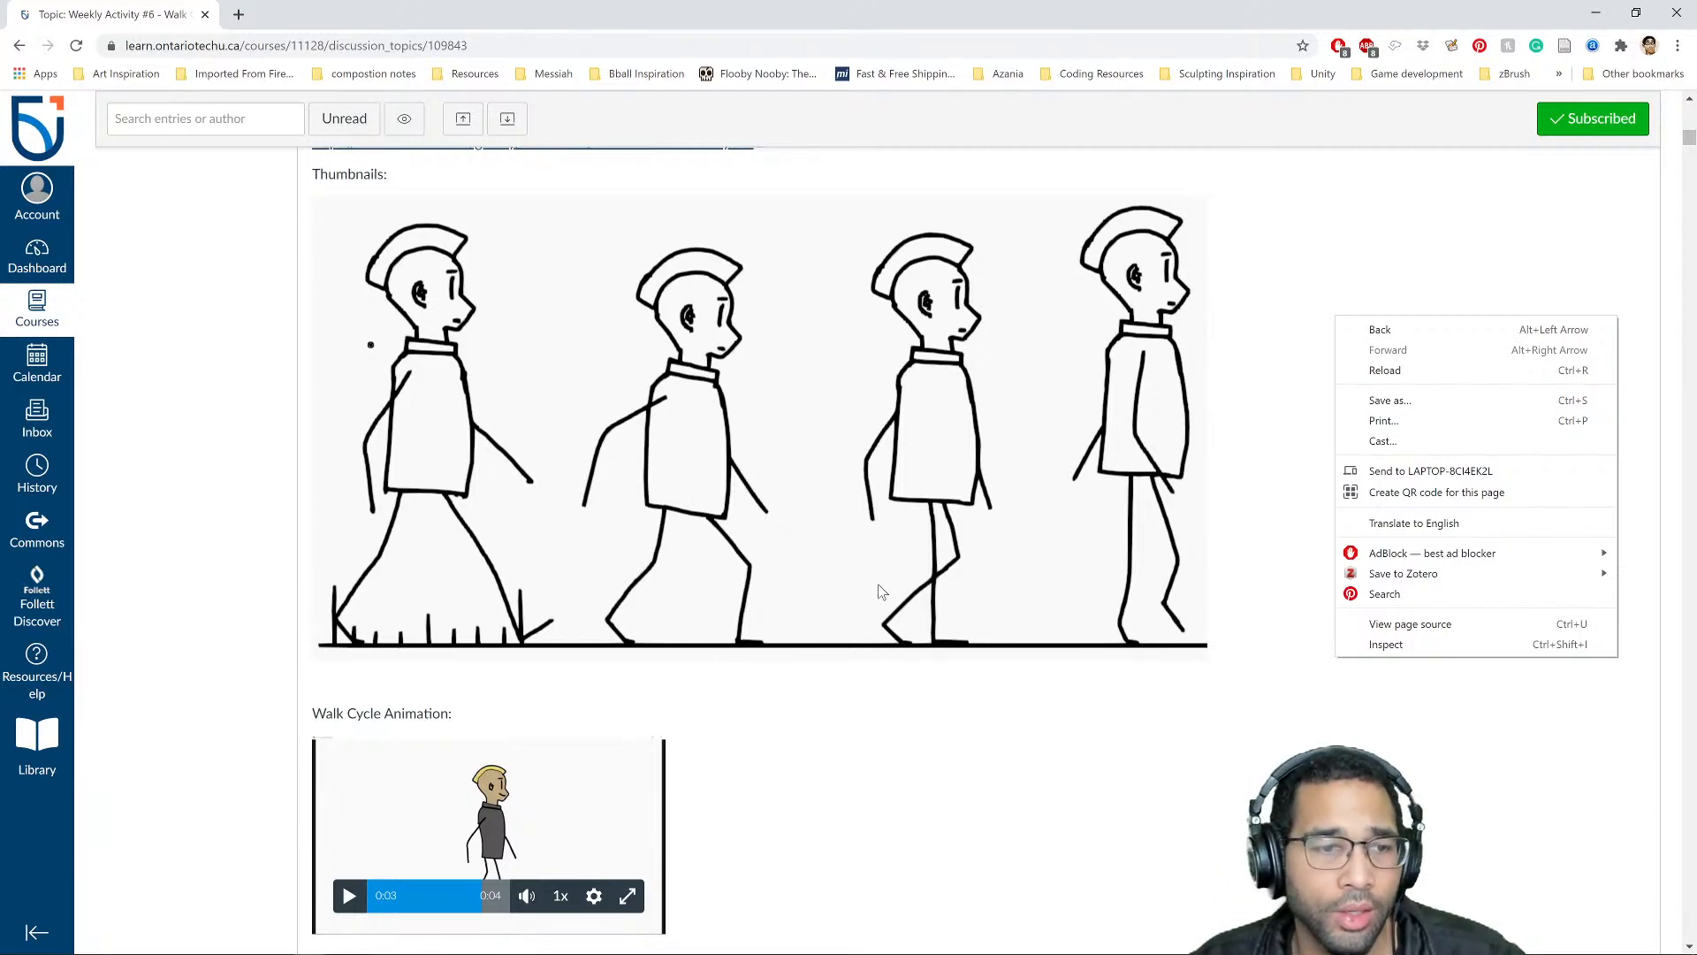
Step: Find the mushroom character video below the creature reference GIF, play it twice, and compare its motion with the reference
{"action": "scroll", "coordinate": [879, 592], "scroll_direction": "down", "scroll_amount": 6}
{"action": "scroll", "coordinate": [879, 592], "scroll_direction": "down", "scroll_amount": 6}
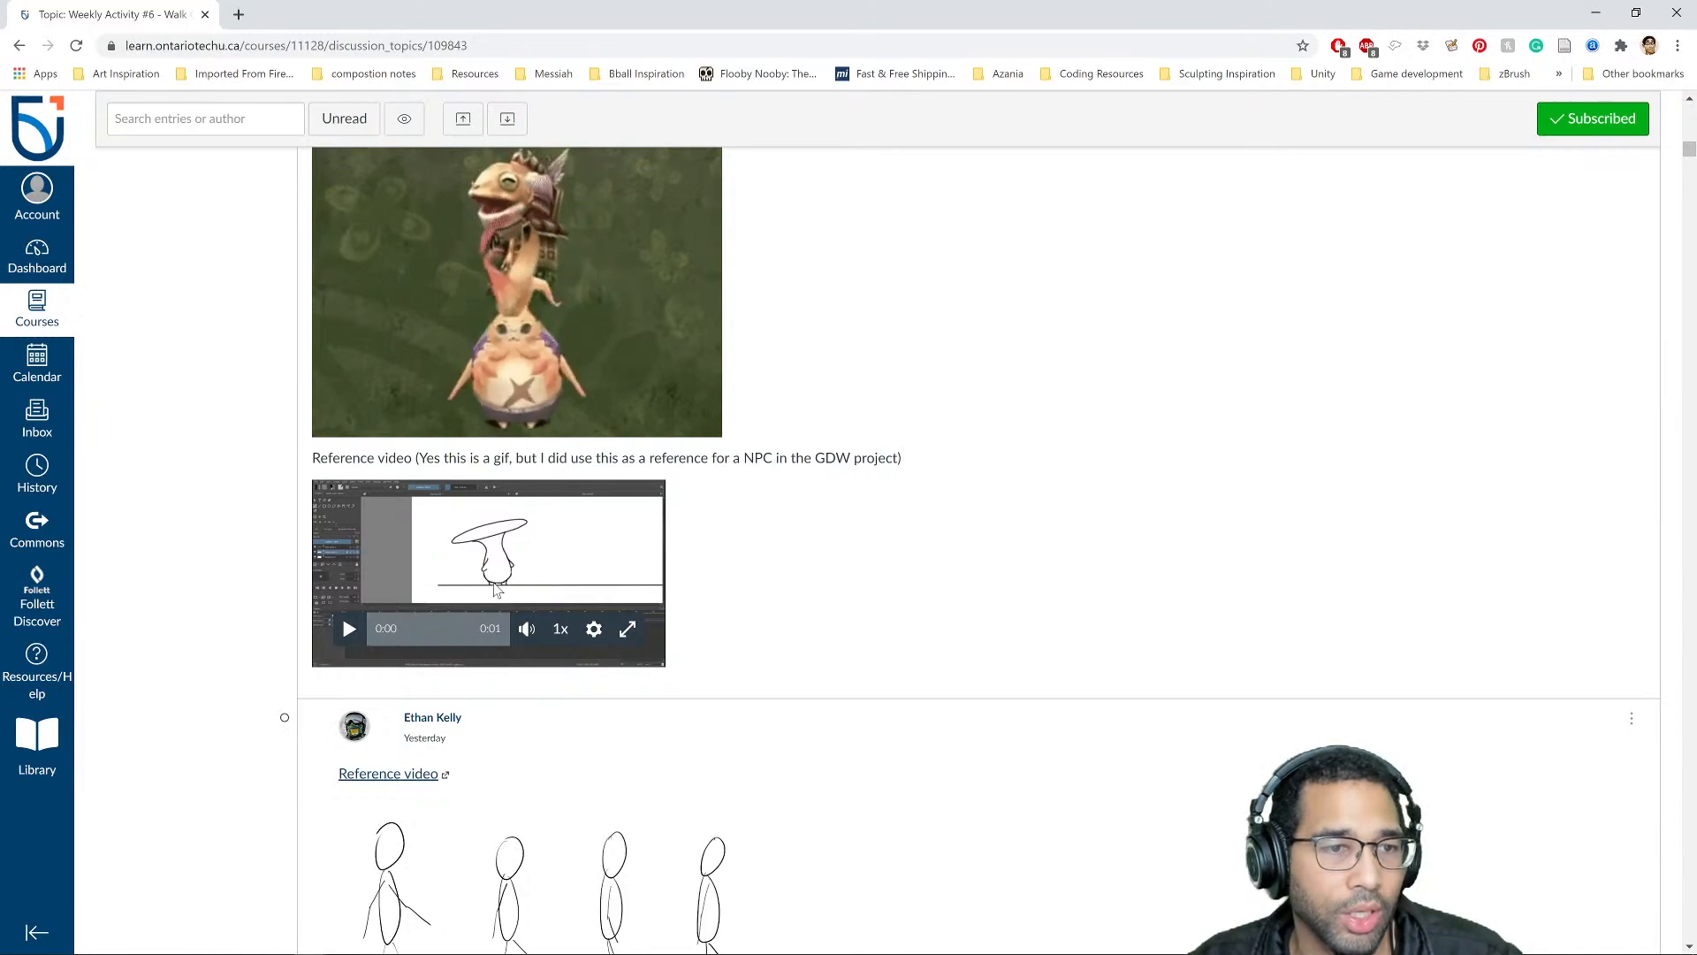
{"action": "scroll", "coordinate": [491, 548], "scroll_direction": "down", "scroll_amount": 1}
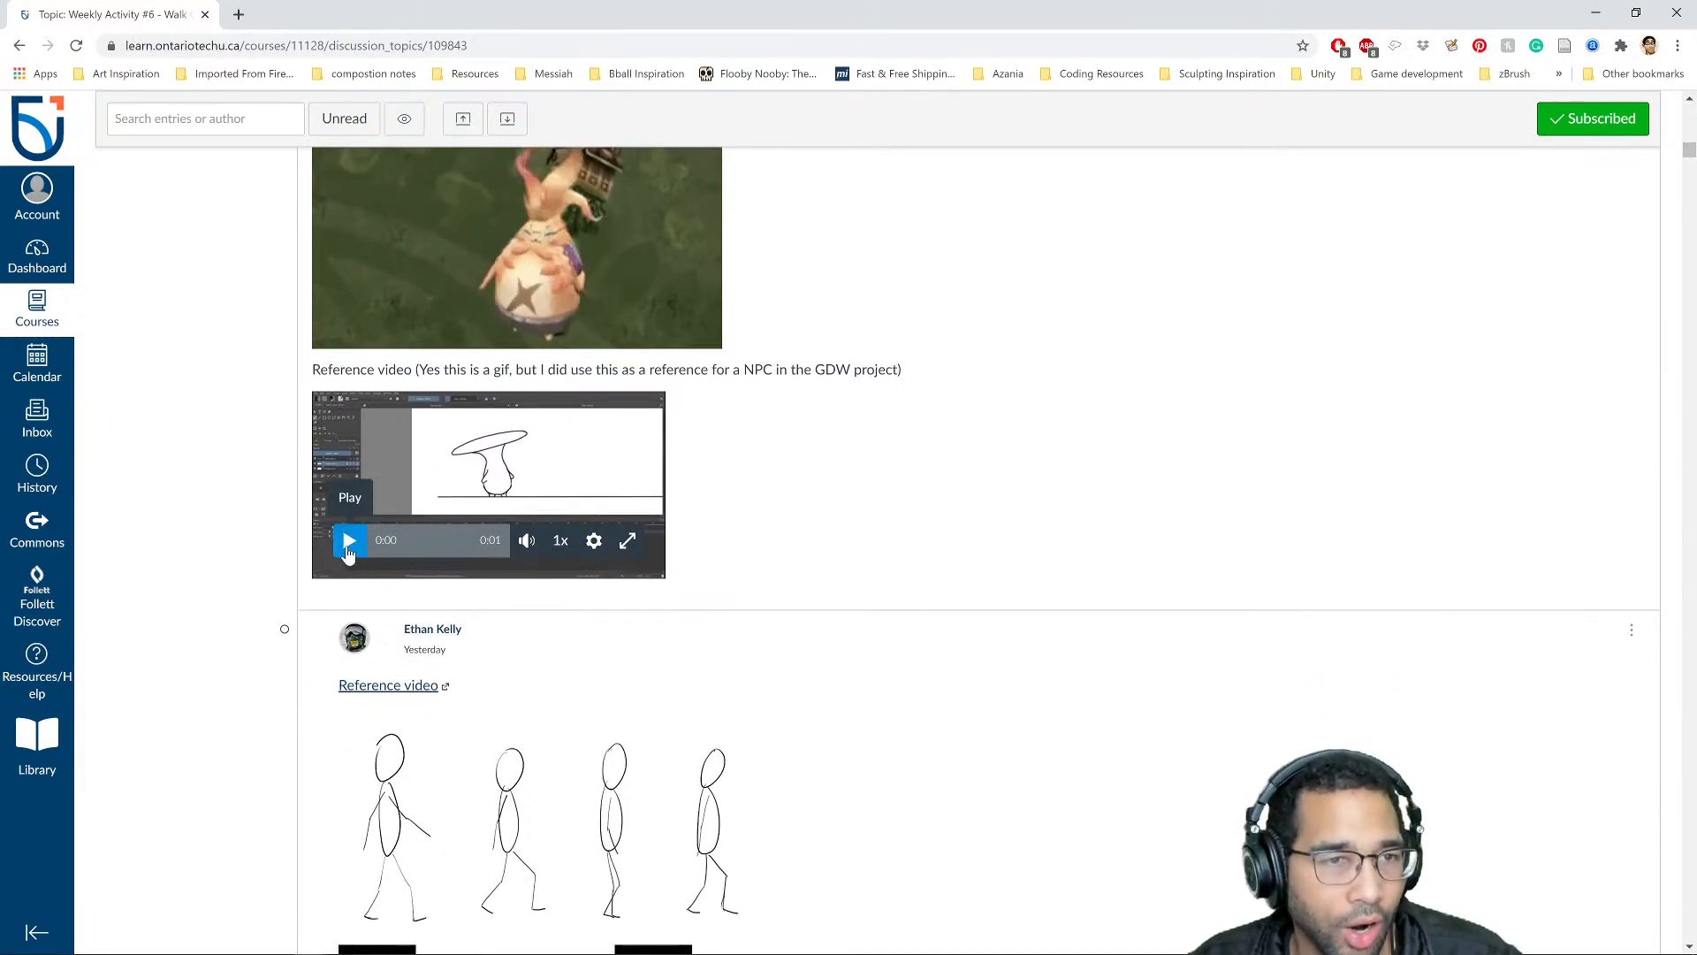
{"action": "left_click", "coordinate": [348, 550]}
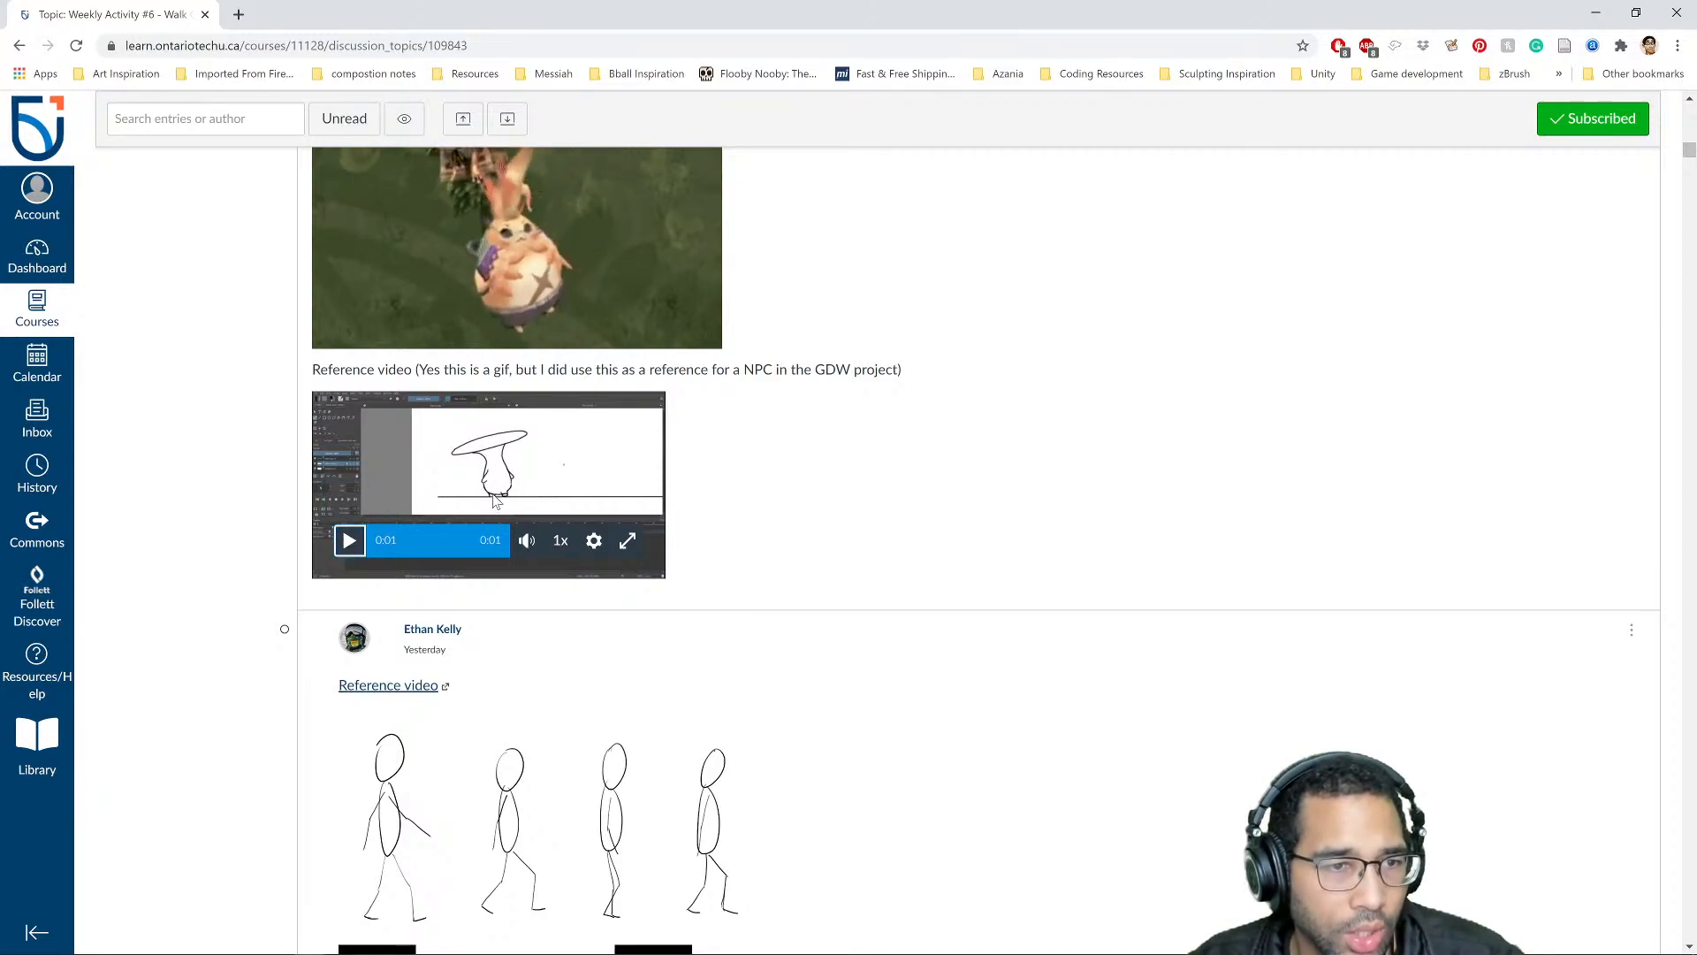
{"action": "left_click", "coordinate": [350, 546]}
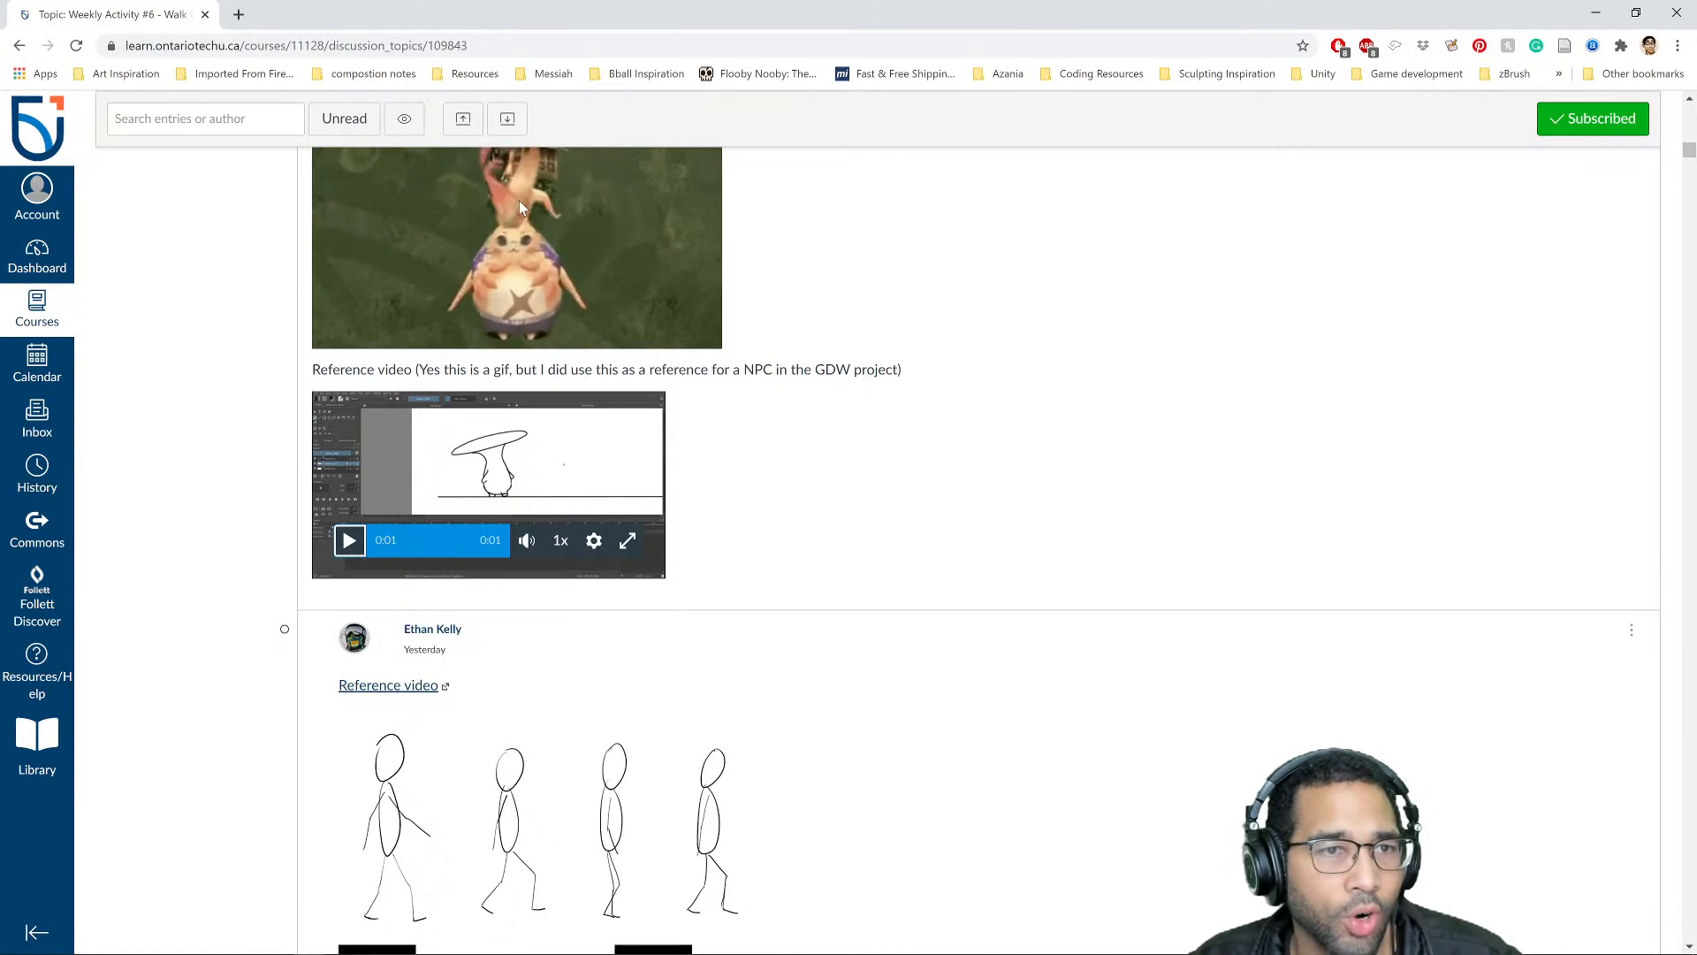
{"action": "scroll", "coordinate": [512, 216], "scroll_direction": "up", "scroll_amount": 1}
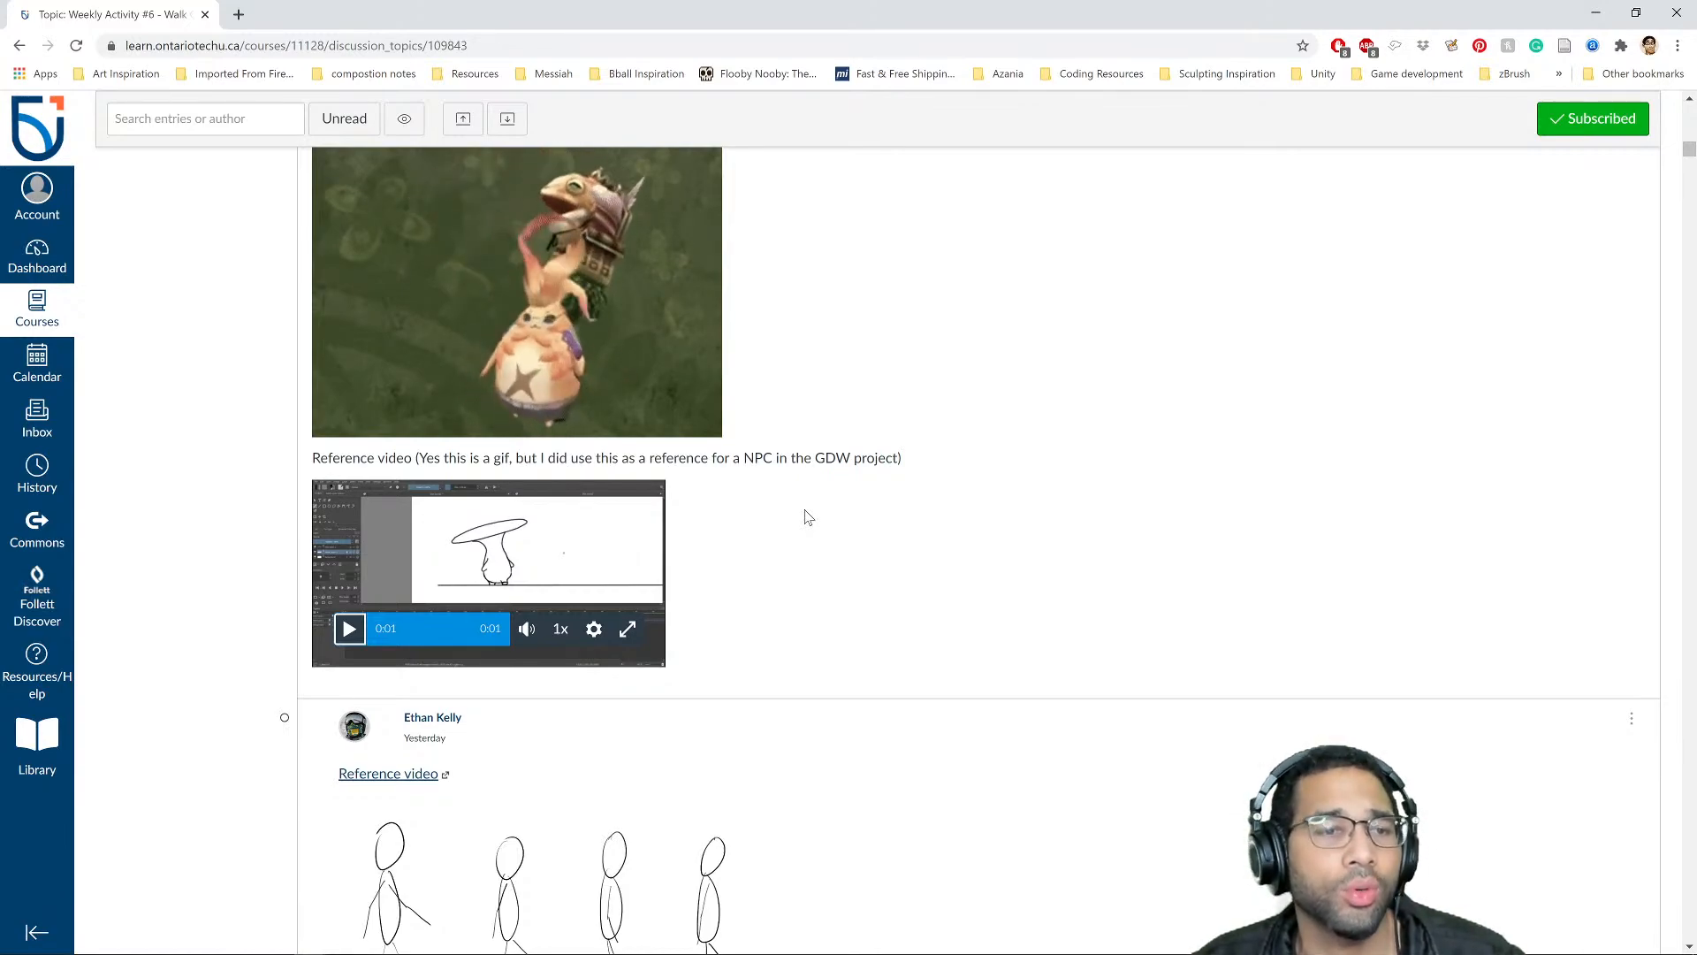
{"action": "scroll", "coordinate": [784, 554], "scroll_direction": "down", "scroll_amount": 1}
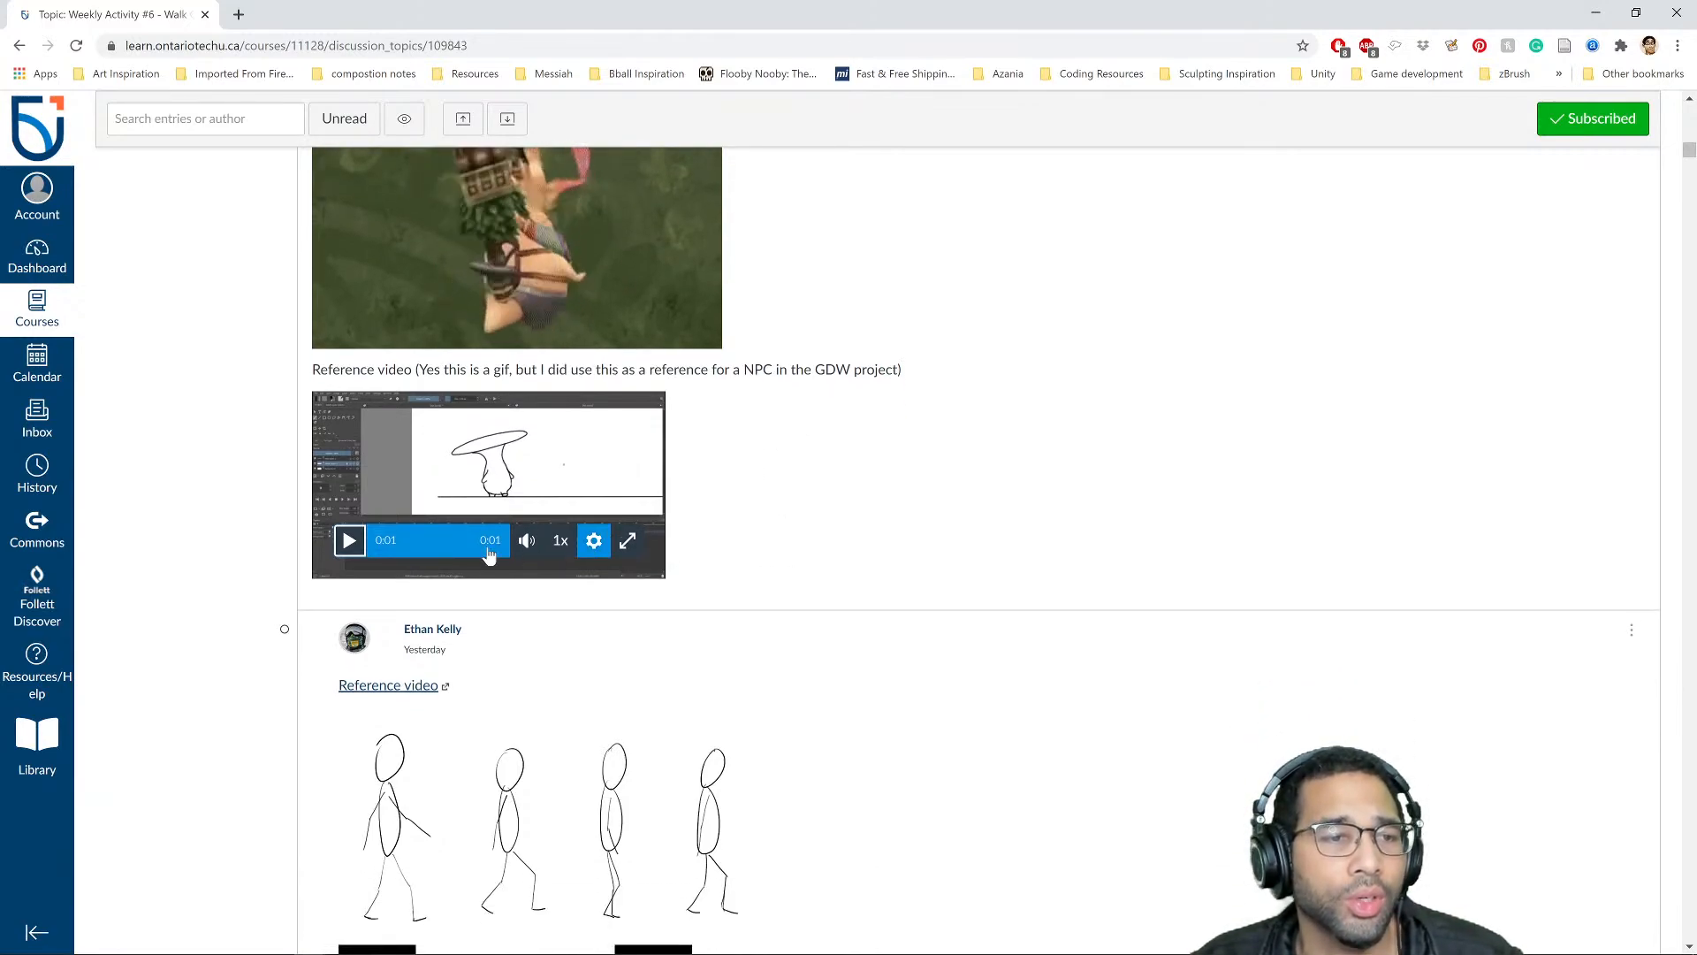
Step: Play the stick-figure walk video in the next student reply full screen and turn on looping
{"action": "scroll", "coordinate": [887, 489], "scroll_direction": "down", "scroll_amount": 4}
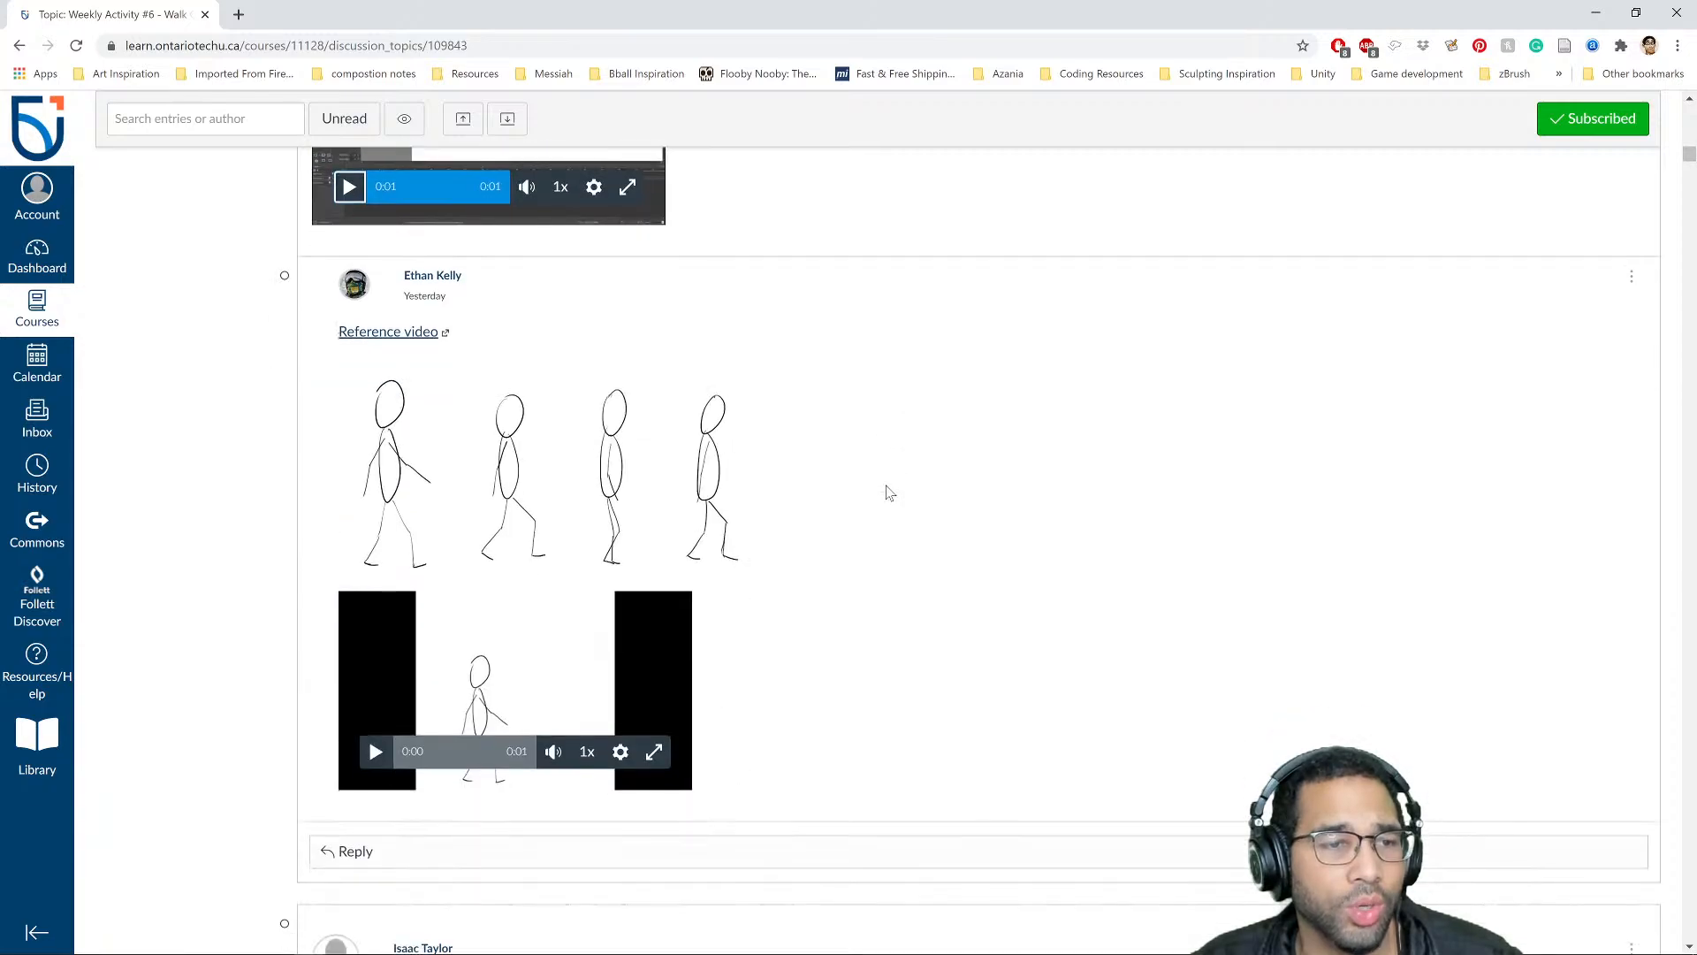
{"action": "left_click", "coordinate": [374, 751]}
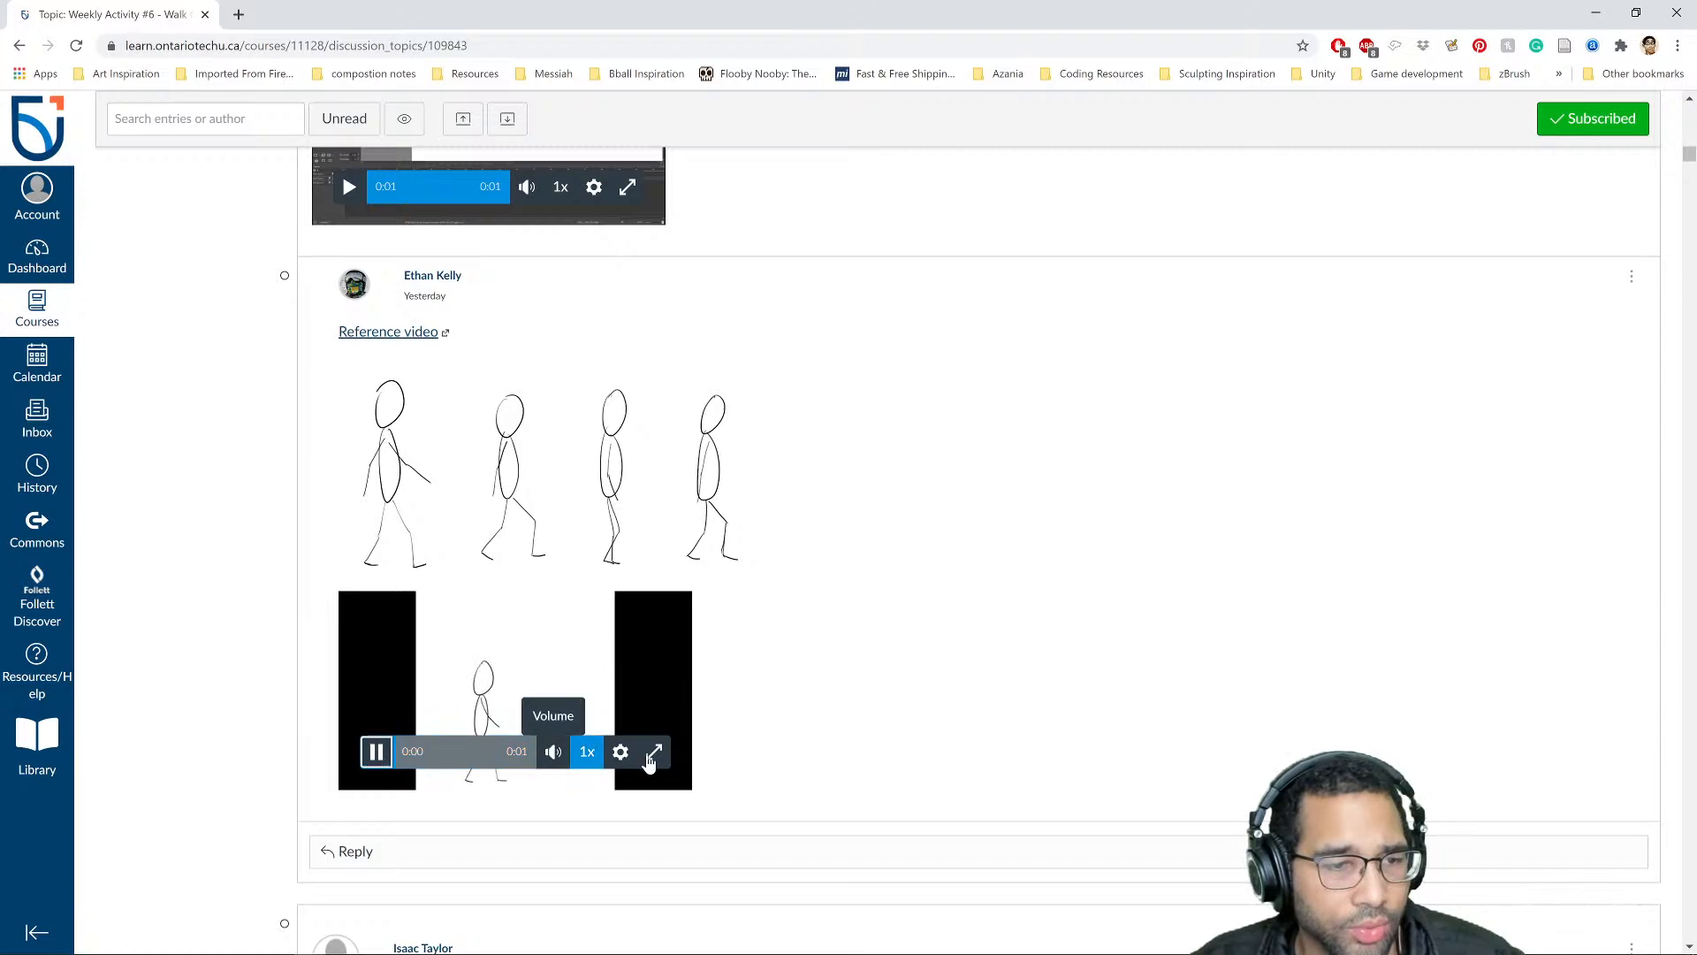
{"action": "left_click", "coordinate": [654, 751]}
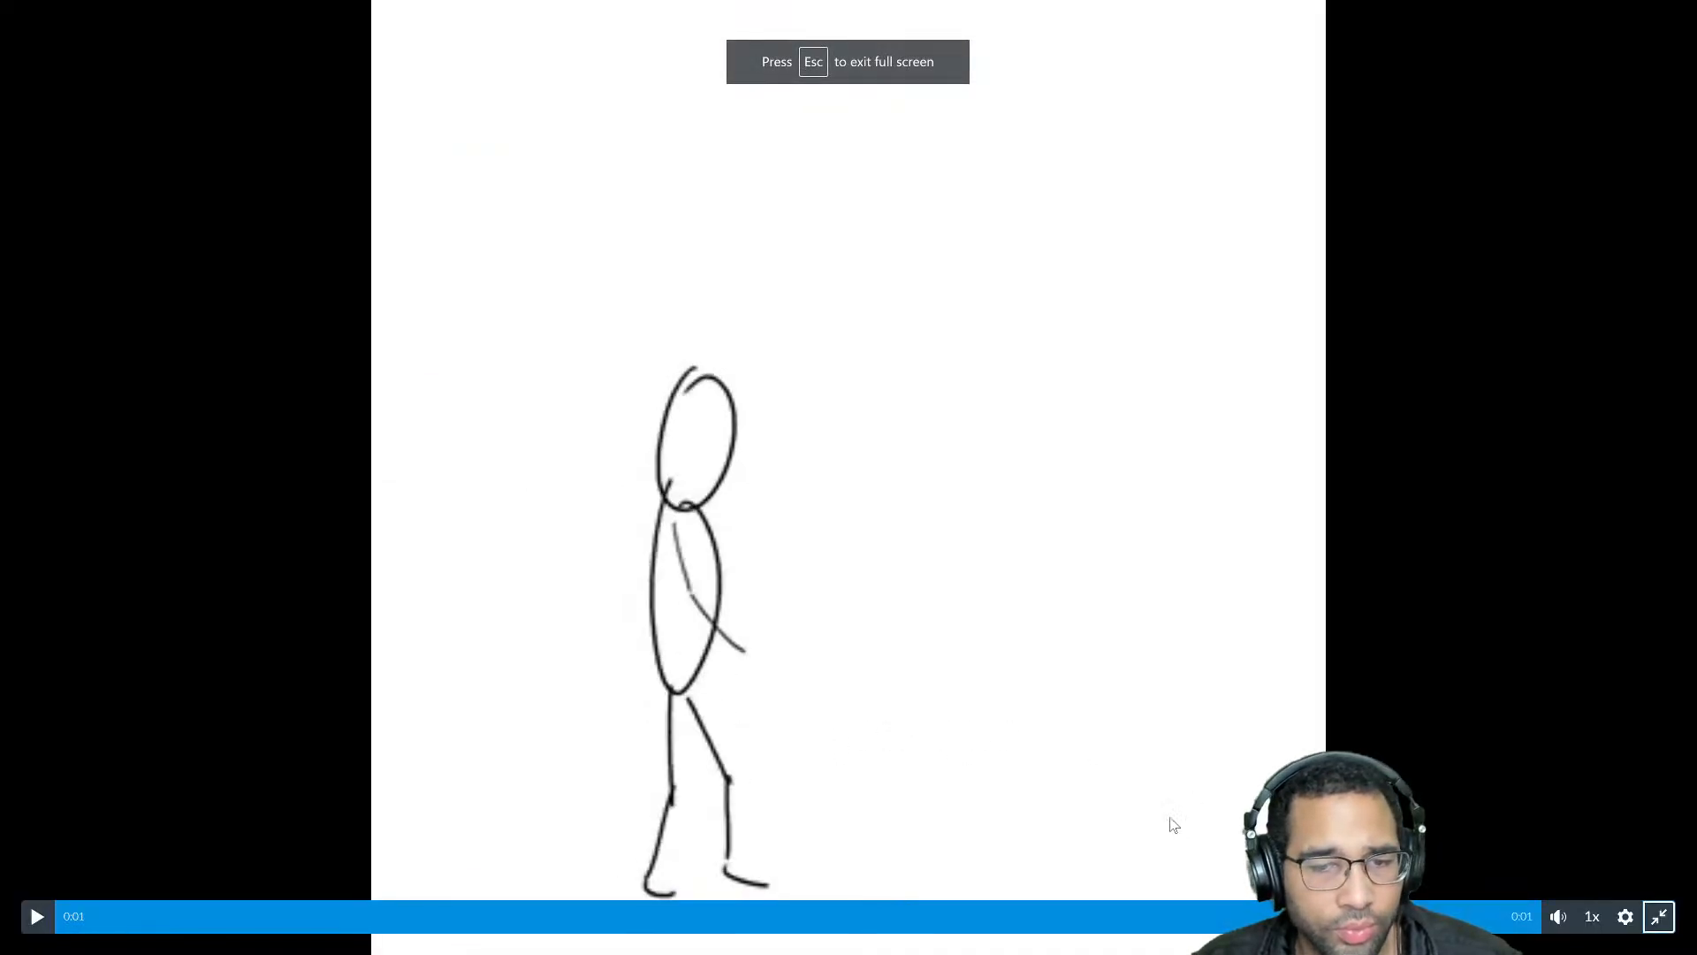
{"action": "right_click", "coordinate": [1113, 552]}
{"action": "left_click", "coordinate": [1223, 567]}
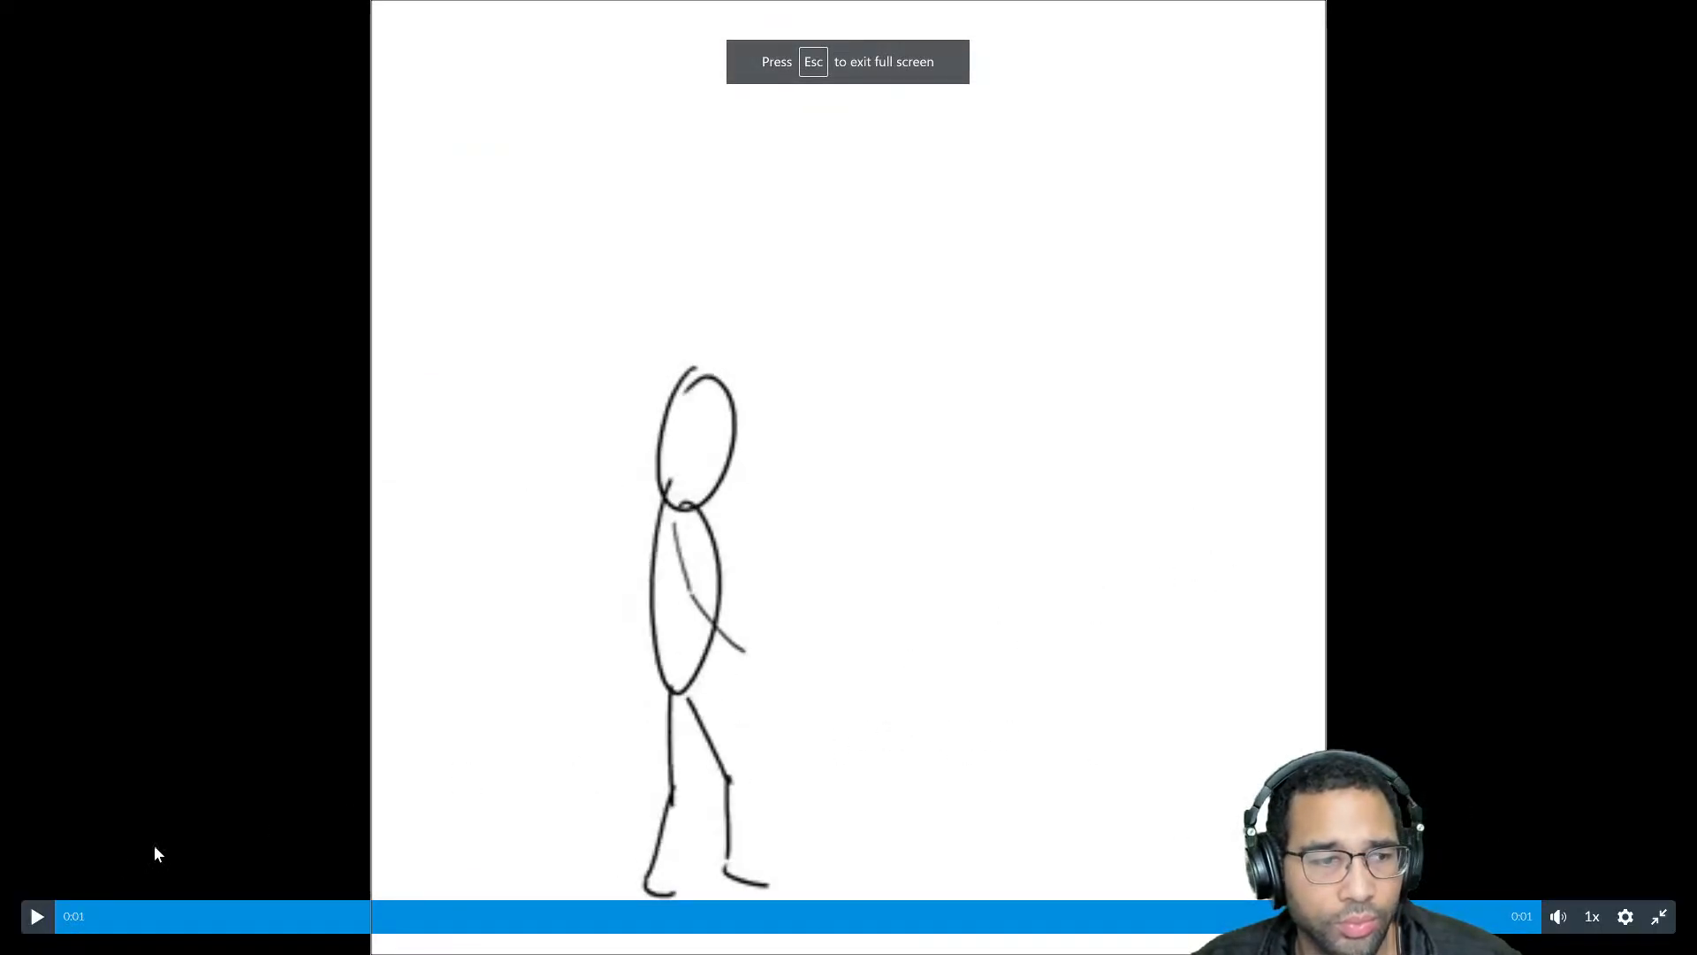
Step: Play the walking stick-figure animation clip
{"action": "left_click", "coordinate": [36, 915]}
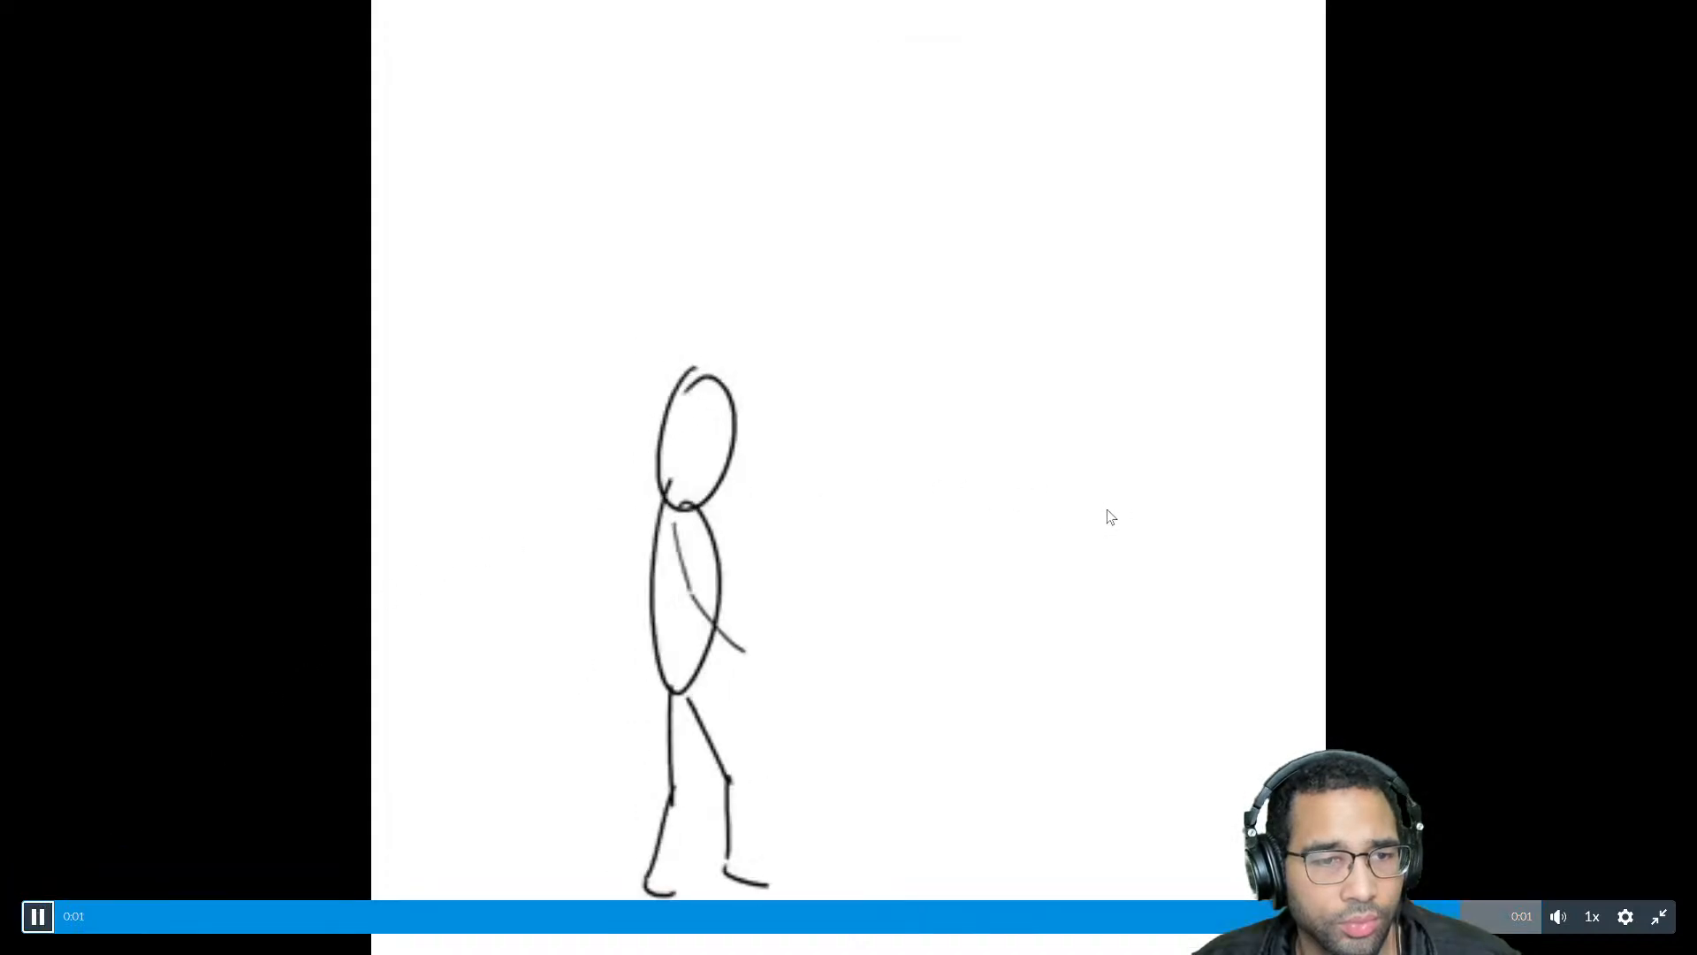
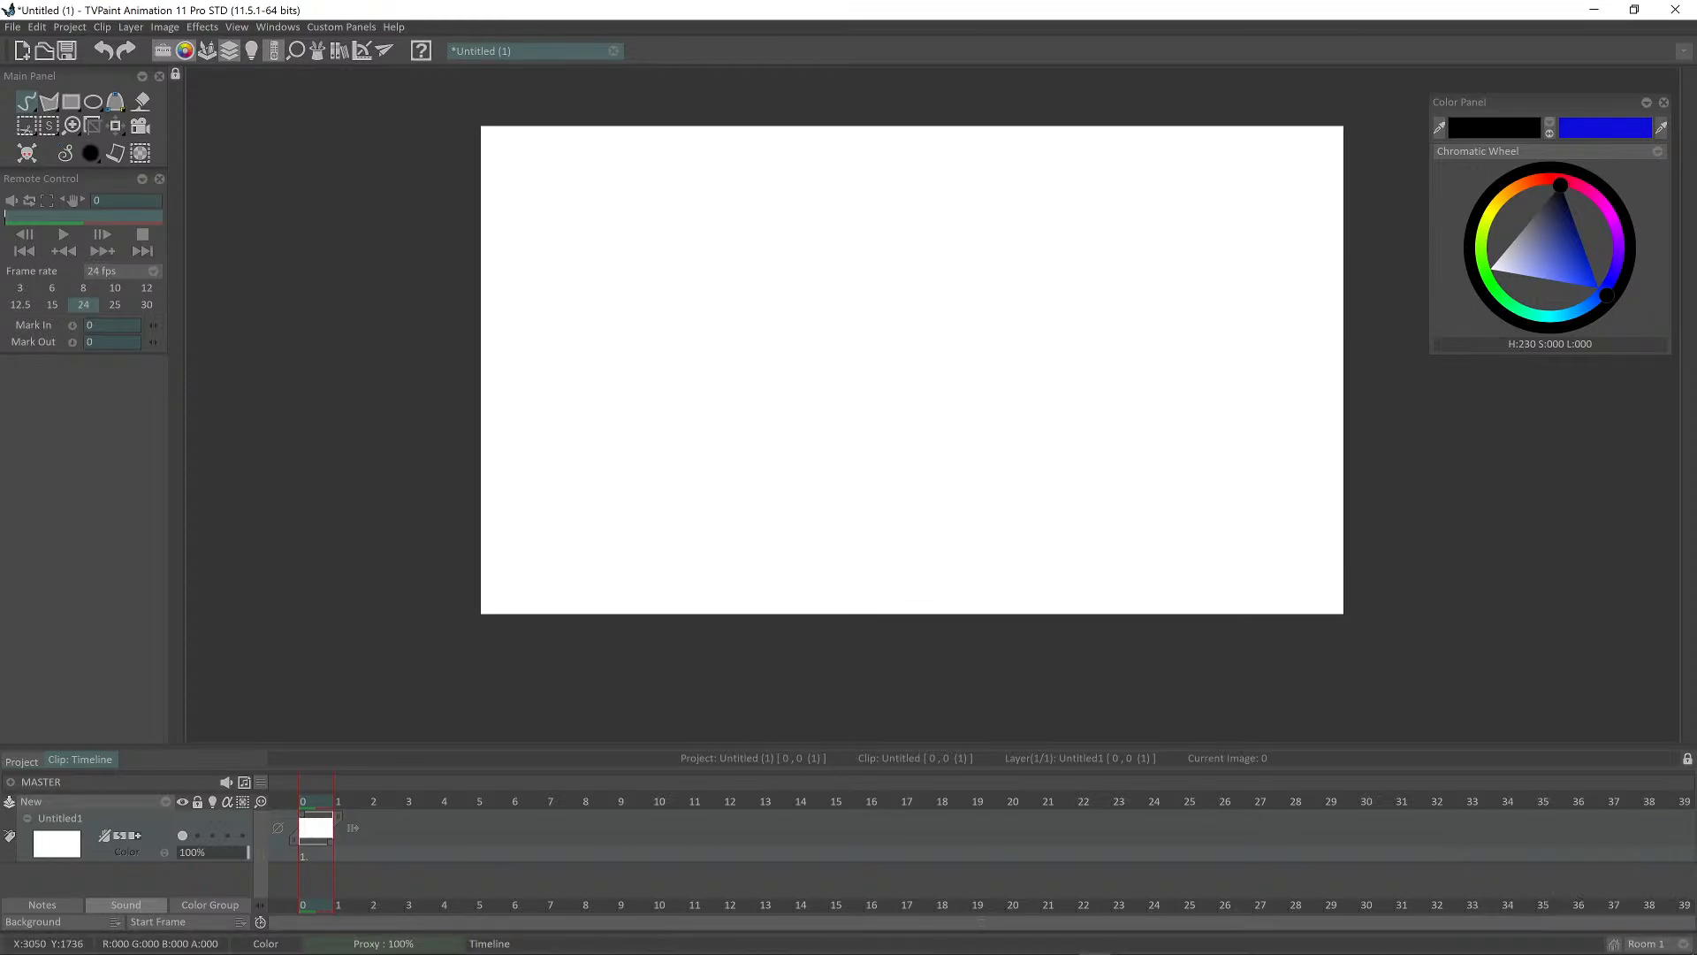
{"action": "scroll", "coordinate": [799, 352], "scroll_direction": "up", "scroll_amount": 3}
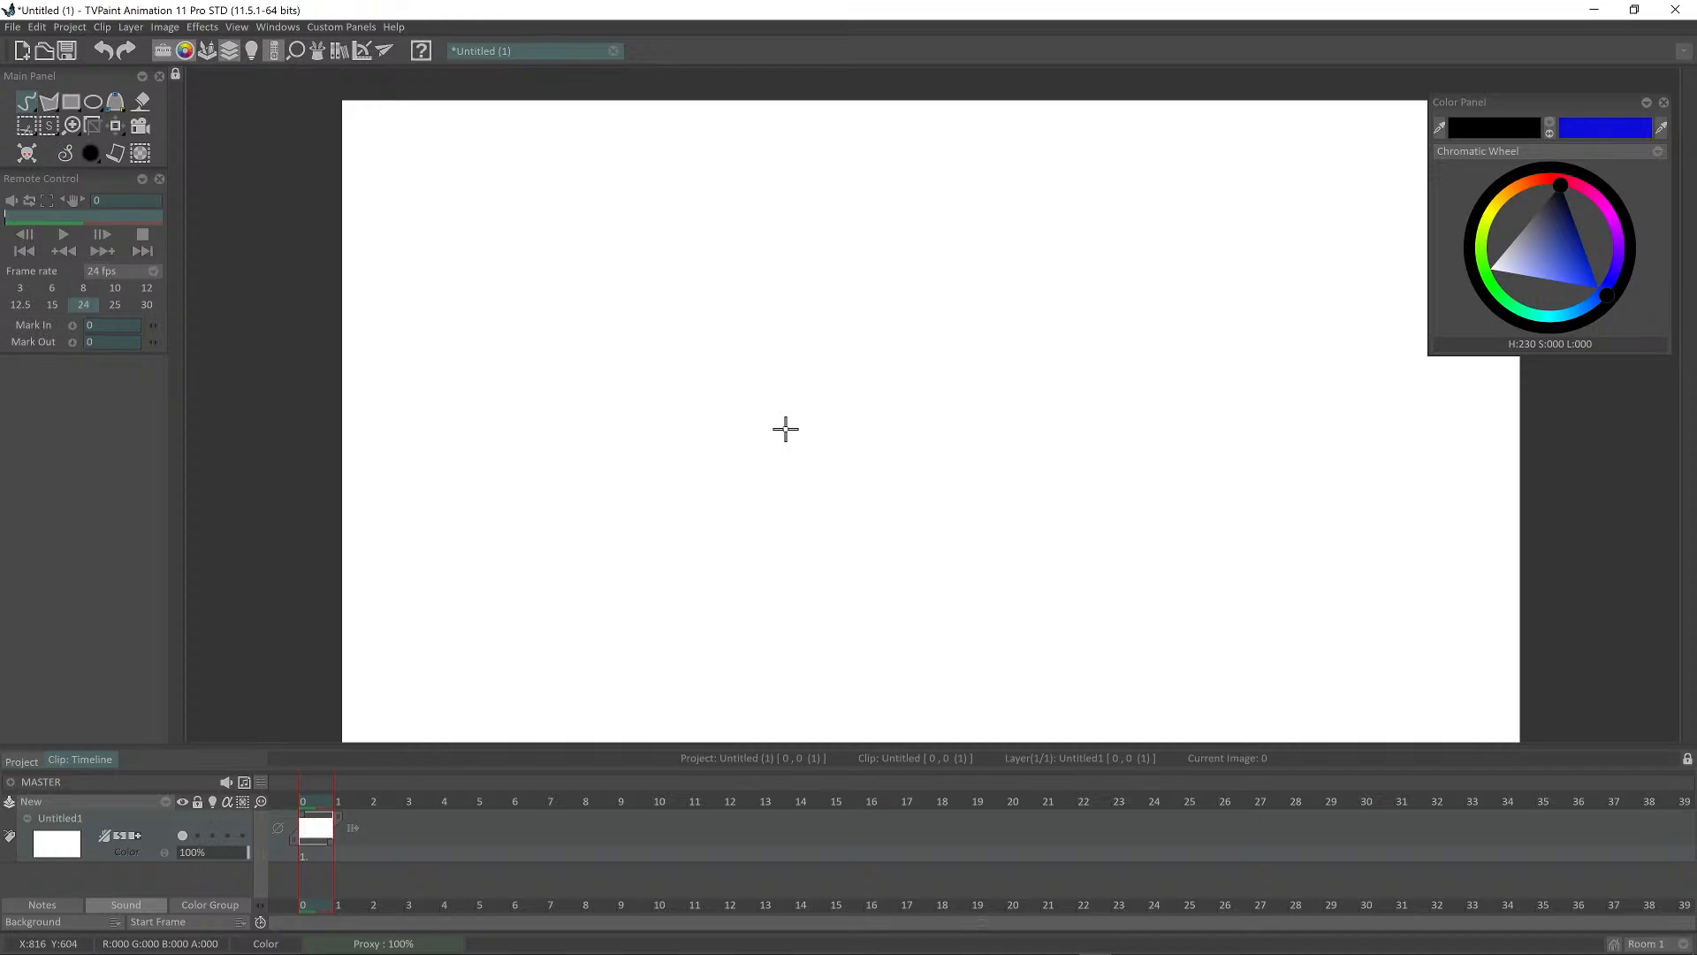
{"action": "scroll", "coordinate": [840, 396], "scroll_direction": "down", "scroll_amount": 1}
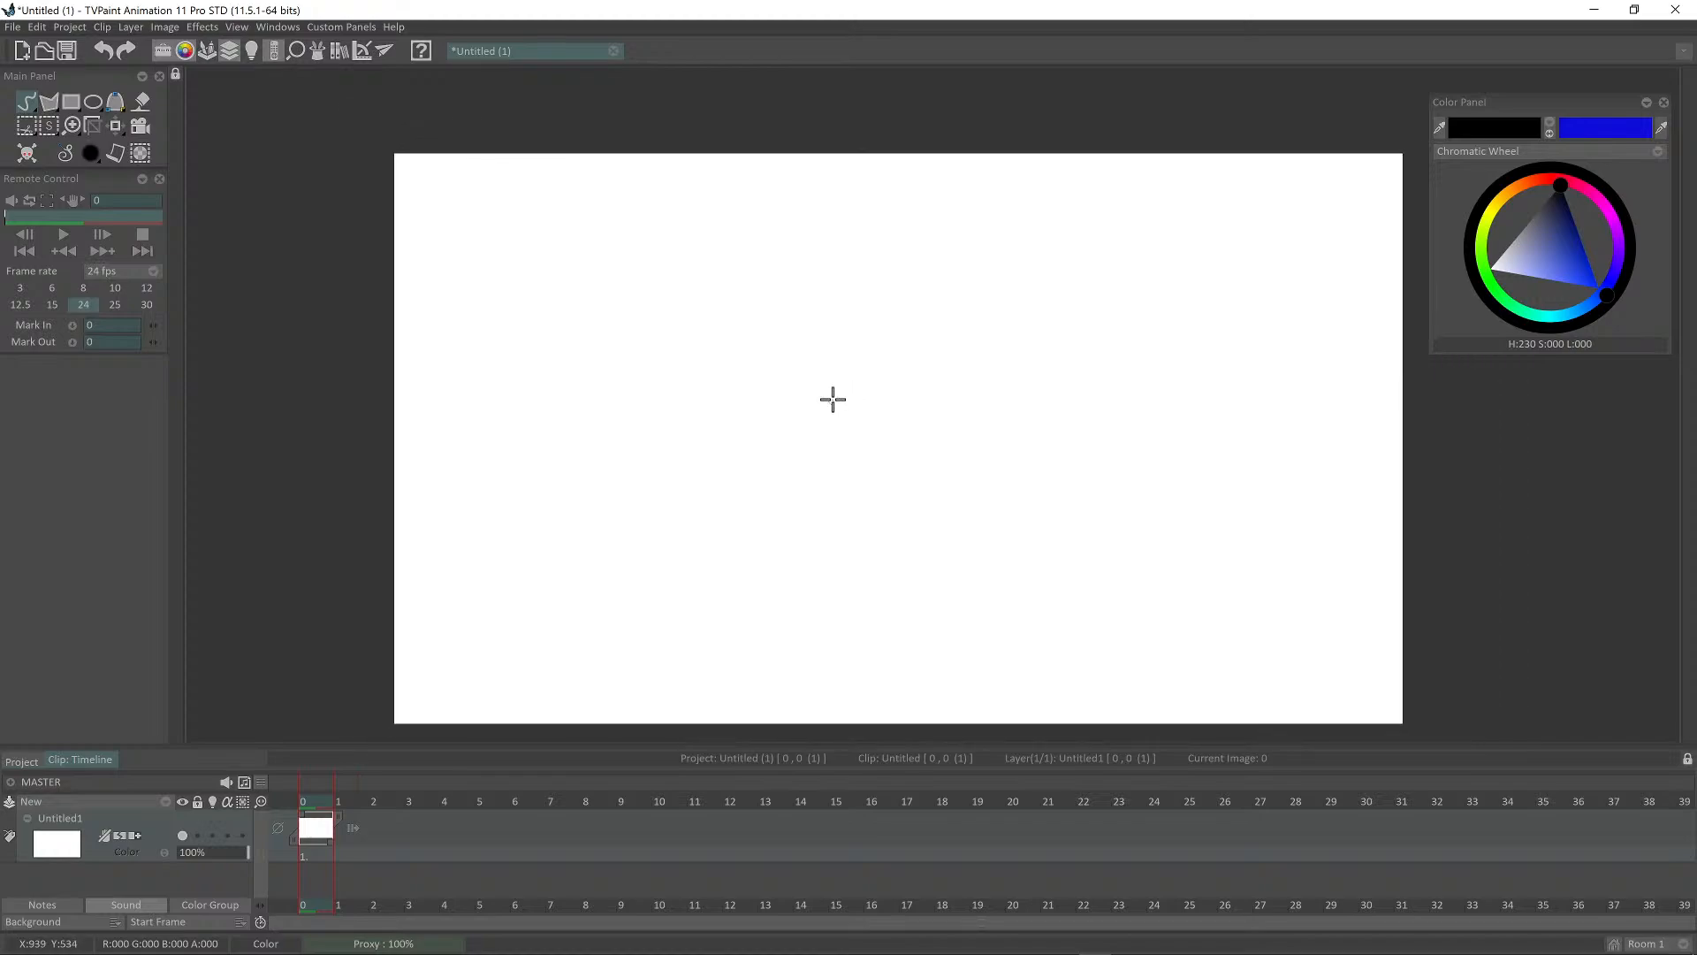
{"action": "scroll", "coordinate": [833, 399], "scroll_direction": "up", "scroll_amount": 2}
{"action": "scroll", "coordinate": [852, 390], "scroll_direction": "down", "scroll_amount": 1}
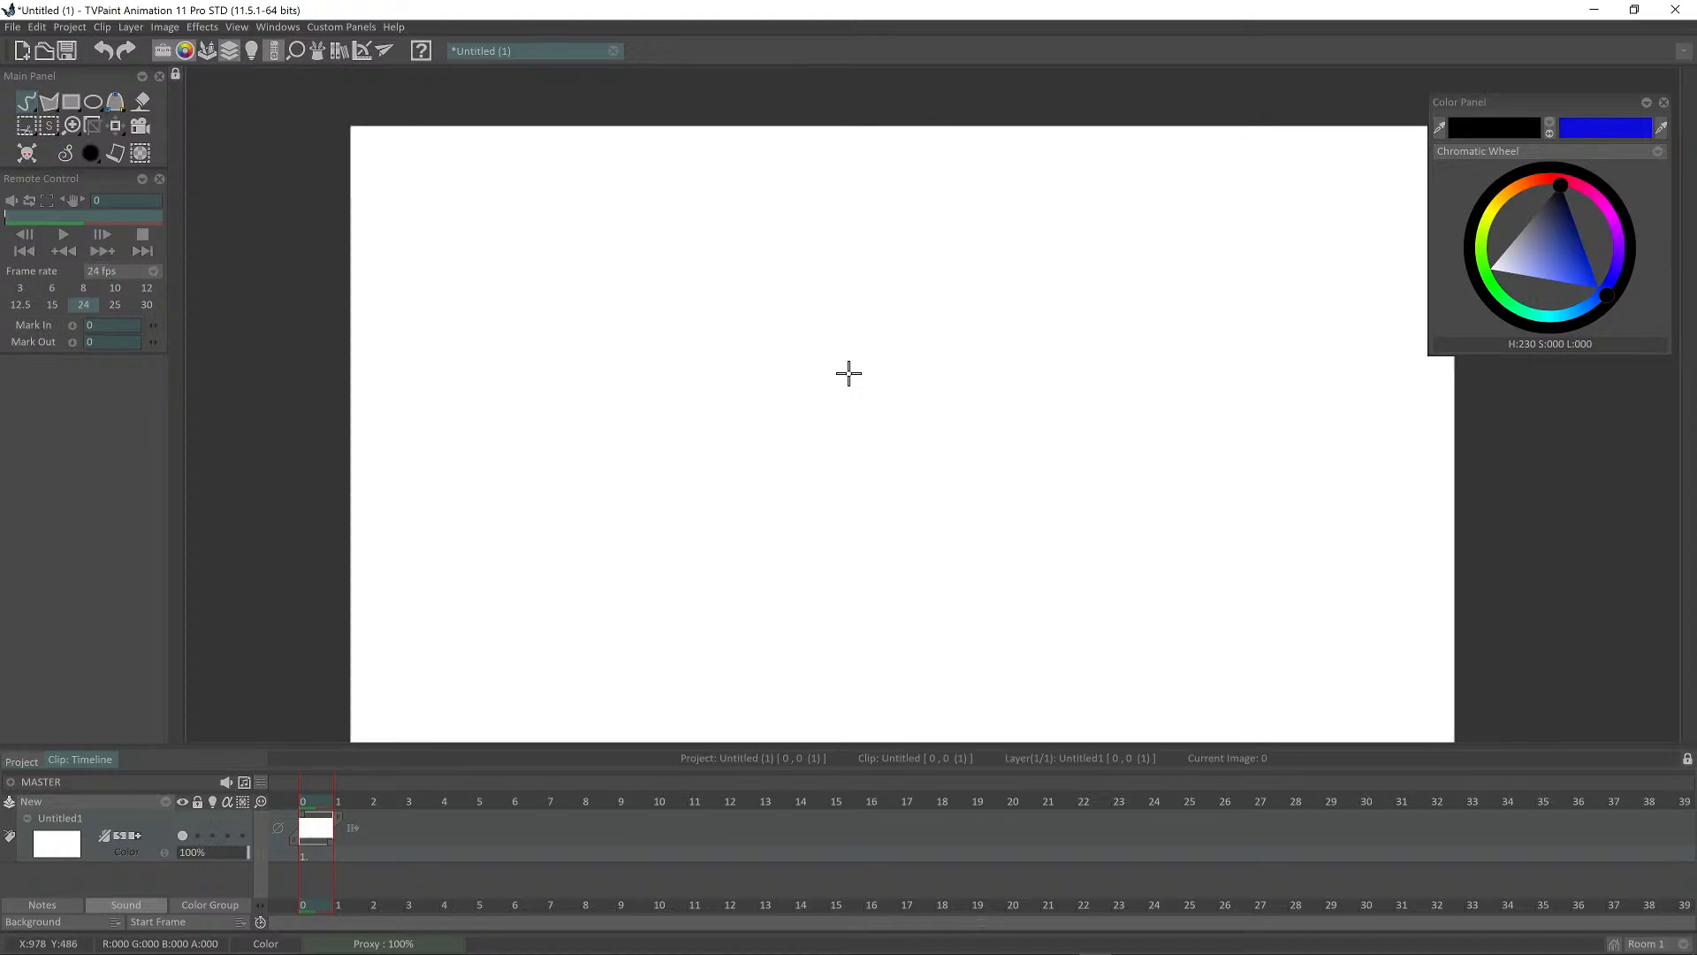
{"action": "scroll", "coordinate": [848, 373], "scroll_direction": "down", "scroll_amount": 1}
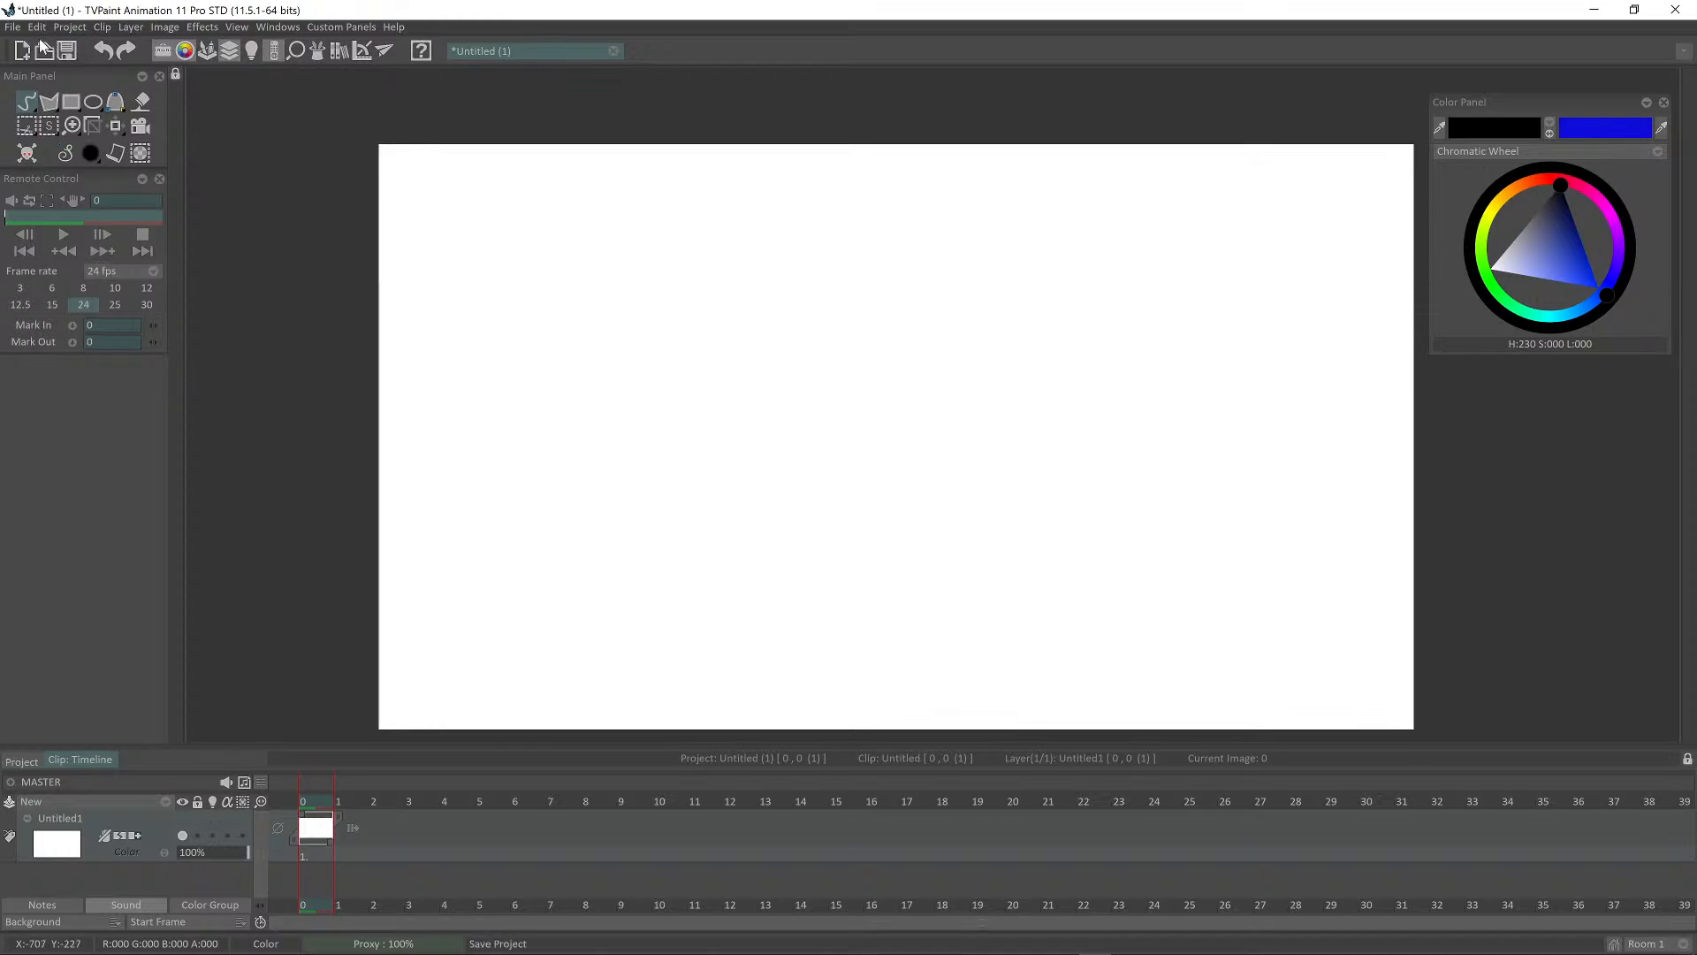
{"action": "scroll", "coordinate": [826, 542], "scroll_direction": "up", "scroll_amount": 1}
{"action": "scroll", "coordinate": [806, 548], "scroll_direction": "down", "scroll_amount": 2}
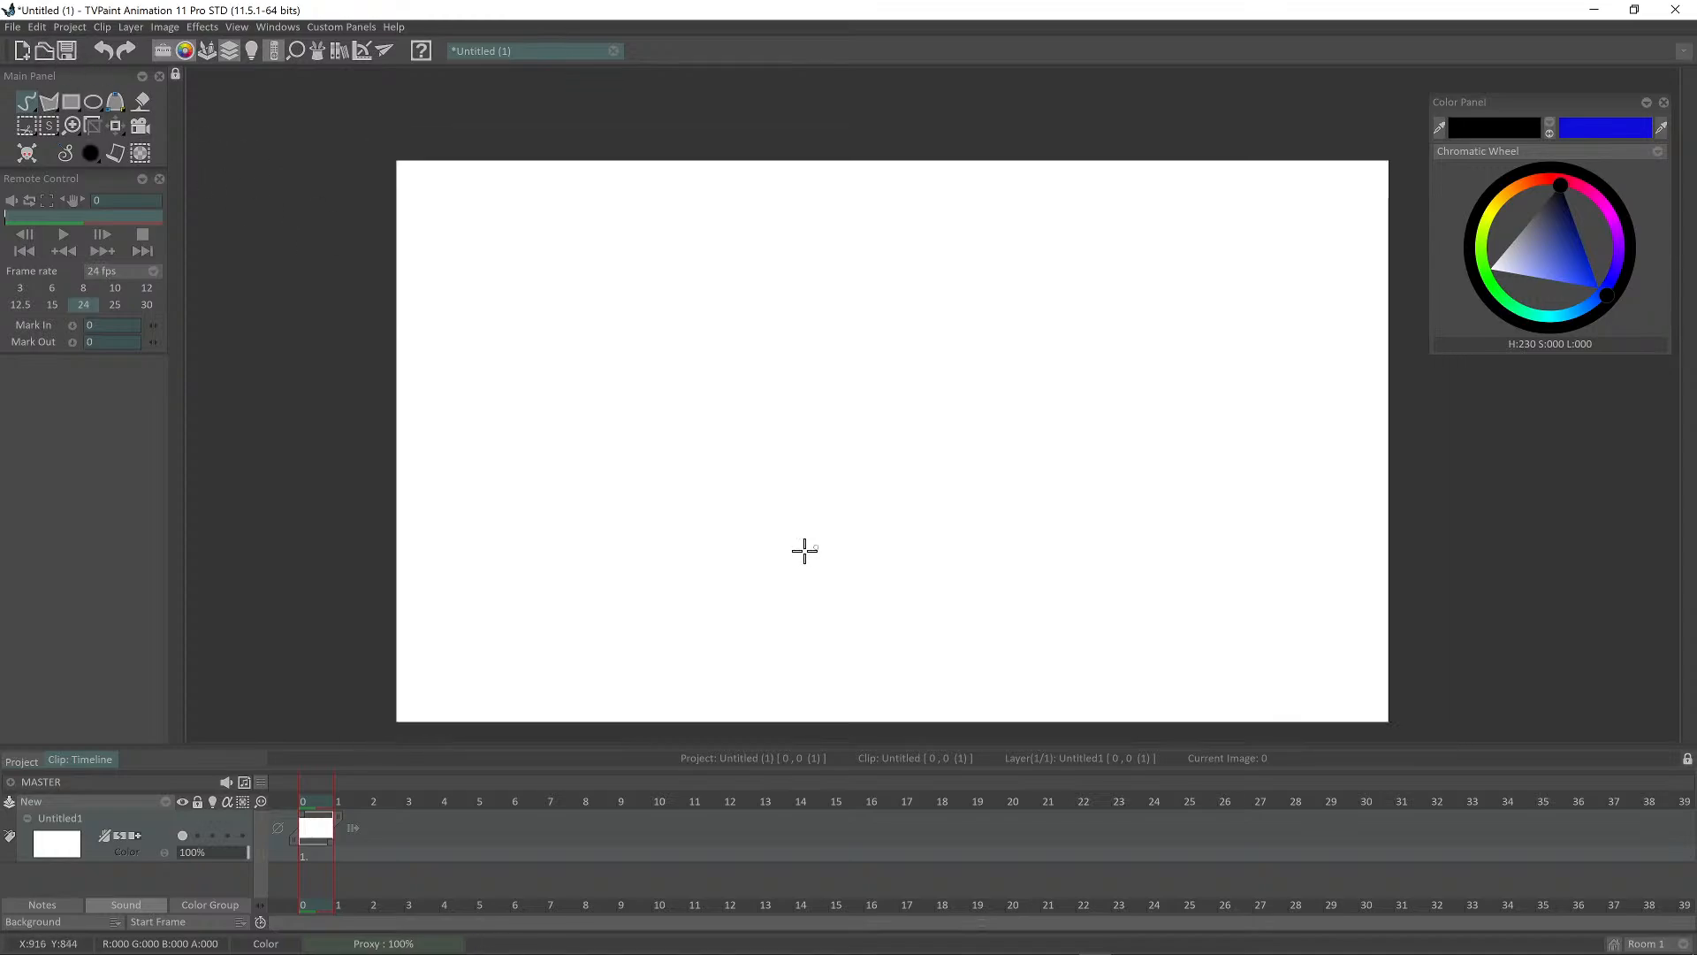
{"action": "scroll", "coordinate": [766, 534], "scroll_direction": "down", "scroll_amount": 1}
{"action": "scroll", "coordinate": [773, 538], "scroll_direction": "up", "scroll_amount": 2}
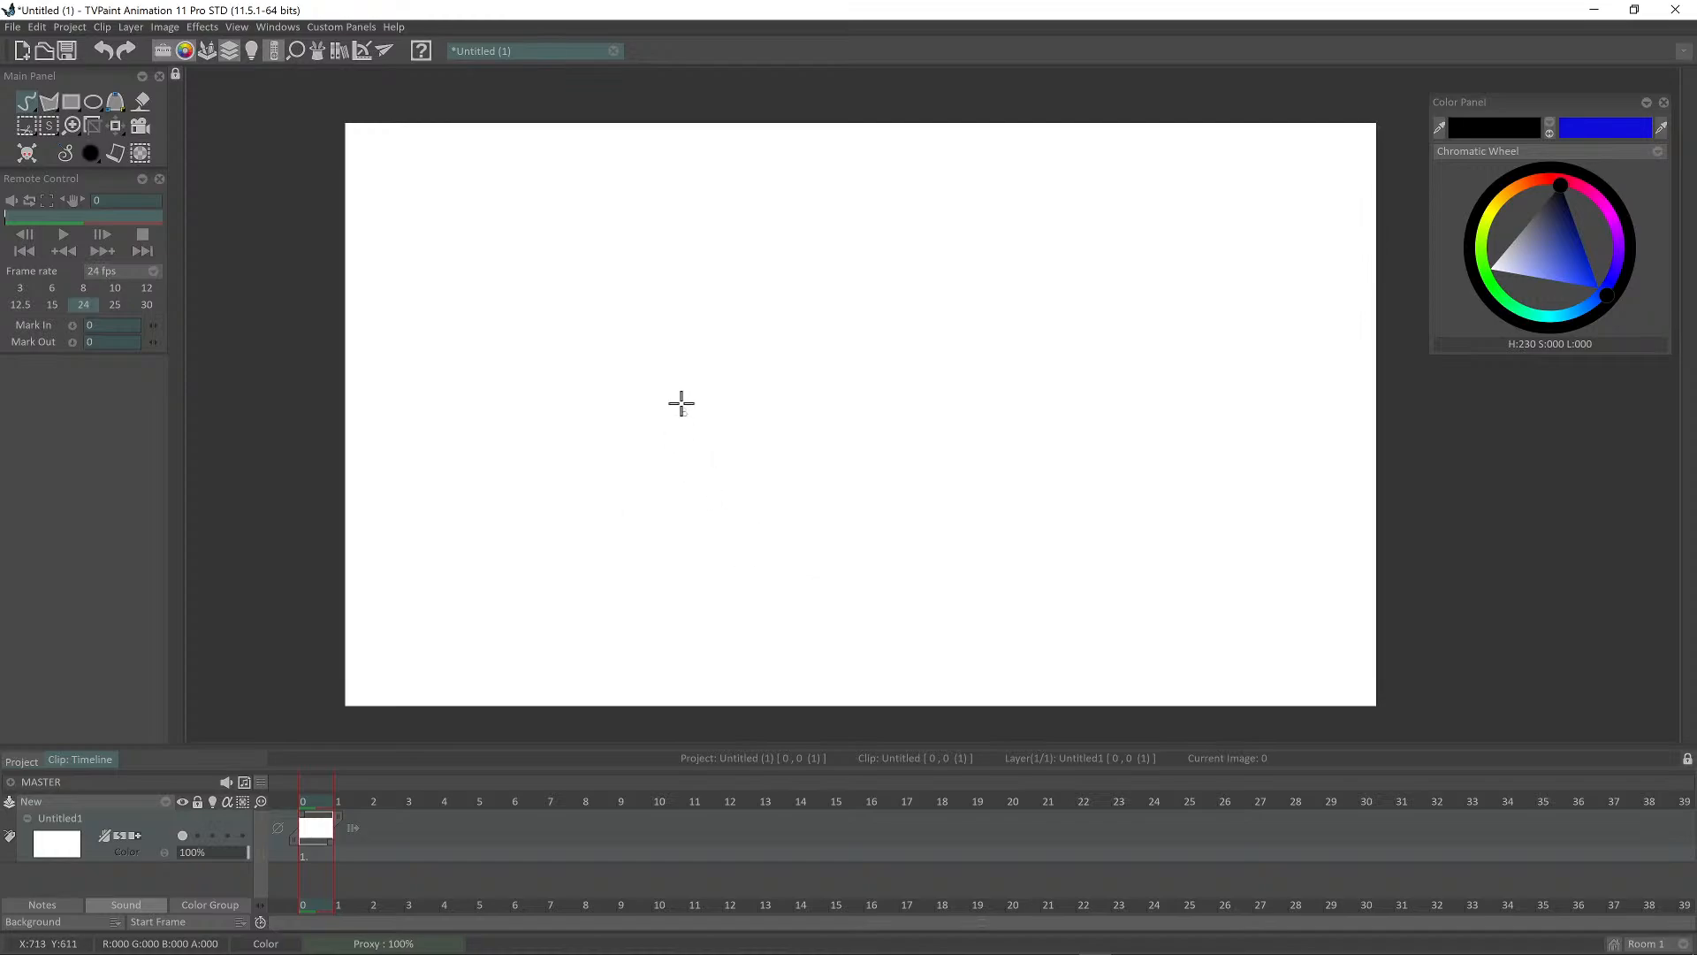
{"action": "left_click_drag", "start_coordinate": [853, 507], "coordinate": [774, 483]}
{"action": "scroll", "coordinate": [771, 487], "scroll_direction": "down", "scroll_amount": 1}
{"action": "scroll", "coordinate": [771, 488], "scroll_direction": "up", "scroll_amount": 3}
{"action": "scroll", "coordinate": [778, 484], "scroll_direction": "down", "scroll_amount": 2}
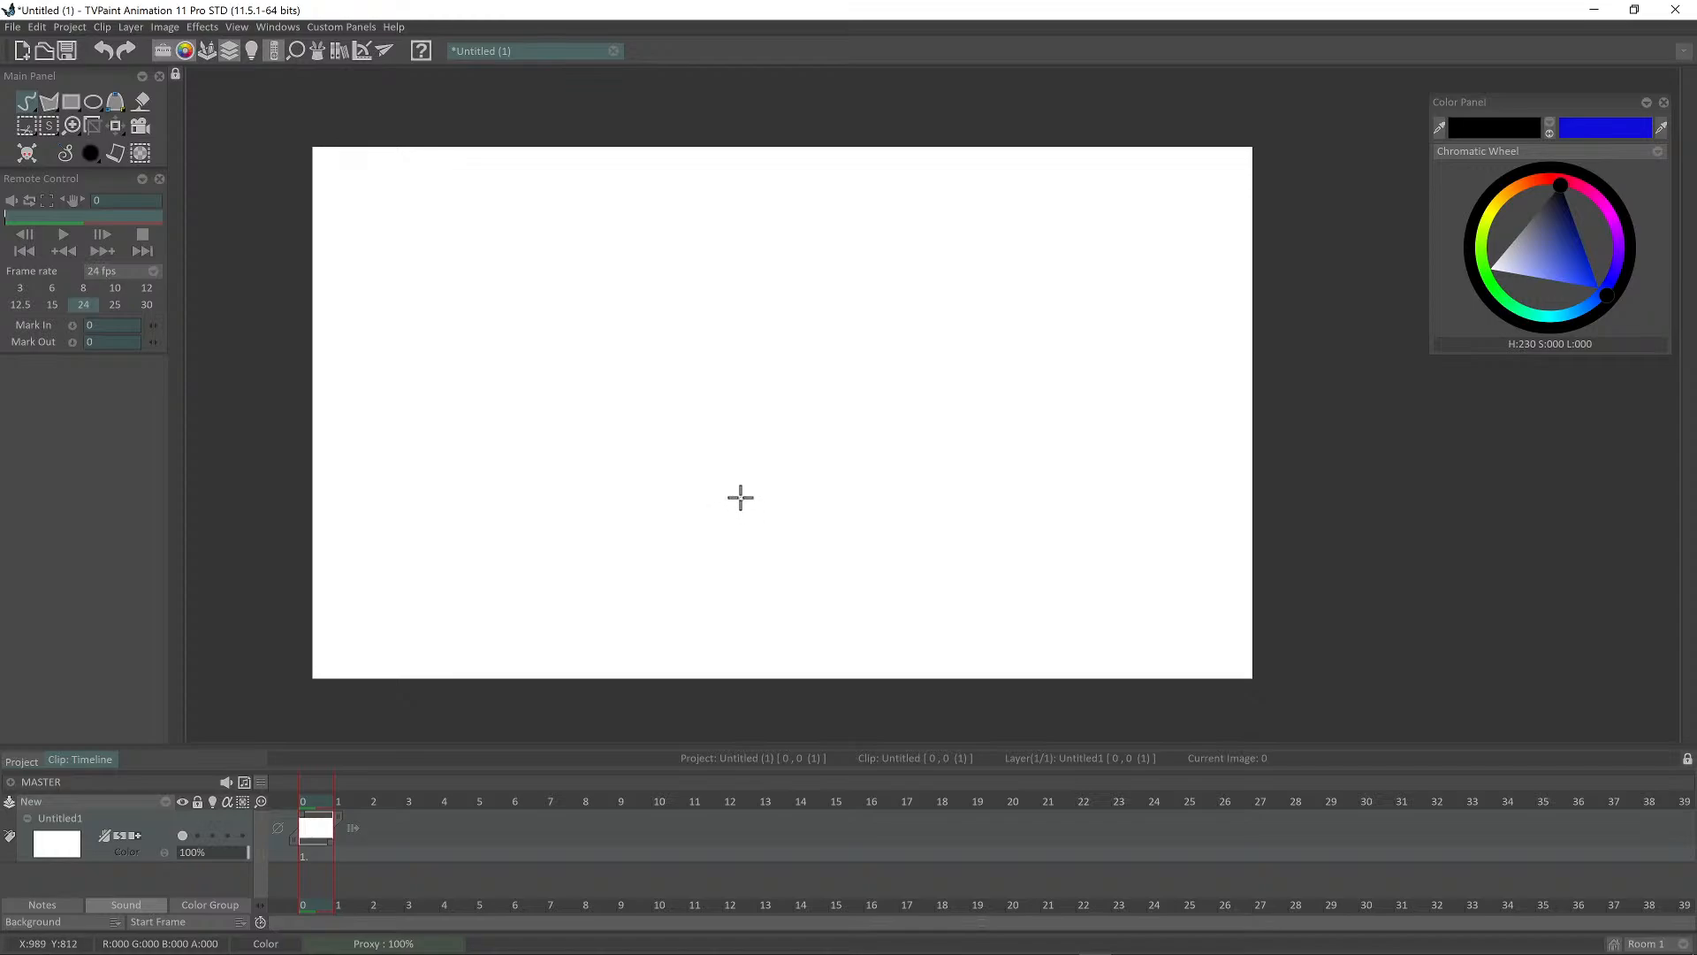
{"action": "scroll", "coordinate": [676, 526], "scroll_direction": "up", "scroll_amount": 2}
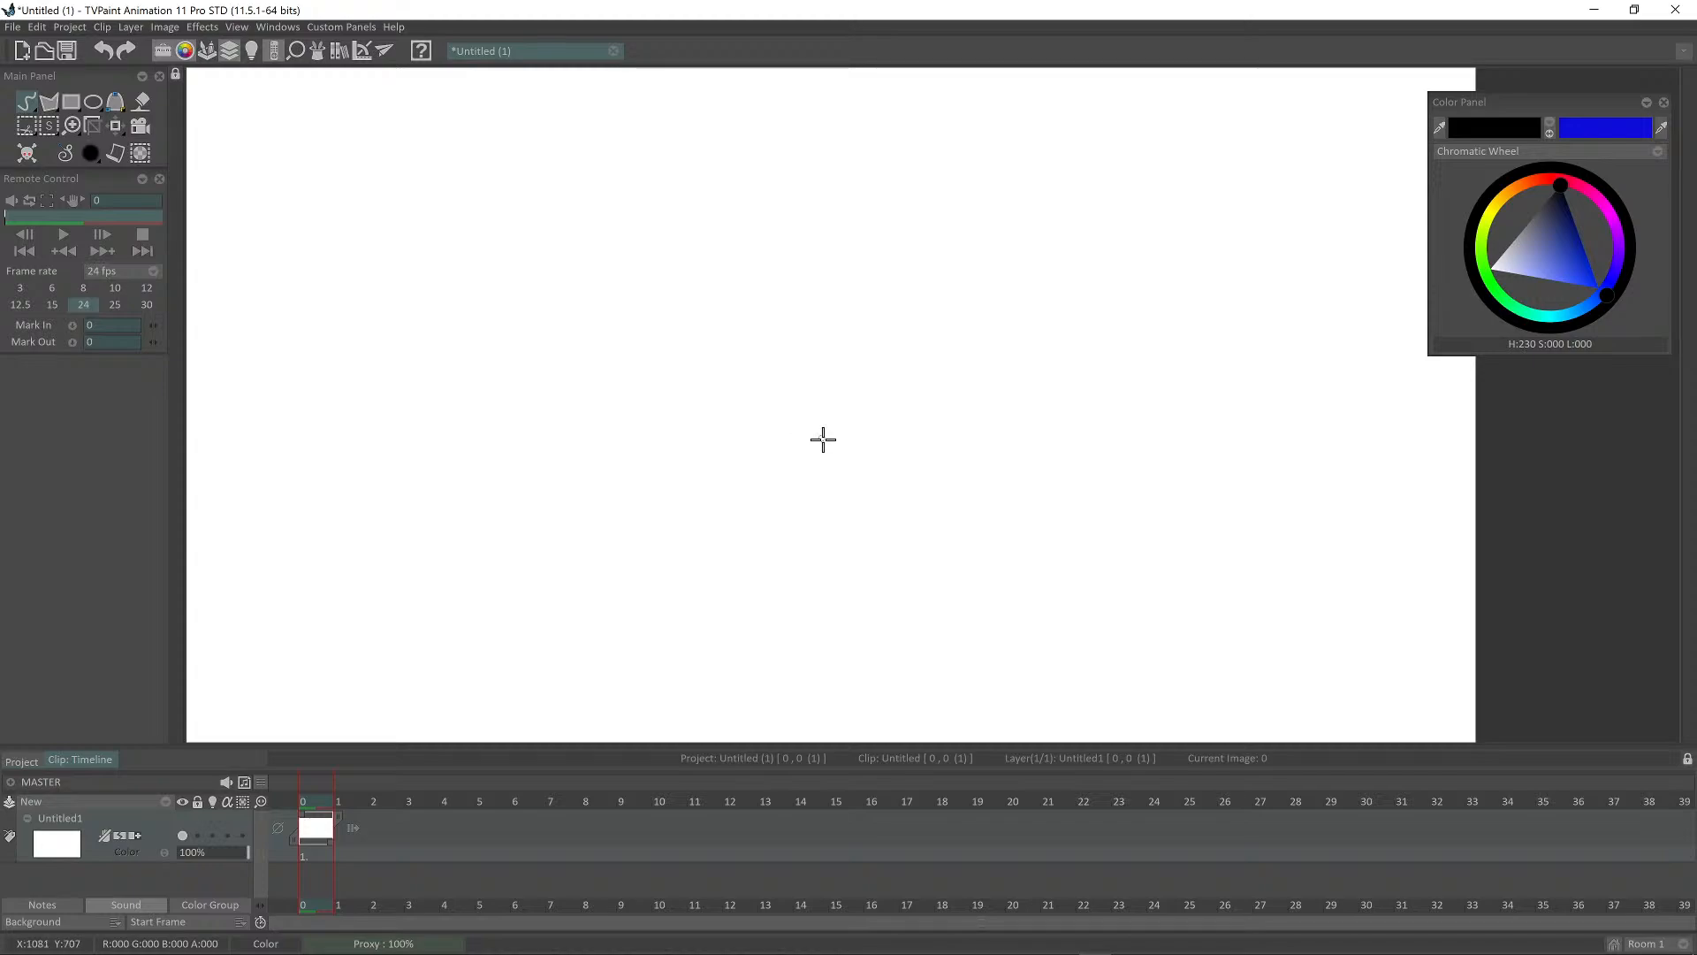
{"action": "scroll", "coordinate": [826, 446], "scroll_direction": "down", "scroll_amount": 2}
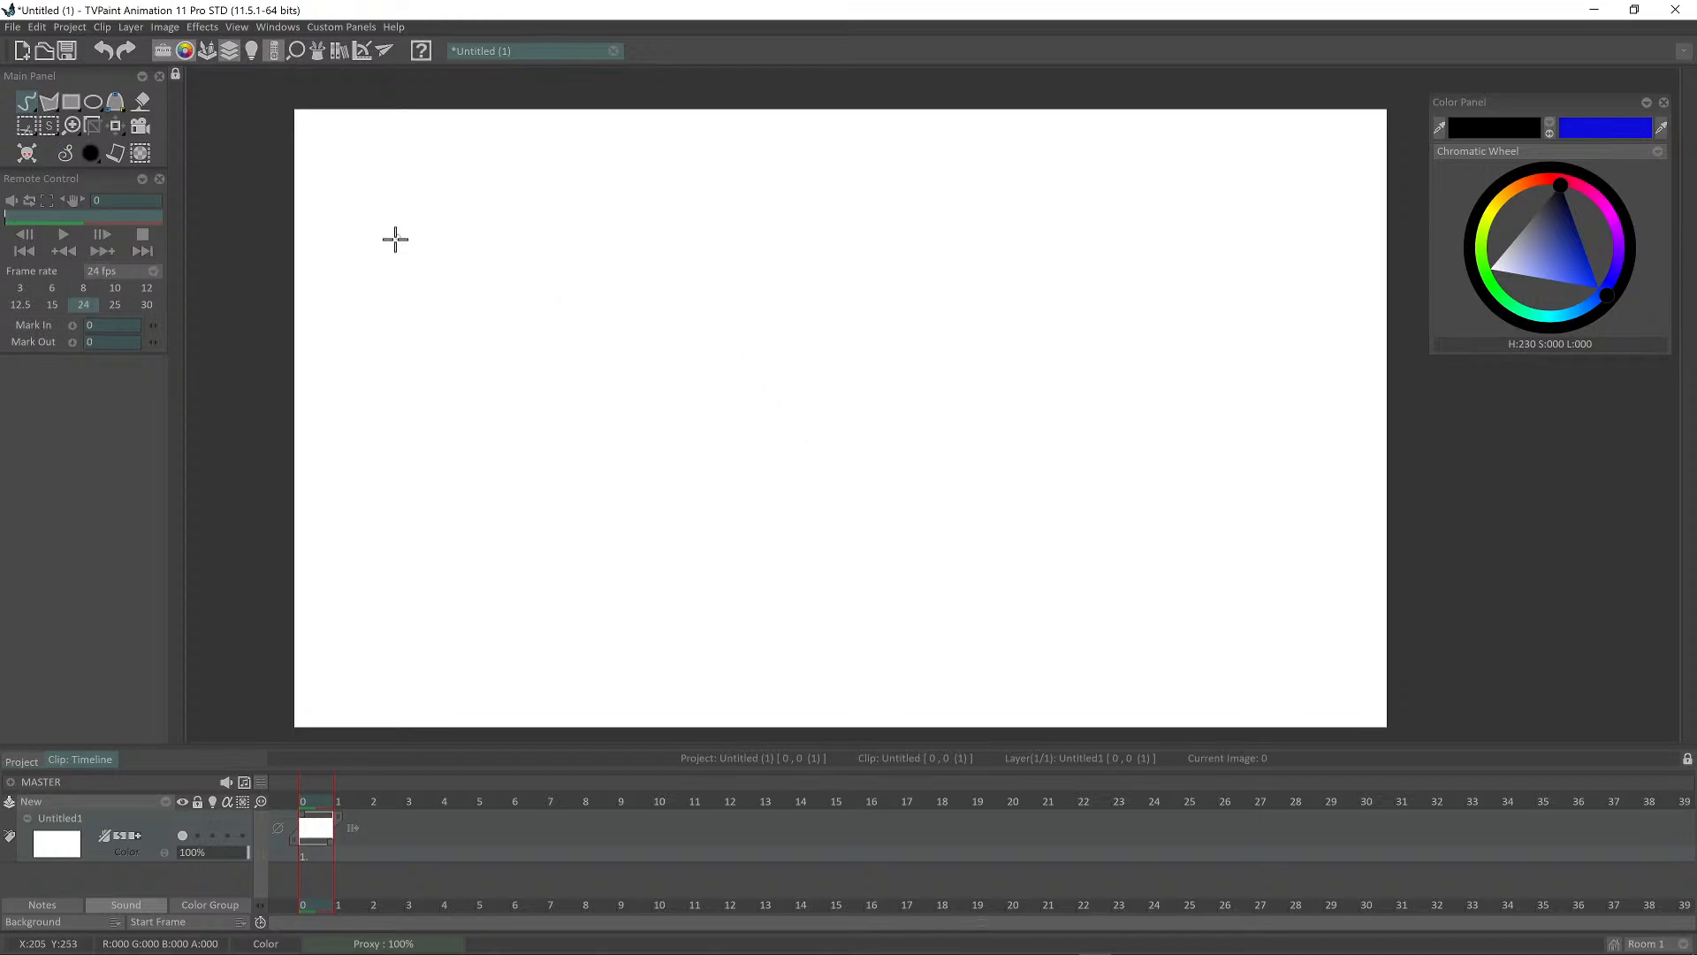
{"action": "scroll", "coordinate": [604, 405], "scroll_direction": "down", "scroll_amount": 2}
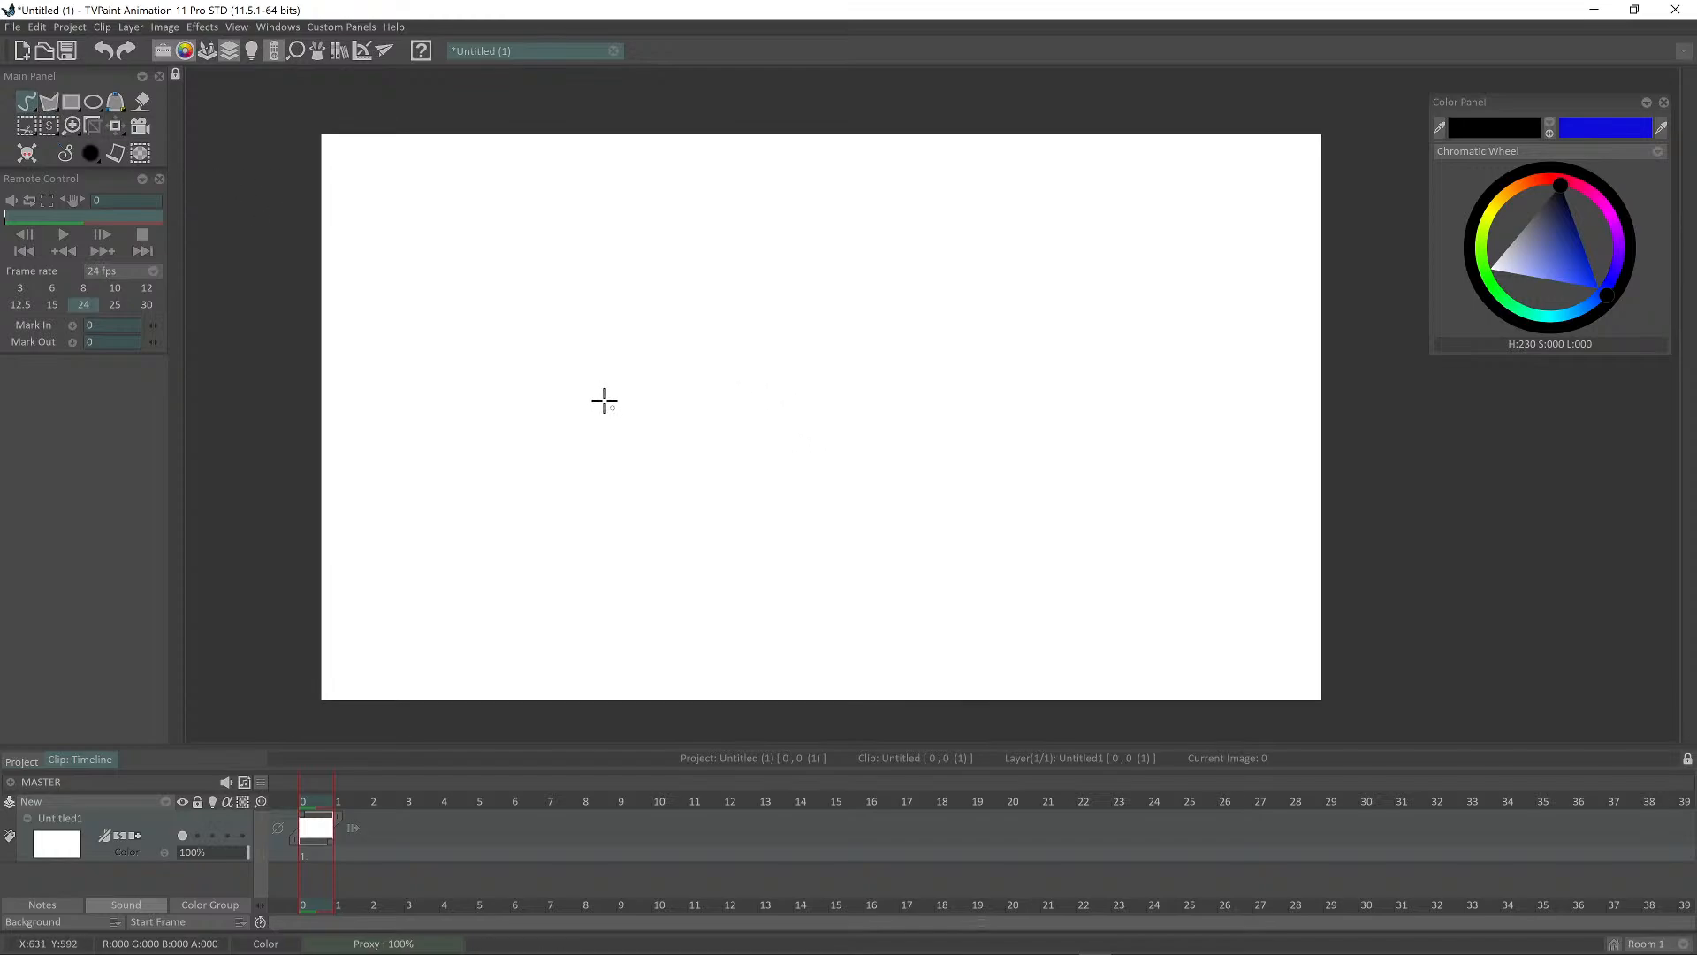
Step: Sketch the first figure's torso with a centre line, both bent arms and an oval head near the canvas's left side
{"action": "scroll", "coordinate": [604, 397], "scroll_direction": "up", "scroll_amount": 1}
{"action": "left_click_drag", "start_coordinate": [641, 391], "coordinate": [808, 438]}
{"action": "scroll", "coordinate": [600, 329], "scroll_direction": "up", "scroll_amount": 8}
{"action": "left_click_drag", "start_coordinate": [655, 300], "coordinate": [631, 322]}
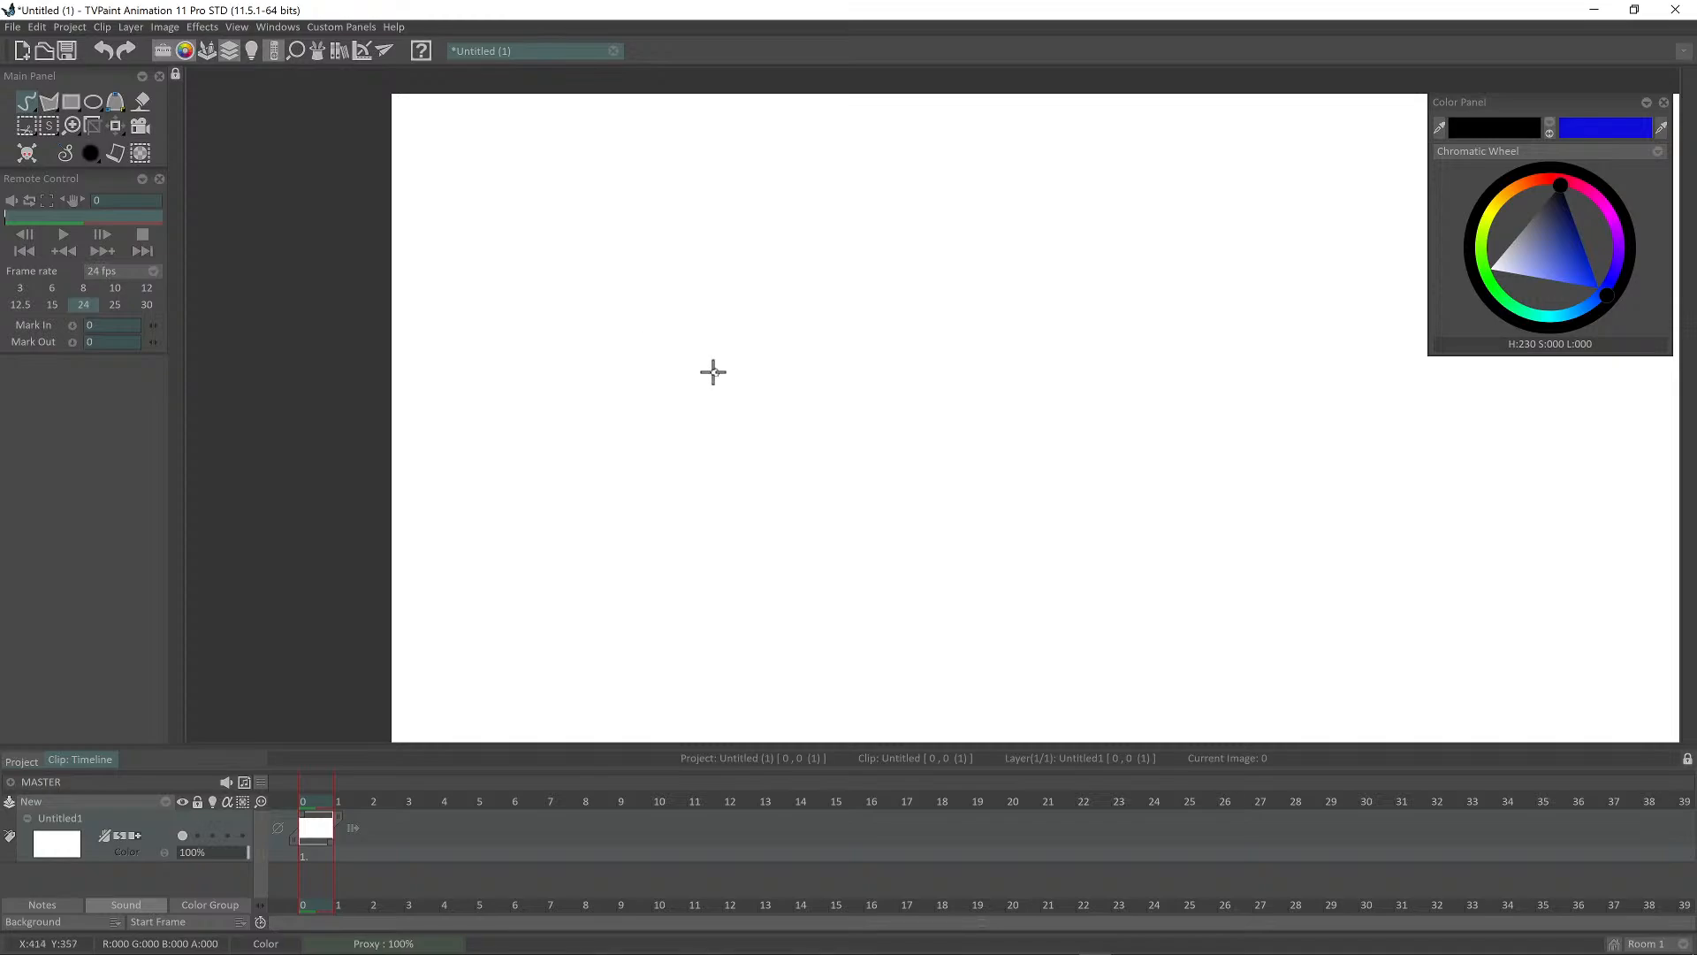
{"action": "mouse_move", "coordinate": [473, 416]}
{"action": "left_mouse_down"}
{"action": "mouse_move", "coordinate": [557, 433]}
{"action": "mouse_move", "coordinate": [493, 508]}
{"action": "mouse_move", "coordinate": [519, 496]}
{"action": "left_mouse_up"}
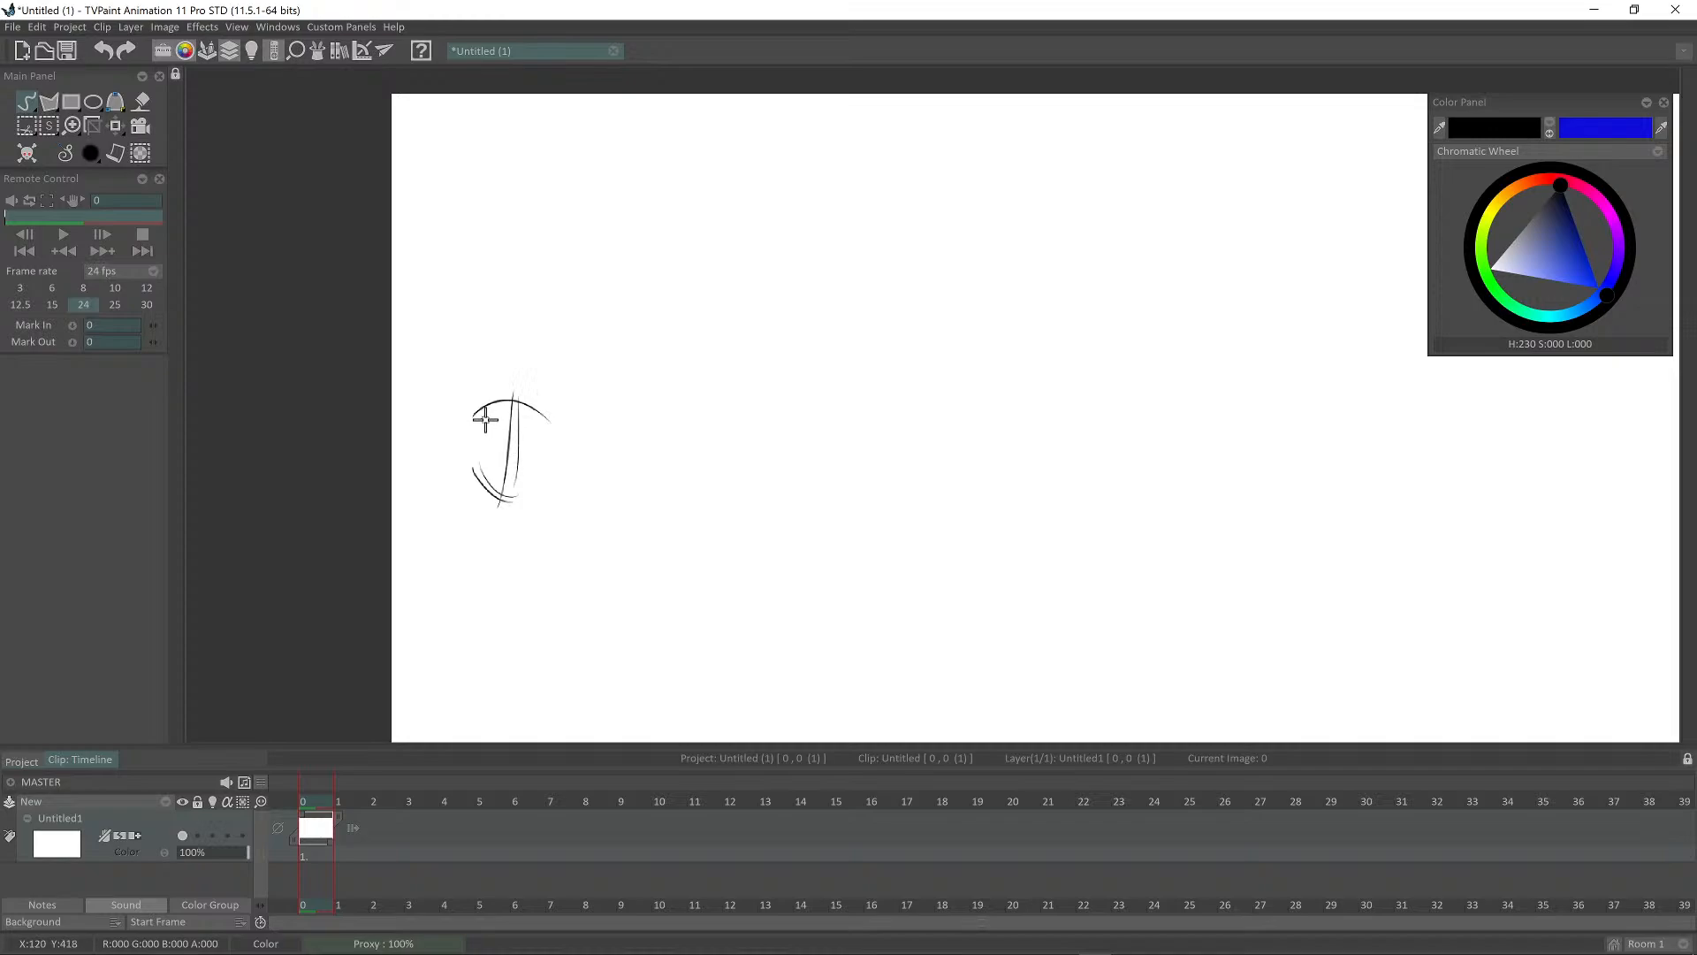
{"action": "mouse_move", "coordinate": [485, 409]}
{"action": "left_mouse_down"}
{"action": "mouse_move", "coordinate": [475, 463]}
{"action": "mouse_move", "coordinate": [493, 405]}
{"action": "mouse_move", "coordinate": [469, 410]}
{"action": "mouse_move", "coordinate": [449, 445]}
{"action": "mouse_move", "coordinate": [495, 424]}
{"action": "mouse_move", "coordinate": [457, 457]}
{"action": "mouse_move", "coordinate": [490, 428]}
{"action": "mouse_move", "coordinate": [436, 448]}
{"action": "left_mouse_up"}
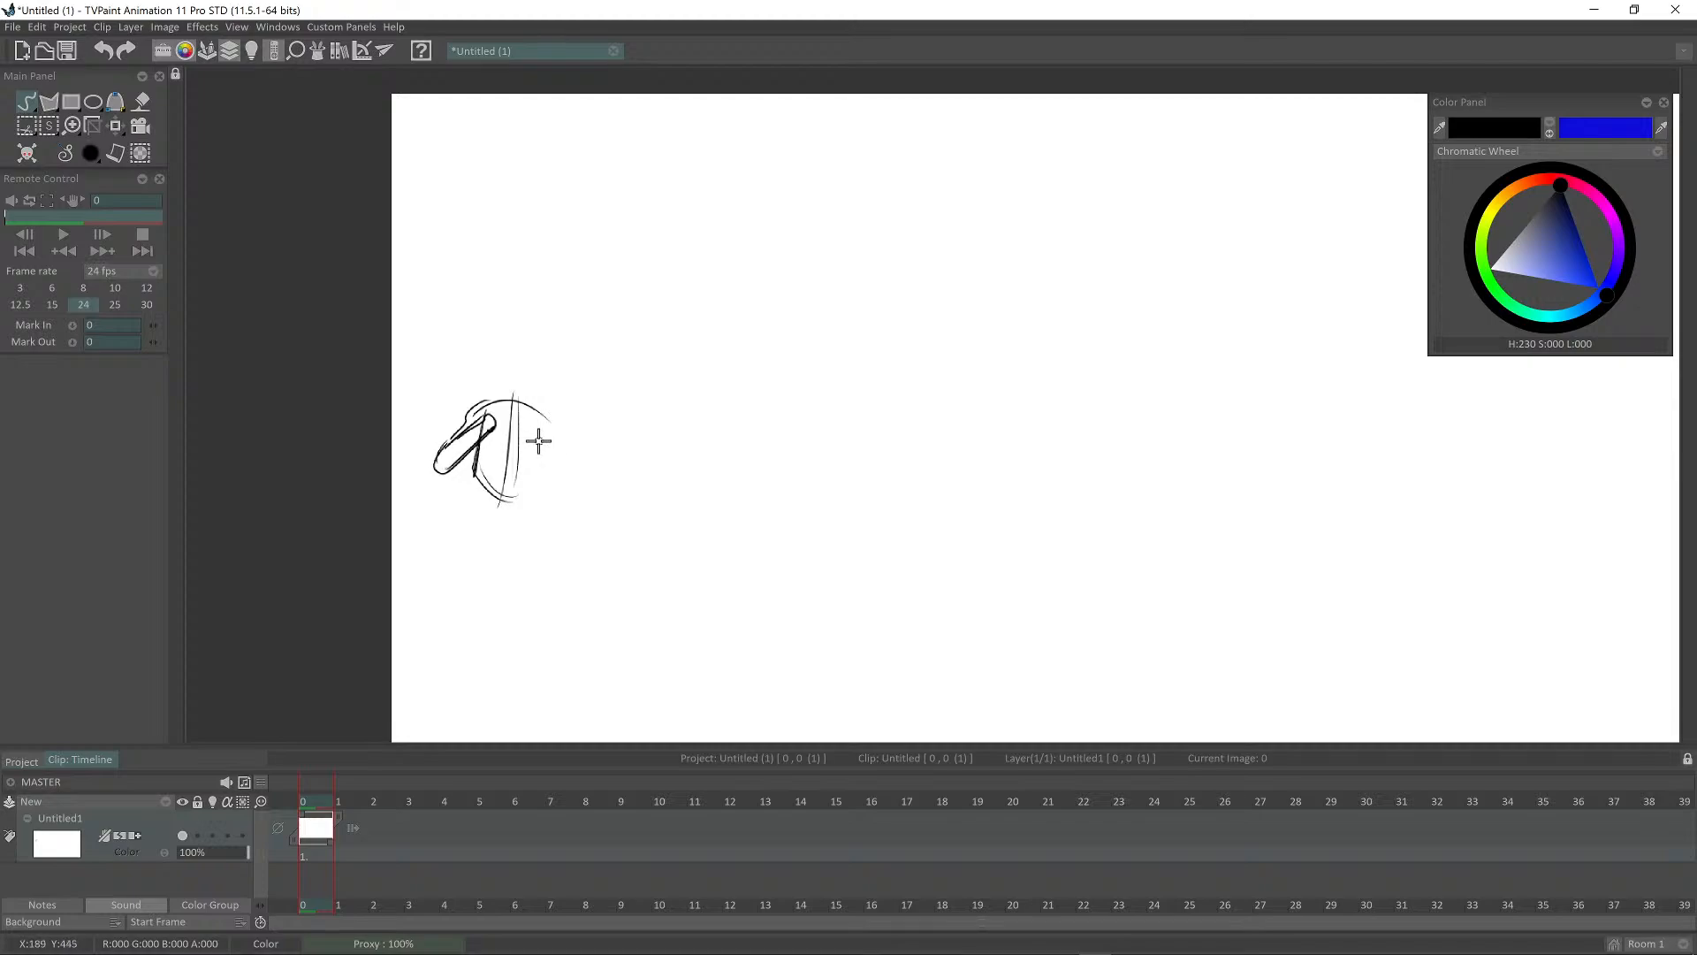
{"action": "mouse_move", "coordinate": [539, 440]}
{"action": "left_mouse_down"}
{"action": "mouse_move", "coordinate": [562, 459]}
{"action": "mouse_move", "coordinate": [545, 411]}
{"action": "mouse_move", "coordinate": [571, 491]}
{"action": "mouse_move", "coordinate": [541, 463]}
{"action": "mouse_move", "coordinate": [532, 511]}
{"action": "left_mouse_up"}
{"action": "mouse_move", "coordinate": [503, 397]}
{"action": "left_mouse_down"}
{"action": "mouse_move", "coordinate": [530, 382]}
{"action": "mouse_move", "coordinate": [495, 403]}
{"action": "mouse_move", "coordinate": [508, 363]}
{"action": "mouse_move", "coordinate": [535, 391]}
{"action": "left_mouse_up"}
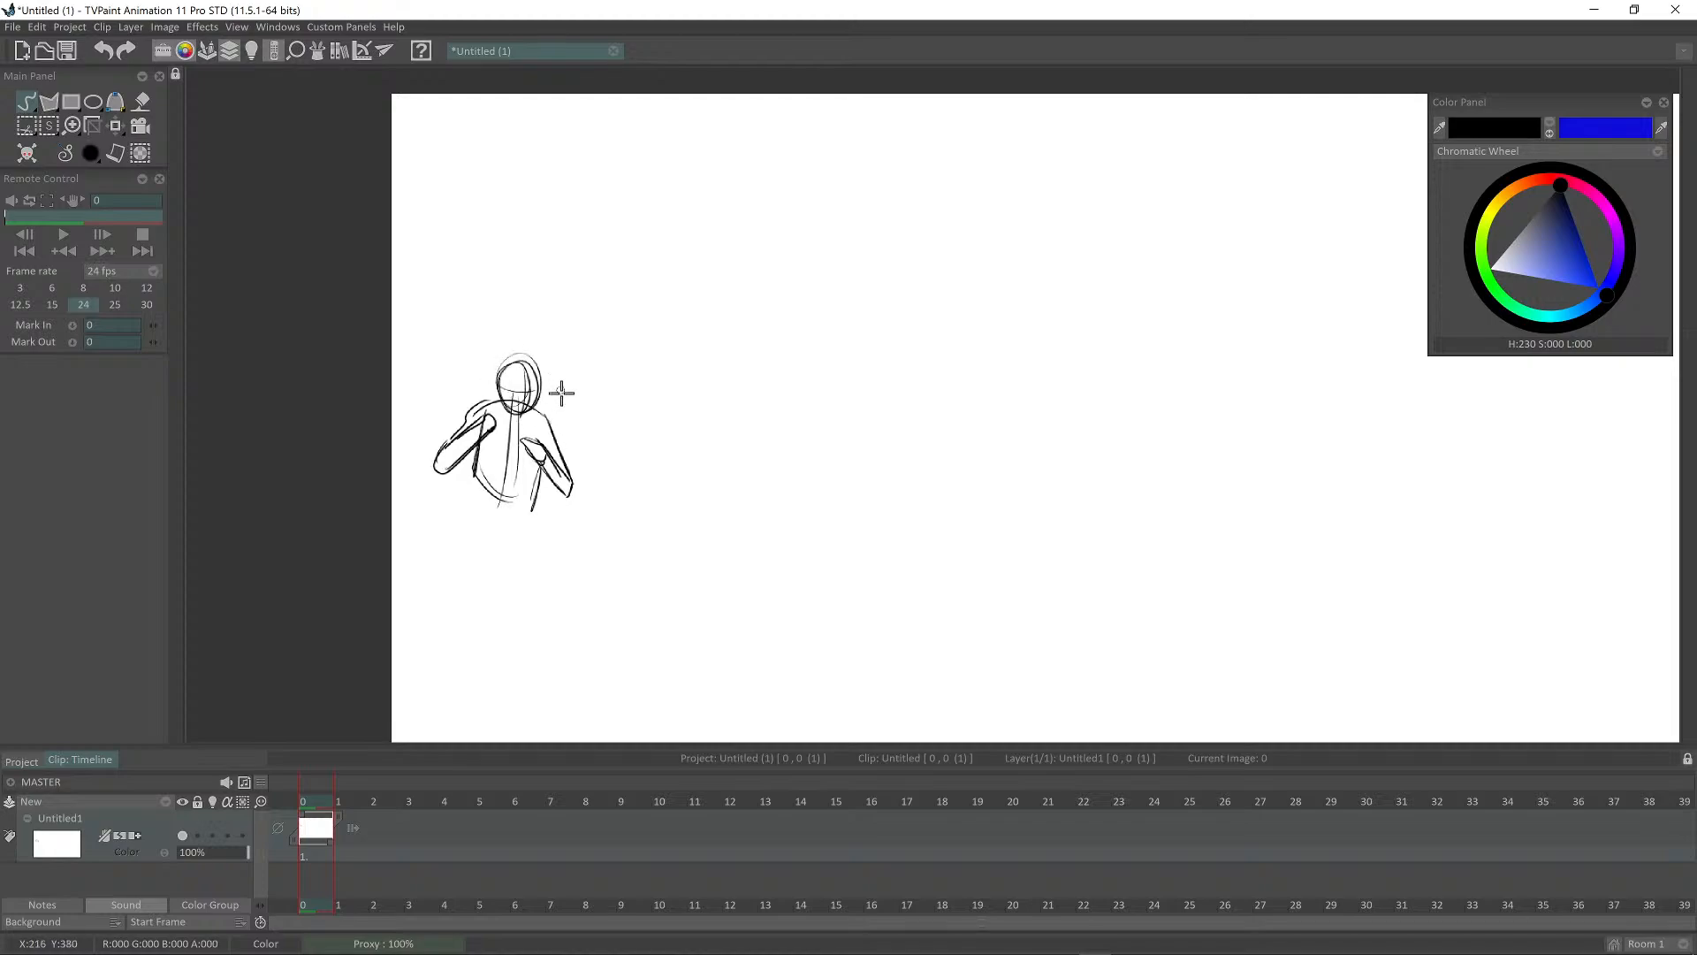
Step: Sketch the first figure's pelvis and wide-stance legs, with one leg stretched back, the other bent at the knee, and small feet
{"action": "mouse_move", "coordinate": [475, 497]}
{"action": "left_mouse_down"}
{"action": "mouse_move", "coordinate": [516, 521]}
{"action": "mouse_move", "coordinate": [472, 481]}
{"action": "mouse_move", "coordinate": [526, 480]}
{"action": "mouse_move", "coordinate": [485, 514]}
{"action": "mouse_move", "coordinate": [470, 498]}
{"action": "mouse_move", "coordinate": [406, 643]}
{"action": "mouse_move", "coordinate": [450, 566]}
{"action": "left_mouse_up"}
{"action": "mouse_move", "coordinate": [426, 612]}
{"action": "left_mouse_down"}
{"action": "mouse_move", "coordinate": [470, 528]}
{"action": "mouse_move", "coordinate": [451, 573]}
{"action": "left_mouse_up"}
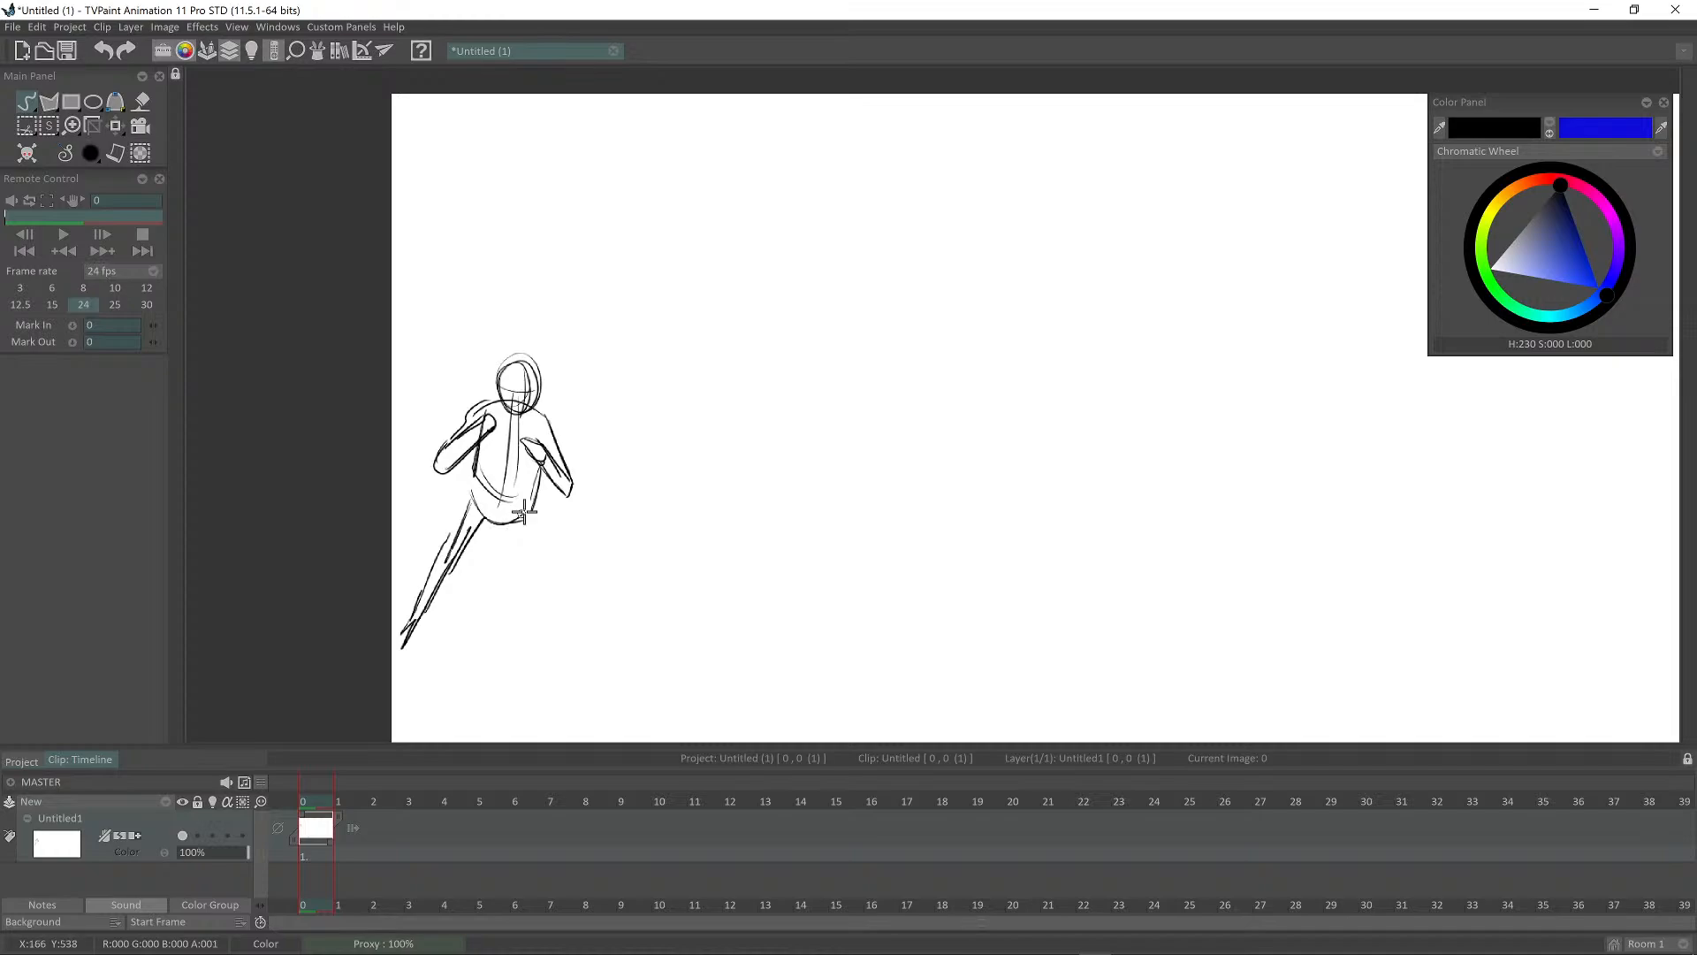
{"action": "mouse_move", "coordinate": [487, 522]}
{"action": "left_mouse_down"}
{"action": "mouse_move", "coordinate": [542, 551]}
{"action": "mouse_move", "coordinate": [564, 621]}
{"action": "left_mouse_up"}
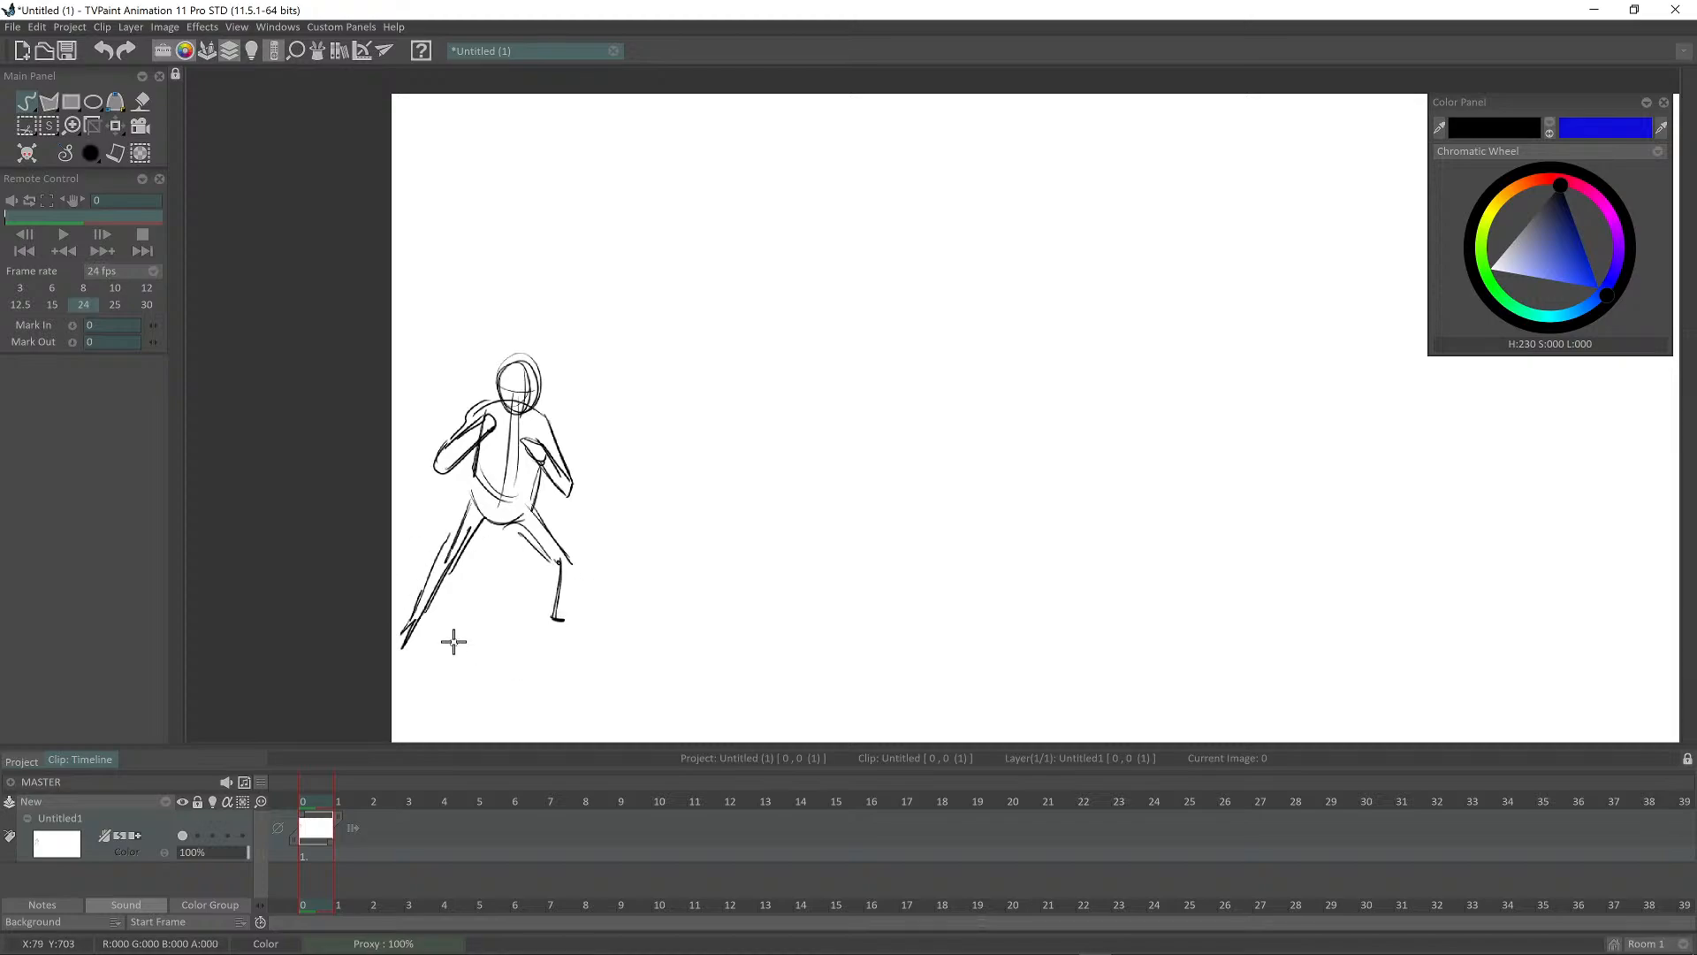
{"action": "left_click_drag", "start_coordinate": [395, 651], "coordinate": [406, 652]}
Step: Draw two roughly horizontal ground lines under the first figure, one at each foot's level
{"action": "left_click_drag", "start_coordinate": [516, 613], "coordinate": [607, 615]}
{"action": "left_click_drag", "start_coordinate": [445, 606], "coordinate": [614, 620]}
{"action": "left_click_drag", "start_coordinate": [416, 649], "coordinate": [525, 655]}
{"action": "left_click_drag", "start_coordinate": [414, 650], "coordinate": [532, 655]}
{"action": "left_click_drag", "start_coordinate": [421, 612], "coordinate": [613, 608]}
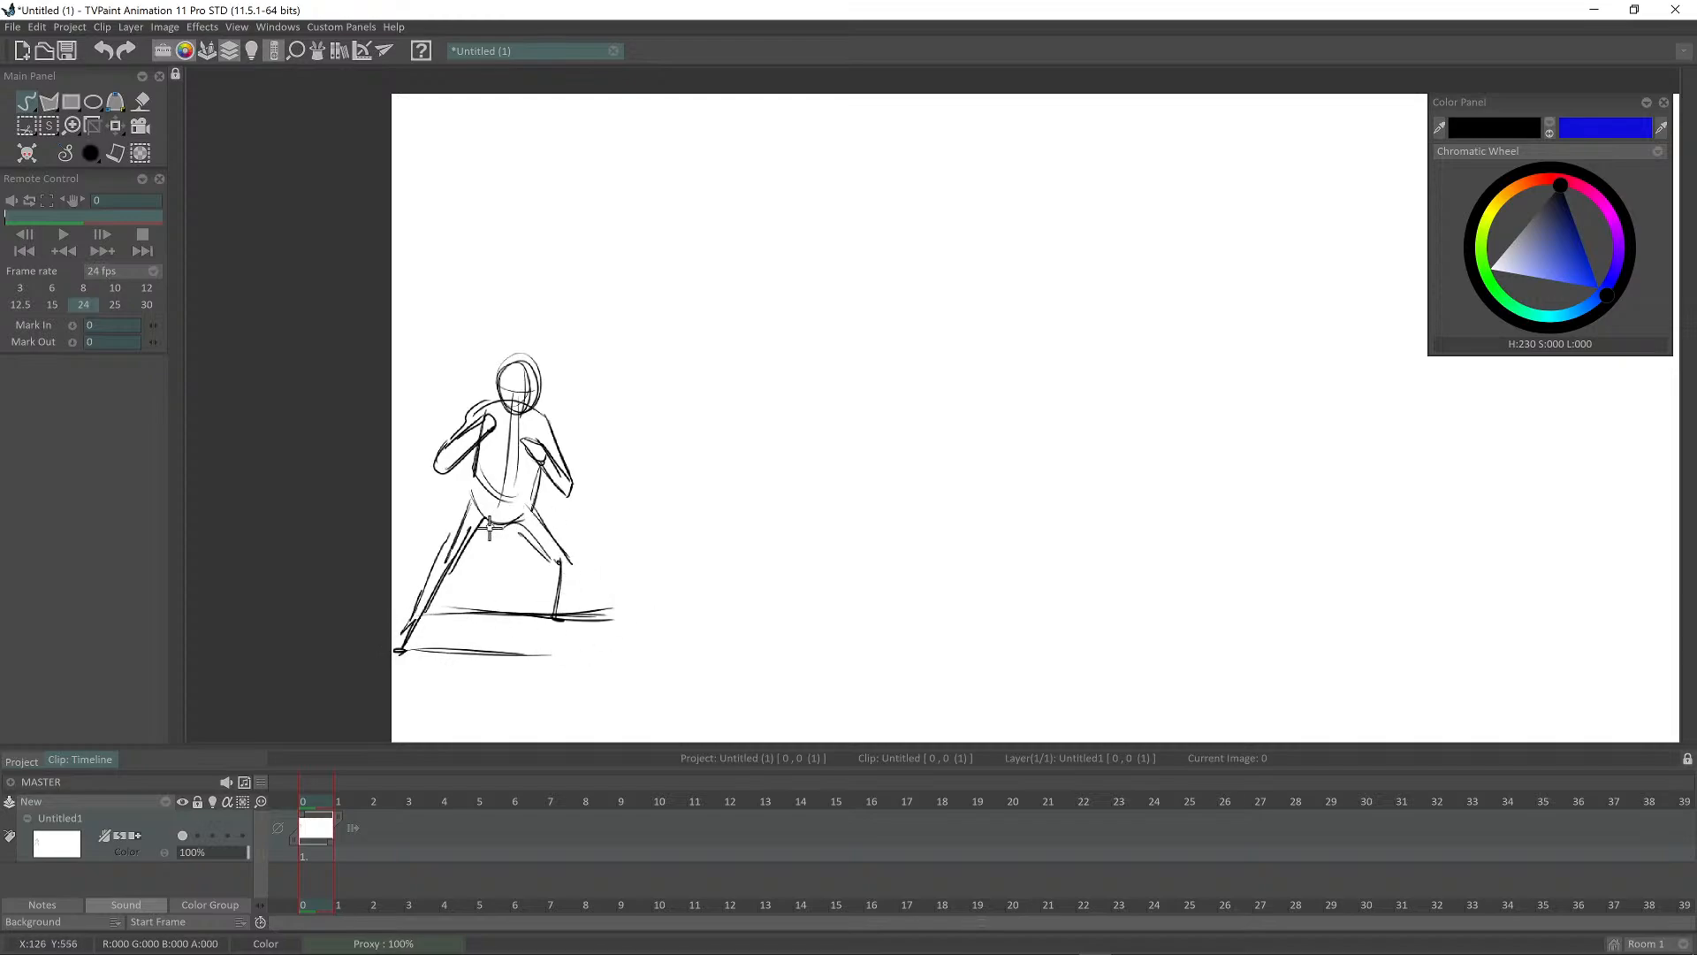
Step: Reinforce the contours of the first figure's legs, giving both thighs and shins more thickness
{"action": "mouse_move", "coordinate": [477, 530]}
{"action": "left_mouse_down"}
{"action": "mouse_move", "coordinate": [411, 650]}
{"action": "mouse_move", "coordinate": [433, 615]}
{"action": "left_mouse_up"}
{"action": "mouse_move", "coordinate": [426, 623]}
{"action": "left_mouse_down"}
{"action": "mouse_move", "coordinate": [517, 482]}
{"action": "mouse_move", "coordinate": [516, 533]}
{"action": "mouse_move", "coordinate": [557, 570]}
{"action": "left_mouse_up"}
{"action": "mouse_move", "coordinate": [530, 497]}
{"action": "left_mouse_down"}
{"action": "mouse_move", "coordinate": [574, 559]}
{"action": "mouse_move", "coordinate": [550, 517]}
{"action": "mouse_move", "coordinate": [566, 571]}
{"action": "mouse_move", "coordinate": [543, 550]}
{"action": "mouse_move", "coordinate": [546, 614]}
{"action": "left_mouse_up"}
{"action": "left_click_drag", "start_coordinate": [573, 555], "coordinate": [557, 624]}
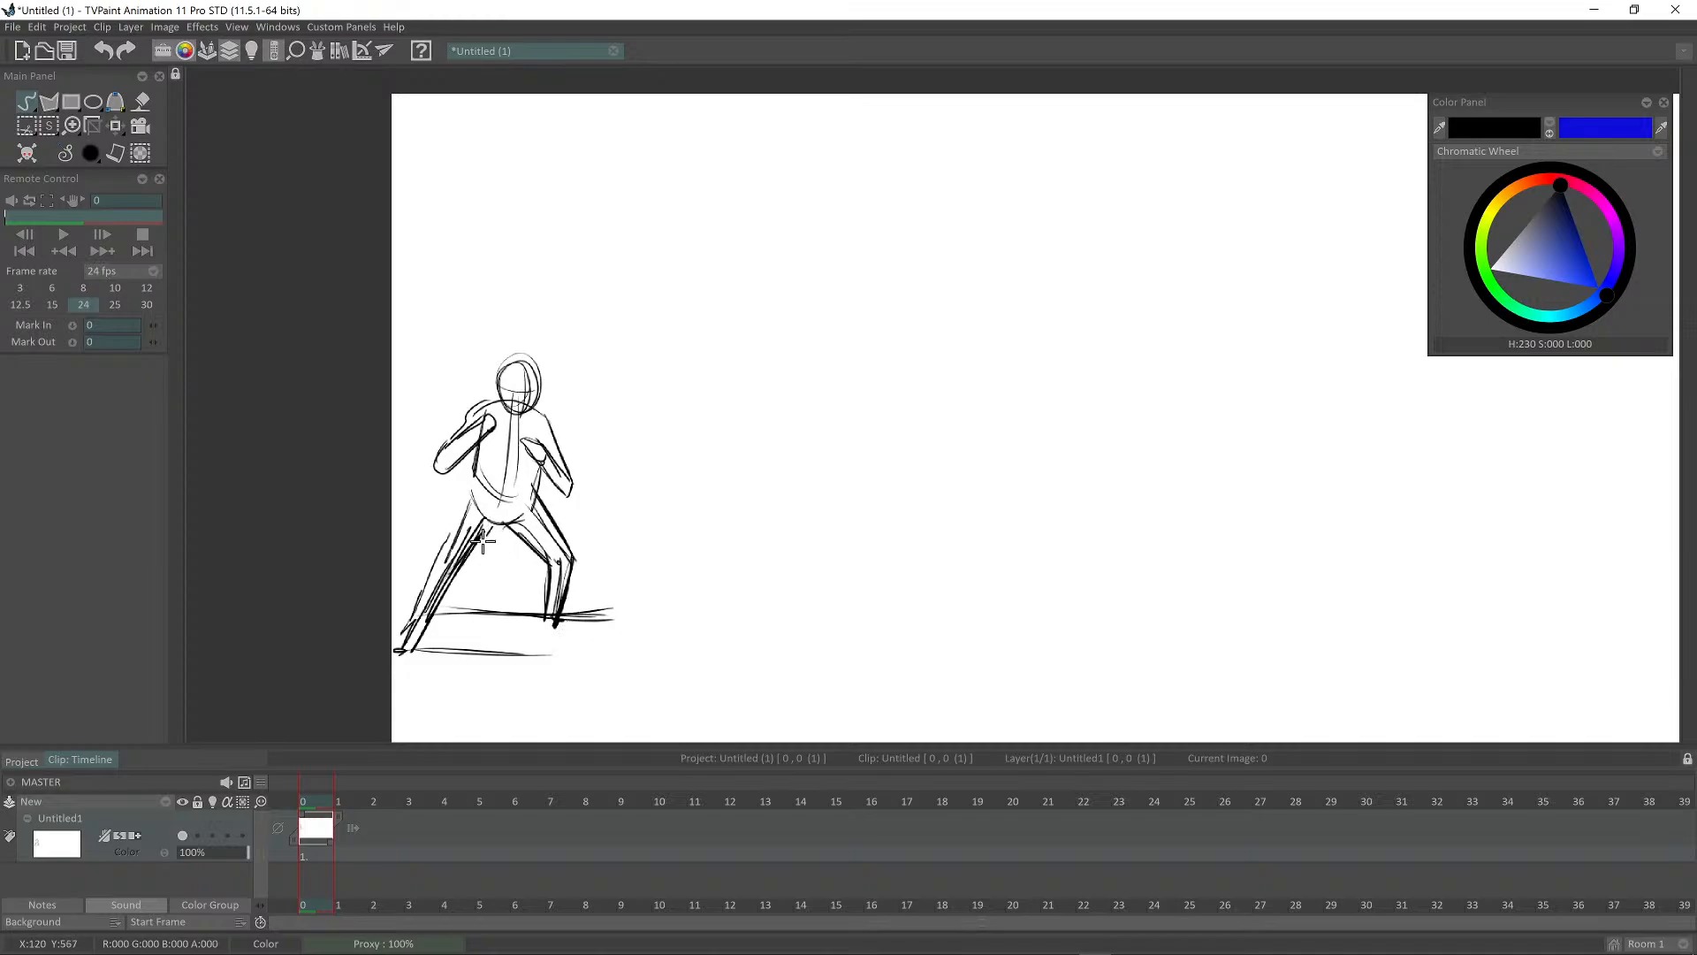
{"action": "left_click_drag", "start_coordinate": [492, 528], "coordinate": [452, 591]}
{"action": "left_click_drag", "start_coordinate": [470, 491], "coordinate": [433, 572]}
Step: Rework the first figure's shoulders and arms, bending both forearms in front of the torso with fists at the ends
{"action": "mouse_move", "coordinate": [474, 478]}
{"action": "left_mouse_down"}
{"action": "mouse_move", "coordinate": [470, 418]}
{"action": "mouse_move", "coordinate": [520, 396]}
{"action": "mouse_move", "coordinate": [563, 421]}
{"action": "mouse_move", "coordinate": [536, 414]}
{"action": "mouse_move", "coordinate": [563, 424]}
{"action": "mouse_move", "coordinate": [576, 482]}
{"action": "left_mouse_up"}
{"action": "mouse_move", "coordinate": [549, 414]}
{"action": "left_mouse_down"}
{"action": "mouse_move", "coordinate": [575, 479]}
{"action": "mouse_move", "coordinate": [535, 439]}
{"action": "mouse_move", "coordinate": [559, 485]}
{"action": "left_mouse_up"}
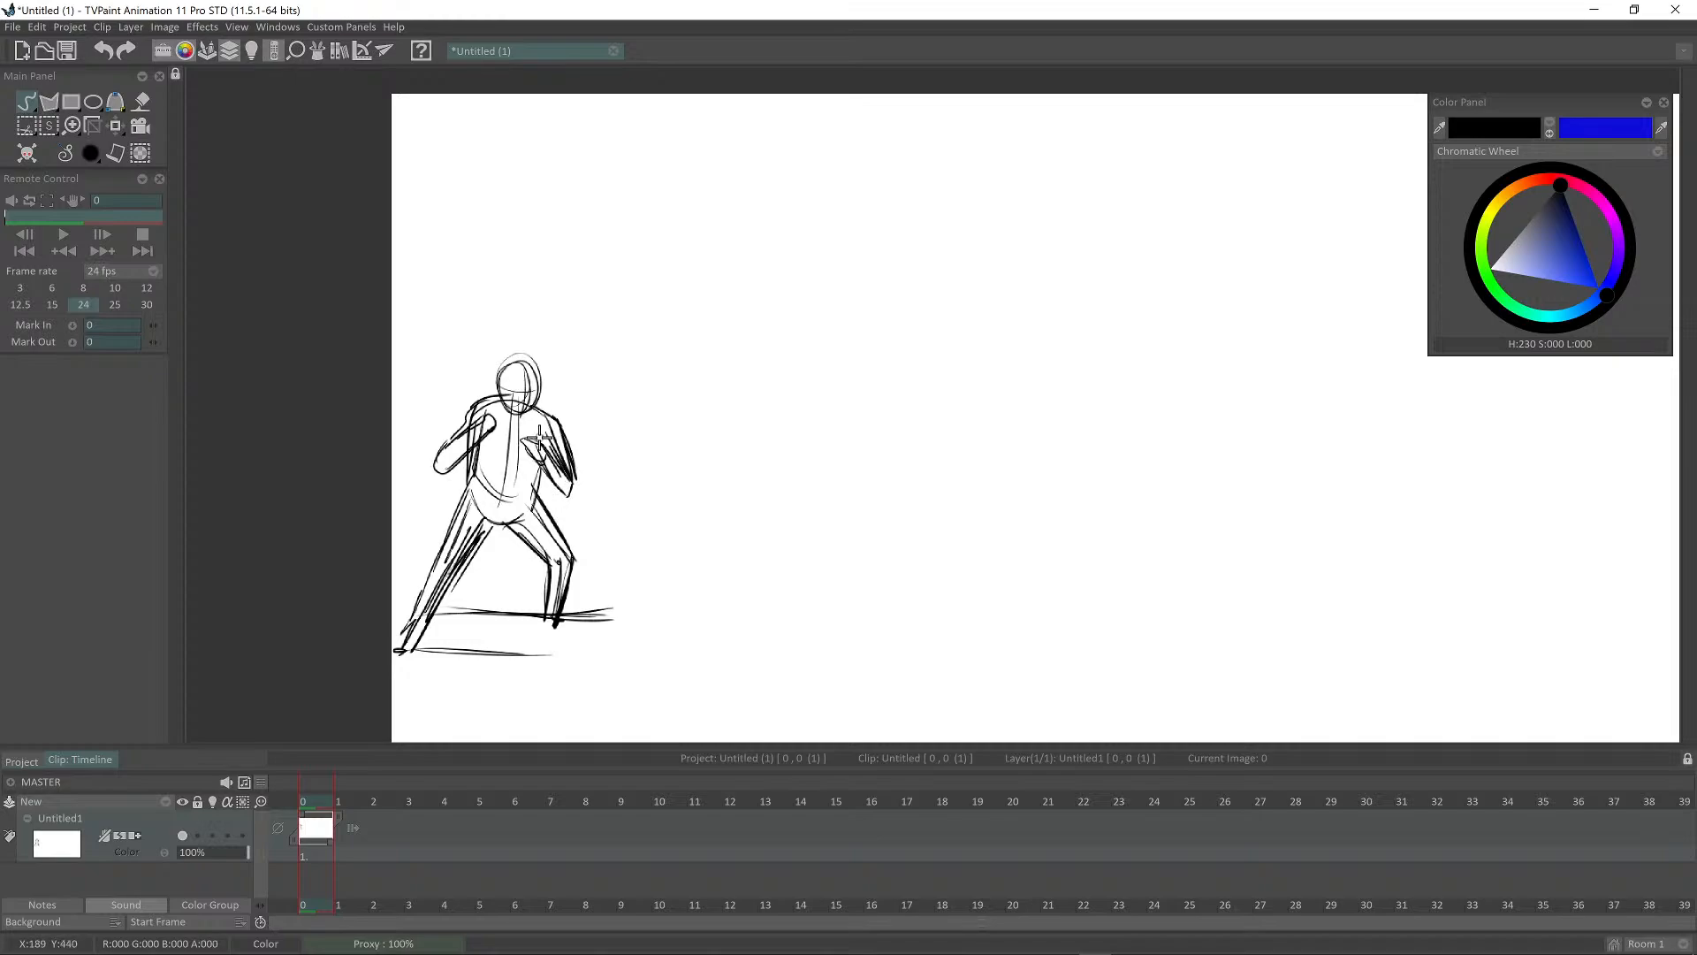
{"action": "mouse_move", "coordinate": [488, 426]}
{"action": "left_mouse_down"}
{"action": "mouse_move", "coordinate": [423, 480]}
{"action": "mouse_move", "coordinate": [472, 451]}
{"action": "mouse_move", "coordinate": [478, 433]}
{"action": "mouse_move", "coordinate": [437, 465]}
{"action": "mouse_move", "coordinate": [470, 401]}
{"action": "mouse_move", "coordinate": [469, 469]}
{"action": "left_mouse_up"}
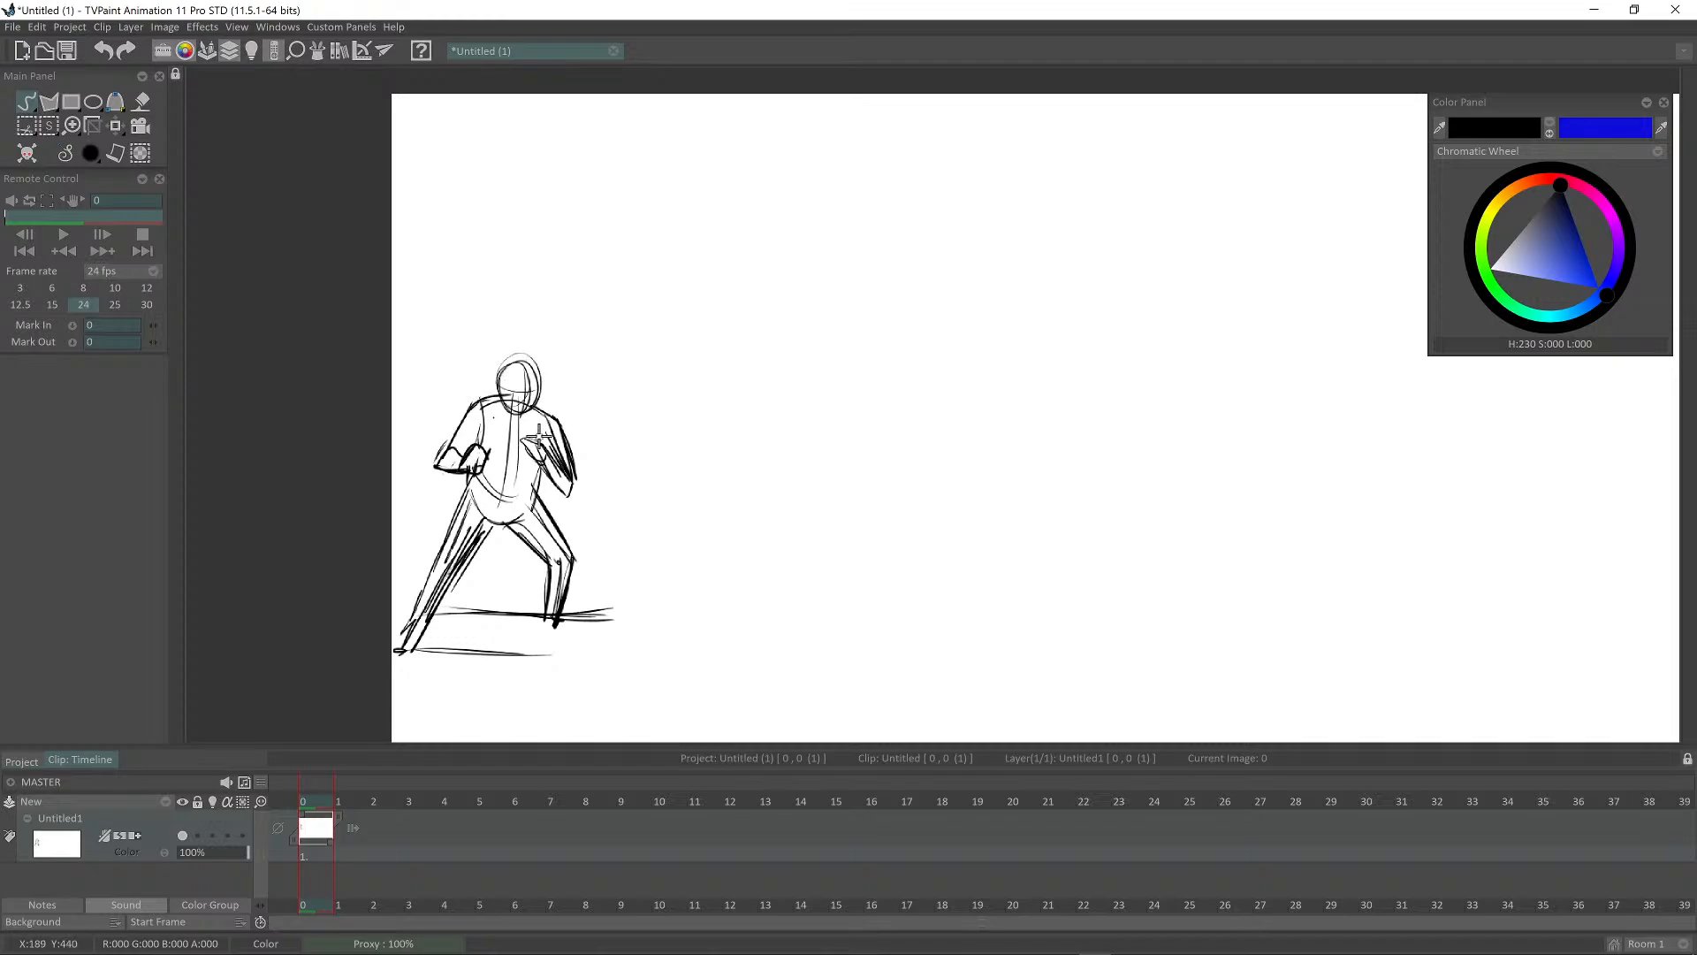
{"action": "left_click_drag", "start_coordinate": [531, 425], "coordinate": [557, 460]}
Step: Draw guide lines over the first figure through the hands and shoulders, plus a vertical axis from the head to the ground
{"action": "left_click_drag", "start_coordinate": [448, 468], "coordinate": [603, 427]}
{"action": "left_click_drag", "start_coordinate": [509, 449], "coordinate": [646, 412]}
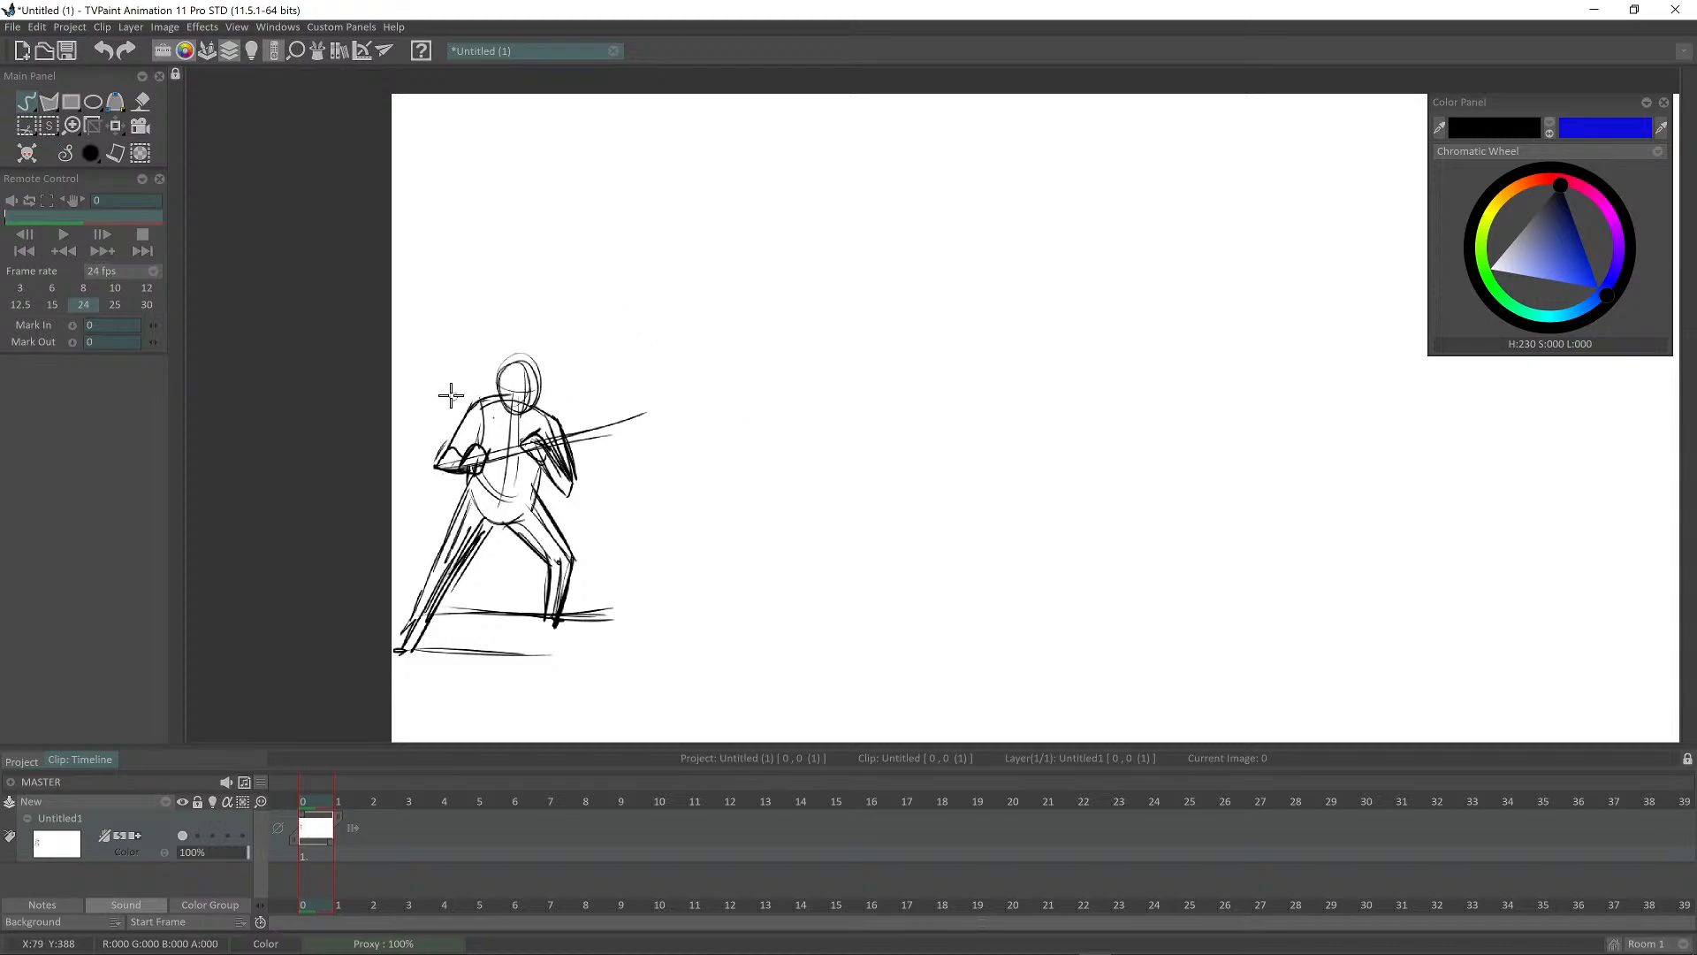
{"action": "left_click_drag", "start_coordinate": [423, 383], "coordinate": [583, 426]}
{"action": "left_click_drag", "start_coordinate": [517, 339], "coordinate": [518, 479]}
{"action": "left_click_drag", "start_coordinate": [513, 328], "coordinate": [509, 611]}
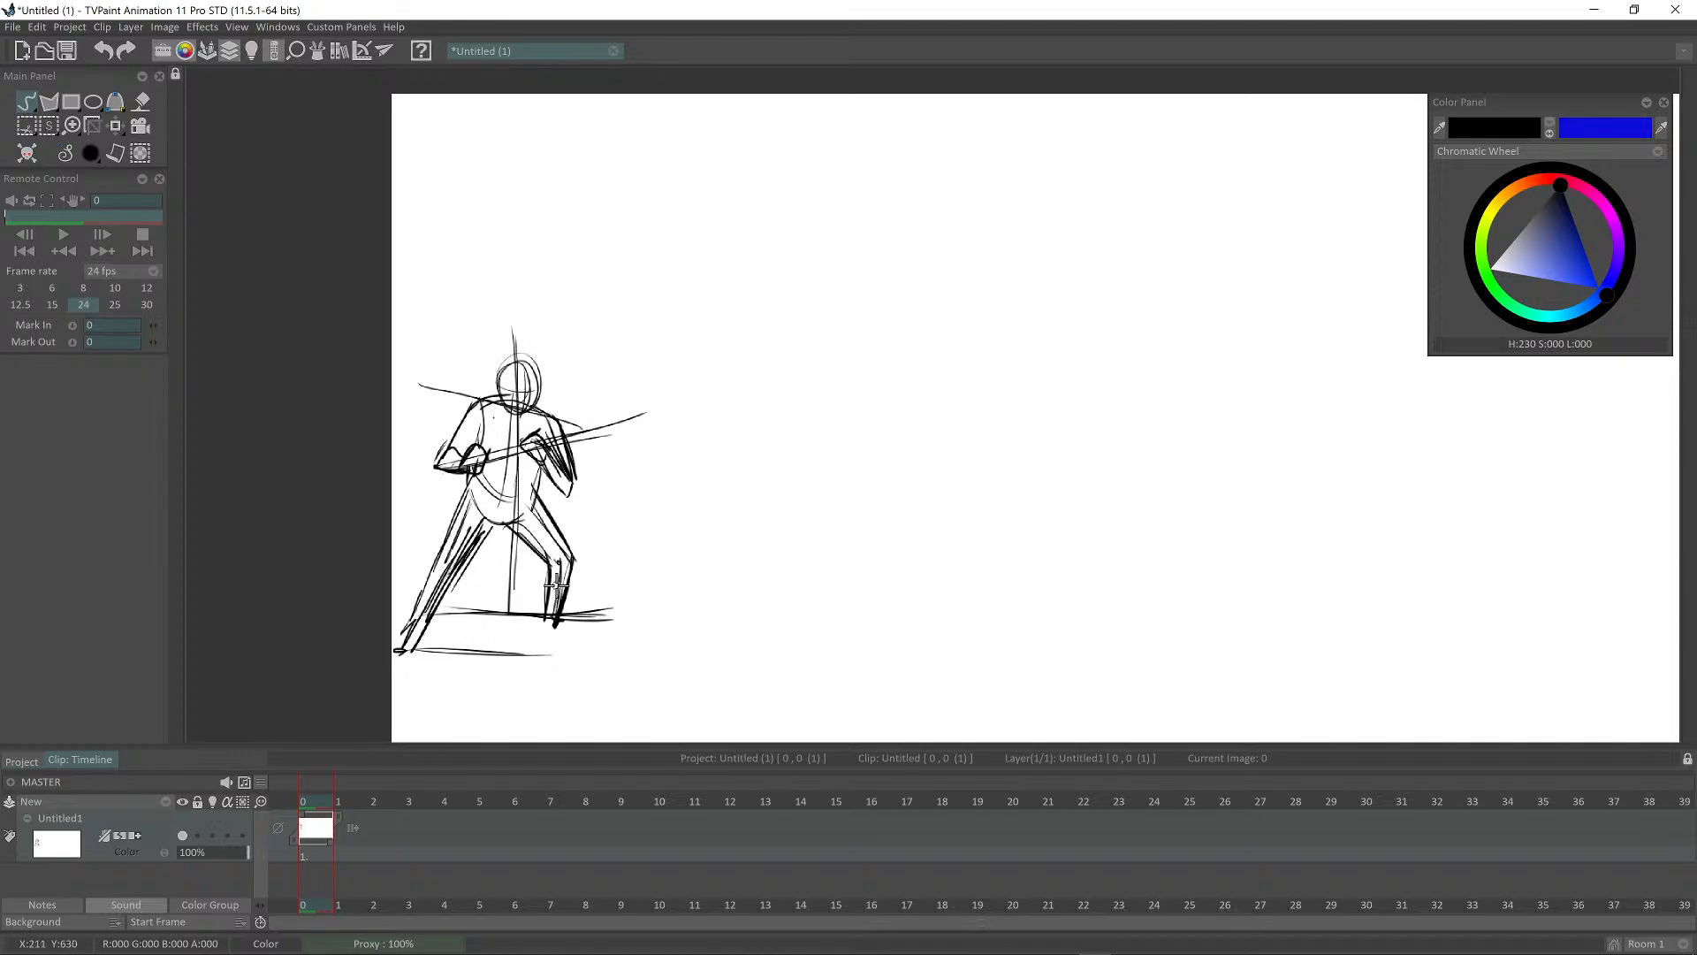
Step: Draw guide lines across the first figure through the feet, knees and hips, circling the back leg's knee
{"action": "left_click_drag", "start_coordinate": [409, 651], "coordinate": [610, 608]}
{"action": "left_click_drag", "start_coordinate": [435, 645], "coordinate": [621, 606]}
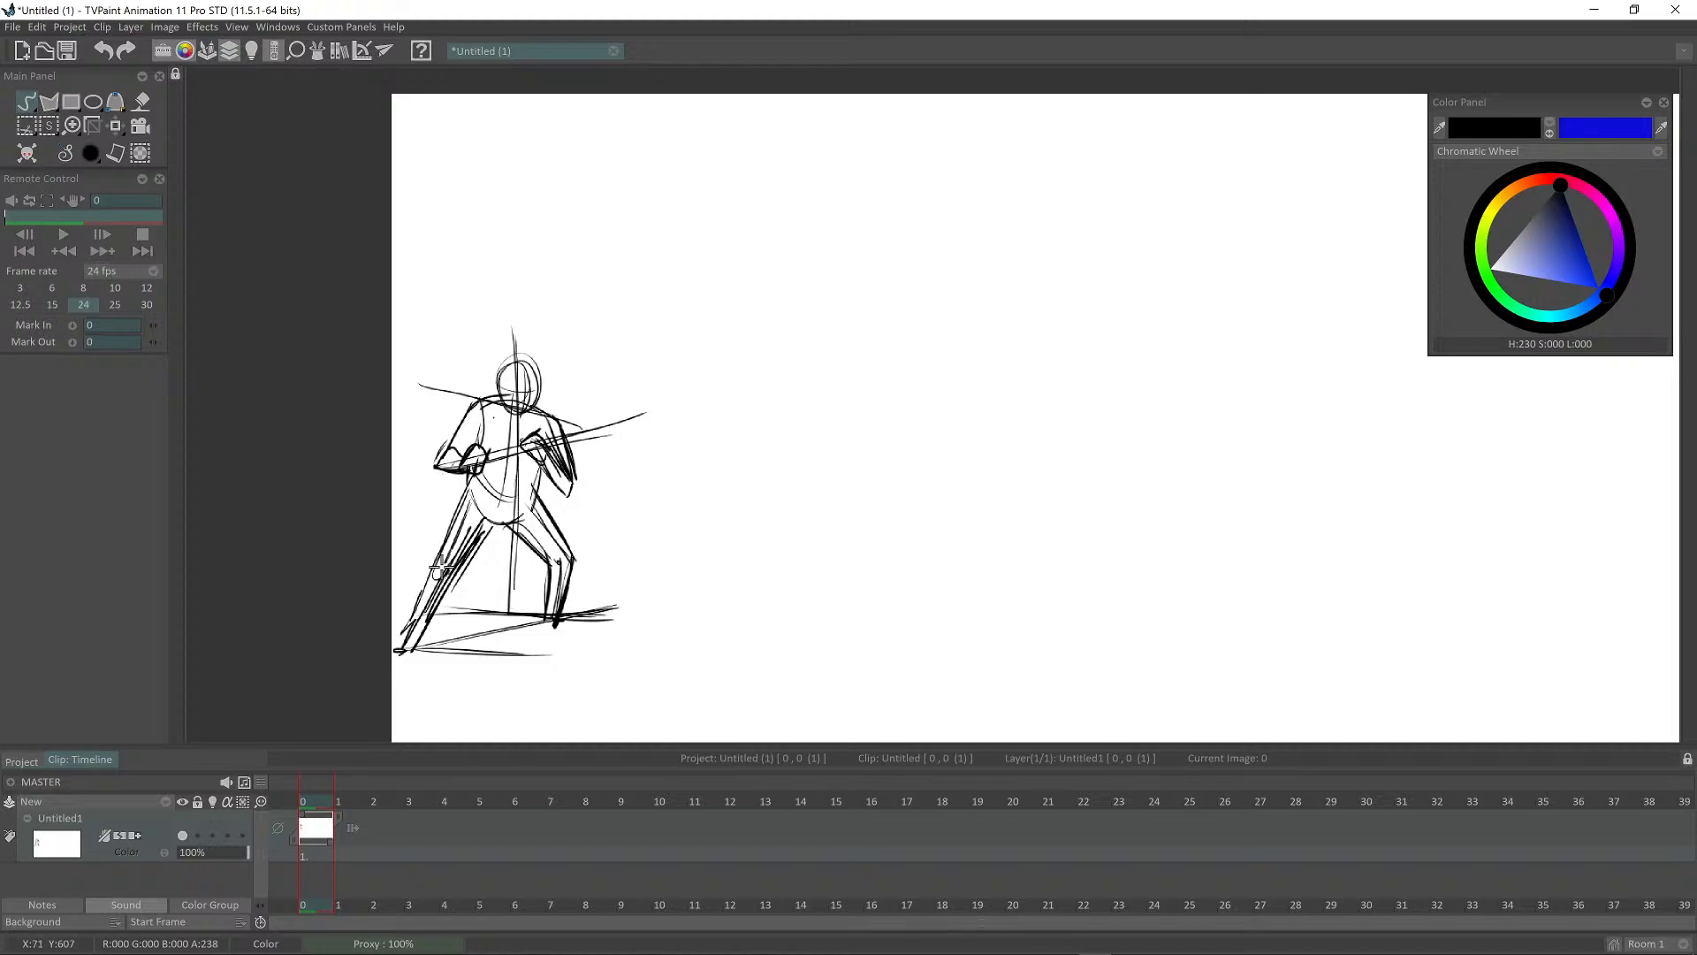
{"action": "left_click_drag", "start_coordinate": [446, 576], "coordinate": [447, 569]}
{"action": "mouse_move", "coordinate": [421, 574]}
{"action": "left_mouse_down"}
{"action": "mouse_move", "coordinate": [590, 561]}
{"action": "mouse_move", "coordinate": [423, 566]}
{"action": "mouse_move", "coordinate": [624, 557]}
{"action": "left_mouse_up"}
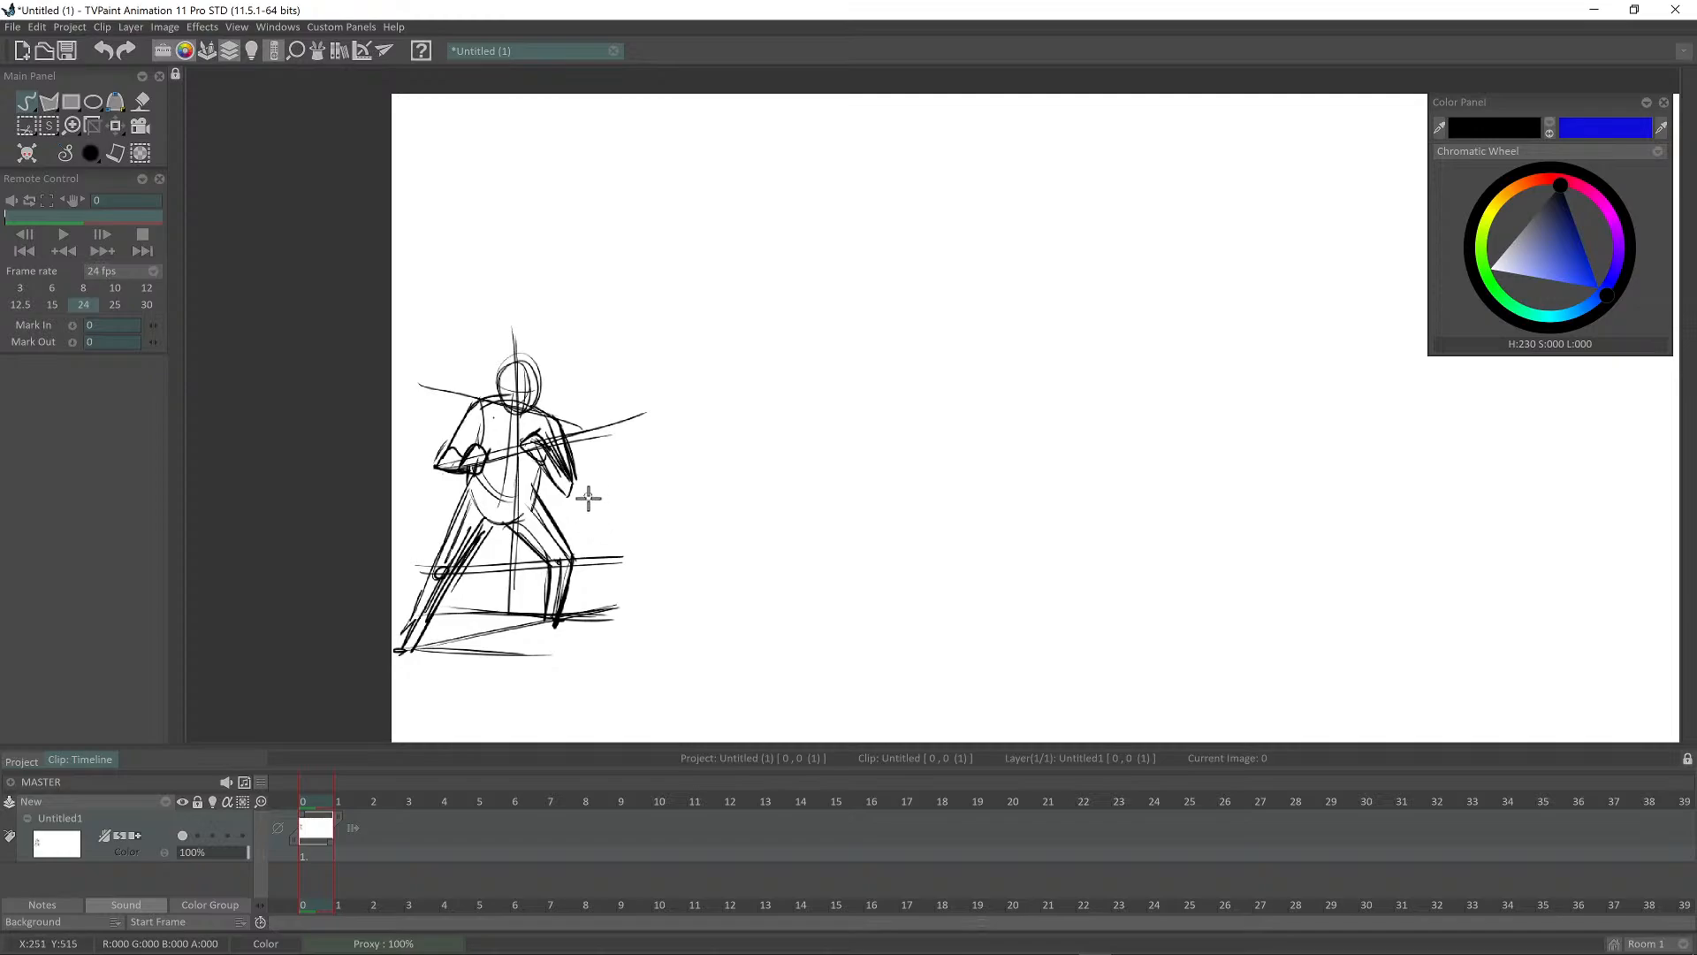
{"action": "left_click_drag", "start_coordinate": [449, 501], "coordinate": [555, 512]}
Step: Extend both ground lines with long horizontal strokes to about the middle of the canvas
{"action": "left_click_drag", "start_coordinate": [412, 651], "coordinate": [923, 650]}
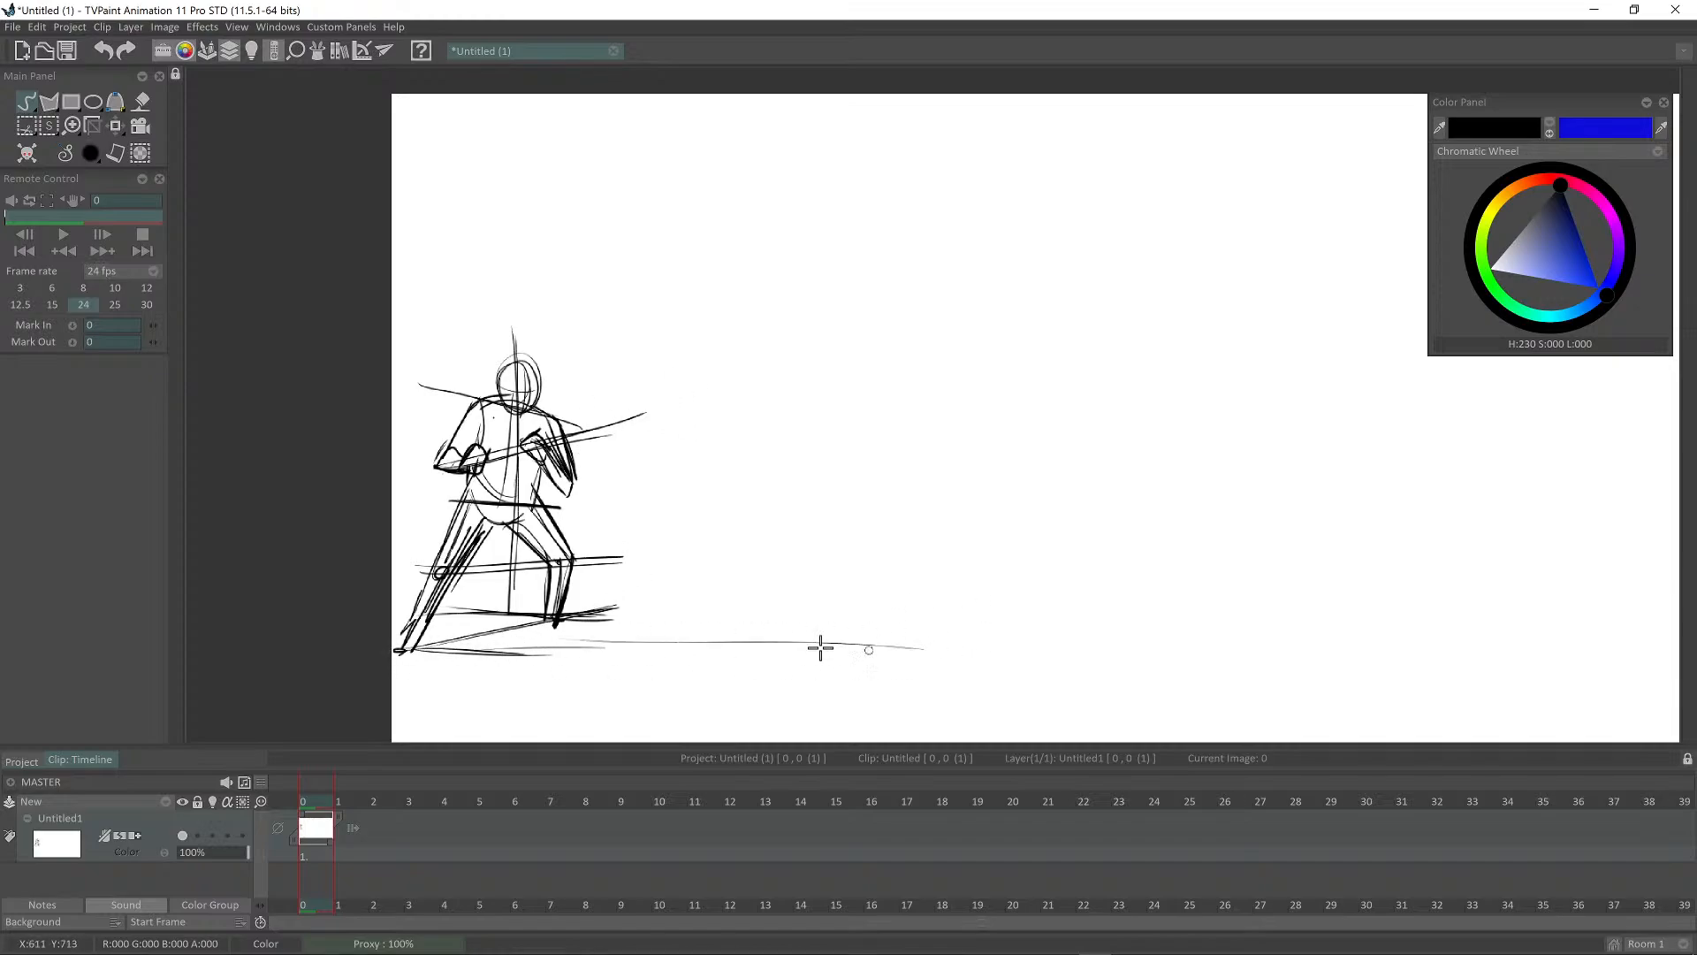
{"action": "left_click_drag", "start_coordinate": [587, 649], "coordinate": [967, 643]}
{"action": "left_click_drag", "start_coordinate": [661, 657], "coordinate": [1019, 651]}
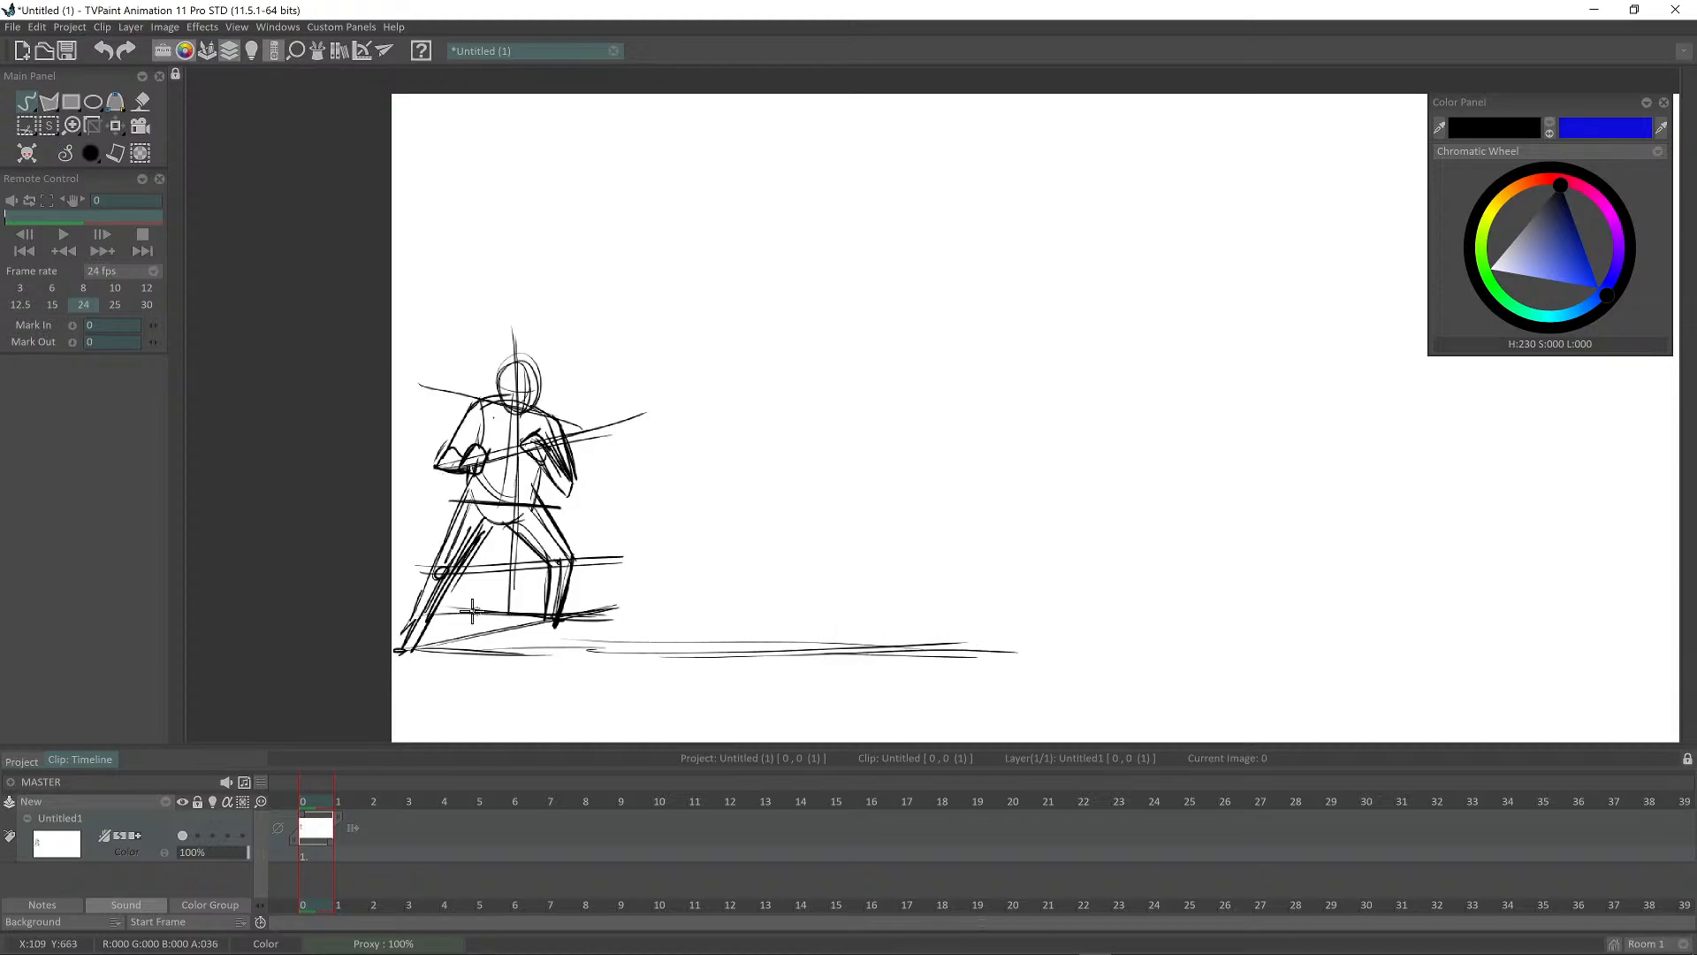
{"action": "mouse_move", "coordinate": [594, 614]}
{"action": "left_mouse_down"}
{"action": "mouse_move", "coordinate": [930, 598]}
{"action": "mouse_move", "coordinate": [1034, 612]}
{"action": "left_mouse_up"}
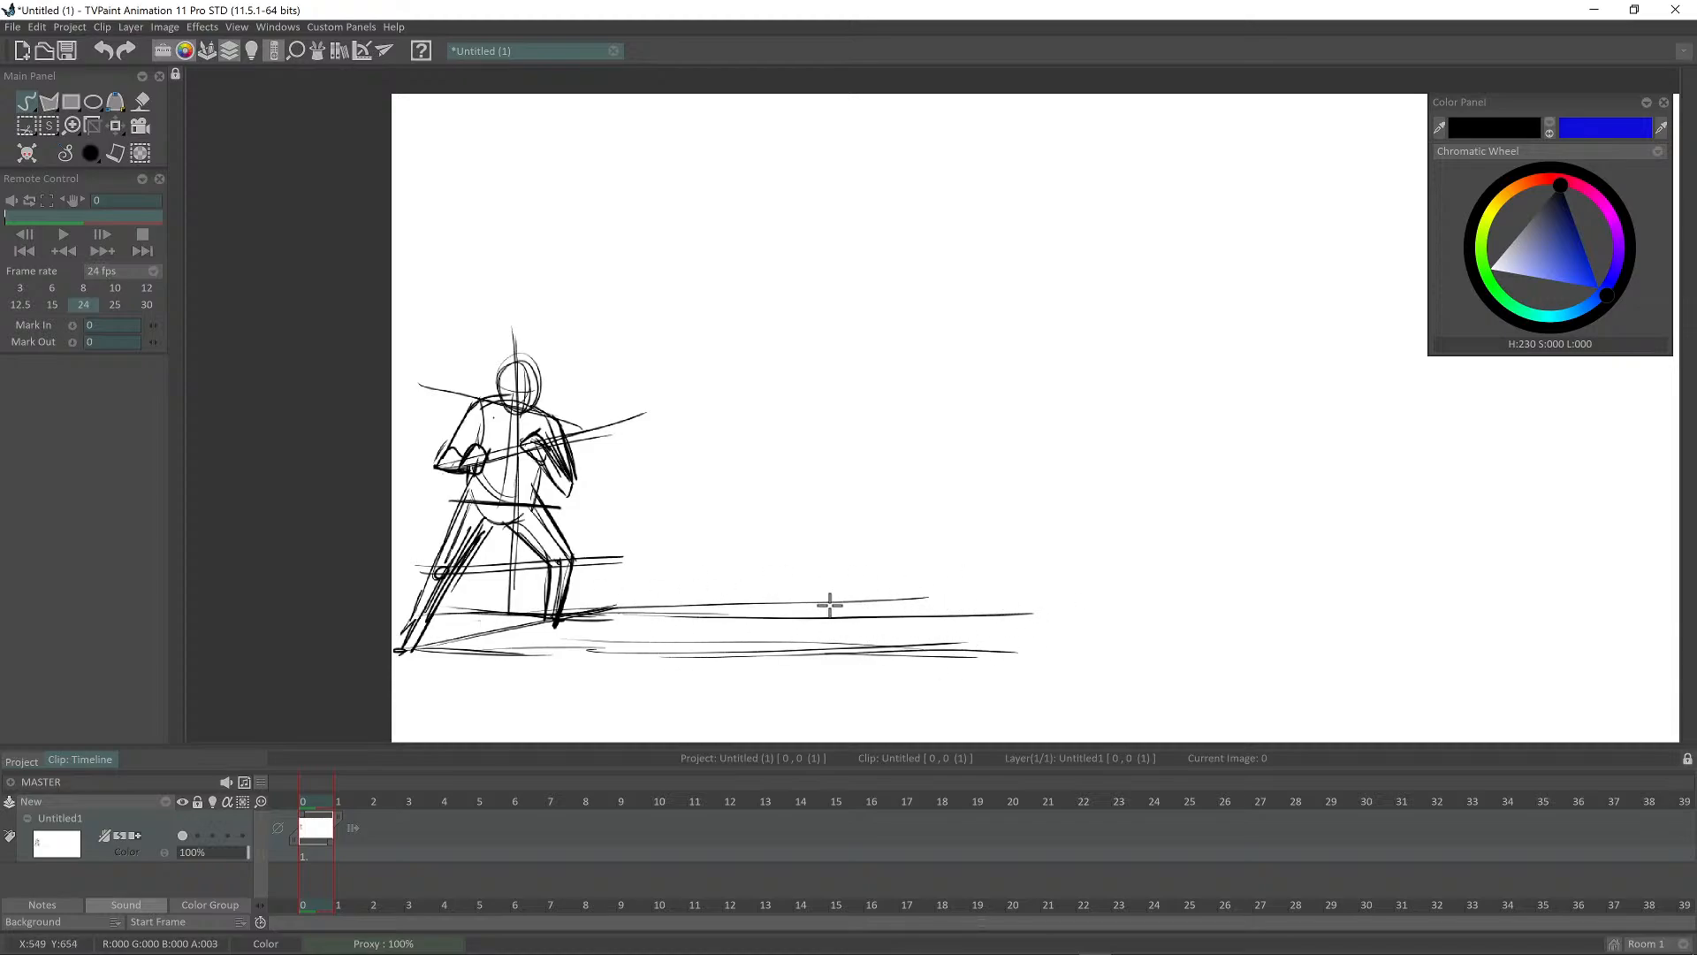
{"action": "left_click_drag", "start_coordinate": [830, 604], "coordinate": [1039, 611]}
Step: Sketch a second figure beside the first, with head, torso, bent arms with fists, a bent front leg and a back thigh
{"action": "mouse_move", "coordinate": [691, 432]}
{"action": "left_mouse_down"}
{"action": "mouse_move", "coordinate": [763, 421]}
{"action": "mouse_move", "coordinate": [732, 422]}
{"action": "mouse_move", "coordinate": [736, 385]}
{"action": "mouse_move", "coordinate": [734, 433]}
{"action": "mouse_move", "coordinate": [754, 385]}
{"action": "mouse_move", "coordinate": [750, 429]}
{"action": "mouse_move", "coordinate": [737, 378]}
{"action": "mouse_move", "coordinate": [758, 385]}
{"action": "mouse_move", "coordinate": [739, 378]}
{"action": "mouse_move", "coordinate": [715, 432]}
{"action": "mouse_move", "coordinate": [714, 411]}
{"action": "mouse_move", "coordinate": [751, 426]}
{"action": "mouse_move", "coordinate": [681, 413]}
{"action": "mouse_move", "coordinate": [763, 422]}
{"action": "mouse_move", "coordinate": [701, 409]}
{"action": "mouse_move", "coordinate": [719, 492]}
{"action": "left_mouse_up"}
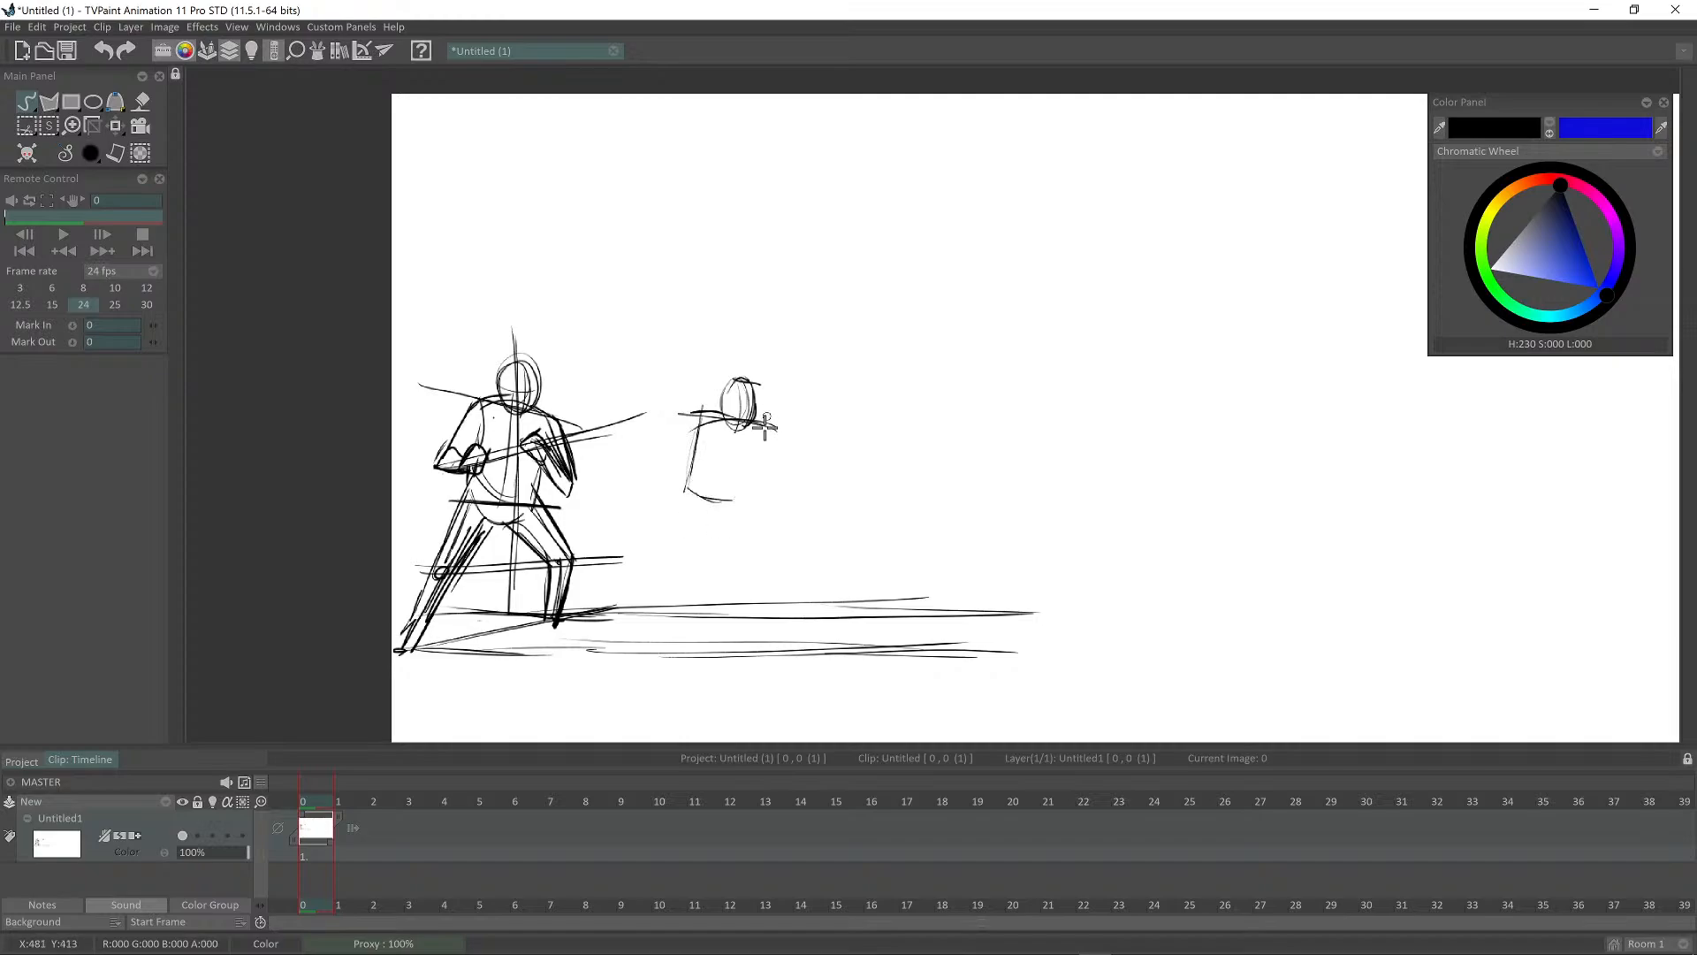
{"action": "mouse_move", "coordinate": [771, 423]}
{"action": "left_mouse_down"}
{"action": "mouse_move", "coordinate": [717, 500]}
{"action": "mouse_move", "coordinate": [731, 488]}
{"action": "mouse_move", "coordinate": [774, 534]}
{"action": "mouse_move", "coordinate": [766, 597]}
{"action": "left_mouse_up"}
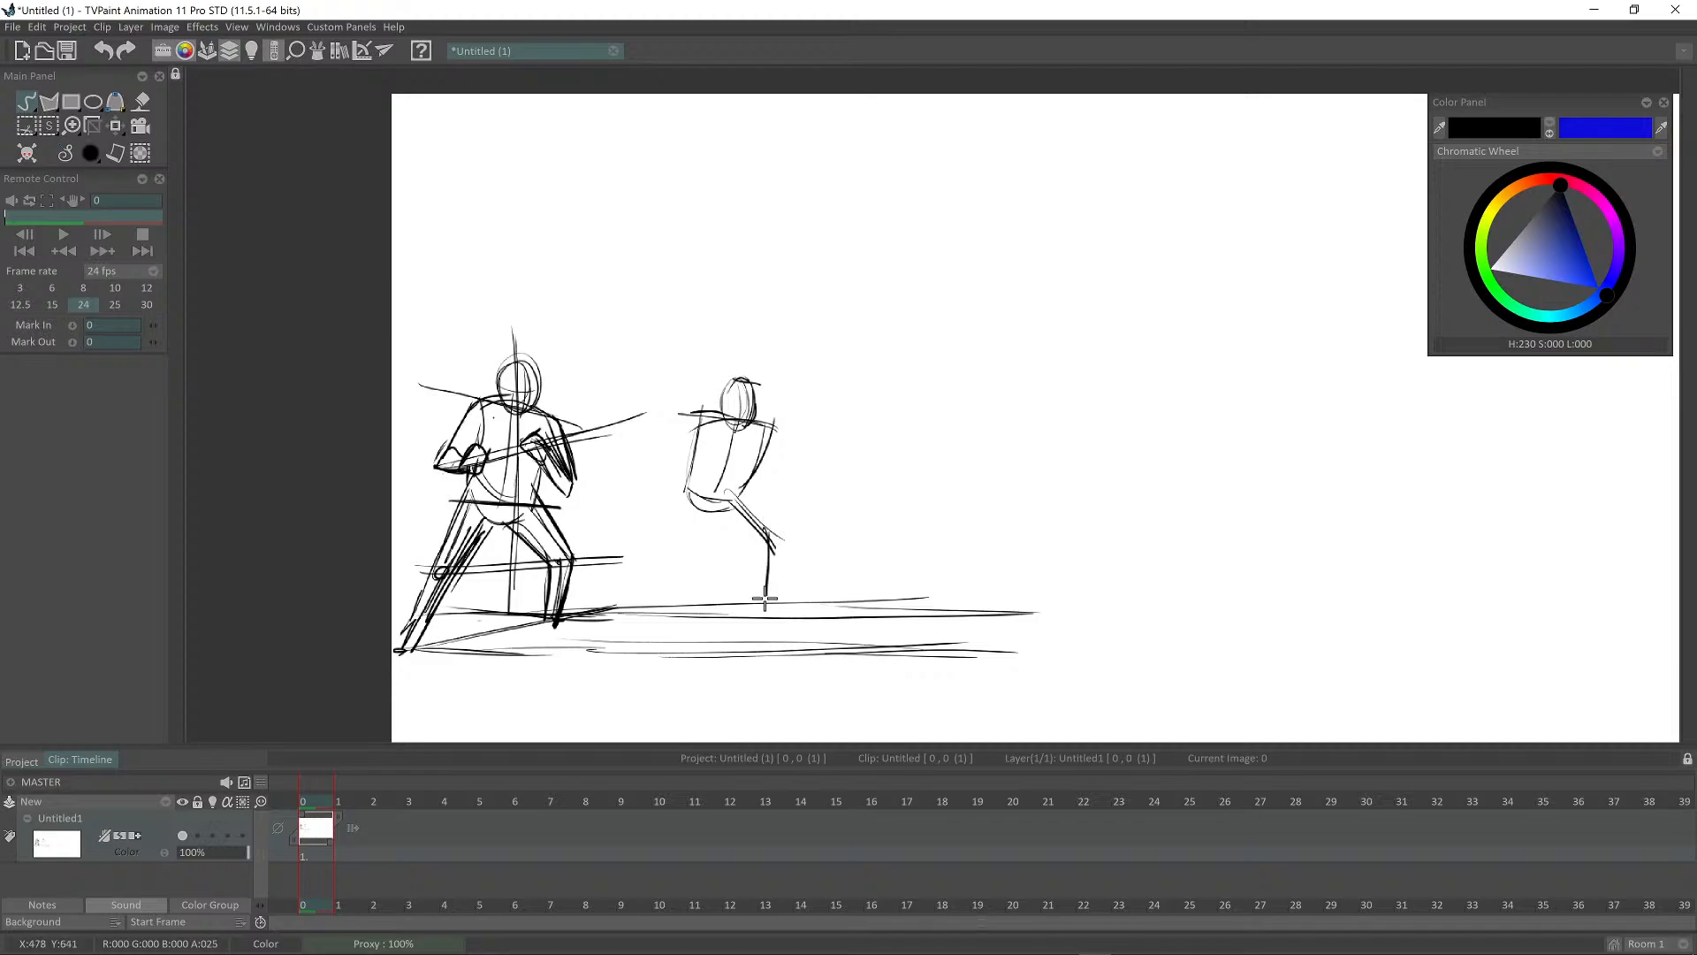
{"action": "left_click_drag", "start_coordinate": [689, 492], "coordinate": [670, 555]}
{"action": "mouse_move", "coordinate": [703, 412]}
{"action": "left_mouse_down"}
{"action": "mouse_move", "coordinate": [666, 464]}
{"action": "mouse_move", "coordinate": [781, 437]}
{"action": "mouse_move", "coordinate": [774, 478]}
{"action": "left_mouse_up"}
{"action": "left_click_drag", "start_coordinate": [768, 419], "coordinate": [782, 481]}
{"action": "left_click_drag", "start_coordinate": [670, 465], "coordinate": [707, 462]}
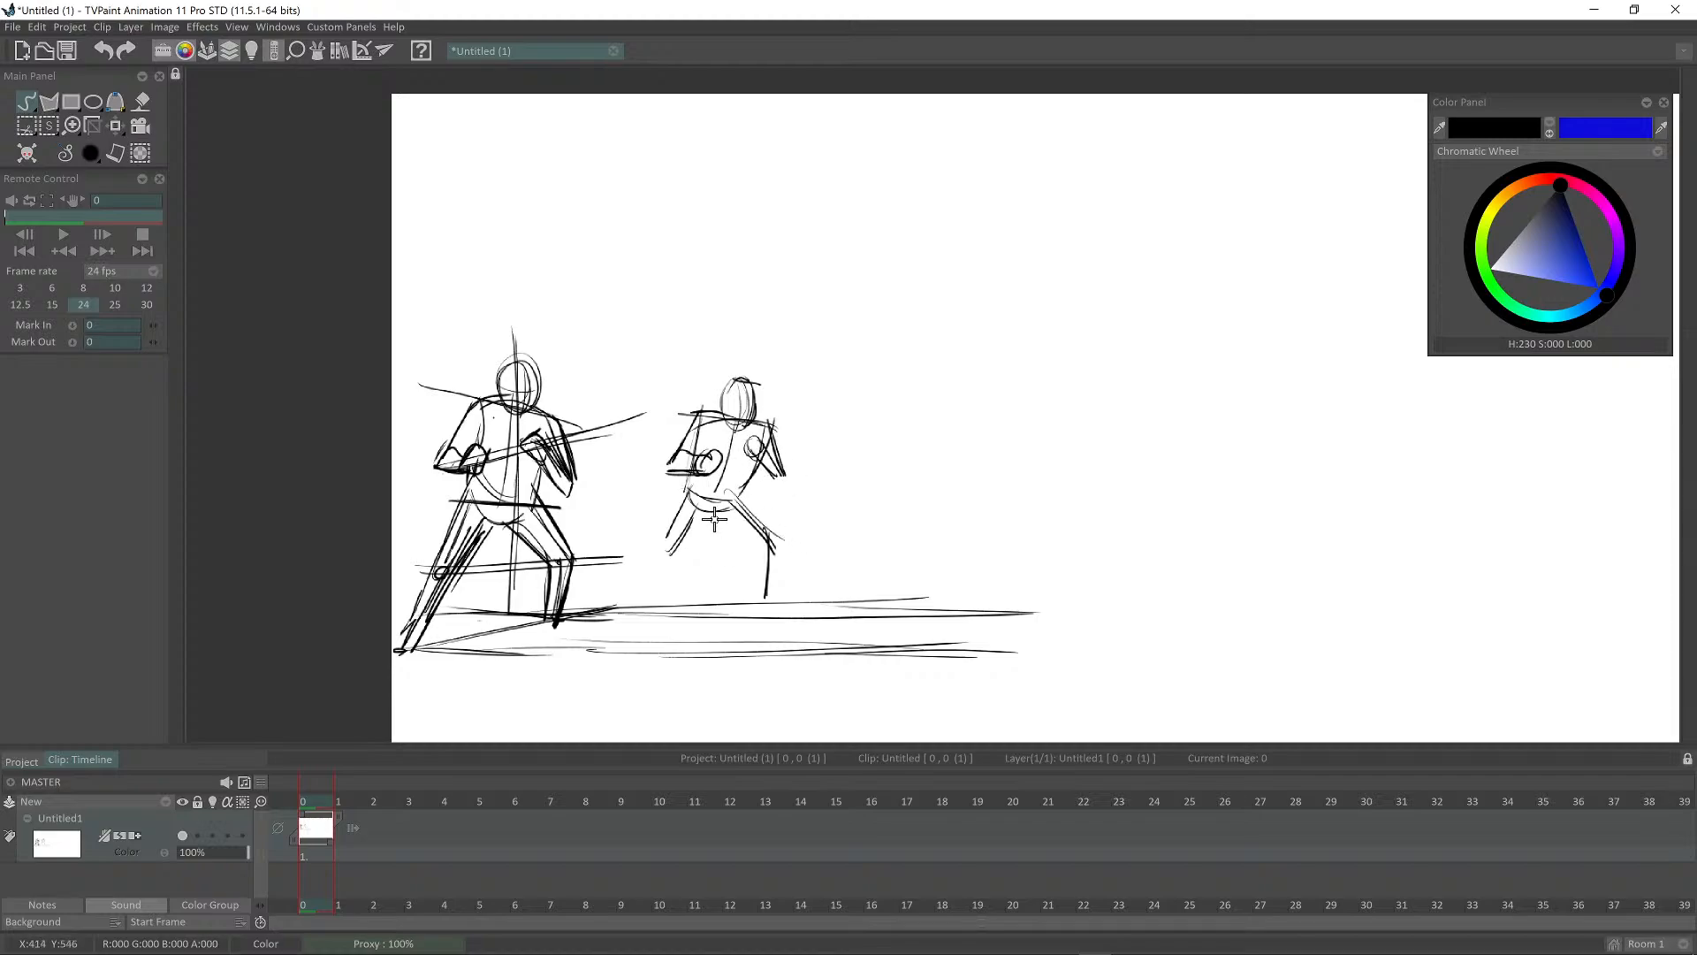
Step: Complete the second figure's legs, thickening the thighs and drawing both shins down to the back ground line
{"action": "mouse_move", "coordinate": [663, 557]}
{"action": "left_mouse_down"}
{"action": "mouse_move", "coordinate": [717, 510]}
{"action": "mouse_move", "coordinate": [760, 540]}
{"action": "mouse_move", "coordinate": [714, 515]}
{"action": "mouse_move", "coordinate": [761, 553]}
{"action": "left_mouse_up"}
{"action": "mouse_move", "coordinate": [741, 491]}
{"action": "left_mouse_down"}
{"action": "mouse_move", "coordinate": [775, 553]}
{"action": "mouse_move", "coordinate": [767, 536]}
{"action": "mouse_move", "coordinate": [754, 553]}
{"action": "mouse_move", "coordinate": [758, 616]}
{"action": "left_mouse_up"}
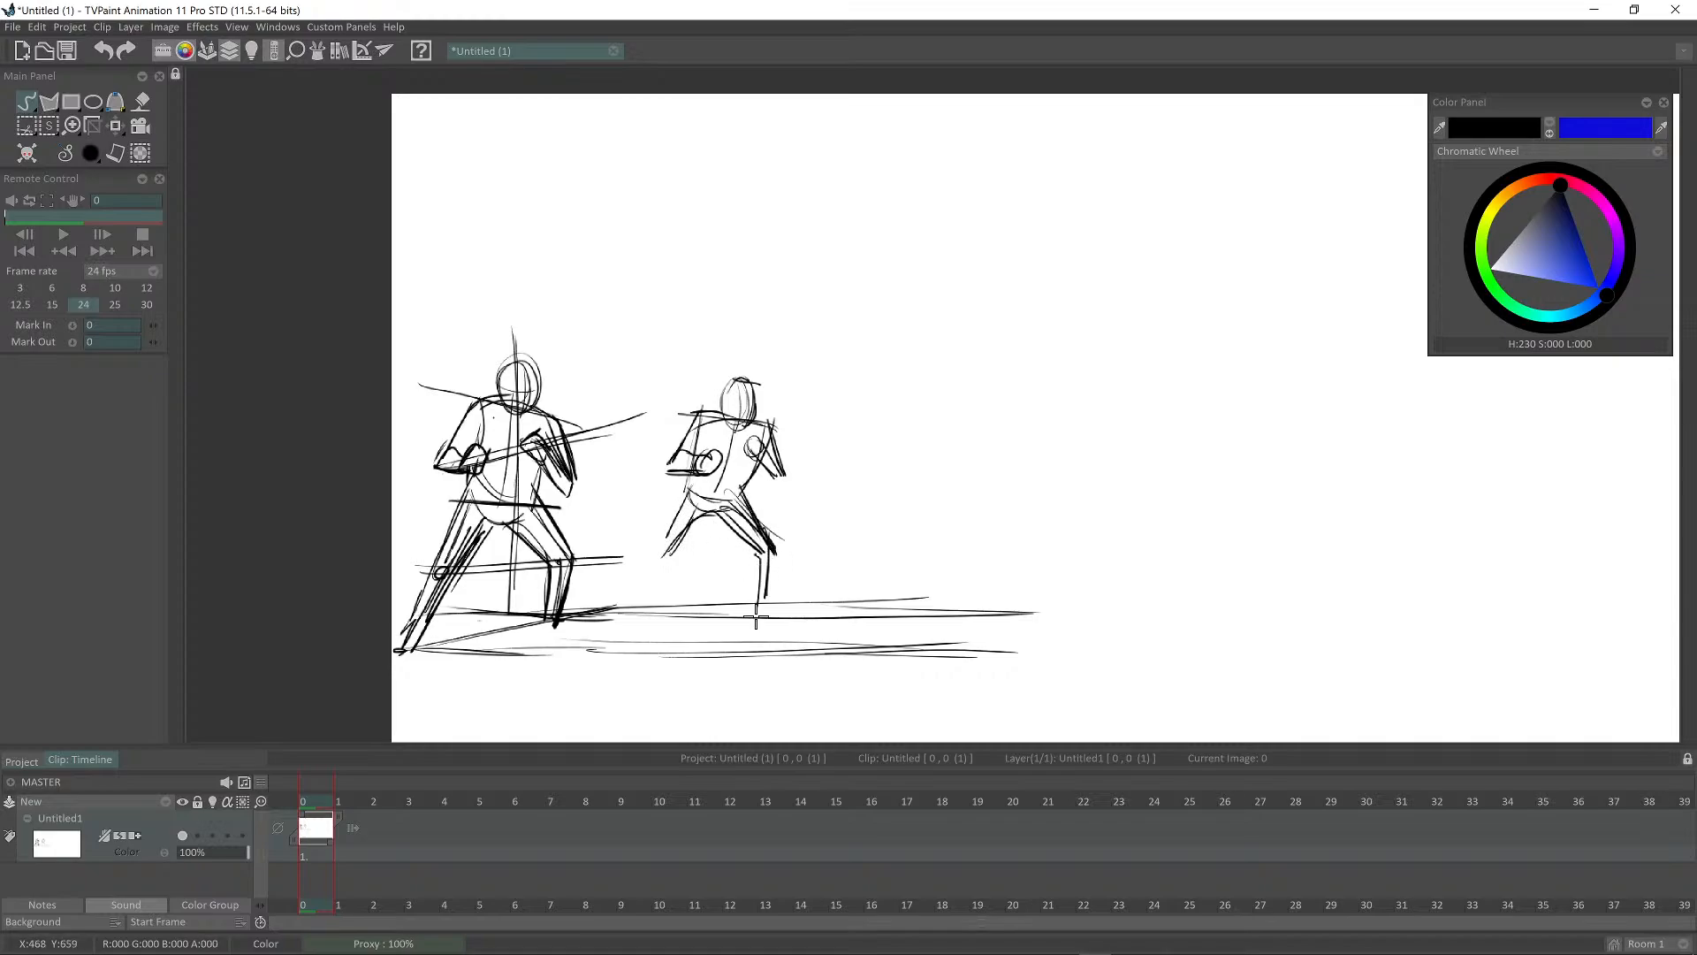
{"action": "left_click_drag", "start_coordinate": [757, 558], "coordinate": [761, 614]}
{"action": "mouse_move", "coordinate": [670, 536]}
{"action": "left_mouse_down"}
{"action": "mouse_move", "coordinate": [638, 624]}
{"action": "mouse_move", "coordinate": [655, 607]}
{"action": "left_mouse_up"}
{"action": "left_click_drag", "start_coordinate": [654, 539], "coordinate": [643, 616]}
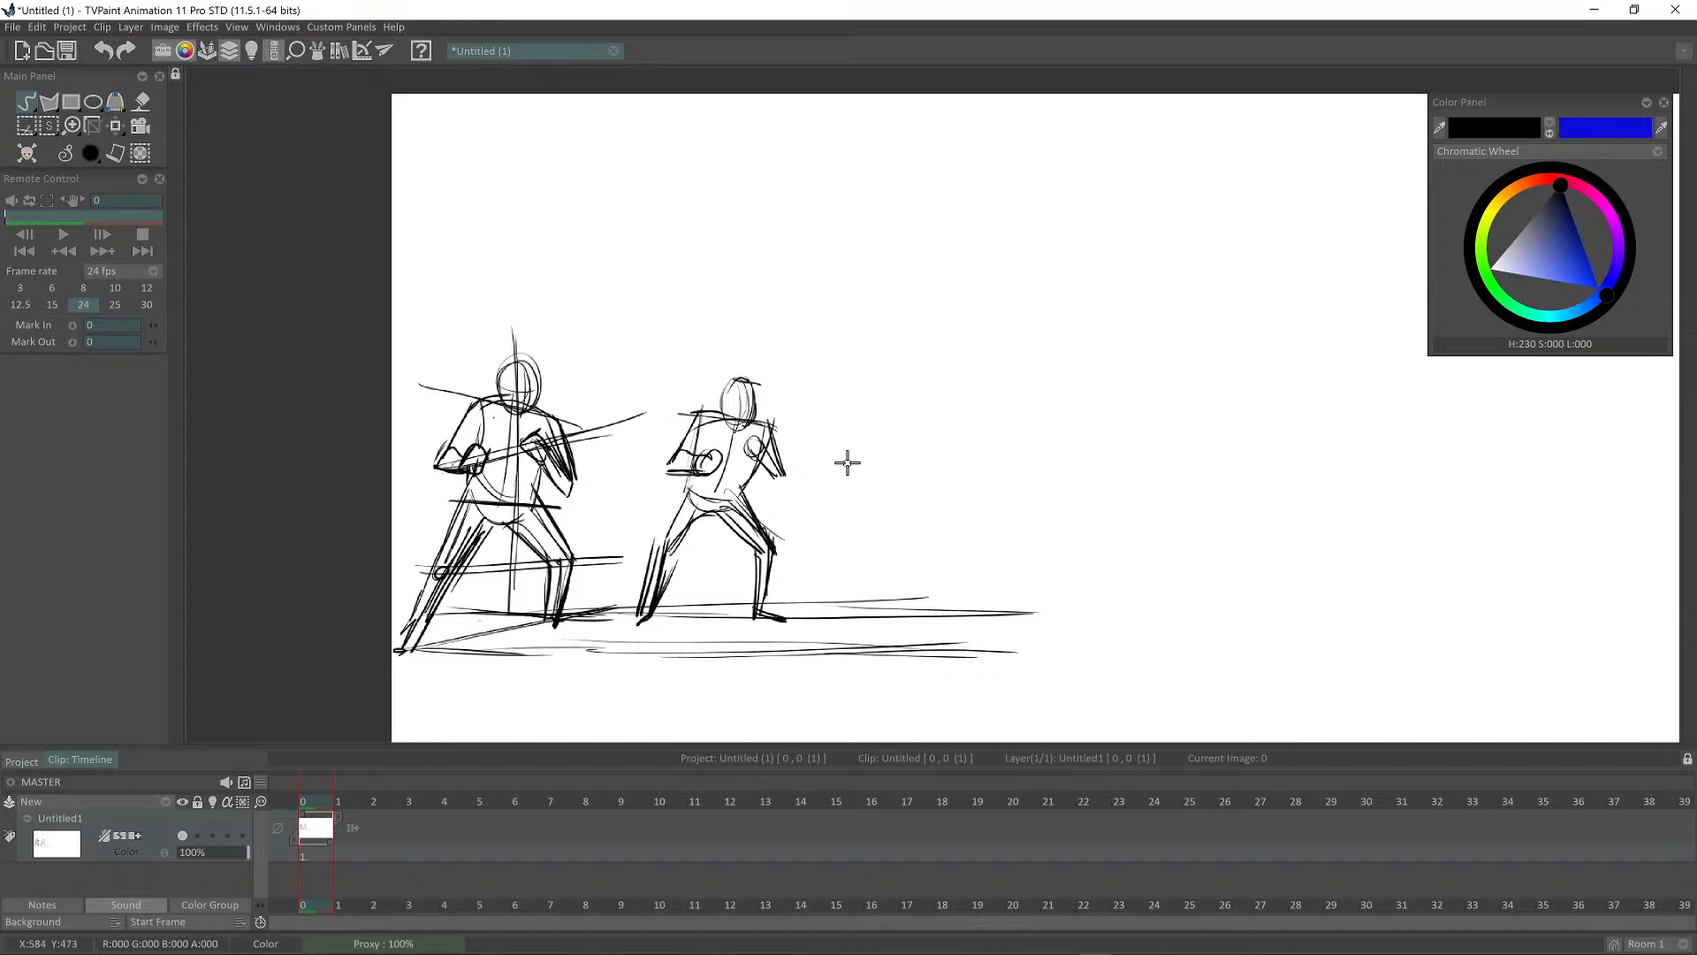
Step: Sketch a third, crouching figure beside the second, with head, torso, spread arms and wide bent legs
{"action": "mouse_move", "coordinate": [841, 458]}
{"action": "left_mouse_down"}
{"action": "mouse_move", "coordinate": [907, 452]}
{"action": "mouse_move", "coordinate": [833, 463]}
{"action": "mouse_move", "coordinate": [796, 501]}
{"action": "left_mouse_up"}
{"action": "left_click_drag", "start_coordinate": [903, 452], "coordinate": [948, 499]}
{"action": "mouse_move", "coordinate": [836, 493]}
{"action": "left_mouse_down"}
{"action": "mouse_move", "coordinate": [889, 453]}
{"action": "mouse_move", "coordinate": [897, 472]}
{"action": "mouse_move", "coordinate": [879, 445]}
{"action": "mouse_move", "coordinate": [856, 519]}
{"action": "mouse_move", "coordinate": [832, 530]}
{"action": "mouse_move", "coordinate": [829, 493]}
{"action": "mouse_move", "coordinate": [836, 548]}
{"action": "left_mouse_up"}
{"action": "mouse_move", "coordinate": [851, 516]}
{"action": "left_mouse_down"}
{"action": "mouse_move", "coordinate": [840, 548]}
{"action": "mouse_move", "coordinate": [924, 546]}
{"action": "mouse_move", "coordinate": [811, 579]}
{"action": "mouse_move", "coordinate": [811, 617]}
{"action": "left_mouse_up"}
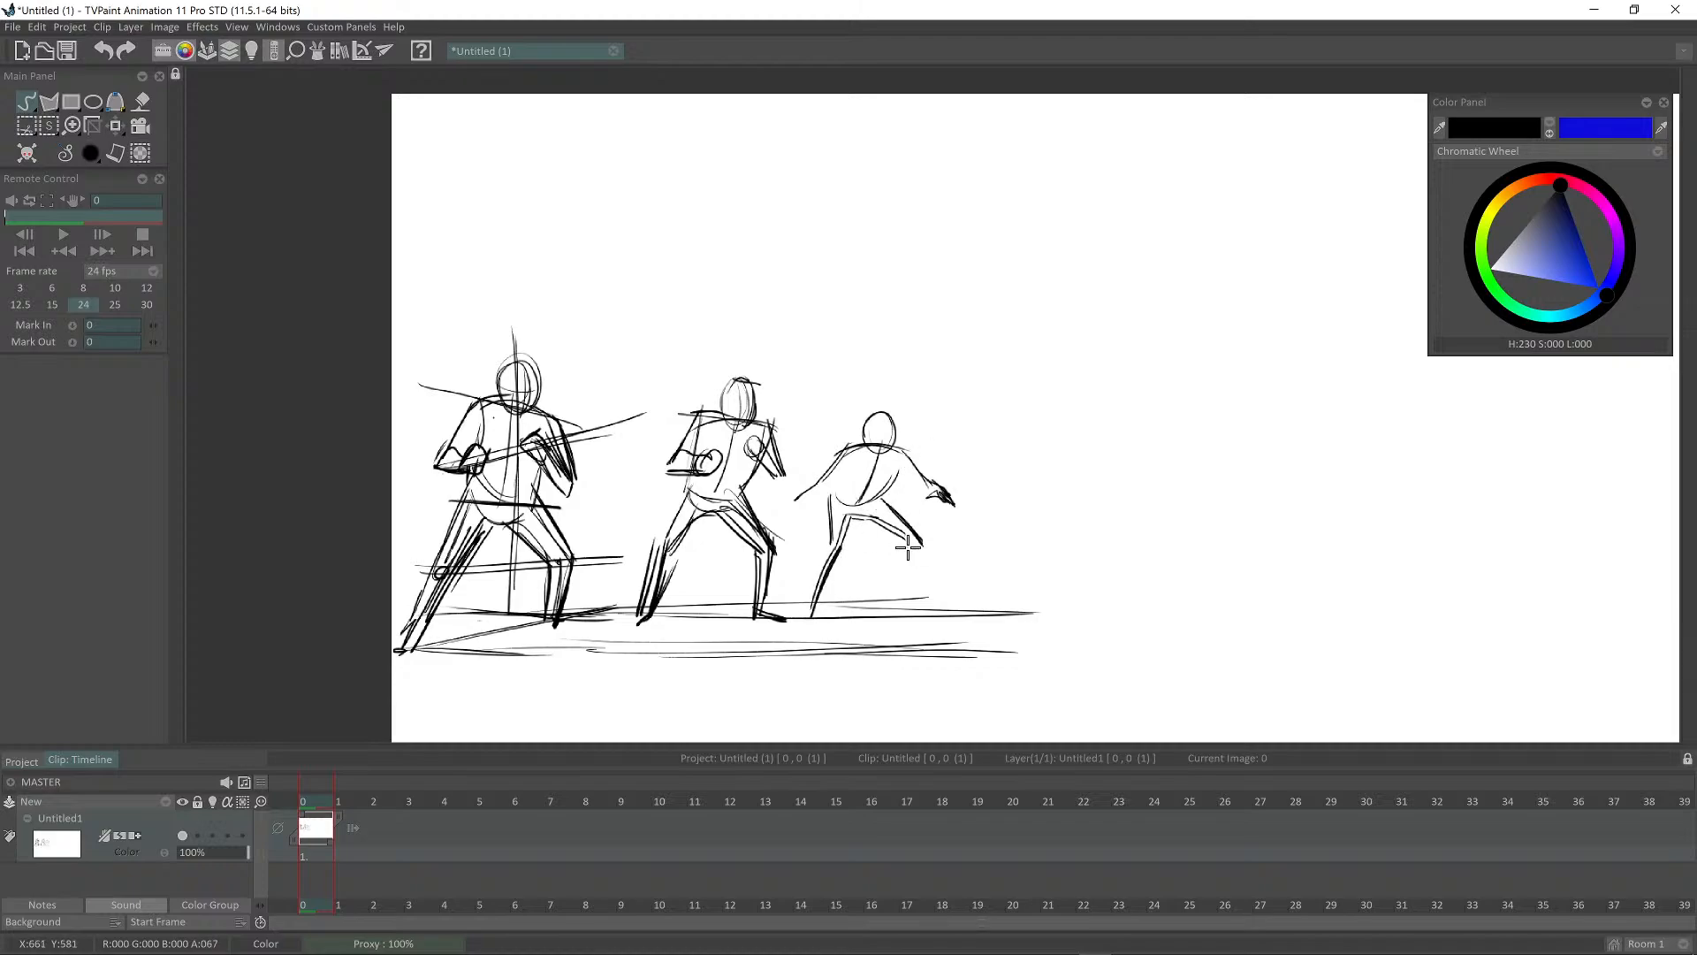
{"action": "left_click_drag", "start_coordinate": [910, 541], "coordinate": [921, 610]}
{"action": "mouse_move", "coordinate": [831, 499]}
{"action": "left_mouse_down"}
{"action": "mouse_move", "coordinate": [883, 505]}
{"action": "mouse_move", "coordinate": [900, 453]}
{"action": "mouse_move", "coordinate": [782, 515]}
{"action": "mouse_move", "coordinate": [829, 487]}
{"action": "left_mouse_up"}
{"action": "mouse_move", "coordinate": [852, 460]}
{"action": "left_mouse_down"}
{"action": "mouse_move", "coordinate": [827, 486]}
{"action": "mouse_move", "coordinate": [903, 448]}
{"action": "mouse_move", "coordinate": [965, 512]}
{"action": "left_mouse_up"}
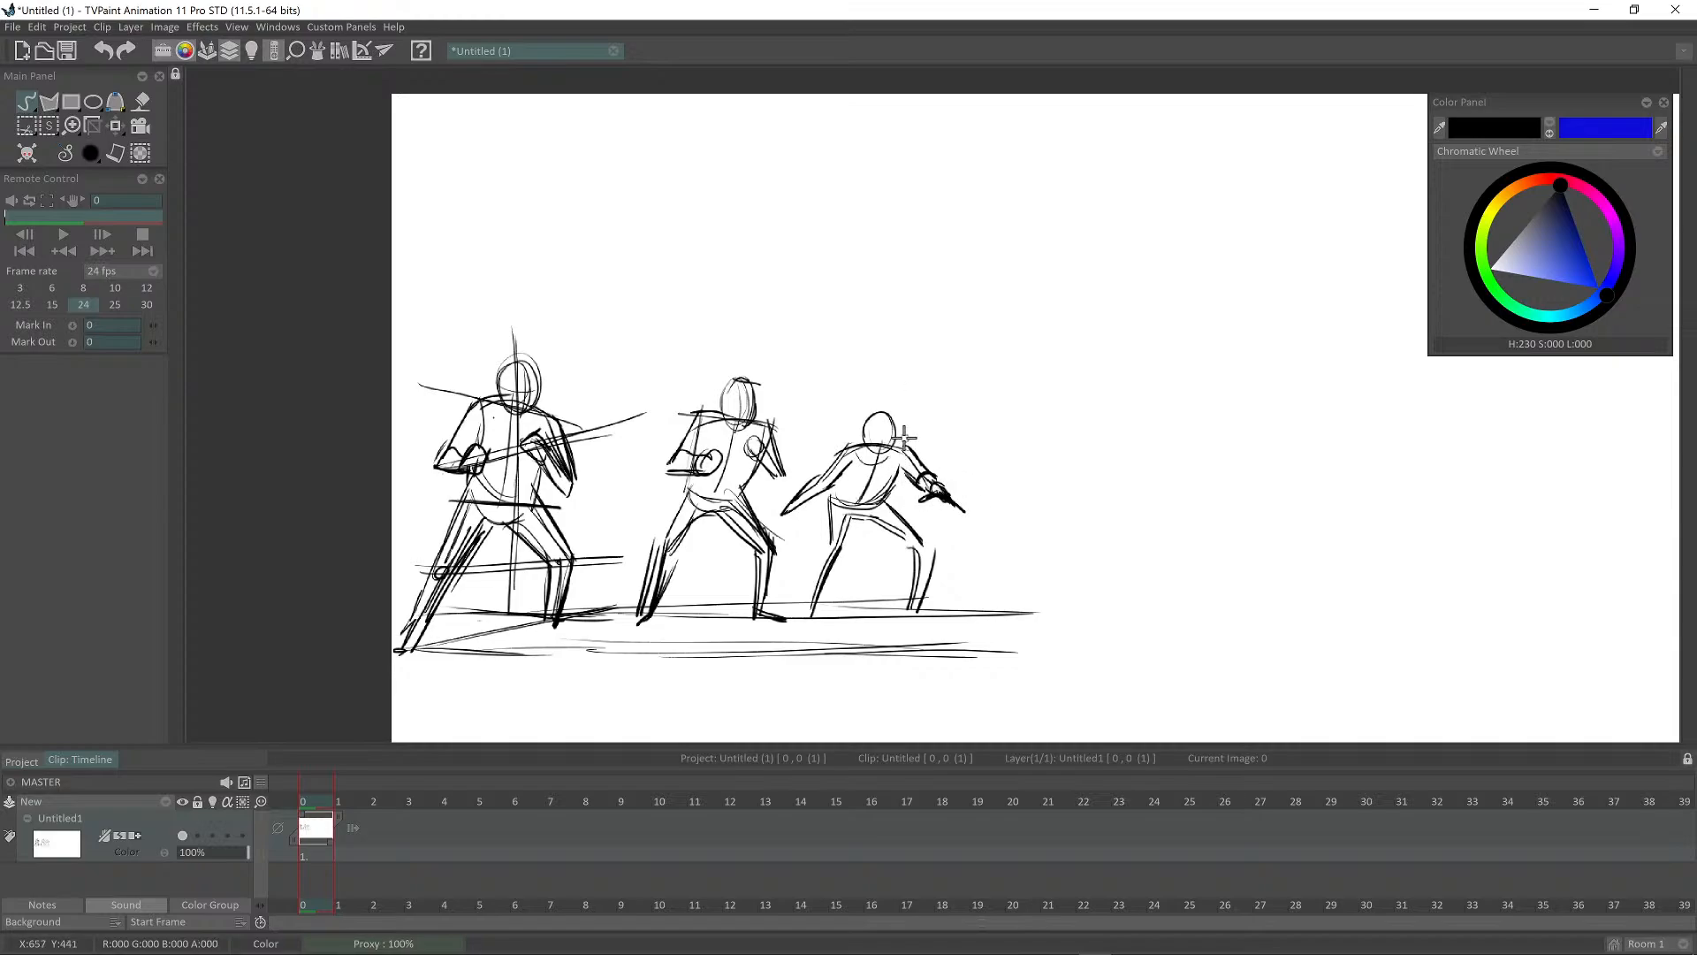
Step: Add a long diagonal line from the third figure's front hand, form its back hand and add contour lines across the torso
{"action": "left_click_drag", "start_coordinate": [951, 502], "coordinate": [1014, 545]}
{"action": "left_click_drag", "start_coordinate": [878, 416], "coordinate": [869, 424]}
{"action": "key", "text": "ctrl+z"}
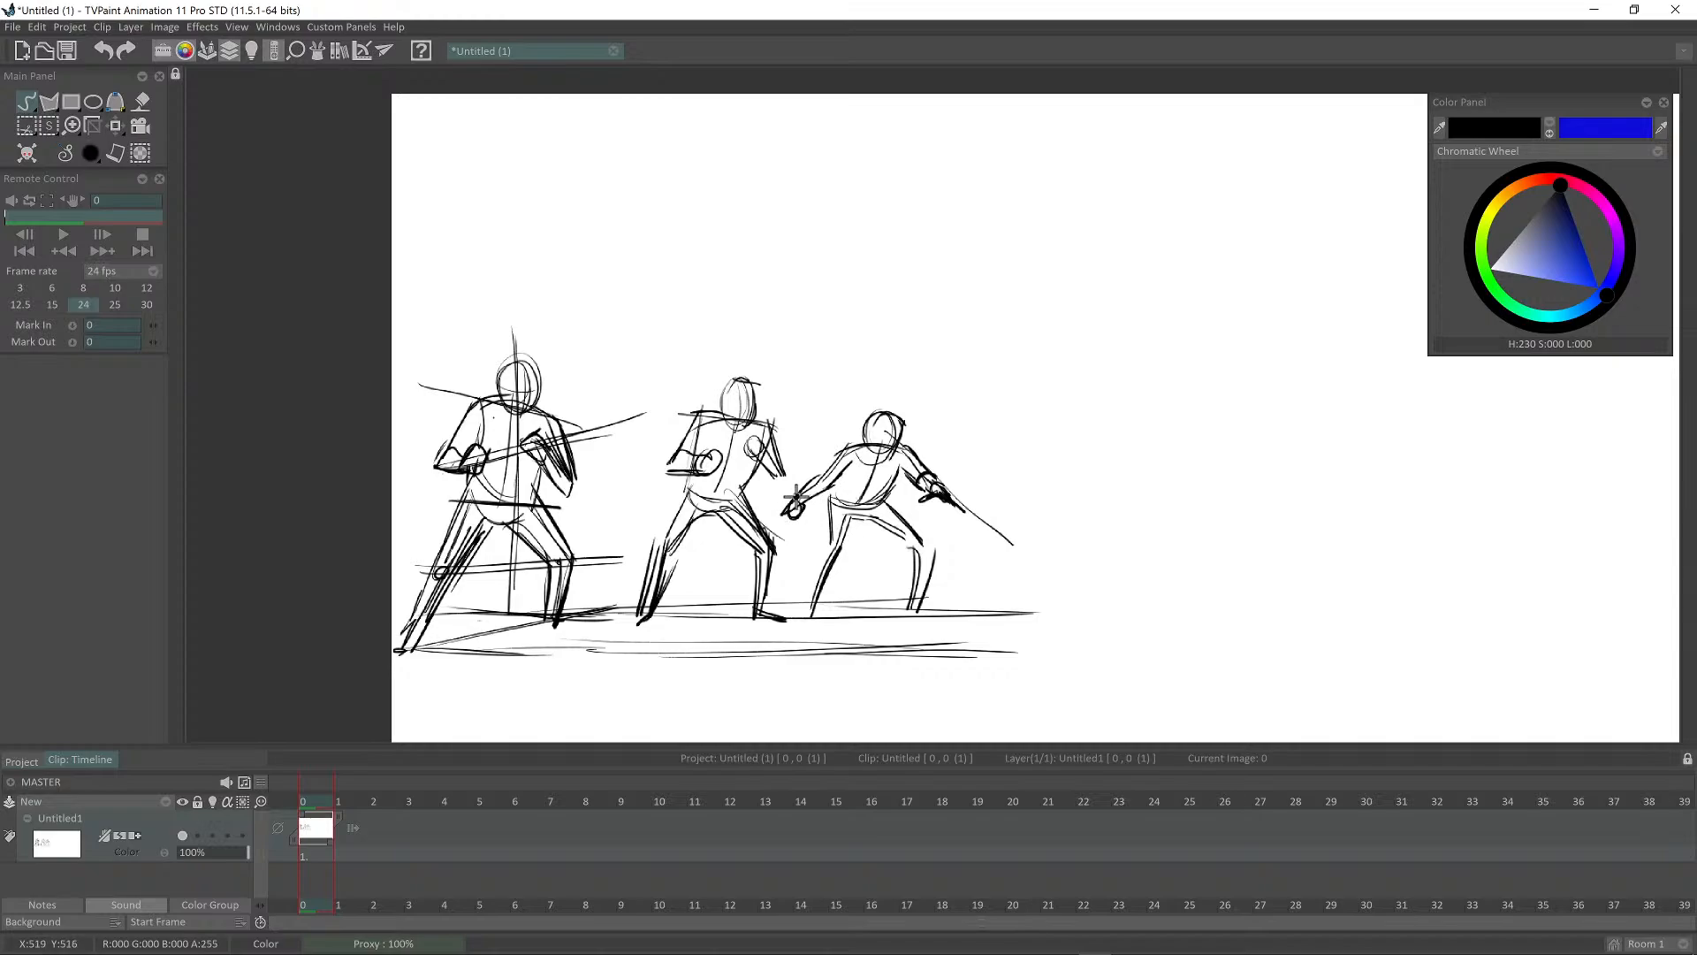
{"action": "mouse_move", "coordinate": [786, 505]}
{"action": "left_mouse_down"}
{"action": "mouse_move", "coordinate": [803, 505]}
{"action": "mouse_move", "coordinate": [783, 516]}
{"action": "mouse_move", "coordinate": [792, 494]}
{"action": "left_mouse_up"}
{"action": "mouse_move", "coordinate": [799, 496]}
{"action": "left_mouse_down"}
{"action": "mouse_move", "coordinate": [774, 509]}
{"action": "mouse_move", "coordinate": [795, 503]}
{"action": "left_mouse_up"}
{"action": "mouse_move", "coordinate": [798, 503]}
{"action": "left_mouse_down"}
{"action": "mouse_move", "coordinate": [778, 509]}
{"action": "mouse_move", "coordinate": [815, 515]}
{"action": "left_mouse_up"}
{"action": "left_click_drag", "start_coordinate": [852, 478], "coordinate": [852, 502]}
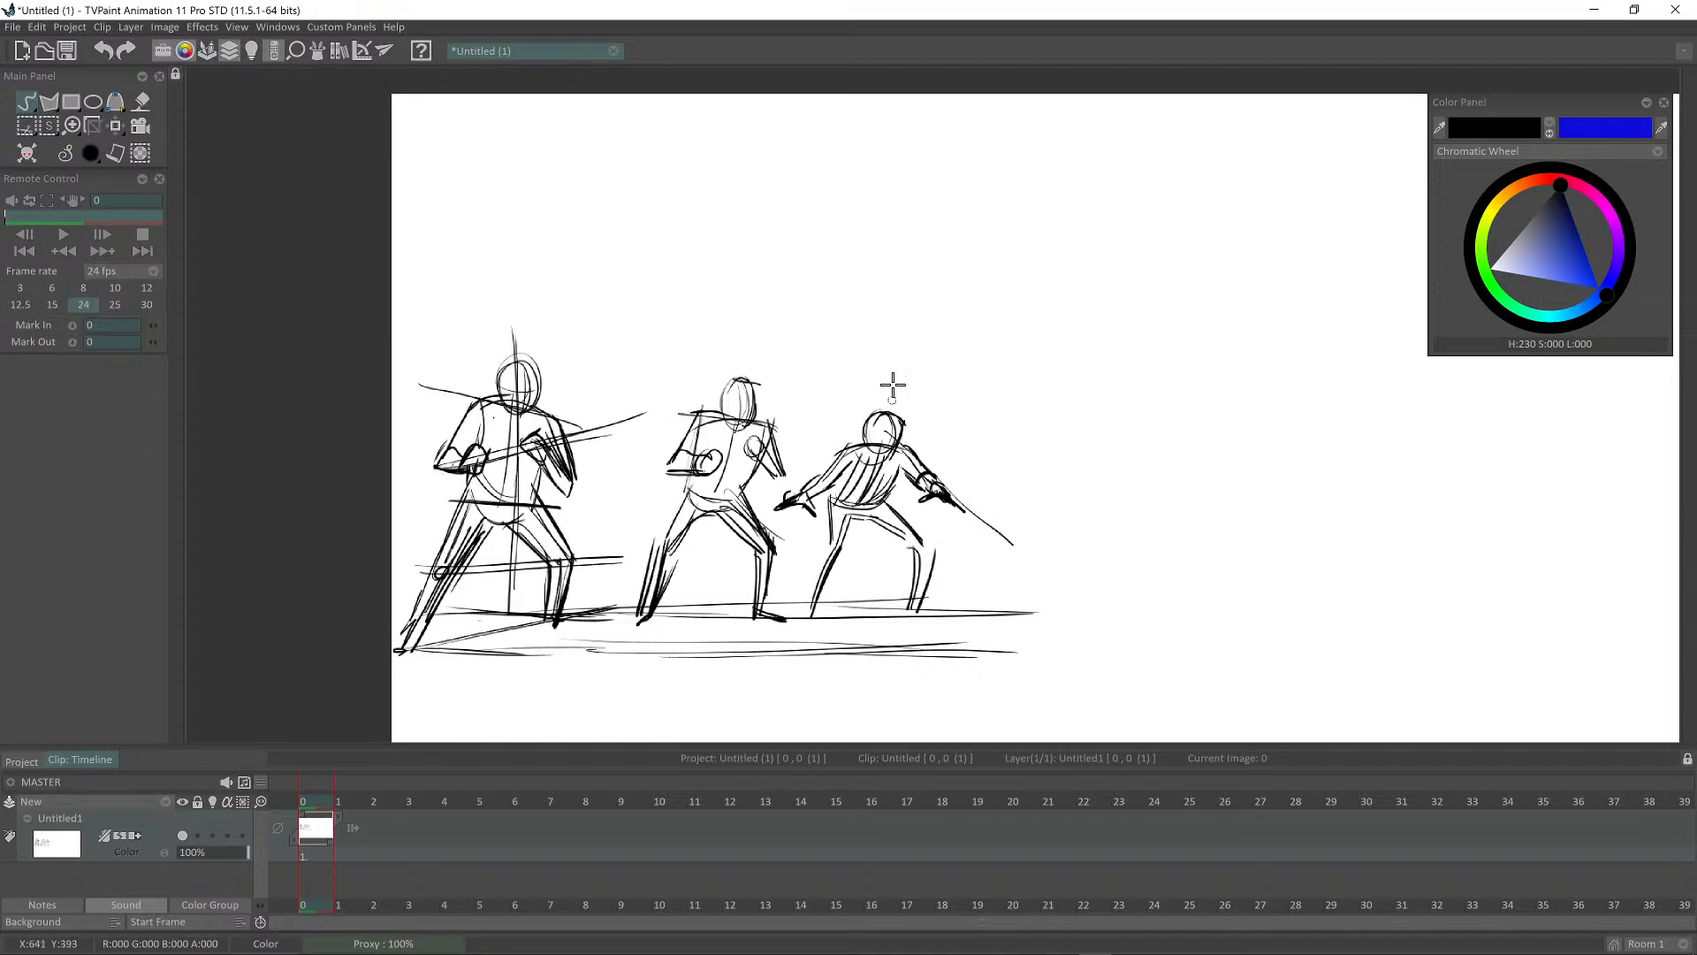
Step: Draw downward arrows above the second and third figures
{"action": "left_click_drag", "start_coordinate": [882, 334], "coordinate": [882, 382]}
{"action": "left_click_drag", "start_coordinate": [872, 366], "coordinate": [894, 362]}
{"action": "left_click_drag", "start_coordinate": [765, 325], "coordinate": [778, 371]}
{"action": "left_click_drag", "start_coordinate": [770, 356], "coordinate": [785, 359]}
Step: Extend the second and third figures' back feet toward the front ground line and reinforce the third figure's front shin
{"action": "left_click_drag", "start_coordinate": [809, 619], "coordinate": [805, 652]}
{"action": "left_click_drag", "start_coordinate": [650, 608], "coordinate": [625, 642]}
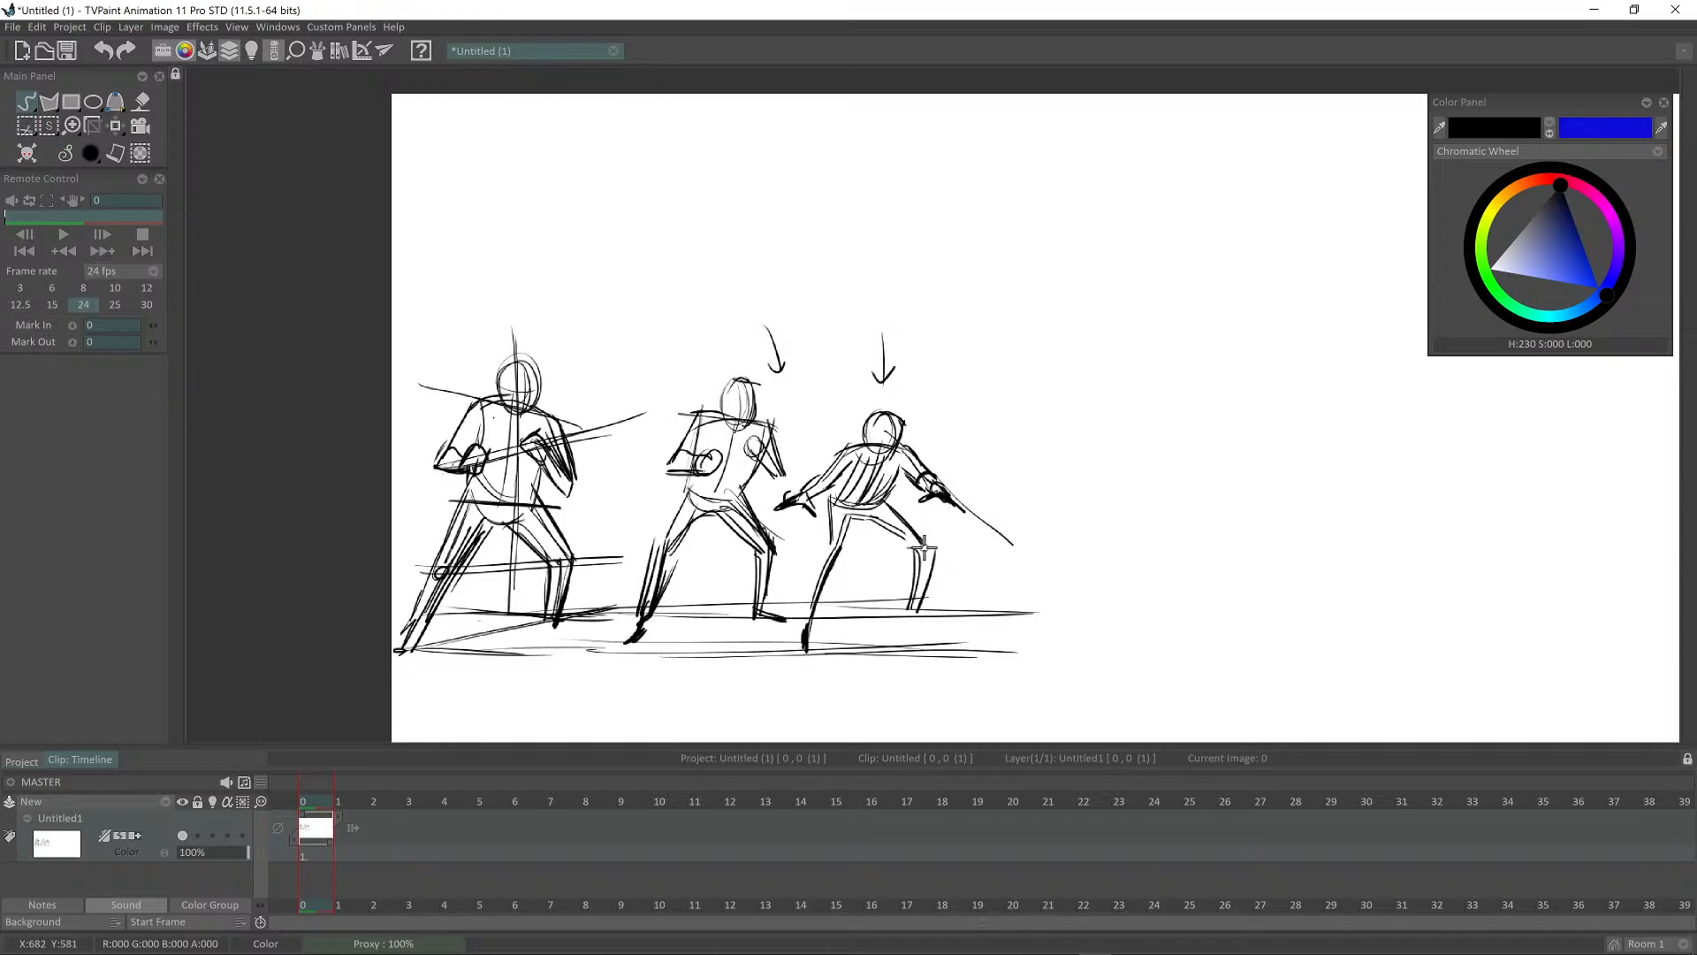
{"action": "left_click_drag", "start_coordinate": [912, 546], "coordinate": [909, 600]}
Step: Sketch a fourth figure's slightly bent legs in side view, with guide lines across the hips, knees and feet
{"action": "mouse_move", "coordinate": [1018, 462]}
{"action": "left_mouse_down"}
{"action": "mouse_move", "coordinate": [1037, 534]}
{"action": "mouse_move", "coordinate": [1013, 633]}
{"action": "mouse_move", "coordinate": [1053, 496]}
{"action": "mouse_move", "coordinate": [1053, 531]}
{"action": "mouse_move", "coordinate": [1048, 470]}
{"action": "mouse_move", "coordinate": [1068, 535]}
{"action": "mouse_move", "coordinate": [1066, 518]}
{"action": "mouse_move", "coordinate": [1063, 611]}
{"action": "left_mouse_up"}
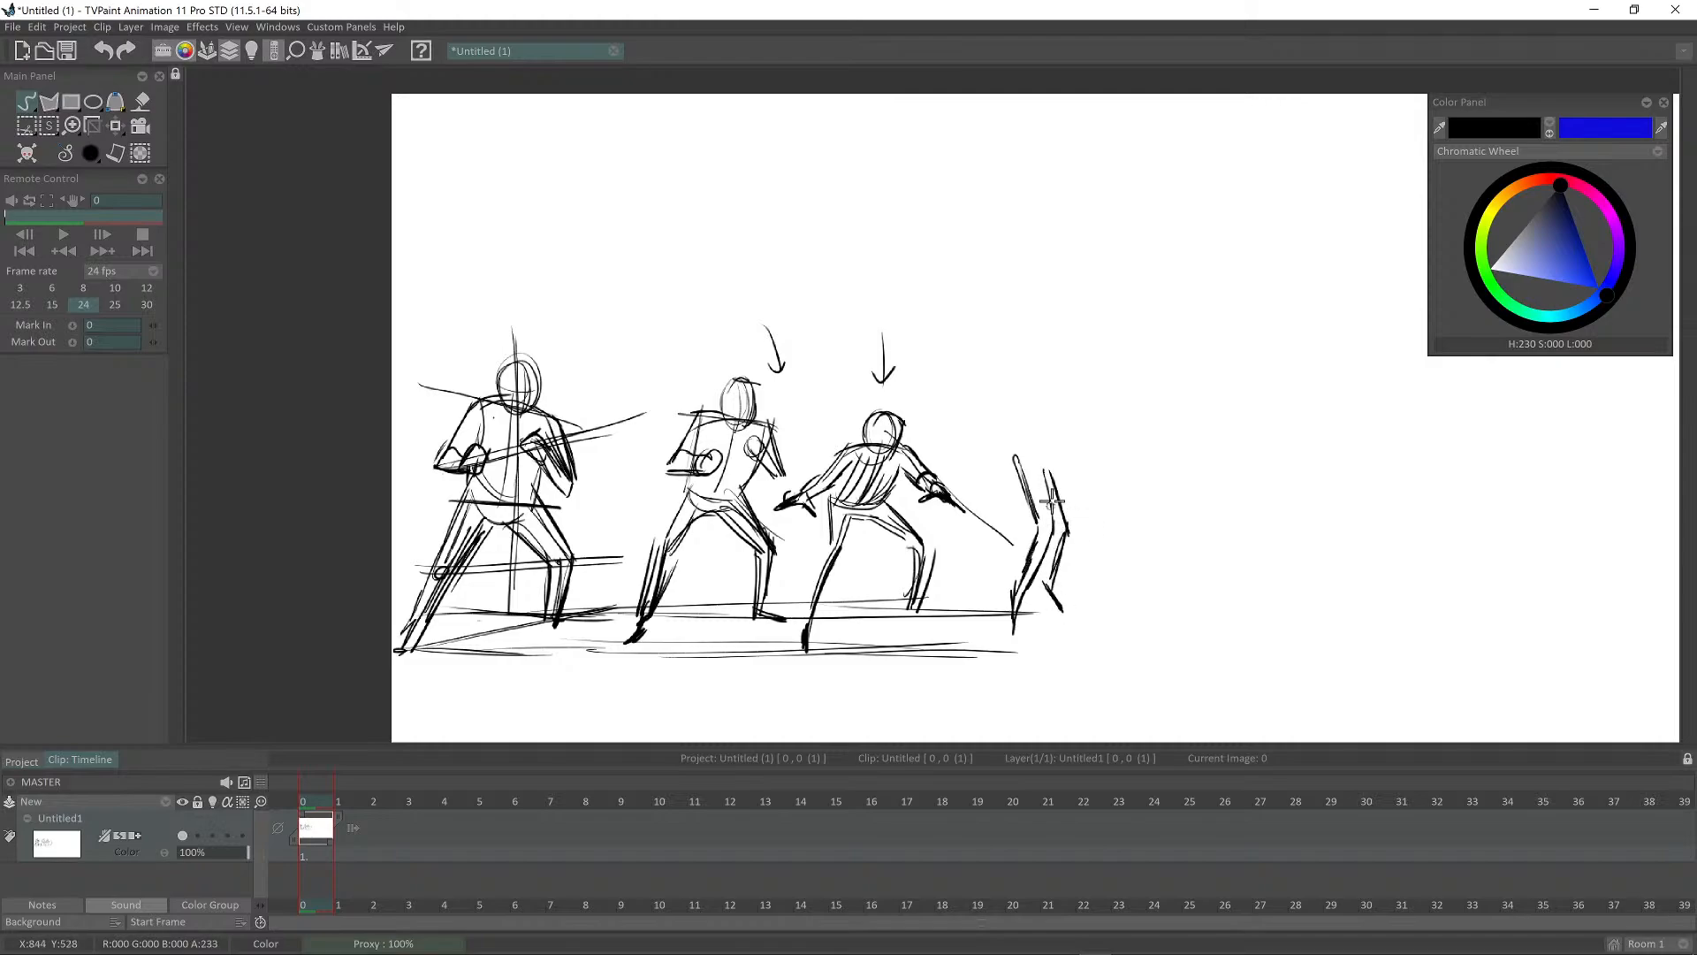
{"action": "left_click_drag", "start_coordinate": [1015, 447], "coordinate": [1051, 463]}
{"action": "left_click_drag", "start_coordinate": [1032, 529], "coordinate": [1074, 532]}
{"action": "left_click_drag", "start_coordinate": [983, 608], "coordinate": [1078, 580]}
{"action": "left_click_drag", "start_coordinate": [990, 650], "coordinate": [1065, 614]}
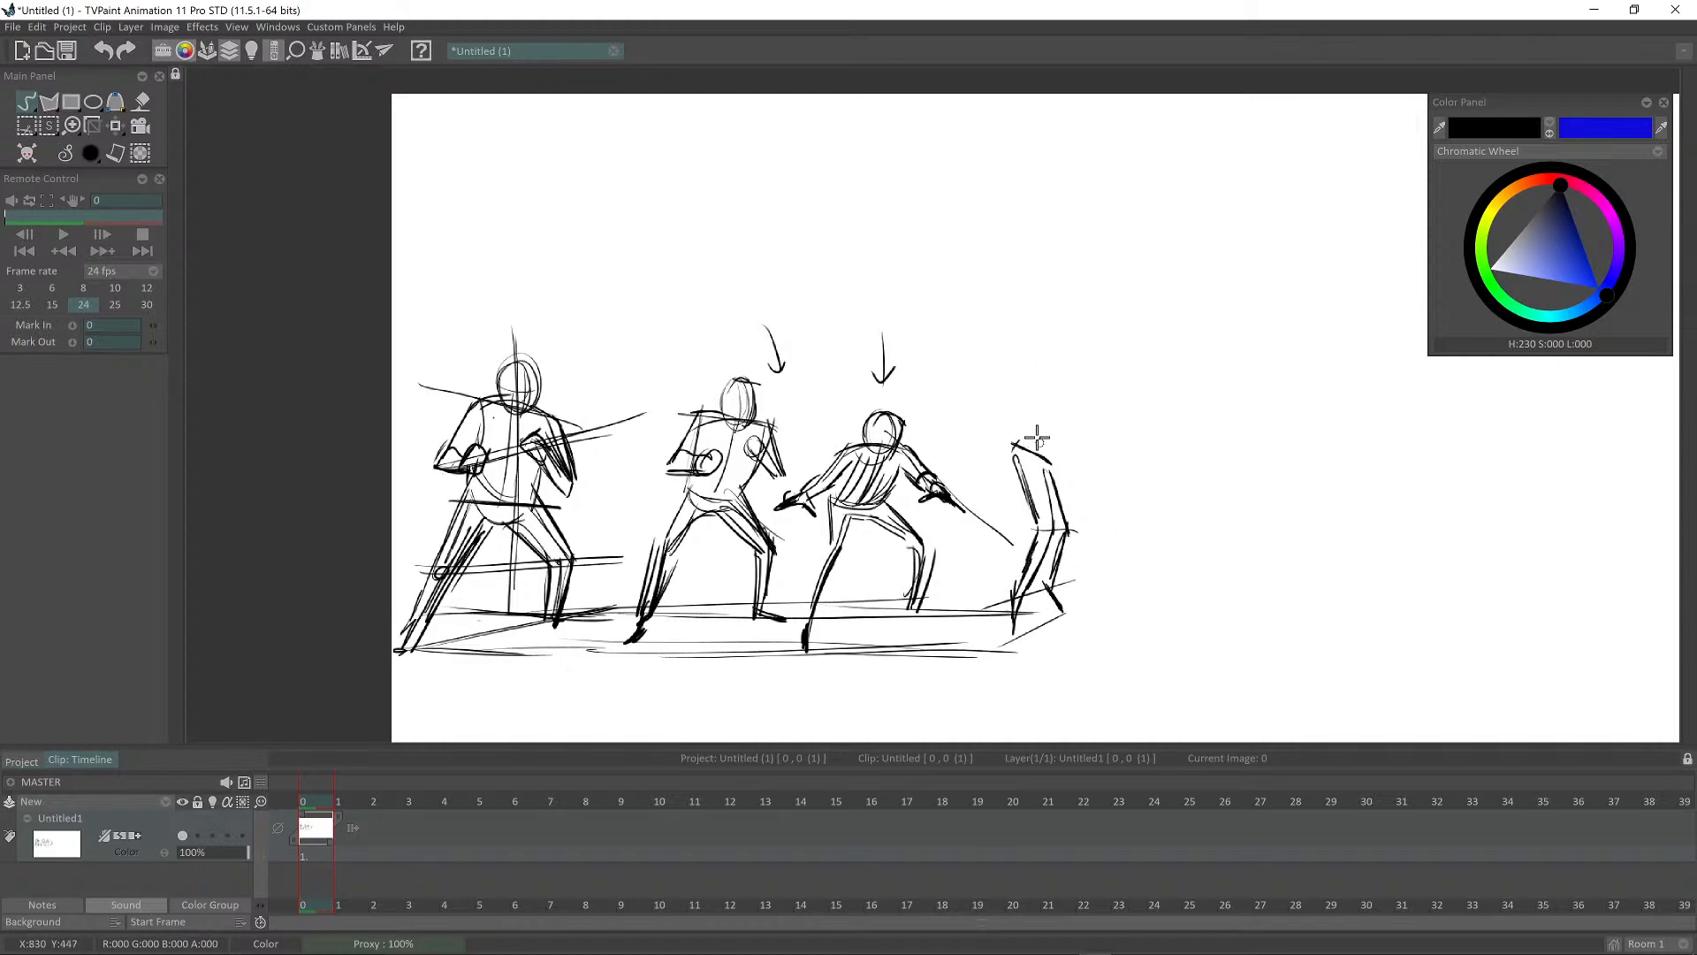
Step: Complete the fourth figure with a forward-leaning torso, bent arms and head, and draw a curved block arrow behind it
{"action": "mouse_move", "coordinate": [1018, 447]}
{"action": "left_mouse_down"}
{"action": "mouse_move", "coordinate": [1064, 365]}
{"action": "mouse_move", "coordinate": [1080, 386]}
{"action": "left_mouse_up"}
{"action": "mouse_move", "coordinate": [1037, 576]}
{"action": "left_mouse_down"}
{"action": "mouse_move", "coordinate": [1031, 397]}
{"action": "mouse_move", "coordinate": [1081, 341]}
{"action": "mouse_move", "coordinate": [1014, 441]}
{"action": "left_mouse_up"}
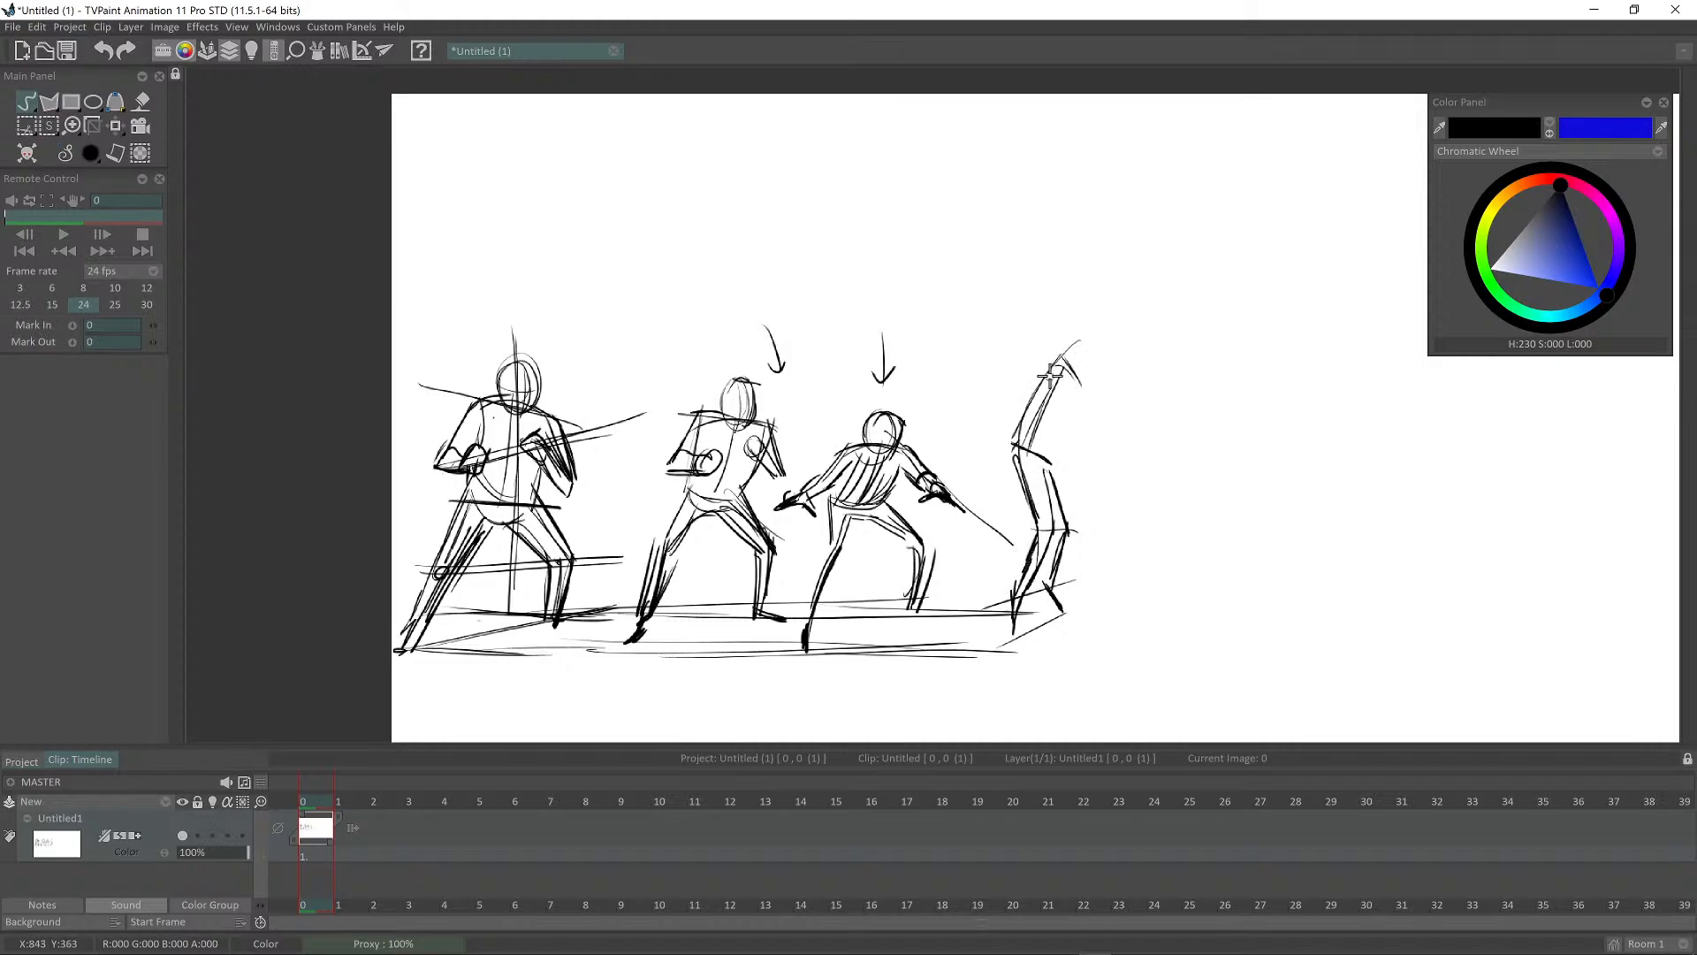
{"action": "mouse_move", "coordinate": [1054, 365]}
{"action": "left_mouse_down"}
{"action": "mouse_move", "coordinate": [1025, 411]}
{"action": "mouse_move", "coordinate": [1091, 413]}
{"action": "mouse_move", "coordinate": [1082, 394]}
{"action": "mouse_move", "coordinate": [1066, 418]}
{"action": "mouse_move", "coordinate": [1063, 389]}
{"action": "mouse_move", "coordinate": [1100, 416]}
{"action": "mouse_move", "coordinate": [1082, 399]}
{"action": "mouse_move", "coordinate": [1061, 455]}
{"action": "left_mouse_up"}
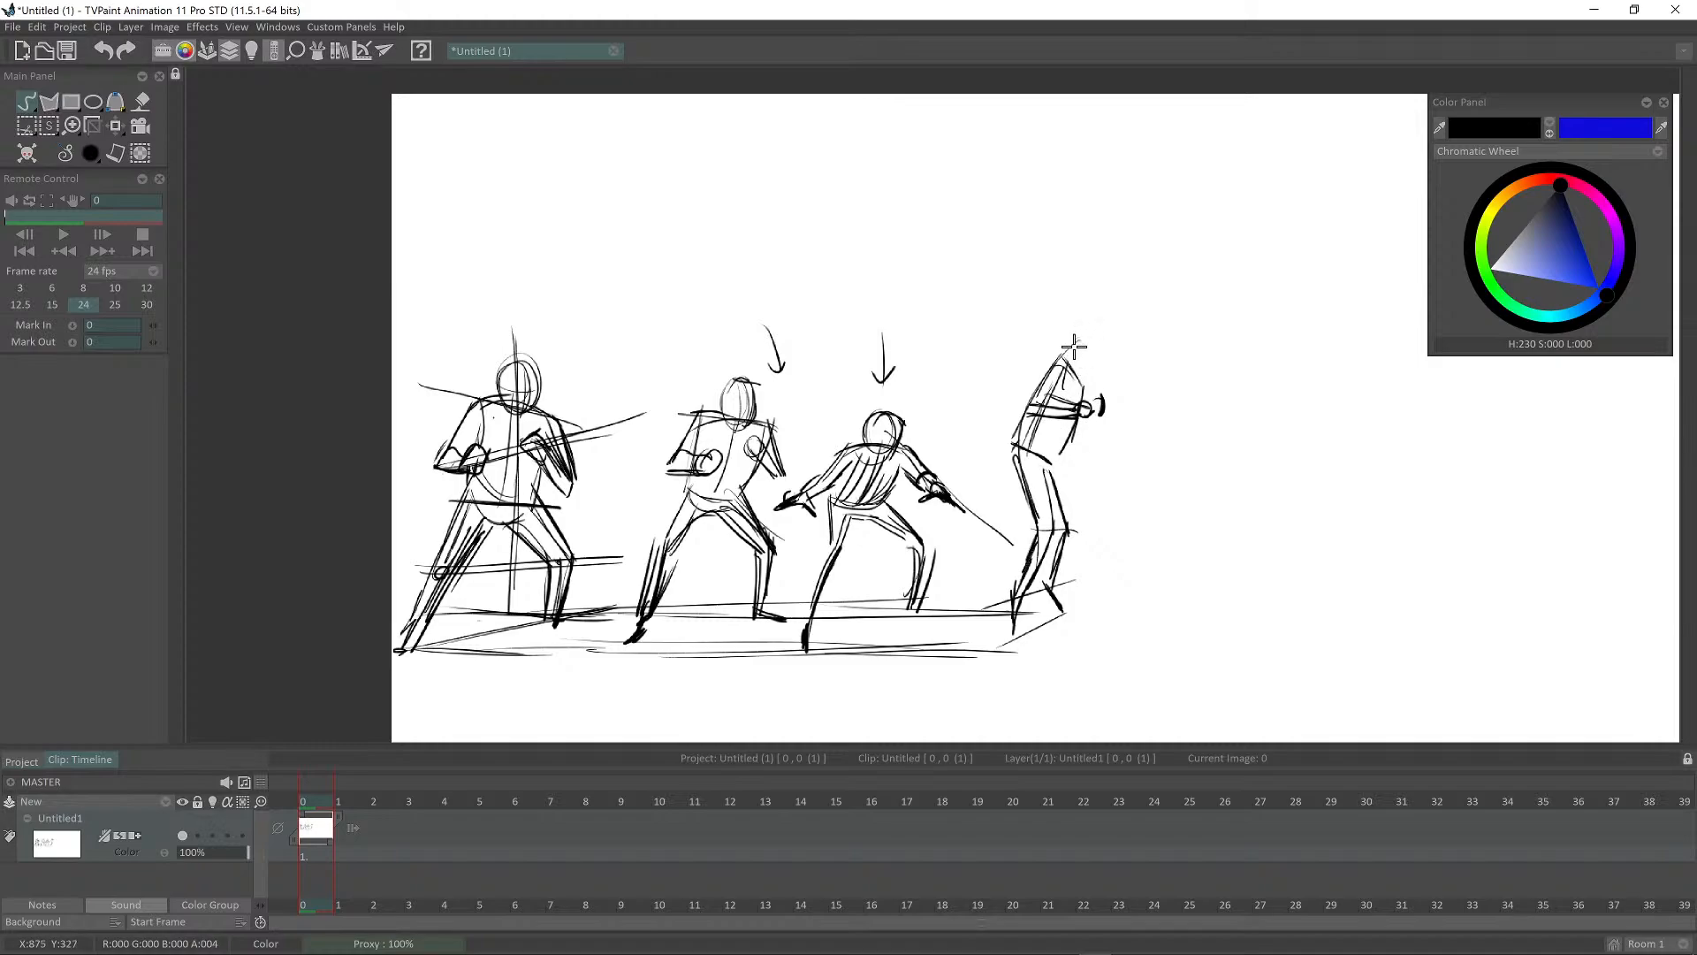
{"action": "mouse_move", "coordinate": [1074, 350]}
{"action": "left_mouse_down"}
{"action": "mouse_move", "coordinate": [1099, 345]}
{"action": "mouse_move", "coordinate": [1092, 377]}
{"action": "left_mouse_up"}
{"action": "mouse_move", "coordinate": [949, 448]}
{"action": "left_mouse_down"}
{"action": "mouse_move", "coordinate": [1000, 391]}
{"action": "mouse_move", "coordinate": [1014, 410]}
{"action": "mouse_move", "coordinate": [963, 434]}
{"action": "mouse_move", "coordinate": [968, 455]}
{"action": "left_mouse_up"}
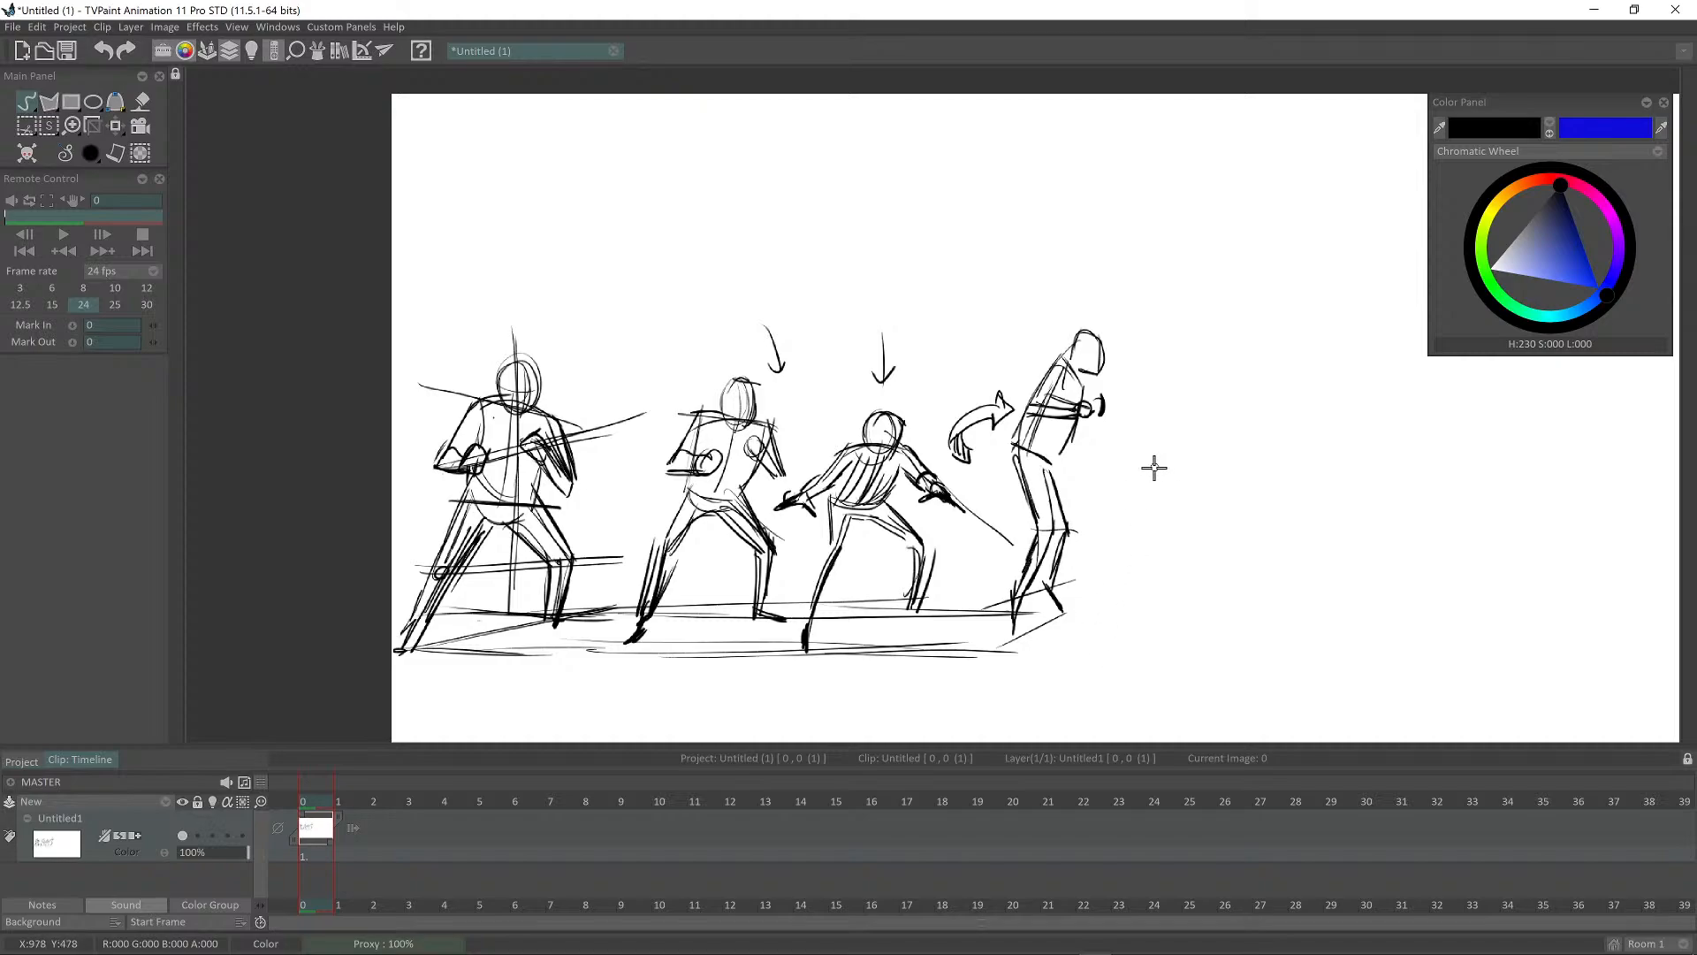
Step: Sketch a fifth figure hunched forward, with arched back, lowered head, reaching arm, and both legs bent in a wide step
{"action": "mouse_move", "coordinate": [1145, 465]}
{"action": "left_mouse_down"}
{"action": "mouse_move", "coordinate": [1195, 462]}
{"action": "mouse_move", "coordinate": [1155, 439]}
{"action": "mouse_move", "coordinate": [1242, 448]}
{"action": "mouse_move", "coordinate": [1217, 458]}
{"action": "mouse_move", "coordinate": [1229, 417]}
{"action": "left_mouse_up"}
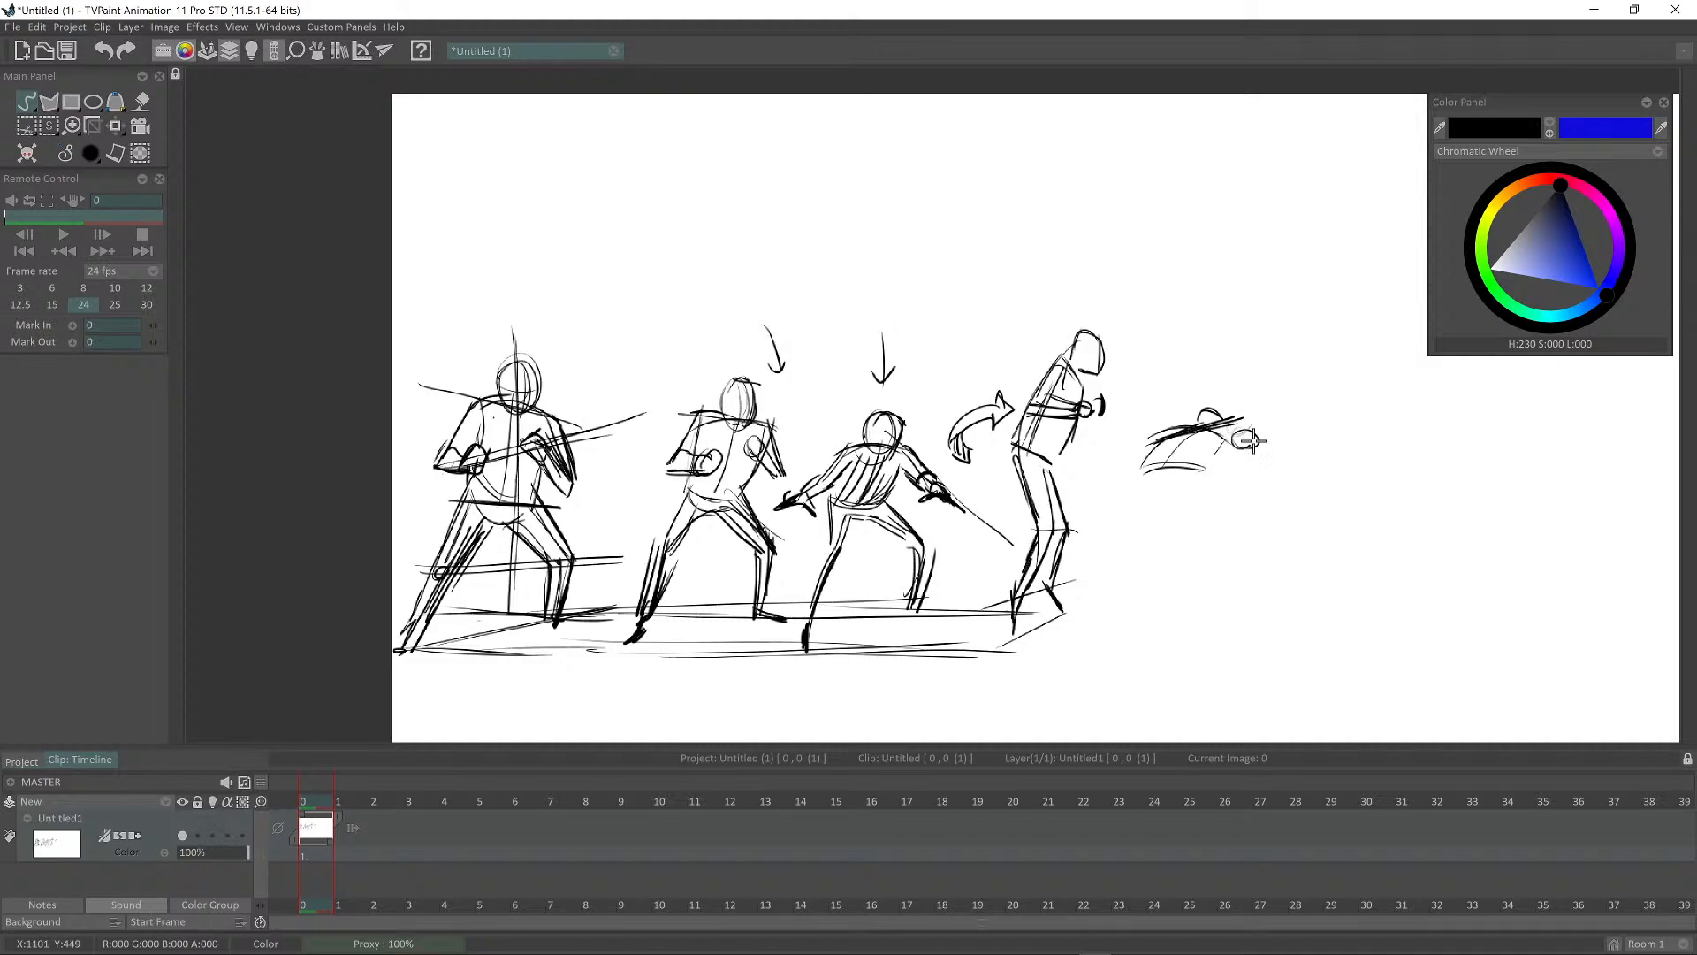
{"action": "left_click_drag", "start_coordinate": [1245, 435], "coordinate": [1284, 486]}
{"action": "mouse_move", "coordinate": [1230, 437]}
{"action": "left_mouse_down"}
{"action": "mouse_move", "coordinate": [1169, 478]}
{"action": "mouse_move", "coordinate": [1210, 466]}
{"action": "mouse_move", "coordinate": [1181, 460]}
{"action": "mouse_move", "coordinate": [1230, 470]}
{"action": "mouse_move", "coordinate": [1183, 473]}
{"action": "mouse_move", "coordinate": [1167, 493]}
{"action": "mouse_move", "coordinate": [1206, 495]}
{"action": "mouse_move", "coordinate": [1160, 549]}
{"action": "left_mouse_up"}
{"action": "mouse_move", "coordinate": [1131, 485]}
{"action": "left_mouse_down"}
{"action": "mouse_move", "coordinate": [1157, 550]}
{"action": "mouse_move", "coordinate": [1131, 605]}
{"action": "left_mouse_up"}
{"action": "mouse_move", "coordinate": [1169, 544]}
{"action": "left_mouse_down"}
{"action": "mouse_move", "coordinate": [1122, 619]}
{"action": "mouse_move", "coordinate": [1148, 603]}
{"action": "left_mouse_up"}
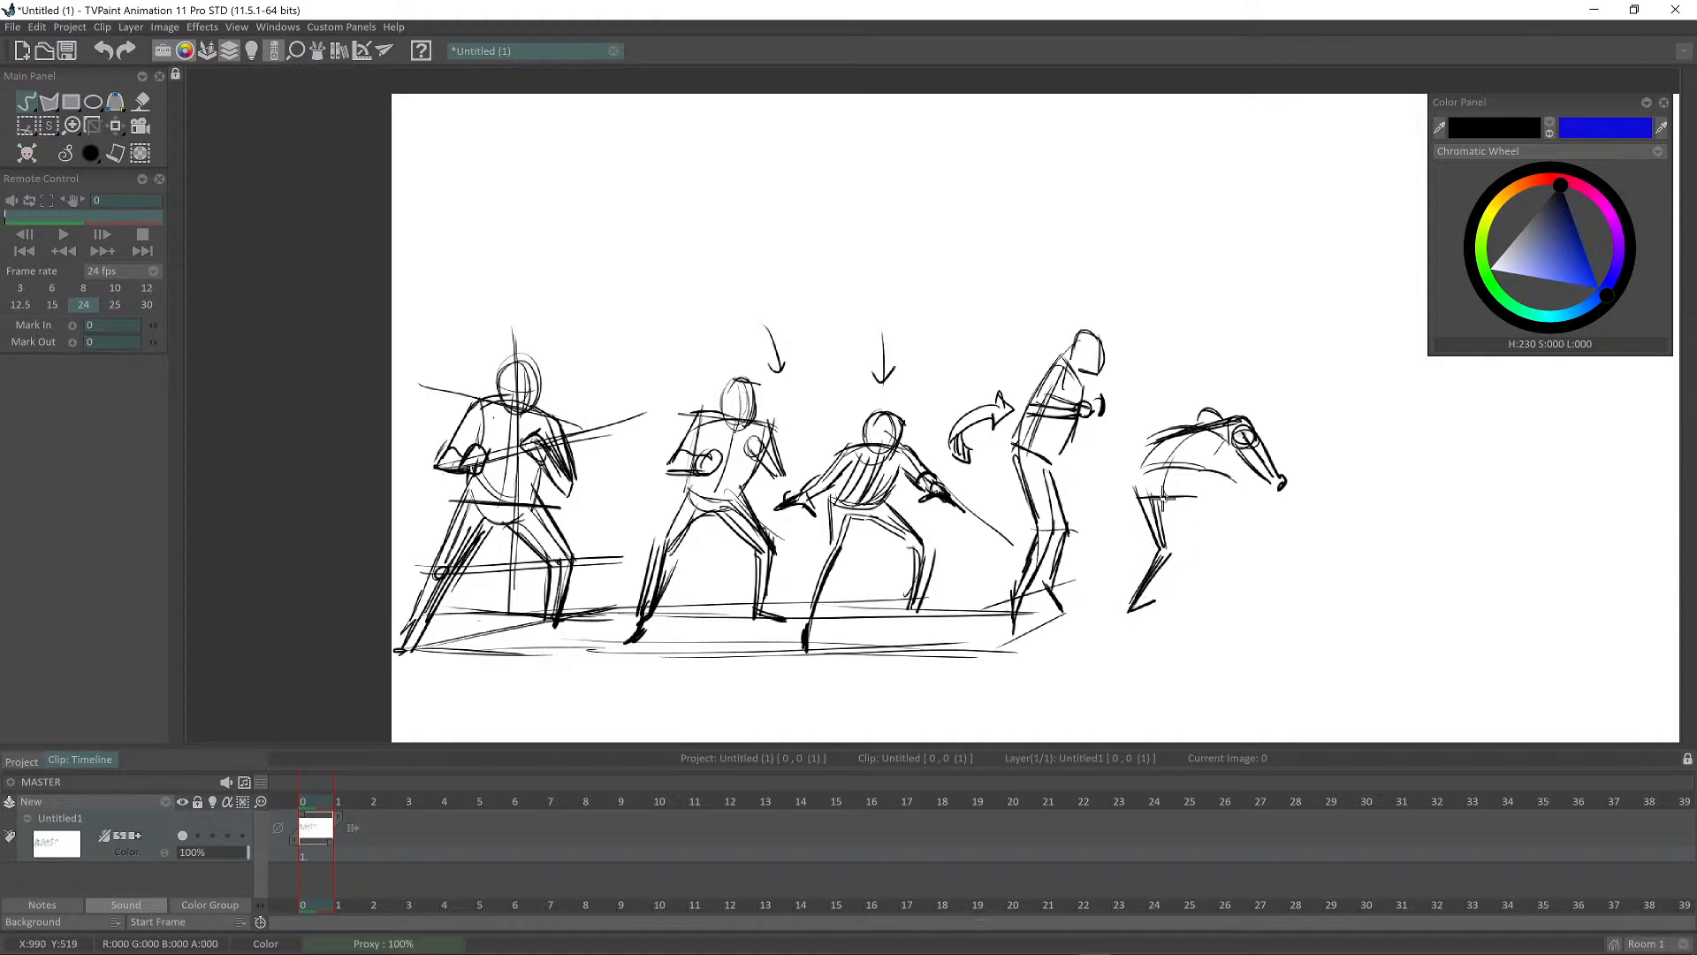
{"action": "mouse_move", "coordinate": [1169, 489]}
{"action": "left_mouse_down"}
{"action": "mouse_move", "coordinate": [1234, 562]}
{"action": "mouse_move", "coordinate": [1265, 565]}
{"action": "left_mouse_up"}
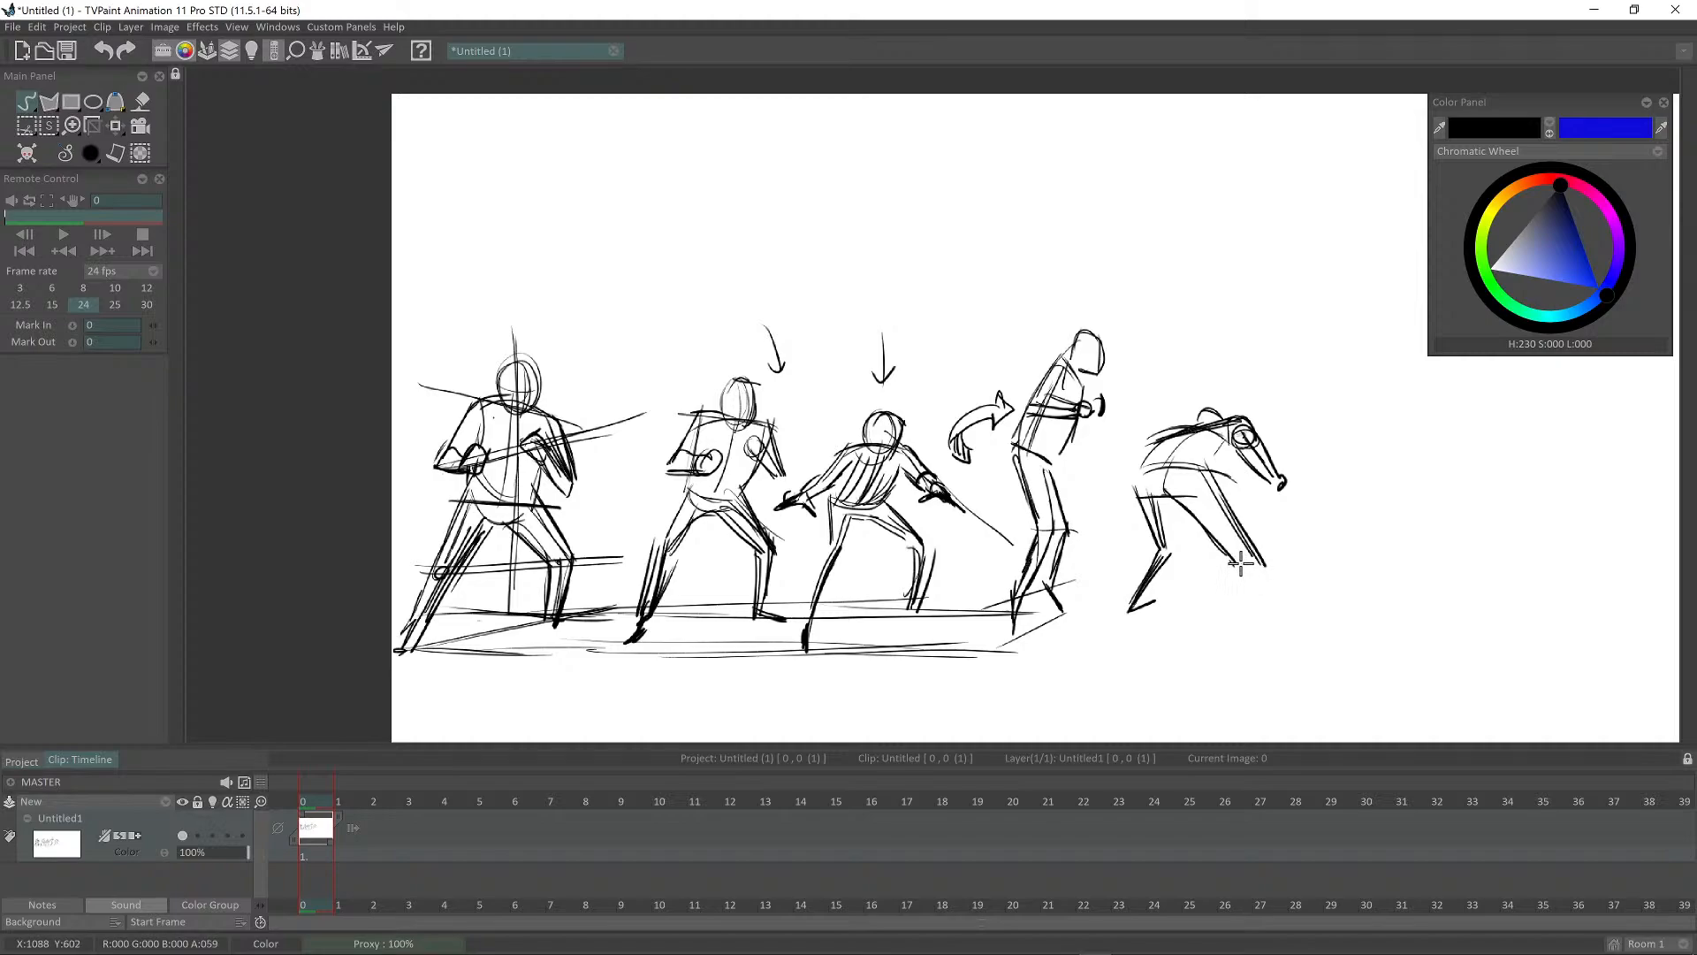
{"action": "mouse_move", "coordinate": [1241, 564]}
{"action": "left_mouse_down"}
{"action": "mouse_move", "coordinate": [1206, 646]}
{"action": "mouse_move", "coordinate": [1241, 662]}
{"action": "mouse_move", "coordinate": [1210, 665]}
{"action": "mouse_move", "coordinate": [1269, 670]}
{"action": "left_mouse_up"}
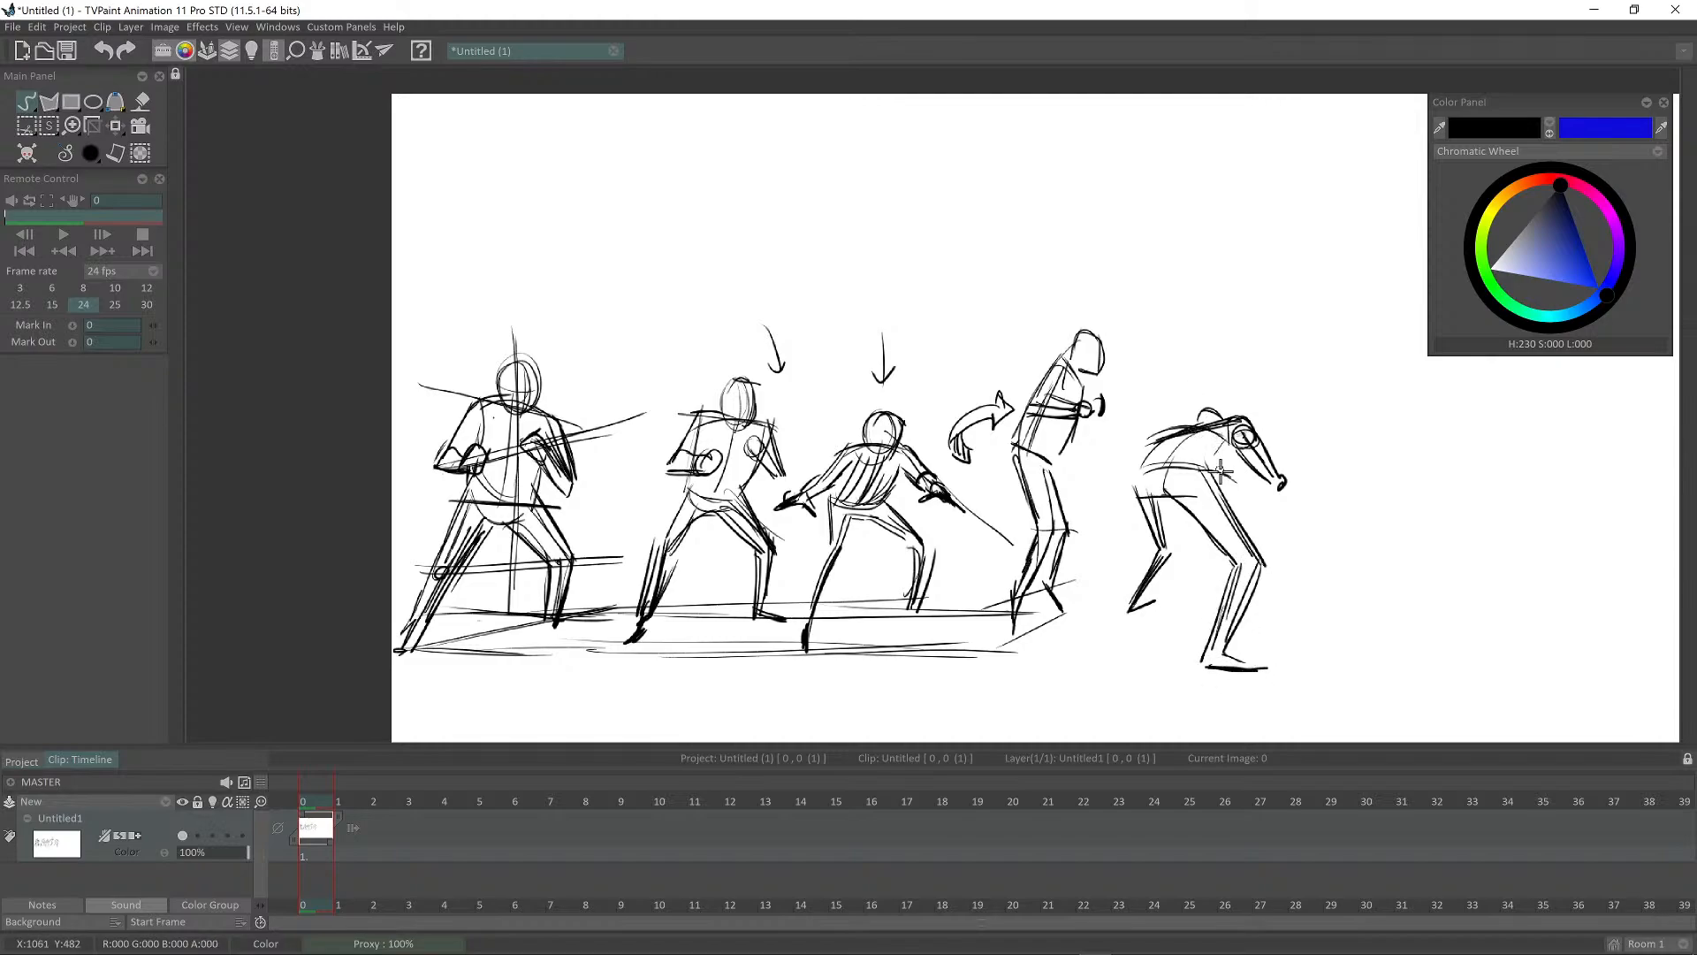
{"action": "left_click_drag", "start_coordinate": [1238, 433], "coordinate": [1213, 486]}
Step: Draw a curved block arrow pointing back toward the fifth figure and erase the trial crouching figure roughed in below it
{"action": "mouse_move", "coordinate": [1333, 485]}
{"action": "left_mouse_down"}
{"action": "mouse_move", "coordinate": [1392, 433]}
{"action": "mouse_move", "coordinate": [1430, 449]}
{"action": "mouse_move", "coordinate": [1438, 424]}
{"action": "mouse_move", "coordinate": [1454, 439]}
{"action": "mouse_move", "coordinate": [1427, 455]}
{"action": "mouse_move", "coordinate": [1441, 485]}
{"action": "mouse_move", "coordinate": [1430, 450]}
{"action": "mouse_move", "coordinate": [1387, 486]}
{"action": "mouse_move", "coordinate": [1479, 484]}
{"action": "mouse_move", "coordinate": [1392, 487]}
{"action": "mouse_move", "coordinate": [1388, 454]}
{"action": "mouse_move", "coordinate": [1342, 494]}
{"action": "mouse_move", "coordinate": [1371, 490]}
{"action": "mouse_move", "coordinate": [1345, 504]}
{"action": "mouse_move", "coordinate": [1408, 557]}
{"action": "left_mouse_up"}
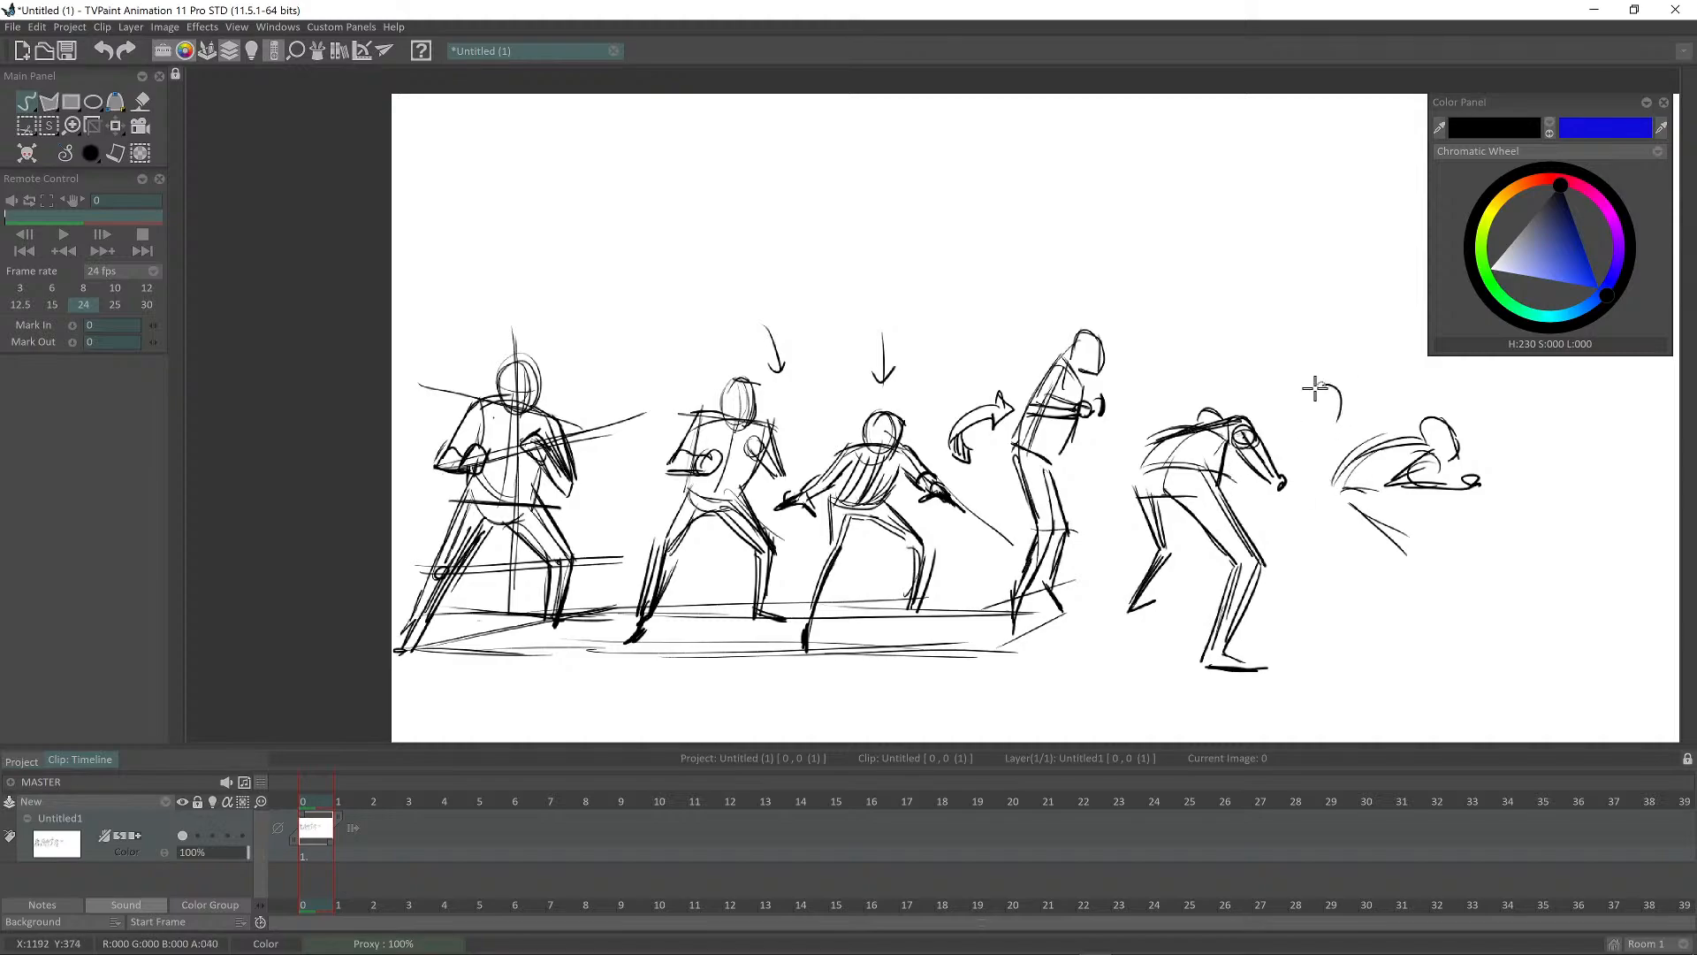
{"action": "mouse_move", "coordinate": [1323, 387]}
{"action": "left_mouse_down"}
{"action": "mouse_move", "coordinate": [1332, 421]}
{"action": "mouse_move", "coordinate": [1343, 407]}
{"action": "mouse_move", "coordinate": [1315, 384]}
{"action": "mouse_move", "coordinate": [1335, 407]}
{"action": "left_mouse_up"}
{"action": "mouse_move", "coordinate": [1356, 448]}
{"action": "left_mouse_down"}
{"action": "mouse_move", "coordinate": [1400, 446]}
{"action": "mouse_move", "coordinate": [1327, 501]}
{"action": "mouse_move", "coordinate": [1341, 516]}
{"action": "mouse_move", "coordinate": [1466, 450]}
{"action": "mouse_move", "coordinate": [1332, 507]}
{"action": "mouse_move", "coordinate": [1342, 467]}
{"action": "mouse_move", "coordinate": [1447, 404]}
{"action": "mouse_move", "coordinate": [1479, 399]}
{"action": "mouse_move", "coordinate": [1513, 455]}
{"action": "mouse_move", "coordinate": [1346, 514]}
{"action": "mouse_move", "coordinate": [1454, 503]}
{"action": "mouse_move", "coordinate": [1377, 508]}
{"action": "mouse_move", "coordinate": [1389, 552]}
{"action": "mouse_move", "coordinate": [1366, 514]}
{"action": "mouse_move", "coordinate": [1412, 540]}
{"action": "left_mouse_up"}
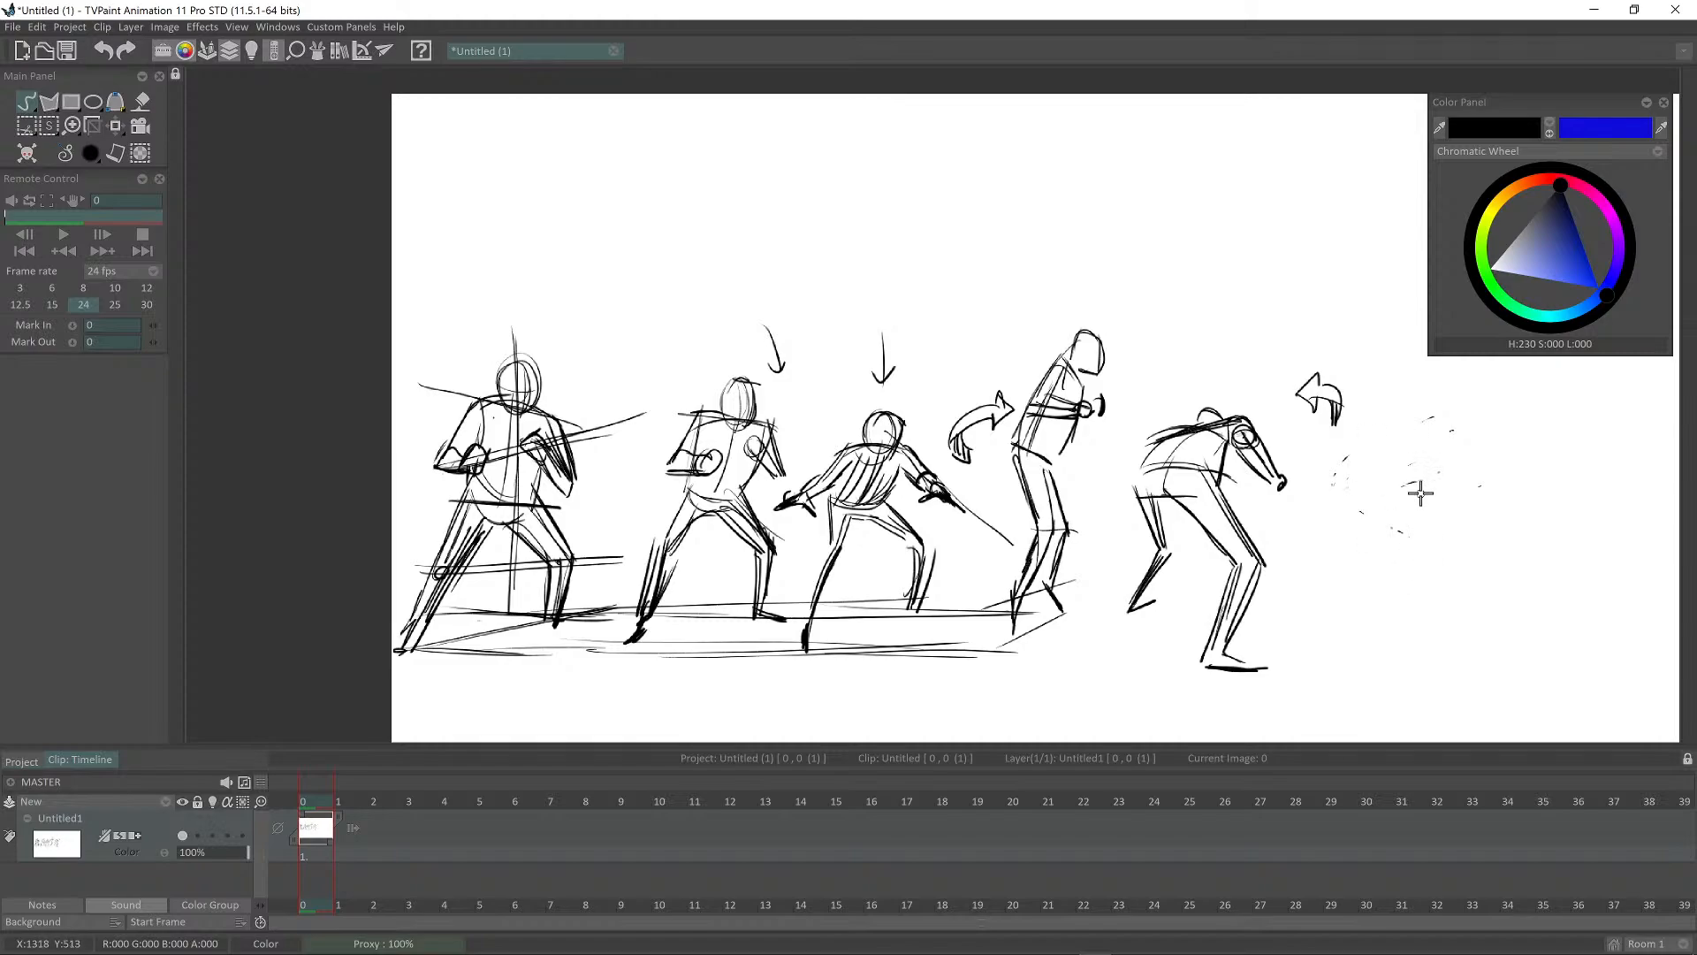
Step: Sketch a sixth figure's nearly straight legs and feet in side view, spaced away from the fifth figure
{"action": "mouse_move", "coordinate": [1429, 478]}
{"action": "left_mouse_down"}
{"action": "mouse_move", "coordinate": [1456, 640]}
{"action": "mouse_move", "coordinate": [1488, 674]}
{"action": "mouse_move", "coordinate": [1459, 546]}
{"action": "left_mouse_up"}
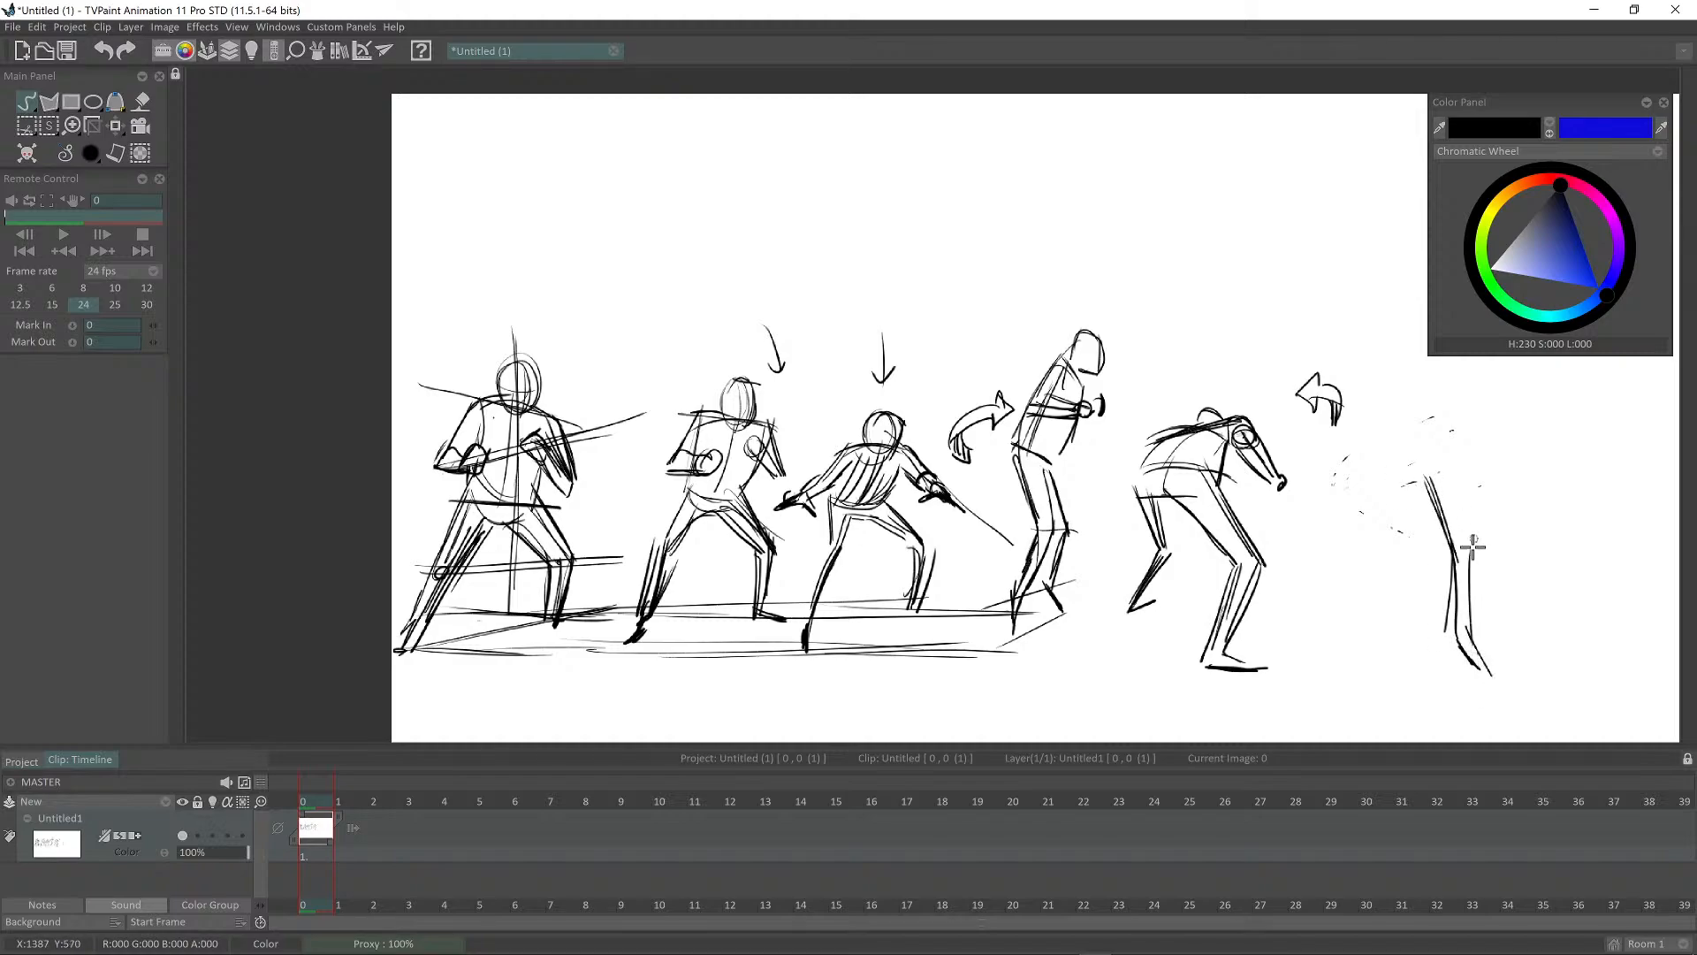
{"action": "left_click_drag", "start_coordinate": [1451, 480], "coordinate": [1469, 548]}
{"action": "left_click_drag", "start_coordinate": [1446, 544], "coordinate": [1429, 596]}
{"action": "left_click_drag", "start_coordinate": [1453, 549], "coordinate": [1426, 623]}
{"action": "left_click_drag", "start_coordinate": [1467, 508], "coordinate": [1463, 458]}
Step: Move the color panel away from the sixth figure and complete the figure with torso, bent arm, fist and head
{"action": "left_click_drag", "start_coordinate": [1566, 103], "coordinate": [832, 141]}
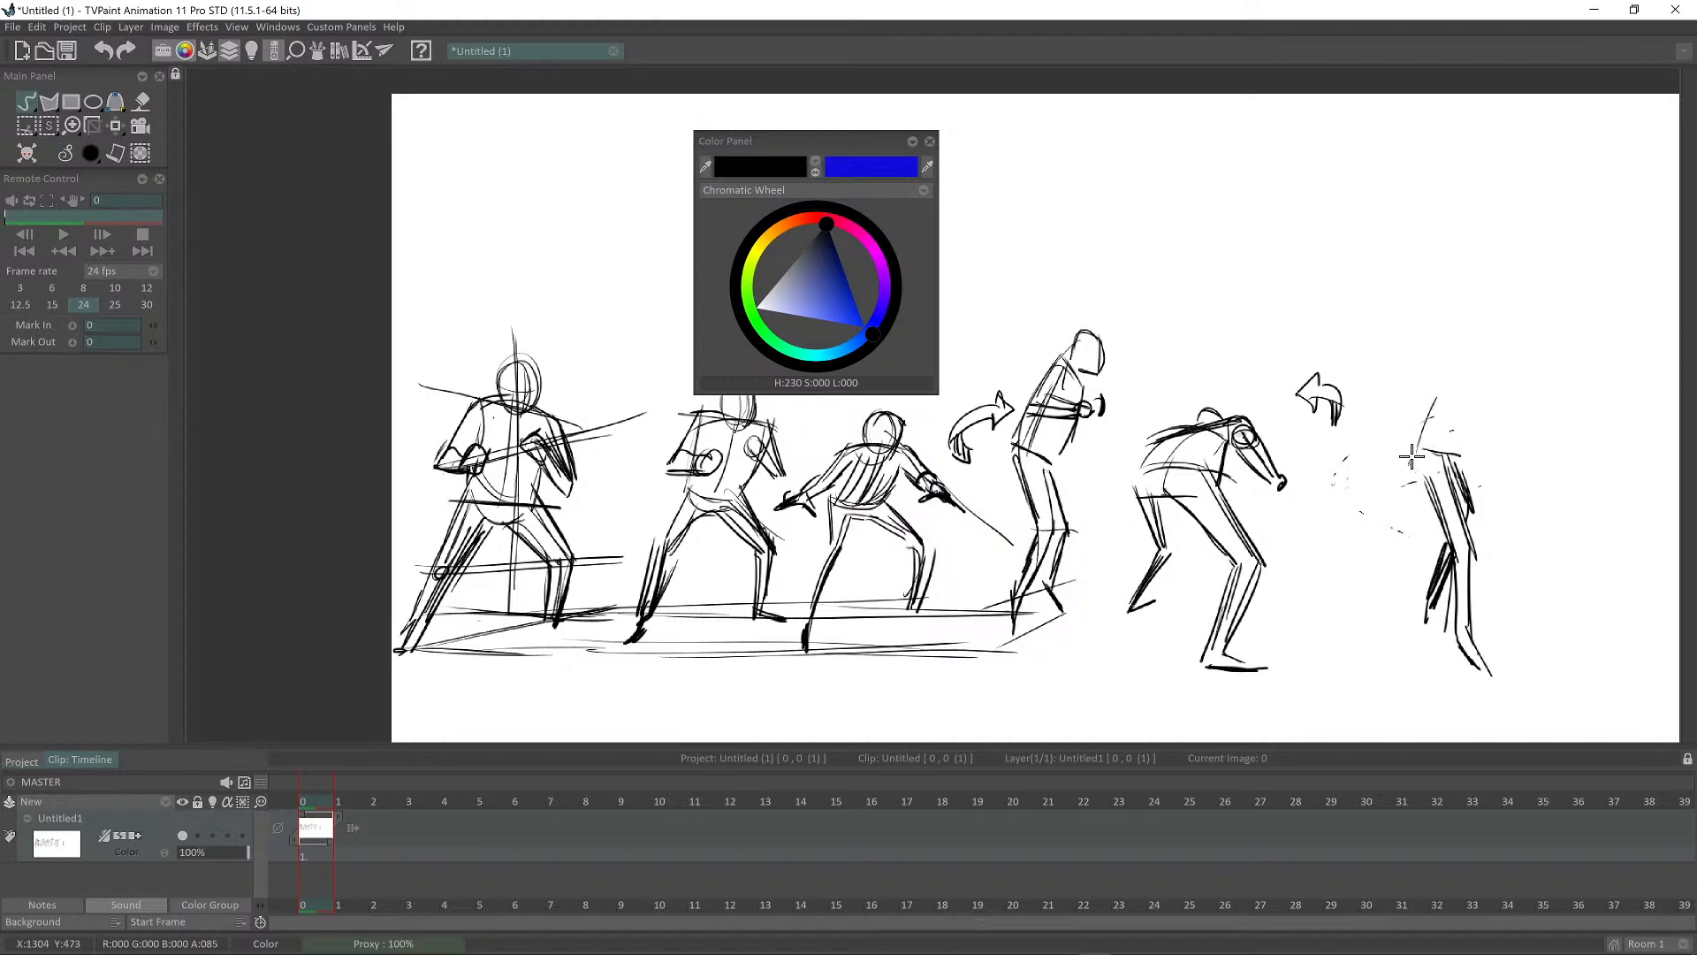
{"action": "left_click_drag", "start_coordinate": [1409, 463], "coordinate": [1439, 386]}
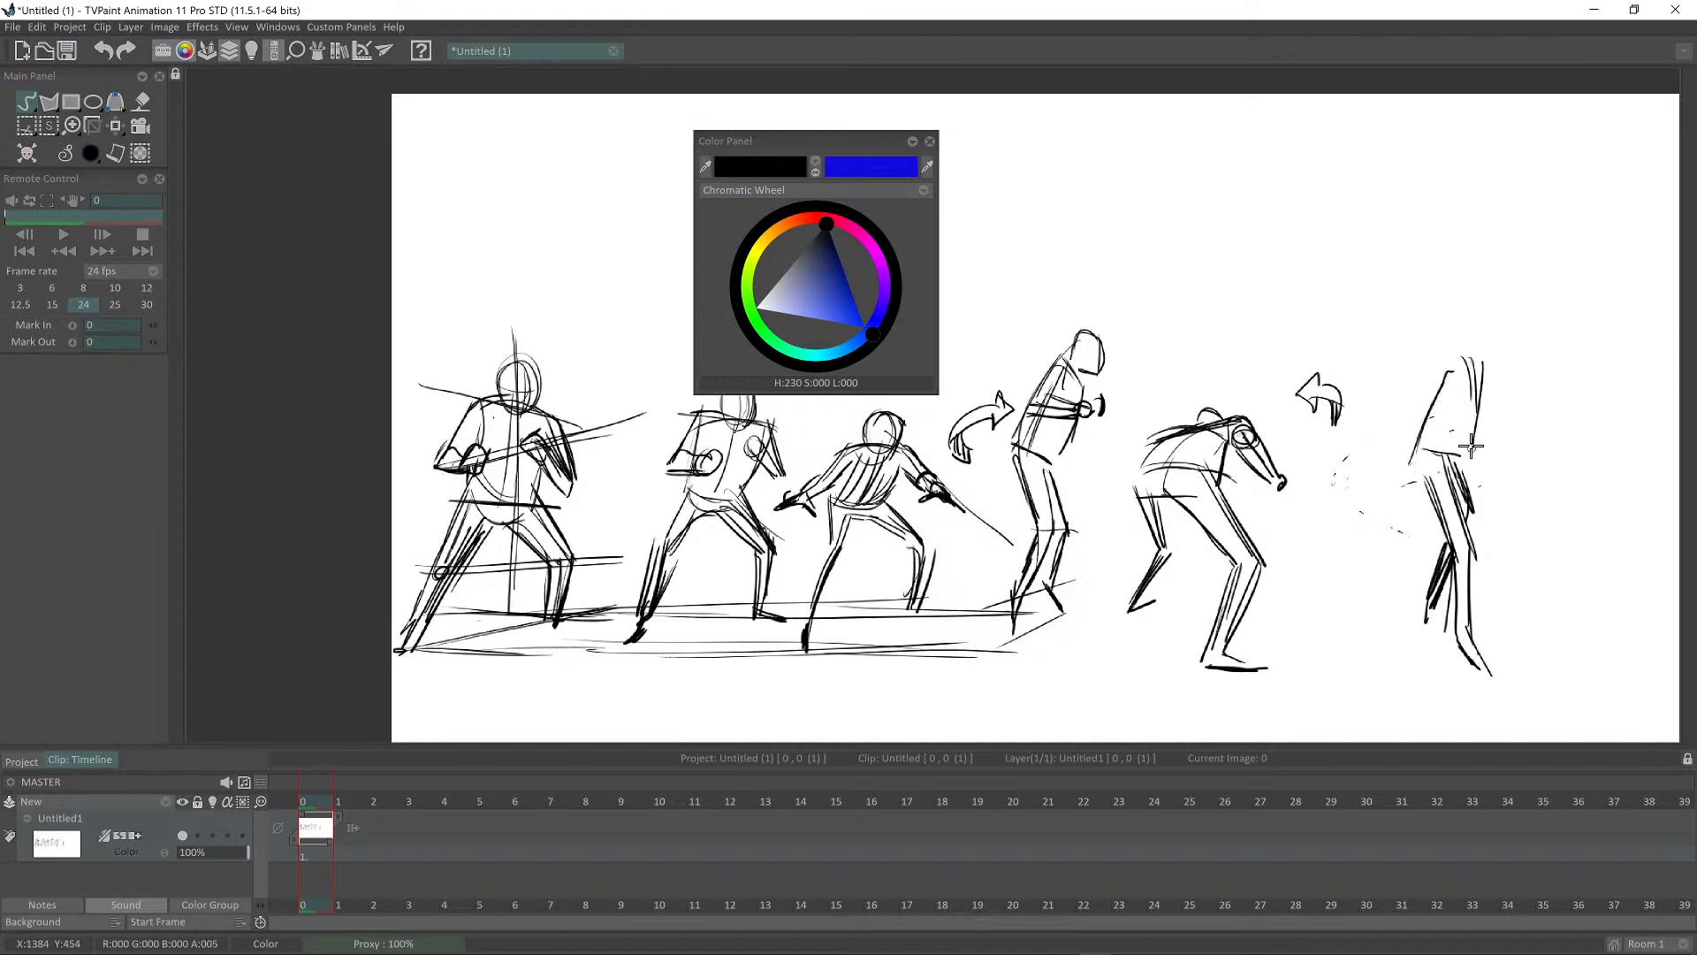
{"action": "mouse_move", "coordinate": [1446, 377]}
{"action": "left_mouse_down"}
{"action": "mouse_move", "coordinate": [1454, 426]}
{"action": "mouse_move", "coordinate": [1447, 407]}
{"action": "mouse_move", "coordinate": [1495, 407]}
{"action": "mouse_move", "coordinate": [1454, 435]}
{"action": "mouse_move", "coordinate": [1499, 389]}
{"action": "left_mouse_up"}
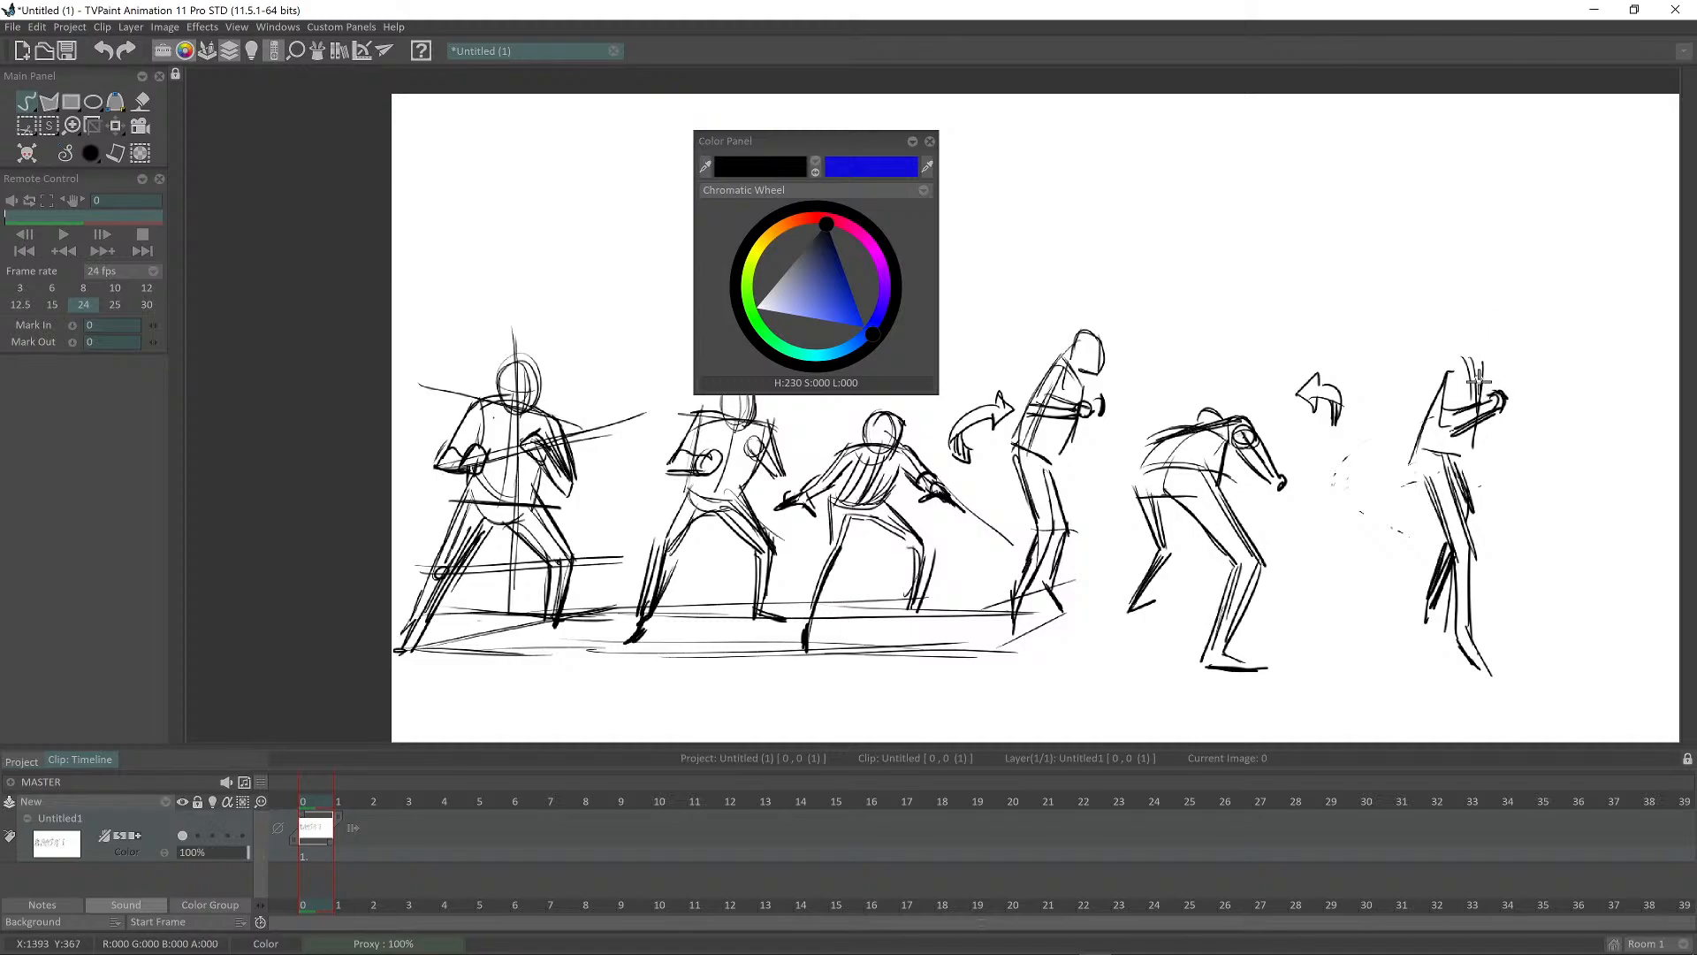
{"action": "mouse_move", "coordinate": [1454, 372]}
{"action": "left_mouse_down"}
{"action": "mouse_move", "coordinate": [1431, 429]}
{"action": "mouse_move", "coordinate": [1442, 377]}
{"action": "left_mouse_up"}
{"action": "mouse_move", "coordinate": [1477, 336]}
{"action": "left_mouse_down"}
{"action": "mouse_move", "coordinate": [1471, 320]}
{"action": "mouse_move", "coordinate": [1496, 315]}
{"action": "mouse_move", "coordinate": [1503, 349]}
{"action": "mouse_move", "coordinate": [1479, 357]}
{"action": "left_mouse_up"}
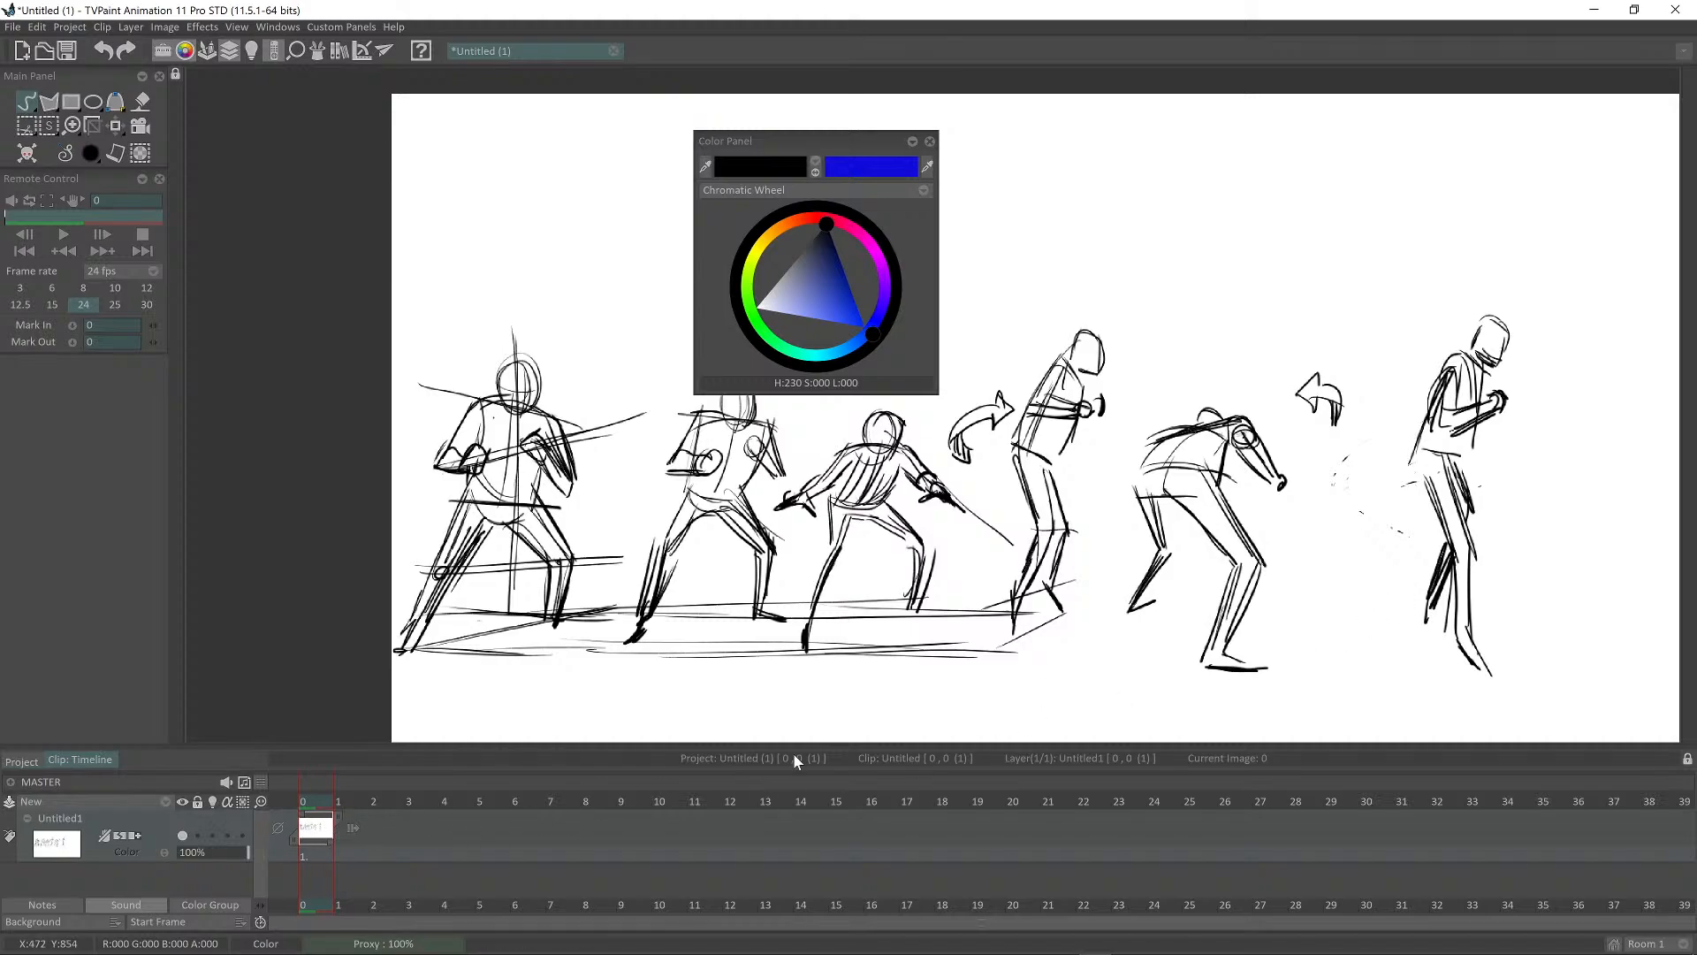
Step: Sketch a seventh figure's upper body beside the sixth, with tilted shoulder and hip lines, torso sides and bent arms with fists
{"action": "left_click_drag", "start_coordinate": [1397, 552], "coordinate": [957, 539]}
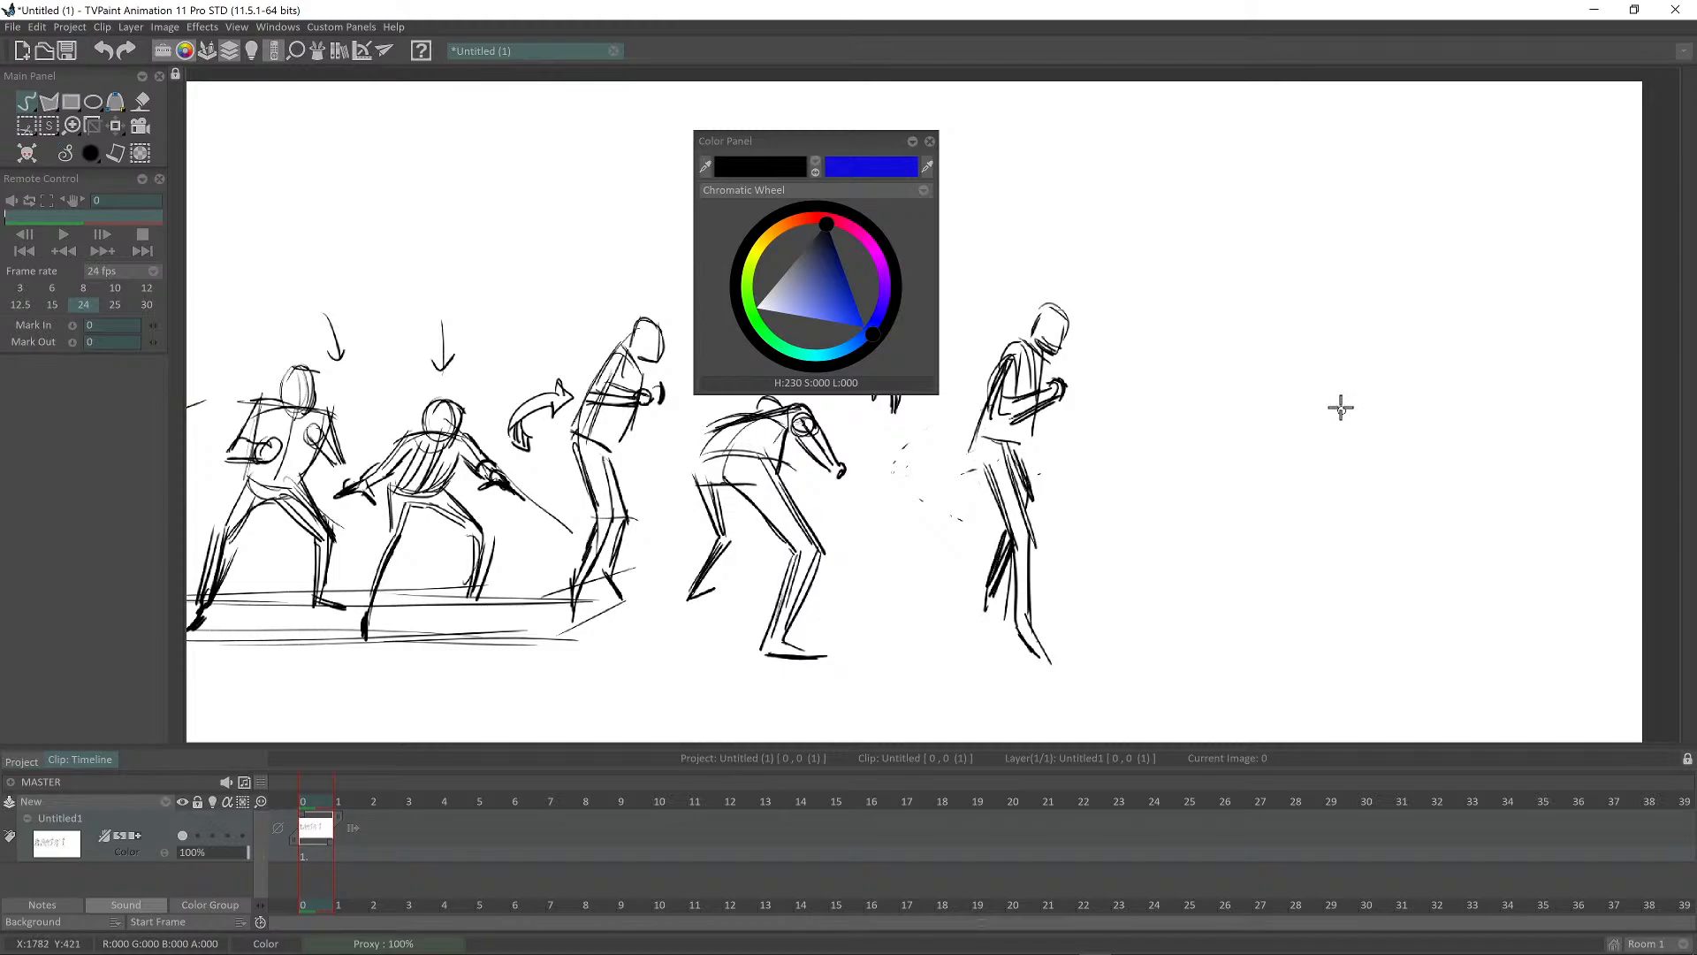
{"action": "mouse_move", "coordinate": [1143, 341]}
{"action": "left_mouse_down"}
{"action": "mouse_move", "coordinate": [1205, 360]}
{"action": "mouse_move", "coordinate": [1206, 375]}
{"action": "mouse_move", "coordinate": [1177, 352]}
{"action": "mouse_move", "coordinate": [1176, 450]}
{"action": "left_mouse_up"}
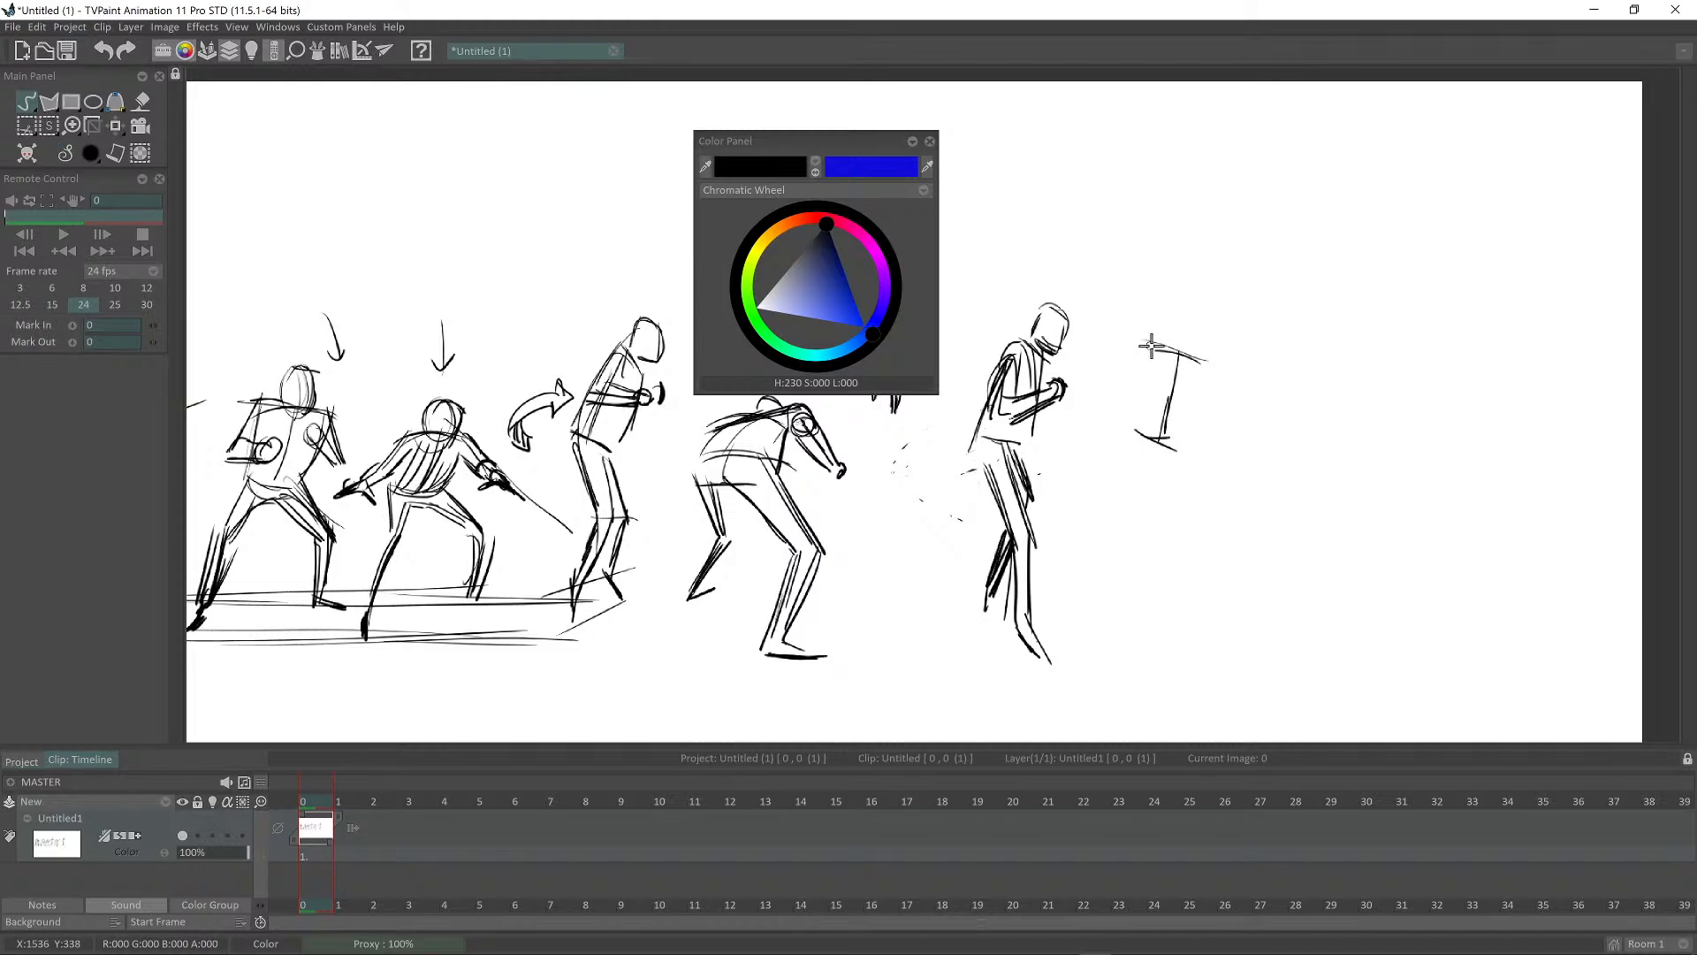
{"action": "mouse_move", "coordinate": [1147, 343]}
{"action": "left_mouse_down"}
{"action": "mouse_move", "coordinate": [1115, 395]}
{"action": "mouse_move", "coordinate": [1184, 391]}
{"action": "mouse_move", "coordinate": [1169, 400]}
{"action": "mouse_move", "coordinate": [1185, 383]}
{"action": "mouse_move", "coordinate": [1142, 365]}
{"action": "mouse_move", "coordinate": [1150, 333]}
{"action": "mouse_move", "coordinate": [1112, 389]}
{"action": "left_mouse_up"}
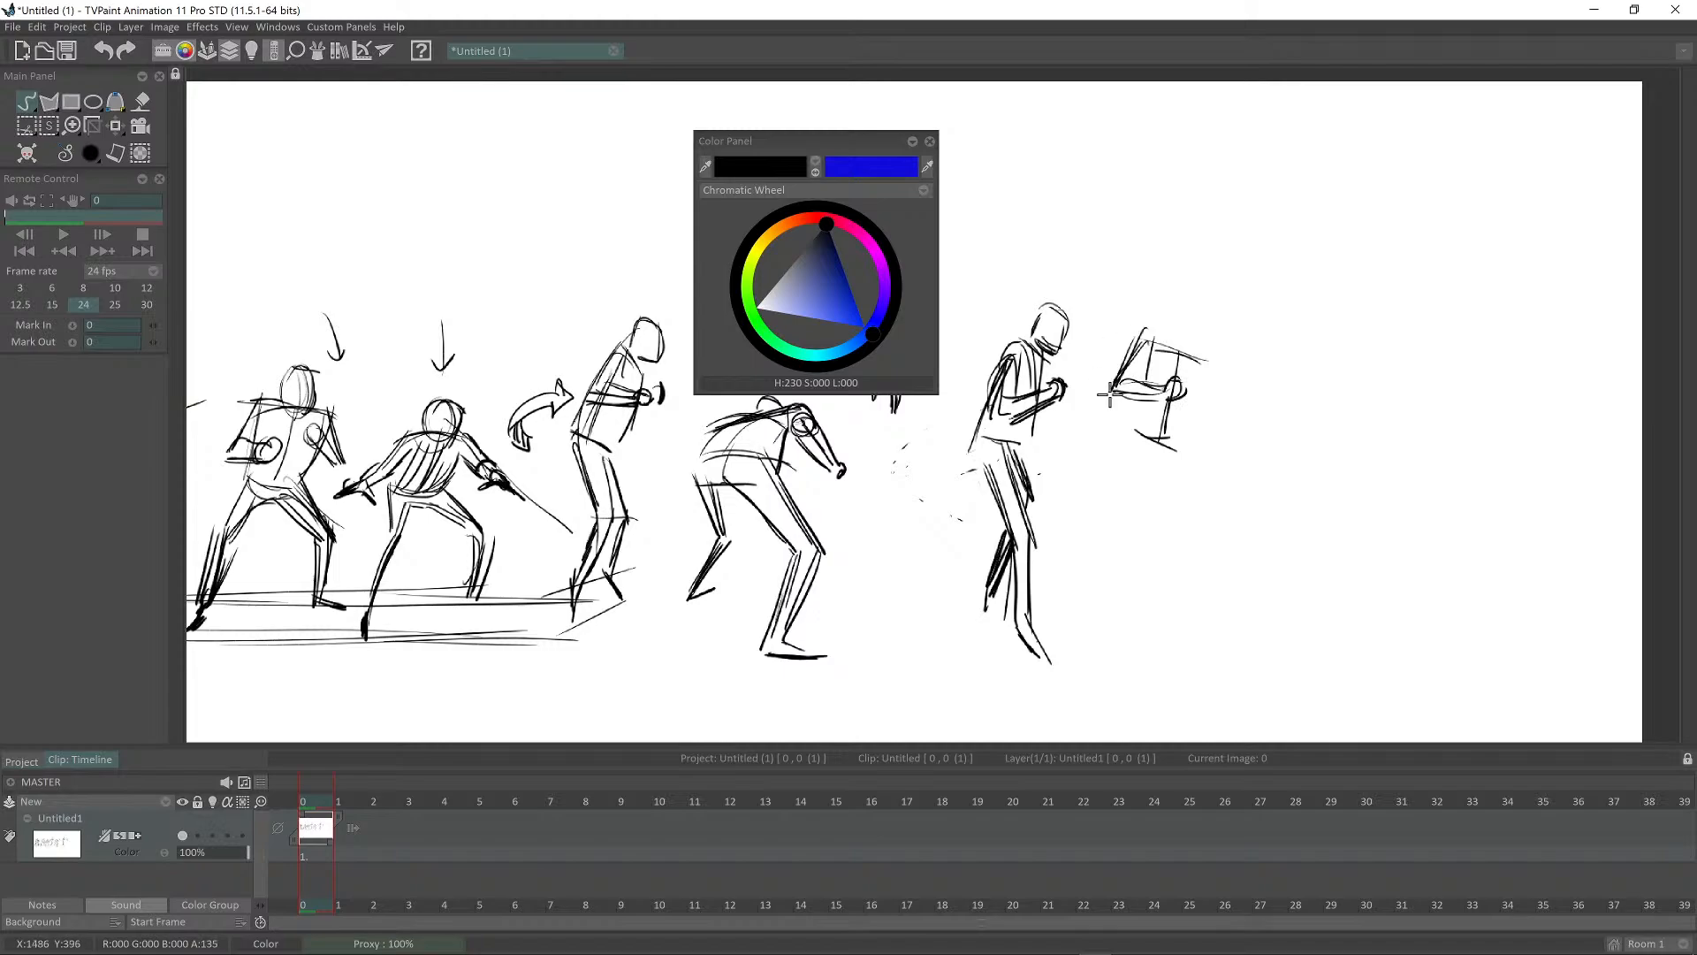
{"action": "left_click_drag", "start_coordinate": [1209, 357], "coordinate": [1193, 453]}
{"action": "left_click_drag", "start_coordinate": [1209, 382], "coordinate": [1221, 425]}
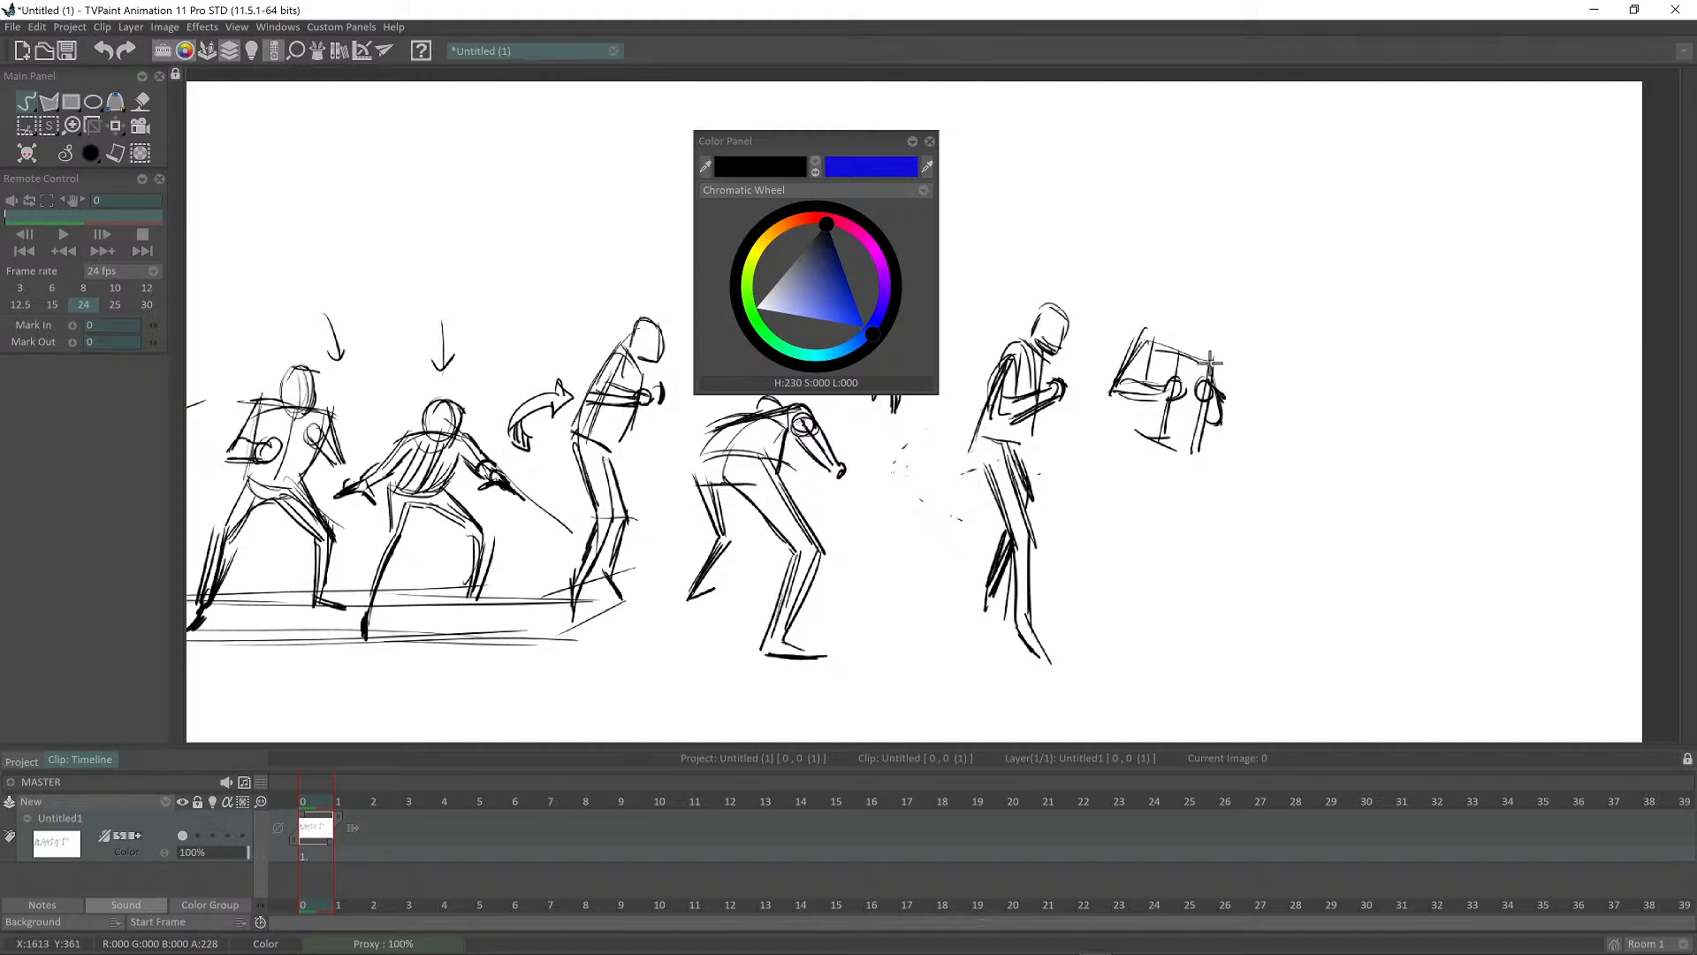
{"action": "mouse_move", "coordinate": [1153, 344]}
{"action": "left_mouse_down"}
{"action": "mouse_move", "coordinate": [1198, 354]}
{"action": "mouse_move", "coordinate": [1156, 433]}
{"action": "mouse_move", "coordinate": [1142, 397]}
{"action": "mouse_move", "coordinate": [1121, 429]}
{"action": "mouse_move", "coordinate": [1184, 448]}
{"action": "left_mouse_up"}
{"action": "left_click_drag", "start_coordinate": [1213, 366], "coordinate": [1184, 446]}
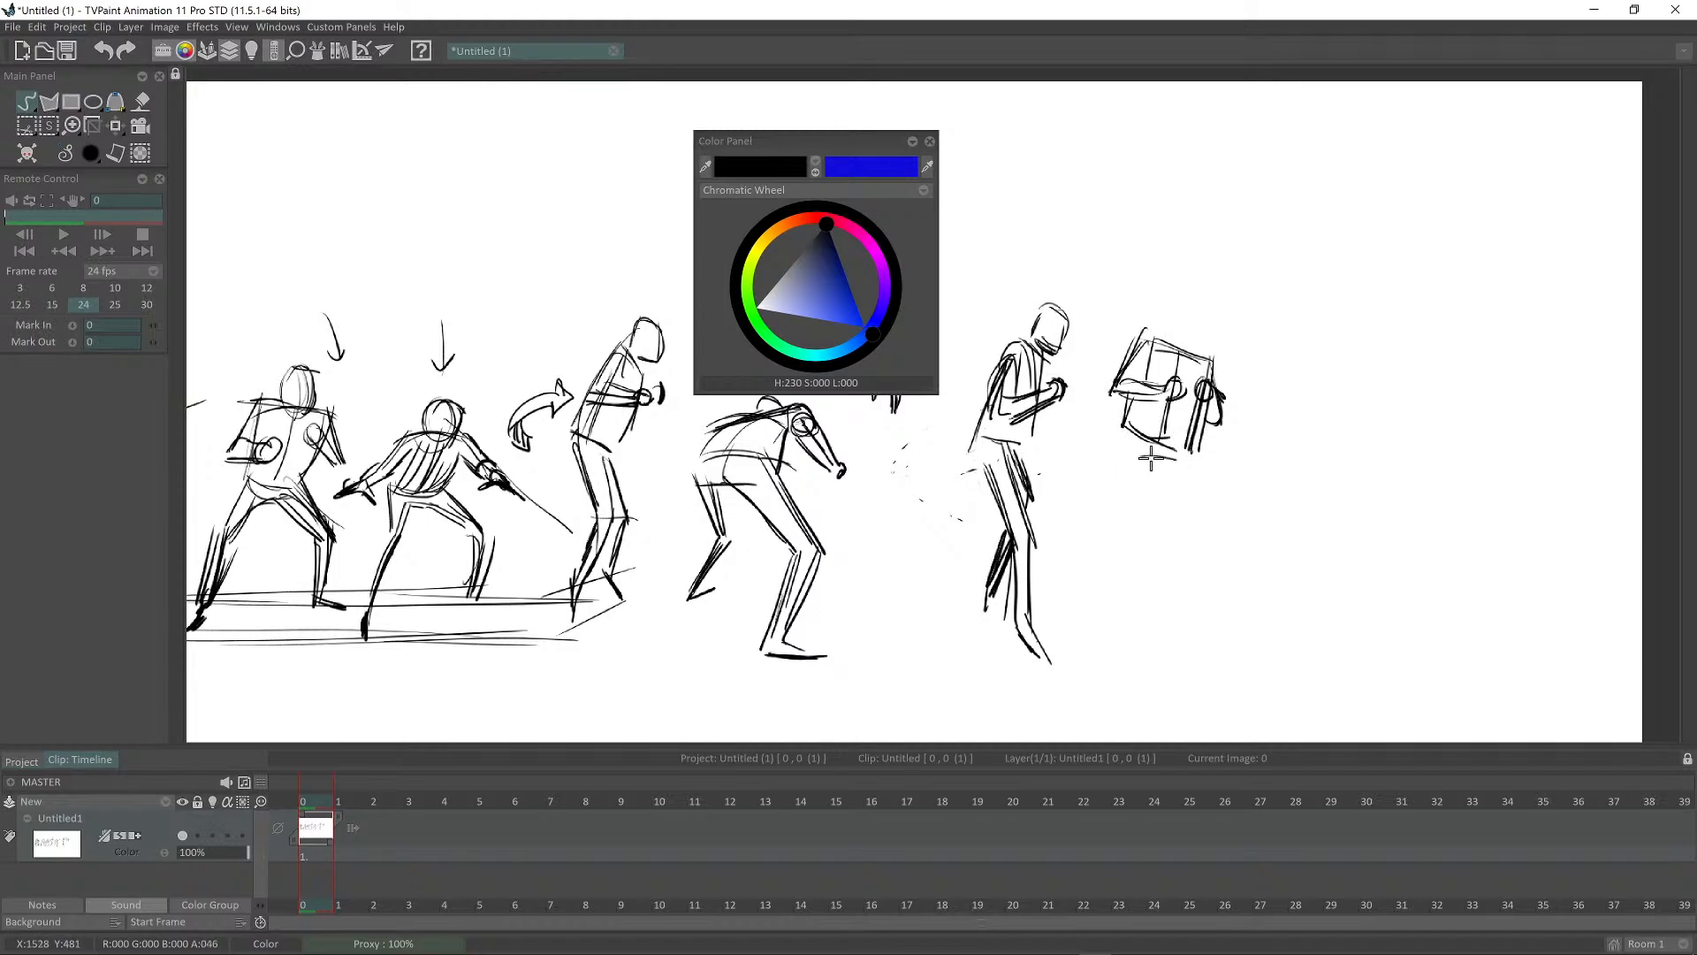
Step: Complete the seventh figure with thighs, shins and feet in a narrow stance, and add its head
{"action": "mouse_move", "coordinate": [1121, 433]}
{"action": "left_mouse_down"}
{"action": "mouse_move", "coordinate": [1126, 500]}
{"action": "mouse_move", "coordinate": [1121, 440]}
{"action": "mouse_move", "coordinate": [1136, 535]}
{"action": "left_mouse_up"}
{"action": "left_click_drag", "start_coordinate": [1166, 466], "coordinate": [1191, 529]}
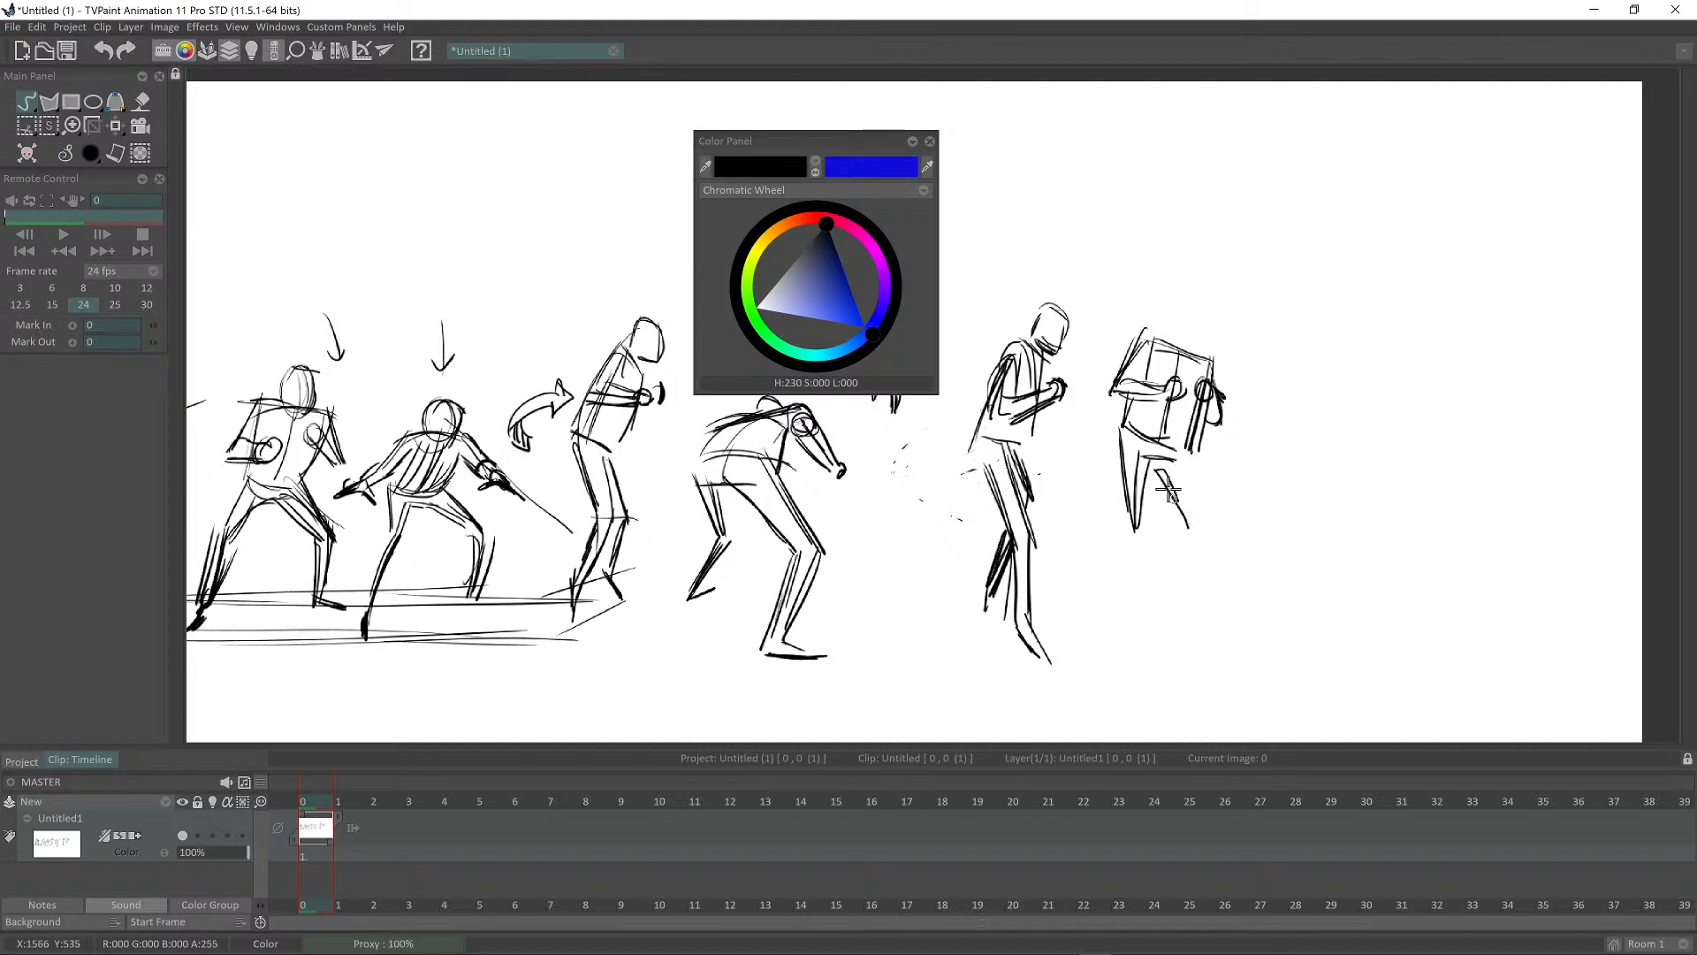
{"action": "left_click_drag", "start_coordinate": [1193, 433], "coordinate": [1206, 536]}
{"action": "left_click_drag", "start_coordinate": [1193, 469], "coordinate": [1203, 536]}
{"action": "left_click_drag", "start_coordinate": [1124, 507], "coordinate": [1105, 608]}
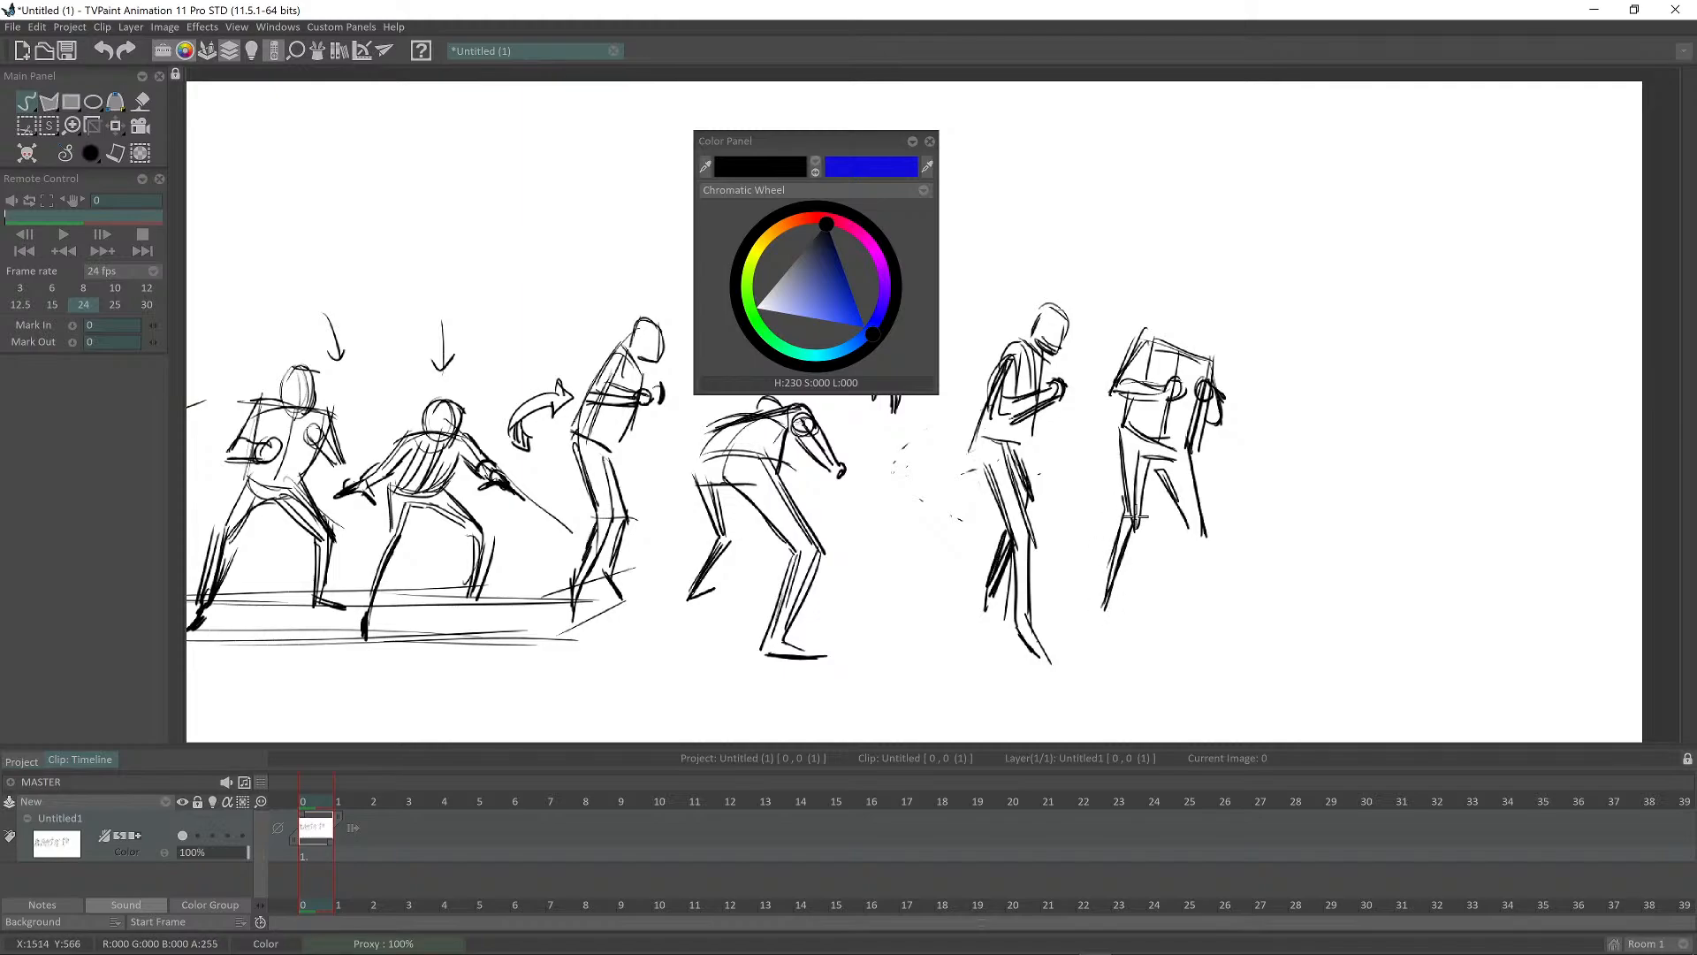
{"action": "left_click_drag", "start_coordinate": [1135, 538], "coordinate": [1096, 644]}
{"action": "left_click_drag", "start_coordinate": [1186, 537], "coordinate": [1192, 617]}
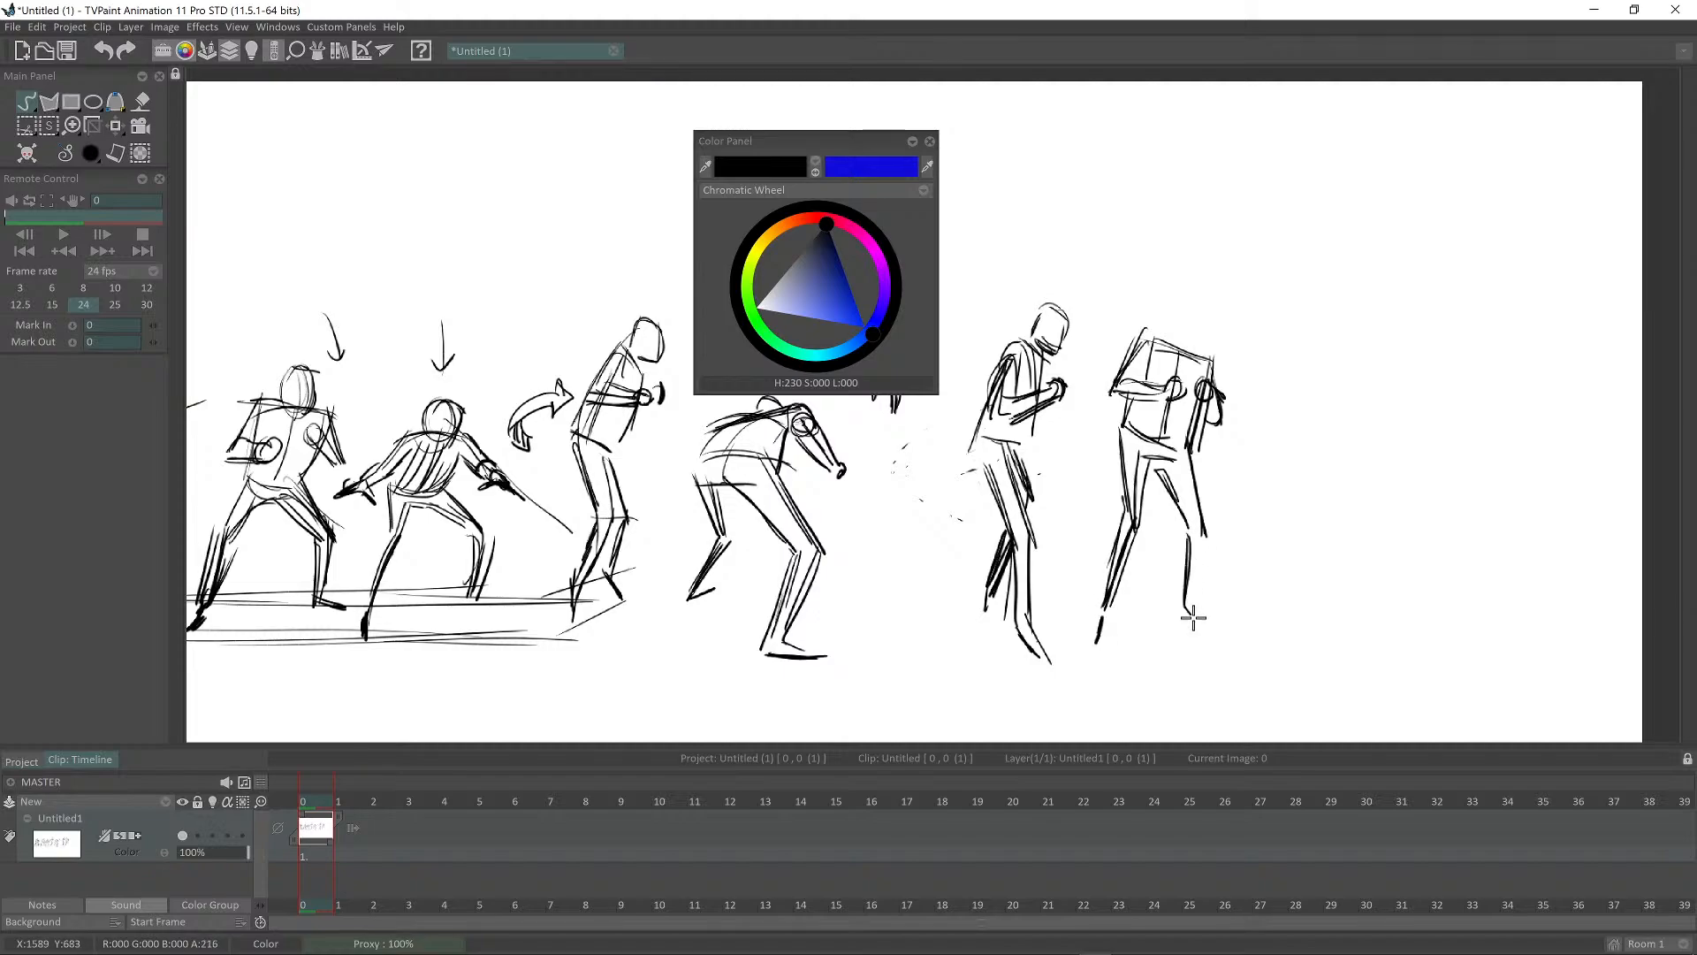
{"action": "mouse_move", "coordinate": [1204, 528]}
{"action": "left_mouse_down"}
{"action": "mouse_move", "coordinate": [1194, 616]}
{"action": "mouse_move", "coordinate": [1216, 634]}
{"action": "left_mouse_up"}
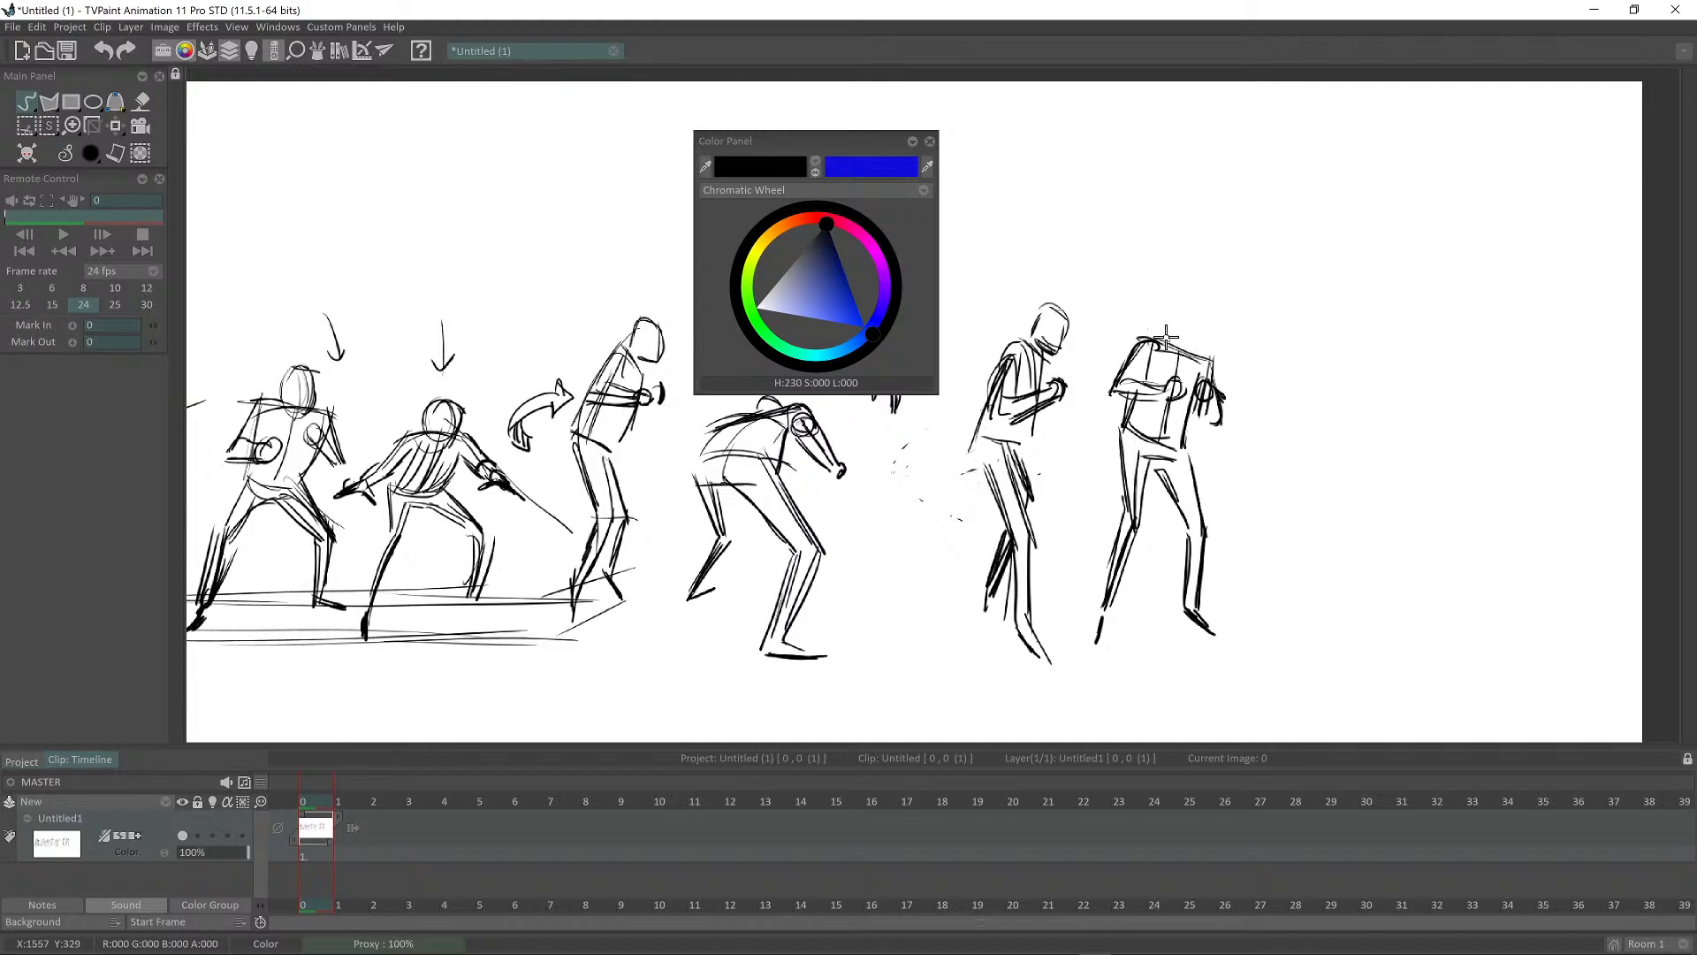
{"action": "mouse_move", "coordinate": [1141, 362]}
{"action": "left_mouse_down"}
{"action": "mouse_move", "coordinate": [1178, 326]}
{"action": "mouse_move", "coordinate": [1200, 363]}
{"action": "mouse_move", "coordinate": [1217, 357]}
{"action": "mouse_move", "coordinate": [1195, 292]}
{"action": "mouse_move", "coordinate": [1213, 329]}
{"action": "mouse_move", "coordinate": [1194, 348]}
{"action": "mouse_move", "coordinate": [1188, 300]}
{"action": "mouse_move", "coordinate": [1215, 313]}
{"action": "mouse_move", "coordinate": [1204, 341]}
{"action": "left_mouse_up"}
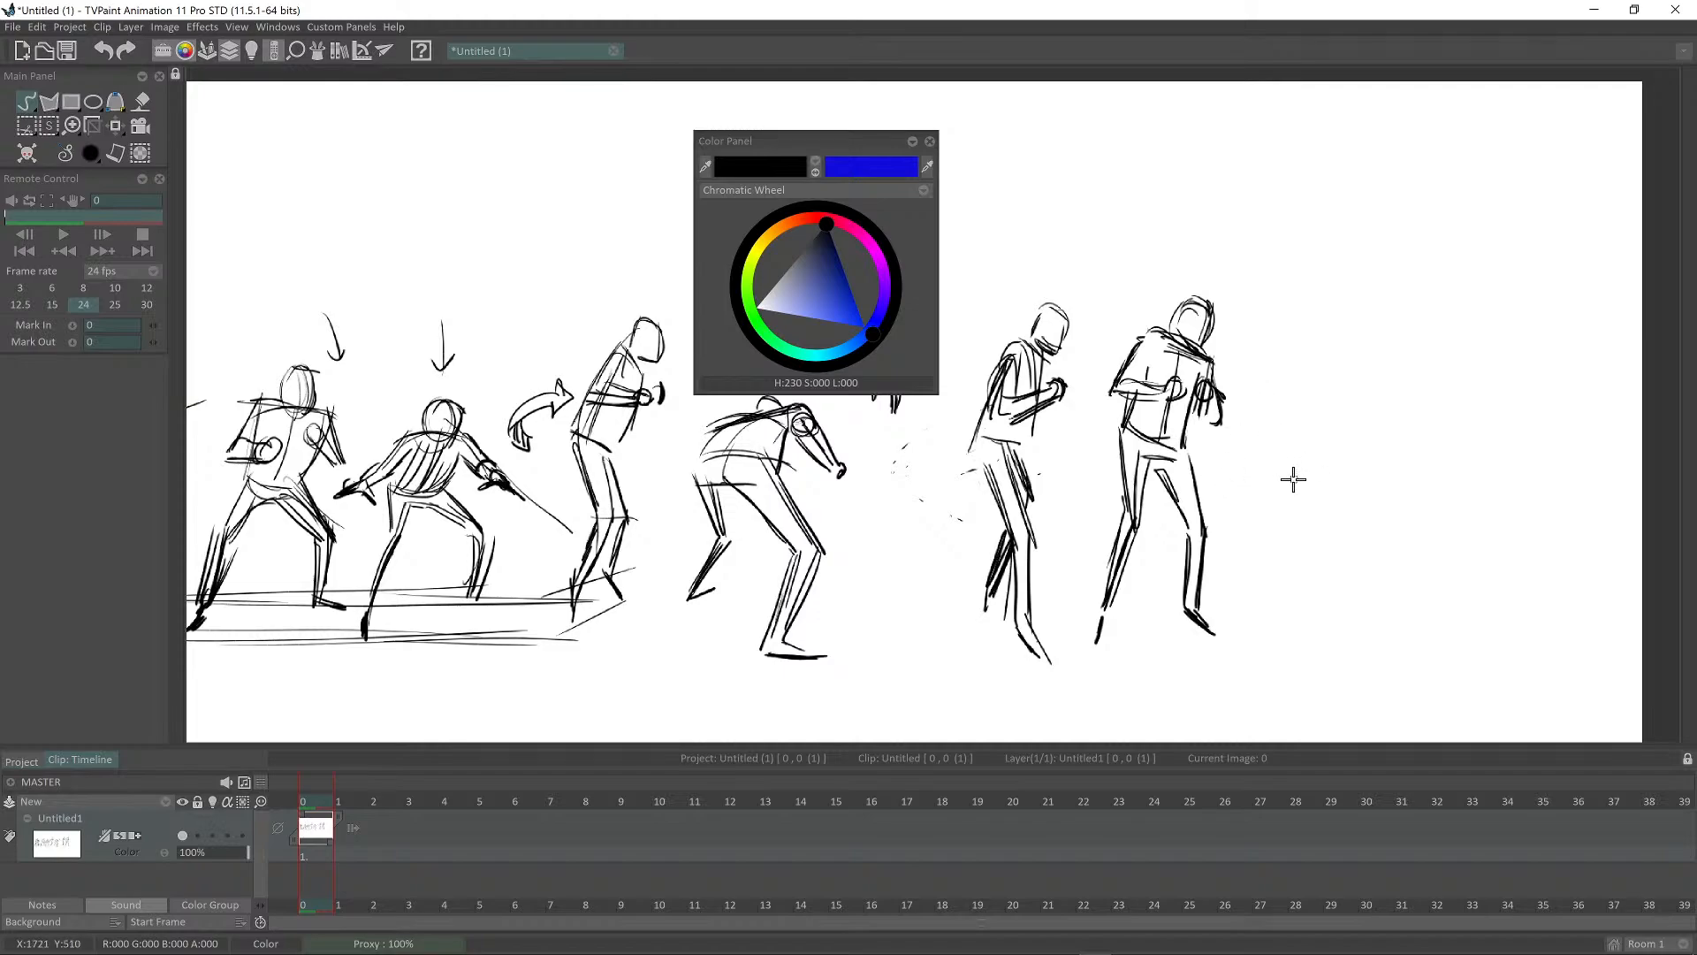
Step: Sketch an eighth figure's wide bent legs on a new ground line, with a knee guide and a slanted spine line
{"action": "left_click_drag", "start_coordinate": [1262, 514], "coordinate": [1314, 473]}
{"action": "mouse_move", "coordinate": [1239, 579]}
{"action": "left_mouse_down"}
{"action": "mouse_move", "coordinate": [1255, 522]}
{"action": "mouse_move", "coordinate": [1226, 611]}
{"action": "mouse_move", "coordinate": [1440, 603]}
{"action": "left_mouse_up"}
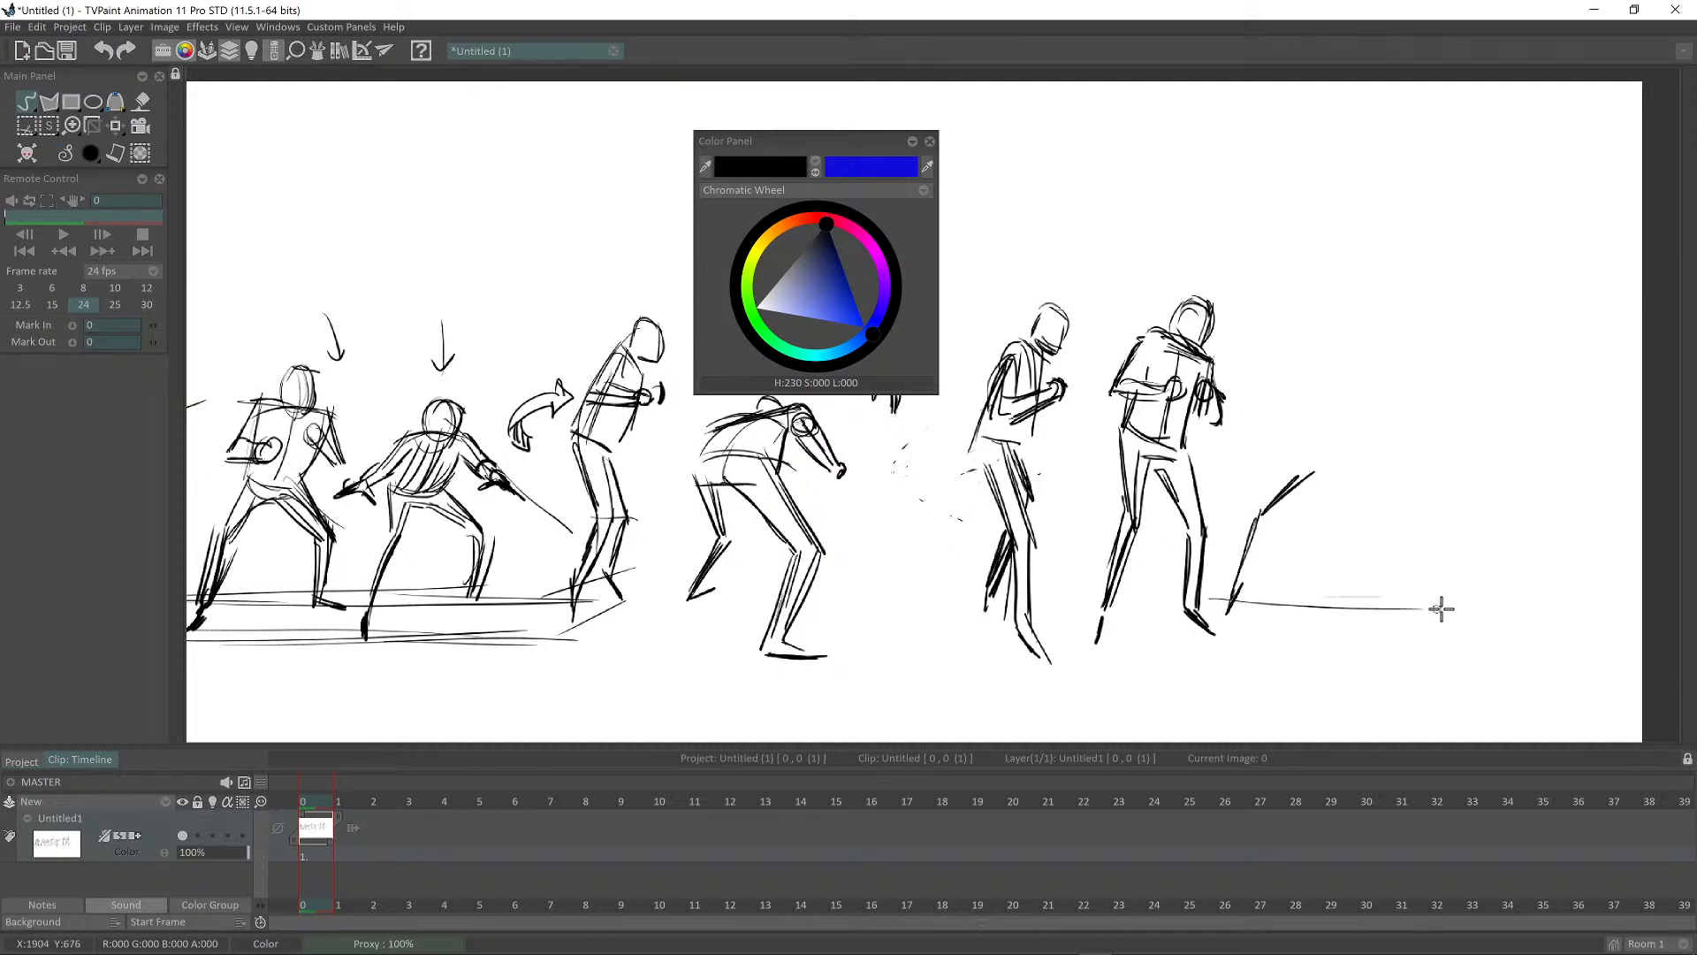
{"action": "left_click_drag", "start_coordinate": [1270, 595], "coordinate": [1436, 602]}
{"action": "left_click_drag", "start_coordinate": [1352, 482], "coordinate": [1414, 543]}
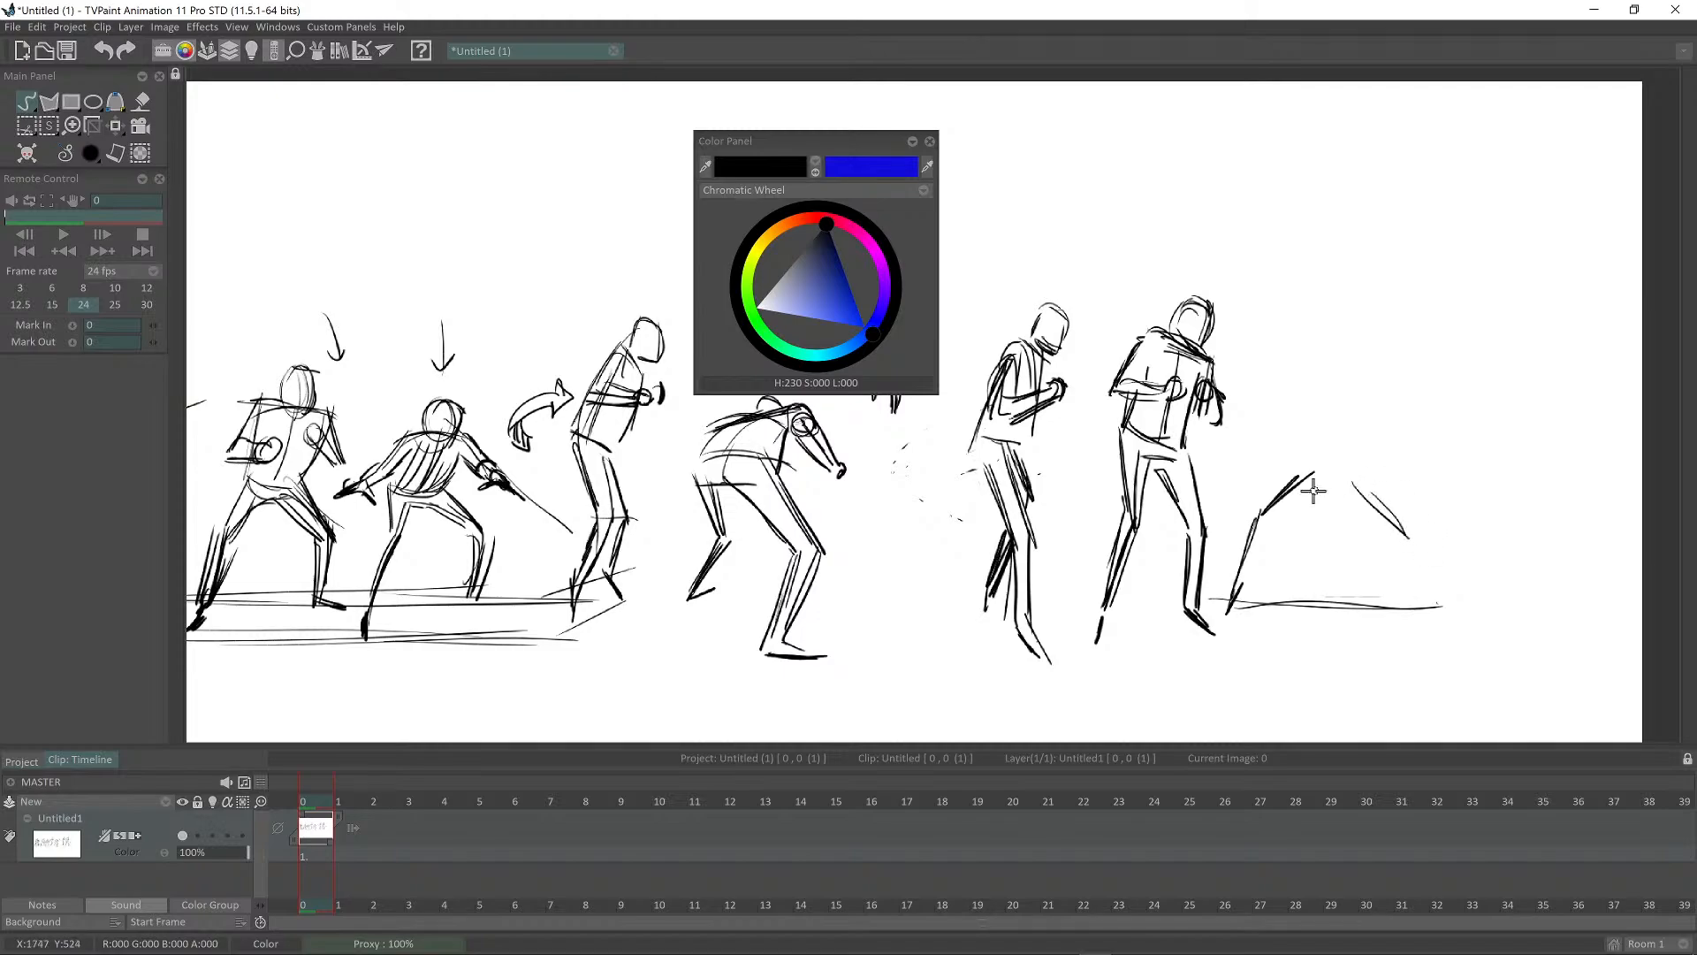
{"action": "left_click_drag", "start_coordinate": [1269, 523], "coordinate": [1440, 538]}
{"action": "mouse_move", "coordinate": [1367, 398]}
{"action": "left_mouse_down"}
{"action": "mouse_move", "coordinate": [1414, 518]}
{"action": "mouse_move", "coordinate": [1401, 506]}
{"action": "mouse_move", "coordinate": [1415, 536]}
{"action": "mouse_move", "coordinate": [1394, 594]}
{"action": "left_mouse_up"}
{"action": "mouse_move", "coordinate": [1421, 531]}
{"action": "left_mouse_down"}
{"action": "mouse_move", "coordinate": [1394, 601]}
{"action": "mouse_move", "coordinate": [1407, 607]}
{"action": "left_mouse_up"}
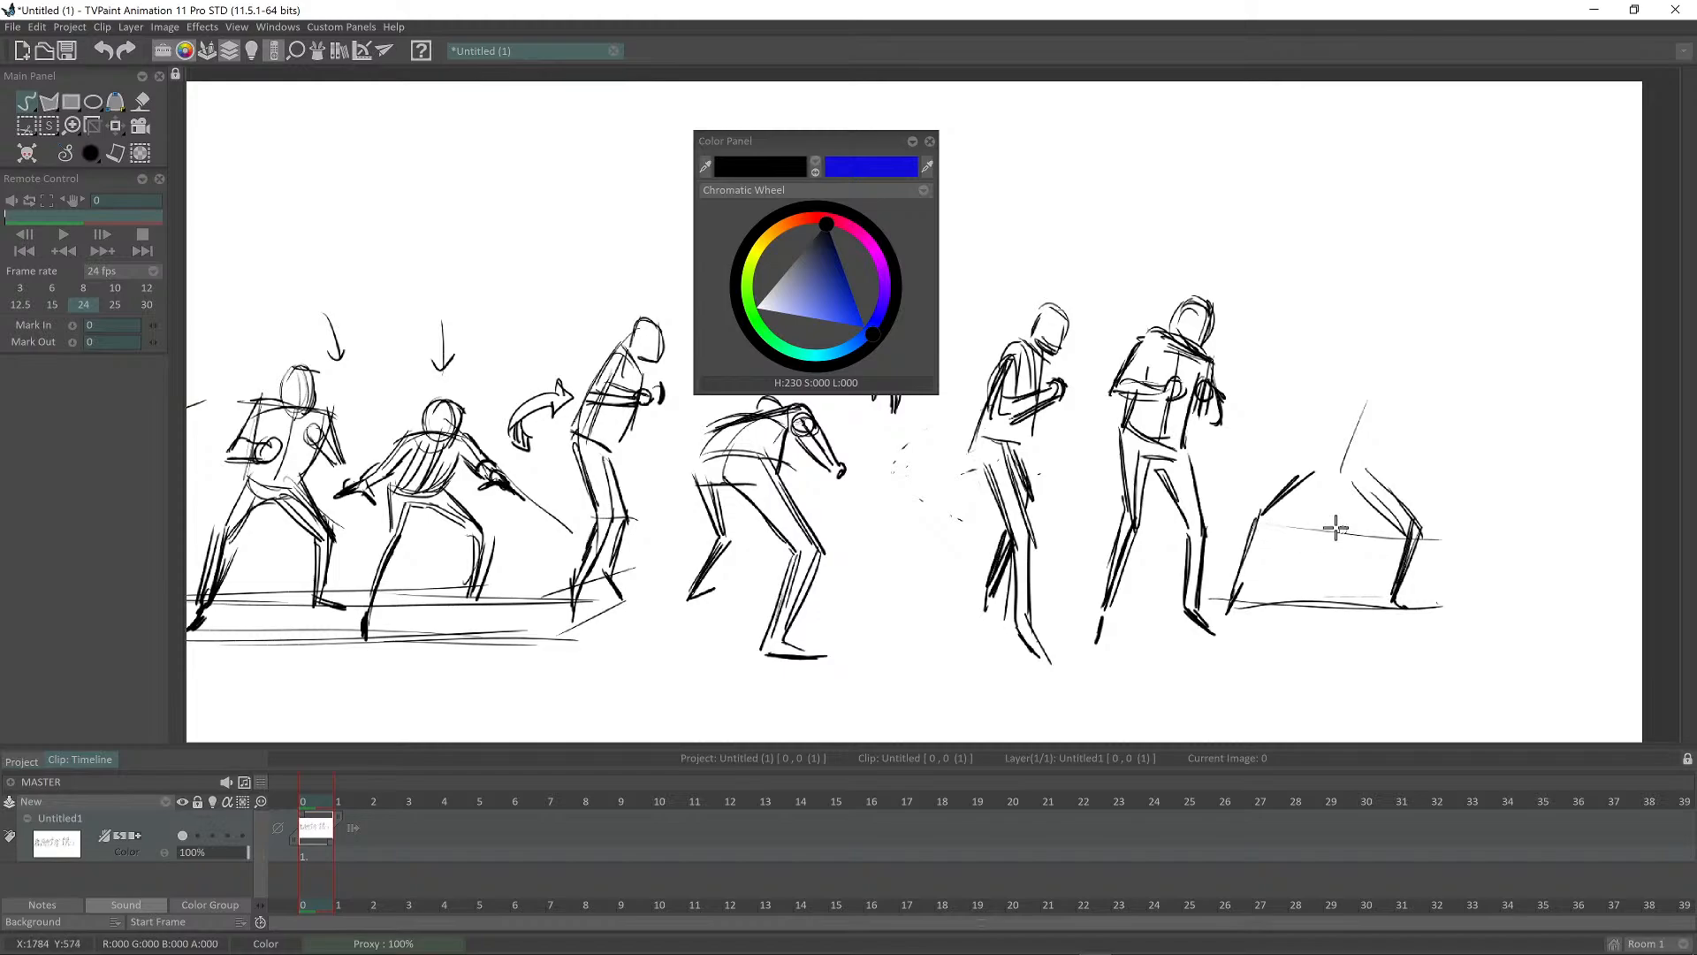
Step: Draw slanted perspective guide lines across the eighth figure's knees and between its feet
{"action": "left_click_drag", "start_coordinate": [1266, 524], "coordinate": [1477, 555]}
{"action": "left_click_drag", "start_coordinate": [1287, 513], "coordinate": [1472, 534]}
{"action": "left_click_drag", "start_coordinate": [1212, 604], "coordinate": [1429, 582]}
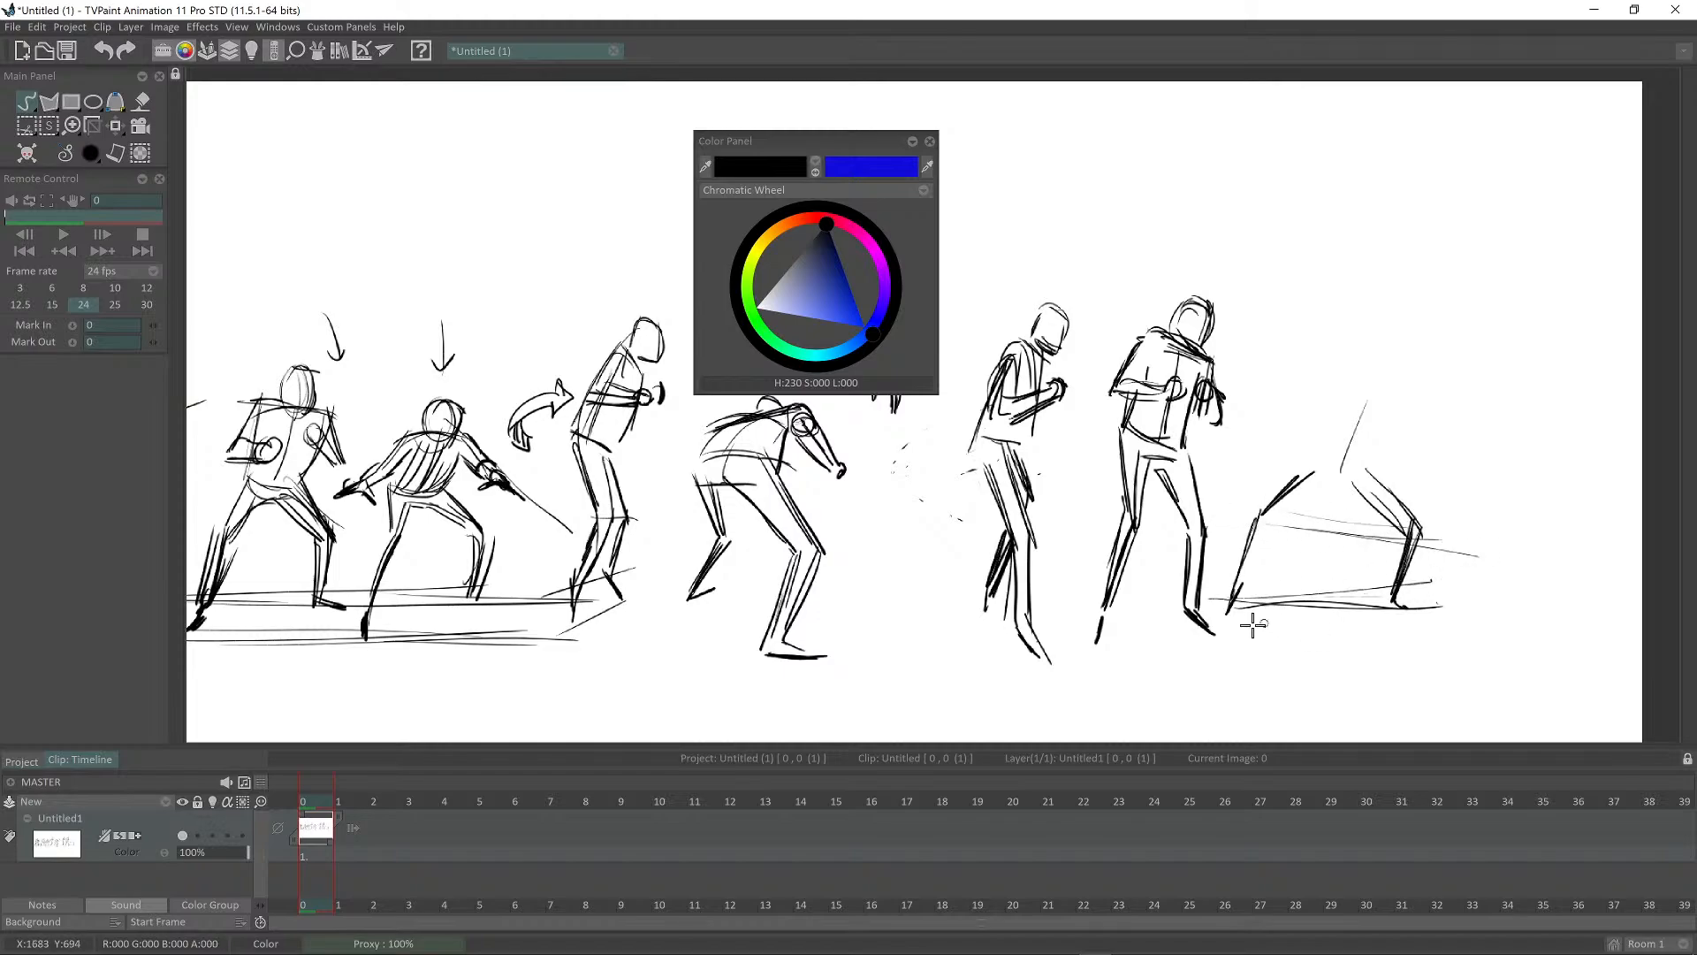
Step: Complete the eighth figure's wide bent legs with outer and inner thigh and shin contours joined at the hips
{"action": "left_click_drag", "start_coordinate": [1276, 527], "coordinate": [1239, 605]}
{"action": "mouse_move", "coordinate": [1267, 513]}
{"action": "left_mouse_down"}
{"action": "mouse_move", "coordinate": [1298, 525]}
{"action": "mouse_move", "coordinate": [1327, 480]}
{"action": "mouse_move", "coordinate": [1257, 519]}
{"action": "mouse_move", "coordinate": [1304, 460]}
{"action": "left_mouse_up"}
{"action": "left_click_drag", "start_coordinate": [1305, 461], "coordinate": [1327, 469]}
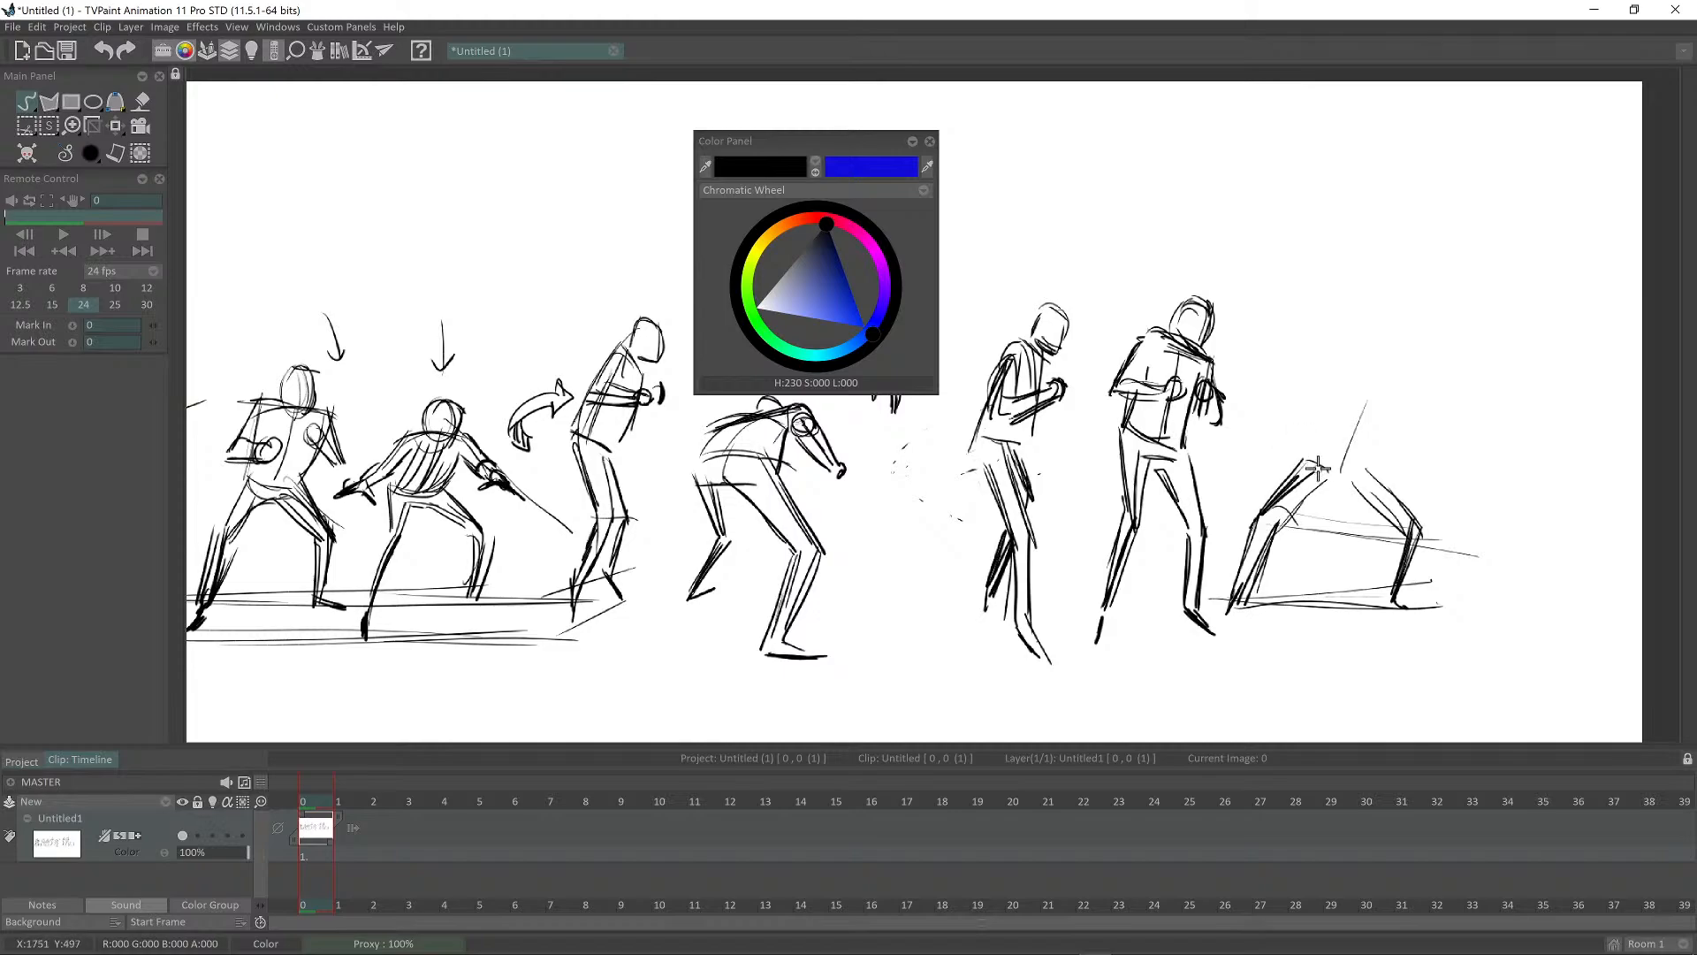
{"action": "left_click_drag", "start_coordinate": [1277, 531], "coordinate": [1353, 491]}
{"action": "mouse_move", "coordinate": [1367, 400]}
{"action": "left_mouse_down"}
{"action": "mouse_move", "coordinate": [1349, 471]}
{"action": "mouse_move", "coordinate": [1403, 528]}
{"action": "mouse_move", "coordinate": [1377, 608]}
{"action": "left_mouse_up"}
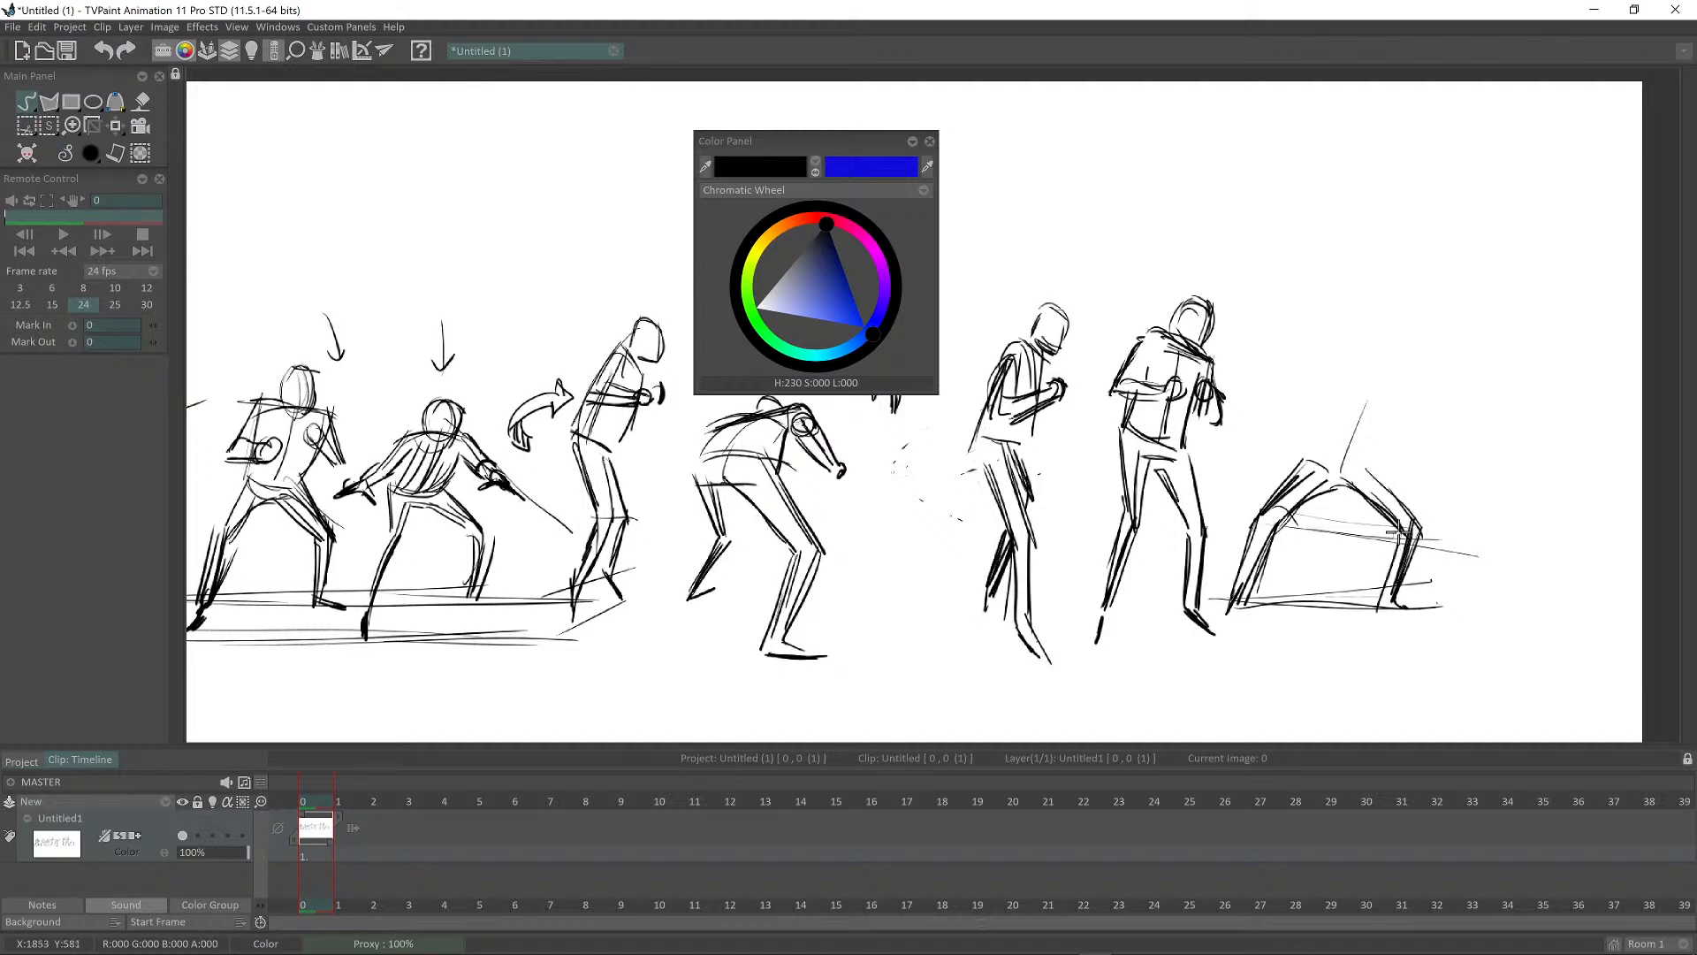
{"action": "left_click_drag", "start_coordinate": [1417, 523], "coordinate": [1401, 587]}
{"action": "left_click_drag", "start_coordinate": [1367, 457], "coordinate": [1417, 518]}
Step: Sketch the eighth figure's upper body with raised fists, bent arms, shoulders and head, with a downward arrow above it
{"action": "mouse_move", "coordinate": [1298, 468]}
{"action": "left_mouse_down"}
{"action": "mouse_move", "coordinate": [1310, 447]}
{"action": "mouse_move", "coordinate": [1339, 460]}
{"action": "mouse_move", "coordinate": [1315, 411]}
{"action": "mouse_move", "coordinate": [1324, 382]}
{"action": "mouse_move", "coordinate": [1294, 406]}
{"action": "mouse_move", "coordinate": [1326, 398]}
{"action": "mouse_move", "coordinate": [1322, 427]}
{"action": "mouse_move", "coordinate": [1338, 404]}
{"action": "mouse_move", "coordinate": [1316, 420]}
{"action": "left_mouse_up"}
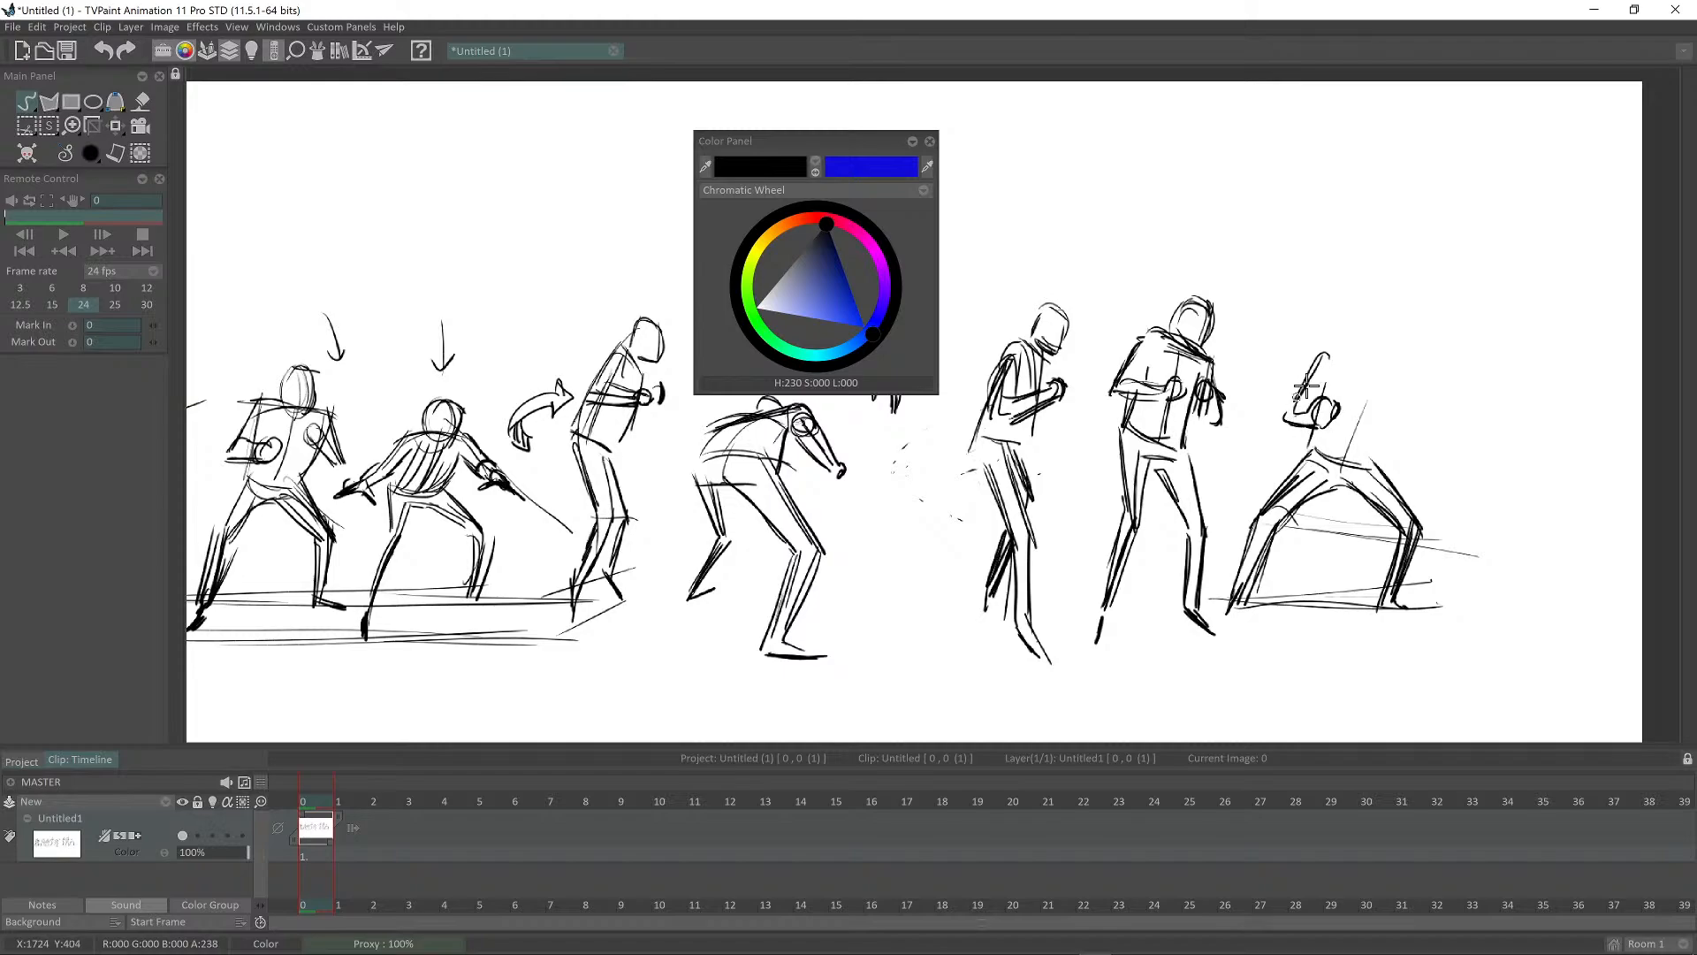
{"action": "left_click_drag", "start_coordinate": [1323, 352], "coordinate": [1423, 380]}
{"action": "mouse_move", "coordinate": [1373, 387]}
{"action": "left_mouse_down"}
{"action": "mouse_move", "coordinate": [1406, 437]}
{"action": "mouse_move", "coordinate": [1416, 414]}
{"action": "mouse_move", "coordinate": [1379, 459]}
{"action": "left_mouse_up"}
{"action": "mouse_move", "coordinate": [1365, 355]}
{"action": "left_mouse_down"}
{"action": "mouse_move", "coordinate": [1393, 311]}
{"action": "mouse_move", "coordinate": [1379, 365]}
{"action": "mouse_move", "coordinate": [1362, 320]}
{"action": "mouse_move", "coordinate": [1392, 311]}
{"action": "mouse_move", "coordinate": [1388, 358]}
{"action": "left_mouse_up"}
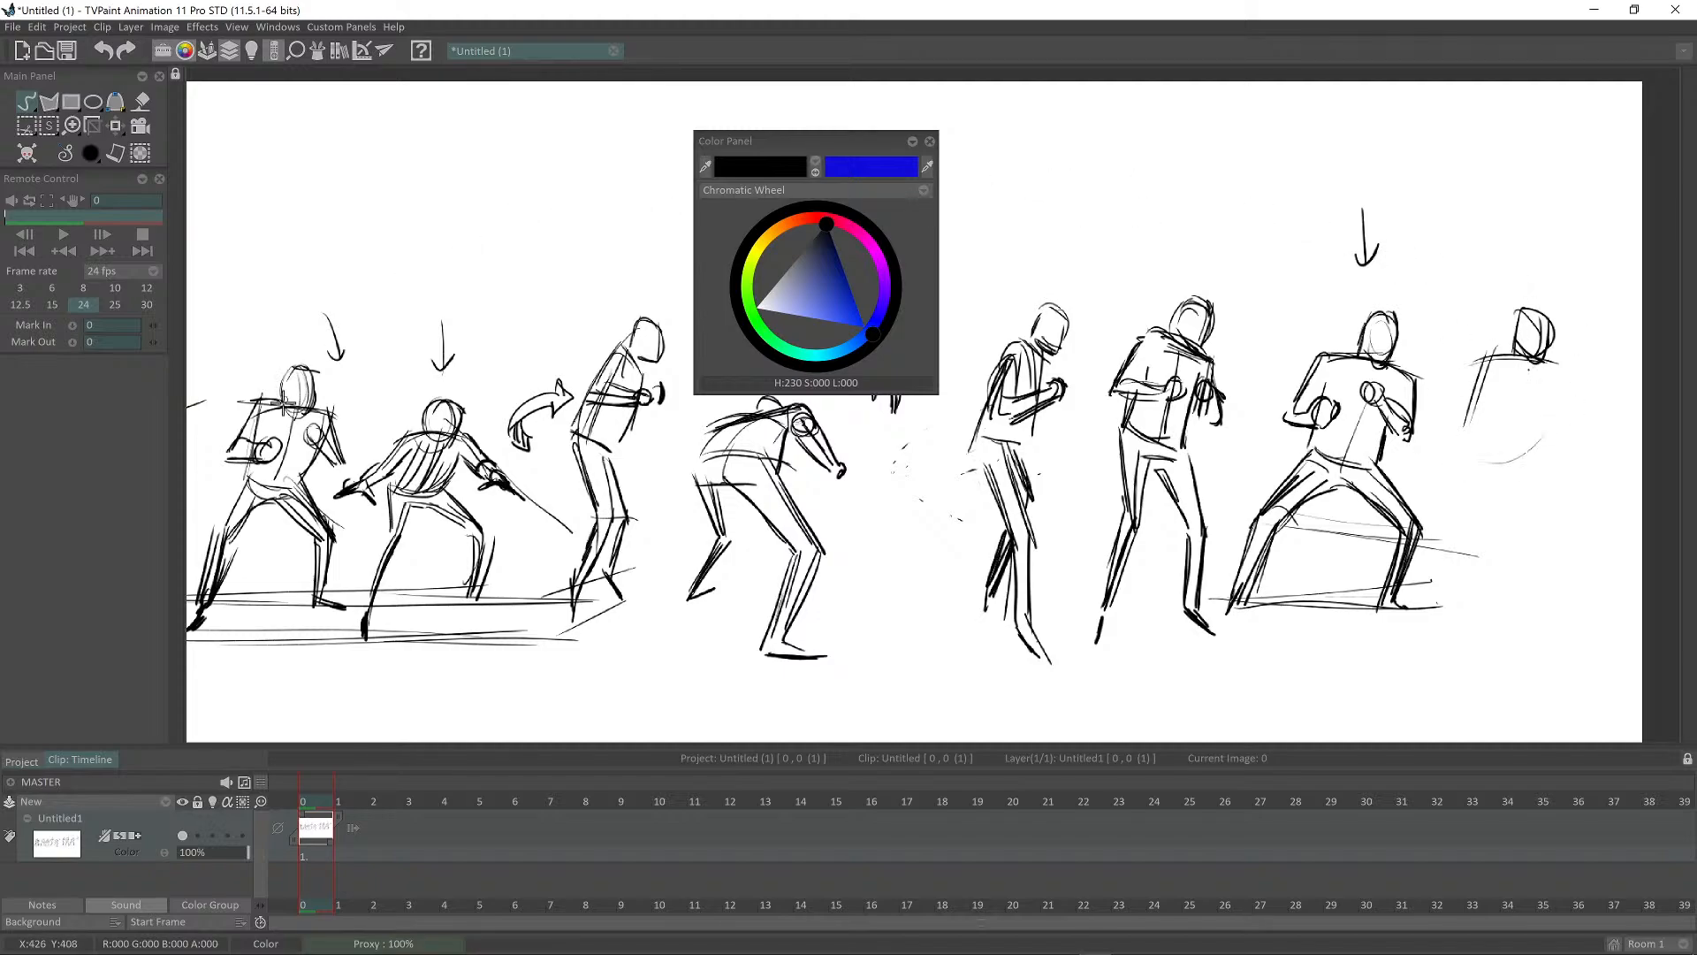
Step: Undo the unfinished ninth figure's head, shoulder and arm strokes
{"action": "scroll", "coordinate": [990, 495], "scroll_direction": "down", "scroll_amount": 5}
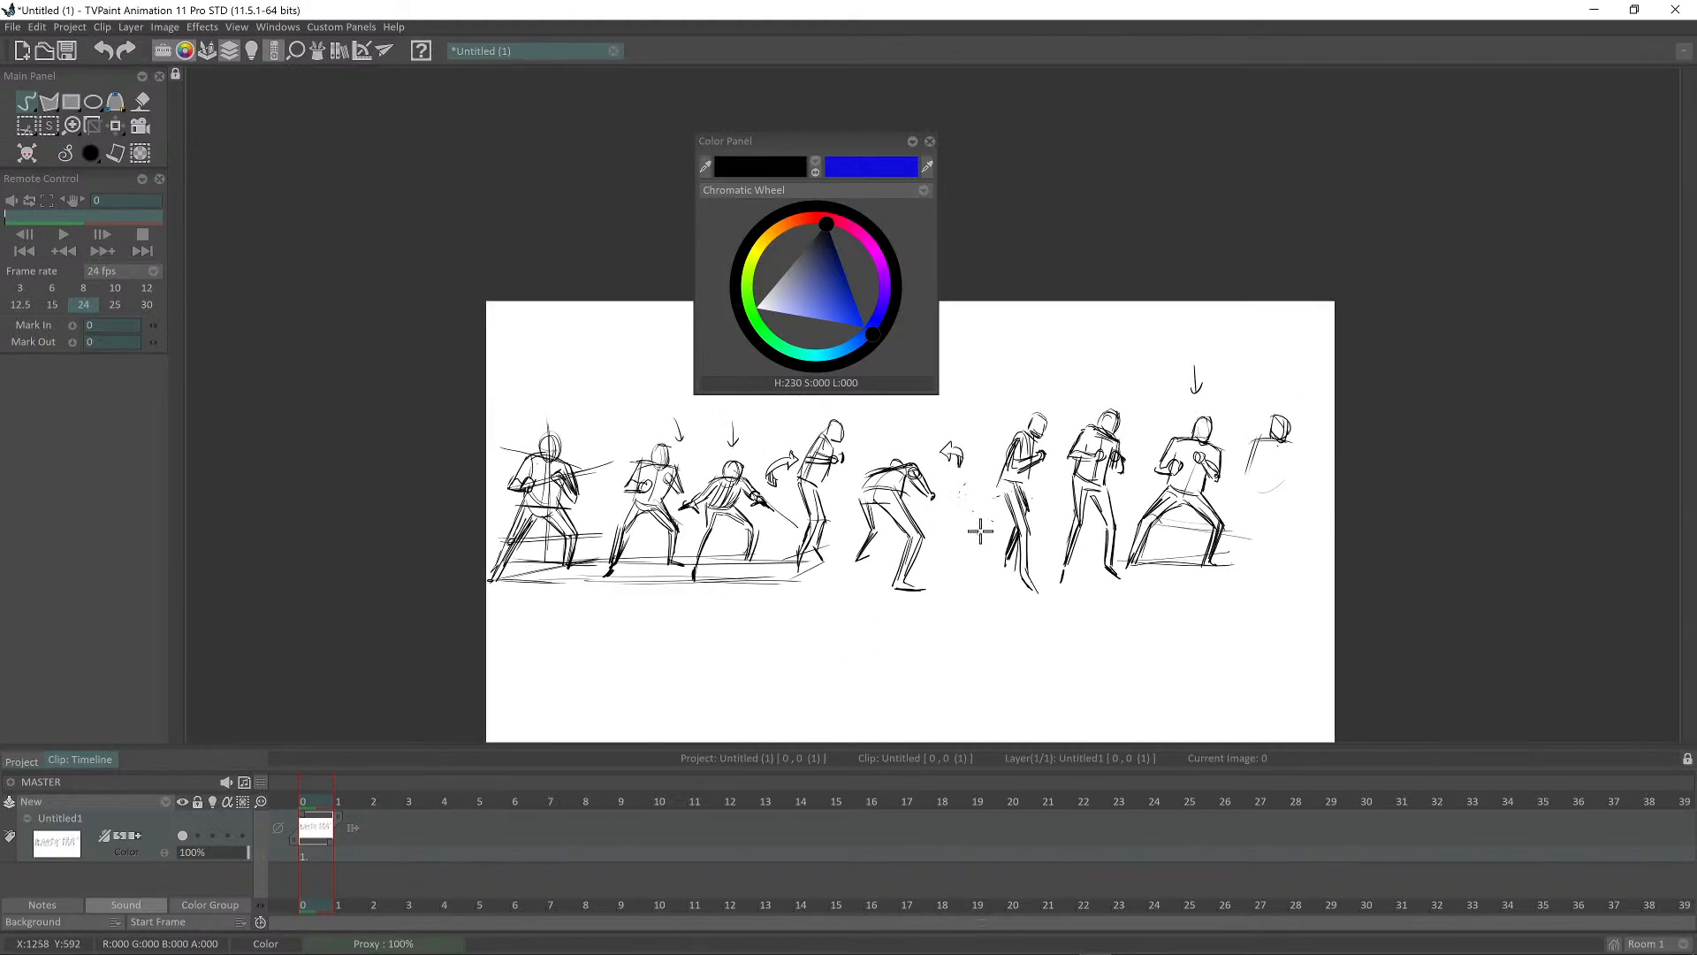
{"action": "scroll", "coordinate": [995, 532], "scroll_direction": "up", "scroll_amount": 2}
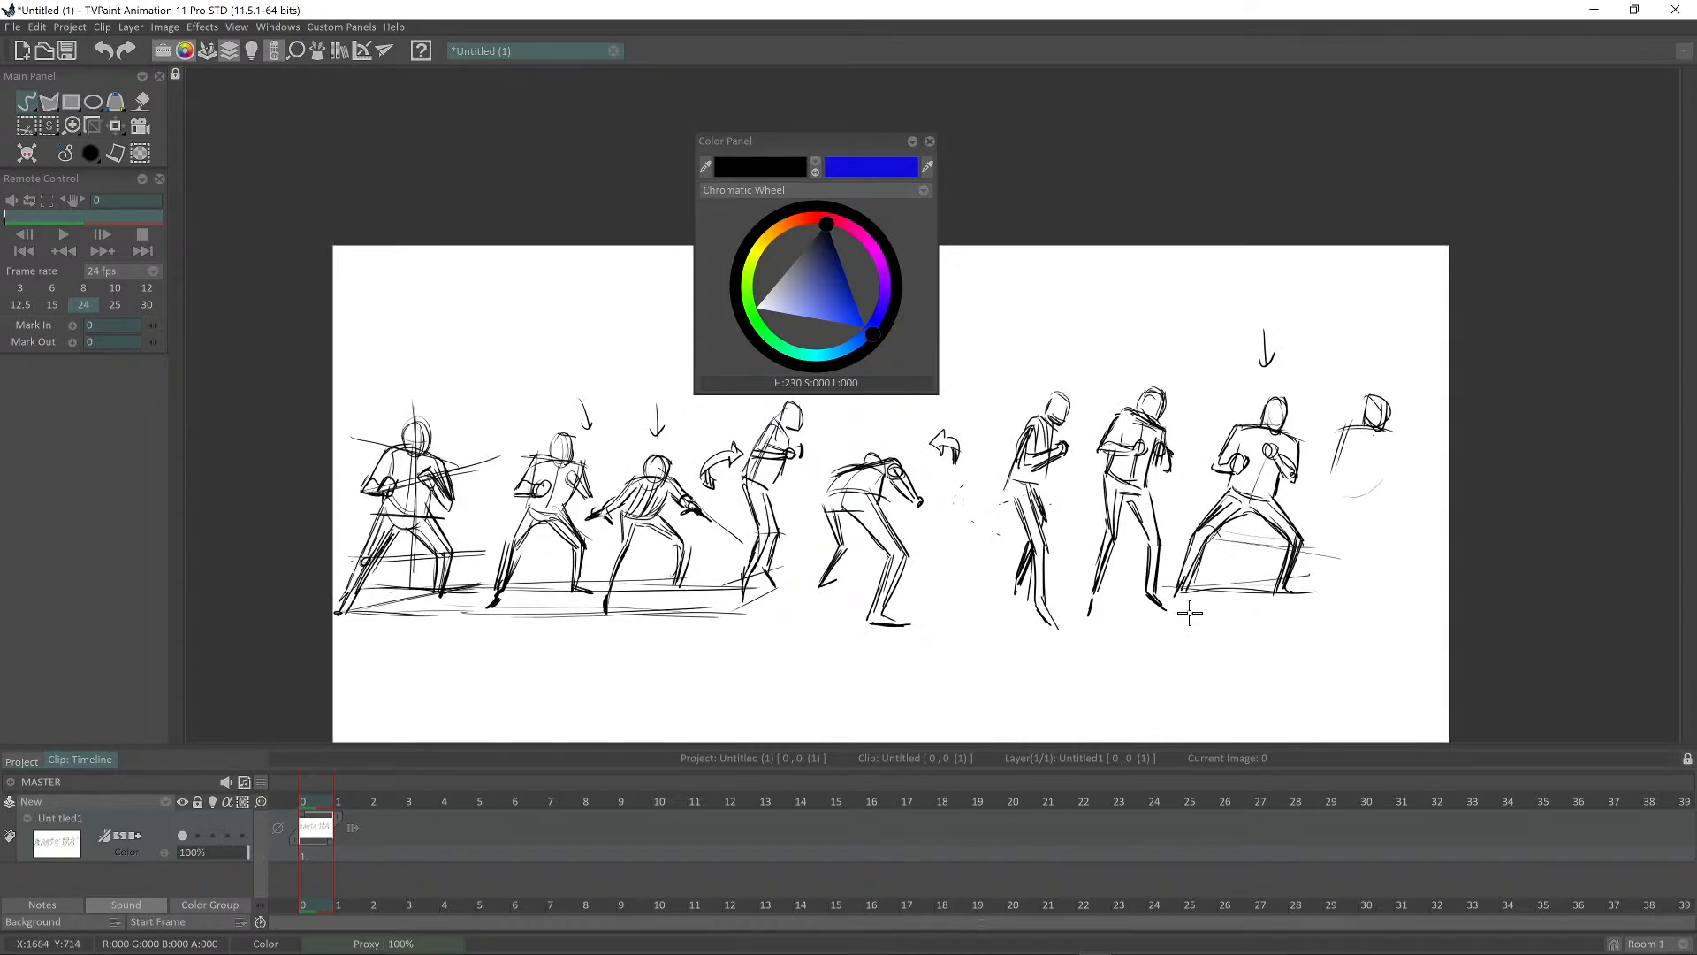
{"action": "key", "text": "ctrl+z"}
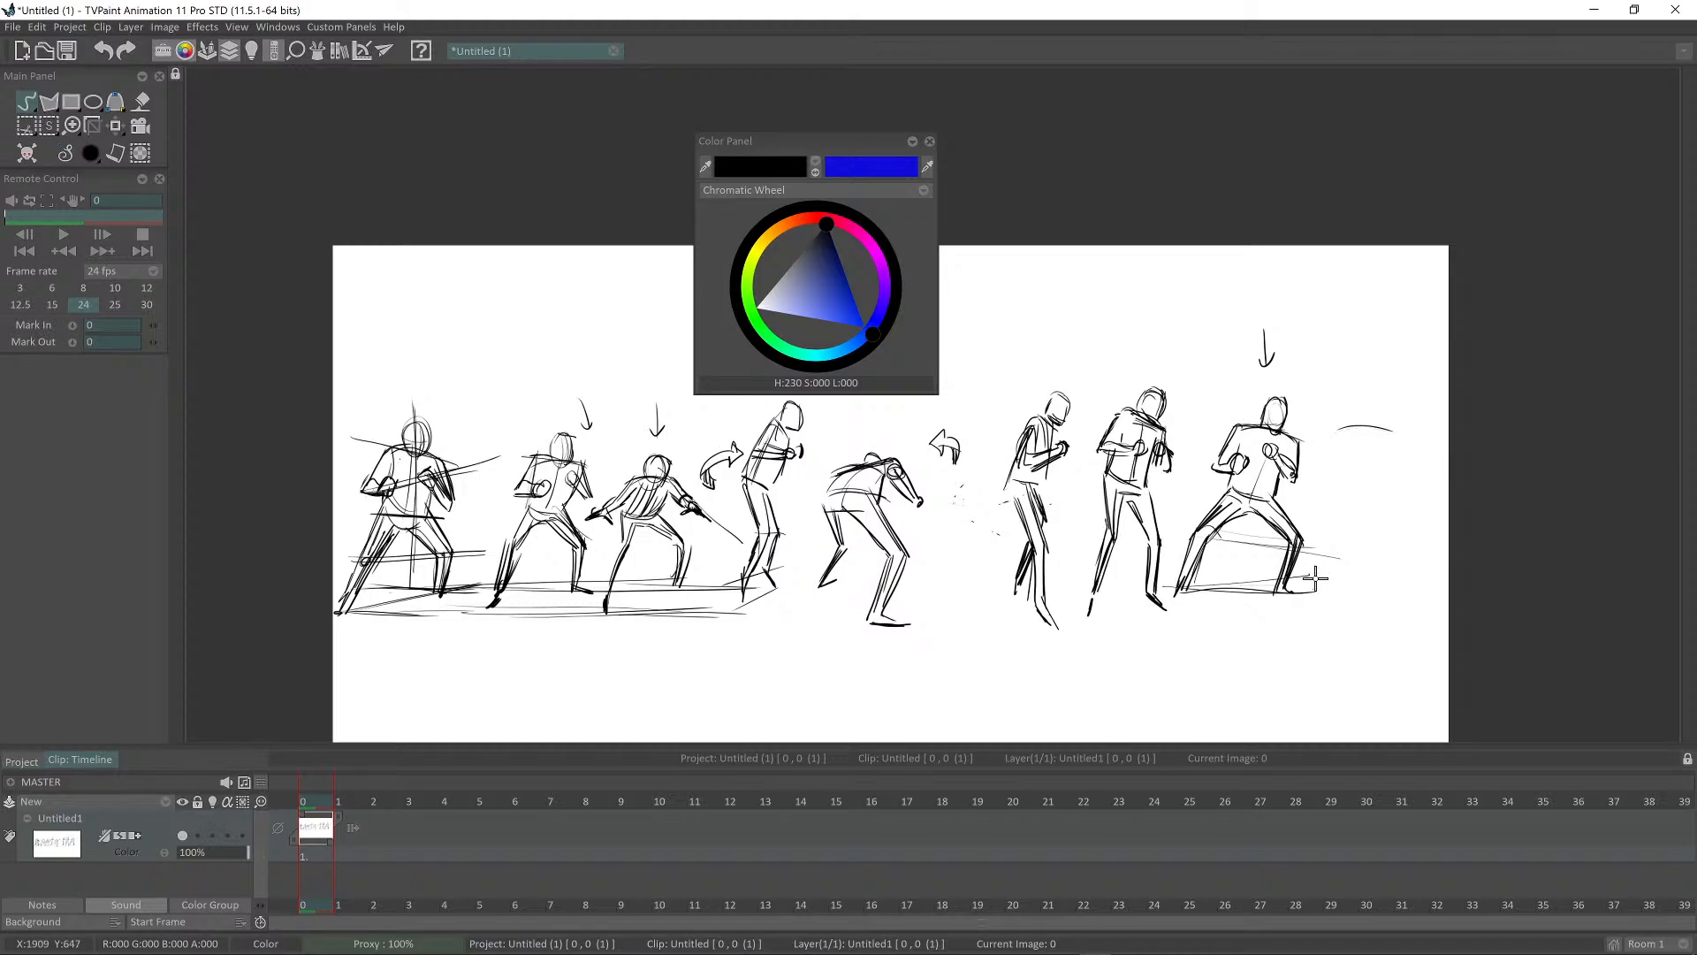
Step: Pick up the first figure as a custom brush and stamp a copy at the end of the row
{"action": "key", "text": "b"}
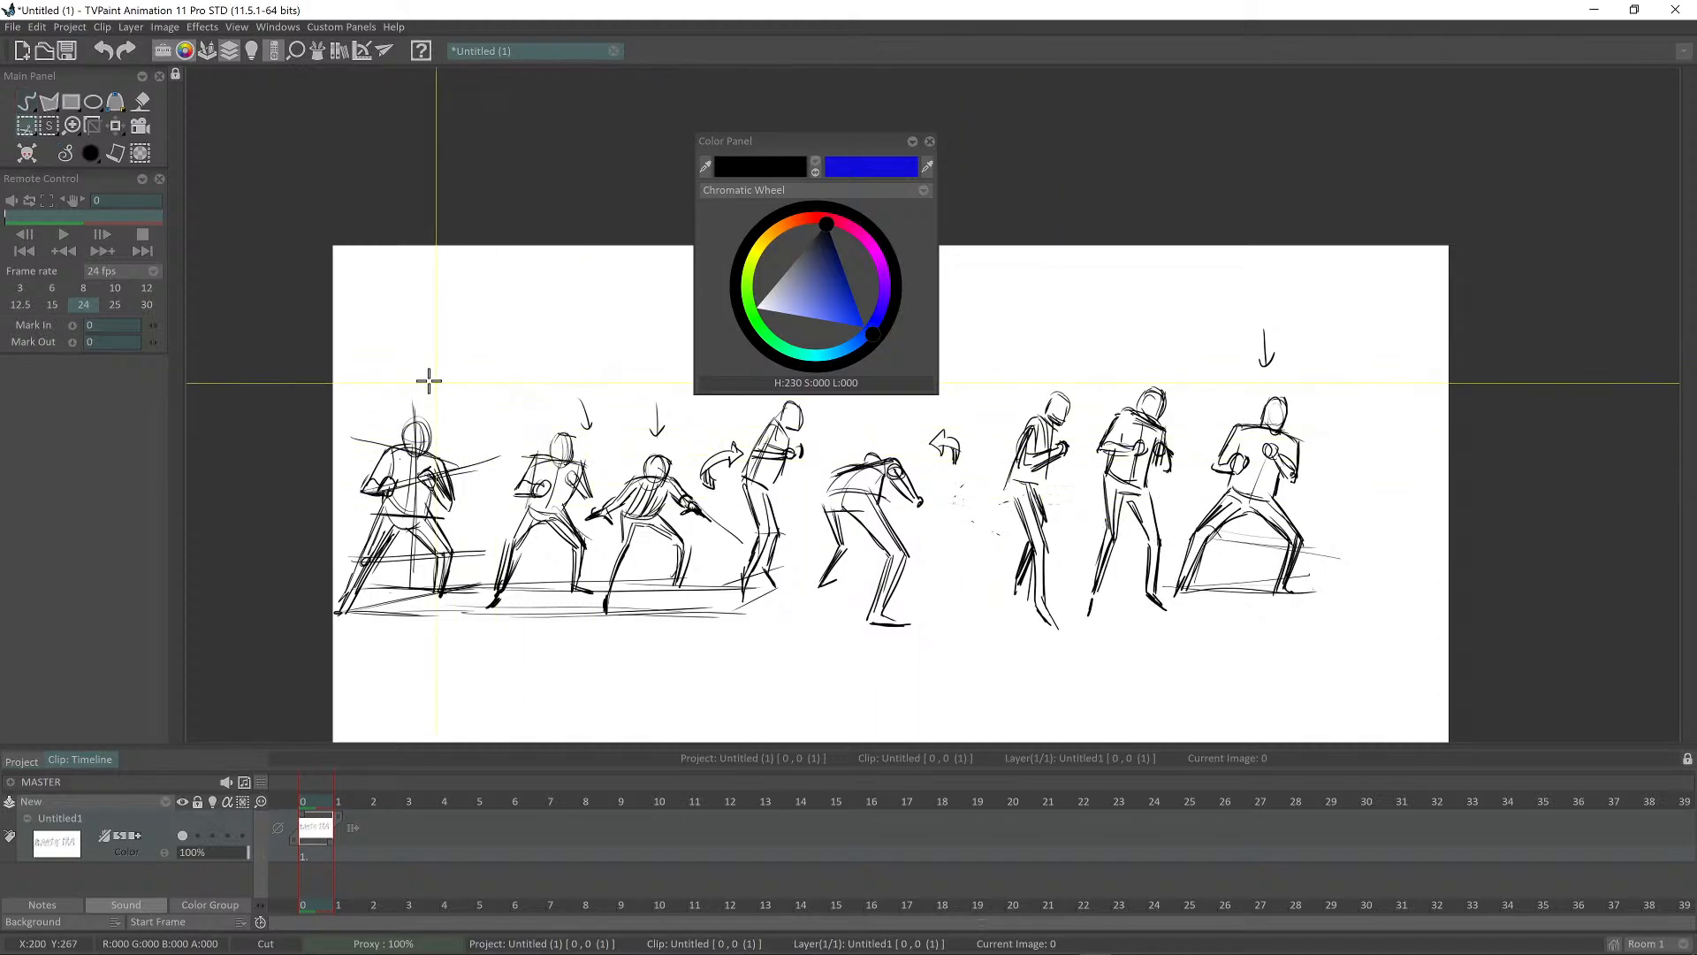
{"action": "mouse_move", "coordinate": [298, 358]}
{"action": "left_mouse_down"}
{"action": "mouse_move", "coordinate": [447, 537]}
{"action": "mouse_move", "coordinate": [485, 647]}
{"action": "left_mouse_up"}
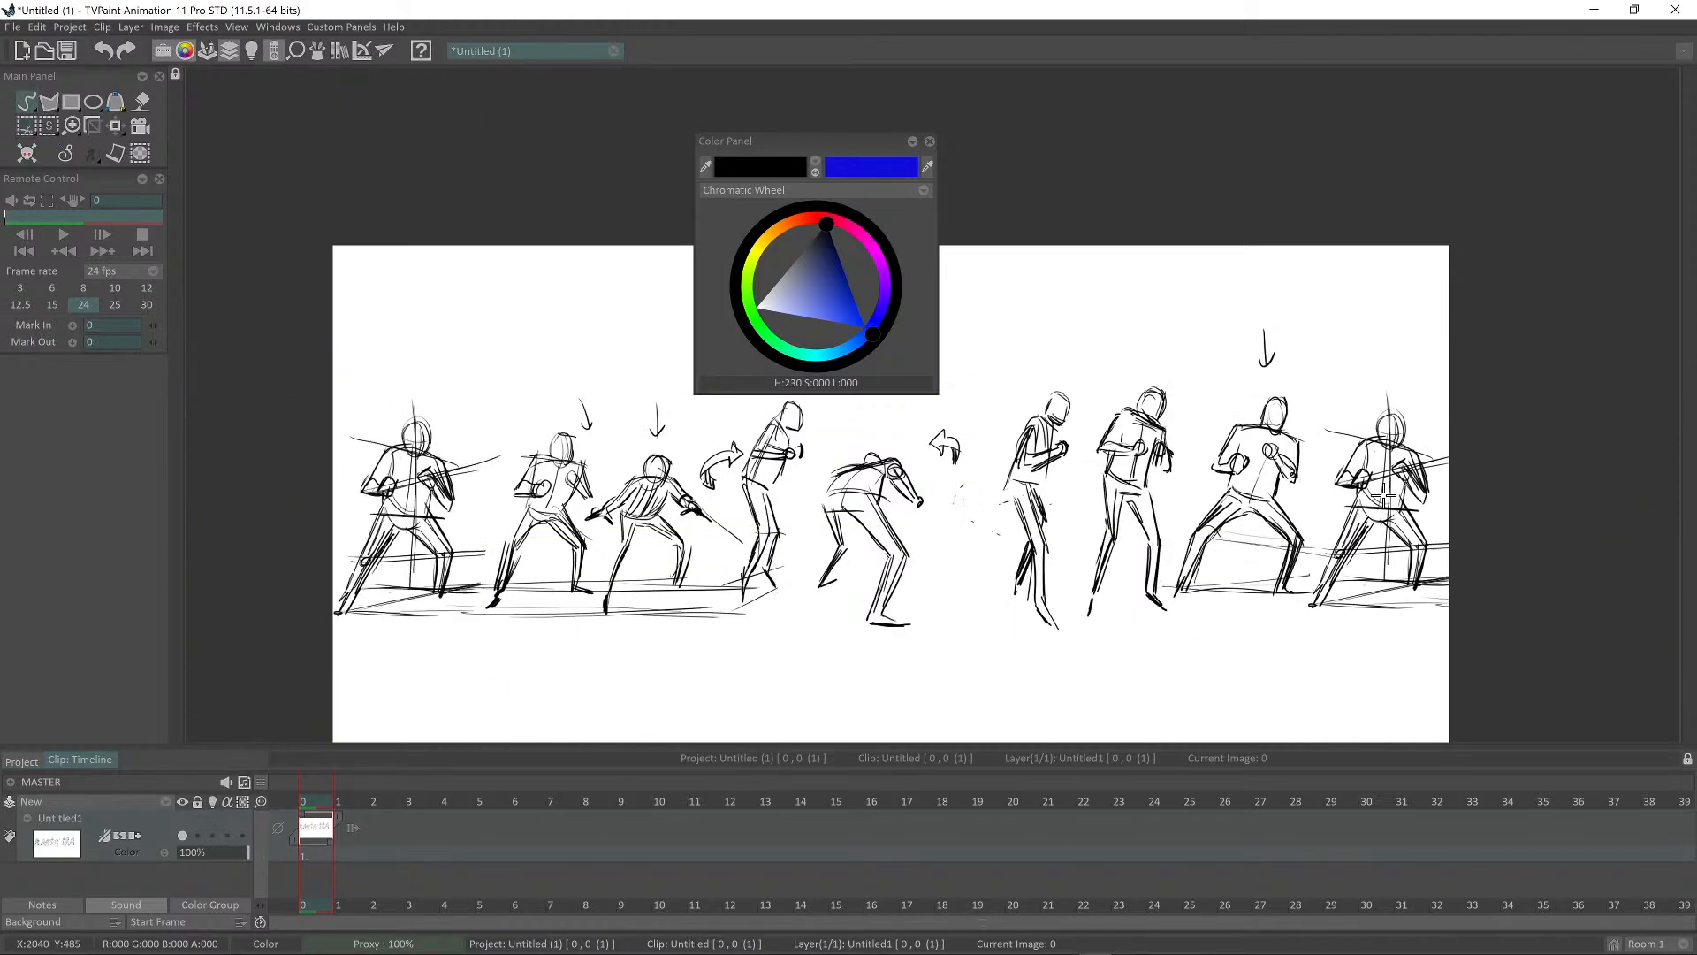
{"action": "scroll", "coordinate": [1450, 566], "scroll_direction": "down", "scroll_amount": 1}
{"action": "scroll", "coordinate": [1450, 566], "scroll_direction": "down", "scroll_amount": 2}
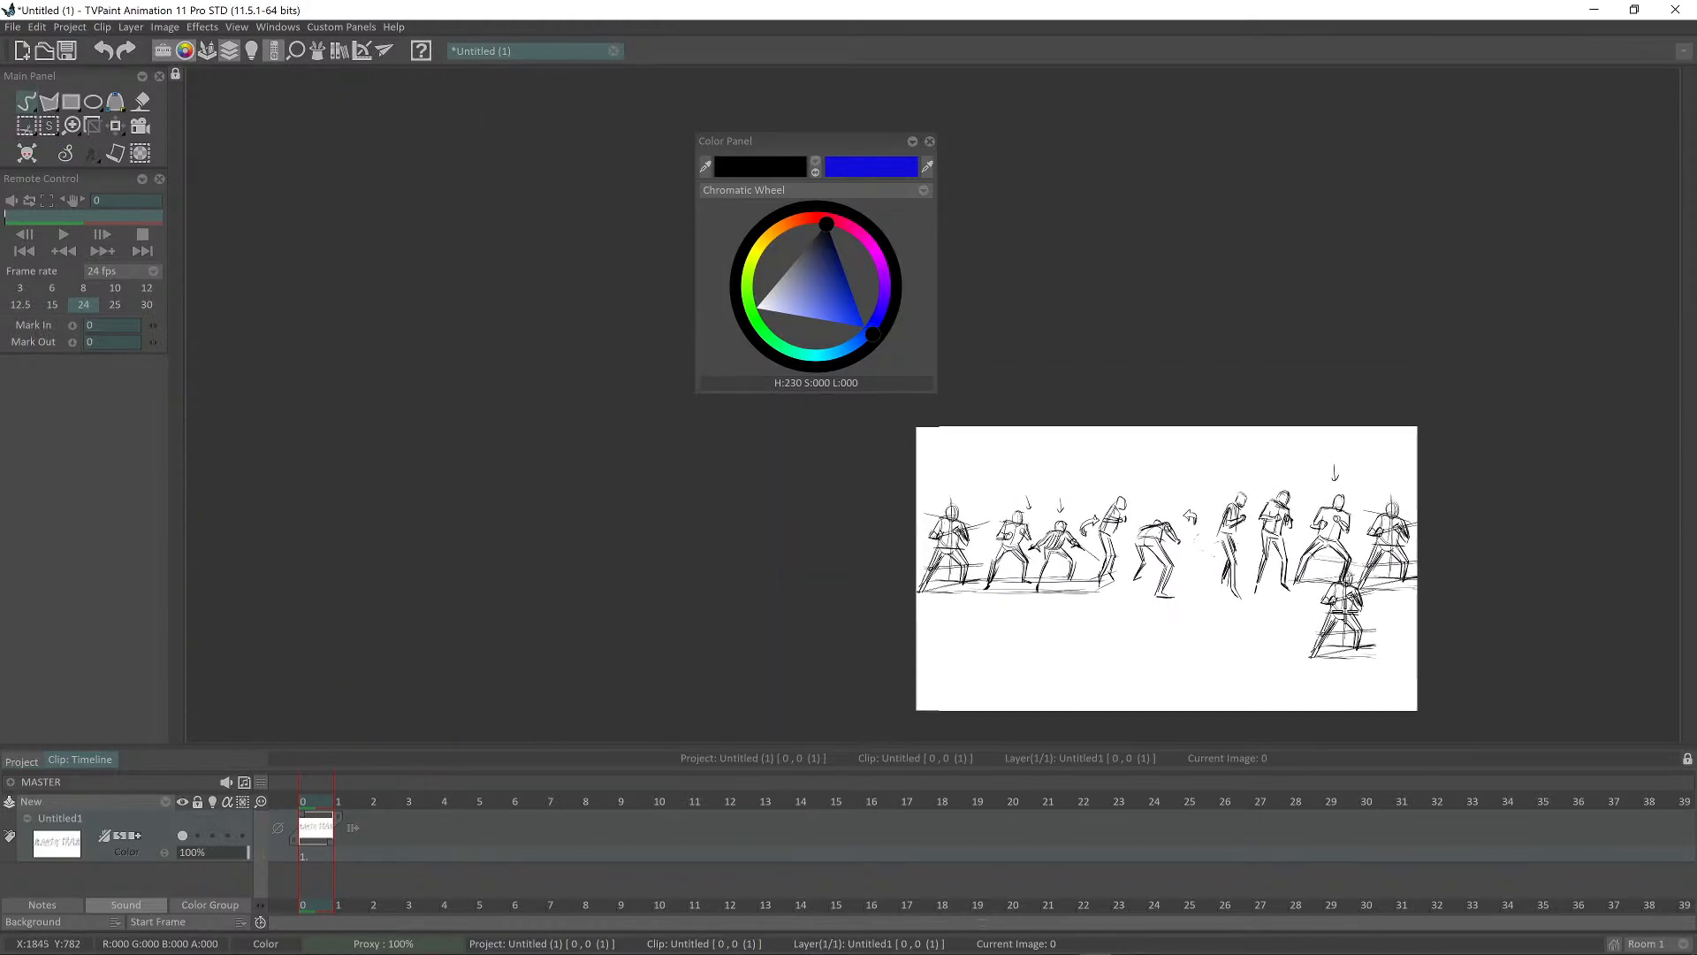
{"action": "scroll", "coordinate": [1448, 654], "scroll_direction": "up", "scroll_amount": 2}
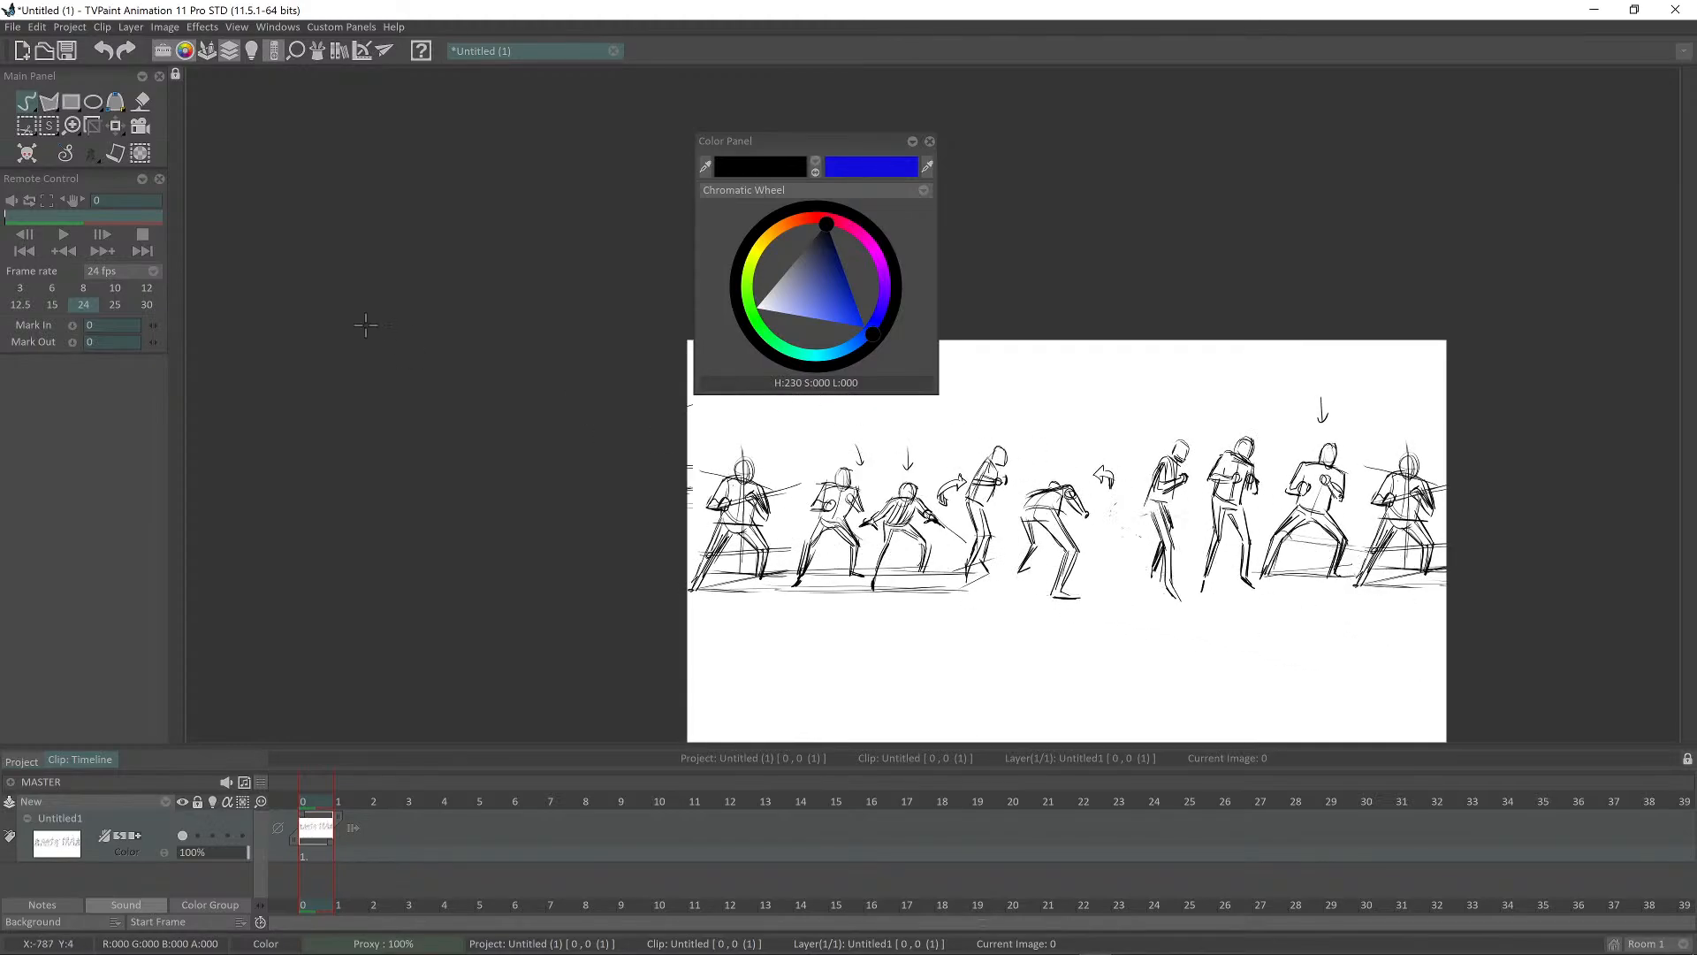
Step: Cut out the last four figures with a freeform selection and place them closer to the crouching fifth figure
{"action": "right_click", "coordinate": [29, 128]}
{"action": "left_click", "coordinate": [114, 172]}
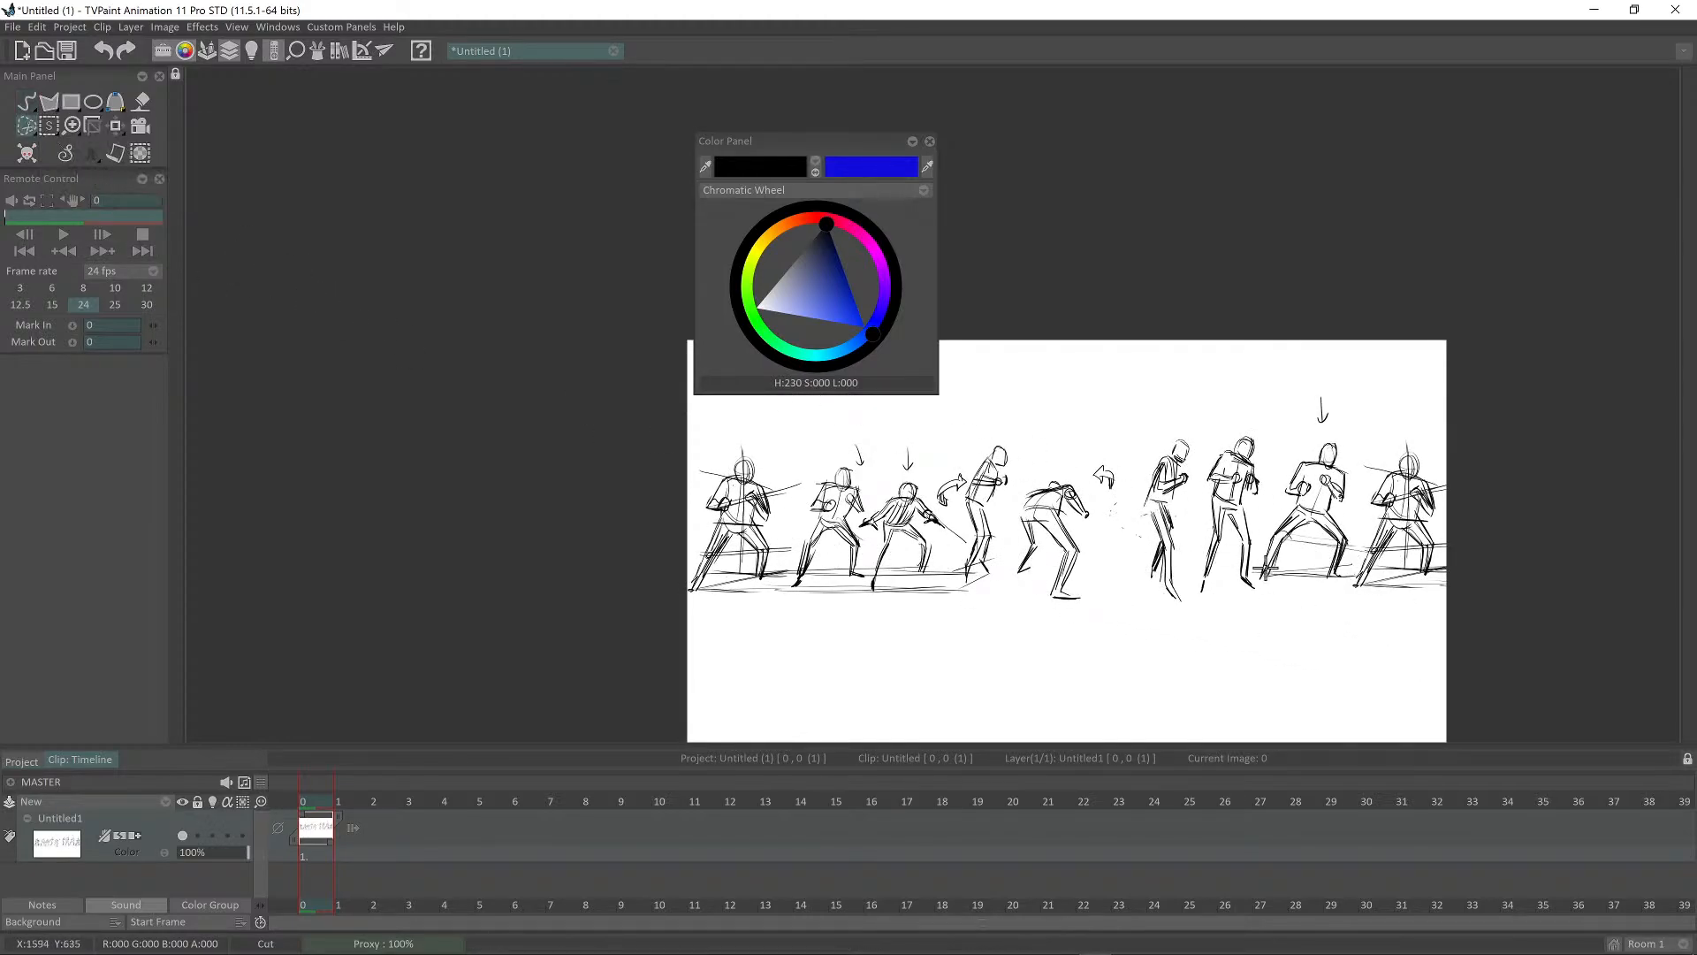
{"action": "left_click_drag", "start_coordinate": [1279, 541], "coordinate": [1142, 541]}
{"action": "mouse_move", "coordinate": [1003, 437]}
{"action": "left_mouse_down"}
{"action": "mouse_move", "coordinate": [1246, 670]}
{"action": "mouse_move", "coordinate": [1121, 380]}
{"action": "left_mouse_up"}
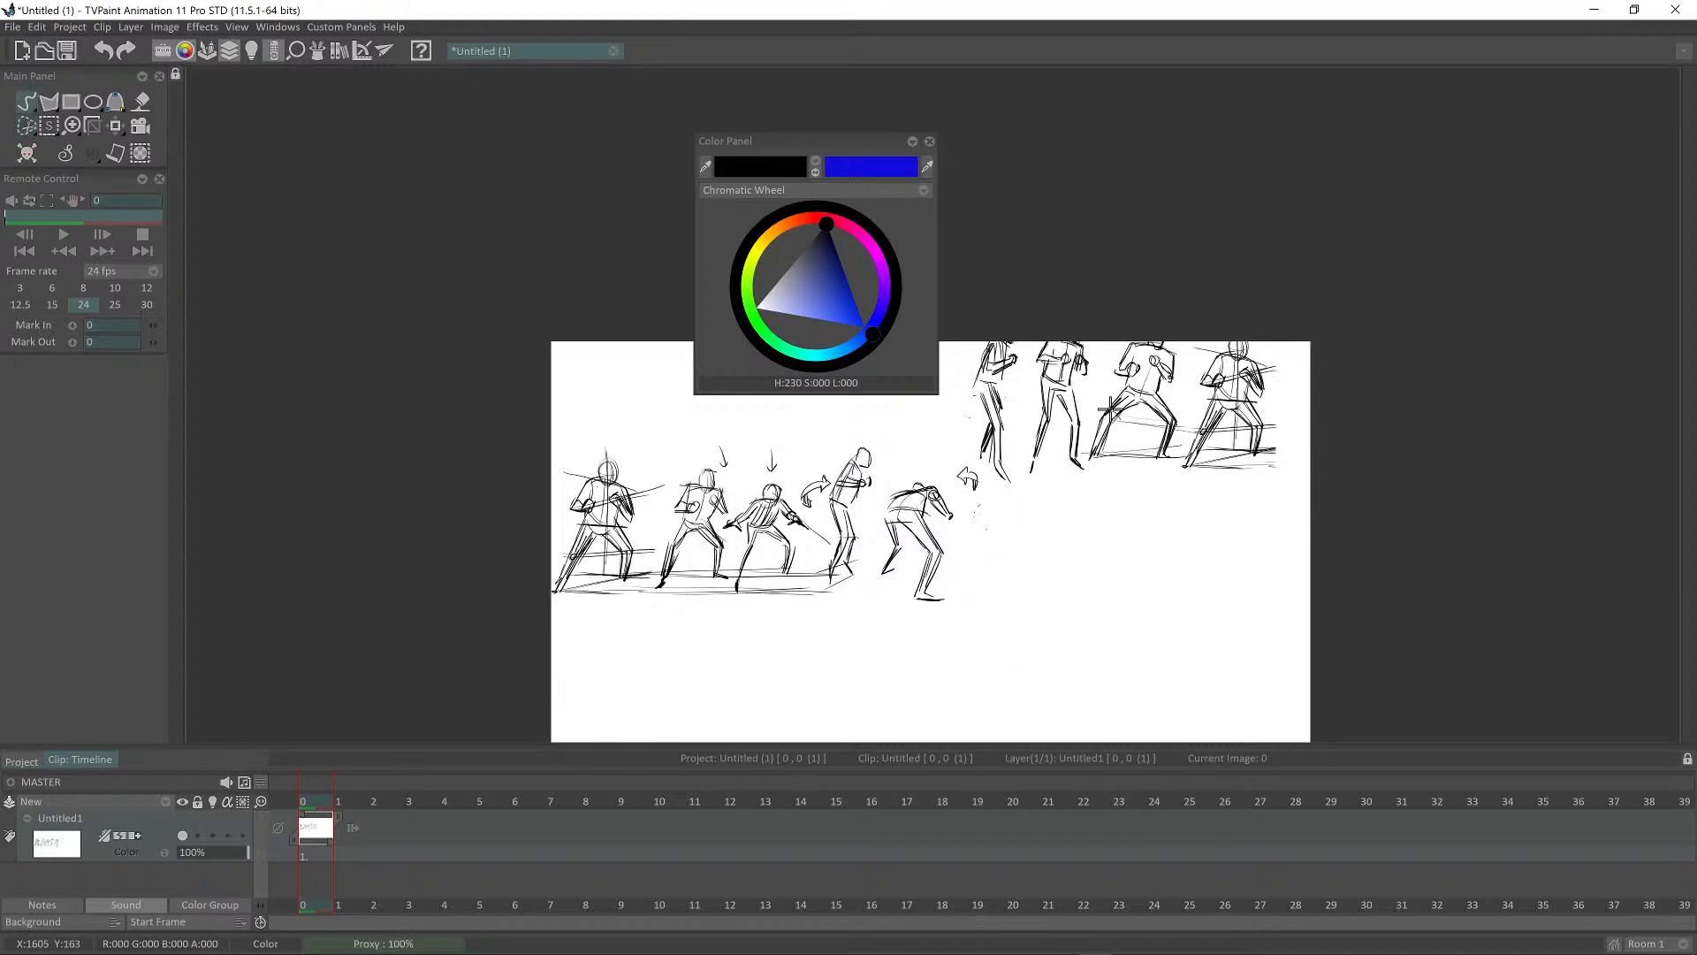
{"action": "left_click", "coordinate": [1119, 517]}
{"action": "scroll", "coordinate": [1196, 557], "scroll_direction": "down", "scroll_amount": 2}
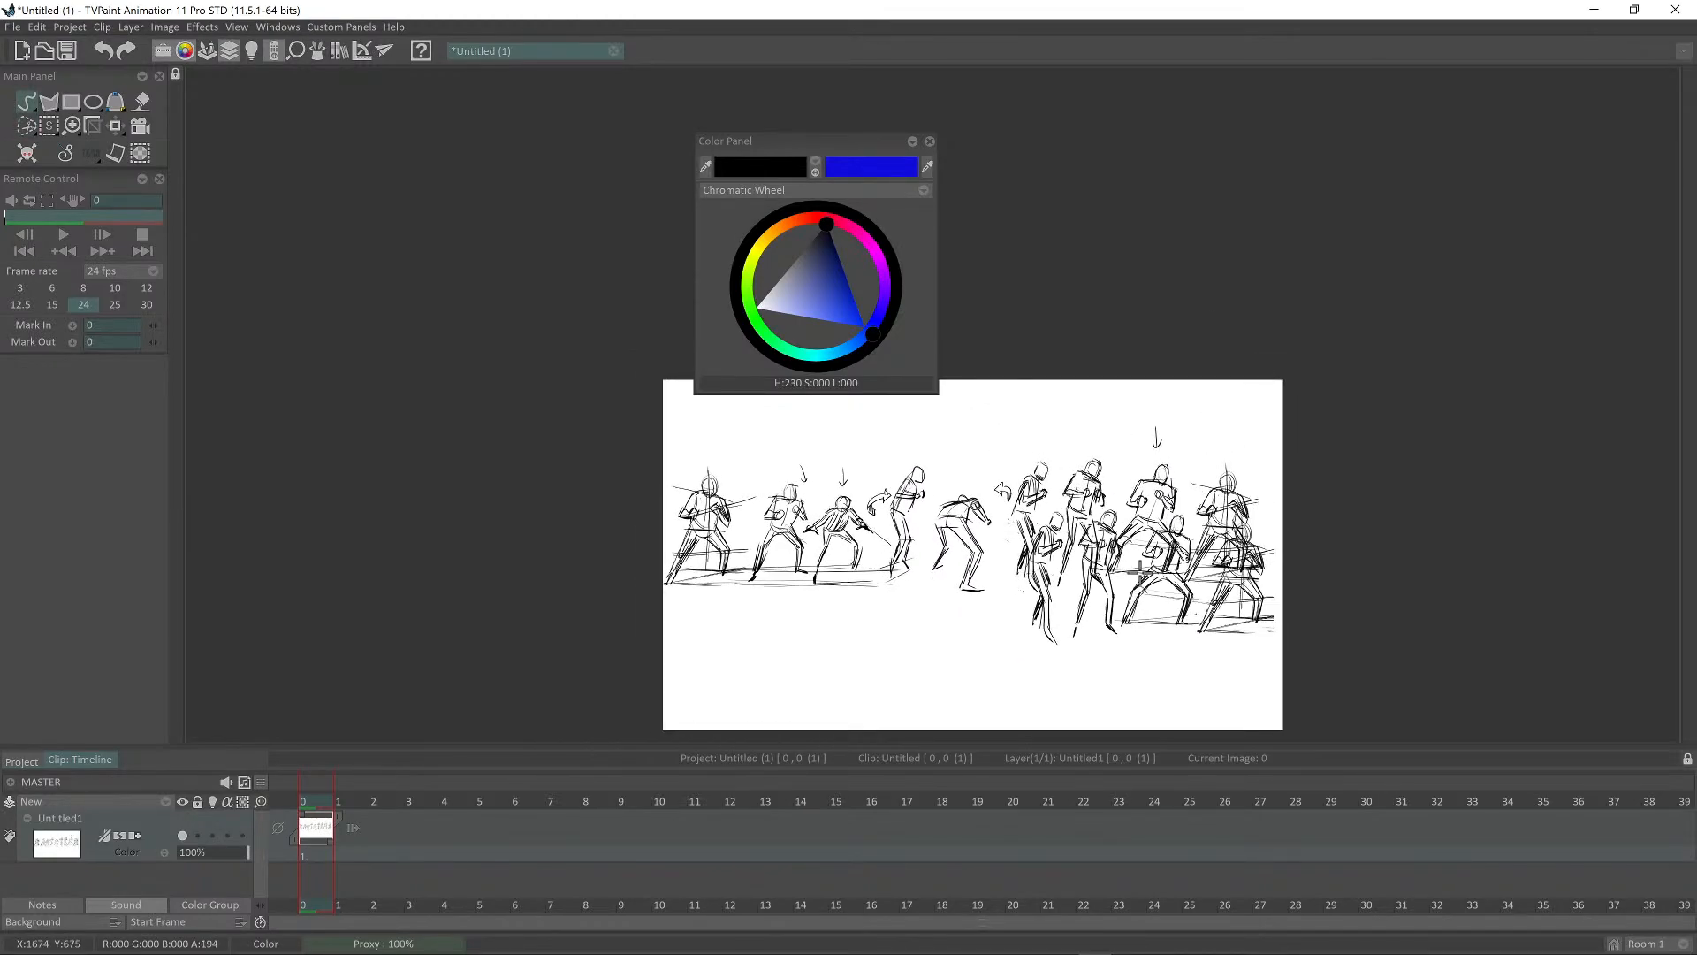
{"action": "scroll", "coordinate": [1237, 548], "scroll_direction": "up", "scroll_amount": 3}
{"action": "mouse_move", "coordinate": [1153, 505]}
{"action": "left_mouse_down"}
{"action": "mouse_move", "coordinate": [1343, 504]}
{"action": "mouse_move", "coordinate": [1234, 507]}
{"action": "left_mouse_up"}
{"action": "scroll", "coordinate": [1303, 497], "scroll_direction": "down", "scroll_amount": 2}
{"action": "scroll", "coordinate": [1240, 504], "scroll_direction": "up", "scroll_amount": 1}
{"action": "key", "text": "b"}
{"action": "scroll", "coordinate": [1193, 508], "scroll_direction": "up", "scroll_amount": 5}
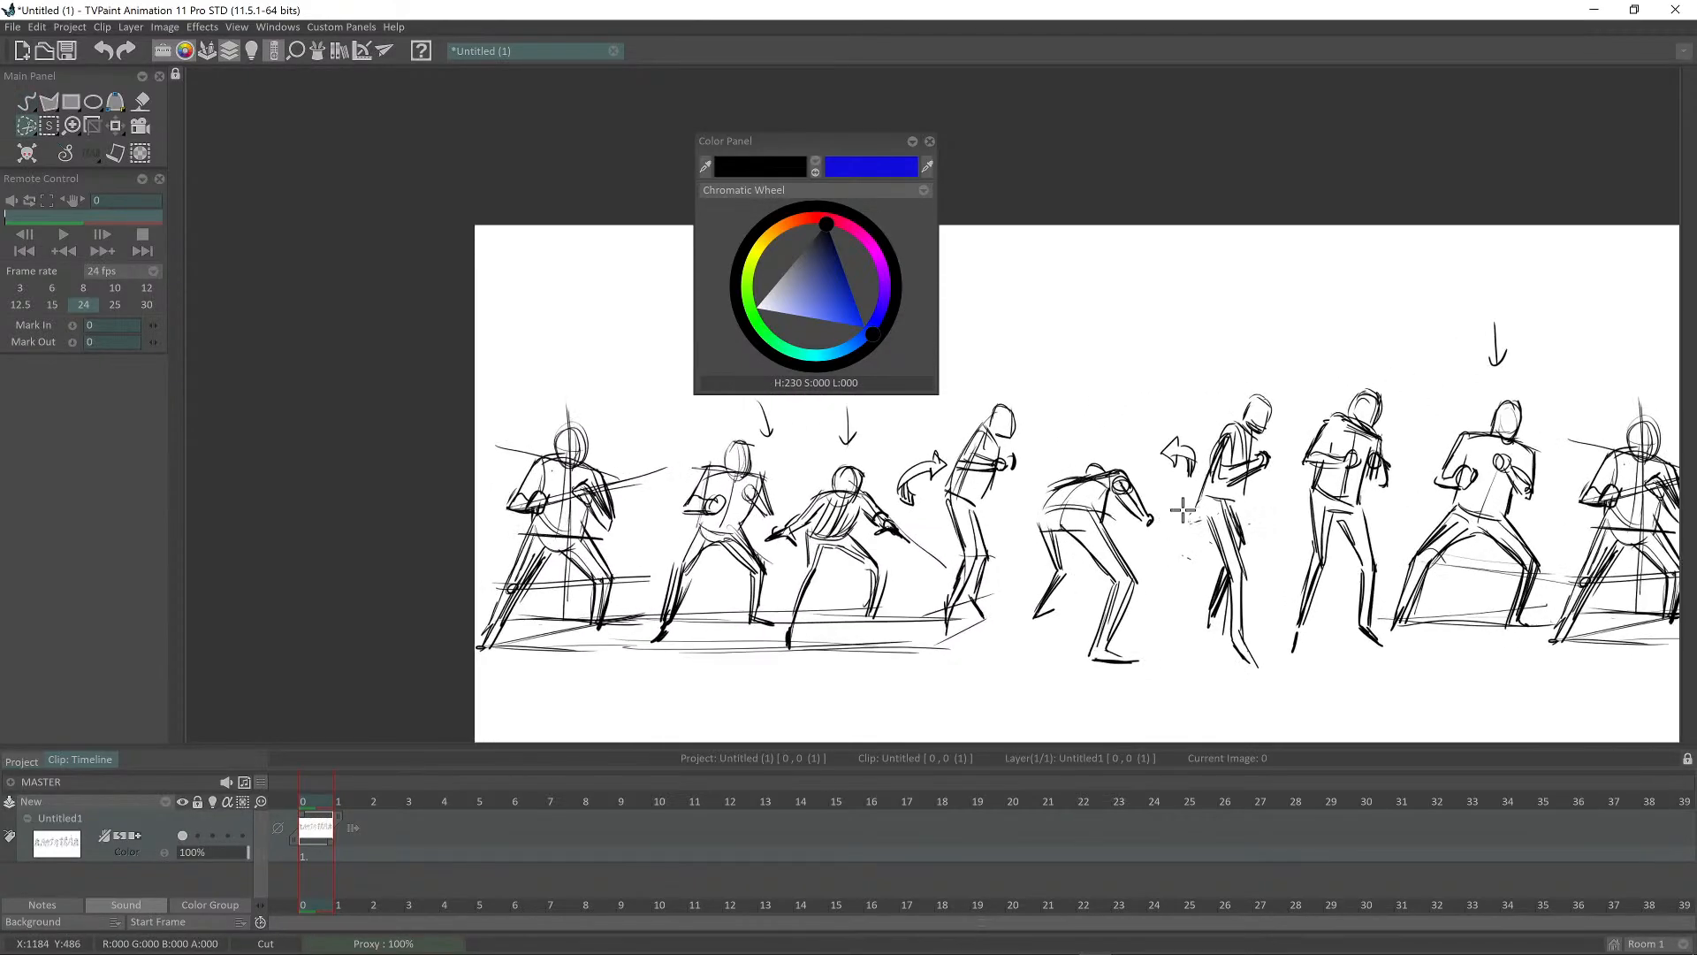
{"action": "scroll", "coordinate": [1199, 500], "scroll_direction": "down", "scroll_amount": 4}
{"action": "scroll", "coordinate": [1428, 386], "scroll_direction": "up", "scroll_amount": 3}
{"action": "left_click_drag", "start_coordinate": [1414, 394], "coordinate": [1443, 382]}
{"action": "scroll", "coordinate": [1432, 383], "scroll_direction": "down", "scroll_amount": 3}
{"action": "mouse_move", "coordinate": [1290, 451]}
{"action": "left_mouse_down"}
{"action": "mouse_move", "coordinate": [1340, 454]}
{"action": "mouse_move", "coordinate": [1297, 458]}
{"action": "left_mouse_up"}
{"action": "scroll", "coordinate": [1225, 428], "scroll_direction": "up", "scroll_amount": 1}
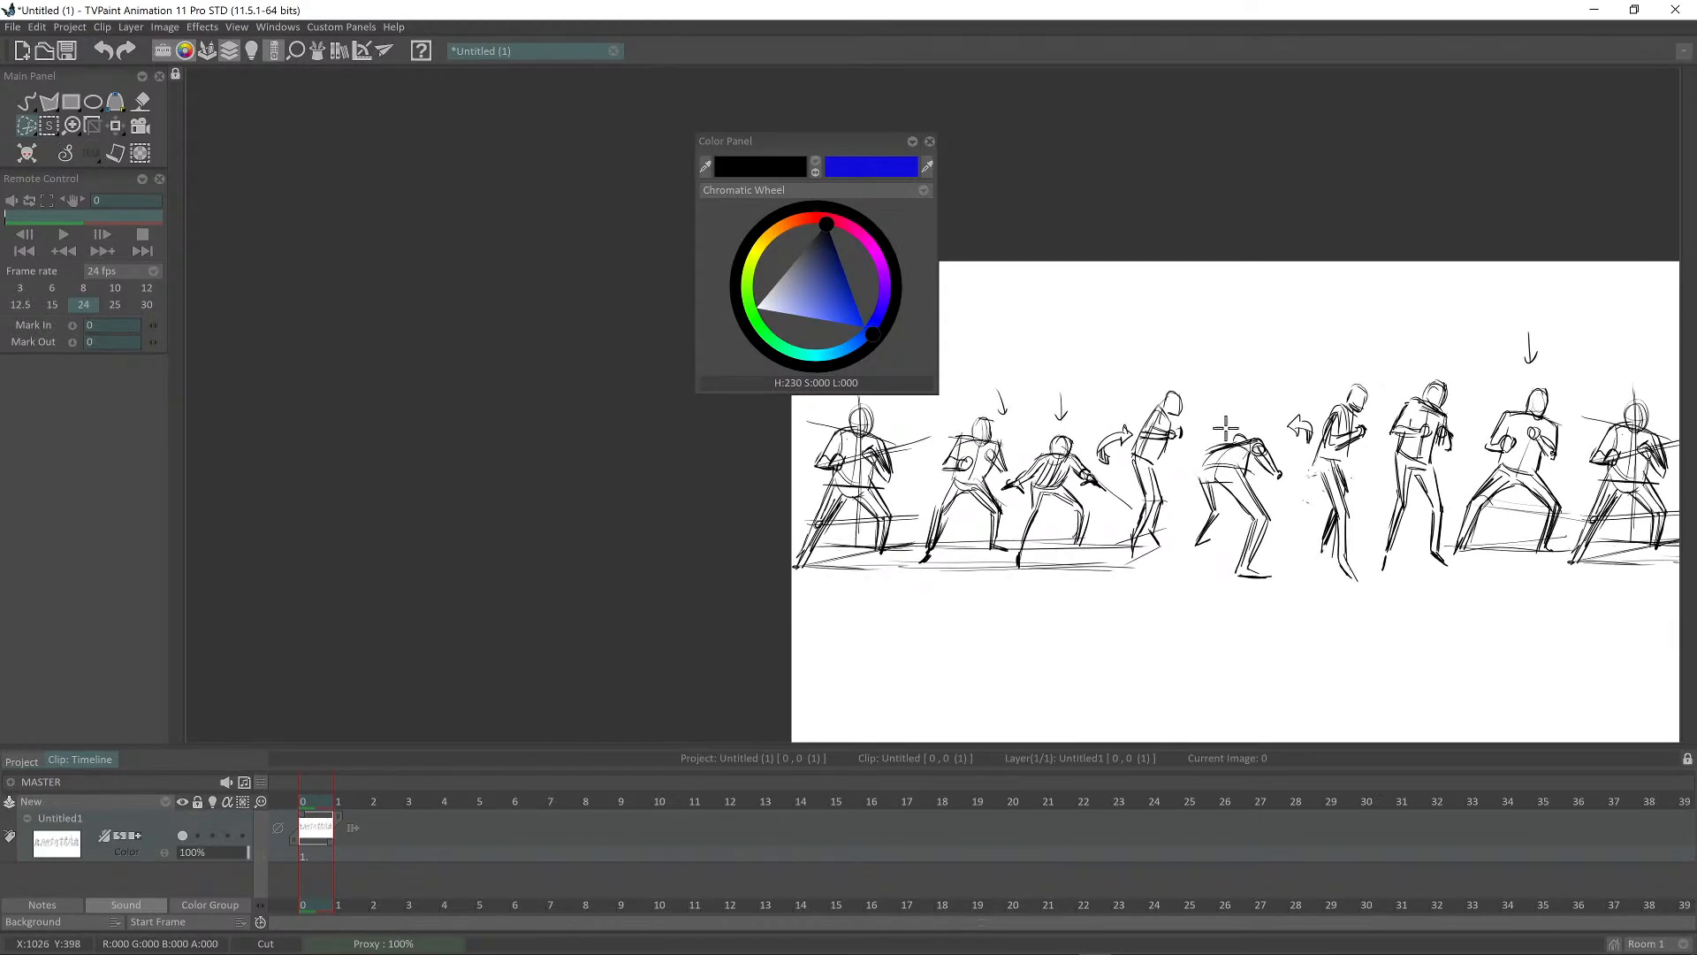
{"action": "left_click", "coordinate": [1169, 375]}
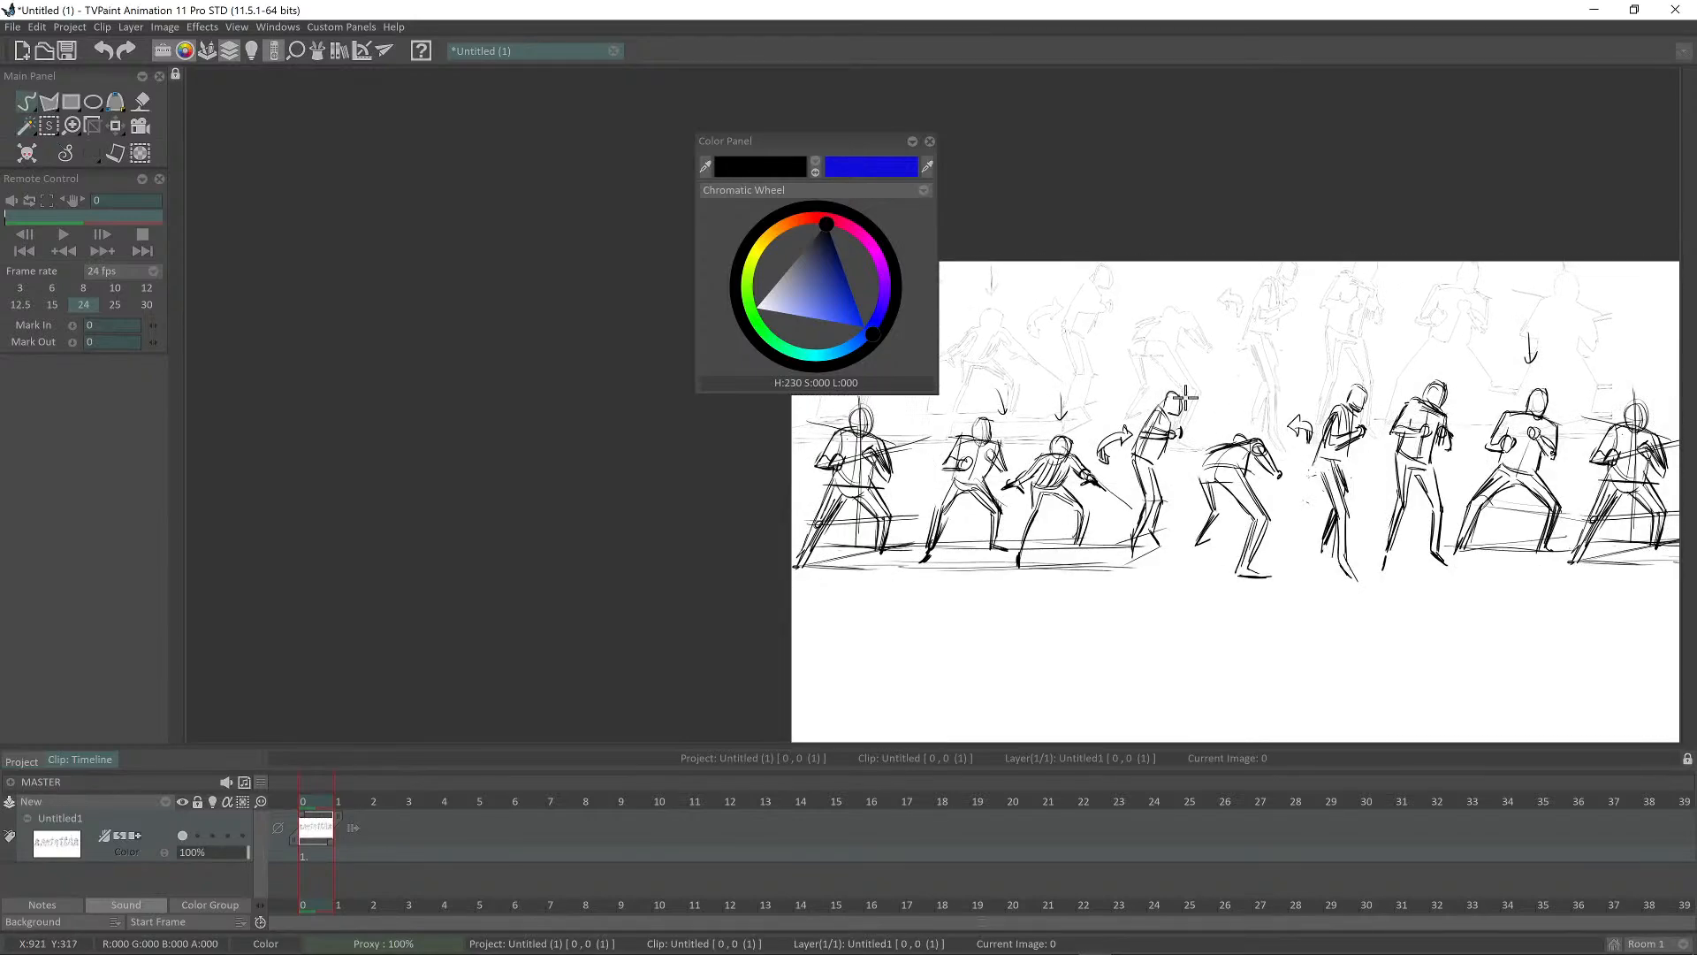
{"action": "key", "text": "w"}
{"action": "key", "text": "w"}
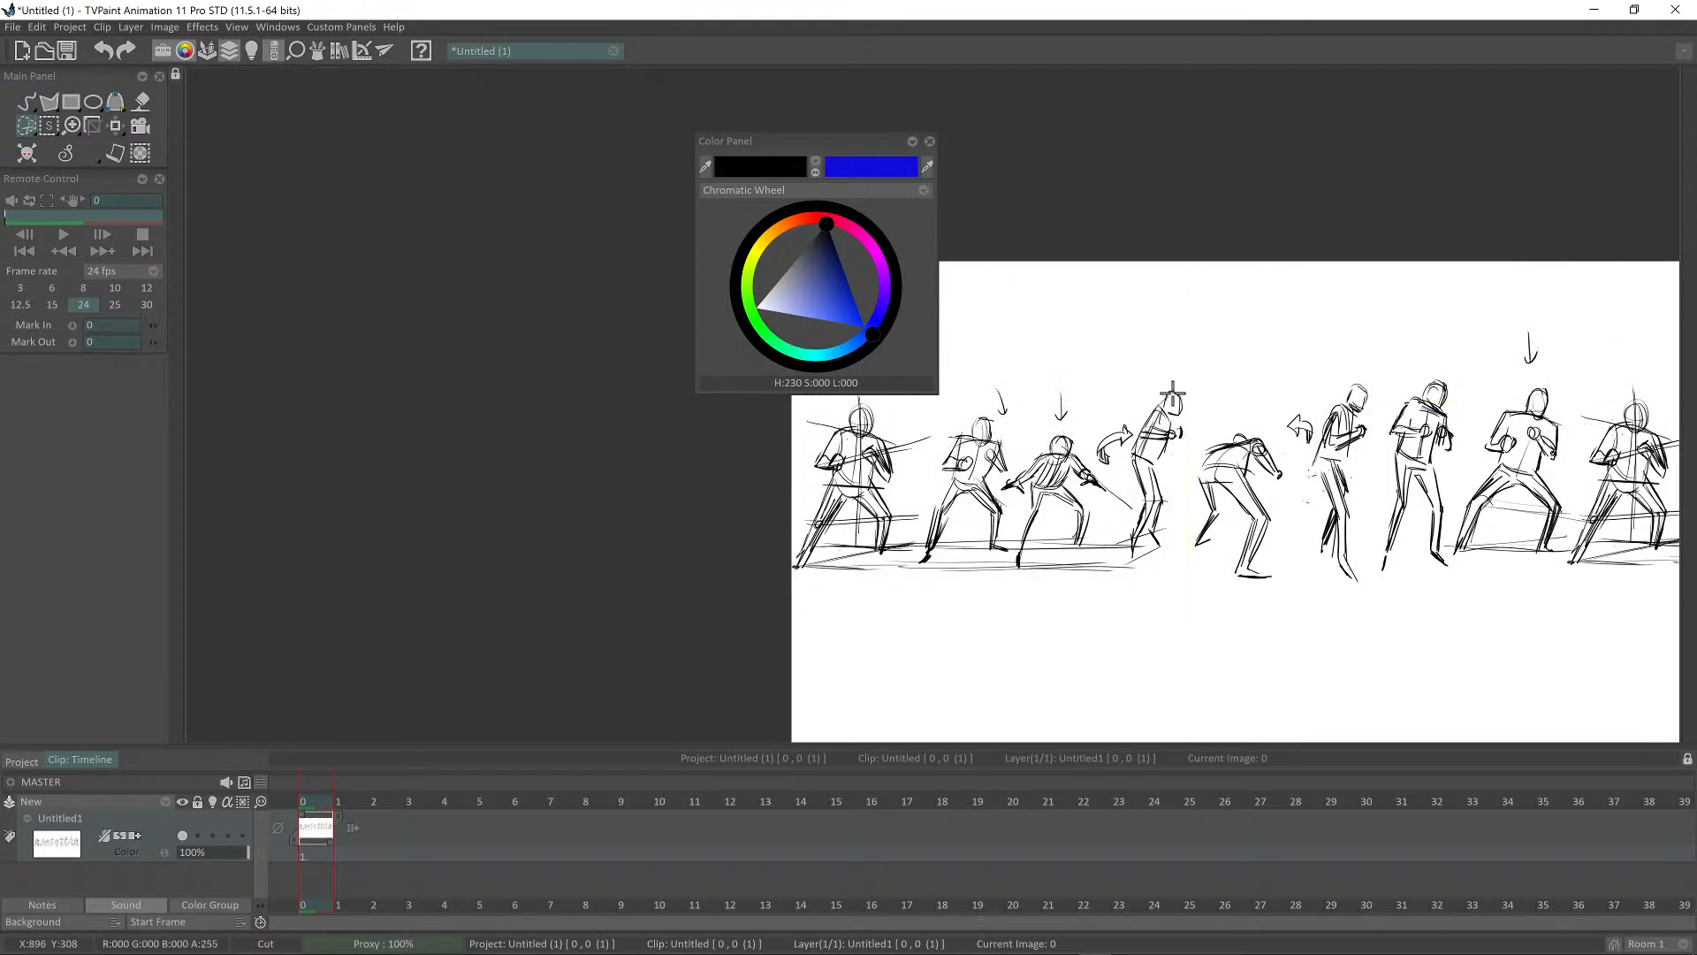
Step: Cut out the fourth figure with a freeform selection and place it slightly closer to the crouching fifth figure
{"action": "left_click_drag", "start_coordinate": [1173, 391], "coordinate": [1180, 361]}
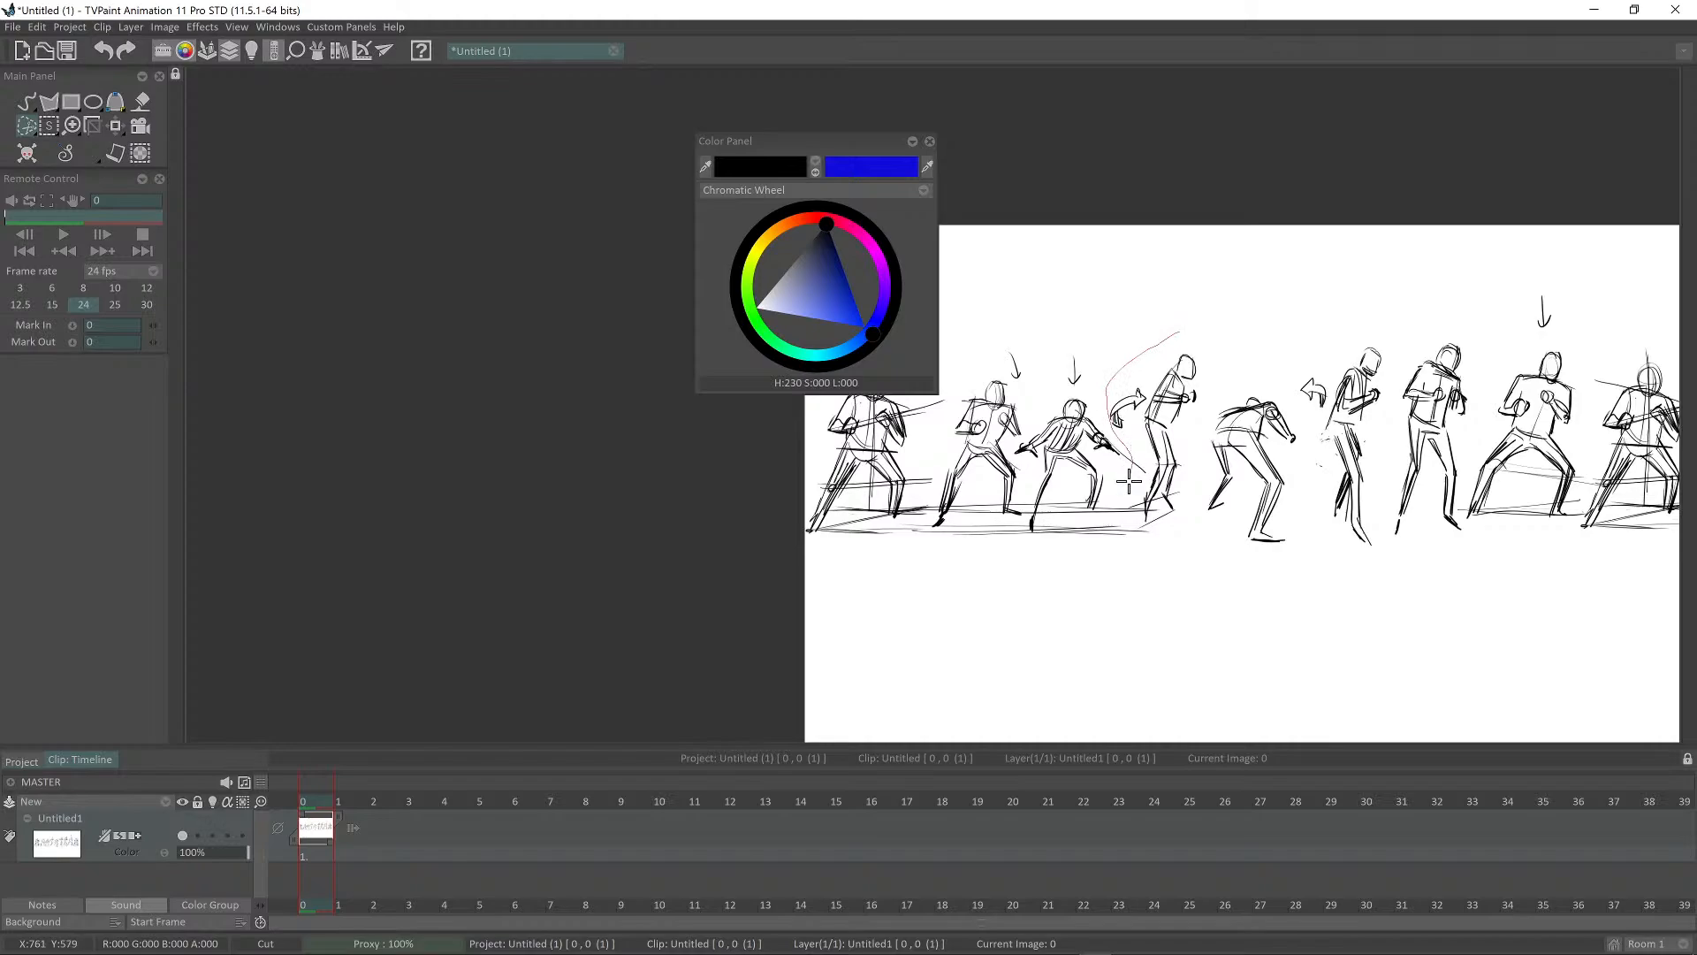
{"action": "left_click_drag", "start_coordinate": [1183, 515], "coordinate": [1207, 358]}
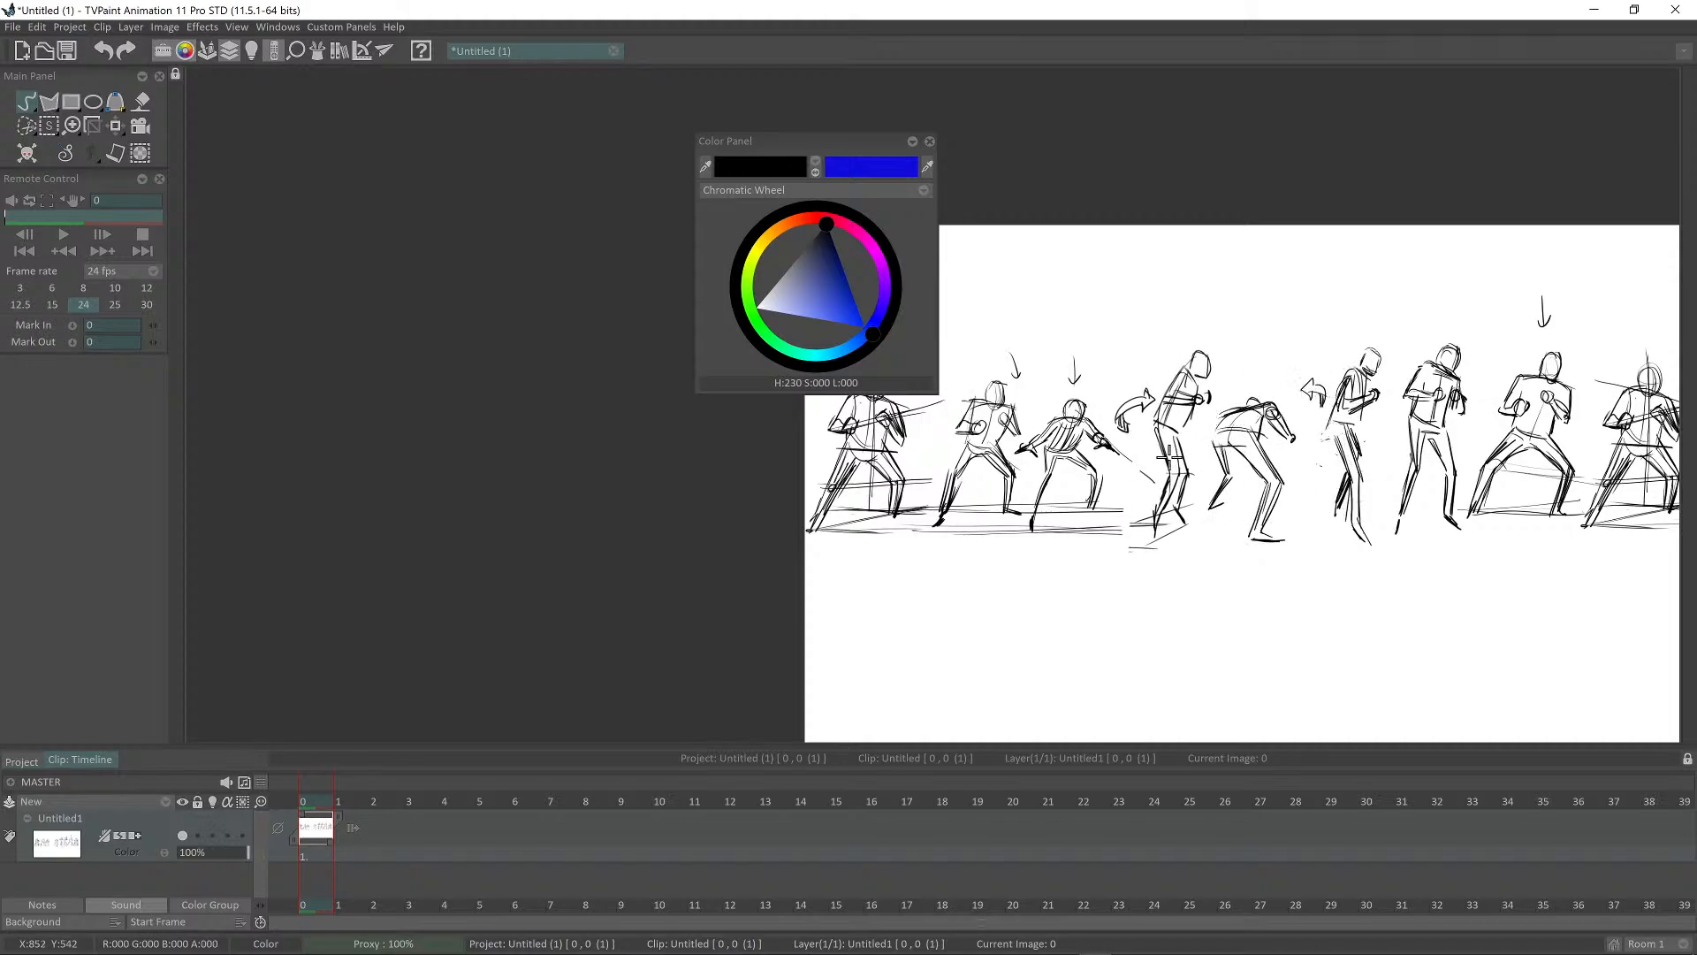
{"action": "left_click", "coordinate": [1169, 457]}
{"action": "left_click_drag", "start_coordinate": [1246, 451], "coordinate": [1379, 523]}
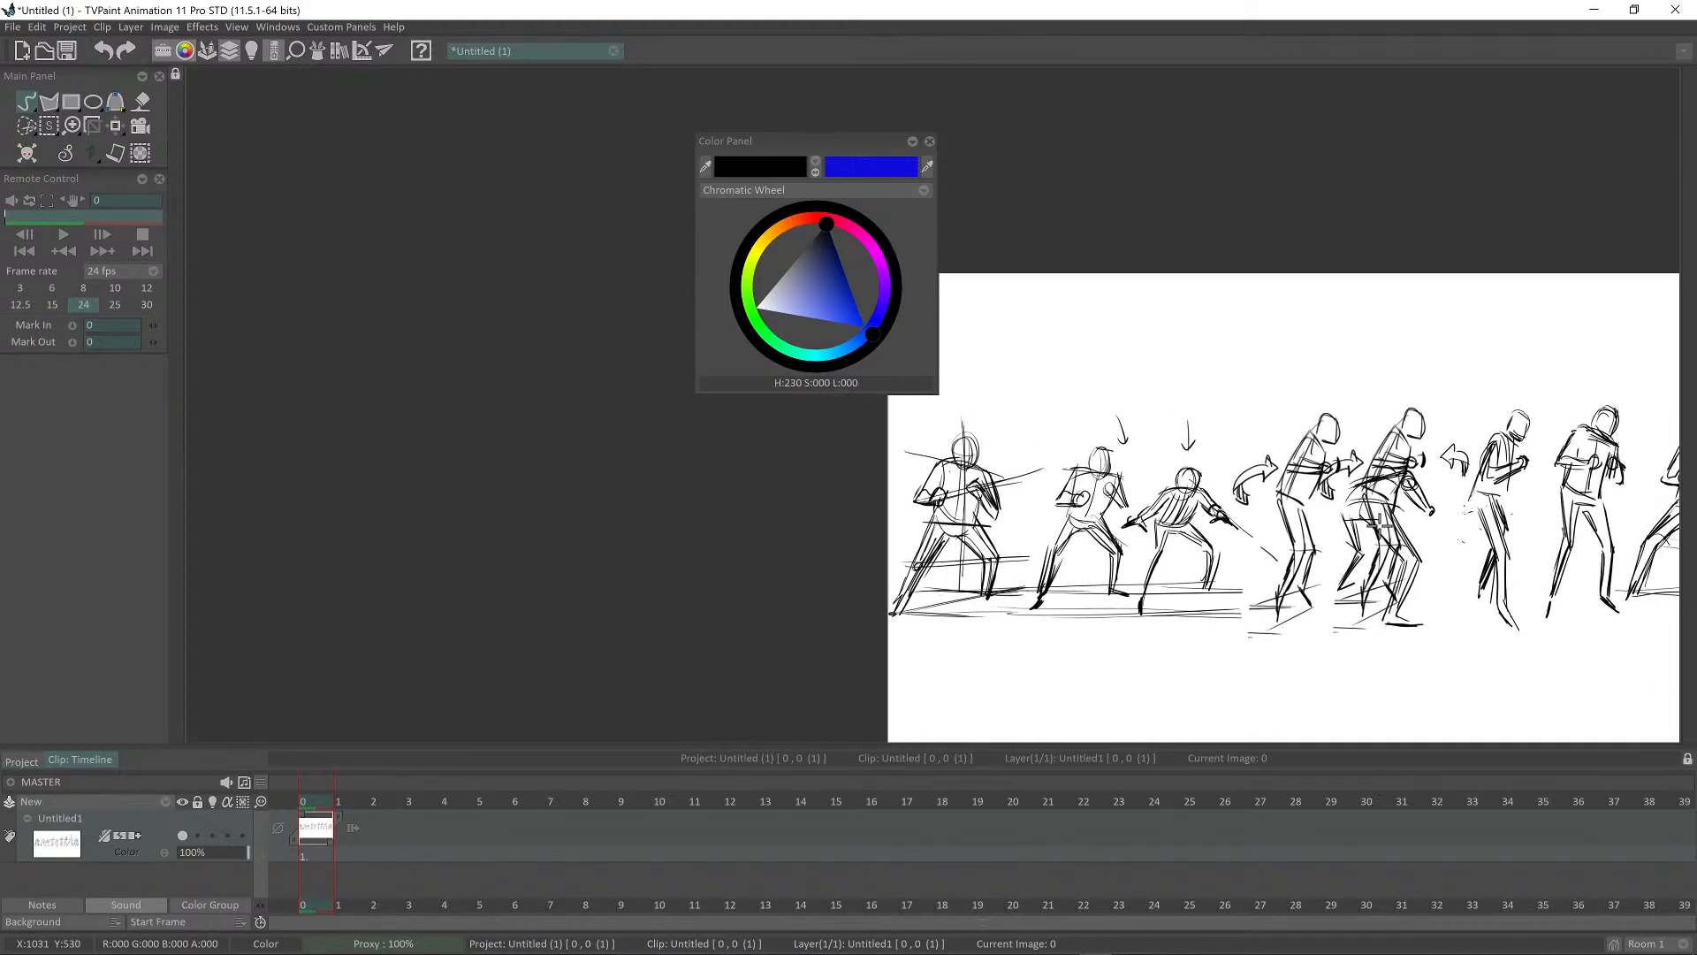
Step: Cut out the second and third figures with a freeform selection and stamp them back between the first and fourth figures
{"action": "key", "text": "w"}
{"action": "left_click_drag", "start_coordinate": [1175, 553], "coordinate": [1166, 482]}
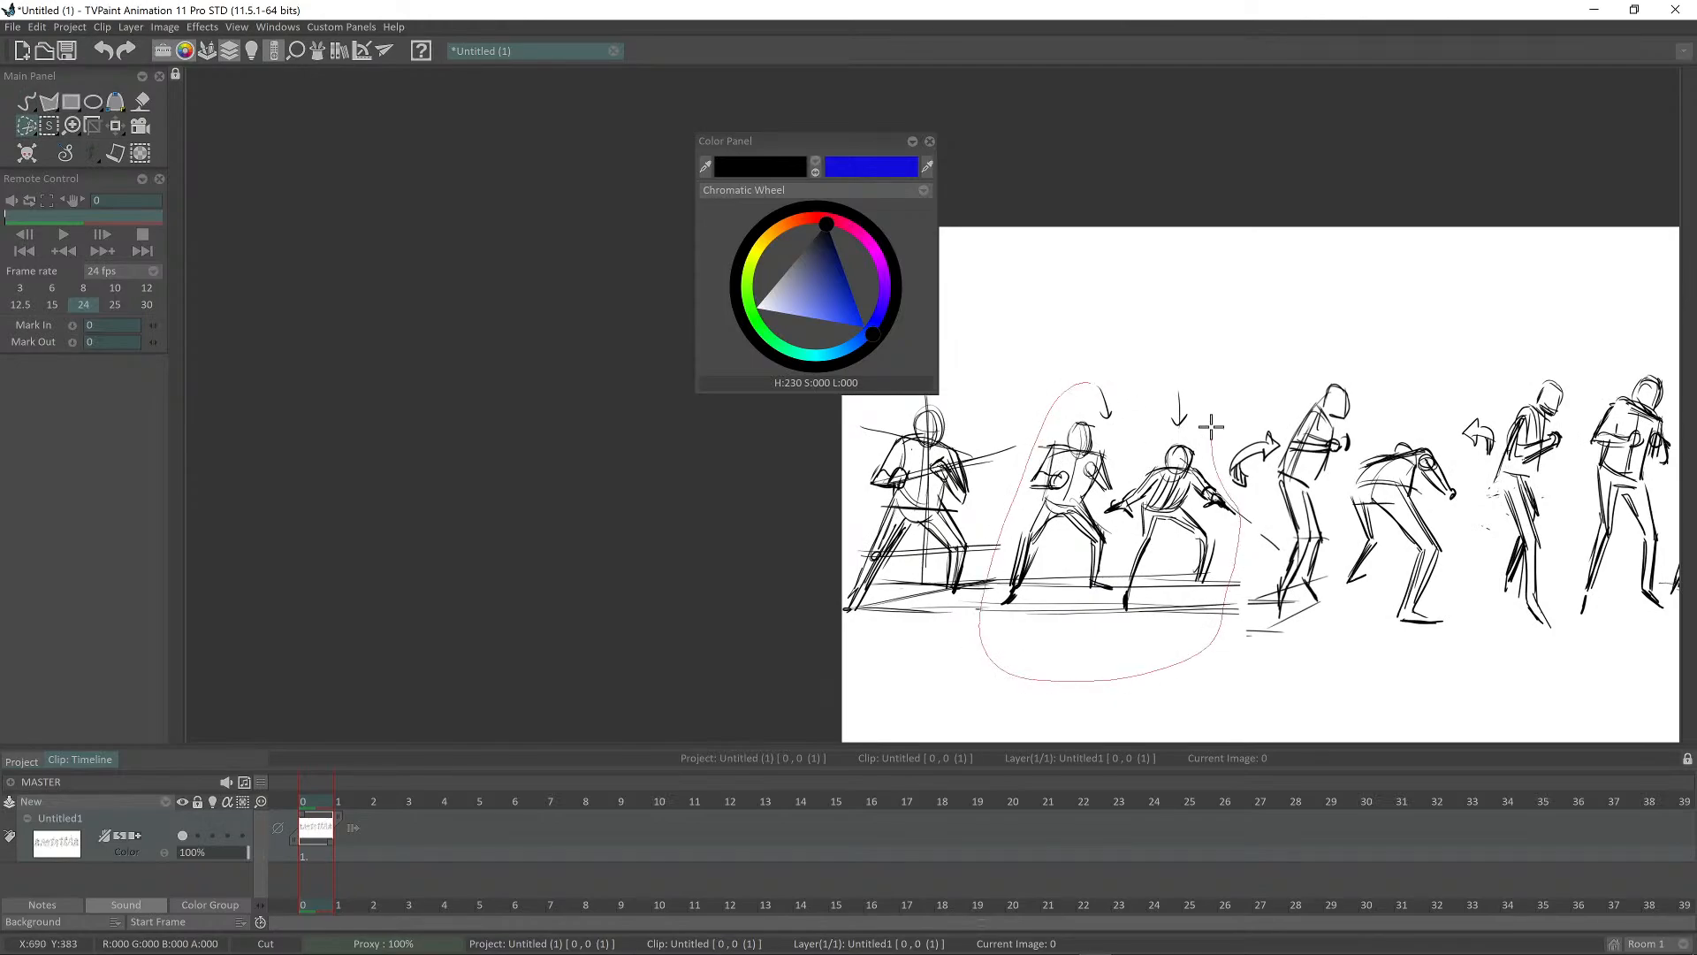
{"action": "left_click_drag", "start_coordinate": [1211, 426], "coordinate": [1183, 389]}
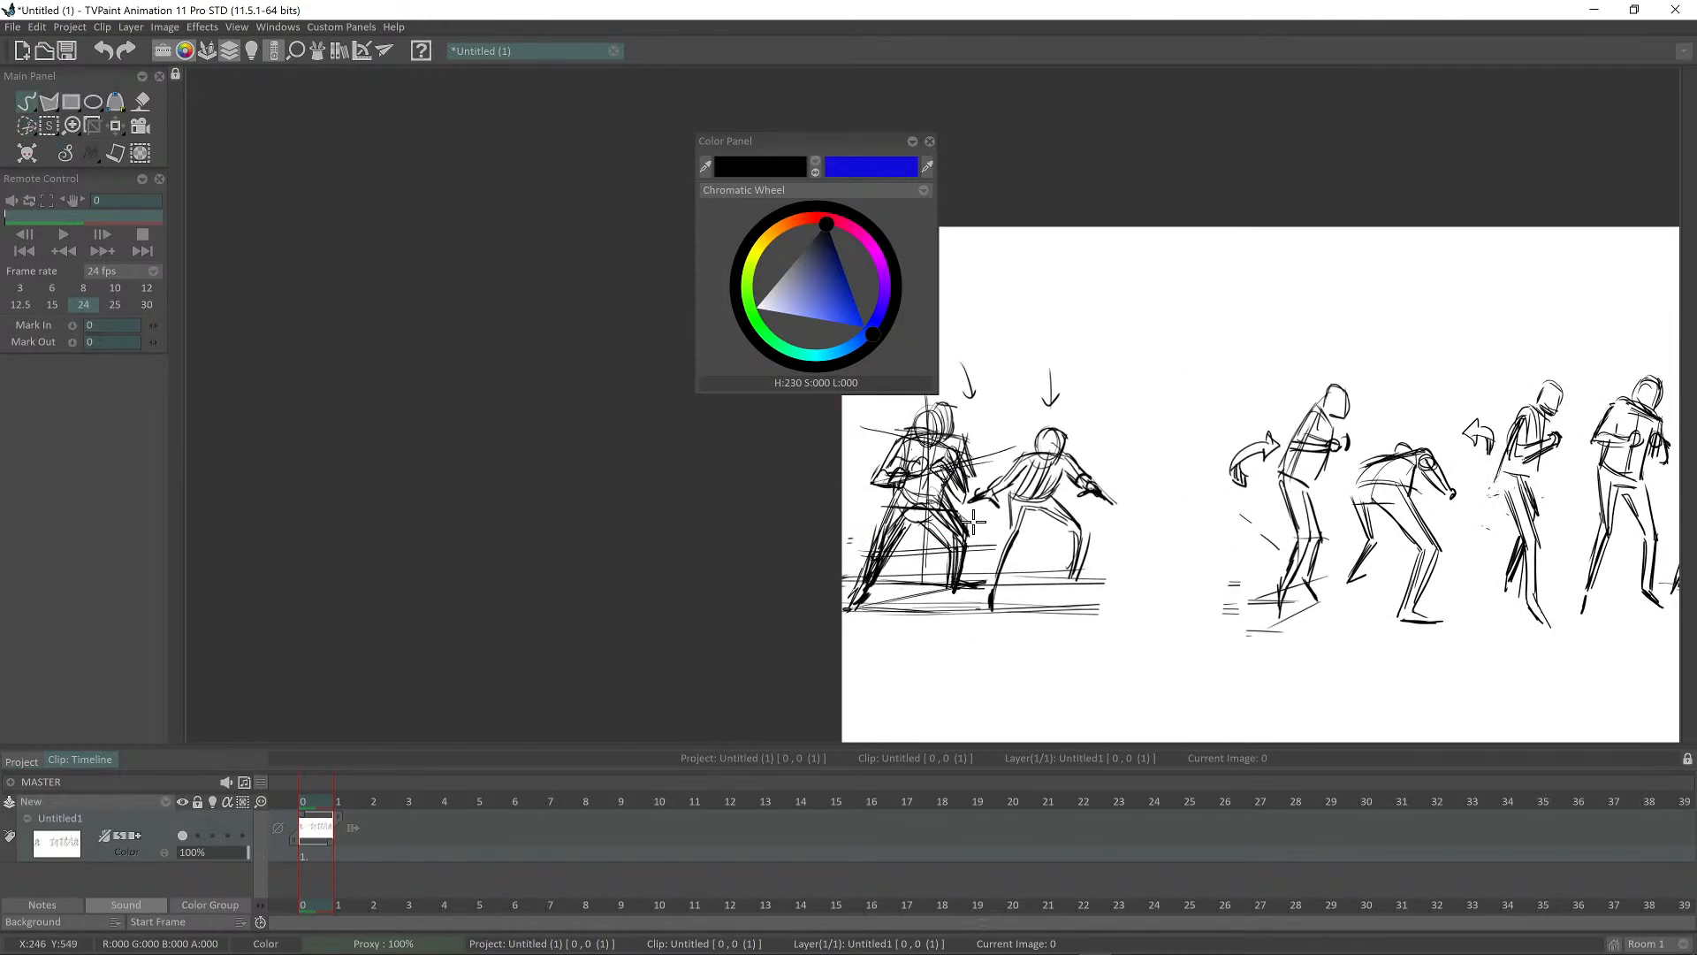
{"action": "left_click", "coordinate": [1105, 528]}
{"action": "scroll", "coordinate": [1239, 607], "scroll_direction": "down", "scroll_amount": 3}
{"action": "left_click_drag", "start_coordinate": [1324, 650], "coordinate": [1211, 606]}
{"action": "scroll", "coordinate": [1228, 608], "scroll_direction": "down", "scroll_amount": 3}
{"action": "scroll", "coordinate": [1303, 609], "scroll_direction": "up", "scroll_amount": 4}
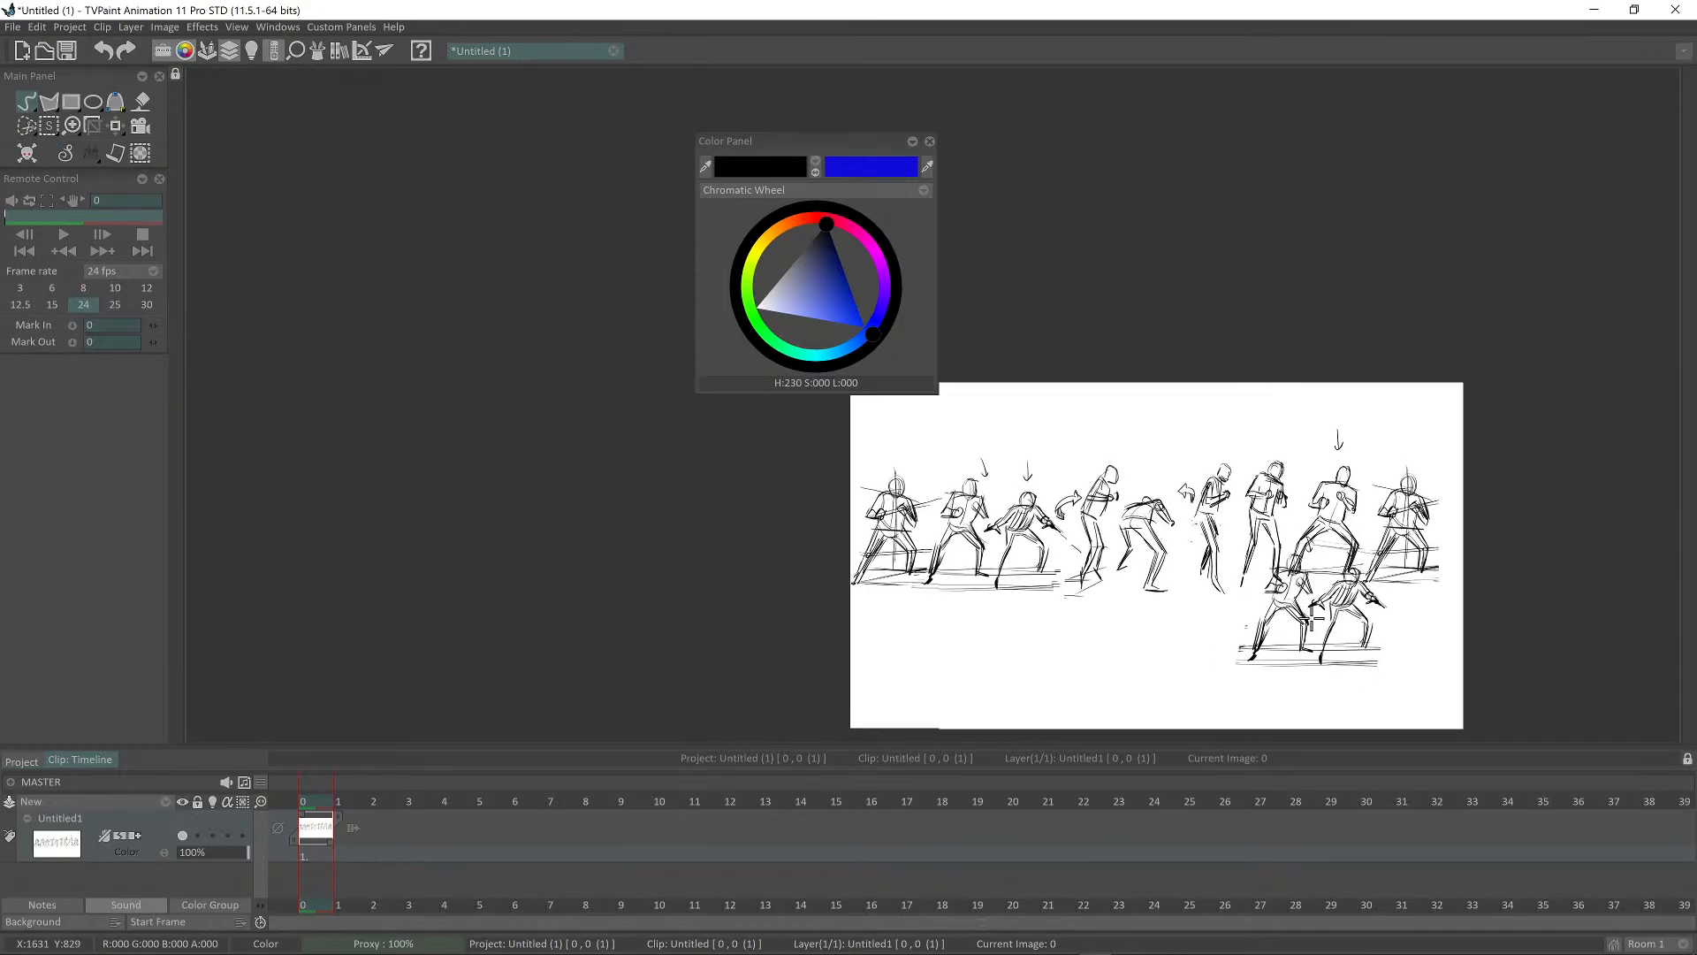
{"action": "scroll", "coordinate": [1311, 619], "scroll_direction": "up", "scroll_amount": 1}
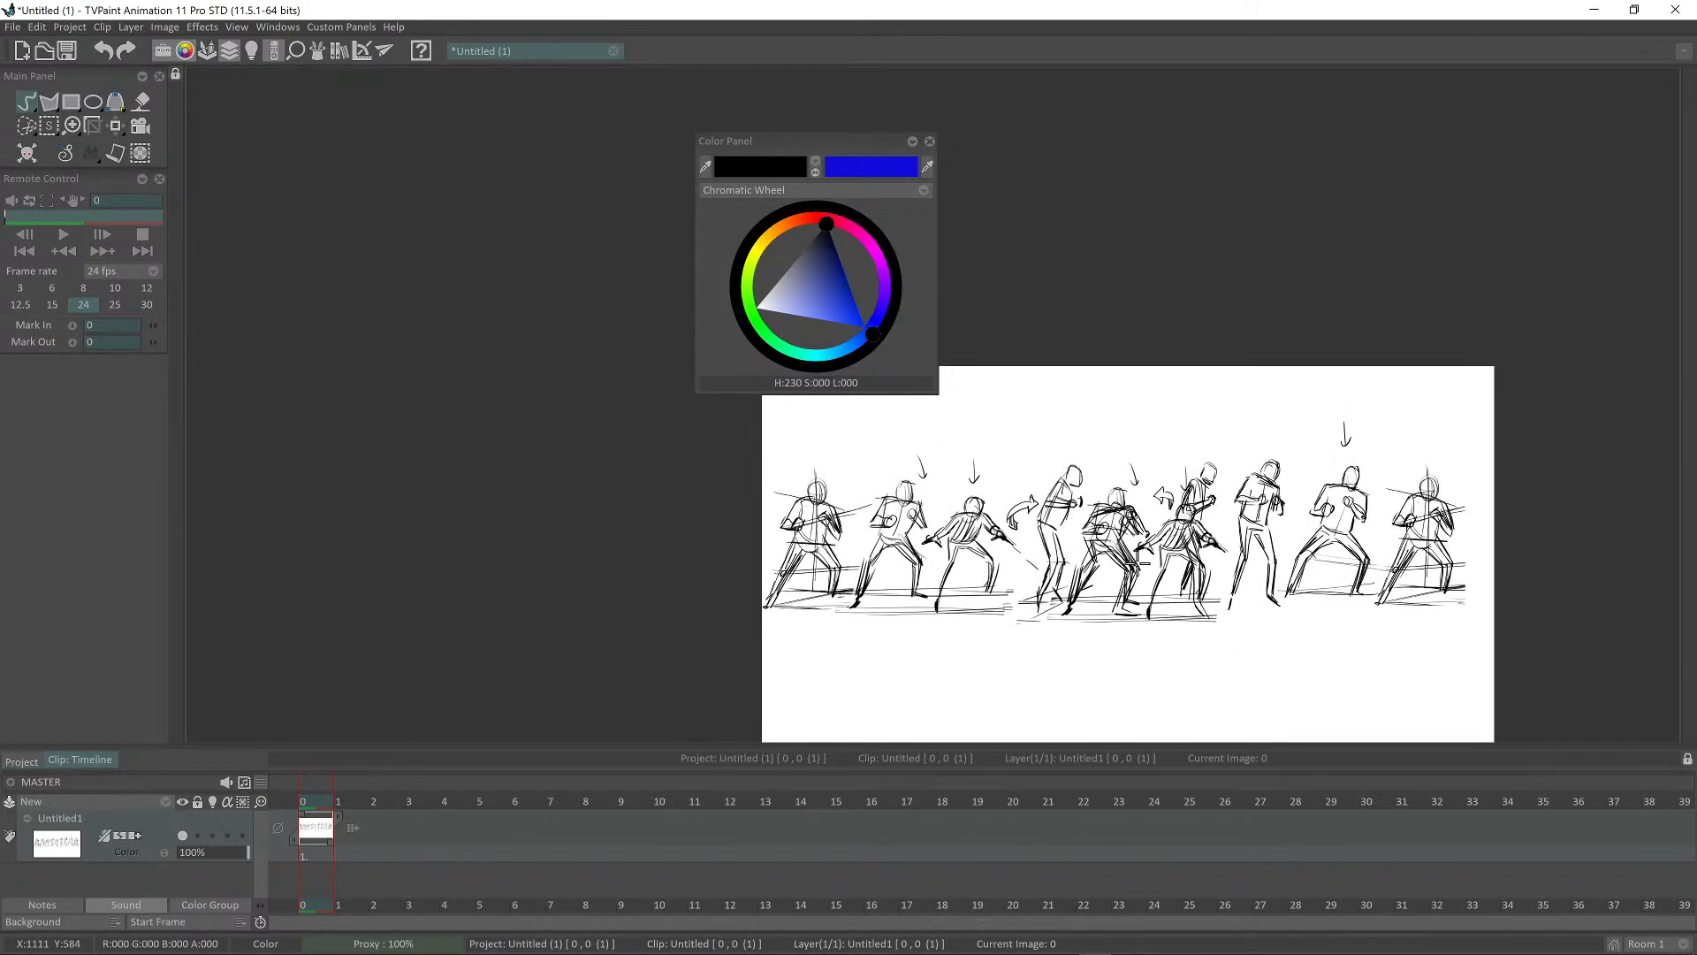
{"action": "key", "text": "b"}
Step: Cut out the entire row of nine figures with a freeform selection as a custom brush
{"action": "scroll", "coordinate": [1137, 550], "scroll_direction": "up", "scroll_amount": 3}
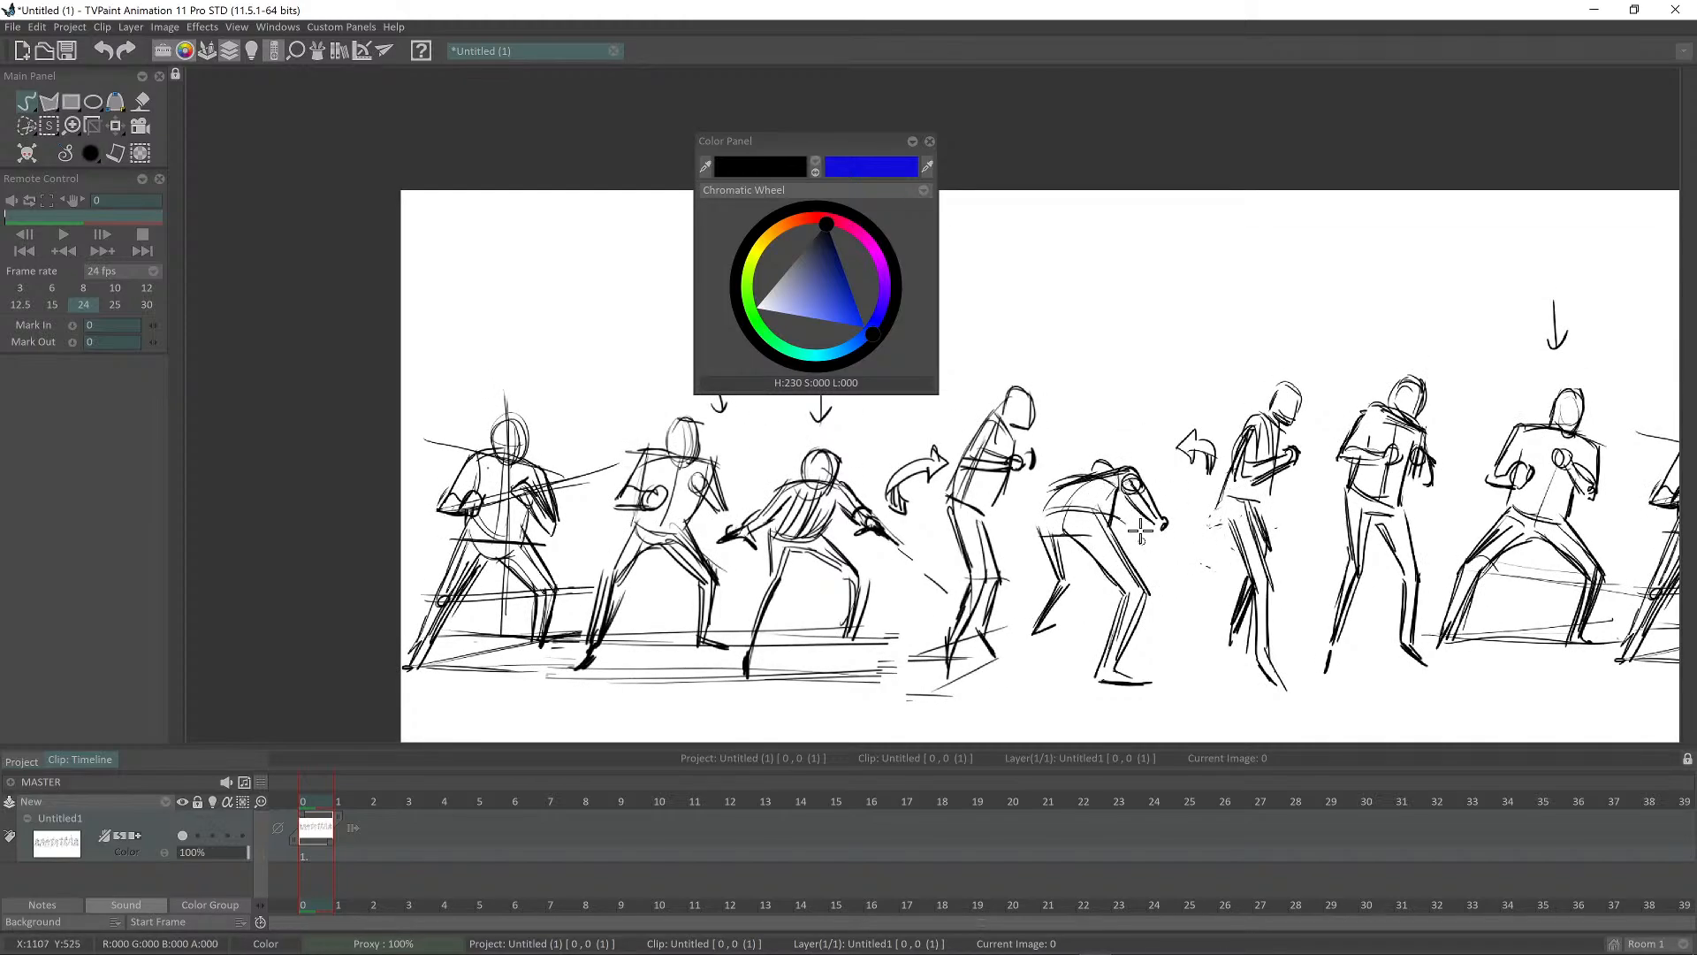
{"action": "scroll", "coordinate": [1140, 530], "scroll_direction": "down", "scroll_amount": 3}
{"action": "scroll", "coordinate": [1179, 535], "scroll_direction": "up", "scroll_amount": 1}
{"action": "scroll", "coordinate": [1171, 562], "scroll_direction": "down", "scroll_amount": 2}
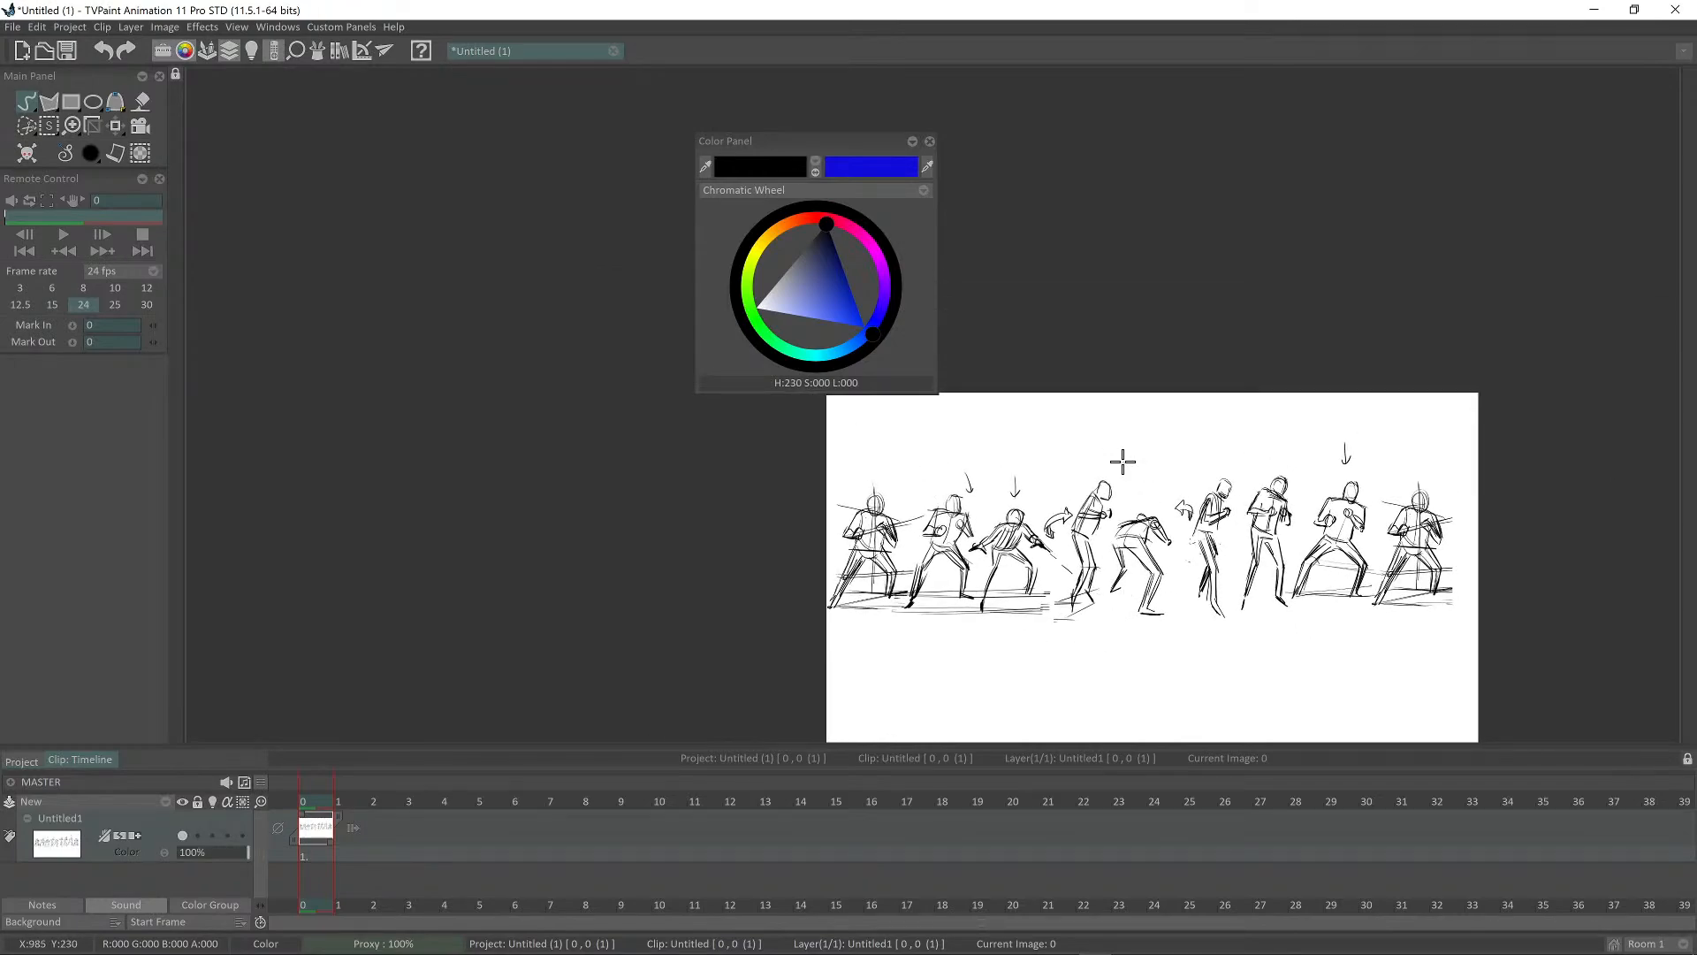
{"action": "mouse_move", "coordinate": [1692, 602]}
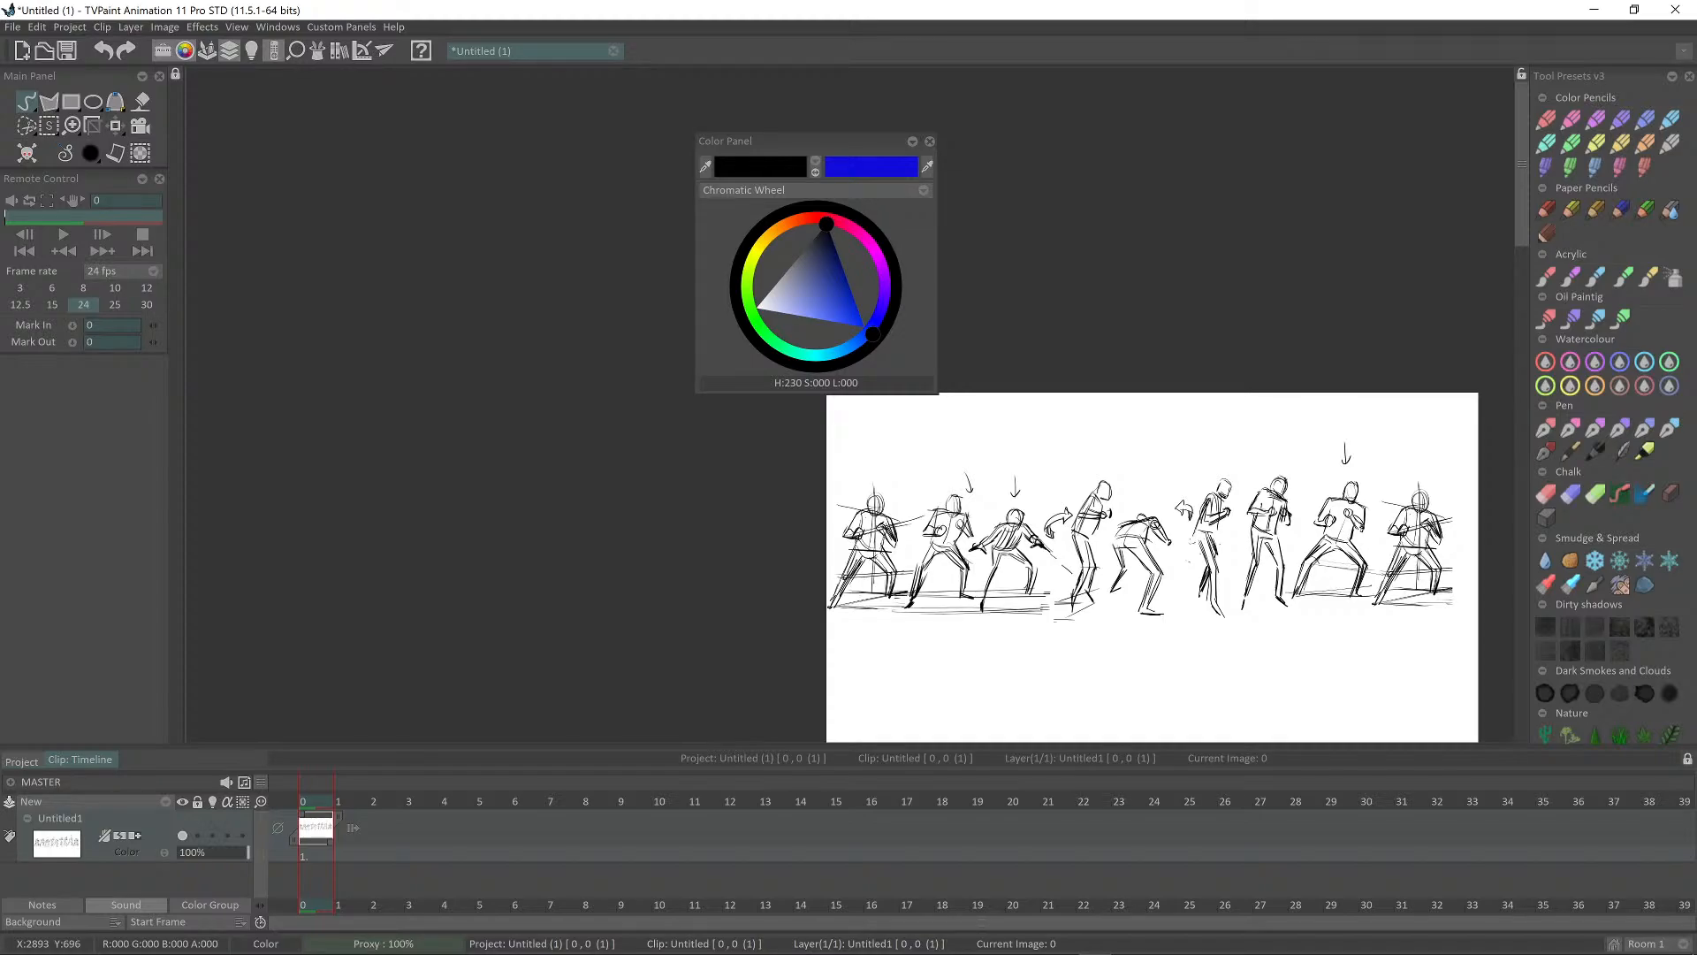
{"action": "mouse_move", "coordinate": [1238, 585]}
{"action": "left_mouse_down"}
{"action": "mouse_move", "coordinate": [1082, 587]}
{"action": "mouse_move", "coordinate": [1136, 606]}
{"action": "left_mouse_up"}
{"action": "scroll", "coordinate": [1083, 587], "scroll_direction": "up", "scroll_amount": 2}
{"action": "key", "text": "w"}
{"action": "scroll", "coordinate": [1130, 562], "scroll_direction": "down", "scroll_amount": 1}
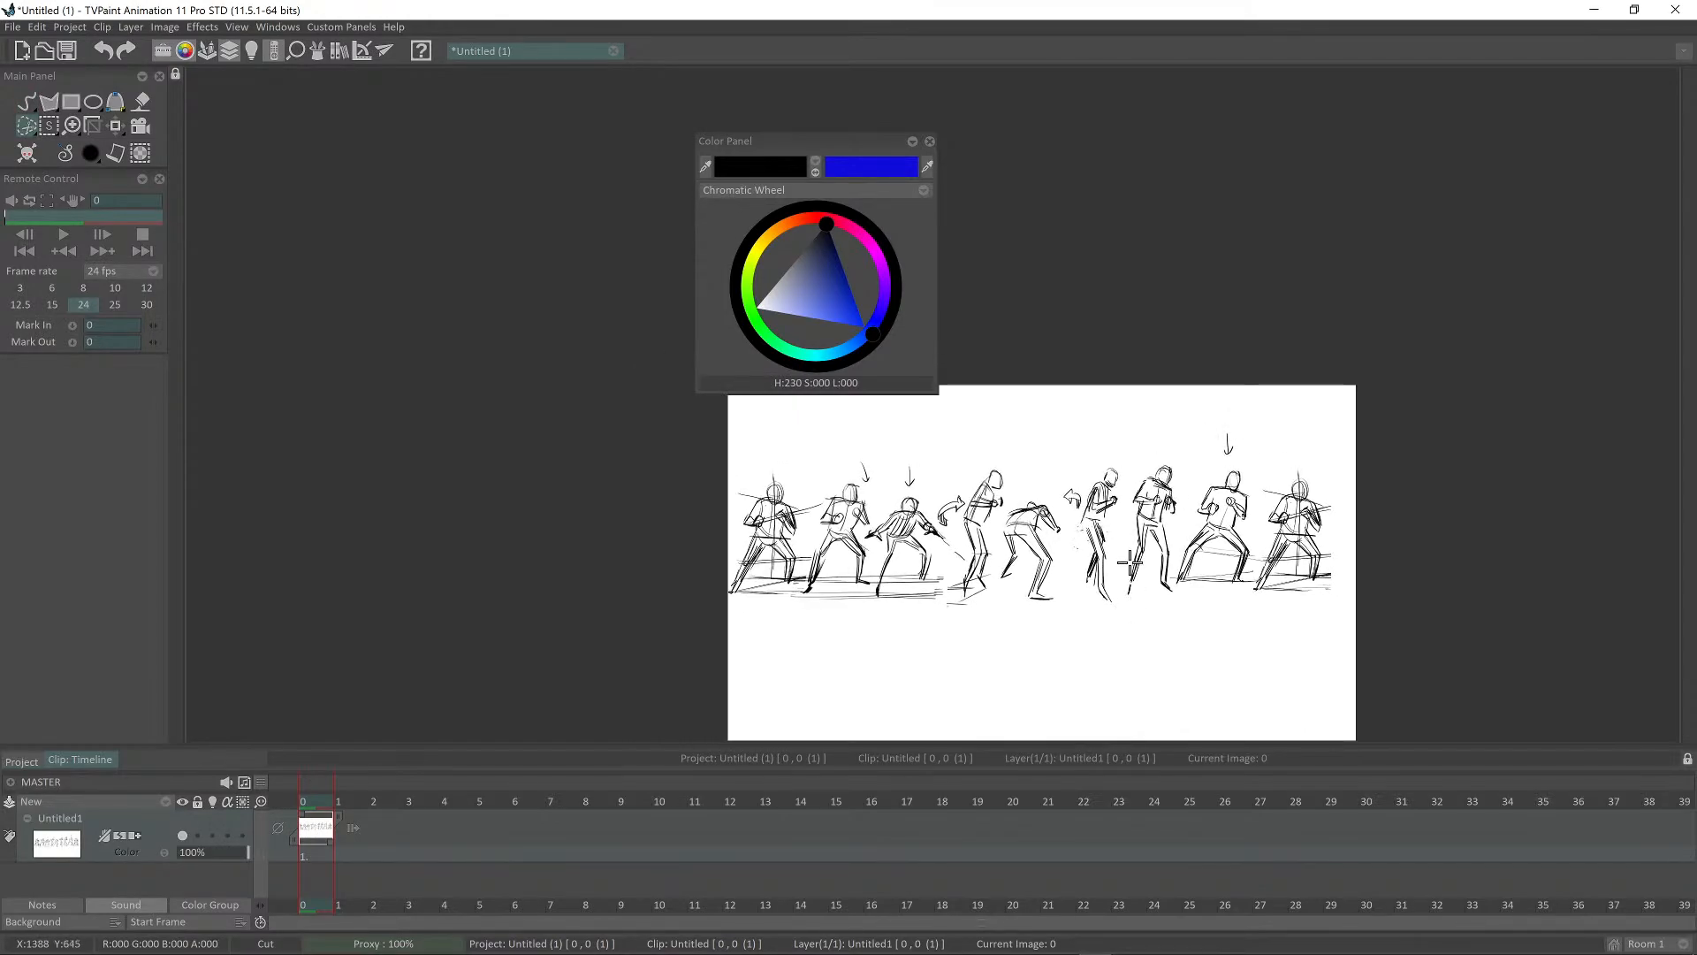
{"action": "mouse_move", "coordinate": [782, 424]}
{"action": "left_mouse_down"}
{"action": "mouse_move", "coordinate": [1281, 682]}
{"action": "mouse_move", "coordinate": [1317, 460]}
{"action": "left_mouse_up"}
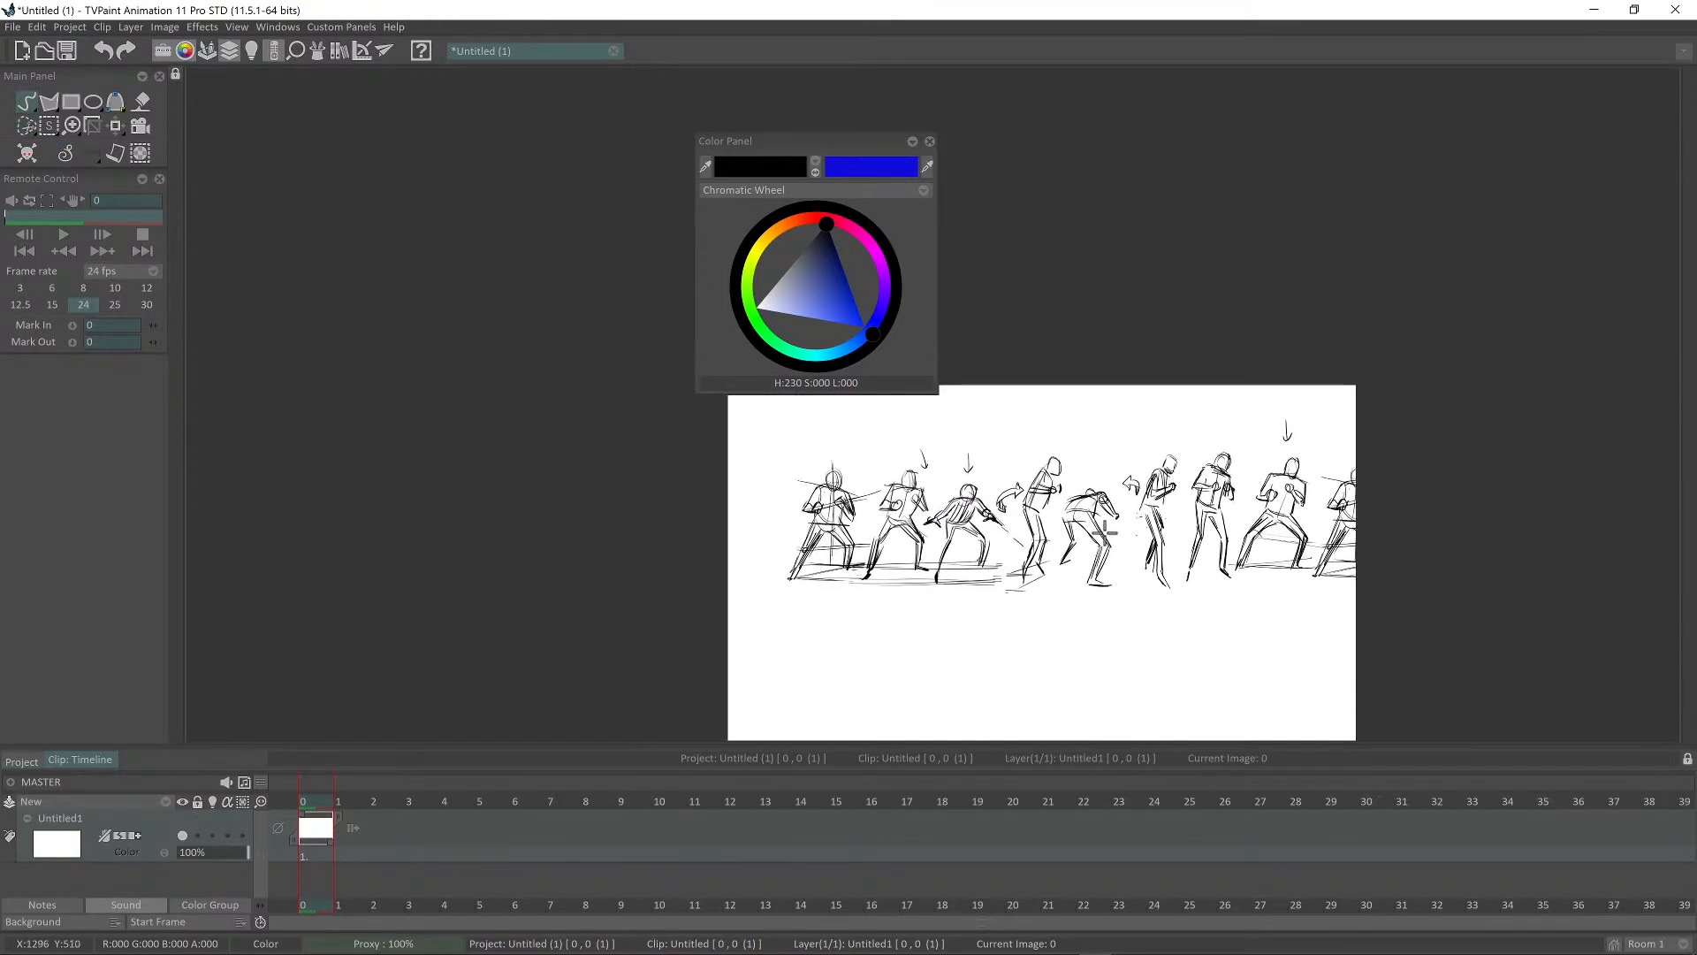
Step: Create a new 2048 × 2048 project at 24 fps with progressive field
{"action": "left_click", "coordinate": [12, 27]}
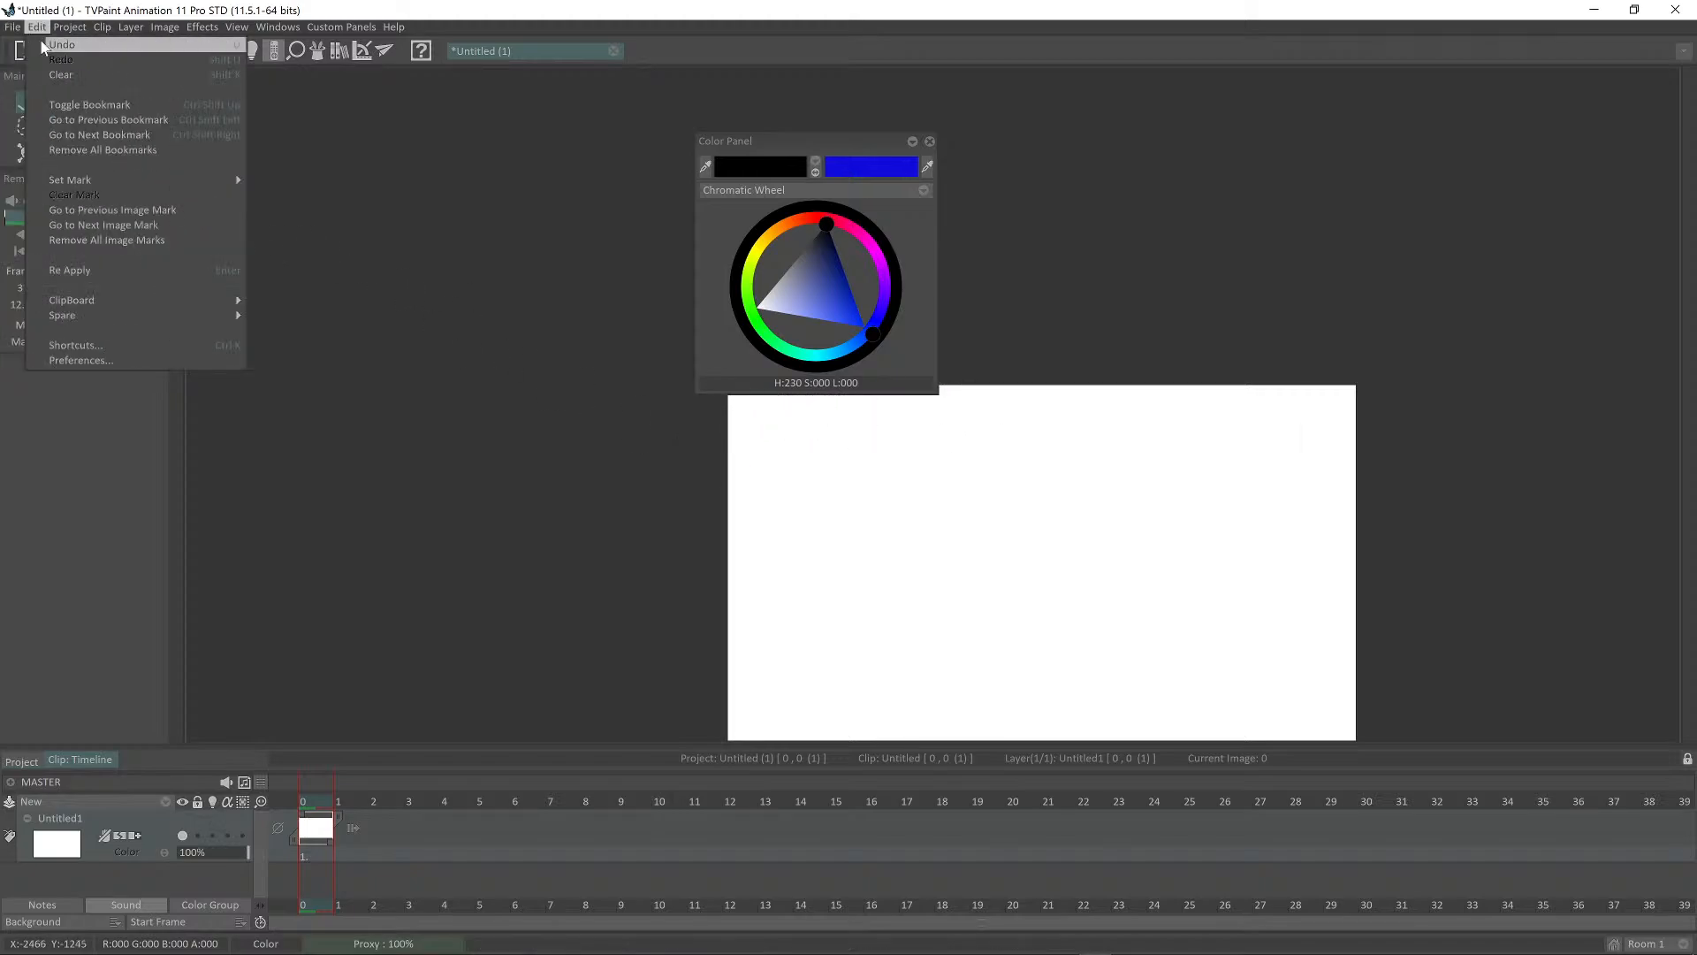
{"action": "left_click", "coordinate": [27, 45]}
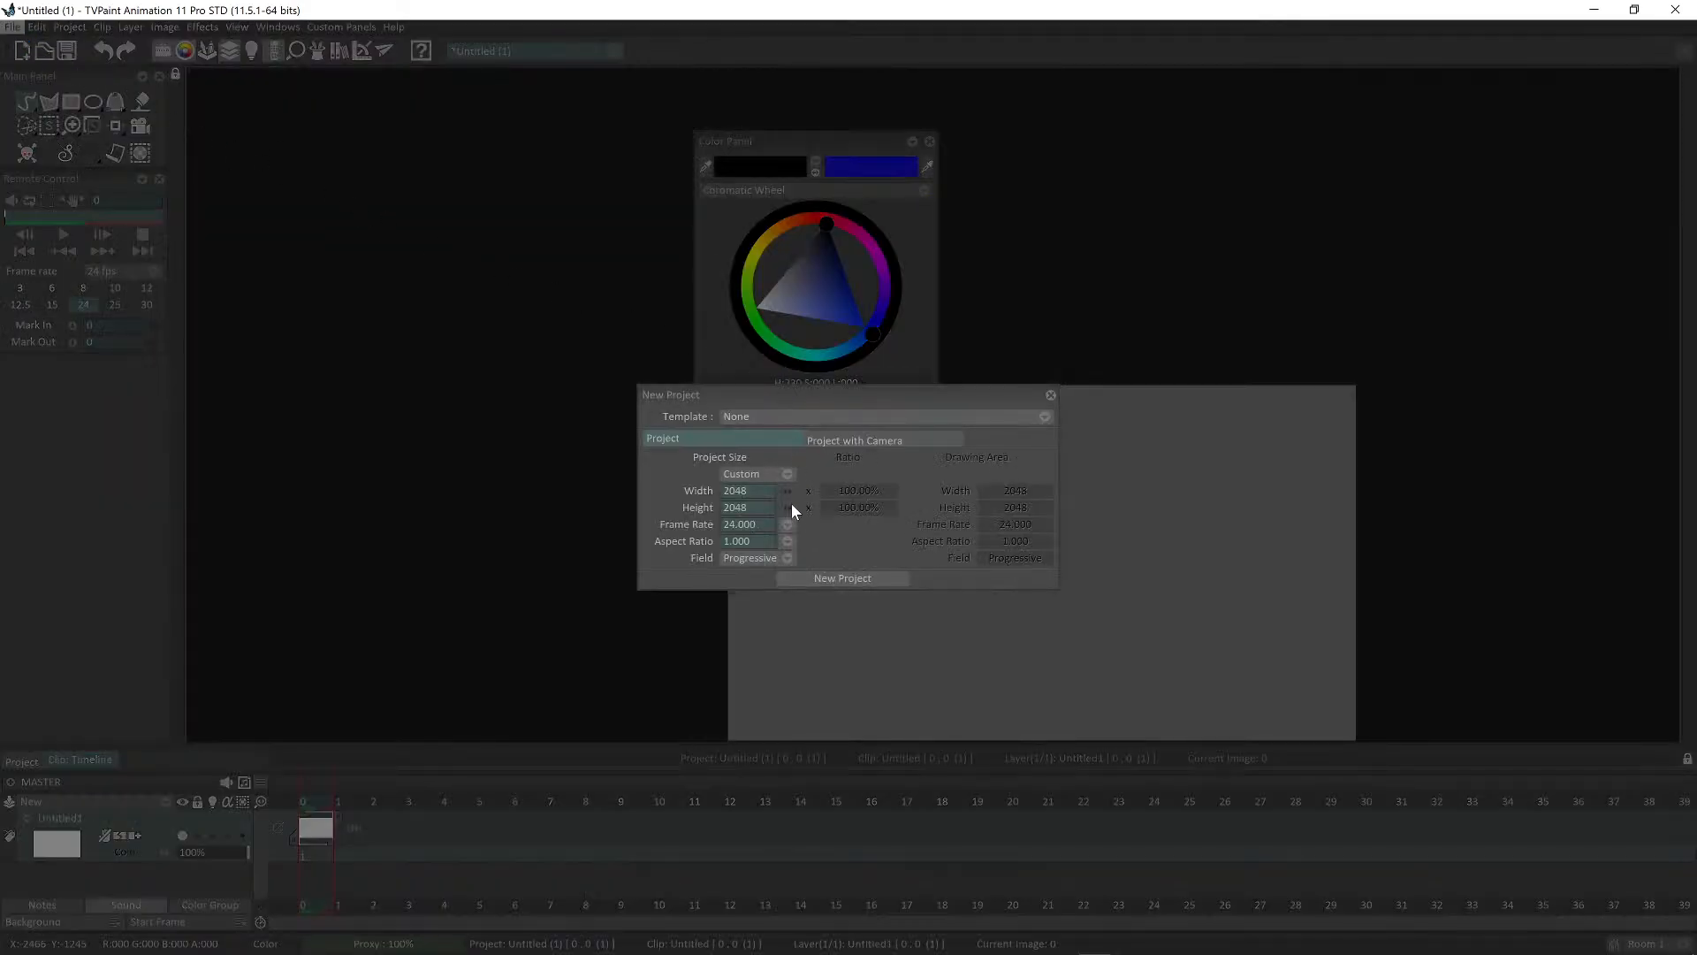
{"action": "left_click", "coordinate": [831, 580]}
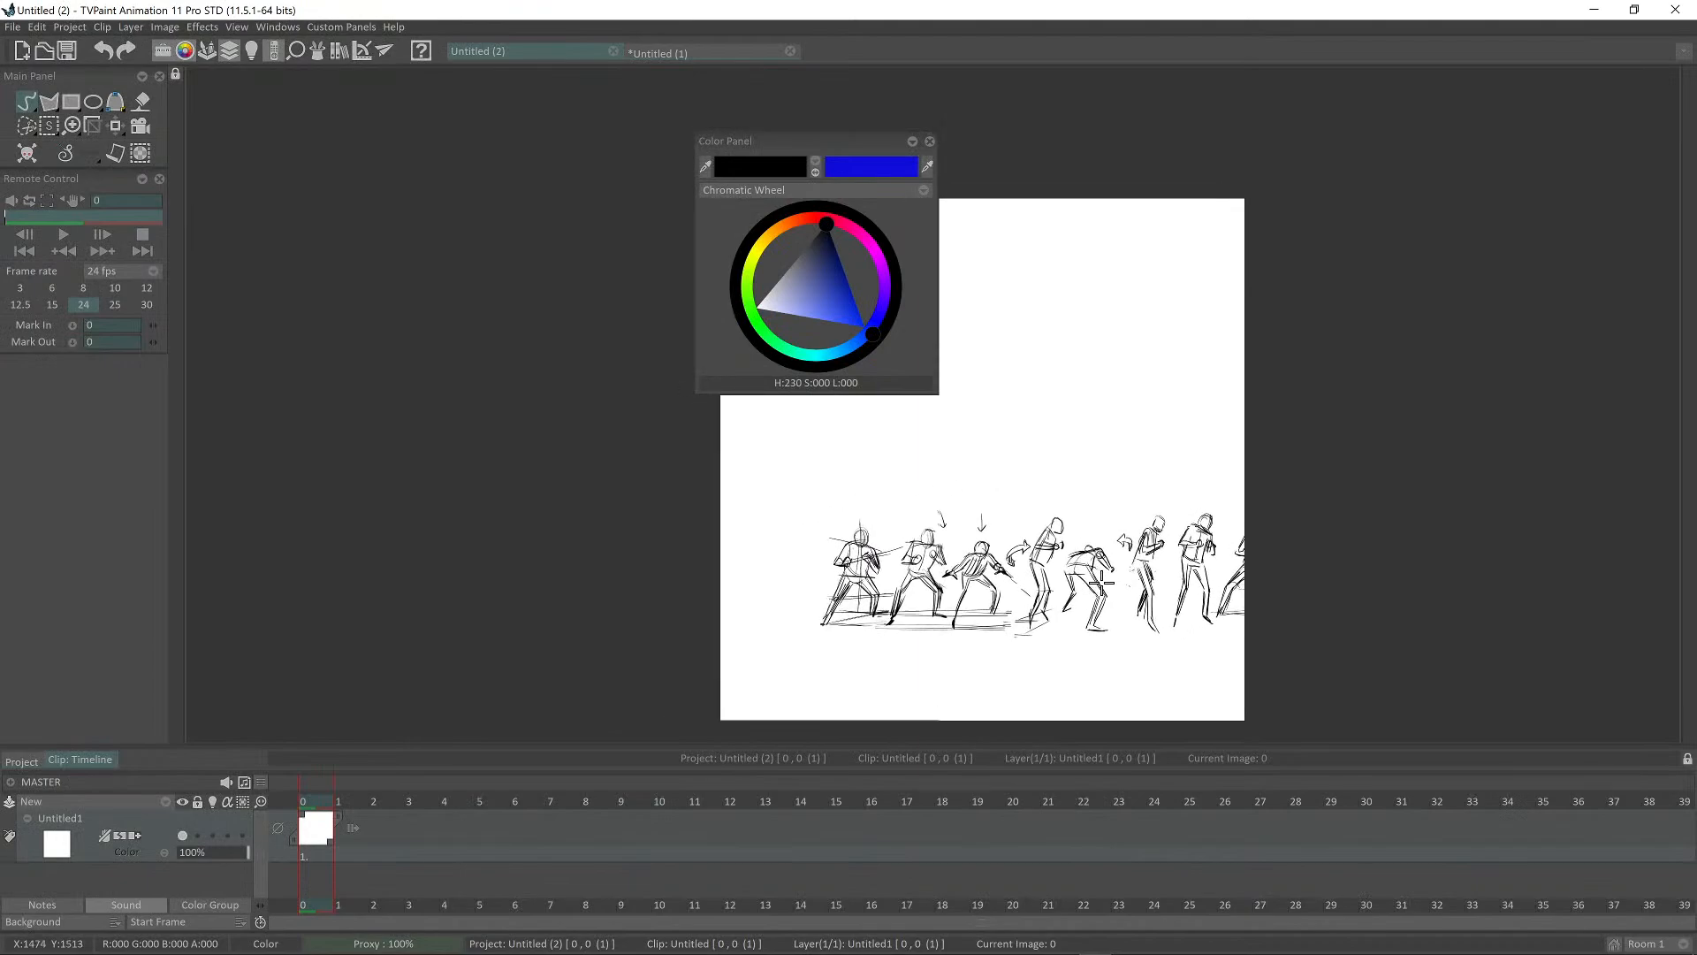
Step: Move the Color Panel clear of the new project's canvas and bring the whole canvas into view
{"action": "left_click_drag", "start_coordinate": [831, 142], "coordinate": [441, 196]}
{"action": "left_click_drag", "start_coordinate": [1352, 648], "coordinate": [1218, 654]}
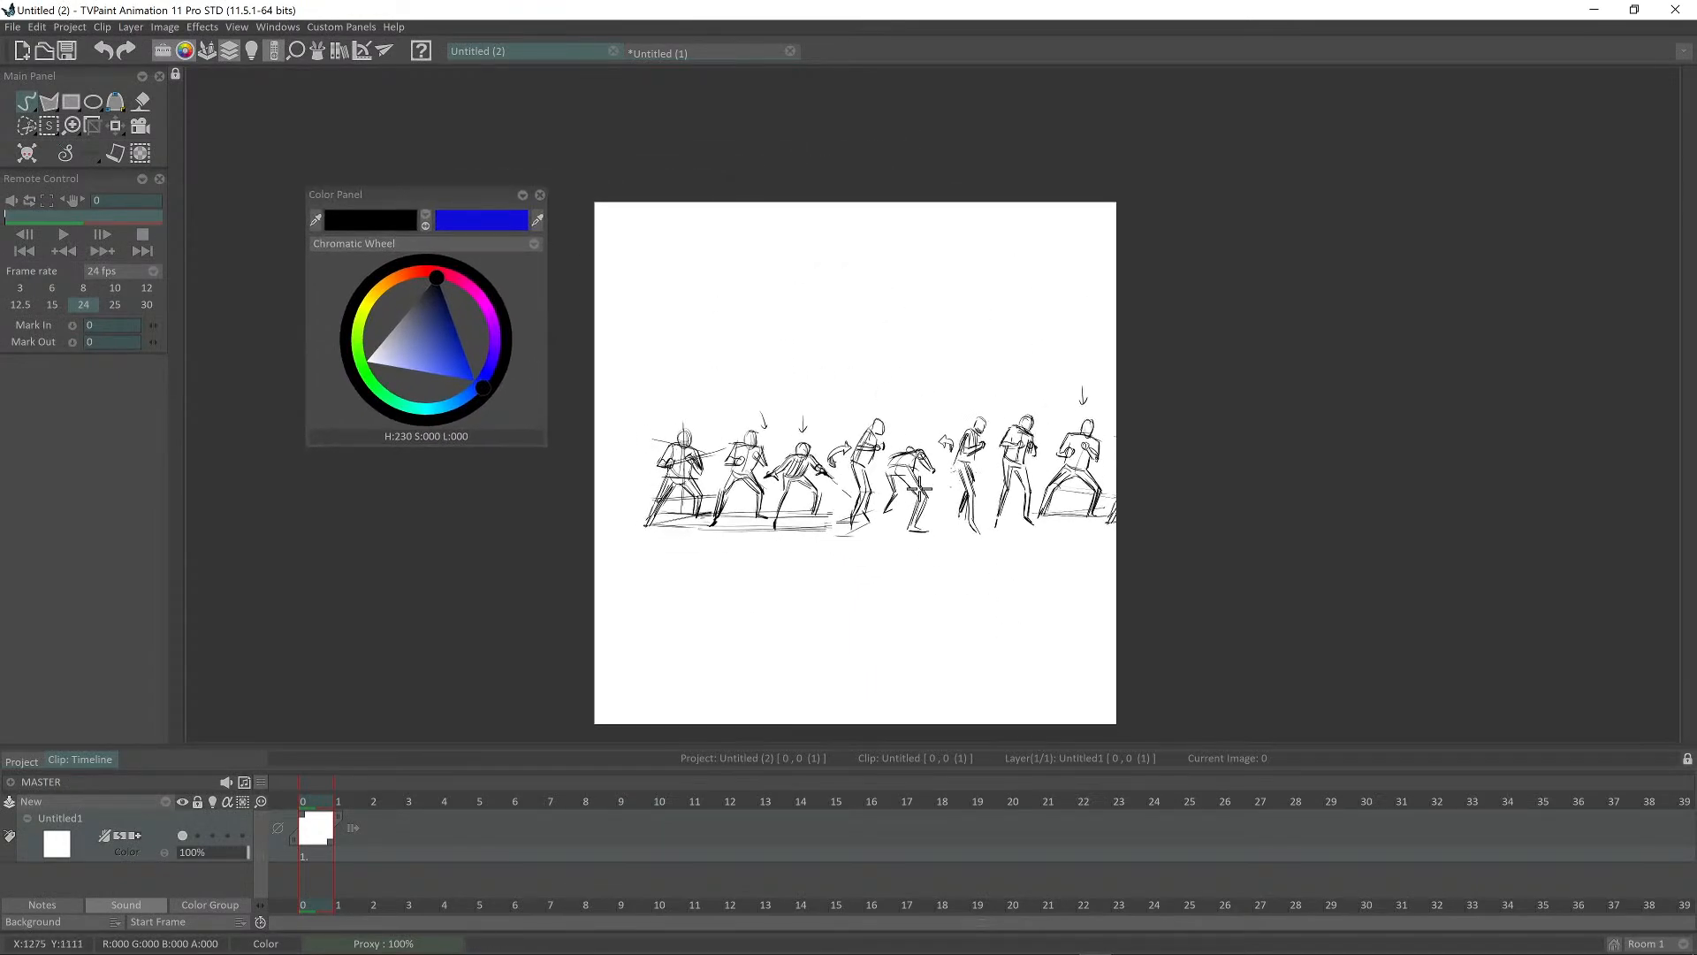
{"action": "scroll", "coordinate": [1151, 495], "scroll_direction": "down", "scroll_amount": 3}
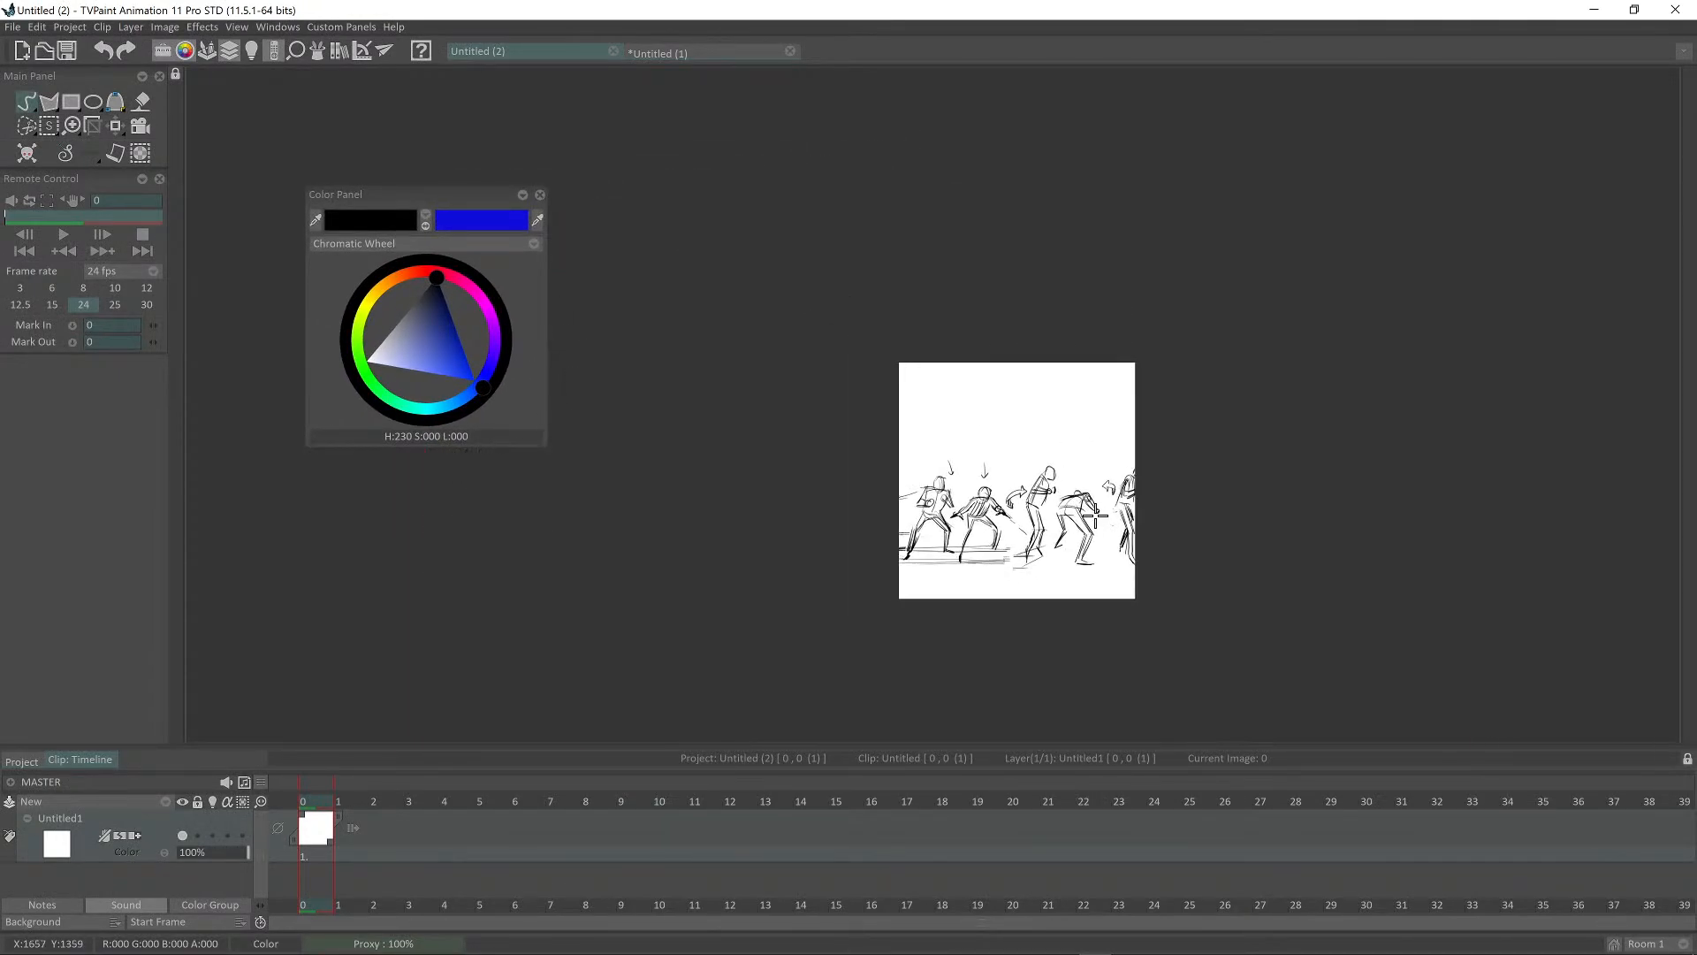
Step: Stamp the row brush on the first frame with the first figure centred on the canvas
{"action": "left_click_drag", "start_coordinate": [1395, 653], "coordinate": [1528, 712]}
{"action": "mouse_move", "coordinate": [1329, 520]}
{"action": "left_mouse_down"}
{"action": "mouse_move", "coordinate": [1063, 461]}
{"action": "mouse_move", "coordinate": [1193, 491]}
{"action": "left_mouse_up"}
{"action": "key", "text": "shift+z"}
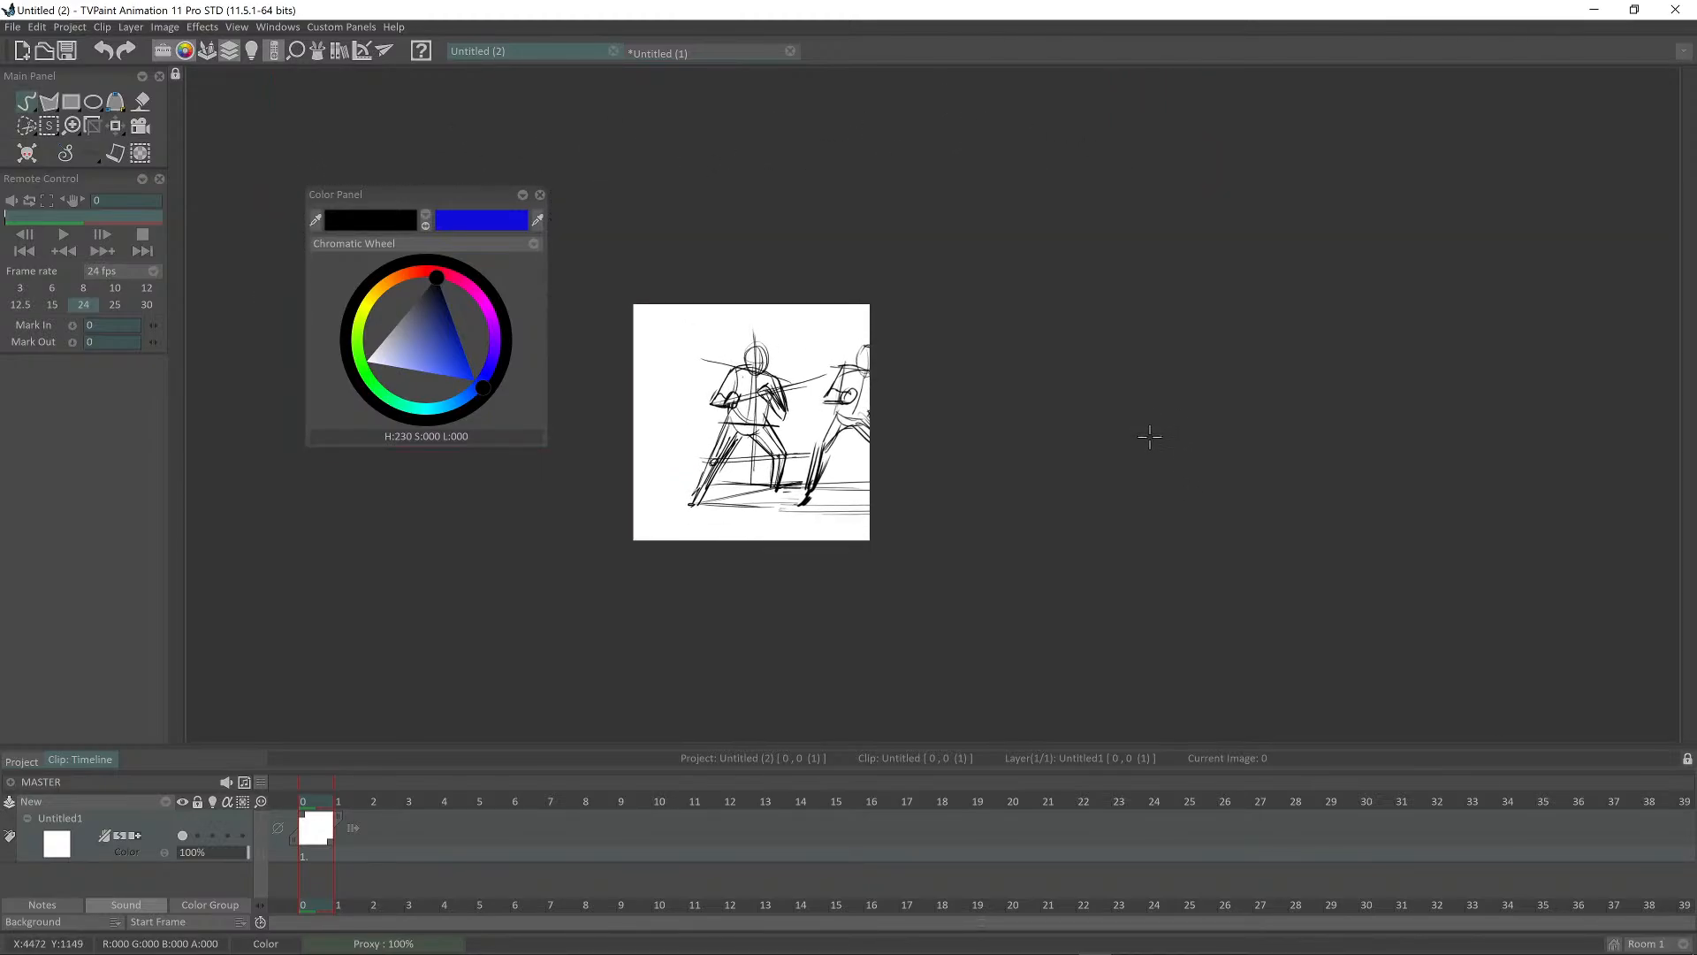
{"action": "left_click", "coordinate": [1151, 436]}
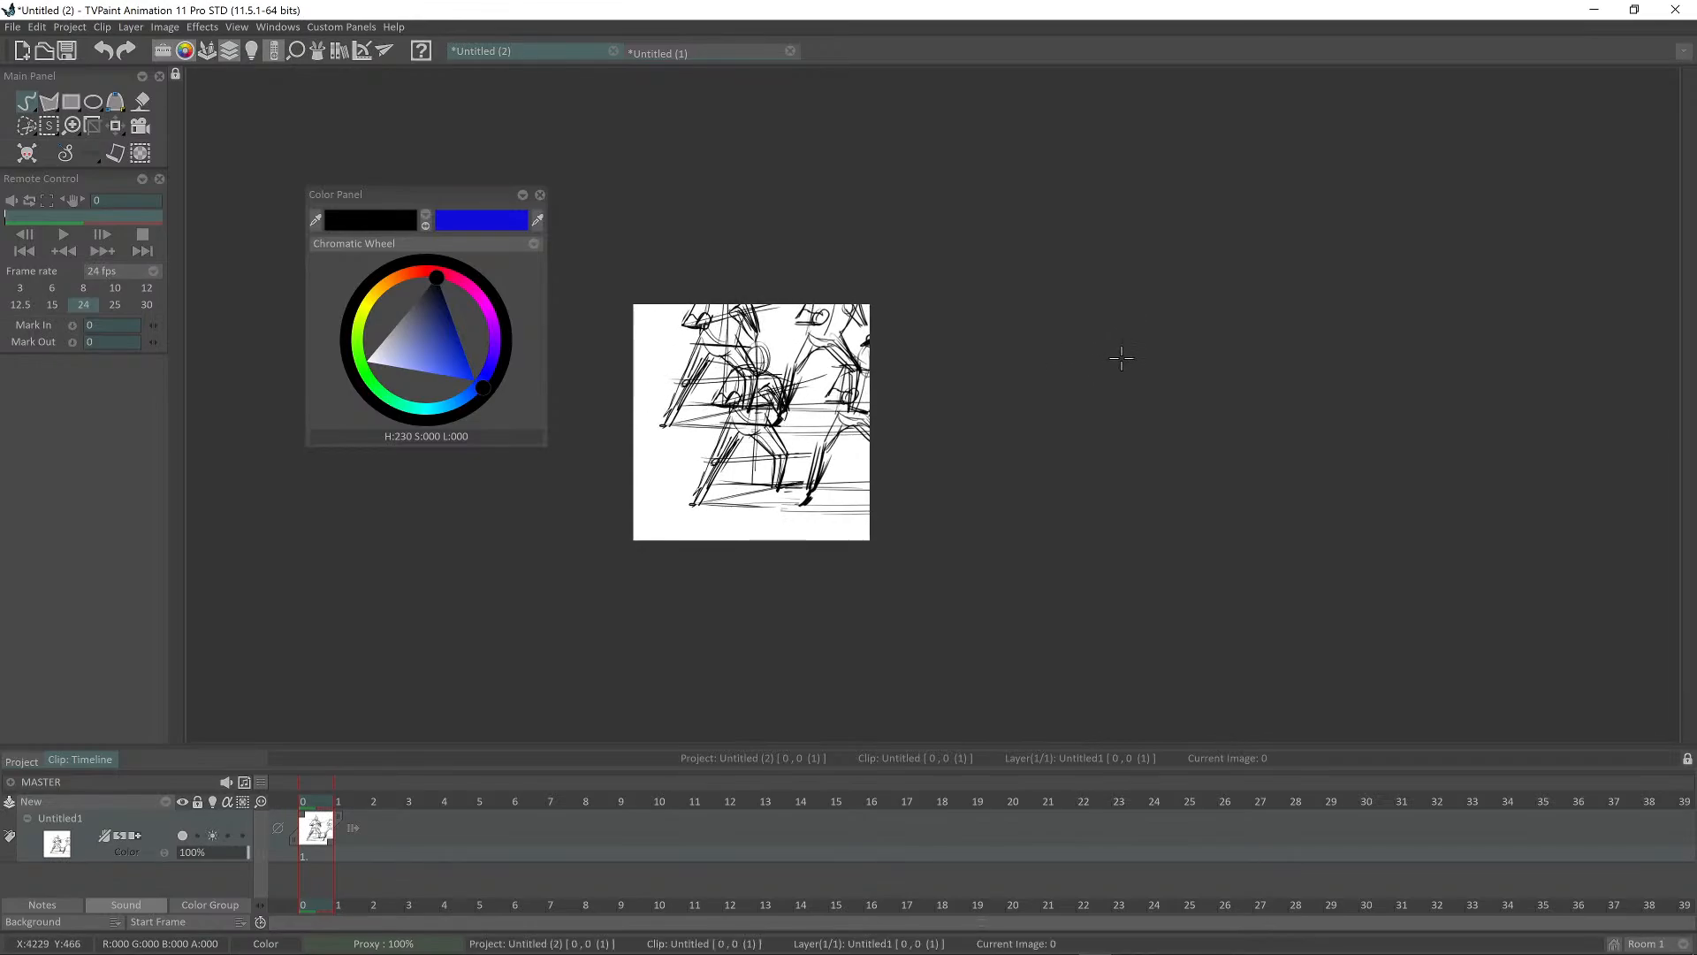
Step: Add second and third frames and stamp the row in each, registering the second and third figures over the preceding pose
{"action": "key", "text": "Right"}
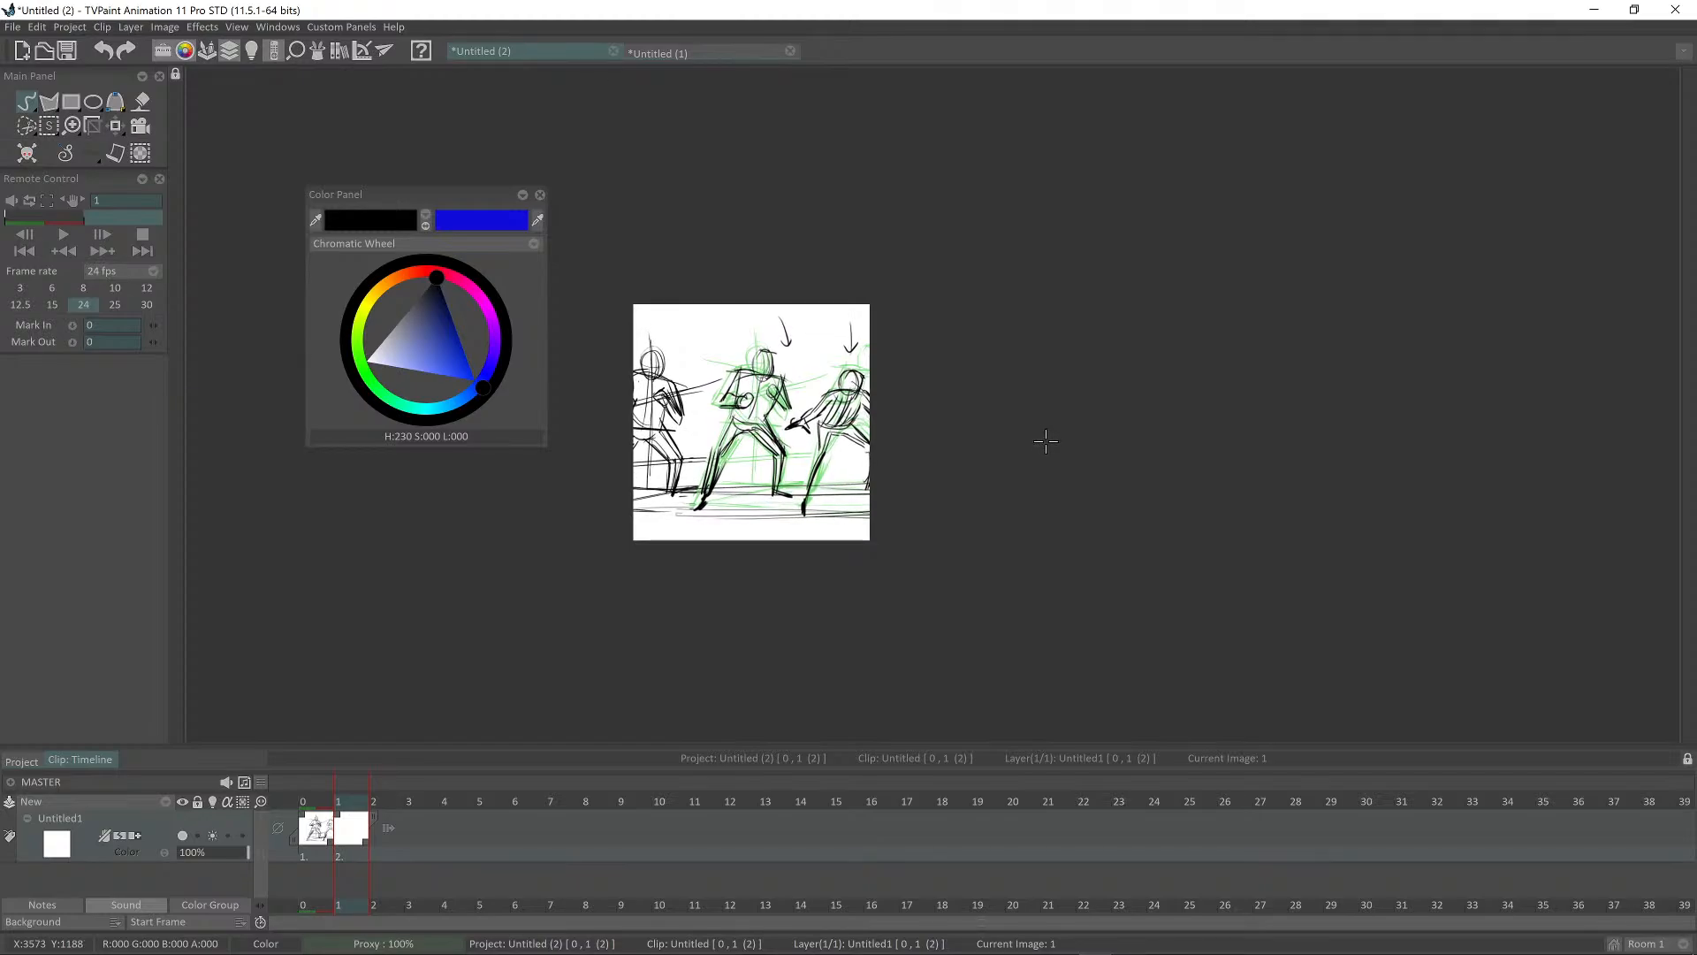
{"action": "left_click", "coordinate": [1044, 441]}
{"action": "key", "text": "Right"}
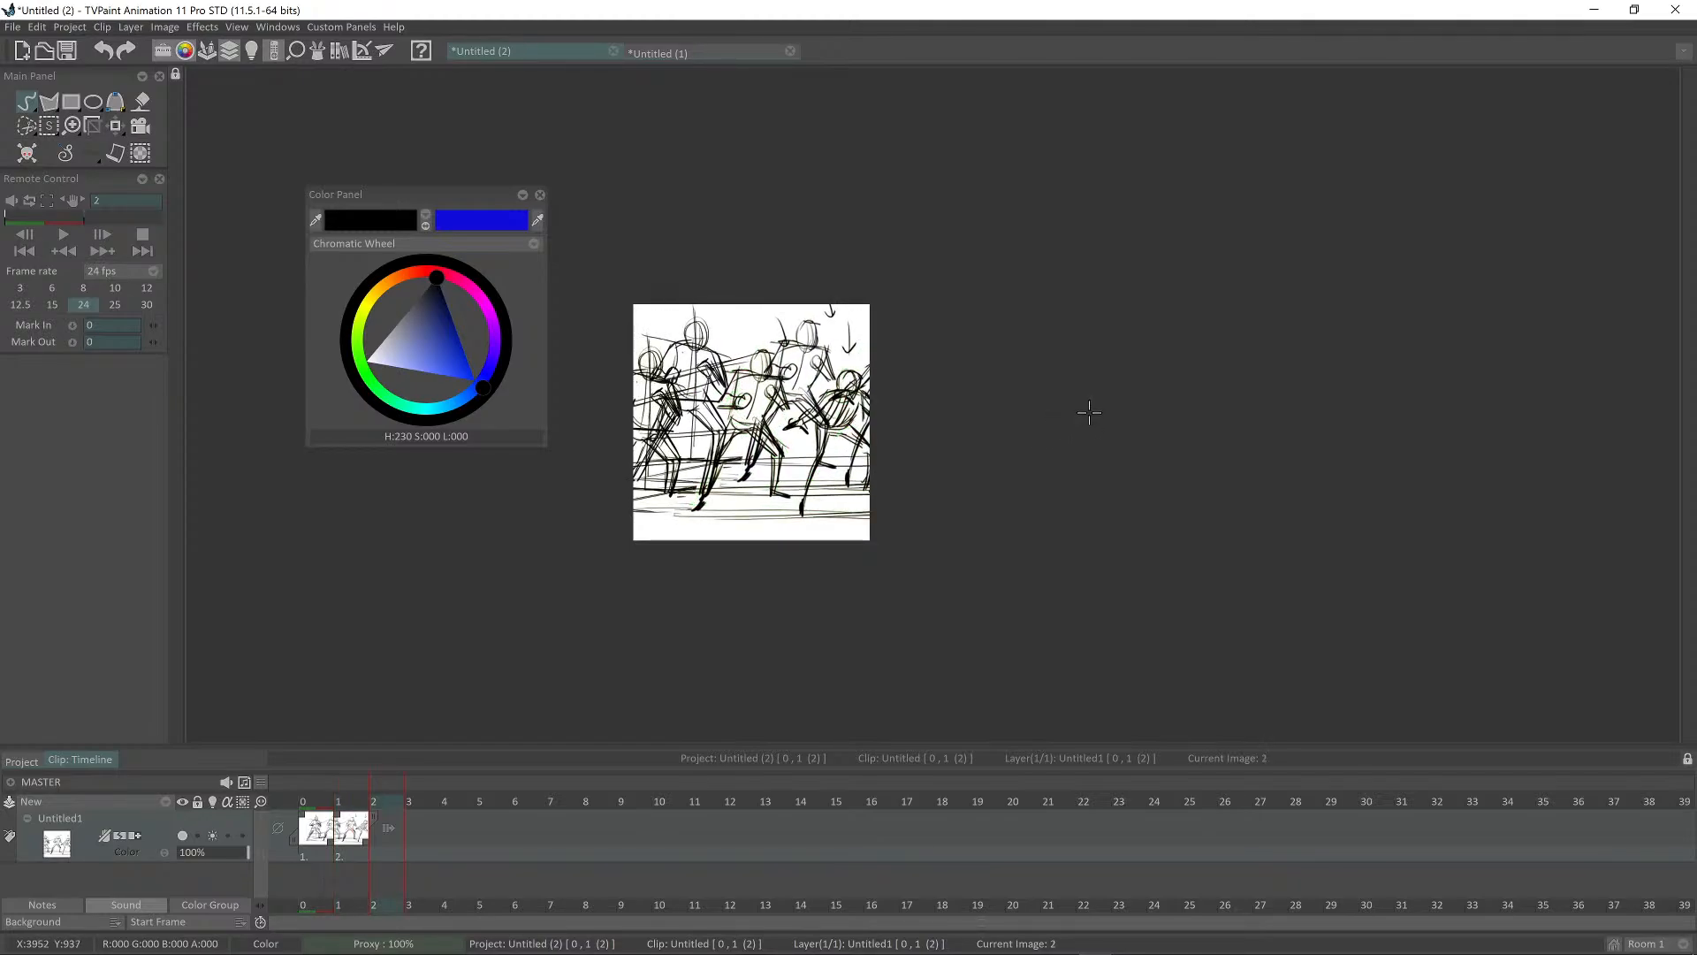
{"action": "key", "text": "Right"}
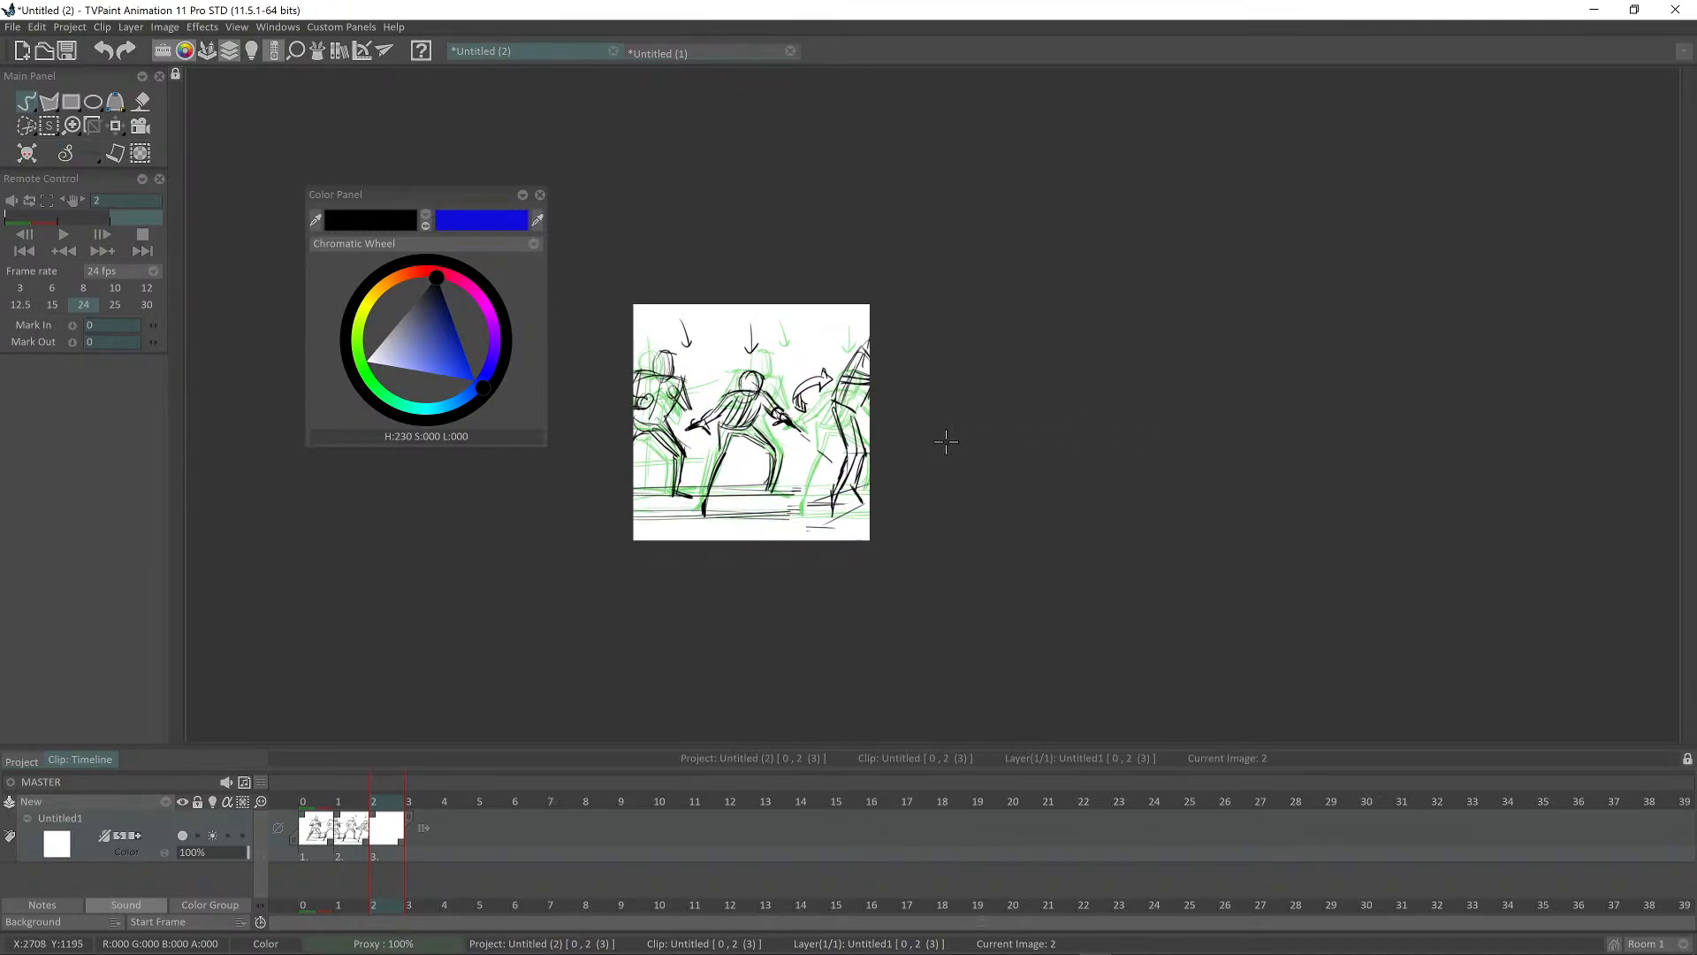
{"action": "left_click", "coordinate": [948, 437]}
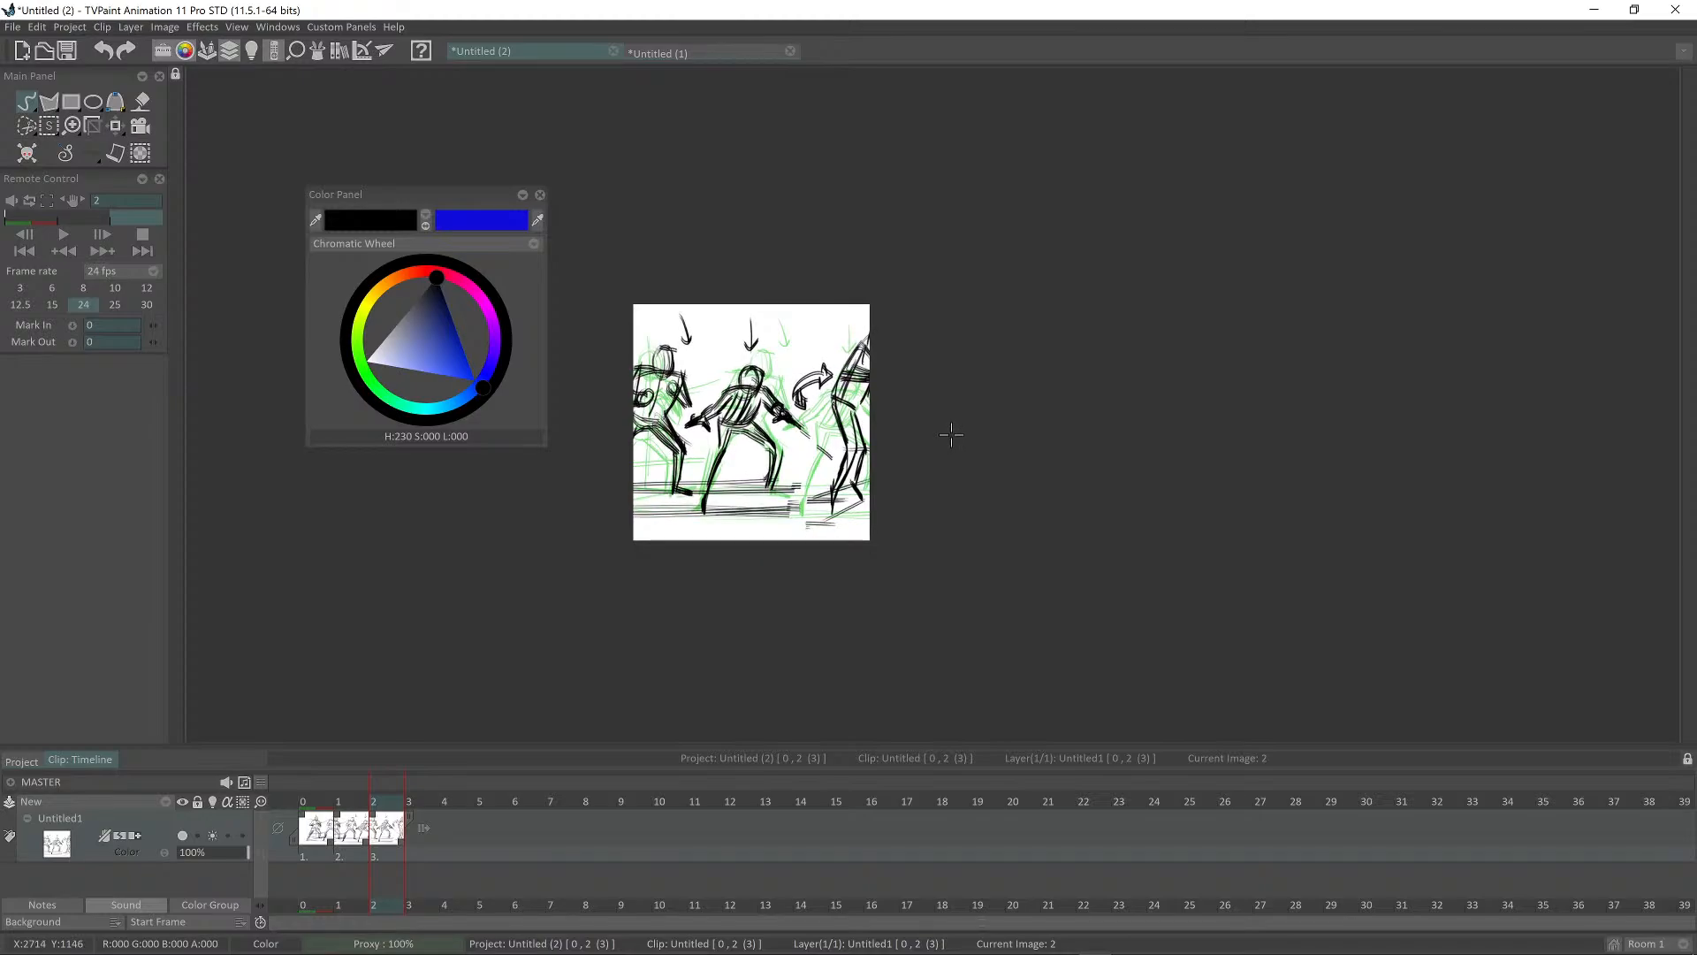
Step: Add fourth and fifth frames and stamp the row in each, with the fourth and fifth figures aligned to the preceding pose
{"action": "key", "text": "Right"}
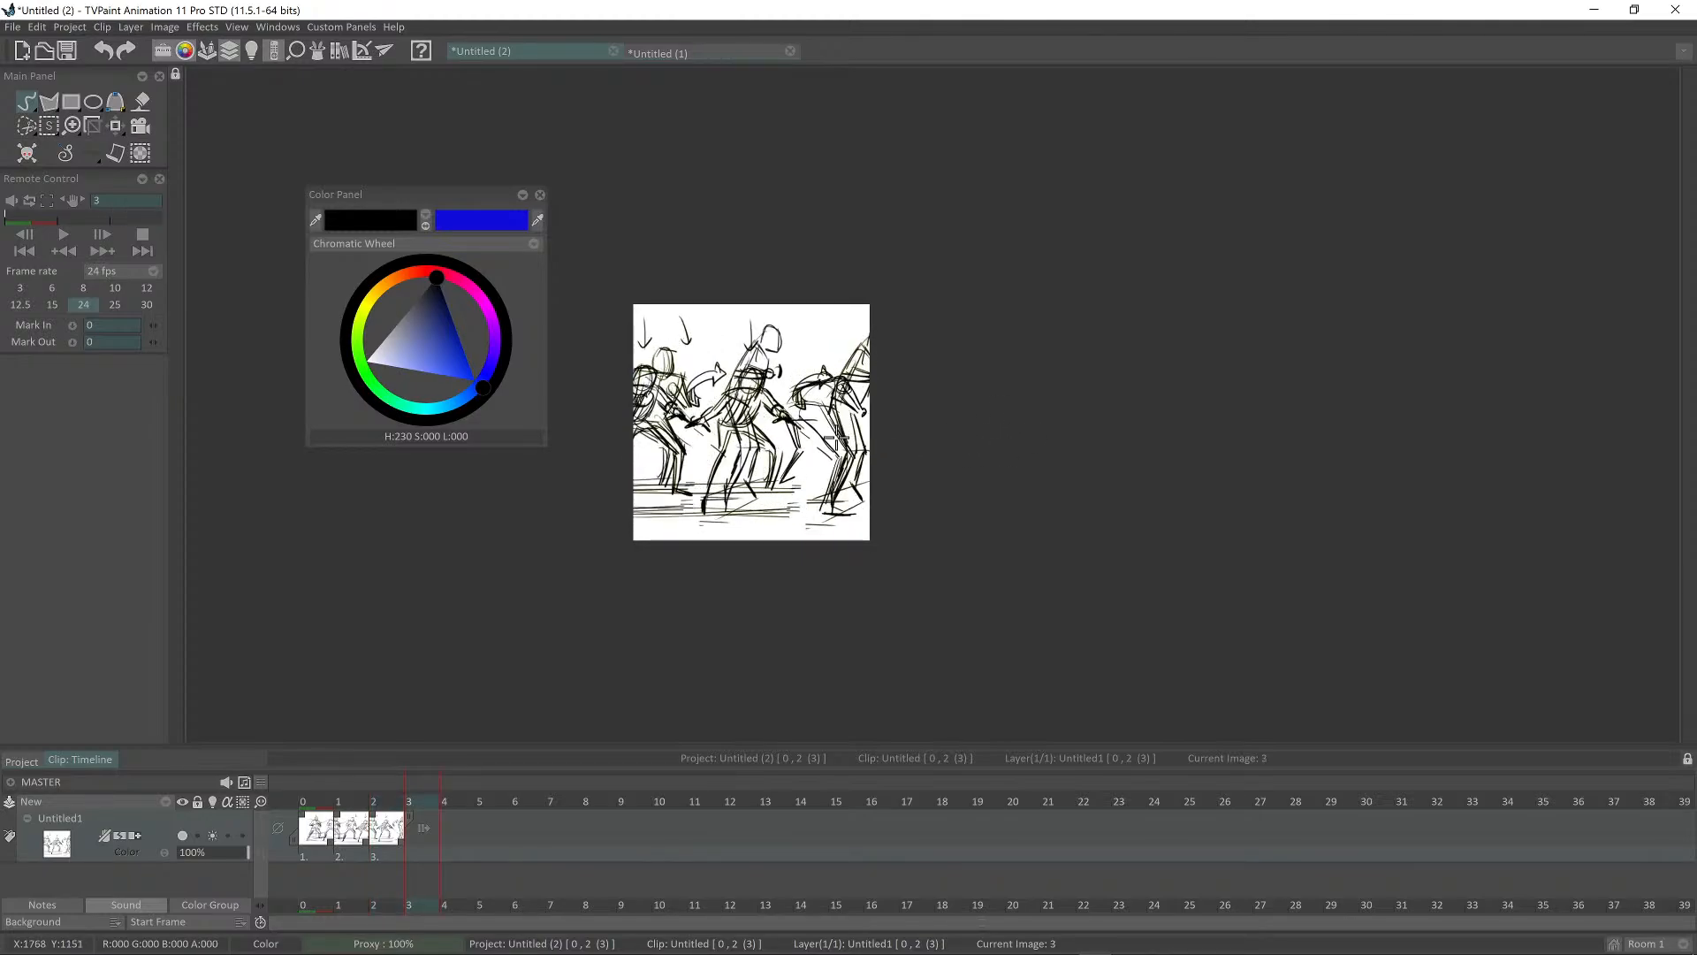
{"action": "key", "text": "BackSpace"}
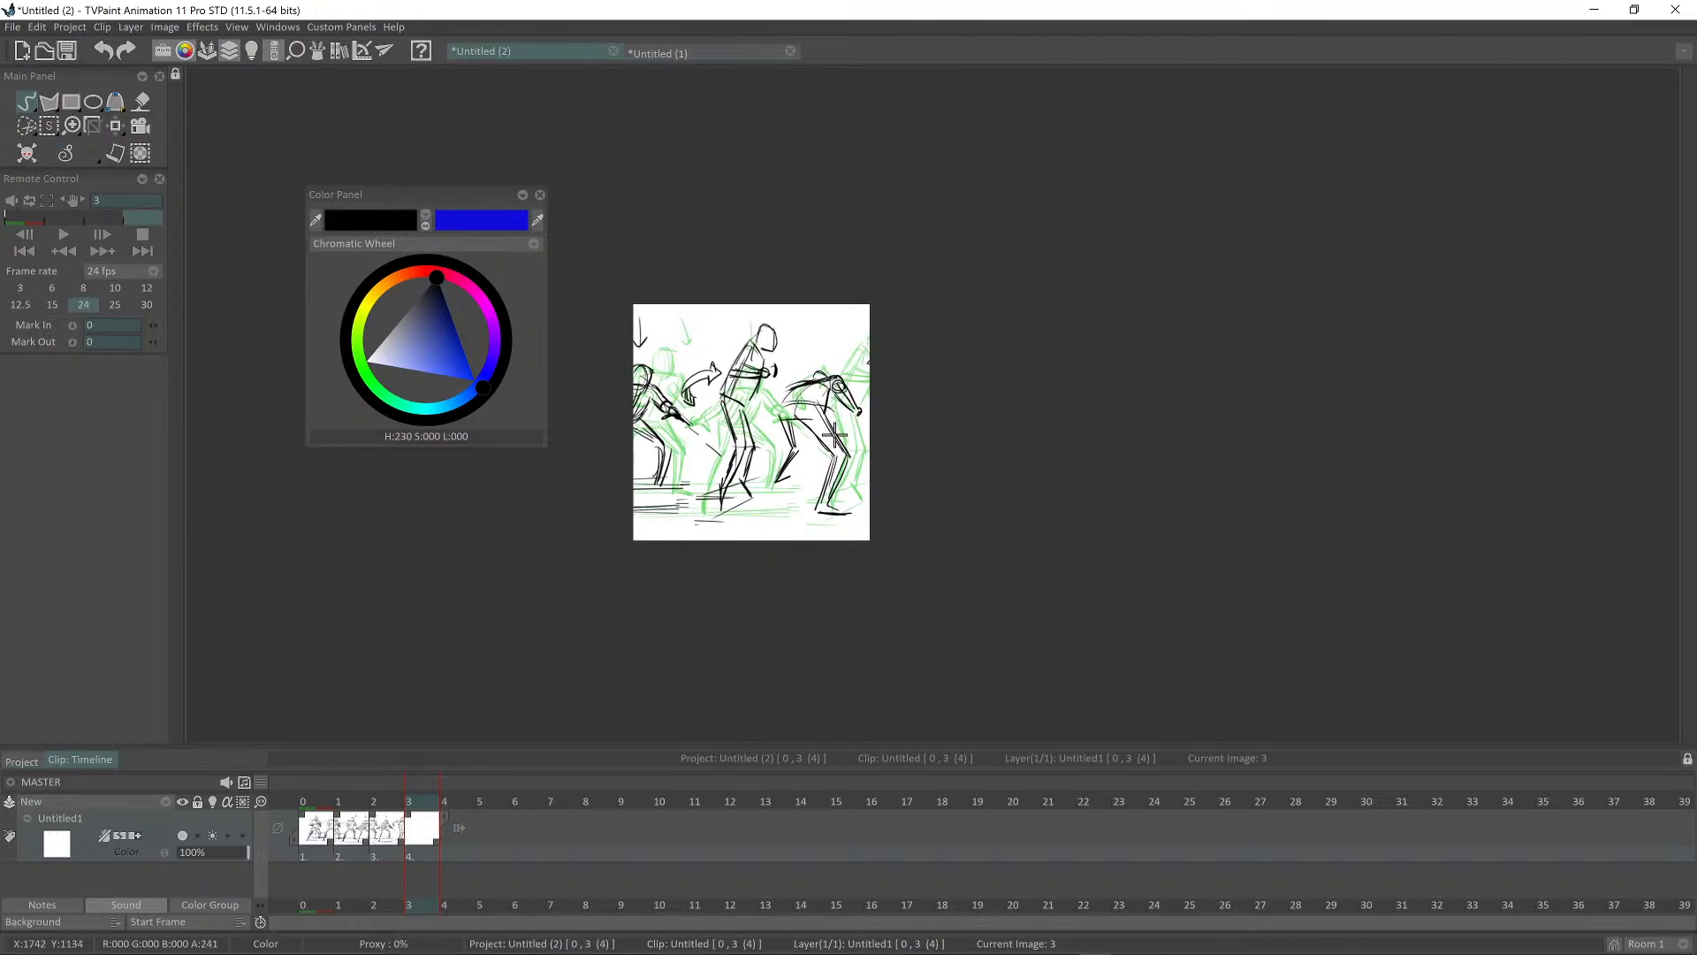
{"action": "key", "text": "Right"}
{"action": "key", "text": "BackSpace"}
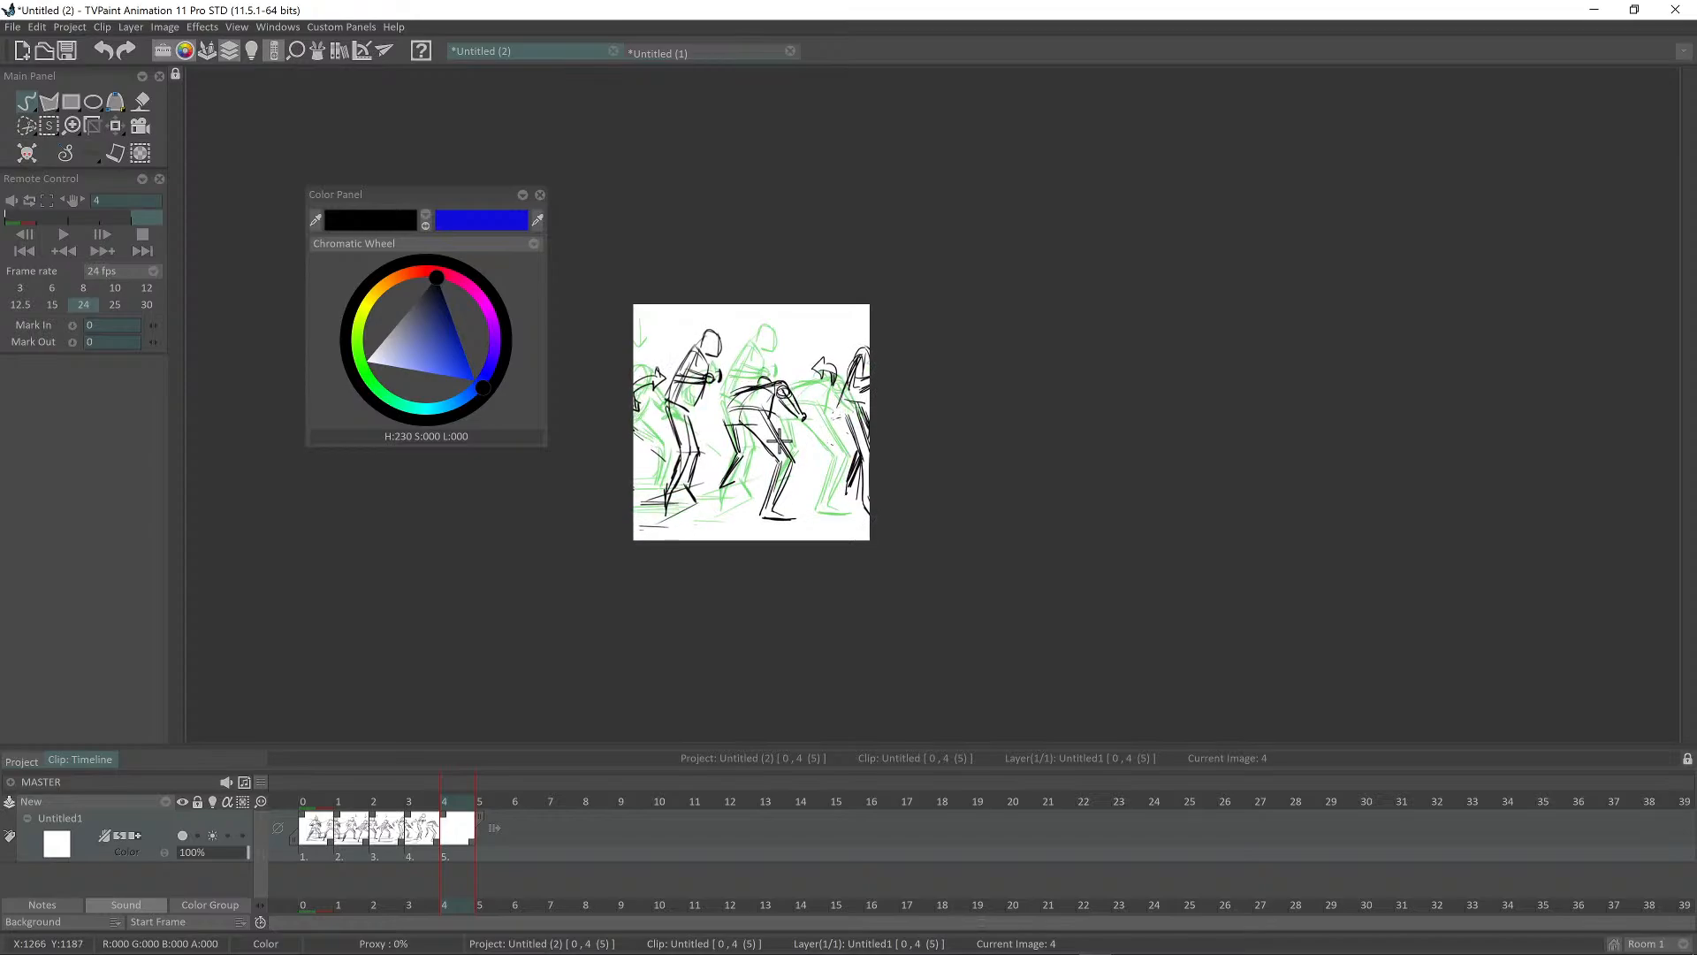
Step: Add sixth and seventh frames and stamp the row in each, with the sixth and seventh figures aligned to the preceding pose
{"action": "key", "text": "Right"}
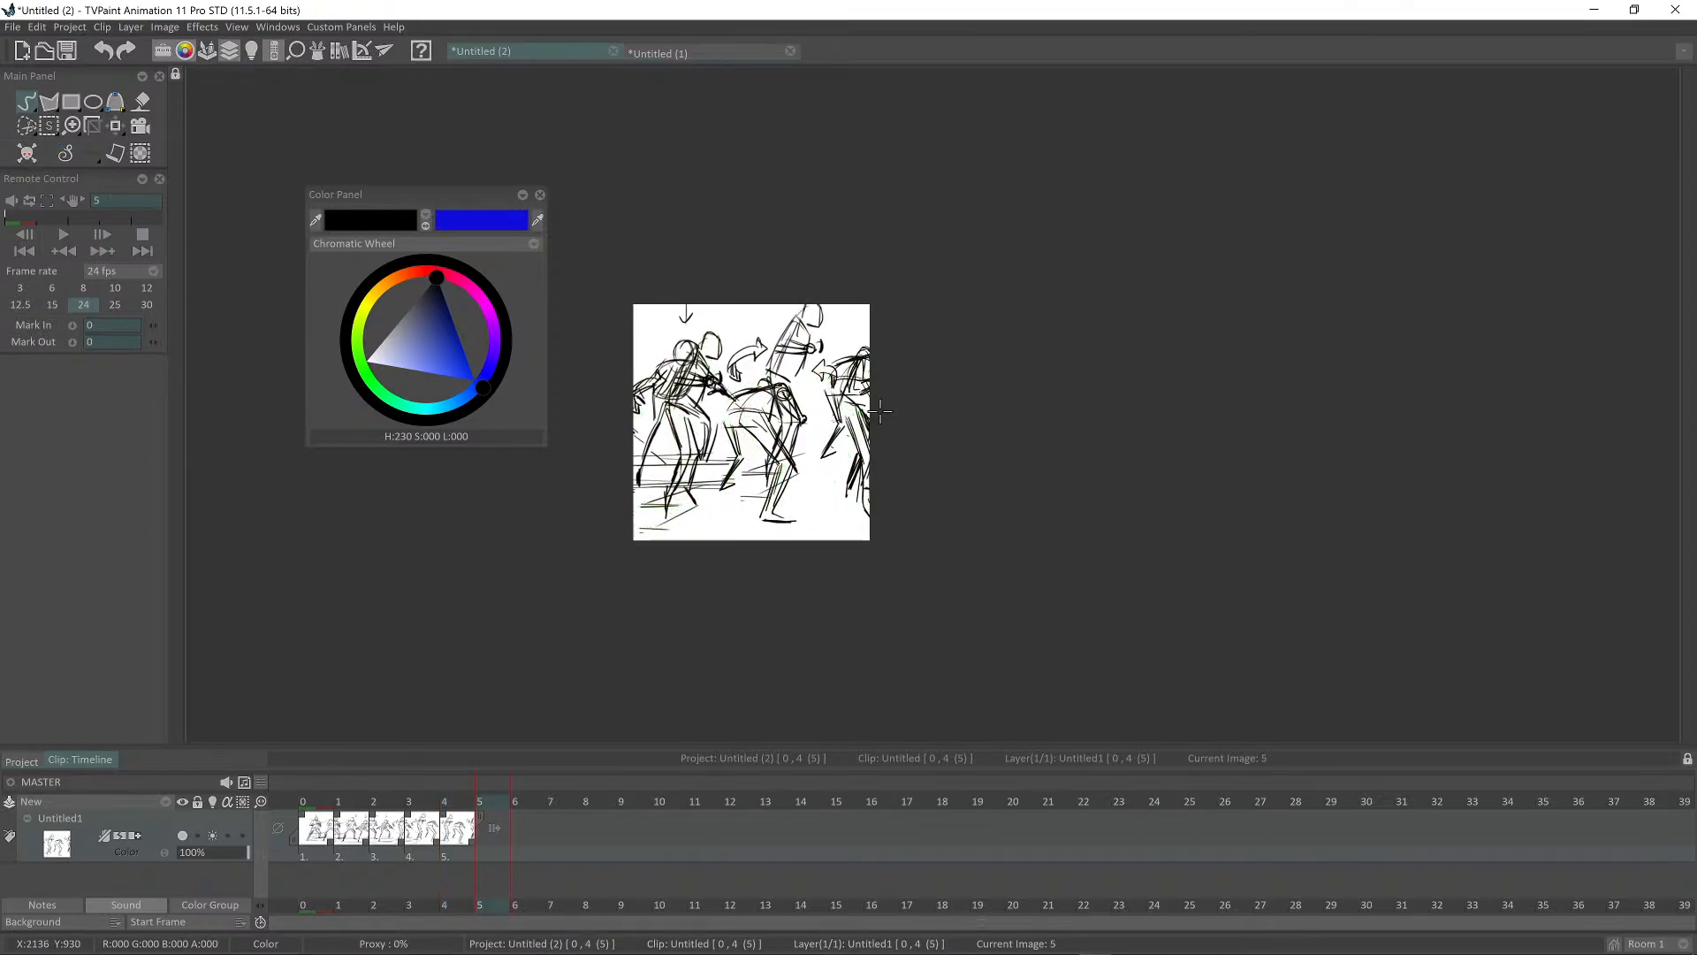
{"action": "key", "text": "BackSpace"}
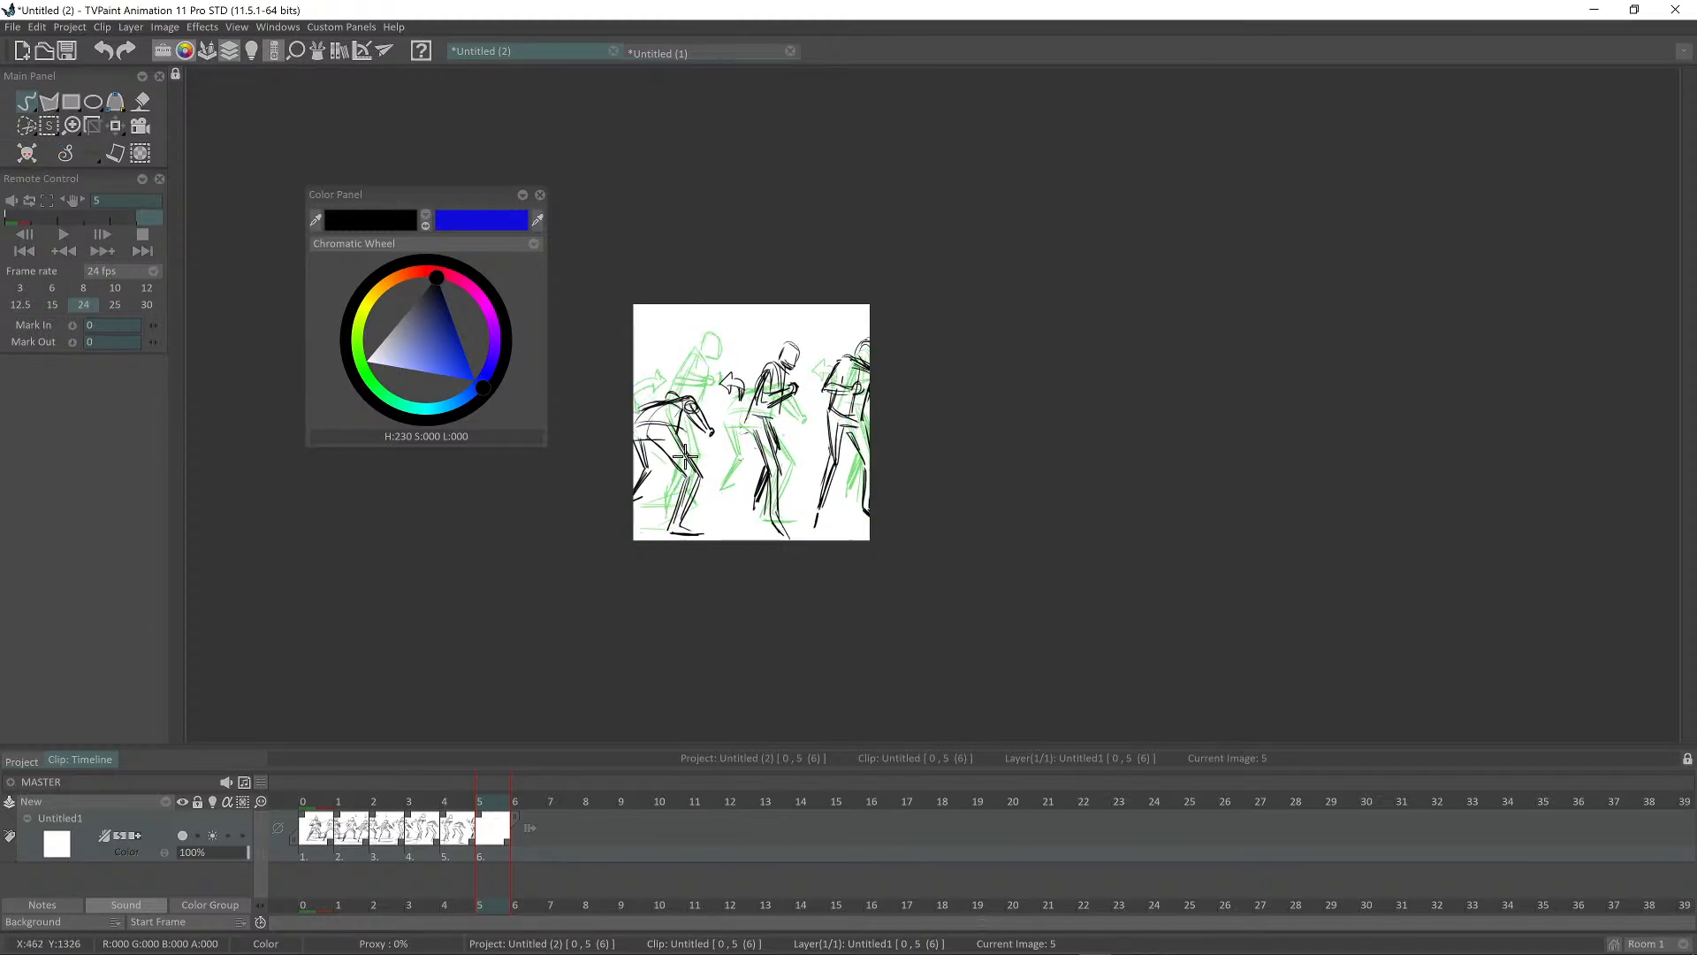
{"action": "left_click", "coordinate": [668, 426]}
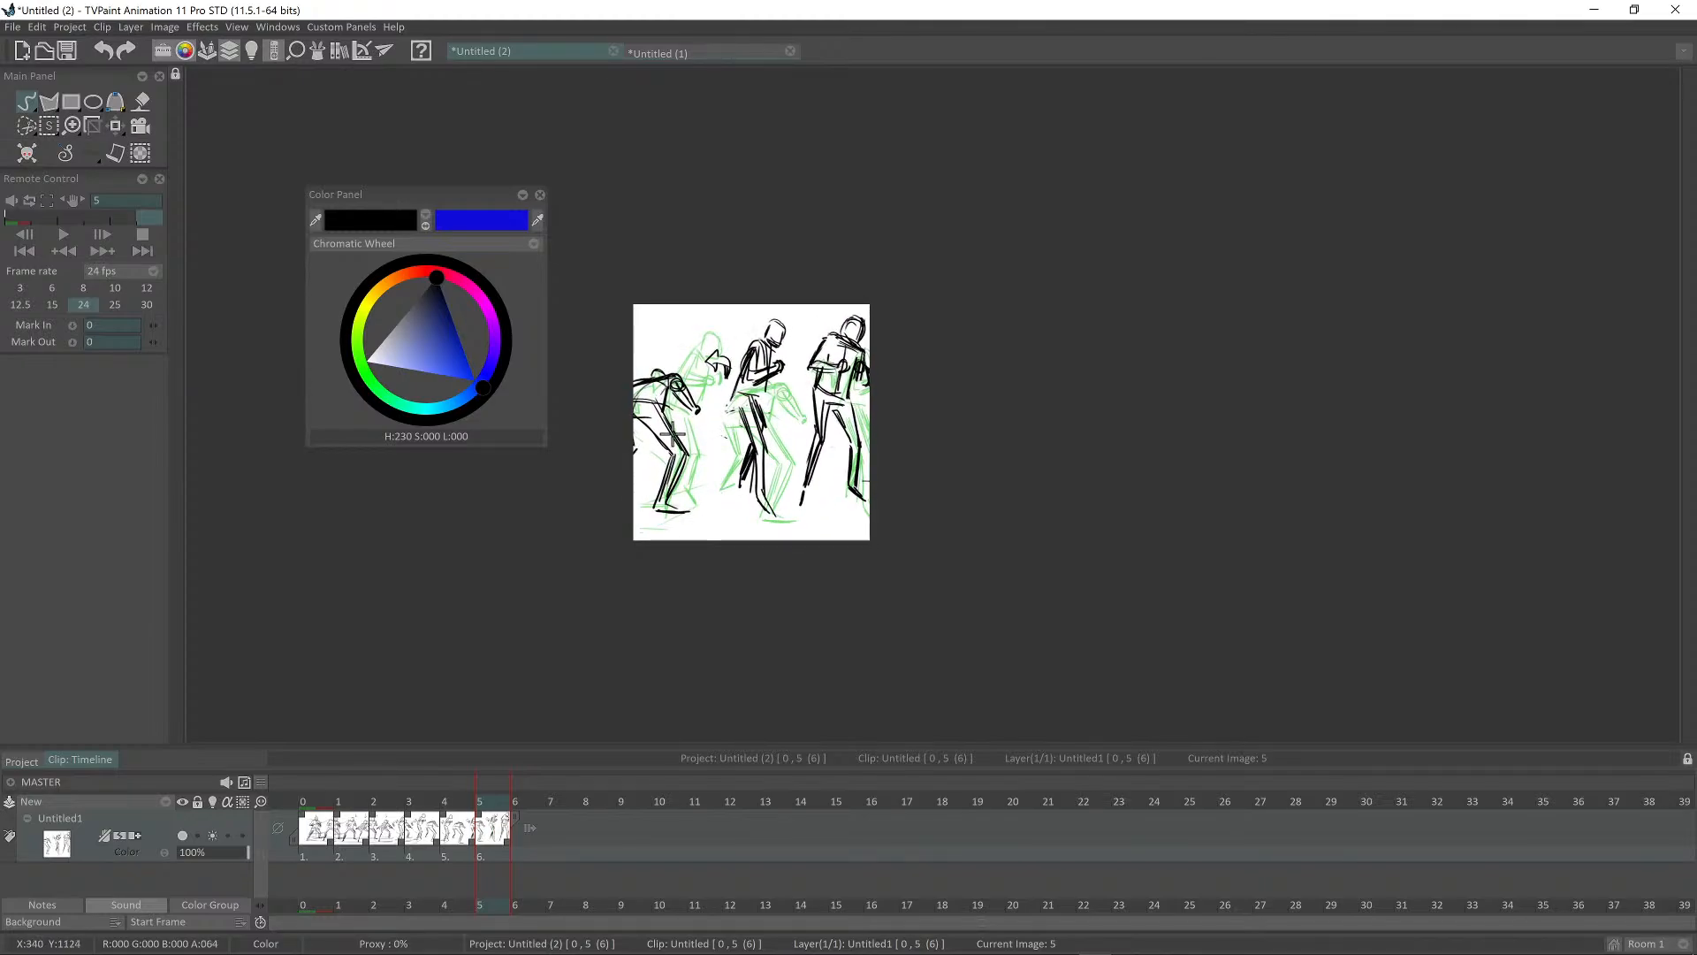
{"action": "key", "text": "Right"}
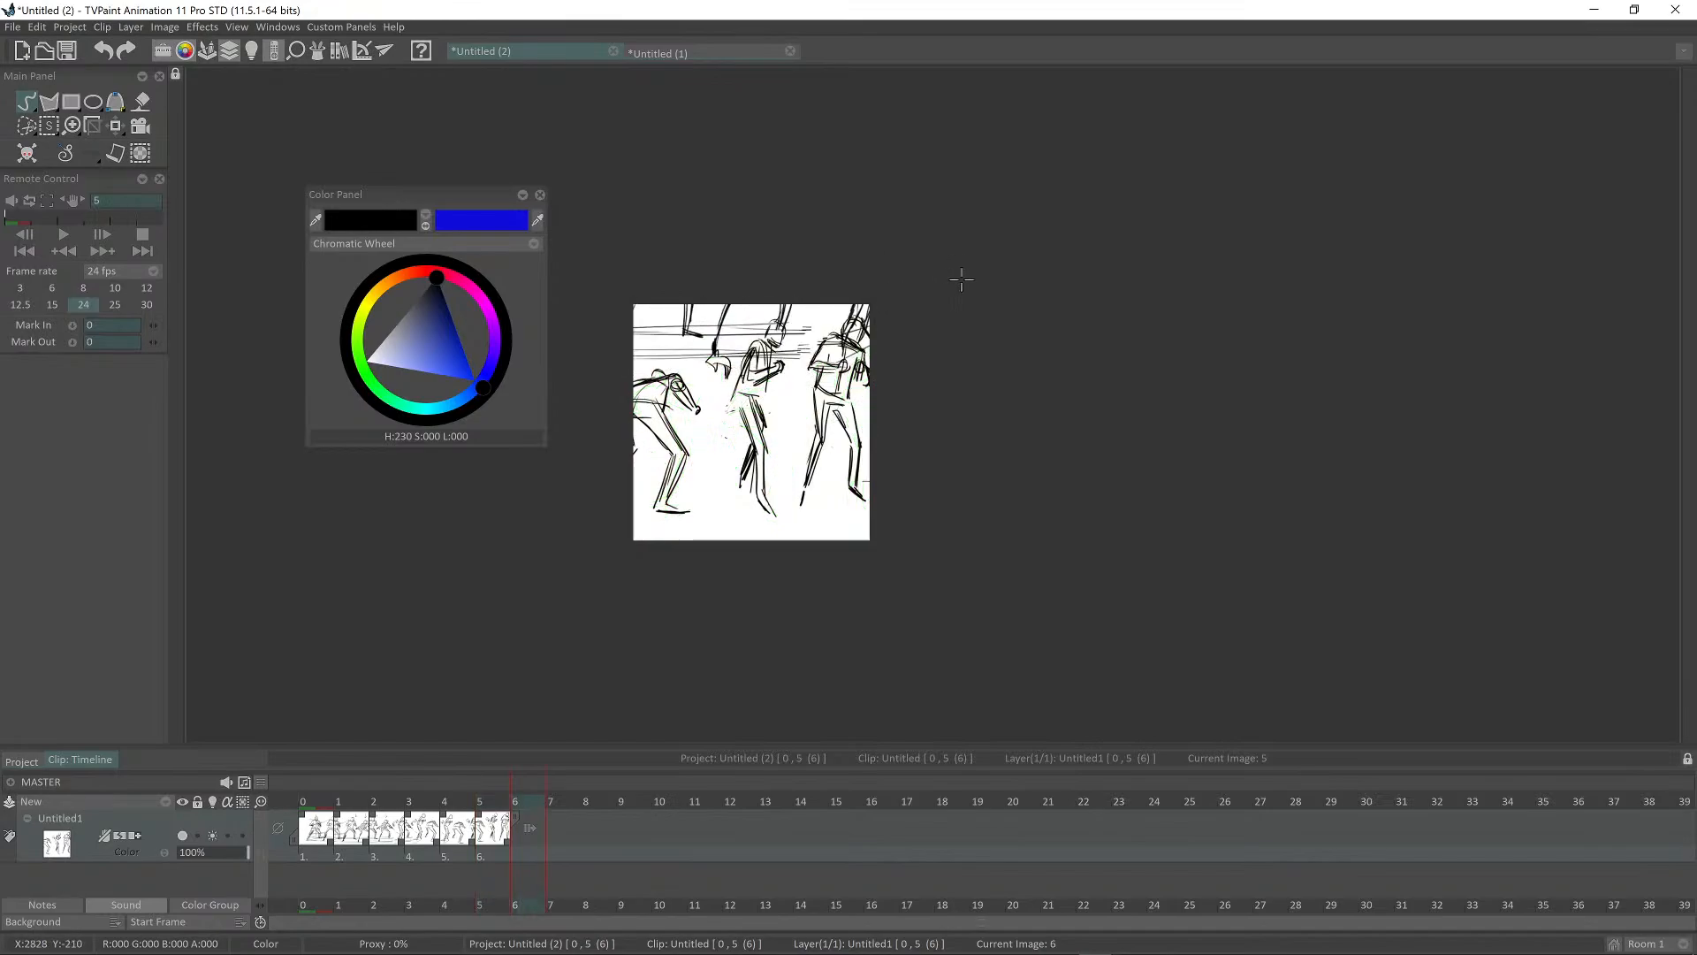
{"action": "key", "text": "shift+k"}
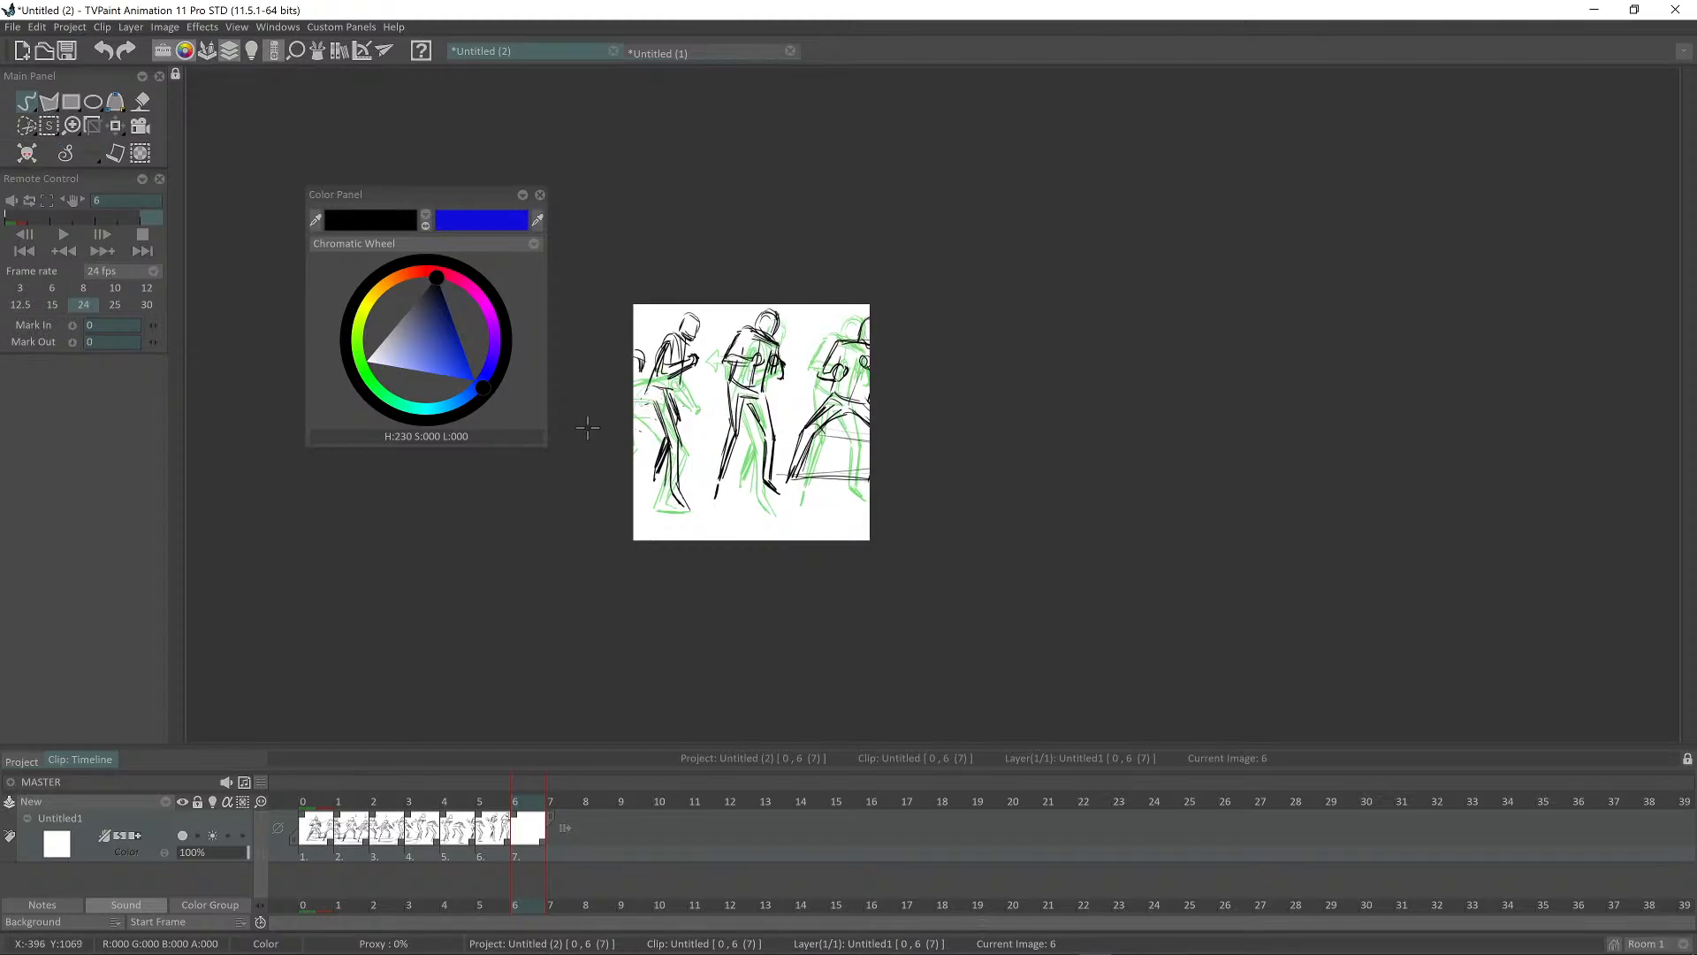
{"action": "left_click", "coordinate": [587, 428]}
Step: Add an eighth frame and stamp the row with the wide-stance eighth figure centred on the canvas
{"action": "key", "text": "Right"}
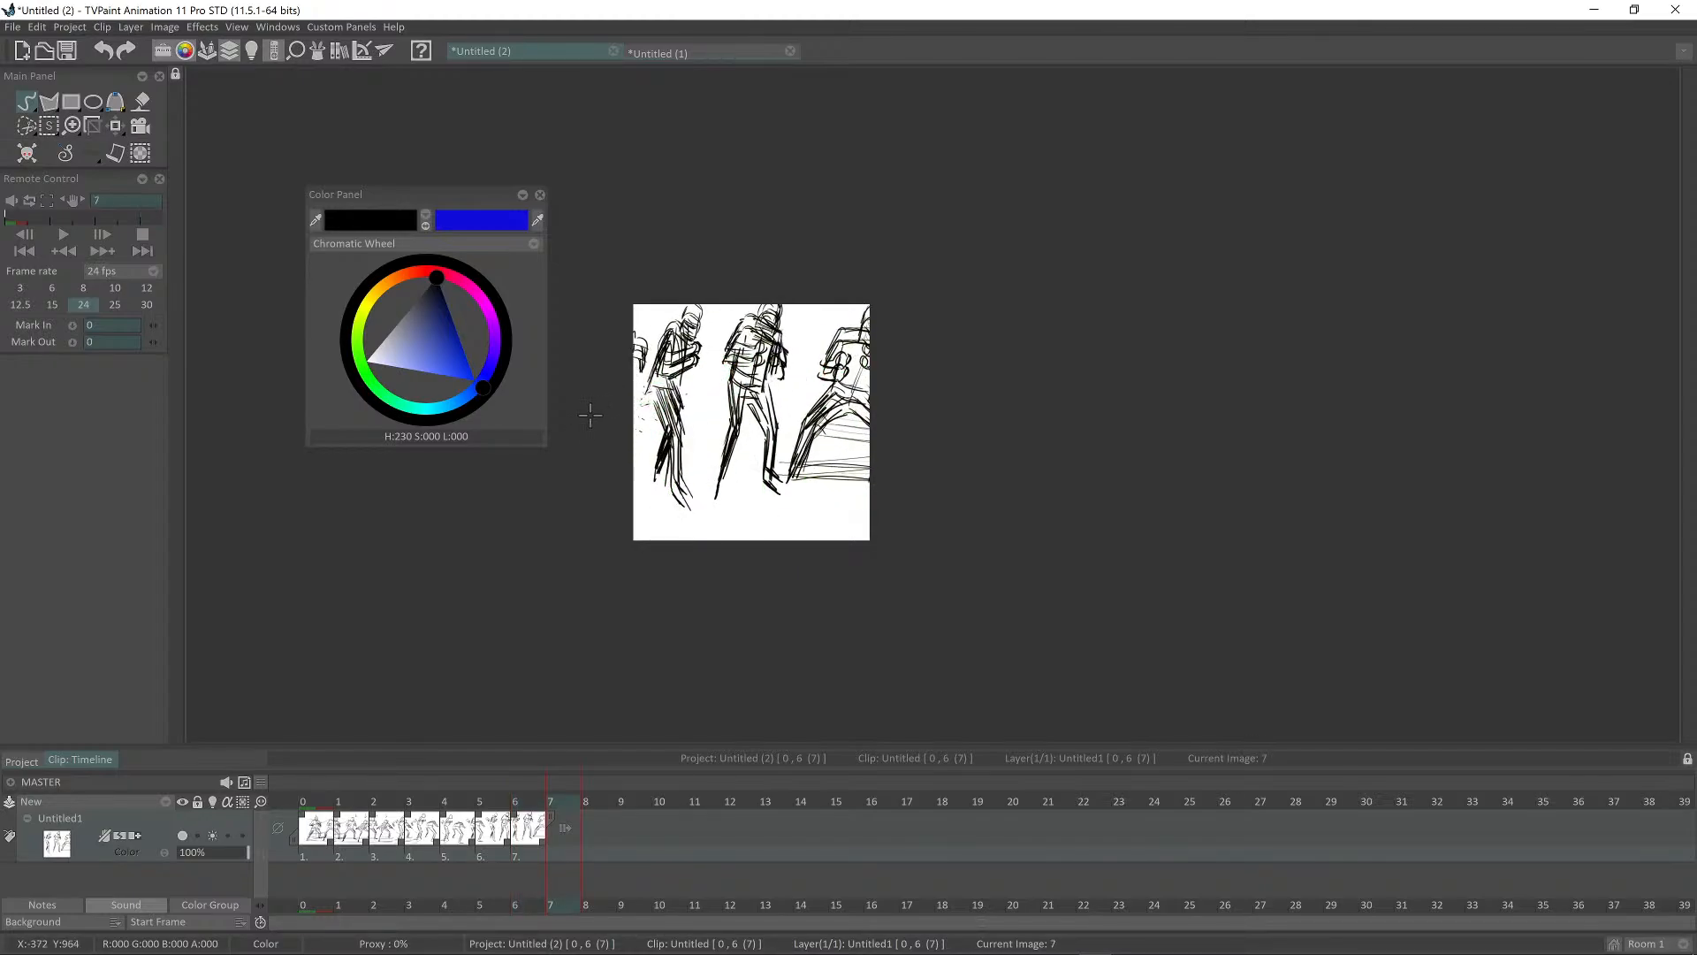
{"action": "key", "text": "Insert"}
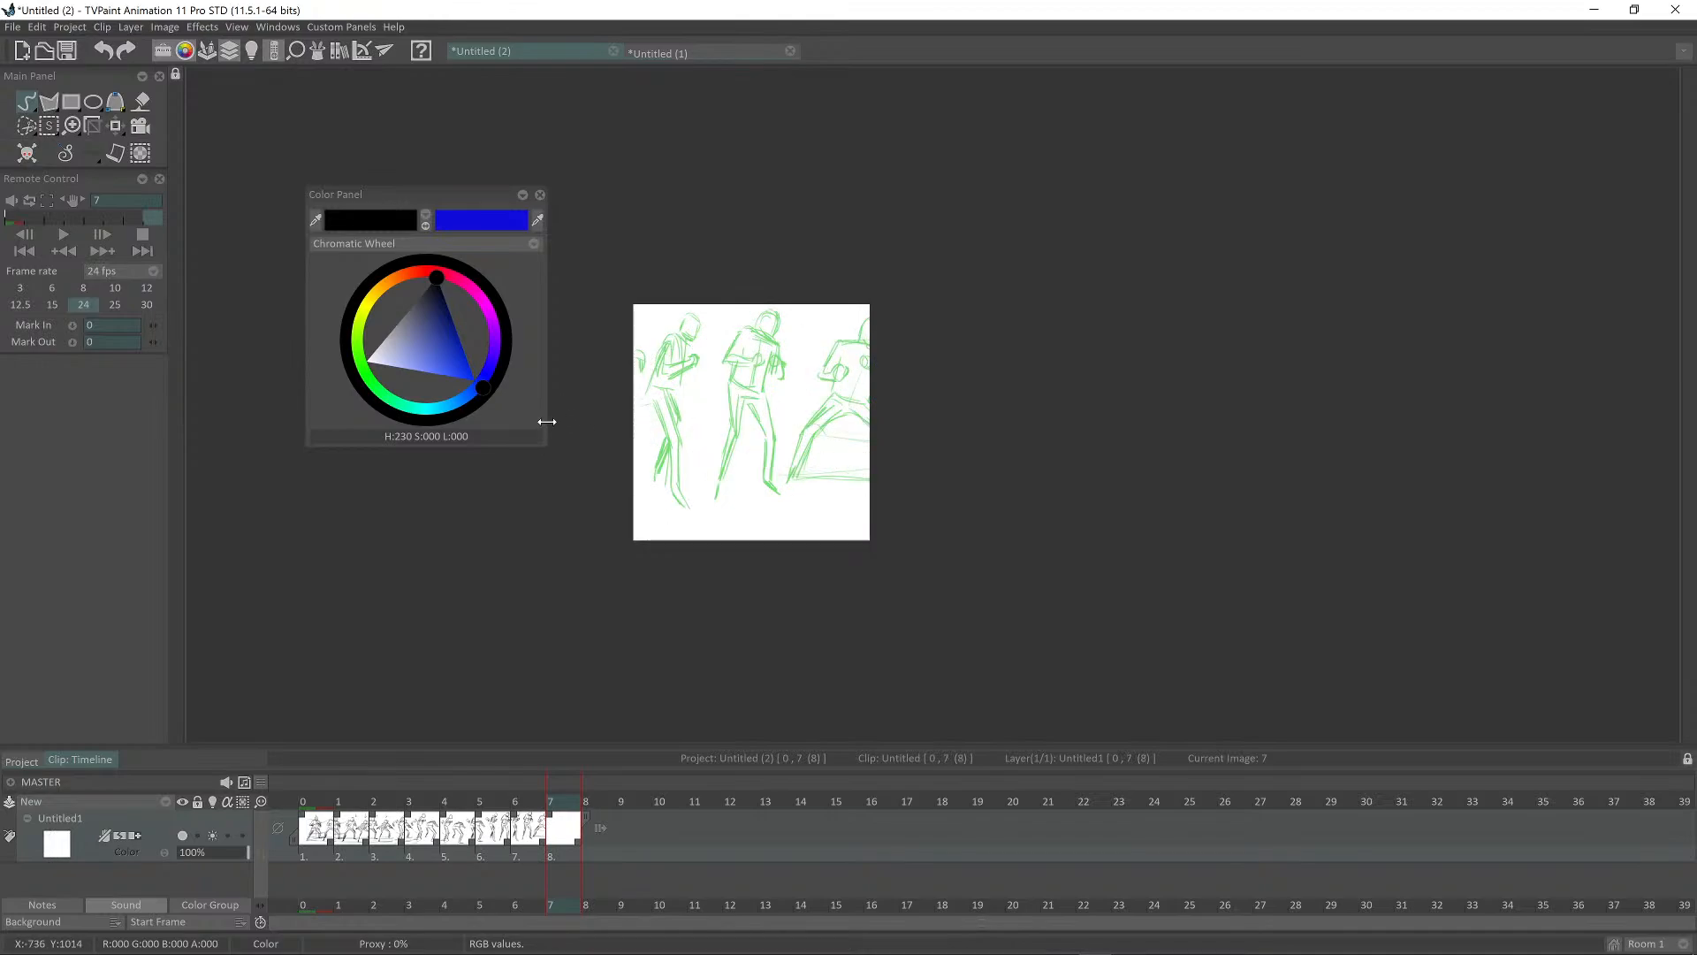
{"action": "left_click_drag", "start_coordinate": [588, 462], "coordinate": [821, 561]}
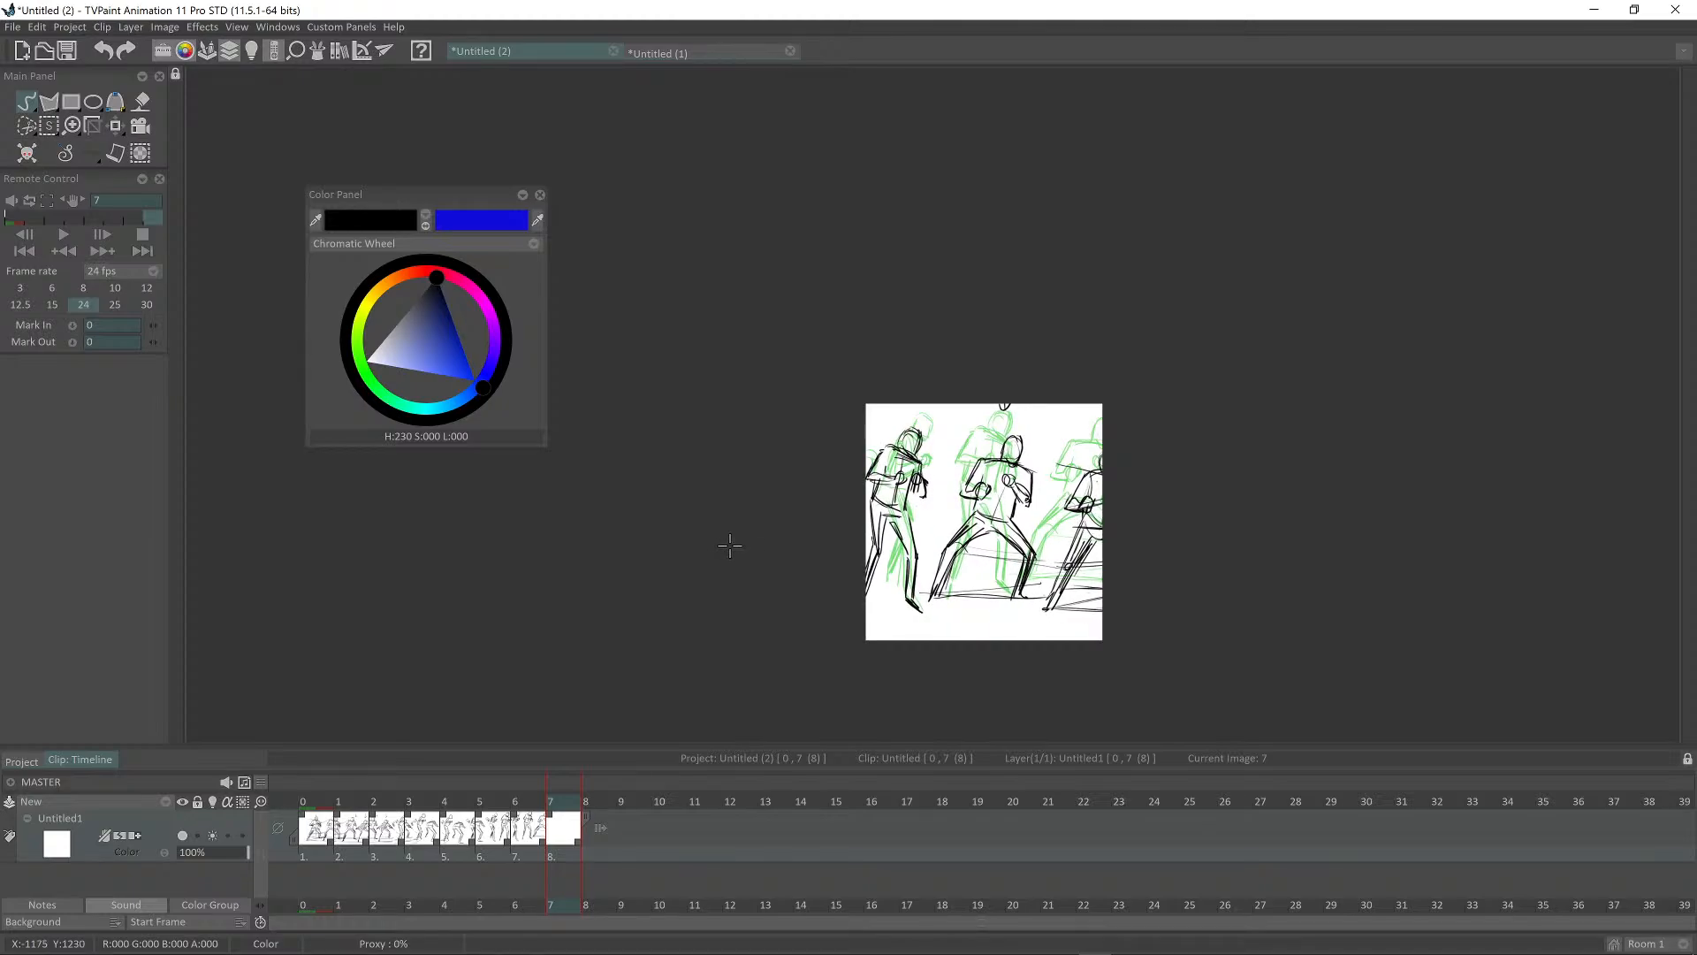
{"action": "left_click", "coordinate": [731, 540]}
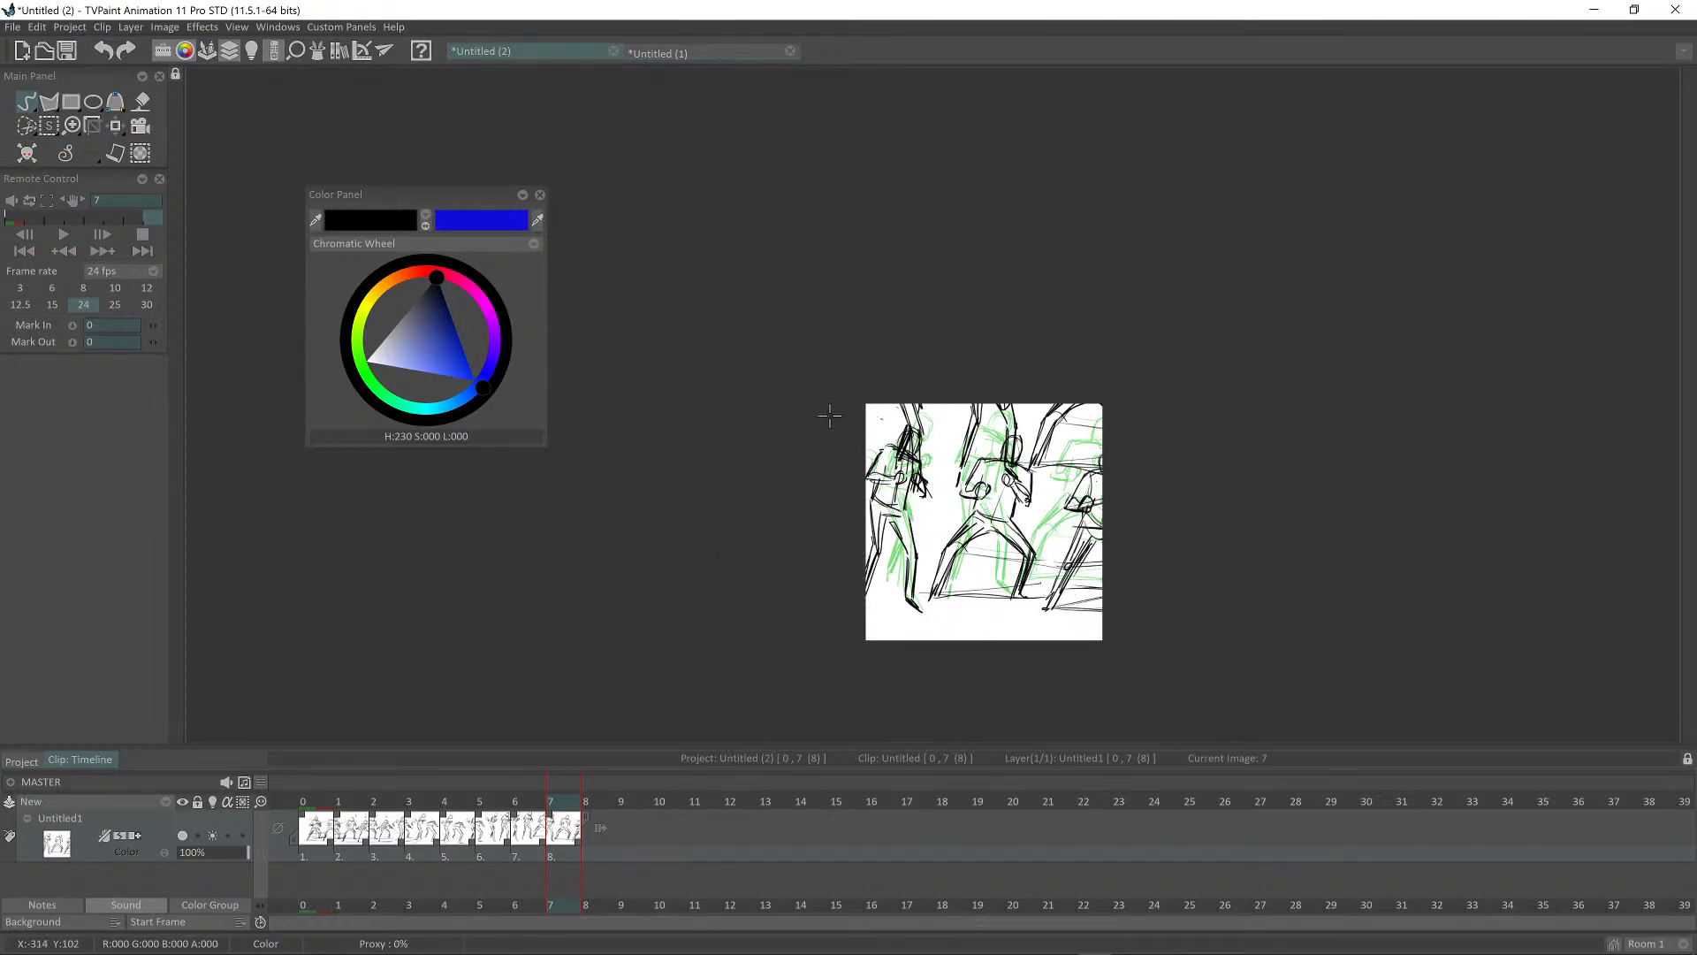
{"action": "key", "text": "Right"}
{"action": "key", "text": "Insert"}
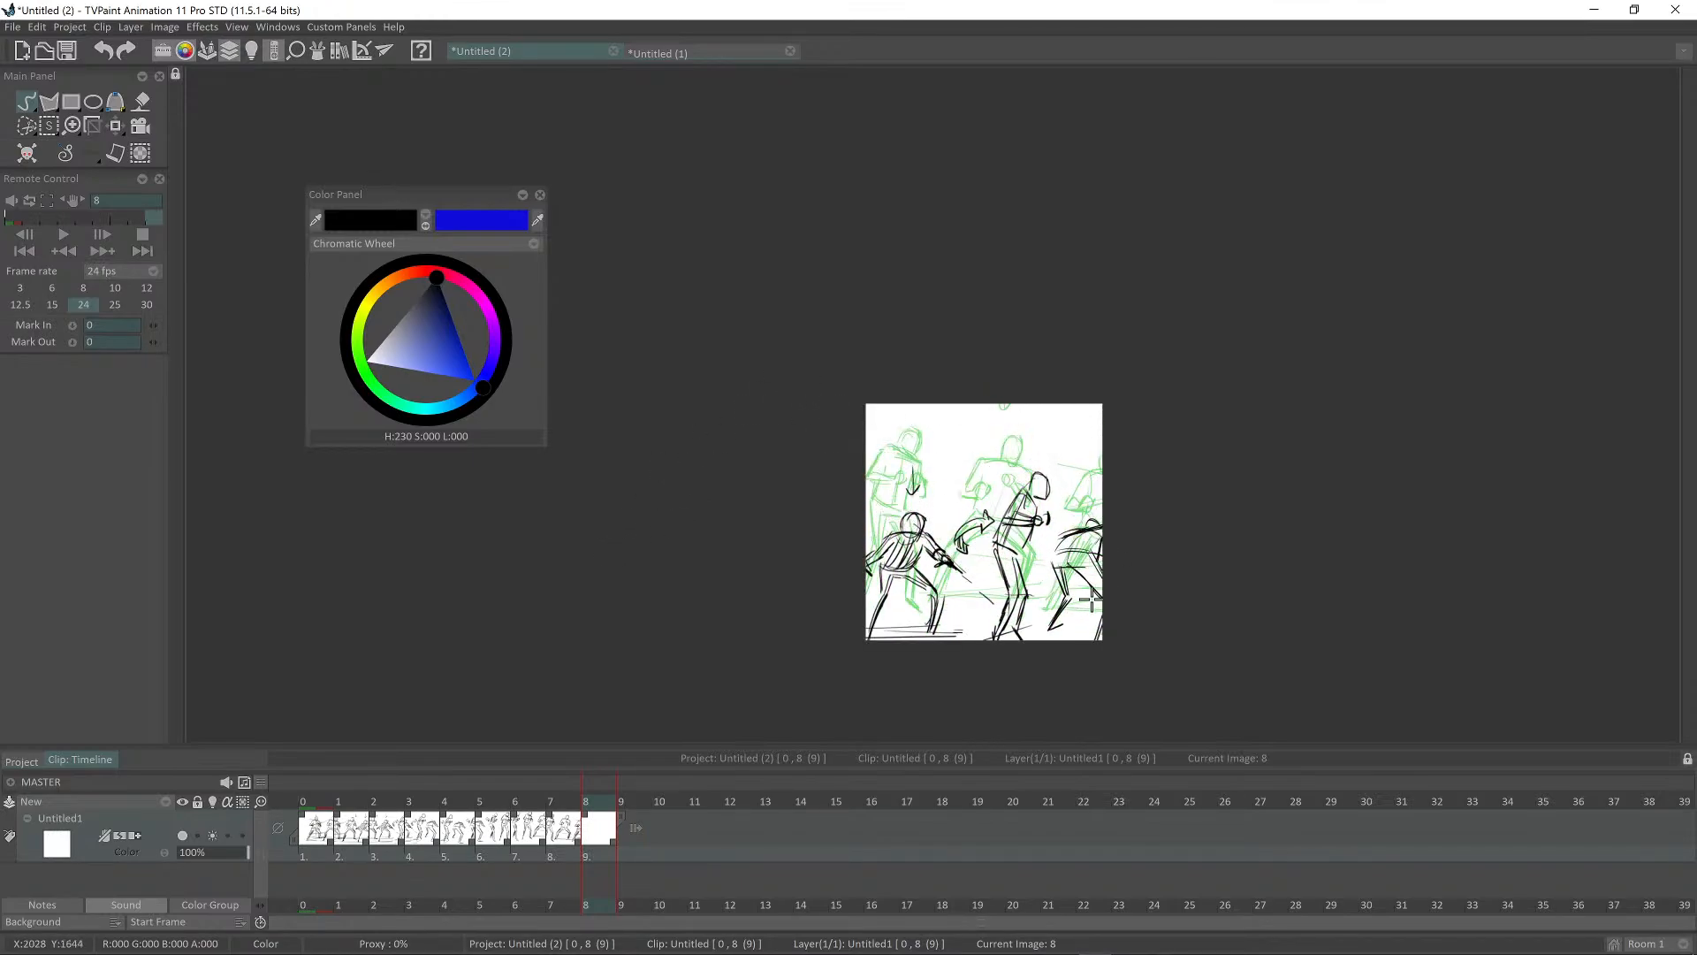
{"action": "key", "text": "ctrl+v"}
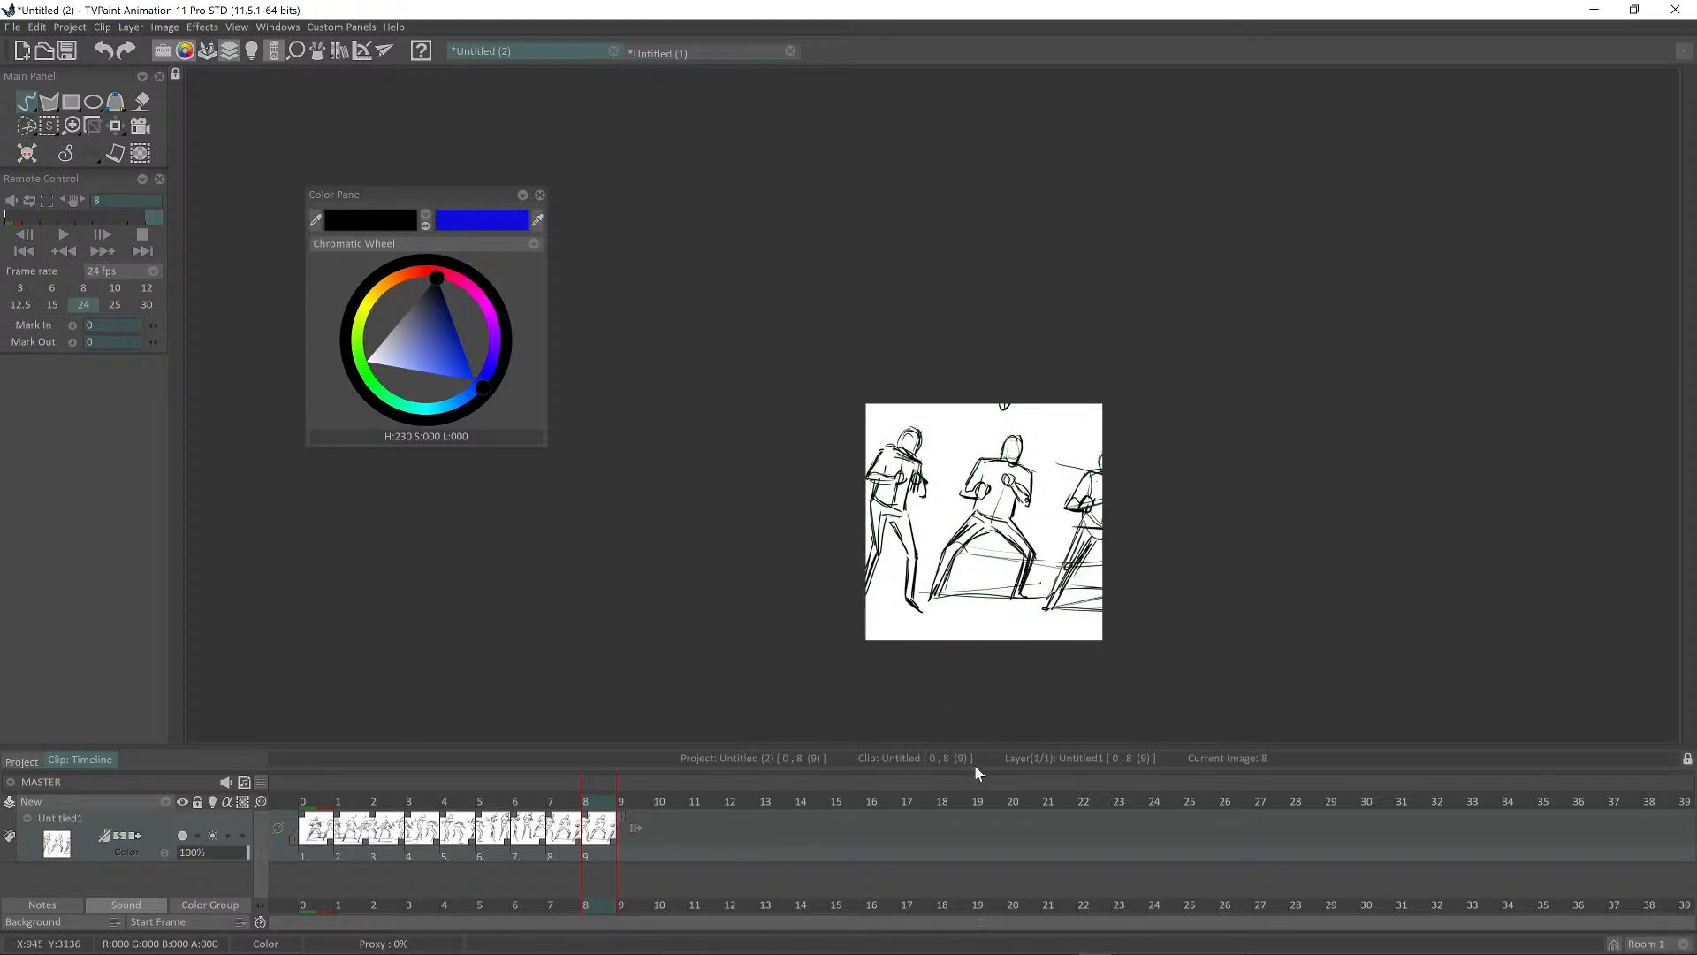
{"action": "key", "text": "Left"}
{"action": "key", "text": "Right"}
{"action": "key", "text": "Left"}
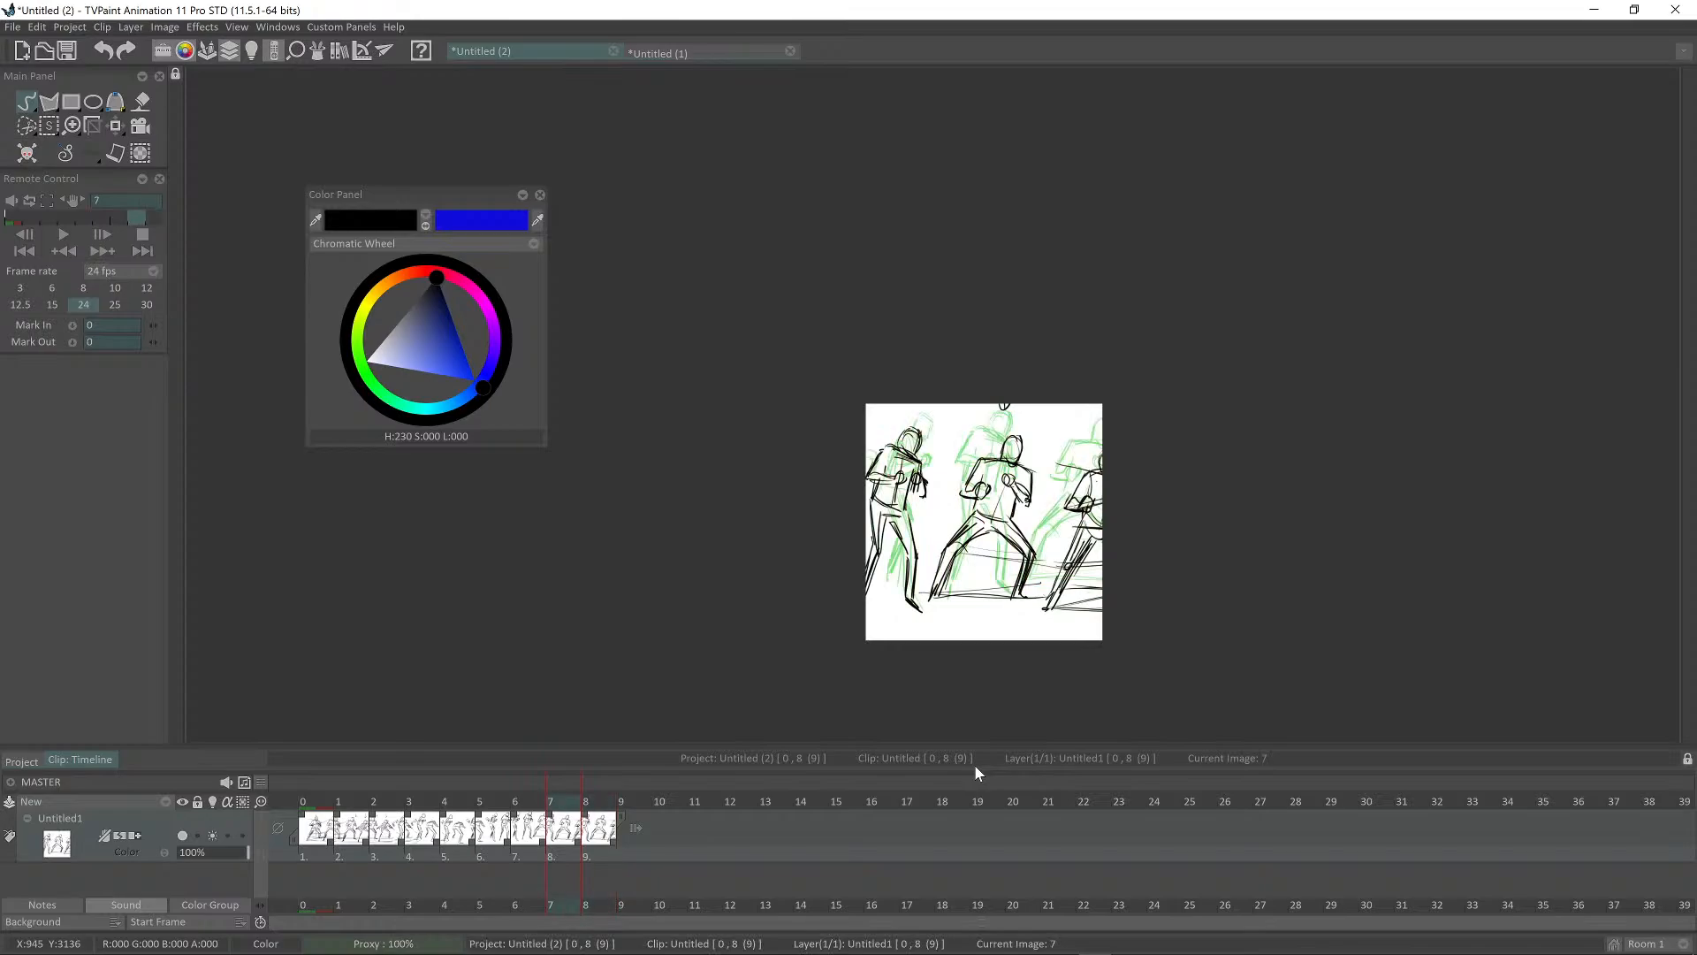
{"action": "key", "text": "Right"}
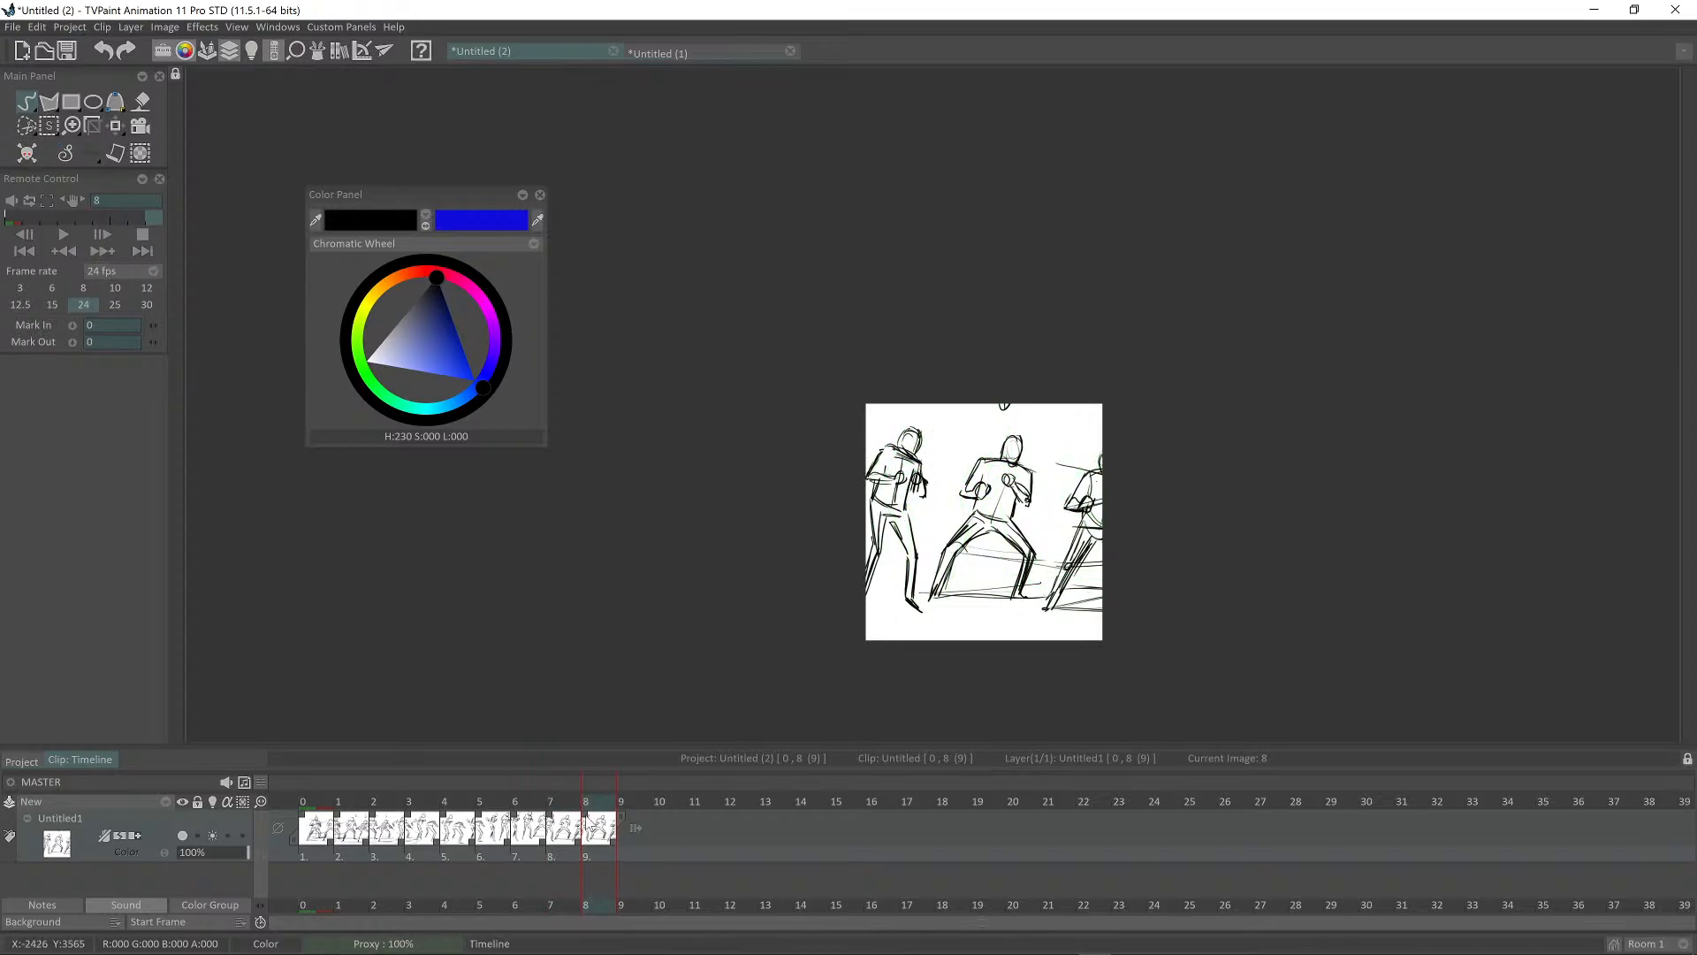
{"action": "mouse_move", "coordinate": [579, 839]}
{"action": "left_mouse_down"}
{"action": "mouse_move", "coordinate": [611, 817]}
{"action": "mouse_move", "coordinate": [615, 837]}
{"action": "mouse_move", "coordinate": [597, 840]}
{"action": "left_mouse_up"}
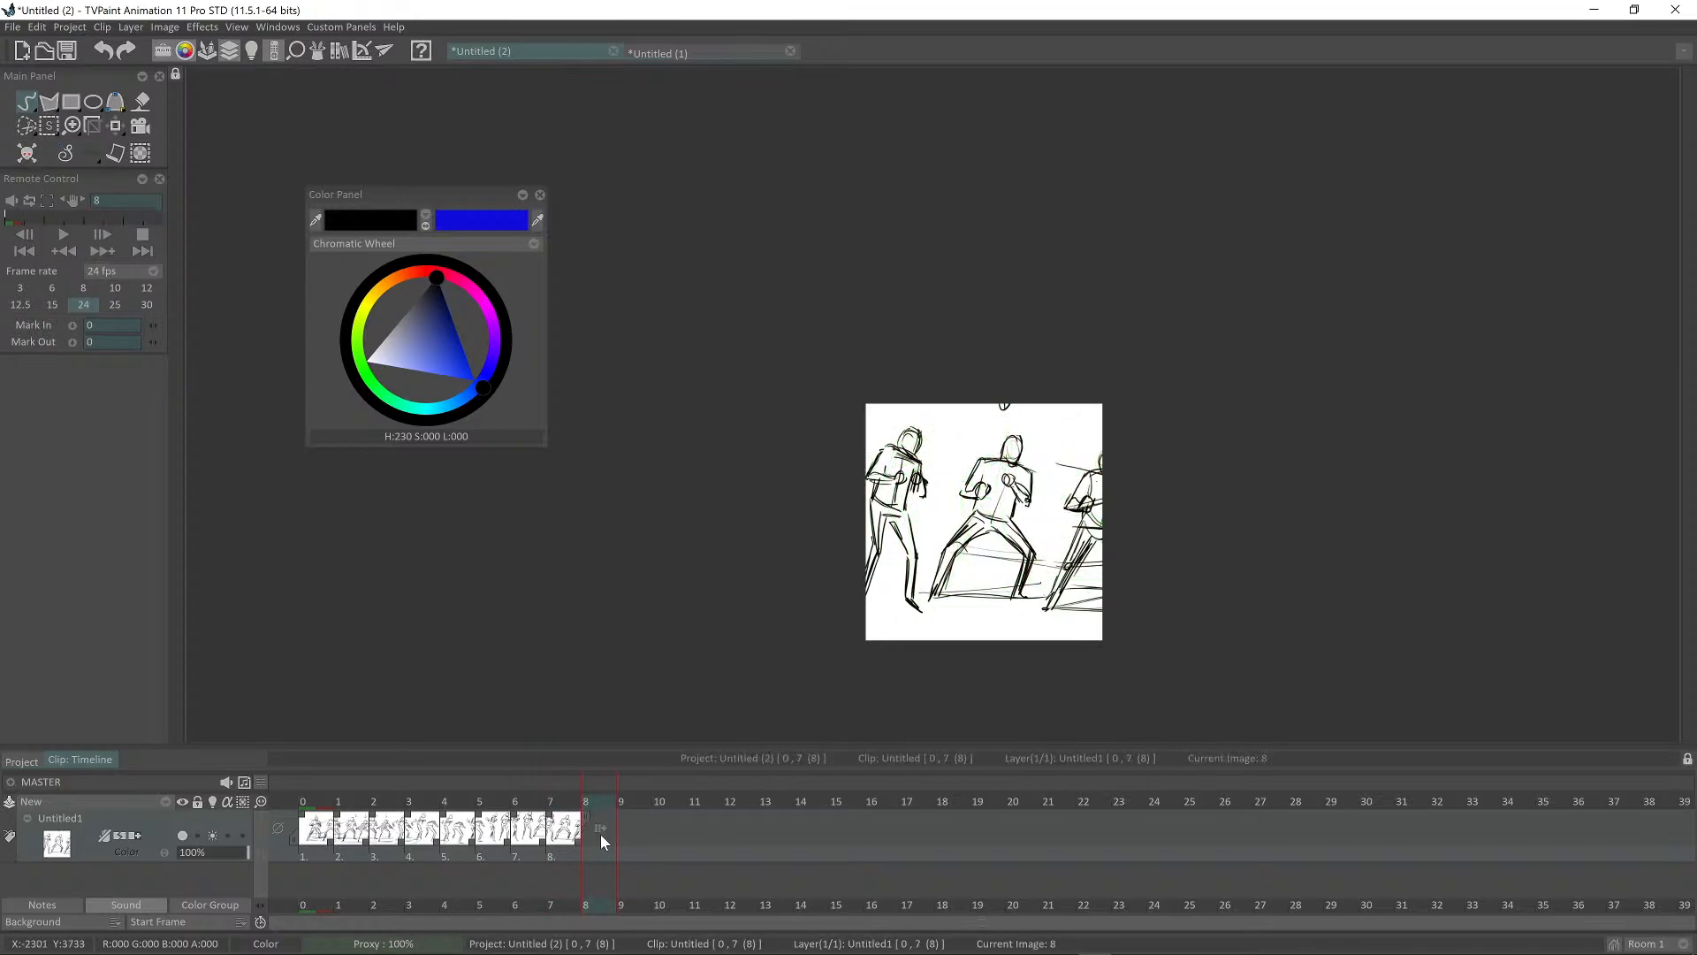
Step: Make the layer loop after its last drawing and play the clip at 8 fps
{"action": "left_click", "coordinate": [658, 844]}
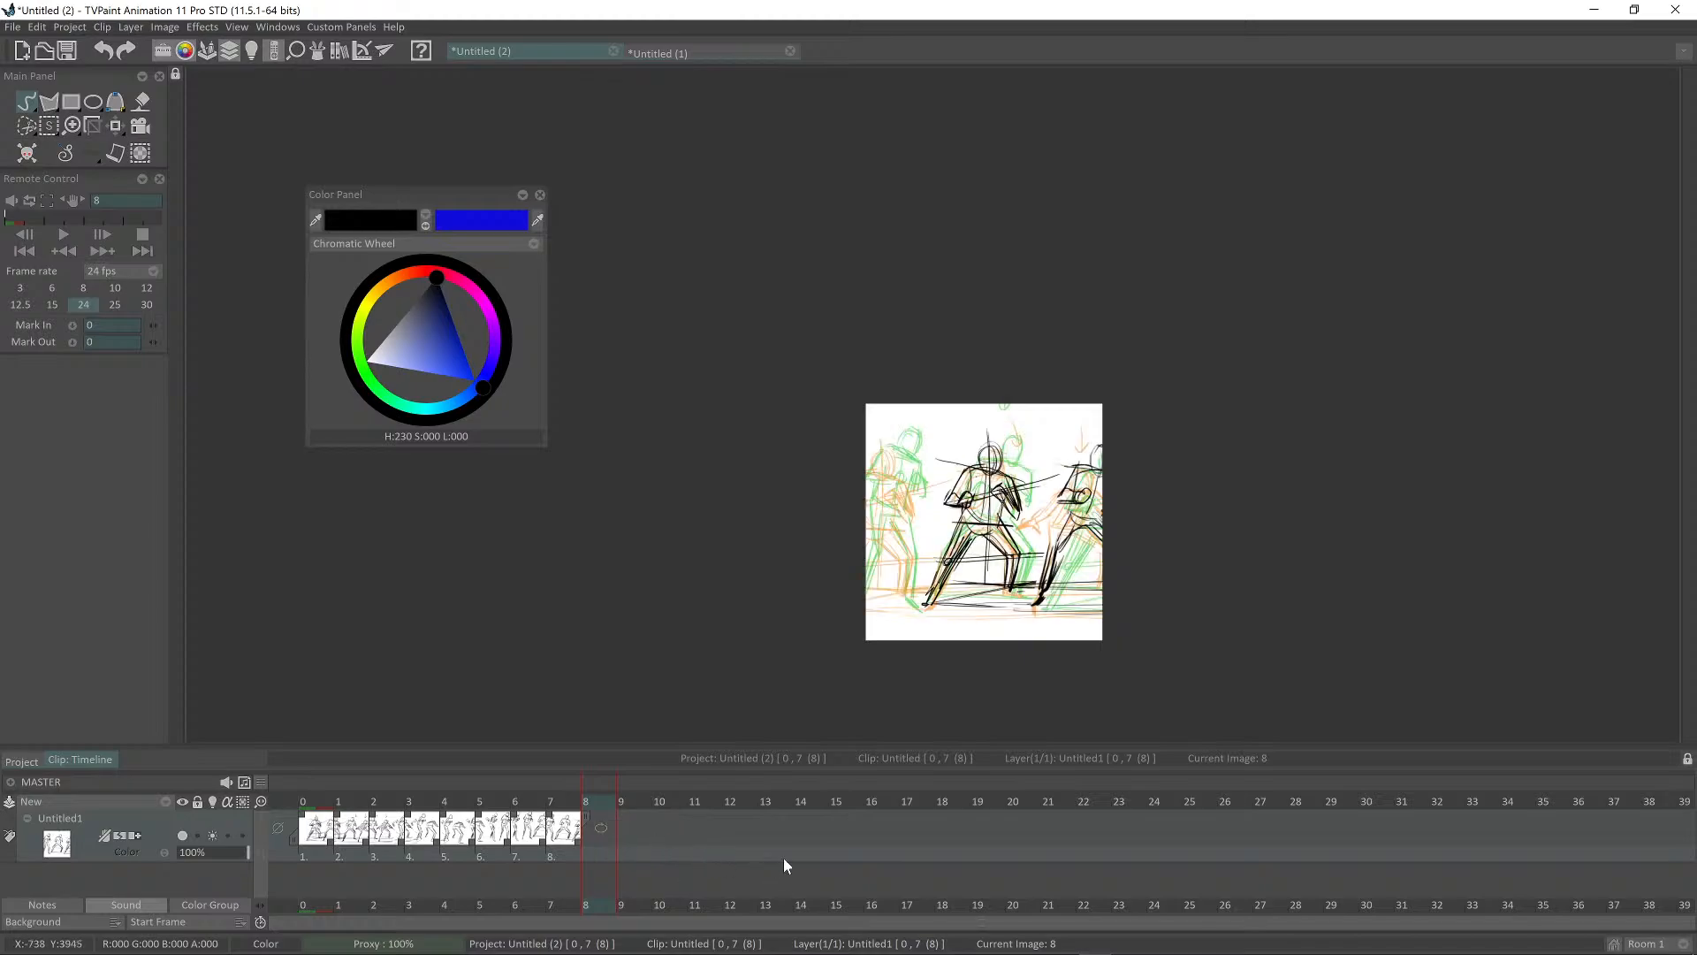
{"action": "scroll", "coordinate": [1148, 526], "scroll_direction": "up", "scroll_amount": 1}
{"action": "scroll", "coordinate": [1150, 522], "scroll_direction": "down", "scroll_amount": 3}
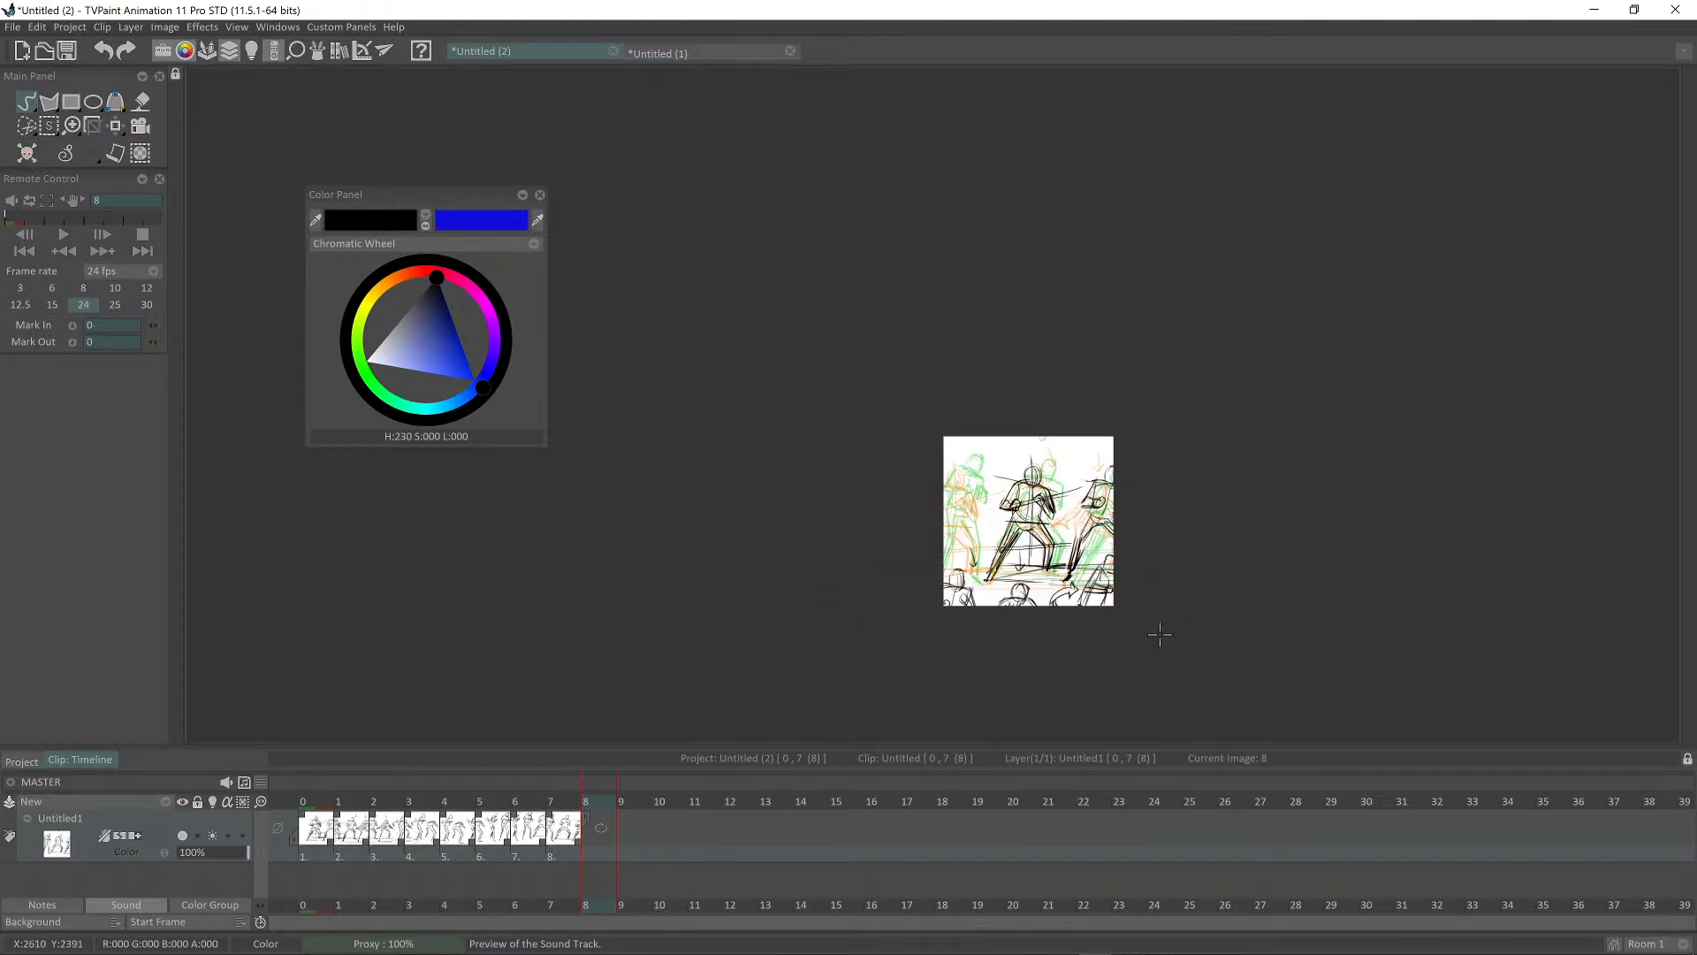
{"action": "key", "text": "Return"}
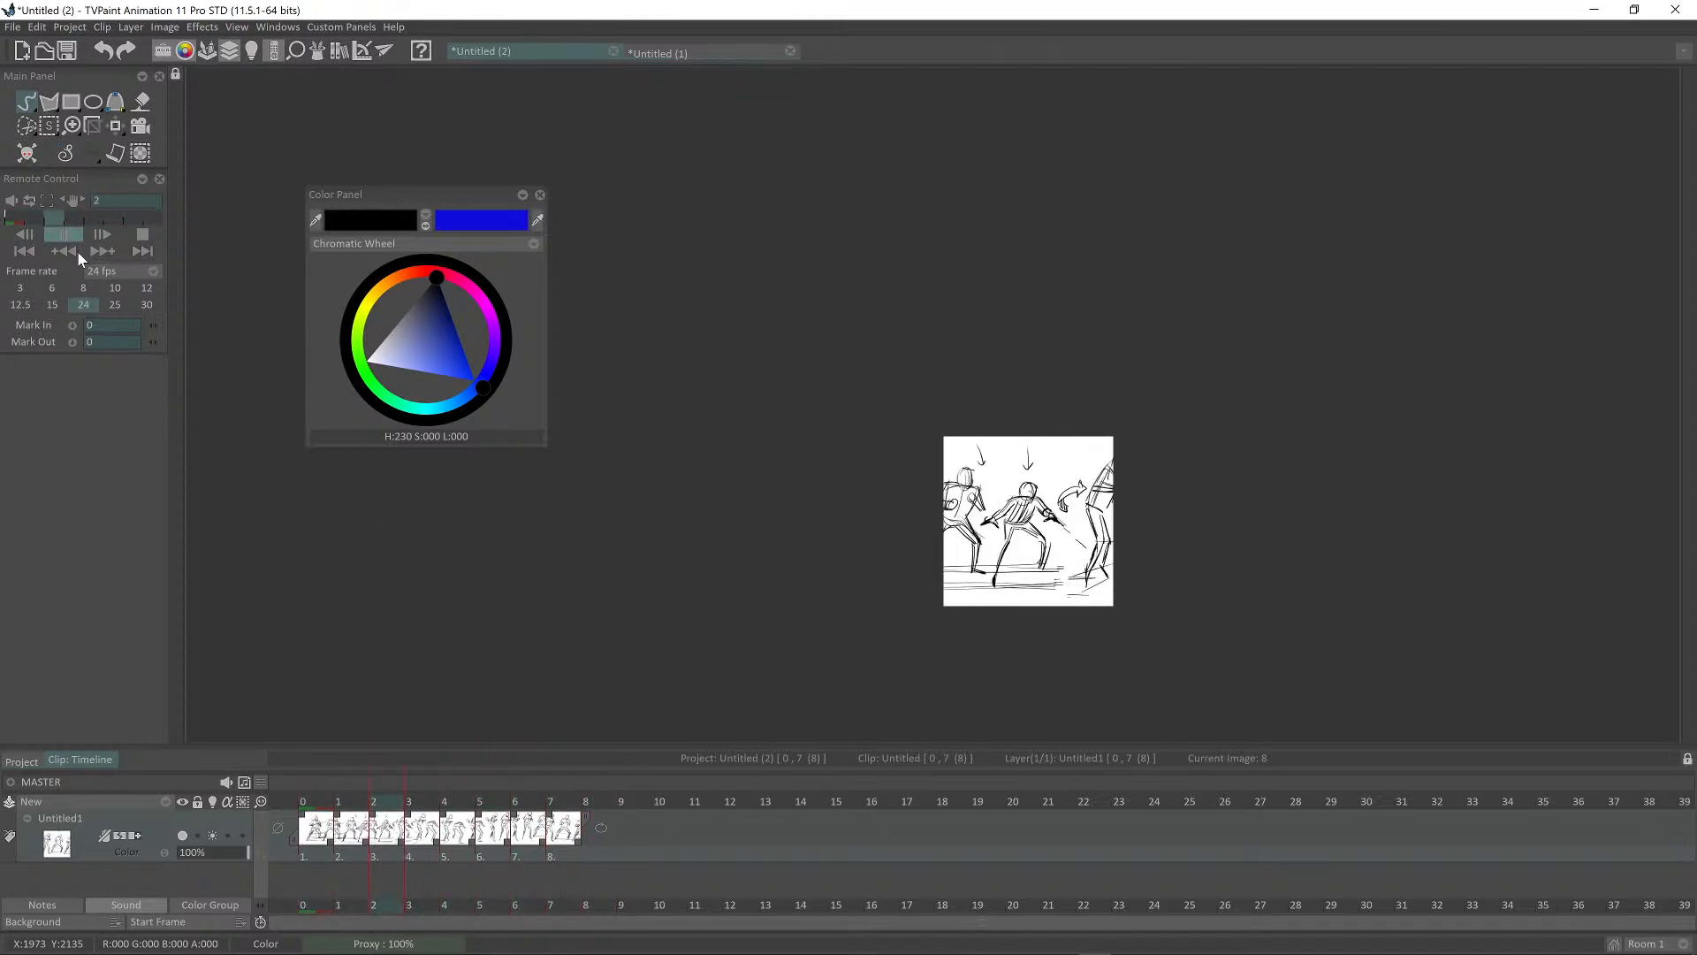
{"action": "left_click", "coordinate": [84, 291]}
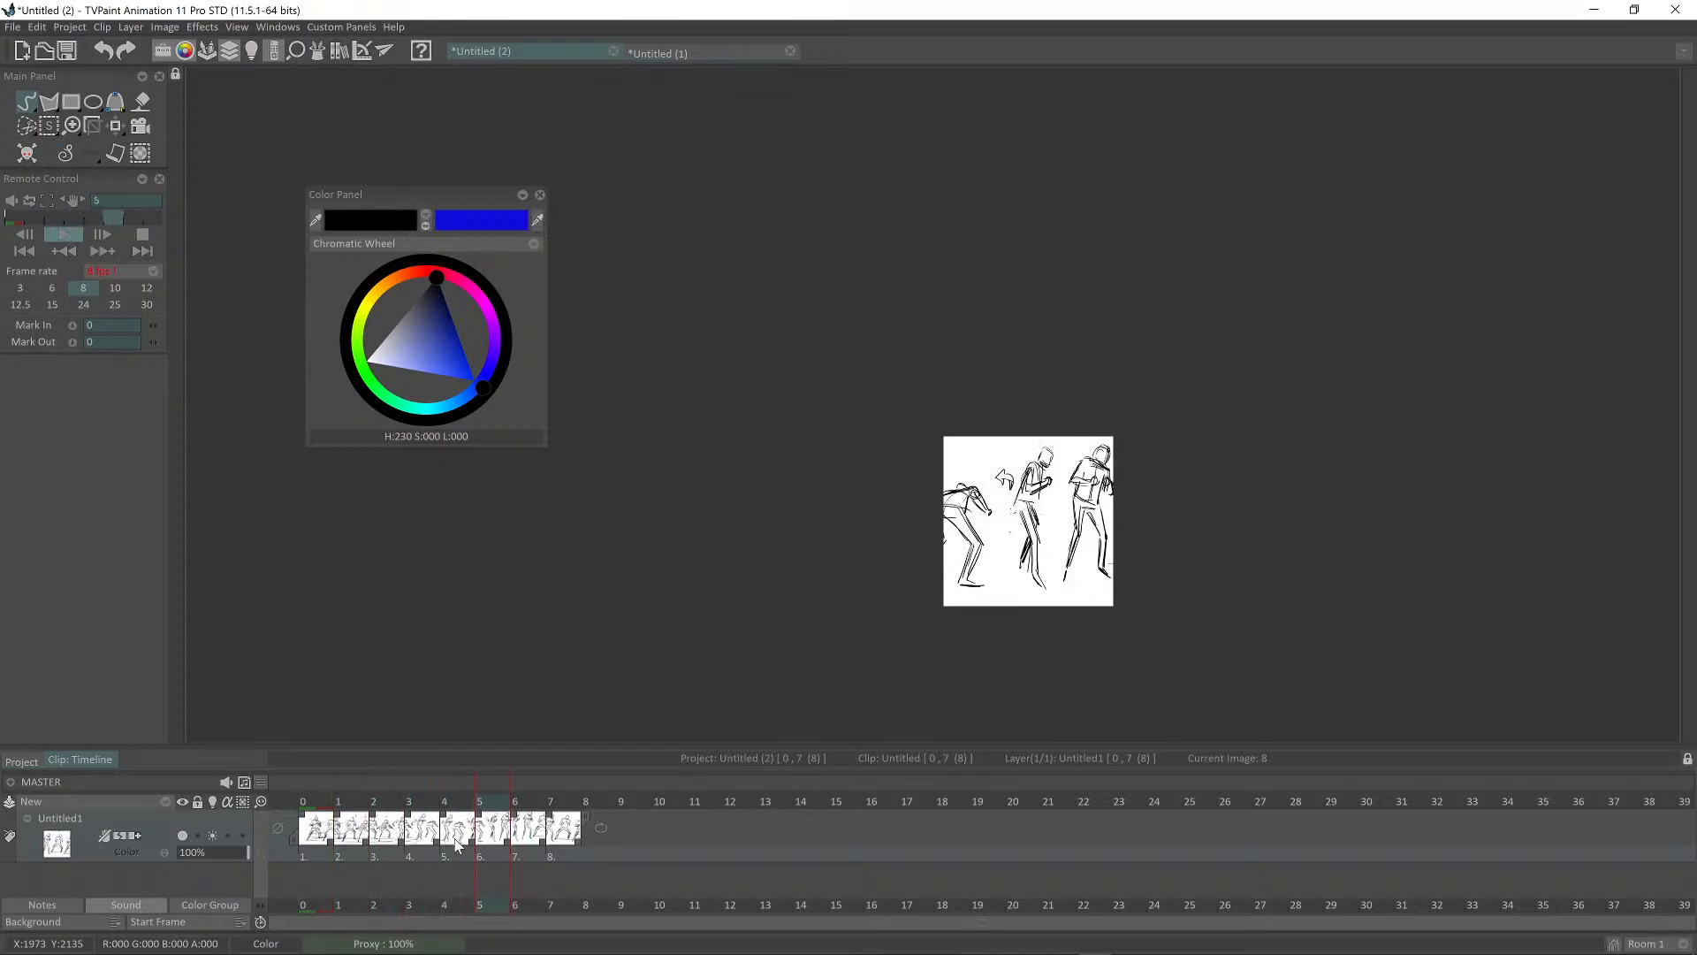
Step: Hold the fifth and eighth drawings for 3 frames each and replay the animation
{"action": "left_click_drag", "start_coordinate": [477, 844], "coordinate": [730, 846]}
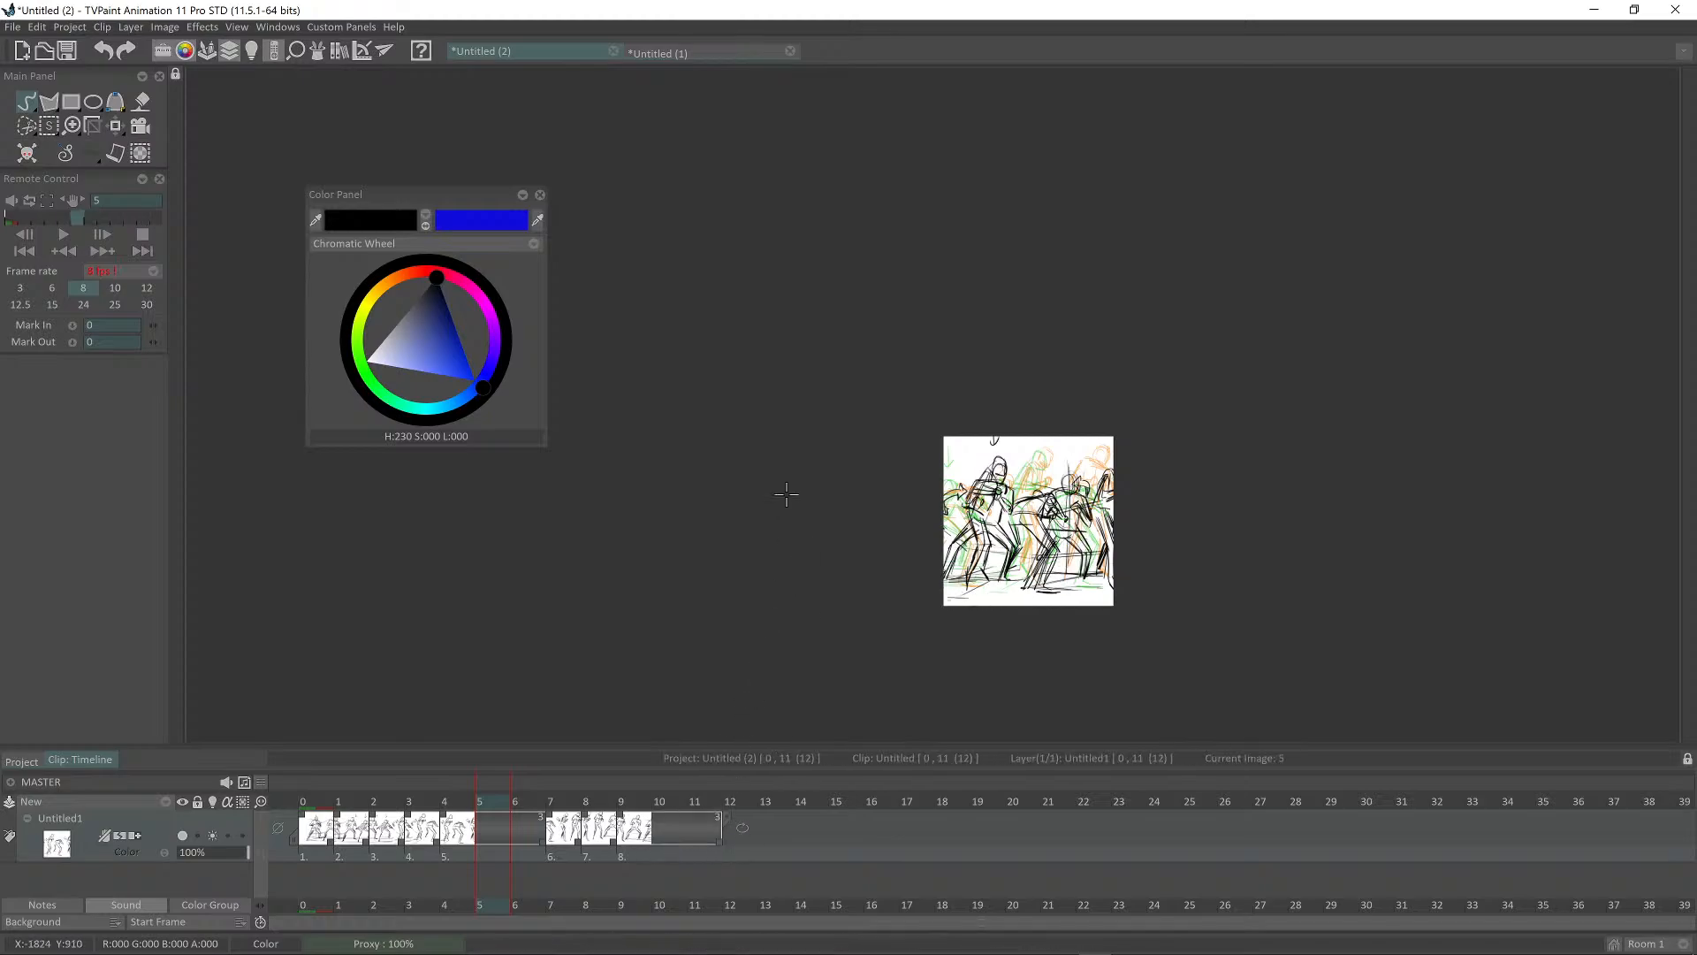
{"action": "key", "text": "Return"}
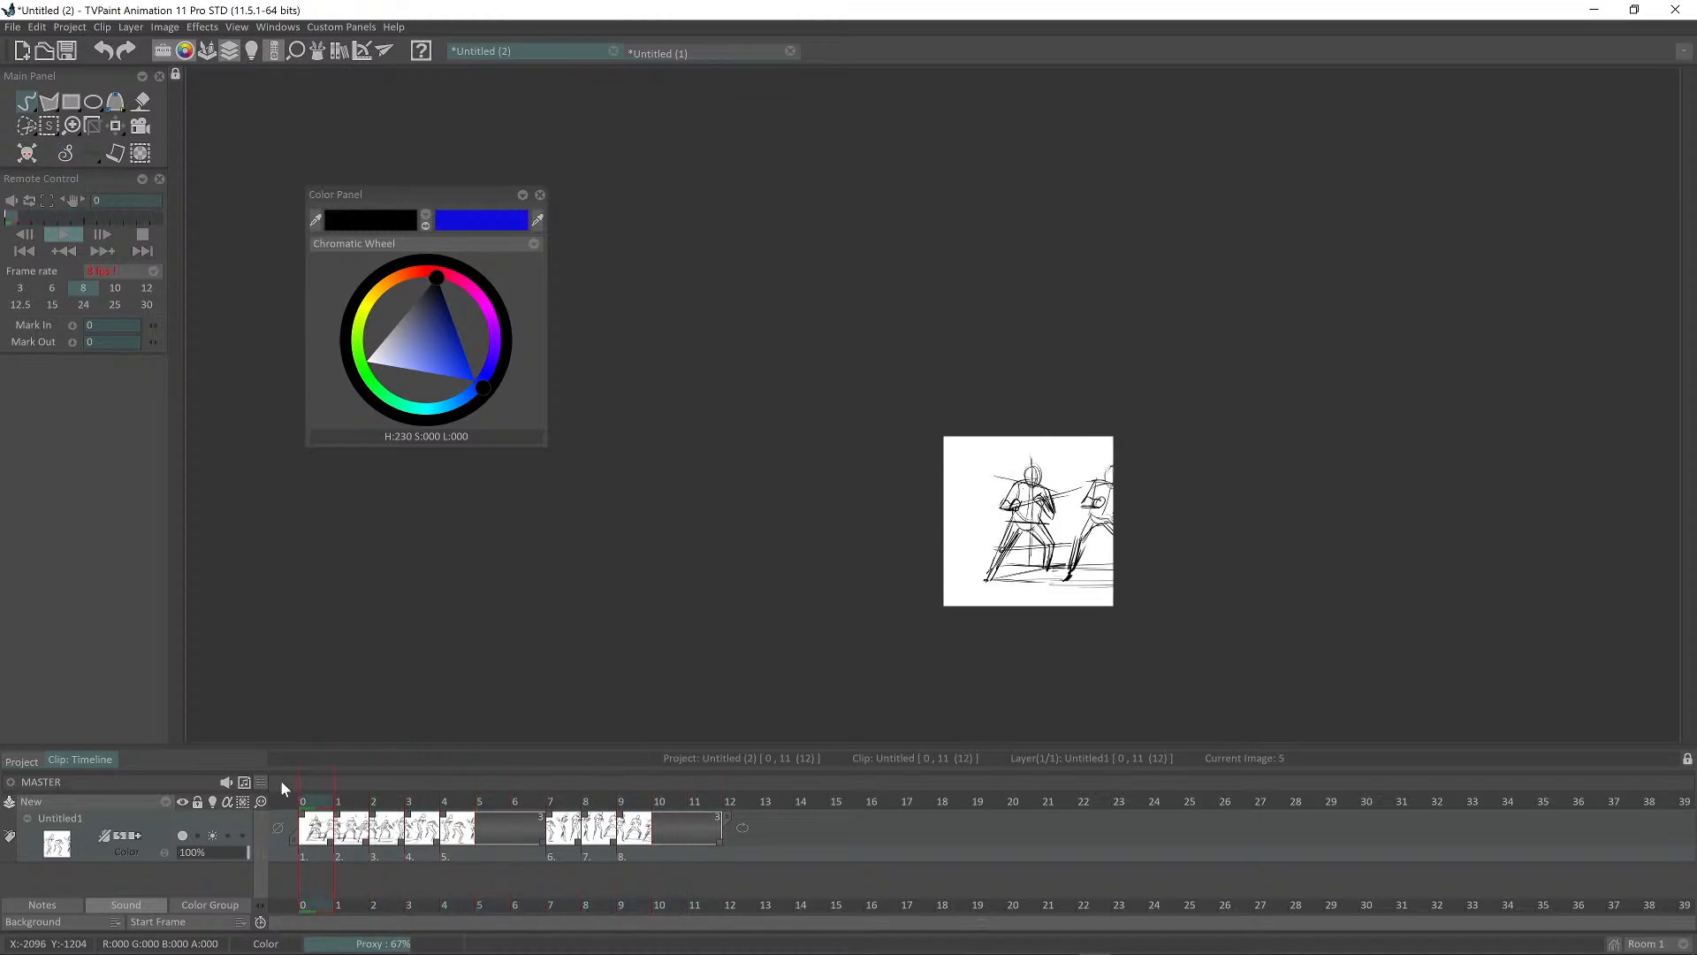
Step: Erase the neighbouring figure from the first frame with a filled freehand shape, keeping only the centred figure
{"action": "left_click", "coordinate": [305, 790]}
{"action": "key", "text": "shift+d"}
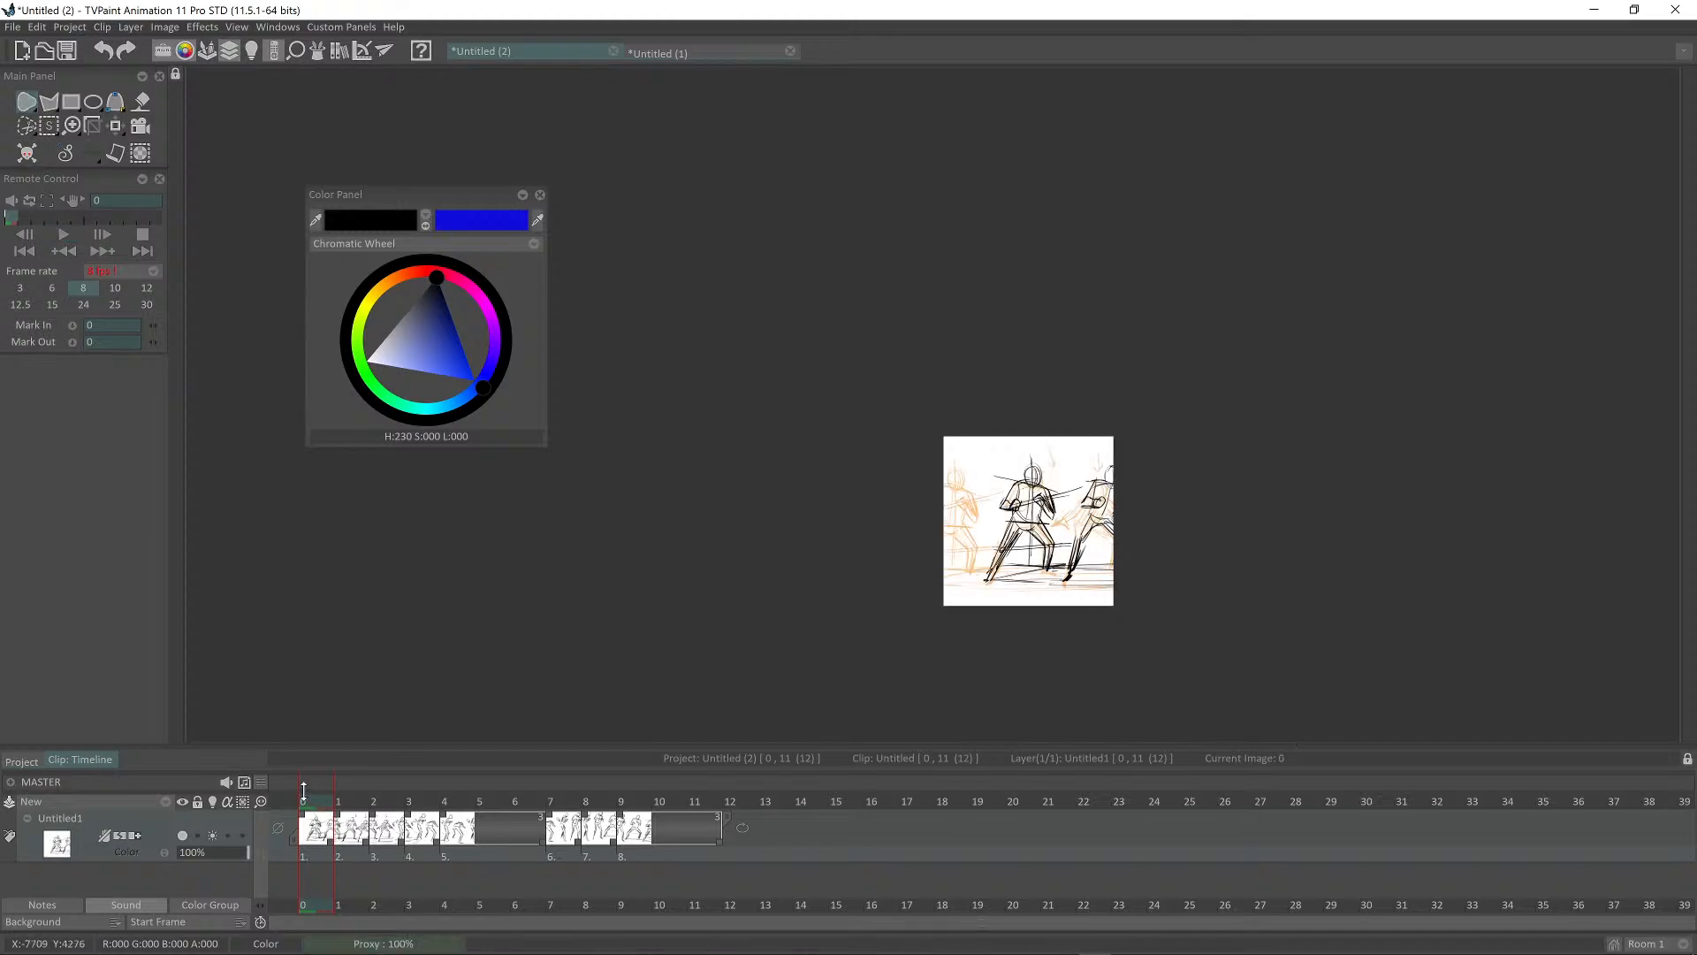
{"action": "scroll", "coordinate": [1068, 515], "scroll_direction": "up", "scroll_amount": 3}
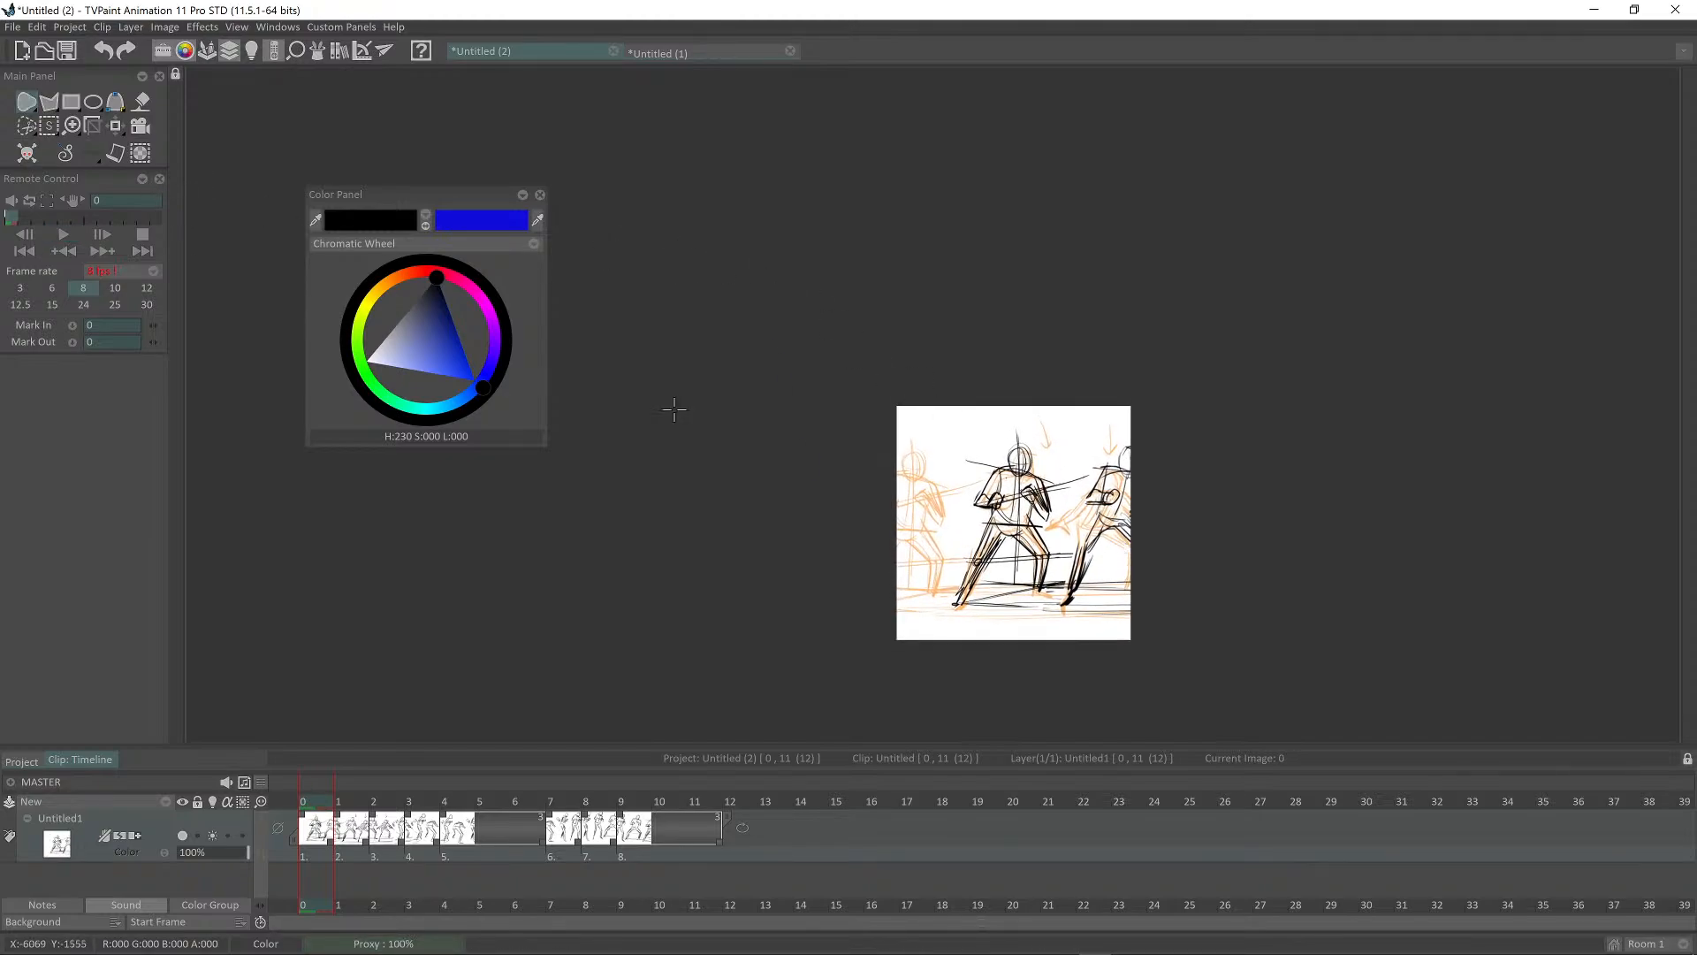
{"action": "scroll", "coordinate": [1220, 531], "scroll_direction": "up", "scroll_amount": 2}
{"action": "left_click_drag", "start_coordinate": [1251, 531], "coordinate": [1165, 455]}
{"action": "mouse_move", "coordinate": [909, 282]}
{"action": "left_mouse_down"}
{"action": "mouse_move", "coordinate": [929, 349]}
{"action": "mouse_move", "coordinate": [896, 517]}
{"action": "mouse_move", "coordinate": [998, 652]}
{"action": "mouse_move", "coordinate": [1119, 310]}
{"action": "mouse_move", "coordinate": [995, 243]}
{"action": "mouse_move", "coordinate": [930, 263]}
{"action": "mouse_move", "coordinate": [894, 411]}
{"action": "mouse_move", "coordinate": [871, 439]}
{"action": "mouse_move", "coordinate": [885, 654]}
{"action": "mouse_move", "coordinate": [1031, 643]}
{"action": "left_mouse_up"}
Step: Erase the figures on both sides of the centred one in the second frame with filled freehand shapes
{"action": "key", "text": "Right"}
{"action": "mouse_move", "coordinate": [983, 236]}
{"action": "left_mouse_down"}
{"action": "mouse_move", "coordinate": [909, 358]}
{"action": "mouse_move", "coordinate": [901, 424]}
{"action": "mouse_move", "coordinate": [869, 439]}
{"action": "mouse_move", "coordinate": [899, 499]}
{"action": "mouse_move", "coordinate": [891, 669]}
{"action": "left_mouse_up"}
{"action": "key", "text": "ctrl+z"}
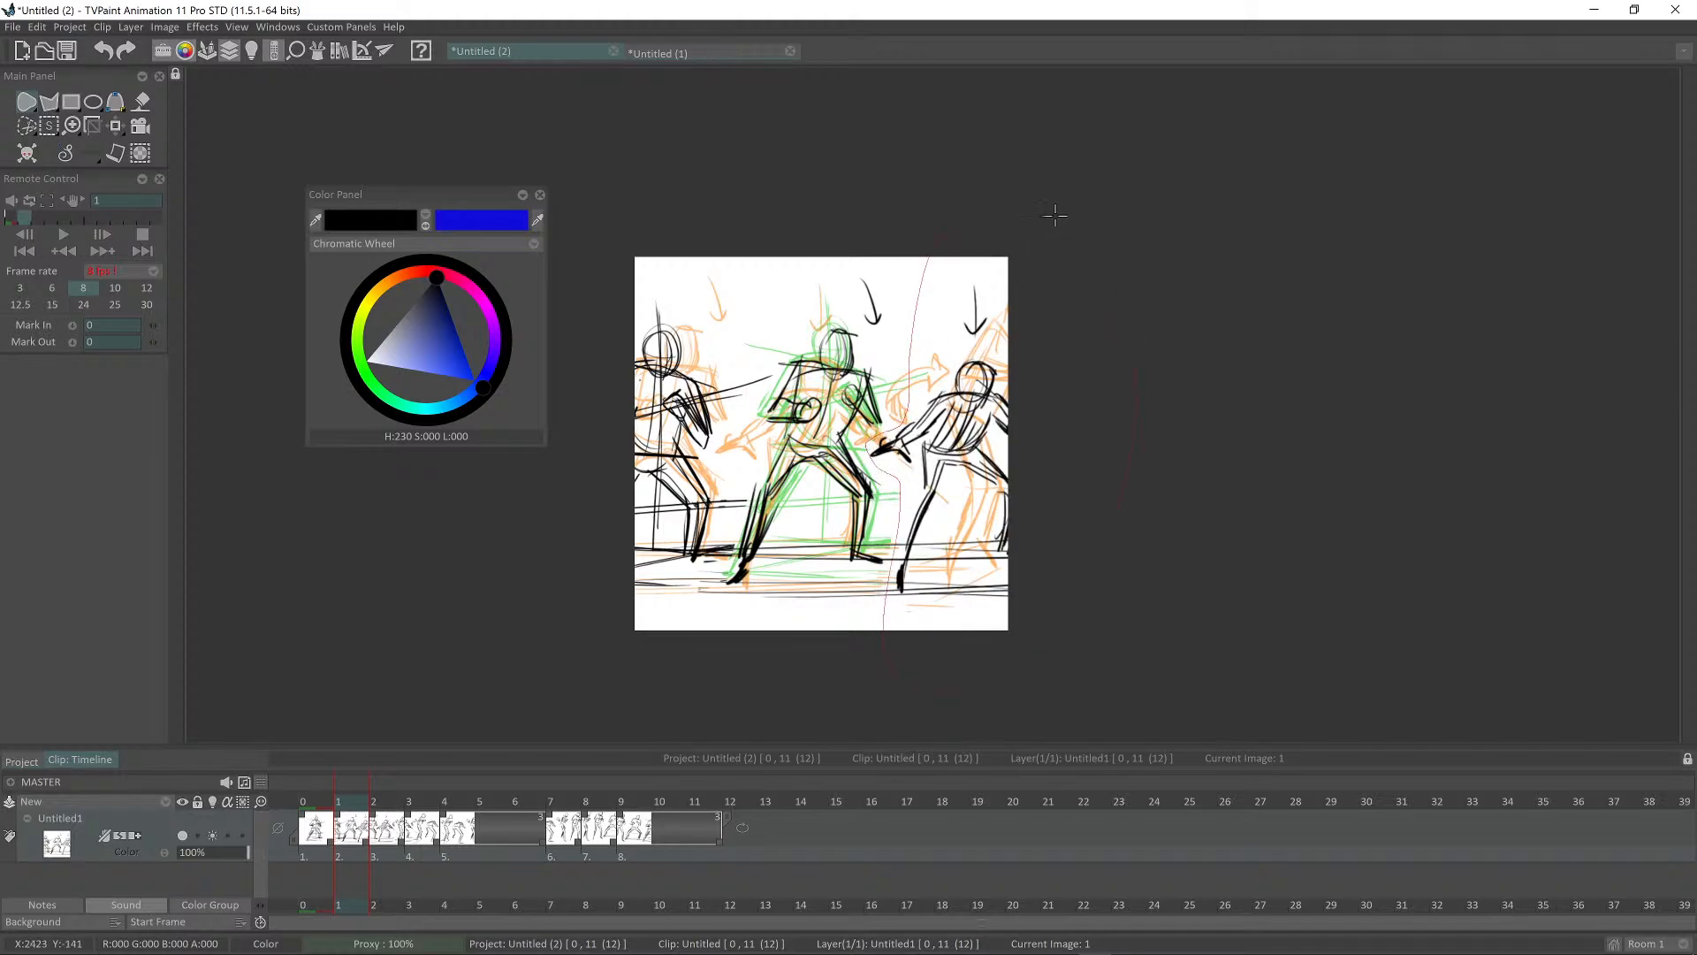
{"action": "left_click_drag", "start_coordinate": [1054, 215], "coordinate": [959, 229]}
{"action": "left_click_drag", "start_coordinate": [867, 319], "coordinate": [964, 321]}
{"action": "mouse_move", "coordinate": [761, 210]}
{"action": "left_mouse_down"}
{"action": "mouse_move", "coordinate": [875, 338]}
{"action": "mouse_move", "coordinate": [831, 517]}
{"action": "mouse_move", "coordinate": [744, 640]}
{"action": "left_mouse_up"}
{"action": "left_click_drag", "start_coordinate": [785, 182], "coordinate": [776, 201]}
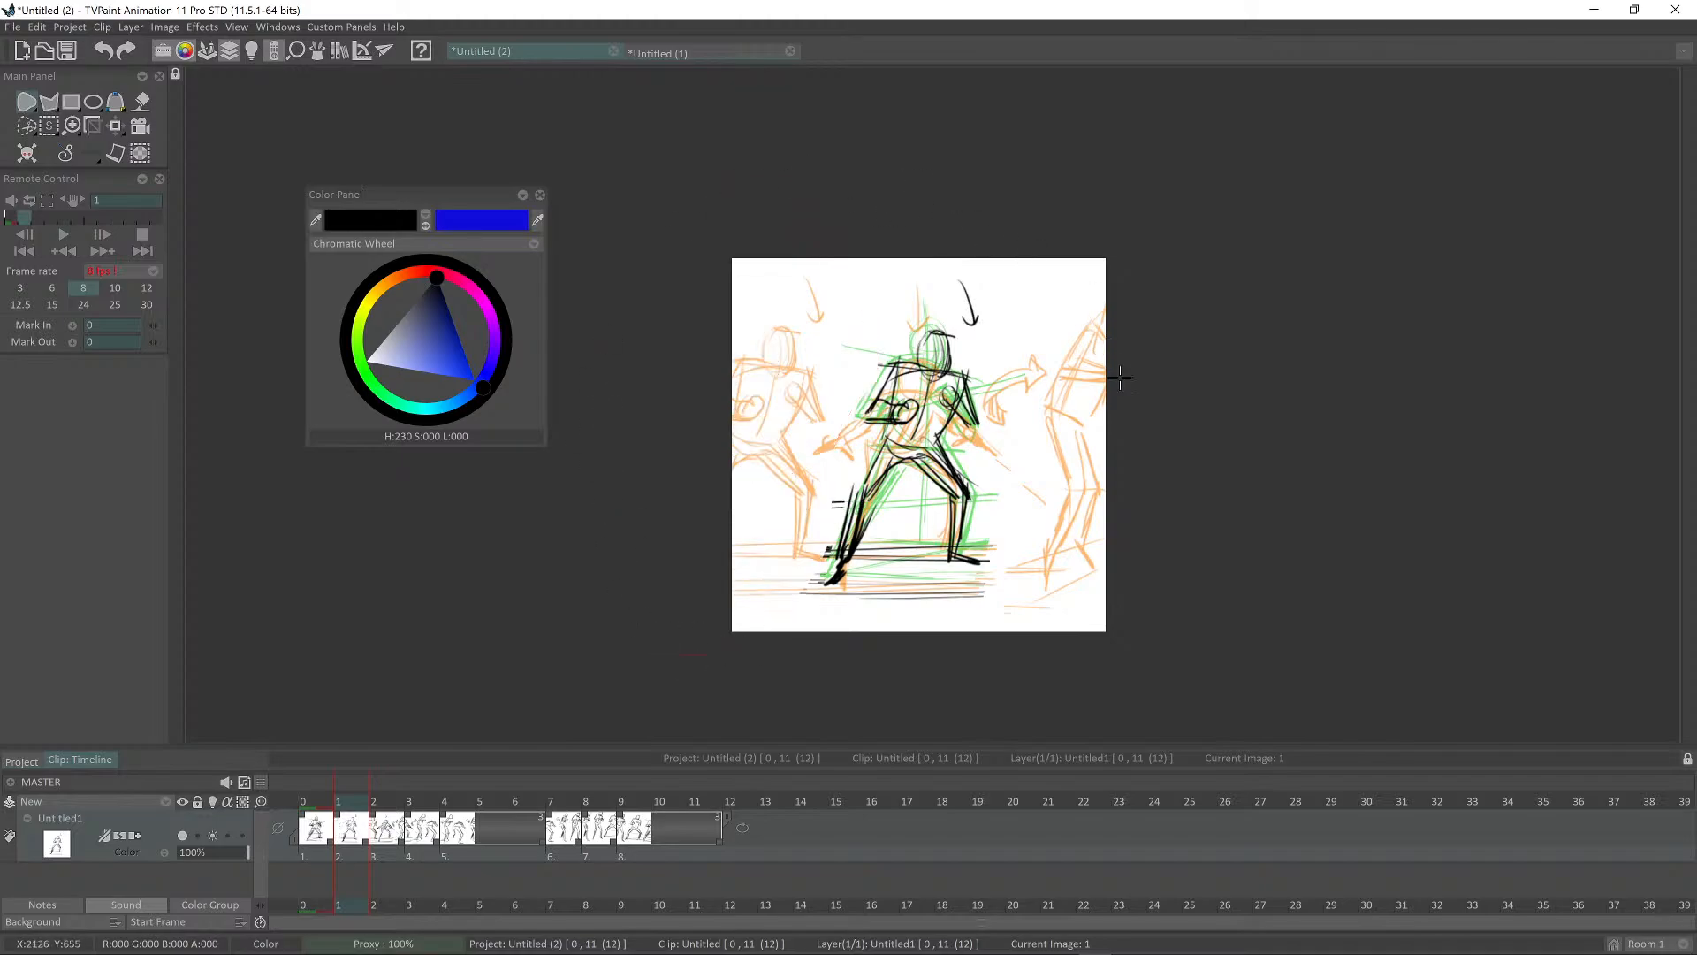
Step: Erase the figures flanking the crouching centre figure in the third frame with filled freehand shapes
{"action": "key", "text": "Right"}
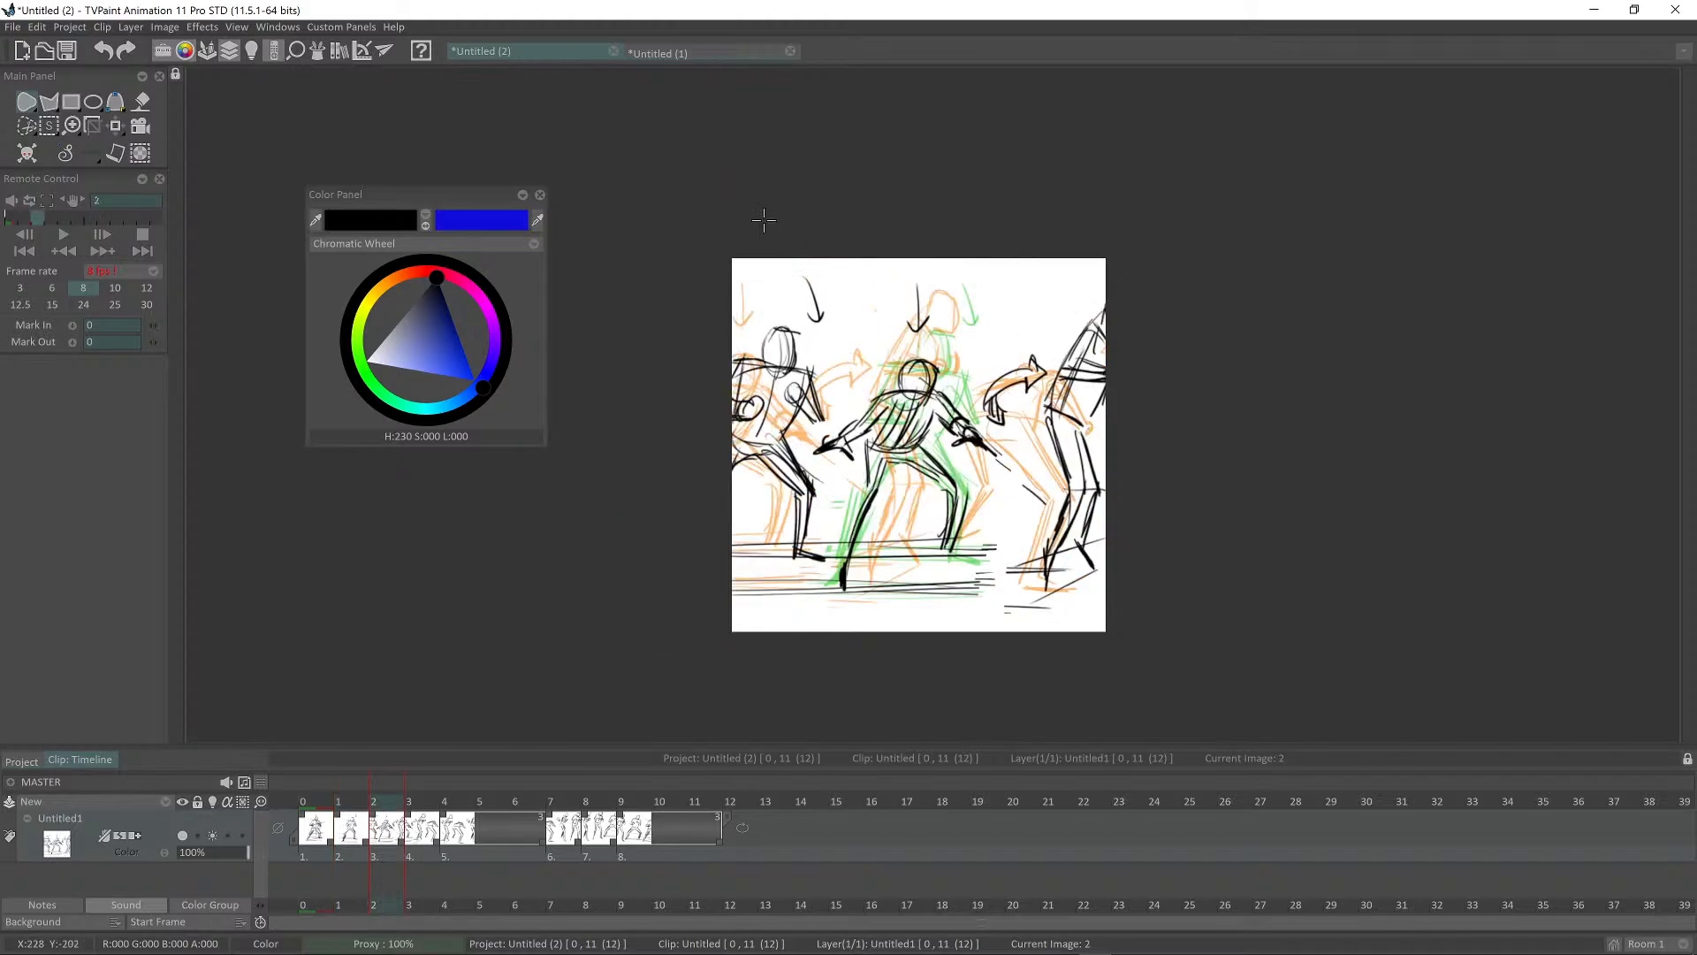
{"action": "mouse_move", "coordinate": [855, 279]}
{"action": "left_mouse_down"}
{"action": "mouse_move", "coordinate": [811, 439]}
{"action": "mouse_move", "coordinate": [824, 550]}
{"action": "left_mouse_up"}
{"action": "left_click_drag", "start_coordinate": [667, 349], "coordinate": [703, 237]}
{"action": "left_click_drag", "start_coordinate": [1014, 295], "coordinate": [975, 393]}
{"action": "mouse_move", "coordinate": [1005, 456]}
{"action": "left_mouse_down"}
{"action": "mouse_move", "coordinate": [1137, 645]}
{"action": "mouse_move", "coordinate": [1091, 159]}
{"action": "left_mouse_up"}
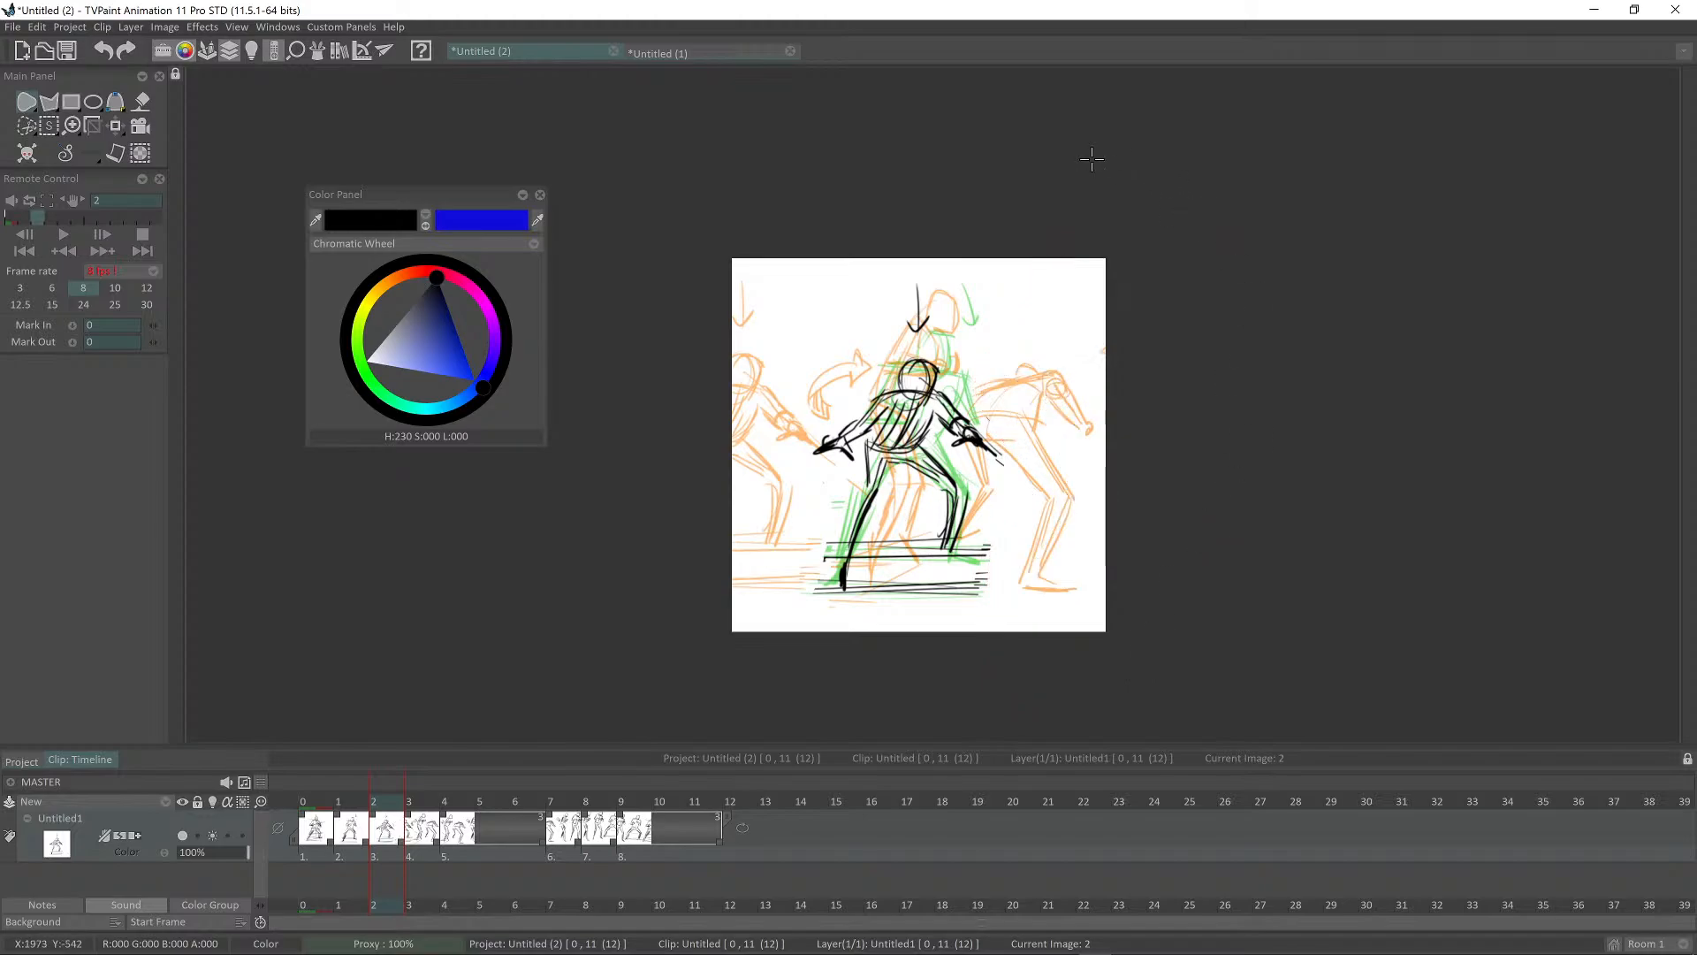
Step: Erase the neighbouring figures and the arrow around the centred standing figure in the fourth frame with filled freehand shapes
{"action": "key", "text": "Right"}
{"action": "mouse_move", "coordinate": [1038, 224]}
{"action": "left_mouse_down"}
{"action": "mouse_move", "coordinate": [971, 368]}
{"action": "mouse_move", "coordinate": [954, 638]}
{"action": "left_mouse_up"}
{"action": "left_click_drag", "start_coordinate": [1193, 209], "coordinate": [1043, 221]}
{"action": "mouse_move", "coordinate": [835, 259]}
{"action": "left_mouse_down"}
{"action": "mouse_move", "coordinate": [820, 331]}
{"action": "mouse_move", "coordinate": [863, 336]}
{"action": "mouse_move", "coordinate": [878, 359]}
{"action": "mouse_move", "coordinate": [765, 664]}
{"action": "left_mouse_up"}
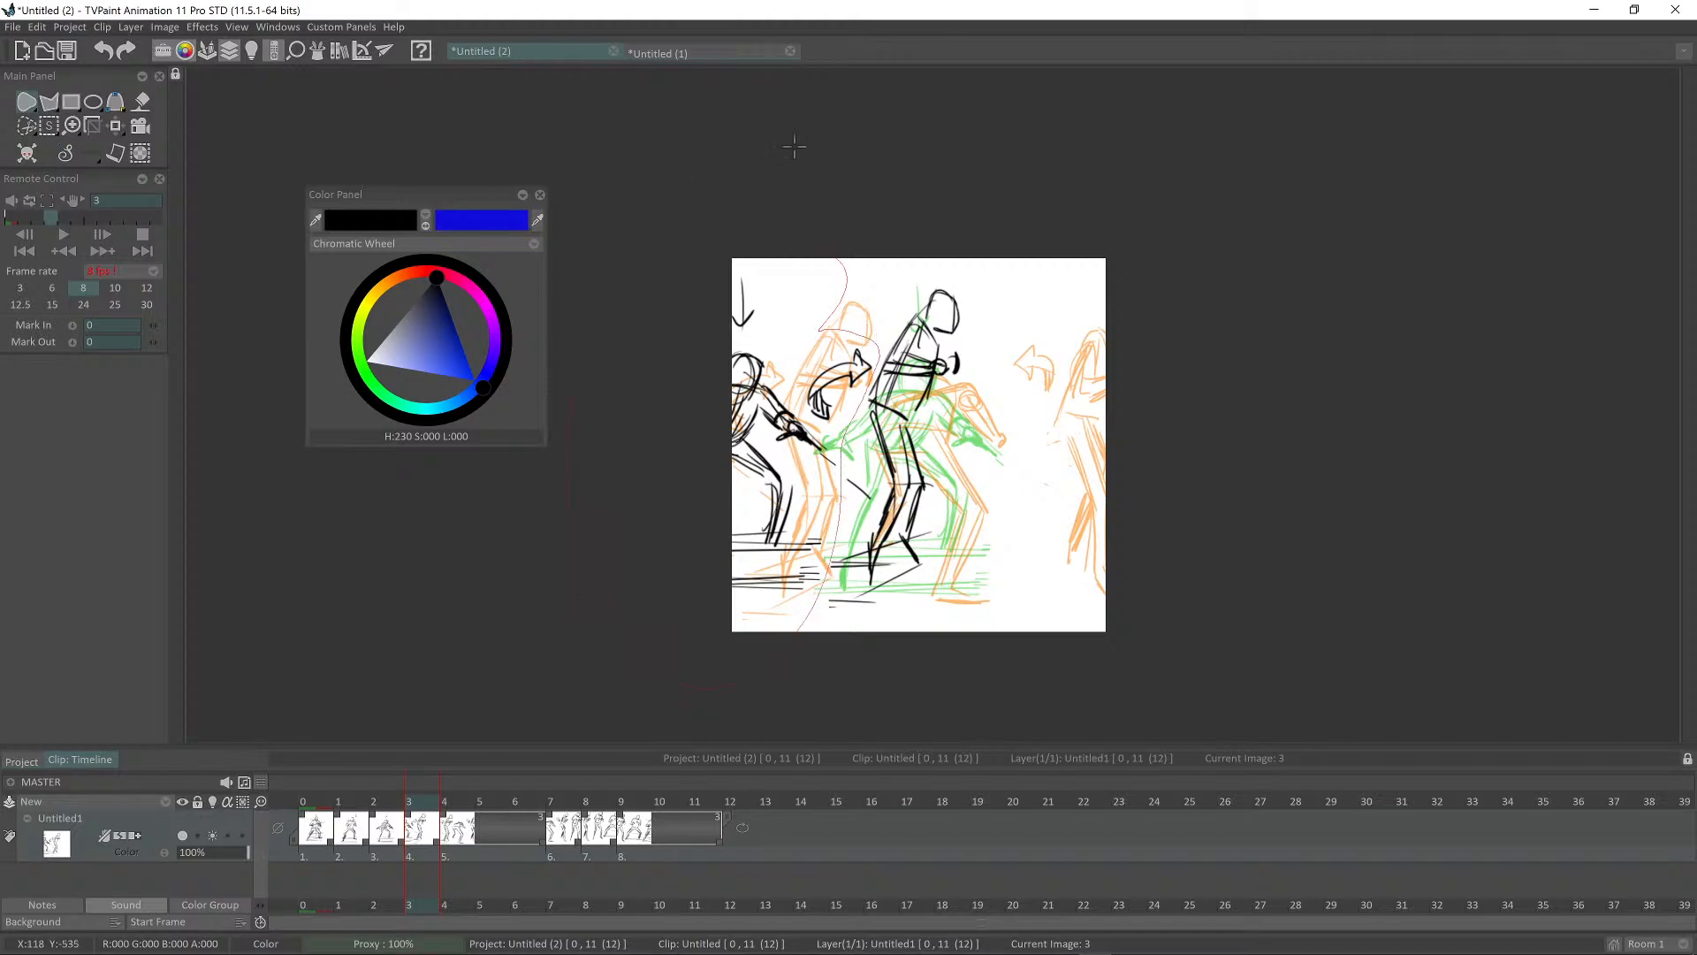
{"action": "left_click_drag", "start_coordinate": [793, 147], "coordinate": [795, 152]}
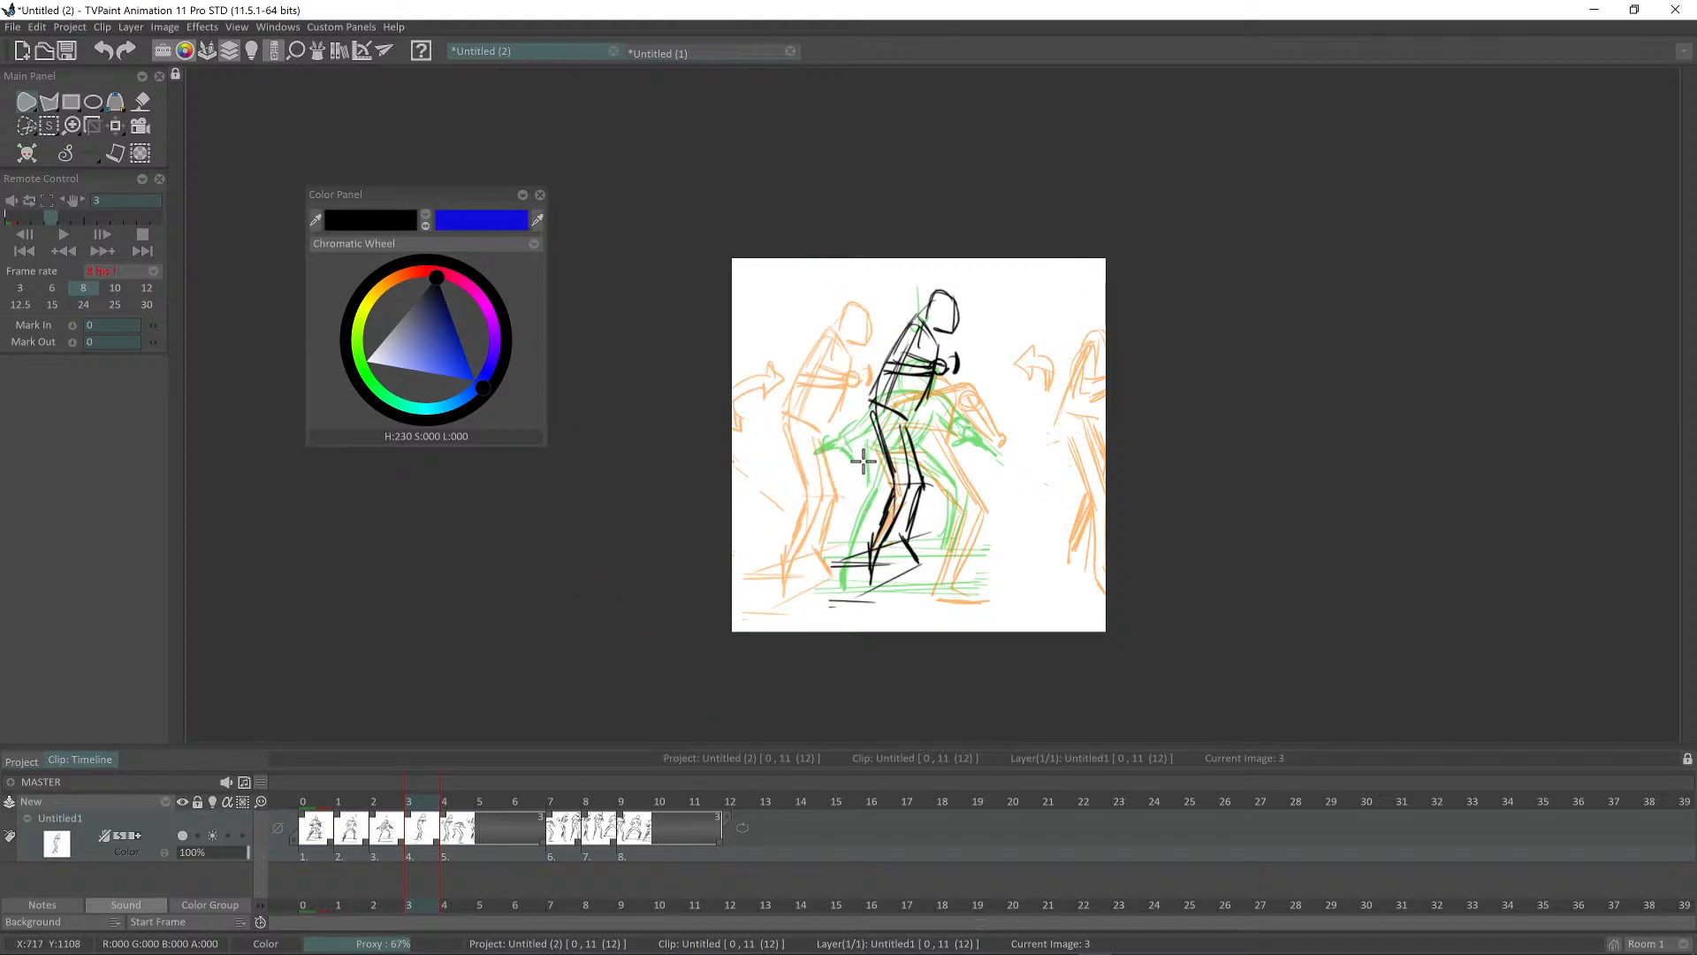
Step: Erase the figures on both sides of the bent-over centre figure in the fifth drawing with filled freehand shapes
{"action": "key", "text": "Right"}
{"action": "mouse_move", "coordinate": [756, 692]}
{"action": "left_mouse_down"}
{"action": "mouse_move", "coordinate": [863, 604]}
{"action": "mouse_move", "coordinate": [858, 451]}
{"action": "mouse_move", "coordinate": [911, 312]}
{"action": "mouse_move", "coordinate": [848, 203]}
{"action": "left_mouse_up"}
{"action": "mouse_move", "coordinate": [1072, 244]}
{"action": "left_mouse_down"}
{"action": "mouse_move", "coordinate": [1003, 428]}
{"action": "mouse_move", "coordinate": [1220, 492]}
{"action": "mouse_move", "coordinate": [1017, 258]}
{"action": "left_mouse_up"}
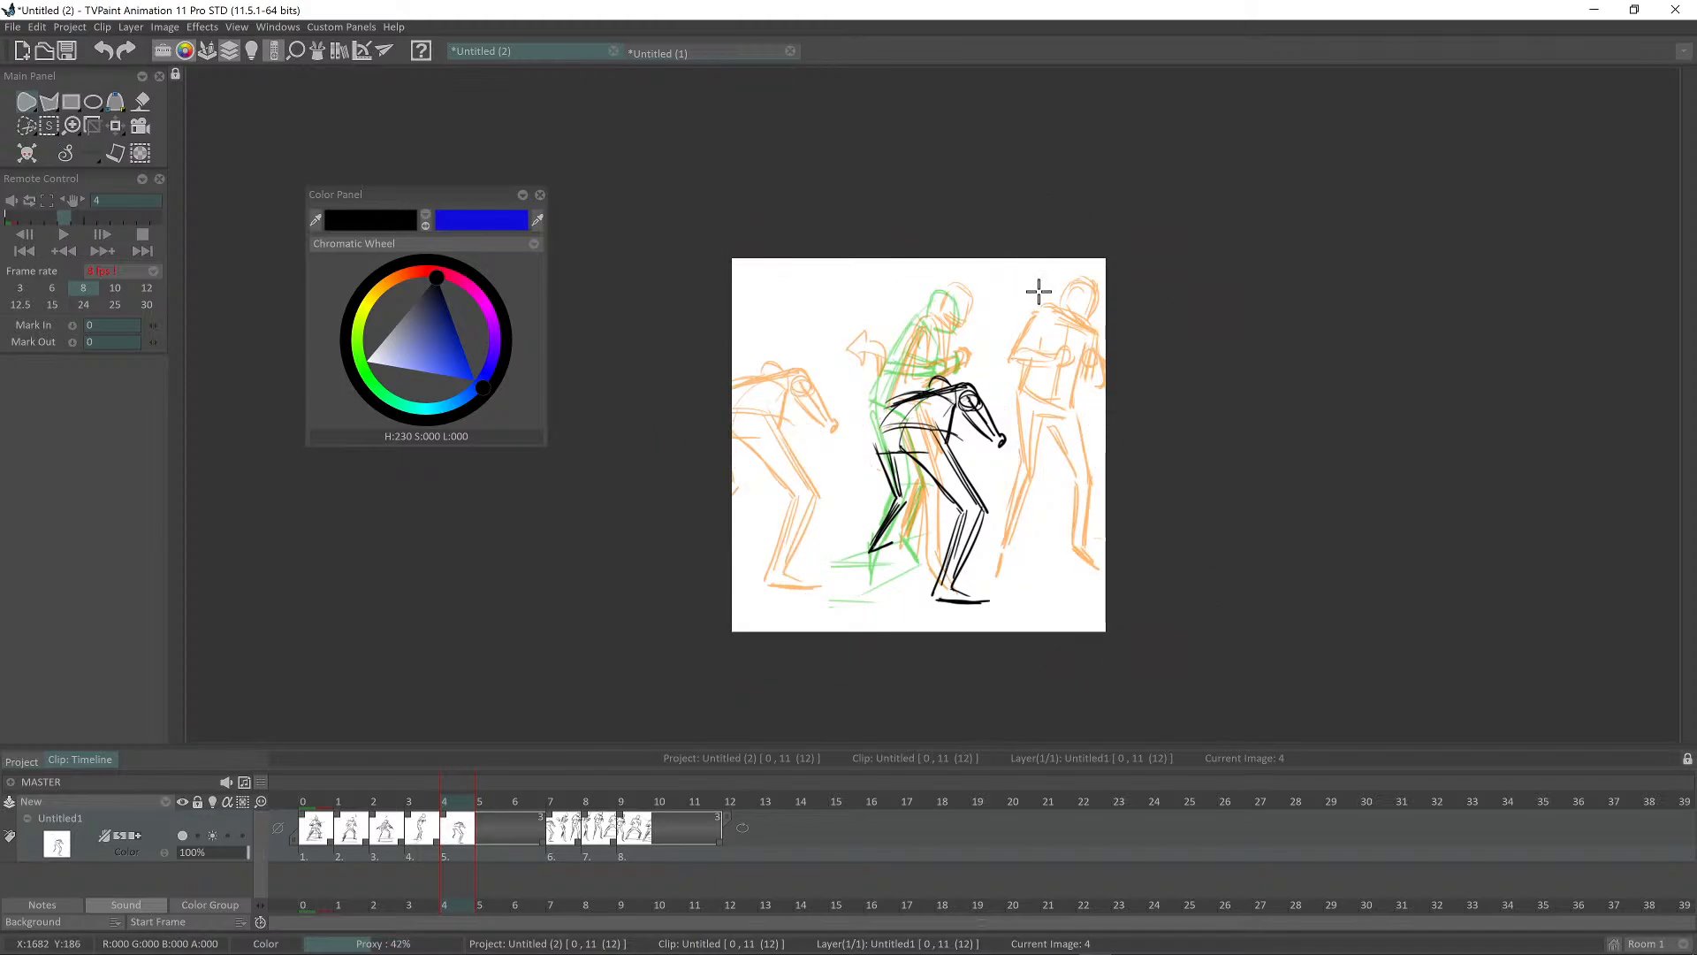
Step: Erase the flanking figures and the arrow from the sixth drawing at frame 7, keeping the centred figure
{"action": "key", "text": "Right"}
{"action": "key", "text": "Right"}
{"action": "key", "text": "Right"}
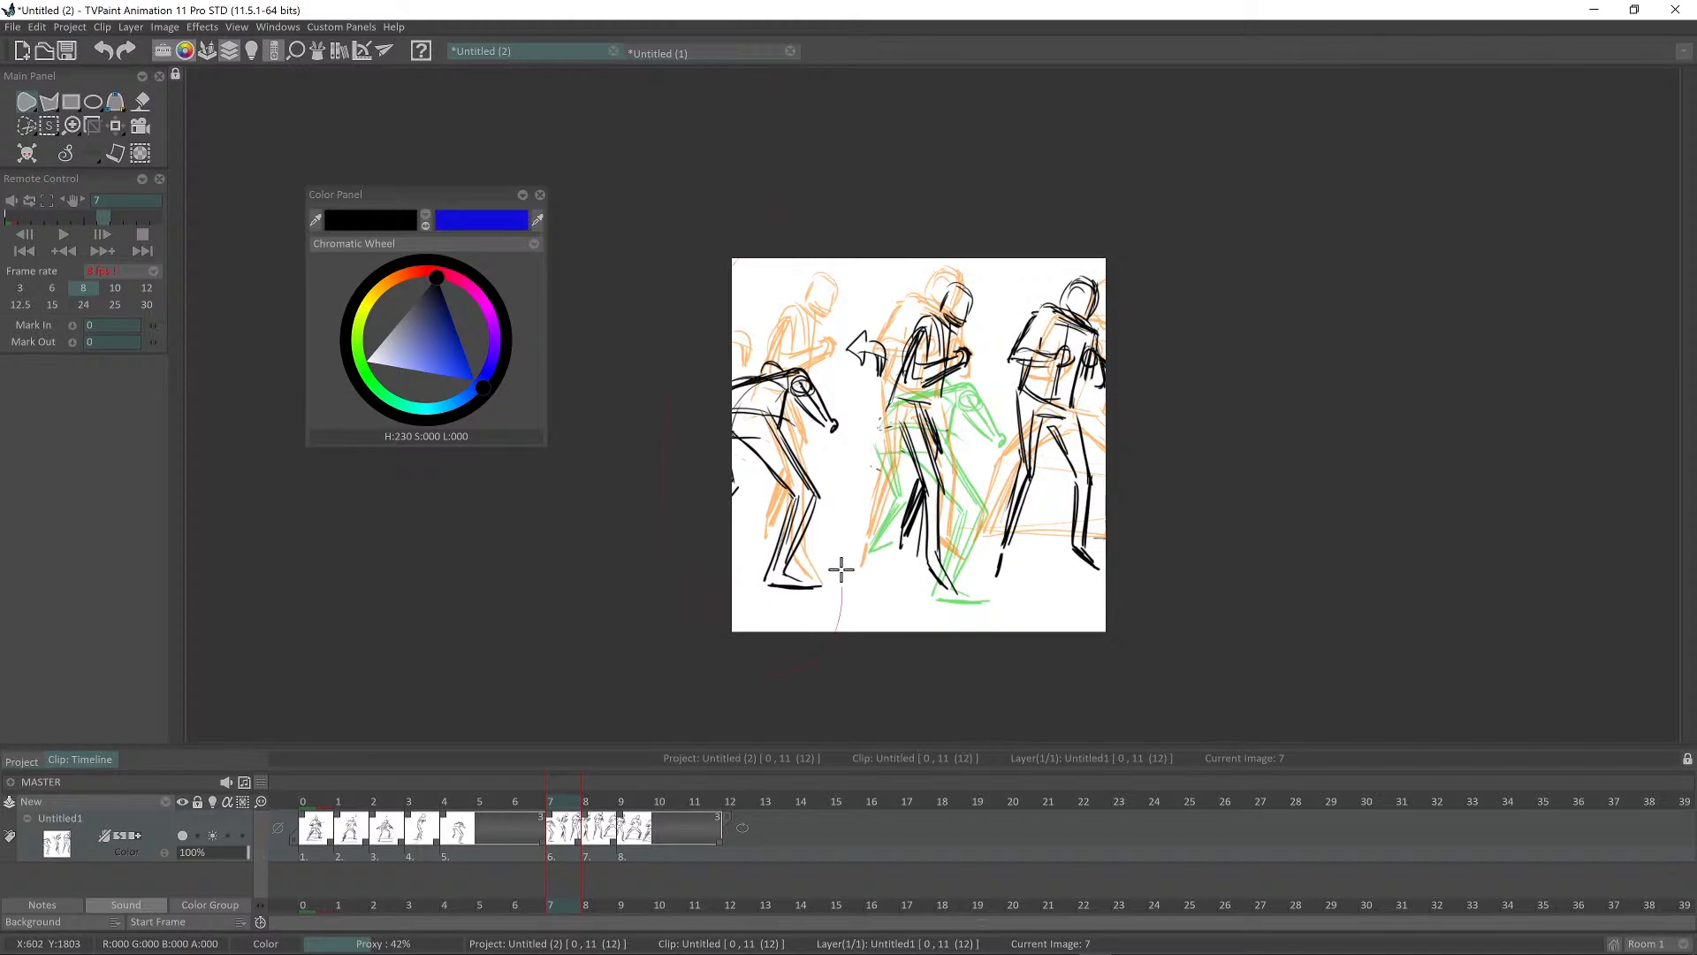
{"action": "mouse_move", "coordinate": [841, 569]}
{"action": "left_mouse_down"}
{"action": "mouse_move", "coordinate": [884, 393]}
{"action": "mouse_move", "coordinate": [826, 218]}
{"action": "left_mouse_up"}
{"action": "mouse_move", "coordinate": [1011, 277]}
{"action": "left_mouse_down"}
{"action": "mouse_move", "coordinate": [1080, 648]}
{"action": "mouse_move", "coordinate": [1117, 204]}
{"action": "left_mouse_up"}
Step: Erase the figures flanking the upright centre figure in the seventh drawing at frame 8
{"action": "key", "text": "Right"}
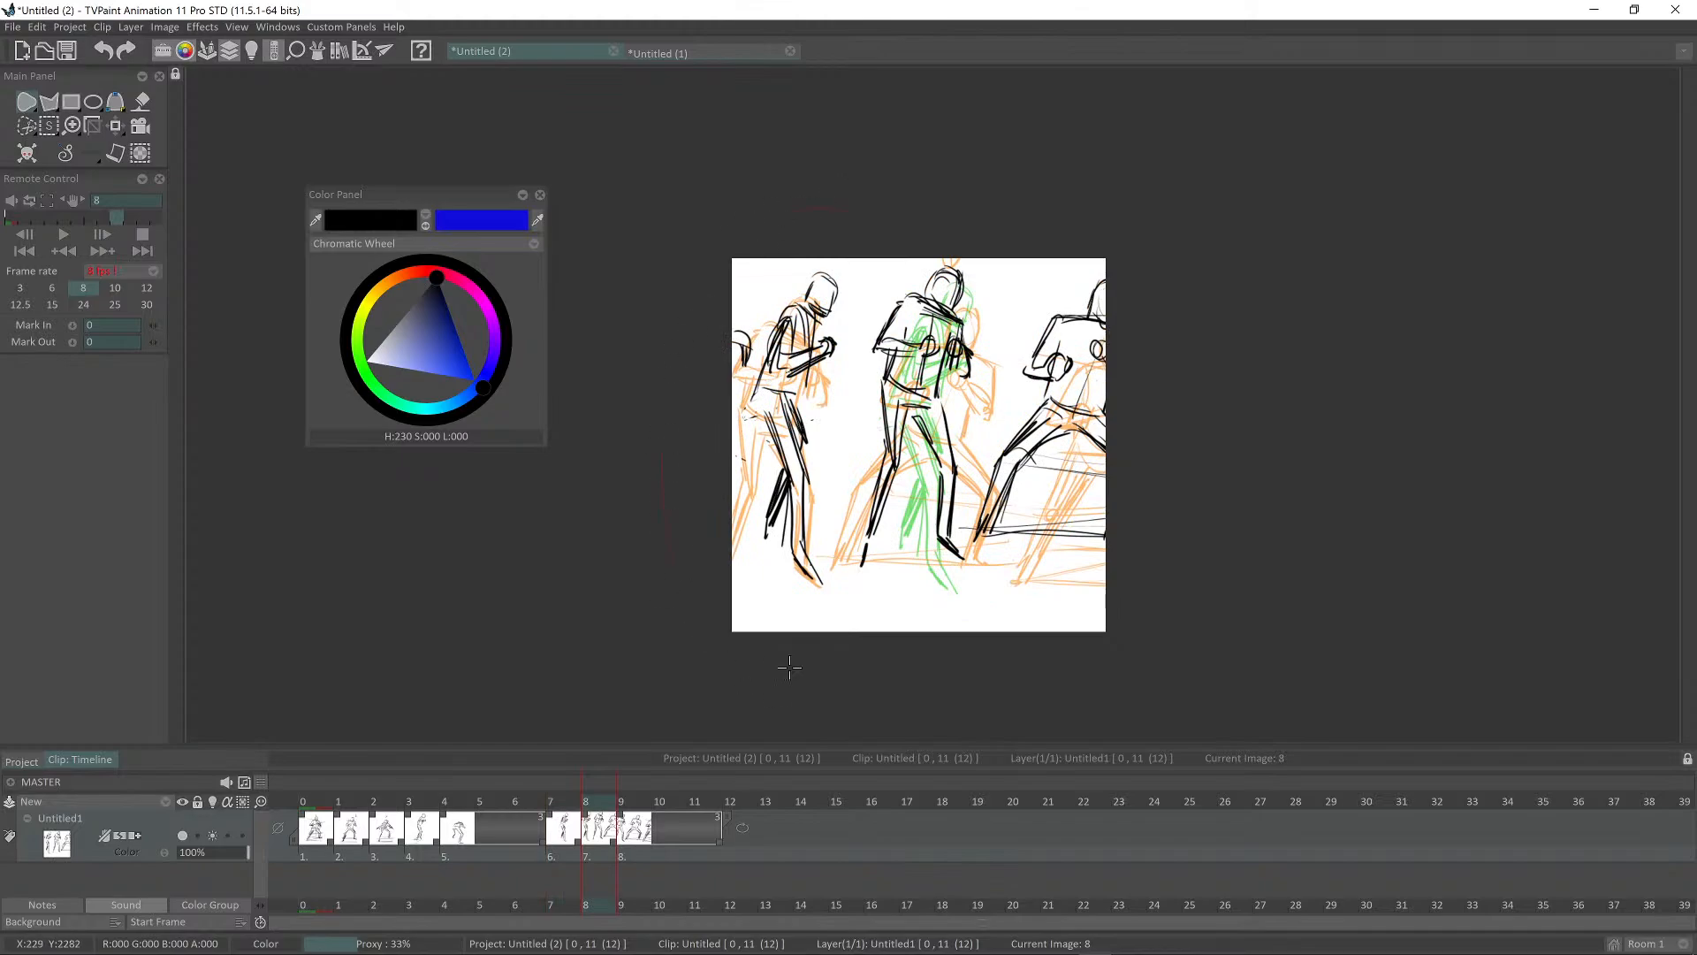
{"action": "mouse_move", "coordinate": [789, 668]}
{"action": "left_mouse_down"}
{"action": "mouse_move", "coordinate": [848, 304]}
{"action": "mouse_move", "coordinate": [827, 261]}
{"action": "left_mouse_up"}
{"action": "mouse_move", "coordinate": [1074, 216]}
{"action": "left_mouse_down"}
{"action": "mouse_move", "coordinate": [975, 437]}
{"action": "mouse_move", "coordinate": [1001, 617]}
{"action": "mouse_move", "coordinate": [1219, 518]}
{"action": "mouse_move", "coordinate": [1167, 205]}
{"action": "left_mouse_up"}
Step: Erase the figures on both sides of the centred one in the eighth drawing at frame 9 and replay the animation
{"action": "key", "text": "Right"}
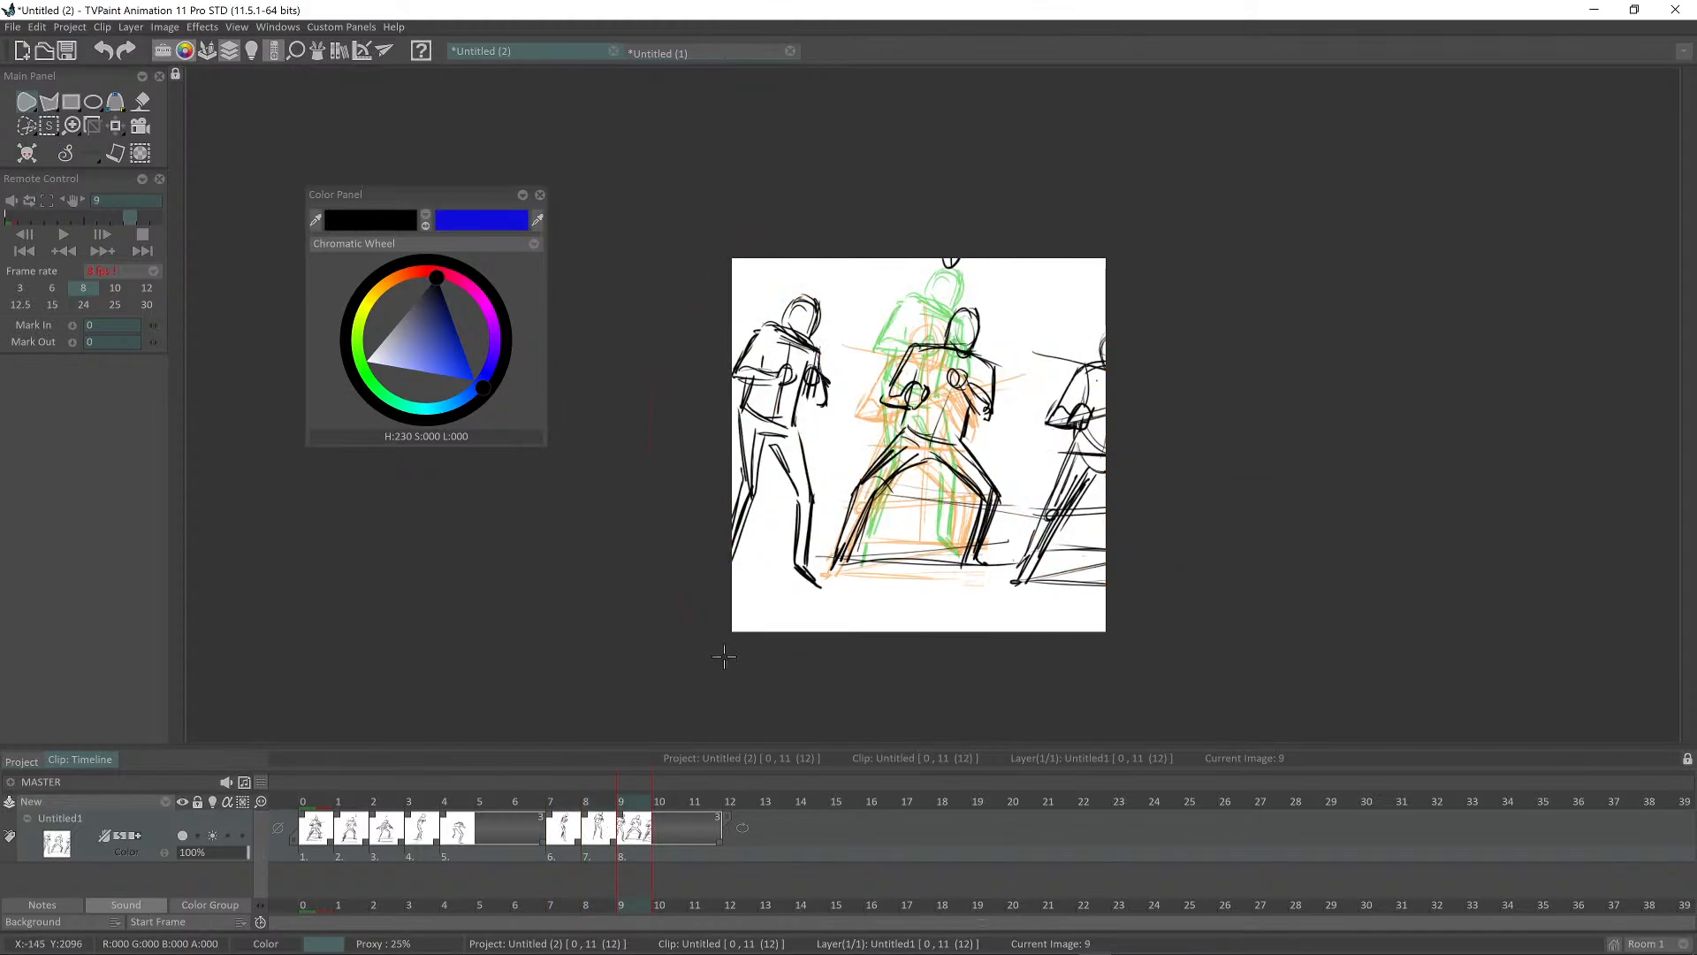
{"action": "mouse_move", "coordinate": [723, 656]}
{"action": "left_mouse_down"}
{"action": "mouse_move", "coordinate": [838, 612]}
{"action": "mouse_move", "coordinate": [820, 563]}
{"action": "mouse_move", "coordinate": [825, 422]}
{"action": "mouse_move", "coordinate": [918, 298]}
{"action": "mouse_move", "coordinate": [870, 154]}
{"action": "left_mouse_up"}
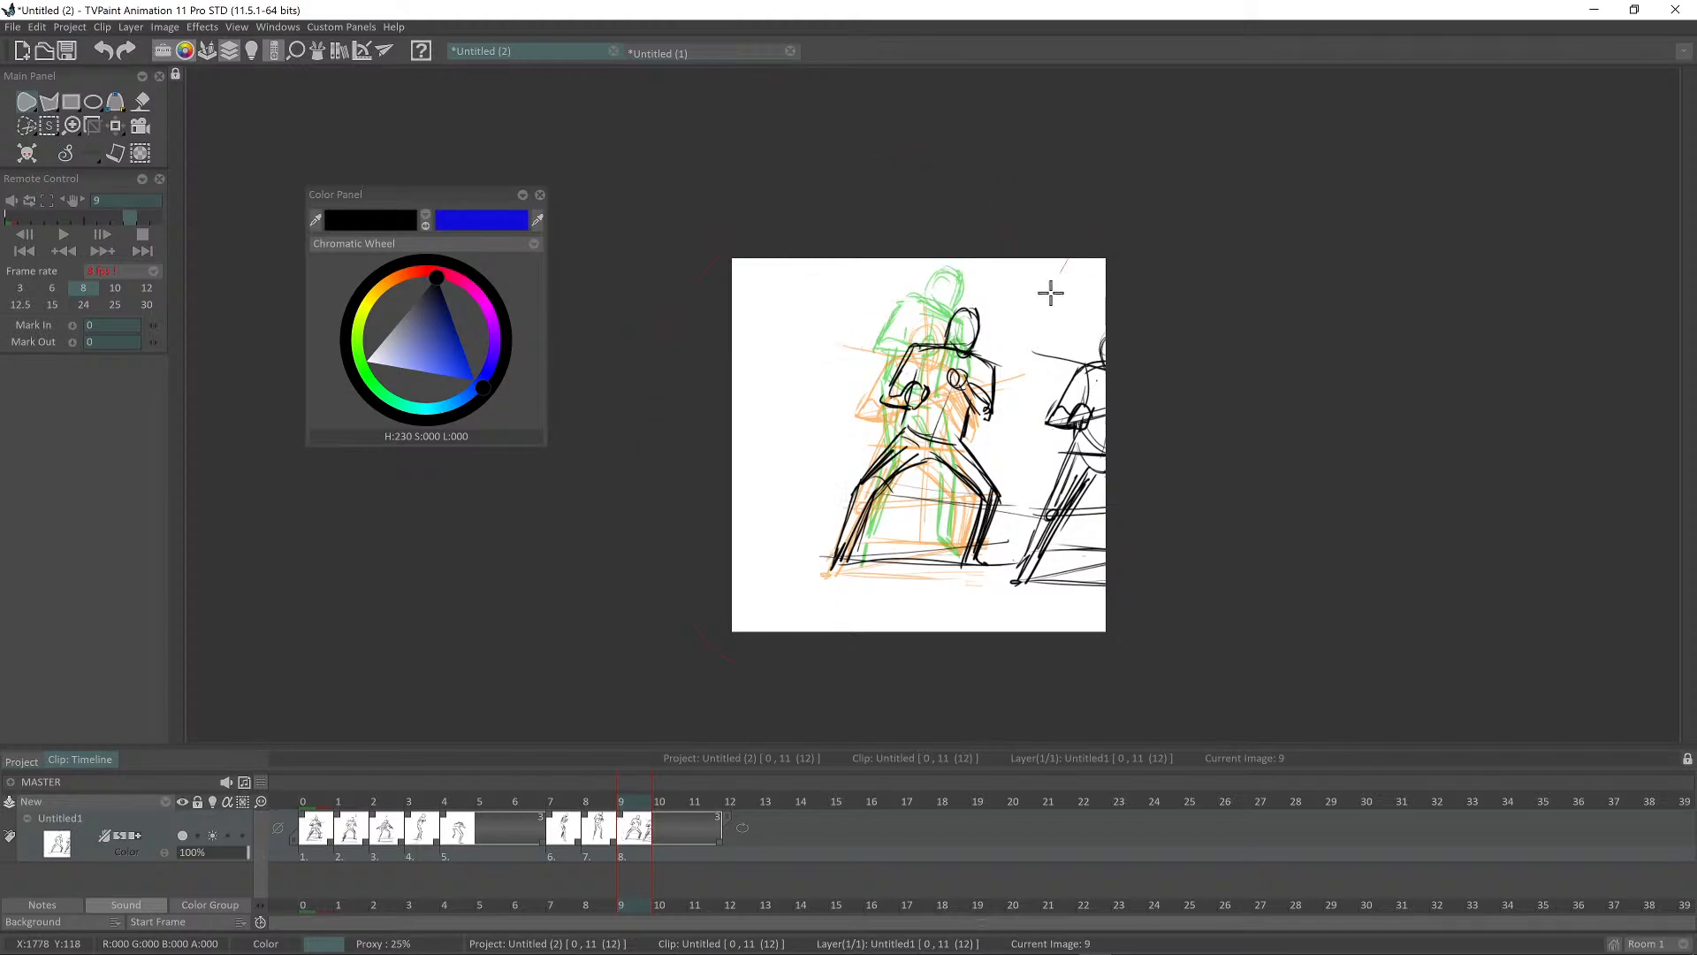
{"action": "left_click_drag", "start_coordinate": [1050, 292], "coordinate": [1012, 640]}
{"action": "mouse_move", "coordinate": [1155, 228]}
{"action": "left_mouse_down"}
{"action": "mouse_move", "coordinate": [1063, 267]}
{"action": "mouse_move", "coordinate": [1064, 333]}
{"action": "left_mouse_up"}
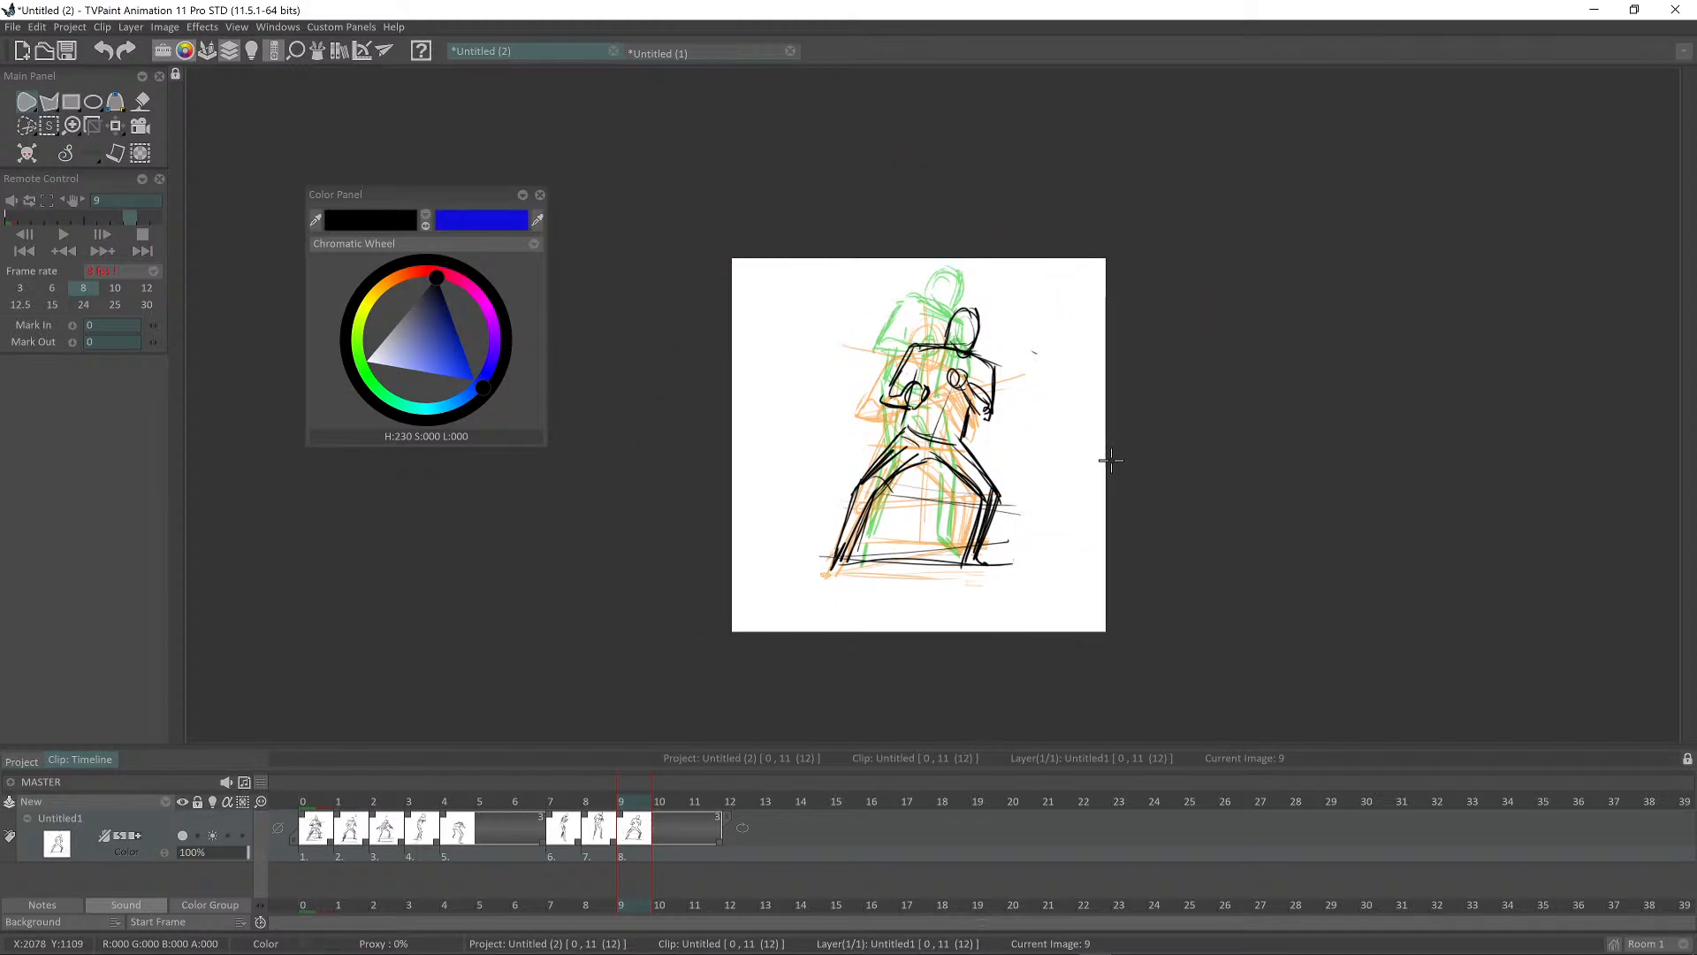
{"action": "key", "text": "Return"}
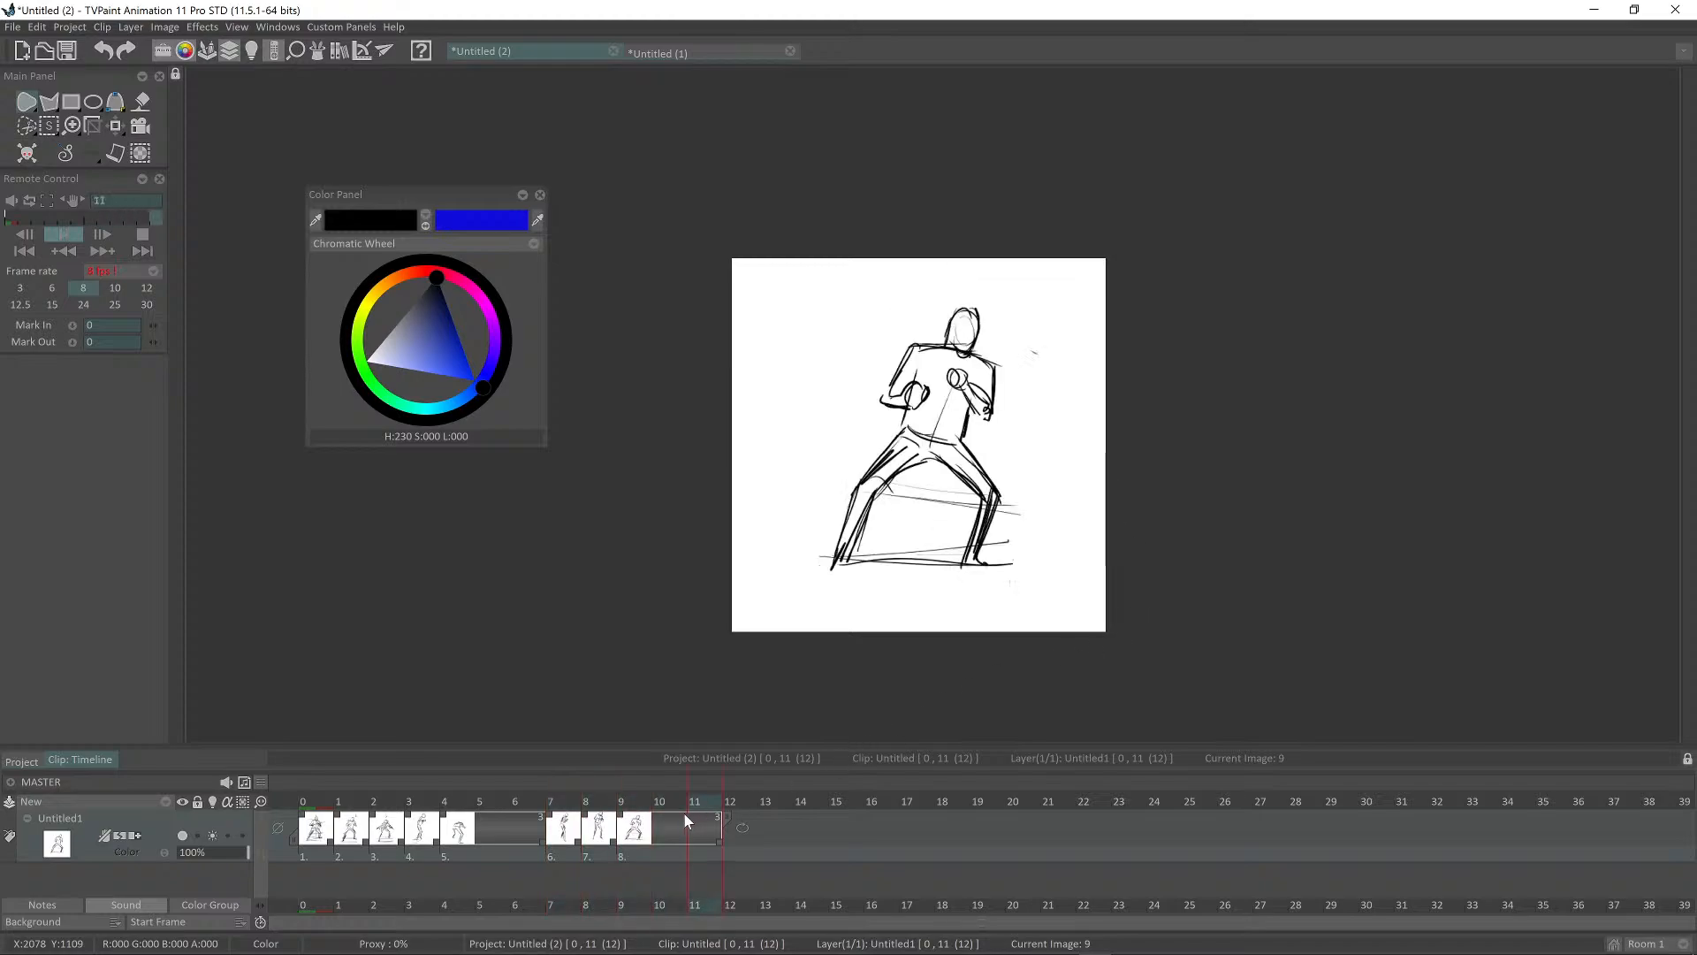
{"action": "key", "text": "Return"}
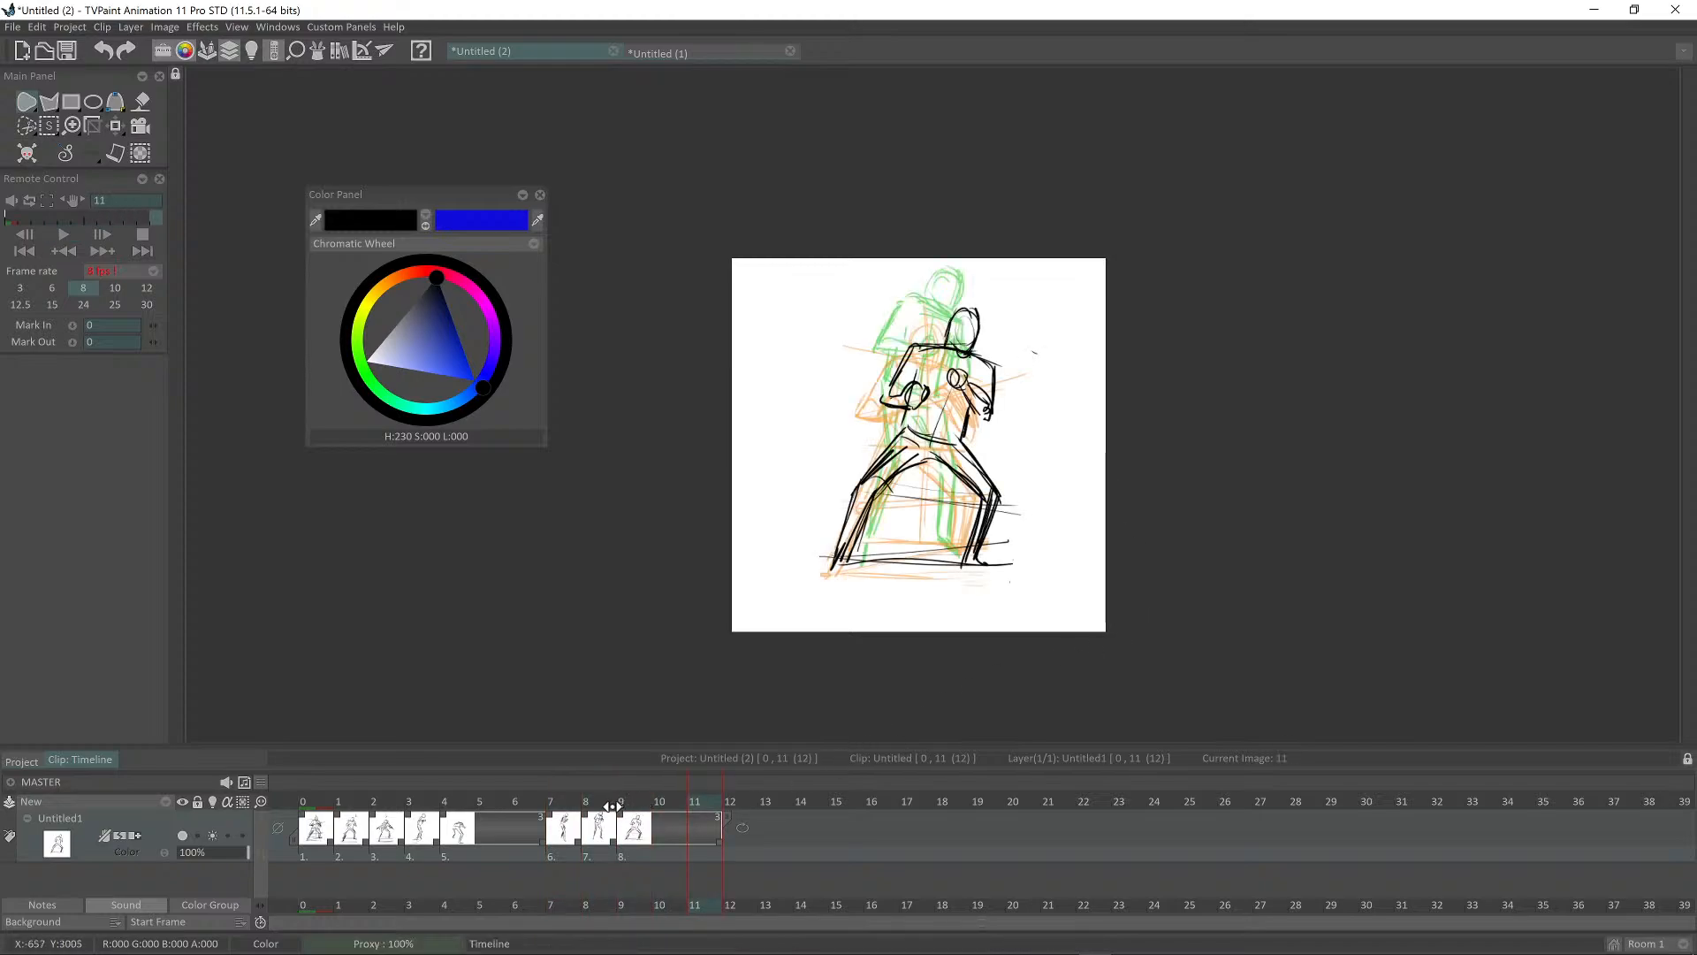
Step: Move, slightly shrink and rotate the eighth drawing to align with the opening pose, apply the transform and replay the animation
{"action": "left_click", "coordinate": [629, 805]}
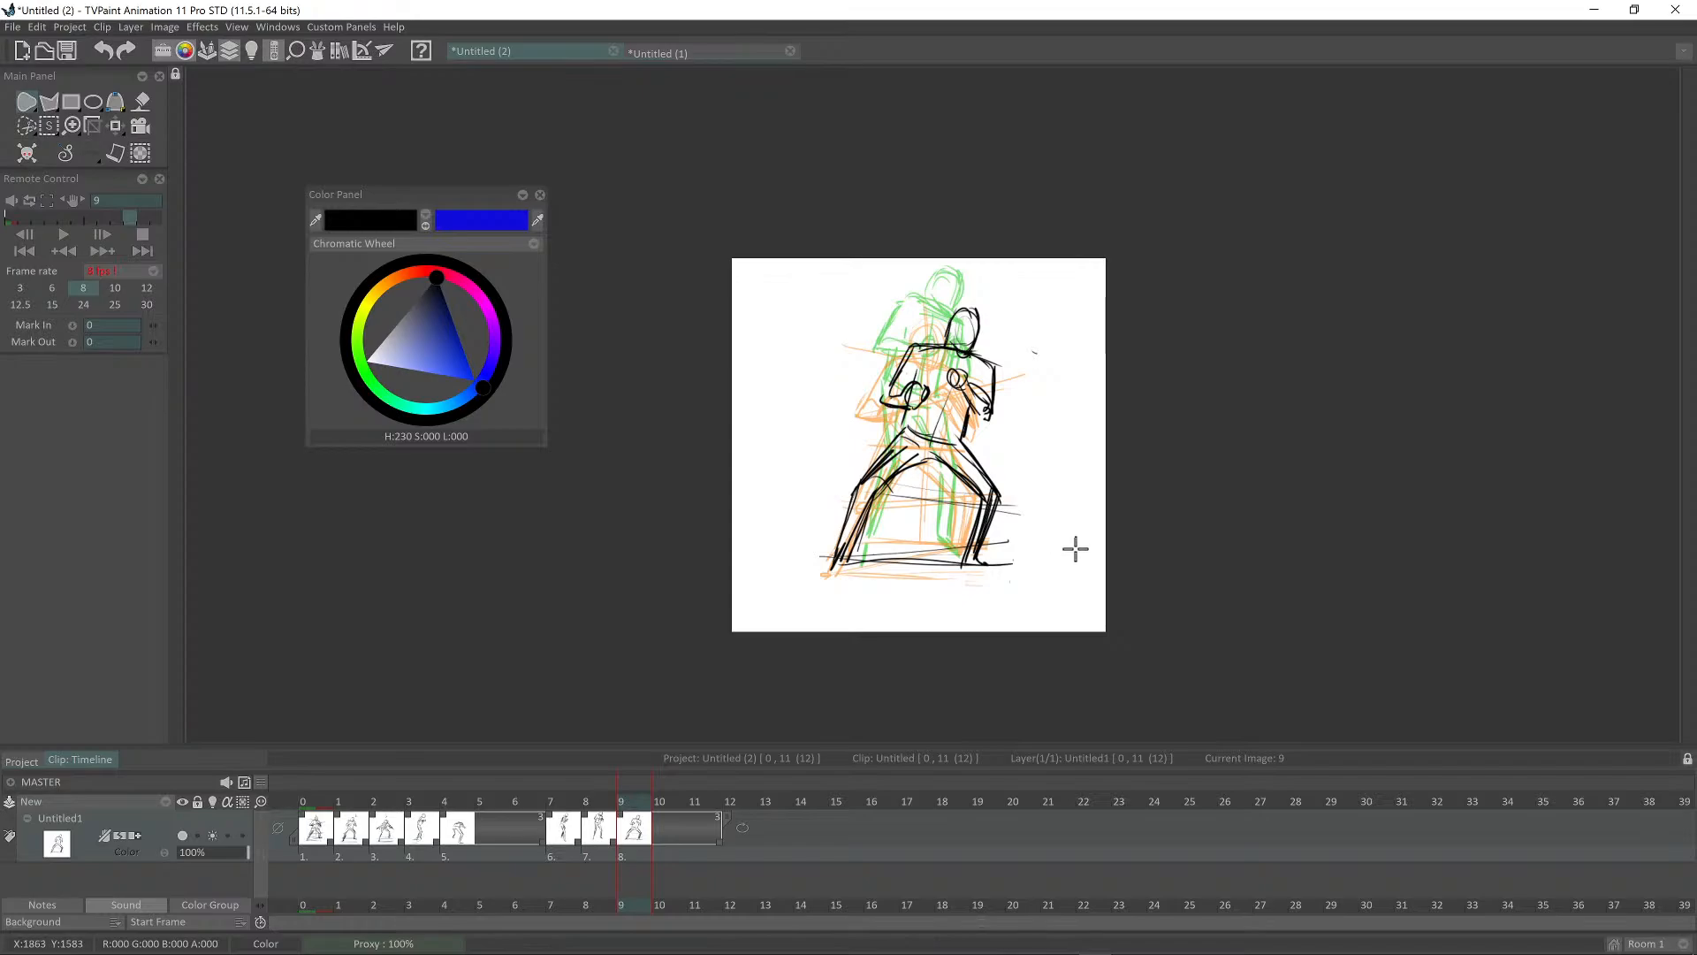
{"action": "key", "text": "shift+t"}
{"action": "left_click_drag", "start_coordinate": [957, 476], "coordinate": [950, 491]}
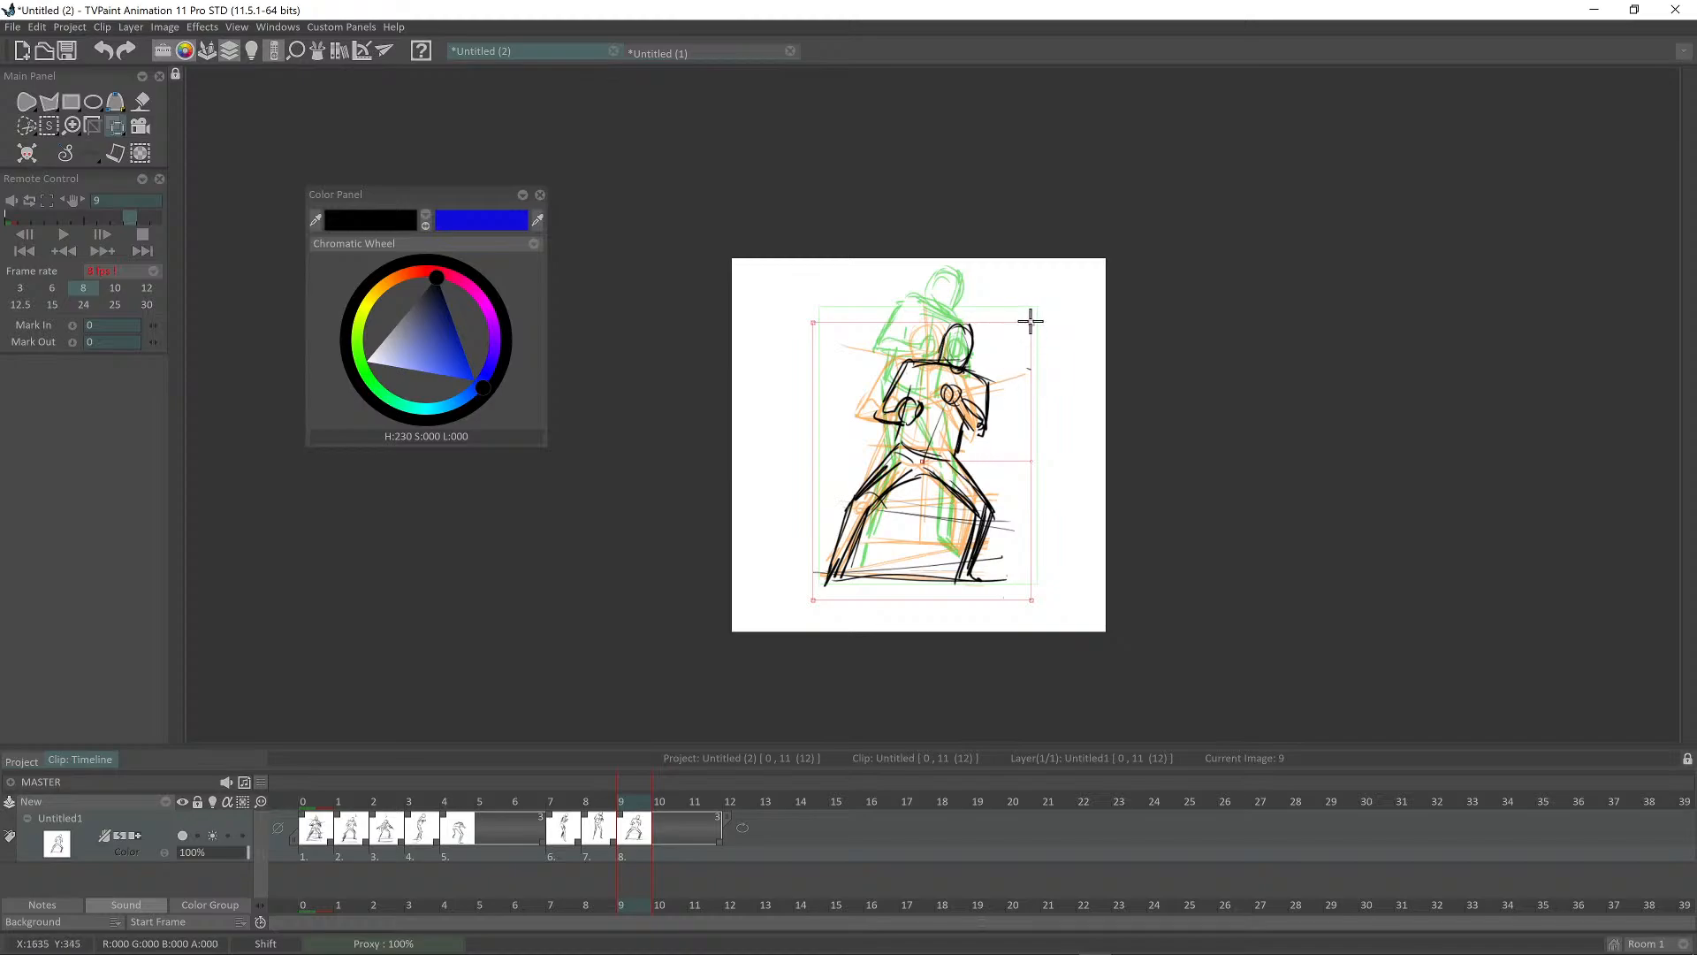
{"action": "left_click_drag", "start_coordinate": [1031, 321], "coordinate": [948, 370]}
{"action": "mouse_move", "coordinate": [1019, 430]}
{"action": "left_mouse_down"}
{"action": "mouse_move", "coordinate": [997, 468]}
{"action": "mouse_move", "coordinate": [1007, 445]}
{"action": "left_mouse_up"}
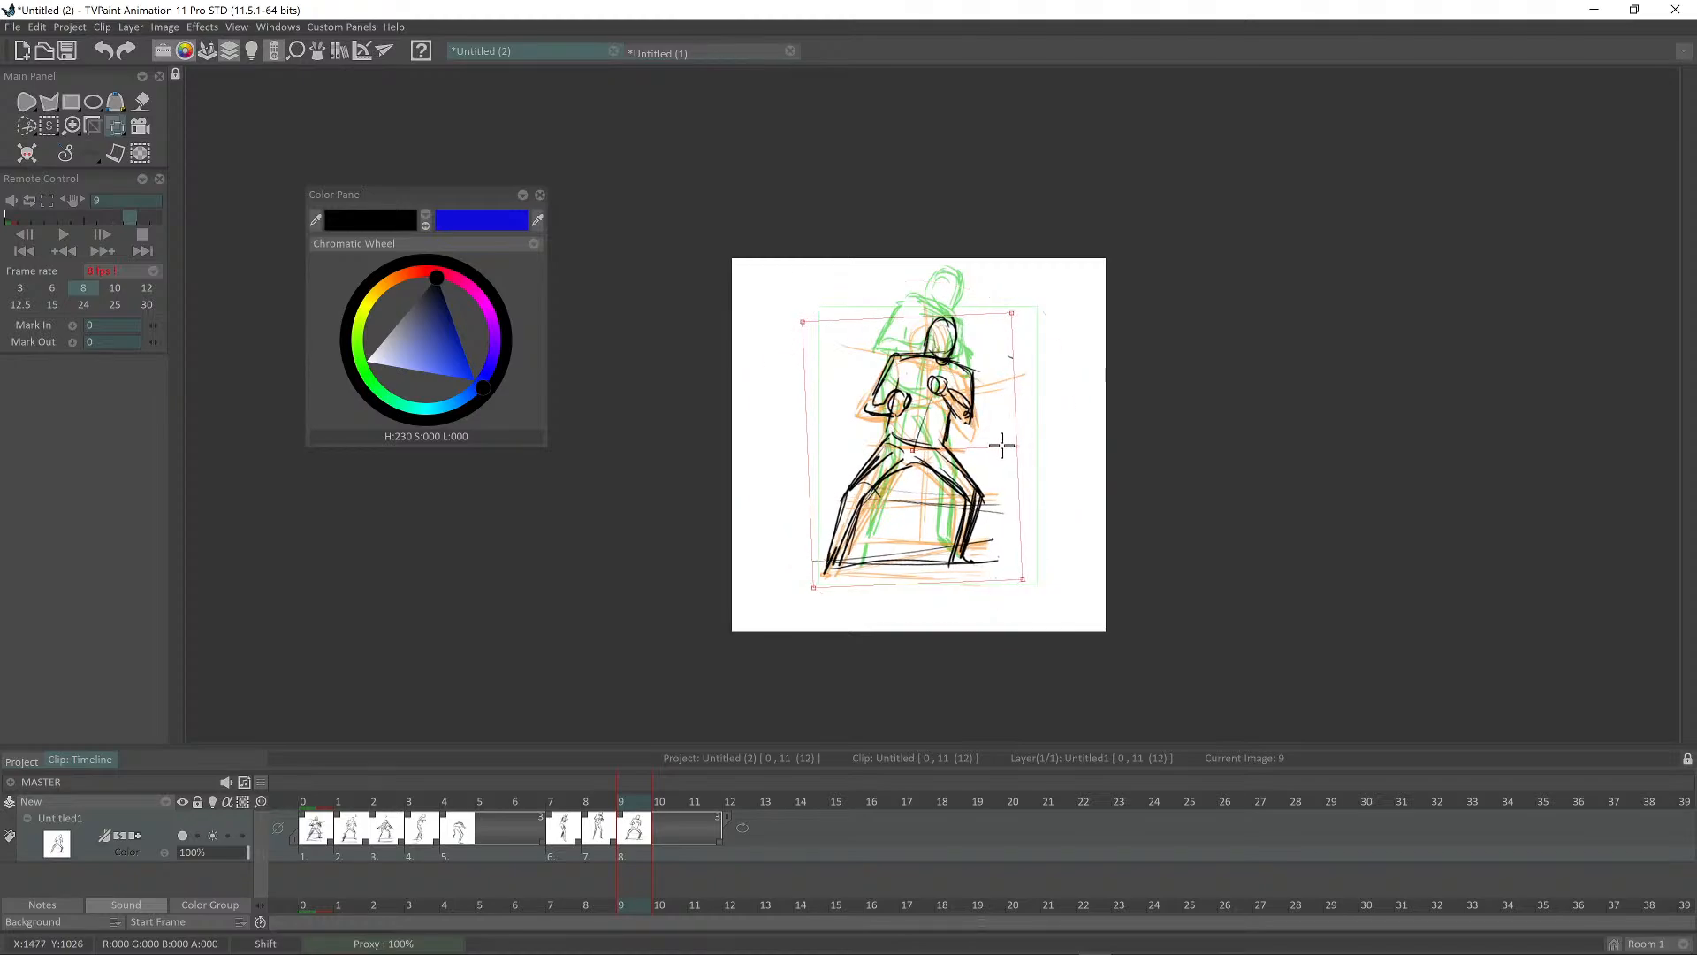
{"action": "key", "text": "Return"}
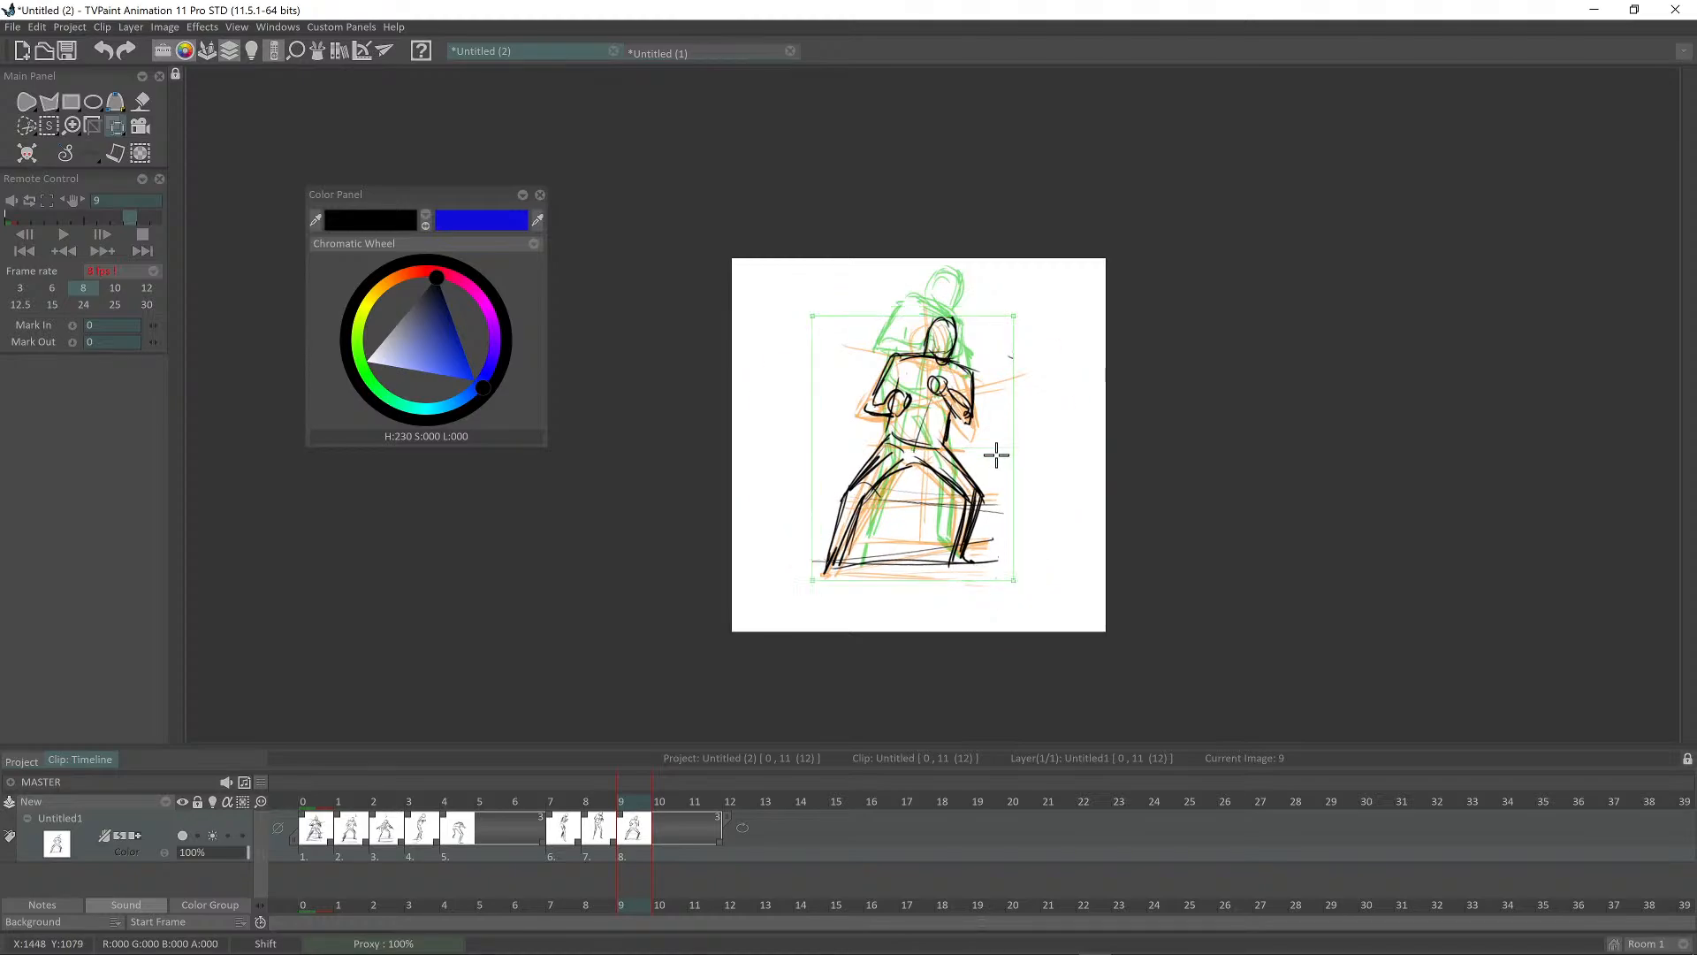
{"action": "key", "text": "Return"}
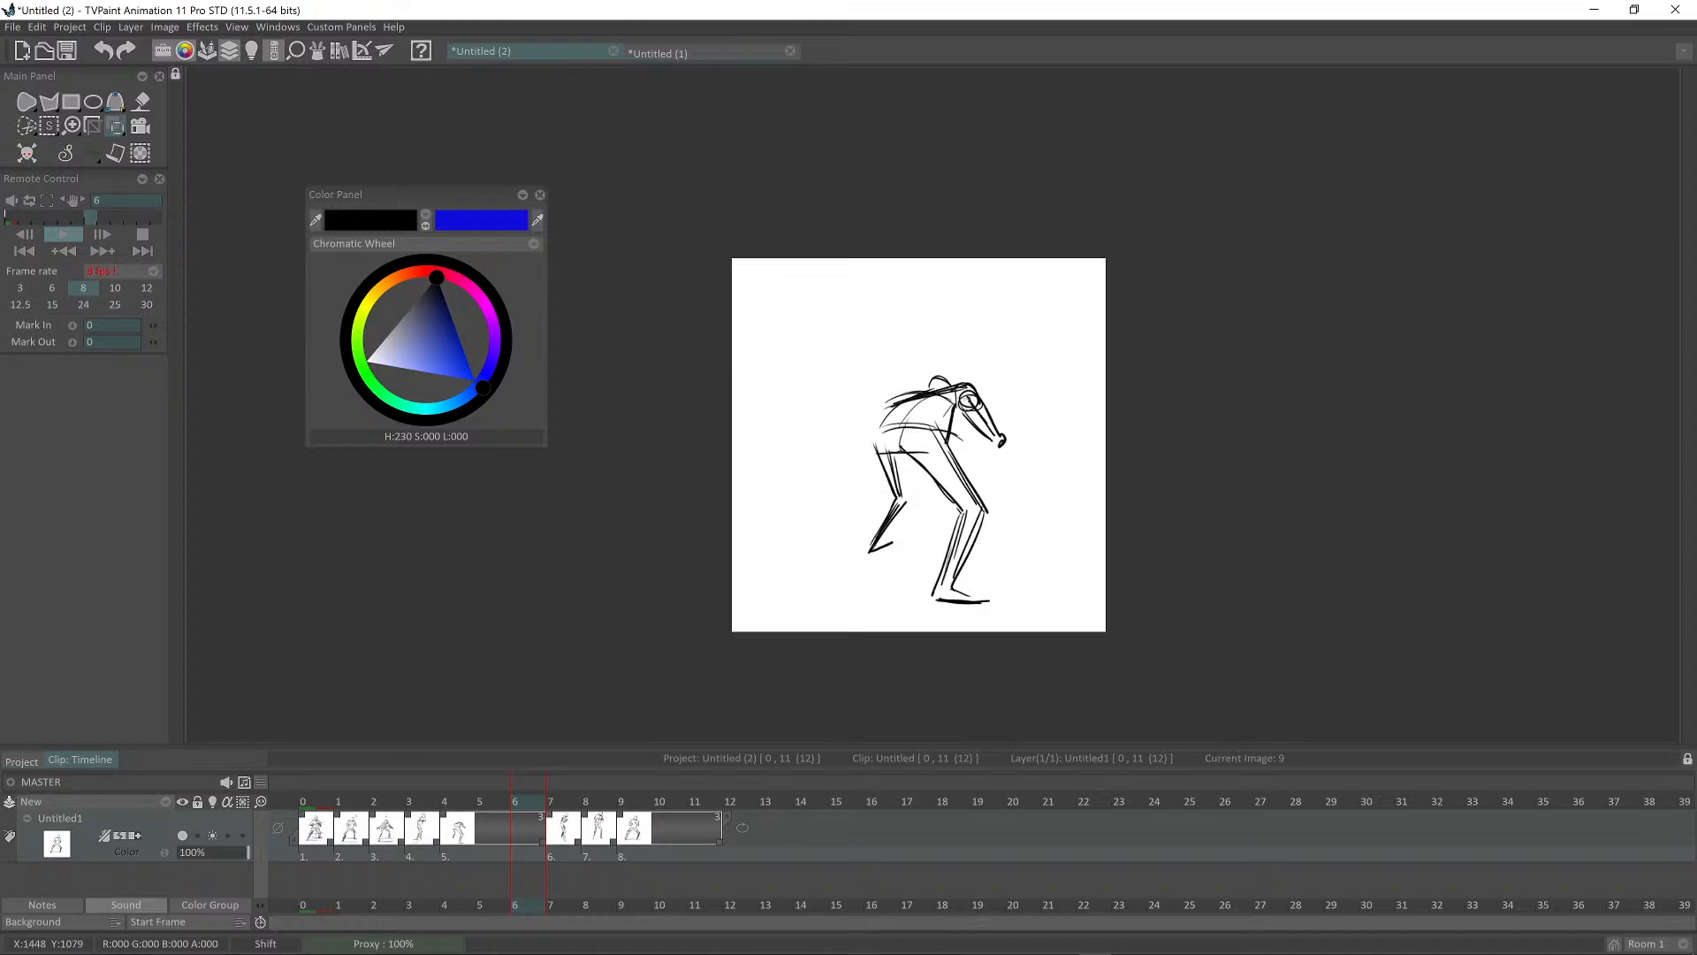
Step: Switch to the Untitled (1) project and paste the row of stance sketches onto its canvas
{"action": "mouse_move", "coordinate": [1695, 460]}
{"action": "left_click", "coordinate": [698, 53]}
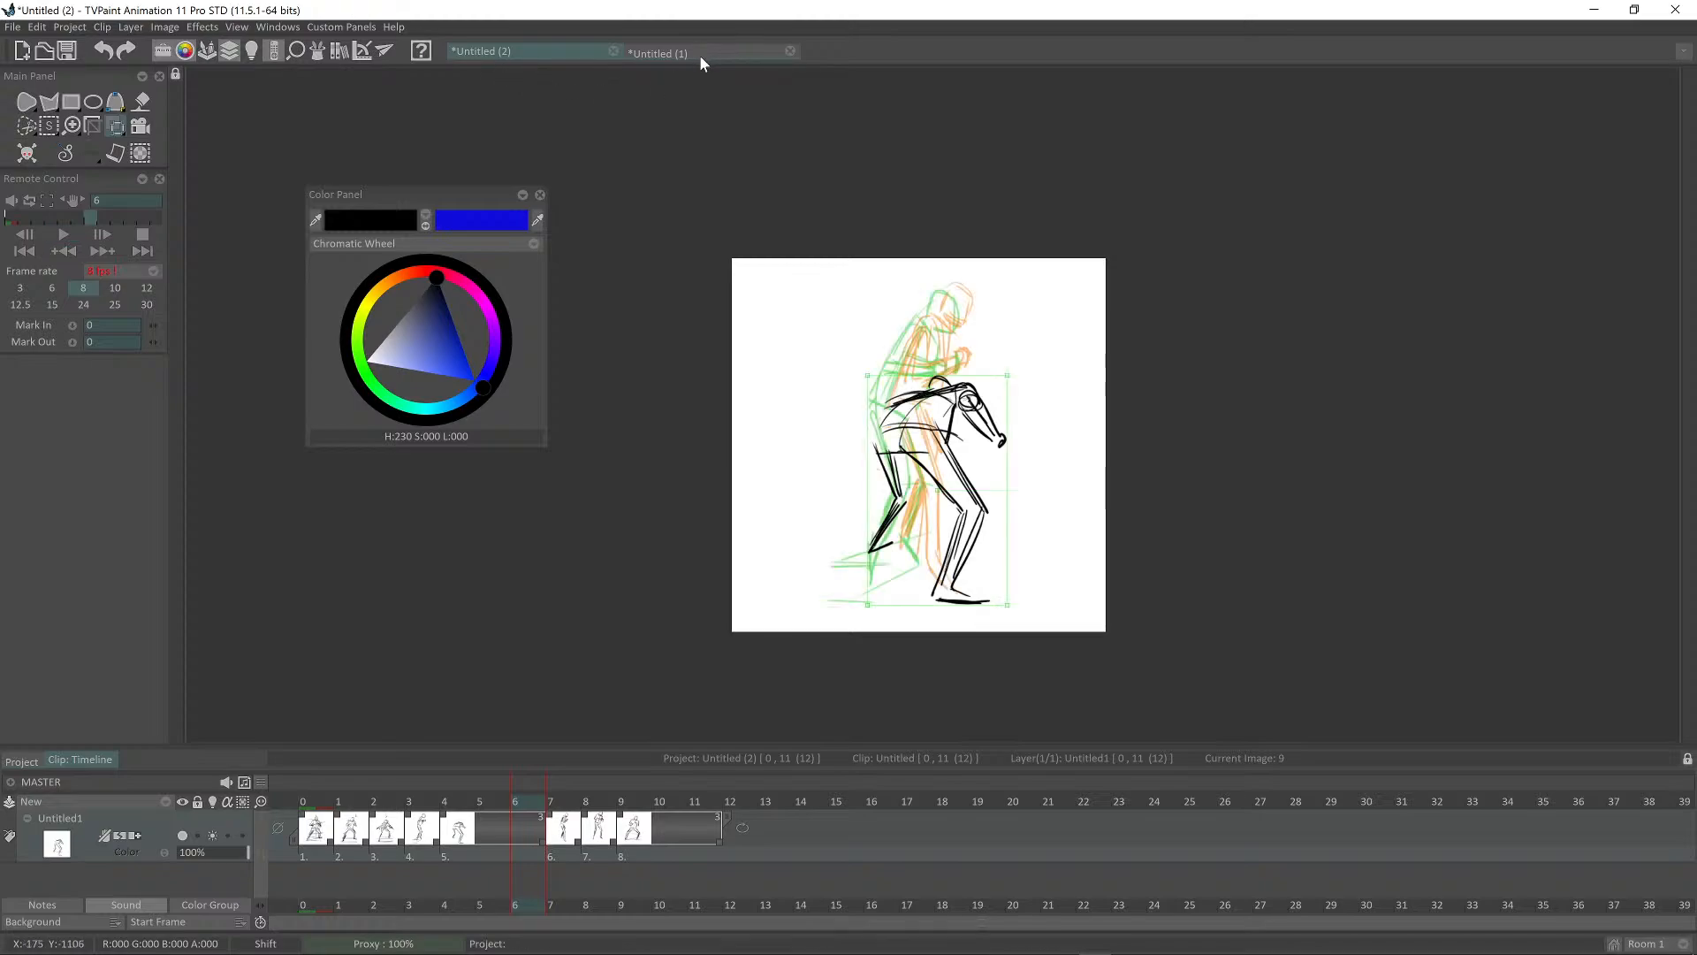
{"action": "left_click", "coordinate": [712, 56]}
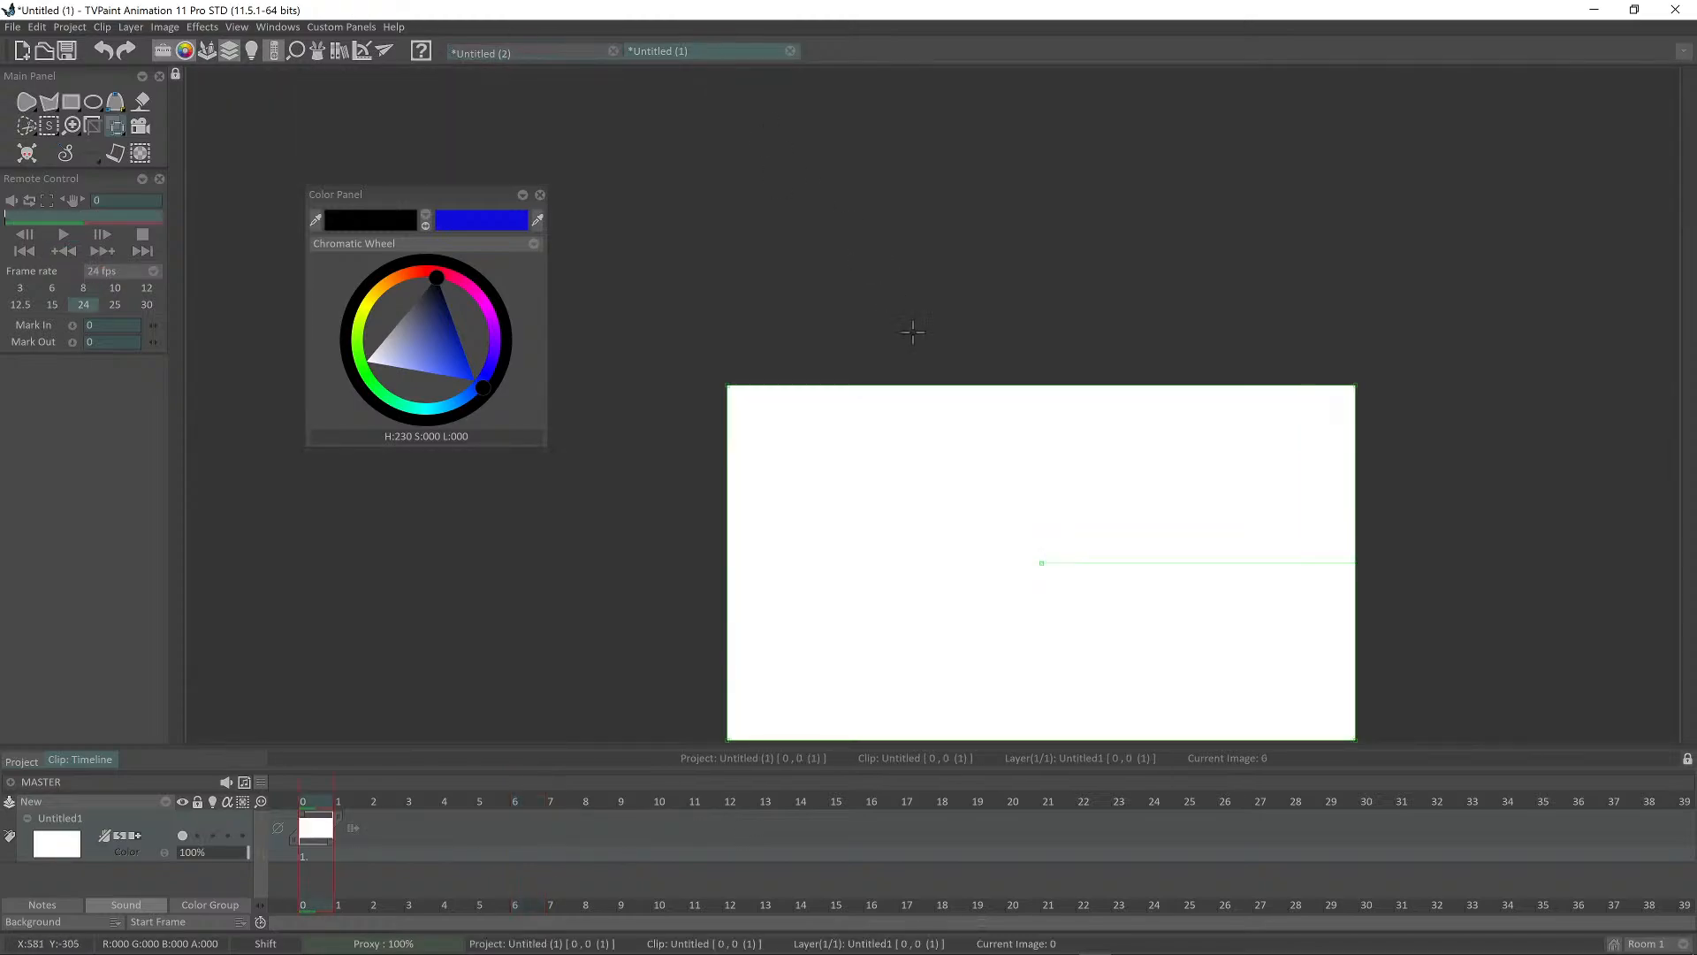
{"action": "left_click_drag", "start_coordinate": [948, 449], "coordinate": [881, 387]}
{"action": "key", "text": "ctrl+v"}
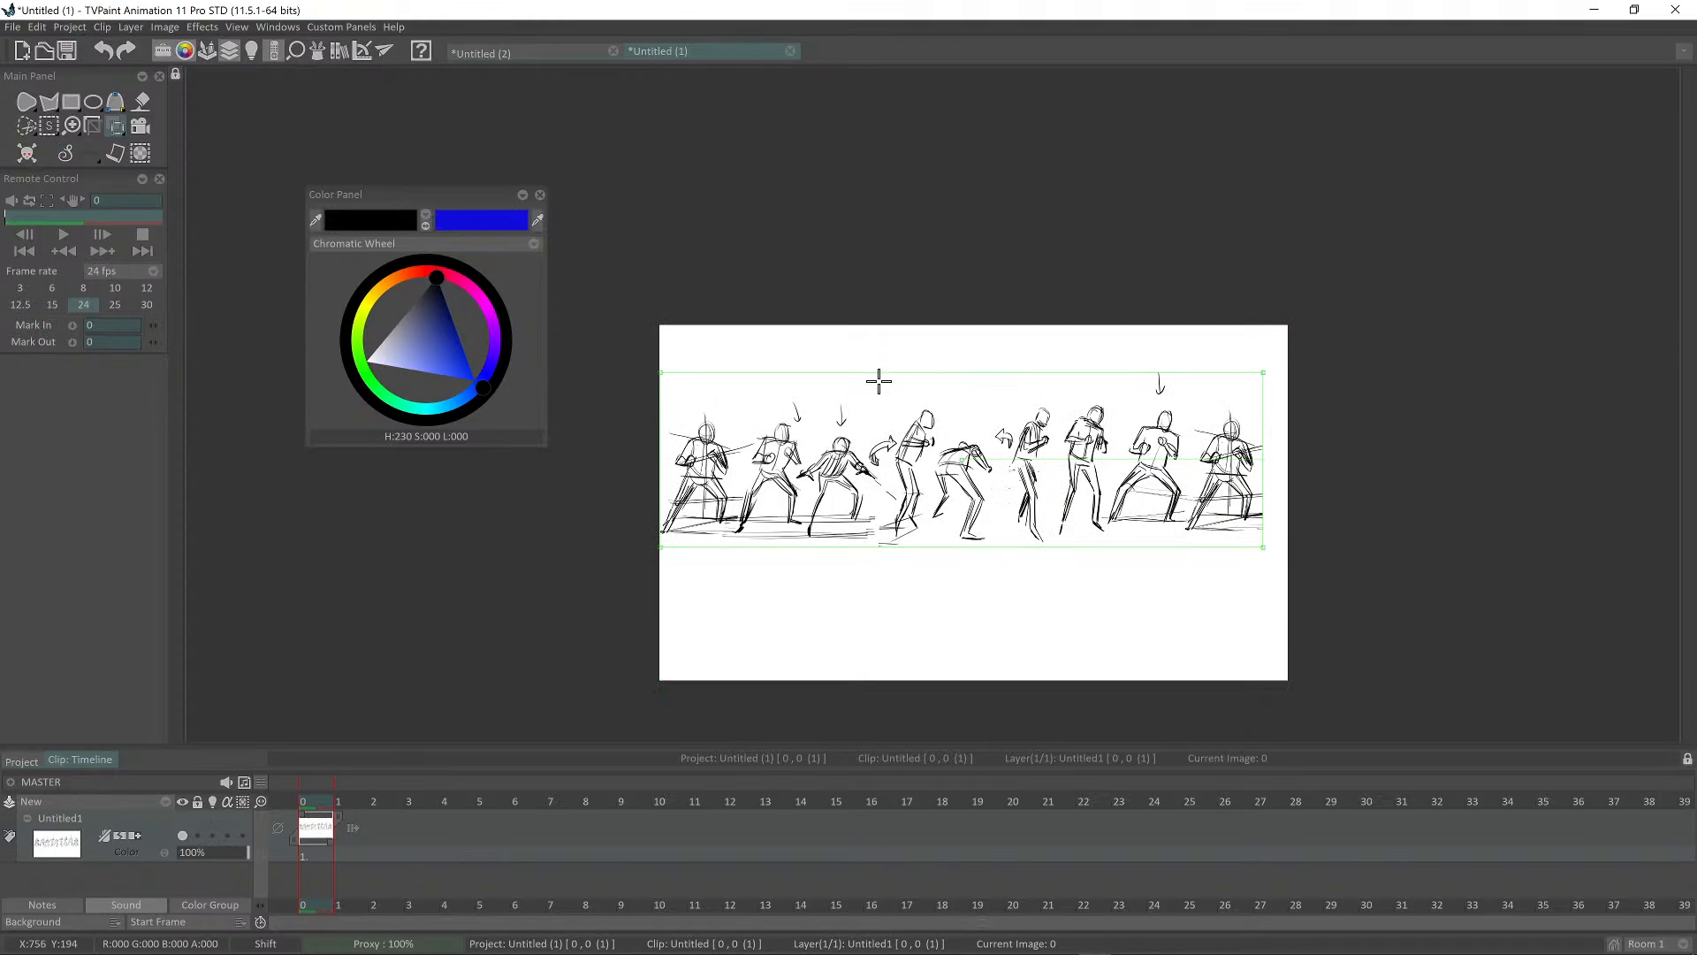
Step: Select the first figure in the row with a freehand selection
{"action": "left_click", "coordinate": [49, 124]}
{"action": "right_click", "coordinate": [49, 125]}
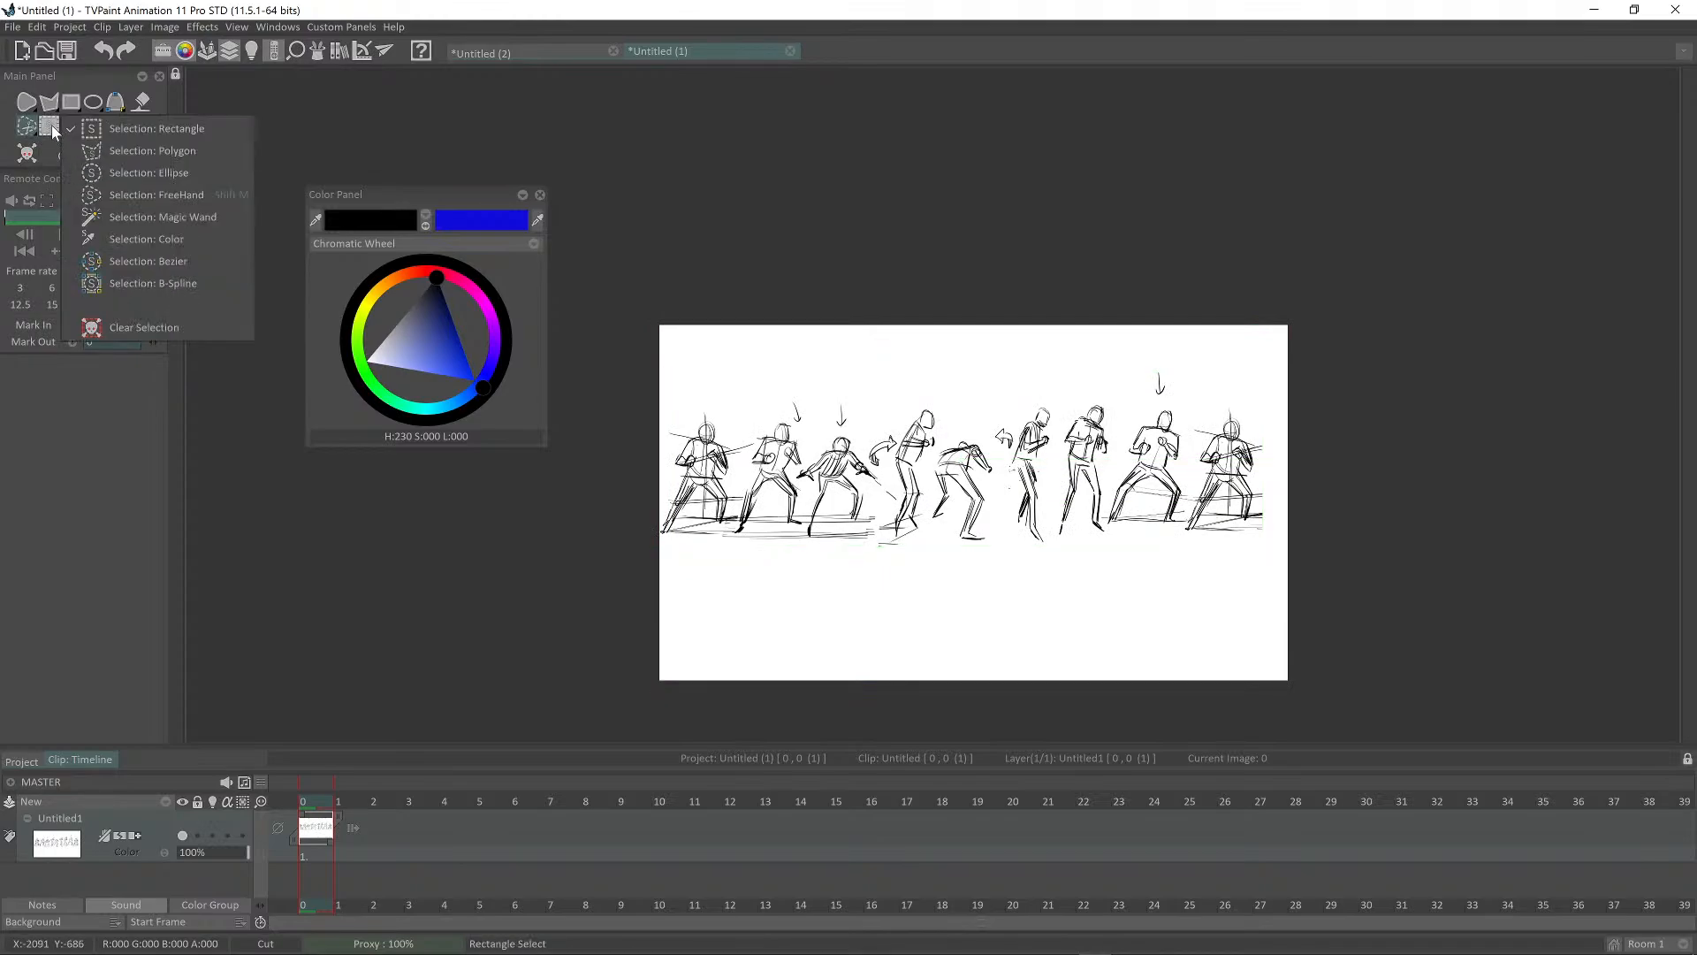
{"action": "left_click", "coordinate": [159, 195]}
{"action": "scroll", "coordinate": [671, 512], "scroll_direction": "up", "scroll_amount": 3}
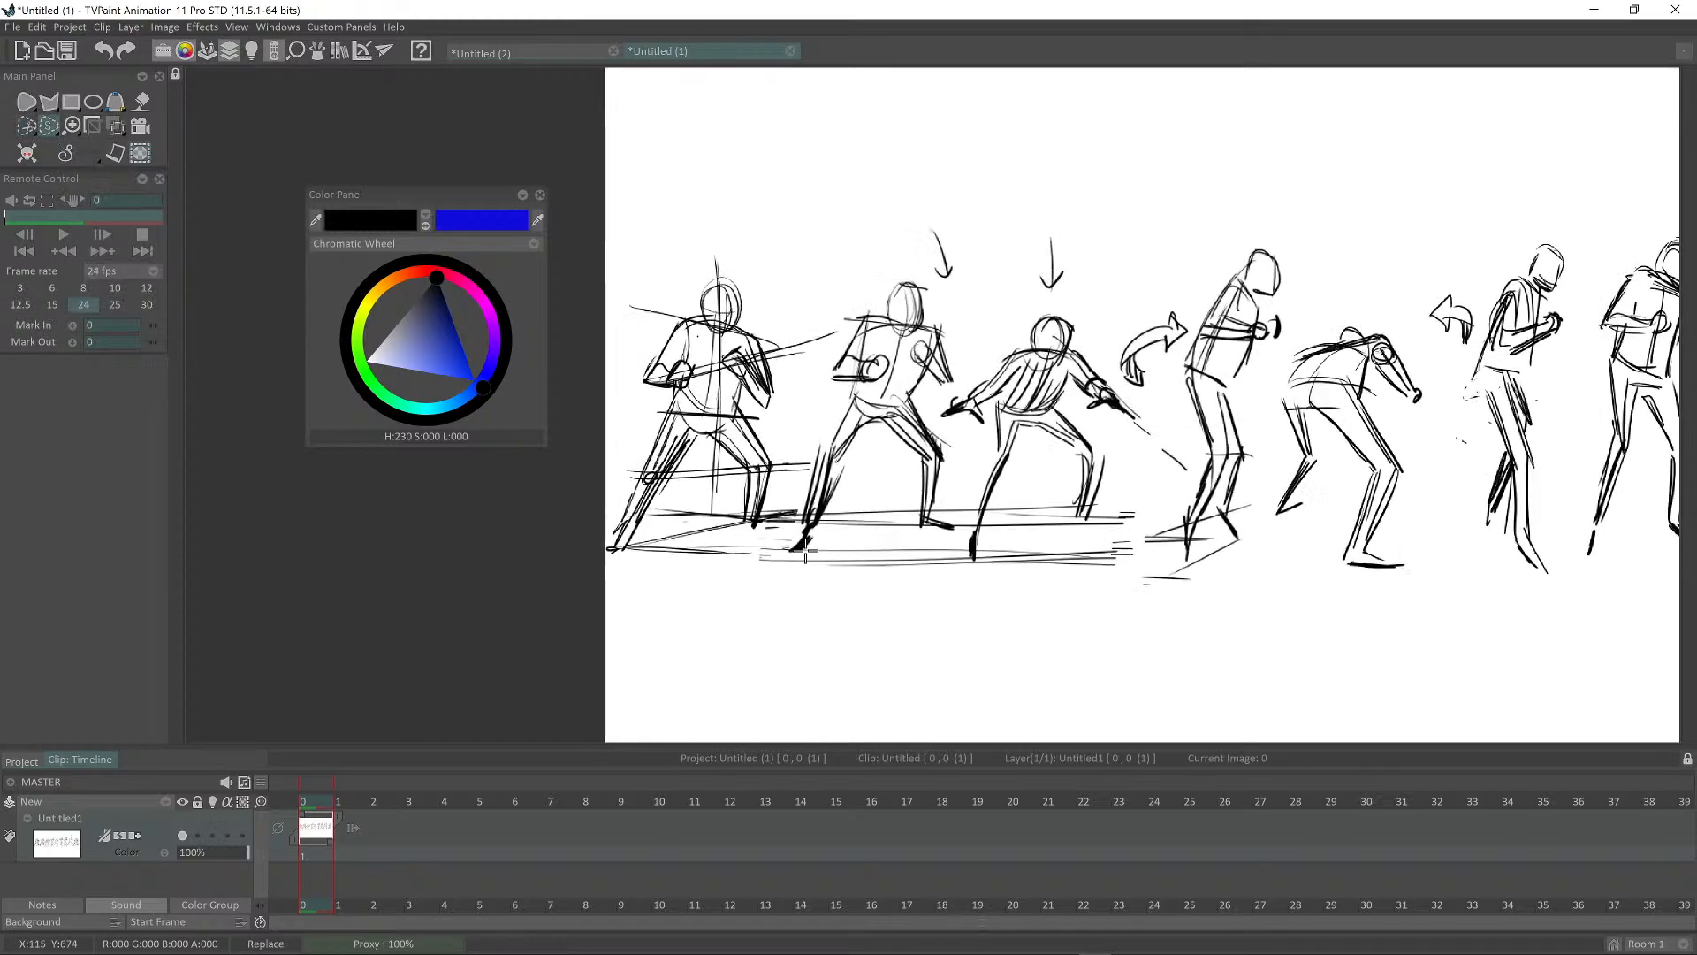
{"action": "mouse_move", "coordinate": [737, 204]}
{"action": "left_mouse_down"}
{"action": "mouse_move", "coordinate": [644, 298]}
{"action": "mouse_move", "coordinate": [777, 633]}
{"action": "mouse_move", "coordinate": [831, 500]}
{"action": "mouse_move", "coordinate": [681, 220]}
{"action": "mouse_move", "coordinate": [658, 261]}
{"action": "left_mouse_up"}
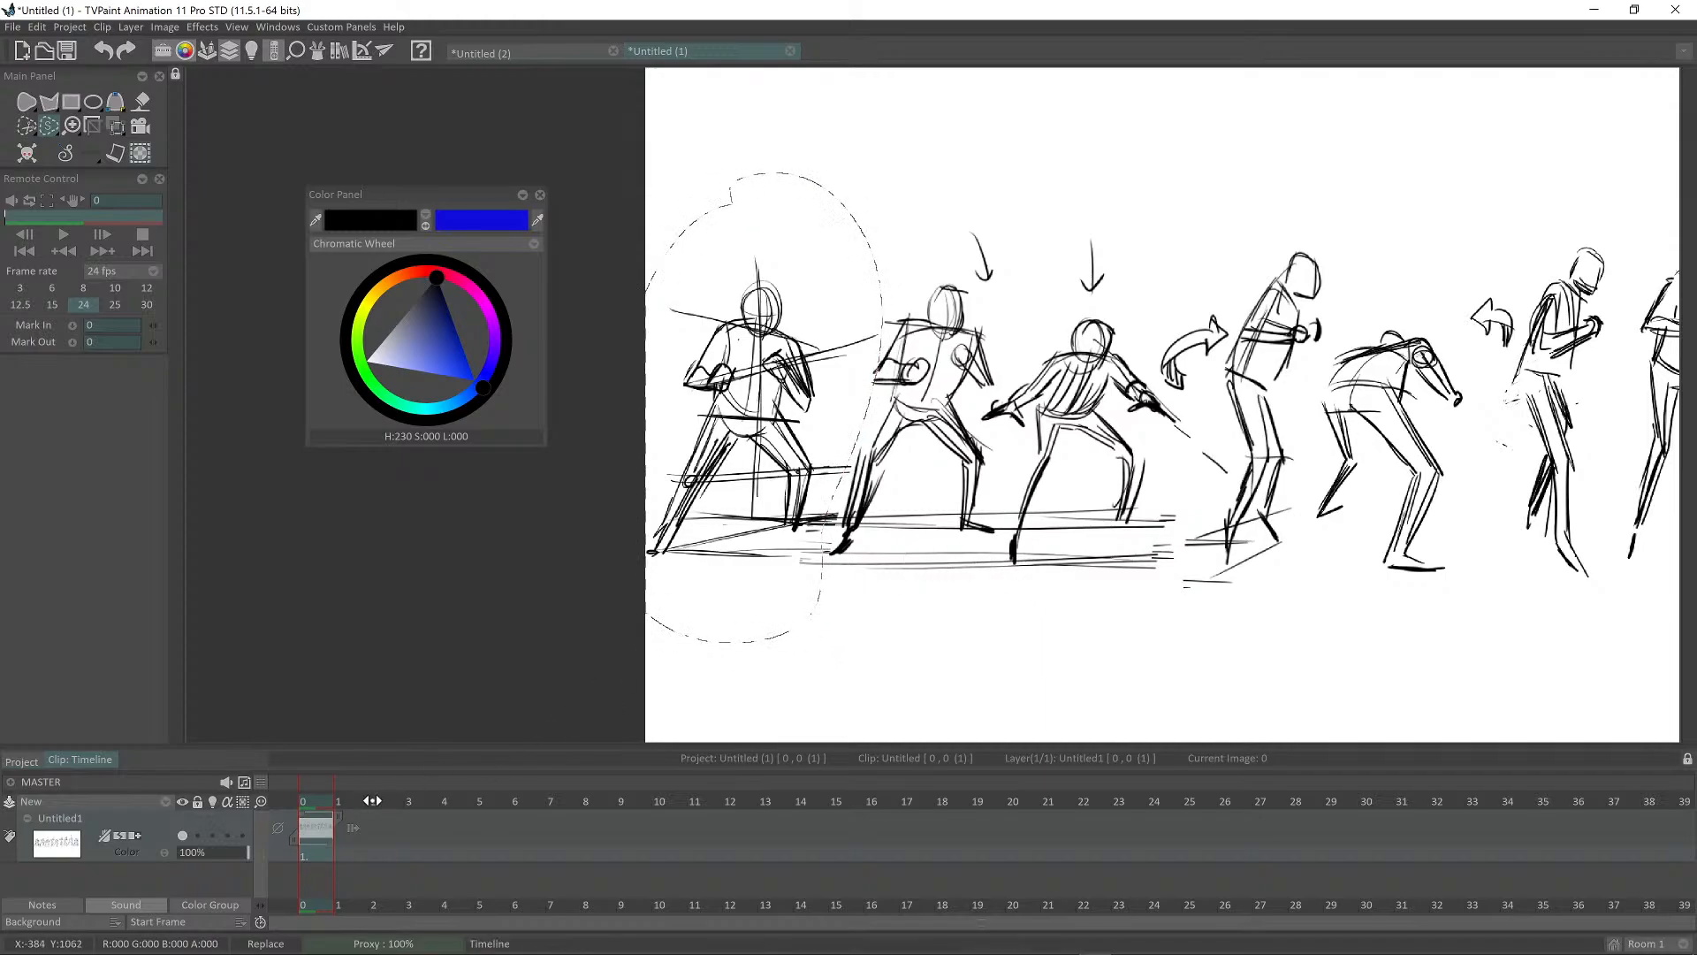
Step: Add a new animation layer above the sketches and paste the copied first figure onto it
{"action": "key", "text": "ctrl+shift+n"}
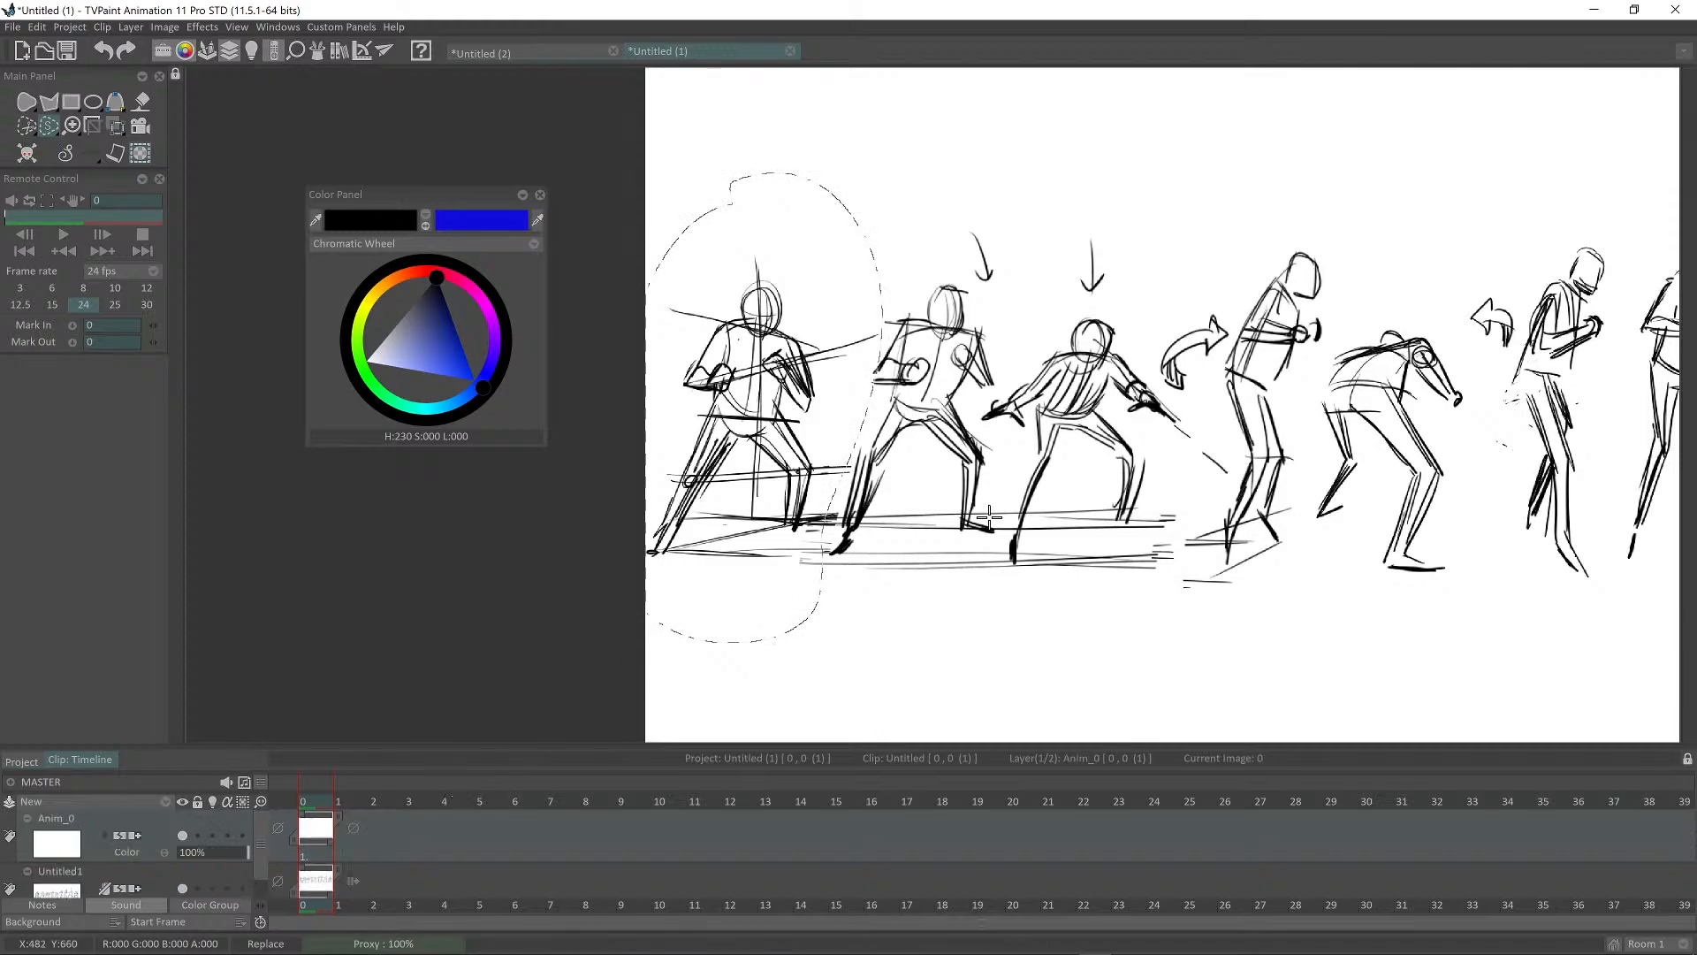
{"action": "key", "text": "ctrl+v"}
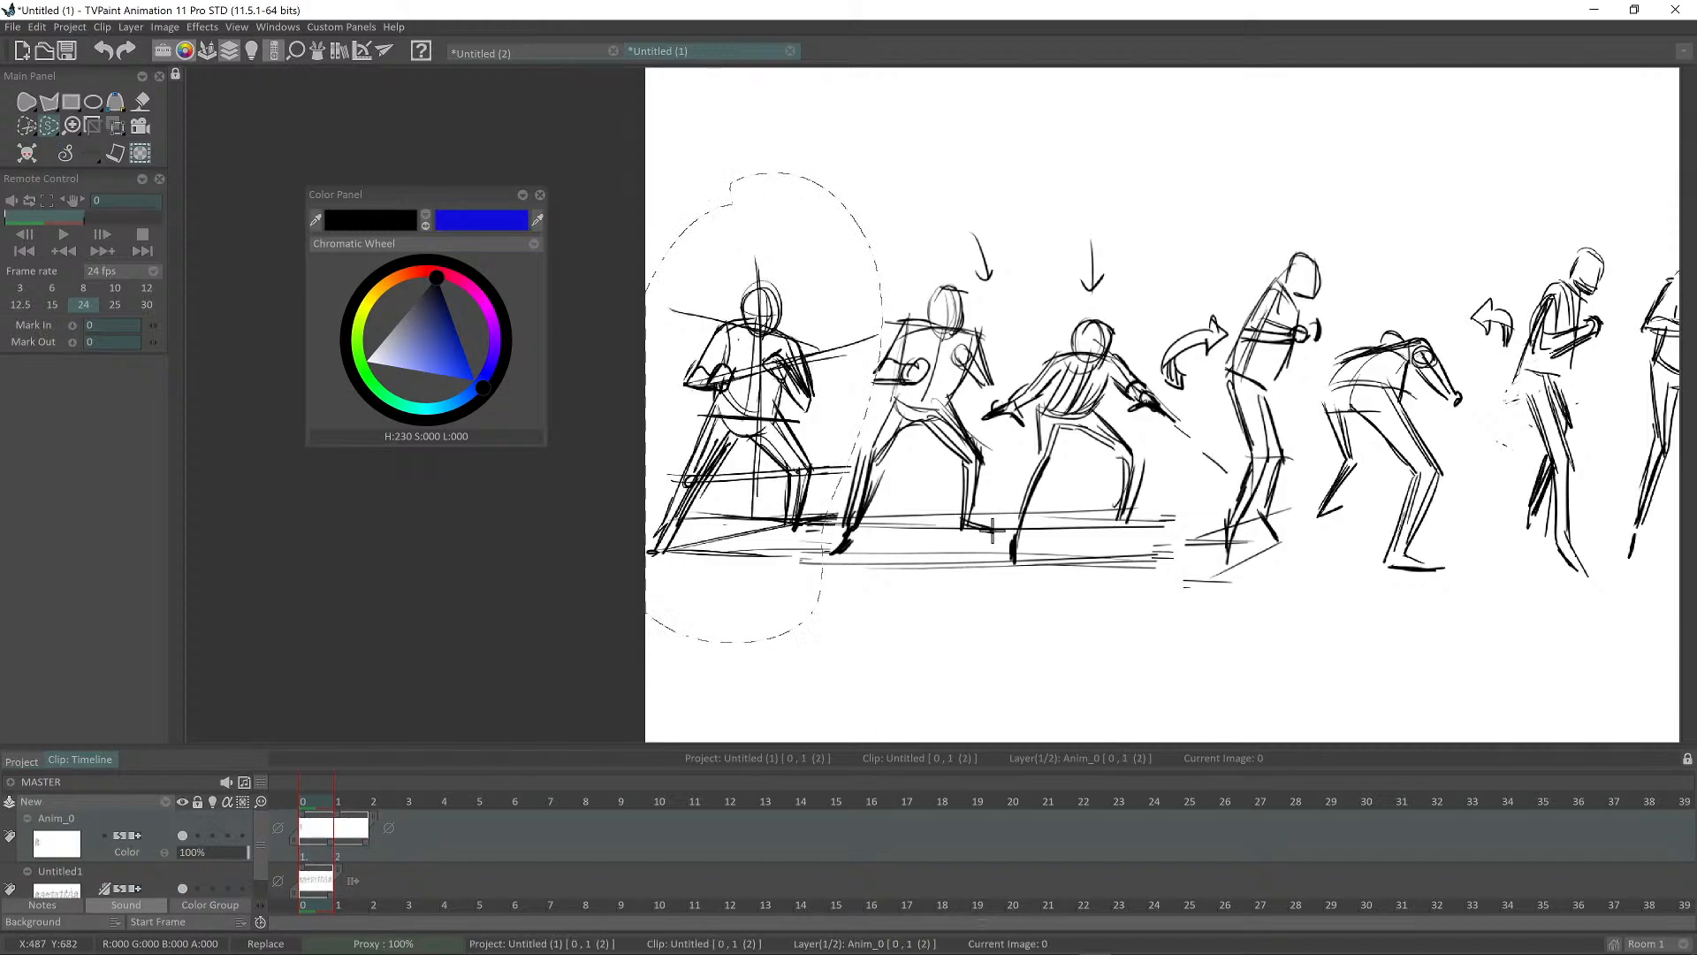
{"action": "left_click", "coordinate": [812, 624]}
Step: Move the pasted first figure into the empty space beneath the row of sketches and apply the transform
{"action": "key", "text": "ctrl+t"}
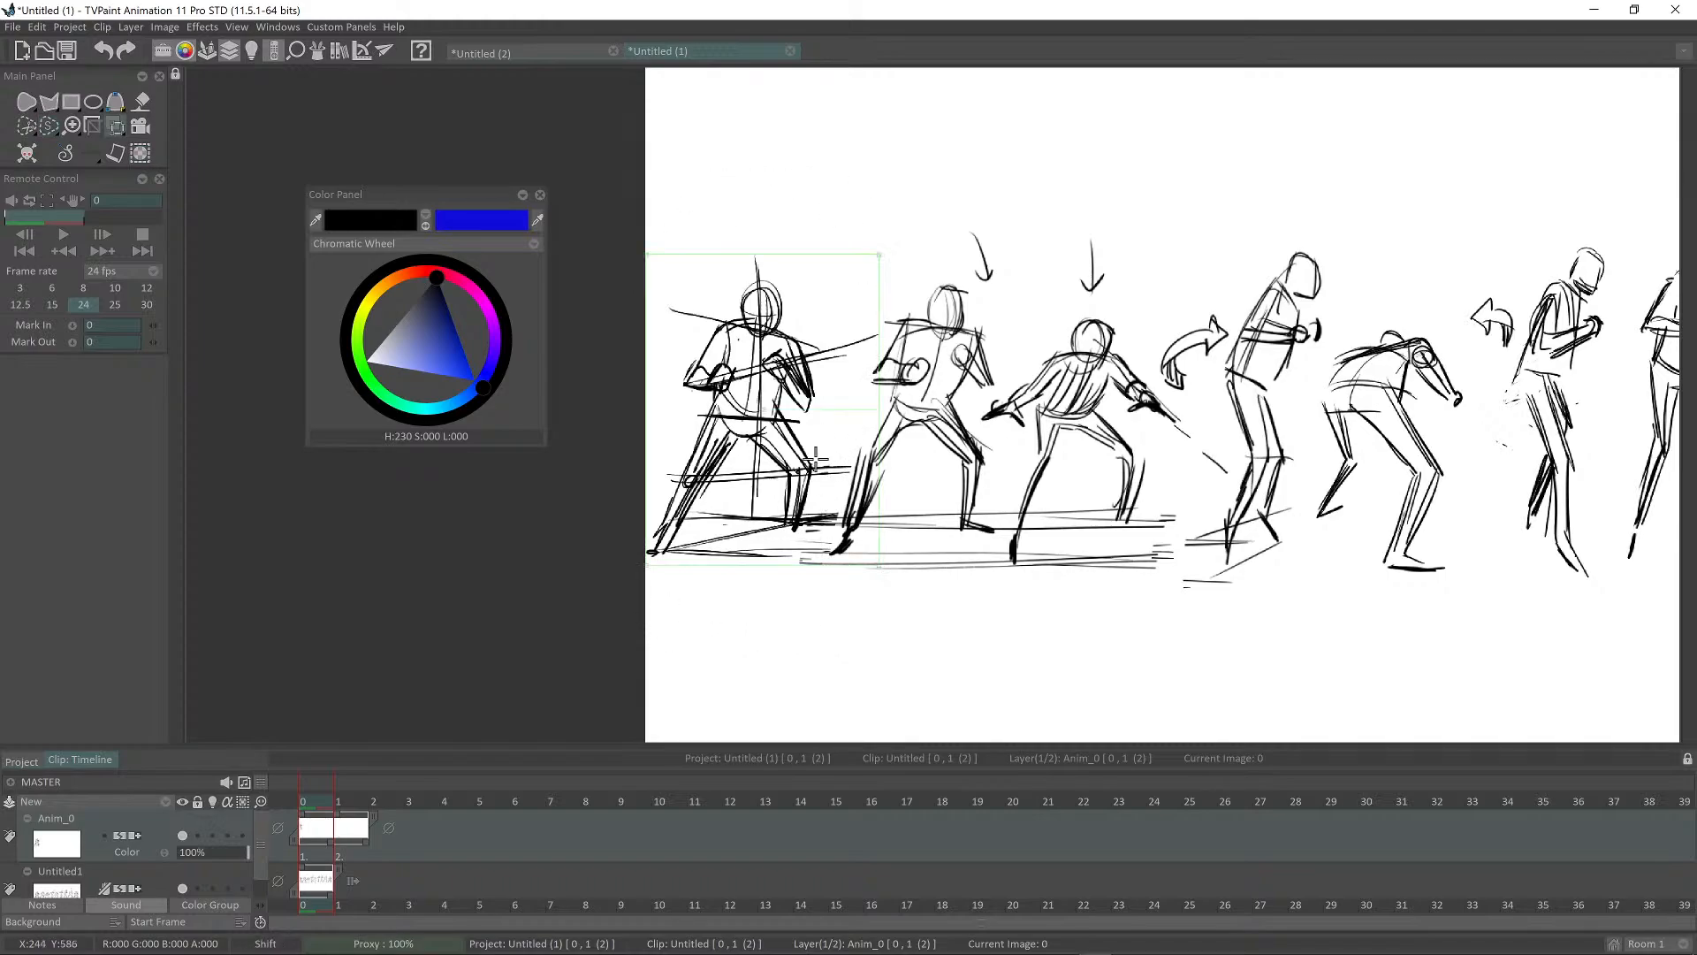
{"action": "left_click_drag", "start_coordinate": [769, 390], "coordinate": [1080, 590]}
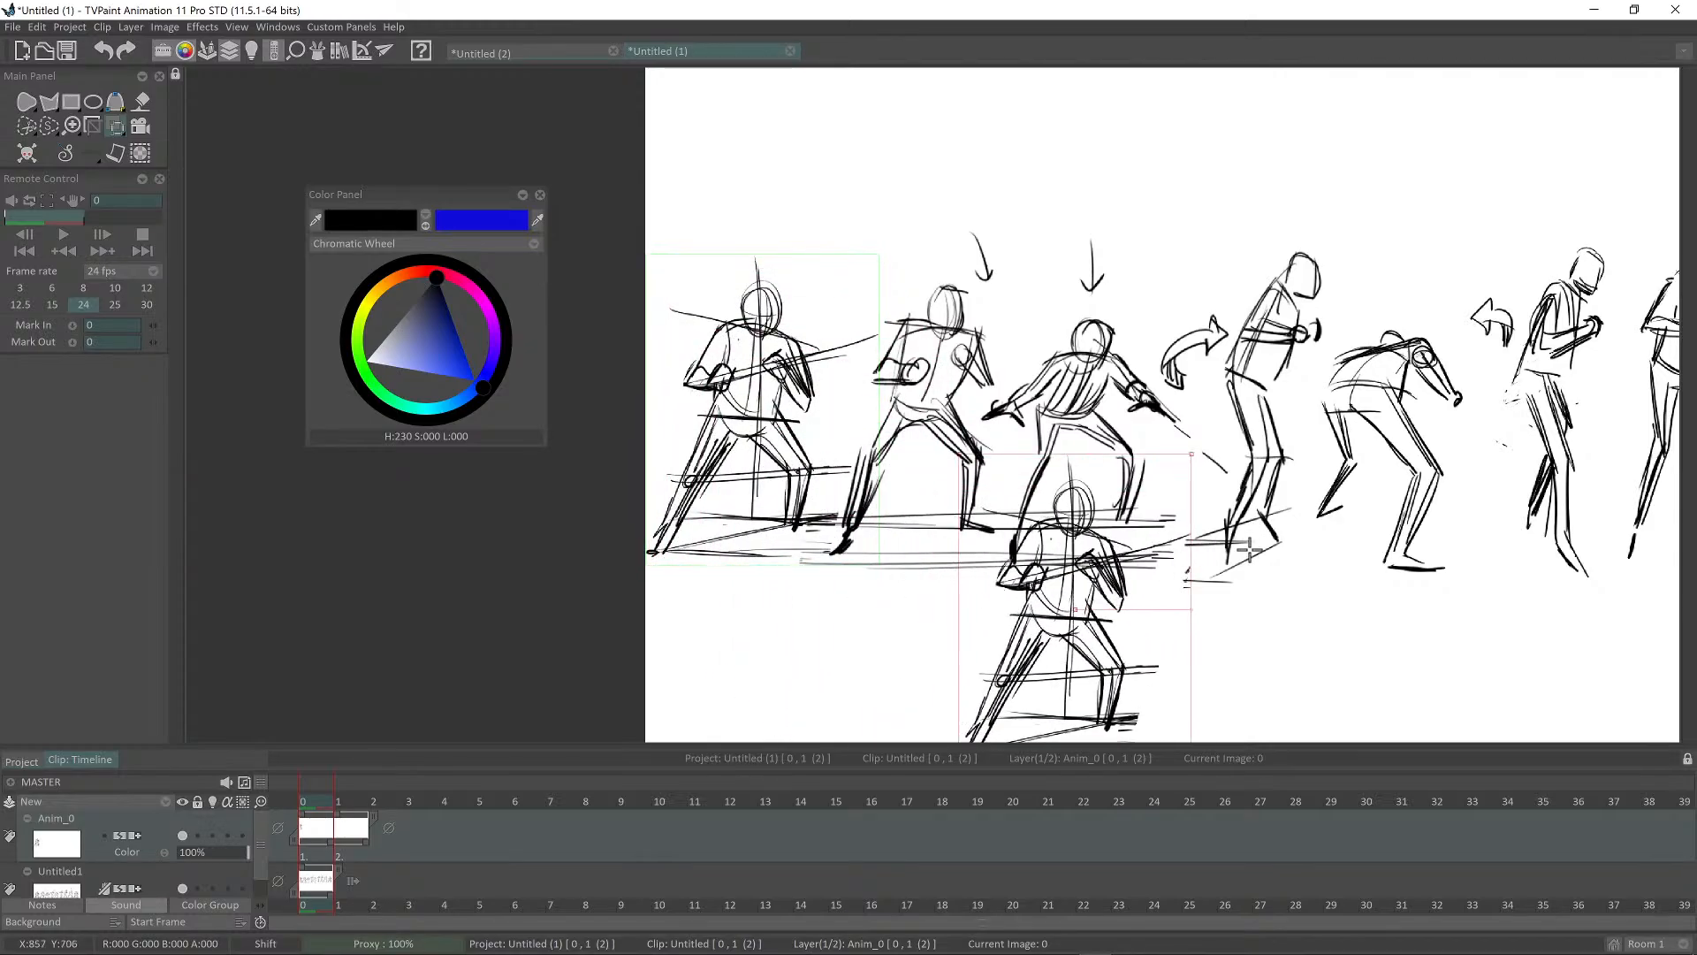
{"action": "scroll", "coordinate": [1140, 535], "scroll_direction": "down", "scroll_amount": 2}
{"action": "left_click_drag", "start_coordinate": [1150, 544], "coordinate": [1115, 535]}
{"action": "left_click_drag", "start_coordinate": [1086, 564], "coordinate": [1065, 623]}
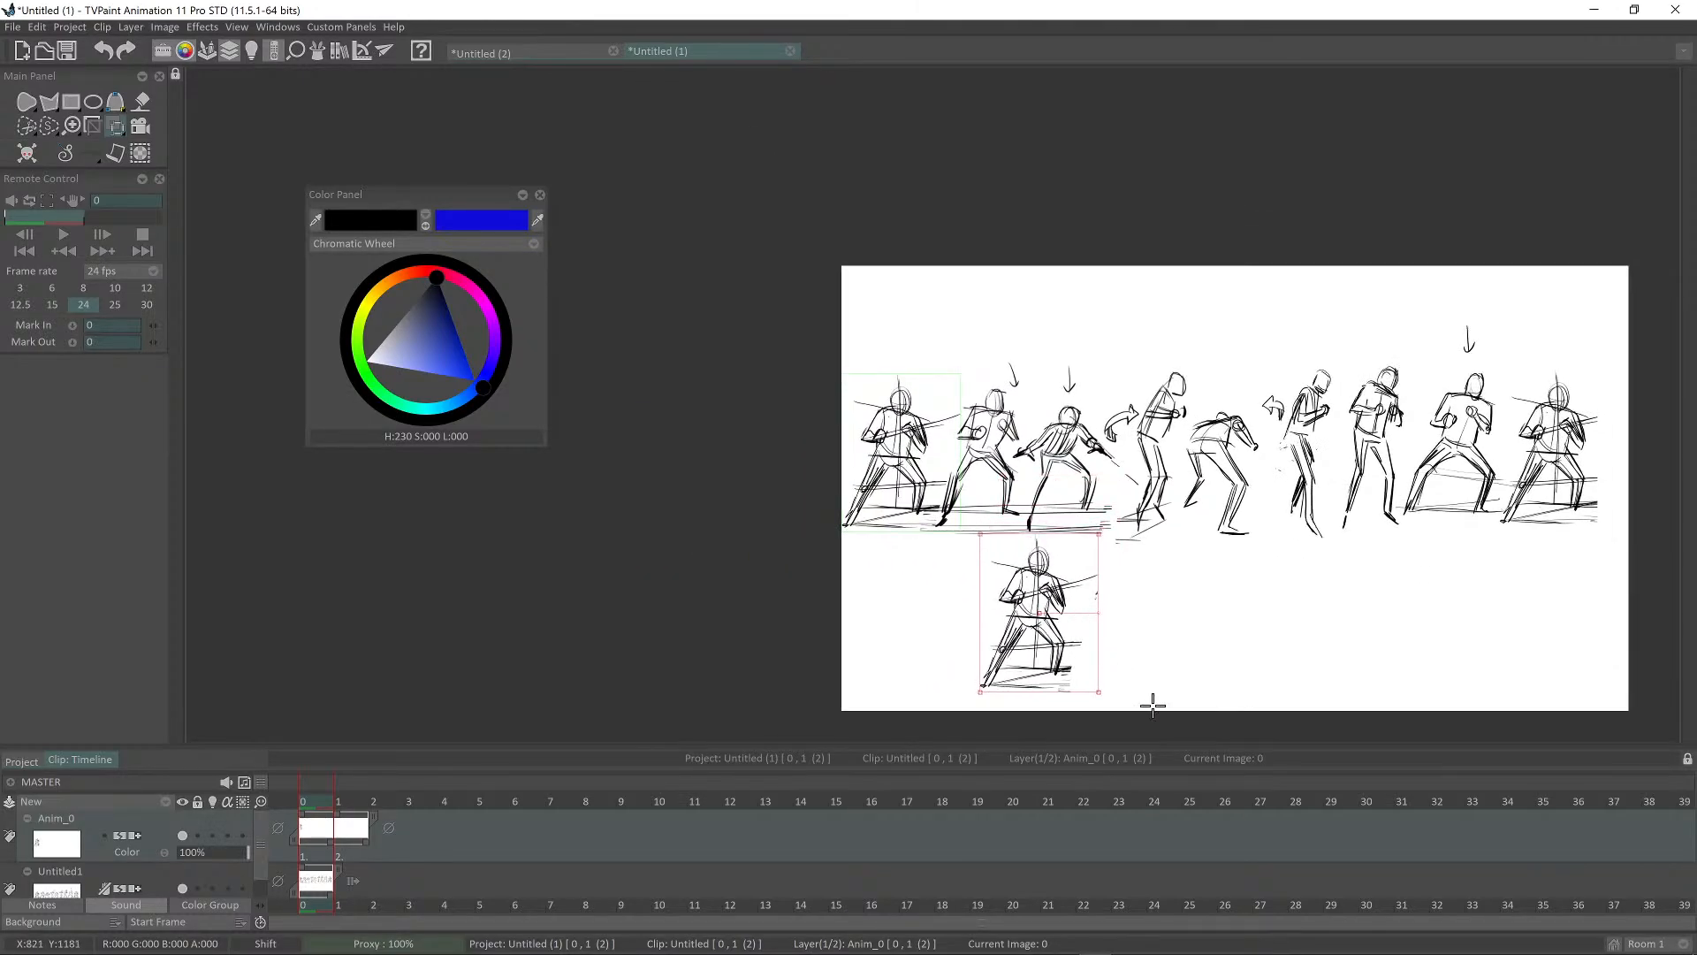
{"action": "key", "text": "Return"}
Step: Return to the Untitled (2) project, go to frame 0 and lower the sketch layer's opacity to 17%
{"action": "left_click", "coordinate": [518, 59]}
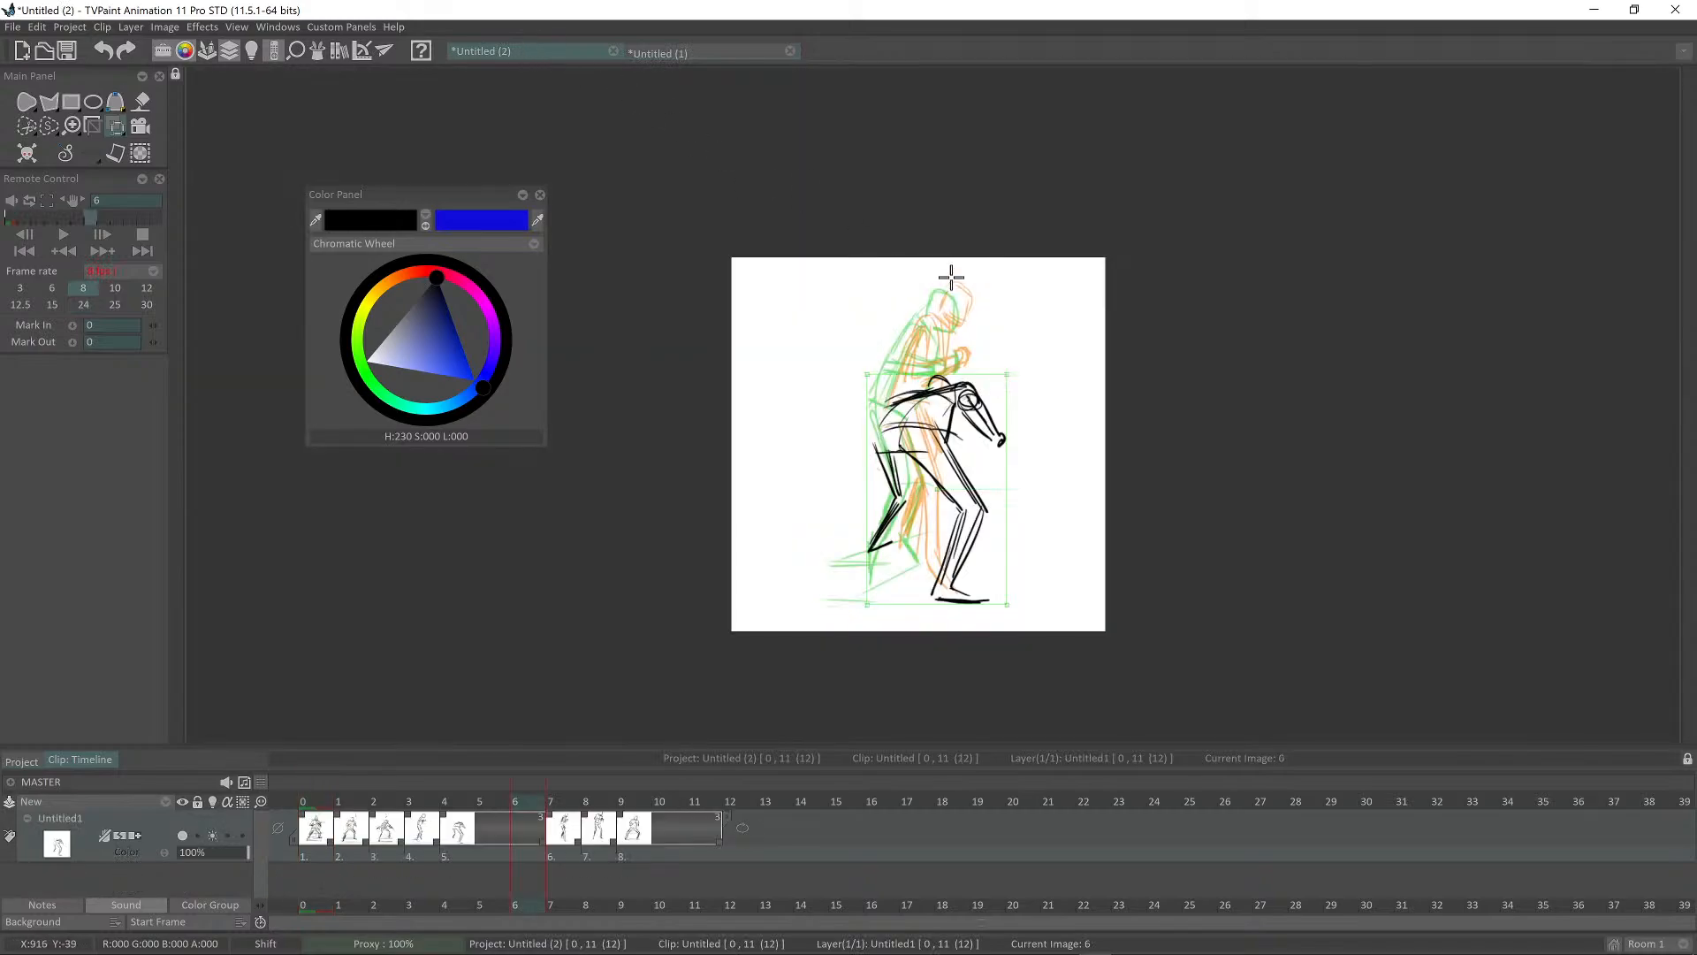
{"action": "mouse_move", "coordinate": [523, 798]}
{"action": "left_mouse_down"}
{"action": "mouse_move", "coordinate": [325, 784]}
{"action": "mouse_move", "coordinate": [735, 810]}
{"action": "mouse_move", "coordinate": [302, 774]}
{"action": "left_mouse_up"}
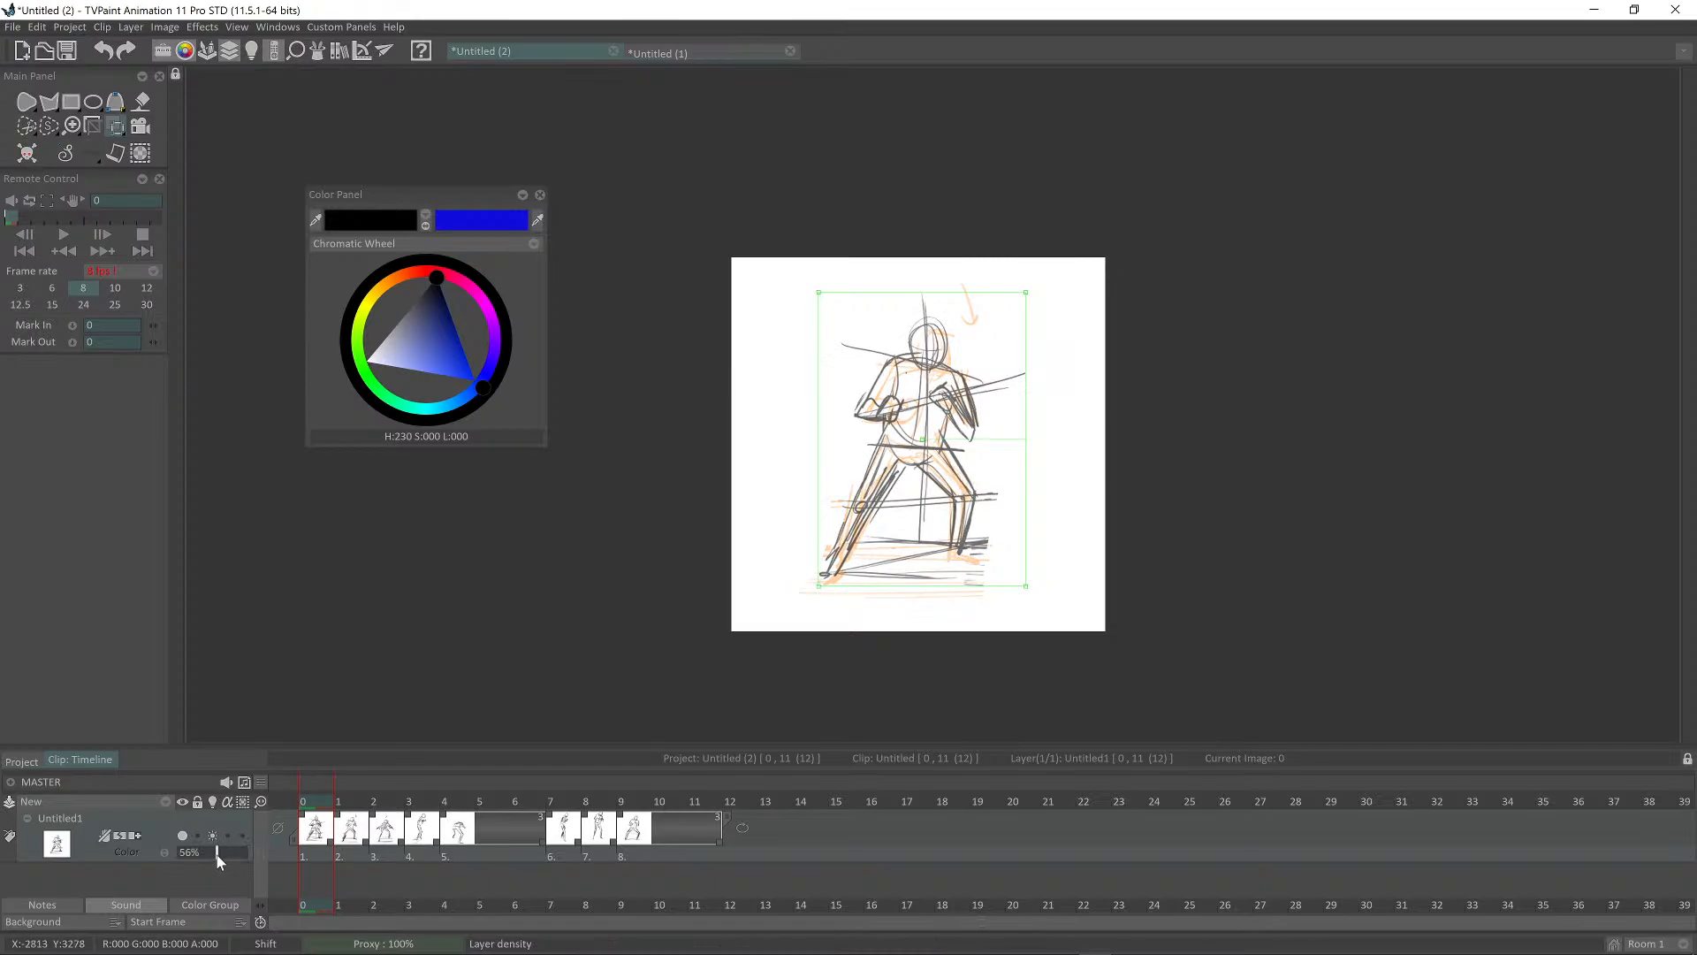
{"action": "left_click_drag", "start_coordinate": [217, 855], "coordinate": [189, 851]}
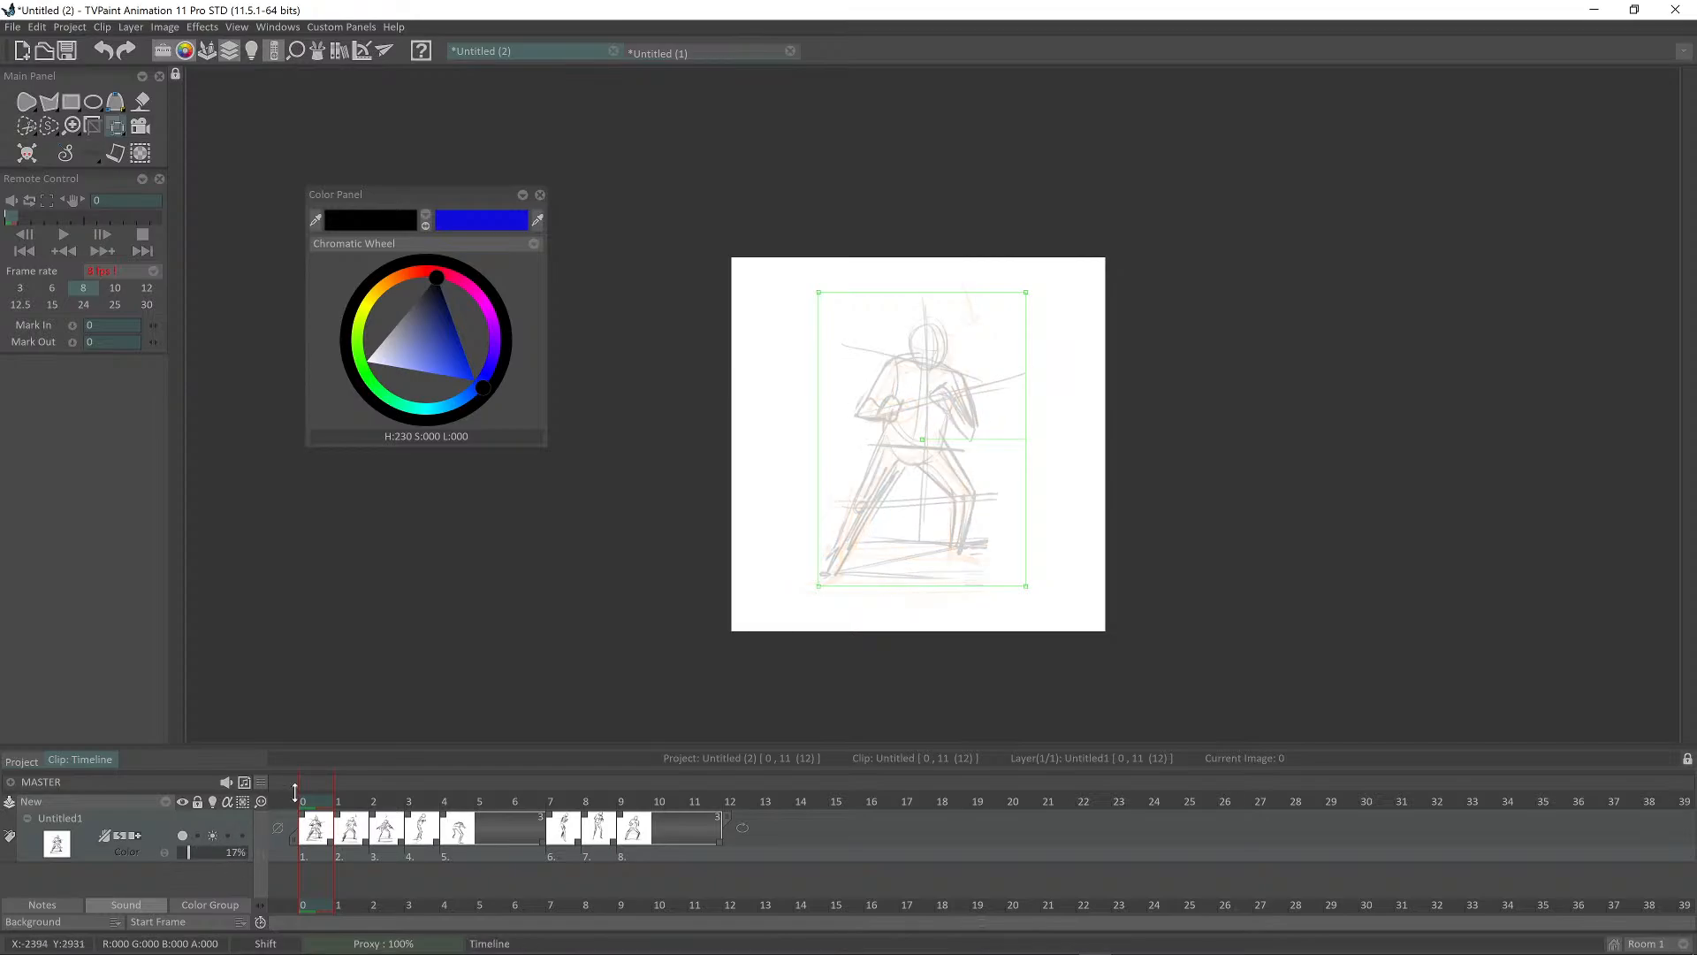
Step: Add a new animation layer above the faded sketches and activate the freehand brush for drawing over the first pose
{"action": "key", "text": "shift+n"}
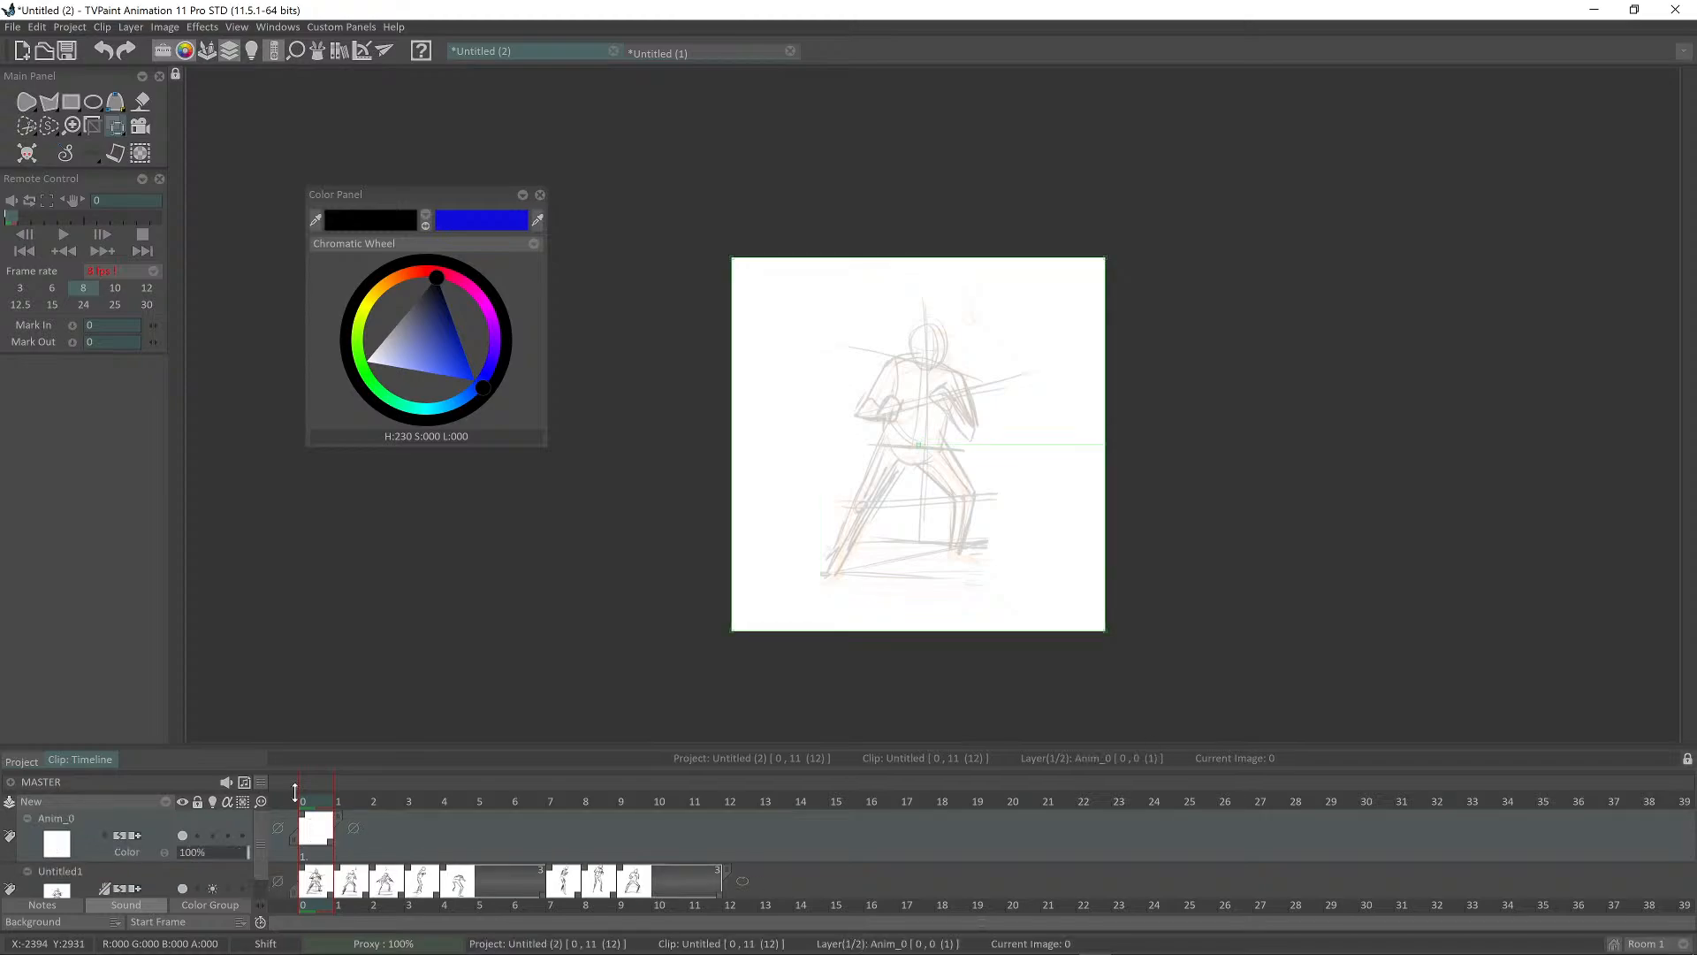
{"action": "key", "text": "b"}
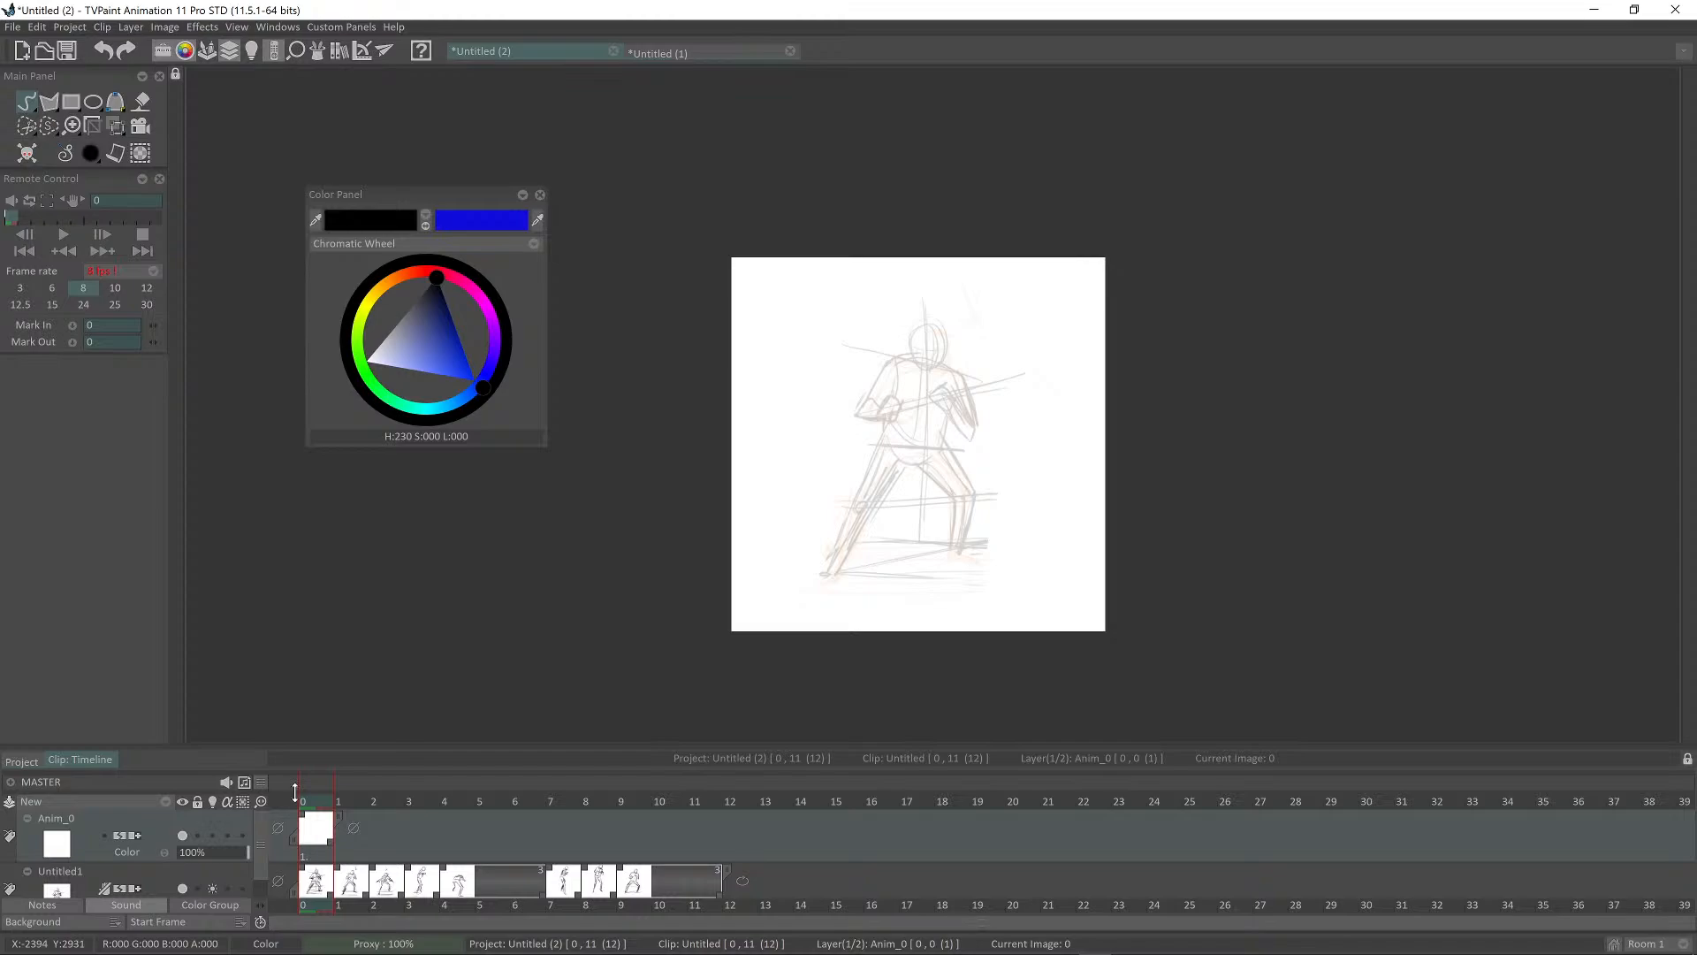
{"action": "scroll", "coordinate": [963, 580], "scroll_direction": "up", "scroll_amount": 2}
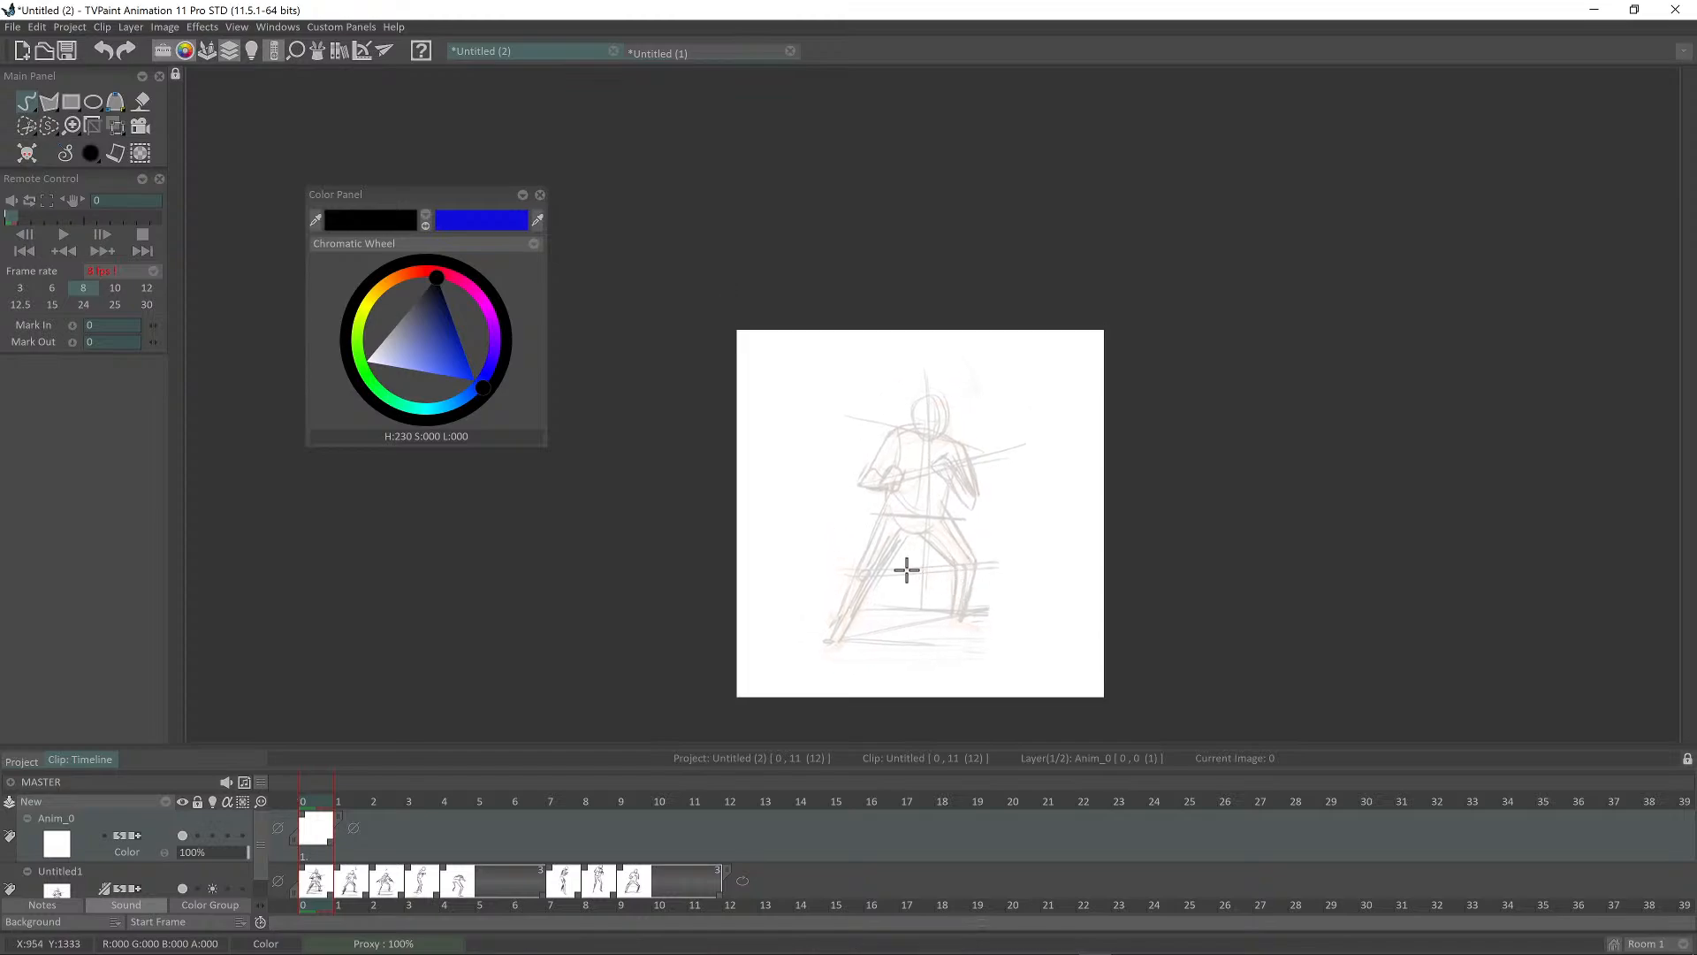
{"action": "scroll", "coordinate": [926, 557], "scroll_direction": "down", "scroll_amount": 1}
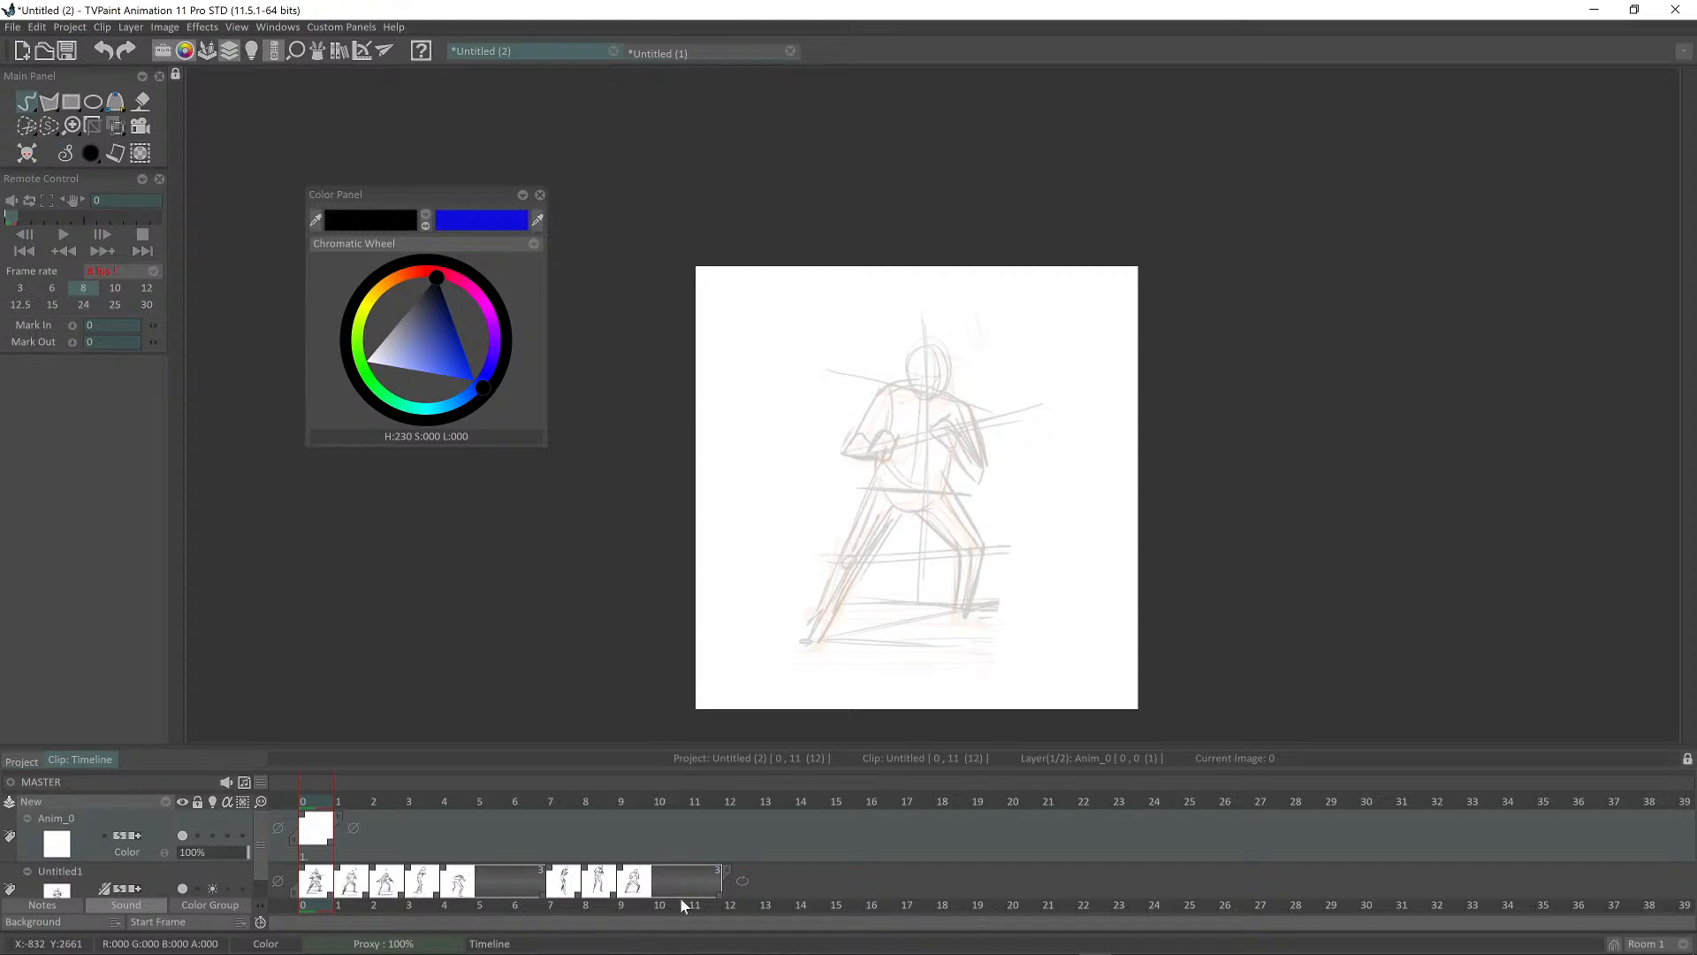
{"action": "scroll", "coordinate": [951, 595], "scroll_direction": "up", "scroll_amount": 5}
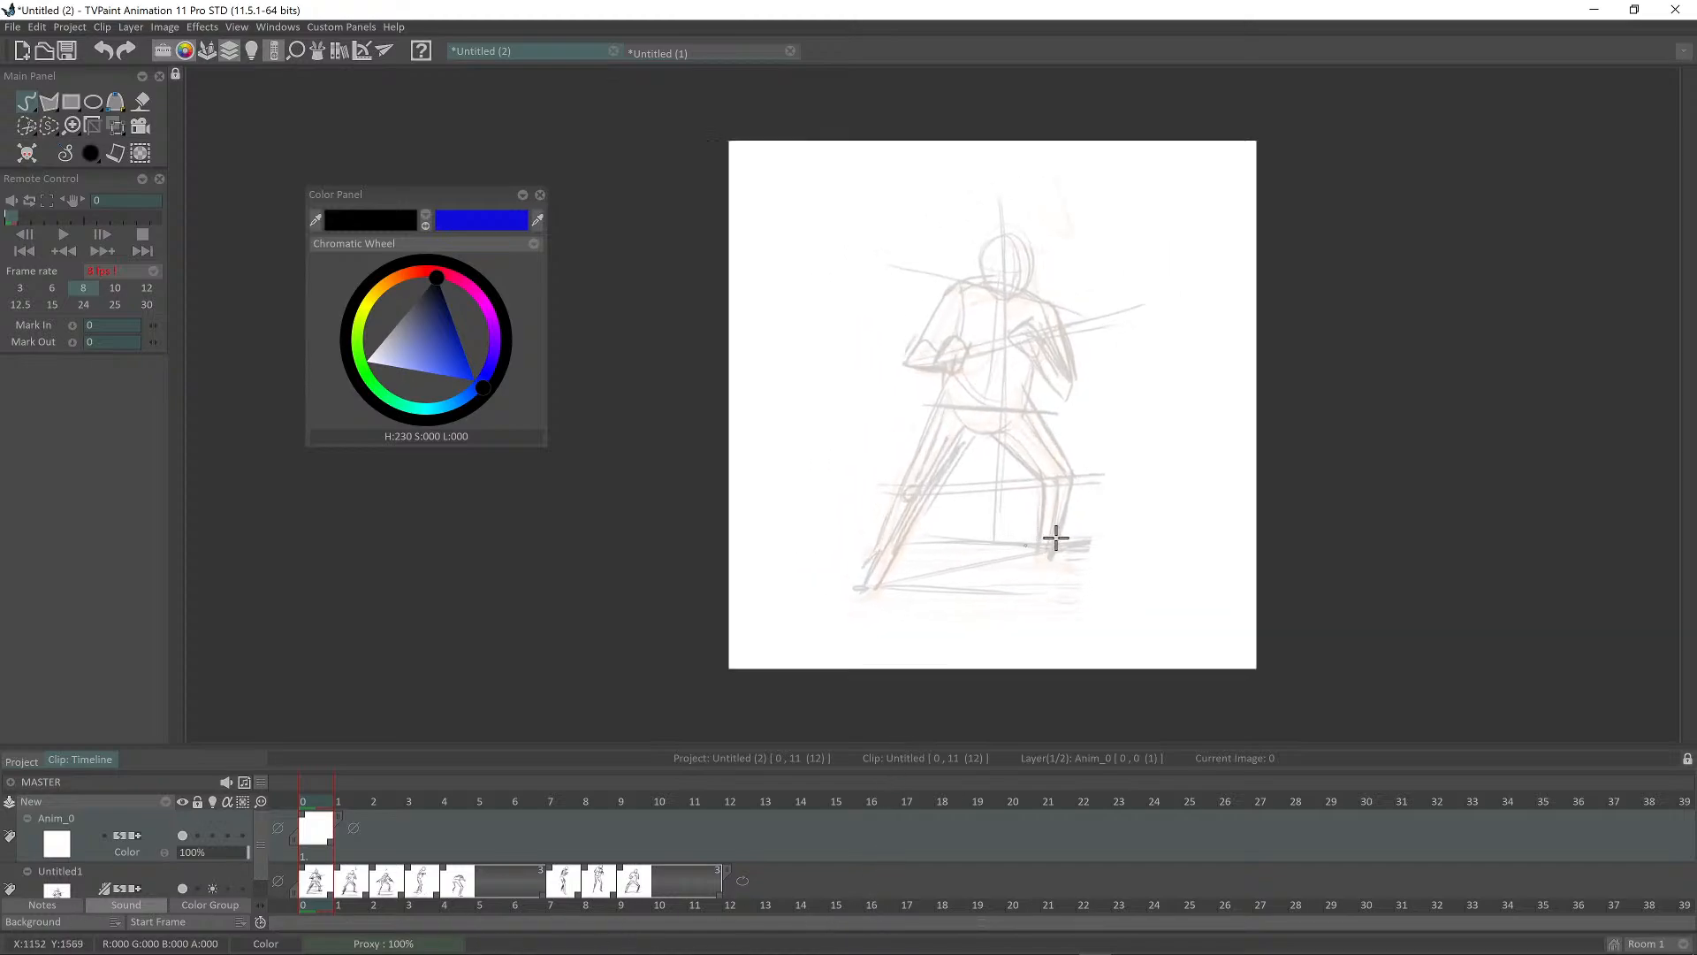
{"action": "scroll", "coordinate": [1109, 554], "scroll_direction": "down", "scroll_amount": 2}
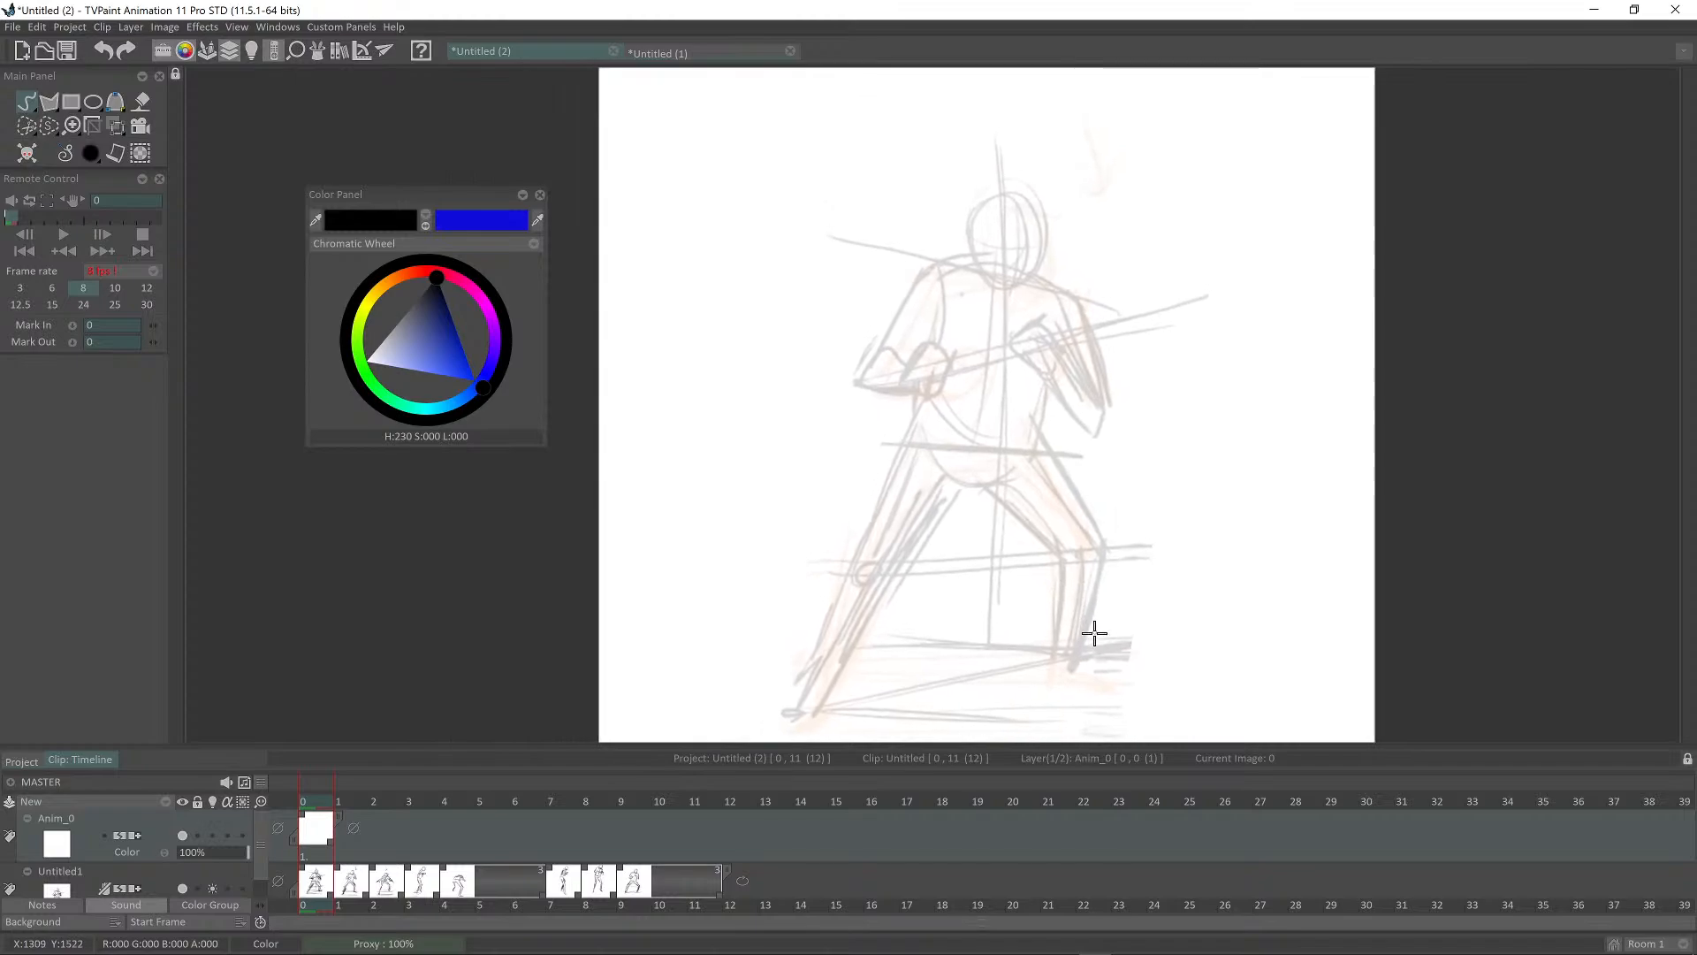
Step: Draw two horizontal floor lines across the full canvas width at the feet of the faded figure
{"action": "scroll", "coordinate": [1109, 619], "scroll_direction": "up", "scroll_amount": 2}
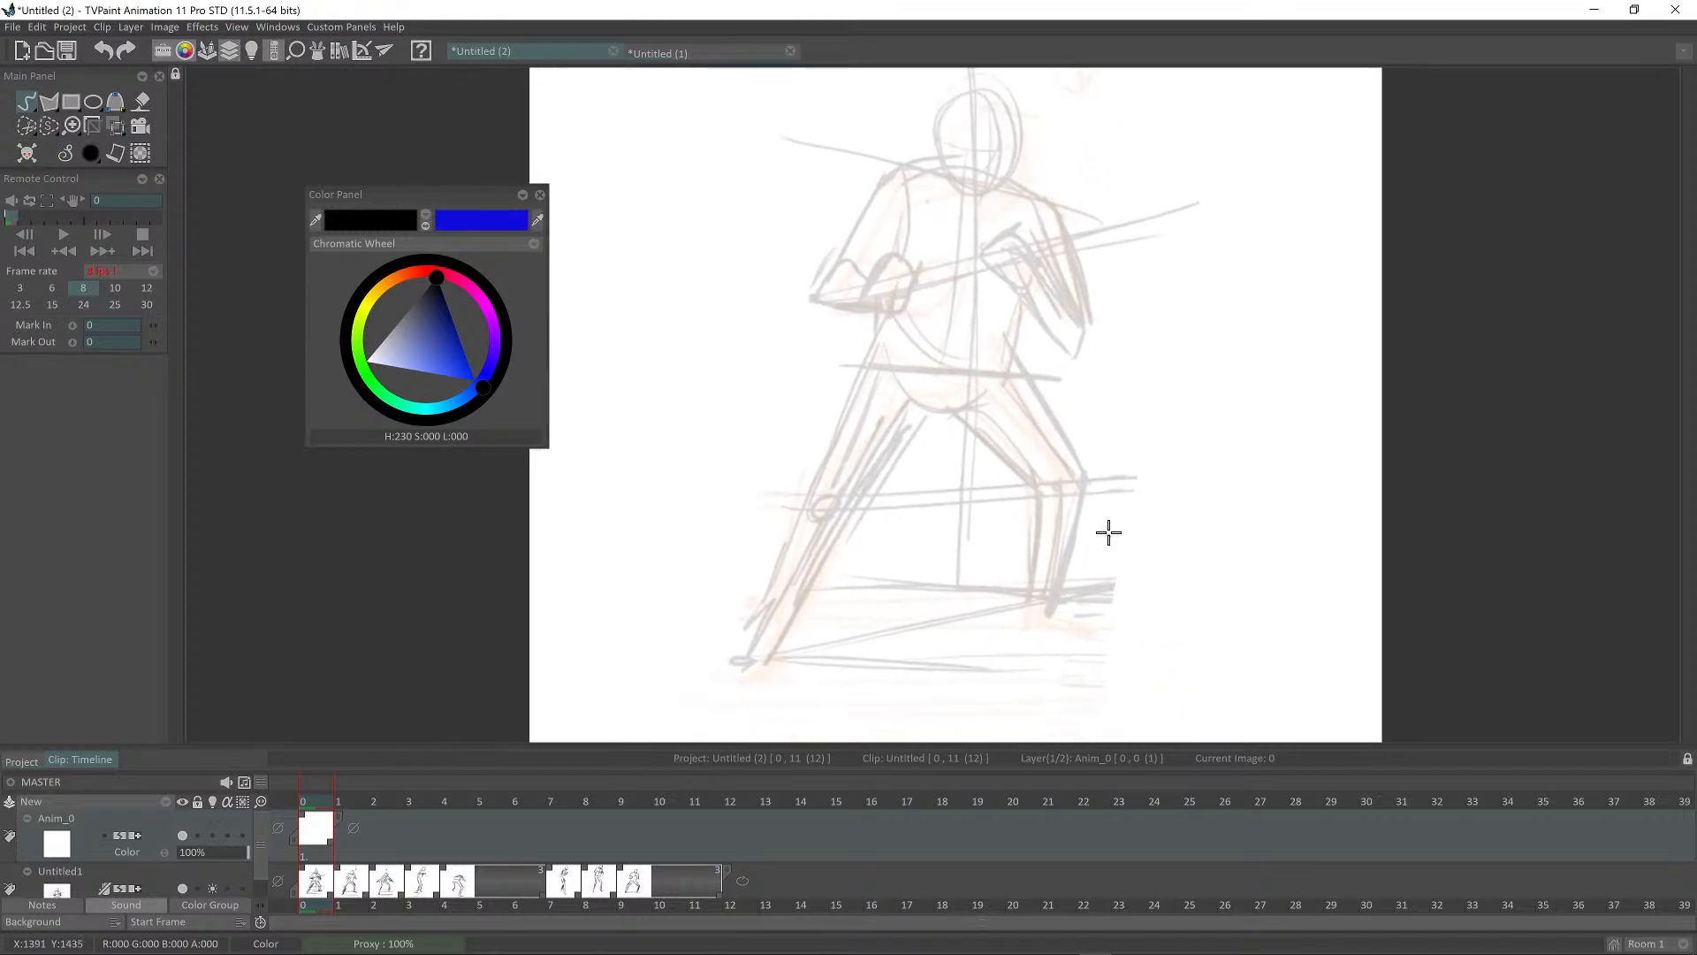
{"action": "scroll", "coordinate": [1115, 535], "scroll_direction": "down", "scroll_amount": 1}
{"action": "scroll", "coordinate": [1120, 534], "scroll_direction": "up", "scroll_amount": 1}
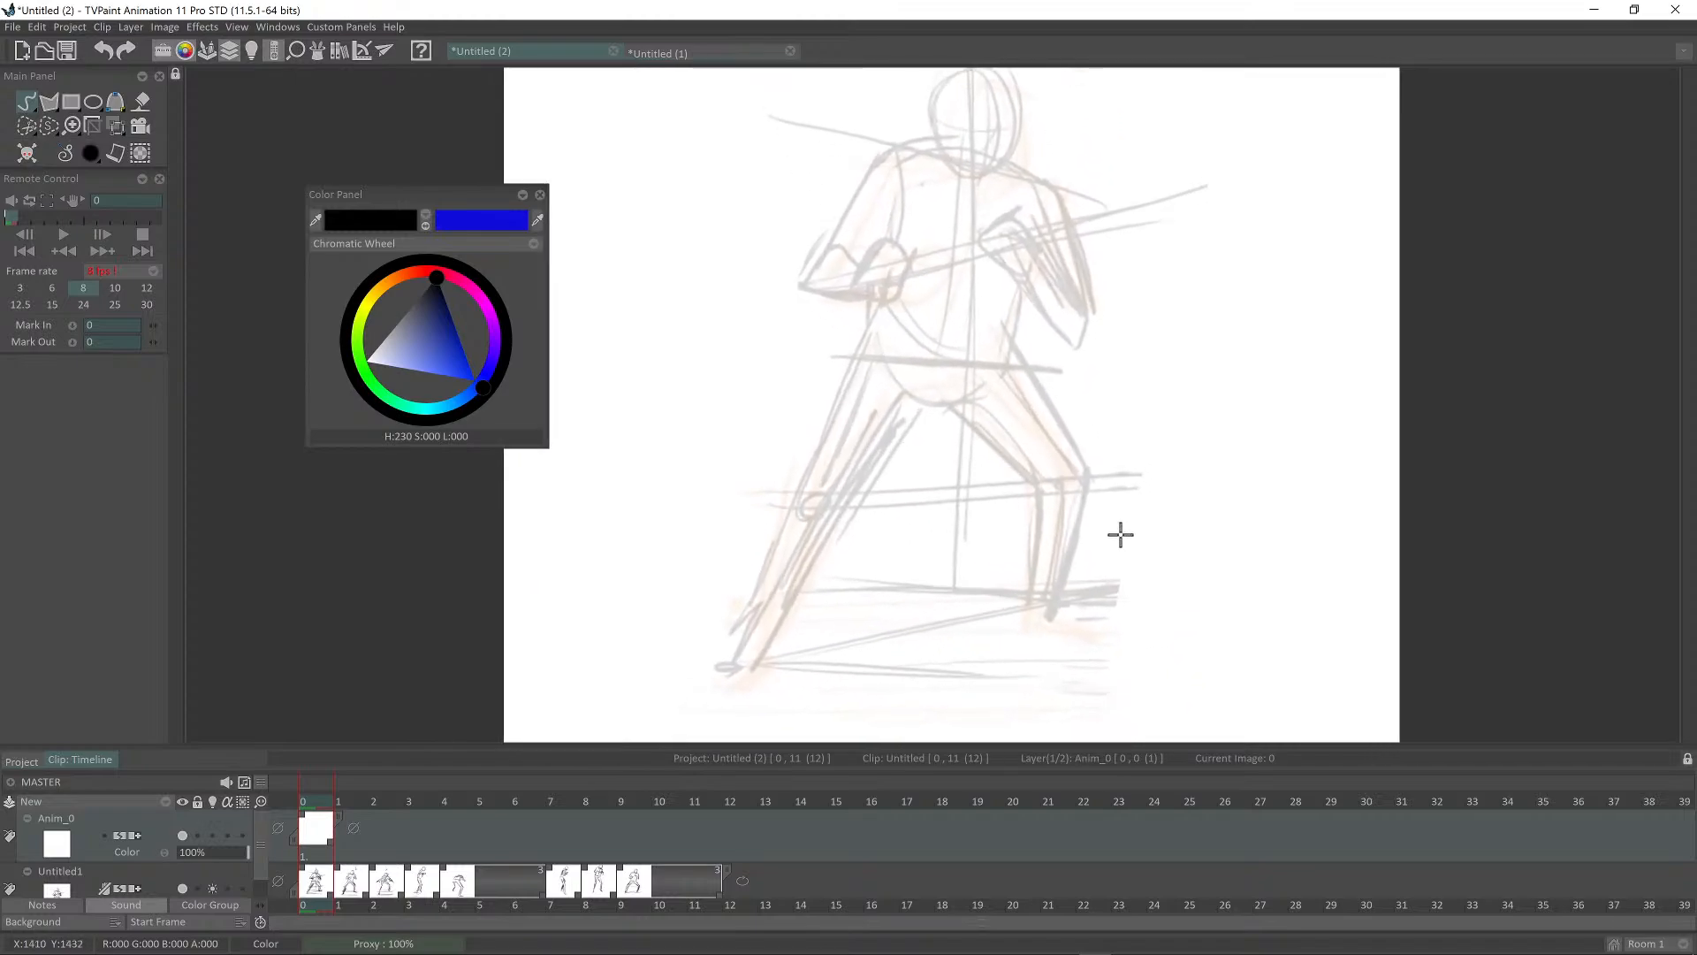
{"action": "scroll", "coordinate": [1121, 549], "scroll_direction": "down", "scroll_amount": 2}
{"action": "scroll", "coordinate": [1115, 544], "scroll_direction": "down", "scroll_amount": 1}
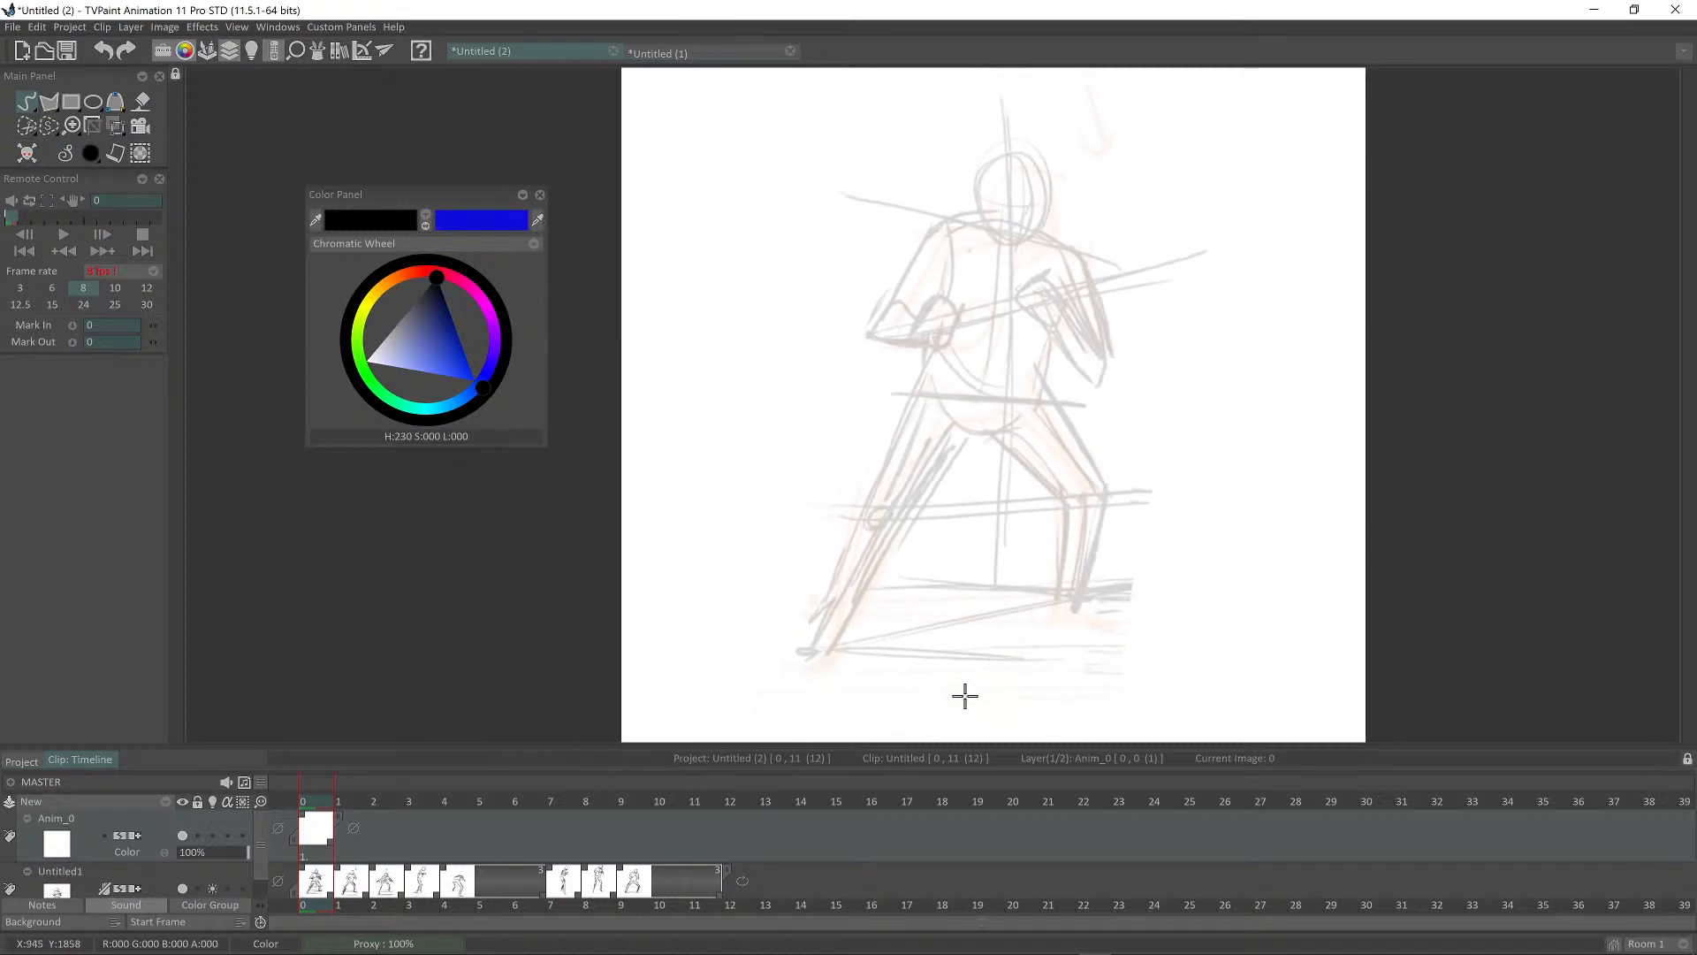
{"action": "scroll", "coordinate": [883, 655], "scroll_direction": "down", "scroll_amount": 3}
{"action": "left_click_drag", "start_coordinate": [747, 656], "coordinate": [1330, 674]}
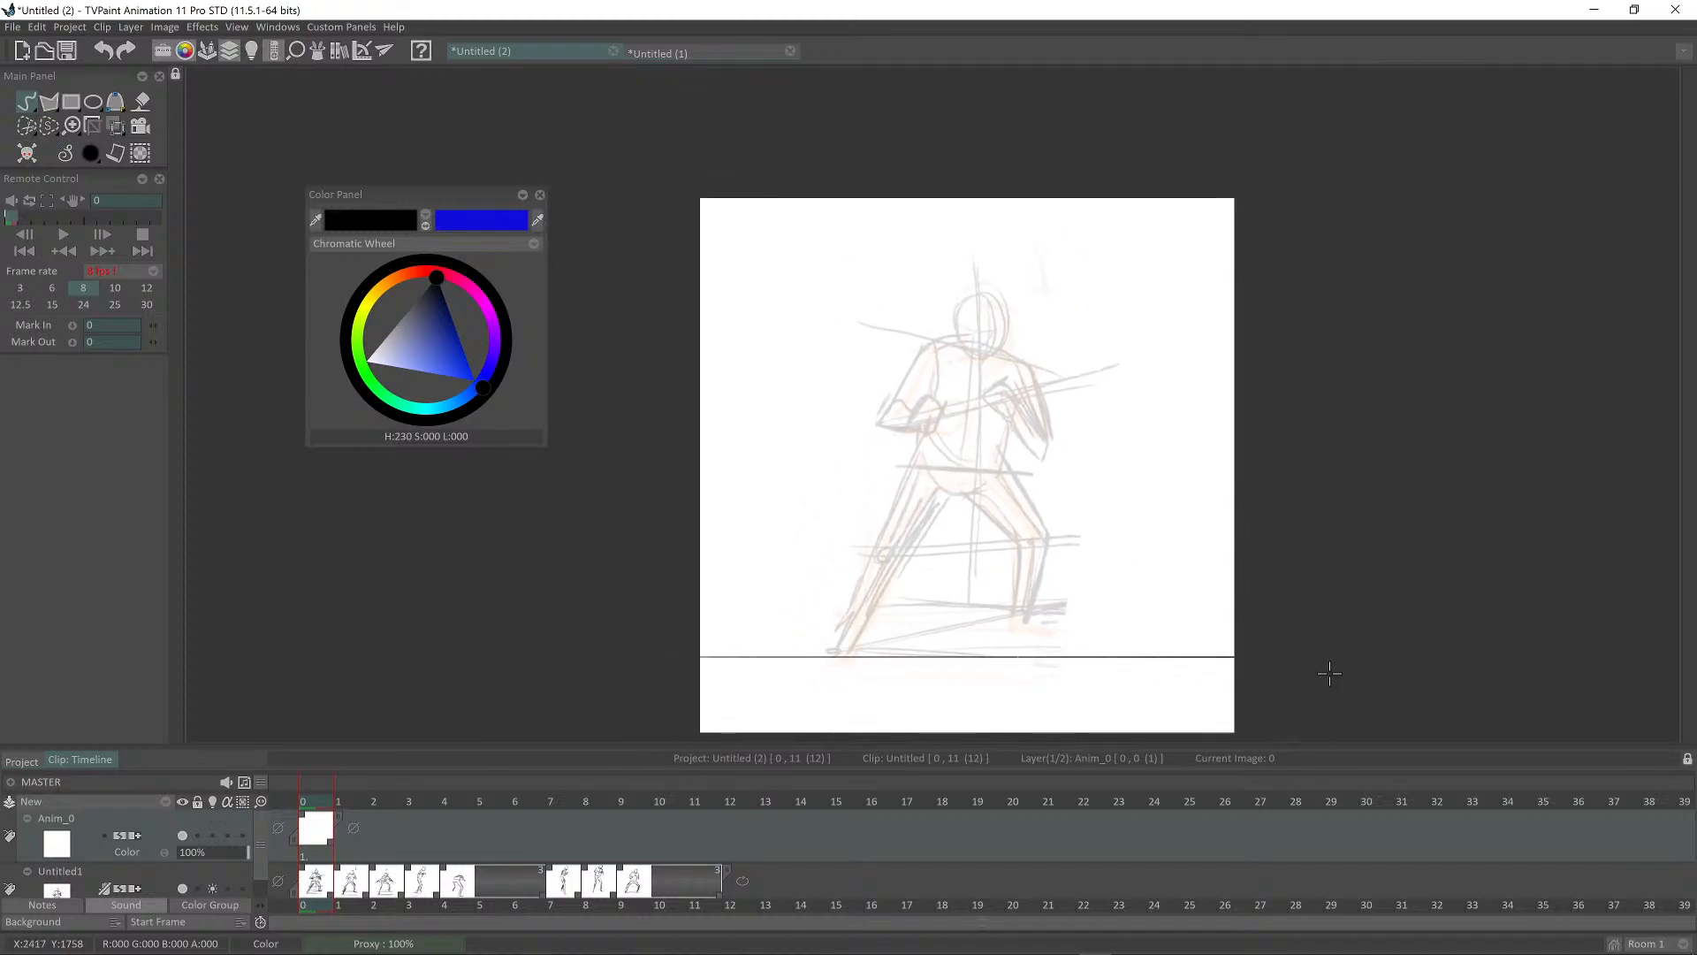
{"action": "left_click_drag", "start_coordinate": [703, 601], "coordinate": [1325, 632]}
Step: Draw perspective lines between the two floor lines, fanning outward from a vertical one at the centre
{"action": "scroll", "coordinate": [1291, 628], "scroll_direction": "up", "scroll_amount": 3}
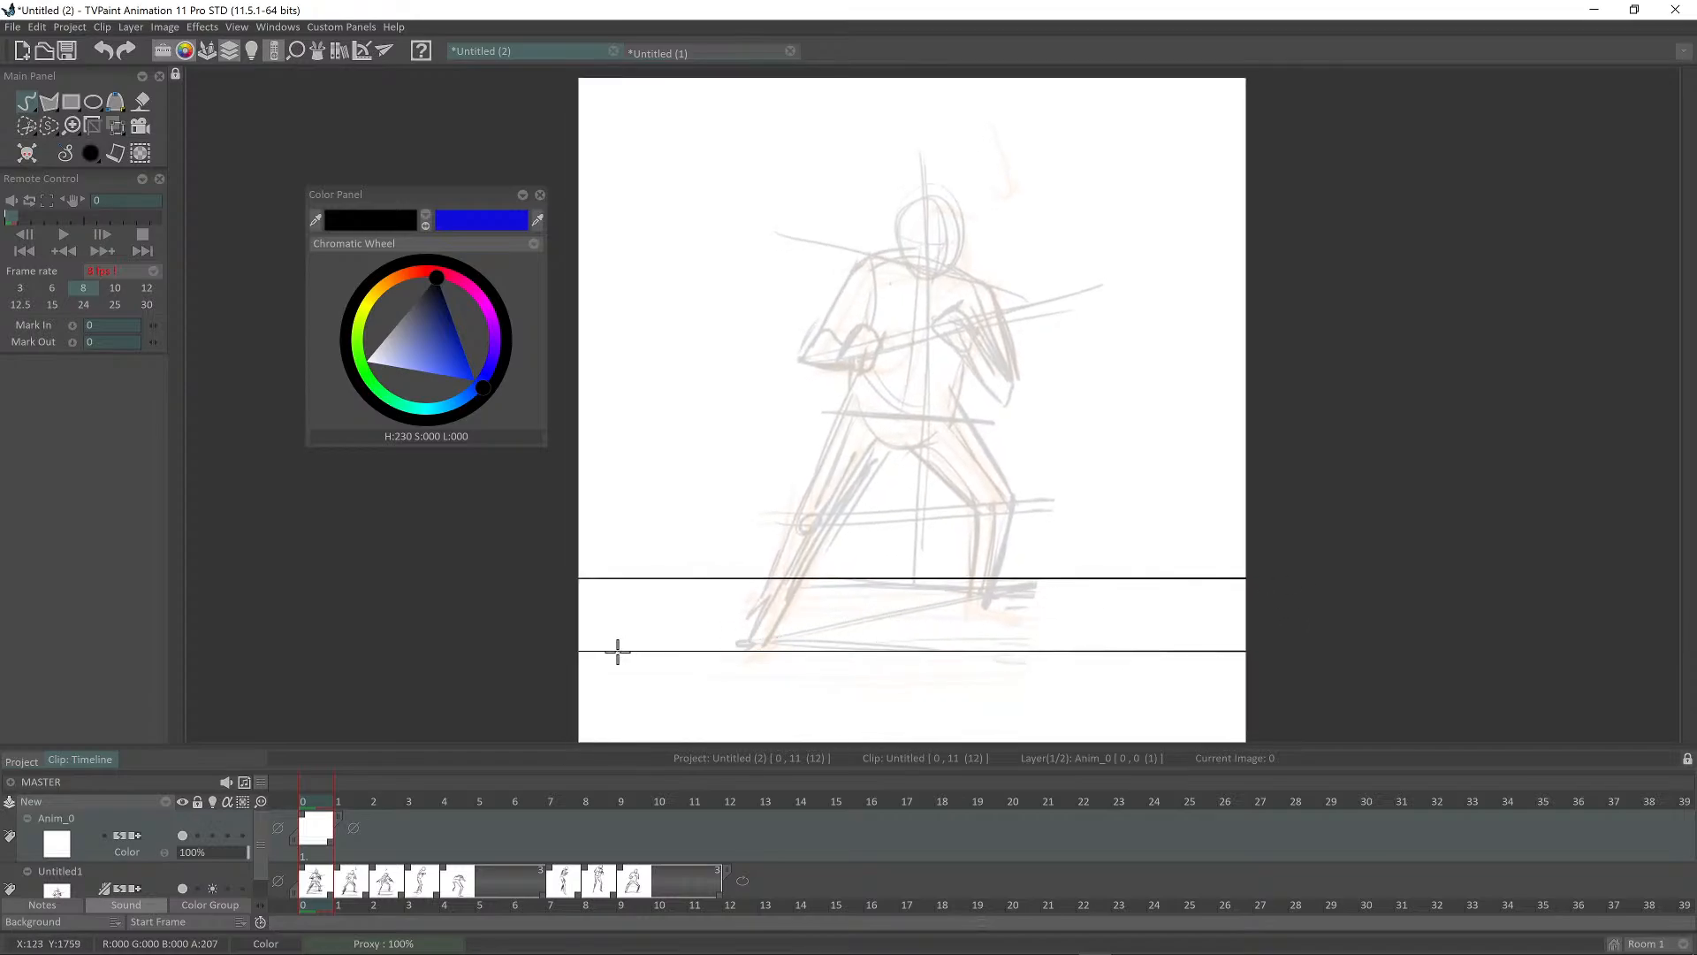
{"action": "left_click_drag", "start_coordinate": [618, 652], "coordinate": [743, 584]}
{"action": "left_click_drag", "start_coordinate": [918, 636], "coordinate": [919, 651]}
{"action": "left_click_drag", "start_coordinate": [983, 609], "coordinate": [829, 587]}
{"action": "mouse_move", "coordinate": [943, 557]}
{"action": "left_mouse_down"}
{"action": "mouse_move", "coordinate": [1036, 627]}
{"action": "mouse_move", "coordinate": [1165, 587]}
{"action": "left_mouse_up"}
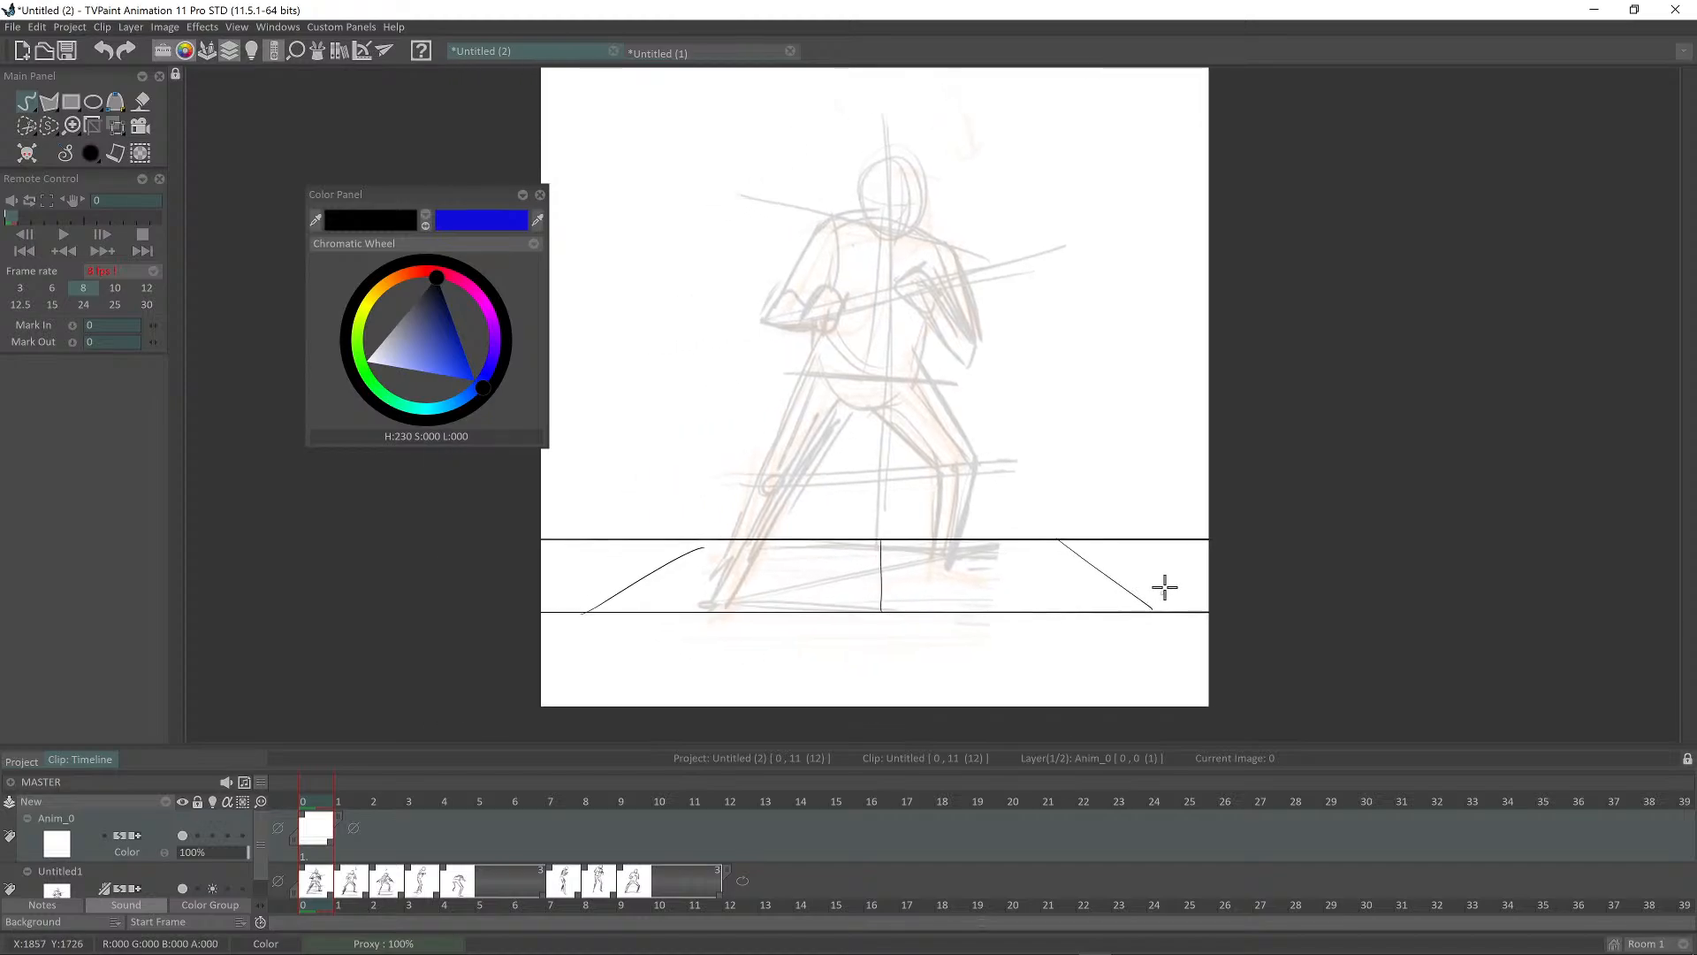
{"action": "left_click_drag", "start_coordinate": [773, 583], "coordinate": [757, 610]}
{"action": "left_click_drag", "start_coordinate": [961, 541], "coordinate": [1028, 610]}
{"action": "mouse_move", "coordinate": [1172, 571]}
{"action": "left_mouse_down"}
{"action": "mouse_move", "coordinate": [1093, 568]}
{"action": "mouse_move", "coordinate": [1298, 543]}
{"action": "left_mouse_up"}
{"action": "left_click_drag", "start_coordinate": [717, 576], "coordinate": [798, 551]}
{"action": "left_click_drag", "start_coordinate": [999, 574], "coordinate": [950, 637]}
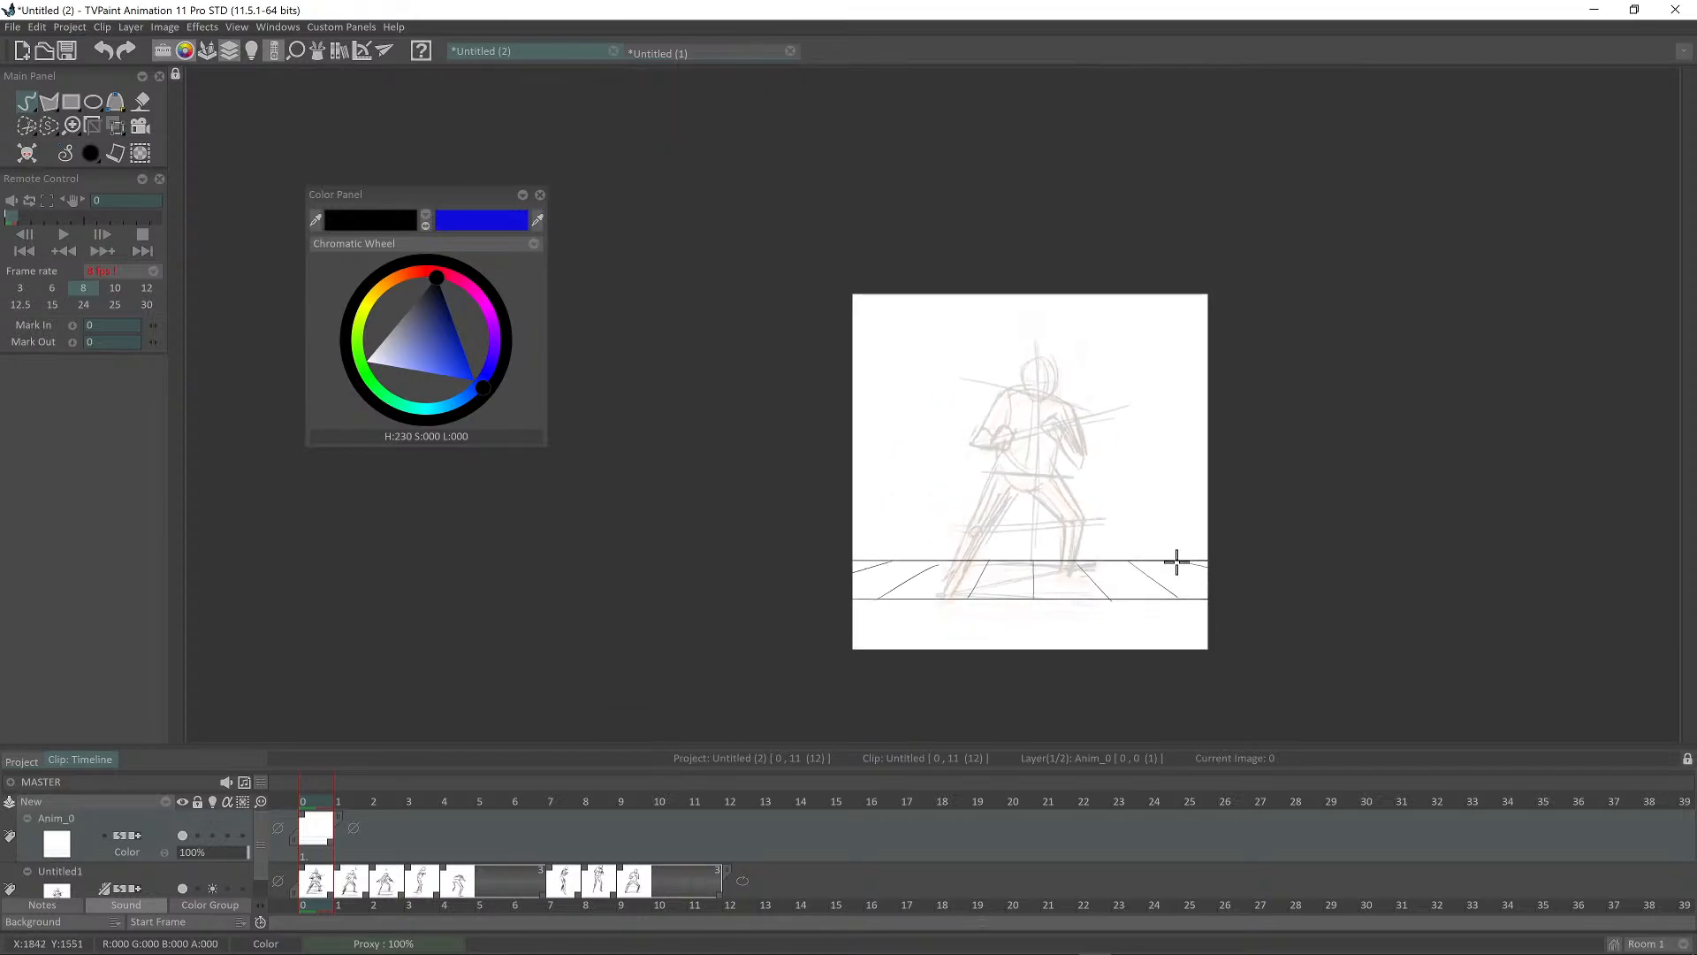
{"action": "left_click_drag", "start_coordinate": [1178, 563], "coordinate": [1311, 522]}
Step: Extend the floor's perspective lines from the front floor line to the canvas edges to complete the grid
{"action": "left_click_drag", "start_coordinate": [1061, 566], "coordinate": [1251, 560]}
{"action": "left_click_drag", "start_coordinate": [1151, 582], "coordinate": [1193, 566]}
{"action": "left_click_drag", "start_coordinate": [1114, 570], "coordinate": [1160, 576]}
{"action": "mouse_move", "coordinate": [1065, 633]}
{"action": "left_mouse_down"}
{"action": "mouse_move", "coordinate": [1068, 579]}
{"action": "mouse_move", "coordinate": [1022, 583]}
{"action": "left_mouse_up"}
{"action": "left_click_drag", "start_coordinate": [1063, 496], "coordinate": [984, 647]}
{"action": "key", "text": "ctrl+z"}
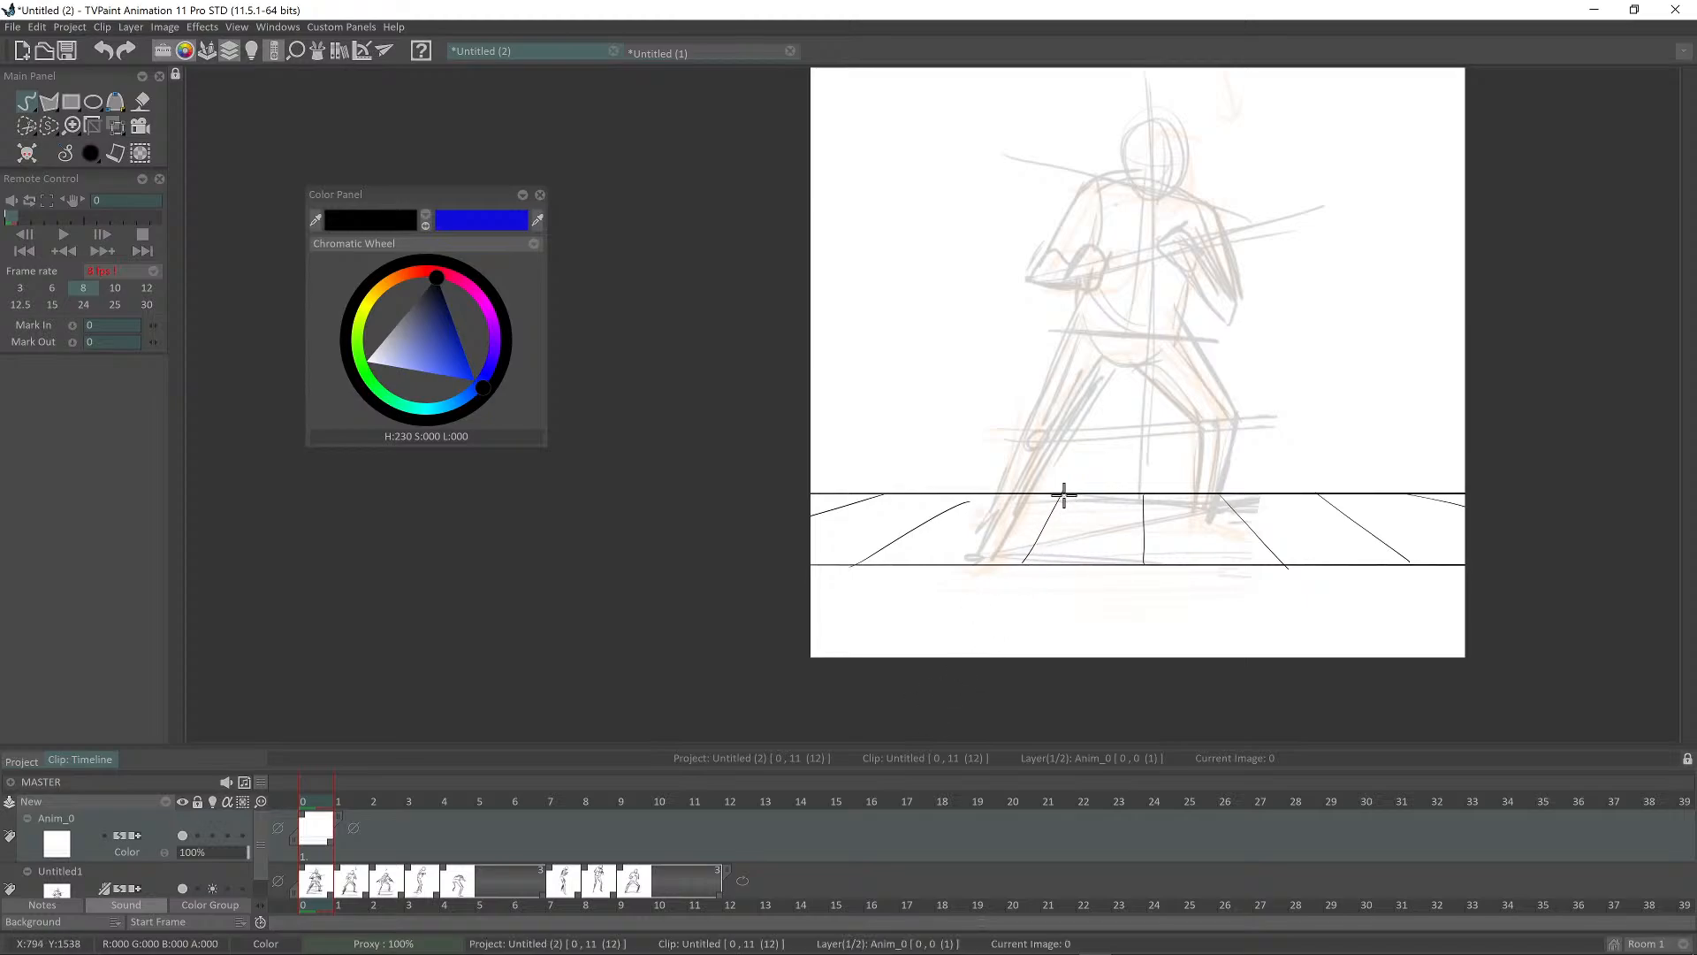
{"action": "left_click_drag", "start_coordinate": [1062, 496], "coordinate": [964, 657]}
{"action": "left_click_drag", "start_coordinate": [1164, 560], "coordinate": [1089, 557]}
{"action": "left_click_drag", "start_coordinate": [1074, 495], "coordinate": [1072, 652]}
{"action": "mouse_move", "coordinate": [1167, 514]}
{"action": "left_mouse_down"}
{"action": "mouse_move", "coordinate": [1030, 504]}
{"action": "mouse_move", "coordinate": [1140, 629]}
{"action": "left_mouse_up"}
{"action": "left_click_drag", "start_coordinate": [1110, 571], "coordinate": [1014, 552]}
{"action": "left_click_drag", "start_coordinate": [1014, 470], "coordinate": [1238, 616]}
{"action": "left_click_drag", "start_coordinate": [1244, 628], "coordinate": [1402, 659]}
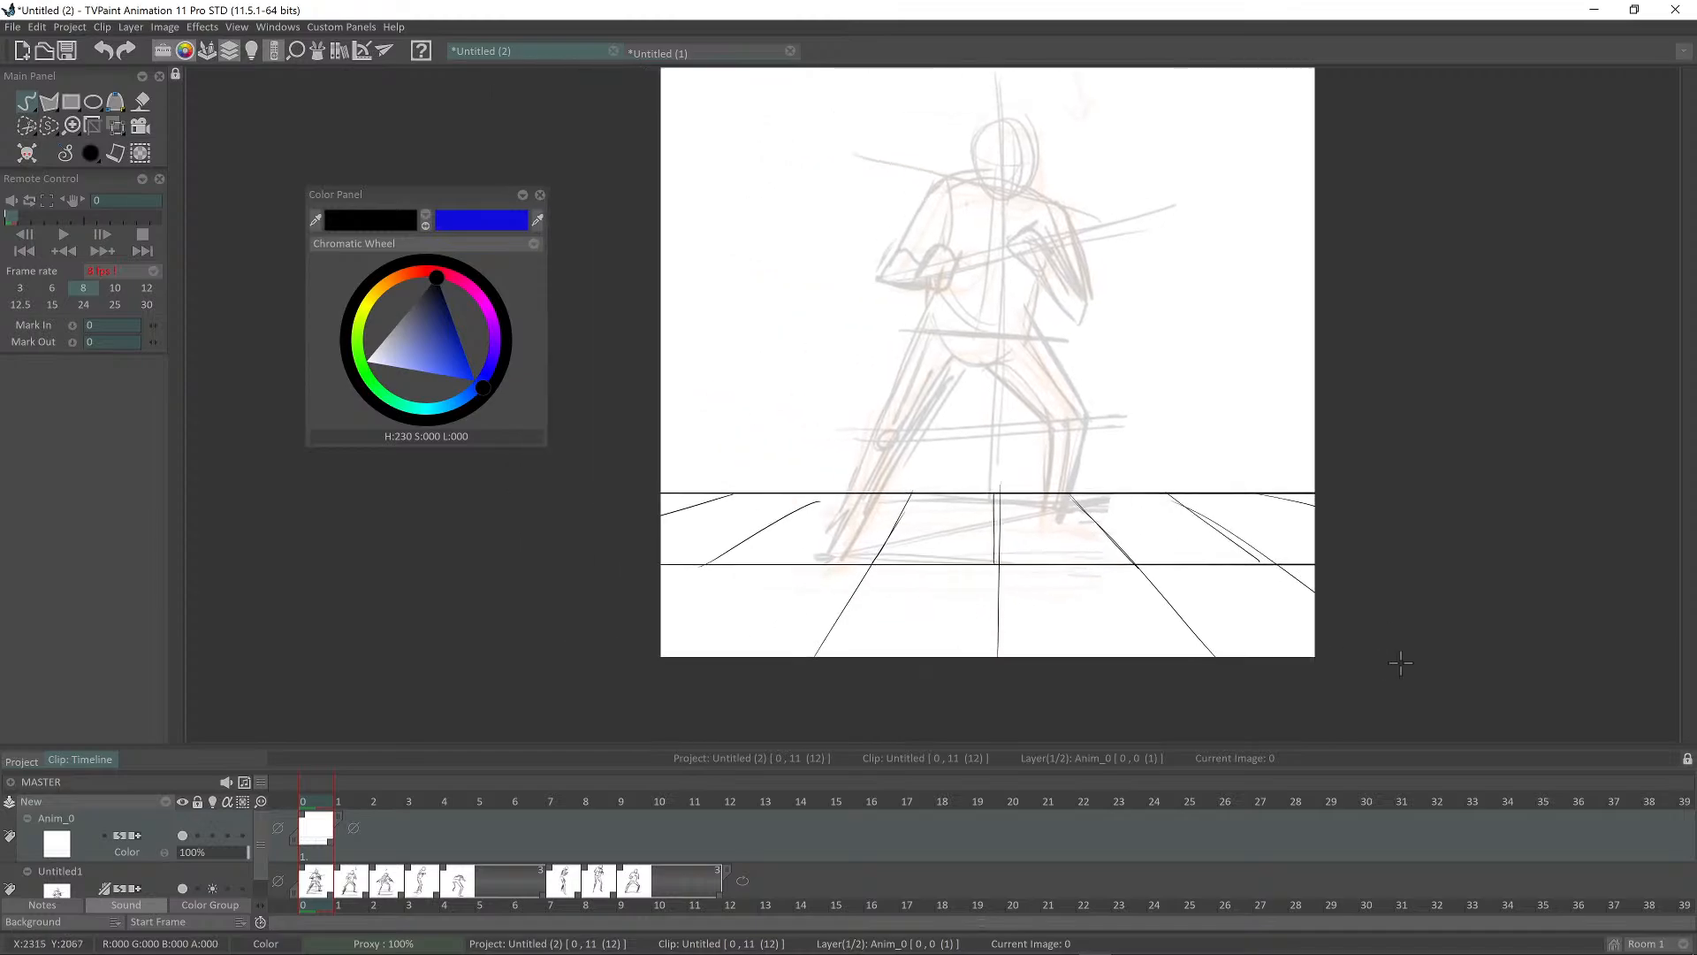
{"action": "left_click_drag", "start_coordinate": [1087, 551], "coordinate": [1098, 545]}
{"action": "left_click_drag", "start_coordinate": [629, 640], "coordinate": [822, 499]}
Step: Set the floor grid layer to hold its image past its last frame and add a new animation layer above it
{"action": "scroll", "coordinate": [1053, 560], "scroll_direction": "down", "scroll_amount": 4}
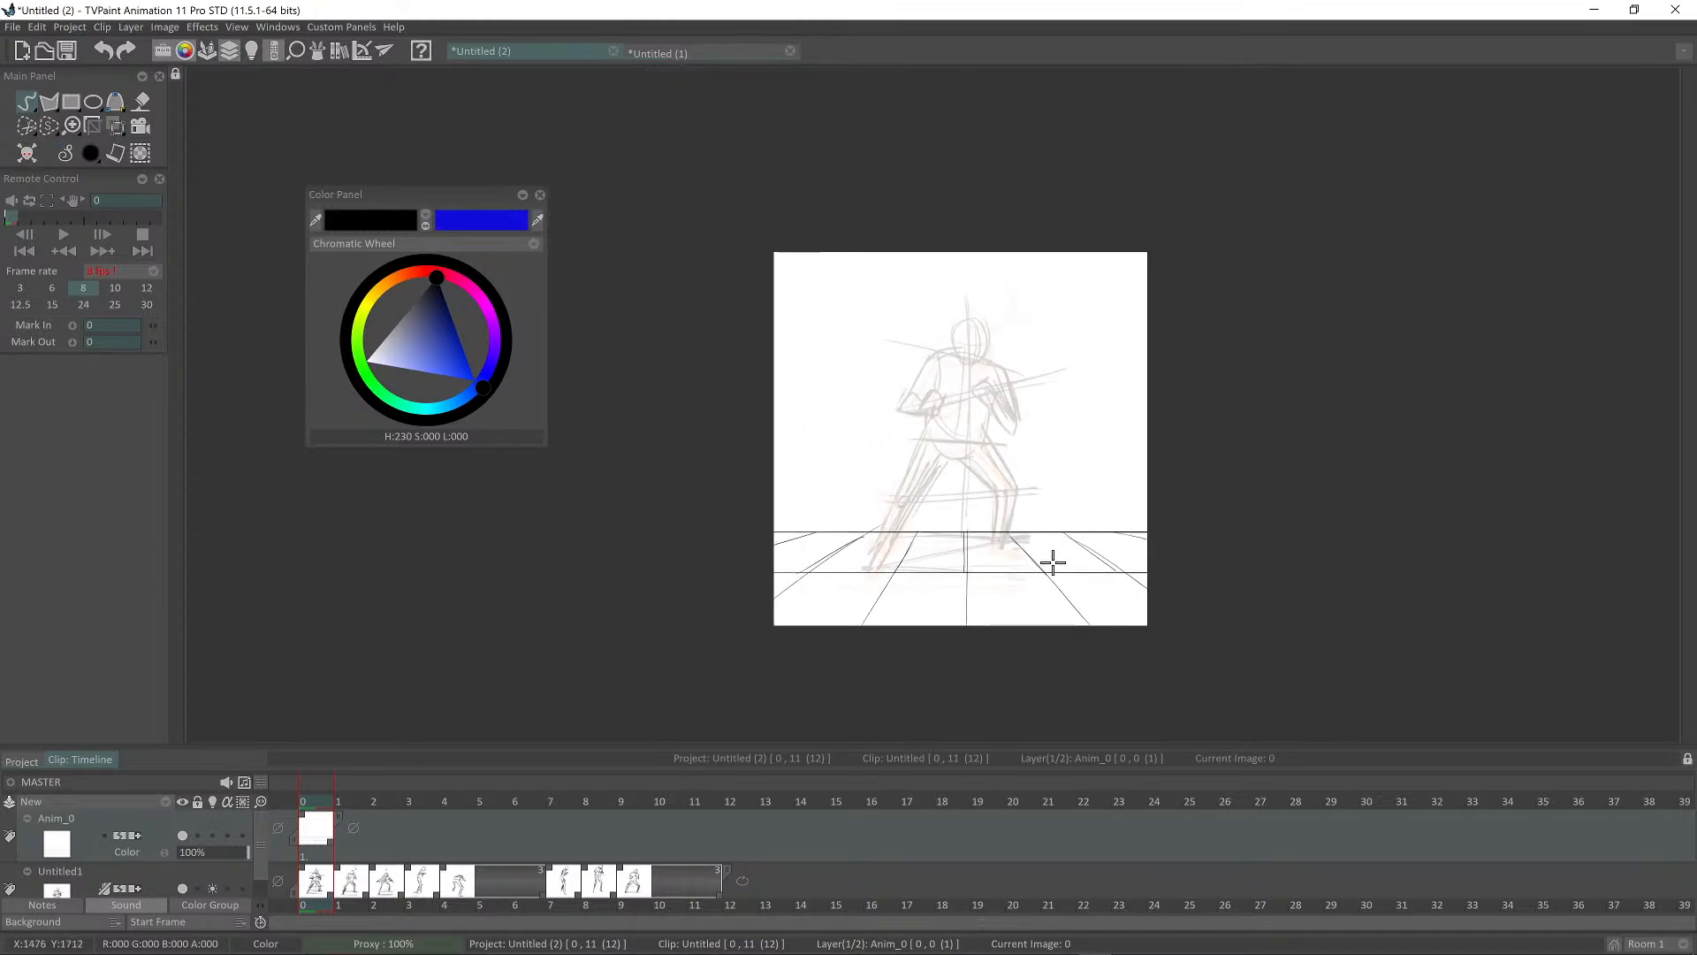
{"action": "scroll", "coordinate": [1061, 553], "scroll_direction": "up", "scroll_amount": 4}
{"action": "scroll", "coordinate": [1159, 528], "scroll_direction": "up", "scroll_amount": 1}
{"action": "left_click_drag", "start_coordinate": [1108, 342], "coordinate": [1168, 351]}
{"action": "scroll", "coordinate": [1168, 352], "scroll_direction": "down", "scroll_amount": 4}
{"action": "left_click_drag", "start_coordinate": [1149, 409], "coordinate": [1147, 433]}
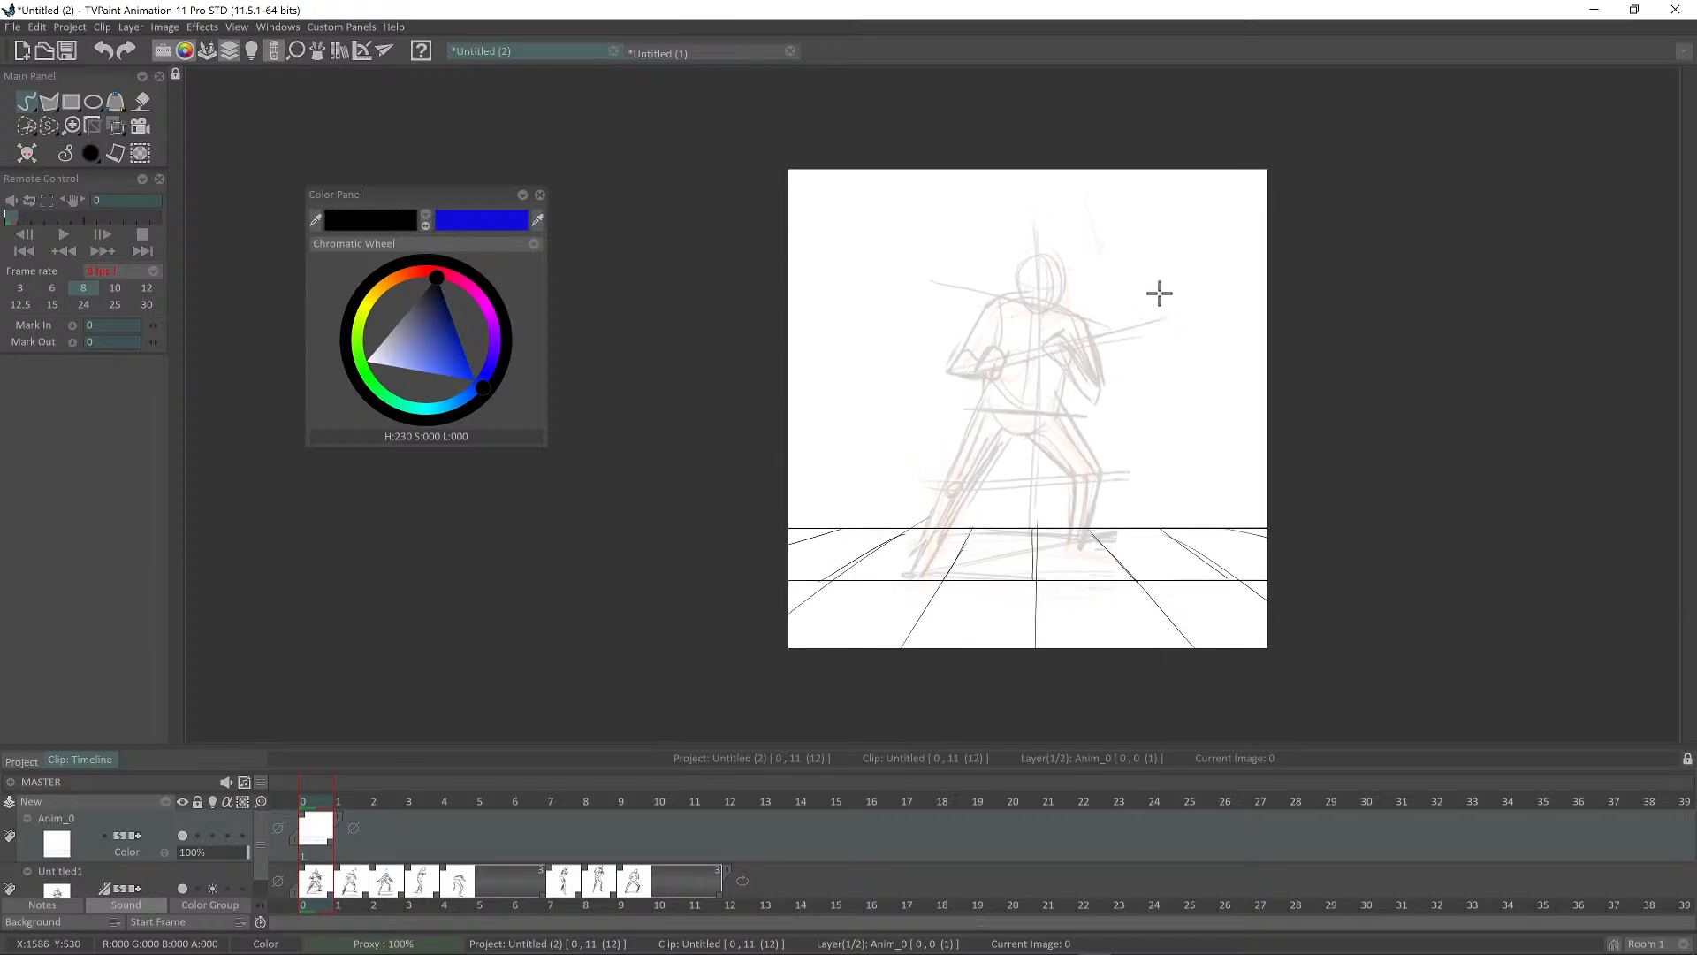
{"action": "left_click", "coordinate": [353, 829]}
{"action": "left_click", "coordinate": [395, 840]}
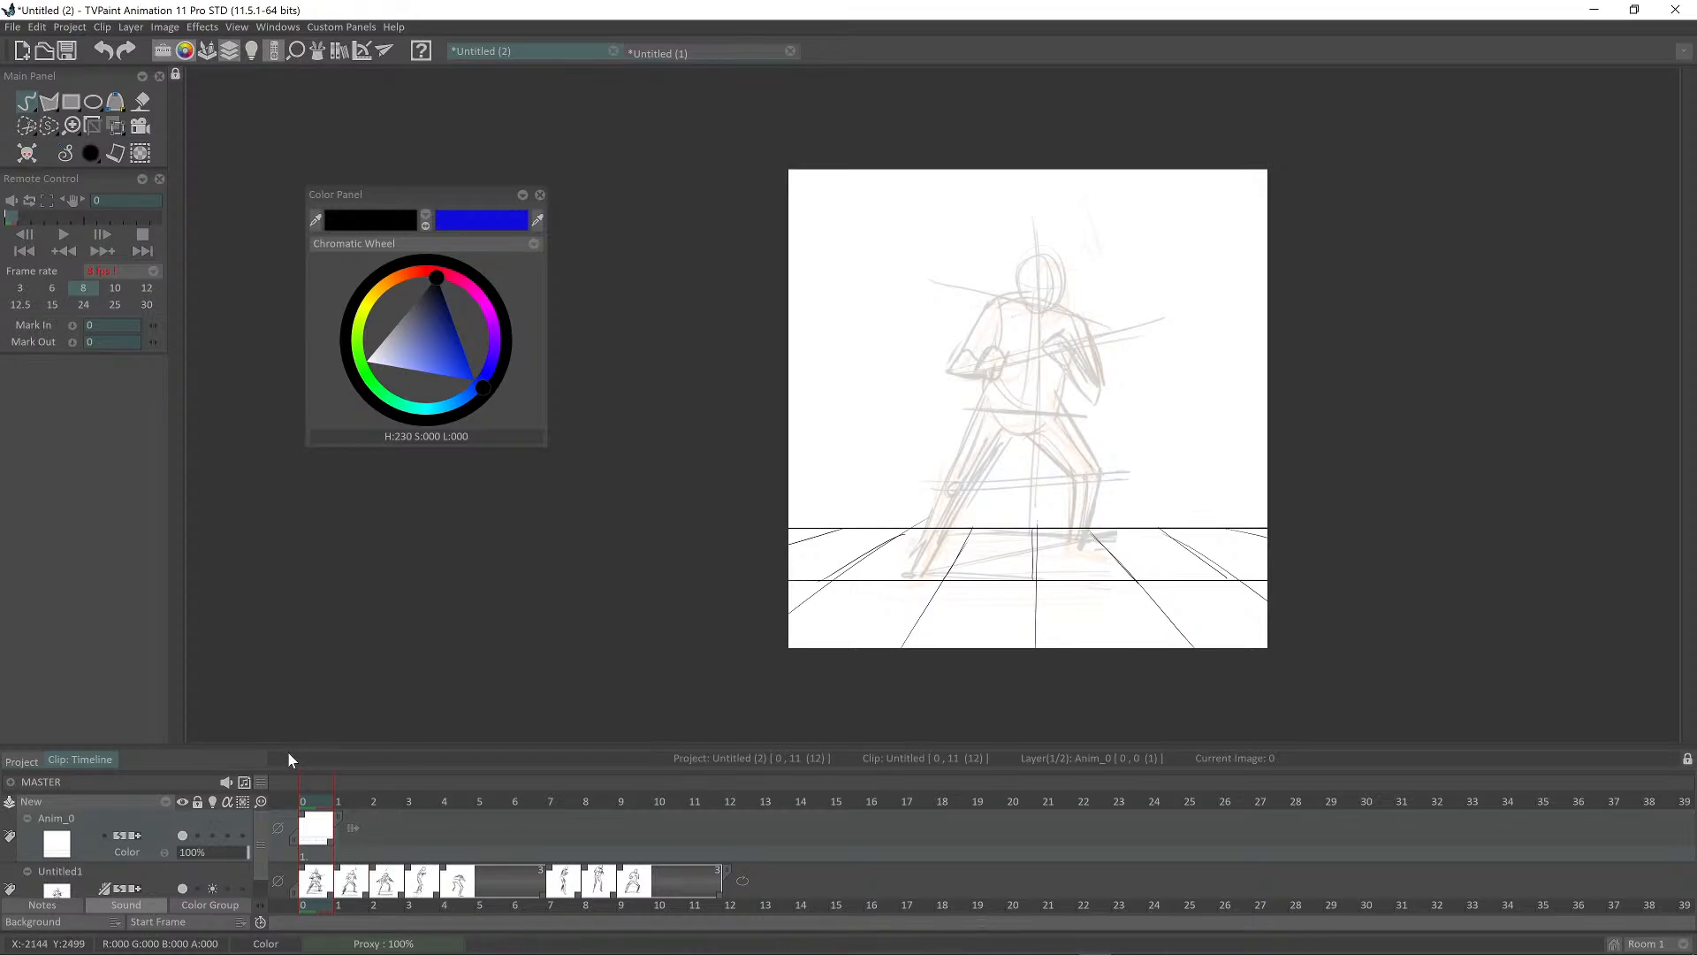
{"action": "key", "text": "ctrl+shift+n"}
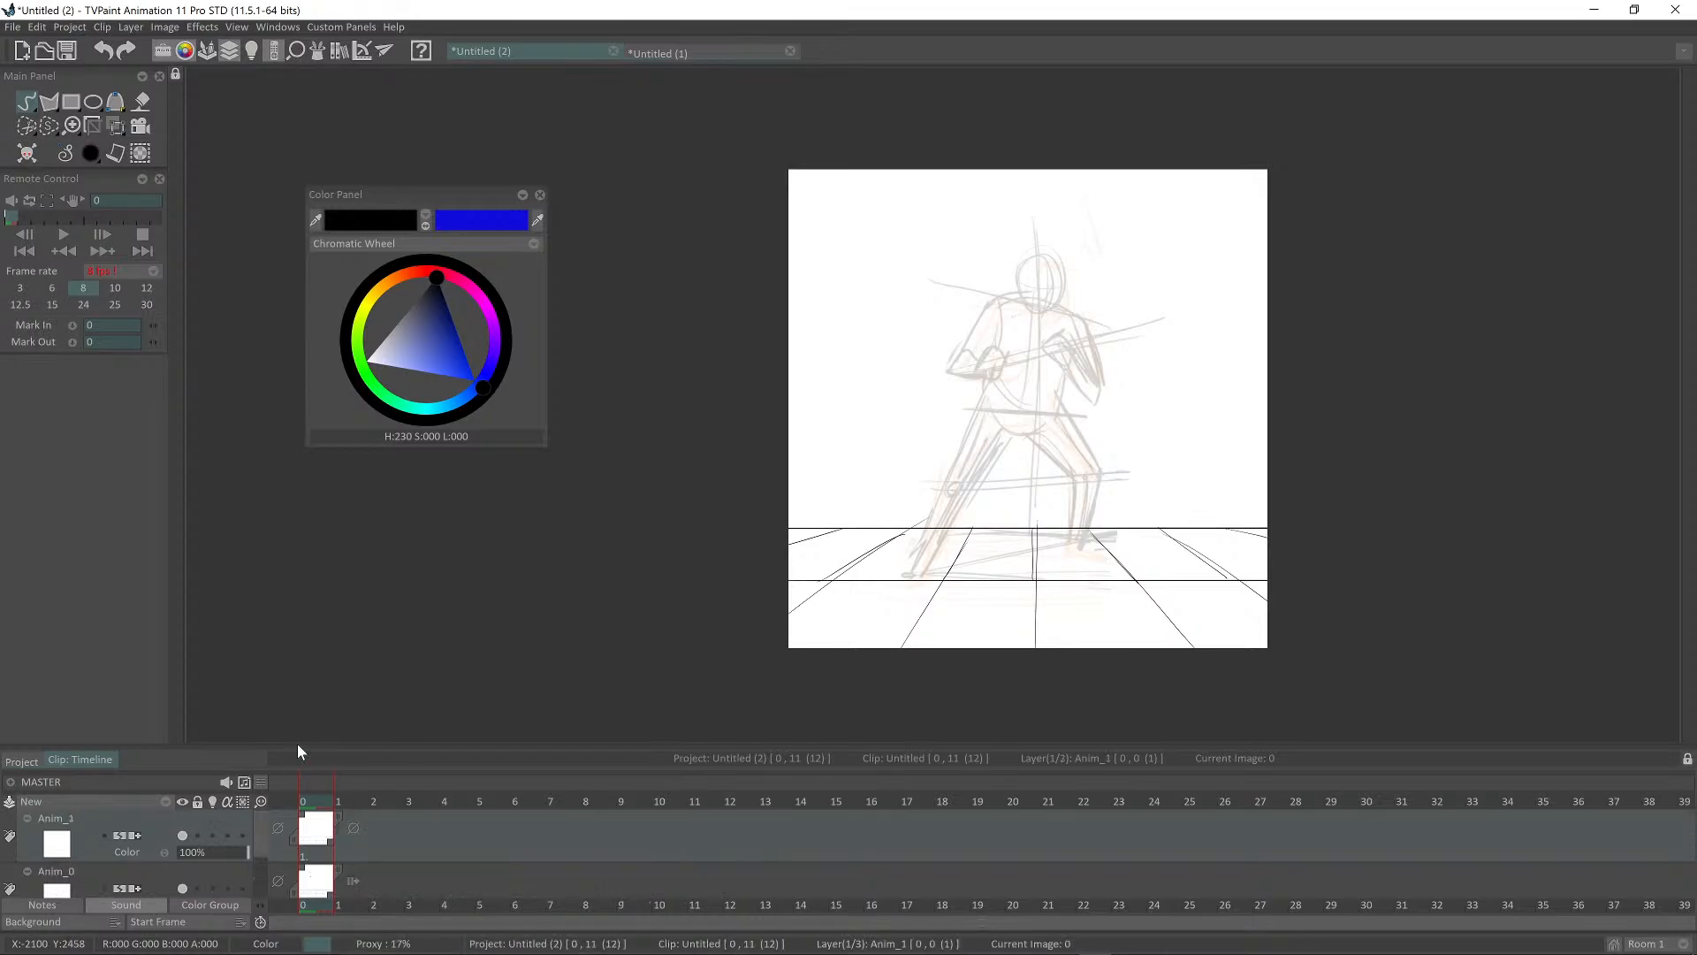
Step: Sketch the figure's outstretched left-side leg as shin and thigh lines, and draw a round pelvis over the hips
{"action": "scroll", "coordinate": [1113, 405], "scroll_direction": "up", "scroll_amount": 3}
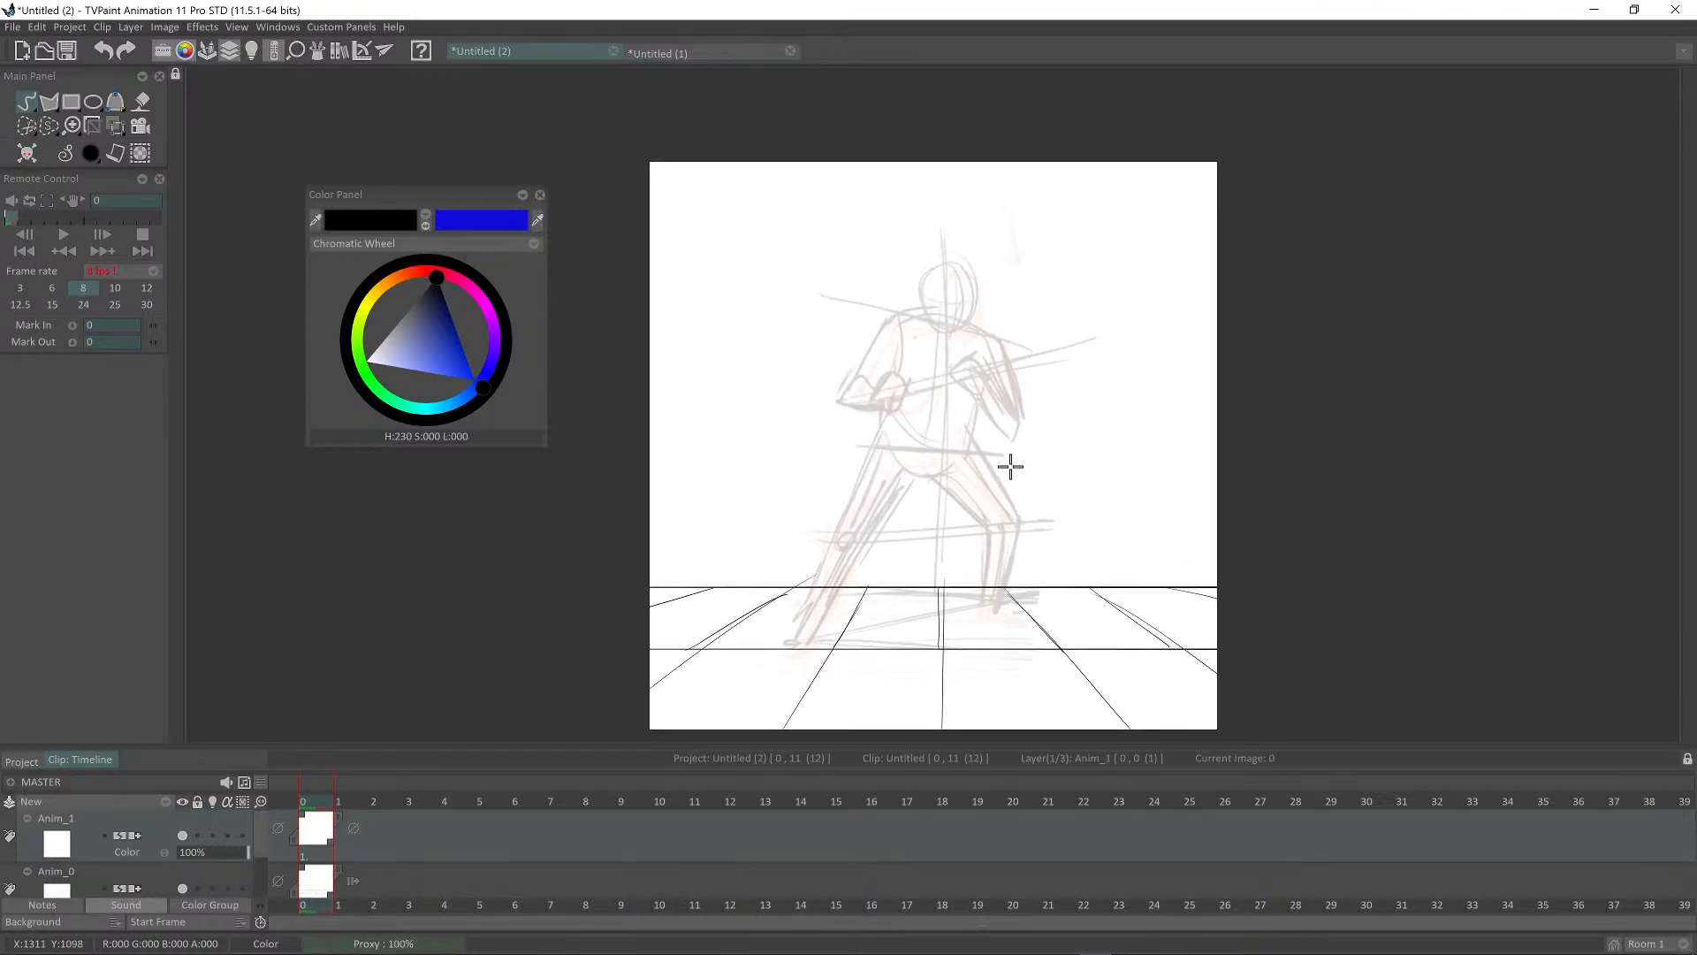
{"action": "left_click_drag", "start_coordinate": [1016, 473], "coordinate": [986, 473]}
{"action": "left_click_drag", "start_coordinate": [766, 638], "coordinate": [817, 538]}
{"action": "mouse_move", "coordinate": [767, 634]}
{"action": "left_mouse_down"}
{"action": "mouse_move", "coordinate": [813, 542]}
{"action": "mouse_move", "coordinate": [763, 642]}
{"action": "left_mouse_up"}
{"action": "left_click_drag", "start_coordinate": [912, 482], "coordinate": [915, 475]}
{"action": "scroll", "coordinate": [915, 475], "scroll_direction": "up", "scroll_amount": 1}
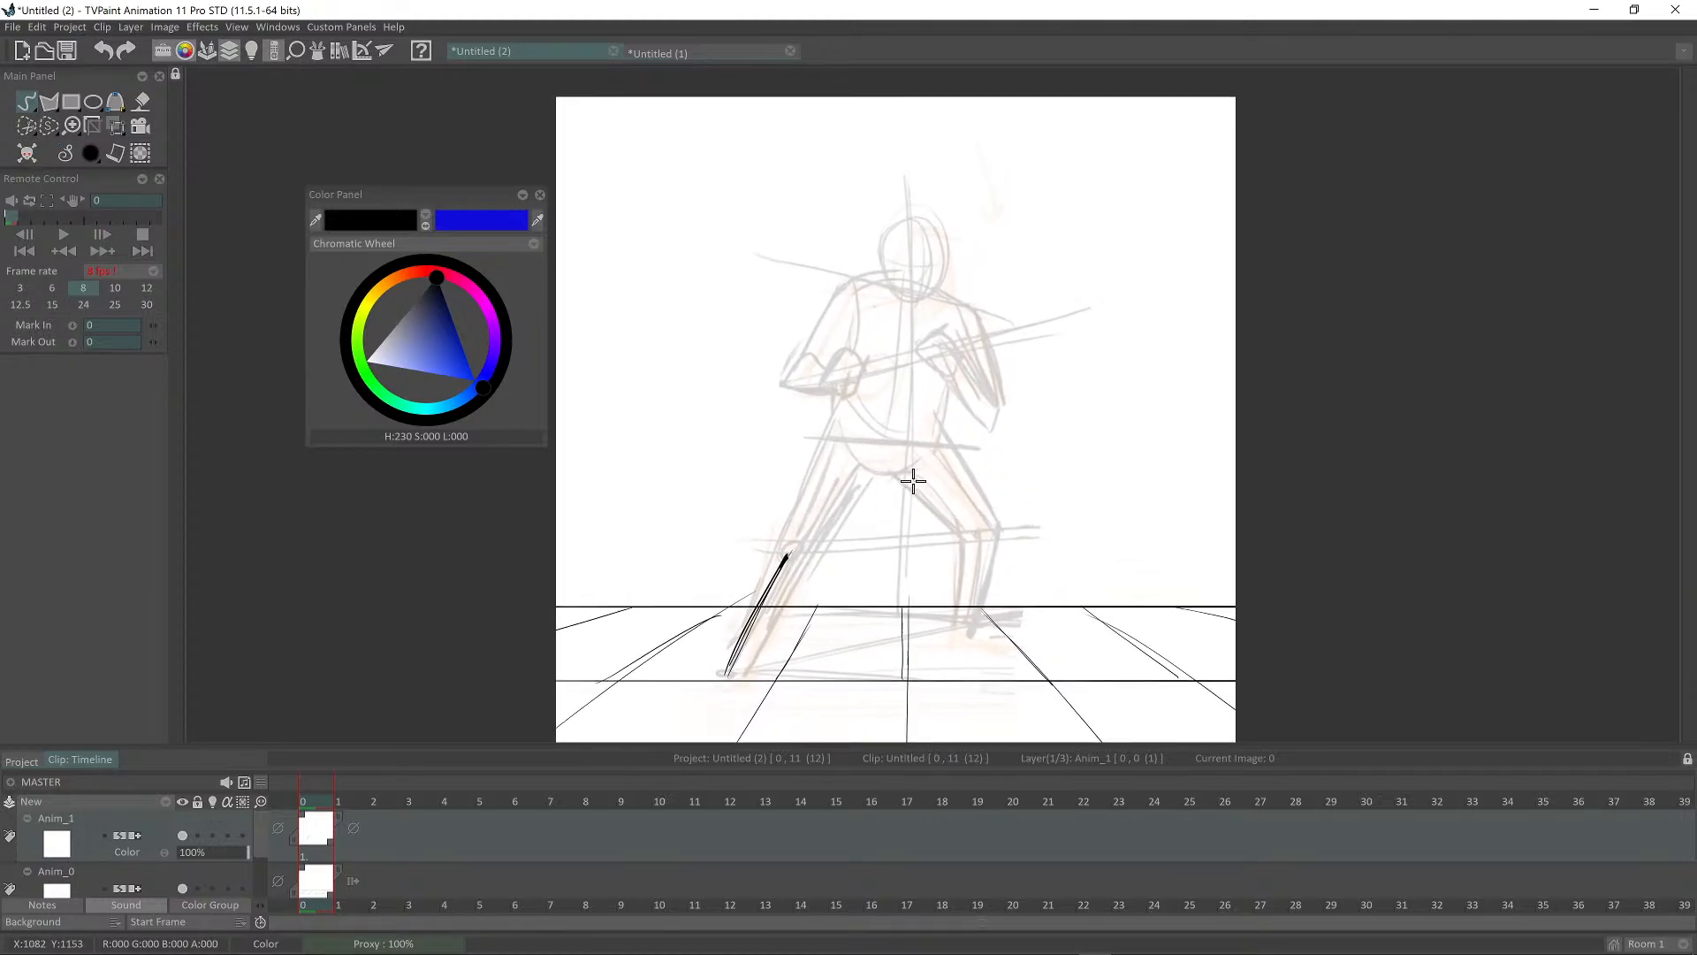
{"action": "left_click_drag", "start_coordinate": [781, 560], "coordinate": [838, 461]}
{"action": "mouse_move", "coordinate": [999, 403]}
{"action": "left_mouse_down"}
{"action": "mouse_move", "coordinate": [887, 409]}
{"action": "mouse_move", "coordinate": [777, 454]}
{"action": "mouse_move", "coordinate": [766, 519]}
{"action": "mouse_move", "coordinate": [692, 478]}
{"action": "left_mouse_up"}
Step: Sketch the bent right-side leg from the pelvis through the knee to the ankle, and add both feet
{"action": "scroll", "coordinate": [794, 419], "scroll_direction": "up", "scroll_amount": 1}
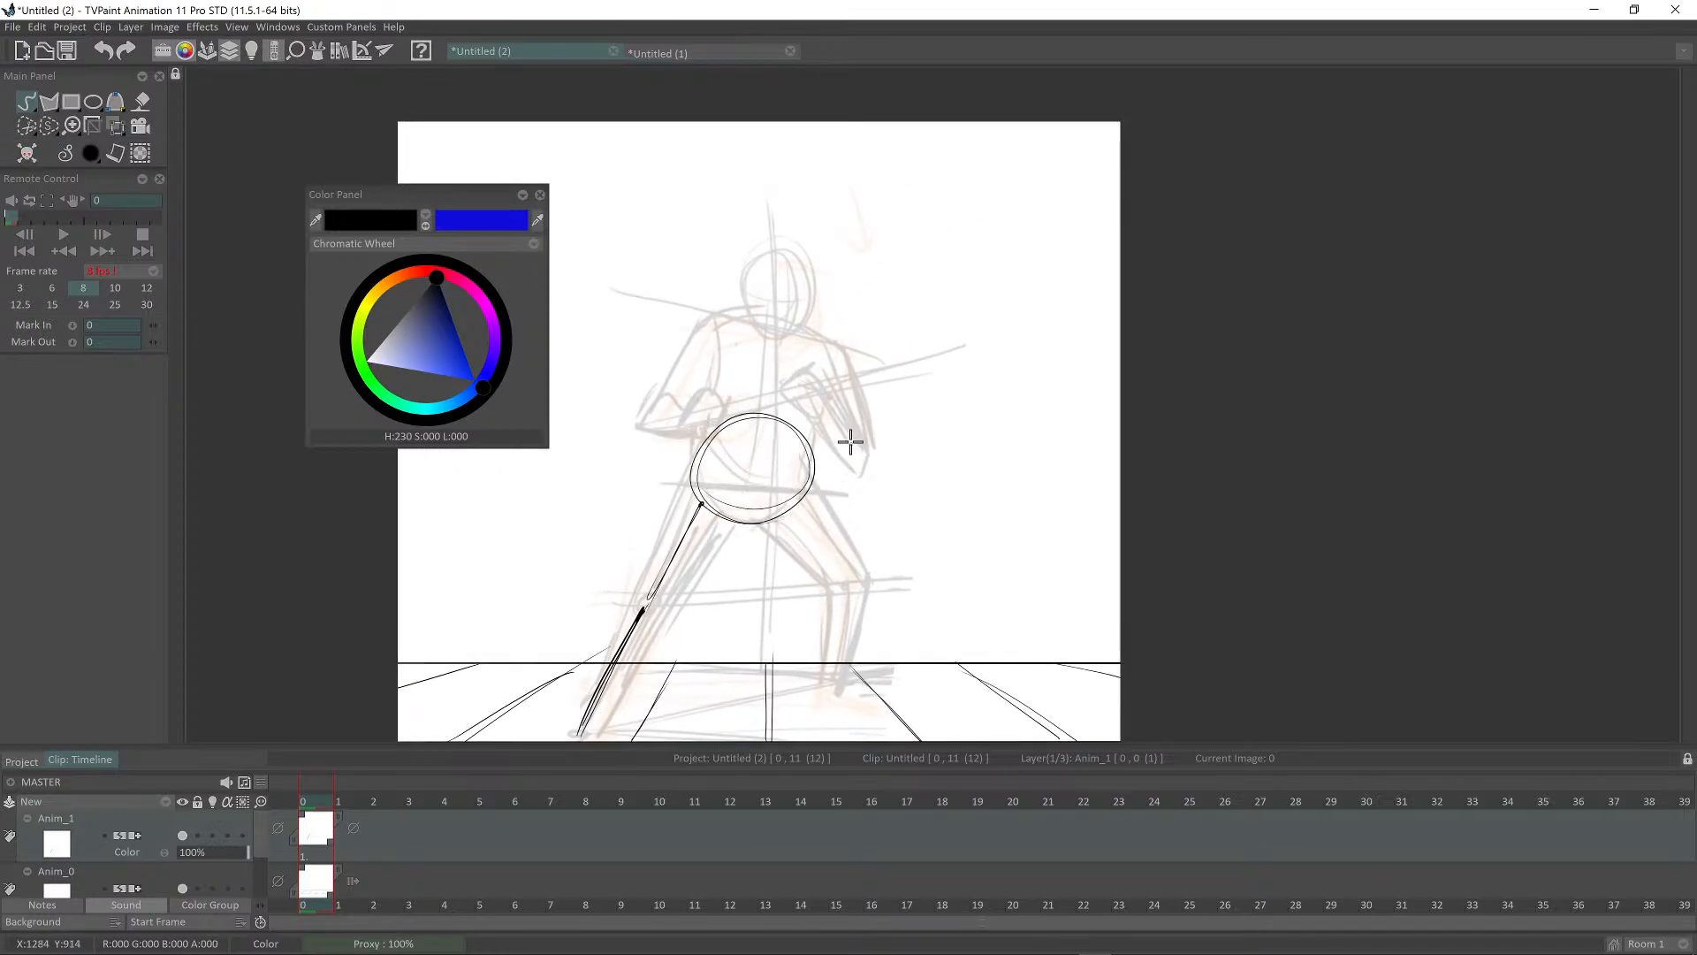
{"action": "left_click_drag", "start_coordinate": [849, 440], "coordinate": [763, 356]}
{"action": "left_click_drag", "start_coordinate": [686, 404], "coordinate": [766, 494]}
{"action": "left_click_drag", "start_coordinate": [754, 553], "coordinate": [910, 435]}
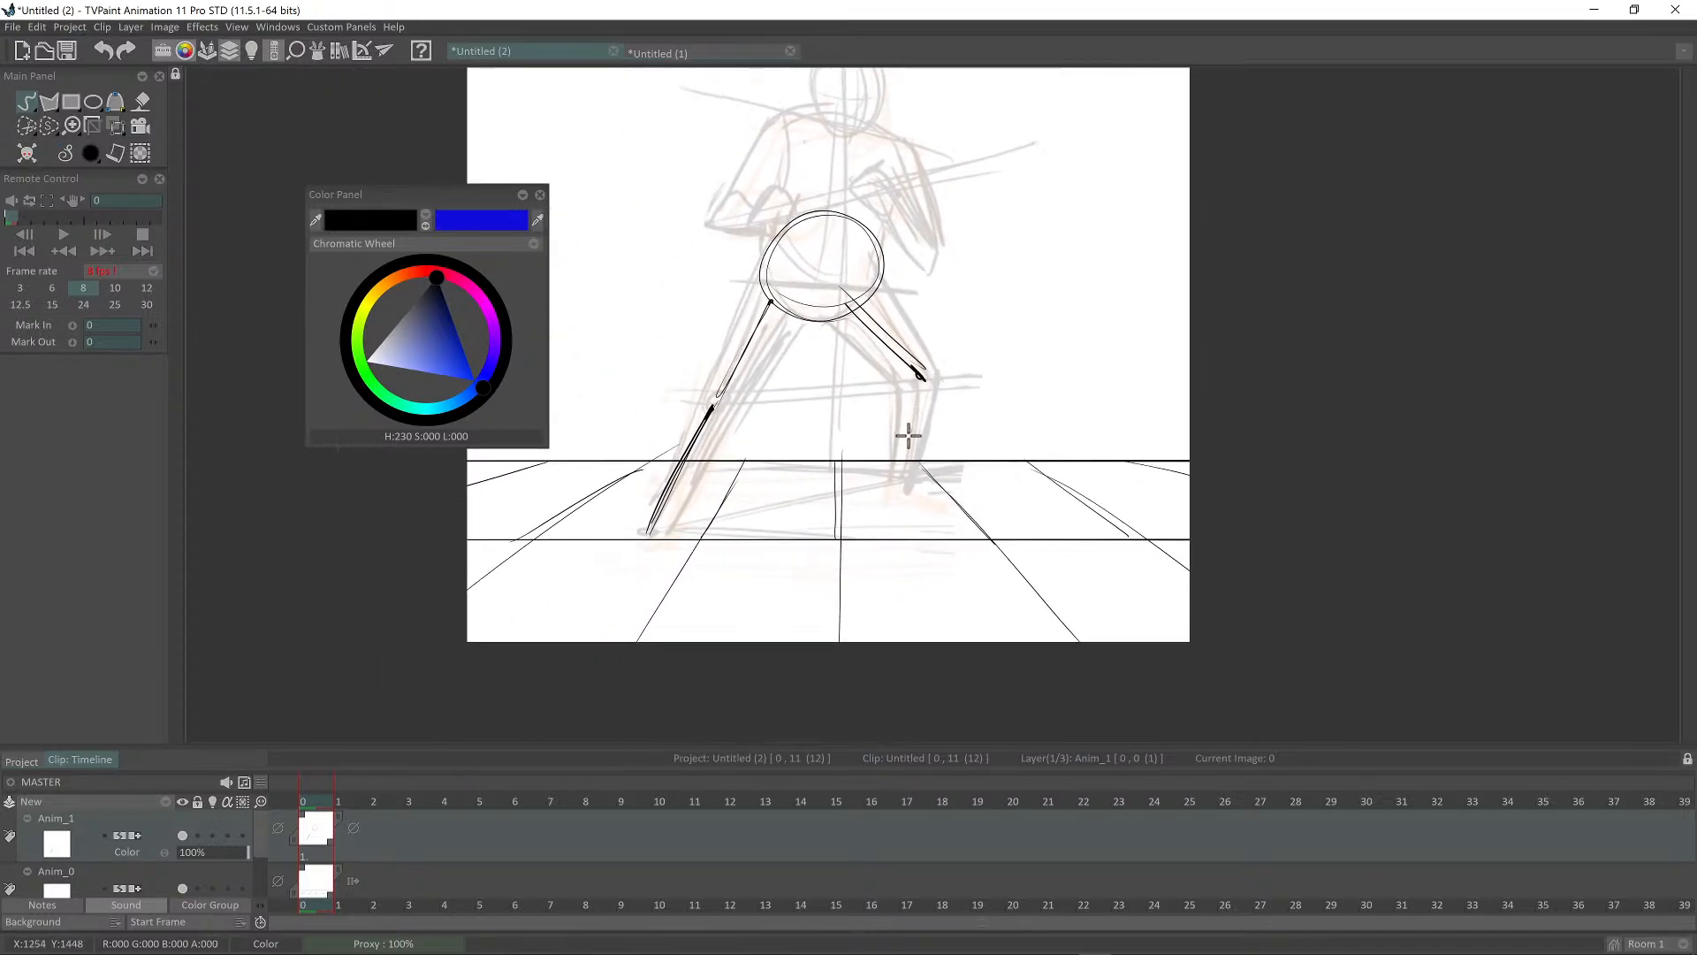
{"action": "mouse_move", "coordinate": [915, 378]}
{"action": "left_mouse_down"}
{"action": "mouse_move", "coordinate": [894, 496]}
{"action": "mouse_move", "coordinate": [911, 428]}
{"action": "left_mouse_up"}
{"action": "mouse_move", "coordinate": [912, 429]}
{"action": "left_mouse_down"}
{"action": "mouse_move", "coordinate": [896, 492]}
{"action": "mouse_move", "coordinate": [941, 555]}
{"action": "left_mouse_up"}
{"action": "scroll", "coordinate": [931, 459], "scroll_direction": "up", "scroll_amount": 3}
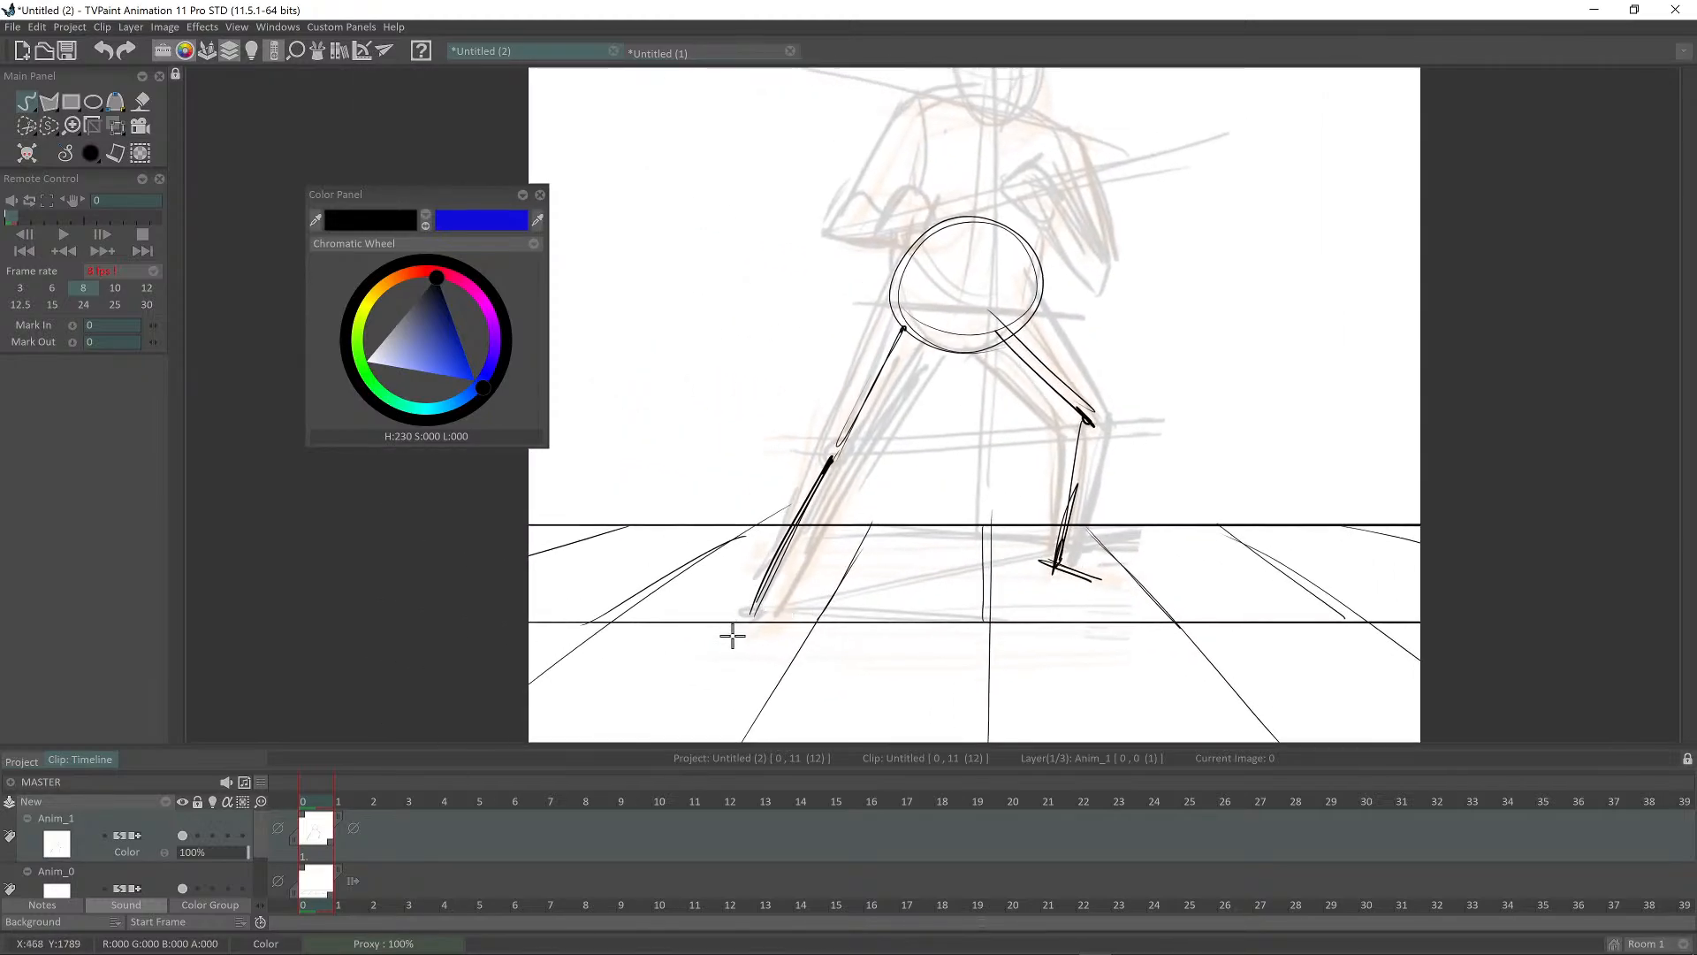
{"action": "mouse_move", "coordinate": [730, 634]}
{"action": "left_mouse_down"}
{"action": "mouse_move", "coordinate": [754, 611]}
{"action": "mouse_move", "coordinate": [722, 633]}
{"action": "left_mouse_up"}
{"action": "scroll", "coordinate": [951, 478], "scroll_direction": "down", "scroll_amount": 4}
{"action": "left_click_drag", "start_coordinate": [1012, 338], "coordinate": [1016, 379]}
Step: Sketch the torso with a centre line, side lines, a waist curve, a curved shoulder line and shoulder circles
{"action": "scroll", "coordinate": [1021, 378], "scroll_direction": "up", "scroll_amount": 5}
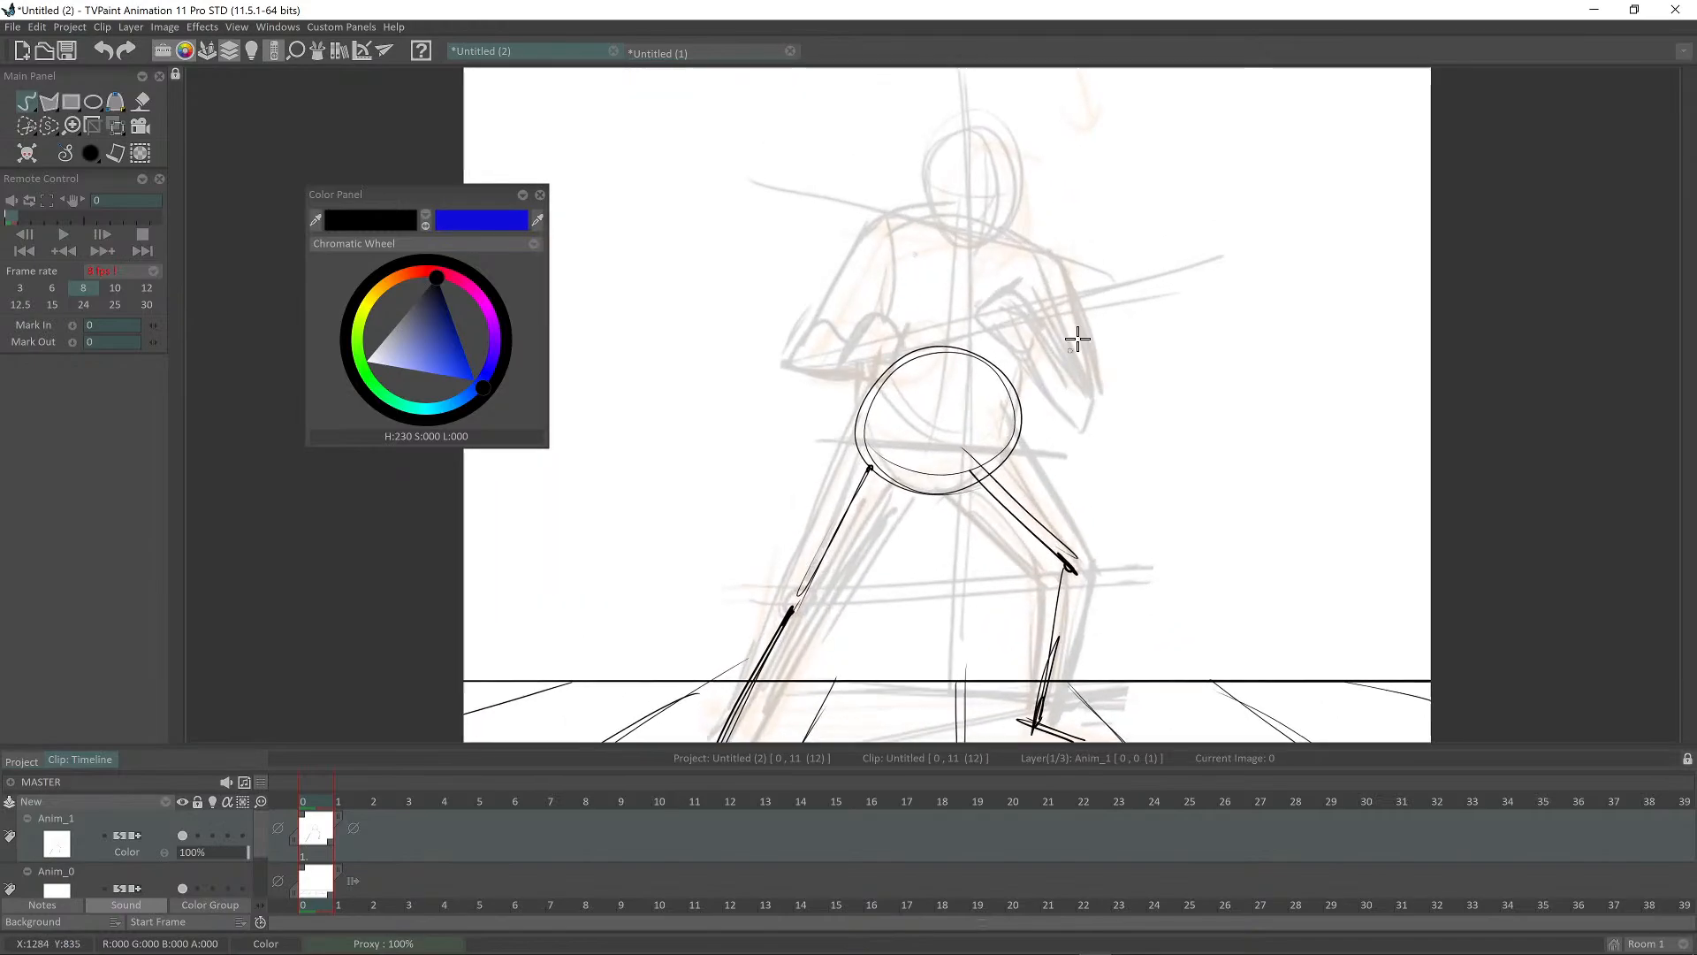
{"action": "scroll", "coordinate": [1077, 338], "scroll_direction": "up", "scroll_amount": 2}
{"action": "left_click_drag", "start_coordinate": [903, 541], "coordinate": [929, 403]}
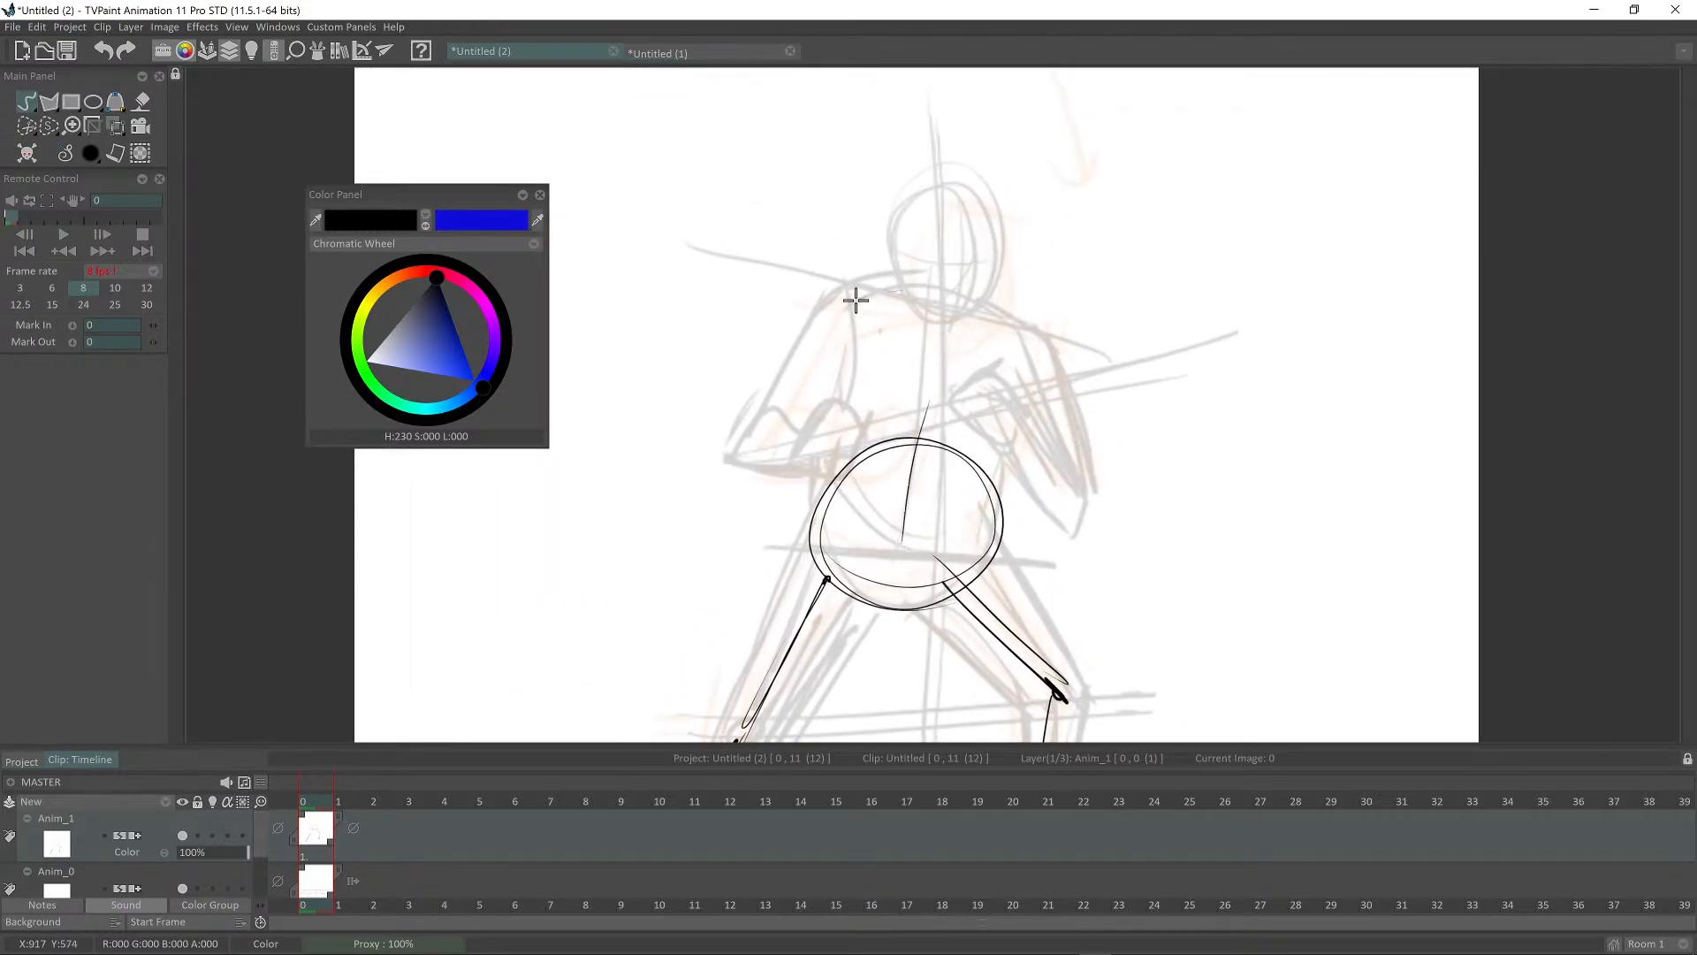
{"action": "mouse_move", "coordinate": [857, 281]}
{"action": "left_mouse_down"}
{"action": "mouse_move", "coordinate": [839, 449]}
{"action": "mouse_move", "coordinate": [984, 486]}
{"action": "left_mouse_up"}
{"action": "mouse_move", "coordinate": [841, 470]}
{"action": "left_mouse_down"}
{"action": "mouse_move", "coordinate": [910, 500]}
{"action": "mouse_move", "coordinate": [987, 492]}
{"action": "left_mouse_up"}
{"action": "mouse_move", "coordinate": [1005, 463]}
{"action": "left_mouse_down"}
{"action": "mouse_move", "coordinate": [1040, 327]}
{"action": "mouse_move", "coordinate": [1007, 462]}
{"action": "left_mouse_up"}
{"action": "left_click_drag", "start_coordinate": [1008, 462], "coordinate": [1036, 344]}
{"action": "mouse_move", "coordinate": [847, 296]}
{"action": "left_mouse_down"}
{"action": "mouse_move", "coordinate": [1041, 332]}
{"action": "mouse_move", "coordinate": [1057, 357]}
{"action": "left_mouse_up"}
{"action": "scroll", "coordinate": [1046, 360], "scroll_direction": "down", "scroll_amount": 2}
{"action": "scroll", "coordinate": [1011, 390], "scroll_direction": "up", "scroll_amount": 1}
{"action": "left_click_drag", "start_coordinate": [935, 286], "coordinate": [896, 295]}
{"action": "mouse_move", "coordinate": [1086, 363]}
{"action": "left_mouse_down"}
{"action": "mouse_move", "coordinate": [1043, 333]}
{"action": "mouse_move", "coordinate": [1032, 295]}
{"action": "mouse_move", "coordinate": [1202, 307]}
{"action": "left_mouse_up"}
Step: Draw the left-side arm from the shoulder to the elbow and forearm, ending in a raised fist
{"action": "scroll", "coordinate": [1043, 302], "scroll_direction": "up", "scroll_amount": 2}
{"action": "left_click_drag", "start_coordinate": [910, 281], "coordinate": [824, 438]}
{"action": "mouse_move", "coordinate": [917, 291]}
{"action": "left_mouse_down"}
{"action": "mouse_move", "coordinate": [825, 438]}
{"action": "mouse_move", "coordinate": [788, 417]}
{"action": "mouse_move", "coordinate": [867, 422]}
{"action": "left_mouse_up"}
{"action": "mouse_move", "coordinate": [827, 450]}
{"action": "left_mouse_down"}
{"action": "mouse_move", "coordinate": [871, 382]}
{"action": "mouse_move", "coordinate": [905, 413]}
{"action": "left_mouse_up"}
{"action": "left_click_drag", "start_coordinate": [910, 408], "coordinate": [885, 464]}
{"action": "mouse_move", "coordinate": [966, 394]}
{"action": "left_mouse_down"}
{"action": "mouse_move", "coordinate": [887, 363]}
{"action": "mouse_move", "coordinate": [812, 365]}
{"action": "mouse_move", "coordinate": [971, 368]}
{"action": "left_mouse_up"}
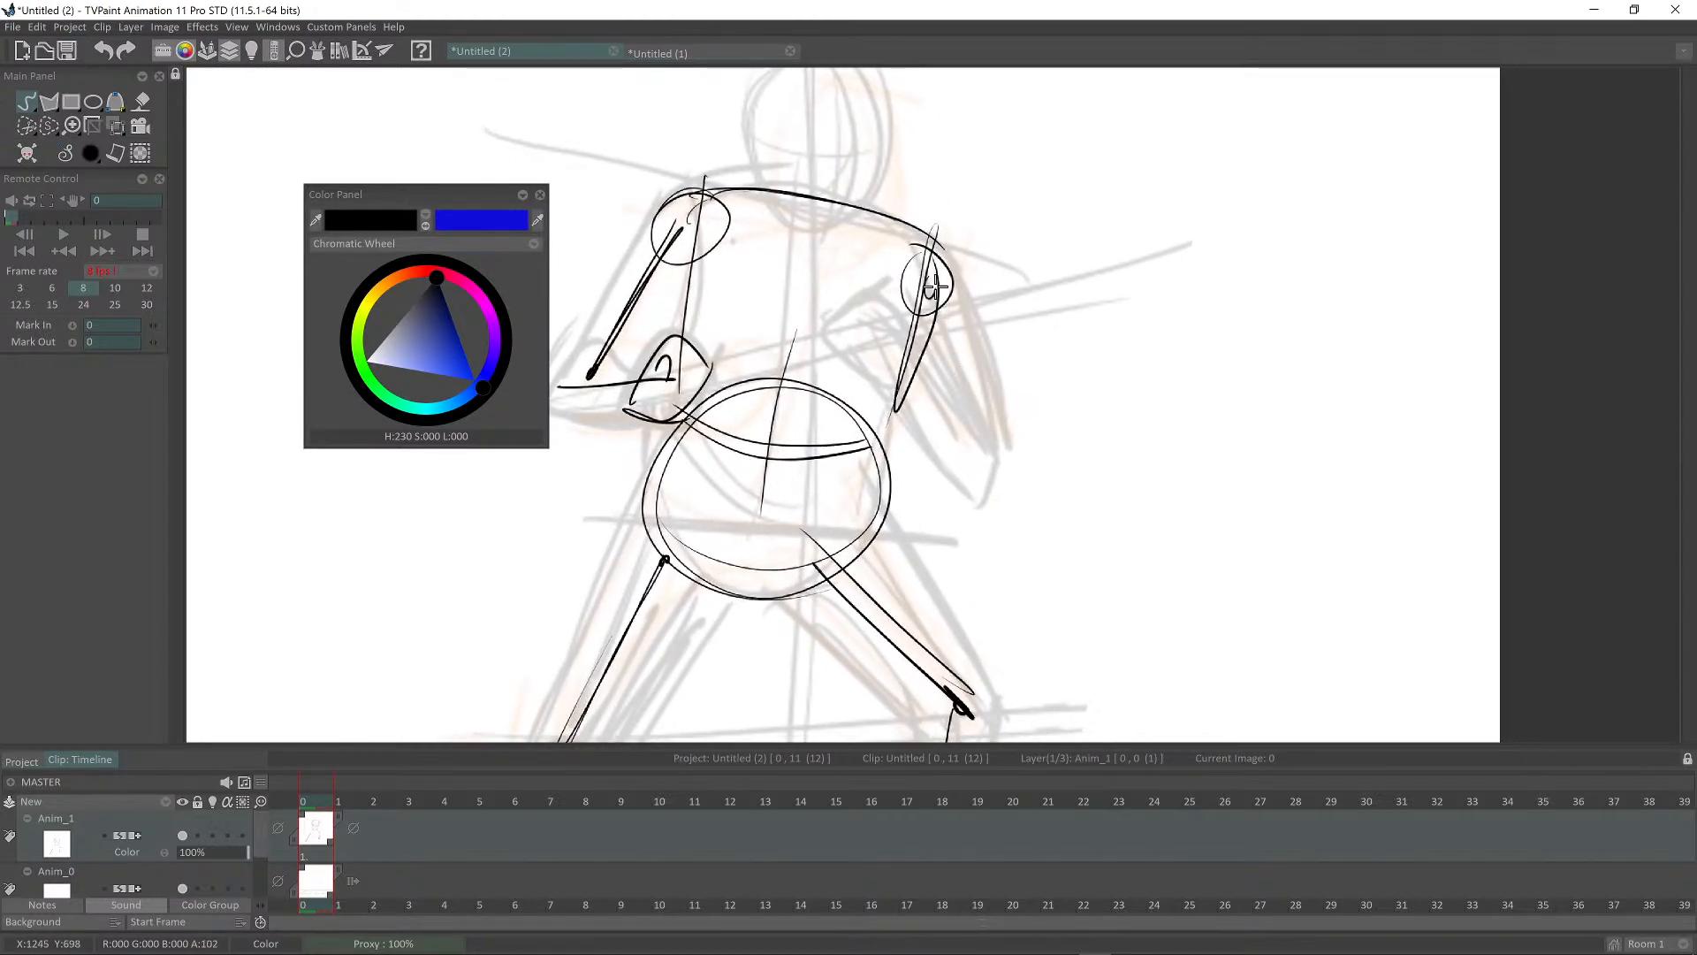
Step: Draw the right-side arm from the shoulder joint to the elbow and back up to a blocky fist
{"action": "left_click_drag", "start_coordinate": [932, 285], "coordinate": [928, 292]}
{"action": "left_click_drag", "start_coordinate": [936, 296], "coordinate": [976, 451]}
{"action": "left_click_drag", "start_coordinate": [878, 347], "coordinate": [977, 466]}
{"action": "left_click_drag", "start_coordinate": [886, 362], "coordinate": [976, 463]}
{"action": "left_click_drag", "start_coordinate": [837, 351], "coordinate": [881, 304]}
{"action": "mouse_move", "coordinate": [878, 298]}
{"action": "left_mouse_down"}
{"action": "mouse_move", "coordinate": [907, 339]}
{"action": "mouse_move", "coordinate": [869, 382]}
{"action": "mouse_move", "coordinate": [836, 322]}
{"action": "left_mouse_up"}
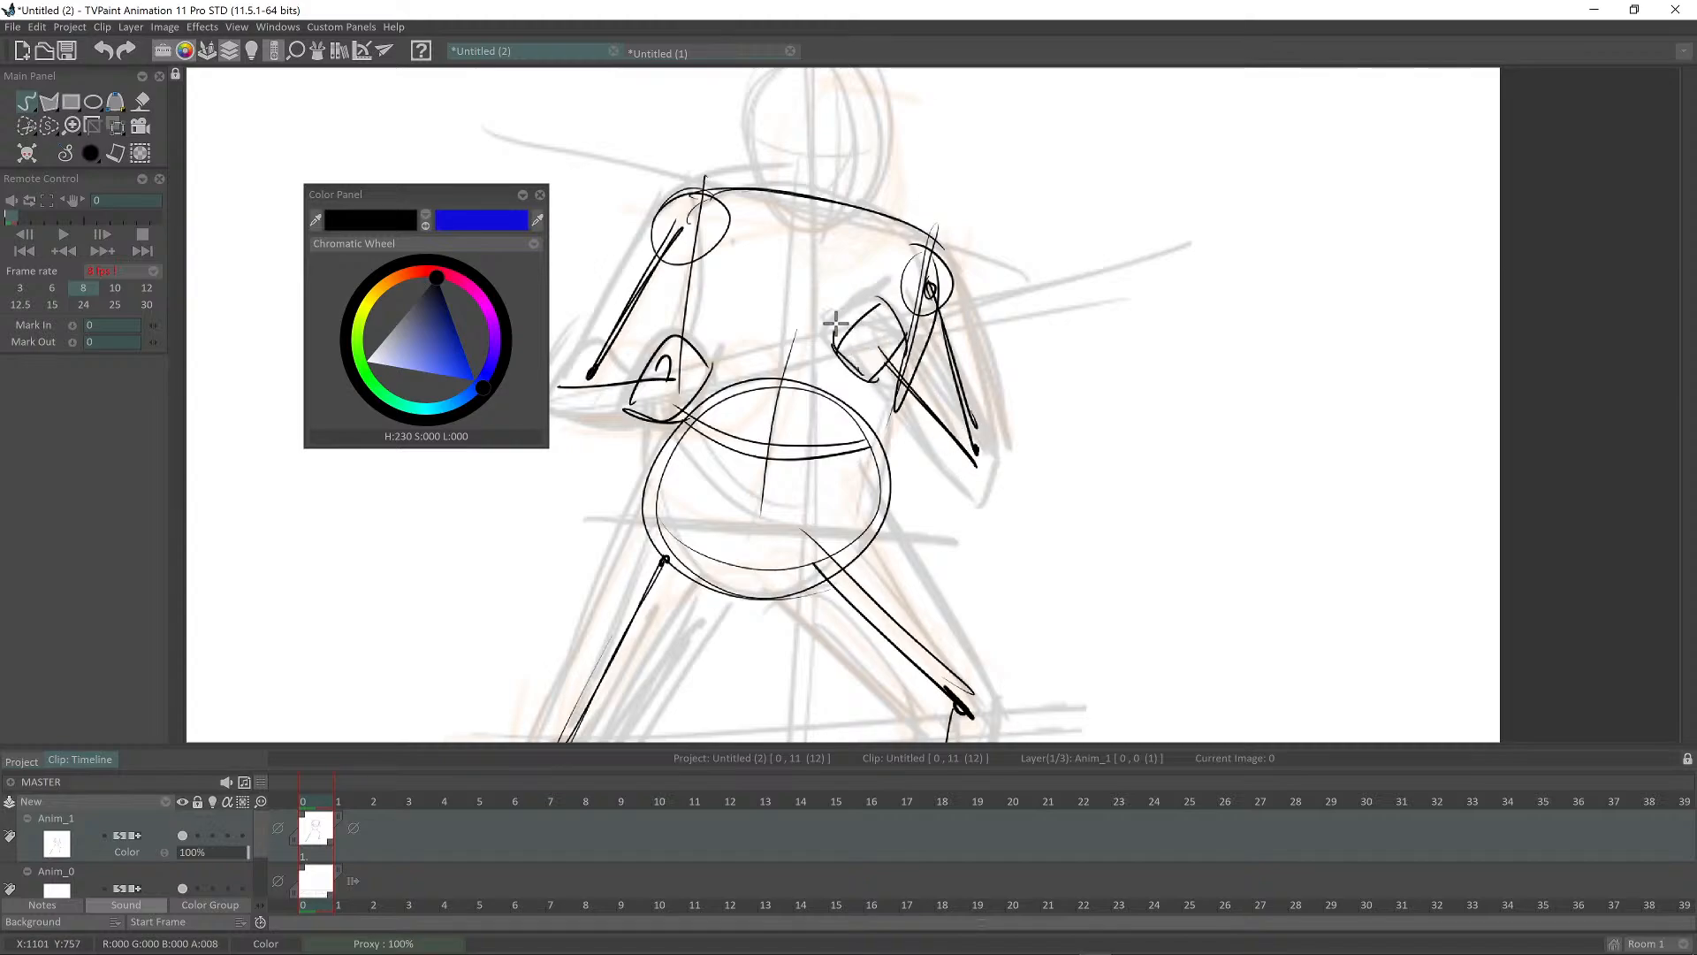
Step: Draw the spine line curving from the neck through the torso into the pelvis
{"action": "scroll", "coordinate": [902, 340], "scroll_direction": "down", "scroll_amount": 5}
{"action": "scroll", "coordinate": [926, 367], "scroll_direction": "up", "scroll_amount": 4}
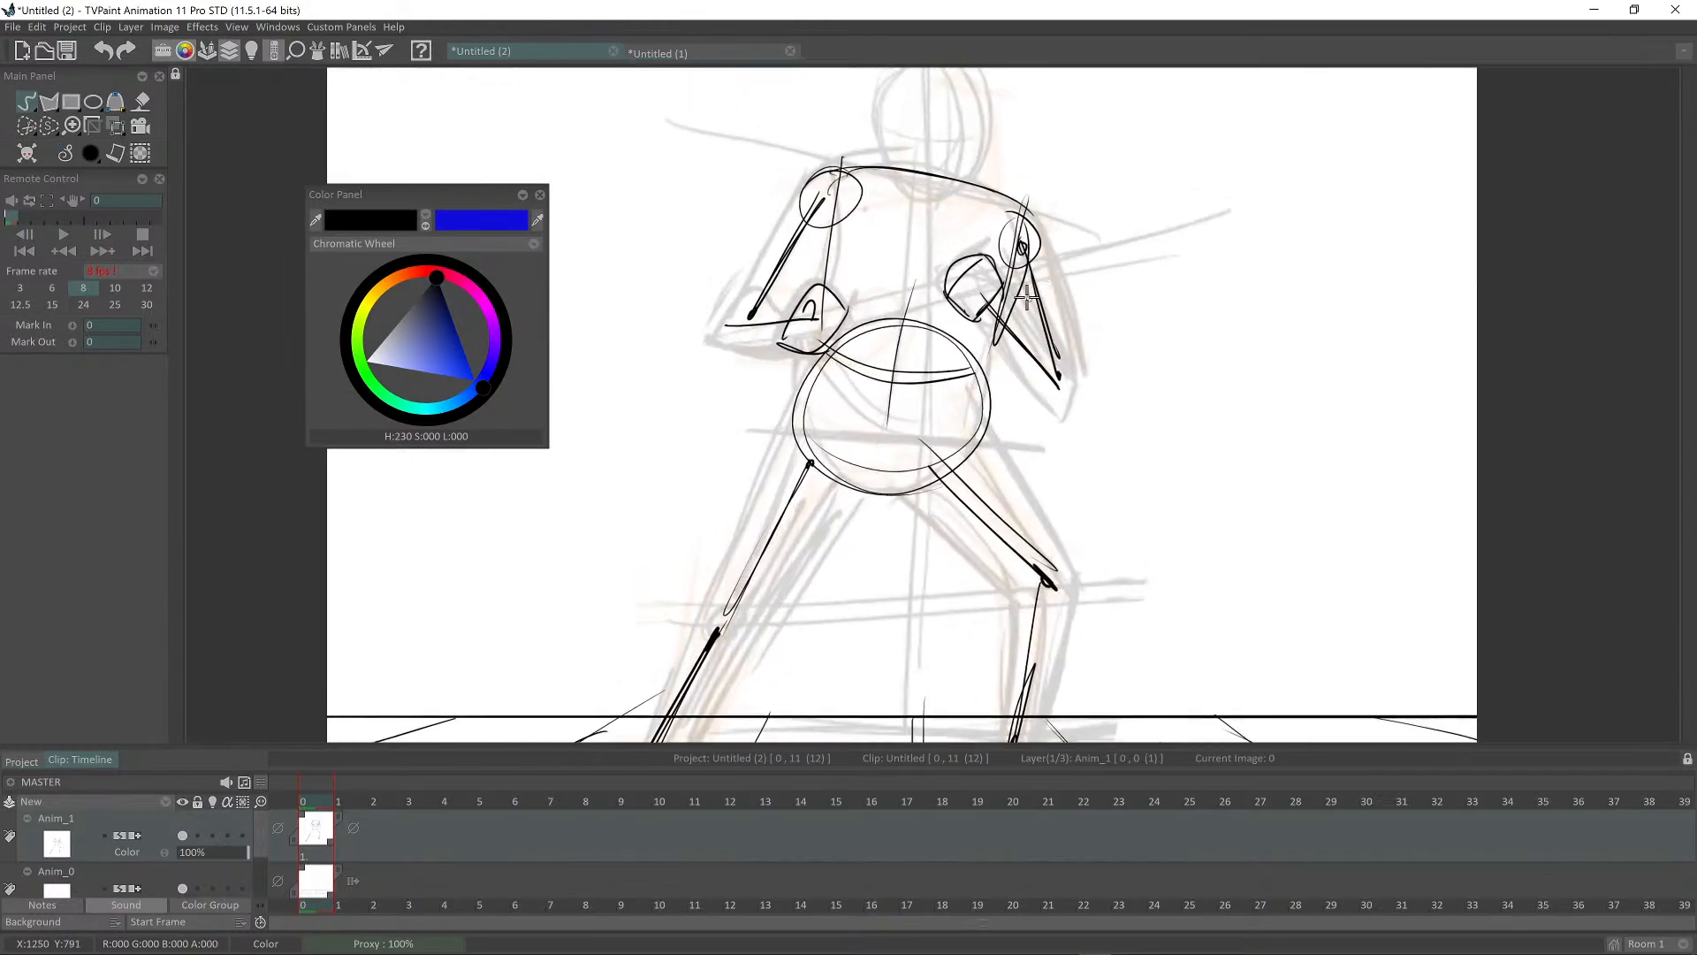
{"action": "left_click_drag", "start_coordinate": [951, 358], "coordinate": [927, 368]}
{"action": "left_click_drag", "start_coordinate": [925, 466], "coordinate": [958, 519]}
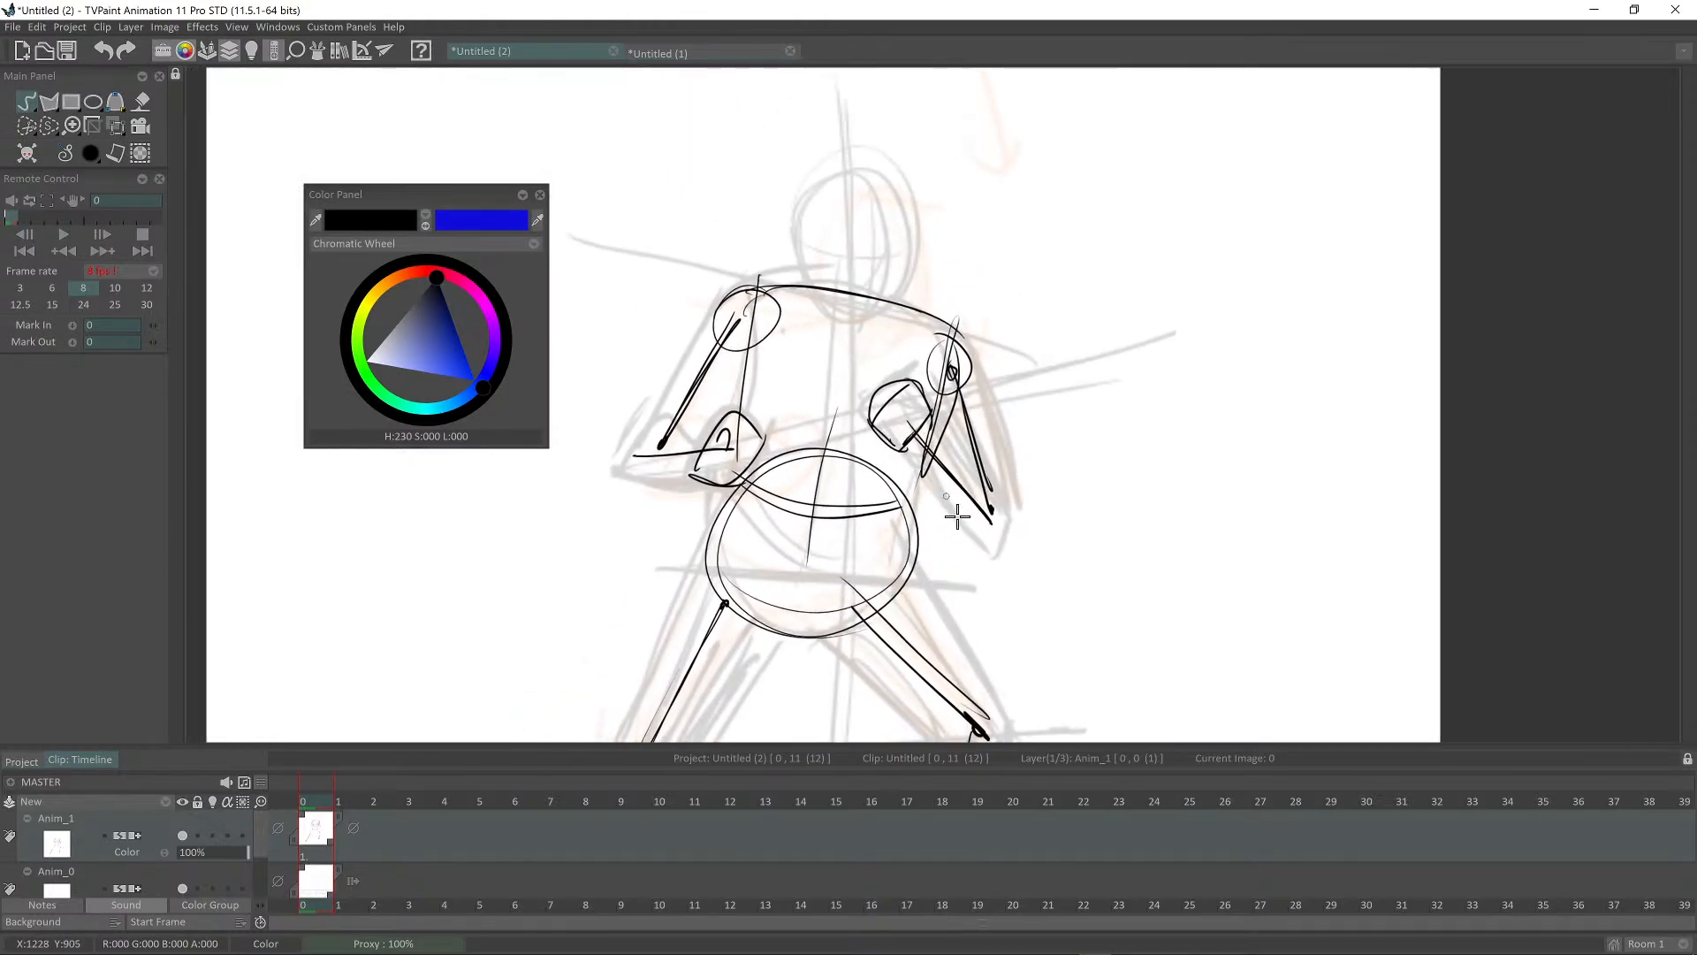
{"action": "scroll", "coordinate": [939, 345], "scroll_direction": "up", "scroll_amount": 2}
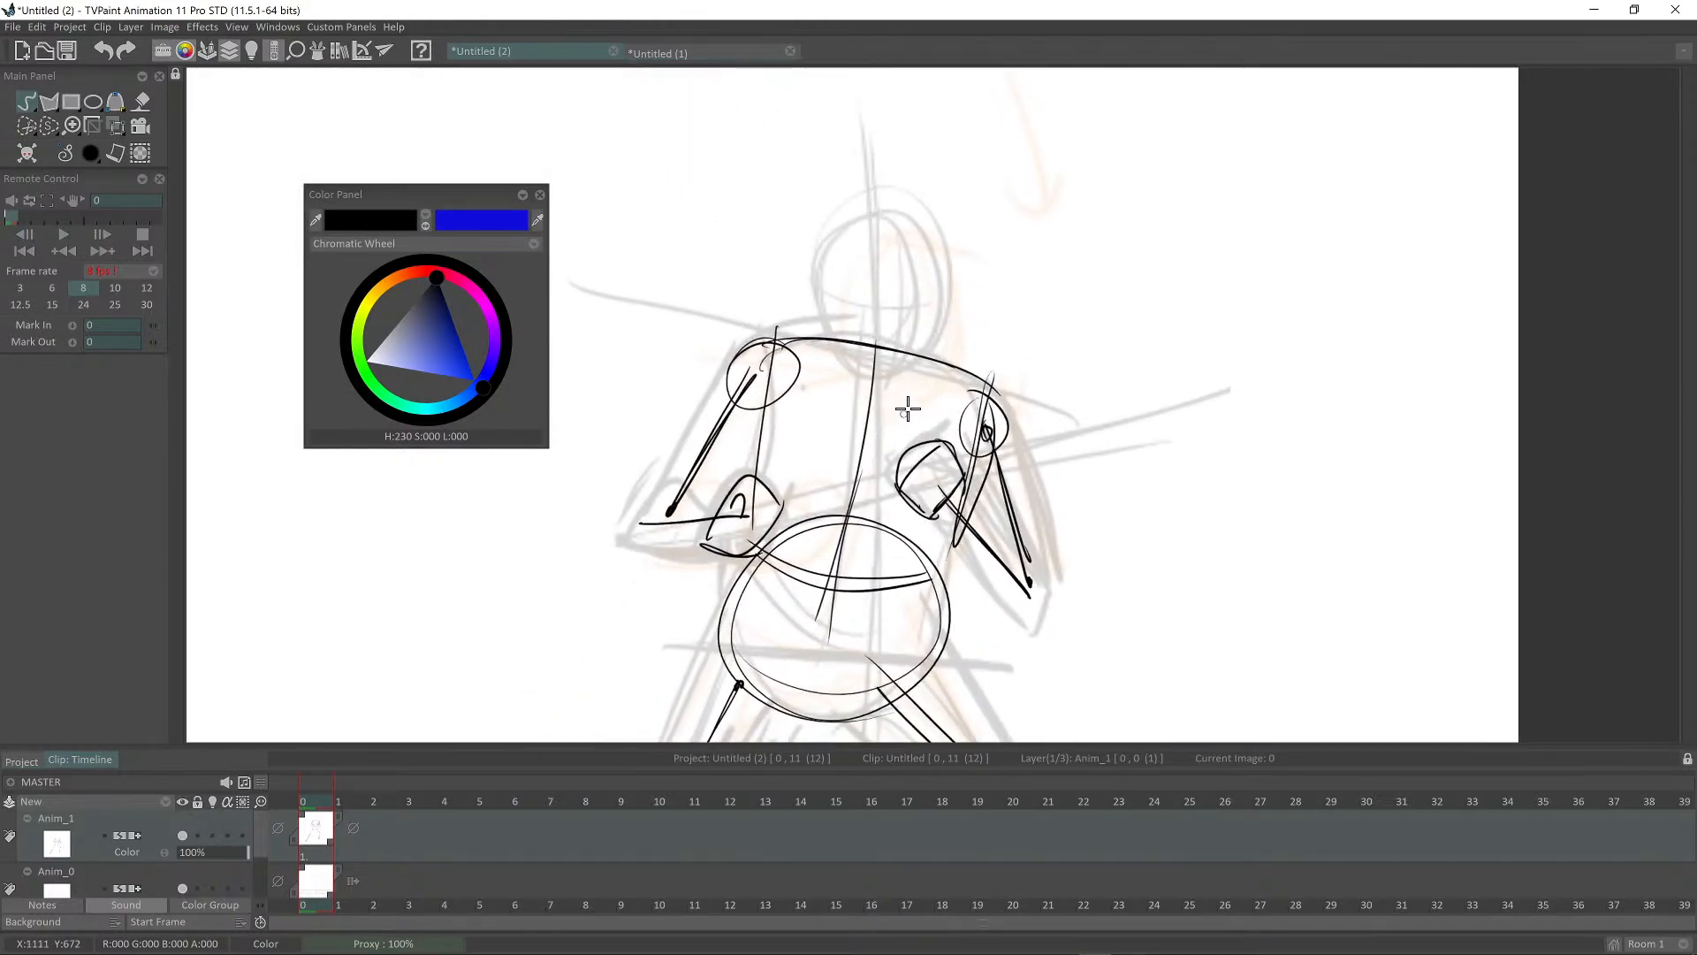
Step: Draw the head as a circle with a tapered jaw, a curved brow guideline and a vertical centre line
{"action": "scroll", "coordinate": [940, 443], "scroll_direction": "up", "scroll_amount": 3}
{"action": "mouse_move", "coordinate": [819, 360]}
{"action": "left_mouse_down"}
{"action": "mouse_move", "coordinate": [913, 420]}
{"action": "mouse_move", "coordinate": [929, 412]}
{"action": "mouse_move", "coordinate": [880, 323]}
{"action": "left_mouse_up"}
{"action": "left_click_drag", "start_coordinate": [802, 203], "coordinate": [814, 428]}
{"action": "mouse_move", "coordinate": [770, 270]}
{"action": "left_mouse_down"}
{"action": "mouse_move", "coordinate": [767, 302]}
{"action": "mouse_move", "coordinate": [853, 439]}
{"action": "mouse_move", "coordinate": [949, 335]}
{"action": "left_mouse_up"}
{"action": "left_click_drag", "start_coordinate": [938, 261], "coordinate": [910, 380]}
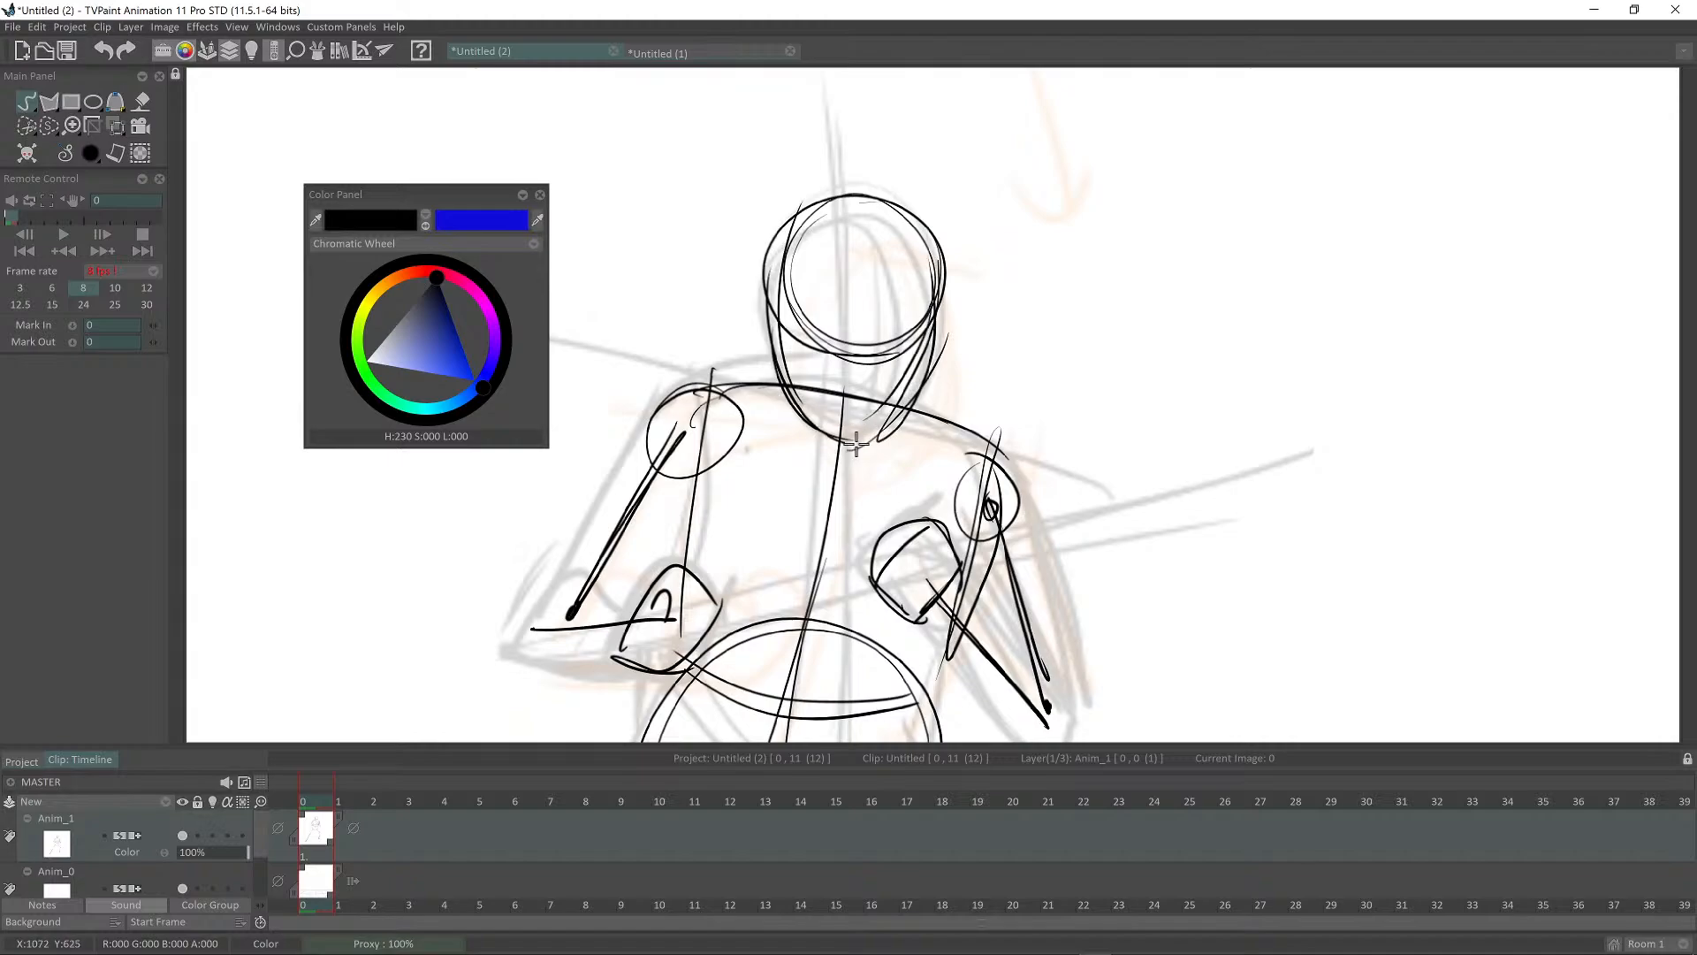
{"action": "scroll", "coordinate": [993, 363], "scroll_direction": "down", "scroll_amount": 5}
{"action": "scroll", "coordinate": [1011, 395], "scroll_direction": "up", "scroll_amount": 3}
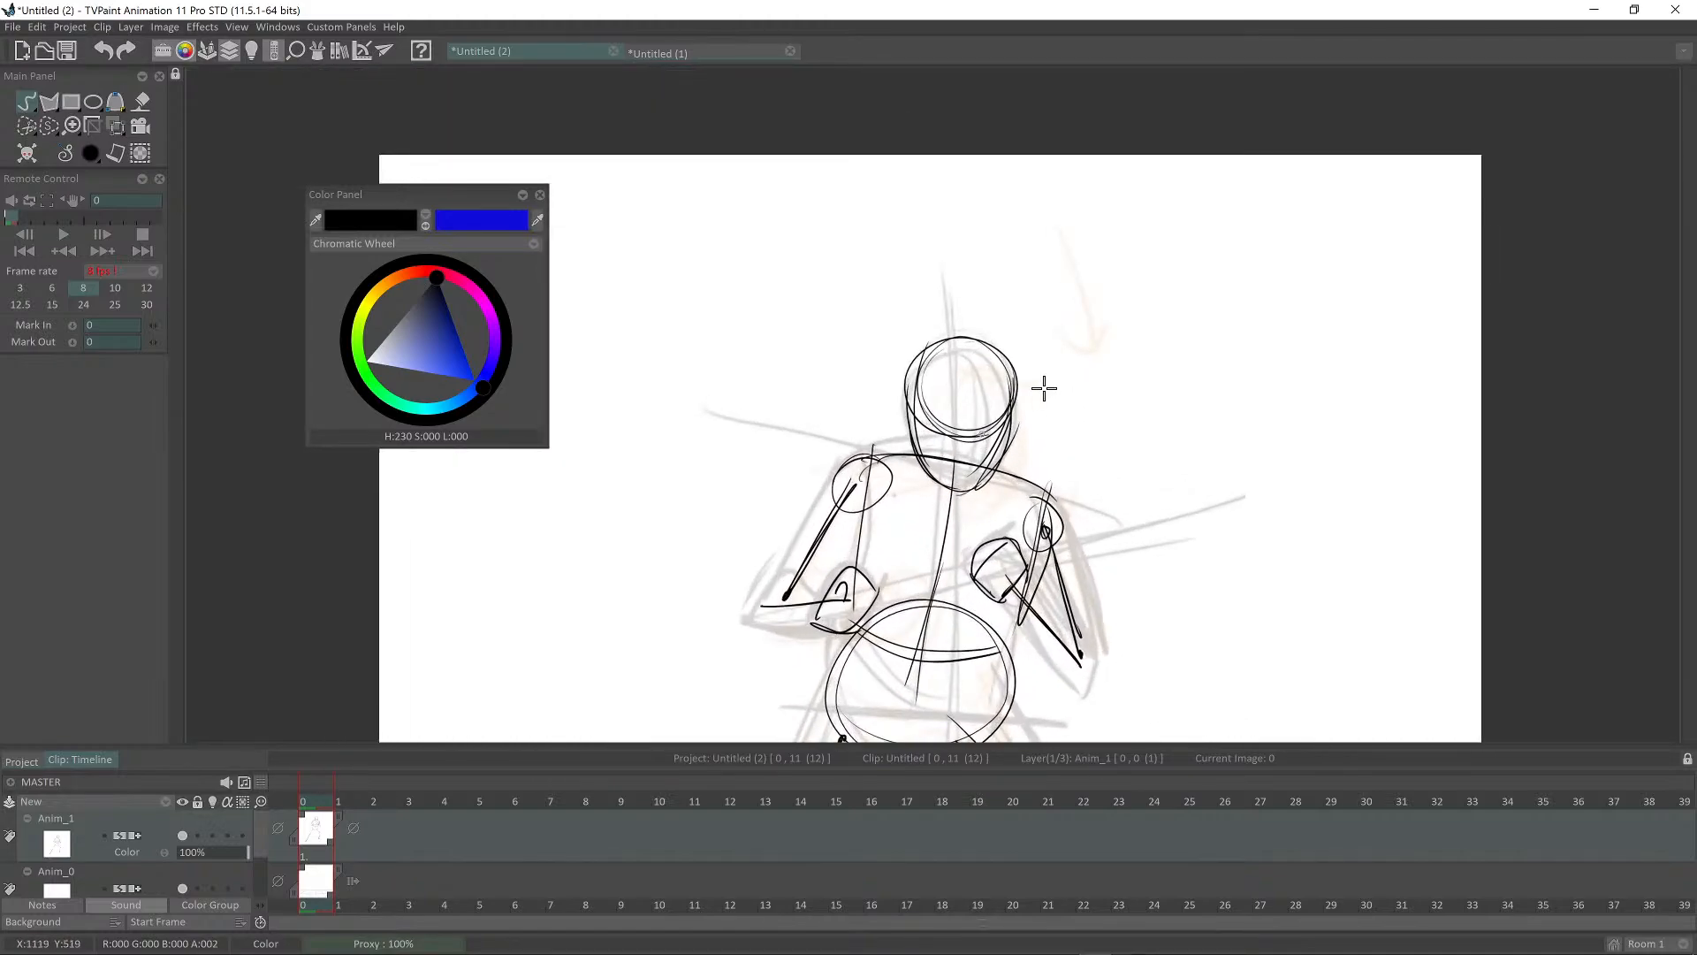
{"action": "scroll", "coordinate": [972, 345], "scroll_direction": "down", "scroll_amount": 5}
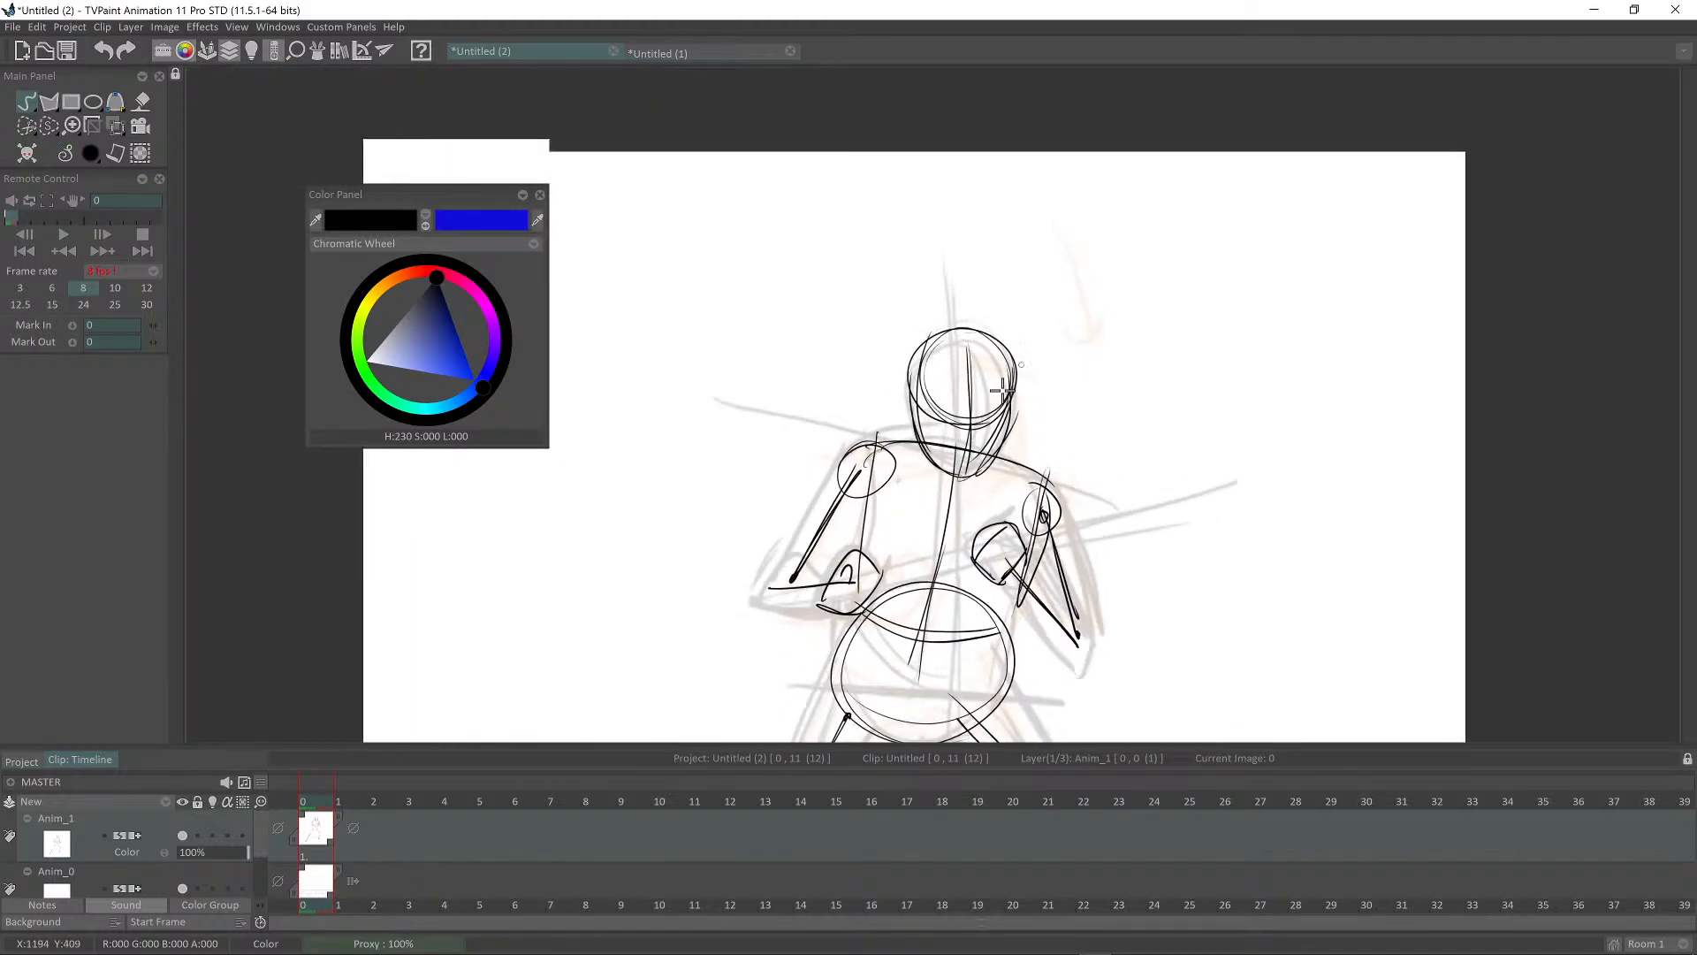
{"action": "scroll", "coordinate": [1025, 345], "scroll_direction": "up", "scroll_amount": 4}
{"action": "scroll", "coordinate": [1065, 336], "scroll_direction": "down", "scroll_amount": 2}
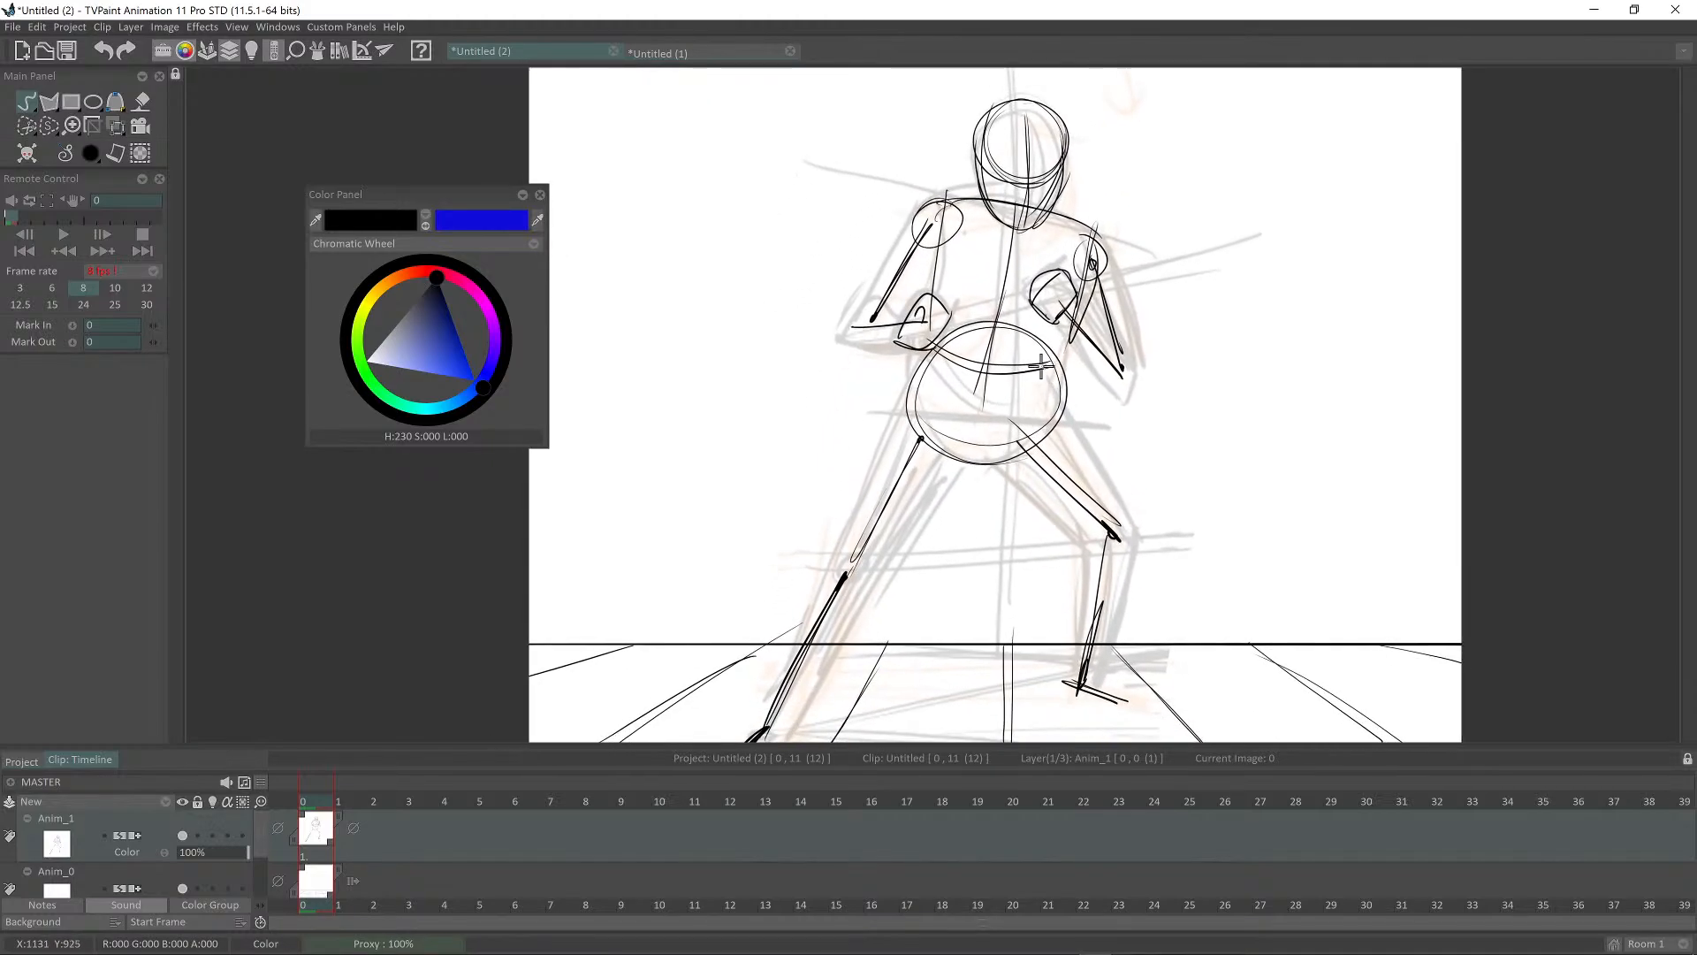
Step: Mark both hip joints inside the pelvis circle and outline the tapered pelvis shape around them
{"action": "scroll", "coordinate": [965, 430], "scroll_direction": "up", "scroll_amount": 1}
{"action": "left_click_drag", "start_coordinate": [965, 429], "coordinate": [956, 430]}
{"action": "mouse_move", "coordinate": [855, 488]}
{"action": "left_mouse_down"}
{"action": "mouse_move", "coordinate": [869, 460]}
{"action": "mouse_move", "coordinate": [1027, 513]}
{"action": "left_mouse_up"}
{"action": "left_click_drag", "start_coordinate": [961, 444], "coordinate": [1014, 505]}
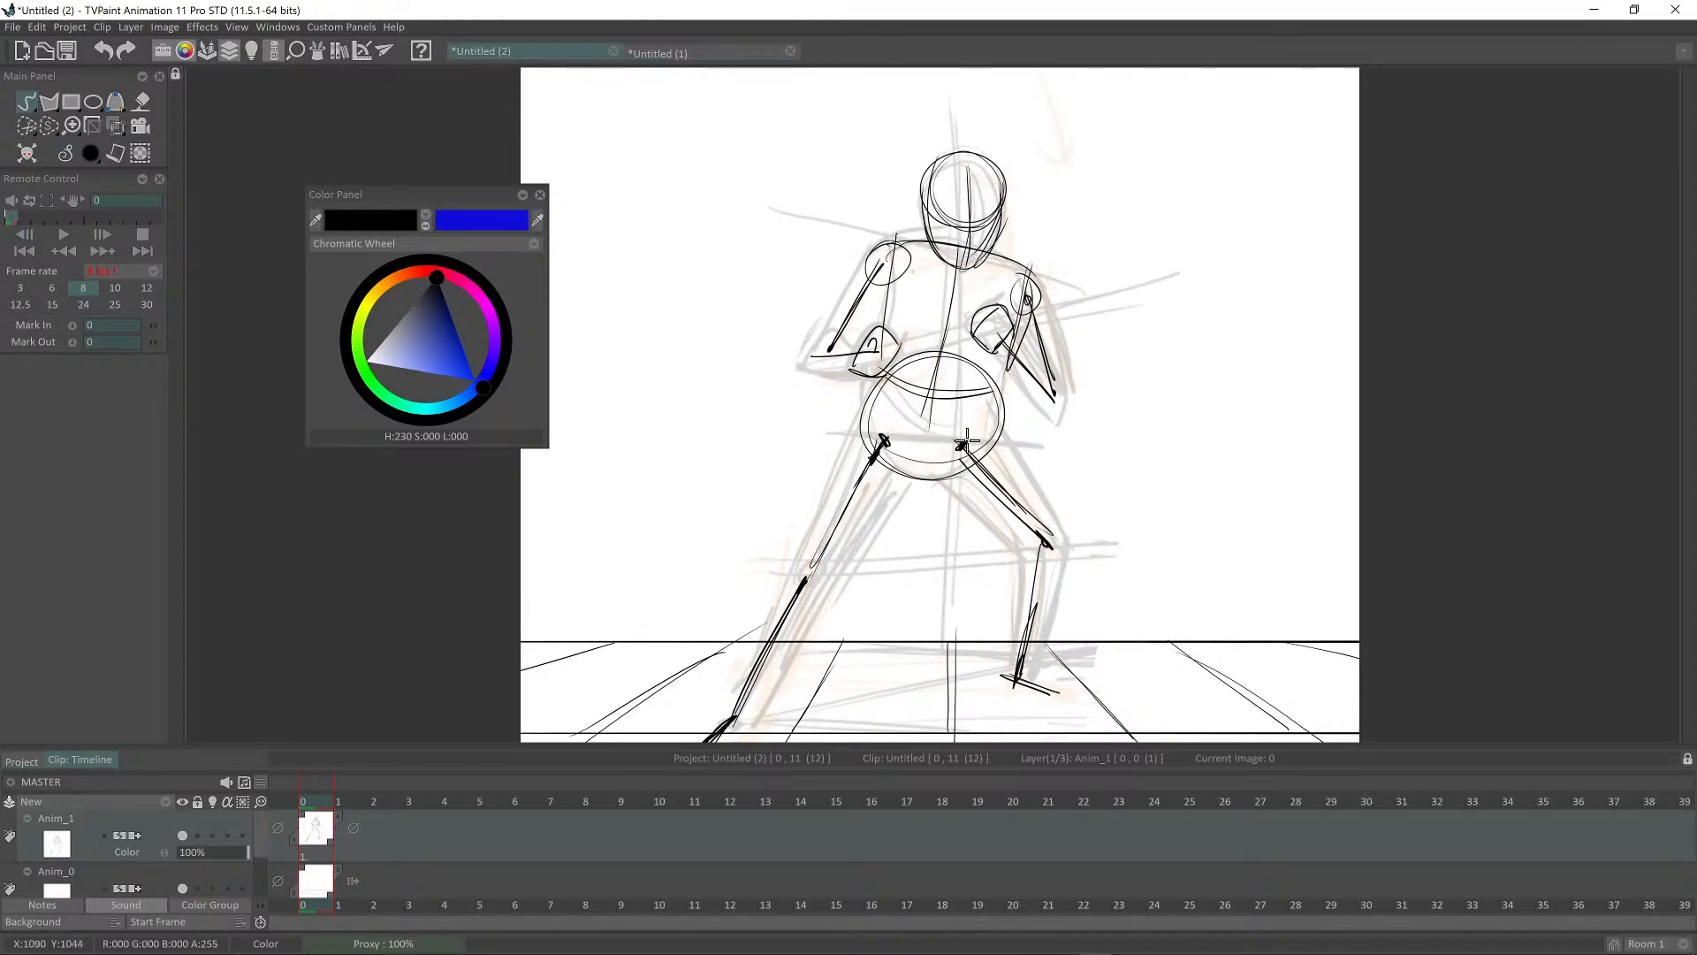
{"action": "left_click_drag", "start_coordinate": [866, 395], "coordinate": [925, 475]}
{"action": "left_click_drag", "start_coordinate": [930, 476], "coordinate": [999, 430]}
{"action": "mouse_move", "coordinate": [1008, 403]}
{"action": "left_mouse_down"}
{"action": "mouse_move", "coordinate": [1014, 371]}
{"action": "mouse_move", "coordinate": [930, 478]}
{"action": "mouse_move", "coordinate": [920, 354]}
{"action": "left_mouse_up"}
Step: Flesh out both legs with thigh and calf contours and curved cross-section lines around the thighs and knee
{"action": "scroll", "coordinate": [999, 369], "scroll_direction": "up", "scroll_amount": 1}
{"action": "left_click_drag", "start_coordinate": [754, 632], "coordinate": [934, 380]}
{"action": "left_click_drag", "start_coordinate": [964, 353], "coordinate": [873, 364]}
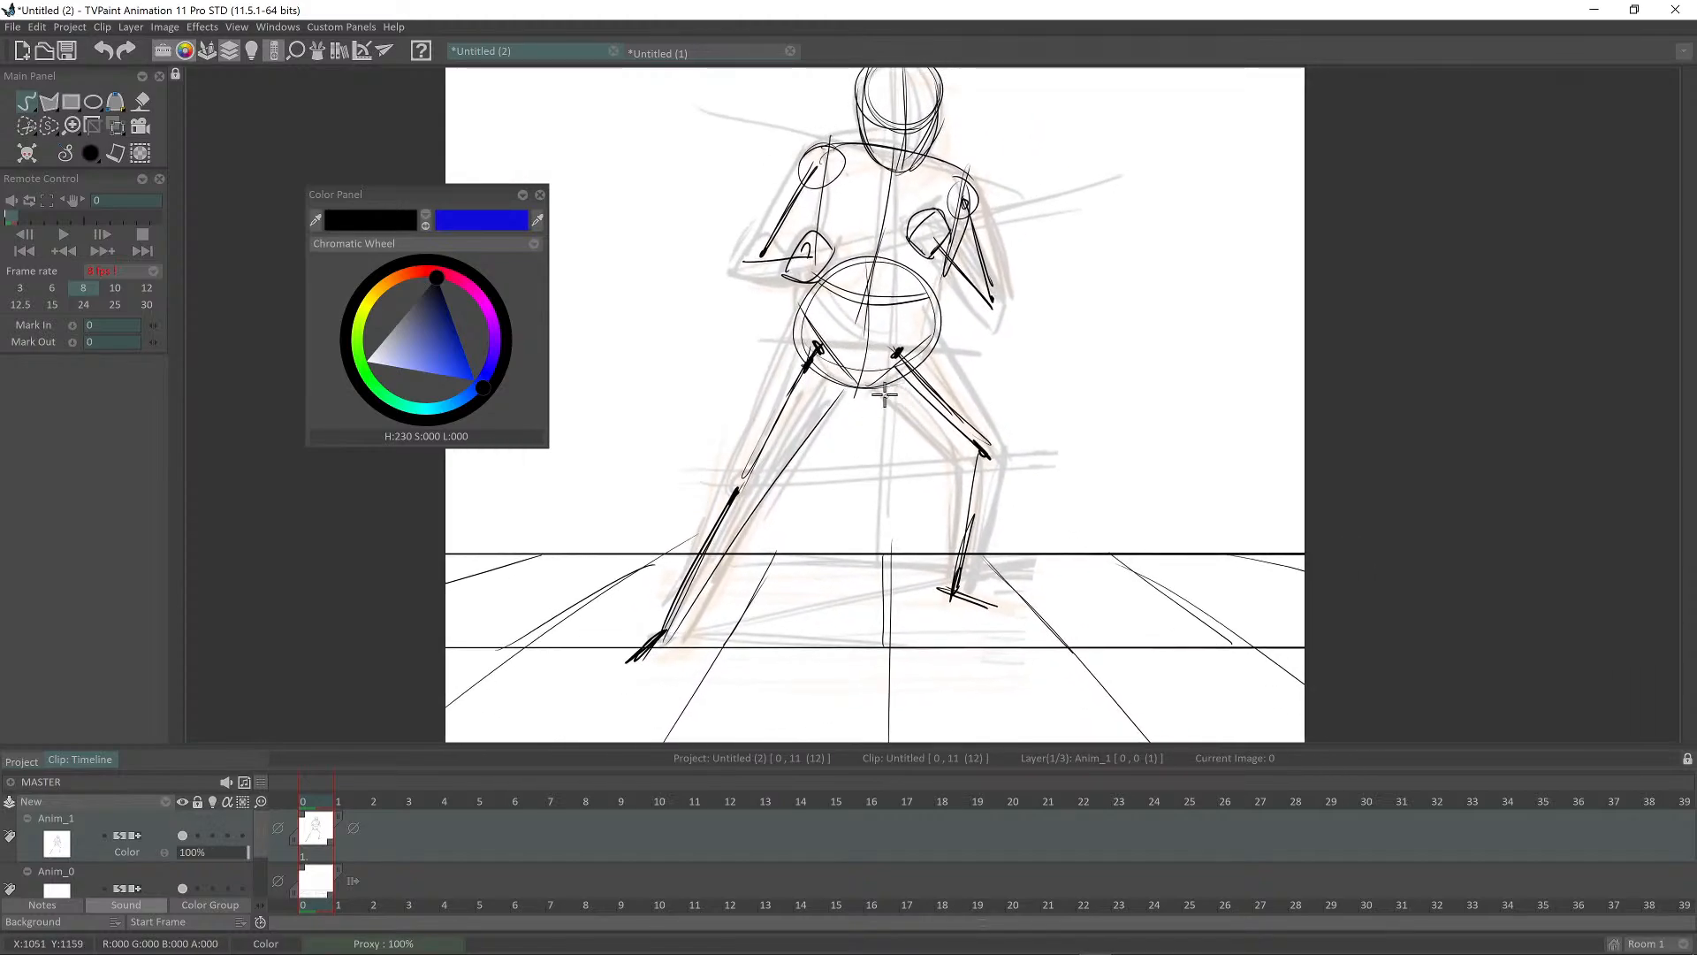
{"action": "left_click_drag", "start_coordinate": [727, 466], "coordinate": [776, 478]}
{"action": "left_click_drag", "start_coordinate": [758, 394], "coordinate": [813, 425]}
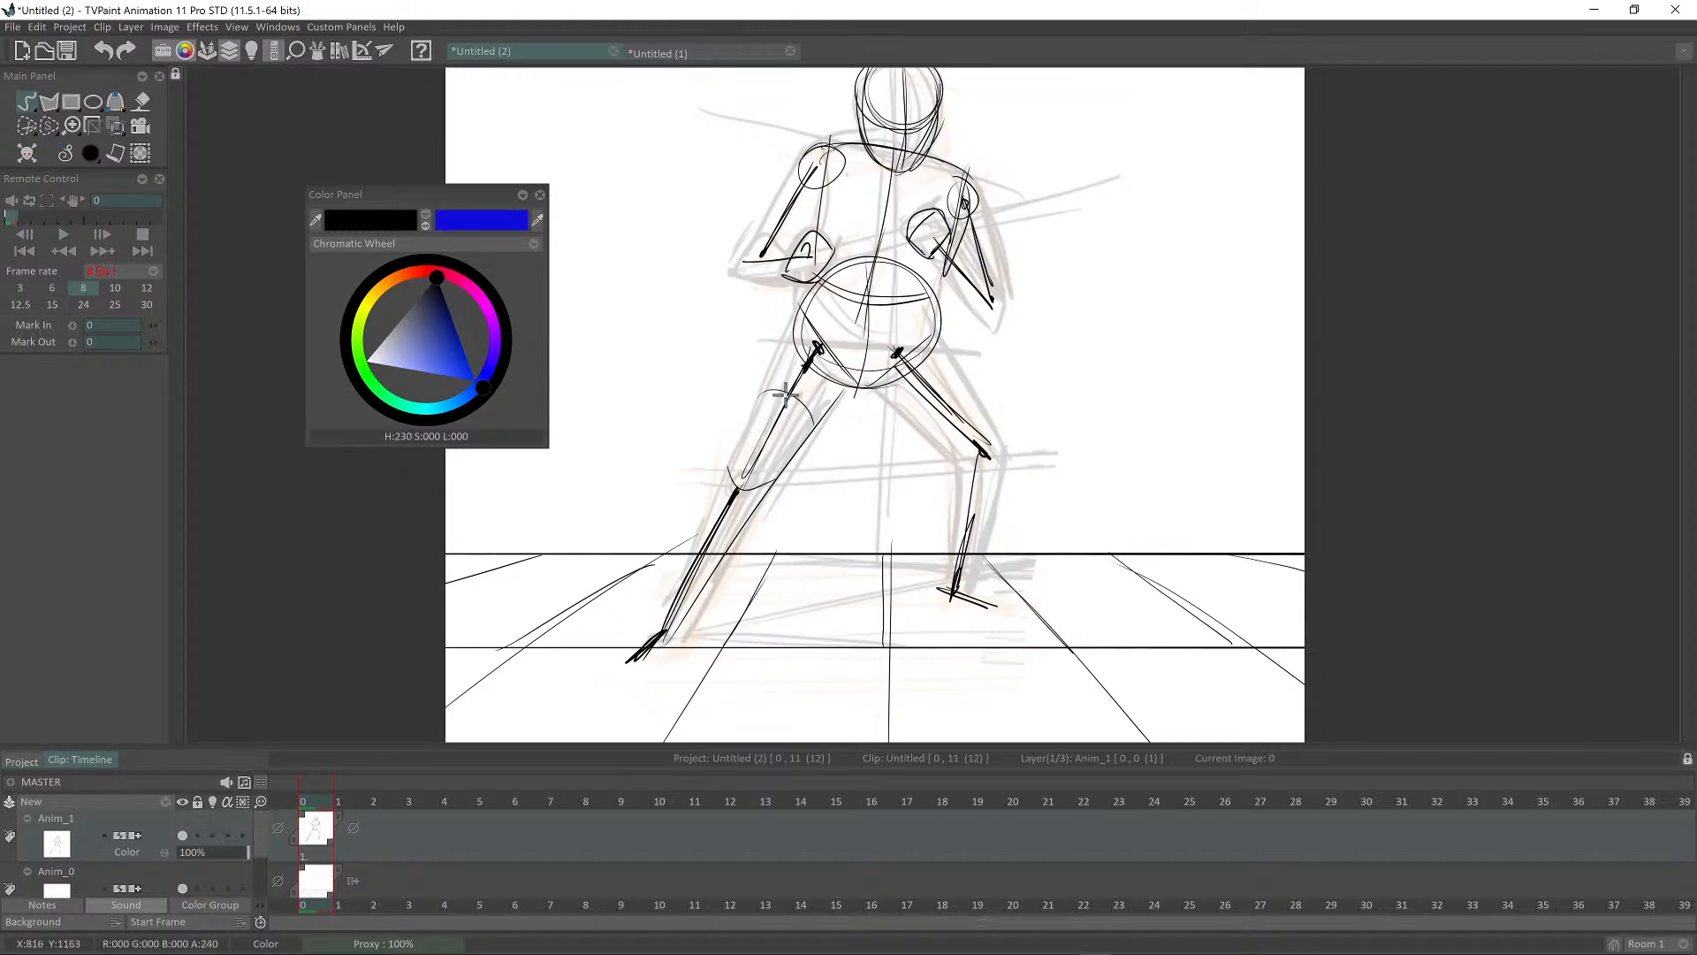
{"action": "left_click_drag", "start_coordinate": [783, 360], "coordinate": [840, 409]}
{"action": "left_click_drag", "start_coordinate": [981, 398], "coordinate": [956, 399]}
{"action": "mouse_move", "coordinate": [888, 416]}
{"action": "left_mouse_down"}
{"action": "mouse_move", "coordinate": [943, 377]}
{"action": "mouse_move", "coordinate": [860, 431]}
{"action": "left_mouse_up"}
{"action": "mouse_move", "coordinate": [789, 387]}
{"action": "left_mouse_down"}
{"action": "mouse_move", "coordinate": [887, 462]}
{"action": "mouse_move", "coordinate": [876, 410]}
{"action": "left_mouse_up"}
{"action": "left_click_drag", "start_coordinate": [864, 422], "coordinate": [858, 529]}
{"action": "mouse_move", "coordinate": [898, 406]}
{"action": "left_mouse_down"}
{"action": "mouse_move", "coordinate": [878, 523]}
{"action": "mouse_move", "coordinate": [936, 500]}
{"action": "left_mouse_up"}
Step: Lower the rough sketch layer's opacity to 8% and turn off its light table
{"action": "scroll", "coordinate": [909, 474], "scroll_direction": "down", "scroll_amount": 3}
{"action": "scroll", "coordinate": [258, 839], "scroll_direction": "down", "scroll_amount": 2}
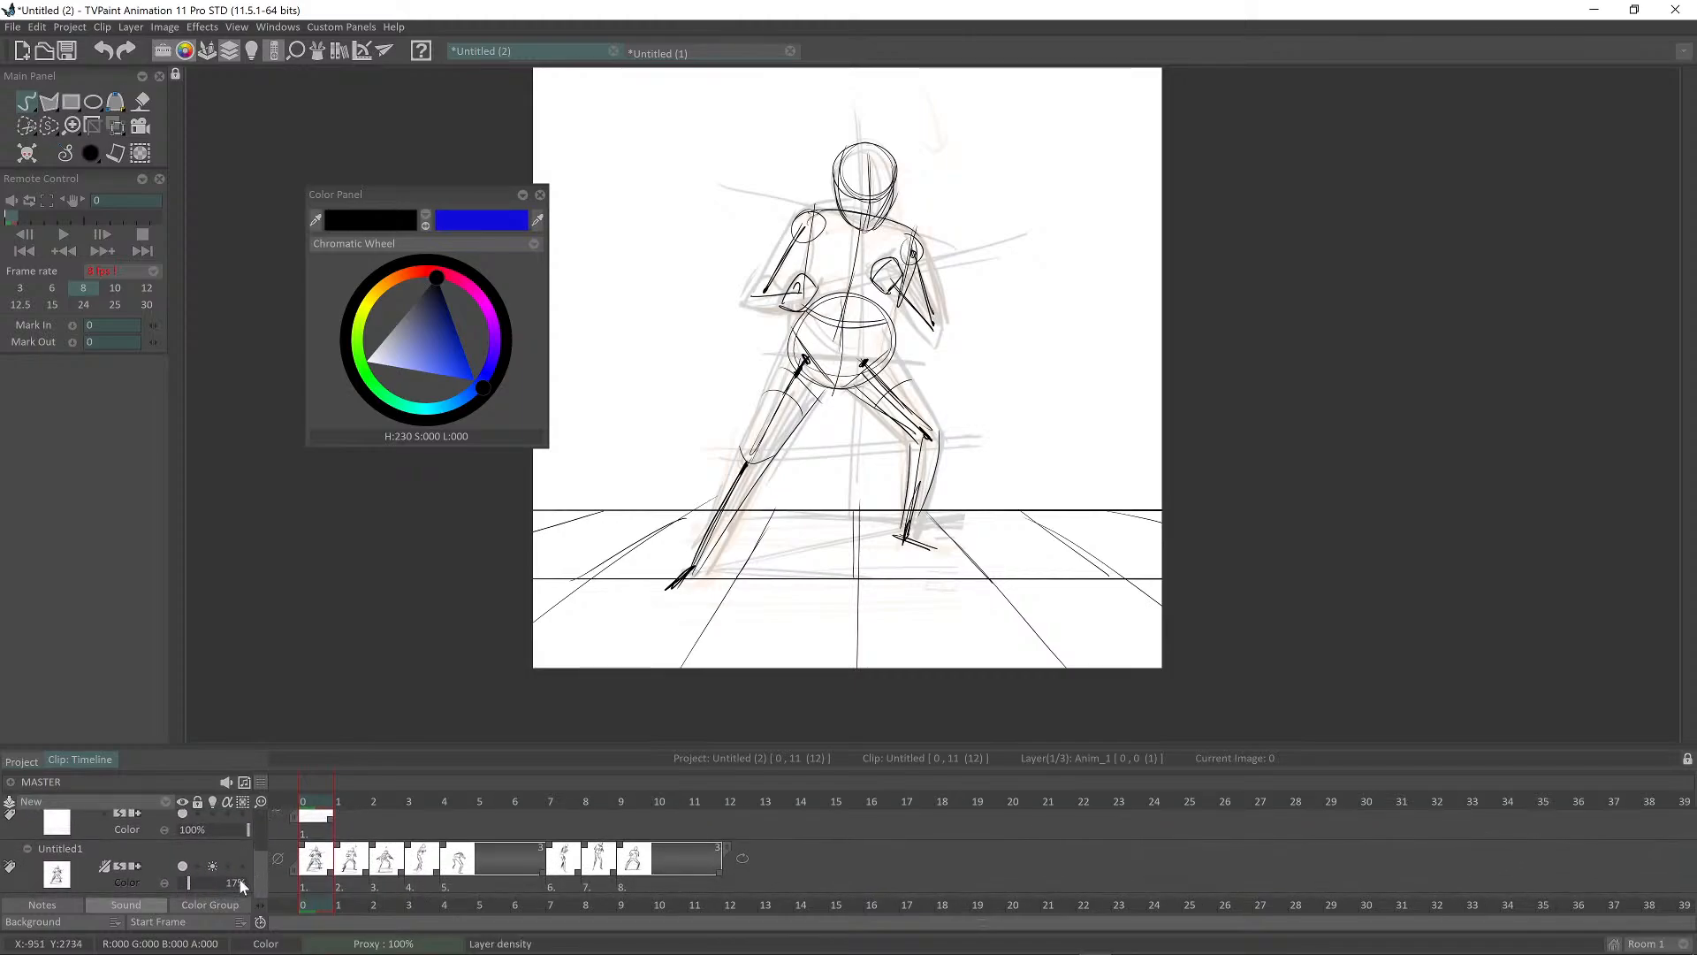
{"action": "left_click_drag", "start_coordinate": [188, 885], "coordinate": [182, 884]}
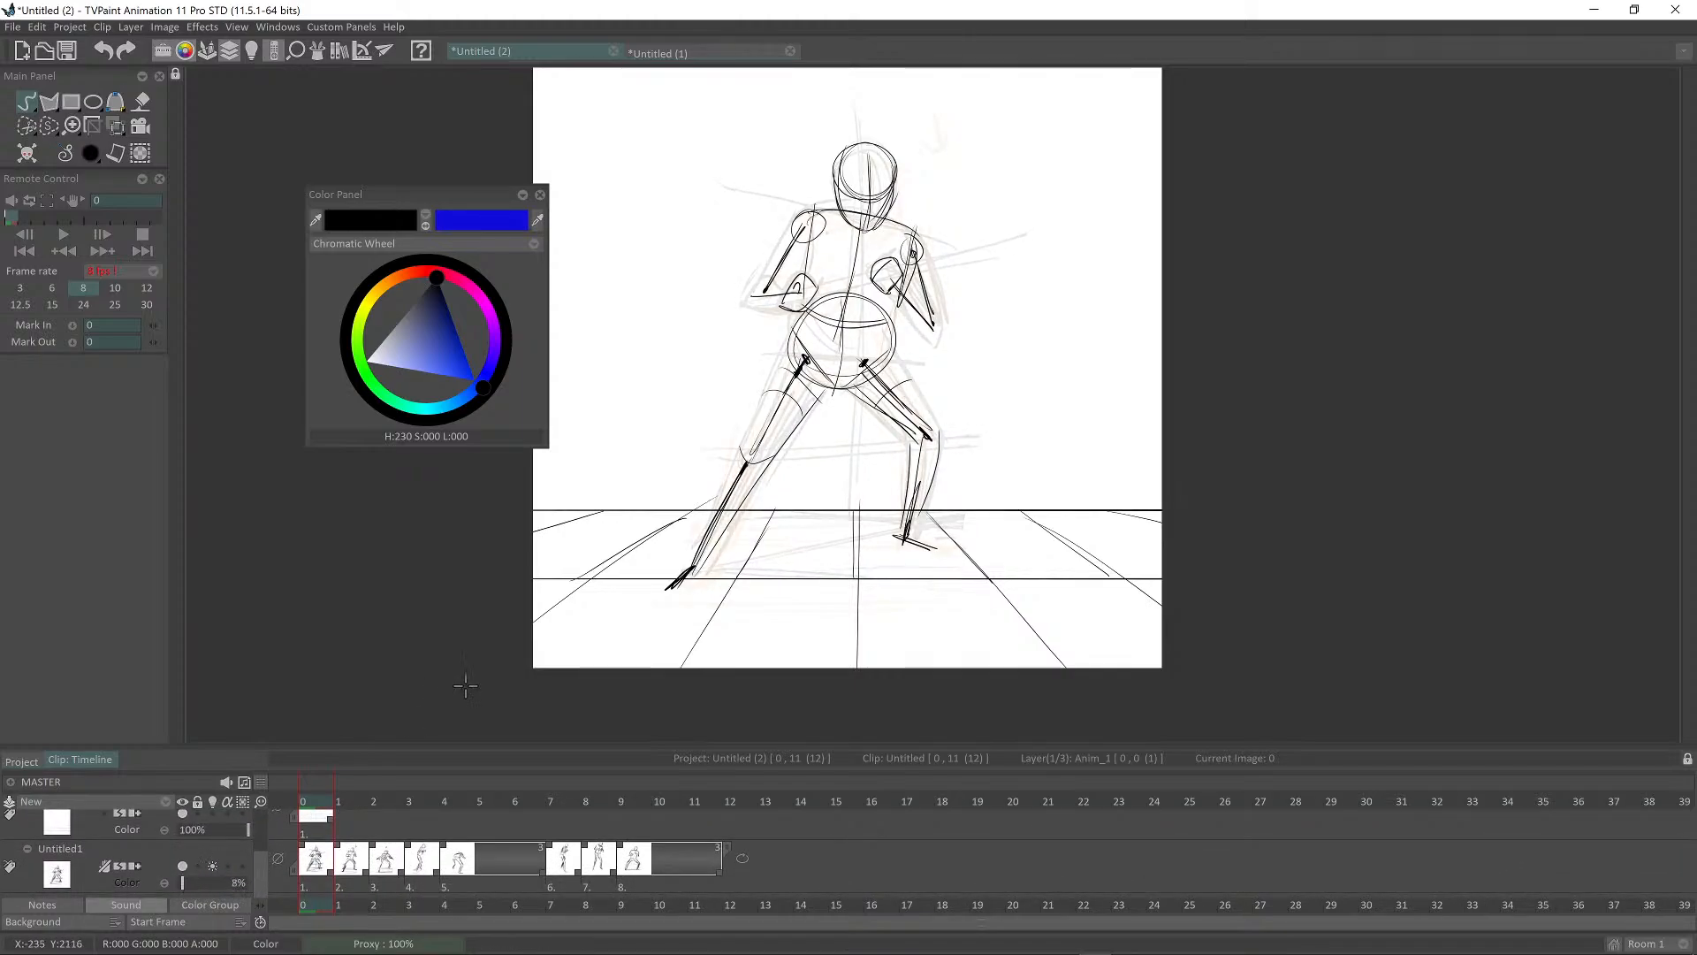
{"action": "left_click", "coordinate": [213, 868]}
{"action": "left_click_drag", "start_coordinate": [919, 385], "coordinate": [940, 456]}
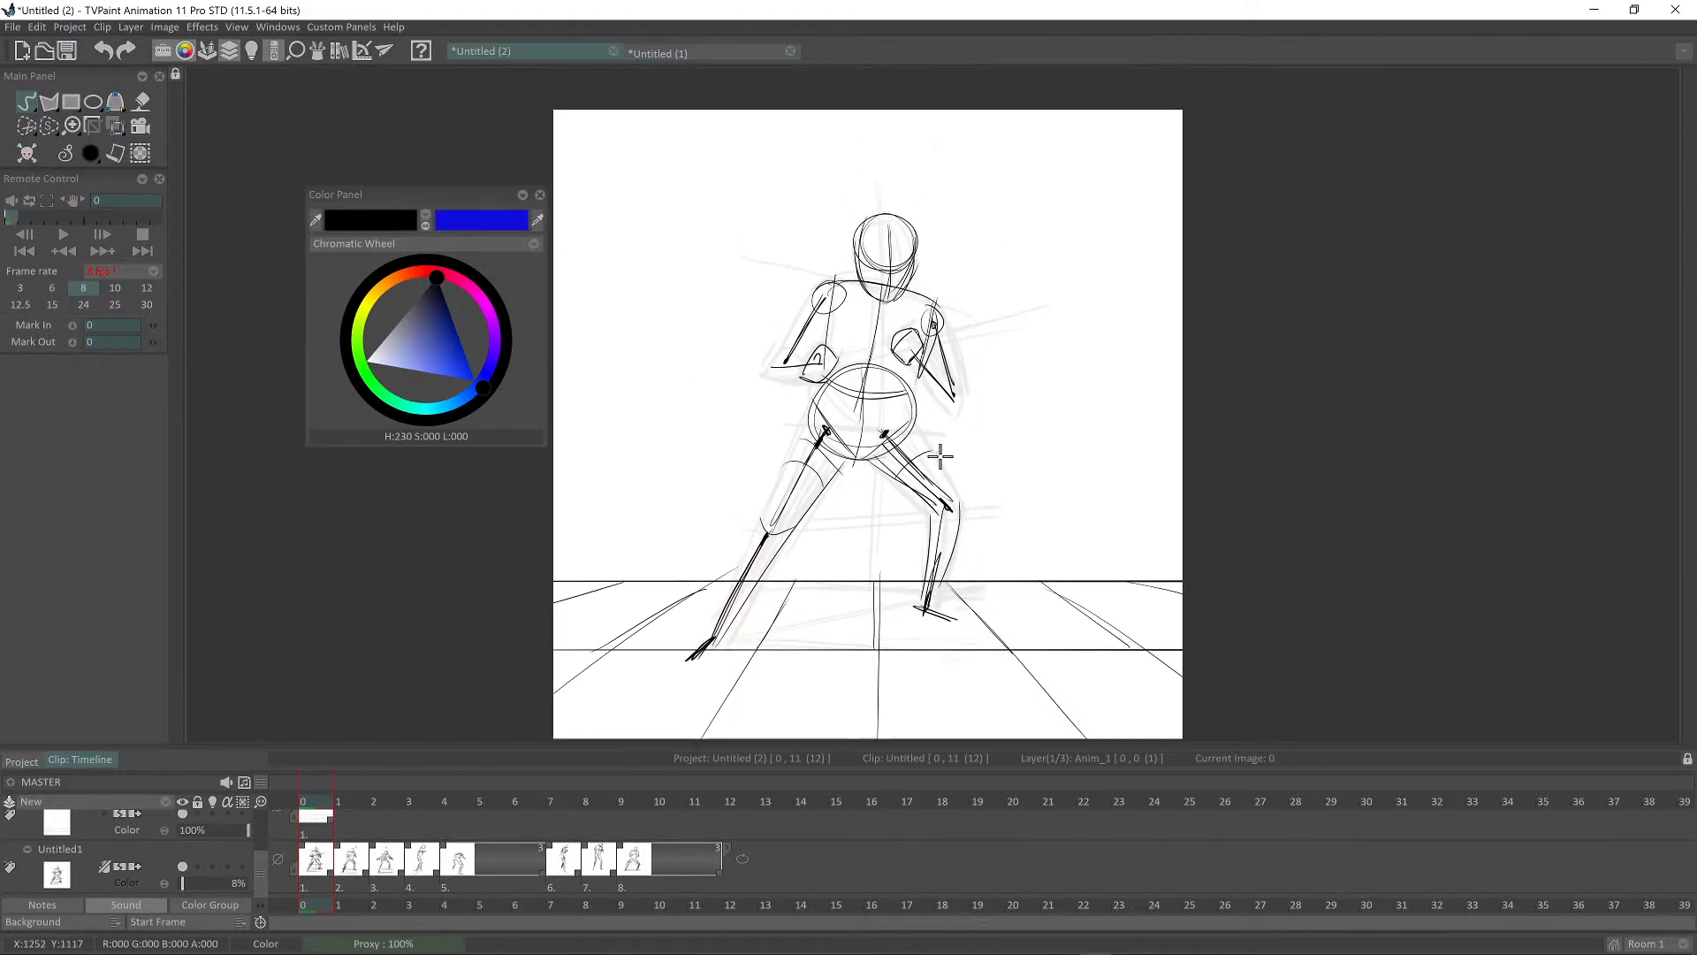
Step: Strengthen the hip contour and the outer and inner thigh lines of the constructed figure on frame 0
{"action": "scroll", "coordinate": [940, 456], "scroll_direction": "up", "scroll_amount": 2}
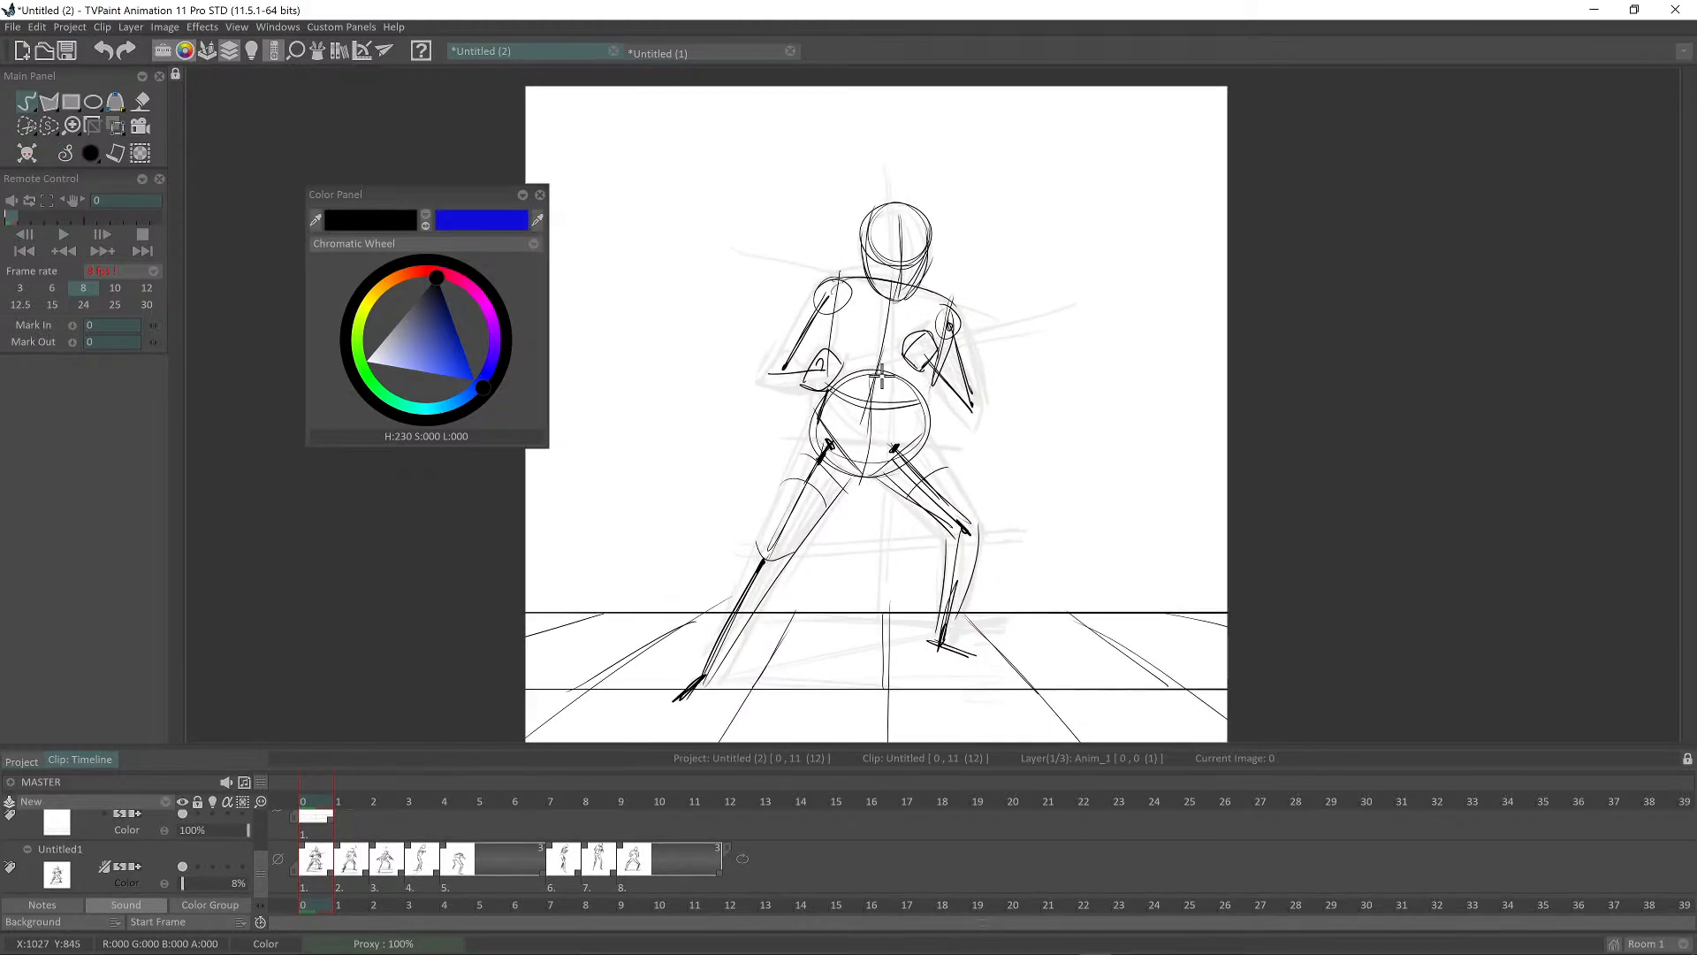
{"action": "mouse_move", "coordinate": [916, 405]}
{"action": "left_mouse_down"}
{"action": "mouse_move", "coordinate": [920, 446]}
{"action": "mouse_move", "coordinate": [910, 384]}
{"action": "mouse_move", "coordinate": [928, 452]}
{"action": "left_mouse_up"}
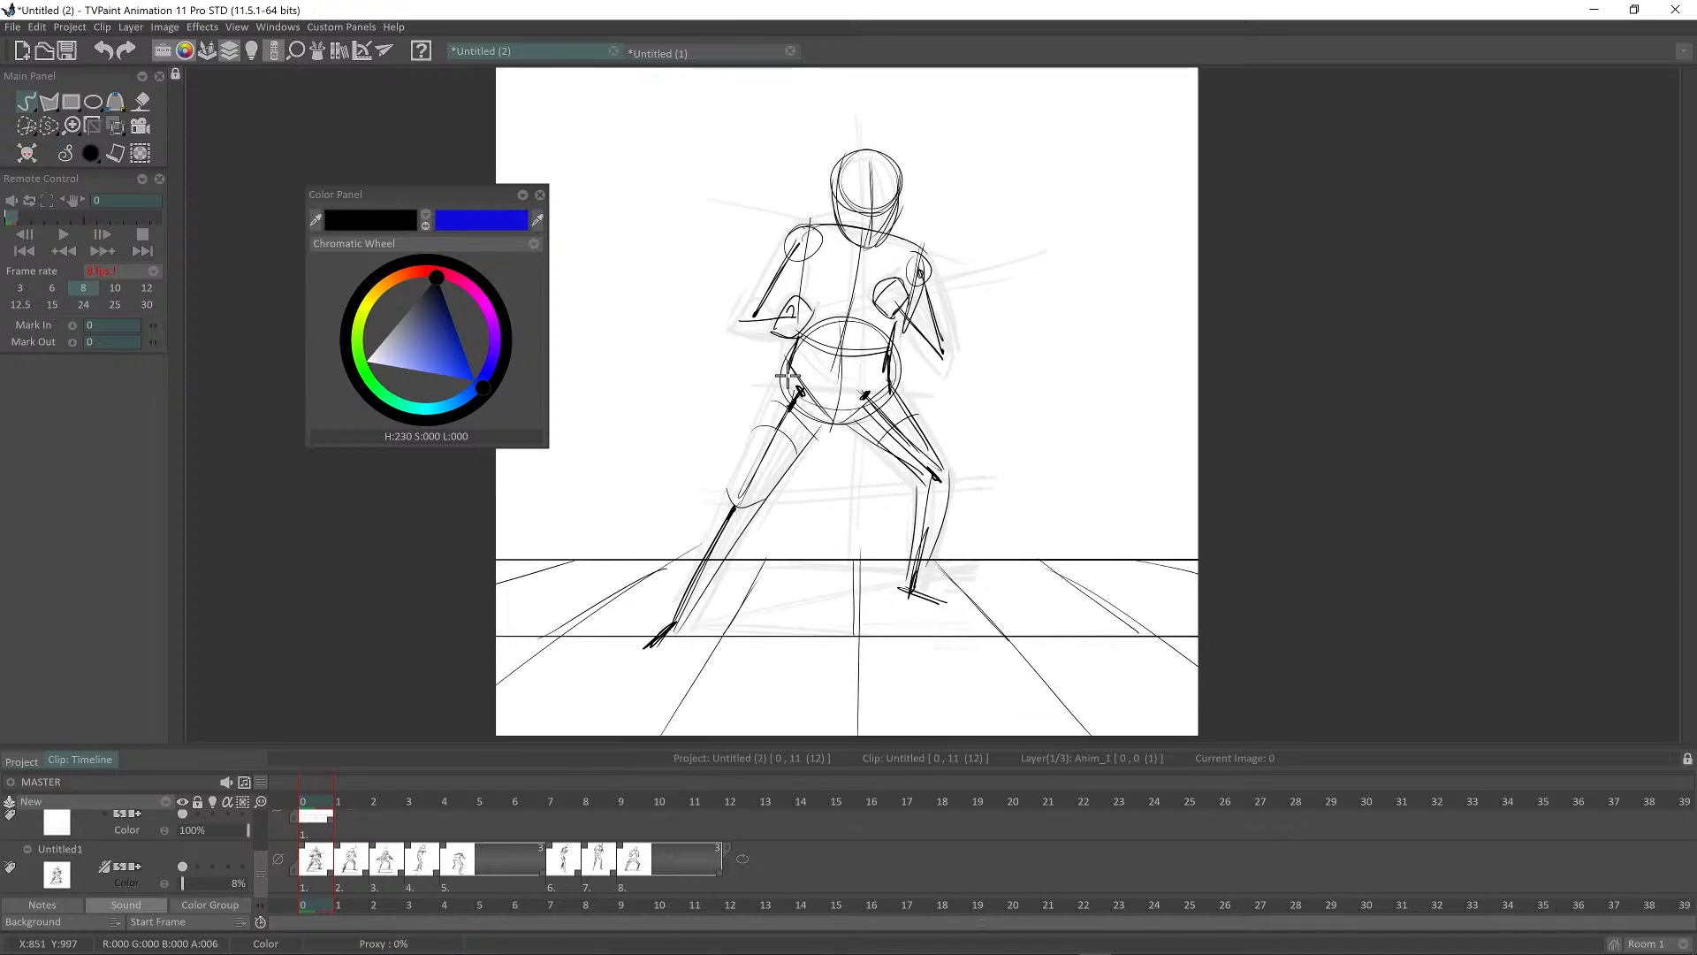
{"action": "left_click_drag", "start_coordinate": [795, 408], "coordinate": [726, 485]}
{"action": "key", "text": "ctrl+z"}
{"action": "left_click_drag", "start_coordinate": [784, 381], "coordinate": [728, 497]}
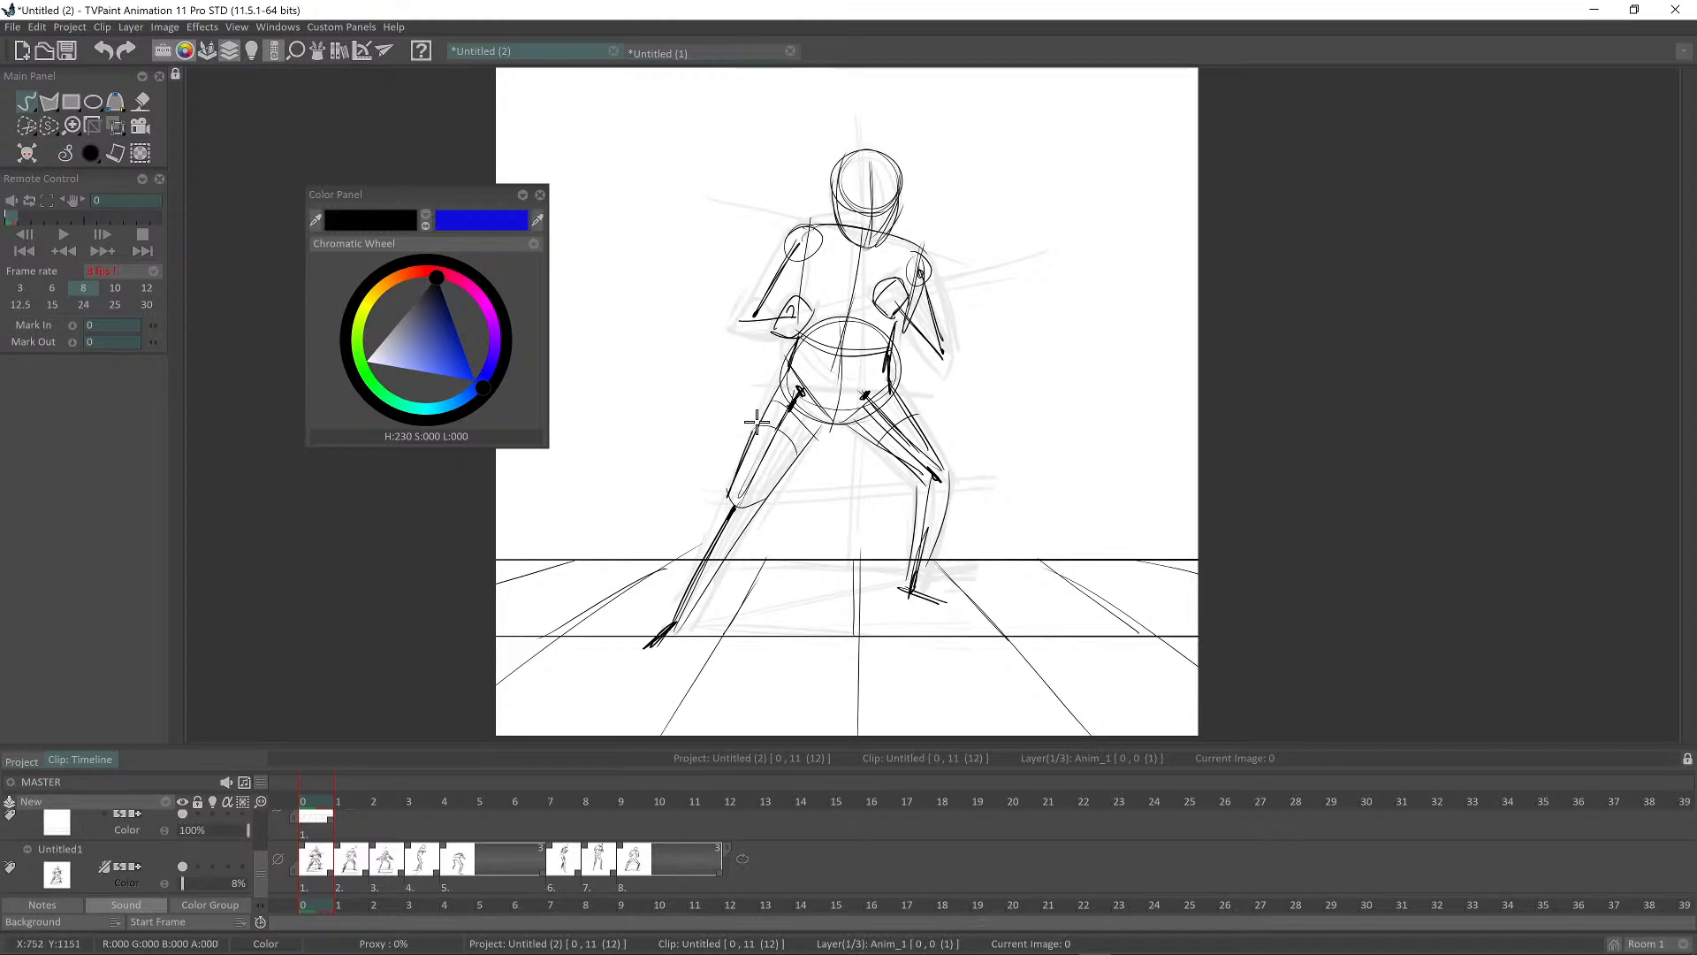
{"action": "mouse_move", "coordinate": [822, 423]}
{"action": "left_mouse_down"}
{"action": "mouse_move", "coordinate": [750, 521]}
{"action": "mouse_move", "coordinate": [912, 476]}
{"action": "left_mouse_up"}
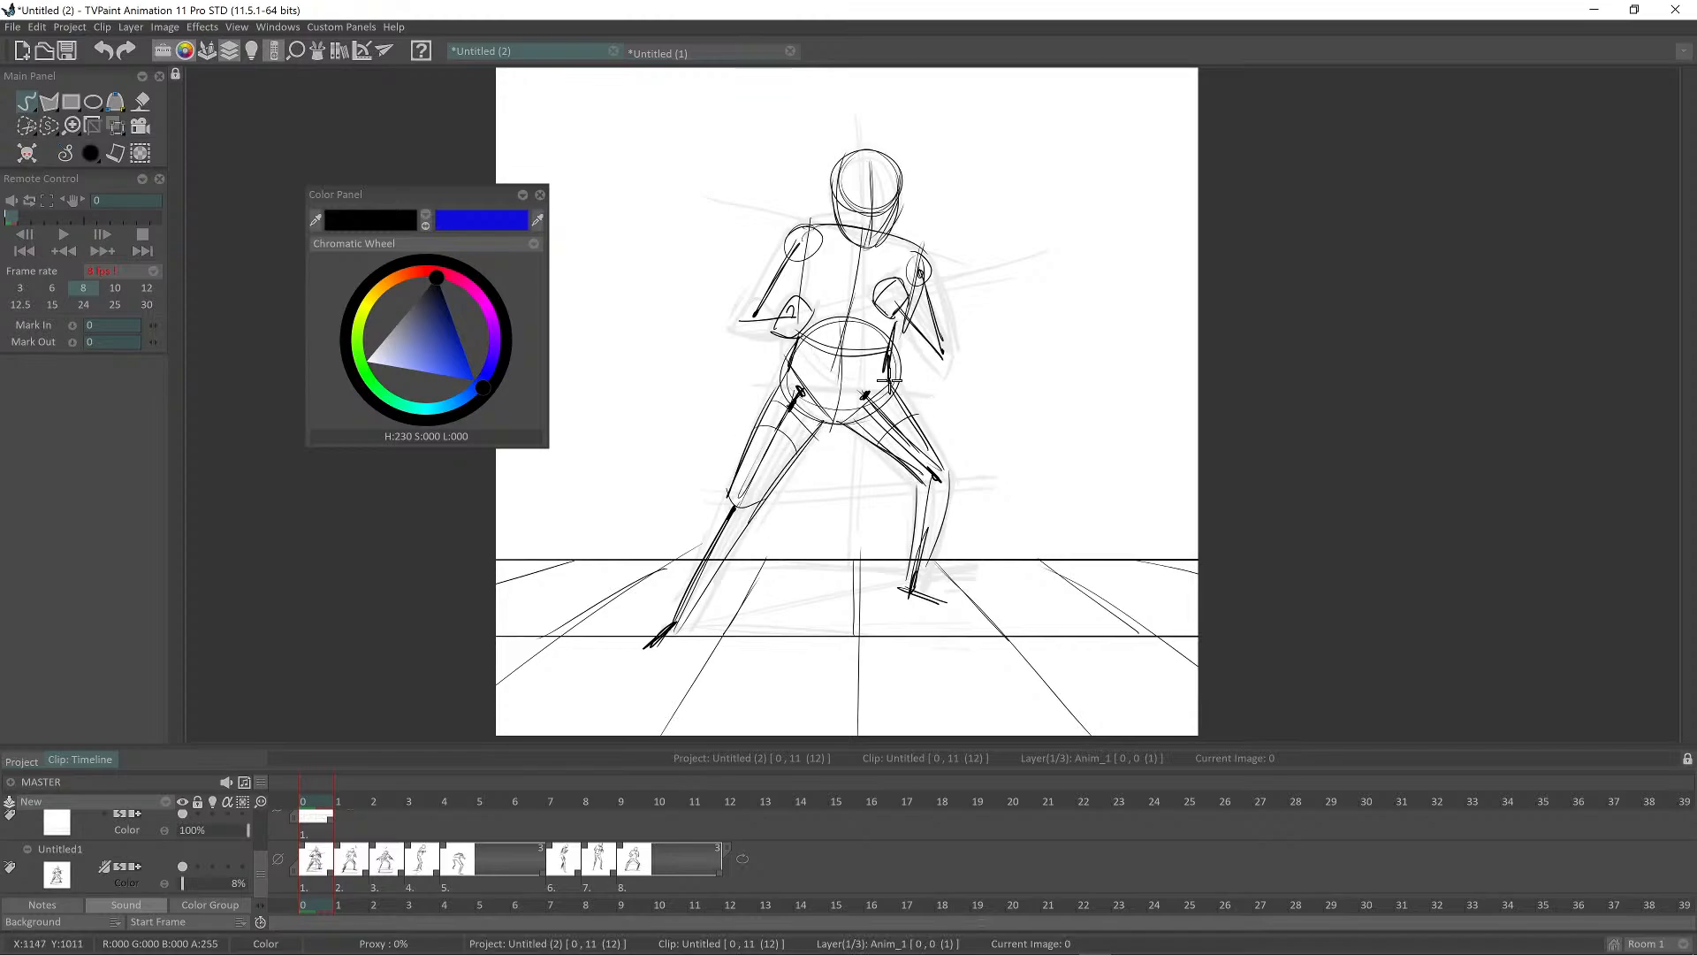
{"action": "mouse_move", "coordinate": [890, 381]}
{"action": "left_mouse_down"}
{"action": "mouse_move", "coordinate": [955, 468]}
{"action": "mouse_move", "coordinate": [924, 579]}
{"action": "left_mouse_up"}
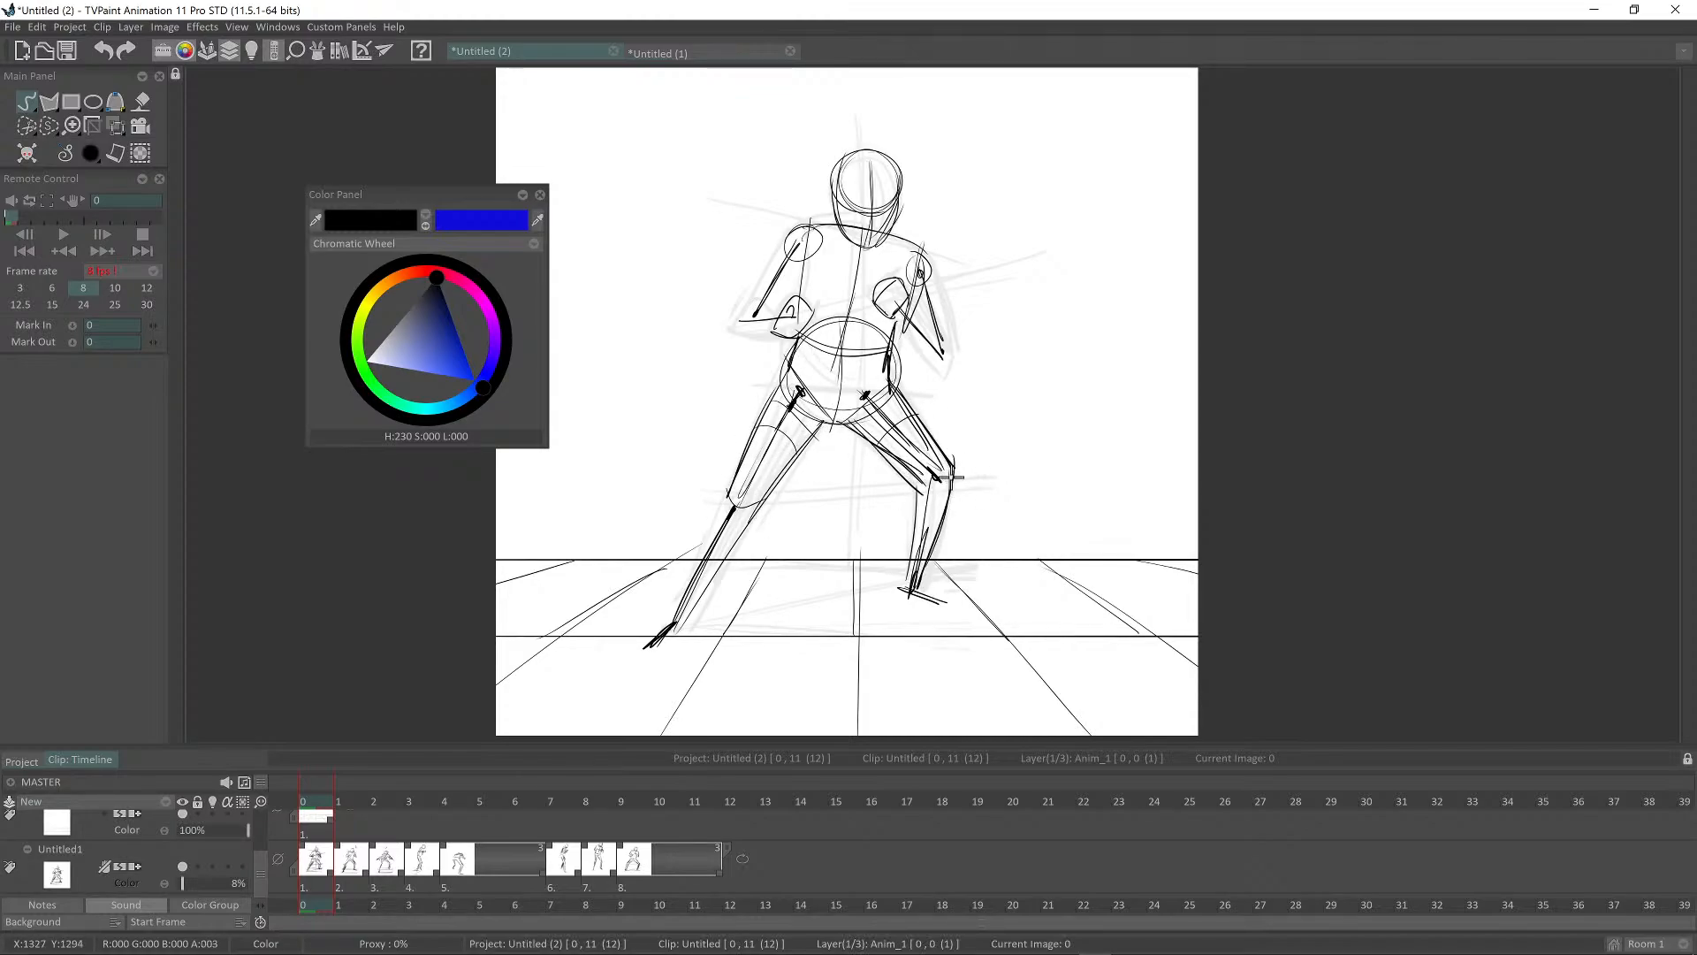
Step: Reinforce the calf contours from knee to ankle on both legs of the frame 0 figure
{"action": "left_click_drag", "start_coordinate": [952, 477], "coordinate": [920, 583]}
{"action": "left_click_drag", "start_coordinate": [921, 478], "coordinate": [900, 586]}
{"action": "scroll", "coordinate": [943, 464], "scroll_direction": "down", "scroll_amount": 1}
{"action": "left_click_drag", "start_coordinate": [964, 476], "coordinate": [966, 472]}
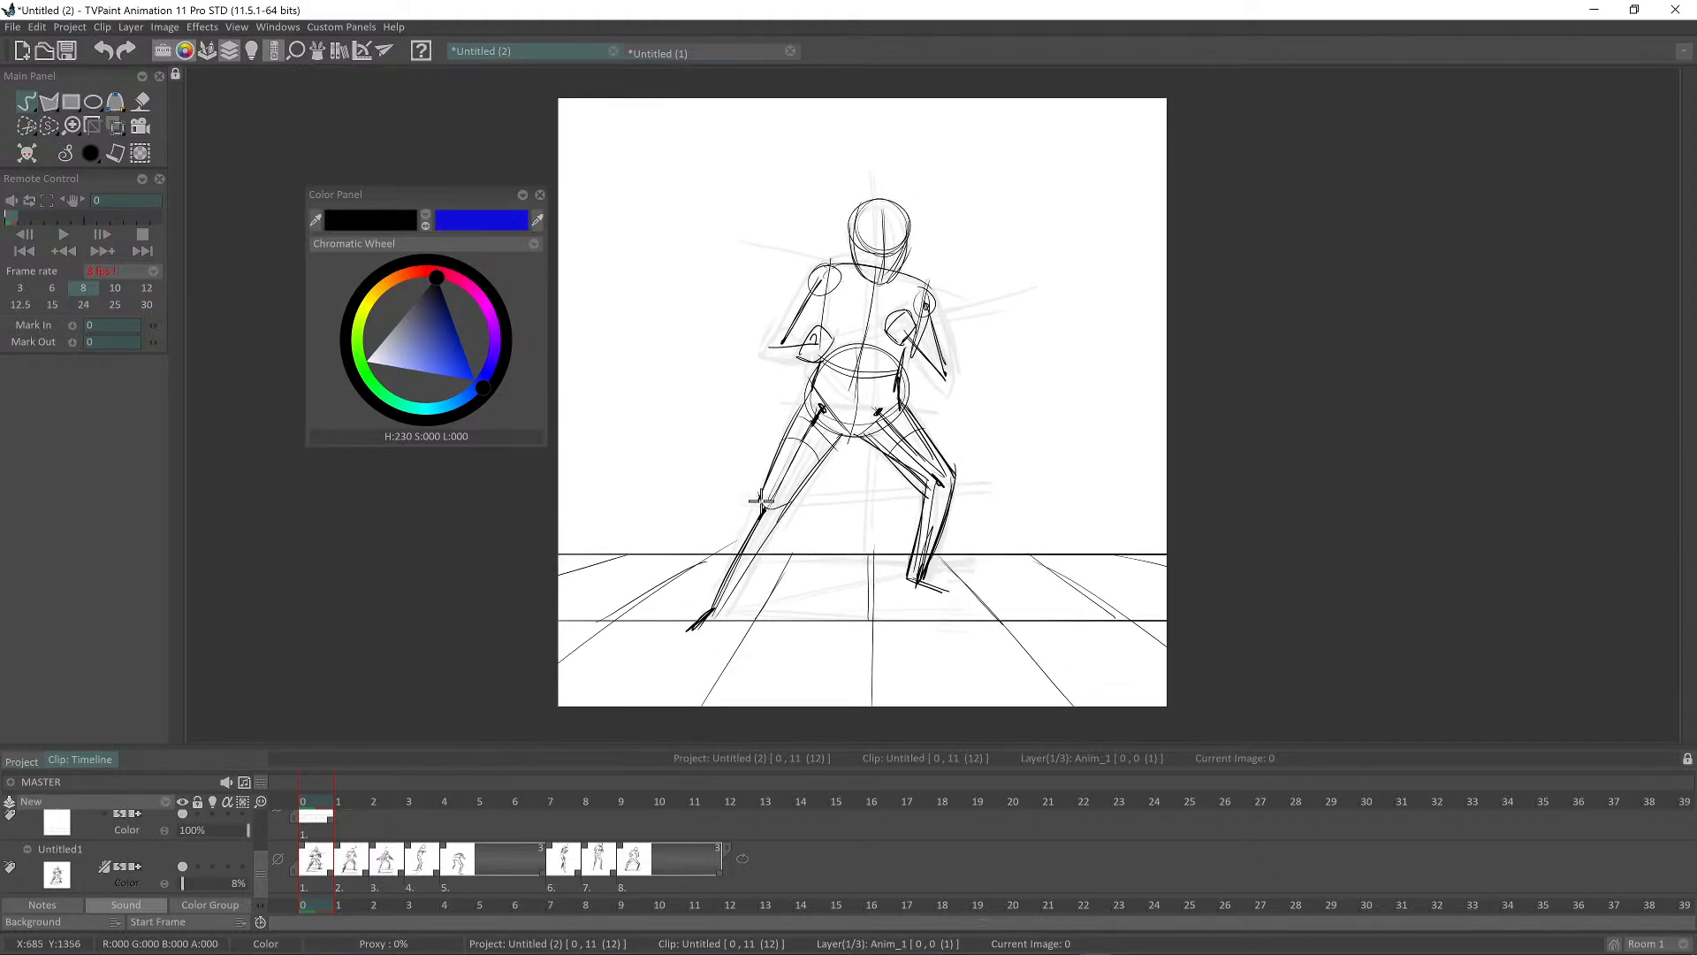
{"action": "mouse_move", "coordinate": [760, 495]}
{"action": "left_mouse_down"}
{"action": "mouse_move", "coordinate": [713, 612]}
{"action": "mouse_move", "coordinate": [776, 513]}
{"action": "left_mouse_up"}
{"action": "scroll", "coordinate": [893, 417], "scroll_direction": "down", "scroll_amount": 1}
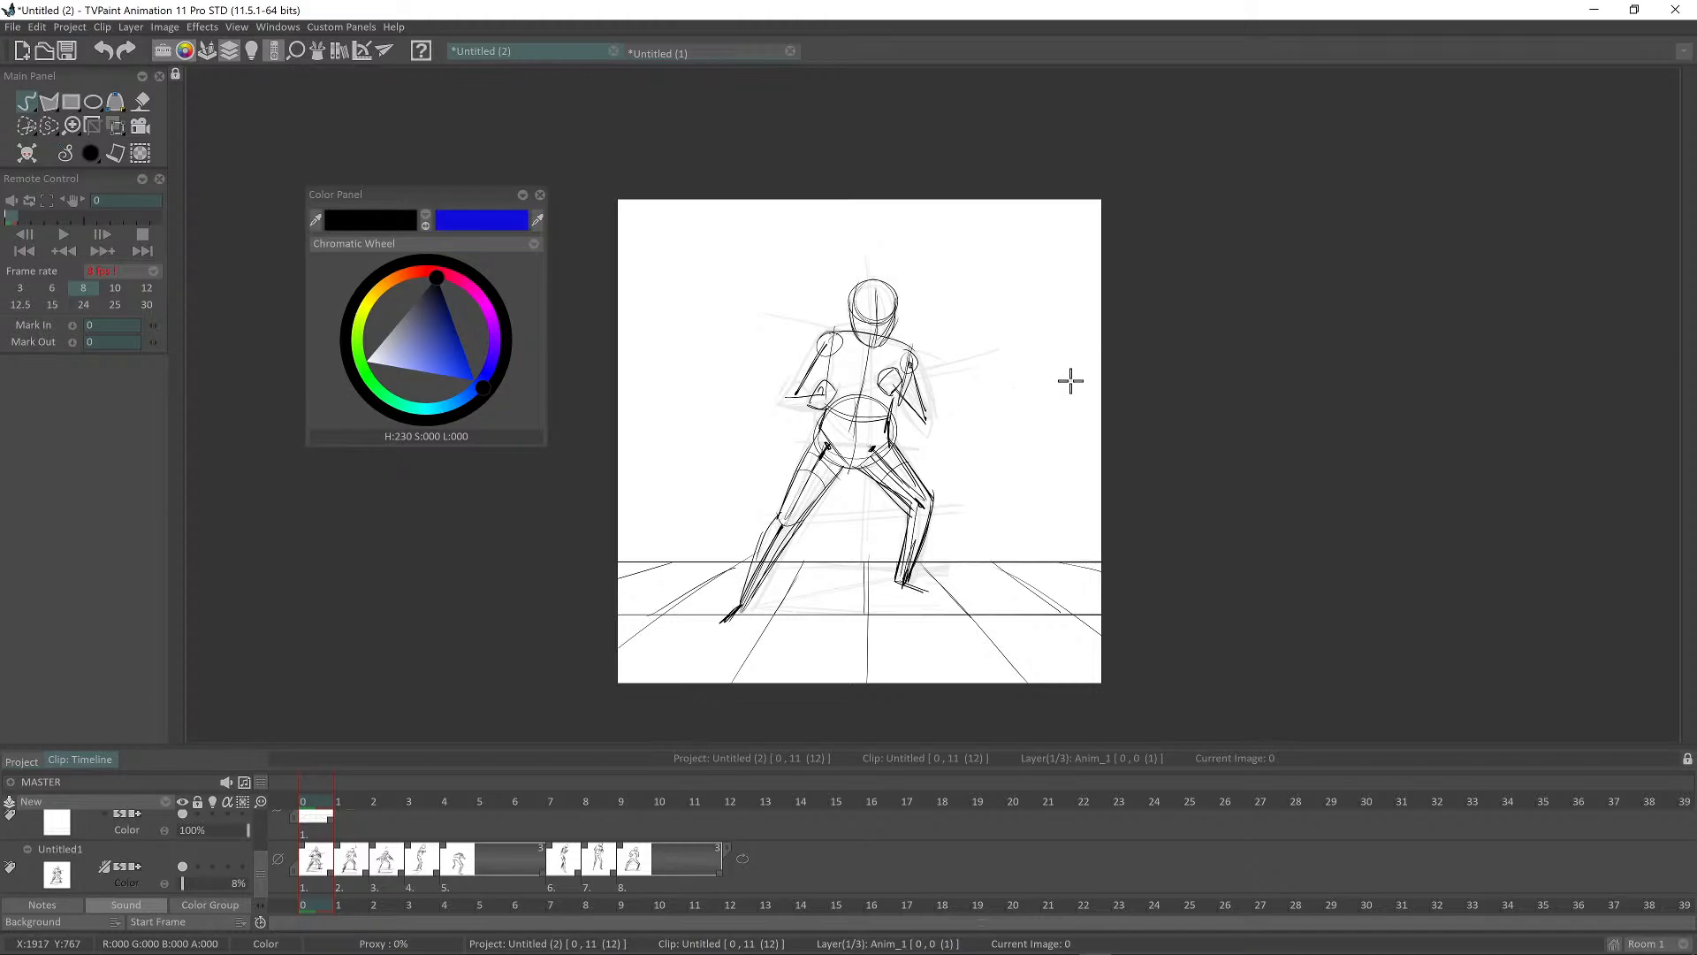
Step: Flip between frames 0 and 1 to compare the constructed figure with the second rough pose
{"action": "key", "text": "Right"}
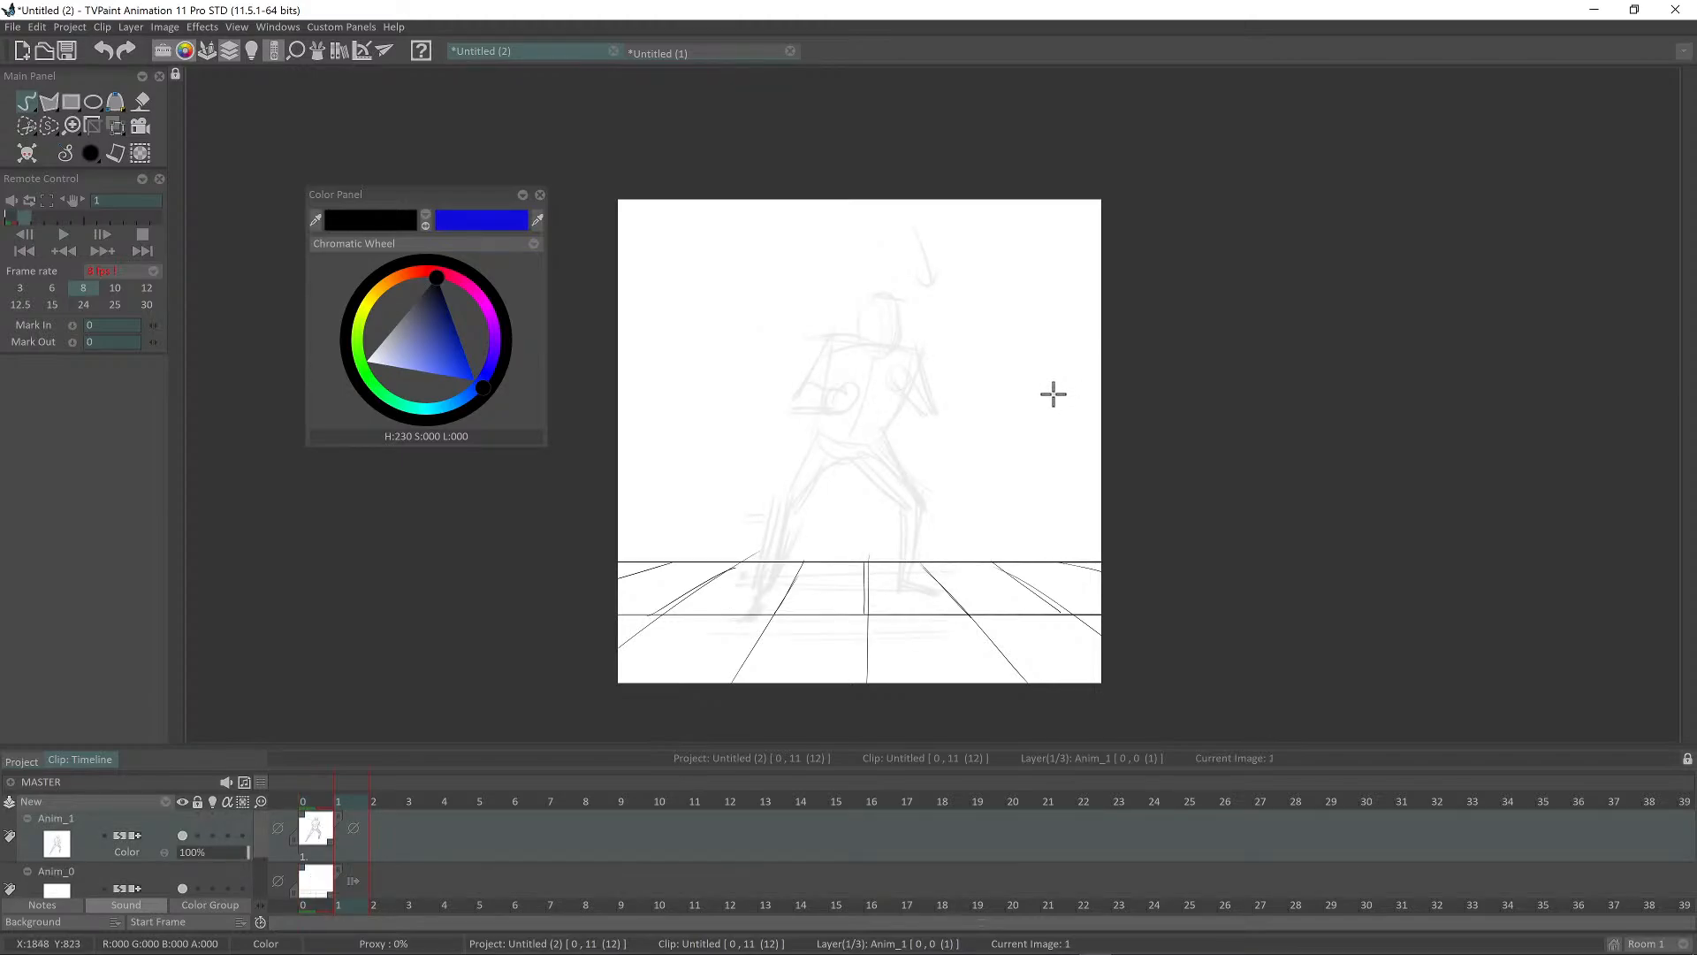
{"action": "scroll", "coordinate": [875, 475], "scroll_direction": "up", "scroll_amount": 3}
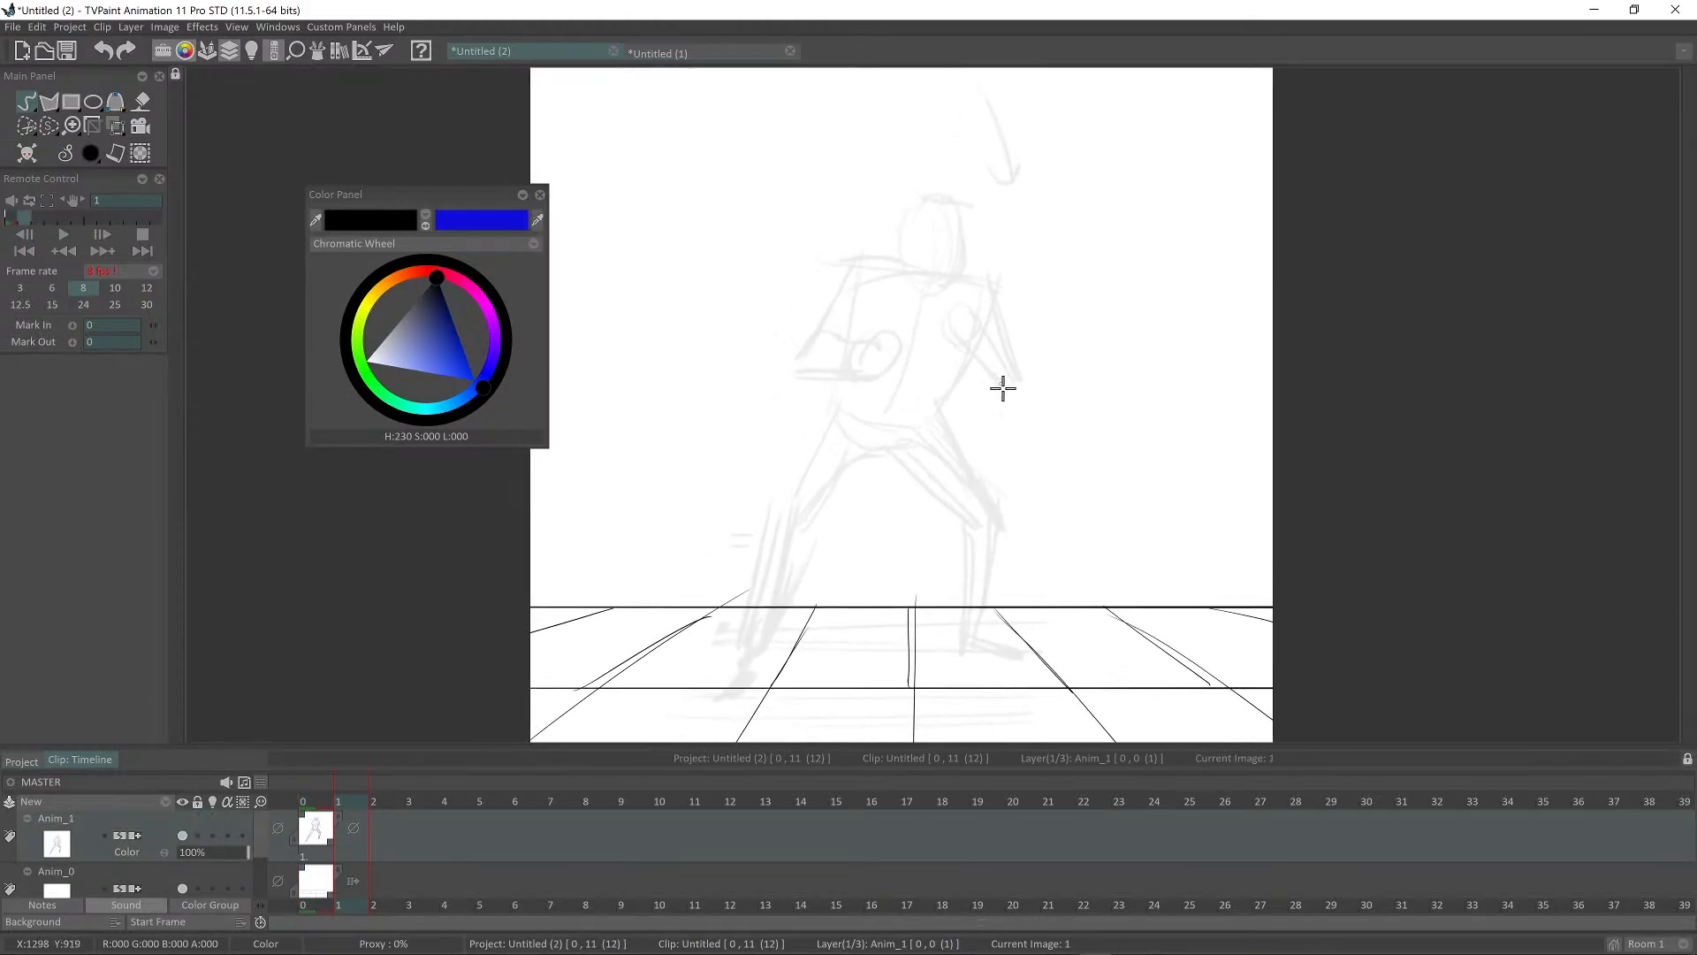
{"action": "key", "text": "Left"}
{"action": "key", "text": "Right"}
{"action": "key", "text": "Left"}
{"action": "key", "text": "Right"}
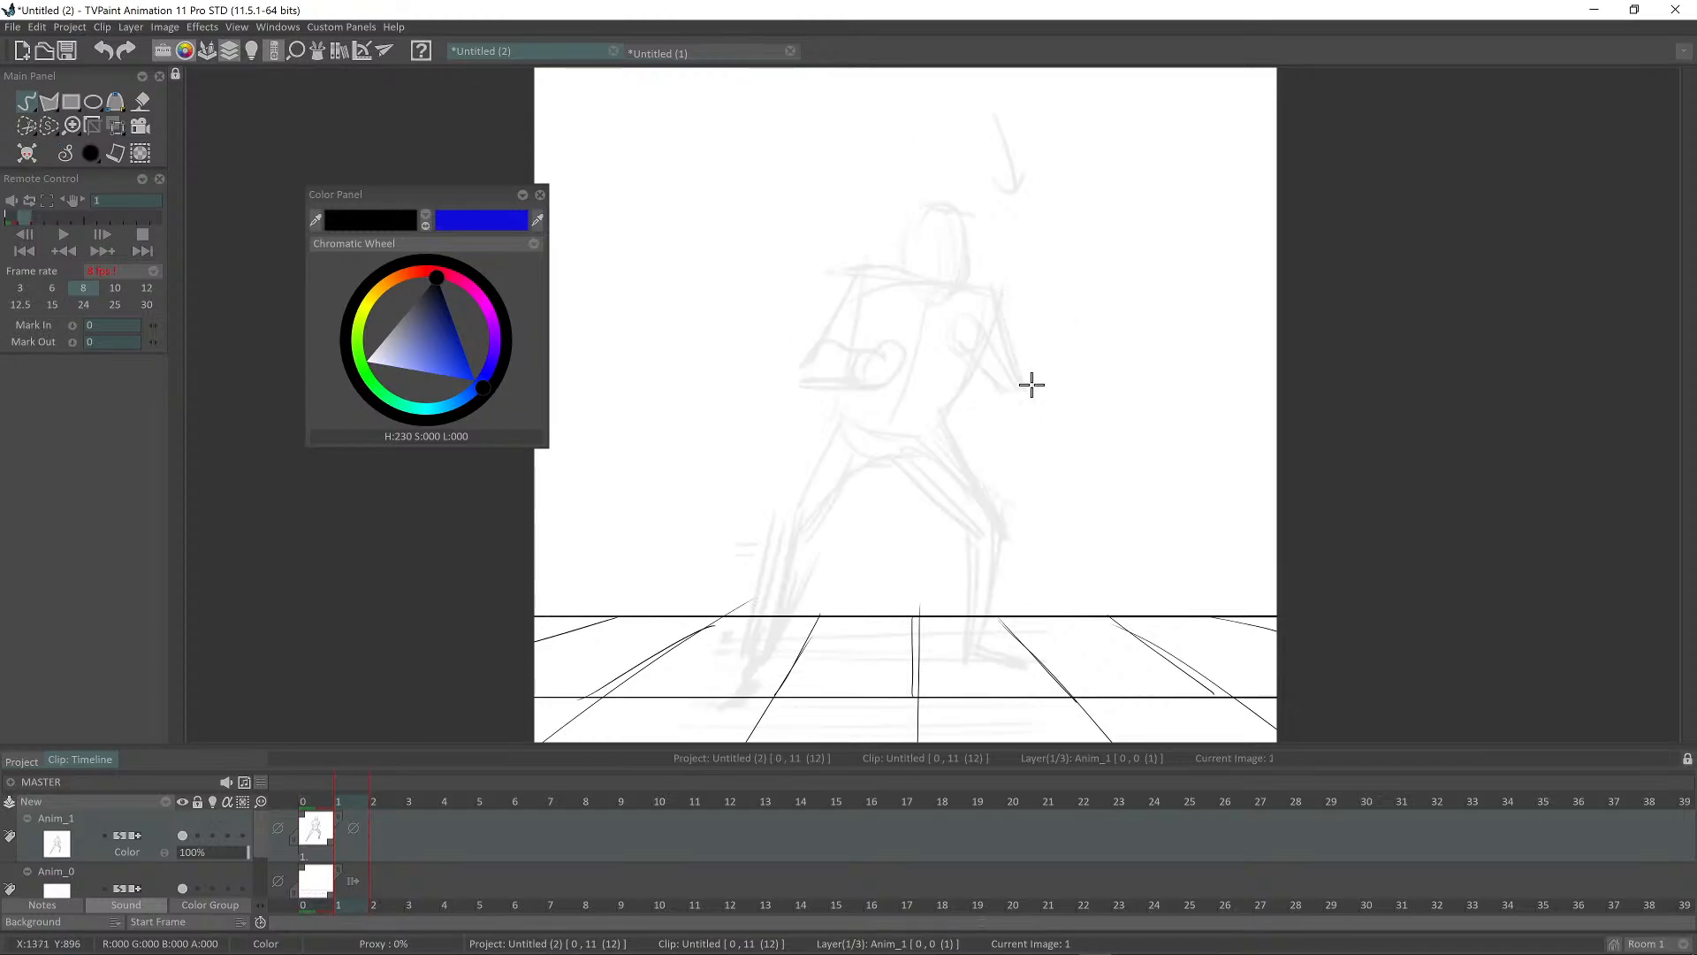
{"action": "key", "text": "Left"}
{"action": "key", "text": "Right"}
{"action": "key", "text": "Left"}
{"action": "left_click_drag", "start_coordinate": [1010, 421], "coordinate": [1066, 420]}
{"action": "key", "text": "Right"}
{"action": "key", "text": "Left"}
Step: Step through the rough poses up to frame 3 and back to study how the body moves
{"action": "key", "text": "Right"}
{"action": "key", "text": "Right"}
{"action": "key", "text": "Right"}
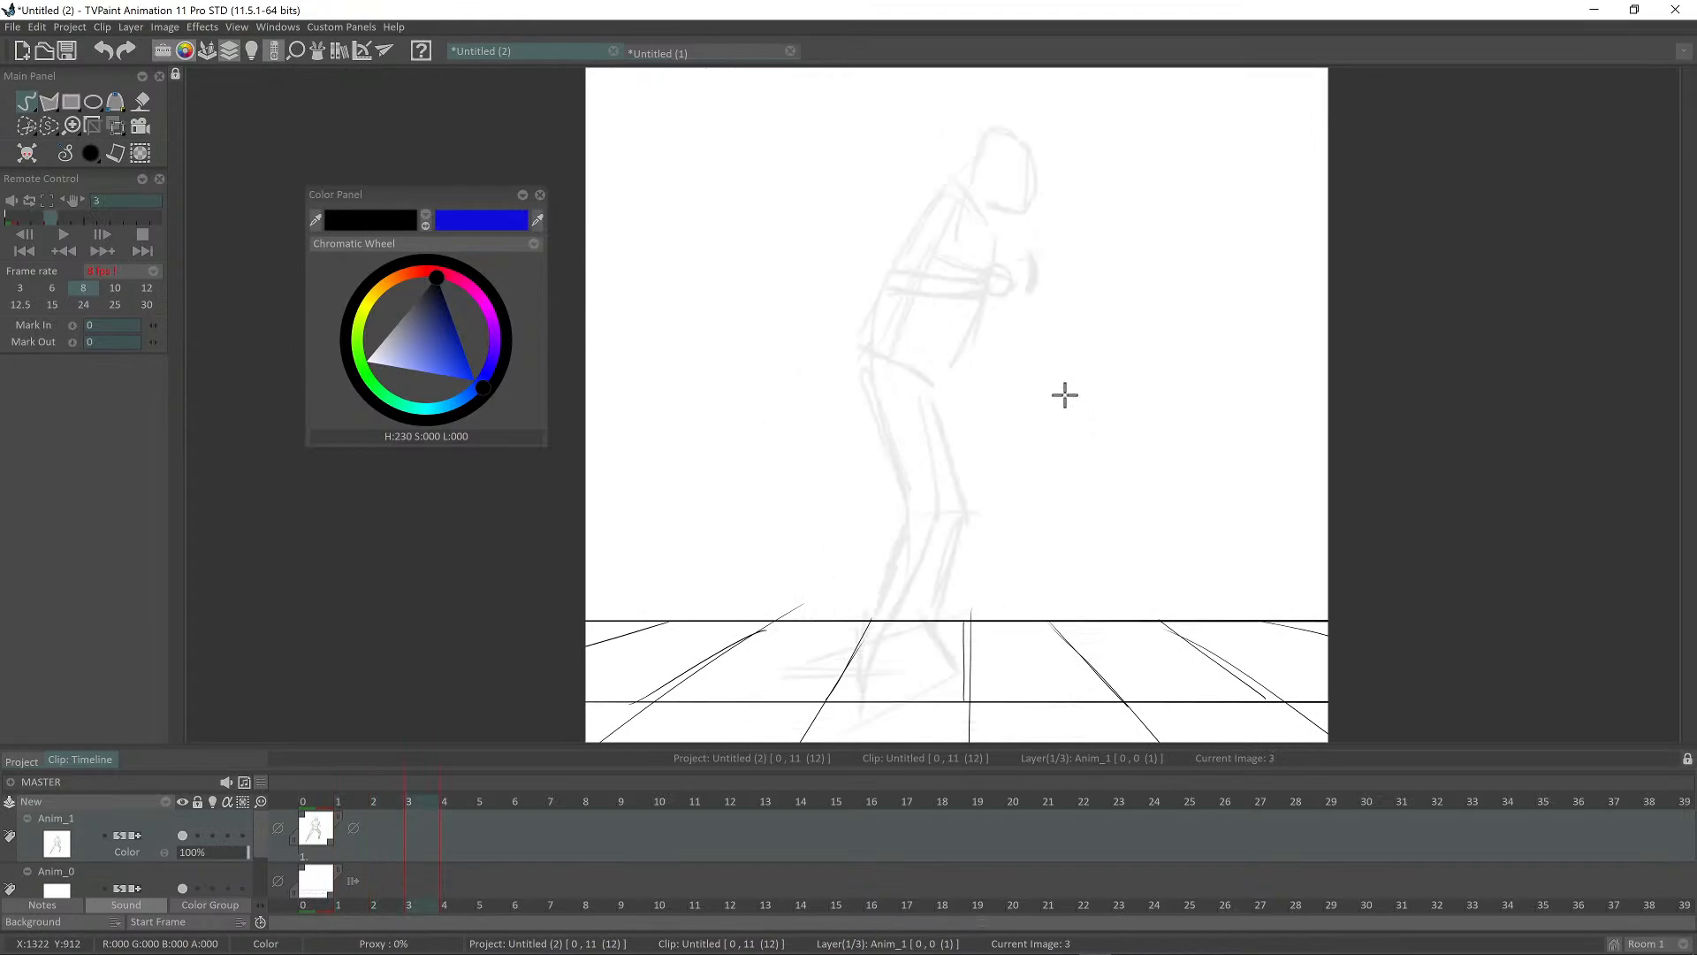
{"action": "key", "text": "Left"}
{"action": "key", "text": "Left"}
{"action": "key", "text": "Left"}
{"action": "key", "text": "Right"}
{"action": "key", "text": "Right"}
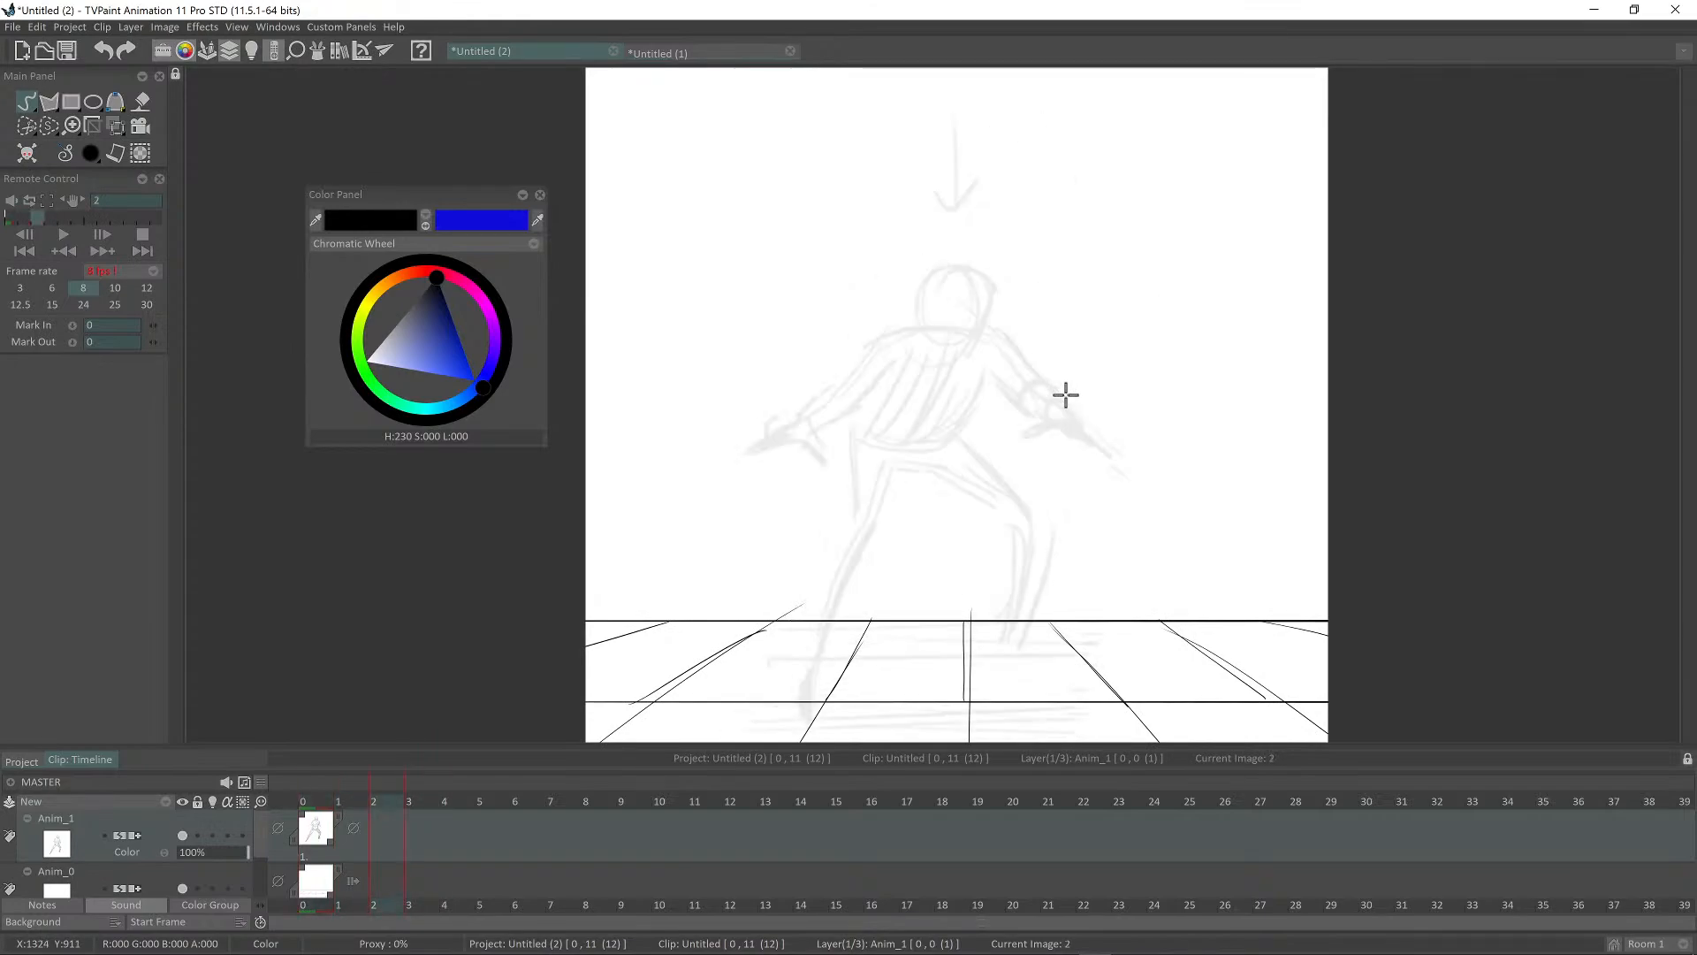
{"action": "key", "text": "Left"}
{"action": "key", "text": "Left"}
{"action": "key", "text": "Right"}
{"action": "left_click_drag", "start_coordinate": [1021, 390], "coordinate": [988, 426]}
Step: Flip across frames 0 to 2 to examine the shift of the head, shoulders and hips between poses
{"action": "key", "text": "Left"}
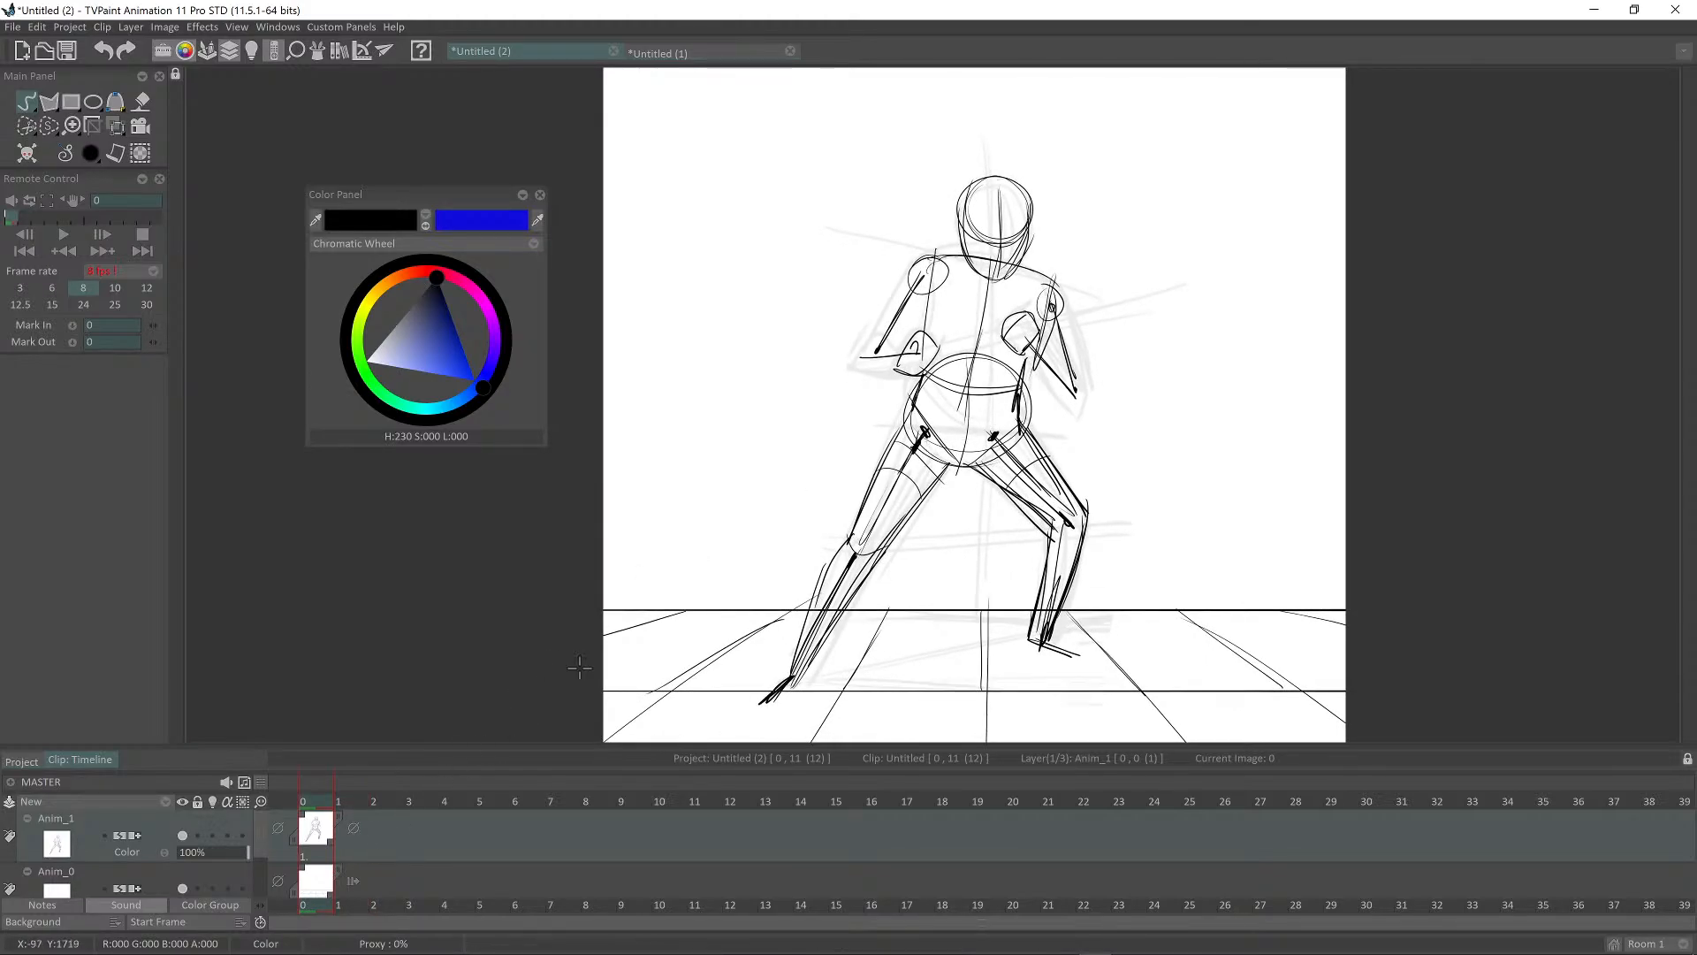
{"action": "key", "text": "Right"}
{"action": "key", "text": "Right"}
{"action": "key", "text": "Left"}
{"action": "key", "text": "Left"}
{"action": "key", "text": "Right"}
{"action": "key", "text": "Right"}
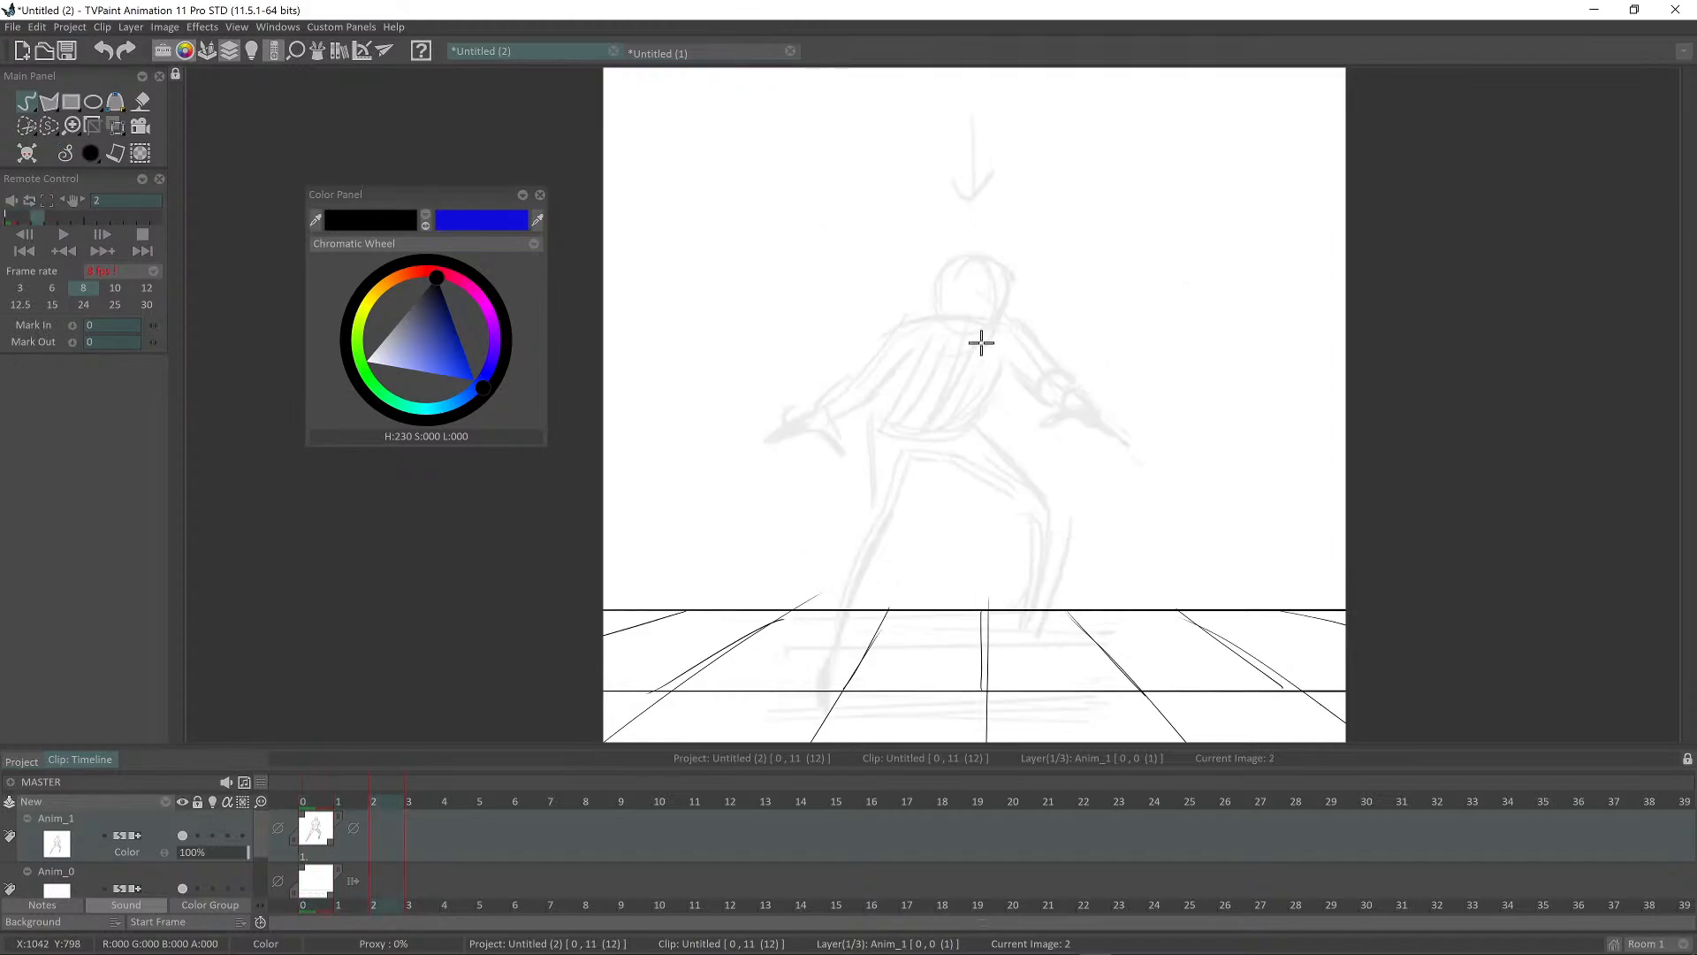
{"action": "key", "text": "Left"}
{"action": "key", "text": "Left"}
{"action": "key", "text": "Right"}
{"action": "key", "text": "Right"}
{"action": "key", "text": "Left"}
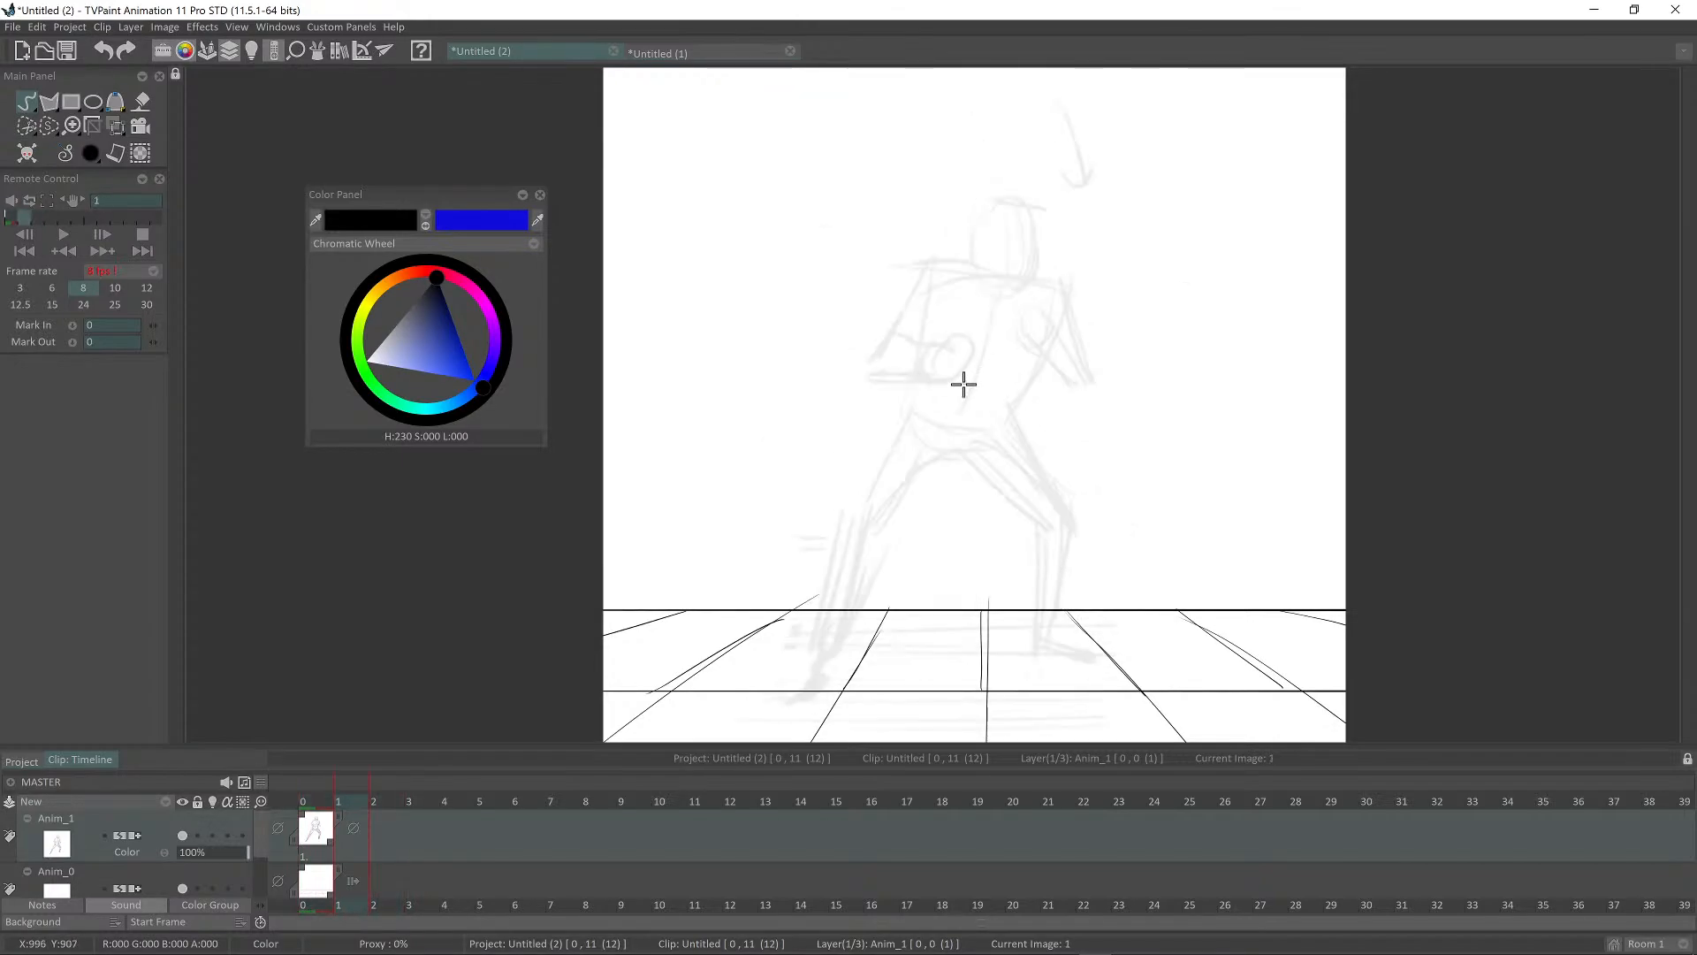
{"action": "key", "text": "Left"}
{"action": "key", "text": "Right"}
{"action": "key", "text": "Right"}
{"action": "key", "text": "Left"}
{"action": "key", "text": "Left"}
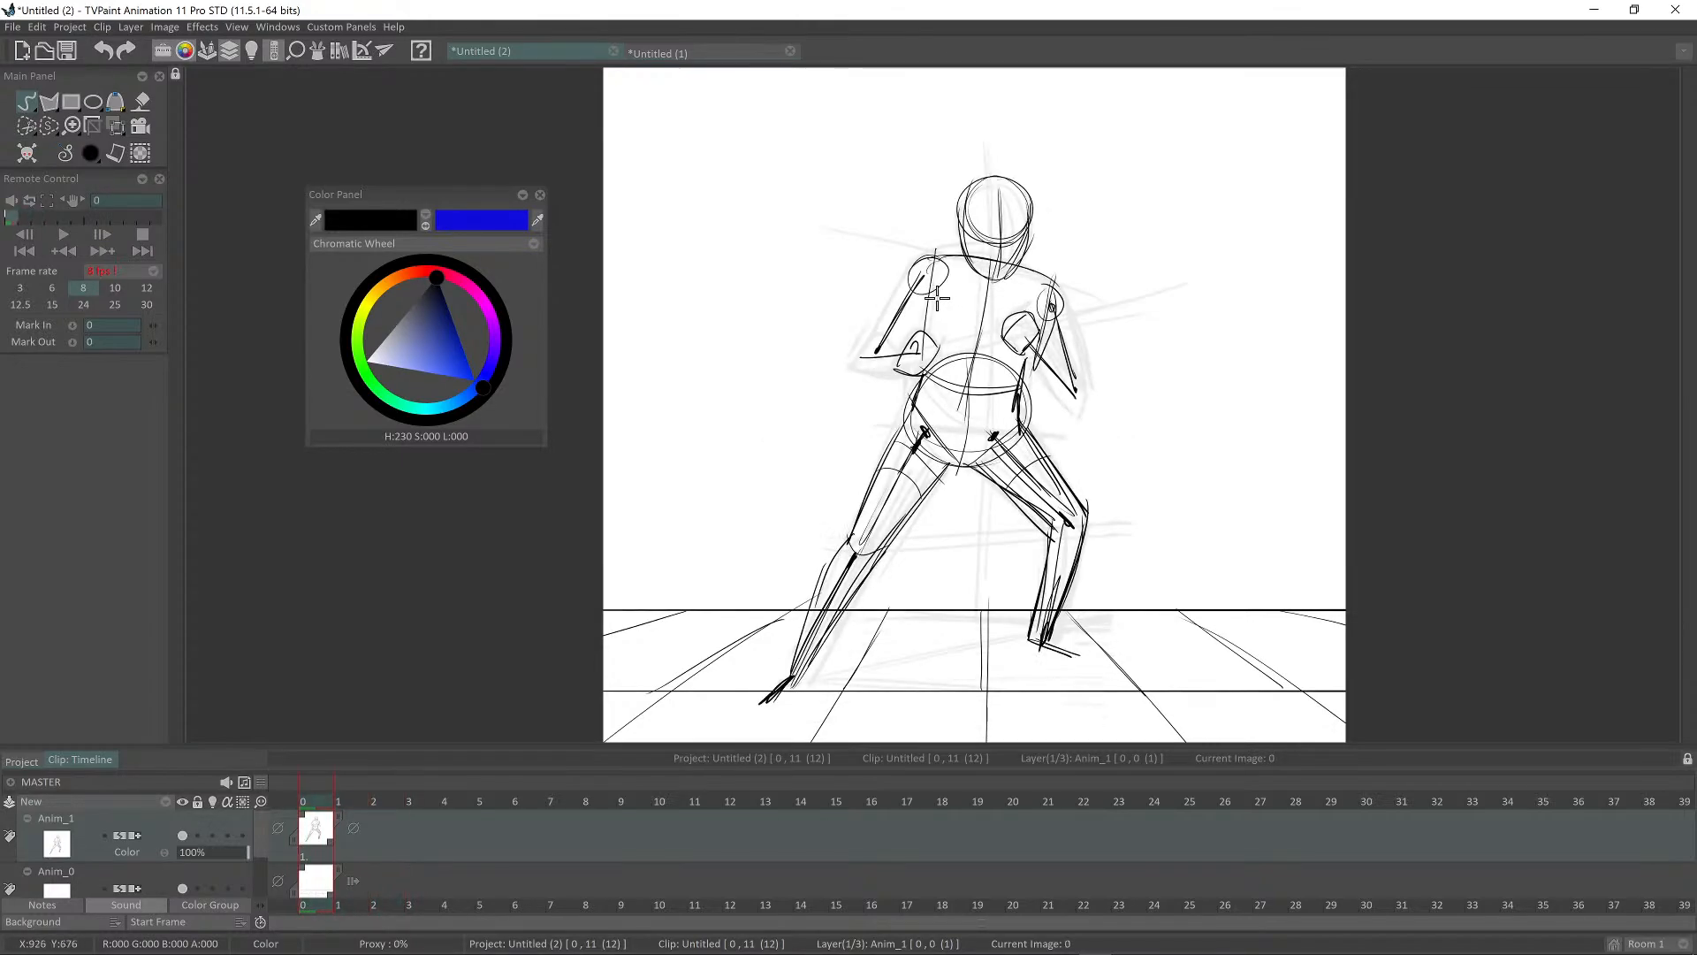
{"action": "key", "text": "Right"}
{"action": "key", "text": "Left"}
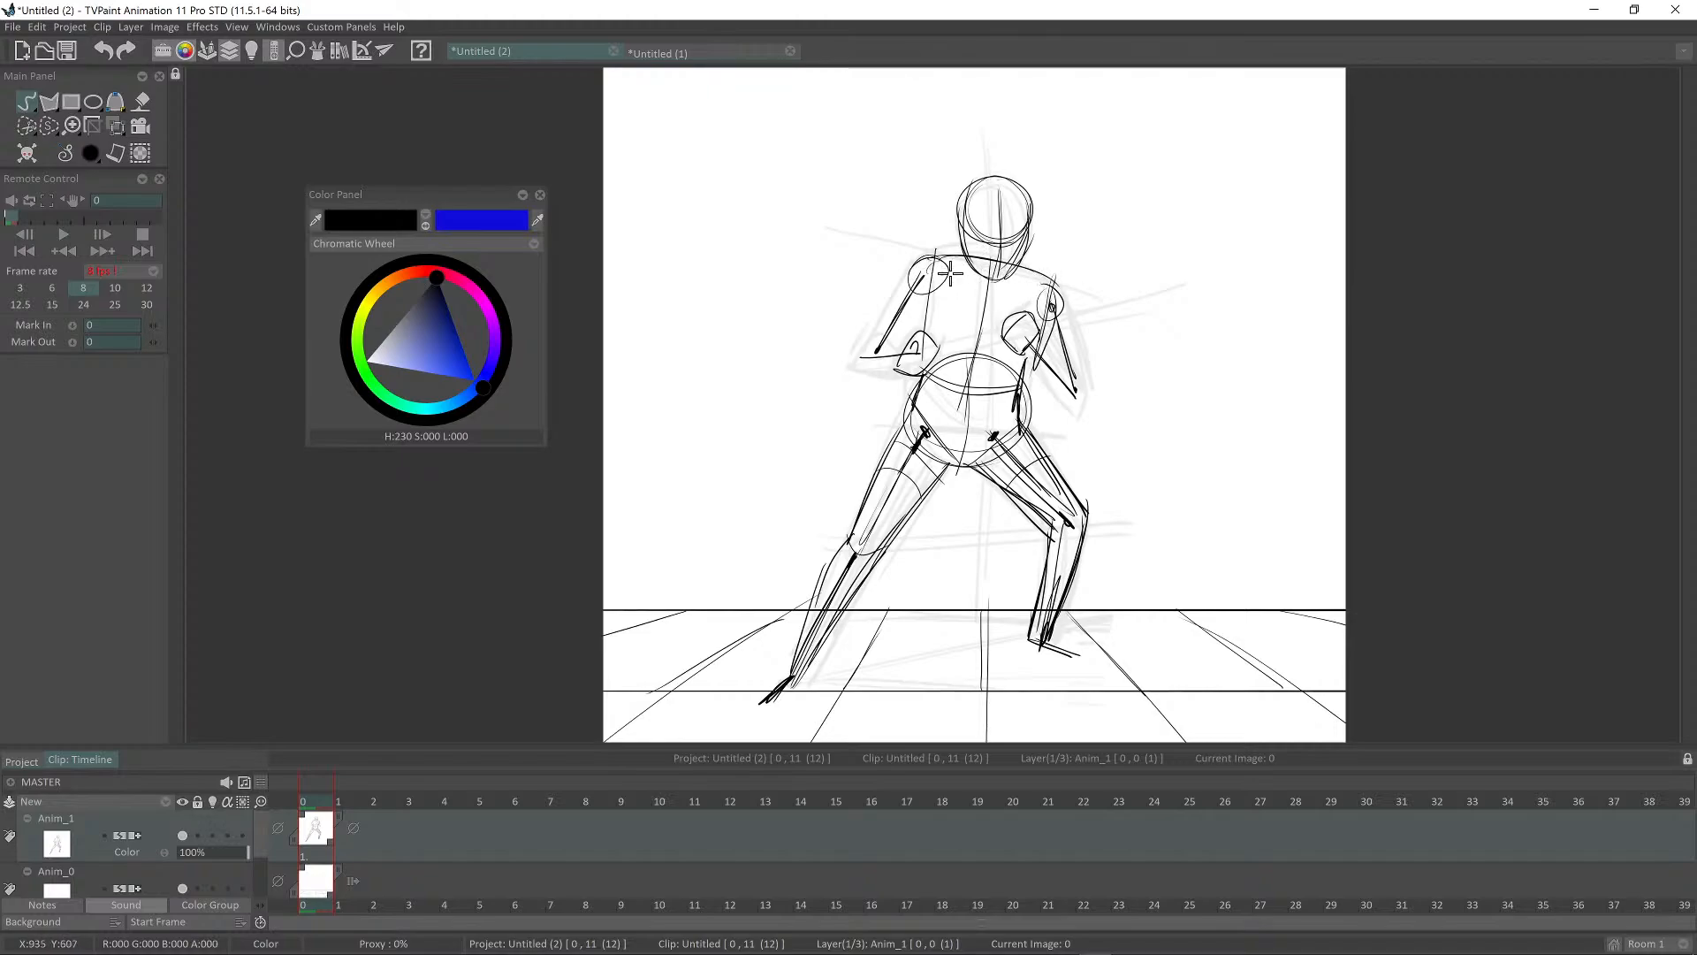
Step: Start the frame 1 drawing with a curved shoulder line and a small arrow marking the shoulder's movement
{"action": "mouse_move", "coordinate": [910, 265]}
{"action": "left_mouse_down"}
{"action": "mouse_move", "coordinate": [1048, 282]}
{"action": "mouse_move", "coordinate": [962, 298]}
{"action": "left_mouse_up"}
{"action": "key", "text": "Right"}
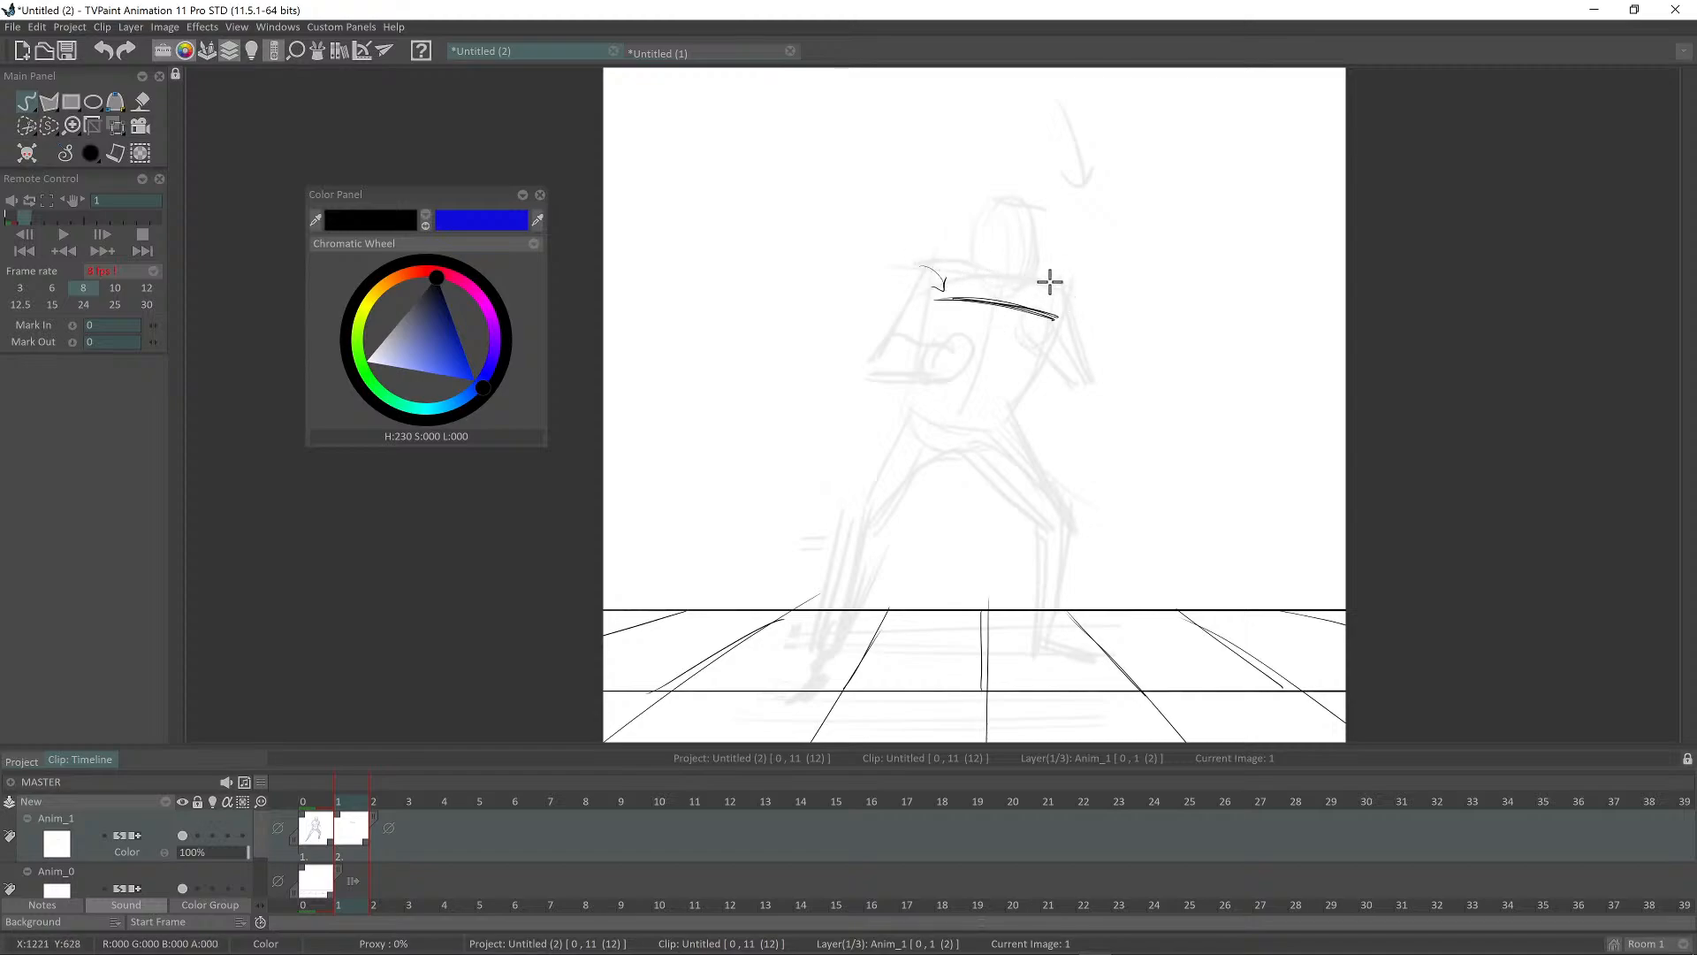
{"action": "key", "text": "Left"}
{"action": "key", "text": "Left"}
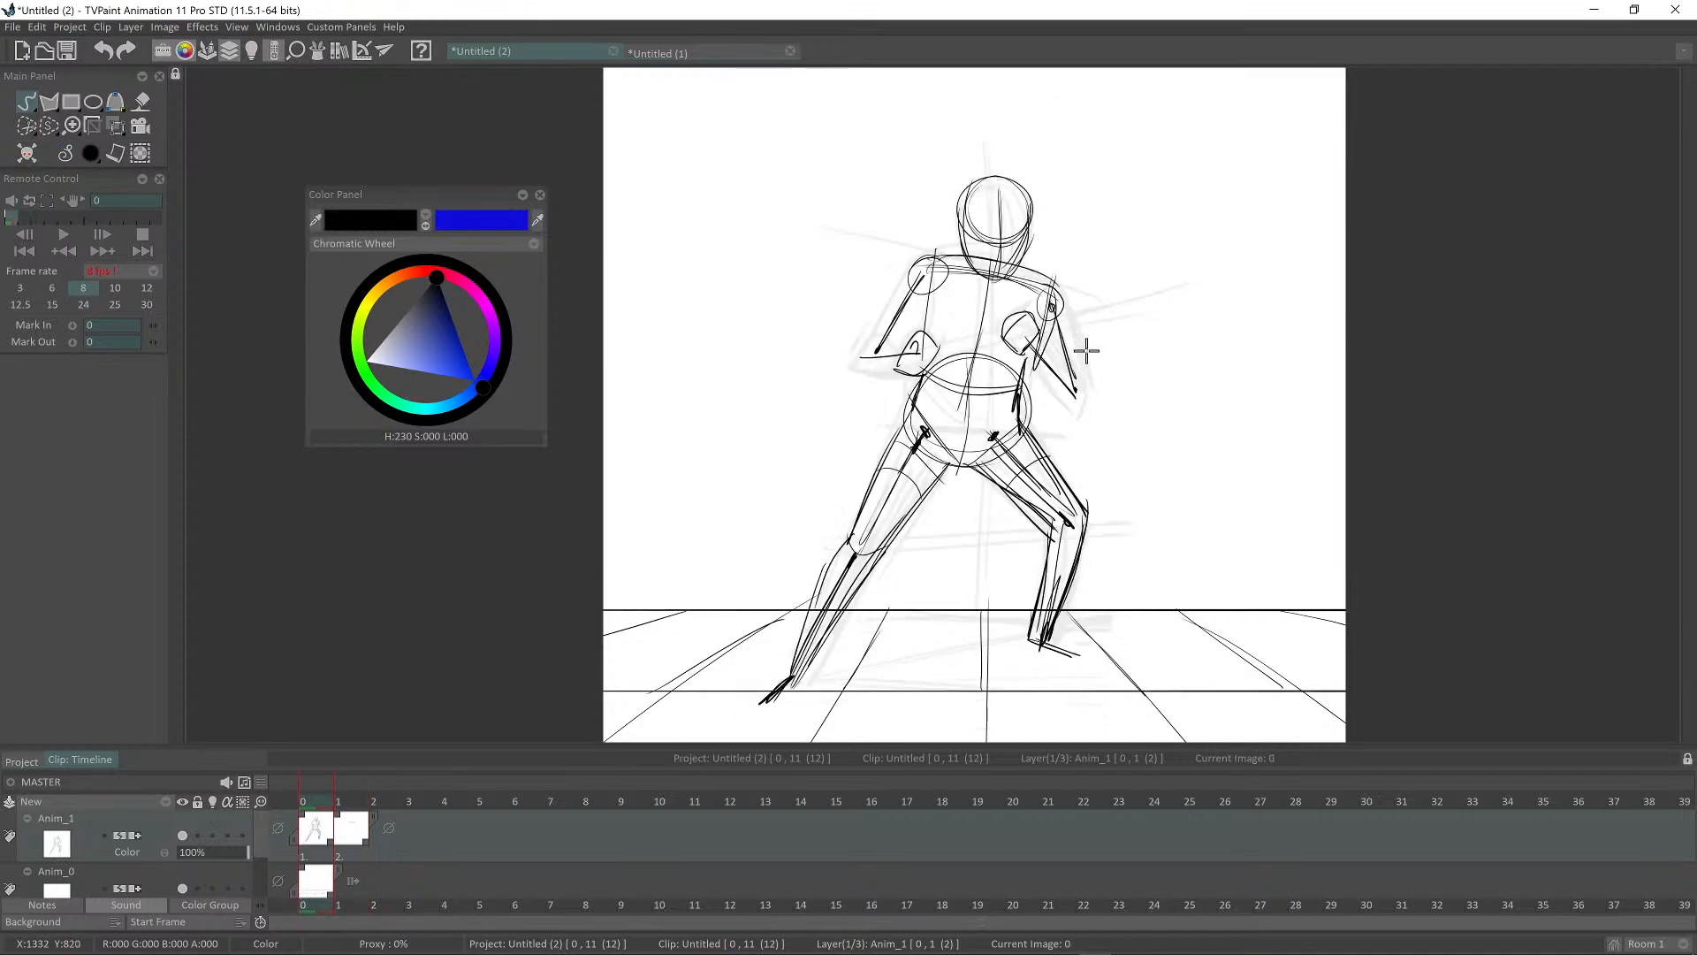
Step: Draw the frame 1 head with a tapered jaw, brow guideline and centre line, and mark the other shoulder's movement with an arrow
{"action": "key", "text": "Right"}
{"action": "key", "text": "Left"}
{"action": "key", "text": "Right"}
{"action": "key", "text": "Left"}
{"action": "key", "text": "Right"}
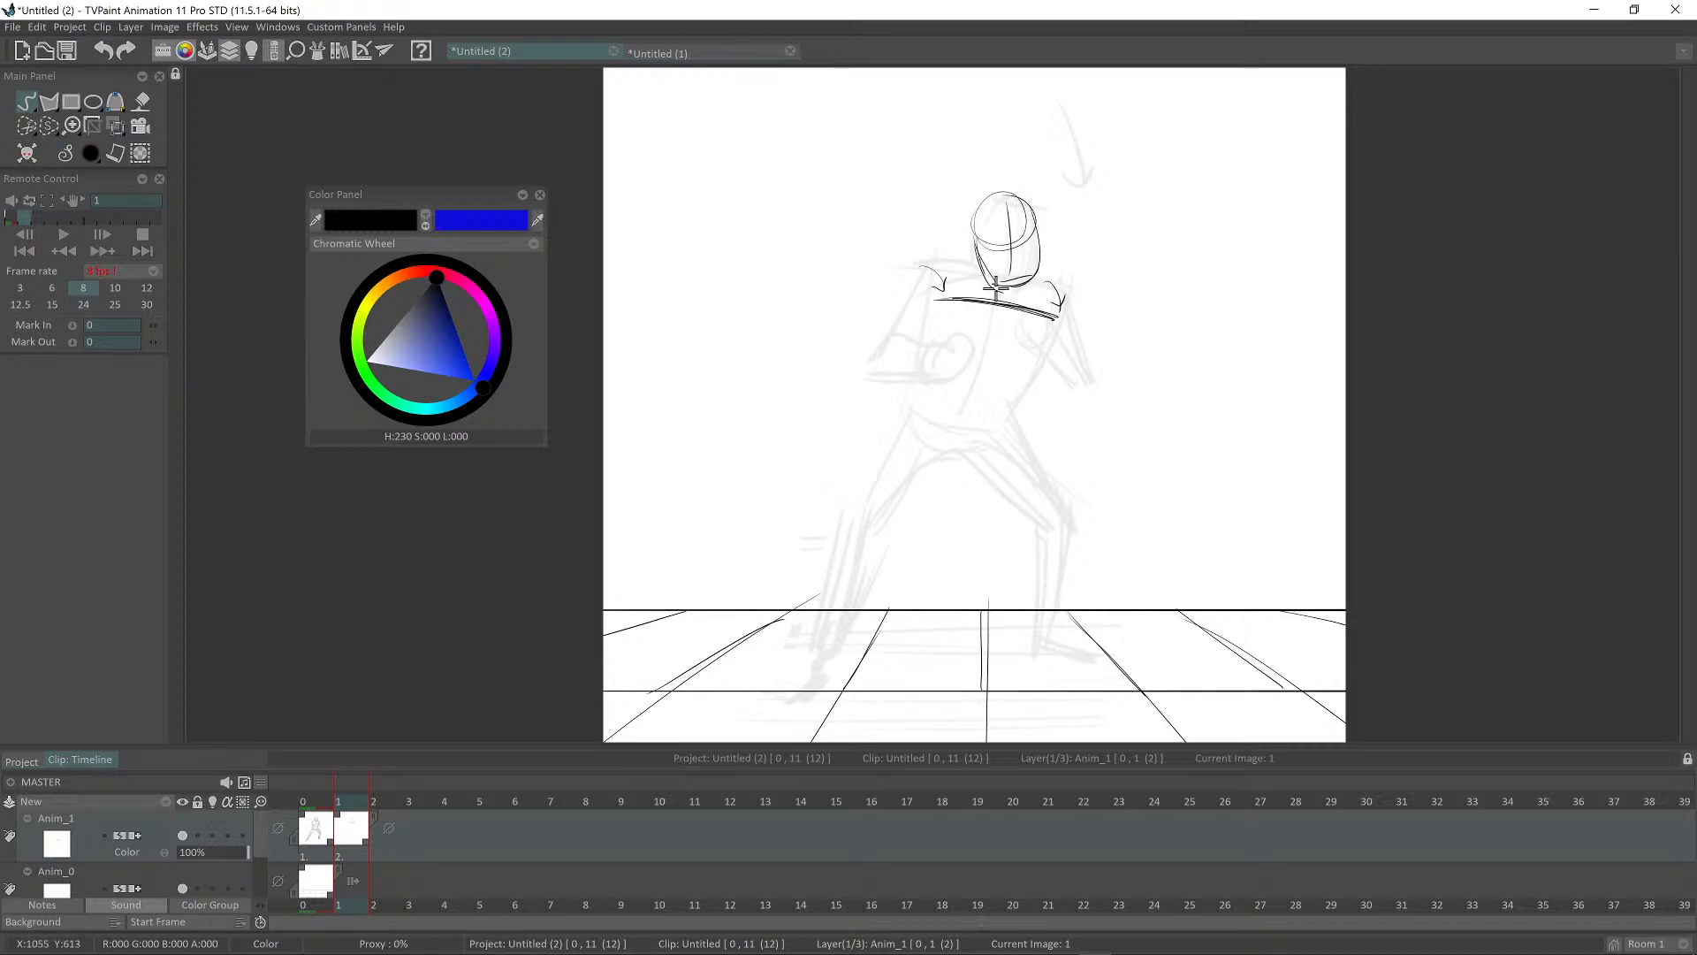
Step: Draw the torso's slanted centre line and the curved lower edge of the chest on frame 1, comparing with frame 0
{"action": "key", "text": "Left"}
{"action": "key", "text": "Right"}
{"action": "key", "text": "Left"}
{"action": "key", "text": "Right"}
{"action": "key", "text": "Left"}
{"action": "key", "text": "Right"}
{"action": "key", "text": "Left"}
{"action": "key", "text": "Right"}
{"action": "key", "text": "Left"}
{"action": "key", "text": "Right"}
{"action": "key", "text": "Left"}
{"action": "key", "text": "Right"}
{"action": "mouse_move", "coordinate": [927, 340]}
{"action": "left_mouse_down"}
{"action": "mouse_move", "coordinate": [1029, 358]}
{"action": "mouse_move", "coordinate": [959, 429]}
{"action": "left_mouse_up"}
Step: Draw the side contour of the torso from the forward shoulder down to the waist on frame 1
{"action": "key", "text": "Left"}
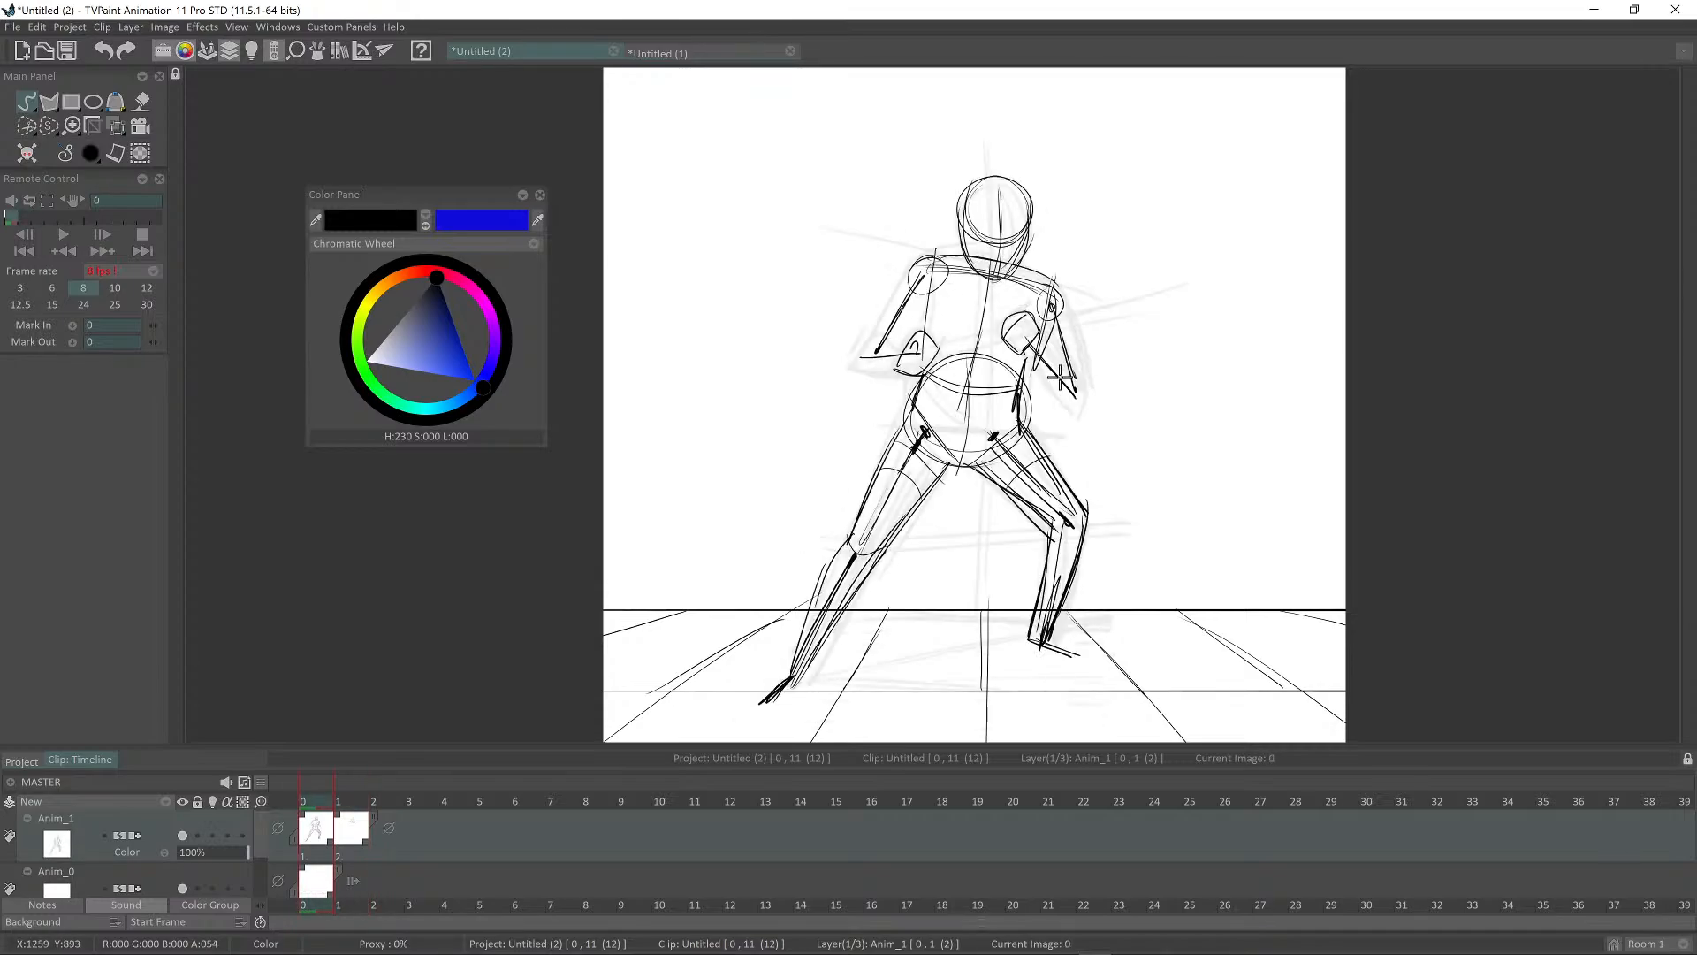
{"action": "key", "text": "Right"}
{"action": "key", "text": "Left"}
{"action": "key", "text": "Right"}
{"action": "key", "text": "Left"}
{"action": "key", "text": "Right"}
{"action": "key", "text": "Left"}
{"action": "key", "text": "Right"}
{"action": "key", "text": "Left"}
{"action": "key", "text": "Right"}
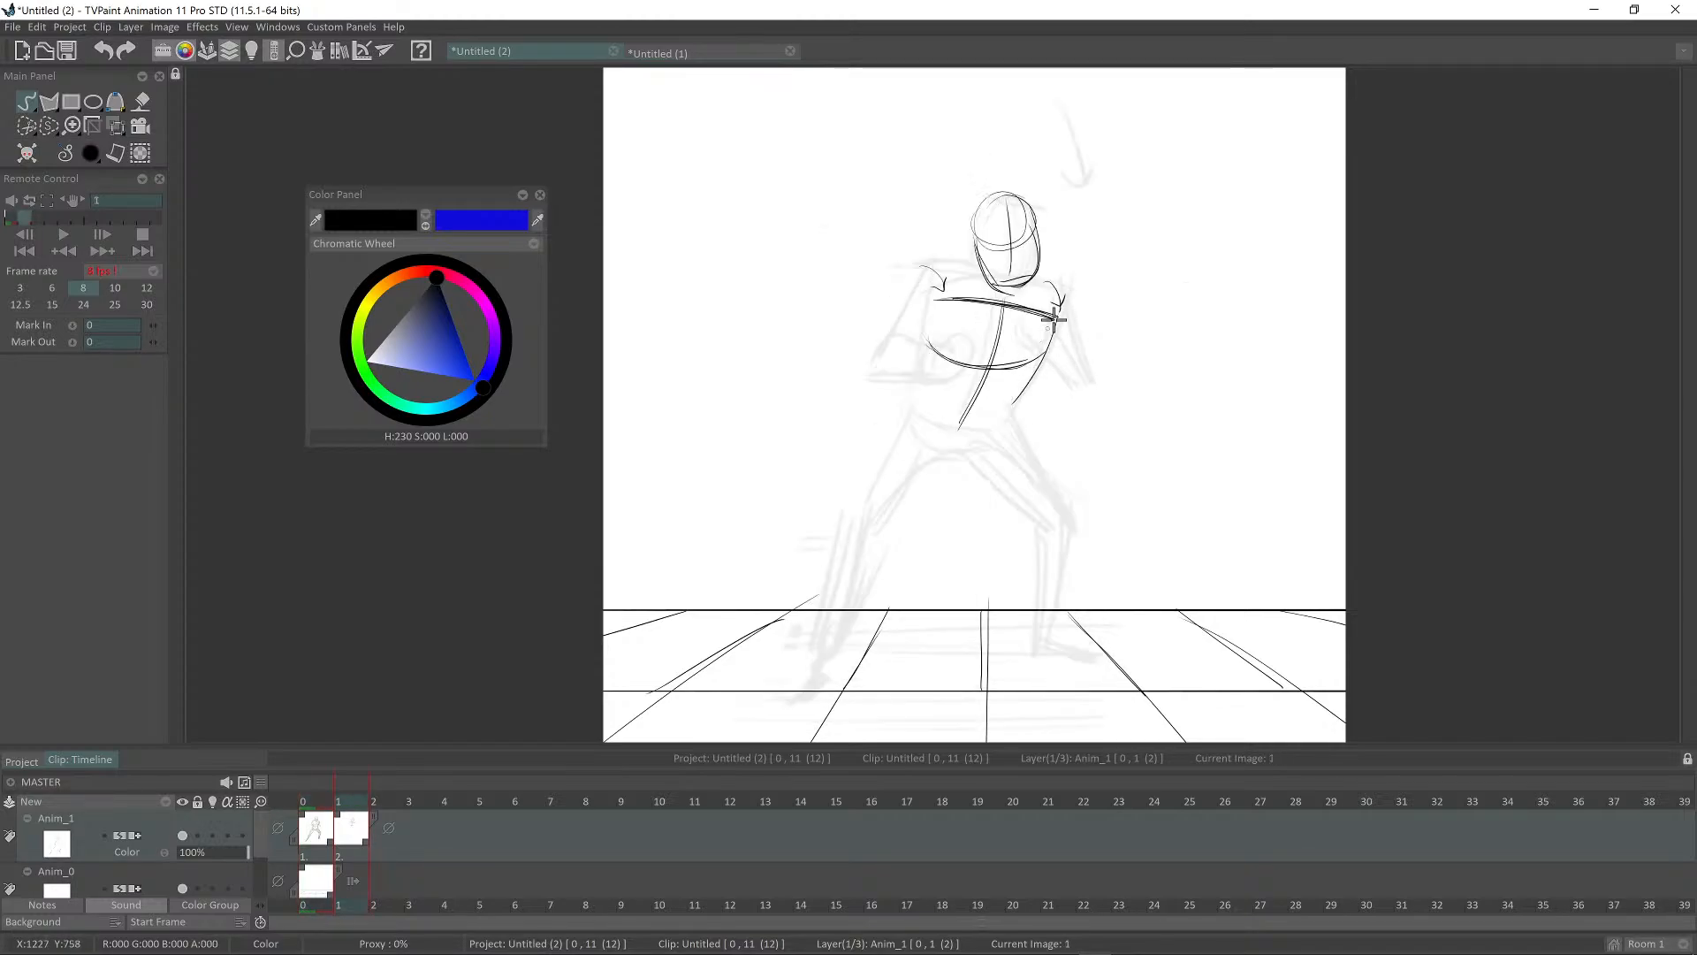
{"action": "left_click_drag", "start_coordinate": [1054, 318], "coordinate": [1008, 405]}
Step: Add arrows on frame 1 marking the waist's inward shift and the shoulder's downward swing, checking against frame 0
{"action": "key", "text": "Left"}
{"action": "key", "text": "Right"}
{"action": "key", "text": "Left"}
{"action": "key", "text": "Right"}
{"action": "key", "text": "Left"}
{"action": "key", "text": "Right"}
{"action": "key", "text": "Left"}
{"action": "key", "text": "Right"}
{"action": "key", "text": "Left"}
{"action": "key", "text": "Right"}
{"action": "key", "text": "Left"}
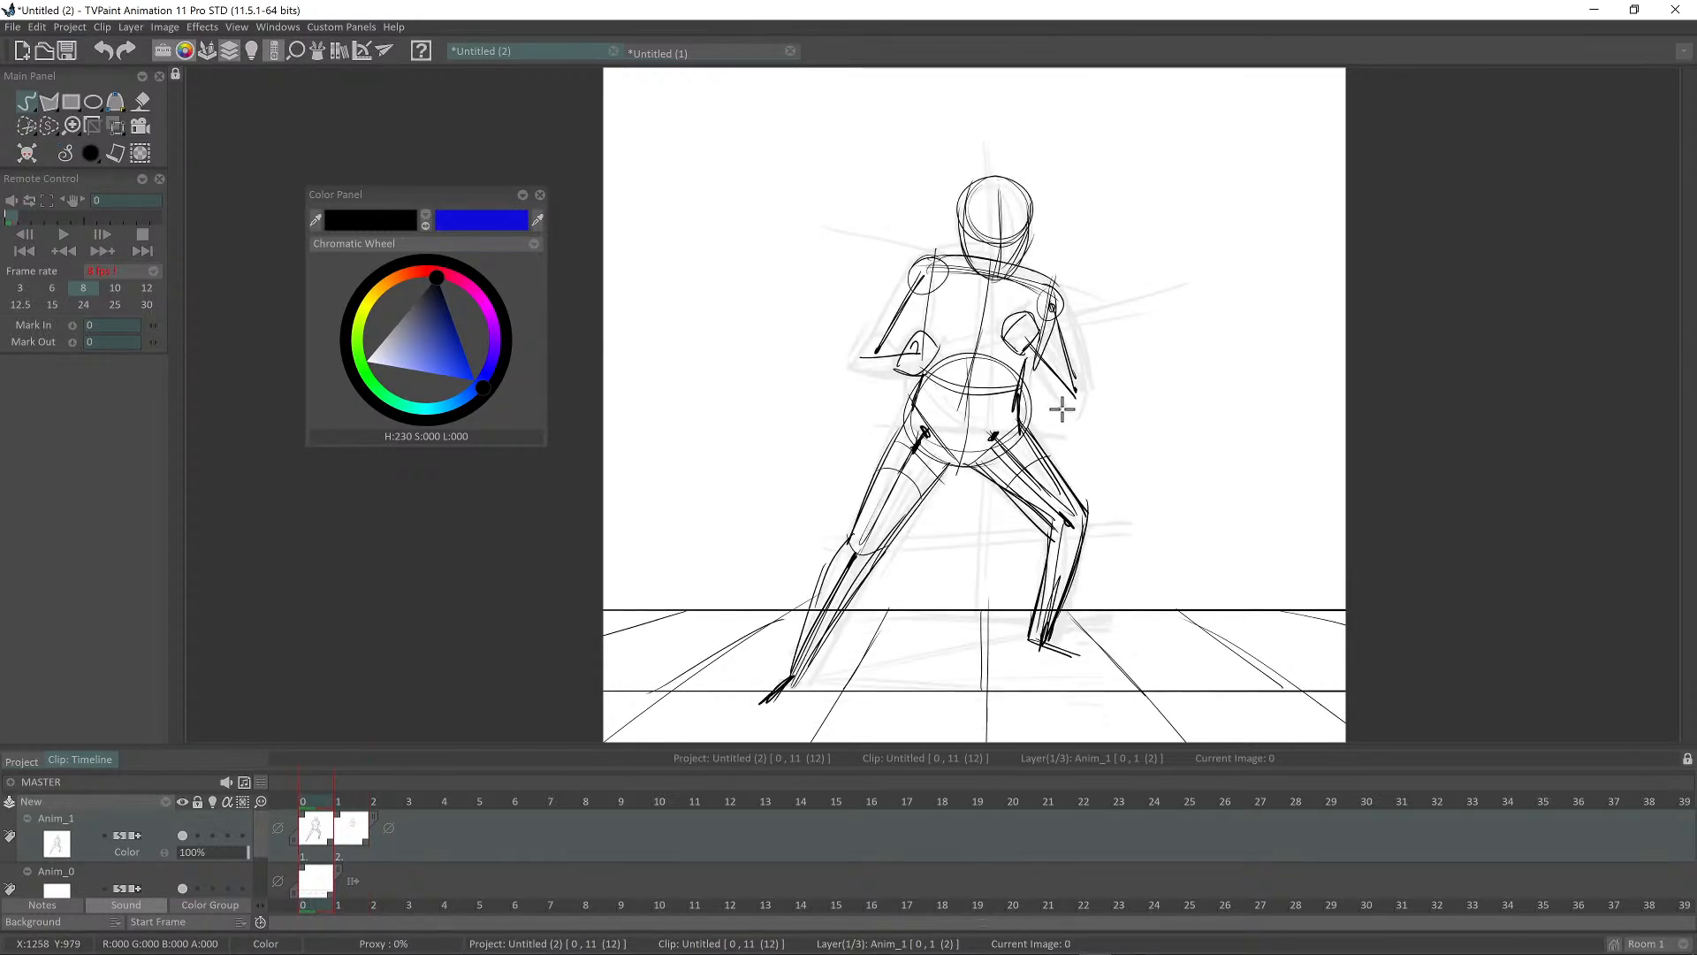
{"action": "key", "text": "Right"}
{"action": "mouse_move", "coordinate": [1080, 412]}
{"action": "left_mouse_down"}
{"action": "mouse_move", "coordinate": [1034, 415]}
{"action": "mouse_move", "coordinate": [1059, 428]}
{"action": "left_mouse_up"}
{"action": "key", "text": "Left"}
{"action": "key", "text": "Right"}
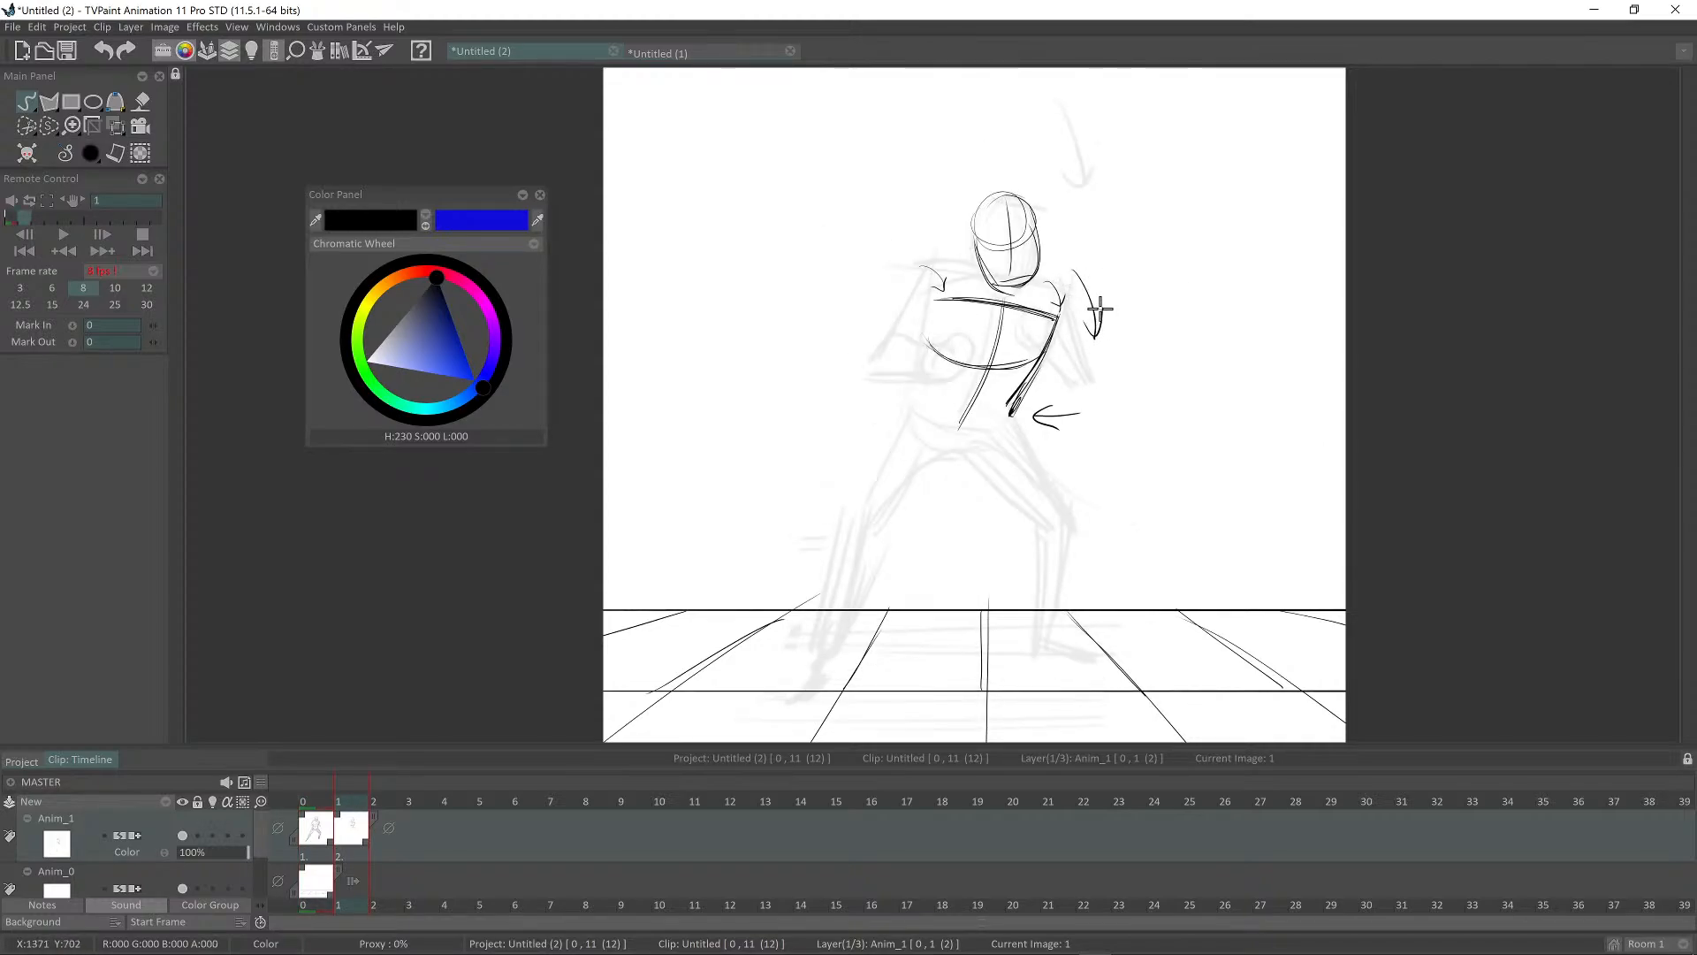
Step: Draw the upper shoulder line and a V-shaped neck below the head on frame 1
{"action": "key", "text": "Left"}
{"action": "key", "text": "Right"}
{"action": "mouse_move", "coordinate": [941, 300]}
{"action": "left_mouse_down"}
{"action": "mouse_move", "coordinate": [1003, 281]}
{"action": "mouse_move", "coordinate": [1017, 299]}
{"action": "mouse_move", "coordinate": [982, 289]}
{"action": "left_mouse_up"}
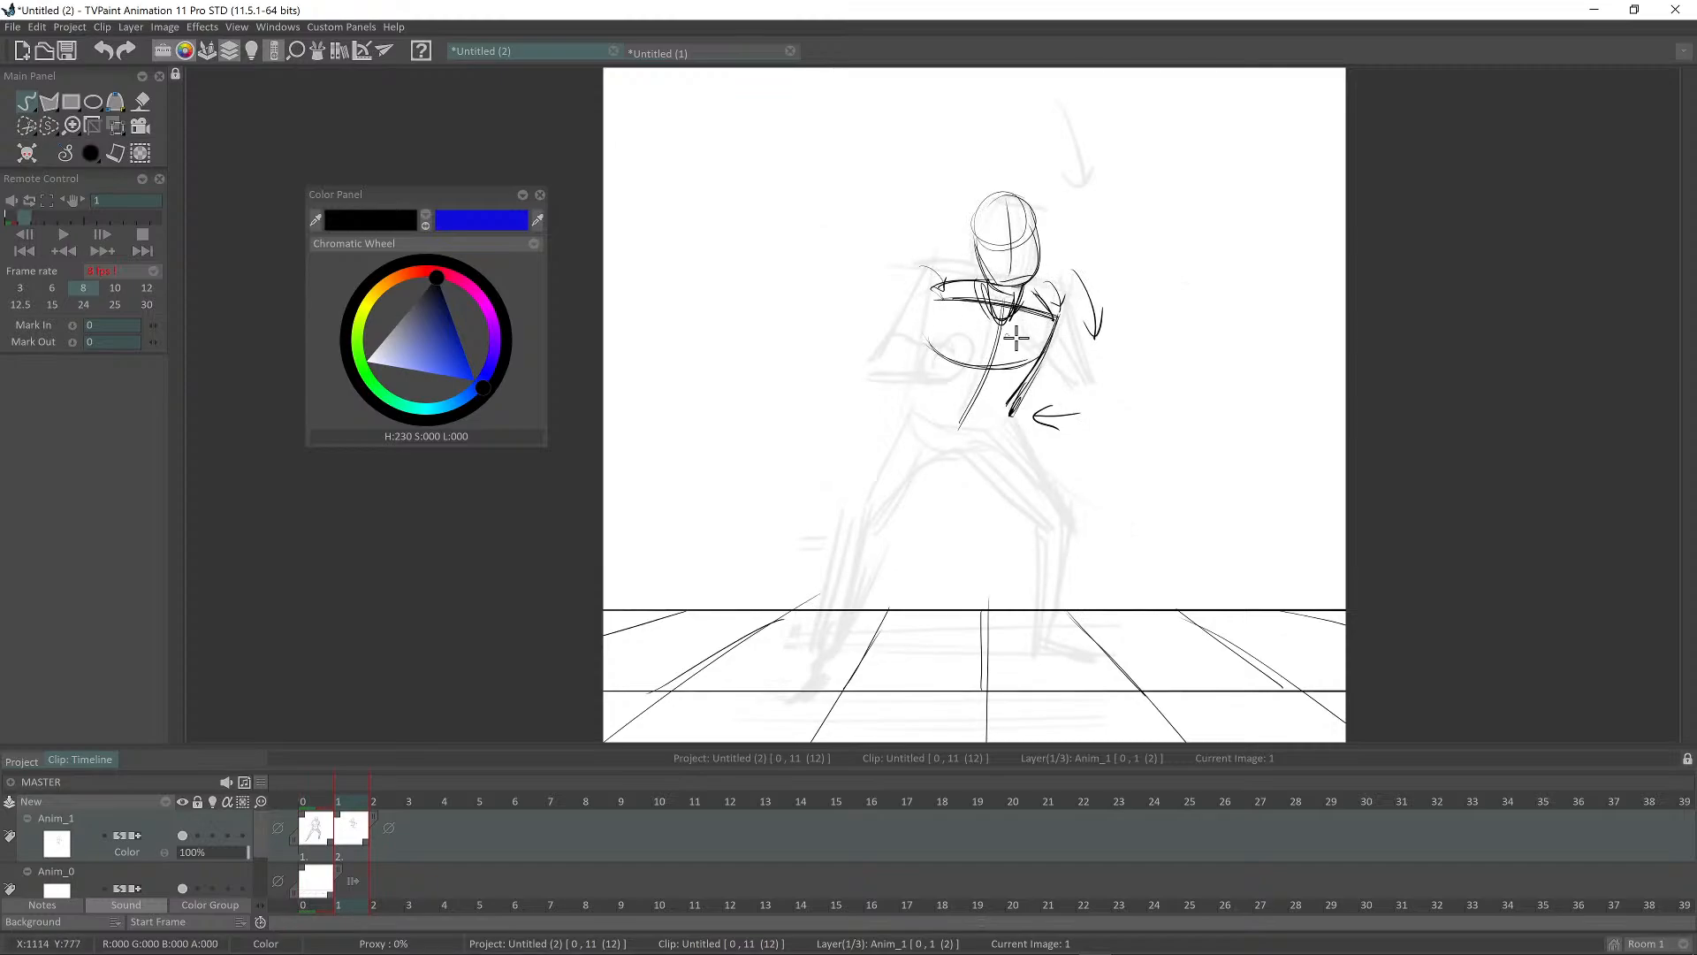
Step: Flip between frames 0 and 1 to check the motion of the head and upper torso
{"action": "key", "text": "Left"}
{"action": "key", "text": "Right"}
{"action": "key", "text": "Left"}
{"action": "key", "text": "Right"}
{"action": "key", "text": "Left"}
{"action": "key", "text": "Right"}
{"action": "key", "text": "Left"}
{"action": "key", "text": "Right"}
{"action": "key", "text": "Left"}
{"action": "key", "text": "Right"}
{"action": "key", "text": "Left"}
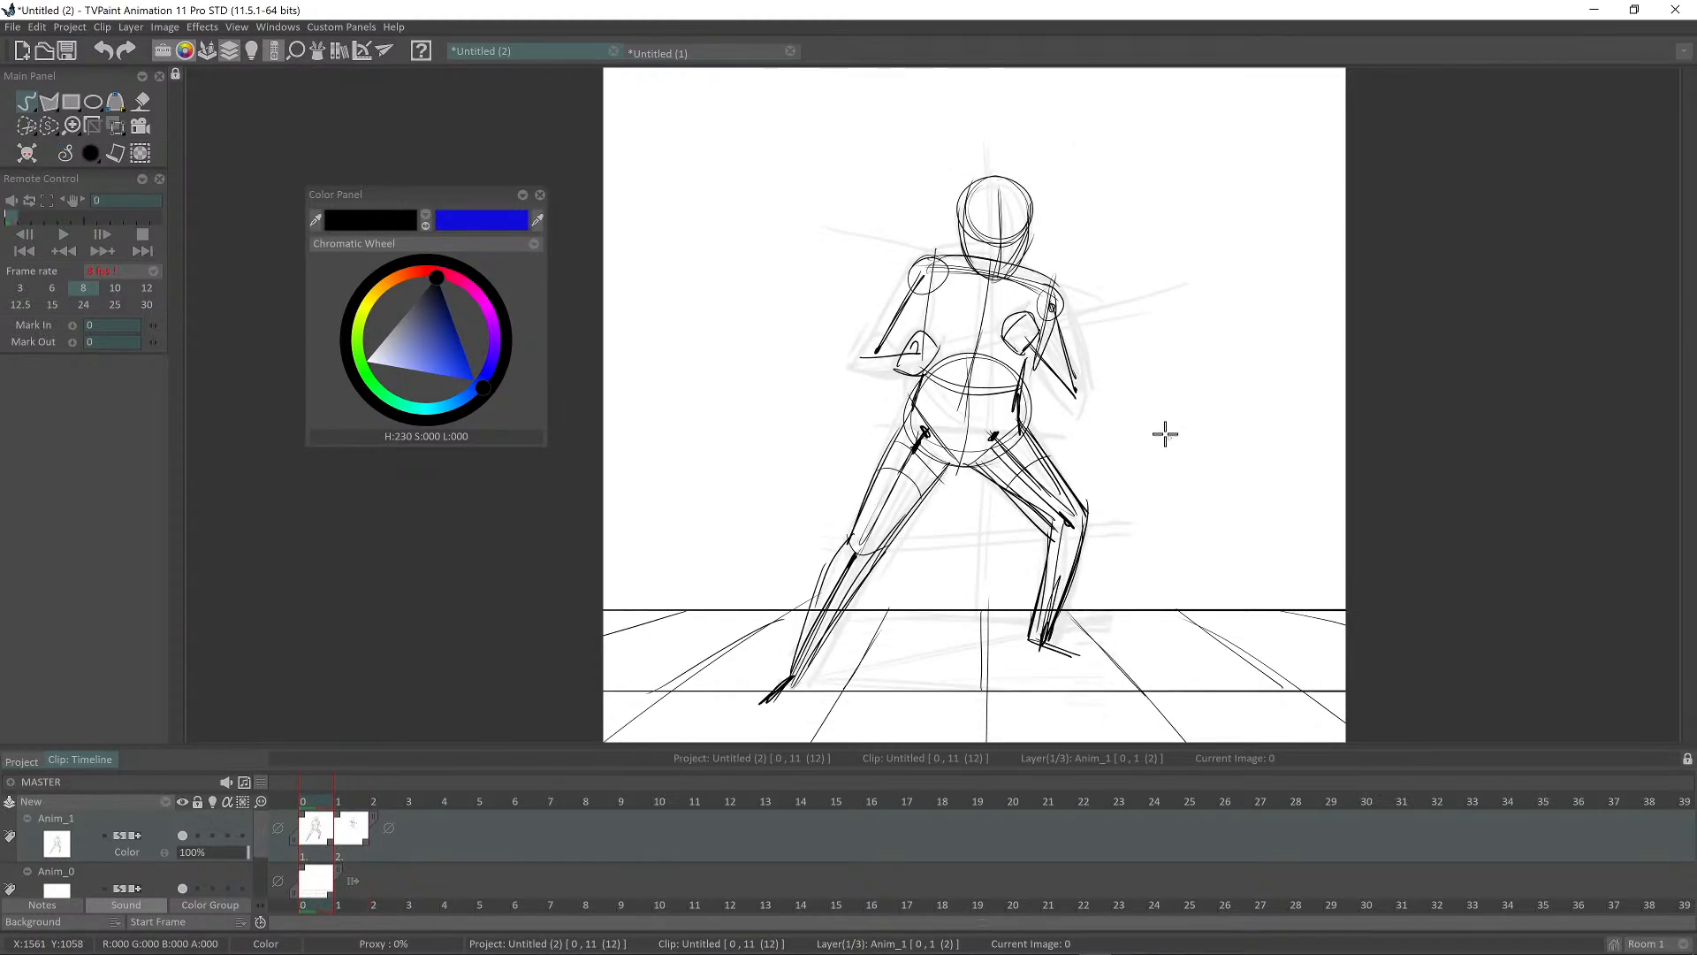
{"action": "key", "text": "Right"}
{"action": "key", "text": "Left"}
{"action": "key", "text": "Right"}
{"action": "key", "text": "Left"}
{"action": "key", "text": "Right"}
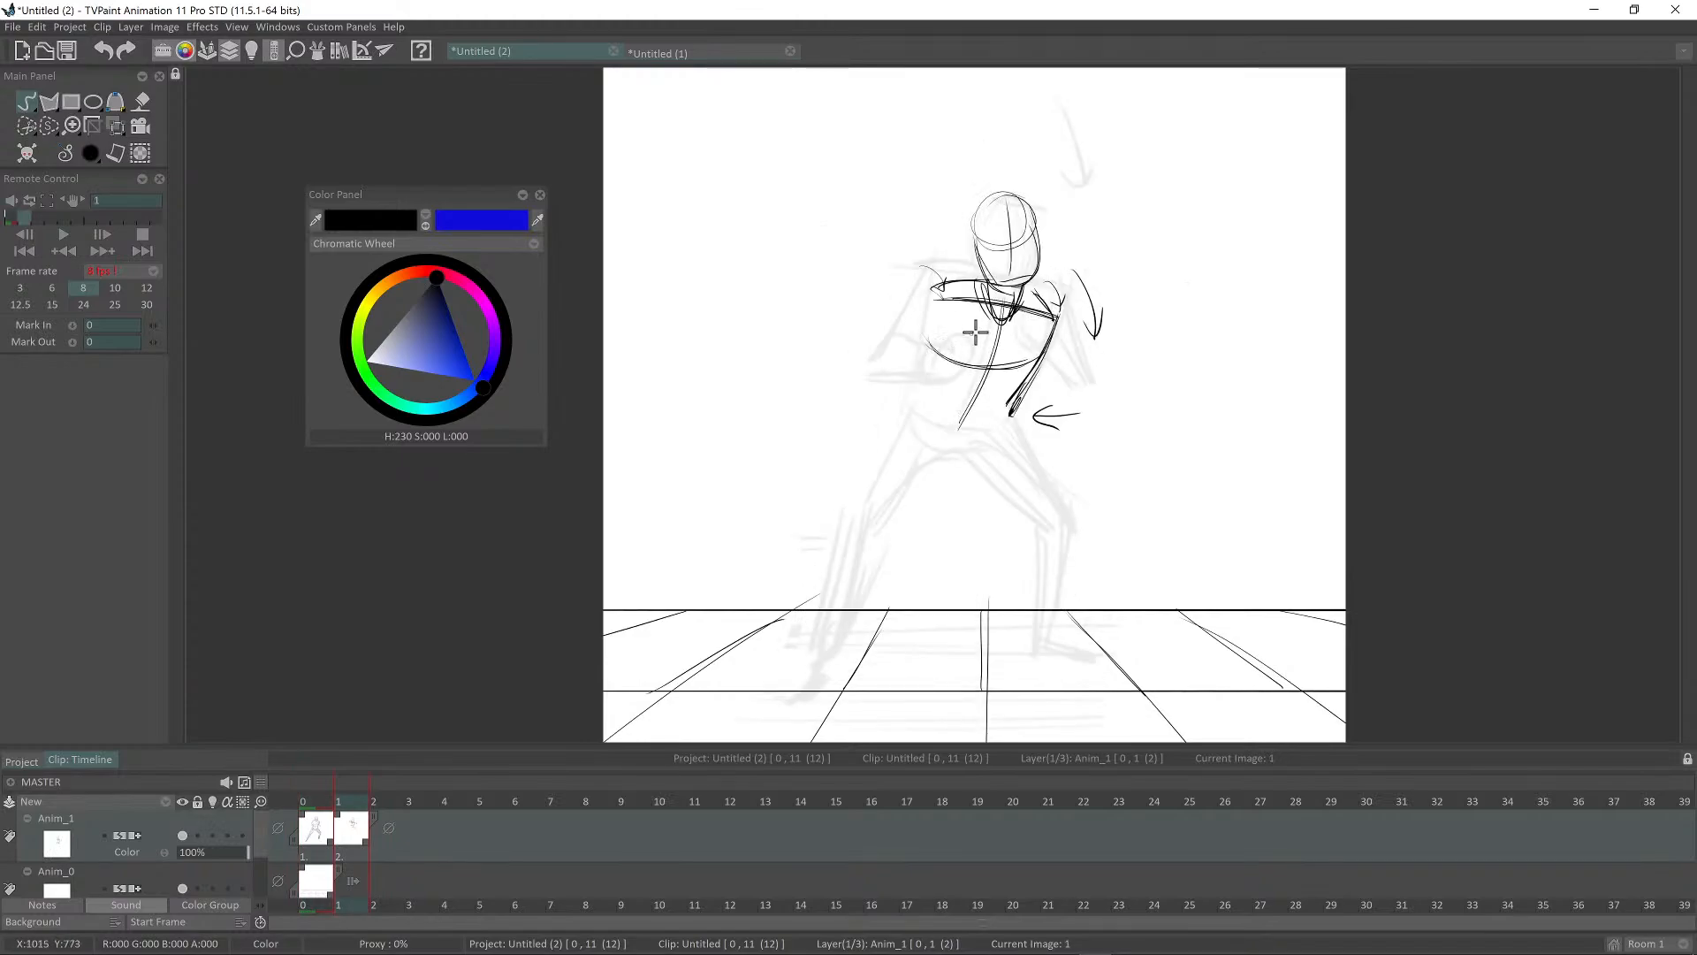
Step: Draw the rounded fist in front of the chest on frame 1, using the neighbouring poses as reference
{"action": "key", "text": "Right"}
{"action": "key", "text": "Left"}
{"action": "key", "text": "Left"}
{"action": "key", "text": "Right"}
{"action": "key", "text": "Left"}
{"action": "key", "text": "Right"}
{"action": "key", "text": "Left"}
{"action": "key", "text": "Right"}
{"action": "key", "text": "Left"}
{"action": "key", "text": "Right"}
{"action": "key", "text": "Left"}
{"action": "key", "text": "Right"}
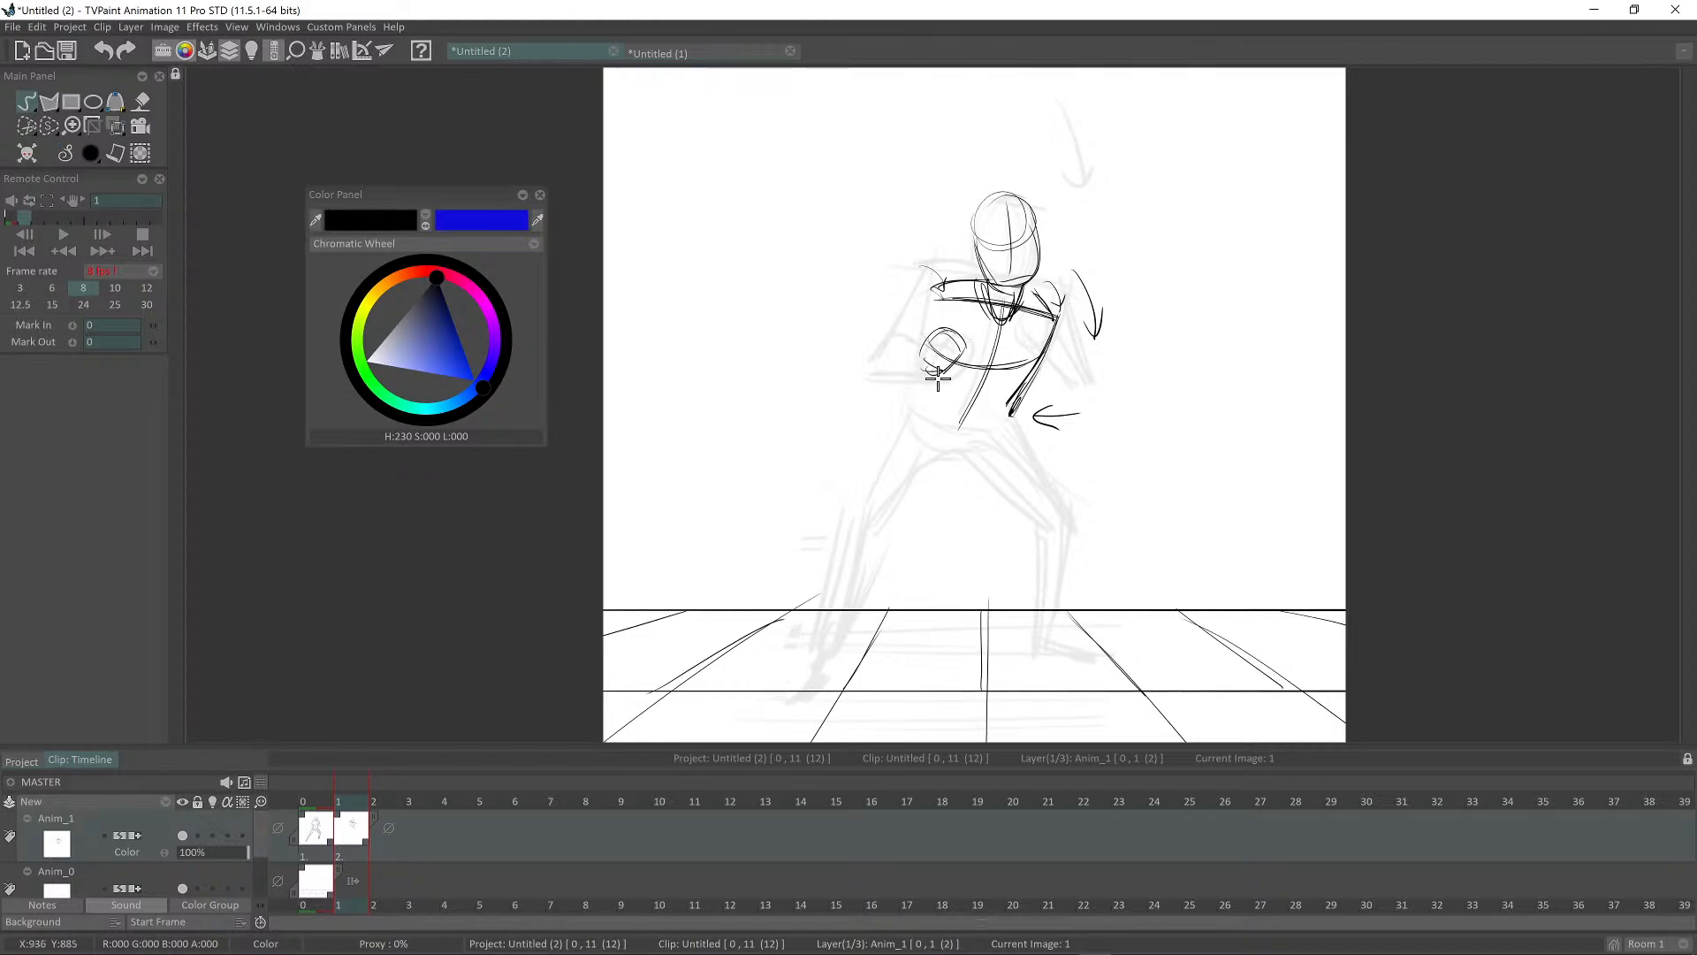
Step: Complete the lower edge of the fist and its wrist on frame 1, comparing with the frame 0 fist
{"action": "key", "text": "Left"}
{"action": "key", "text": "Right"}
{"action": "key", "text": "Left"}
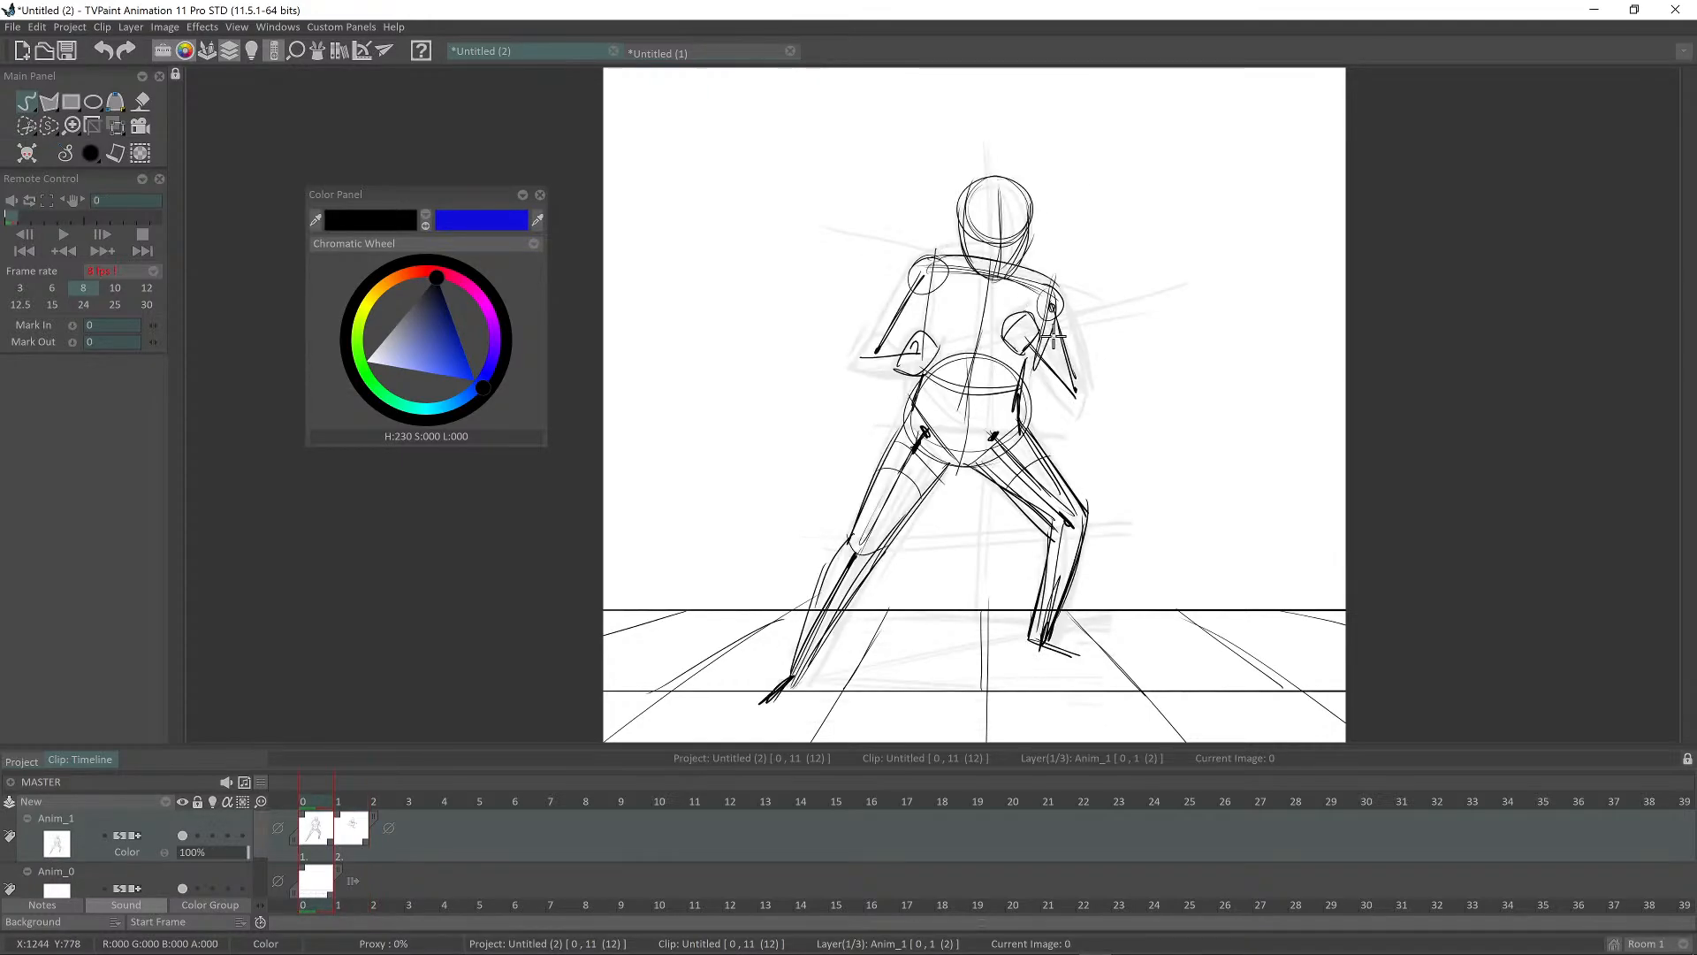
{"action": "key", "text": "Right"}
{"action": "key", "text": "Left"}
{"action": "key", "text": "Right"}
{"action": "key", "text": "Left"}
{"action": "key", "text": "Right"}
{"action": "key", "text": "Left"}
{"action": "key", "text": "Right"}
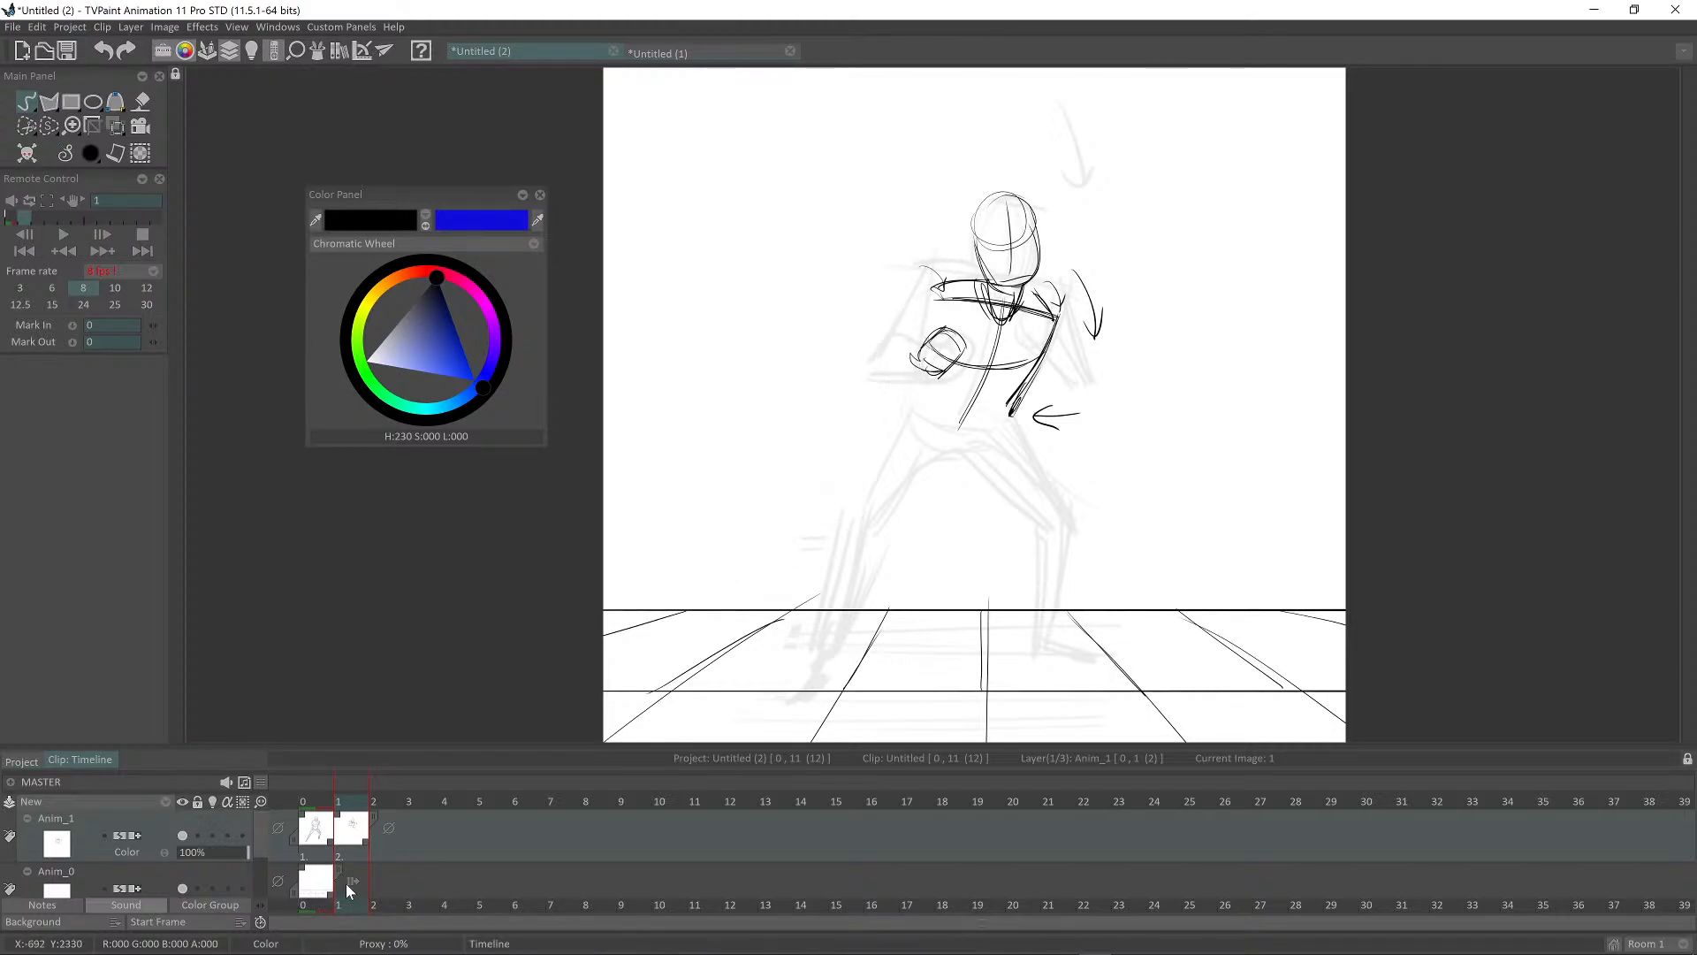
Step: Draw the upper arm line from the shoulder down to the elbow on frame 1 and compare it with the adjacent poses
{"action": "key", "text": "Left"}
{"action": "key", "text": "Right"}
{"action": "key", "text": "Left"}
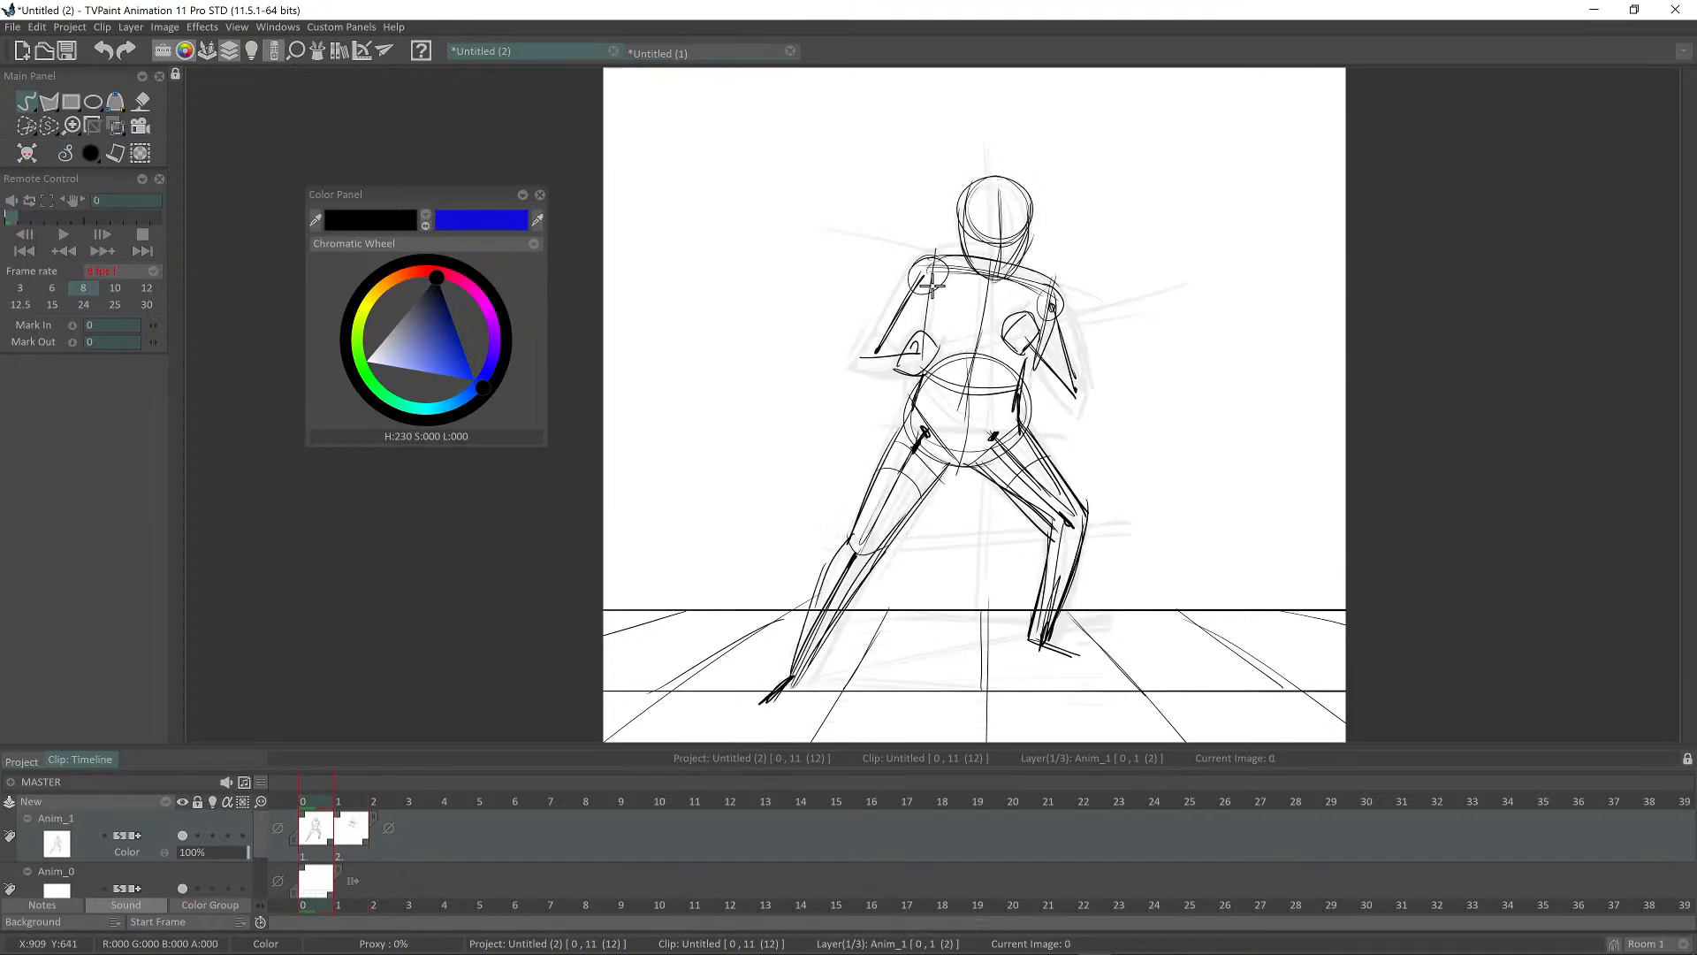
{"action": "key", "text": "Right"}
{"action": "key", "text": "Left"}
{"action": "key", "text": "Right"}
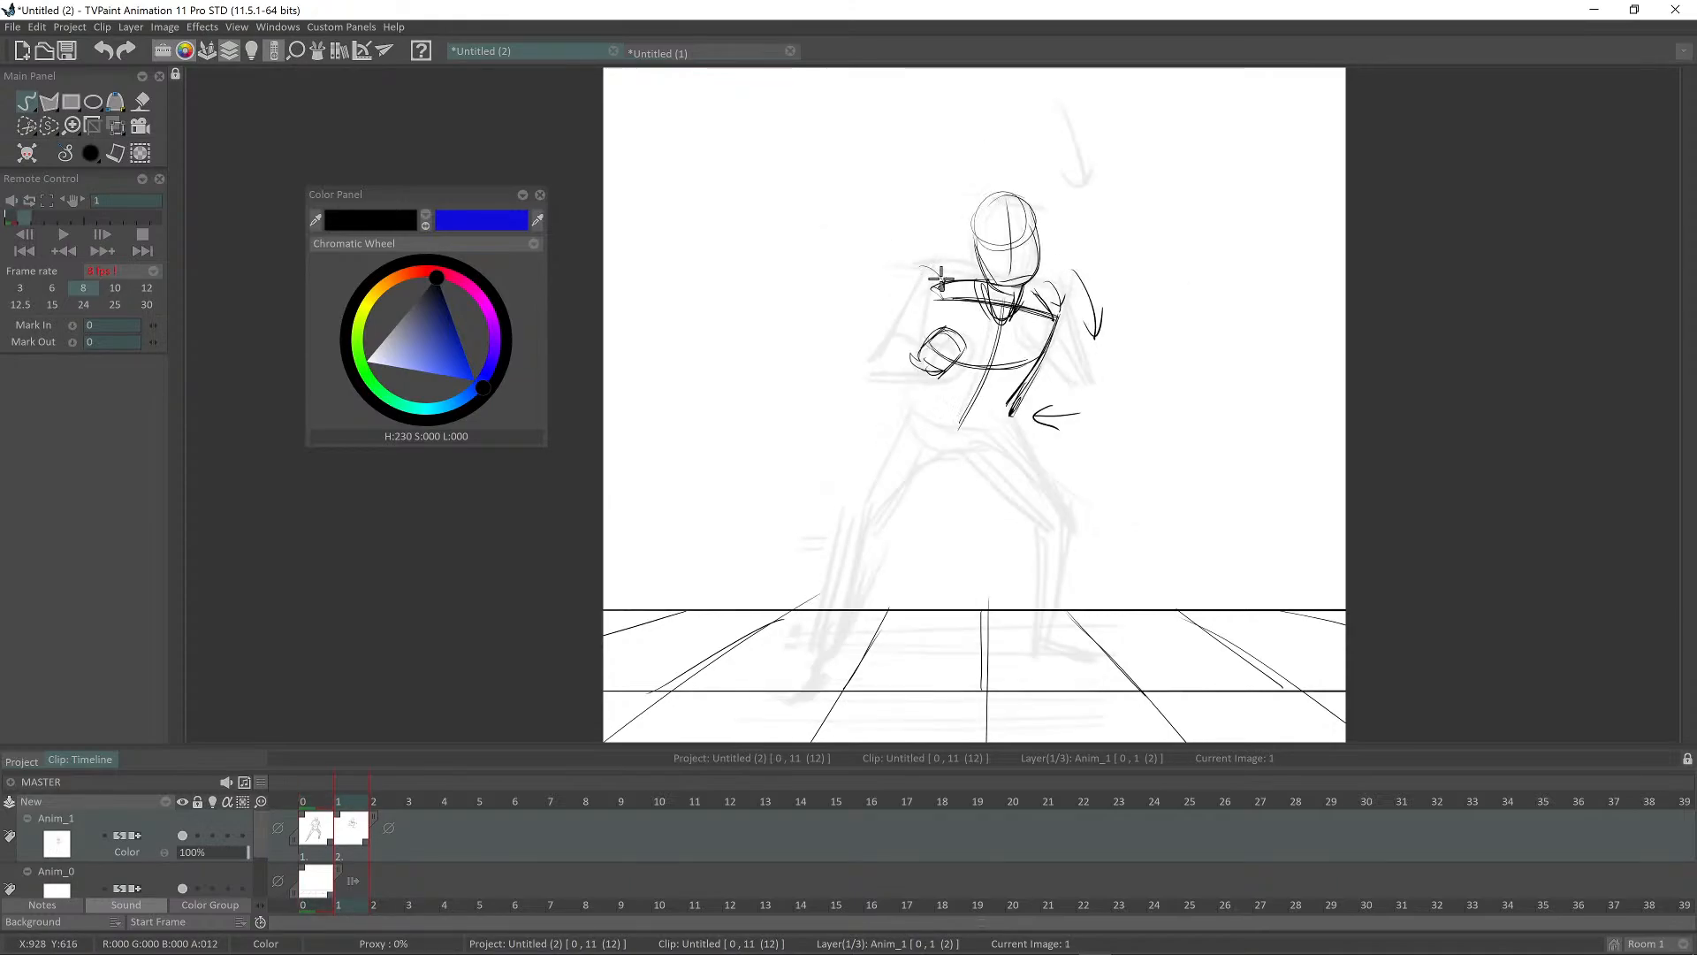
{"action": "left_click_drag", "start_coordinate": [938, 287], "coordinate": [876, 354]}
{"action": "key", "text": "Left"}
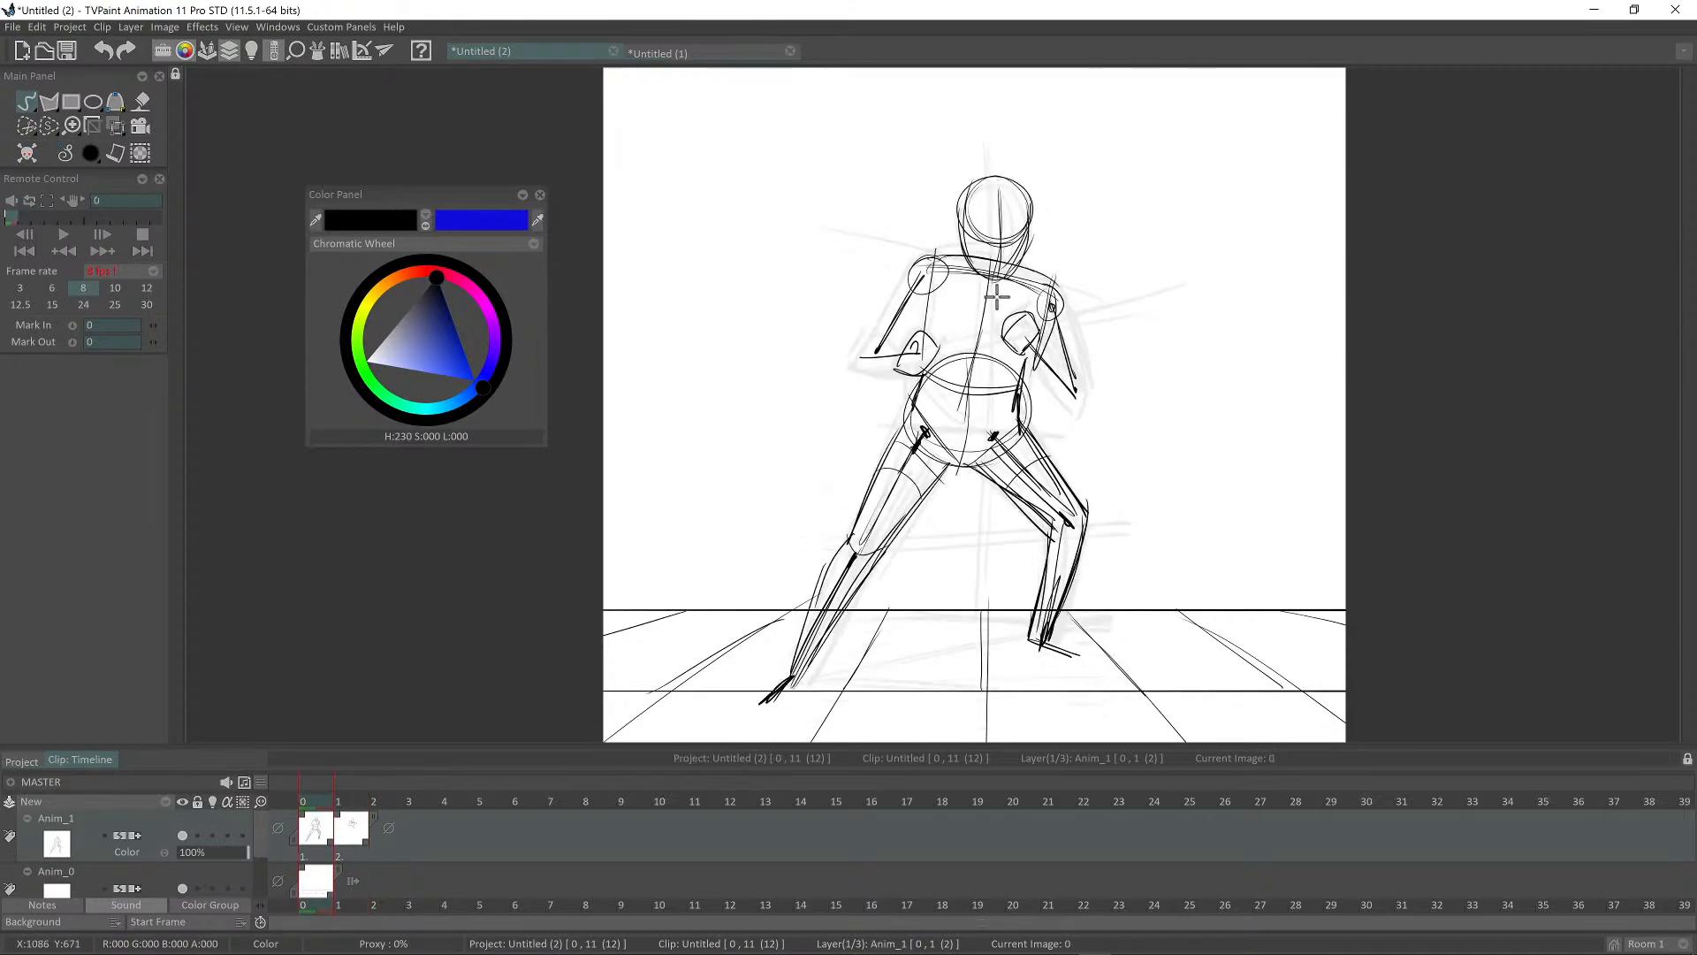
{"action": "key", "text": "Right"}
{"action": "key", "text": "Left"}
{"action": "key", "text": "Right"}
{"action": "key", "text": "Right"}
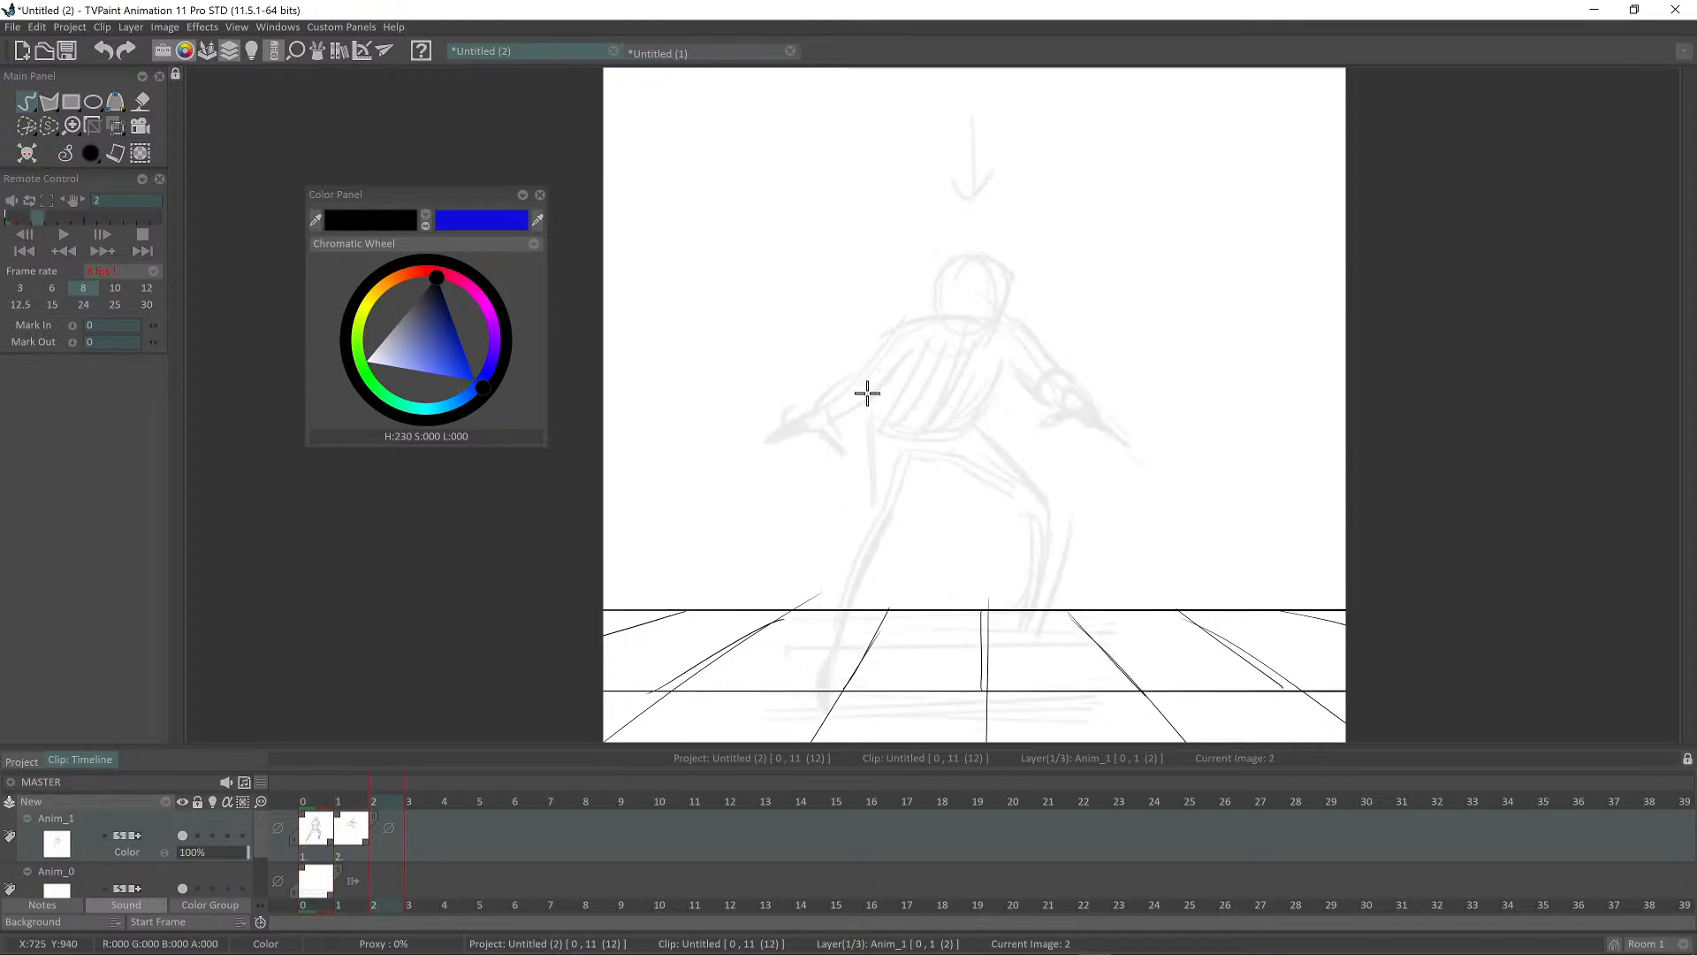
Step: Add the second contour line of the bent upper arm between elbow and shoulder on frame 1, checking it against the neighbouring frames
{"action": "key", "text": "Left"}
{"action": "key", "text": "Right"}
{"action": "key", "text": "Left"}
{"action": "key", "text": "Left"}
{"action": "key", "text": "Right"}
{"action": "key", "text": "Right"}
{"action": "key", "text": "Left"}
{"action": "mouse_move", "coordinate": [858, 374]}
{"action": "left_mouse_down"}
{"action": "mouse_move", "coordinate": [921, 355]}
{"action": "mouse_move", "coordinate": [906, 326]}
{"action": "mouse_move", "coordinate": [929, 301]}
{"action": "mouse_move", "coordinate": [909, 307]}
{"action": "mouse_move", "coordinate": [937, 283]}
{"action": "left_mouse_up"}
{"action": "key", "text": "Left"}
{"action": "key", "text": "Right"}
{"action": "key", "text": "Left"}
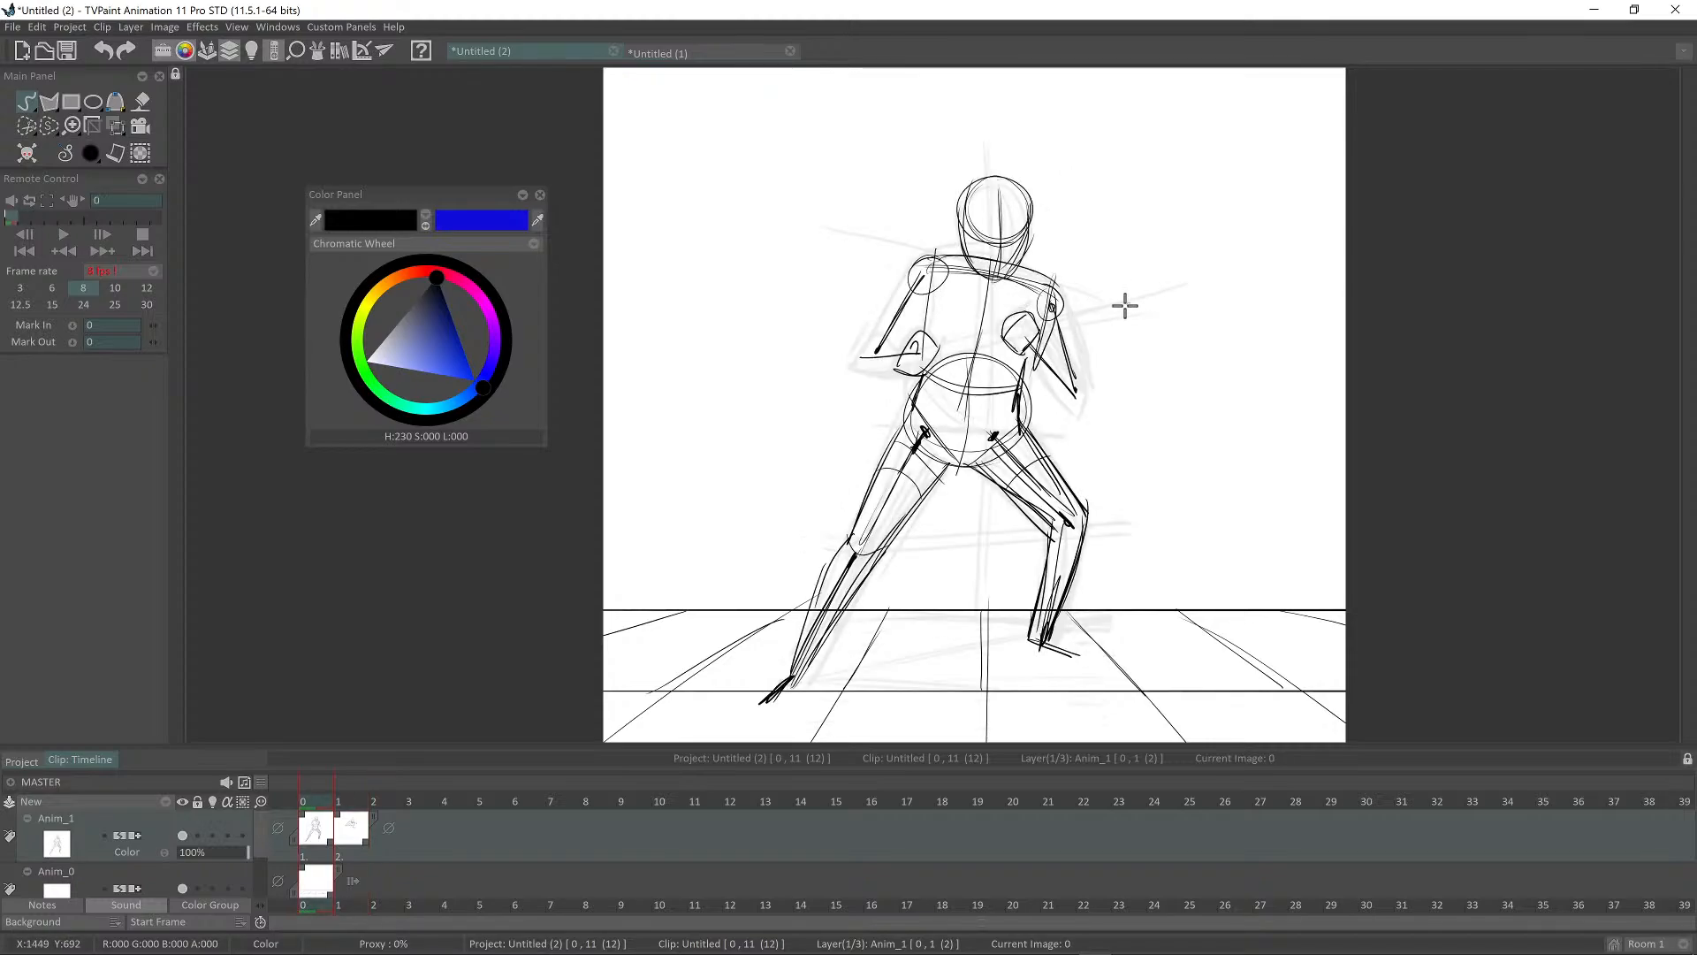
Step: Draw the second fist and its forearm out to the elbow on frame 1, using the poses on frames 0 and 2 as reference
{"action": "key", "text": "Right"}
{"action": "key", "text": "Left"}
{"action": "key", "text": "Right"}
{"action": "key", "text": "Left"}
{"action": "key", "text": "Right"}
{"action": "key", "text": "Left"}
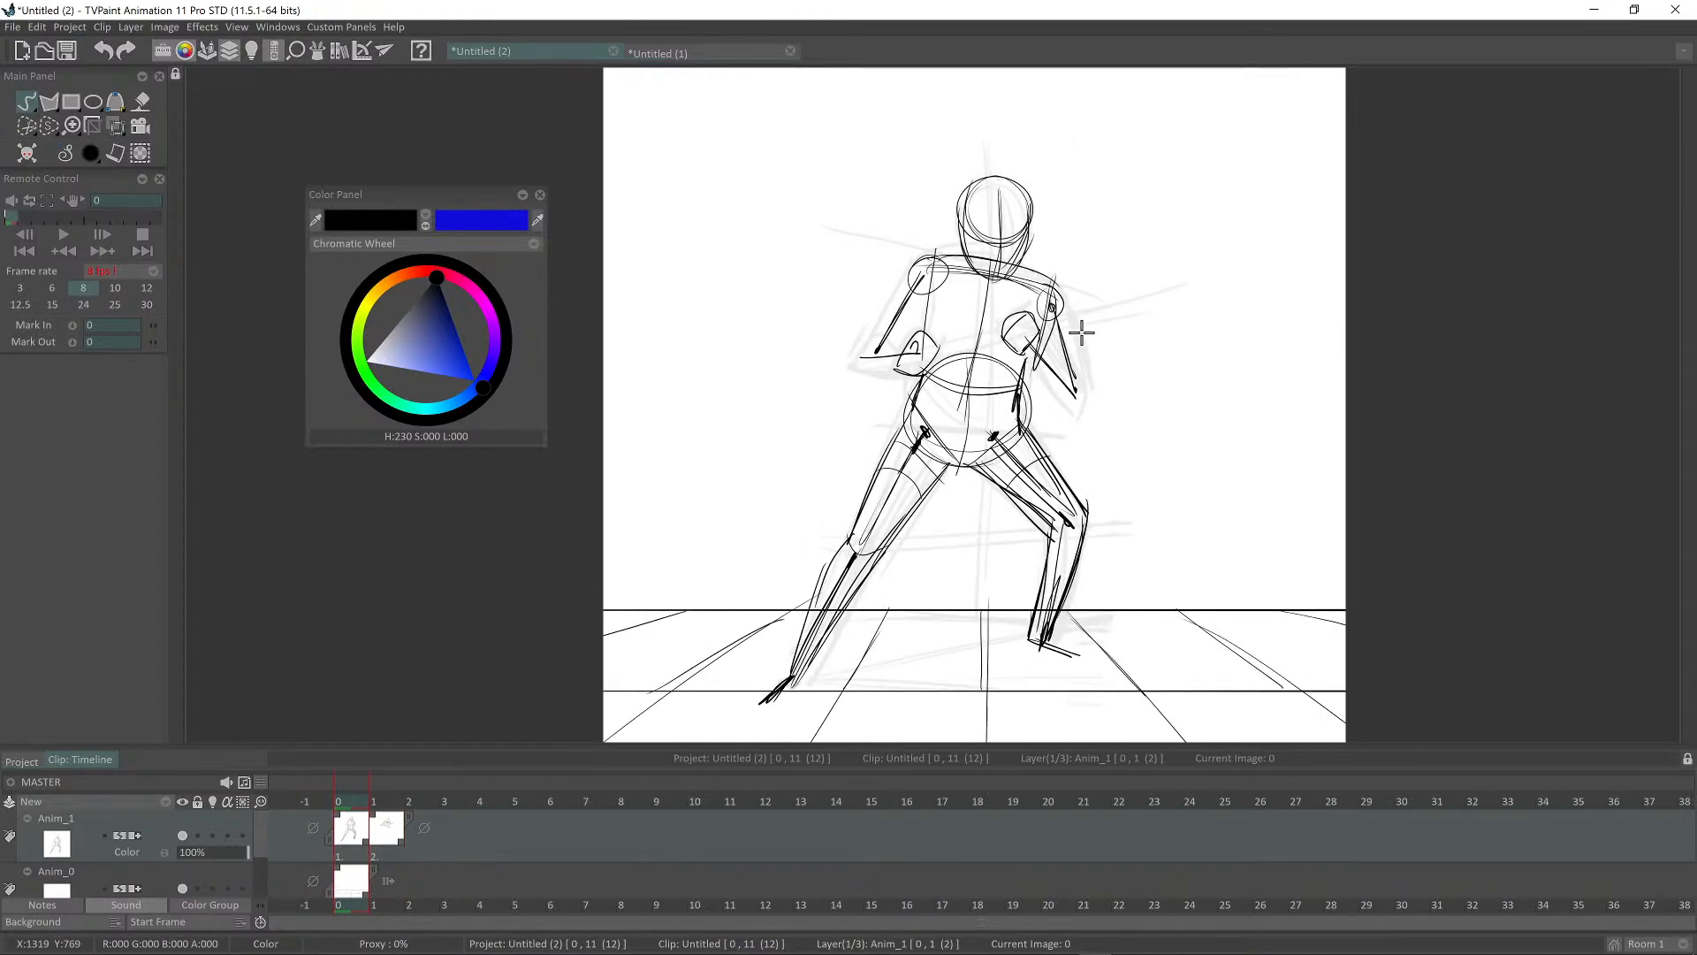
{"action": "key", "text": "Right"}
{"action": "key", "text": "Right"}
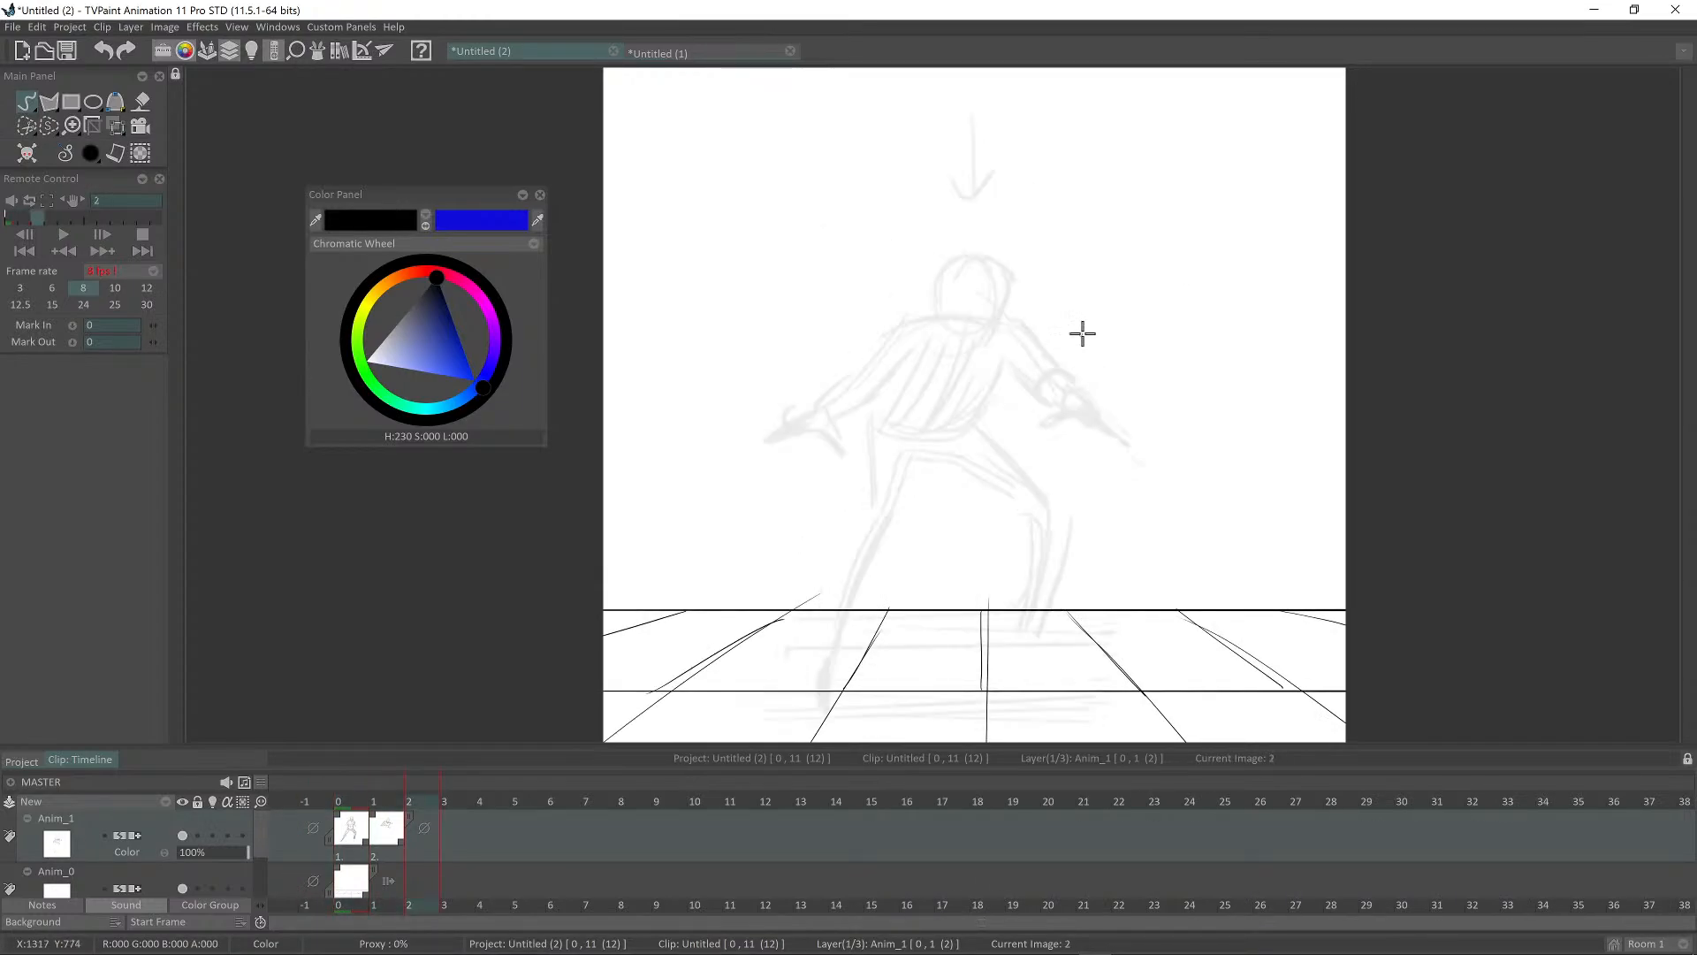
{"action": "key", "text": "Left"}
{"action": "key", "text": "Left"}
{"action": "key", "text": "Right"}
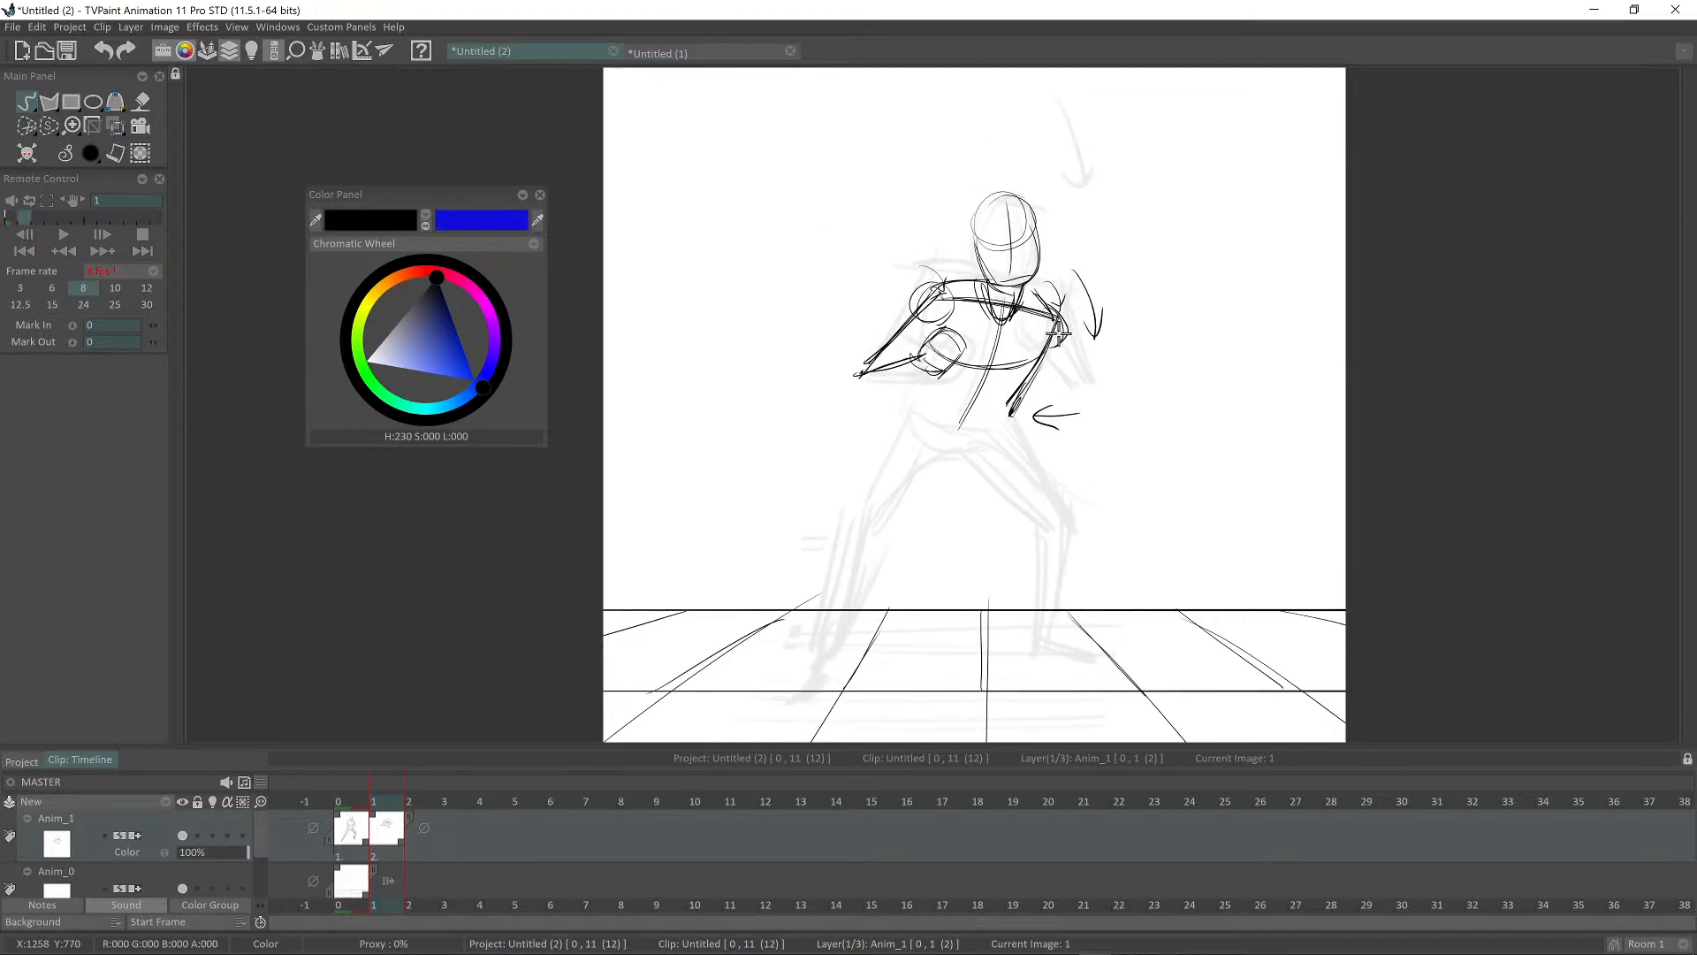
{"action": "left_click_drag", "start_coordinate": [1051, 344], "coordinate": [1055, 382]}
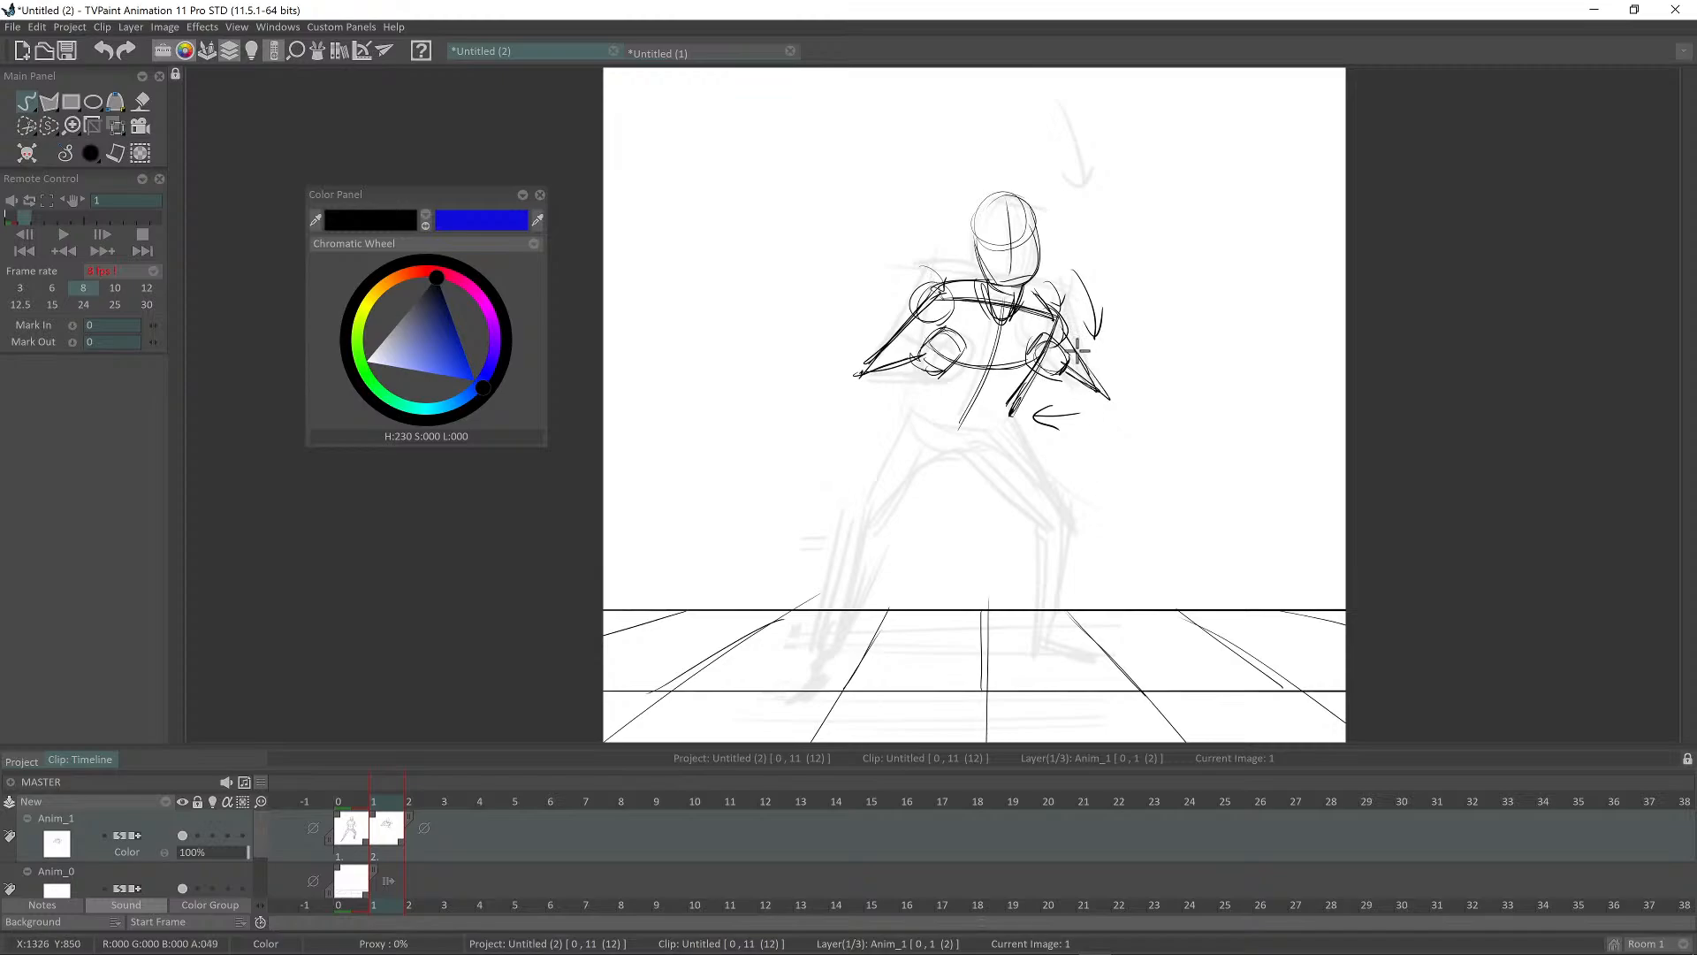
Step: Flip through frames 0, 1 and 2 to examine how both arms and fists move between the poses
{"action": "key", "text": "Left"}
{"action": "key", "text": "Right"}
{"action": "key", "text": "Left"}
{"action": "key", "text": "Right"}
{"action": "key", "text": "Right"}
{"action": "key", "text": "Left"}
{"action": "key", "text": "Left"}
{"action": "key", "text": "Right"}
{"action": "key", "text": "Right"}
{"action": "key", "text": "Left"}
{"action": "key", "text": "Left"}
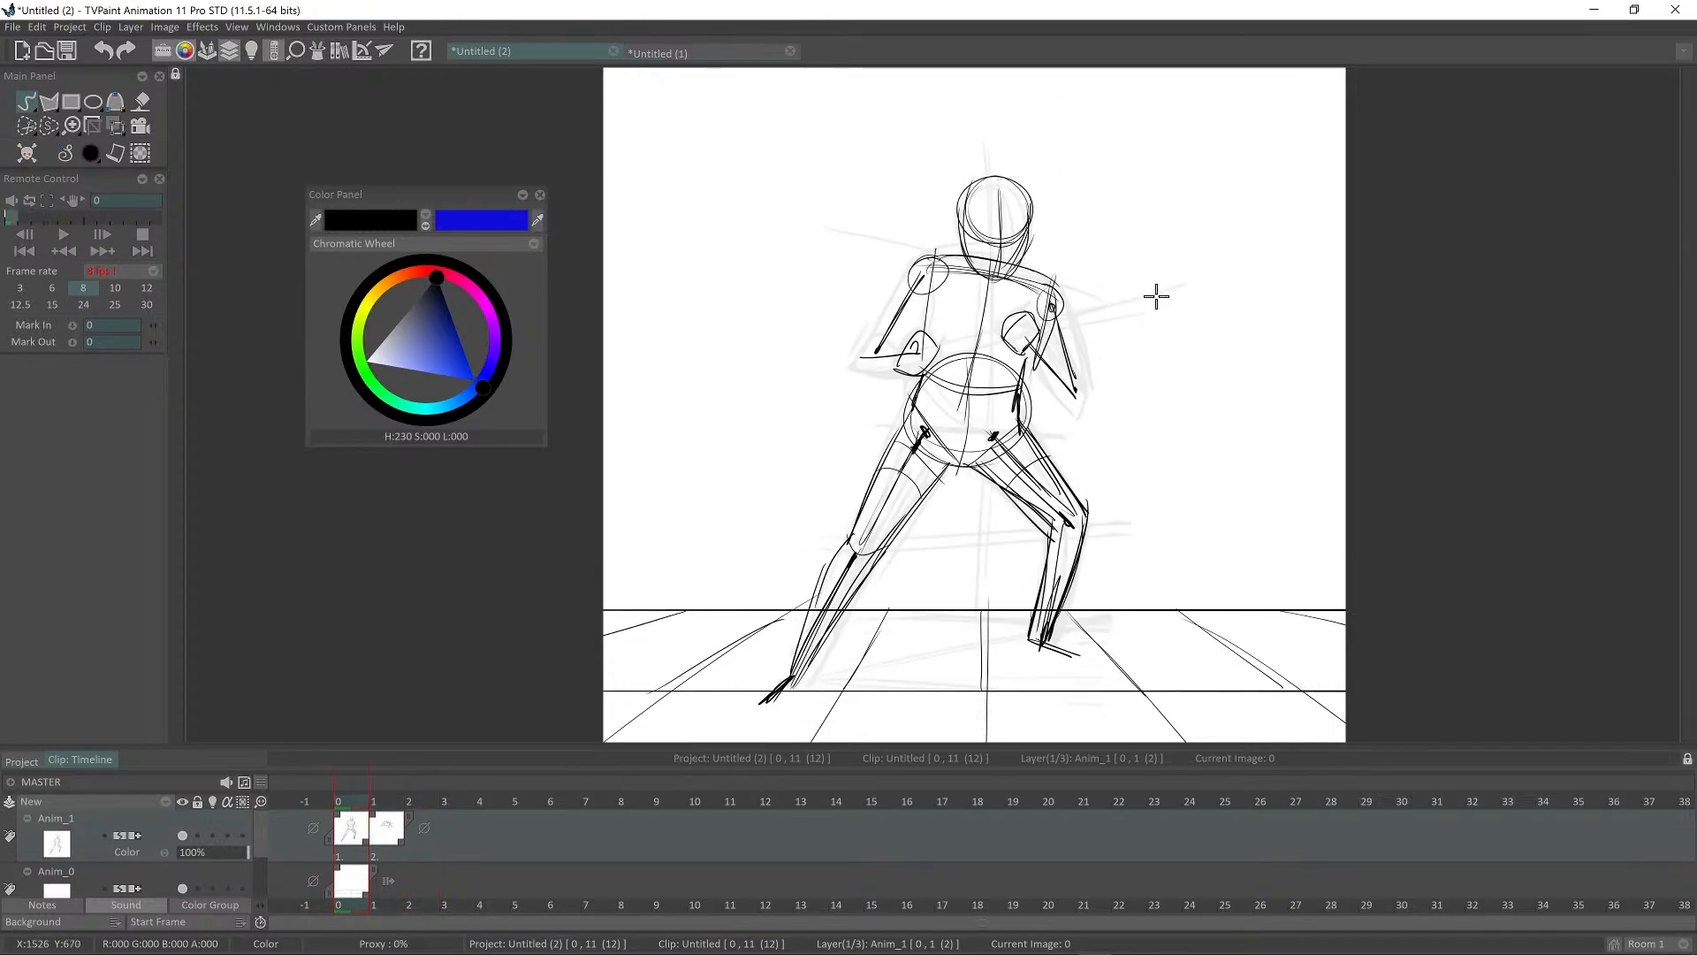
{"action": "key", "text": "Right"}
{"action": "key", "text": "Right"}
{"action": "key", "text": "Left"}
{"action": "key", "text": "Left"}
{"action": "key", "text": "Right"}
{"action": "key", "text": "Right"}
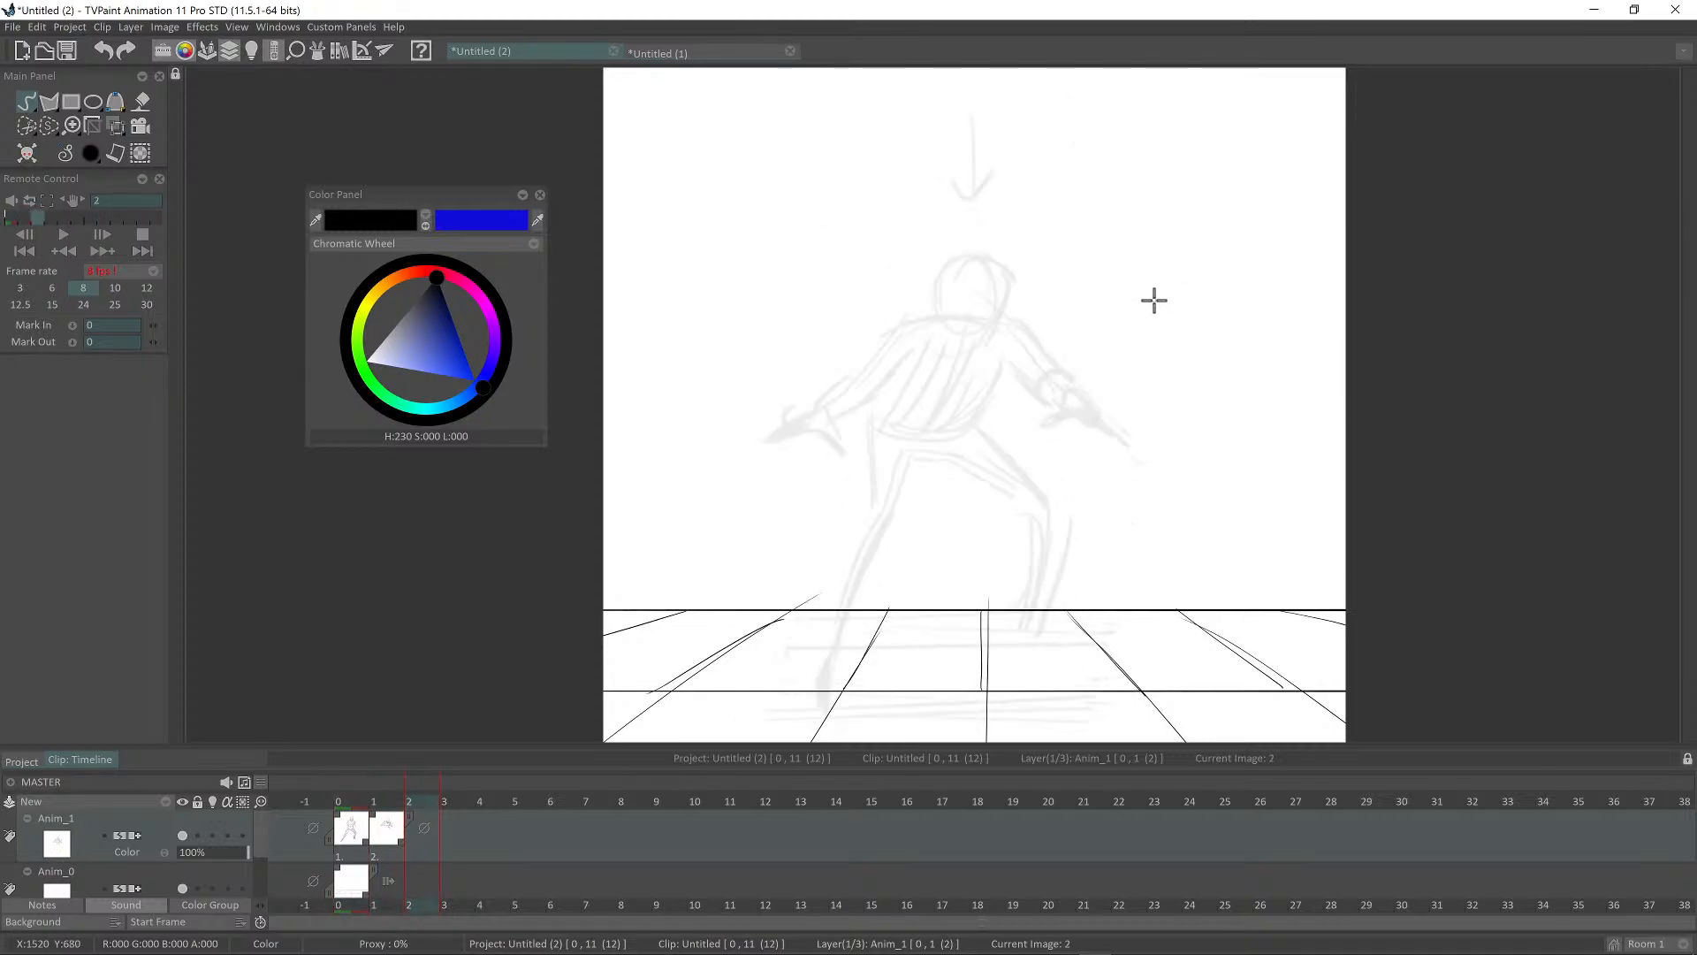
{"action": "key", "text": "Left"}
{"action": "key", "text": "Left"}
{"action": "key", "text": "Right"}
{"action": "key", "text": "Right"}
{"action": "key", "text": "Left"}
{"action": "key", "text": "Left"}
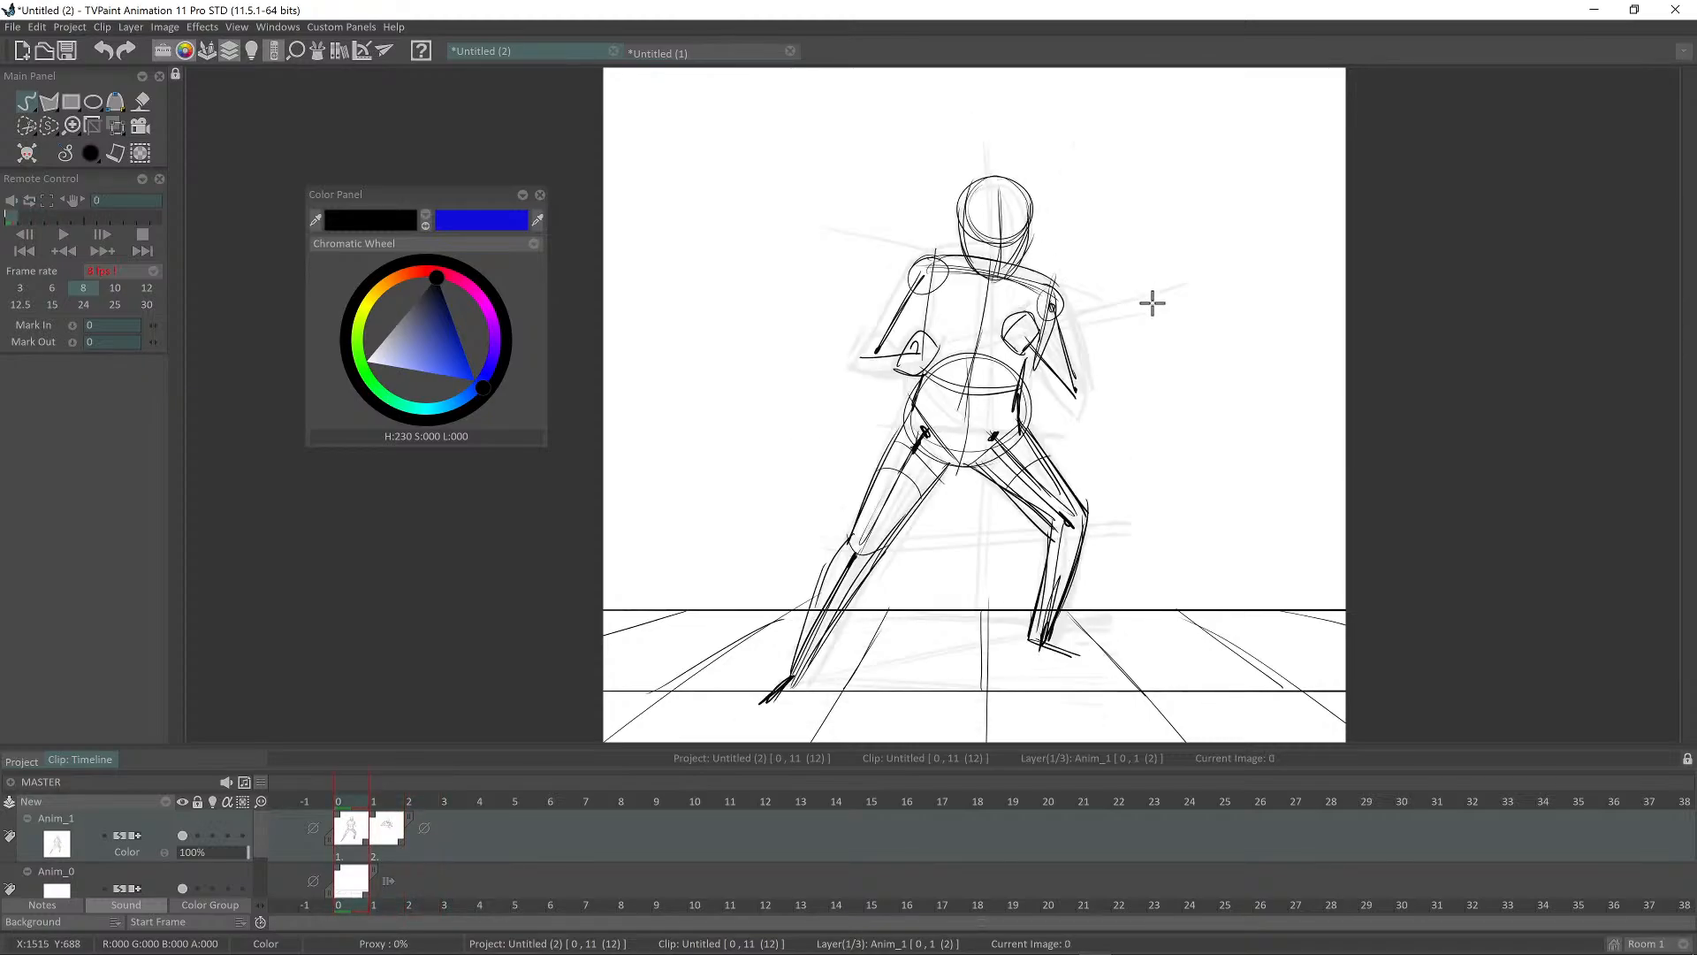
{"action": "key", "text": "Right"}
{"action": "key", "text": "Right"}
{"action": "key", "text": "Left"}
{"action": "key", "text": "Right"}
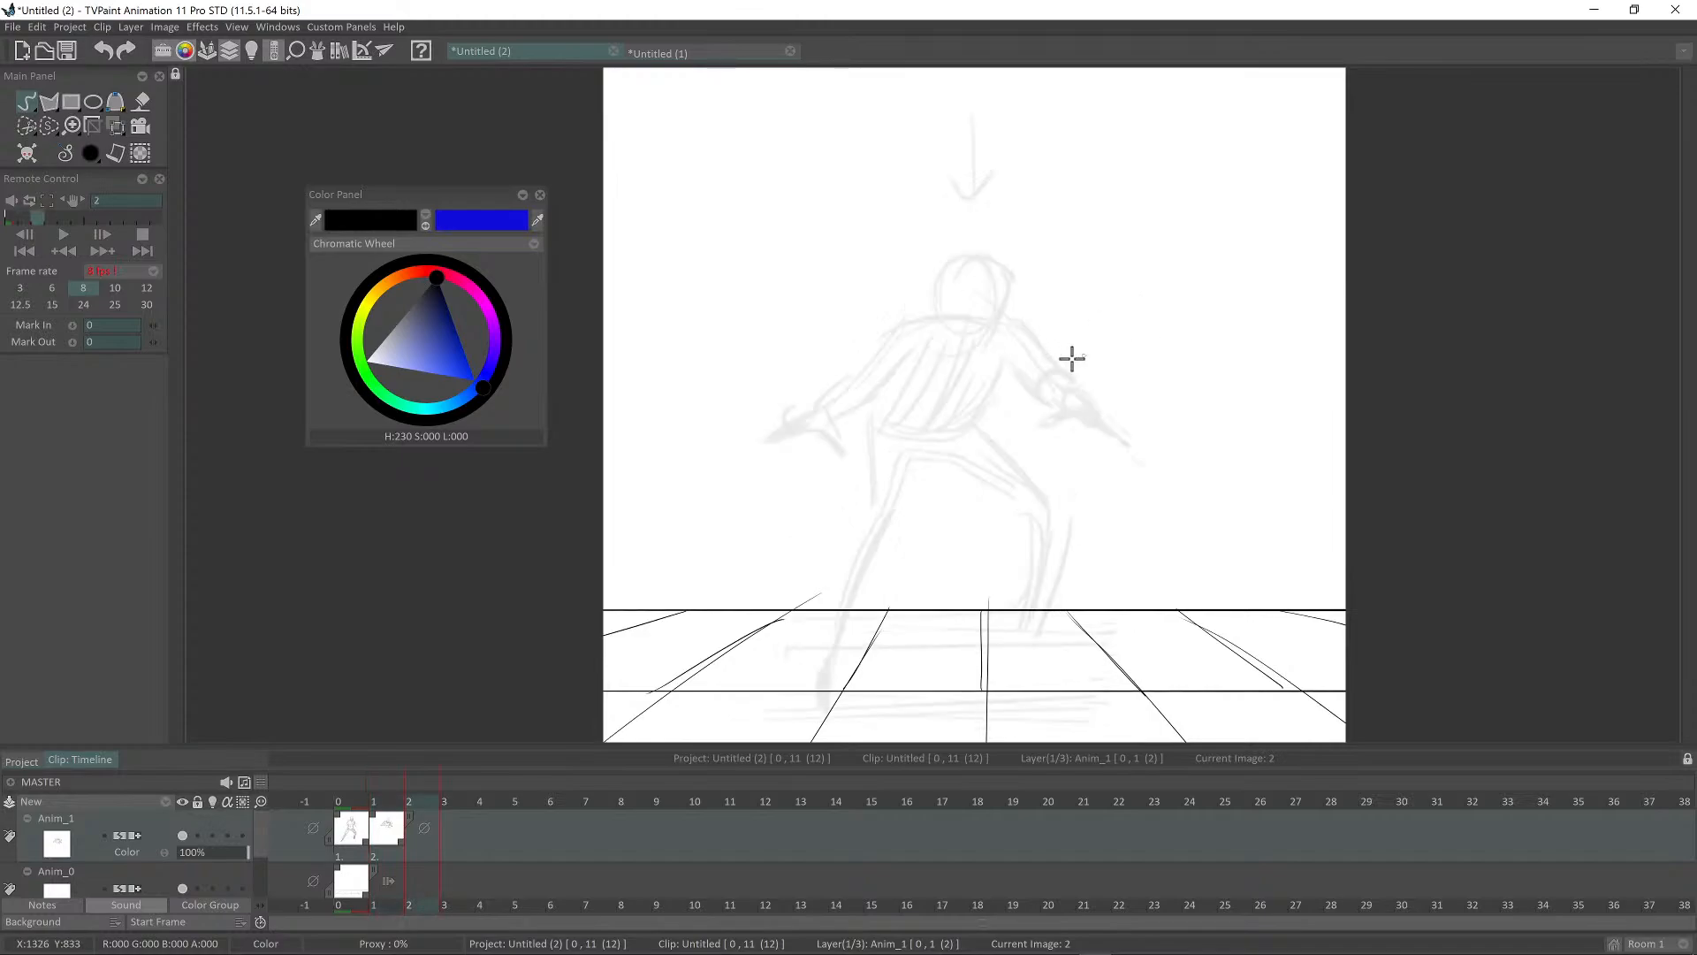
{"action": "key", "text": "Left"}
{"action": "key", "text": "Left"}
{"action": "key", "text": "Right"}
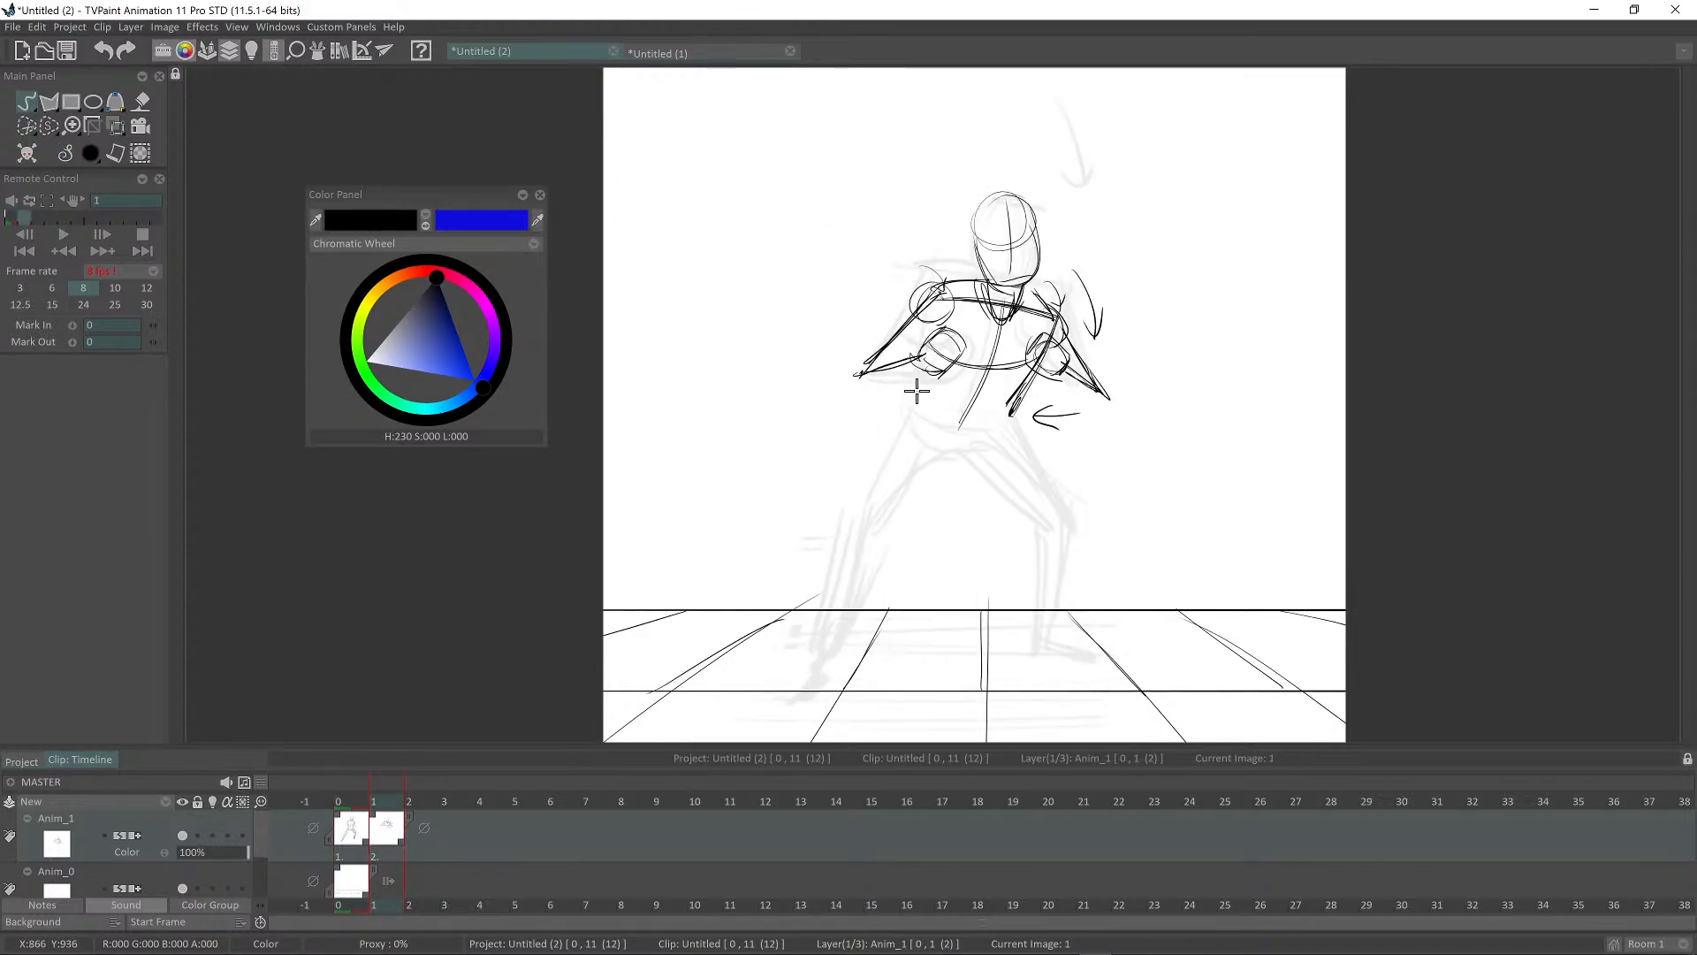
Step: Draw the curved pelvis shape below the torso on frame 1, comparing its placement with the hips on frame 0
{"action": "key", "text": "Left"}
{"action": "key", "text": "Right"}
{"action": "key", "text": "Left"}
{"action": "key", "text": "Right"}
{"action": "key", "text": "Left"}
{"action": "key", "text": "Right"}
{"action": "key", "text": "Left"}
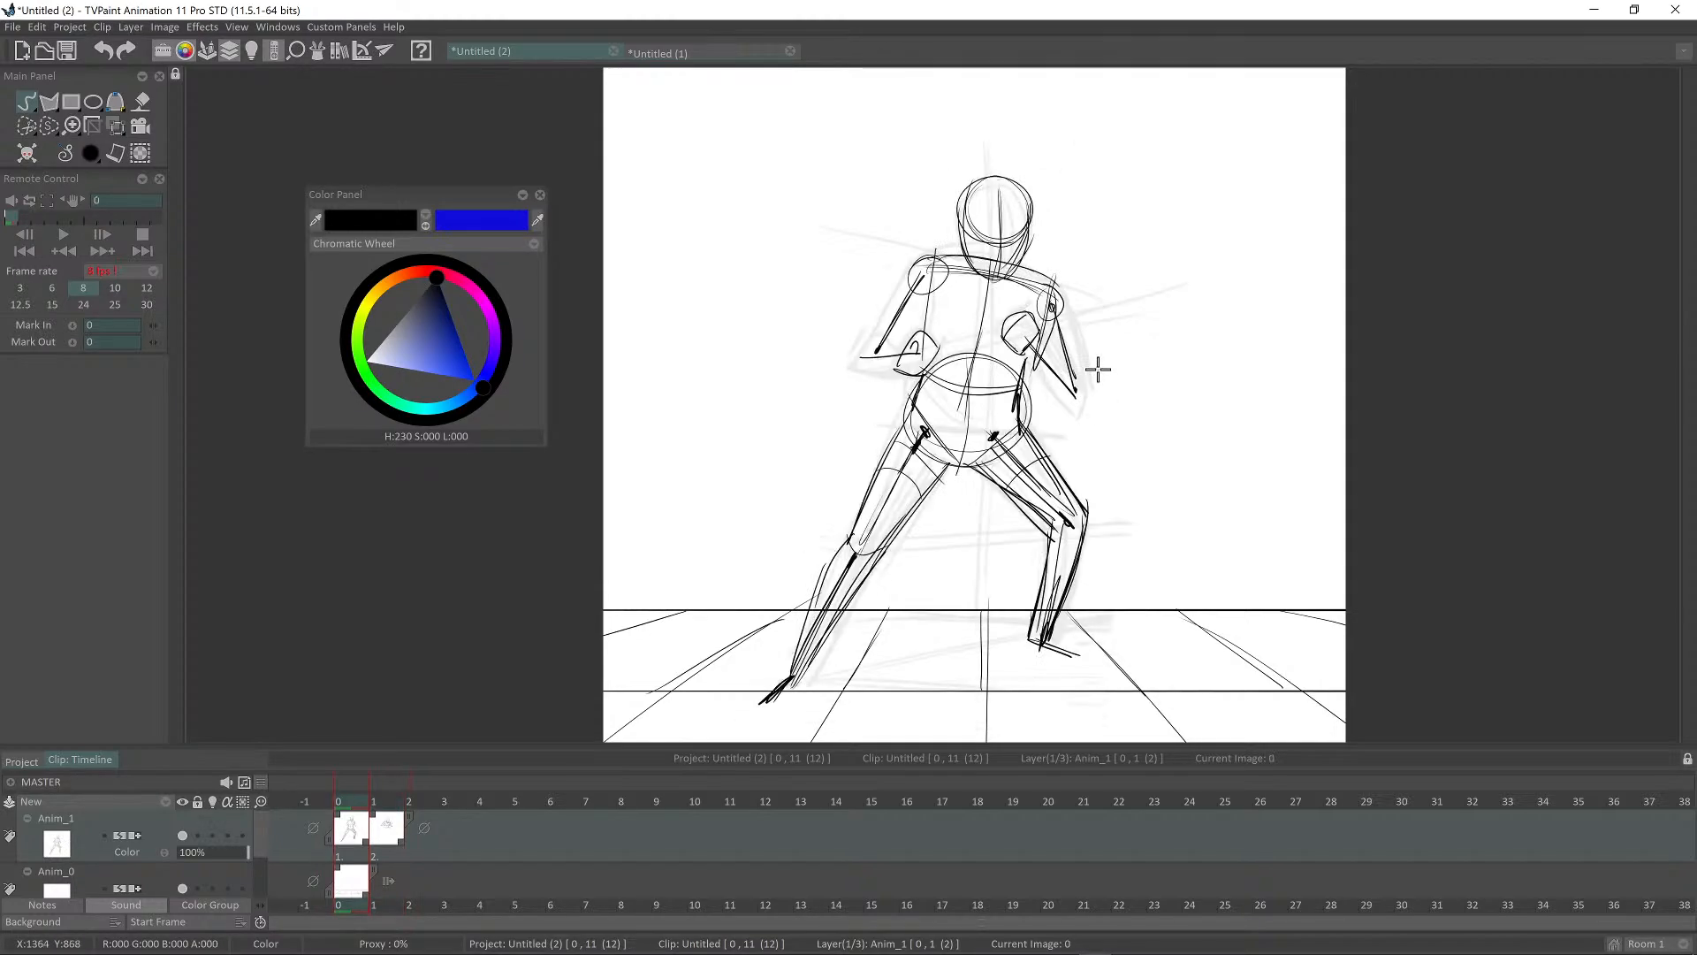
{"action": "key", "text": "Right"}
{"action": "key", "text": "Left"}
{"action": "key", "text": "Right"}
{"action": "key", "text": "Left"}
{"action": "key", "text": "Right"}
{"action": "key", "text": "Left"}
{"action": "key", "text": "Right"}
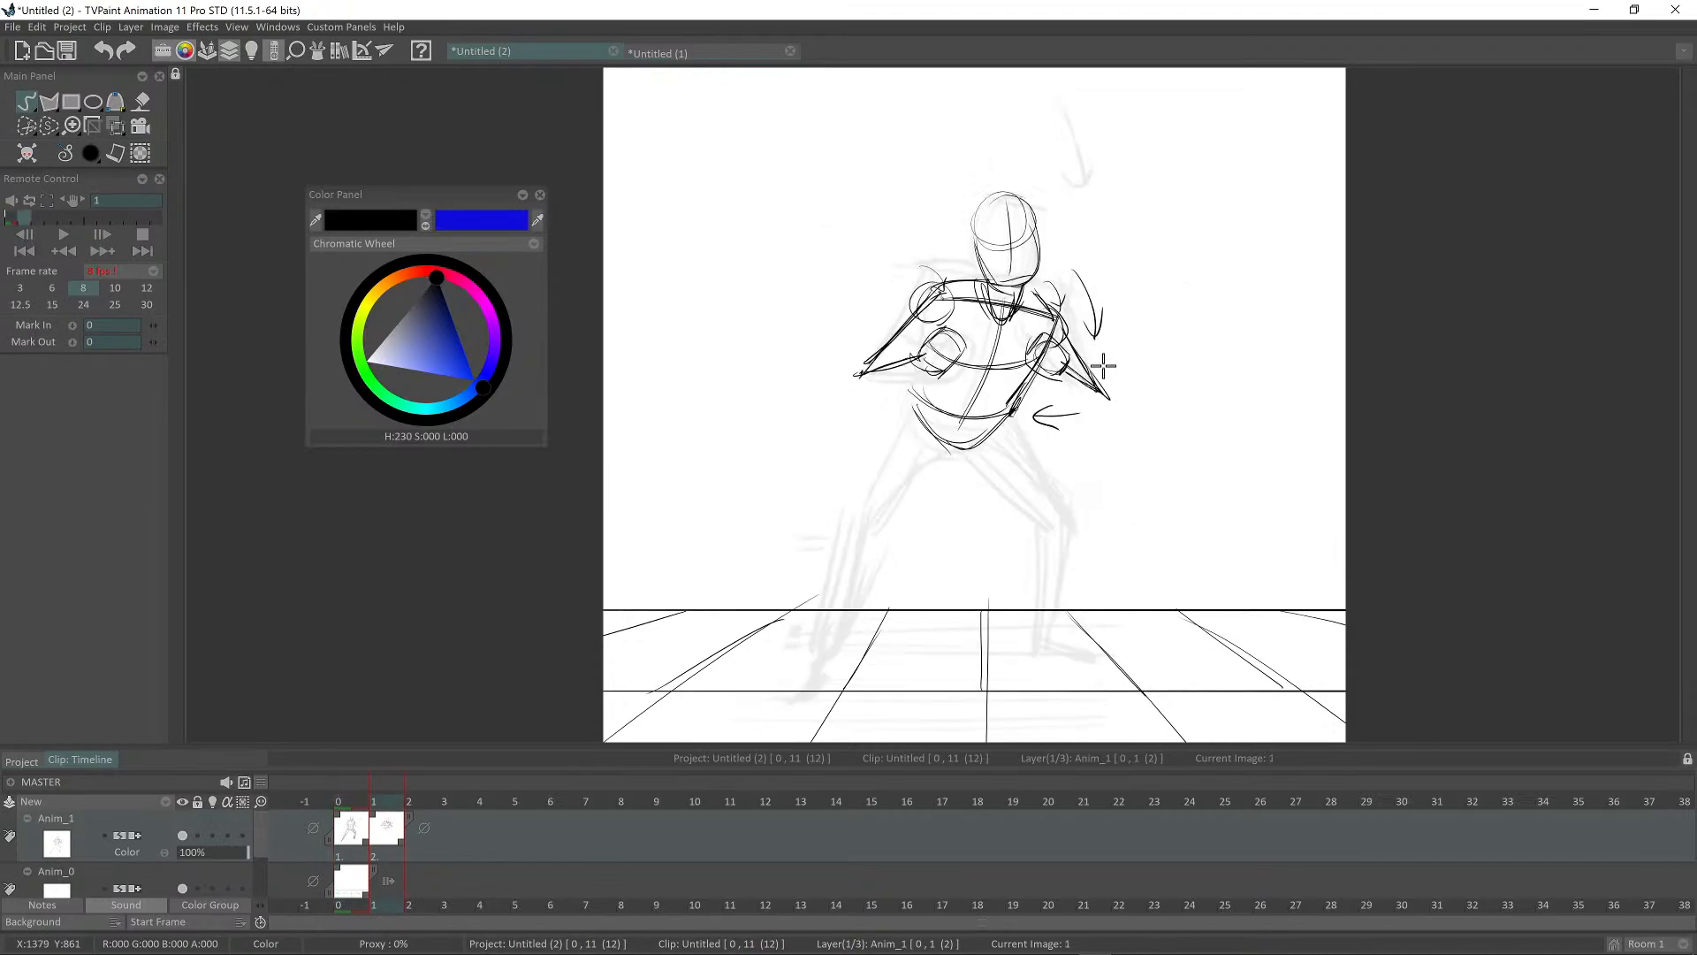
{"action": "key", "text": "Left"}
{"action": "key", "text": "Right"}
{"action": "key", "text": "Left"}
{"action": "key", "text": "Right"}
Step: Mark the ankle and foot of the bent leg on frame 1, matching the planted foot on frame 0
{"action": "key", "text": "Left"}
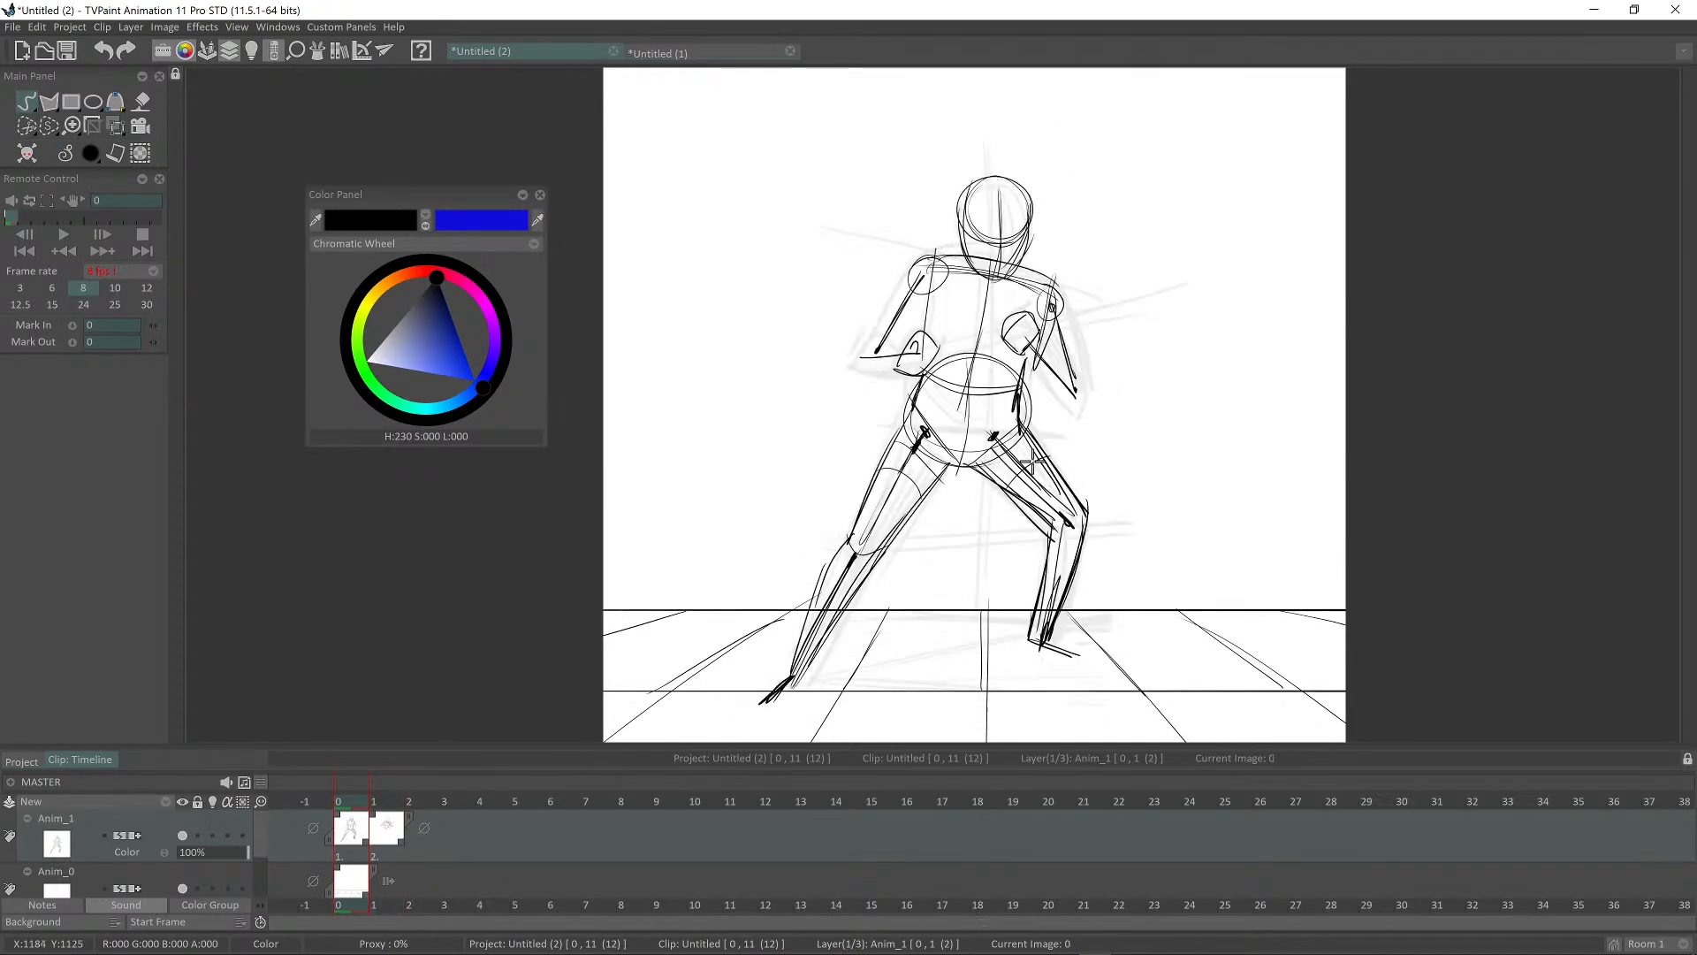
{"action": "key", "text": "Right"}
{"action": "key", "text": "Left"}
{"action": "key", "text": "Right"}
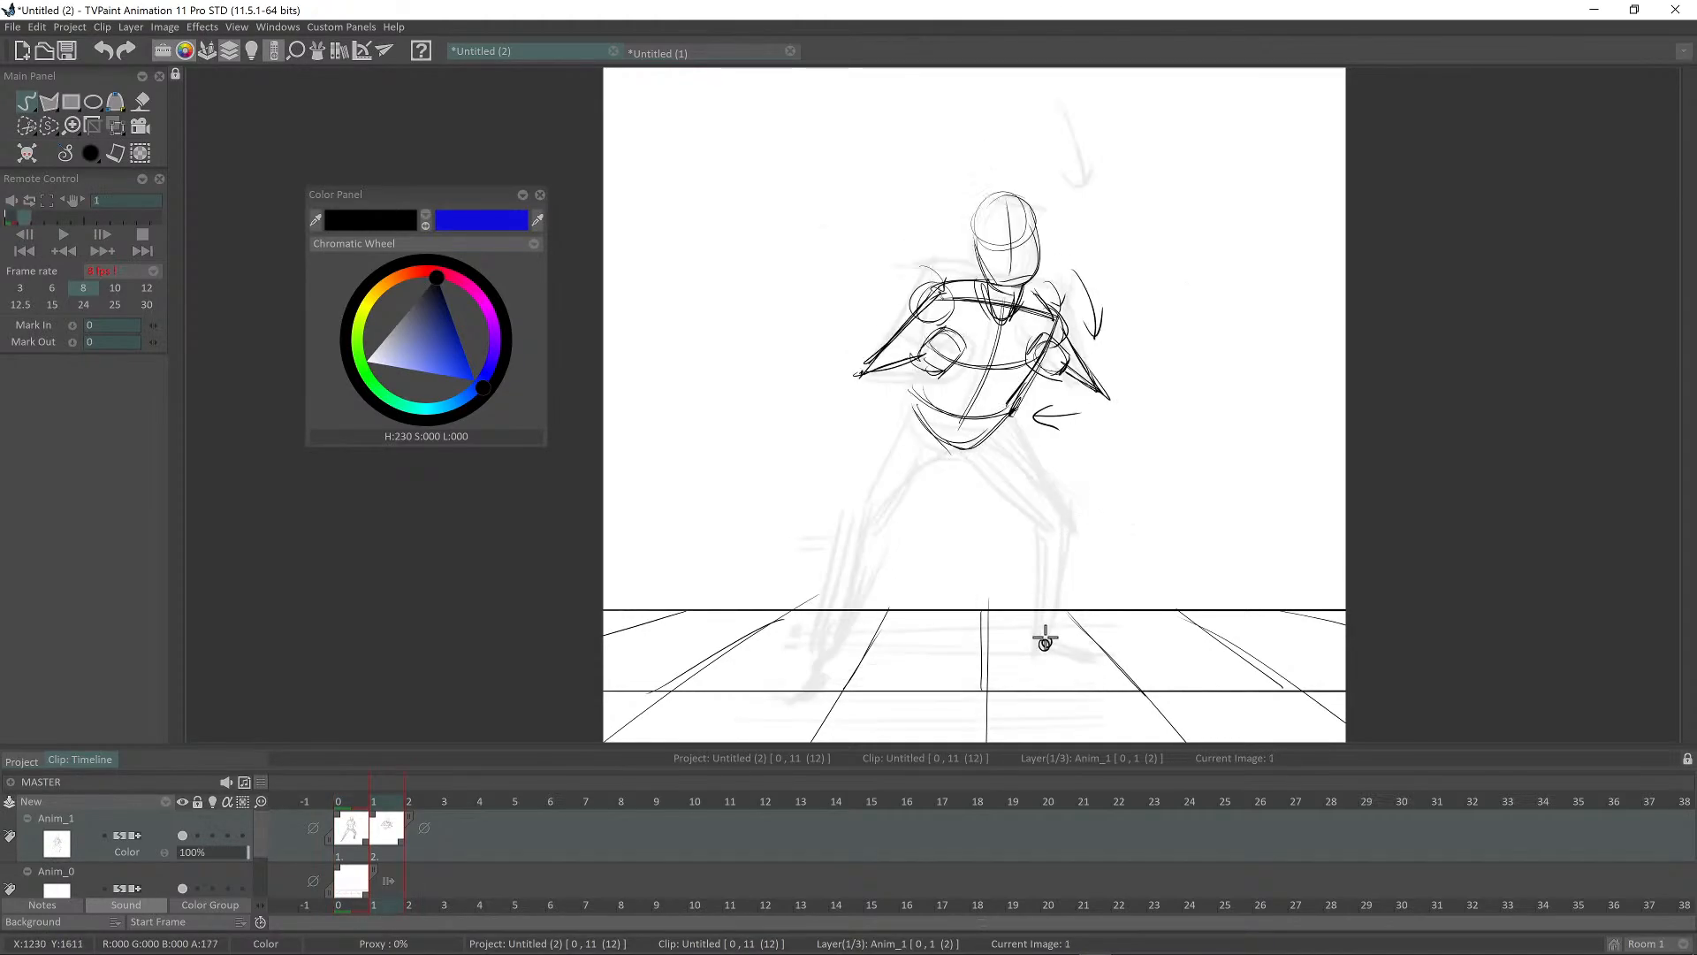
{"action": "key", "text": "Left"}
{"action": "key", "text": "Right"}
{"action": "key", "text": "Left"}
{"action": "key", "text": "Right"}
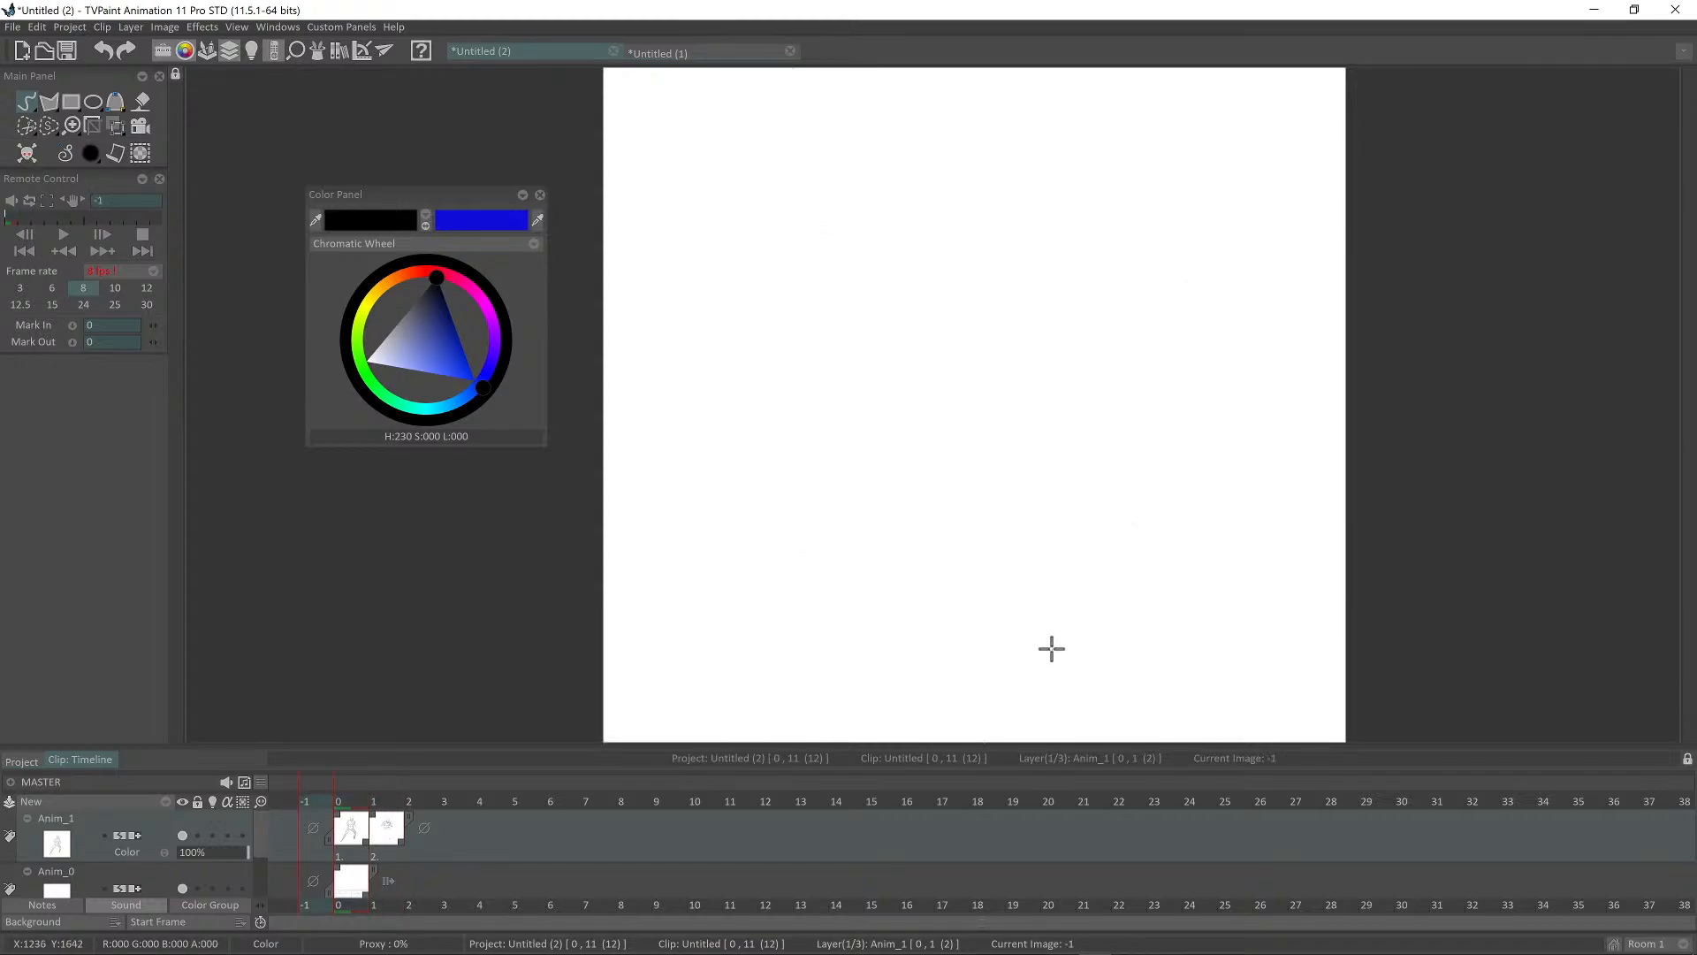
{"action": "key", "text": "Left"}
{"action": "key", "text": "Right"}
{"action": "key", "text": "Left"}
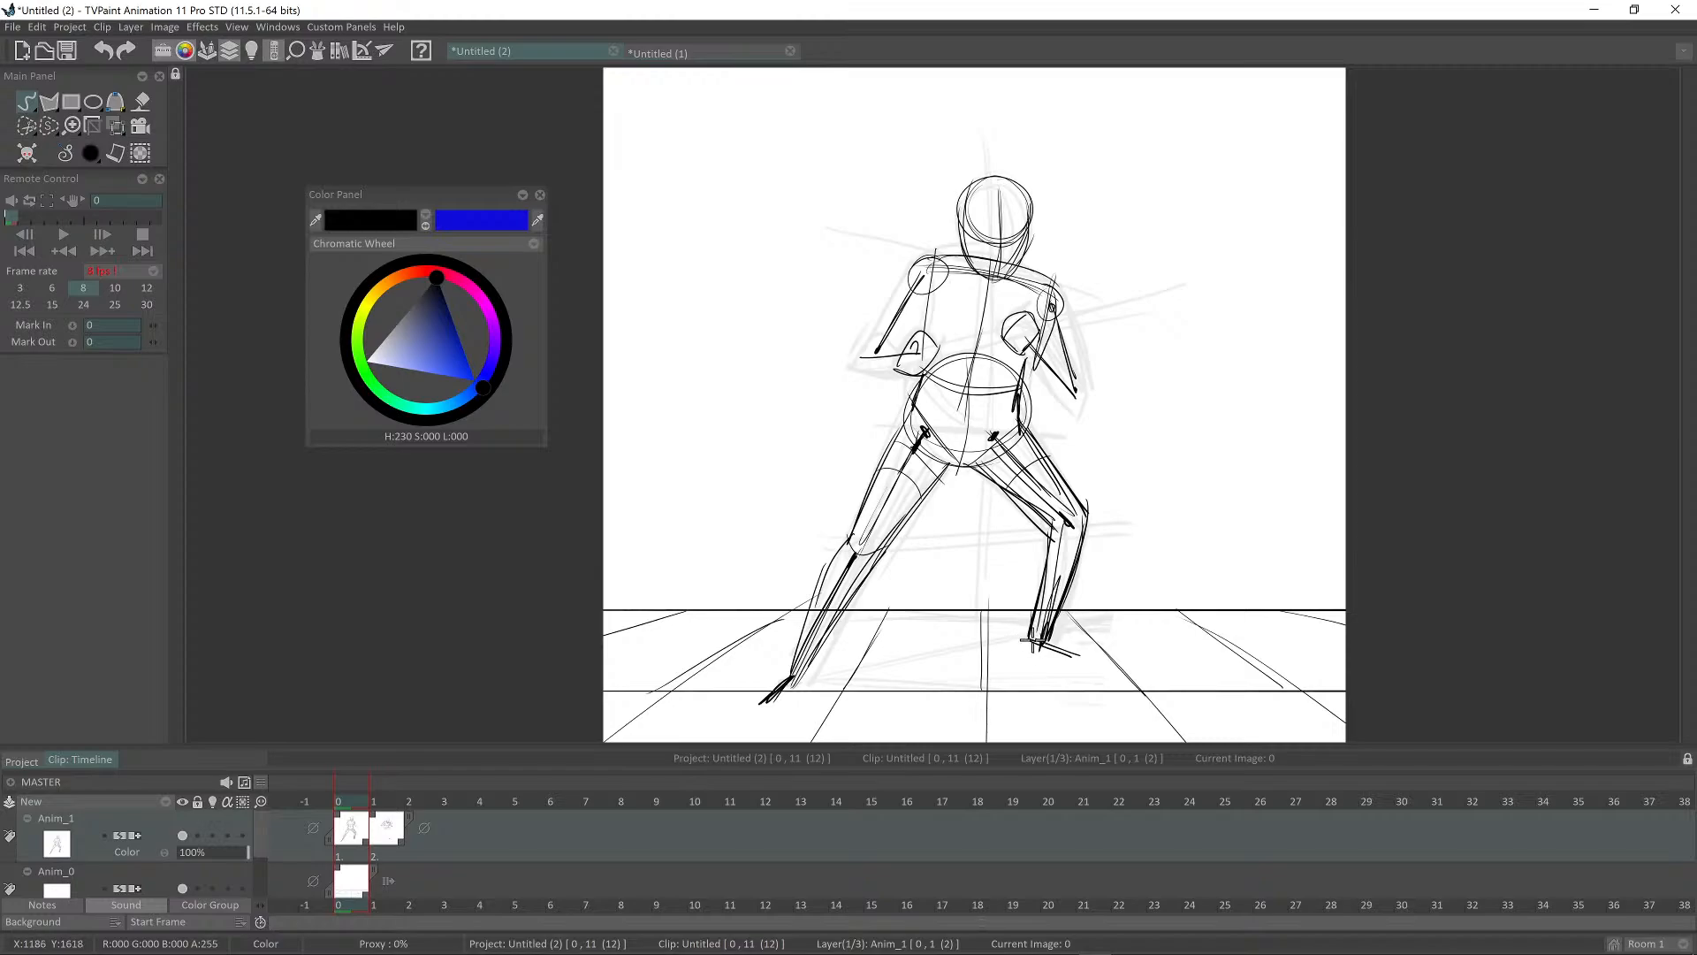
{"action": "key", "text": "Right"}
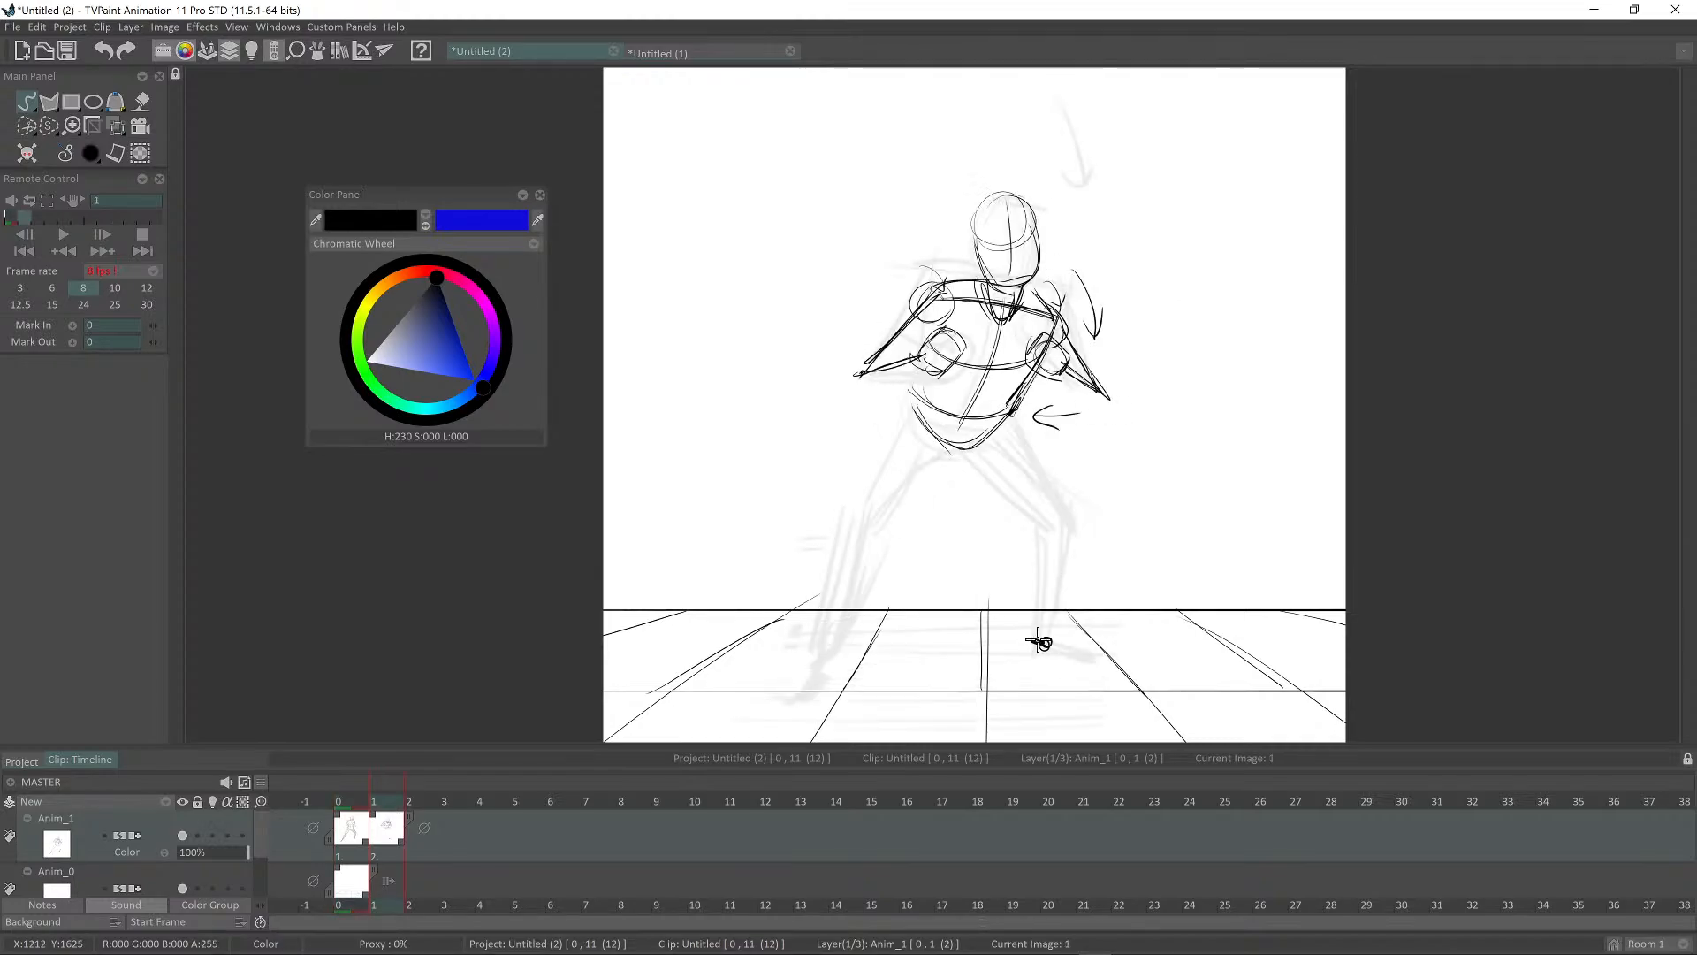
Step: Draw the shin of the bent leg from the knee down to the ankle mark on frame 1, checking the neighbouring poses
{"action": "key", "text": "Right"}
{"action": "key", "text": "Left"}
{"action": "key", "text": "Left"}
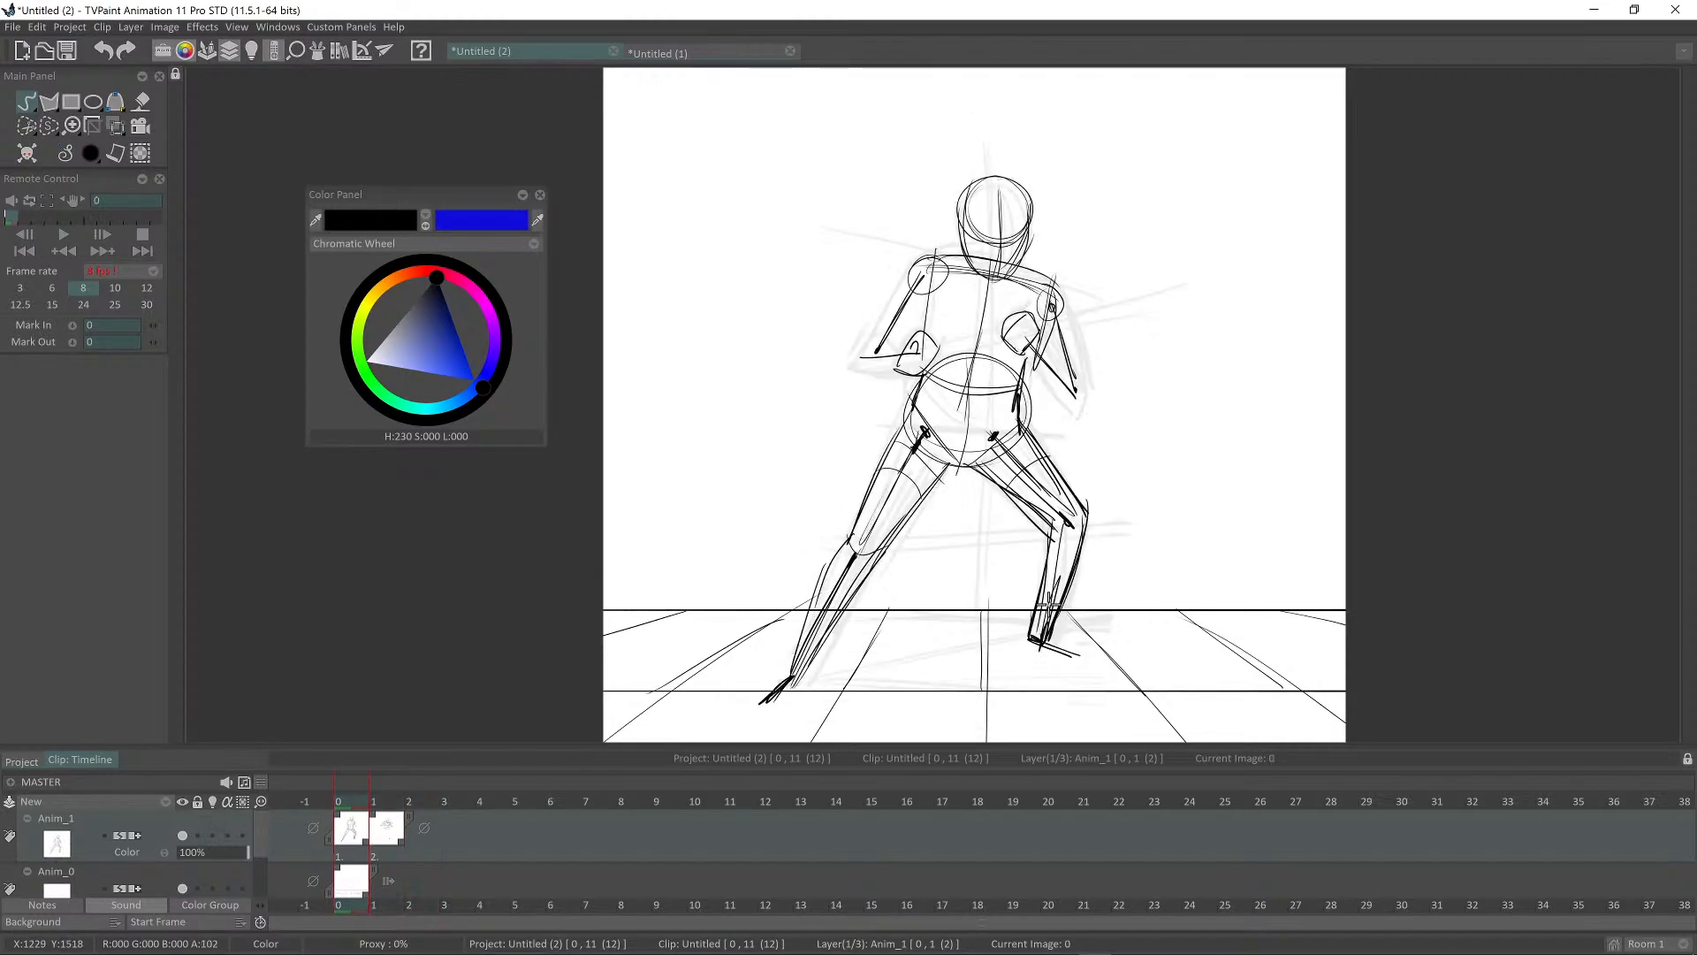
{"action": "key", "text": "Right"}
{"action": "key", "text": "Left"}
{"action": "key", "text": "Right"}
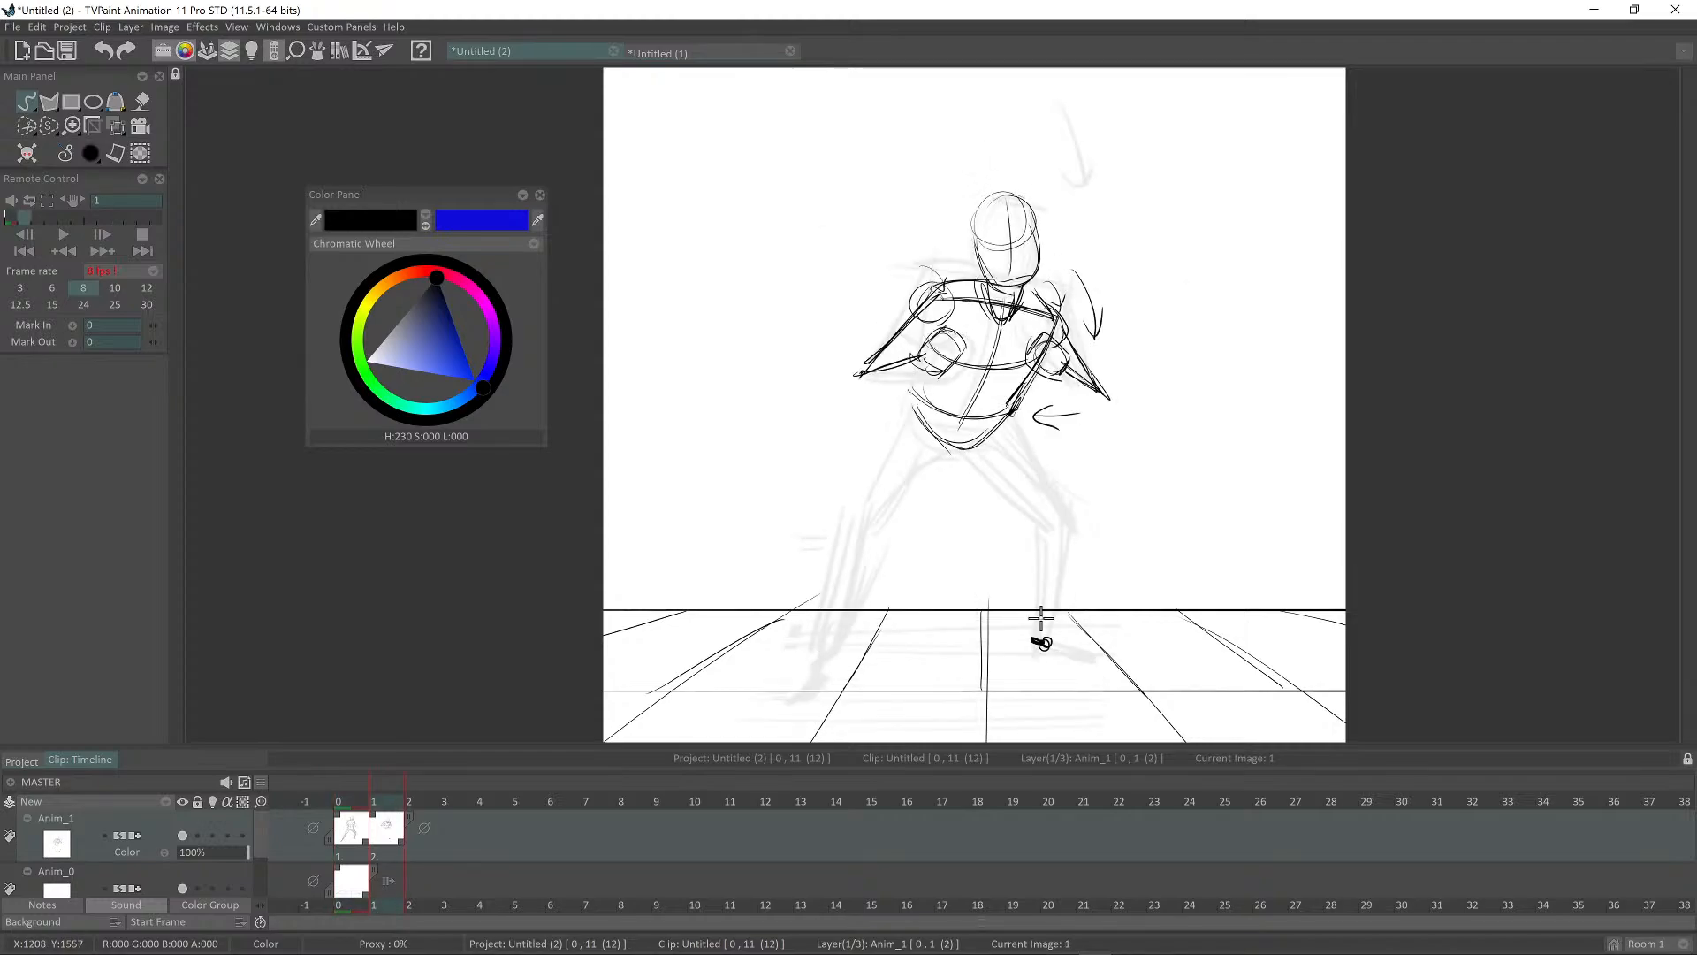
{"action": "key", "text": "Left"}
{"action": "key", "text": "Right"}
{"action": "key", "text": "Left"}
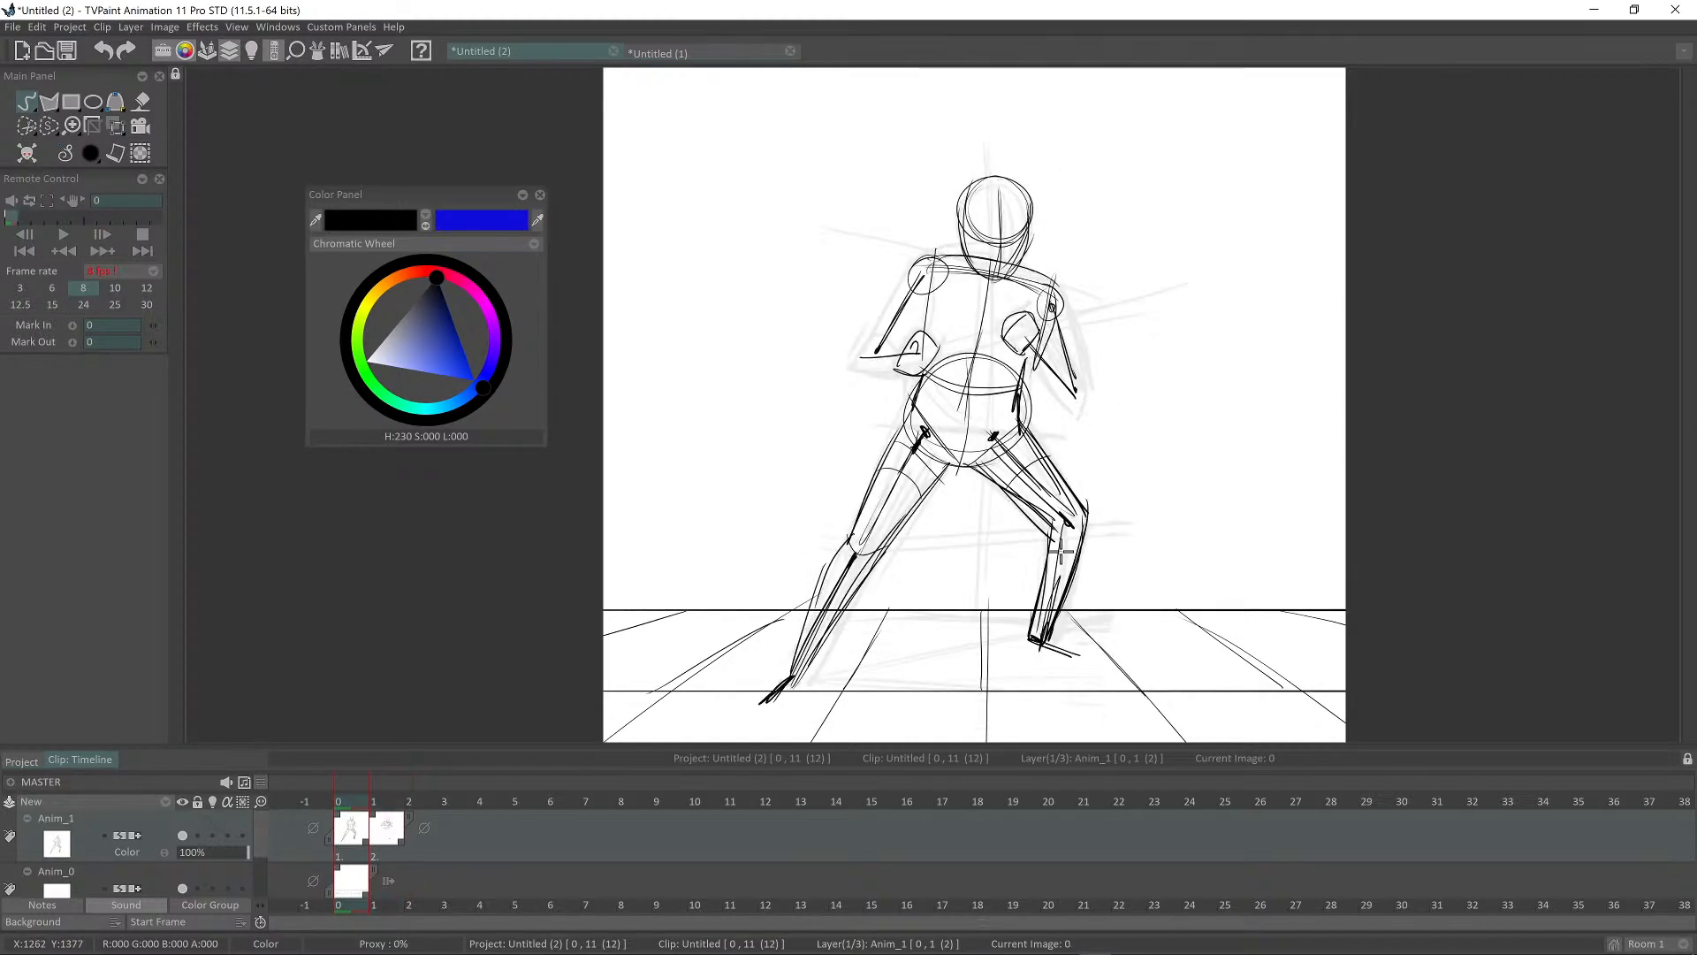
{"action": "key", "text": "Right"}
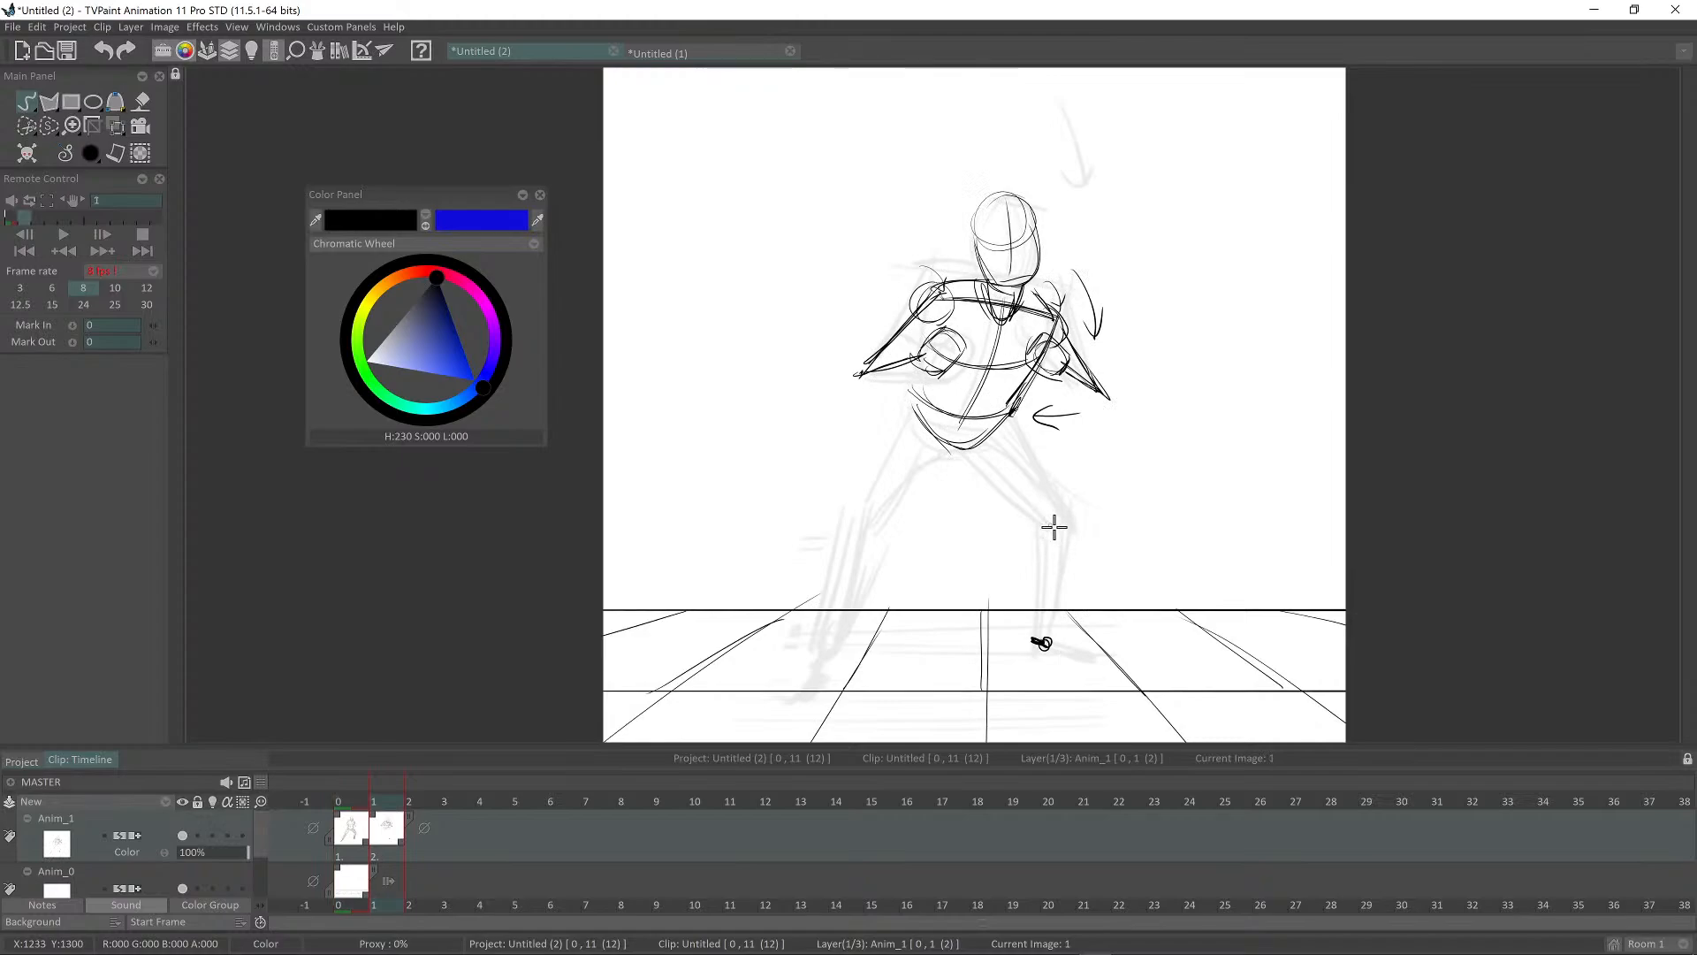
{"action": "mouse_move", "coordinate": [1054, 518]}
{"action": "left_mouse_down"}
{"action": "mouse_move", "coordinate": [1070, 524]}
{"action": "mouse_move", "coordinate": [1053, 632]}
{"action": "mouse_move", "coordinate": [1032, 639]}
{"action": "left_mouse_up"}
Step: Draw the bent leg's thigh lines from the pelvis to a knee circle on frame 1 and compare them with frame 0
{"action": "mouse_move", "coordinate": [968, 448]}
{"action": "left_mouse_down"}
{"action": "mouse_move", "coordinate": [995, 492]}
{"action": "mouse_move", "coordinate": [1047, 513]}
{"action": "left_mouse_up"}
{"action": "left_click_drag", "start_coordinate": [958, 451], "coordinate": [1050, 527]}
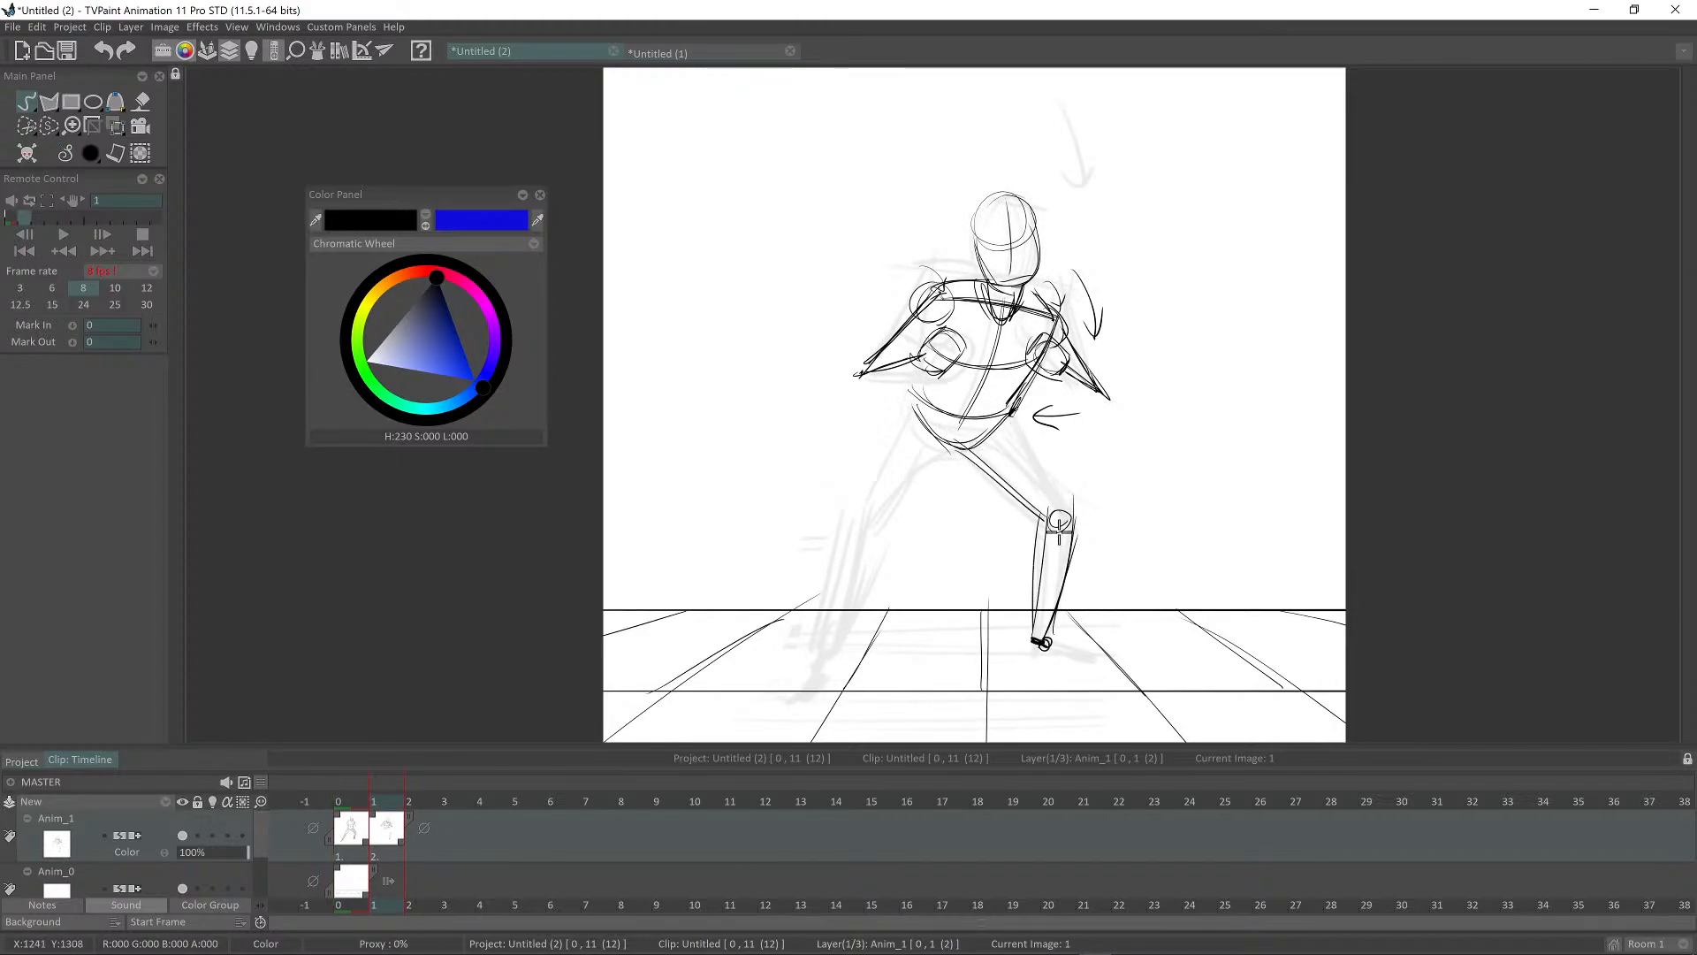
{"action": "left_click_drag", "start_coordinate": [1013, 414], "coordinate": [1067, 514]}
{"action": "key", "text": "Left"}
{"action": "key", "text": "Right"}
{"action": "key", "text": "Left"}
{"action": "key", "text": "Right"}
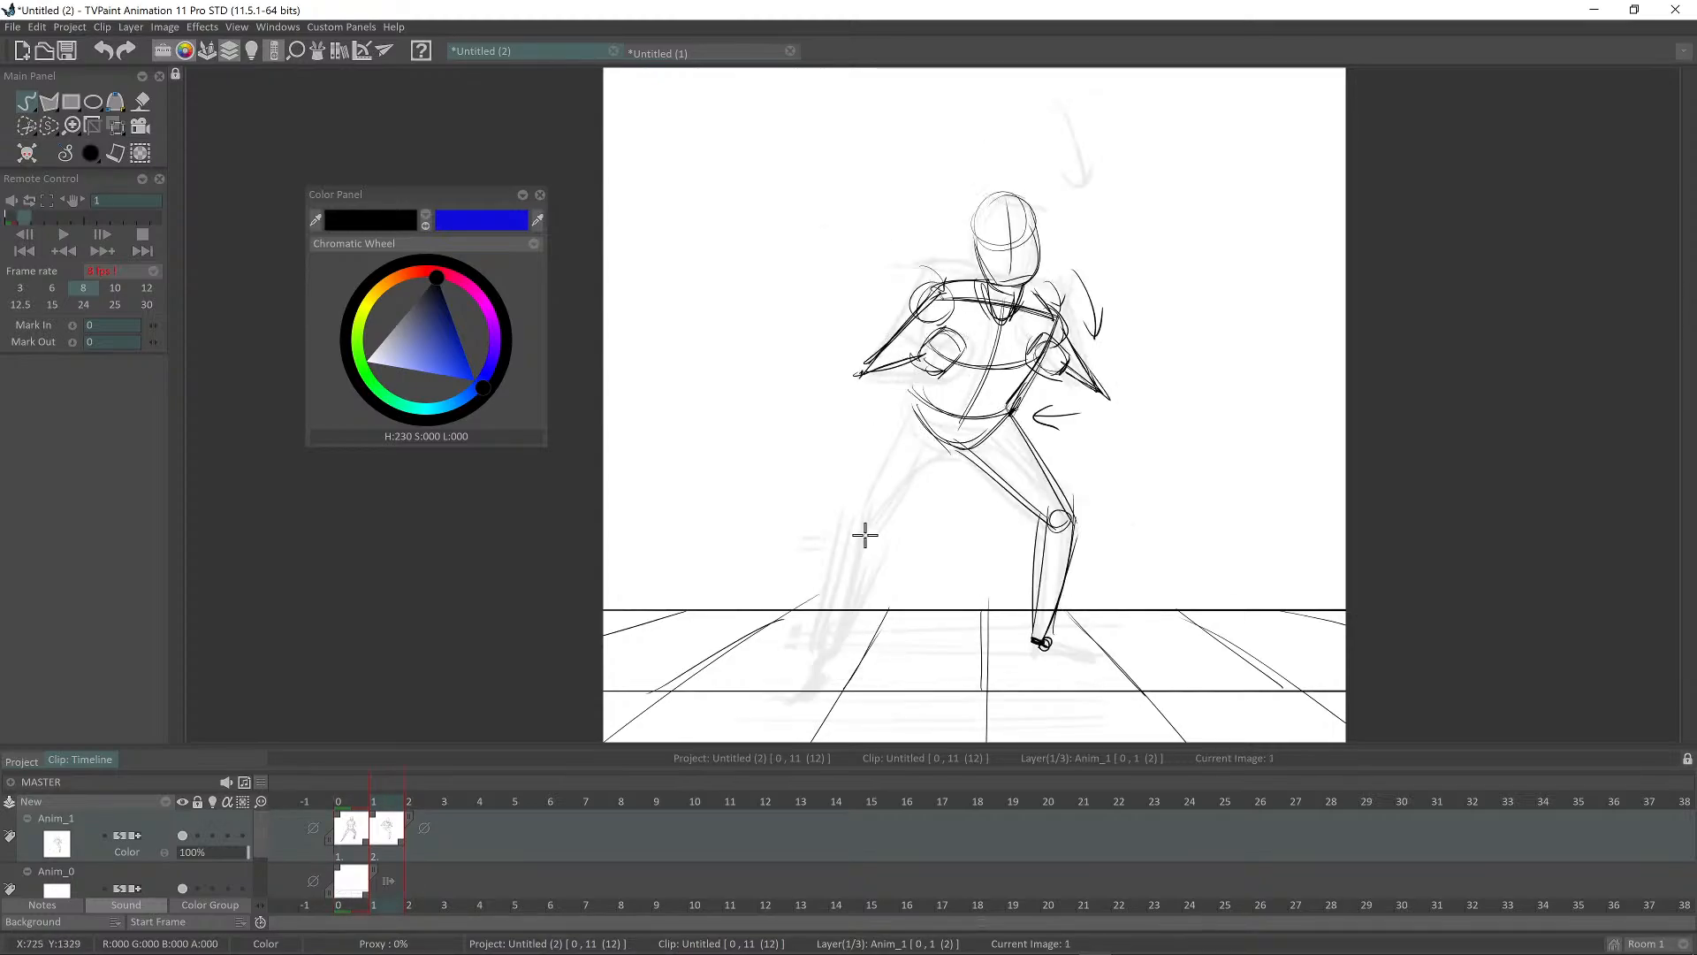
Step: Draw the foot of the extended leg on frame 1, matching its floor position on frame 0
{"action": "key", "text": "Left"}
{"action": "key", "text": "Right"}
{"action": "key", "text": "Right"}
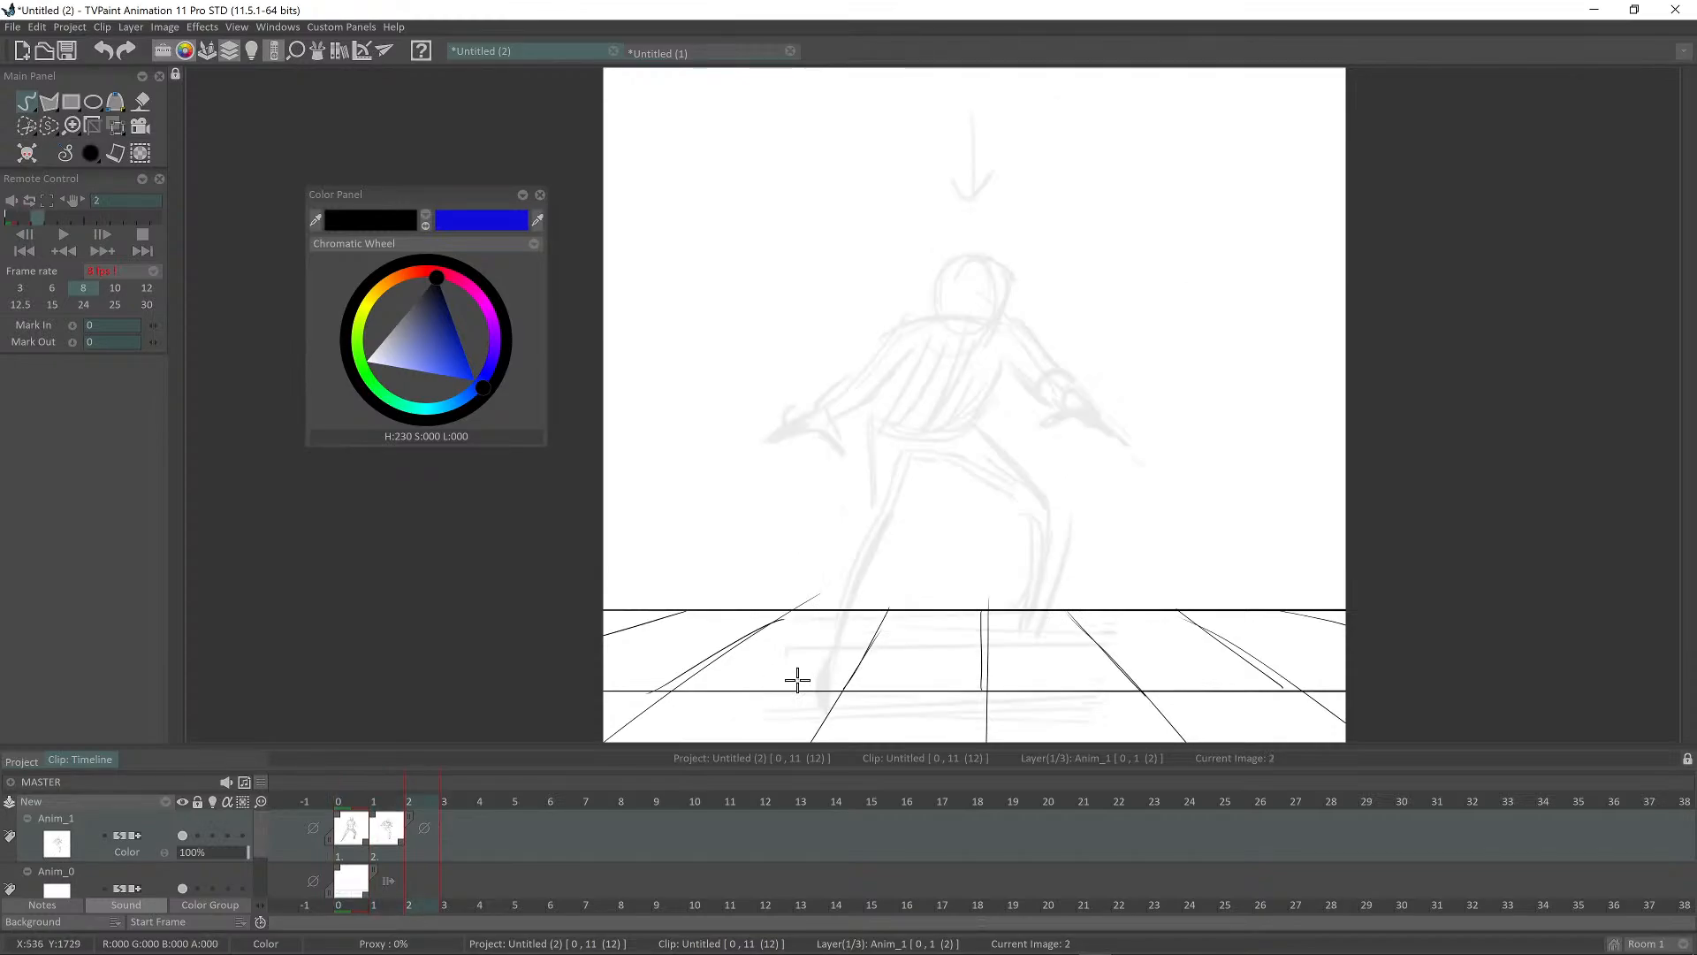
{"action": "key", "text": "Left"}
{"action": "key", "text": "Left"}
{"action": "key", "text": "Right"}
{"action": "key", "text": "Left"}
{"action": "key", "text": "Right"}
{"action": "key", "text": "Left"}
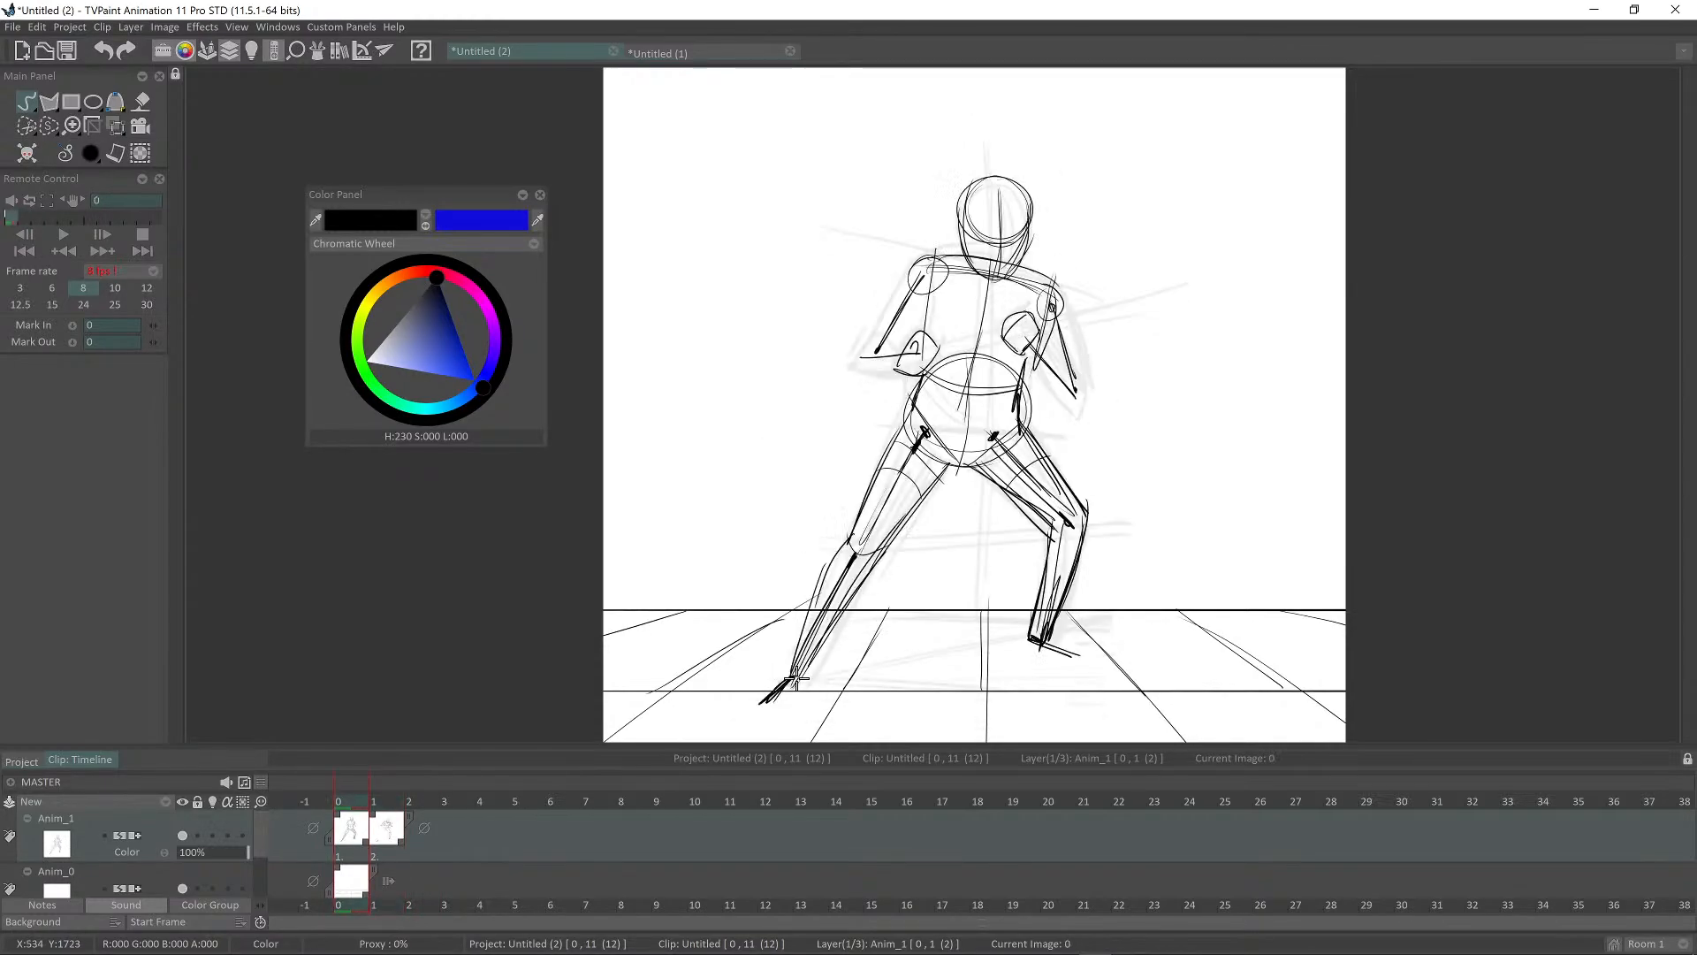
{"action": "key", "text": "Right"}
{"action": "key", "text": "Right"}
{"action": "key", "text": "Left"}
{"action": "key", "text": "Left"}
{"action": "key", "text": "Right"}
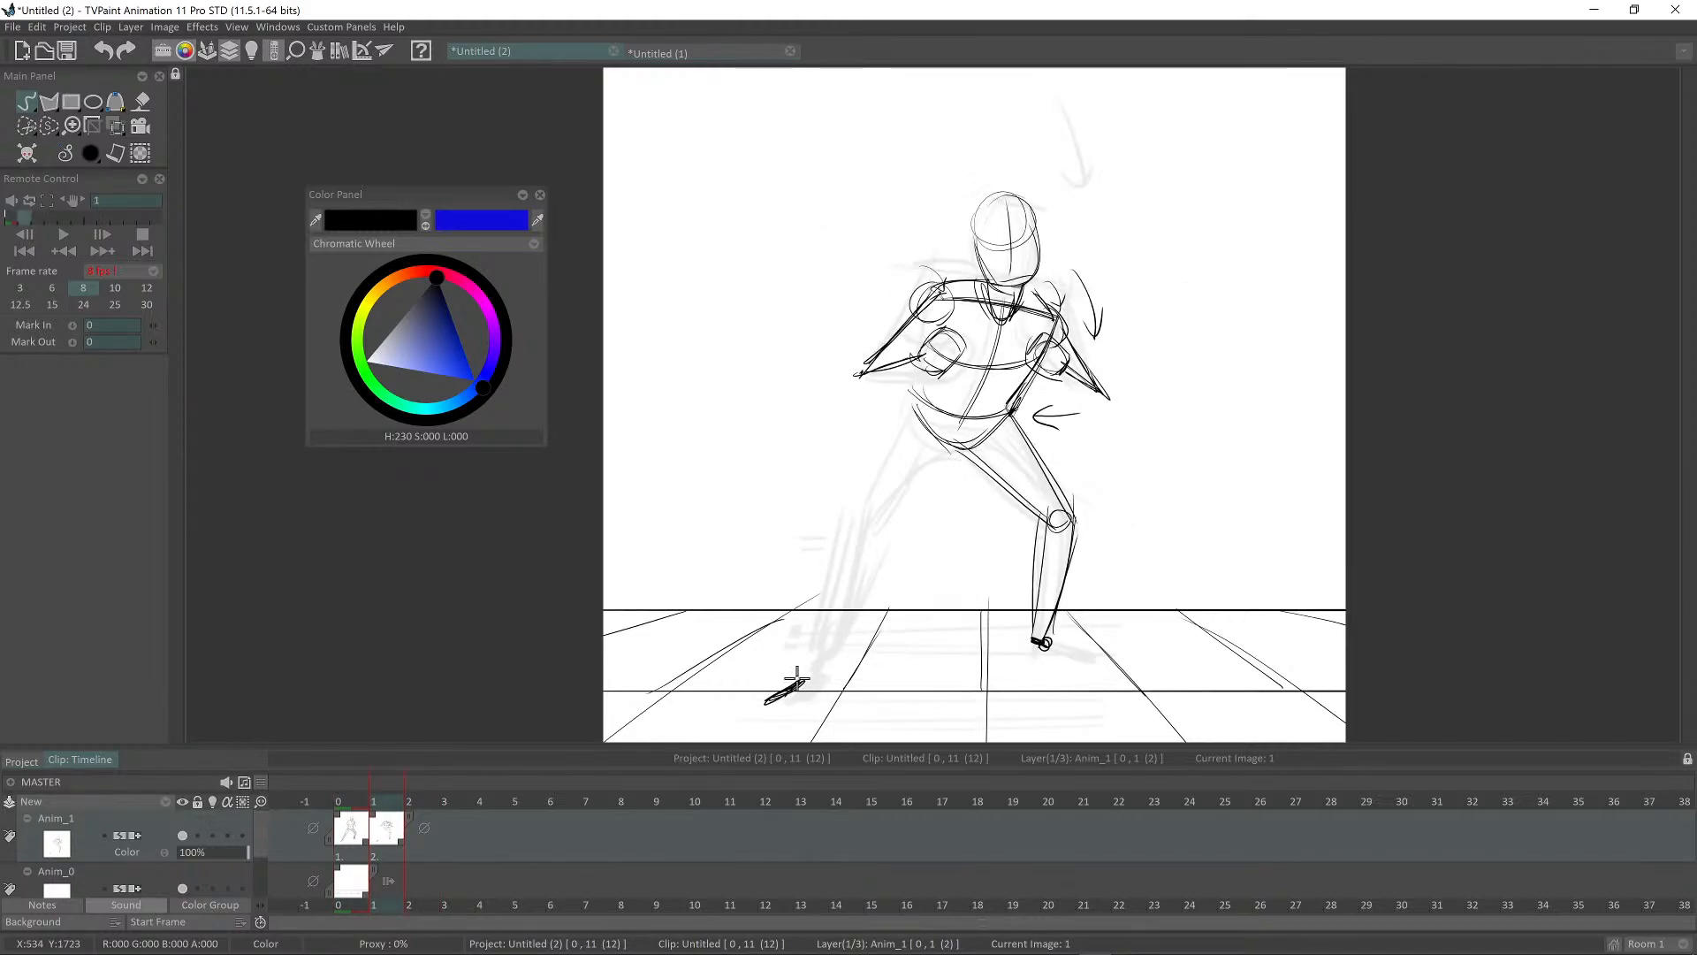
Step: Try to draw the extended leg on frame 1 with a knee mark, shin lines and thigh lines up to the pelvis
{"action": "key", "text": "Right"}
{"action": "key", "text": "Left"}
{"action": "key", "text": "Right"}
{"action": "key", "text": "Left"}
{"action": "left_click_drag", "start_coordinate": [848, 532], "coordinate": [845, 539]}
{"action": "left_click_drag", "start_coordinate": [842, 523], "coordinate": [800, 671]}
{"action": "left_click_drag", "start_coordinate": [818, 598], "coordinate": [801, 672]}
{"action": "mouse_move", "coordinate": [873, 538]}
{"action": "left_mouse_down"}
{"action": "mouse_move", "coordinate": [809, 681]}
{"action": "mouse_move", "coordinate": [913, 418]}
{"action": "left_mouse_up"}
{"action": "left_click_drag", "start_coordinate": [862, 478], "coordinate": [906, 401]}
{"action": "left_click_drag", "start_coordinate": [873, 527], "coordinate": [942, 450]}
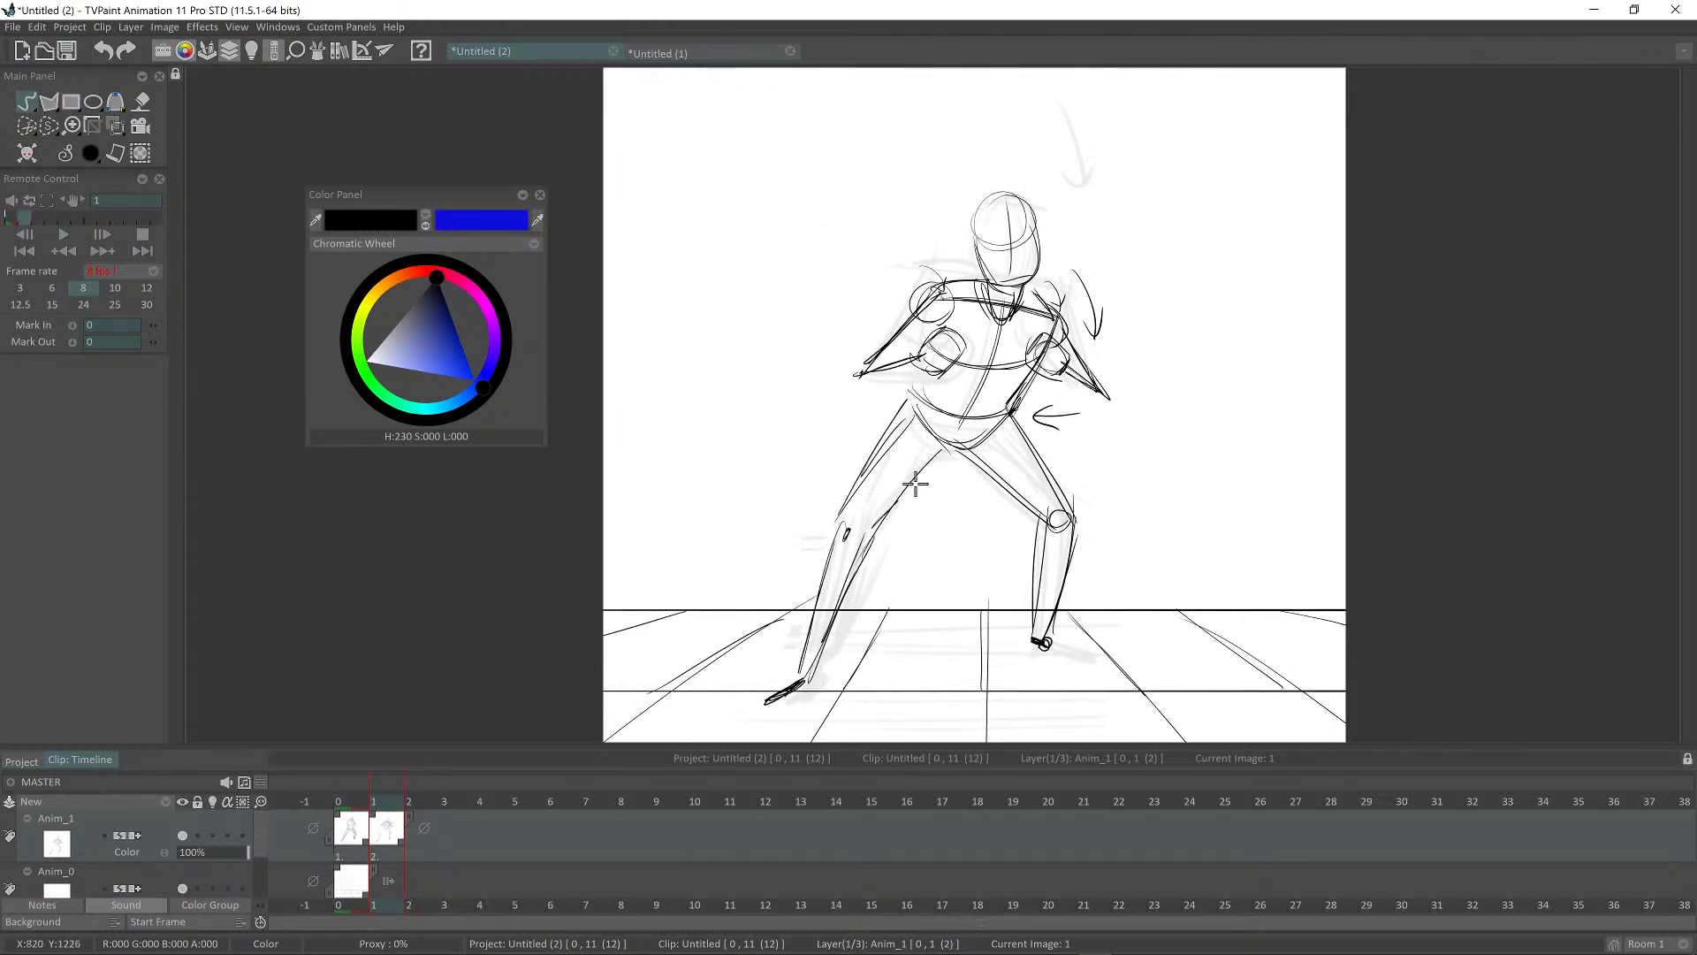
Step: Compare the extended leg with the neighbouring frames and undo its knee, shin and thigh strokes, keeping the foot
{"action": "key", "text": "Right"}
{"action": "key", "text": "Left"}
{"action": "key", "text": "Left"}
{"action": "key", "text": "Left"}
{"action": "key", "text": "Right"}
{"action": "key", "text": "Right"}
{"action": "key", "text": "ctrl+z"}
{"action": "key", "text": "ctrl+z"}
{"action": "key", "text": "ctrl+z"}
{"action": "key", "text": "ctrl+z"}
{"action": "key", "text": "ctrl+z"}
{"action": "key", "text": "ctrl+z"}
{"action": "key", "text": "ctrl+z"}
{"action": "key", "text": "ctrl+z"}
{"action": "key", "text": "ctrl+z"}
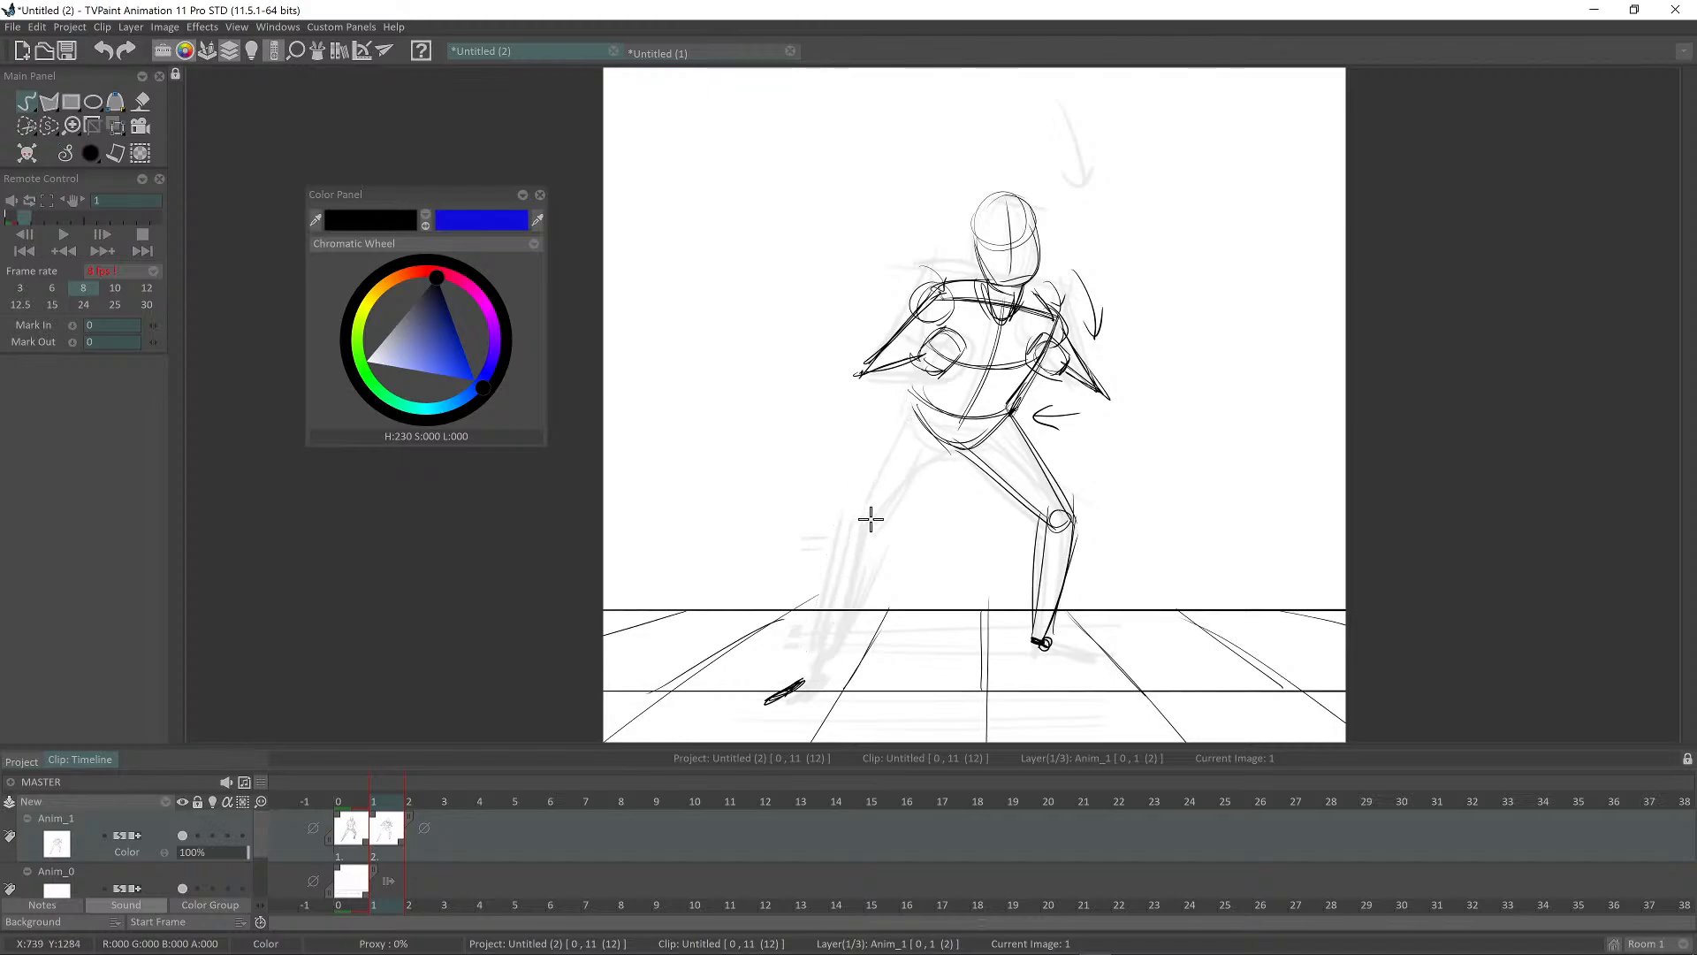
Step: Mark a new knee position for the extended leg on frame 1, using the leg poses on frames 0 and 2 as reference
{"action": "key", "text": "Right"}
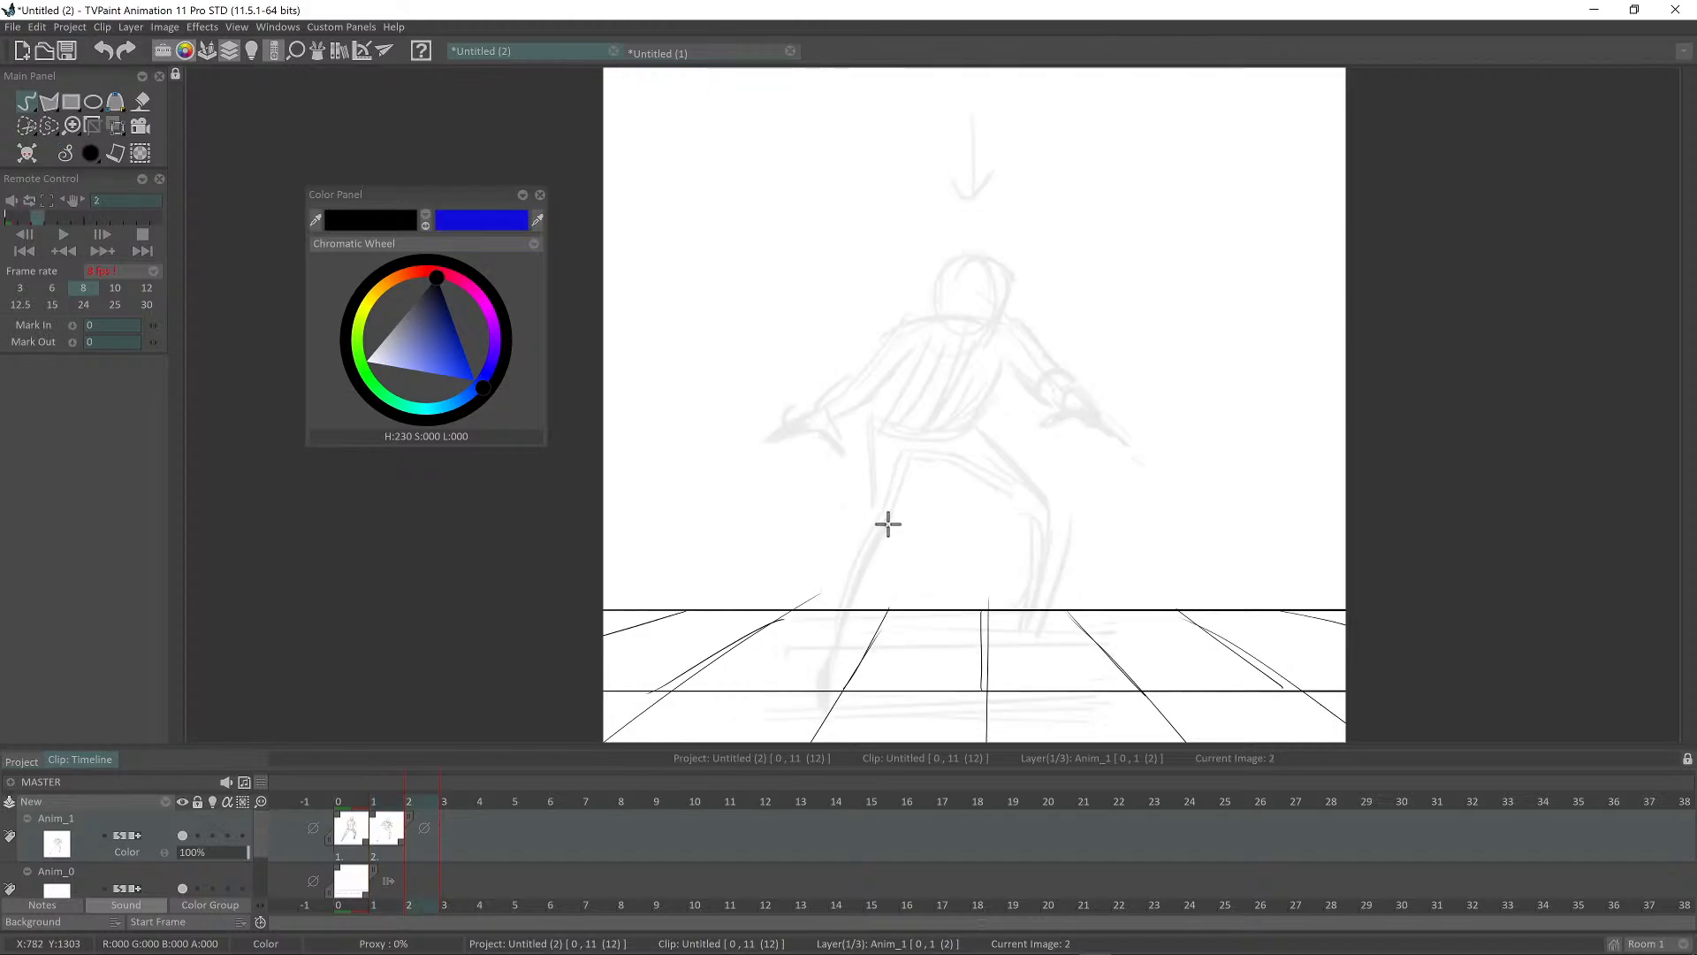
{"action": "key", "text": "Left"}
{"action": "key", "text": "Left"}
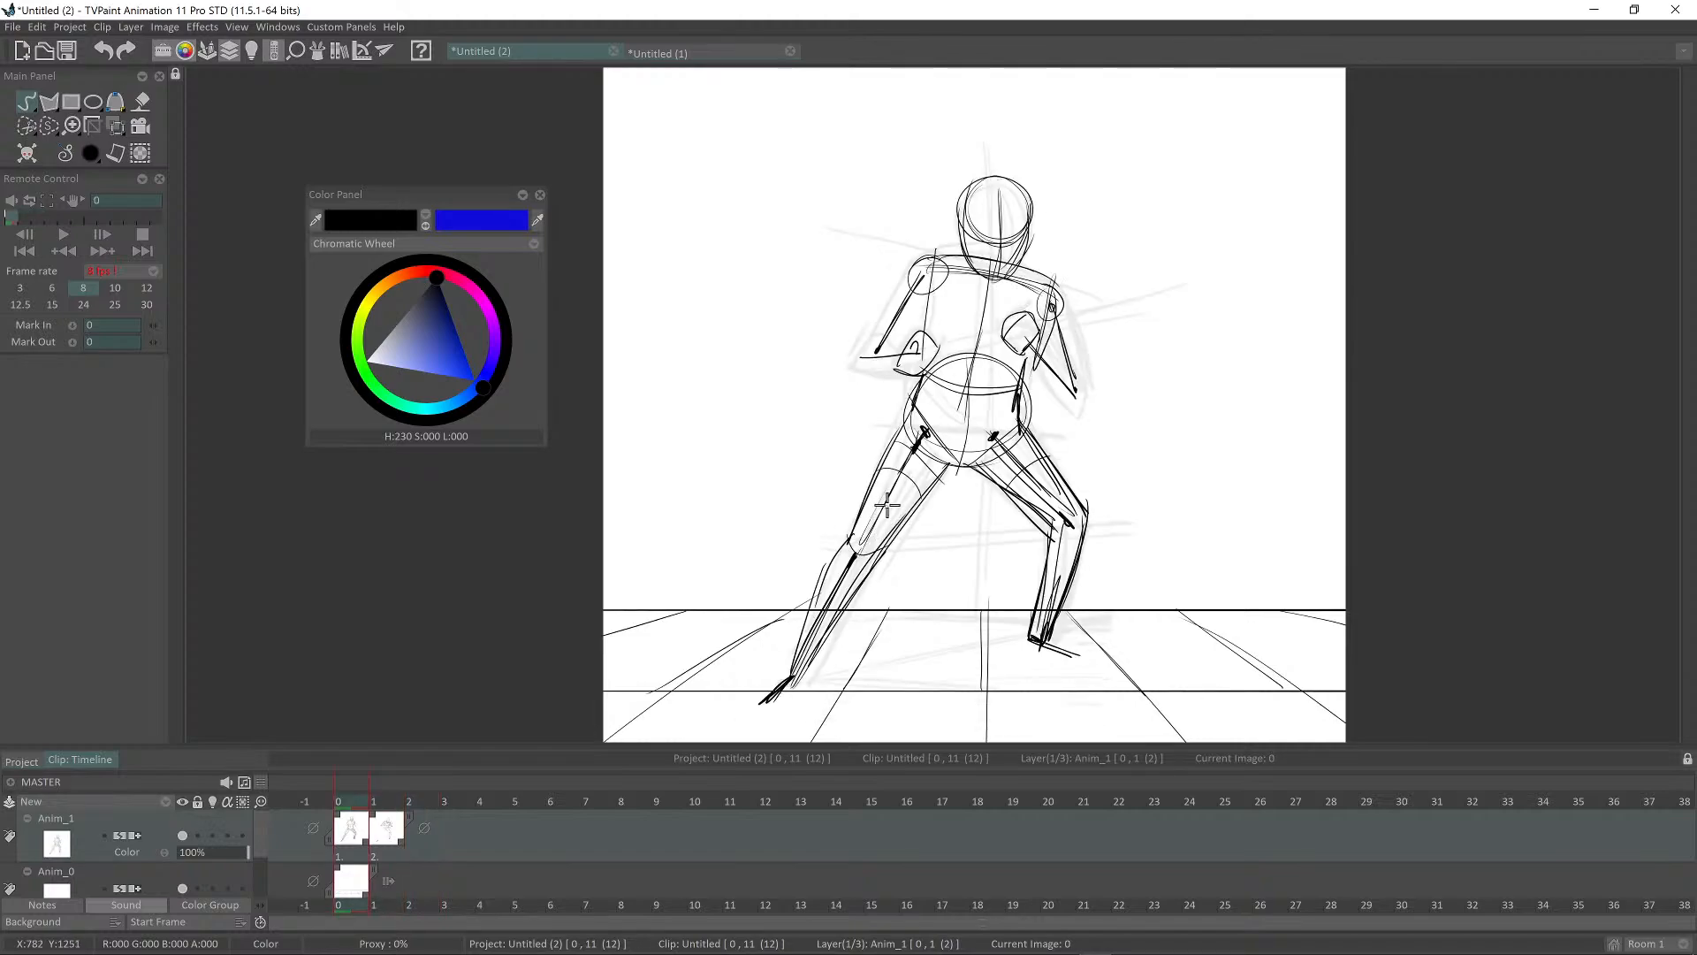
{"action": "key", "text": "Right"}
{"action": "key", "text": "Right"}
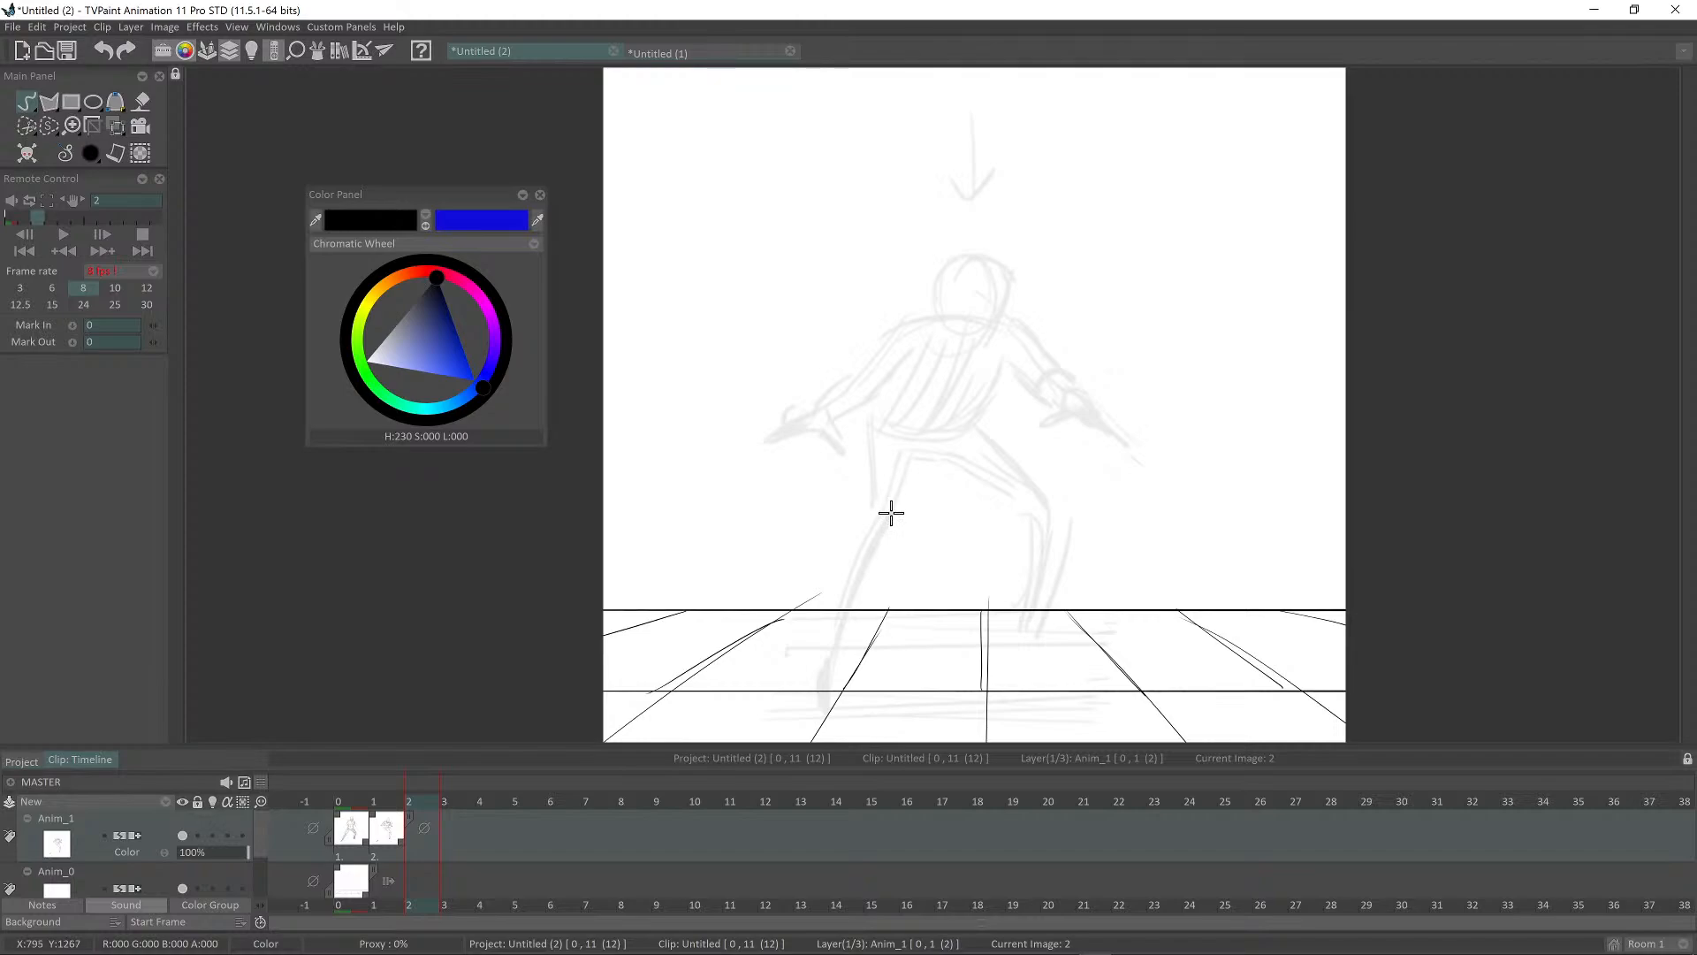
{"action": "key", "text": "Left"}
{"action": "key", "text": "Left"}
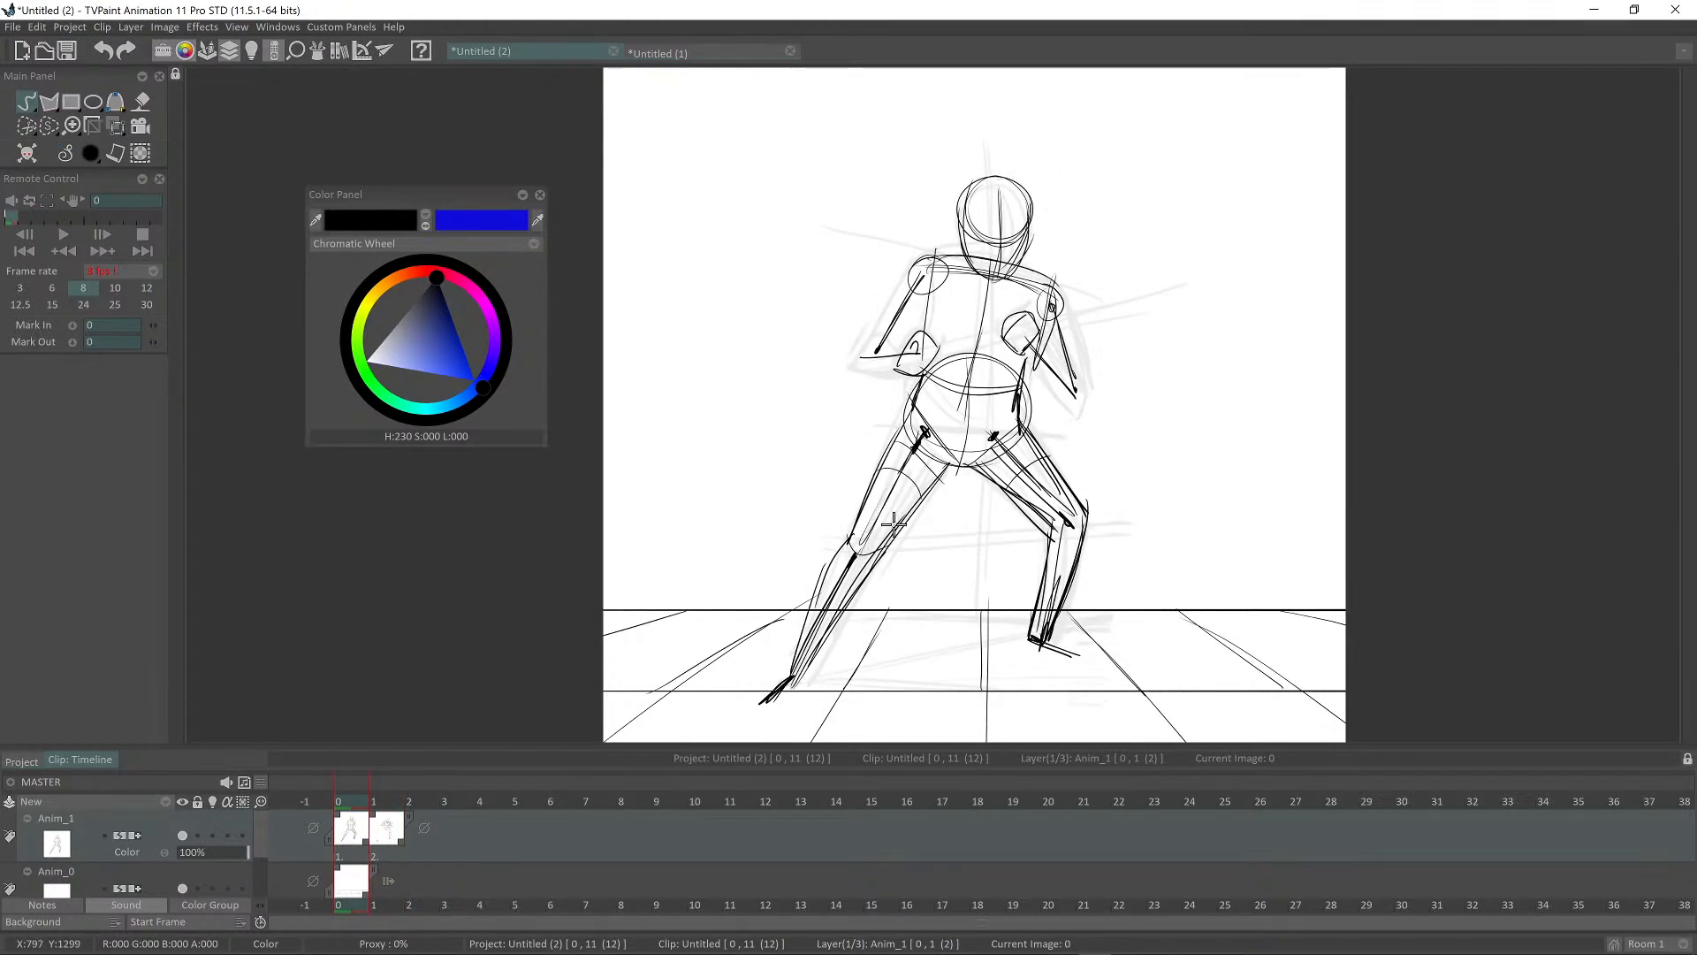
{"action": "key", "text": "Right"}
{"action": "key", "text": "Right"}
{"action": "key", "text": "Left"}
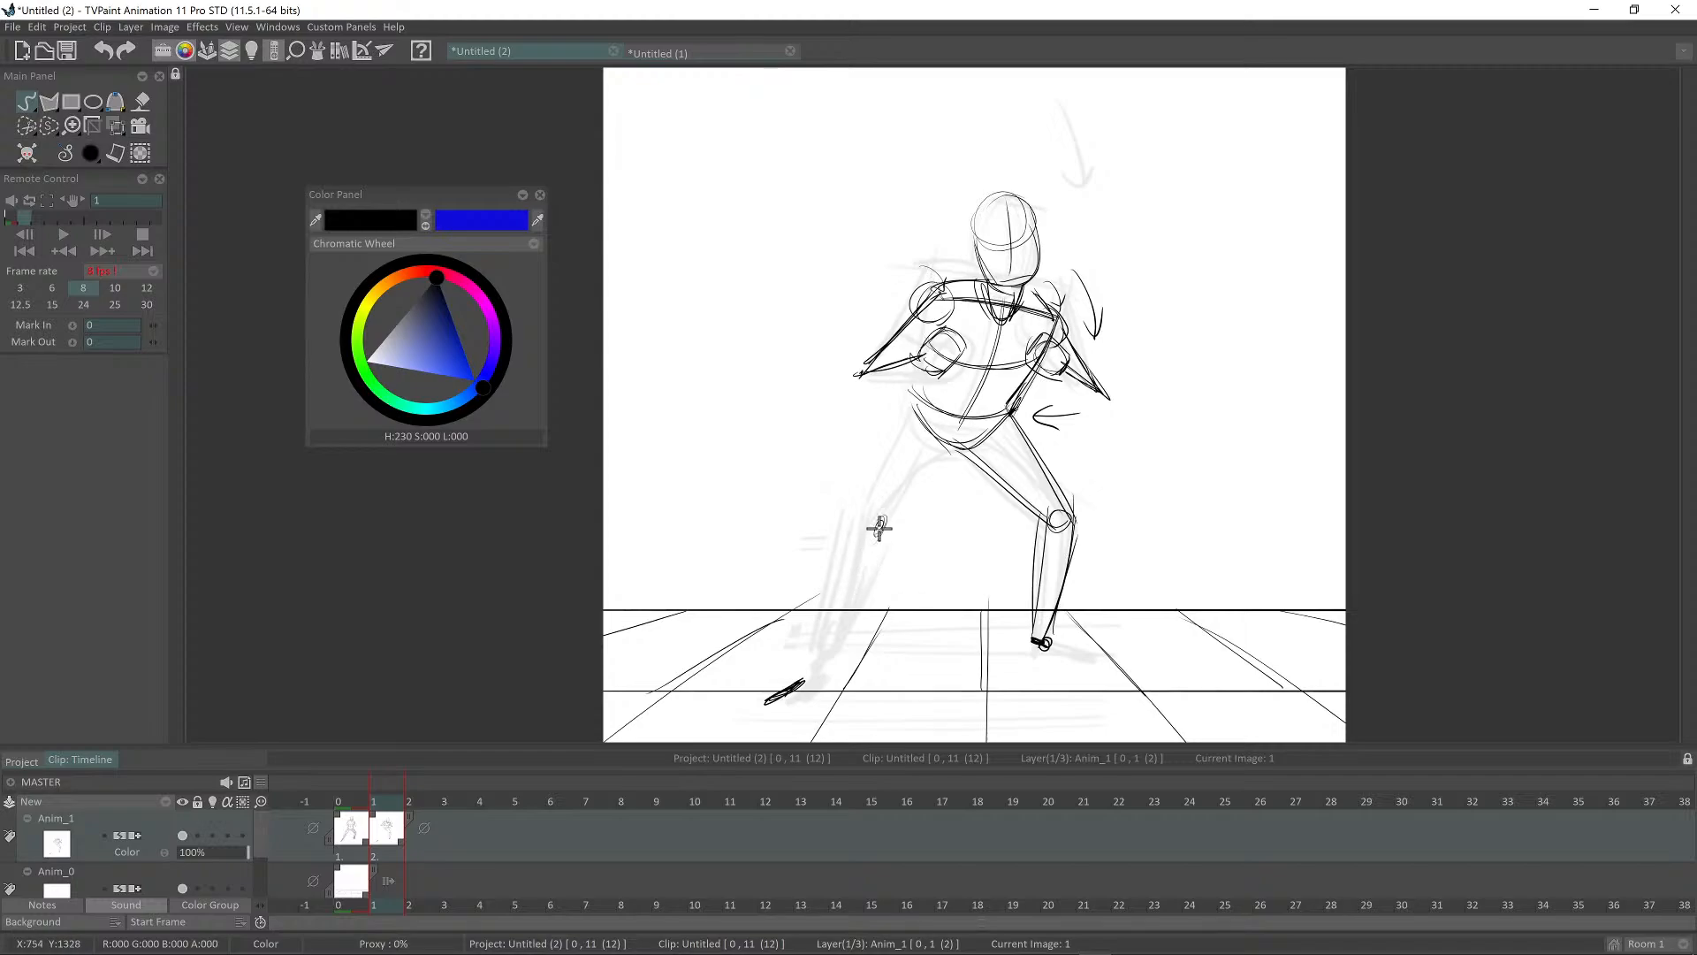
Step: Draw the extended leg on frame 1 with shin and thigh lines running from the foot through the knee up to the pelvis
{"action": "left_click_drag", "start_coordinate": [807, 680], "coordinate": [875, 535]}
{"action": "left_click_drag", "start_coordinate": [807, 678], "coordinate": [878, 532]}
{"action": "mouse_move", "coordinate": [923, 417]}
{"action": "left_mouse_down"}
{"action": "mouse_move", "coordinate": [880, 524]}
{"action": "mouse_move", "coordinate": [917, 486]}
{"action": "left_mouse_up"}
{"action": "mouse_move", "coordinate": [890, 439]}
{"action": "left_mouse_down"}
{"action": "mouse_move", "coordinate": [933, 433]}
{"action": "mouse_move", "coordinate": [876, 546]}
{"action": "mouse_move", "coordinate": [950, 444]}
{"action": "left_mouse_up"}
{"action": "left_click_drag", "start_coordinate": [950, 444], "coordinate": [895, 518]}
{"action": "mouse_move", "coordinate": [899, 421]}
{"action": "left_mouse_down"}
{"action": "mouse_move", "coordinate": [853, 559]}
{"action": "mouse_move", "coordinate": [908, 398]}
{"action": "left_mouse_up"}
{"action": "left_click_drag", "start_coordinate": [865, 520], "coordinate": [801, 678]}
{"action": "mouse_move", "coordinate": [831, 573]}
{"action": "left_mouse_down"}
{"action": "mouse_move", "coordinate": [808, 681]}
{"action": "mouse_move", "coordinate": [878, 550]}
{"action": "left_mouse_up"}
{"action": "left_click_drag", "start_coordinate": [819, 681], "coordinate": [894, 524]}
Step: Compare the finished pose on frame 1 with frame 0 and the rough sketch on frame 2
{"action": "key", "text": "Left"}
{"action": "key", "text": "Left"}
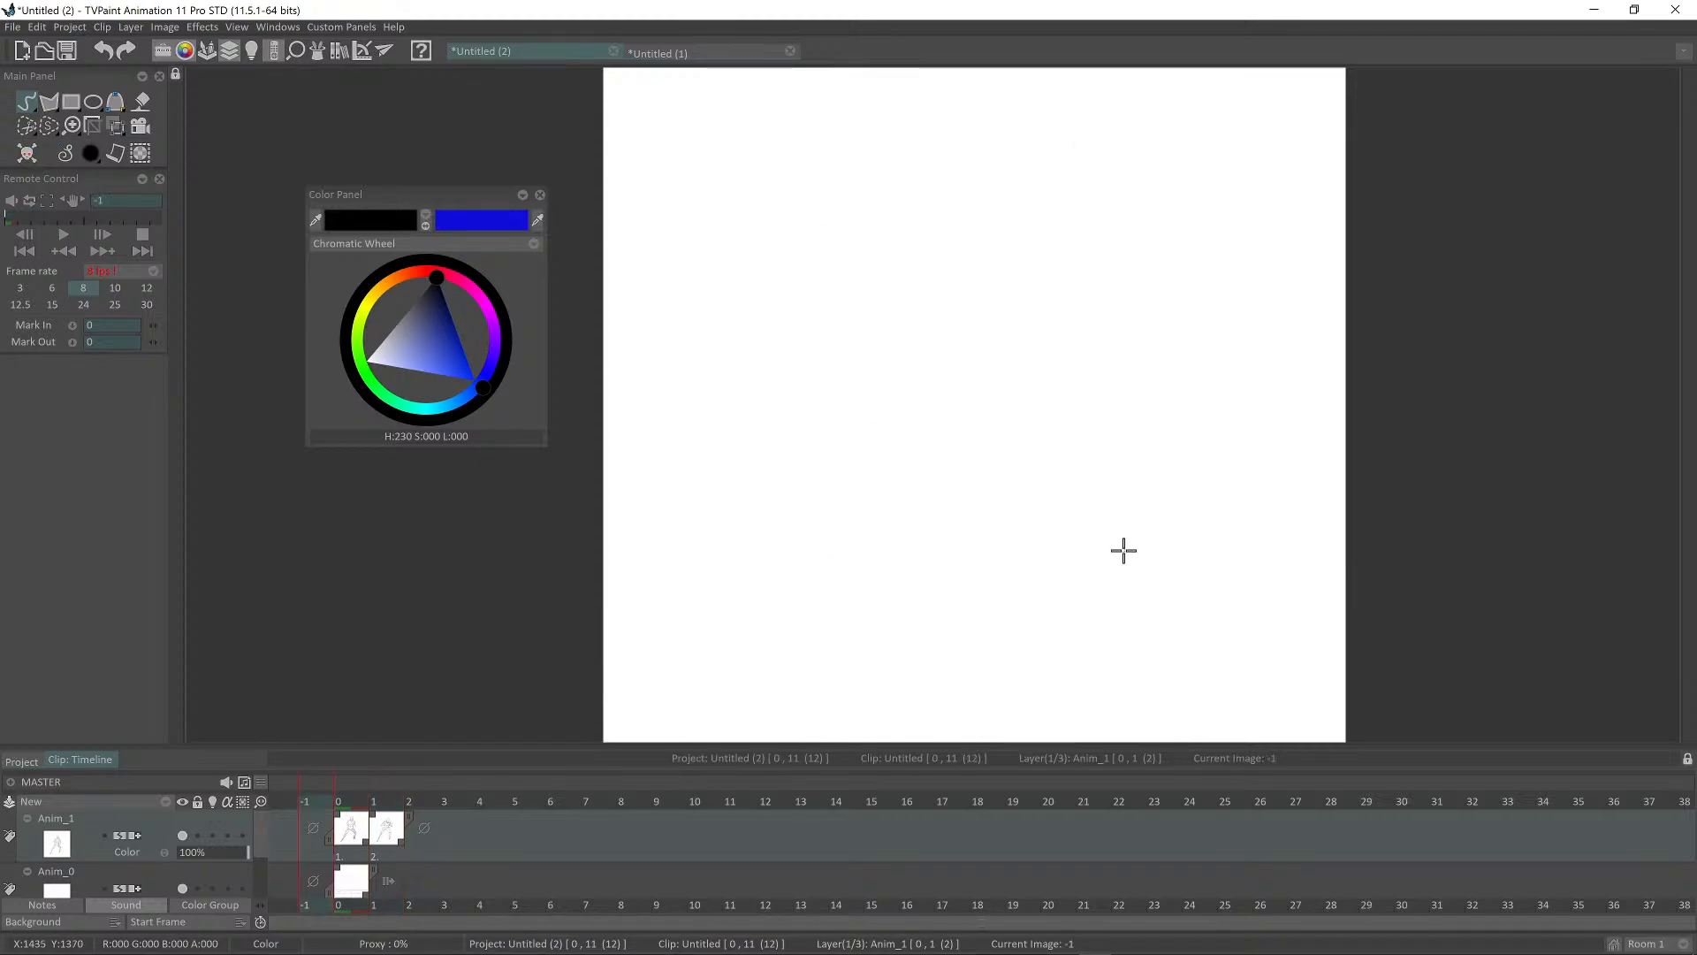
{"action": "key", "text": "Right"}
{"action": "key", "text": "Right"}
{"action": "key", "text": "Right"}
{"action": "key", "text": "Left"}
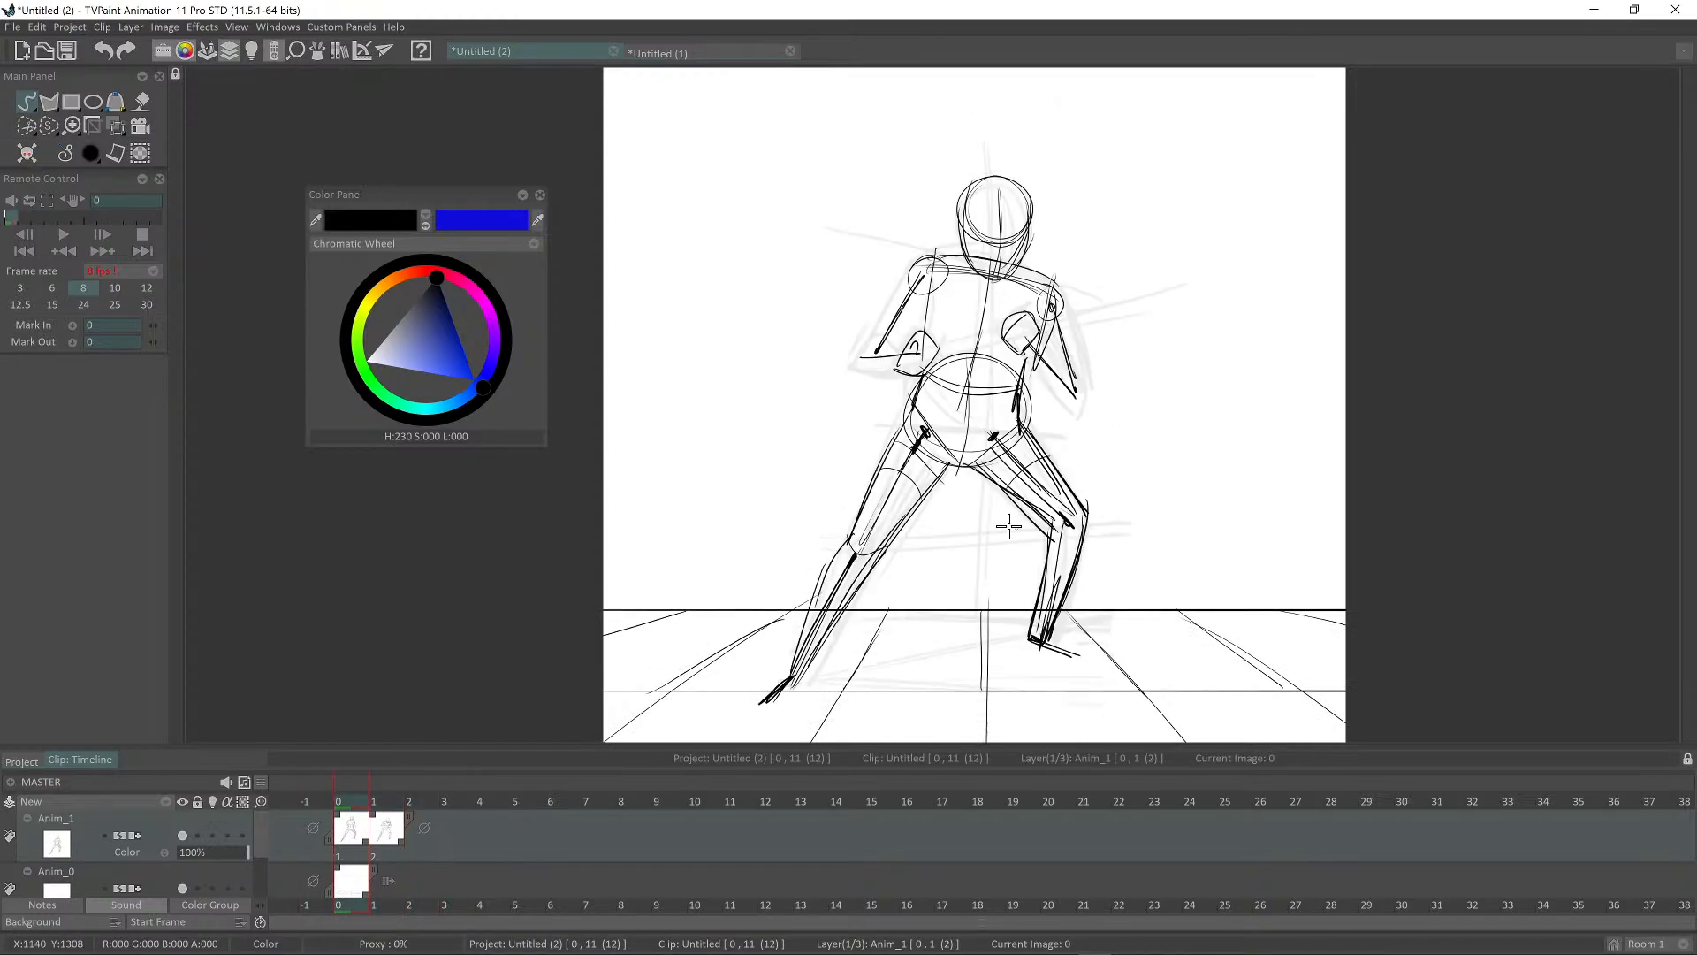
{"action": "key", "text": "Right"}
{"action": "key", "text": "Left"}
{"action": "key", "text": "Right"}
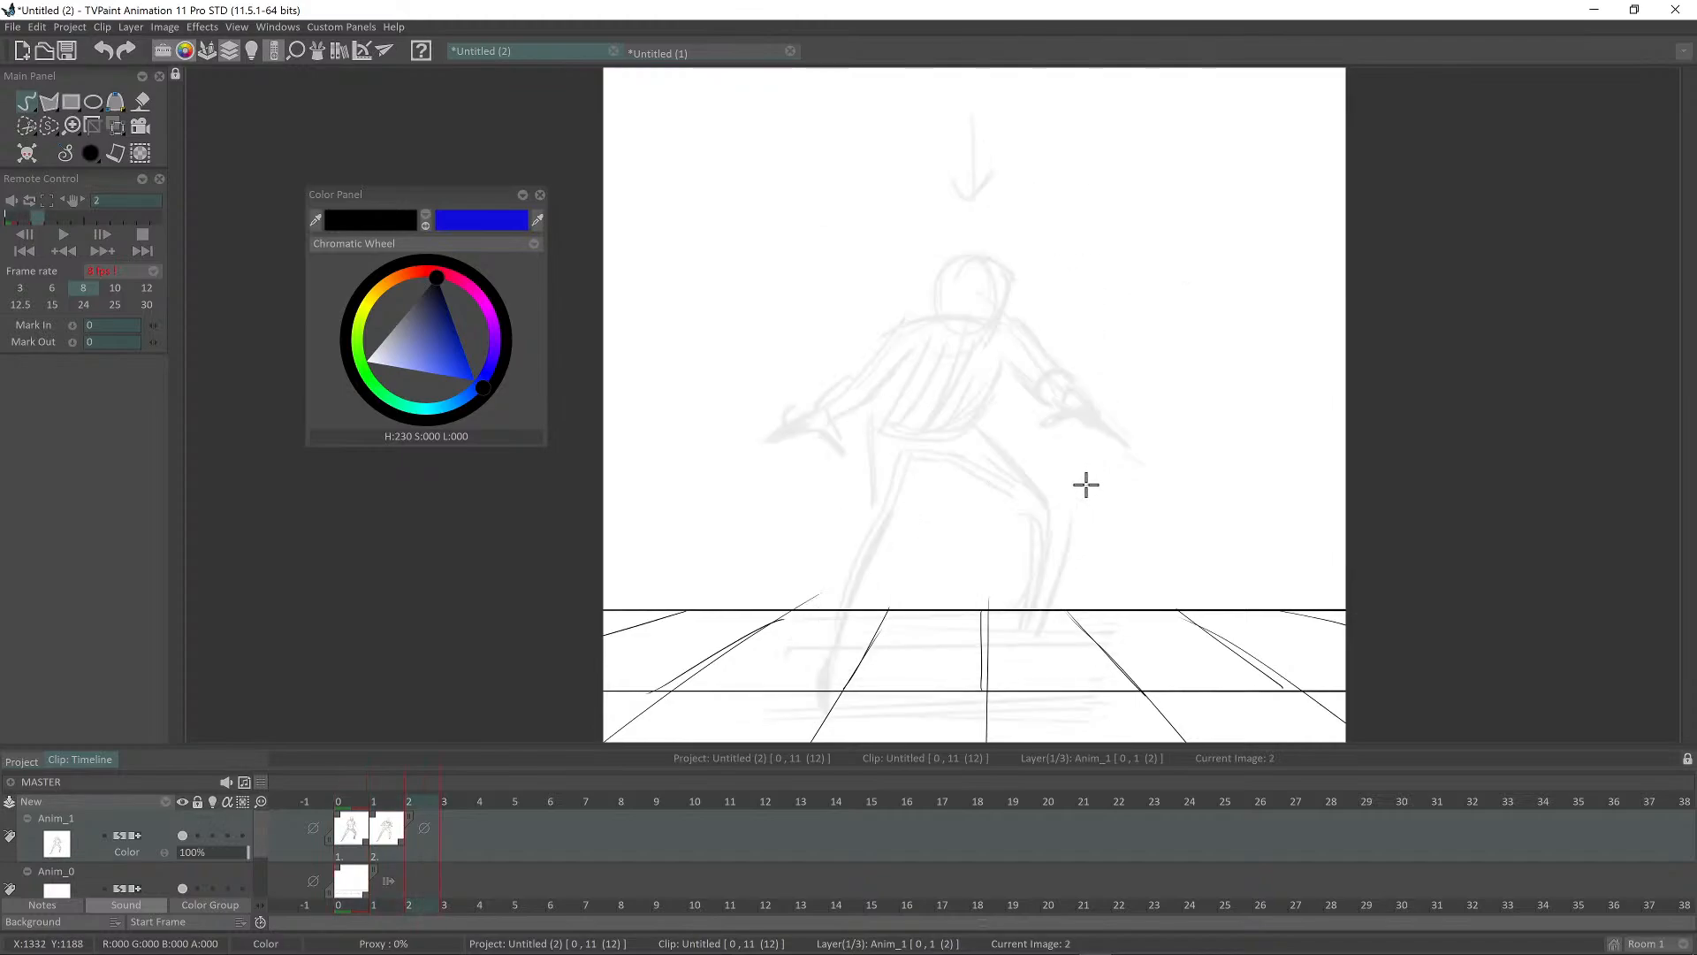
{"action": "key", "text": "Left"}
{"action": "key", "text": "Left"}
{"action": "key", "text": "Right"}
{"action": "key", "text": "Right"}
{"action": "key", "text": "Left"}
{"action": "key", "text": "Left"}
{"action": "key", "text": "Right"}
{"action": "key", "text": "Right"}
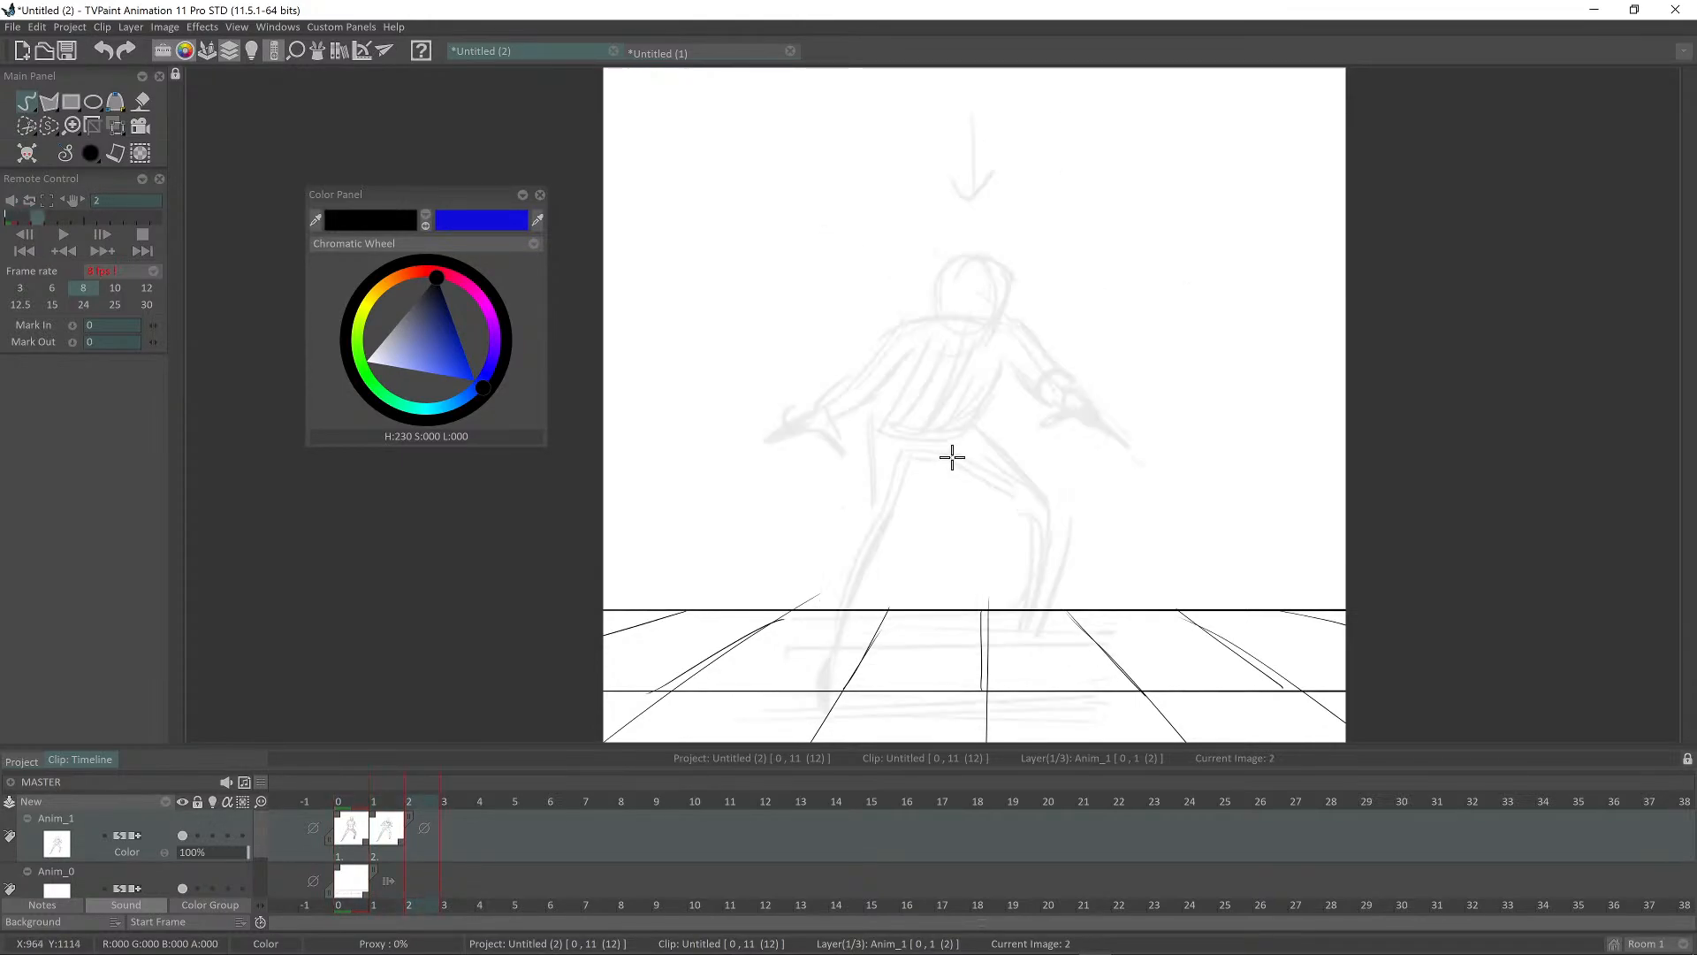
Step: Draw the pelvis and the upper thigh of the extended leg on frame 2 over the rough sketch
{"action": "mouse_move", "coordinate": [863, 503]}
{"action": "left_mouse_down"}
{"action": "mouse_move", "coordinate": [907, 487]}
{"action": "mouse_move", "coordinate": [866, 532]}
{"action": "mouse_move", "coordinate": [890, 533]}
{"action": "mouse_move", "coordinate": [939, 464]}
{"action": "left_mouse_up"}
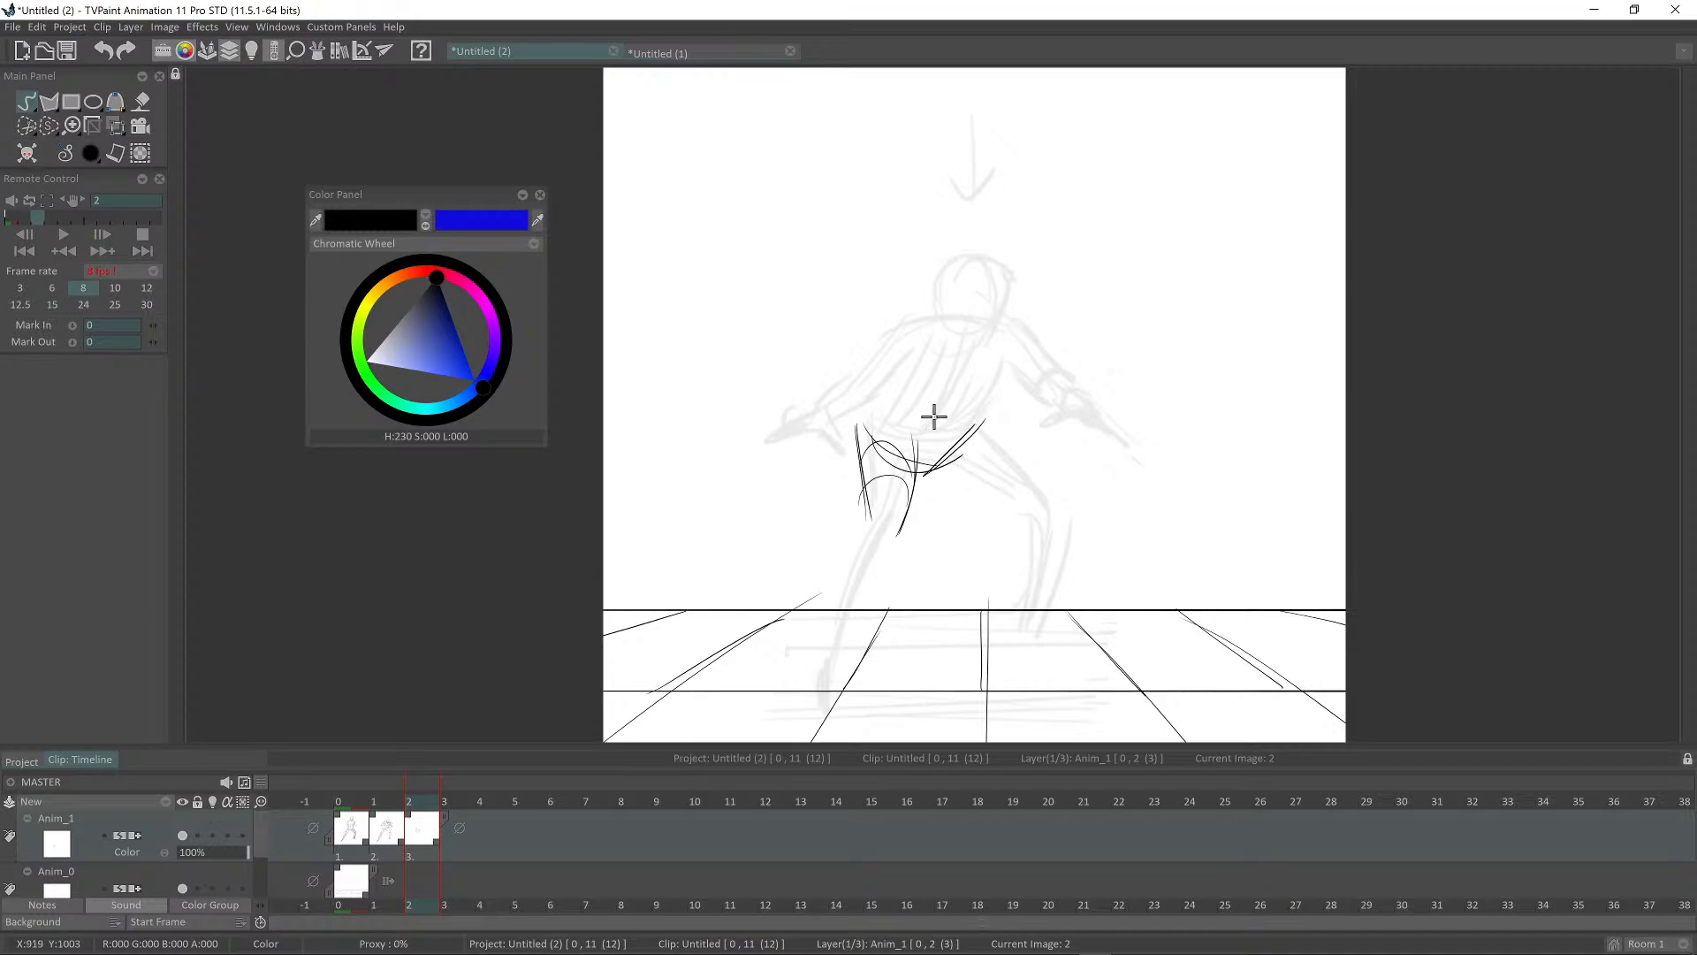
{"action": "key", "text": "Left"}
{"action": "key", "text": "Left"}
{"action": "key", "text": "Right"}
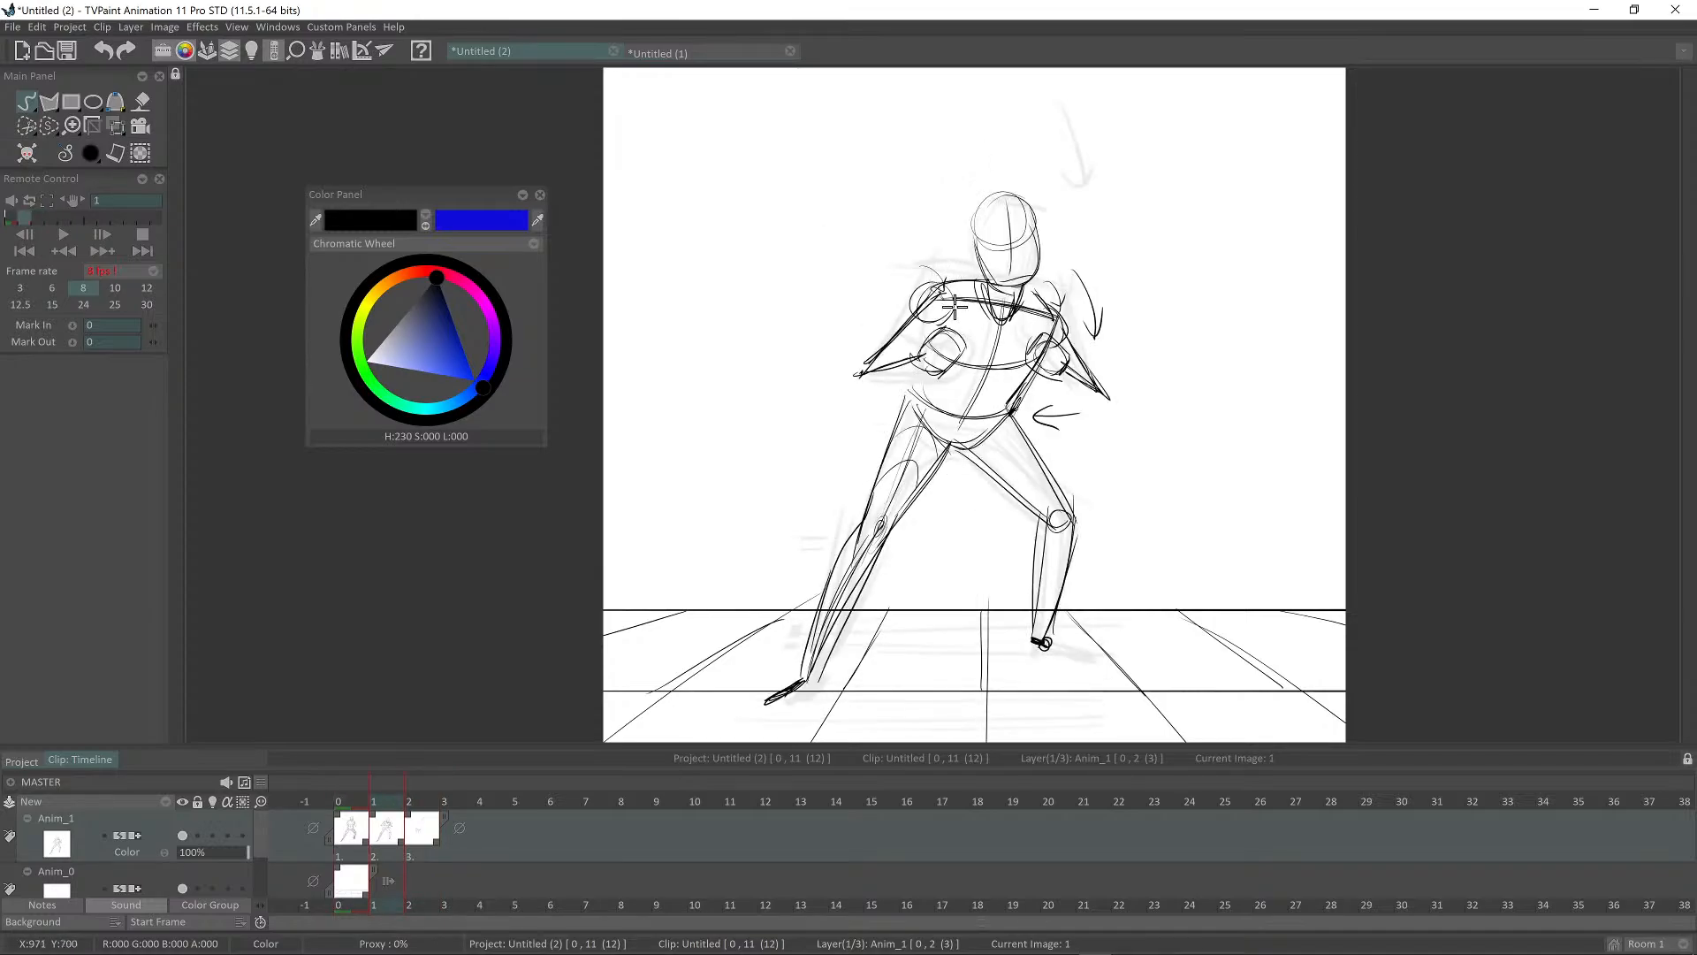
Step: Draw the ribcage ellipses and the torso lines down to the pelvis on frame 2, using frames 0 and 1 as reference
{"action": "key", "text": "Right"}
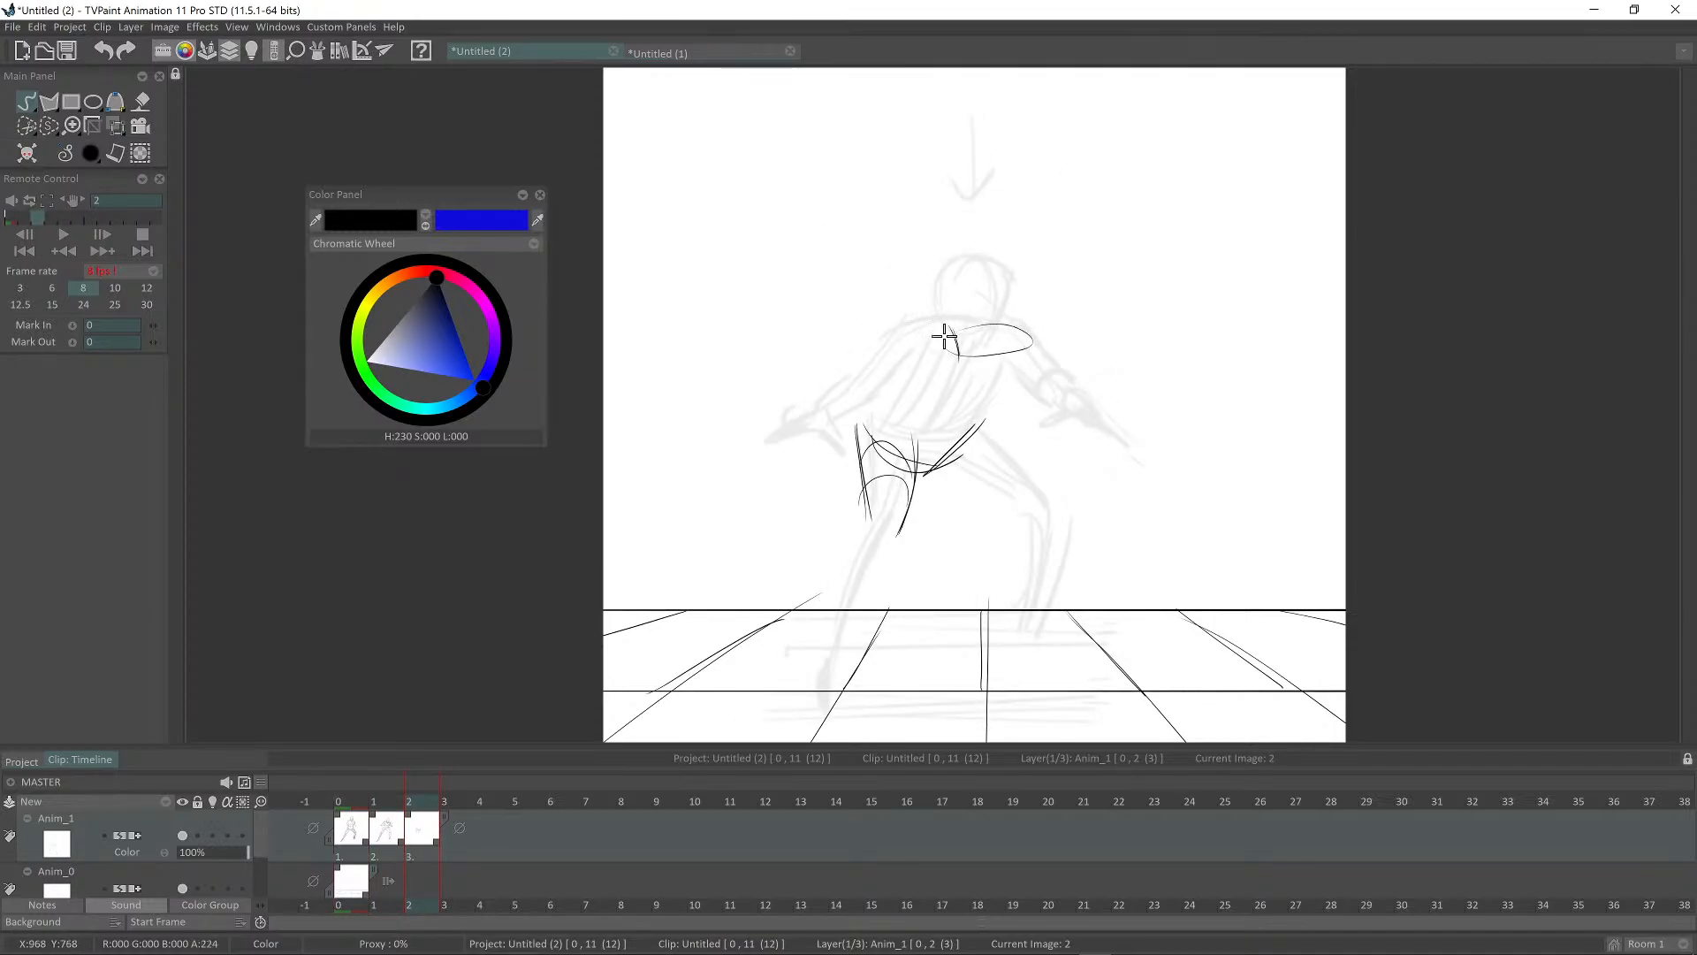
{"action": "key", "text": "Left"}
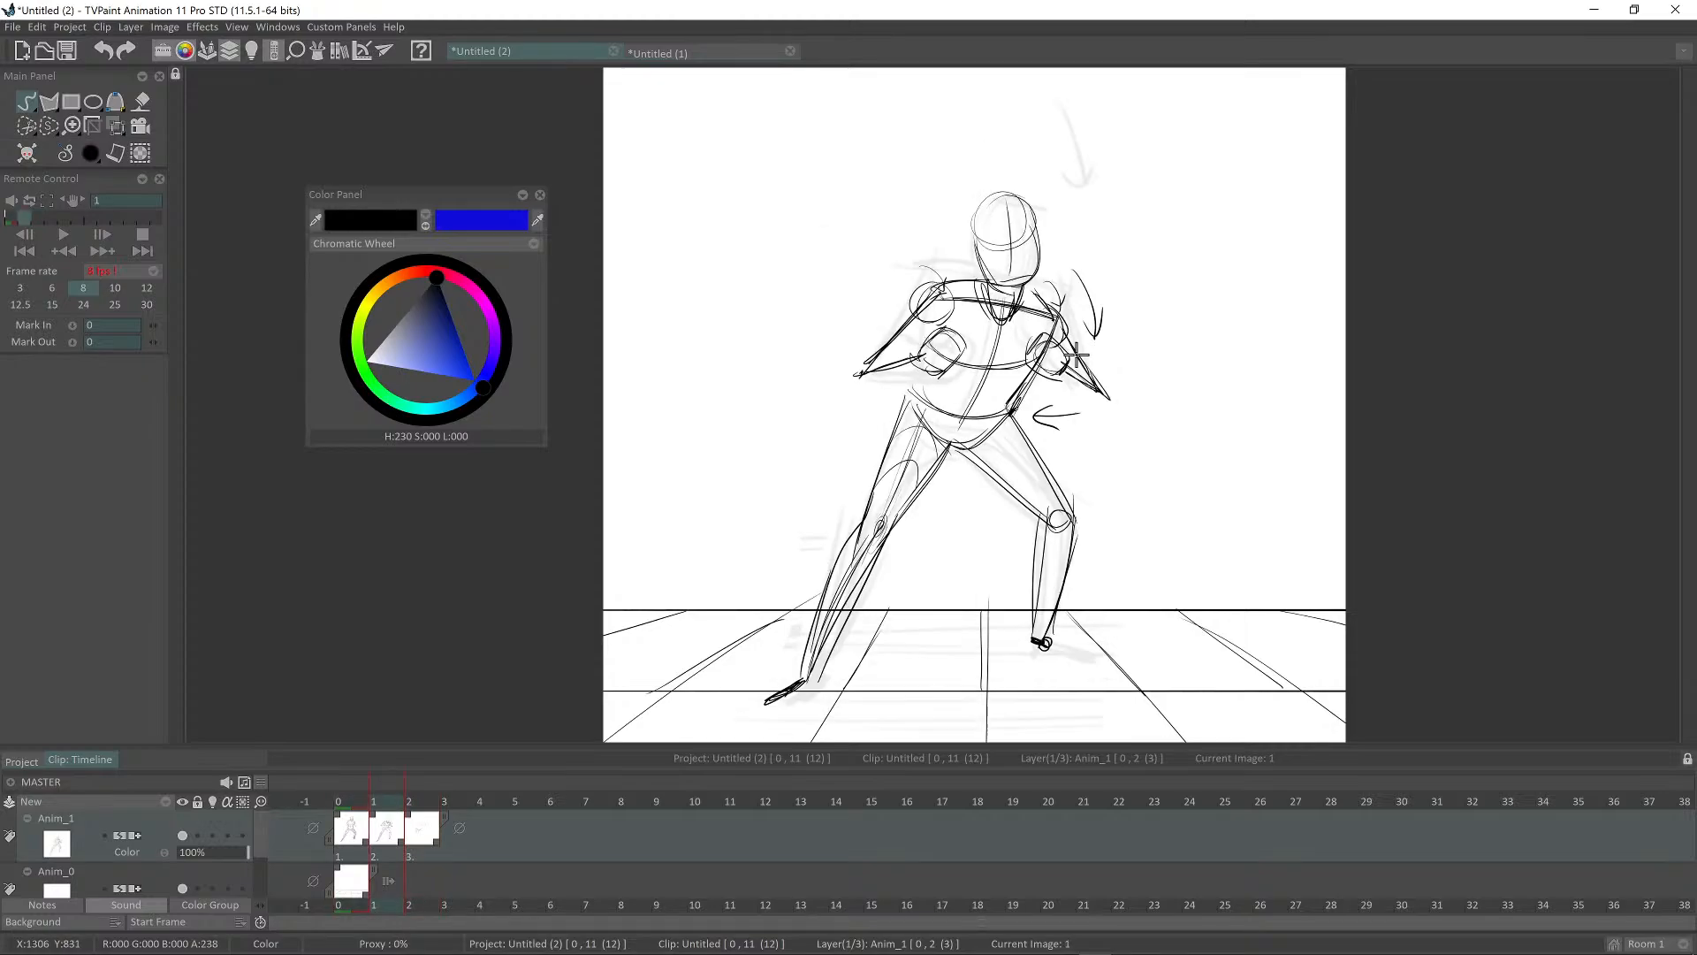
{"action": "key", "text": "Right"}
{"action": "key", "text": "Left"}
{"action": "key", "text": "Left"}
{"action": "key", "text": "Left"}
{"action": "key", "text": "Right"}
{"action": "key", "text": "Right"}
{"action": "key", "text": "Right"}
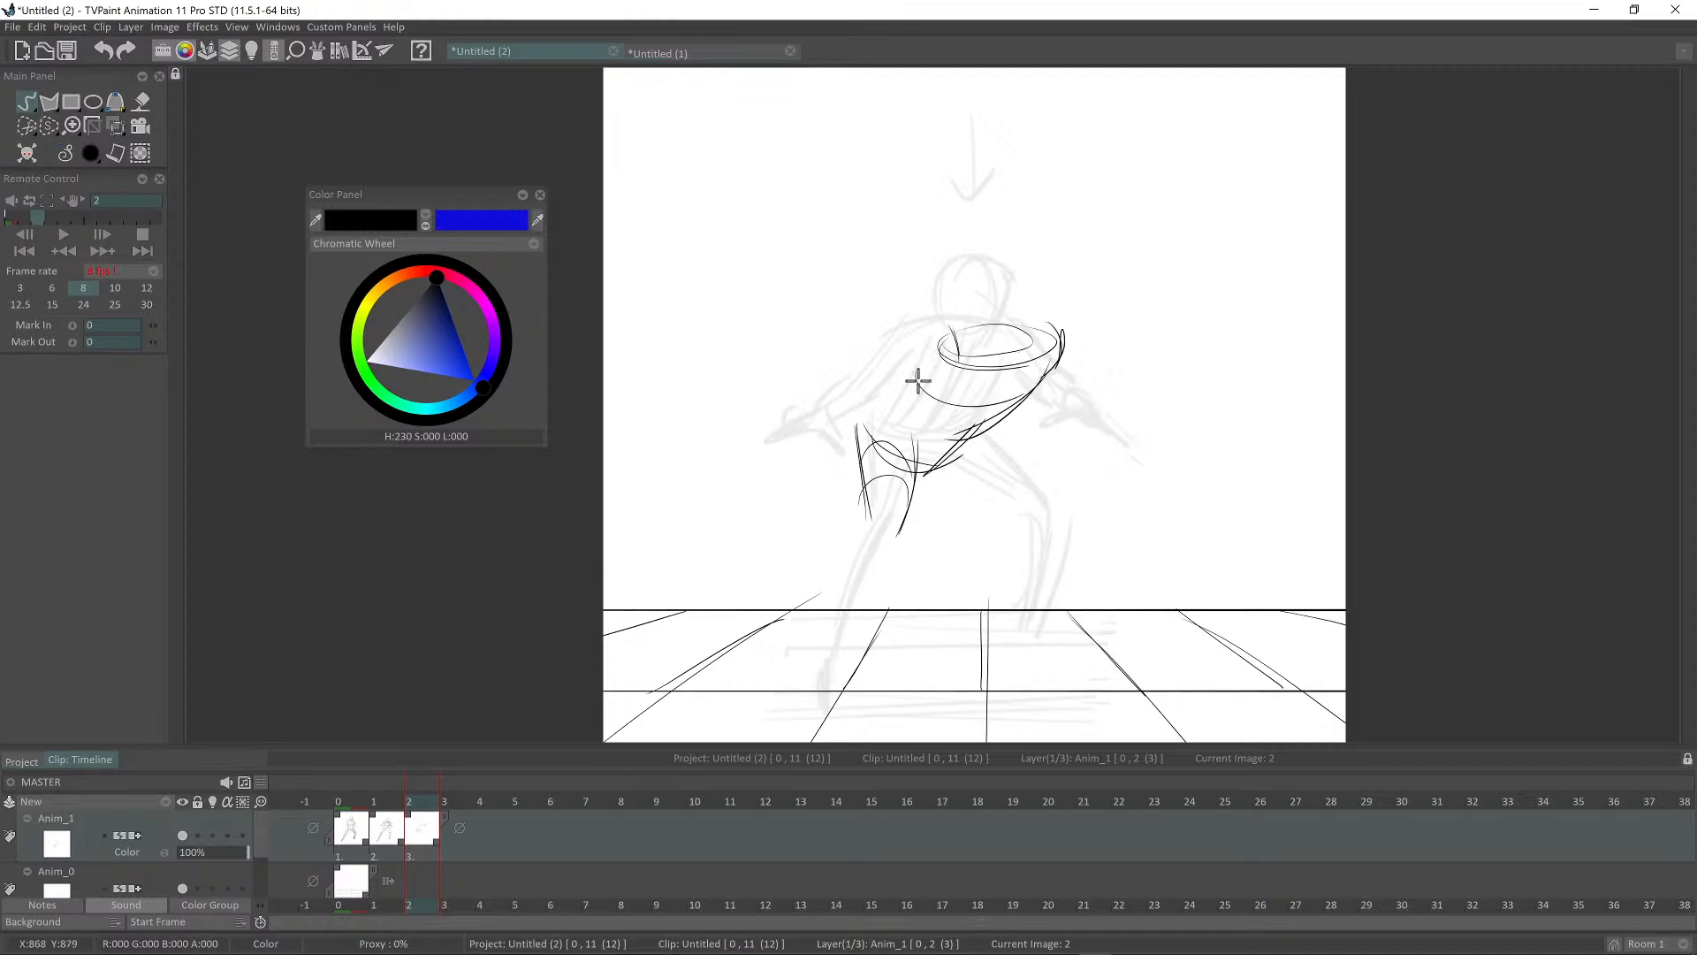
{"action": "left_click_drag", "start_coordinate": [994, 365], "coordinate": [923, 461]}
Step: Draw the shoulder circle on the extended-leg side of the chest on frame 2, checking its placement against the earlier frames
{"action": "left_click_drag", "start_coordinate": [944, 329], "coordinate": [922, 361]}
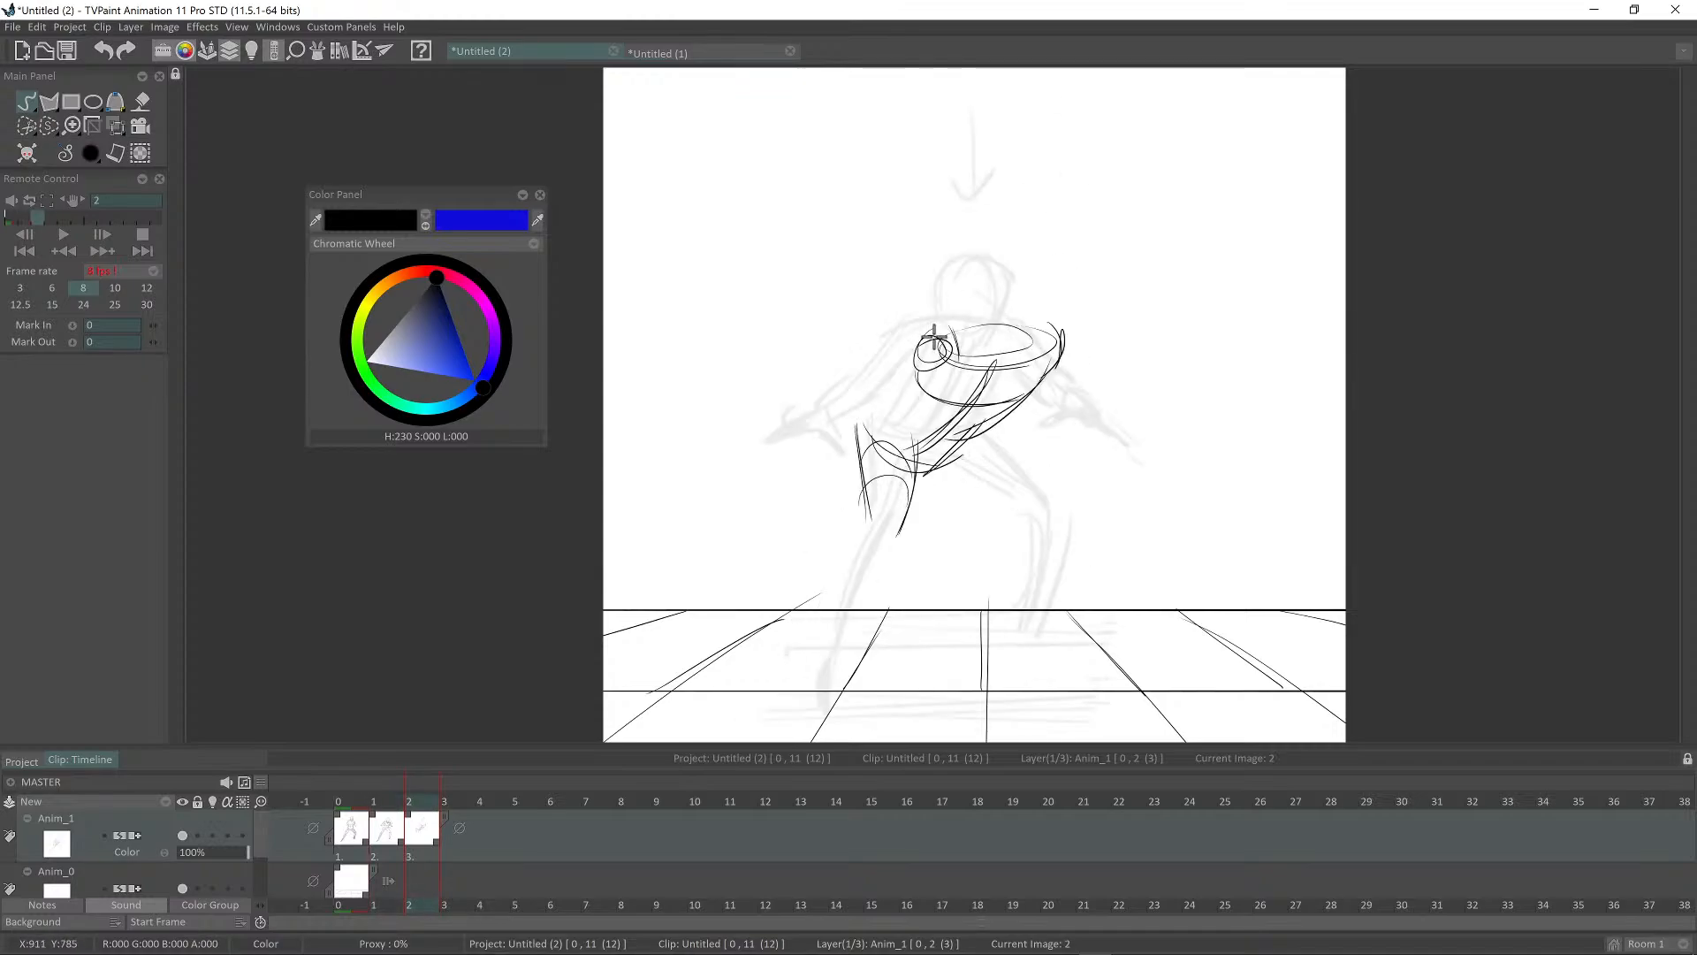
{"action": "key", "text": "Right"}
{"action": "key", "text": "Left"}
{"action": "key", "text": "Left"}
{"action": "key", "text": "Left"}
{"action": "key", "text": "Right"}
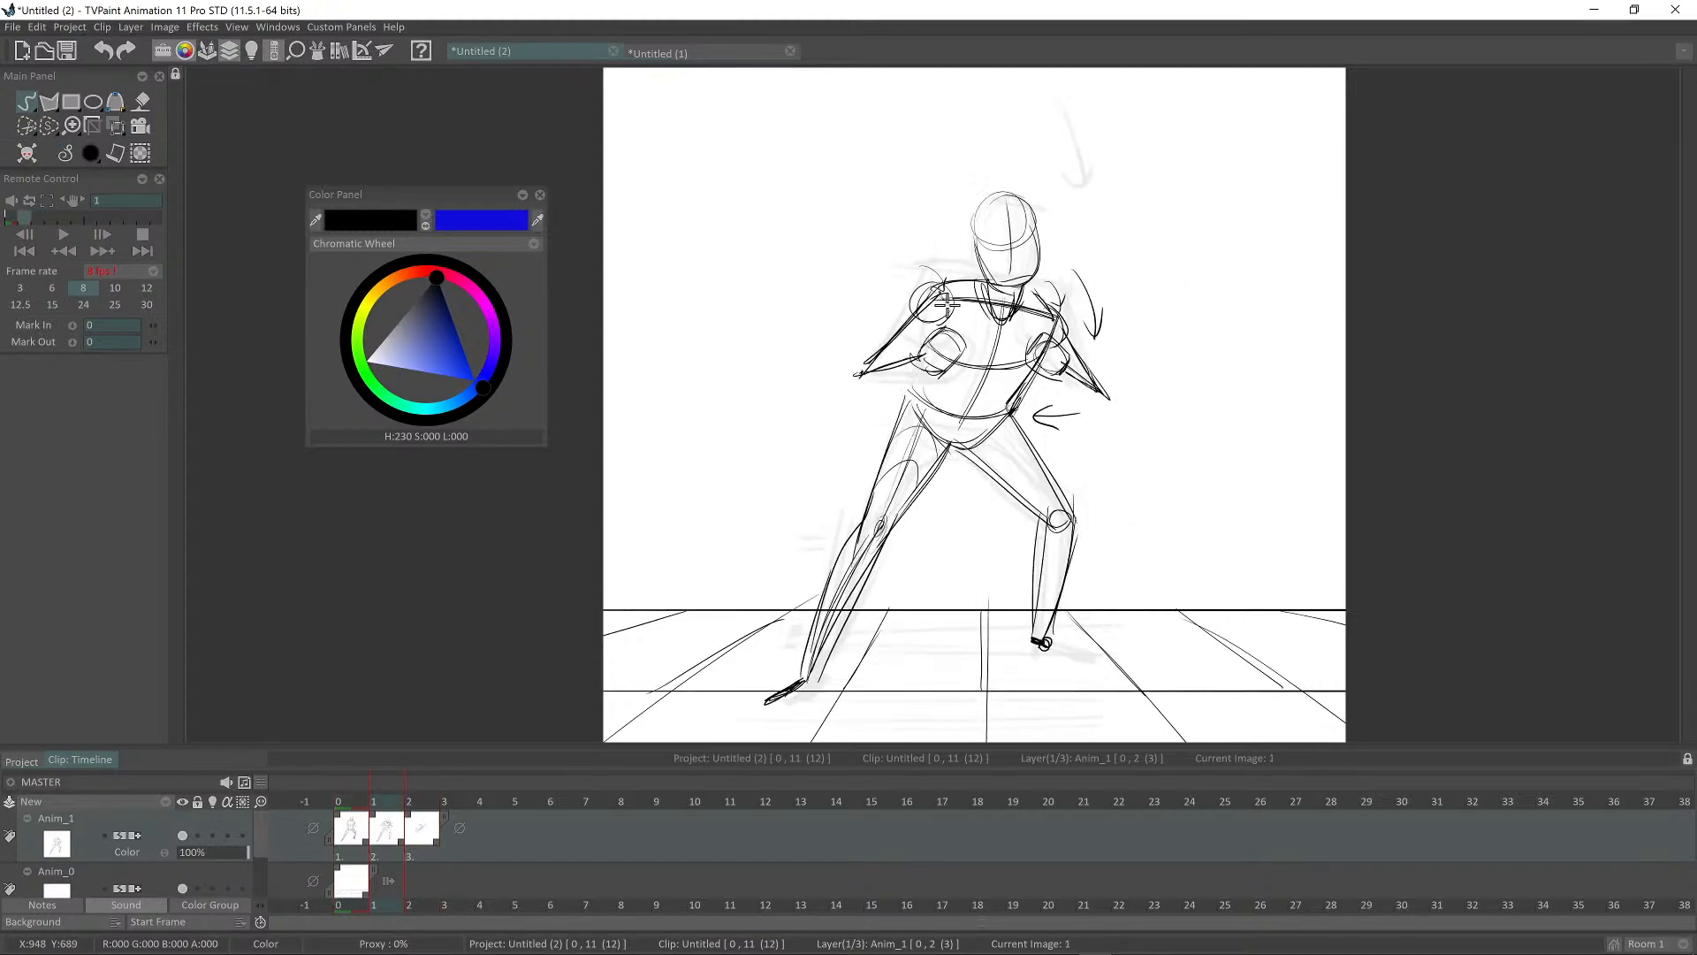
Step: Draw the outstretched arm with its open hand from that shoulder circle on frame 2
{"action": "key", "text": "Right"}
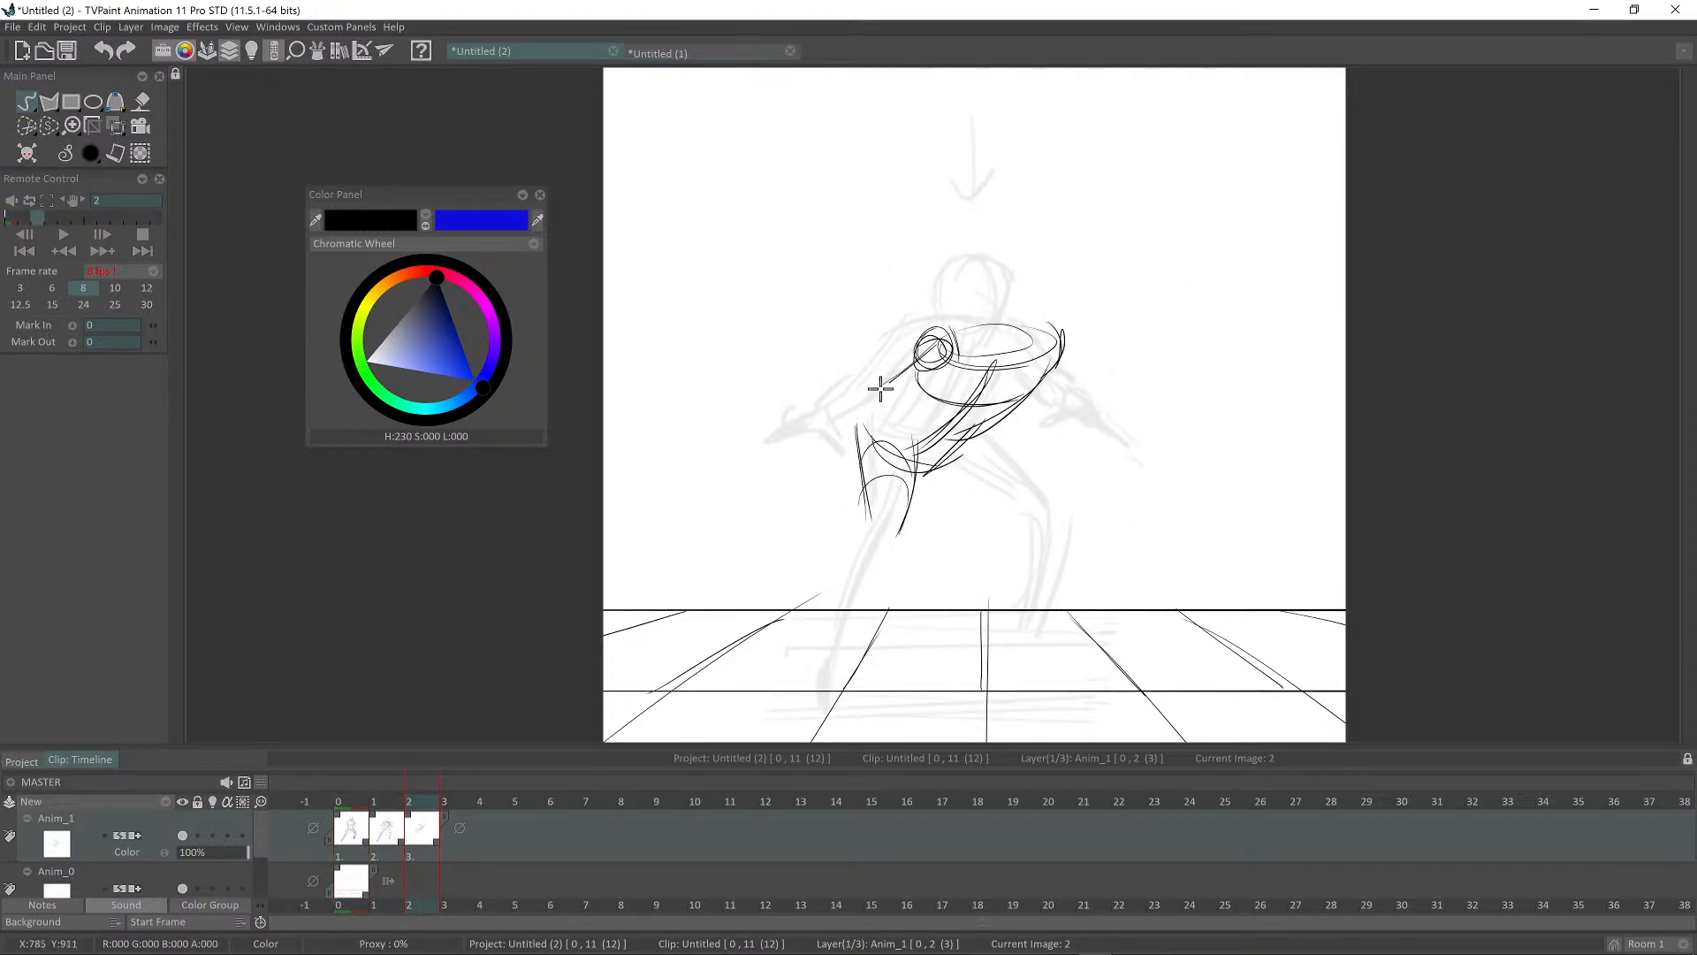
{"action": "key", "text": "Left"}
{"action": "key", "text": "Right"}
{"action": "mouse_move", "coordinate": [814, 419]}
{"action": "left_mouse_down"}
{"action": "mouse_move", "coordinate": [869, 394]}
{"action": "mouse_move", "coordinate": [745, 445]}
{"action": "mouse_move", "coordinate": [816, 429]}
{"action": "mouse_move", "coordinate": [829, 446]}
{"action": "mouse_move", "coordinate": [813, 424]}
{"action": "mouse_move", "coordinate": [775, 449]}
{"action": "mouse_move", "coordinate": [859, 376]}
{"action": "mouse_move", "coordinate": [879, 406]}
{"action": "mouse_move", "coordinate": [852, 413]}
{"action": "mouse_move", "coordinate": [931, 338]}
{"action": "left_mouse_up"}
{"action": "key", "text": "Left"}
{"action": "key", "text": "Right"}
Step: Compare the torso and outstretched arm on frame 2 with the poses on frames 0 and 1
{"action": "key", "text": "Right"}
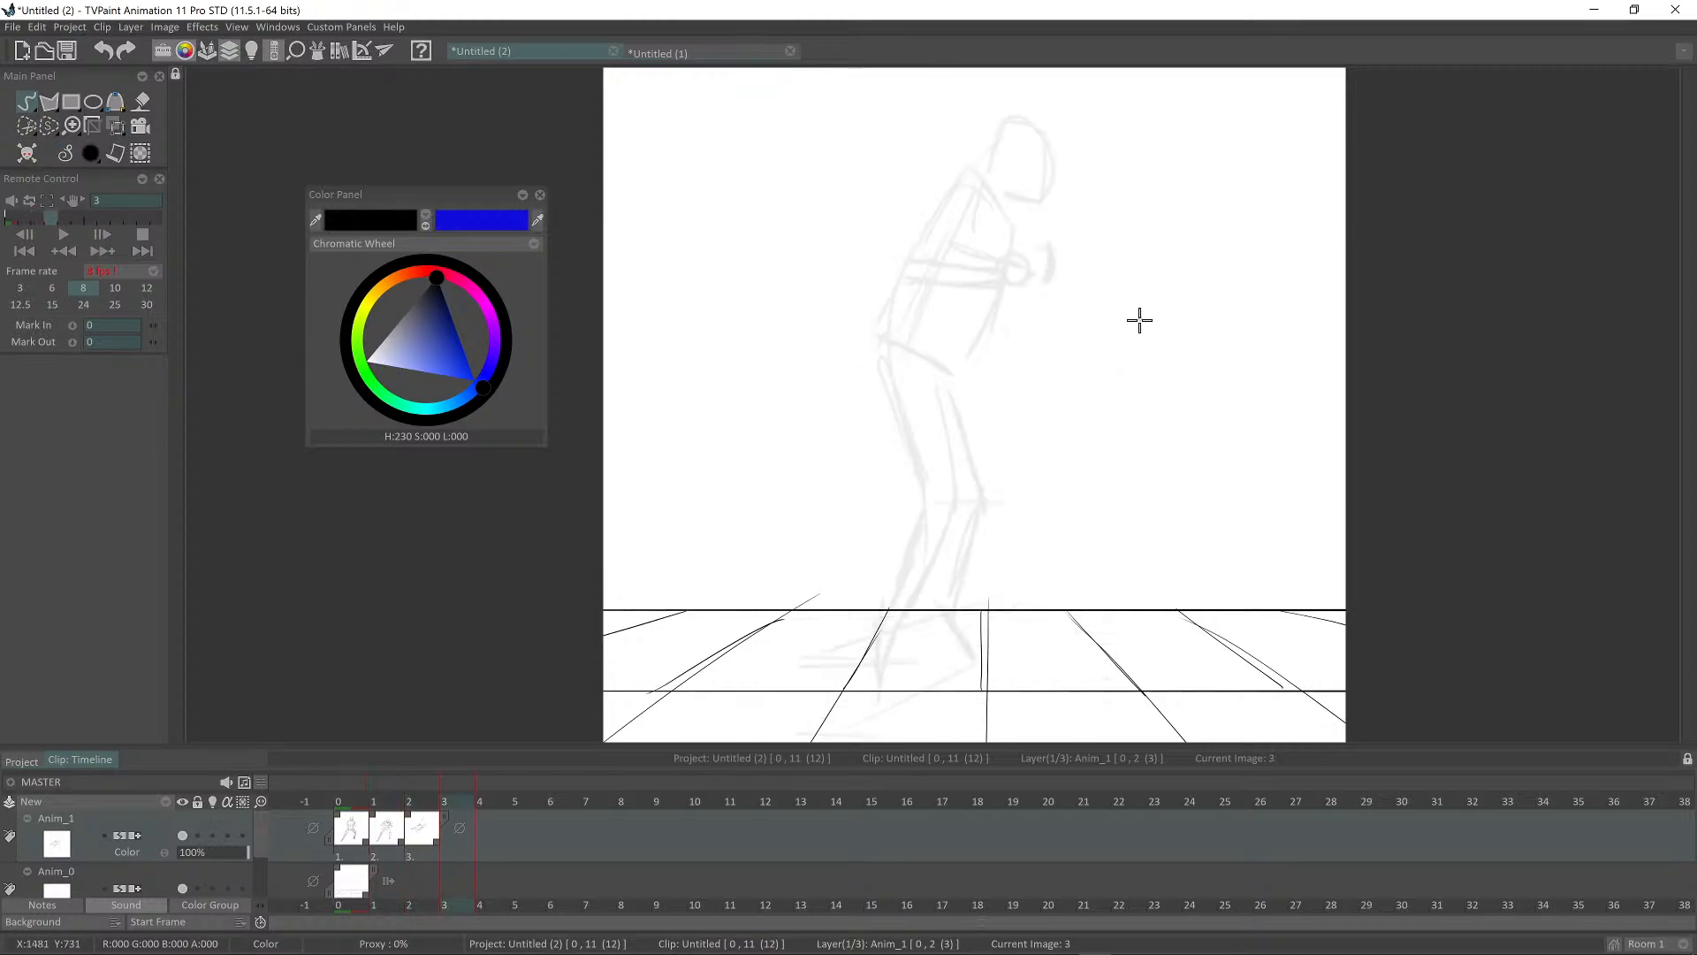
{"action": "key", "text": "Left"}
{"action": "key", "text": "Left"}
{"action": "key", "text": "Left"}
{"action": "key", "text": "Right"}
{"action": "key", "text": "Right"}
{"action": "key", "text": "Left"}
{"action": "key", "text": "Left"}
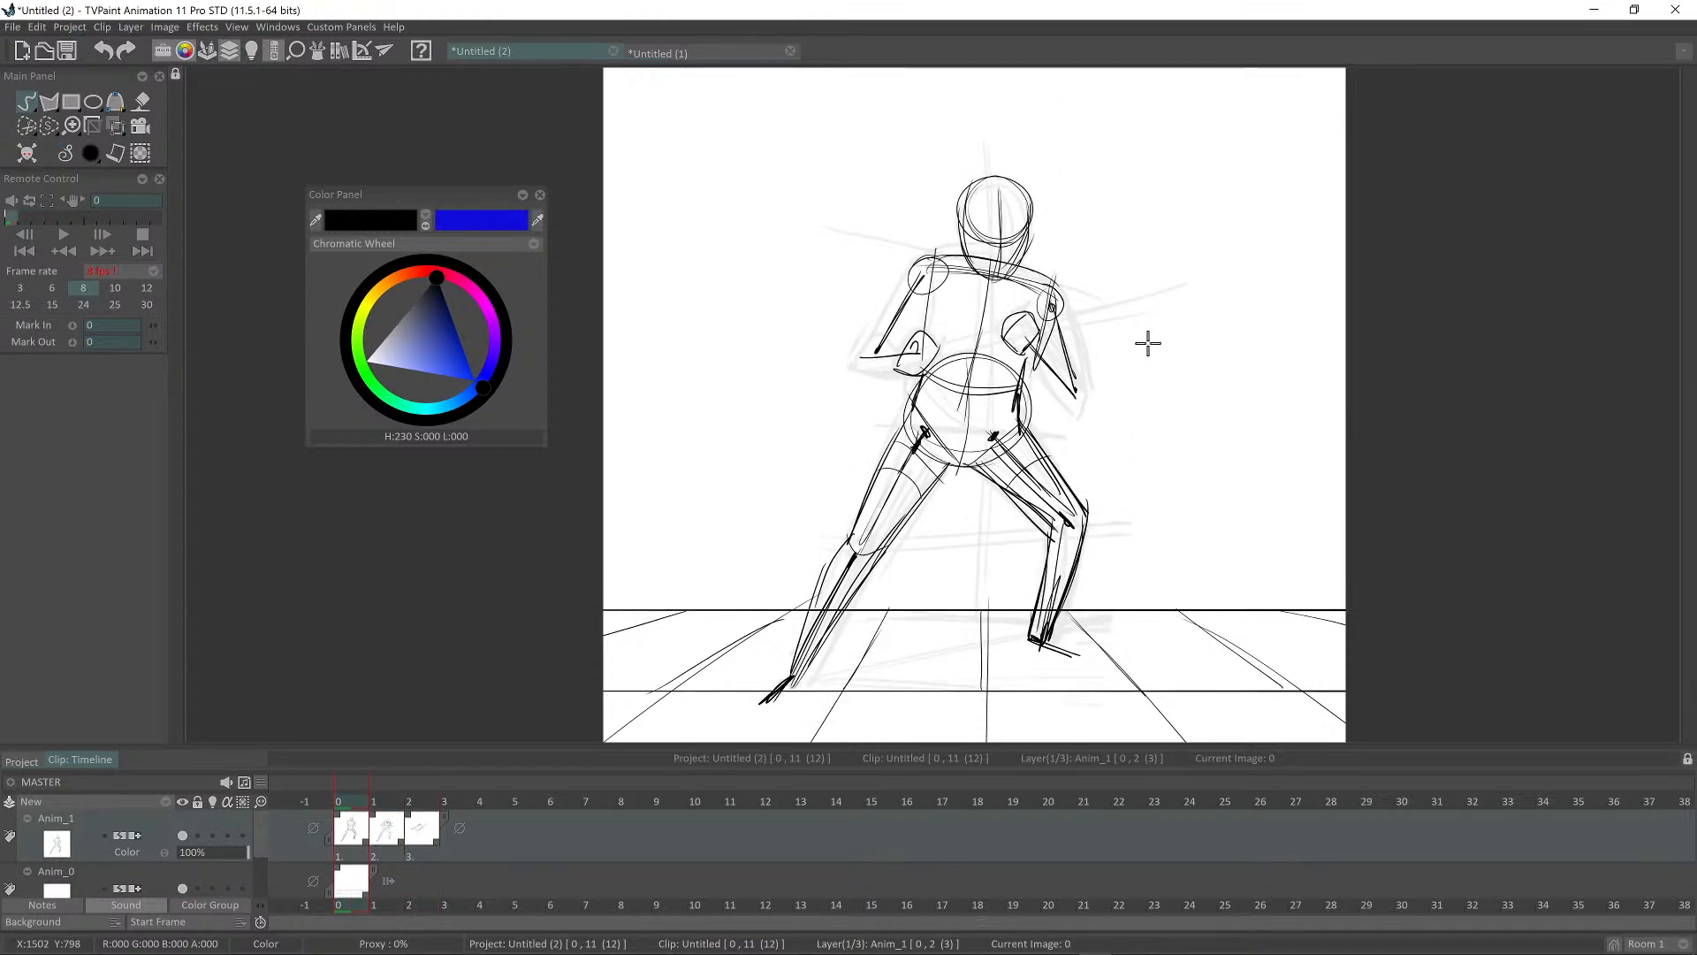
{"action": "key", "text": "Right"}
{"action": "key", "text": "Right"}
{"action": "key", "text": "Left"}
{"action": "key", "text": "Left"}
{"action": "key", "text": "Right"}
{"action": "key", "text": "Right"}
{"action": "key", "text": "Left"}
{"action": "key", "text": "Left"}
{"action": "key", "text": "Right"}
{"action": "key", "text": "Right"}
{"action": "key", "text": "Left"}
{"action": "key", "text": "Left"}
{"action": "key", "text": "Right"}
{"action": "key", "text": "Right"}
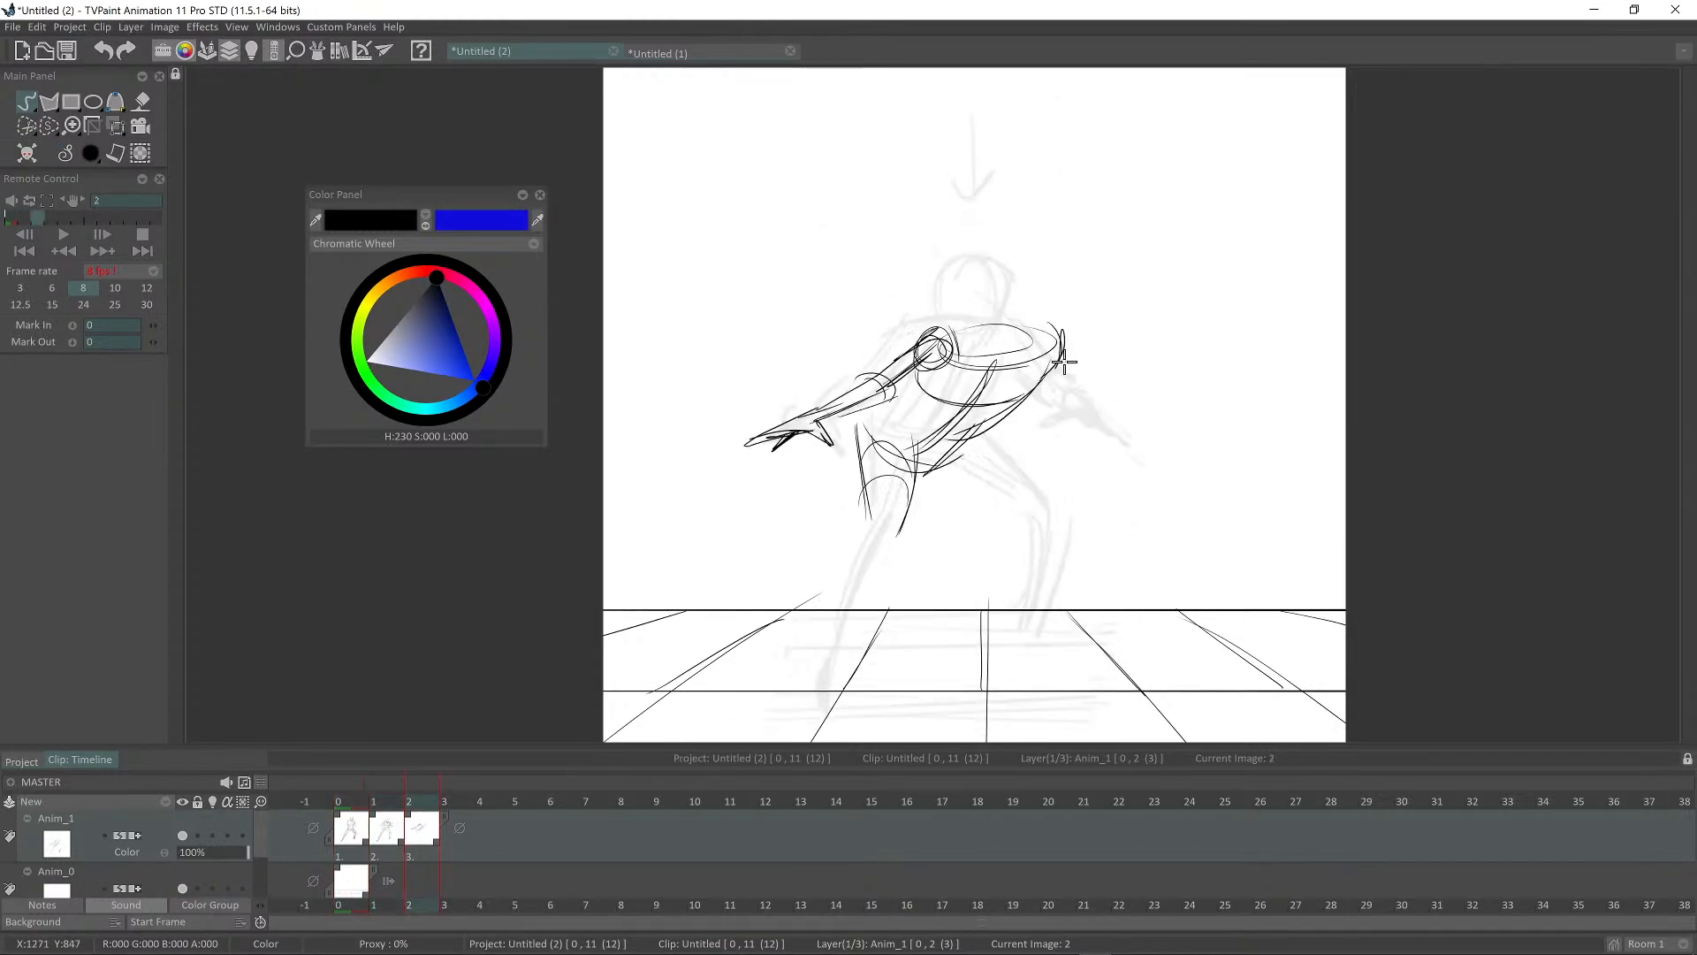
Step: Draw the opposite arm on frame 2 with joint circles, a foreshortened forearm and an open hand
{"action": "key", "text": "Left"}
{"action": "key", "text": "Left"}
{"action": "key", "text": "Right"}
{"action": "key", "text": "Right"}
{"action": "mouse_move", "coordinate": [1093, 416]}
{"action": "left_mouse_down"}
{"action": "mouse_move", "coordinate": [1135, 458]}
{"action": "mouse_move", "coordinate": [1116, 439]}
{"action": "left_mouse_up"}
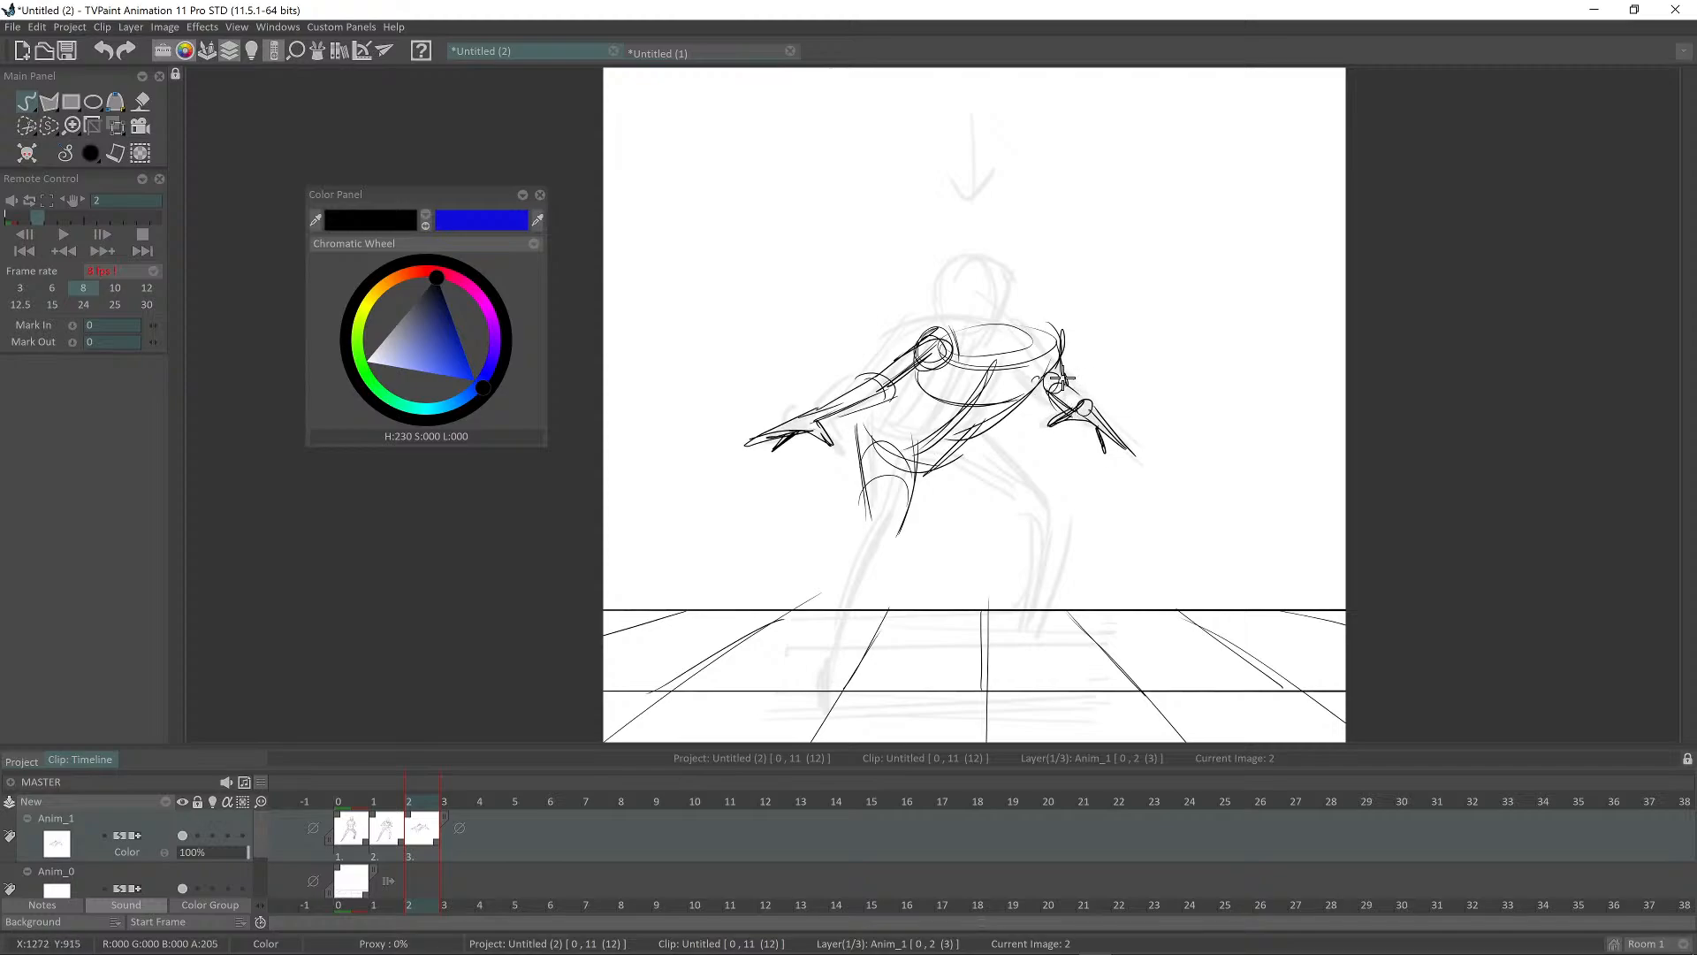
{"action": "left_click_drag", "start_coordinate": [1035, 388], "coordinate": [1056, 409]}
{"action": "left_click_drag", "start_coordinate": [1023, 387], "coordinate": [1052, 407]}
Step: Draw the torso's side line from the pelvis up to the outstretched arm's shoulder on frame 2, using the earlier poses as reference
{"action": "key", "text": "Left"}
{"action": "key", "text": "Left"}
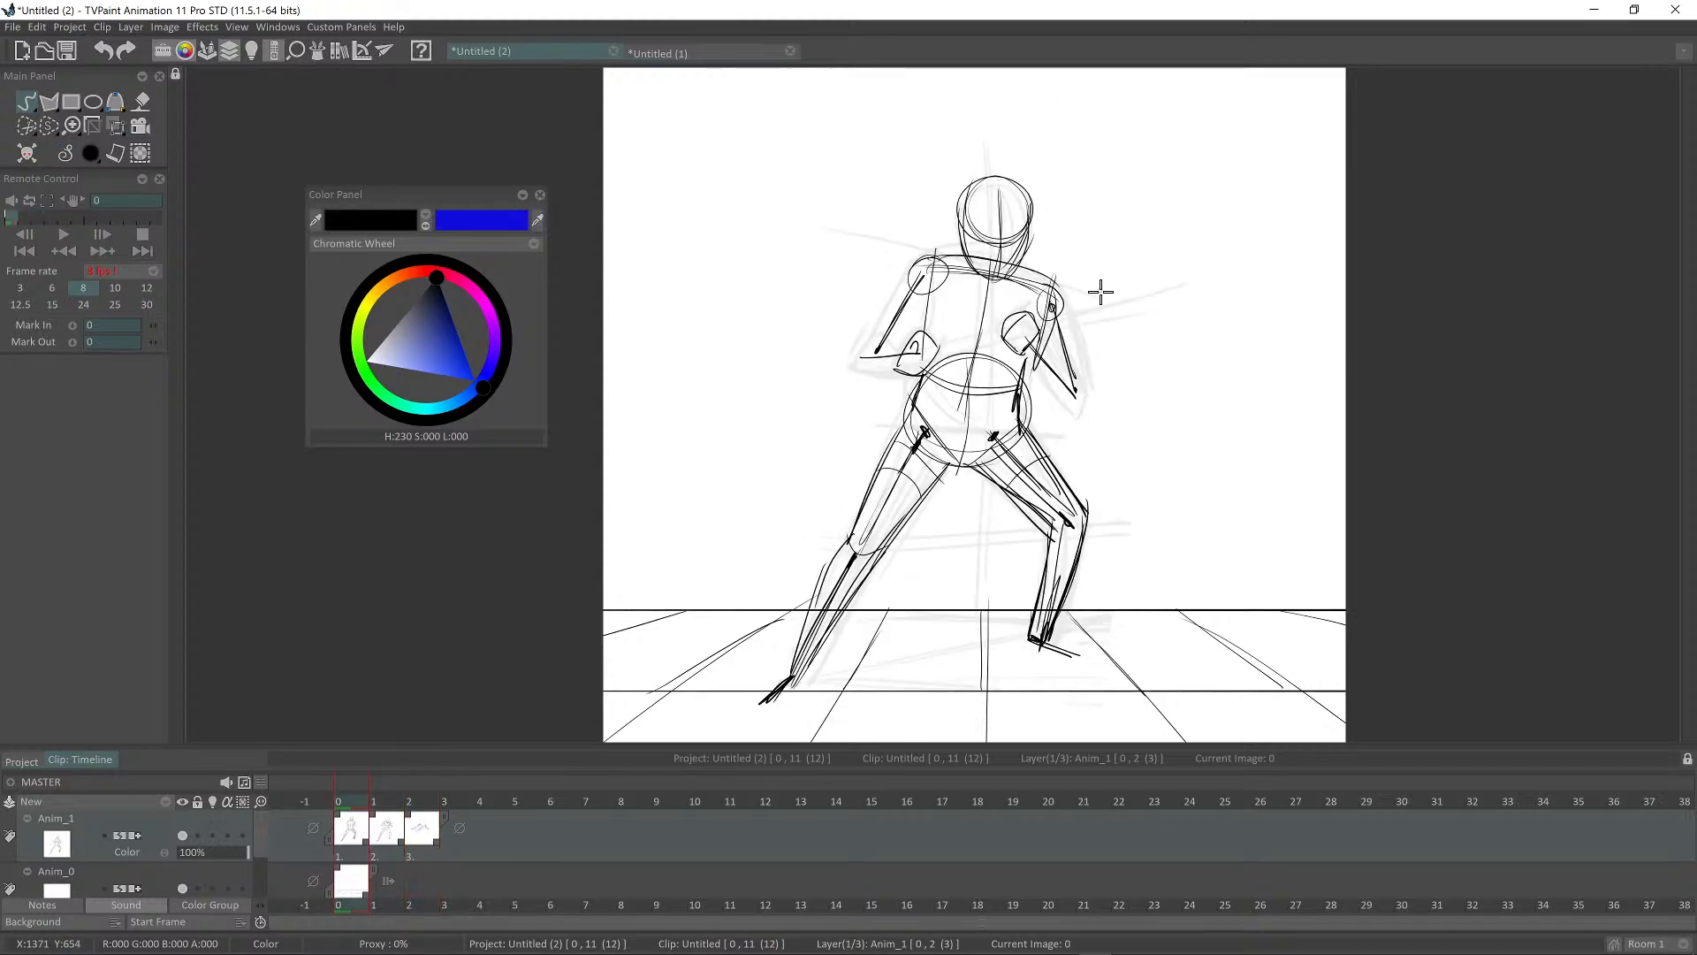
{"action": "key", "text": "Right"}
{"action": "key", "text": "Right"}
{"action": "key", "text": "Left"}
{"action": "key", "text": "Left"}
{"action": "key", "text": "Right"}
{"action": "key", "text": "Right"}
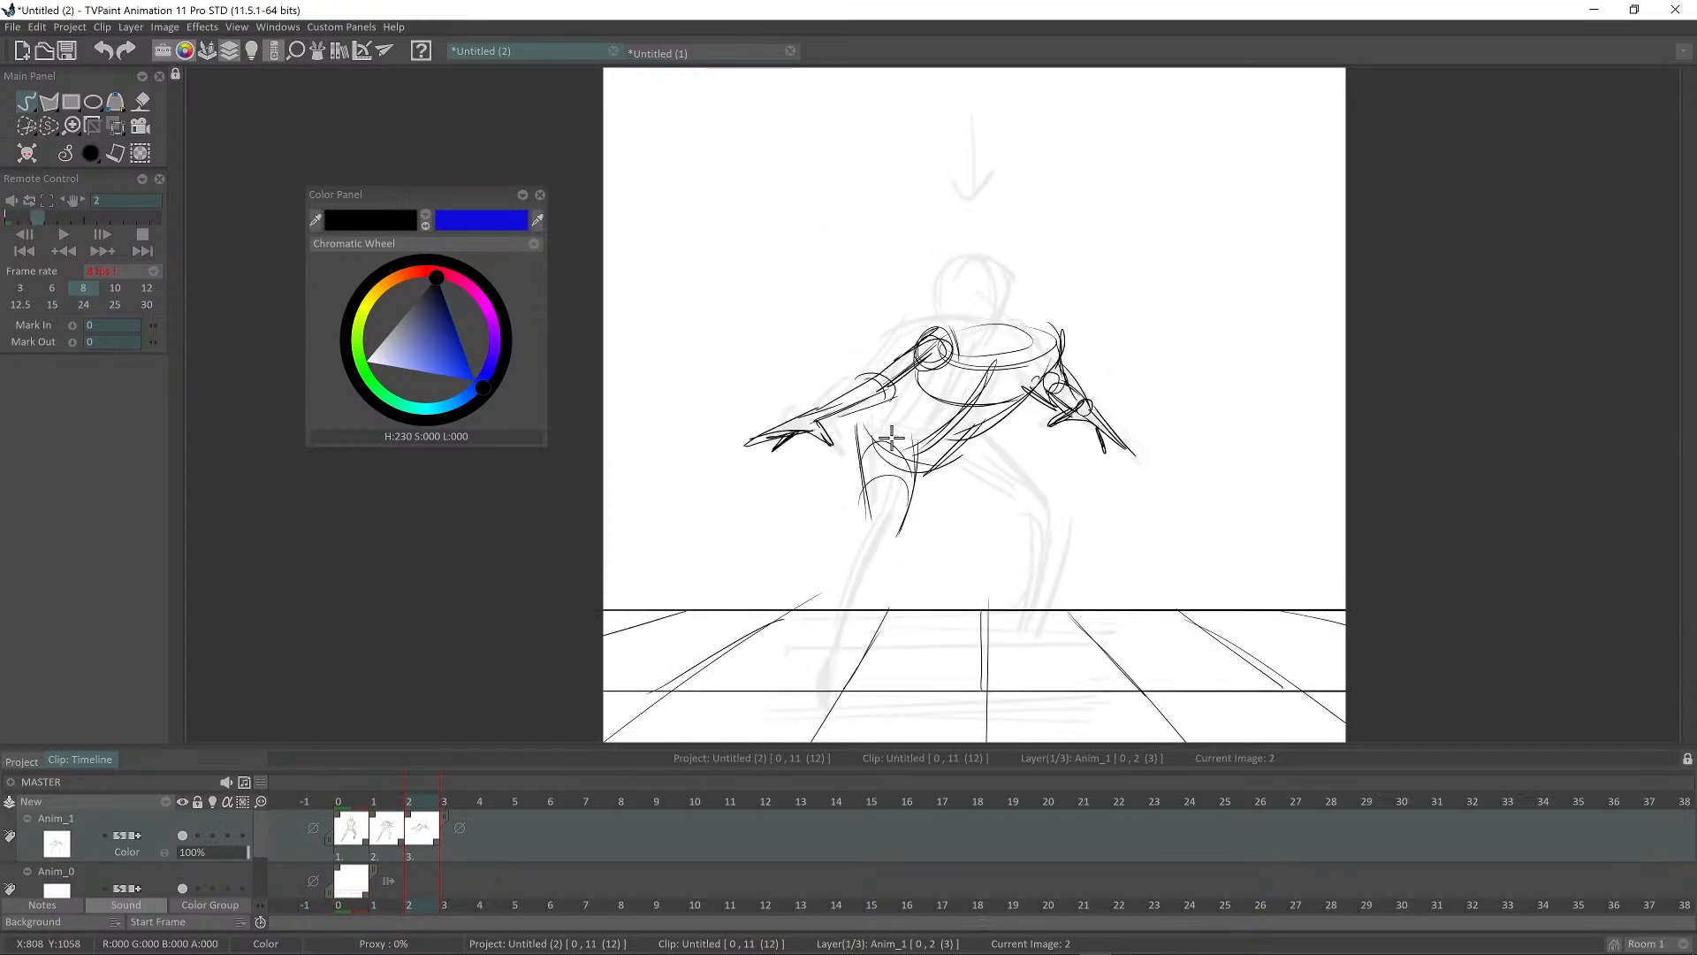
{"action": "mouse_move", "coordinate": [872, 425]}
{"action": "left_mouse_down"}
{"action": "mouse_move", "coordinate": [917, 472]}
{"action": "mouse_move", "coordinate": [911, 356]}
{"action": "mouse_move", "coordinate": [930, 350]}
{"action": "left_mouse_up"}
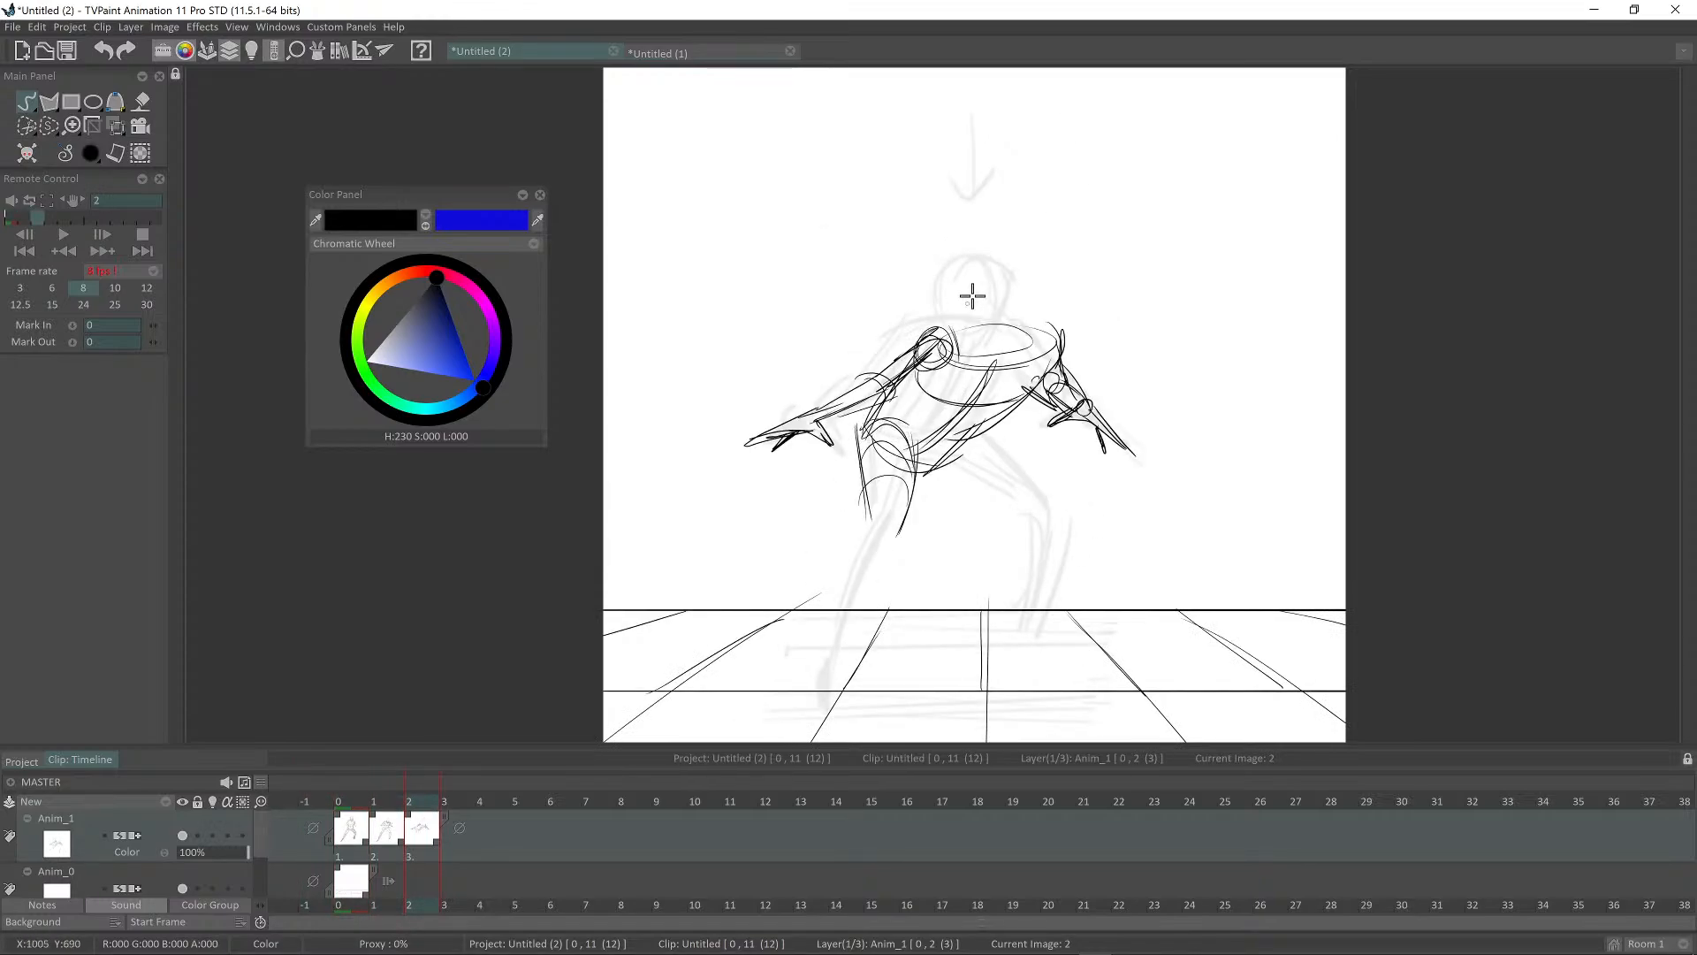
Step: Draw the two thigh lines of the bent leg on frame 2 from the pelvis to the knee
{"action": "key", "text": "Left"}
{"action": "key", "text": "Left"}
{"action": "key", "text": "Right"}
{"action": "key", "text": "Right"}
{"action": "left_click_drag", "start_coordinate": [919, 459], "coordinate": [1016, 517]}
{"action": "left_click_drag", "start_coordinate": [972, 432], "coordinate": [1055, 518]}
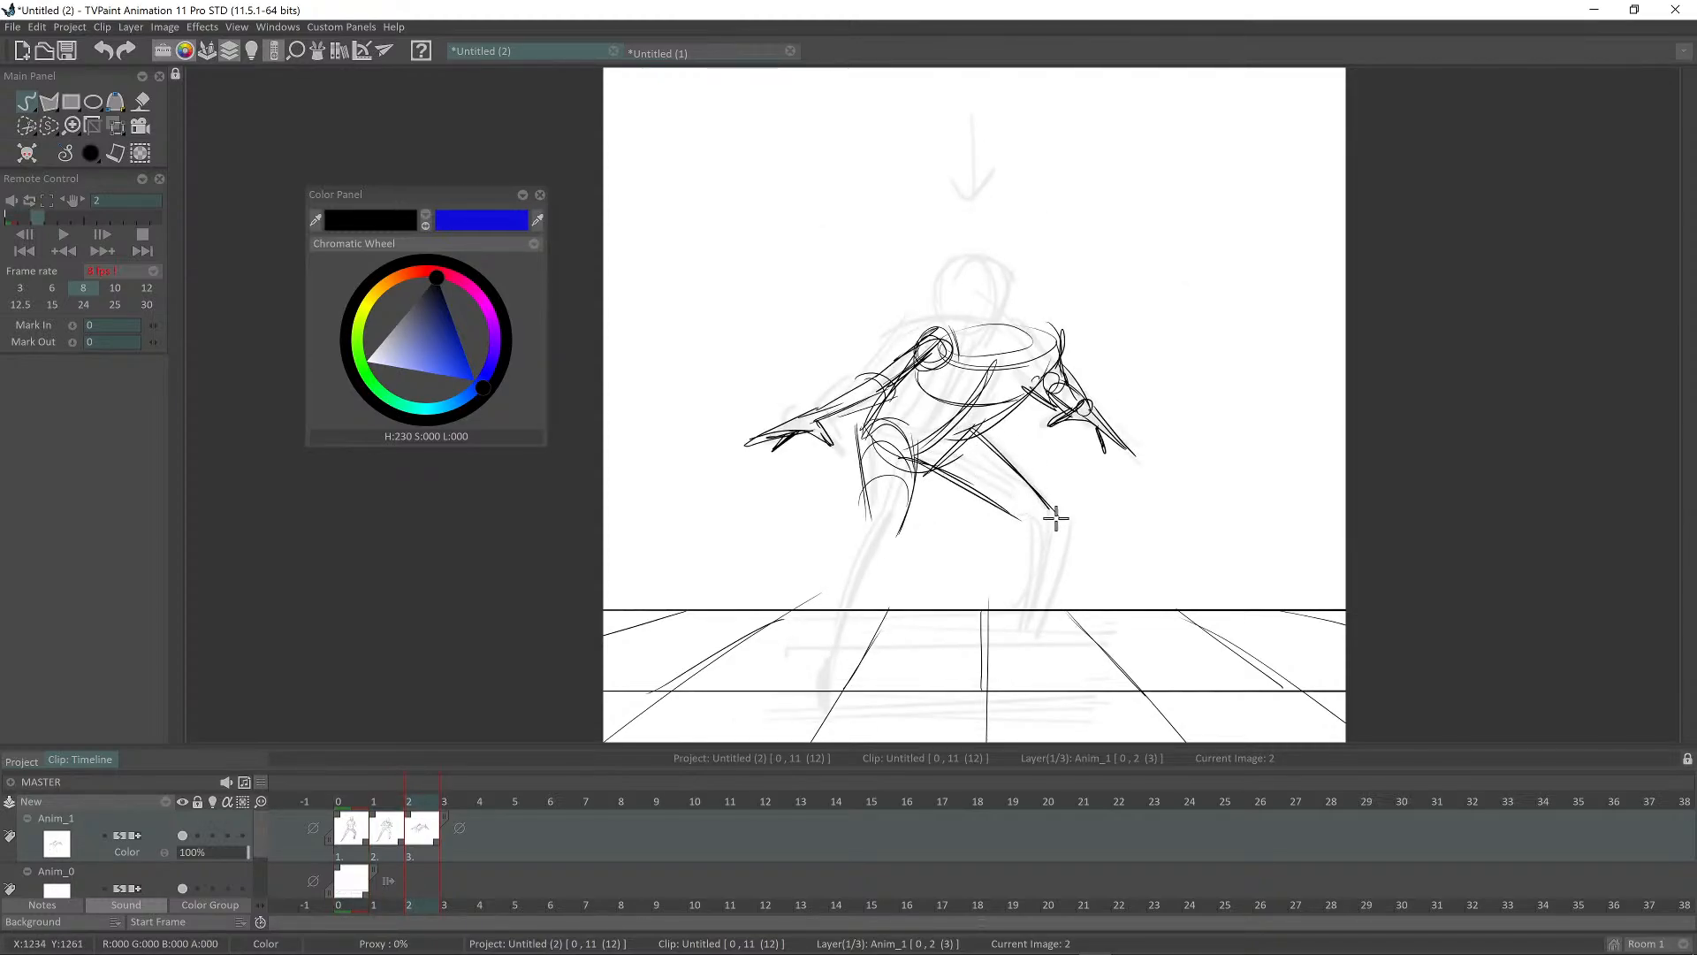
Step: Draw the lower leg of the bent leg on frame 2 from the knee down to the ankle
{"action": "key", "text": "Left"}
{"action": "key", "text": "Left"}
{"action": "key", "text": "Right"}
{"action": "key", "text": "Right"}
{"action": "left_click_drag", "start_coordinate": [1018, 517], "coordinate": [1023, 632]}
{"action": "left_click_drag", "start_coordinate": [1057, 495], "coordinate": [1025, 647]}
Step: Compare the bent leg's knee and ankle positions across frames 0, 1 and 2
{"action": "key", "text": "Right"}
{"action": "key", "text": "Right"}
{"action": "key", "text": "Left"}
{"action": "key", "text": "Left"}
{"action": "key", "text": "Left"}
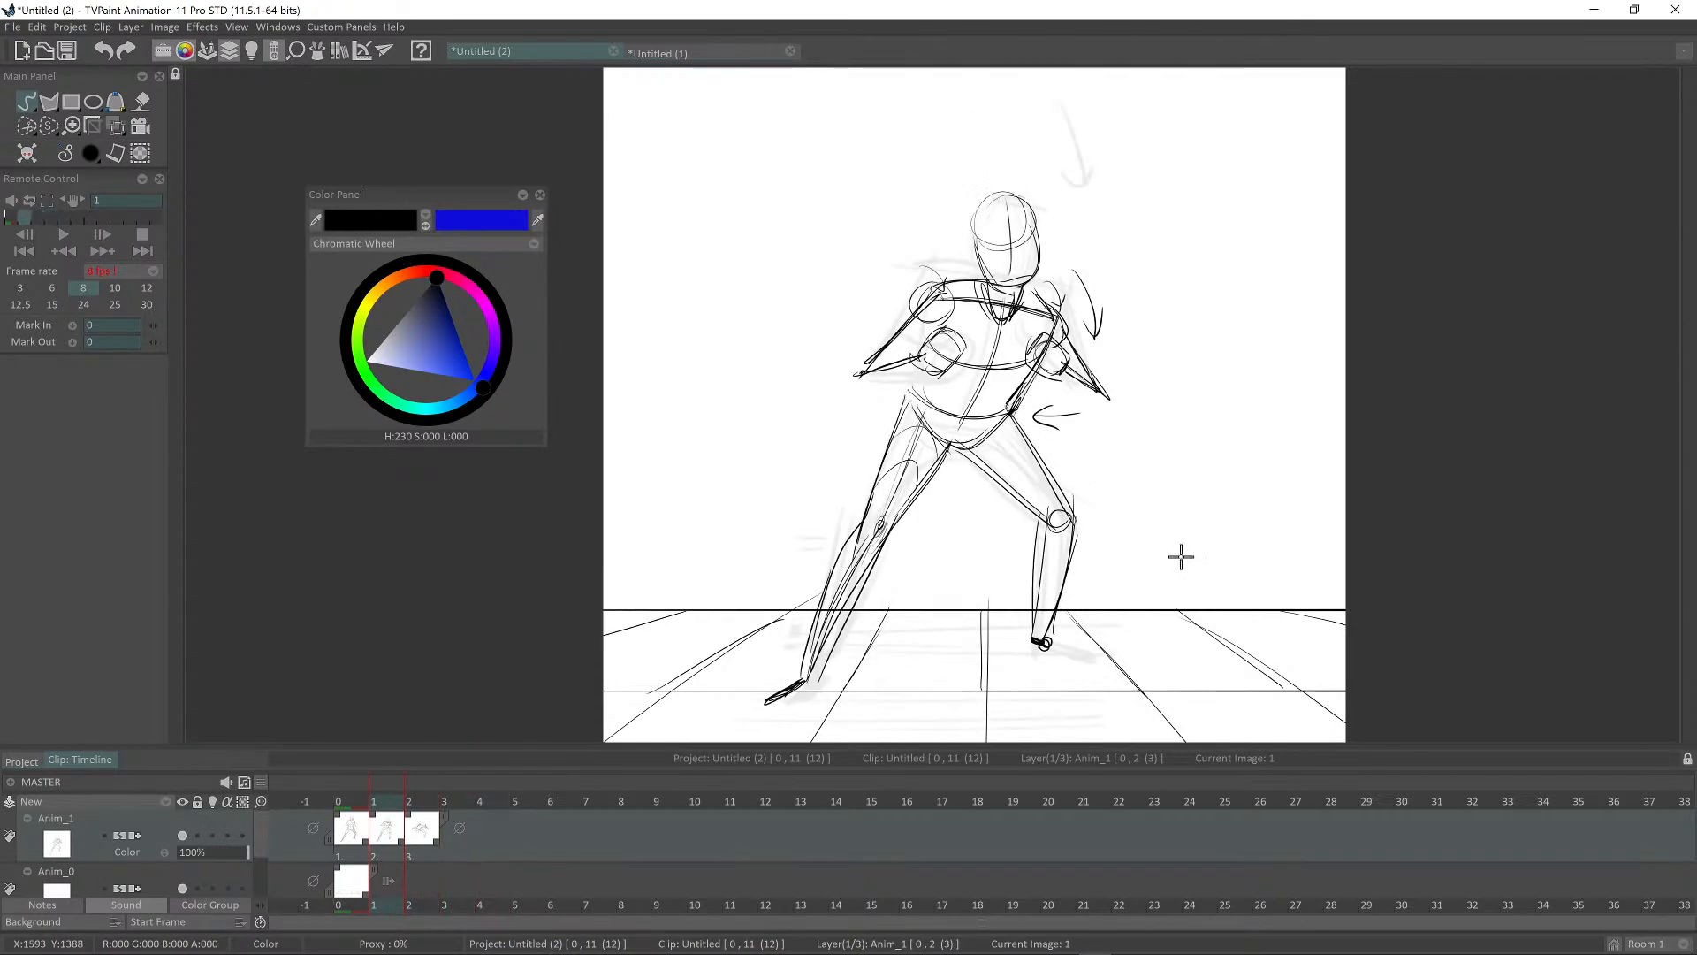
{"action": "key", "text": "Right"}
{"action": "key", "text": "Right"}
{"action": "key", "text": "Left"}
{"action": "key", "text": "Right"}
{"action": "key", "text": "Left"}
{"action": "key", "text": "Left"}
{"action": "key", "text": "Left"}
{"action": "key", "text": "Right"}
{"action": "key", "text": "Right"}
{"action": "key", "text": "Left"}
{"action": "key", "text": "Left"}
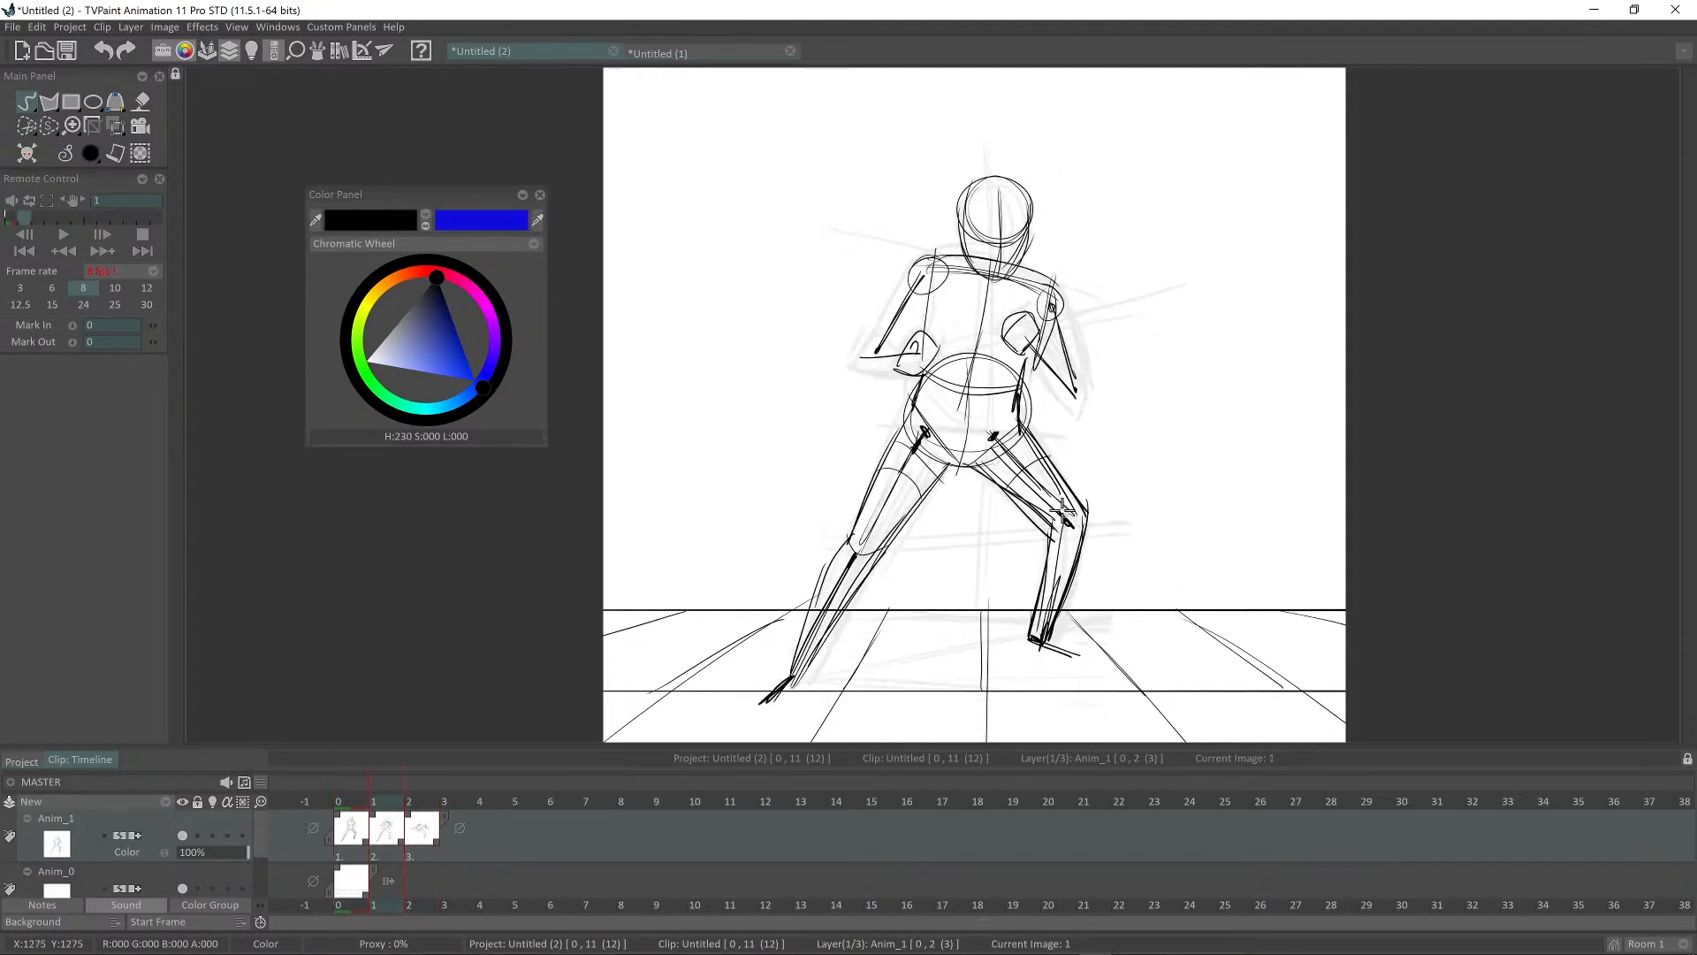
{"action": "key", "text": "Right"}
{"action": "key", "text": "Right"}
{"action": "key", "text": "Left"}
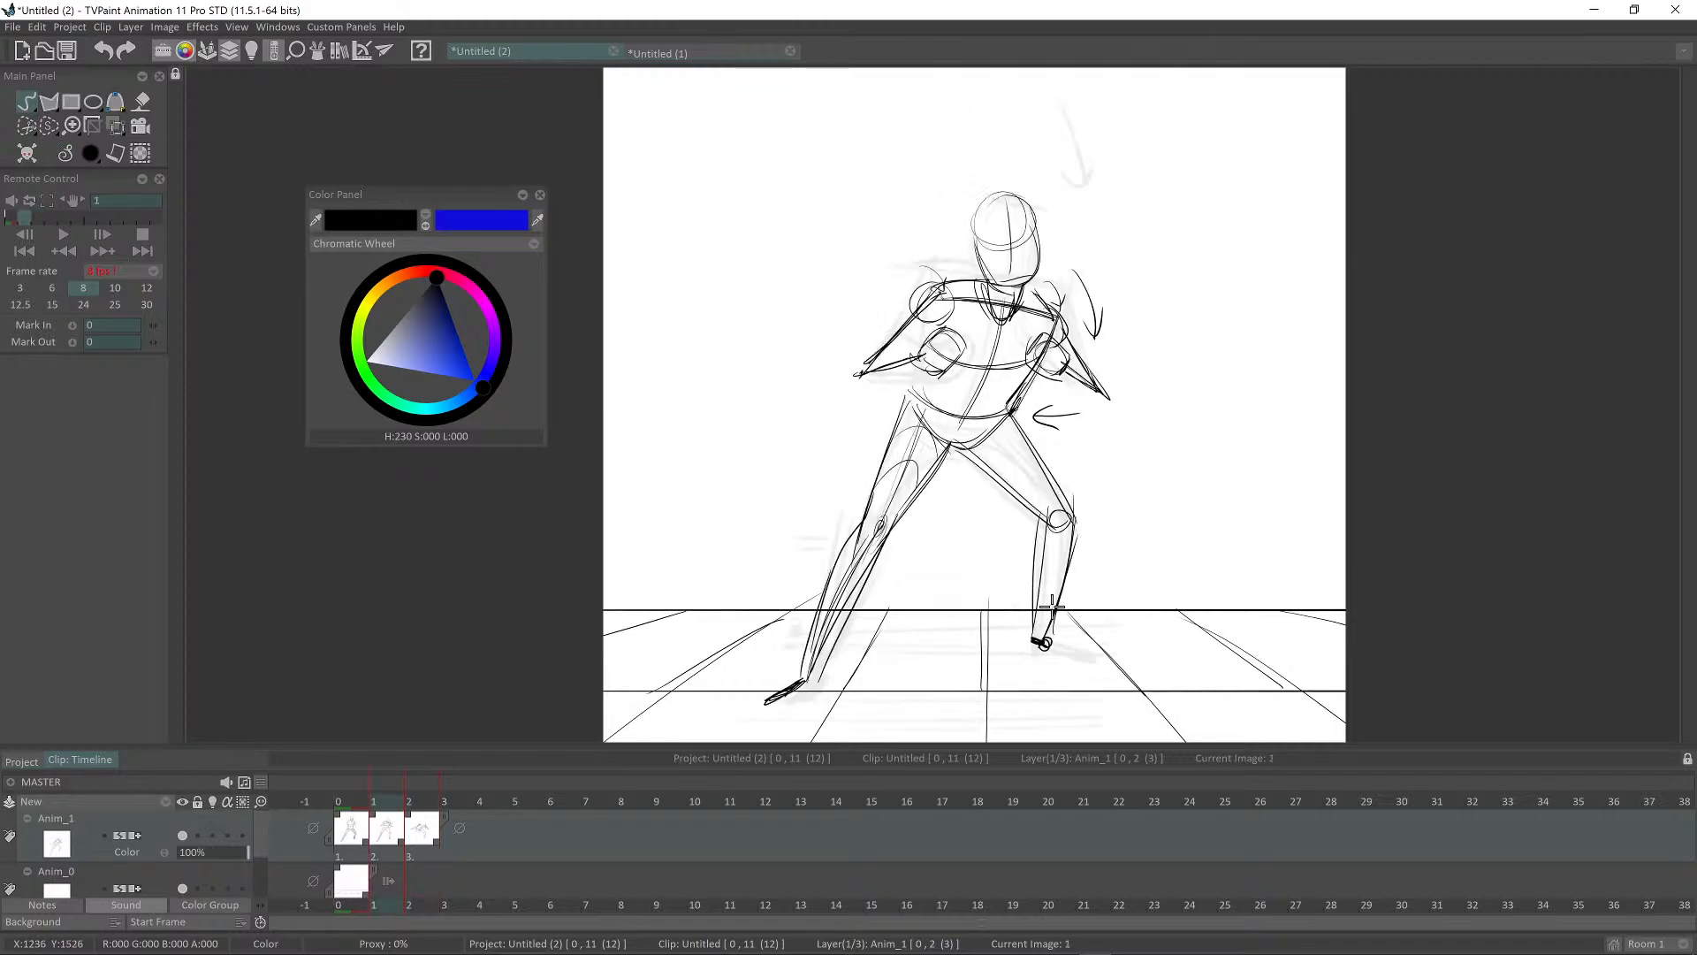
Step: Draw the bent leg's foot on frame 2, matching its floor position to frame 1
{"action": "key", "text": "Right"}
{"action": "key", "text": "Left"}
{"action": "key", "text": "Right"}
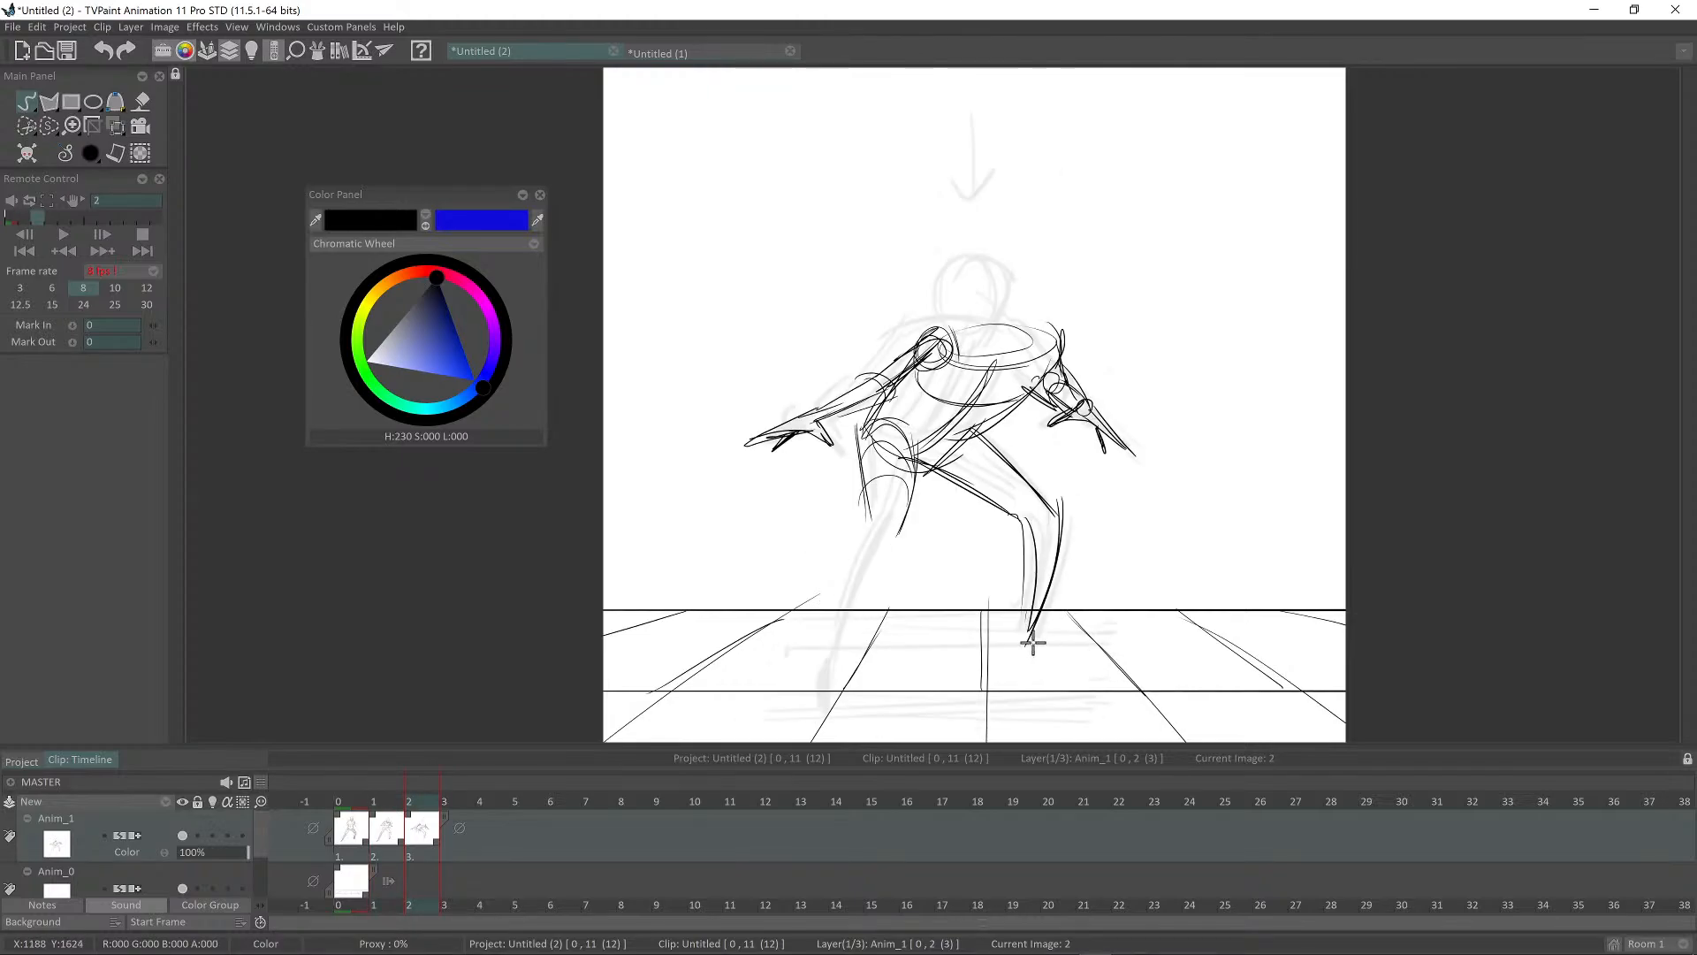
{"action": "key", "text": "Left"}
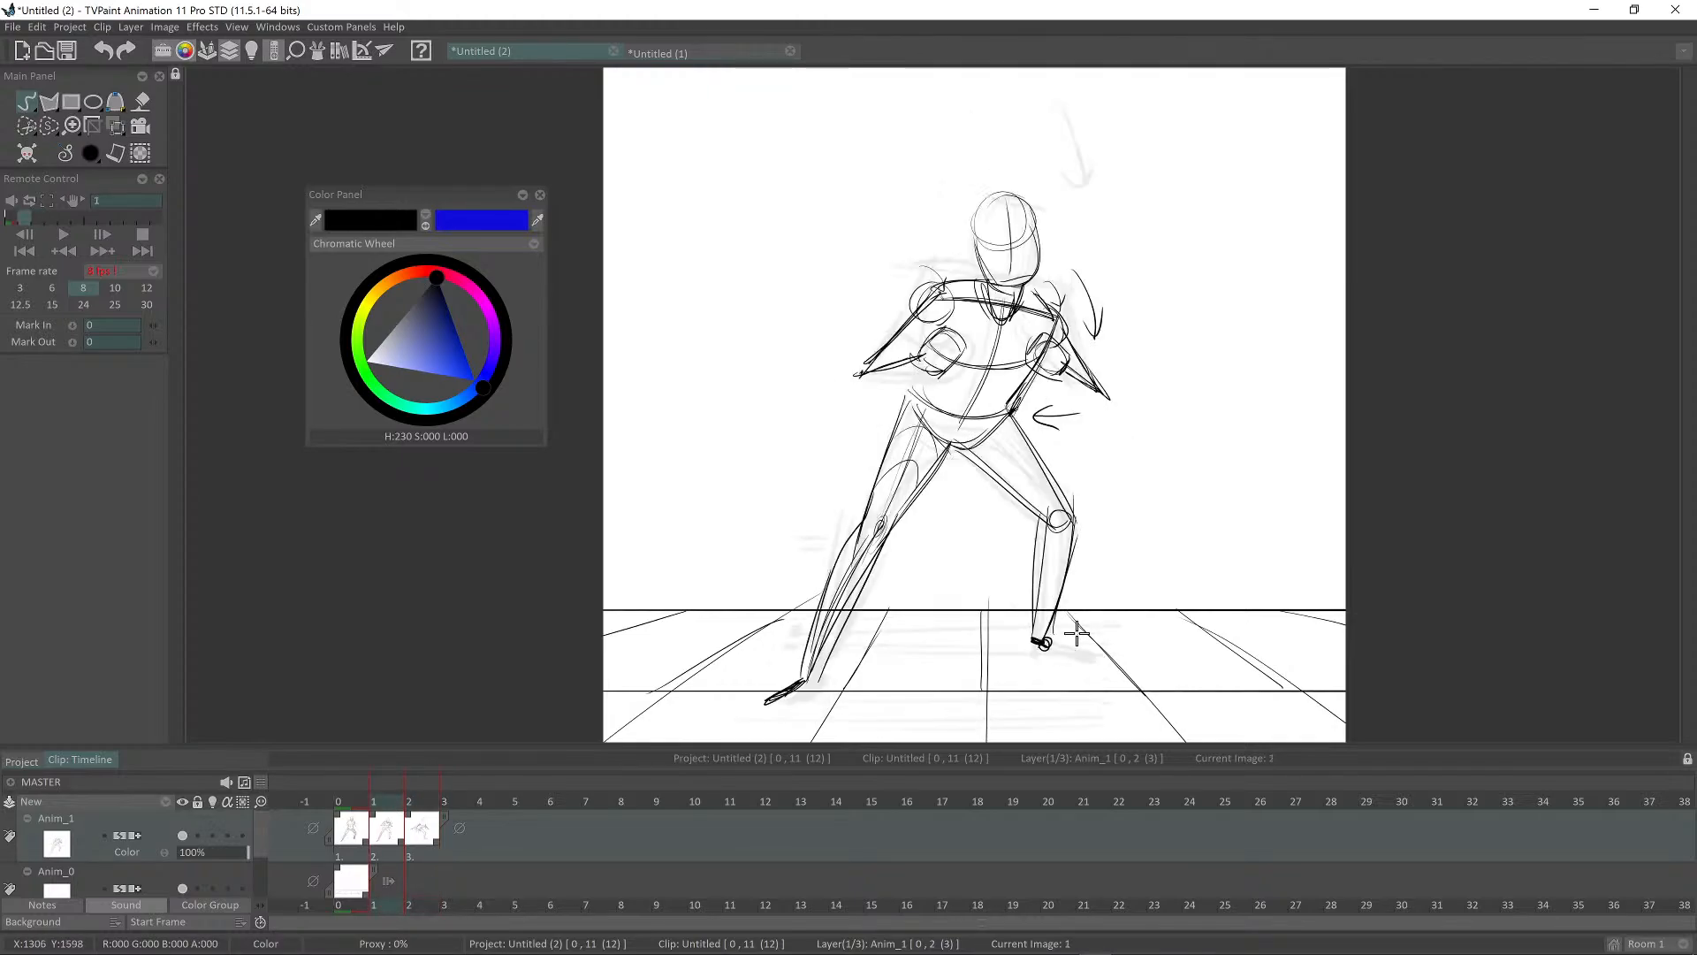
{"action": "key", "text": "Right"}
{"action": "key", "text": "Left"}
Step: Draw the extended leg's knee ellipse, shin lines and foot on frame 2
{"action": "key", "text": "Right"}
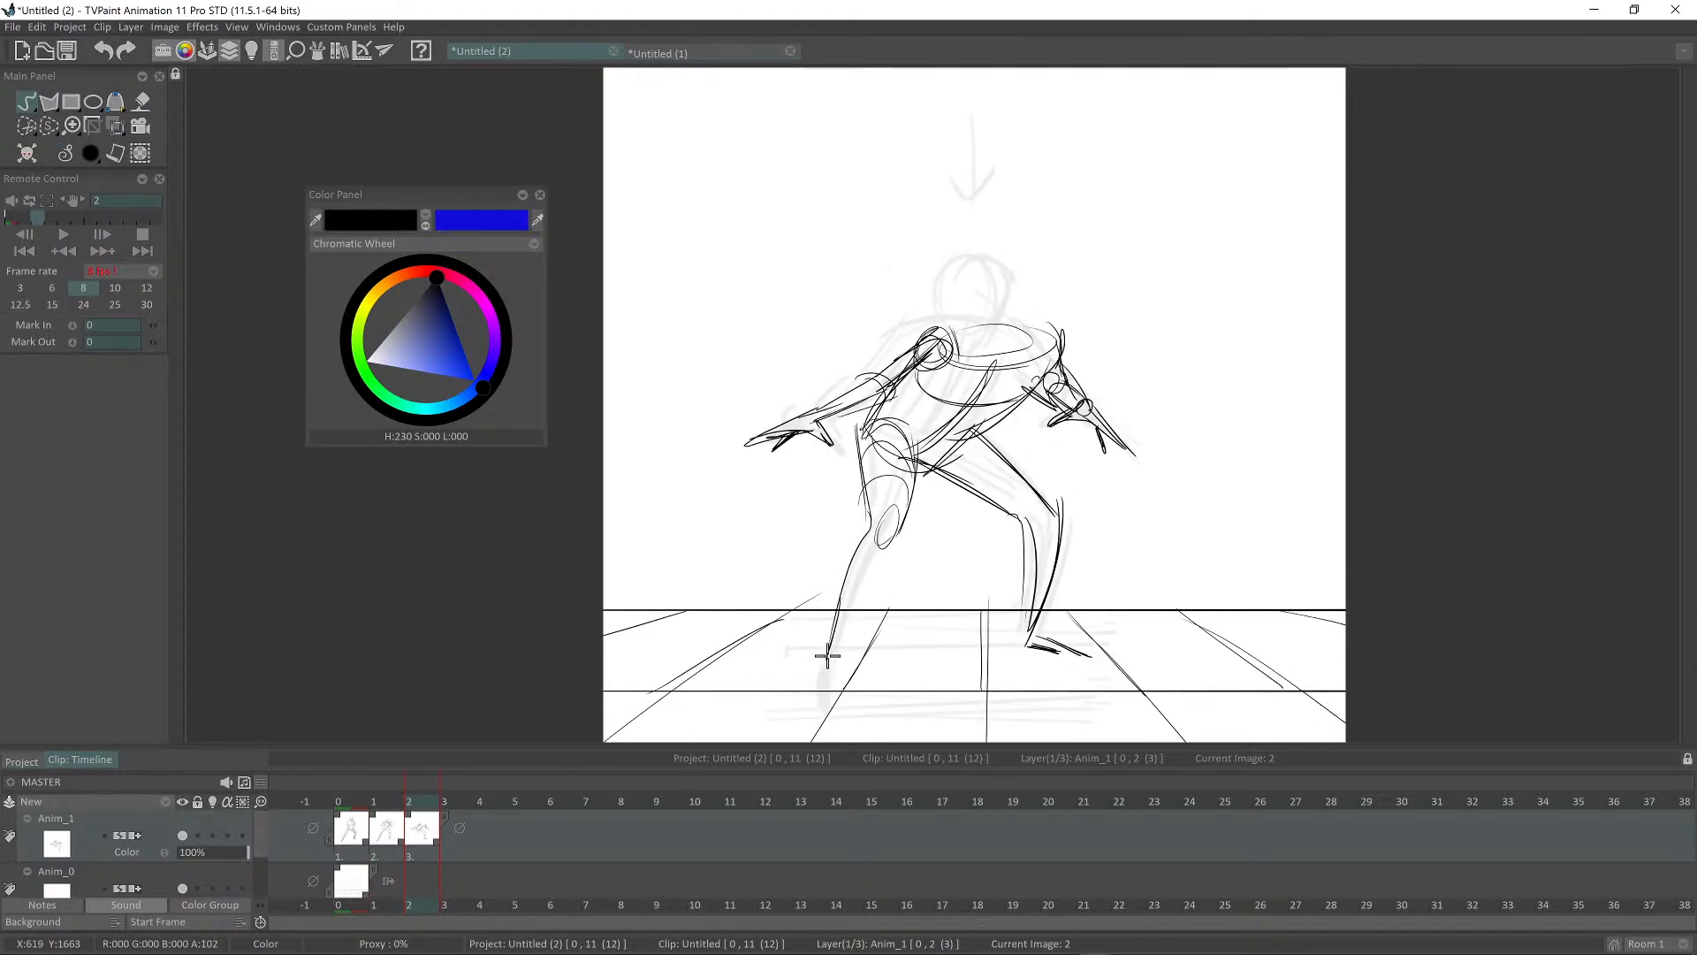
{"action": "key", "text": "Left"}
{"action": "key", "text": "Right"}
Step: Examine the motion of the body and legs across frames 0, 1 and 2
{"action": "key", "text": "Left"}
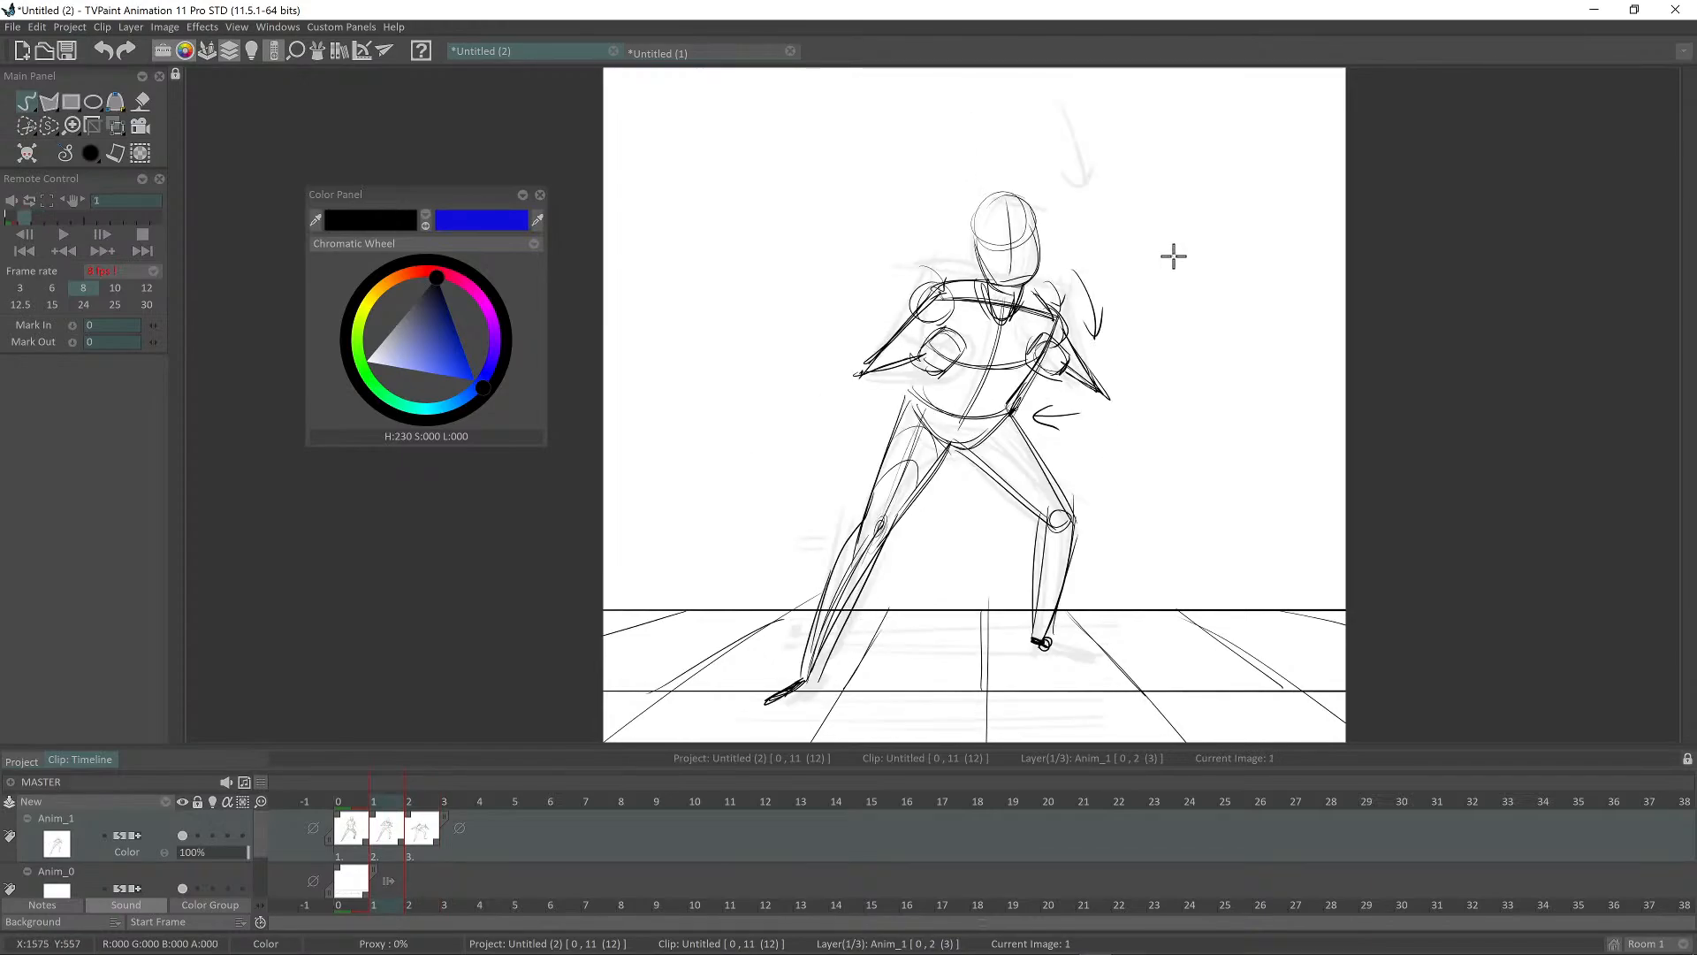
{"action": "key", "text": "Right"}
{"action": "key", "text": "Left"}
{"action": "key", "text": "Left"}
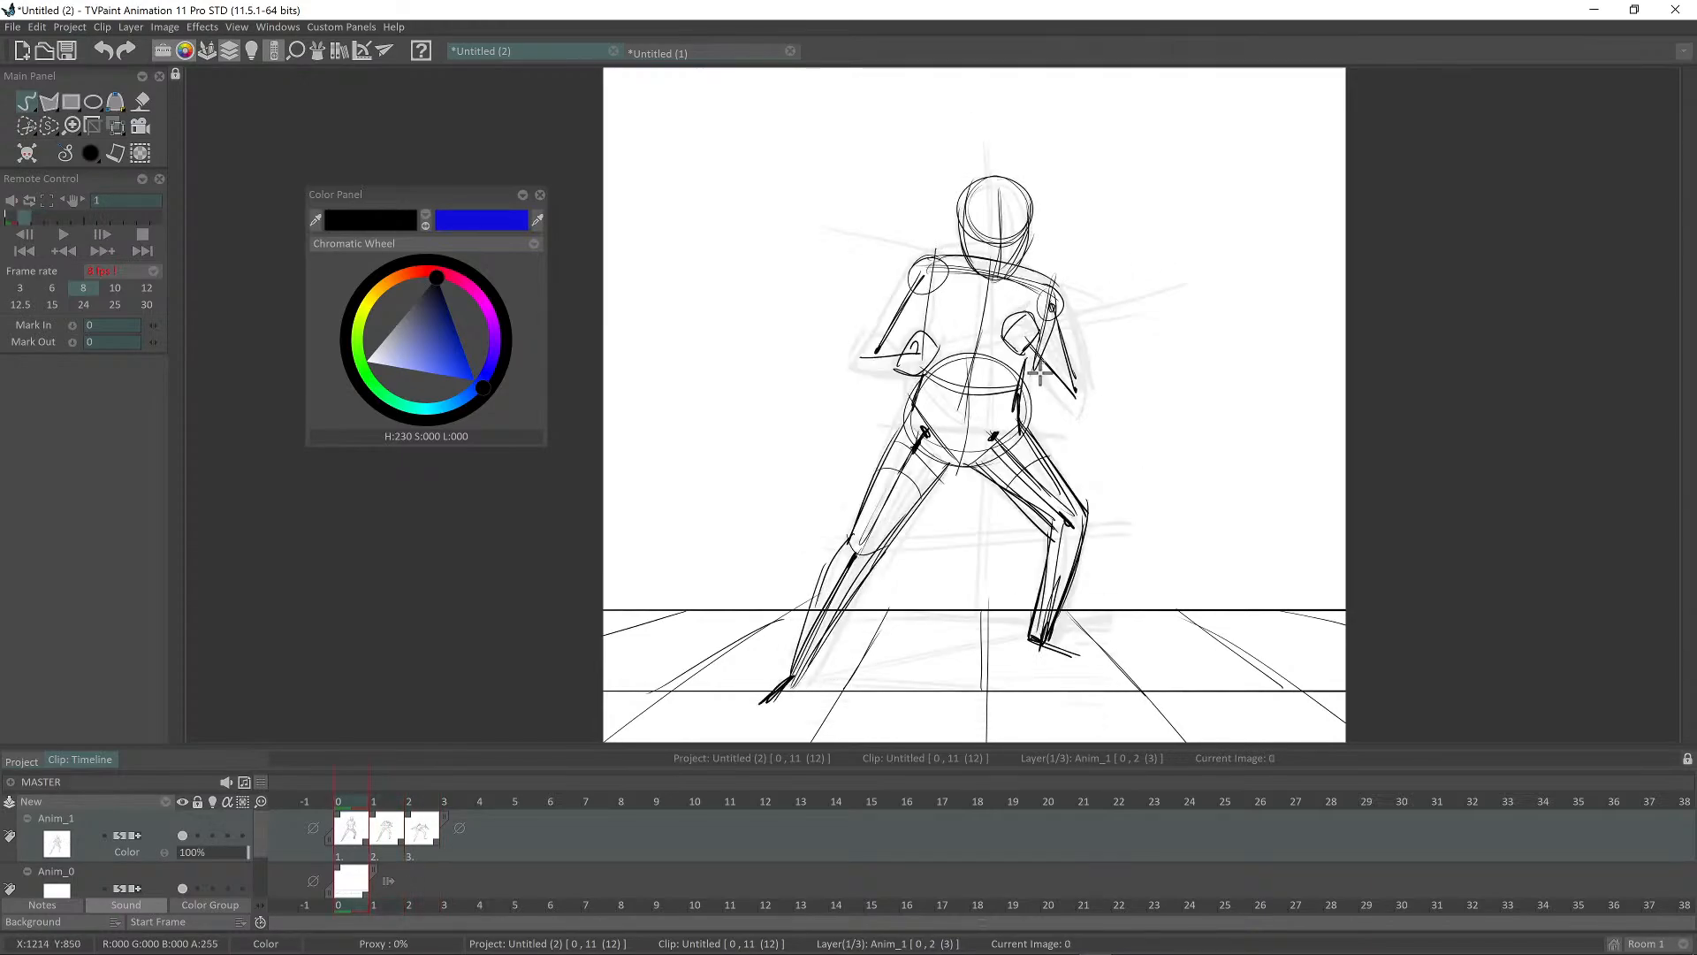
{"action": "key", "text": "Right"}
{"action": "key", "text": "Right"}
{"action": "key", "text": "Left"}
{"action": "key", "text": "Left"}
{"action": "key", "text": "Left"}
{"action": "key", "text": "Right"}
{"action": "key", "text": "Right"}
{"action": "key", "text": "Right"}
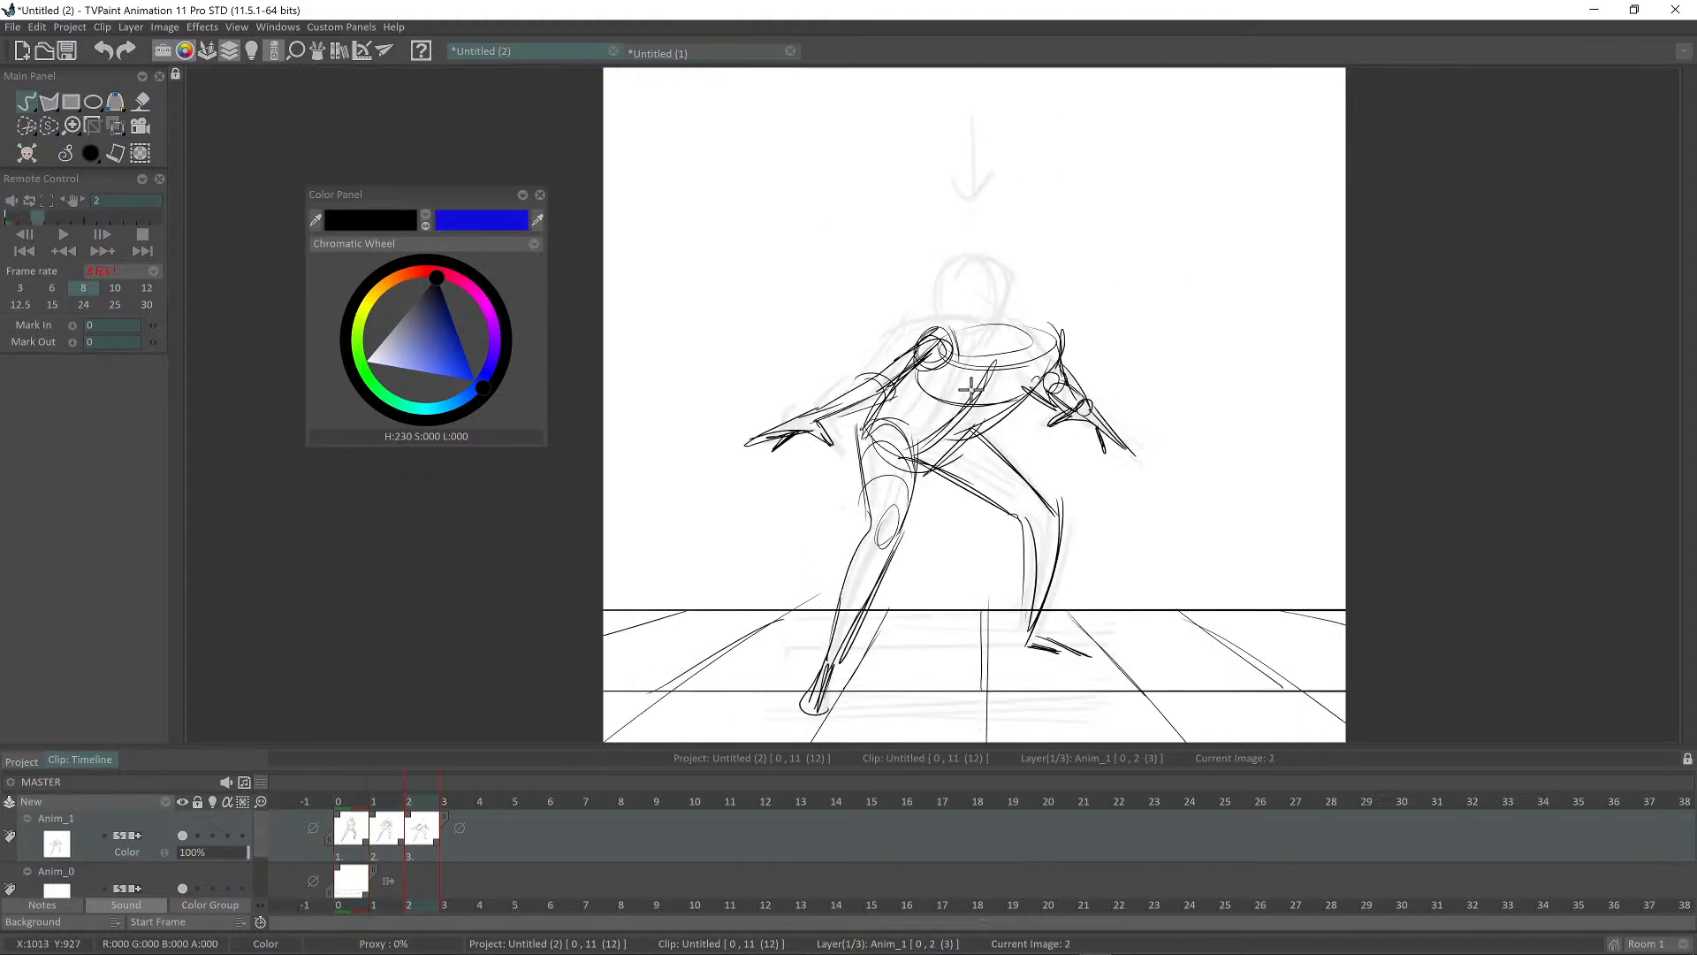
{"action": "key", "text": "Left"}
{"action": "key", "text": "Left"}
{"action": "key", "text": "Right"}
{"action": "key", "text": "Right"}
{"action": "key", "text": "Left"}
{"action": "key", "text": "Right"}
{"action": "key", "text": "Left"}
{"action": "key", "text": "Right"}
{"action": "key", "text": "Left"}
{"action": "key", "text": "Left"}
{"action": "key", "text": "Right"}
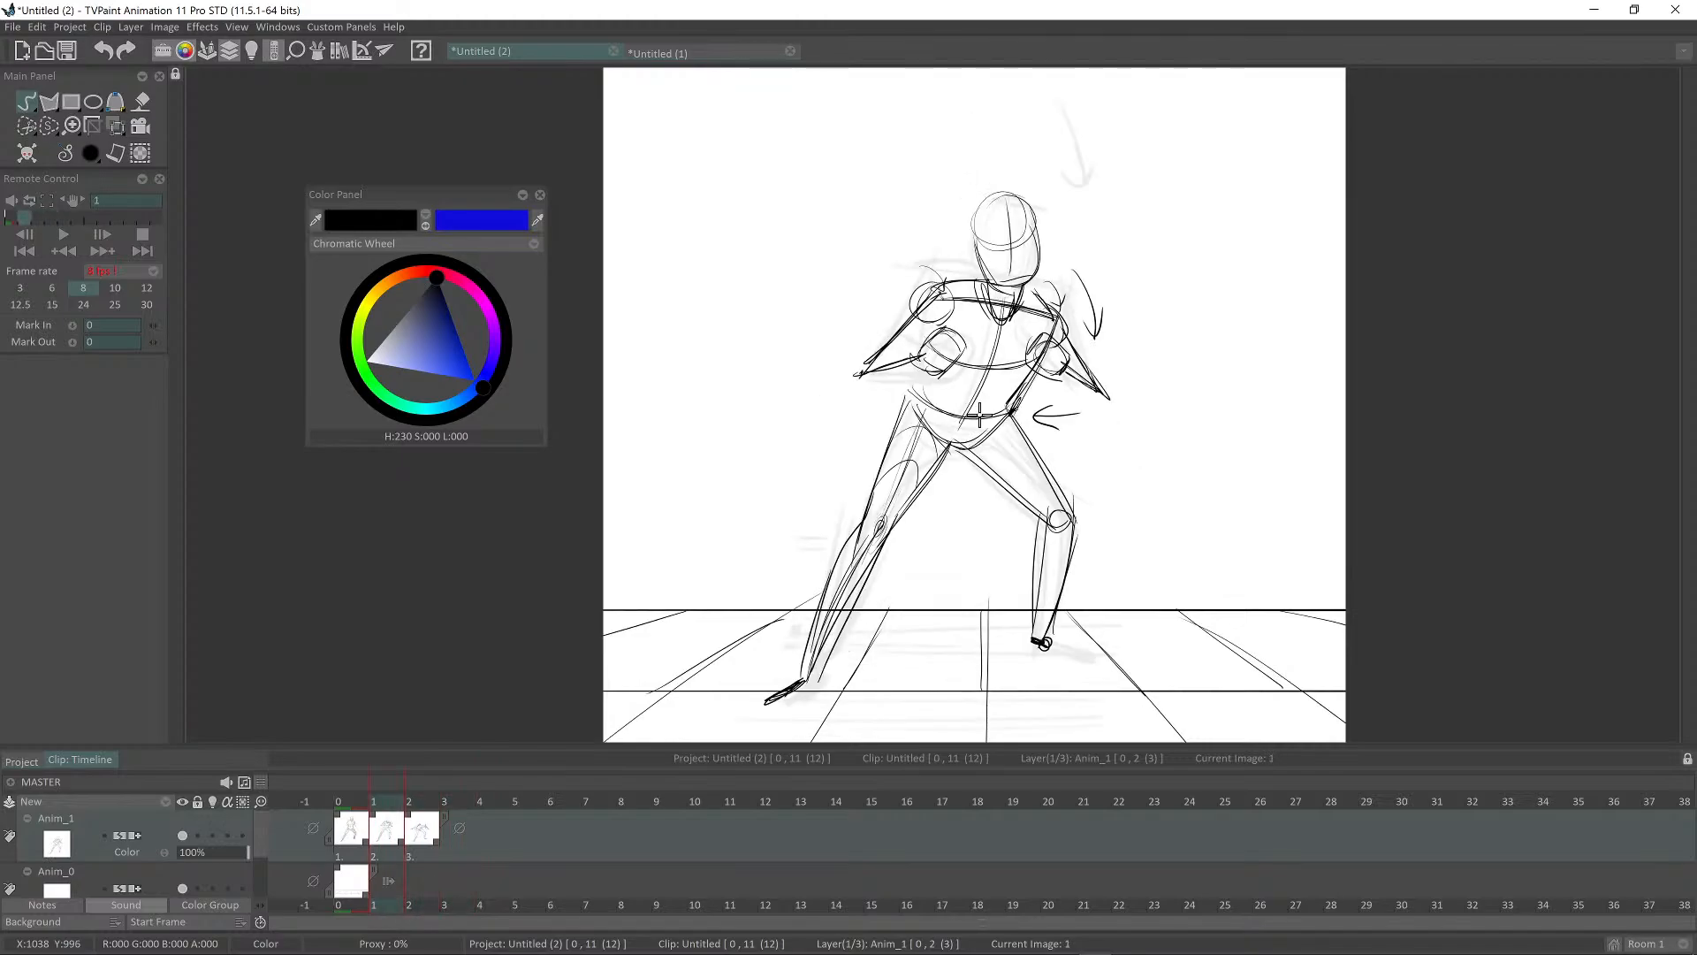
{"action": "key", "text": "Right"}
{"action": "key", "text": "Left"}
{"action": "key", "text": "Left"}
{"action": "key", "text": "Right"}
{"action": "key", "text": "Right"}
{"action": "key", "text": "Right"}
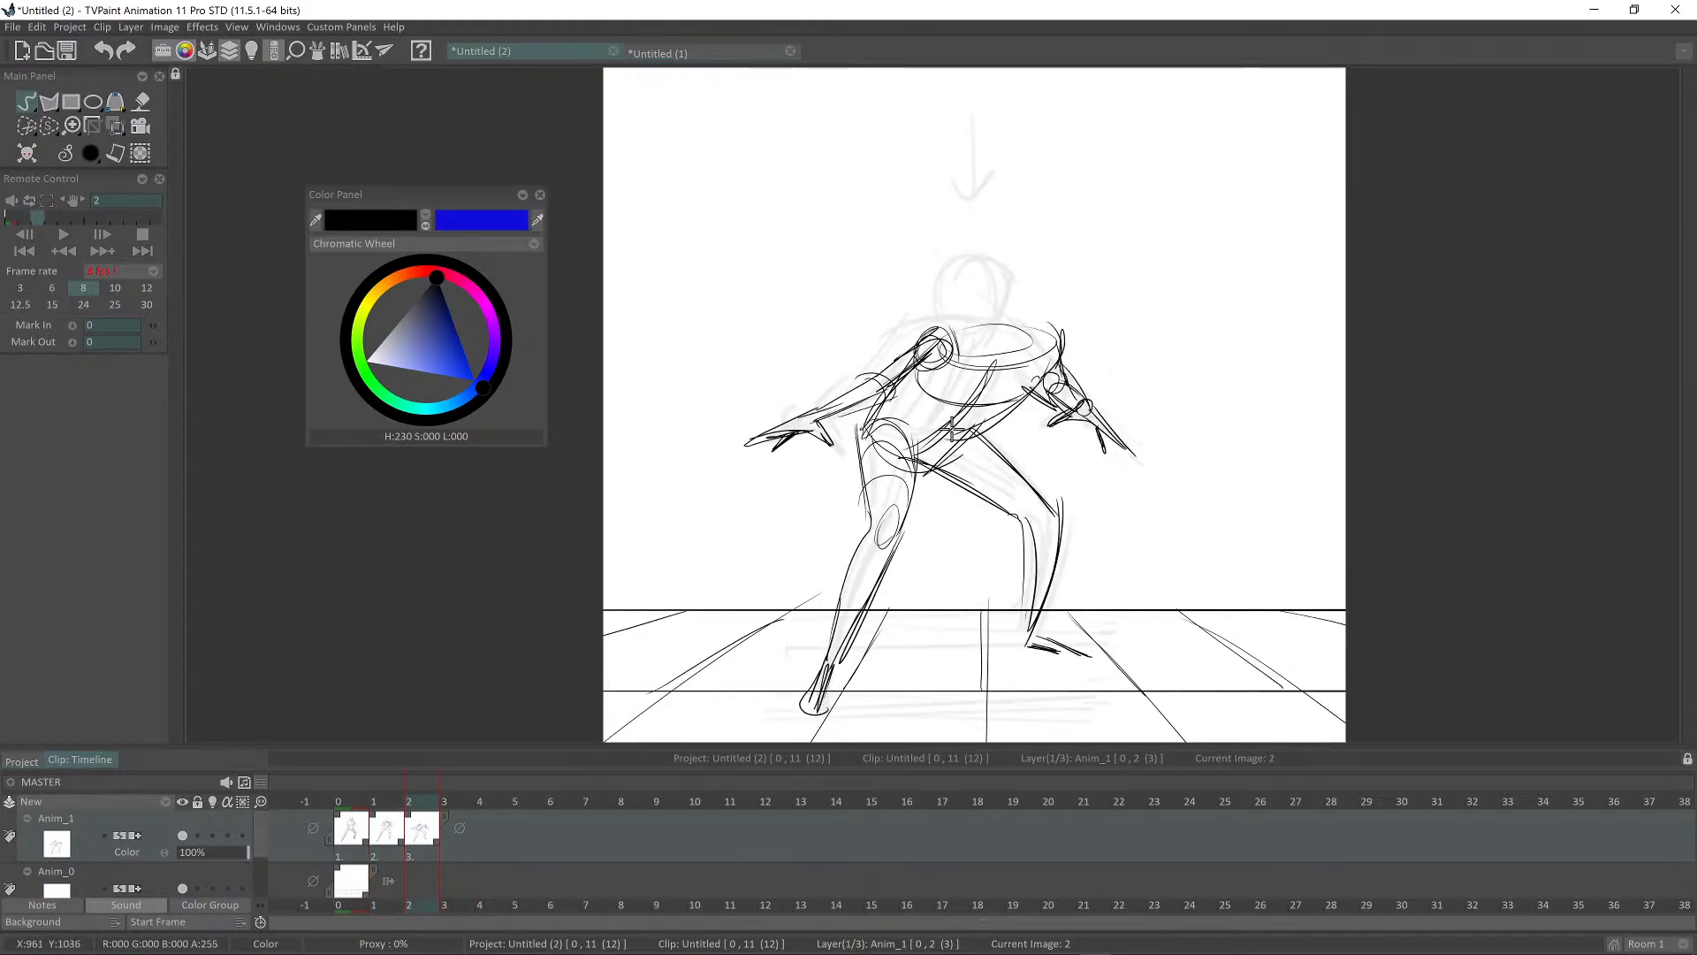
Step: Check how the bent leg's shin and planted foot shift across frames 0, 1 and 2
{"action": "key", "text": "Left"}
{"action": "key", "text": "Left"}
{"action": "key", "text": "Right"}
{"action": "key", "text": "Left"}
{"action": "key", "text": "Left"}
{"action": "key", "text": "Right"}
{"action": "key", "text": "Right"}
{"action": "key", "text": "Left"}
{"action": "key", "text": "Right"}
{"action": "key", "text": "Right"}
{"action": "key", "text": "Left"}
{"action": "key", "text": "Left"}
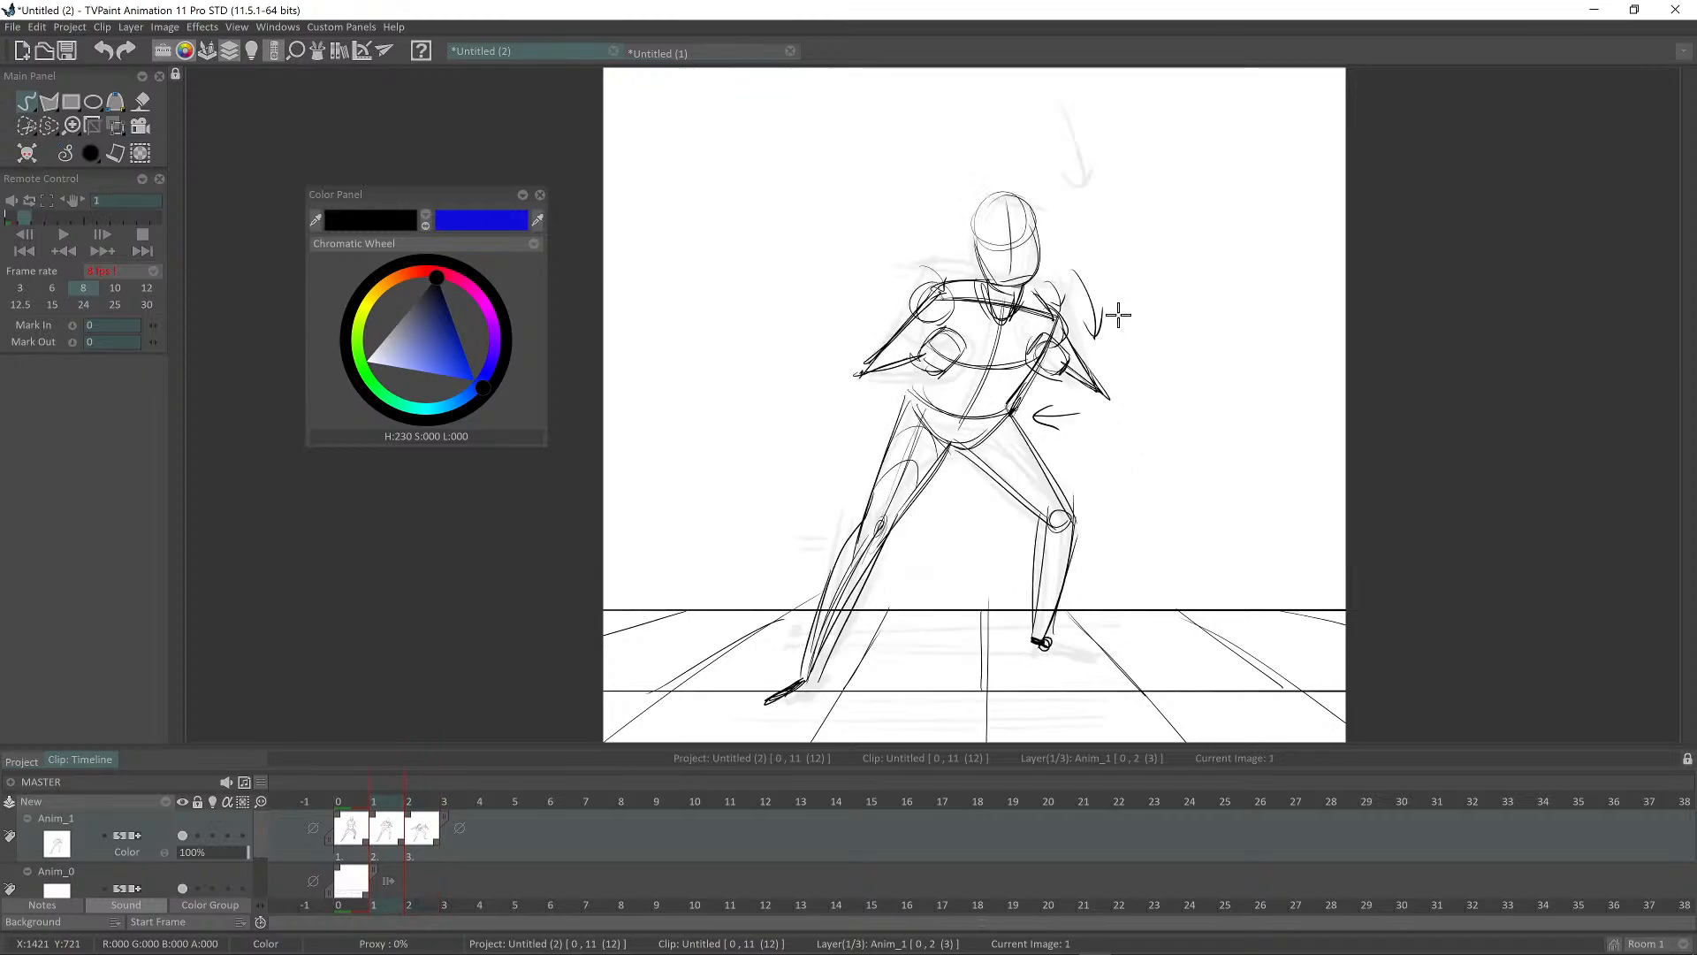
{"action": "key", "text": "Right"}
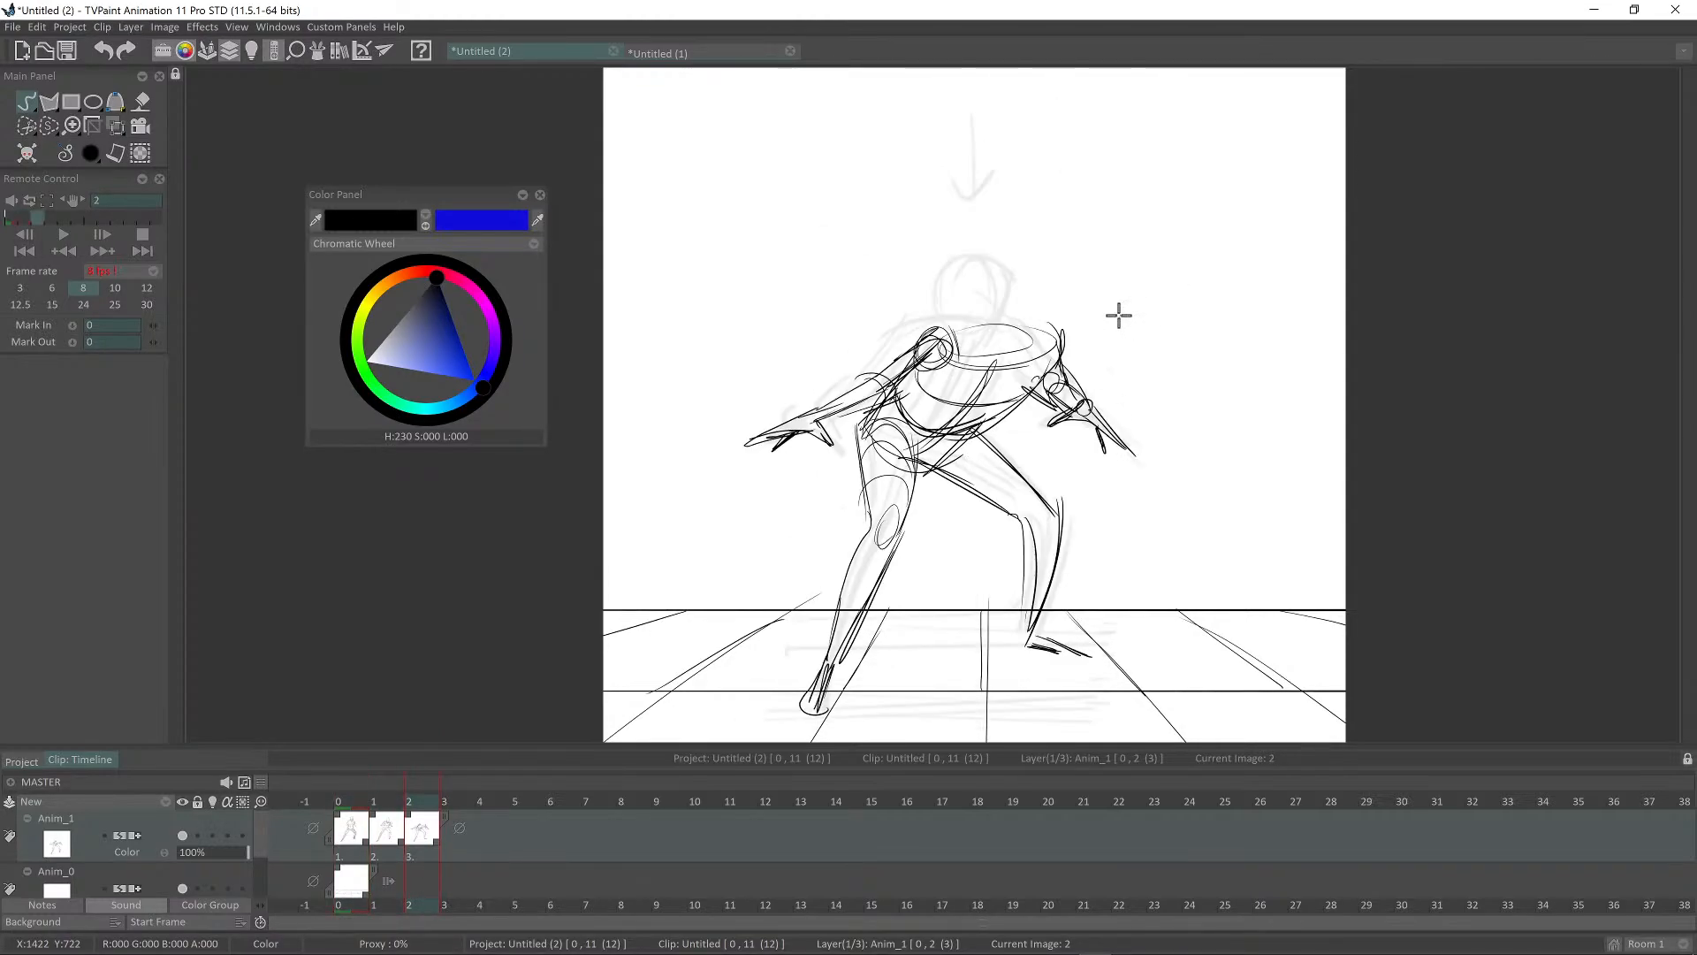
{"action": "key", "text": "Left"}
{"action": "key", "text": "Right"}
{"action": "key", "text": "Left"}
{"action": "key", "text": "Right"}
{"action": "key", "text": "Left"}
{"action": "key", "text": "Left"}
{"action": "key", "text": "Right"}
{"action": "key", "text": "Right"}
{"action": "key", "text": "Left"}
{"action": "key", "text": "Left"}
{"action": "key", "text": "Right"}
{"action": "key", "text": "Right"}
Step: Redraw both sides of the bent leg's shin on frame 2 with straighter lines from knee to ankle
{"action": "mouse_move", "coordinate": [1007, 517]}
{"action": "left_mouse_down"}
{"action": "mouse_move", "coordinate": [1025, 602]}
{"action": "mouse_move", "coordinate": [1005, 503]}
{"action": "mouse_move", "coordinate": [1034, 644]}
{"action": "left_mouse_up"}
{"action": "left_click_drag", "start_coordinate": [1038, 491], "coordinate": [1039, 653]}
{"action": "left_click_drag", "start_coordinate": [1047, 521], "coordinate": [1040, 644]}
{"action": "left_click_drag", "start_coordinate": [1001, 515], "coordinate": [1018, 635]}
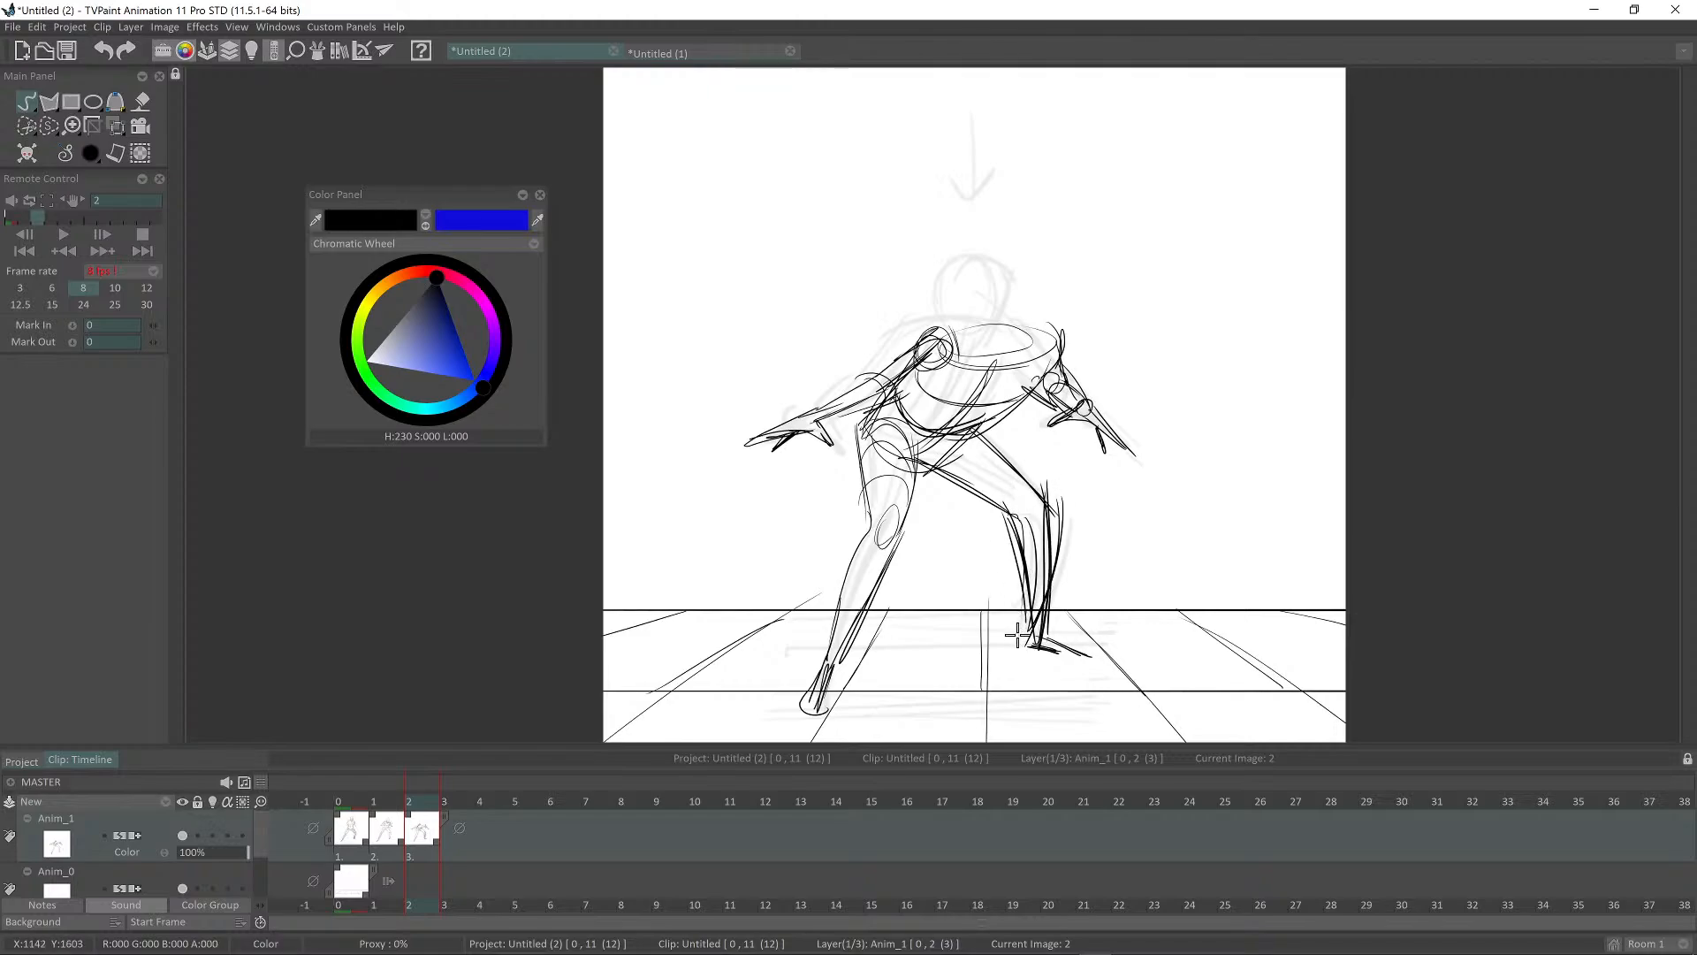
Step: Compare the redrawn shin of the bent leg on frame 2 with frames 0 and 1
{"action": "key", "text": "Left"}
{"action": "key", "text": "Left"}
{"action": "key", "text": "Right"}
{"action": "key", "text": "Right"}
{"action": "key", "text": "Right"}
{"action": "key", "text": "Left"}
{"action": "key", "text": "Left"}
{"action": "key", "text": "Left"}
{"action": "key", "text": "Right"}
{"action": "key", "text": "Right"}
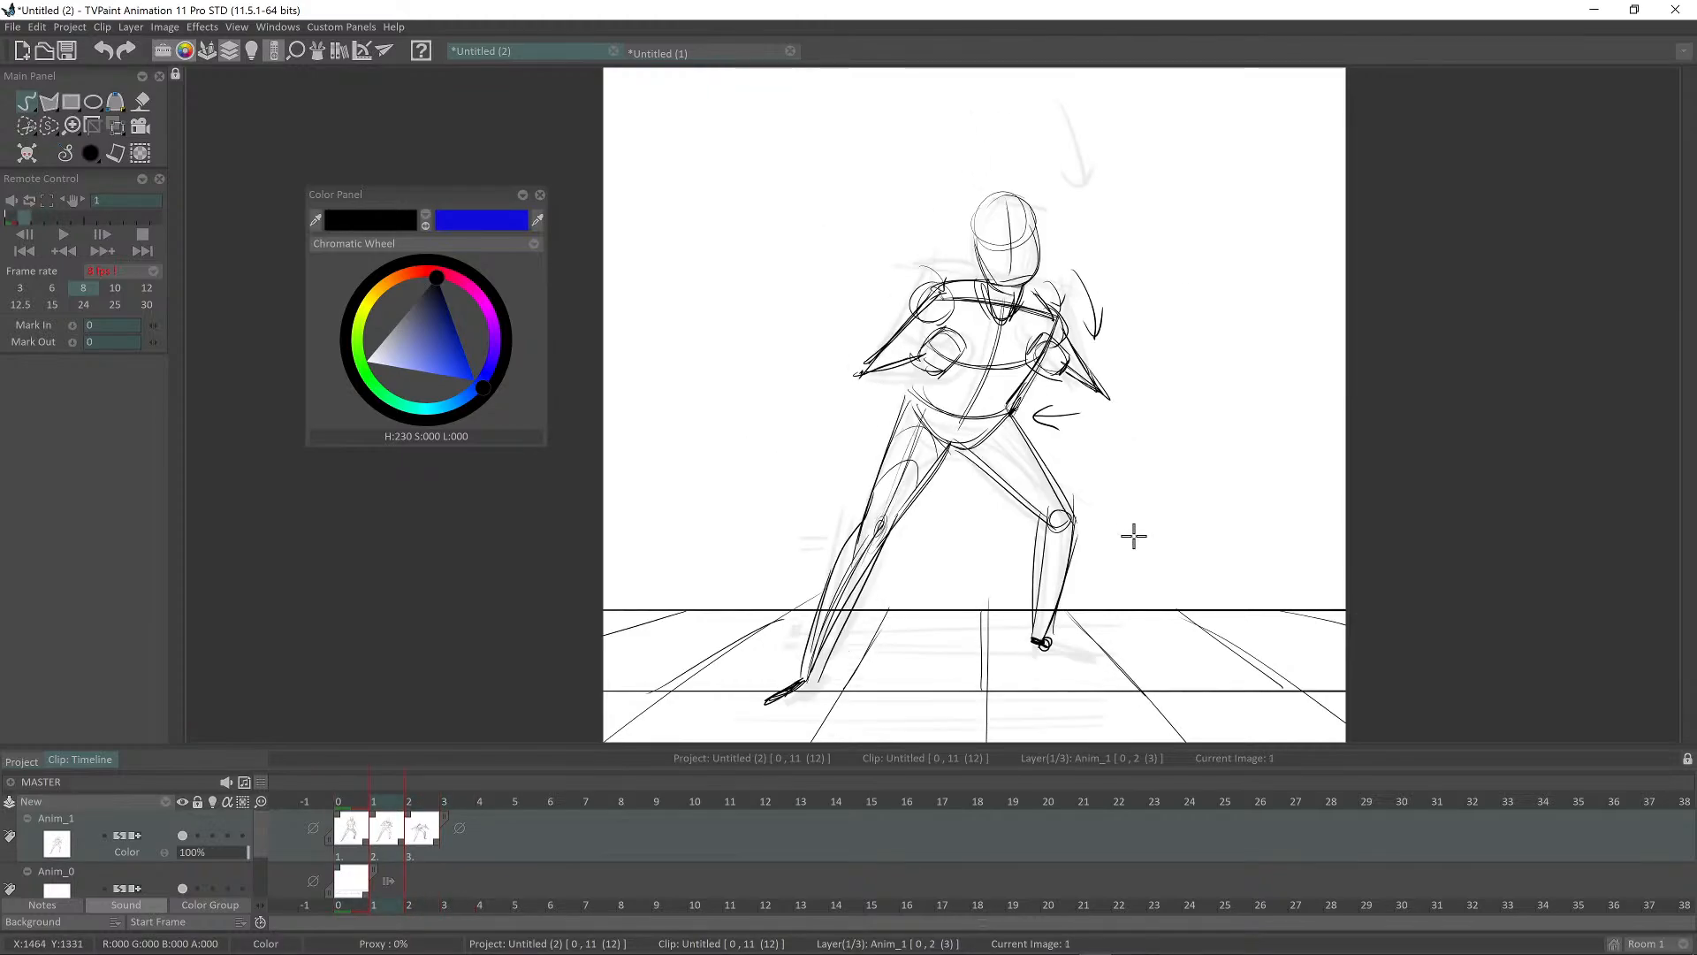
{"action": "key", "text": "Left"}
{"action": "key", "text": "Right"}
{"action": "key", "text": "Left"}
Step: Mark the centre of the pelvis with a dot on frames 1 and 2
{"action": "left_click_drag", "start_coordinate": [979, 423], "coordinate": [977, 427]}
{"action": "key", "text": "Right"}
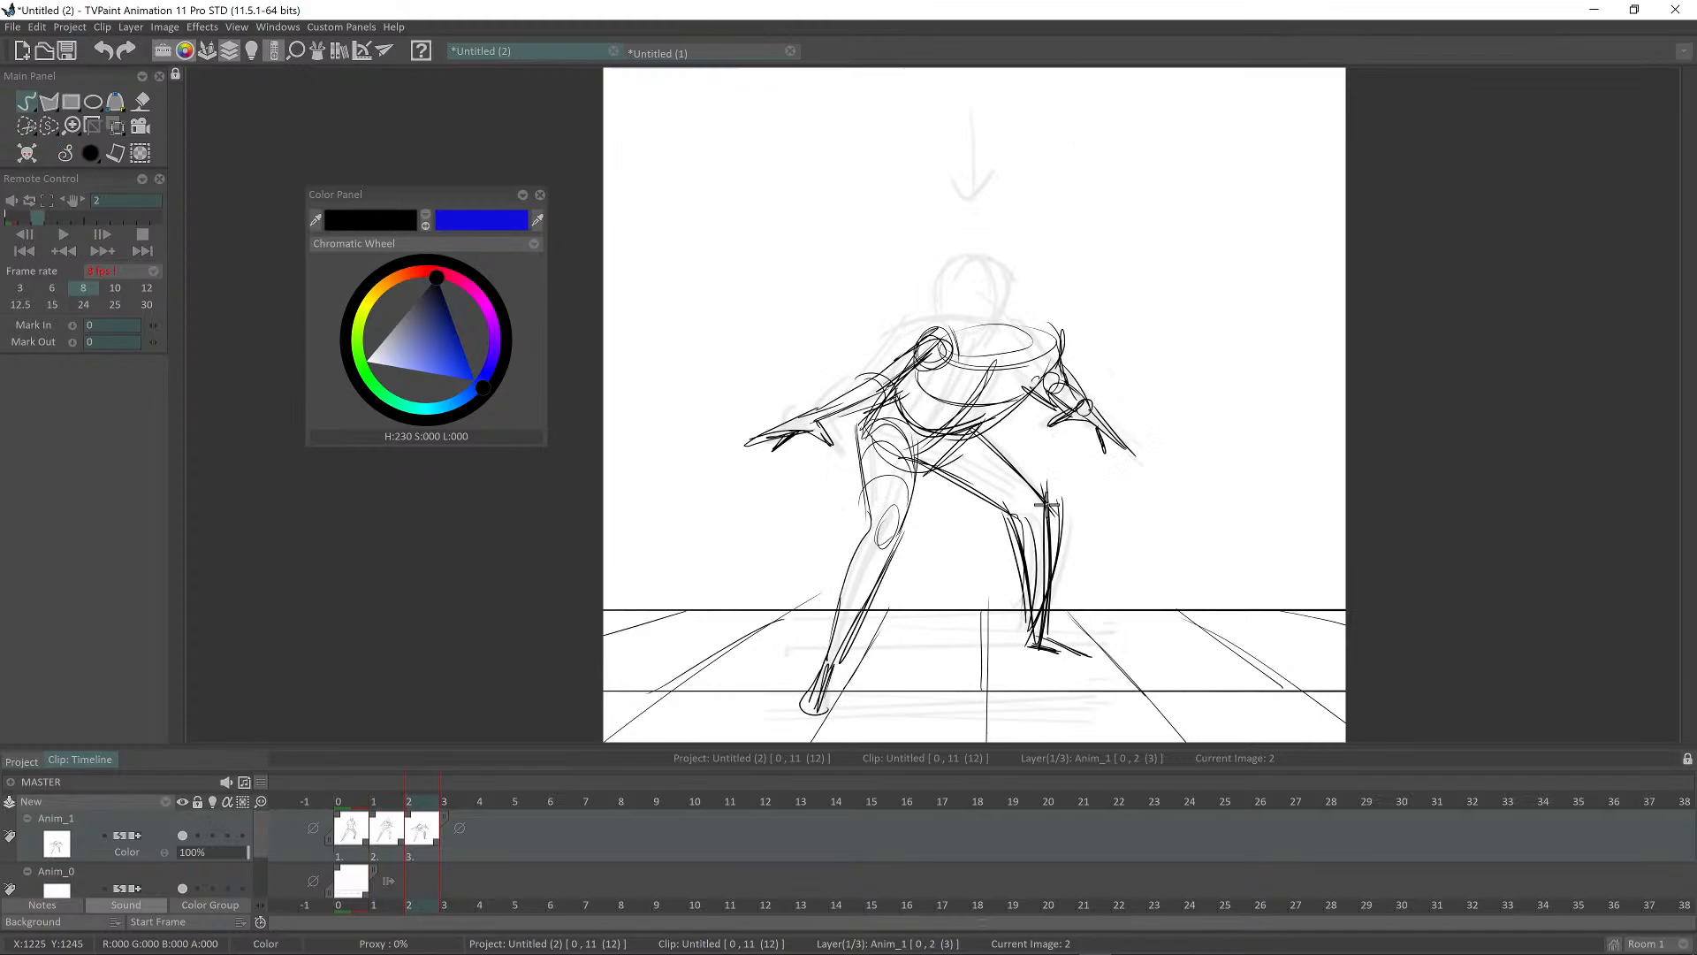
{"action": "left_click", "coordinate": [940, 439]}
Step: Remove the old outer shin line of the bent leg on frame 2, checking the leg against frames 0 and 1
{"action": "key", "text": "Left"}
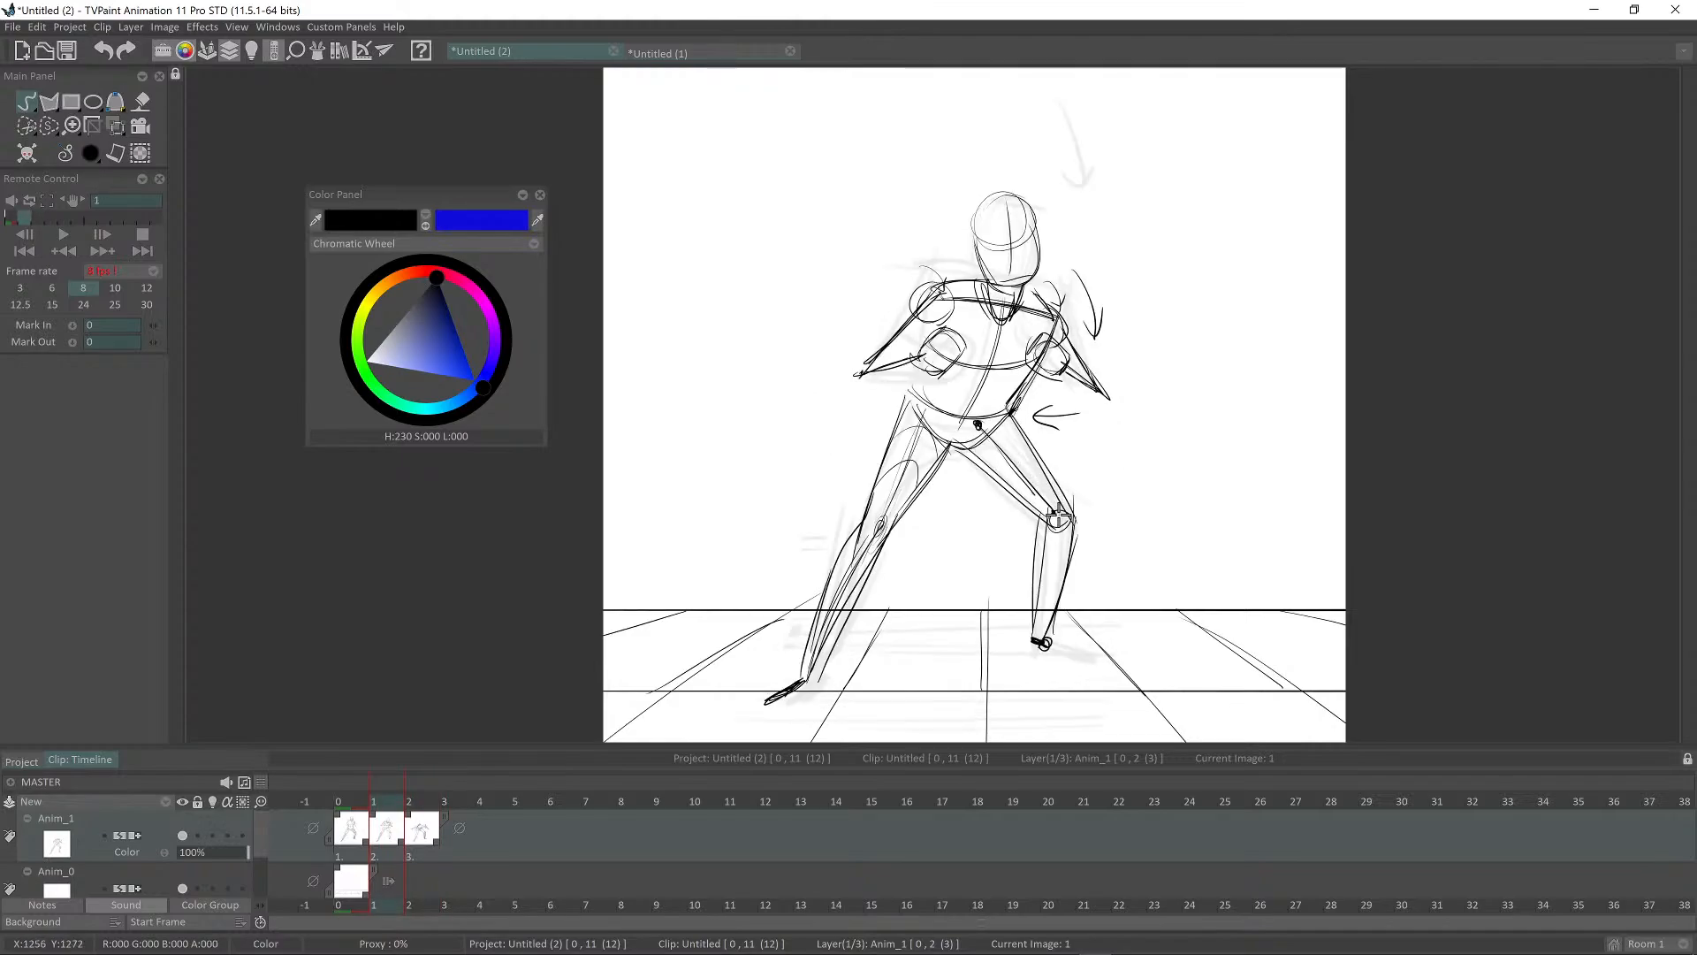
{"action": "key", "text": "Left"}
{"action": "key", "text": "Right"}
{"action": "key", "text": "Right"}
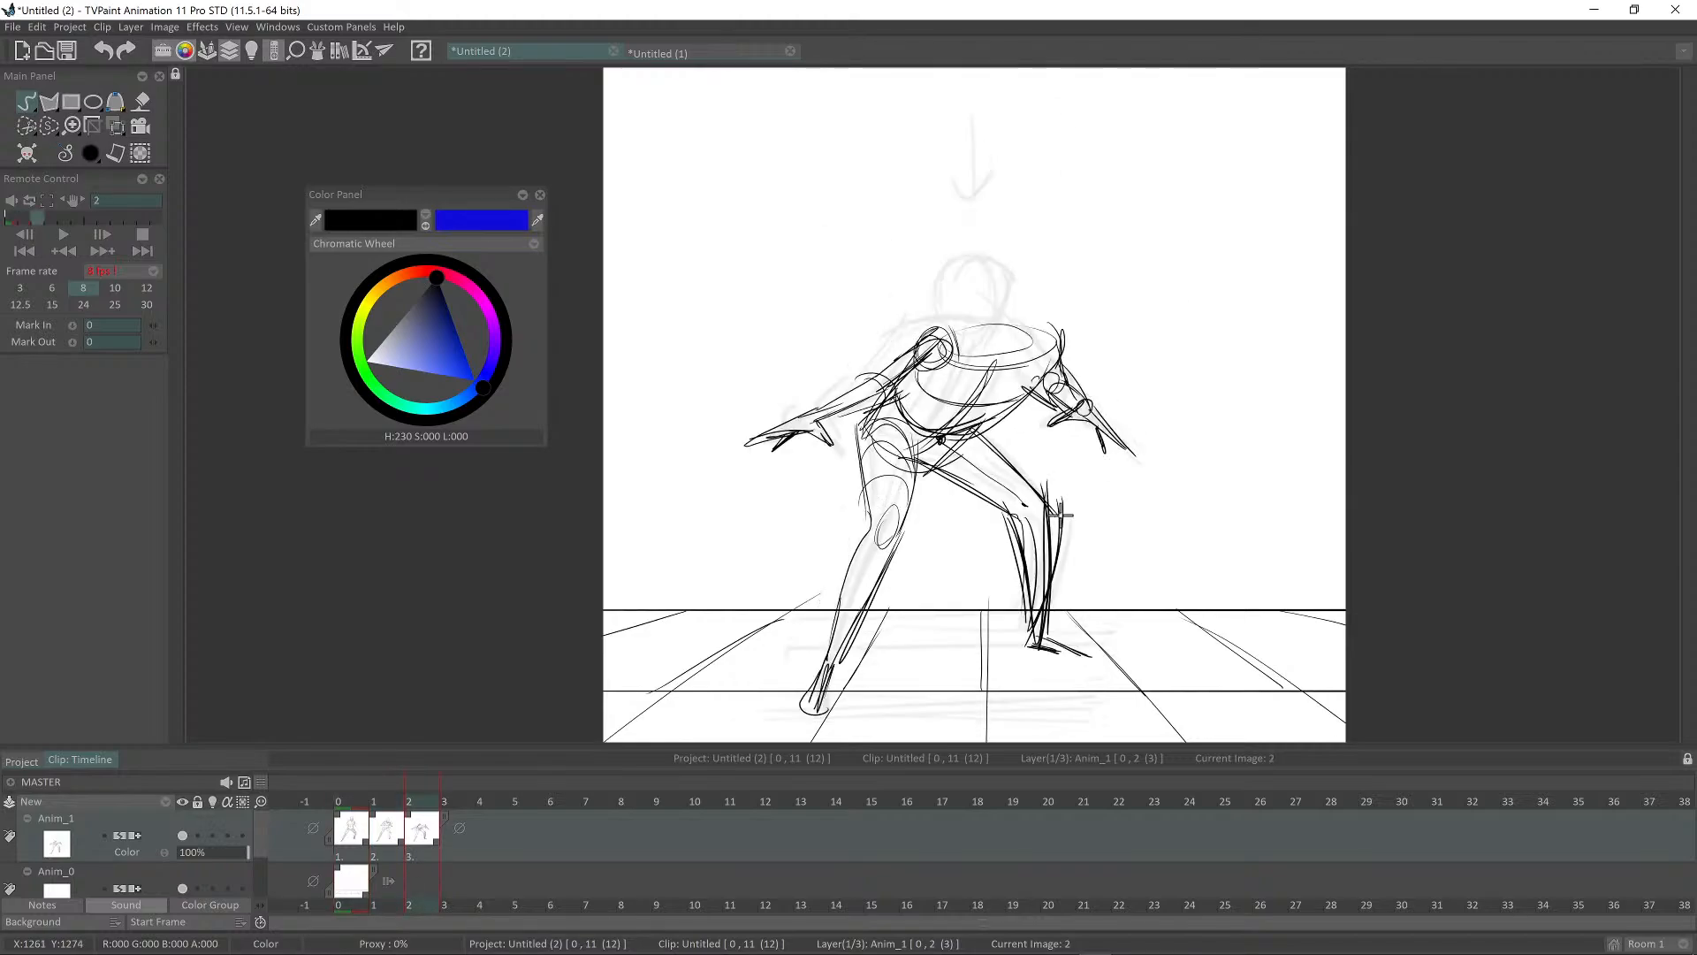
{"action": "key", "text": "shift+d"}
{"action": "key", "text": "ctrl+z"}
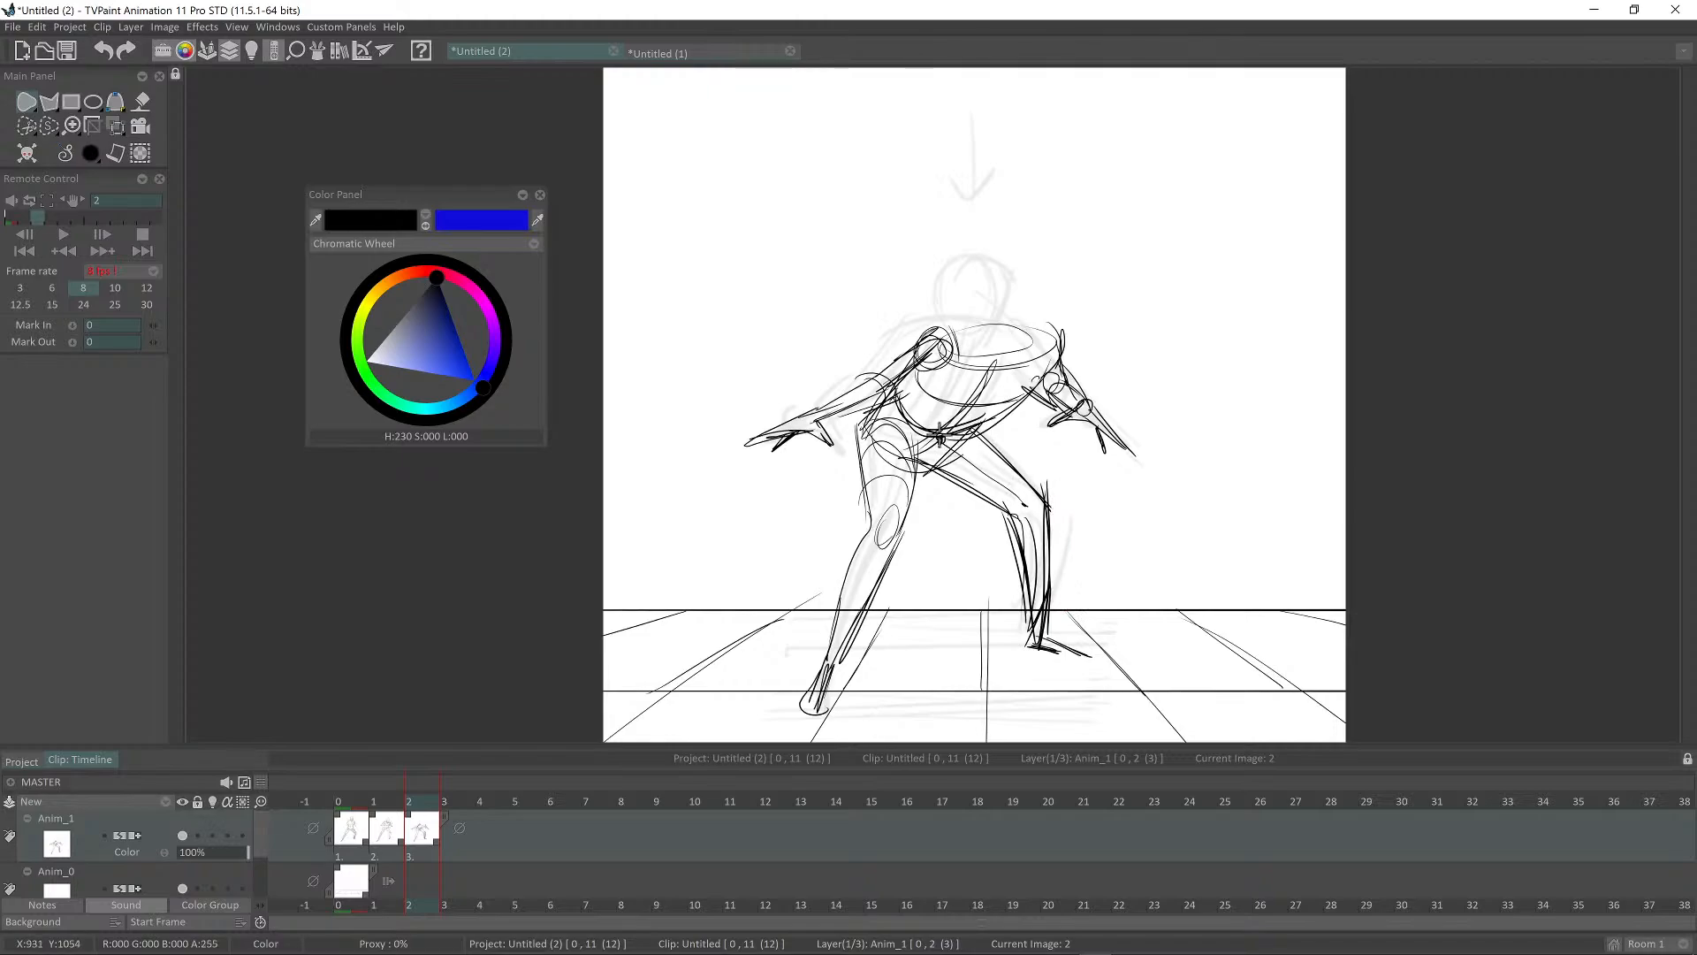
Step: Examine how the pelvis, torso and head drop from frame 0 through frame 2 to judge the head's placement
{"action": "key", "text": "Left"}
{"action": "key", "text": "Left"}
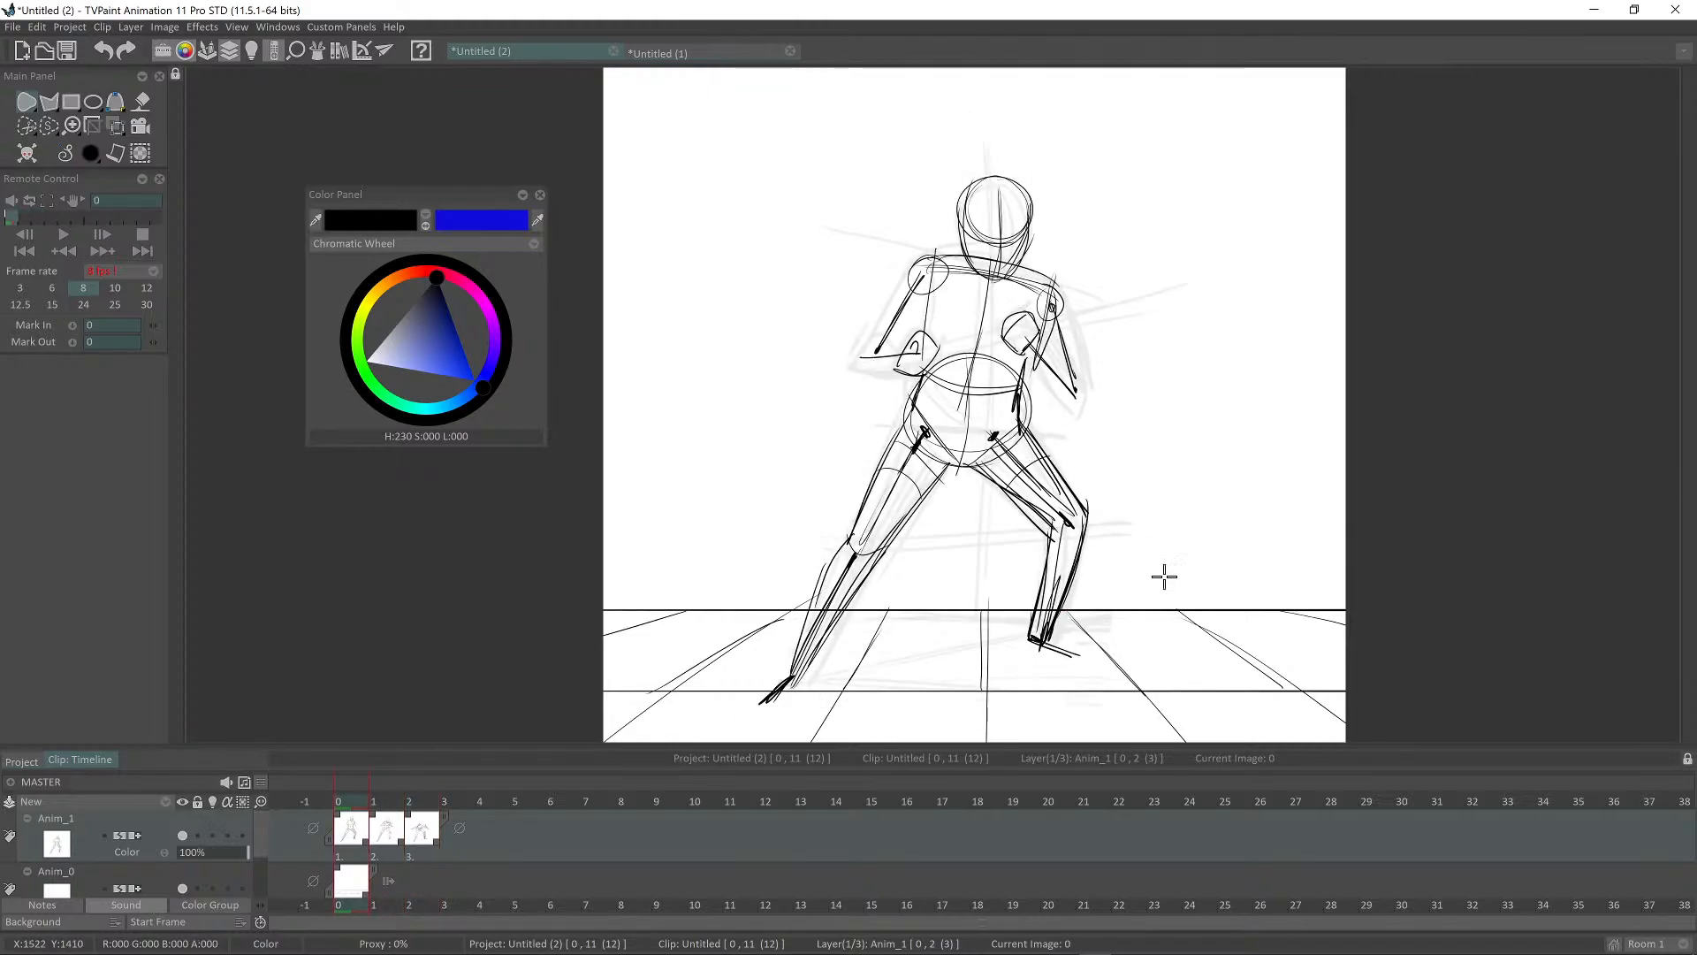
{"action": "key", "text": "Right"}
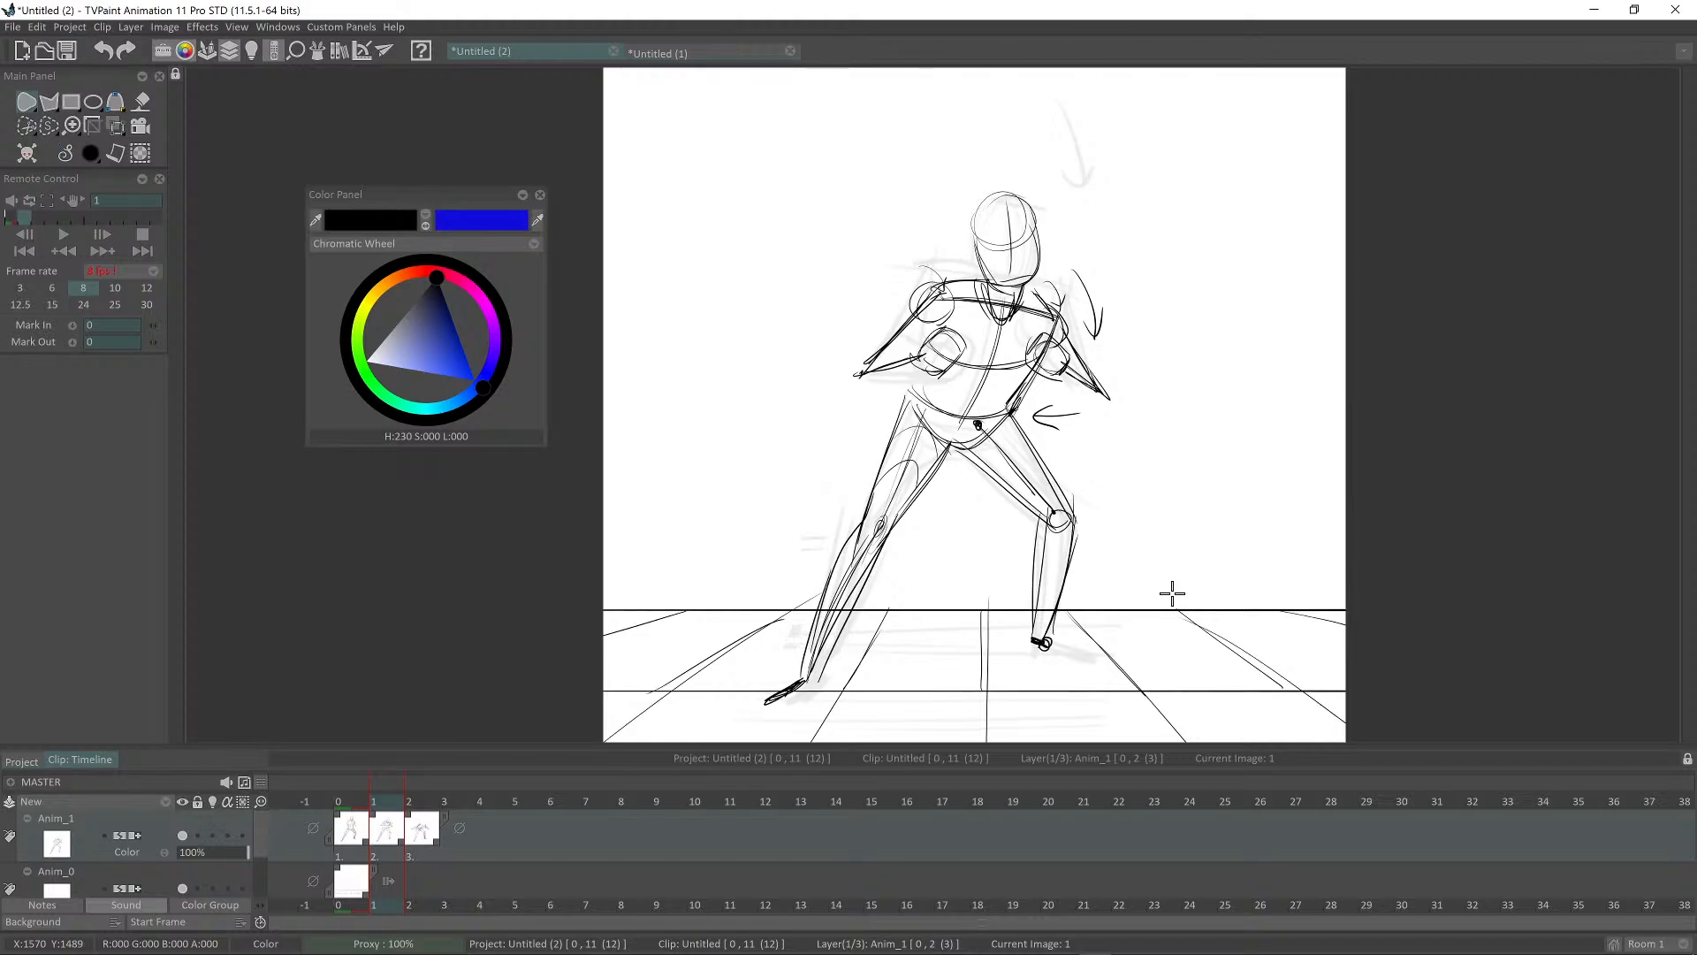
{"action": "key", "text": "Left"}
{"action": "key", "text": "Left"}
{"action": "key", "text": "Right"}
{"action": "key", "text": "Right"}
{"action": "key", "text": "Right"}
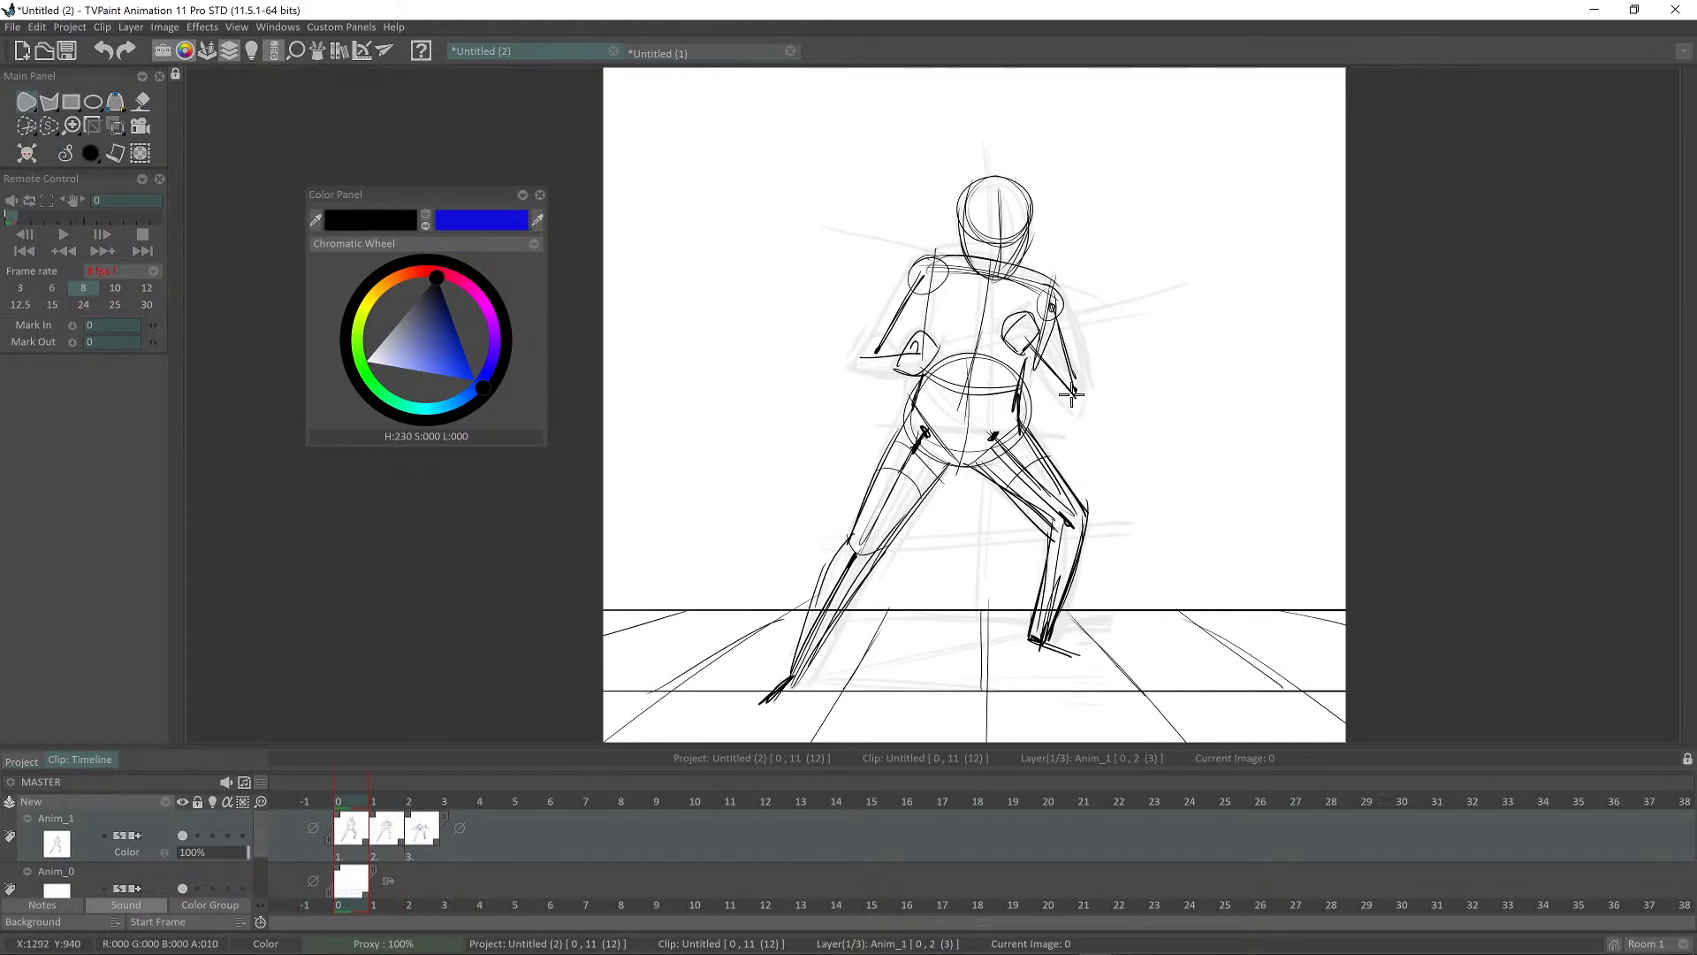
{"action": "key", "text": "Left"}
{"action": "key", "text": "Left"}
{"action": "key", "text": "Right"}
{"action": "key", "text": "Right"}
{"action": "key", "text": "Left"}
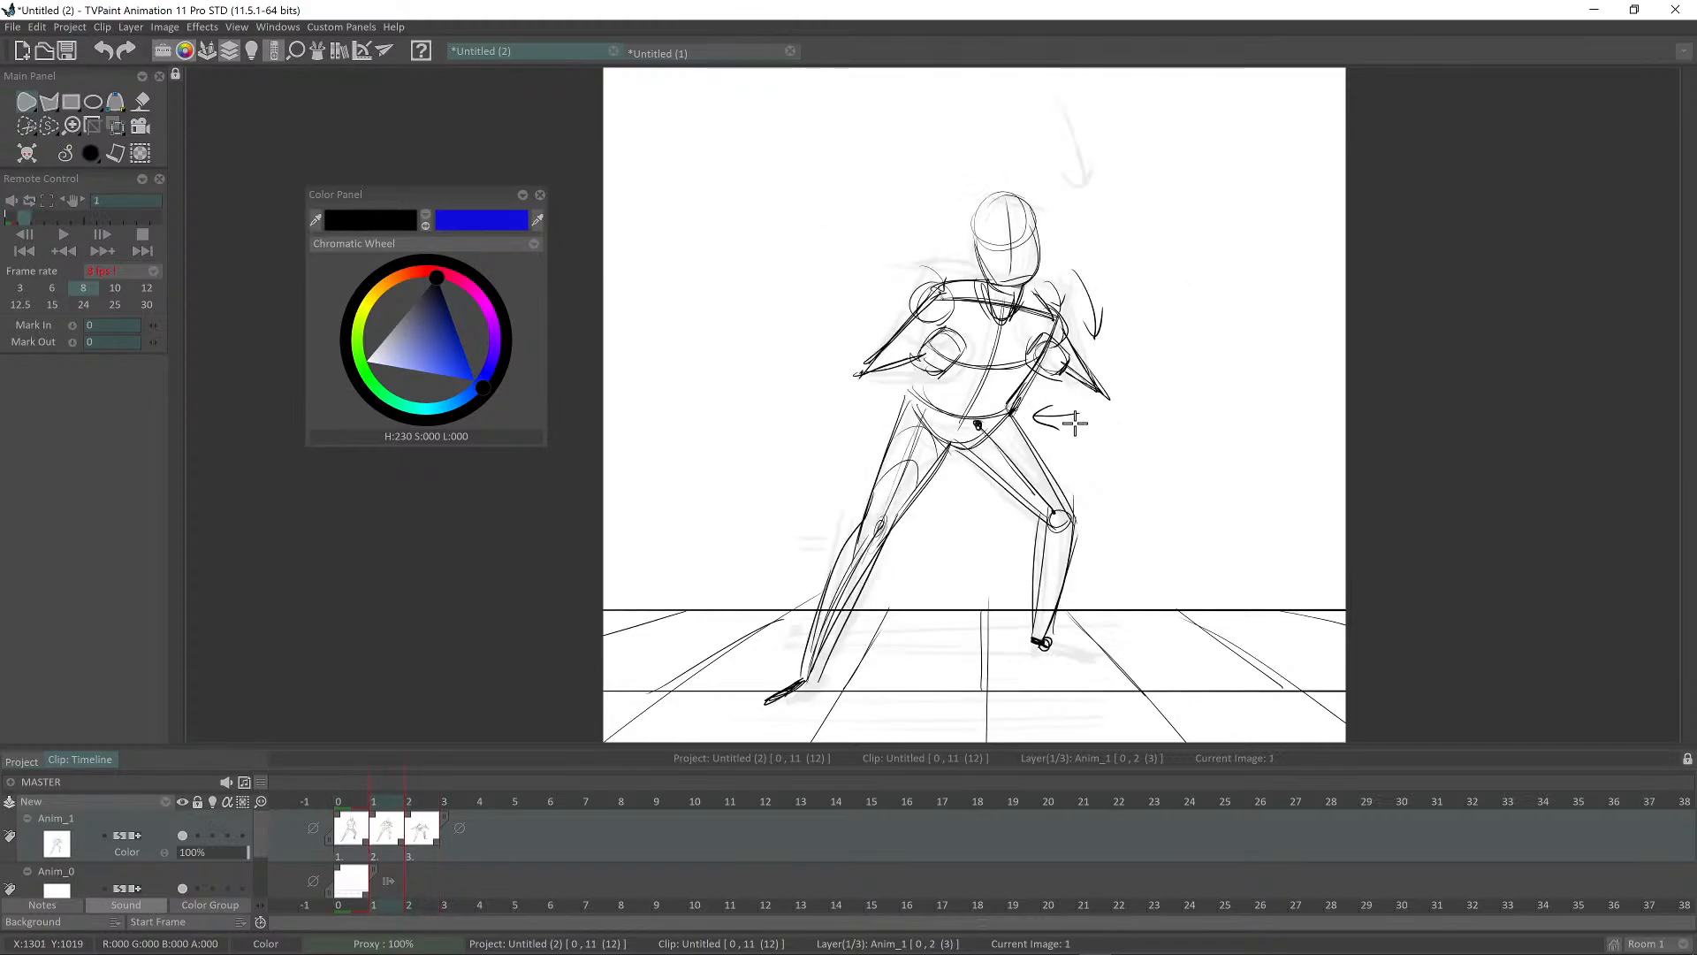
{"action": "key", "text": "Left"}
{"action": "key", "text": "Right"}
{"action": "key", "text": "Right"}
{"action": "key", "text": "Left"}
{"action": "key", "text": "Left"}
{"action": "key", "text": "Right"}
{"action": "key", "text": "Right"}
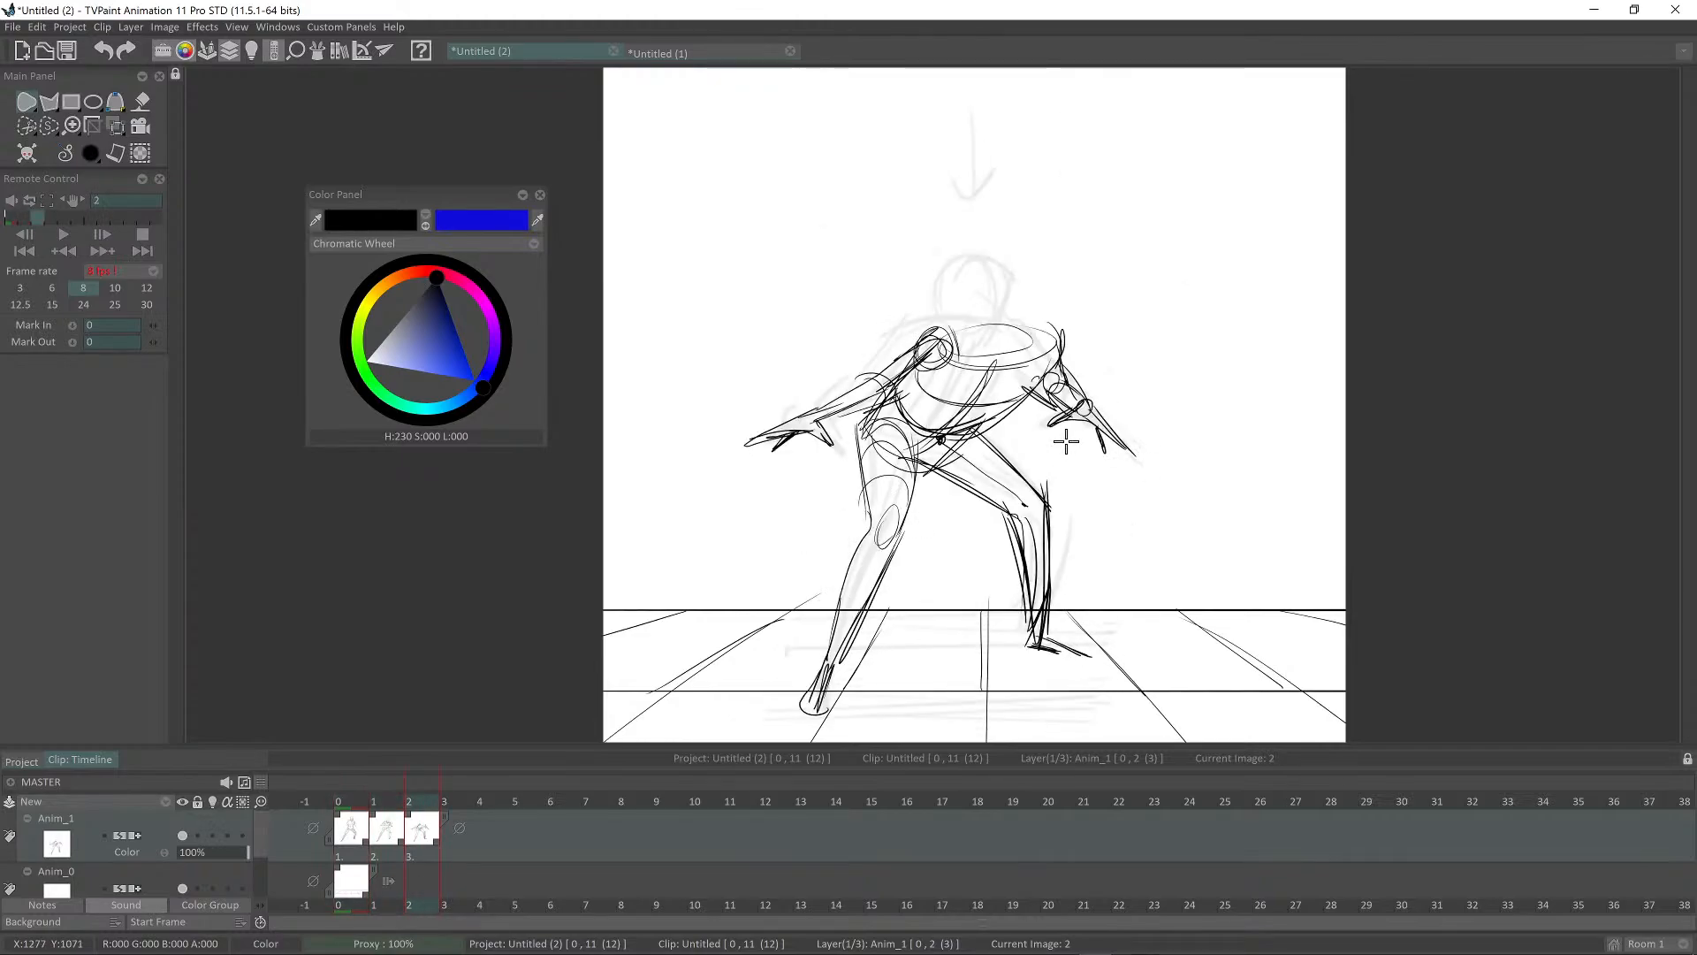
{"action": "key", "text": "Left"}
{"action": "key", "text": "Right"}
{"action": "key", "text": "Left"}
{"action": "key", "text": "Right"}
{"action": "key", "text": "Left"}
{"action": "key", "text": "Left"}
{"action": "key", "text": "Left"}
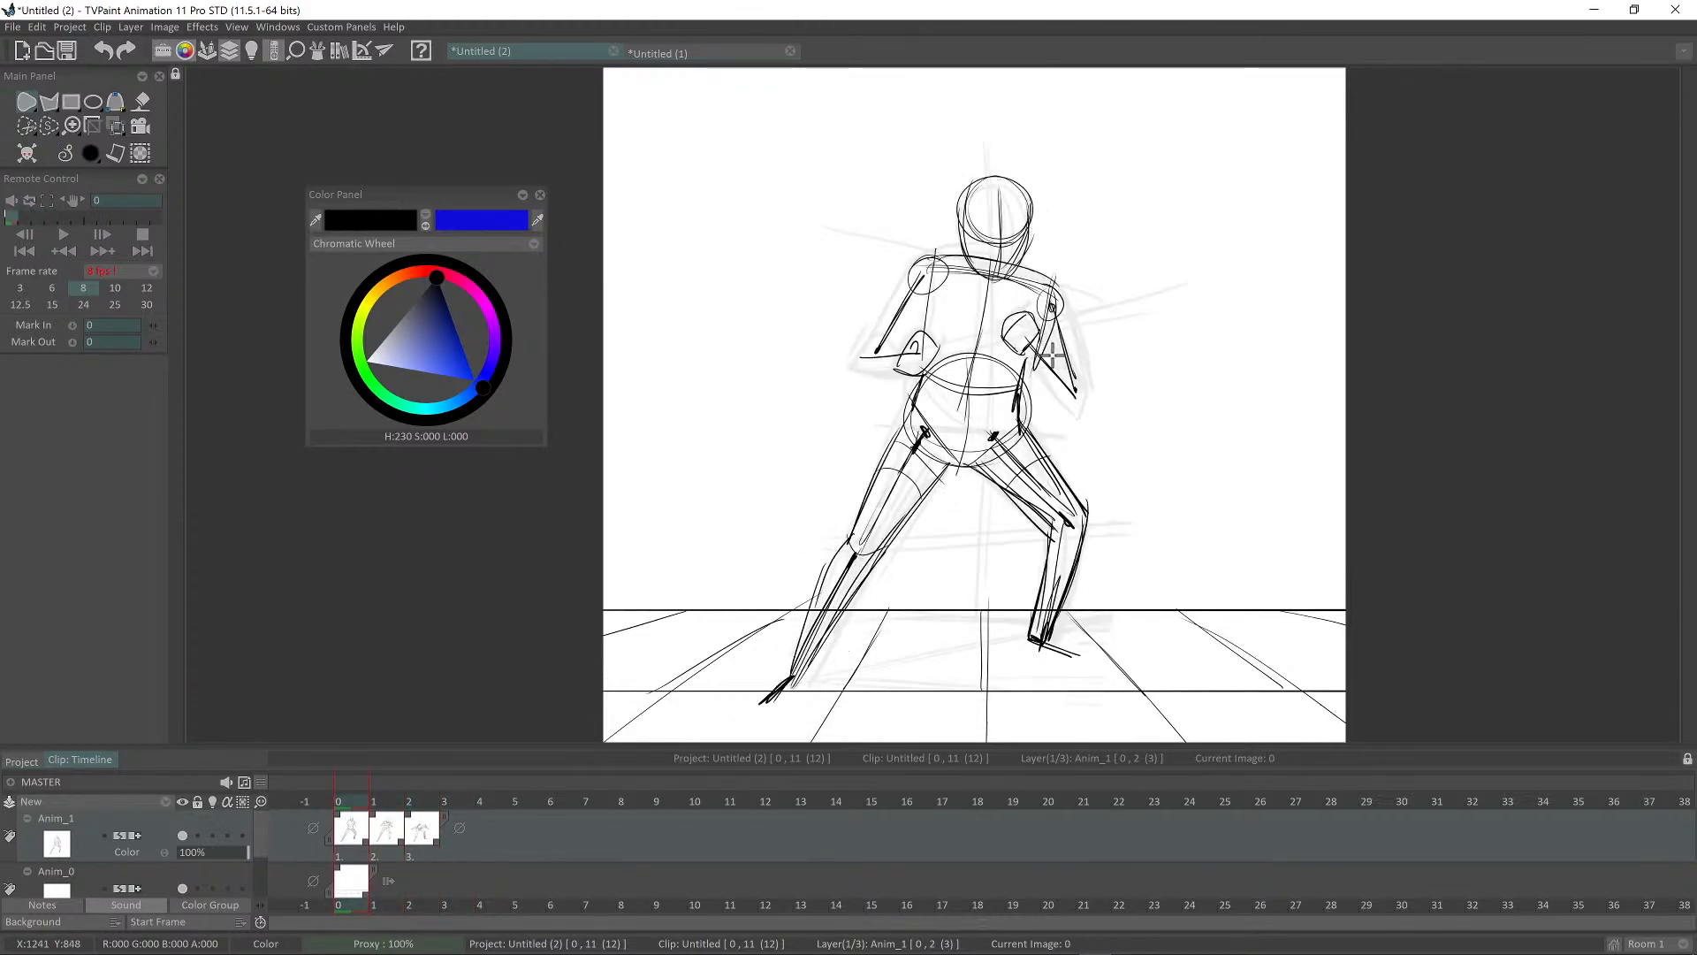
{"action": "key", "text": "Right"}
{"action": "key", "text": "Right"}
{"action": "key", "text": "Right"}
{"action": "key", "text": "Left"}
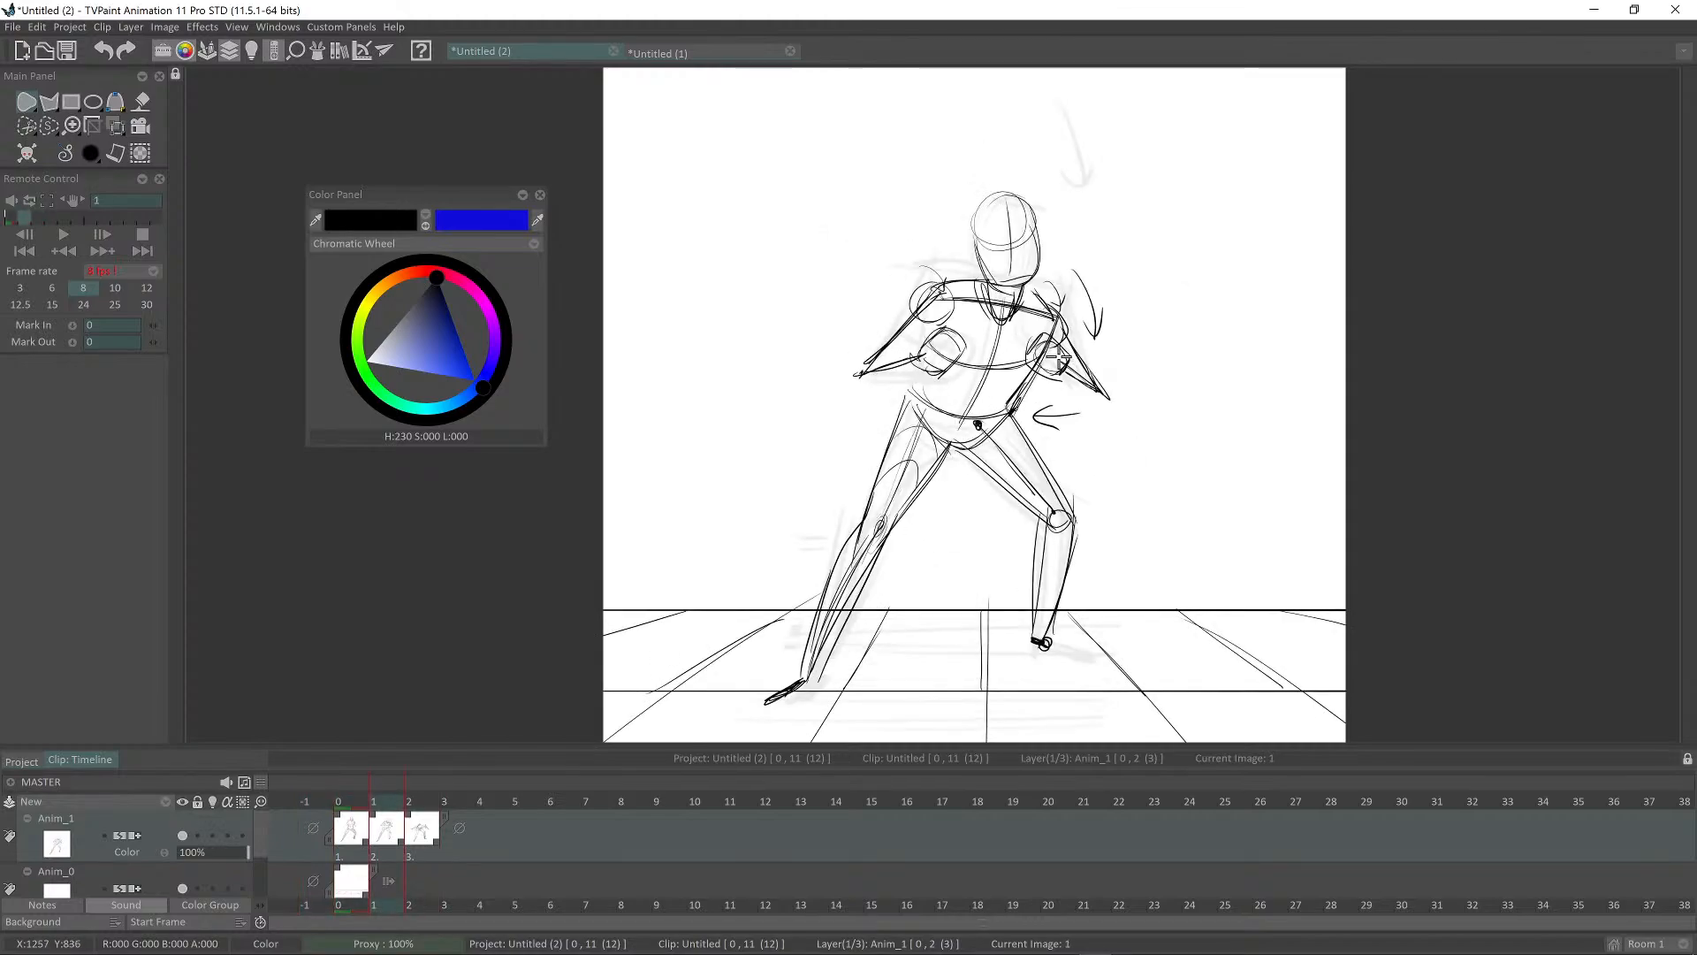
{"action": "key", "text": "Left"}
{"action": "key", "text": "Right"}
{"action": "key", "text": "Right"}
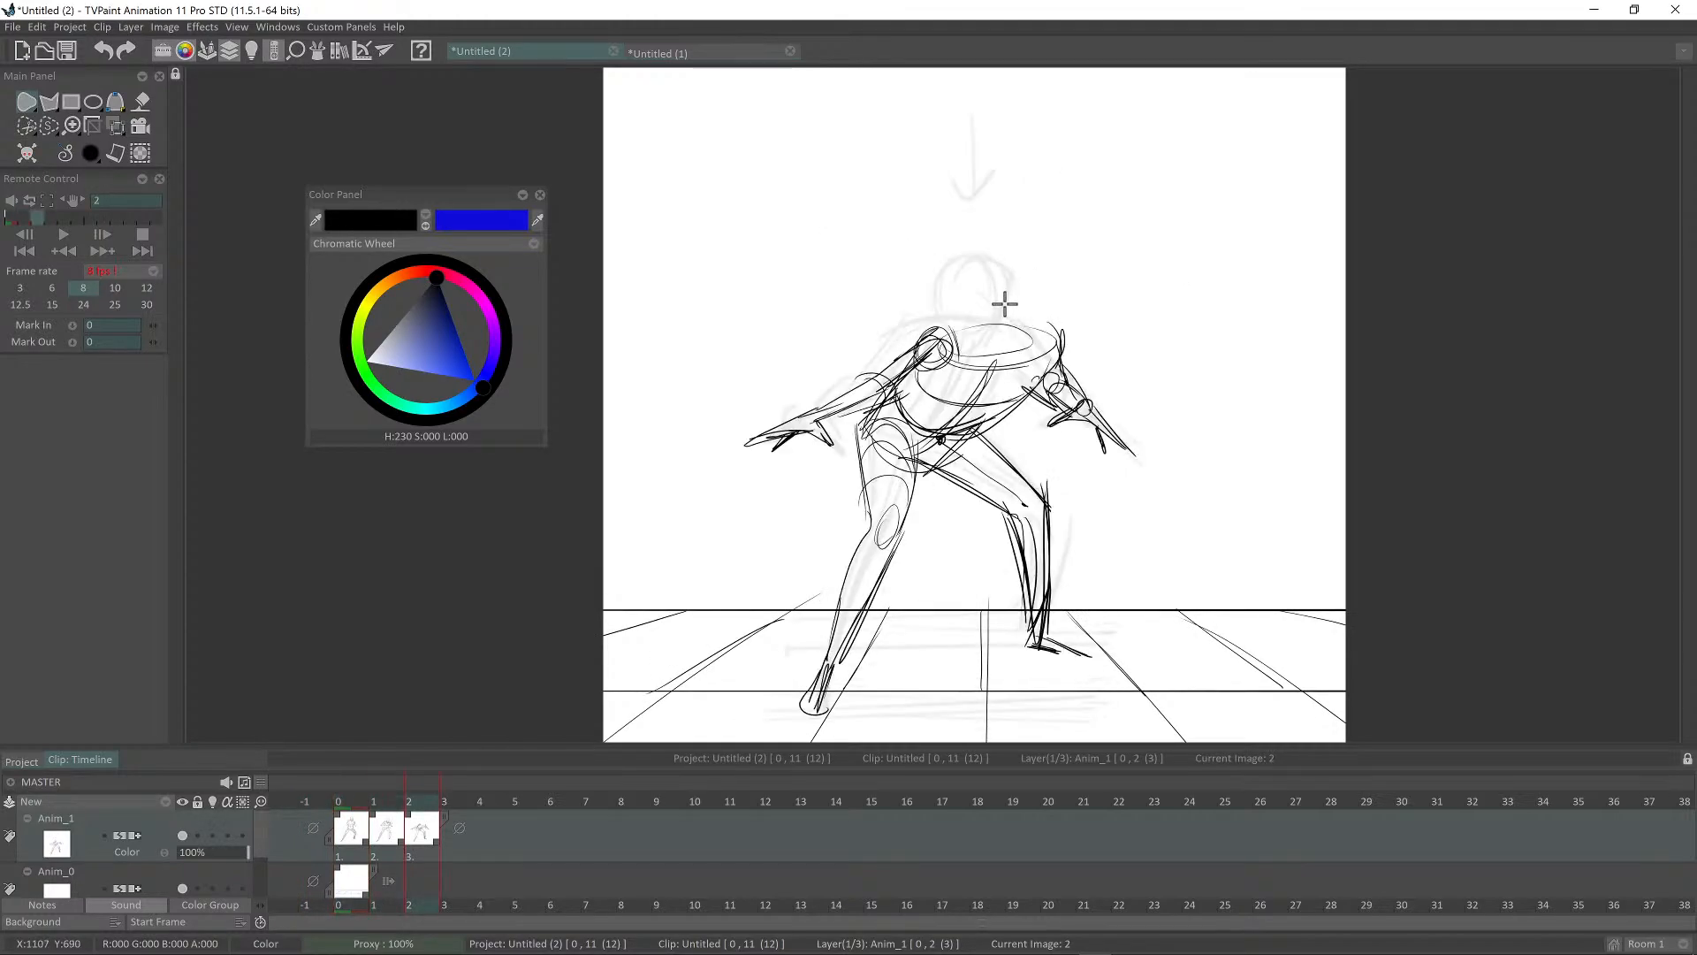
Step: Draw the head on frame 2 above the chest as a circle with a centre line and jaw
{"action": "key", "text": "Left"}
{"action": "key", "text": "Left"}
{"action": "key", "text": "Right"}
{"action": "key", "text": "Right"}
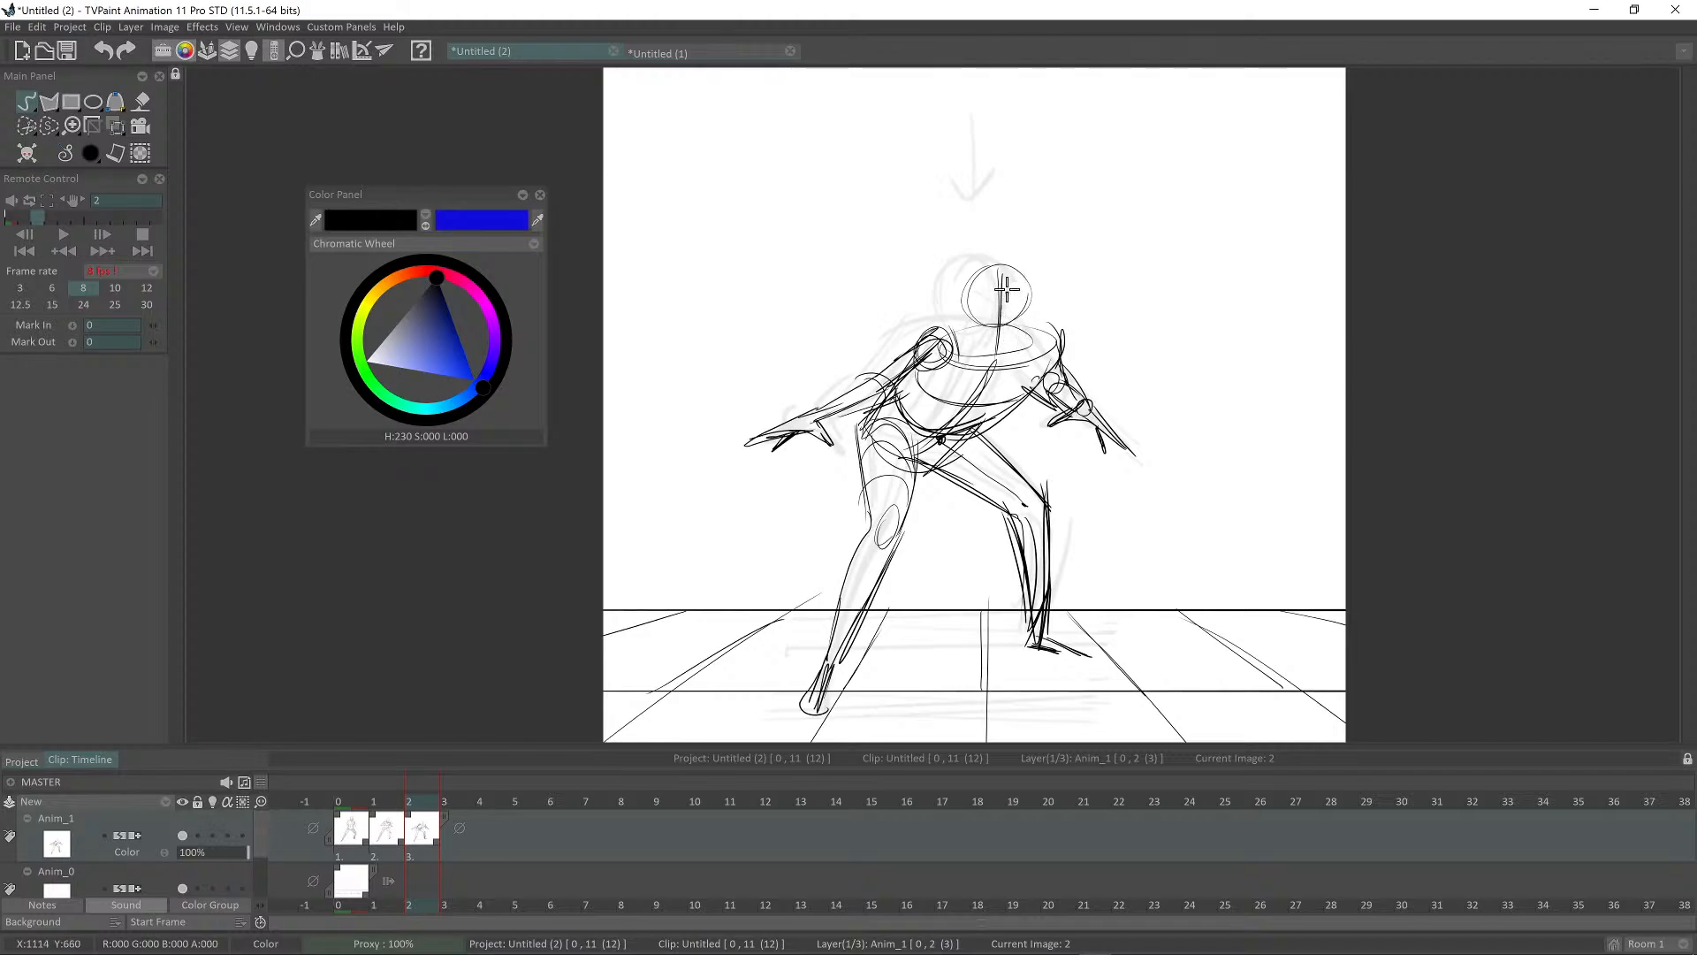
{"action": "mouse_move", "coordinate": [978, 349]}
{"action": "left_mouse_down"}
{"action": "mouse_move", "coordinate": [1035, 300]}
{"action": "mouse_move", "coordinate": [972, 296]}
{"action": "mouse_move", "coordinate": [1028, 345]}
{"action": "left_mouse_up"}
Step: Compare the head's position and size on frame 2 with frames 0 and 1
{"action": "key", "text": "Left"}
{"action": "key", "text": "Left"}
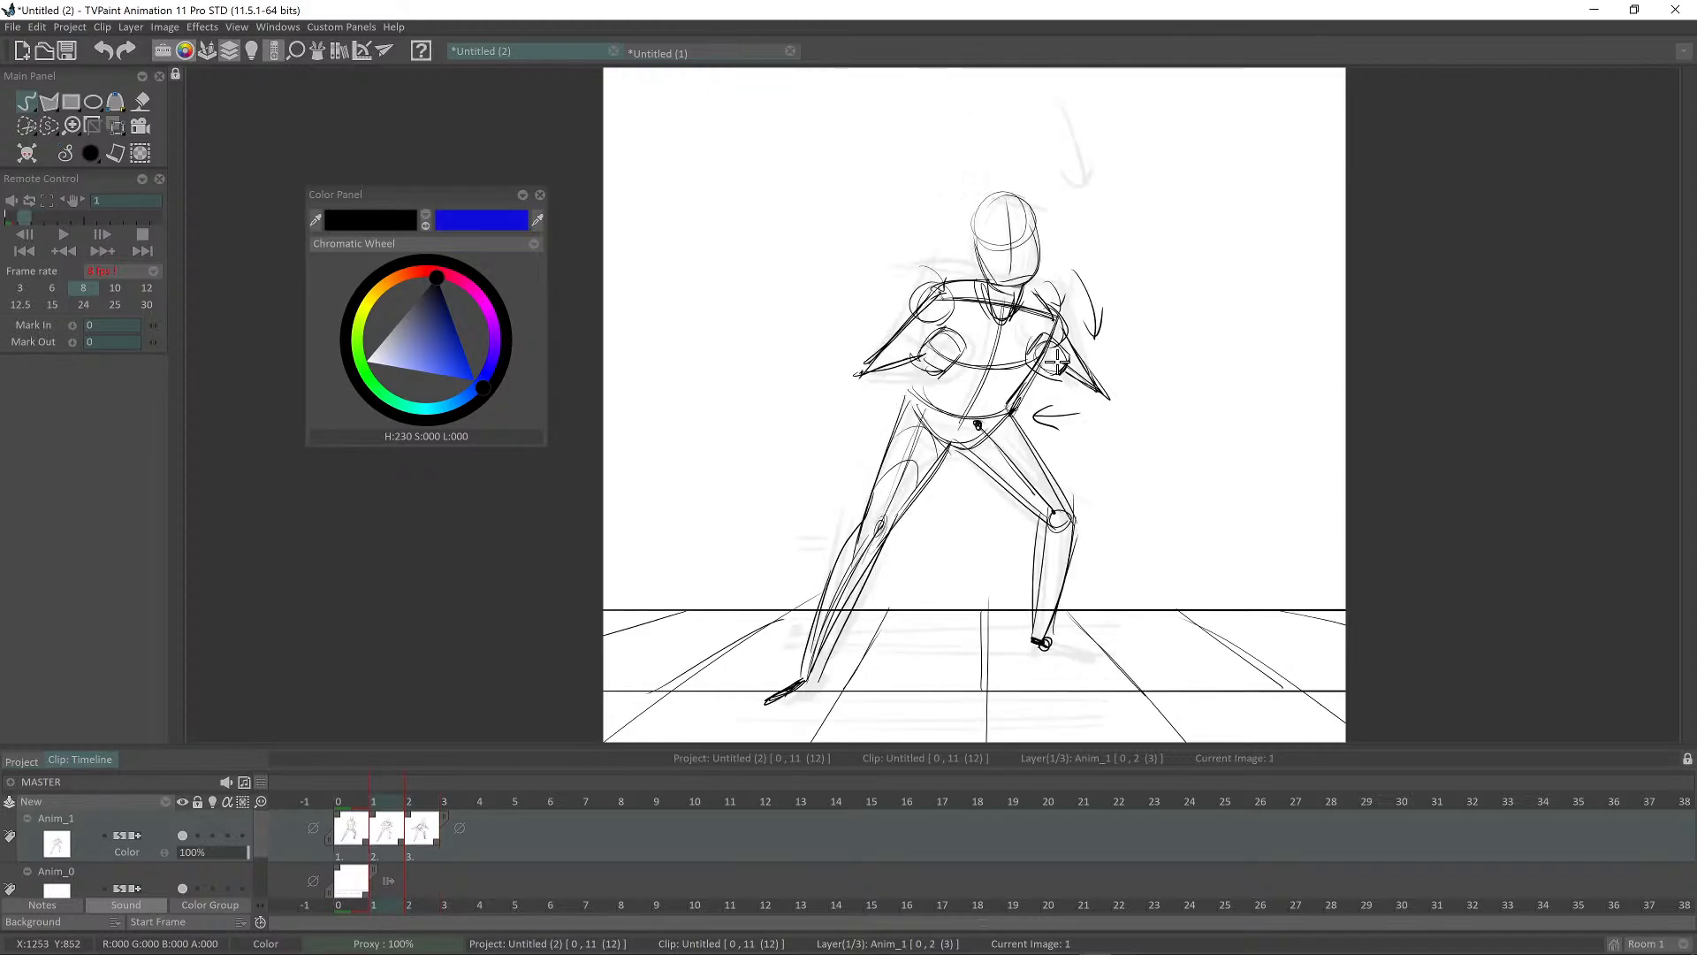
{"action": "key", "text": "Right"}
{"action": "key", "text": "Right"}
{"action": "key", "text": "Left"}
{"action": "key", "text": "Right"}
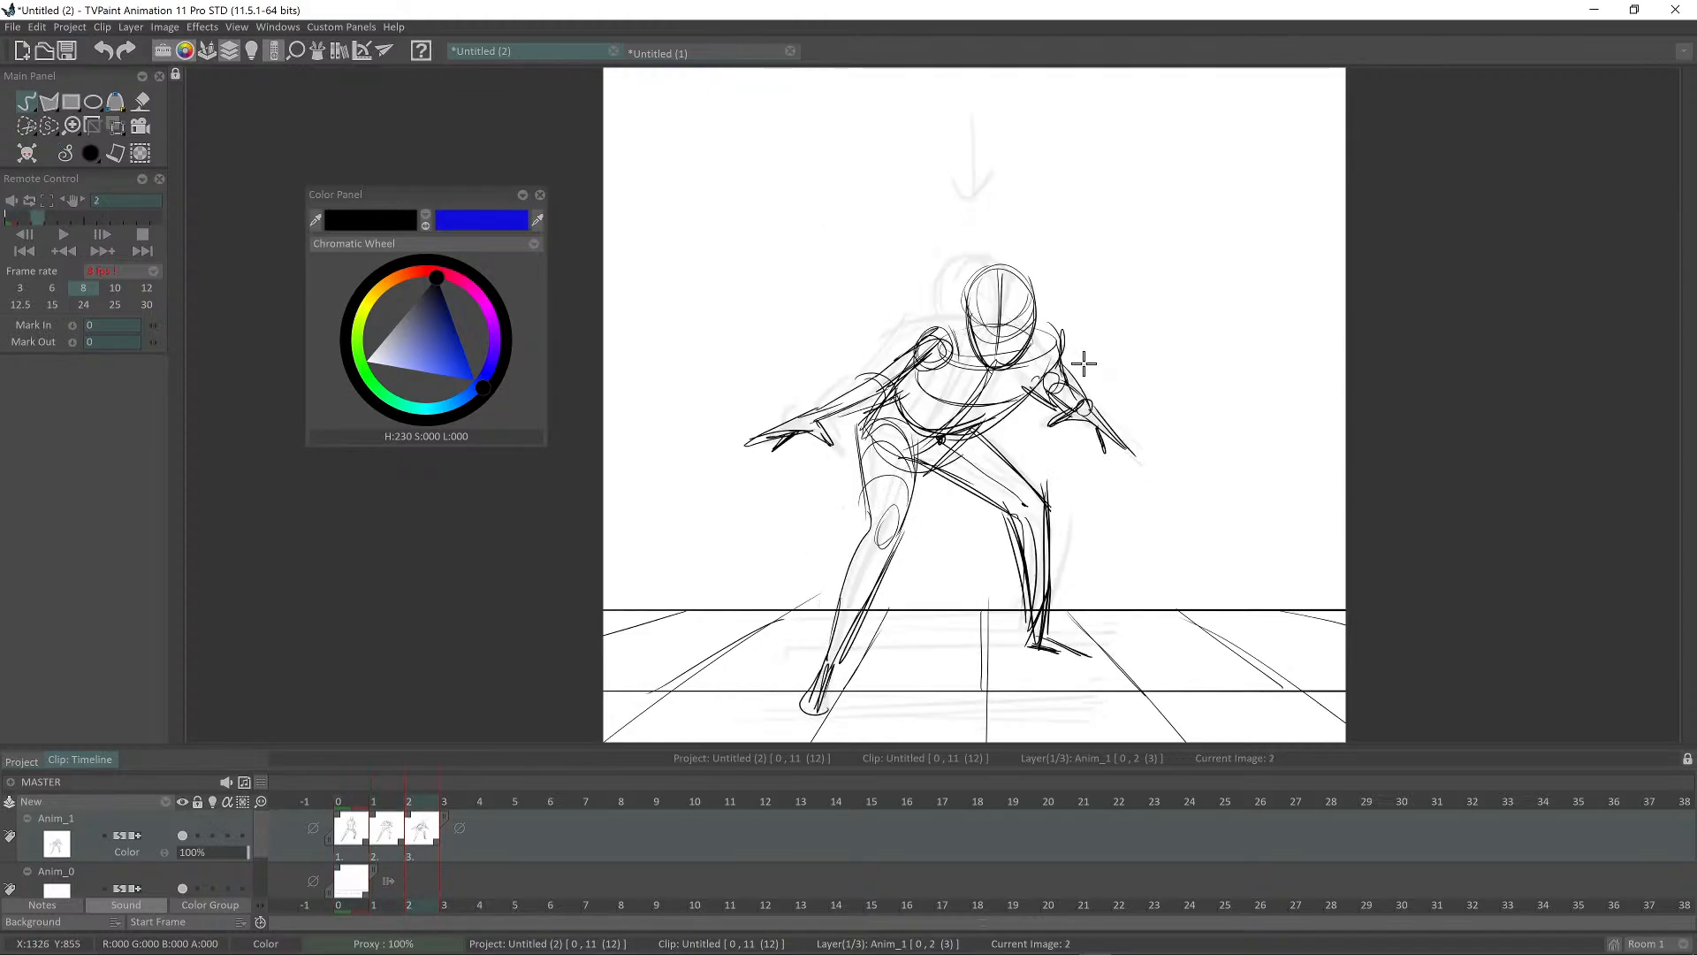
{"action": "key", "text": "Left"}
{"action": "key", "text": "Right"}
{"action": "key", "text": "Left"}
{"action": "key", "text": "Left"}
{"action": "key", "text": "Right"}
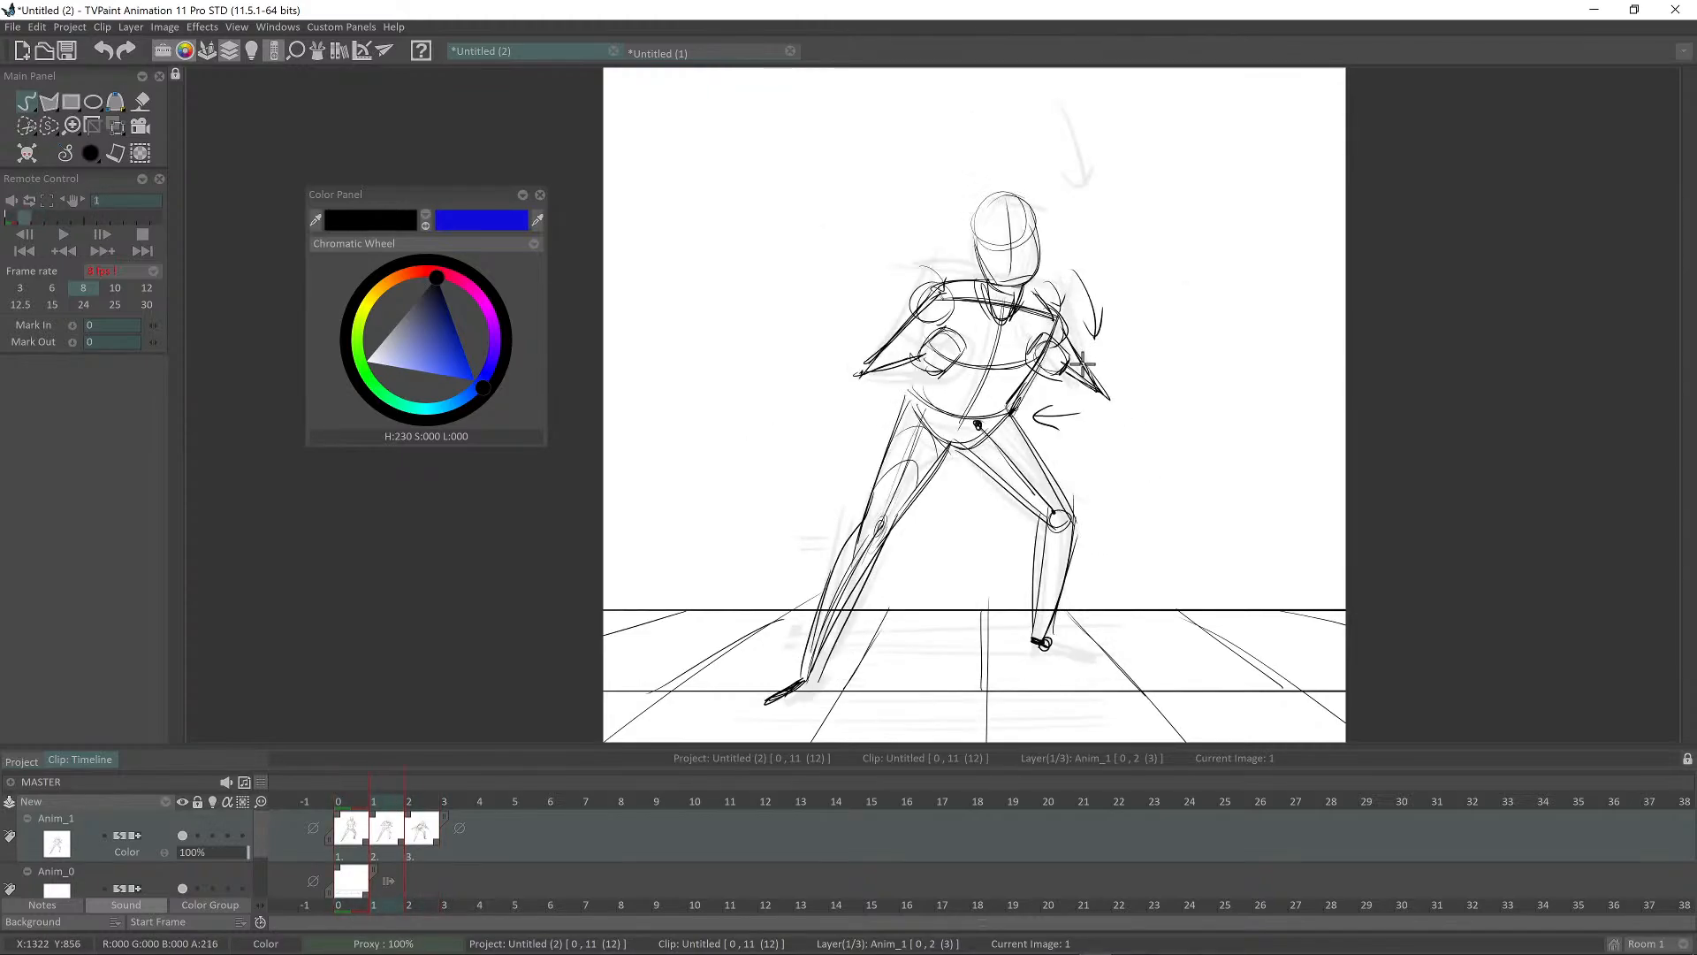
{"action": "key", "text": "Right"}
{"action": "key", "text": "Left"}
{"action": "key", "text": "Right"}
{"action": "key", "text": "Left"}
{"action": "key", "text": "Right"}
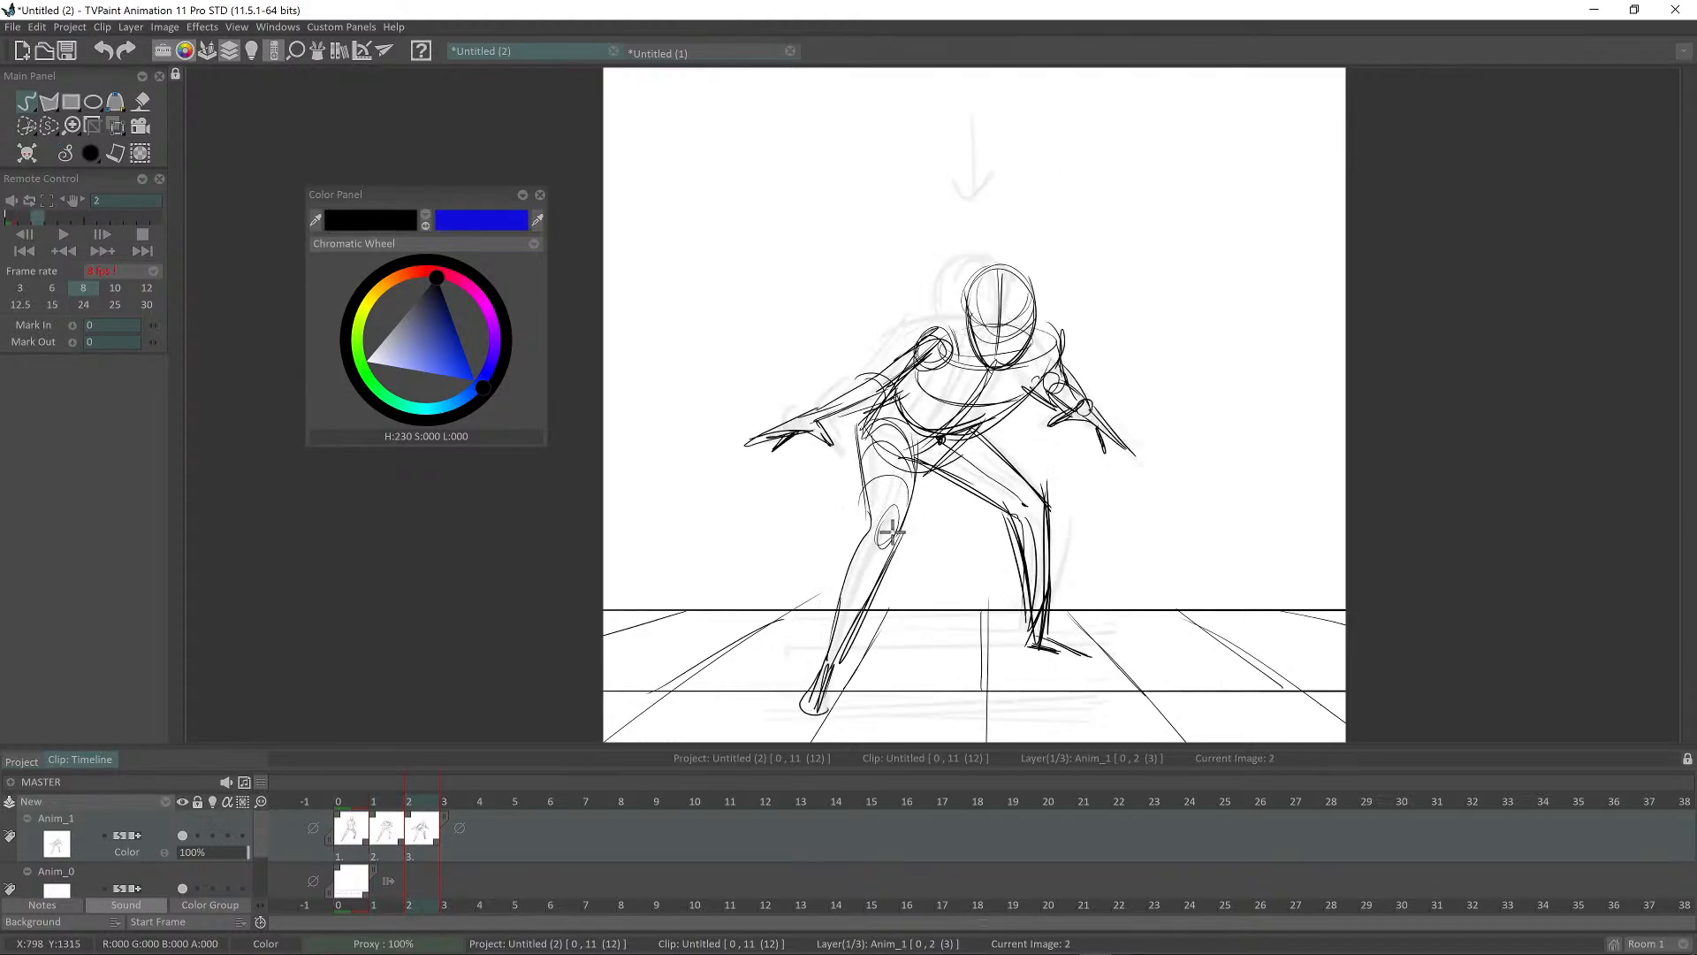
Step: Move the extended leg's knee, shin and foot on frame 2 to match frame 1's foot placement, and reconnect the thigh lines
{"action": "key", "text": "Left"}
{"action": "key", "text": "Right"}
{"action": "key", "text": "b"}
{"action": "mouse_move", "coordinate": [867, 477]}
{"action": "left_mouse_down"}
{"action": "mouse_move", "coordinate": [771, 629]}
{"action": "mouse_move", "coordinate": [855, 705]}
{"action": "mouse_move", "coordinate": [907, 513]}
{"action": "left_mouse_up"}
{"action": "key", "text": "shift+z"}
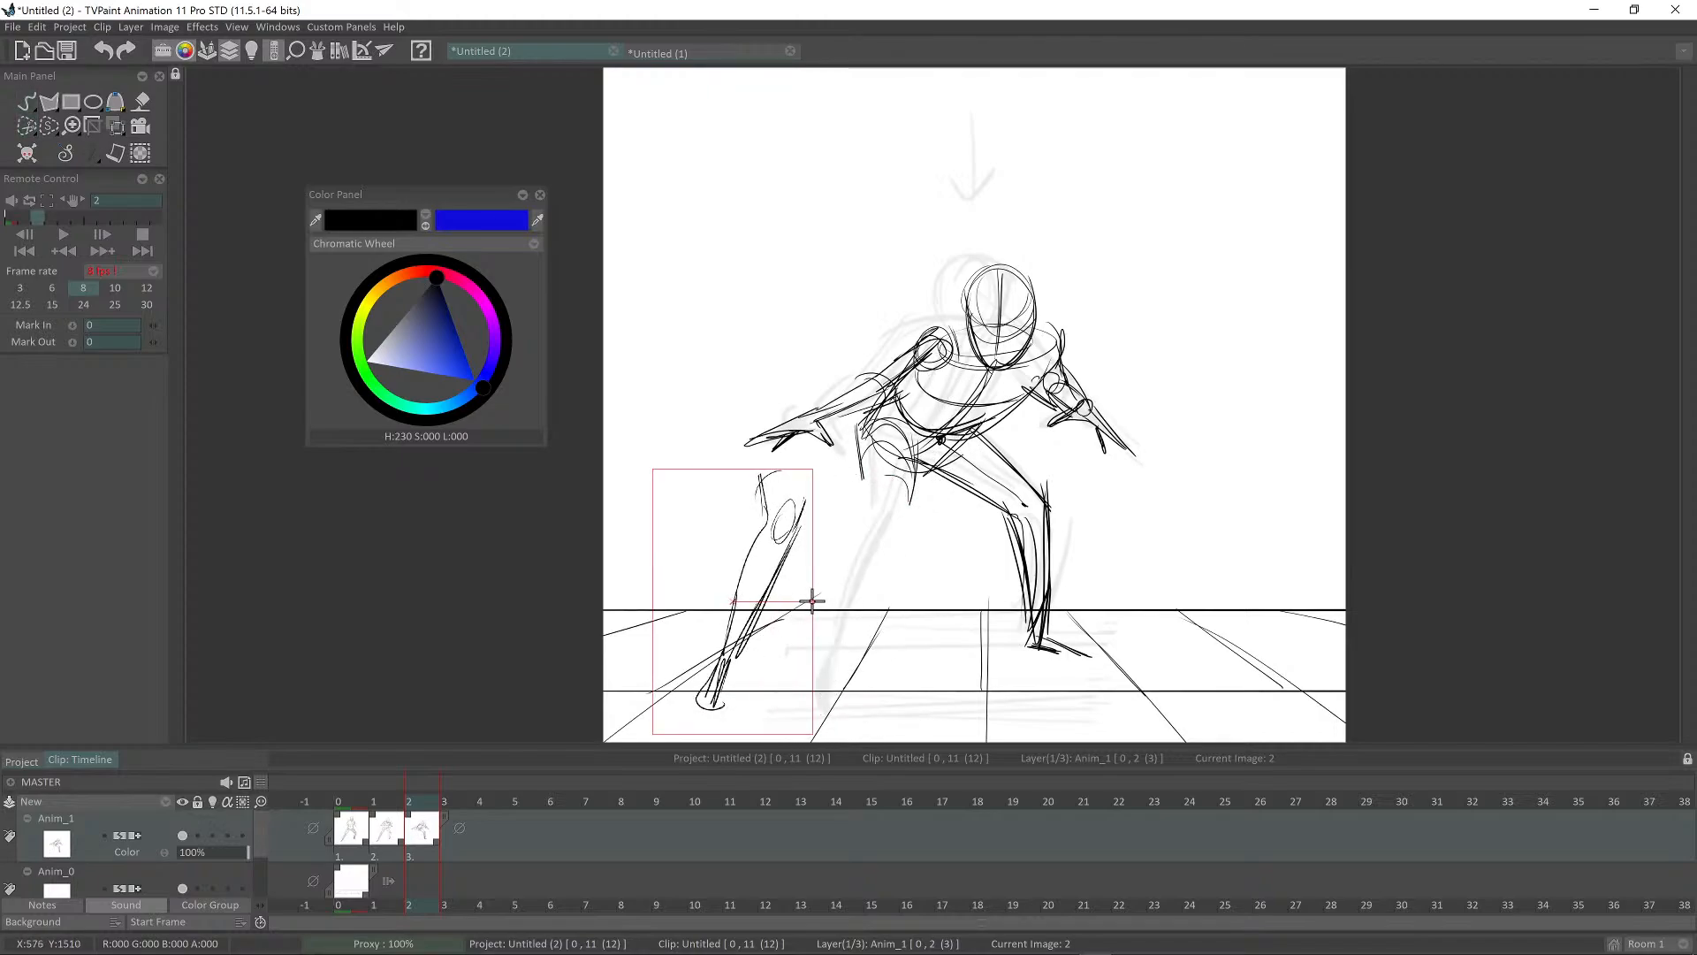
{"action": "left_click_drag", "start_coordinate": [811, 599], "coordinate": [820, 601]}
{"action": "key", "text": "Left"}
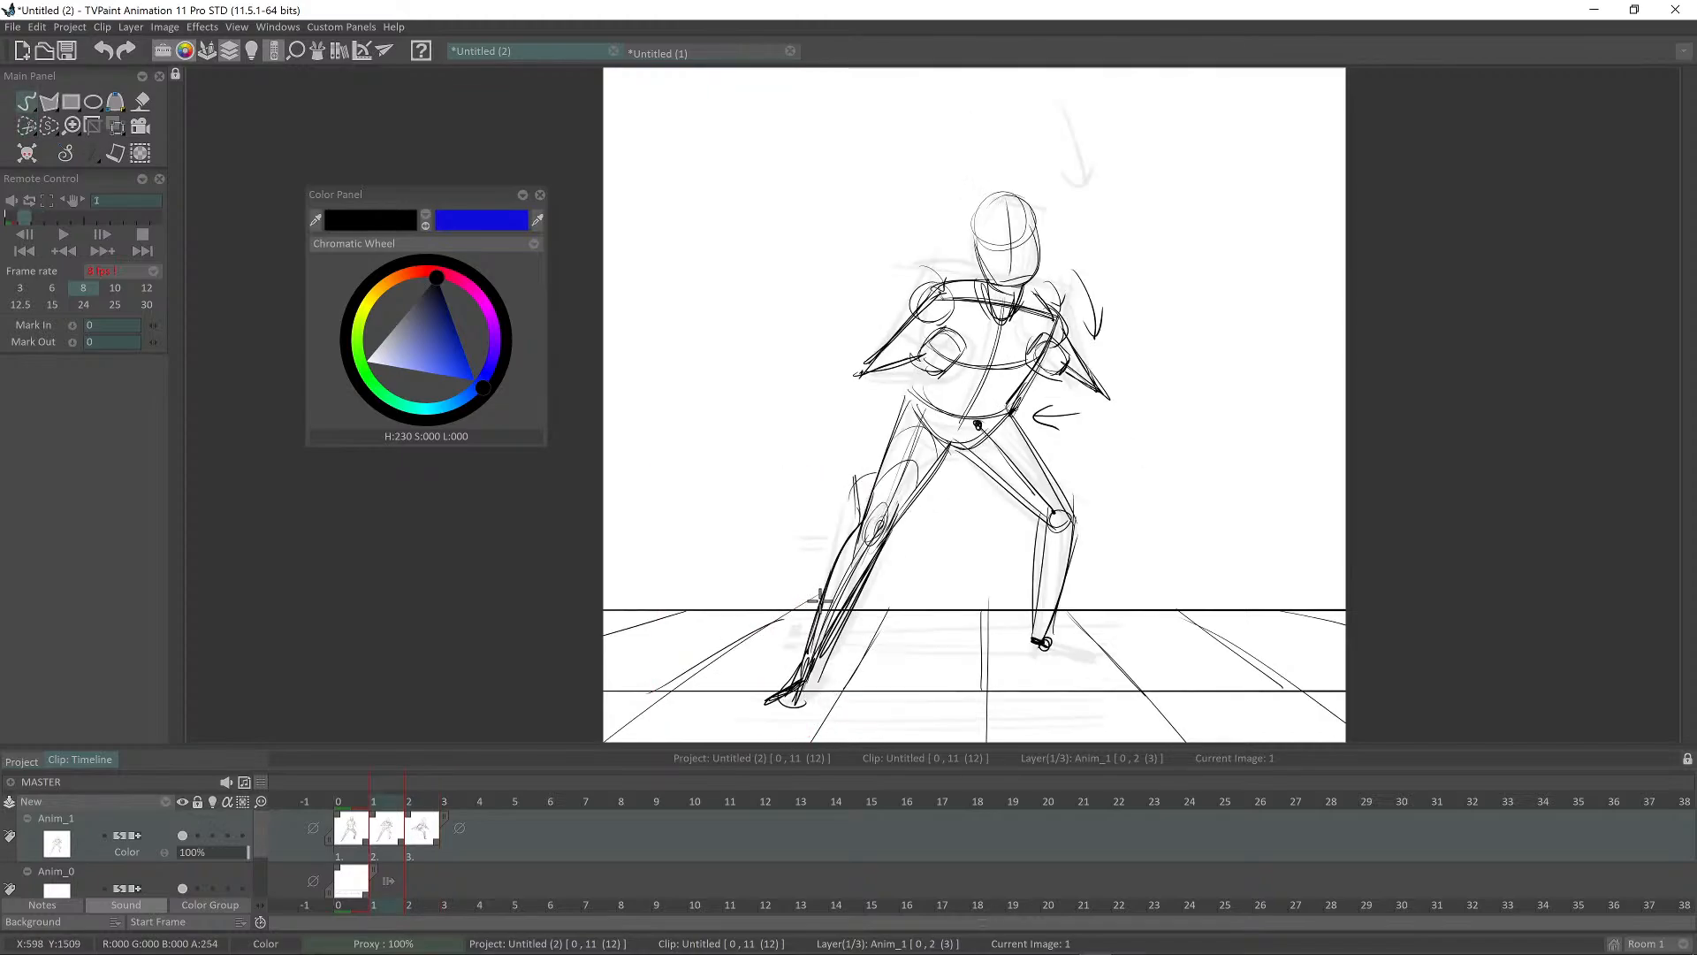
{"action": "key", "text": "Right"}
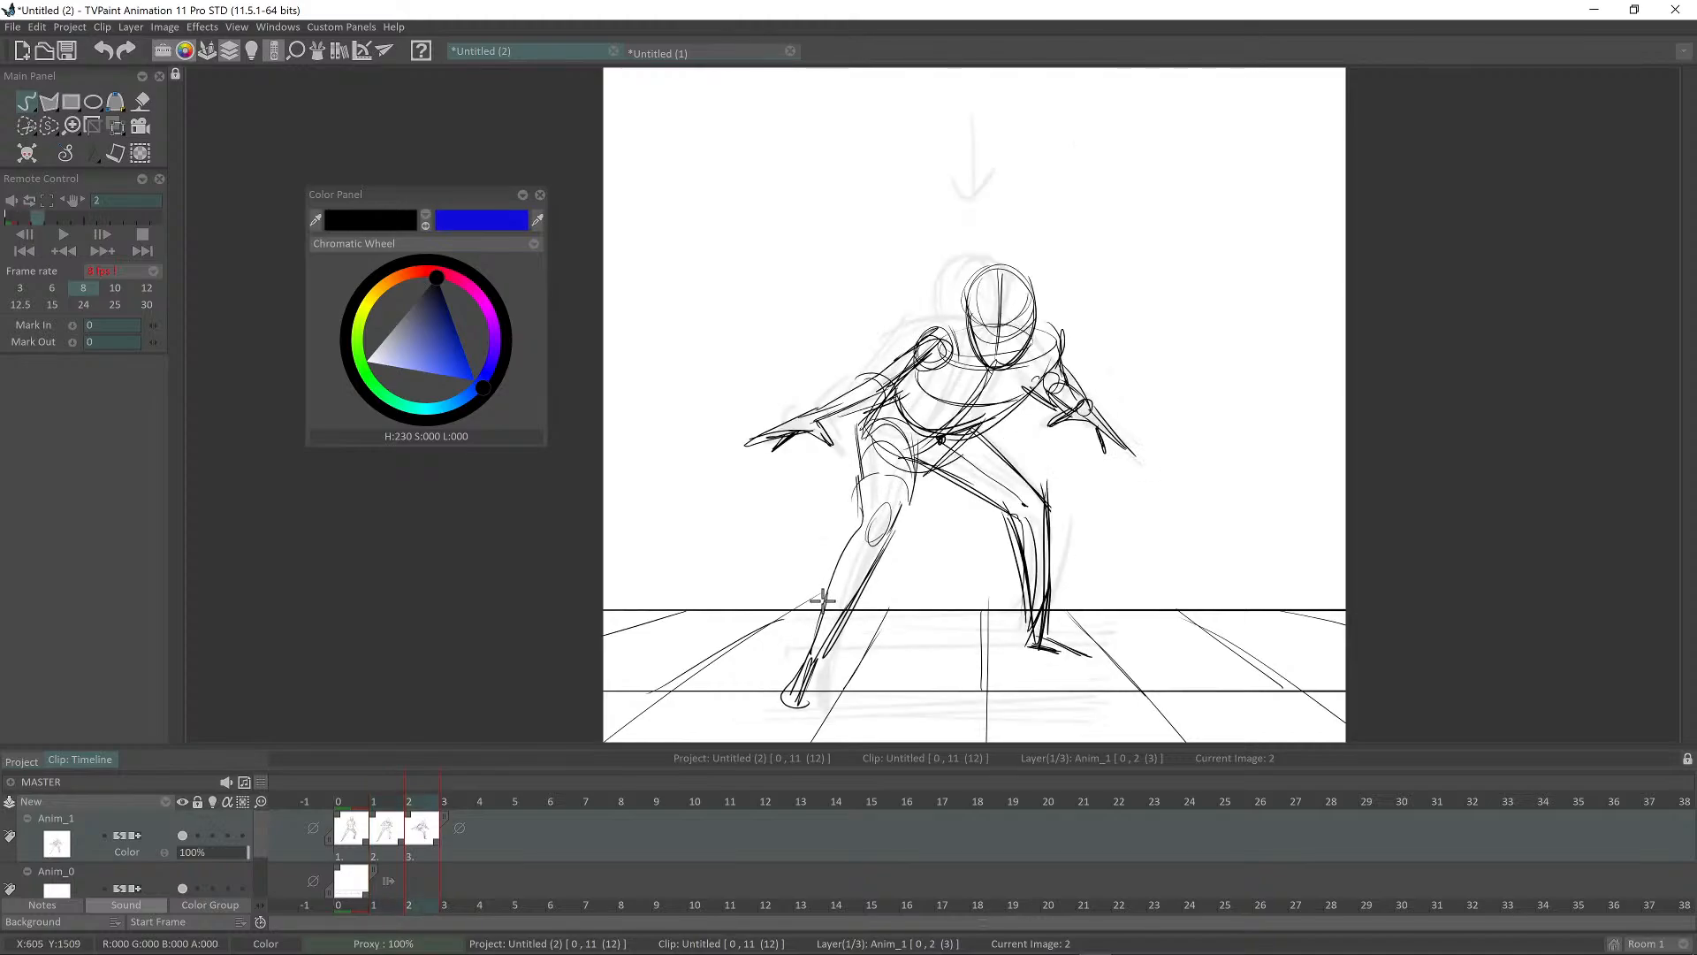
{"action": "left_click", "coordinate": [822, 601]}
{"action": "key", "text": "b"}
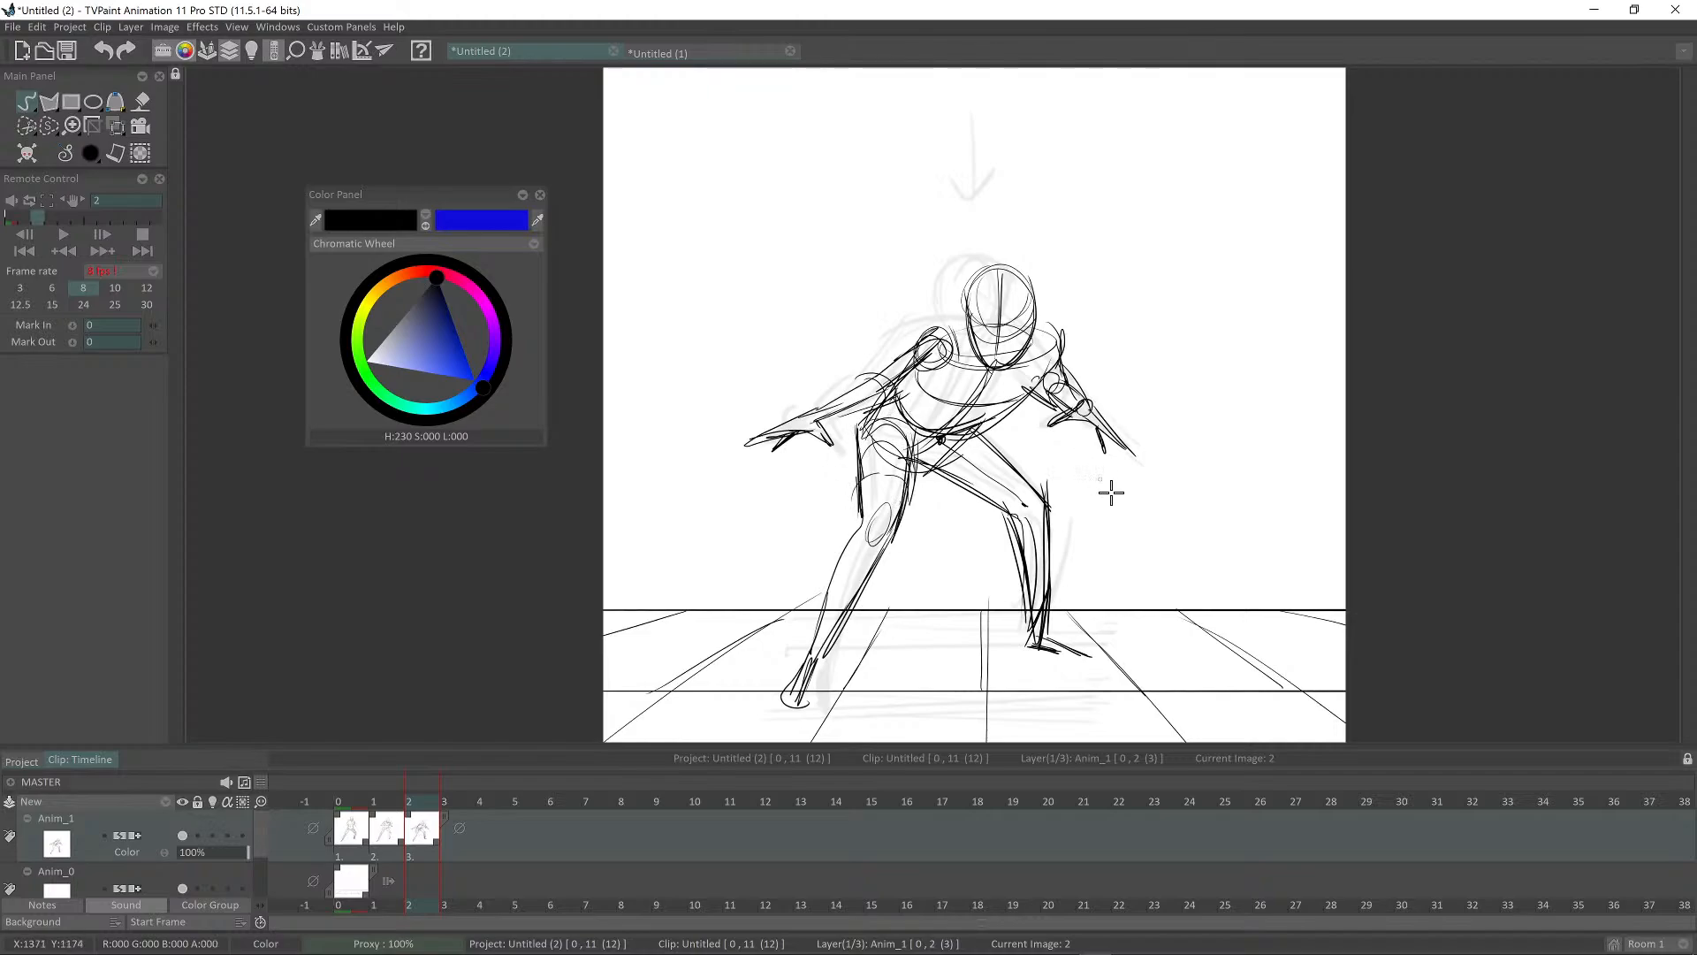
Step: Check the repositioned extended leg and the overall drop of the figure across frames 0, 1 and 2
{"action": "key", "text": "Left"}
{"action": "key", "text": "Right"}
{"action": "key", "text": "Left"}
{"action": "key", "text": "Right"}
{"action": "key", "text": "Left"}
{"action": "key", "text": "Right"}
{"action": "key", "text": "Left"}
{"action": "key", "text": "Right"}
{"action": "key", "text": "Left"}
{"action": "key", "text": "Right"}
{"action": "key", "text": "Left"}
{"action": "key", "text": "Left"}
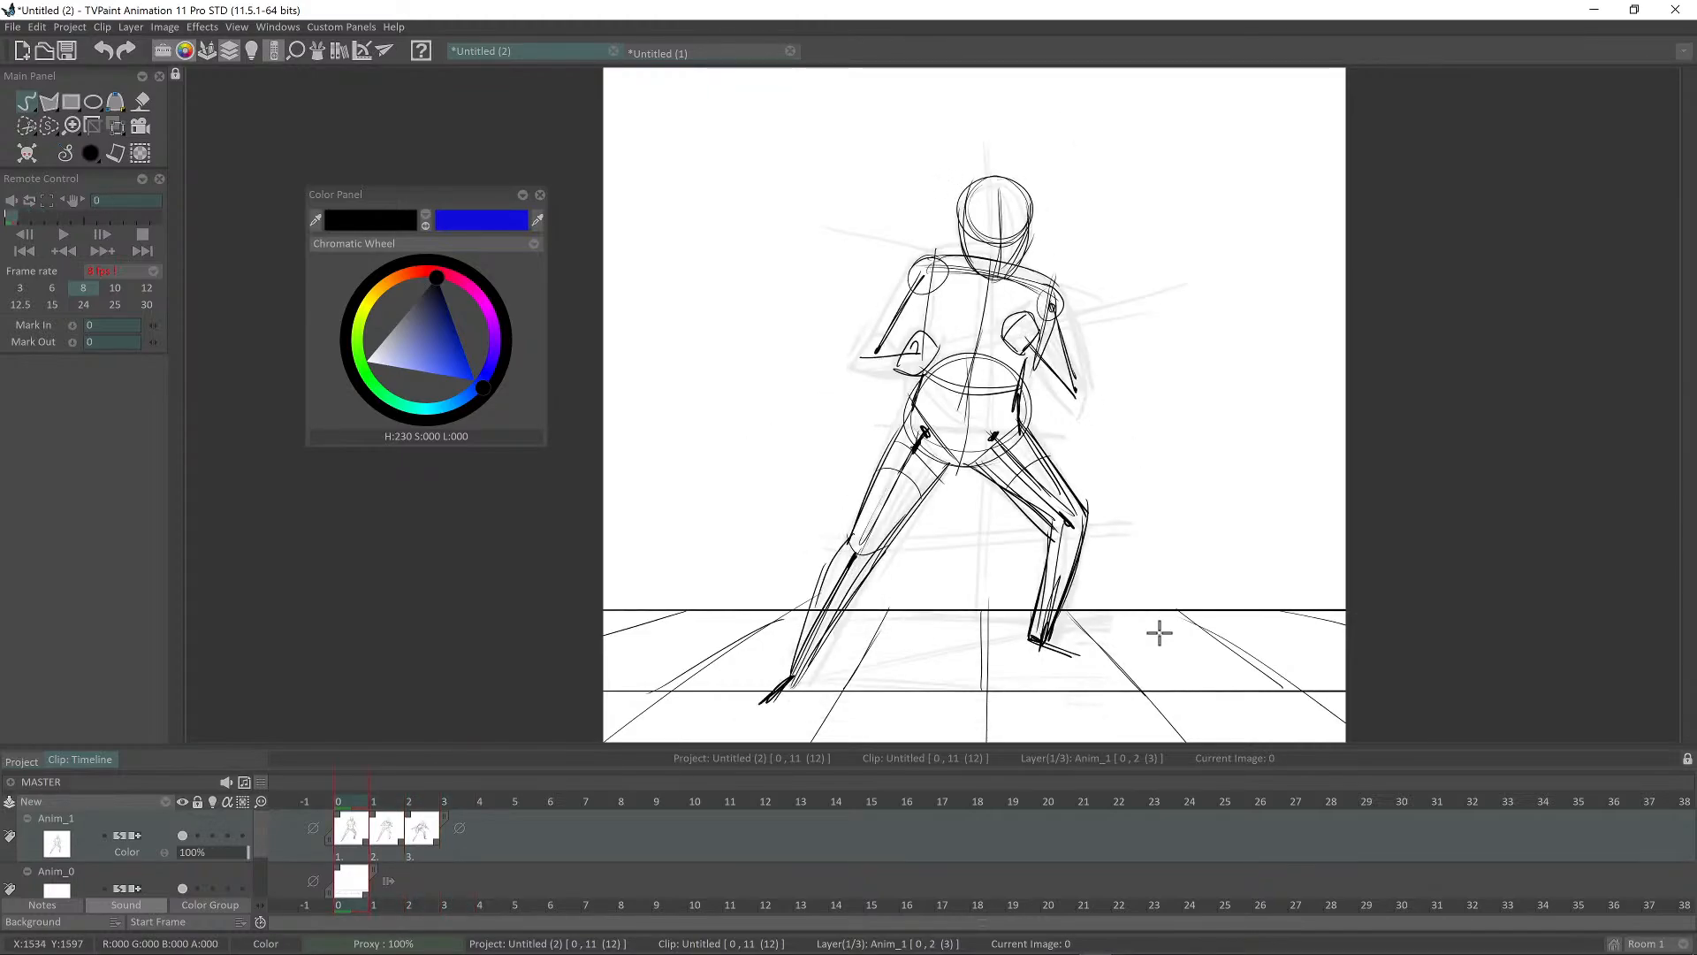
{"action": "key", "text": "Right"}
{"action": "key", "text": "Right"}
{"action": "key", "text": "Right"}
{"action": "key", "text": "Left"}
{"action": "key", "text": "Left"}
{"action": "key", "text": "Left"}
{"action": "key", "text": "Right"}
{"action": "key", "text": "Right"}
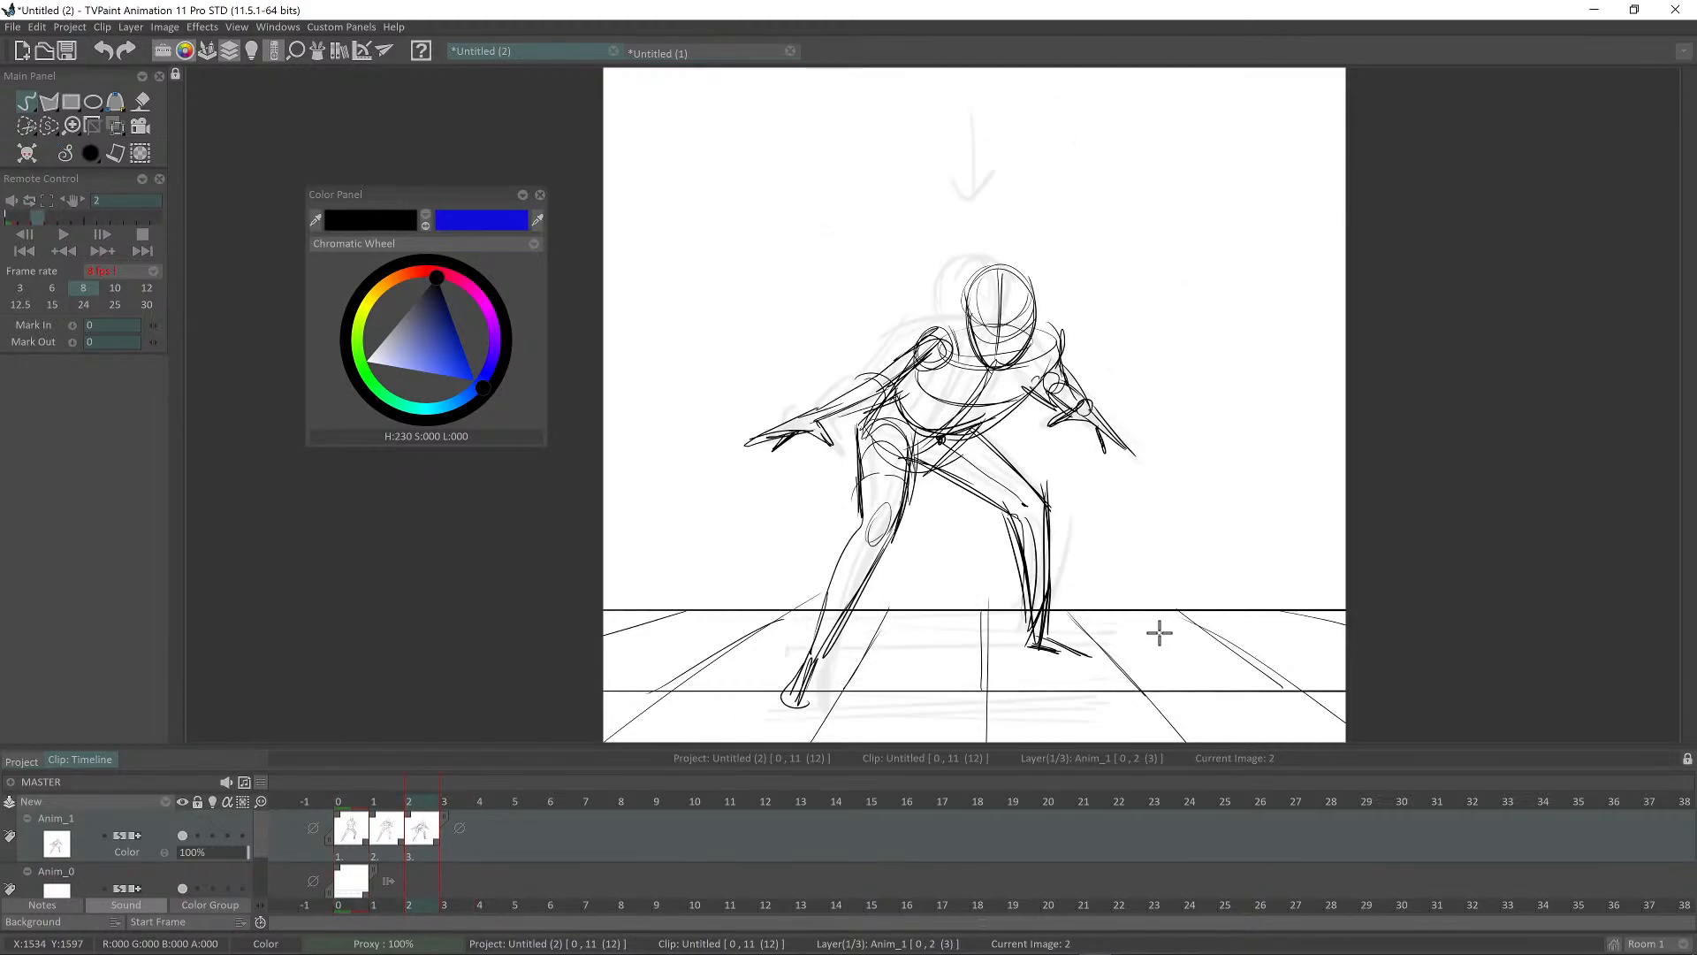
Step: Review the rough pose sketches from frame 3 onward against the finished pose on frame 2
{"action": "key", "text": "Right"}
{"action": "key", "text": "Left"}
{"action": "key", "text": "Right"}
{"action": "key", "text": "Right"}
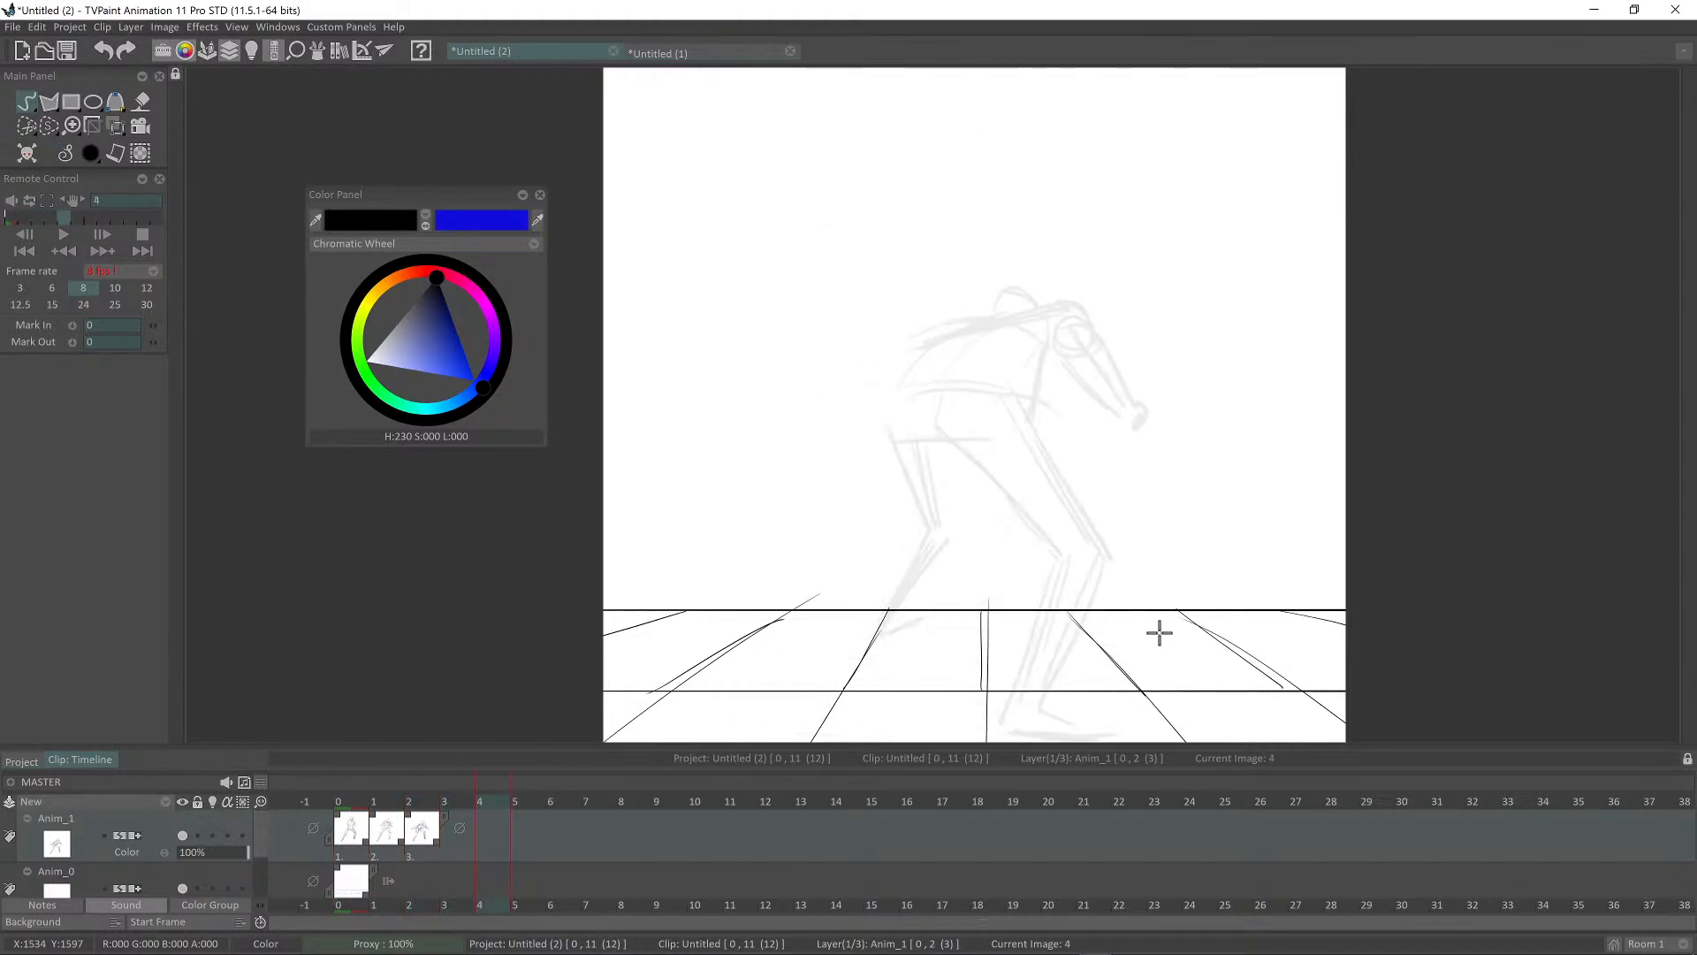
{"action": "key", "text": "Right"}
{"action": "key", "text": "Left"}
{"action": "key", "text": "Left"}
{"action": "key", "text": "Left"}
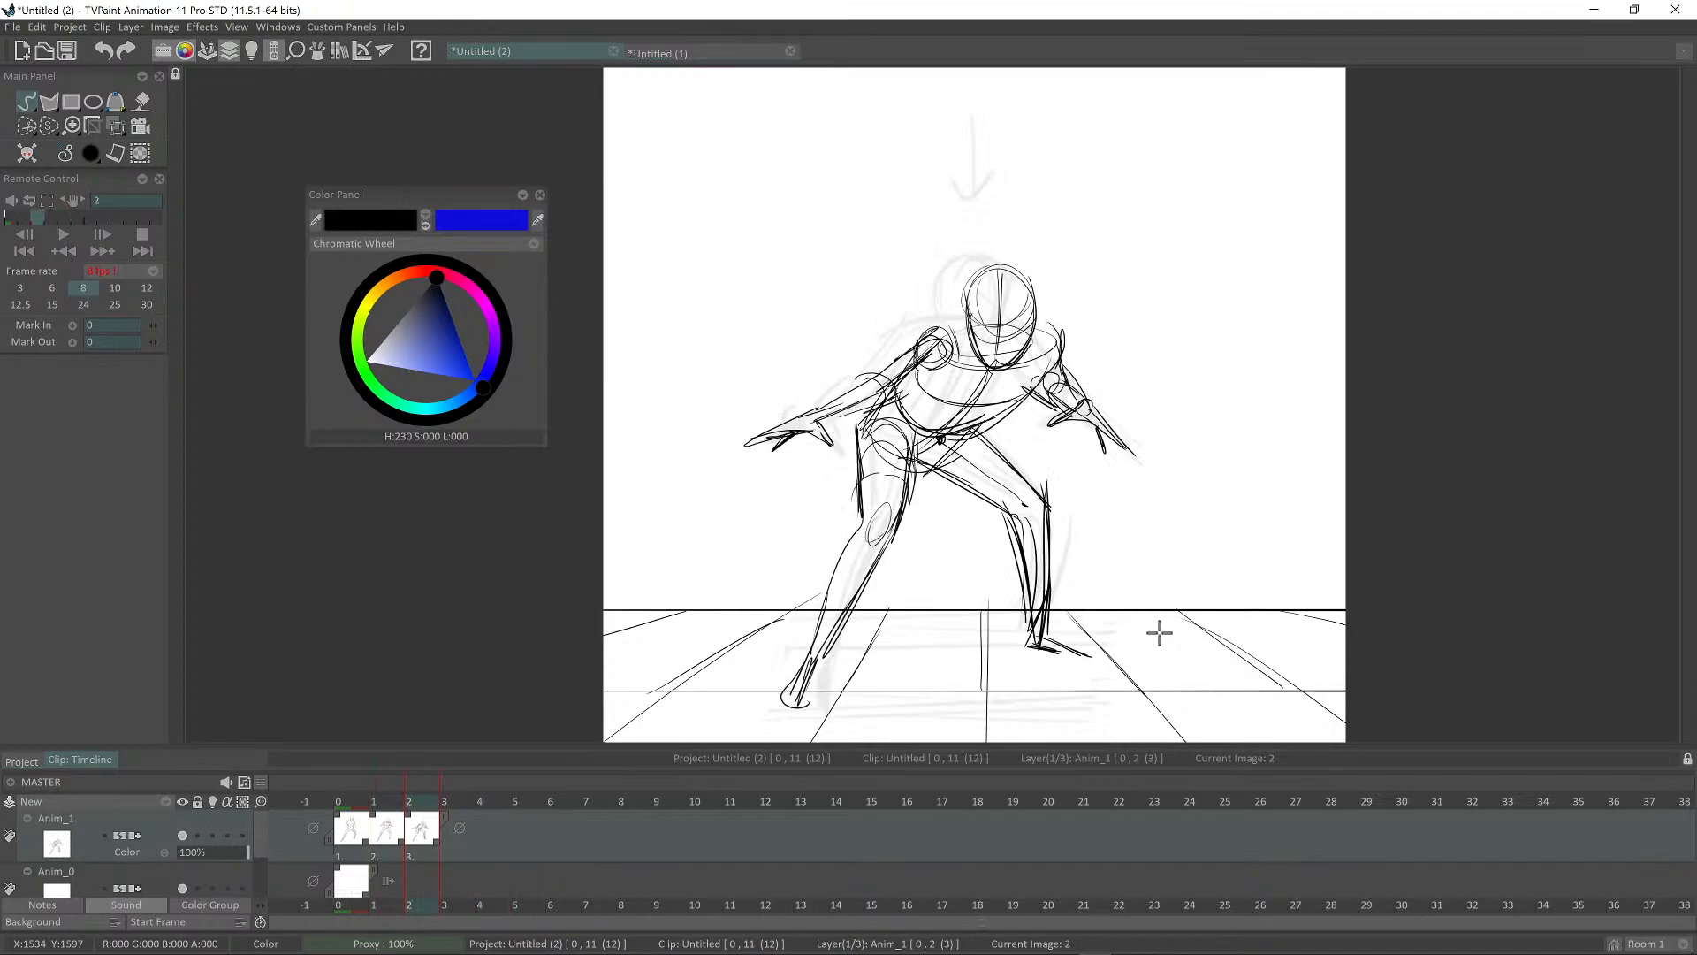
Step: Compare the constructed poses on frames 1 and 2 with the rough upright pose on frame 3
{"action": "key", "text": "Left"}
{"action": "key", "text": "Right"}
{"action": "key", "text": "Left"}
{"action": "key", "text": "Right"}
{"action": "key", "text": "Left"}
{"action": "key", "text": "Right"}
{"action": "key", "text": "Left"}
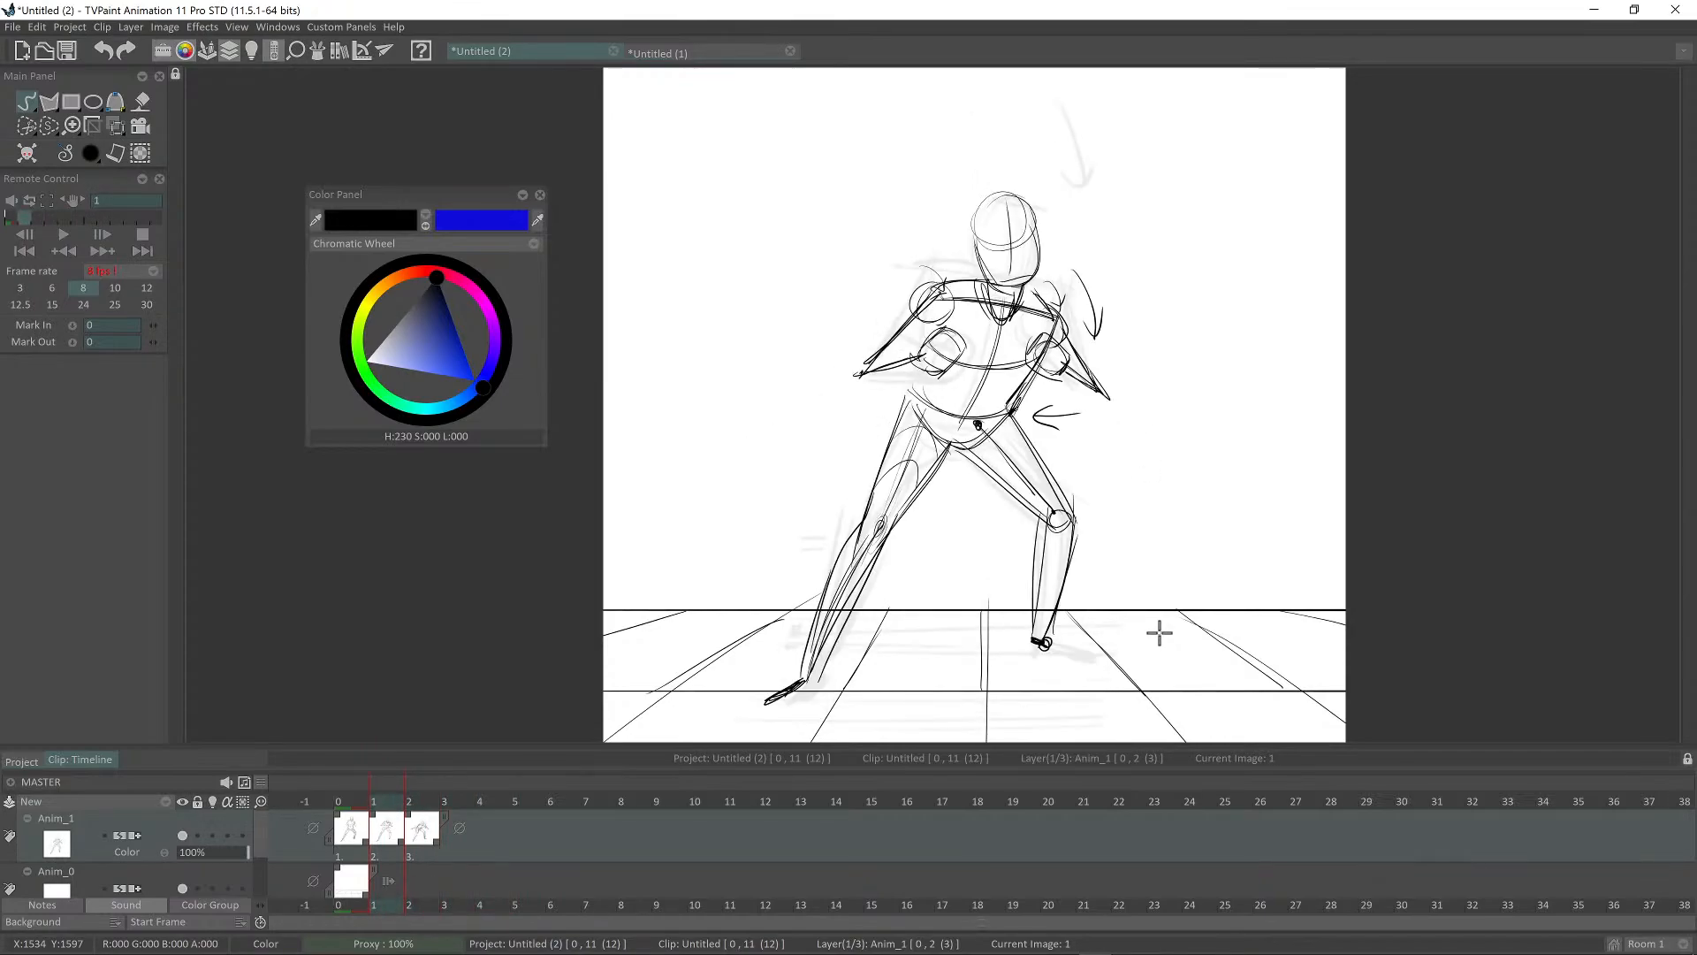
{"action": "key", "text": "Right"}
{"action": "key", "text": "Right"}
{"action": "key", "text": "Left"}
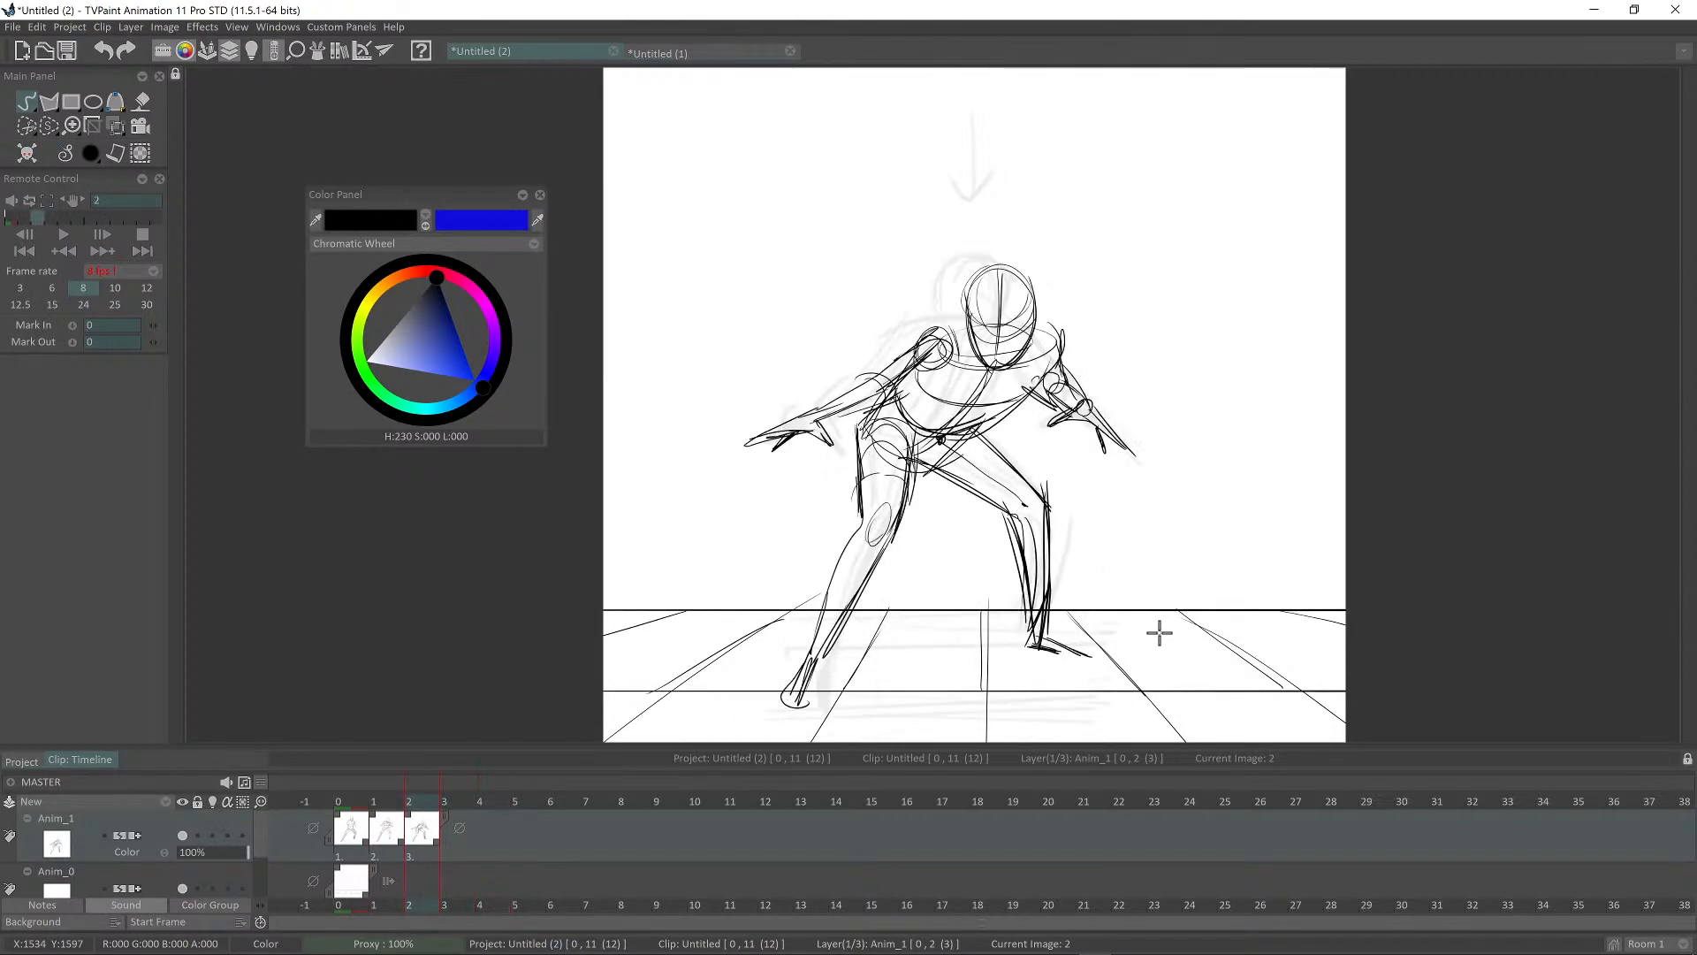
{"action": "key", "text": "Right"}
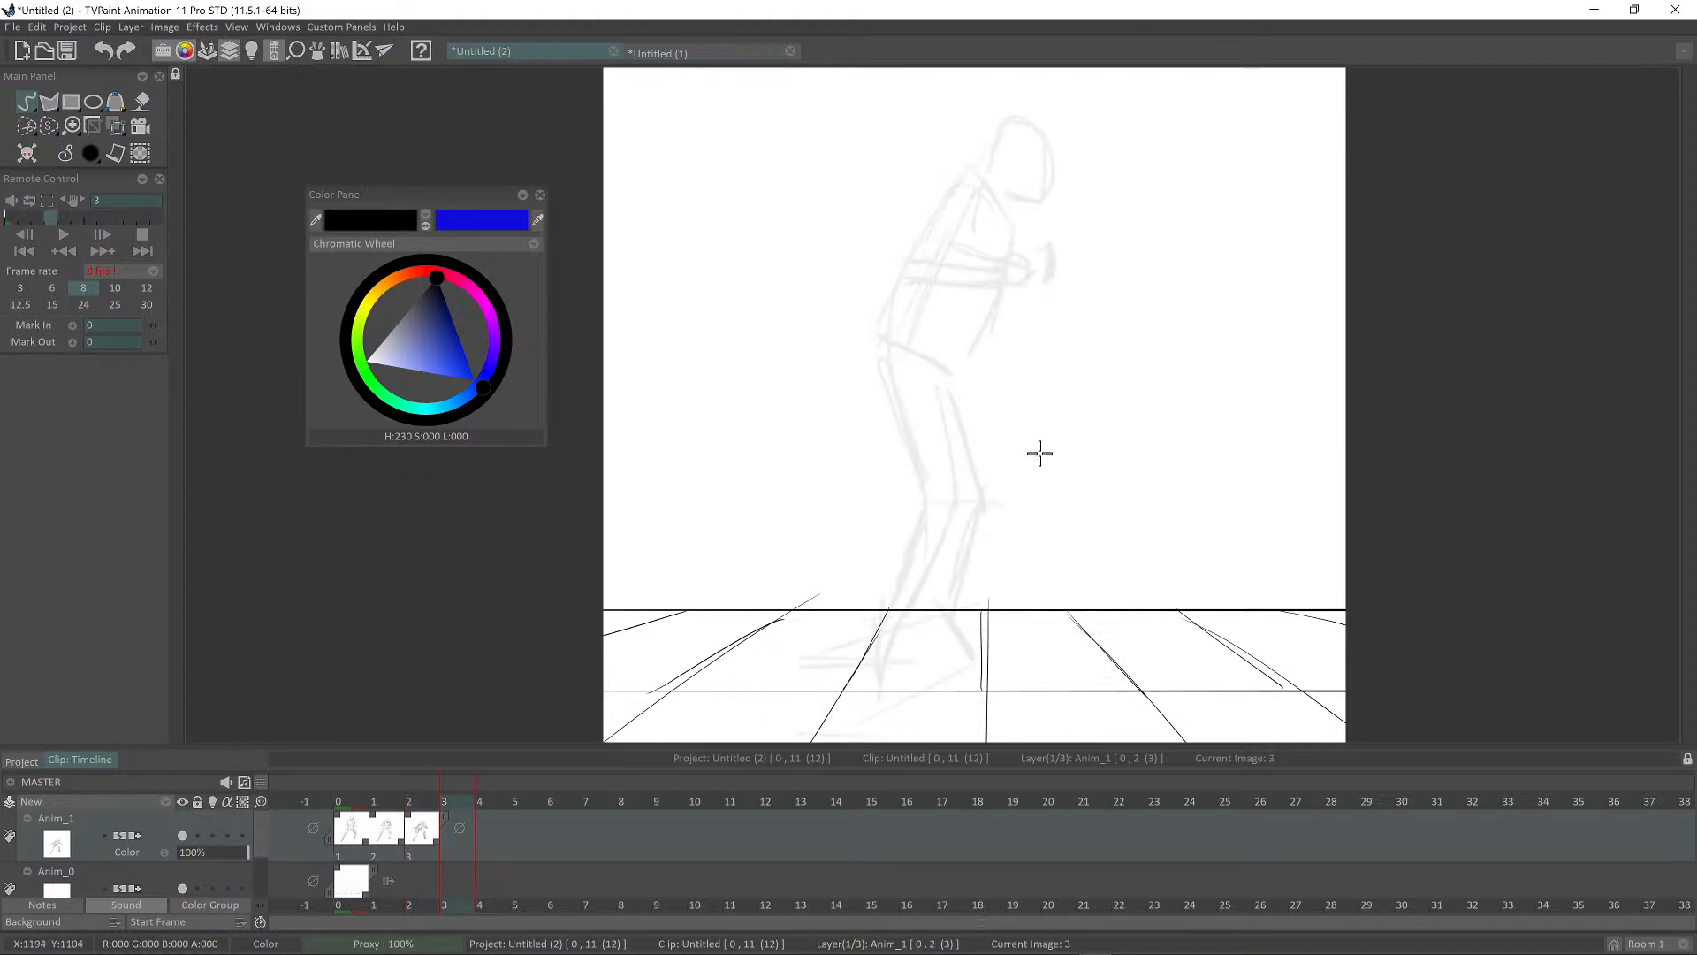
{"action": "key", "text": "Left"}
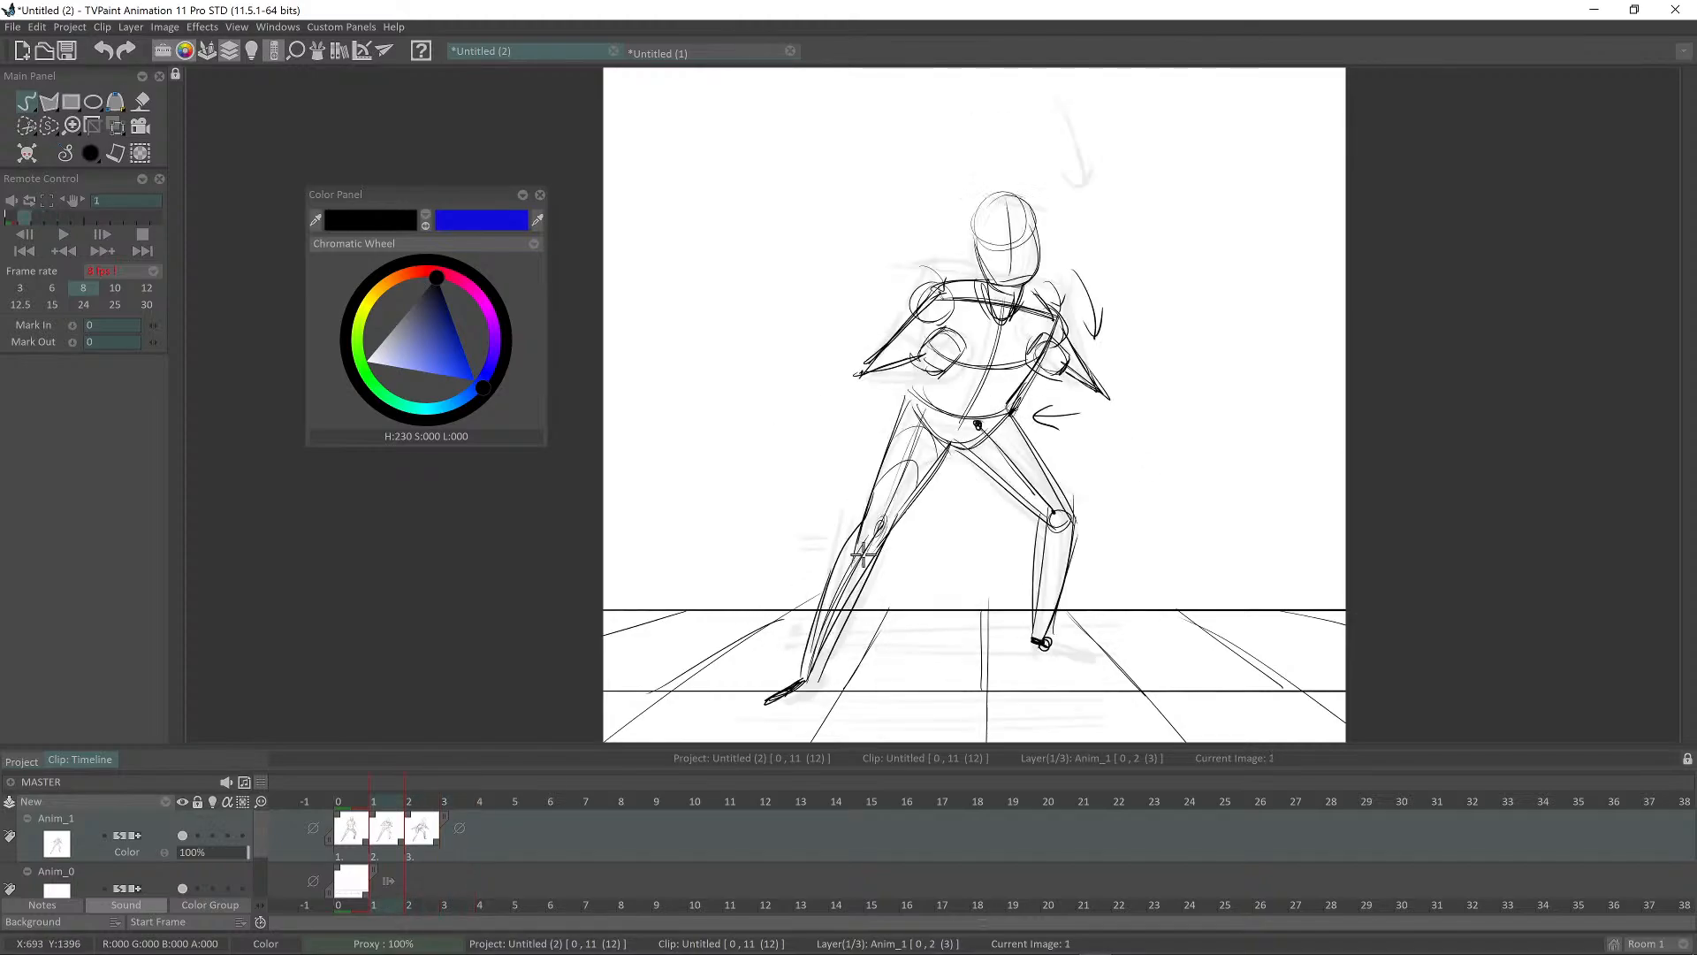
Step: Review the figure's drop through the constructed poses on frames 0 to 2, continuing to the rough pose on frame 3
{"action": "key", "text": "Left"}
{"action": "key", "text": "Right"}
{"action": "key", "text": "Left"}
{"action": "key", "text": "Left"}
{"action": "key", "text": "Right"}
{"action": "key", "text": "Right"}
{"action": "key", "text": "Right"}
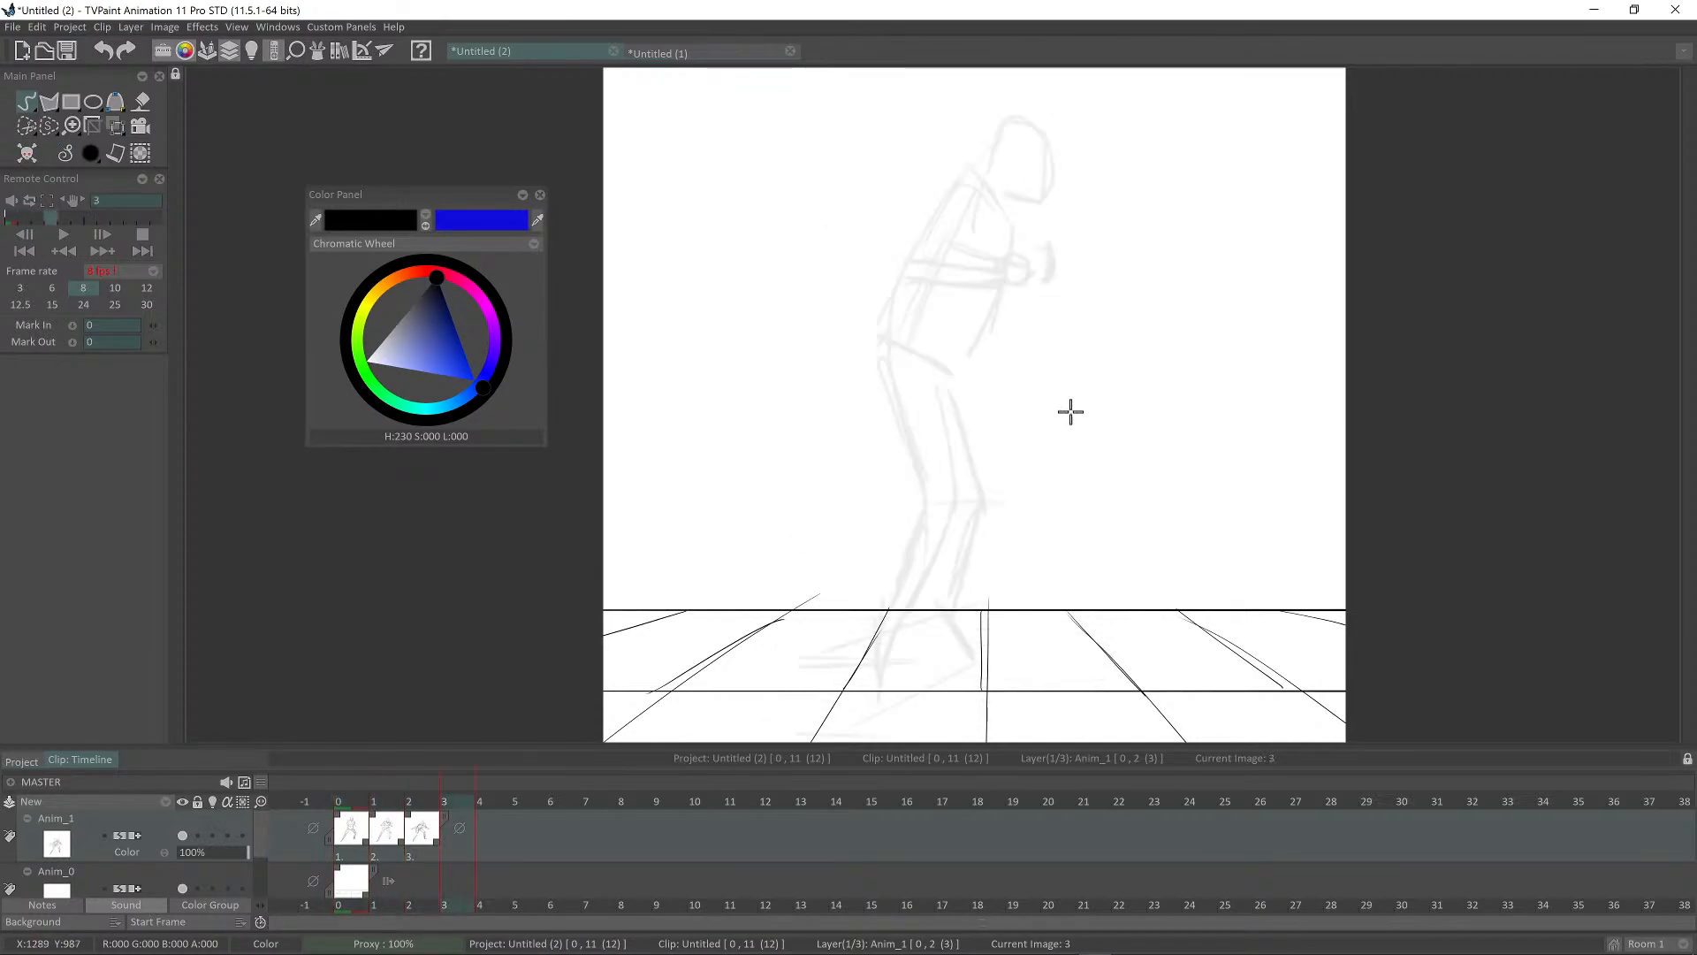
Step: Compare the crouched constructed figure on frame 2 with the rough upright sketch on frame 3, checking the change in body height and foot placement
{"action": "key", "text": "Left"}
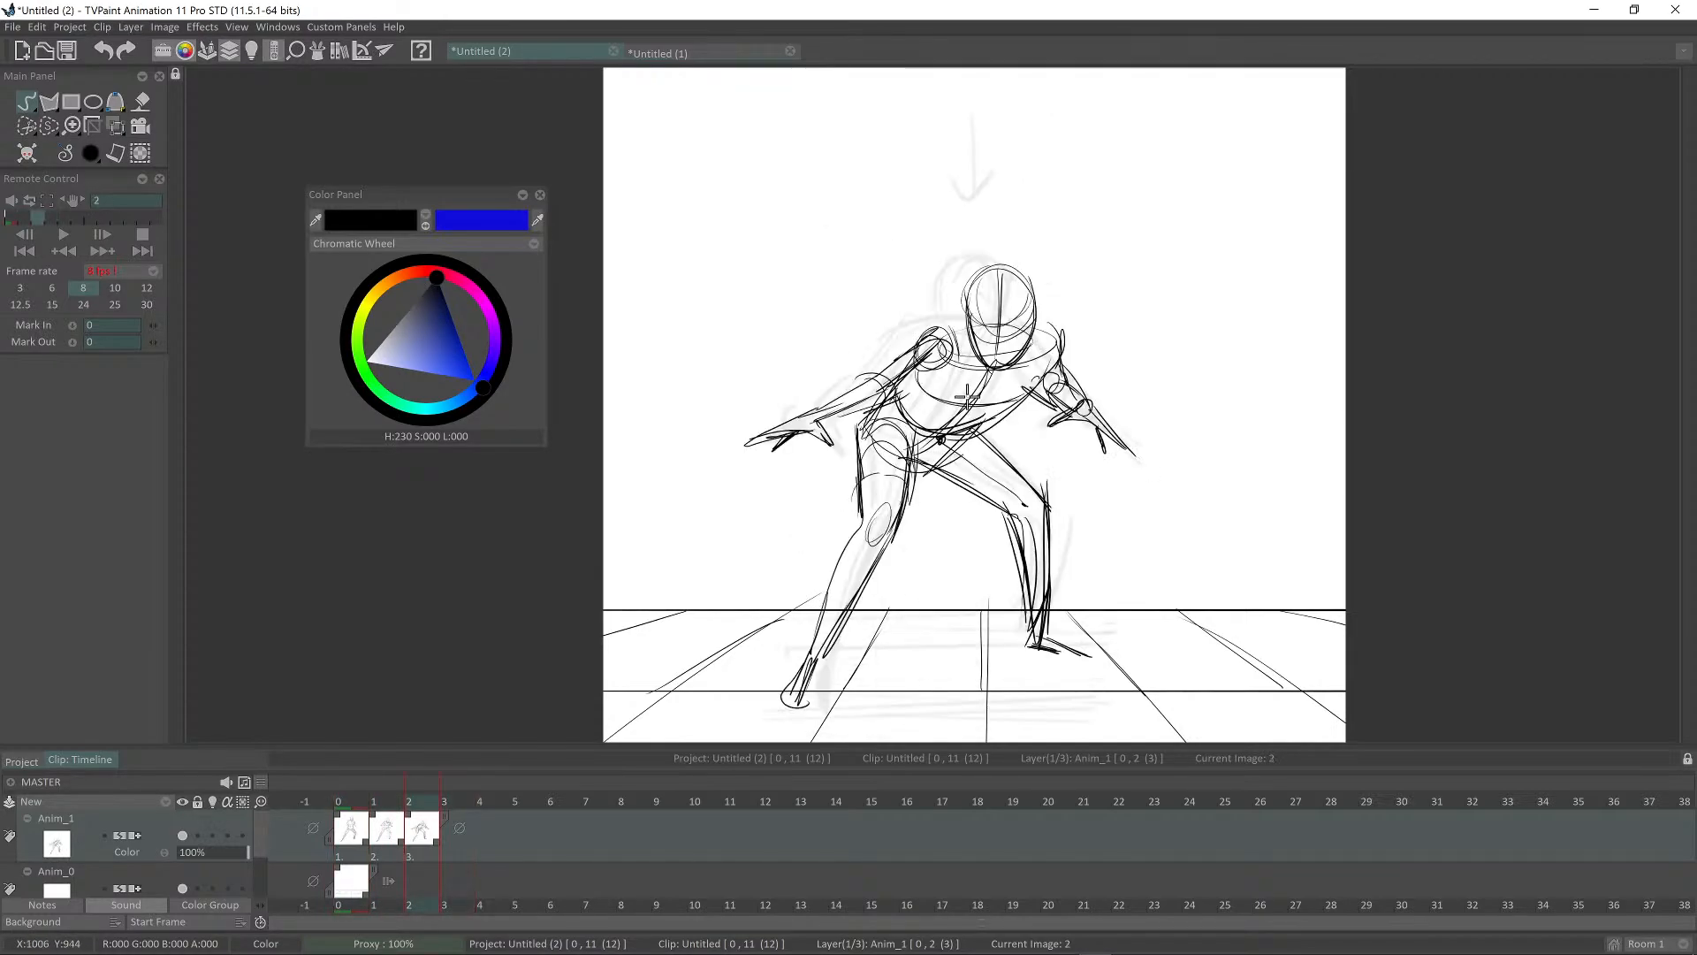
{"action": "key", "text": "Right"}
{"action": "mouse_move", "coordinate": [932, 488]}
{"action": "left_mouse_down"}
{"action": "mouse_move", "coordinate": [925, 512]}
{"action": "mouse_move", "coordinate": [952, 415]}
{"action": "left_mouse_up"}
{"action": "key", "text": "Left"}
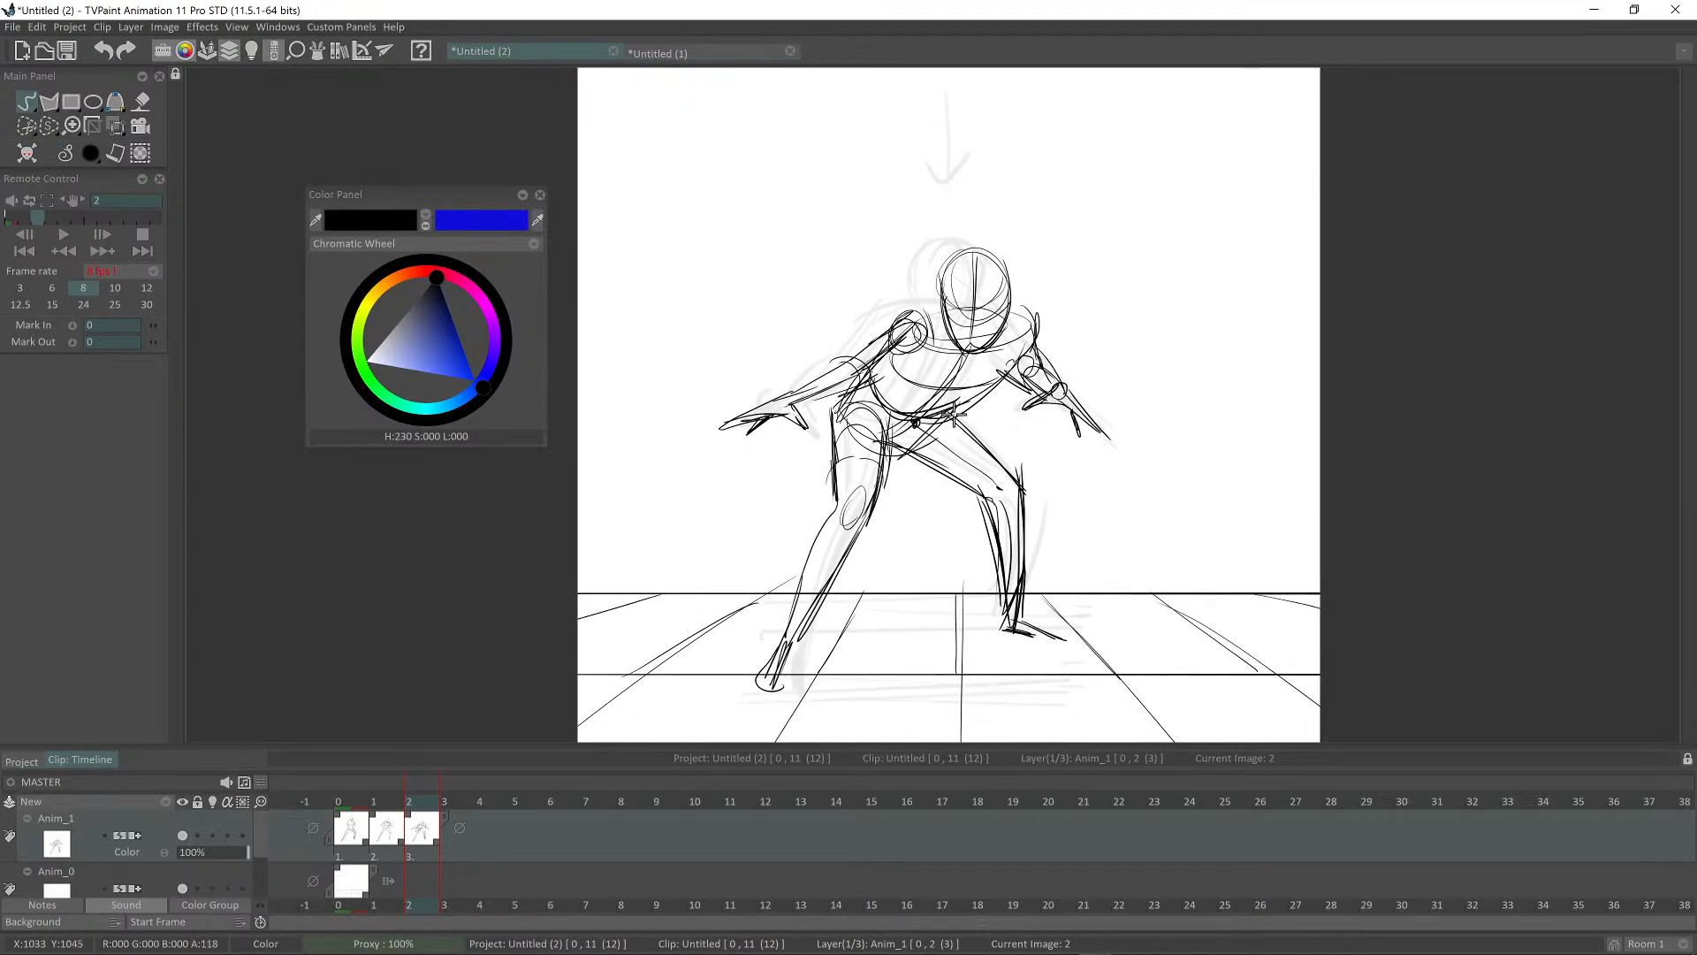
{"action": "key", "text": "Right"}
{"action": "key", "text": "Right"}
{"action": "key", "text": "Left"}
{"action": "key", "text": "Left"}
{"action": "key", "text": "Right"}
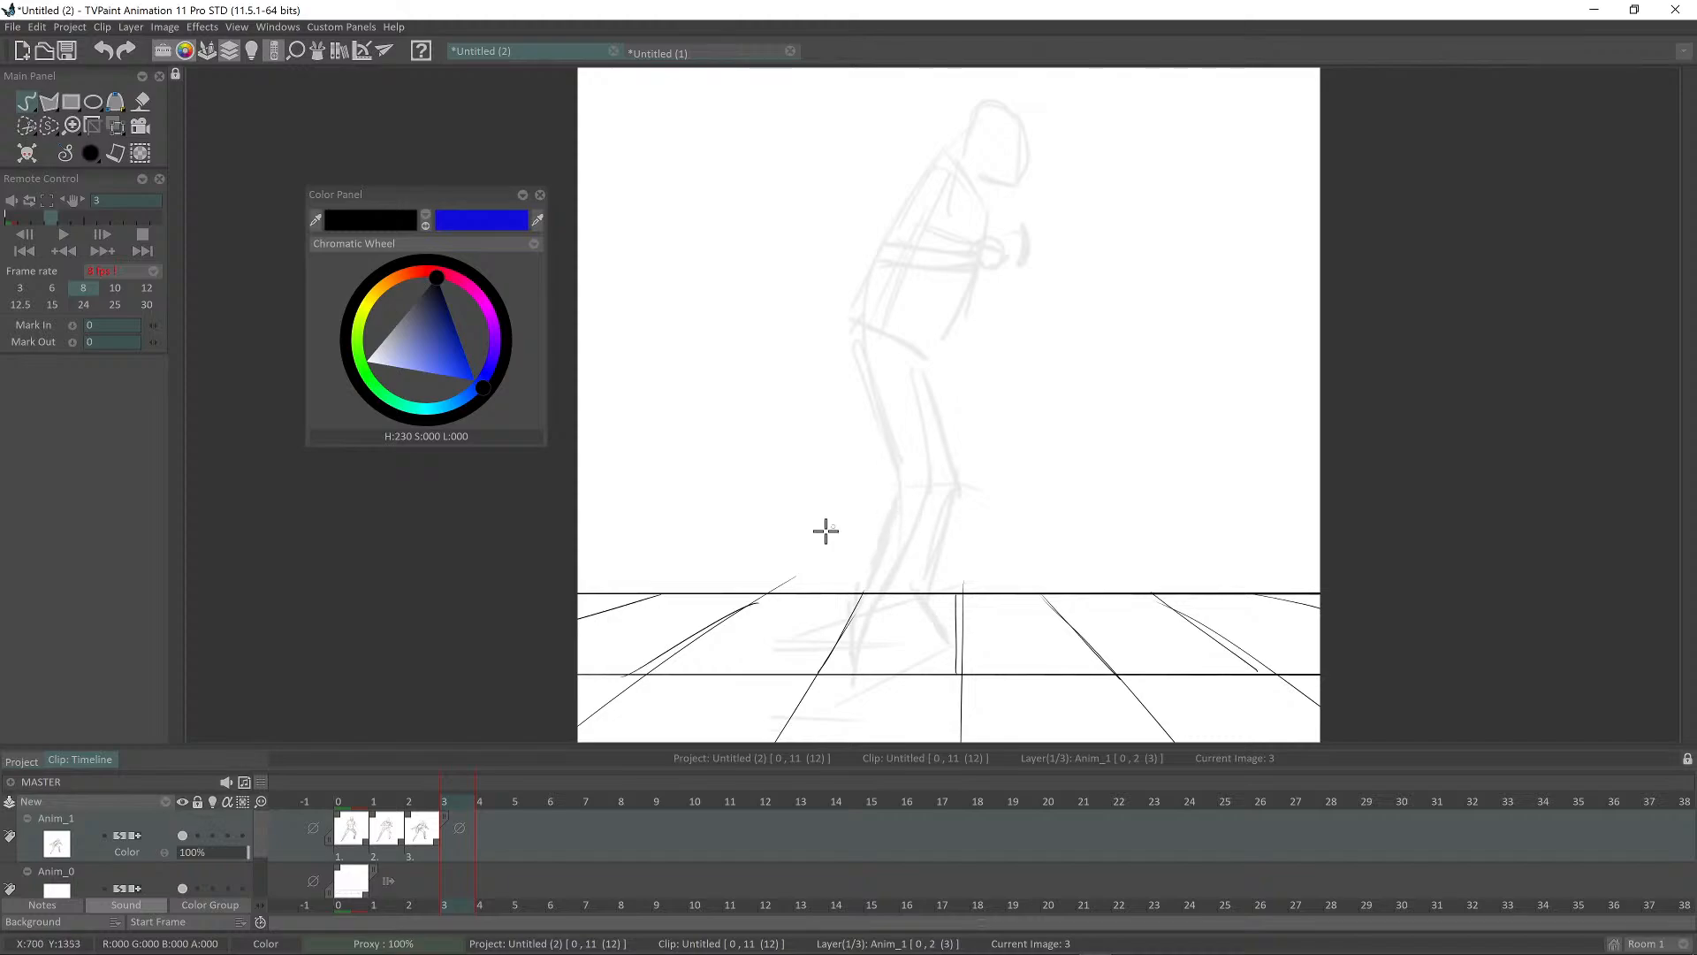
{"action": "key", "text": "Left"}
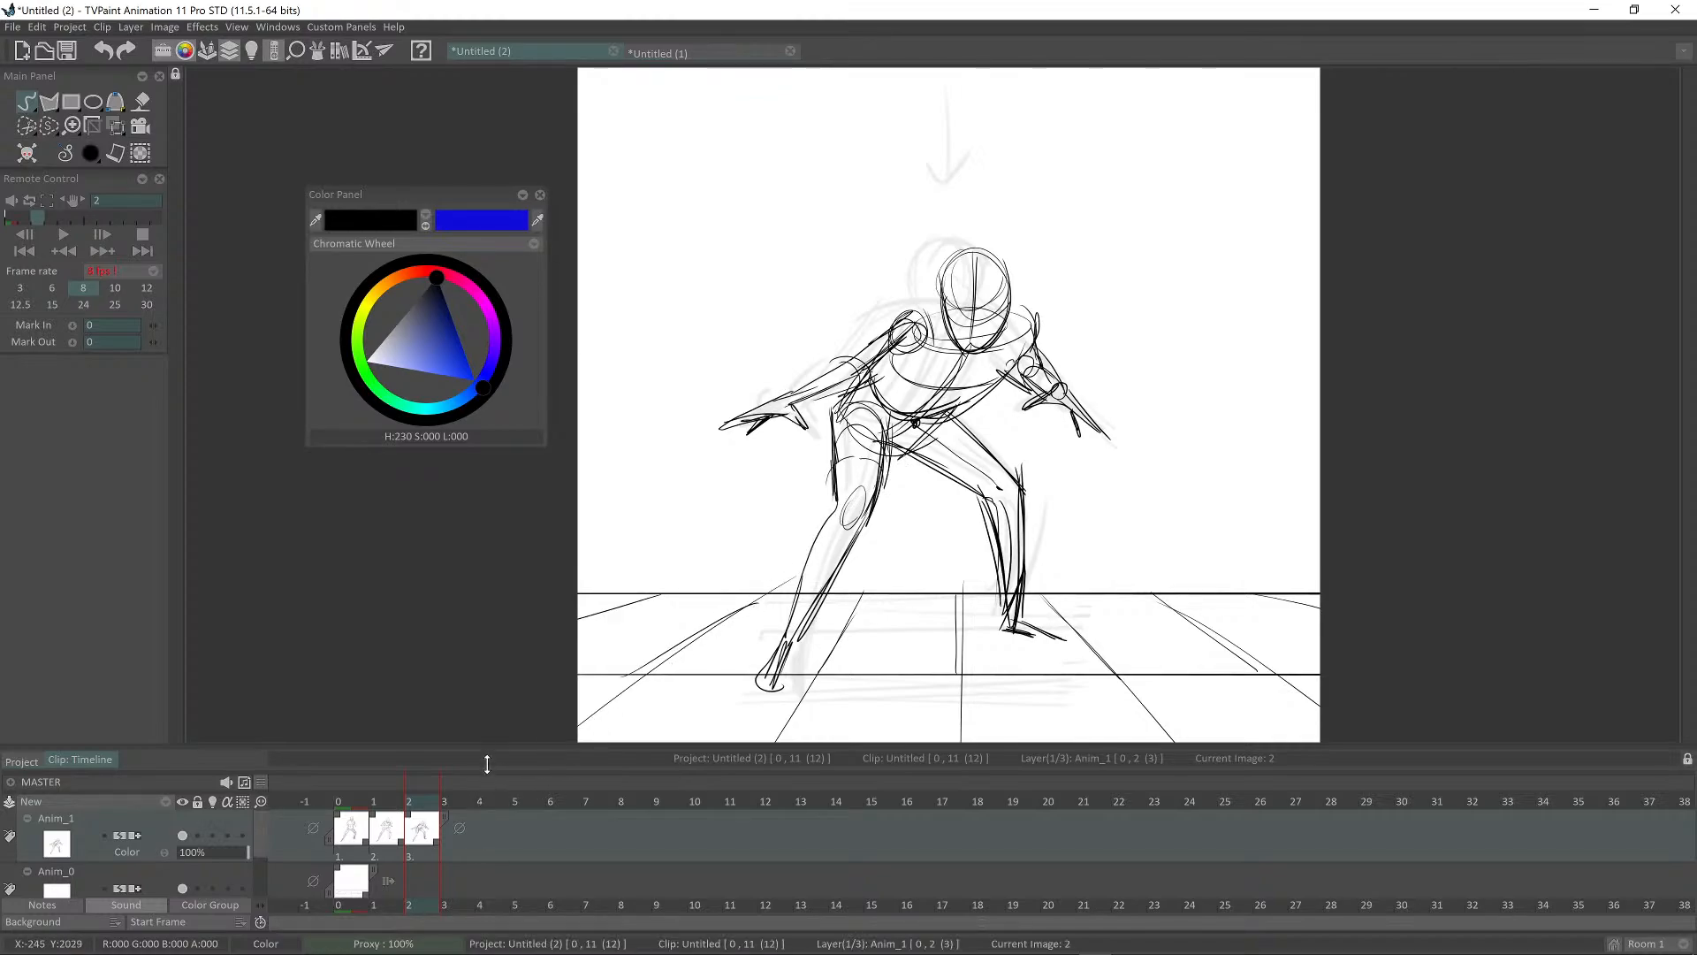
Step: Extend the third rough pose on the Untitled1 layer by one frame and add a blank drawing at frame 3 on Anim_1
{"action": "left_click_drag", "start_coordinate": [489, 747], "coordinate": [480, 635]}
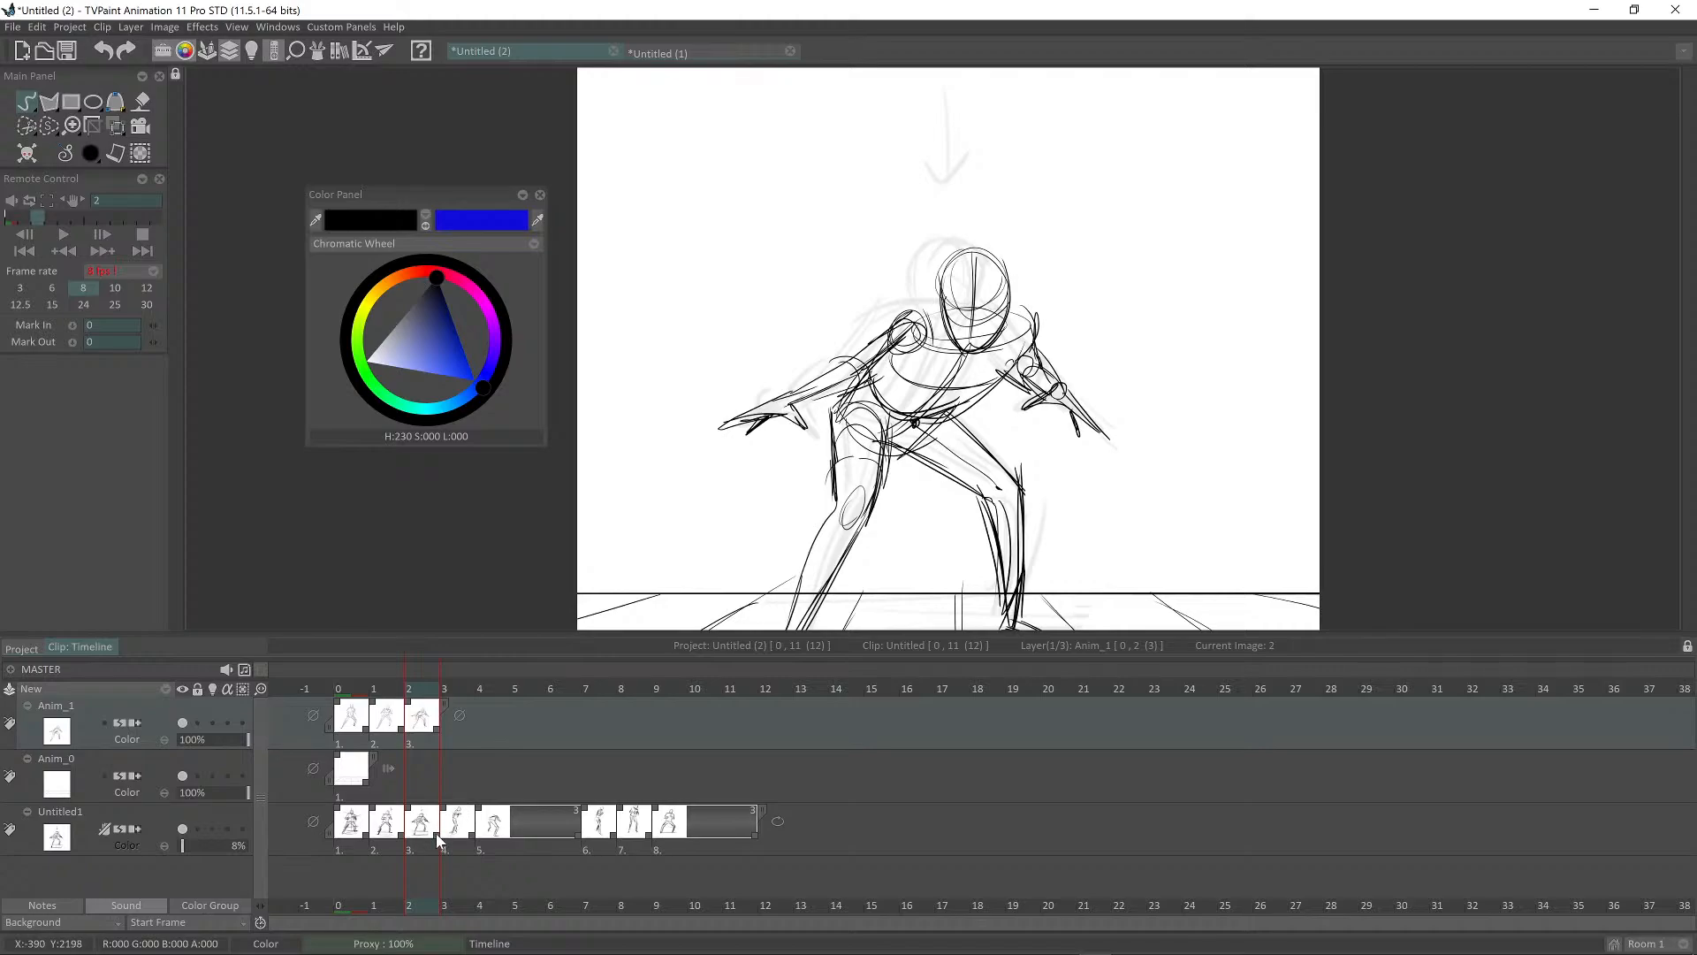
{"action": "left_click_drag", "start_coordinate": [437, 832], "coordinate": [469, 834]}
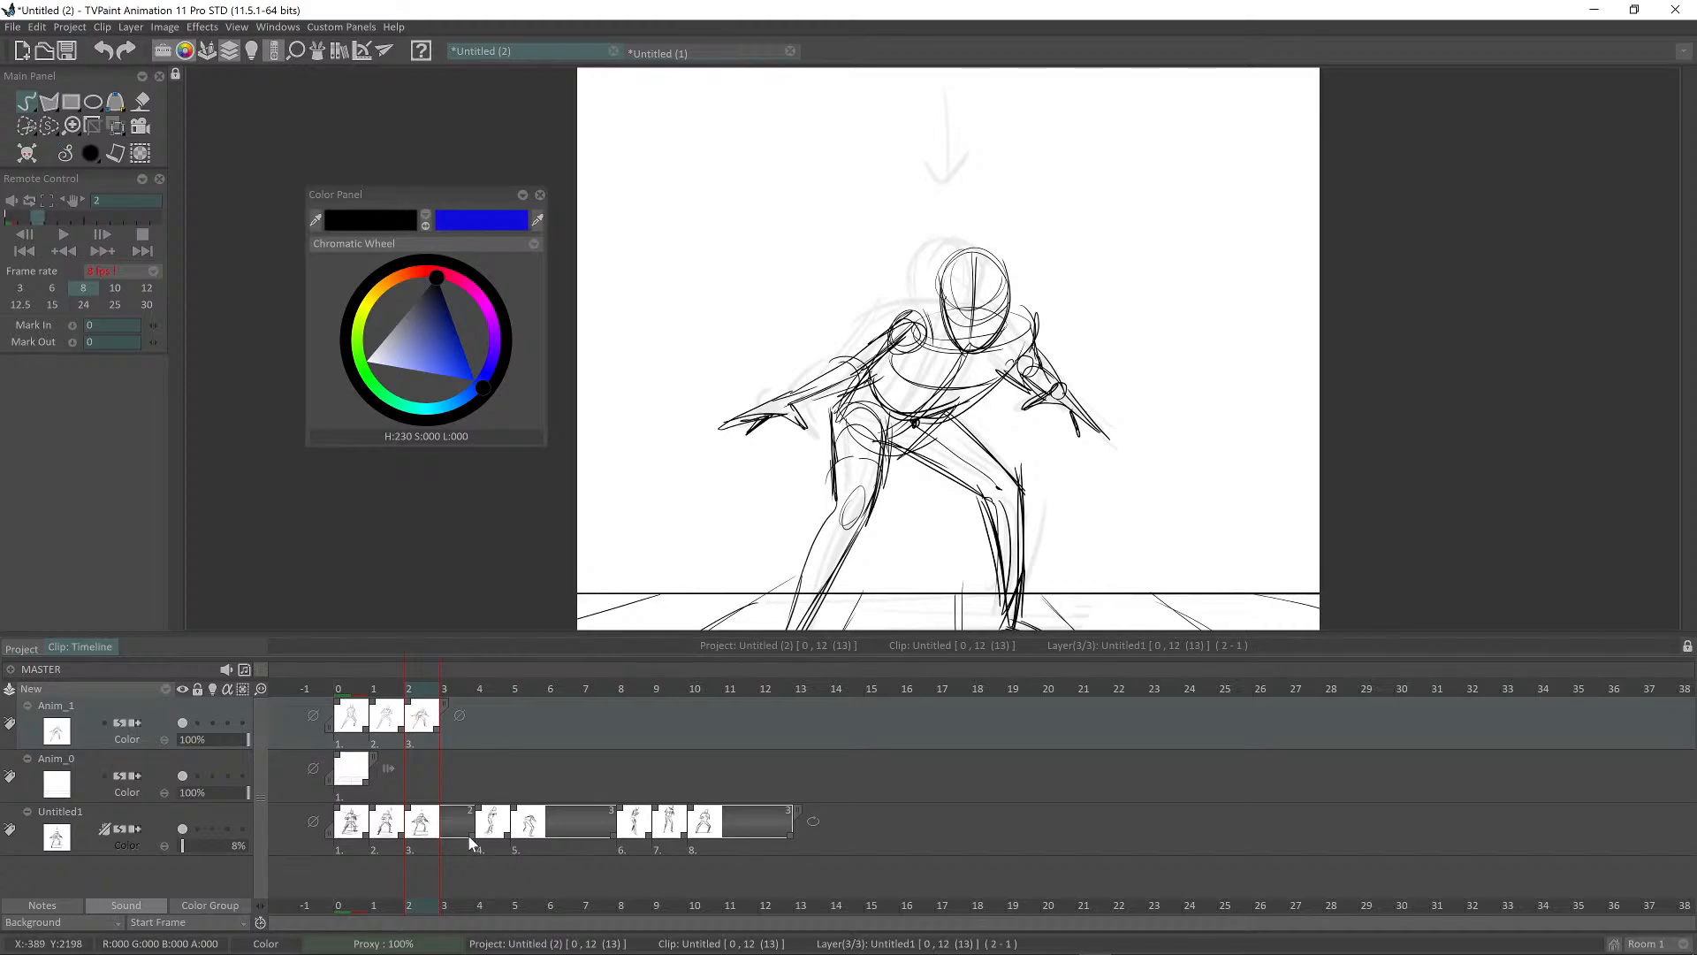
{"action": "left_click", "coordinate": [450, 669]}
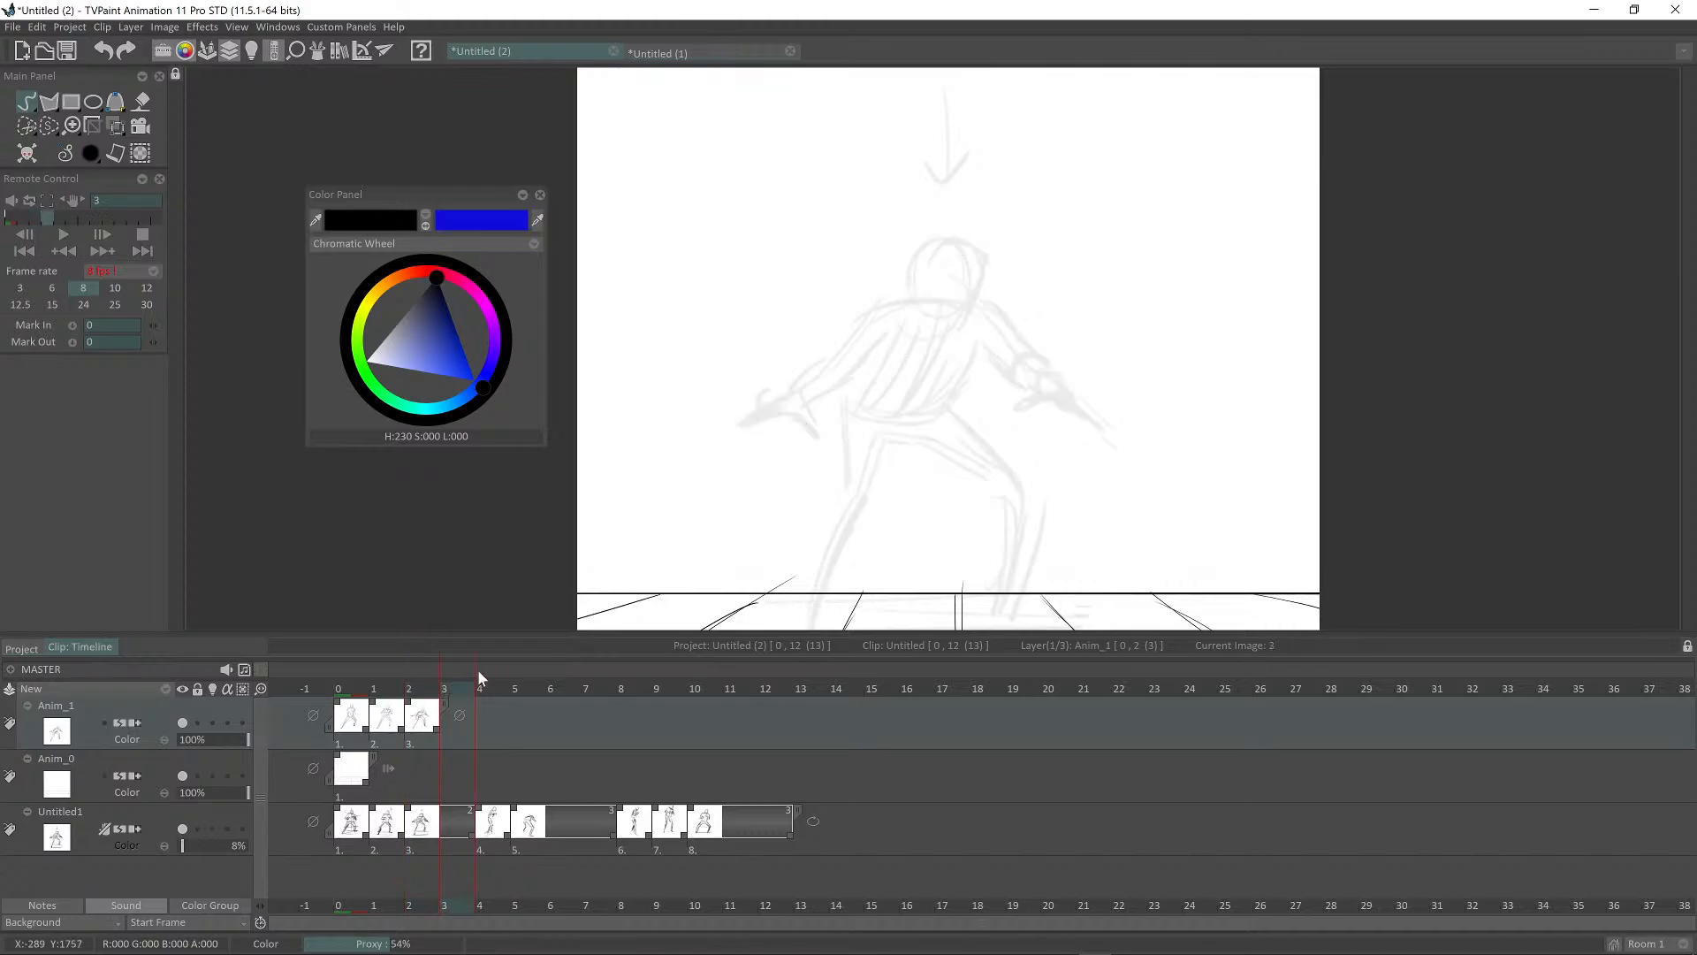
{"action": "left_click", "coordinate": [948, 405]}
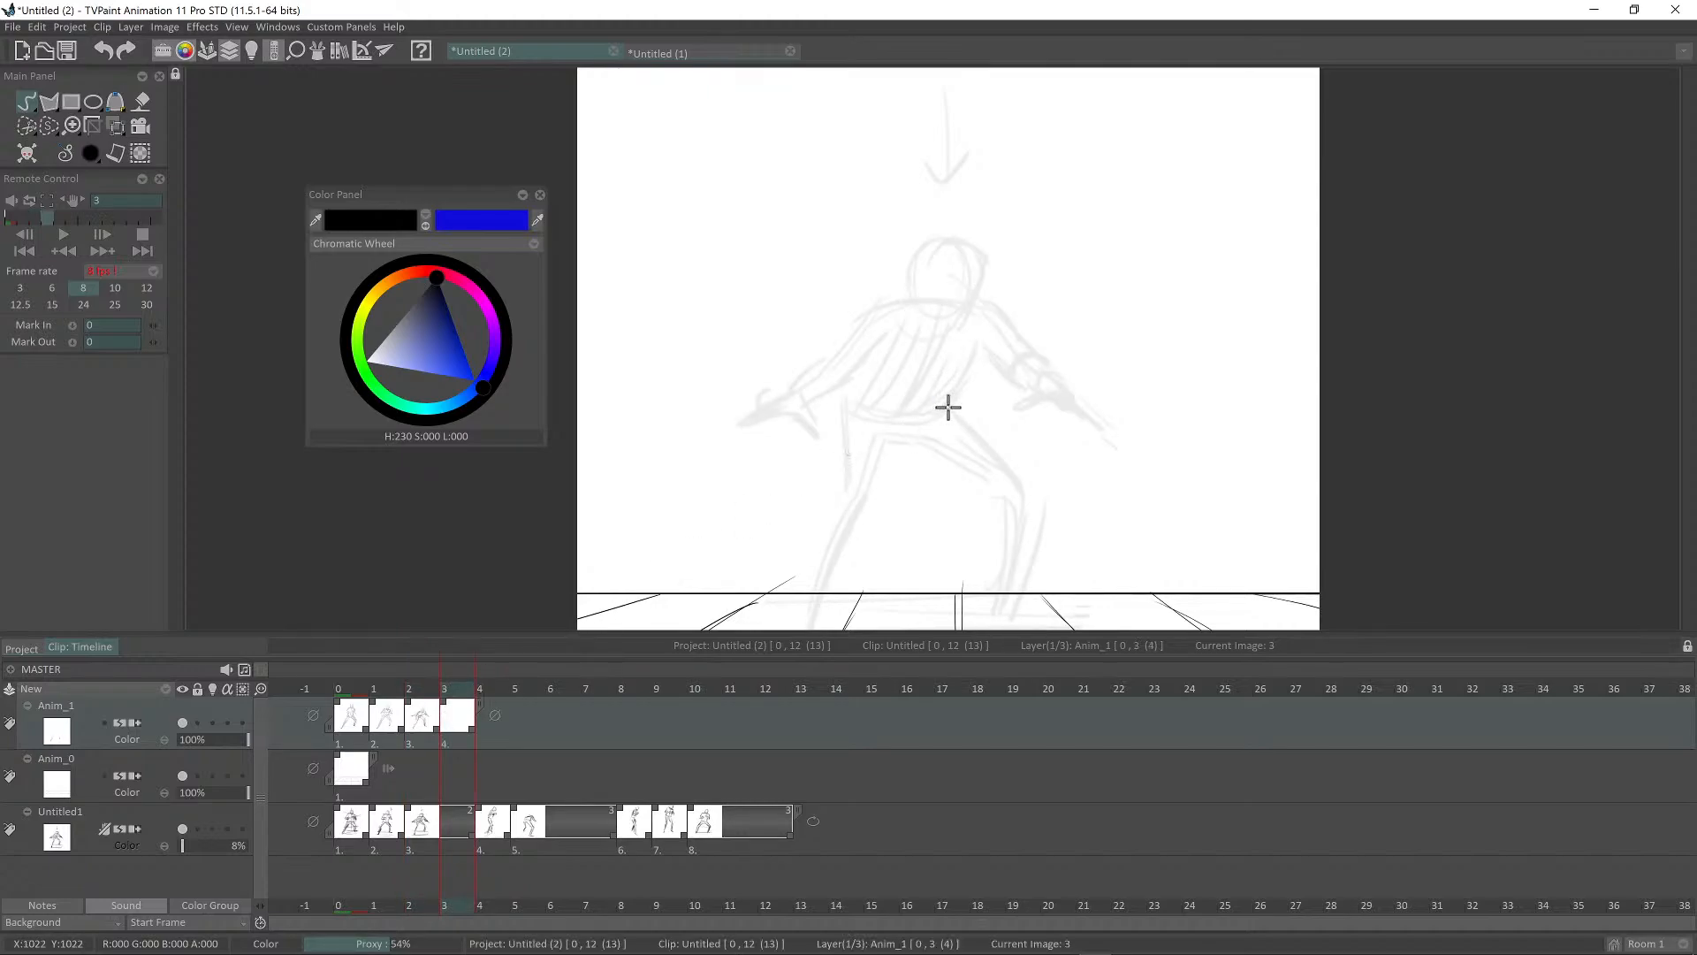
Step: Sketch a motion arrow slanting down to the left, above and beside the figure's head on frame 3
{"action": "mouse_move", "coordinate": [981, 385]}
{"action": "left_mouse_down"}
{"action": "mouse_move", "coordinate": [978, 324]}
{"action": "mouse_move", "coordinate": [996, 333]}
{"action": "left_mouse_up"}
{"action": "scroll", "coordinate": [997, 333], "scroll_direction": "up", "scroll_amount": 1}
{"action": "scroll", "coordinate": [997, 334], "scroll_direction": "down", "scroll_amount": 1}
{"action": "scroll", "coordinate": [996, 334], "scroll_direction": "down", "scroll_amount": 1}
{"action": "left_click_drag", "start_coordinate": [910, 151], "coordinate": [899, 222]}
{"action": "left_click_drag", "start_coordinate": [895, 166], "coordinate": [856, 273]}
{"action": "mouse_move", "coordinate": [857, 234]}
{"action": "left_mouse_down"}
{"action": "mouse_move", "coordinate": [890, 247]}
{"action": "mouse_move", "coordinate": [929, 205]}
{"action": "left_mouse_up"}
{"action": "left_click_drag", "start_coordinate": [844, 319], "coordinate": [849, 286]}
Step: Rough in the left-hand leg on frame 3 with a rounded thigh, a knee oval and the start of the shin
{"action": "left_click_drag", "start_coordinate": [916, 364], "coordinate": [939, 352]}
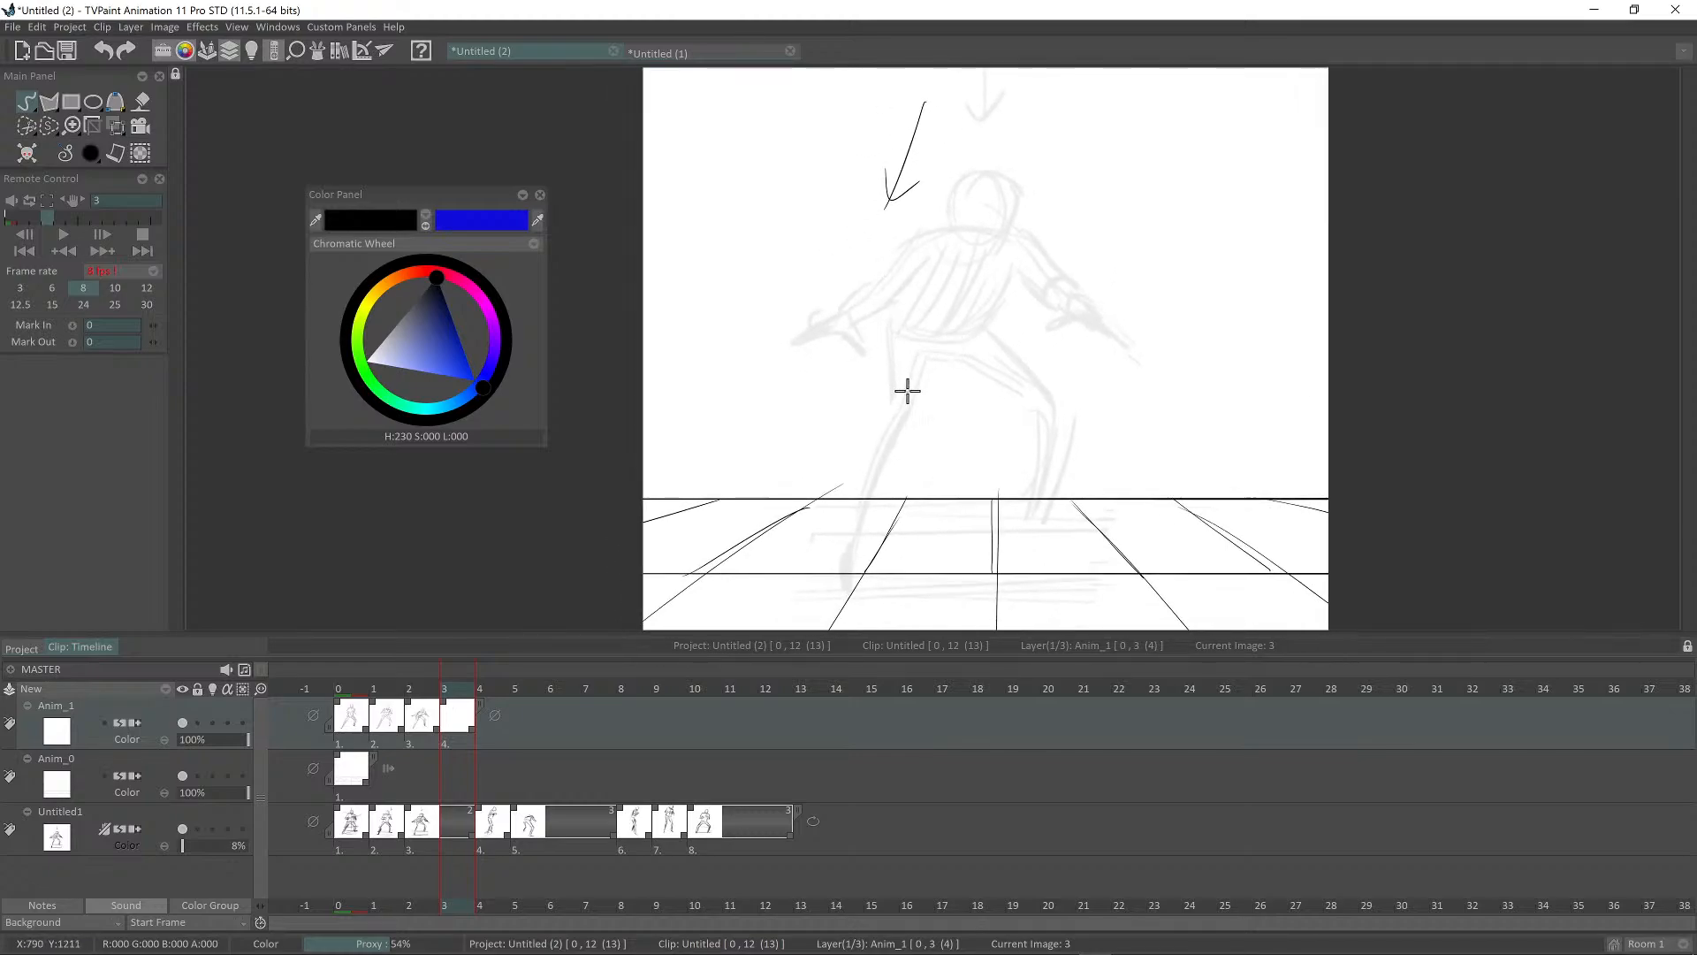
{"action": "key", "text": "Left"}
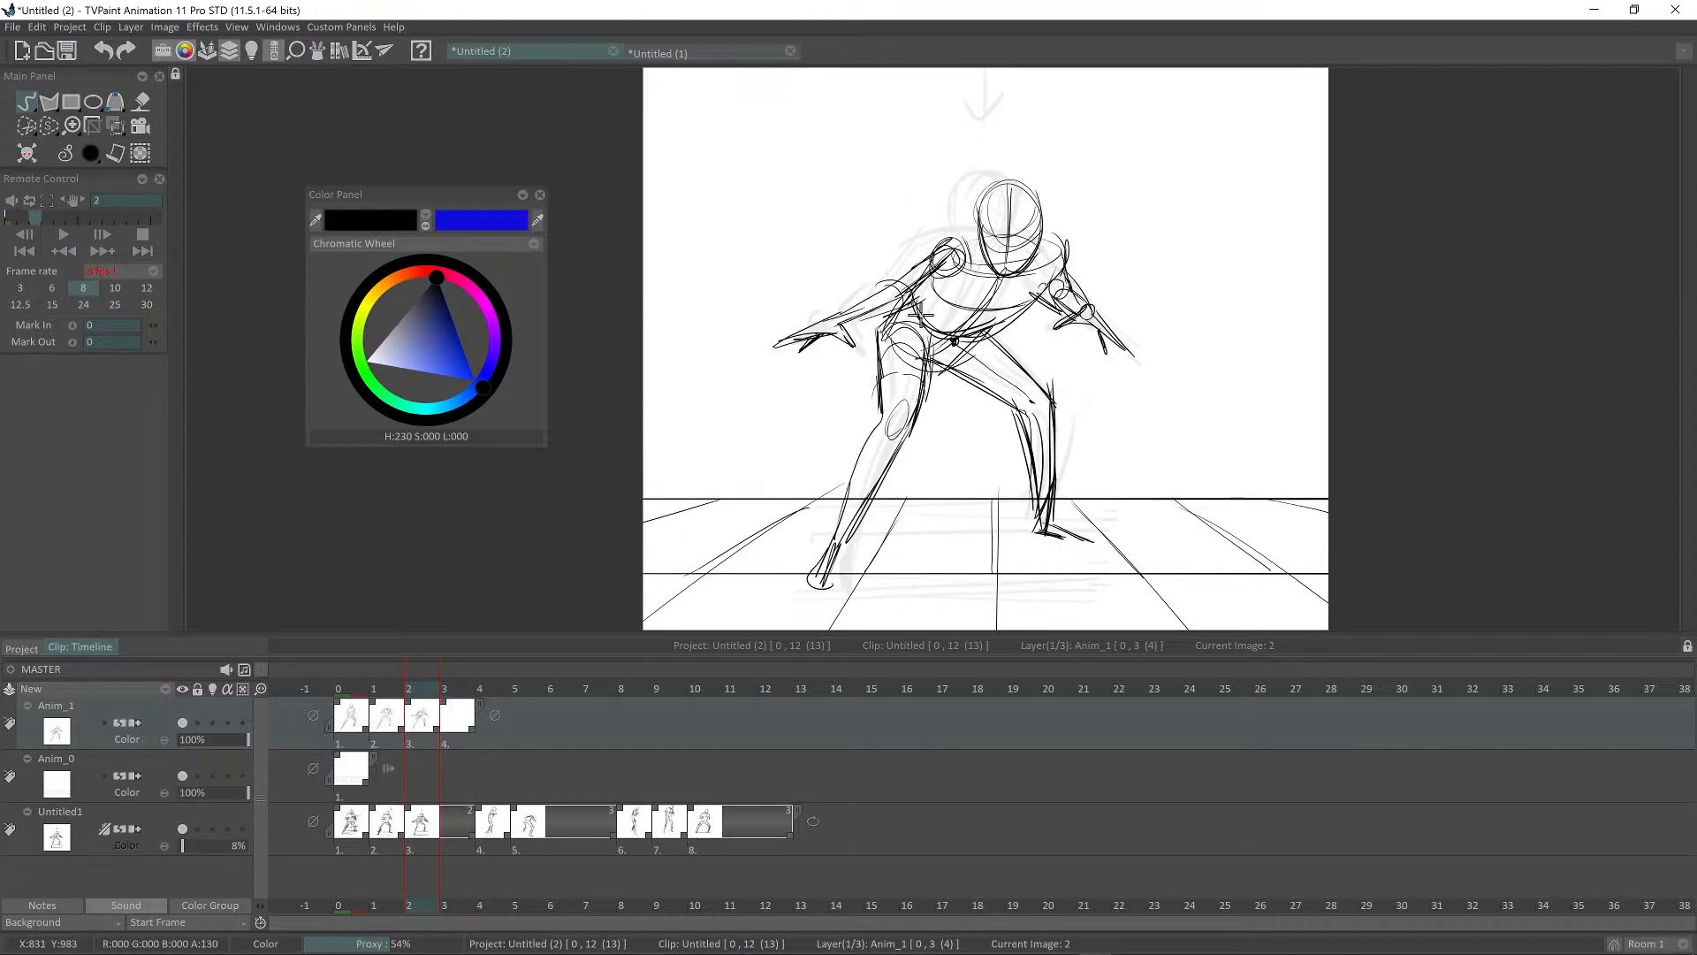
{"action": "key", "text": "Right"}
{"action": "mouse_move", "coordinate": [890, 439]}
{"action": "left_mouse_down"}
{"action": "mouse_move", "coordinate": [849, 526]}
{"action": "mouse_move", "coordinate": [909, 362]}
{"action": "mouse_move", "coordinate": [907, 449]}
{"action": "left_mouse_up"}
{"action": "left_click_drag", "start_coordinate": [925, 372], "coordinate": [895, 465]}
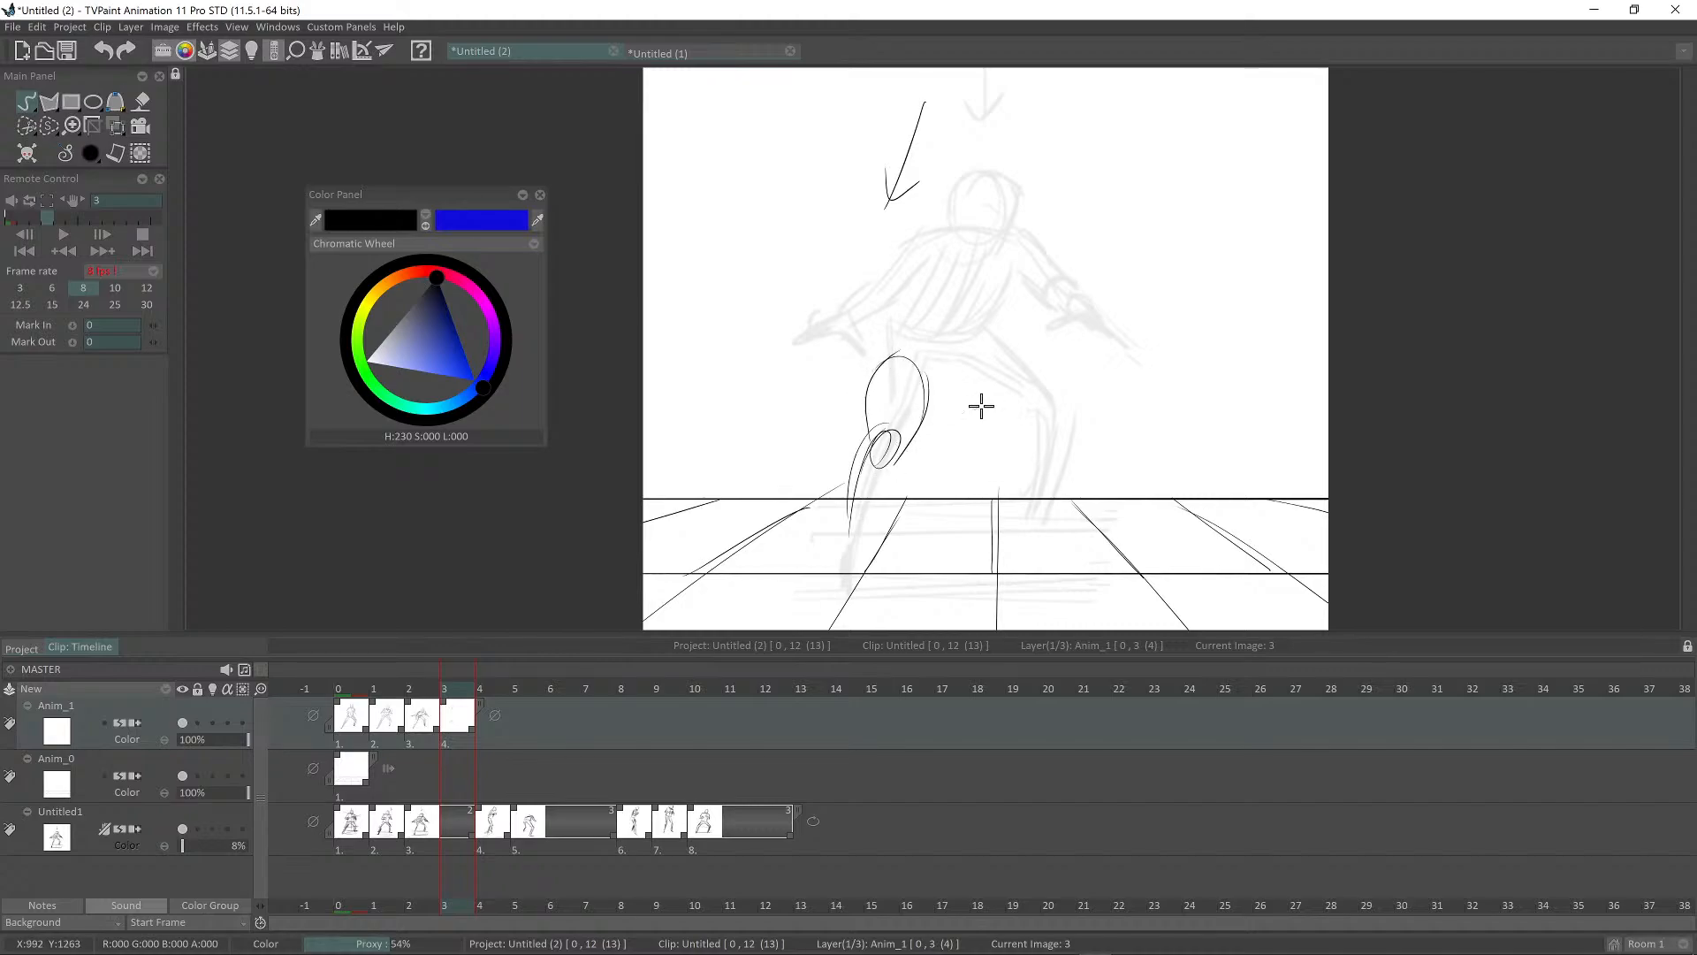
Step: Sketch the tilted pelvis ellipse with its hip curves and connect it to the left-hand thigh, checking against neighbouring frames
{"action": "mouse_move", "coordinate": [999, 355]}
{"action": "left_mouse_down"}
{"action": "mouse_move", "coordinate": [973, 345]}
{"action": "mouse_move", "coordinate": [946, 382]}
{"action": "left_mouse_up"}
{"action": "key", "text": "Left"}
{"action": "key", "text": "Right"}
{"action": "key", "text": "Left"}
{"action": "key", "text": "Right"}
{"action": "key", "text": "Left"}
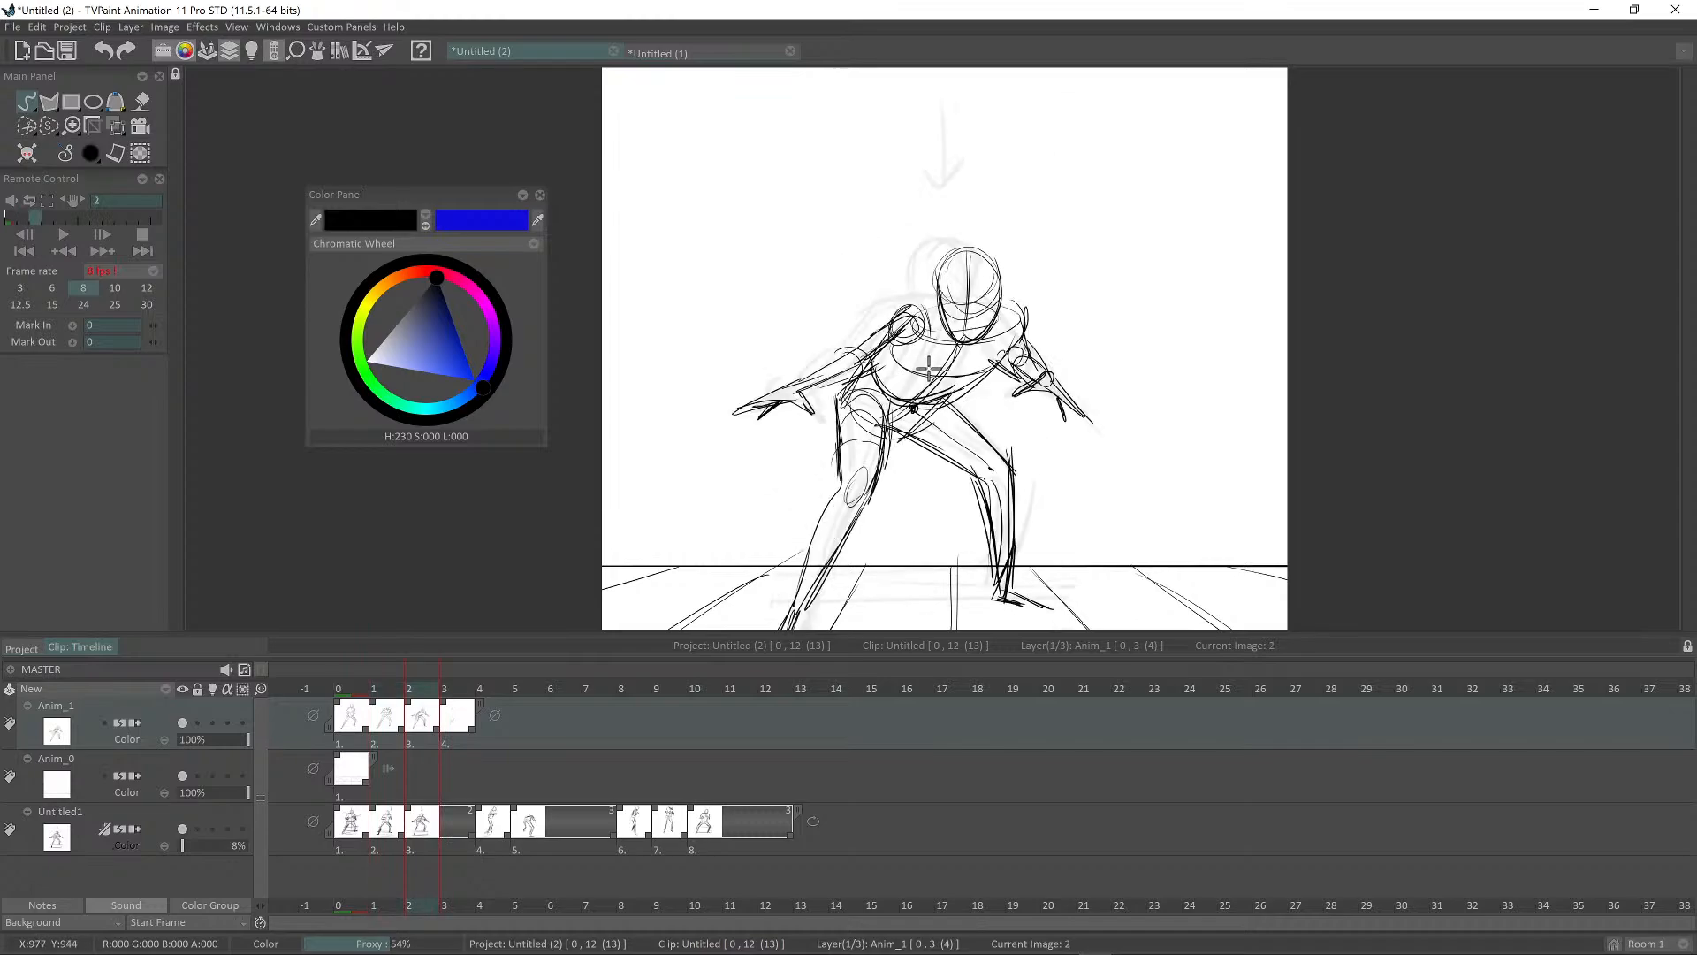
{"action": "key", "text": "Right"}
{"action": "key", "text": "Right"}
{"action": "key", "text": "Left"}
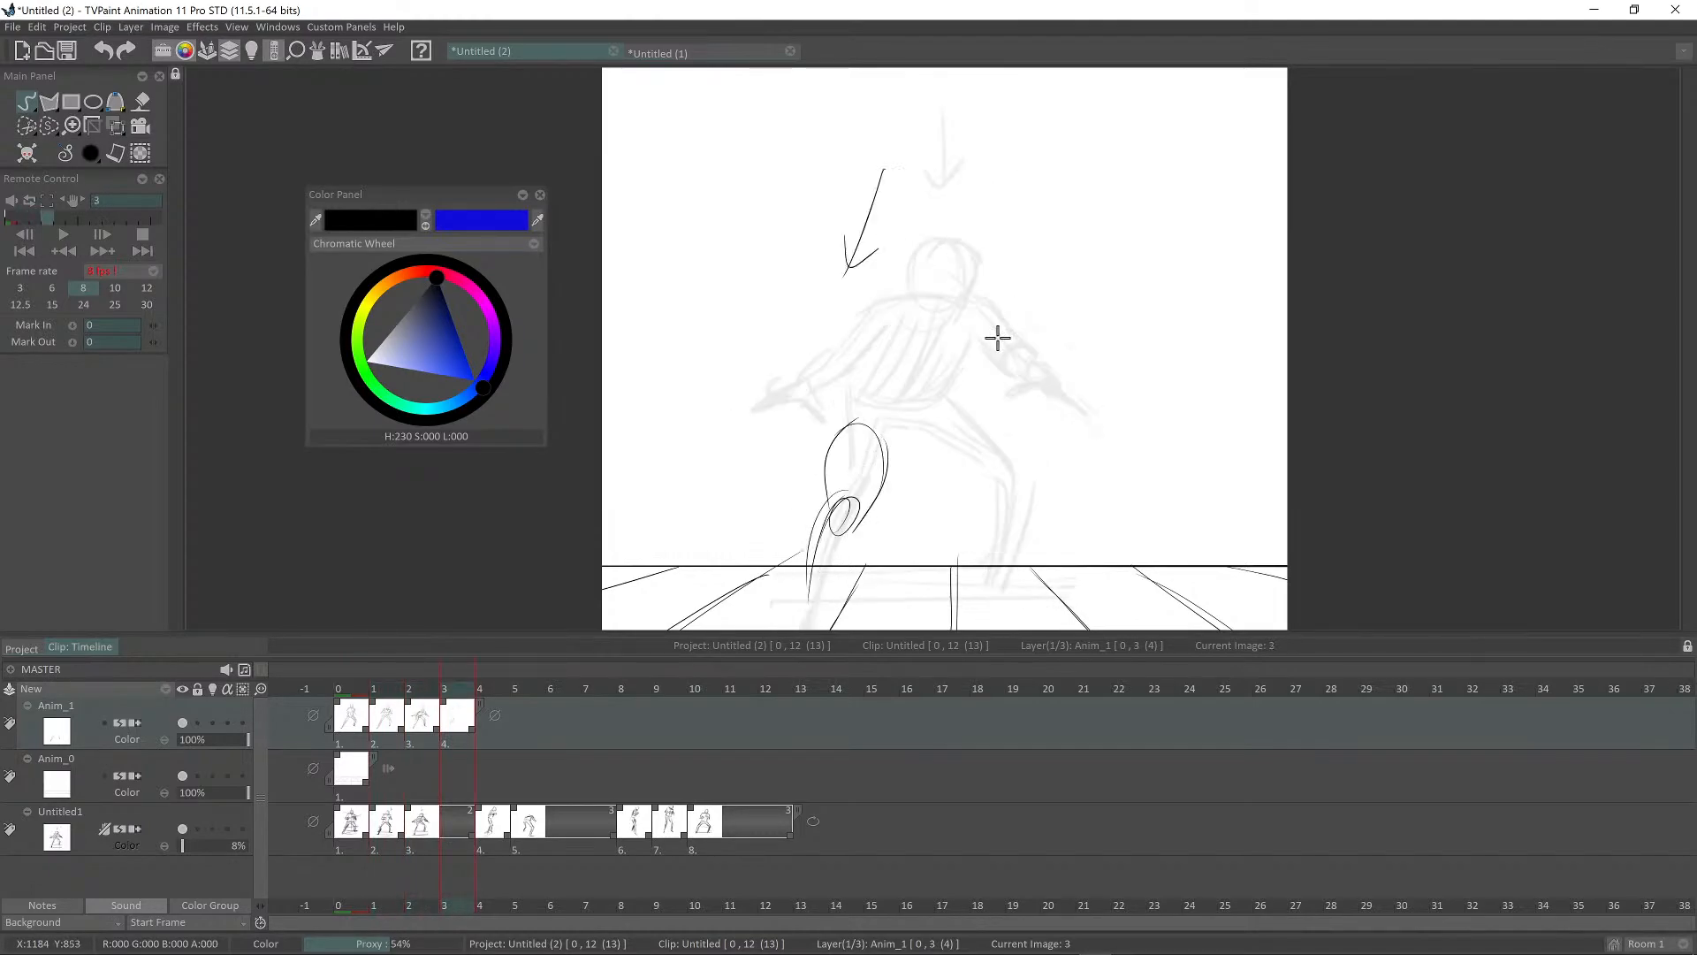
{"action": "mouse_move", "coordinate": [950, 348]}
{"action": "left_mouse_down"}
{"action": "mouse_move", "coordinate": [918, 334]}
{"action": "mouse_move", "coordinate": [978, 366]}
{"action": "mouse_move", "coordinate": [870, 399]}
{"action": "mouse_move", "coordinate": [961, 338]}
{"action": "mouse_move", "coordinate": [921, 333]}
{"action": "mouse_move", "coordinate": [991, 356]}
{"action": "mouse_move", "coordinate": [934, 377]}
{"action": "mouse_move", "coordinate": [964, 322]}
{"action": "mouse_move", "coordinate": [907, 386]}
{"action": "mouse_move", "coordinate": [964, 399]}
{"action": "mouse_move", "coordinate": [897, 317]}
{"action": "left_mouse_up"}
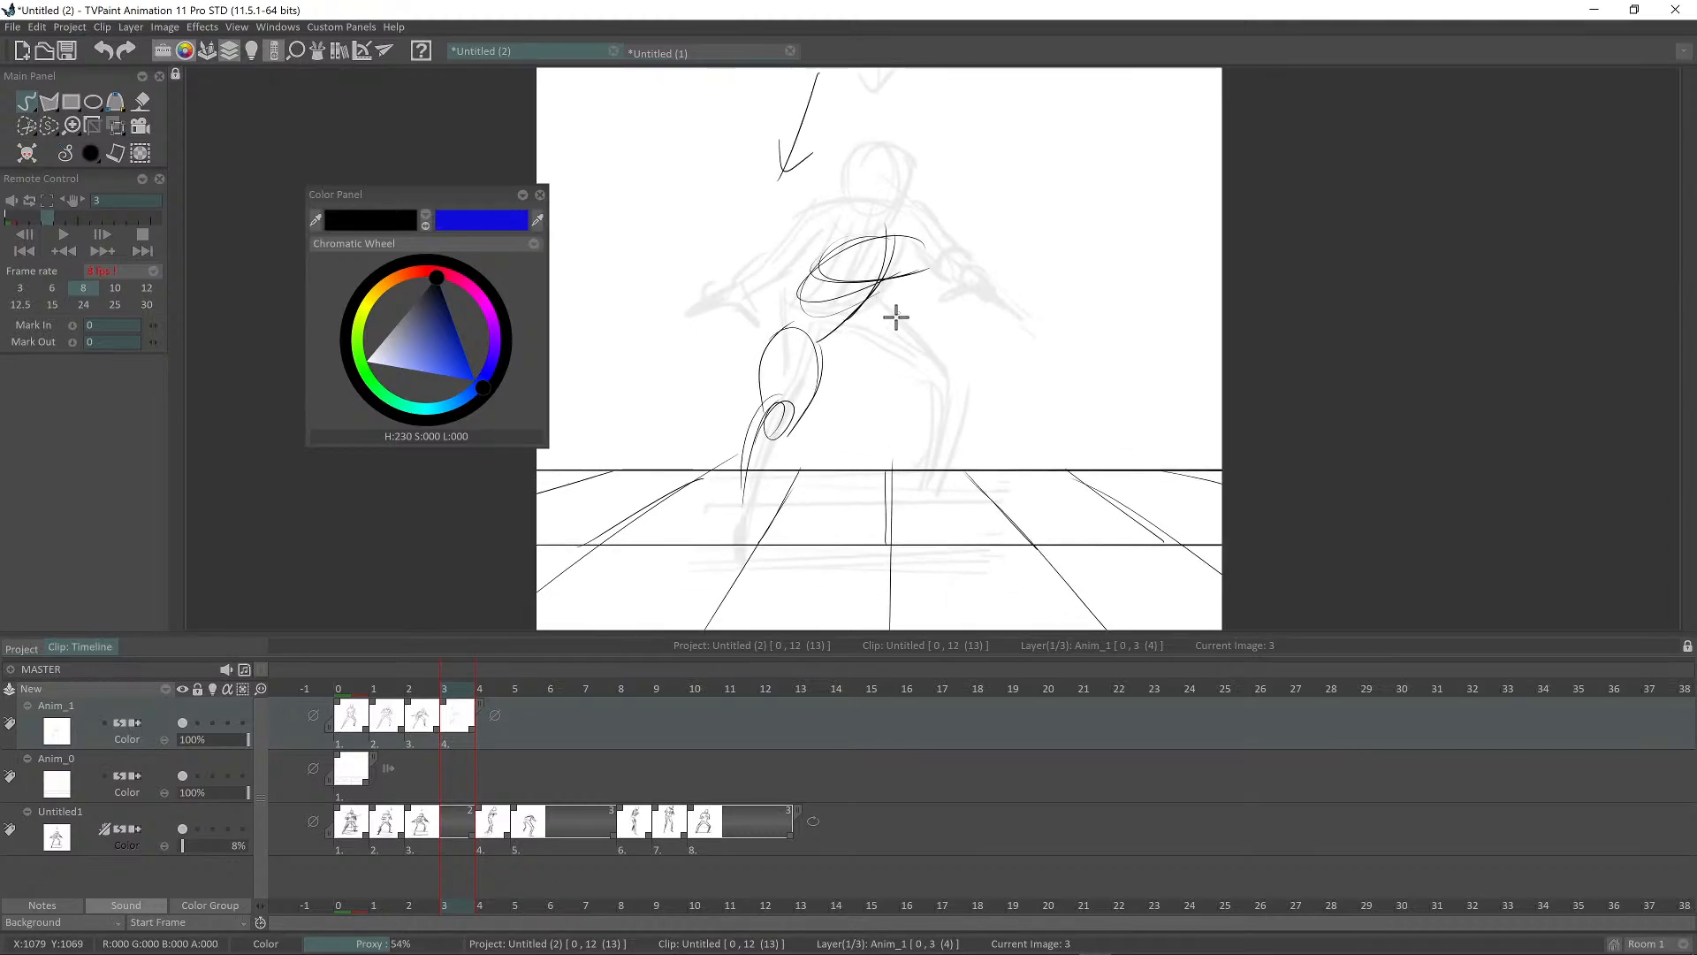
{"action": "mouse_move", "coordinate": [813, 378]}
{"action": "left_mouse_down"}
{"action": "mouse_move", "coordinate": [791, 358]}
{"action": "mouse_move", "coordinate": [807, 389]}
{"action": "mouse_move", "coordinate": [801, 281]}
{"action": "mouse_move", "coordinate": [829, 251]}
{"action": "left_mouse_up"}
{"action": "left_click_drag", "start_coordinate": [901, 273], "coordinate": [913, 253]}
Step: Draw the lower leg and foot below the knee oval on frame 3, using the earlier poses as reference
{"action": "key", "text": "Left"}
{"action": "key", "text": "Left"}
{"action": "key", "text": "Right"}
{"action": "key", "text": "Right"}
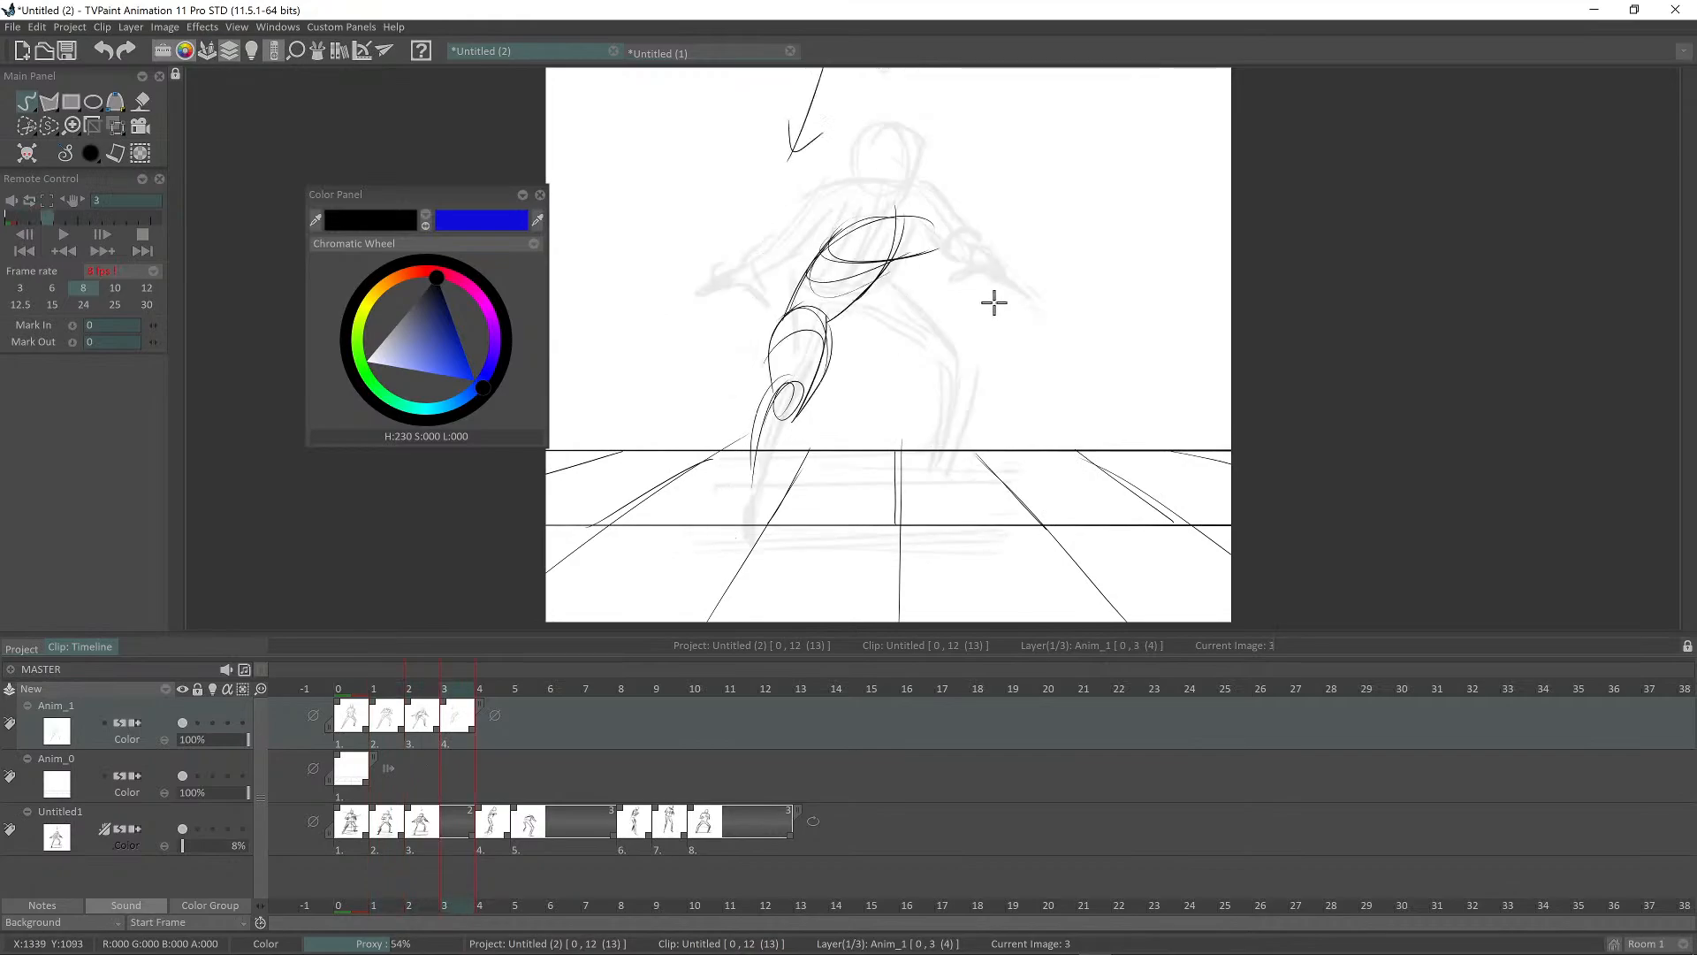
{"action": "key", "text": "Left"}
{"action": "key", "text": "Right"}
{"action": "key", "text": "Left"}
{"action": "key", "text": "Left"}
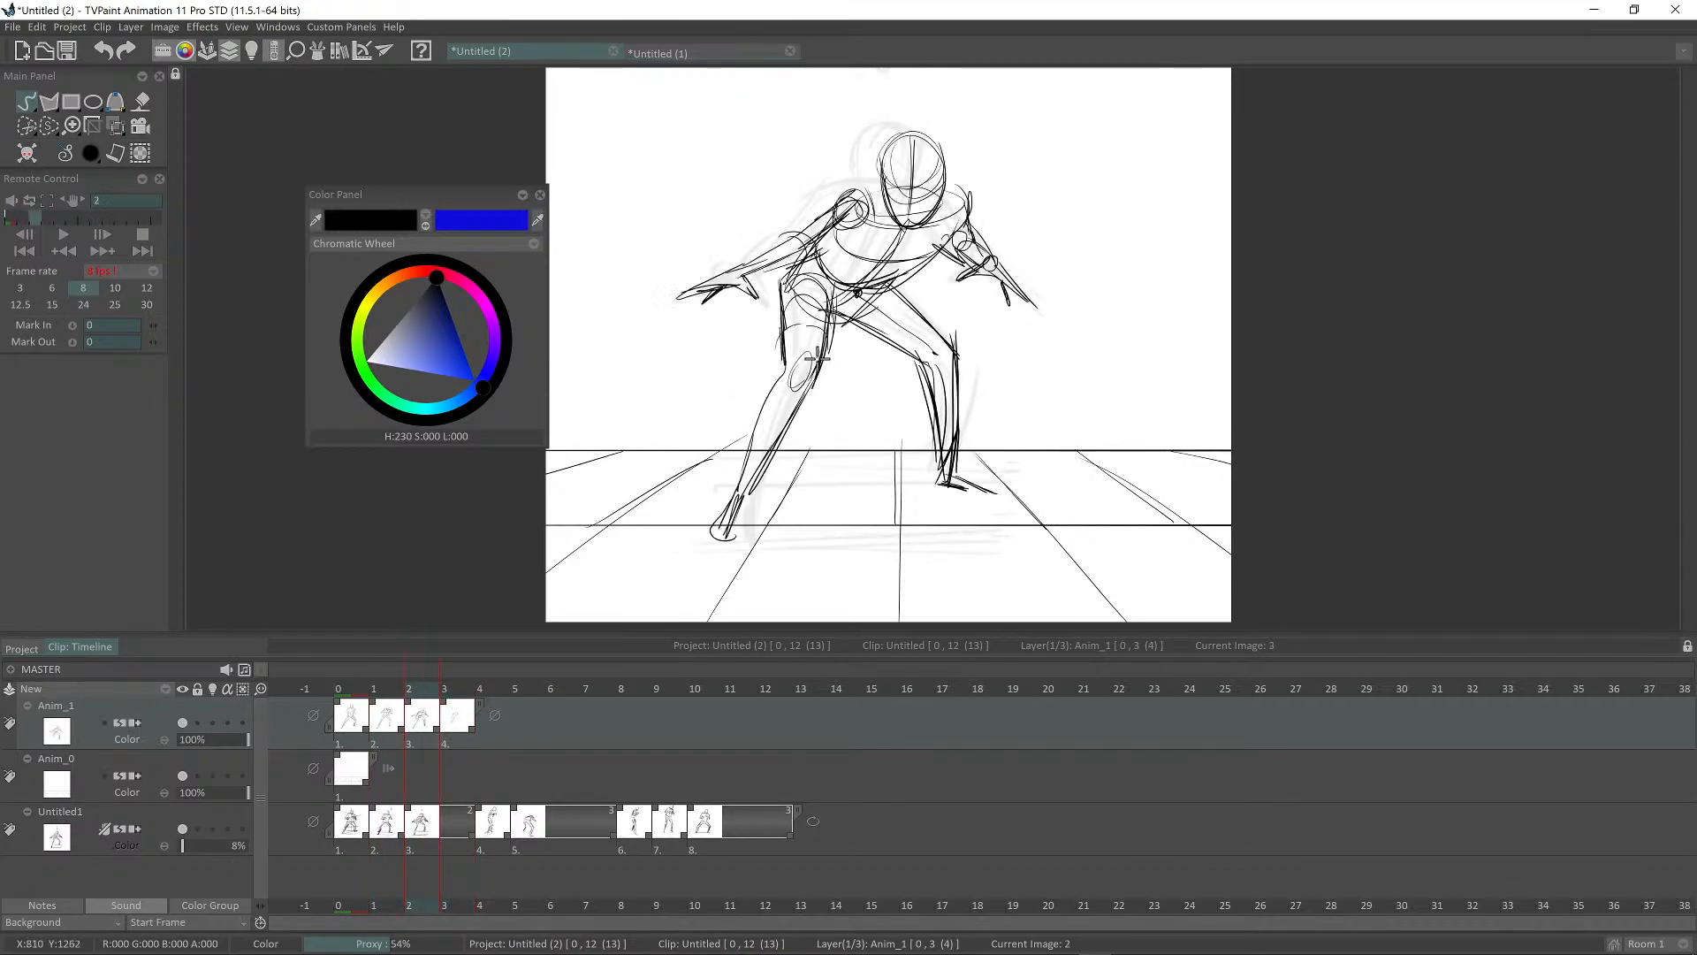
{"action": "key", "text": "Right"}
{"action": "key", "text": "Left"}
{"action": "key", "text": "Right"}
{"action": "key", "text": "Right"}
{"action": "mouse_move", "coordinate": [788, 422]}
{"action": "left_mouse_down"}
{"action": "mouse_move", "coordinate": [744, 515]}
{"action": "mouse_move", "coordinate": [749, 478]}
{"action": "mouse_move", "coordinate": [757, 546]}
{"action": "left_mouse_up"}
{"action": "left_click_drag", "start_coordinate": [761, 493], "coordinate": [758, 547]}
Step: Flip between frame 3 and the preceding frames to examine how the left-hand leg and foot move
{"action": "key", "text": "Left"}
{"action": "key", "text": "Left"}
{"action": "key", "text": "Left"}
{"action": "key", "text": "Right"}
{"action": "key", "text": "Right"}
{"action": "key", "text": "Right"}
{"action": "key", "text": "Left"}
{"action": "key", "text": "Left"}
{"action": "key", "text": "Right"}
{"action": "key", "text": "Right"}
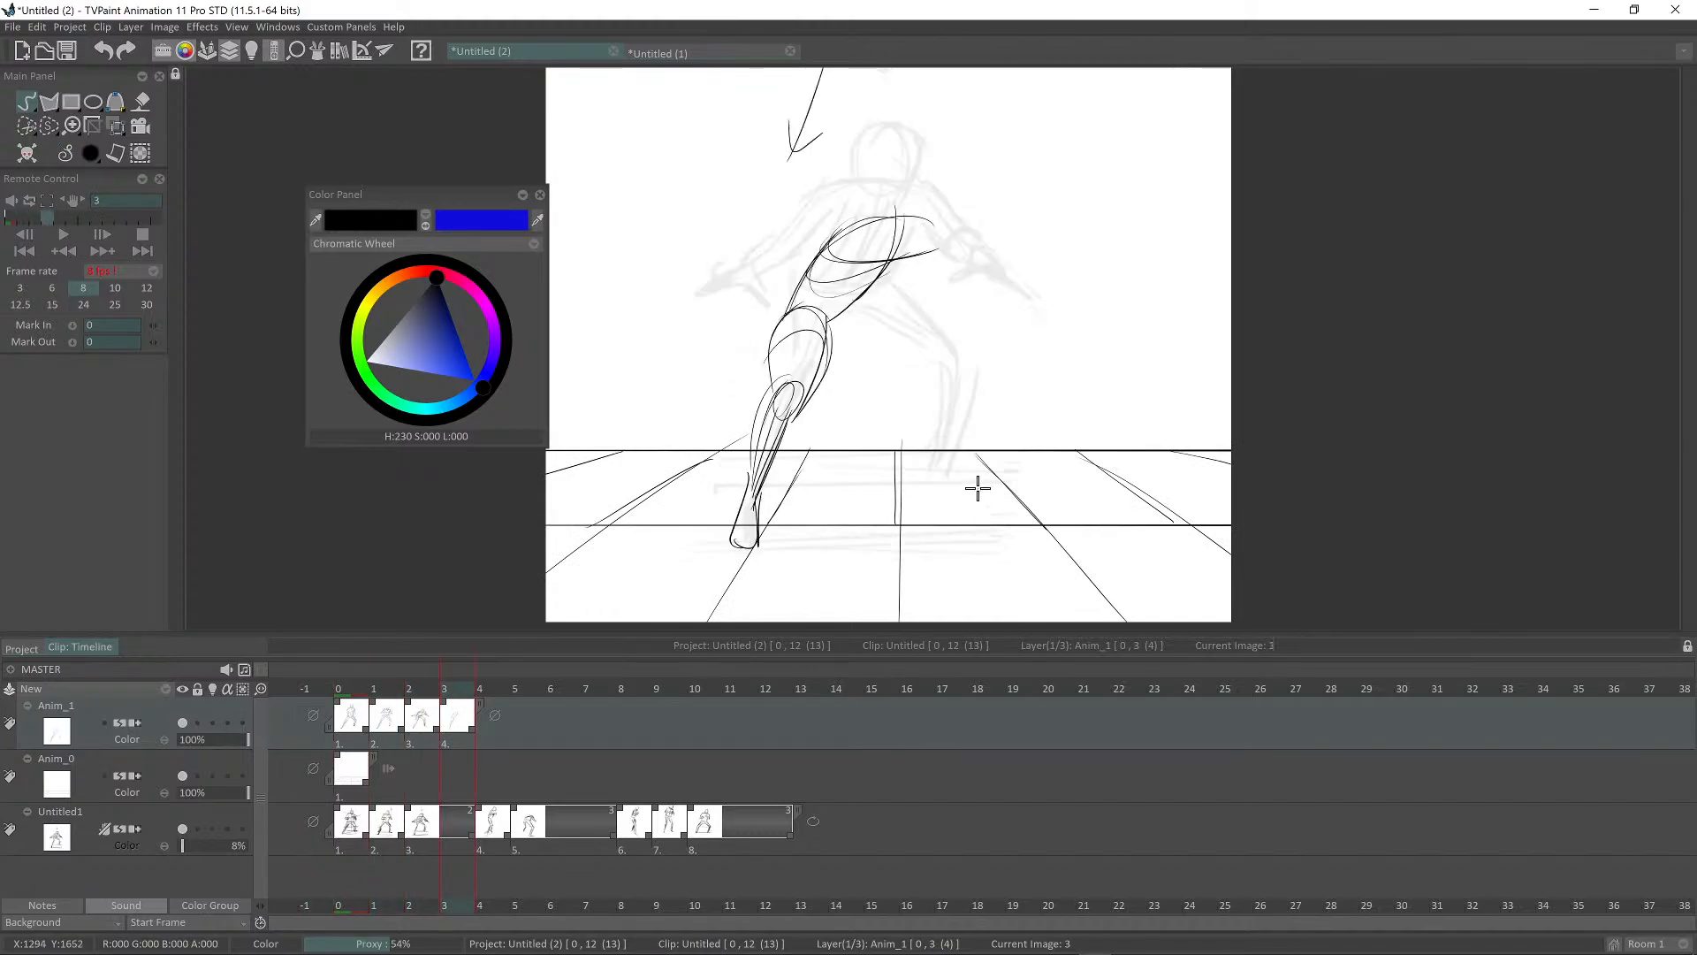
Step: Add the outer contour of the left-hand thigh down to the knee on frame 3
{"action": "scroll", "coordinate": [947, 491], "scroll_direction": "up", "scroll_amount": 1}
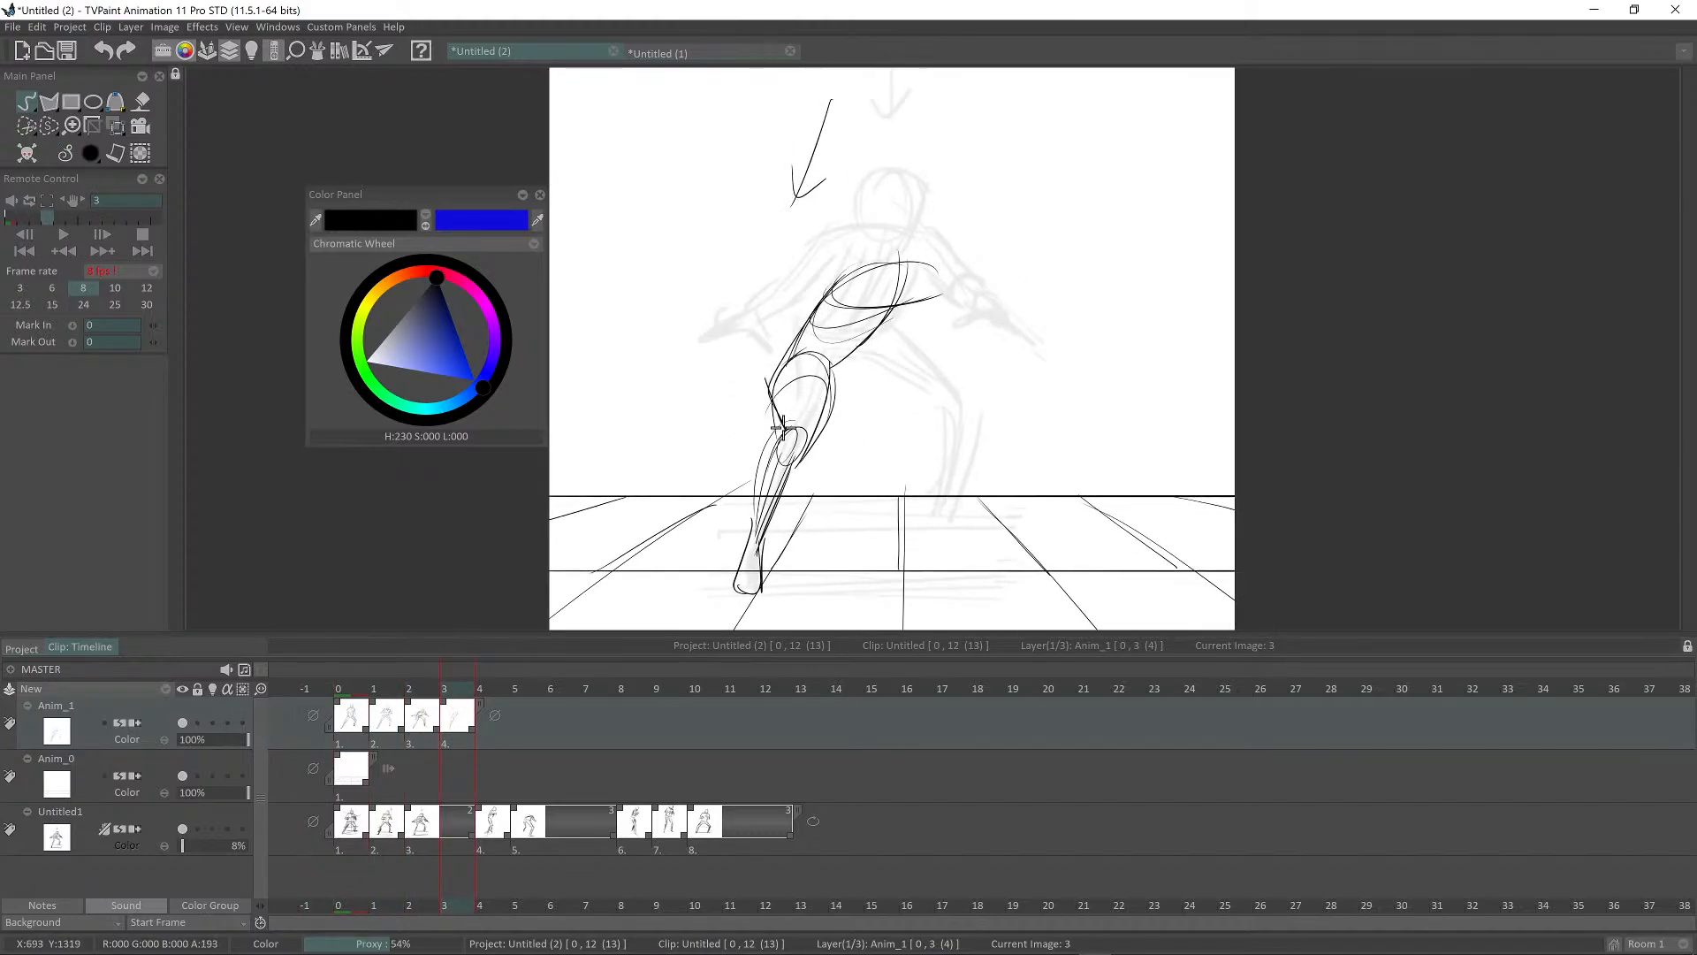
{"action": "left_click_drag", "start_coordinate": [915, 319], "coordinate": [868, 345]}
{"action": "key", "text": "Left"}
{"action": "key", "text": "Left"}
{"action": "key", "text": "Right"}
{"action": "key", "text": "Right"}
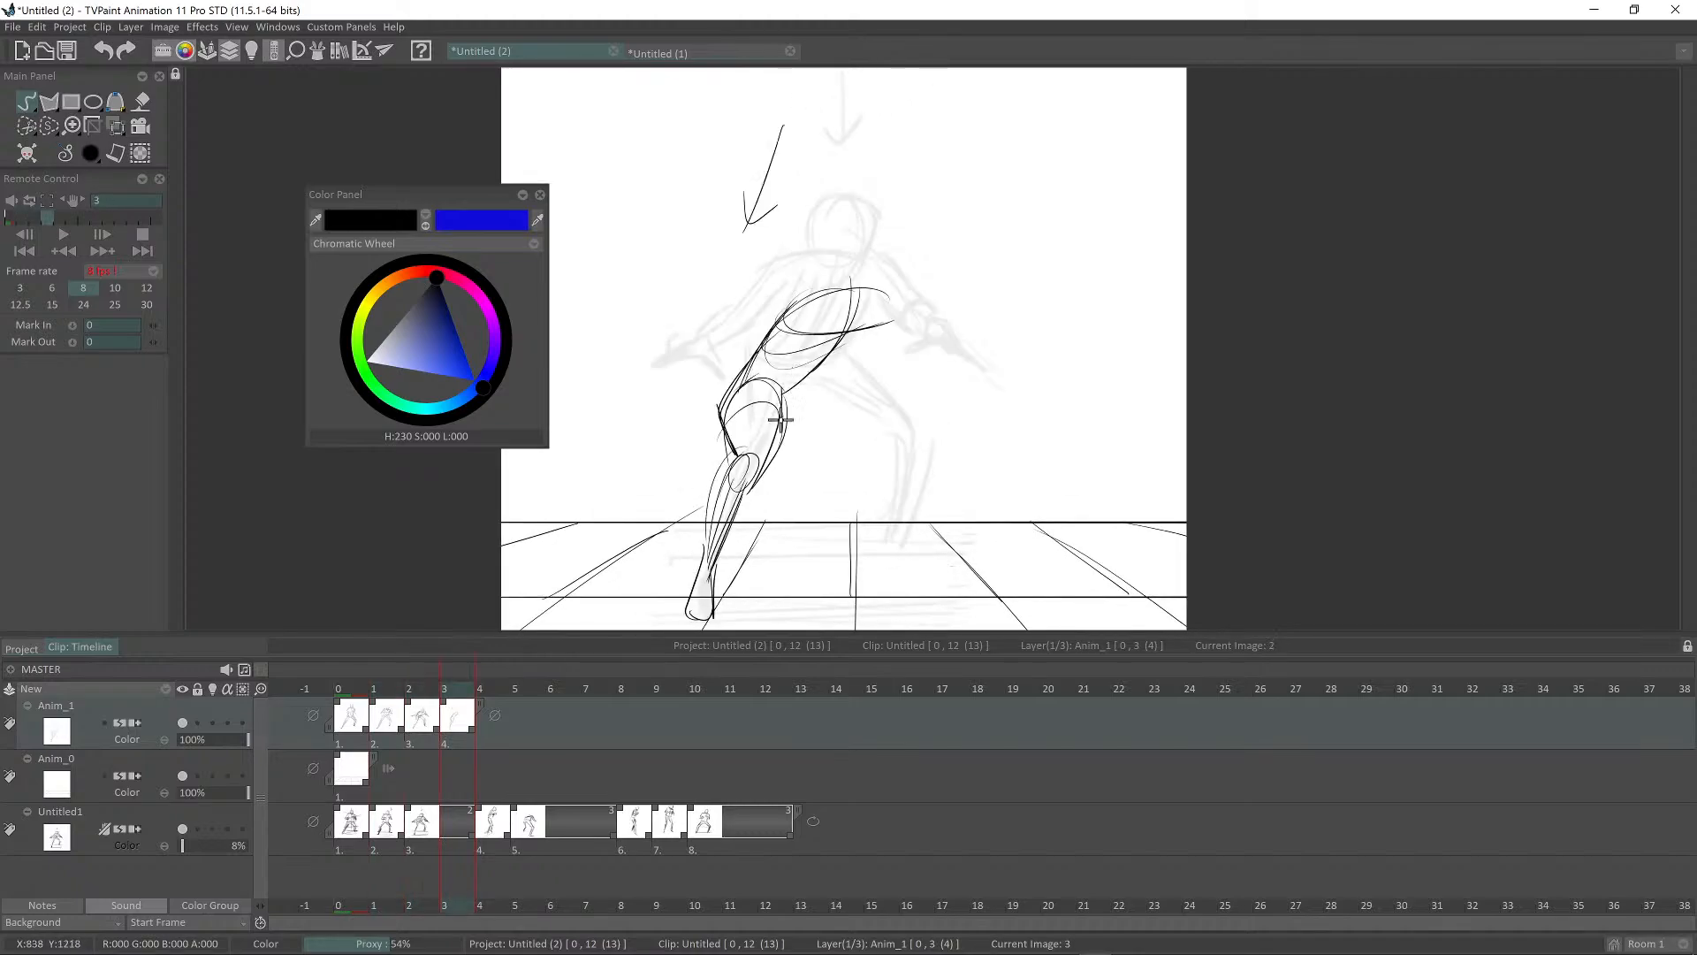
{"action": "left_click_drag", "start_coordinate": [847, 411], "coordinate": [823, 378]}
Step: Flip back and forth through frames 1 to 3 to compare the thigh and knee positions
{"action": "key", "text": "Left"}
{"action": "key", "text": "Left"}
{"action": "key", "text": "Right"}
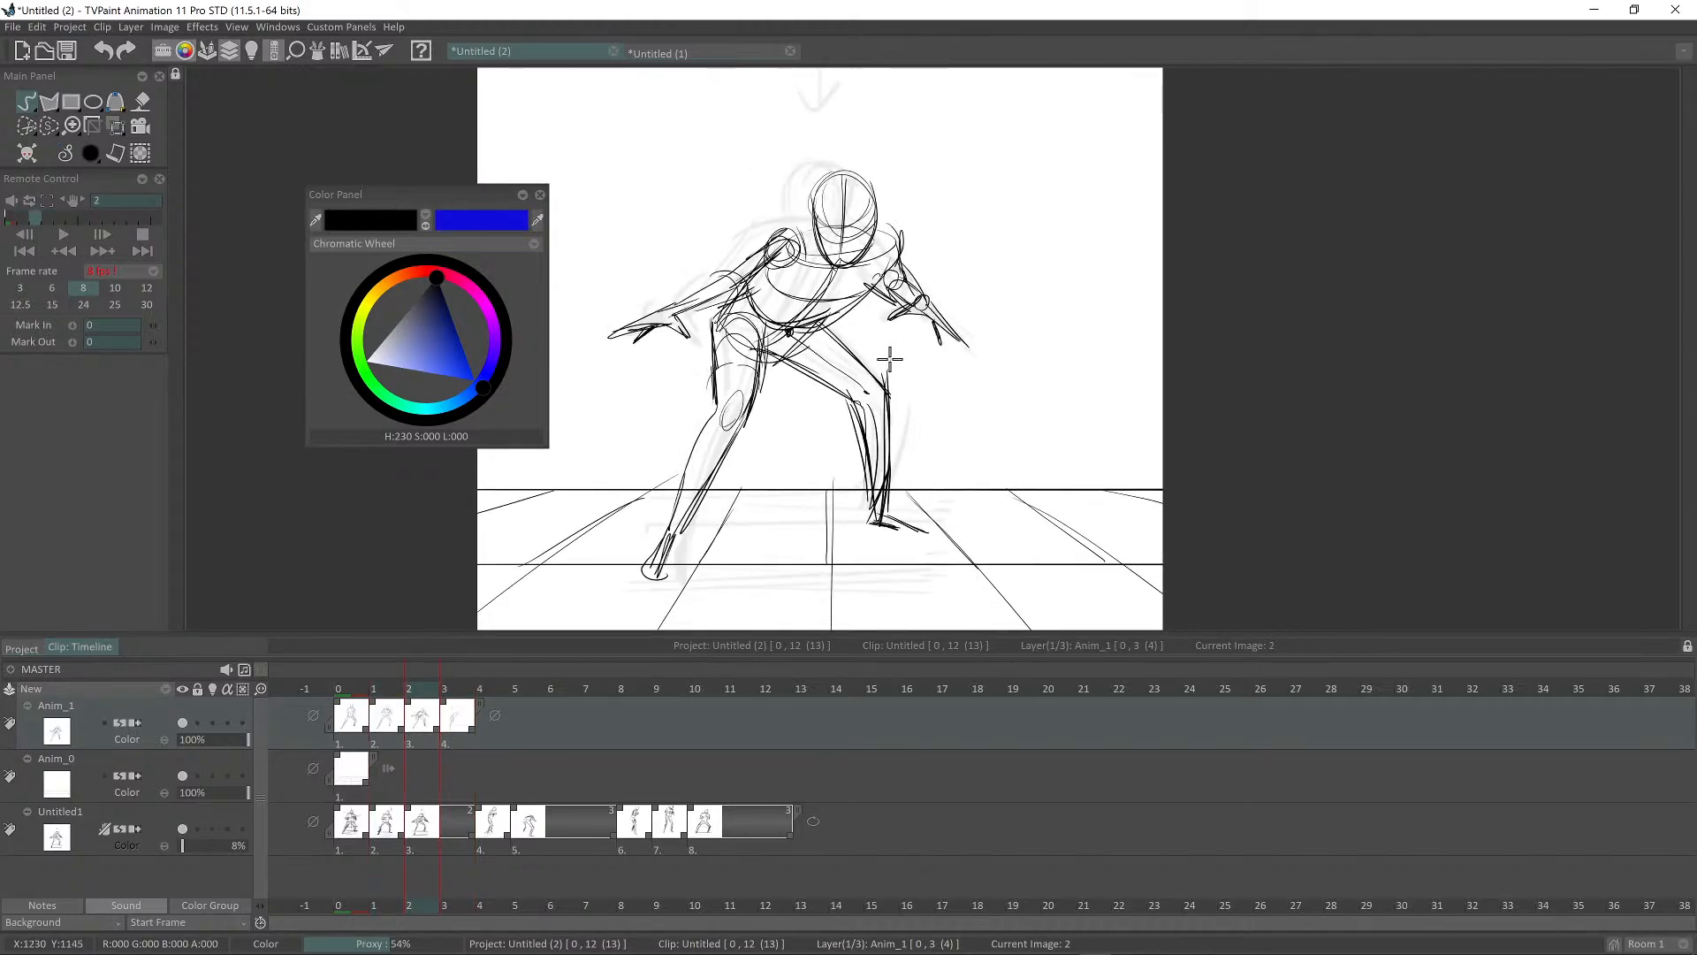
{"action": "key", "text": "Right"}
{"action": "key", "text": "Left"}
{"action": "key", "text": "Left"}
{"action": "key", "text": "Right"}
{"action": "key", "text": "Right"}
{"action": "key", "text": "Left"}
{"action": "key", "text": "Left"}
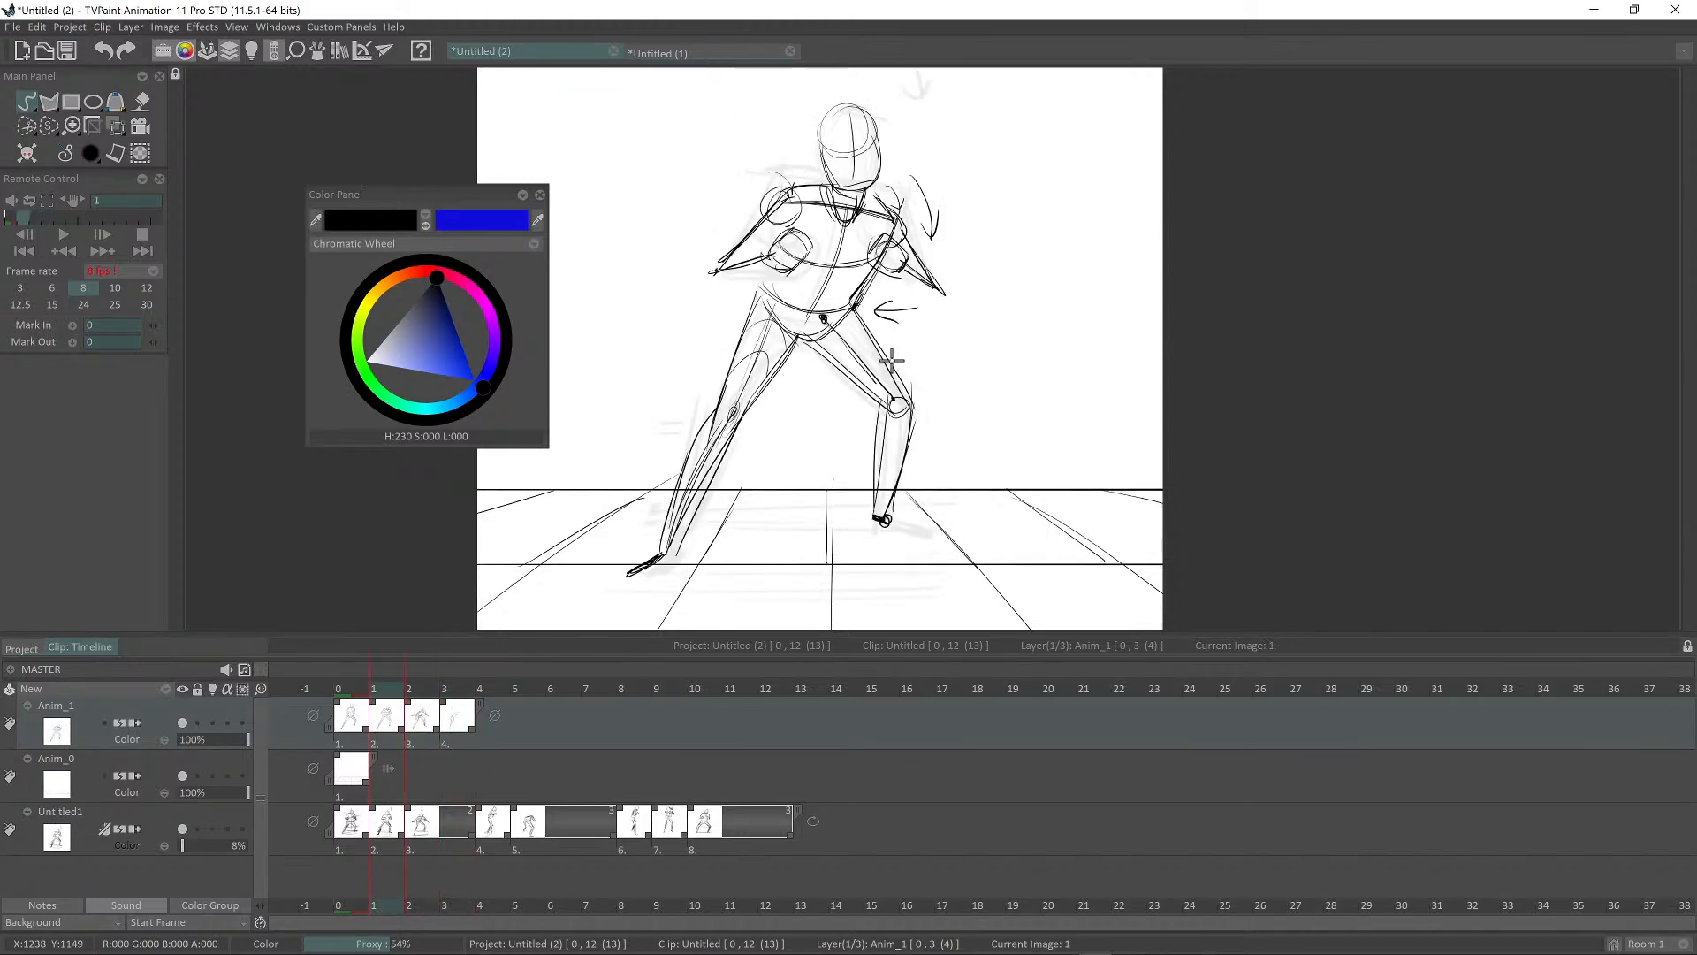
{"action": "key", "text": "Right"}
{"action": "key", "text": "Right"}
Step: Reinforce the shin contour on frame 3 and erase the excess line along the inner thigh with a filled erasing stroke
{"action": "left_click_drag", "start_coordinate": [732, 452], "coordinate": [700, 527]}
{"action": "key", "text": "Left"}
{"action": "key", "text": "Left"}
{"action": "key", "text": "Right"}
{"action": "key", "text": "Right"}
{"action": "key", "text": "Left"}
{"action": "key", "text": "Left"}
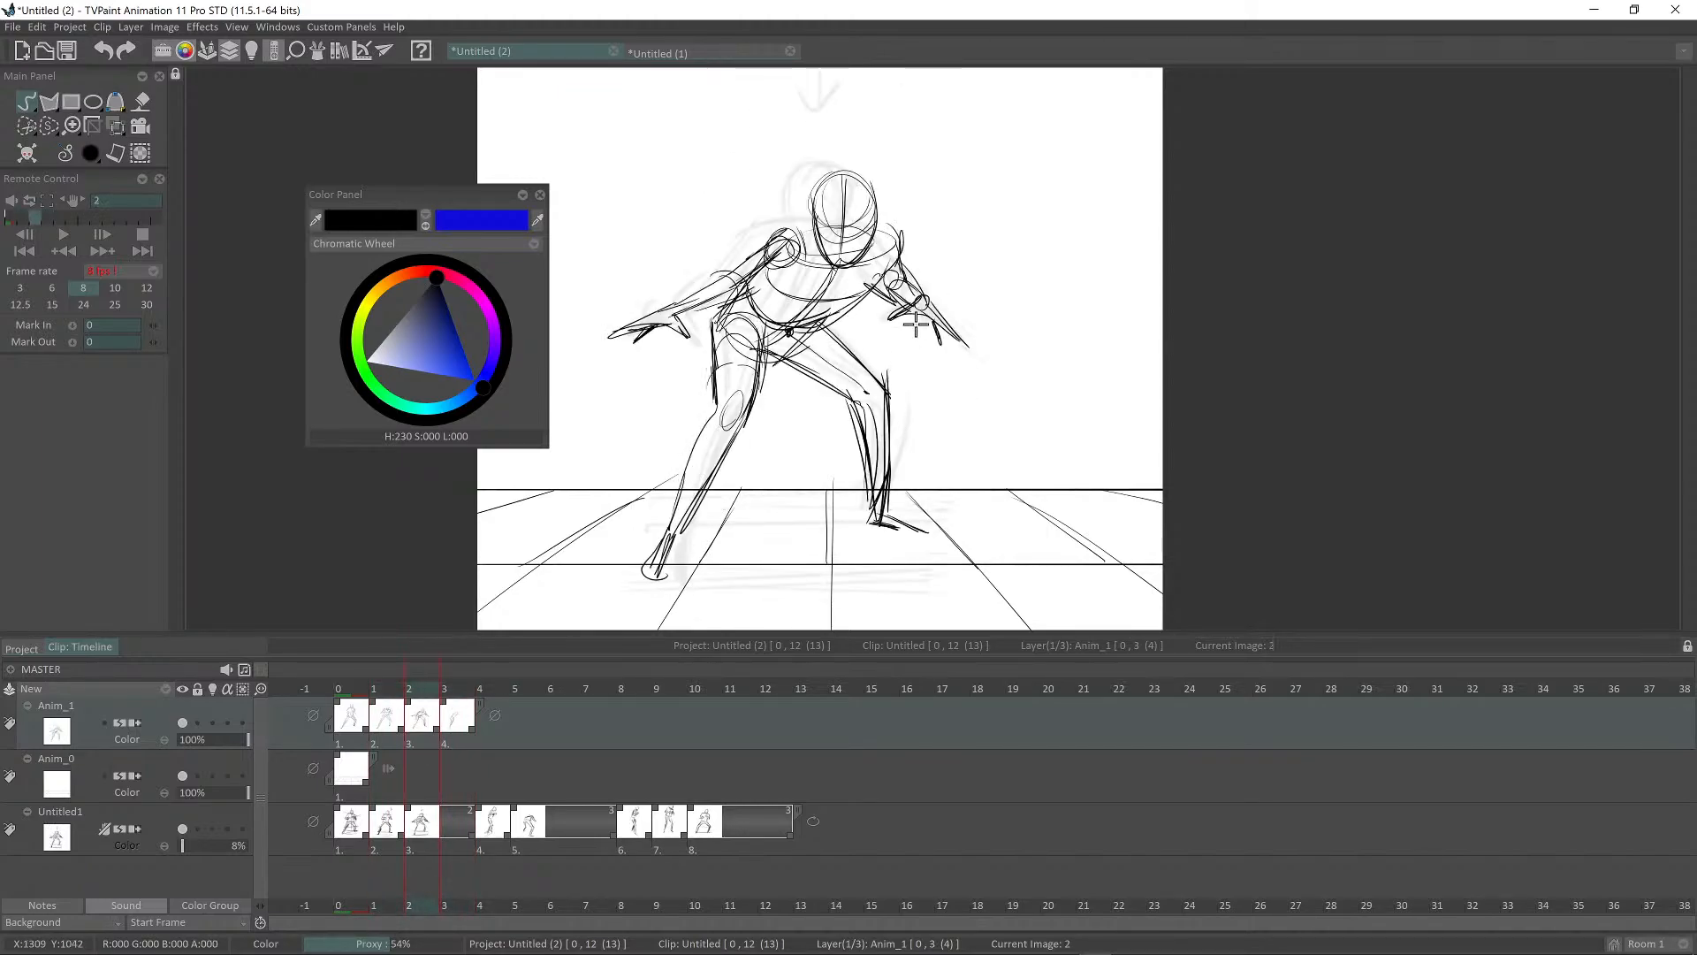
{"action": "key", "text": "Right"}
{"action": "key", "text": "Right"}
{"action": "left_click_drag", "start_coordinate": [804, 409], "coordinate": [841, 454]}
{"action": "key", "text": "shift+d"}
{"action": "left_click_drag", "start_coordinate": [803, 427], "coordinate": [783, 412]}
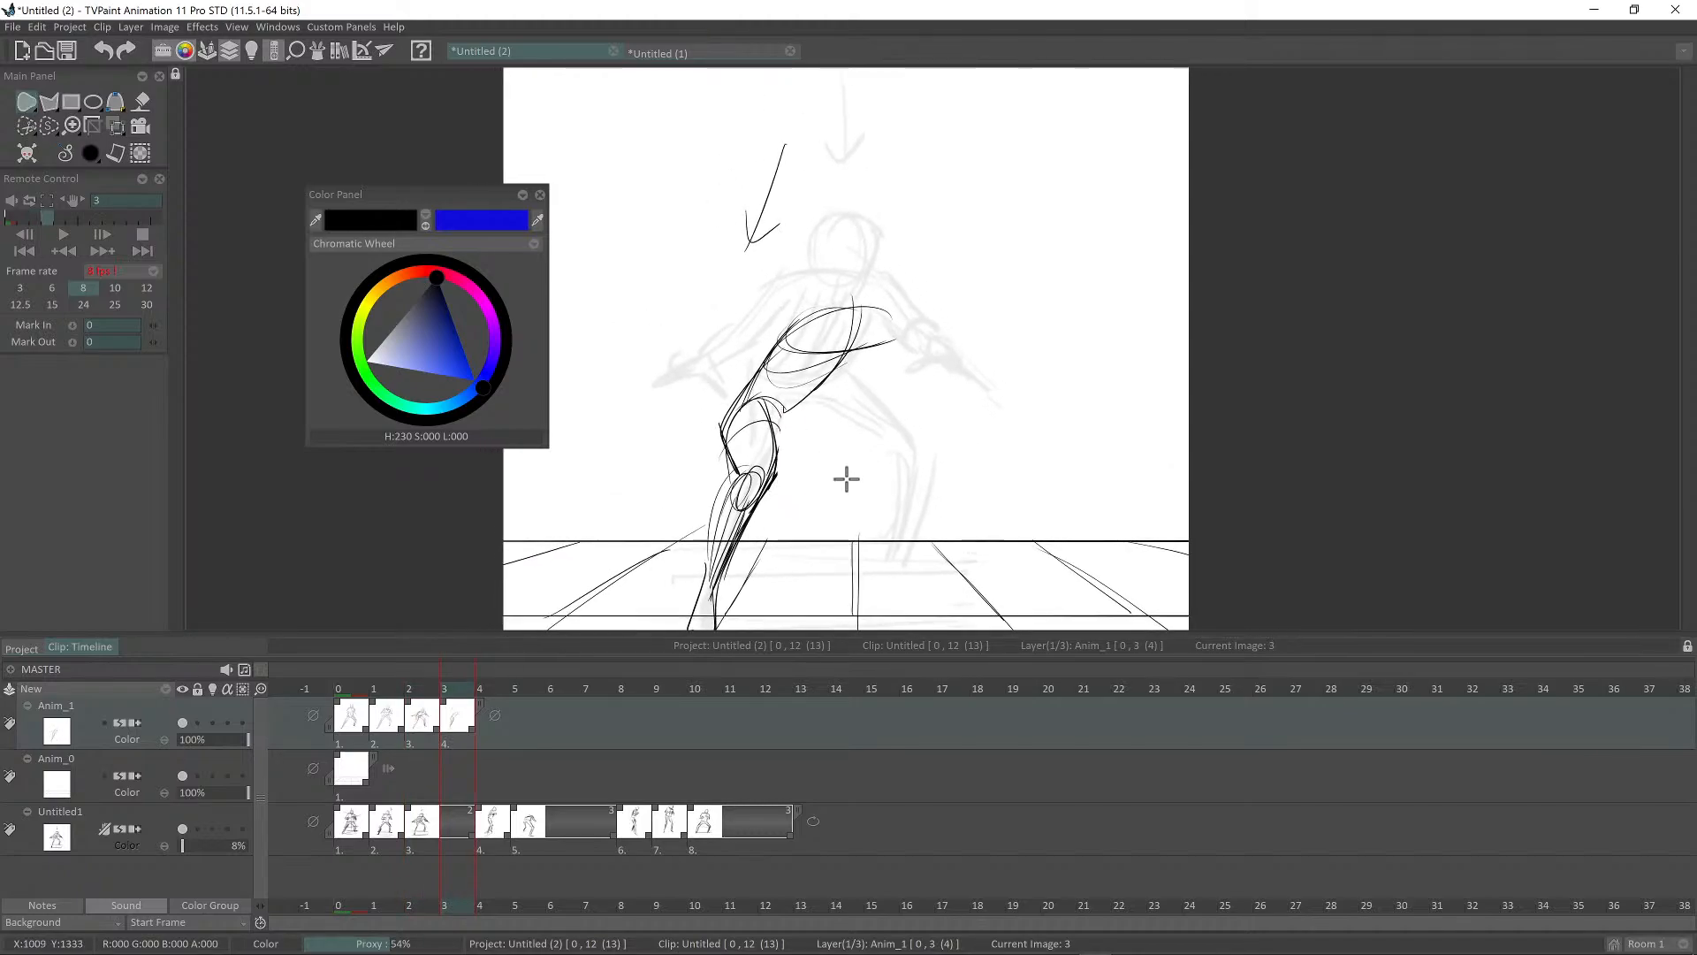
Step: Flip repeatedly through frames 0 to 4 to review the leg motion against the rough poses
{"action": "mouse_move", "coordinate": [846, 478]}
{"action": "left_mouse_down"}
{"action": "mouse_move", "coordinate": [856, 491]}
{"action": "mouse_move", "coordinate": [847, 468]}
{"action": "mouse_move", "coordinate": [894, 416]}
{"action": "left_mouse_up"}
{"action": "key", "text": "Left"}
{"action": "key", "text": "Right"}
{"action": "scroll", "coordinate": [875, 459], "scroll_direction": "down", "scroll_amount": 2}
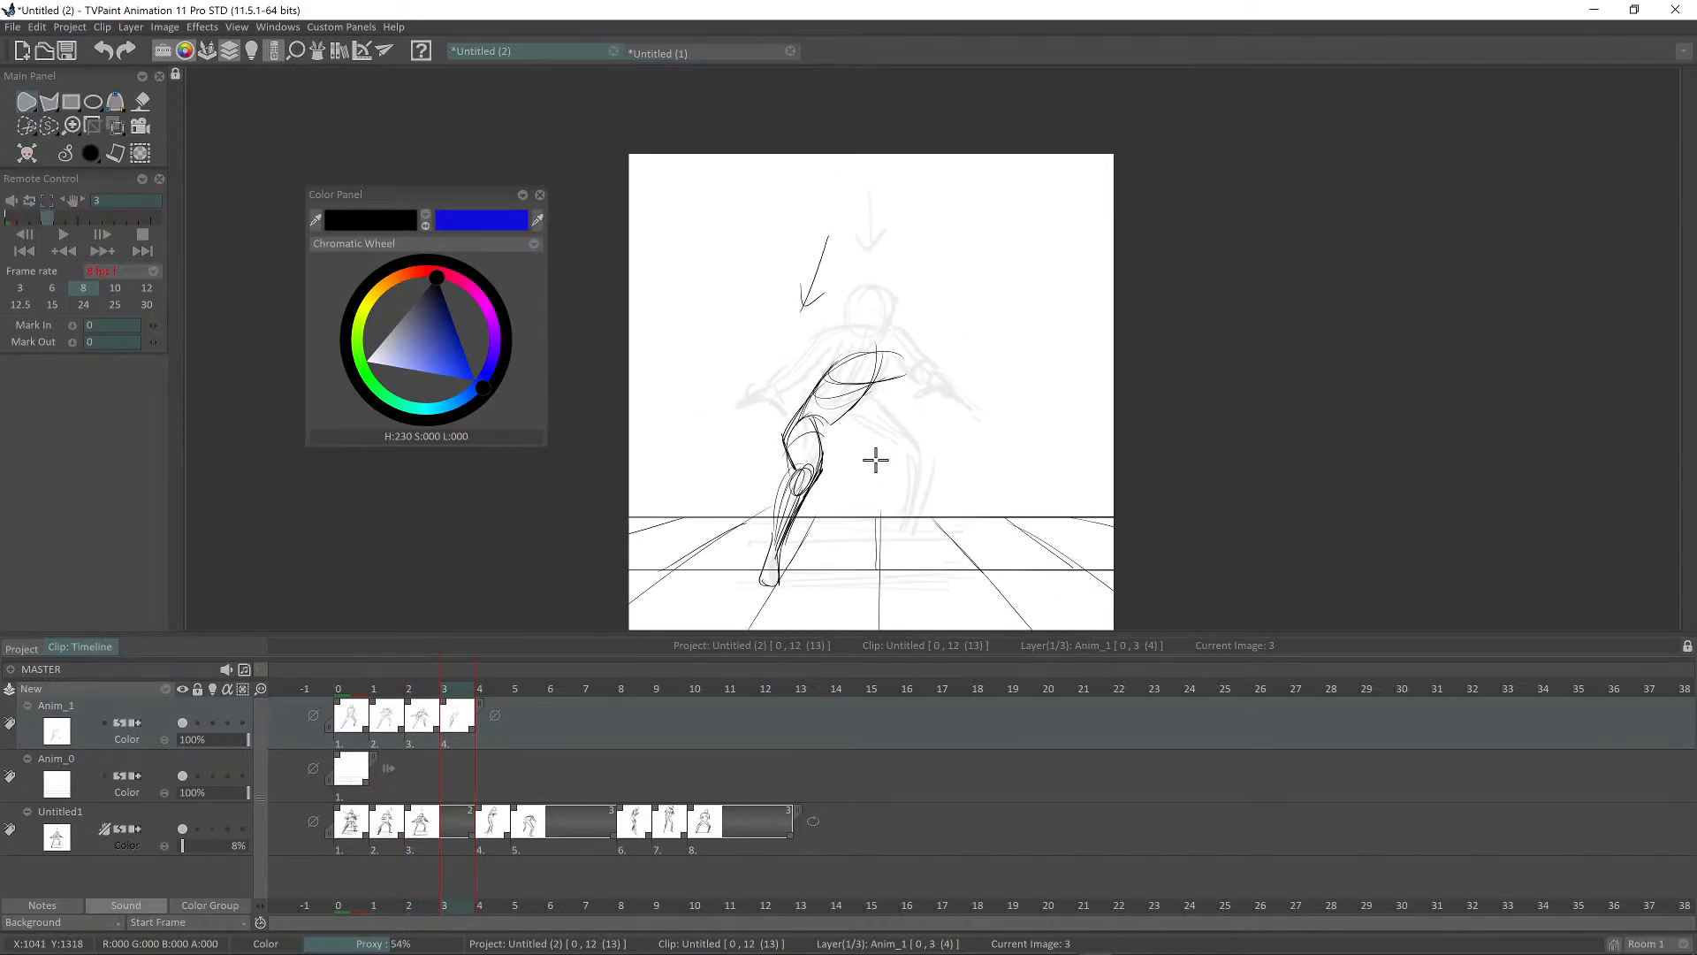
{"action": "key", "text": "Left"}
{"action": "key", "text": "Left"}
{"action": "key", "text": "Right"}
{"action": "key", "text": "Right"}
{"action": "key", "text": "Left"}
{"action": "key", "text": "Left"}
{"action": "key", "text": "Right"}
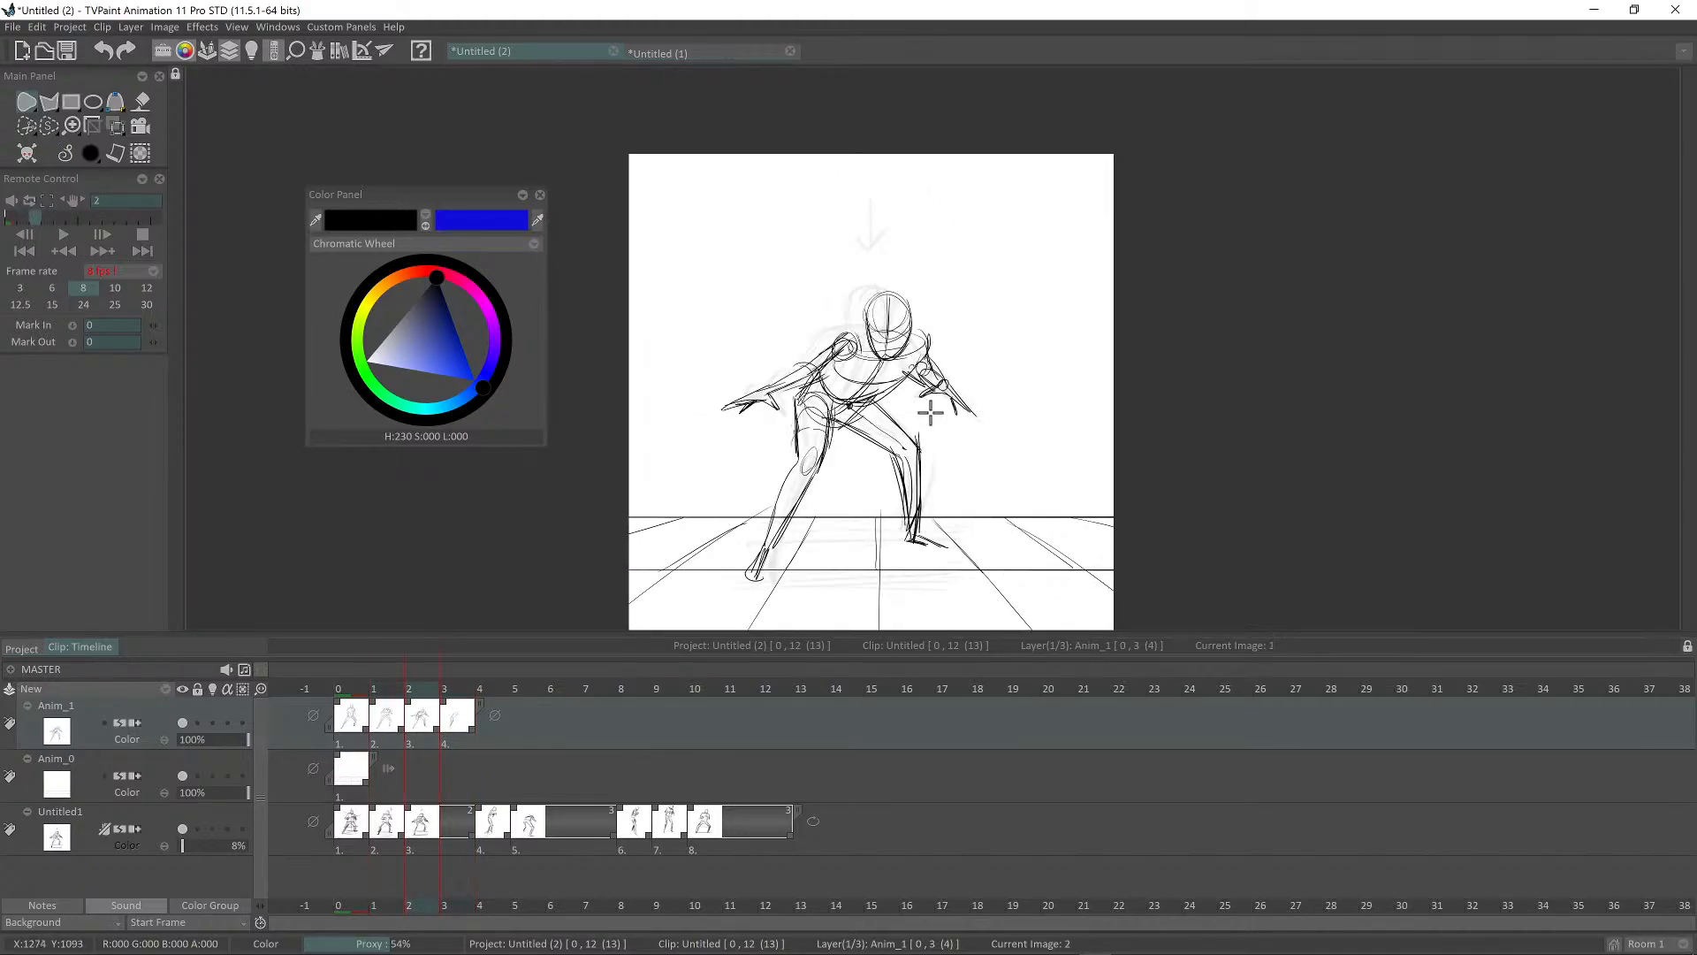
{"action": "key", "text": "Right"}
{"action": "key", "text": "Left"}
{"action": "key", "text": "Left"}
{"action": "key", "text": "Right"}
{"action": "key", "text": "Right"}
{"action": "key", "text": "Right"}
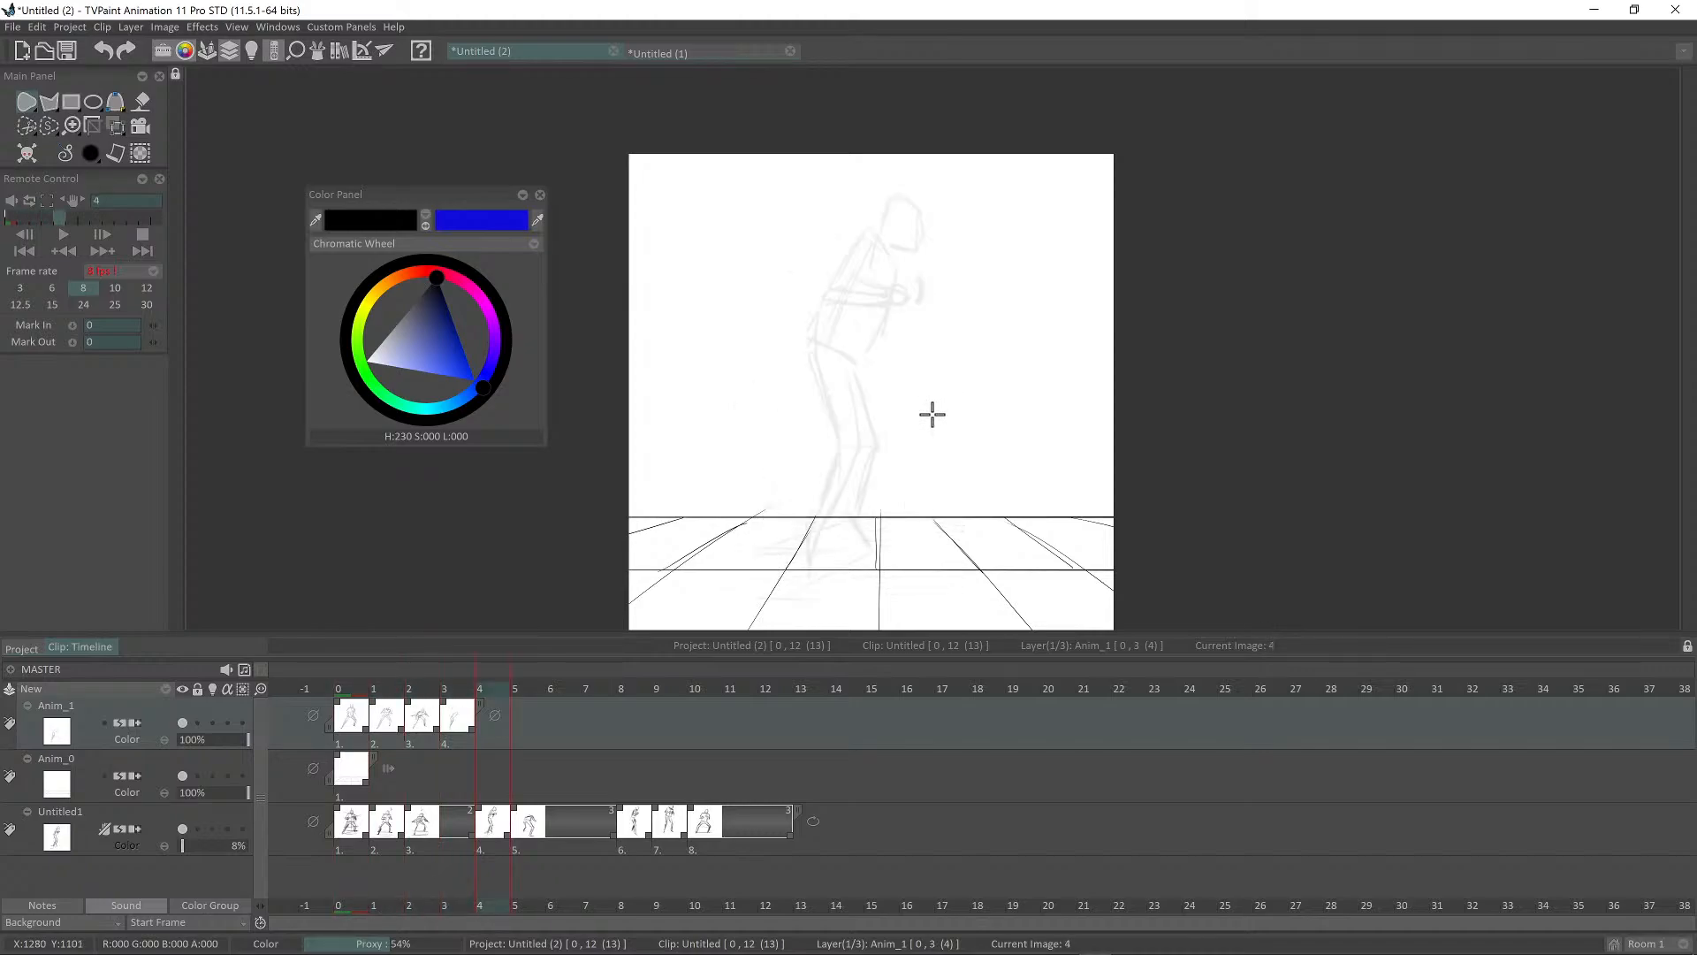
{"action": "key", "text": "Left"}
{"action": "key", "text": "Left"}
{"action": "key", "text": "Left"}
{"action": "key", "text": "Left"}
{"action": "key", "text": "Left"}
{"action": "key", "text": "Right"}
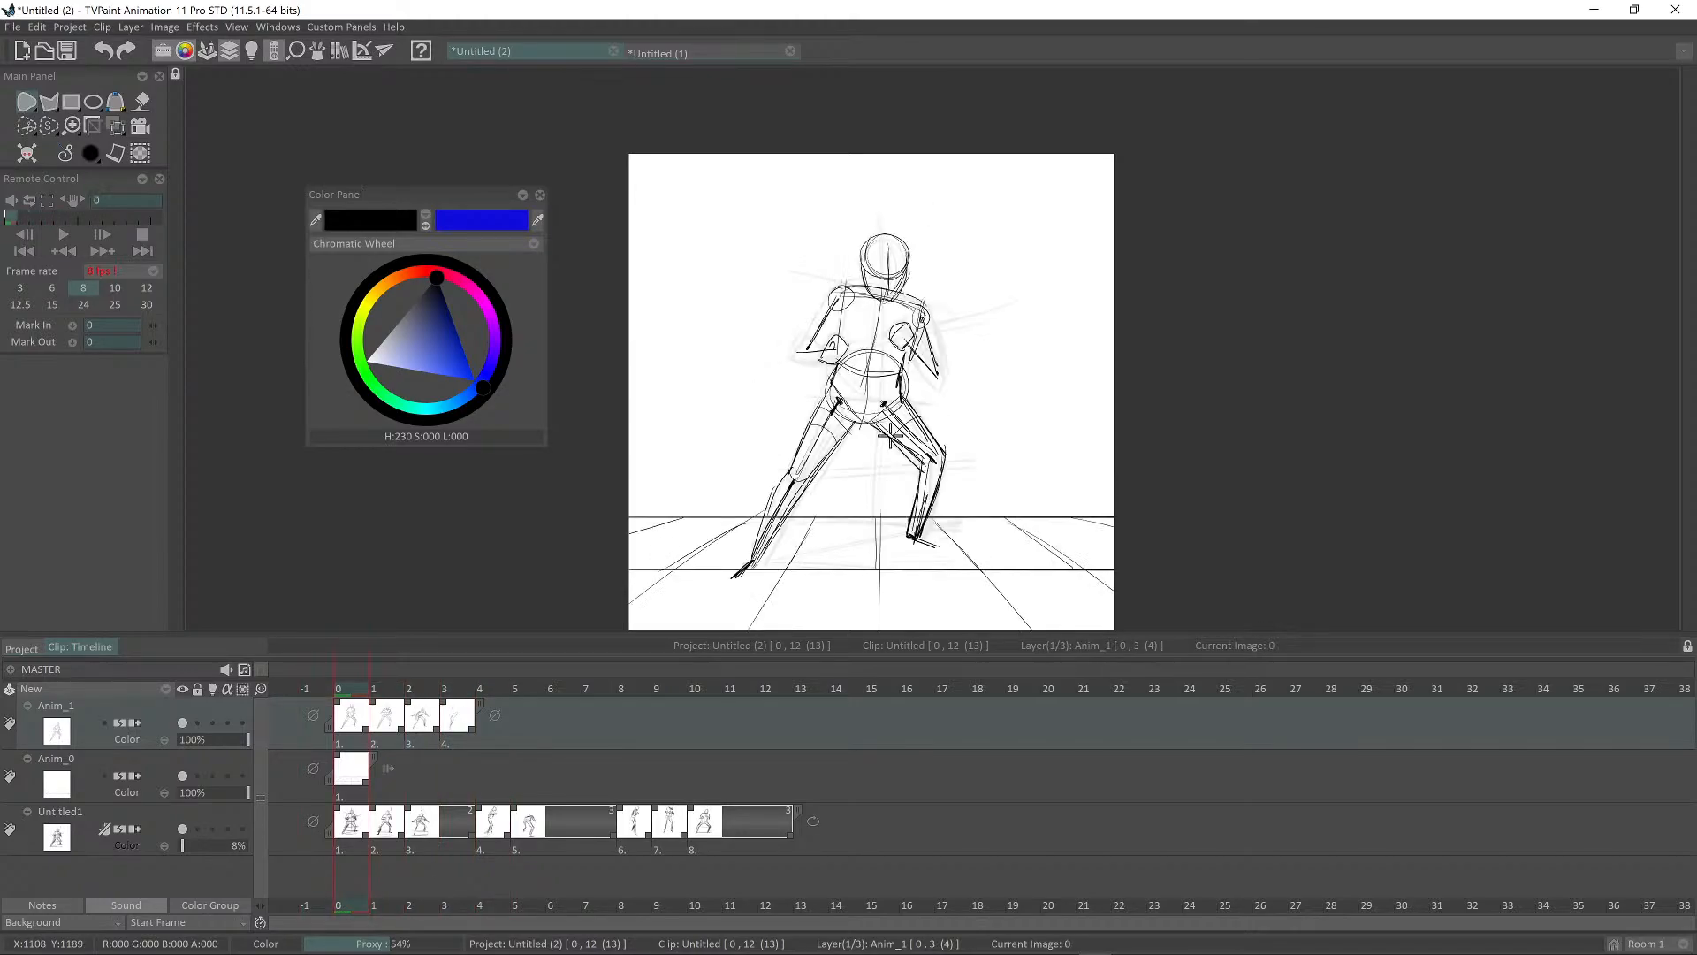
Step: Draw a knee oval on the left-hand leg of frame 0 and strengthen the outer shin line below it
{"action": "scroll", "coordinate": [890, 435], "scroll_direction": "up", "scroll_amount": 4}
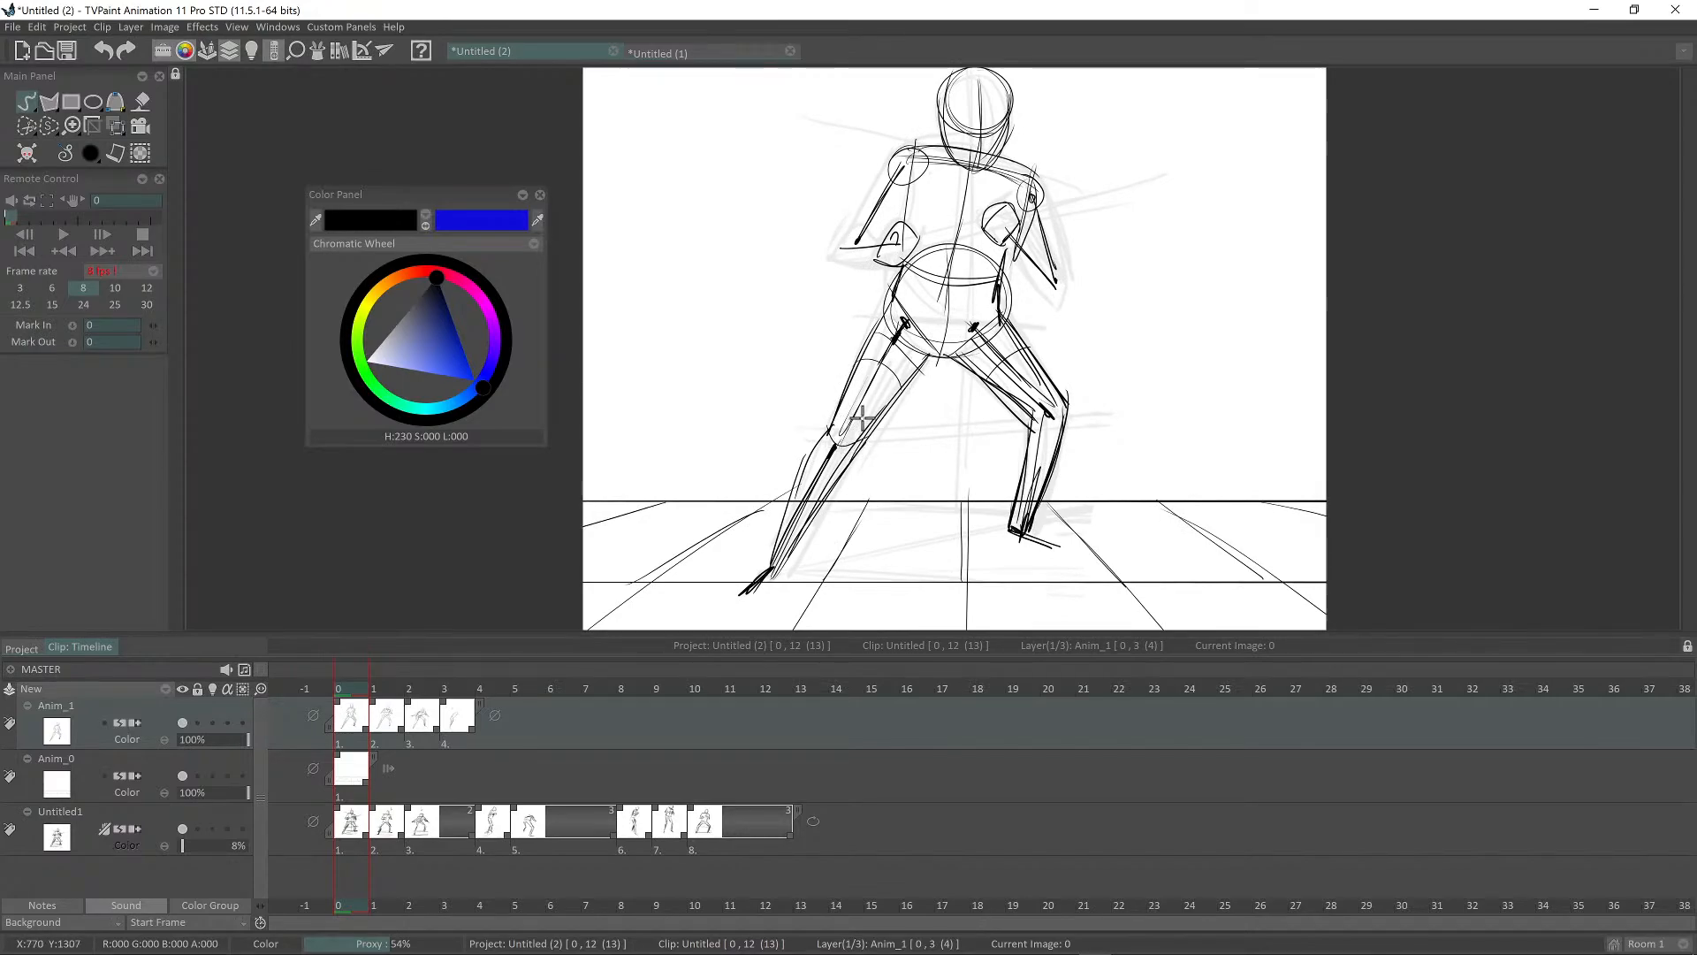
{"action": "key", "text": "Right"}
{"action": "key", "text": "Right"}
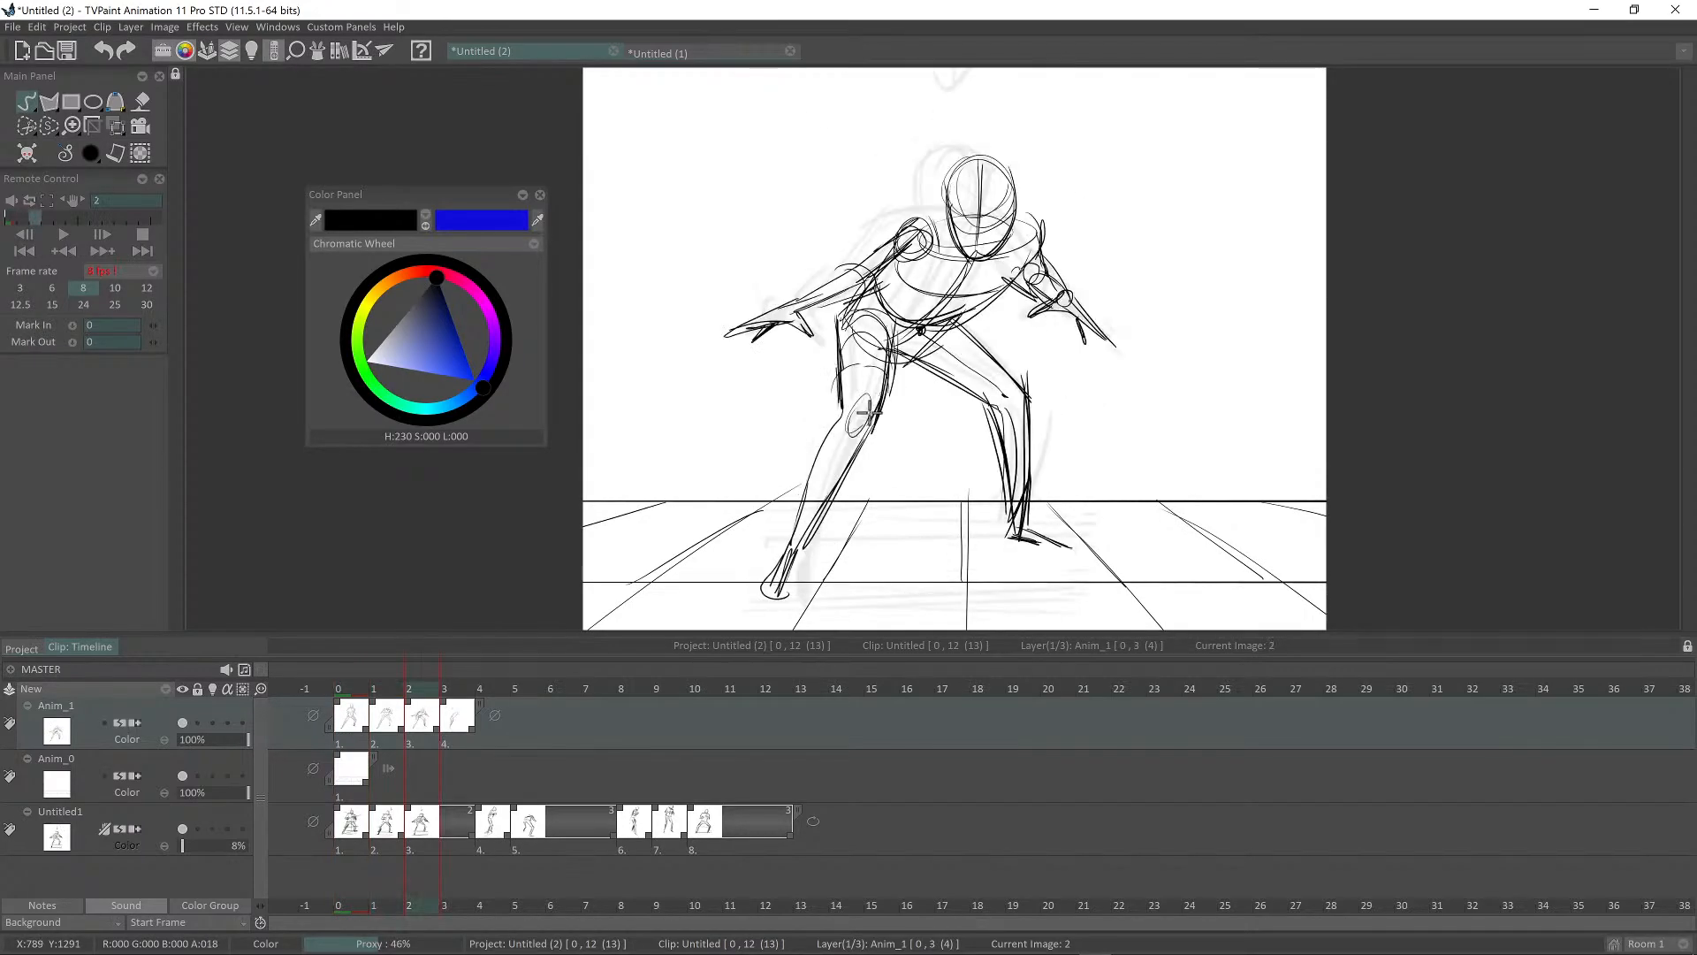
{"action": "key", "text": "Left"}
{"action": "key", "text": "Left"}
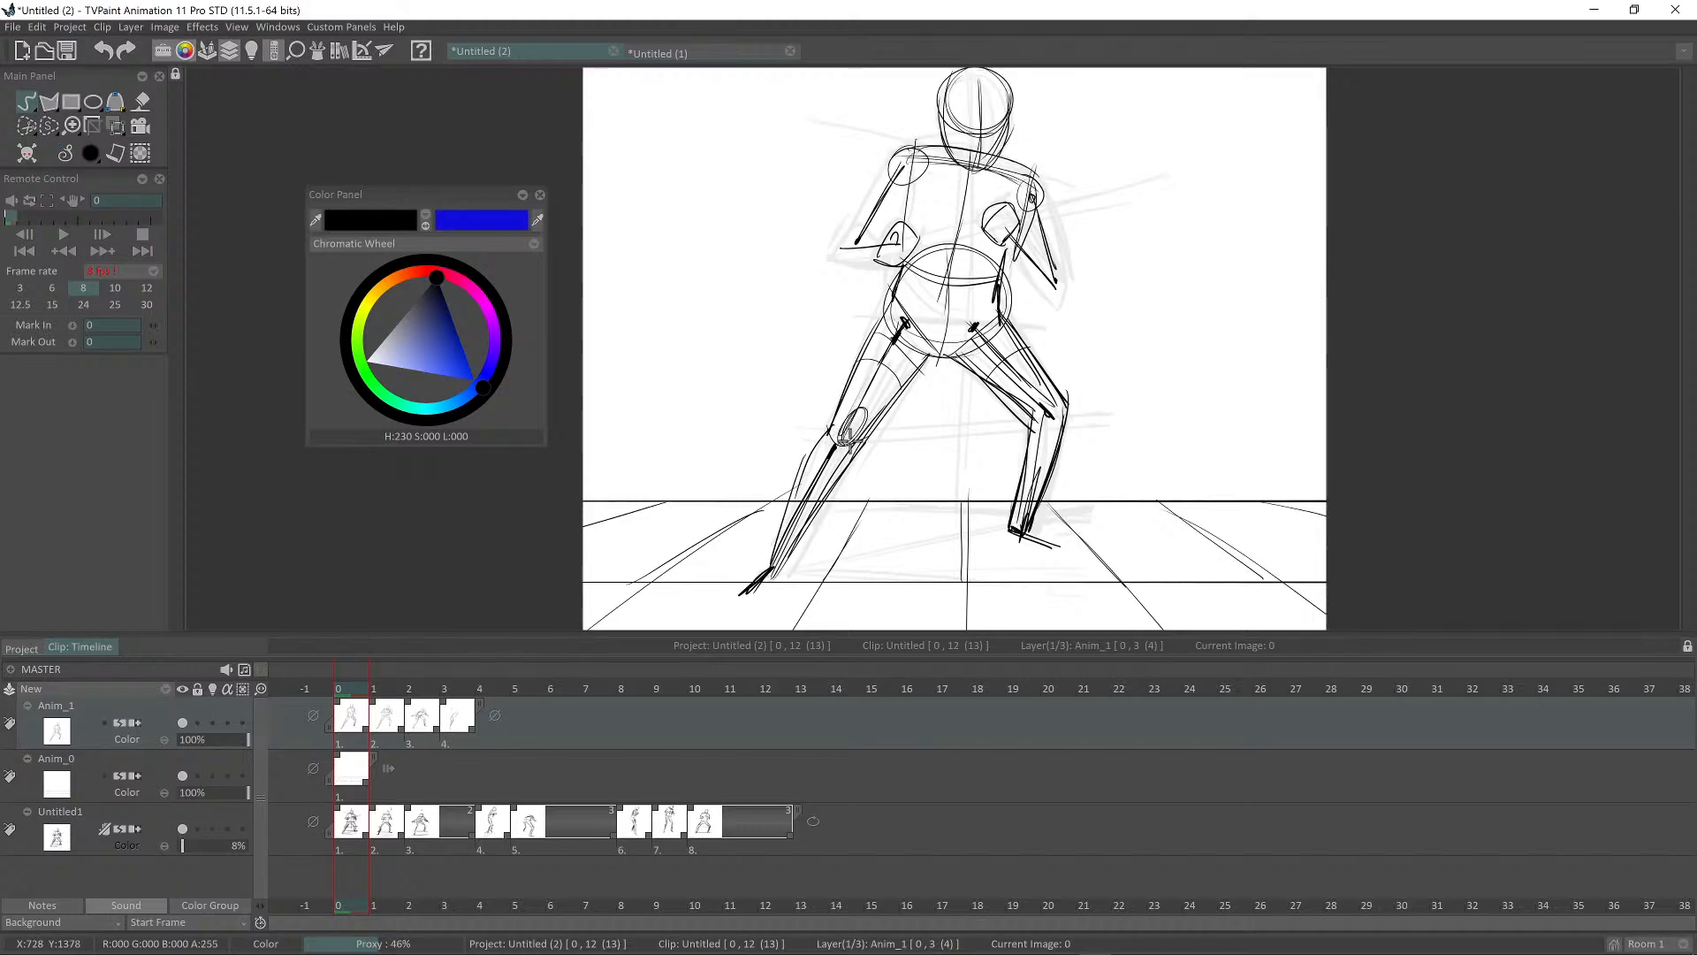
{"action": "left_click_drag", "start_coordinate": [826, 431], "coordinate": [782, 540]}
Step: Flip between frame 0 and the following frames to compare the left-hand knee and shin
{"action": "key", "text": "Left"}
{"action": "key", "text": "Right"}
{"action": "key", "text": "Right"}
{"action": "key", "text": "Right"}
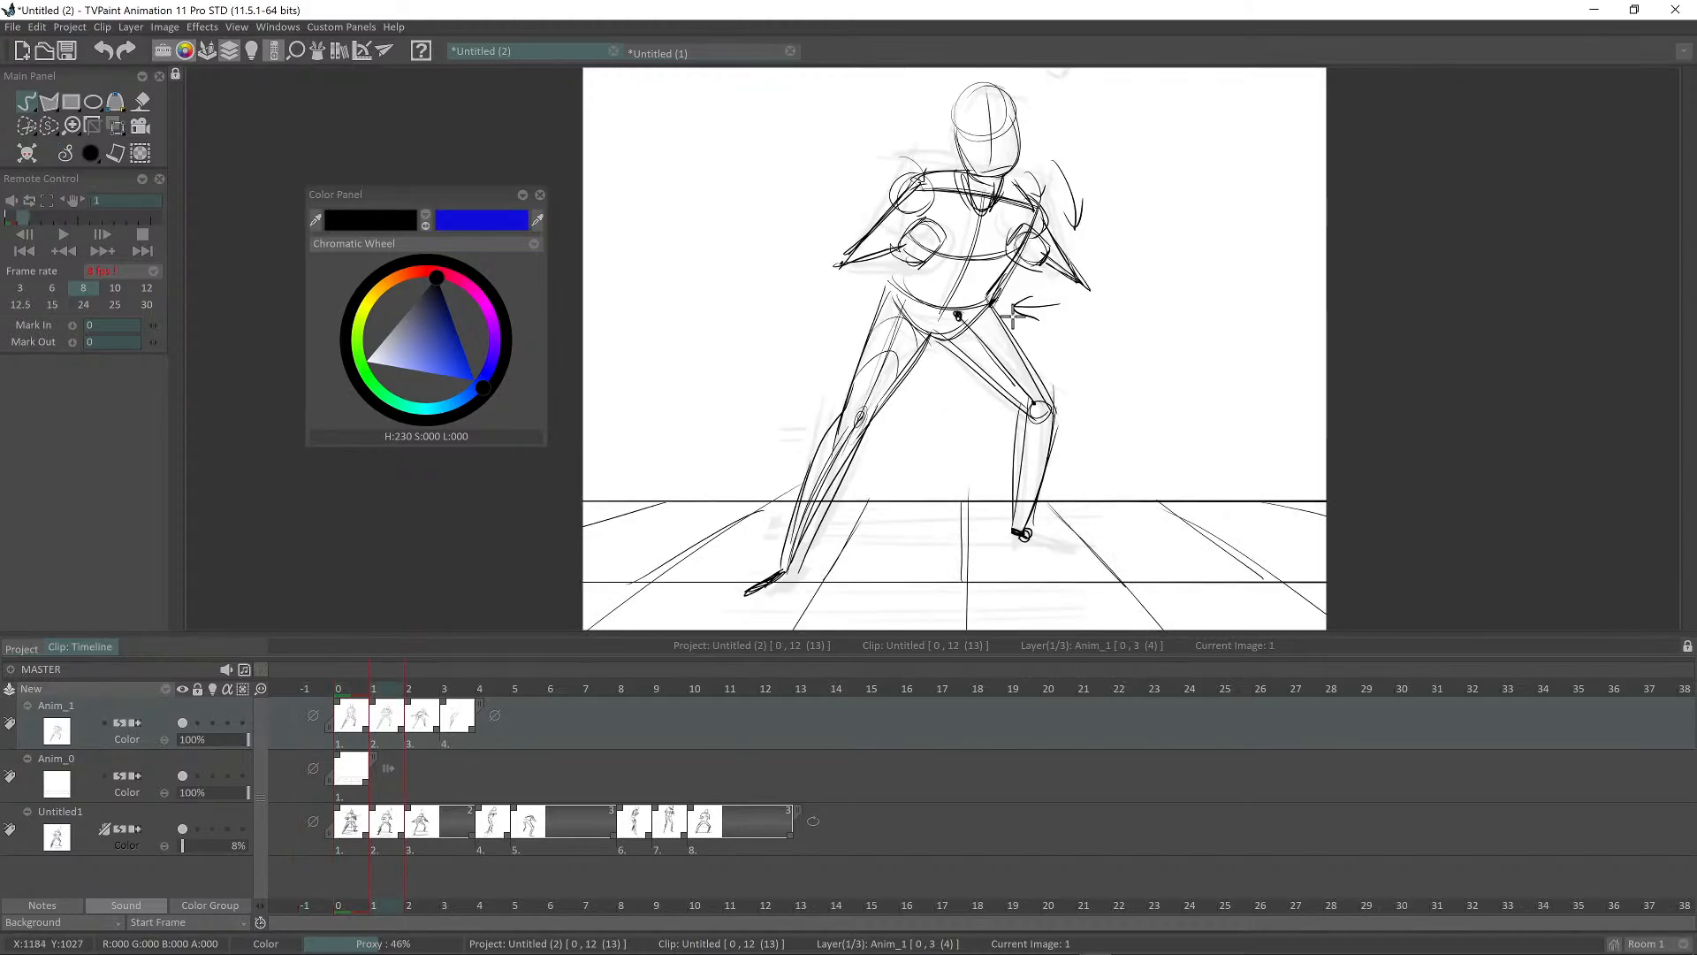
{"action": "key", "text": "Left"}
{"action": "key", "text": "Left"}
{"action": "key", "text": "Right"}
{"action": "key", "text": "Right"}
{"action": "key", "text": "Left"}
{"action": "key", "text": "Right"}
{"action": "key", "text": "Left"}
{"action": "key", "text": "Left"}
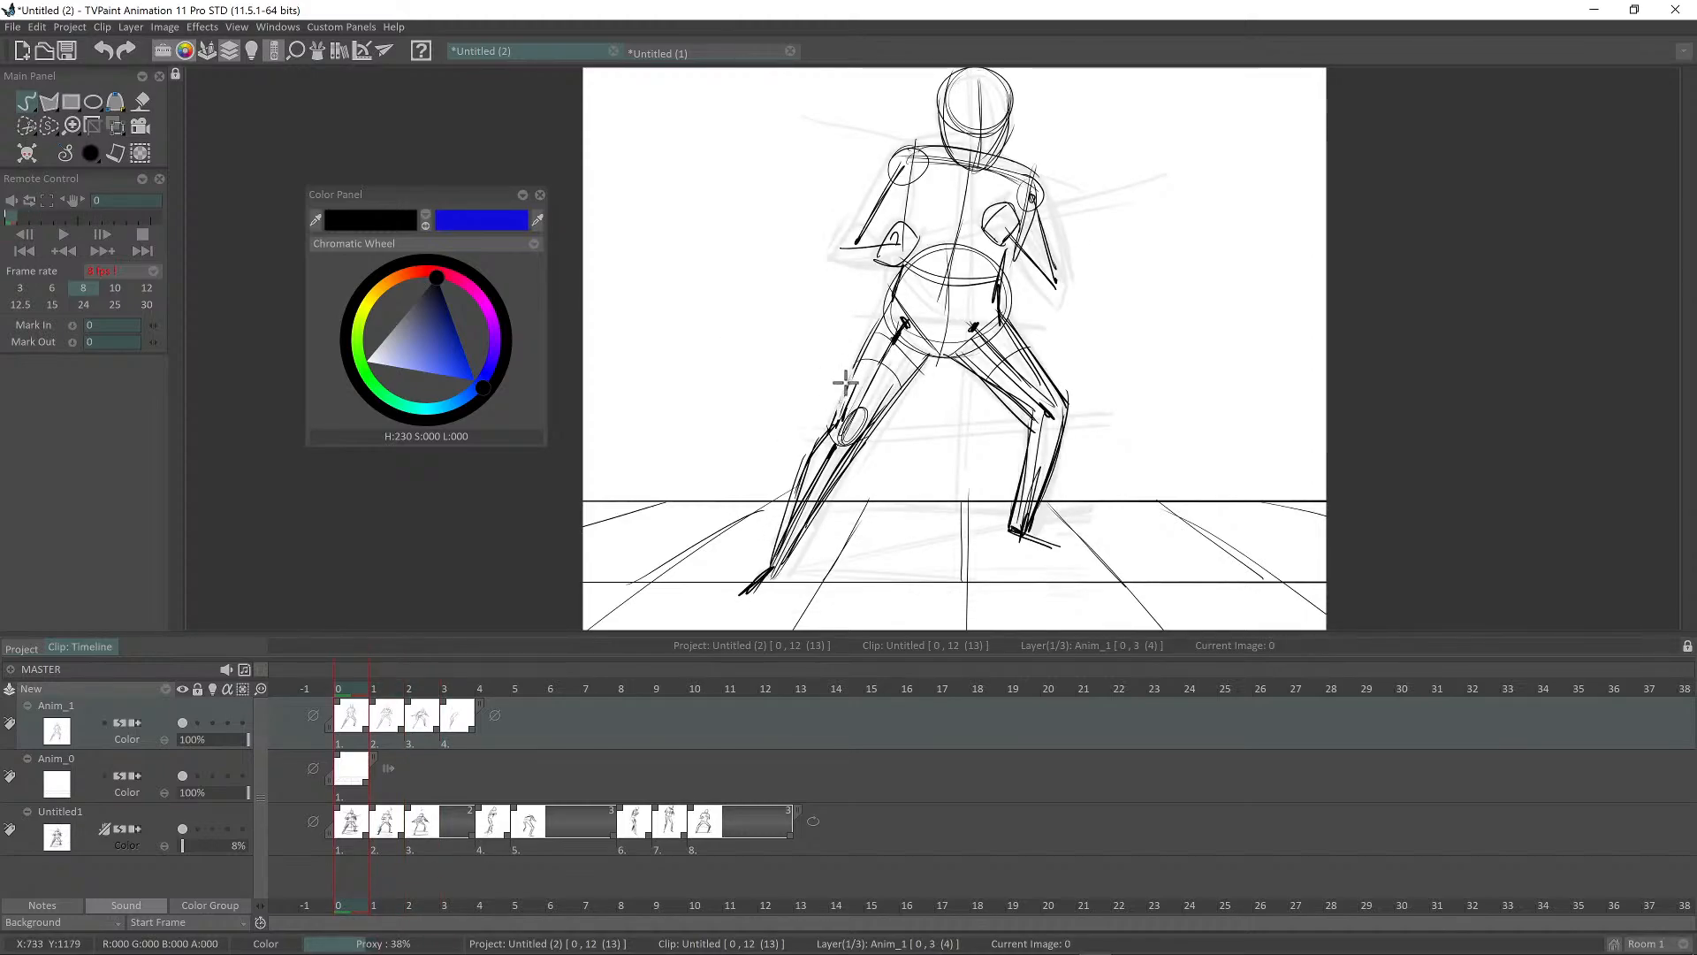
Step: Turn on the light table for the next drawing and erase the left-hand lower leg and foot on frame 0
{"action": "key", "text": "l"}
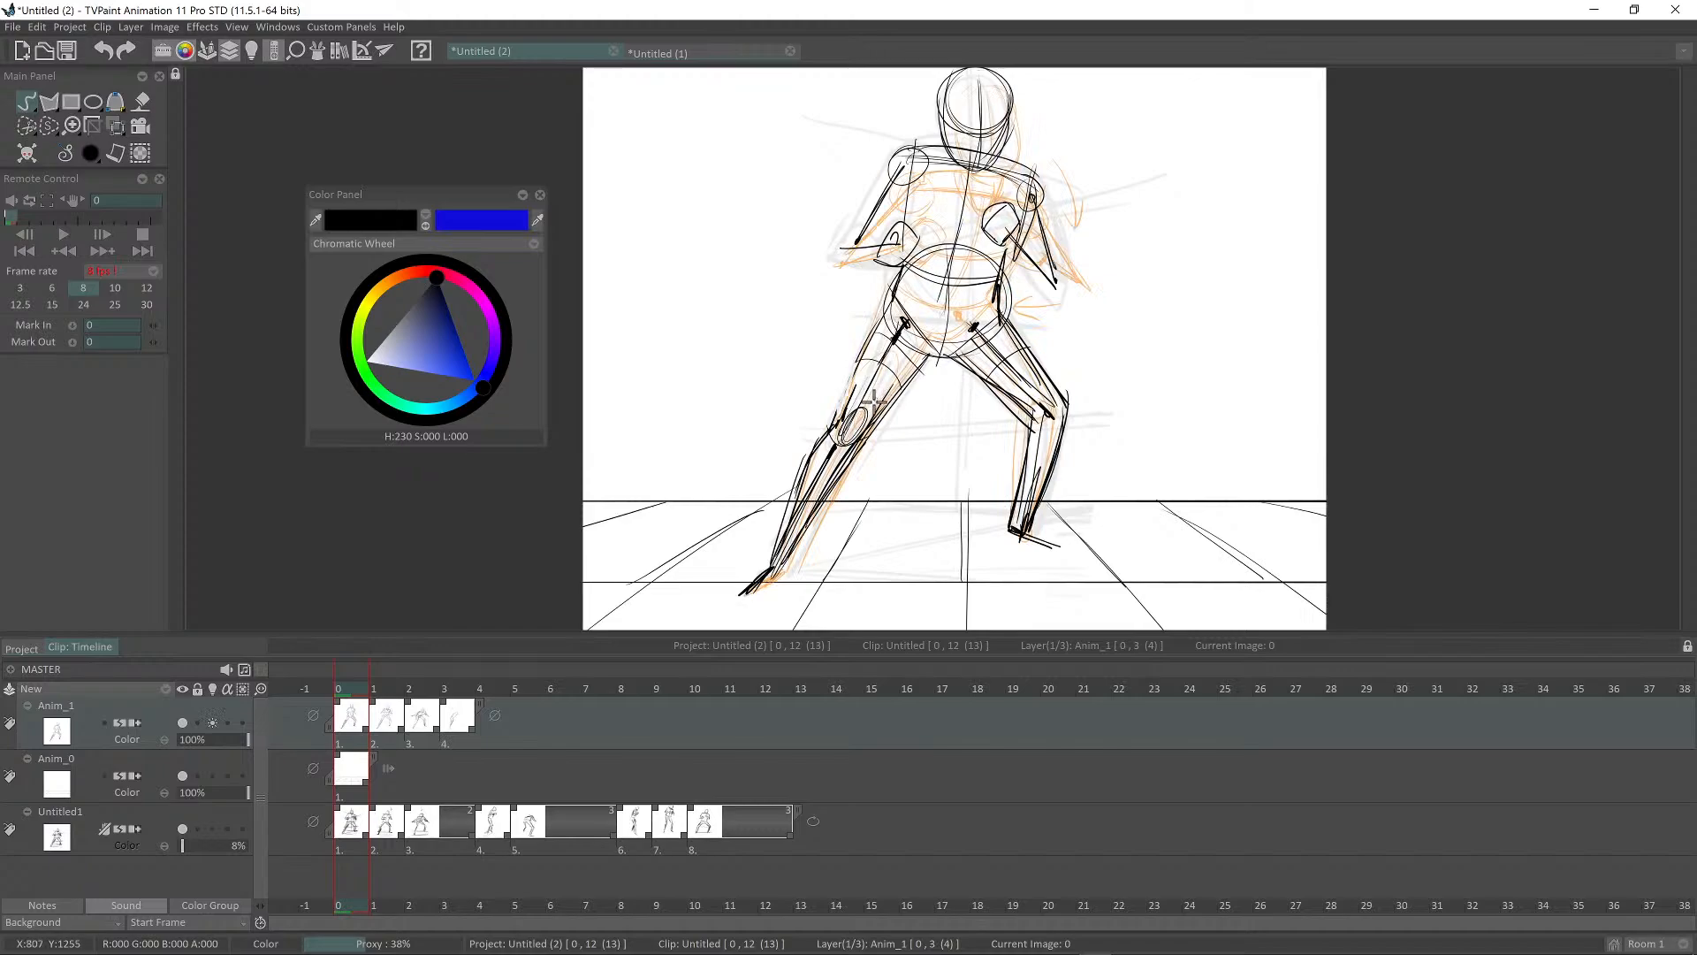
{"action": "scroll", "coordinate": [863, 443], "scroll_direction": "up", "scroll_amount": 7}
{"action": "scroll", "coordinate": [962, 368], "scroll_direction": "down", "scroll_amount": 6}
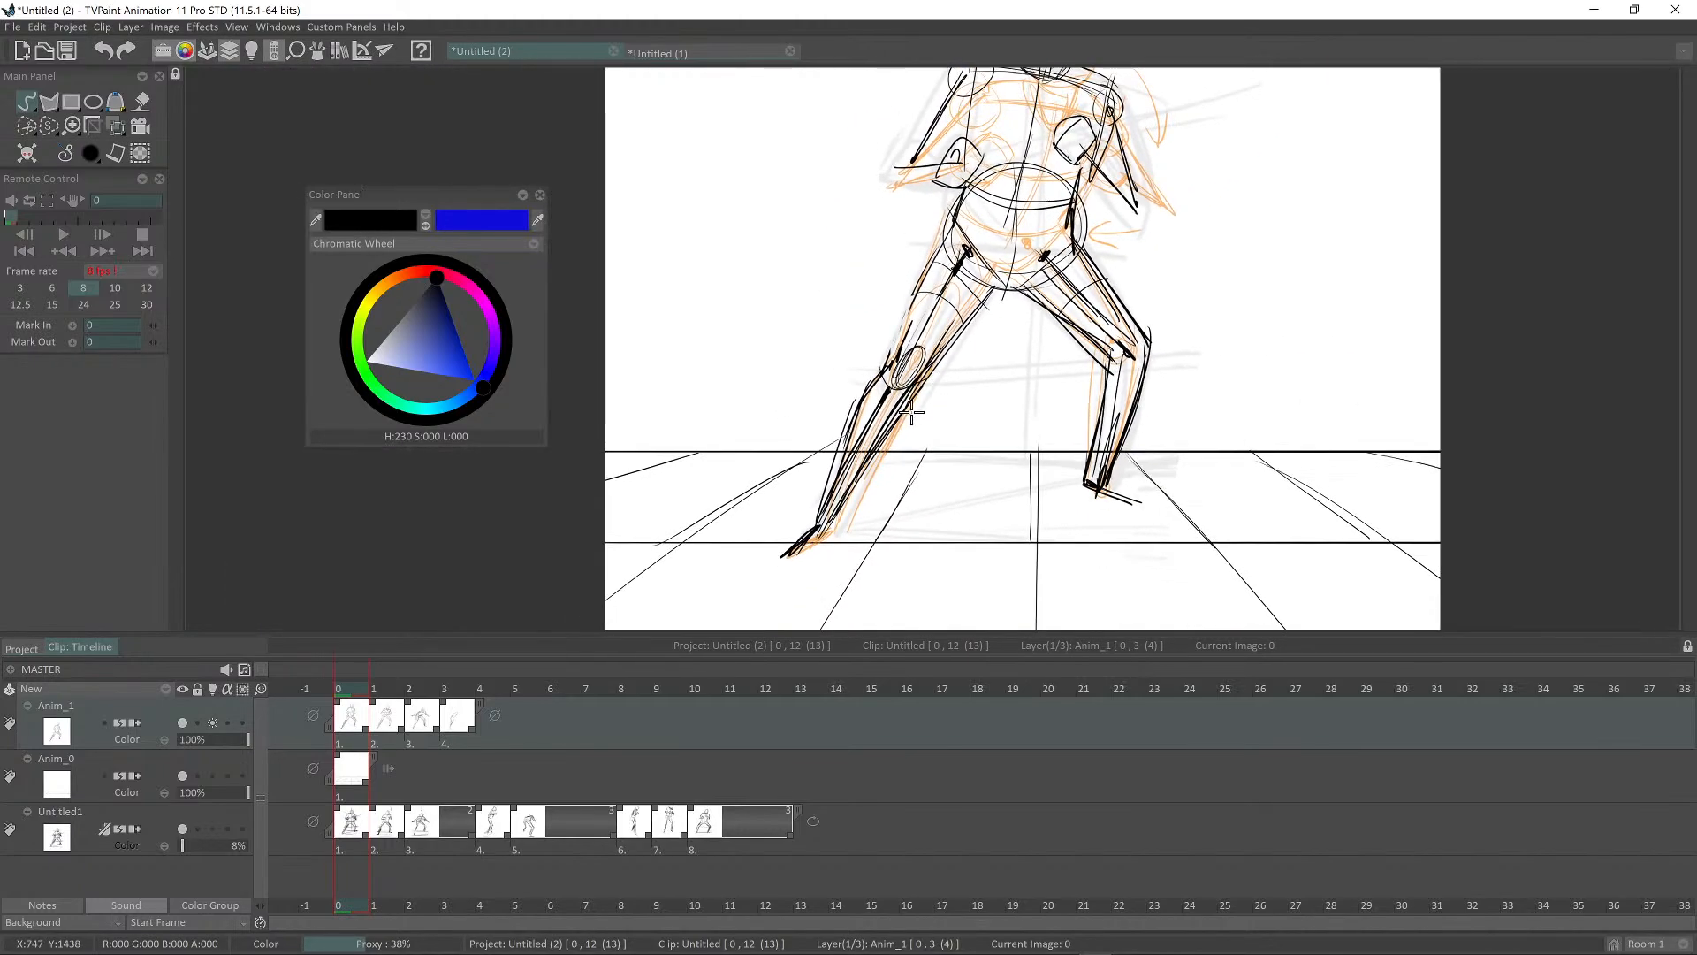
{"action": "key", "text": "shift+d"}
{"action": "left_click_drag", "start_coordinate": [935, 400], "coordinate": [947, 409]}
{"action": "mouse_move", "coordinate": [871, 364]}
{"action": "left_mouse_down"}
{"action": "mouse_move", "coordinate": [799, 579]}
{"action": "mouse_move", "coordinate": [947, 401]}
{"action": "mouse_move", "coordinate": [943, 419]}
{"action": "left_mouse_up"}
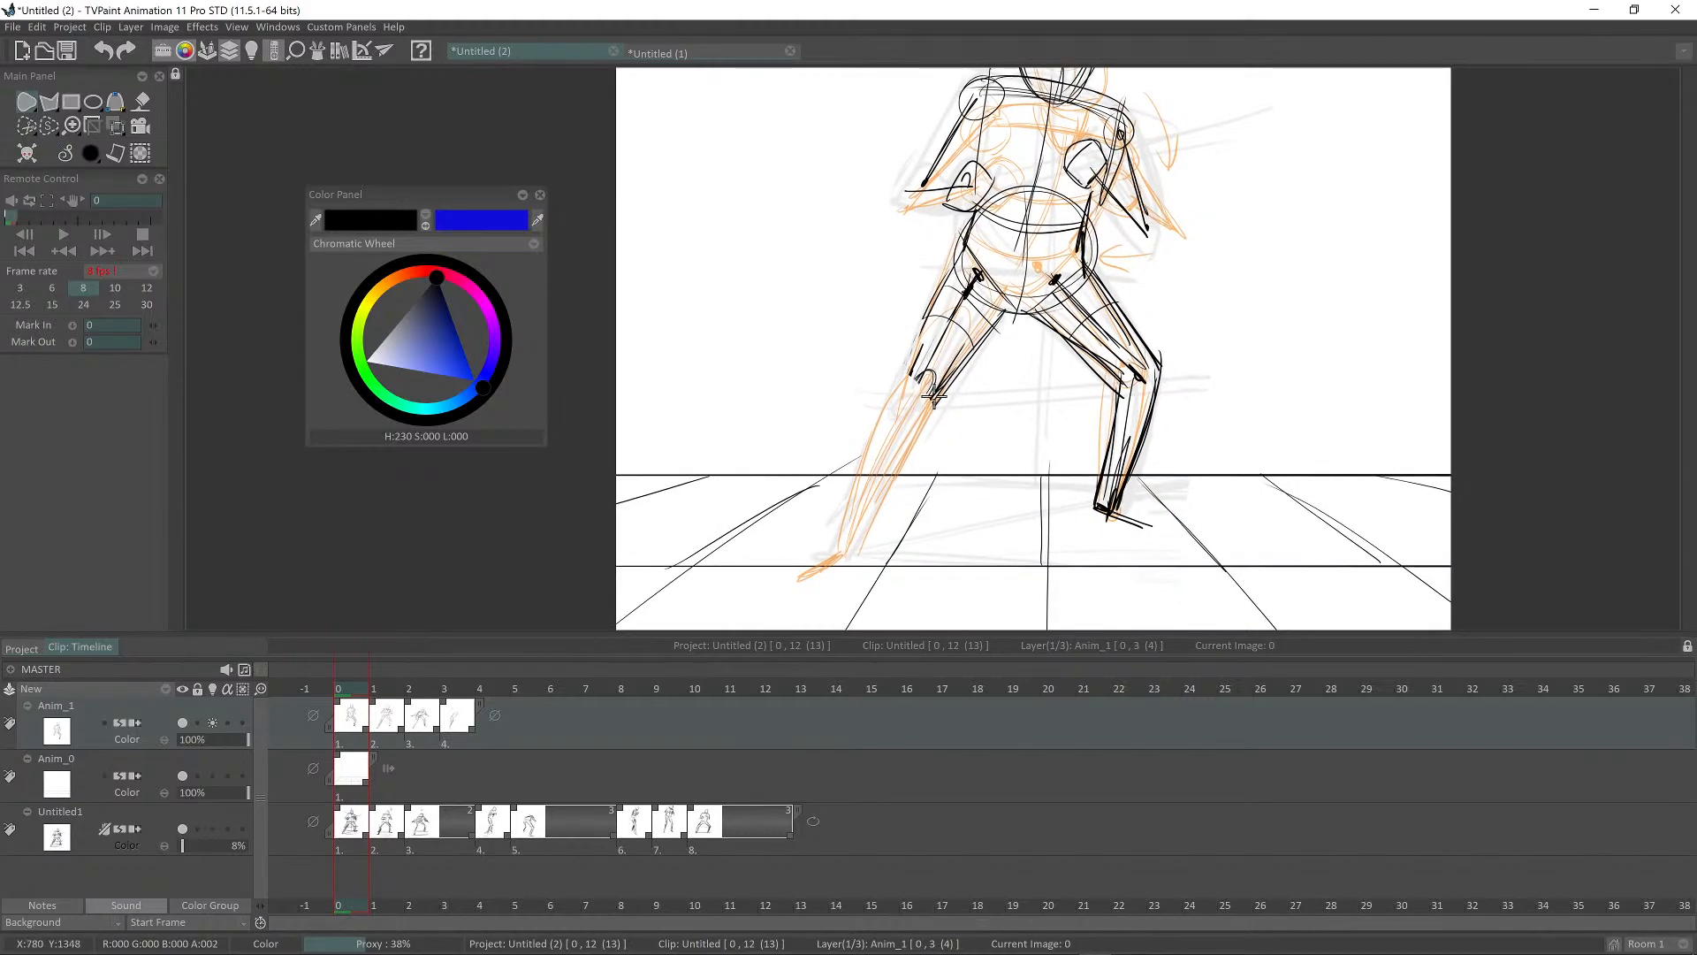
Step: Redraw the left-hand lower leg and foot on frame 0 over the orange light-table guide, and turn the light table off
{"action": "key", "text": "d"}
{"action": "left_click_drag", "start_coordinate": [877, 487], "coordinate": [873, 483]}
{"action": "left_click_drag", "start_coordinate": [833, 547], "coordinate": [787, 579]}
{"action": "mouse_move", "coordinate": [835, 557]}
{"action": "left_mouse_down"}
{"action": "mouse_move", "coordinate": [792, 575]}
{"action": "mouse_move", "coordinate": [854, 546]}
{"action": "left_mouse_up"}
{"action": "left_click_drag", "start_coordinate": [855, 517], "coordinate": [821, 541]}
{"action": "mouse_move", "coordinate": [865, 402]}
{"action": "left_mouse_down"}
{"action": "mouse_move", "coordinate": [821, 489]}
{"action": "mouse_move", "coordinate": [838, 440]}
{"action": "mouse_move", "coordinate": [810, 545]}
{"action": "left_mouse_up"}
{"action": "mouse_move", "coordinate": [845, 434]}
{"action": "left_mouse_down"}
{"action": "mouse_move", "coordinate": [800, 574]}
{"action": "mouse_move", "coordinate": [850, 424]}
{"action": "mouse_move", "coordinate": [832, 517]}
{"action": "mouse_move", "coordinate": [895, 428]}
{"action": "left_mouse_up"}
{"action": "left_click_drag", "start_coordinate": [822, 568], "coordinate": [896, 429]}
{"action": "mouse_move", "coordinate": [900, 431]}
{"action": "left_mouse_down"}
{"action": "mouse_move", "coordinate": [913, 457]}
{"action": "mouse_move", "coordinate": [886, 453]}
{"action": "mouse_move", "coordinate": [830, 562]}
{"action": "left_mouse_up"}
{"action": "left_click_drag", "start_coordinate": [875, 467], "coordinate": [826, 570]}
{"action": "scroll", "coordinate": [959, 411], "scroll_direction": "down", "scroll_amount": 1}
{"action": "left_click_drag", "start_coordinate": [964, 401], "coordinate": [959, 416]}
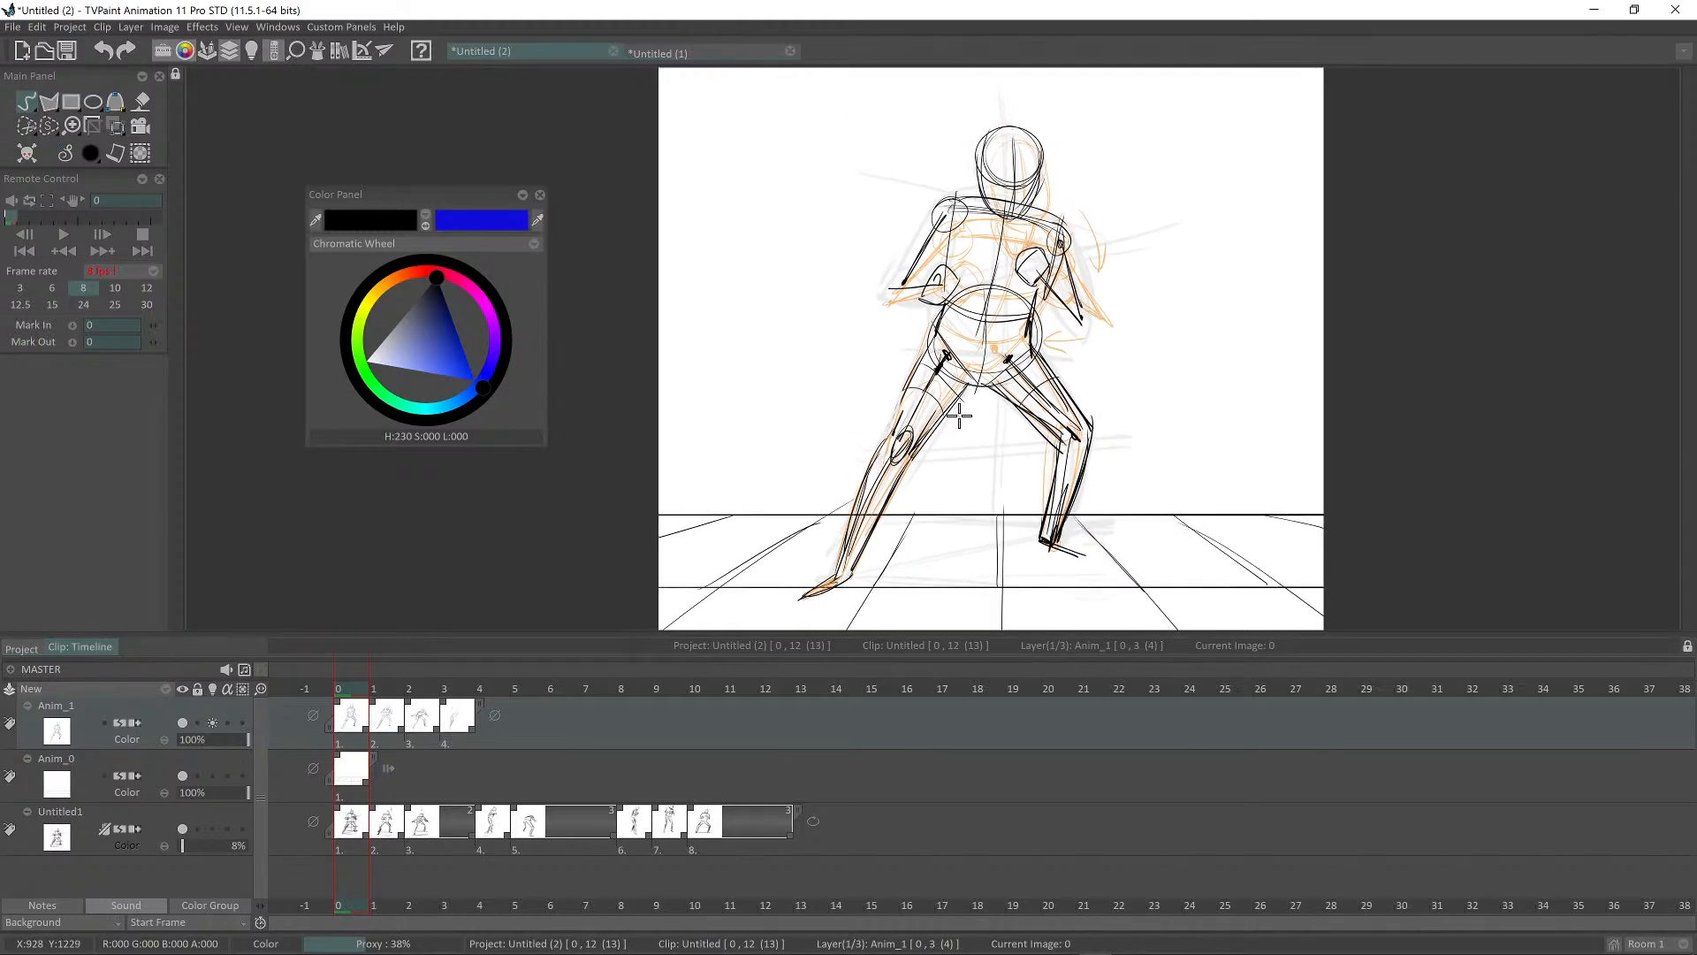
{"action": "key", "text": "Right"}
{"action": "key", "text": "l"}
Step: Flip between the first frames to check the redrawn lower leg against the adjacent poses
{"action": "key", "text": "Right"}
{"action": "key", "text": "Left"}
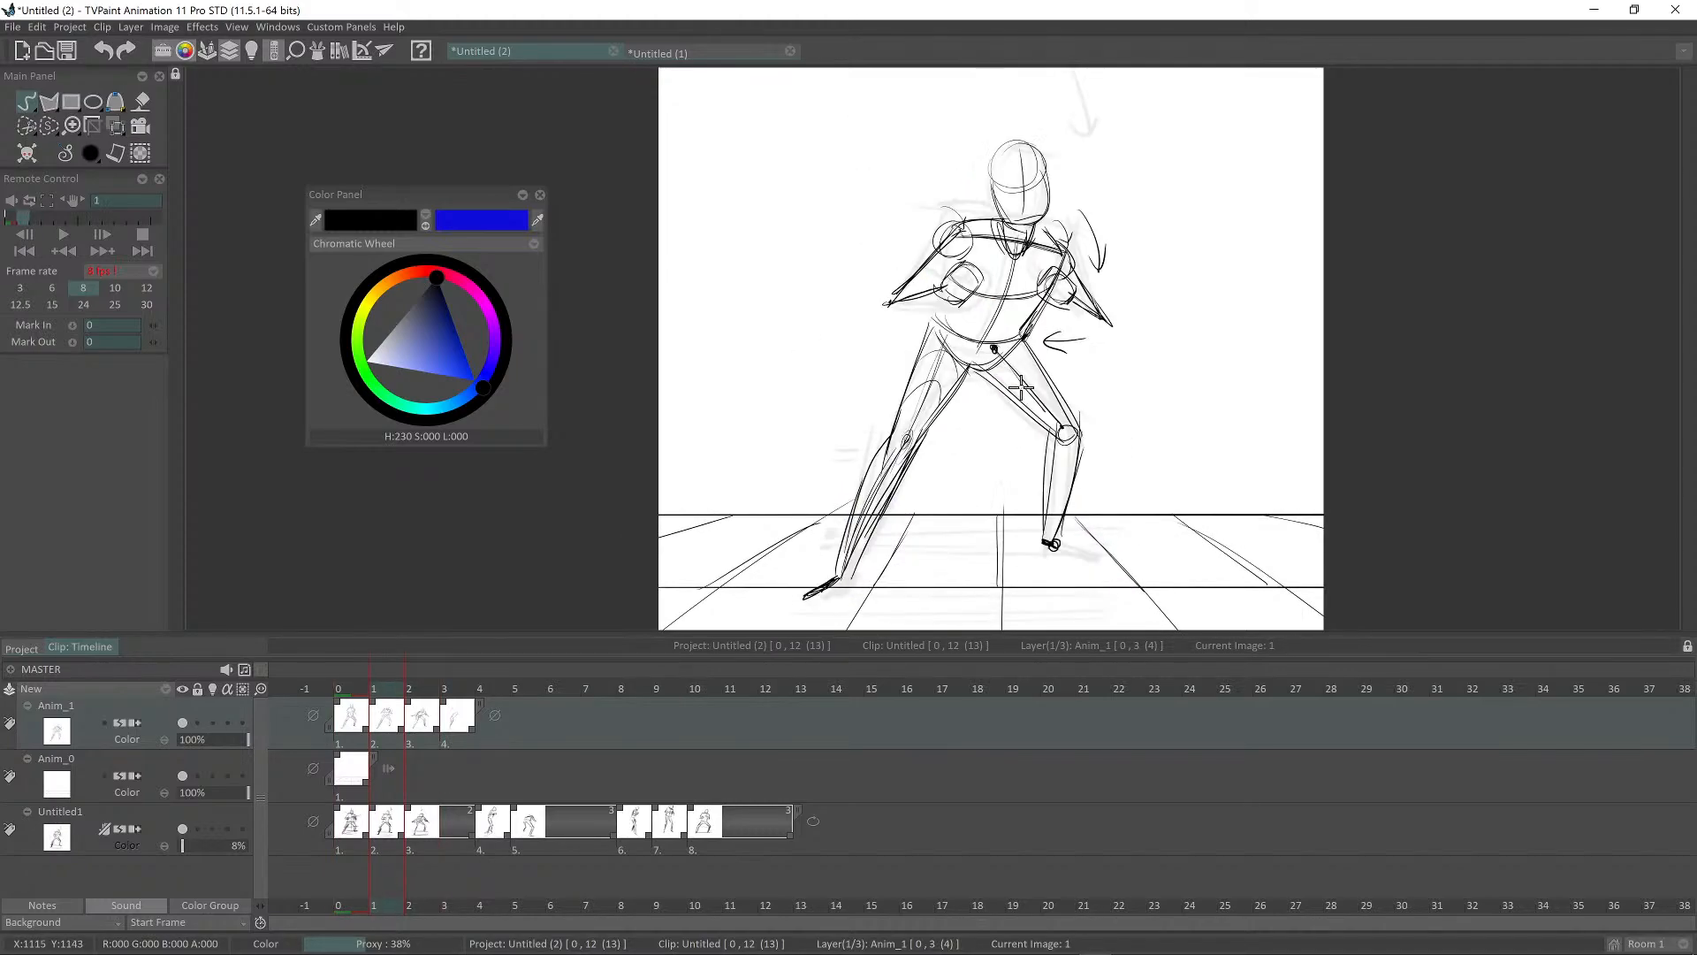
{"action": "key", "text": "Right"}
{"action": "key", "text": "Left"}
{"action": "key", "text": "Right"}
{"action": "key", "text": "Left"}
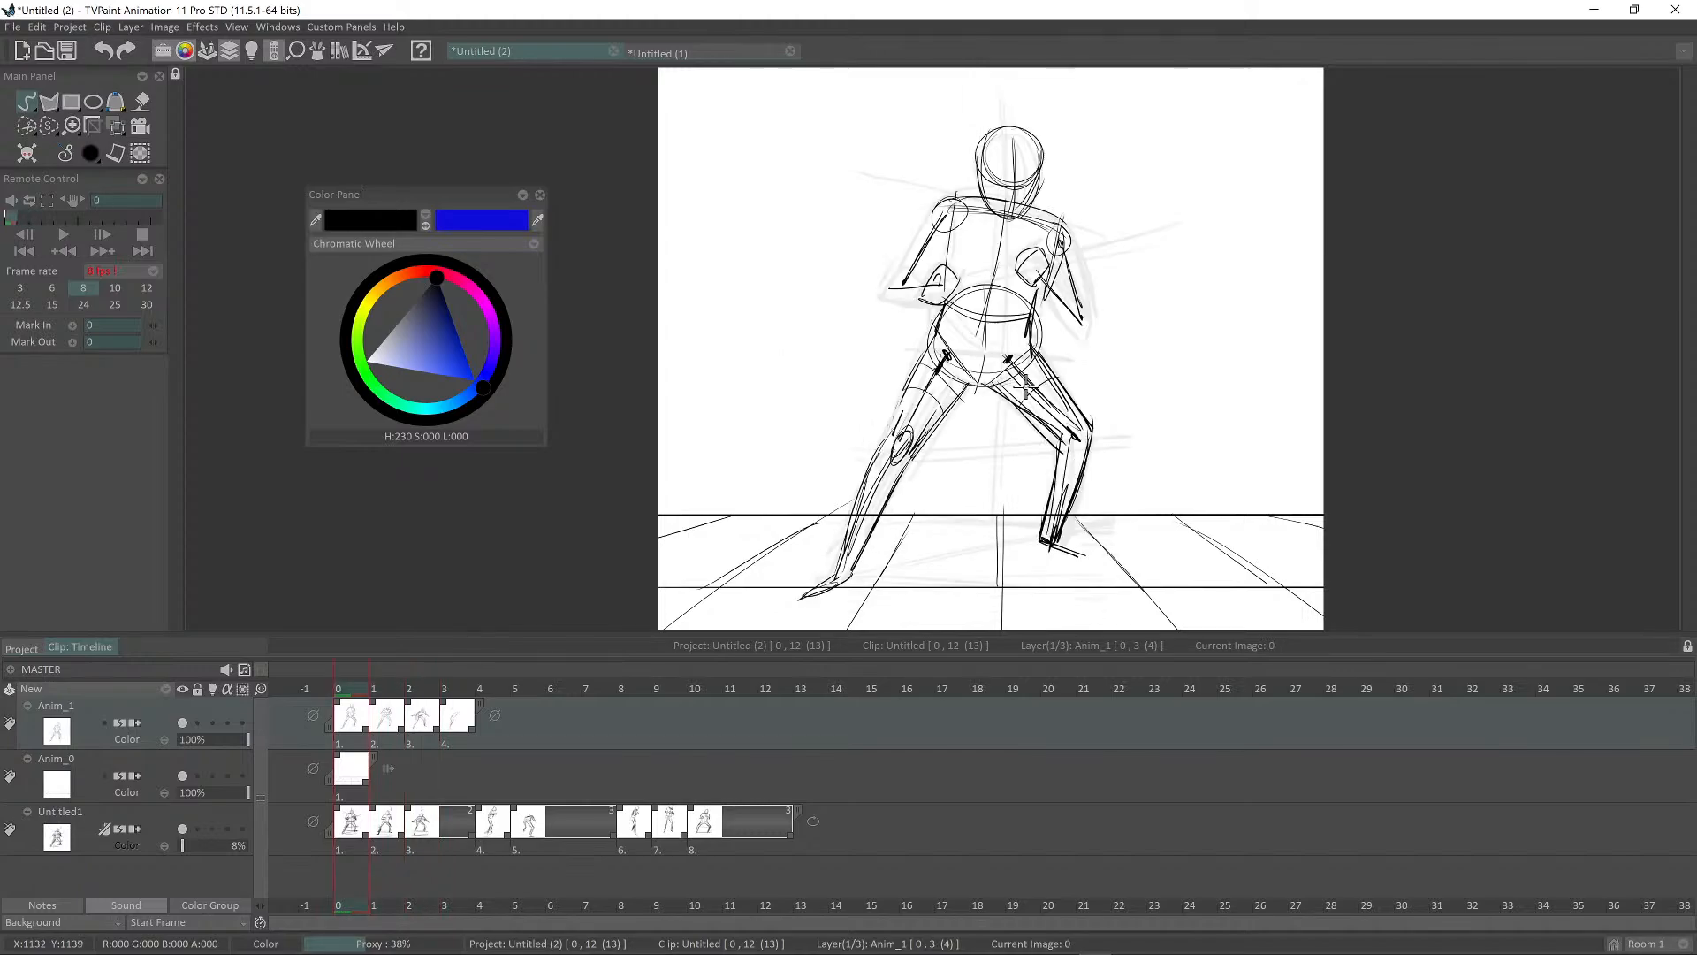
{"action": "key", "text": "Right"}
{"action": "scroll", "coordinate": [962, 430], "scroll_direction": "up", "scroll_amount": 1}
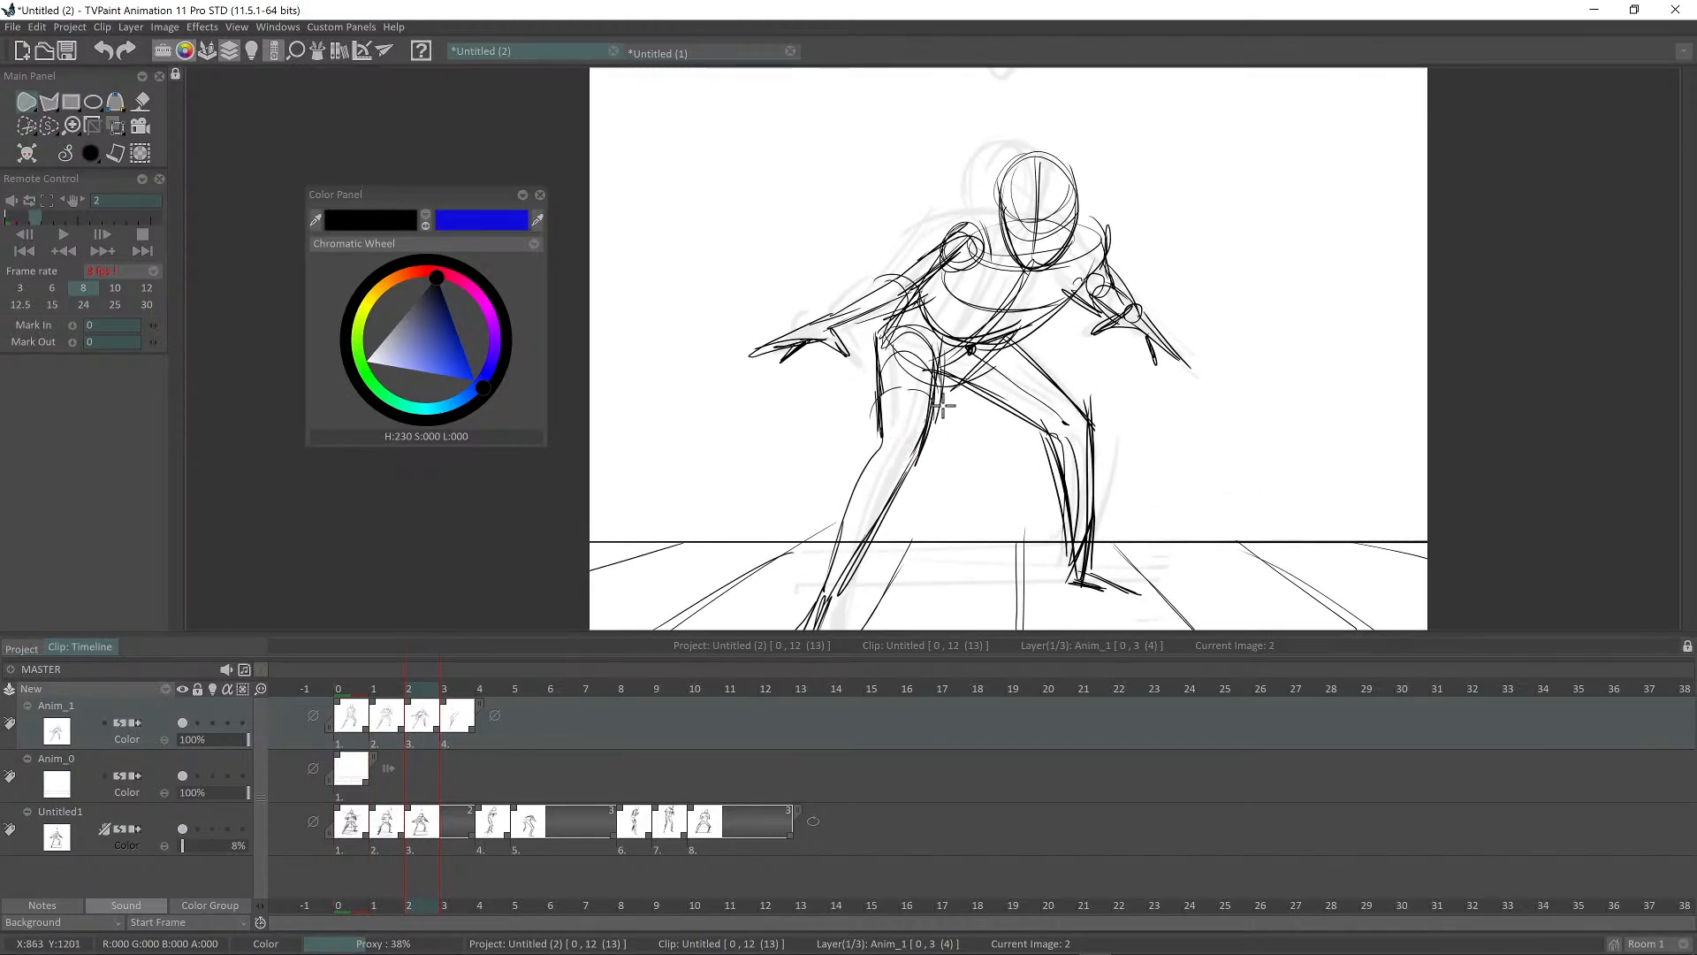
Step: Flip through frames 0 to 3 to compare the stance and leg positions between the poses
{"action": "key", "text": "Right"}
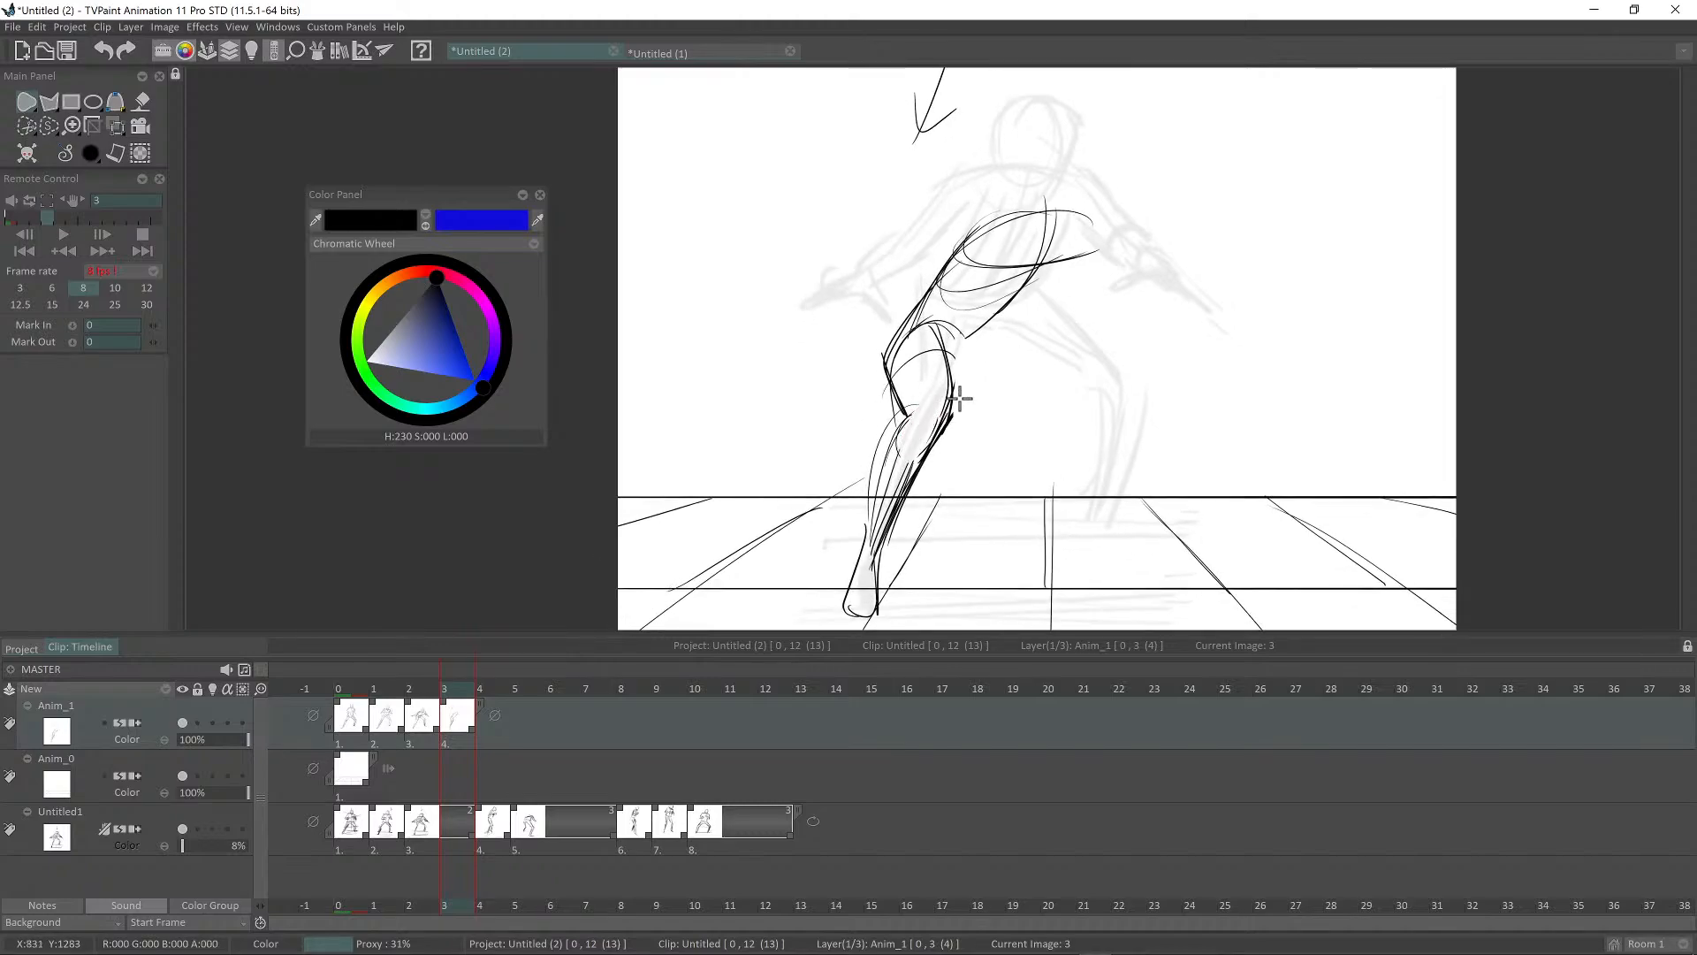
{"action": "key", "text": "Left"}
{"action": "key", "text": "Left"}
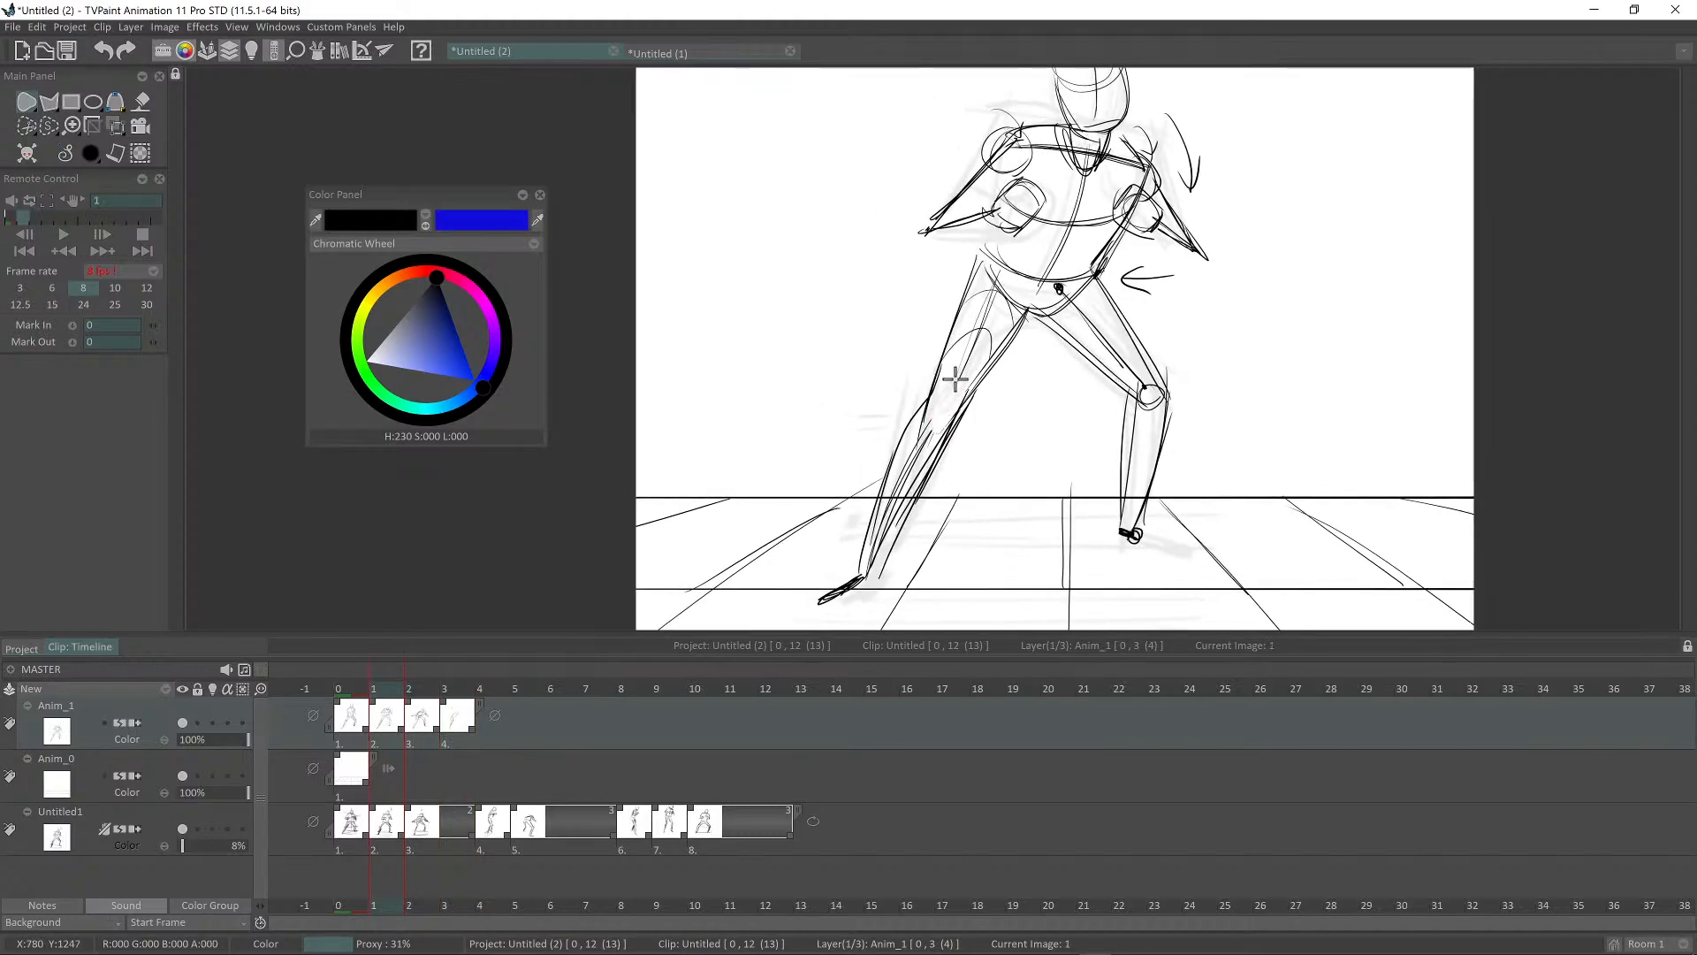
{"action": "scroll", "coordinate": [1010, 330], "scroll_direction": "down", "scroll_amount": 3}
{"action": "key", "text": "Left"}
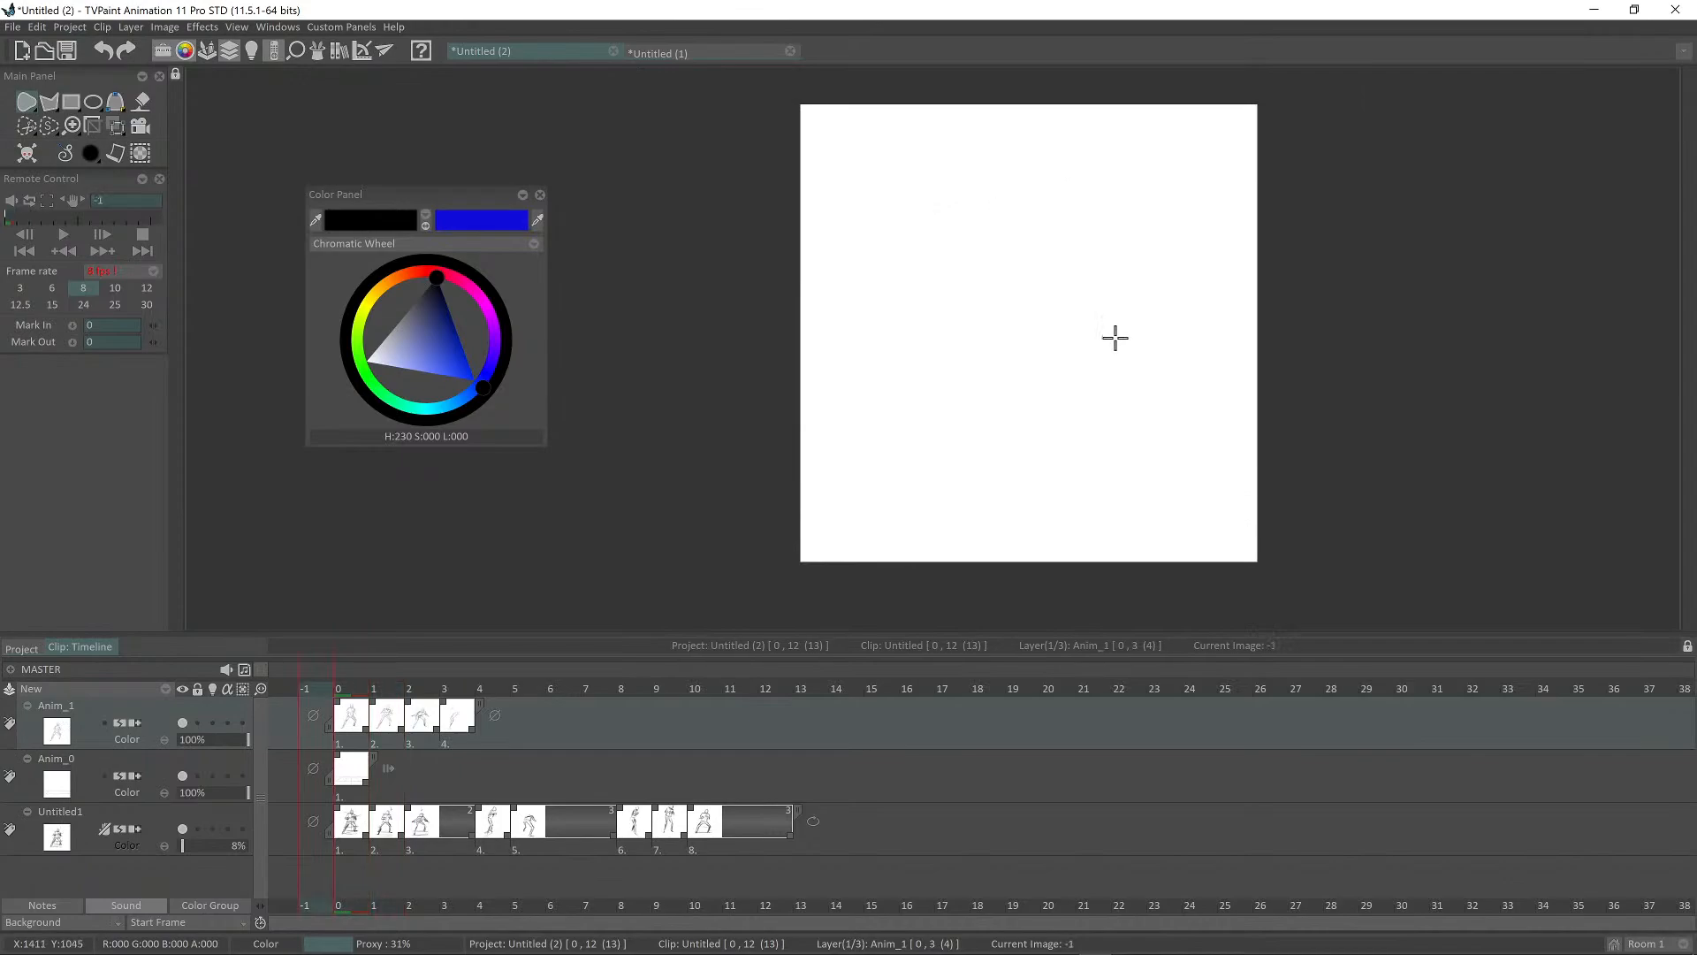
{"action": "scroll", "coordinate": [1006, 389], "scroll_direction": "up", "scroll_amount": 3}
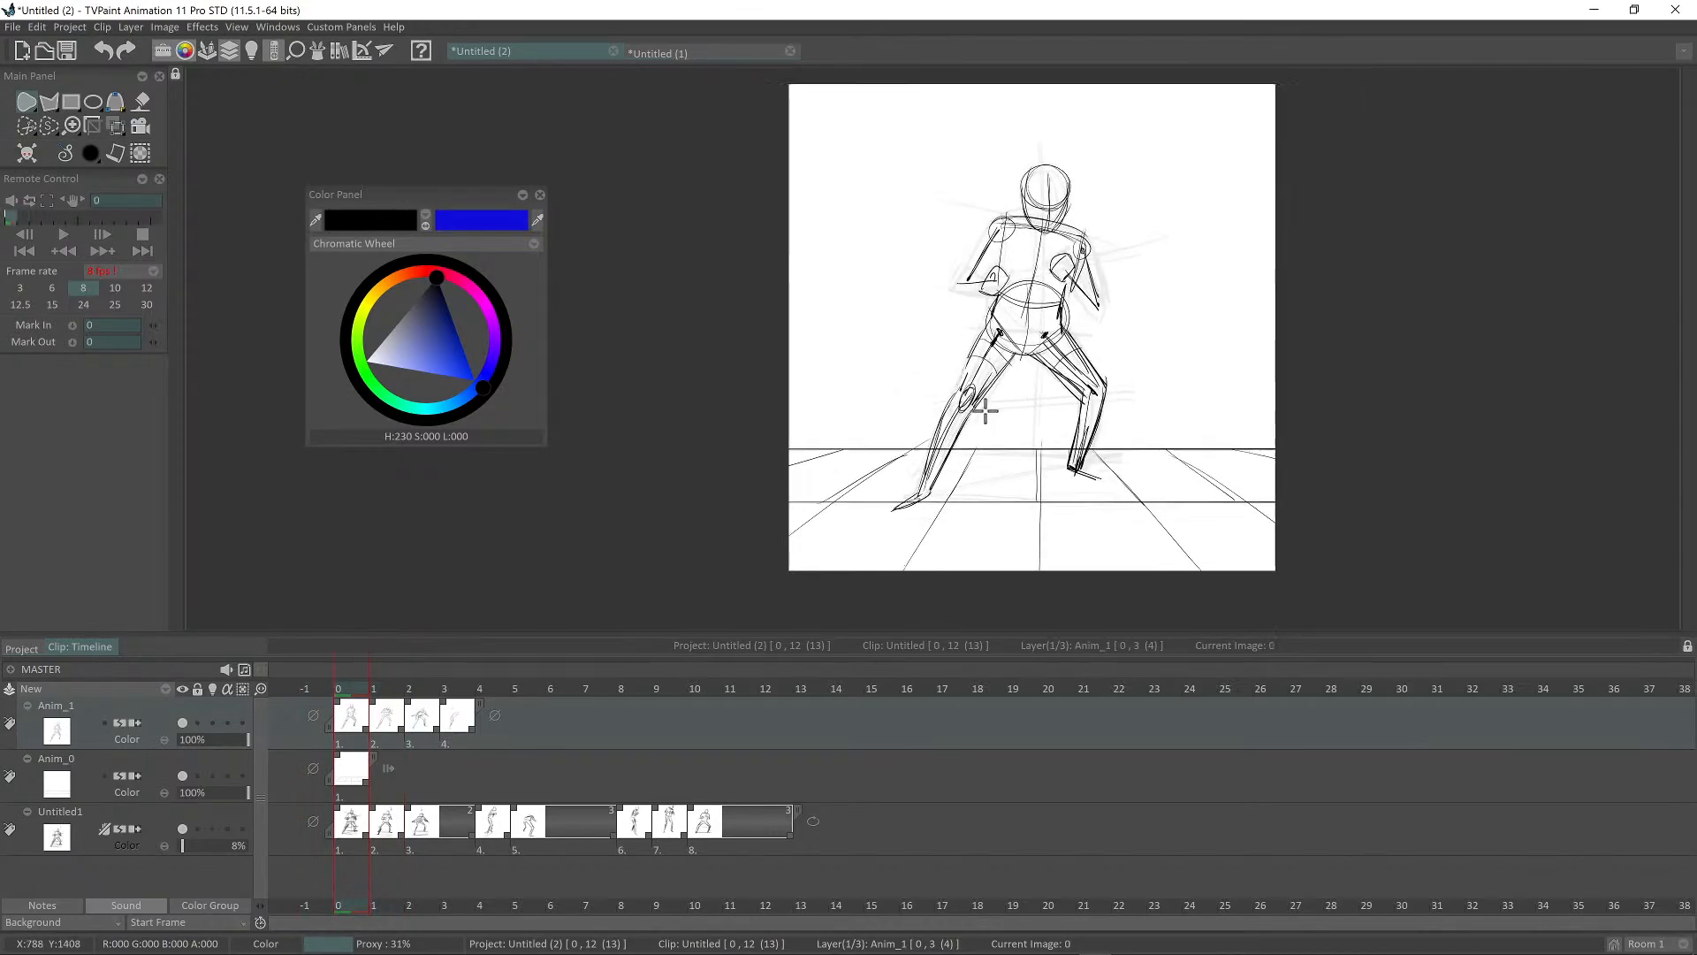
{"action": "scroll", "coordinate": [998, 367], "scroll_direction": "down", "scroll_amount": 3}
{"action": "key", "text": "Right"}
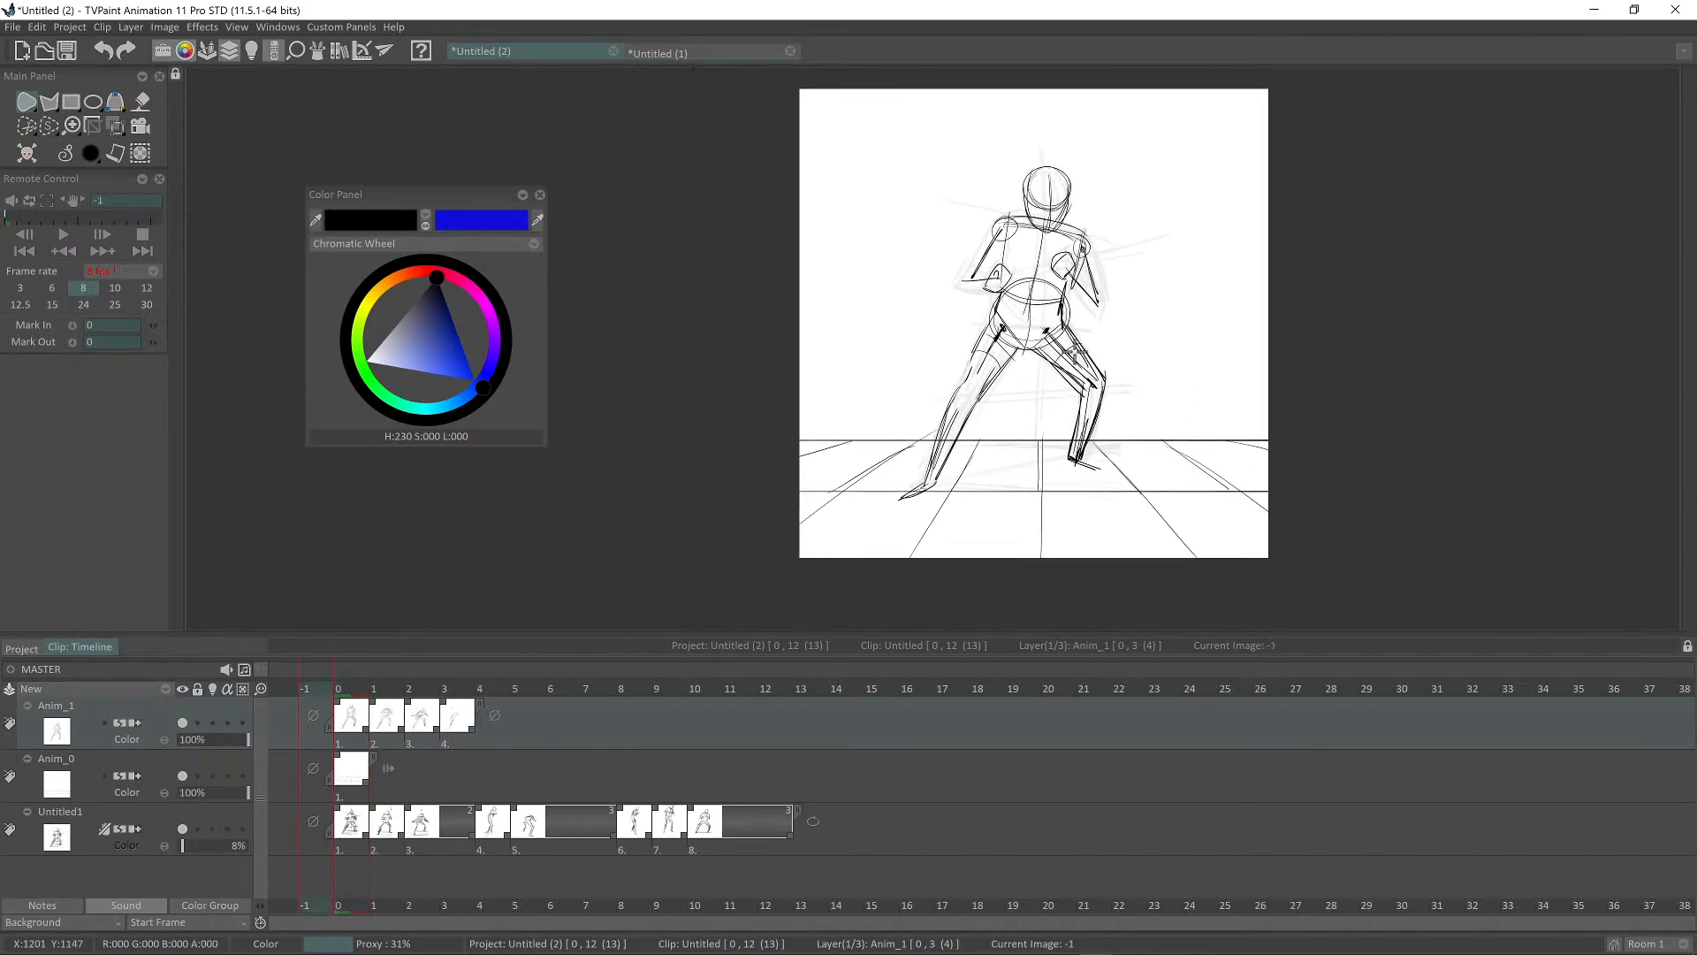
{"action": "key", "text": "Right"}
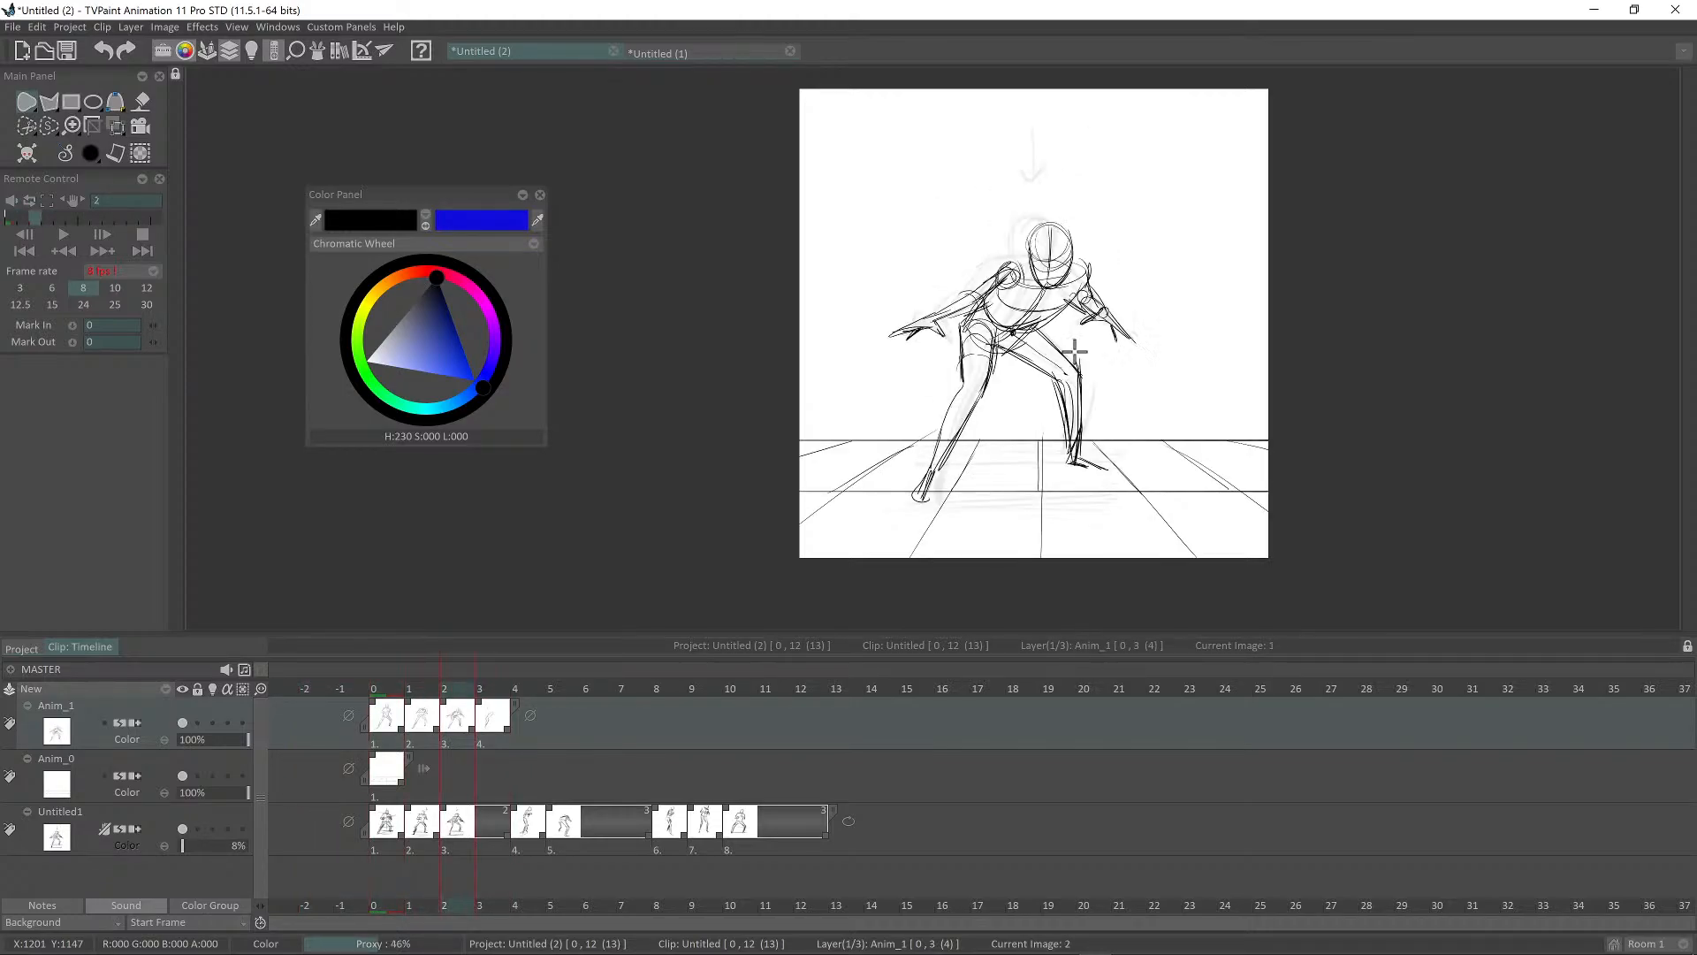
{"action": "scroll", "coordinate": [1060, 374], "scroll_direction": "up", "scroll_amount": 3}
Step: Sketch the right-hand foot on frame 3 with a short freehand stroke at the base of the faint guide leg
{"action": "key", "text": "Right"}
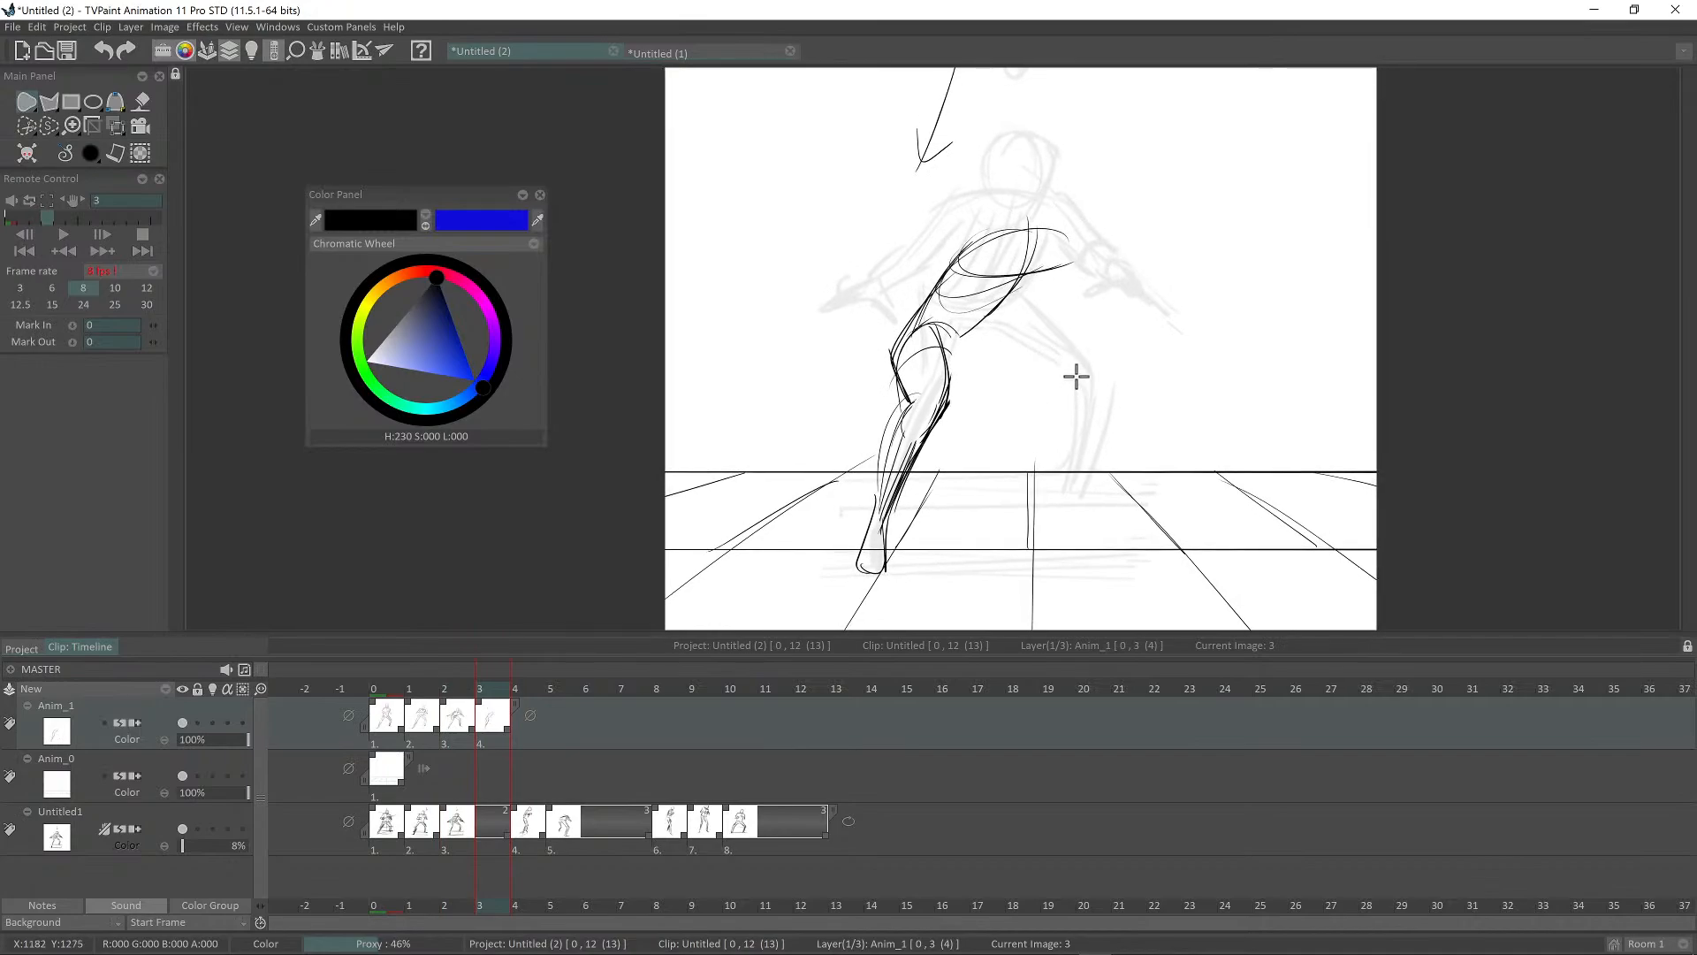
{"action": "key", "text": "d"}
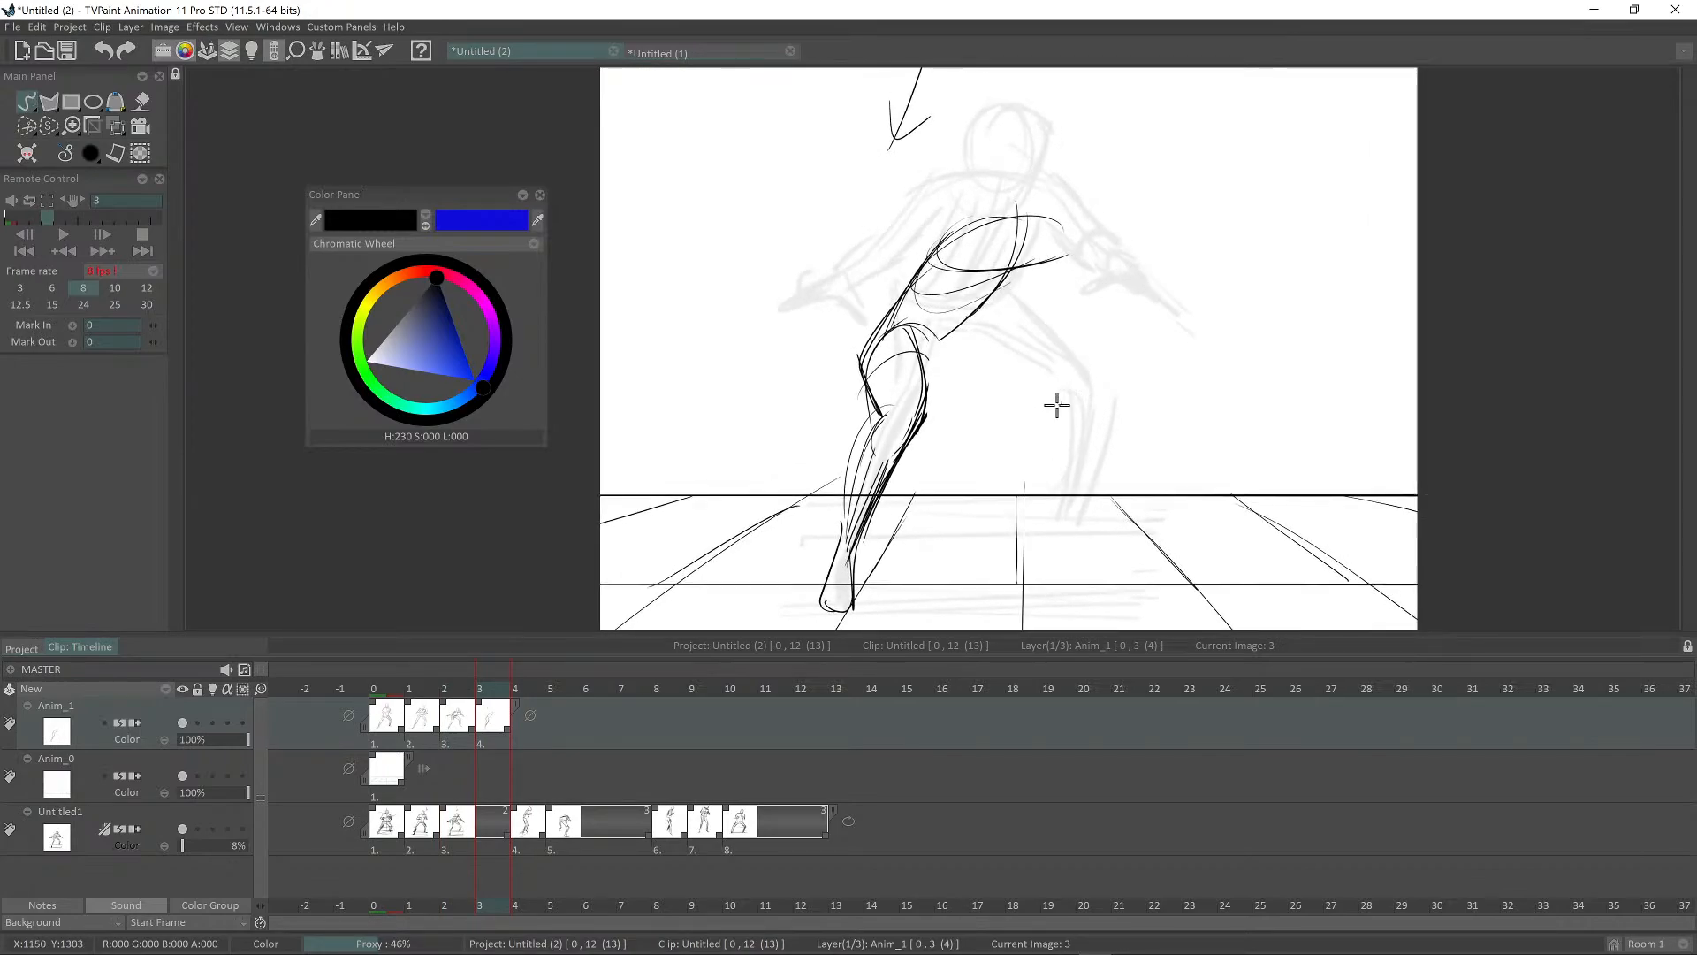
{"action": "mouse_move", "coordinate": [1048, 446]}
{"action": "left_mouse_down"}
{"action": "mouse_move", "coordinate": [965, 459]}
{"action": "mouse_move", "coordinate": [872, 416]}
{"action": "mouse_move", "coordinate": [761, 499]}
{"action": "mouse_move", "coordinate": [798, 522]}
{"action": "left_mouse_up"}
{"action": "scroll", "coordinate": [968, 460], "scroll_direction": "up", "scroll_amount": 1}
{"action": "mouse_move", "coordinate": [778, 506]}
{"action": "left_mouse_down"}
{"action": "mouse_move", "coordinate": [938, 544]}
{"action": "mouse_move", "coordinate": [968, 523]}
{"action": "left_mouse_up"}
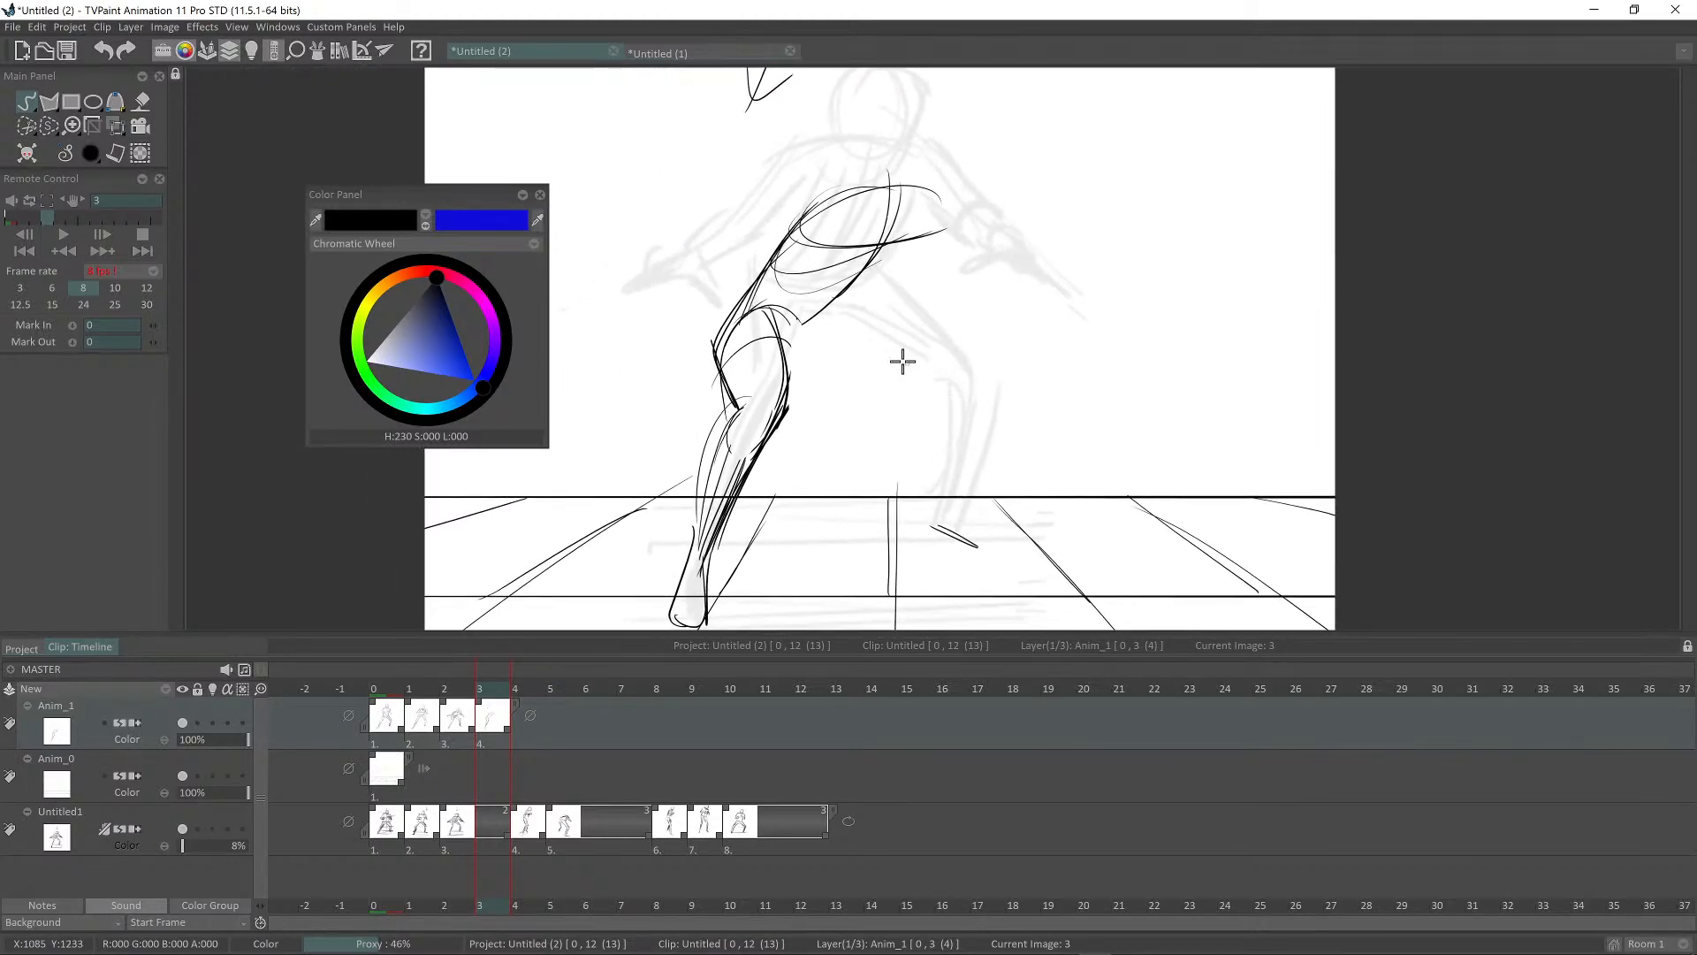
Step: Sketch the bent right-hand thigh and lower leg on frame 3, running from the pelvis through the knee to the foot
{"action": "left_click_drag", "start_coordinate": [902, 361], "coordinate": [898, 366]}
{"action": "mouse_move", "coordinate": [783, 359]}
{"action": "left_mouse_down"}
{"action": "mouse_move", "coordinate": [930, 376]}
{"action": "mouse_move", "coordinate": [933, 477]}
{"action": "left_mouse_up"}
{"action": "left_click_drag", "start_coordinate": [925, 417], "coordinate": [938, 528]}
{"action": "left_click_drag", "start_coordinate": [968, 364], "coordinate": [958, 522]}
{"action": "left_click_drag", "start_coordinate": [969, 376], "coordinate": [952, 538]}
{"action": "left_click_drag", "start_coordinate": [951, 366], "coordinate": [938, 510]}
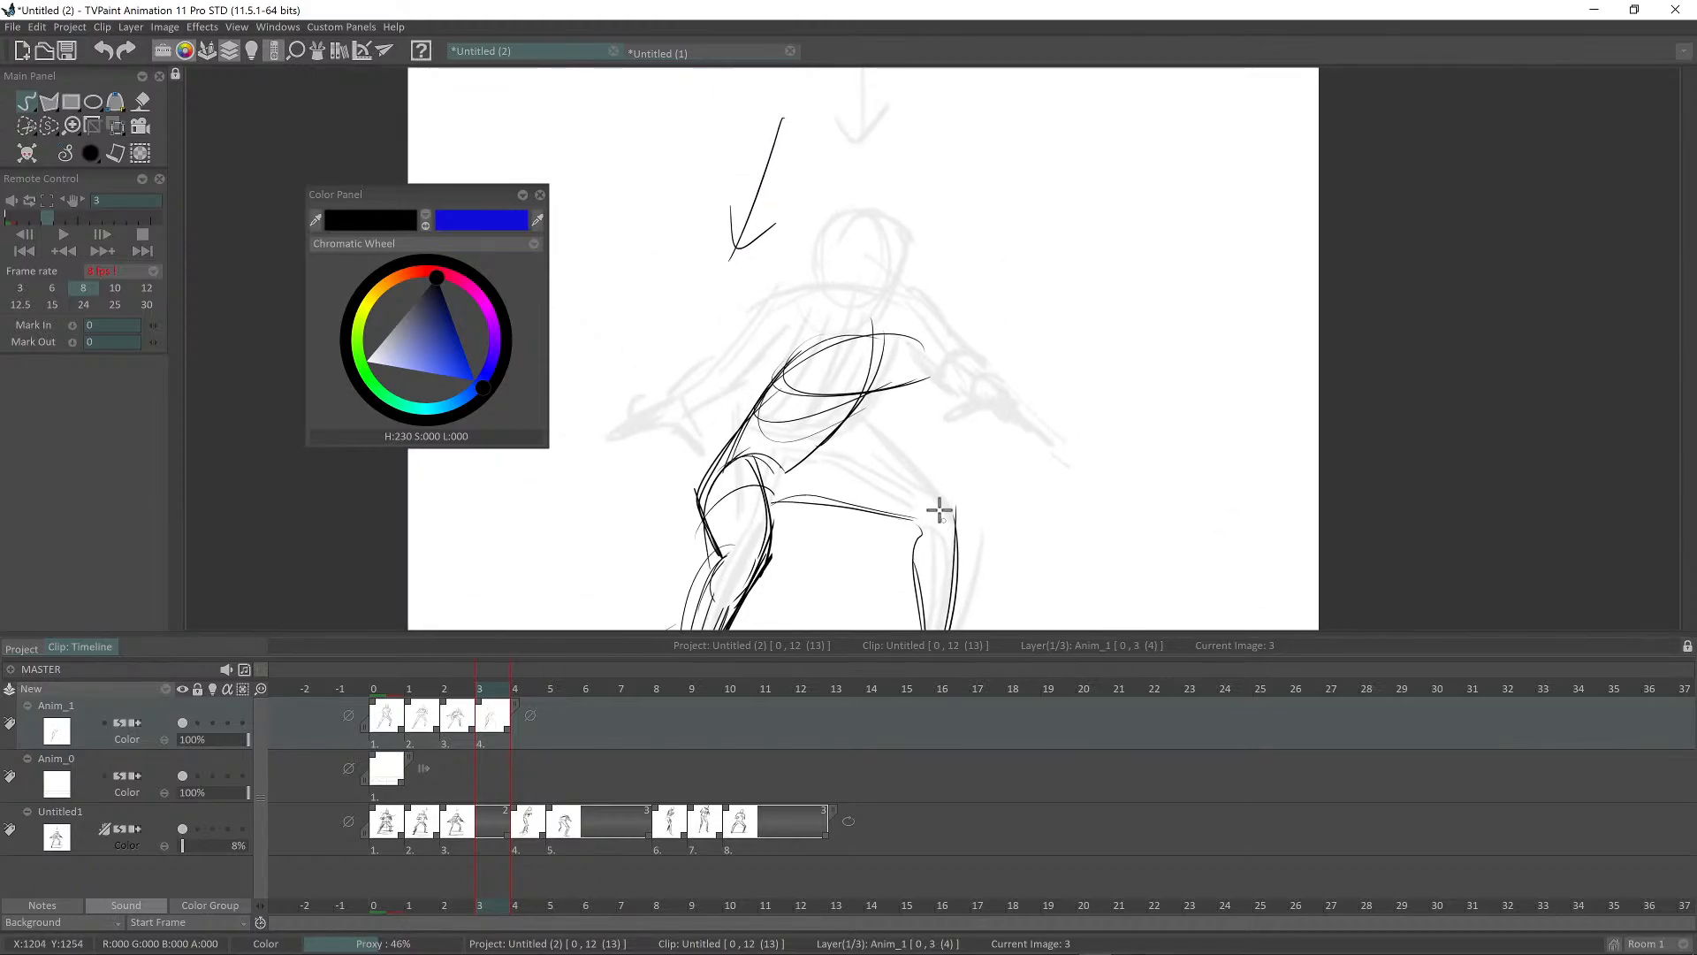
{"action": "left_click_drag", "start_coordinate": [815, 459], "coordinate": [968, 524]}
{"action": "left_click_drag", "start_coordinate": [871, 468], "coordinate": [947, 510]}
Step: Draw a shoulder circle on the torso of frame 3 and sketch the left-hand arm reaching down to a hand
{"action": "mouse_move", "coordinate": [873, 449]}
{"action": "left_mouse_down"}
{"action": "mouse_move", "coordinate": [860, 469]}
{"action": "mouse_move", "coordinate": [1014, 385]}
{"action": "mouse_move", "coordinate": [1095, 375]}
{"action": "left_mouse_up"}
{"action": "mouse_move", "coordinate": [979, 360]}
{"action": "left_mouse_down"}
{"action": "mouse_move", "coordinate": [1053, 313]}
{"action": "mouse_move", "coordinate": [989, 322]}
{"action": "mouse_move", "coordinate": [923, 377]}
{"action": "mouse_move", "coordinate": [892, 424]}
{"action": "mouse_move", "coordinate": [935, 397]}
{"action": "mouse_move", "coordinate": [944, 429]}
{"action": "mouse_move", "coordinate": [900, 458]}
{"action": "left_mouse_up"}
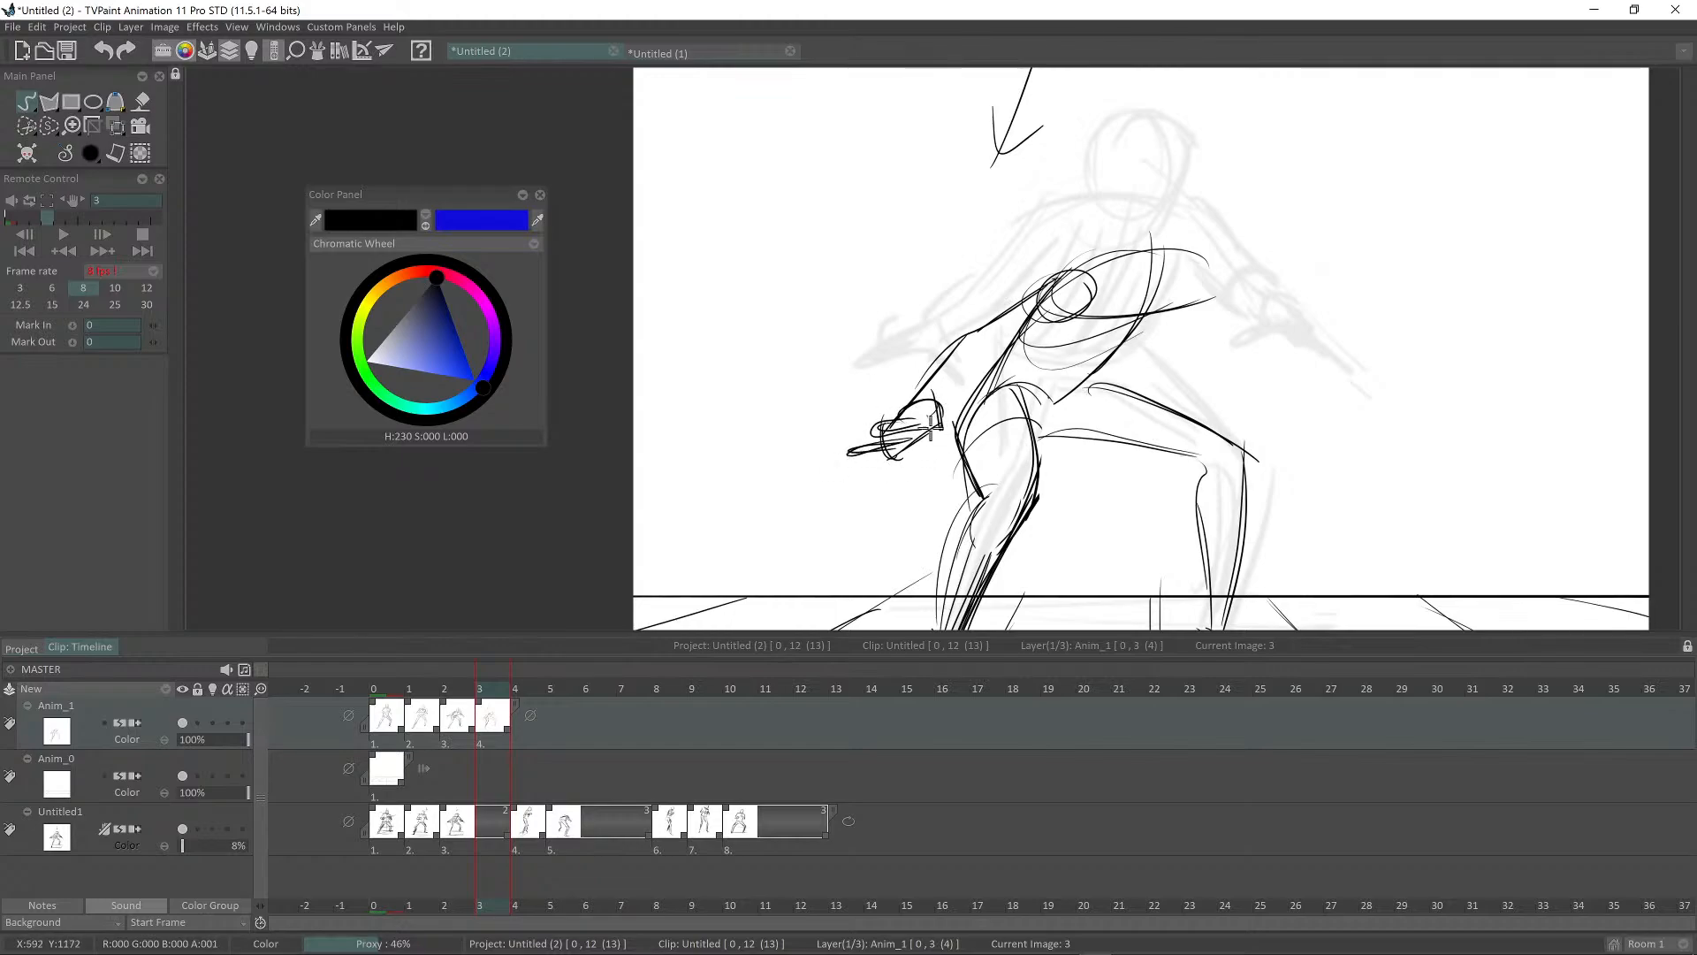
{"action": "left_click_drag", "start_coordinate": [1049, 386], "coordinate": [1029, 396]}
{"action": "left_click_drag", "start_coordinate": [927, 380], "coordinate": [952, 380]}
Step: Undo the last strokes on the left-hand hand, redraw its spread fingers and thumb, and add contour lines to the forearm
{"action": "key", "text": "ctrl+z"}
{"action": "key", "text": "ctrl+z"}
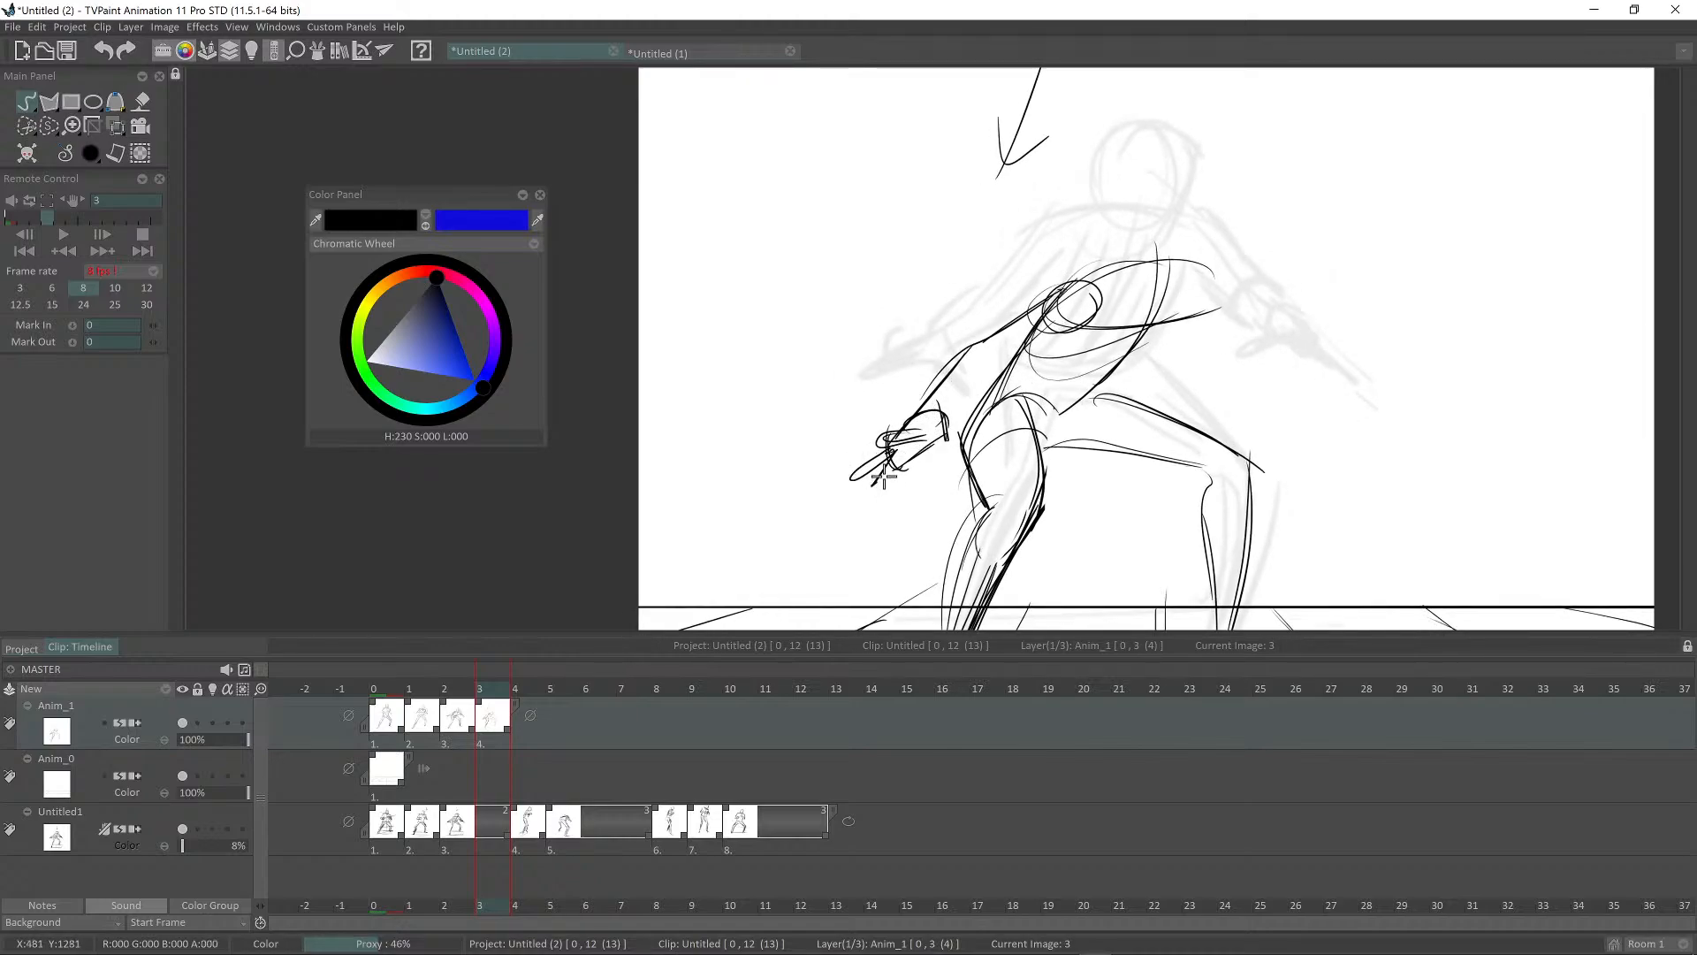
{"action": "left_click_drag", "start_coordinate": [944, 430], "coordinate": [964, 445]}
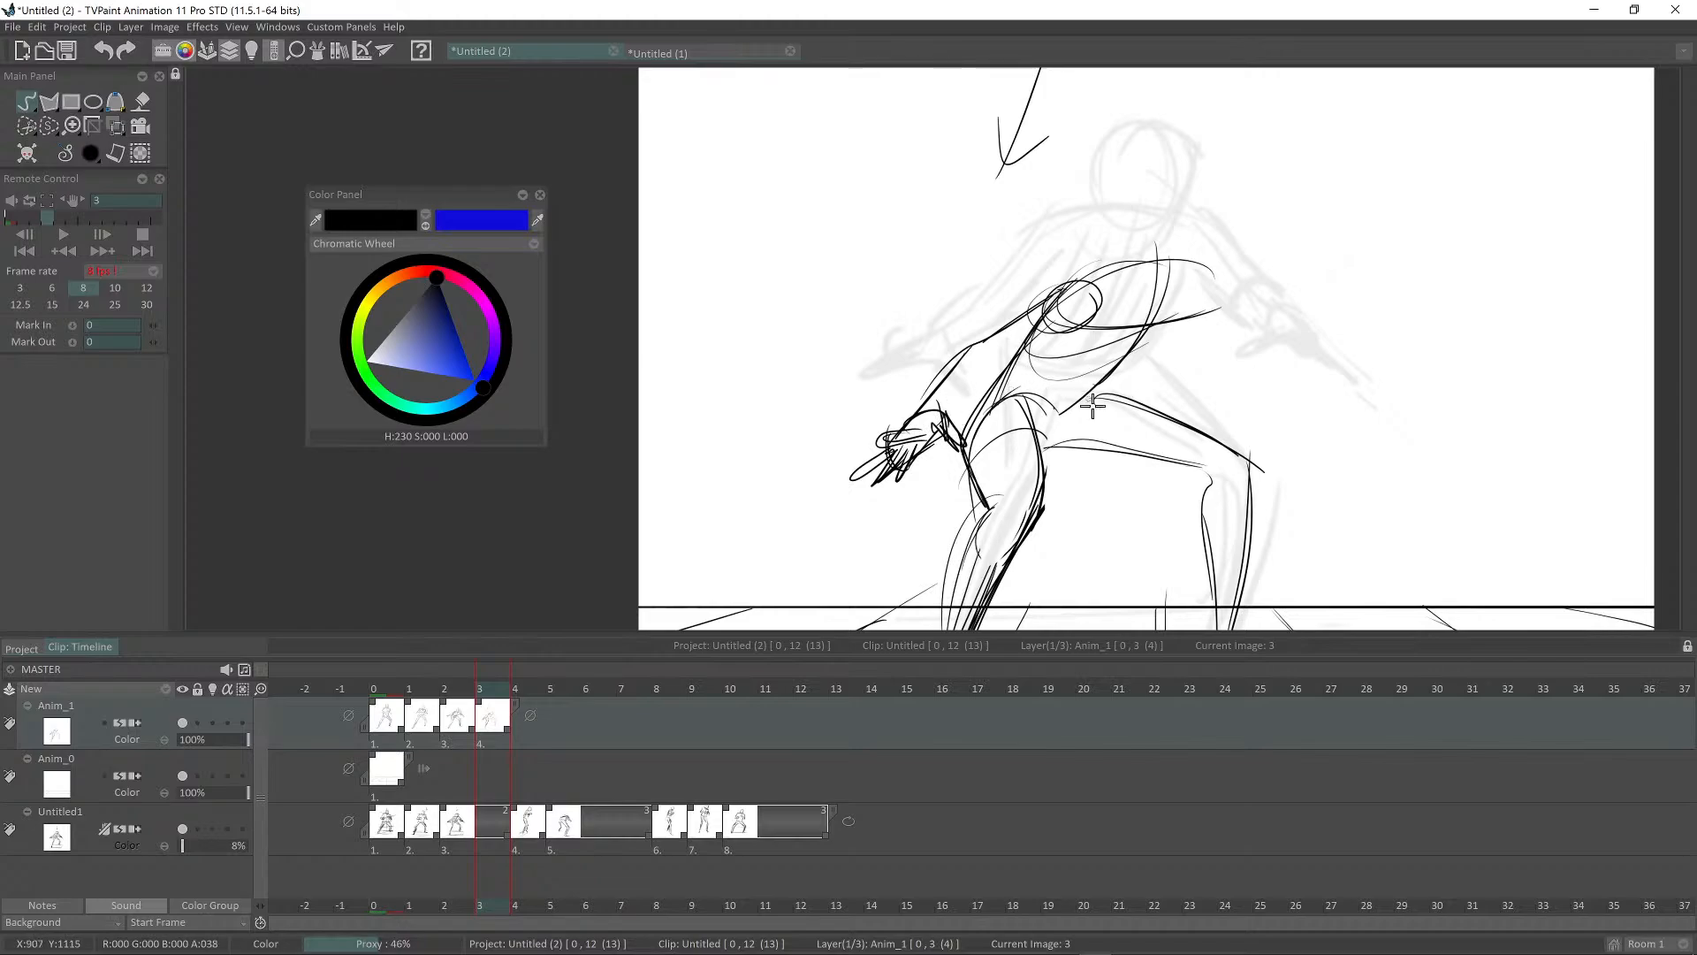
{"action": "left_click_drag", "start_coordinate": [1095, 406], "coordinate": [1060, 468]}
{"action": "mouse_move", "coordinate": [886, 393]}
{"action": "left_mouse_down"}
{"action": "mouse_move", "coordinate": [922, 414]}
{"action": "mouse_move", "coordinate": [955, 385]}
{"action": "left_mouse_up"}
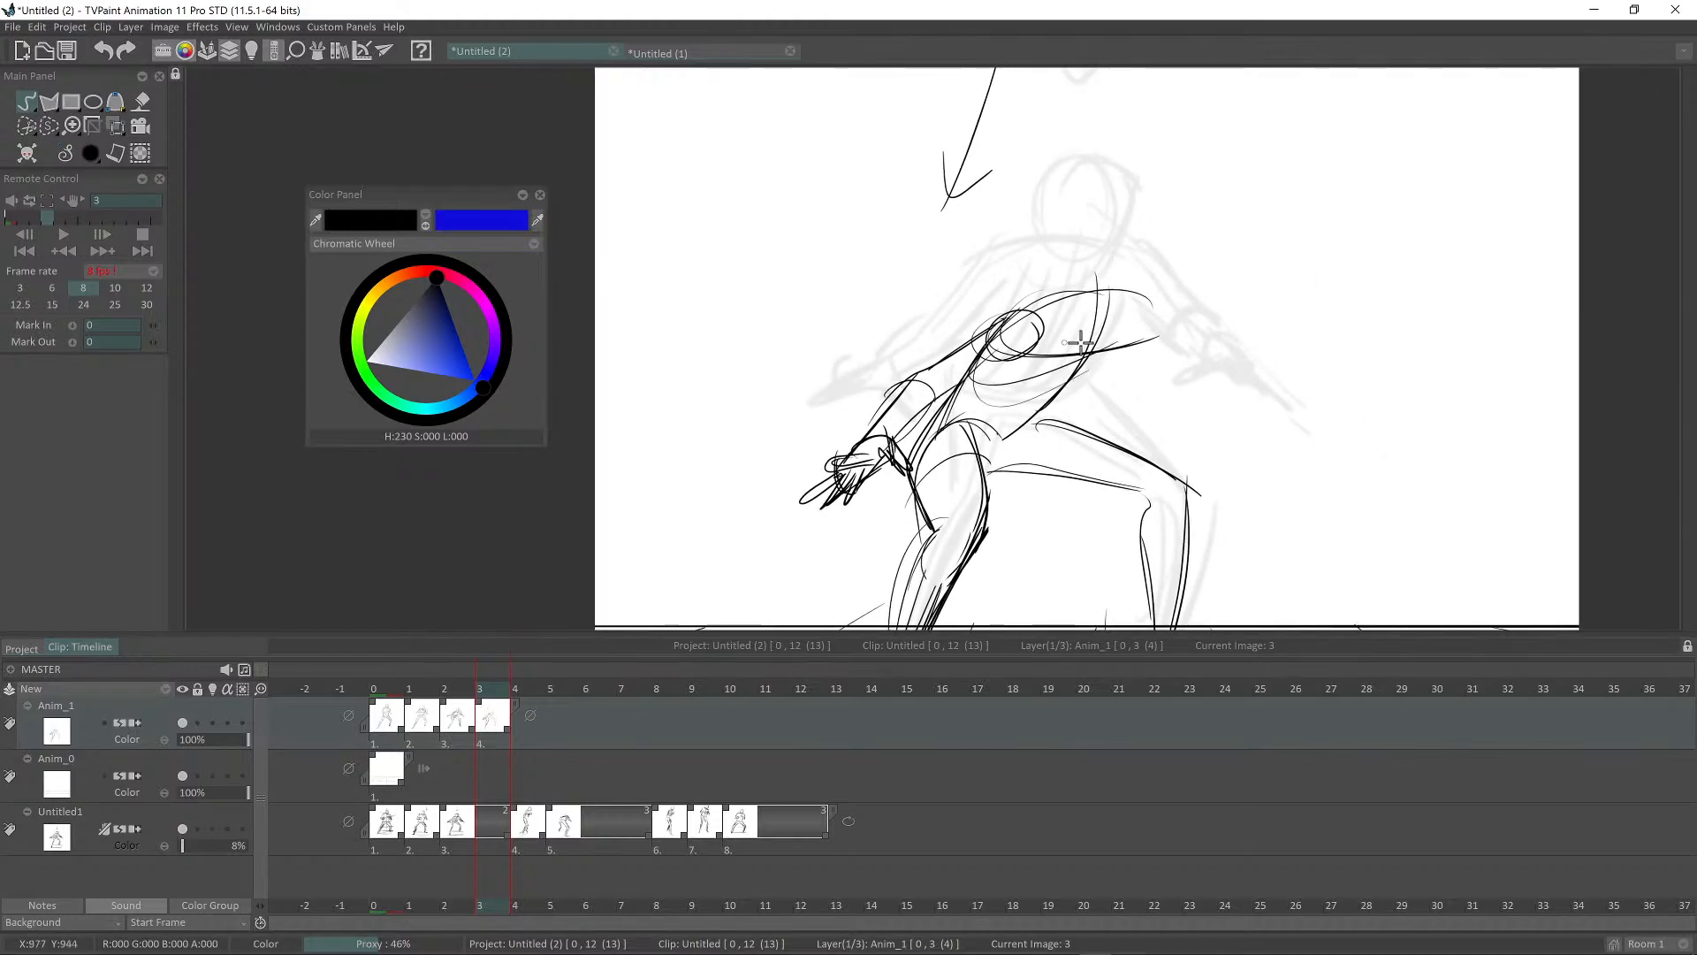
{"action": "left_click_drag", "start_coordinate": [1079, 343], "coordinate": [961, 340]}
{"action": "left_click_drag", "start_coordinate": [827, 407], "coordinate": [911, 371]}
{"action": "mouse_move", "coordinate": [1099, 339]}
{"action": "left_mouse_down"}
{"action": "mouse_move", "coordinate": [886, 322]}
{"action": "mouse_move", "coordinate": [914, 351]}
{"action": "left_mouse_up"}
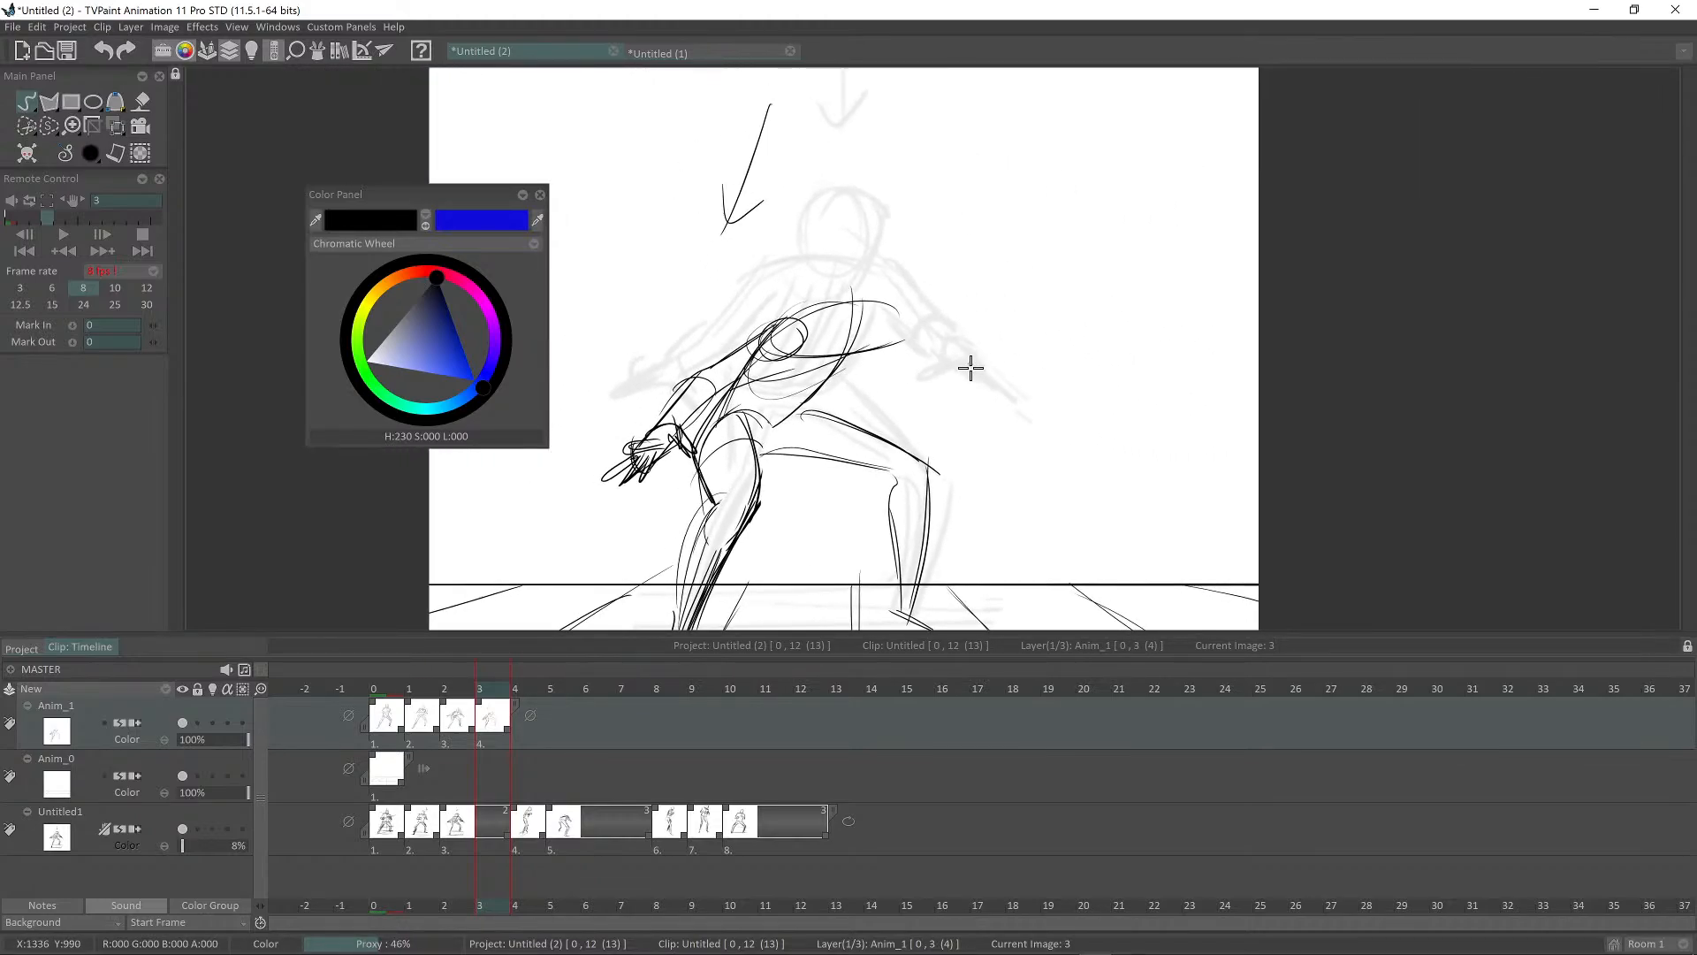
Step: Flip between frame 3 and its neighbouring frames to compare the new arm and torso with the other poses
{"action": "key", "text": "Right"}
{"action": "key", "text": "Left"}
{"action": "key", "text": "Left"}
{"action": "key", "text": "Right"}
{"action": "key", "text": "Right"}
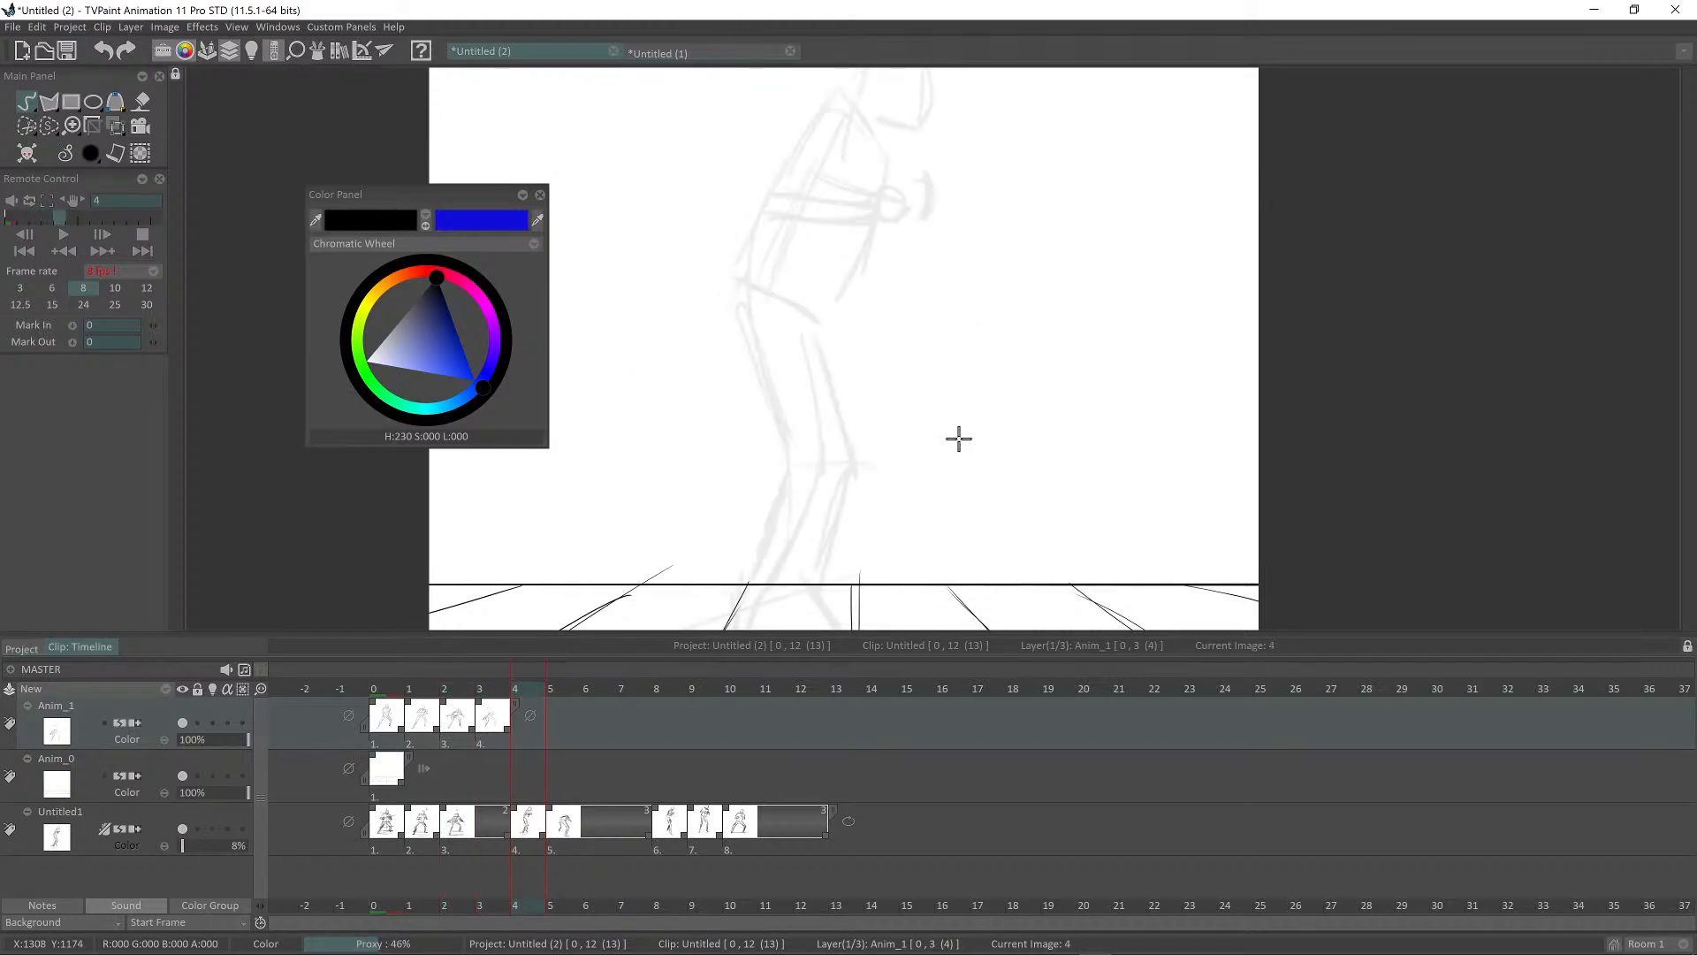
{"action": "key", "text": "Left"}
{"action": "left_click_drag", "start_coordinate": [977, 428], "coordinate": [875, 402]}
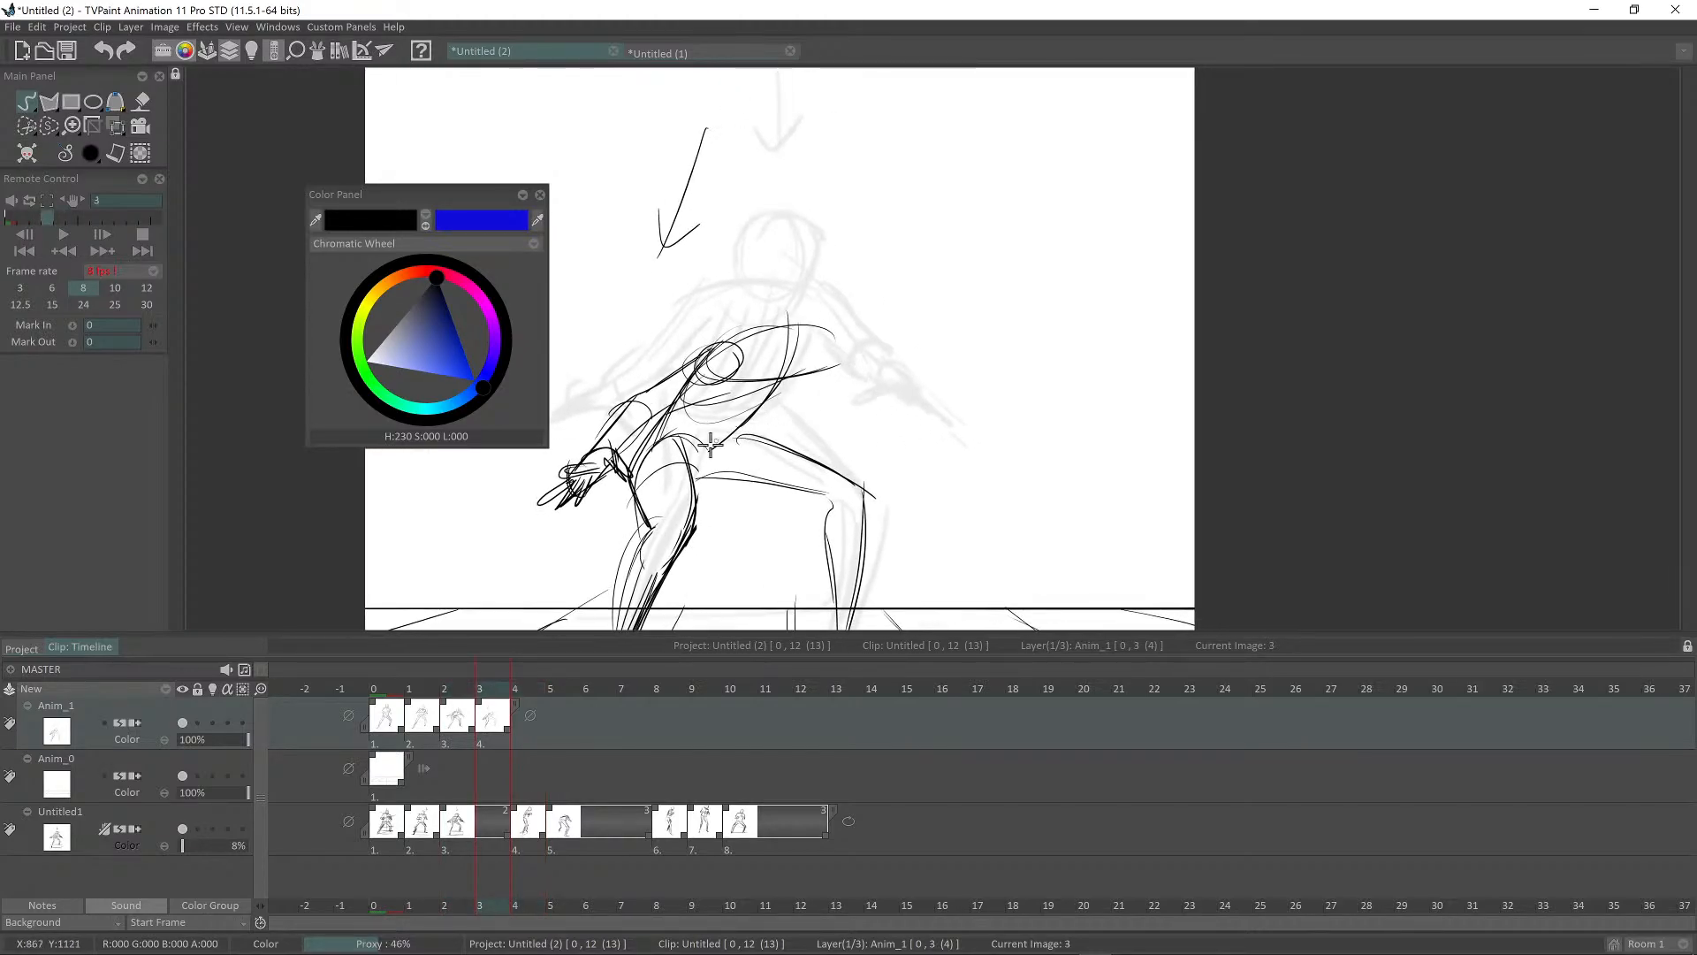
{"action": "left_click_drag", "start_coordinate": [738, 444], "coordinate": [835, 364]}
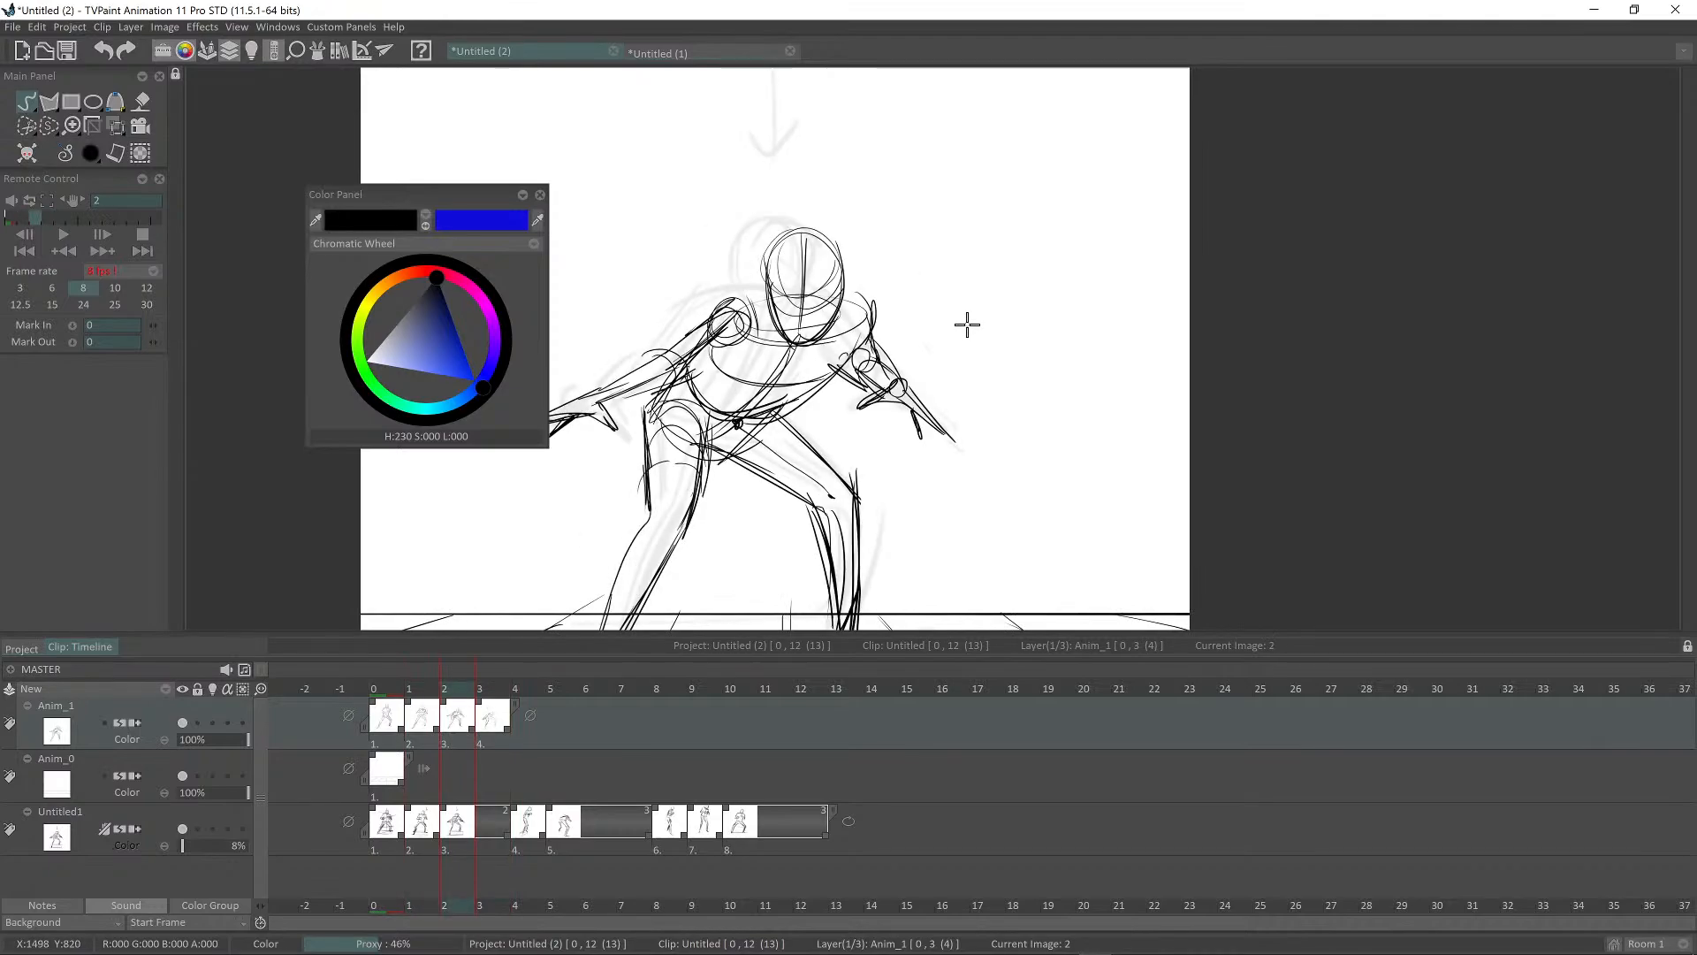
{"action": "key", "text": "s"}
{"action": "key", "text": "a"}
{"action": "key", "text": "a"}
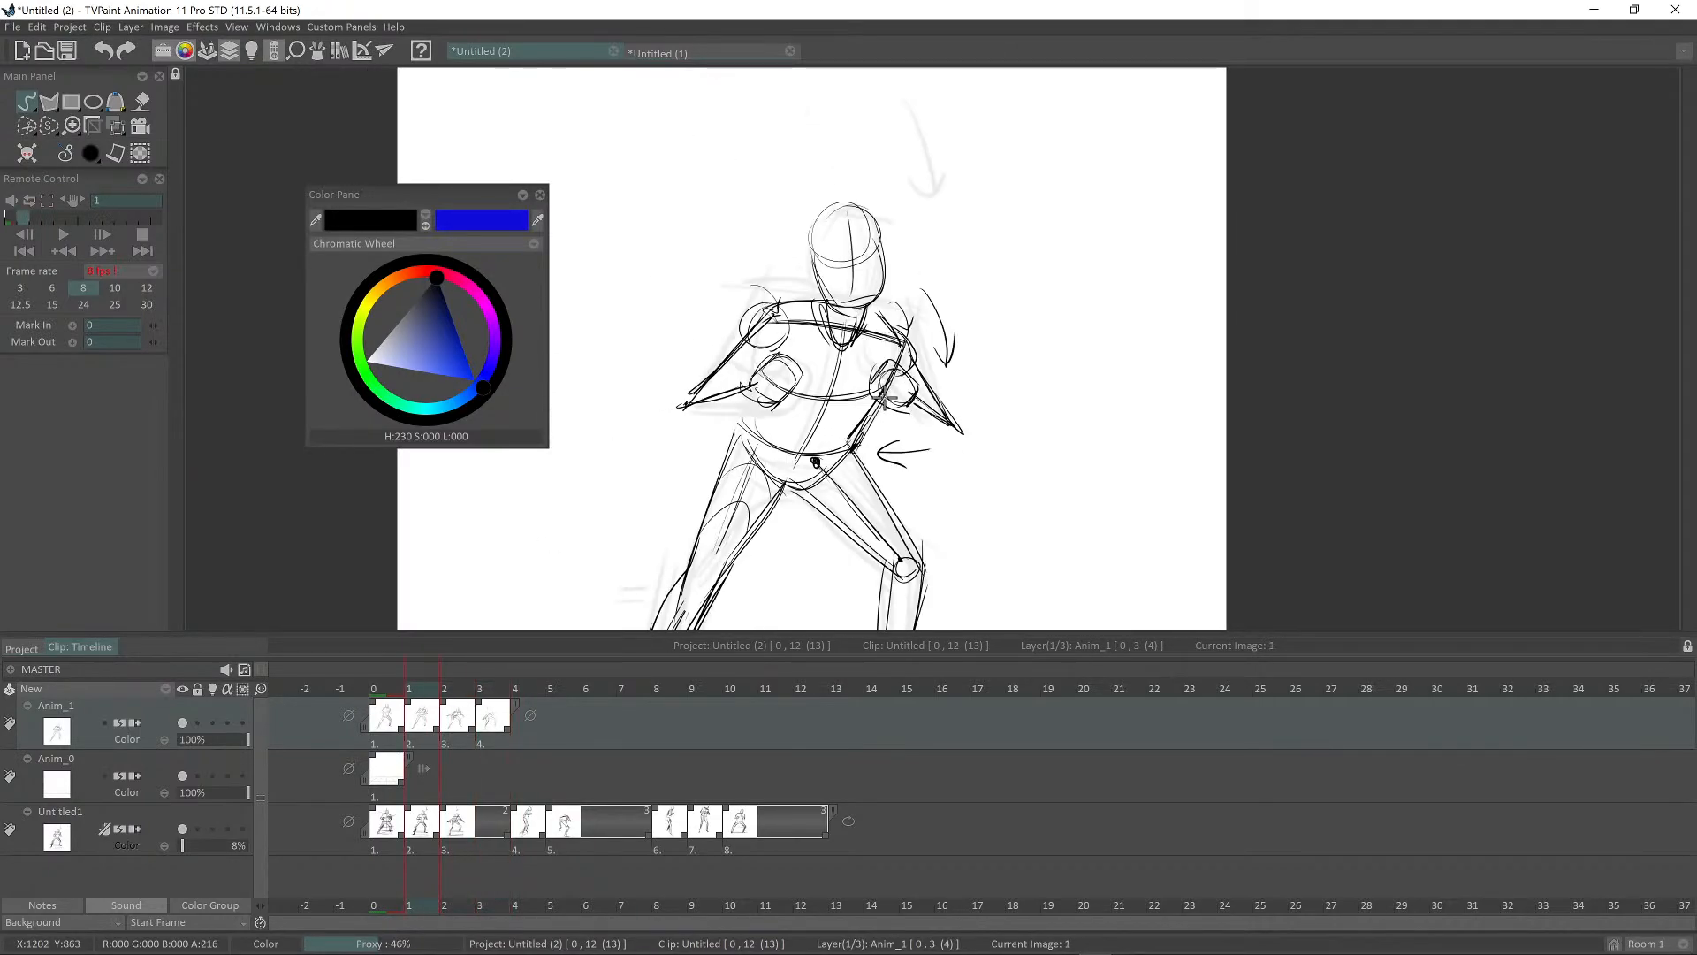
{"action": "key", "text": "s"}
{"action": "key", "text": "s"}
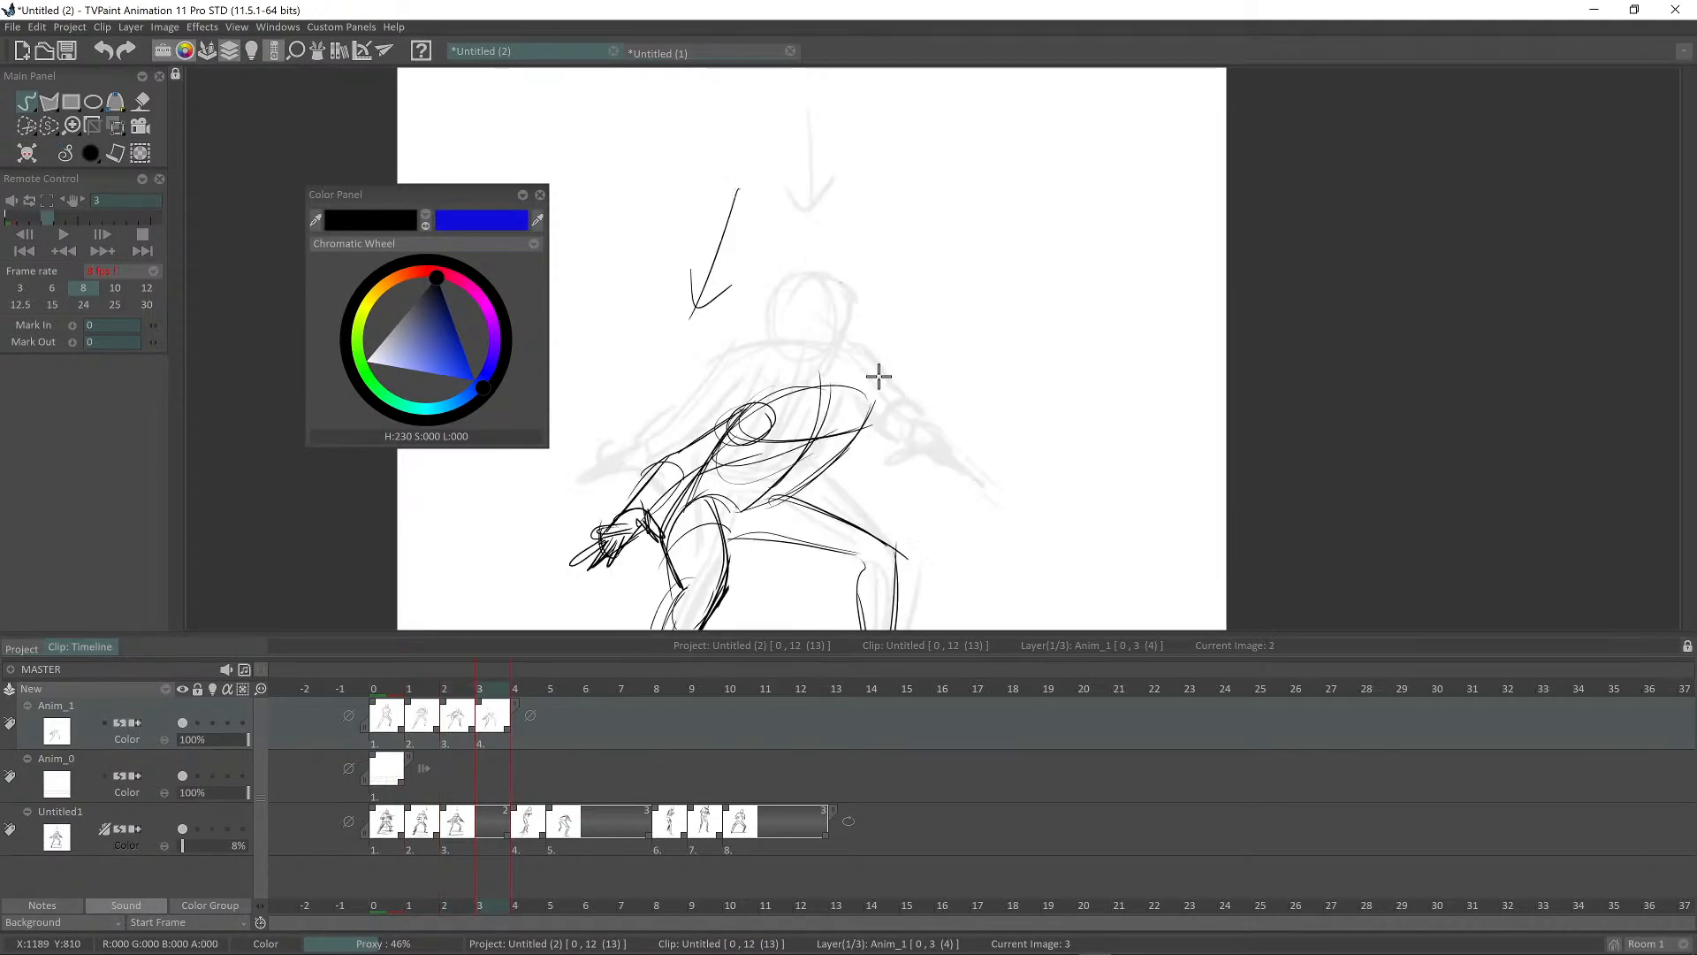
Step: Check the shoulder placement against the earlier frames and round off the torso outline at the right-hand shoulder on frame 3
{"action": "scroll", "coordinate": [910, 393], "scroll_direction": "down", "scroll_amount": 1}
{"action": "left_click_drag", "start_coordinate": [921, 421], "coordinate": [848, 336]}
{"action": "key", "text": "a"}
{"action": "key", "text": "a"}
{"action": "key", "text": "s"}
{"action": "key", "text": "s"}
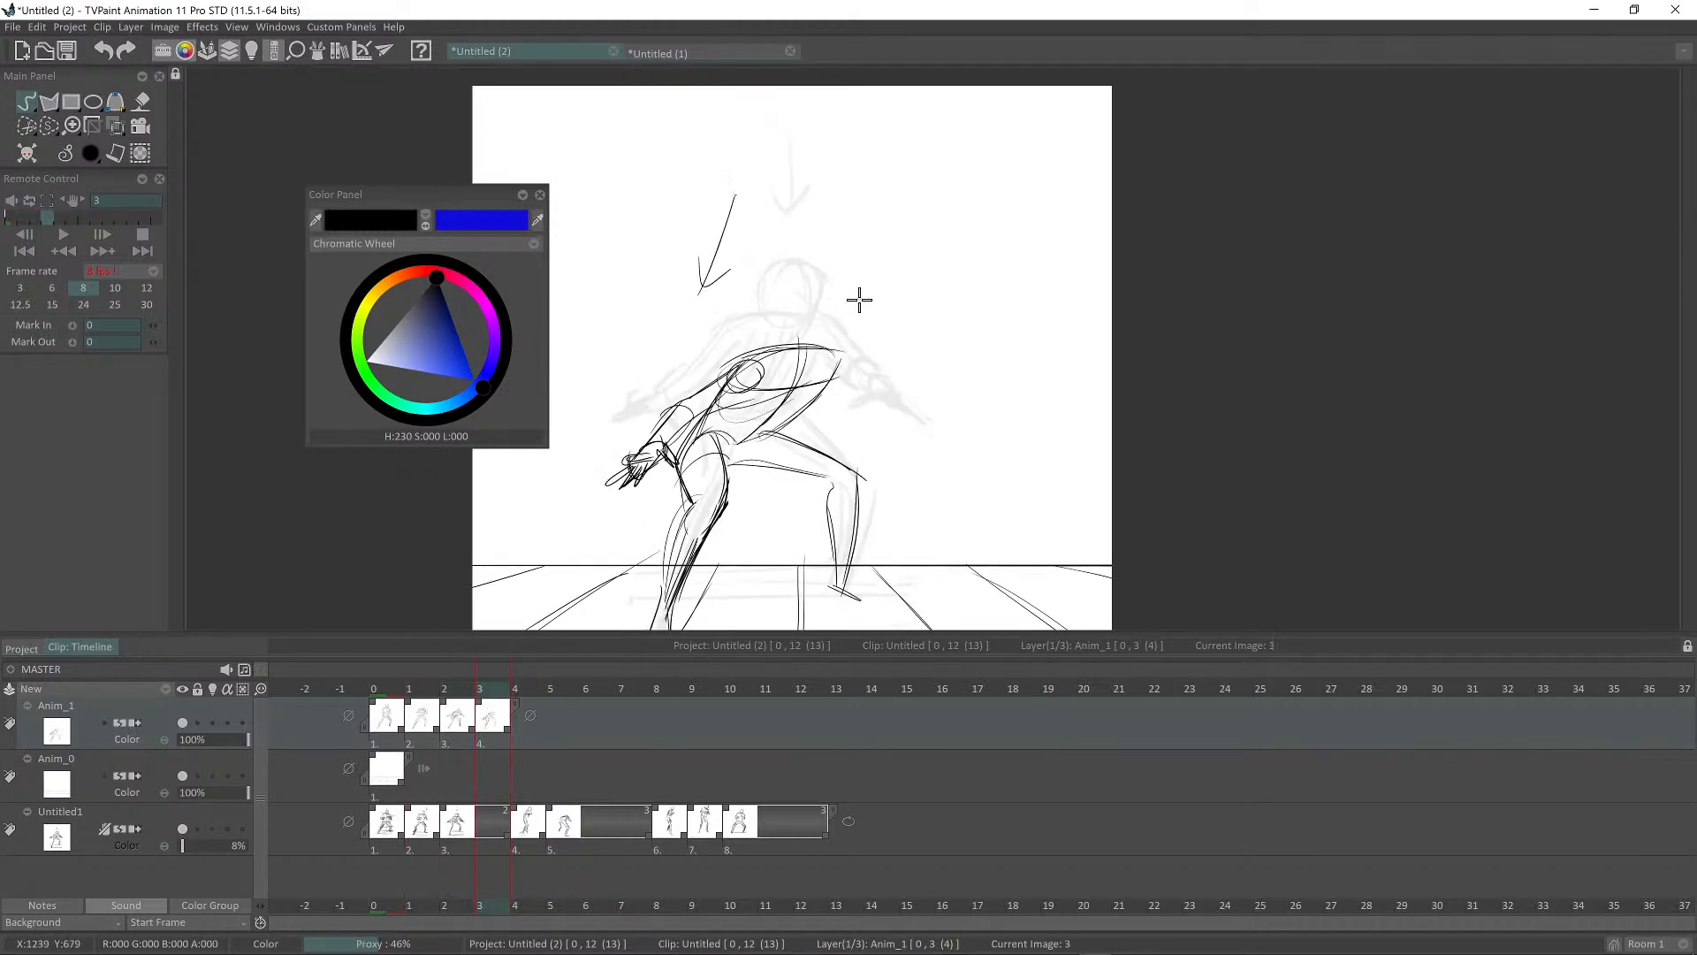
{"action": "left_click_drag", "start_coordinate": [840, 354], "coordinate": [835, 341]}
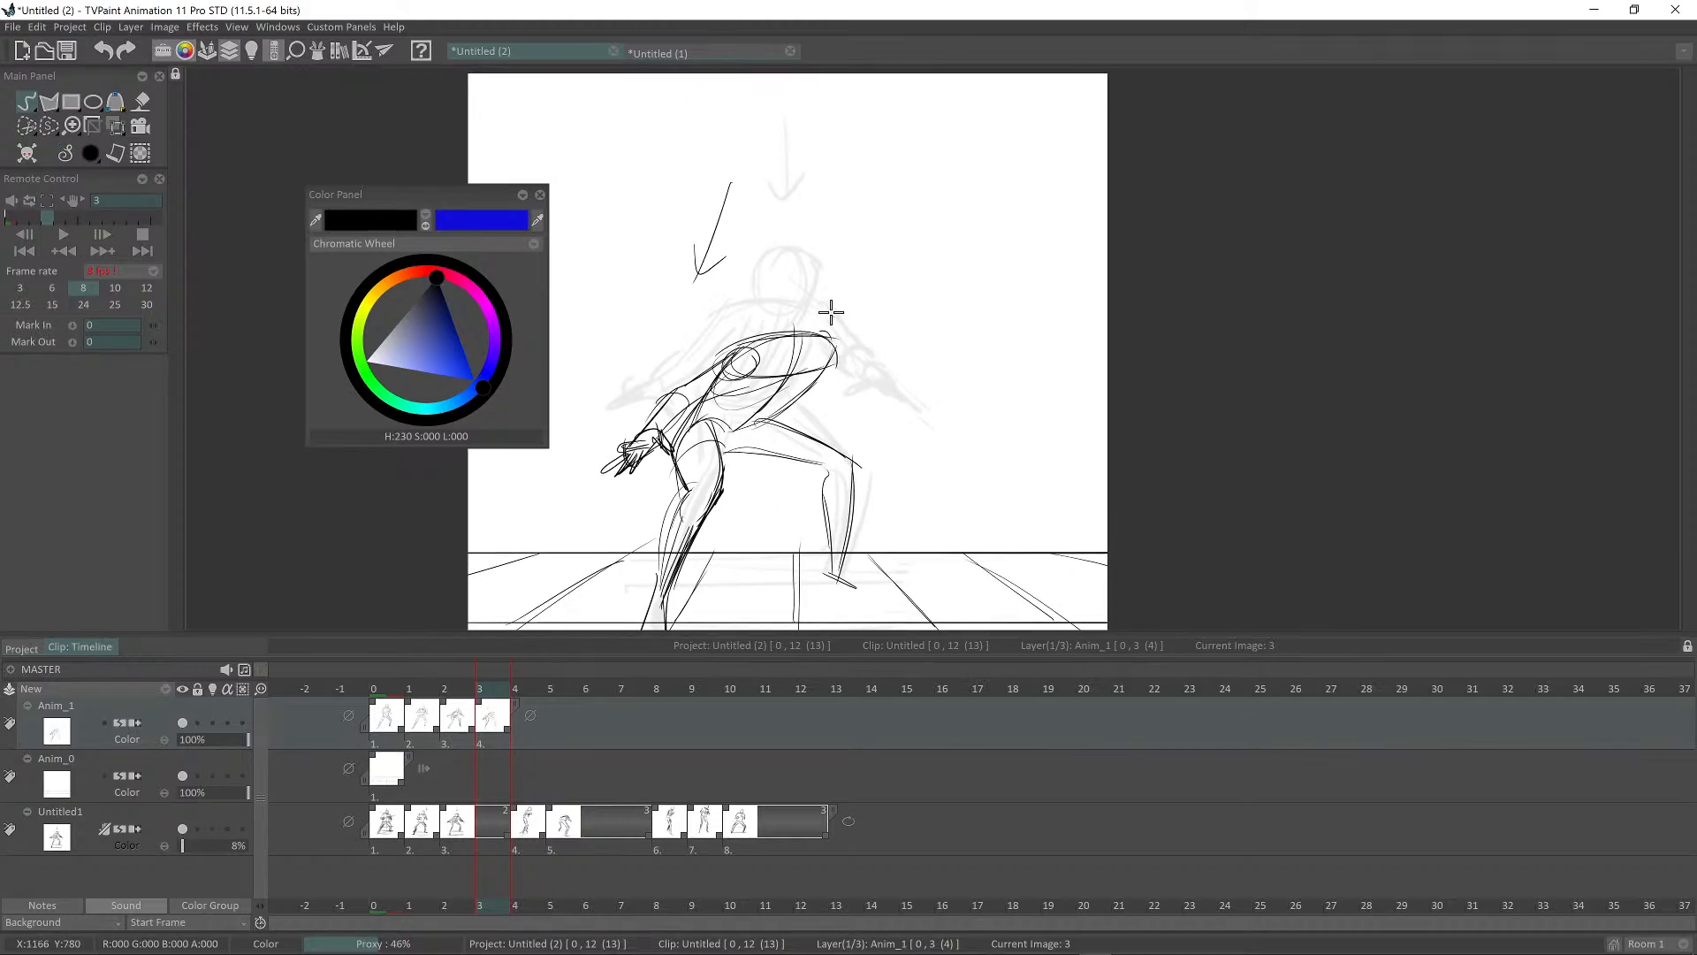
Step: Flip repeatedly between frames 1, 2 and 3 to examine the shoulder movement before drawing the right-hand arm
{"action": "key", "text": "a"}
{"action": "key", "text": "a"}
{"action": "key", "text": "s"}
{"action": "key", "text": "s"}
{"action": "key", "text": "s"}
{"action": "key", "text": "a"}
{"action": "key", "text": "a"}
{"action": "key", "text": "s"}
{"action": "key", "text": "s"}
{"action": "key", "text": "a"}
{"action": "key", "text": "a"}
{"action": "key", "text": "s"}
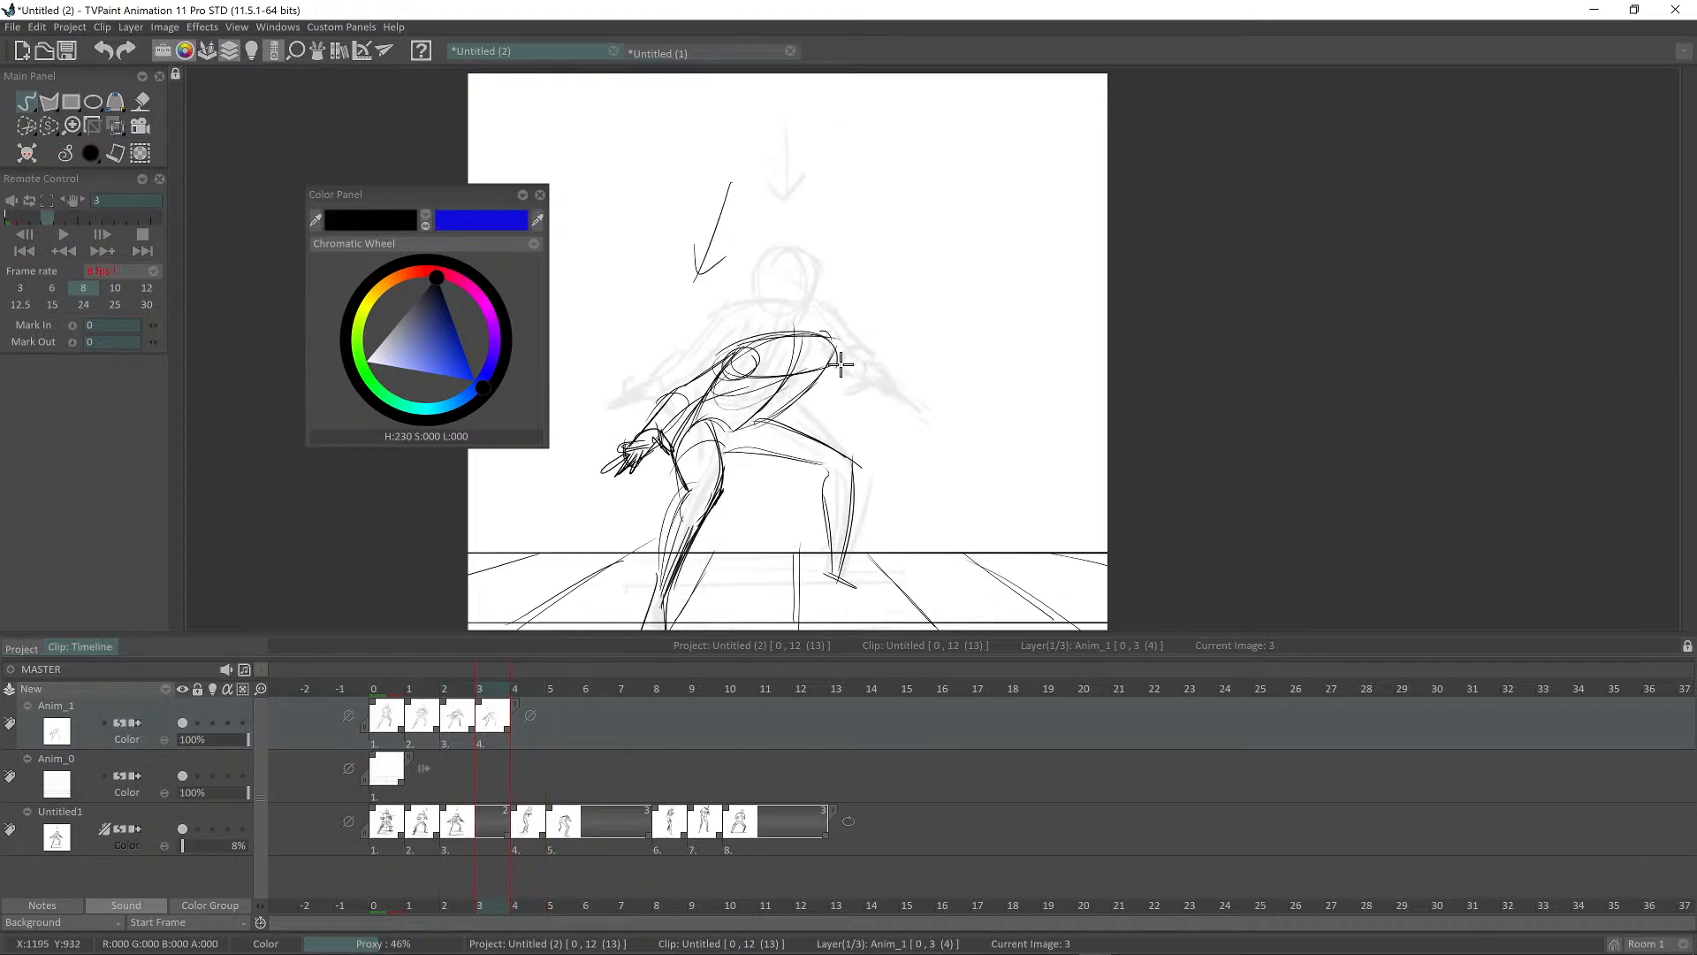
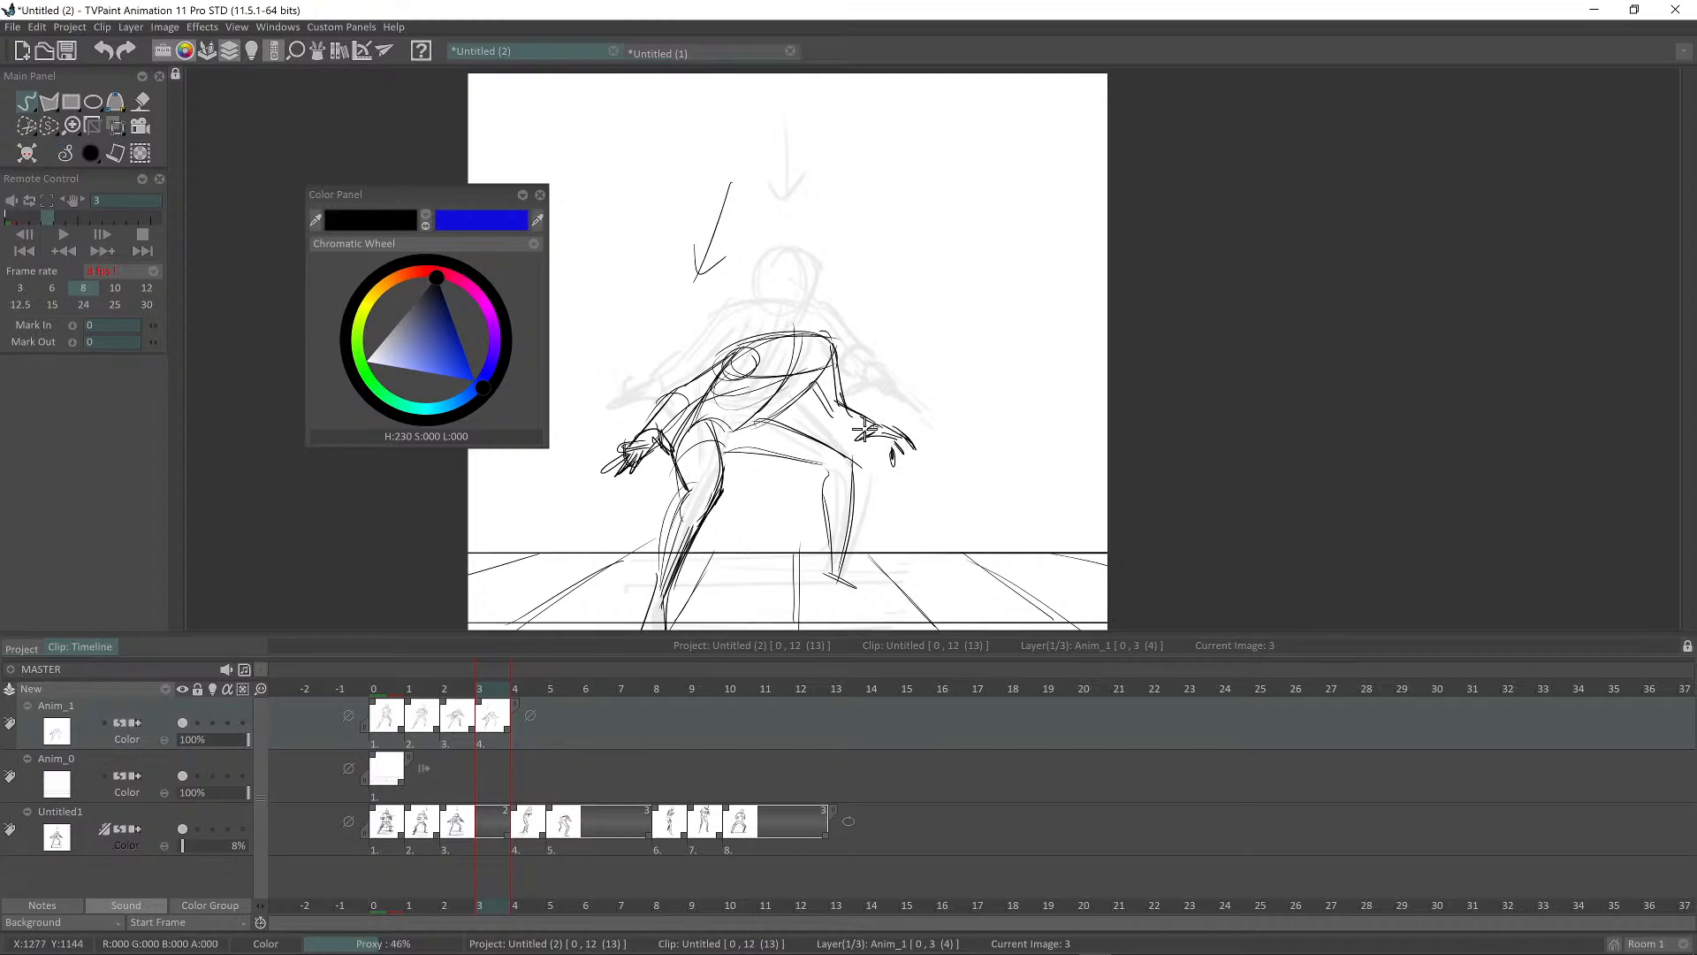
Step: Sketch the right-hand arm on frame 3 bending down and outward to an open hand with spread fingers
{"action": "left_click_drag", "start_coordinate": [828, 407], "coordinate": [872, 431]}
{"action": "key", "text": "Left"}
{"action": "key", "text": "Left"}
{"action": "key", "text": "Right"}
{"action": "key", "text": "Right"}
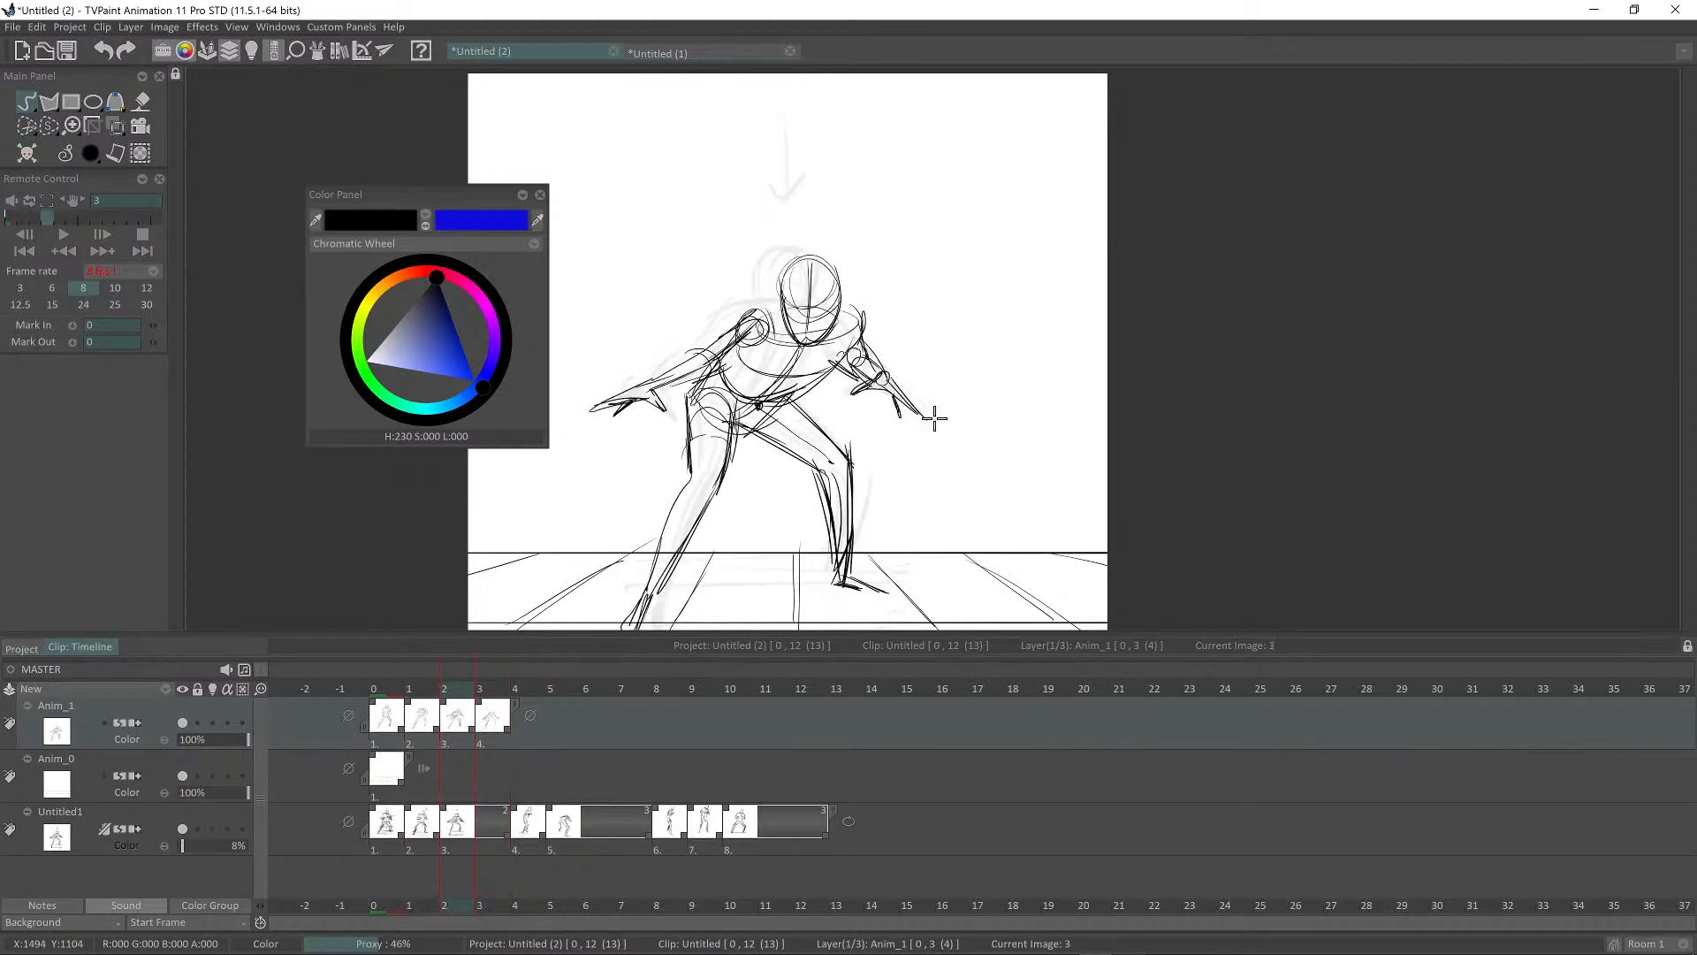
Step: Flip back and forth between frames 2, 3 and 4 to judge how the crouching pose leads into the next key
{"action": "key", "text": "Right"}
{"action": "key", "text": "Left"}
{"action": "key", "text": "Left"}
{"action": "key", "text": "Right"}
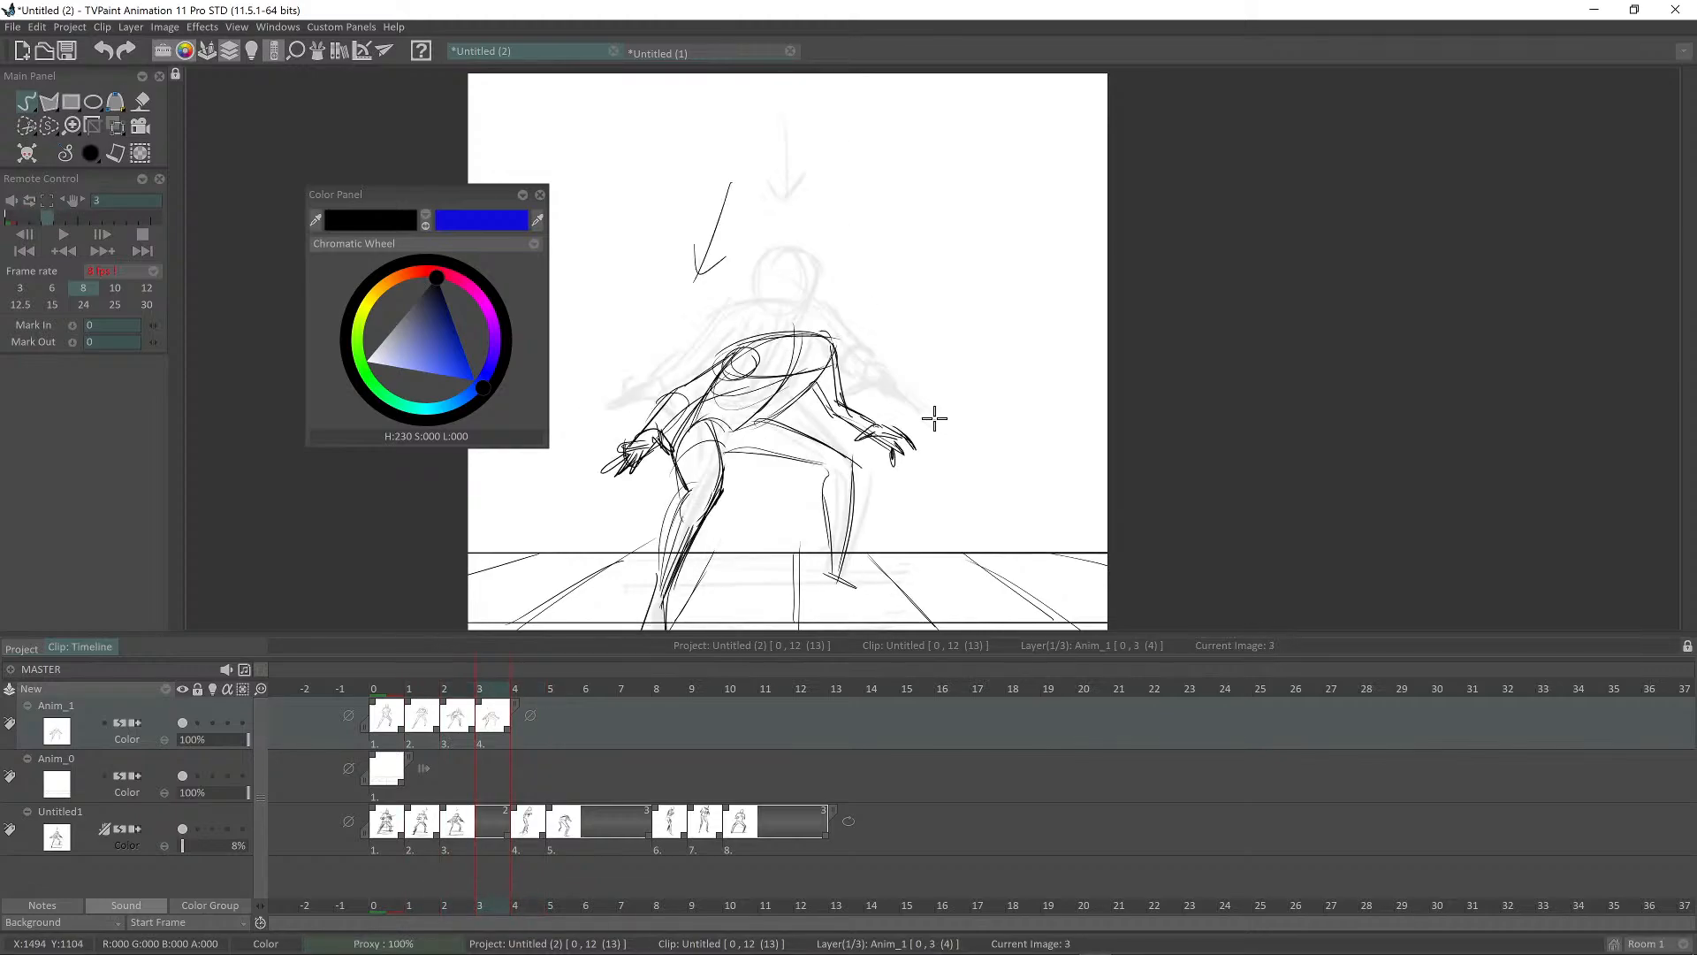
{"action": "key", "text": "Right"}
{"action": "key", "text": "Left"}
{"action": "key", "text": "Left"}
{"action": "key", "text": "Right"}
{"action": "key", "text": "Right"}
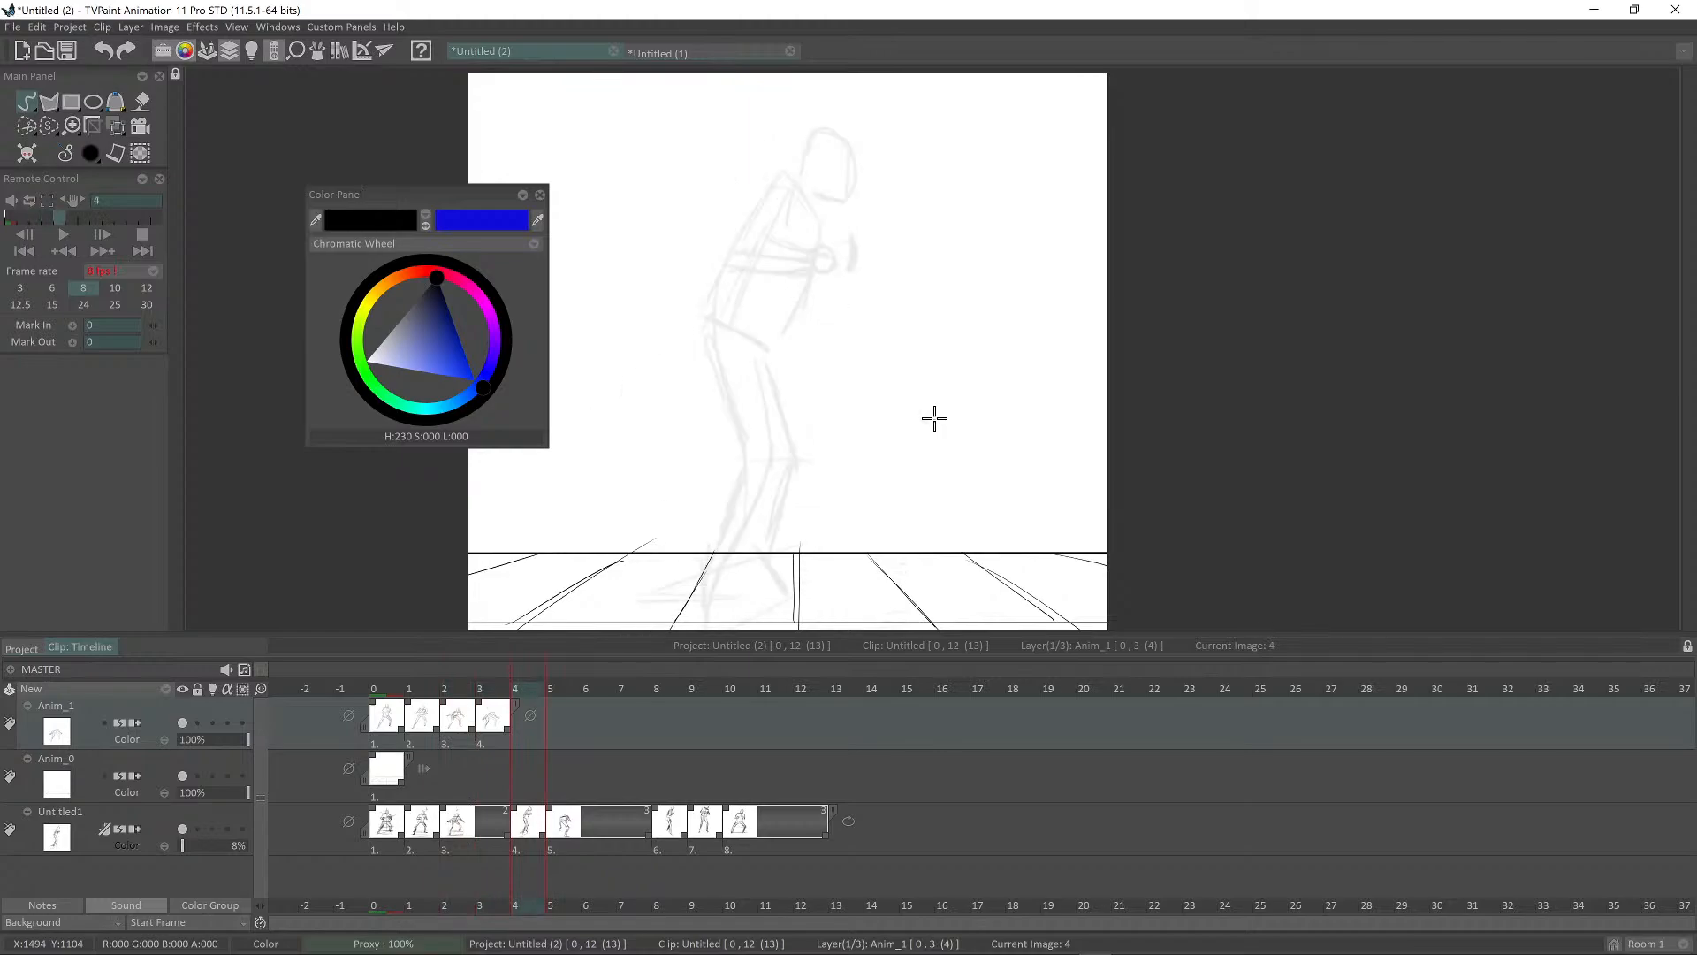
{"action": "key", "text": "Left"}
{"action": "key", "text": "Left"}
{"action": "key", "text": "Right"}
{"action": "key", "text": "Left"}
{"action": "key", "text": "Right"}
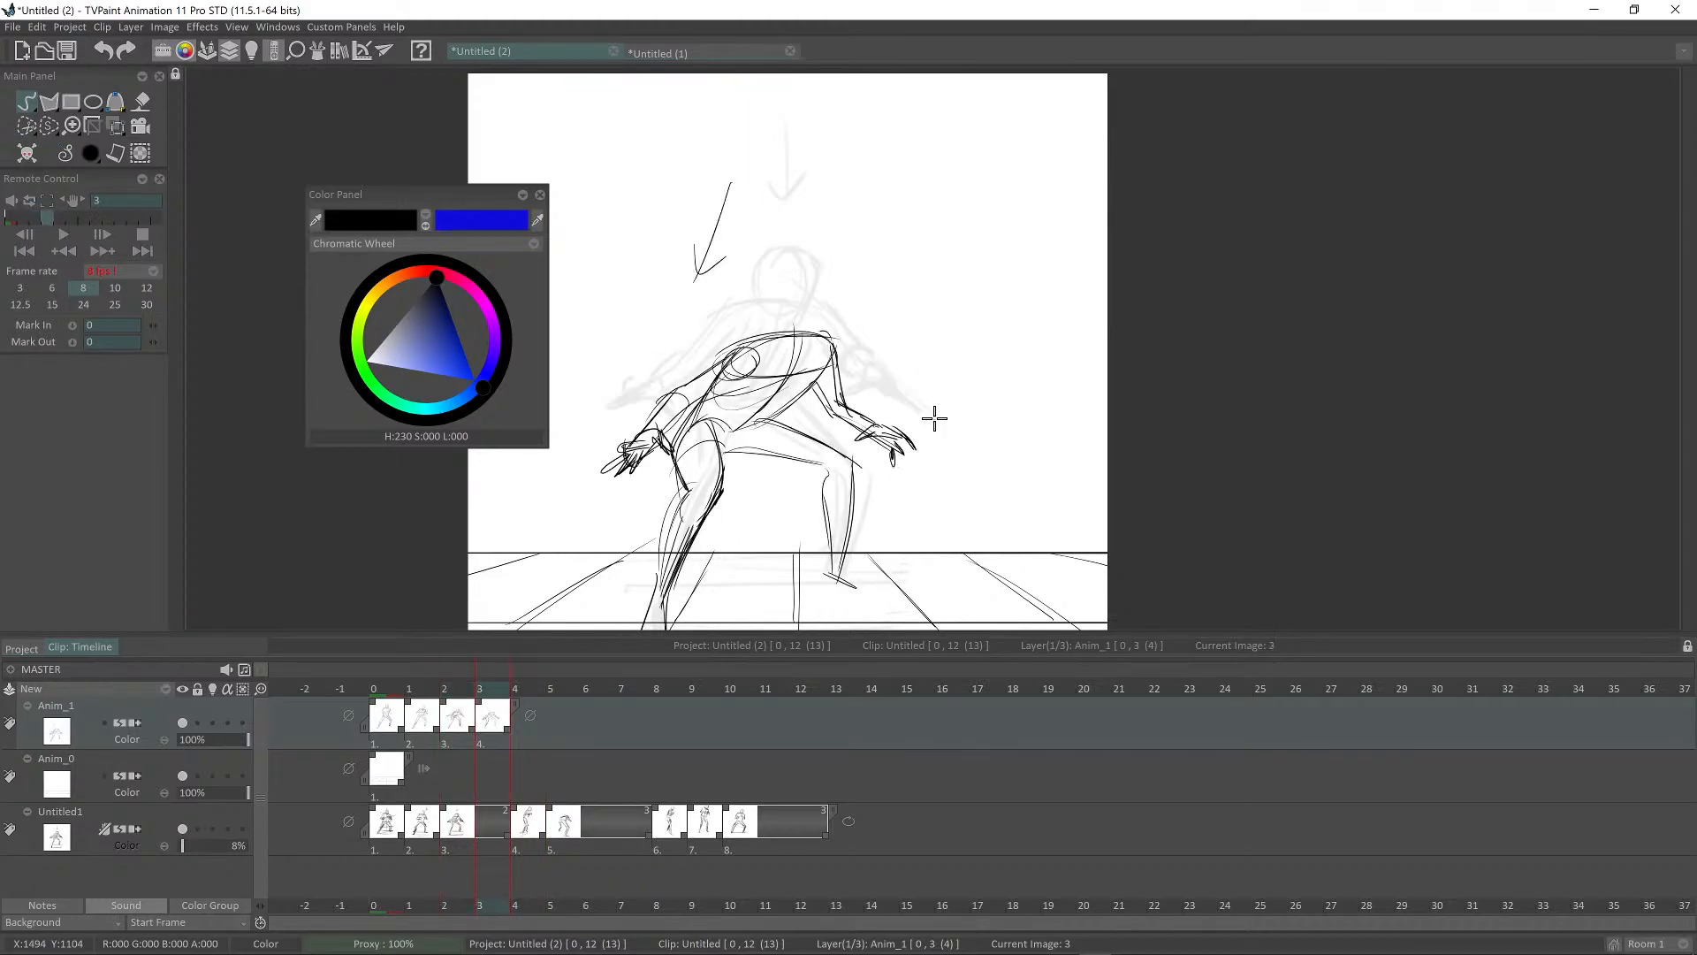
{"action": "key", "text": "Right"}
{"action": "key", "text": "Left"}
{"action": "key", "text": "Right"}
{"action": "key", "text": "Left"}
{"action": "key", "text": "Right"}
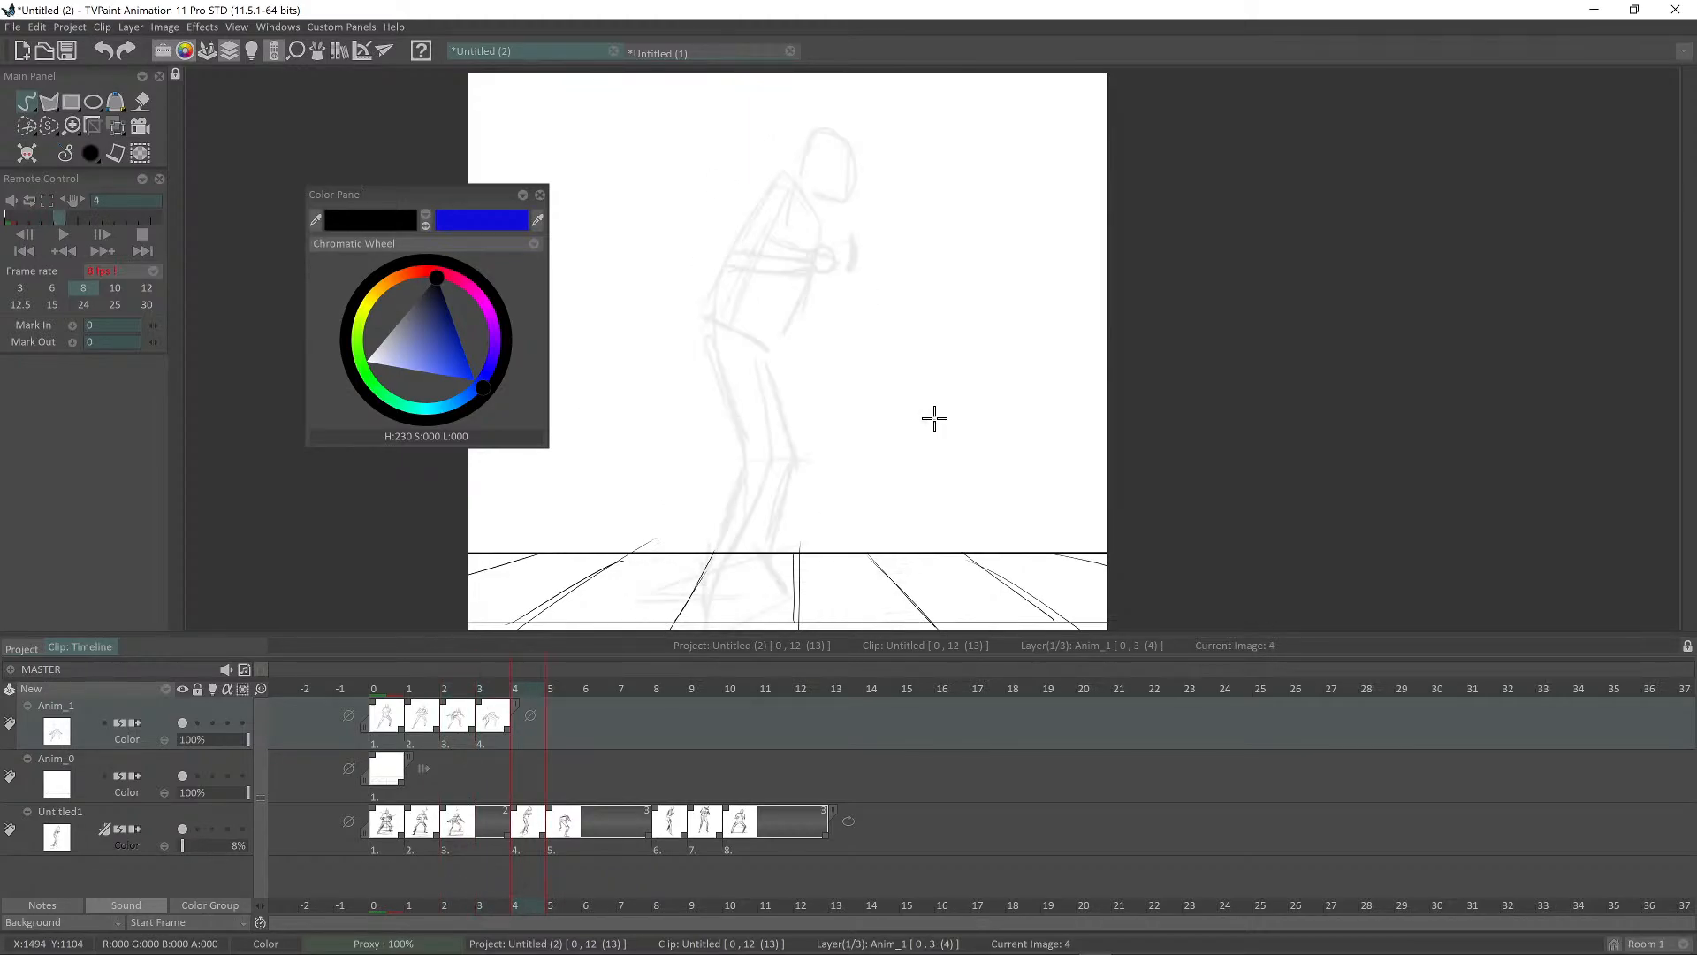
{"action": "key", "text": "Left"}
{"action": "key", "text": "Left"}
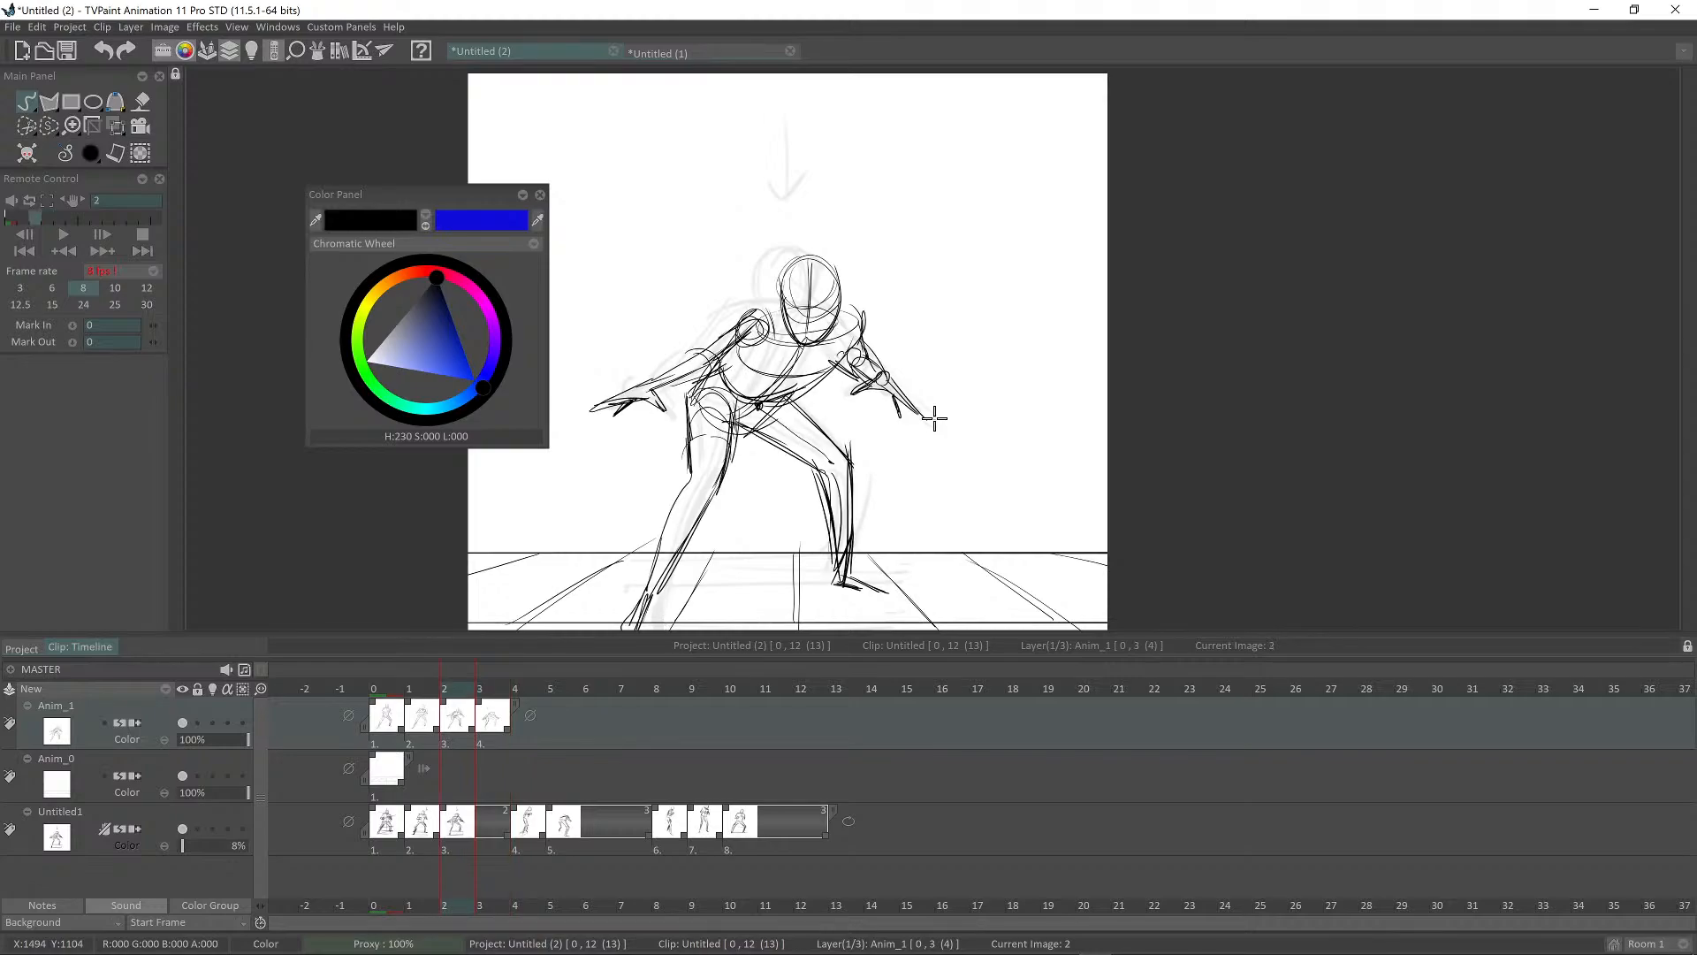
Step: Extend the fourth Anim_1 drawing back over frame 2 so it replaces the third drawing and holds for two frames
{"action": "left_click_drag", "start_coordinate": [479, 702], "coordinate": [449, 700]}
{"action": "key", "text": "Left"}
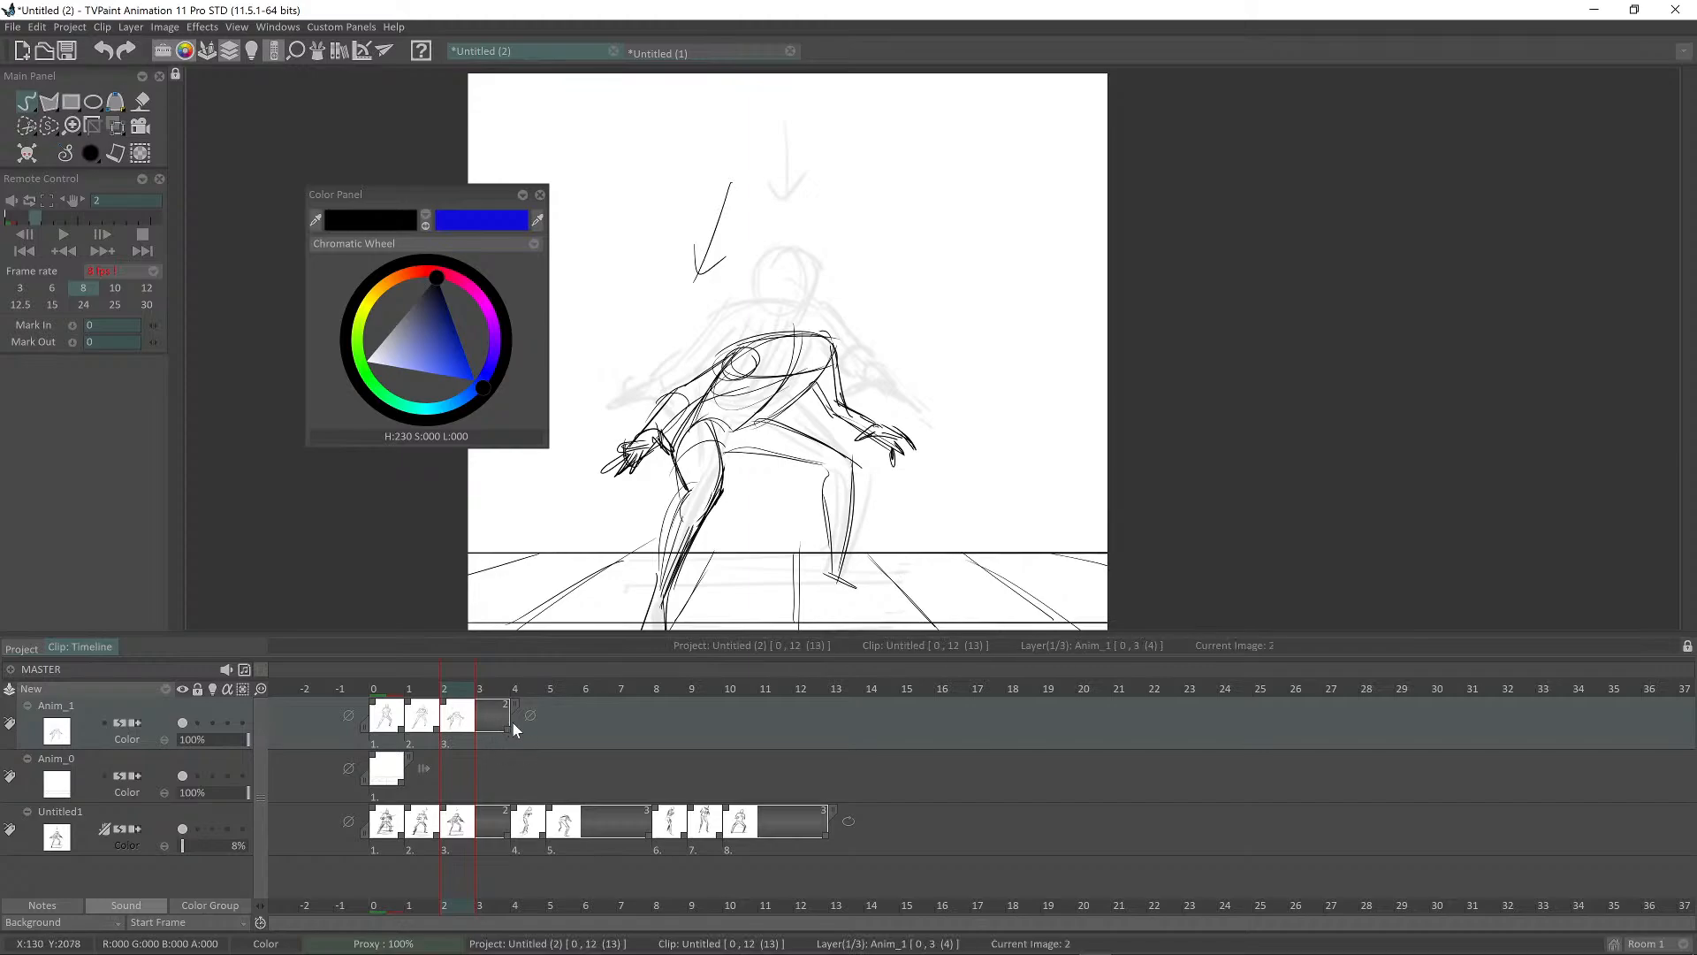
{"action": "key", "text": "Left"}
Step: Flip between frames 0, 1 and 2 to examine the motion into the crouch without the in-between drawing
{"action": "key", "text": "Right"}
{"action": "key", "text": "Right"}
{"action": "key", "text": "Left"}
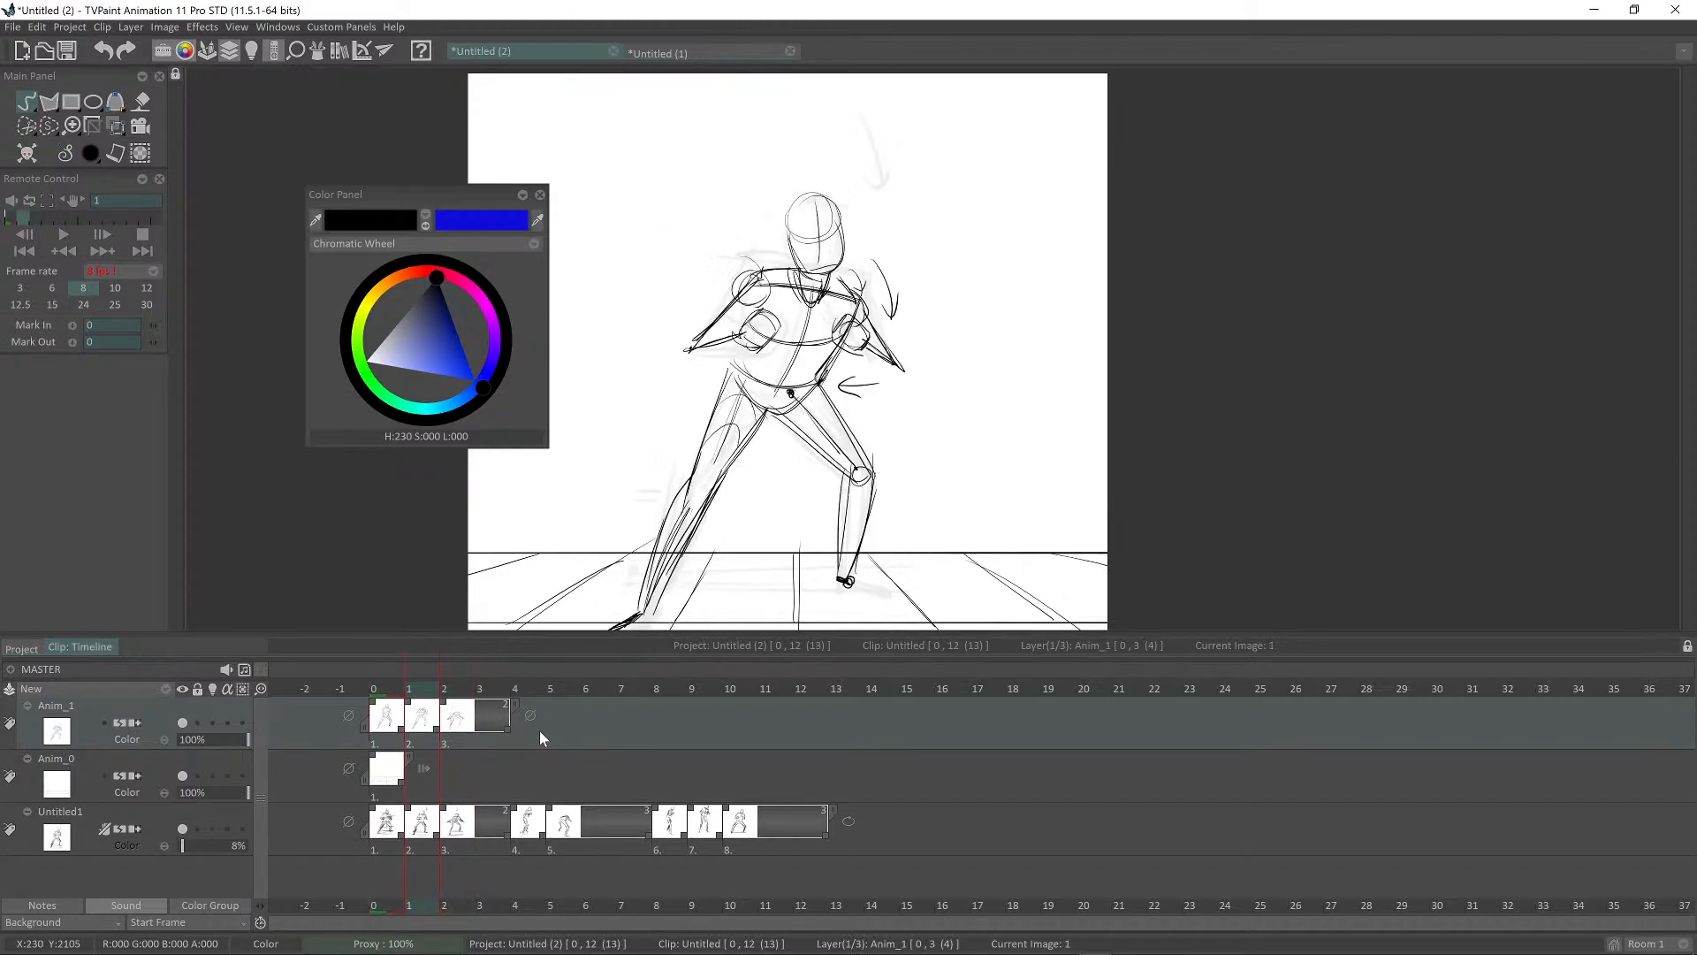
{"action": "key", "text": "Right"}
{"action": "key", "text": "Left"}
{"action": "key", "text": "Right"}
{"action": "key", "text": "Left"}
{"action": "key", "text": "Left"}
{"action": "key", "text": "Right"}
{"action": "key", "text": "Right"}
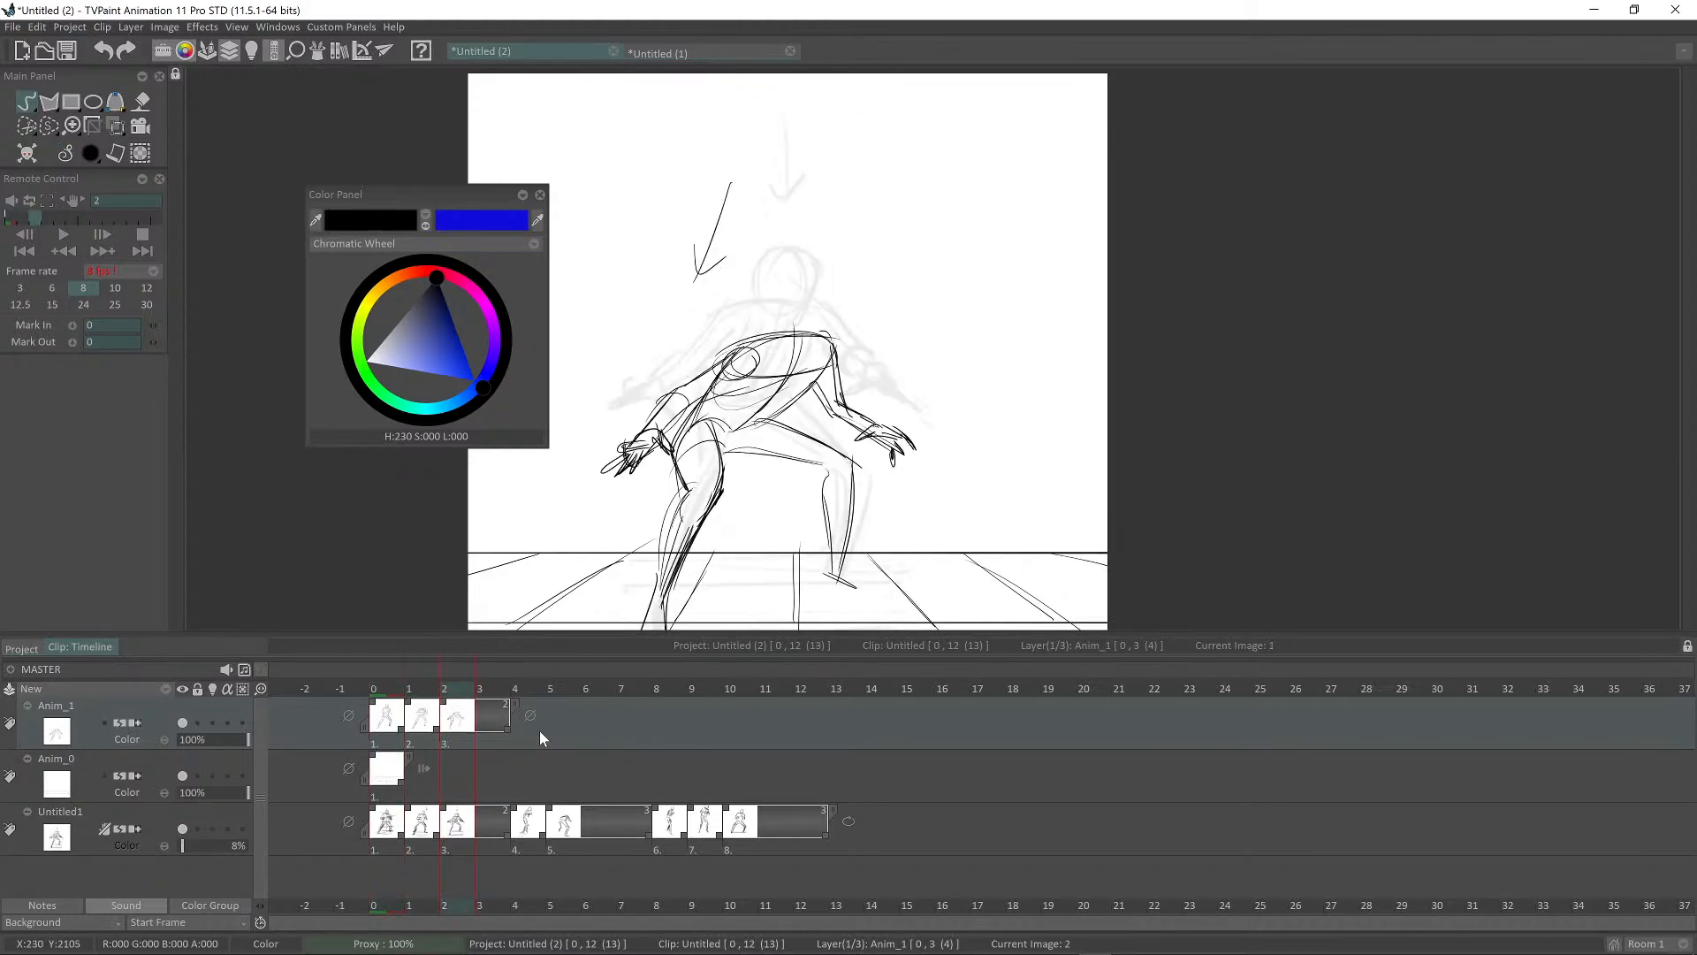
{"action": "key", "text": "Left"}
{"action": "key", "text": "Right"}
{"action": "key", "text": "Left"}
{"action": "key", "text": "Left"}
{"action": "key", "text": "Right"}
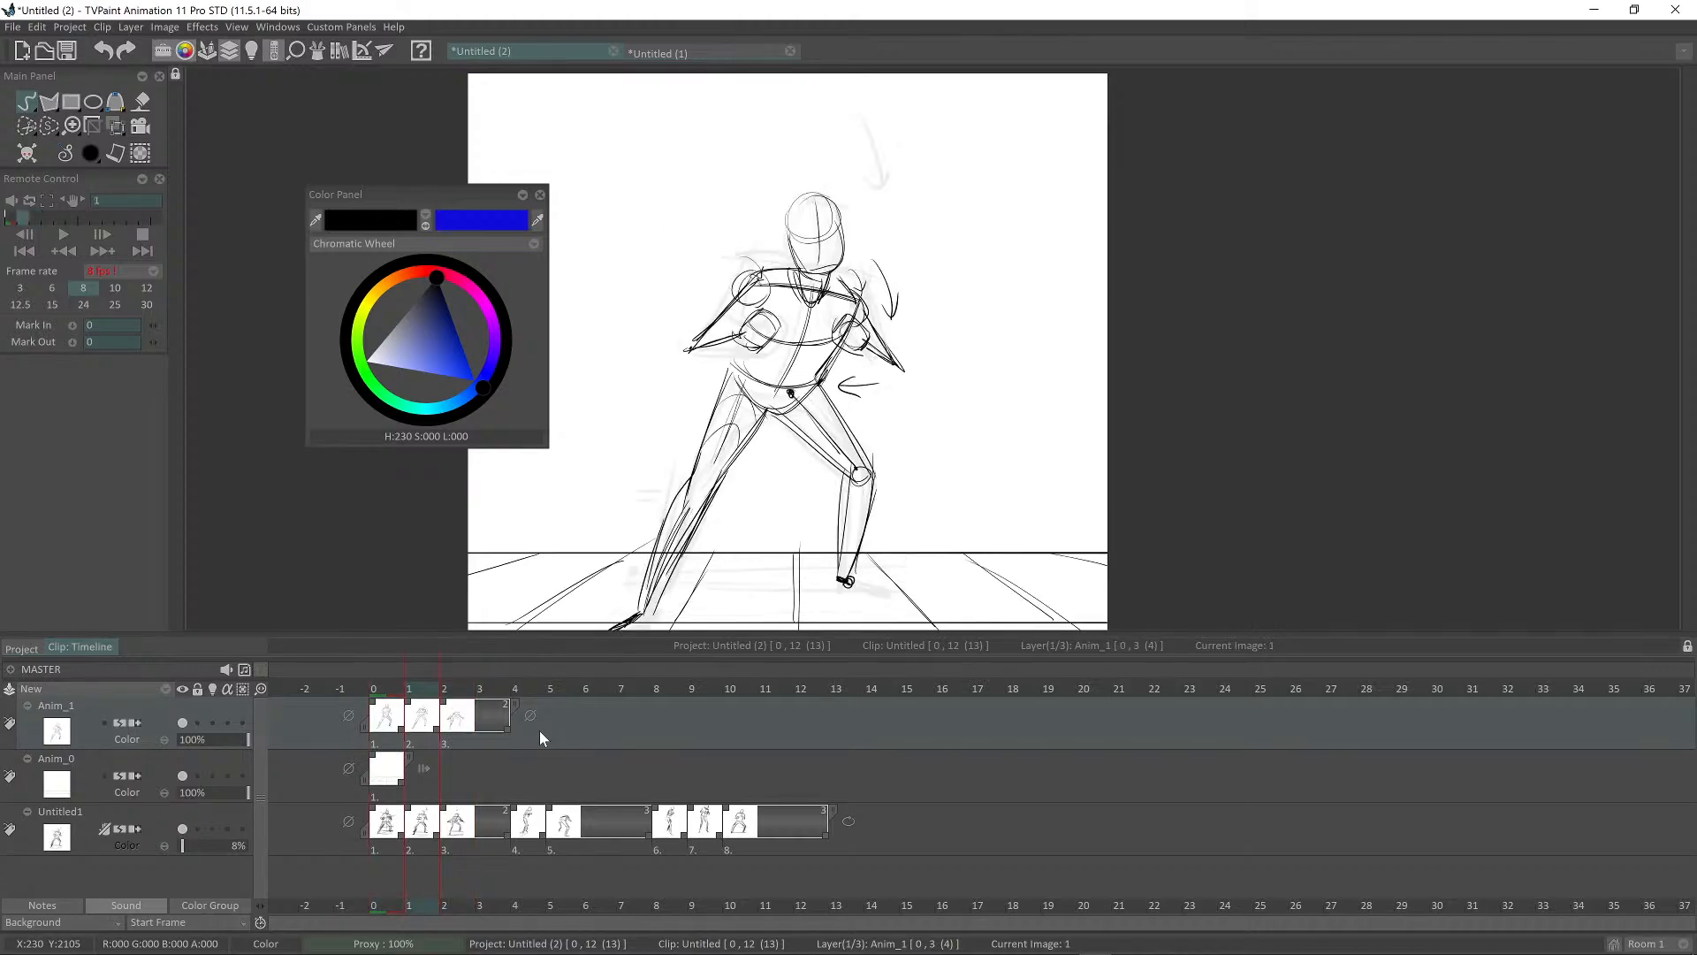
{"action": "key", "text": "Right"}
{"action": "key", "text": "Left"}
{"action": "key", "text": "Right"}
{"action": "key", "text": "Left"}
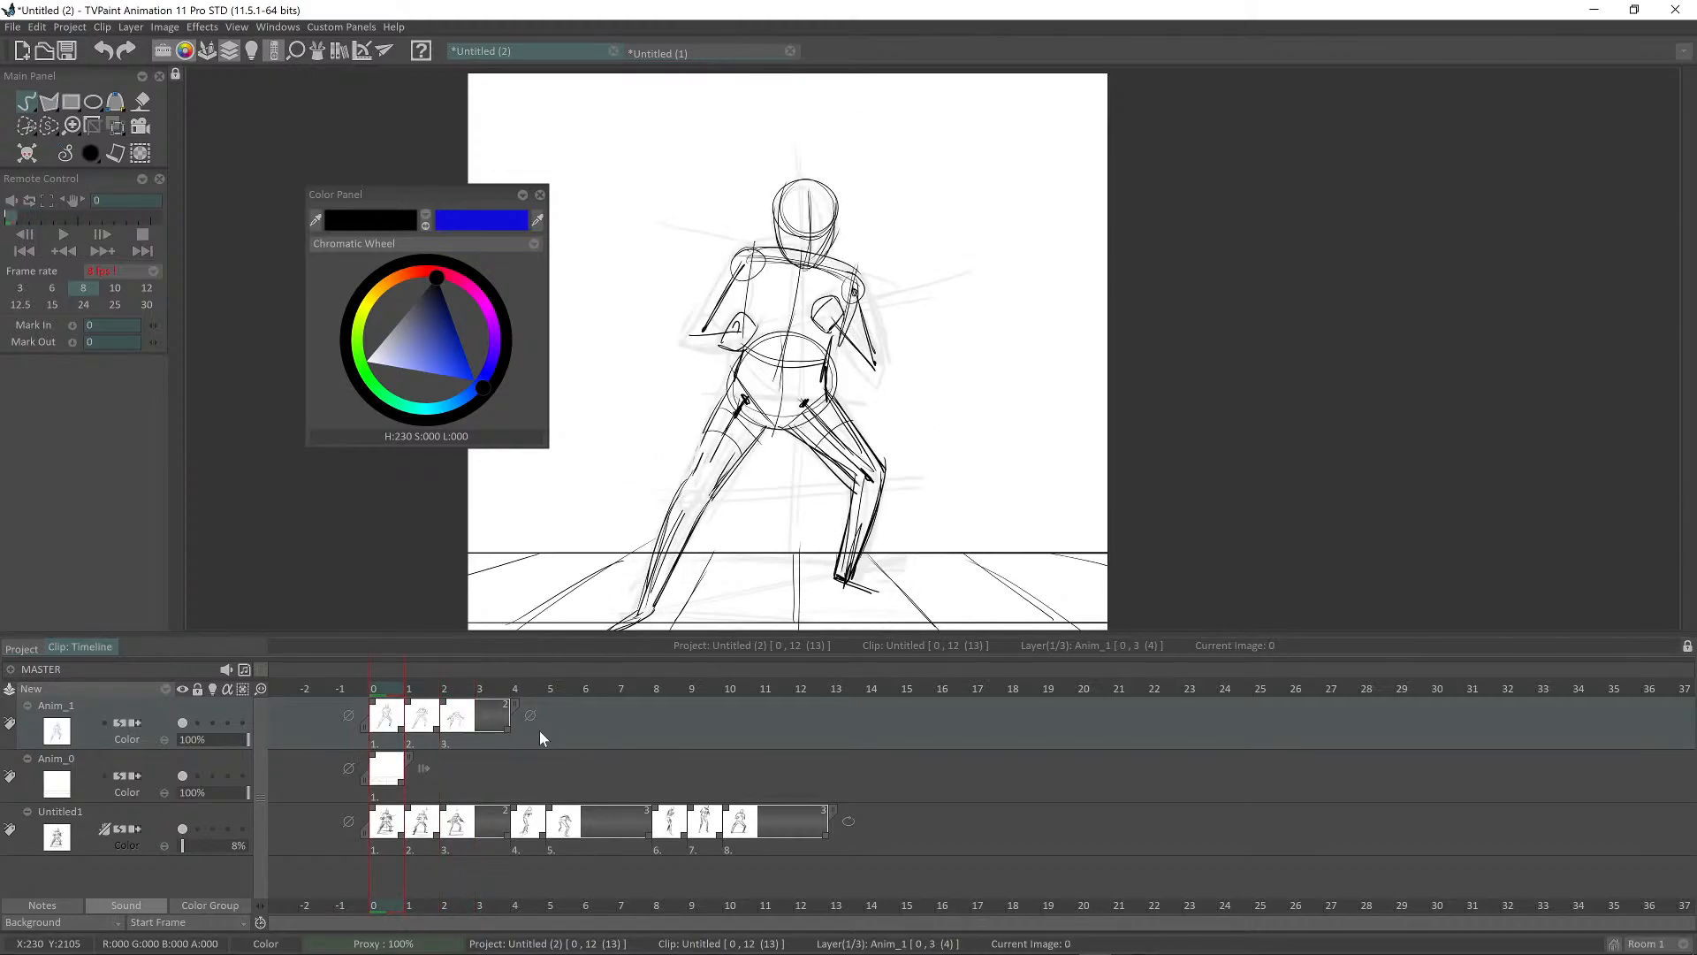
Step: Strengthen the right-hand shoulder, arm and side contour of the crouching figure on frame 2 with darker sketch lines
{"action": "key", "text": "Right"}
{"action": "key", "text": "Left"}
{"action": "key", "text": "Right"}
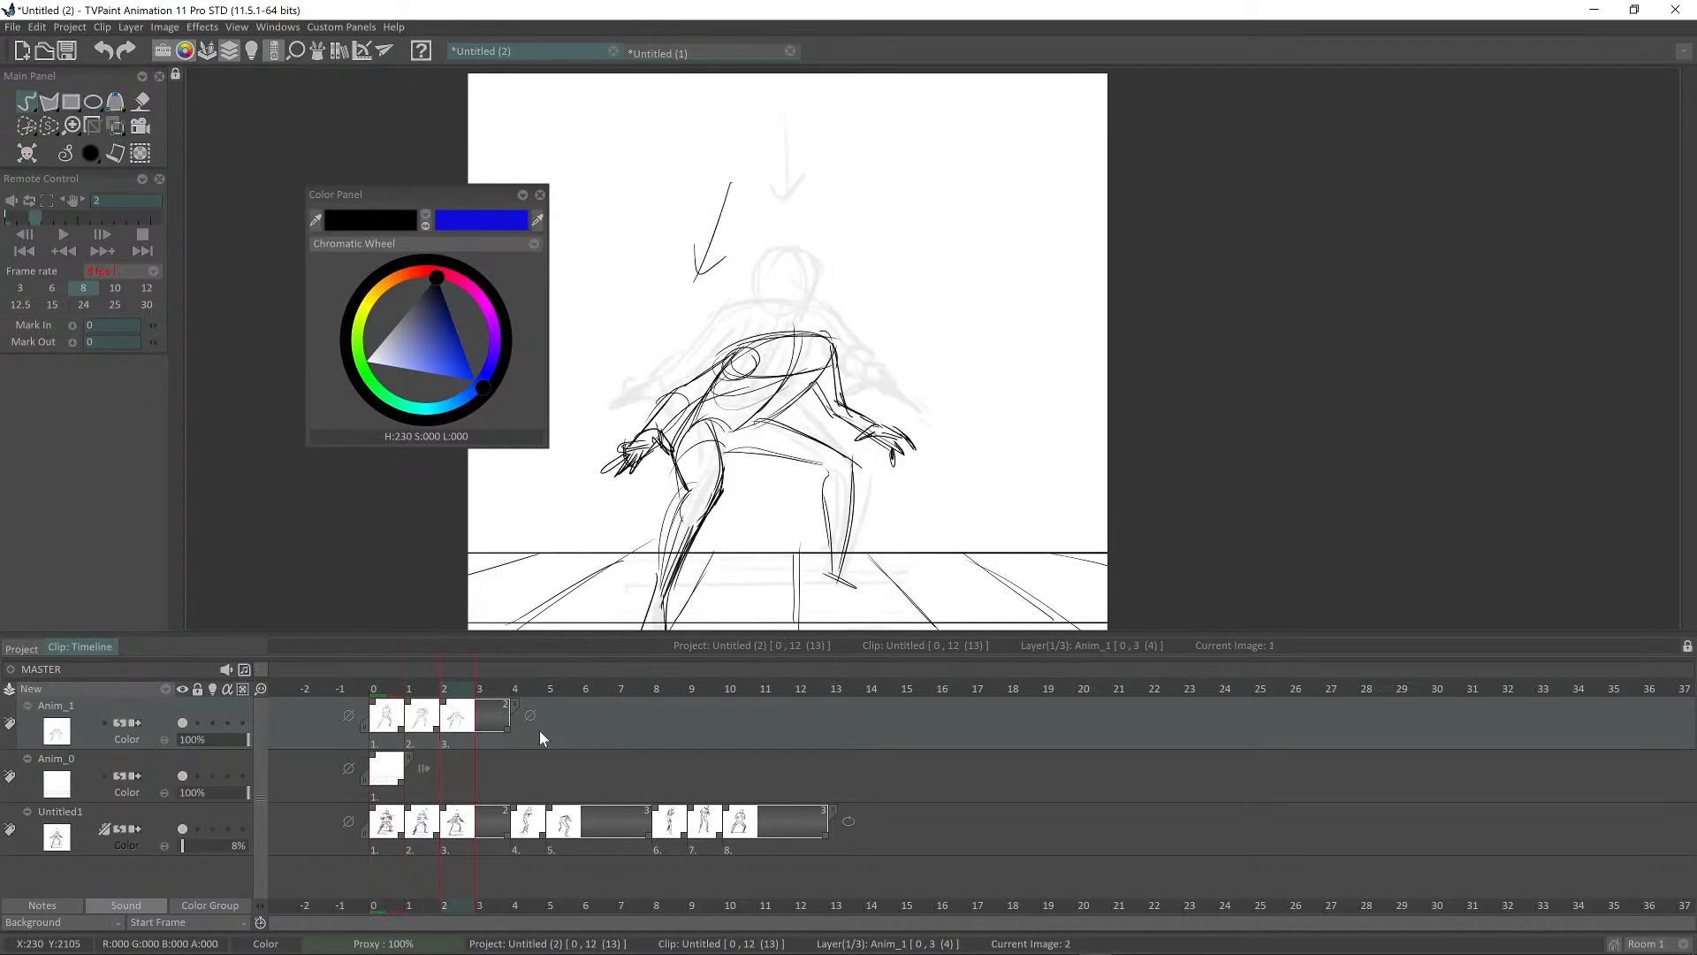
{"action": "mouse_move", "coordinate": [774, 453]}
{"action": "left_mouse_down"}
{"action": "mouse_move", "coordinate": [706, 400]}
{"action": "mouse_move", "coordinate": [738, 437]}
{"action": "left_mouse_up"}
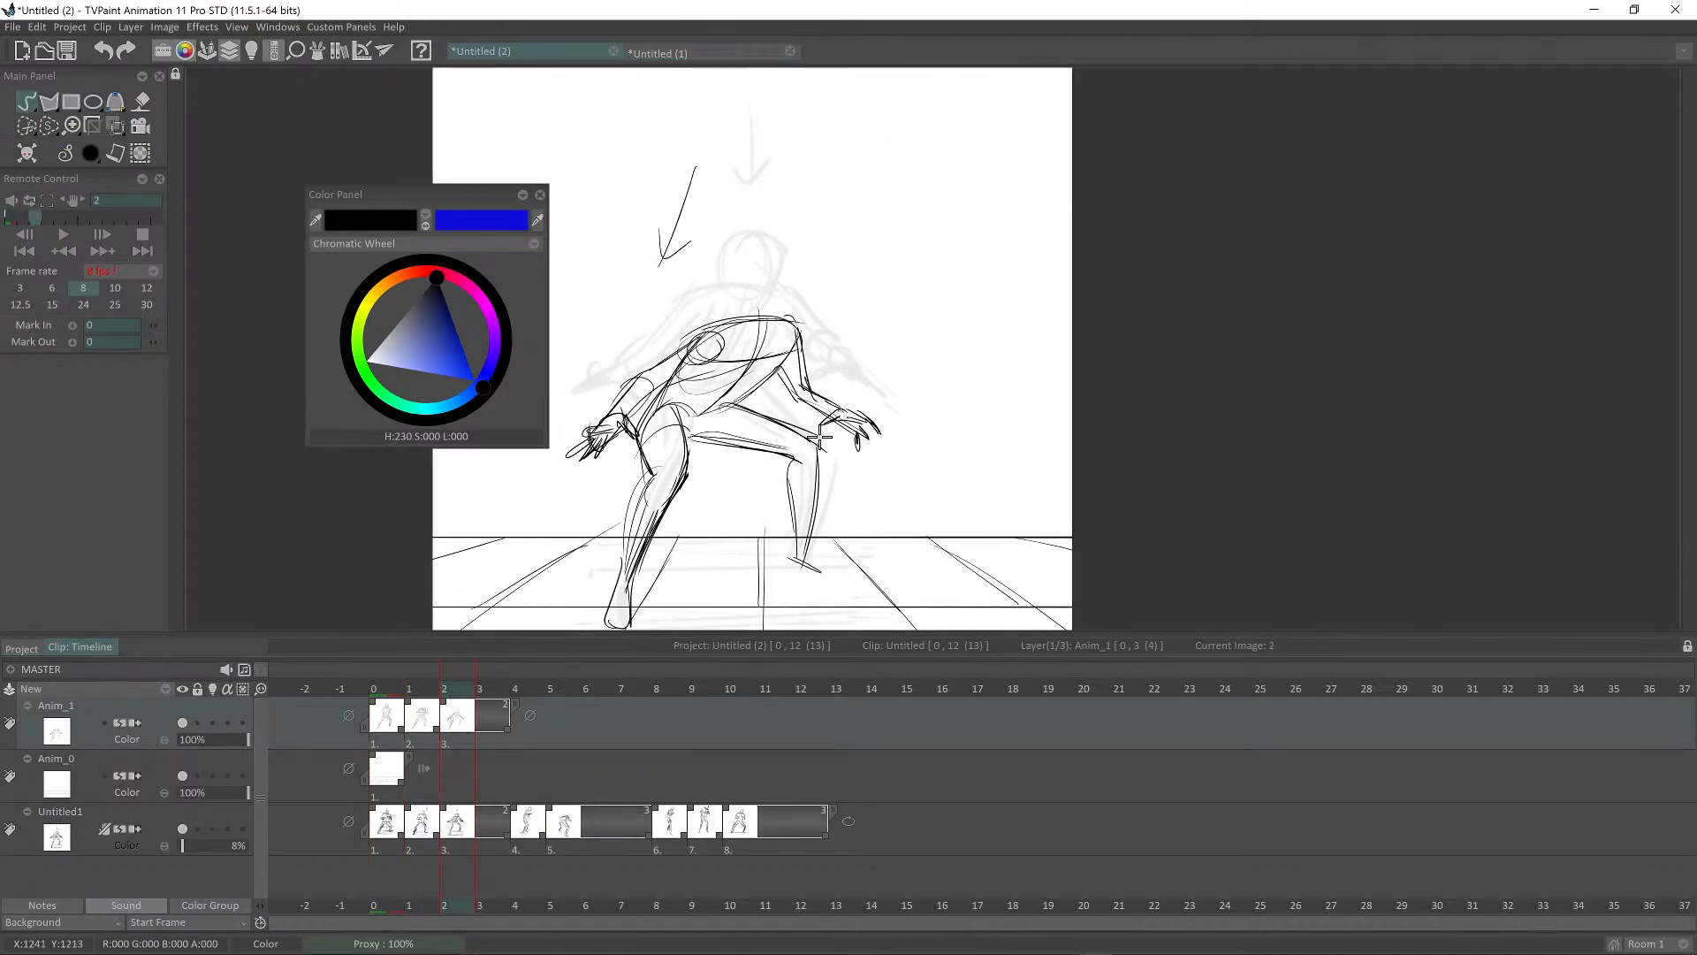
{"action": "scroll", "coordinate": [766, 338], "scroll_direction": "down", "scroll_amount": 1}
{"action": "left_click_drag", "start_coordinate": [766, 337], "coordinate": [839, 365]}
{"action": "scroll", "coordinate": [838, 389], "scroll_direction": "up", "scroll_amount": 2}
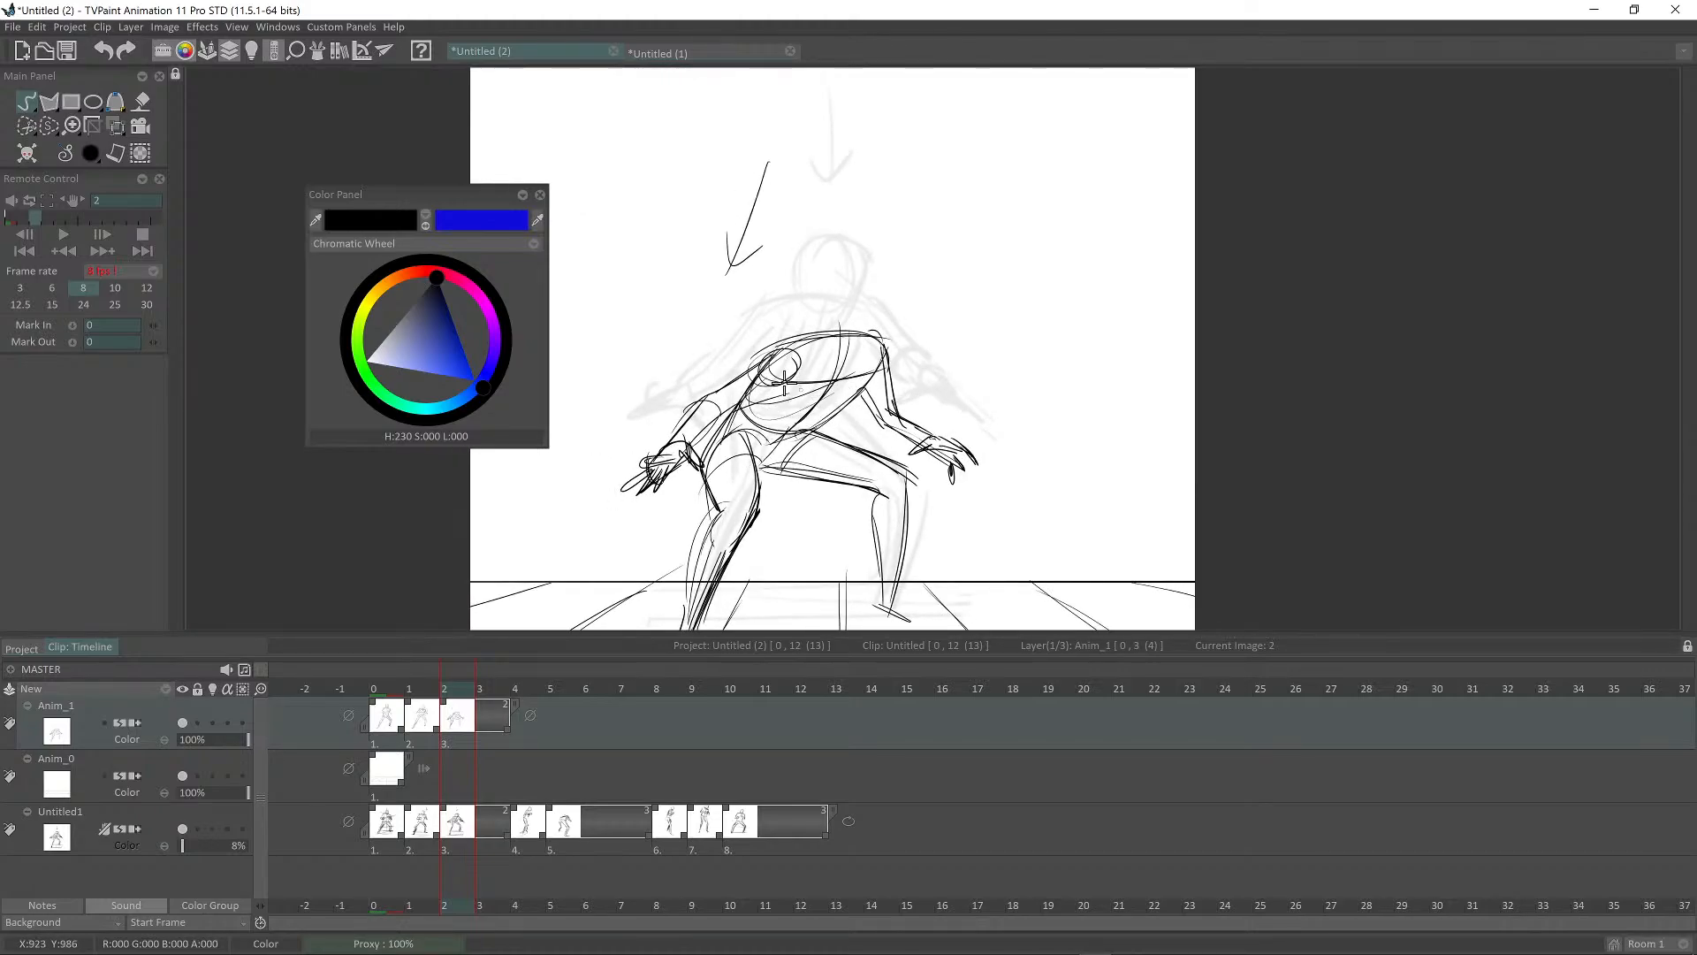
{"action": "scroll", "coordinate": [915, 310], "scroll_direction": "down", "scroll_amount": 2}
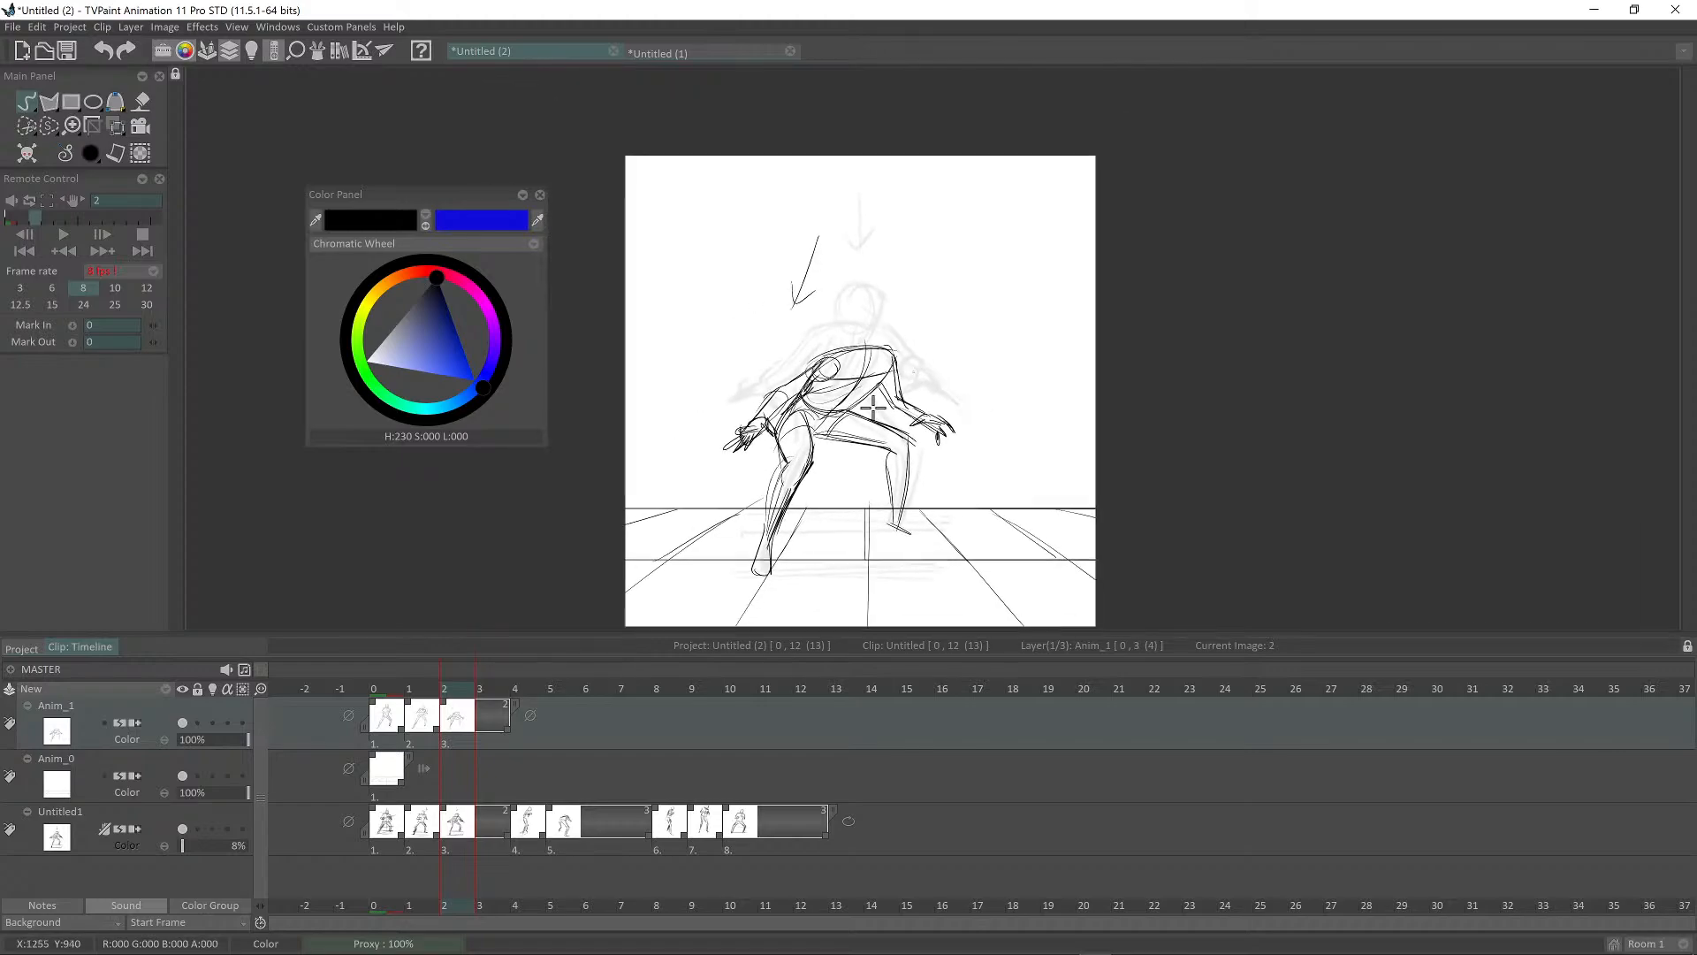
{"action": "scroll", "coordinate": [915, 291], "scroll_direction": "up", "scroll_amount": 3}
{"action": "left_click_drag", "start_coordinate": [850, 378], "coordinate": [844, 392]}
{"action": "left_click_drag", "start_coordinate": [864, 341], "coordinate": [865, 464]}
{"action": "mouse_move", "coordinate": [841, 400]}
{"action": "left_mouse_down"}
{"action": "mouse_move", "coordinate": [869, 468]}
{"action": "mouse_move", "coordinate": [849, 460]}
{"action": "mouse_move", "coordinate": [880, 466]}
{"action": "left_mouse_up"}
{"action": "left_click_drag", "start_coordinate": [838, 427], "coordinate": [897, 448]}
{"action": "scroll", "coordinate": [901, 442], "scroll_direction": "down", "scroll_amount": 3}
{"action": "scroll", "coordinate": [913, 427], "scroll_direction": "up", "scroll_amount": 3}
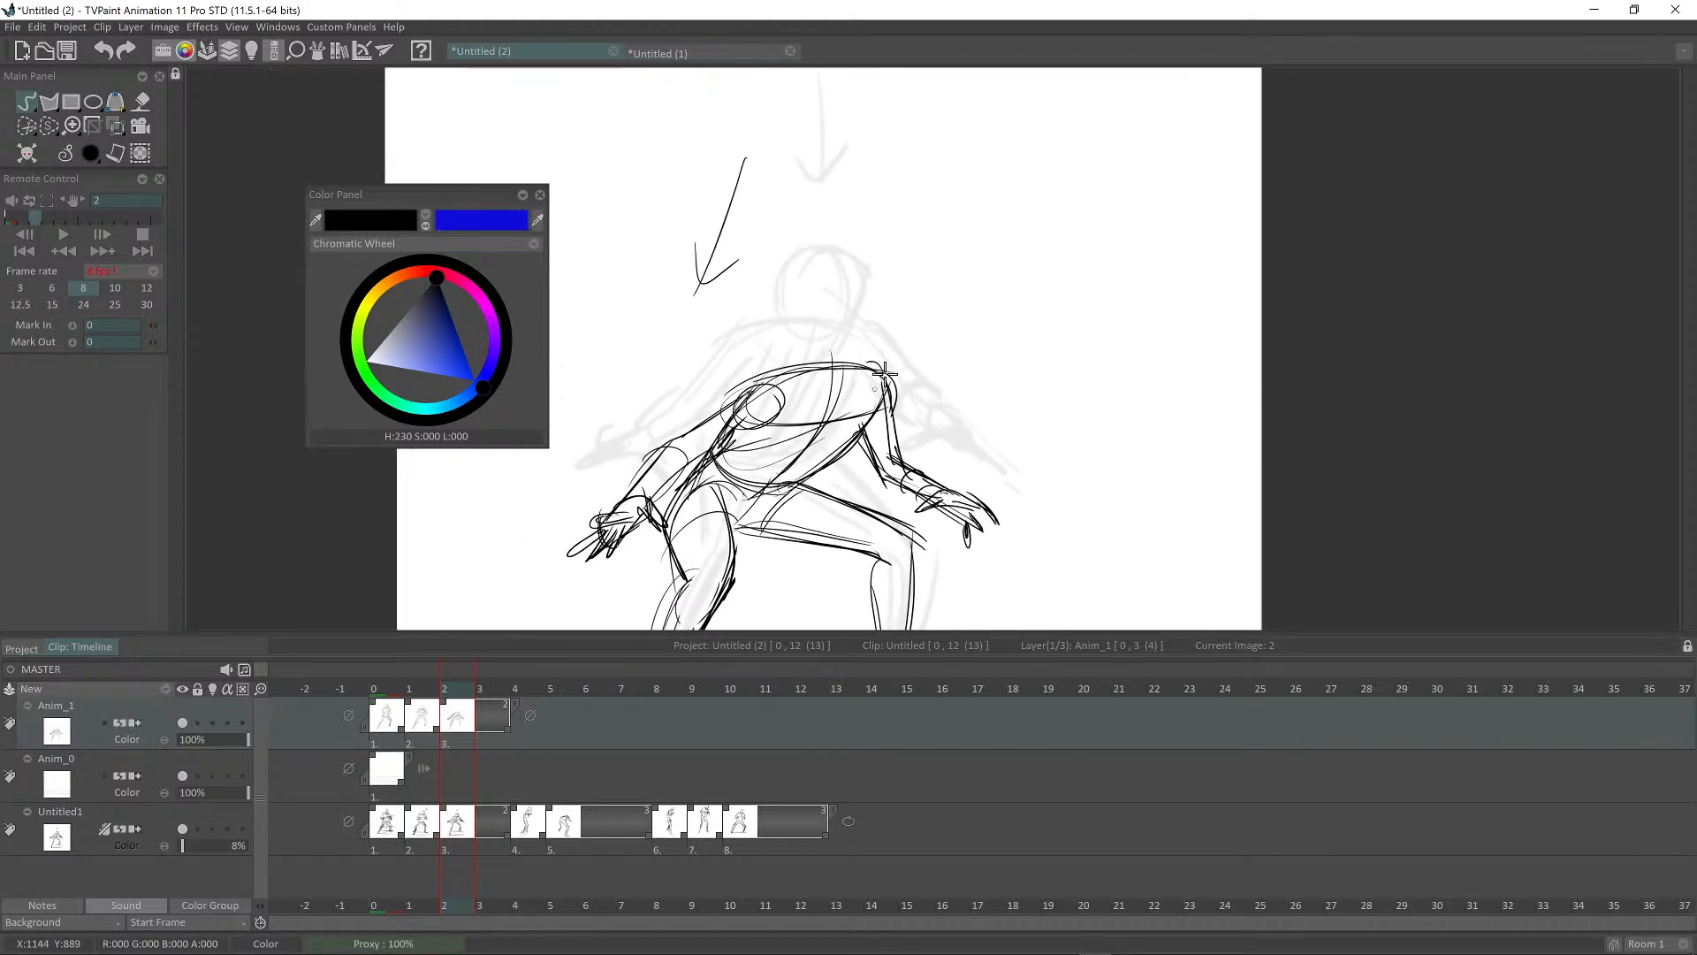
Step: Sketch the crouching figure's head on frame 2 as an oval with construction curves, set low over the right-hand shoulder
{"action": "scroll", "coordinate": [886, 393], "scroll_direction": "down", "scroll_amount": 1}
{"action": "scroll", "coordinate": [887, 394], "scroll_direction": "down", "scroll_amount": 1}
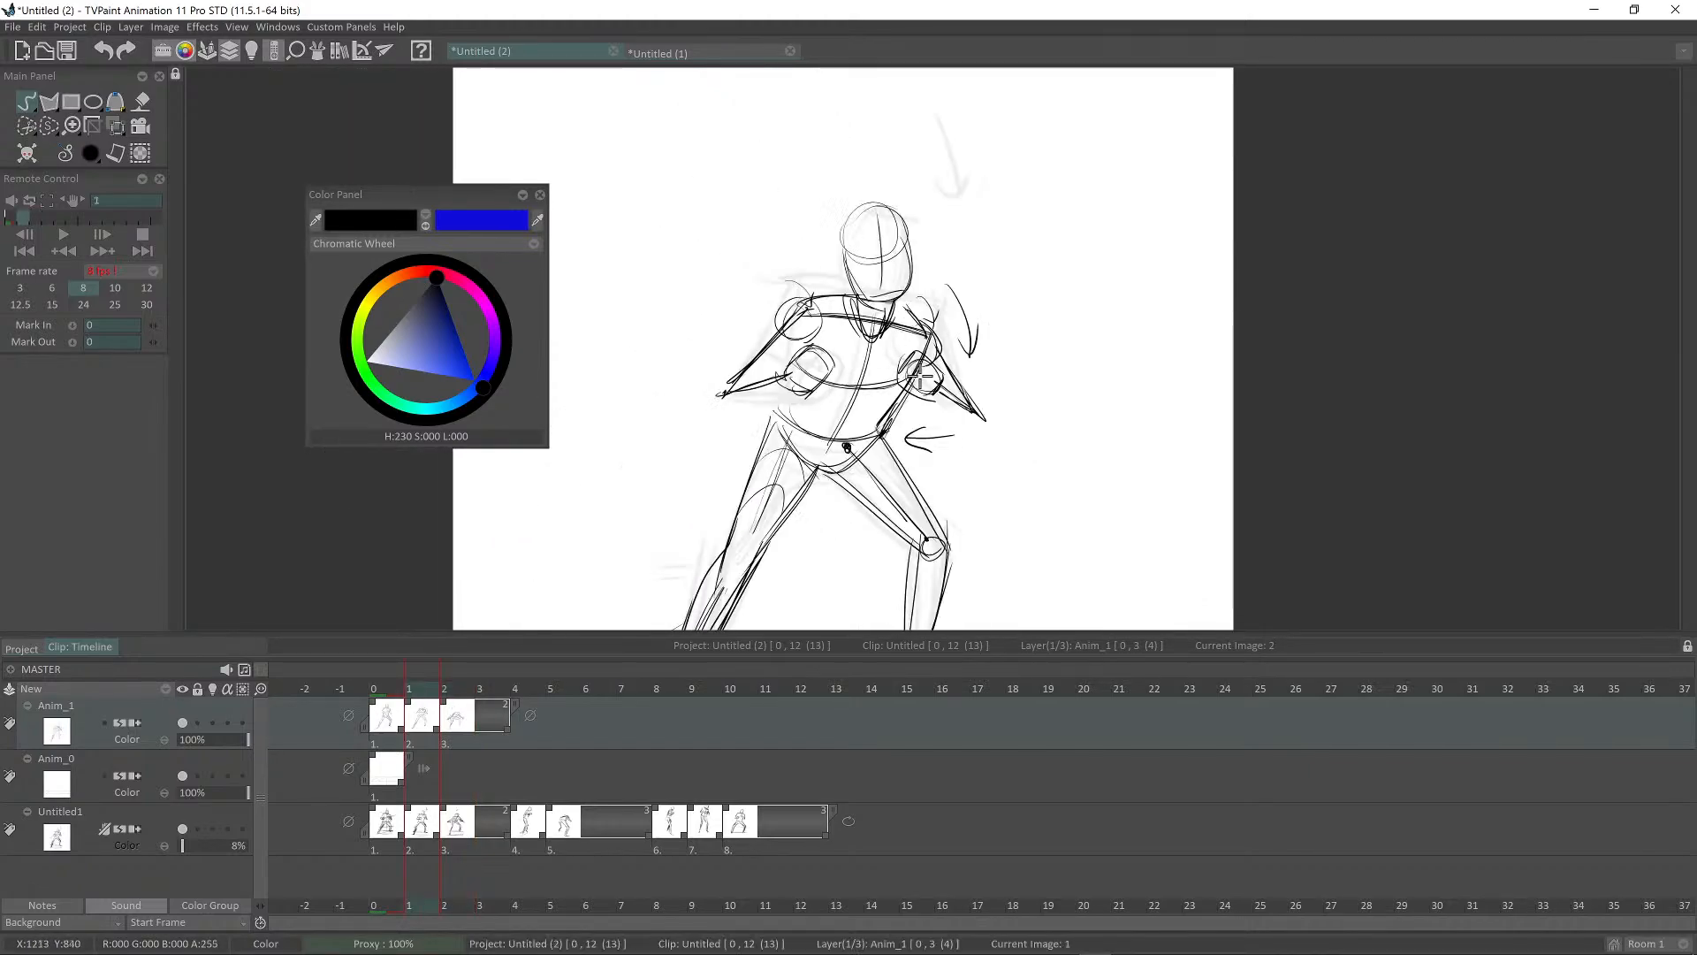
{"action": "key", "text": "Left"}
{"action": "key", "text": "Right"}
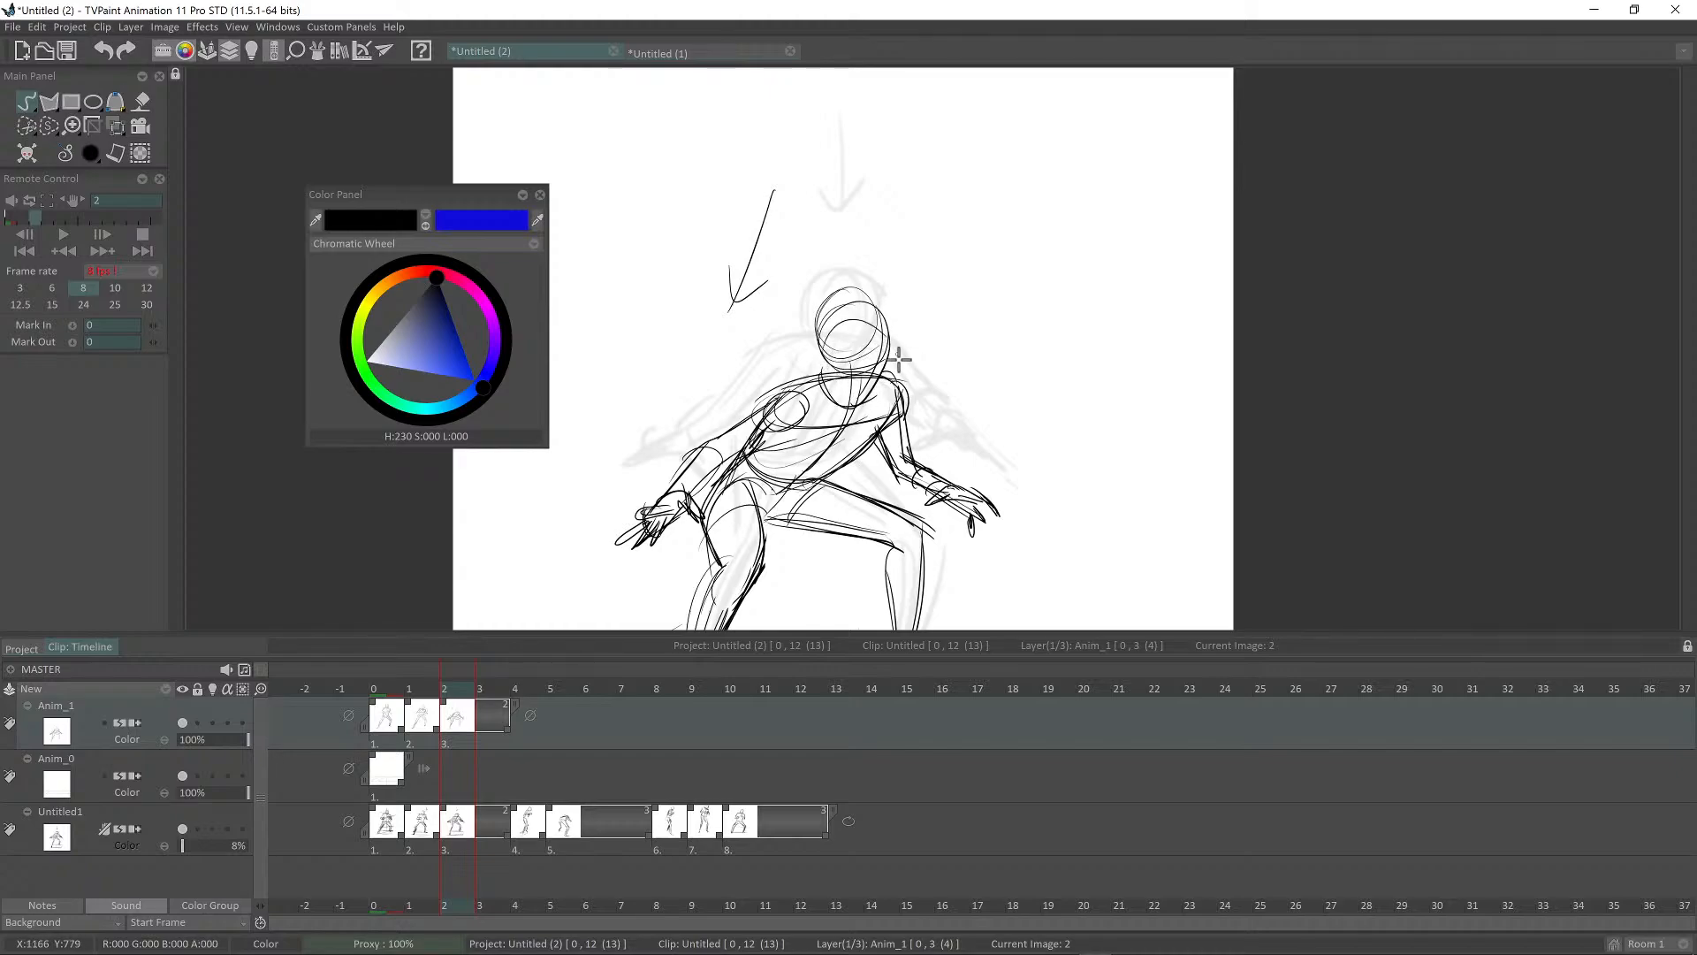
{"action": "scroll", "coordinate": [939, 269], "scroll_direction": "down", "scroll_amount": 1}
{"action": "scroll", "coordinate": [951, 307], "scroll_direction": "up", "scroll_amount": 2}
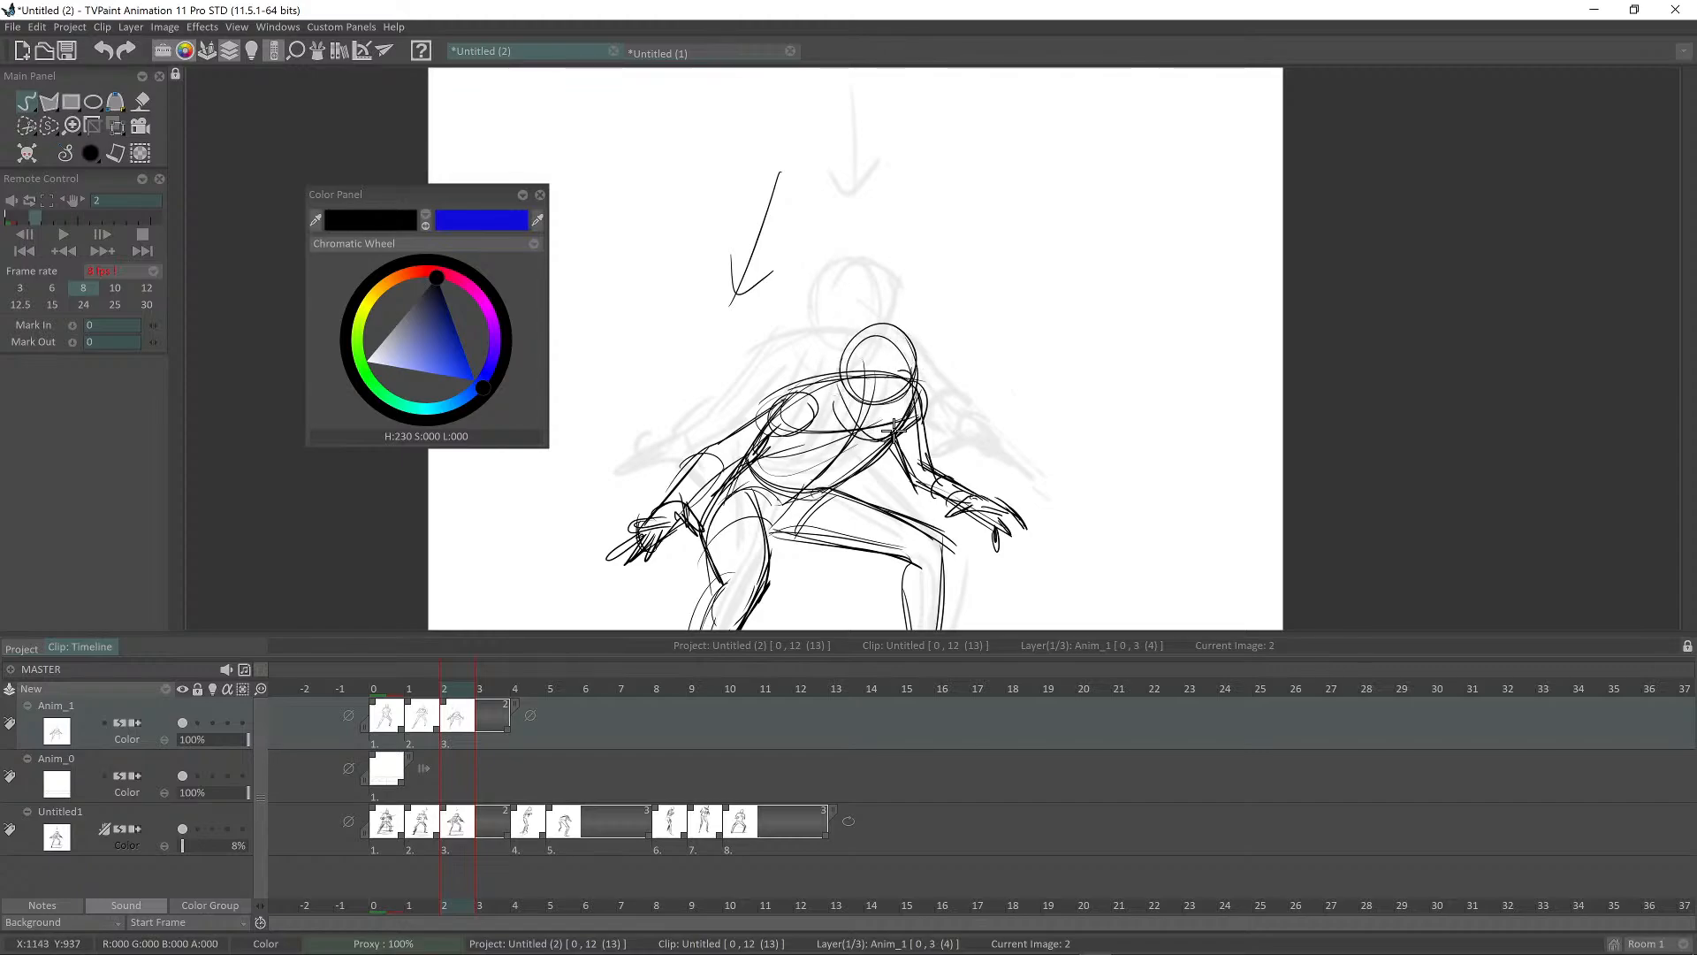
{"action": "scroll", "coordinate": [893, 428], "scroll_direction": "down", "scroll_amount": 2}
{"action": "scroll", "coordinate": [990, 364], "scroll_direction": "up", "scroll_amount": 1}
Step: Flip through frames 0 to 4 to examine how the crouch with its head follows the earlier stances
{"action": "key", "text": "Left"}
{"action": "key", "text": "Left"}
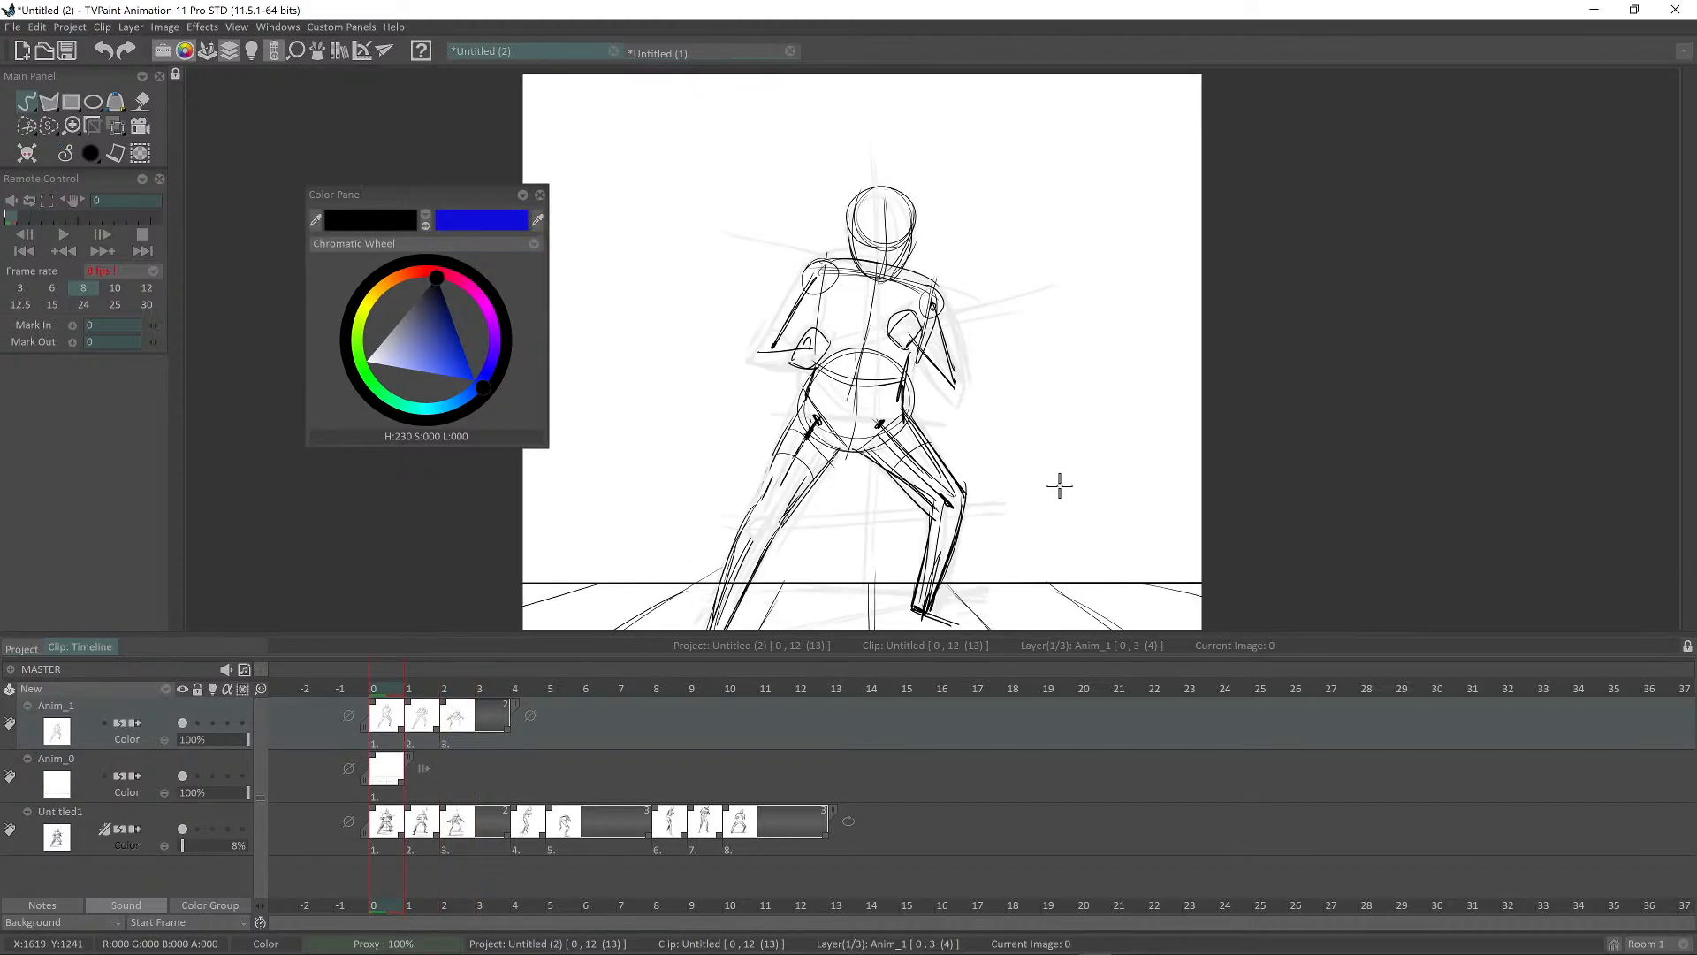
{"action": "key", "text": "Right"}
{"action": "key", "text": "Right"}
{"action": "key", "text": "Right"}
{"action": "key", "text": "Right"}
{"action": "key", "text": "Left"}
{"action": "key", "text": "Left"}
{"action": "key", "text": "Left"}
{"action": "key", "text": "Right"}
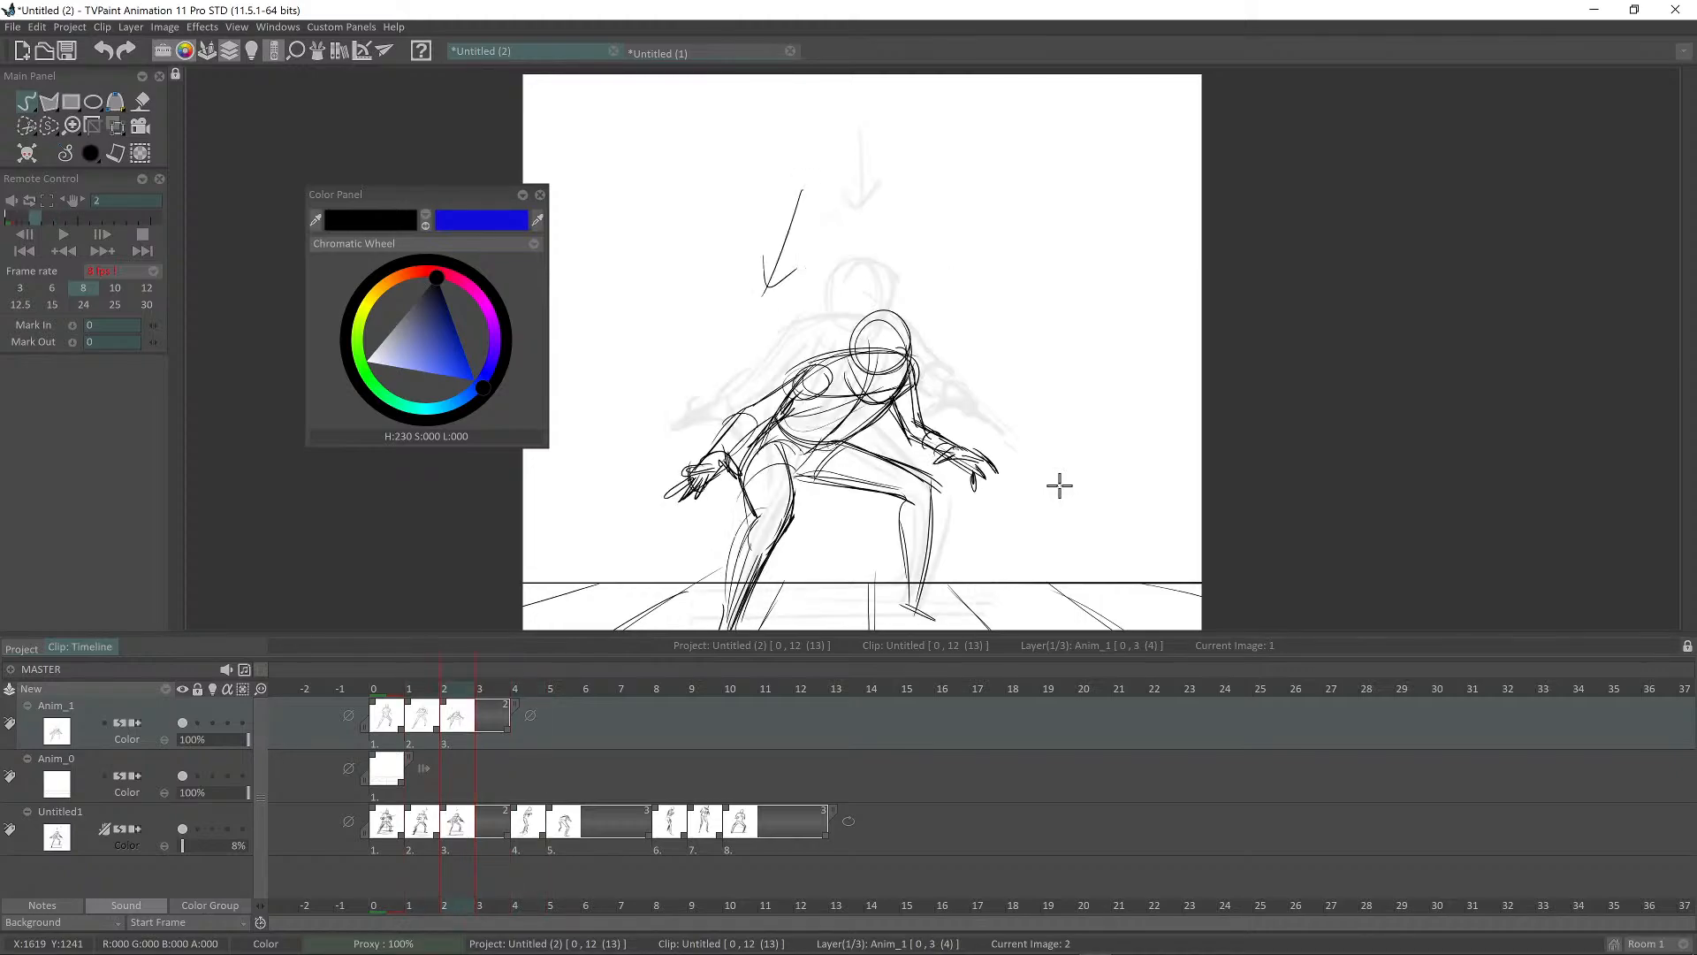
{"action": "key", "text": "Right"}
{"action": "key", "text": "Right"}
Step: Start a new Anim_1 drawing on frame 4 with the standing side-view figure's rear leg, bent at the knee and reaching back
{"action": "scroll", "coordinate": [925, 376], "scroll_direction": "up", "scroll_amount": 1}
{"action": "scroll", "coordinate": [944, 292], "scroll_direction": "down", "scroll_amount": 2}
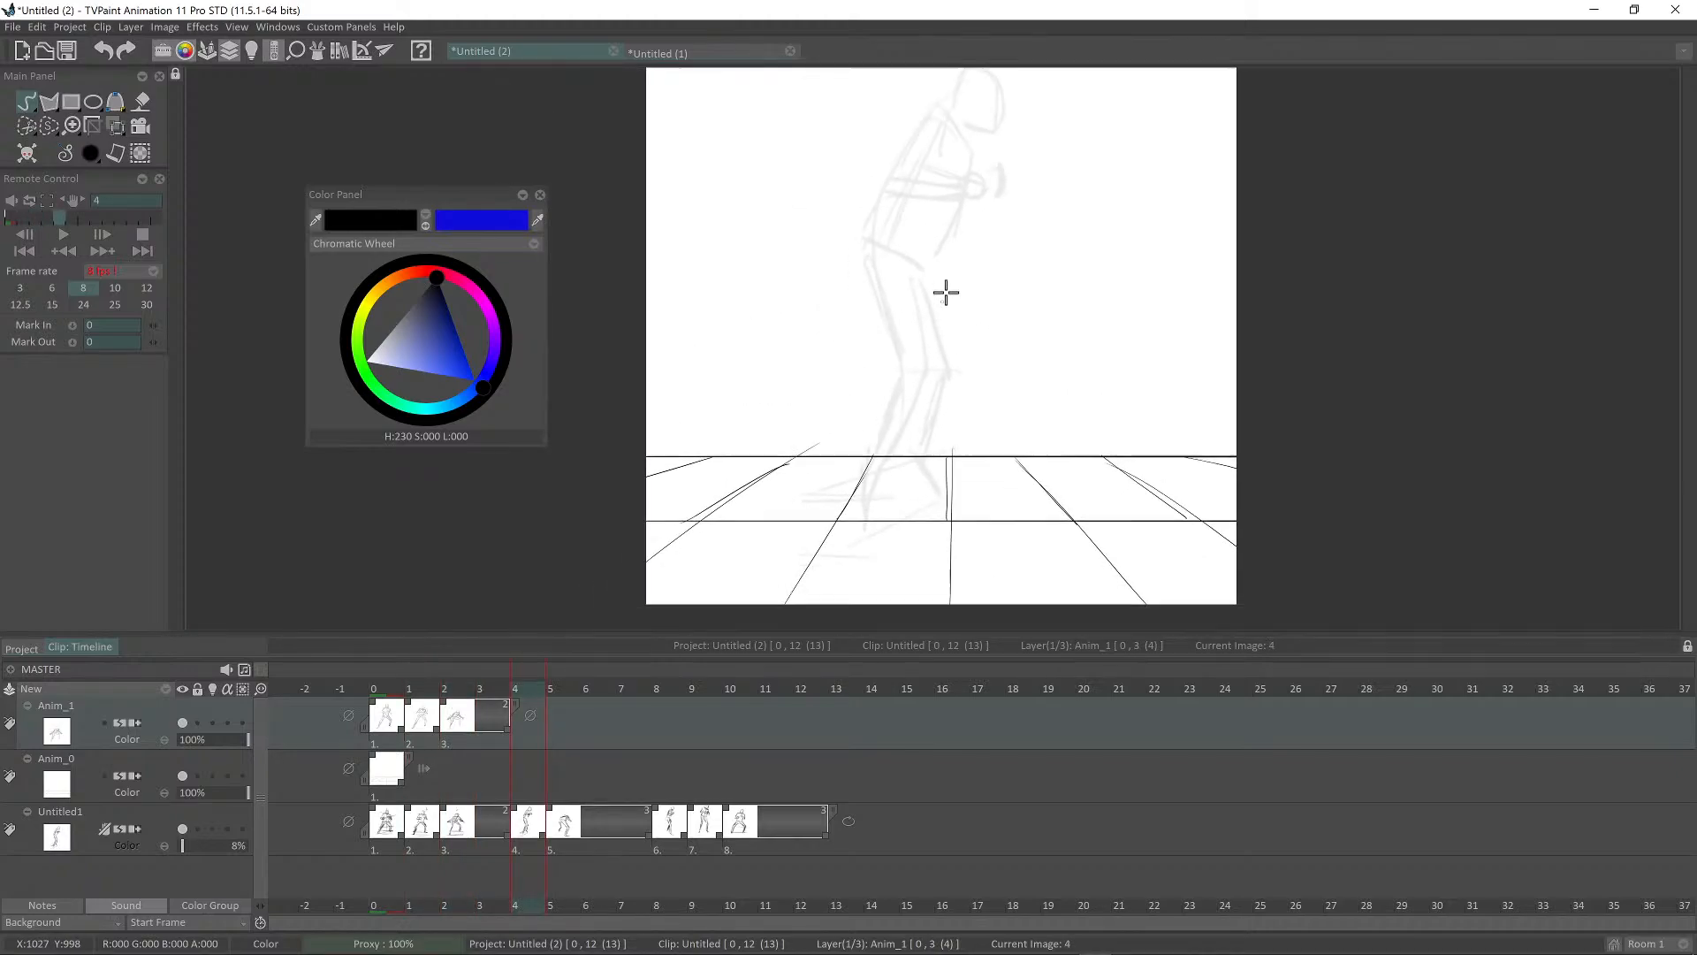
{"action": "key", "text": "Left"}
{"action": "key", "text": "Left"}
{"action": "key", "text": "Right"}
{"action": "key", "text": "Right"}
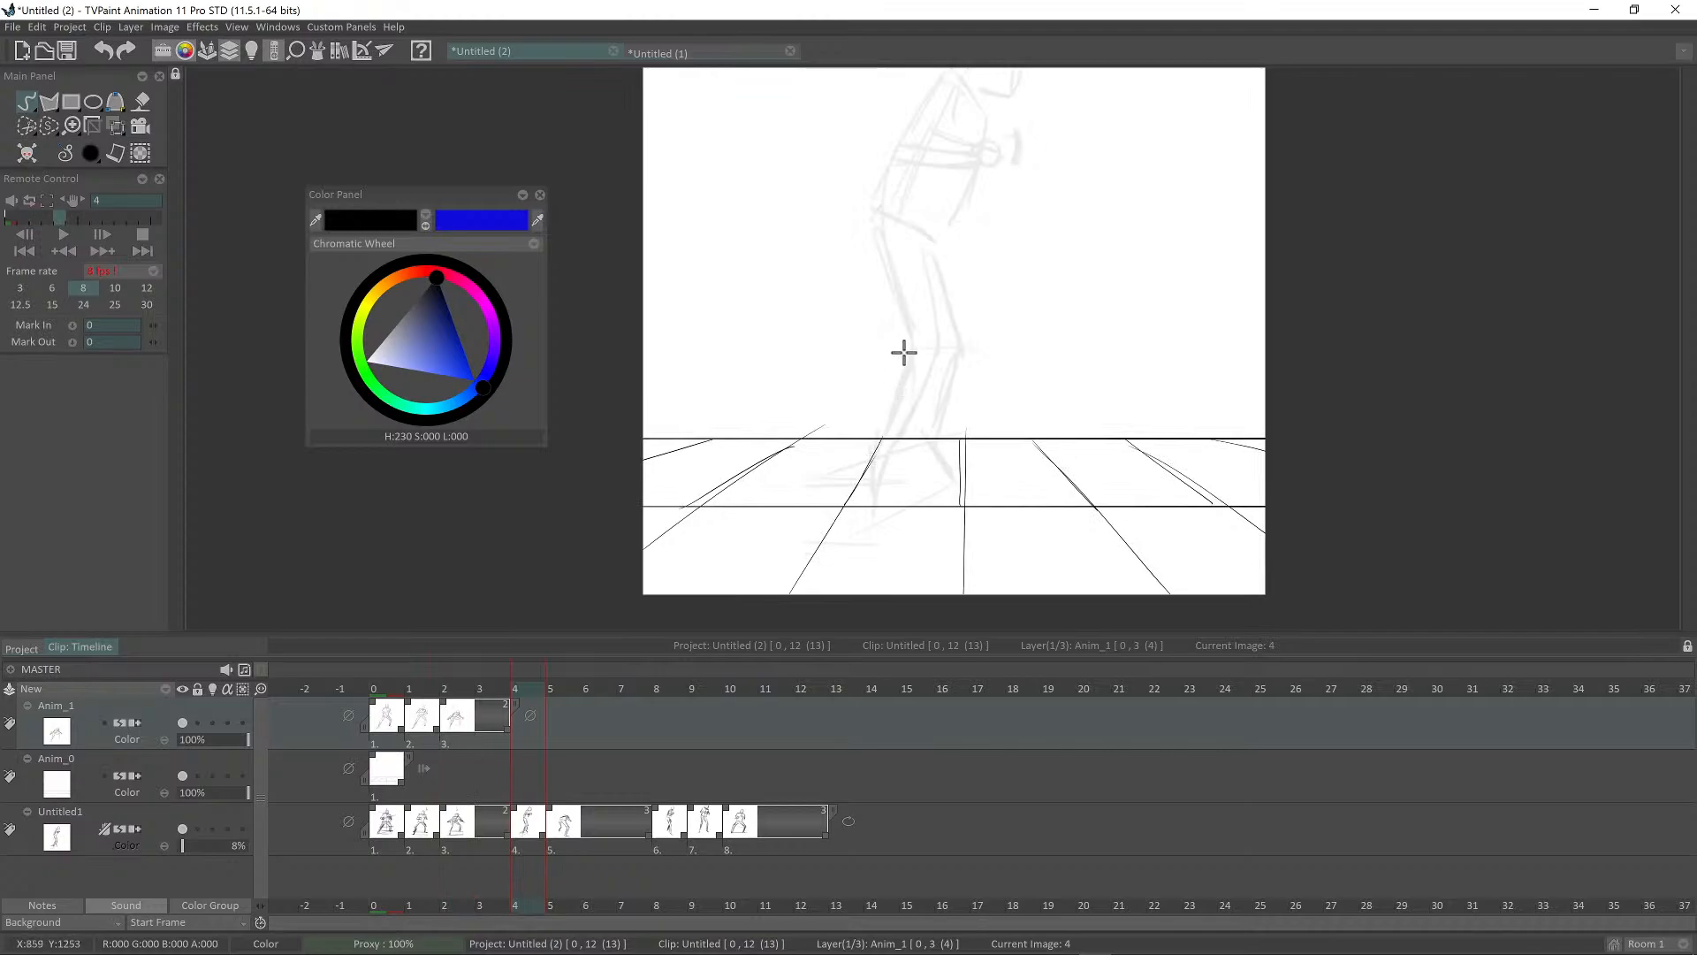
{"action": "left_click_drag", "start_coordinate": [904, 352], "coordinate": [907, 335]}
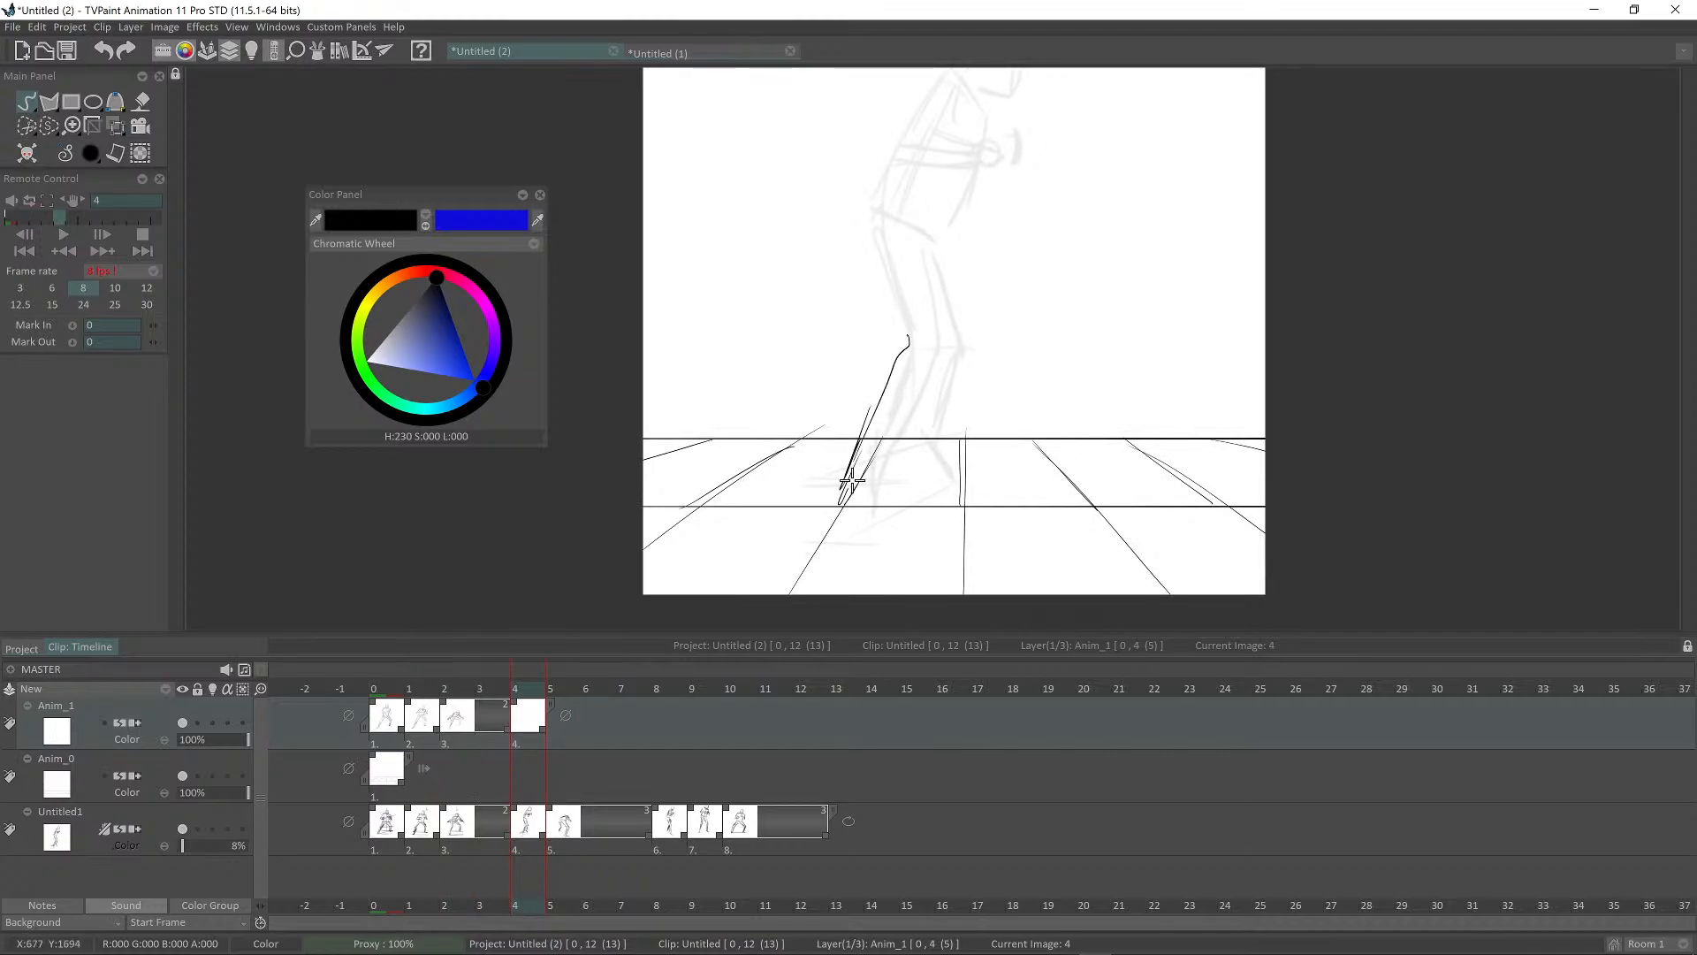
{"action": "left_click_drag", "start_coordinate": [849, 497], "coordinate": [942, 342]}
{"action": "left_click_drag", "start_coordinate": [944, 319], "coordinate": [917, 405]}
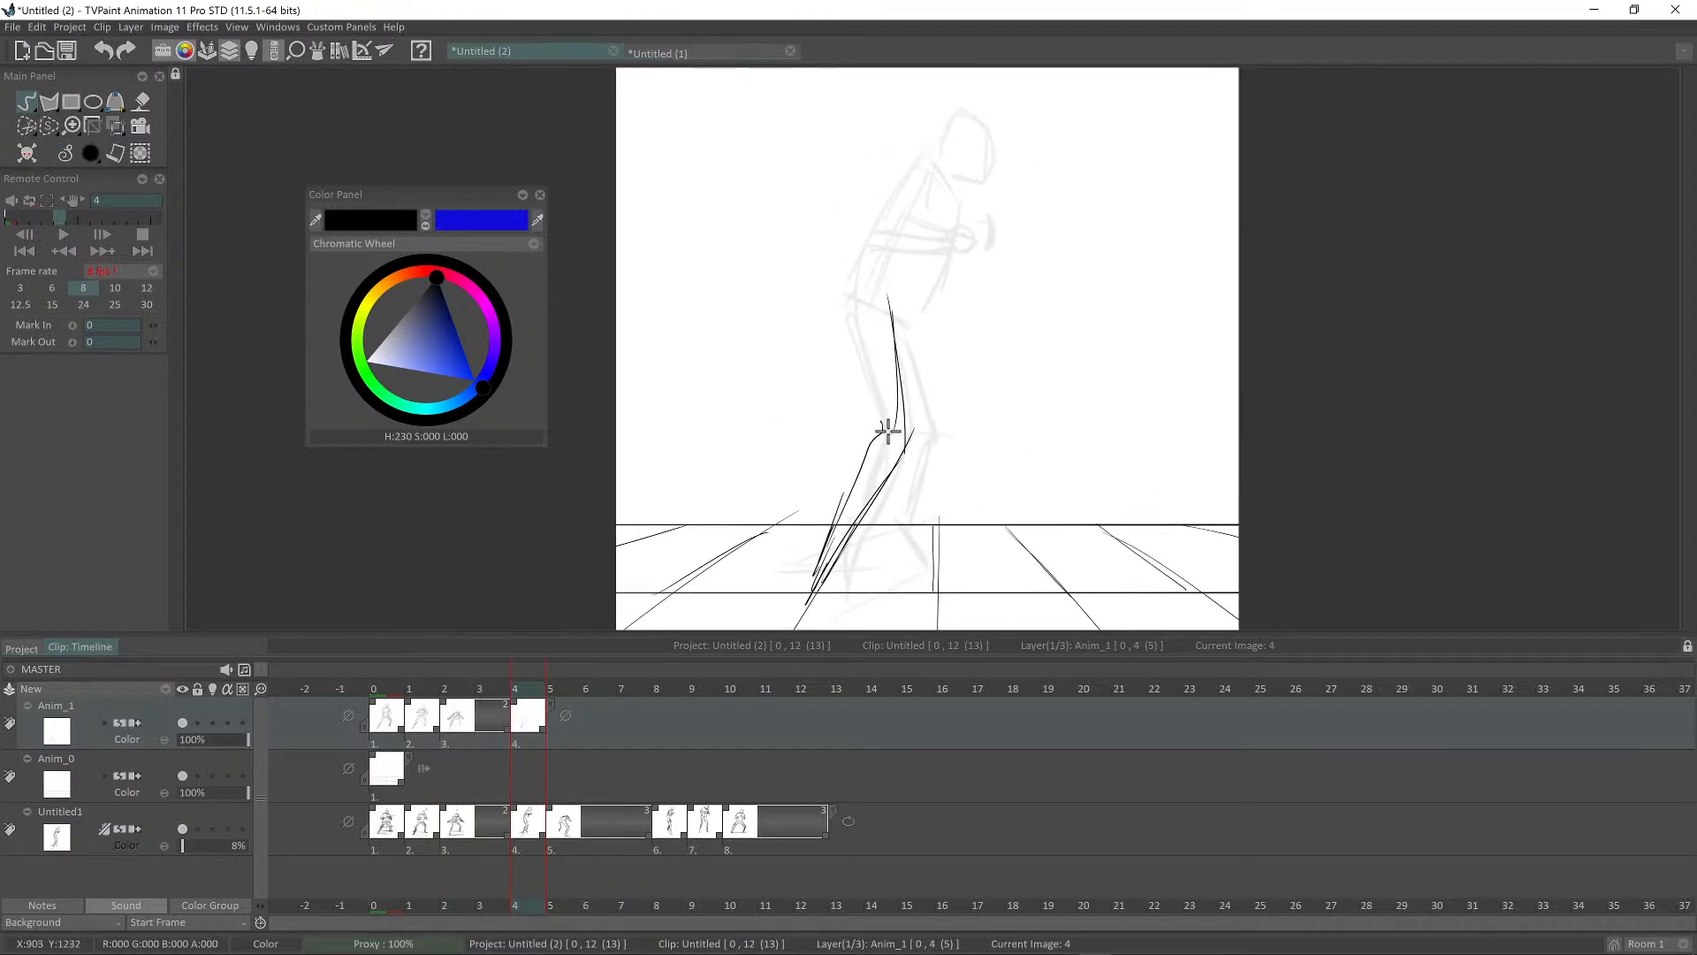
{"action": "left_click_drag", "start_coordinate": [854, 331], "coordinate": [861, 358]}
{"action": "left_click_drag", "start_coordinate": [895, 311], "coordinate": [856, 247]}
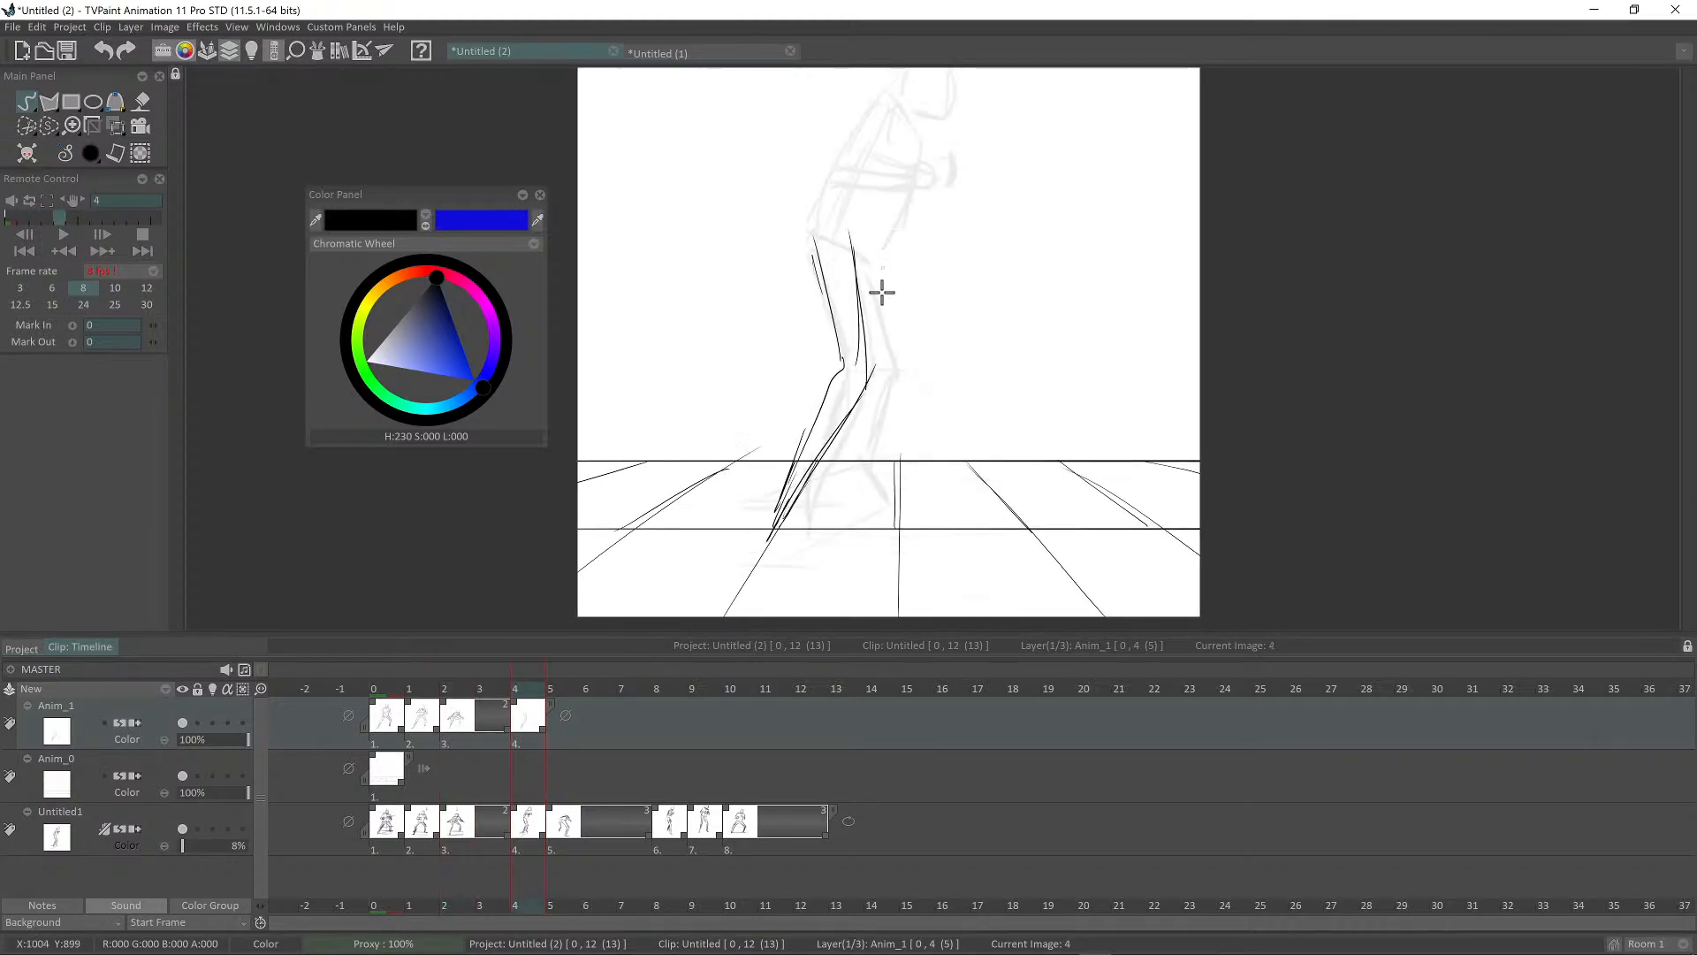
Step: Sketch the front leg on frame 4 with thigh, shin and a foot angled down to the floor
{"action": "key", "text": "Left"}
{"action": "key", "text": "Right"}
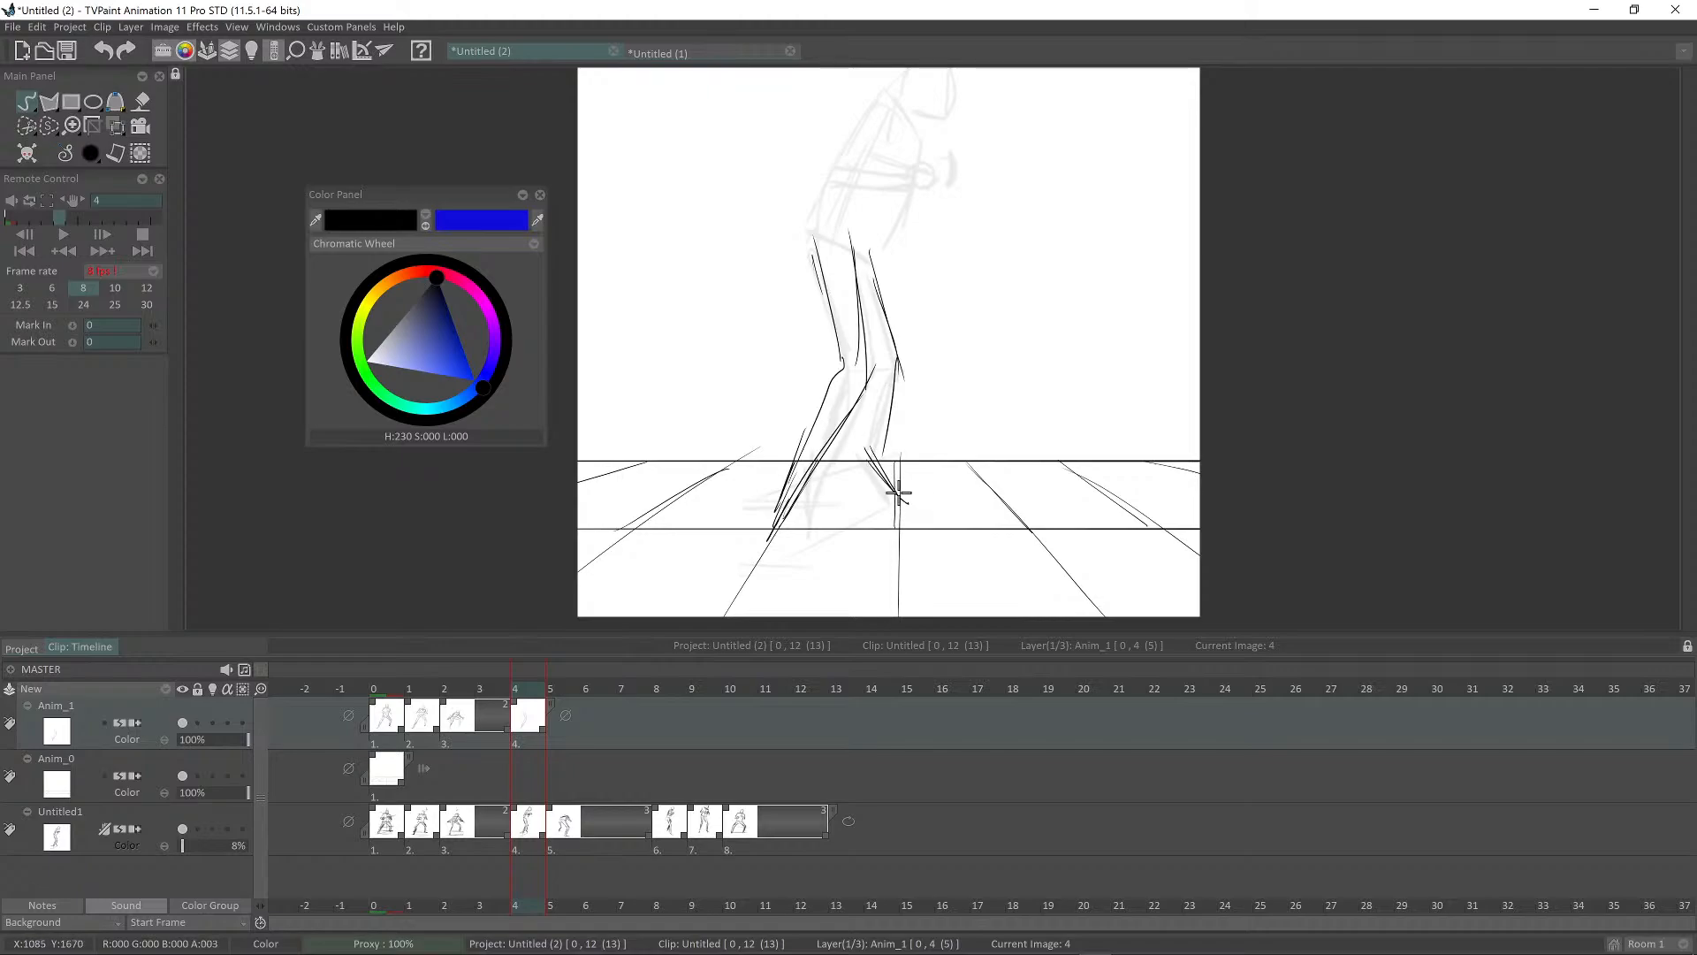
{"action": "mouse_move", "coordinate": [885, 342]}
{"action": "left_mouse_down"}
{"action": "mouse_move", "coordinate": [887, 394]}
{"action": "mouse_move", "coordinate": [884, 371]}
{"action": "left_mouse_up"}
Step: Flip between frames 1, 2 and 4 to judge how the legs move from the crouch into the standing pose
{"action": "key", "text": "Left"}
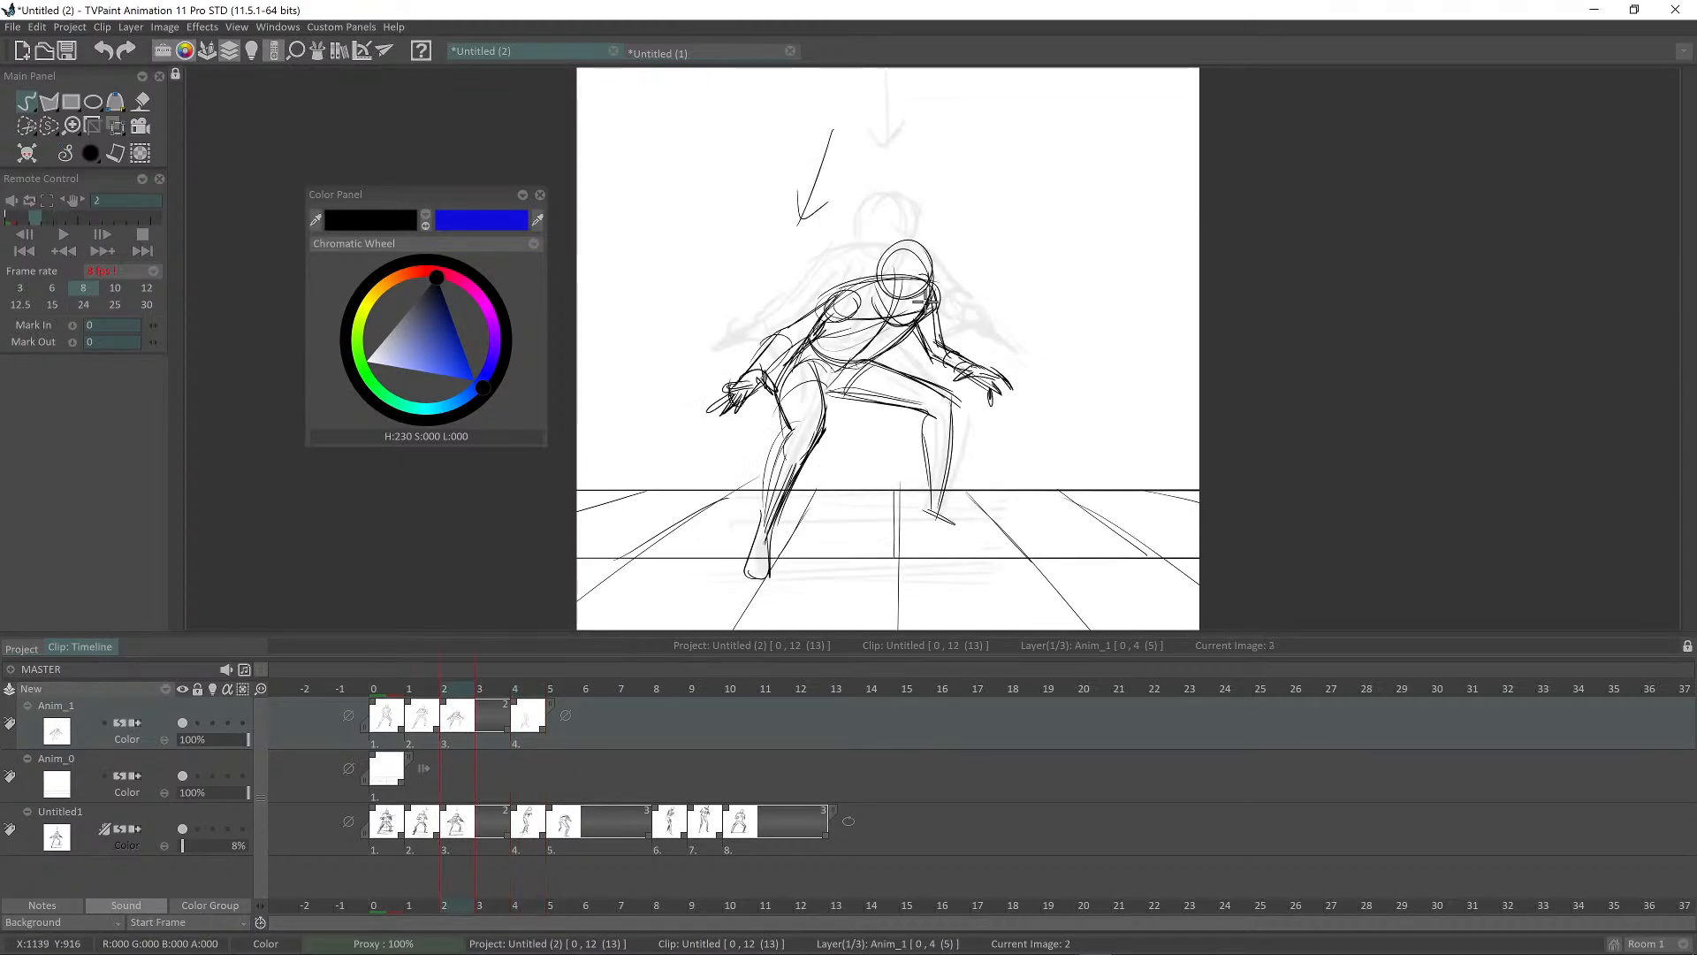
{"action": "key", "text": "Left"}
{"action": "key", "text": "Right"}
{"action": "key", "text": "Right"}
{"action": "key", "text": "Left"}
{"action": "key", "text": "Left"}
{"action": "key", "text": "Right"}
{"action": "key", "text": "Right"}
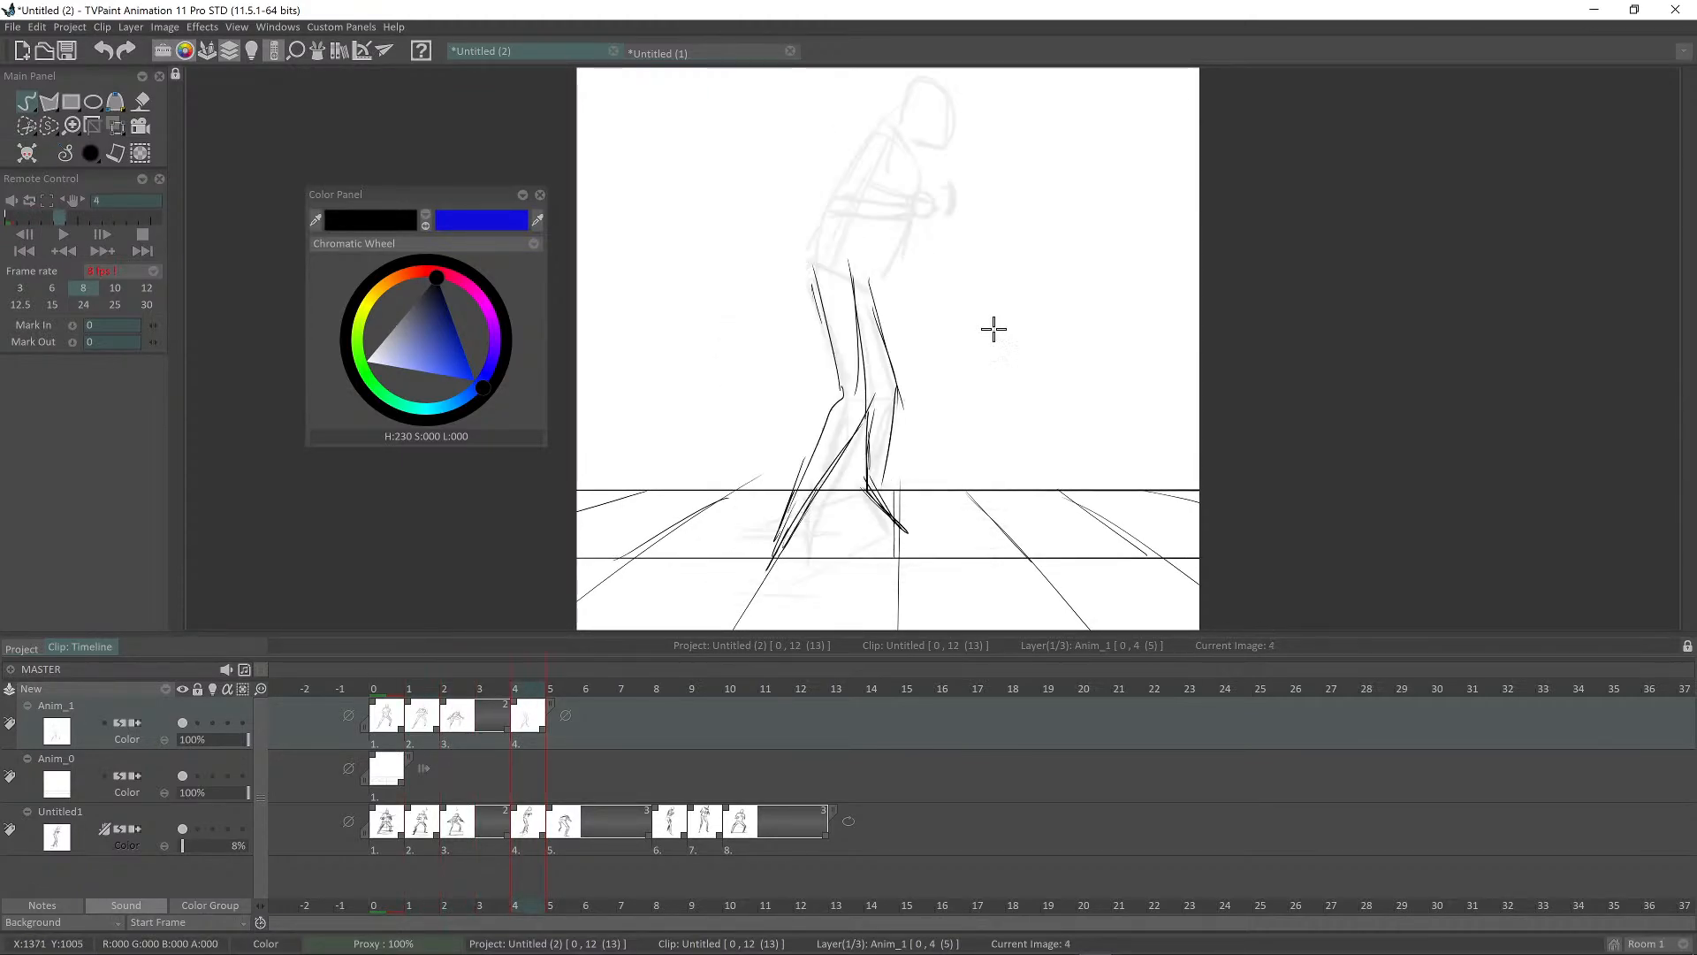
{"action": "mouse_move", "coordinate": [993, 327]}
{"action": "left_mouse_down"}
{"action": "mouse_move", "coordinate": [943, 413]}
{"action": "mouse_move", "coordinate": [875, 390]}
{"action": "mouse_move", "coordinate": [910, 439]}
{"action": "mouse_move", "coordinate": [925, 419]}
{"action": "left_mouse_up"}
{"action": "key", "text": "Left"}
{"action": "key", "text": "Left"}
{"action": "key", "text": "Left"}
{"action": "key", "text": "Right"}
{"action": "key", "text": "Right"}
{"action": "key", "text": "Right"}
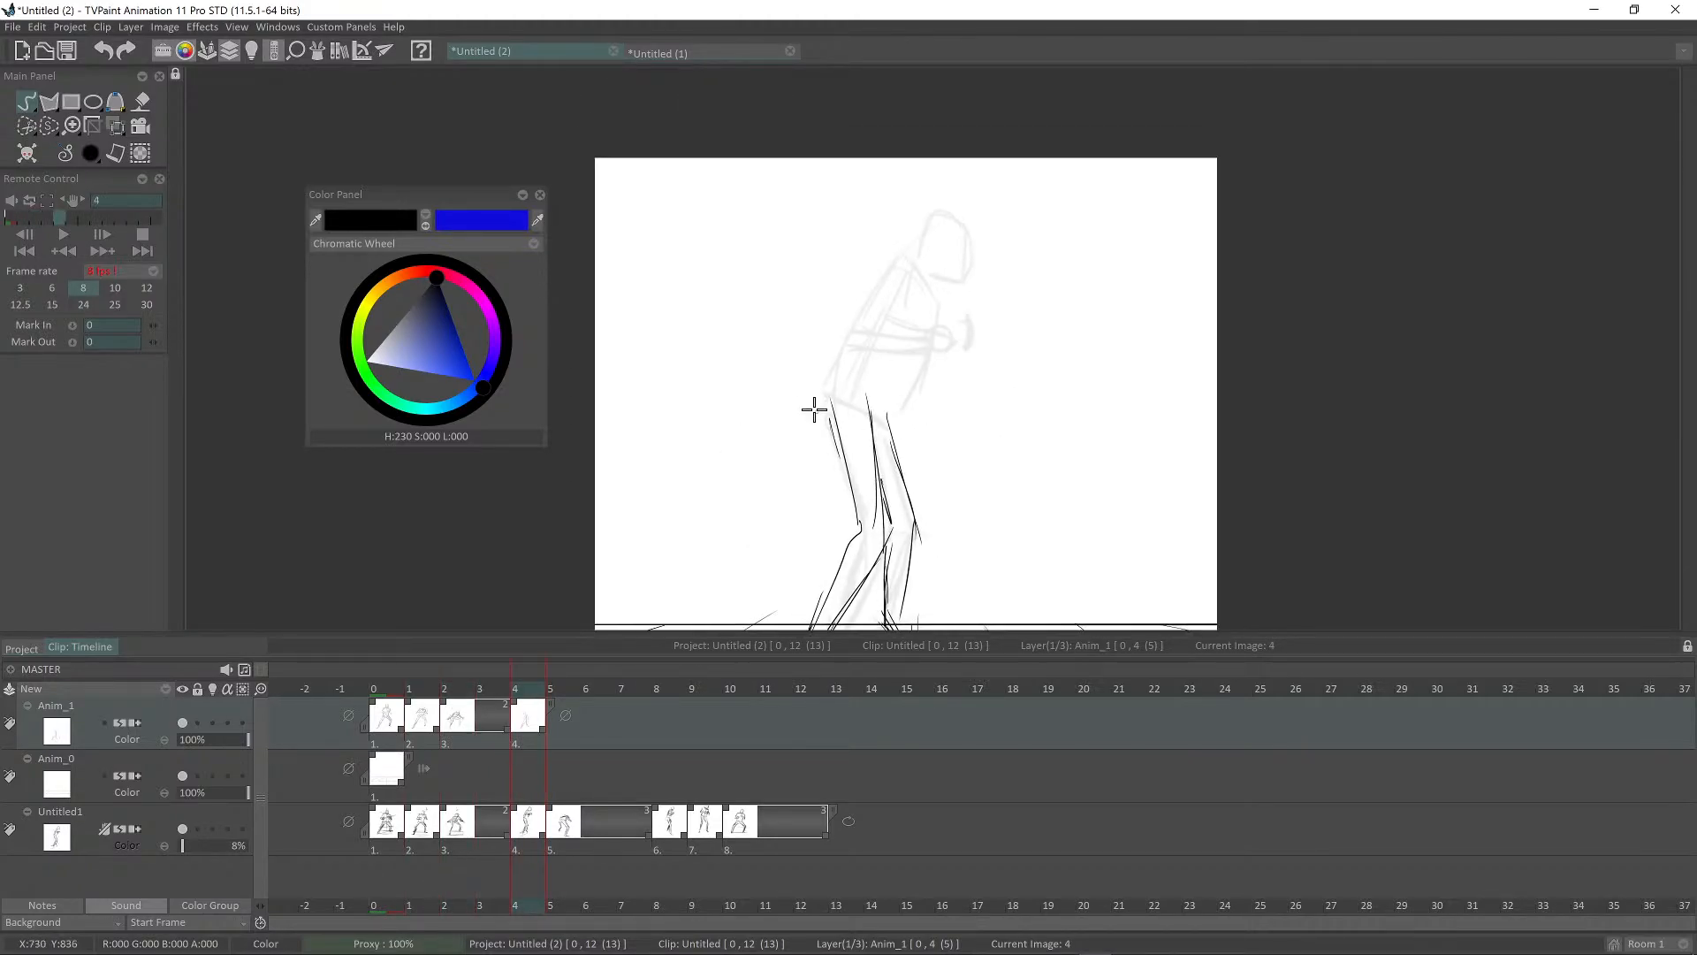
Step: Sketch the waist curve and forward-leaning torso above the legs on frame 4, comparing them with the crouching frame
{"action": "left_click_drag", "start_coordinate": [811, 385], "coordinate": [888, 423]}
{"action": "mouse_move", "coordinate": [842, 368]}
{"action": "left_mouse_down"}
{"action": "mouse_move", "coordinate": [887, 407]}
{"action": "mouse_move", "coordinate": [831, 395]}
{"action": "left_mouse_up"}
{"action": "key", "text": "Left"}
{"action": "key", "text": "Left"}
{"action": "key", "text": "Left"}
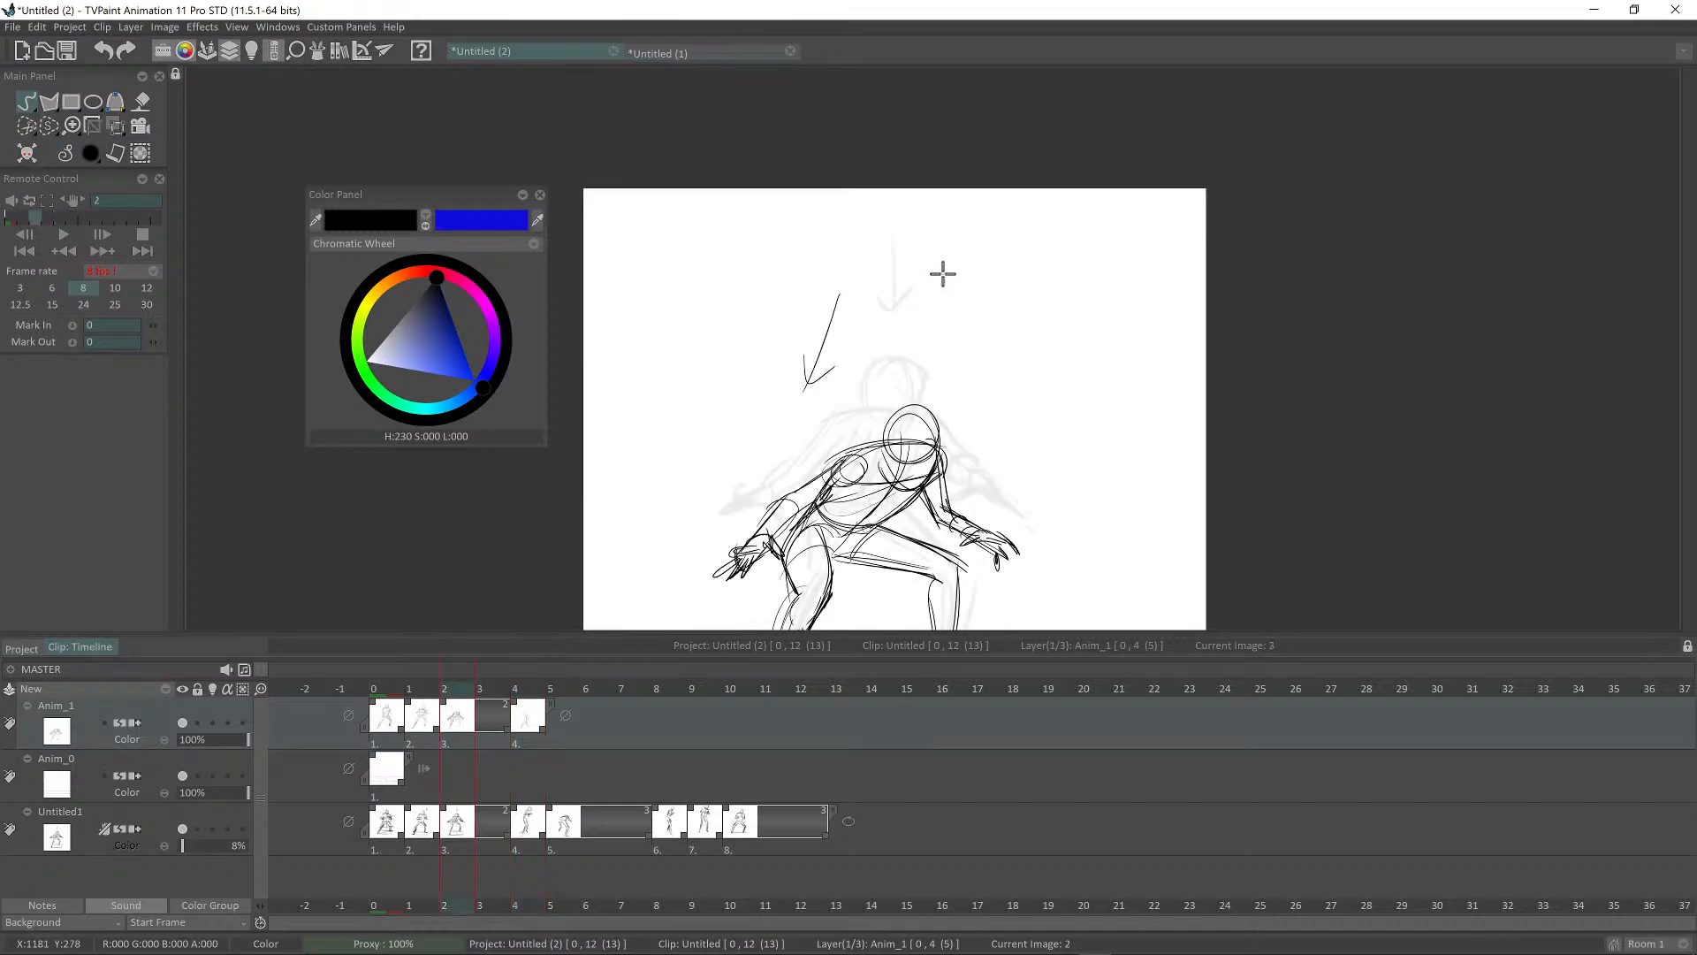
{"action": "key", "text": "Right"}
{"action": "key", "text": "Right"}
{"action": "key", "text": "Right"}
{"action": "key", "text": "Right"}
{"action": "mouse_move", "coordinate": [922, 308]}
{"action": "left_mouse_down"}
{"action": "mouse_move", "coordinate": [900, 221]}
{"action": "mouse_move", "coordinate": [835, 340]}
{"action": "left_mouse_up"}
{"action": "key", "text": "Left"}
{"action": "key", "text": "Left"}
{"action": "key", "text": "Right"}
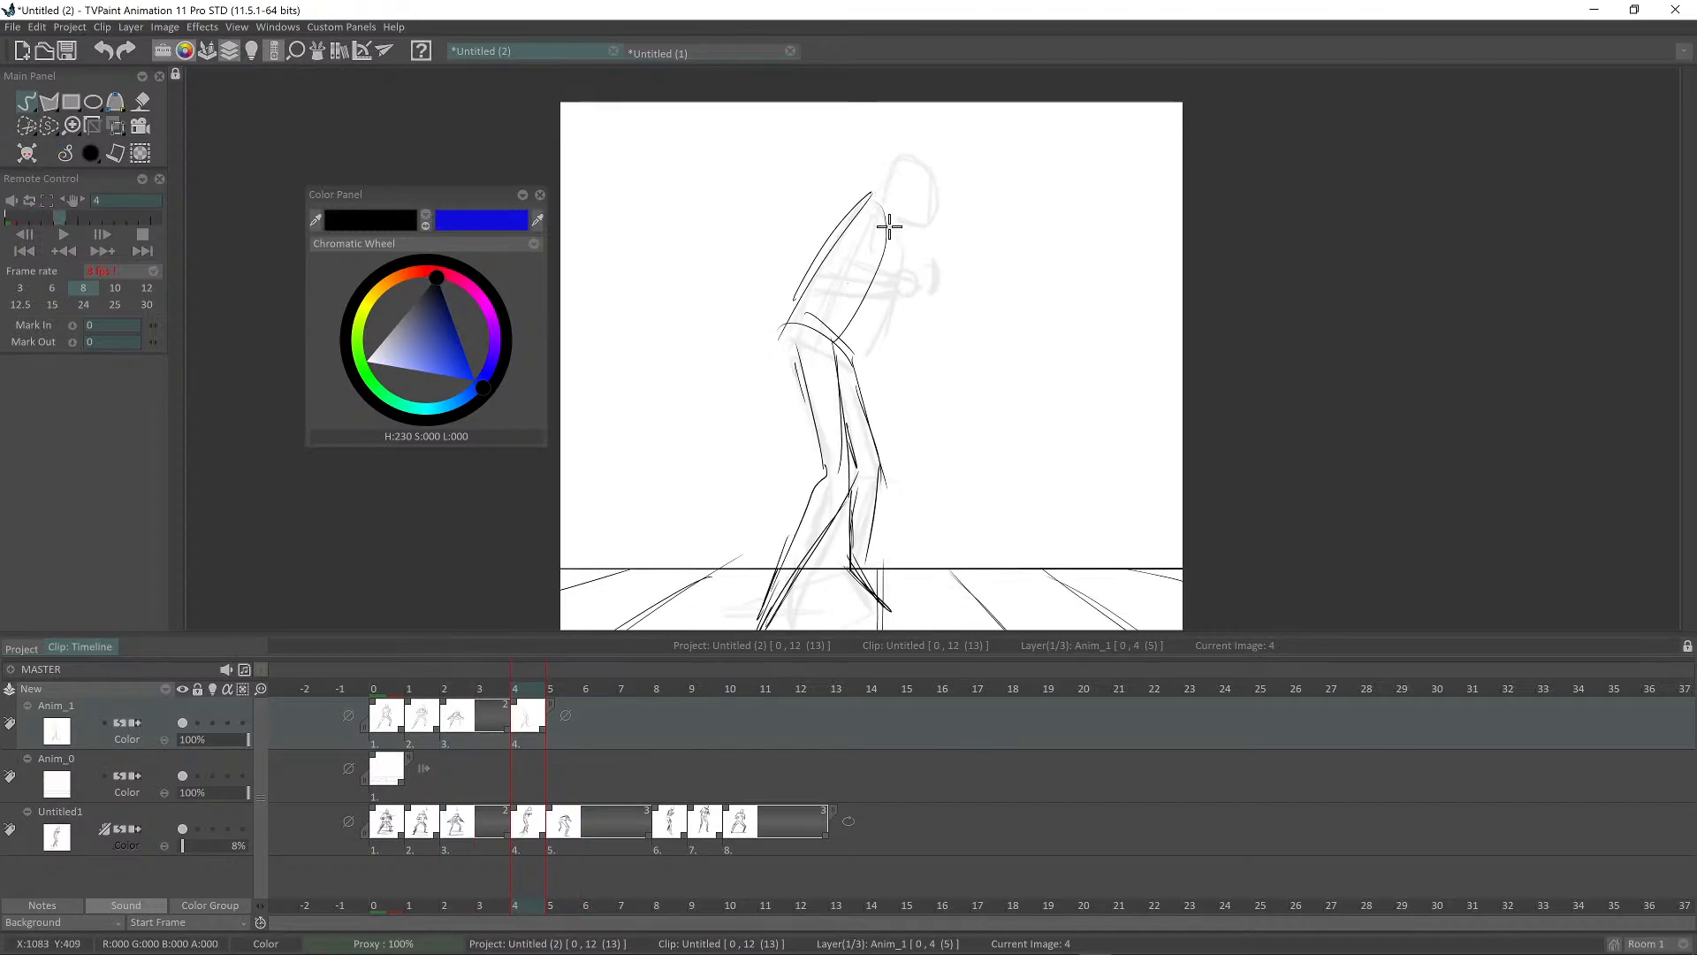
Step: Add the shoulder circle and both arms folded up in front of the chest to the frame 4 figure
{"action": "left_click_drag", "start_coordinate": [871, 210], "coordinate": [868, 202]}
{"action": "left_click_drag", "start_coordinate": [919, 223], "coordinate": [810, 270]}
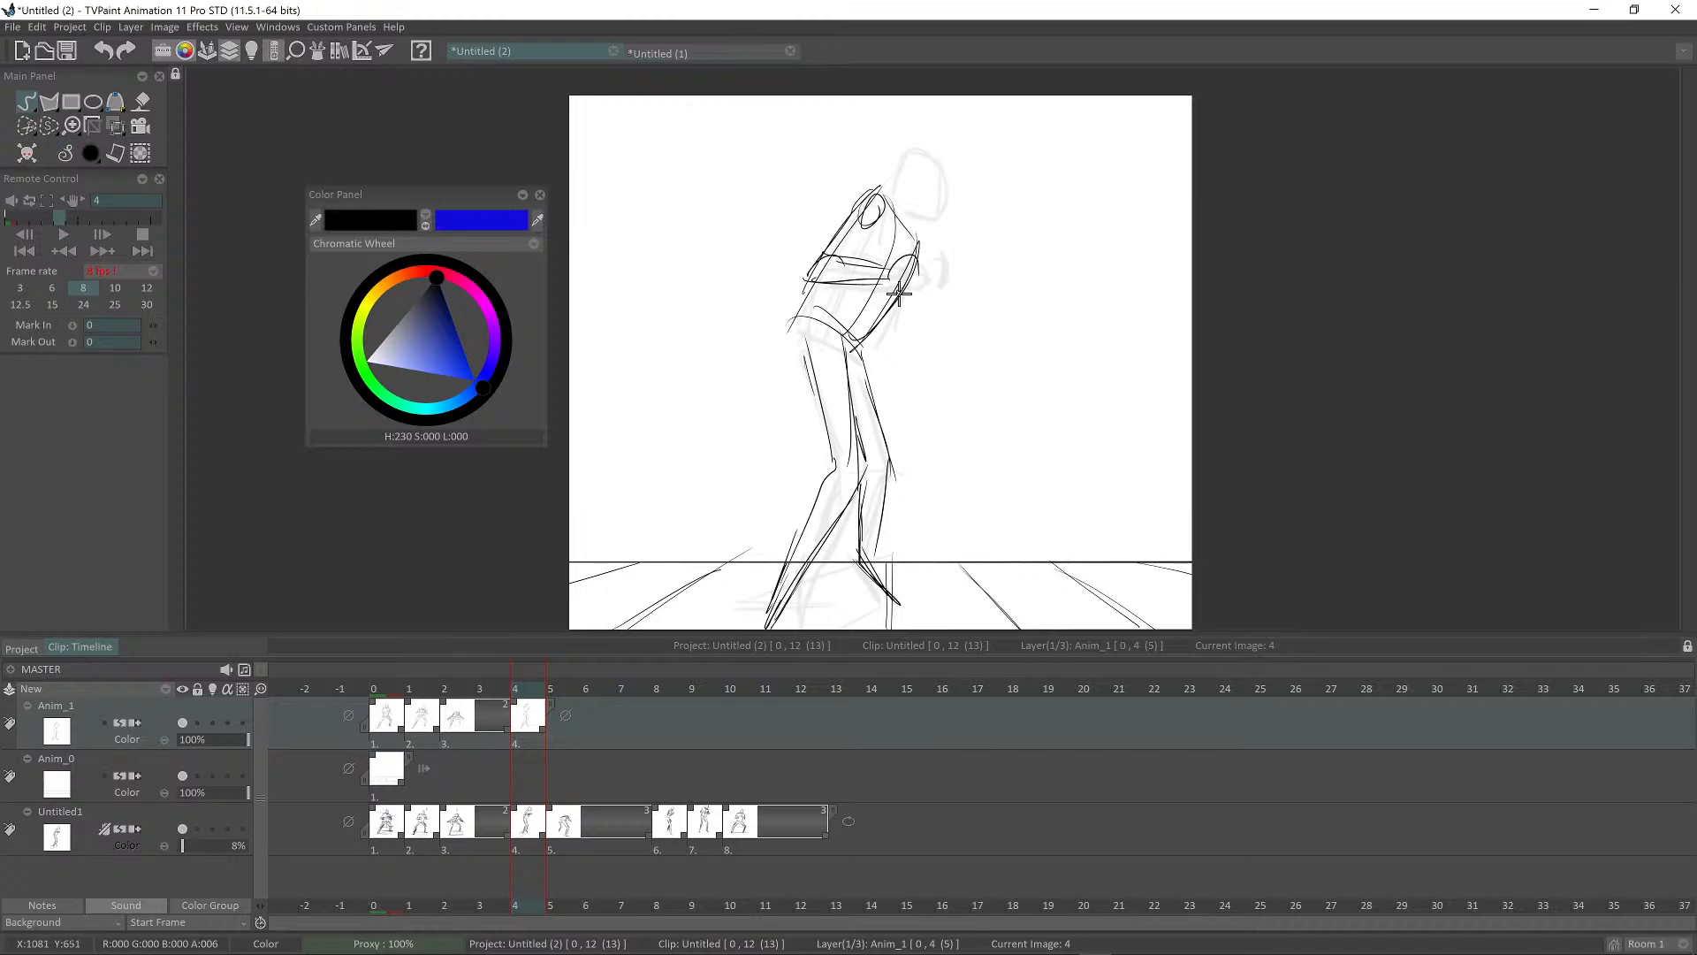
{"action": "left_click_drag", "start_coordinate": [898, 294], "coordinate": [920, 267]}
{"action": "left_click_drag", "start_coordinate": [955, 247], "coordinate": [922, 238]}
Step: Outline the frame 4 figure's head in profile and refine the raised hand in front of the chest
{"action": "key", "text": "Left"}
{"action": "key", "text": "Left"}
{"action": "key", "text": "Right"}
{"action": "key", "text": "Right"}
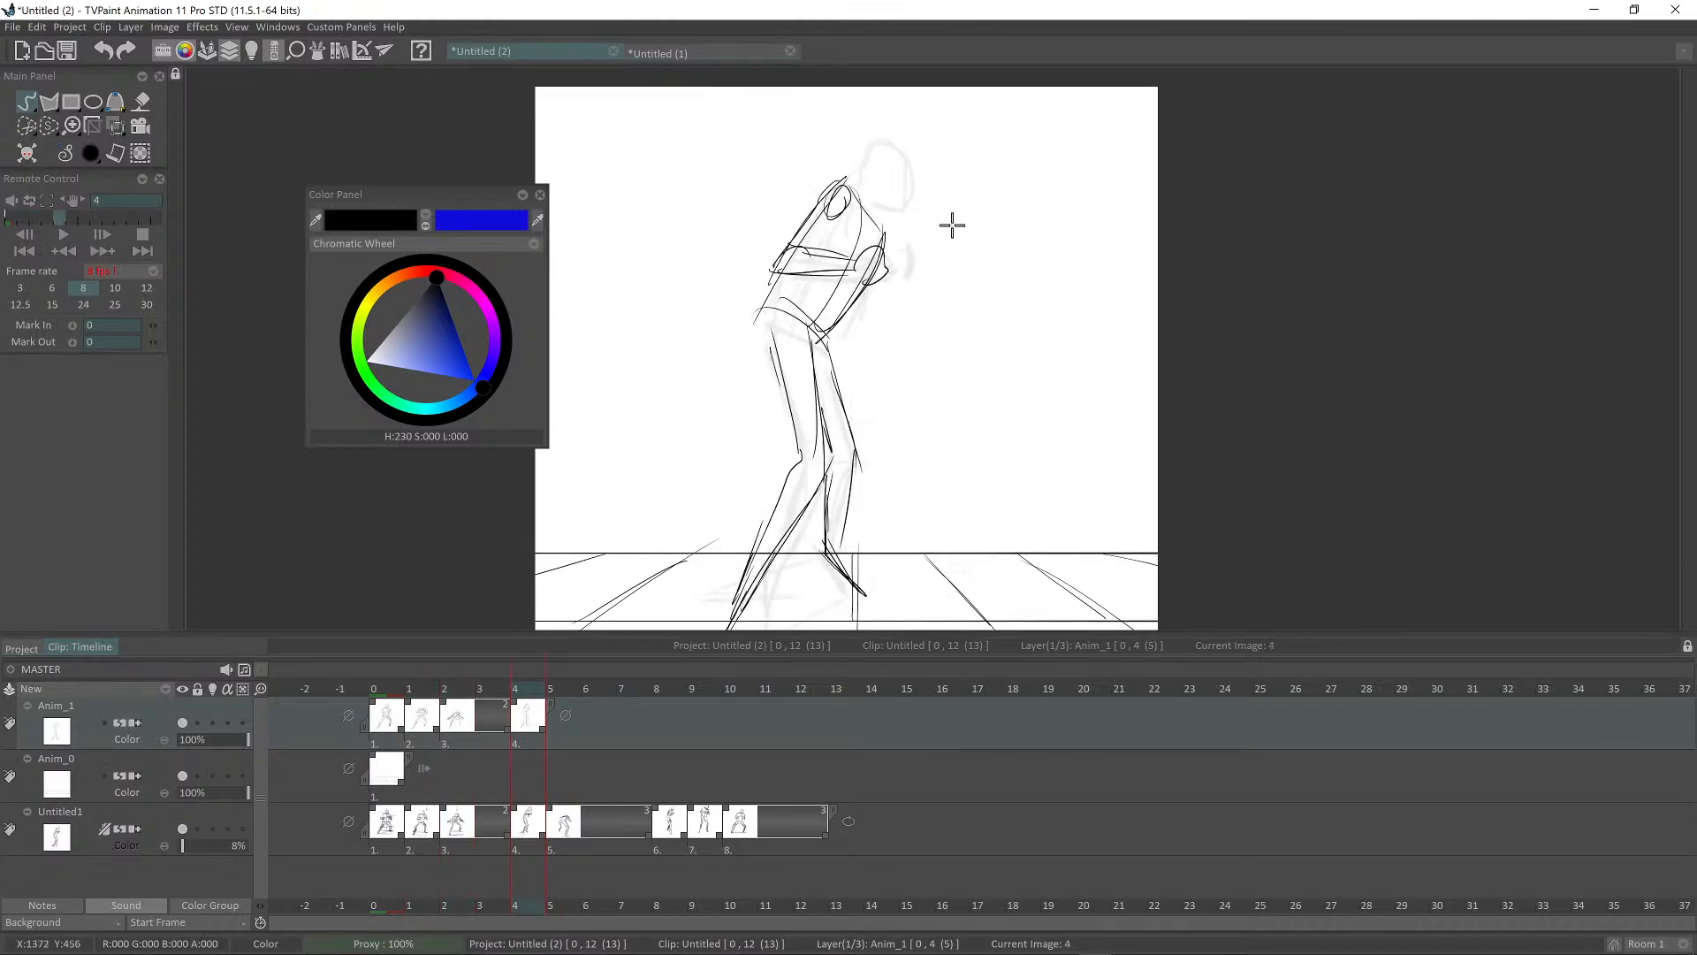
{"action": "mouse_move", "coordinate": [887, 224]}
{"action": "left_mouse_down"}
{"action": "mouse_move", "coordinate": [875, 283]}
{"action": "mouse_move", "coordinate": [908, 241]}
{"action": "mouse_move", "coordinate": [865, 236]}
{"action": "left_mouse_up"}
{"action": "mouse_move", "coordinate": [962, 306]}
{"action": "left_mouse_down"}
{"action": "mouse_move", "coordinate": [949, 328]}
{"action": "mouse_move", "coordinate": [972, 415]}
{"action": "left_mouse_up"}
Step: Flip repeatedly through frames 1, 2, 4 and 5 to check the motion from stance through crouch to the standing turn
{"action": "key", "text": "Left"}
{"action": "key", "text": "Left"}
{"action": "key", "text": "Left"}
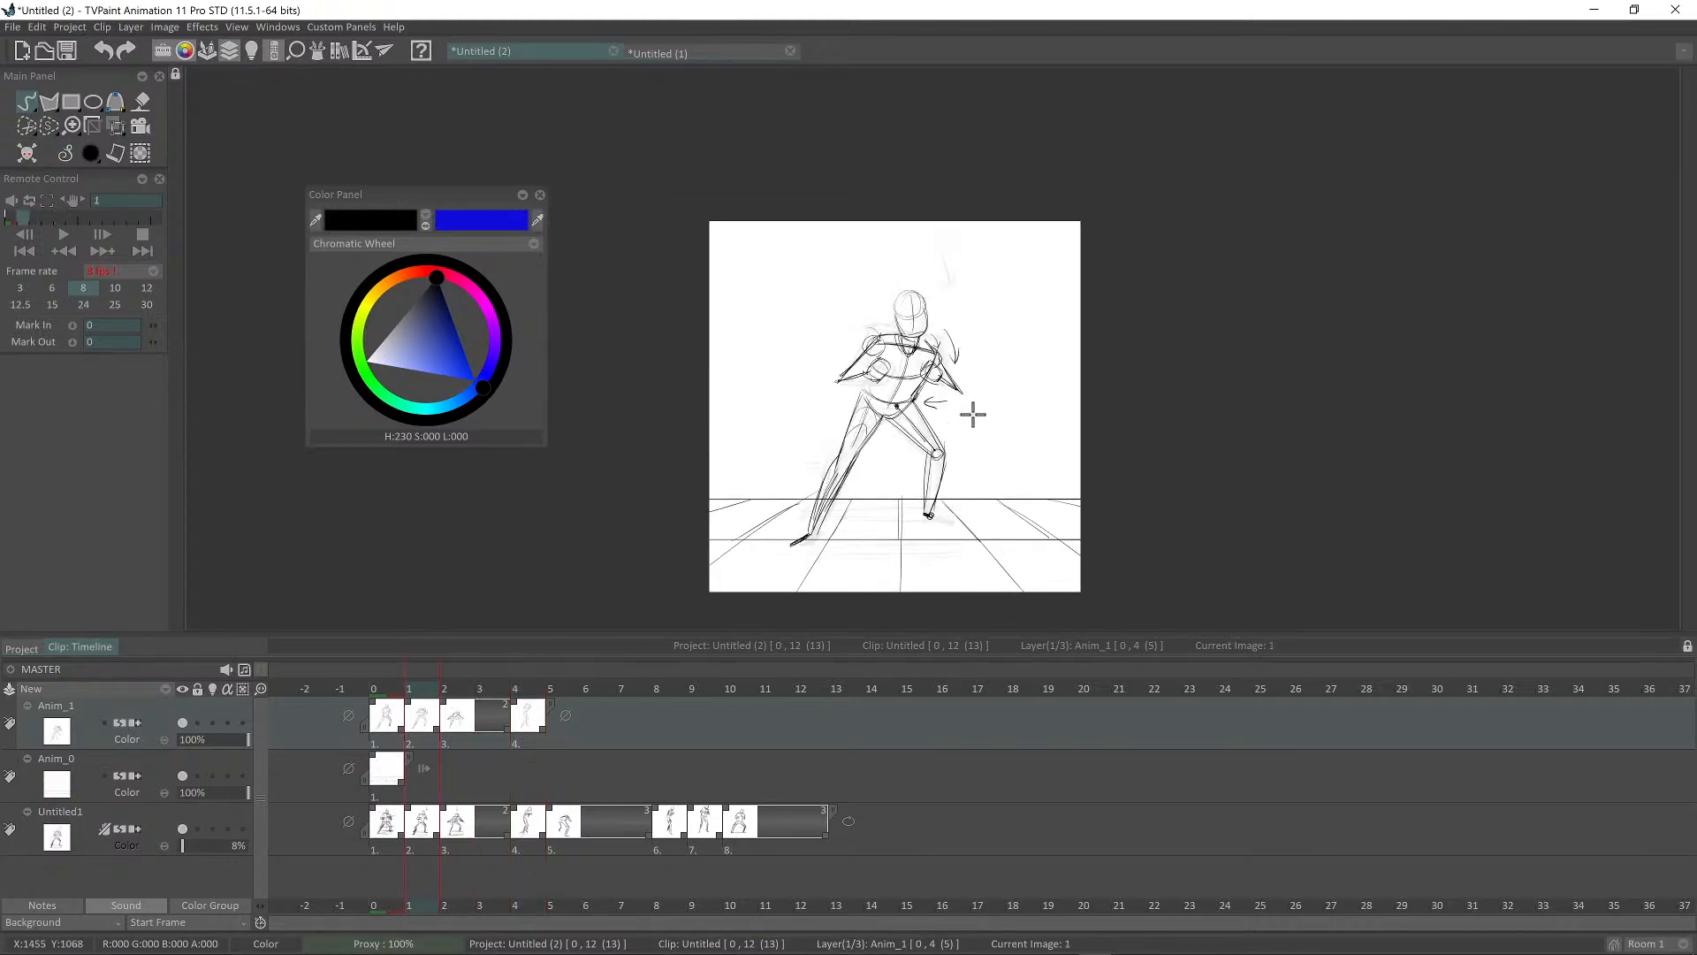
{"action": "key", "text": "Right"}
{"action": "key", "text": "Right"}
{"action": "key", "text": "Right"}
{"action": "key", "text": "Left"}
{"action": "key", "text": "Left"}
{"action": "key", "text": "Left"}
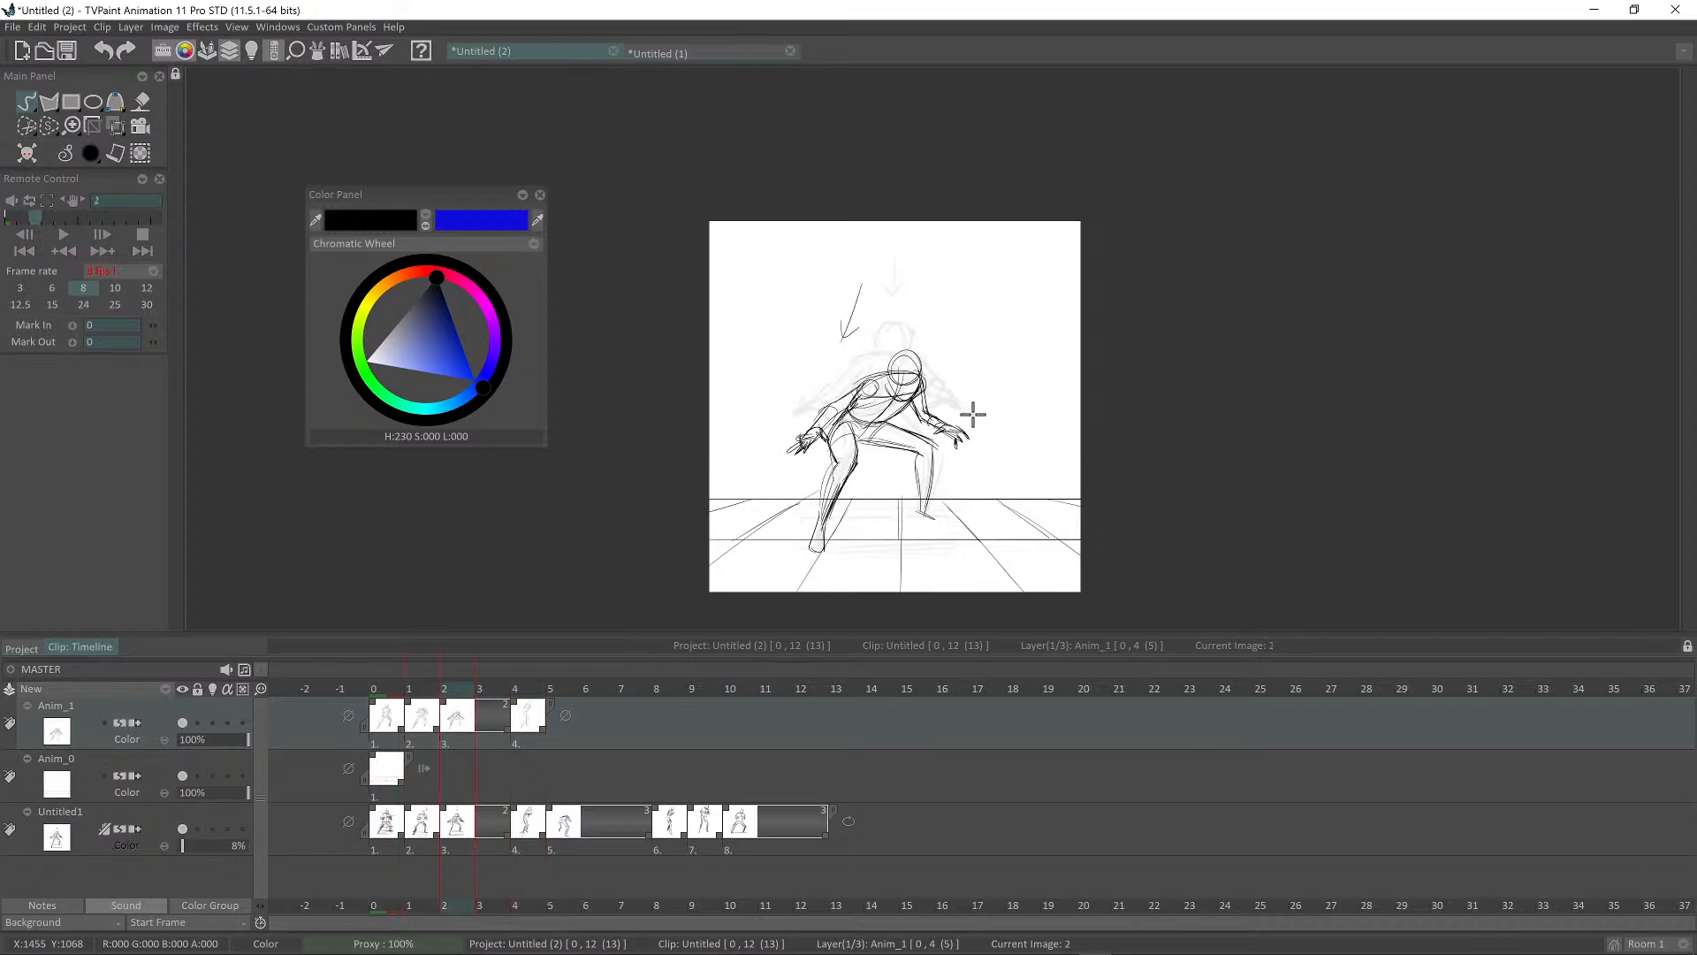
{"action": "key", "text": "Right"}
{"action": "key", "text": "Right"}
{"action": "key", "text": "Right"}
{"action": "key", "text": "Left"}
{"action": "key", "text": "Left"}
{"action": "key", "text": "Left"}
{"action": "key", "text": "Right"}
{"action": "key", "text": "Right"}
{"action": "key", "text": "Right"}
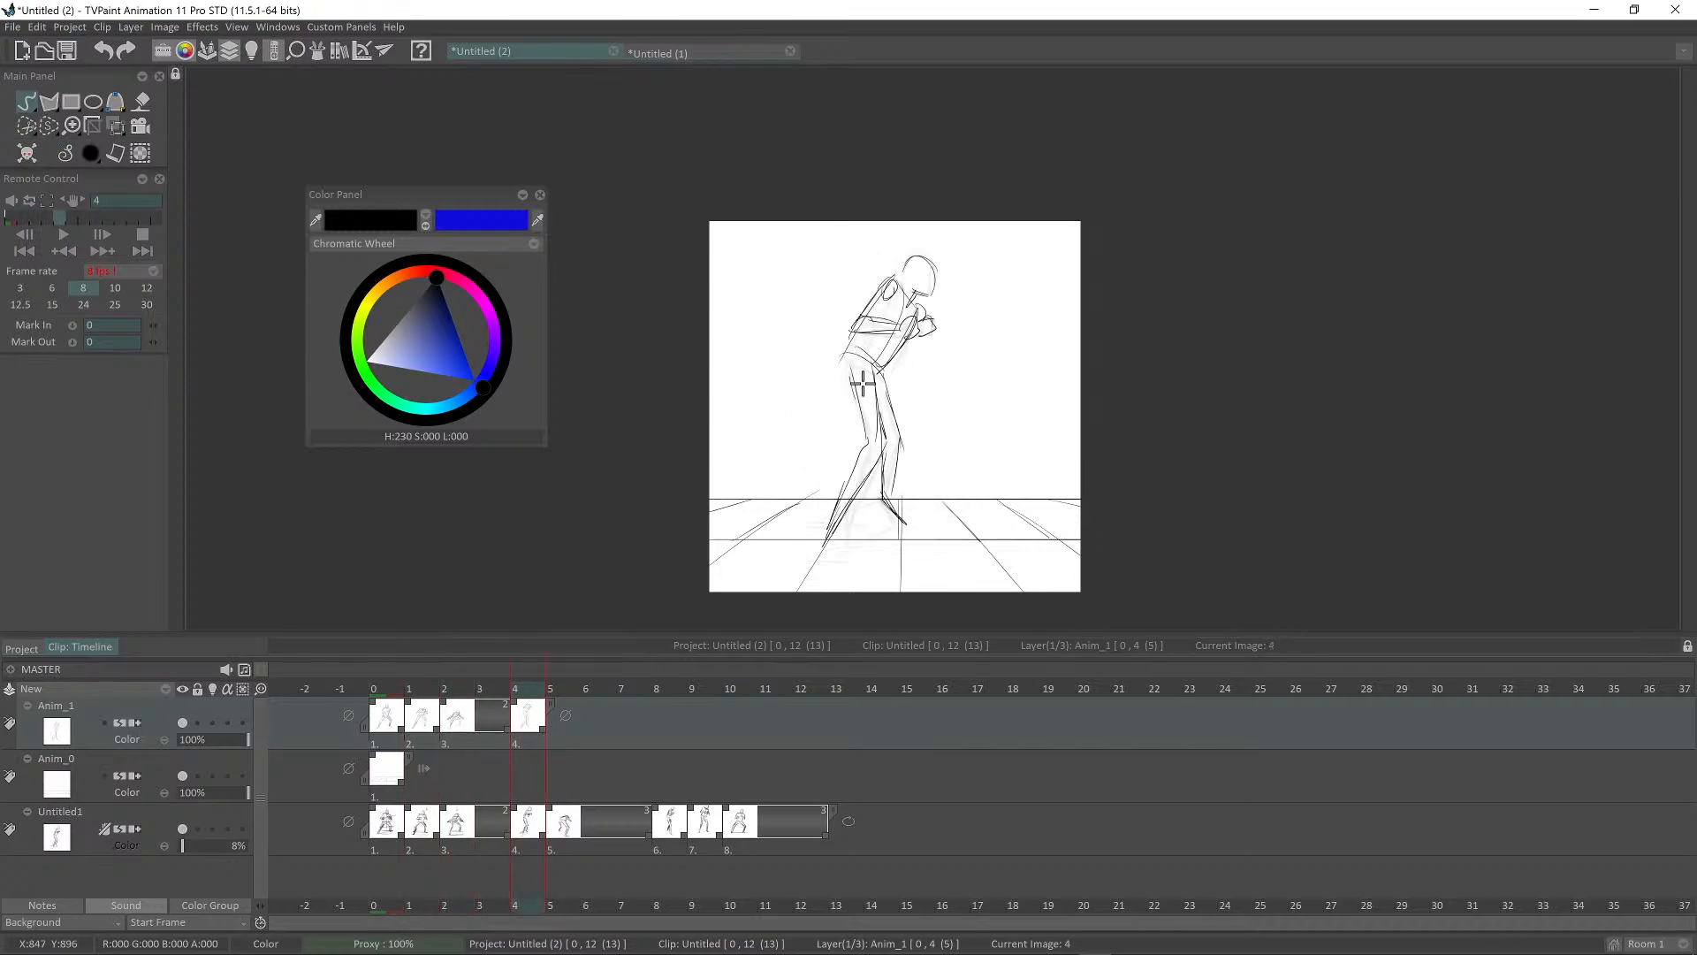
{"action": "key", "text": "Left"}
{"action": "key", "text": "Left"}
{"action": "key", "text": "Right"}
{"action": "key", "text": "Right"}
{"action": "key", "text": "Right"}
{"action": "key", "text": "Left"}
{"action": "key", "text": "Left"}
{"action": "key", "text": "Left"}
{"action": "key", "text": "Right"}
{"action": "key", "text": "Right"}
{"action": "key", "text": "Right"}
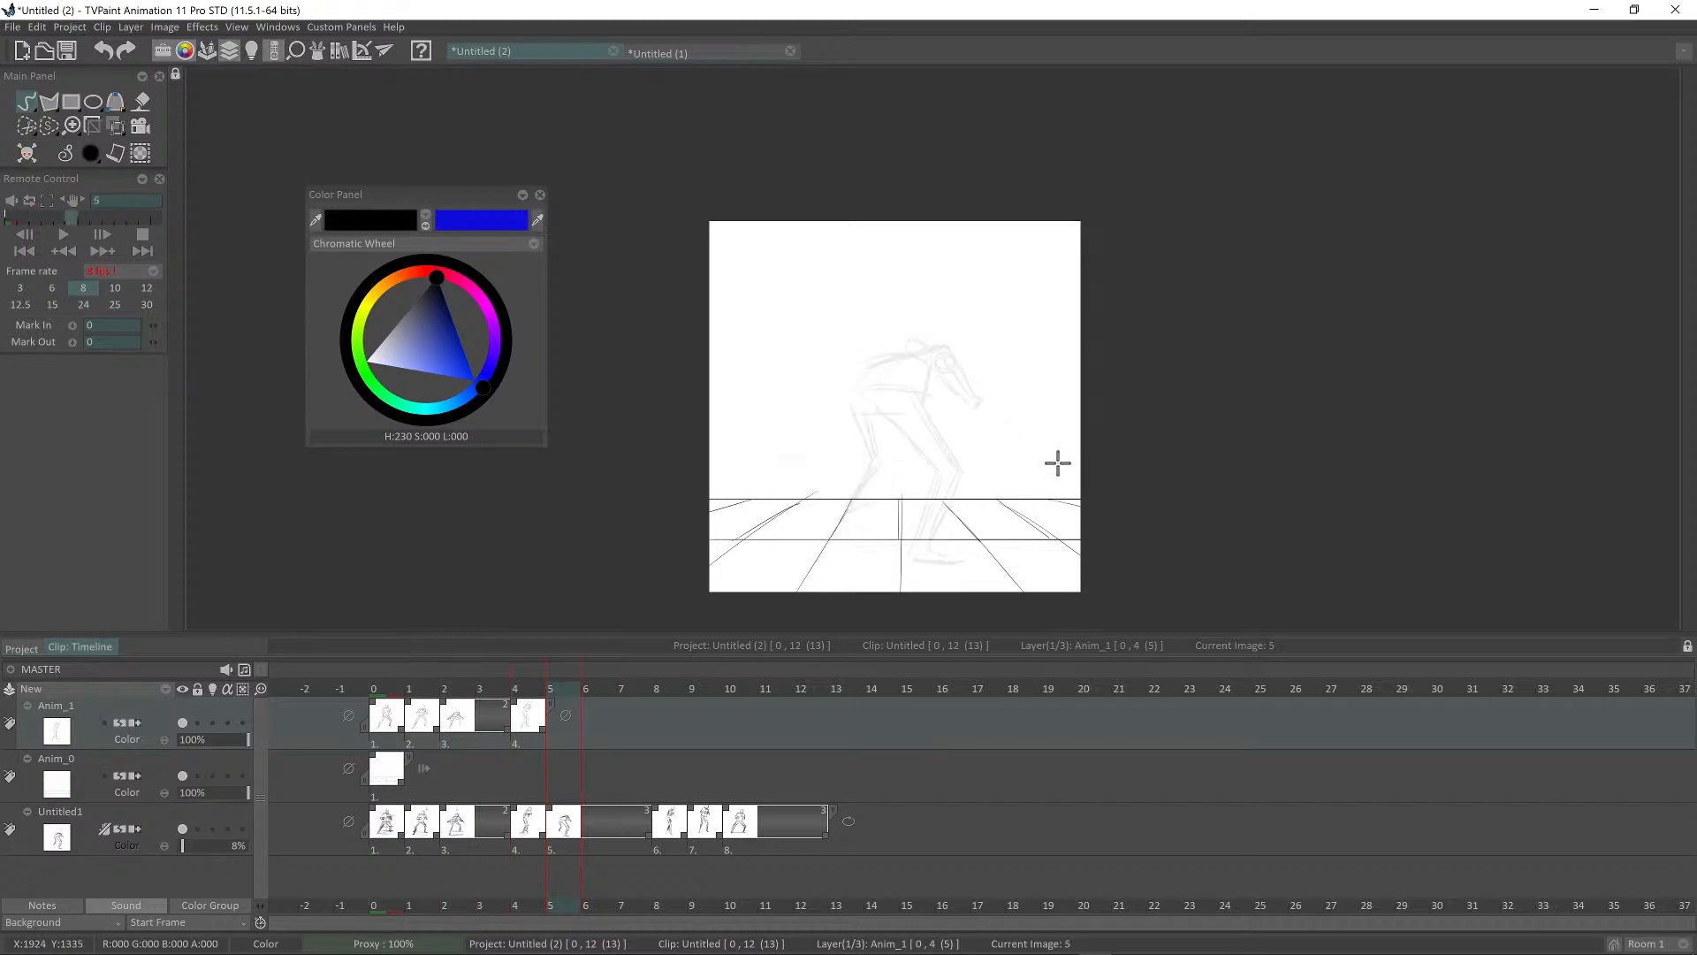
Step: Extend the fourth drawing on both the Anim_1 and Untitled1 layers so each holds for two frames
{"action": "left_click_drag", "start_coordinate": [543, 729], "coordinate": [573, 730]}
{"action": "left_click", "coordinate": [589, 694]}
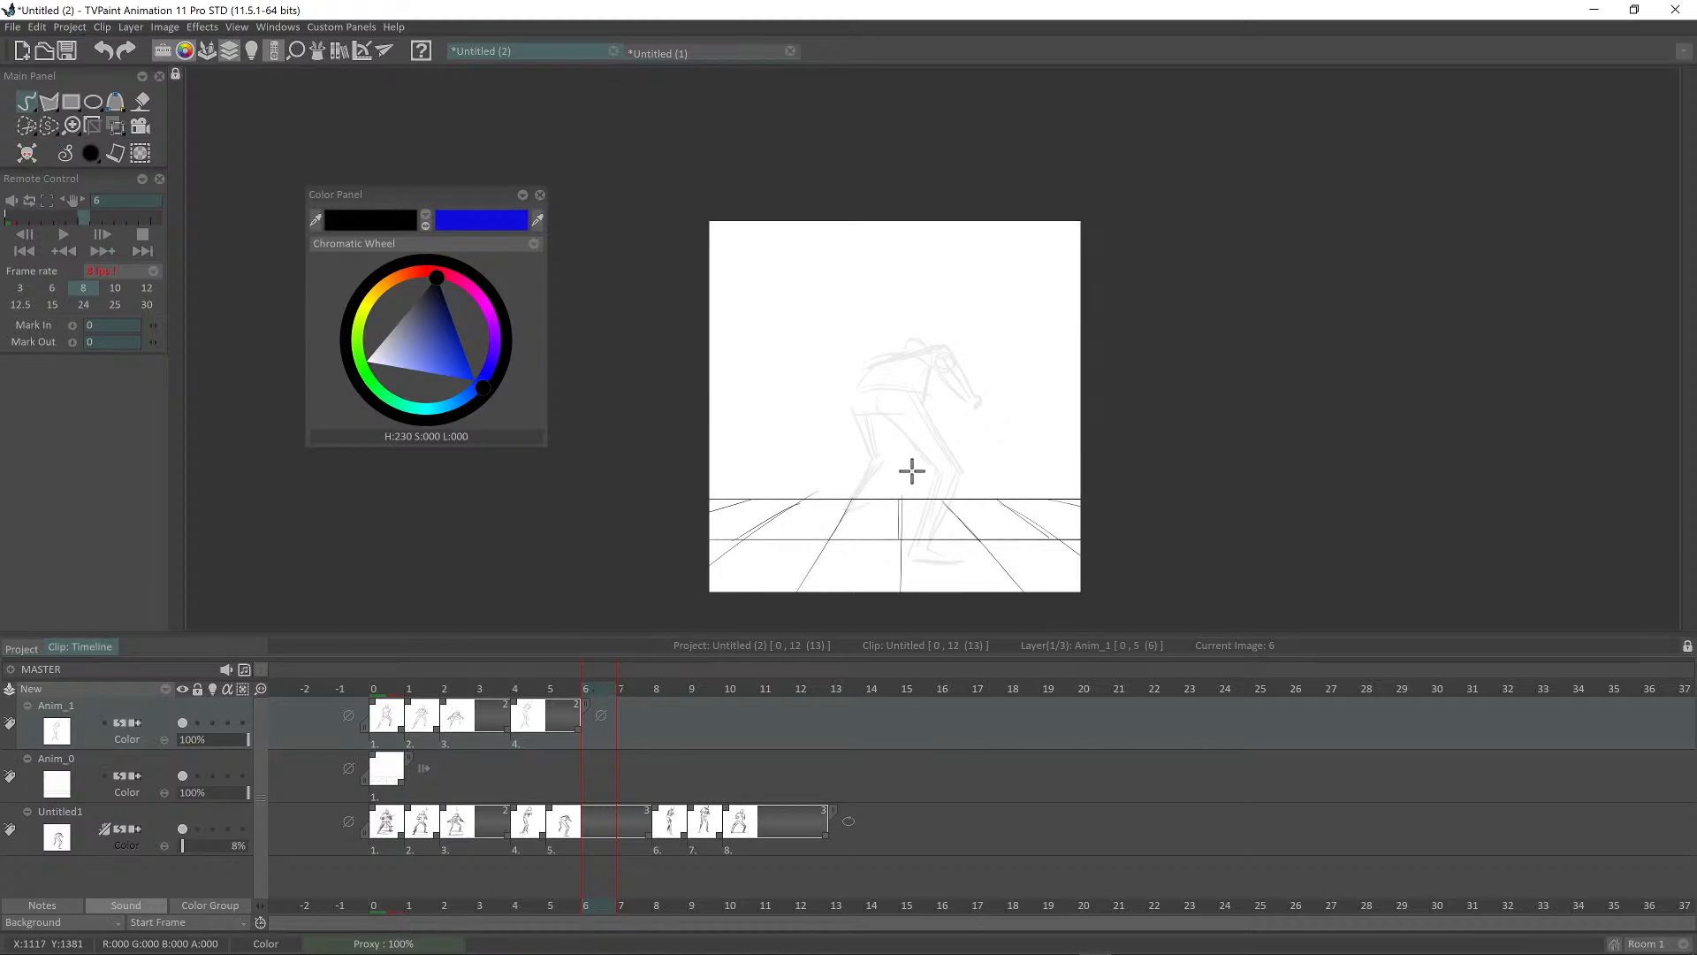
{"action": "key", "text": "Right"}
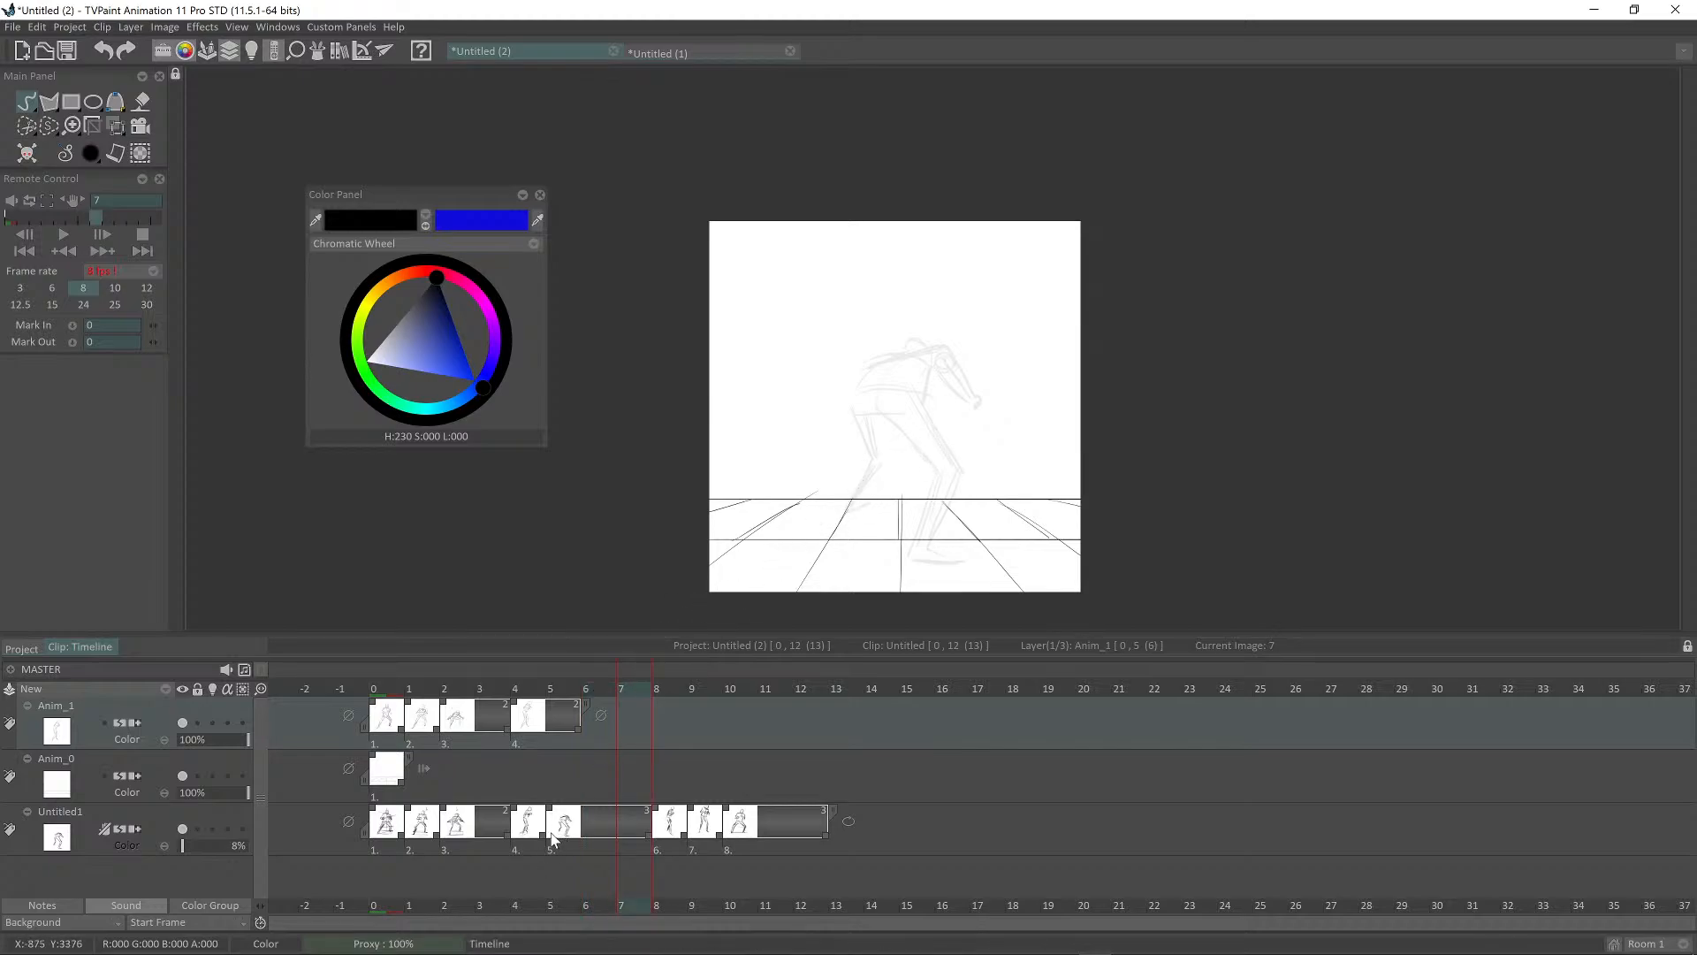
{"action": "left_click_drag", "start_coordinate": [543, 835], "coordinate": [564, 831]}
{"action": "key", "text": "Left"}
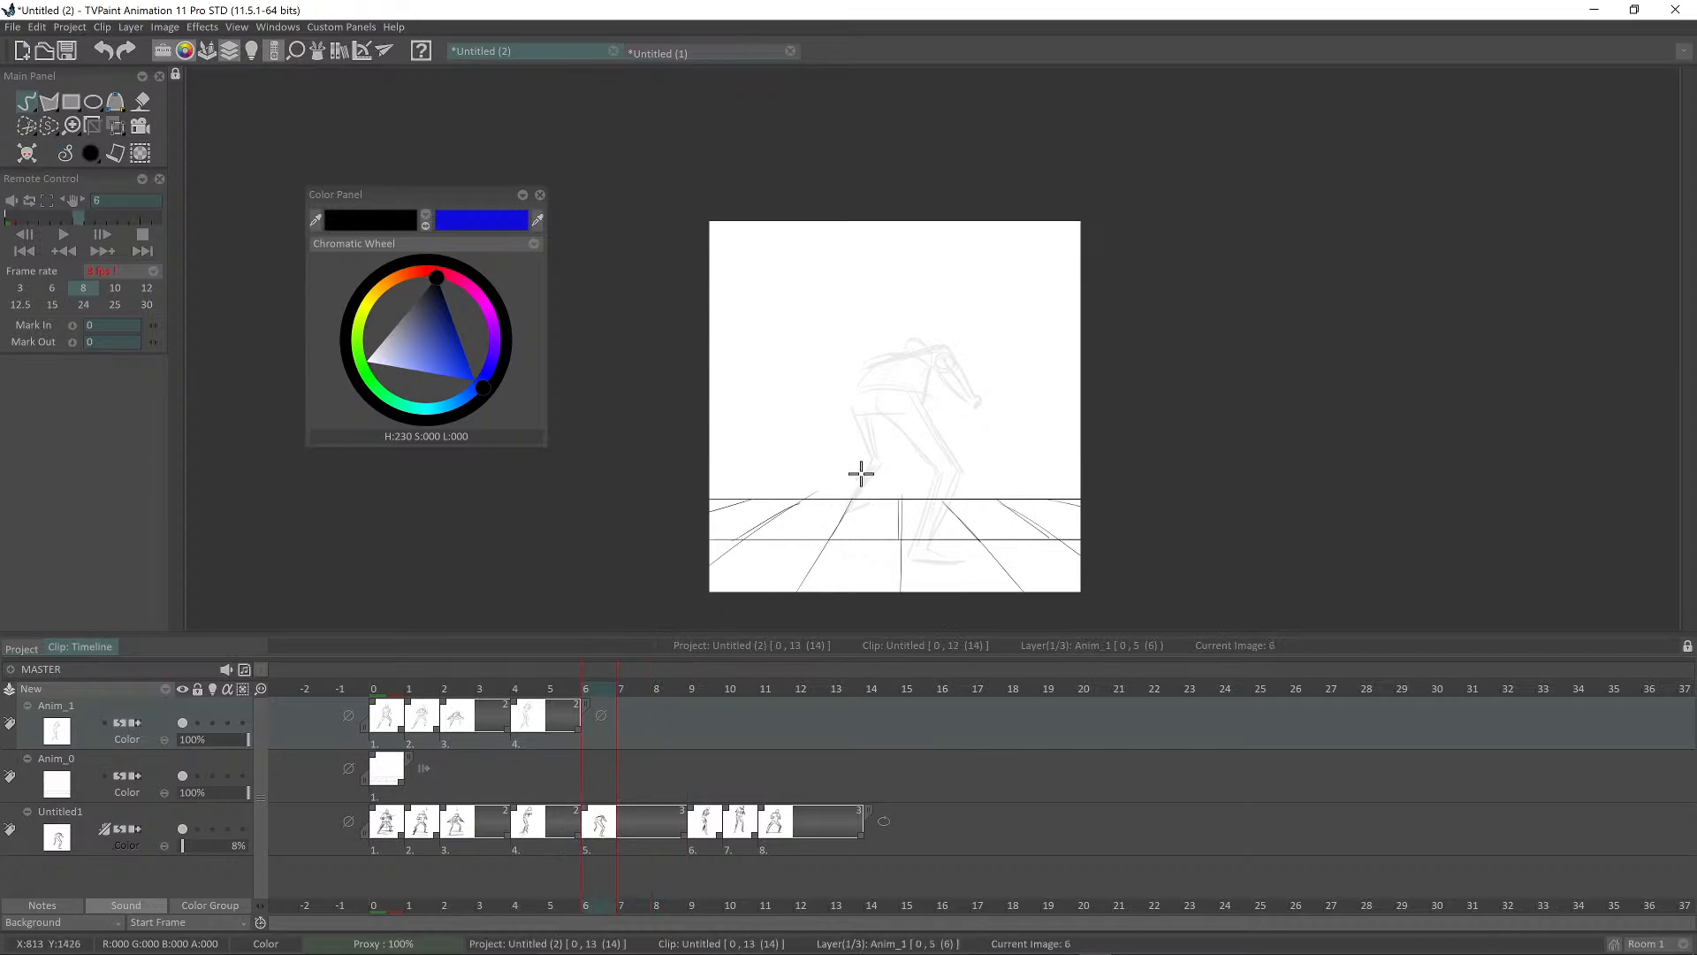
Step: Start a new Anim_1 drawing on frame 6 with the bent-over figure's curved back, chest line and rear thigh
{"action": "scroll", "coordinate": [934, 412], "scroll_direction": "up", "scroll_amount": 4}
{"action": "left_click_drag", "start_coordinate": [957, 362], "coordinate": [904, 256]}
{"action": "key", "text": "Left"}
{"action": "key", "text": "Left"}
{"action": "key", "text": "Left"}
{"action": "key", "text": "Left"}
{"action": "key", "text": "Right"}
{"action": "key", "text": "Right"}
{"action": "key", "text": "Right"}
{"action": "key", "text": "Right"}
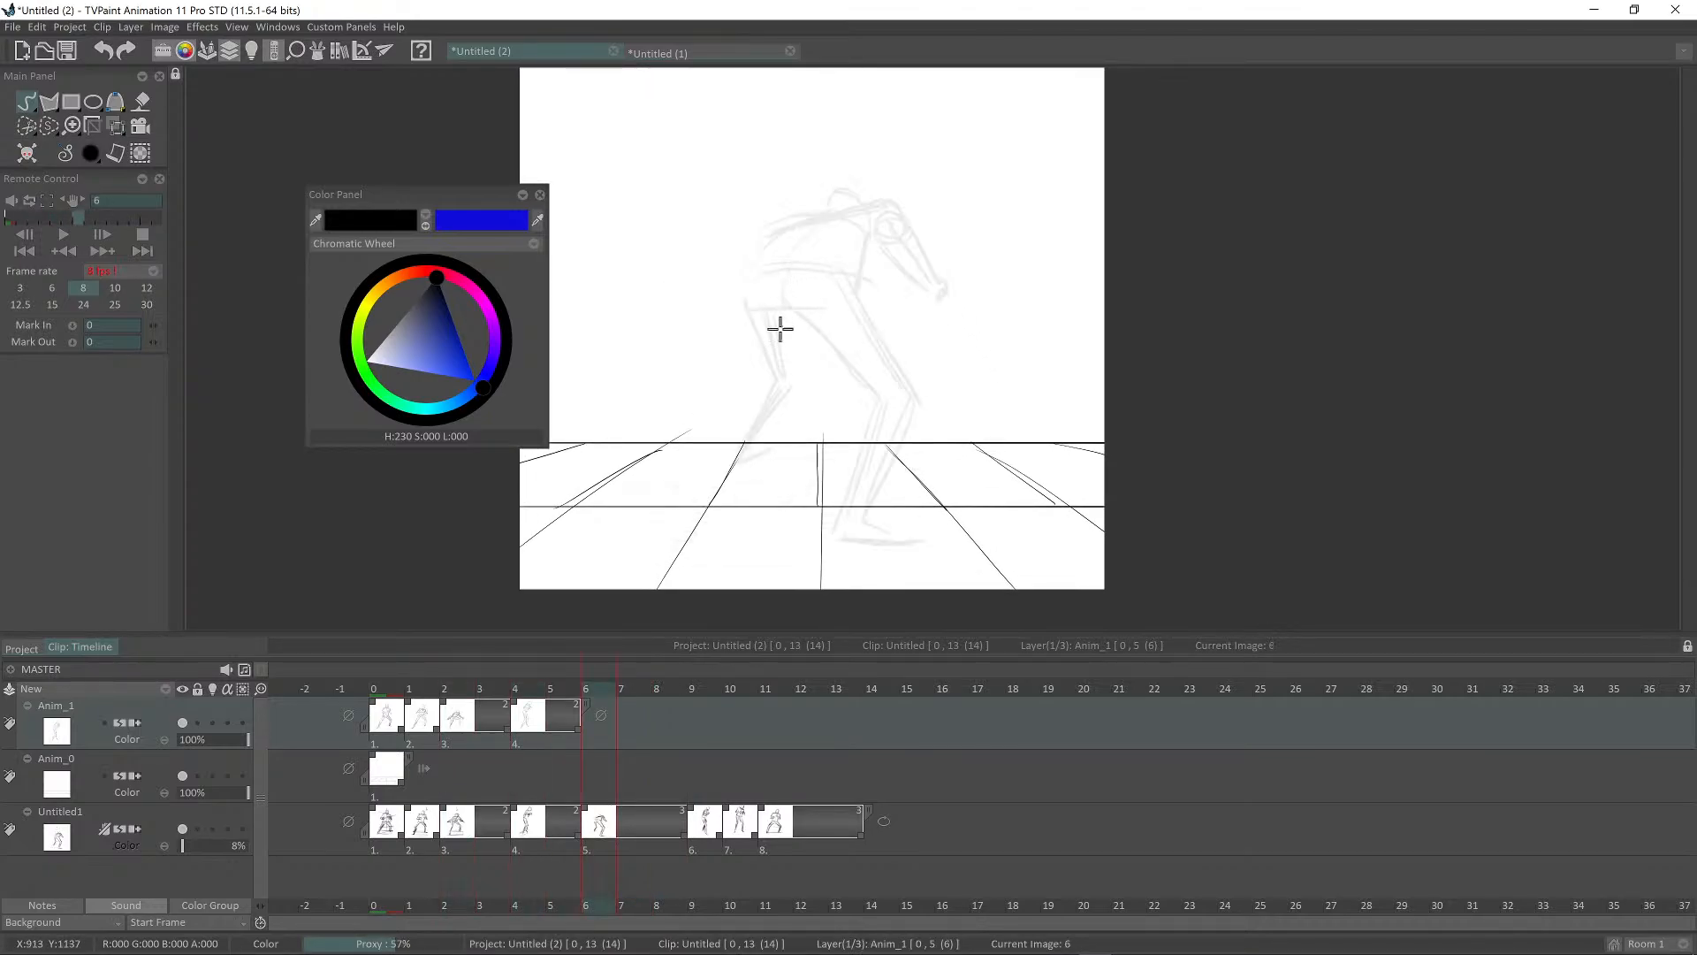
{"action": "mouse_move", "coordinate": [745, 290]}
{"action": "left_mouse_down"}
{"action": "mouse_move", "coordinate": [773, 379]}
{"action": "mouse_move", "coordinate": [774, 309]}
{"action": "mouse_move", "coordinate": [782, 386]}
{"action": "mouse_move", "coordinate": [833, 300]}
{"action": "mouse_move", "coordinate": [864, 195]}
{"action": "left_mouse_up"}
{"action": "mouse_move", "coordinate": [772, 224]}
{"action": "left_mouse_down"}
{"action": "mouse_move", "coordinate": [864, 197]}
{"action": "mouse_move", "coordinate": [849, 283]}
{"action": "left_mouse_up"}
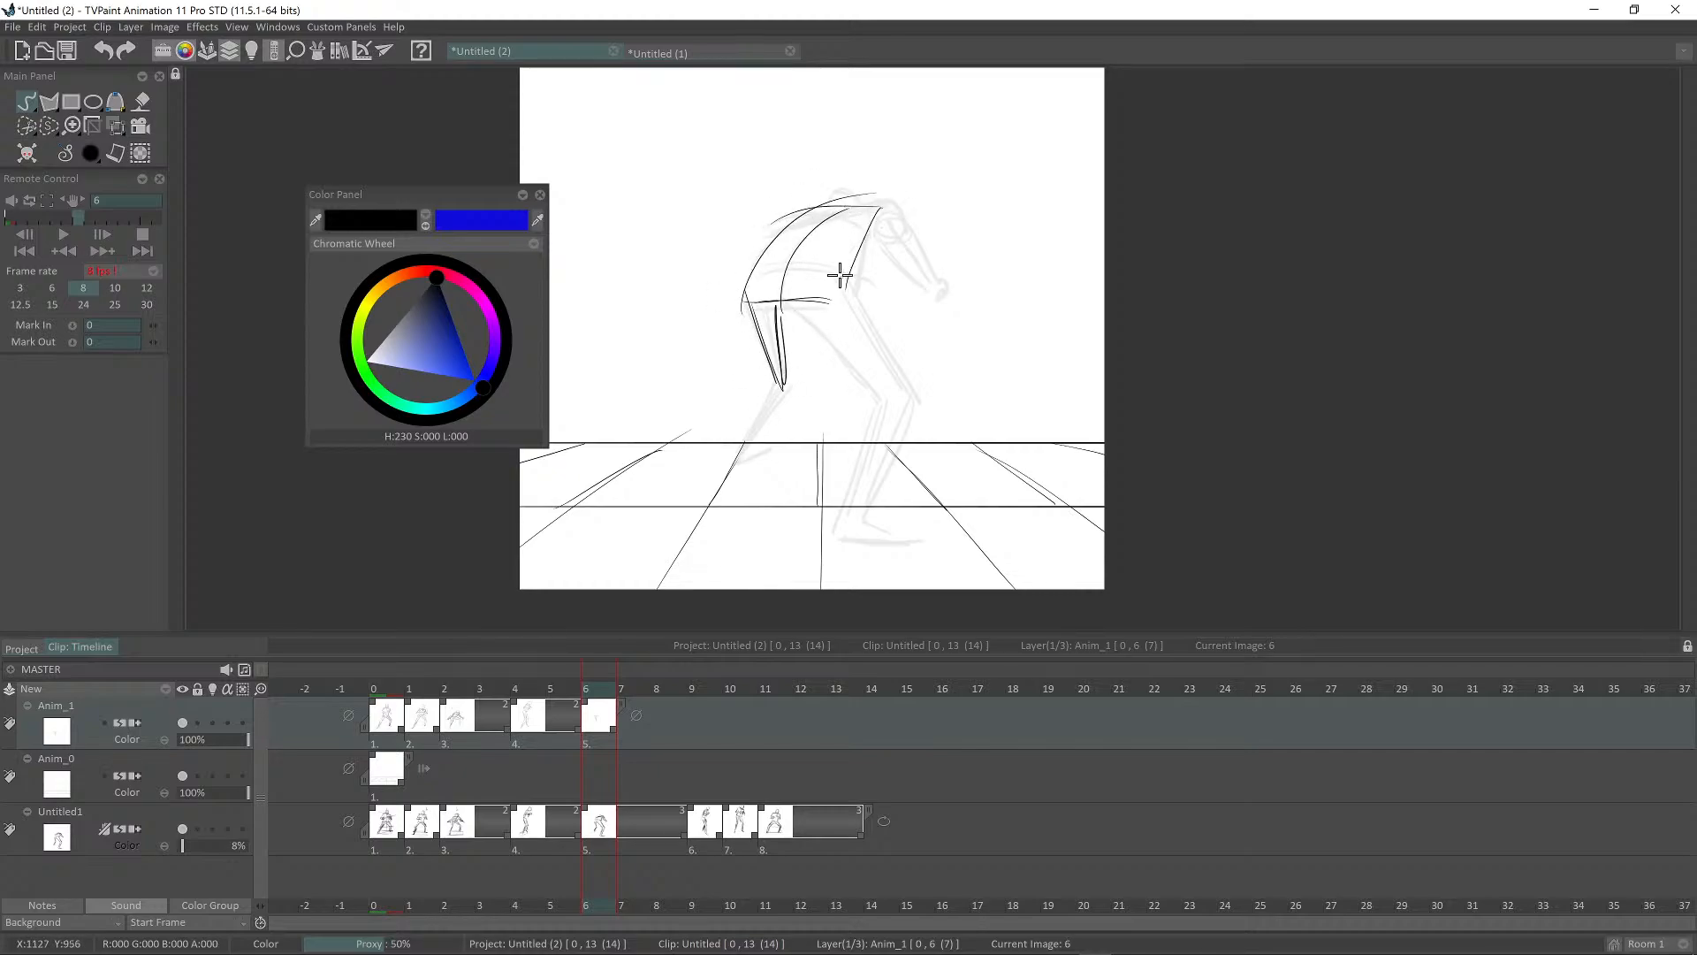
Step: Add the waist contour and the front hip curves to the bent-over figure on frame 6
{"action": "left_click_drag", "start_coordinate": [747, 265], "coordinate": [850, 261]}
{"action": "left_click_drag", "start_coordinate": [802, 297], "coordinate": [853, 267]}
{"action": "left_click_drag", "start_coordinate": [808, 299], "coordinate": [854, 269]}
{"action": "left_click_drag", "start_coordinate": [879, 271], "coordinate": [840, 216]}
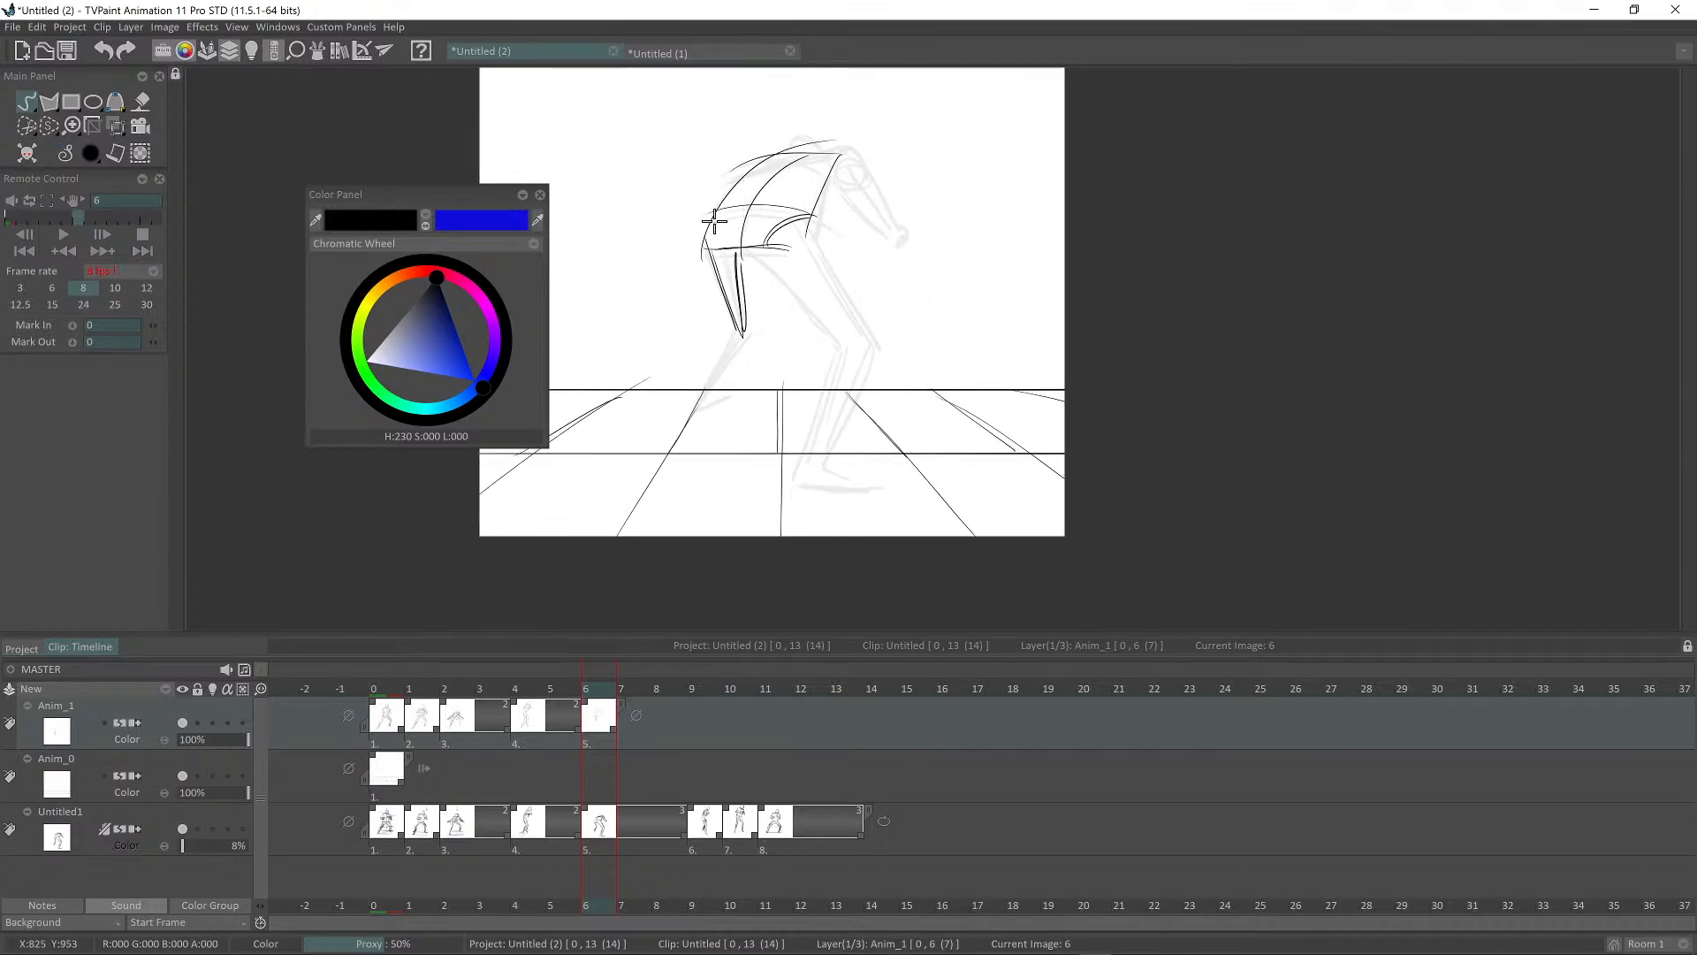
{"action": "left_click_drag", "start_coordinate": [713, 214], "coordinate": [719, 241]}
Step: Sketch both sides of the front thigh on frame 6, running from the hip down to the bent knee
{"action": "mouse_move", "coordinate": [789, 257]}
{"action": "left_mouse_down"}
{"action": "mouse_move", "coordinate": [724, 231]}
{"action": "mouse_move", "coordinate": [778, 322]}
{"action": "left_mouse_up"}
{"action": "left_click_drag", "start_coordinate": [697, 217], "coordinate": [780, 326]}
{"action": "left_click_drag", "start_coordinate": [761, 253], "coordinate": [756, 249]}
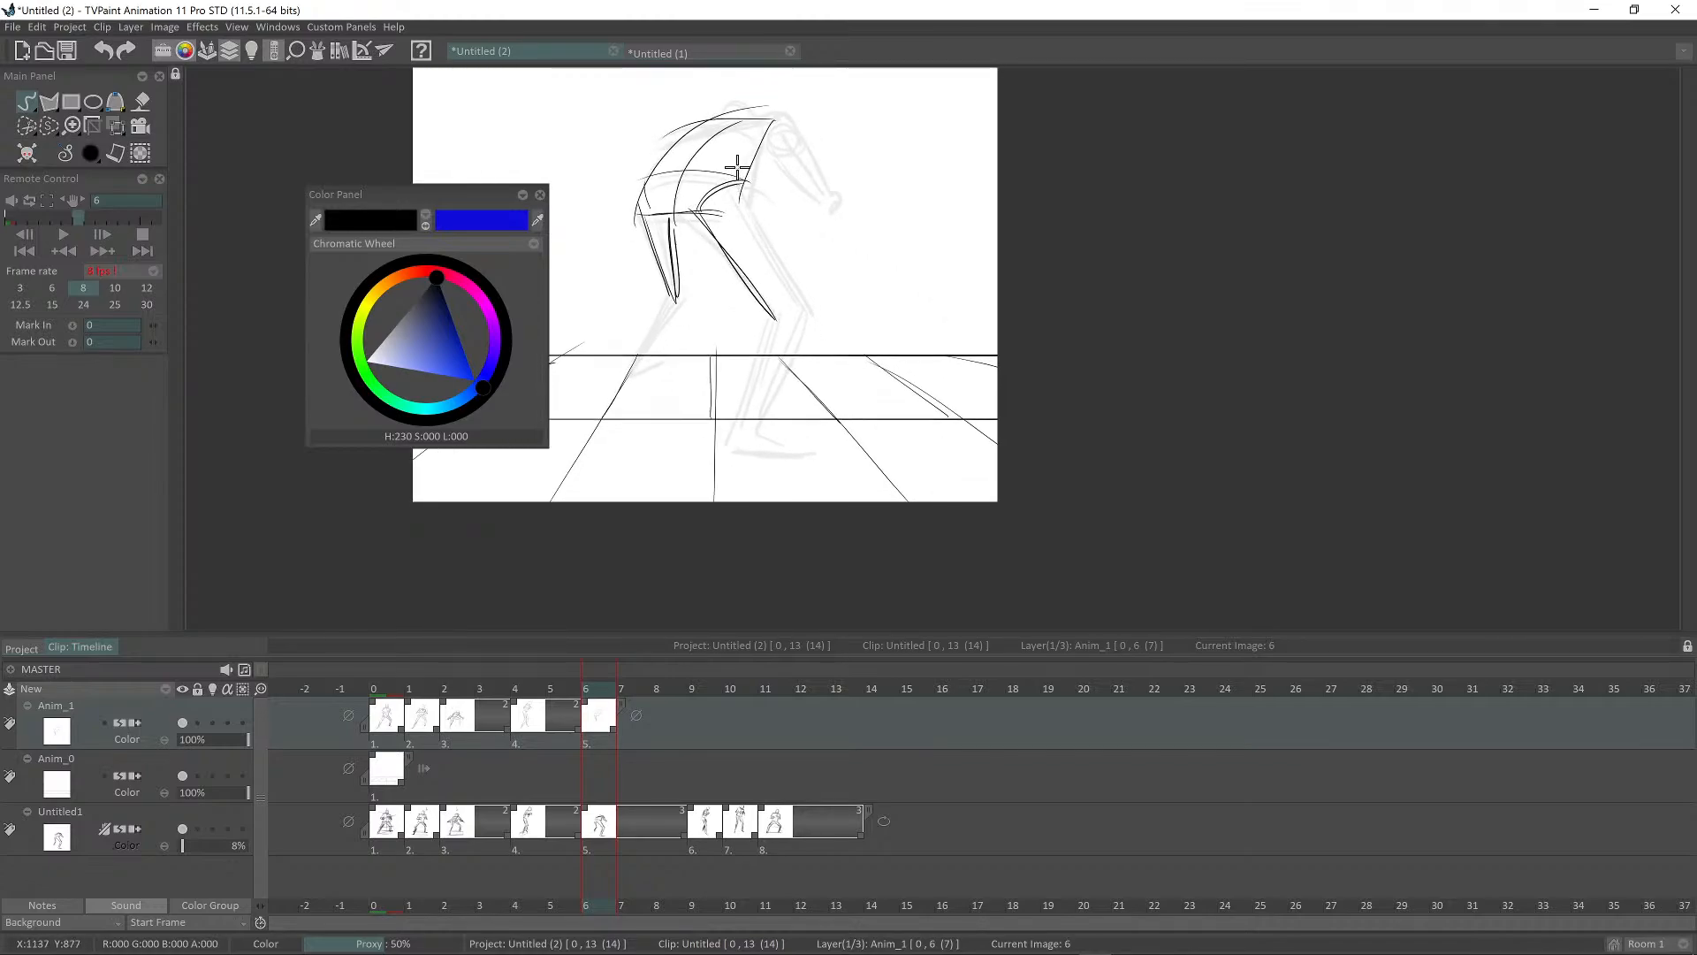
{"action": "left_click_drag", "start_coordinate": [739, 171], "coordinate": [799, 312]}
{"action": "left_click_drag", "start_coordinate": [749, 184], "coordinate": [804, 325]}
Step: Sketch the front knee and the shin tapering back to the ankle on frame 6
{"action": "left_click_drag", "start_coordinate": [758, 245], "coordinate": [755, 236]}
{"action": "mouse_move", "coordinate": [708, 181]}
{"action": "left_mouse_down"}
{"action": "mouse_move", "coordinate": [782, 314]}
{"action": "mouse_move", "coordinate": [814, 273]}
{"action": "mouse_move", "coordinate": [867, 281]}
{"action": "mouse_move", "coordinate": [886, 246]}
{"action": "mouse_move", "coordinate": [838, 346]}
{"action": "left_mouse_up"}
{"action": "mouse_move", "coordinate": [870, 250]}
{"action": "left_mouse_down"}
{"action": "mouse_move", "coordinate": [827, 380]}
{"action": "mouse_move", "coordinate": [891, 292]}
{"action": "mouse_move", "coordinate": [841, 378]}
{"action": "left_mouse_up"}
{"action": "left_click_drag", "start_coordinate": [903, 261], "coordinate": [838, 373]}
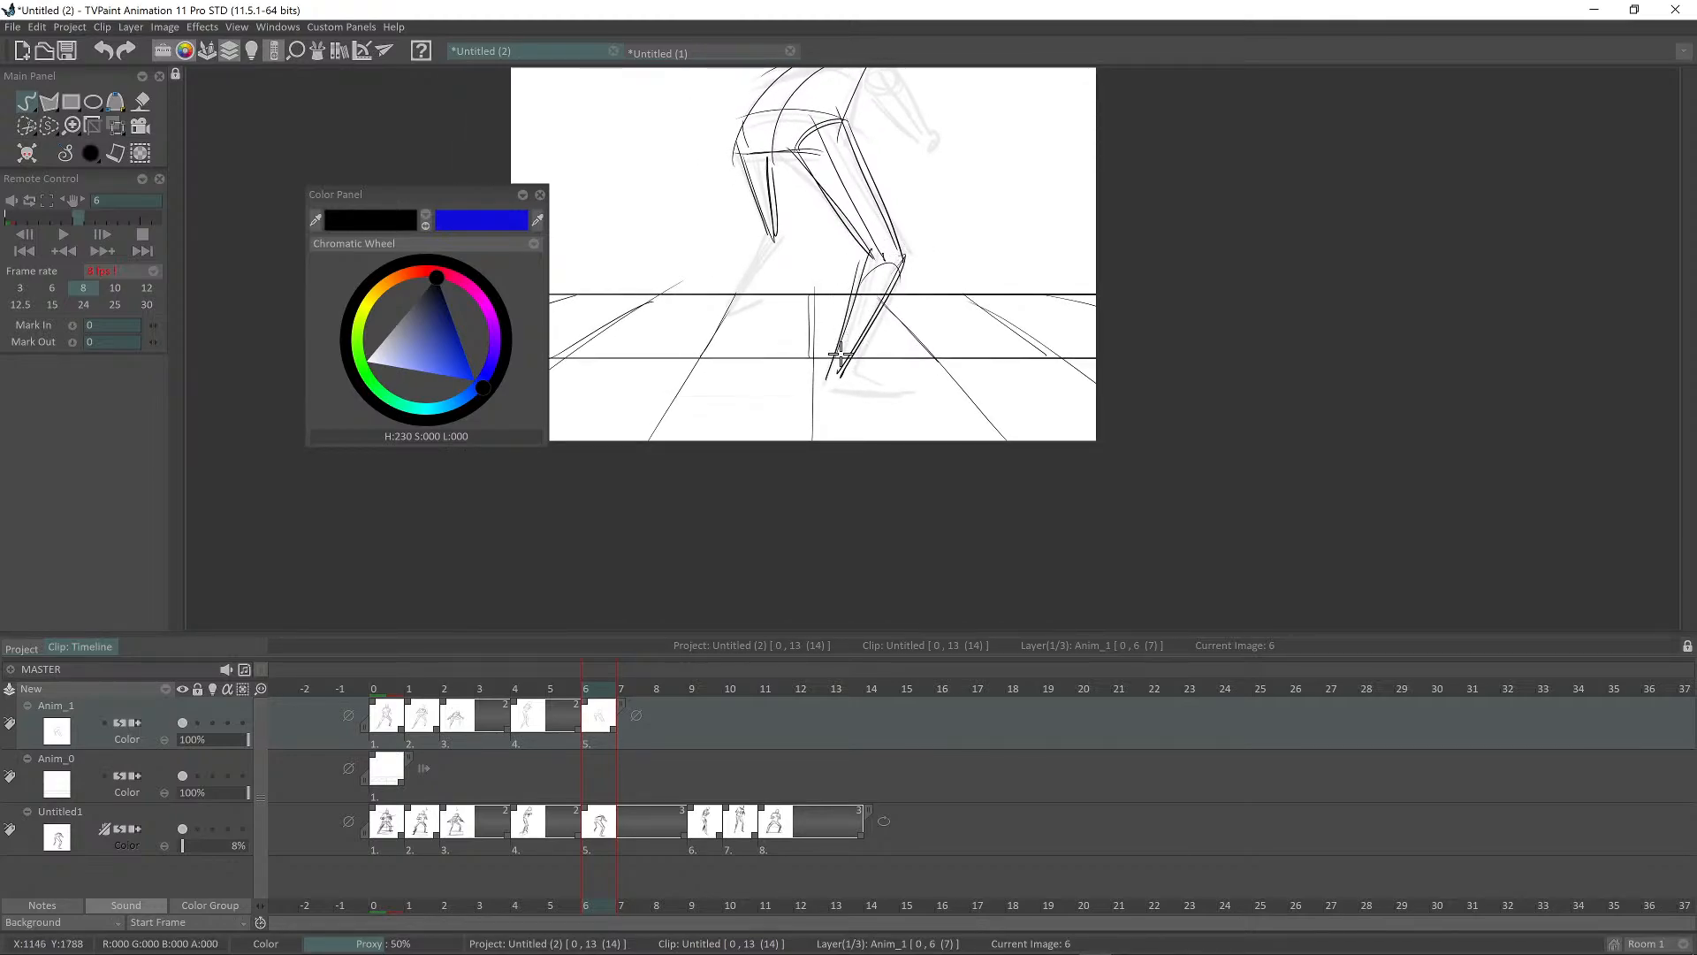
Step: Finish the front shin of the bent-over figure on frame 6 and sketch its foot flat on the ground
{"action": "left_click_drag", "start_coordinate": [875, 256], "coordinate": [835, 363]}
{"action": "scroll", "coordinate": [833, 382], "scroll_direction": "up", "scroll_amount": 3}
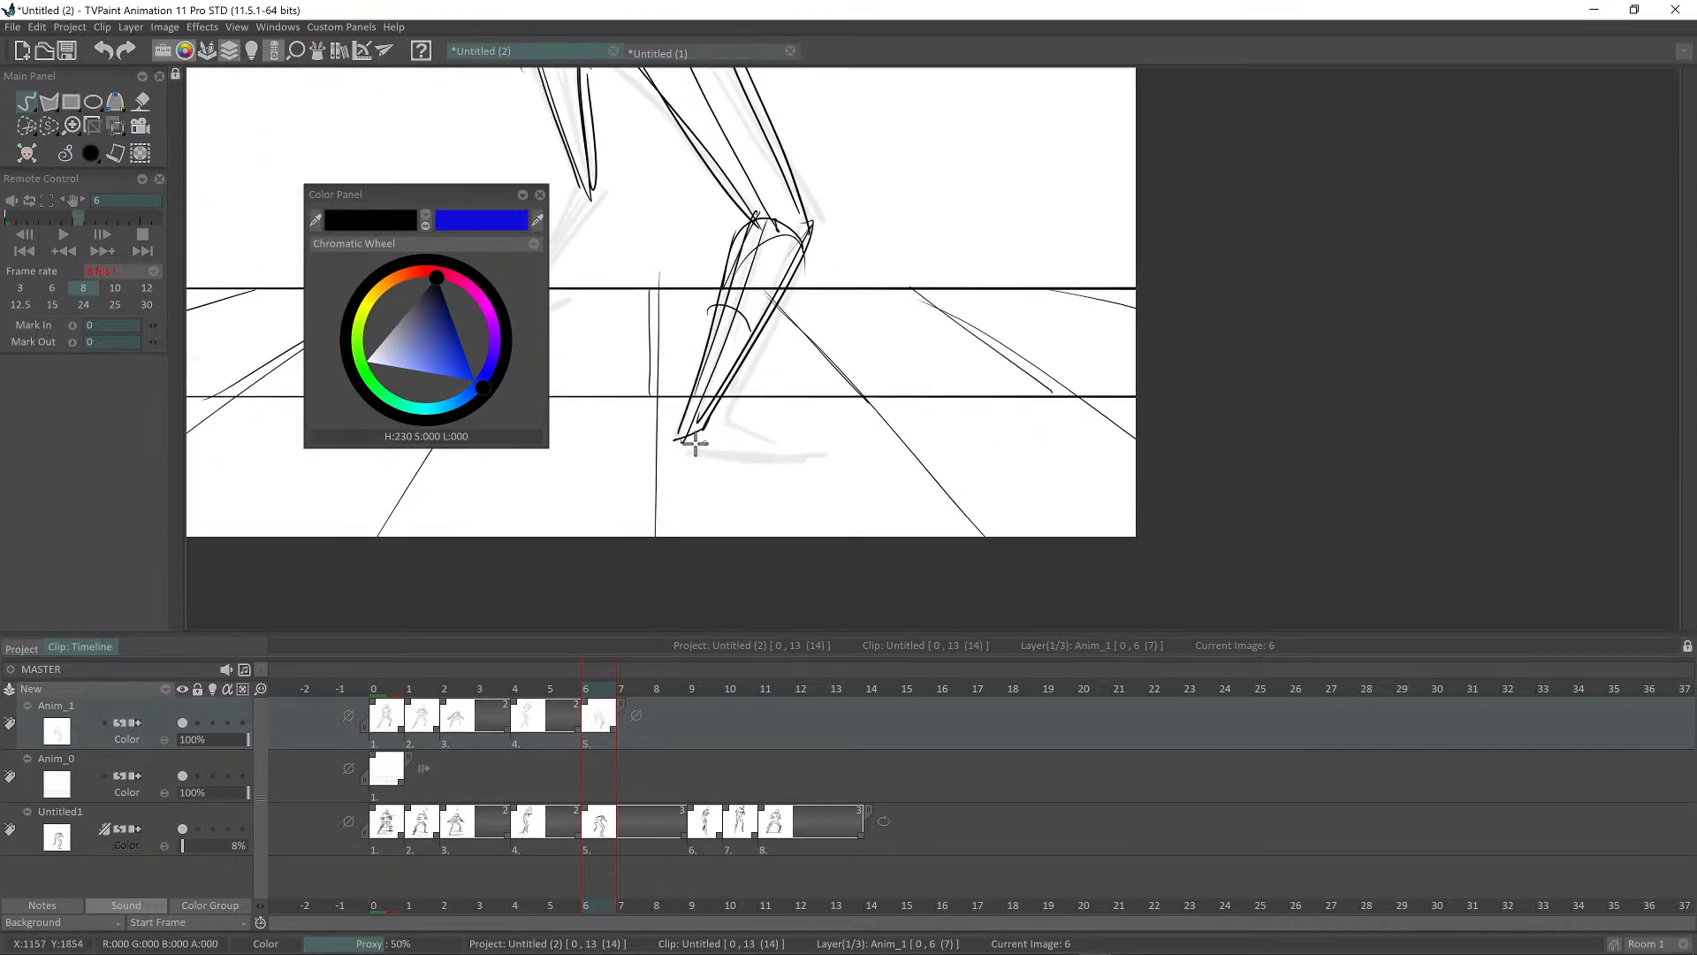
{"action": "left_click_drag", "start_coordinate": [671, 450], "coordinate": [777, 465]}
{"action": "left_click_drag", "start_coordinate": [709, 419], "coordinate": [791, 452]}
{"action": "mouse_move", "coordinate": [727, 432]}
{"action": "left_mouse_down"}
{"action": "mouse_move", "coordinate": [813, 455]}
{"action": "mouse_move", "coordinate": [1153, 468]}
{"action": "left_mouse_up"}
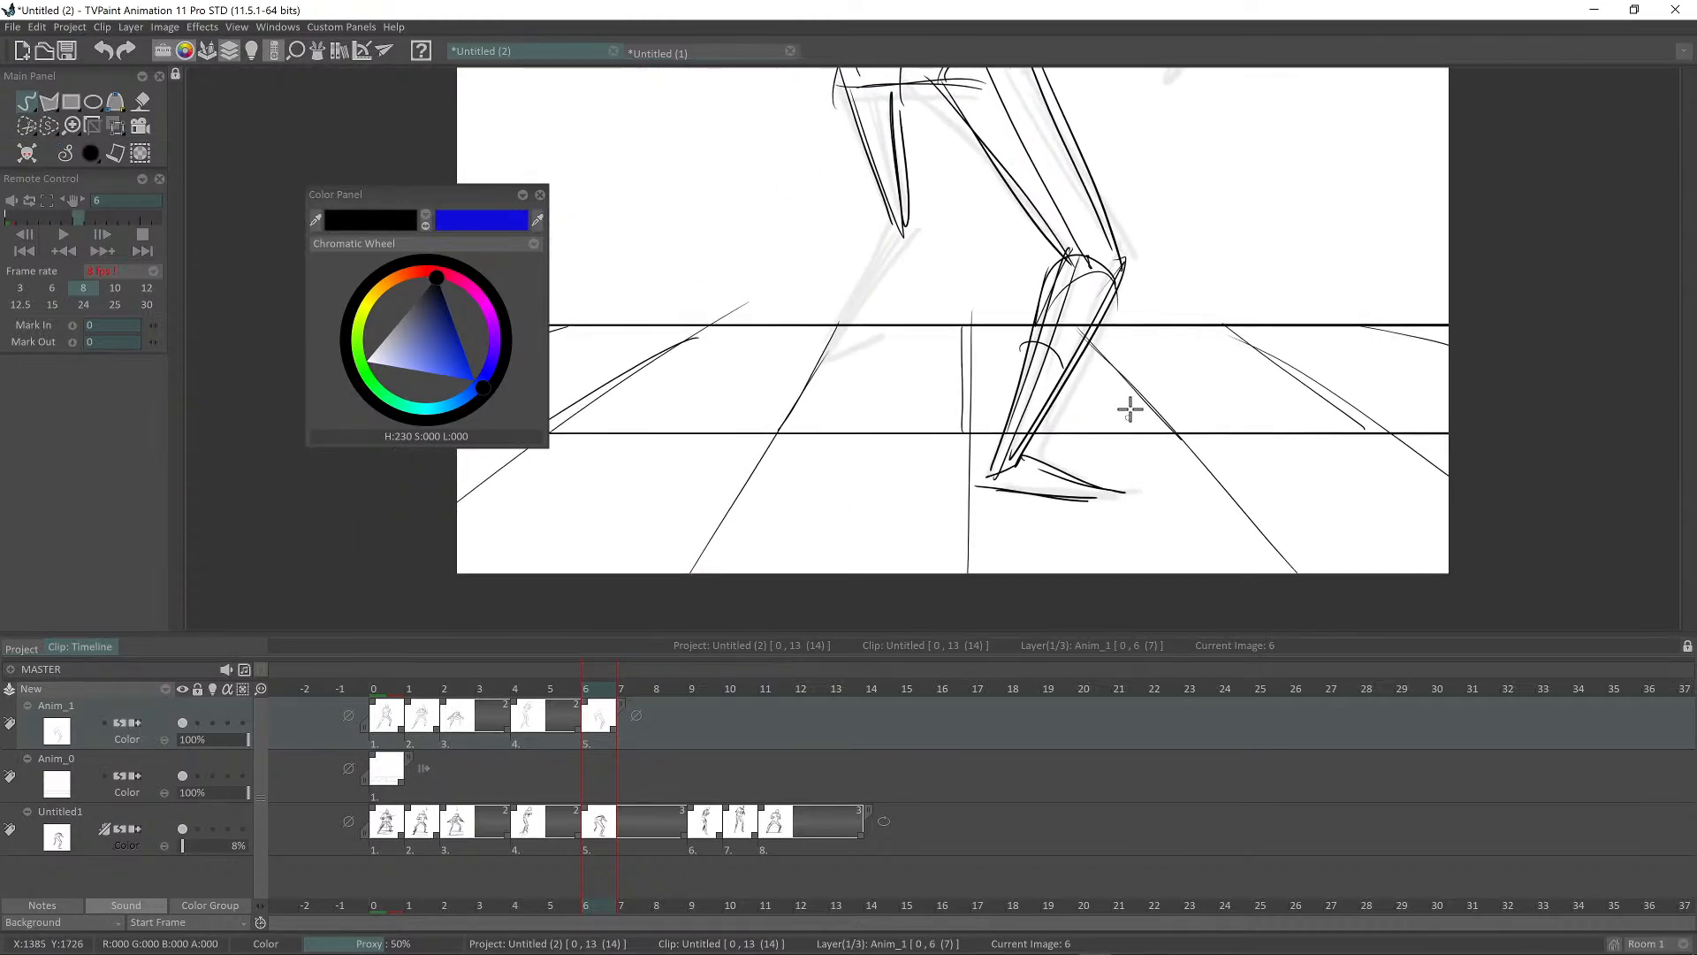
{"action": "scroll", "coordinate": [1129, 405], "scroll_direction": "down", "scroll_amount": 1}
{"action": "left_click_drag", "start_coordinate": [1014, 380], "coordinate": [1092, 446]}
Step: Sketch the rear lower leg on frame 6 from the bent knee back to the foot
{"action": "left_click_drag", "start_coordinate": [987, 297], "coordinate": [955, 323]}
{"action": "left_click_drag", "start_coordinate": [962, 313], "coordinate": [896, 430]}
{"action": "left_click_drag", "start_coordinate": [988, 304], "coordinate": [905, 427]}
{"action": "mouse_move", "coordinate": [992, 298]}
{"action": "left_mouse_down"}
{"action": "mouse_move", "coordinate": [917, 417]}
{"action": "mouse_move", "coordinate": [939, 423]}
{"action": "left_mouse_up"}
{"action": "scroll", "coordinate": [1011, 367], "scroll_direction": "down", "scroll_amount": 2}
{"action": "mouse_move", "coordinate": [1024, 249]}
{"action": "left_mouse_down"}
{"action": "mouse_move", "coordinate": [989, 350]}
{"action": "mouse_move", "coordinate": [1076, 363]}
{"action": "left_mouse_up"}
Step: Draw the shoulder circle and the arm reaching down and forward to the hand on frame 6
{"action": "scroll", "coordinate": [1125, 345], "scroll_direction": "up", "scroll_amount": 1}
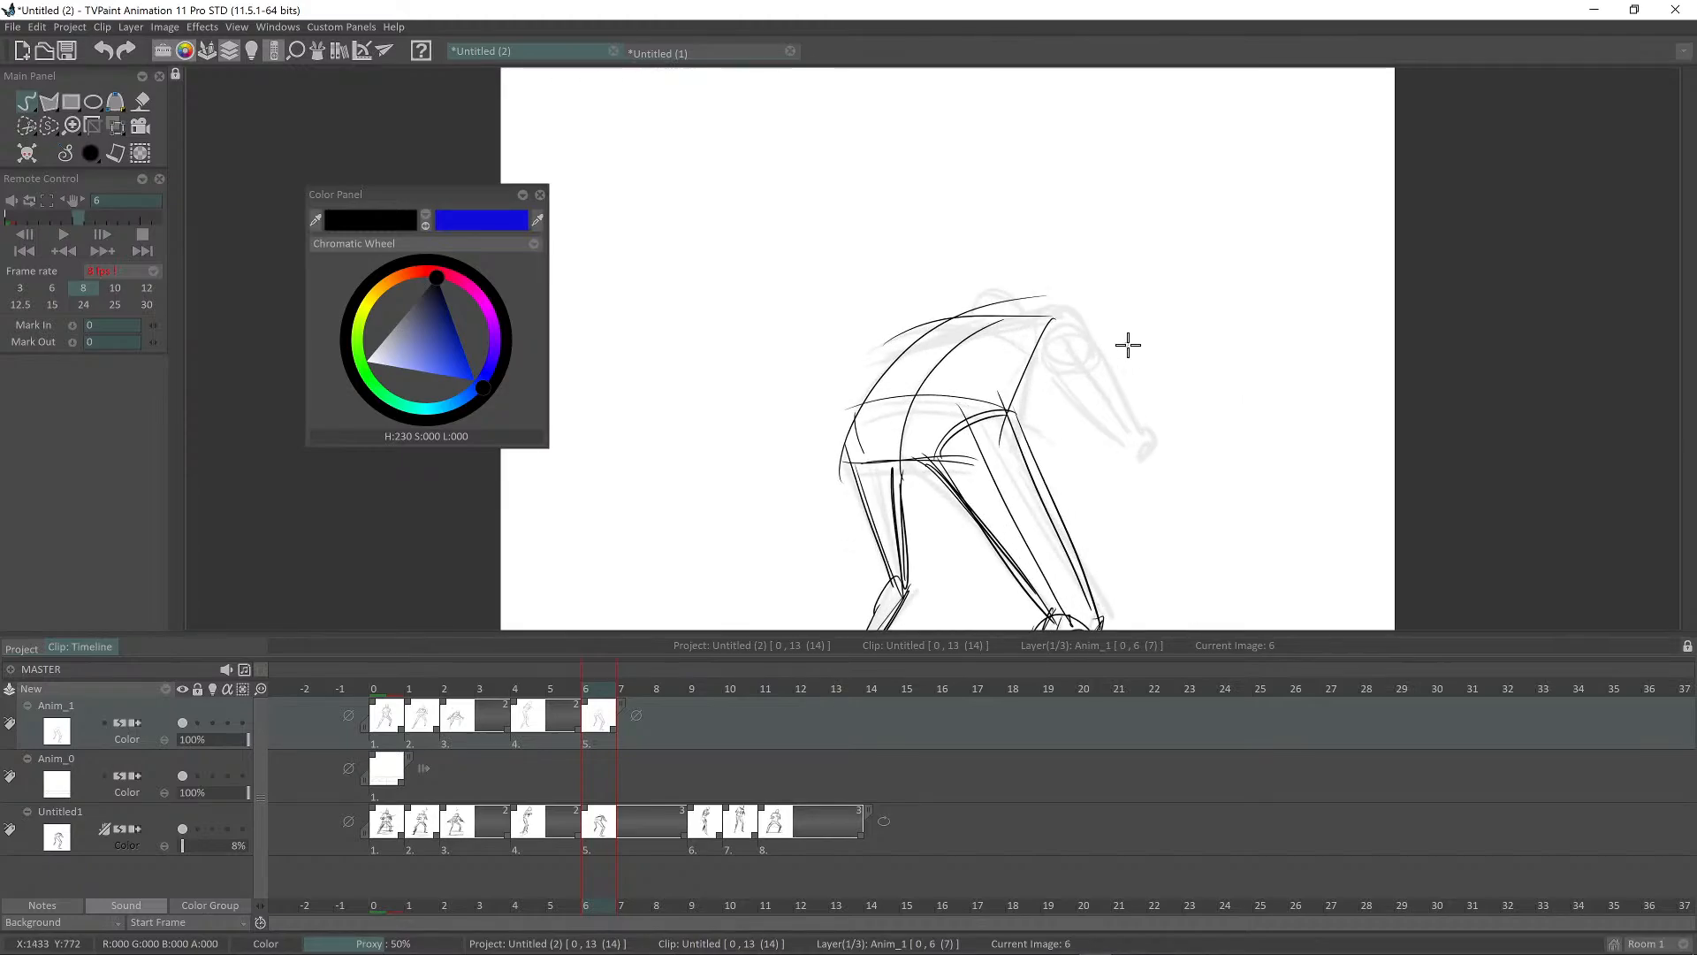
{"action": "left_click_drag", "start_coordinate": [944, 367], "coordinate": [1016, 415]}
{"action": "mouse_move", "coordinate": [1036, 366]}
{"action": "left_mouse_down"}
{"action": "mouse_move", "coordinate": [978, 375]}
{"action": "mouse_move", "coordinate": [869, 317]}
{"action": "mouse_move", "coordinate": [887, 330]}
{"action": "left_mouse_up"}
{"action": "left_click_drag", "start_coordinate": [894, 311], "coordinate": [829, 295]}
{"action": "left_click_drag", "start_coordinate": [828, 275], "coordinate": [884, 410]}
{"action": "left_click_drag", "start_coordinate": [799, 305], "coordinate": [956, 488]}
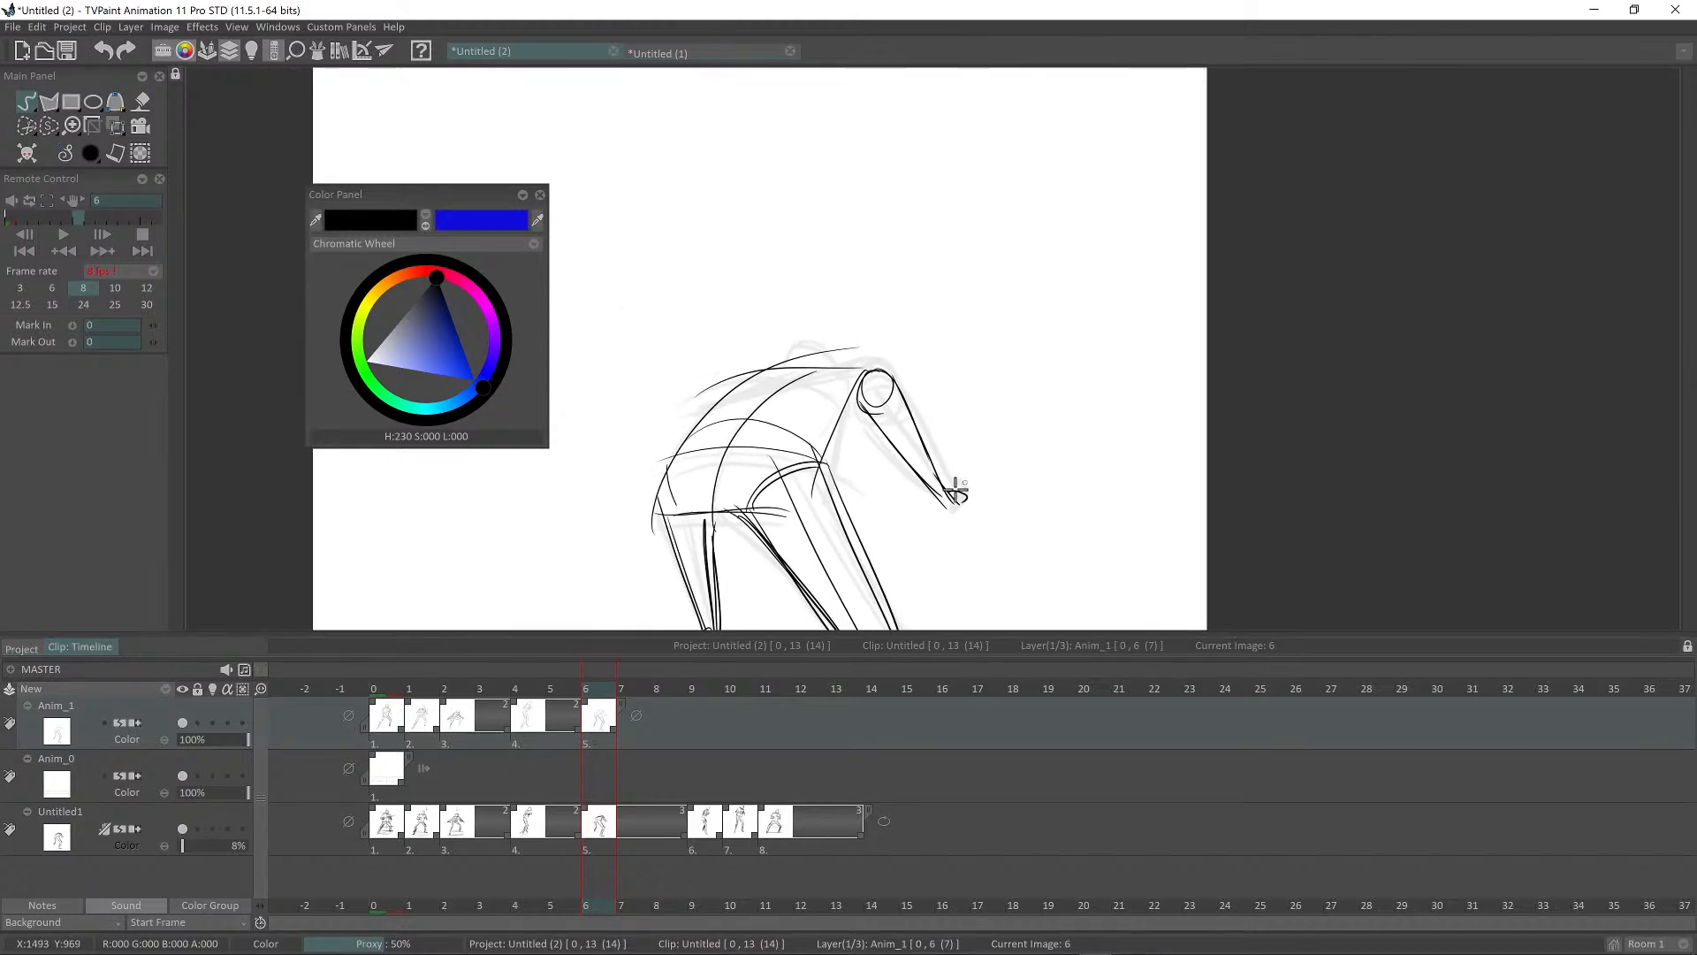
Step: Add the top of the lowered head behind the shoulder on the frame 6 figure
{"action": "mouse_move", "coordinate": [841, 374]}
{"action": "left_mouse_down"}
{"action": "mouse_move", "coordinate": [908, 394]}
{"action": "mouse_move", "coordinate": [870, 373]}
{"action": "mouse_move", "coordinate": [878, 428]}
{"action": "mouse_move", "coordinate": [1051, 362]}
{"action": "left_mouse_up"}
{"action": "left_click_drag", "start_coordinate": [920, 365], "coordinate": [1005, 360]}
{"action": "mouse_move", "coordinate": [1061, 426]}
{"action": "left_mouse_down"}
{"action": "mouse_move", "coordinate": [1037, 497]}
{"action": "mouse_move", "coordinate": [1138, 346]}
{"action": "mouse_move", "coordinate": [1049, 361]}
{"action": "mouse_move", "coordinate": [1063, 350]}
{"action": "left_mouse_up"}
Step: Flip between the neighbouring drawings to check the motion from the standing pose into the bent-over pose on frame 6
{"action": "scroll", "coordinate": [1081, 328], "scroll_direction": "down", "scroll_amount": 9}
{"action": "scroll", "coordinate": [1110, 411], "scroll_direction": "up", "scroll_amount": 1}
{"action": "key", "text": "Left"}
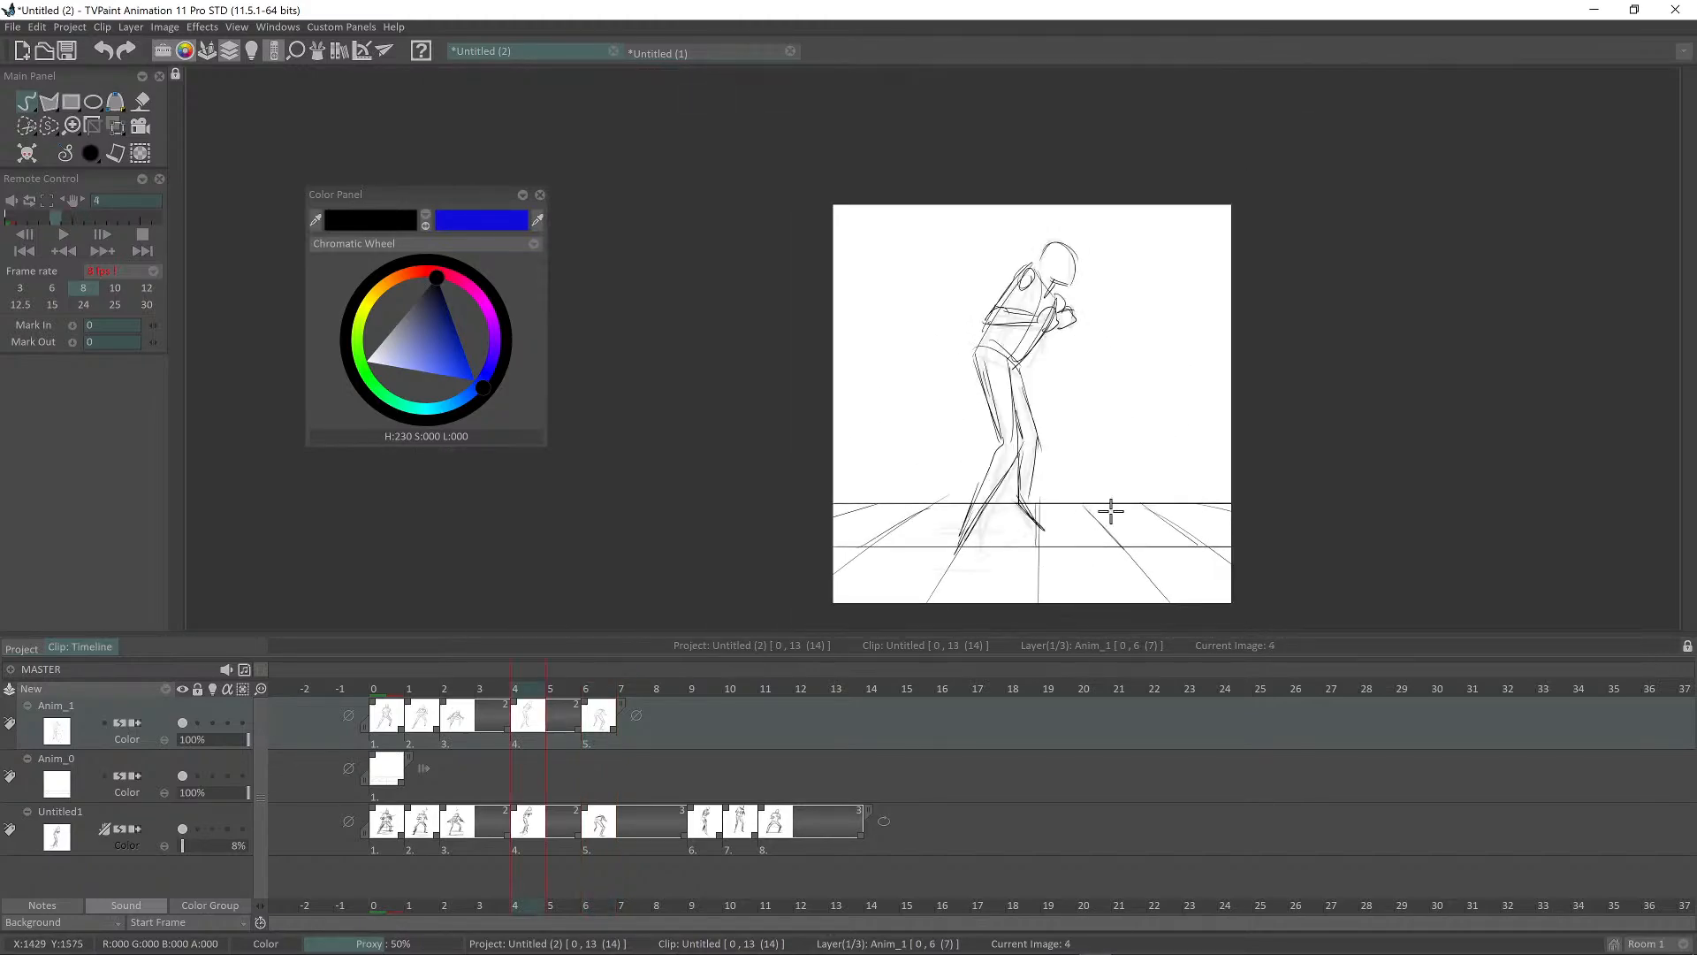
{"action": "key", "text": "Left"}
{"action": "key", "text": "Right"}
{"action": "key", "text": "Right"}
{"action": "key", "text": "Left"}
{"action": "key", "text": "Left"}
{"action": "key", "text": "Right"}
{"action": "key", "text": "Right"}
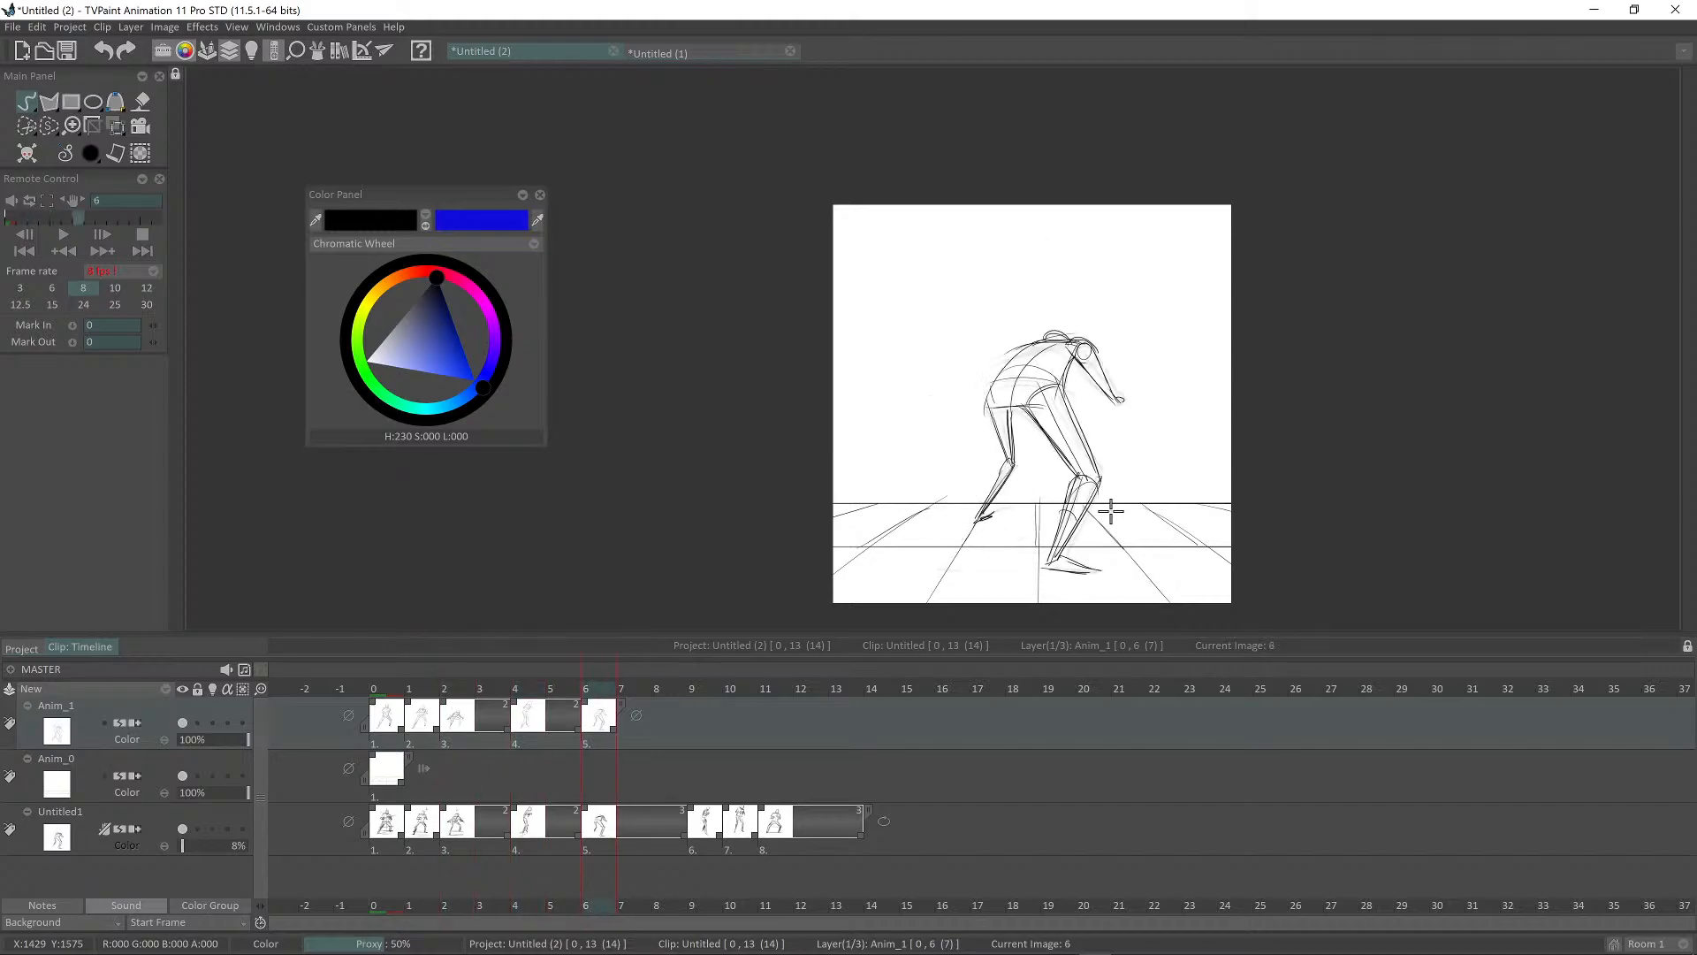
{"action": "key", "text": "Left"}
{"action": "key", "text": "Left"}
{"action": "key", "text": "Left"}
{"action": "key", "text": "Right"}
{"action": "key", "text": "Right"}
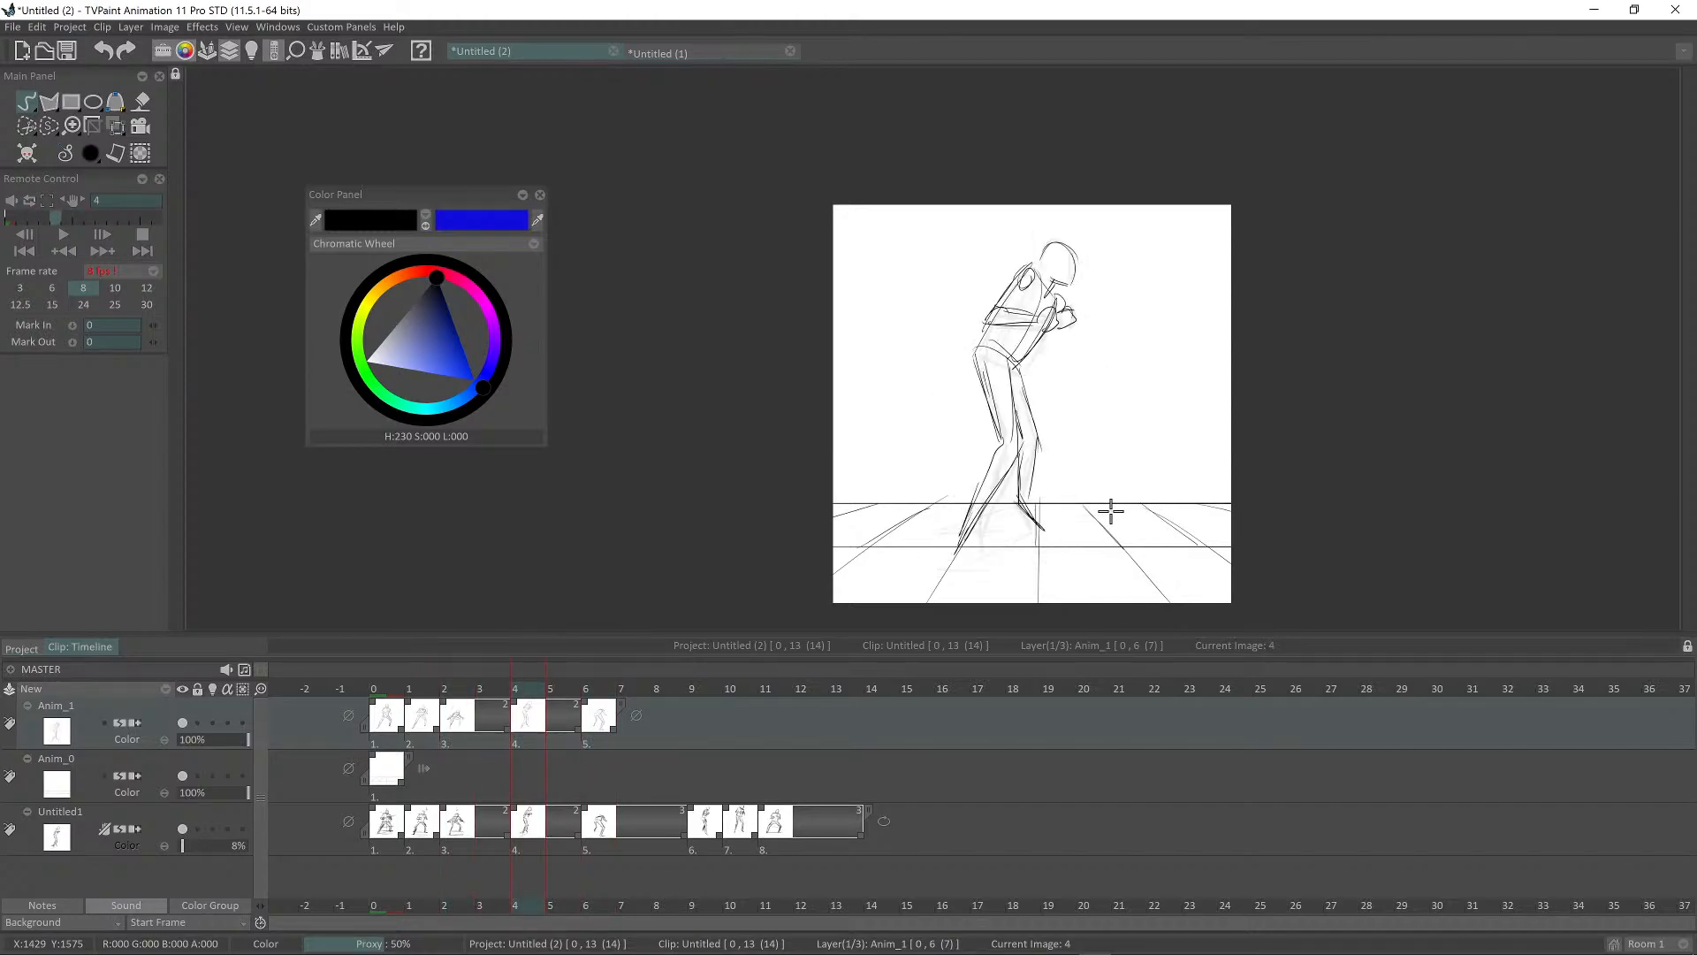
{"action": "key", "text": "Right"}
{"action": "key", "text": "Right"}
{"action": "key", "text": "Left"}
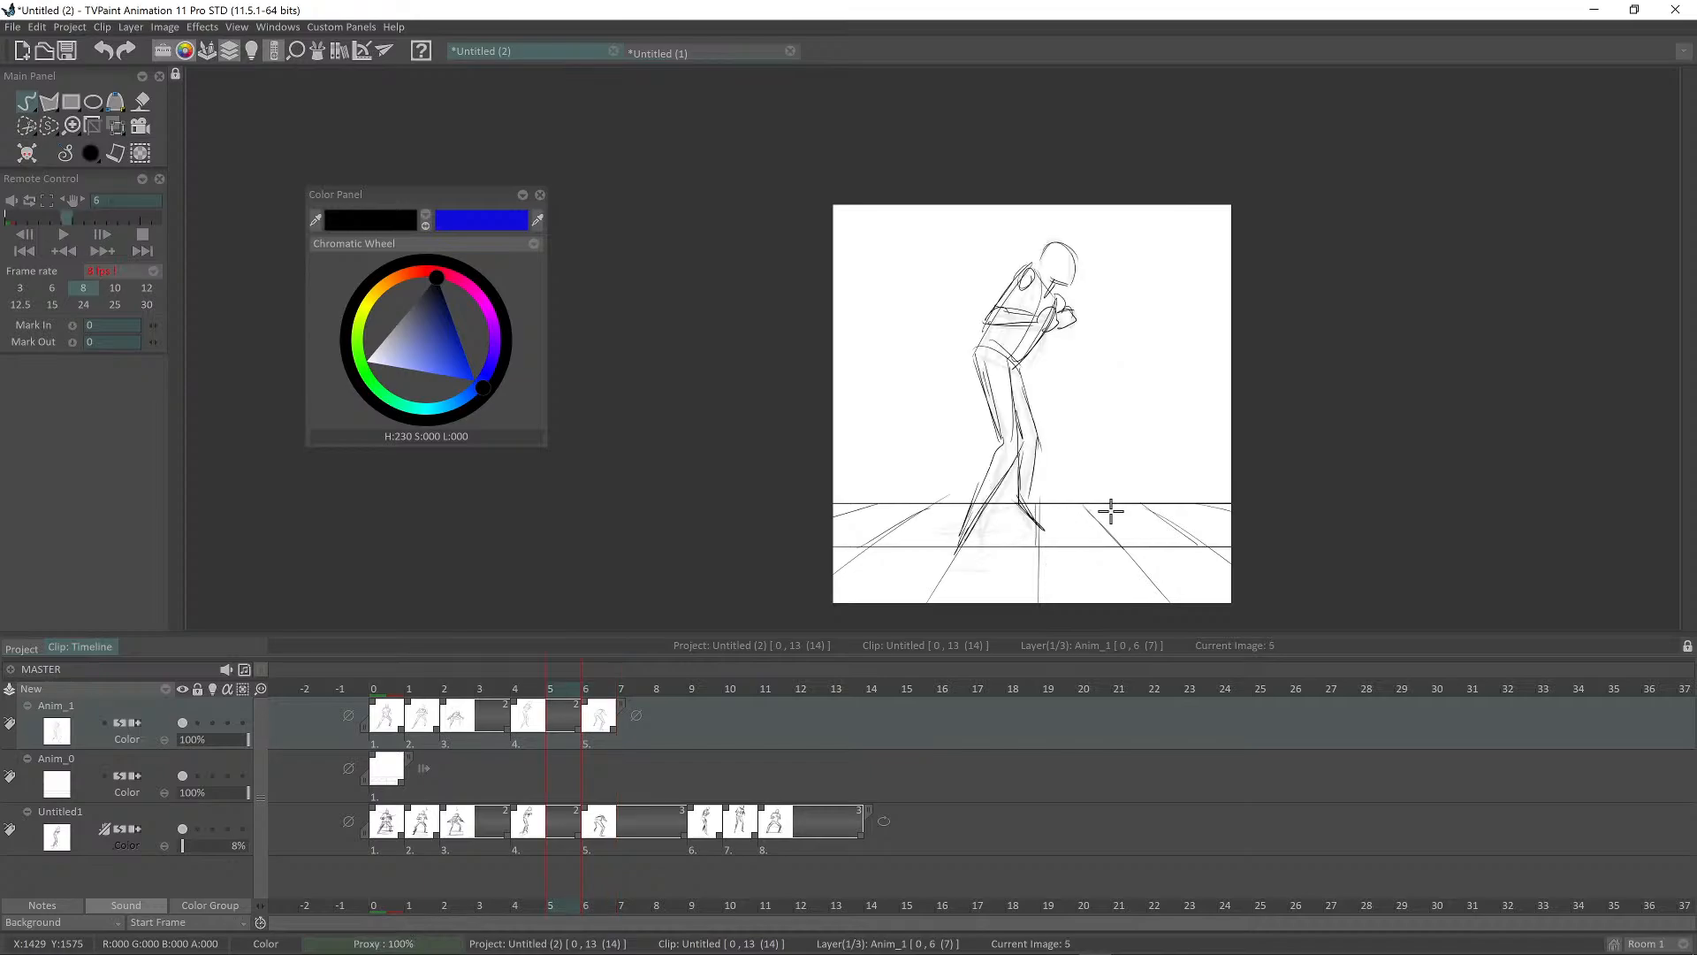
Step: Insert a blank Anim_1 drawing on frame 5 and turn on the light table to show the neighbouring drawings
{"action": "key", "text": "BackSpace"}
{"action": "left_click_drag", "start_coordinate": [1056, 423], "coordinate": [1172, 369]}
{"action": "key", "text": "l"}
{"action": "left_click_drag", "start_coordinate": [1174, 368], "coordinate": [1139, 332]}
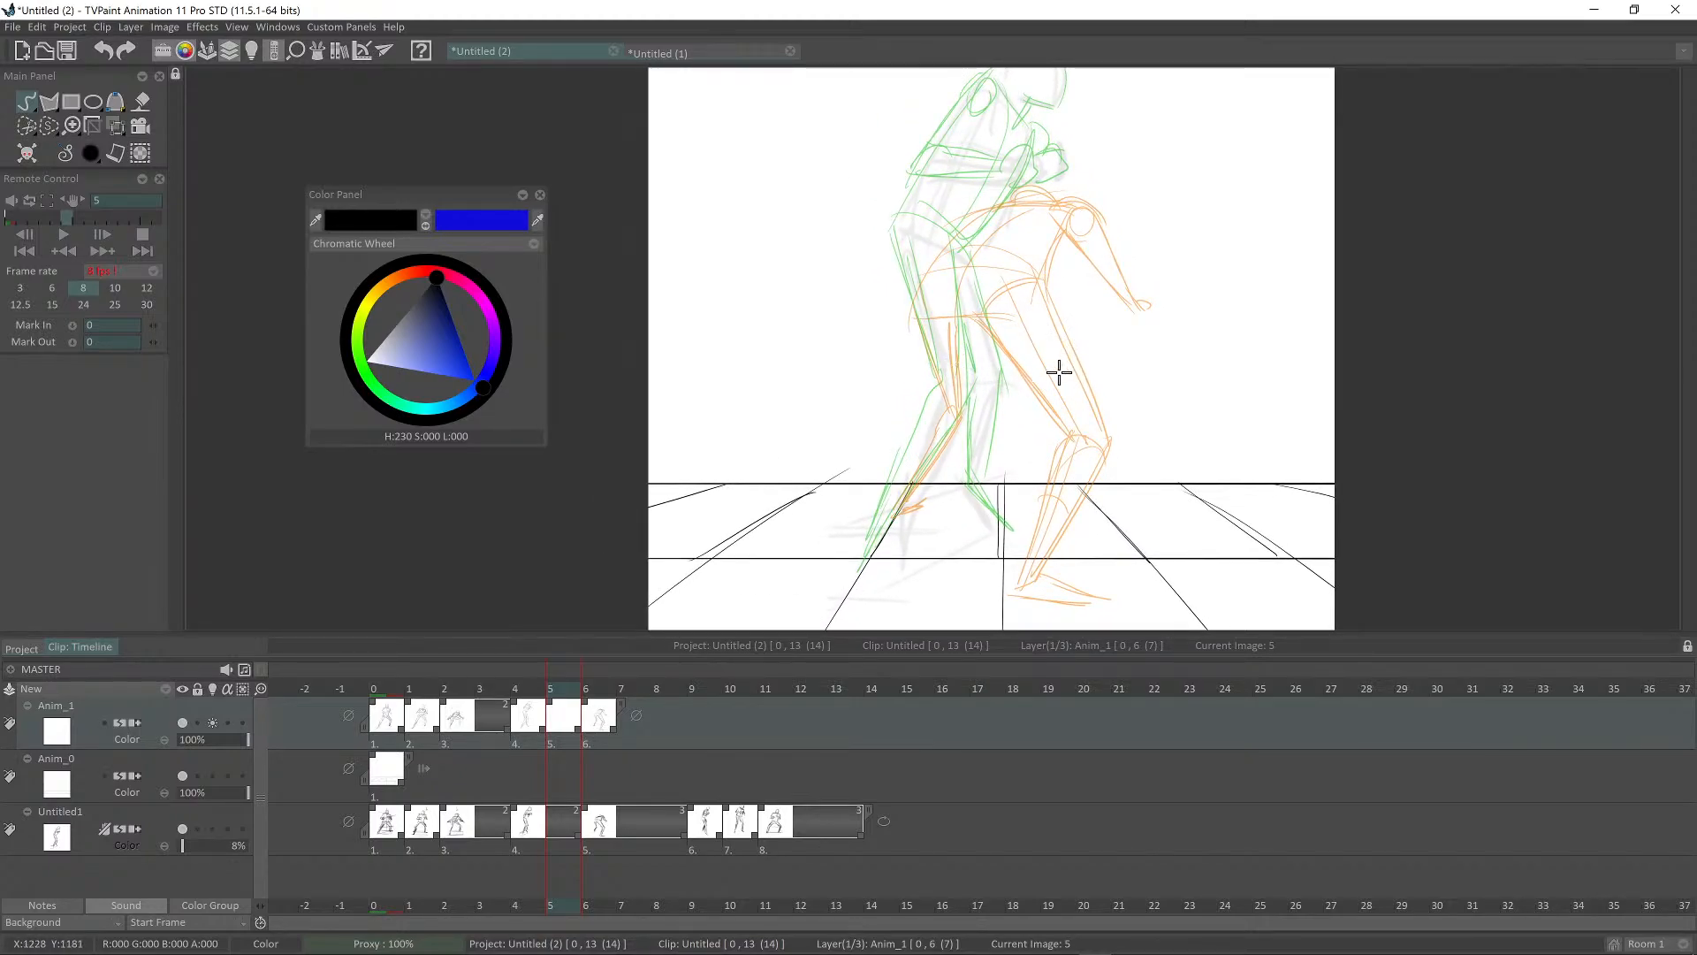
Step: Sketch the hips and the bent front leg of the in-between figure on frame 5
{"action": "mouse_move", "coordinate": [1069, 315]}
{"action": "left_mouse_down"}
{"action": "mouse_move", "coordinate": [1105, 348]}
{"action": "mouse_move", "coordinate": [1102, 439]}
{"action": "mouse_move", "coordinate": [1070, 473]}
{"action": "mouse_move", "coordinate": [1098, 474]}
{"action": "mouse_move", "coordinate": [1036, 514]}
{"action": "left_mouse_up"}
{"action": "left_click_drag", "start_coordinate": [1093, 400], "coordinate": [1037, 513]}
{"action": "left_click_drag", "start_coordinate": [1099, 392], "coordinate": [1047, 482]}
{"action": "left_click_drag", "start_coordinate": [1017, 298], "coordinate": [1103, 399]}
{"action": "left_click_drag", "start_coordinate": [1021, 286], "coordinate": [1124, 415]}
{"action": "mouse_move", "coordinate": [957, 294]}
{"action": "left_mouse_down"}
{"action": "mouse_move", "coordinate": [1070, 319]}
{"action": "mouse_move", "coordinate": [1074, 337]}
{"action": "mouse_move", "coordinate": [1060, 328]}
{"action": "left_mouse_up"}
{"action": "mouse_move", "coordinate": [1050, 315]}
{"action": "left_mouse_down"}
{"action": "mouse_move", "coordinate": [1031, 309]}
{"action": "mouse_move", "coordinate": [1101, 410]}
{"action": "mouse_move", "coordinate": [1205, 451]}
{"action": "mouse_move", "coordinate": [1072, 513]}
{"action": "left_mouse_up"}
{"action": "key", "text": "shift+d"}
{"action": "key", "text": "d"}
Step: Strengthen the front thigh, knee and shin lines of the in-between figure on frame 5
{"action": "left_click_drag", "start_coordinate": [1150, 435], "coordinate": [1066, 513]}
{"action": "mouse_move", "coordinate": [1128, 458]}
{"action": "left_mouse_down"}
{"action": "mouse_move", "coordinate": [1057, 521]}
{"action": "mouse_move", "coordinate": [1052, 578]}
{"action": "left_mouse_up"}
{"action": "mouse_move", "coordinate": [1044, 513]}
{"action": "left_mouse_down"}
{"action": "mouse_move", "coordinate": [1055, 579]}
{"action": "mouse_move", "coordinate": [1016, 437]}
{"action": "mouse_move", "coordinate": [1013, 510]}
{"action": "left_mouse_up"}
{"action": "left_click_drag", "start_coordinate": [1014, 428], "coordinate": [1018, 507]}
{"action": "left_click_drag", "start_coordinate": [1069, 398], "coordinate": [1141, 496]}
{"action": "left_click_drag", "start_coordinate": [1071, 306], "coordinate": [1162, 446]}
{"action": "left_click_drag", "start_coordinate": [1126, 372], "coordinate": [1151, 424]}
Step: Sketch the rear leg and the waist contour of the in-between figure on frame 5
{"action": "mouse_move", "coordinate": [1018, 337]}
{"action": "left_mouse_down"}
{"action": "mouse_move", "coordinate": [1048, 314]}
{"action": "mouse_move", "coordinate": [1058, 333]}
{"action": "mouse_move", "coordinate": [1010, 304]}
{"action": "mouse_move", "coordinate": [1023, 408]}
{"action": "mouse_move", "coordinate": [974, 489]}
{"action": "mouse_move", "coordinate": [1026, 425]}
{"action": "left_mouse_up"}
{"action": "mouse_move", "coordinate": [983, 484]}
{"action": "left_mouse_down"}
{"action": "mouse_move", "coordinate": [1056, 374]}
{"action": "mouse_move", "coordinate": [1043, 408]}
{"action": "left_mouse_up"}
{"action": "mouse_move", "coordinate": [1047, 405]}
{"action": "left_mouse_down"}
{"action": "mouse_move", "coordinate": [1053, 314]}
{"action": "mouse_move", "coordinate": [999, 340]}
{"action": "mouse_move", "coordinate": [939, 412]}
{"action": "mouse_move", "coordinate": [970, 443]}
{"action": "left_mouse_up"}
{"action": "mouse_move", "coordinate": [891, 399]}
{"action": "left_mouse_down"}
{"action": "mouse_move", "coordinate": [962, 432]}
{"action": "mouse_move", "coordinate": [1026, 412]}
{"action": "mouse_move", "coordinate": [1033, 432]}
{"action": "left_mouse_up"}
{"action": "scroll", "coordinate": [1016, 371], "scroll_direction": "down", "scroll_amount": 2}
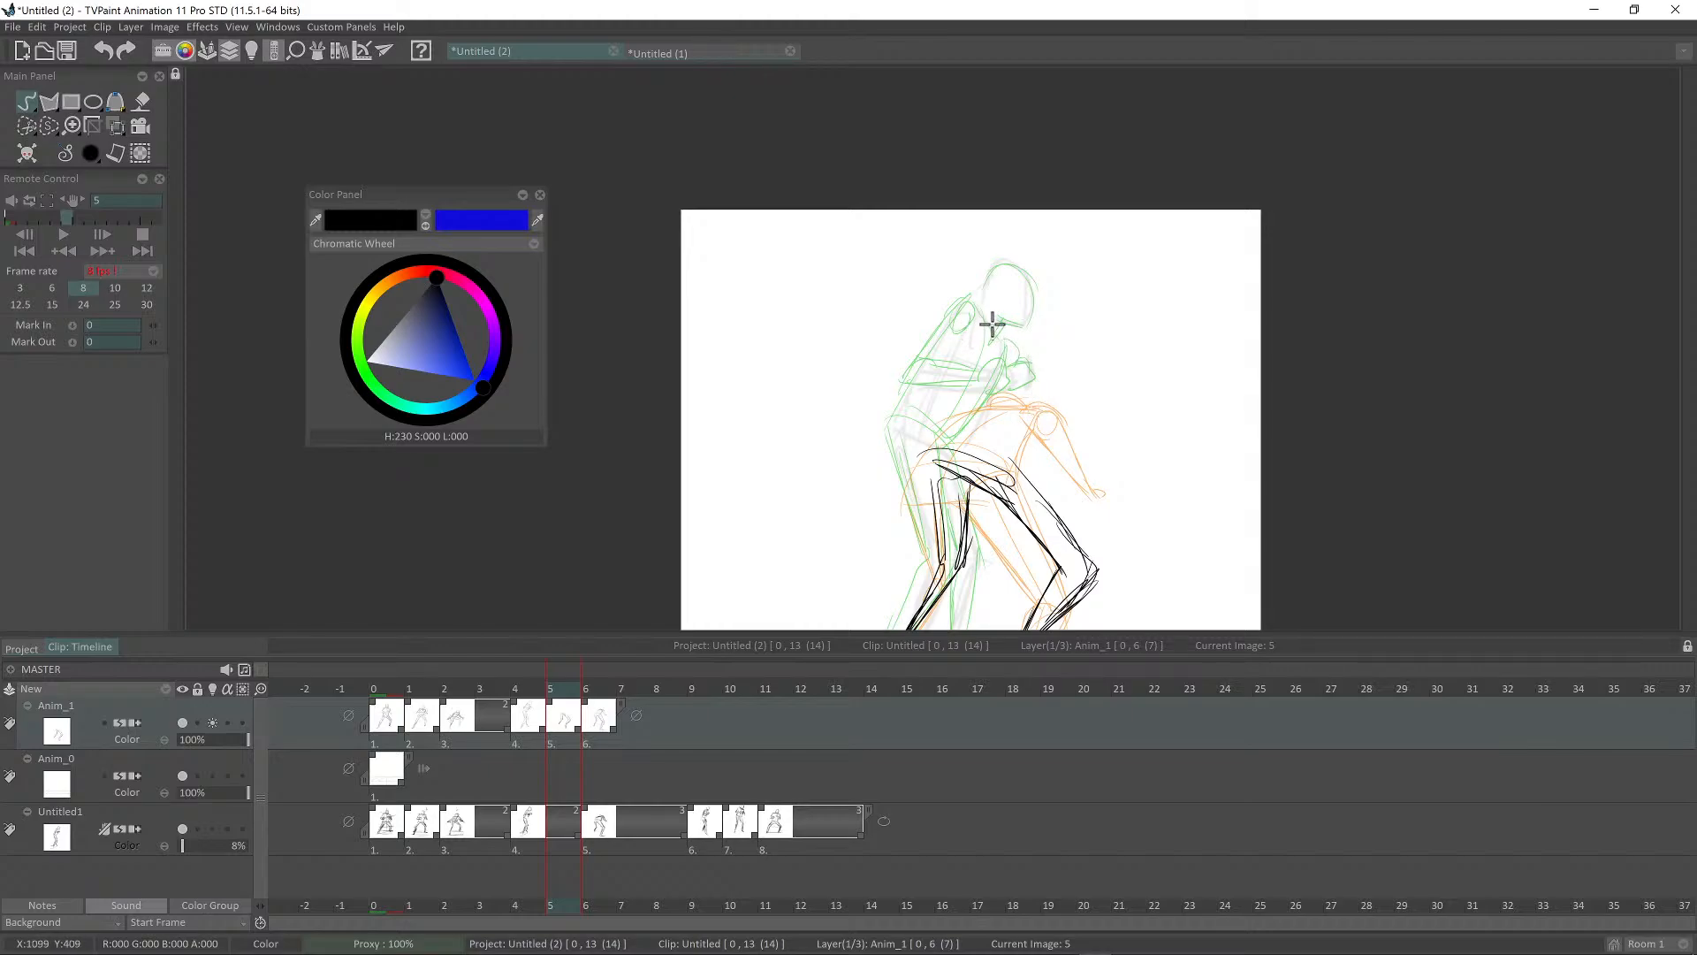
Step: Draw the back and chest lines of the forward-leaning torso on frame 5
{"action": "left_click_drag", "start_coordinate": [1012, 460], "coordinate": [1046, 329]}
{"action": "left_click_drag", "start_coordinate": [1006, 450], "coordinate": [1031, 341]}
{"action": "left_click_drag", "start_coordinate": [936, 464], "coordinate": [993, 356]}
{"action": "scroll", "coordinate": [990, 362], "scroll_direction": "down", "scroll_amount": 4}
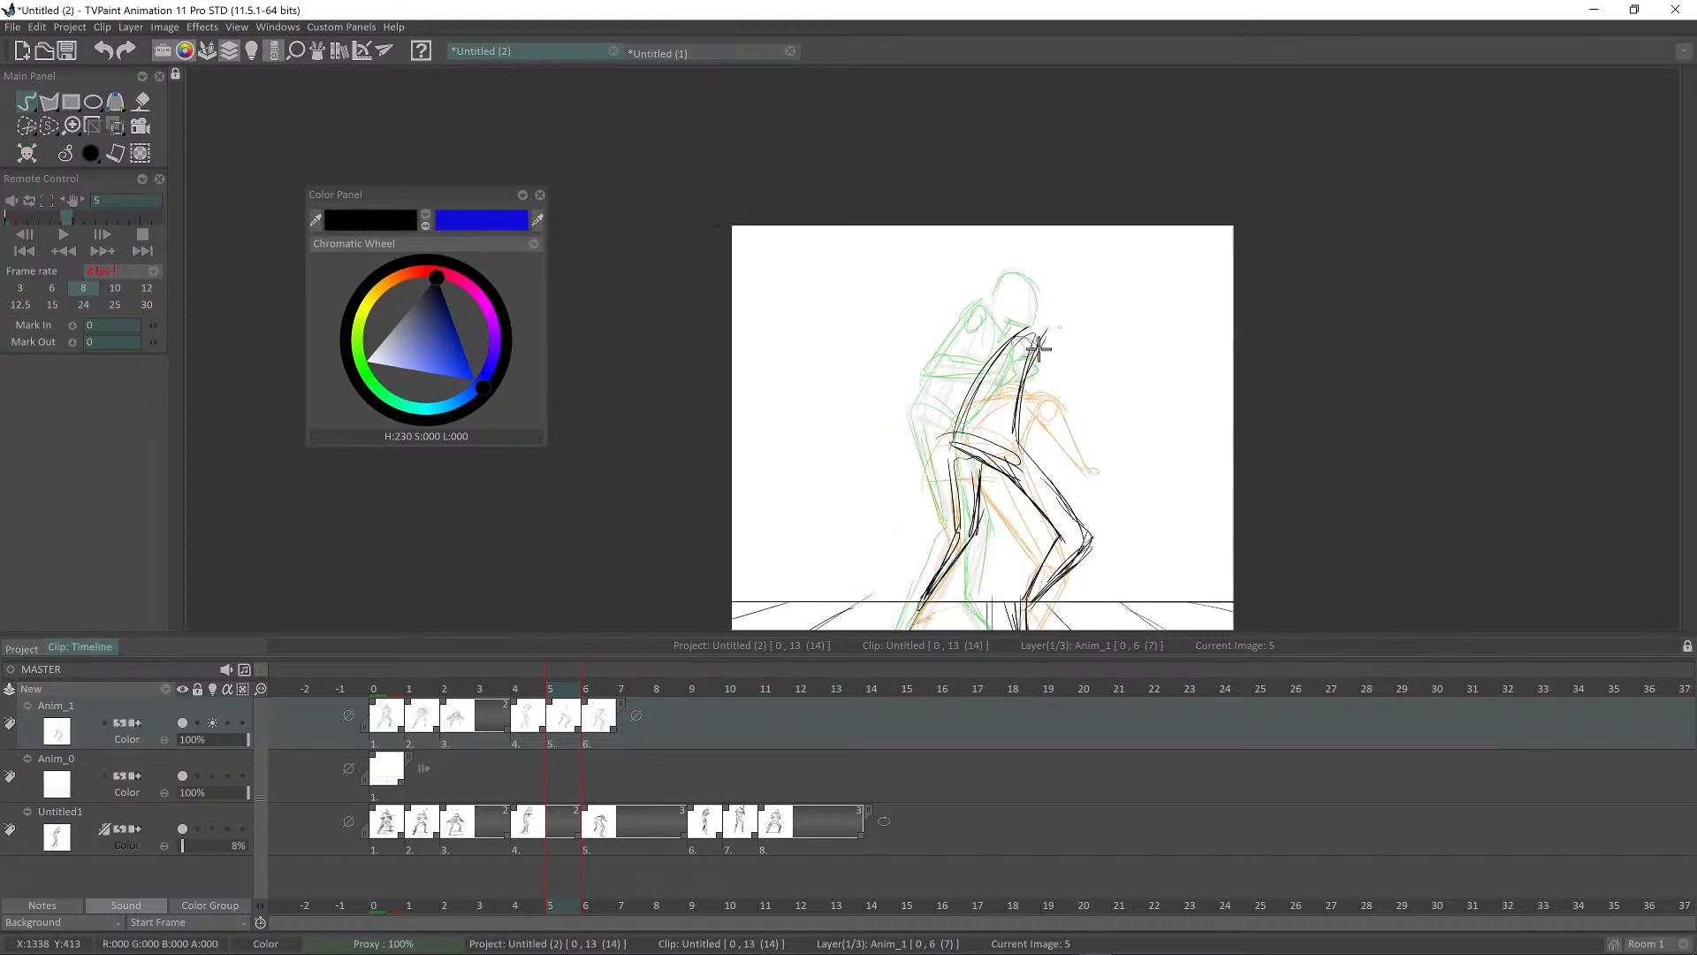
{"action": "scroll", "coordinate": [1072, 322], "scroll_direction": "up", "scroll_amount": 2}
{"action": "scroll", "coordinate": [1077, 316], "scroll_direction": "up", "scroll_amount": 2}
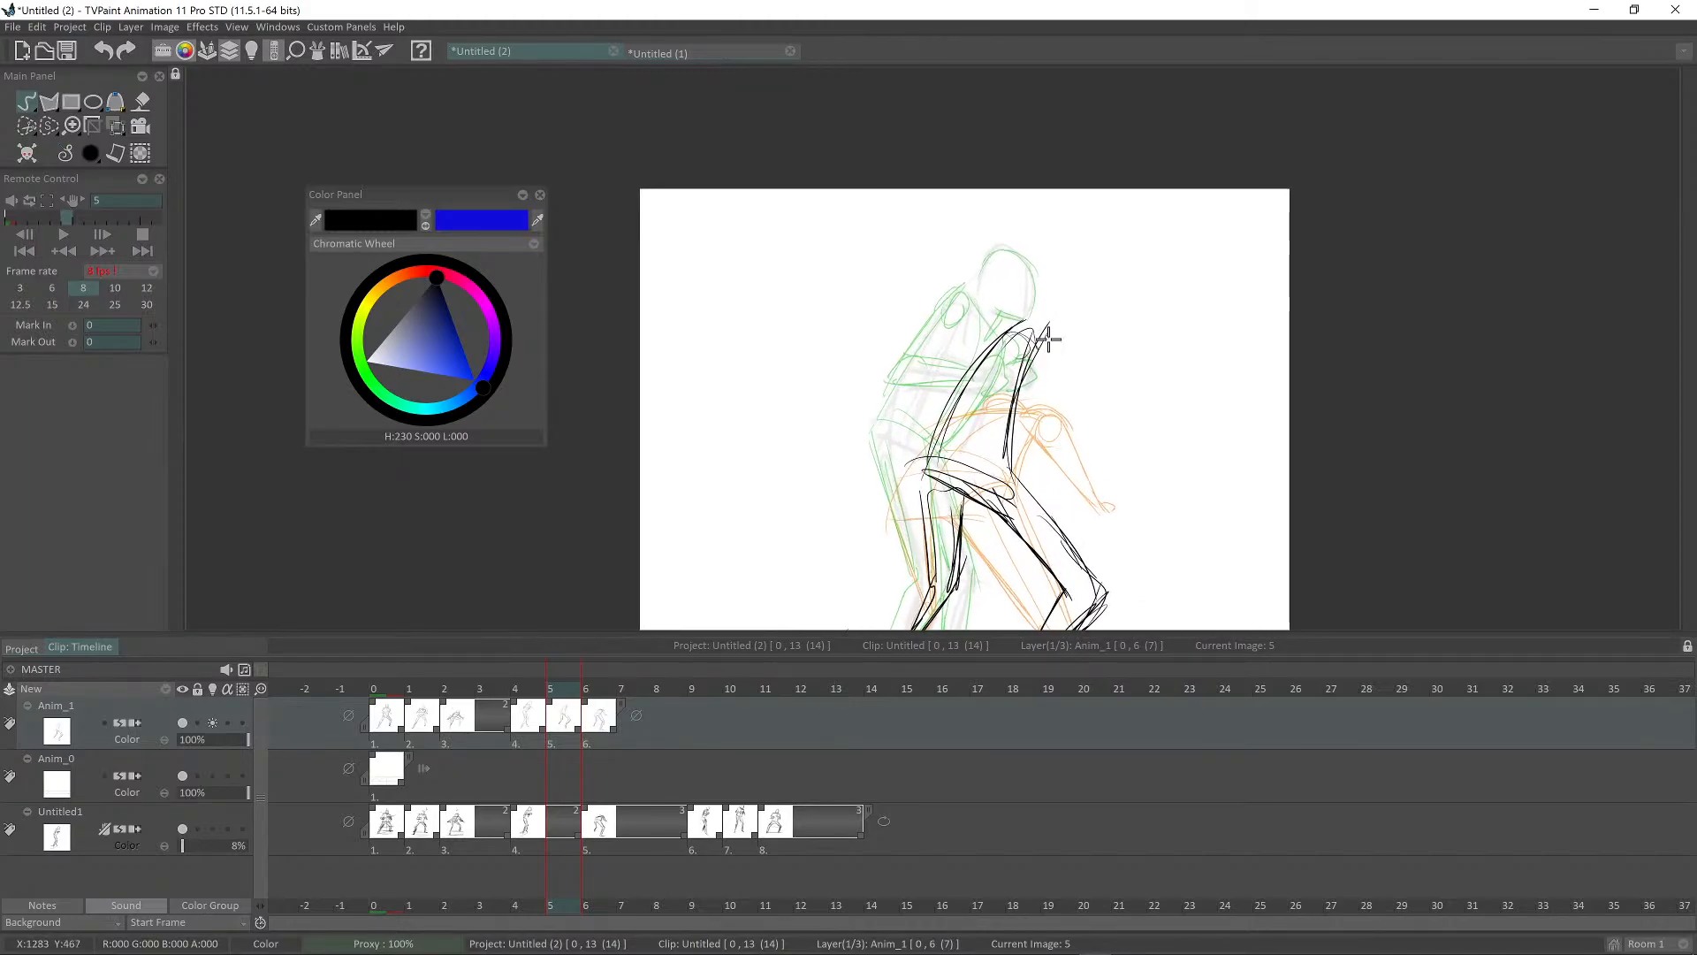
Step: Sketch the bent arm on frame 5 with the elbow drawn back and the fist in front of the chest
{"action": "left_click_drag", "start_coordinate": [1059, 358], "coordinate": [1060, 357]}
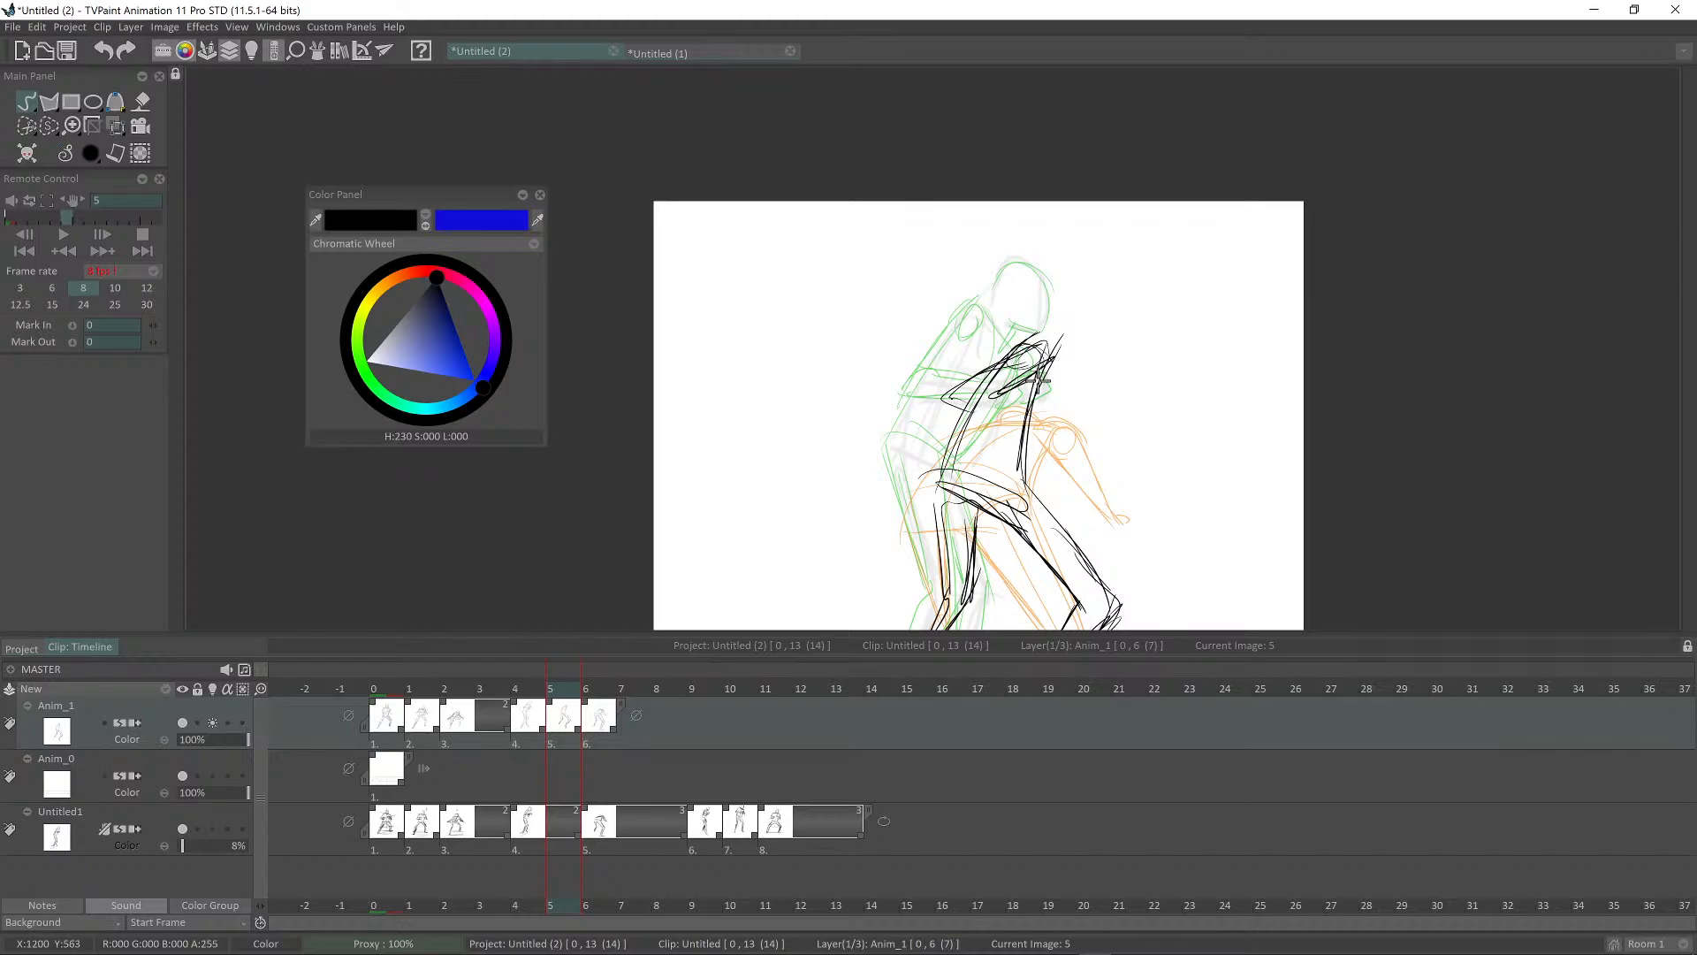
{"action": "mouse_move", "coordinate": [972, 394]}
{"action": "left_mouse_down"}
{"action": "mouse_move", "coordinate": [1072, 420]}
{"action": "mouse_move", "coordinate": [1055, 421]}
{"action": "left_mouse_up"}
{"action": "left_click_drag", "start_coordinate": [1078, 382], "coordinate": [1081, 403]}
{"action": "left_click_drag", "start_coordinate": [1068, 422], "coordinate": [1067, 445]}
{"action": "left_click_drag", "start_coordinate": [1078, 407], "coordinate": [1084, 478]}
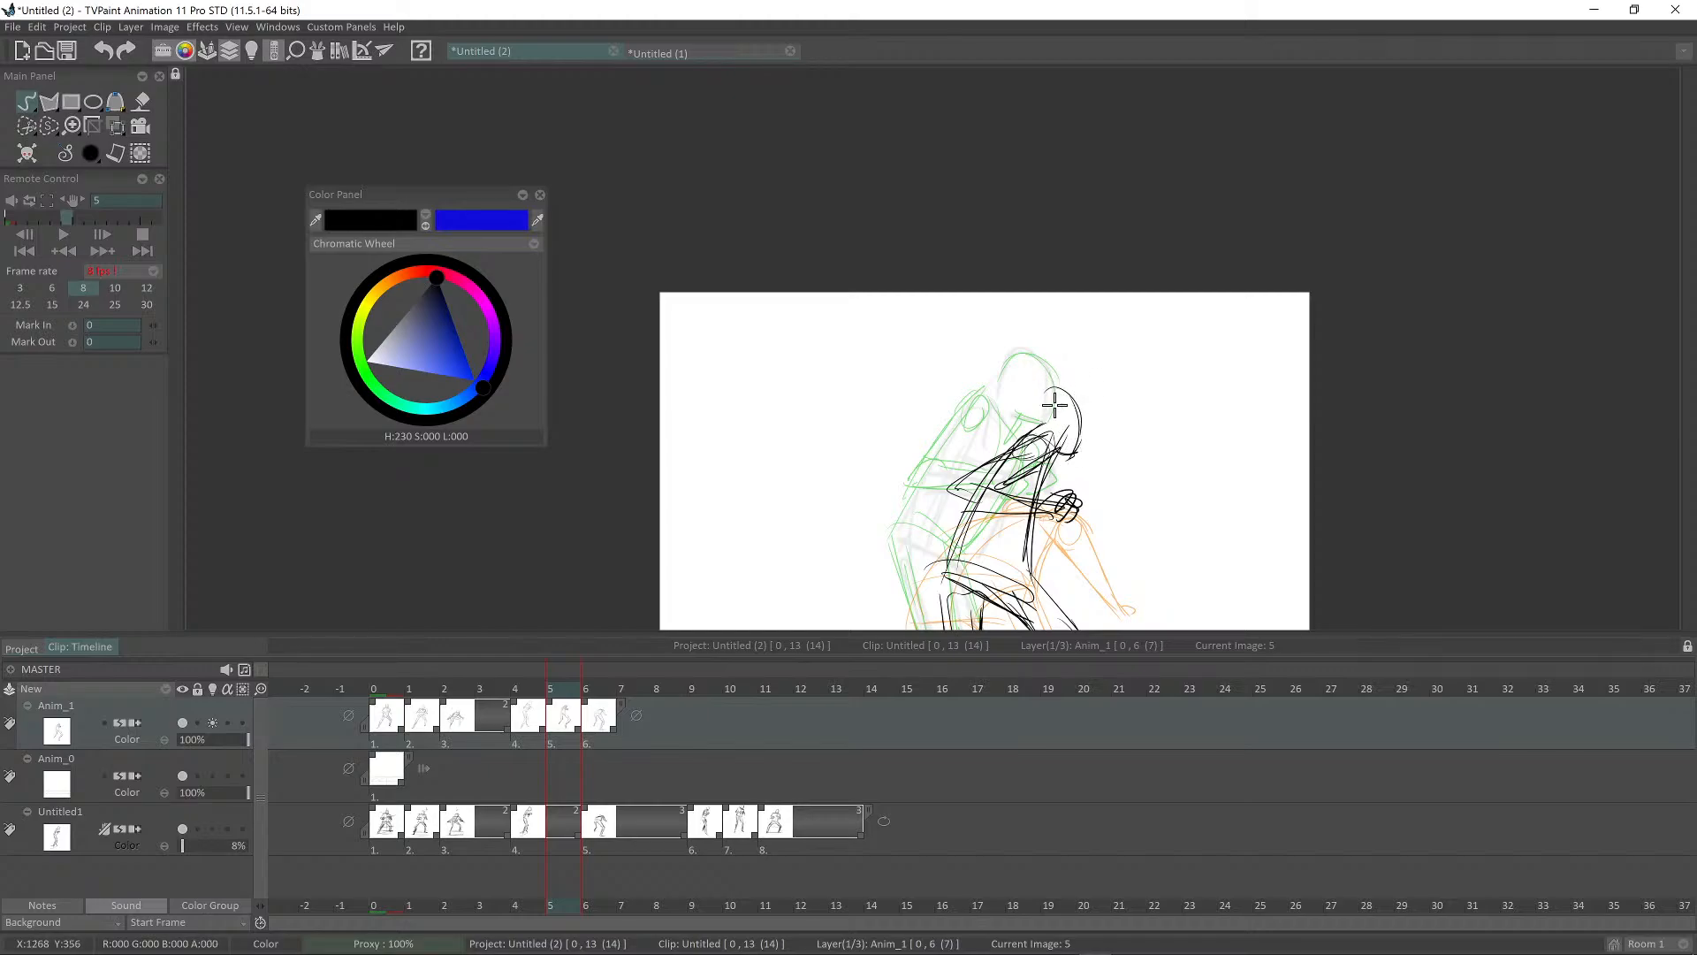
Step: Draw the round head and the jaw above the shoulders on frame 5
{"action": "left_click_drag", "start_coordinate": [1053, 390], "coordinate": [1103, 345]}
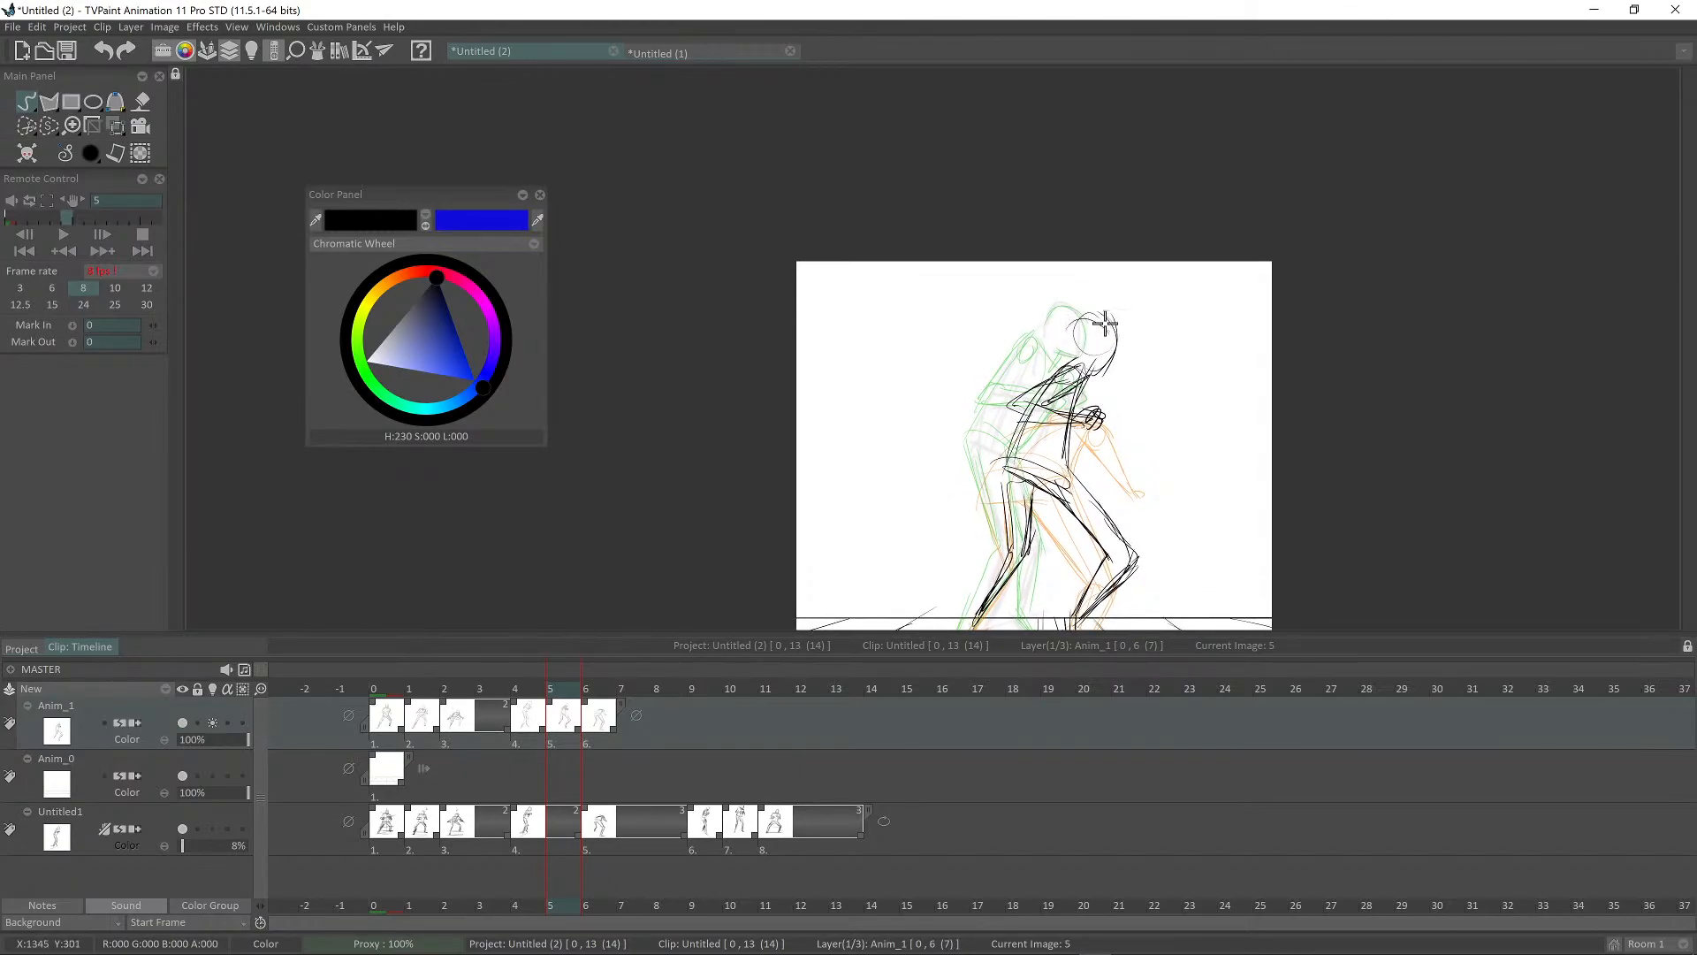
{"action": "left_click_drag", "start_coordinate": [1105, 323], "coordinate": [1066, 351]}
{"action": "mouse_move", "coordinate": [1101, 359]}
{"action": "left_mouse_down"}
{"action": "mouse_move", "coordinate": [1063, 416]}
{"action": "mouse_move", "coordinate": [1089, 352]}
{"action": "mouse_move", "coordinate": [1066, 353]}
{"action": "mouse_move", "coordinate": [1092, 335]}
{"action": "mouse_move", "coordinate": [1100, 381]}
{"action": "left_mouse_up"}
{"action": "scroll", "coordinate": [1081, 353], "scroll_direction": "up", "scroll_amount": 1}
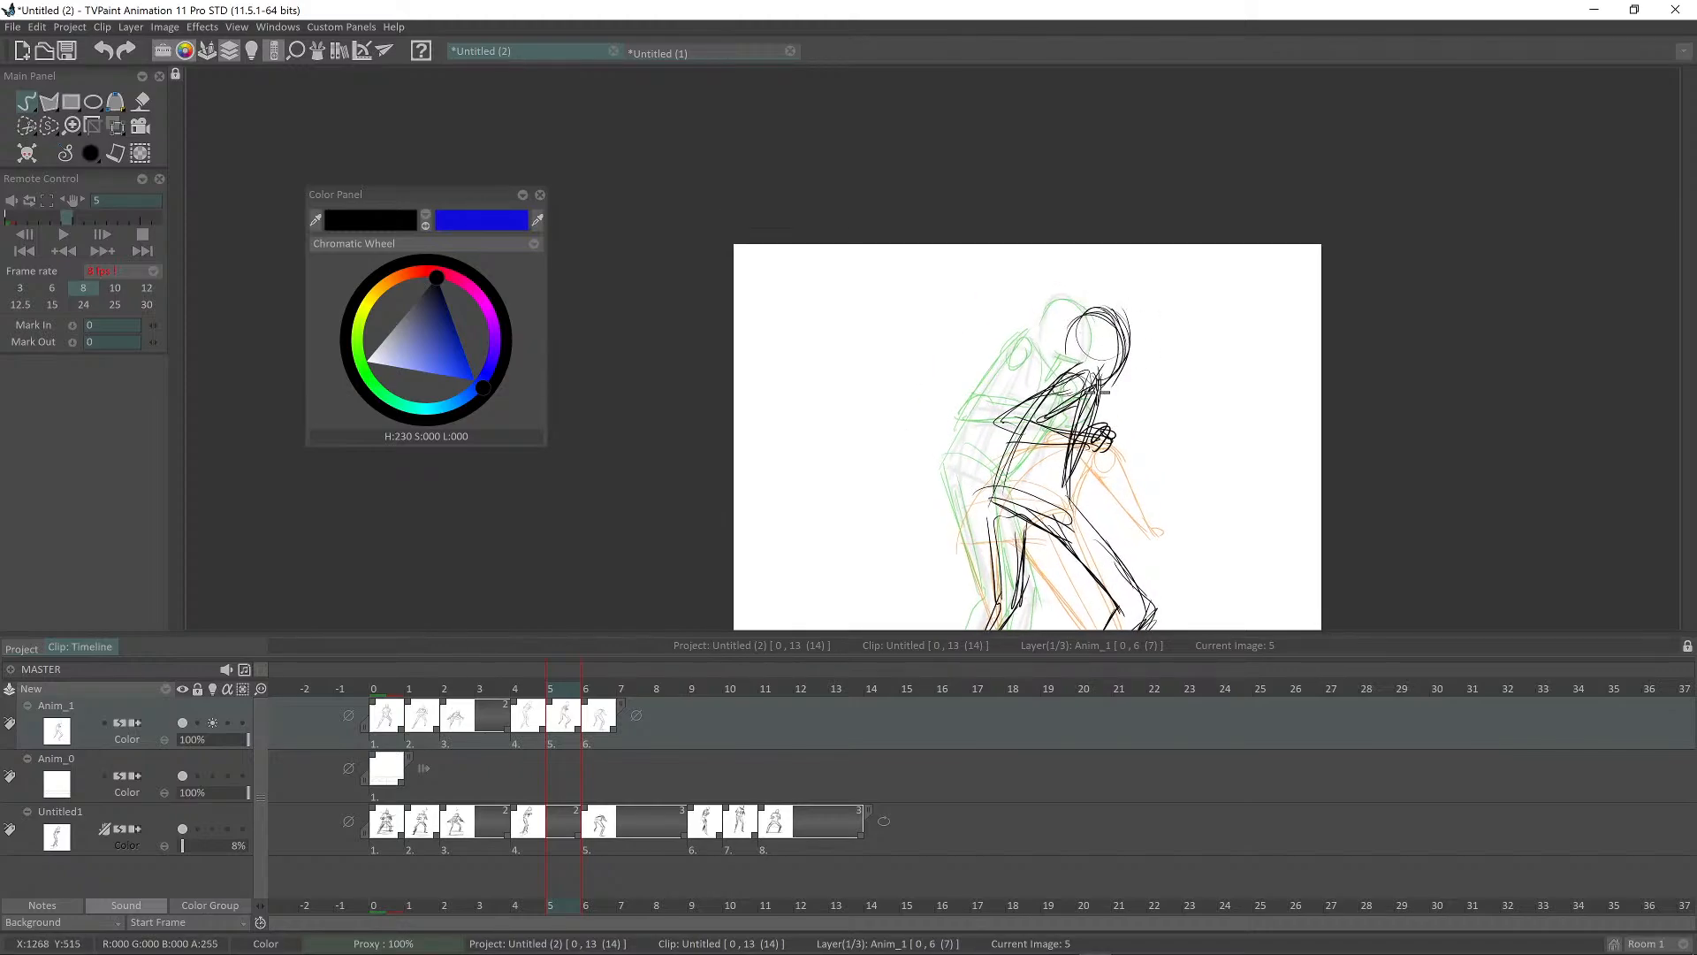
{"action": "scroll", "coordinate": [1112, 332], "scroll_direction": "down", "scroll_amount": 2}
{"action": "scroll", "coordinate": [1100, 335], "scroll_direction": "up", "scroll_amount": 2}
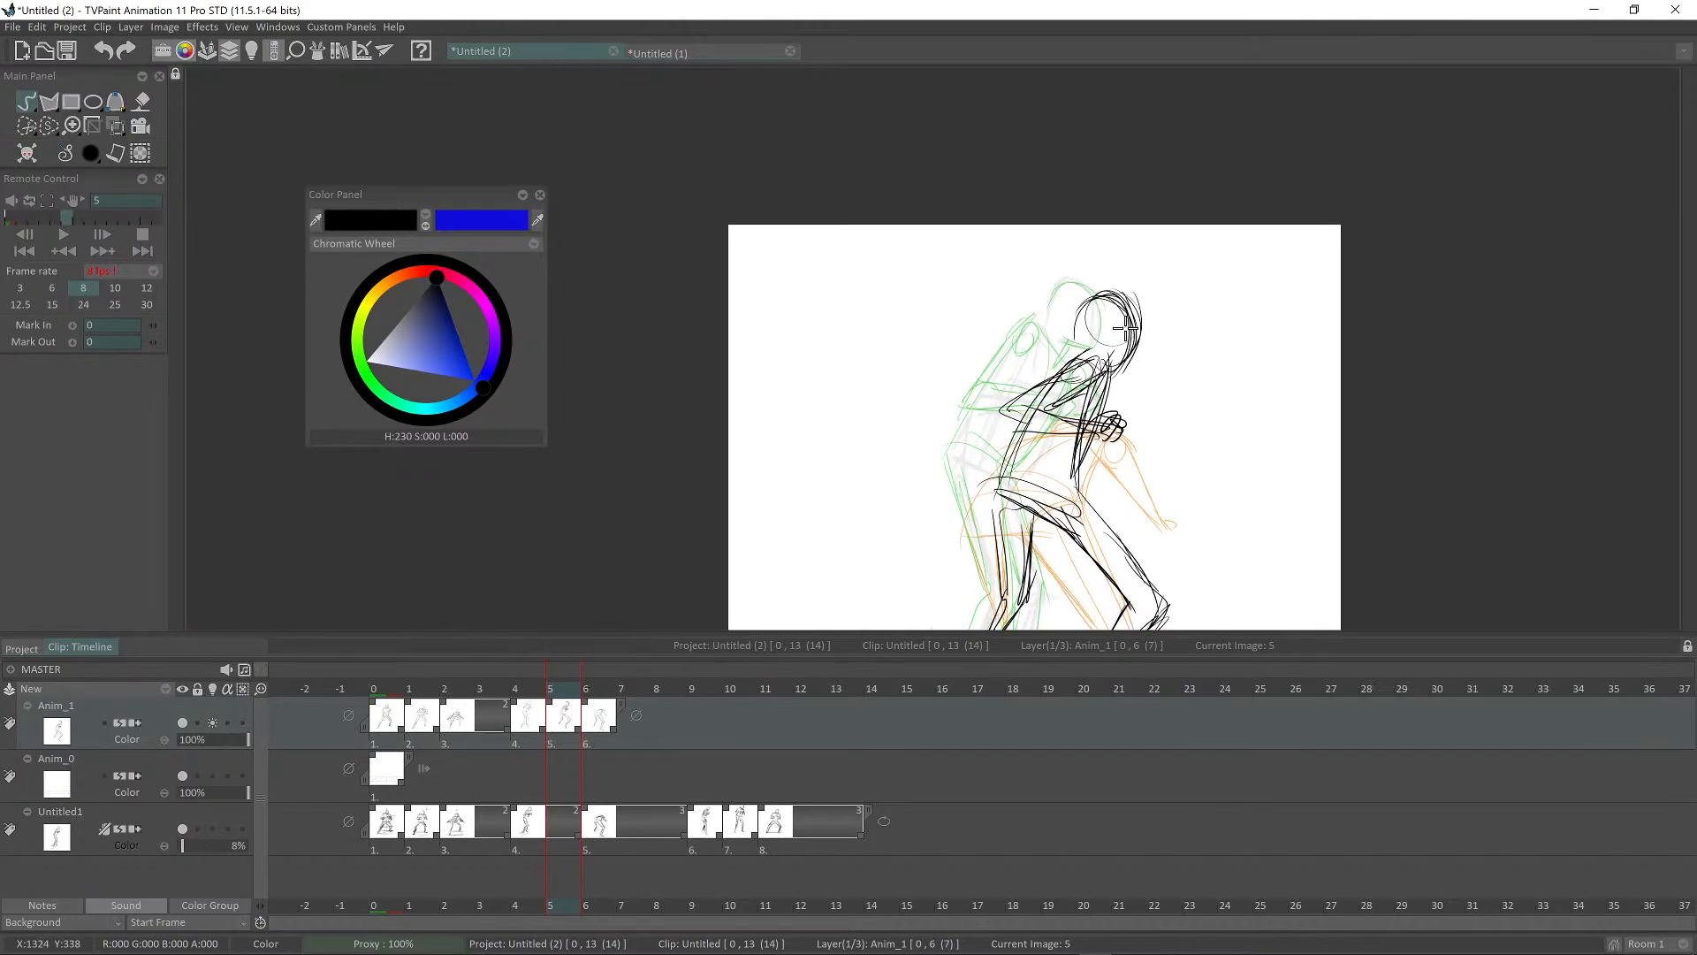
{"action": "mouse_move", "coordinate": [1125, 343]}
{"action": "left_mouse_down"}
{"action": "mouse_move", "coordinate": [1109, 286]}
{"action": "mouse_move", "coordinate": [1122, 391]}
{"action": "mouse_move", "coordinate": [1116, 309]}
{"action": "left_mouse_up"}
{"action": "scroll", "coordinate": [1112, 340], "scroll_direction": "down", "scroll_amount": 2}
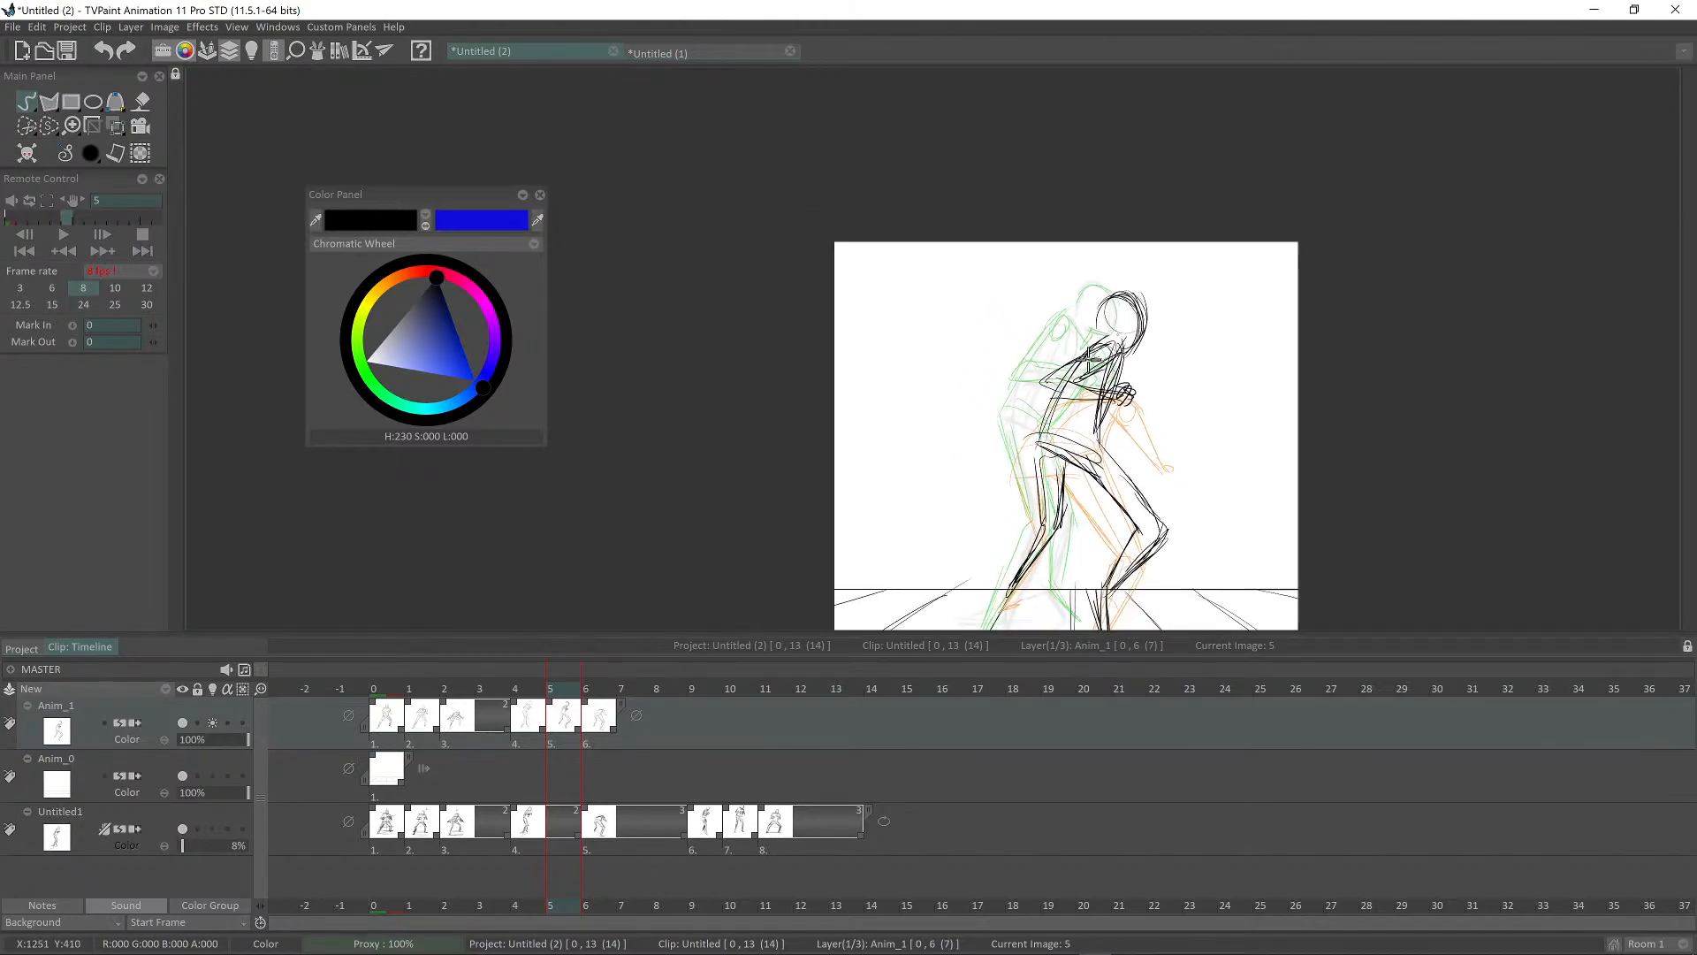
Step: Reinforce the shoulder and upper arm lines of the in-between figure on frame 5
{"action": "scroll", "coordinate": [1110, 333], "scroll_direction": "up", "scroll_amount": 1}
{"action": "scroll", "coordinate": [1068, 351], "scroll_direction": "up", "scroll_amount": 2}
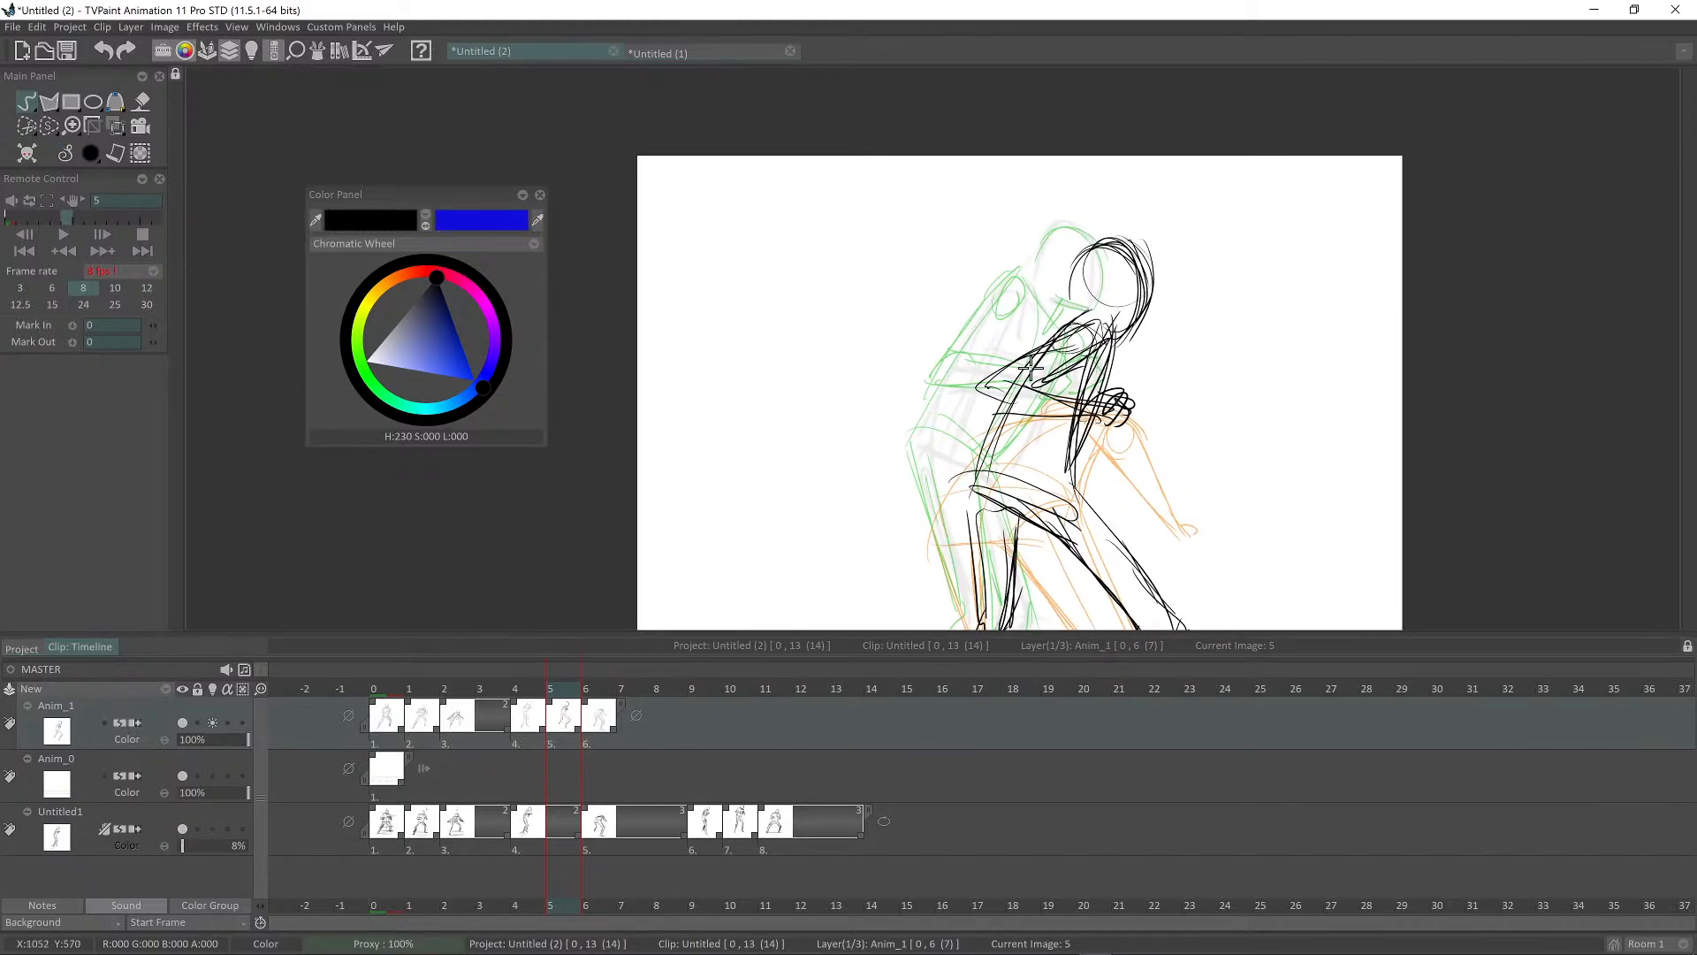
{"action": "left_click_drag", "start_coordinate": [1058, 357], "coordinate": [1060, 360]}
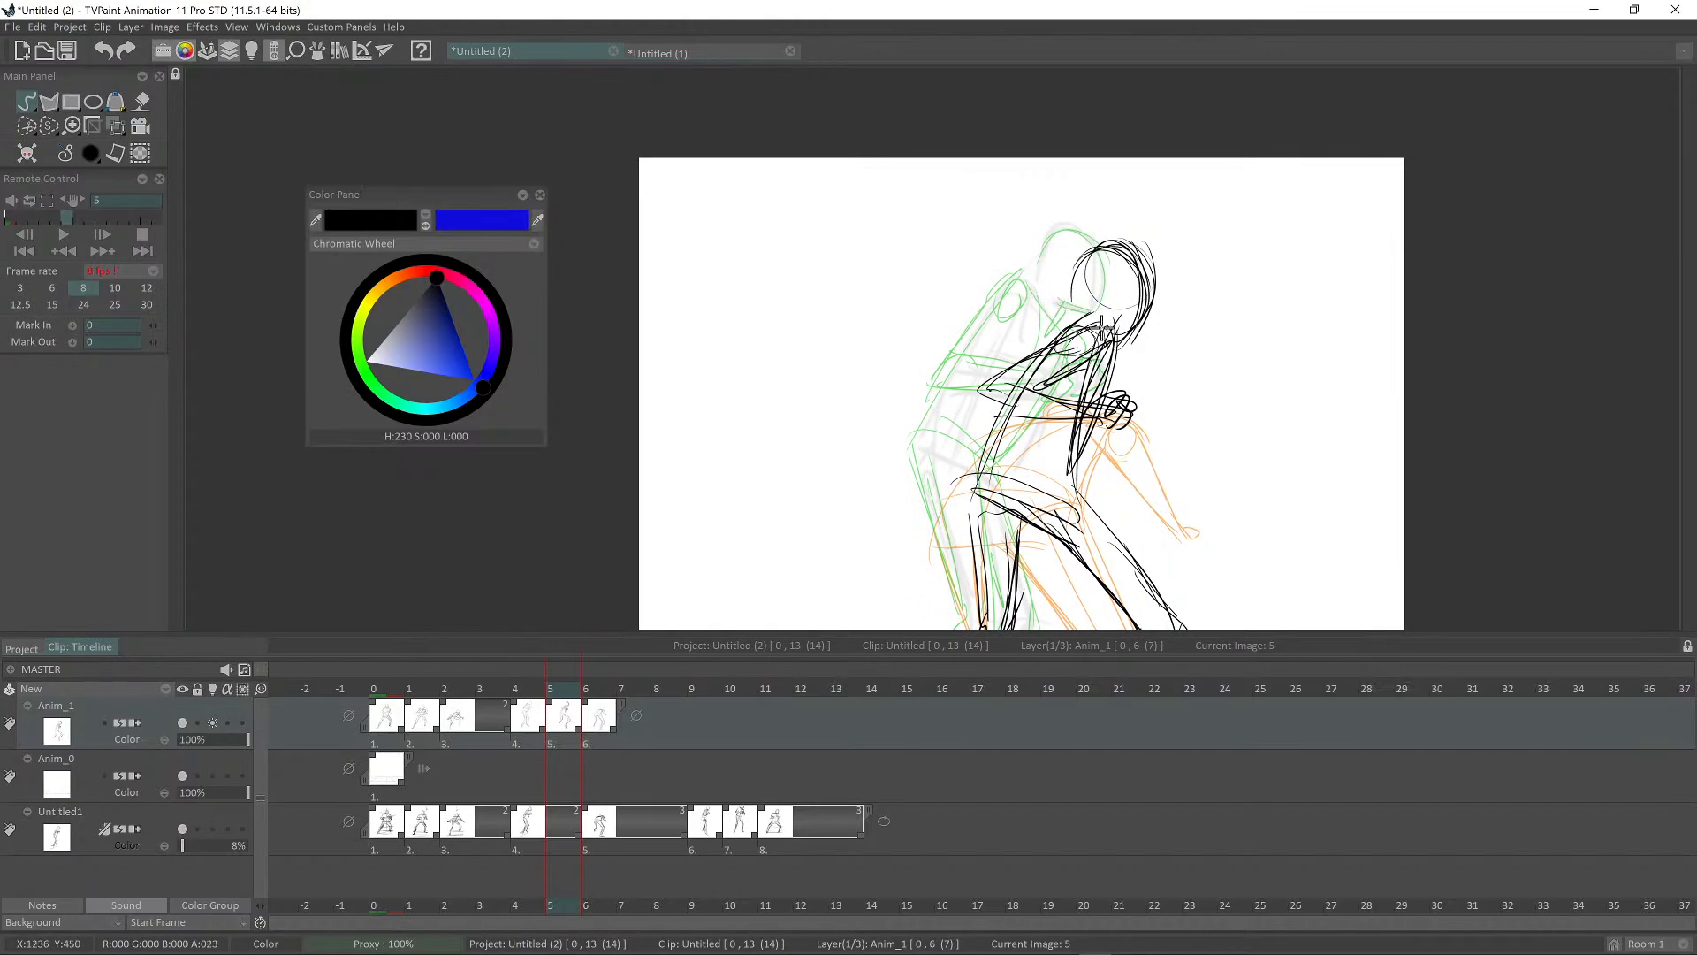
{"action": "scroll", "coordinate": [1147, 312], "scroll_direction": "down", "scroll_amount": 5}
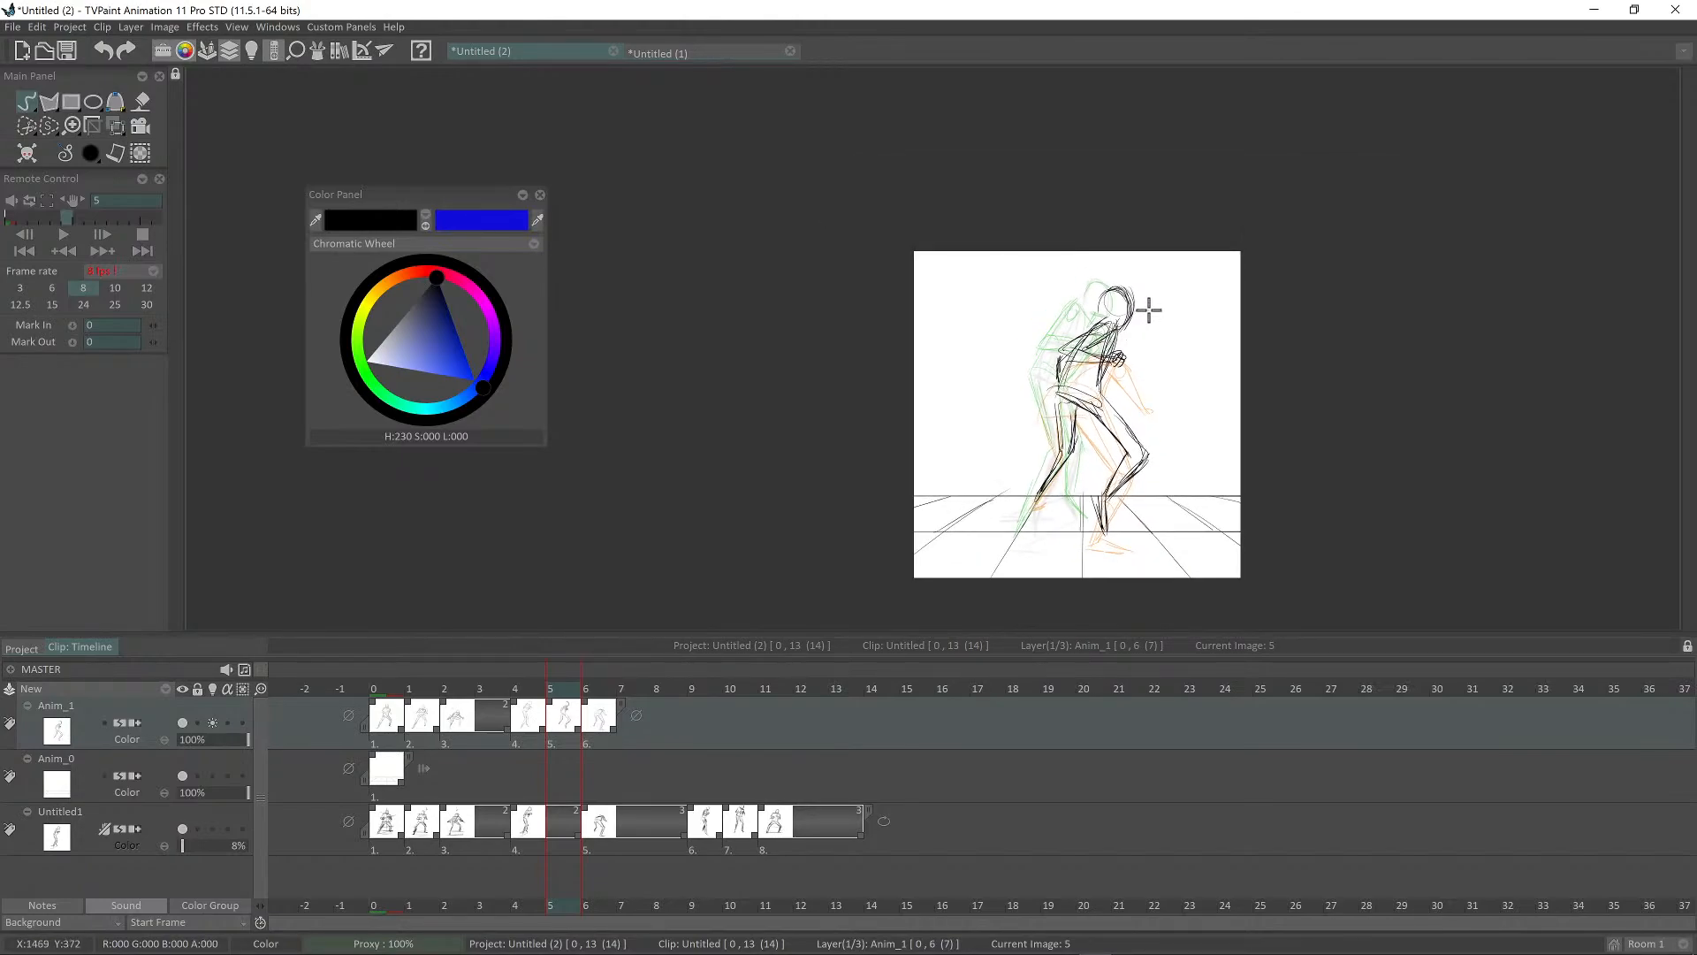
Step: Flip through the surrounding drawings to check how the frame 5 in-between moves into the bent-over pose
{"action": "key", "text": "Left"}
{"action": "key", "text": "Left"}
{"action": "key", "text": "Left"}
{"action": "key", "text": "Right"}
{"action": "key", "text": "Right"}
{"action": "key", "text": "Right"}
{"action": "key", "text": "Right"}
{"action": "key", "text": "Right"}
{"action": "key", "text": "Left"}
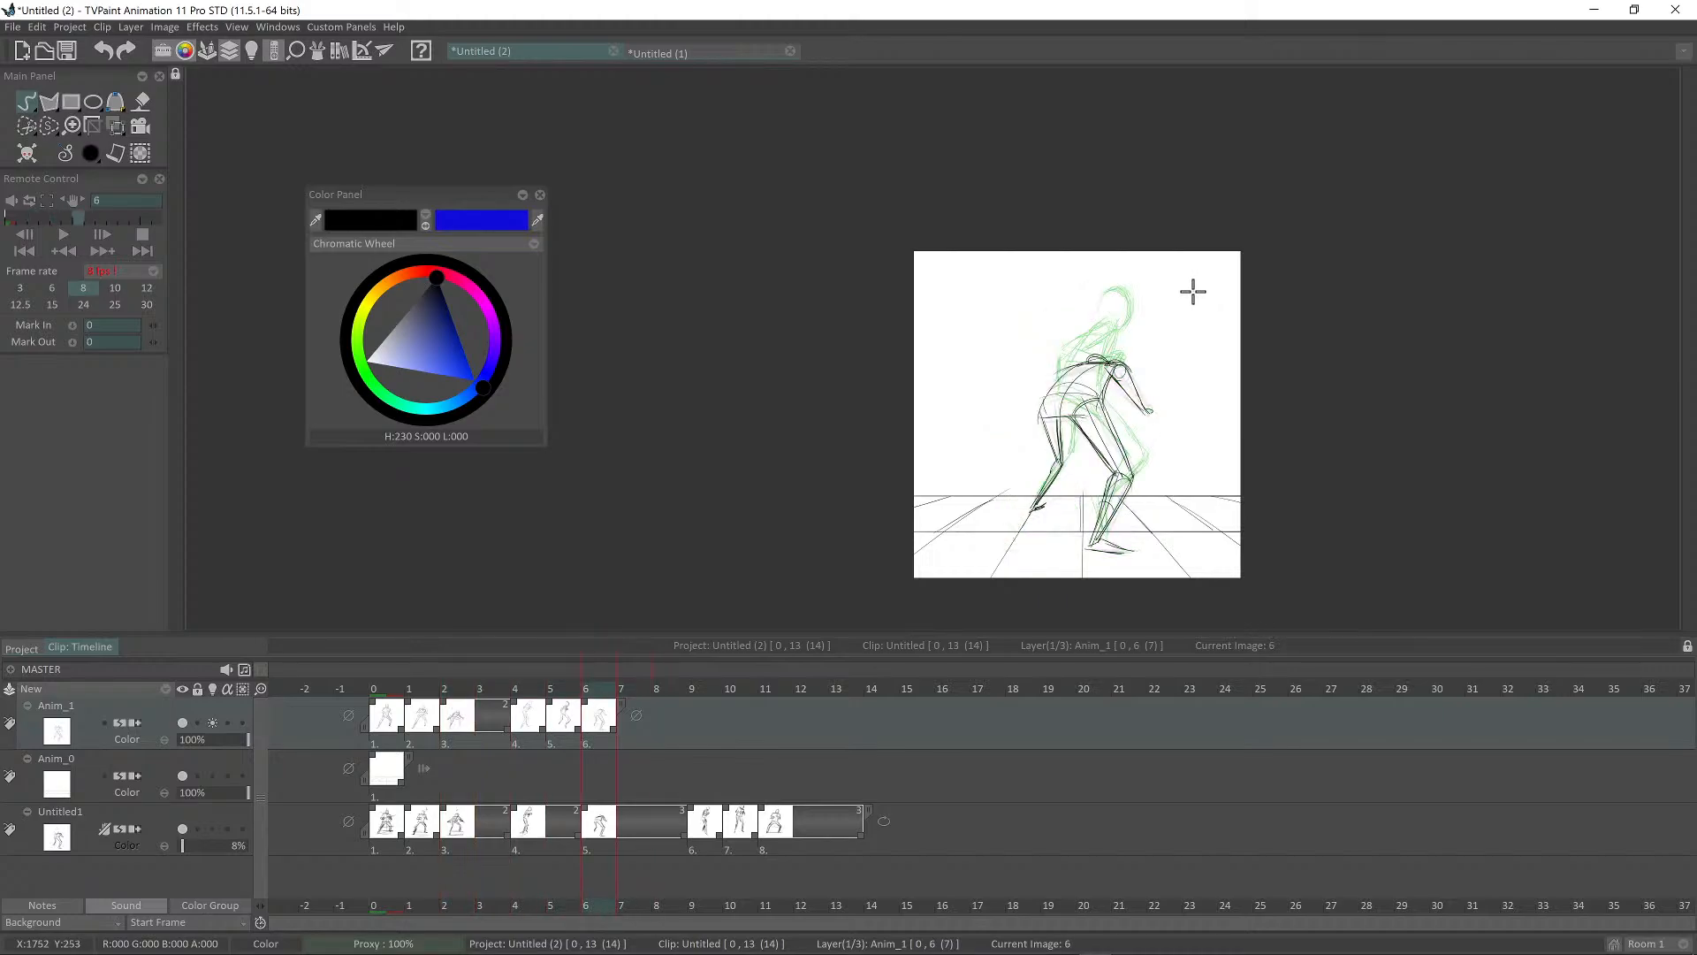
{"action": "key", "text": "Left"}
{"action": "key", "text": "Left"}
{"action": "key", "text": "Right"}
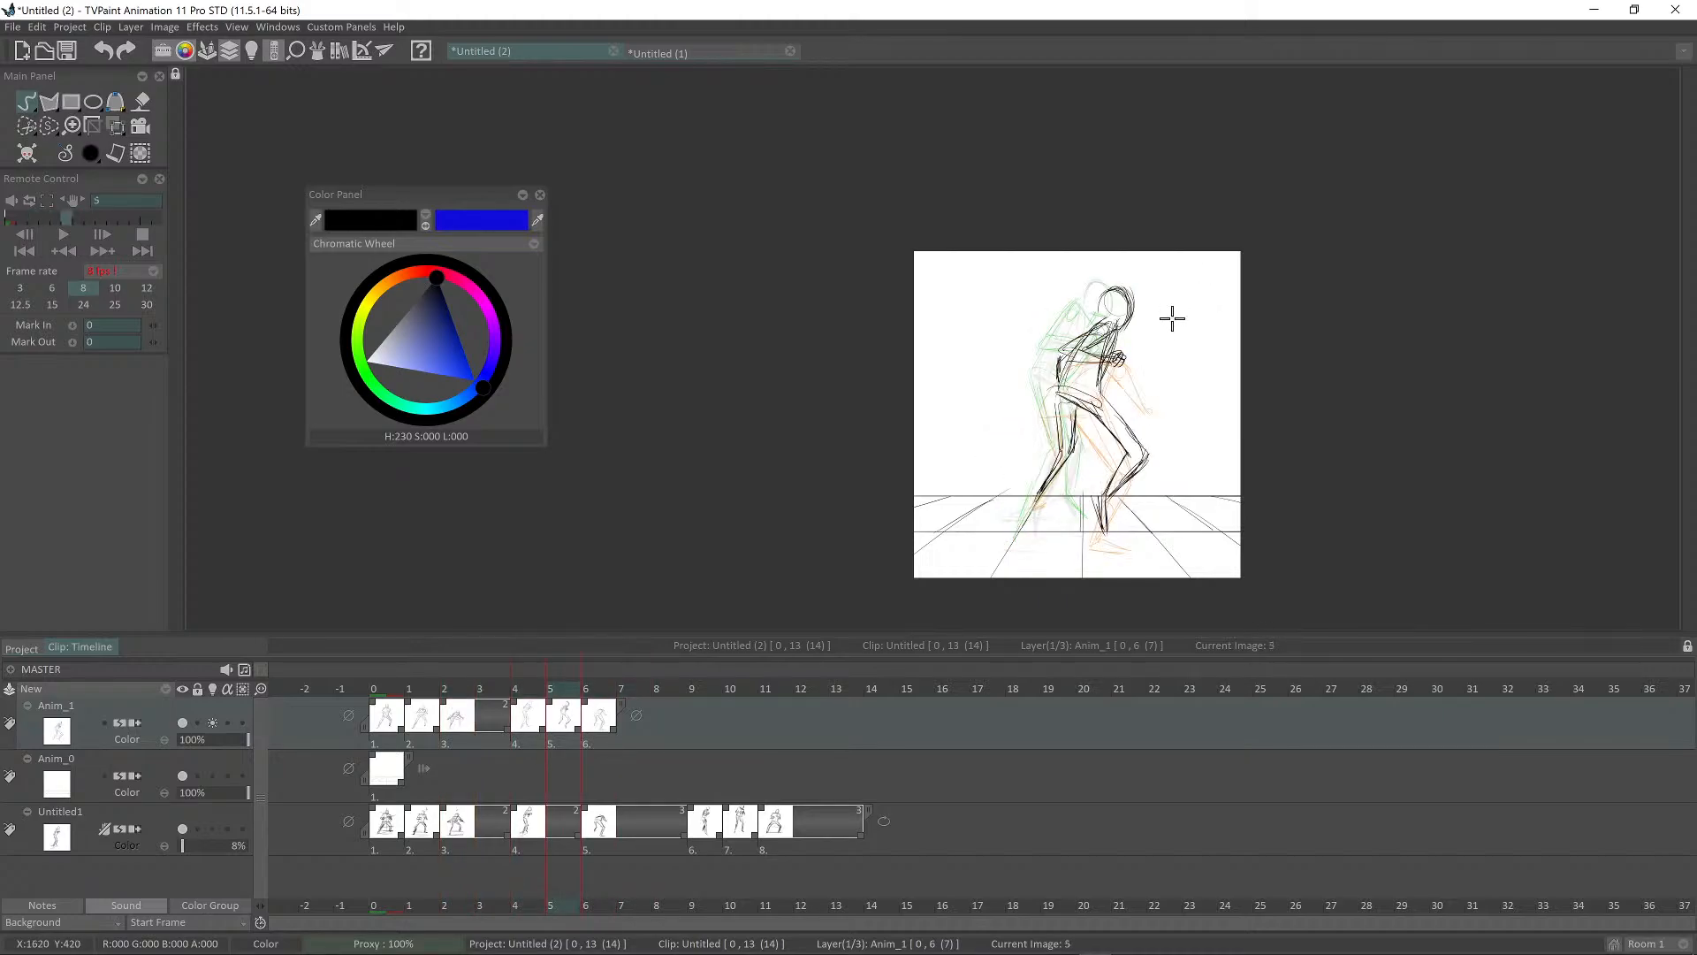
Step: Clear the frame 5 drawing and rough in a tilted ellipse for the pelvis between the two neighbouring poses
{"action": "key", "text": "Delete"}
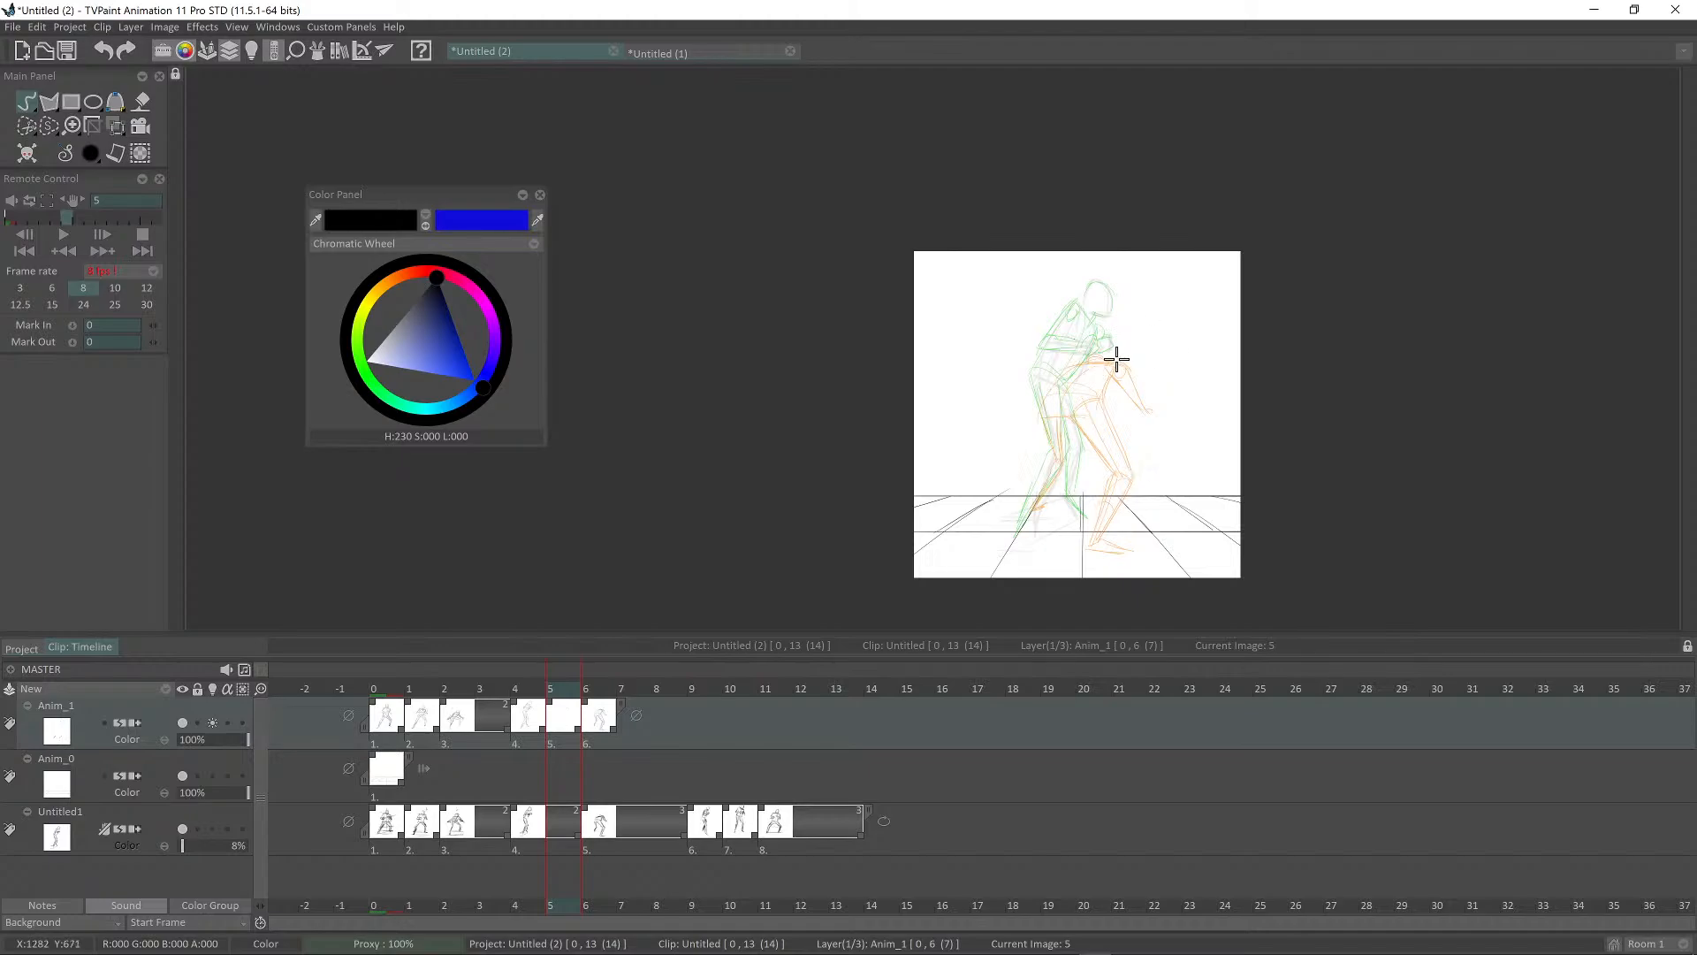
{"action": "scroll", "coordinate": [1117, 360], "scroll_direction": "up", "scroll_amount": 3}
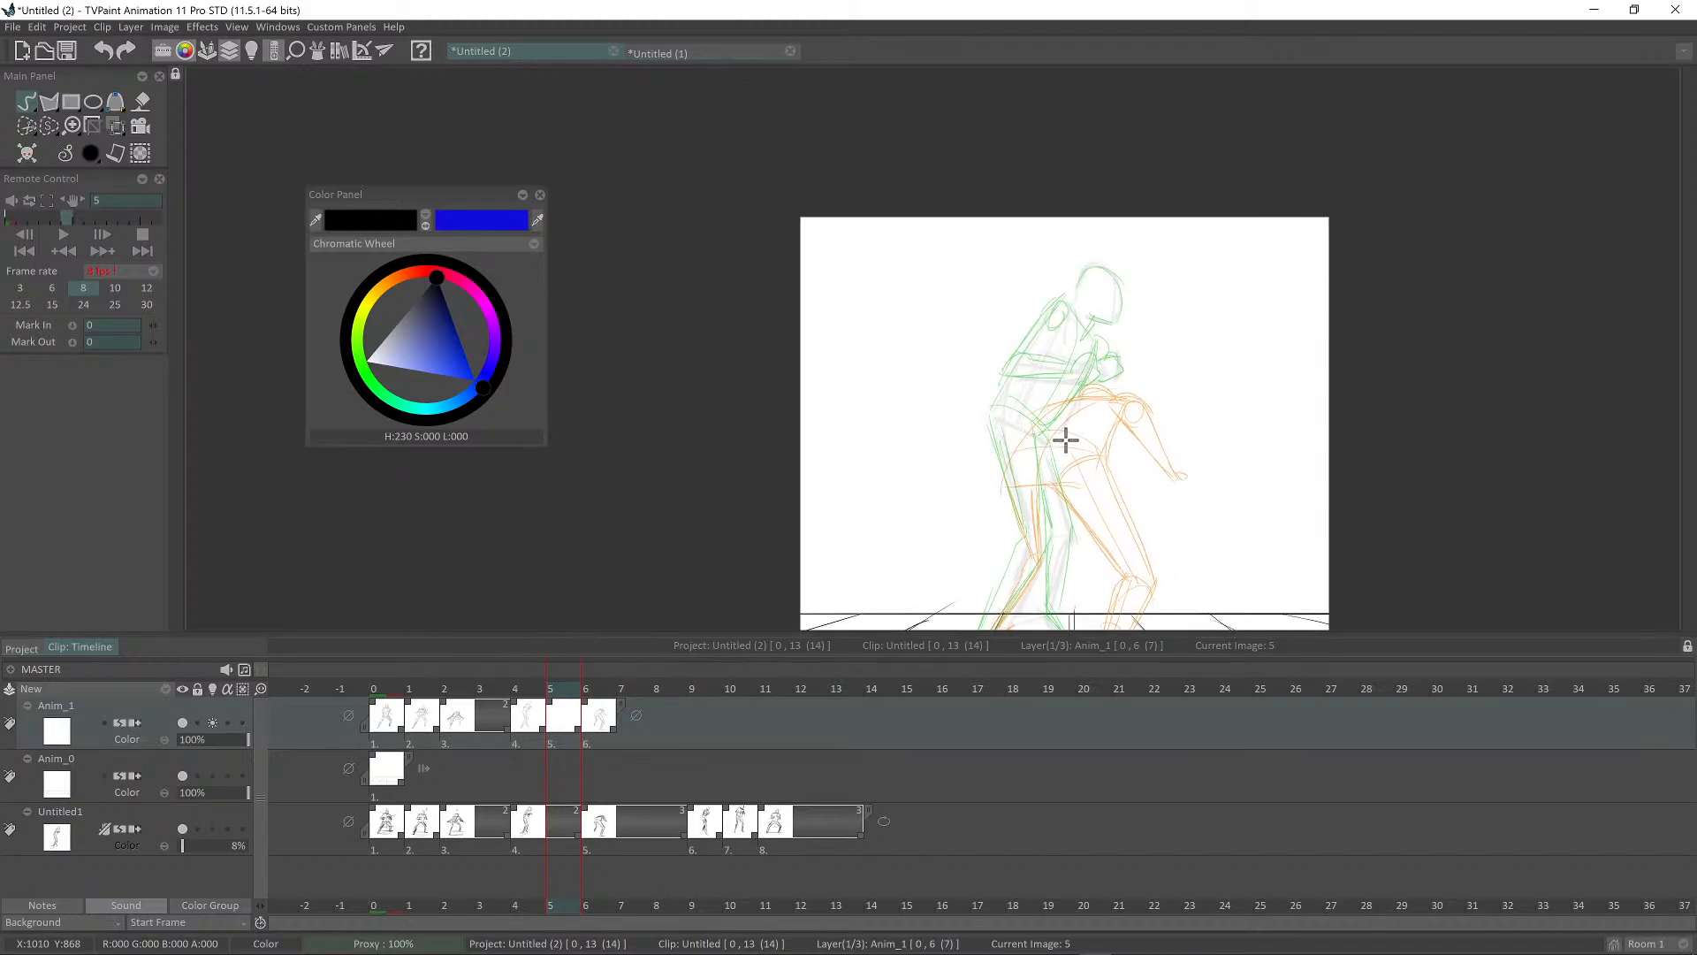
{"action": "mouse_move", "coordinate": [1065, 439]}
{"action": "left_mouse_down"}
{"action": "mouse_move", "coordinate": [1055, 389]}
{"action": "mouse_move", "coordinate": [1088, 413]}
{"action": "left_mouse_up"}
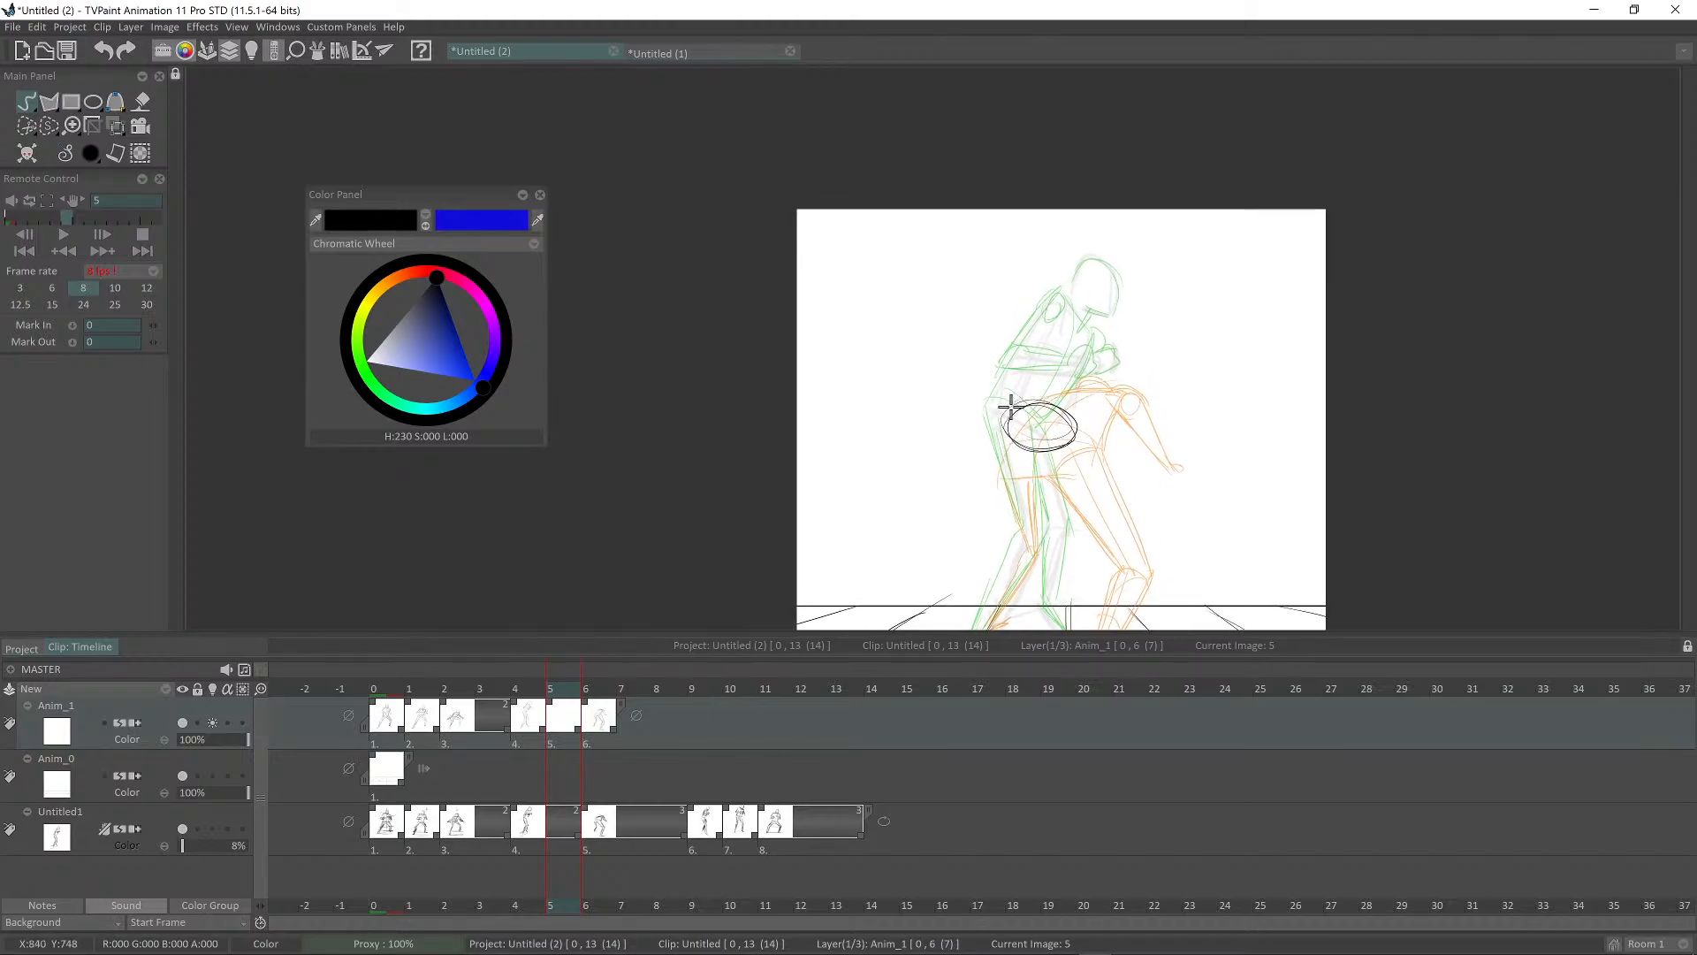
{"action": "key", "text": "ctrl+z"}
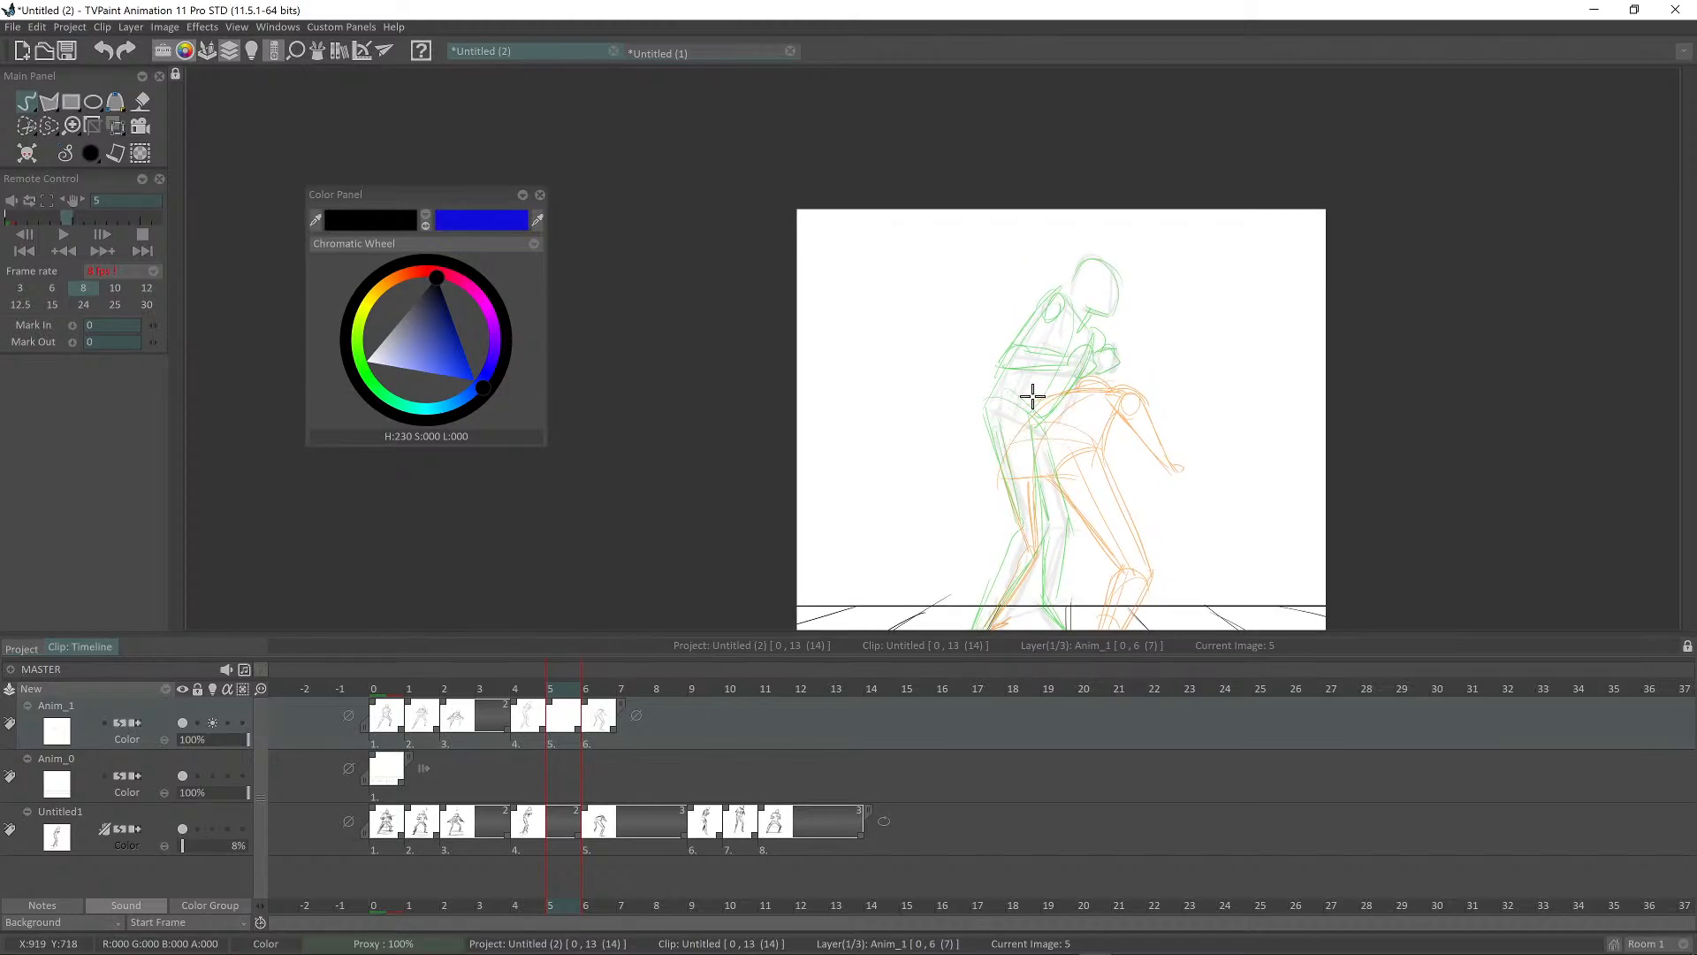
{"action": "left_click_drag", "start_coordinate": [1019, 377], "coordinate": [1023, 381]}
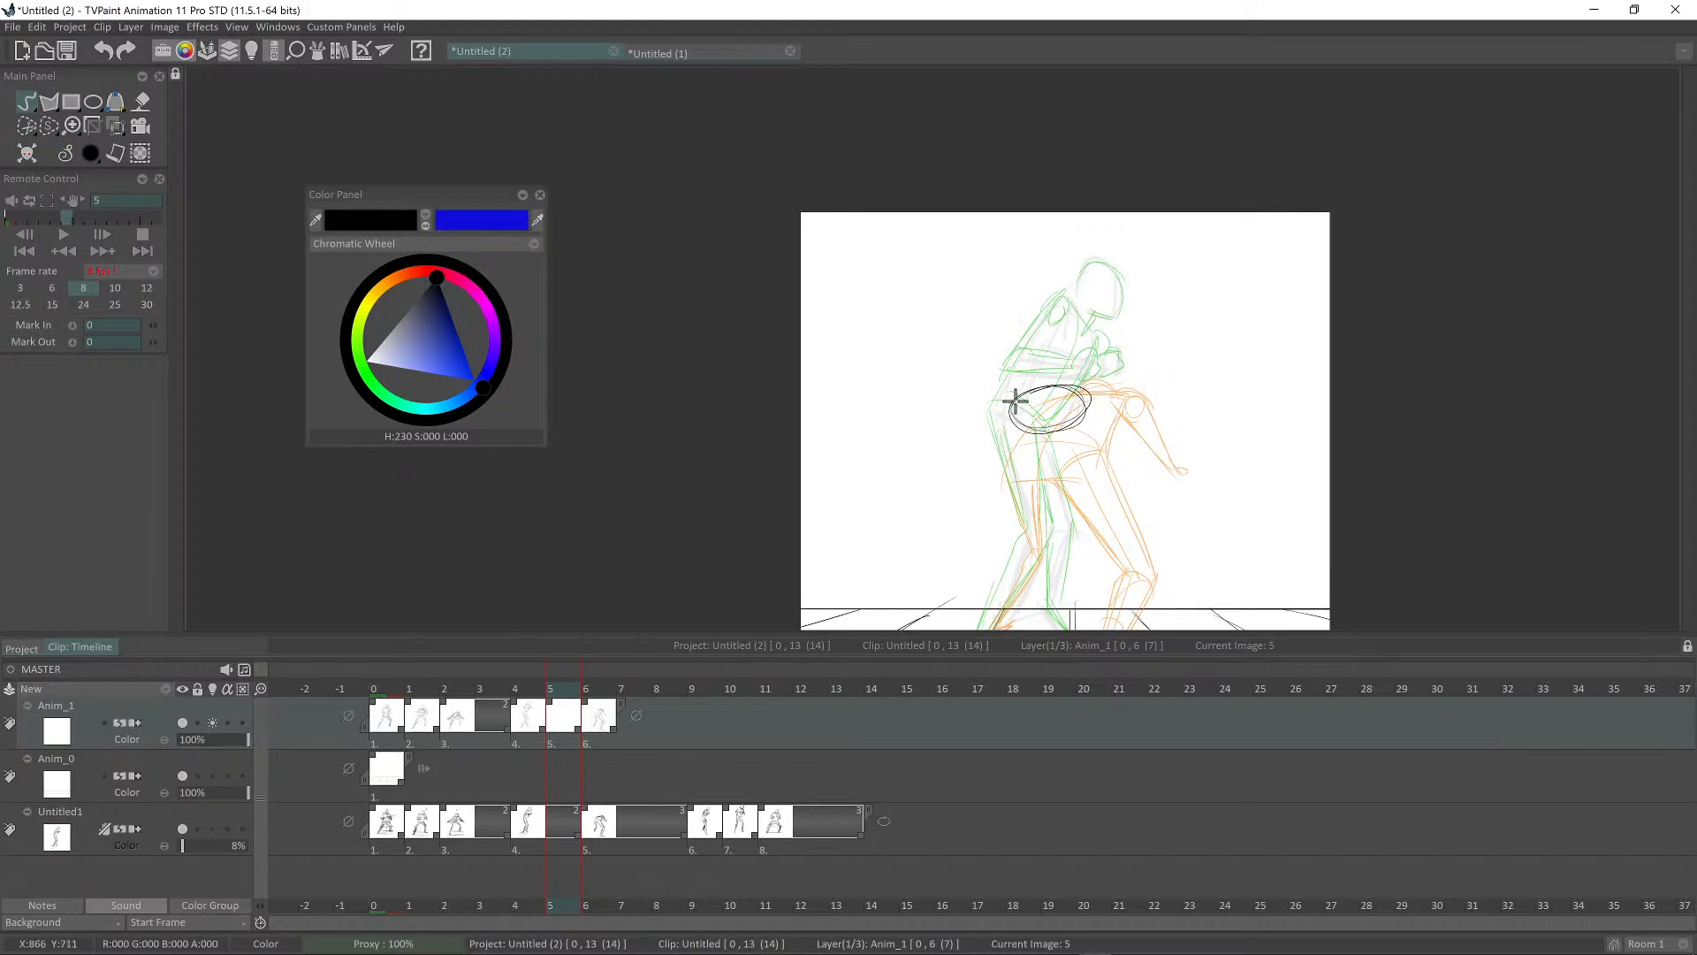
{"action": "mouse_move", "coordinate": [1102, 428]}
{"action": "left_mouse_down"}
{"action": "mouse_move", "coordinate": [1073, 347]}
{"action": "mouse_move", "coordinate": [994, 287]}
{"action": "mouse_move", "coordinate": [975, 316]}
{"action": "mouse_move", "coordinate": [1043, 367]}
{"action": "mouse_move", "coordinate": [1018, 305]}
{"action": "left_mouse_up"}
Step: Rough in the front leg on frame 5 as single lines stepping forward from the pelvis to the knee and foot
{"action": "mouse_move", "coordinate": [1035, 361]}
{"action": "left_mouse_down"}
{"action": "mouse_move", "coordinate": [1031, 474]}
{"action": "mouse_move", "coordinate": [1087, 437]}
{"action": "mouse_move", "coordinate": [1110, 488]}
{"action": "mouse_move", "coordinate": [1097, 474]}
{"action": "mouse_move", "coordinate": [1197, 470]}
{"action": "left_mouse_up"}
{"action": "scroll", "coordinate": [1080, 411], "scroll_direction": "up", "scroll_amount": 1}
{"action": "key", "text": "ctrl+z"}
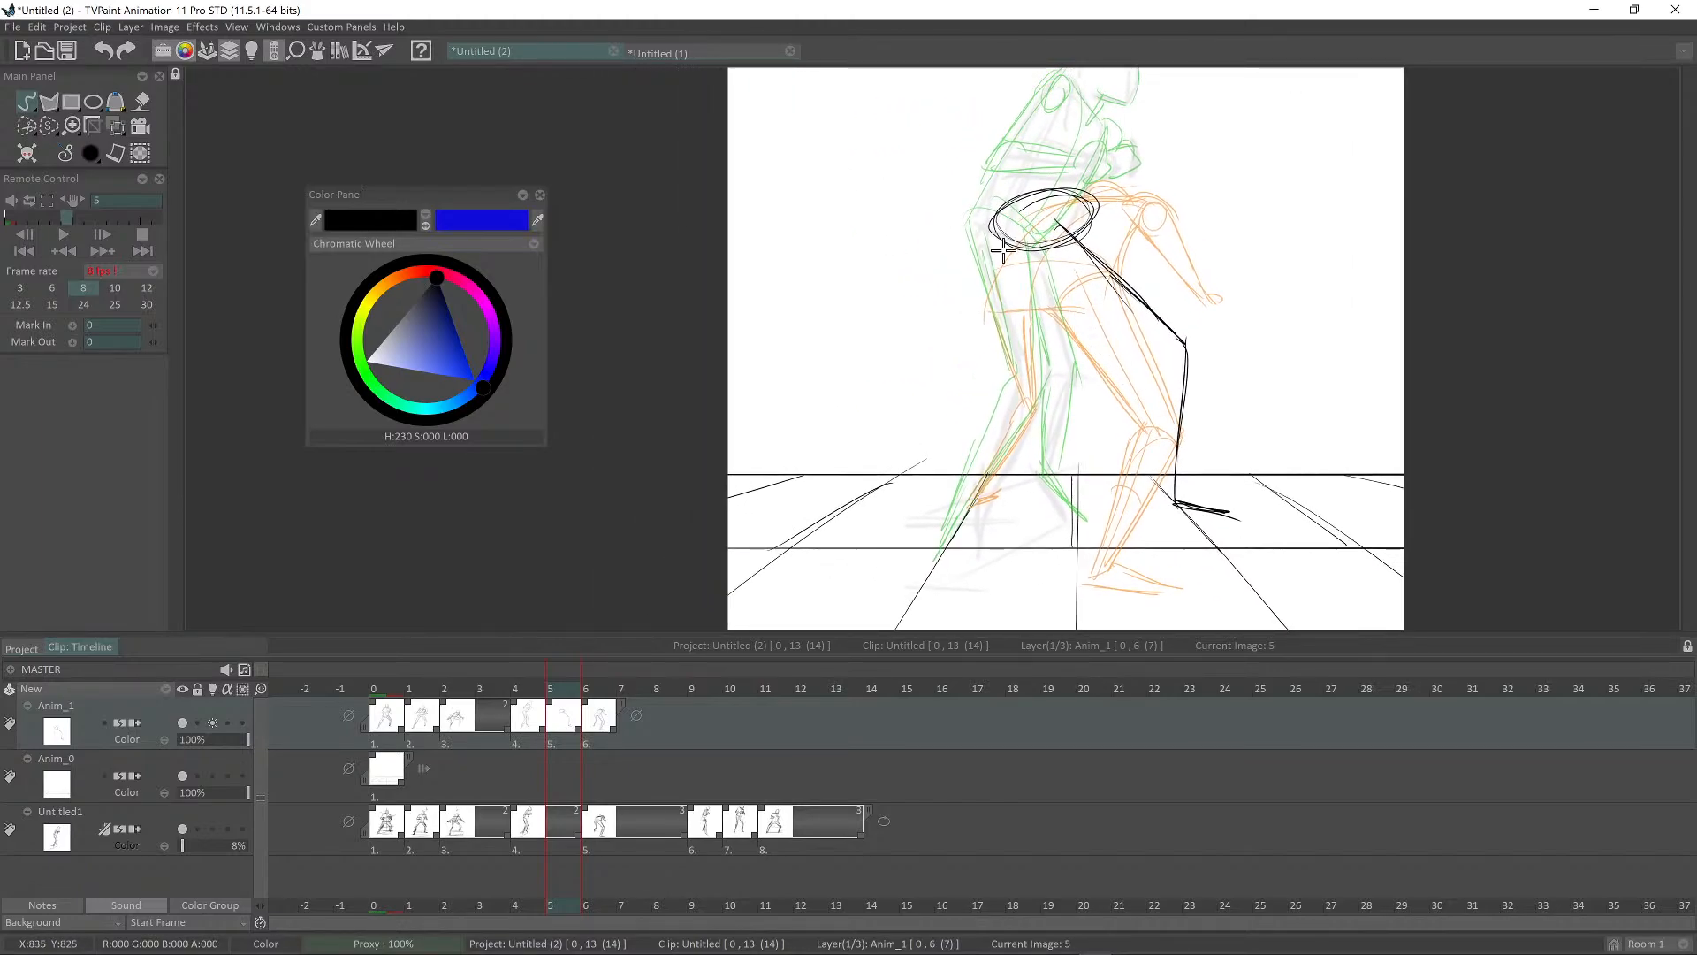
Step: Rough in the rear leg on frame 5 with lines from the pelvis through the knee to the ankle
{"action": "mouse_move", "coordinate": [1020, 243]}
{"action": "left_mouse_down"}
{"action": "mouse_move", "coordinate": [1037, 358]}
{"action": "mouse_move", "coordinate": [1013, 470]}
{"action": "left_mouse_up"}
{"action": "left_click_drag", "start_coordinate": [1026, 445], "coordinate": [1038, 375]}
{"action": "left_click_drag", "start_coordinate": [1015, 250], "coordinate": [1038, 341]}
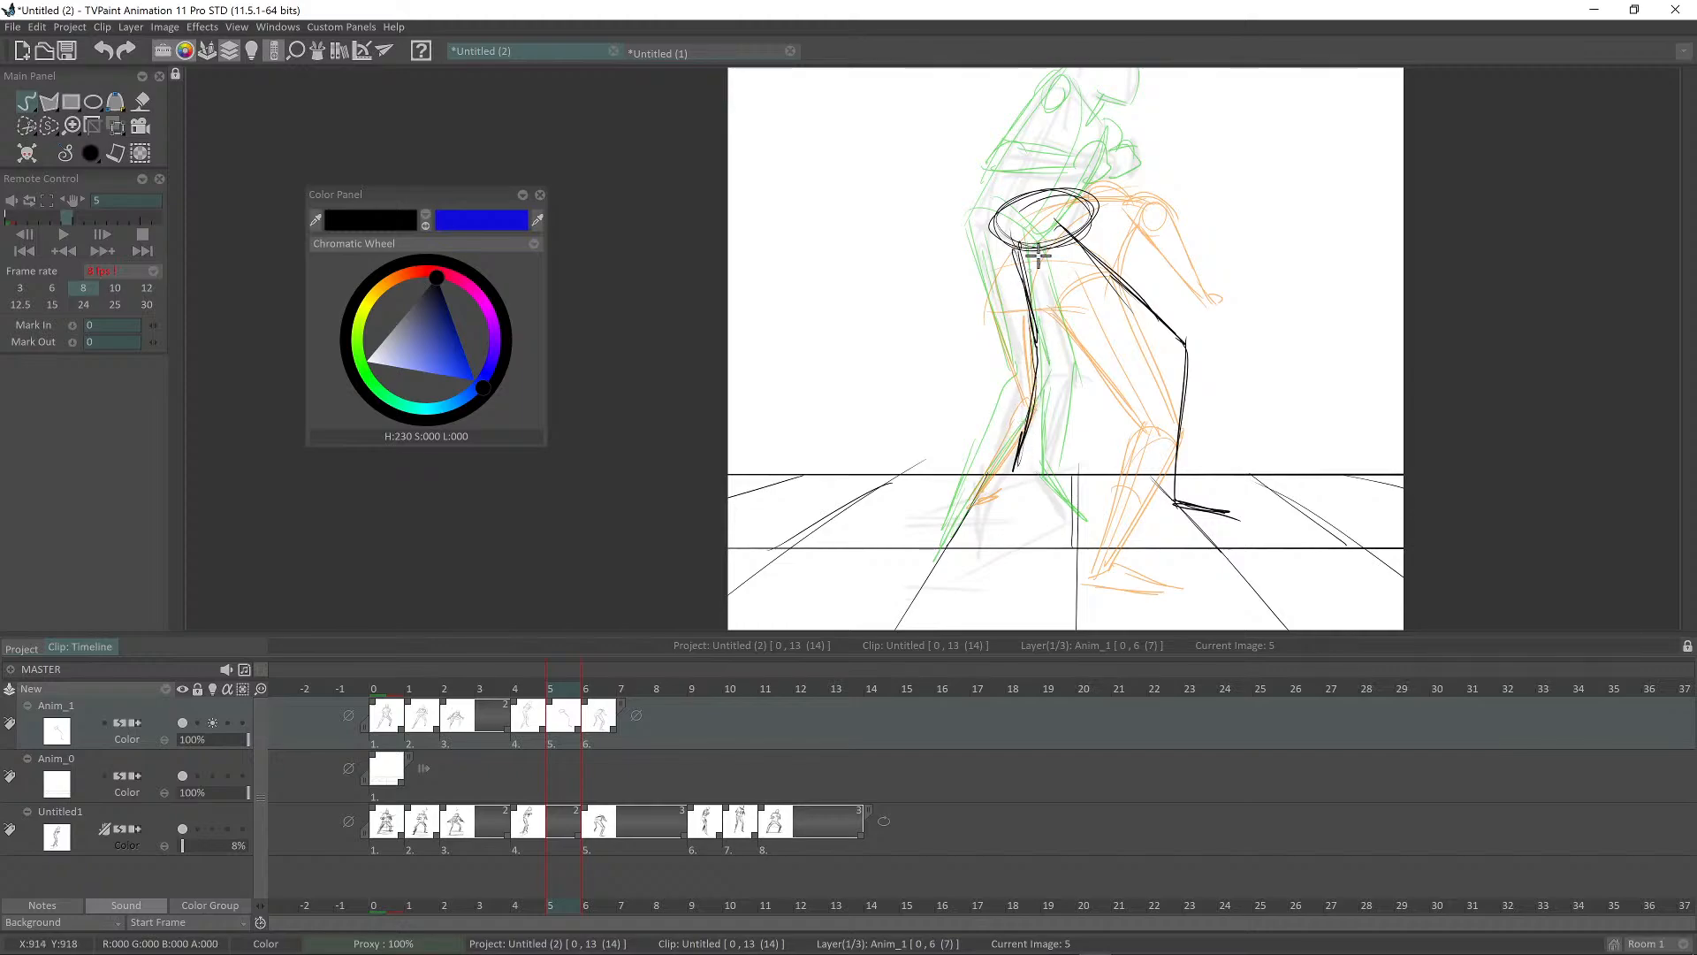
{"action": "scroll", "coordinate": [1121, 298], "scroll_direction": "down", "scroll_amount": 1}
{"action": "left_click_drag", "start_coordinate": [1121, 298], "coordinate": [1095, 416]}
{"action": "scroll", "coordinate": [1088, 354], "scroll_direction": "up", "scroll_amount": 1}
{"action": "left_click_drag", "start_coordinate": [1087, 348], "coordinate": [1039, 325]}
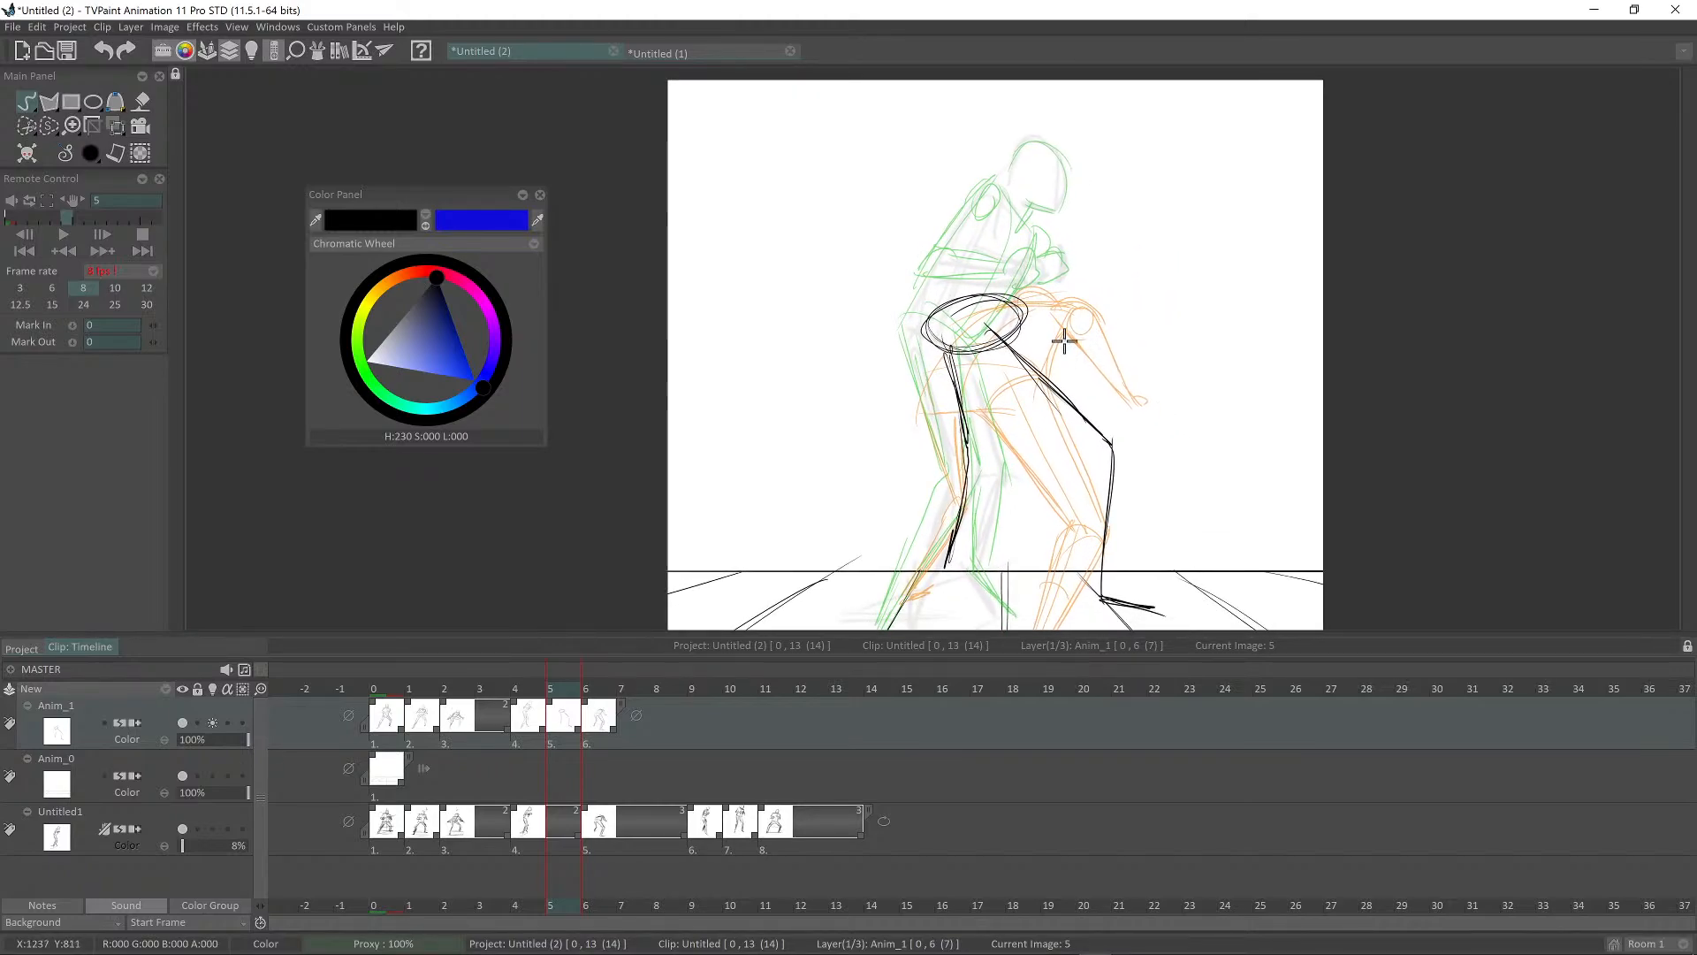
Step: Turn off the light table and compare the rough pelvis and legs on frame 5 with the poses on frames 4 and 6
{"action": "key", "text": "l"}
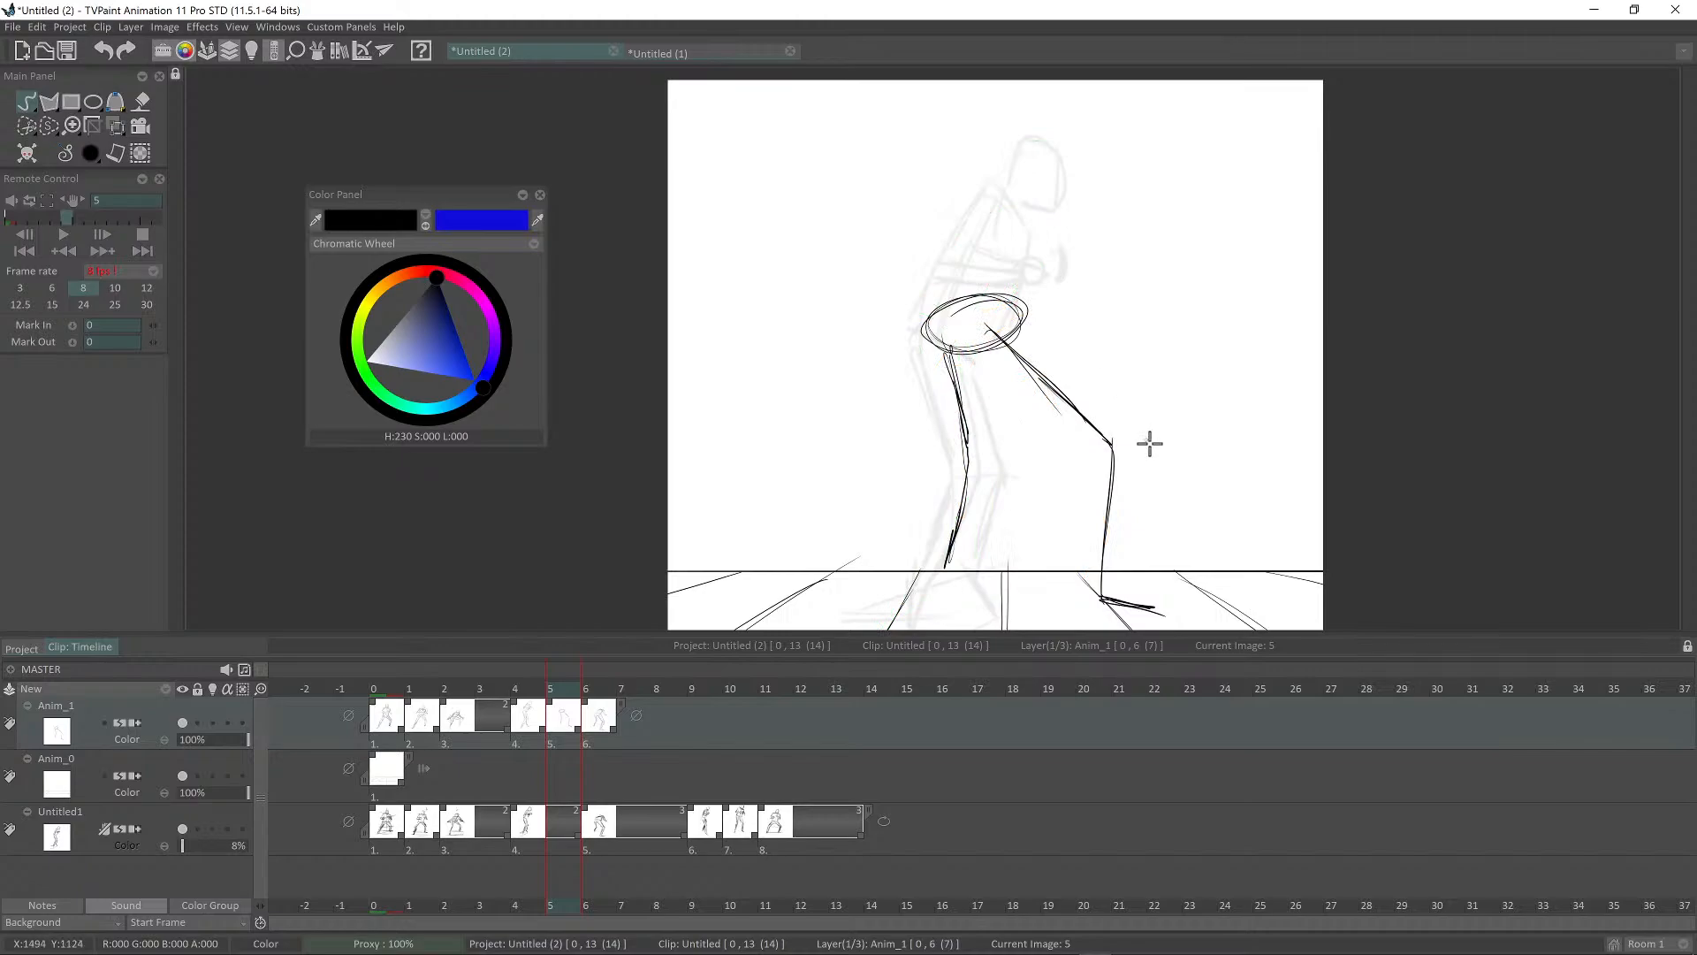
{"action": "key", "text": "Left"}
{"action": "key", "text": "Left"}
{"action": "key", "text": "Right"}
{"action": "key", "text": "Right"}
{"action": "key", "text": "Right"}
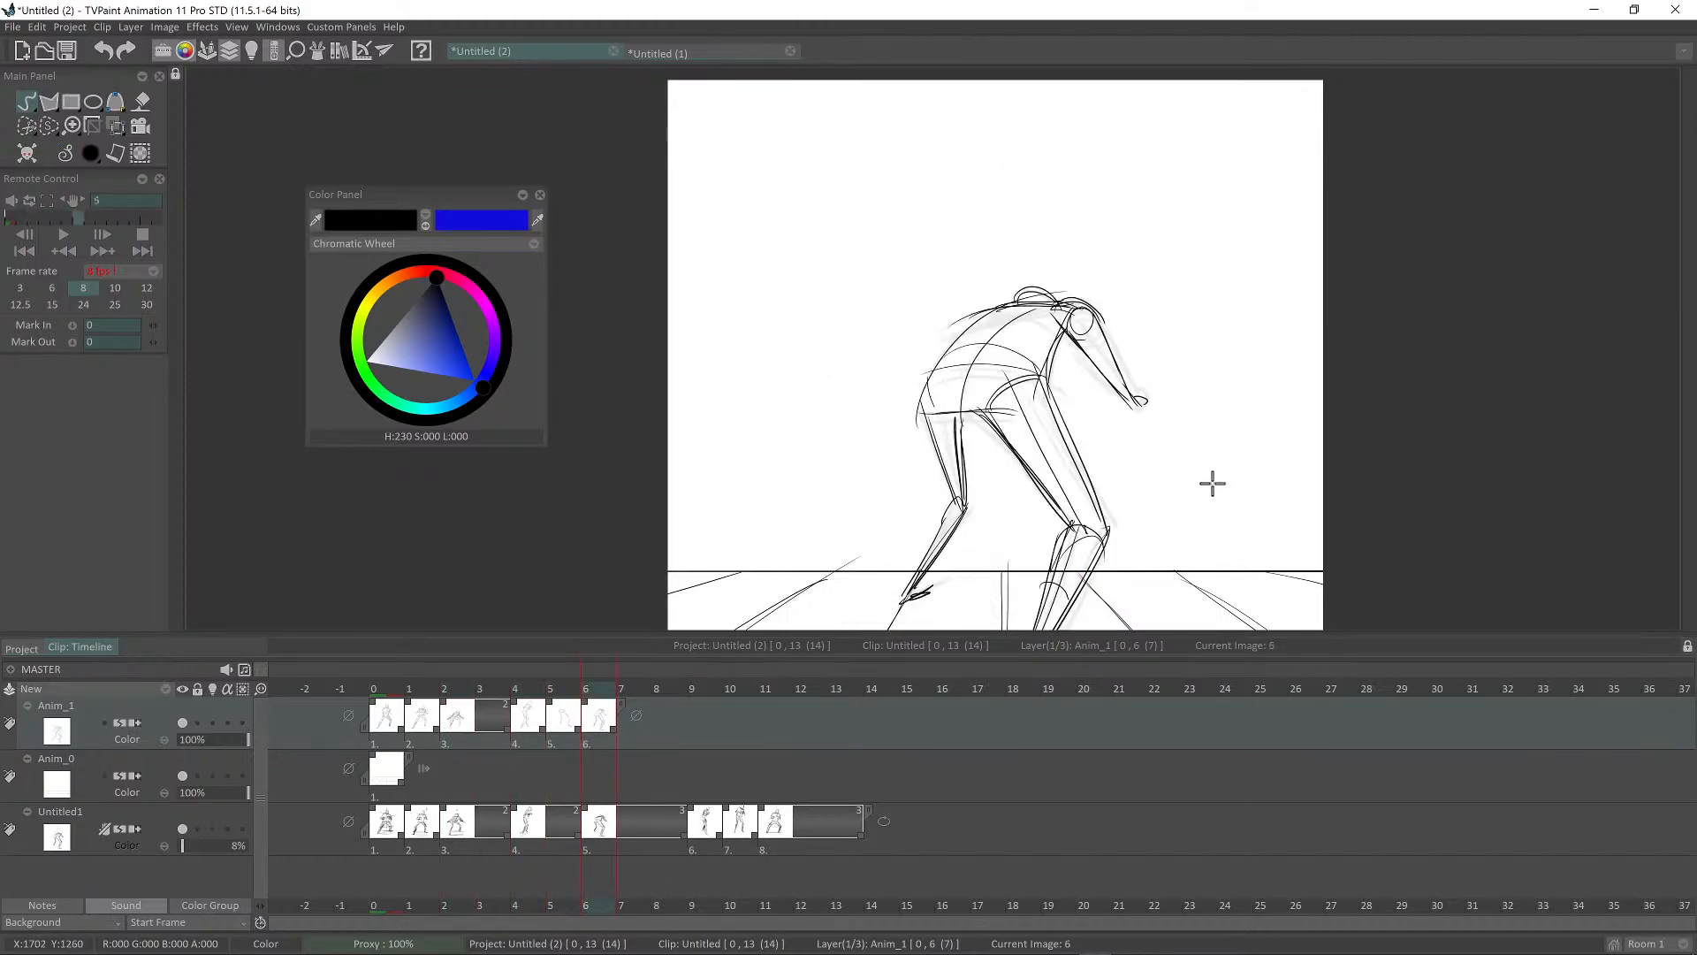
{"action": "key", "text": "Left"}
{"action": "key", "text": "Left"}
{"action": "key", "text": "Right"}
{"action": "key", "text": "Right"}
{"action": "key", "text": "Left"}
{"action": "key", "text": "Left"}
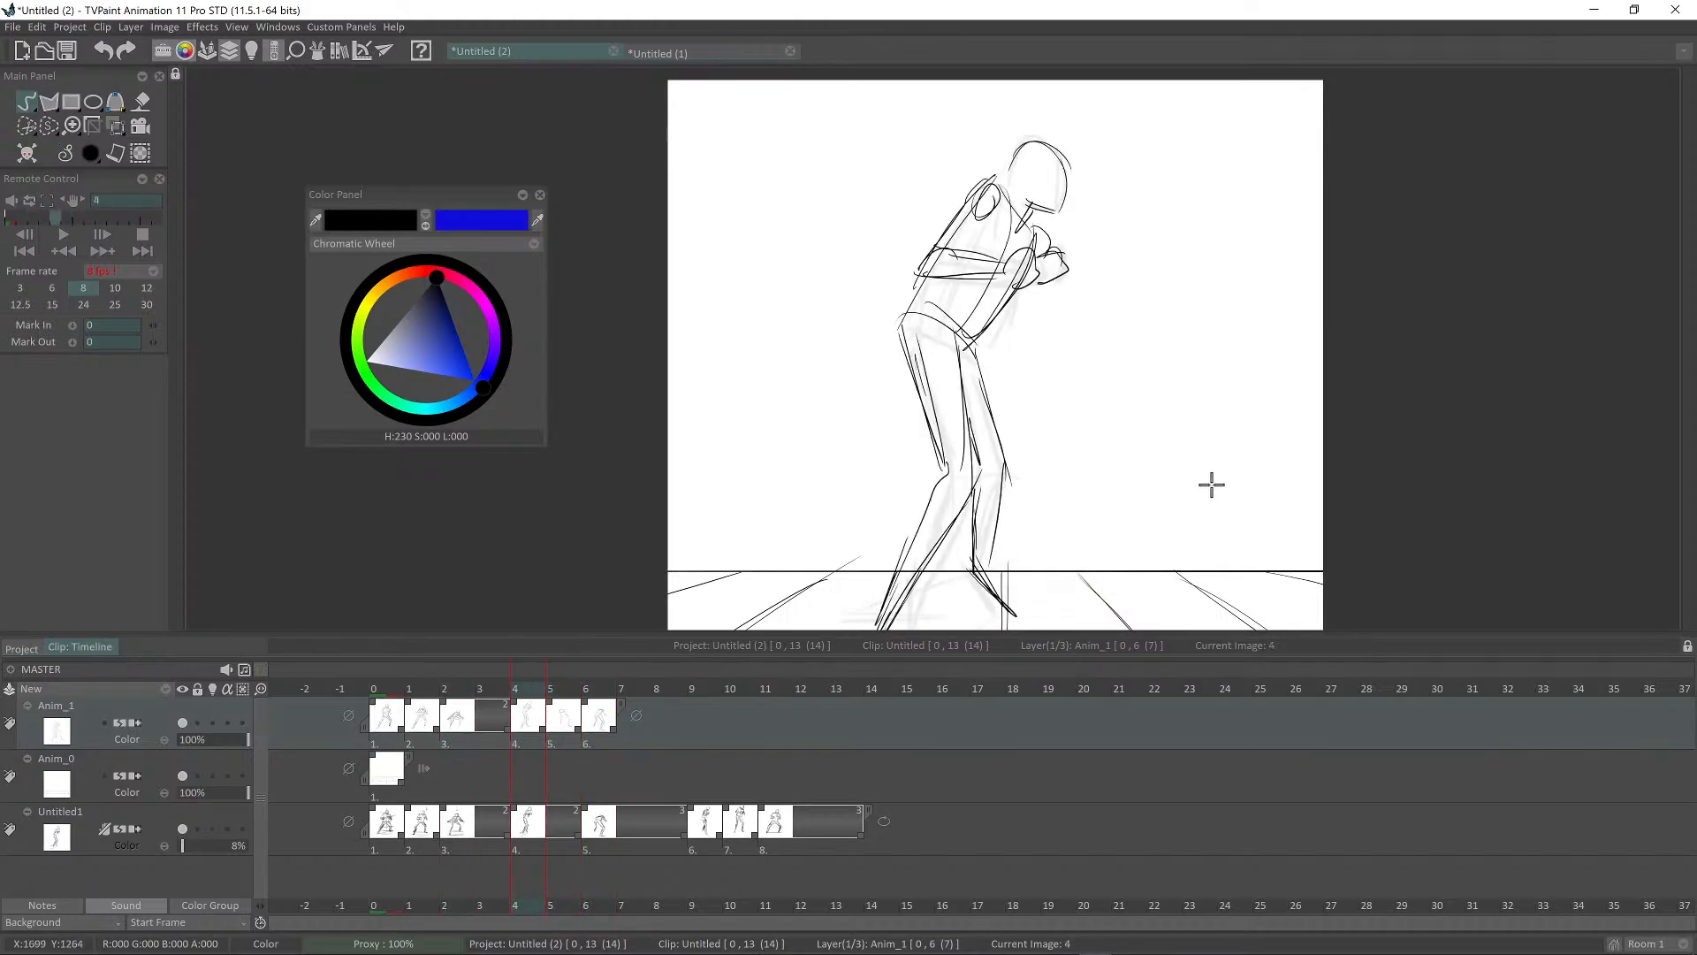
{"action": "key", "text": "Right"}
{"action": "mouse_move", "coordinate": [1169, 368]}
{"action": "left_mouse_down"}
{"action": "mouse_move", "coordinate": [1175, 536]}
{"action": "mouse_move", "coordinate": [1183, 522]}
{"action": "left_mouse_up"}
{"action": "key", "text": "shift+d"}
{"action": "left_click_drag", "start_coordinate": [1183, 352], "coordinate": [1180, 389]}
{"action": "mouse_move", "coordinate": [1094, 280]}
{"action": "left_mouse_down"}
{"action": "mouse_move", "coordinate": [1050, 254]}
{"action": "mouse_move", "coordinate": [1086, 343]}
{"action": "left_mouse_up"}
{"action": "key", "text": "Left"}
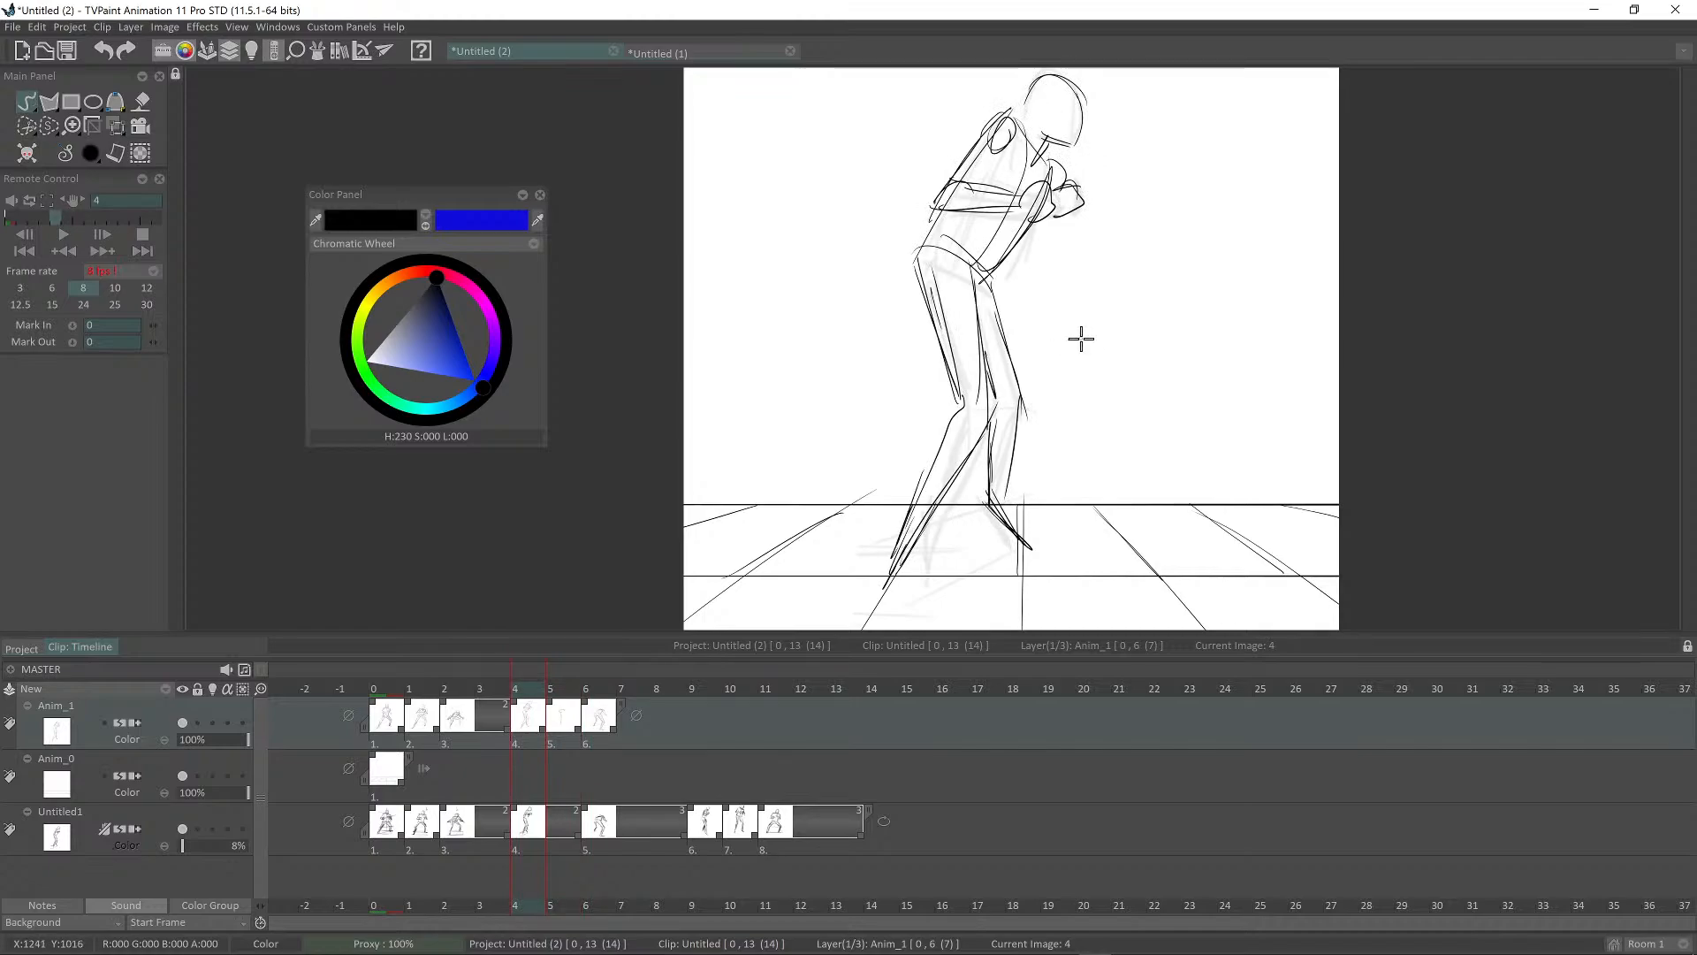
Step: Try a front leg on frame 5 with the thigh angled forward and the shin folded back beneath the knee
{"action": "key", "text": "Left"}
{"action": "key", "text": "Right"}
{"action": "key", "text": "Left"}
{"action": "key", "text": "Left"}
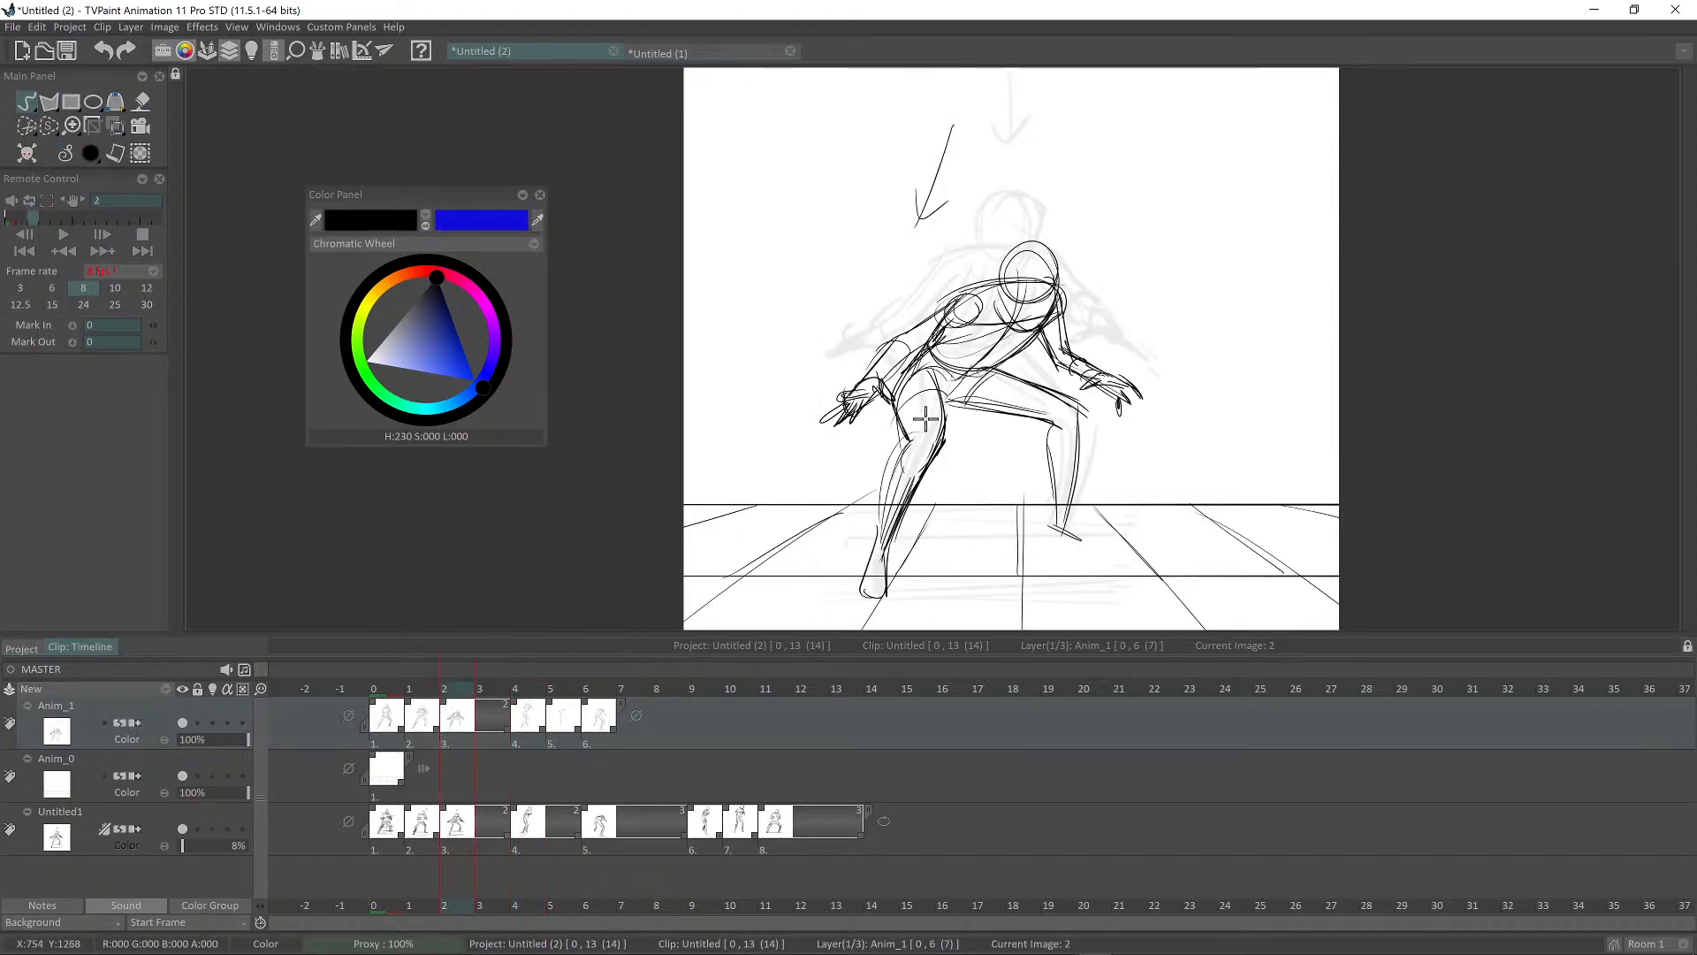
{"action": "key", "text": "Right"}
{"action": "key", "text": "Right"}
{"action": "key", "text": "Right"}
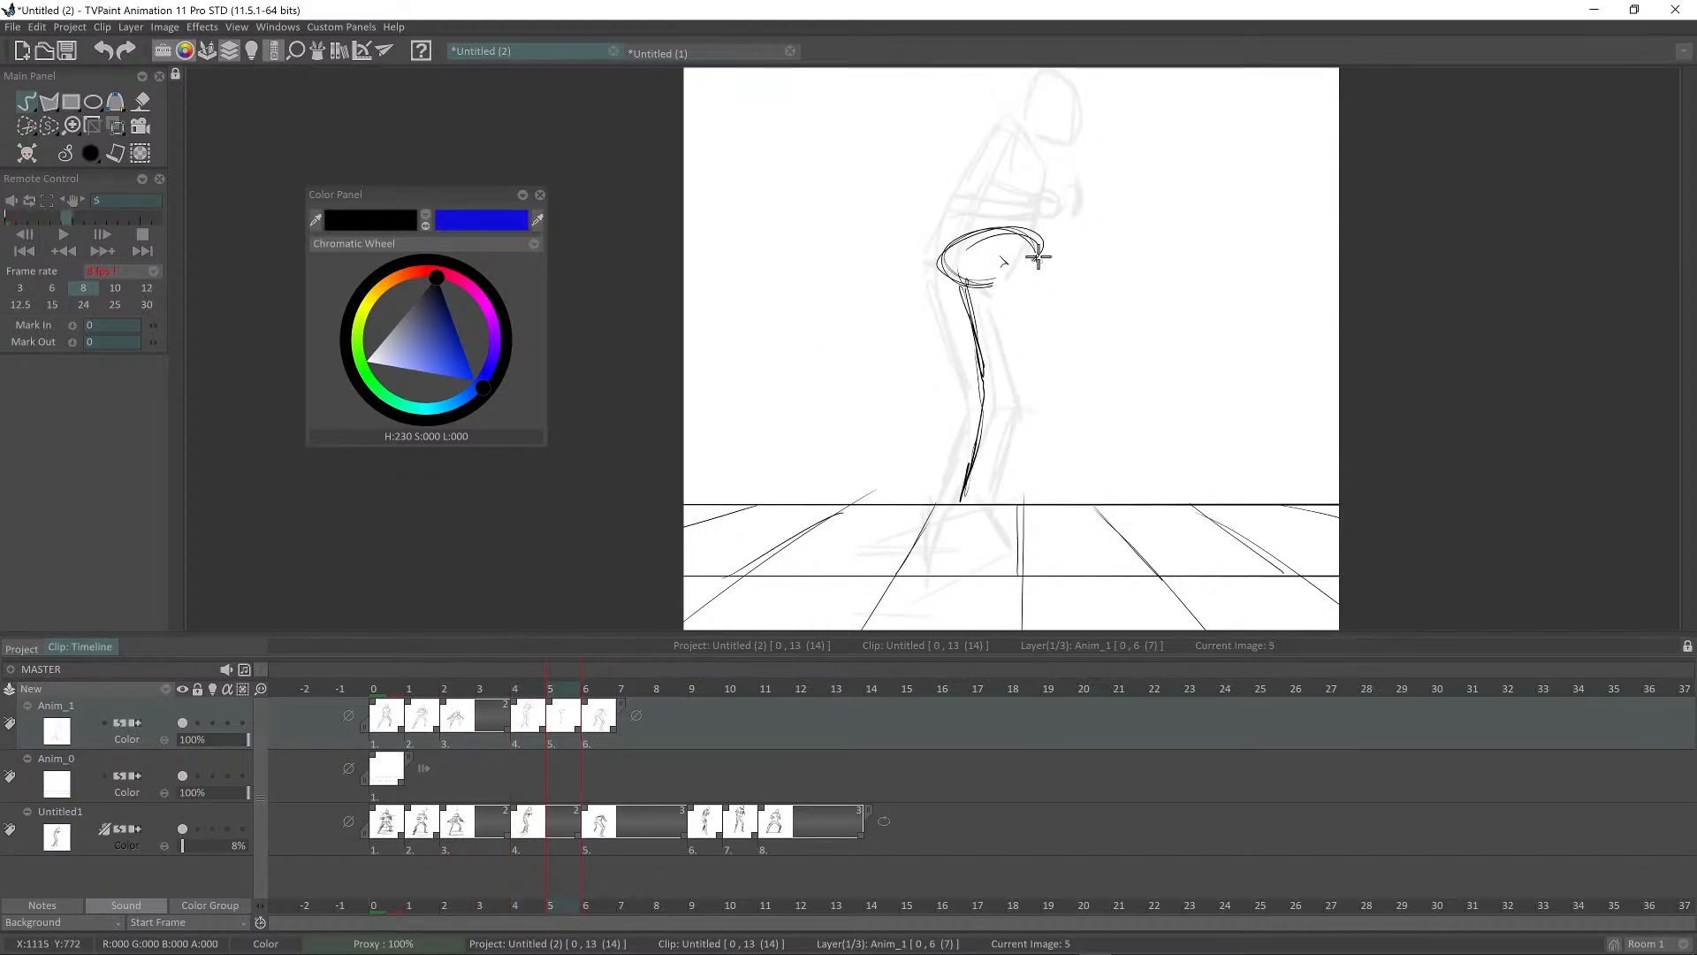
{"action": "mouse_move", "coordinate": [1035, 256]}
{"action": "left_mouse_down"}
{"action": "mouse_move", "coordinate": [1084, 354]}
{"action": "mouse_move", "coordinate": [994, 460]}
{"action": "left_mouse_up"}
{"action": "key", "text": "Left"}
{"action": "key", "text": "Right"}
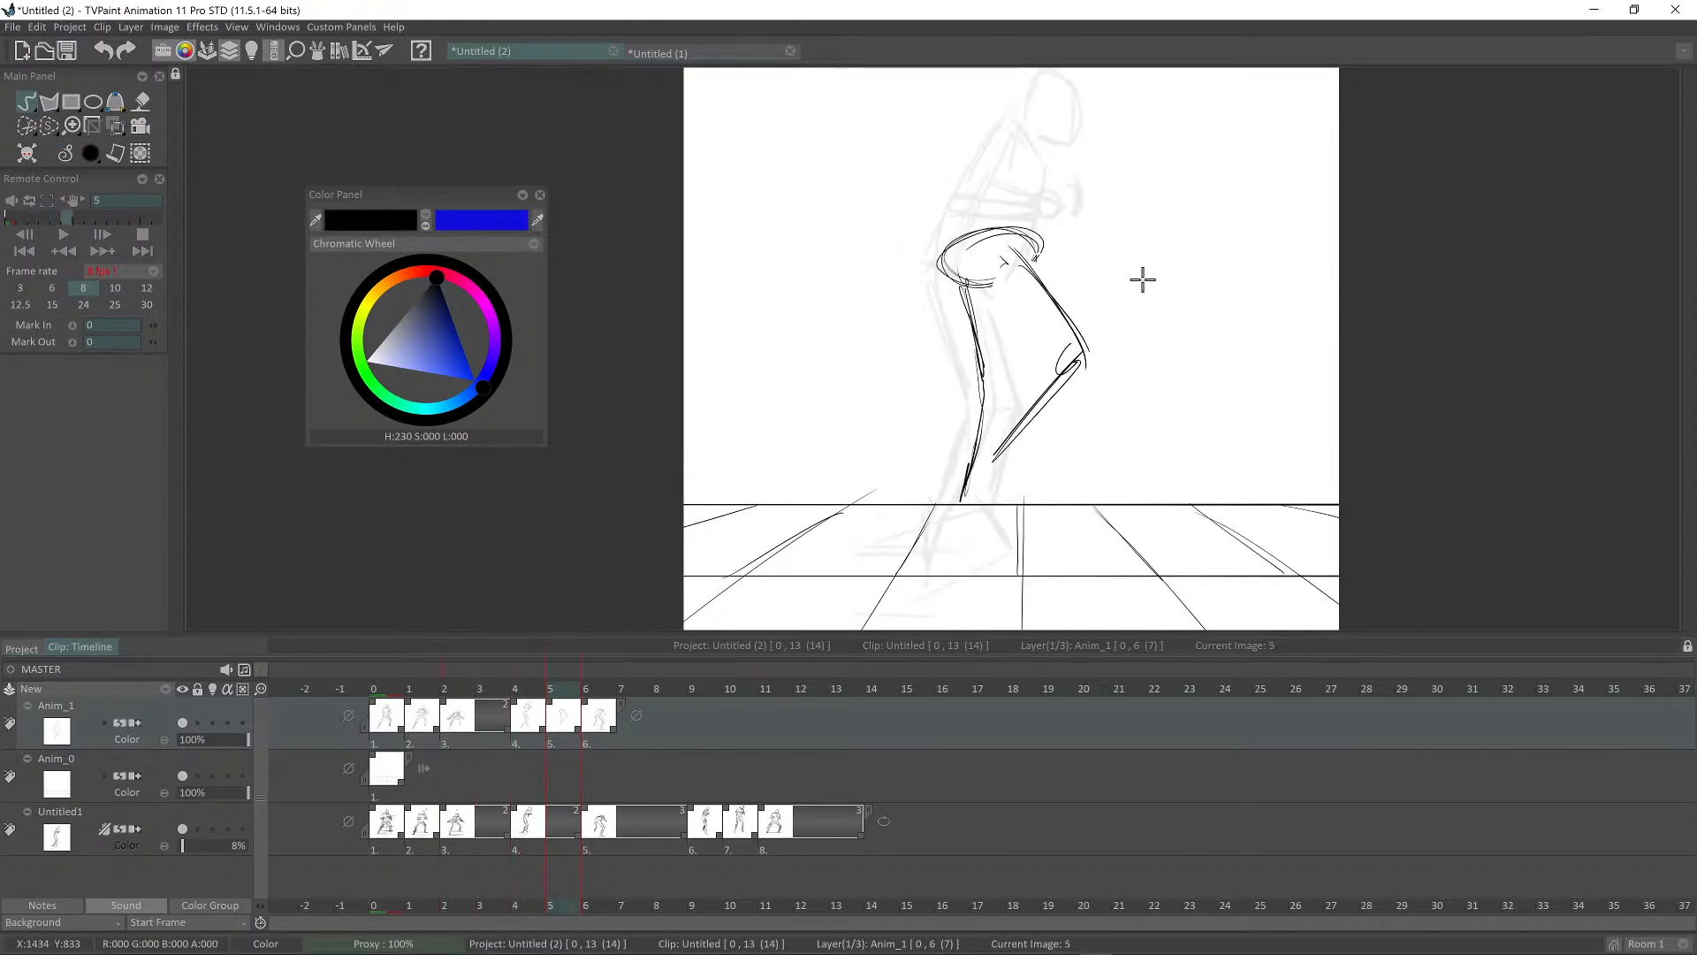
{"action": "key", "text": "Left"}
{"action": "key", "text": "Left"}
{"action": "key", "text": "Right"}
{"action": "key", "text": "Right"}
{"action": "key", "text": "ctrl+z"}
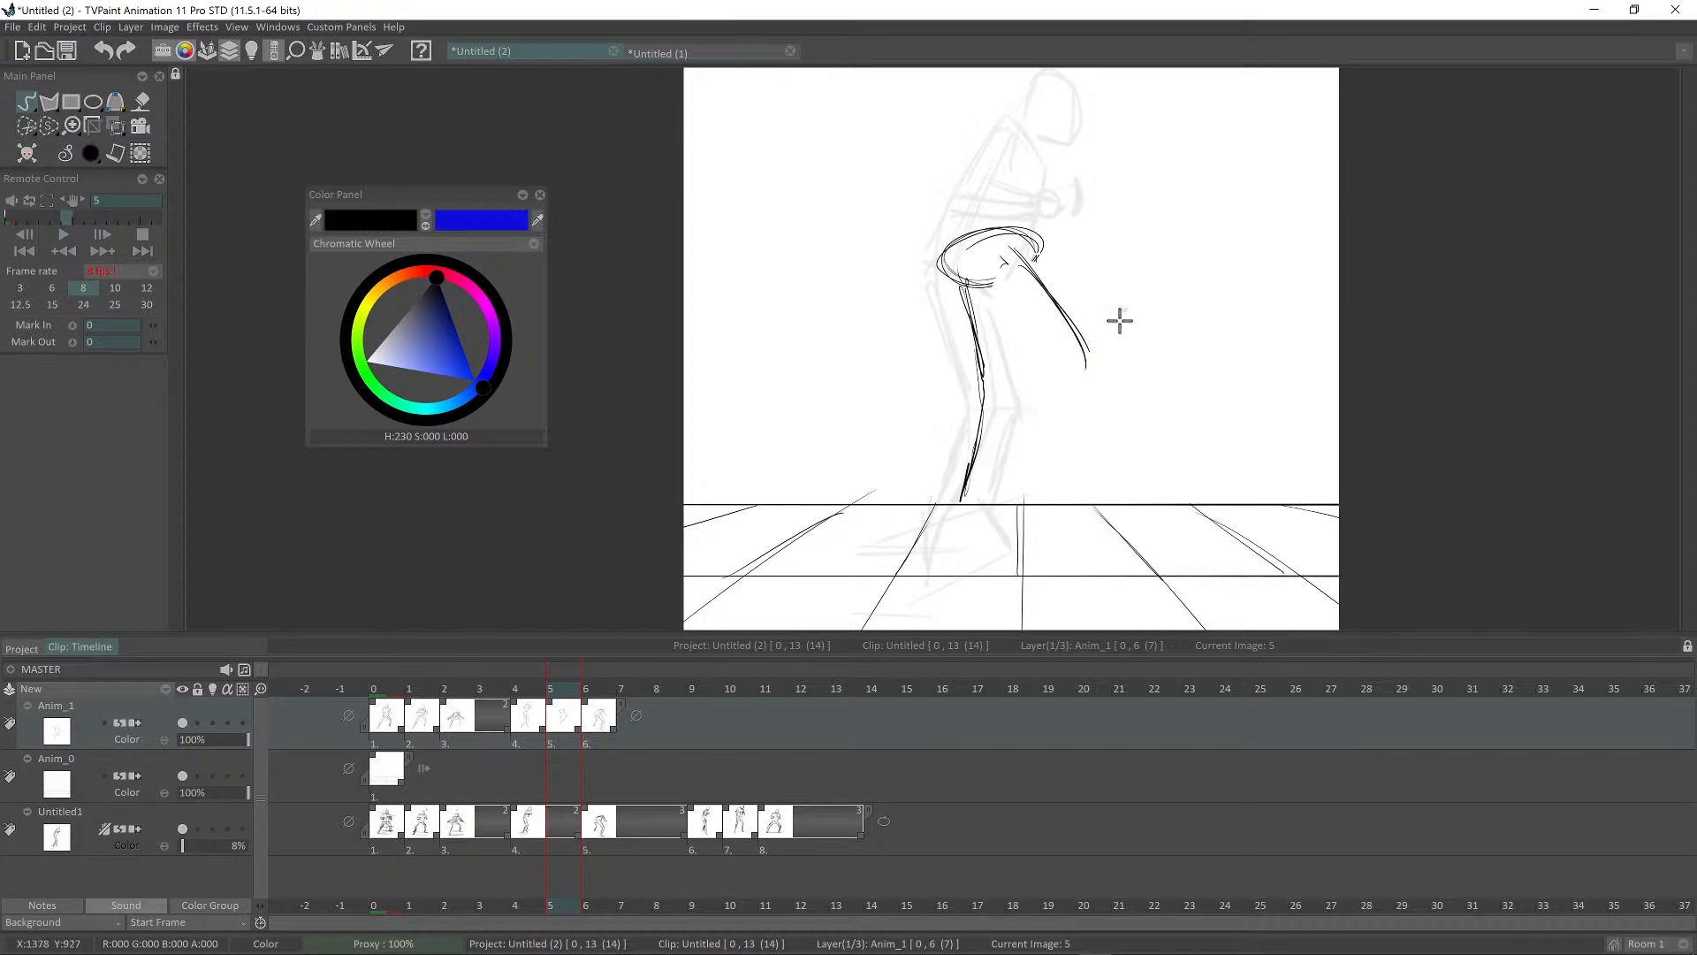
Step: Try a nearly vertical lower front leg on frame 5 and flip against the preceding poses to judge it
{"action": "left_click_drag", "start_coordinate": [1082, 363], "coordinate": [1077, 502]}
{"action": "key", "text": "Left"}
{"action": "key", "text": "Left"}
{"action": "key", "text": "Right"}
{"action": "key", "text": "Right"}
{"action": "key", "text": "Left"}
{"action": "key", "text": "Left"}
{"action": "key", "text": "Right"}
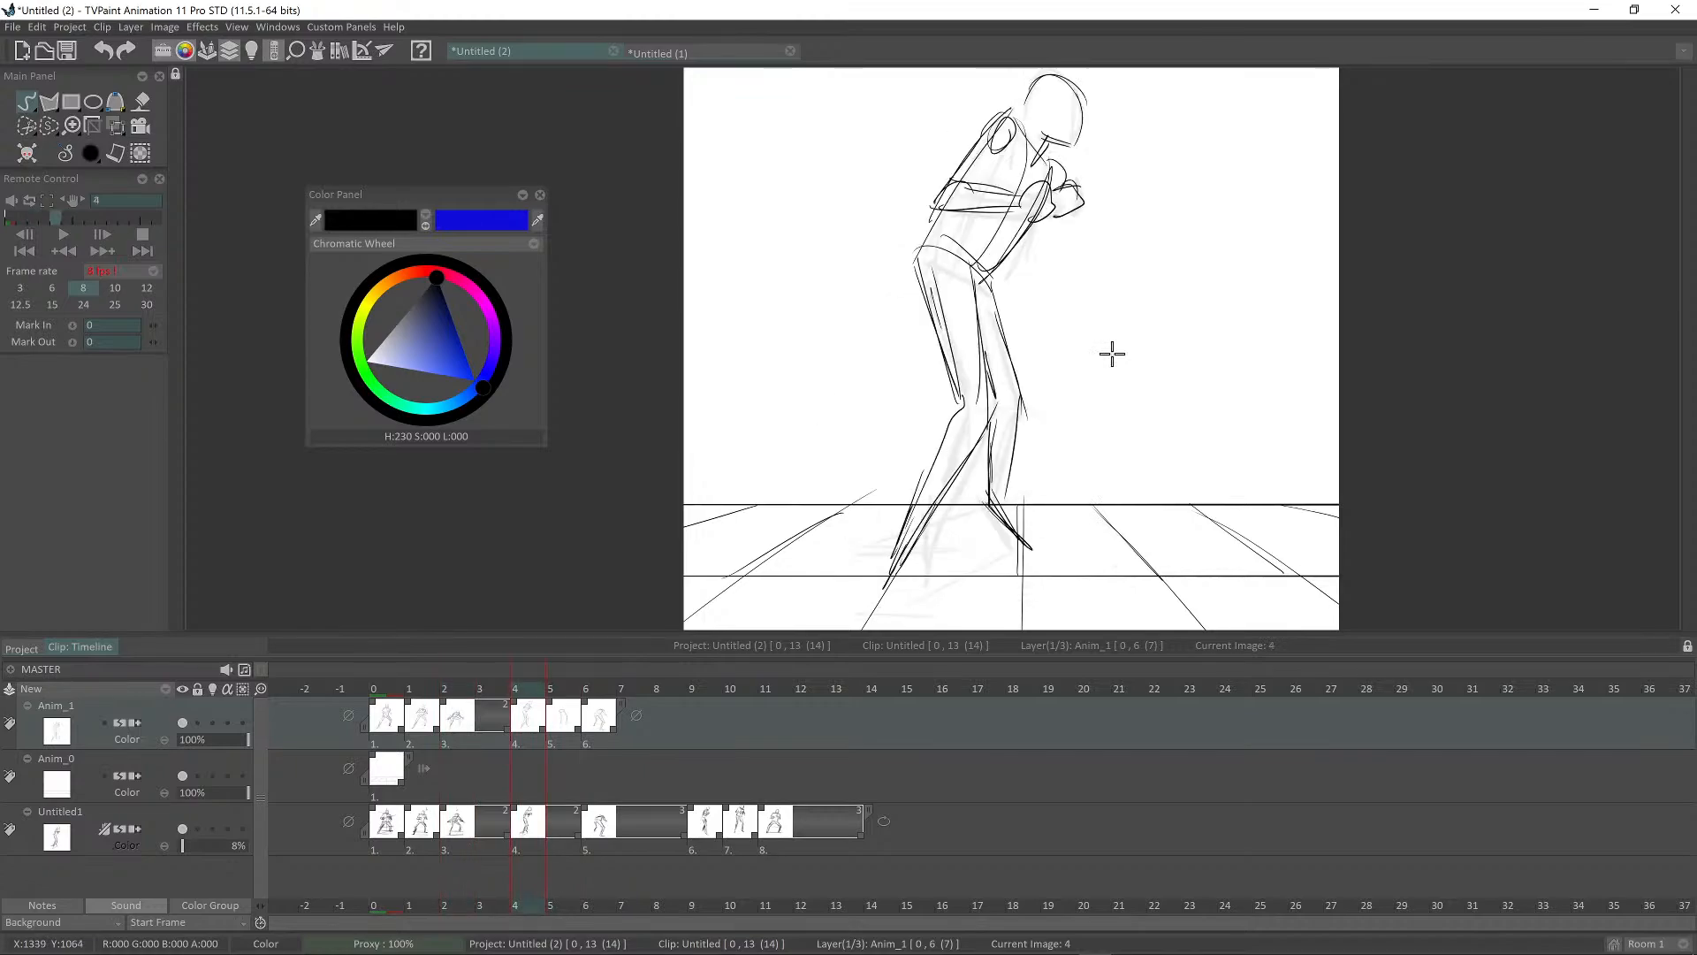
{"action": "key", "text": "Right"}
{"action": "key", "text": "Left"}
{"action": "key", "text": "Left"}
{"action": "key", "text": "Right"}
{"action": "key", "text": "Right"}
{"action": "key", "text": "Left"}
{"action": "key", "text": "Left"}
{"action": "key", "text": "Right"}
{"action": "key", "text": "Right"}
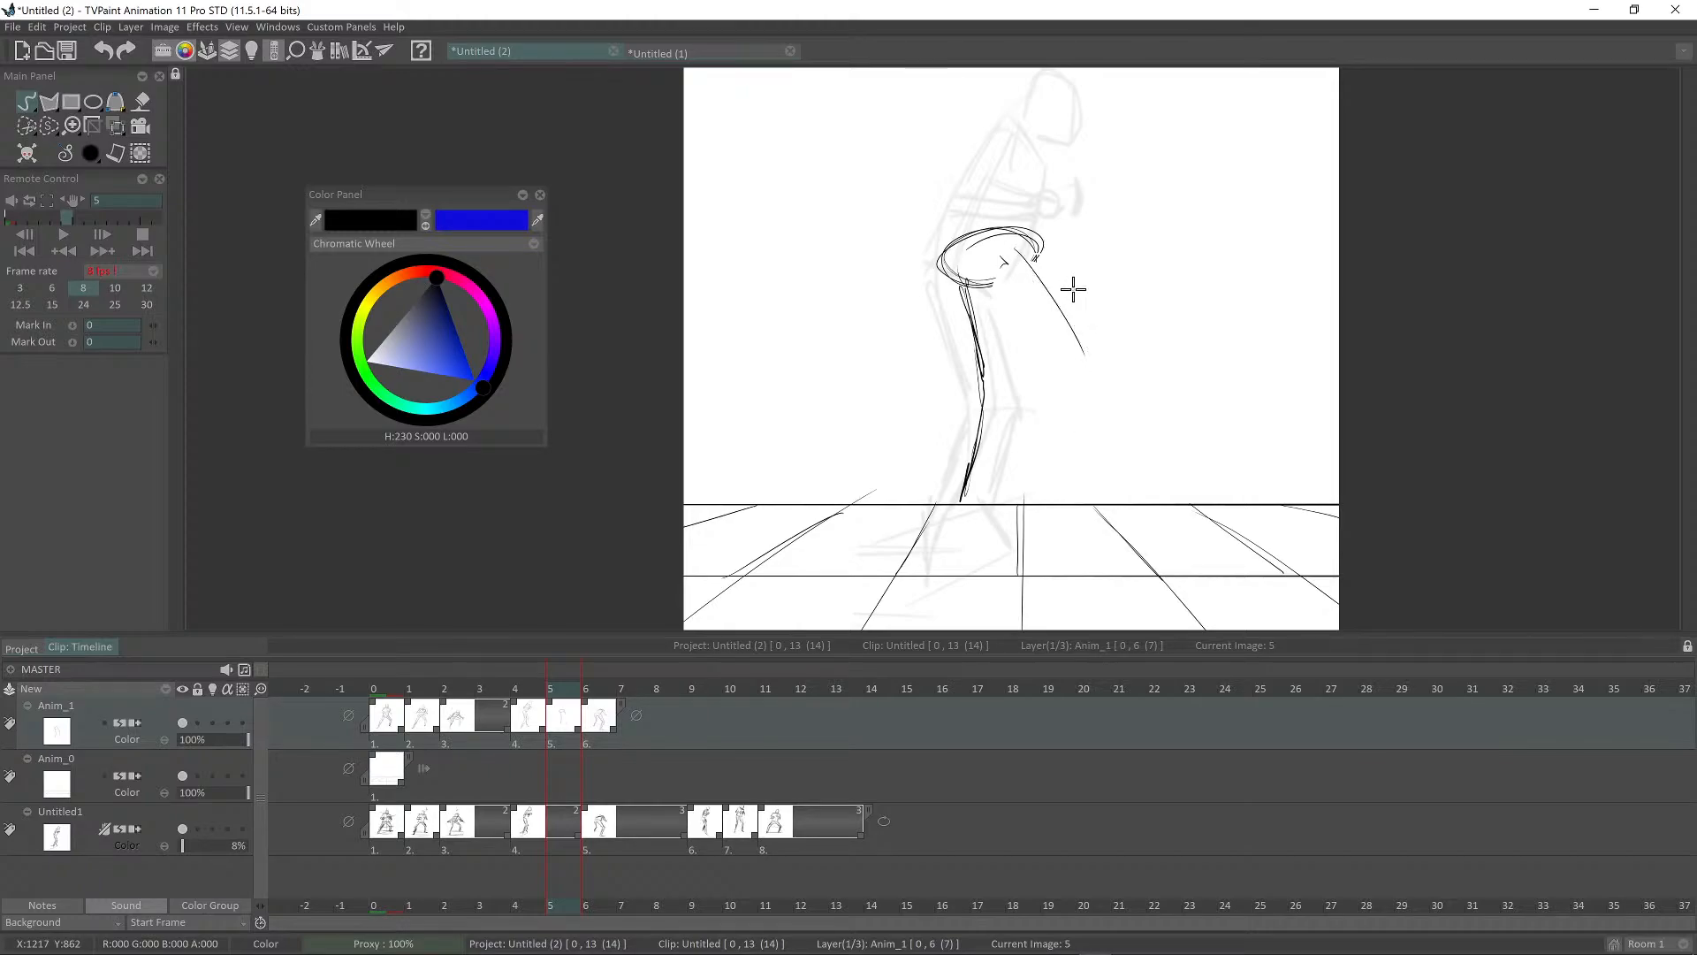
Step: Replace the front leg on frame 5 with one whose thigh reaches farther forward and whose shin drops towards the floor
{"action": "key", "text": "ctrl+z"}
{"action": "key", "text": "Left"}
{"action": "key", "text": "Left"}
{"action": "key", "text": "Right"}
{"action": "key", "text": "Right"}
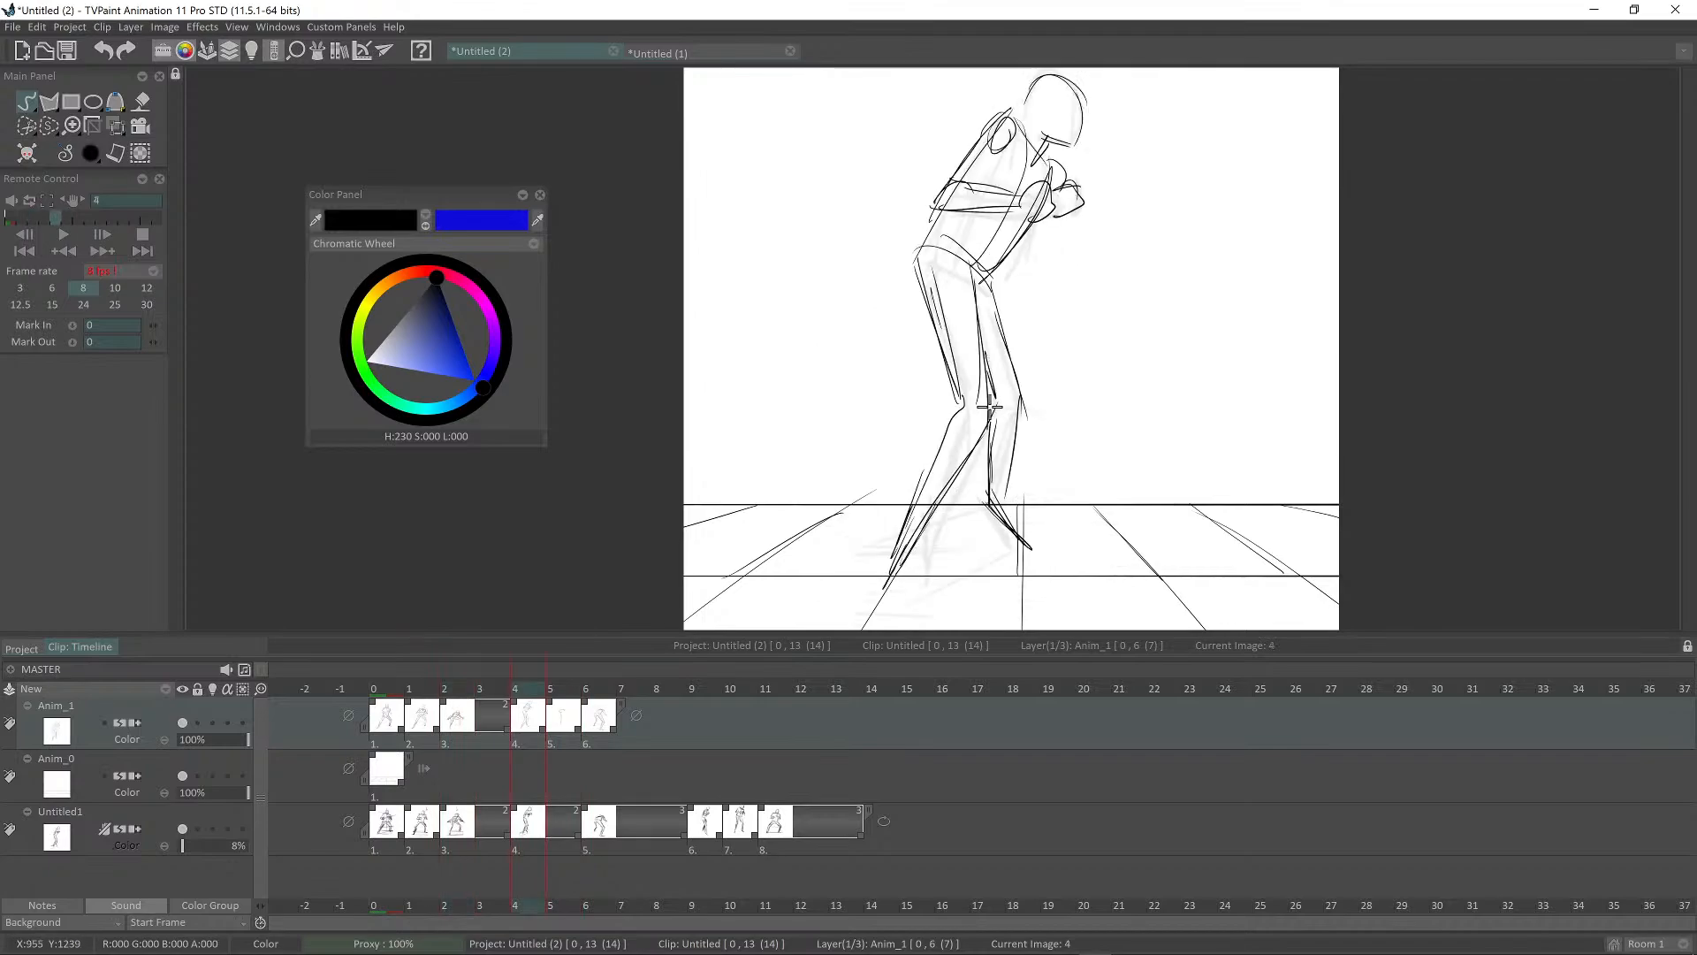
{"action": "left_click_drag", "start_coordinate": [1015, 285], "coordinate": [1107, 371]}
{"action": "mouse_move", "coordinate": [995, 276]}
{"action": "left_mouse_down"}
{"action": "mouse_move", "coordinate": [1061, 318]}
{"action": "mouse_move", "coordinate": [1125, 397]}
{"action": "left_mouse_up"}
{"action": "left_click_drag", "start_coordinate": [1098, 353], "coordinate": [1124, 503]}
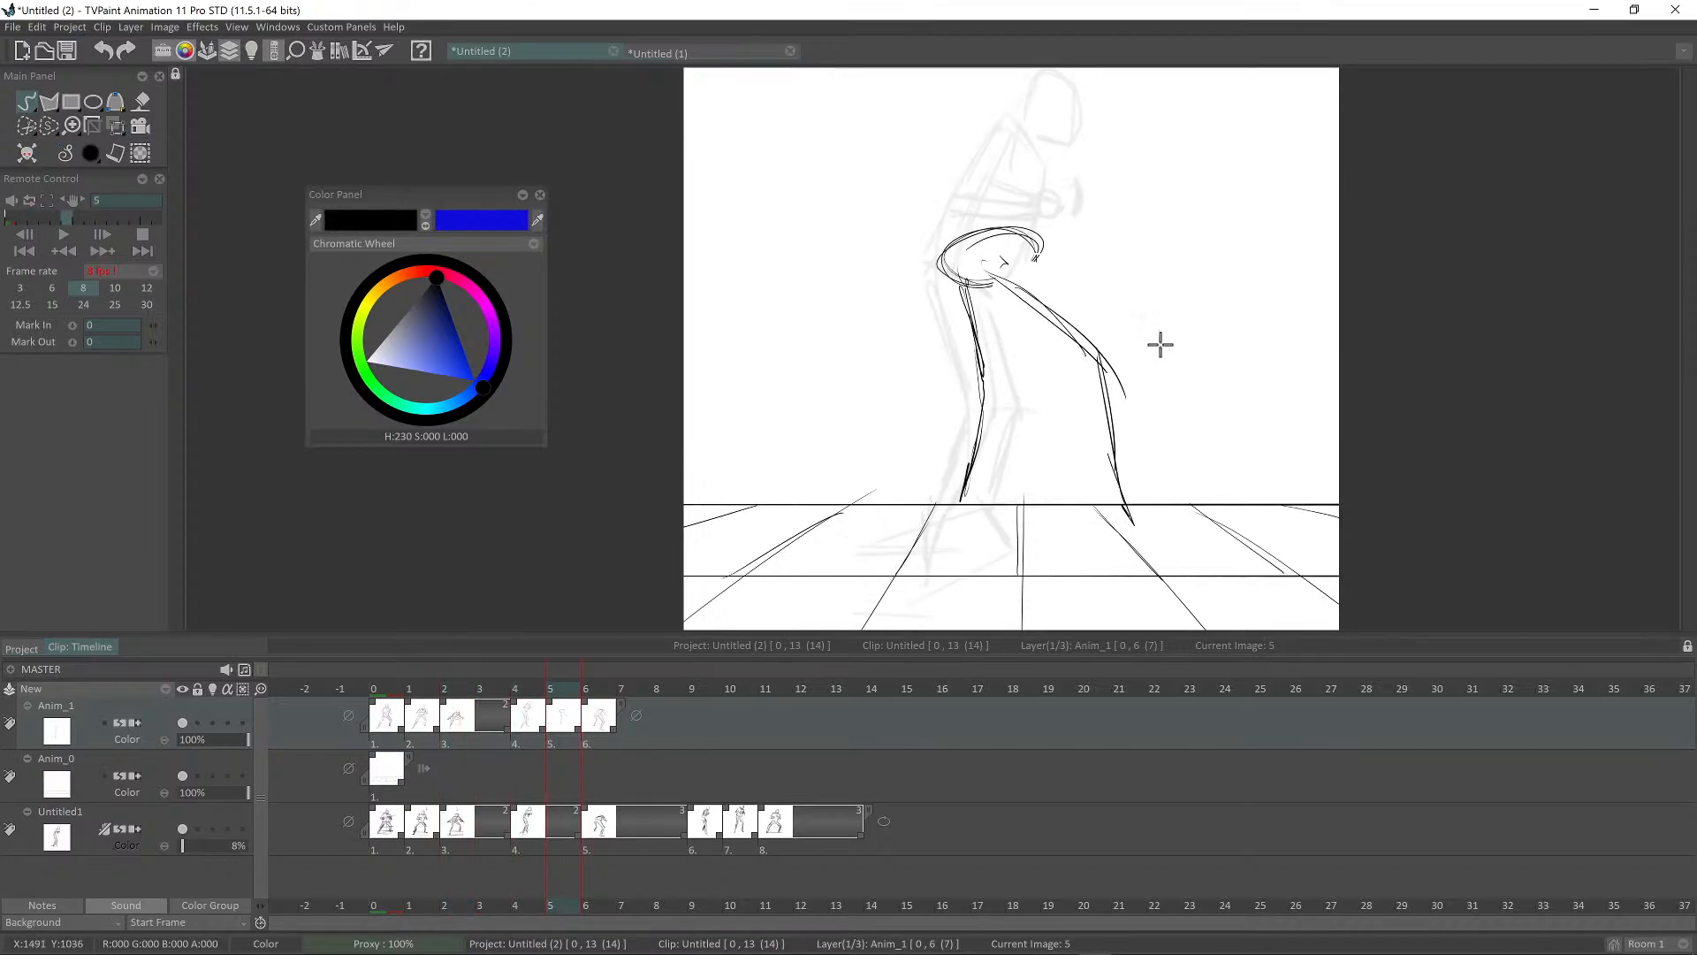
Step: Flip through frames 2 to 6 to examine how the new front leg moves between the poses
{"action": "key", "text": "Left"}
{"action": "key", "text": "Left"}
{"action": "key", "text": "Left"}
{"action": "key", "text": "Right"}
{"action": "key", "text": "Right"}
{"action": "key", "text": "Right"}
{"action": "key", "text": "Left"}
{"action": "key", "text": "Left"}
{"action": "key", "text": "Left"}
{"action": "key", "text": "Right"}
{"action": "key", "text": "Right"}
{"action": "key", "text": "Right"}
{"action": "key", "text": "Right"}
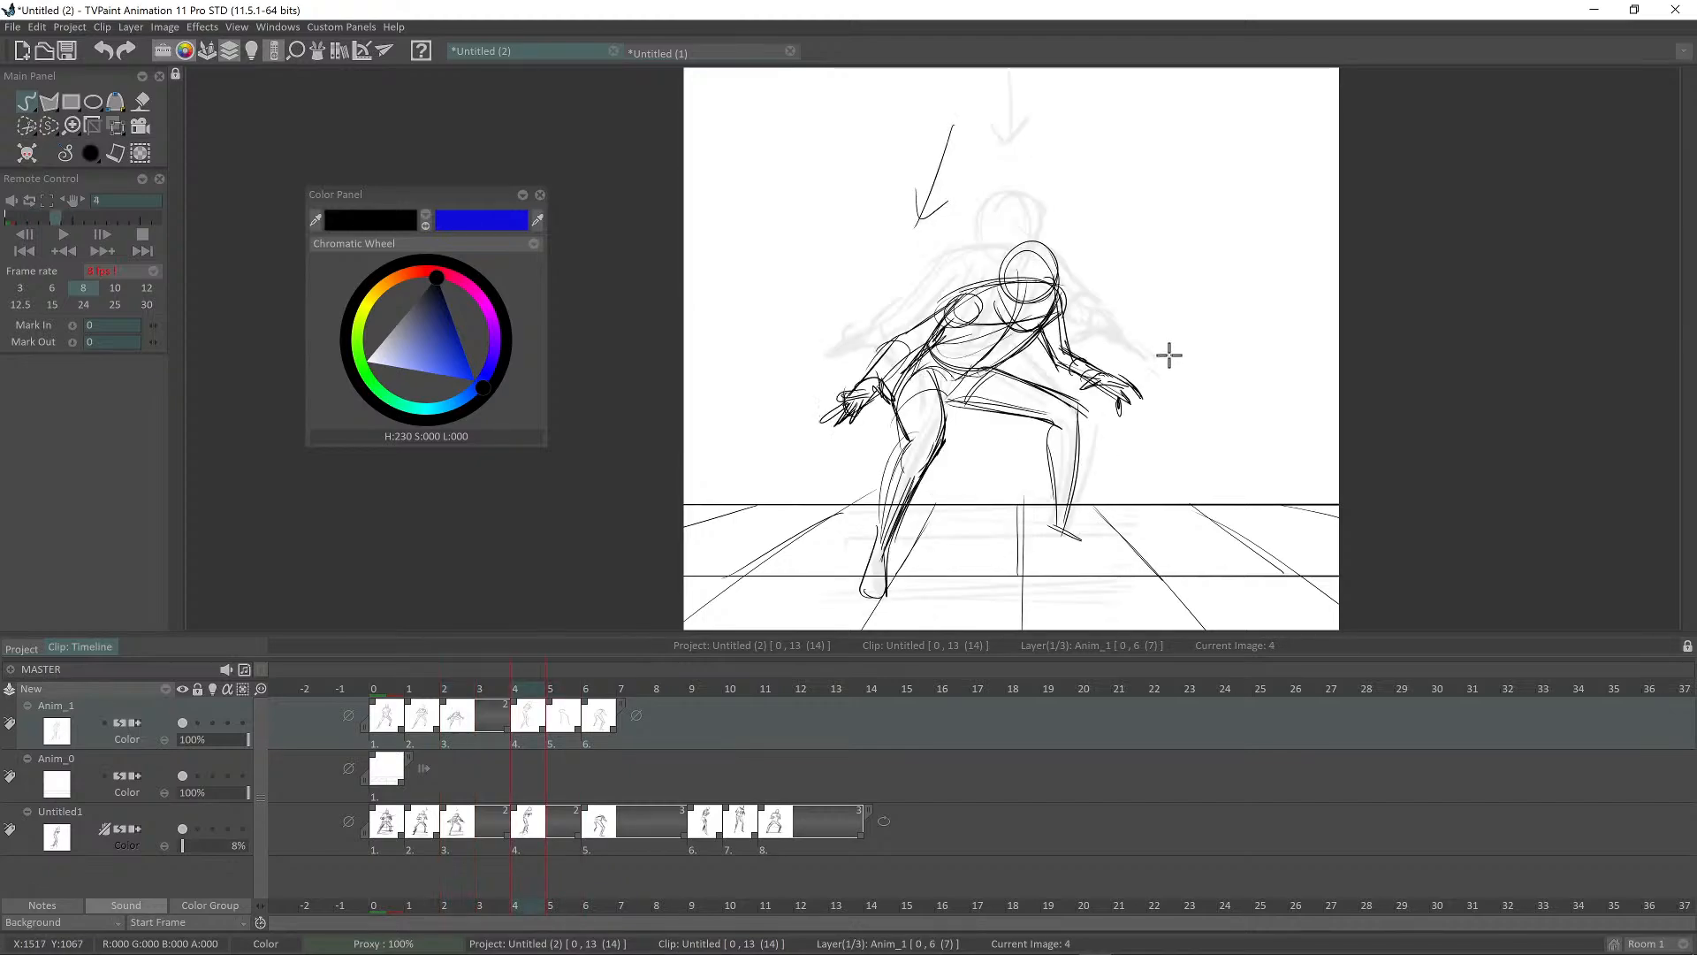
{"action": "key", "text": "Left"}
{"action": "key", "text": "Left"}
{"action": "key", "text": "Right"}
{"action": "key", "text": "Right"}
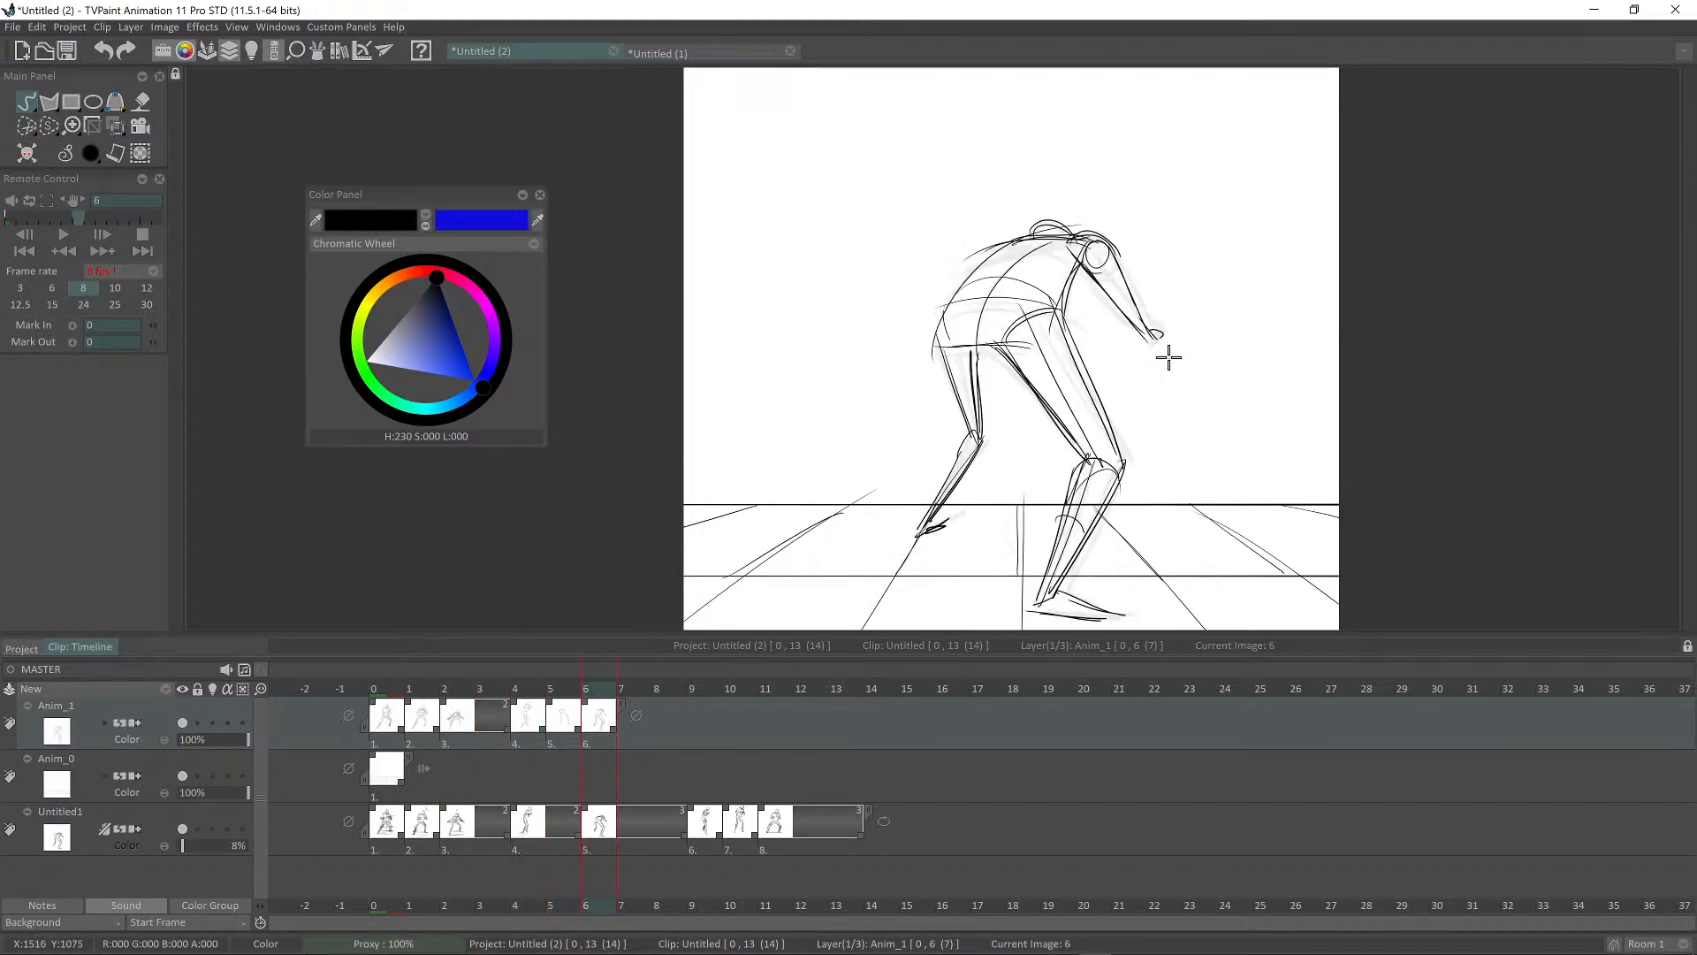
{"action": "key", "text": "Left"}
{"action": "key", "text": "Left"}
{"action": "key", "text": "Right"}
{"action": "key", "text": "Right"}
{"action": "key", "text": "Left"}
{"action": "key", "text": "Left"}
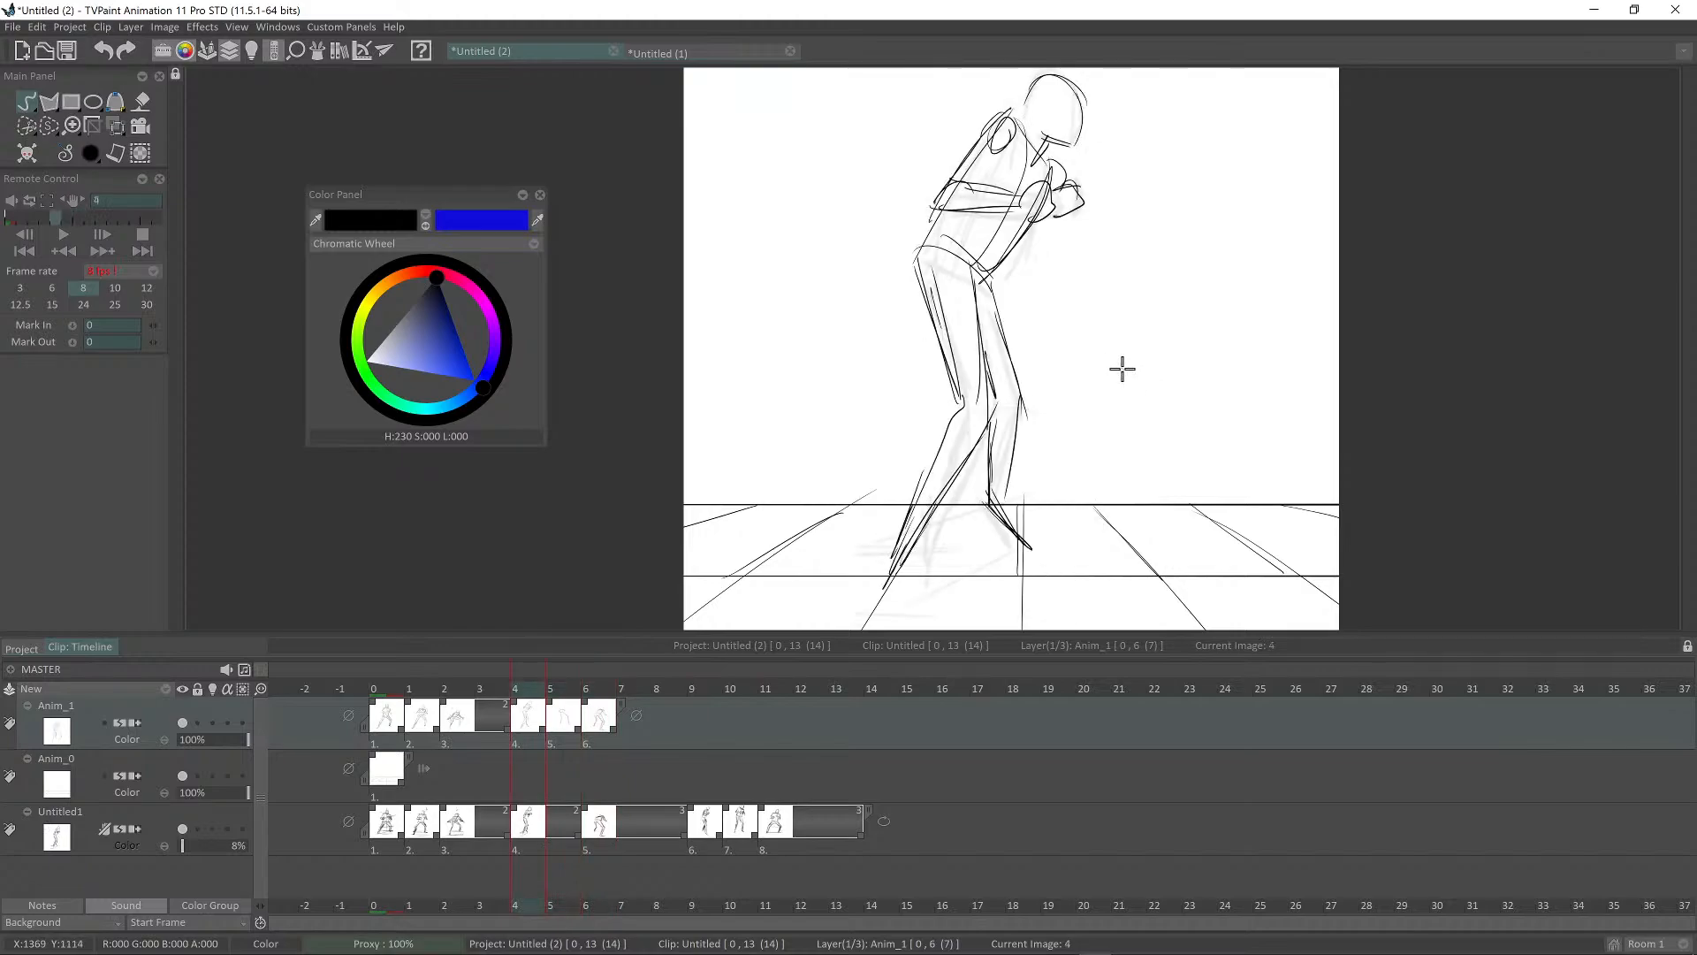
Step: Flesh out the front leg on frame 5 with outlines for the thigh, knee, shin and pointed foot
{"action": "key", "text": "Right"}
{"action": "left_click_drag", "start_coordinate": [1046, 253], "coordinate": [1120, 364]}
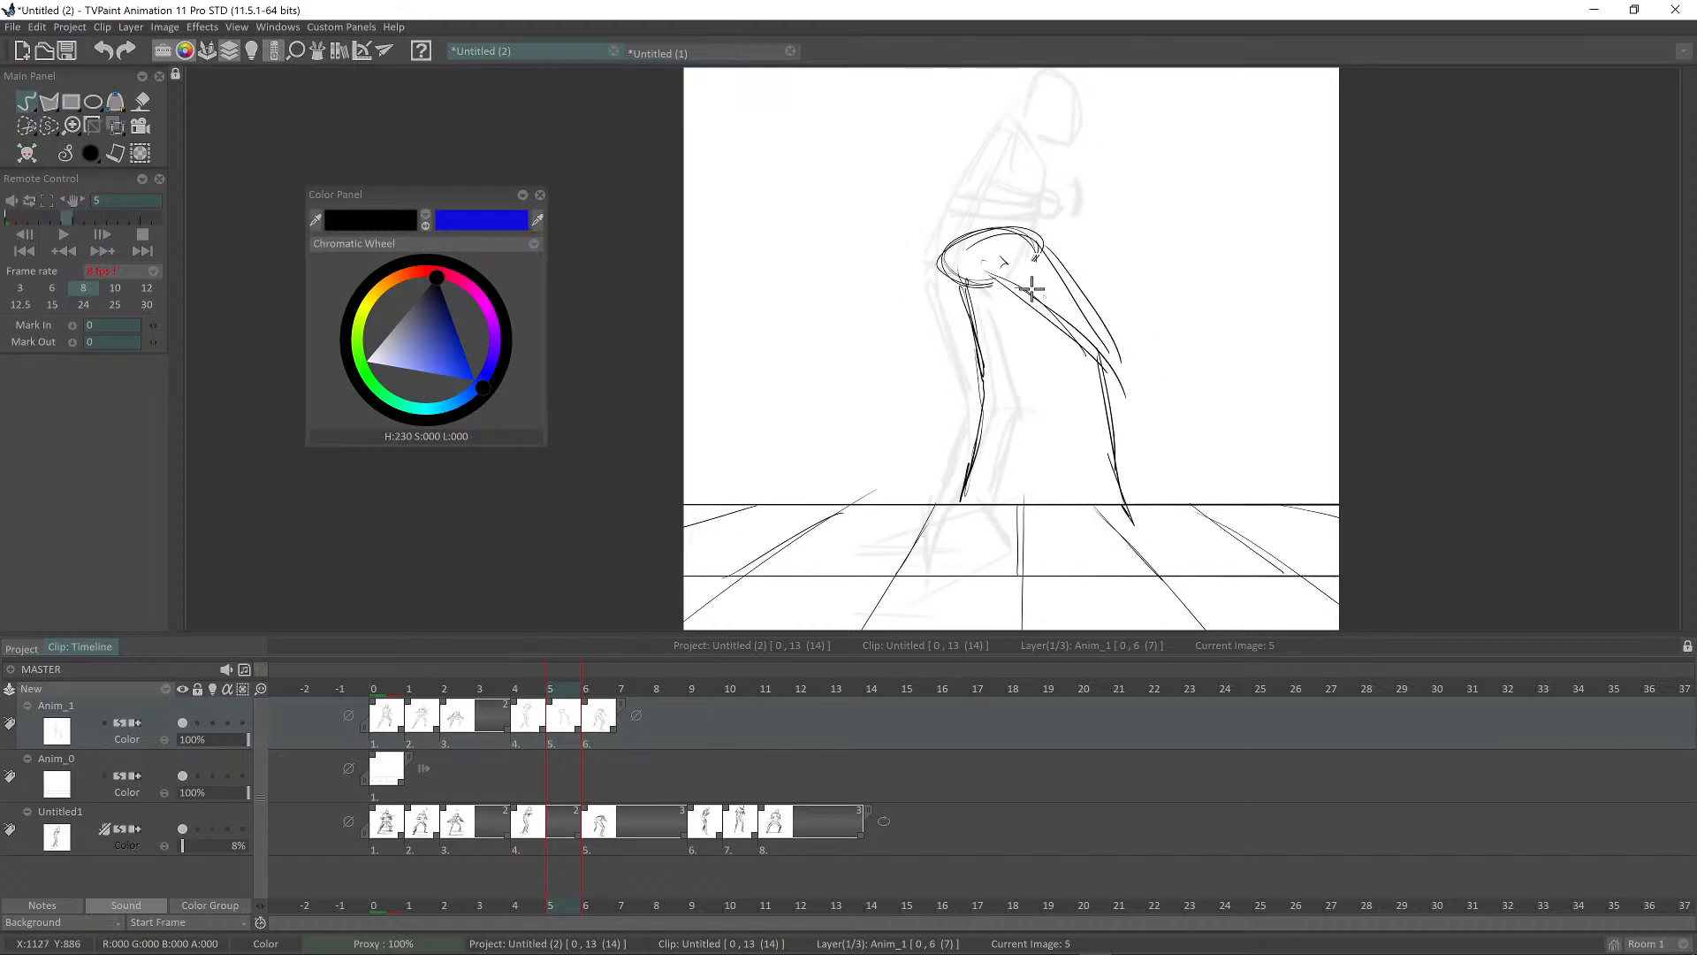
{"action": "mouse_move", "coordinate": [980, 272]}
{"action": "left_mouse_down"}
{"action": "mouse_move", "coordinate": [1091, 370]}
{"action": "mouse_move", "coordinate": [1102, 409]}
{"action": "left_mouse_up"}
{"action": "left_click_drag", "start_coordinate": [1108, 486], "coordinate": [1136, 530]}
{"action": "mouse_move", "coordinate": [1109, 486]}
{"action": "left_mouse_down"}
{"action": "mouse_move", "coordinate": [1149, 547]}
{"action": "mouse_move", "coordinate": [1126, 351]}
{"action": "left_mouse_up"}
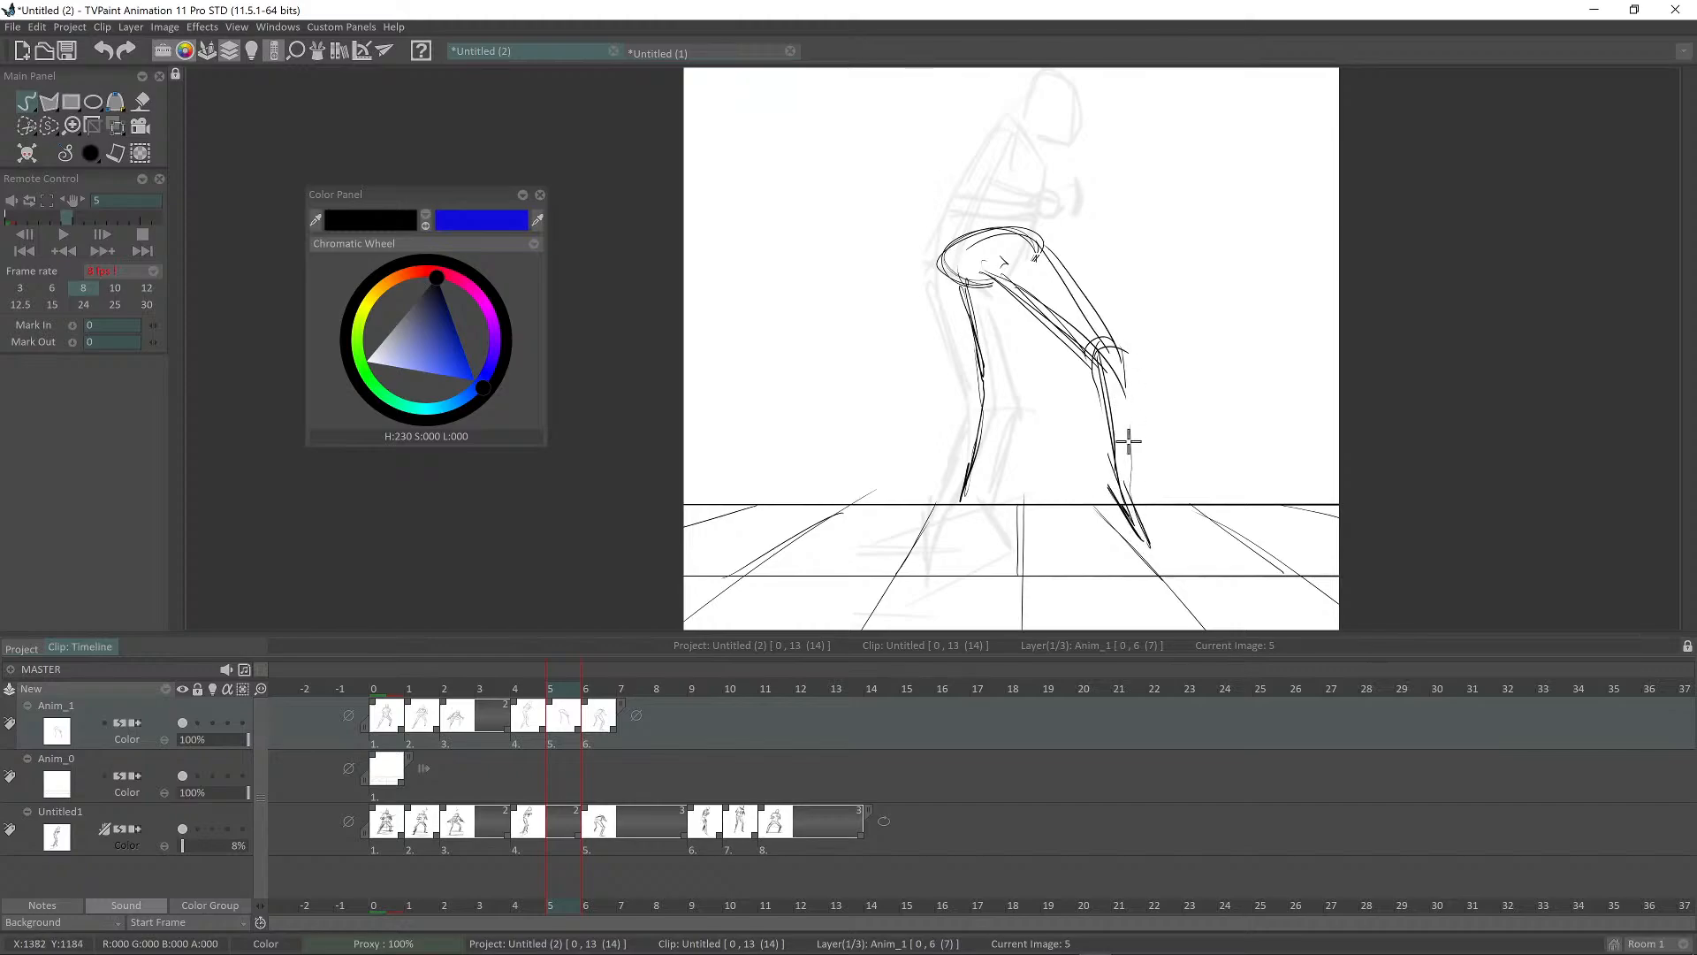
{"action": "left_click_drag", "start_coordinate": [1129, 441], "coordinate": [1128, 489]}
{"action": "left_click_drag", "start_coordinate": [1093, 367], "coordinate": [1114, 463]}
Step: Flip back and forth between frames 2 and 6 to check the fleshed-out front leg in motion
{"action": "key", "text": "Left"}
{"action": "key", "text": "Left"}
{"action": "key", "text": "Right"}
{"action": "key", "text": "Right"}
{"action": "key", "text": "Left"}
{"action": "key", "text": "Right"}
{"action": "key", "text": "Right"}
{"action": "key", "text": "Left"}
{"action": "key", "text": "Left"}
{"action": "key", "text": "Left"}
{"action": "key", "text": "Left"}
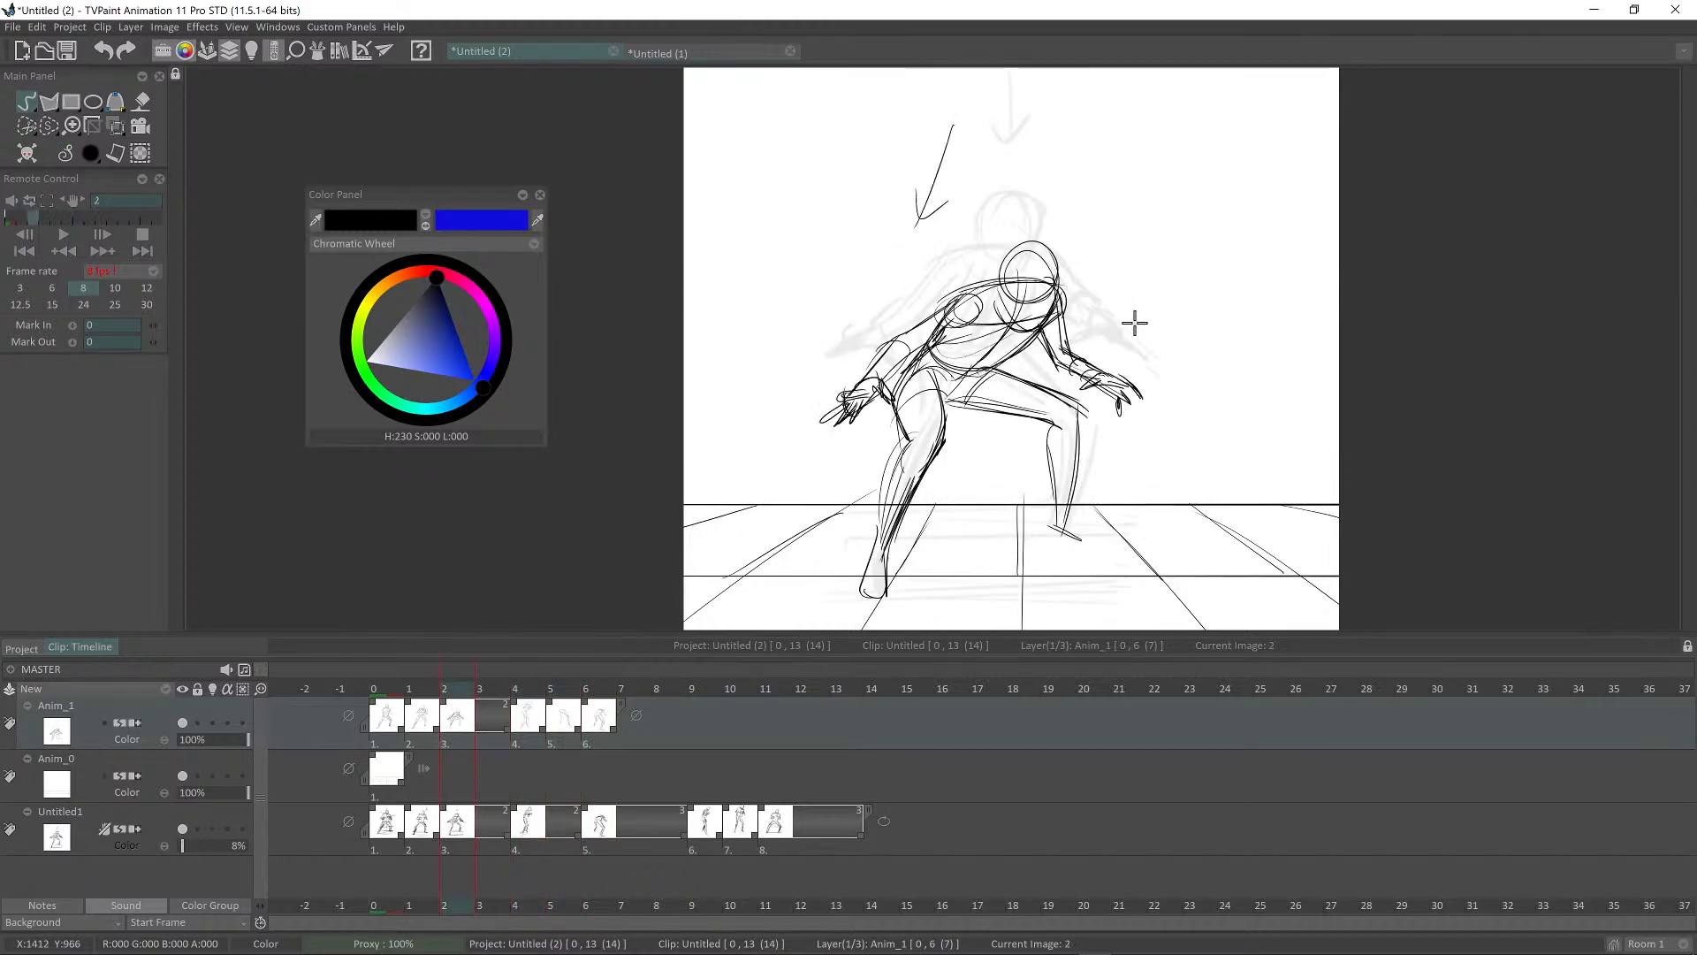
{"action": "key", "text": "Right"}
{"action": "key", "text": "Right"}
{"action": "key", "text": "Right"}
{"action": "key", "text": "Left"}
{"action": "key", "text": "Left"}
{"action": "key", "text": "Right"}
{"action": "key", "text": "Right"}
{"action": "key", "text": "Right"}
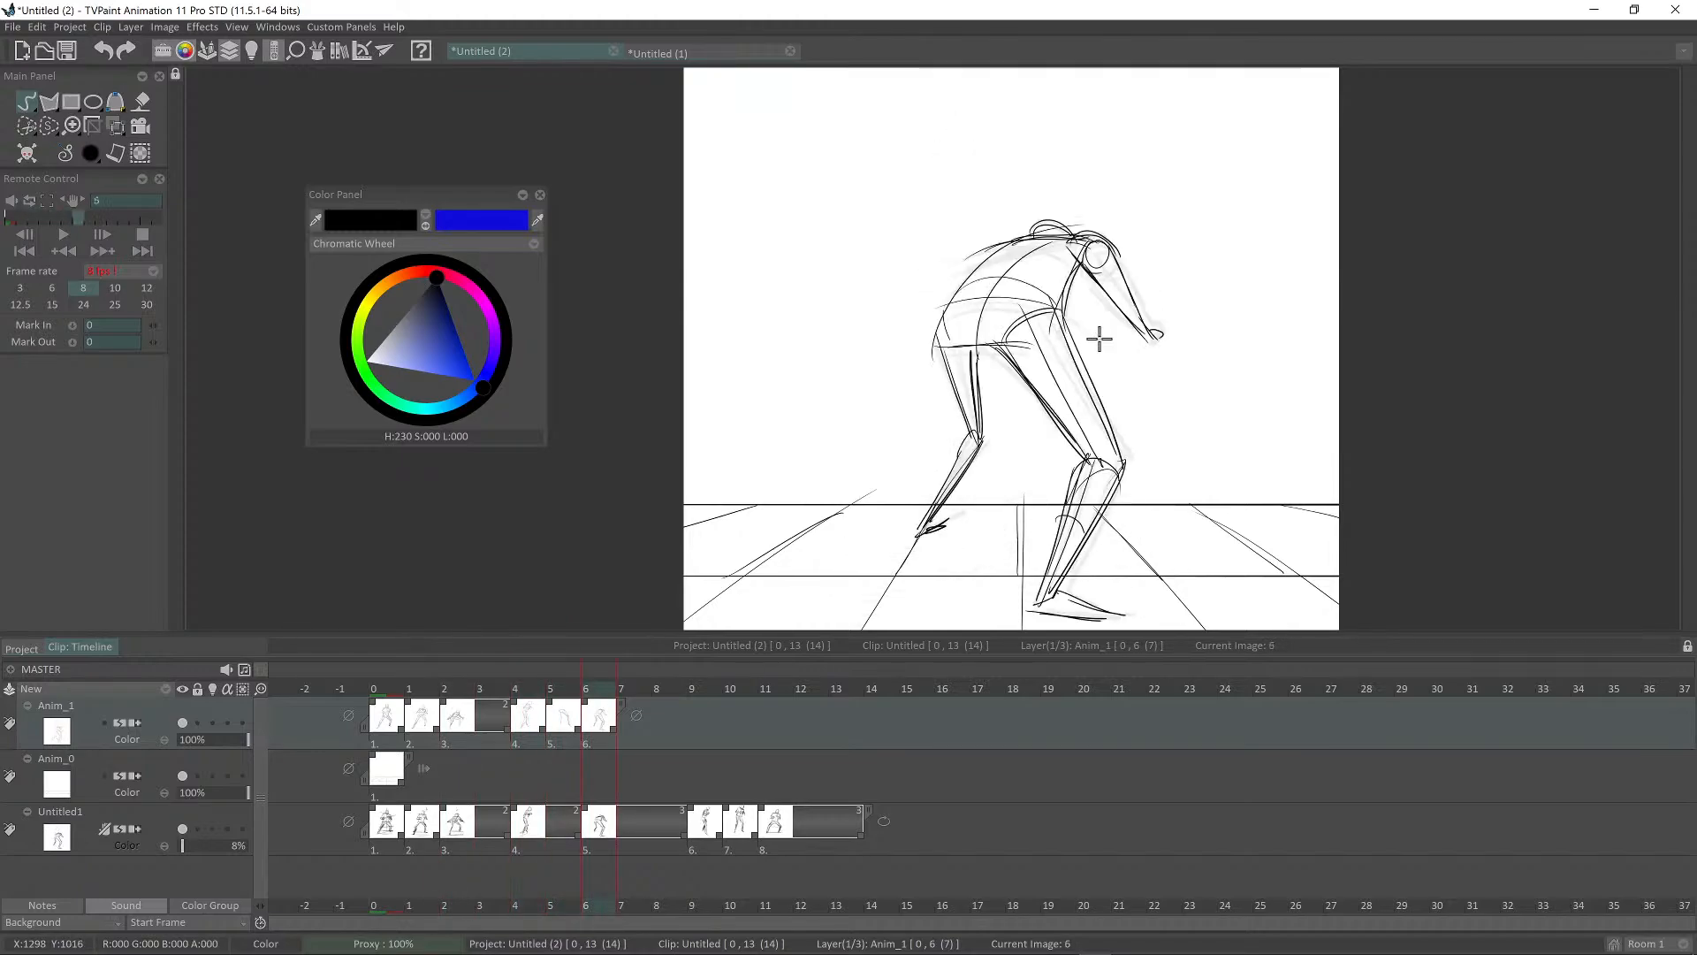
{"action": "key", "text": "Left"}
{"action": "key", "text": "Left"}
{"action": "key", "text": "Right"}
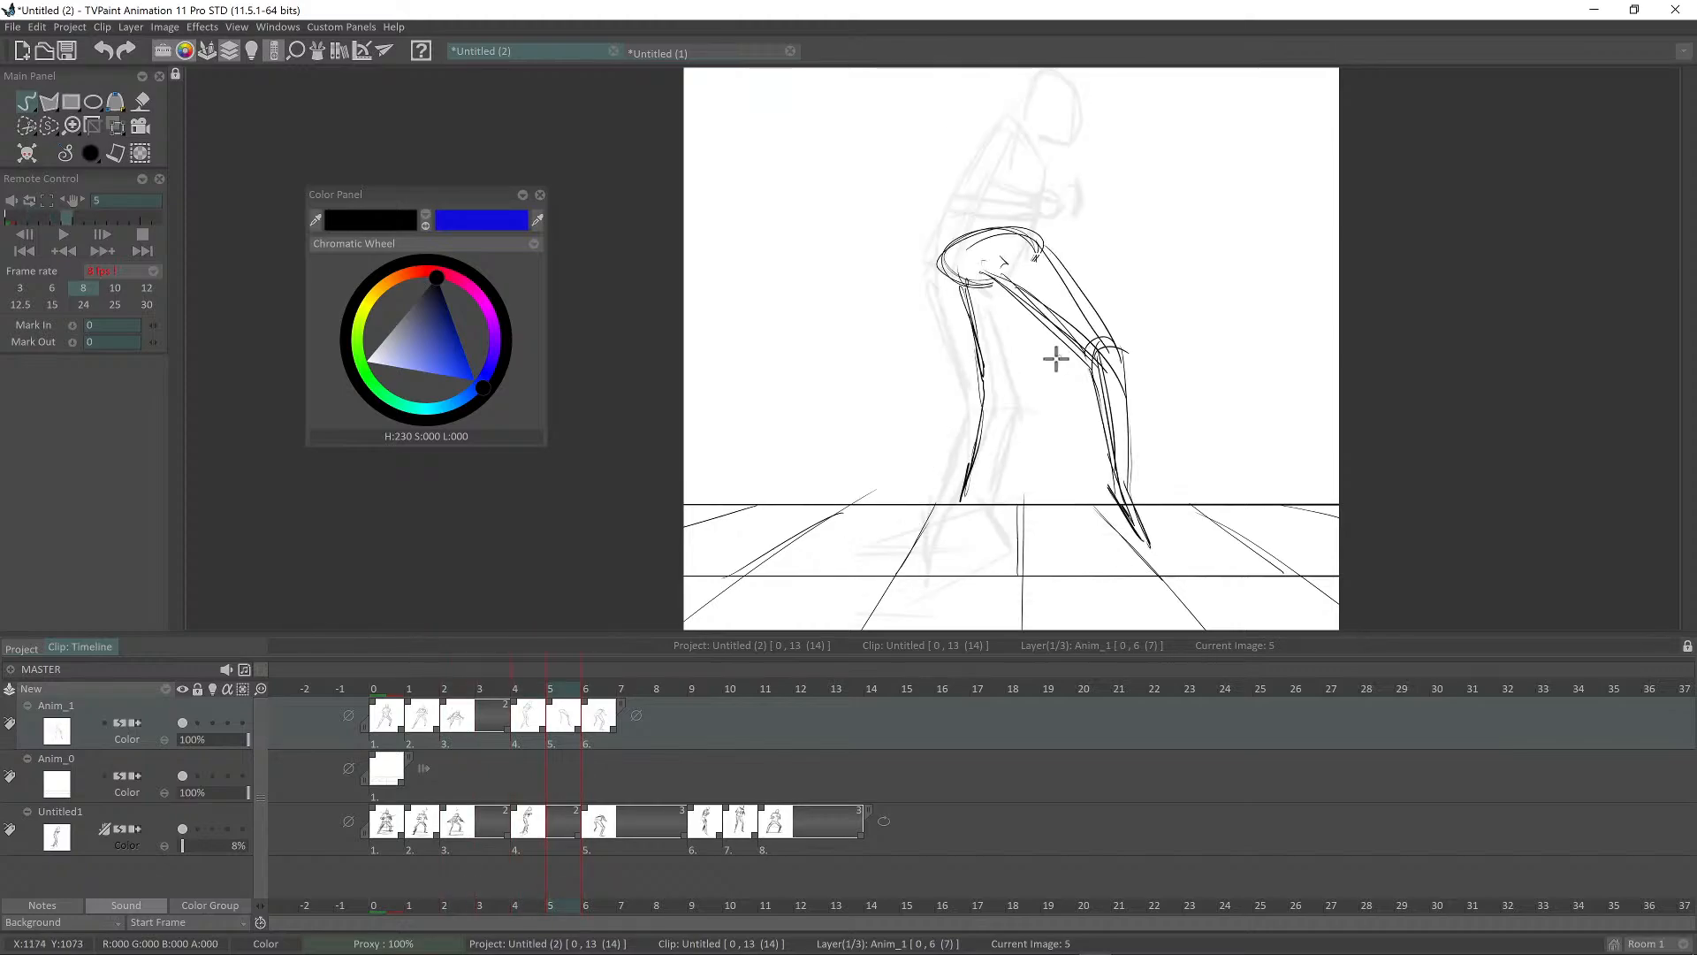
Step: Erase the rear leg on frame 5 and redraw it with the knee bent forward and the shin slanting back
{"action": "key", "text": "shift+d"}
{"action": "left_click_drag", "start_coordinate": [948, 402], "coordinate": [1000, 341]}
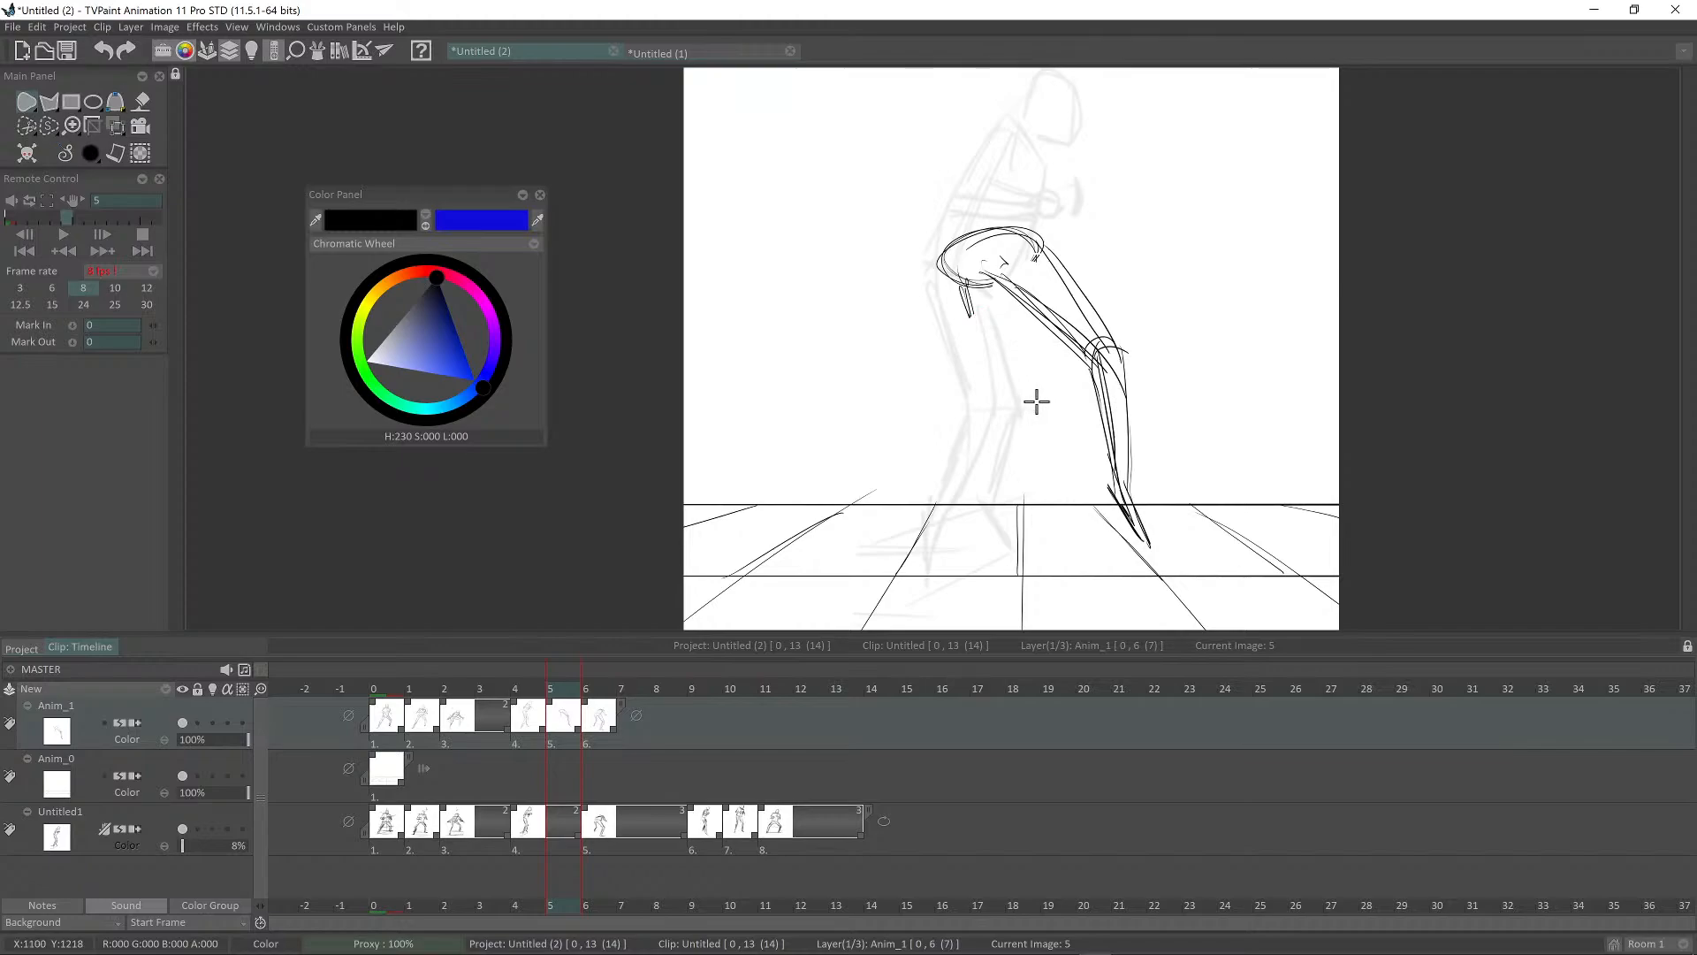
{"action": "key", "text": "shift+d"}
{"action": "left_click_drag", "start_coordinate": [965, 289], "coordinate": [1015, 396]}
{"action": "mouse_move", "coordinate": [984, 462]}
{"action": "left_mouse_down"}
{"action": "mouse_move", "coordinate": [999, 408]}
{"action": "mouse_move", "coordinate": [992, 474]}
{"action": "left_mouse_up"}
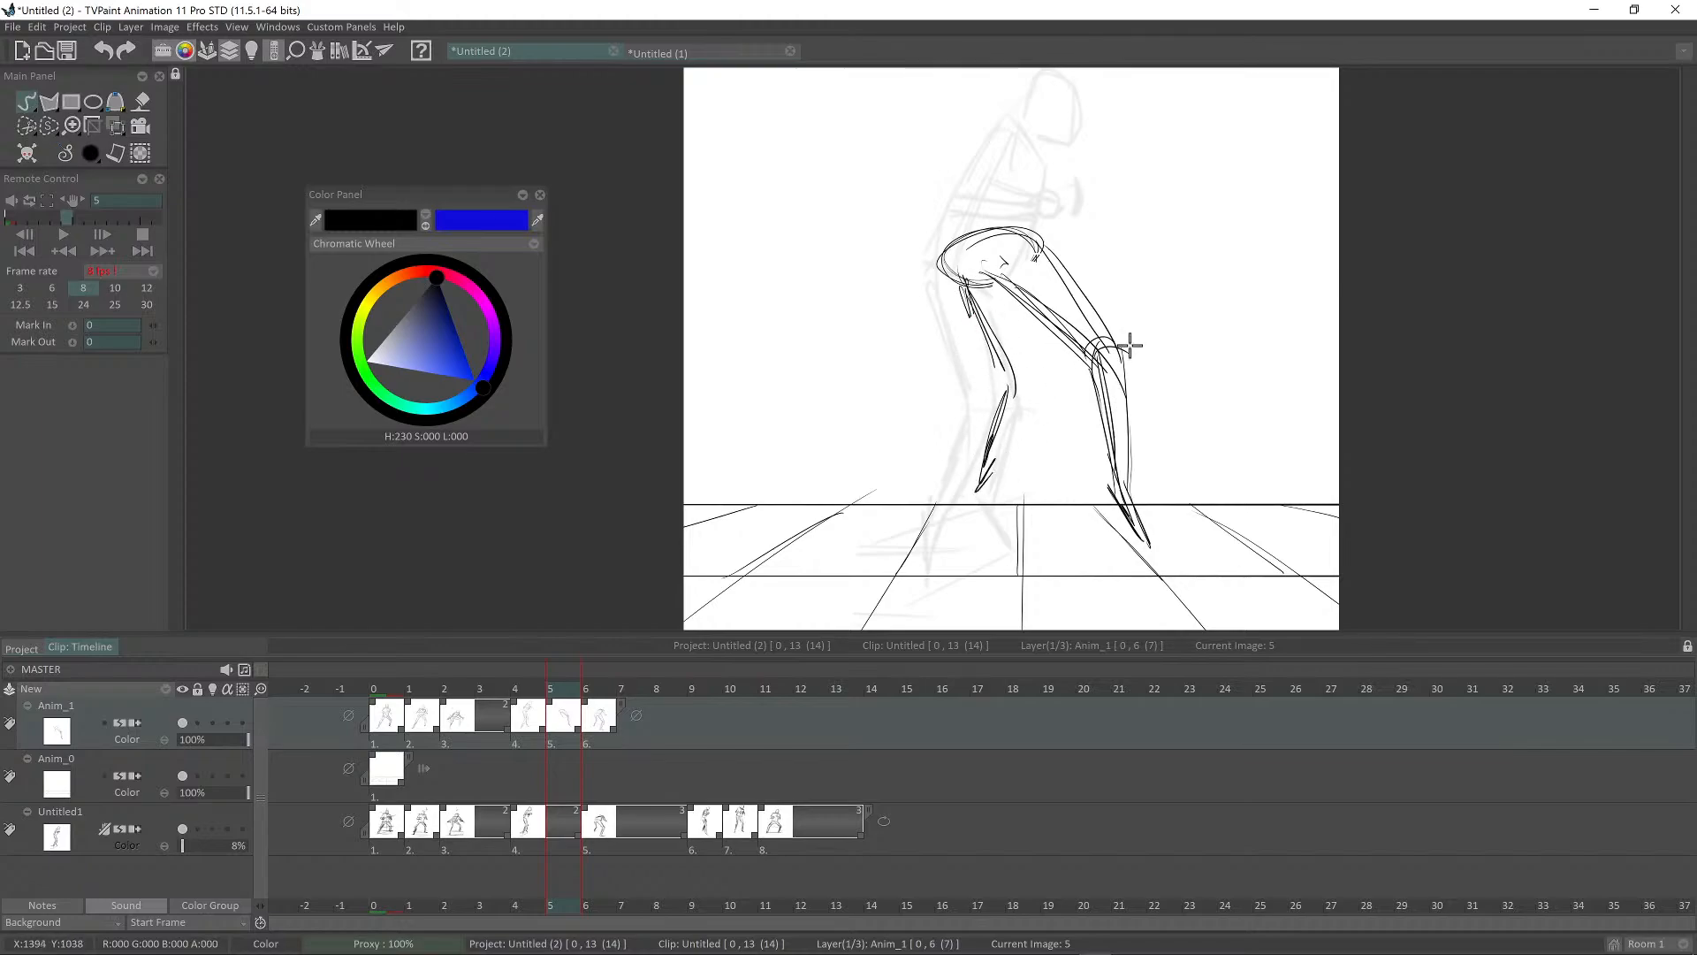
Step: Cut out the rear leg on frame 5, rotate it backward and place it under the pelvis with the foot trailing
{"action": "key", "text": "Right"}
{"action": "key", "text": "Left"}
{"action": "key", "text": "Right"}
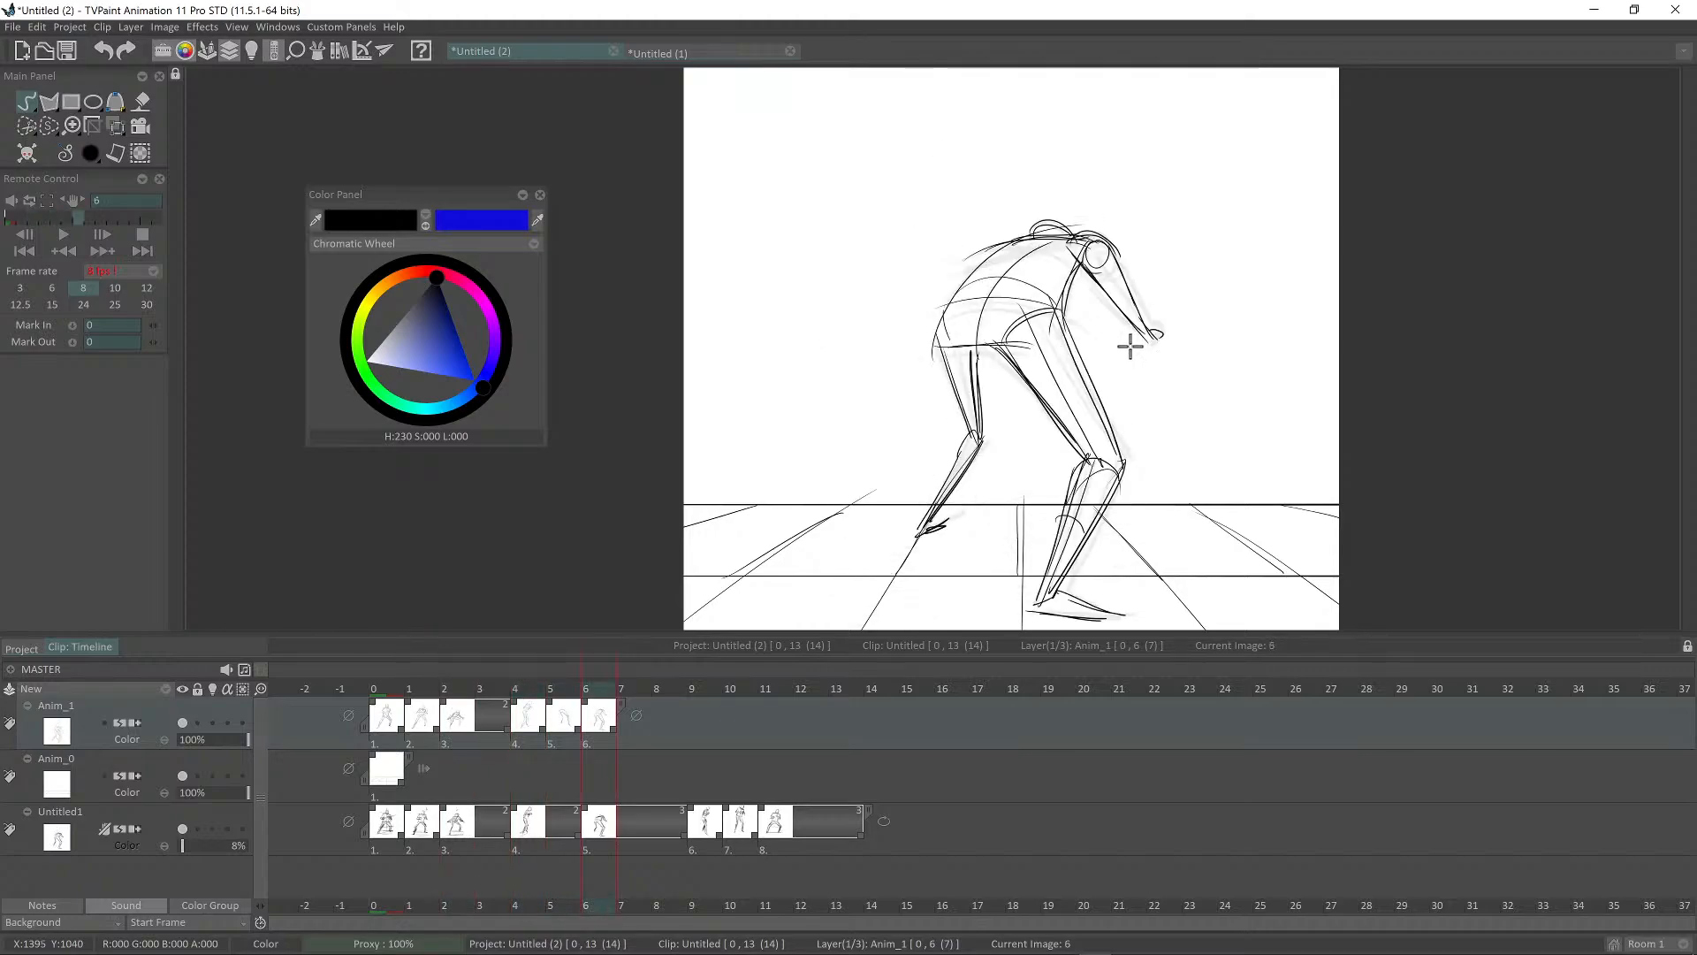
{"action": "key", "text": "Right"}
{"action": "key", "text": "Left"}
{"action": "key", "text": "Left"}
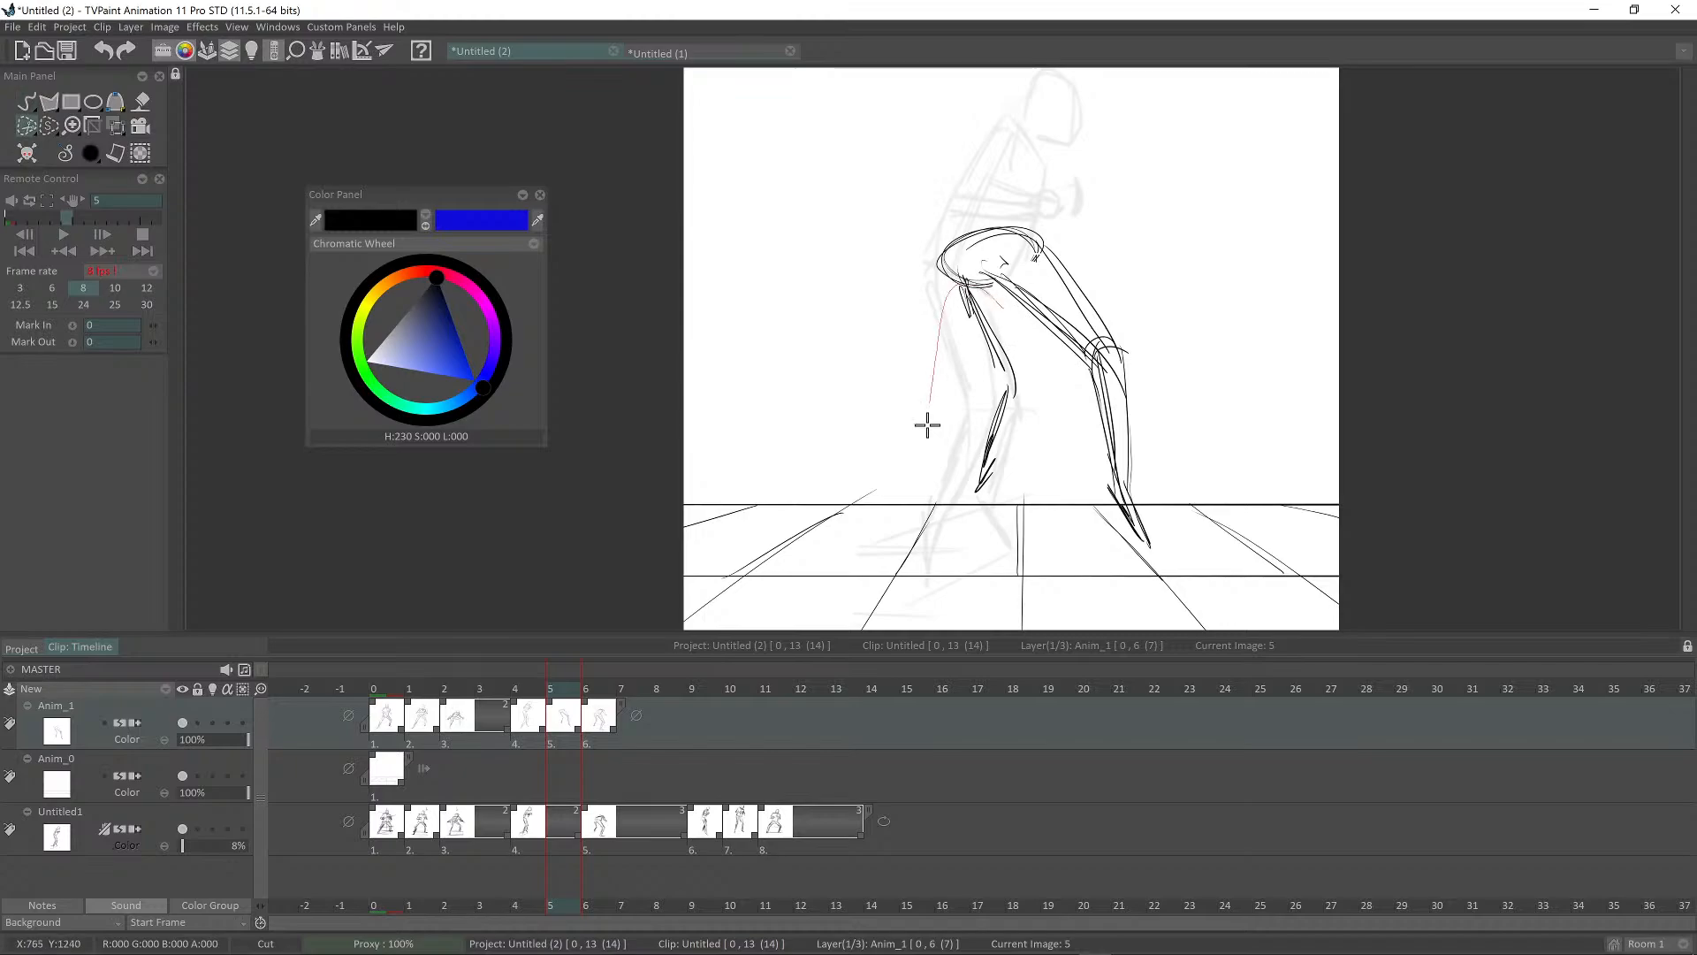
{"action": "mouse_move", "coordinate": [927, 425]}
{"action": "left_mouse_down"}
{"action": "mouse_move", "coordinate": [1033, 428]}
{"action": "mouse_move", "coordinate": [1007, 327]}
{"action": "left_mouse_up"}
{"action": "key", "text": "z"}
{"action": "left_click_drag", "start_coordinate": [967, 406], "coordinate": [958, 421]}
{"action": "left_click", "coordinate": [936, 390]}
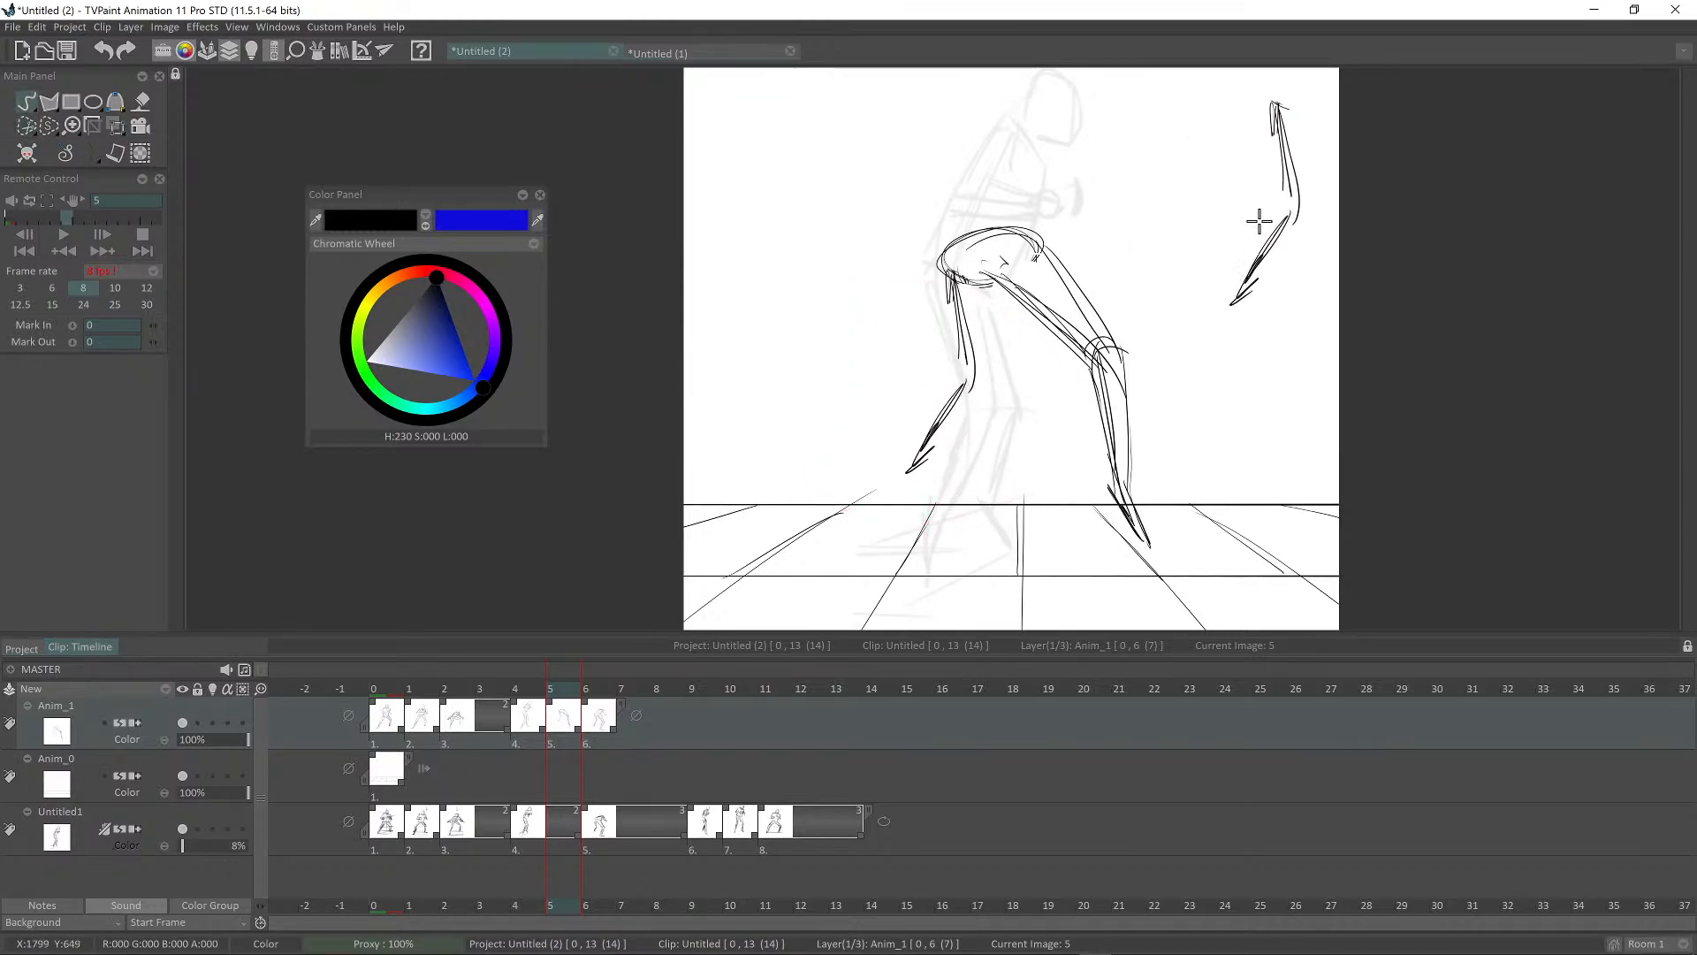
Step: Flip between frames 3, 4 and 5 to check the rotated rear leg against the earlier poses
{"action": "key", "text": "Left"}
{"action": "key", "text": "Left"}
{"action": "key", "text": "Right"}
{"action": "key", "text": "Right"}
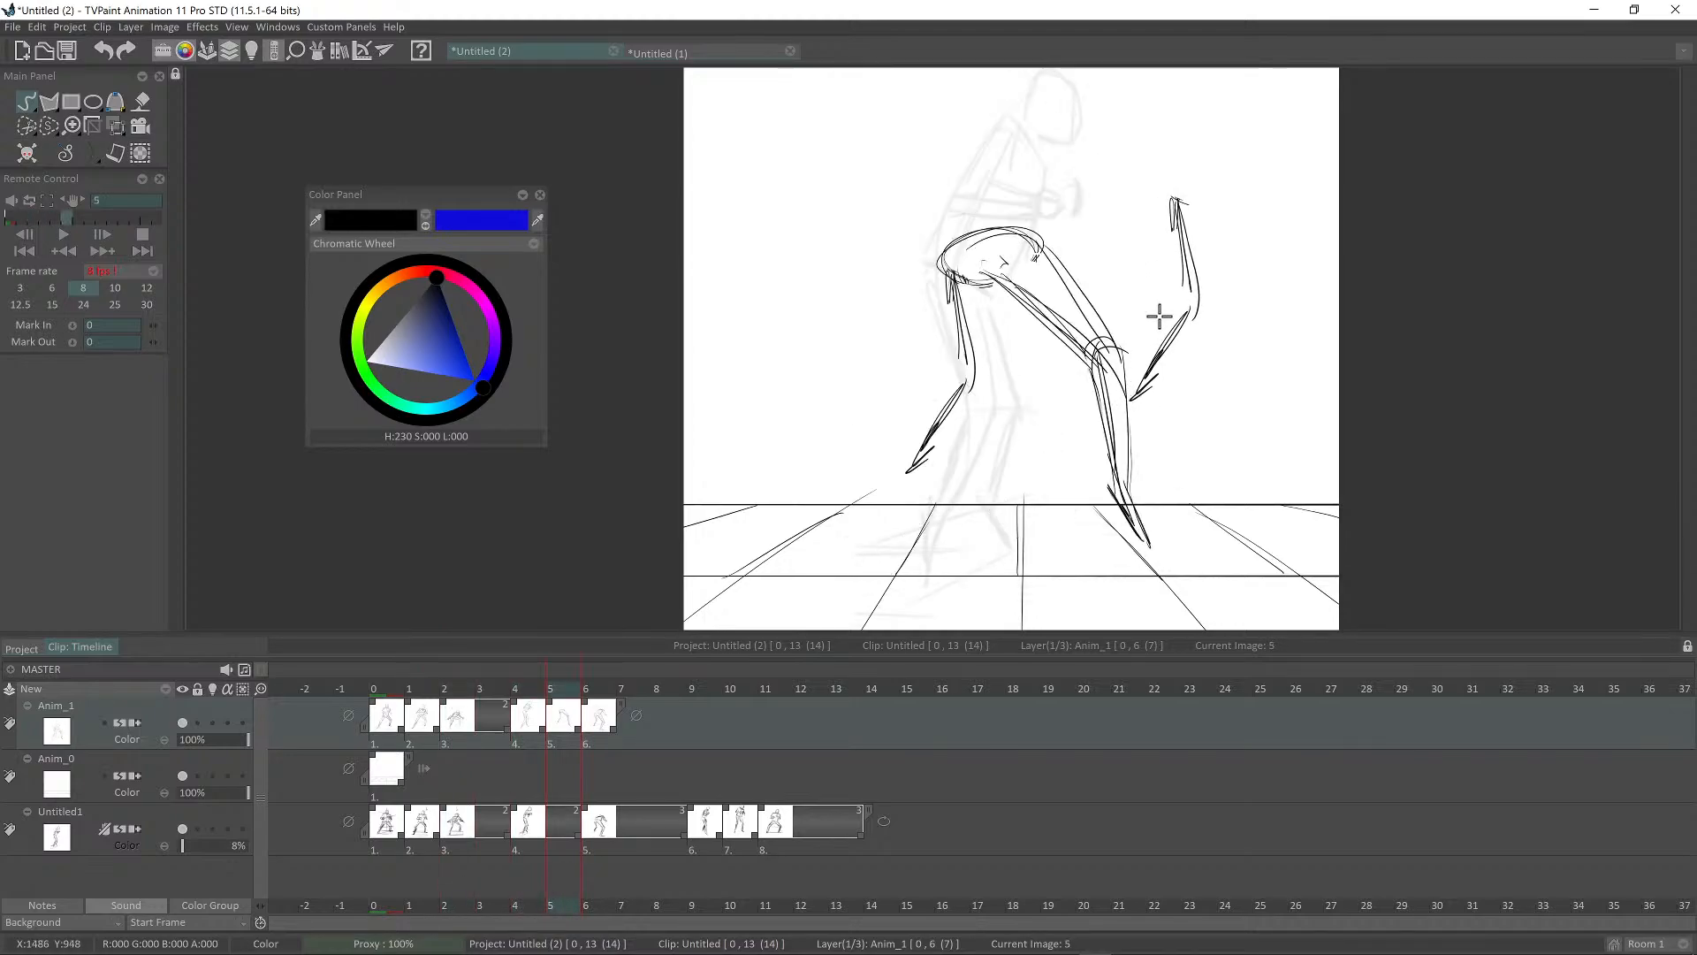
{"action": "key", "text": "Left"}
{"action": "key", "text": "Left"}
{"action": "key", "text": "Right"}
{"action": "key", "text": "Right"}
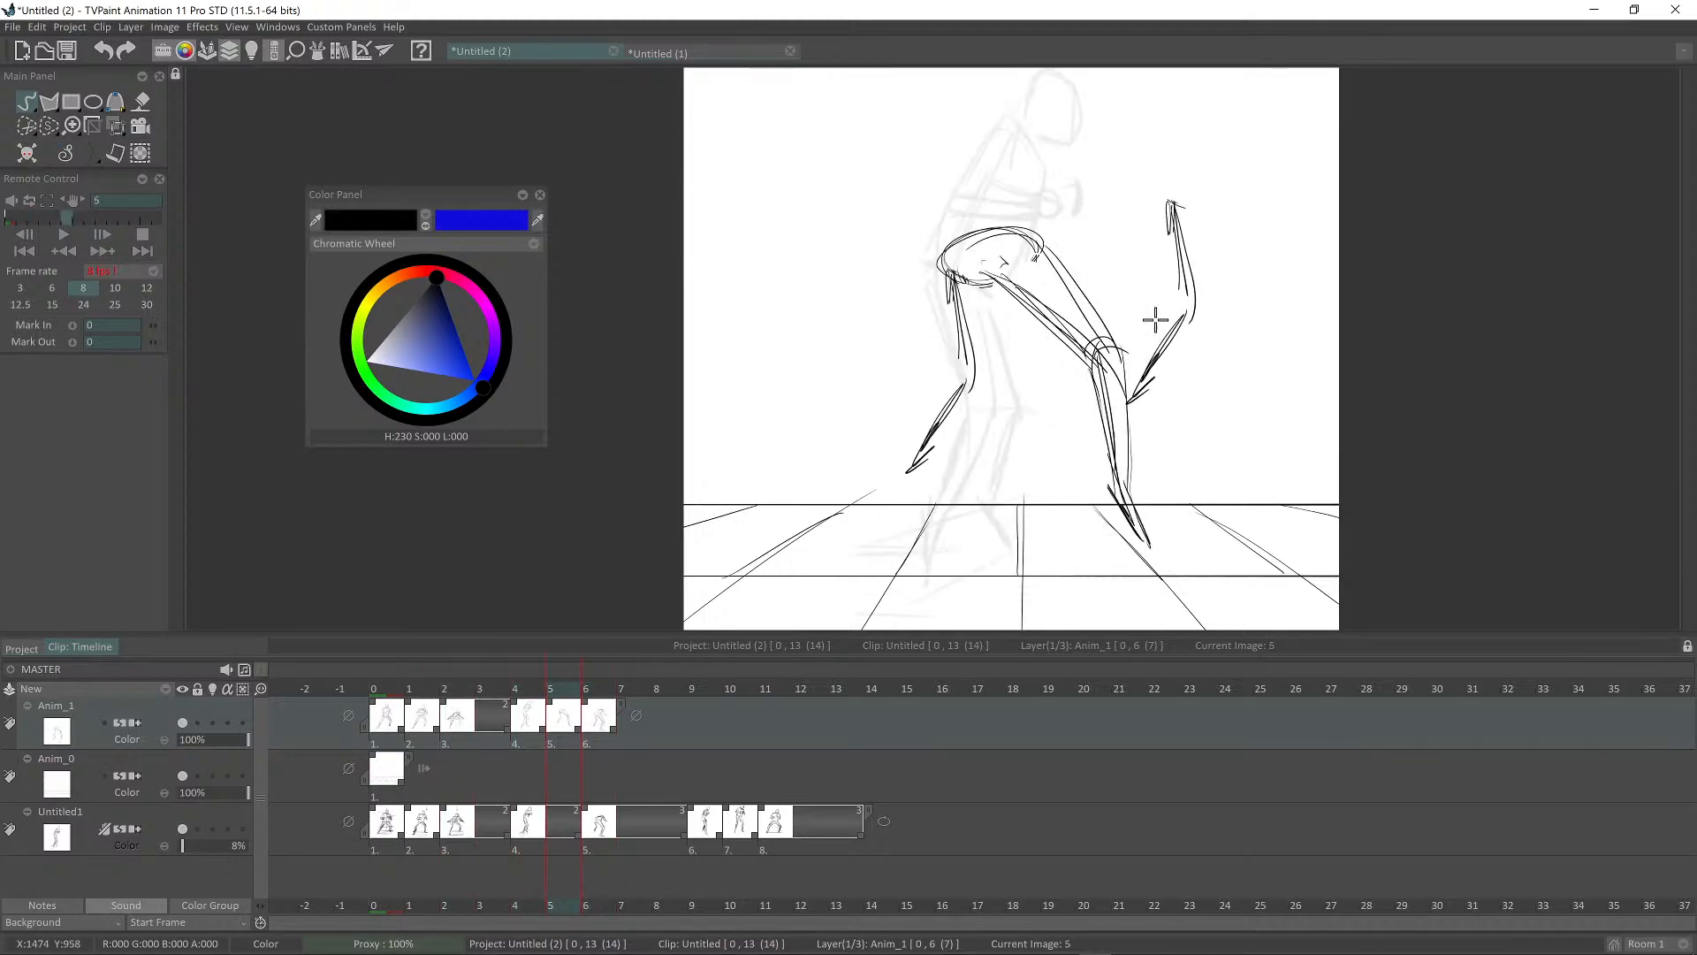
Step: Hold the frame 5 drawing on Anim_1 for two frames, shifting the bent-over pose to frame 7
{"action": "key", "text": "Left"}
{"action": "key", "text": "Right"}
{"action": "key", "text": "Right"}
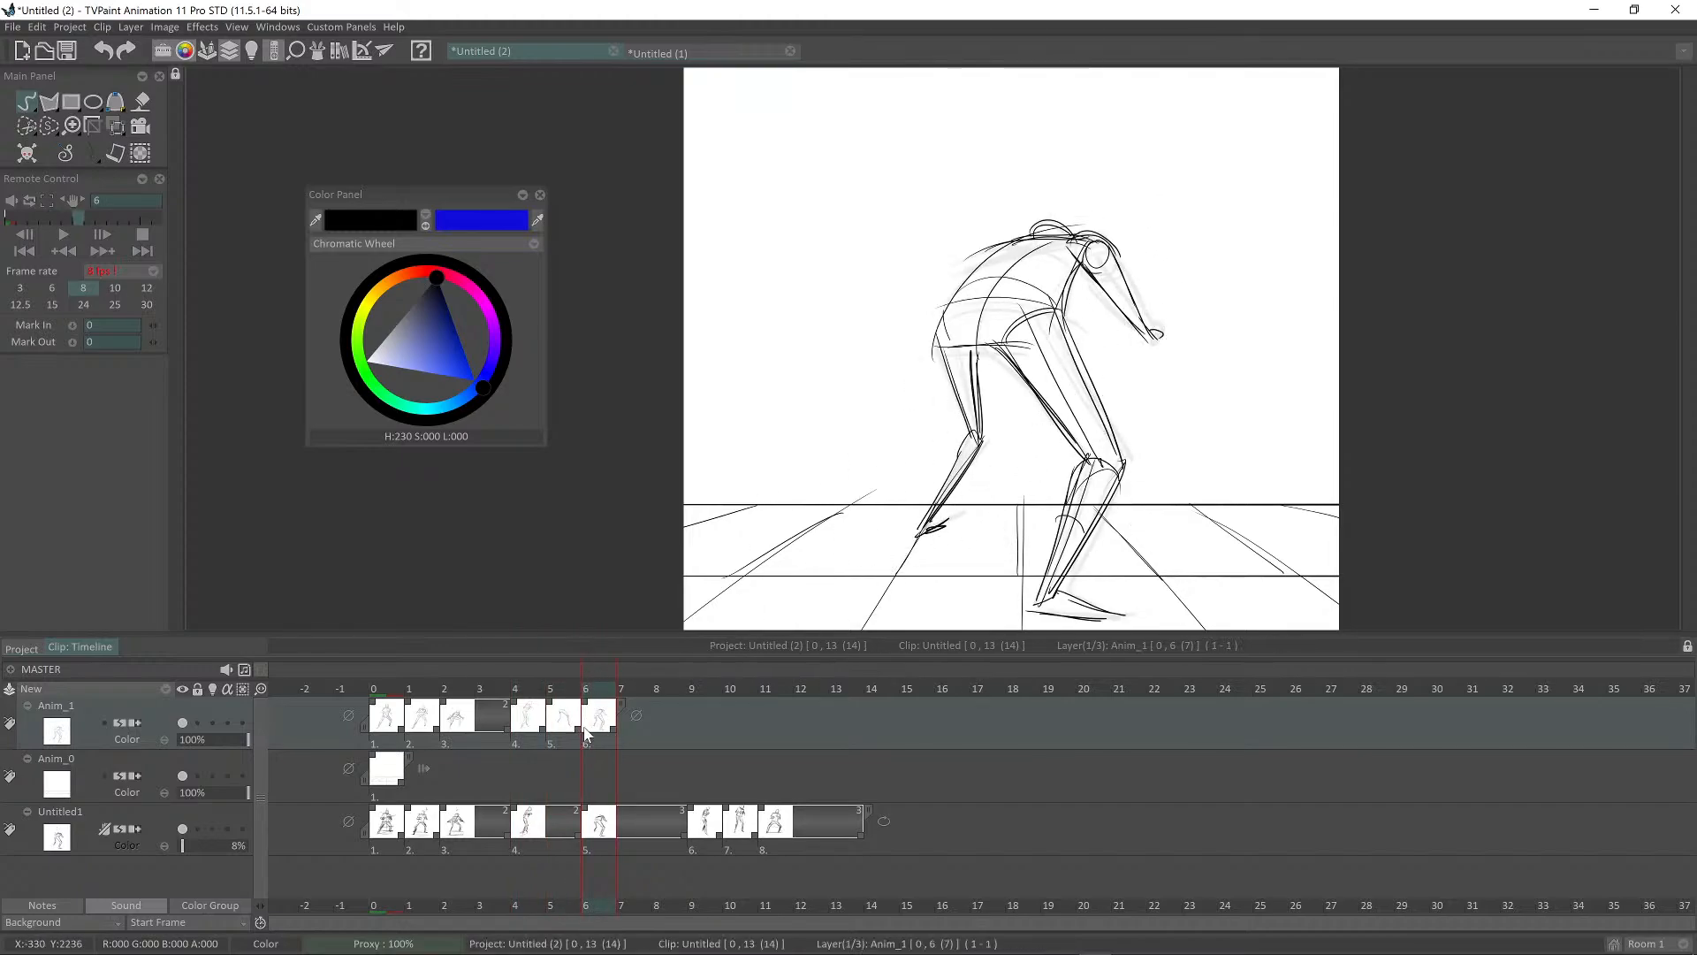
{"action": "left_click_drag", "start_coordinate": [583, 728], "coordinate": [602, 729]}
{"action": "key", "text": "Left"}
{"action": "key", "text": "Left"}
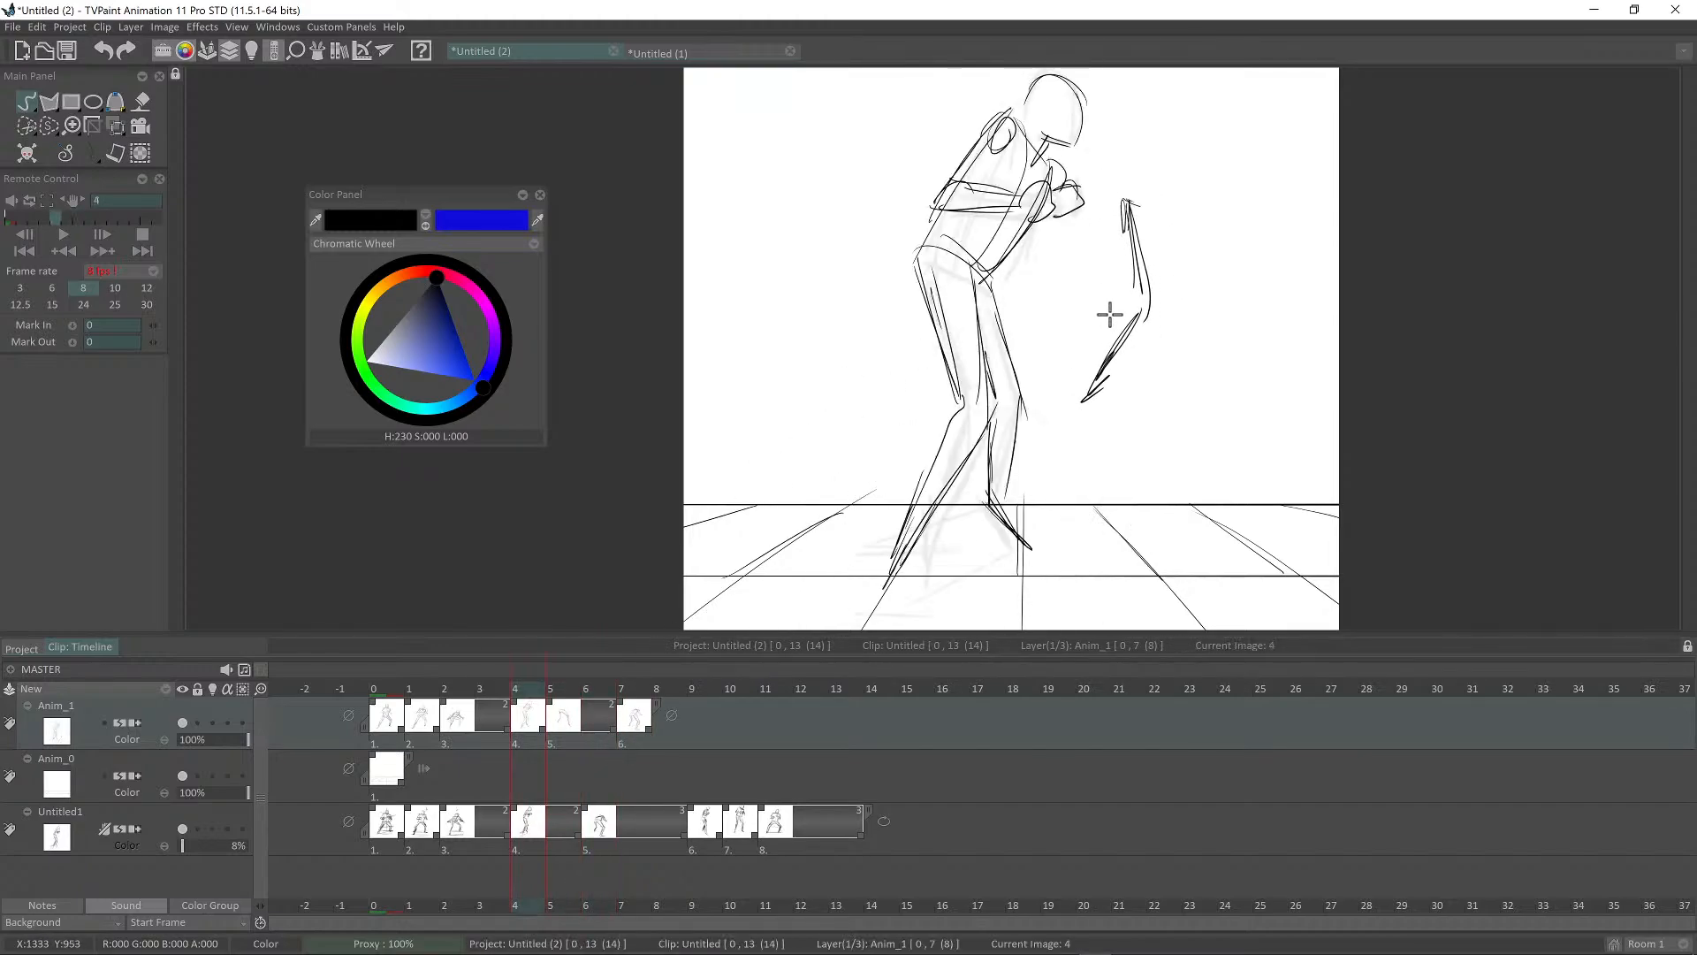
{"action": "key", "text": "Right"}
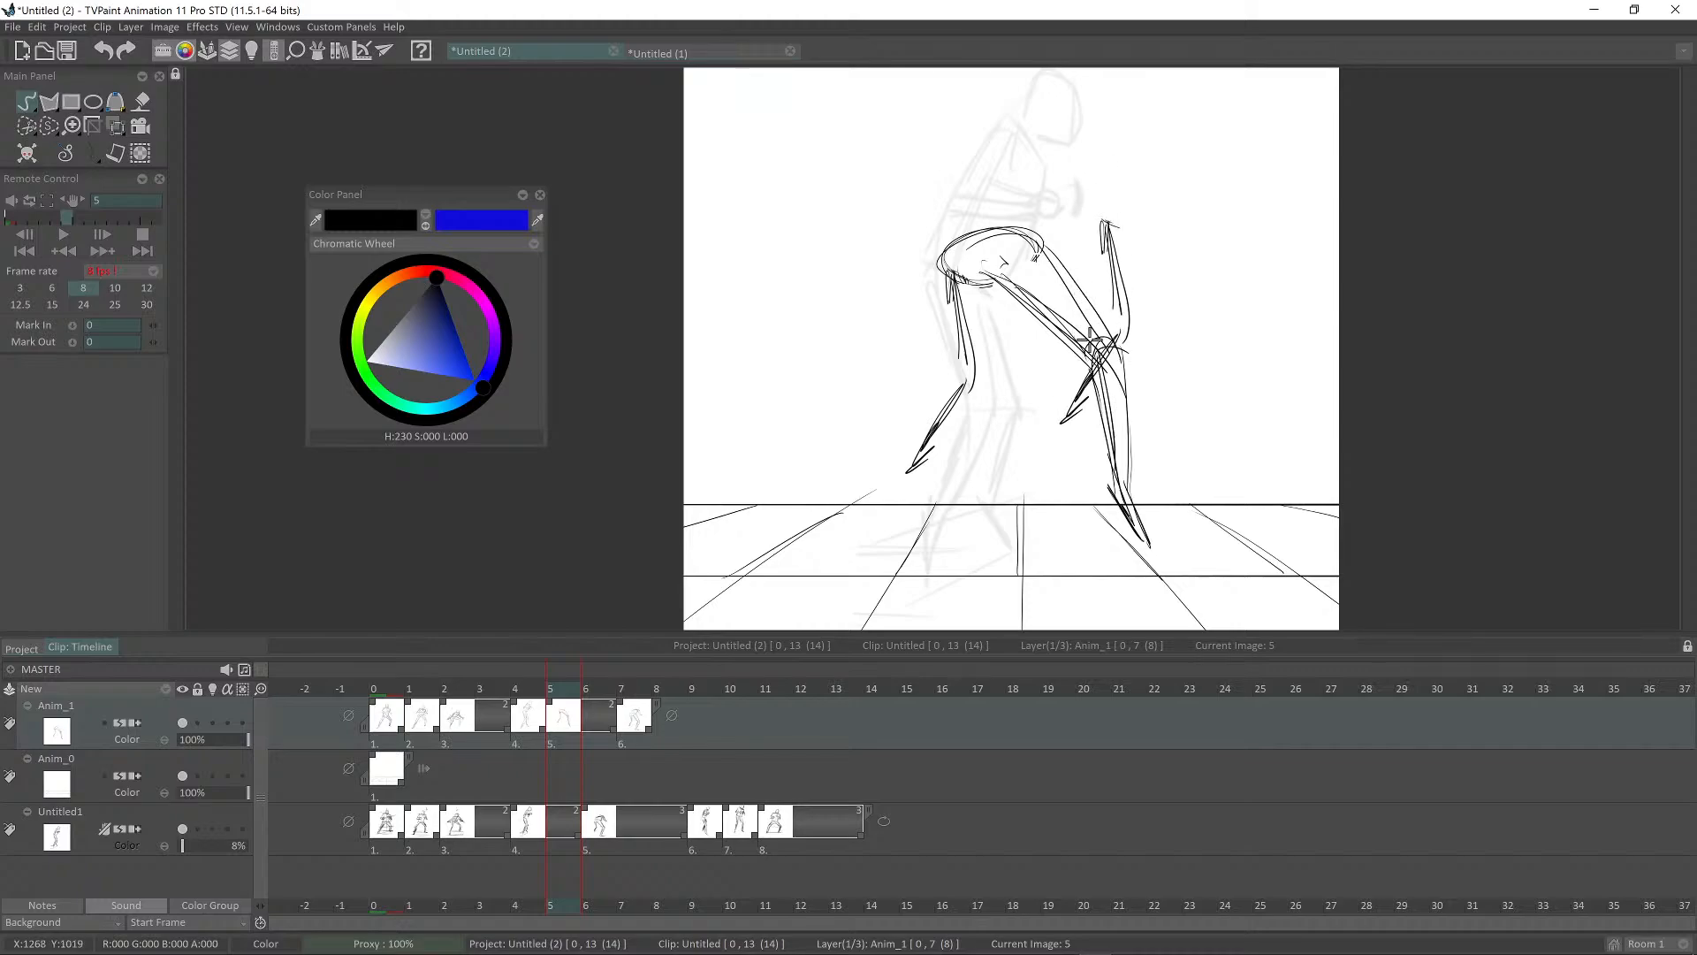
{"action": "key", "text": "ctrl+z"}
{"action": "key", "text": "ctrl+z"}
Step: Flip through the poses around frame 5 to examine the retimed leg movement and the upper-body position
{"action": "left_click_drag", "start_coordinate": [1098, 252], "coordinate": [1077, 394]}
{"action": "key", "text": "Left"}
{"action": "key", "text": "Left"}
{"action": "key", "text": "Right"}
{"action": "key", "text": "Right"}
{"action": "key", "text": "Right"}
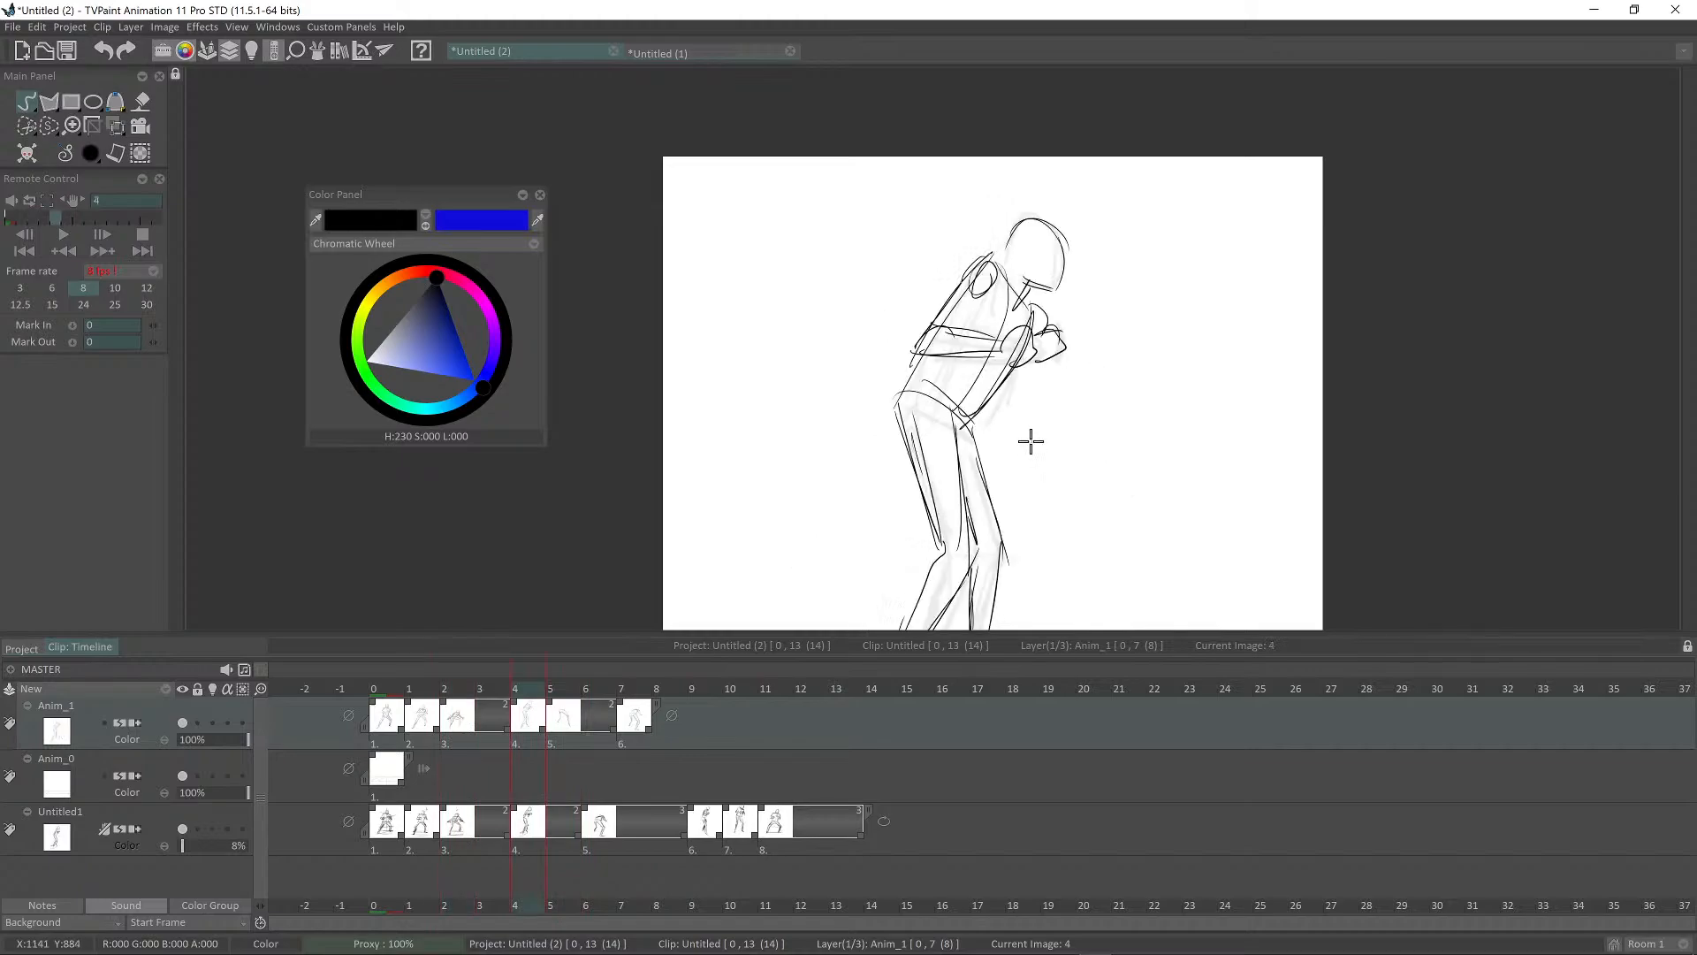
{"action": "key", "text": "Left"}
{"action": "key", "text": "Left"}
{"action": "key", "text": "Left"}
{"action": "key", "text": "Left"}
{"action": "key", "text": "Right"}
{"action": "key", "text": "Right"}
{"action": "key", "text": "Right"}
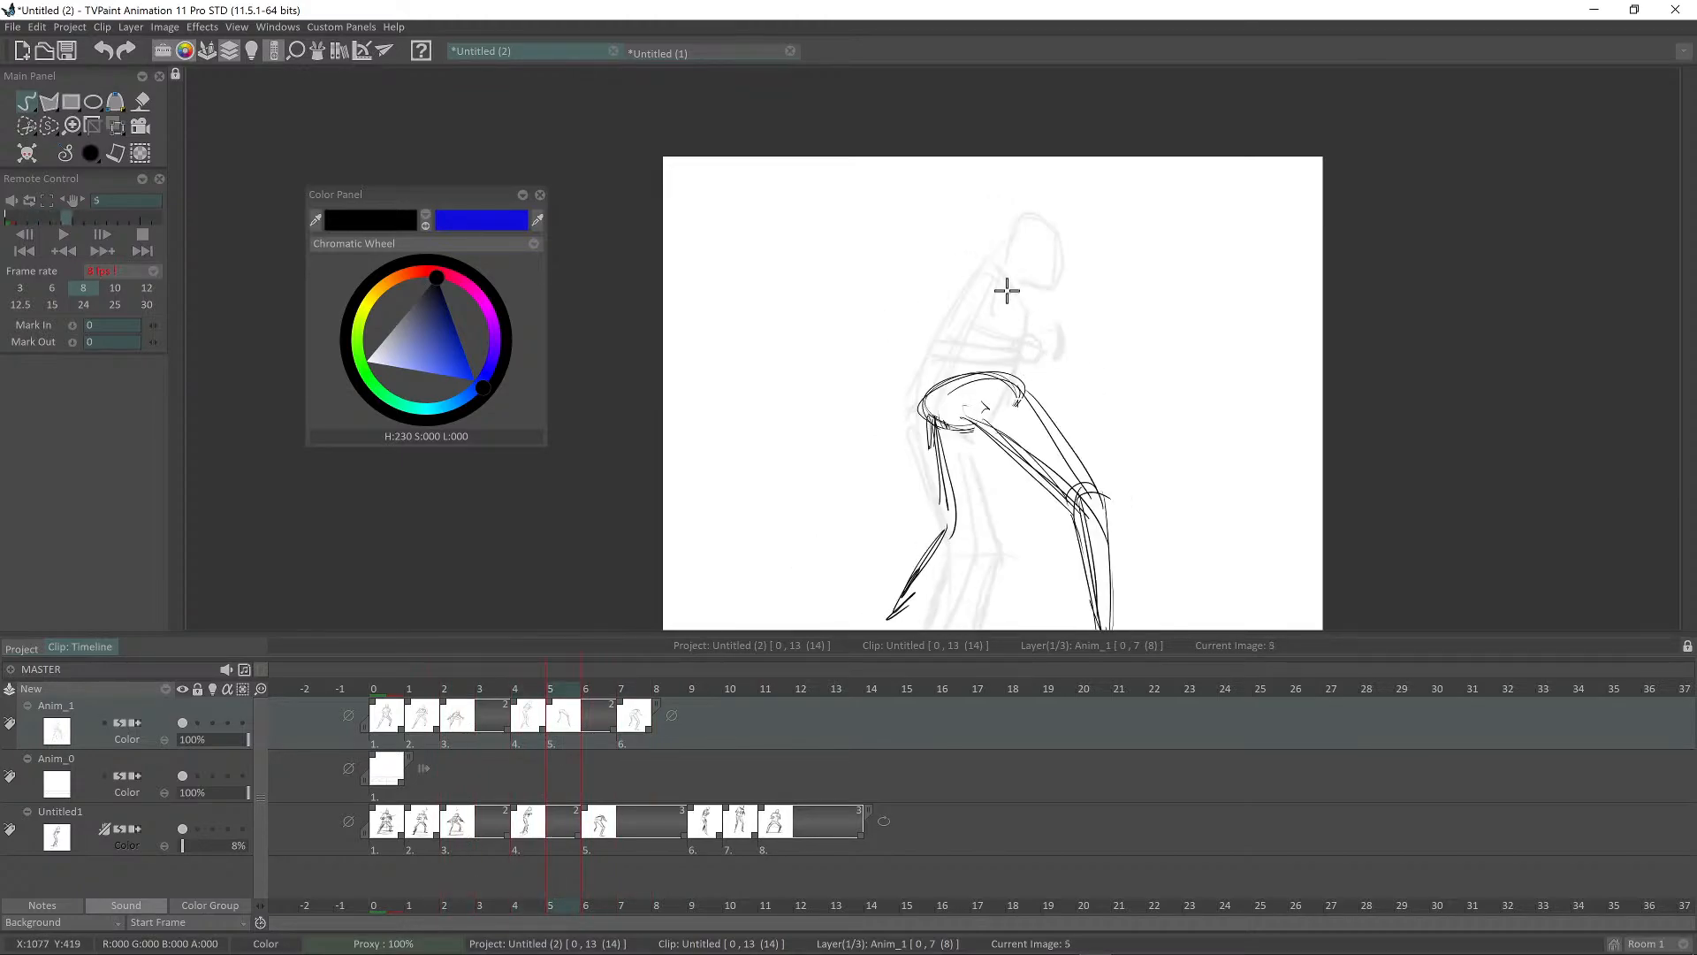
Step: Rough in an upright torso above the pelvis on frame 5 and add a rounded head on top
{"action": "left_click_drag", "start_coordinate": [1024, 235], "coordinate": [1018, 396]}
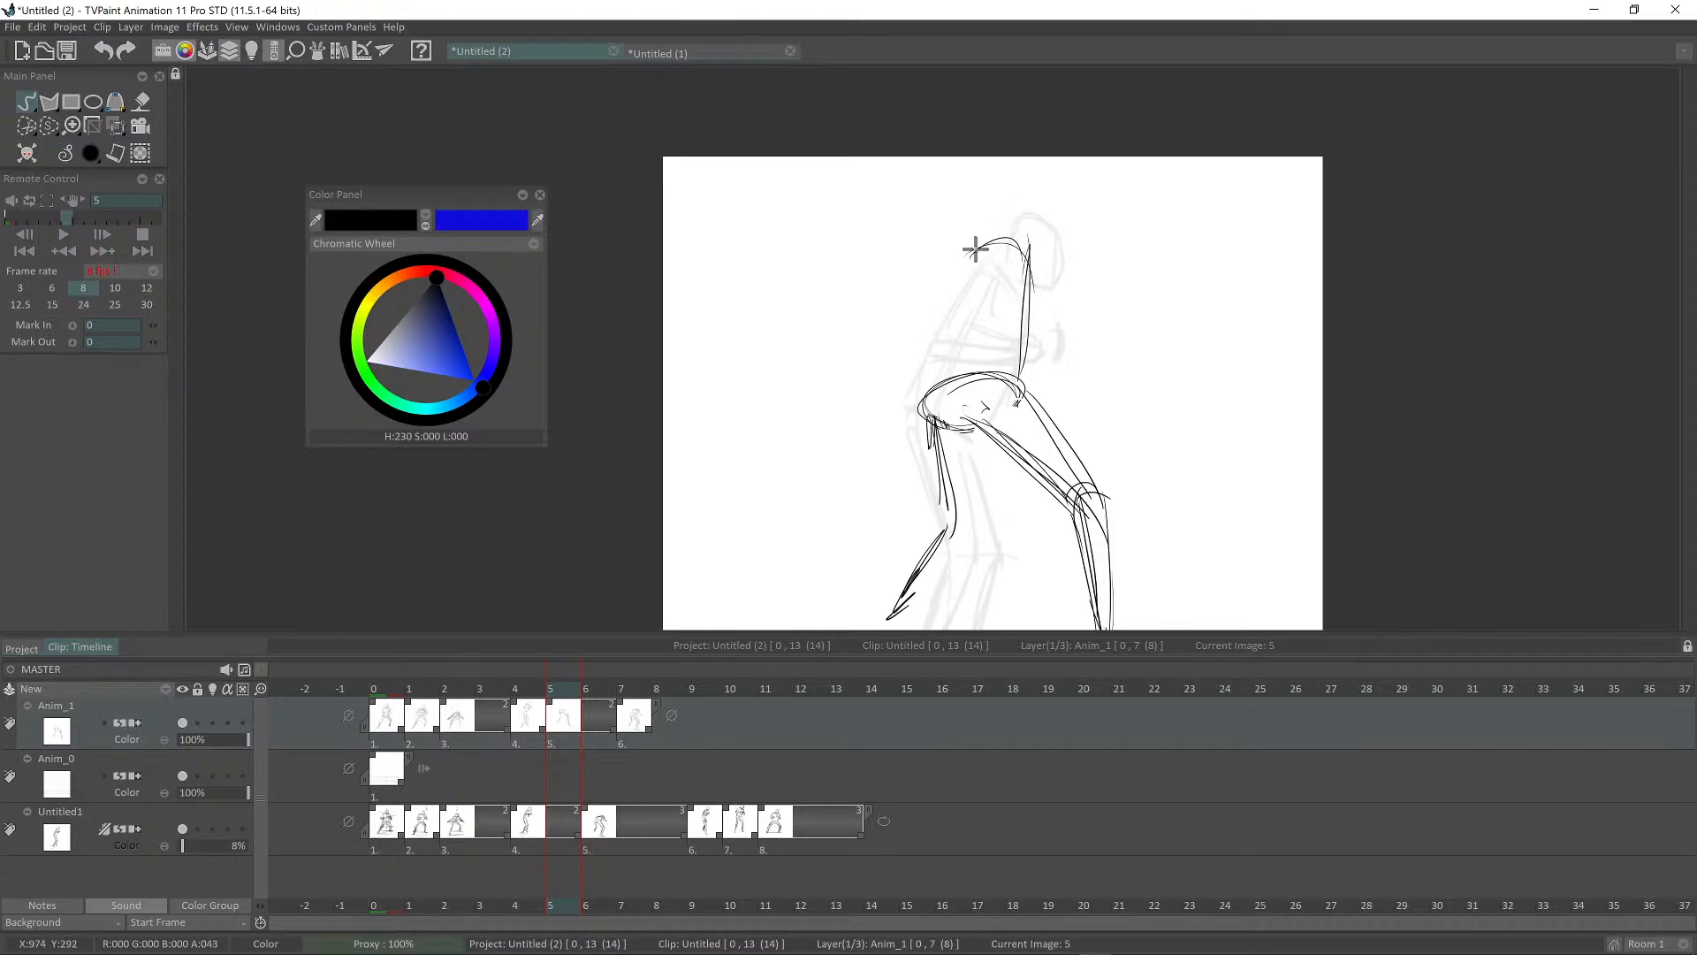
{"action": "mouse_move", "coordinate": [967, 244]}
{"action": "left_mouse_down"}
{"action": "mouse_move", "coordinate": [929, 389]}
{"action": "mouse_move", "coordinate": [955, 260]}
{"action": "mouse_move", "coordinate": [915, 418]}
{"action": "mouse_move", "coordinate": [993, 236]}
{"action": "mouse_move", "coordinate": [949, 395]}
{"action": "left_mouse_up"}
{"action": "mouse_move", "coordinate": [954, 363]}
{"action": "left_mouse_down"}
{"action": "mouse_move", "coordinate": [982, 247]}
{"action": "mouse_move", "coordinate": [969, 234]}
{"action": "left_mouse_up"}
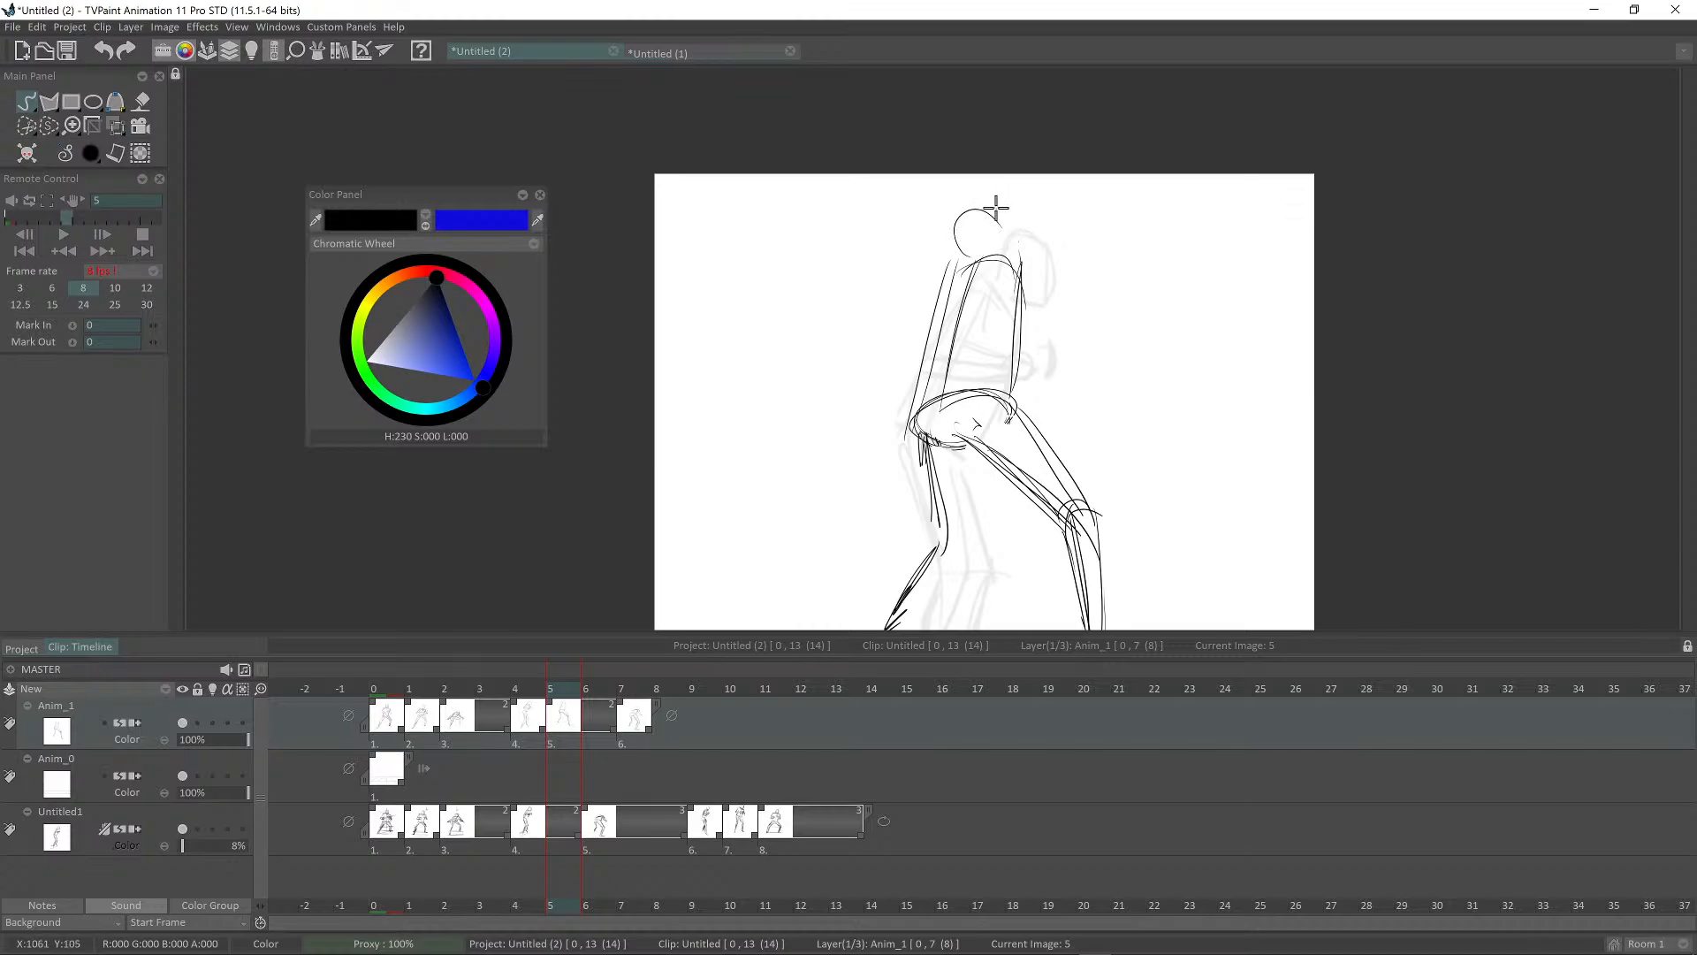
{"action": "scroll", "coordinate": [1025, 238], "scroll_direction": "down", "scroll_amount": 2}
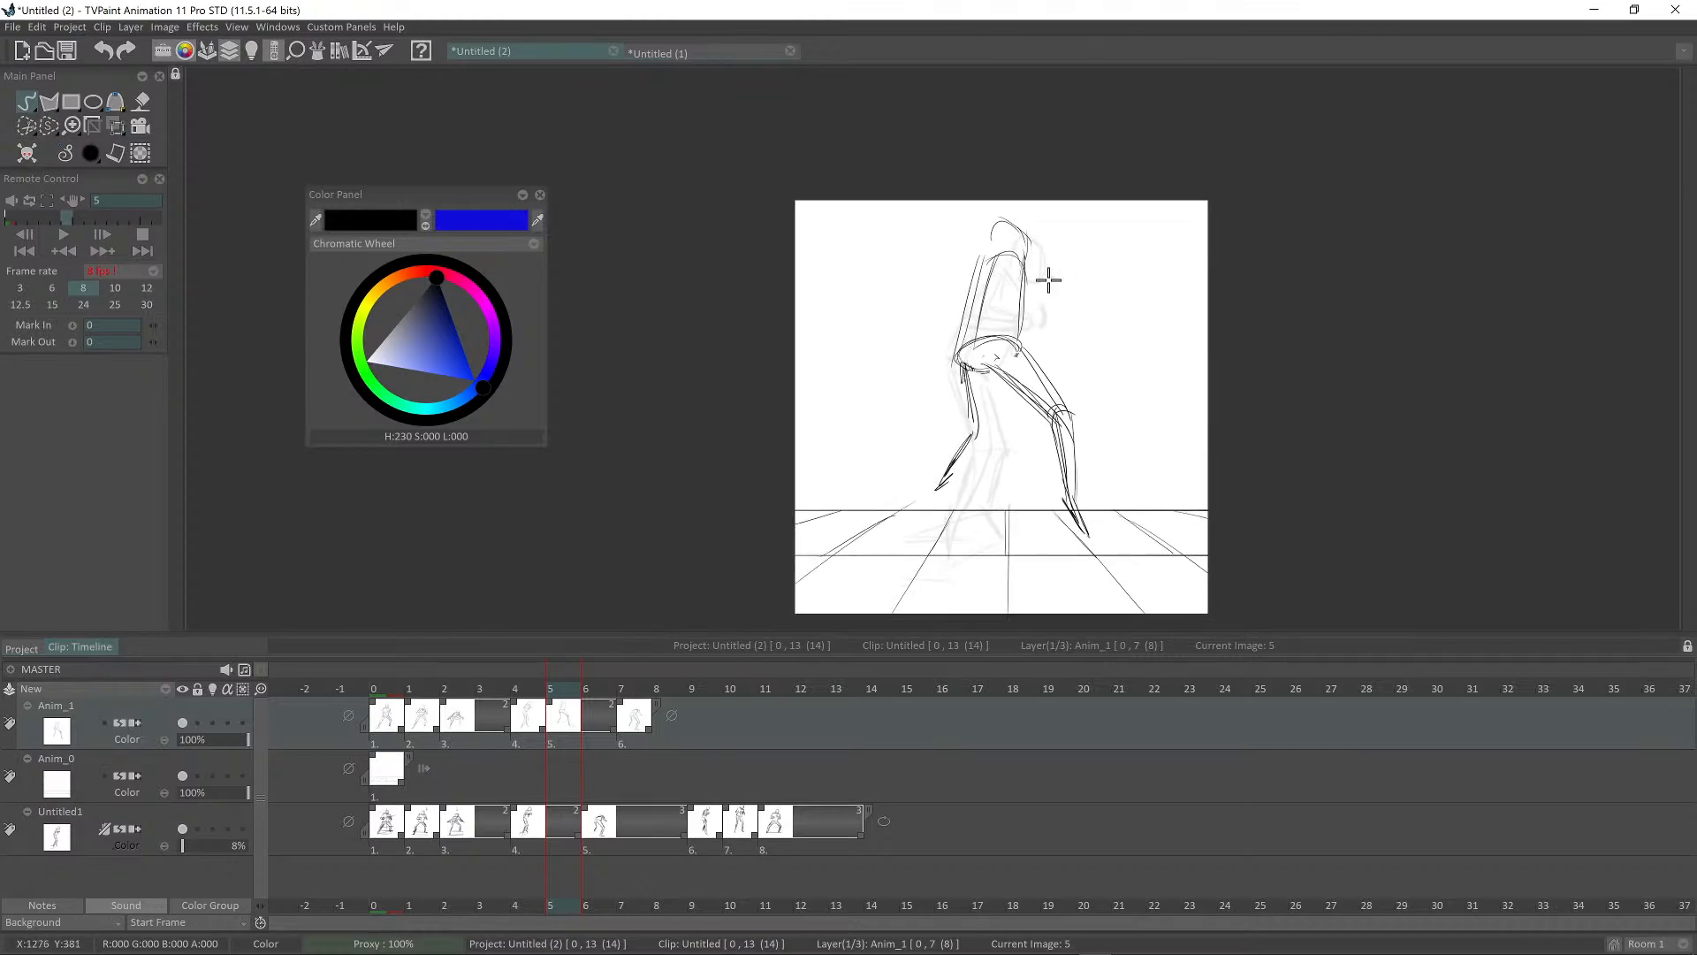
{"action": "scroll", "coordinate": [1049, 276], "scroll_direction": "up", "scroll_amount": 3}
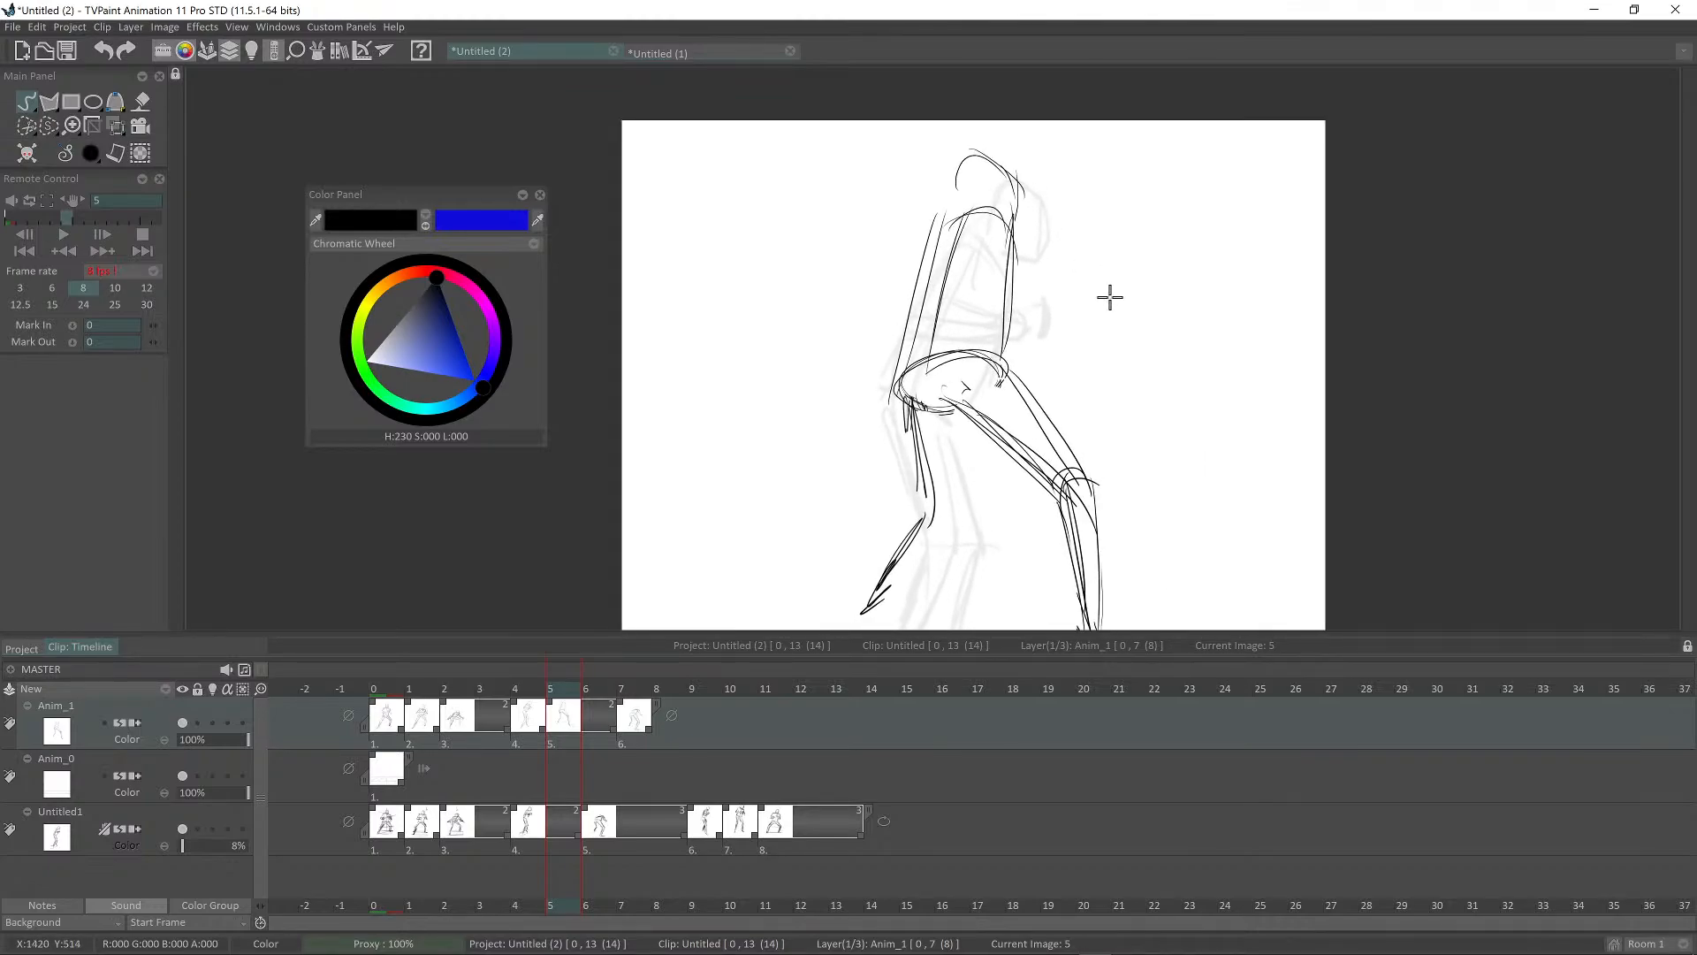
Step: Flip between frame 5 and its neighbours up to frame 7 to check the new torso and head
{"action": "key", "text": "Left"}
{"action": "key", "text": "Left"}
{"action": "key", "text": "Right"}
{"action": "key", "text": "Right"}
{"action": "key", "text": "Right"}
{"action": "left_click_drag", "start_coordinate": [1104, 371], "coordinate": [1089, 317]}
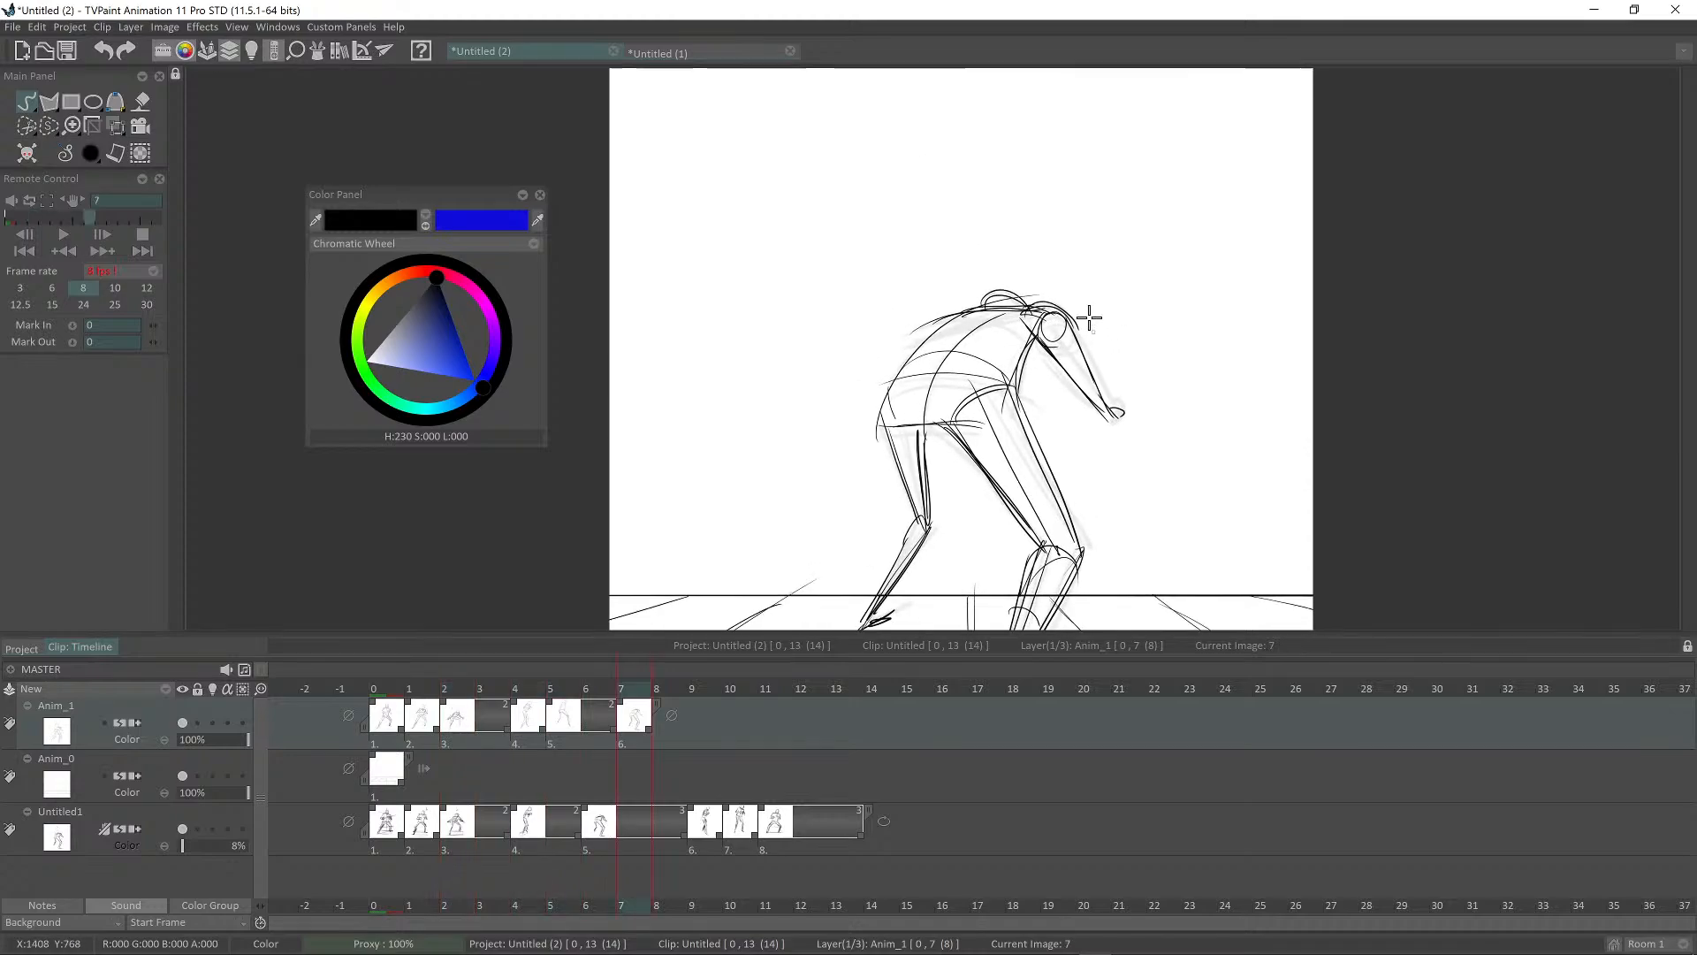
{"action": "scroll", "coordinate": [1089, 318], "scroll_direction": "down", "scroll_amount": 2}
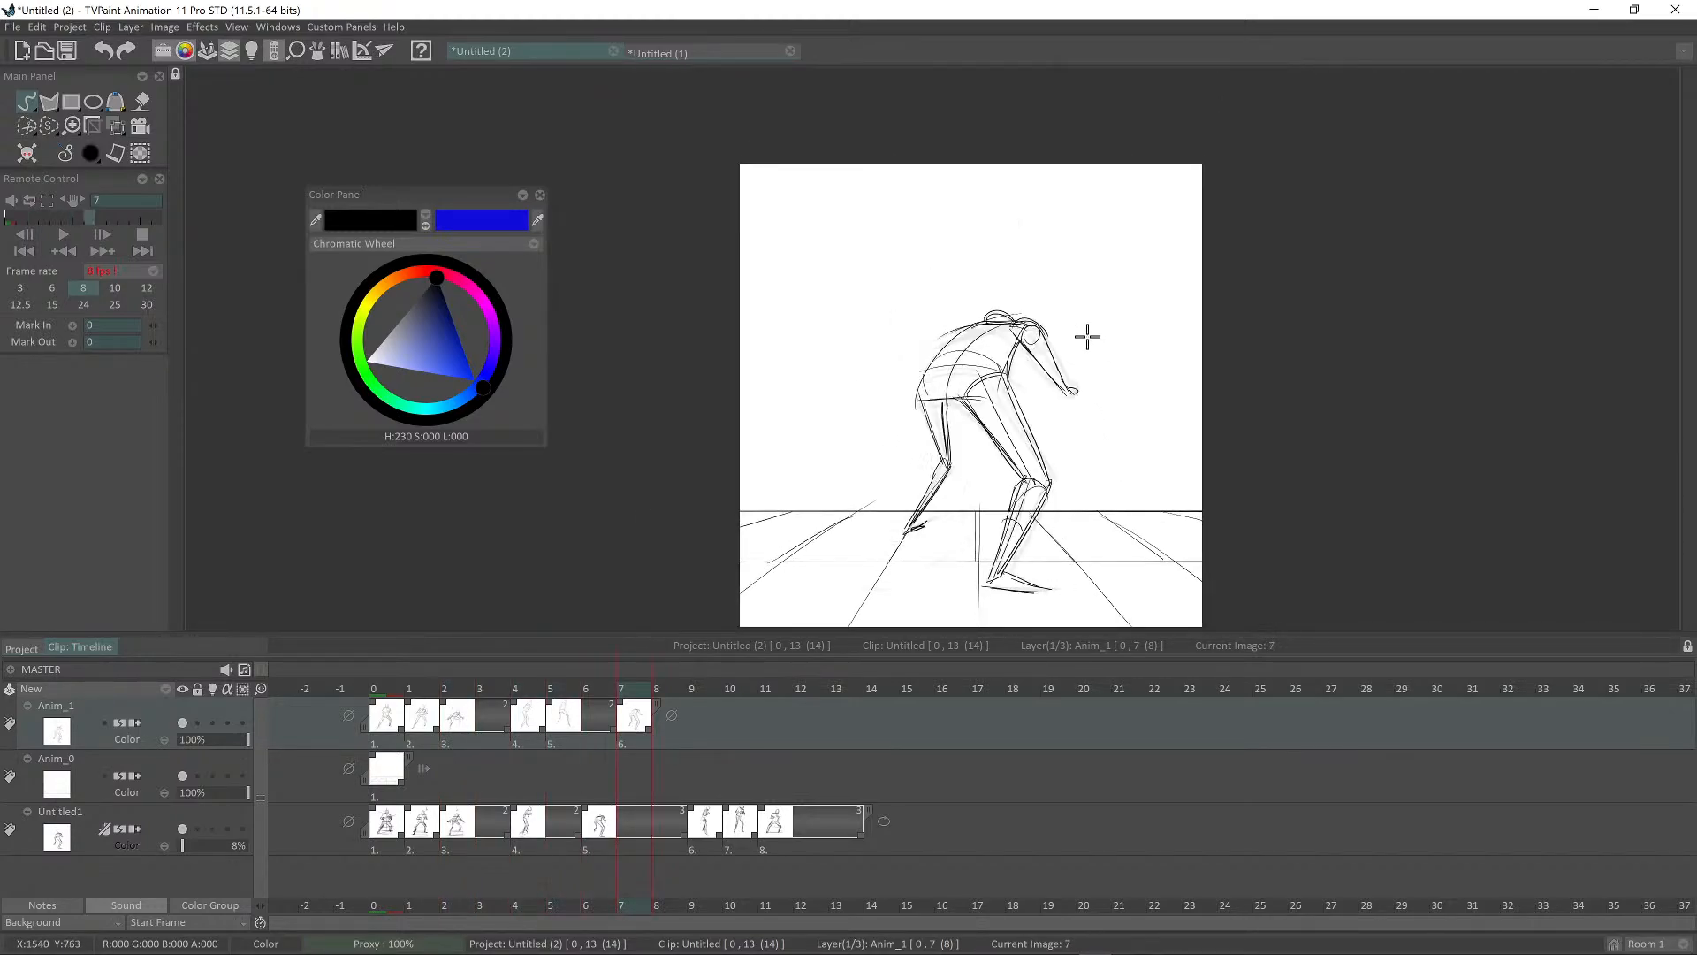
{"action": "key", "text": "Left"}
{"action": "key", "text": "Left"}
{"action": "key", "text": "Left"}
{"action": "key", "text": "Right"}
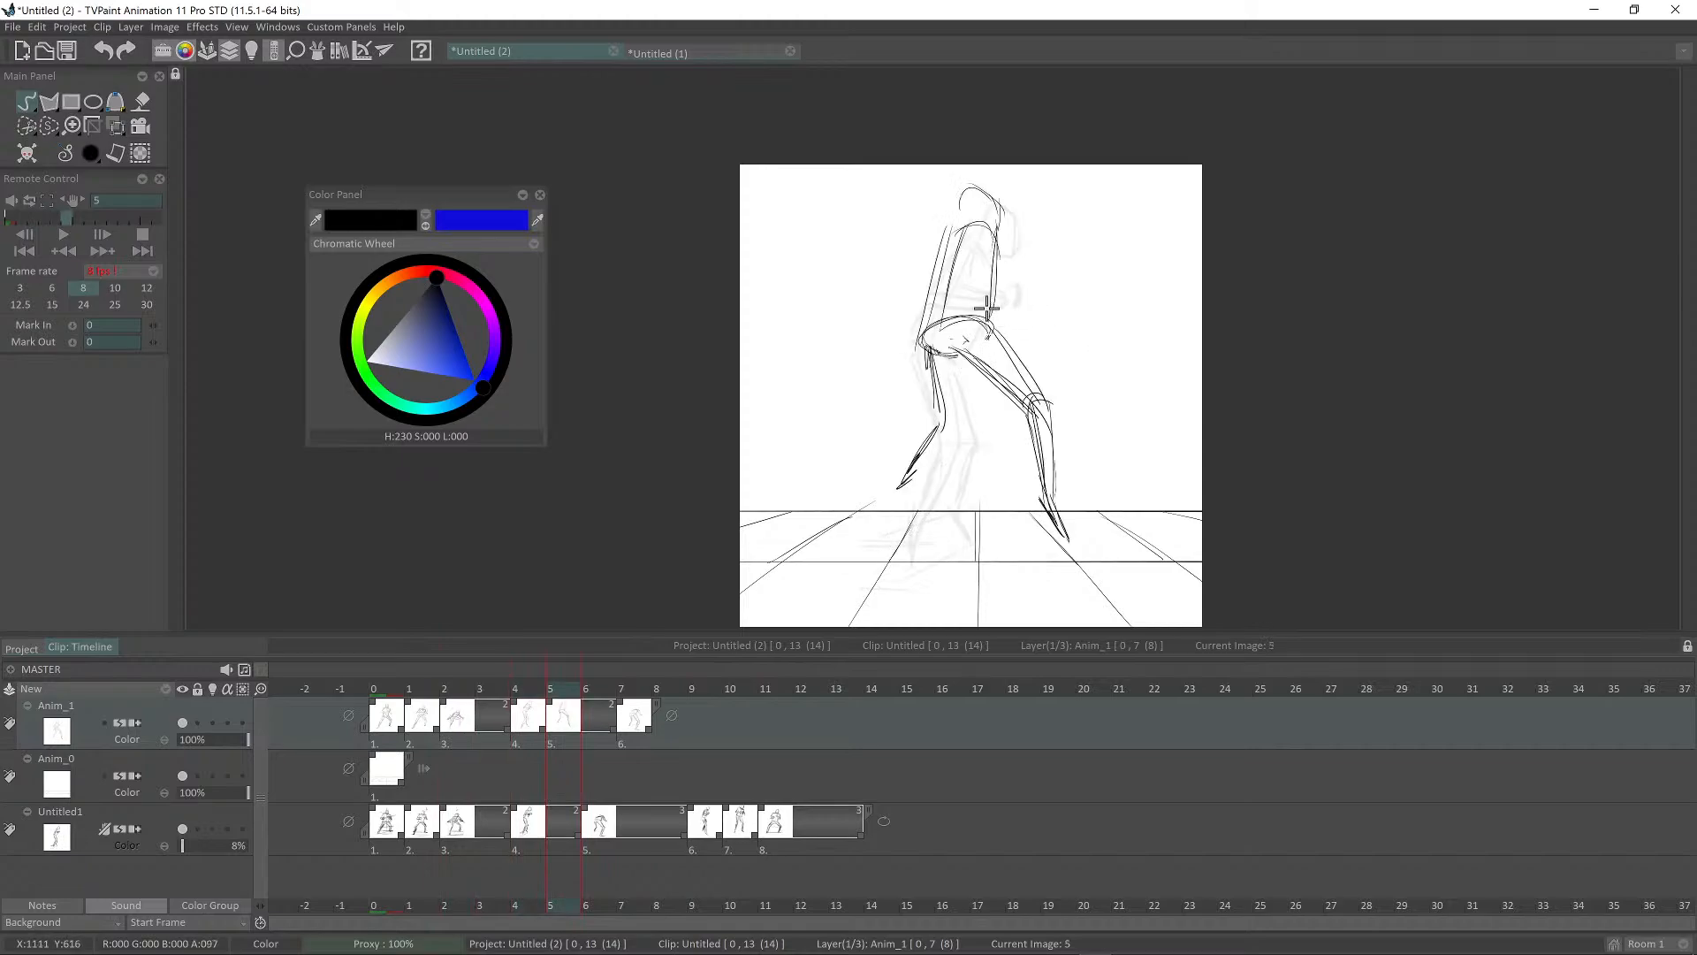
Step: Flip through the Anim_1 poses from frame 2 to frame 7 to examine how the frame 5 in-between moves
{"action": "key", "text": "Right"}
{"action": "key", "text": "Left"}
{"action": "key", "text": "Left"}
{"action": "key", "text": "Left"}
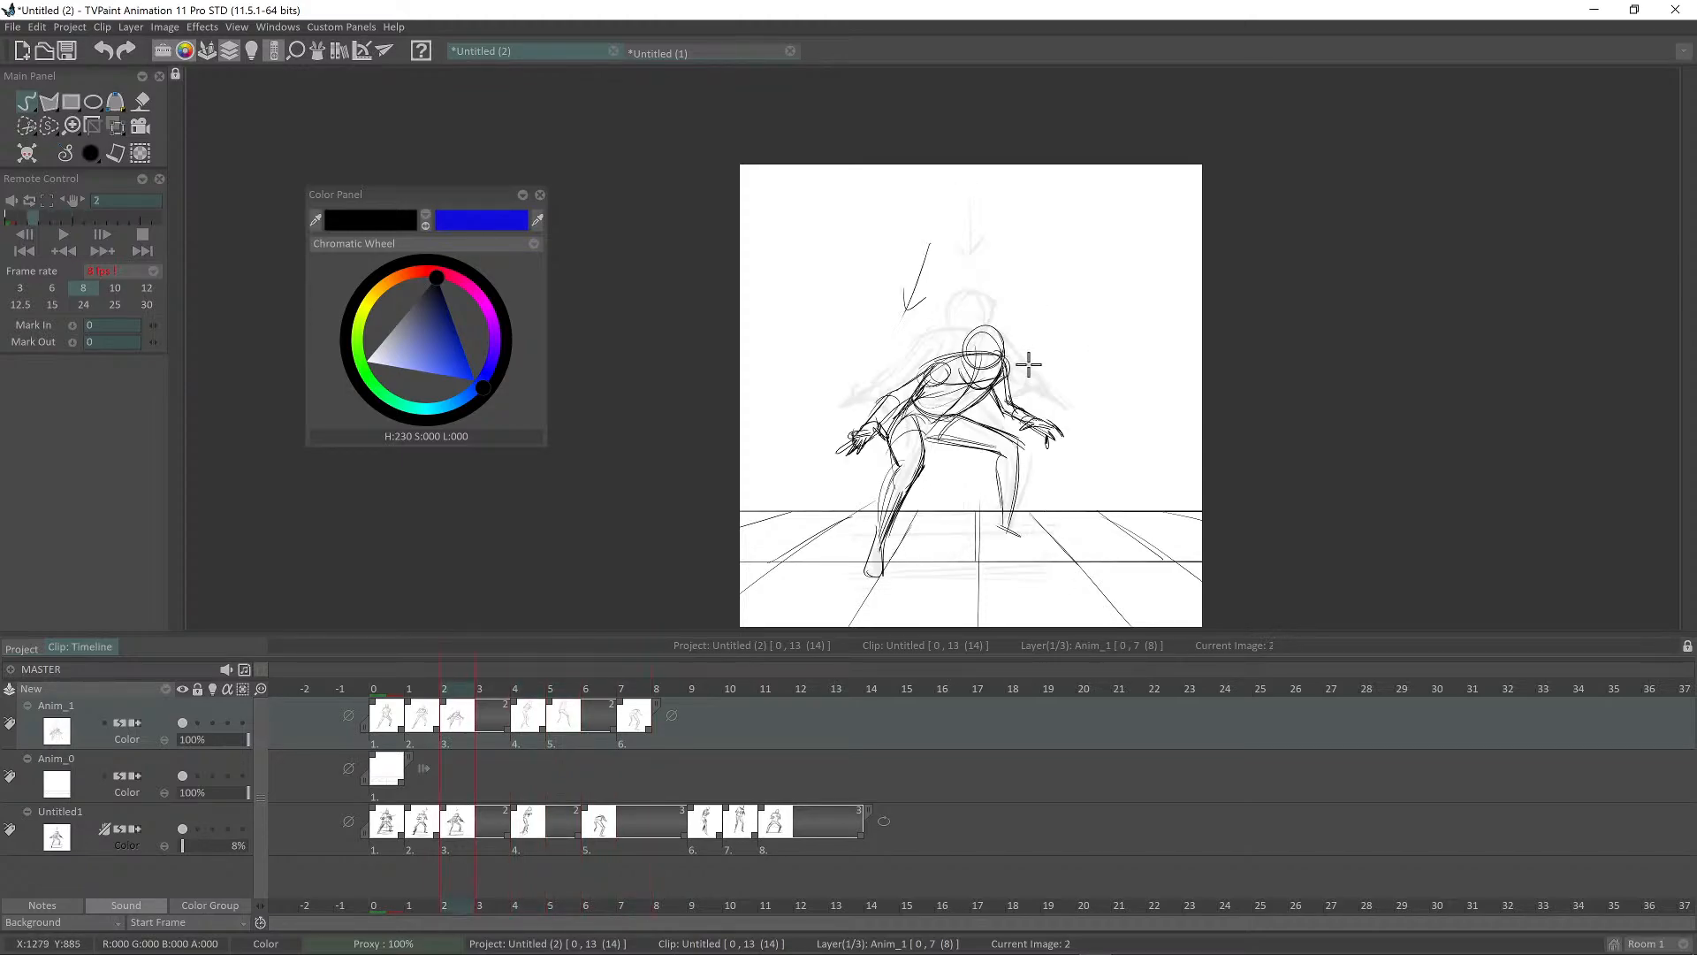
{"action": "key", "text": "Right"}
{"action": "key", "text": "Right"}
{"action": "key", "text": "Right"}
{"action": "key", "text": "Left"}
{"action": "key", "text": "Left"}
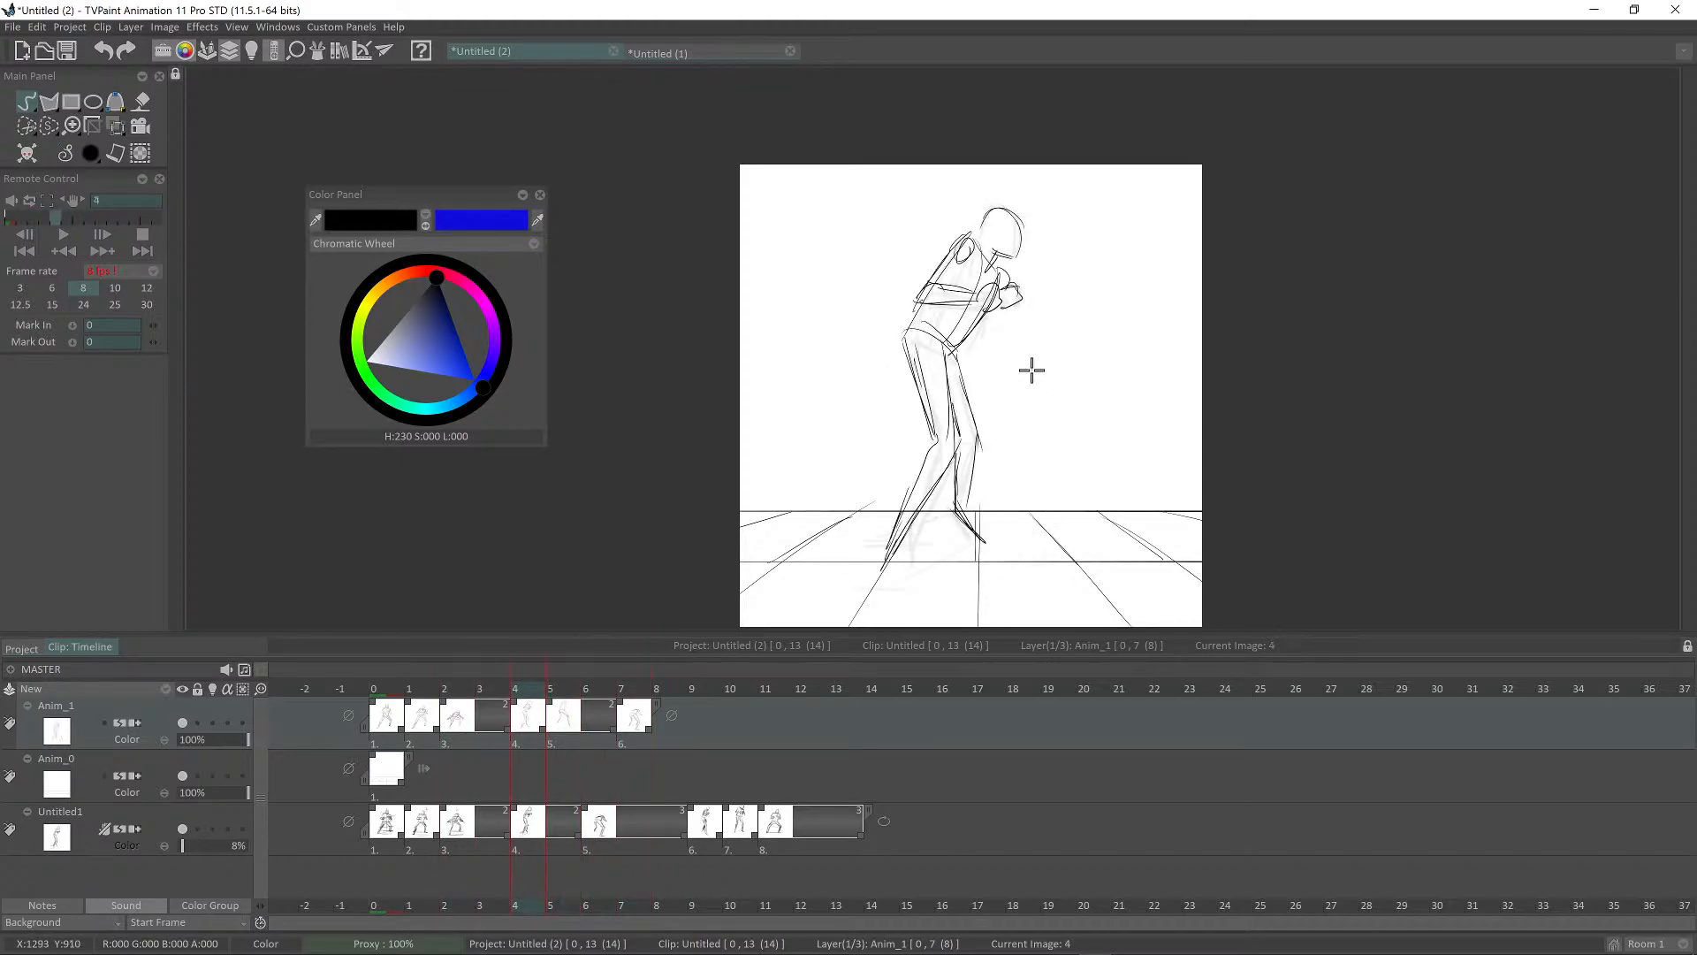
{"action": "key", "text": "Right"}
{"action": "key", "text": "Left"}
{"action": "key", "text": "Right"}
{"action": "key", "text": "Right"}
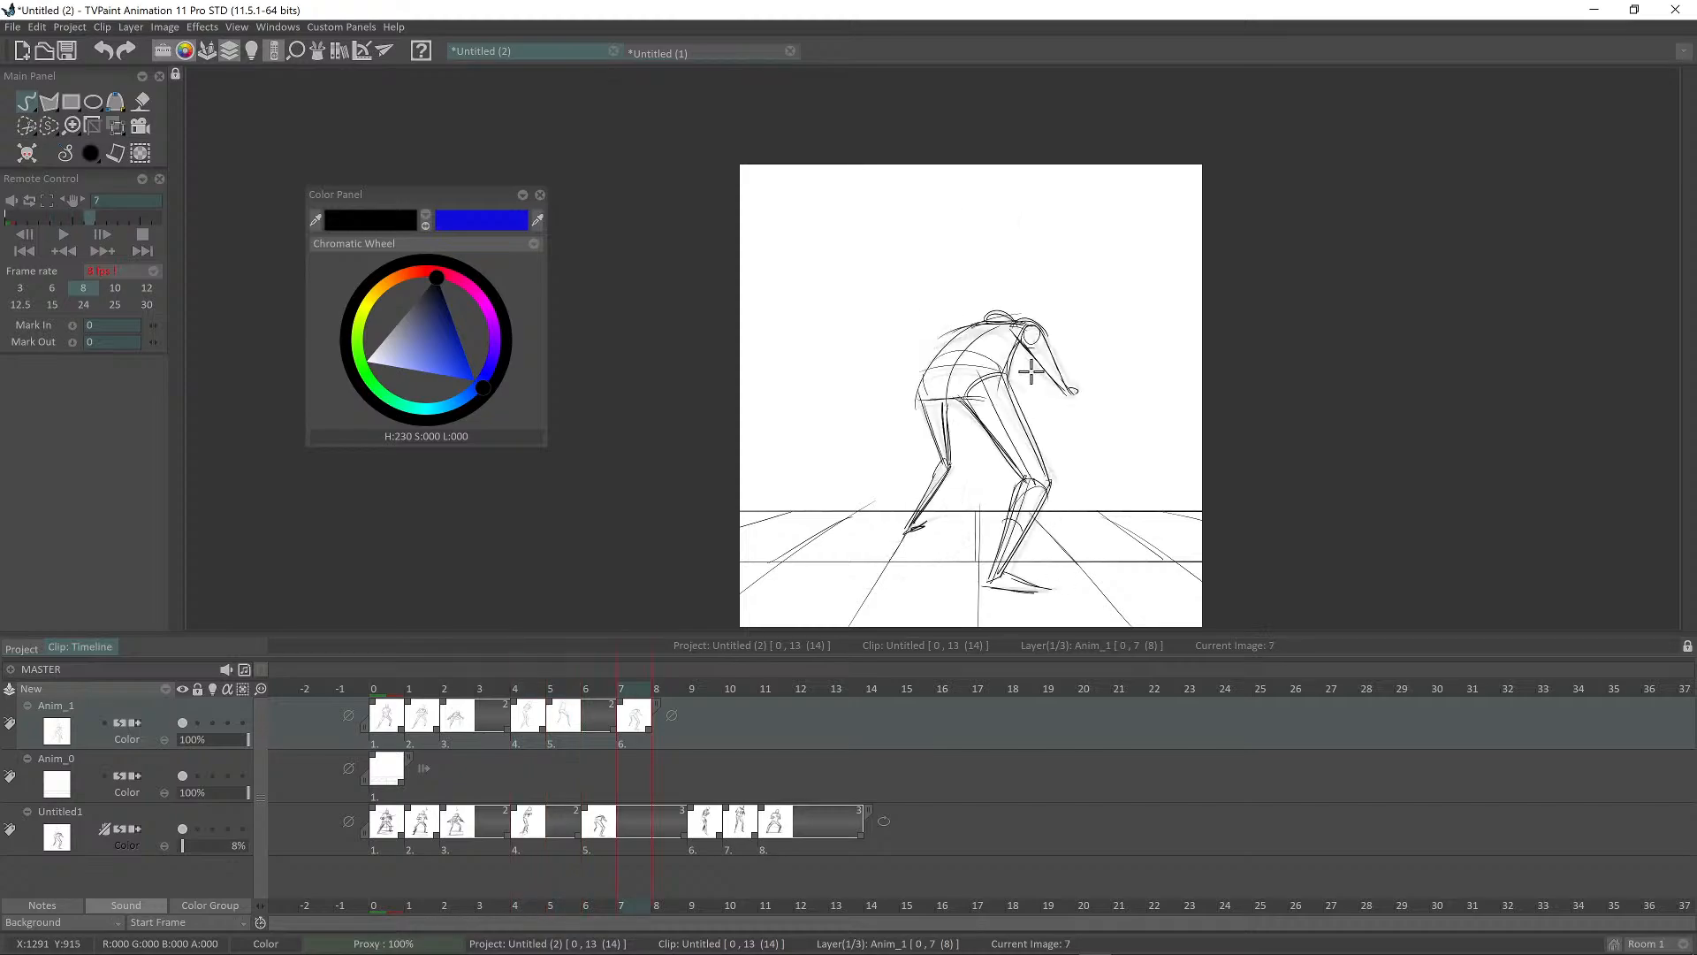
{"action": "key", "text": "Left"}
{"action": "key", "text": "Left"}
{"action": "key", "text": "Left"}
{"action": "key", "text": "Left"}
{"action": "key", "text": "Right"}
{"action": "key", "text": "Right"}
{"action": "key", "text": "Right"}
{"action": "key", "text": "Right"}
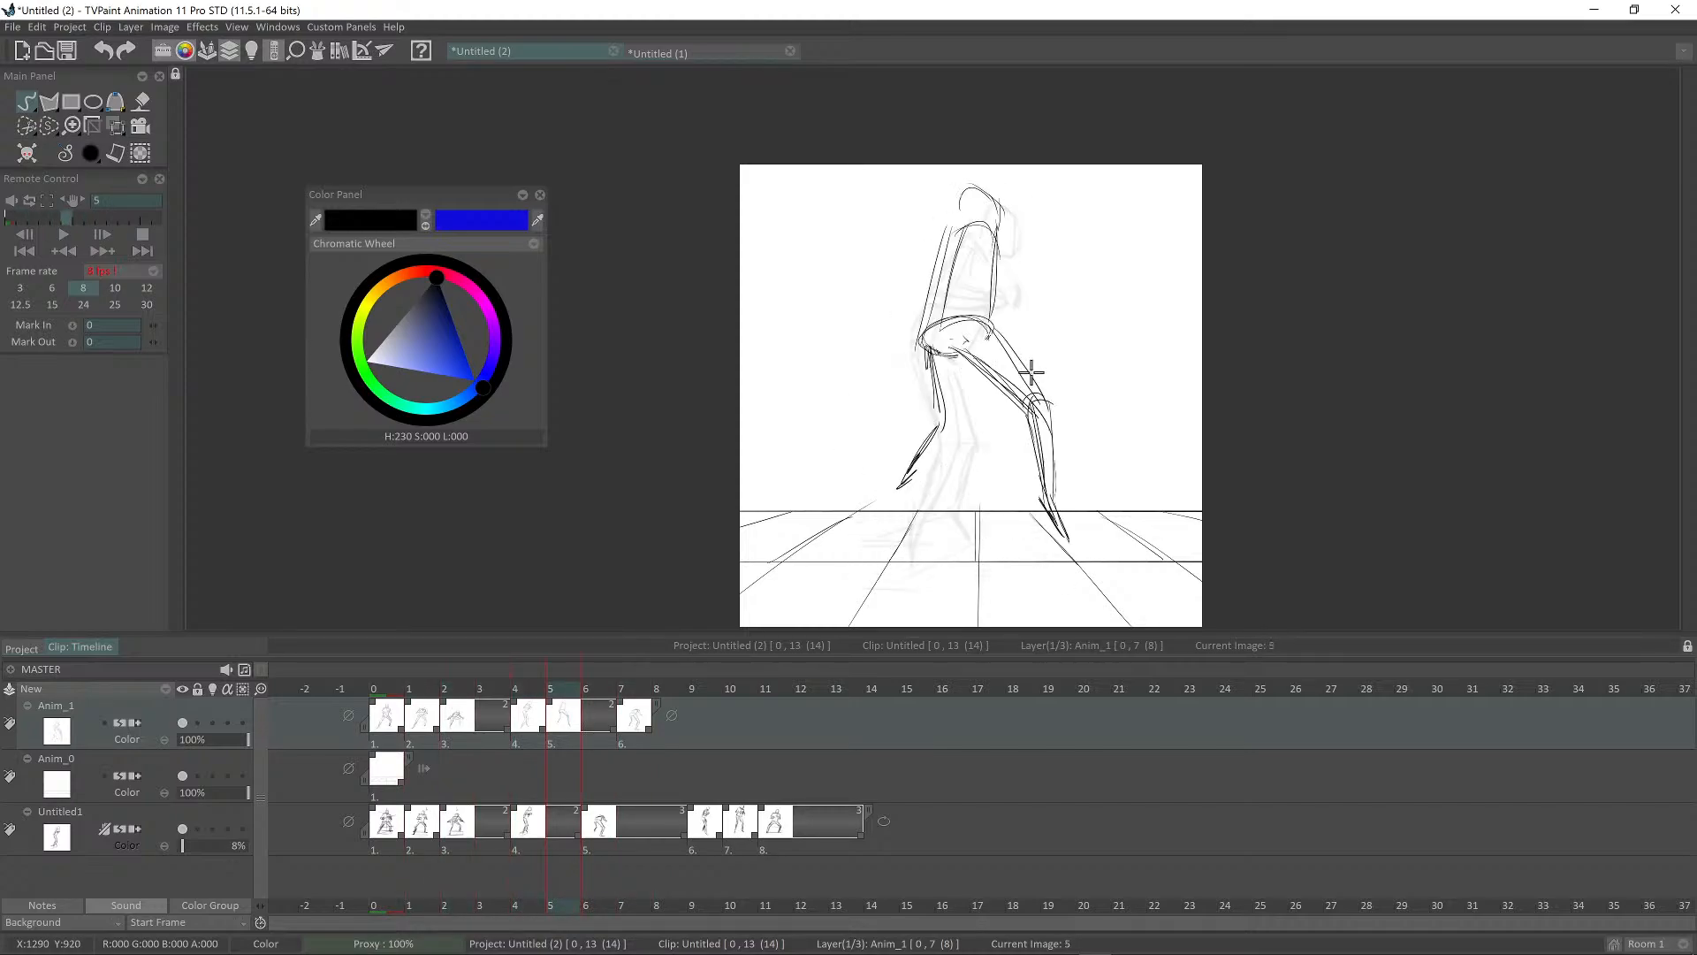
{"action": "key", "text": "Left"}
{"action": "key", "text": "Left"}
{"action": "key", "text": "Left"}
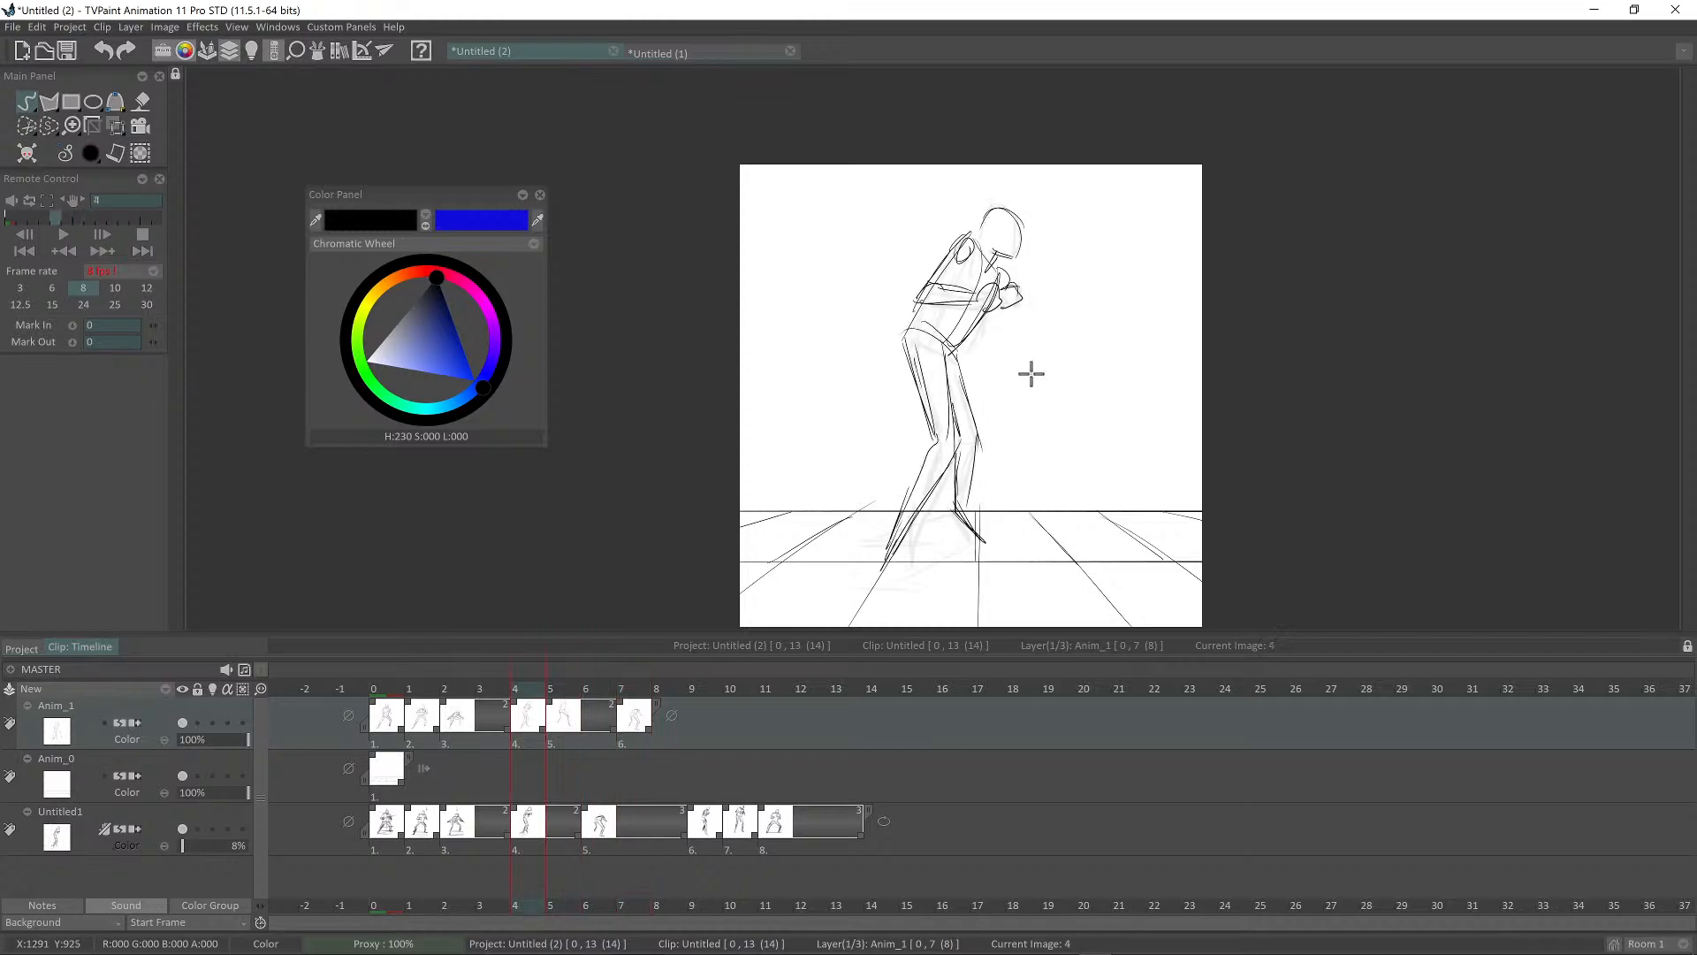
Step: Reinforce the back and front contours of the torso on frame 5 with additional rough lines from shoulders to pelvis
{"action": "key", "text": "Right"}
{"action": "key", "text": "Right"}
{"action": "left_click_drag", "start_coordinate": [1020, 309], "coordinate": [1003, 448]}
{"action": "scroll", "coordinate": [1012, 365], "scroll_direction": "up", "scroll_amount": 1}
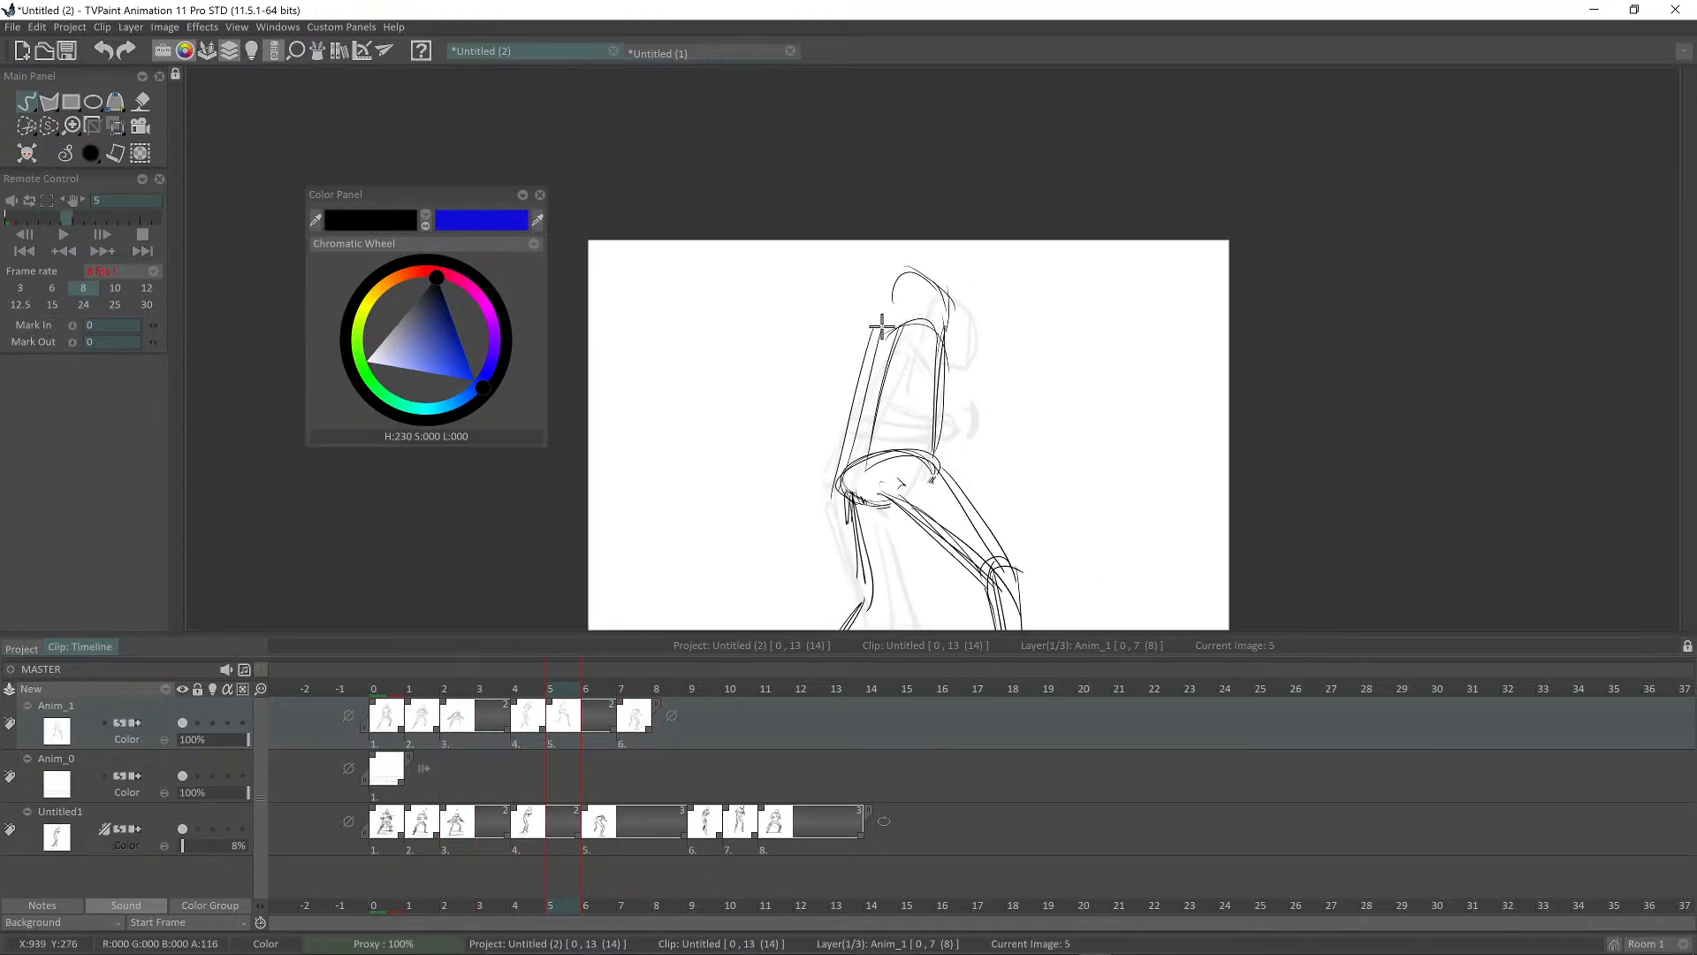
{"action": "mouse_move", "coordinate": [881, 327]}
{"action": "left_mouse_down"}
{"action": "mouse_move", "coordinate": [848, 473]}
{"action": "mouse_move", "coordinate": [935, 348]}
{"action": "mouse_move", "coordinate": [955, 503]}
{"action": "left_mouse_up"}
{"action": "left_click_drag", "start_coordinate": [951, 327], "coordinate": [966, 501]}
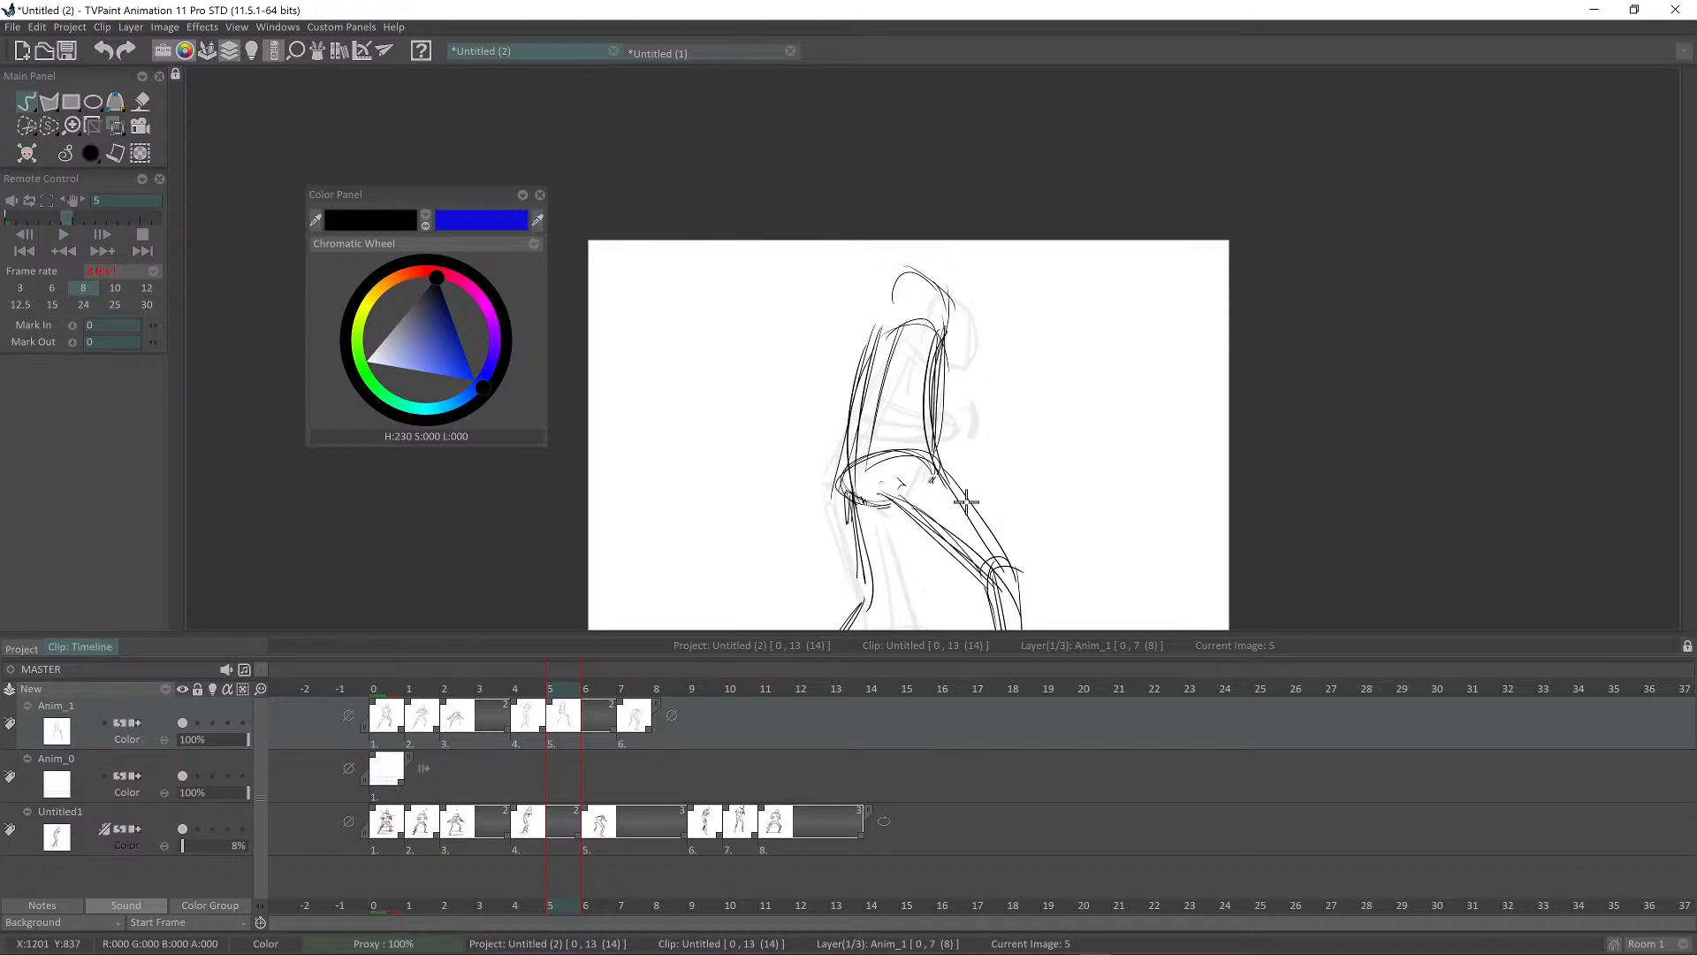
{"action": "scroll", "coordinate": [970, 411], "scroll_direction": "down", "scroll_amount": 2}
{"action": "key", "text": "shift+d"}
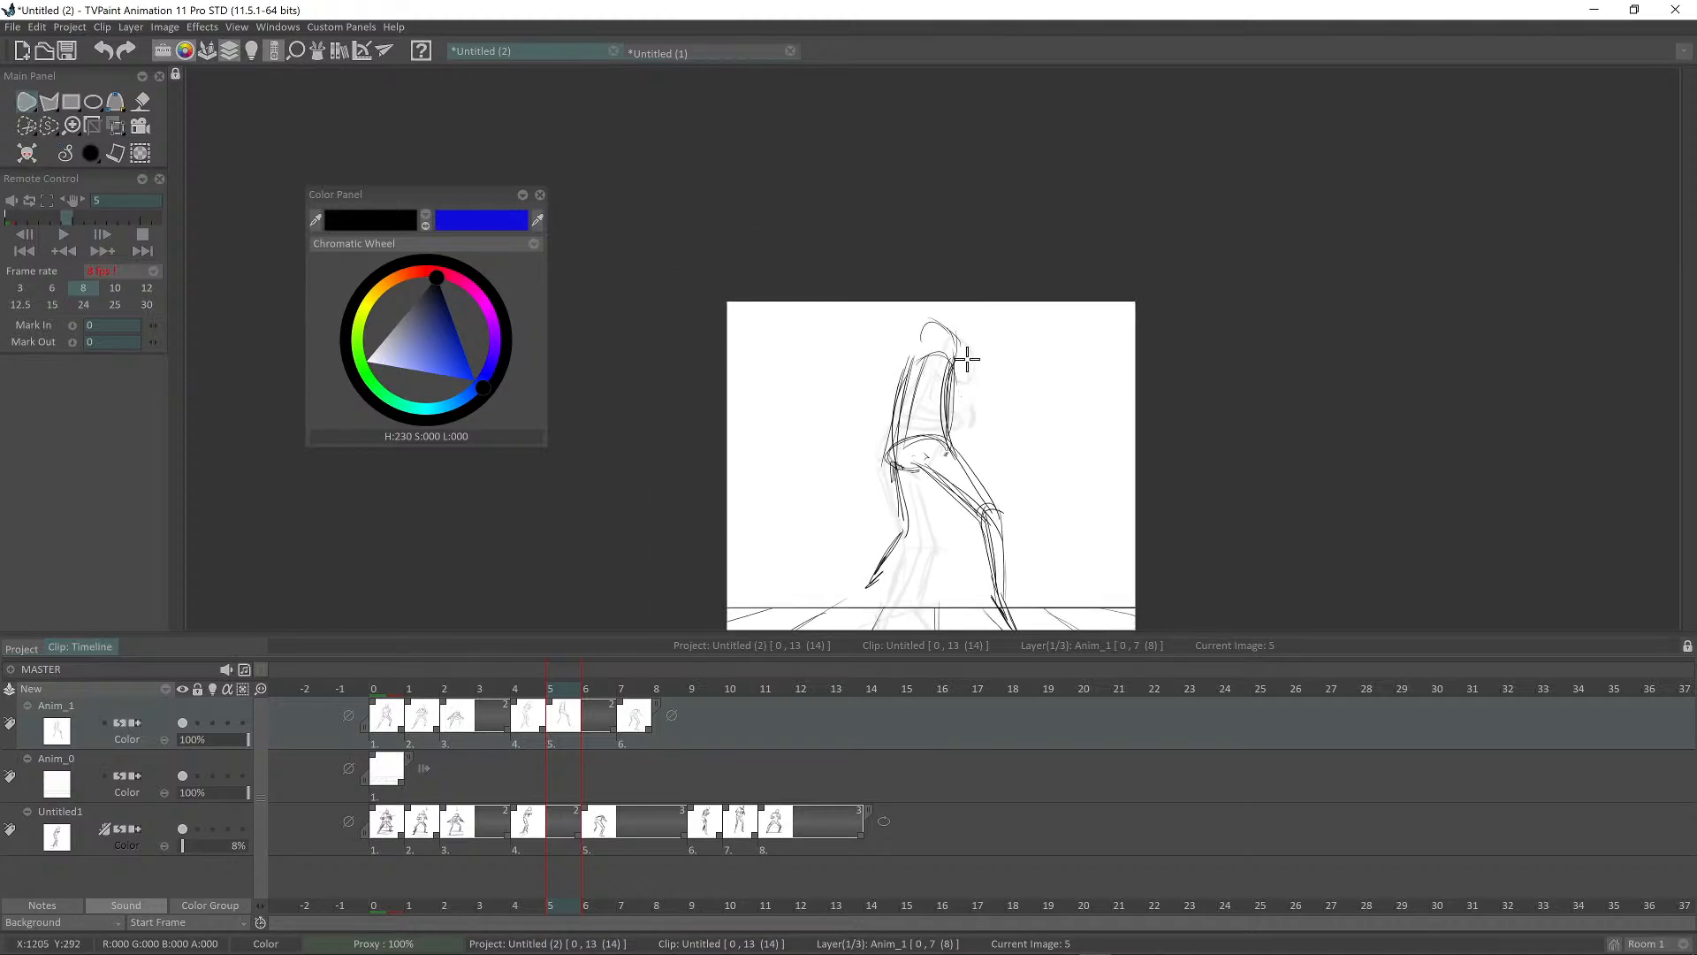
{"action": "left_click_drag", "start_coordinate": [967, 360], "coordinate": [955, 440]}
Step: Compare the reinforced torso on frame 5 with the neighbouring poses, including the bent-over figure on frame 7
{"action": "key", "text": "Left"}
{"action": "key", "text": "Left"}
{"action": "key", "text": "Right"}
{"action": "key", "text": "Right"}
{"action": "key", "text": "Right"}
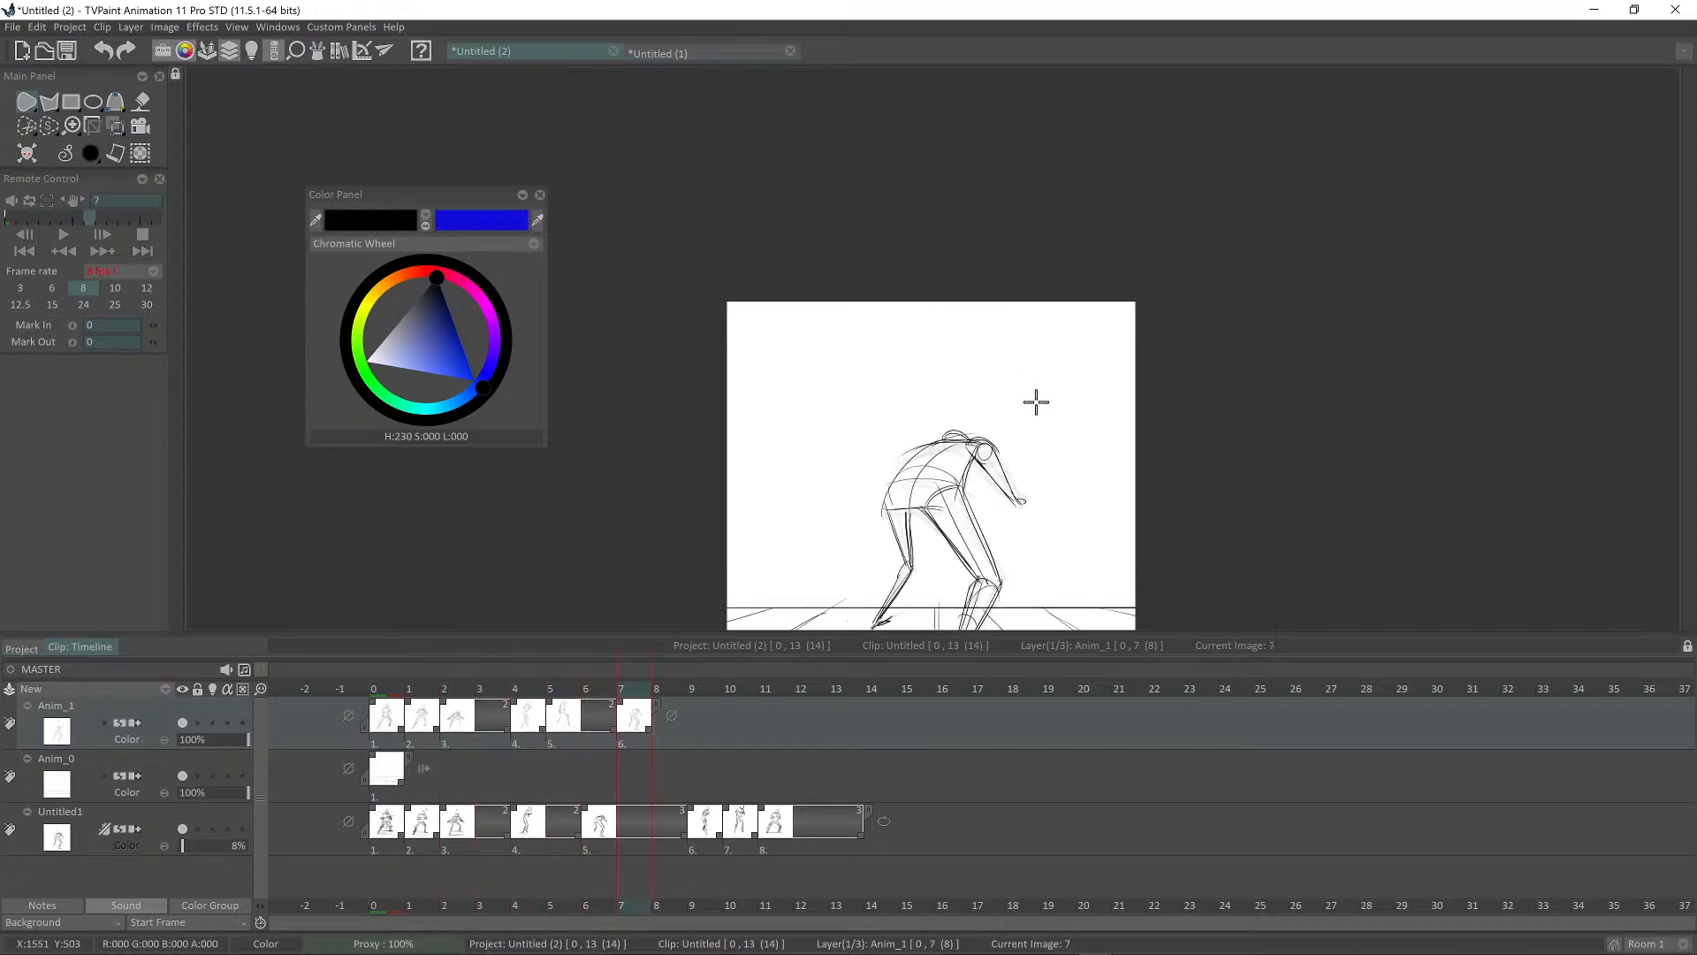
{"action": "key", "text": "Right"}
{"action": "scroll", "coordinate": [1027, 398], "scroll_direction": "up", "scroll_amount": 1}
{"action": "scroll", "coordinate": [985, 394], "scroll_direction": "down", "scroll_amount": 1}
{"action": "scroll", "coordinate": [1022, 355], "scroll_direction": "up", "scroll_amount": 2}
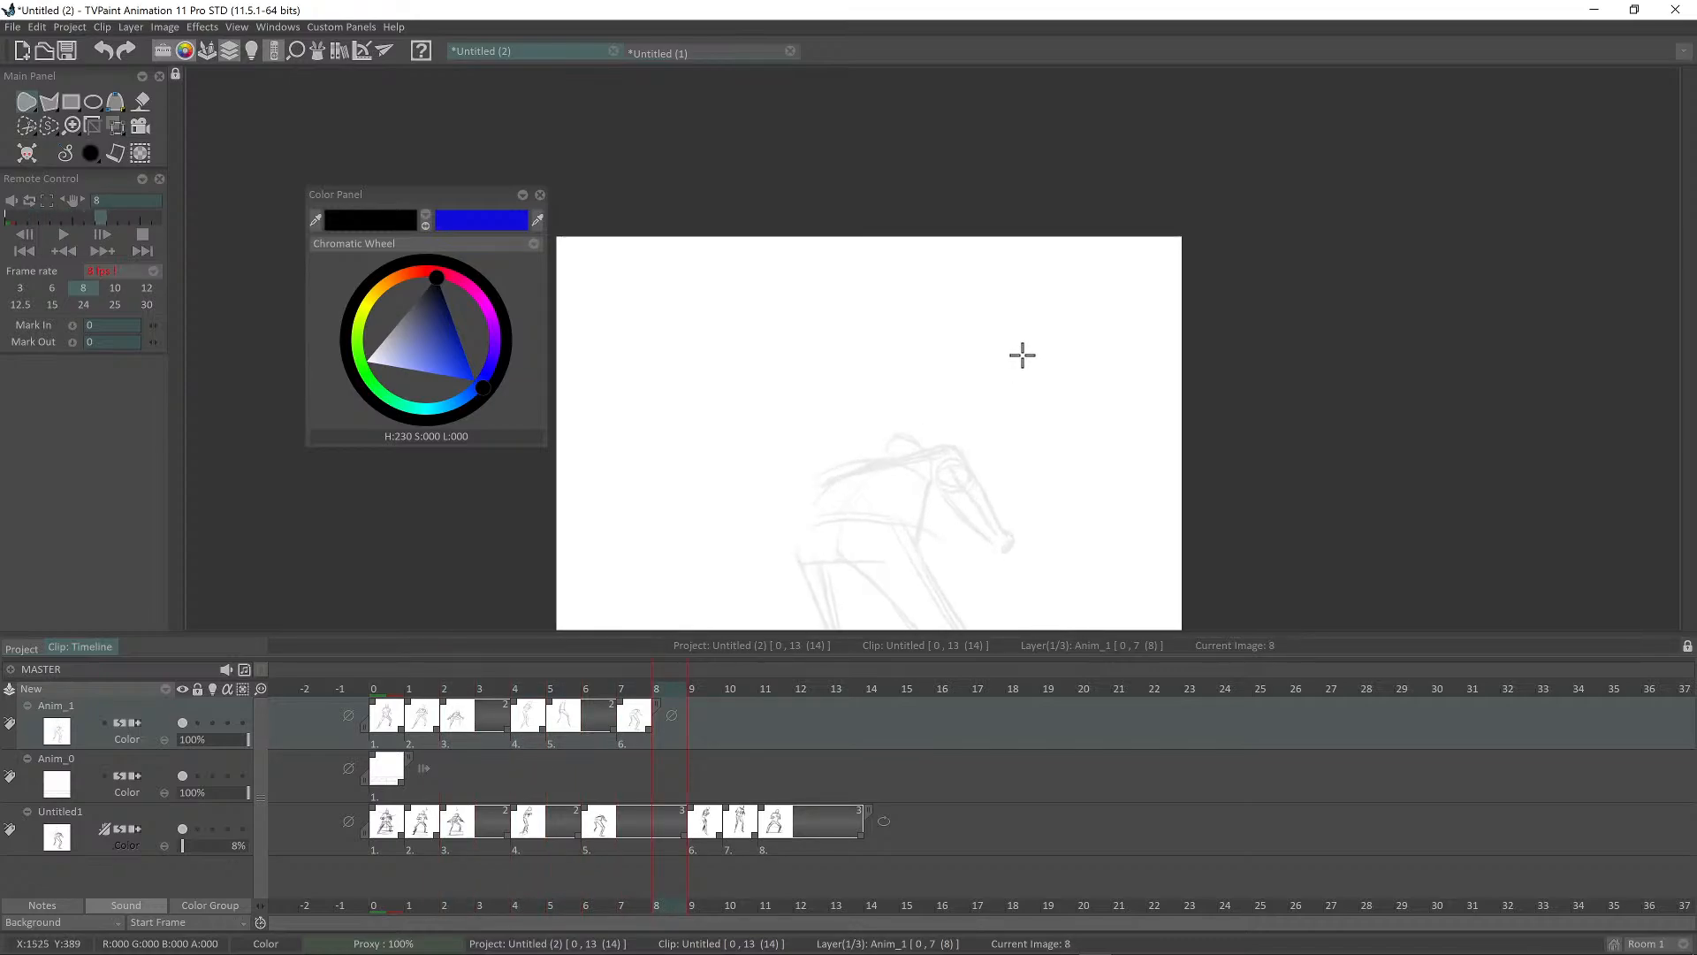
{"action": "key", "text": "Left"}
{"action": "key", "text": "Left"}
{"action": "key", "text": "Left"}
{"action": "left_click_drag", "start_coordinate": [963, 413], "coordinate": [978, 393]}
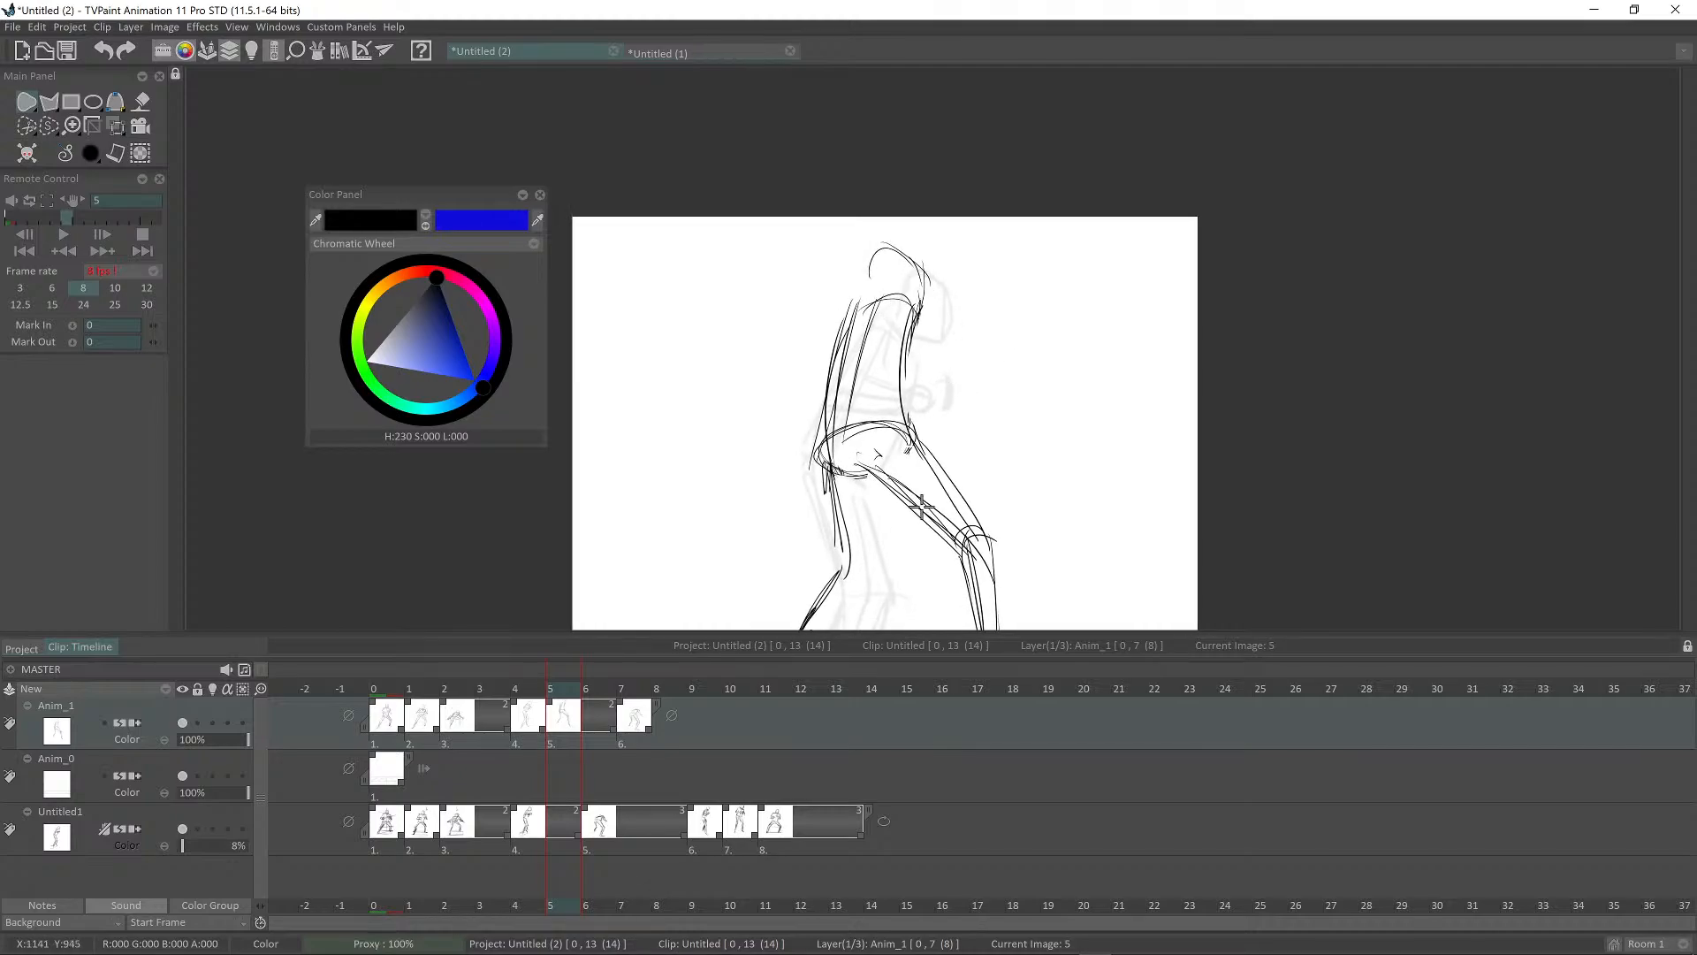
{"action": "mouse_move", "coordinate": [924, 510]}
{"action": "left_mouse_down"}
{"action": "mouse_move", "coordinate": [938, 529]}
{"action": "mouse_move", "coordinate": [842, 441]}
{"action": "left_mouse_up"}
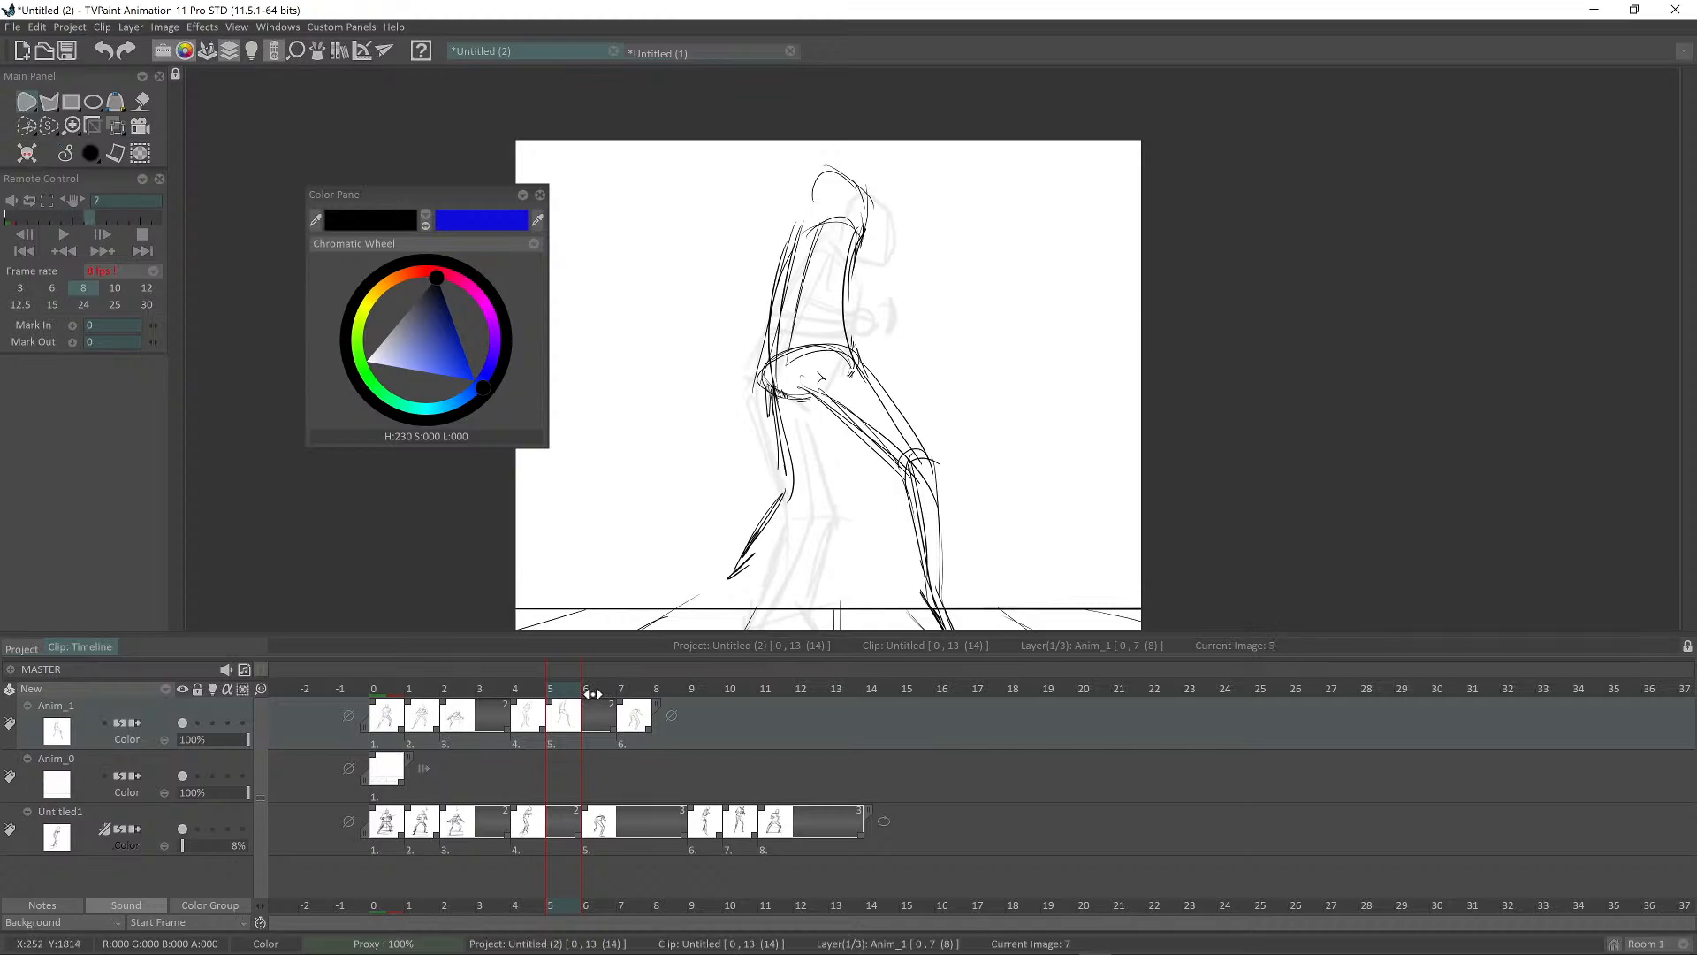
{"action": "key", "text": "Right"}
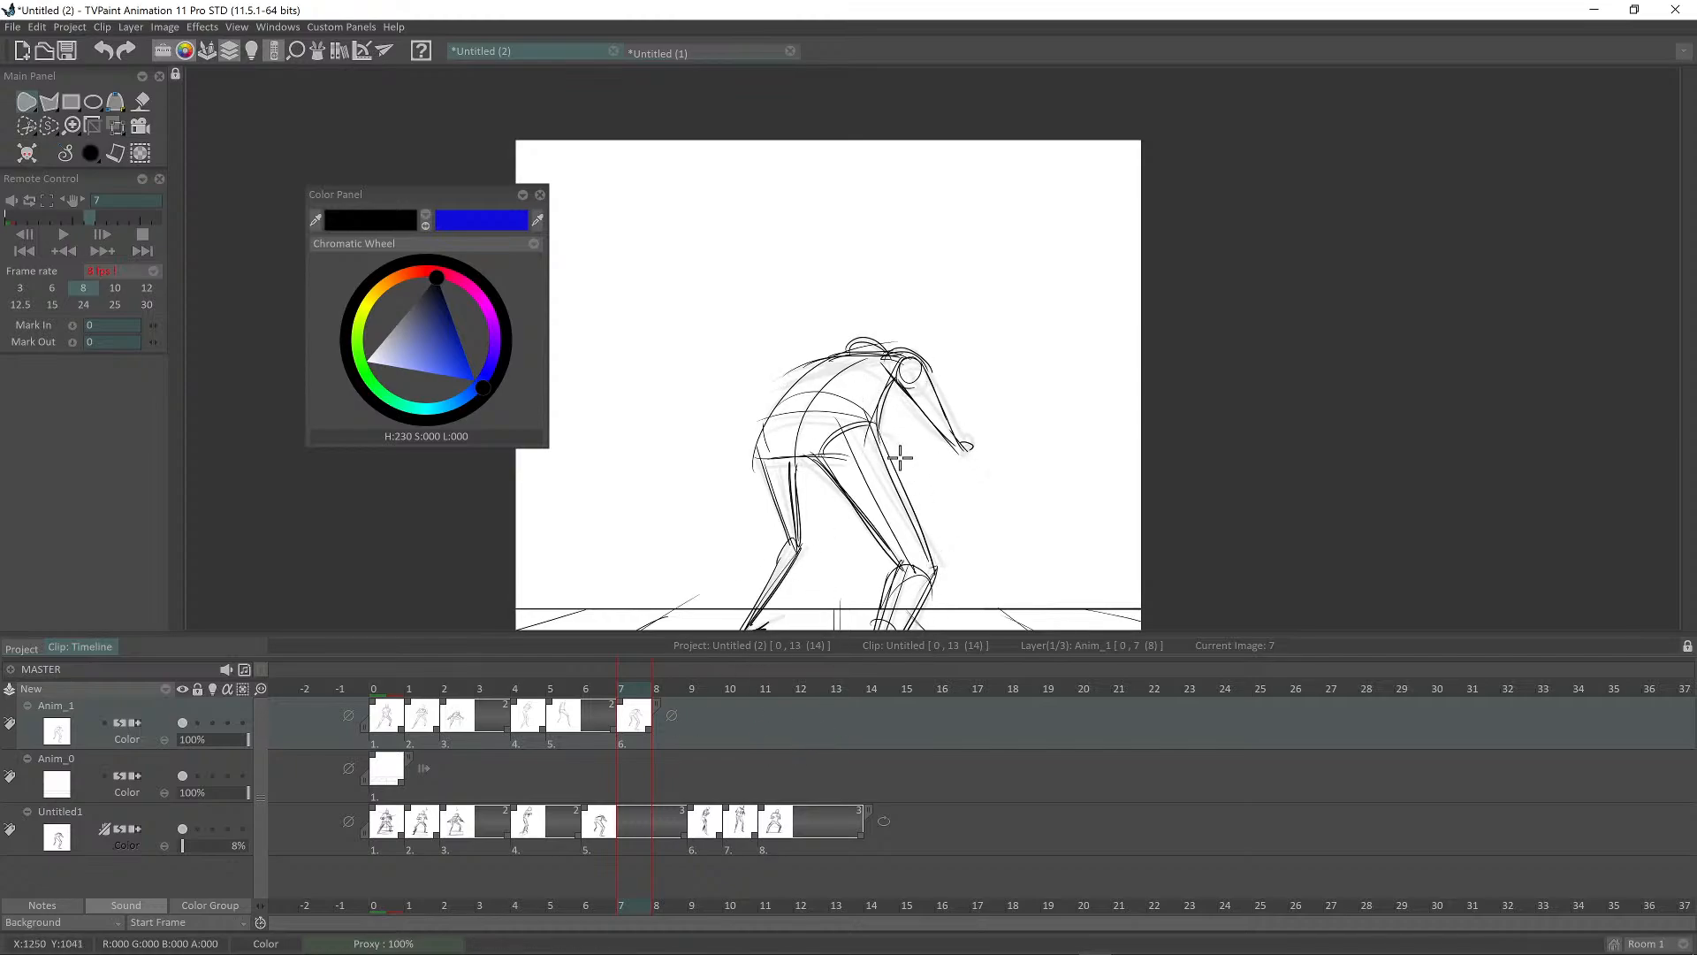
{"action": "mouse_move", "coordinate": [893, 407]}
{"action": "left_mouse_down"}
{"action": "mouse_move", "coordinate": [867, 371]}
{"action": "mouse_move", "coordinate": [883, 422]}
{"action": "mouse_move", "coordinate": [912, 409]}
{"action": "left_mouse_up"}
{"action": "scroll", "coordinate": [867, 373], "scroll_direction": "down", "scroll_amount": 1}
{"action": "key", "text": "Left"}
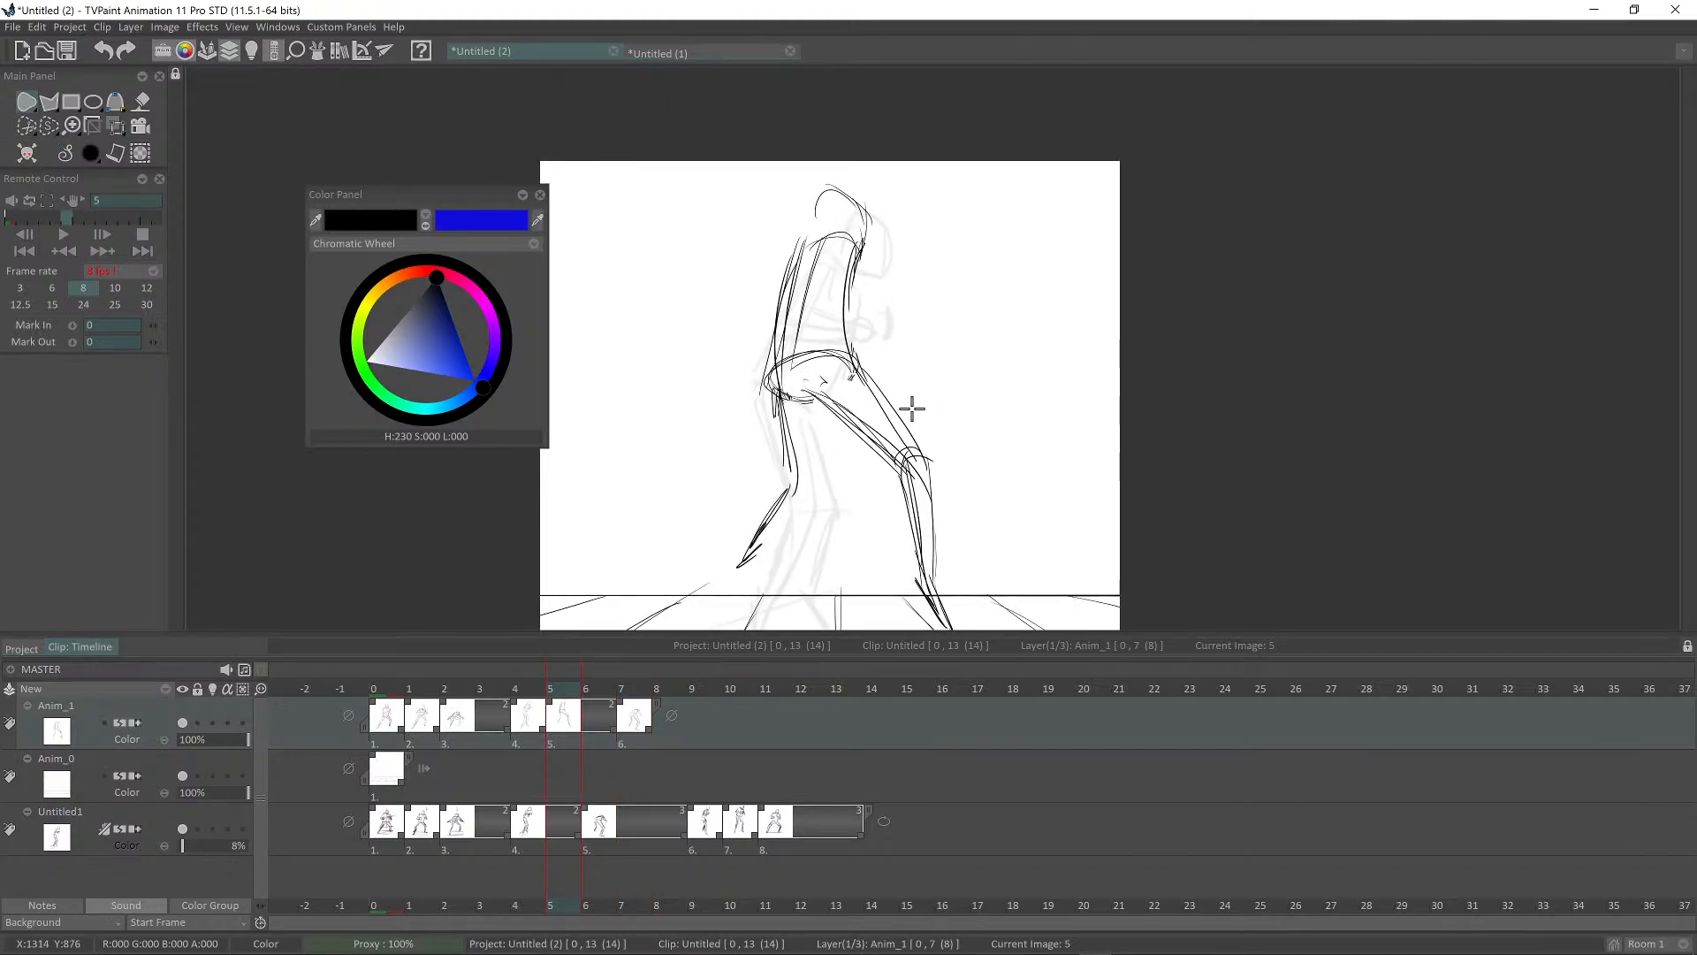
{"action": "key", "text": "Right"}
{"action": "key", "text": "Left"}
Step: Flip back and forth through frames 1 to 7 on Anim_1 to examine the flow from the crouch into the bent-over pose
{"action": "key", "text": "d"}
{"action": "key", "text": "Left"}
{"action": "key", "text": "Left"}
{"action": "key", "text": "Left"}
{"action": "key", "text": "Right"}
{"action": "key", "text": "Right"}
{"action": "key", "text": "Right"}
{"action": "key", "text": "Right"}
{"action": "key", "text": "Left"}
{"action": "key", "text": "Left"}
{"action": "key", "text": "Left"}
{"action": "key", "text": "Right"}
{"action": "key", "text": "Right"}
{"action": "key", "text": "Right"}
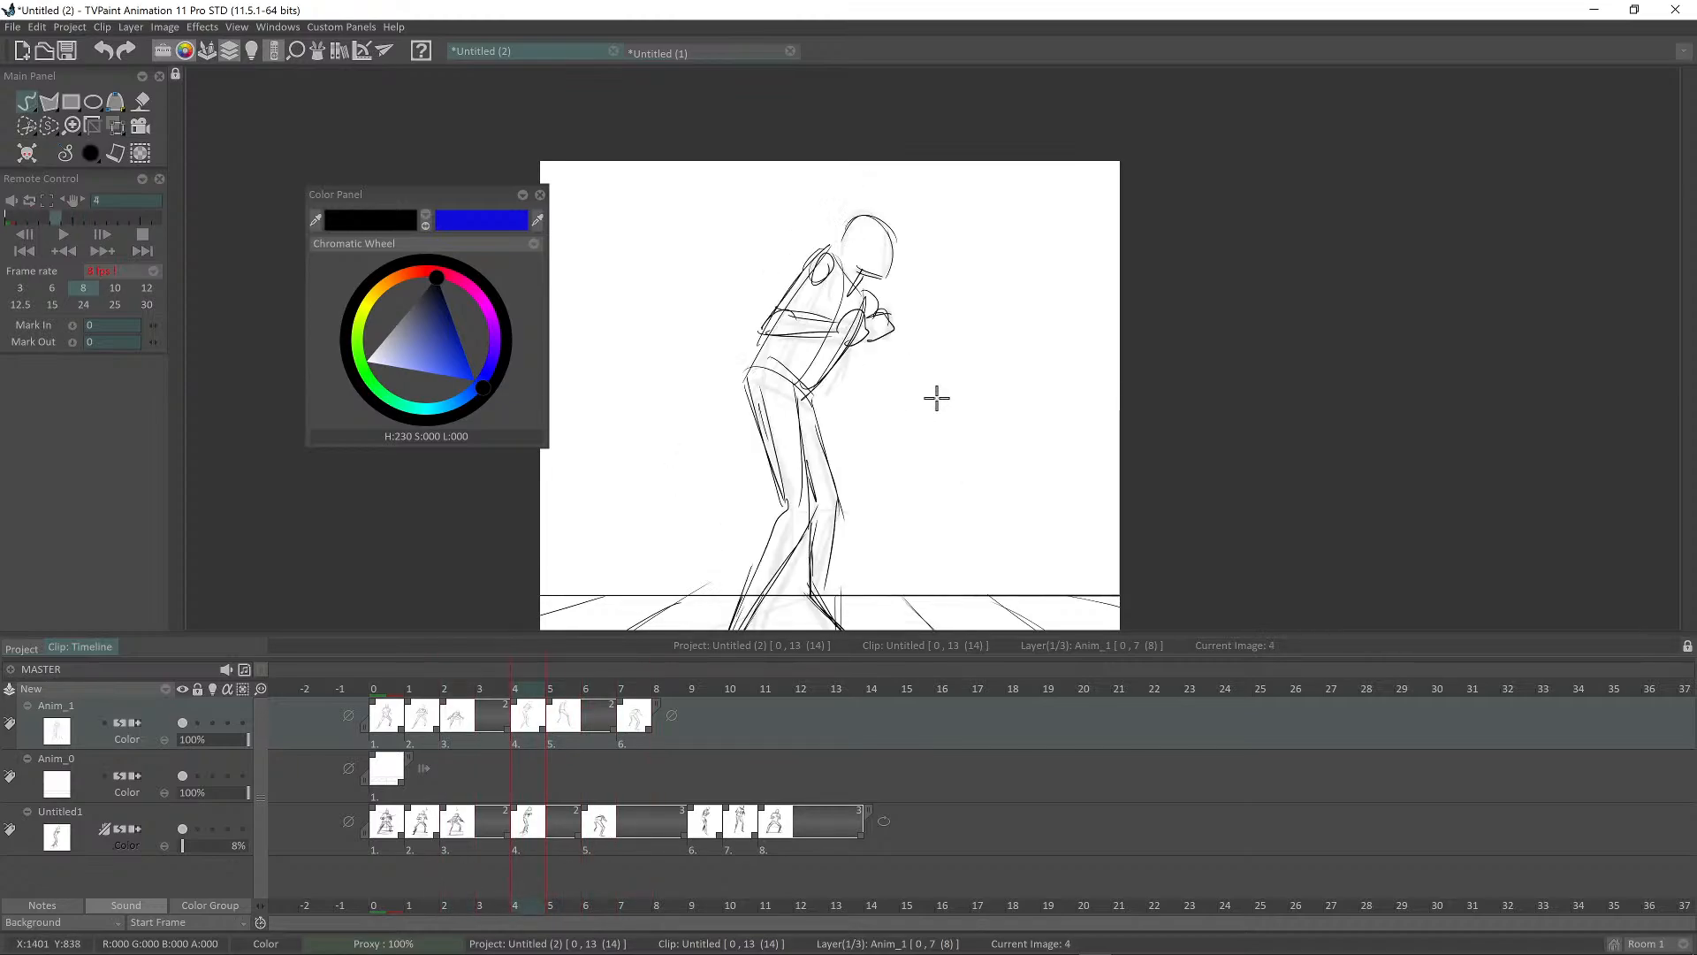
{"action": "key", "text": "Right"}
{"action": "key", "text": "Left"}
{"action": "key", "text": "Left"}
{"action": "key", "text": "Left"}
{"action": "key", "text": "Left"}
{"action": "key", "text": "Left"}
{"action": "key", "text": "Left"}
{"action": "key", "text": "Right"}
{"action": "key", "text": "Right"}
{"action": "key", "text": "Right"}
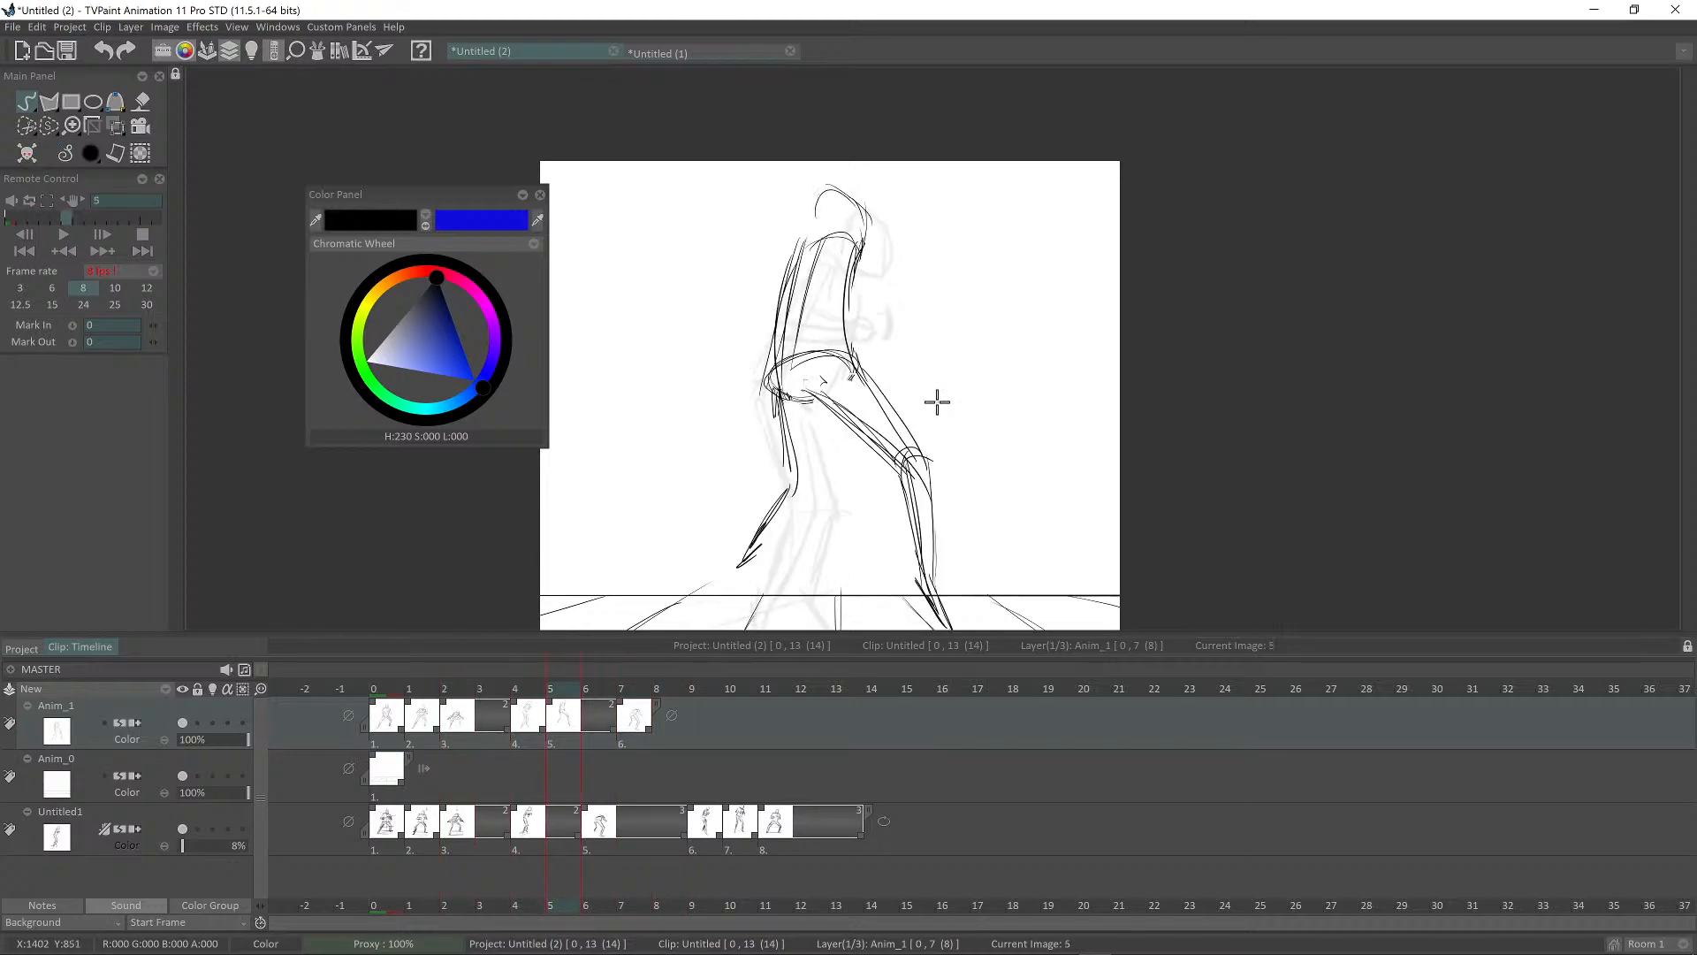
{"action": "key", "text": "Right"}
{"action": "key", "text": "Left"}
{"action": "key", "text": "Left"}
{"action": "key", "text": "Left"}
{"action": "key", "text": "Left"}
{"action": "key", "text": "Left"}
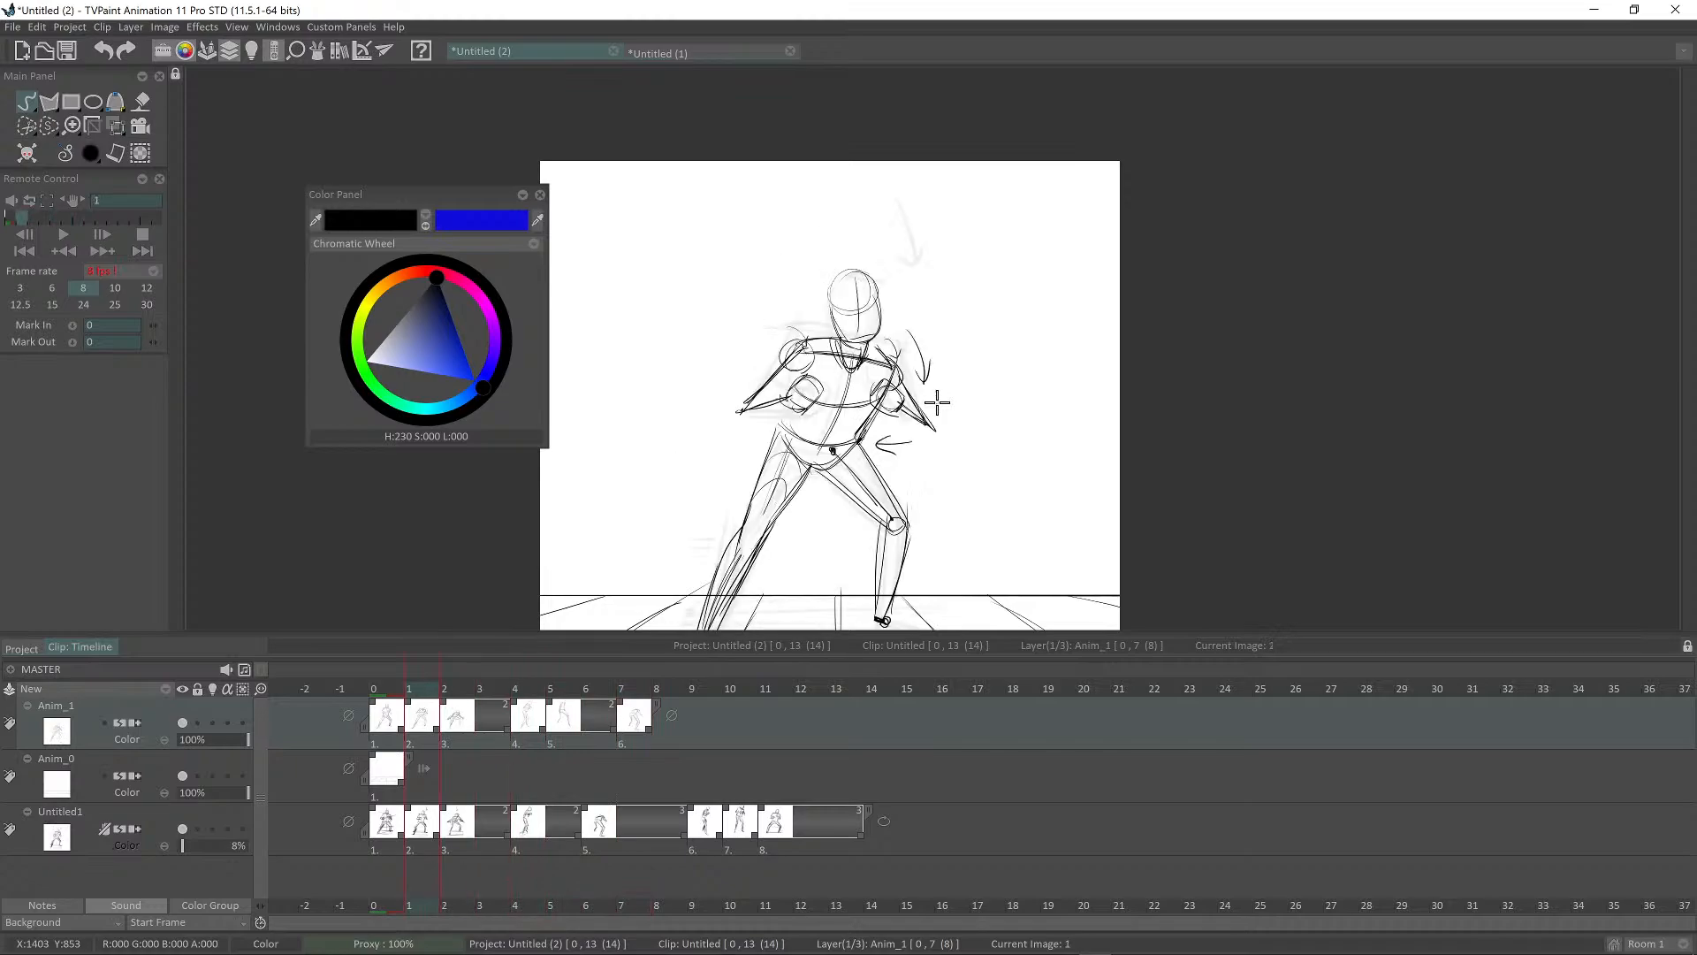
{"action": "key", "text": "Right"}
{"action": "key", "text": "Right"}
{"action": "key", "text": "Right"}
{"action": "key", "text": "Right"}
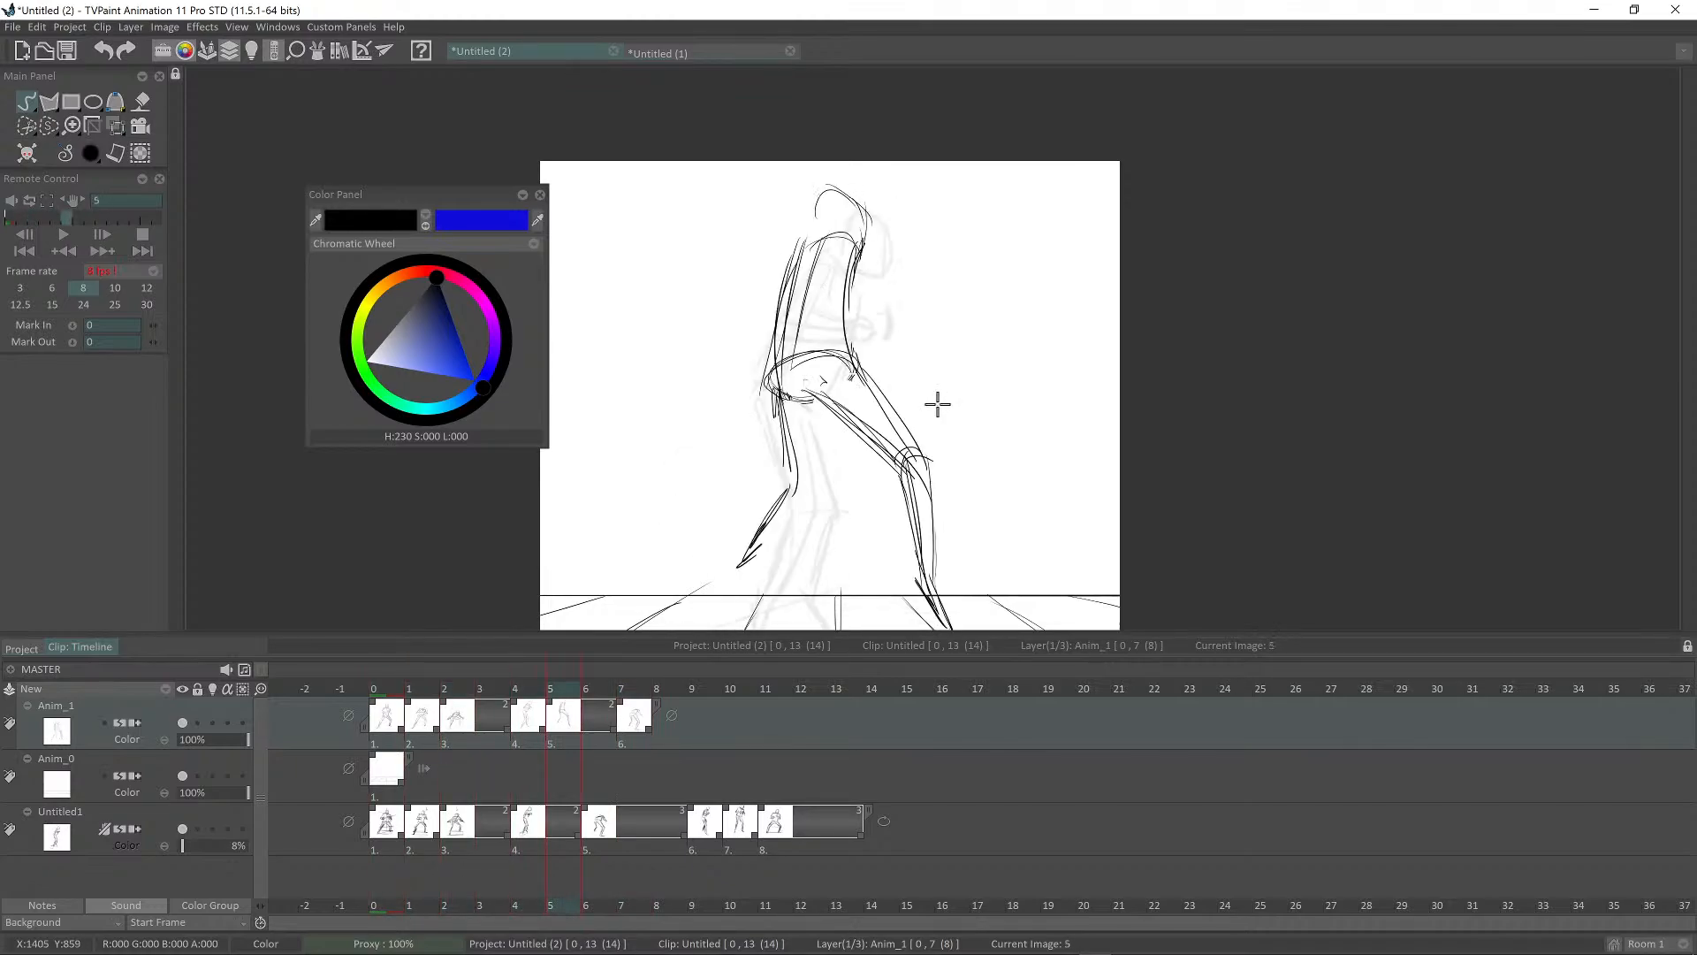
{"action": "key", "text": "Right"}
{"action": "key", "text": "Left"}
{"action": "key", "text": "Left"}
{"action": "key", "text": "Left"}
Step: Flip between frame 5 and the earlier poses on frames 2 and 4 to examine where the arms travel
{"action": "key", "text": "Right"}
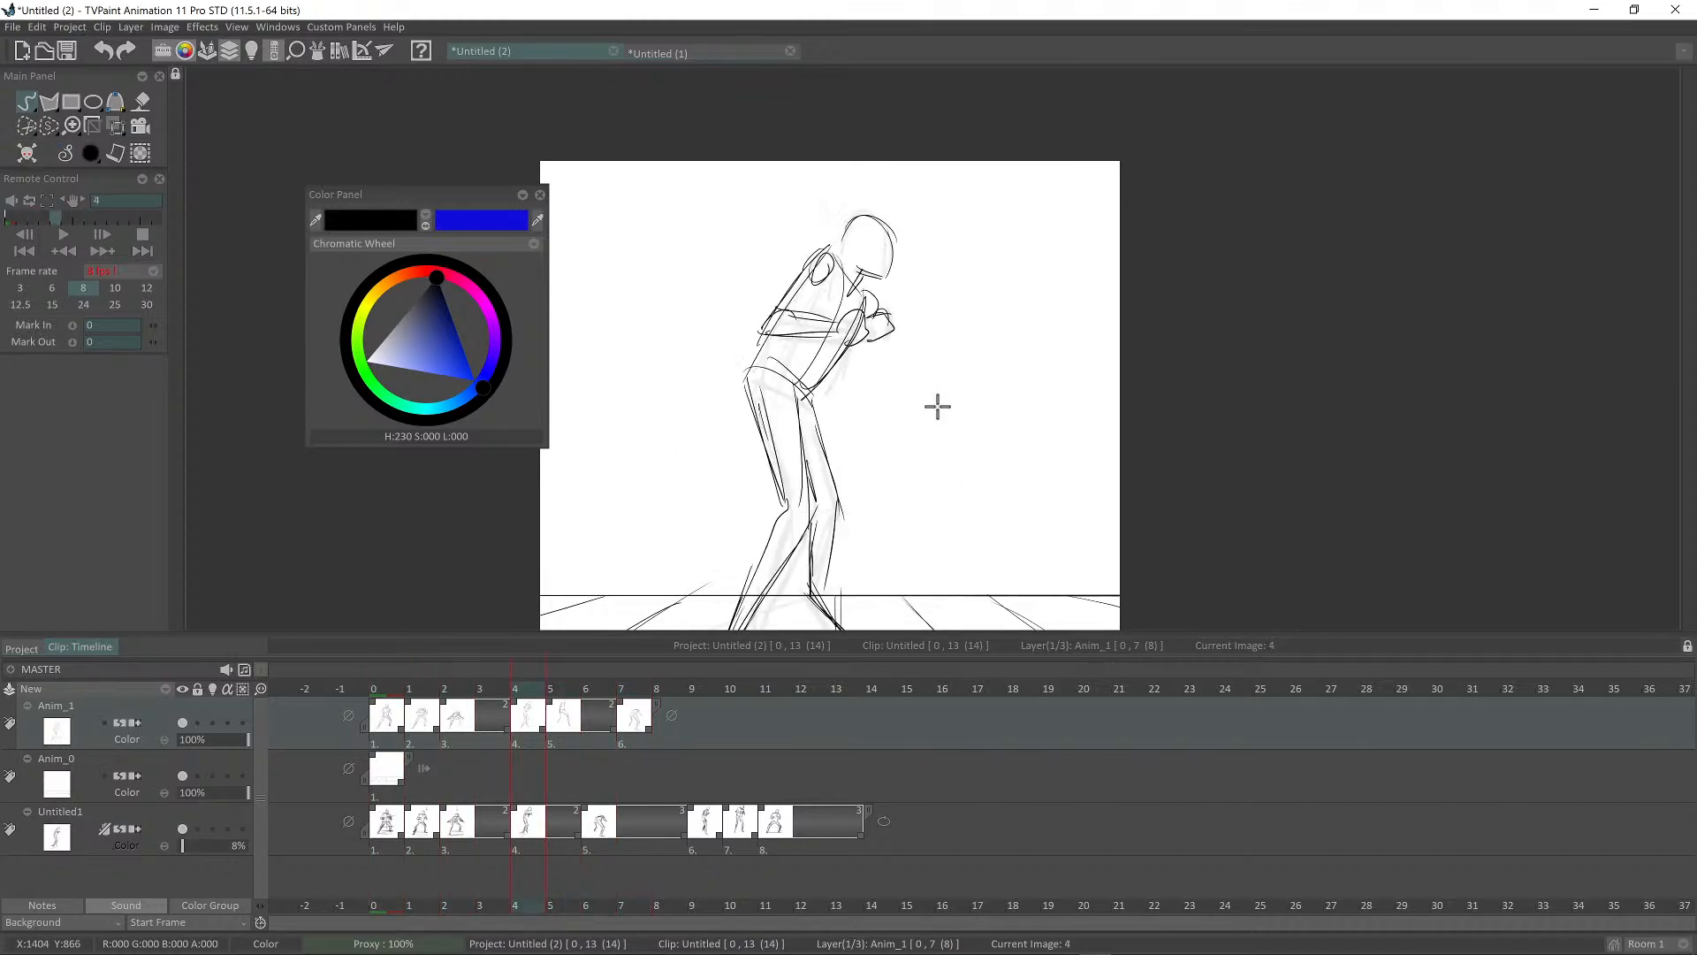
{"action": "key", "text": "Right"}
{"action": "key", "text": "Left"}
{"action": "key", "text": "Left"}
{"action": "key", "text": "Right"}
{"action": "key", "text": "Right"}
{"action": "key", "text": "Left"}
{"action": "key", "text": "Left"}
{"action": "key", "text": "Right"}
{"action": "key", "text": "Left"}
{"action": "key", "text": "Left"}
{"action": "key", "text": "Right"}
{"action": "key", "text": "Right"}
{"action": "key", "text": "Left"}
{"action": "key", "text": "Right"}
{"action": "key", "text": "Right"}
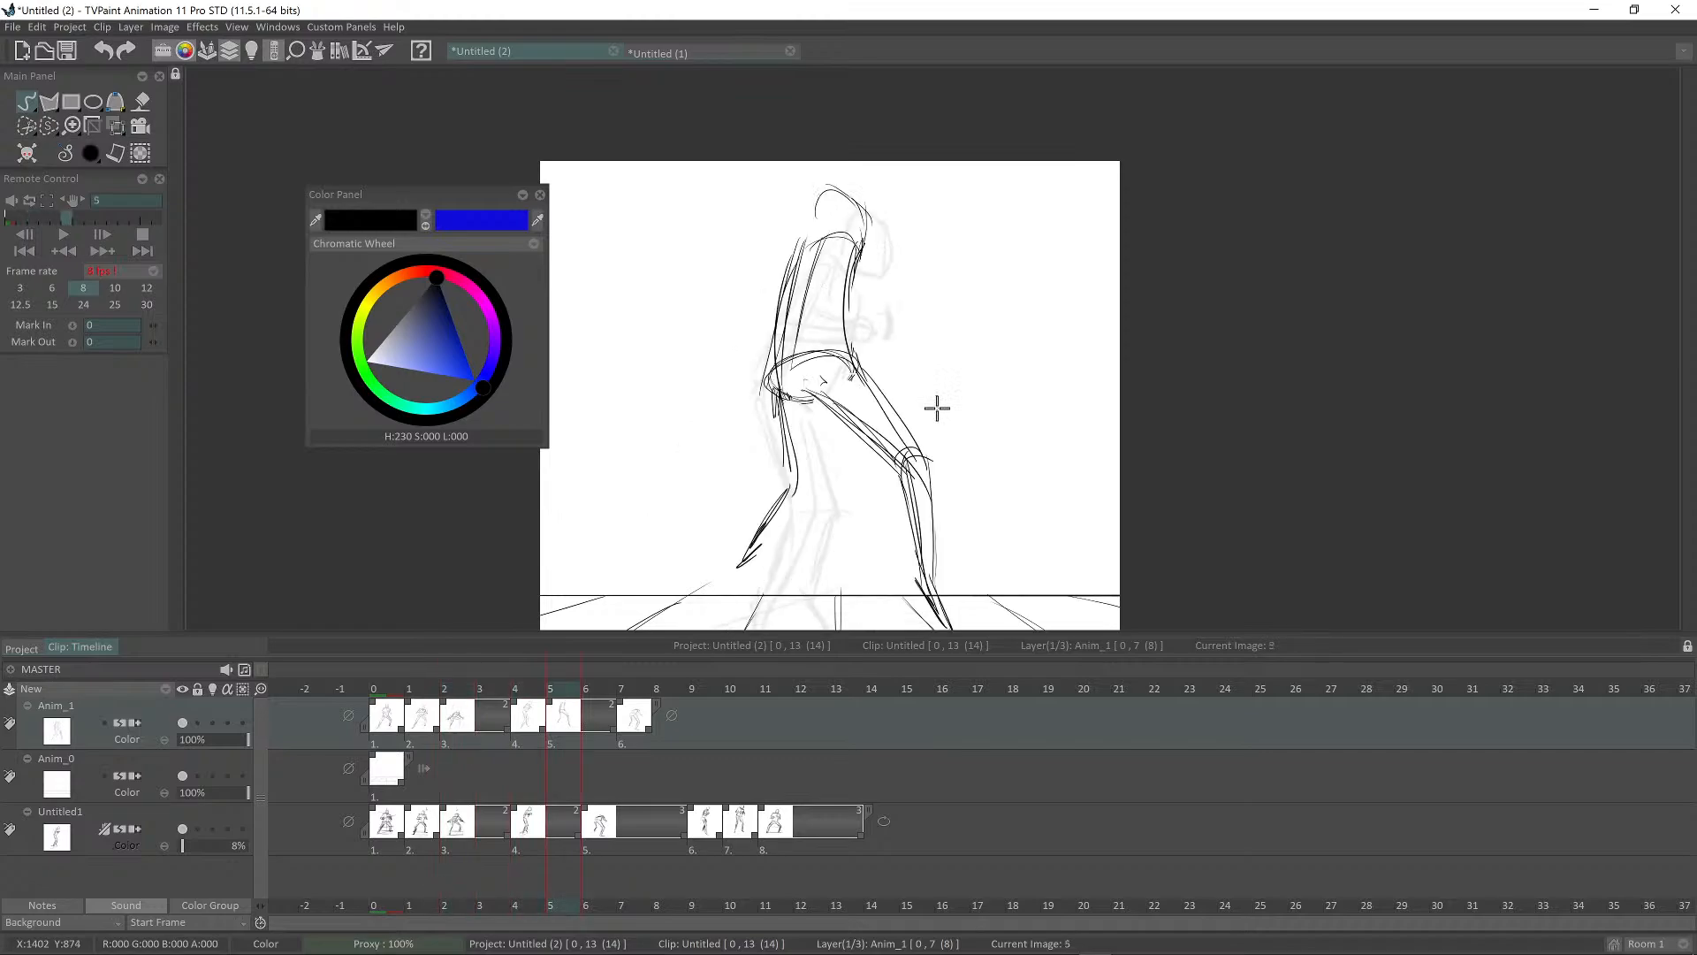
Step: Rough in the forward arm on frame 5, bent in front of the chest and ending in a small fist
{"action": "left_click_drag", "start_coordinate": [839, 284], "coordinate": [894, 295]}
{"action": "left_click_drag", "start_coordinate": [851, 263], "coordinate": [910, 295]}
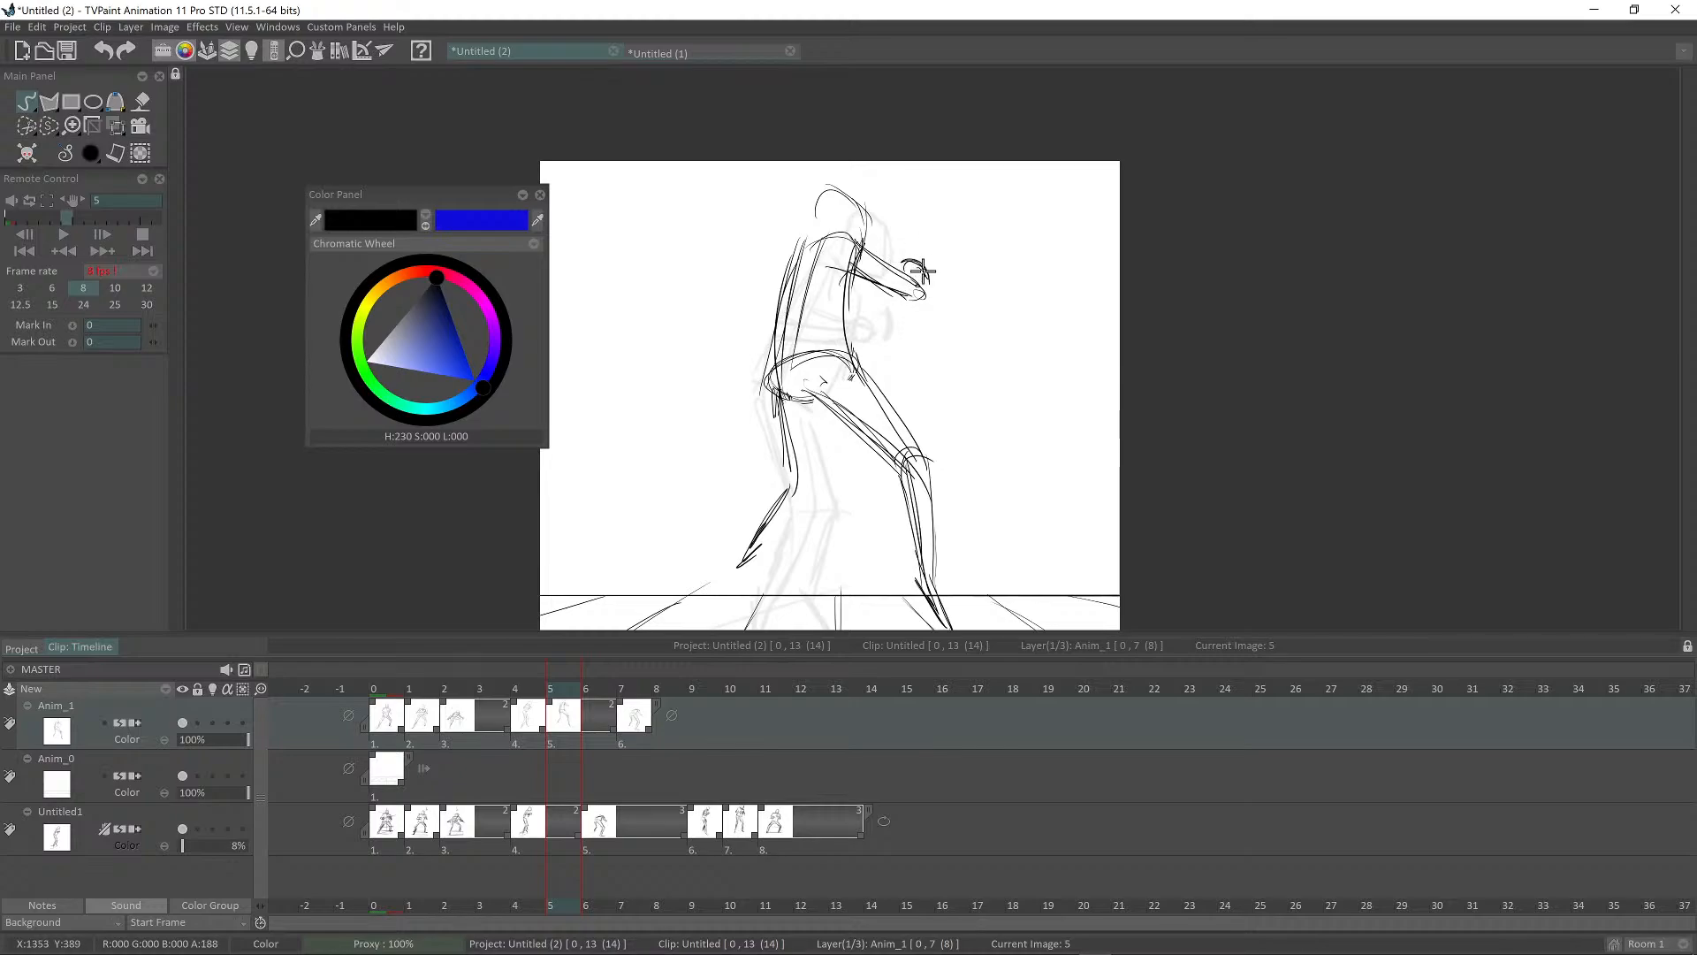
{"action": "scroll", "coordinate": [901, 256], "scroll_direction": "down", "scroll_amount": 5}
Step: Flip through the poses around frame 5, up to frame 8, to check the forward arm's motion
{"action": "key", "text": "Left"}
{"action": "key", "text": "Left"}
{"action": "key", "text": "Right"}
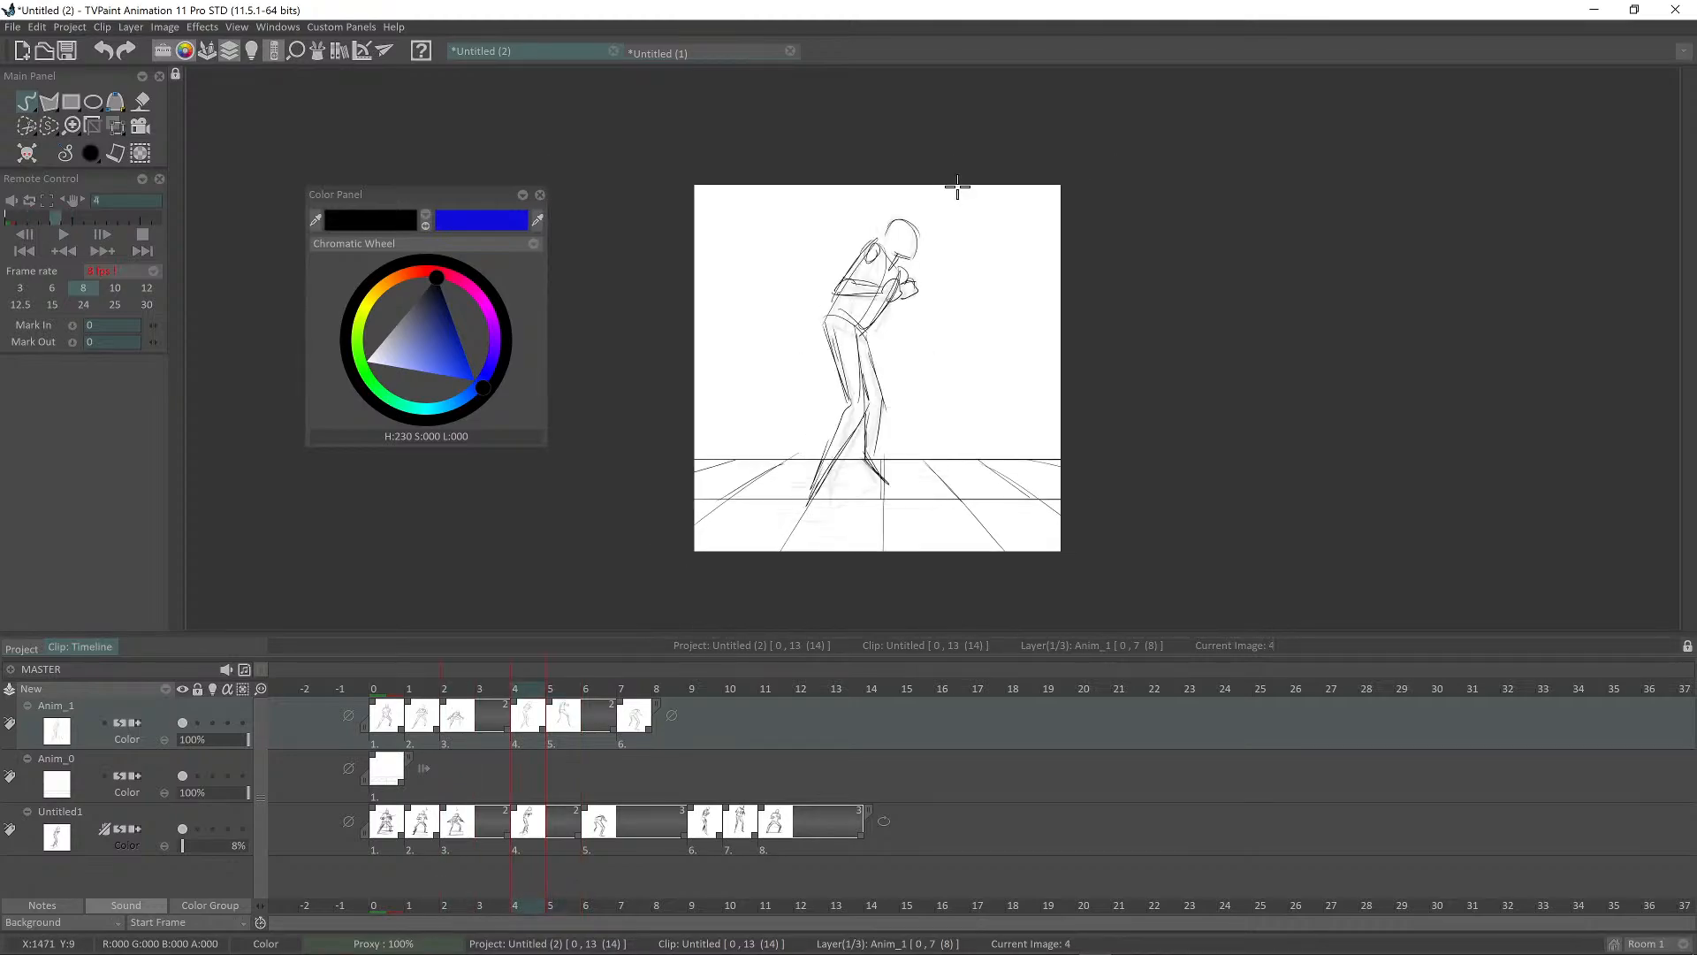
{"action": "key", "text": "Right"}
{"action": "key", "text": "Right"}
{"action": "key", "text": "Right"}
{"action": "key", "text": "Left"}
{"action": "key", "text": "Left"}
{"action": "key", "text": "Left"}
{"action": "key", "text": "Right"}
{"action": "key", "text": "Right"}
{"action": "key", "text": "Right"}
{"action": "key", "text": "Right"}
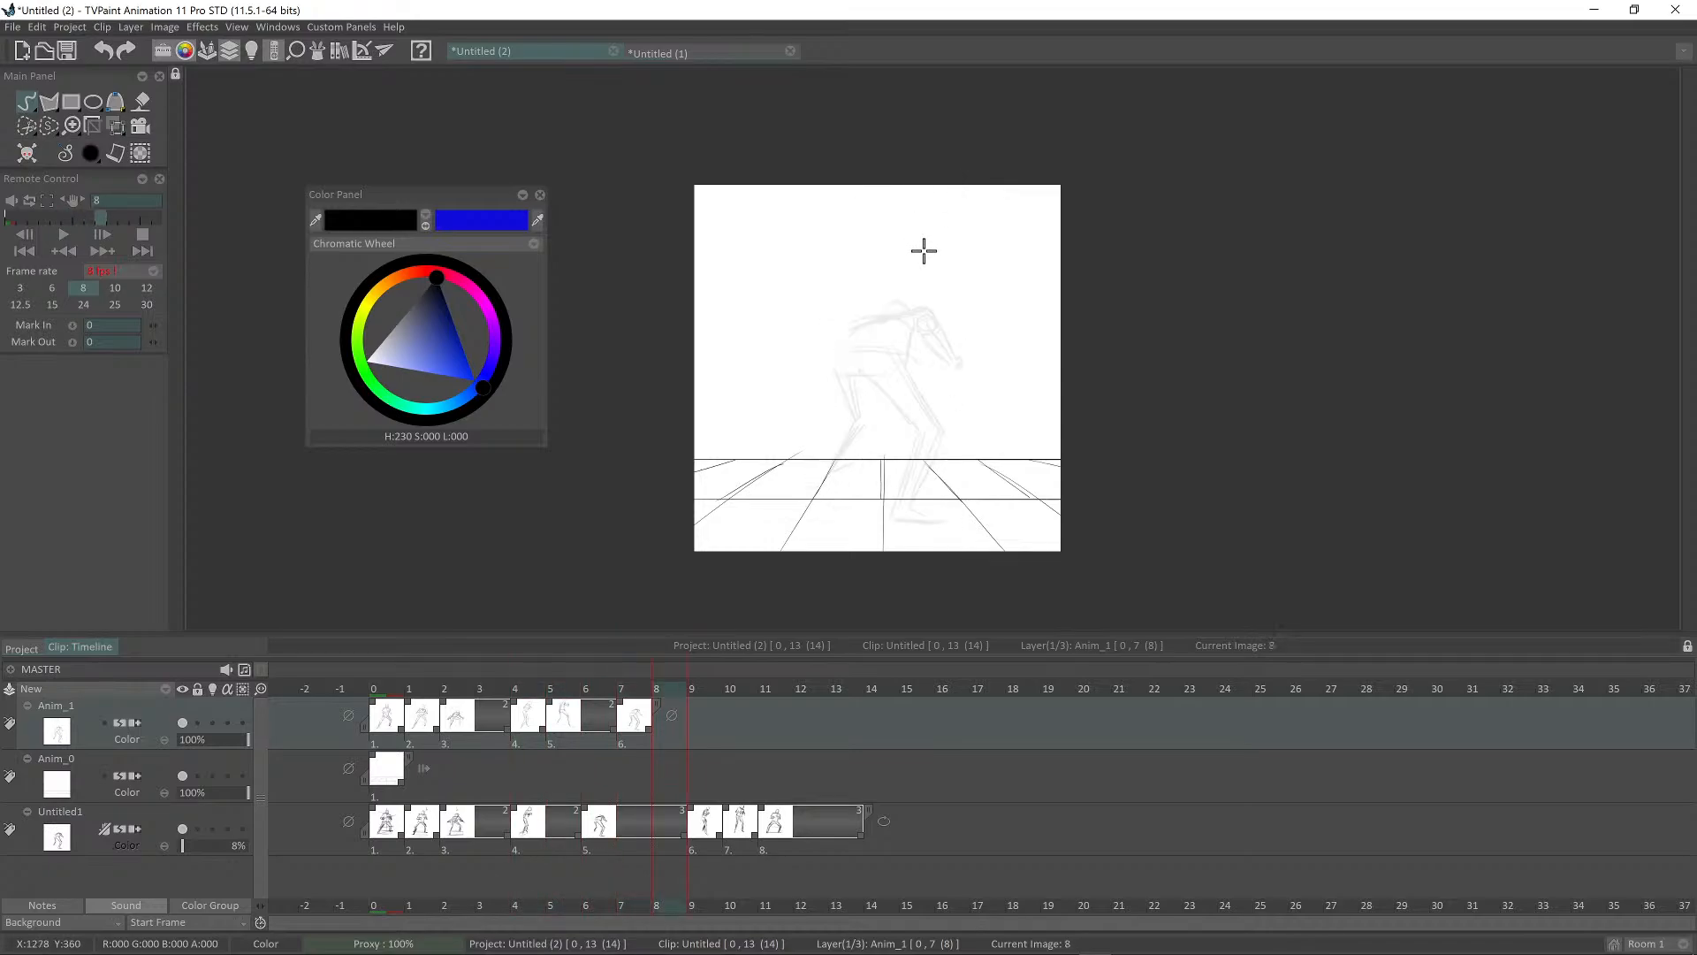
{"action": "key", "text": "Left"}
{"action": "key", "text": "Left"}
{"action": "key", "text": "Left"}
{"action": "key", "text": "Left"}
{"action": "scroll", "coordinate": [903, 288], "scroll_direction": "up", "scroll_amount": 2}
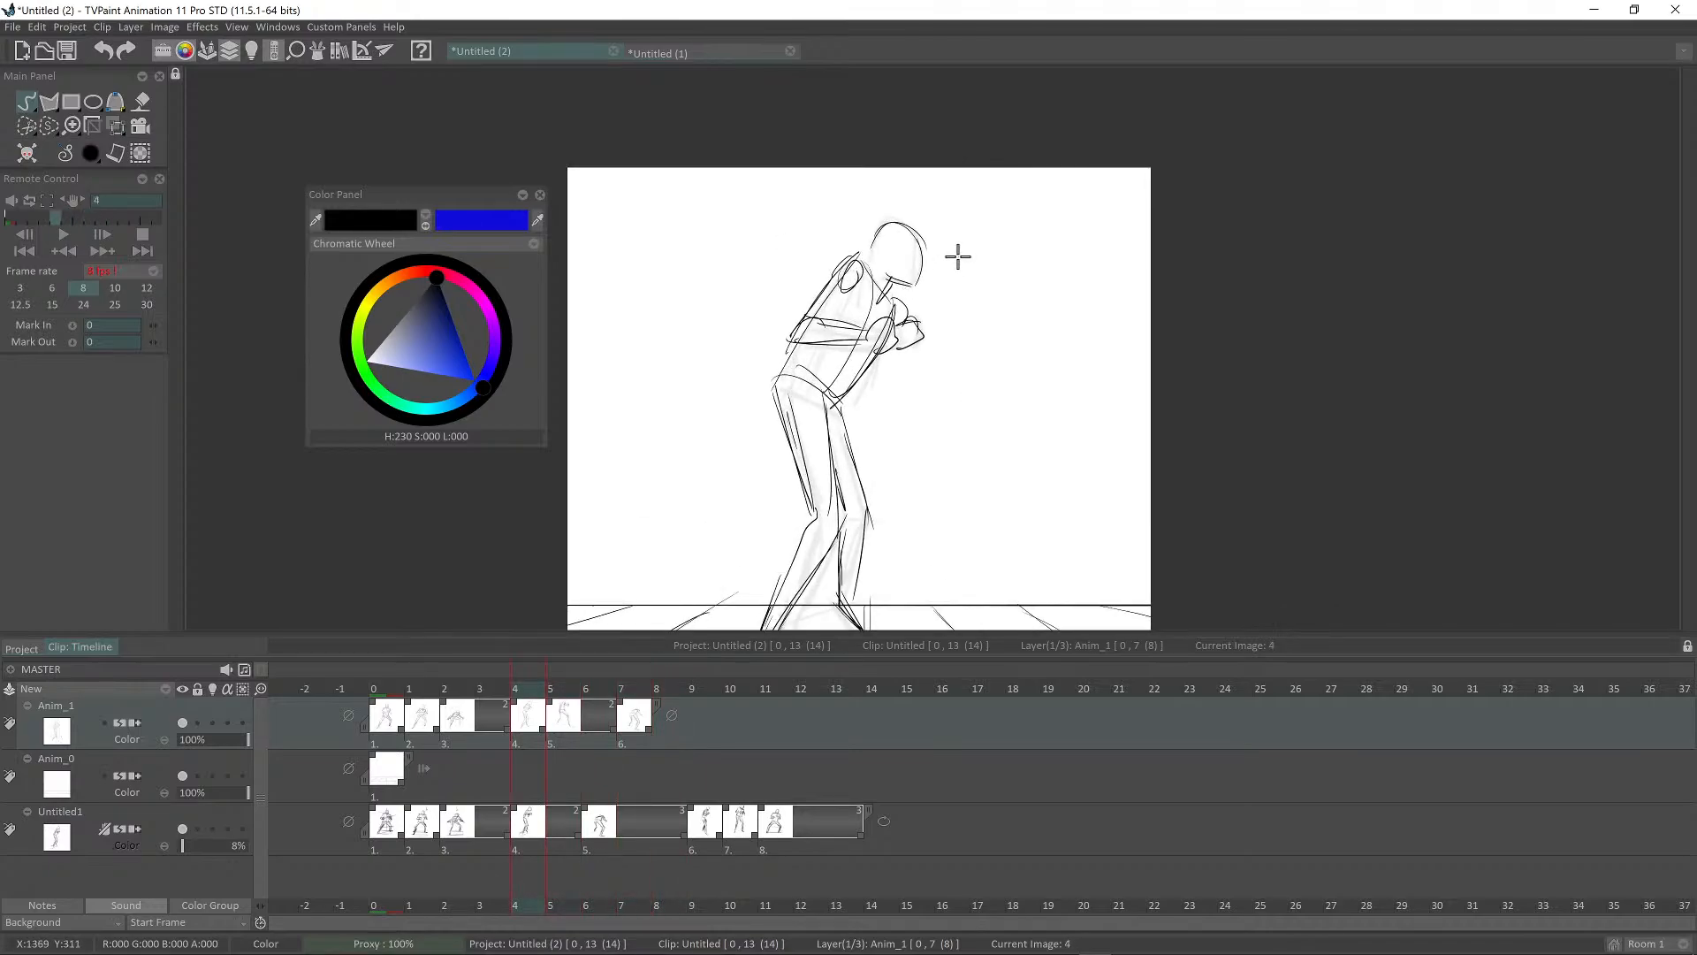
Step: Sketch the rear arm on frame 5 with its elbow bent behind the back and the hand near the hip
{"action": "key", "text": "Right"}
{"action": "mouse_move", "coordinate": [821, 263]}
{"action": "left_mouse_down"}
{"action": "mouse_move", "coordinate": [760, 344]}
{"action": "mouse_move", "coordinate": [791, 375]}
{"action": "mouse_move", "coordinate": [784, 324]}
{"action": "left_mouse_up"}
{"action": "scroll", "coordinate": [1013, 270], "scroll_direction": "down", "scroll_amount": 2}
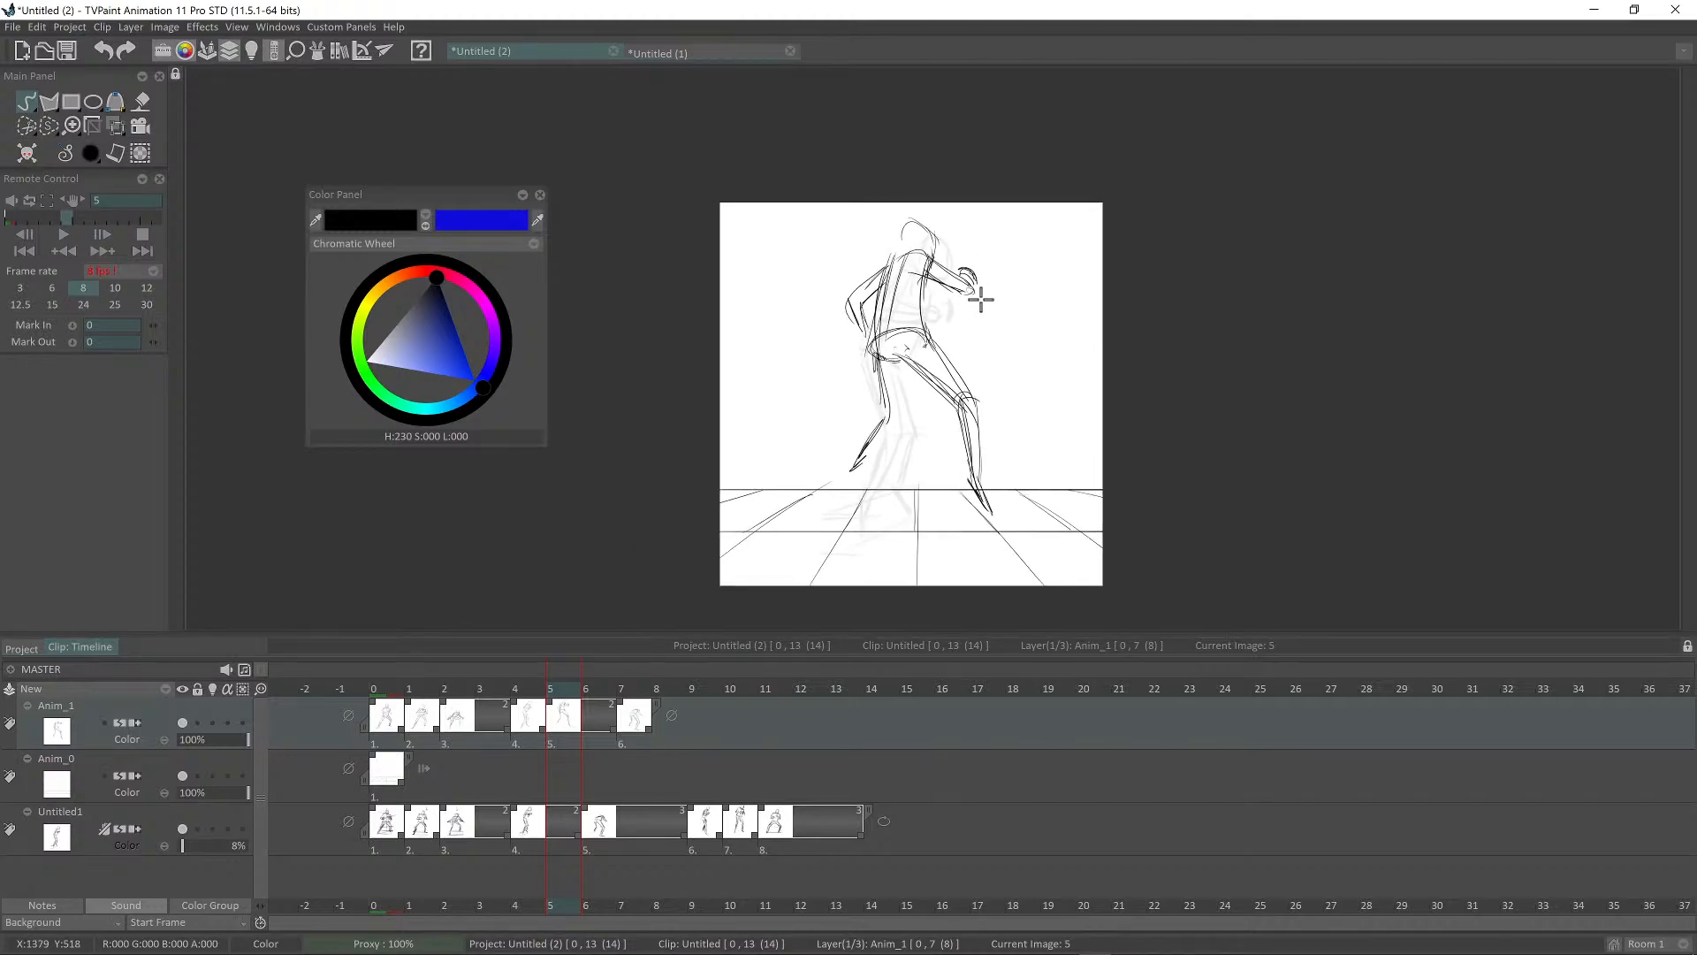
Step: Flip through the earlier poses and on to frame 7 to check both arms drawn on frame 5
{"action": "key", "text": "Left"}
{"action": "key", "text": "Left"}
{"action": "key", "text": "Left"}
{"action": "key", "text": "Right"}
{"action": "key", "text": "Right"}
{"action": "key", "text": "Right"}
{"action": "key", "text": "Right"}
{"action": "key", "text": "Right"}
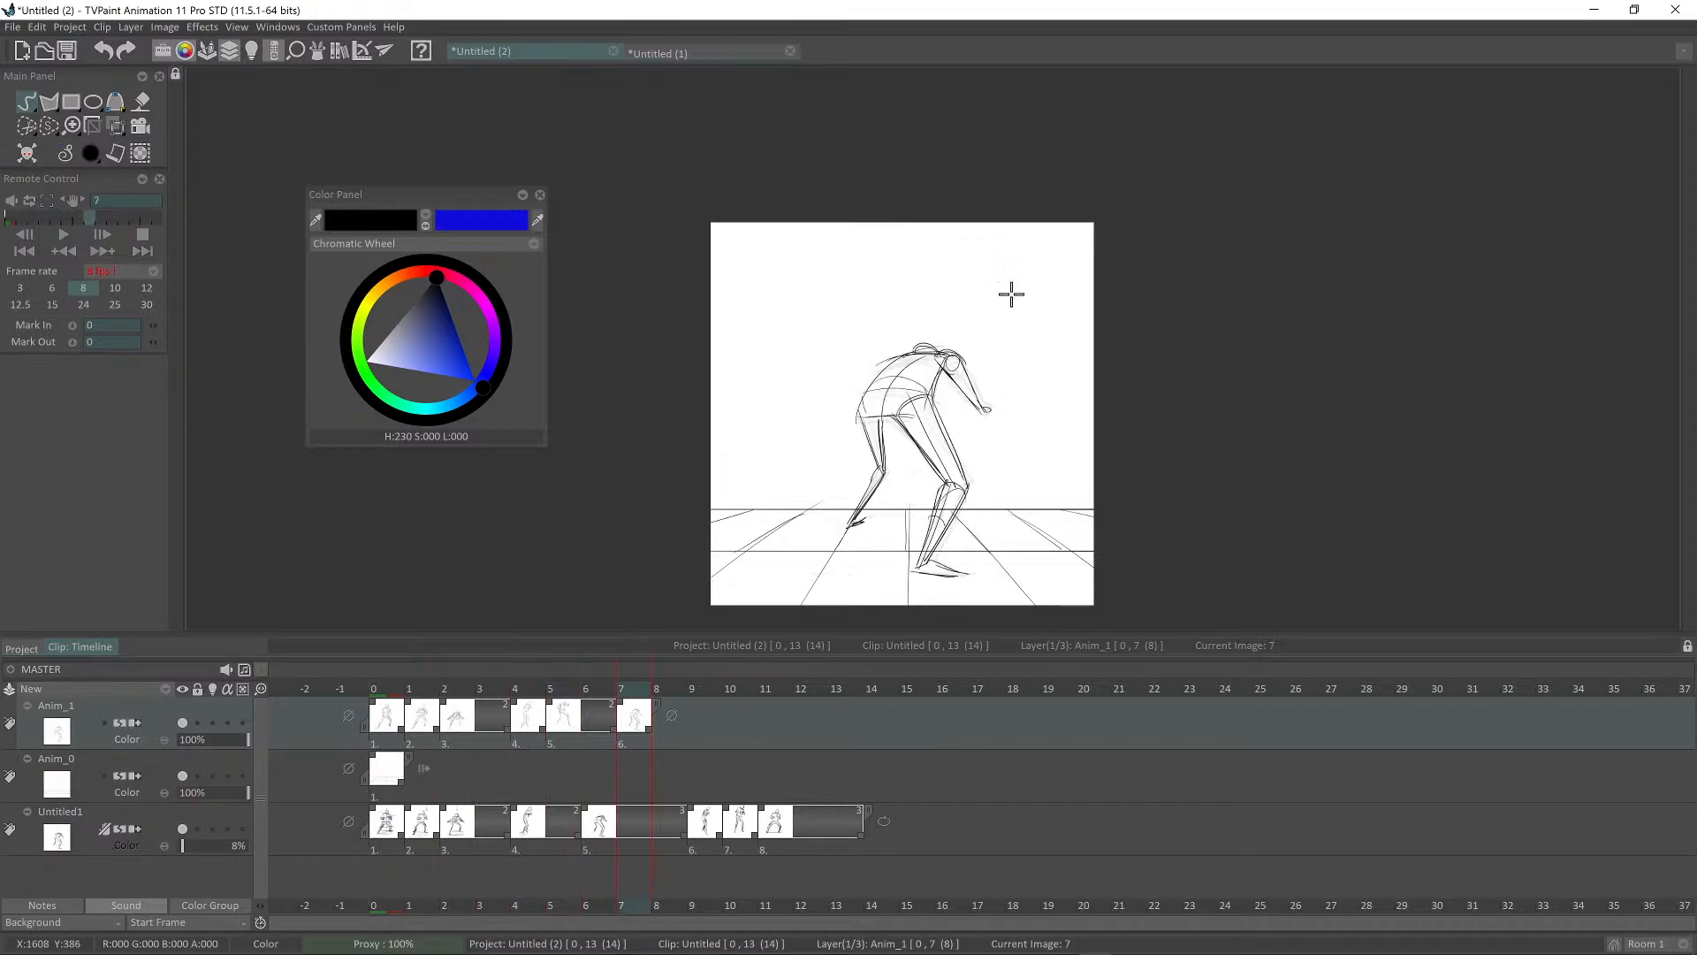
Step: Add the rear arm's bent elbow behind the back of the bent-over figure on frame 7
{"action": "scroll", "coordinate": [1010, 297], "scroll_direction": "up", "scroll_amount": 3}
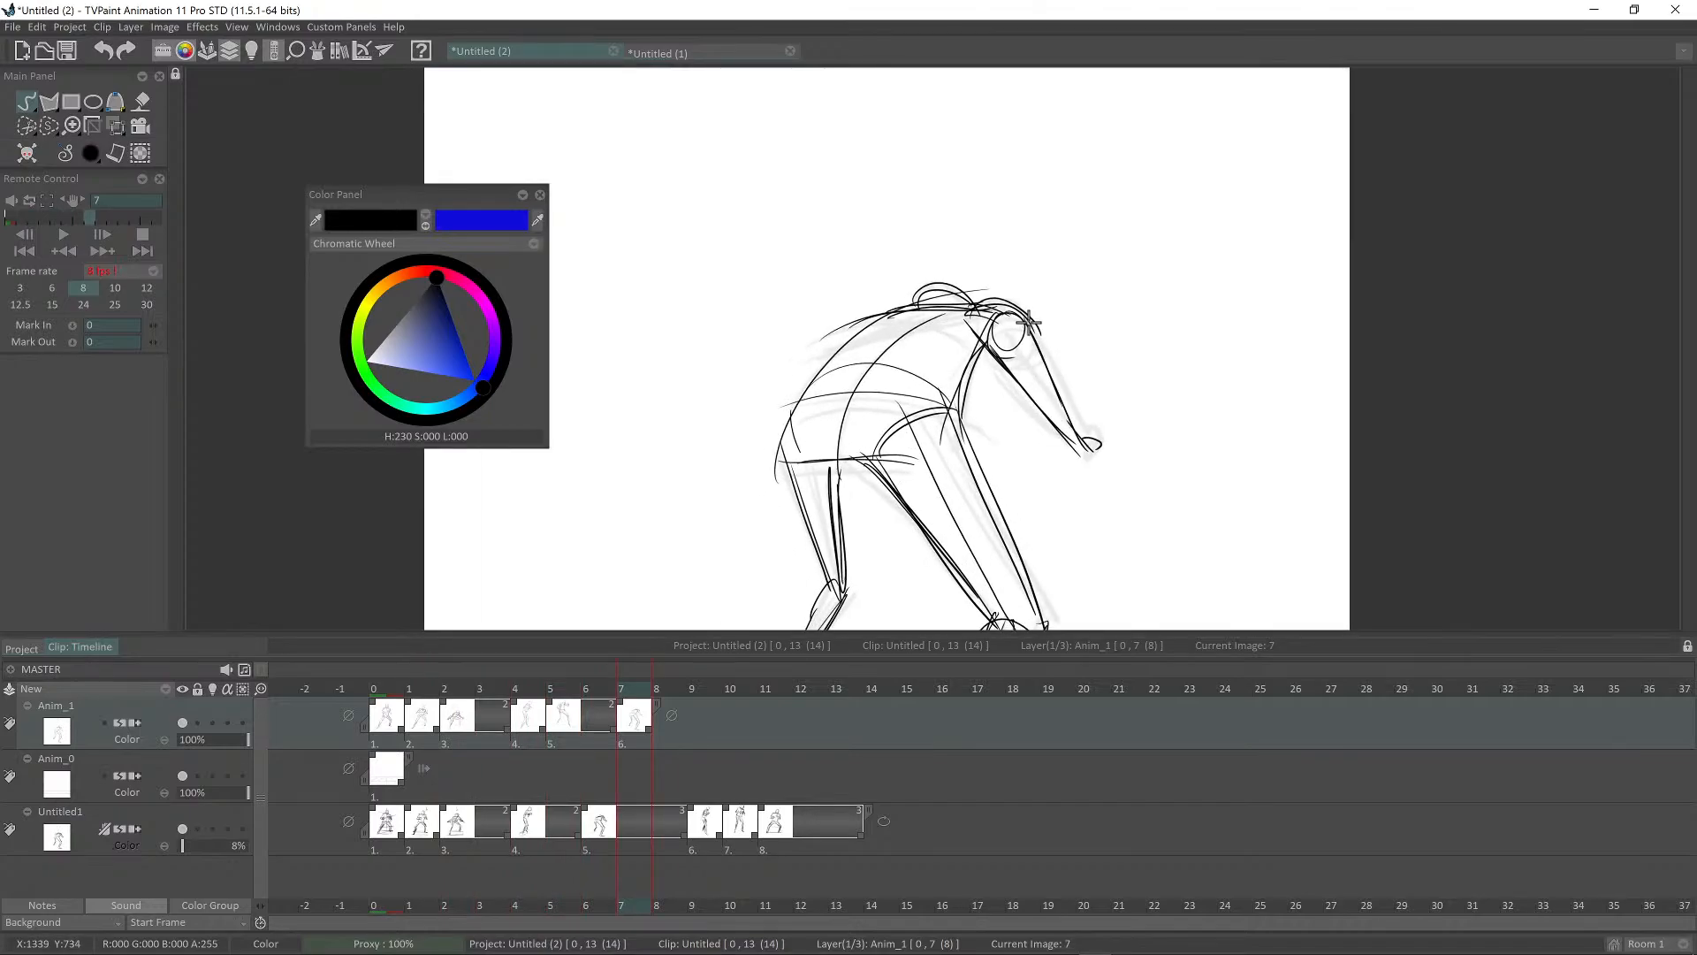
{"action": "key", "text": "Right"}
{"action": "key", "text": "Left"}
{"action": "scroll", "coordinate": [1041, 292], "scroll_direction": "down", "scroll_amount": 3}
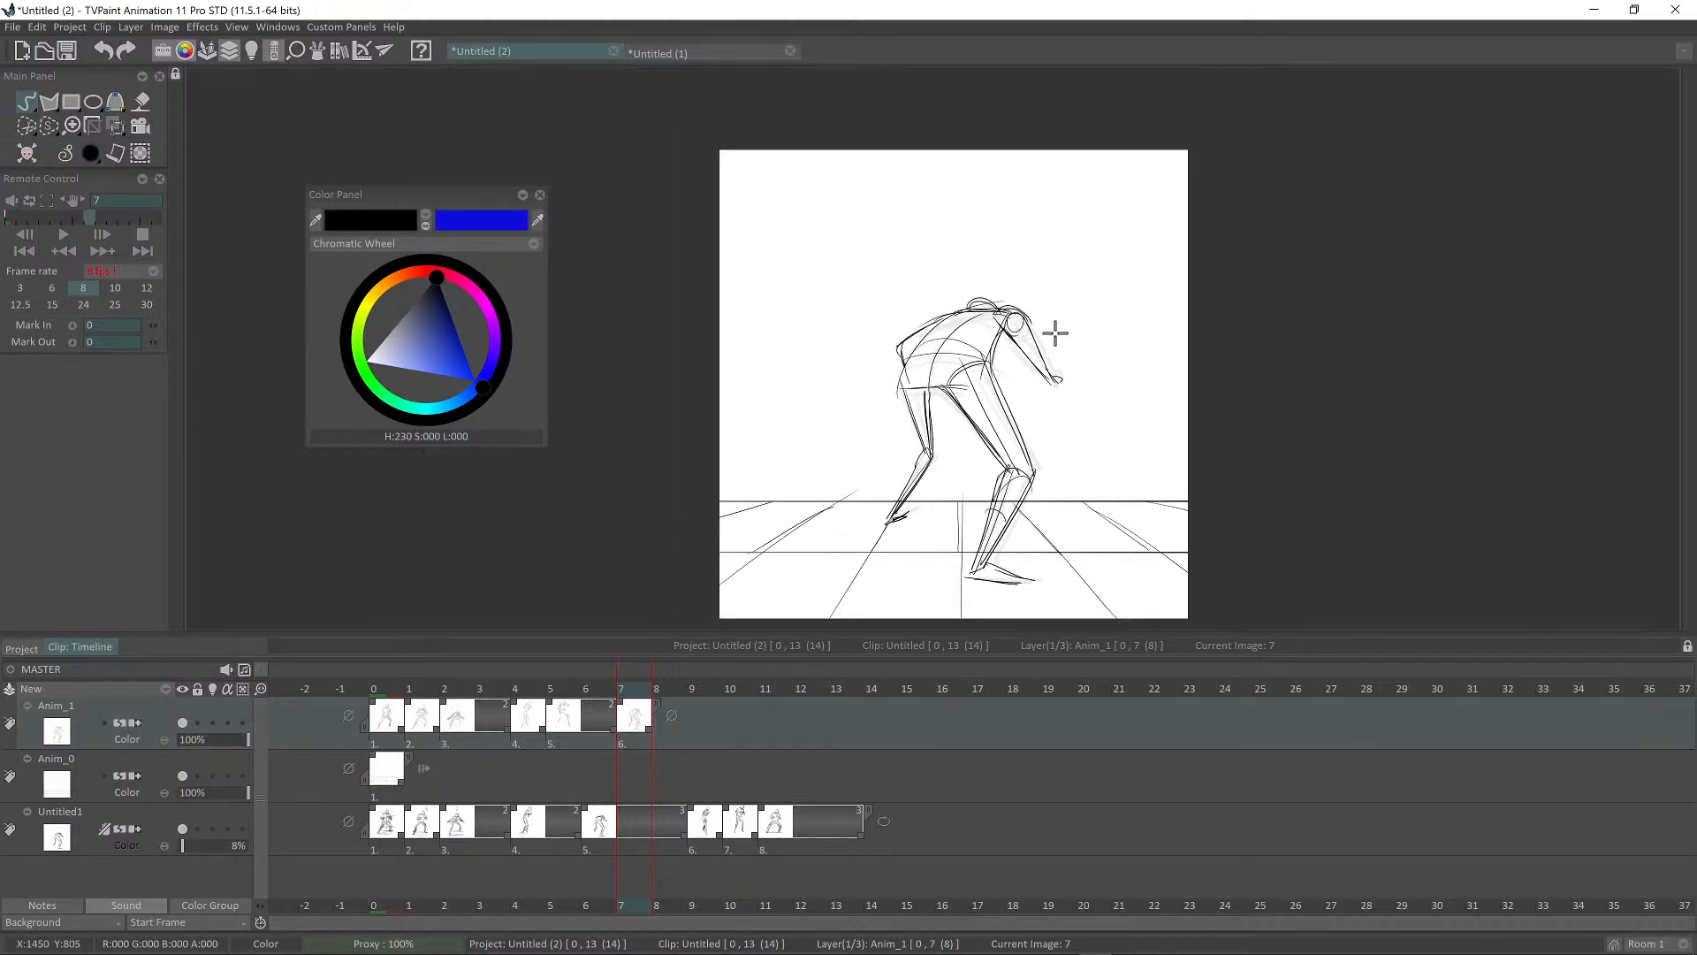
Step: Flip between frames 5 and 7 to compare the rear arm's position in both poses
{"action": "key", "text": "Right"}
{"action": "key", "text": "Left"}
{"action": "key", "text": "Left"}
{"action": "key", "text": "Left"}
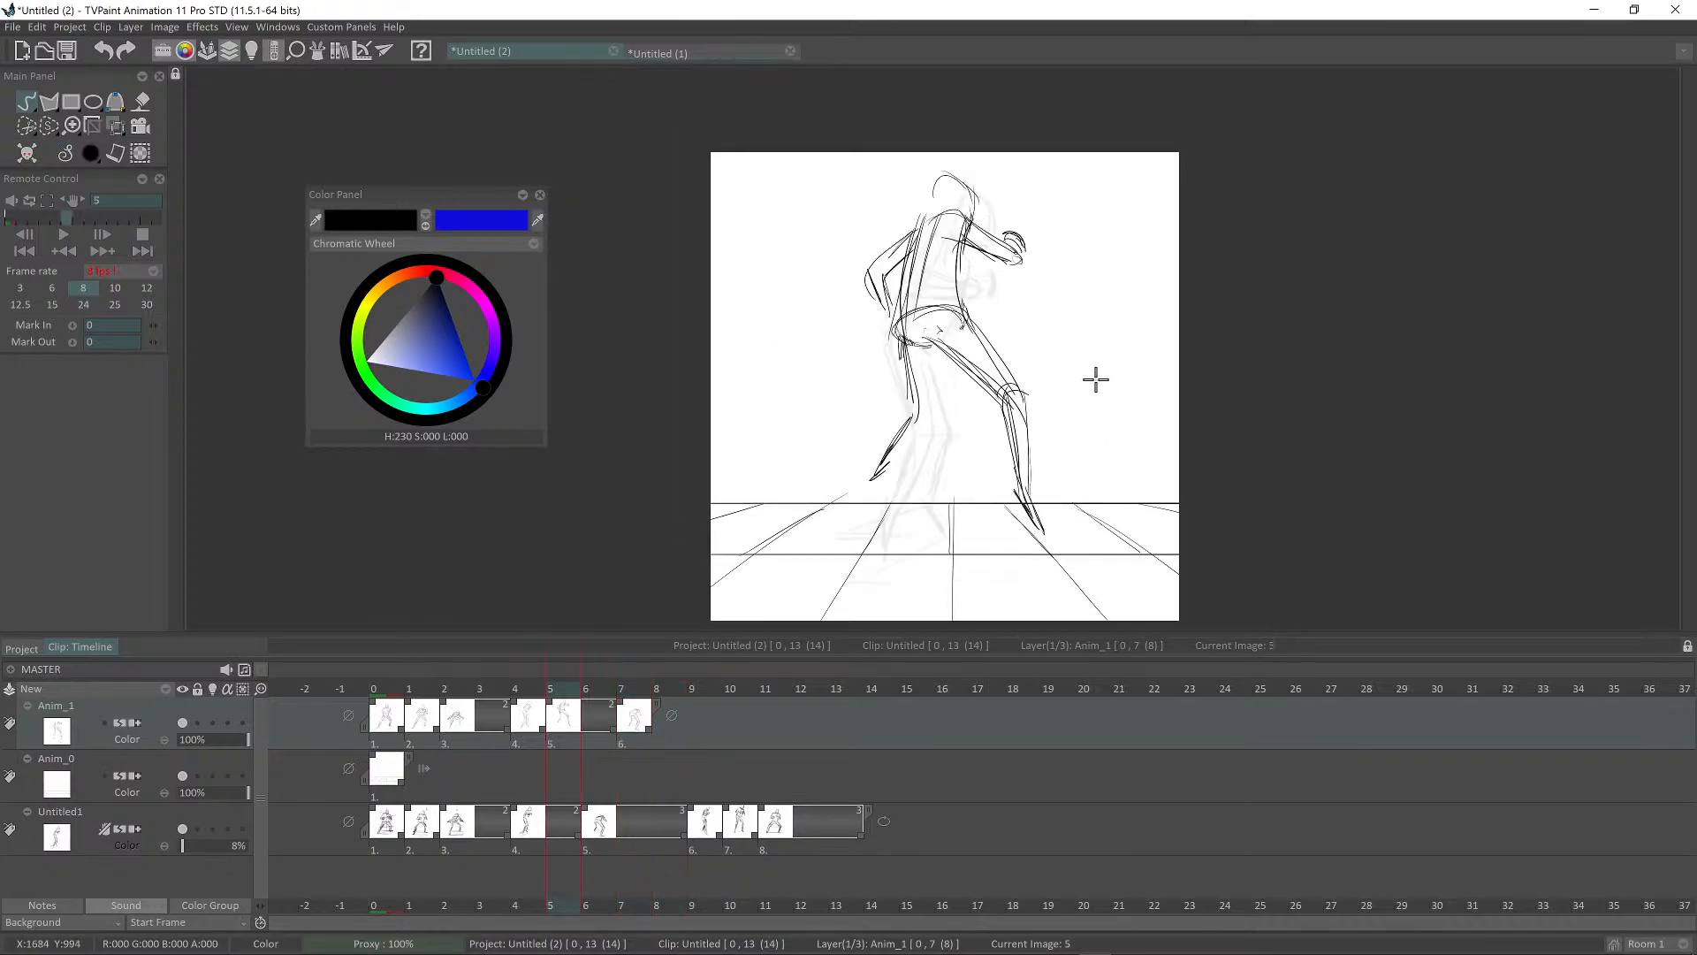
{"action": "key", "text": "Right"}
{"action": "key", "text": "Right"}
{"action": "scroll", "coordinate": [1095, 380], "scroll_direction": "up", "scroll_amount": 3}
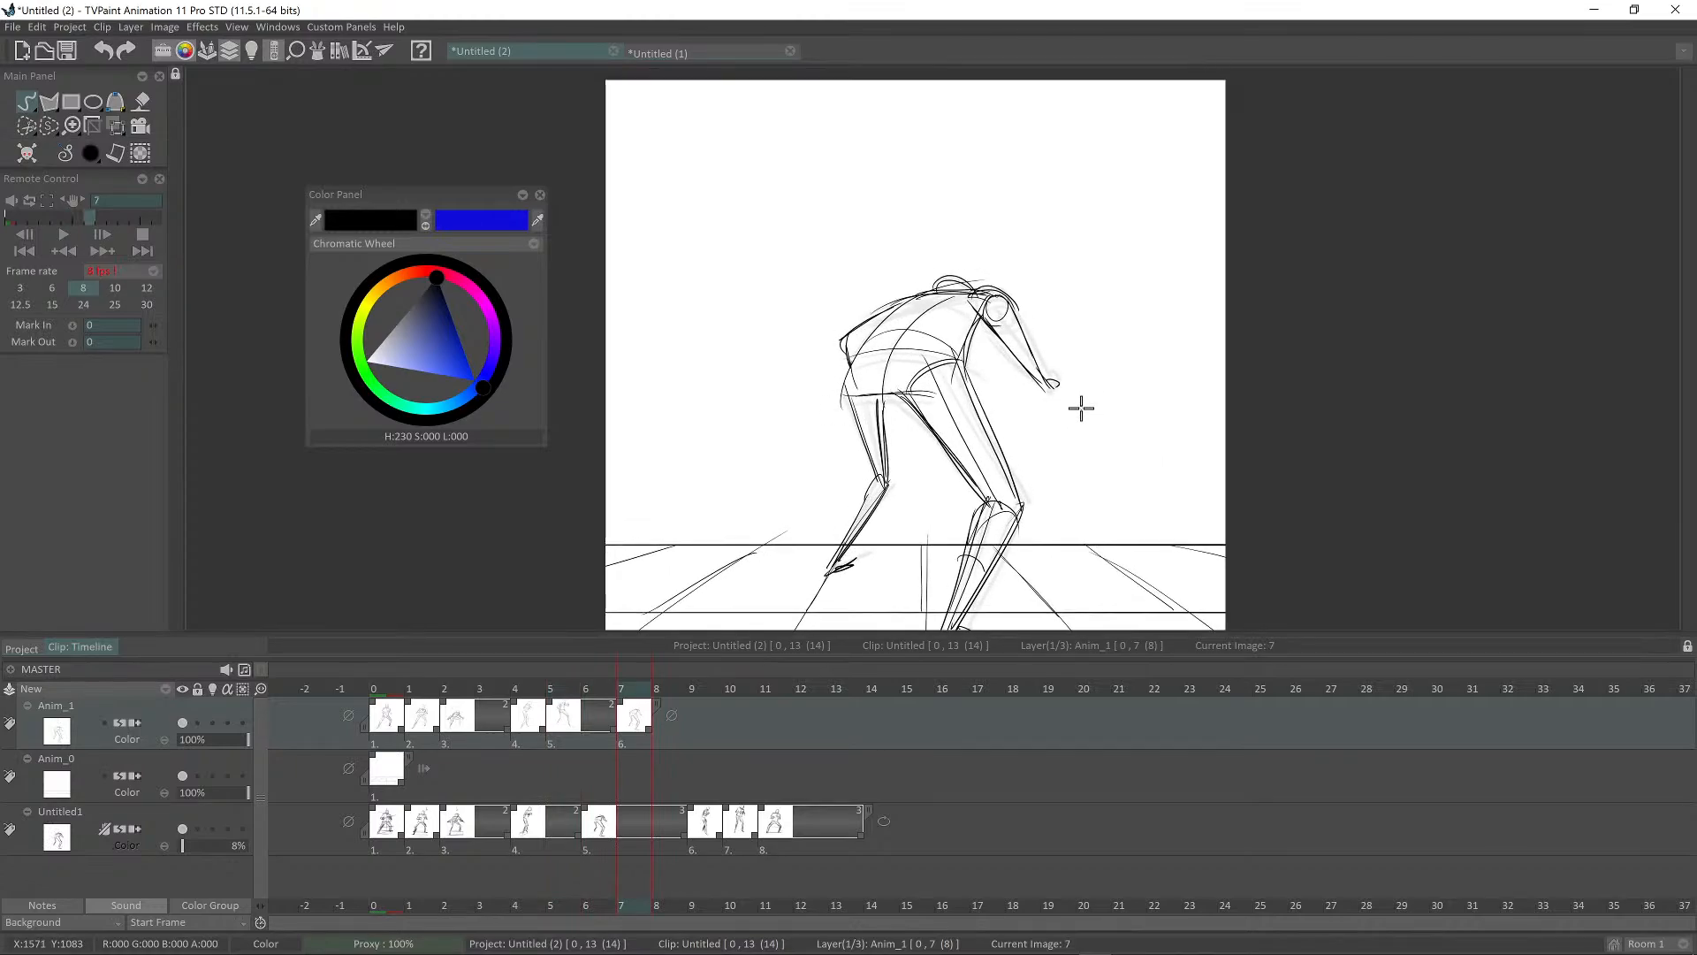
Step: Insert a blank drawing at frame 6 on Anim_1 and compare the poses on frames 5 and 7 around it
{"action": "left_click", "coordinate": [597, 689]}
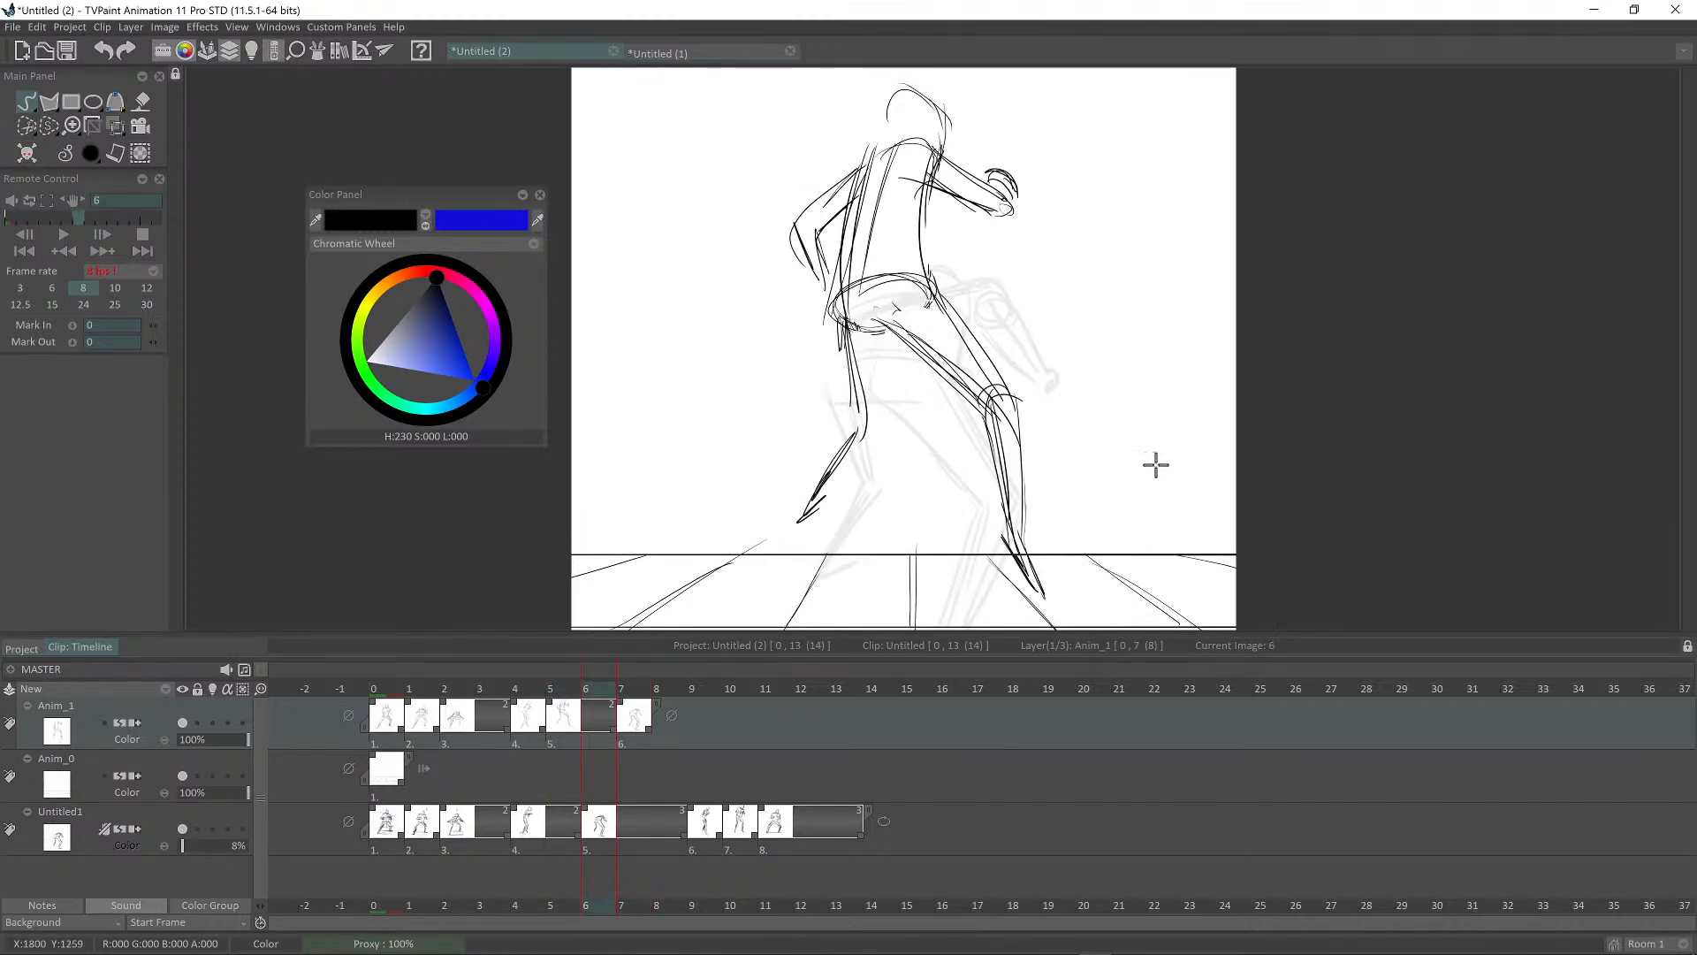
{"action": "key", "text": "BackSpace"}
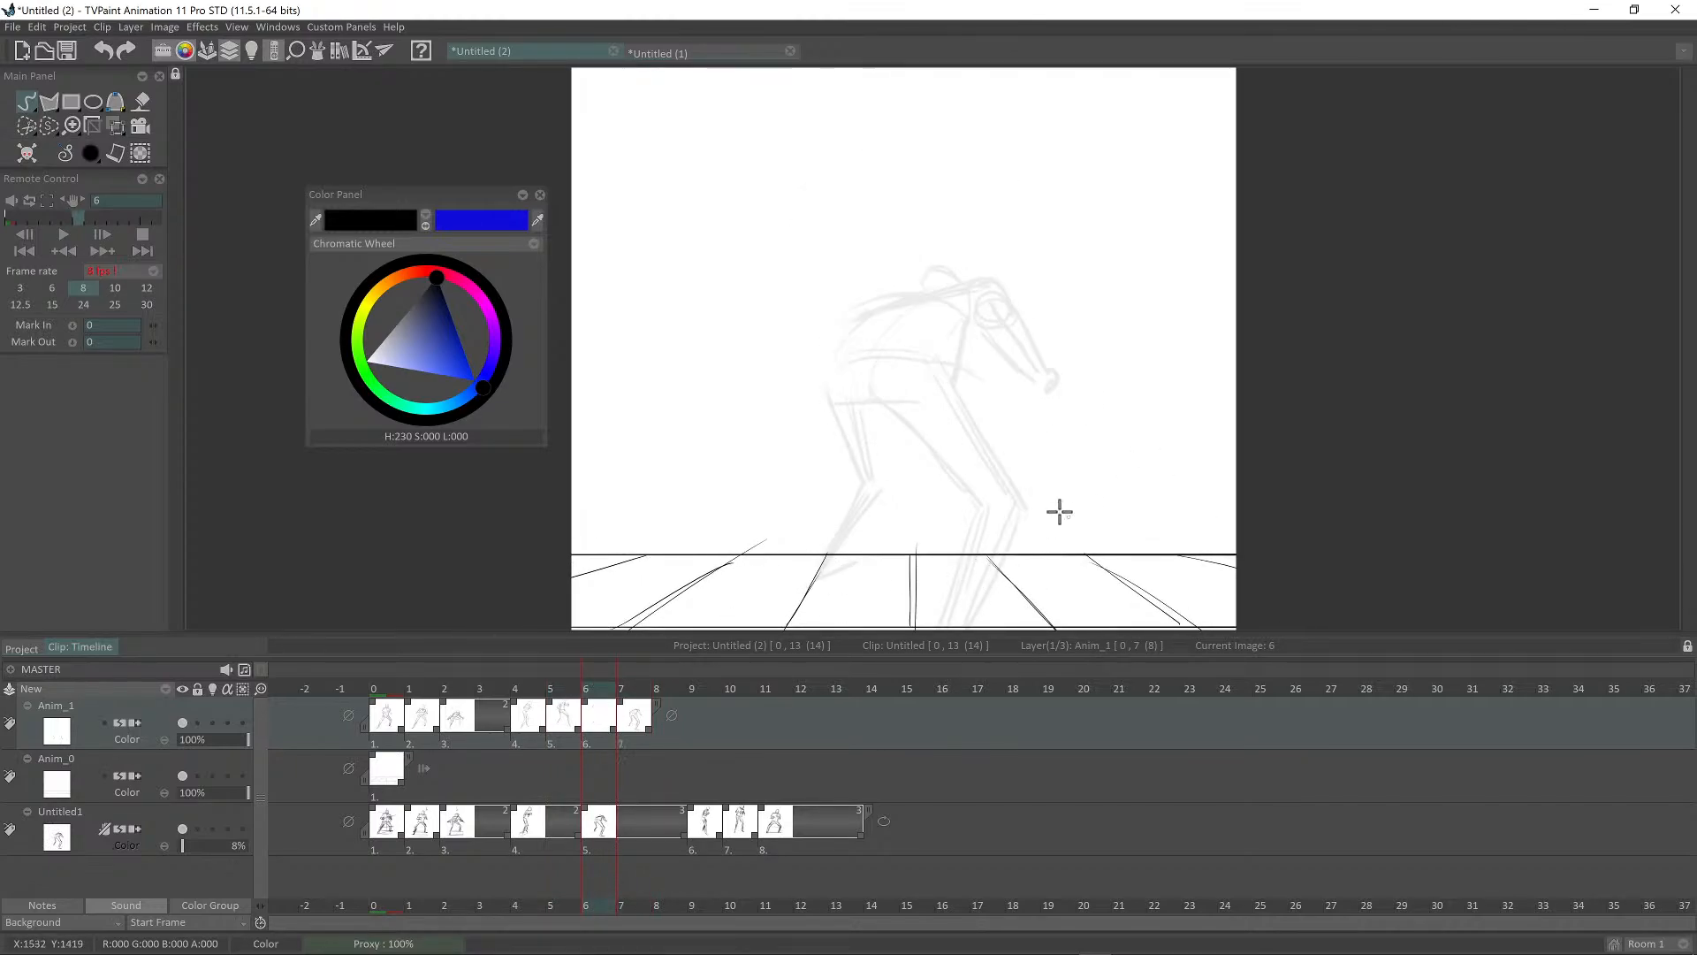
{"action": "key", "text": "Left"}
{"action": "scroll", "coordinate": [1018, 419], "scroll_direction": "down", "scroll_amount": 2}
{"action": "key", "text": "Right"}
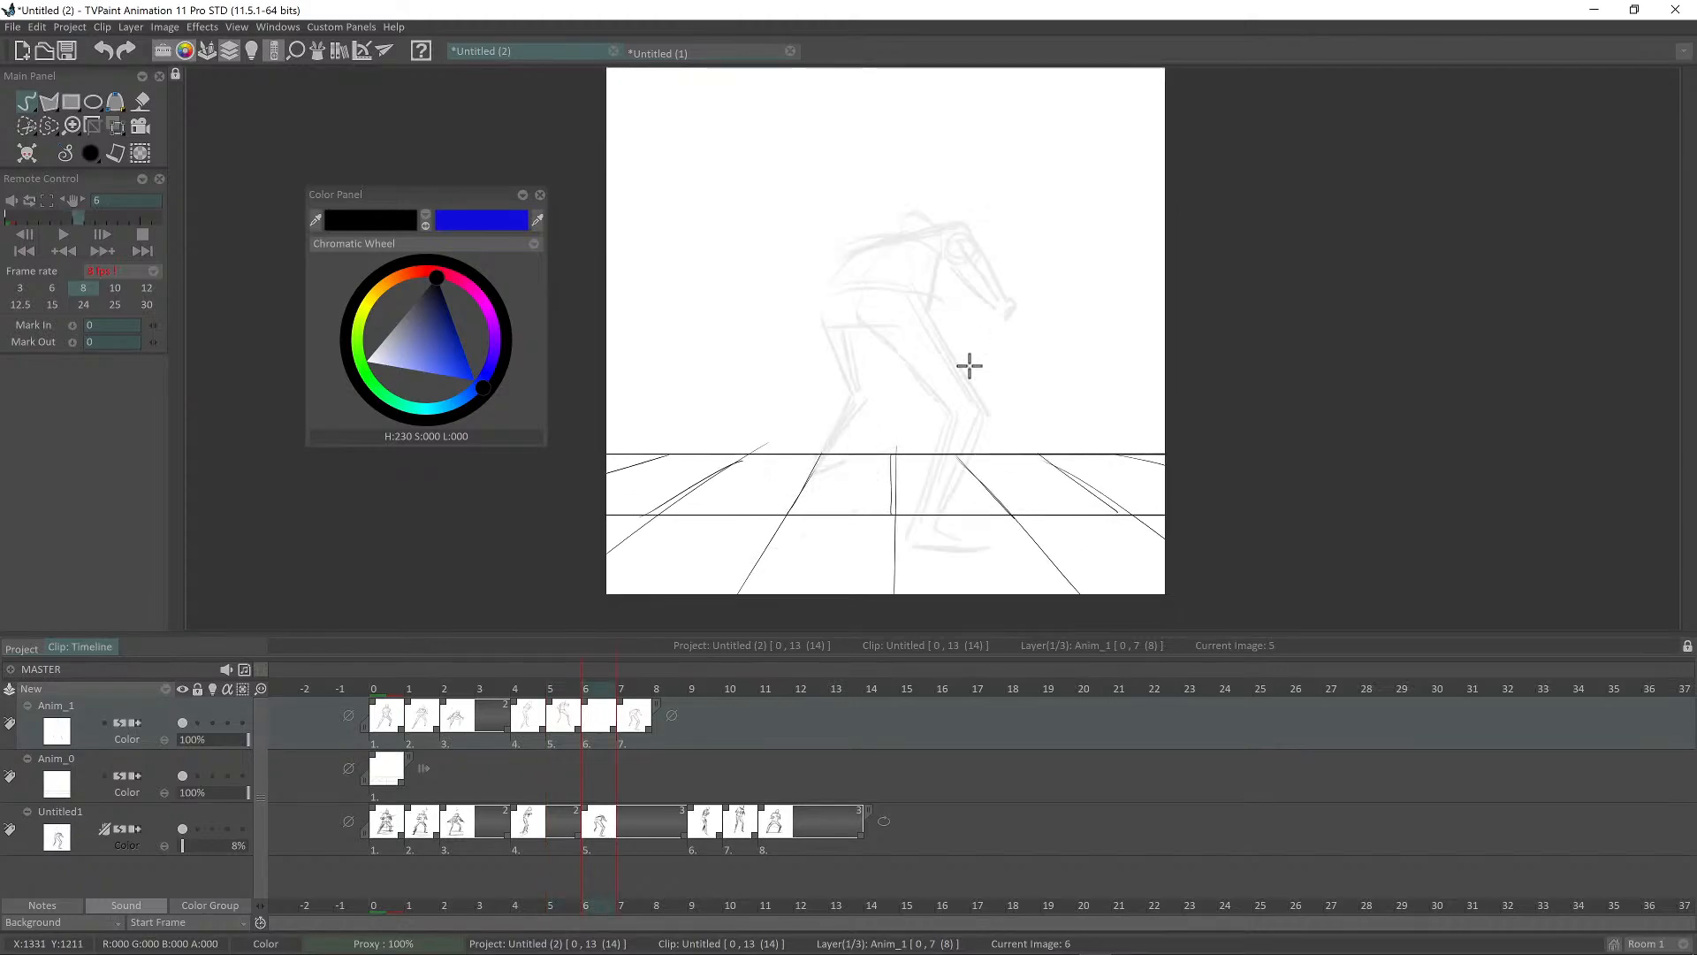
{"action": "key", "text": "Left"}
{"action": "key", "text": "Right"}
{"action": "key", "text": "Right"}
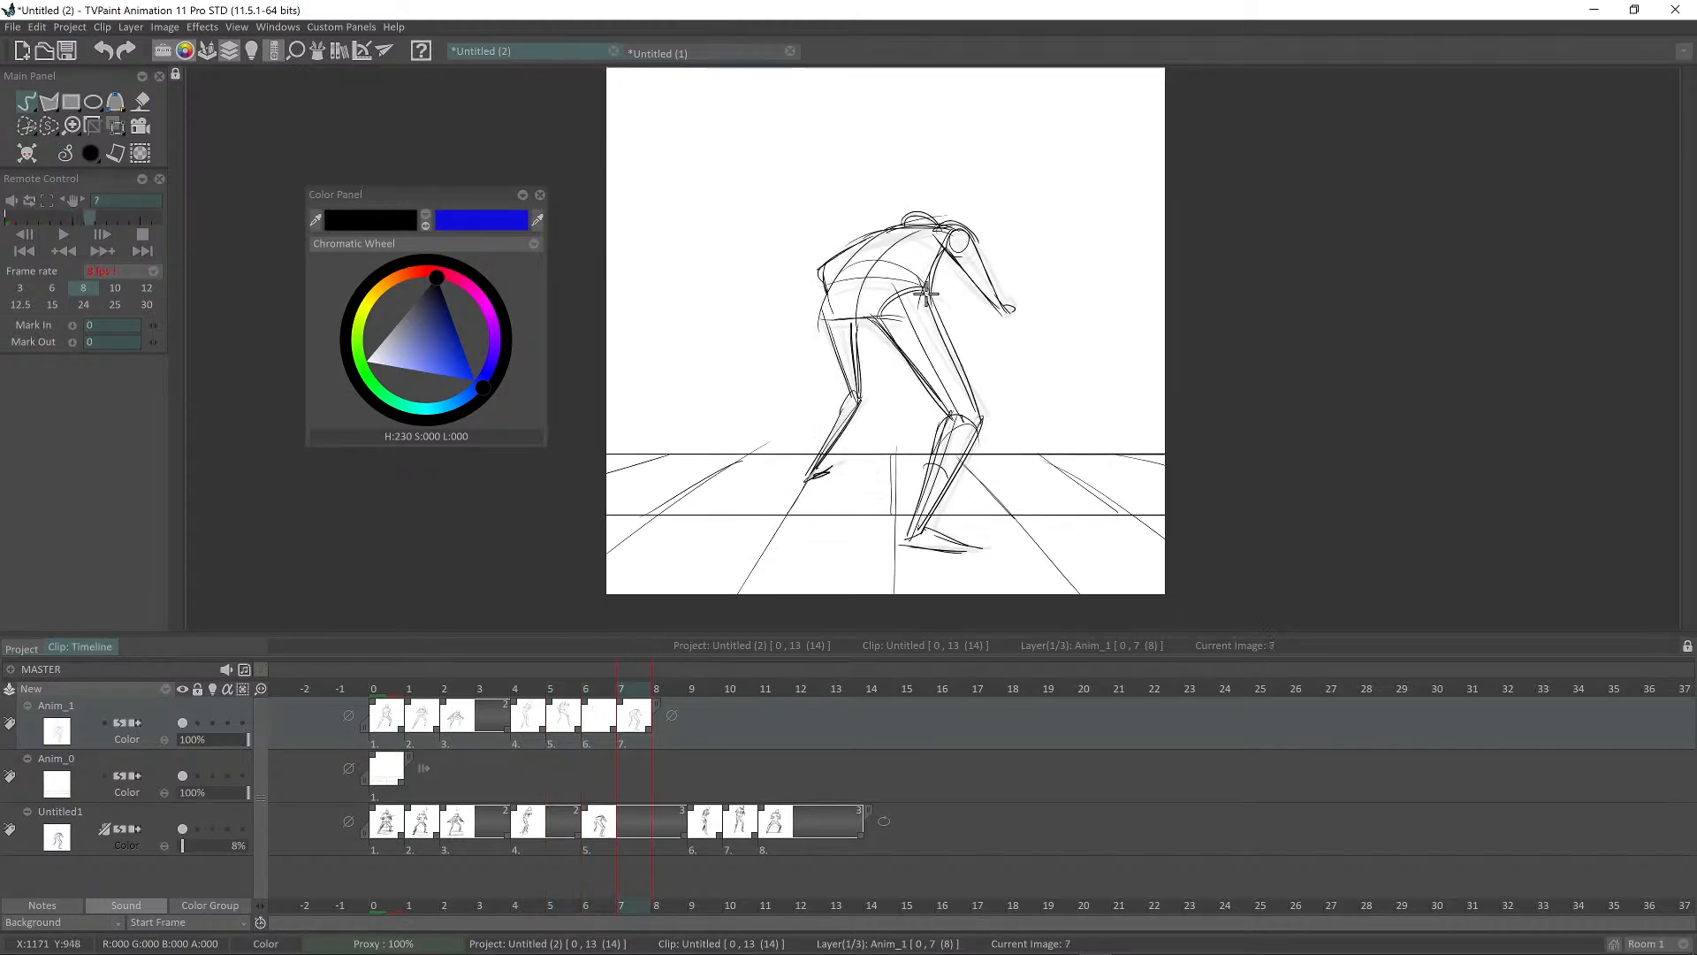
Step: Flip among frames 5, 6 and 7 to compare the leg poses around the blank frame 6
{"action": "key", "text": "Left"}
{"action": "key", "text": "Right"}
{"action": "key", "text": "Left"}
{"action": "key", "text": "Left"}
{"action": "key", "text": "Right"}
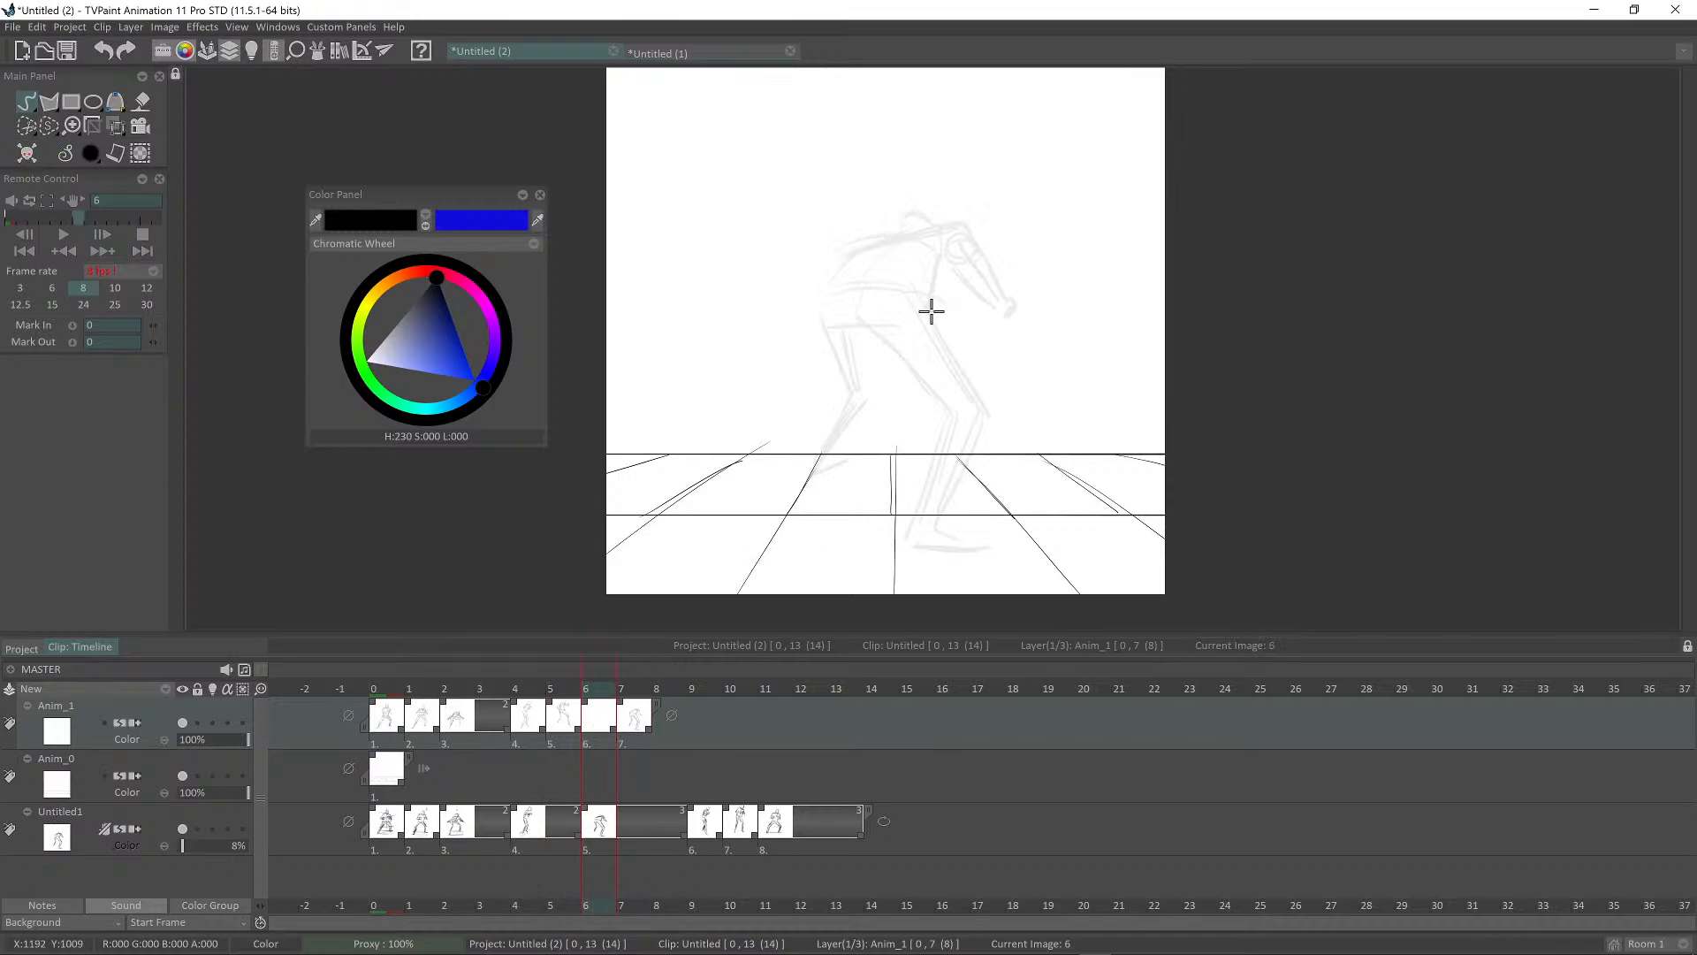
{"action": "key", "text": "Left"}
{"action": "key", "text": "Right"}
{"action": "key", "text": "Left"}
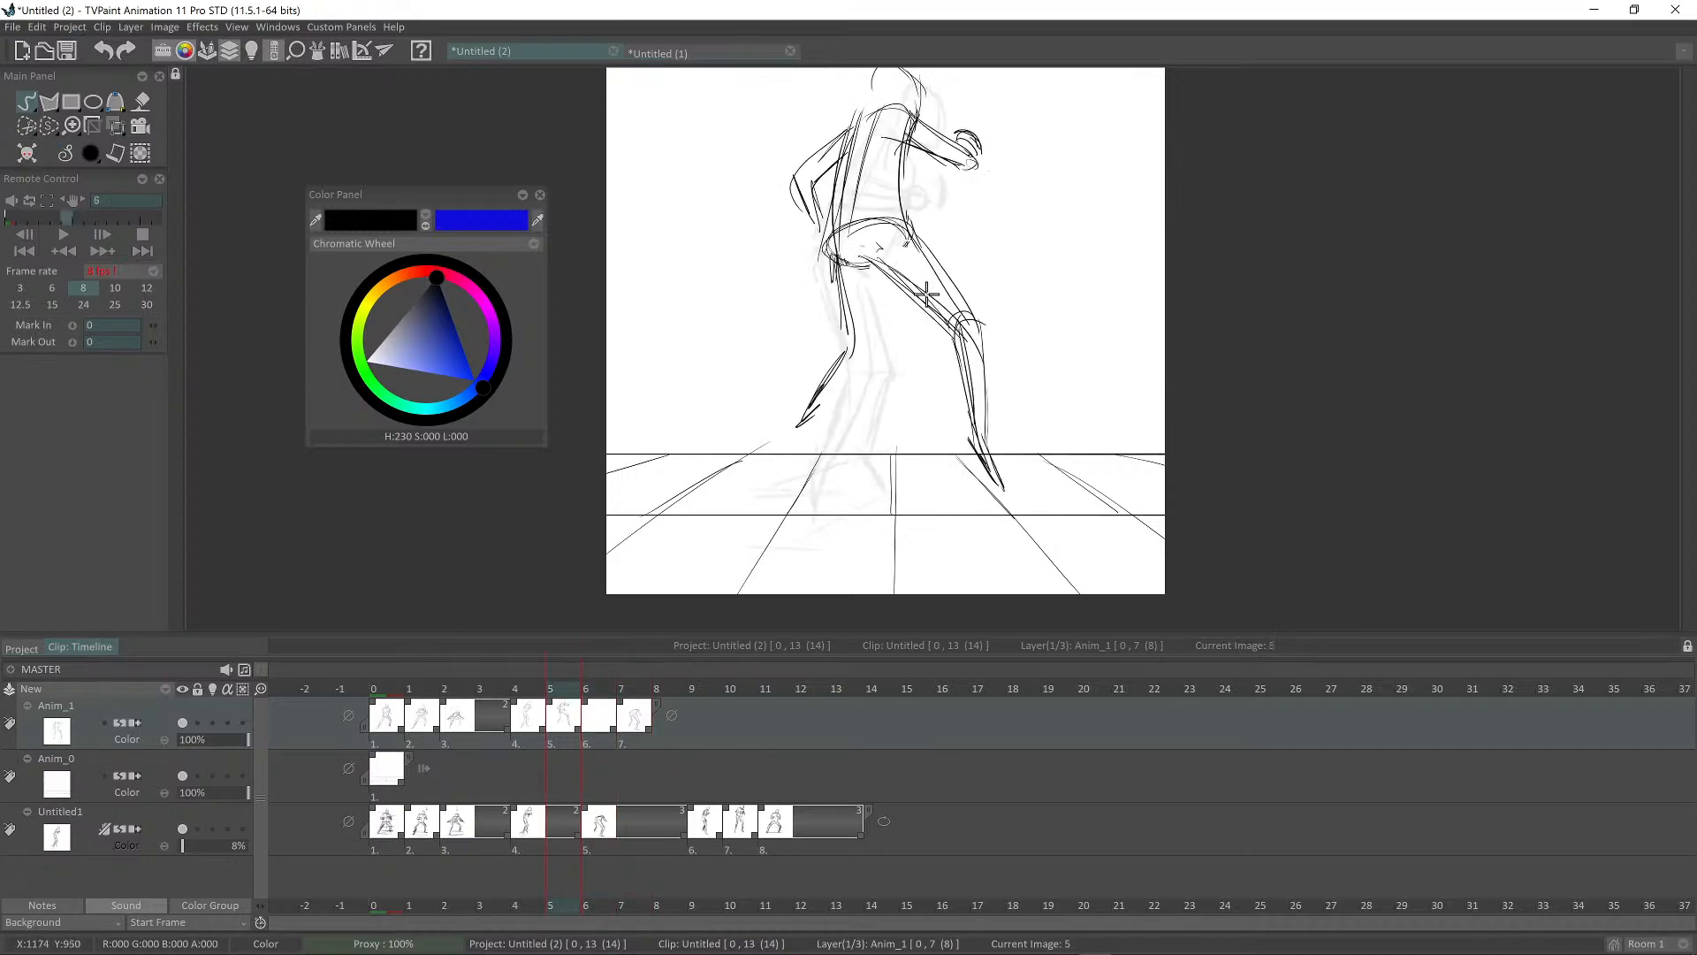
{"action": "key", "text": "Right"}
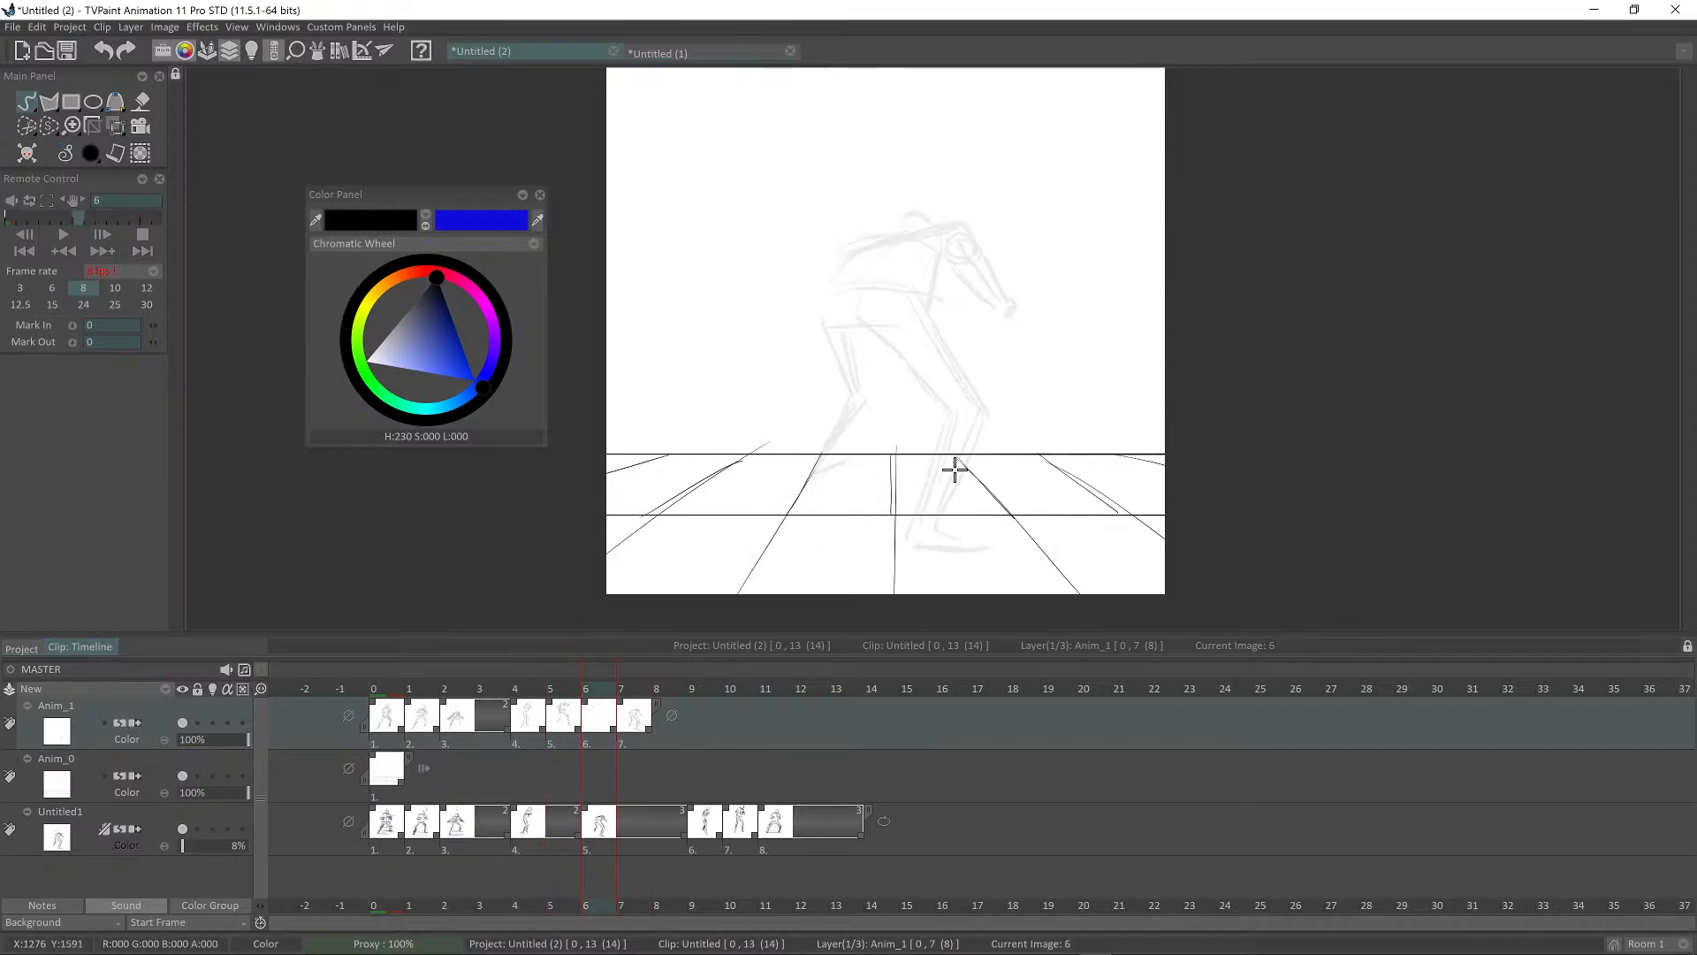
{"action": "key", "text": "Left"}
{"action": "key", "text": "Right"}
{"action": "key", "text": "Left"}
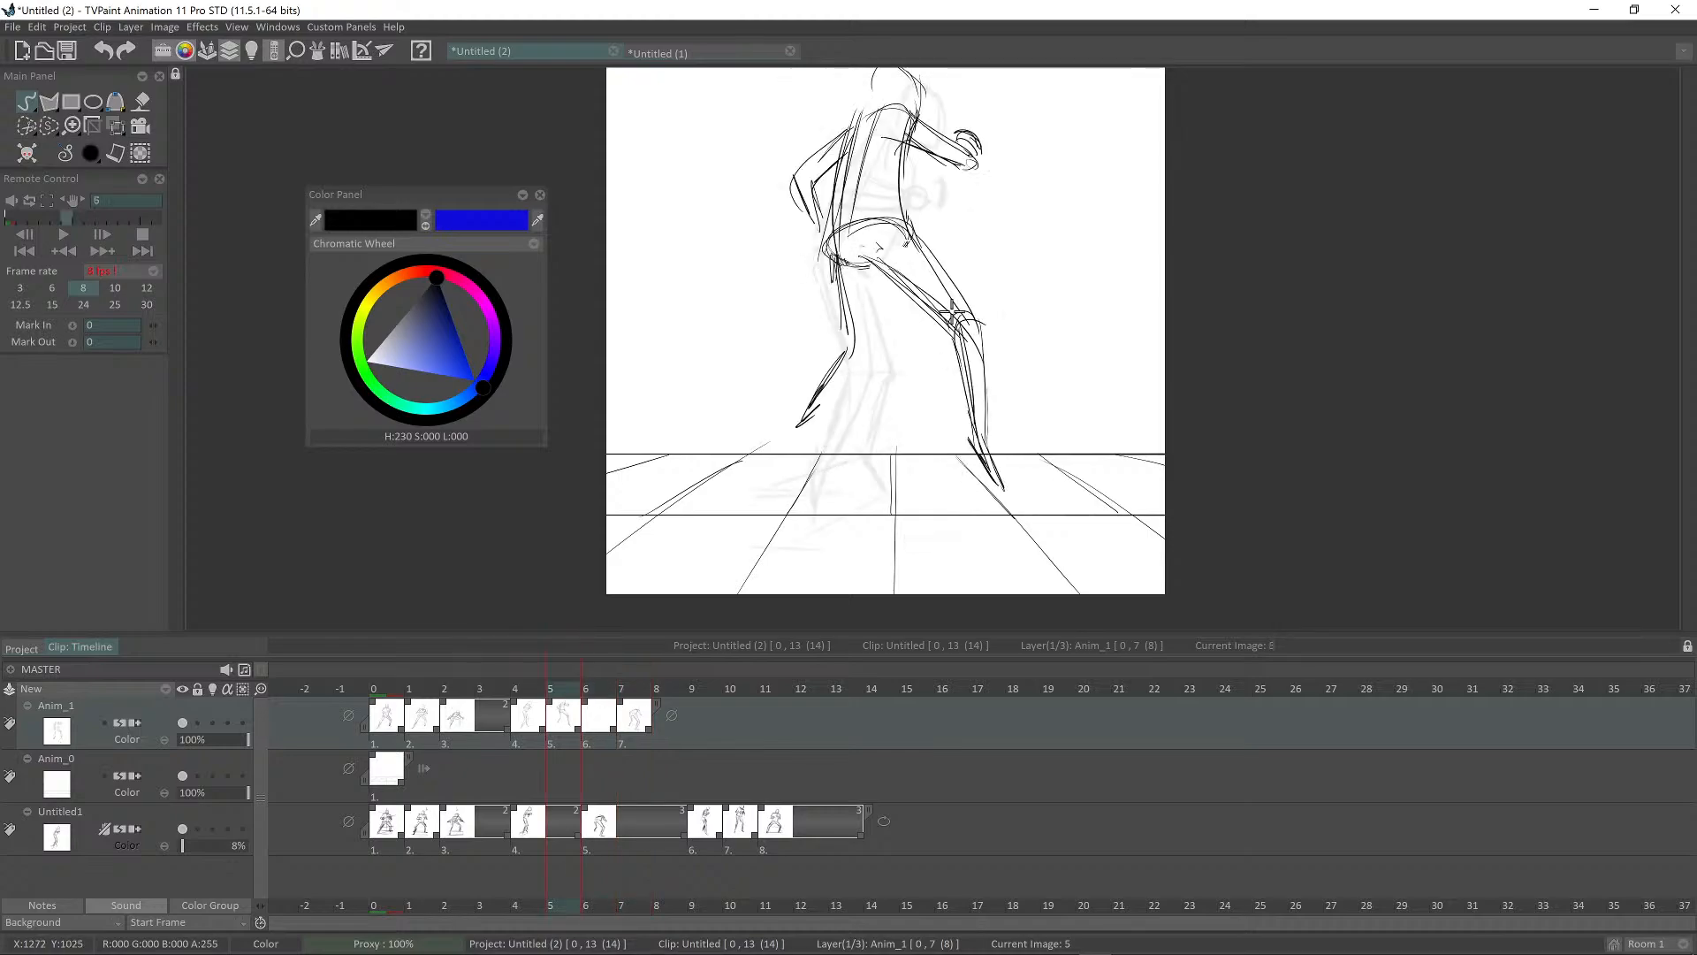
{"action": "key", "text": "Right"}
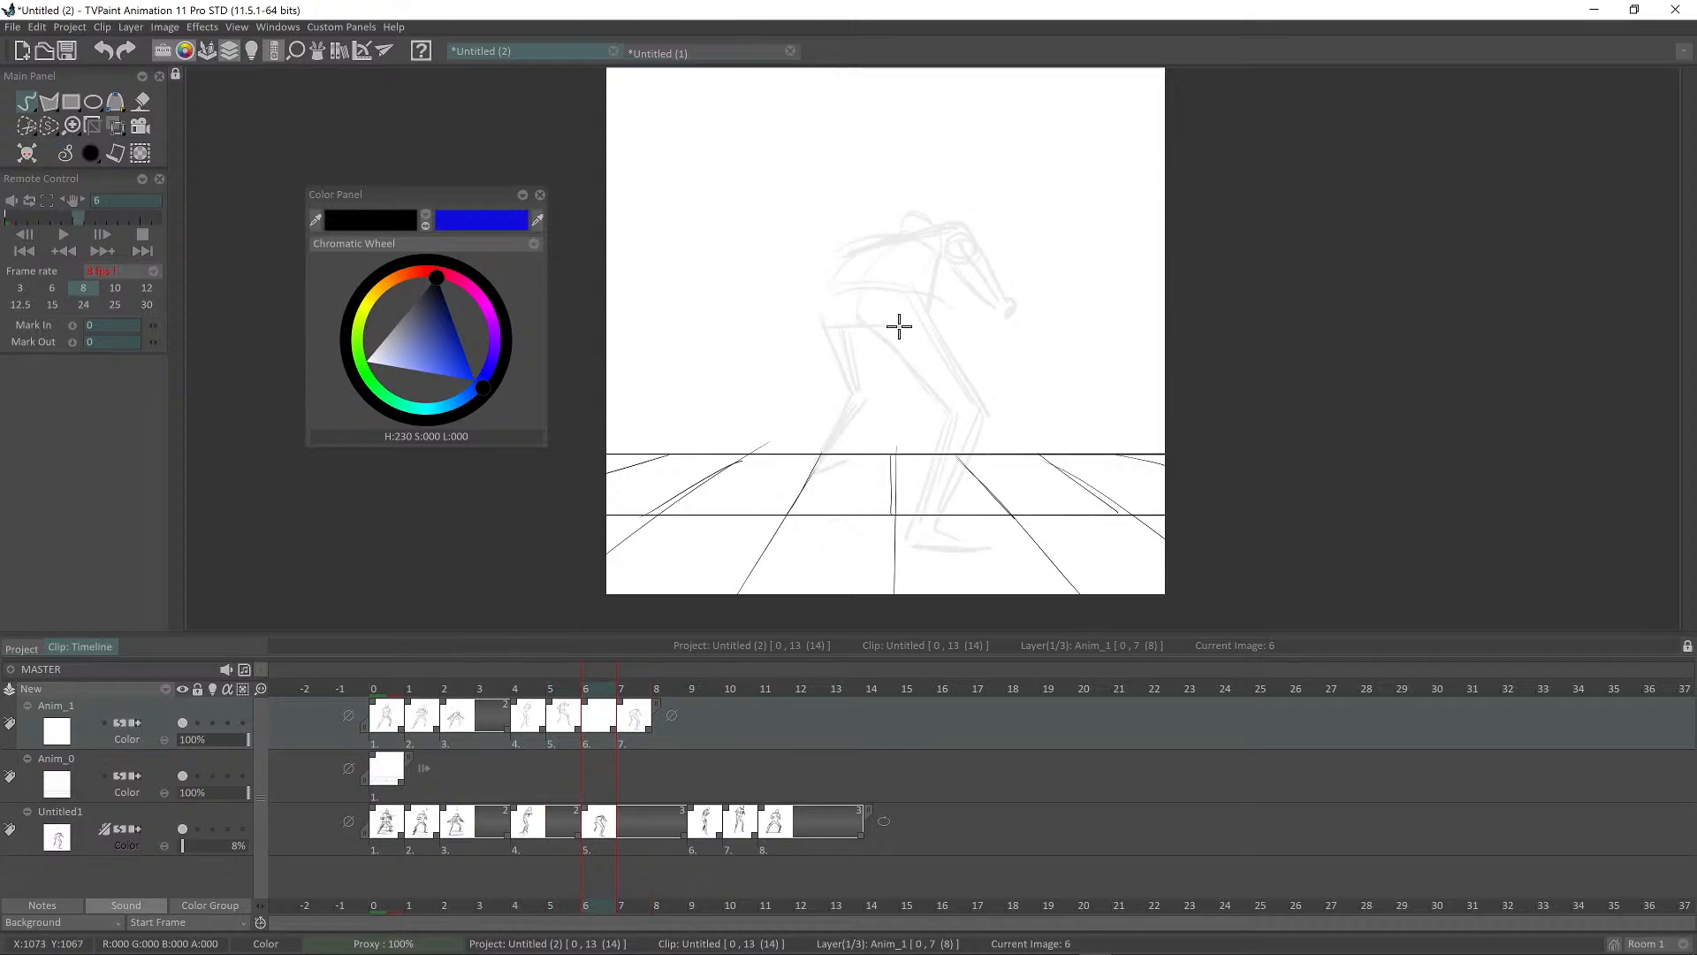
Step: Rough in the front leg with long straight lines and a toes-up foot on frame 6, and check it against frame 5
{"action": "left_click_drag", "start_coordinate": [897, 317], "coordinate": [929, 536]}
{"action": "left_click_drag", "start_coordinate": [912, 350], "coordinate": [935, 539]}
{"action": "left_click_drag", "start_coordinate": [937, 457], "coordinate": [929, 541]}
{"action": "left_click_drag", "start_coordinate": [928, 544], "coordinate": [991, 482]}
{"action": "key", "text": "Left"}
{"action": "key", "text": "Left"}
{"action": "key", "text": "Right"}
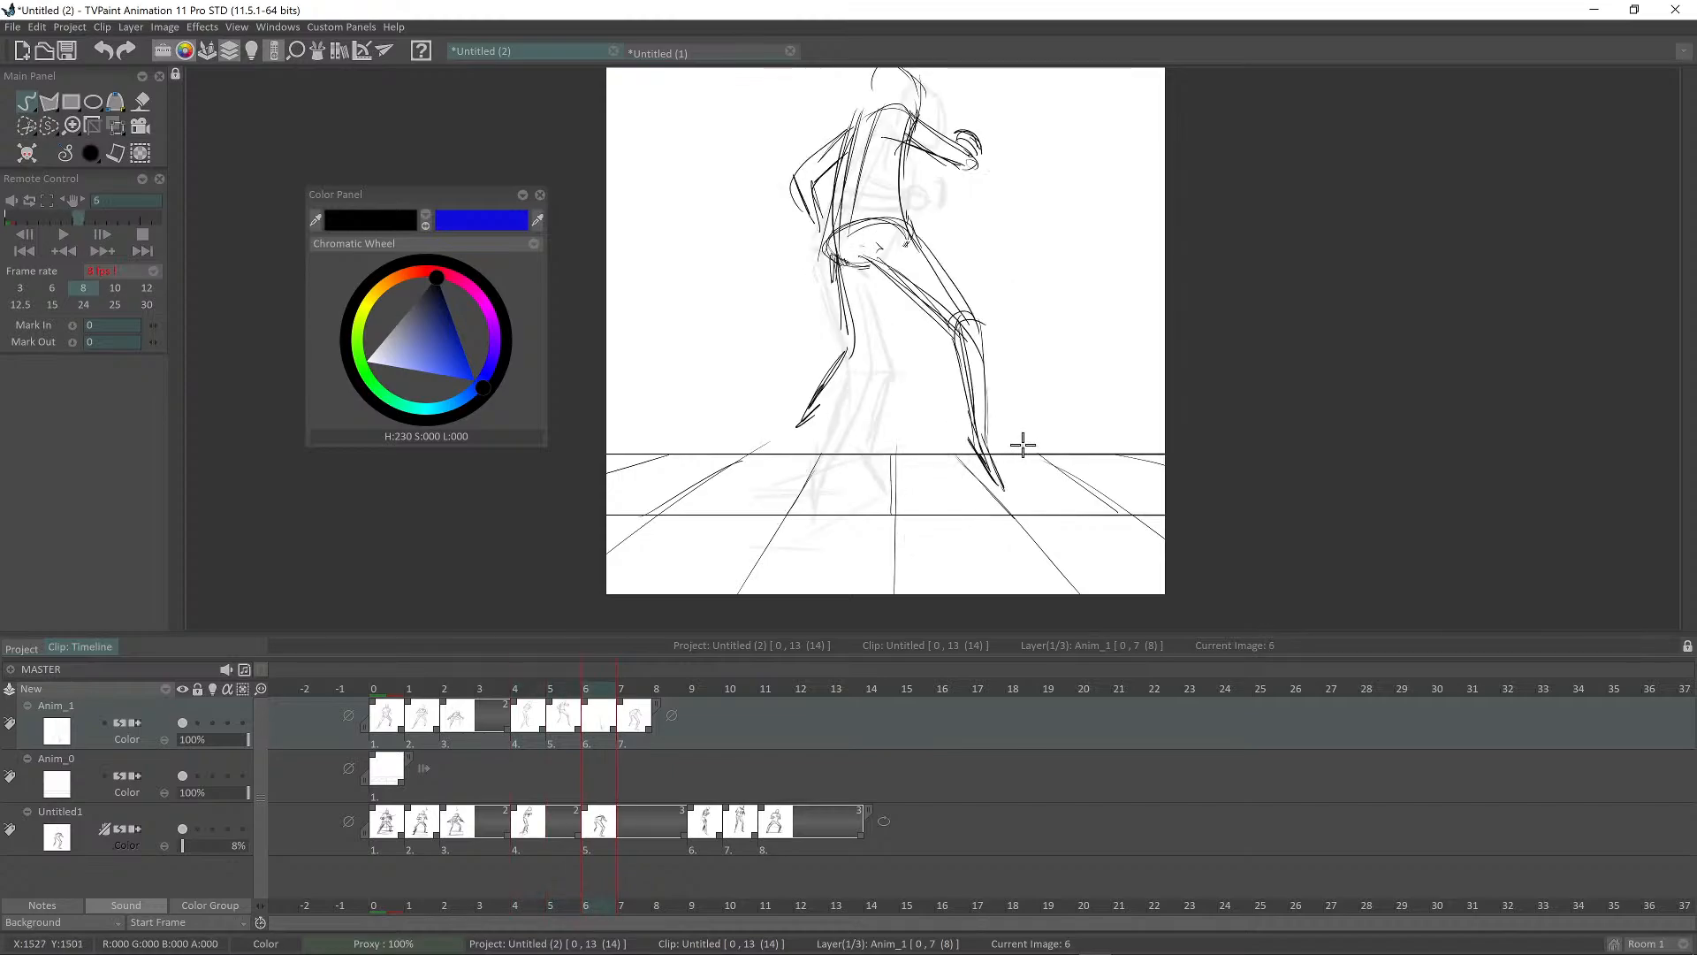
{"action": "key", "text": "Right"}
Step: Erase the long leg lines above the front foot on frame 6 and redraw a shorter, nearly vertical shin
{"action": "key", "text": "shift+d"}
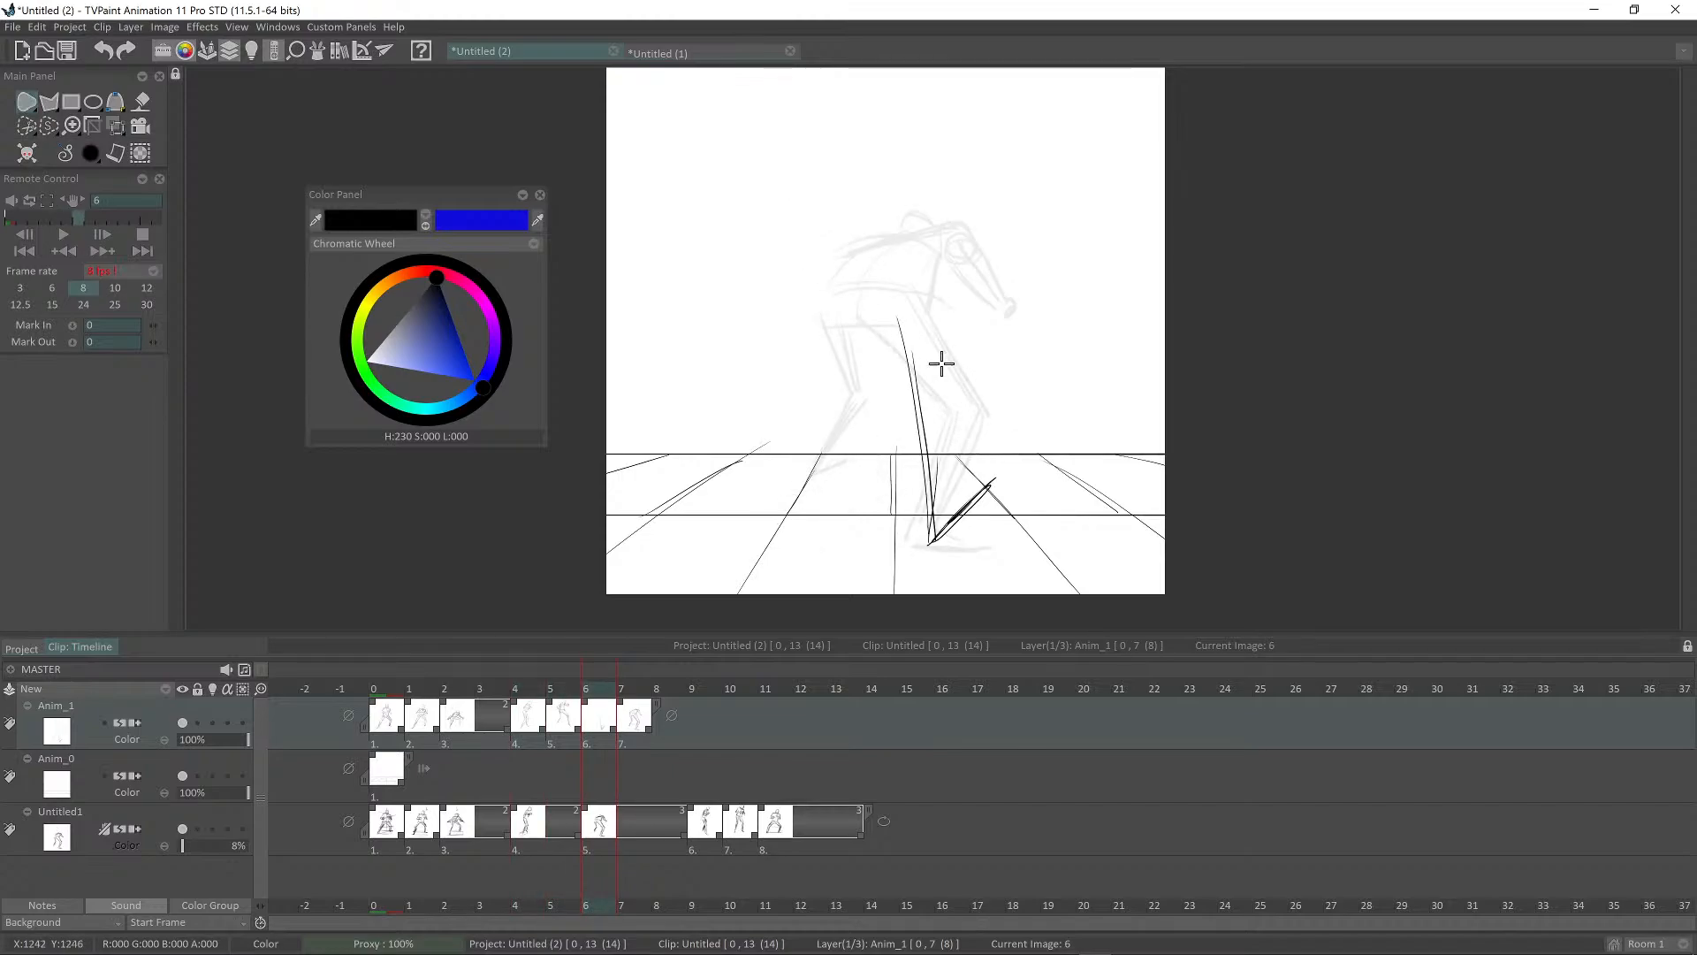
{"action": "mouse_move", "coordinate": [890, 311]}
{"action": "left_mouse_down"}
{"action": "mouse_move", "coordinate": [947, 432]}
{"action": "mouse_move", "coordinate": [931, 306]}
{"action": "left_mouse_up"}
{"action": "key", "text": "shift+d"}
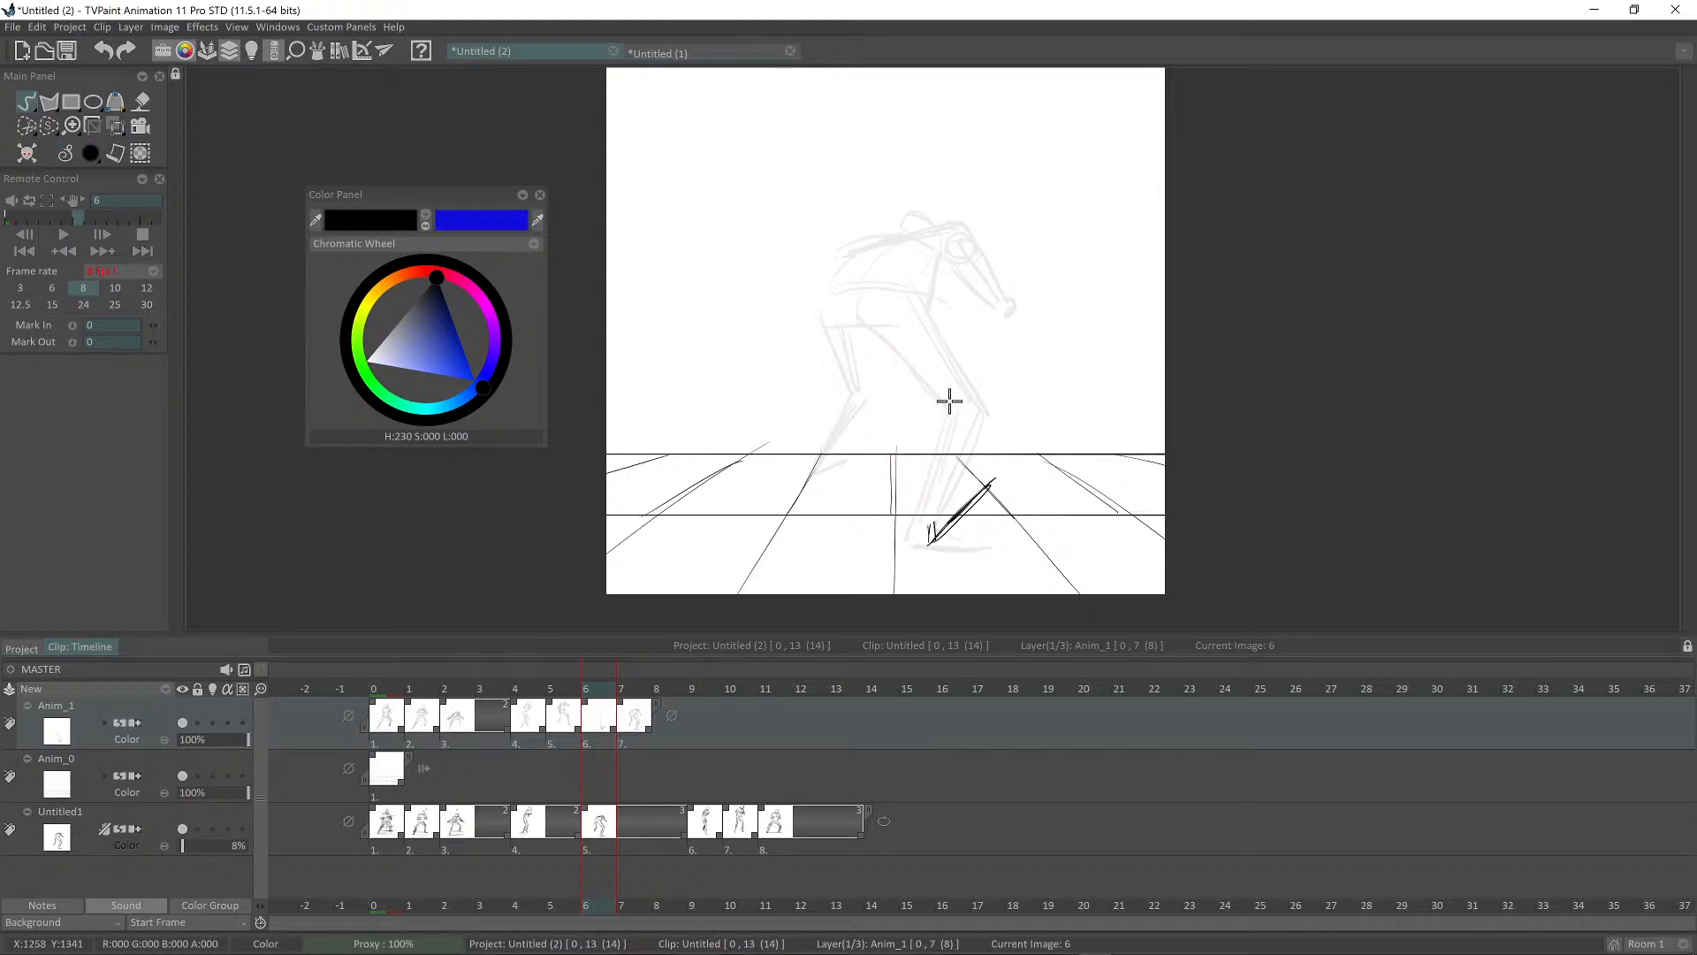
{"action": "left_click_drag", "start_coordinate": [939, 422], "coordinate": [926, 543]}
{"action": "left_click_drag", "start_coordinate": [934, 411], "coordinate": [926, 518]}
Step: Flip between frame 6 and its neighbours in a closer view to compare the redrawn shin and foot with frame 5
{"action": "key", "text": "Left"}
{"action": "key", "text": "Left"}
{"action": "key", "text": "Right"}
{"action": "key", "text": "Right"}
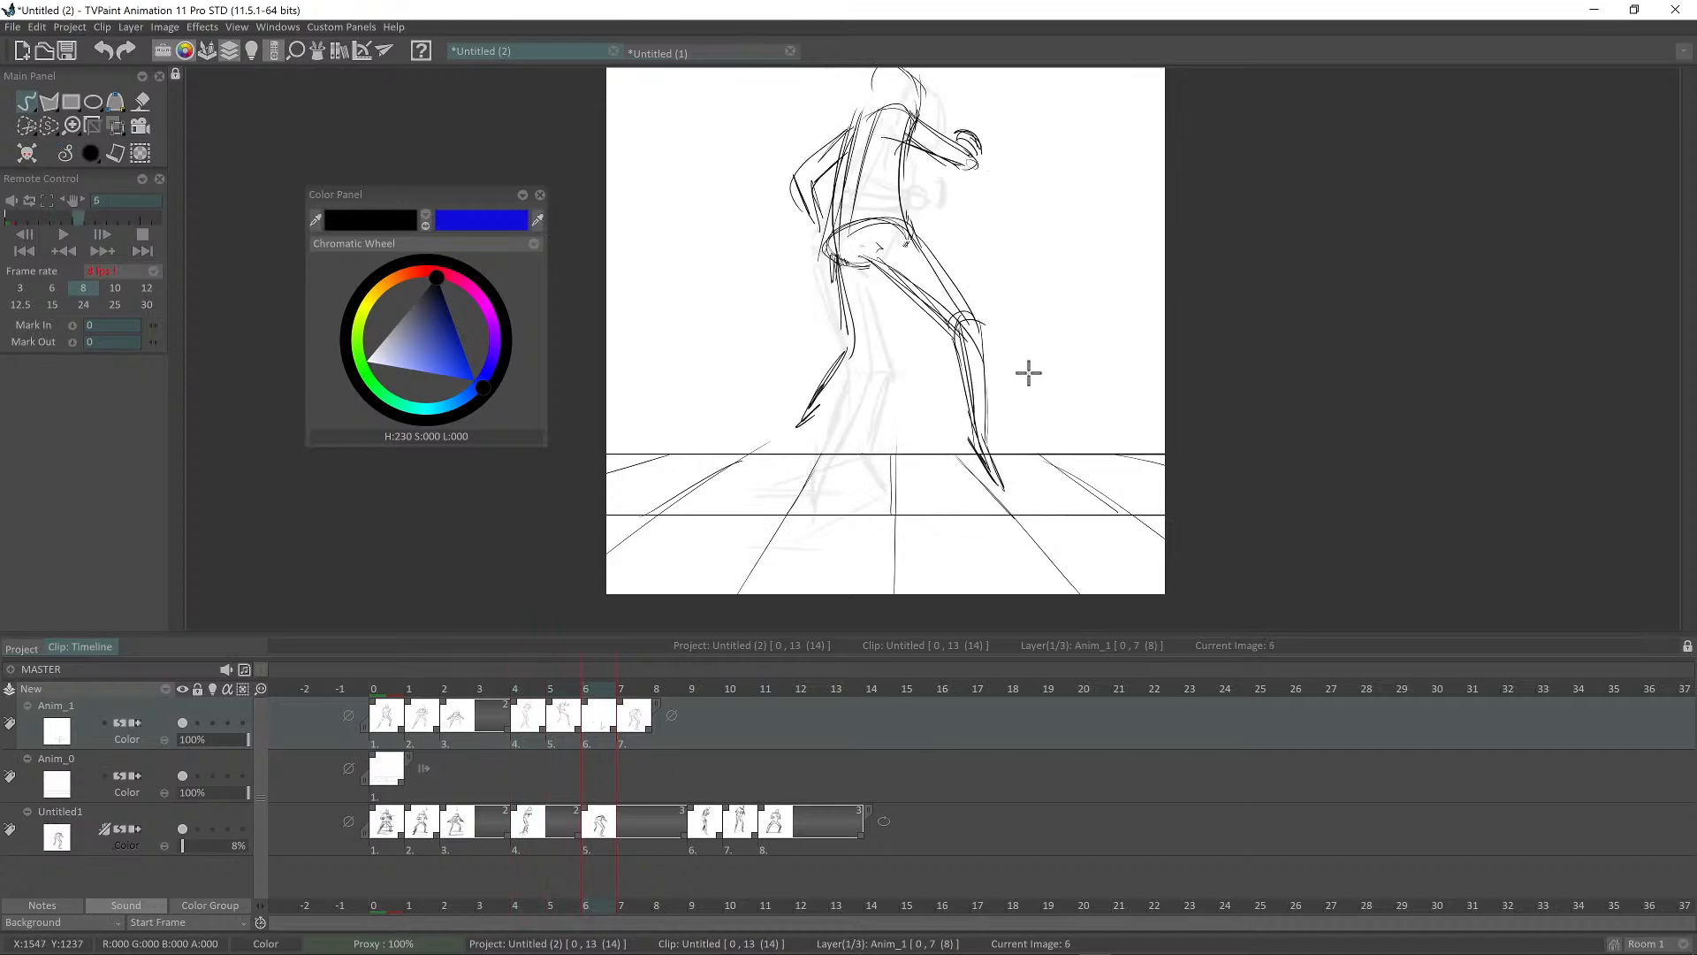
{"action": "key", "text": "Left"}
{"action": "key", "text": "Left"}
{"action": "key", "text": "Right"}
{"action": "scroll", "coordinate": [995, 404], "scroll_direction": "up", "scroll_amount": 3}
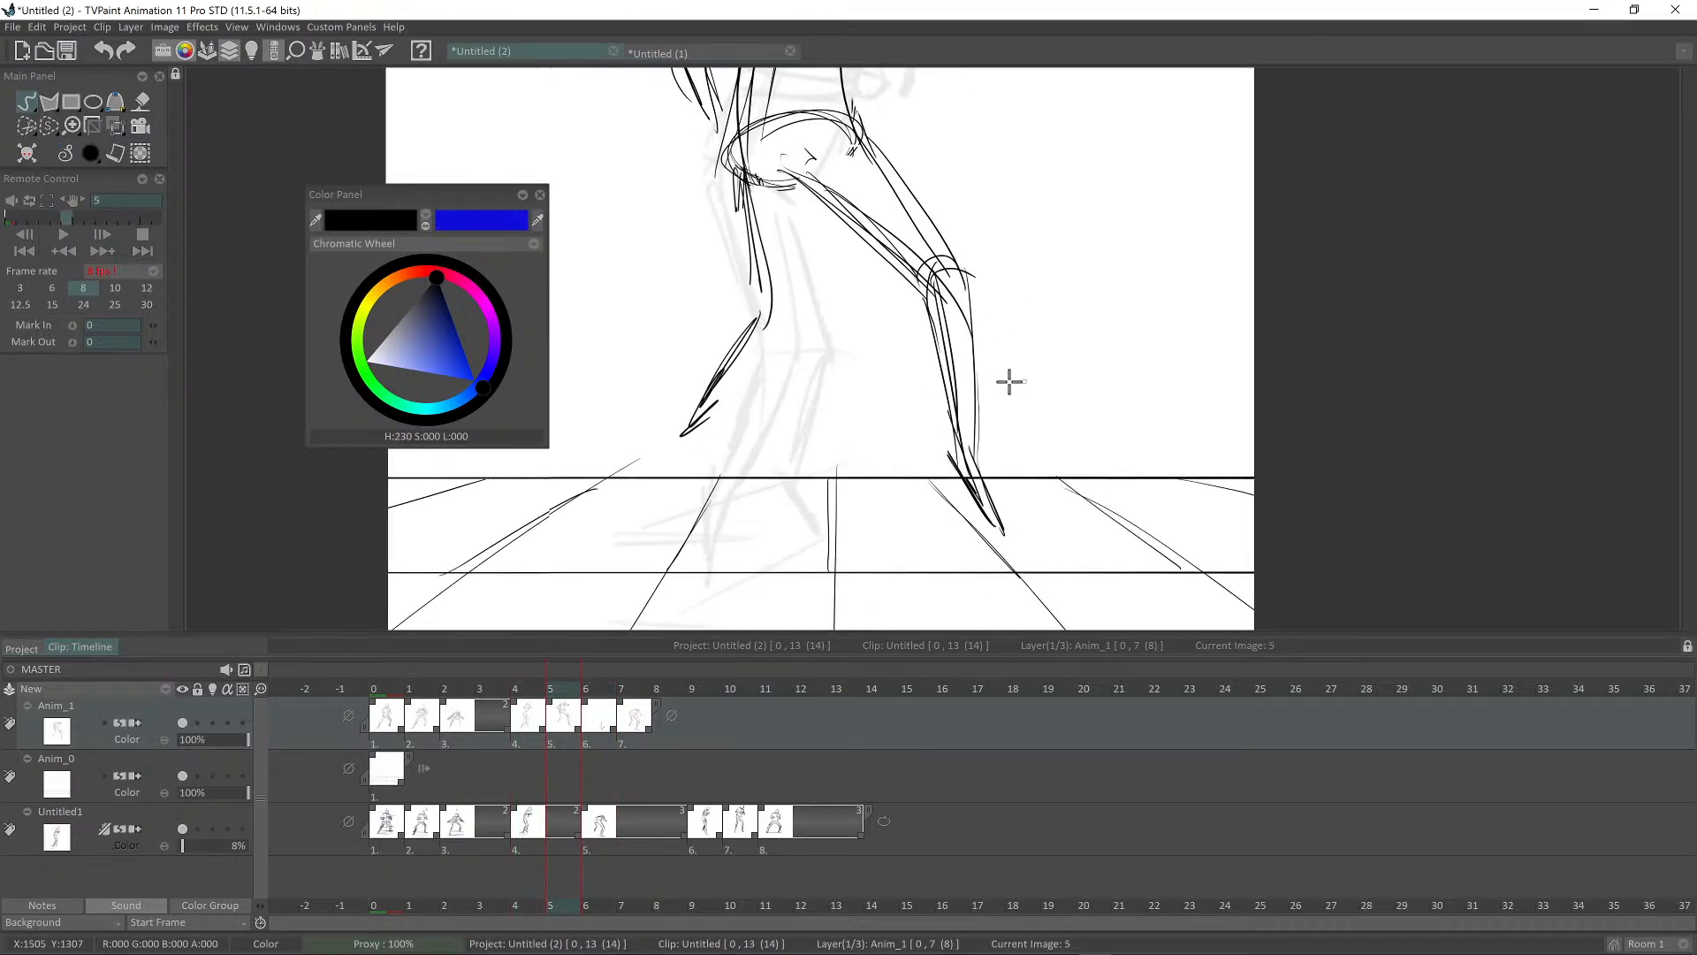
{"action": "left_click_drag", "start_coordinate": [1007, 379], "coordinate": [882, 333]}
{"action": "scroll", "coordinate": [885, 335], "scroll_direction": "up", "scroll_amount": 1}
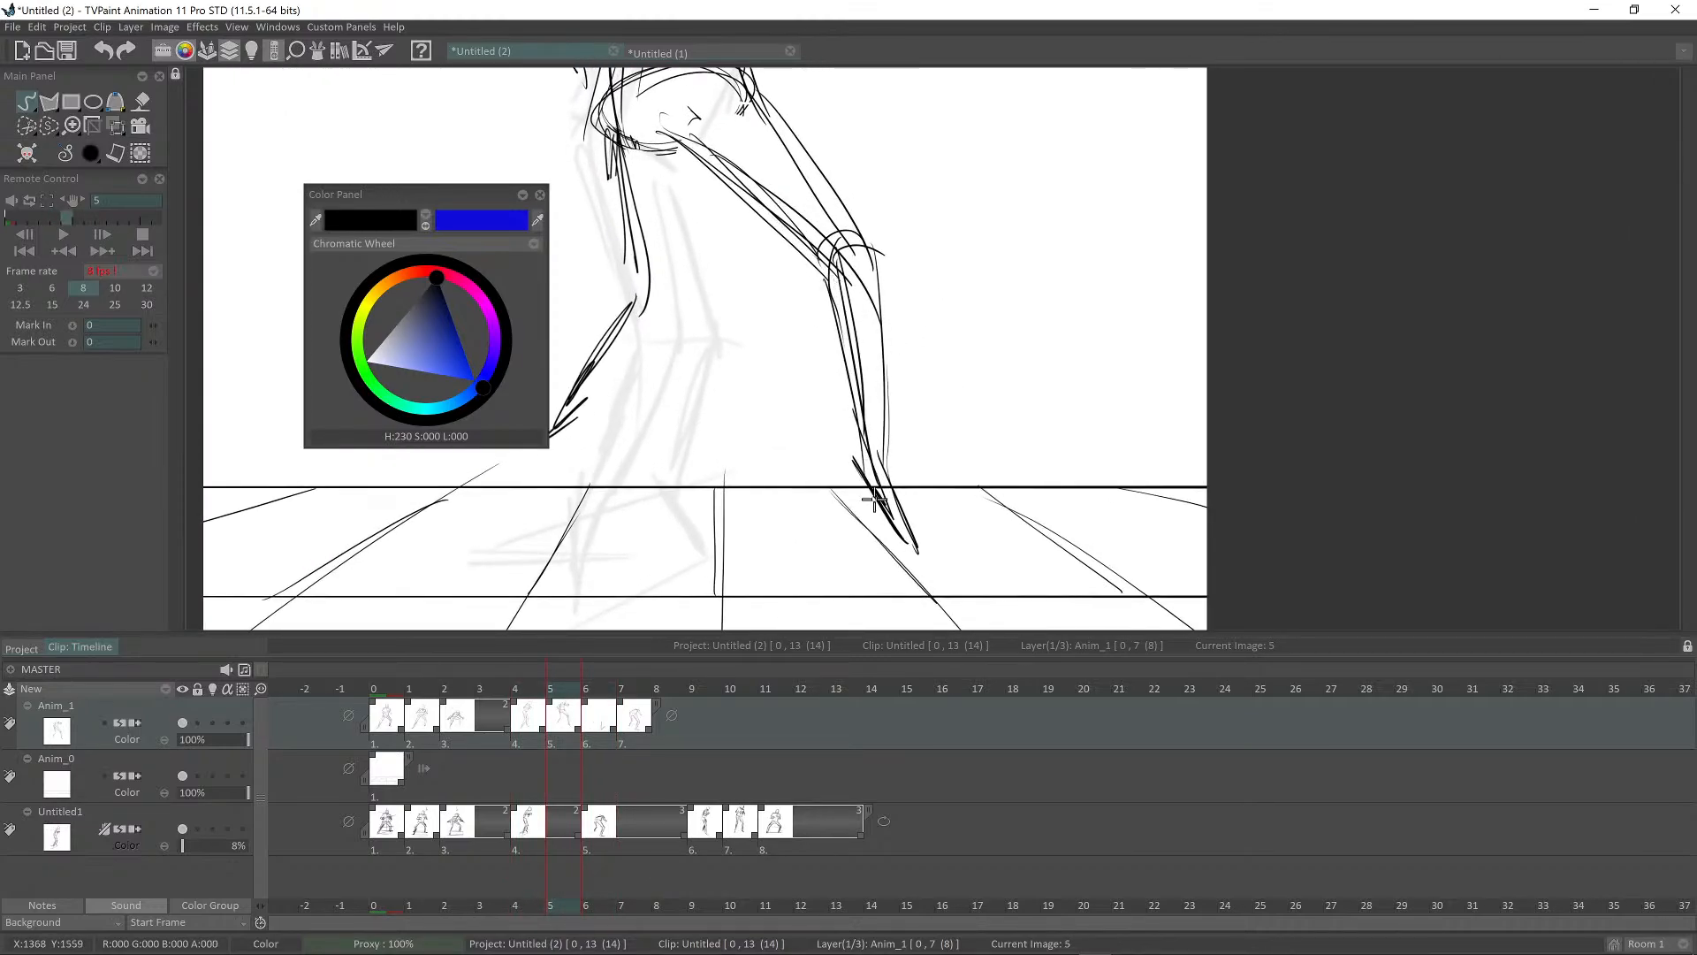
{"action": "key", "text": "Right"}
{"action": "key", "text": "Left"}
{"action": "key", "text": "Right"}
{"action": "left_click_drag", "start_coordinate": [899, 447], "coordinate": [925, 352]}
{"action": "key", "text": "Left"}
{"action": "key", "text": "Right"}
{"action": "key", "text": "Left"}
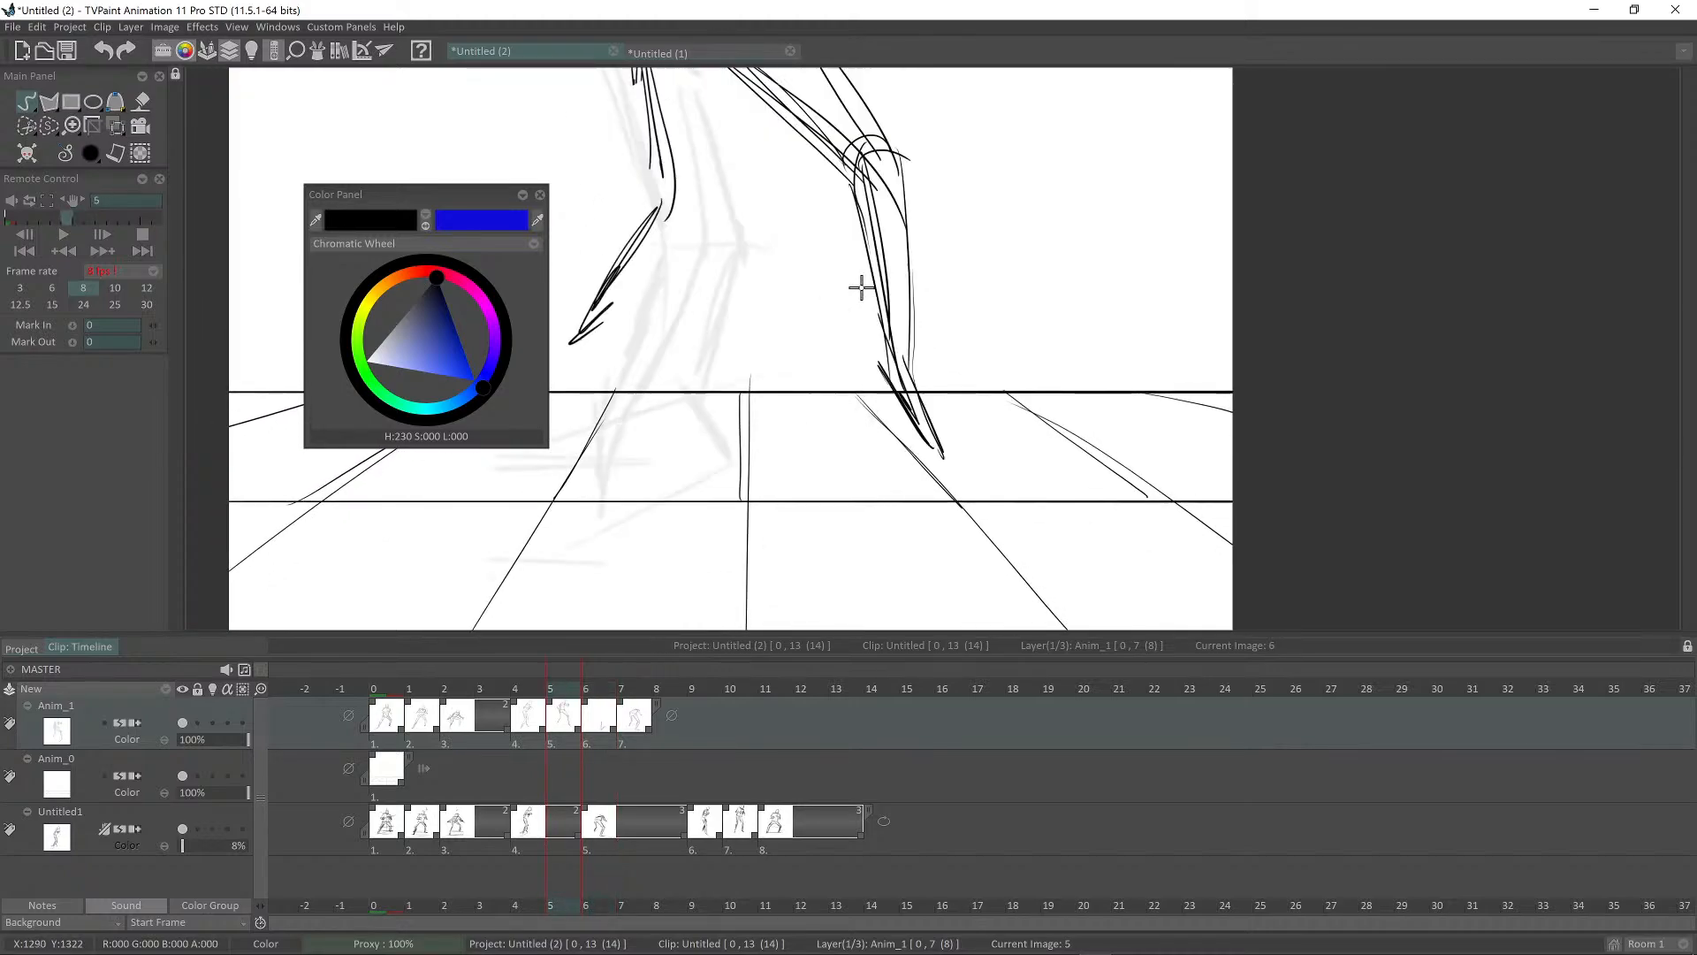
Step: Flip across frames 5, 6 and 7 to examine how the front foot travels towards its planted position
{"action": "key", "text": "Right"}
{"action": "key", "text": "Left"}
{"action": "key", "text": "Right"}
{"action": "key", "text": "Left"}
{"action": "key", "text": "Right"}
{"action": "key", "text": "Left"}
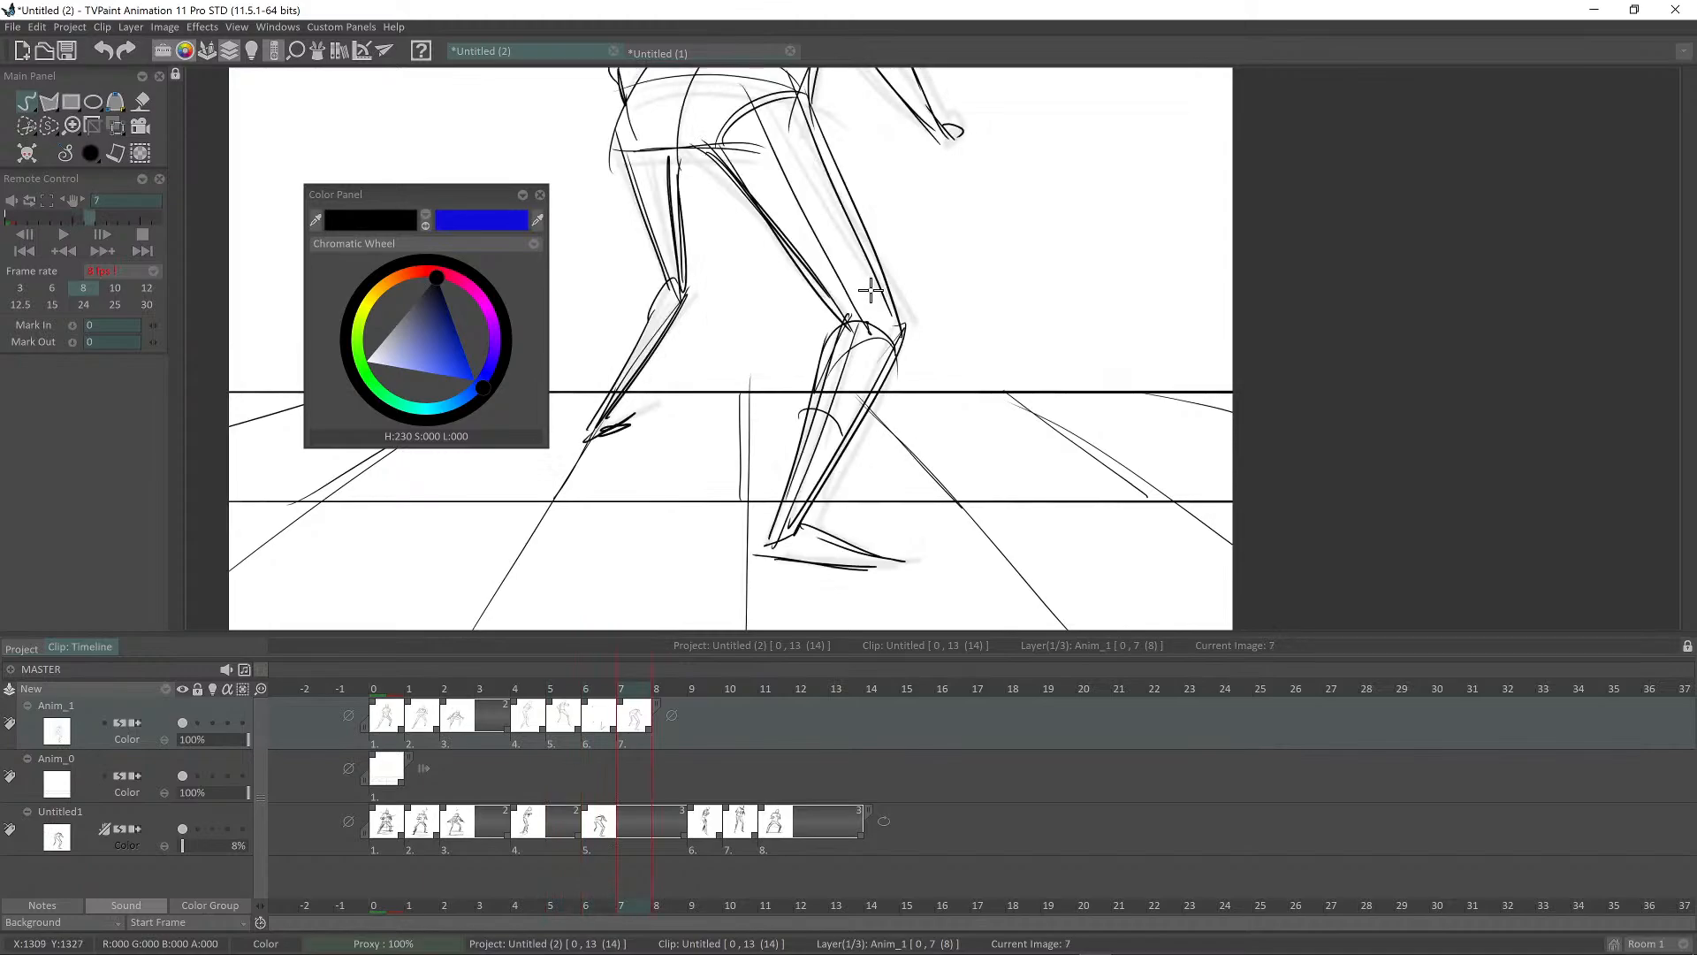
{"action": "key", "text": "Right"}
{"action": "key", "text": "Left"}
{"action": "key", "text": "Right"}
{"action": "key", "text": "Right"}
{"action": "key", "text": "Left"}
{"action": "key", "text": "Left"}
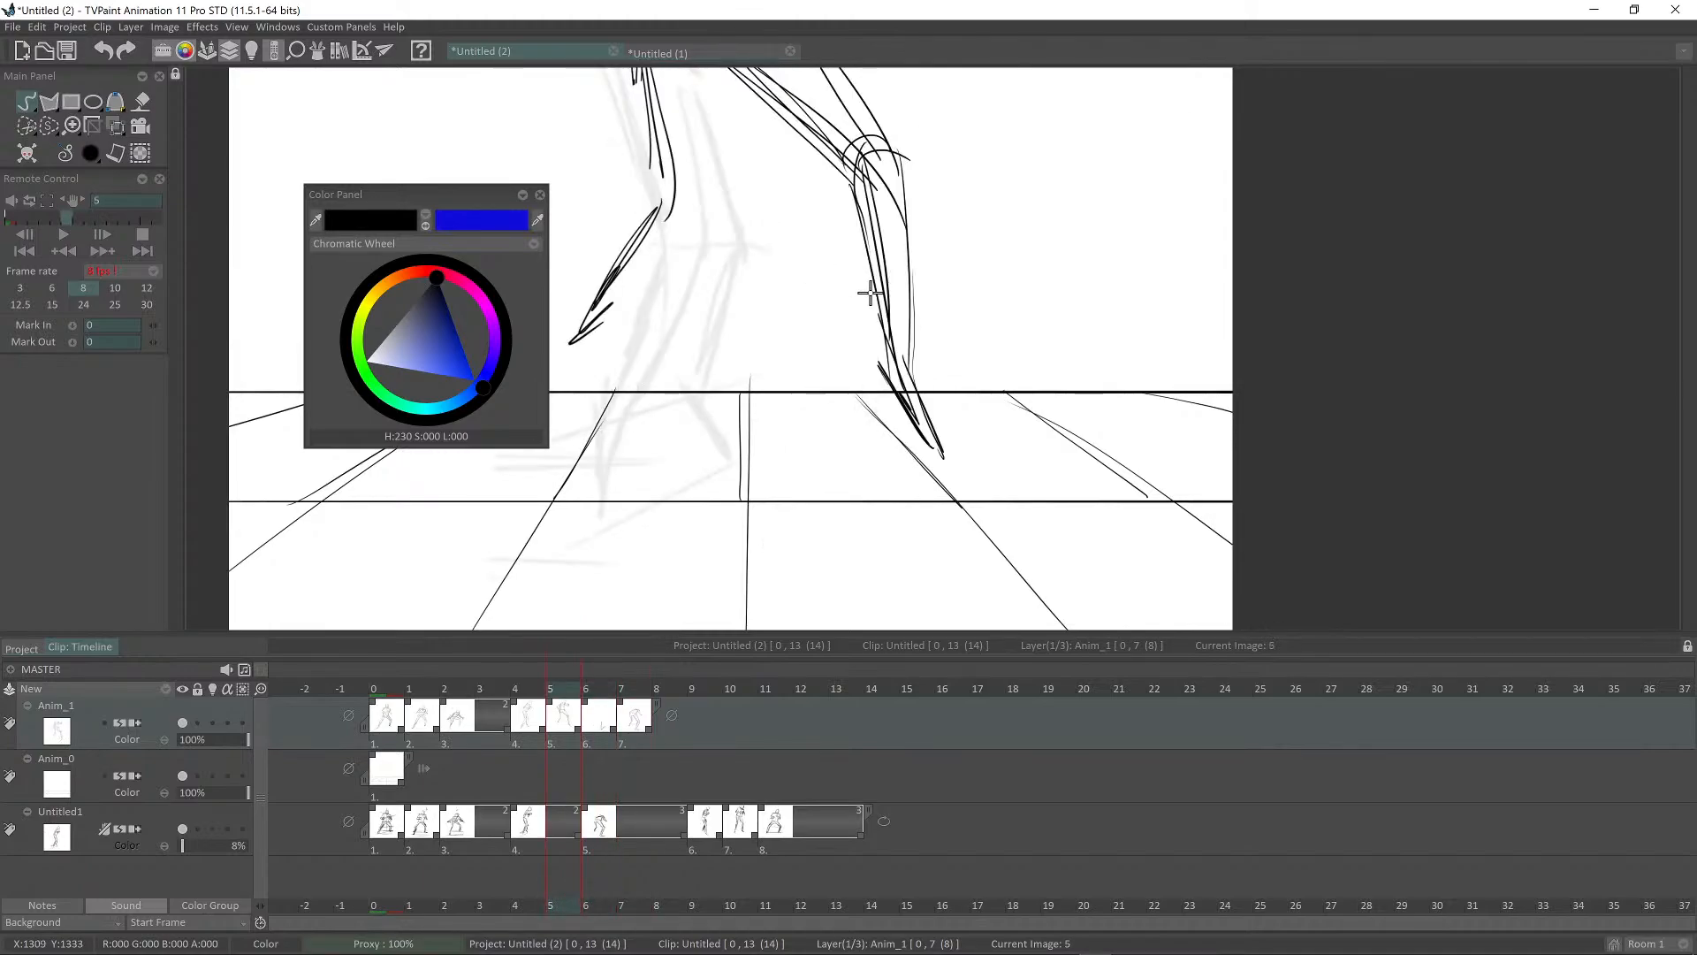
{"action": "key", "text": "Right"}
{"action": "key", "text": "Left"}
{"action": "key", "text": "Right"}
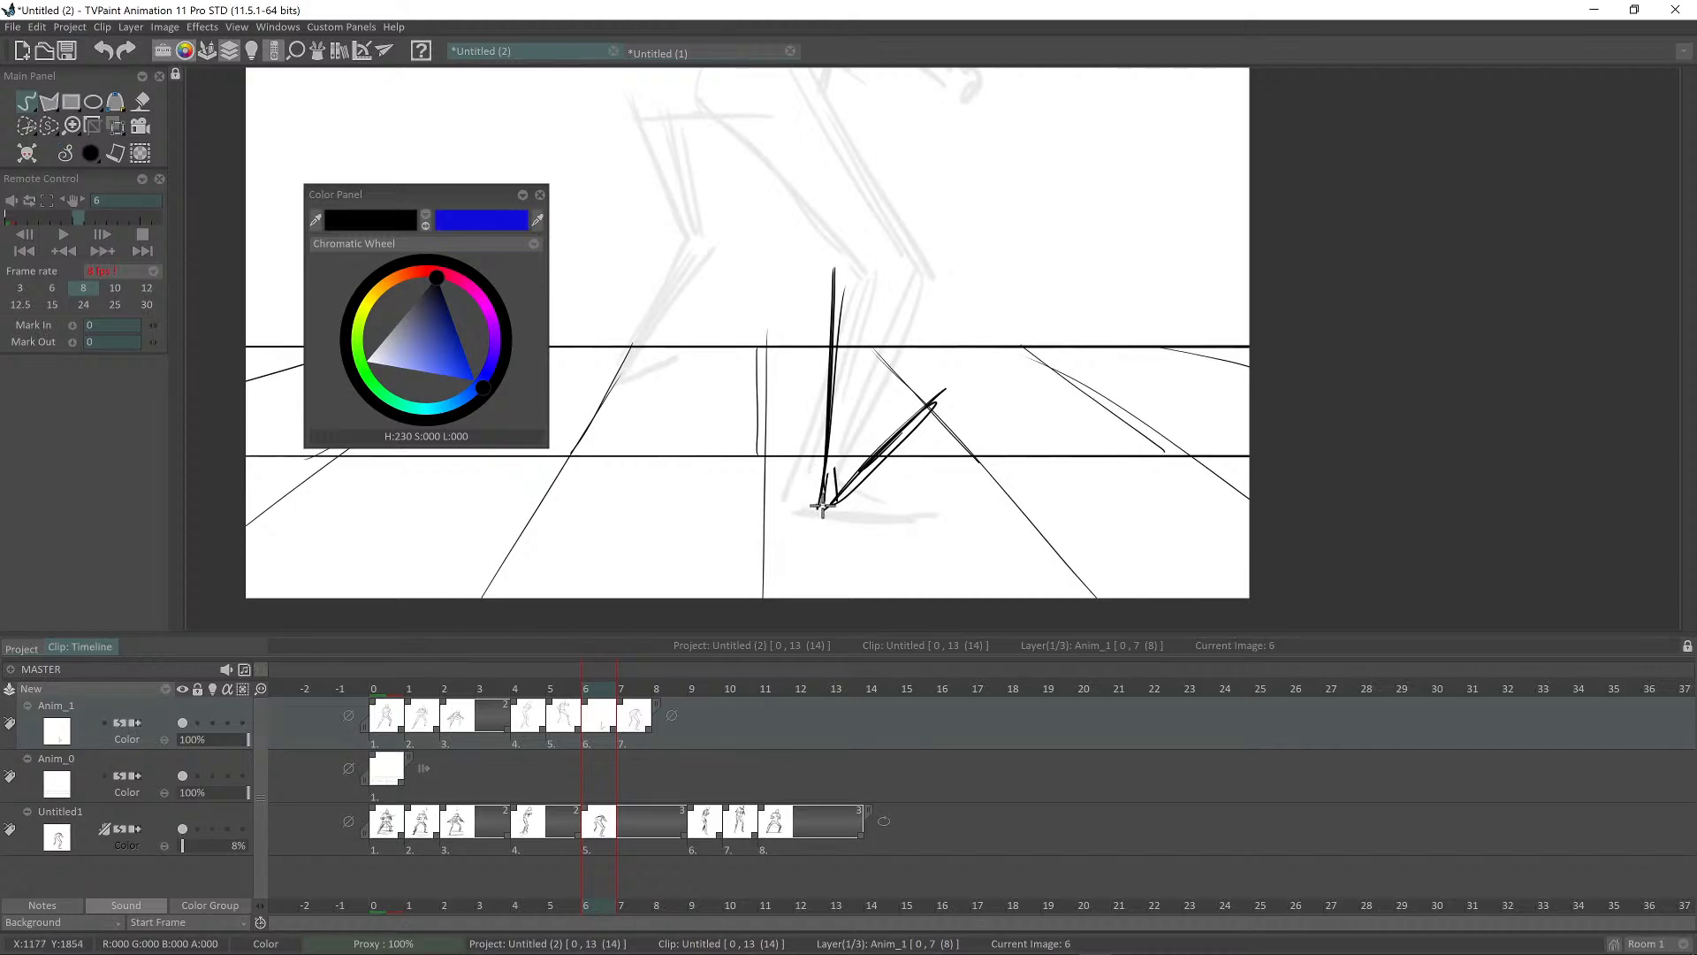
Step: Reinforce the heel line at the back of the front ankle on frame 7
{"action": "key", "text": "Right"}
{"action": "left_click_drag", "start_coordinate": [796, 464], "coordinate": [780, 502]}
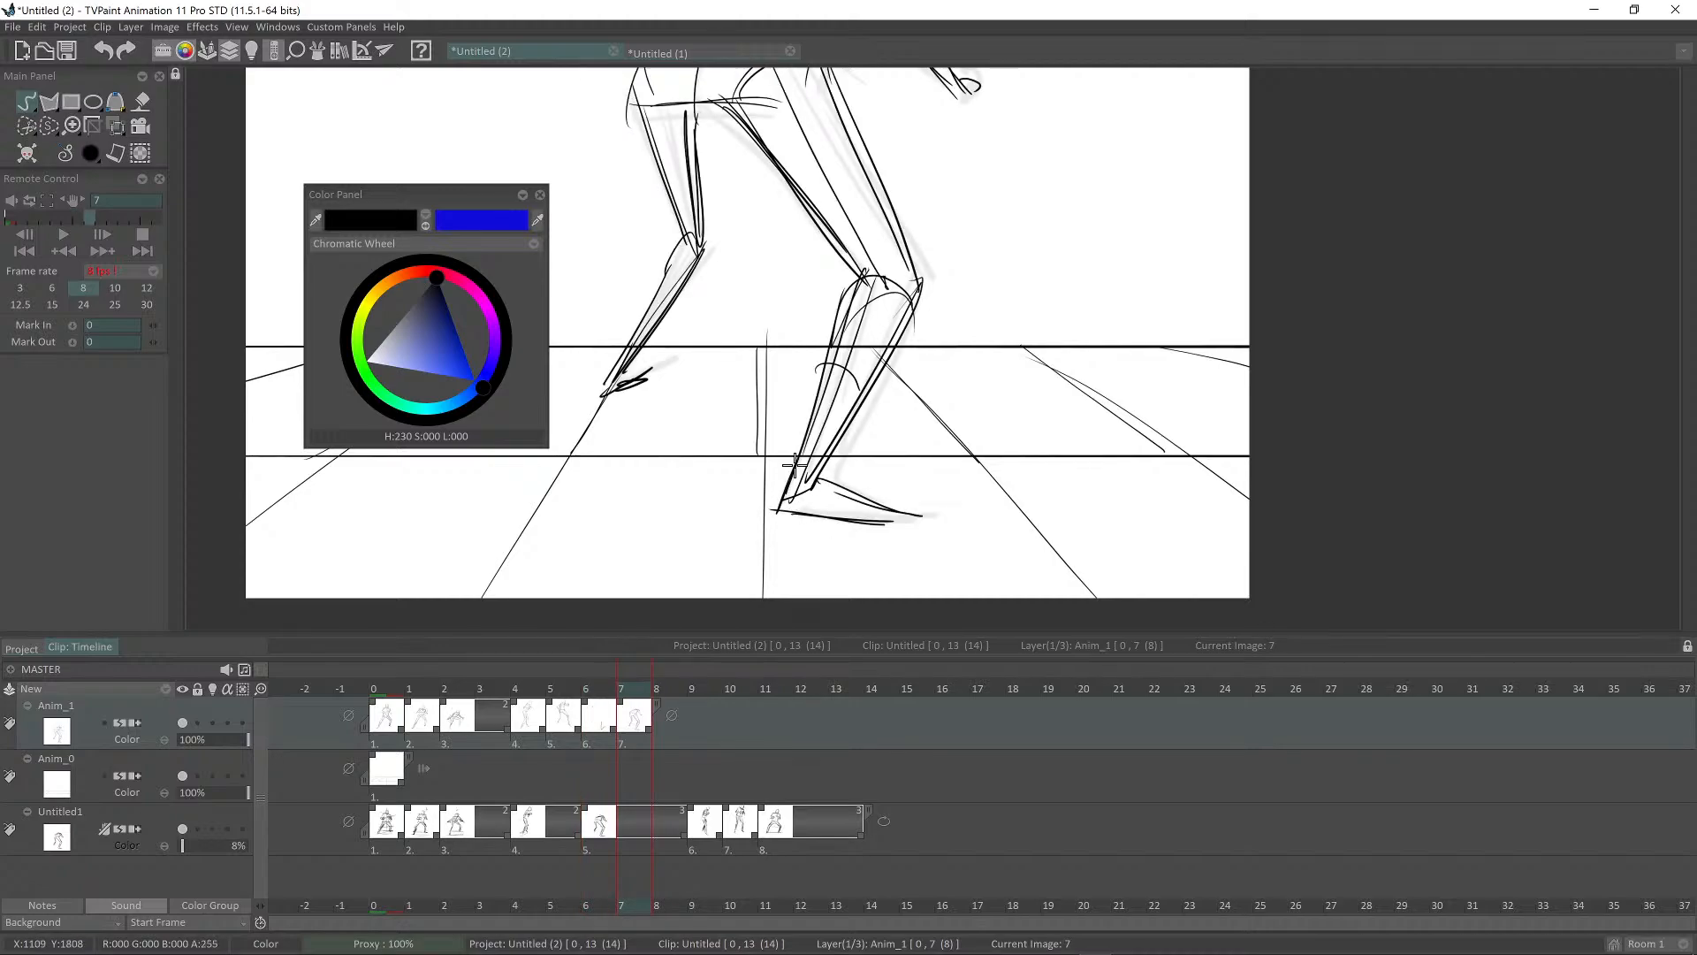
{"action": "left_click_drag", "start_coordinate": [838, 416], "coordinate": [762, 429]}
{"action": "mouse_move", "coordinate": [698, 519]}
{"action": "left_mouse_down"}
{"action": "mouse_move", "coordinate": [767, 534]}
{"action": "mouse_move", "coordinate": [722, 470]}
{"action": "left_mouse_up"}
{"action": "scroll", "coordinate": [811, 314], "scroll_direction": "down", "scroll_amount": 3}
{"action": "scroll", "coordinate": [812, 319], "scroll_direction": "up", "scroll_amount": 2}
{"action": "left_click_drag", "start_coordinate": [833, 375], "coordinate": [941, 349]}
Step: Flip repeatedly through frames 5, 6 and 7 to compare the heel positions of the front foot
{"action": "key", "text": "Left"}
{"action": "key", "text": "Left"}
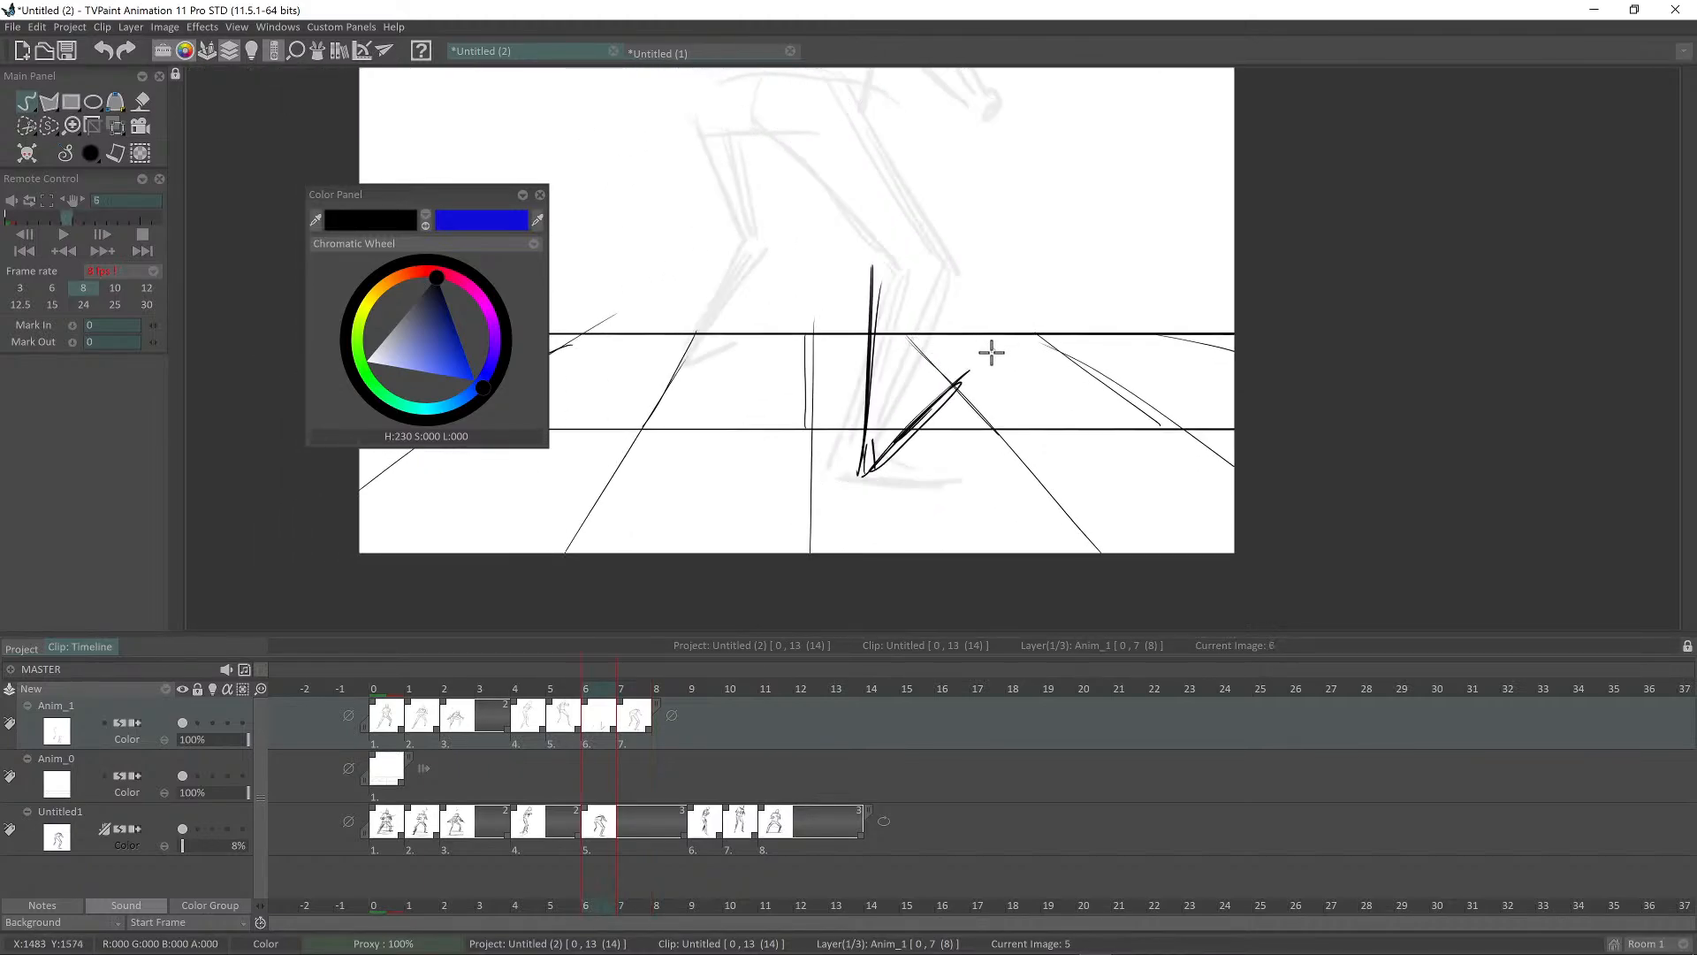
{"action": "key", "text": "Right"}
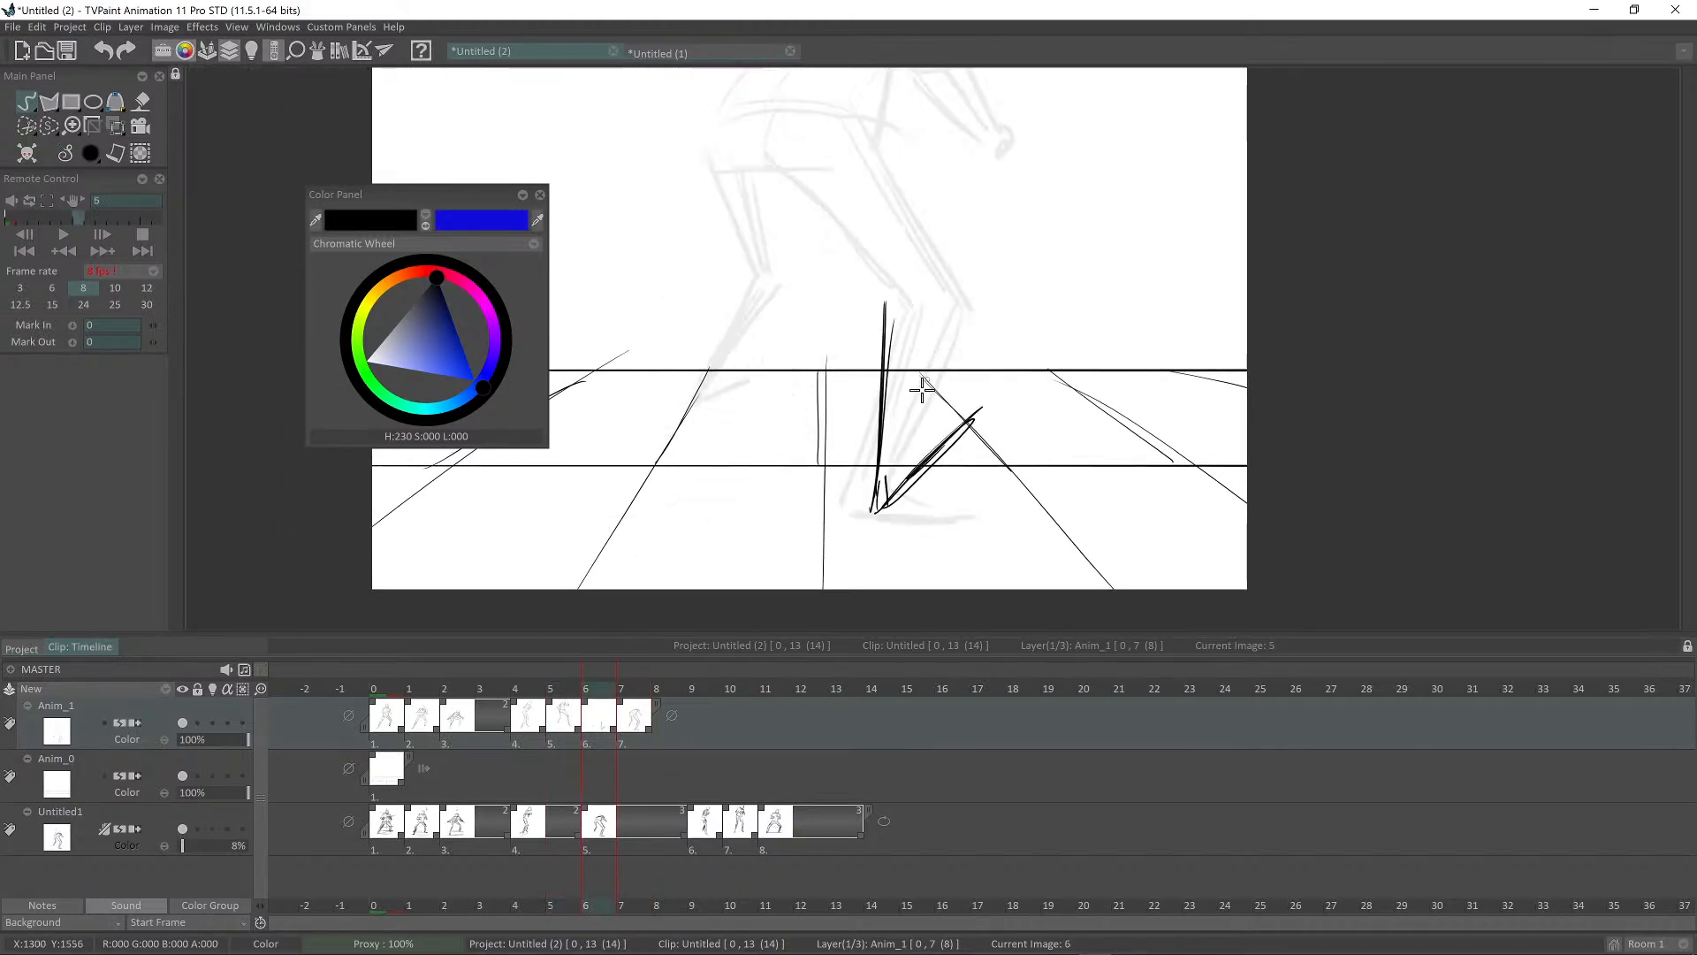
{"action": "key", "text": "Right"}
{"action": "key", "text": "Left"}
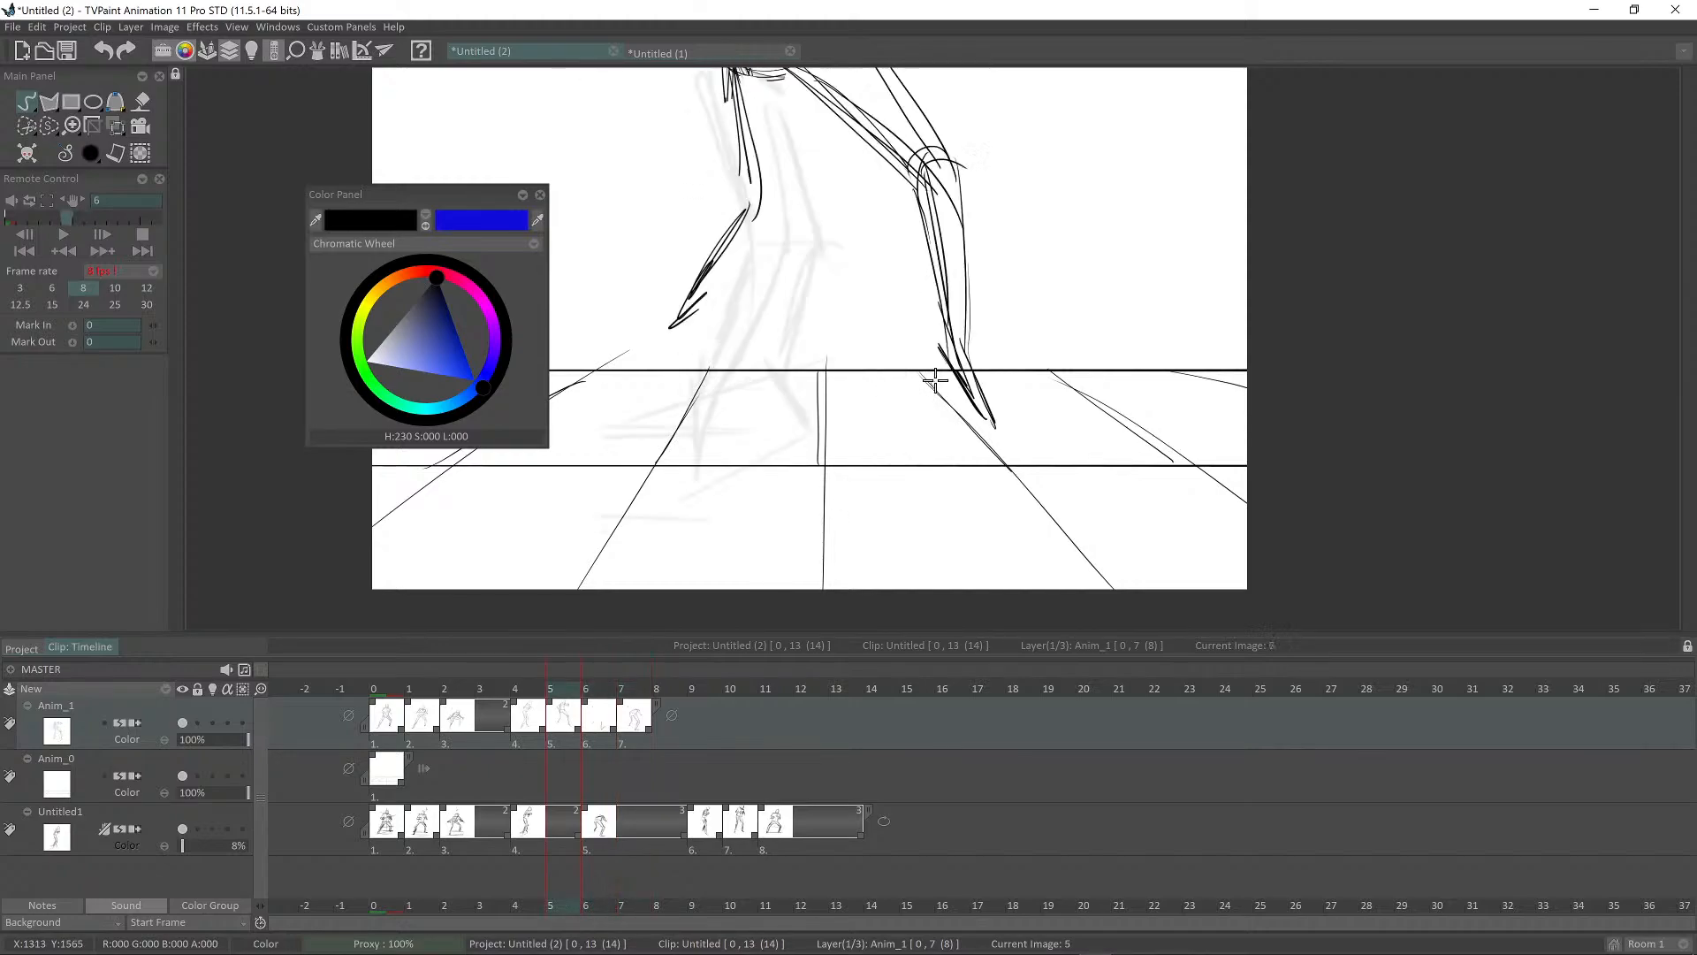
{"action": "key", "text": "Left"}
{"action": "key", "text": "Right"}
{"action": "key", "text": "Left"}
{"action": "key", "text": "Right"}
{"action": "key", "text": "Right"}
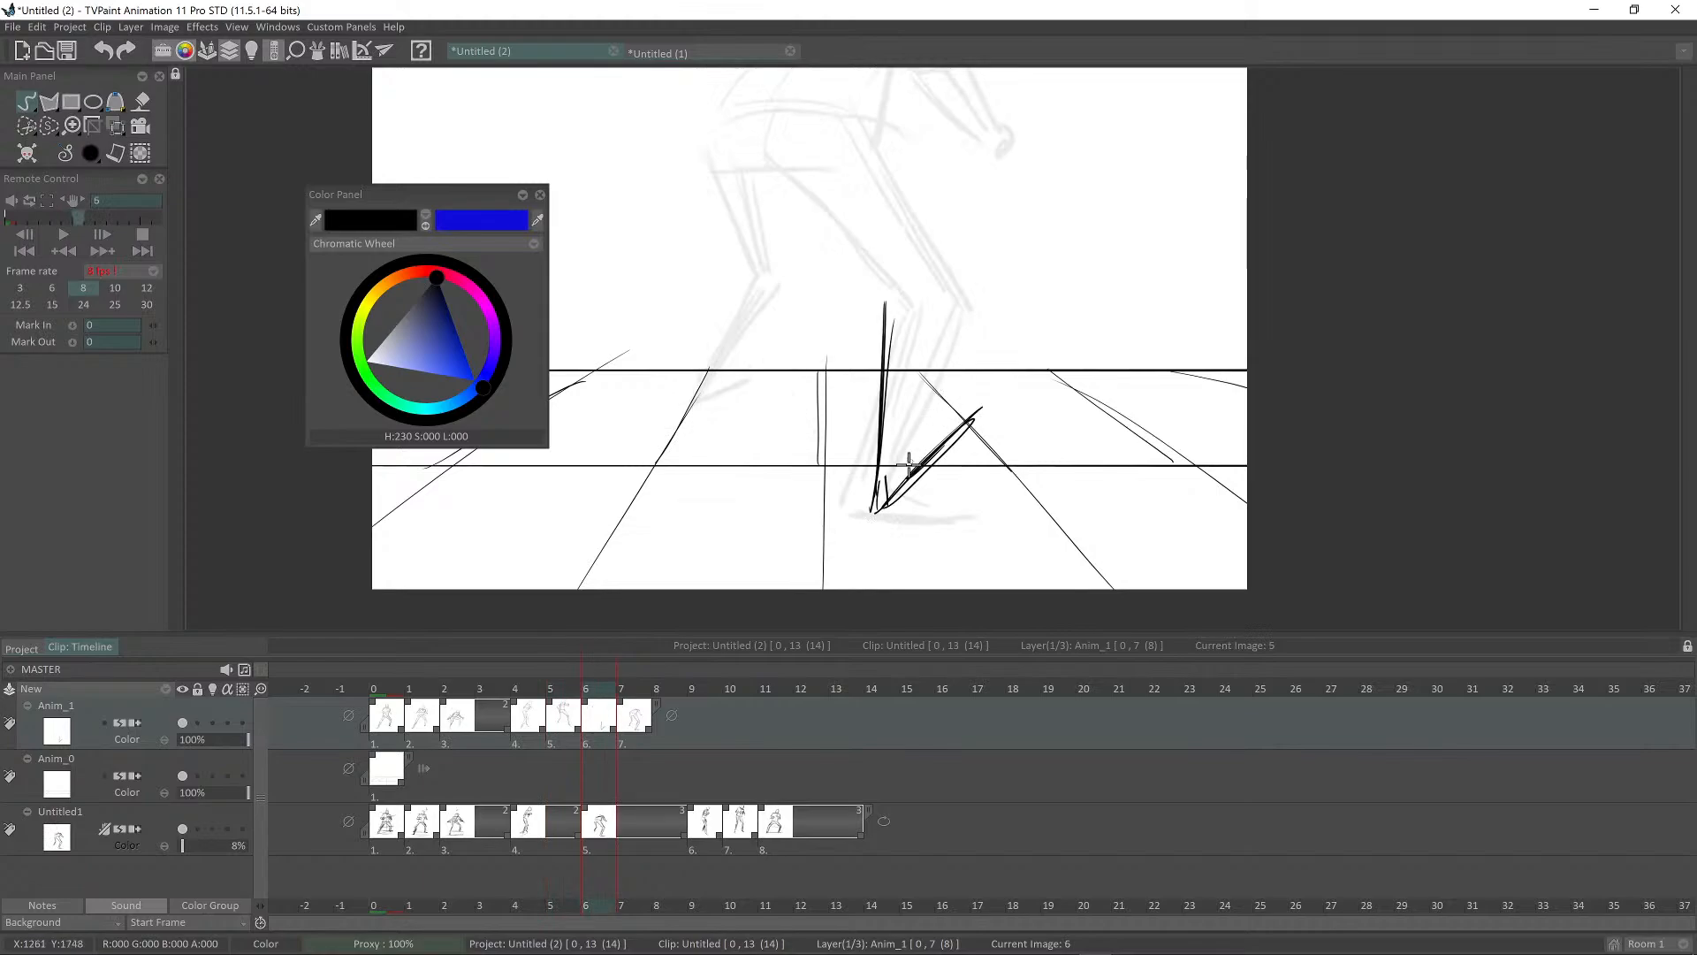
{"action": "key", "text": "Left"}
{"action": "key", "text": "Right"}
{"action": "key", "text": "Right"}
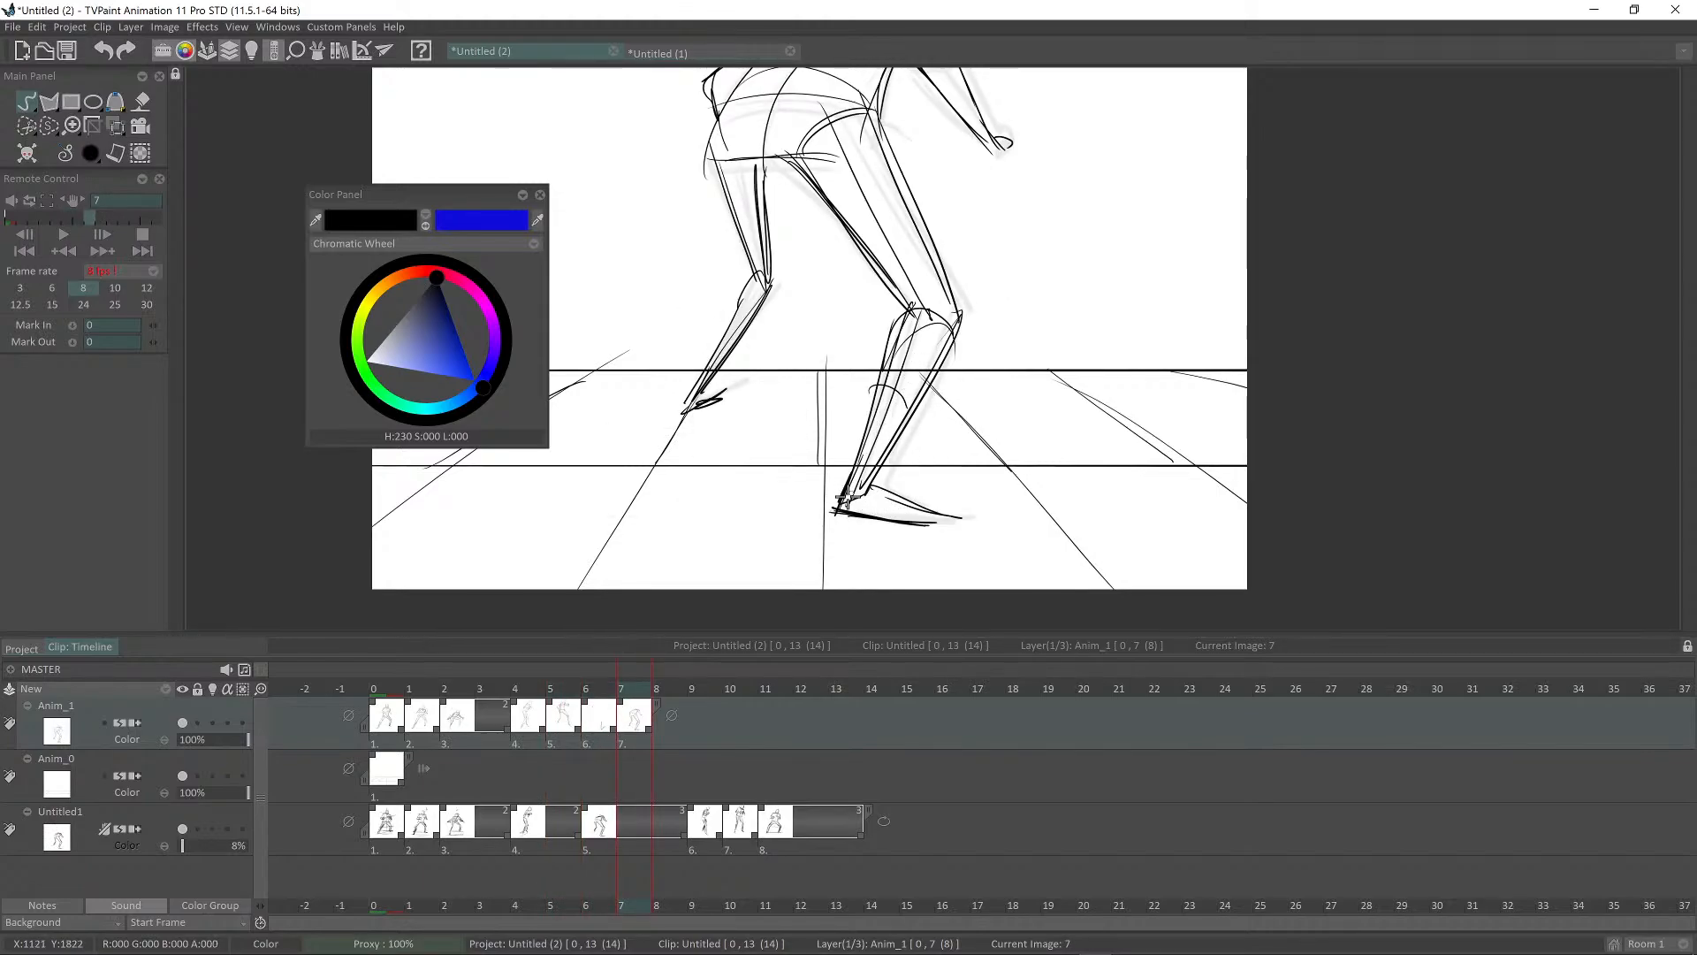
{"action": "key", "text": "Left"}
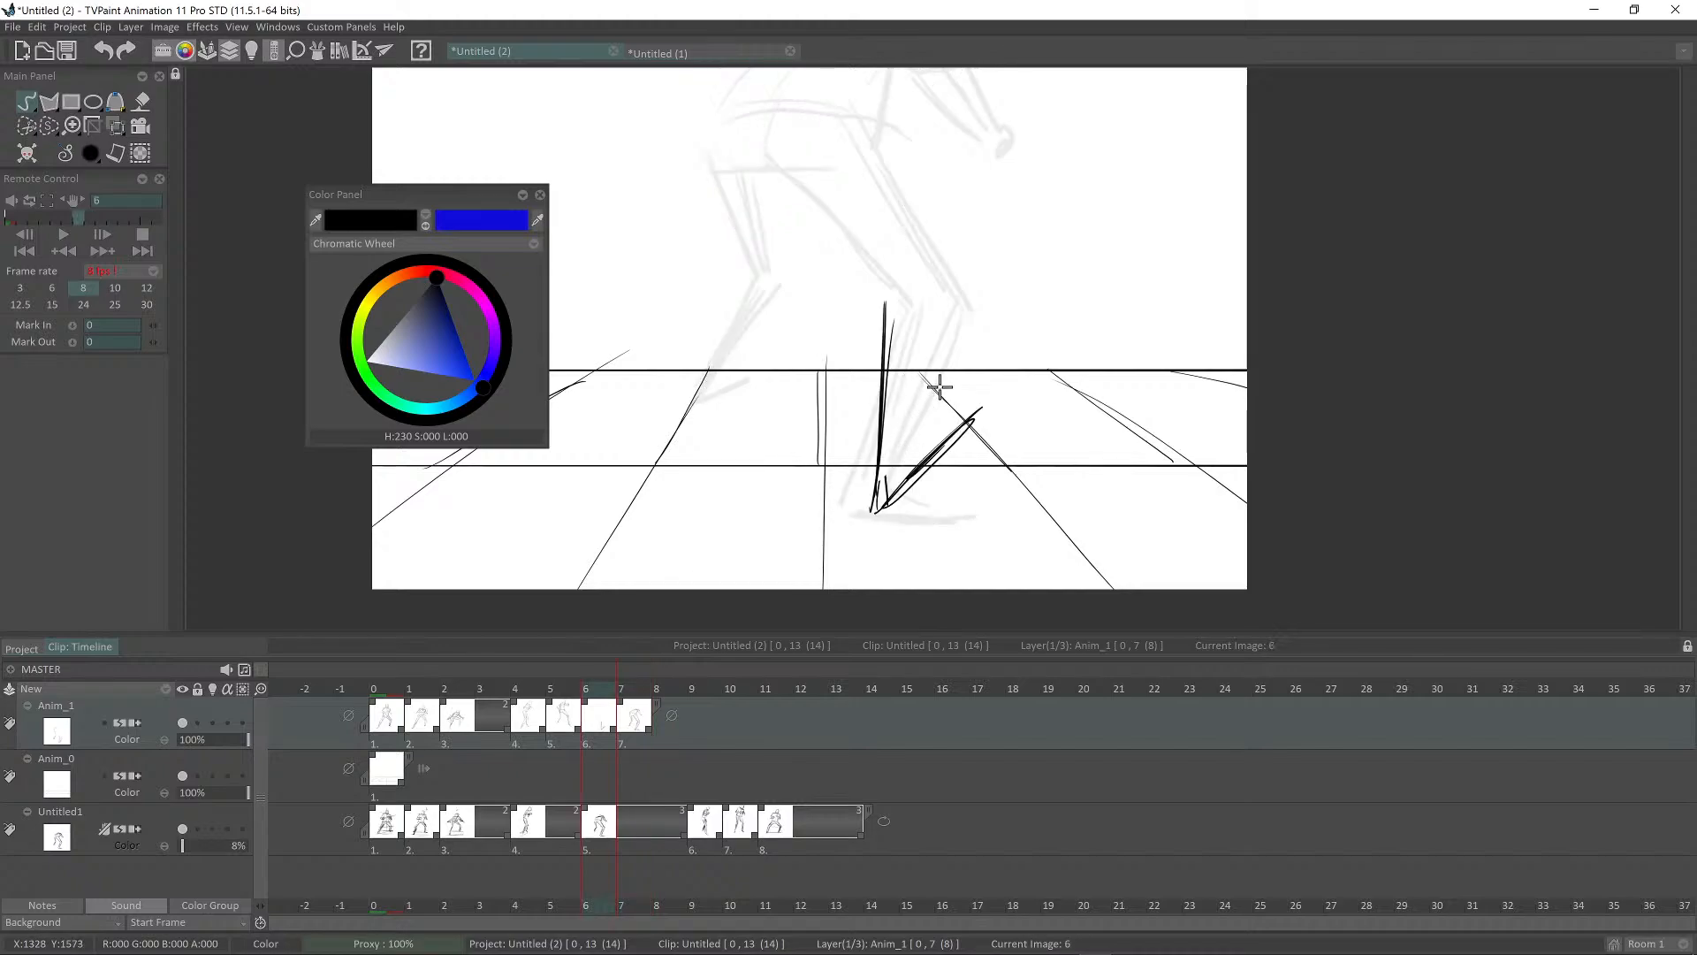
{"action": "key", "text": "Left"}
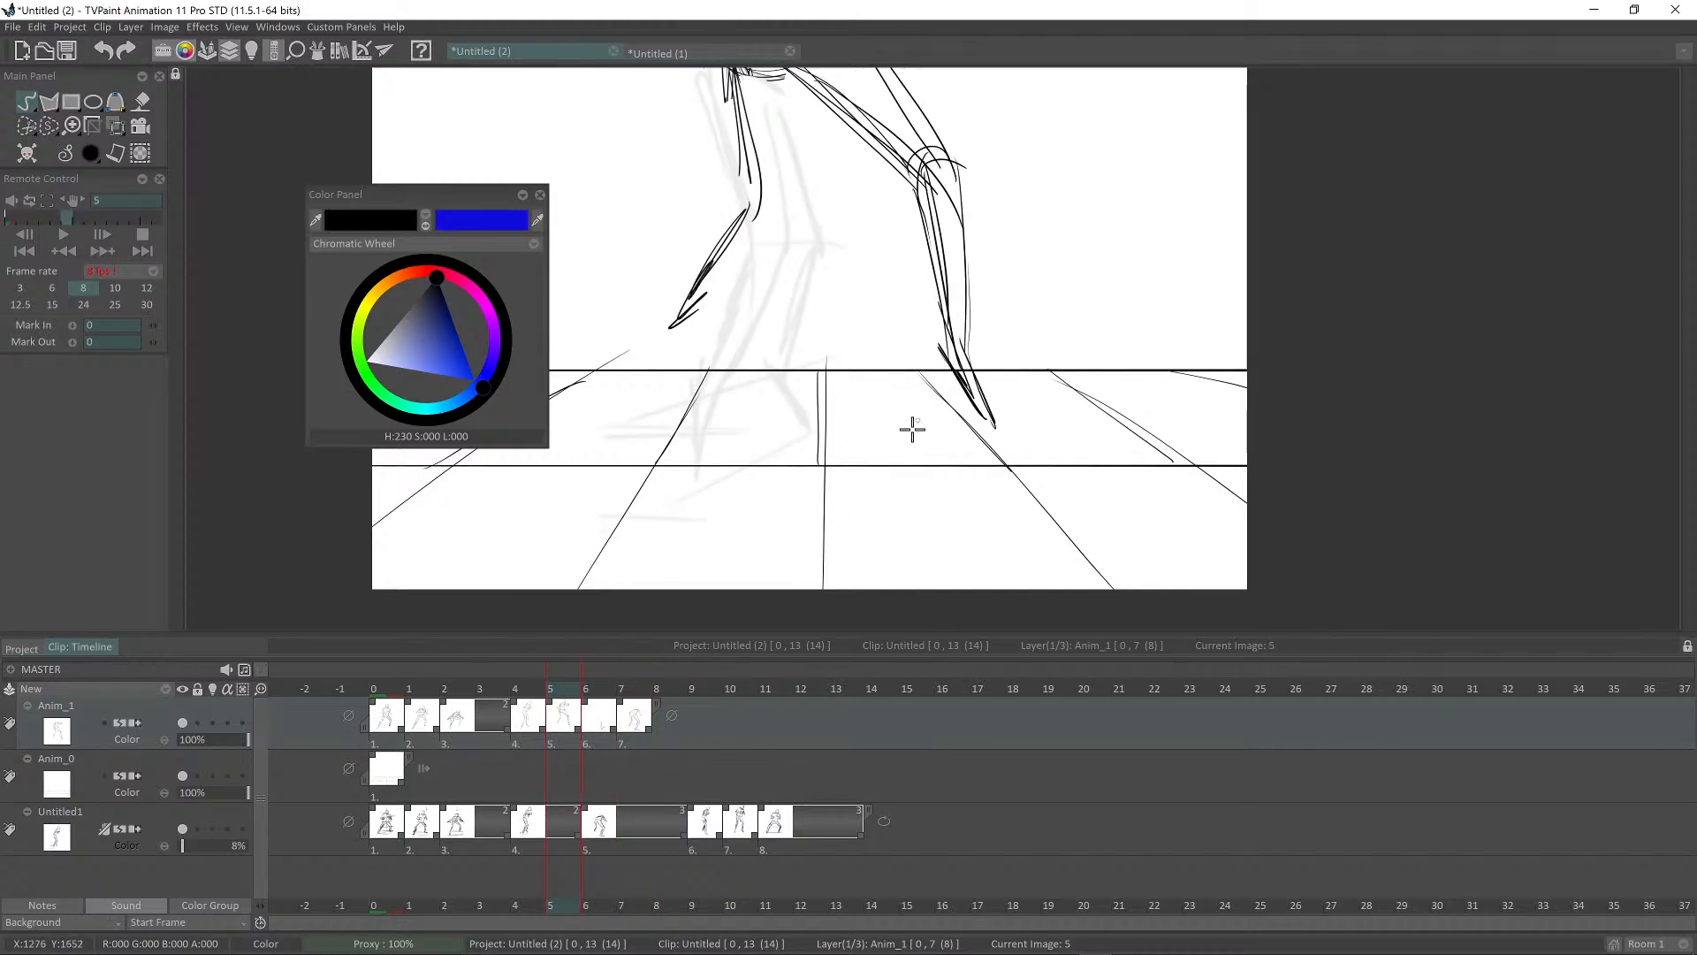
{"action": "key", "text": "Right"}
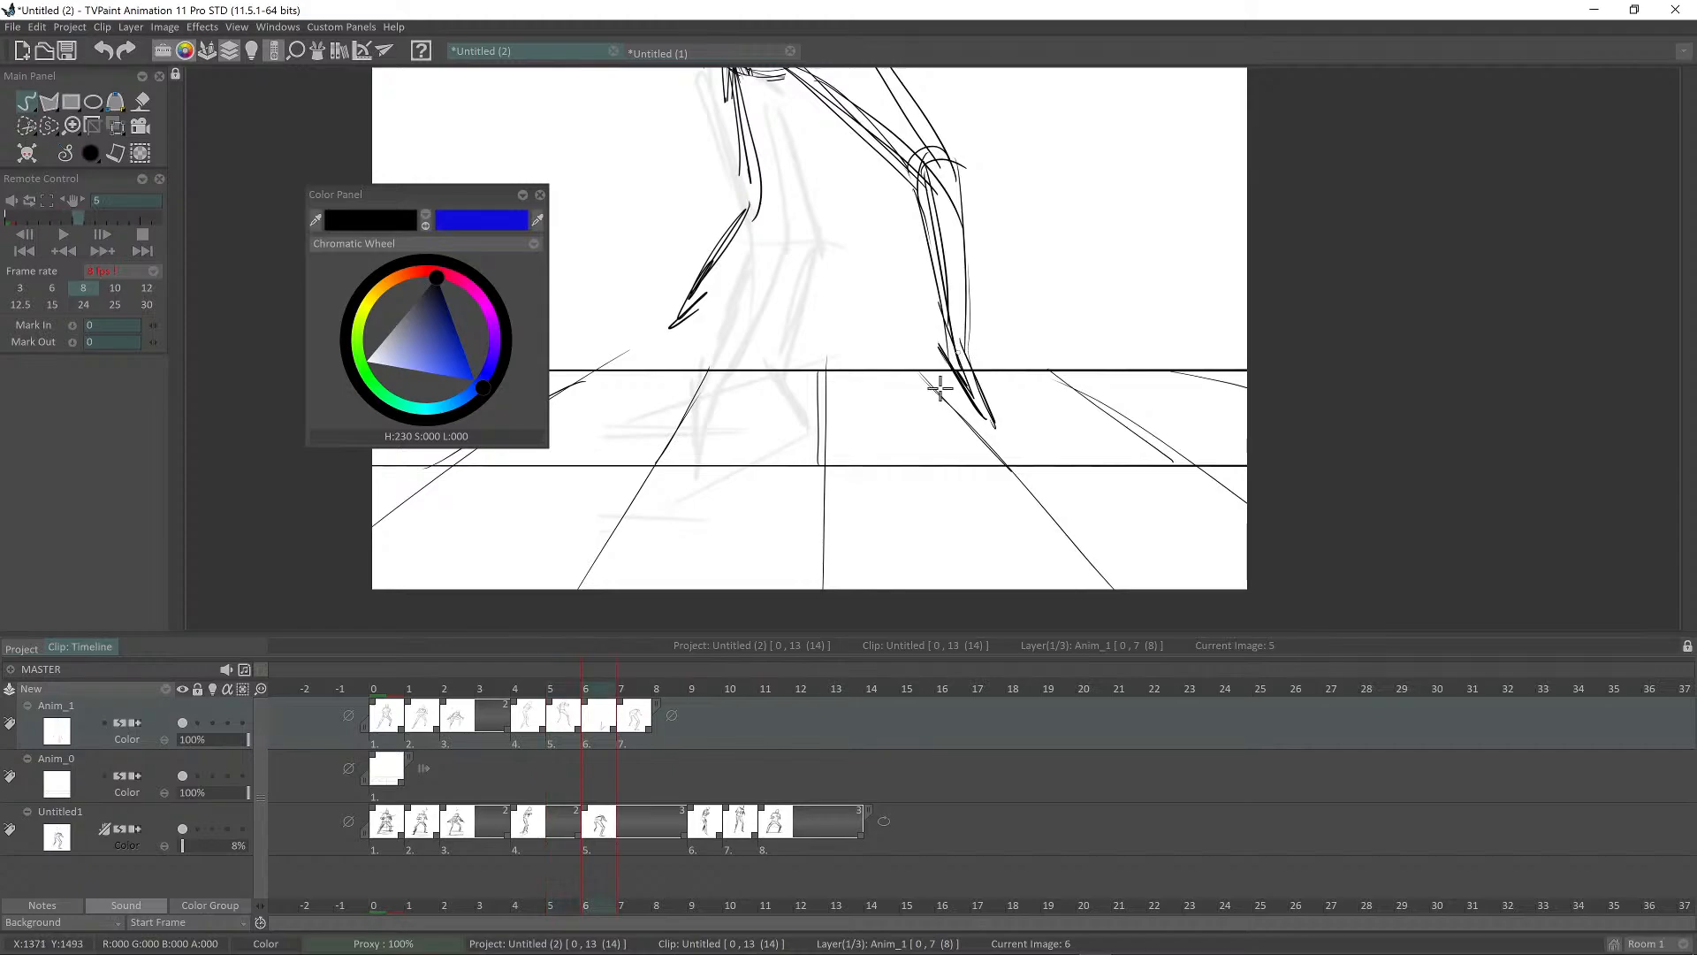
{"action": "key", "text": "Left"}
{"action": "key", "text": "Right"}
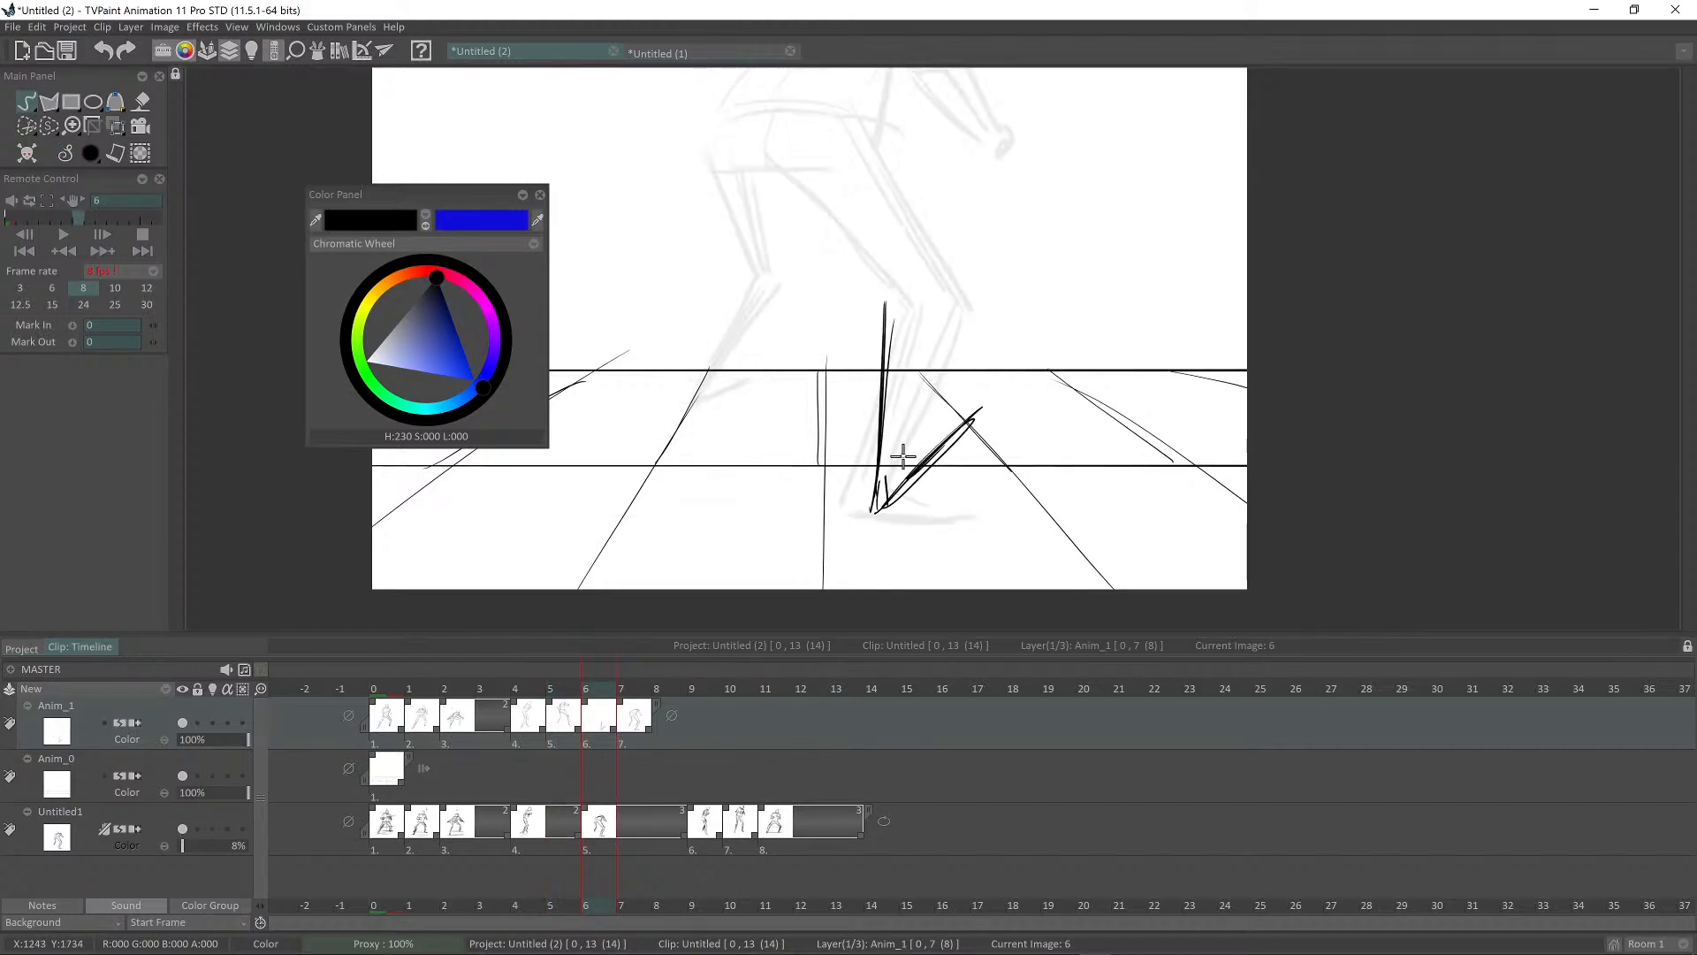
{"action": "key", "text": "Right"}
{"action": "key", "text": "Left"}
{"action": "key", "text": "Right"}
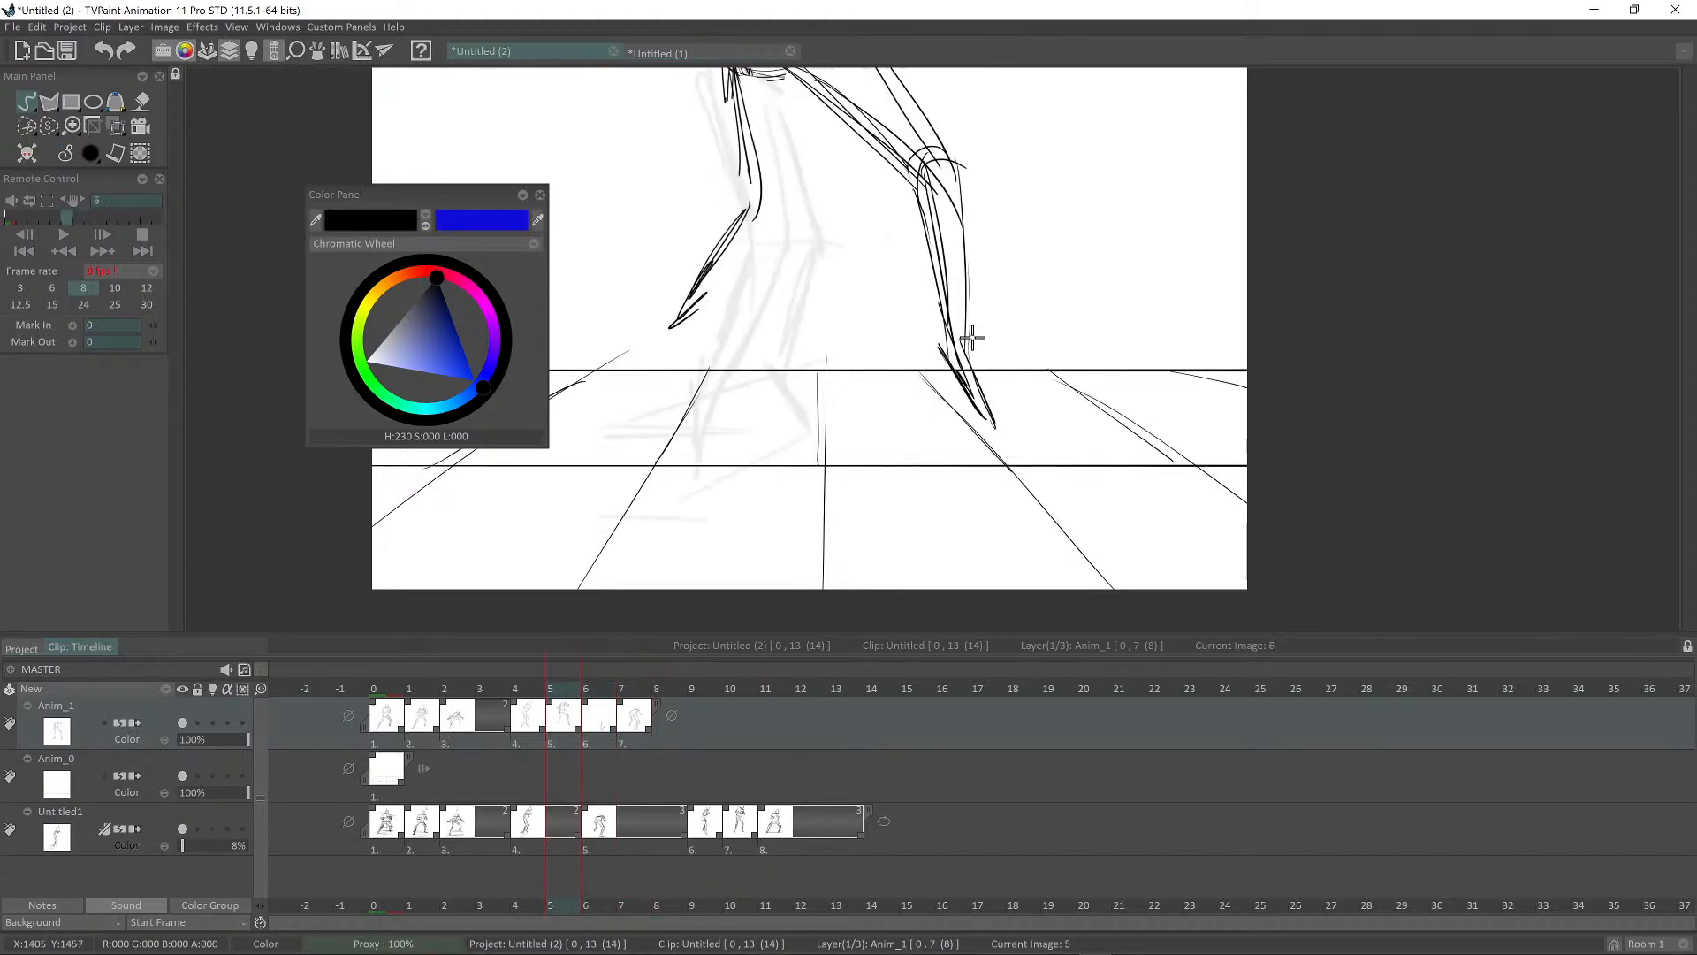
{"action": "key", "text": "Left"}
{"action": "key", "text": "Right"}
{"action": "key", "text": "Left"}
{"action": "key", "text": "Left"}
{"action": "key", "text": "Right"}
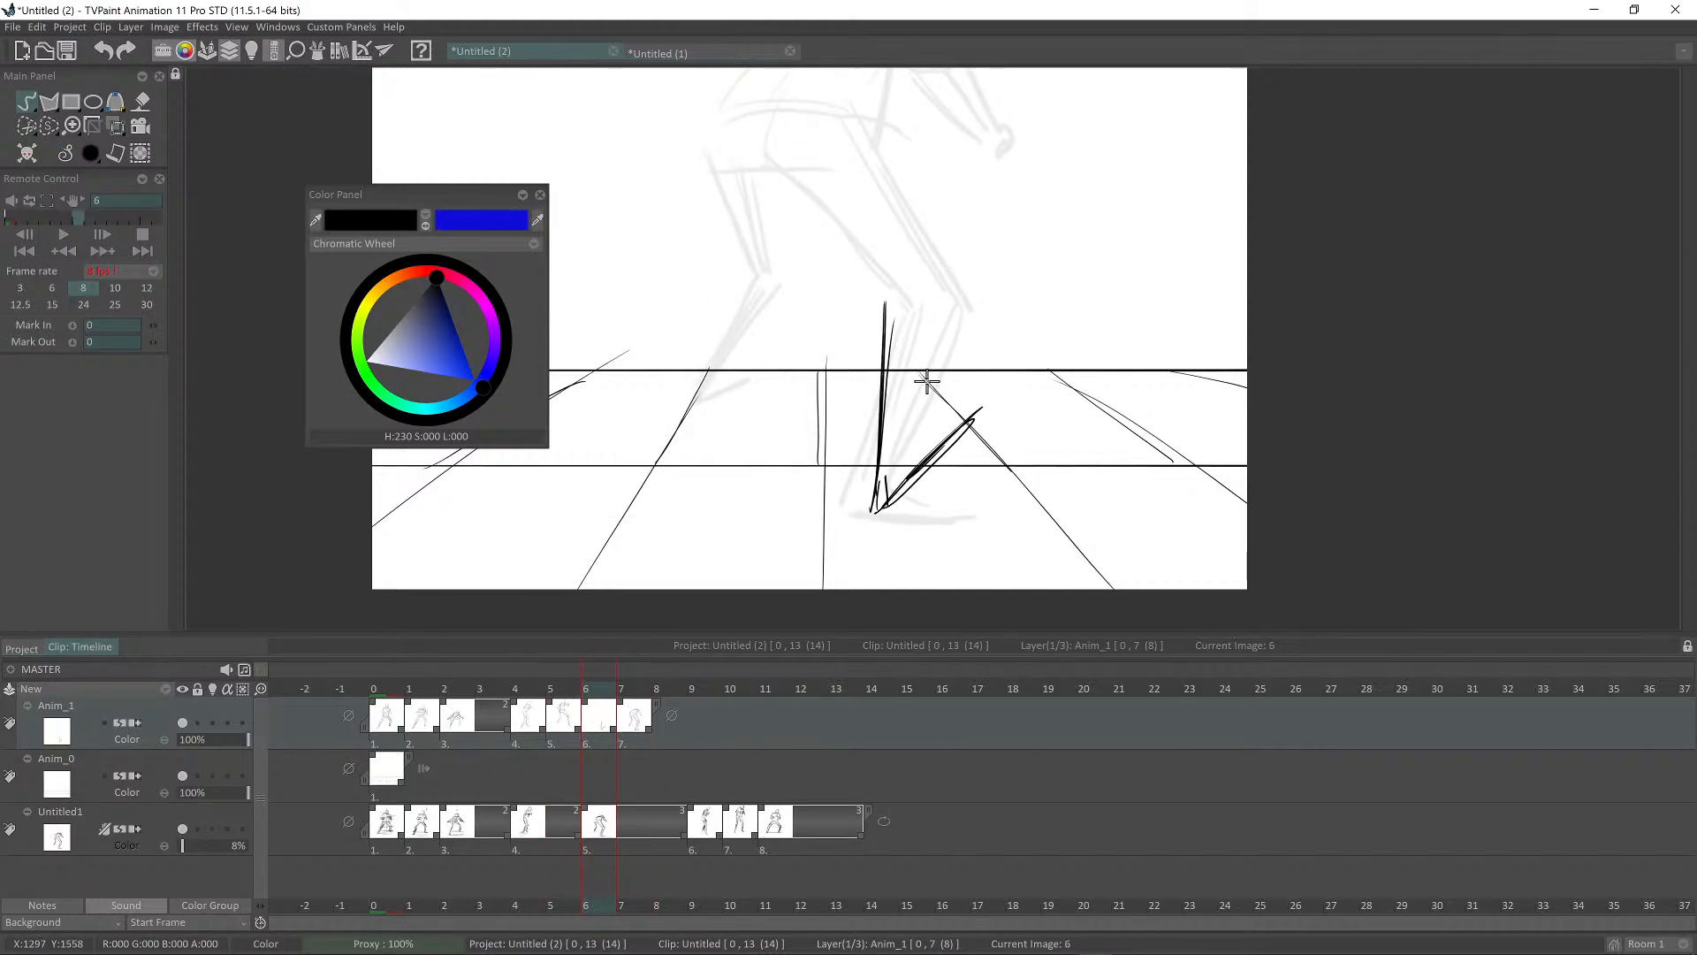
Step: Cut the front shin and foot sketch on frame 6 and stamp it slightly farther back, near frame 7's heel
{"action": "key", "text": "w"}
{"action": "mouse_move", "coordinate": [929, 268]}
{"action": "left_mouse_down"}
{"action": "mouse_move", "coordinate": [962, 534]}
{"action": "mouse_move", "coordinate": [955, 278]}
{"action": "left_mouse_up"}
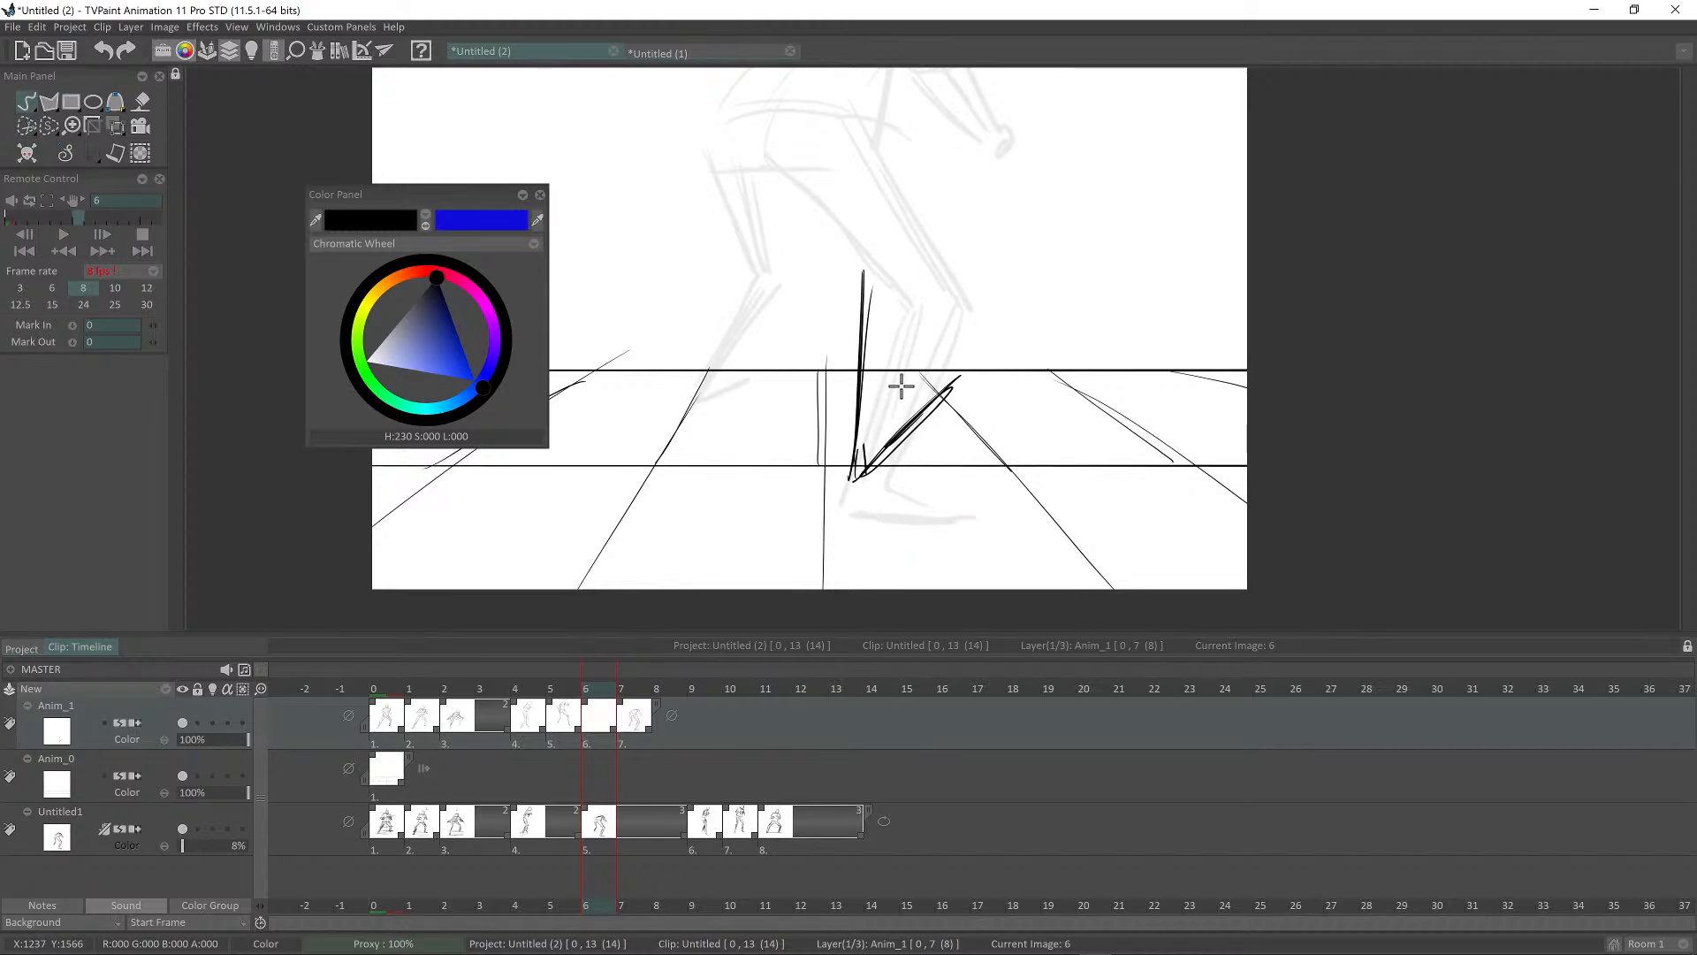
{"action": "left_click", "coordinate": [892, 416]}
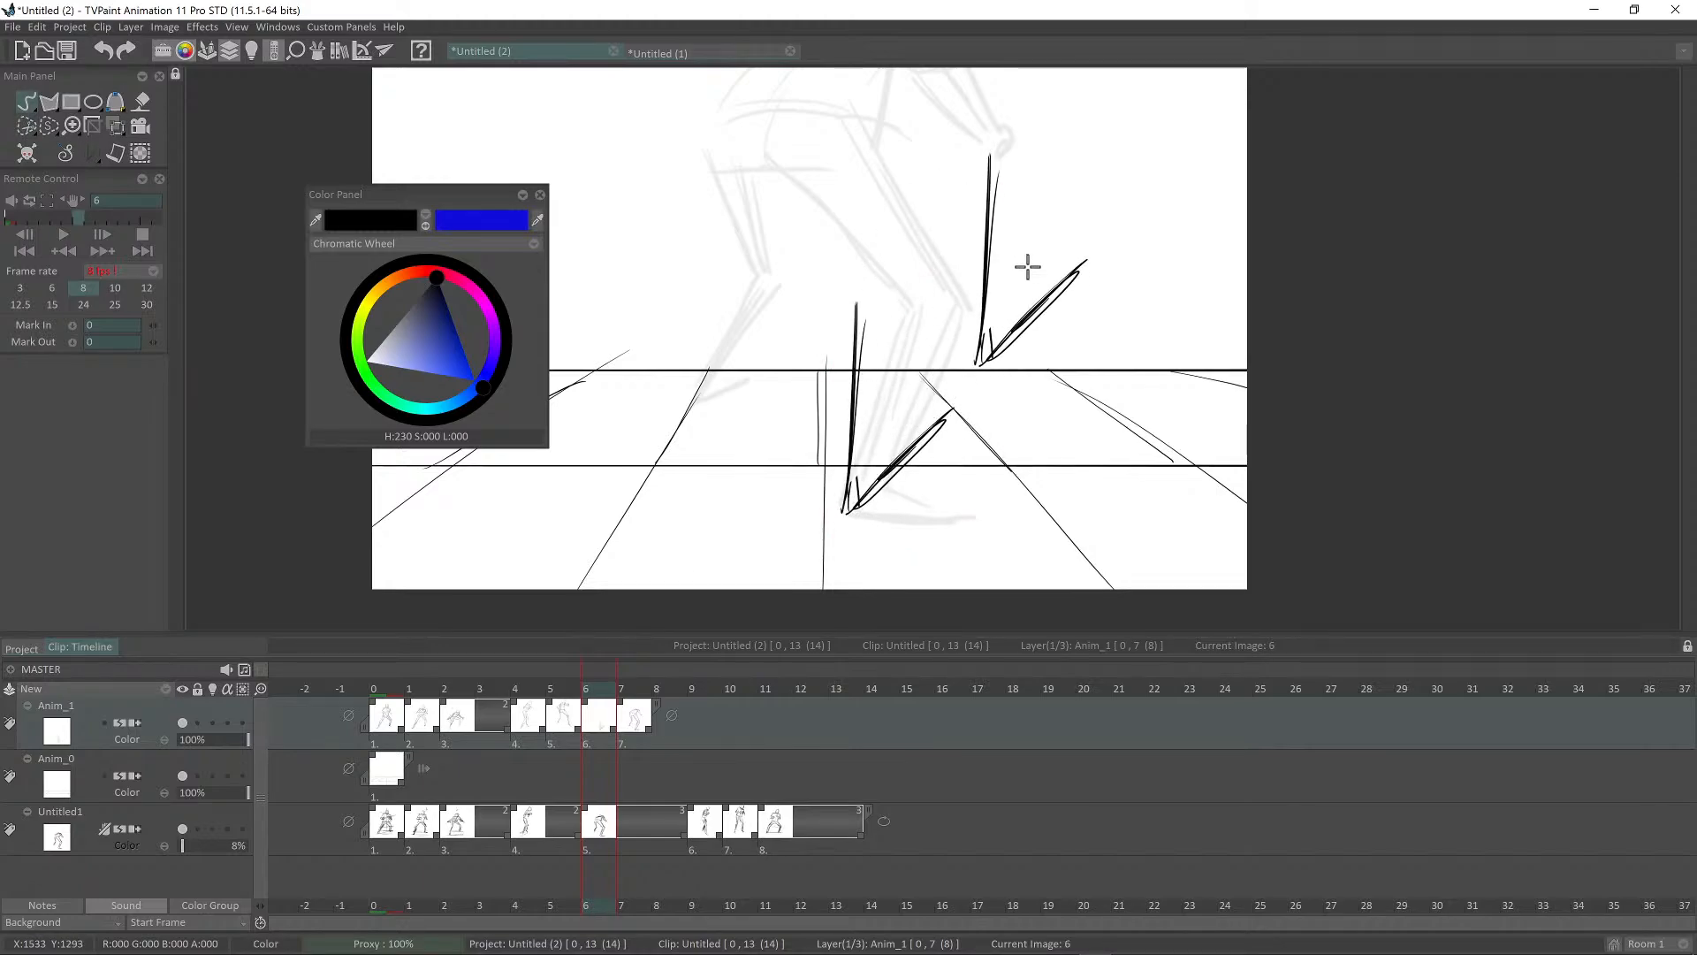
Step: Flip among frames 5, 6 and 7 to check the moved foot's placement, and return to the drawing brush
{"action": "key", "text": "Left"}
{"action": "key", "text": "Right"}
{"action": "key", "text": "Right"}
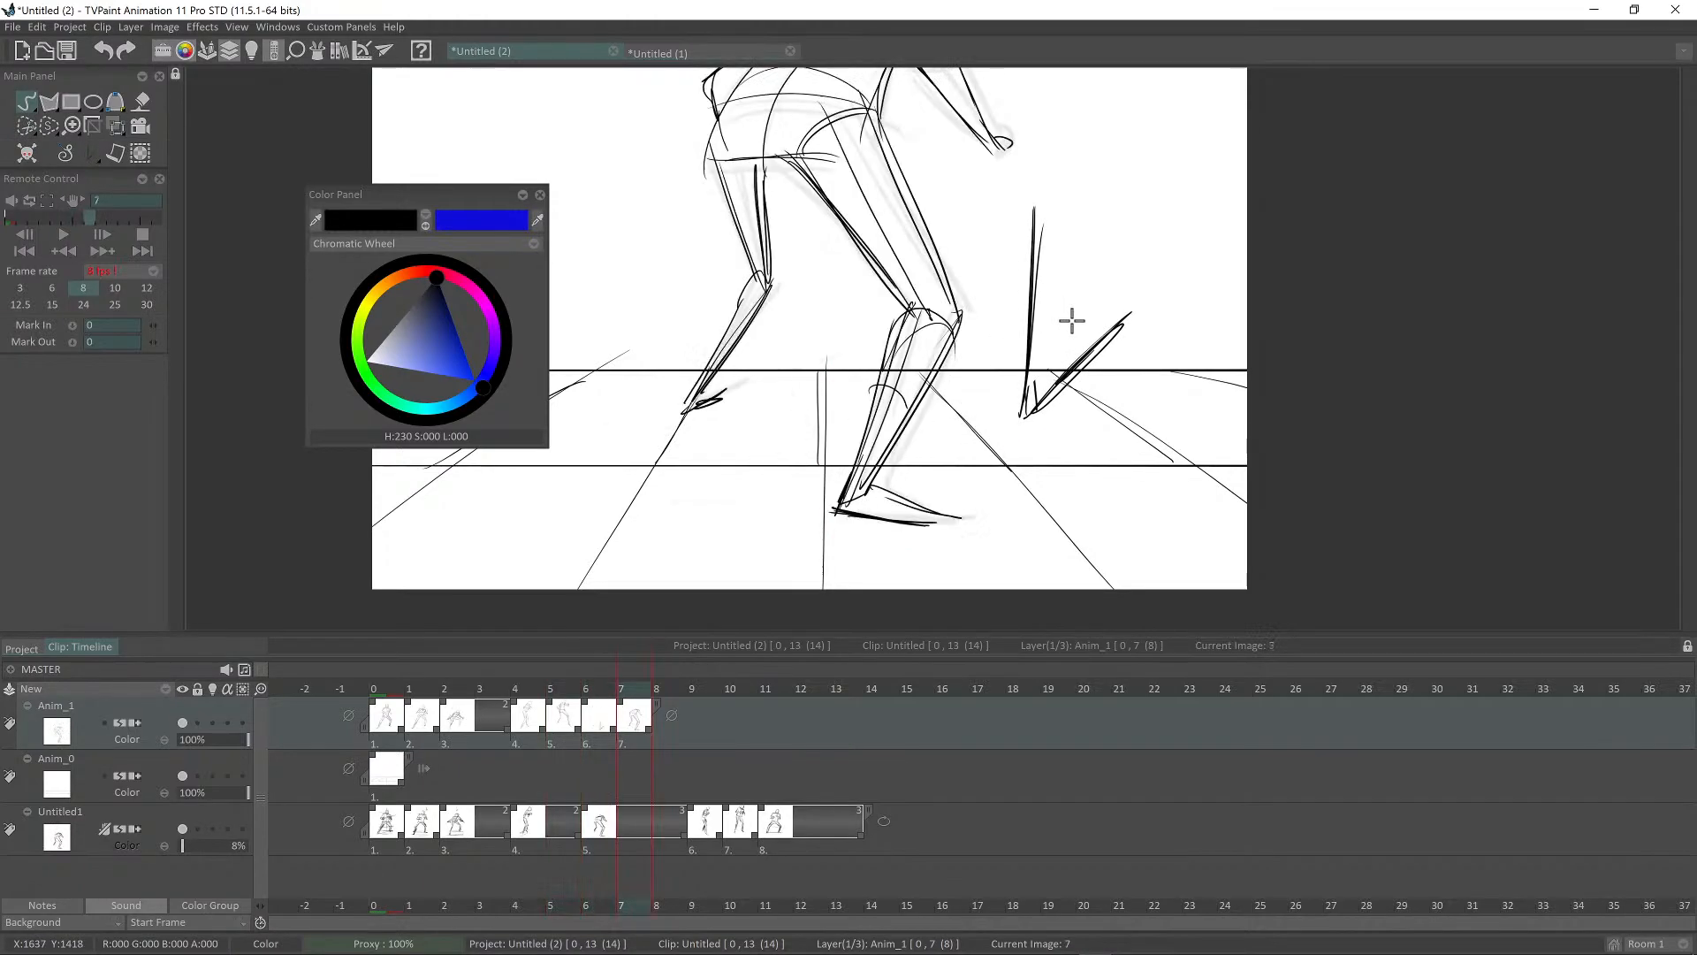
{"action": "key", "text": "Left"}
{"action": "key", "text": "Left"}
{"action": "key", "text": "Right"}
{"action": "key", "text": "Right"}
{"action": "key", "text": "Left"}
{"action": "key", "text": "Left"}
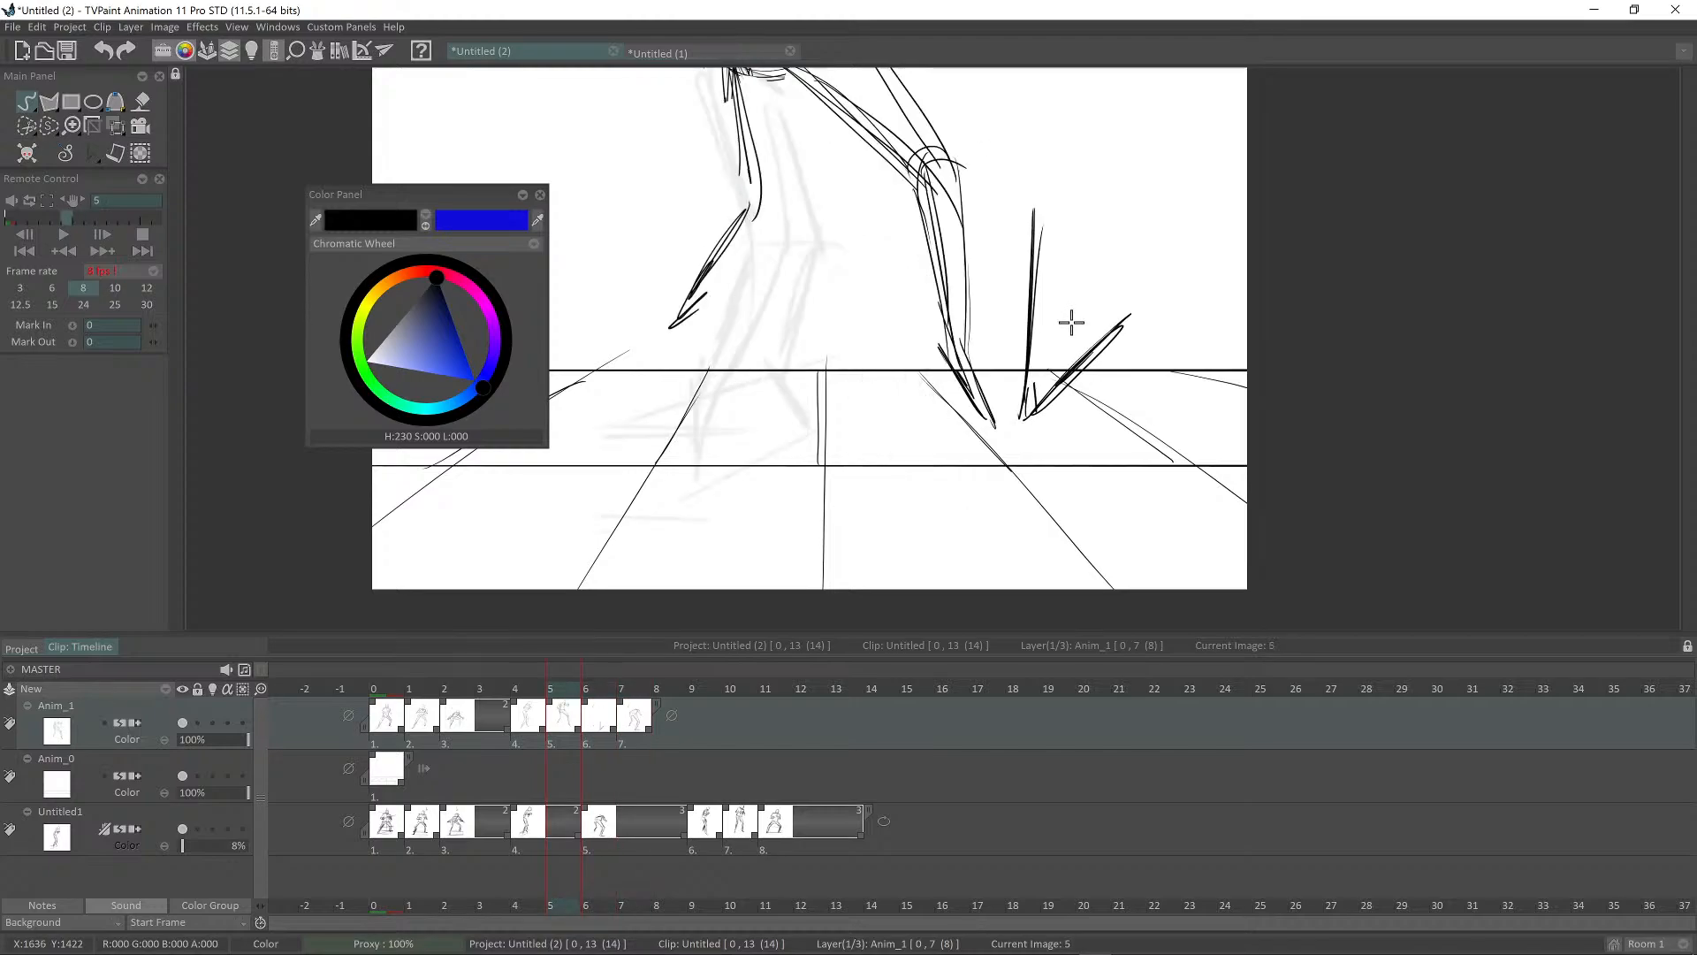
{"action": "key", "text": "Right"}
{"action": "key", "text": "Right"}
{"action": "key", "text": "Left"}
{"action": "key", "text": "Left"}
{"action": "key", "text": "Right"}
{"action": "key", "text": "Right"}
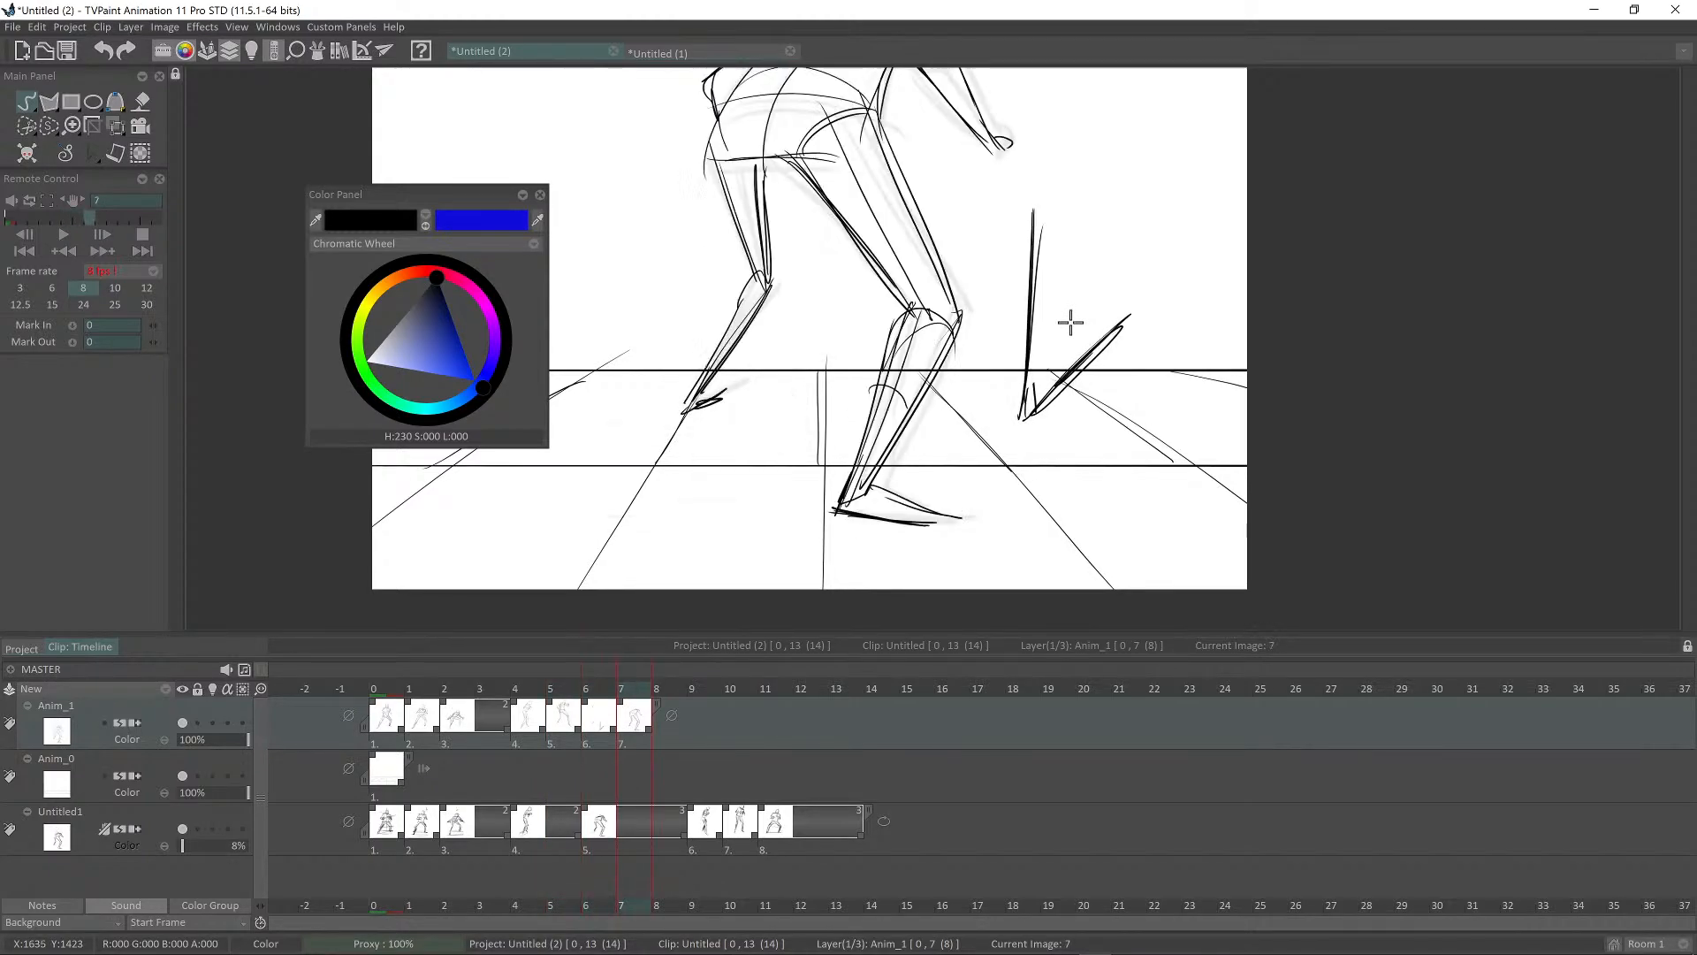
{"action": "left_click_drag", "start_coordinate": [1056, 341], "coordinate": [1043, 350]}
{"action": "key", "text": "b"}
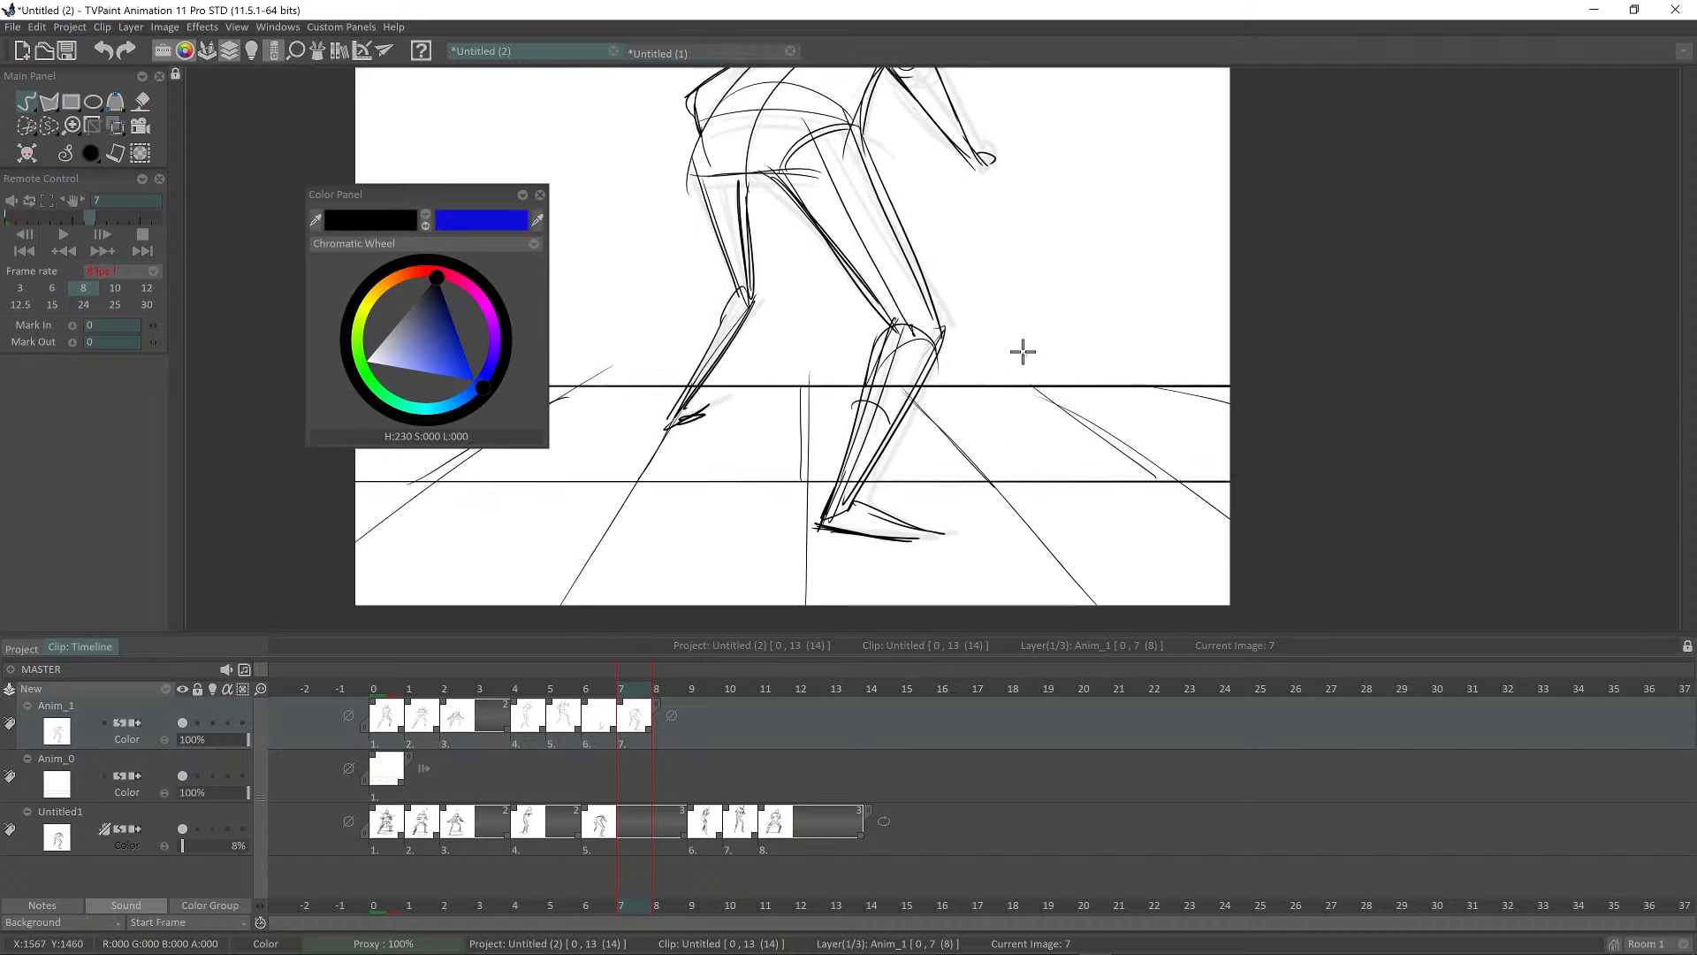
Step: Flip back to frame 4 and forward to frame 7 to review the whole figure's motion
{"action": "scroll", "coordinate": [1008, 349], "scroll_direction": "down", "scroll_amount": 2}
{"action": "key", "text": "Left"}
{"action": "key", "text": "Left"}
{"action": "key", "text": "Left"}
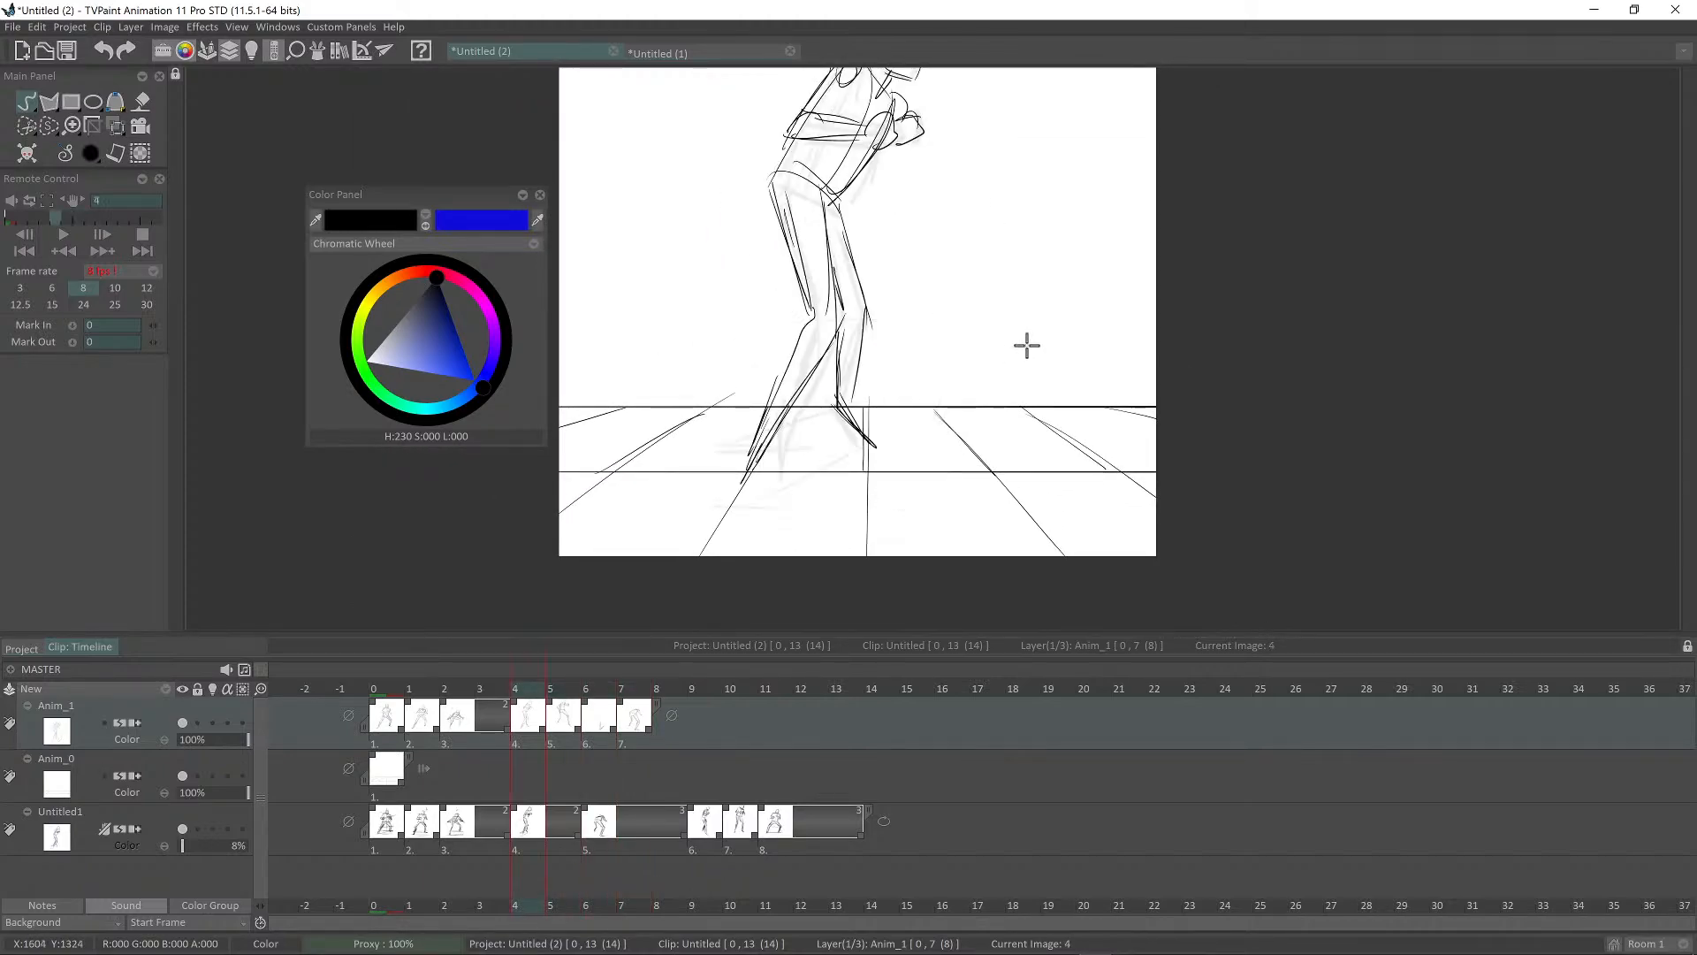
{"action": "key", "text": "Right"}
{"action": "key", "text": "Right"}
{"action": "key", "text": "Right"}
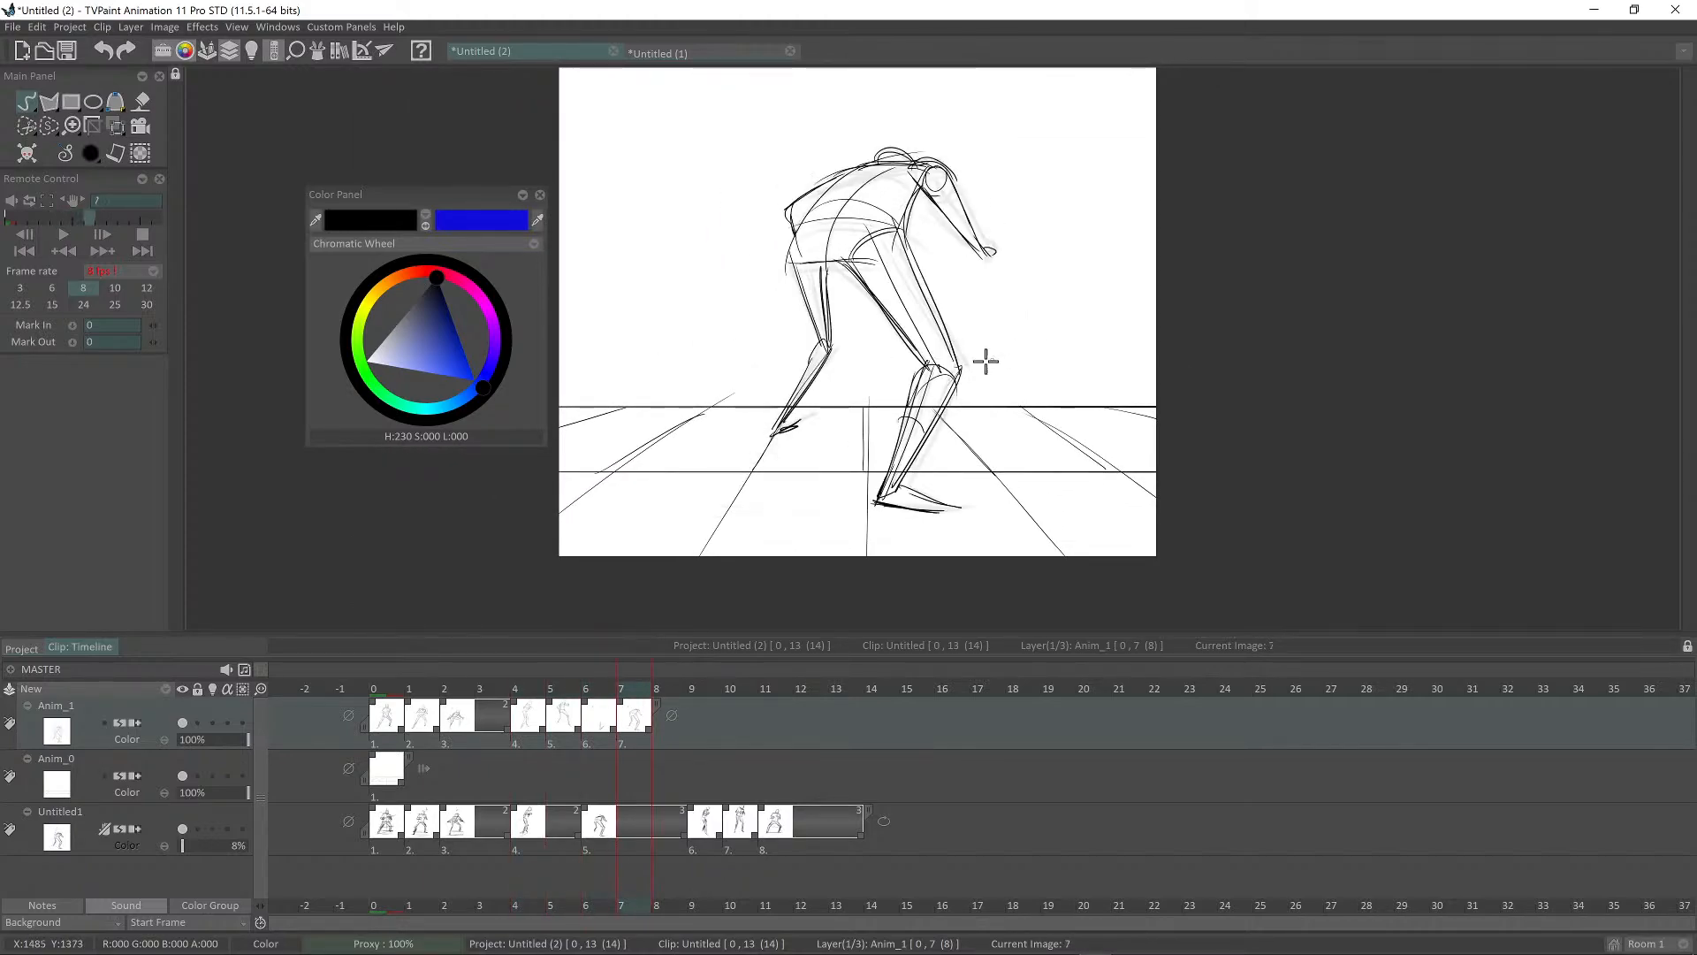
Step: Replace the upright front shin lines on frame 6 with a forward-leaning shin running down to the heel
{"action": "scroll", "coordinate": [986, 360], "scroll_direction": "up", "scroll_amount": 1}
{"action": "key", "text": "Left"}
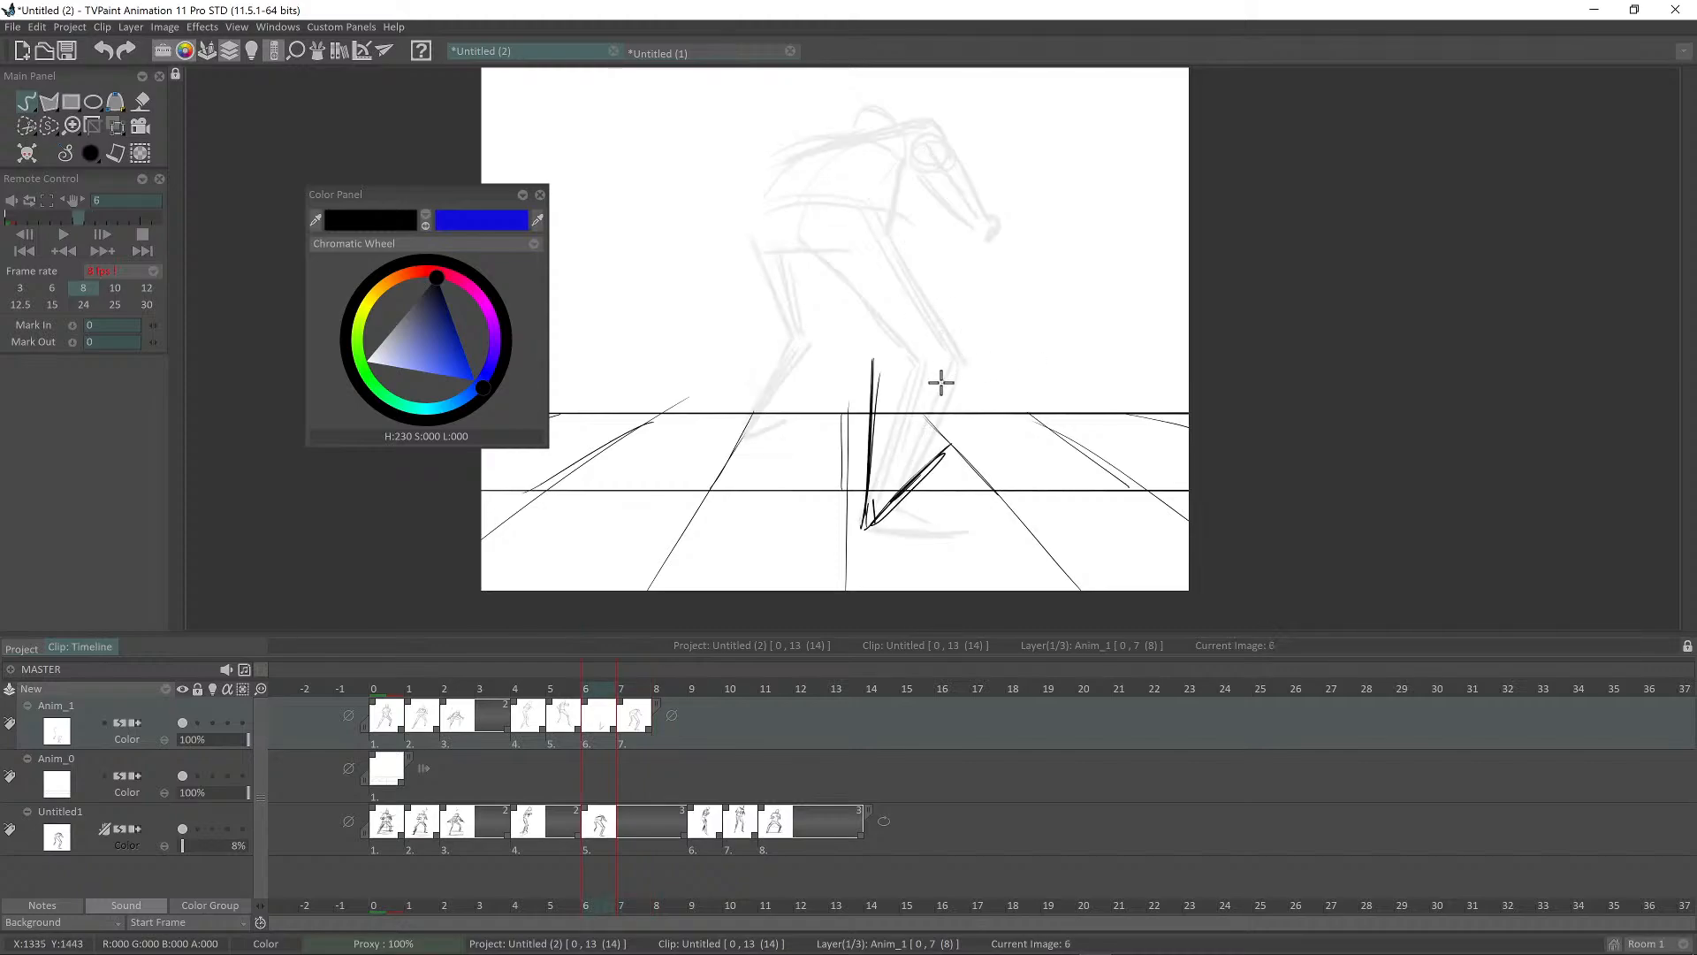
{"action": "key", "text": "ctrl+z"}
{"action": "key", "text": "d"}
{"action": "key", "text": "Left"}
{"action": "key", "text": "Right"}
{"action": "mouse_move", "coordinate": [901, 352]}
{"action": "left_mouse_down"}
{"action": "mouse_move", "coordinate": [867, 491]}
{"action": "mouse_move", "coordinate": [897, 356]}
{"action": "mouse_move", "coordinate": [872, 506]}
{"action": "left_mouse_up"}
{"action": "left_click_drag", "start_coordinate": [892, 382], "coordinate": [871, 513]}
{"action": "left_click_drag", "start_coordinate": [899, 366], "coordinate": [863, 522]}
Step: Flip through frames 4 to 7 to compare the front shin's angle across the poses
{"action": "key", "text": "Left"}
{"action": "key", "text": "Left"}
{"action": "key", "text": "Right"}
{"action": "key", "text": "Right"}
{"action": "key", "text": "Right"}
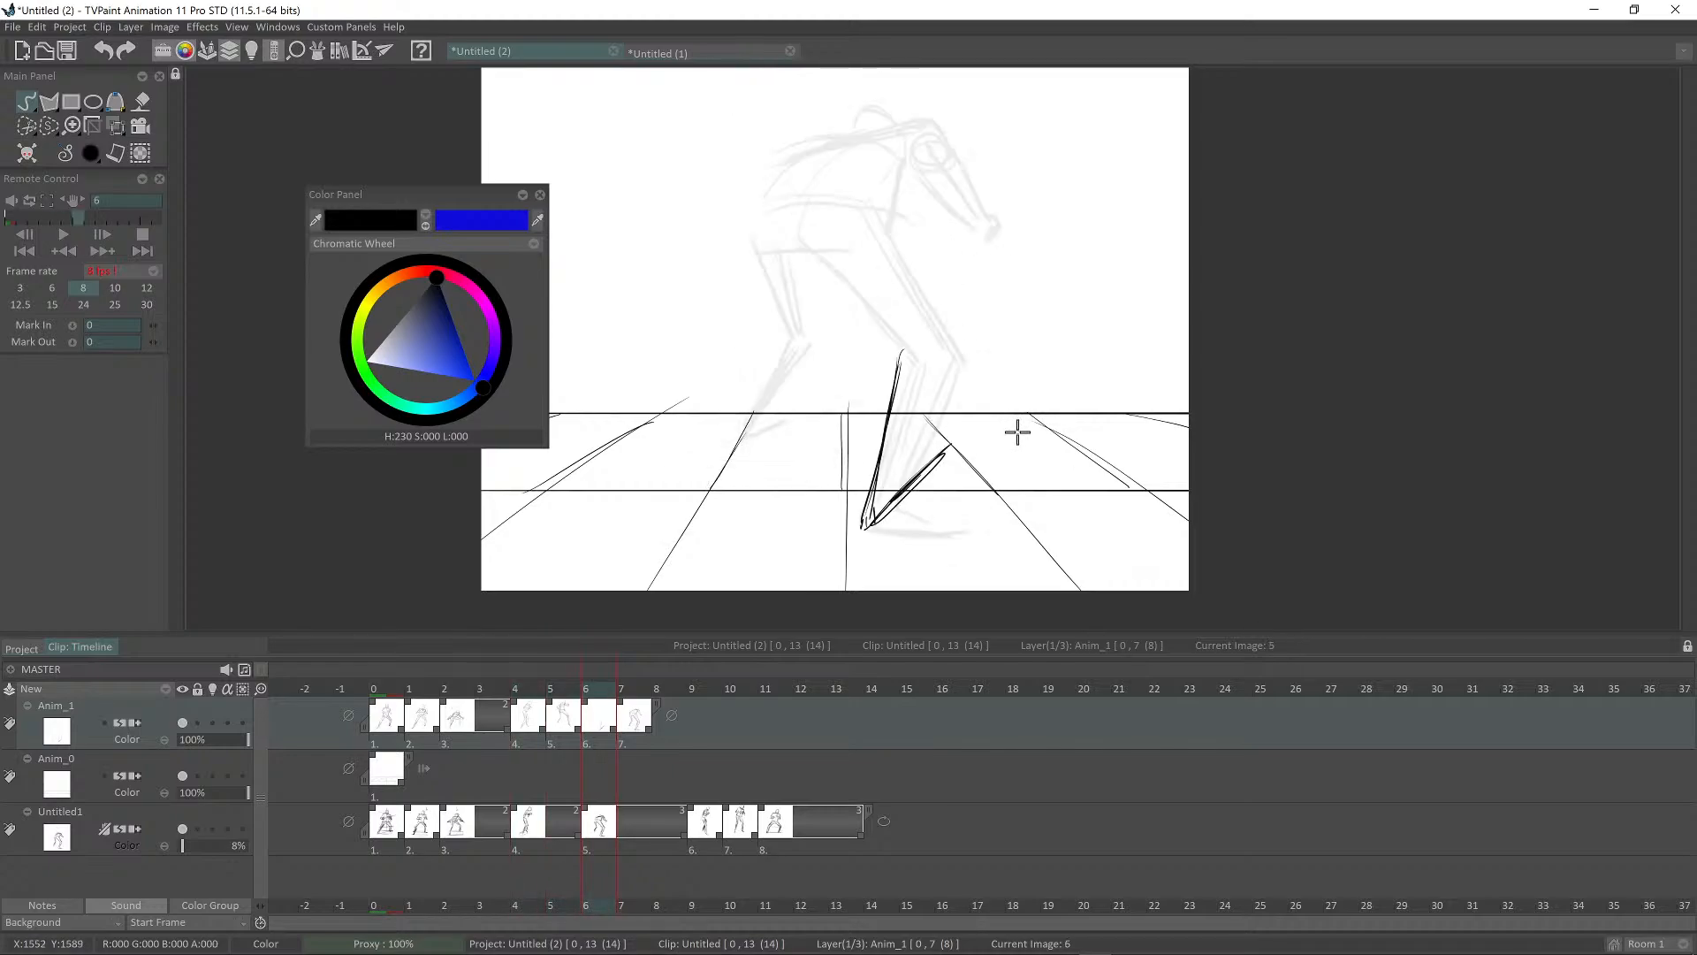
{"action": "key", "text": "Left"}
{"action": "key", "text": "Left"}
{"action": "key", "text": "Right"}
{"action": "key", "text": "Right"}
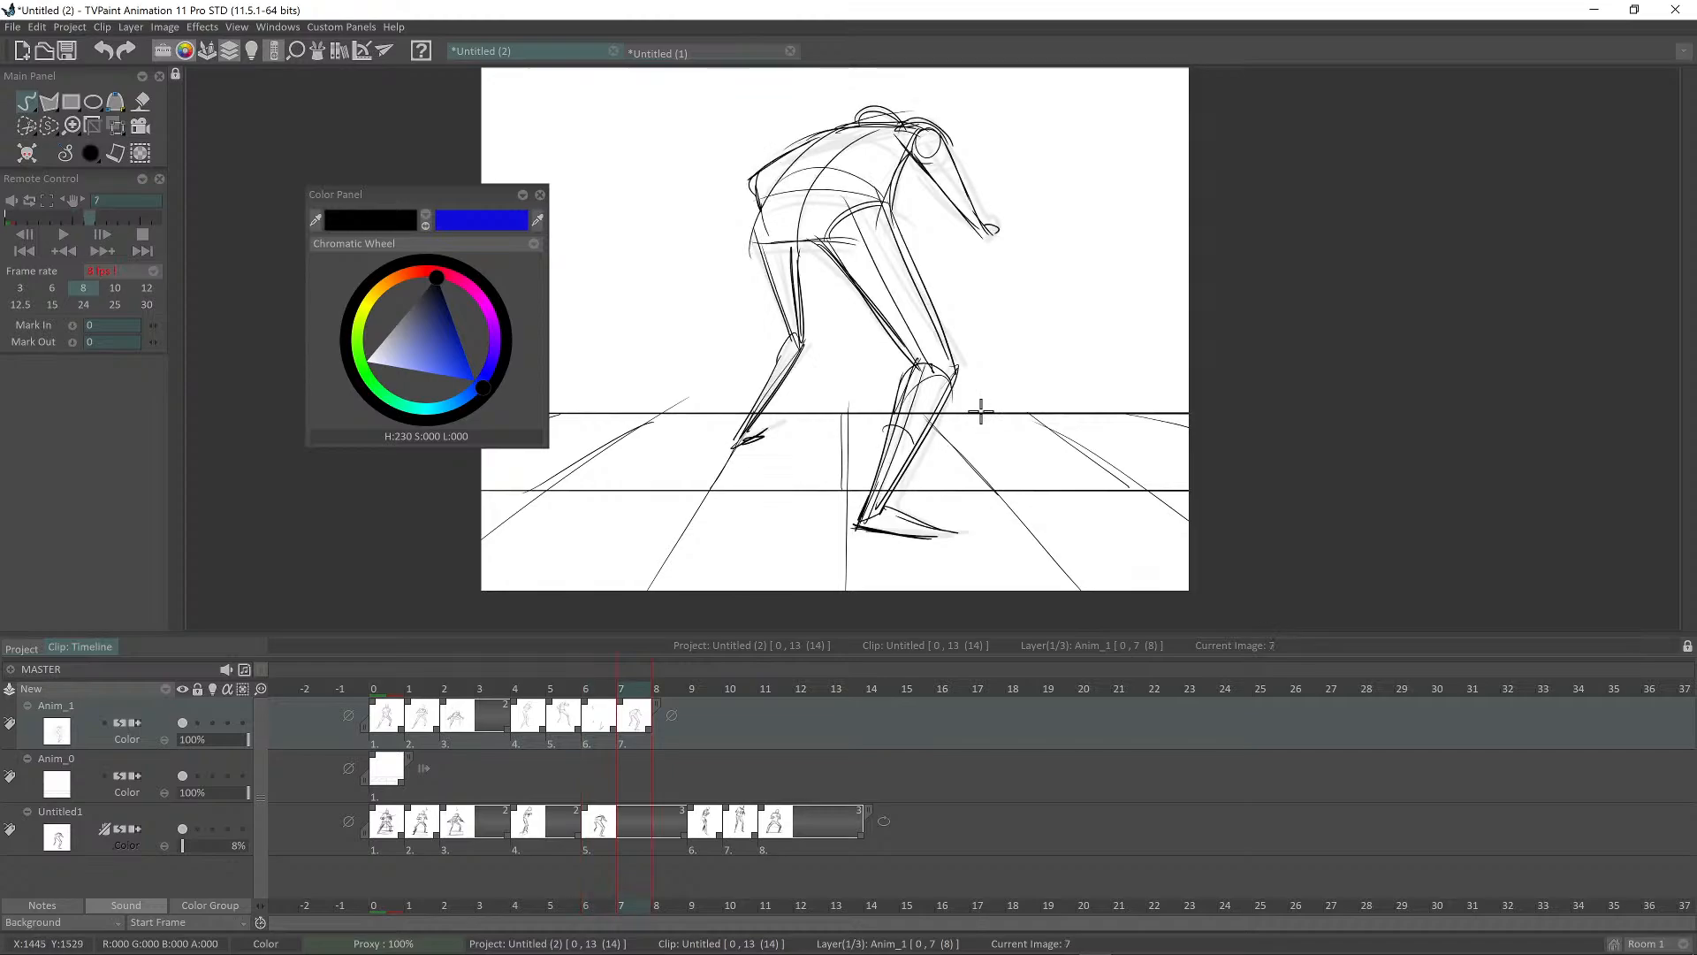
{"action": "key", "text": "Left"}
{"action": "key", "text": "Left"}
{"action": "key", "text": "Right"}
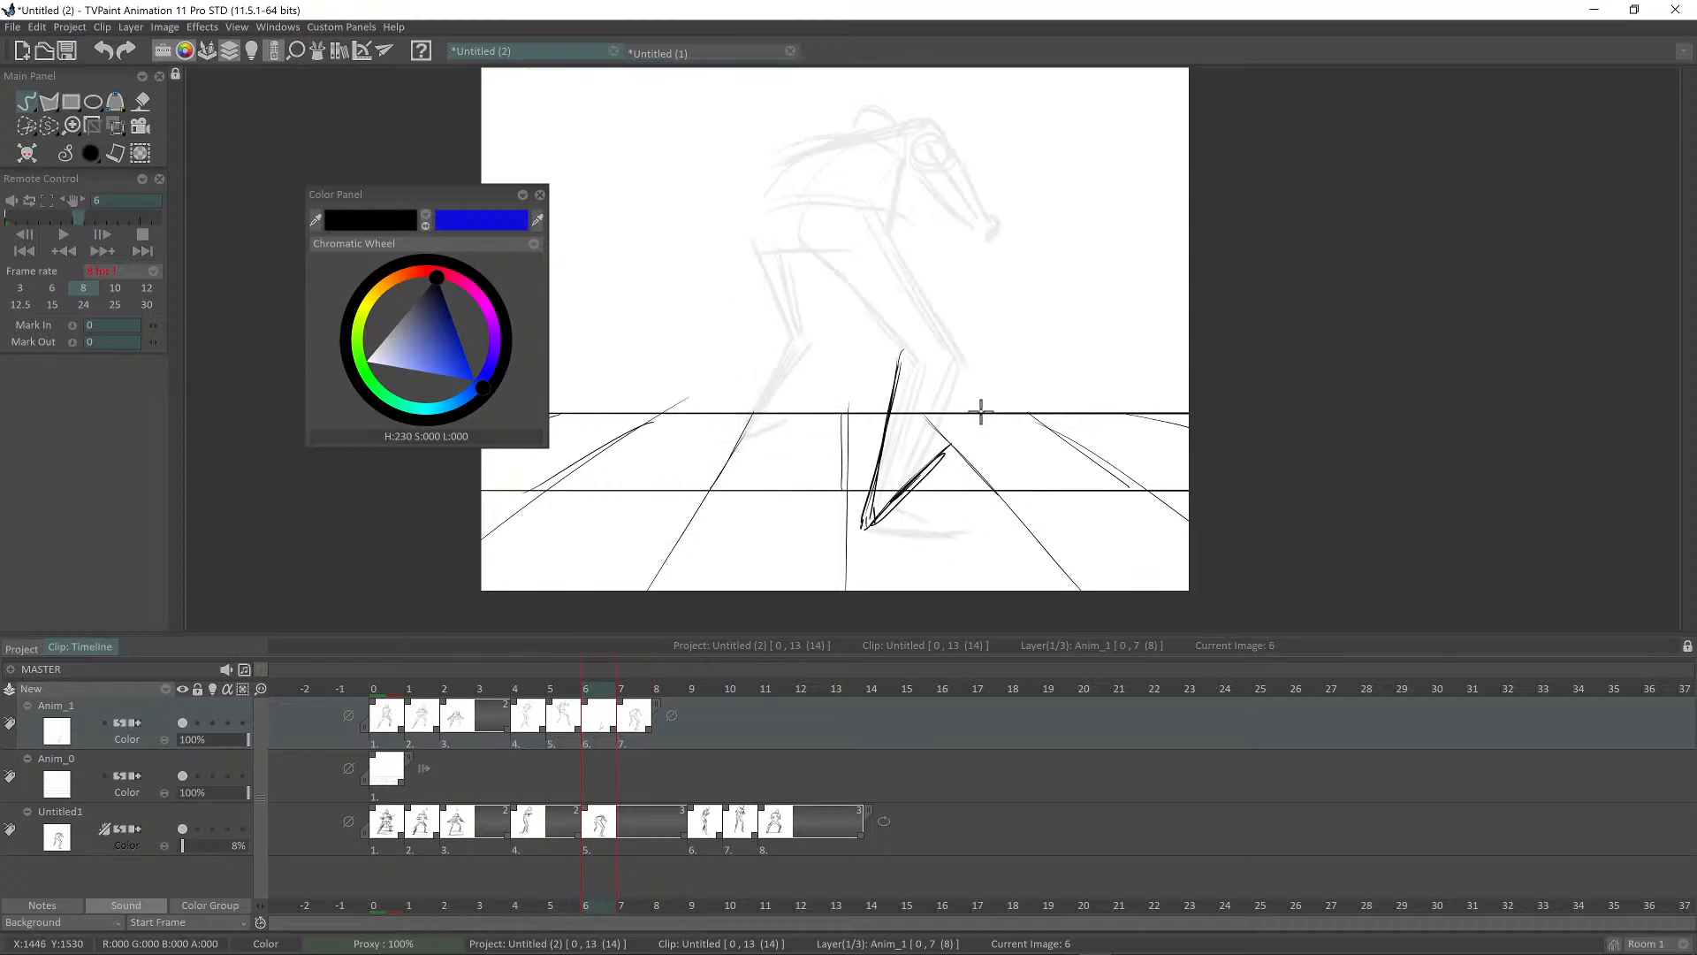
Step: Draw the top line of the front foot and the outer shin line up to the knee on frame 6
{"action": "left_click_drag", "start_coordinate": [888, 478], "coordinate": [952, 443]}
{"action": "left_click_drag", "start_coordinate": [954, 303], "coordinate": [885, 478]}
{"action": "key", "text": "Left"}
{"action": "key", "text": "Left"}
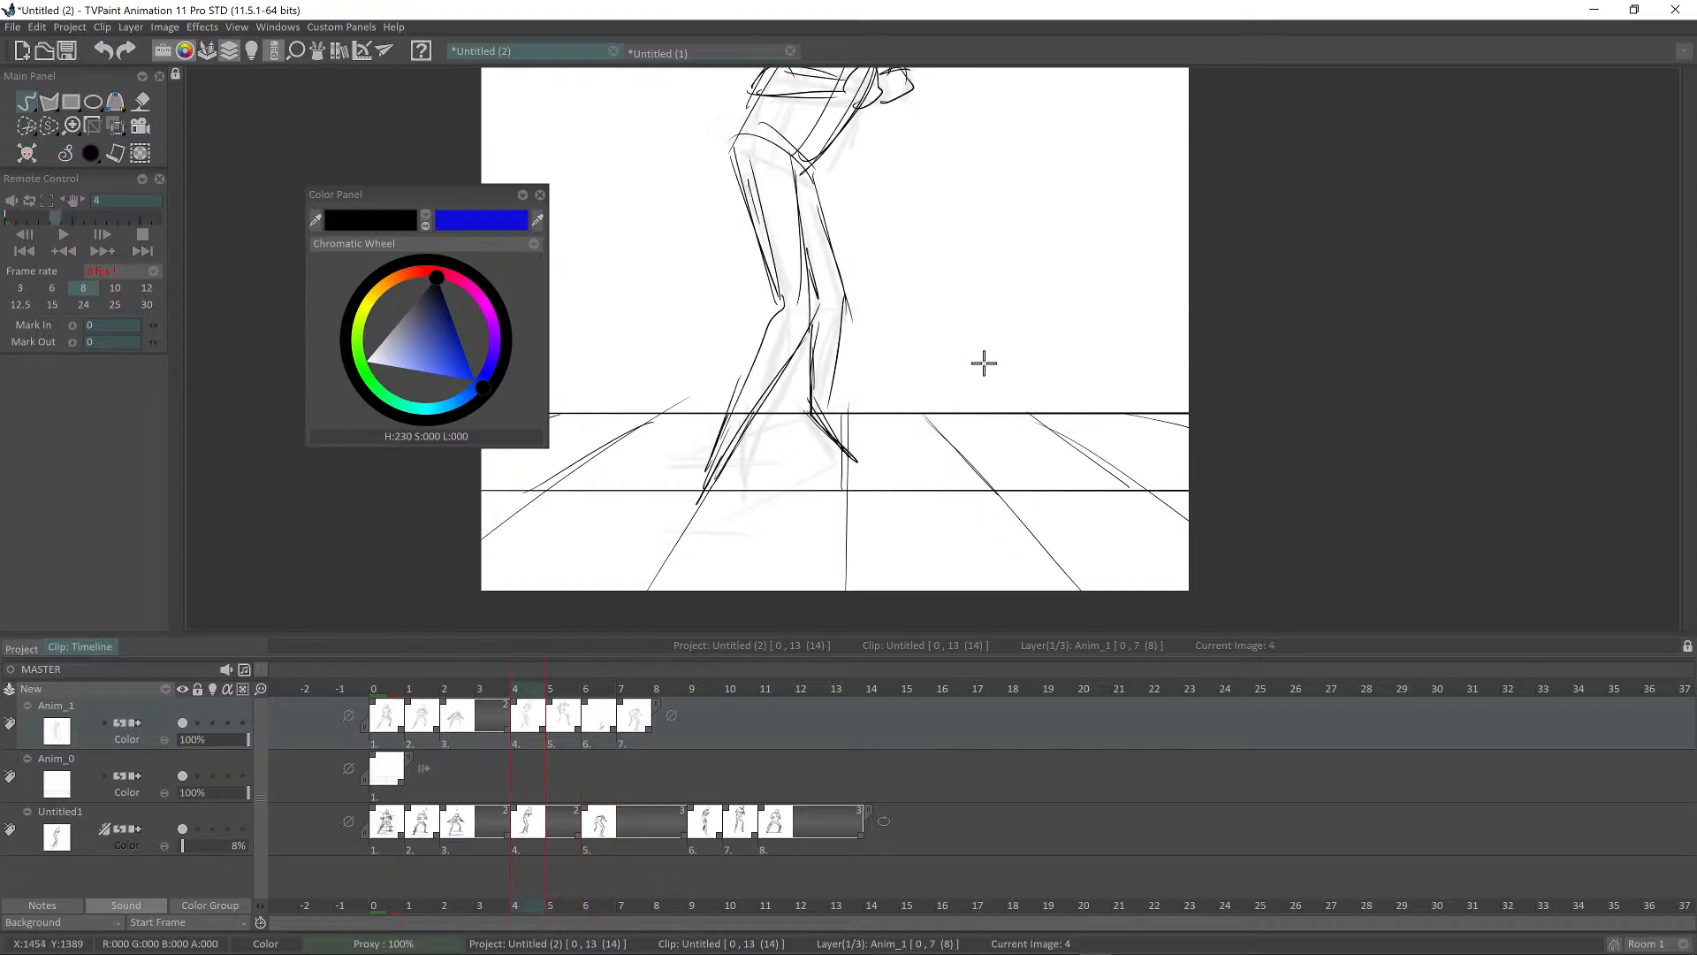
{"action": "key", "text": "Right"}
{"action": "key", "text": "Right"}
{"action": "left_click_drag", "start_coordinate": [945, 354], "coordinate": [930, 400]}
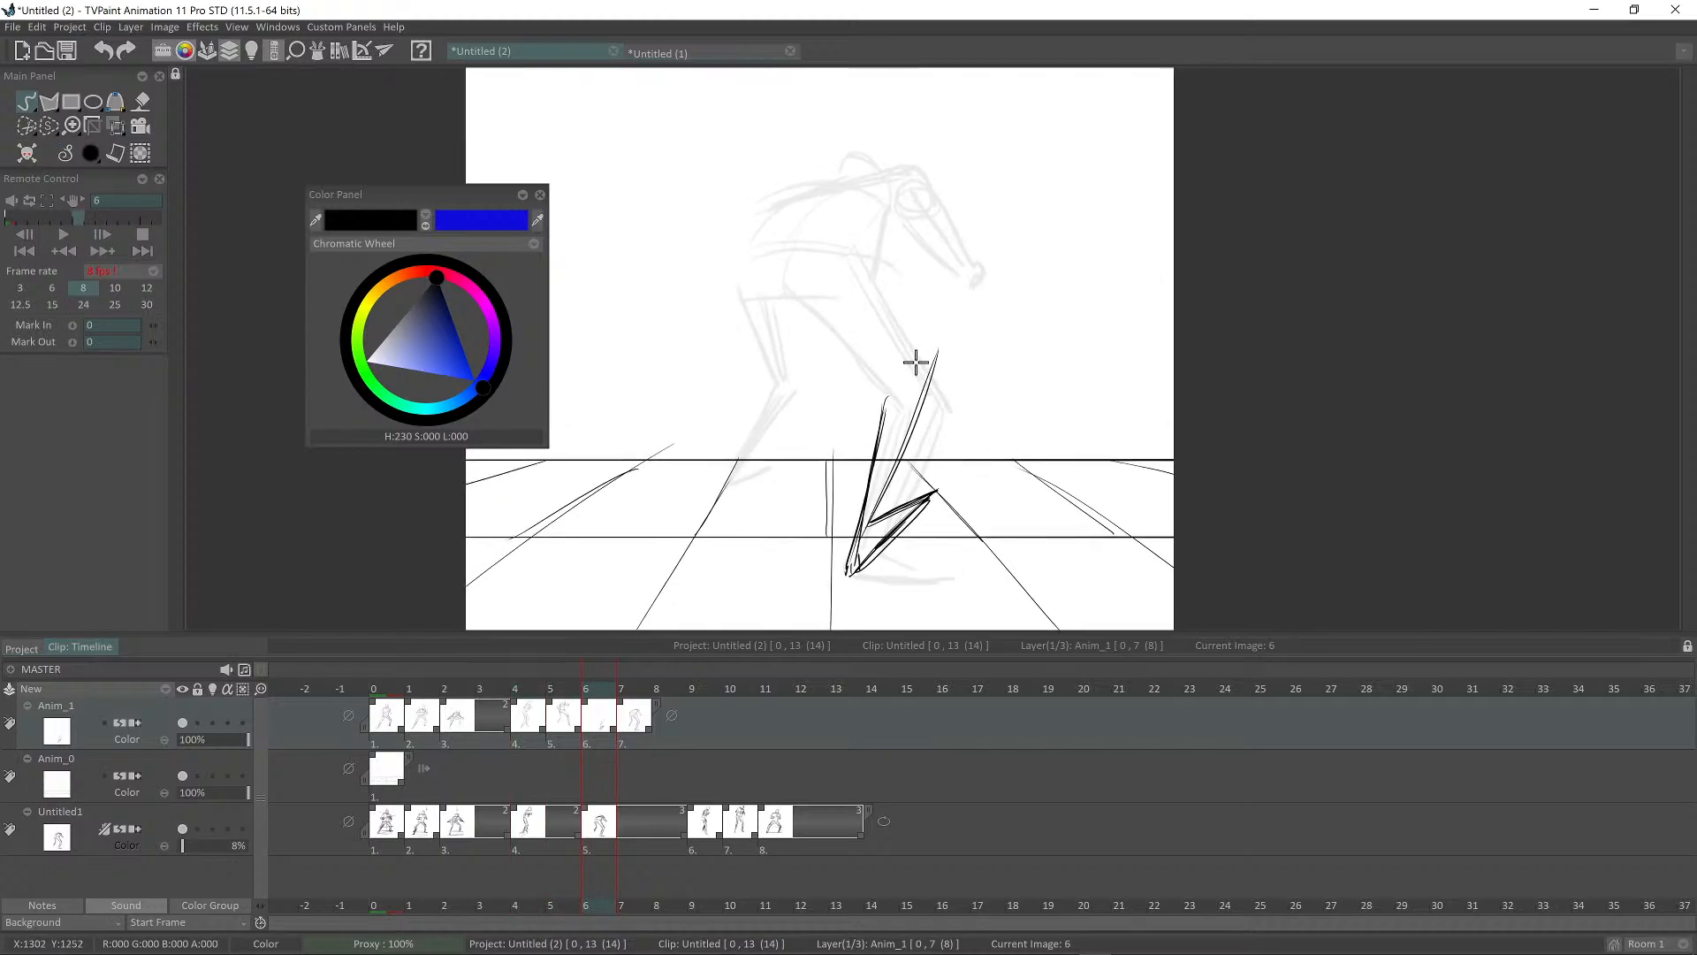
Step: Sketch the front thigh's two contour lines on frame 6, flipping to the previous frames for reference
{"action": "key", "text": "Left"}
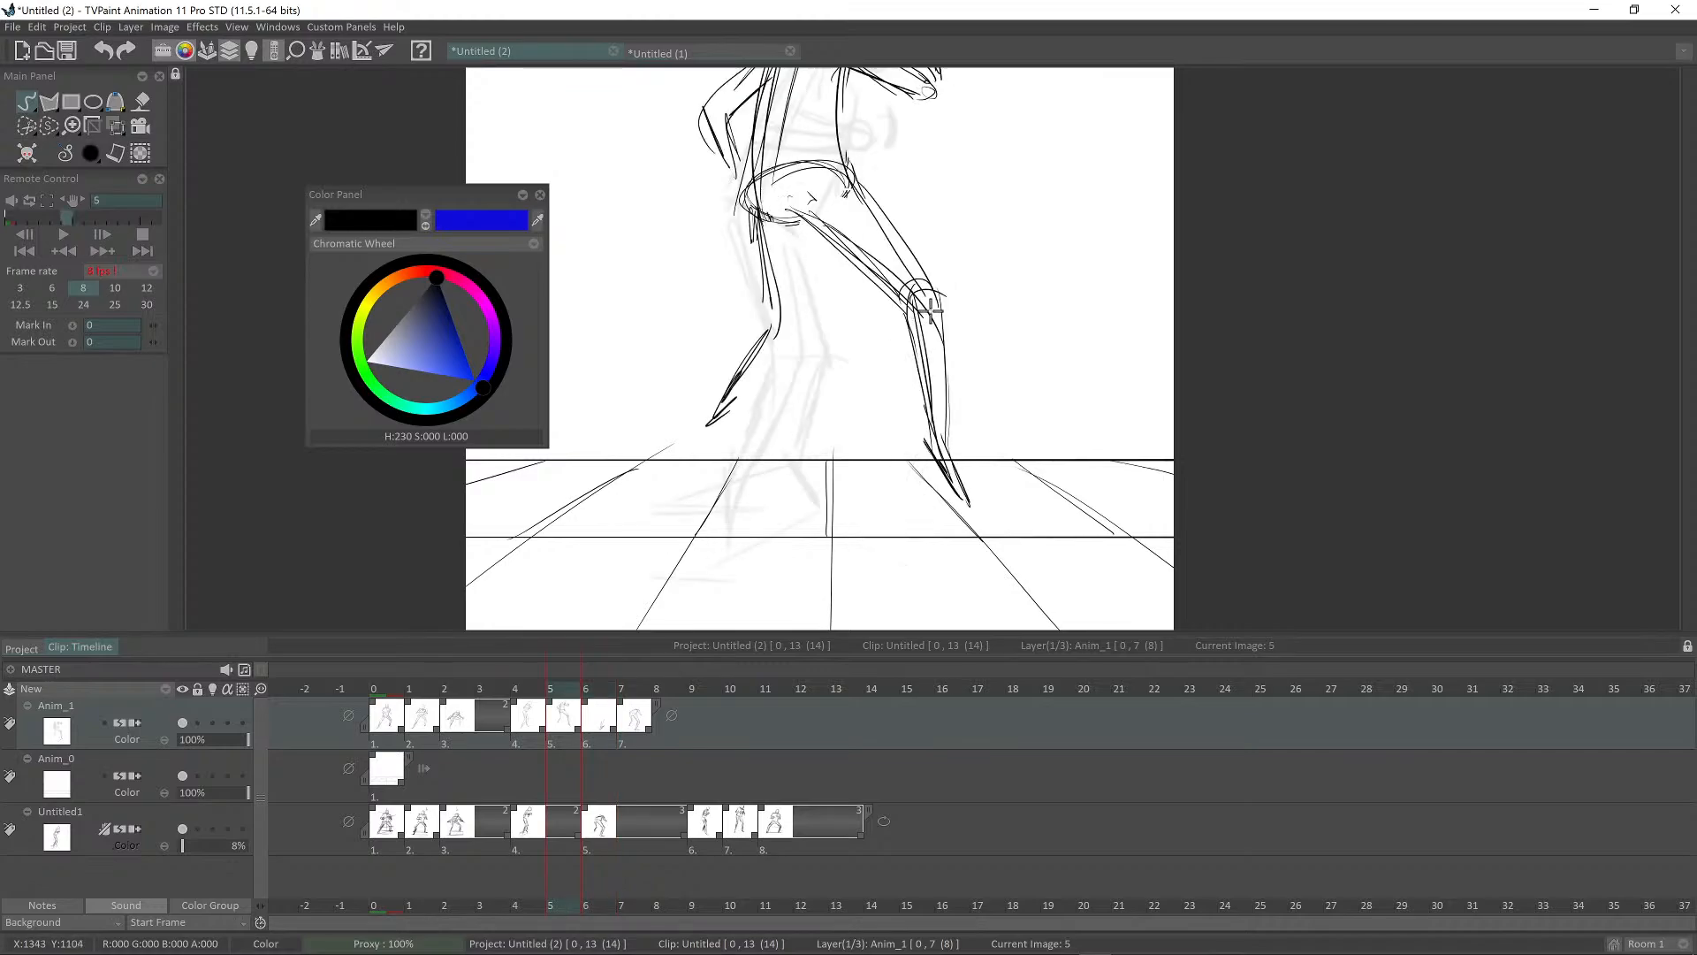
{"action": "key", "text": "Right"}
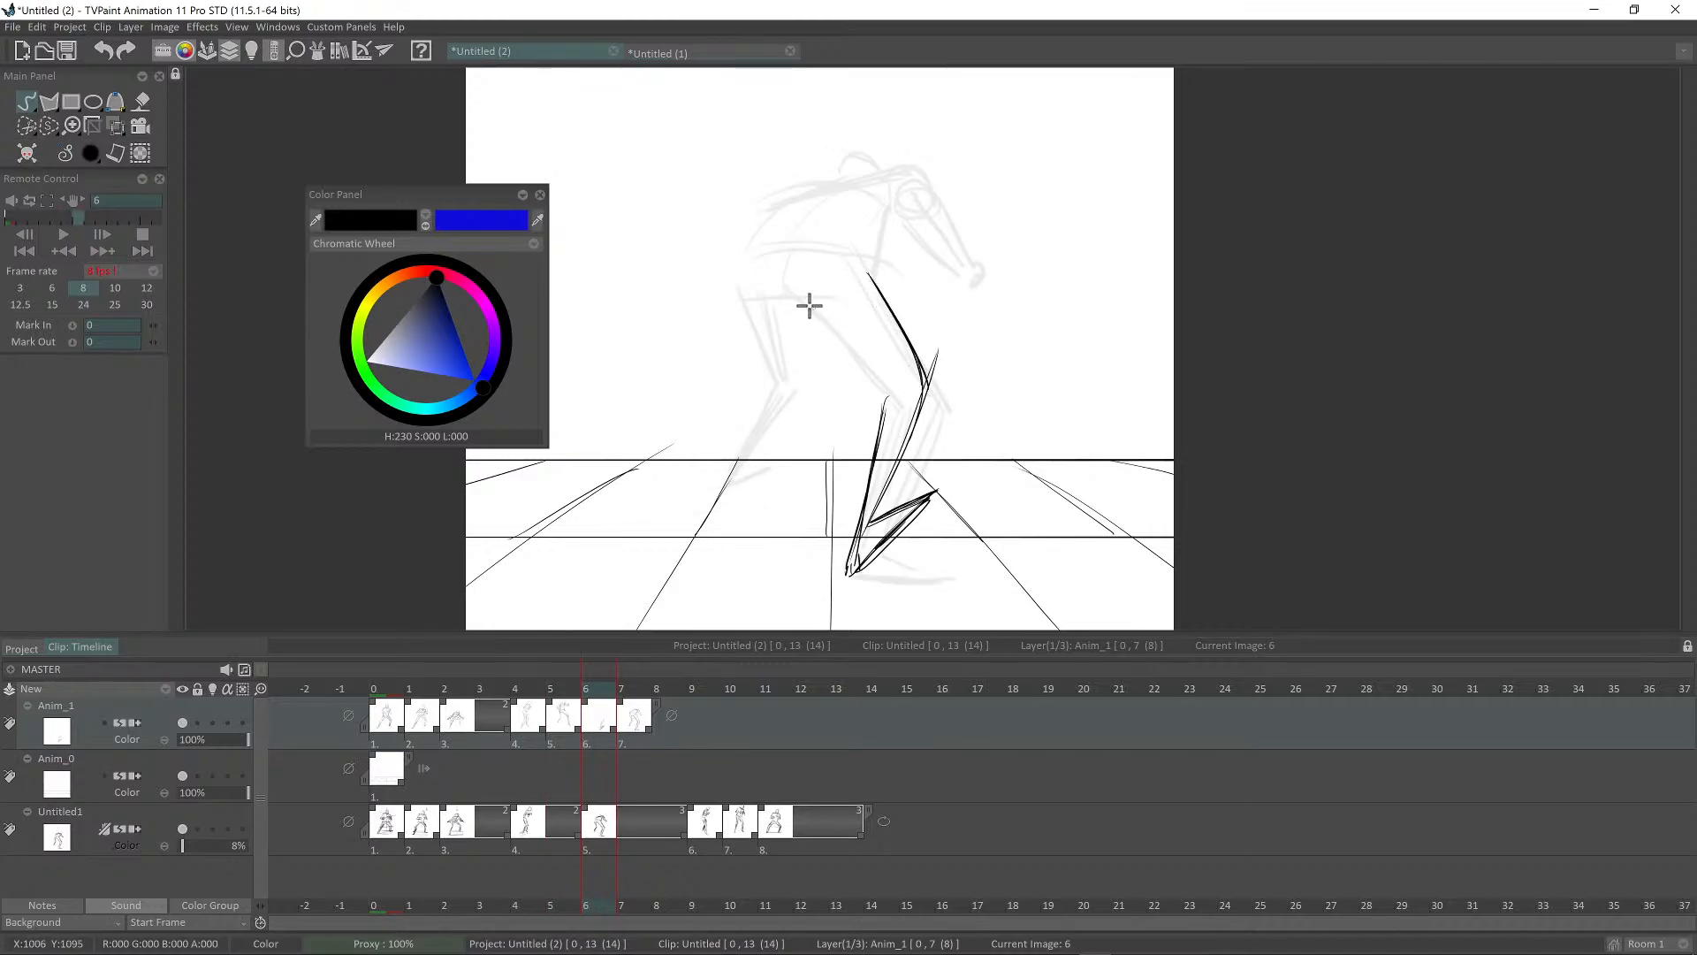
{"action": "key", "text": "Left"}
{"action": "key", "text": "Left"}
{"action": "key", "text": "Right"}
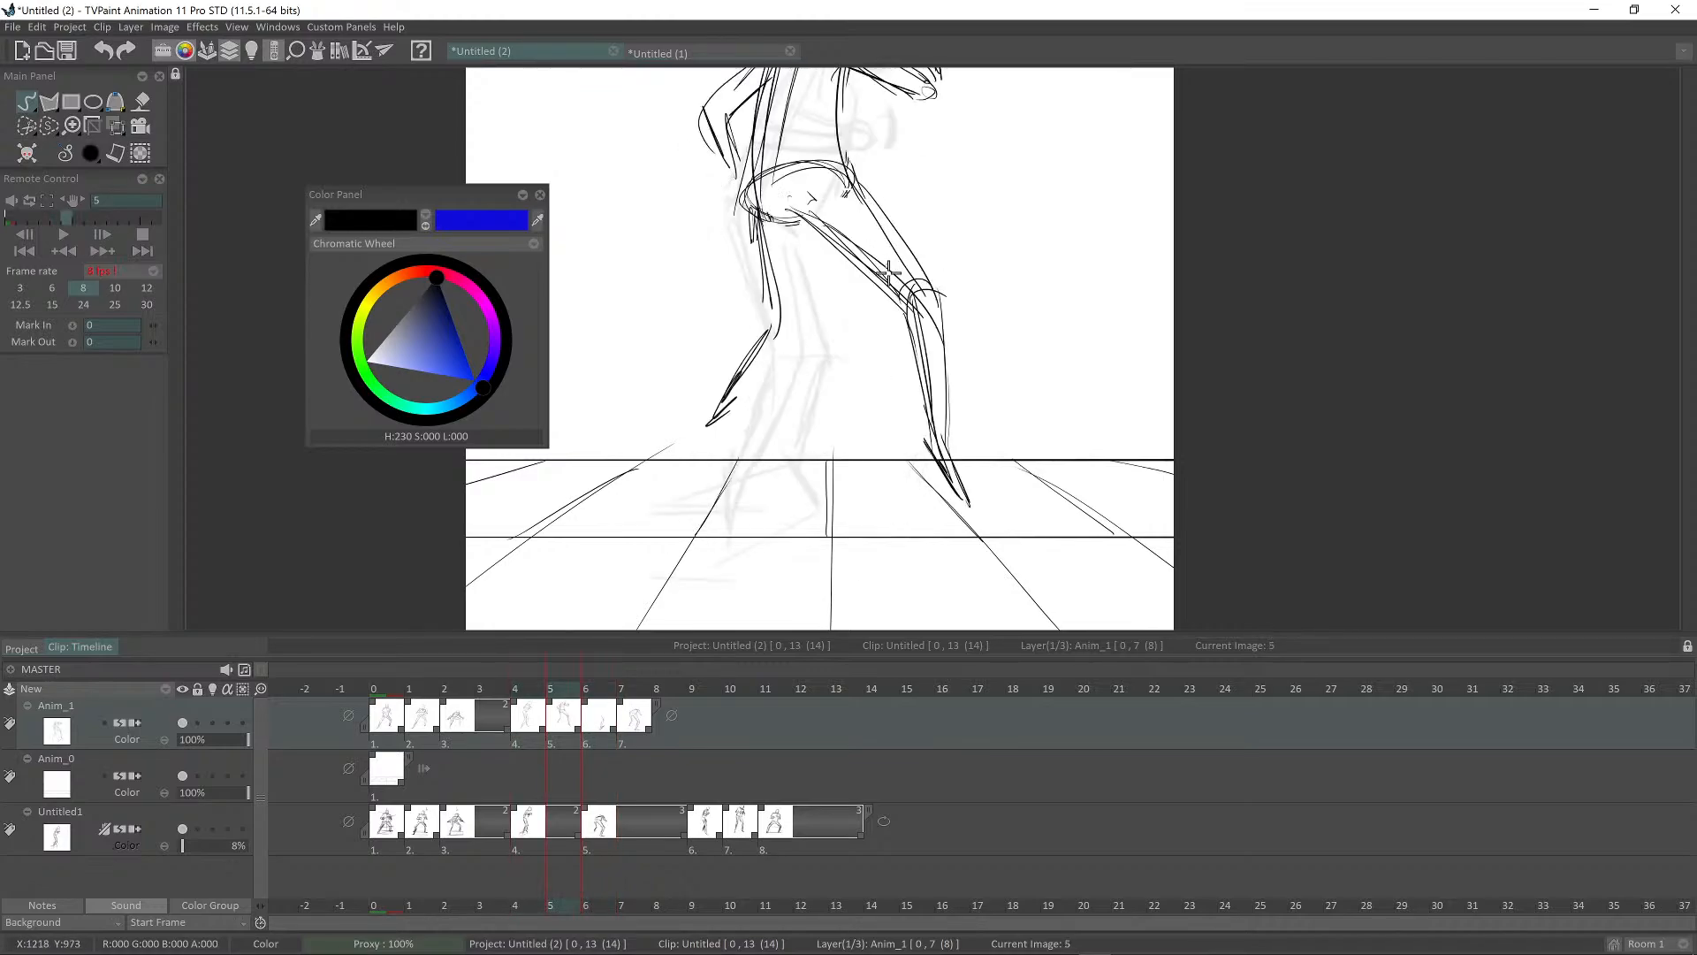
{"action": "key", "text": "Right"}
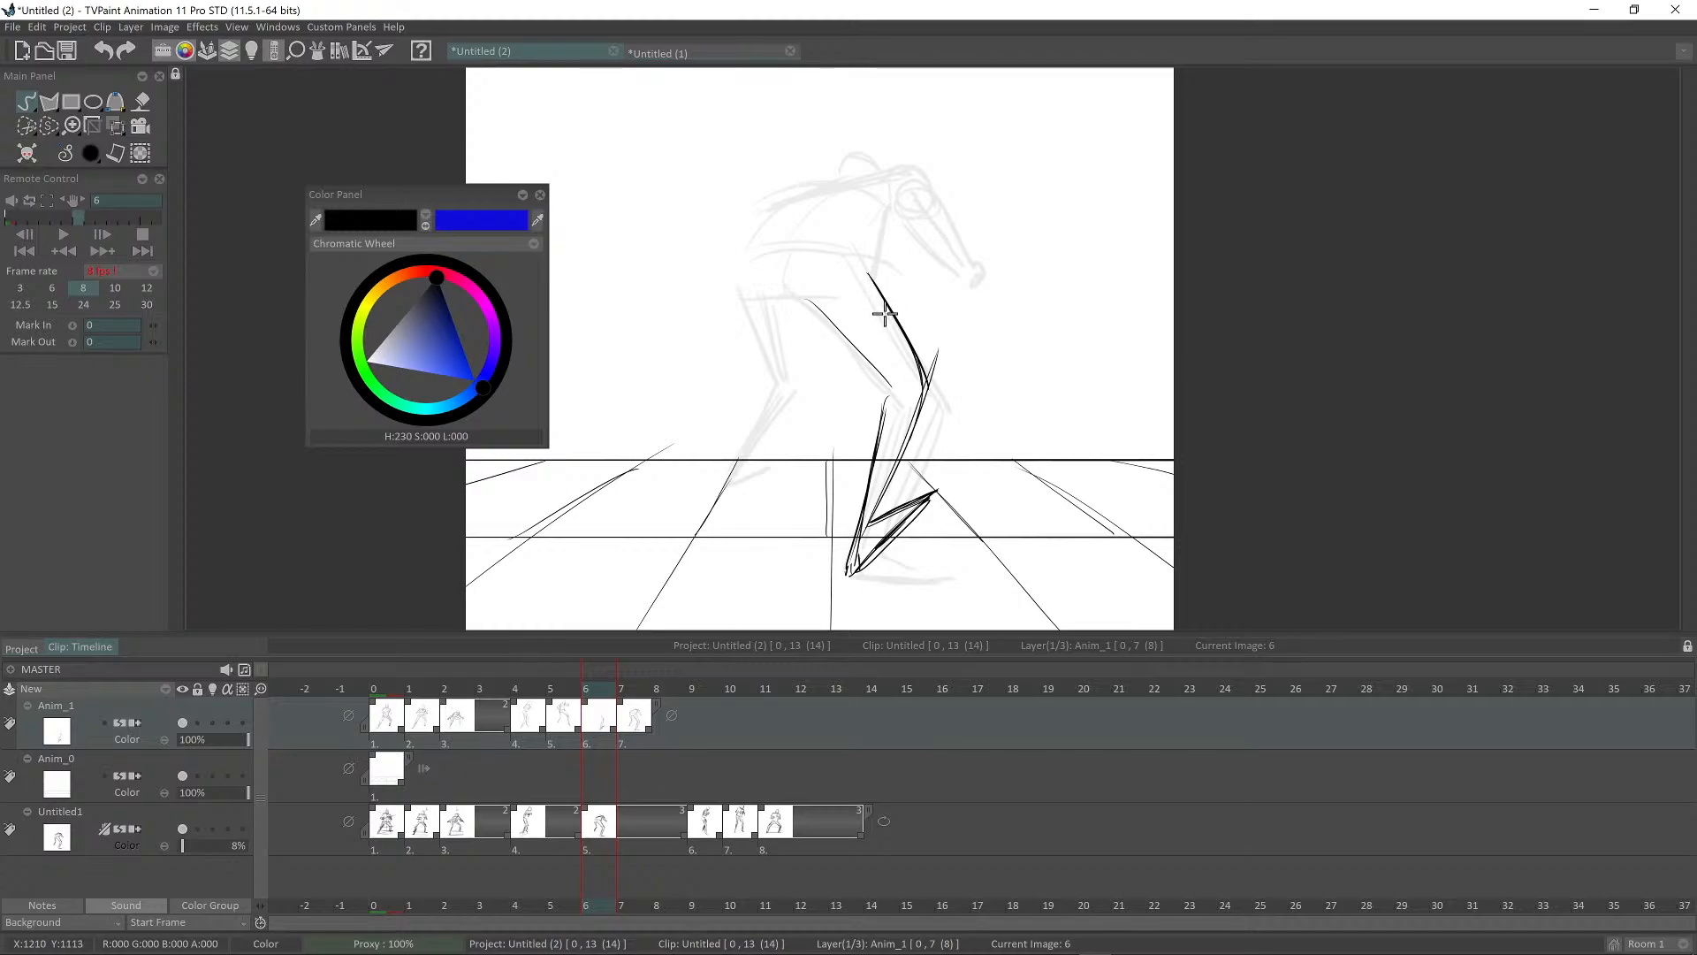
Step: Erase the front thigh lines and the overshooting strokes at the knee on frame 6
{"action": "key", "text": "shift+d"}
{"action": "mouse_move", "coordinate": [824, 248]}
{"action": "left_mouse_down"}
{"action": "mouse_move", "coordinate": [913, 247]}
{"action": "mouse_move", "coordinate": [876, 254]}
{"action": "left_mouse_up"}
{"action": "scroll", "coordinate": [909, 309], "scroll_direction": "down", "scroll_amount": 1}
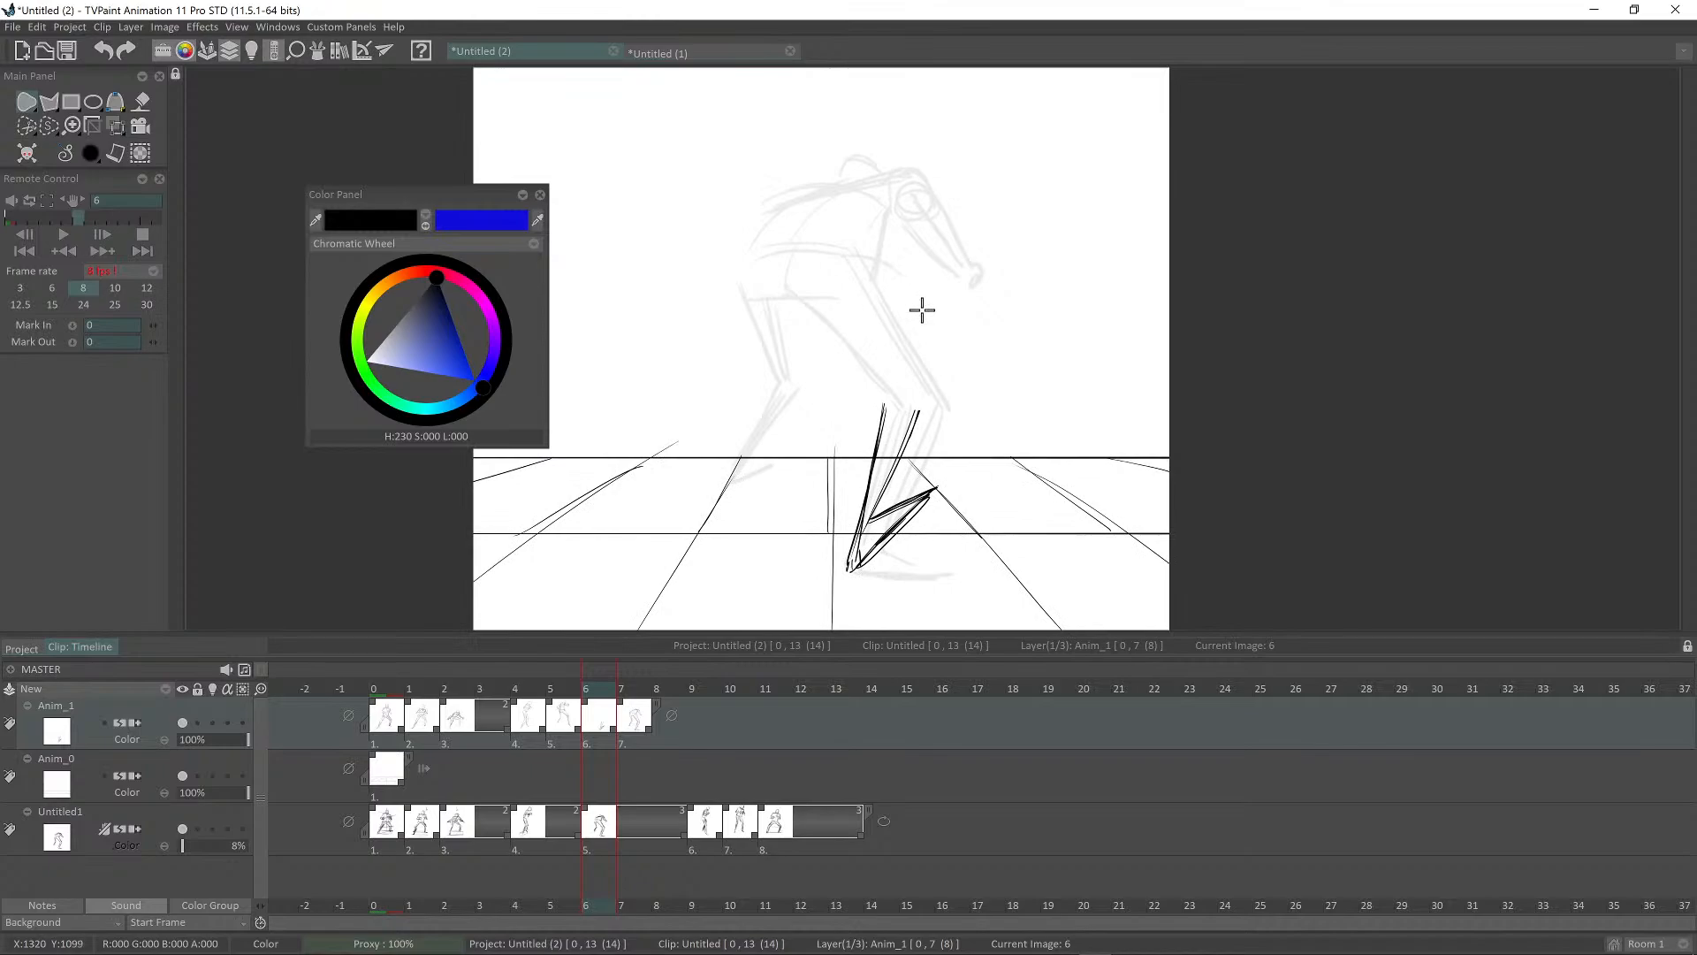
Step: Turn on the light table, trim the front shin, and cut and stamp the foot higher between frames 5 and 7
{"action": "key", "text": "l"}
{"action": "scroll", "coordinate": [958, 348], "scroll_direction": "up", "scroll_amount": 1}
{"action": "left_click_drag", "start_coordinate": [932, 337], "coordinate": [967, 329]}
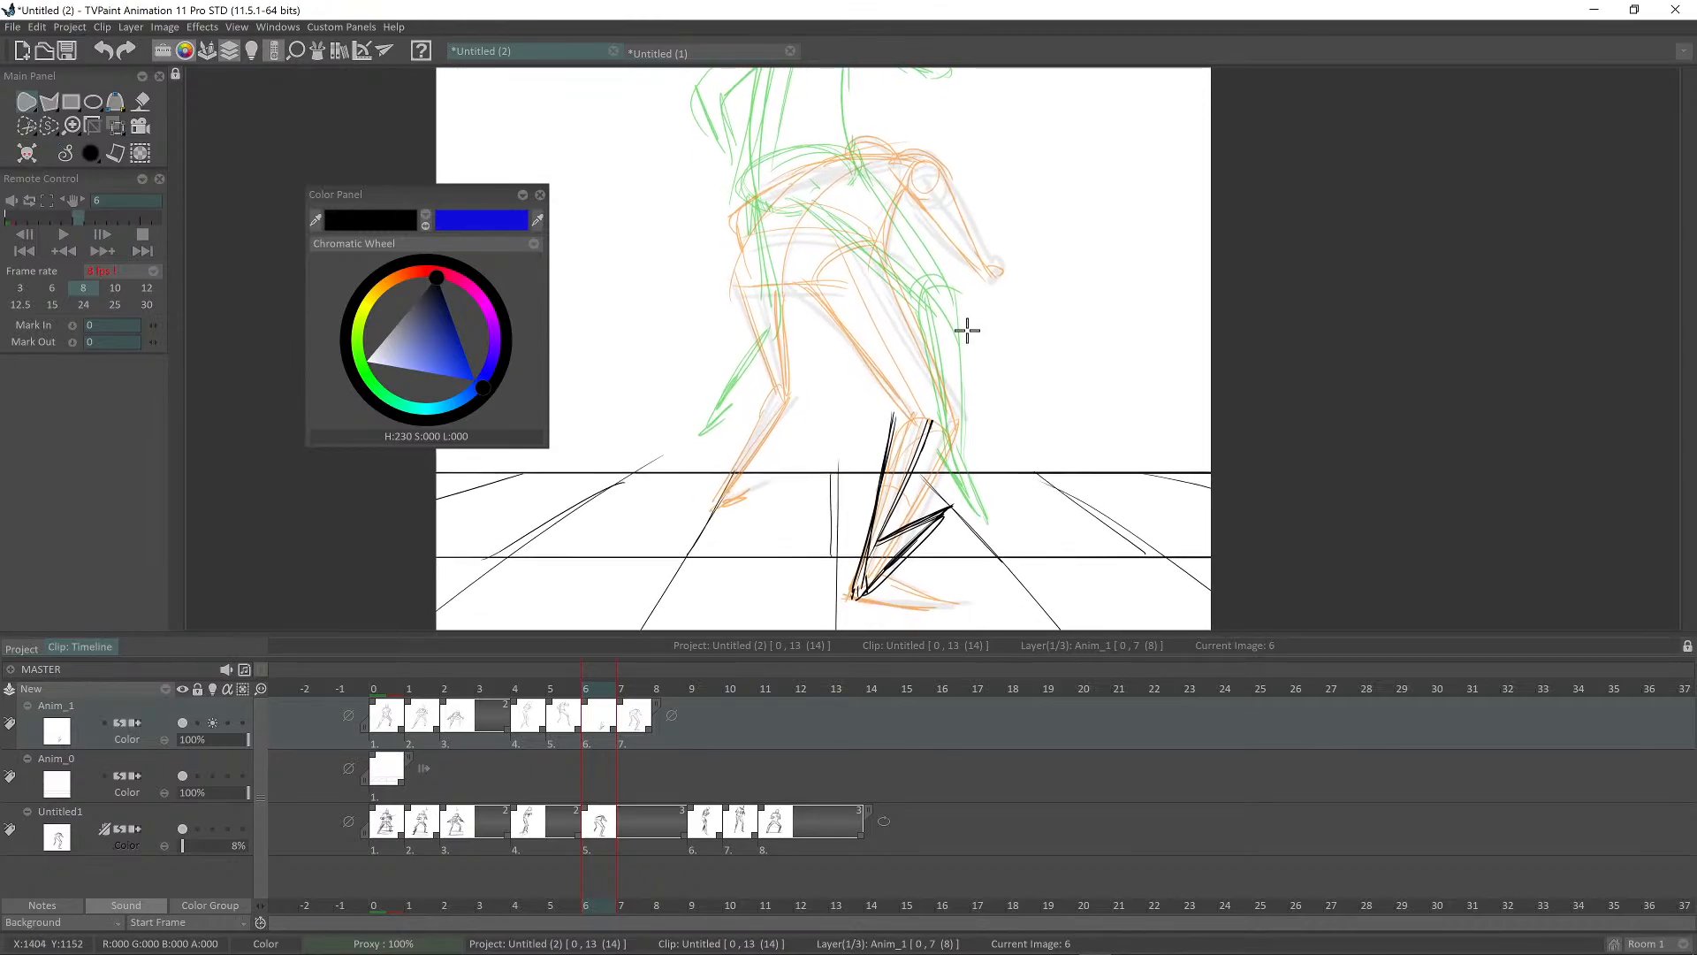
{"action": "mouse_move", "coordinate": [888, 382]}
{"action": "left_mouse_down"}
{"action": "mouse_move", "coordinate": [928, 355]}
{"action": "mouse_move", "coordinate": [867, 527]}
{"action": "mouse_move", "coordinate": [912, 402]}
{"action": "left_mouse_up"}
{"action": "mouse_move", "coordinate": [956, 377]}
{"action": "left_mouse_down"}
{"action": "mouse_move", "coordinate": [851, 468]}
{"action": "mouse_move", "coordinate": [928, 551]}
{"action": "mouse_move", "coordinate": [968, 433]}
{"action": "left_mouse_up"}
{"action": "key", "text": "w"}
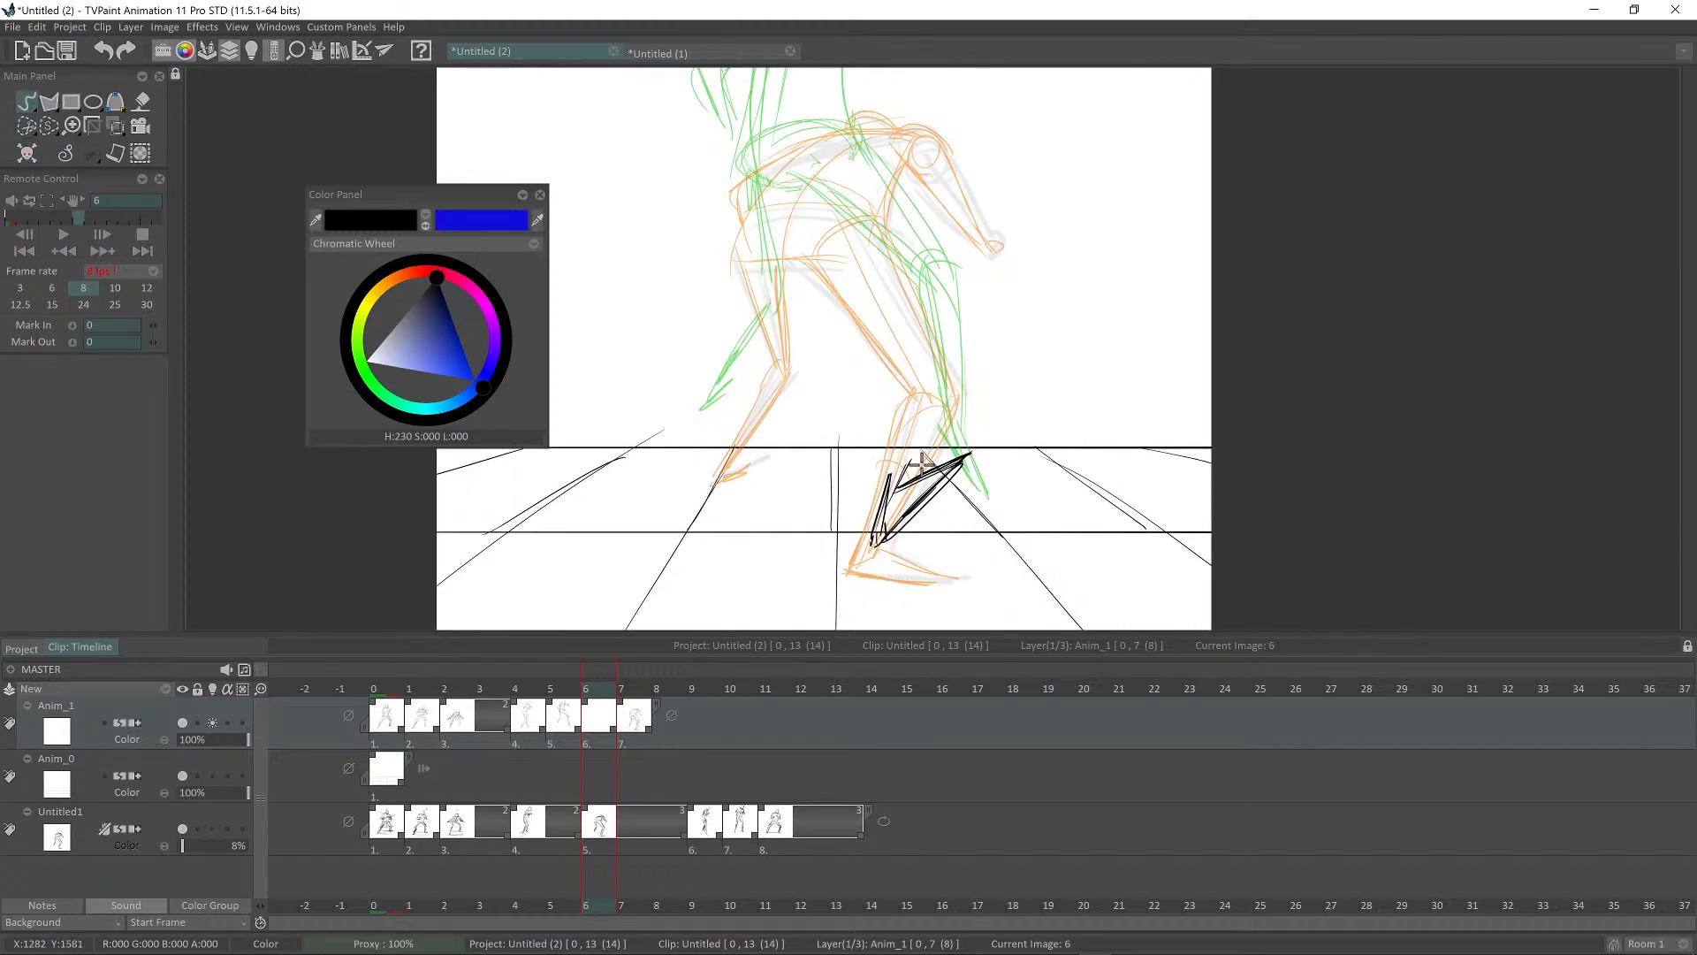
{"action": "left_click", "coordinate": [922, 463]}
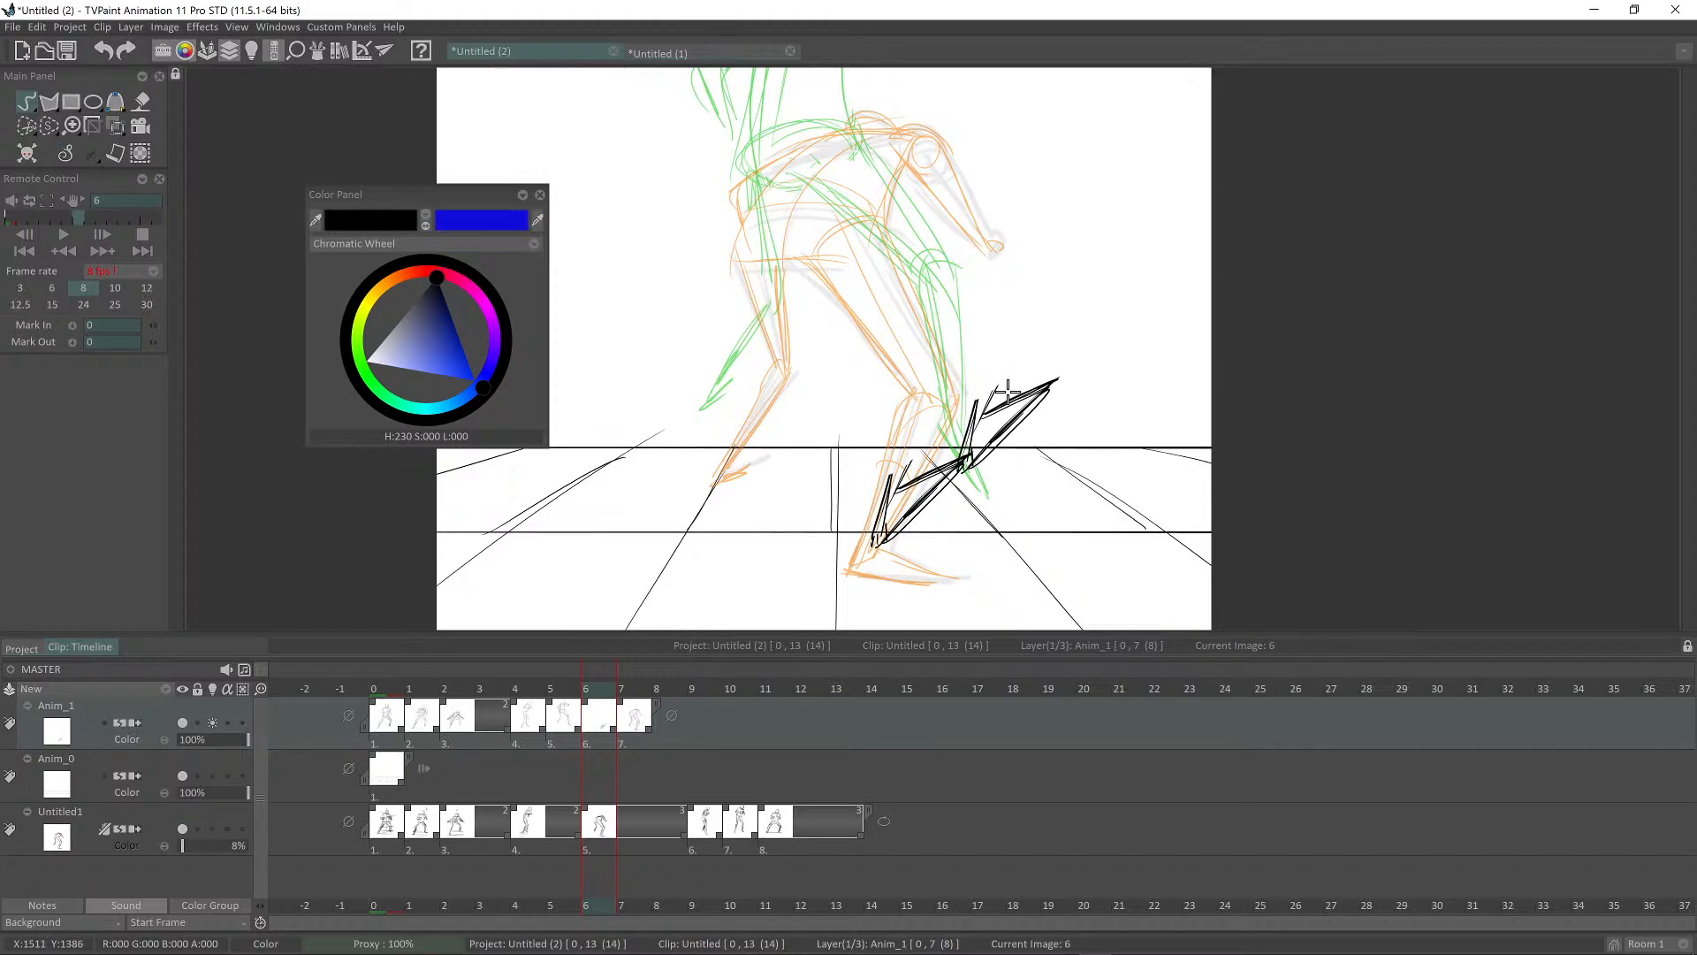
Step: Redraw the front shin on frame 6 from the raised foot up to the in-between knee position
{"action": "key", "text": "b"}
{"action": "left_click_drag", "start_coordinate": [939, 413], "coordinate": [945, 470]}
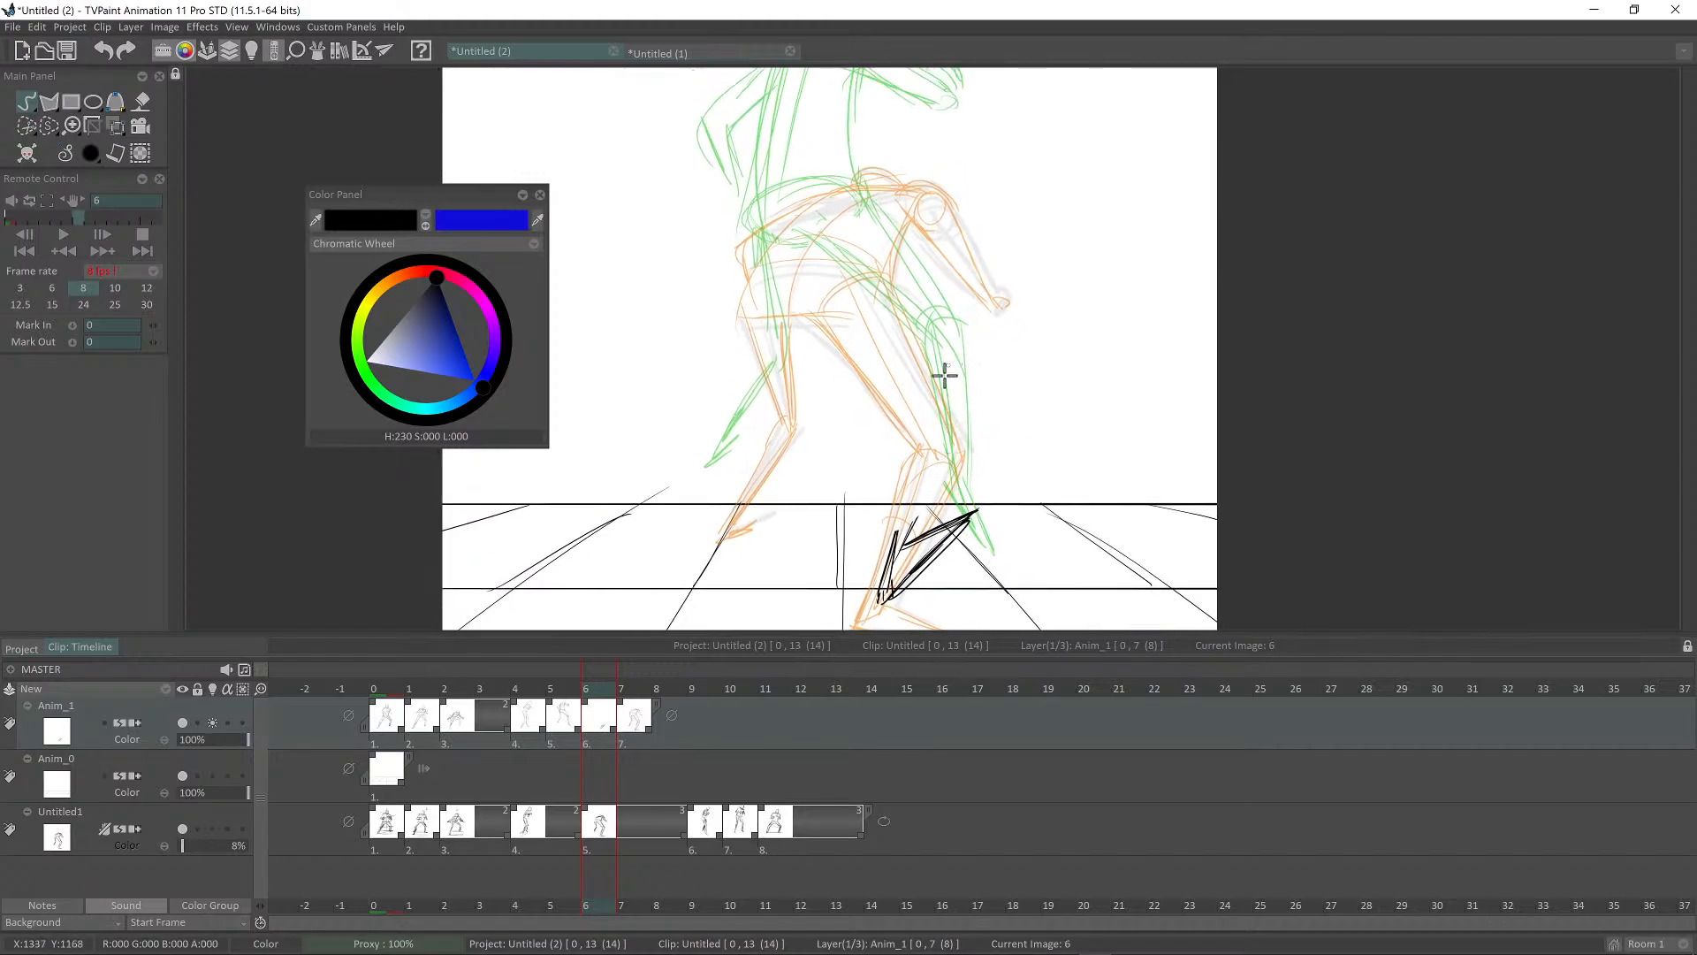
{"action": "left_click_drag", "start_coordinate": [947, 378], "coordinate": [902, 541]}
{"action": "mouse_move", "coordinate": [953, 392]}
{"action": "left_mouse_down"}
{"action": "mouse_move", "coordinate": [888, 590]}
{"action": "mouse_move", "coordinate": [894, 541]}
{"action": "mouse_move", "coordinate": [894, 557]}
{"action": "left_mouse_up"}
{"action": "left_click_drag", "start_coordinate": [901, 351], "coordinate": [889, 434]}
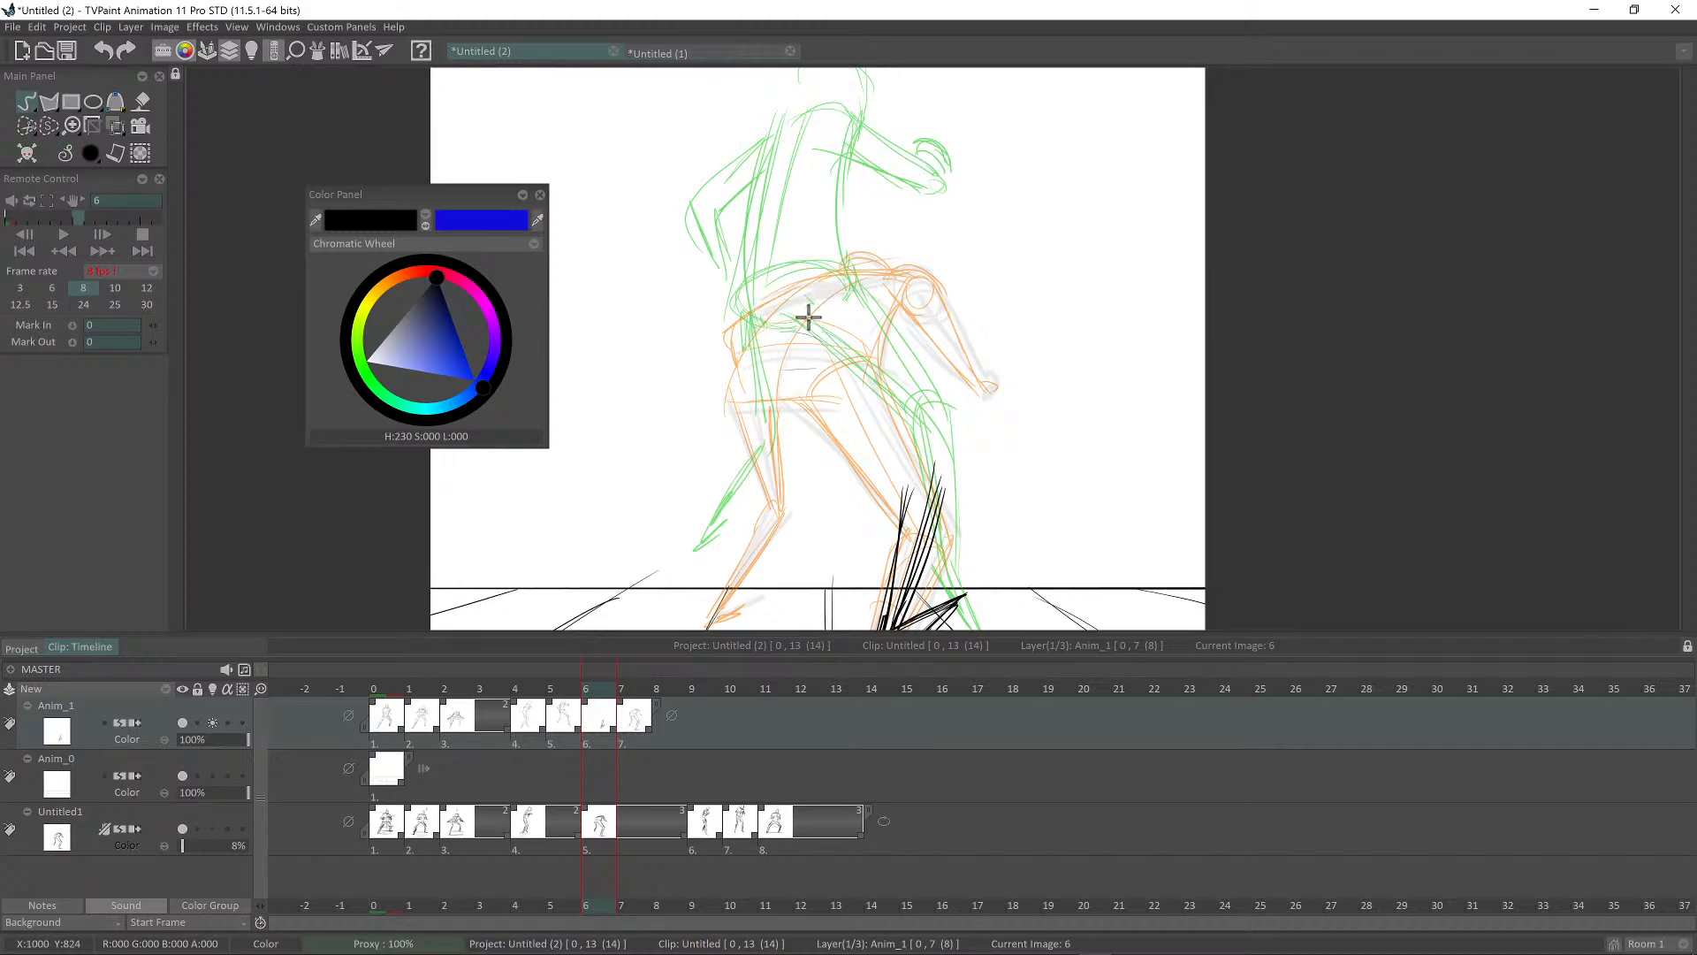
Step: Sketch the pelvis ellipse between the neighbouring poses and draw the front thigh down to the knee
{"action": "mouse_move", "coordinate": [738, 306]}
{"action": "left_mouse_down"}
{"action": "mouse_move", "coordinate": [793, 348]}
{"action": "mouse_move", "coordinate": [788, 297]}
{"action": "mouse_move", "coordinate": [797, 358]}
{"action": "mouse_move", "coordinate": [763, 299]}
{"action": "mouse_move", "coordinate": [841, 340]}
{"action": "mouse_move", "coordinate": [725, 337]}
{"action": "mouse_move", "coordinate": [831, 311]}
{"action": "mouse_move", "coordinate": [817, 391]}
{"action": "mouse_move", "coordinate": [854, 440]}
{"action": "left_mouse_up"}
{"action": "left_click_drag", "start_coordinate": [786, 226], "coordinate": [888, 433]}
{"action": "mouse_move", "coordinate": [850, 371]}
{"action": "left_mouse_down"}
{"action": "mouse_move", "coordinate": [933, 327]}
{"action": "mouse_move", "coordinate": [944, 341]}
{"action": "left_mouse_up"}
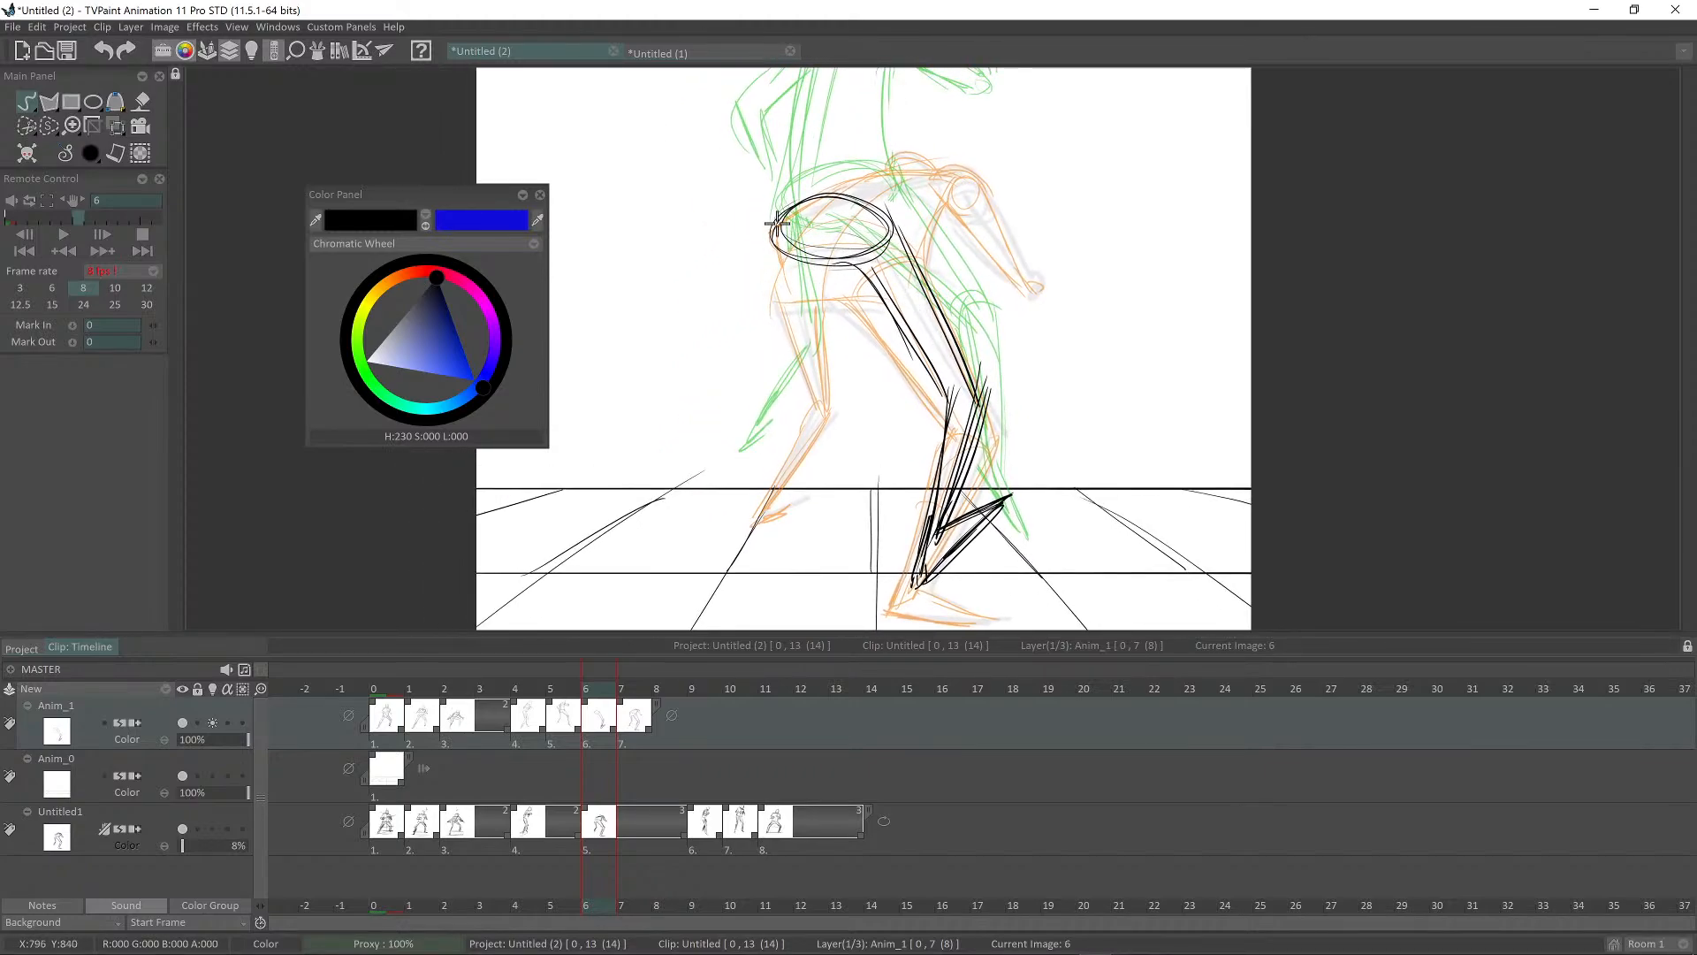
Step: Sketch the rear leg on frame 6 with a bent knee and a small foot behind the figure
{"action": "left_click_drag", "start_coordinate": [777, 224], "coordinate": [802, 353]}
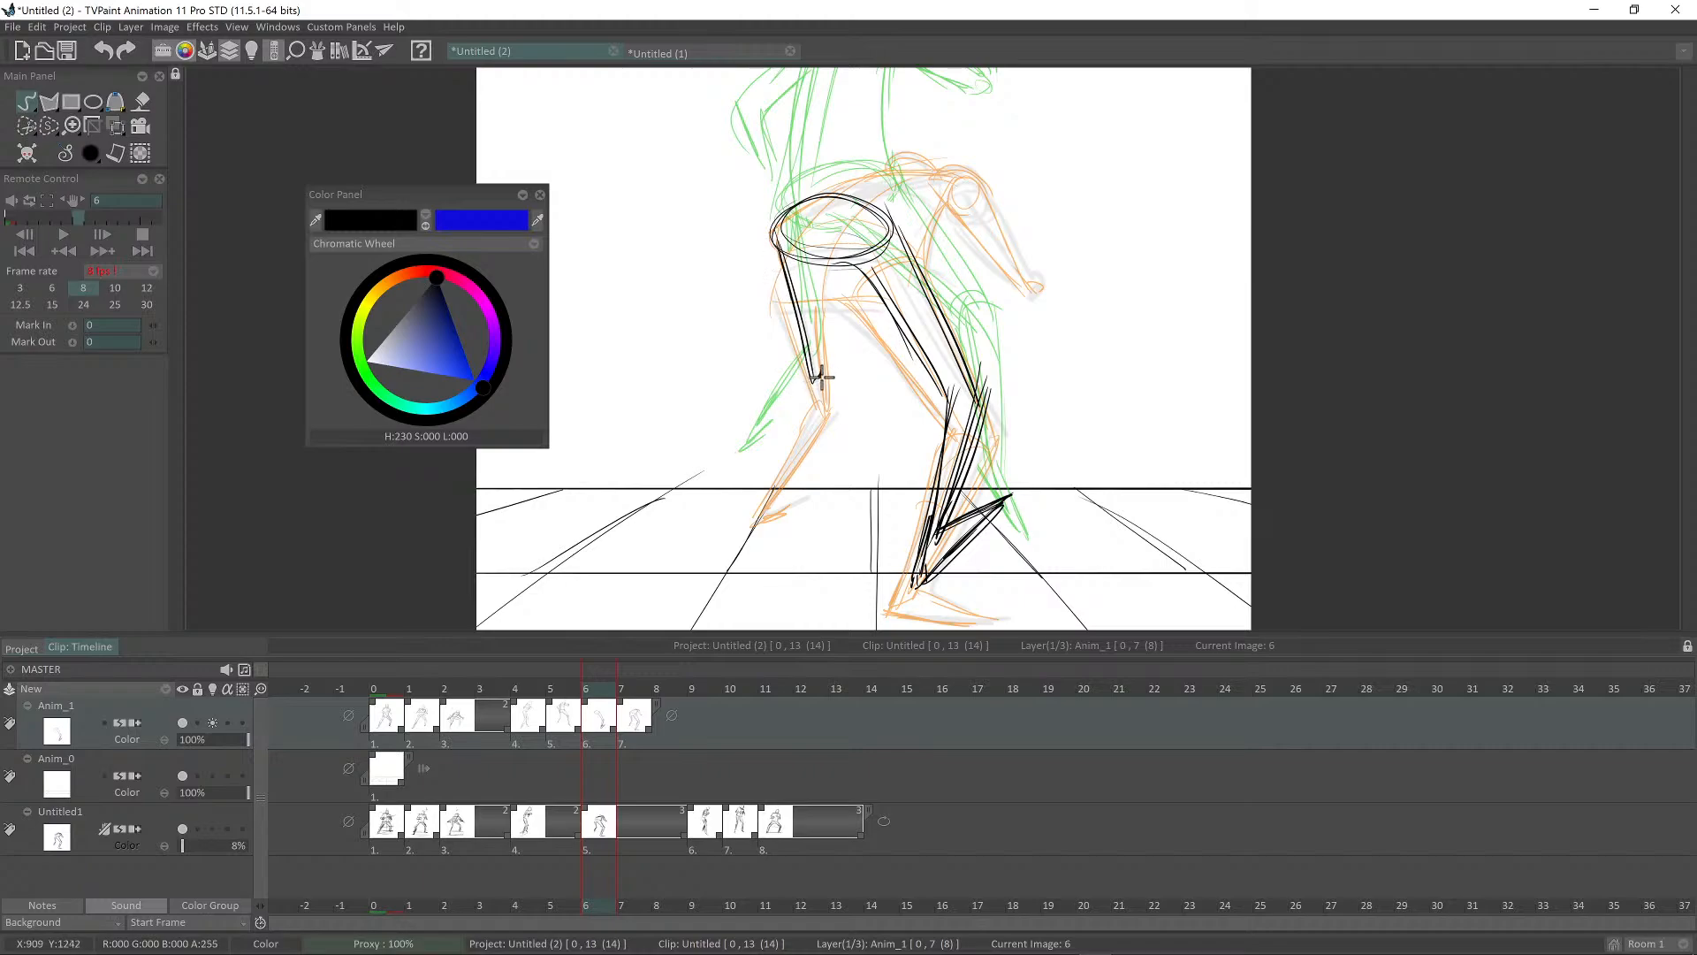
{"action": "left_click_drag", "start_coordinate": [835, 298], "coordinate": [842, 255]}
{"action": "mouse_move", "coordinate": [812, 331]}
{"action": "left_mouse_down"}
{"action": "mouse_move", "coordinate": [761, 461]}
{"action": "mouse_move", "coordinate": [797, 422]}
{"action": "left_mouse_up"}
{"action": "scroll", "coordinate": [827, 343], "scroll_direction": "down", "scroll_amount": 1}
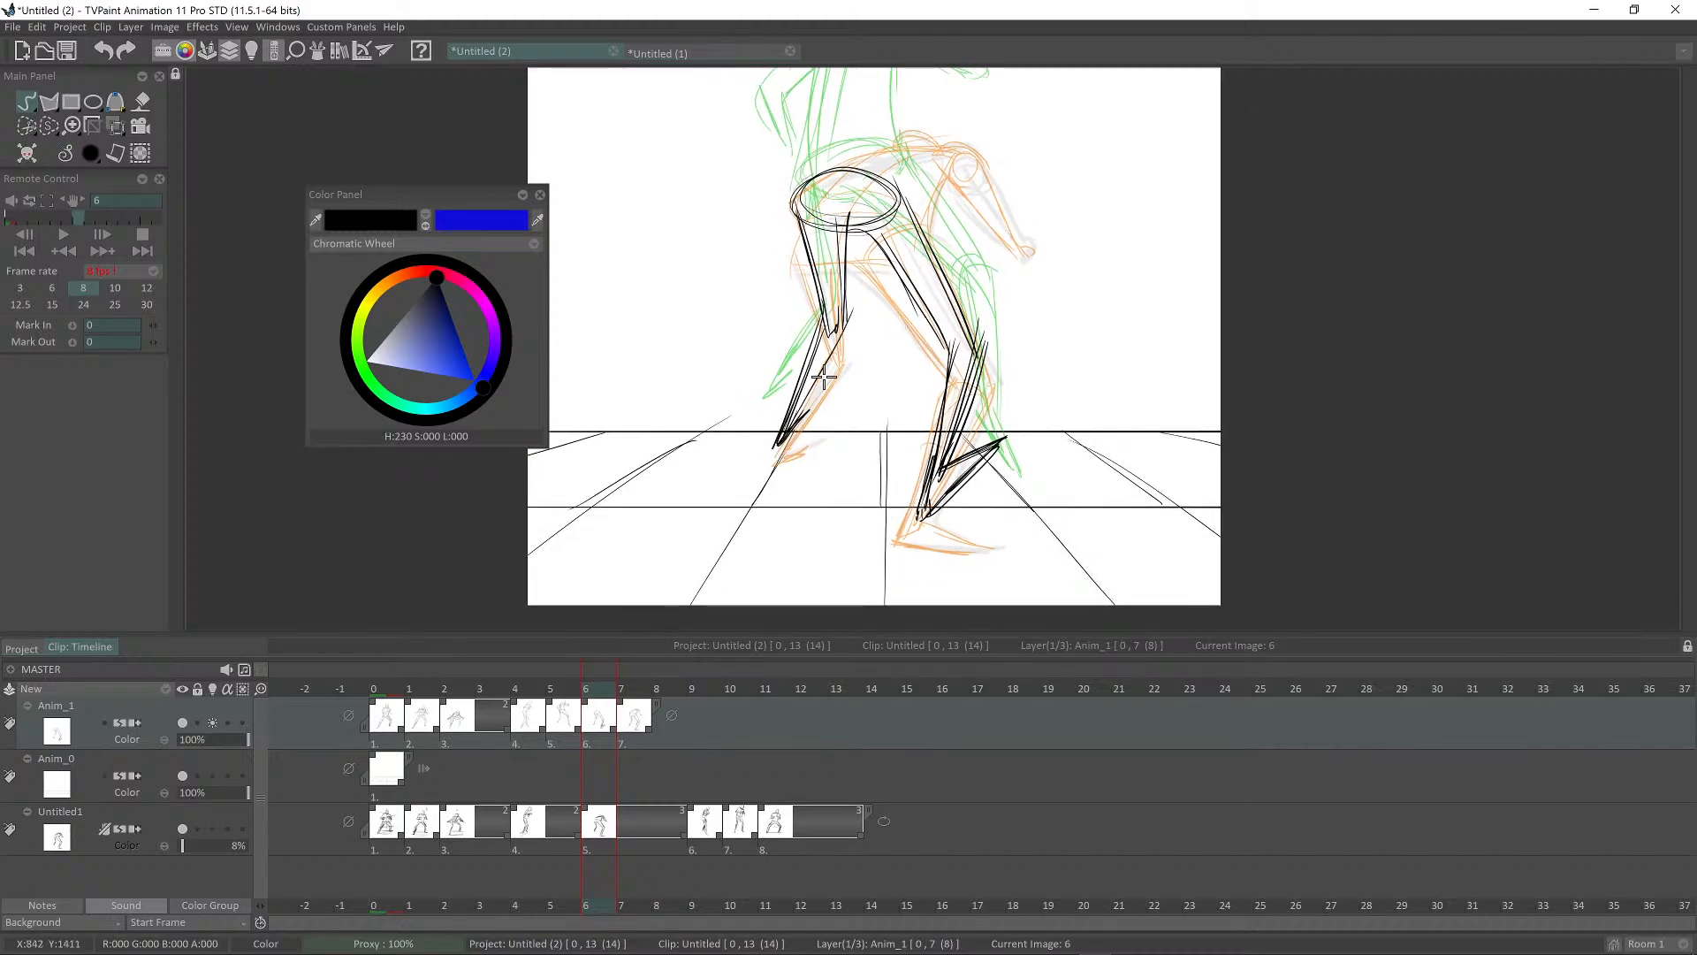
{"action": "left_click_drag", "start_coordinate": [884, 363], "coordinate": [866, 404]}
{"action": "scroll", "coordinate": [866, 404], "scroll_direction": "down", "scroll_amount": 1}
Step: Turn off the light table and flip through frames 4 to 7 to check the pelvis and leg motion
{"action": "key", "text": "l"}
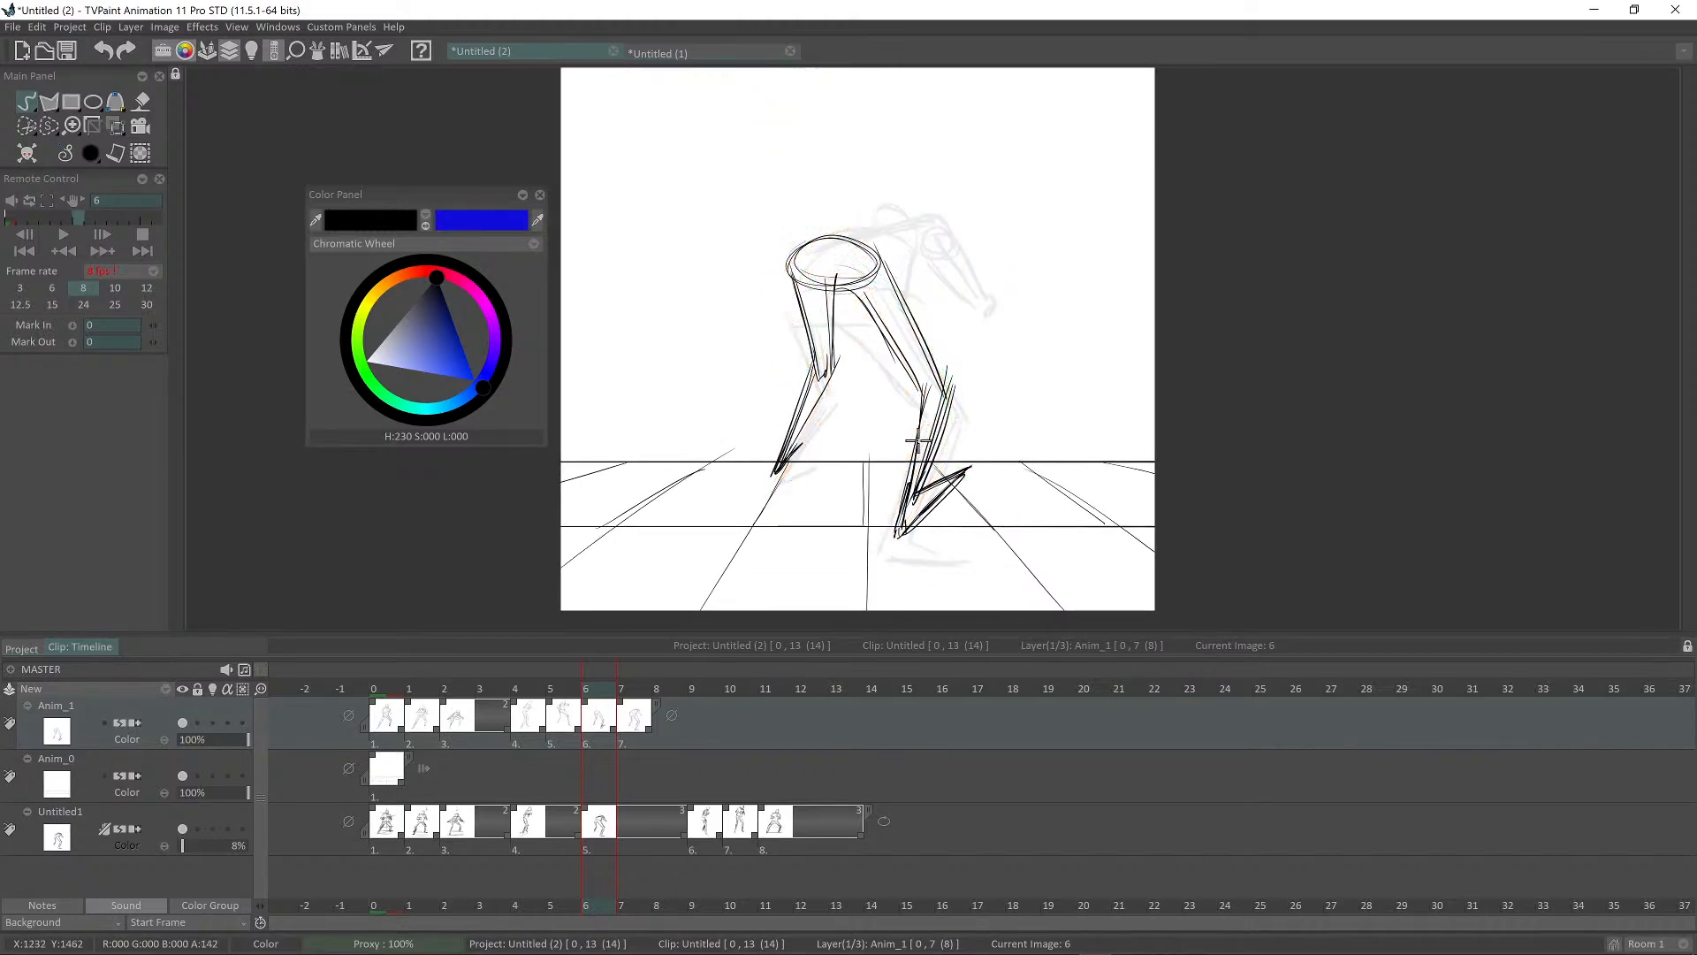
{"action": "key", "text": "Left"}
{"action": "key", "text": "Left"}
{"action": "key", "text": "Right"}
{"action": "key", "text": "Right"}
{"action": "key", "text": "Right"}
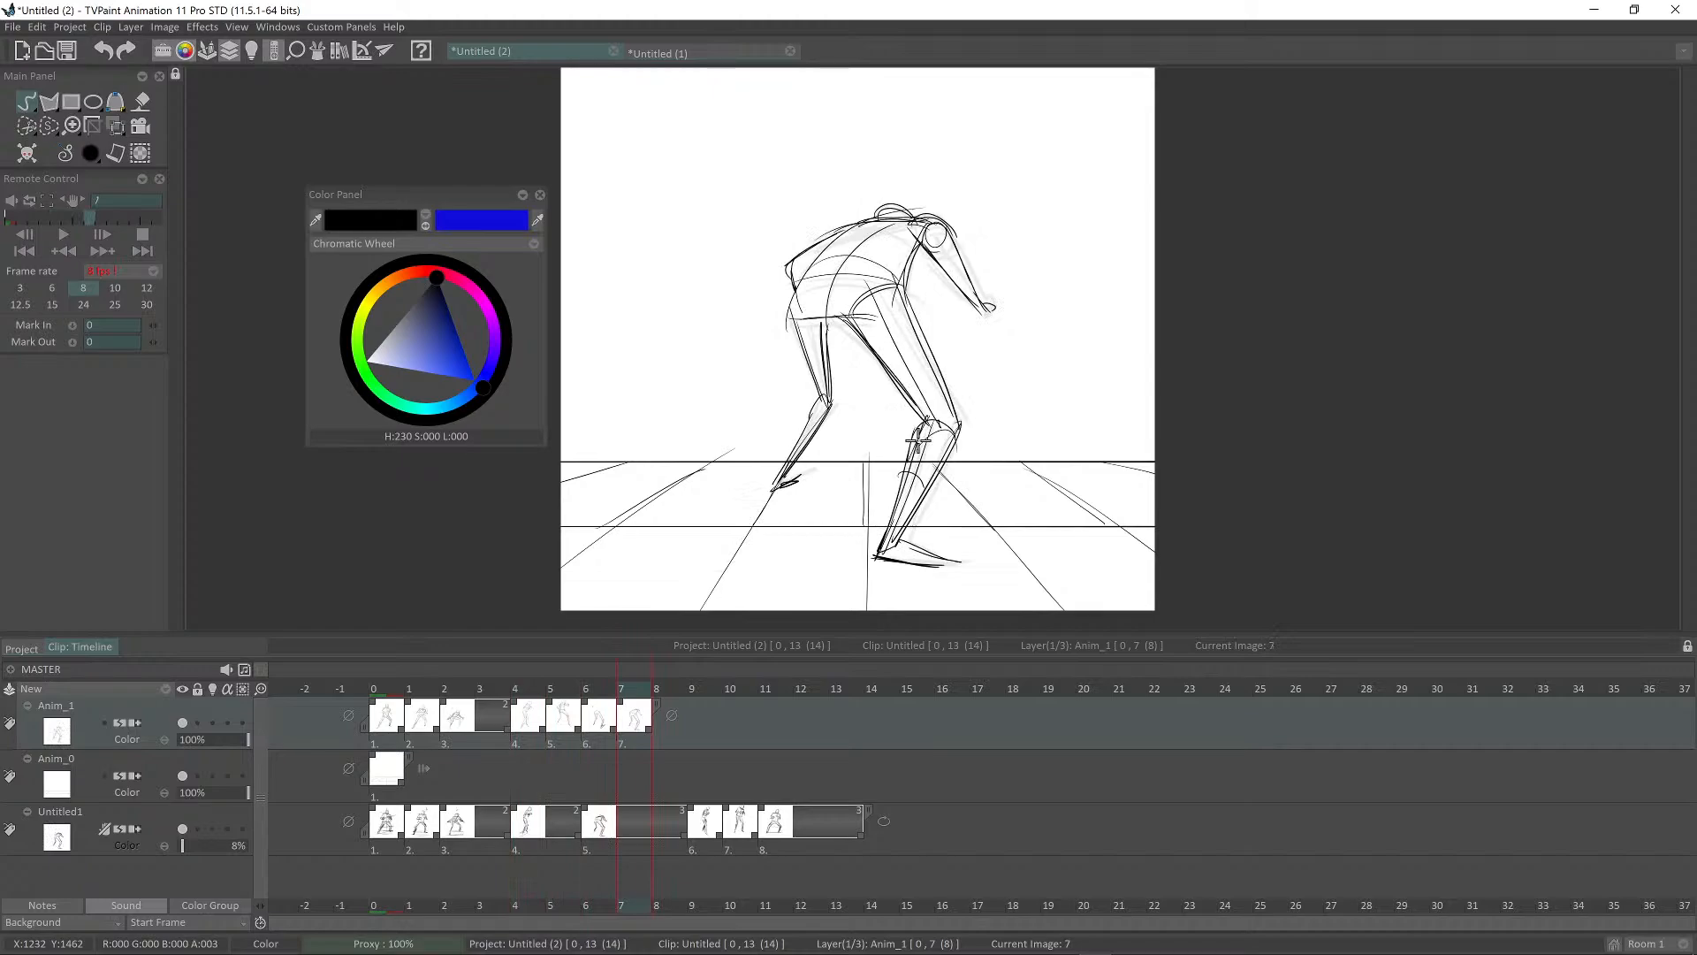
{"action": "key", "text": "Left"}
{"action": "key", "text": "Left"}
{"action": "key", "text": "Left"}
{"action": "key", "text": "Right"}
{"action": "key", "text": "Right"}
{"action": "key", "text": "Right"}
{"action": "key", "text": "Left"}
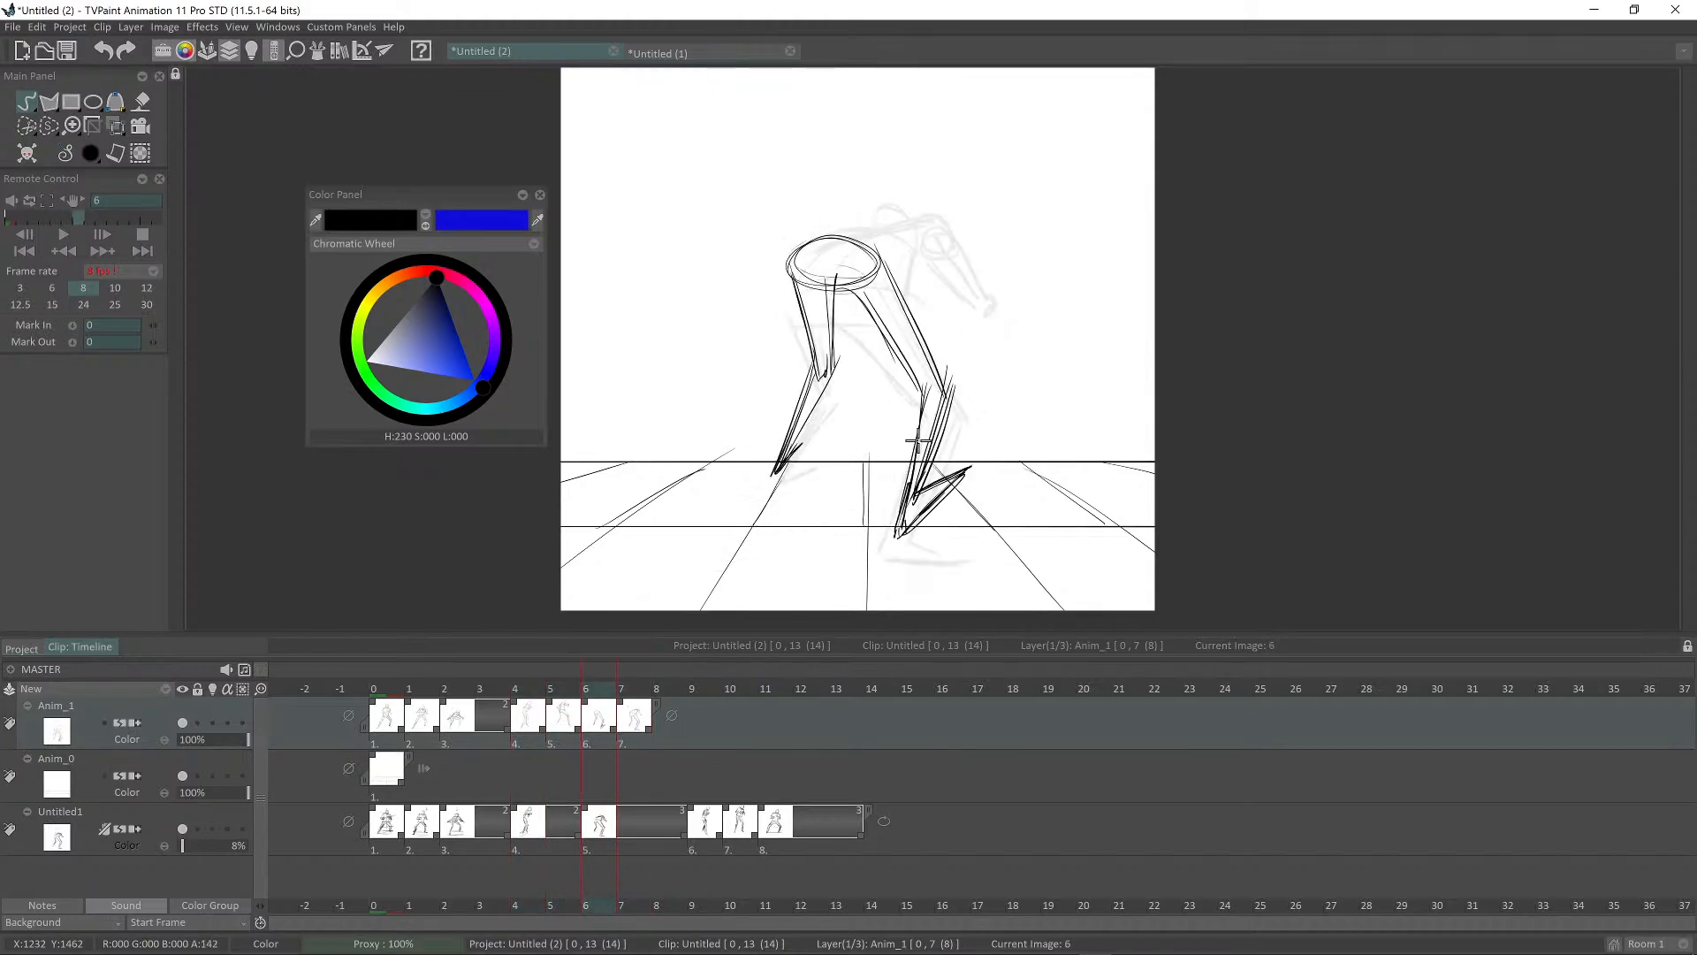
{"action": "key", "text": "Left"}
{"action": "key", "text": "Left"}
{"action": "key", "text": "Right"}
{"action": "key", "text": "Right"}
{"action": "key", "text": "Left"}
{"action": "key", "text": "Right"}
{"action": "scroll", "coordinate": [888, 371], "scroll_direction": "up", "scroll_amount": 2}
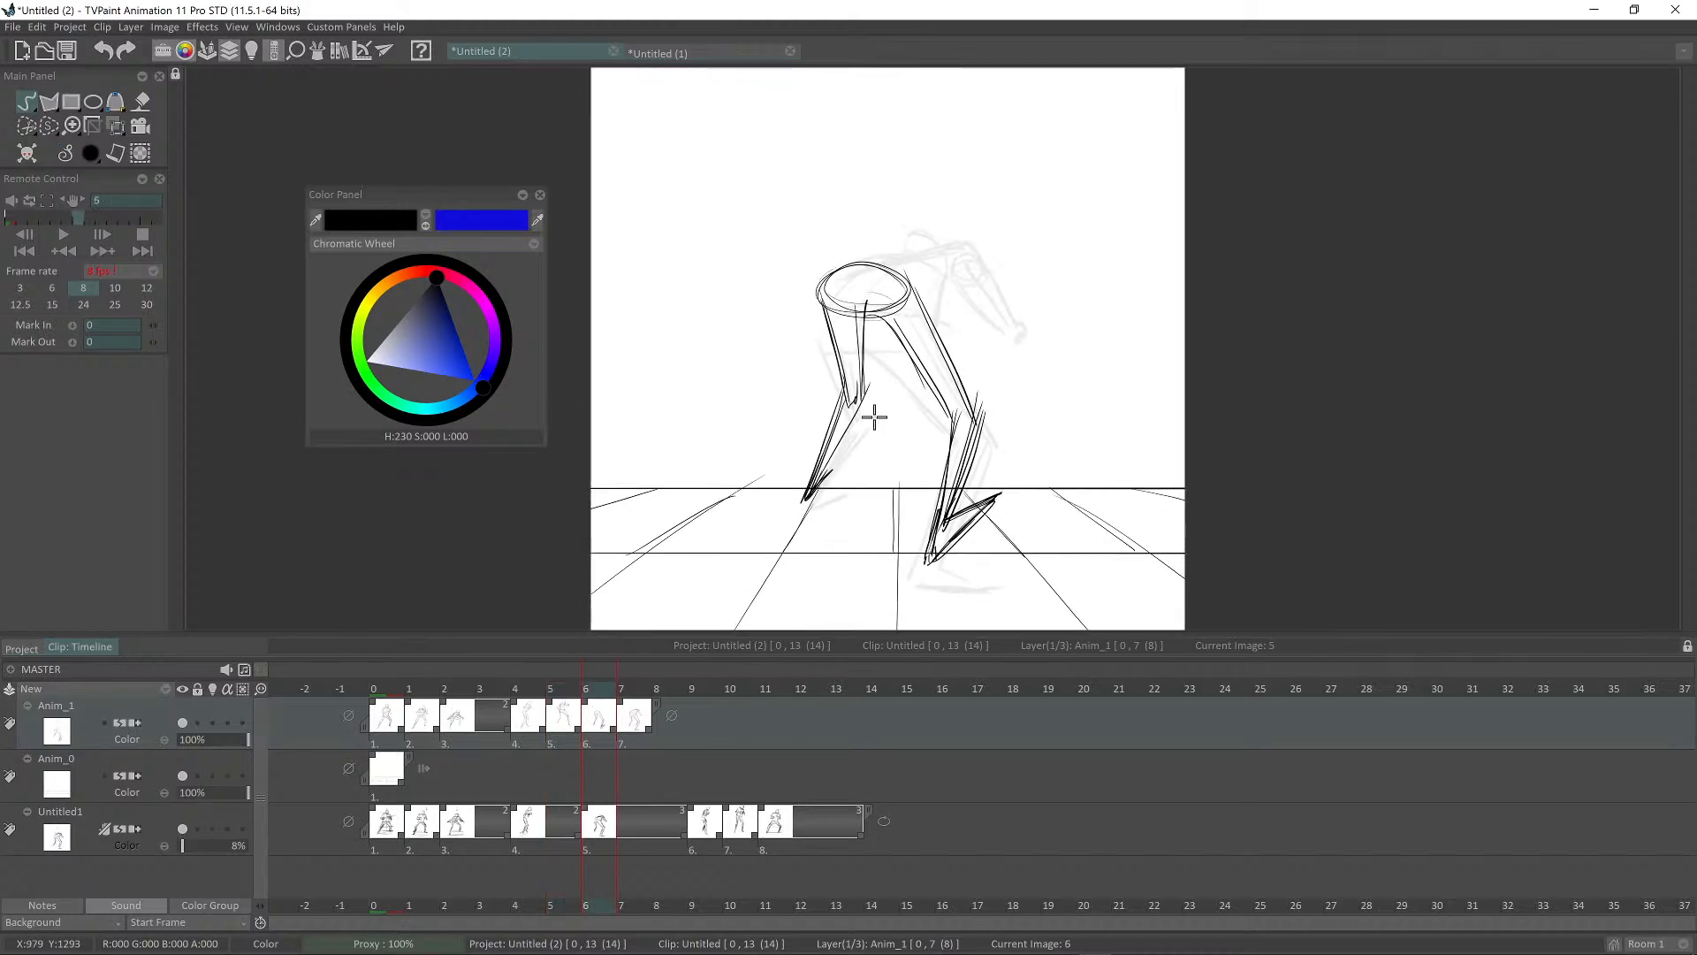
Step: Erase the bent rear leg on frame 6 and redraw it nearly straight from the pelvis to the back foot
{"action": "key", "text": "shift+d"}
{"action": "mouse_move", "coordinate": [877, 292]}
{"action": "left_mouse_down"}
{"action": "mouse_move", "coordinate": [792, 579]}
{"action": "mouse_move", "coordinate": [890, 302]}
{"action": "left_mouse_up"}
{"action": "key", "text": "d"}
{"action": "left_click_drag", "start_coordinate": [868, 383], "coordinate": [898, 344]}
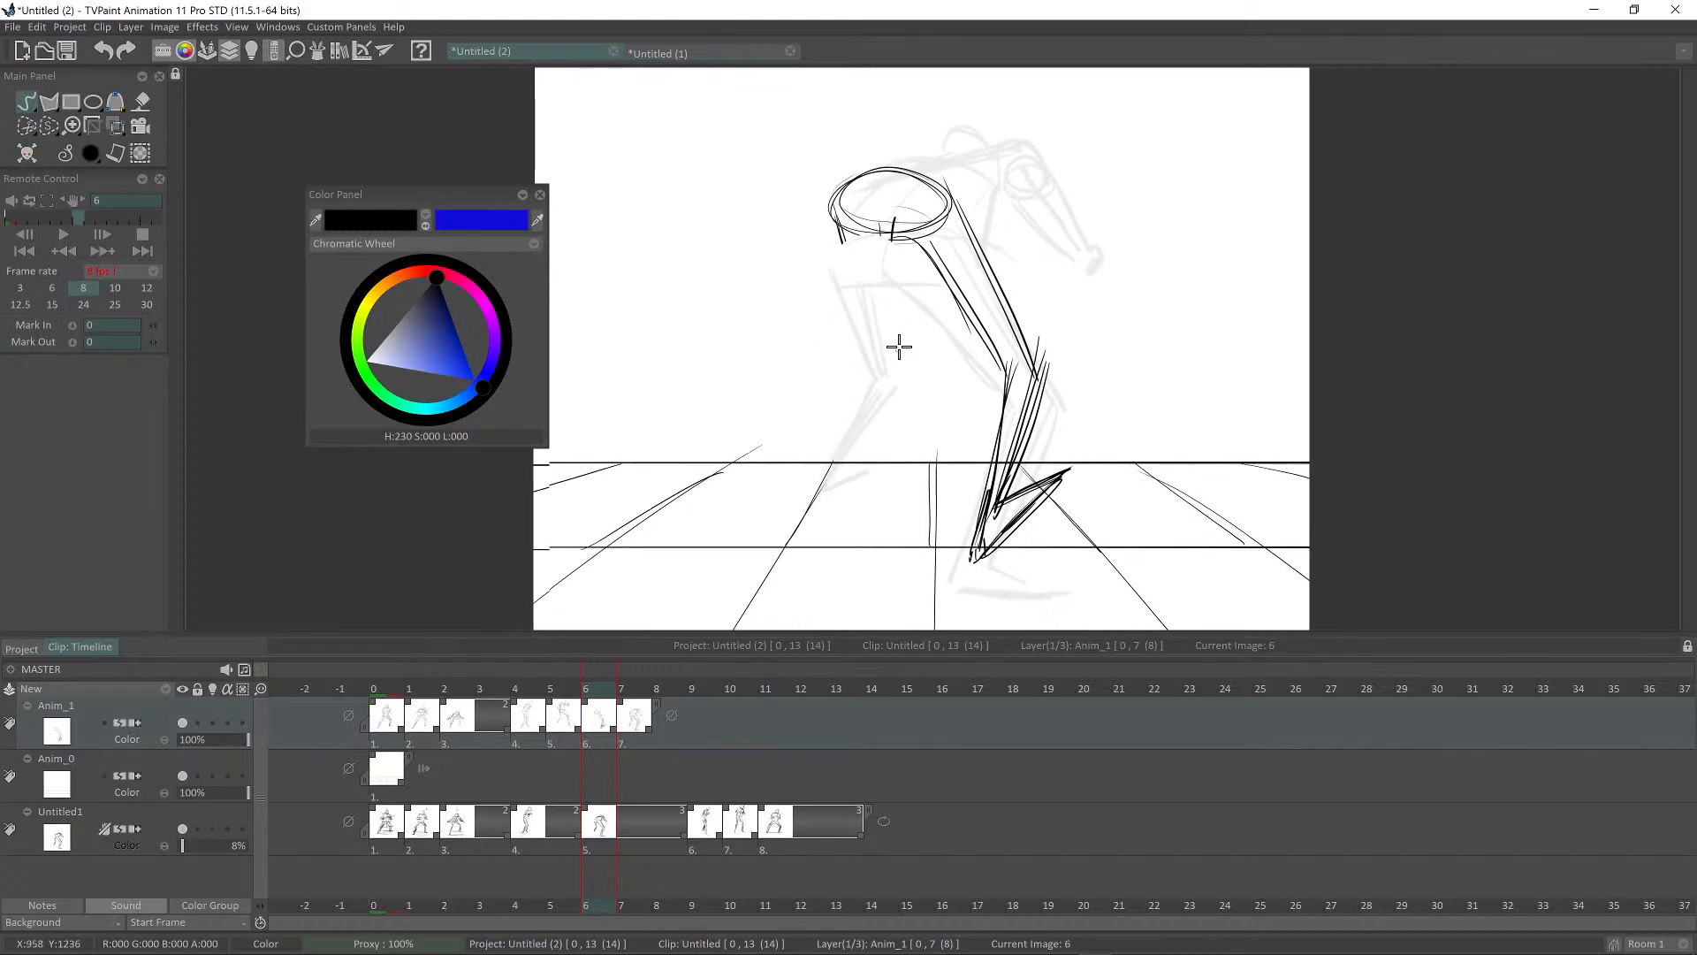
{"action": "left_click_drag", "start_coordinate": [844, 212], "coordinate": [818, 482]}
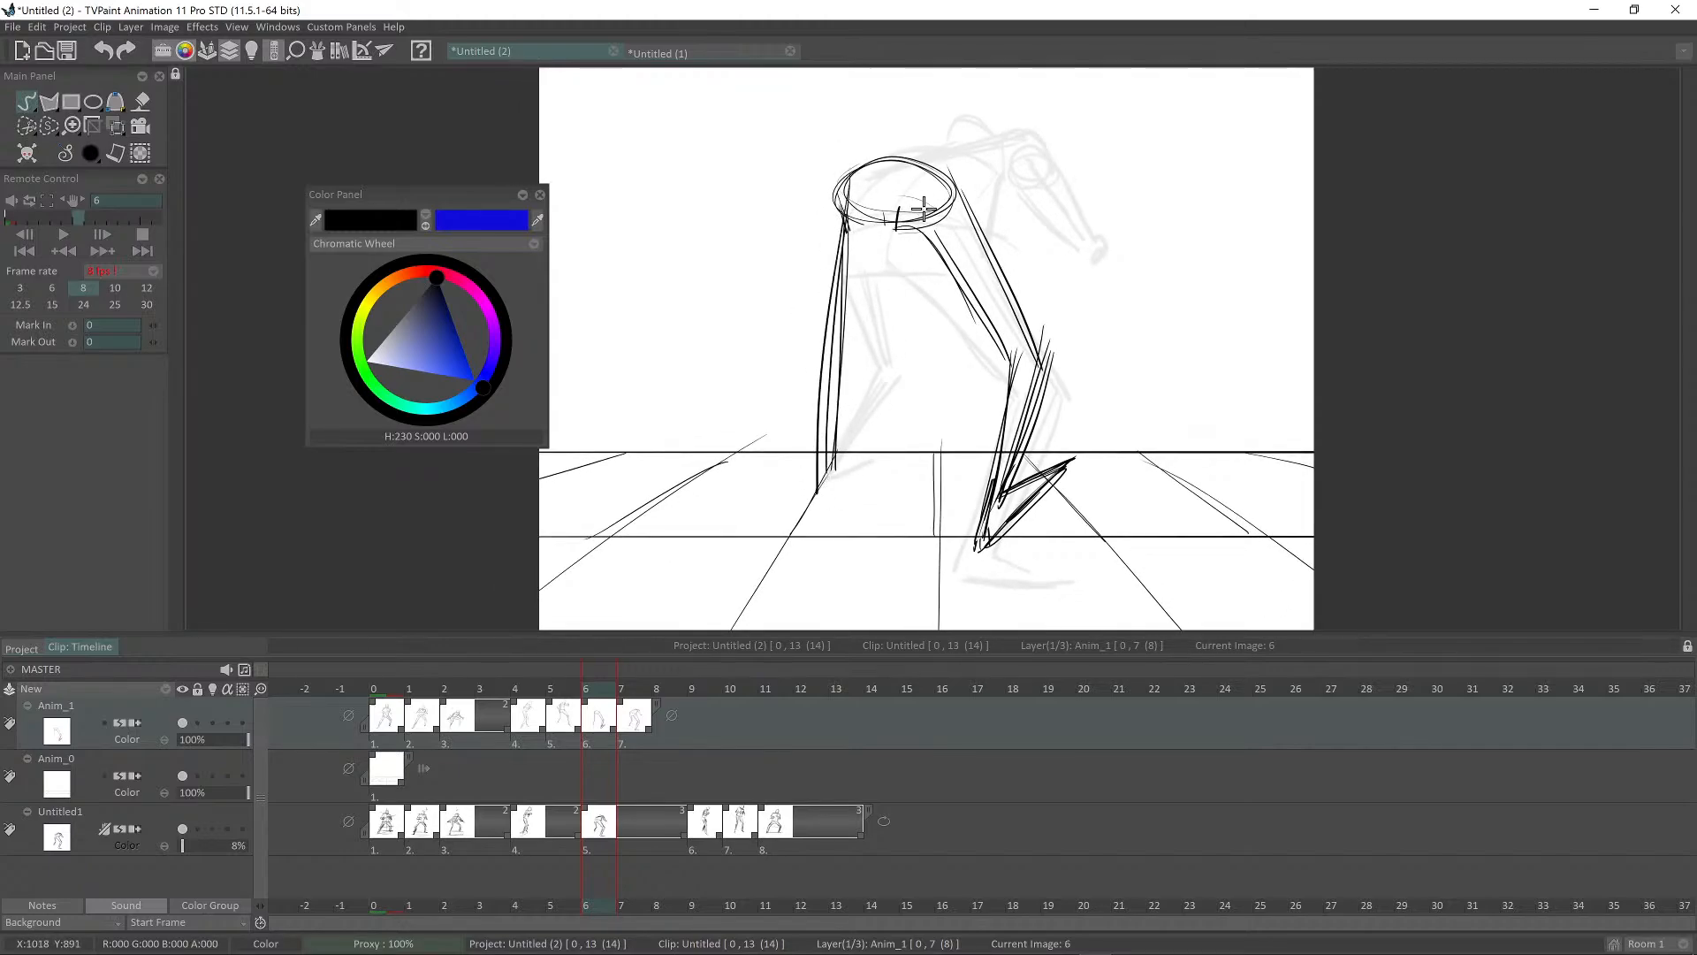
{"action": "mouse_move", "coordinate": [923, 208]}
{"action": "left_mouse_down"}
{"action": "mouse_move", "coordinate": [847, 471]}
{"action": "mouse_move", "coordinate": [834, 366]}
{"action": "mouse_move", "coordinate": [835, 455]}
{"action": "left_mouse_up"}
{"action": "mouse_move", "coordinate": [943, 393]}
{"action": "left_mouse_down"}
{"action": "mouse_move", "coordinate": [905, 428]}
{"action": "mouse_move", "coordinate": [920, 416]}
{"action": "left_mouse_up"}
Step: Flip repeatedly through frames 4 to 7 to check how the straightened rear leg moves
{"action": "key", "text": "Left"}
{"action": "key", "text": "Left"}
{"action": "key", "text": "Right"}
{"action": "key", "text": "Right"}
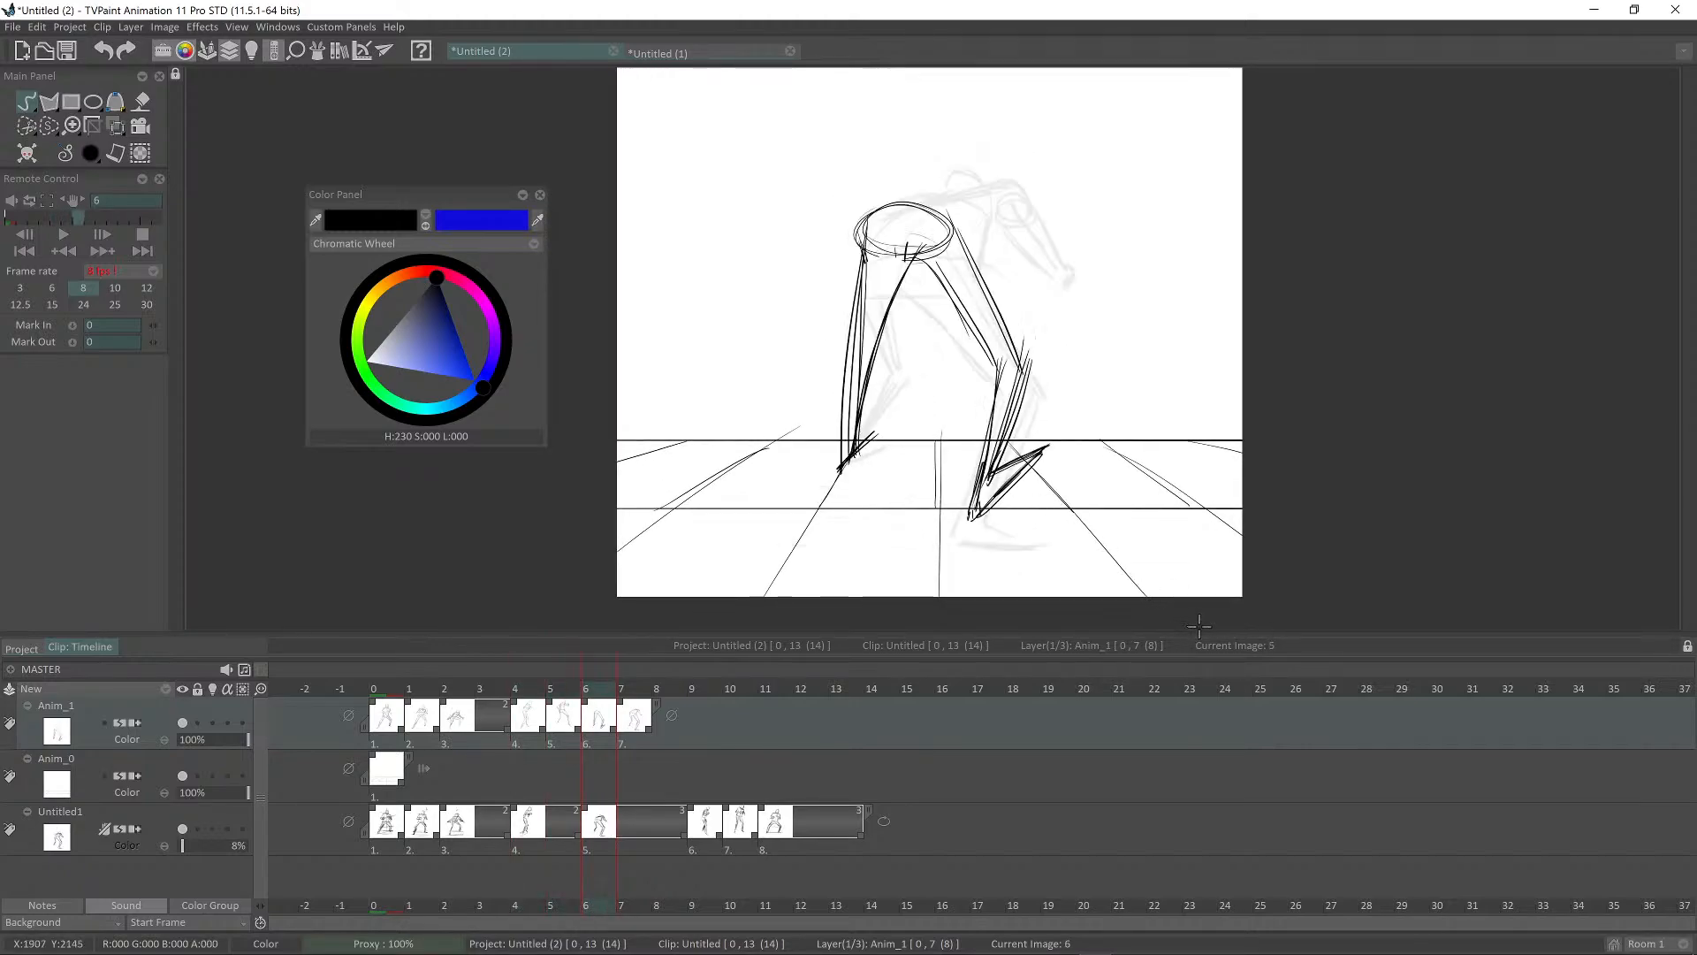
{"action": "key", "text": "Right"}
{"action": "key", "text": "Left"}
{"action": "key", "text": "Left"}
{"action": "key", "text": "Left"}
{"action": "key", "text": "Right"}
{"action": "key", "text": "Right"}
{"action": "key", "text": "Right"}
{"action": "key", "text": "Left"}
{"action": "key", "text": "Left"}
{"action": "key", "text": "Left"}
{"action": "key", "text": "Right"}
{"action": "key", "text": "Right"}
{"action": "key", "text": "Right"}
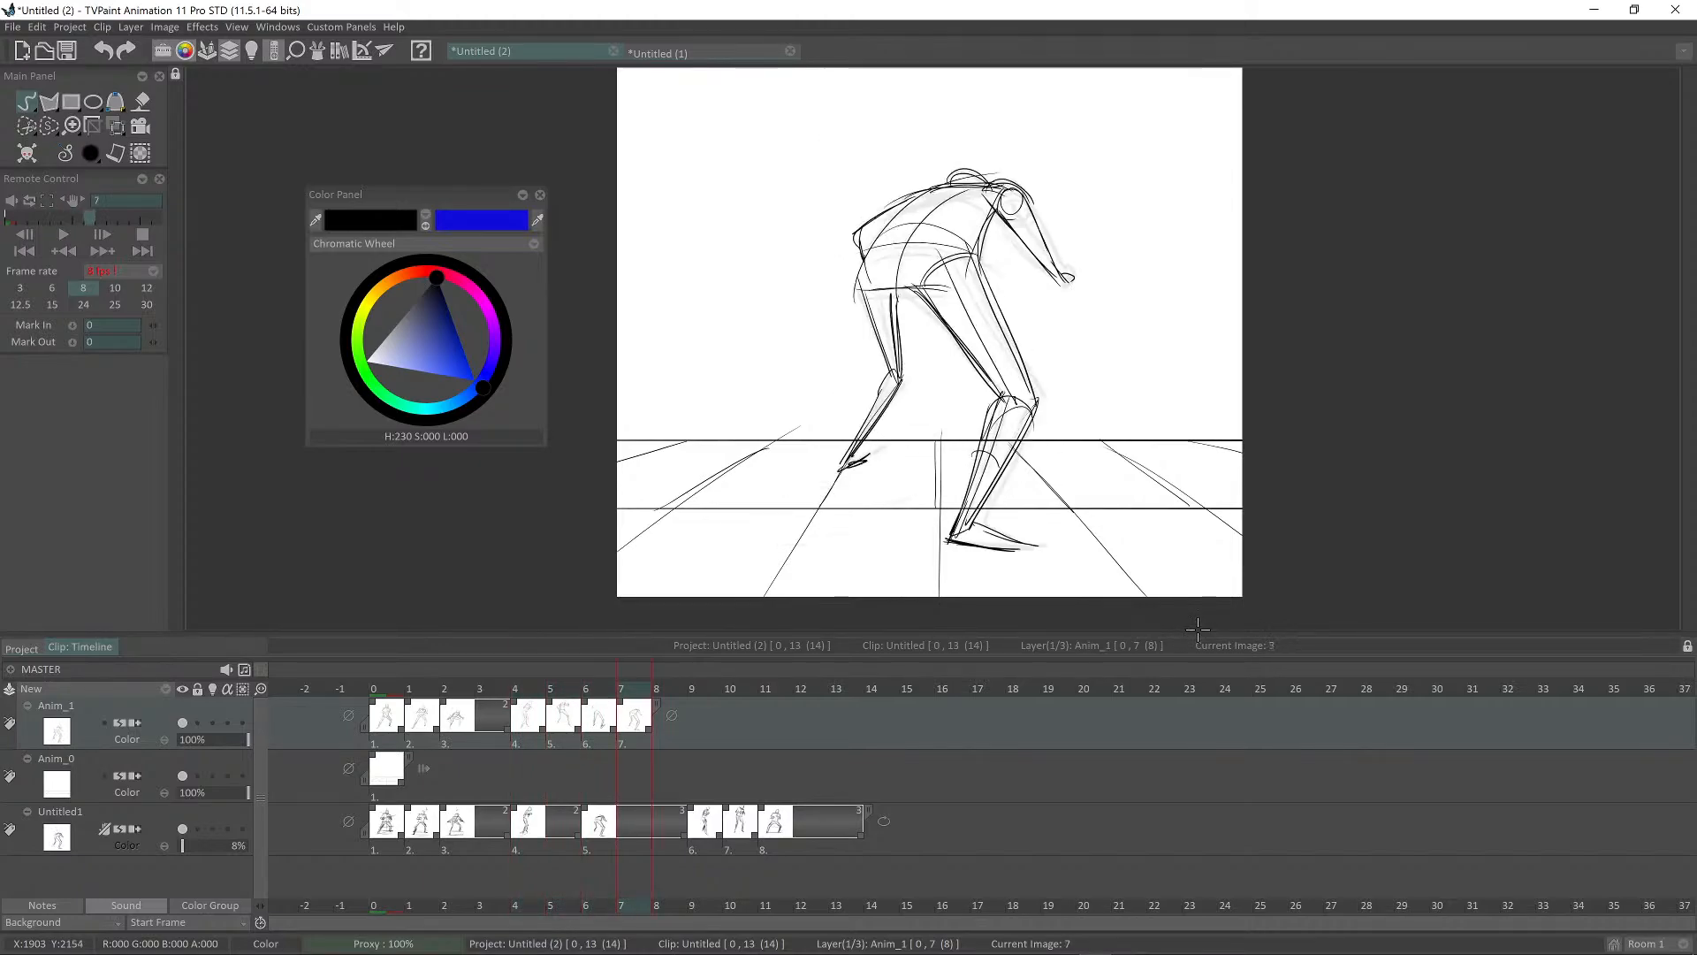
Step: Erase the rear leg's inner thigh line on frame 6 and redraw the thigh and calf with a slight knee break
{"action": "key", "text": "Left"}
{"action": "key", "text": "shift+d"}
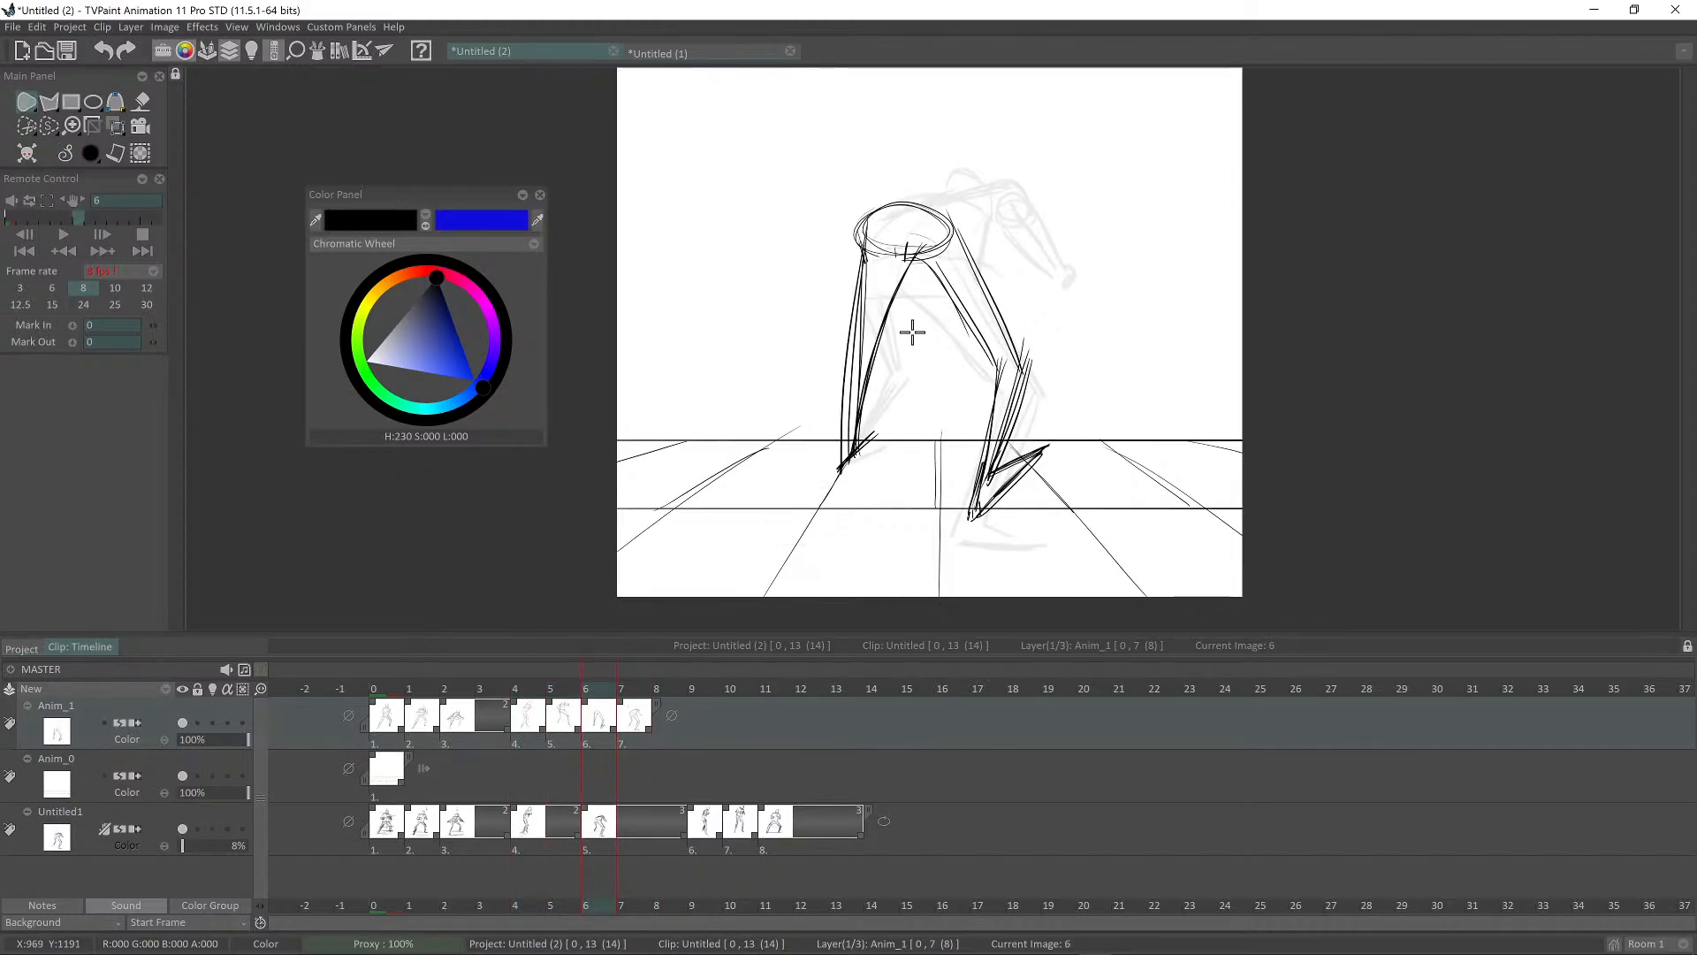
{"action": "mouse_move", "coordinate": [902, 257]}
{"action": "left_mouse_down"}
{"action": "mouse_move", "coordinate": [894, 375]}
{"action": "mouse_move", "coordinate": [906, 258]}
{"action": "mouse_move", "coordinate": [887, 235]}
{"action": "mouse_move", "coordinate": [849, 380]}
{"action": "left_mouse_up"}
{"action": "key", "text": "d"}
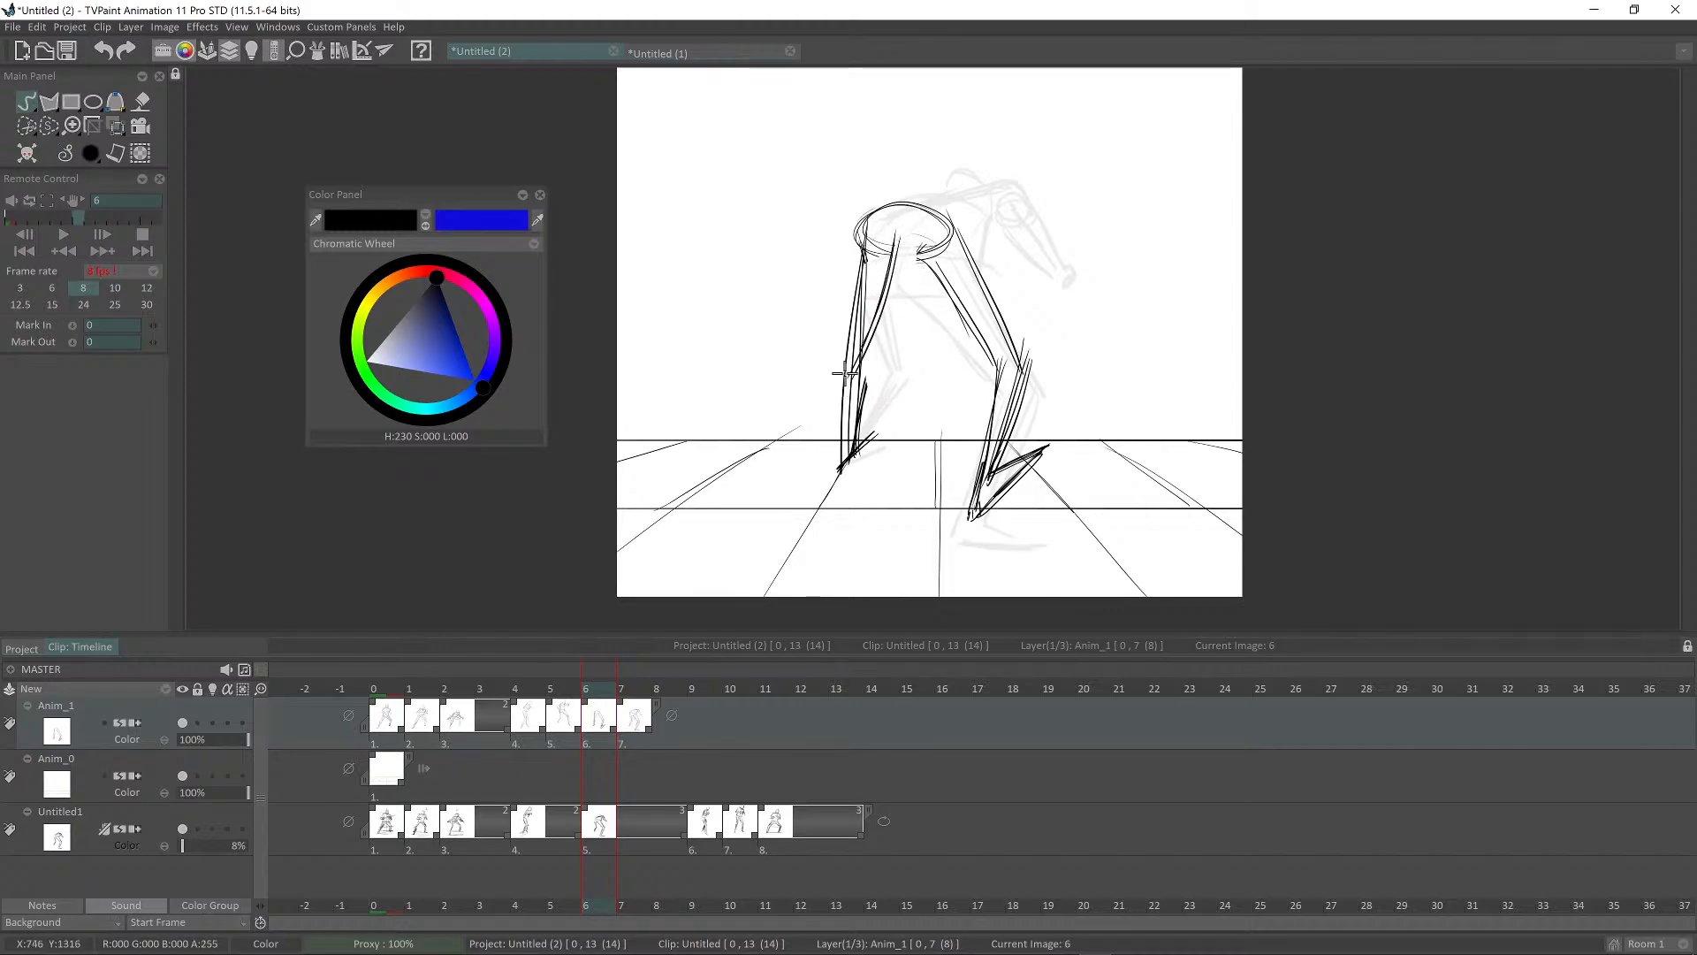
{"action": "left_click_drag", "start_coordinate": [861, 315], "coordinate": [843, 470]}
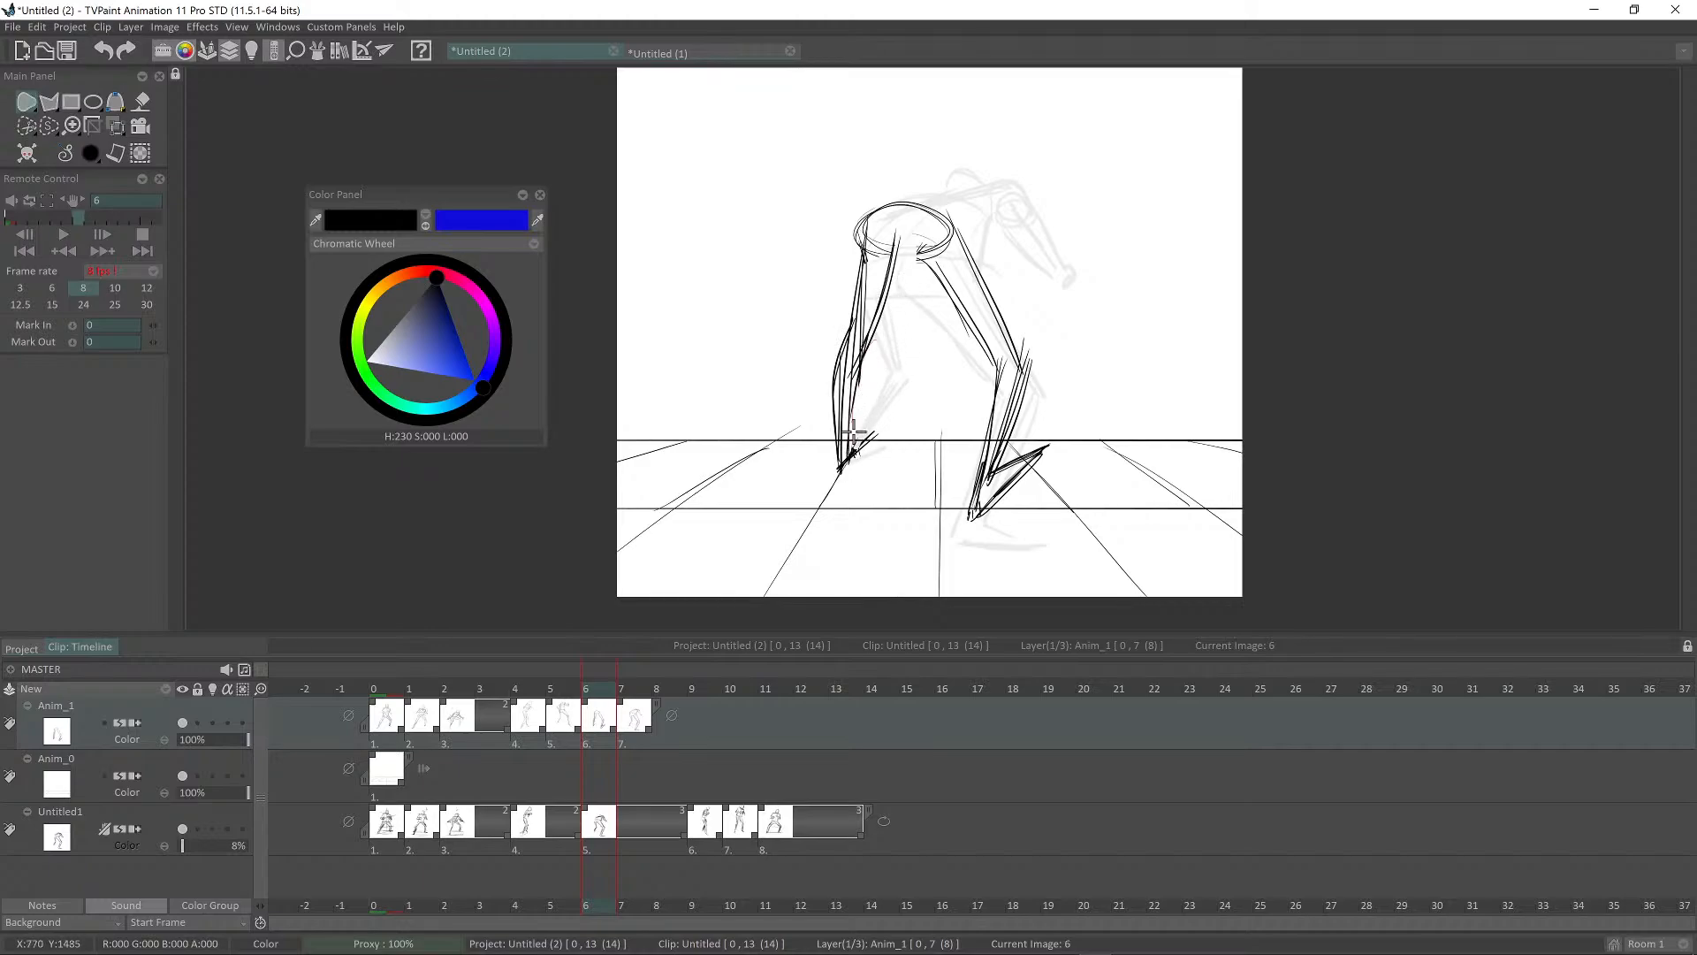
Step: Draw a curved line along the pelvis underside joining the two thighs on frame 6
{"action": "scroll", "coordinate": [922, 376], "scroll_direction": "down", "scroll_amount": 2}
{"action": "scroll", "coordinate": [921, 375], "scroll_direction": "up", "scroll_amount": 2}
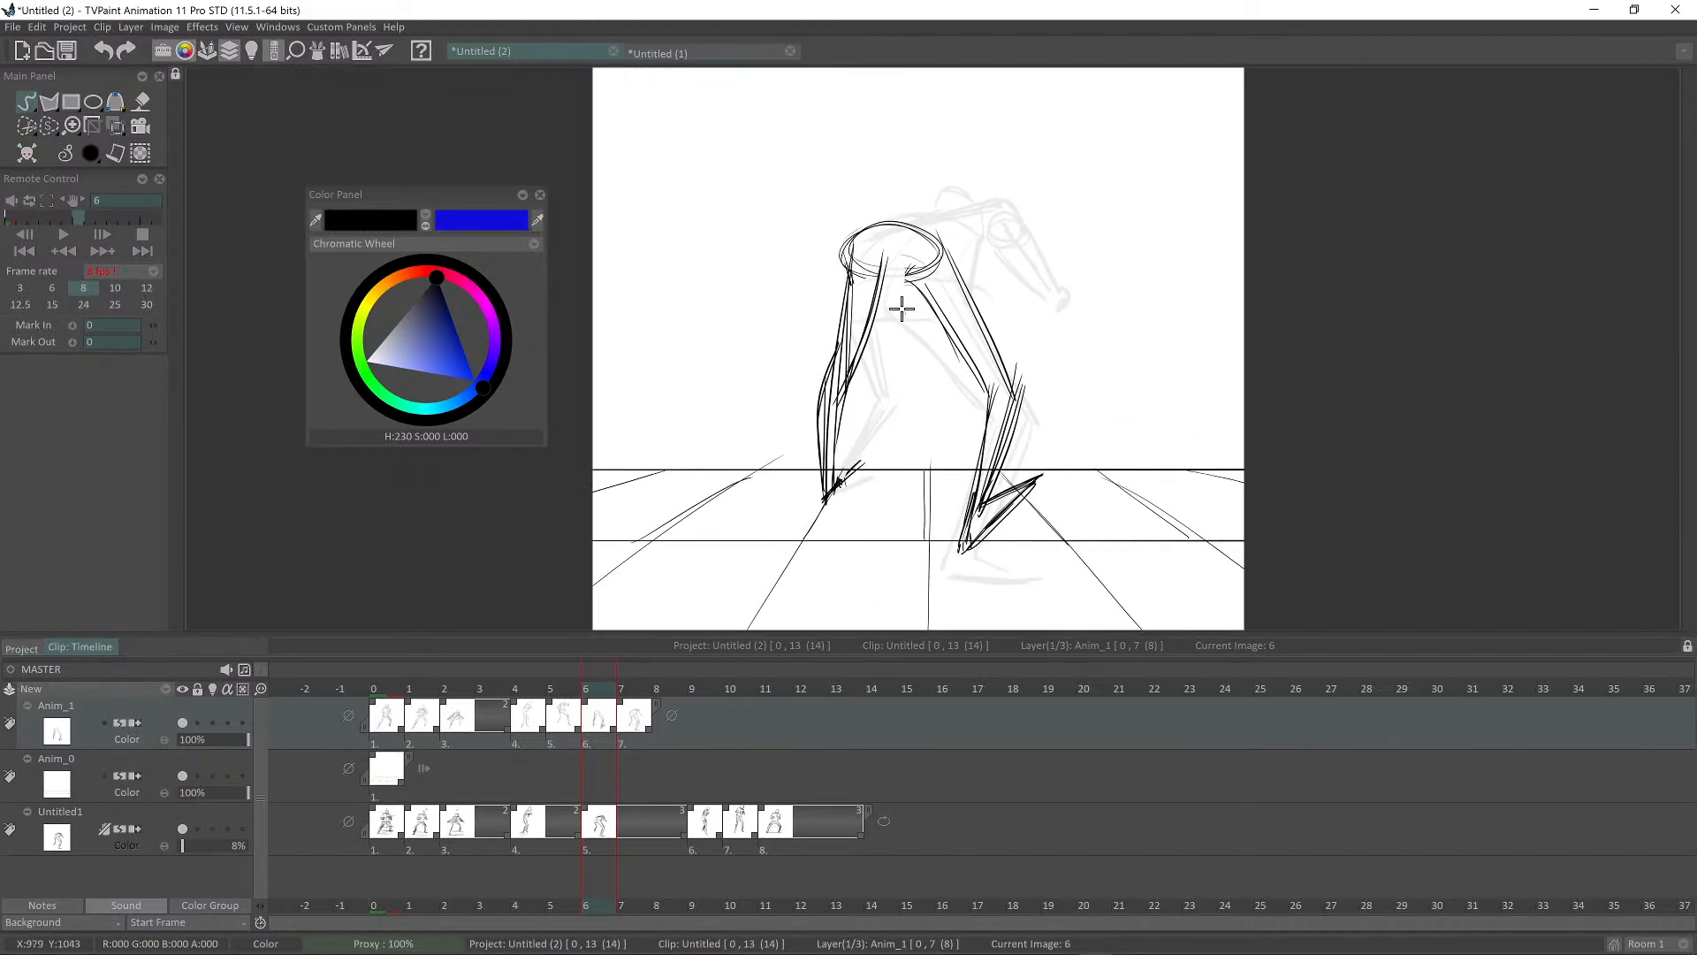
{"action": "left_click_drag", "start_coordinate": [857, 275], "coordinate": [933, 301]}
Step: Erase the rough rear foot on frame 6 and redraw it with a defined heel, sole and toe
{"action": "scroll", "coordinate": [1014, 267], "scroll_direction": "down", "scroll_amount": 1}
{"action": "scroll", "coordinate": [913, 389], "scroll_direction": "up", "scroll_amount": 3}
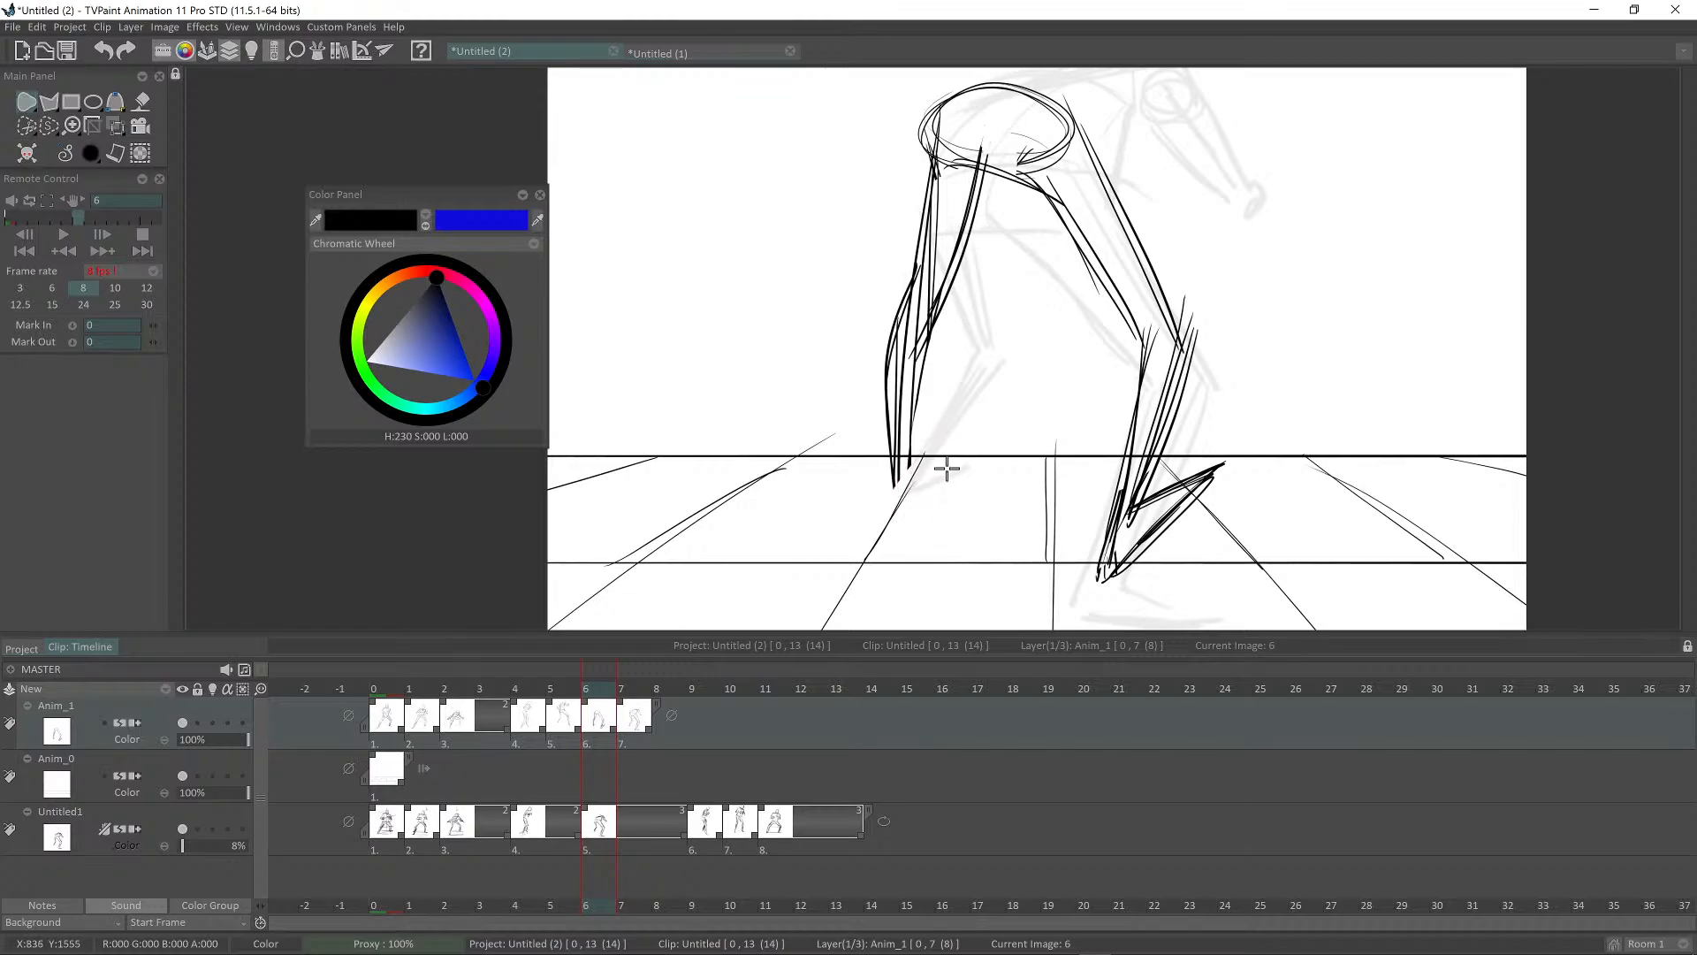
{"action": "scroll", "coordinate": [940, 470], "scroll_direction": "up", "scroll_amount": 1}
{"action": "key", "text": "d"}
{"action": "left_click_drag", "start_coordinate": [920, 497], "coordinate": [969, 527]}
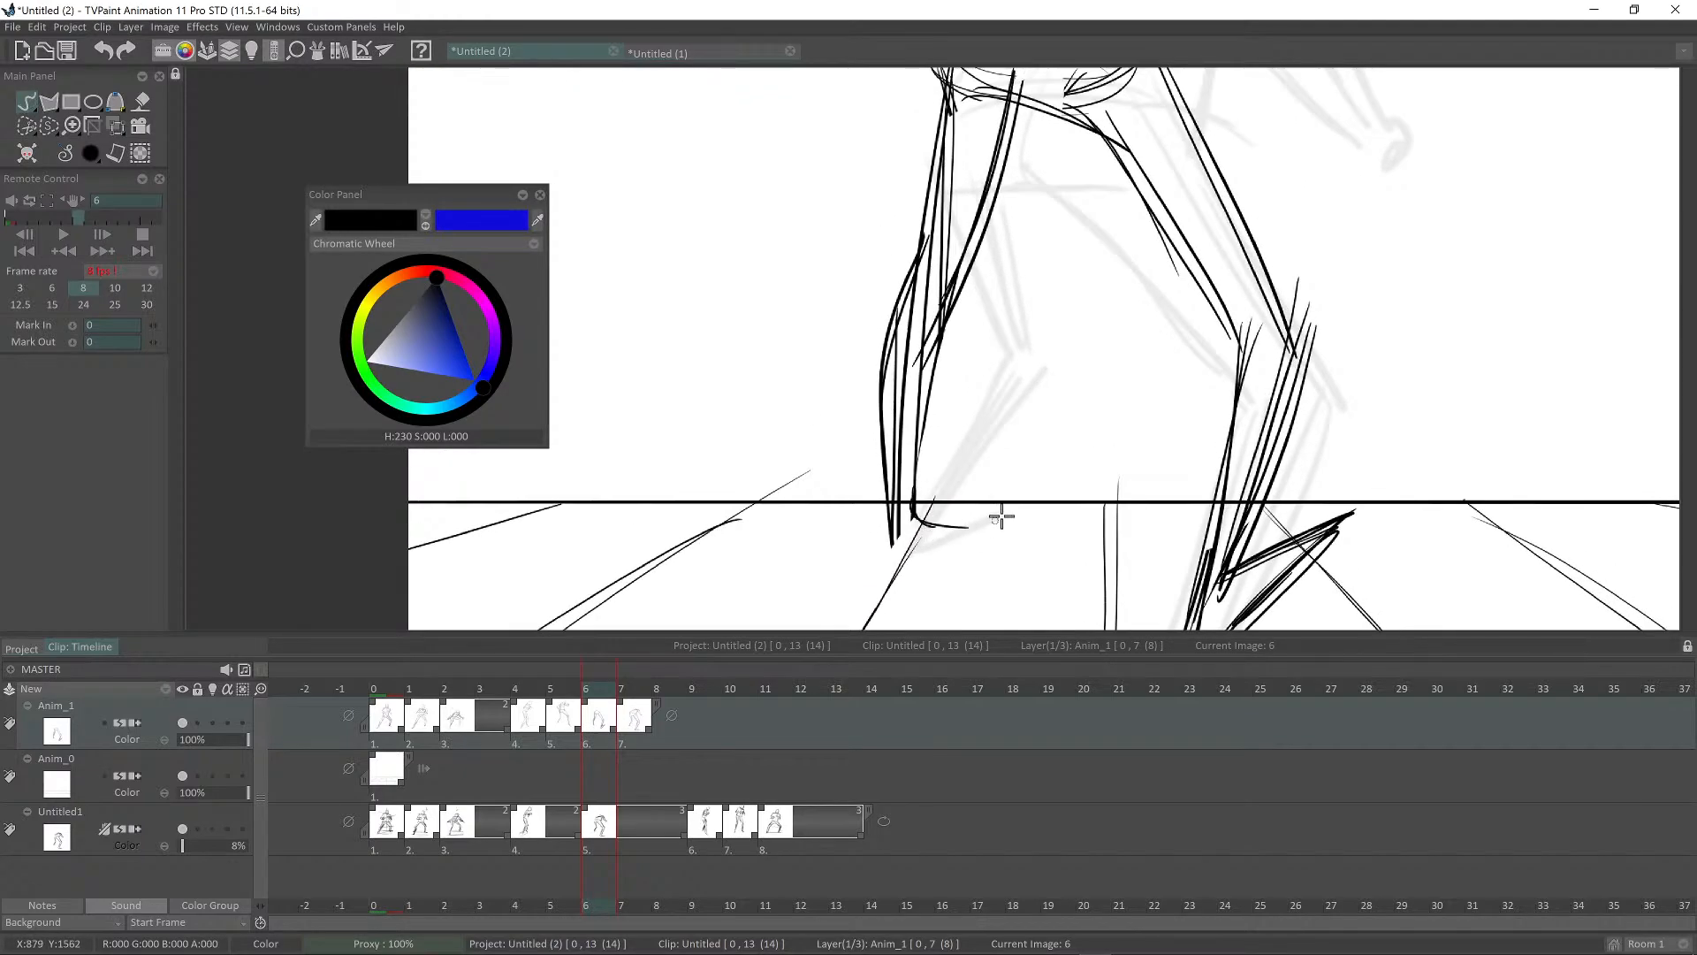
{"action": "mouse_move", "coordinate": [888, 437]}
{"action": "left_mouse_down"}
{"action": "mouse_move", "coordinate": [900, 560]}
{"action": "mouse_move", "coordinate": [922, 540]}
{"action": "mouse_move", "coordinate": [898, 559]}
{"action": "mouse_move", "coordinate": [1000, 518]}
{"action": "left_mouse_up"}
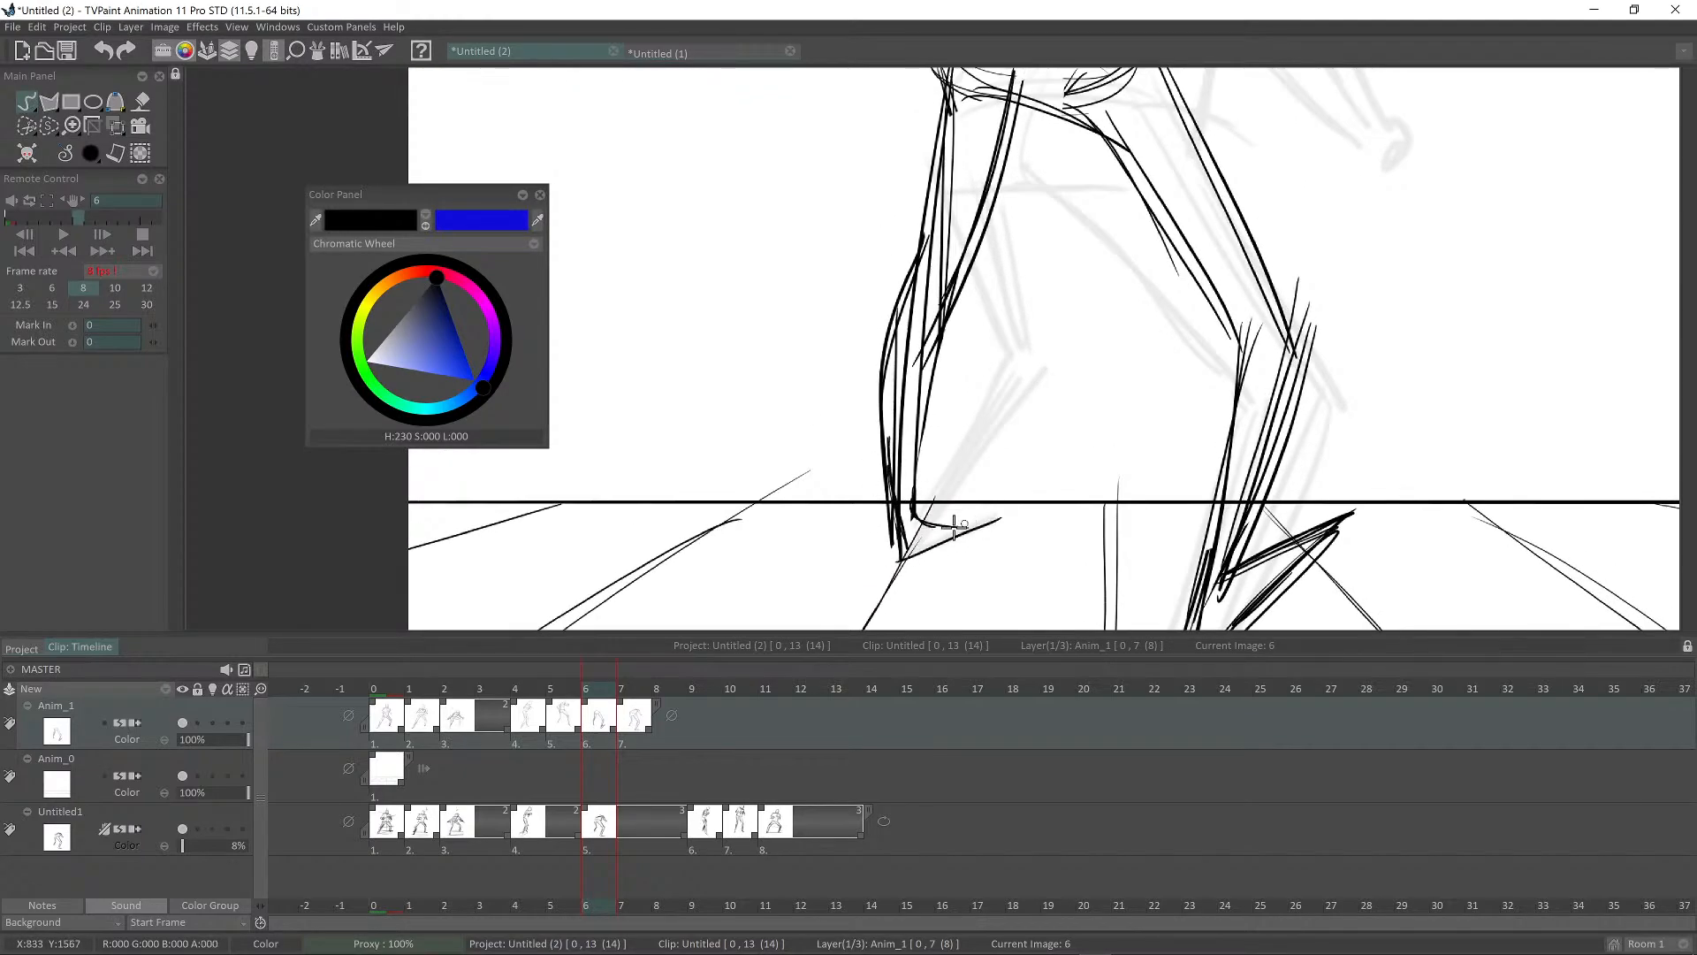
{"action": "left_click_drag", "start_coordinate": [897, 562], "coordinate": [1008, 506]}
{"action": "left_click_drag", "start_coordinate": [932, 538], "coordinate": [959, 527]}
{"action": "scroll", "coordinate": [959, 528], "scroll_direction": "down", "scroll_amount": 5}
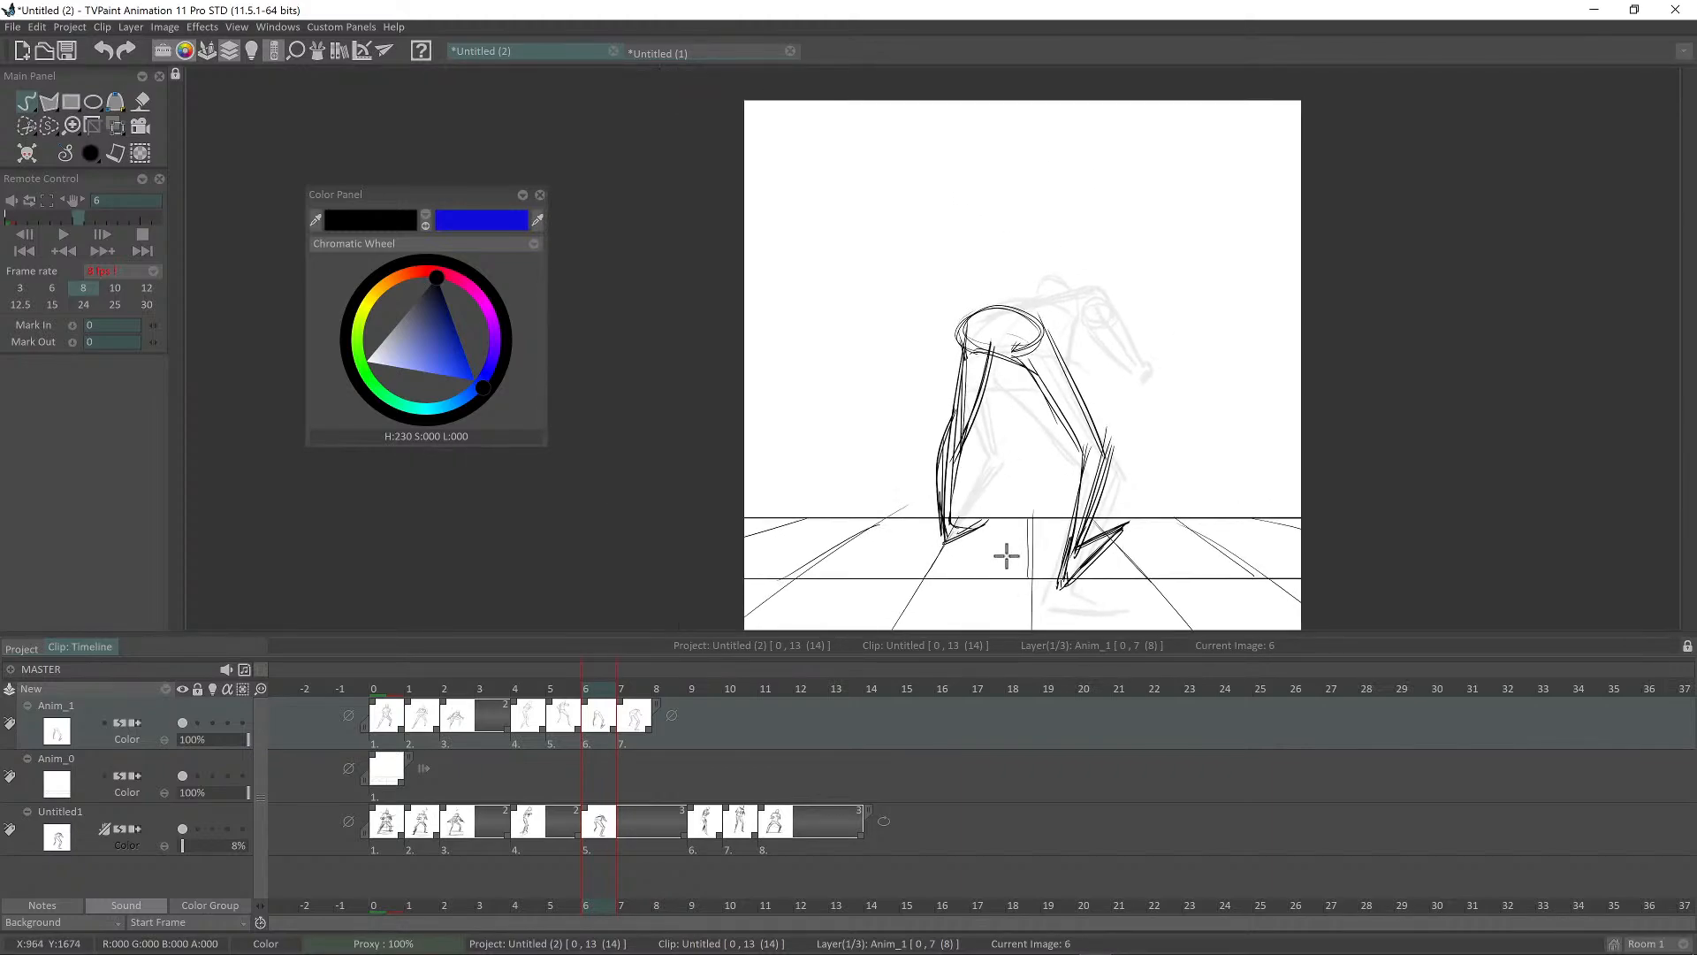
Step: Flip back and forth between frame 6 and its neighbouring frames to check the motion of the pelvis, legs and redrawn rear foot
{"action": "key", "text": "Left"}
{"action": "key", "text": "Left"}
{"action": "key", "text": "Right"}
{"action": "key", "text": "Right"}
{"action": "key", "text": "Right"}
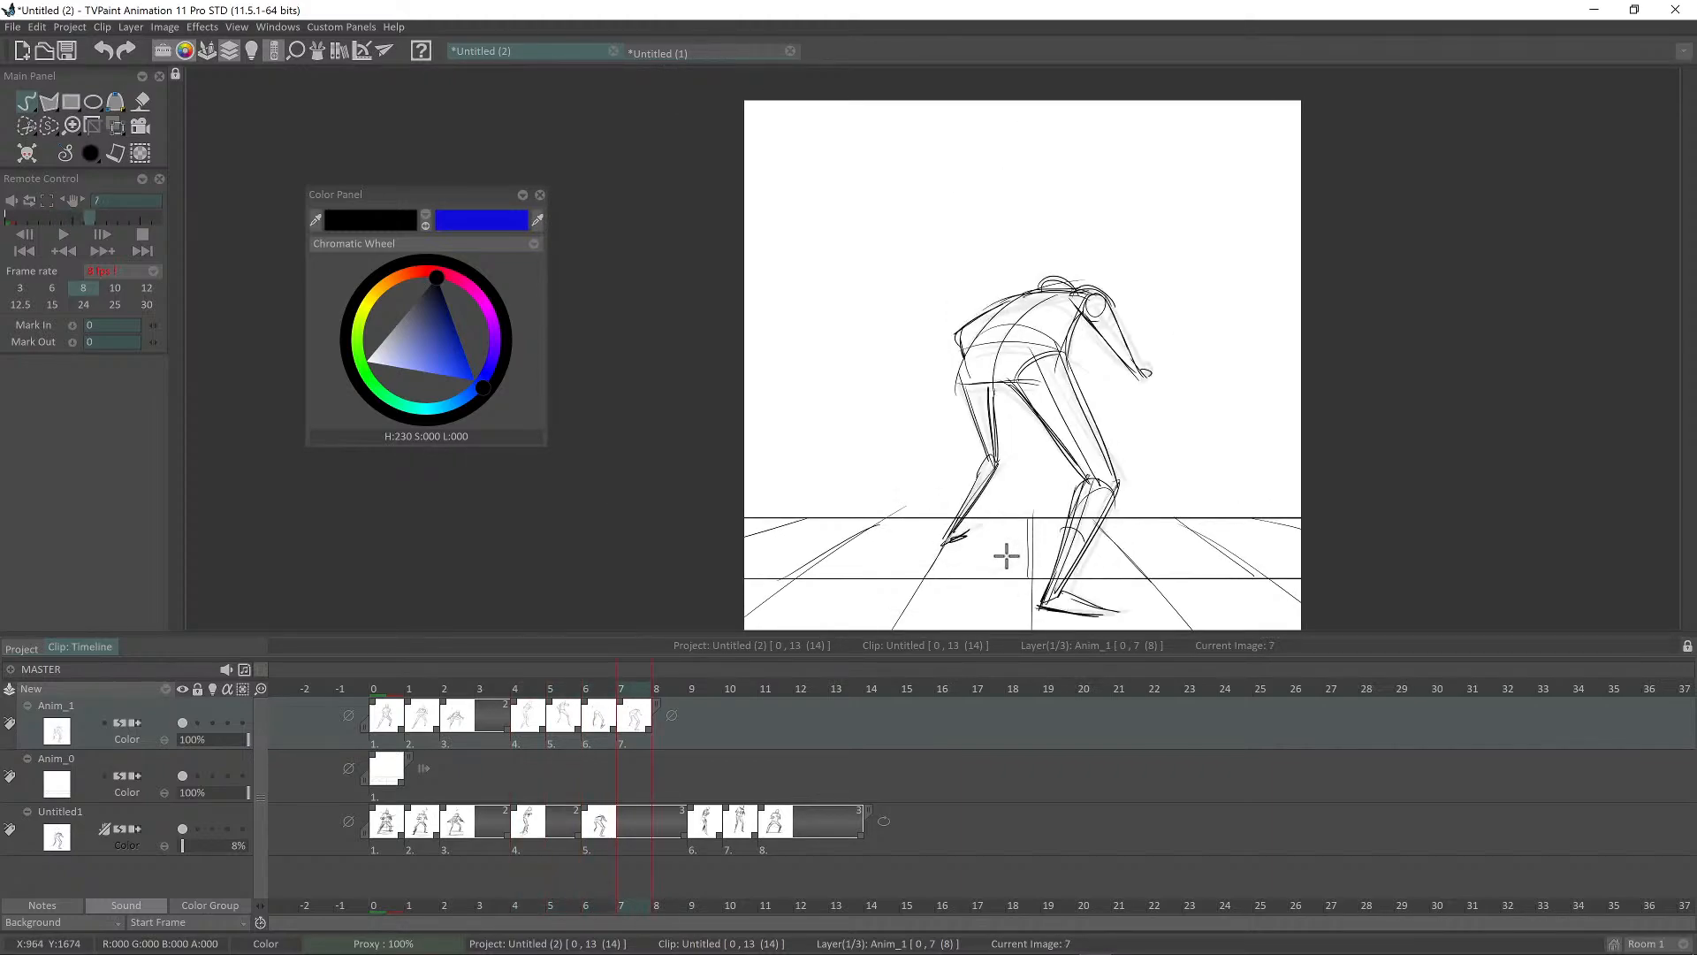
{"action": "key", "text": "Right"}
{"action": "key", "text": "Left"}
{"action": "key", "text": "Left"}
{"action": "key", "text": "Left"}
{"action": "key", "text": "Right"}
{"action": "key", "text": "Right"}
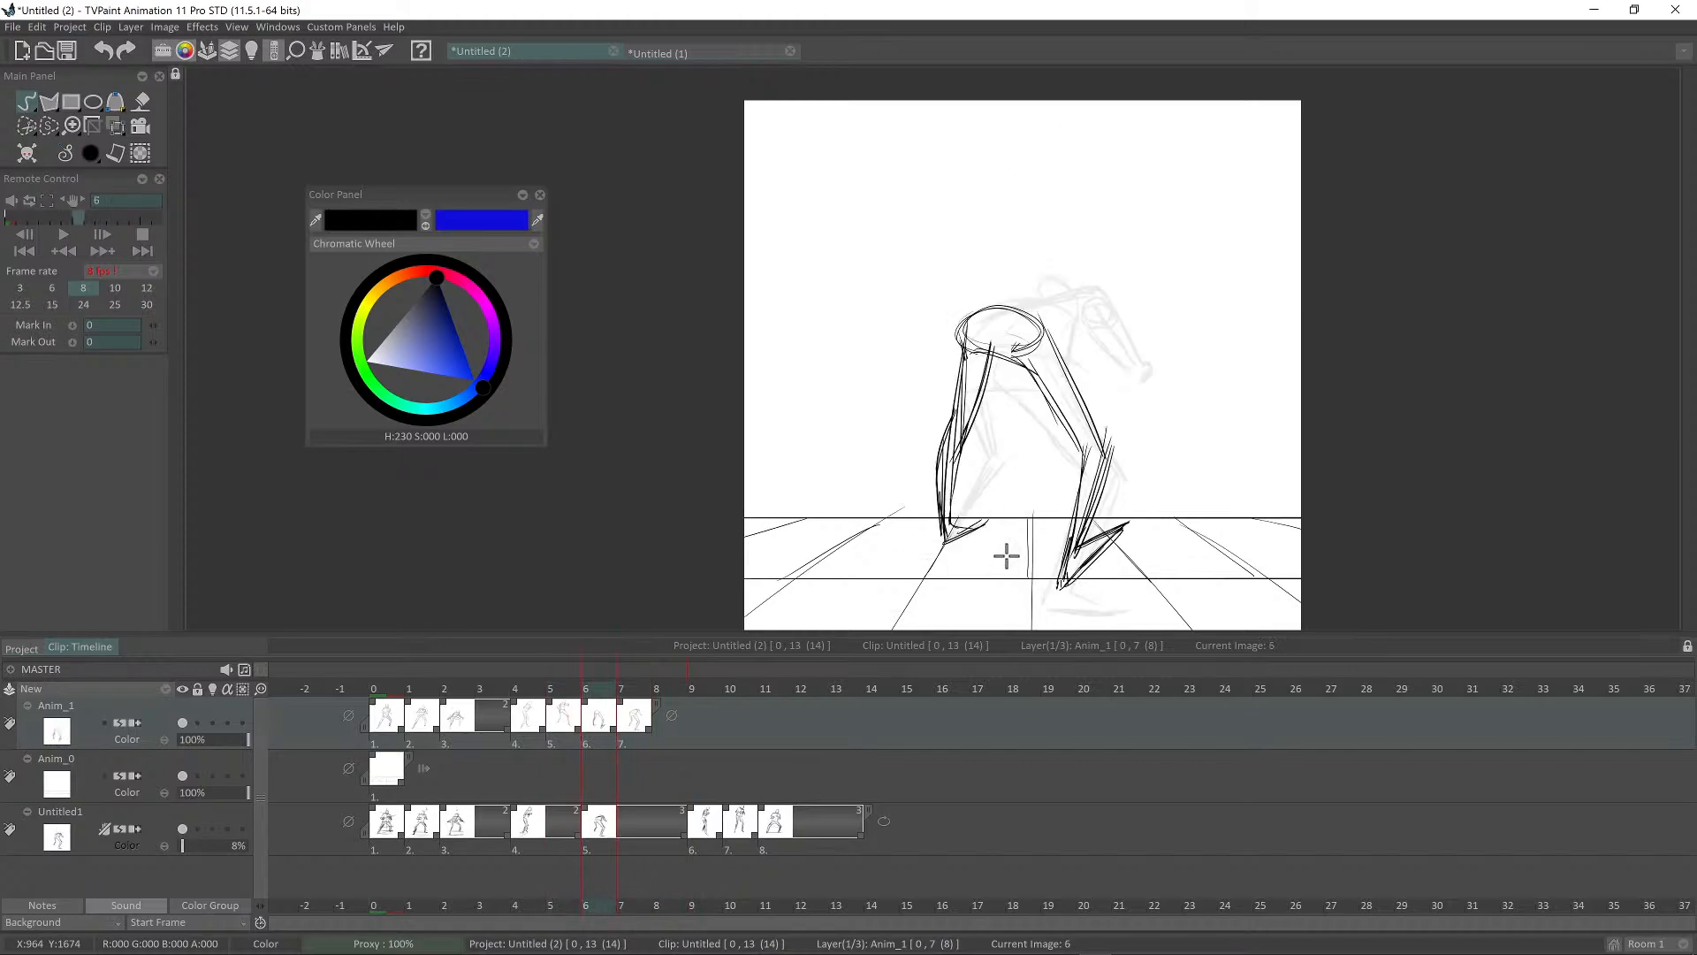
{"action": "key", "text": "Left"}
{"action": "key", "text": "Left"}
{"action": "key", "text": "Right"}
{"action": "key", "text": "Right"}
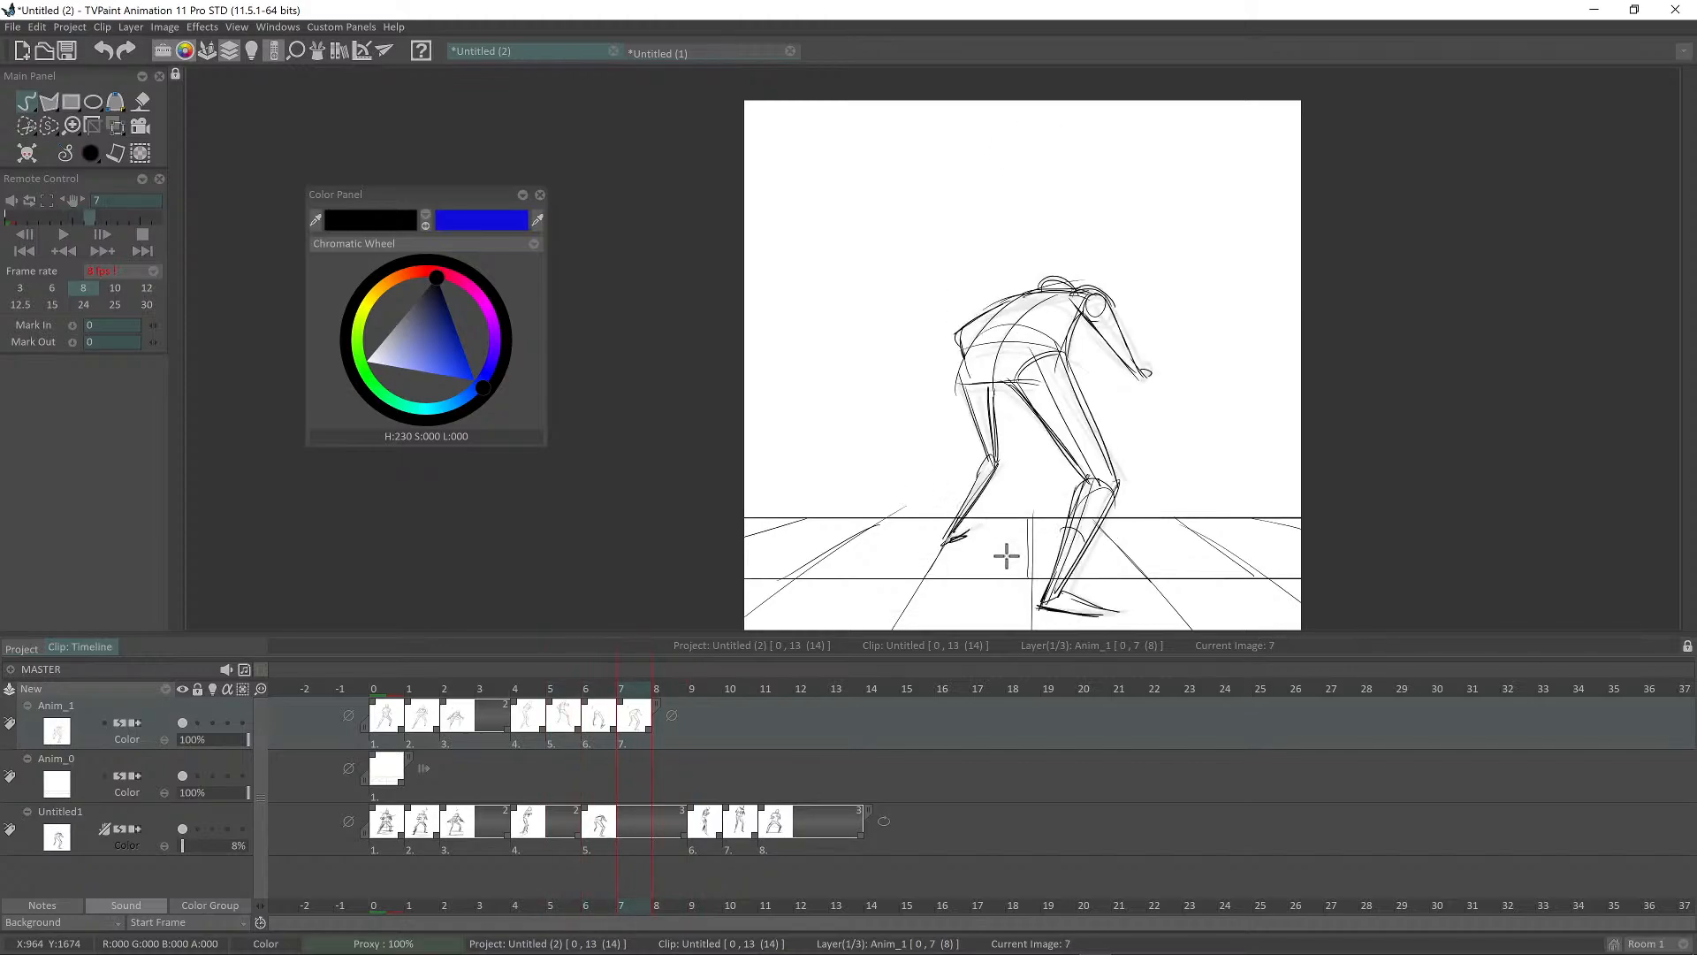
{"action": "key", "text": "Left"}
{"action": "key", "text": "Right"}
{"action": "key", "text": "Right"}
{"action": "key", "text": "Left"}
{"action": "key", "text": "Right"}
{"action": "key", "text": "Right"}
{"action": "key", "text": "Left"}
{"action": "key", "text": "Left"}
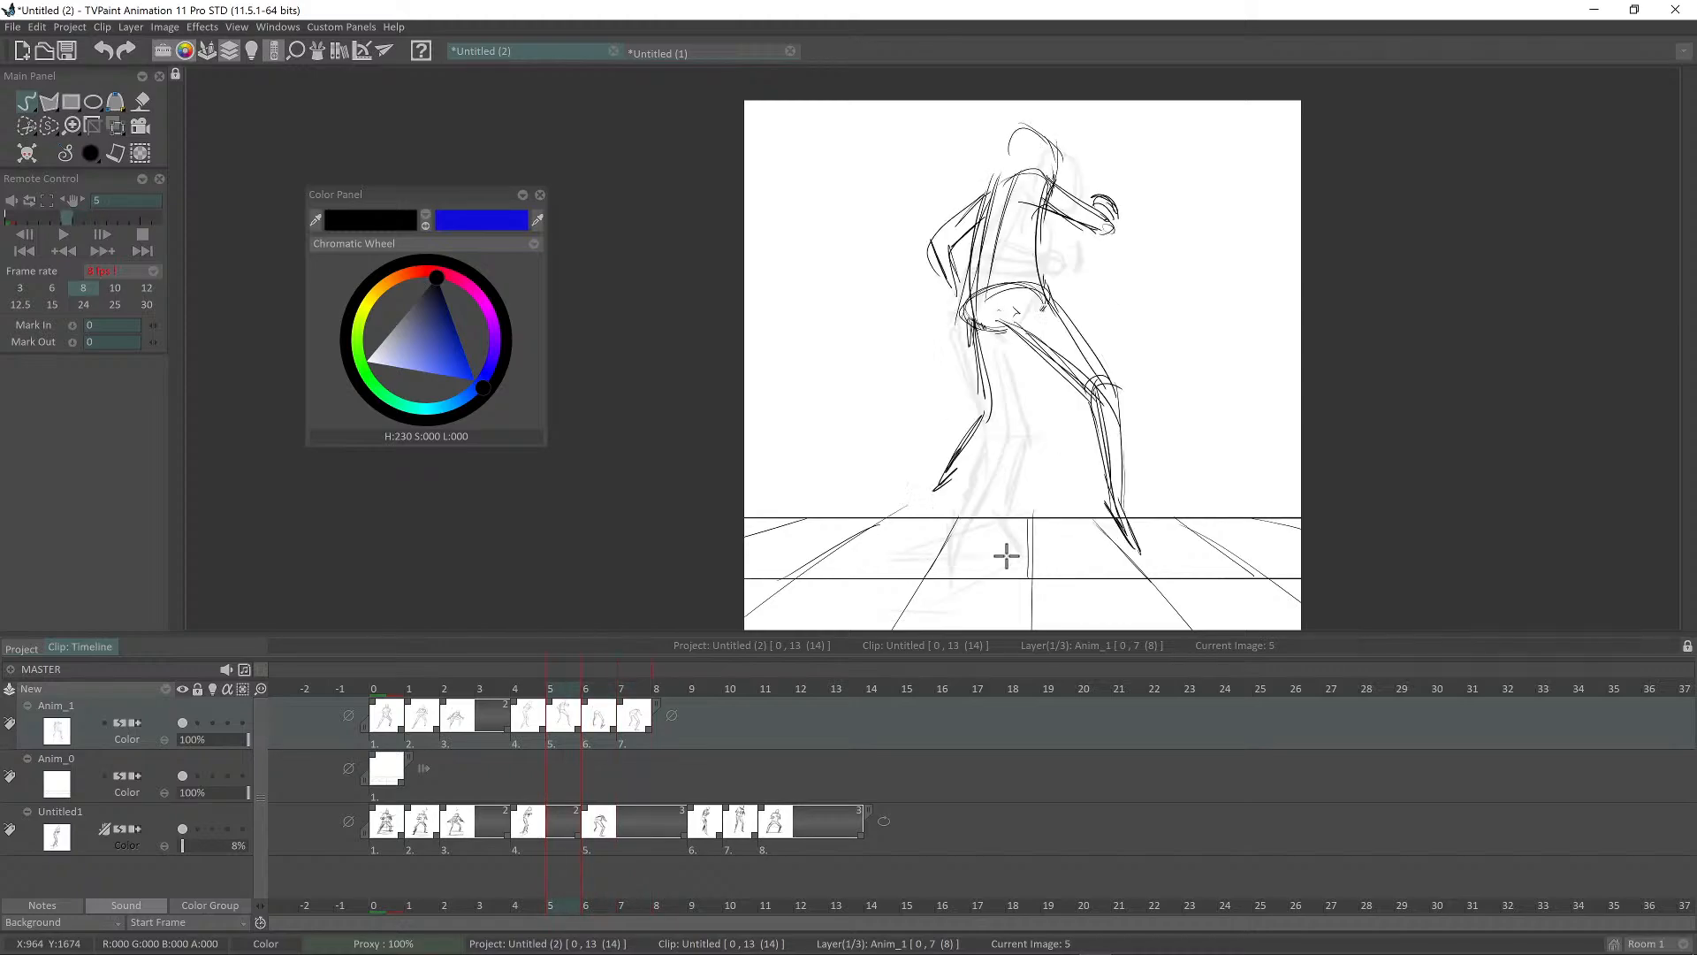
{"action": "key", "text": "Right"}
{"action": "key", "text": "Right"}
{"action": "key", "text": "Left"}
{"action": "key", "text": "Left"}
{"action": "key", "text": "Left"}
{"action": "key", "text": "Left"}
{"action": "key", "text": "Left"}
{"action": "key", "text": "Right"}
{"action": "key", "text": "Right"}
{"action": "key", "text": "Right"}
{"action": "key", "text": "Right"}
{"action": "key", "text": "Right"}
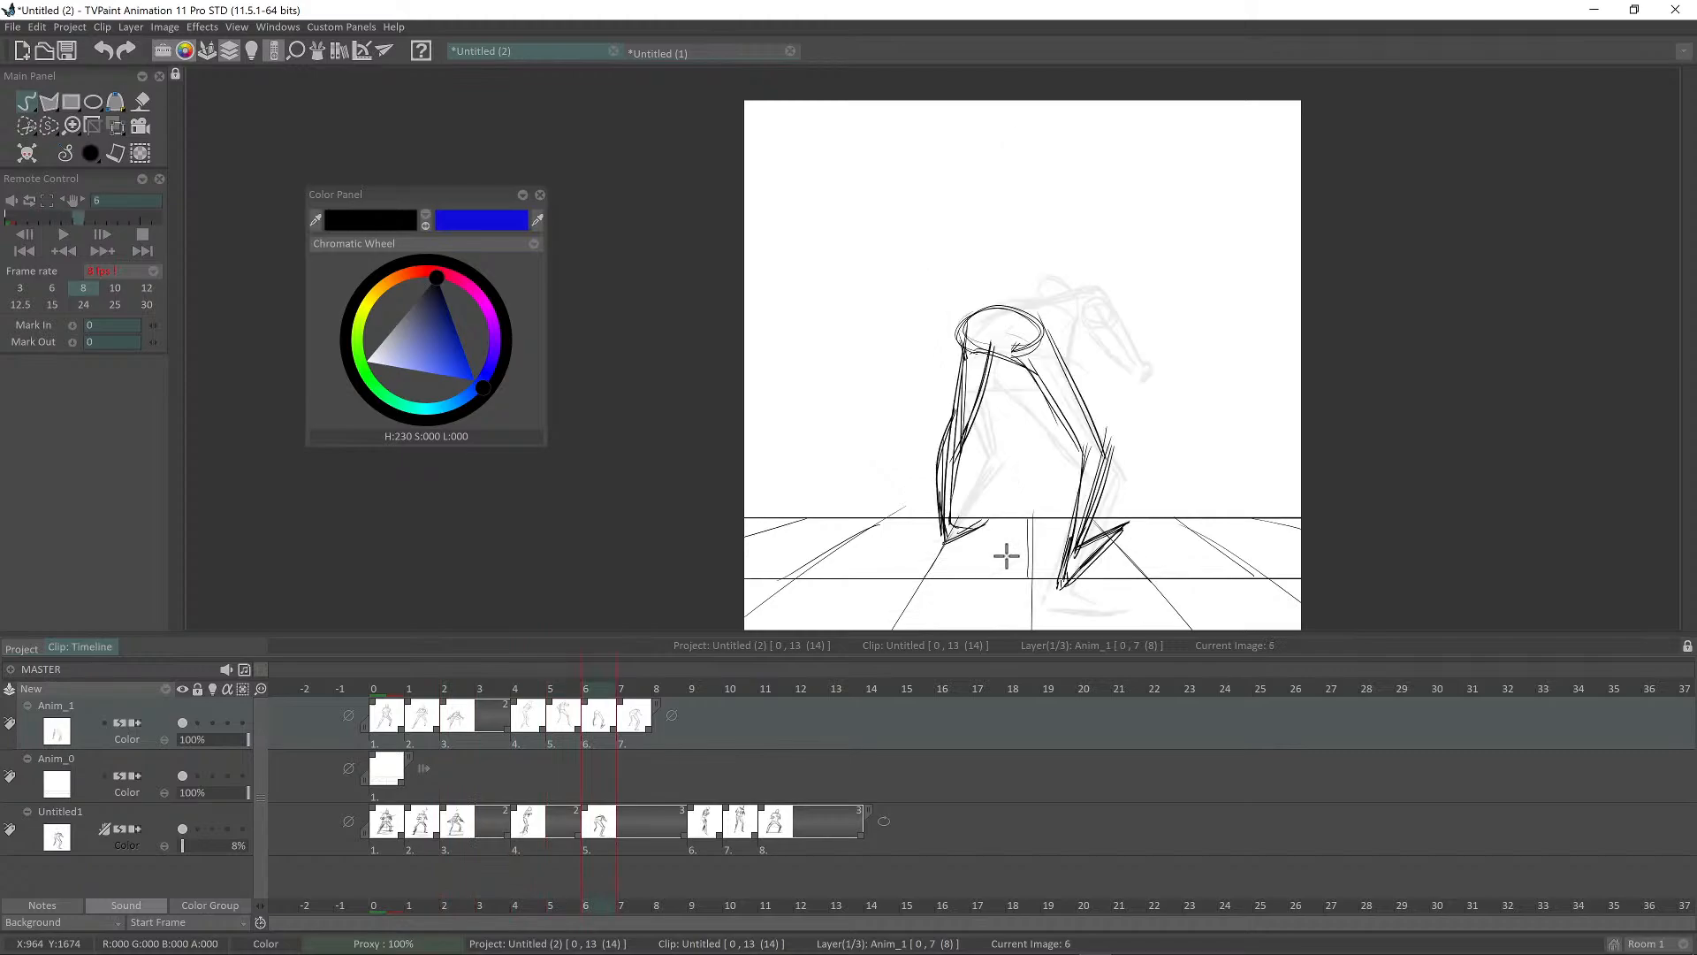
Step: Sketch a curved spine line, a shoulder arc and rough torso sides above the pelvis on frame 6
{"action": "key", "text": "Left"}
{"action": "mouse_move", "coordinate": [1027, 196]}
{"action": "left_mouse_down"}
{"action": "mouse_move", "coordinate": [1020, 305]}
{"action": "mouse_move", "coordinate": [1041, 197]}
{"action": "left_mouse_up"}
{"action": "key", "text": "Left"}
{"action": "key", "text": "Left"}
{"action": "key", "text": "Right"}
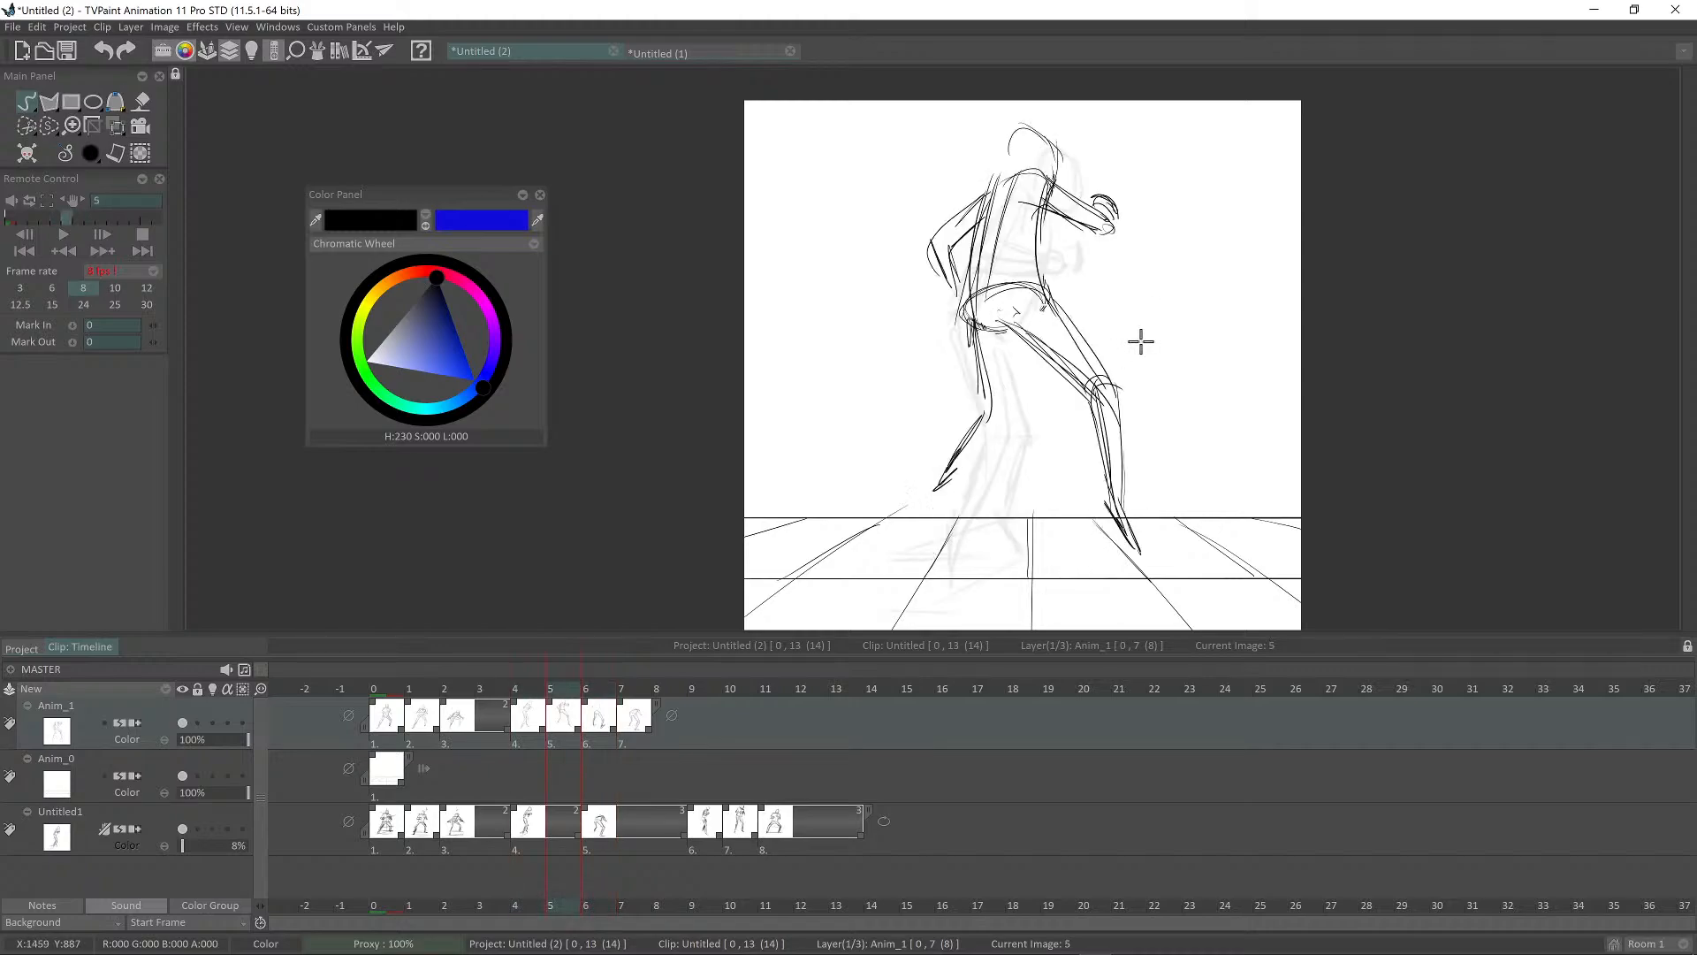
{"action": "key", "text": "Right"}
{"action": "key", "text": "Left"}
{"action": "key", "text": "Left"}
{"action": "key", "text": "Right"}
{"action": "key", "text": "Right"}
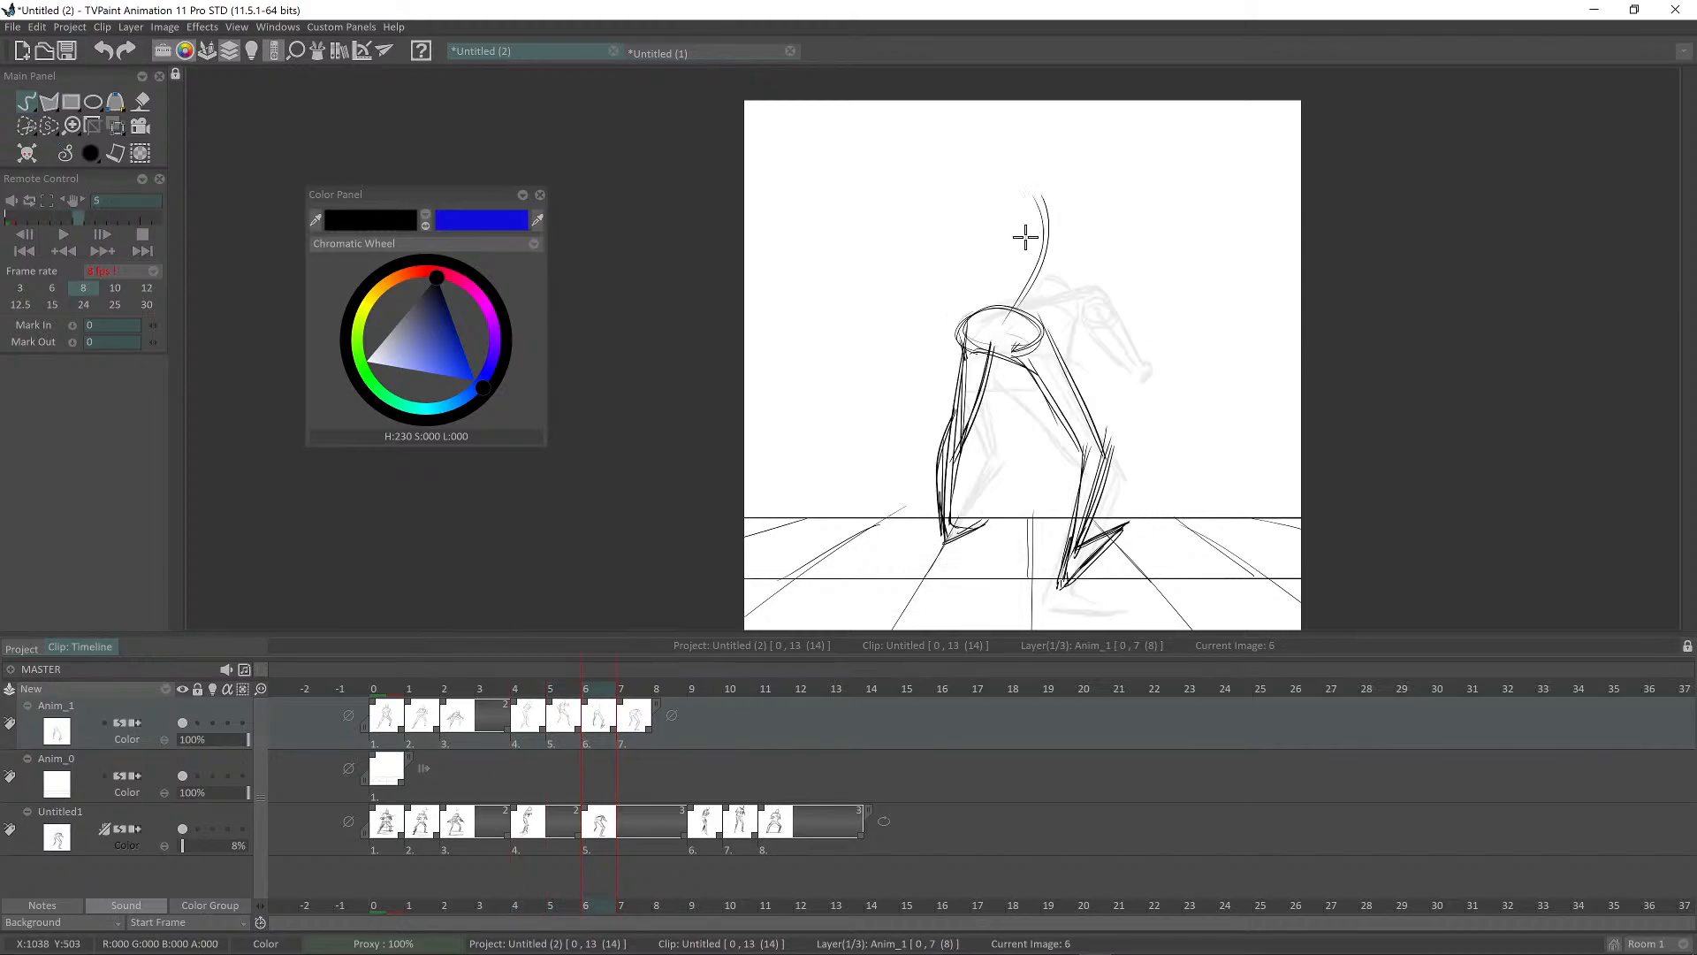
{"action": "left_click_drag", "start_coordinate": [1007, 234], "coordinate": [1080, 211]}
{"action": "mouse_move", "coordinate": [1081, 212]}
{"action": "left_mouse_down"}
{"action": "mouse_move", "coordinate": [1005, 226]}
{"action": "mouse_move", "coordinate": [1009, 284]}
{"action": "mouse_move", "coordinate": [965, 320]}
{"action": "left_mouse_up"}
{"action": "left_click_drag", "start_coordinate": [965, 319], "coordinate": [1025, 256]}
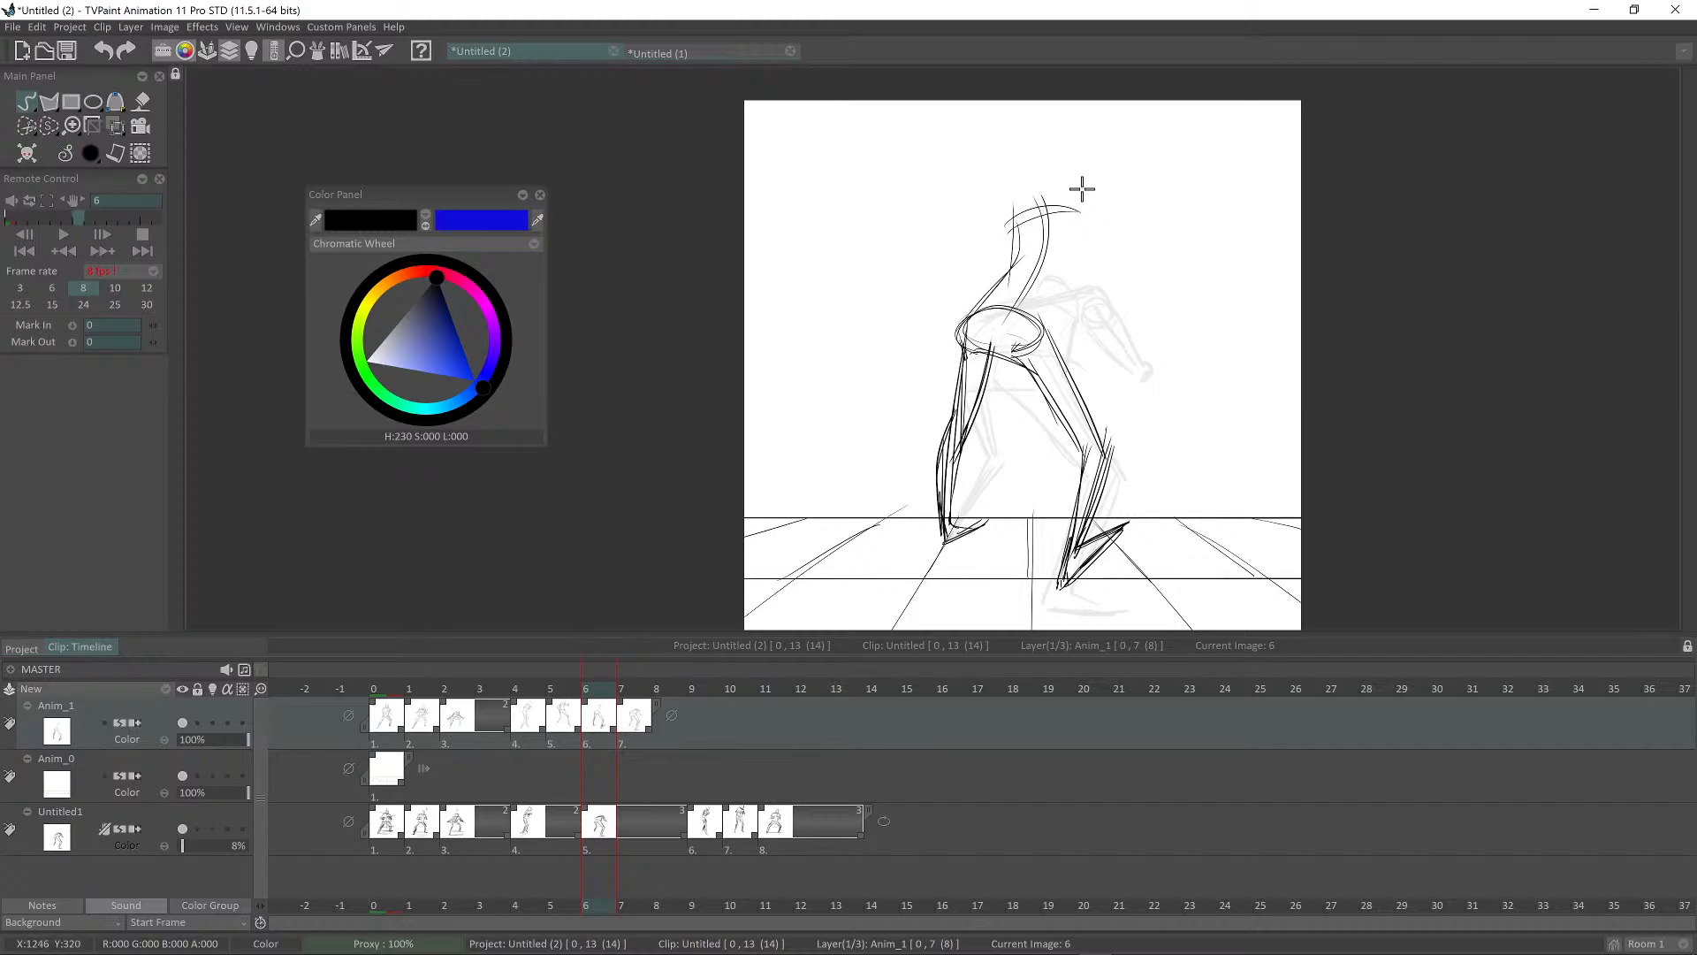
{"action": "left_click_drag", "start_coordinate": [1082, 188], "coordinate": [1036, 327]}
Step: Flip through frames 4 to 7 to examine how the rough torso on frame 6 moves between the poses
{"action": "scroll", "coordinate": [1132, 475], "scroll_direction": "down", "scroll_amount": 2}
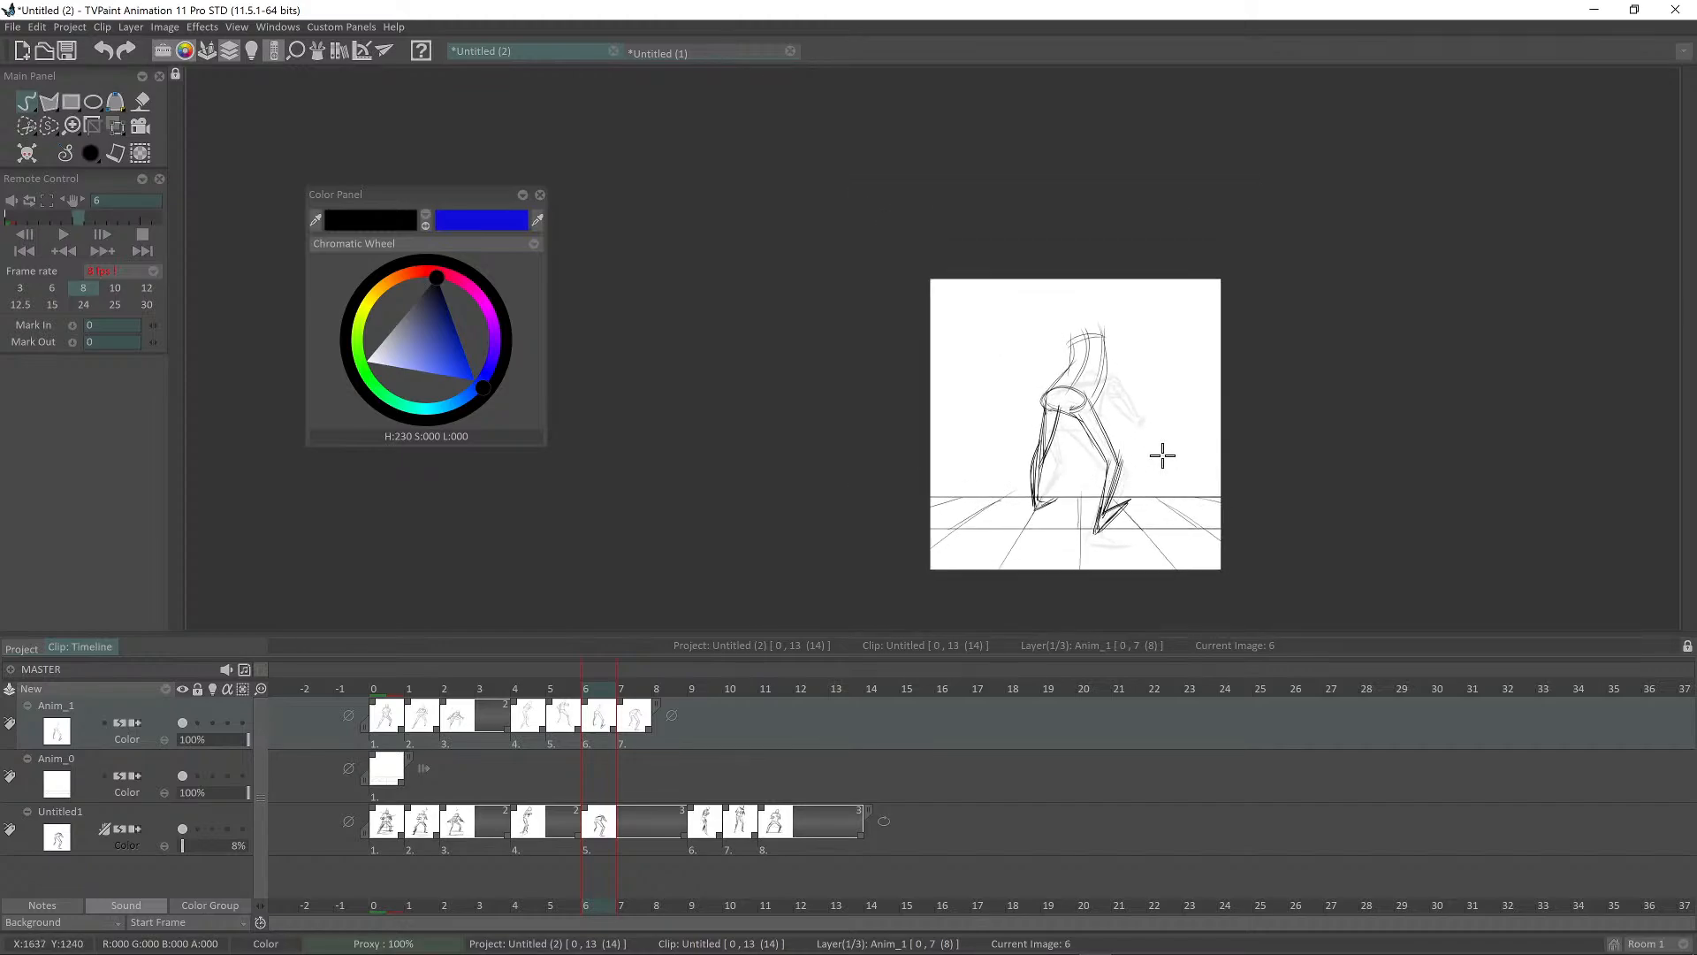
{"action": "key", "text": "Left"}
{"action": "key", "text": "Left"}
{"action": "key", "text": "Right"}
{"action": "key", "text": "Right"}
{"action": "key", "text": "Right"}
{"action": "key", "text": "Left"}
{"action": "key", "text": "Left"}
{"action": "key", "text": "Left"}
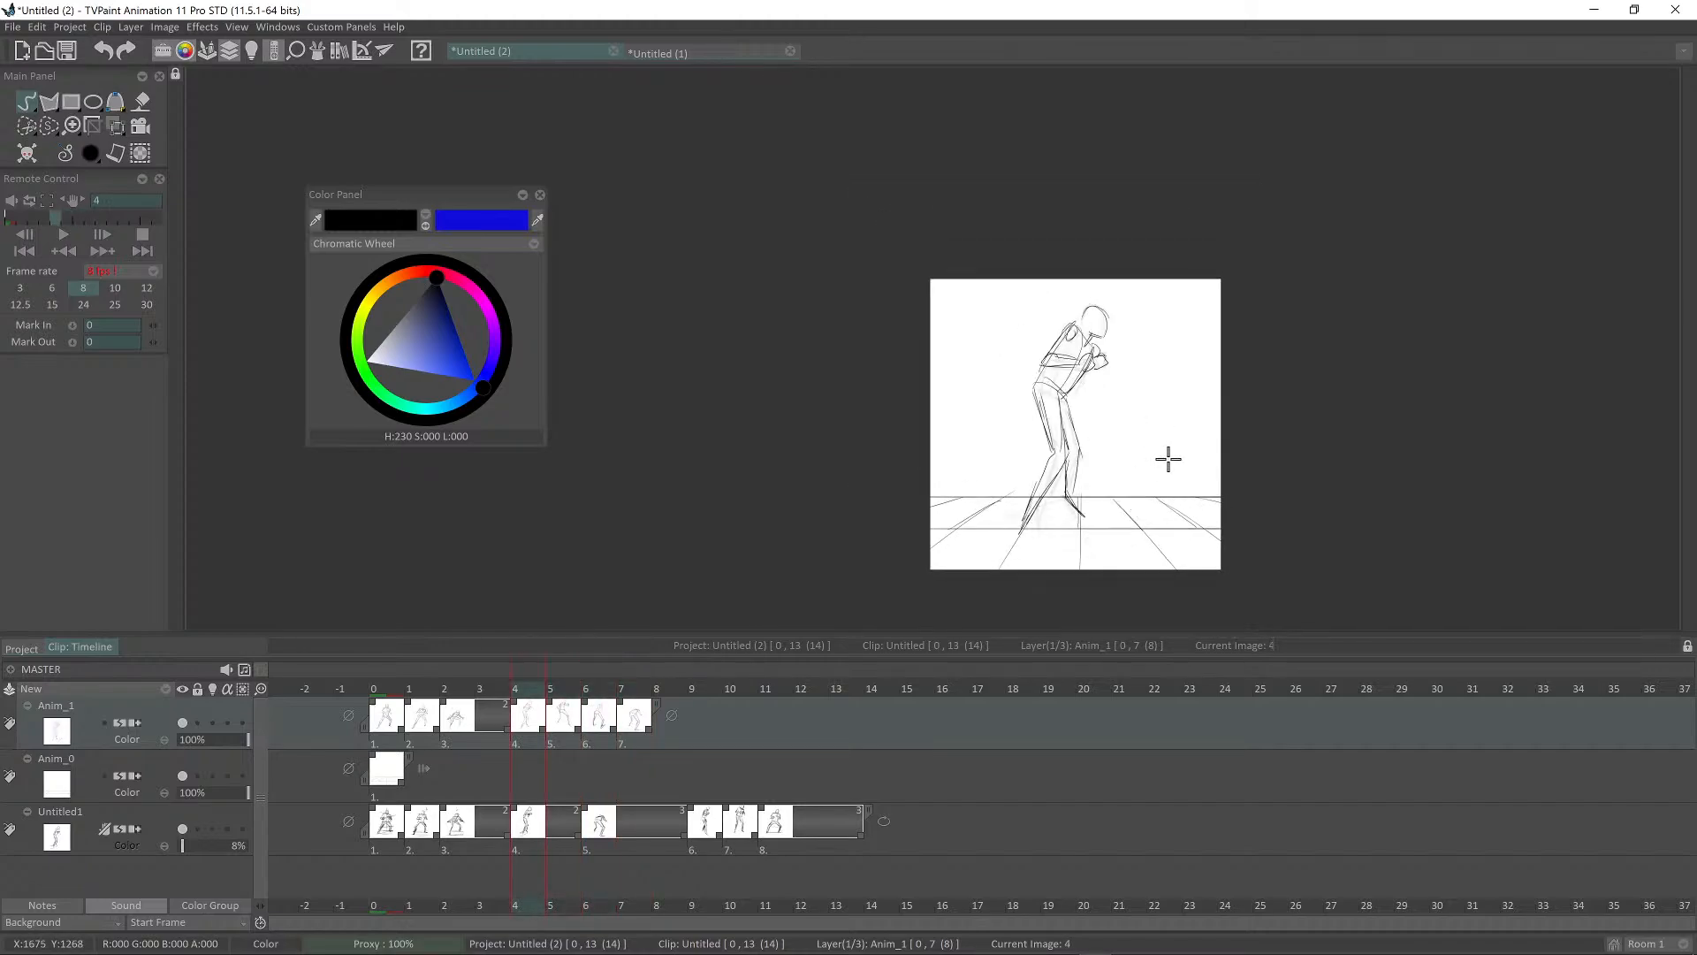
{"action": "key", "text": "Right"}
{"action": "key", "text": "Right"}
{"action": "key", "text": "Right"}
{"action": "scroll", "coordinate": [1092, 397], "scroll_direction": "up", "scroll_amount": 3}
{"action": "scroll", "coordinate": [1205, 344], "scroll_direction": "down", "scroll_amount": 1}
{"action": "key", "text": "Left"}
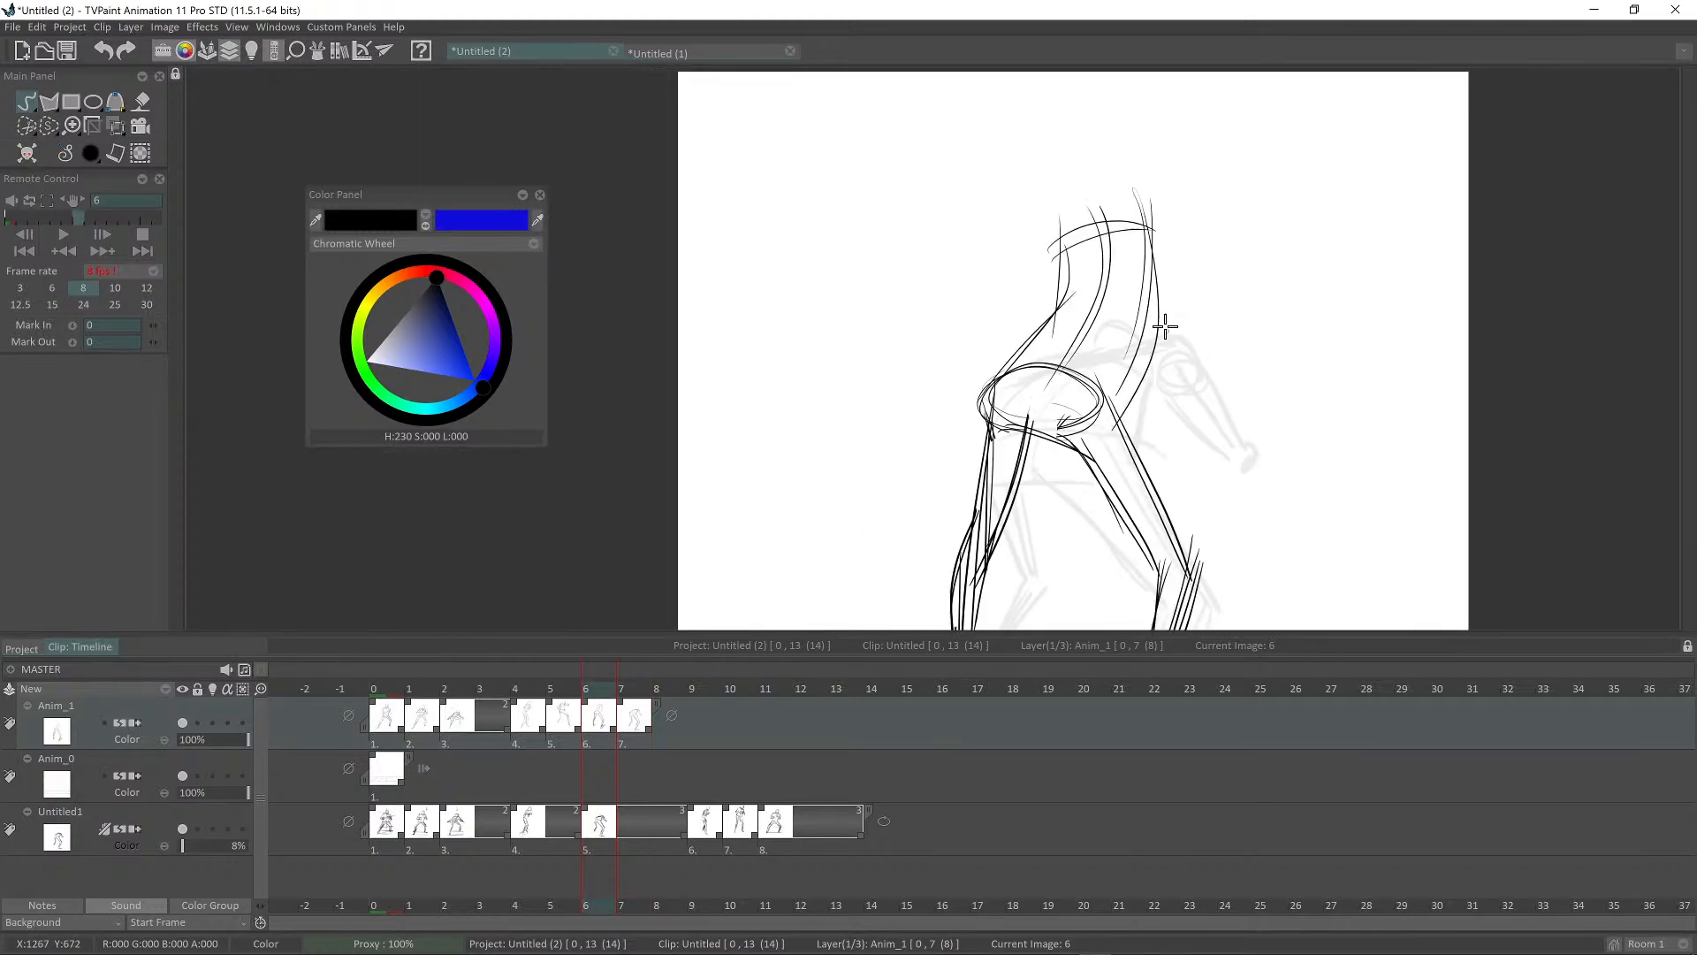
{"action": "key", "text": "Left"}
{"action": "key", "text": "Right"}
{"action": "key", "text": "Right"}
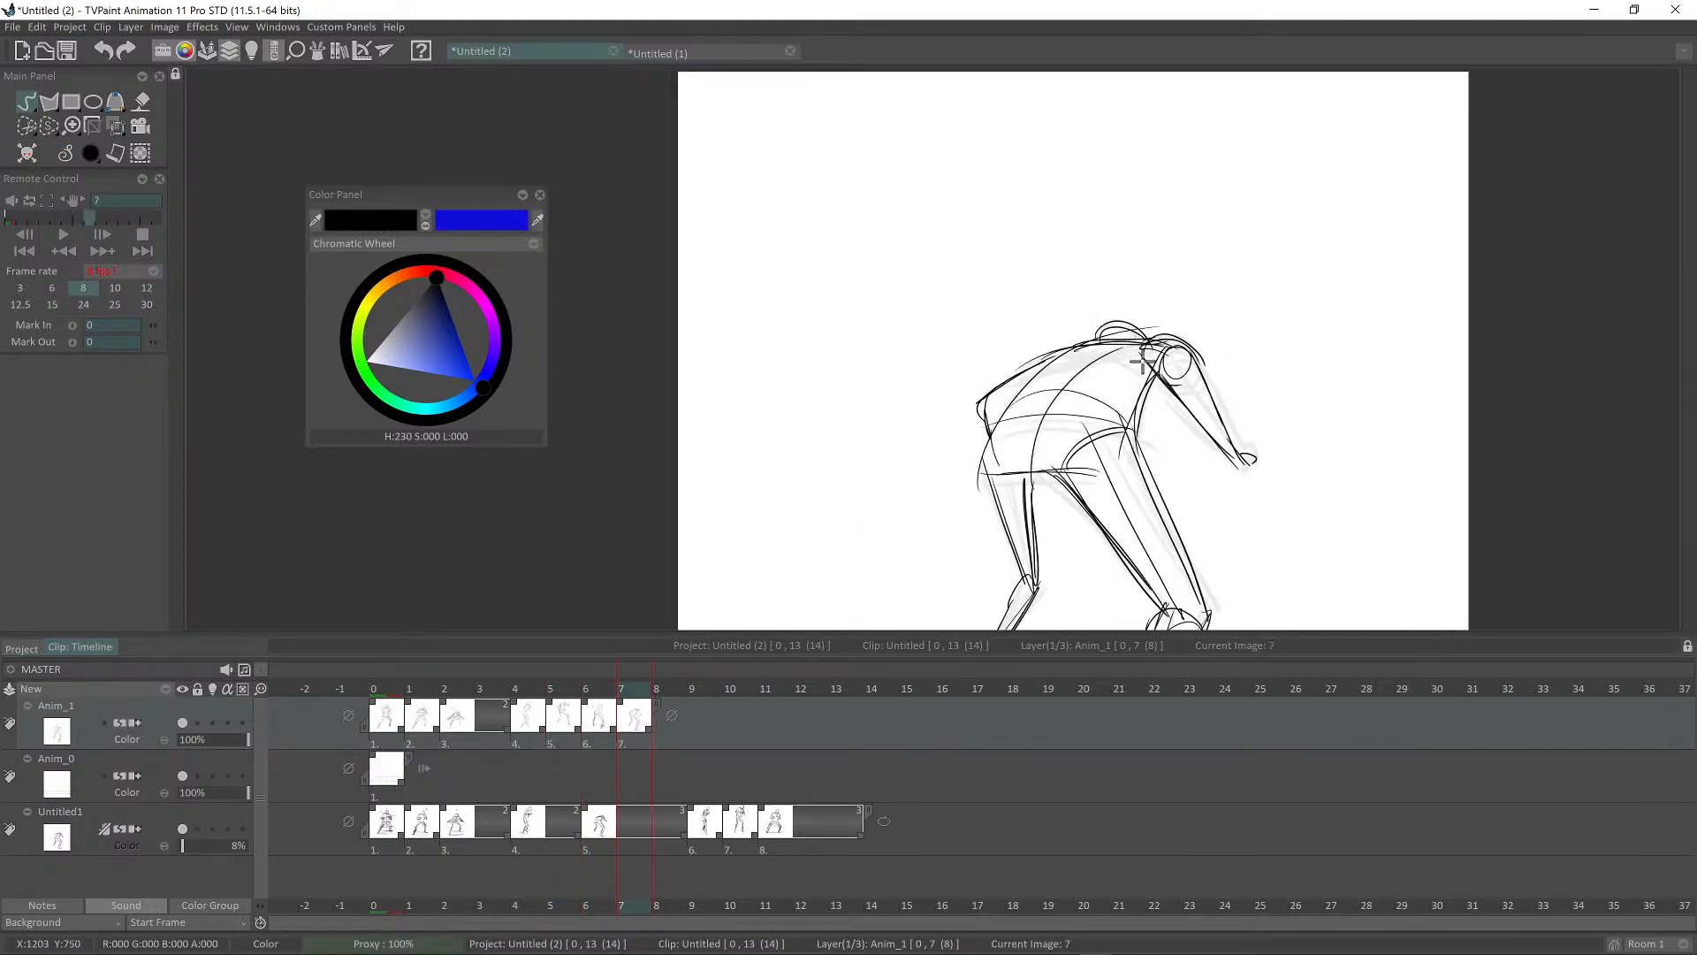
{"action": "key", "text": "Left"}
{"action": "key", "text": "Left"}
{"action": "key", "text": "Right"}
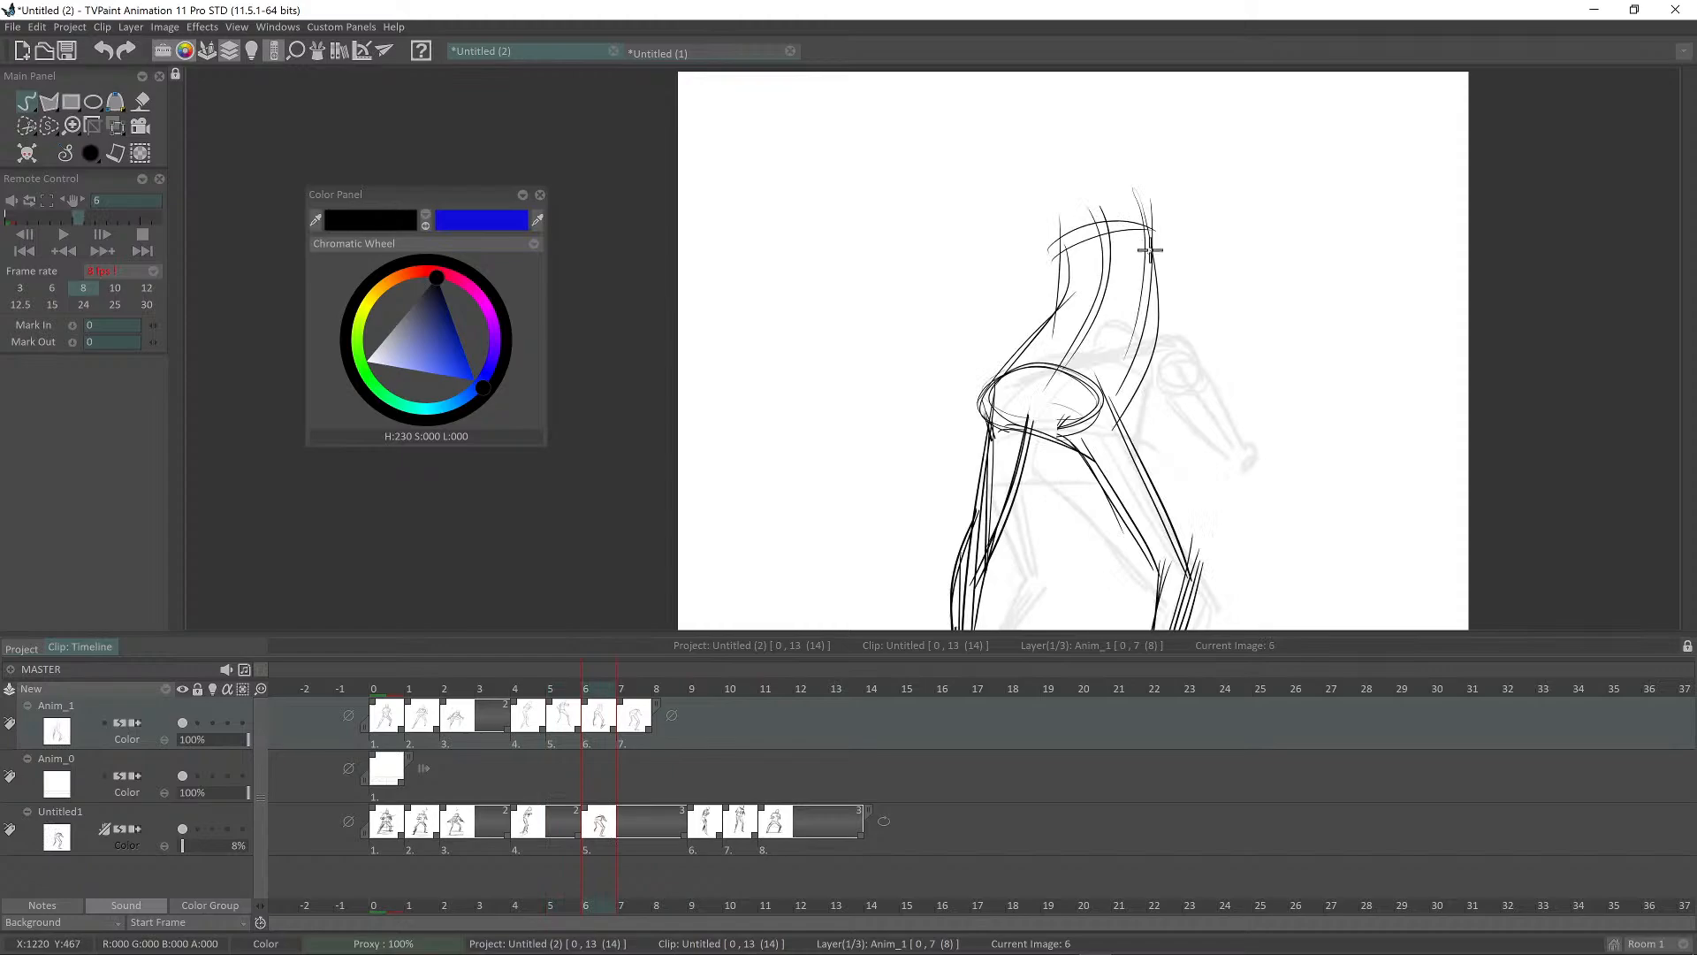
Step: Erase the rough torso on frame 6 and draw a tilted ribcage ellipse lower above the pelvis
{"action": "key", "text": "shift+d"}
{"action": "mouse_move", "coordinate": [1152, 190]}
{"action": "left_mouse_down"}
{"action": "mouse_move", "coordinate": [1258, 262]}
{"action": "mouse_move", "coordinate": [1176, 176]}
{"action": "left_mouse_up"}
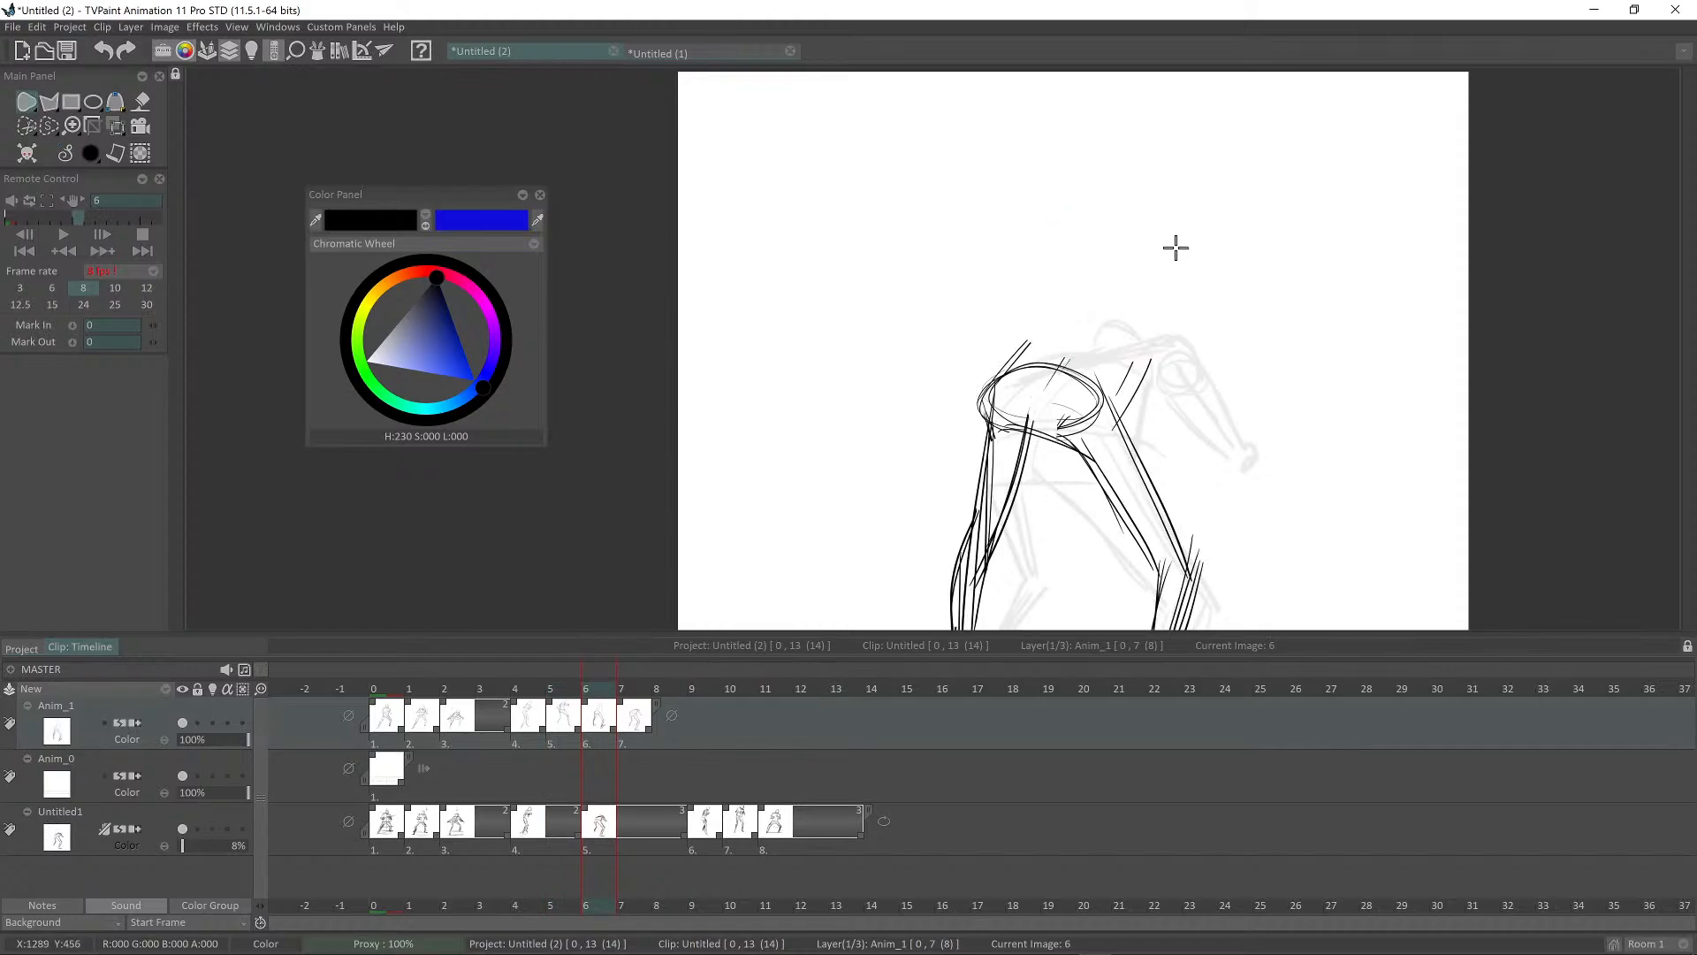
{"action": "key", "text": "d"}
{"action": "key", "text": "Left"}
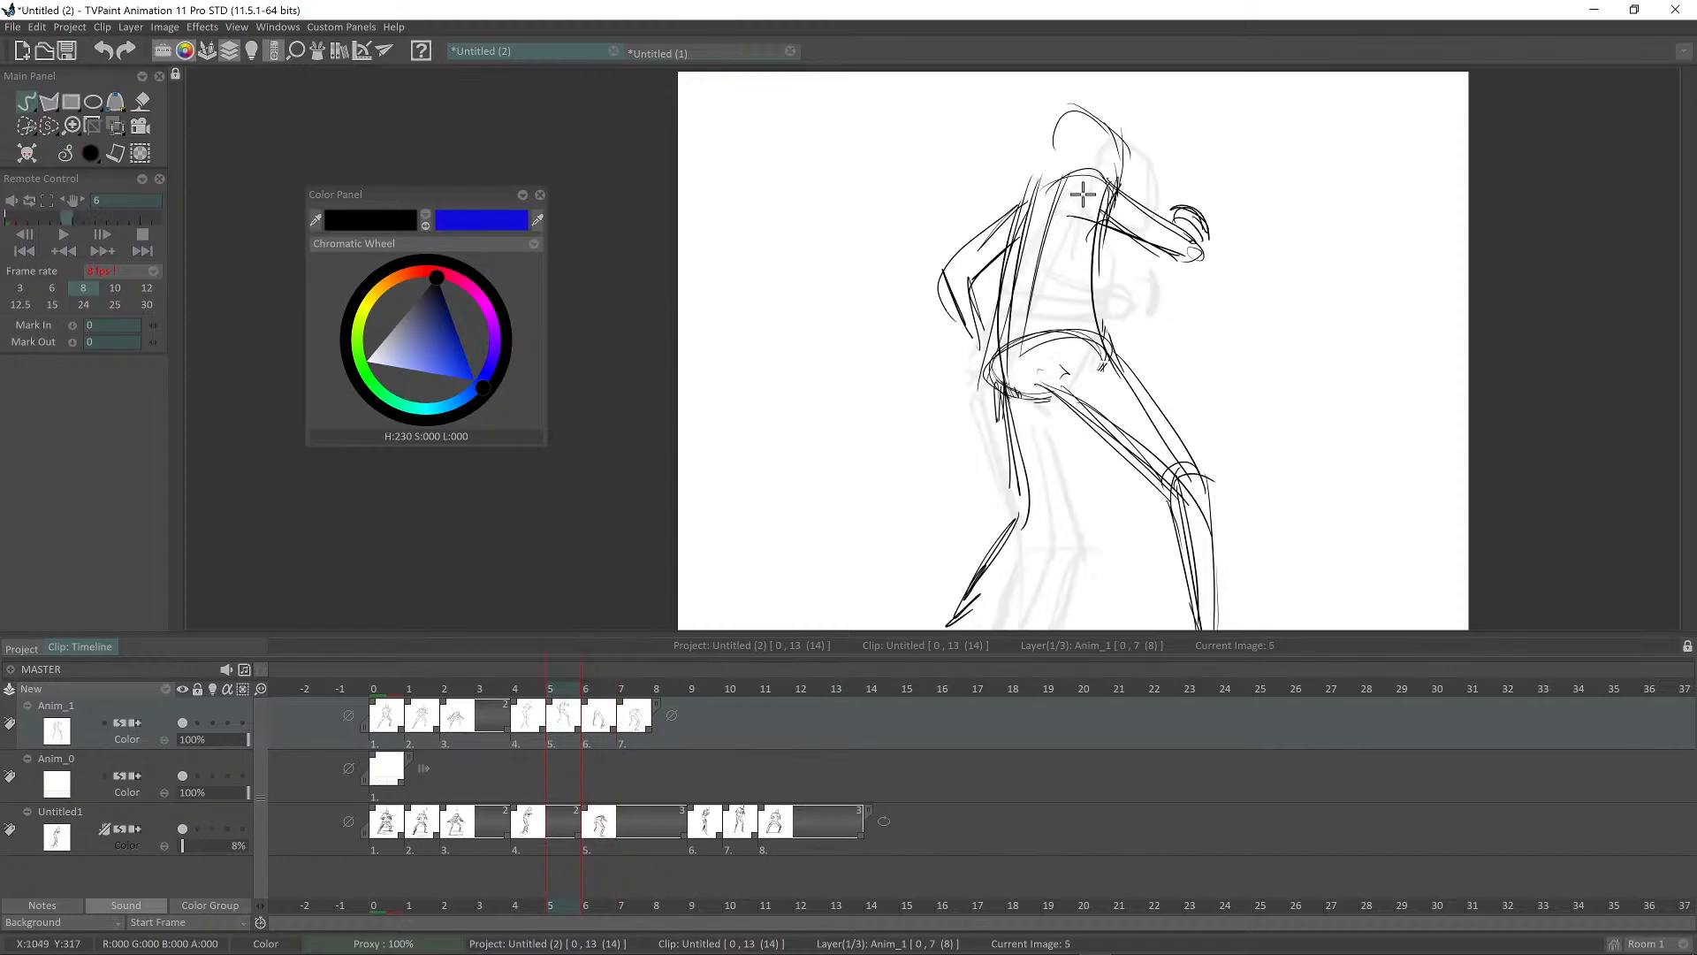
{"action": "key", "text": "Right"}
{"action": "mouse_move", "coordinate": [1126, 231]}
{"action": "left_mouse_down"}
{"action": "mouse_move", "coordinate": [1032, 273]}
{"action": "mouse_move", "coordinate": [1127, 226]}
{"action": "left_mouse_up"}
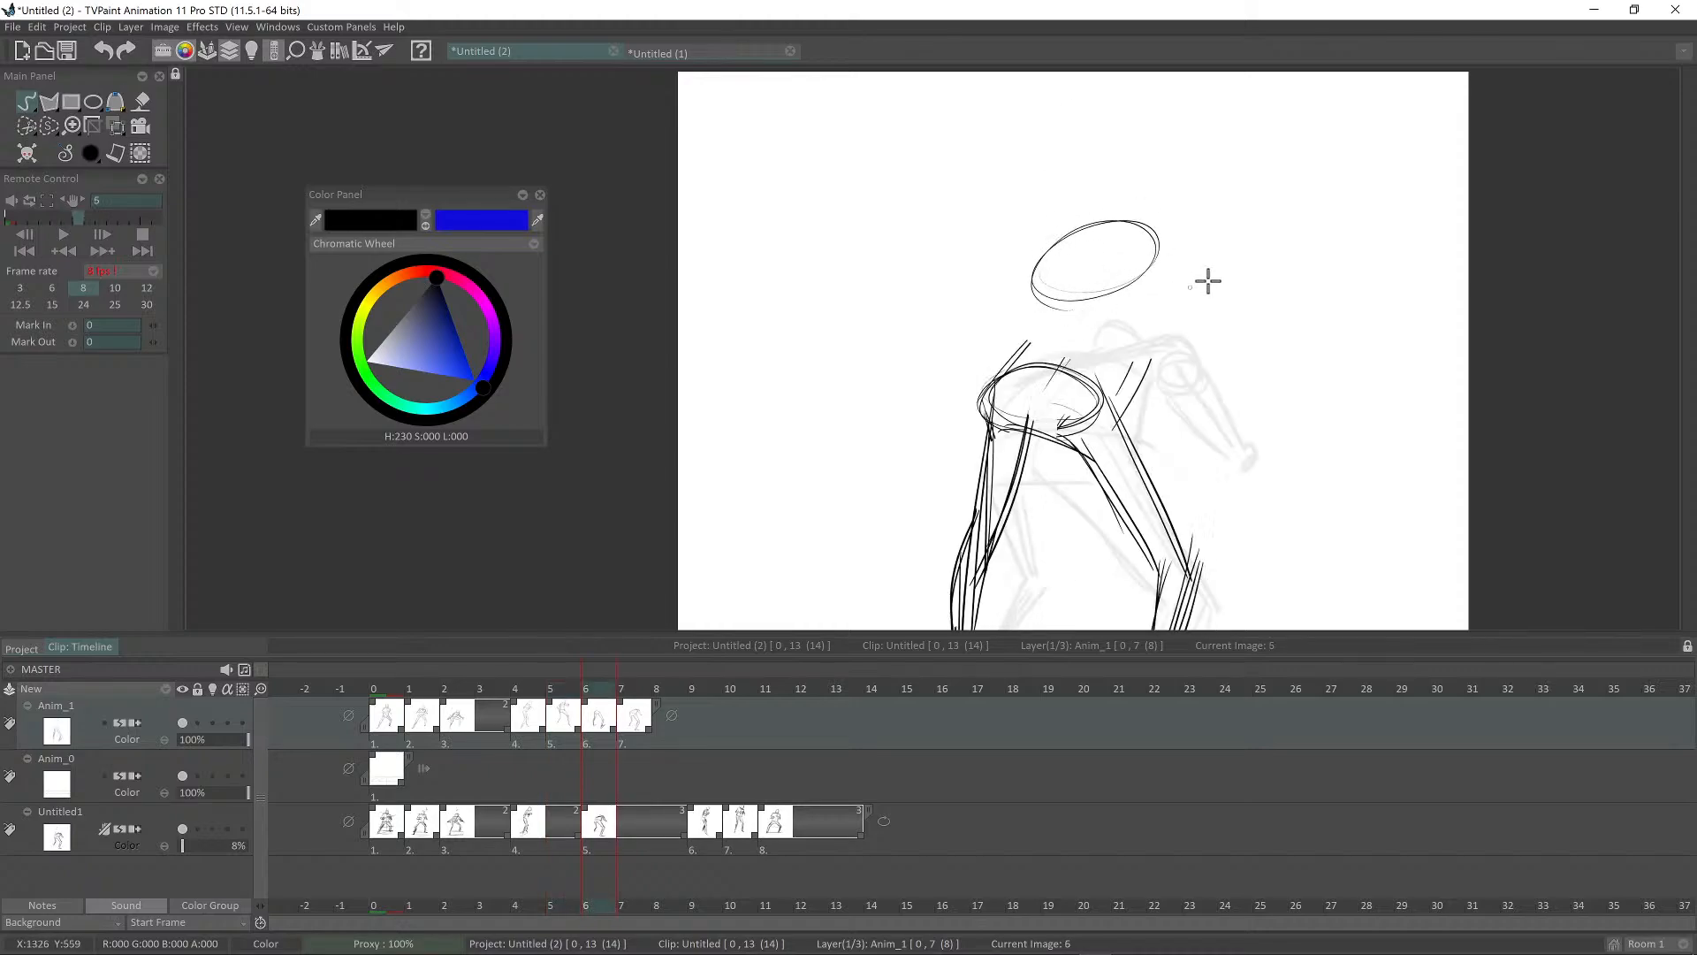
Step: Draw the ribcage's centre line and the torso side lines connecting the ribcage to the pelvis on frame 6
{"action": "key", "text": "Left"}
{"action": "key", "text": "Right"}
{"action": "key", "text": "Left"}
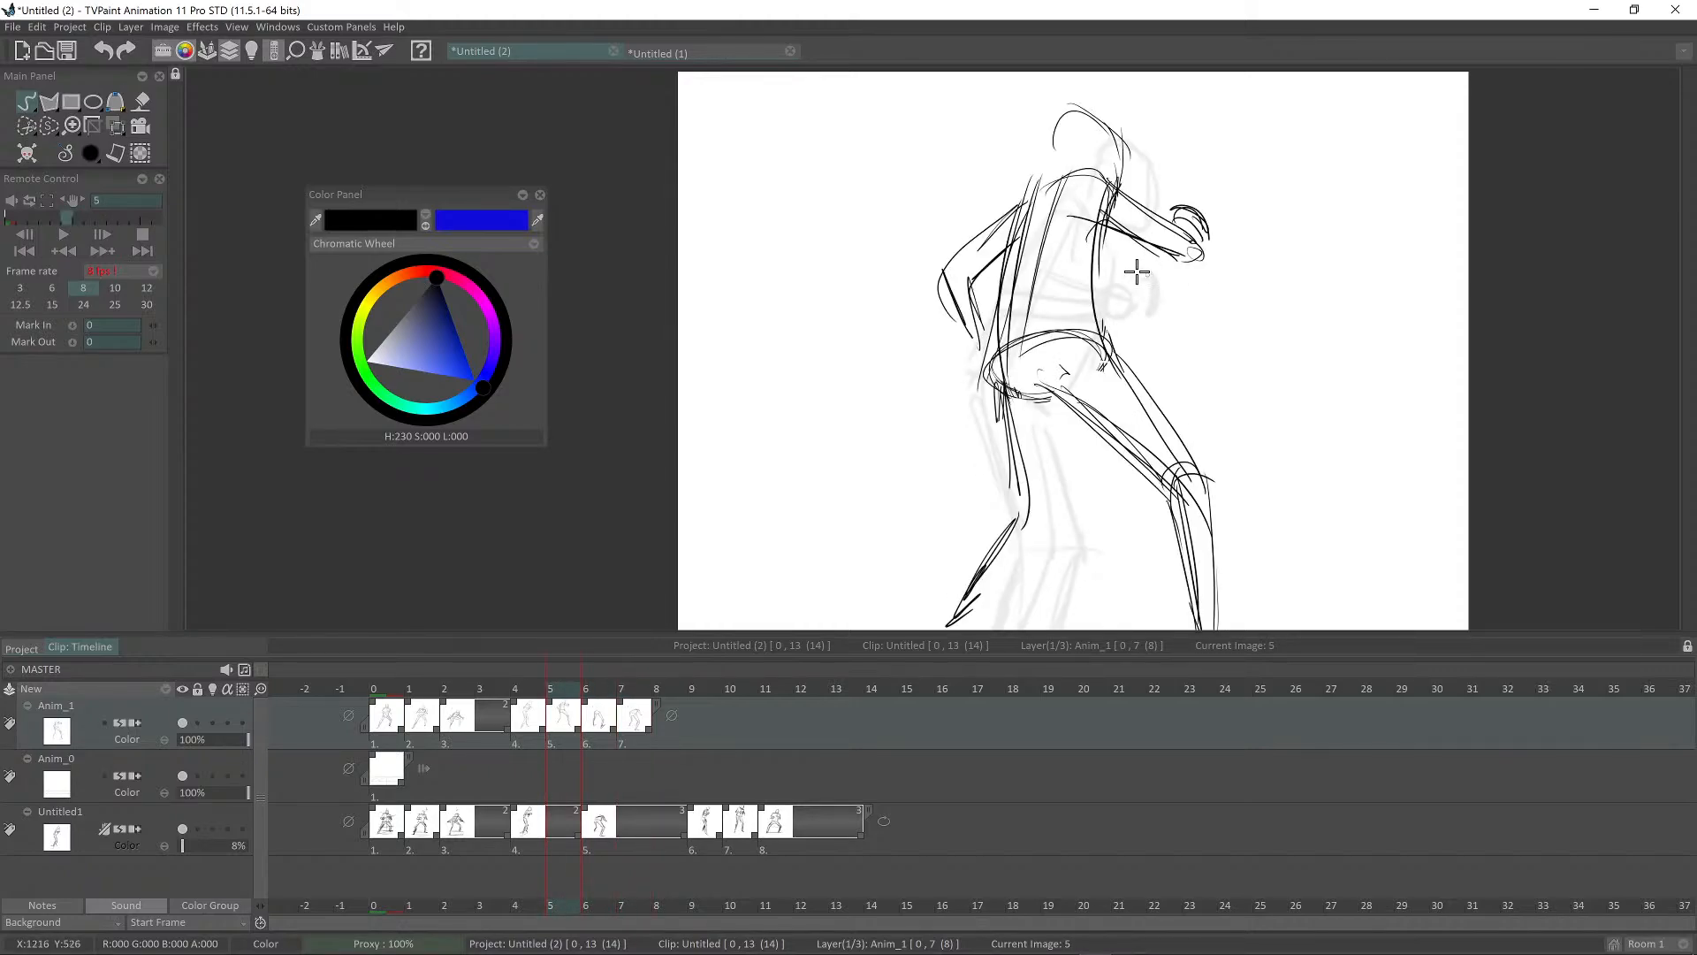
{"action": "key", "text": "Right"}
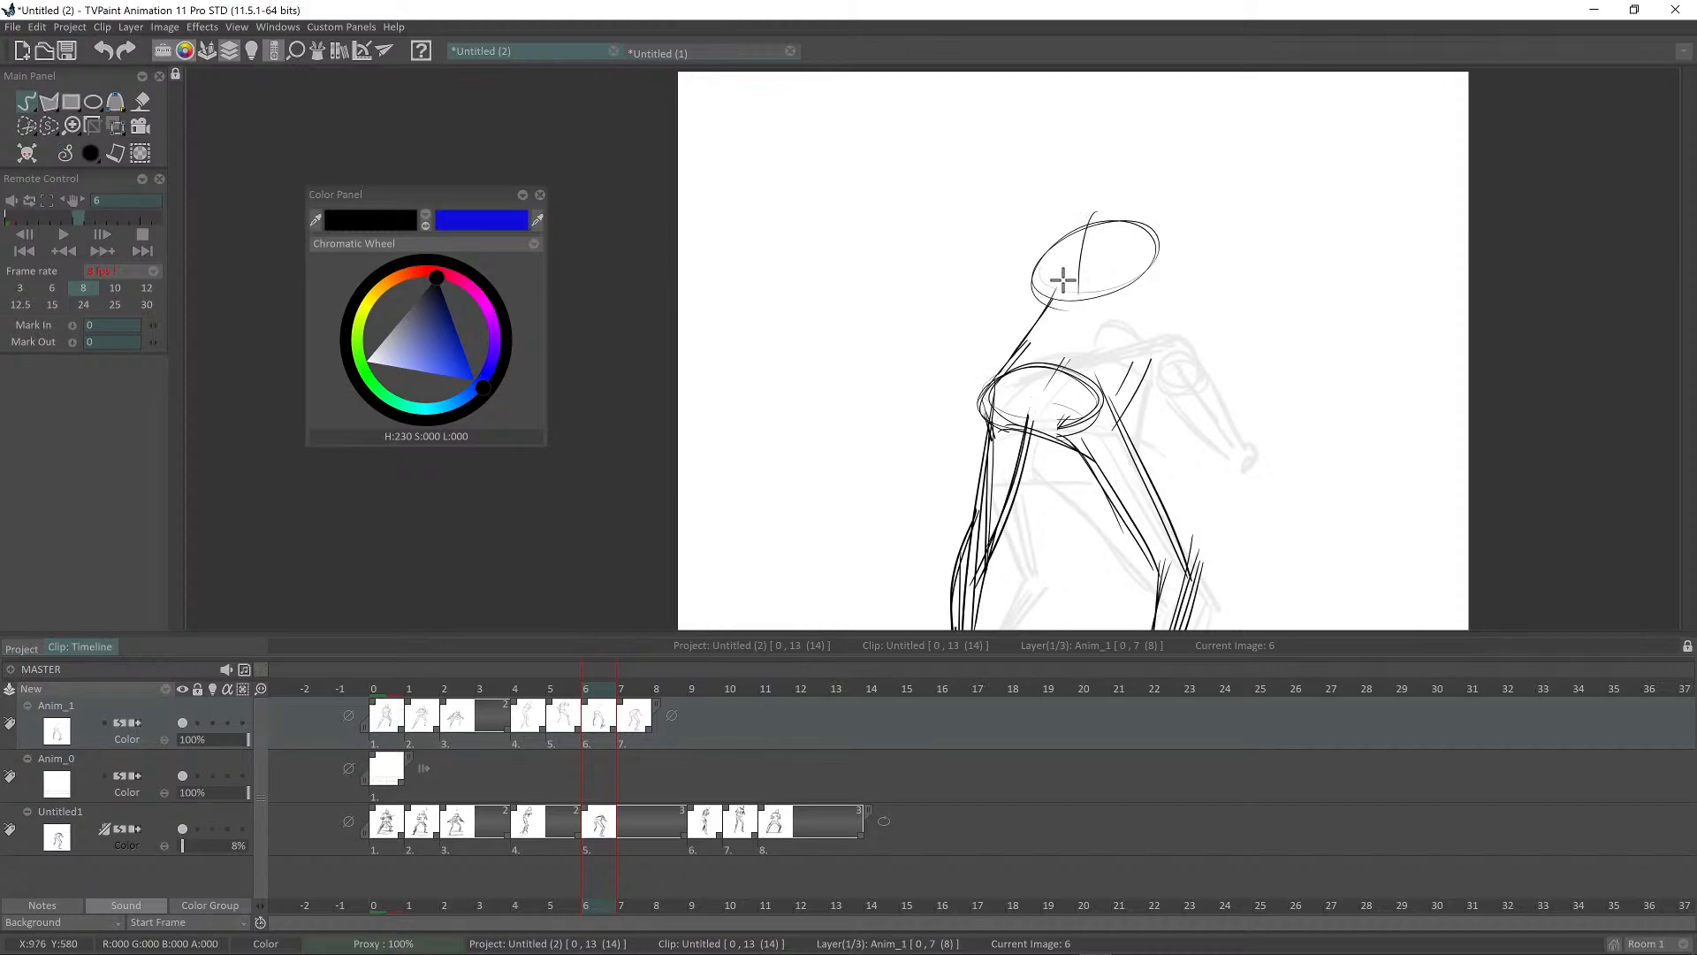
{"action": "left_click_drag", "start_coordinate": [1157, 311], "coordinate": [1155, 315]}
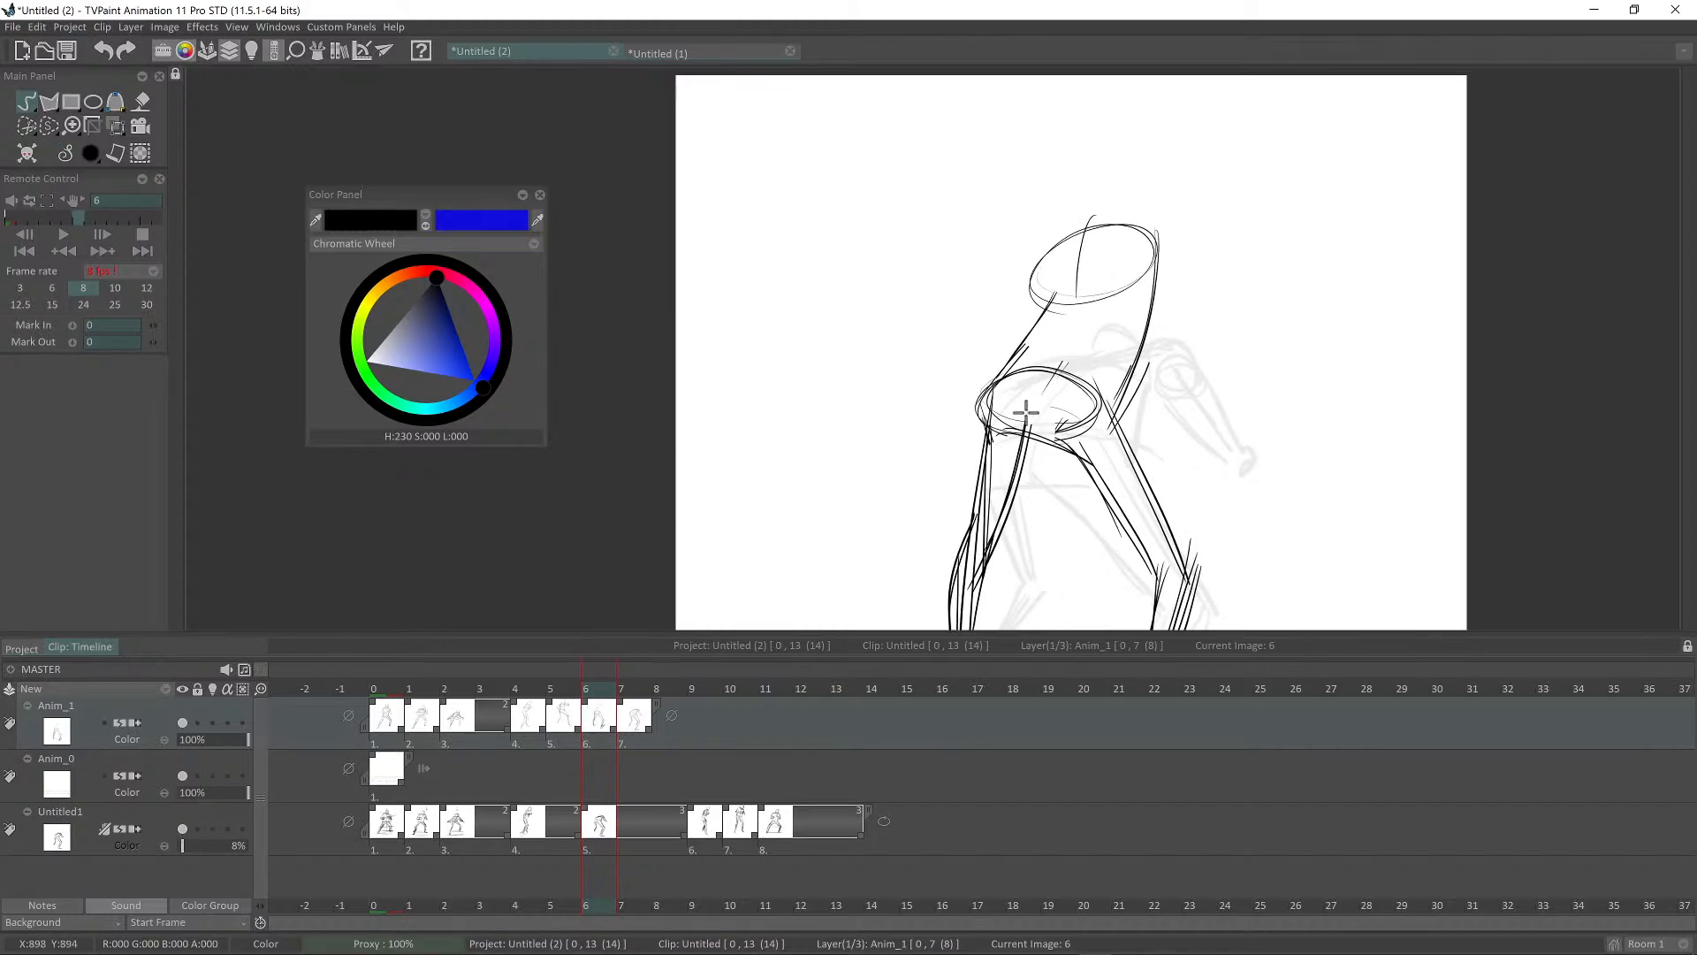
{"action": "scroll", "coordinate": [1138, 325], "scroll_direction": "up", "scroll_amount": 1}
Step: Sketch the rear upper arm reaching back from the ribcage's shoulder on frame 6, comparing with frames 5 and 7
{"action": "key", "text": "Left"}
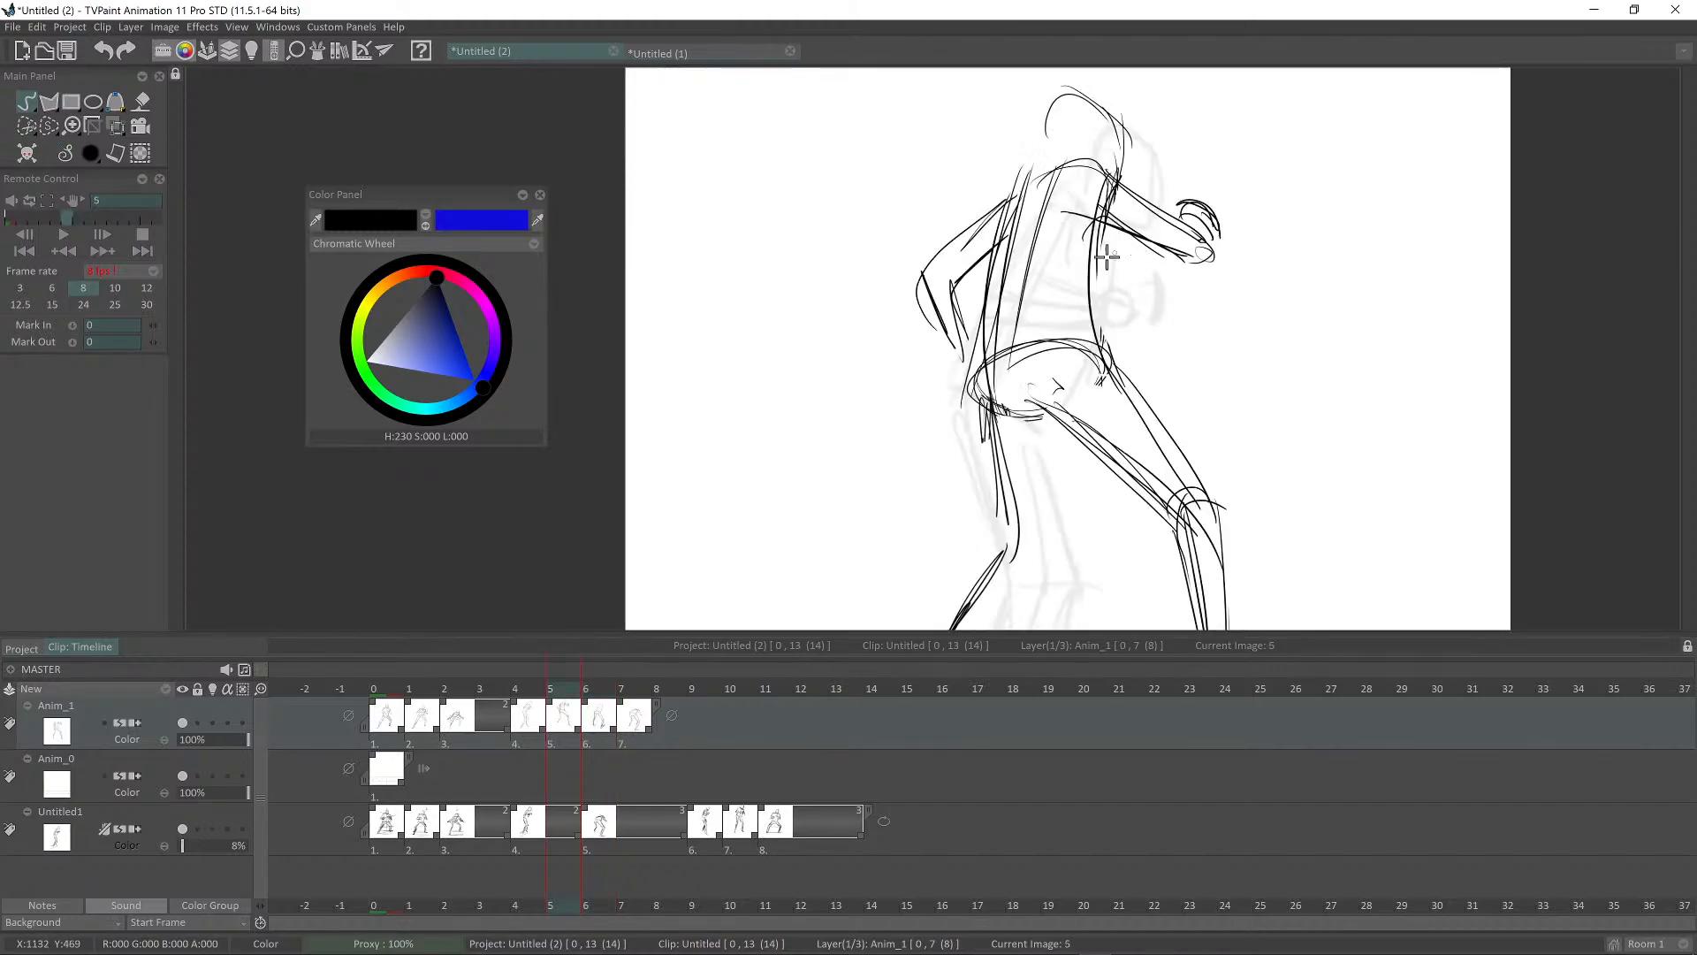
{"action": "key", "text": "Right"}
{"action": "key", "text": "Right"}
{"action": "key", "text": "Left"}
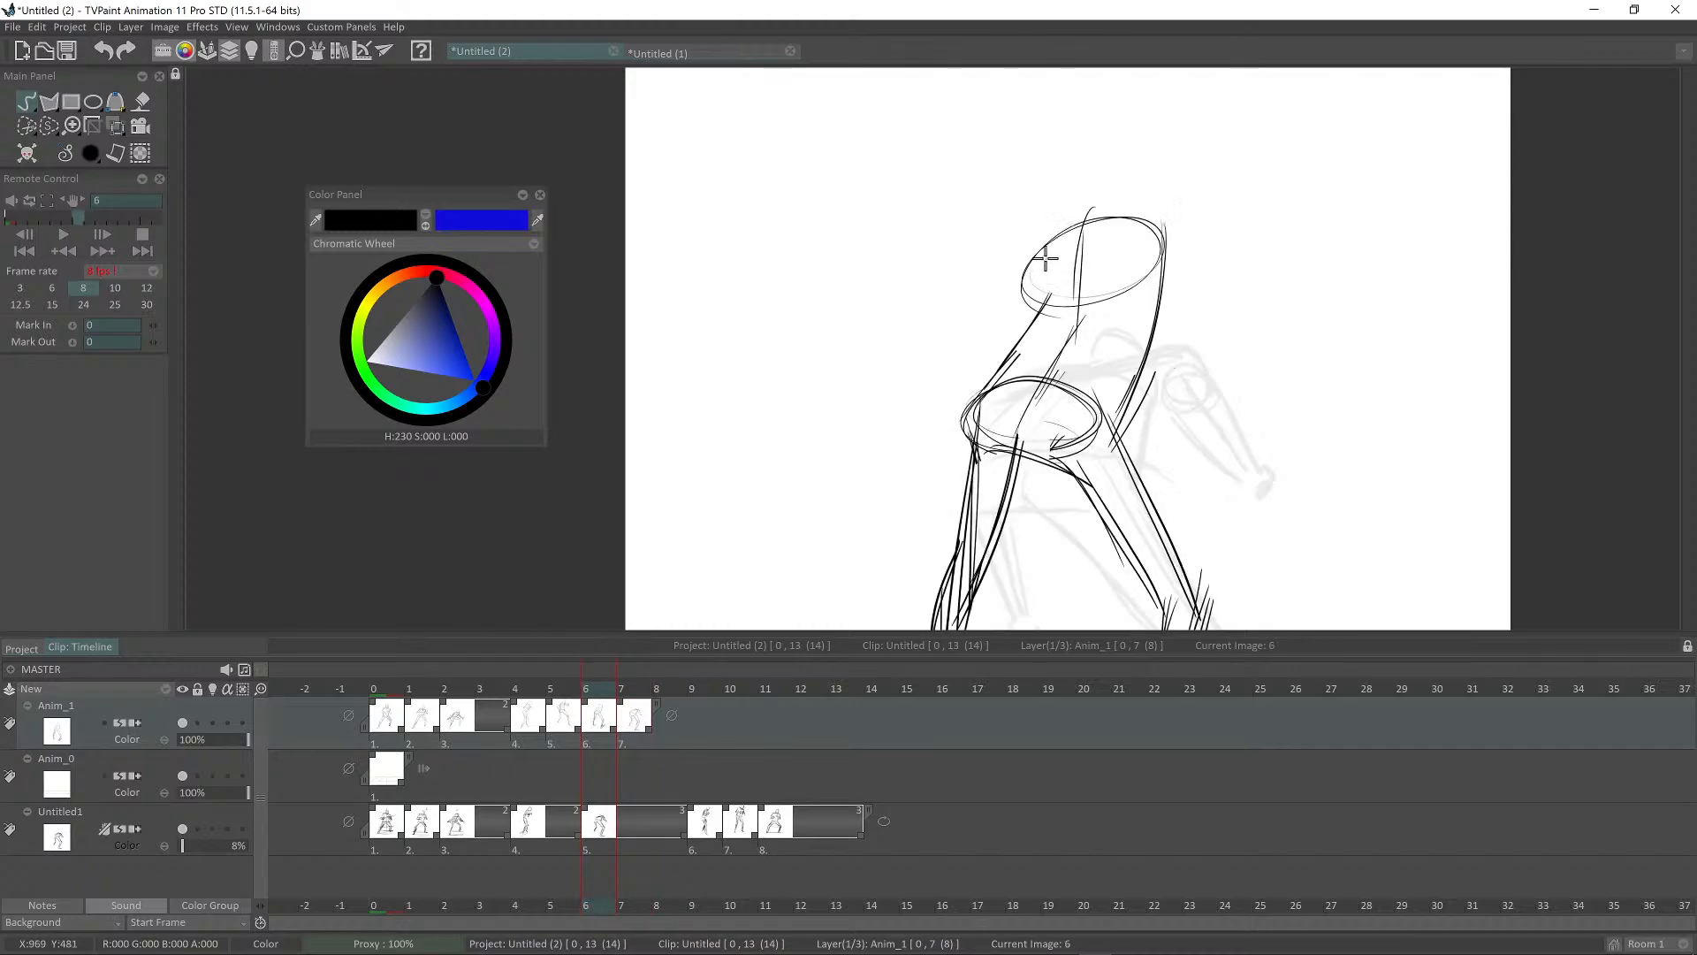
{"action": "key", "text": "Right"}
{"action": "key", "text": "Right"}
{"action": "key", "text": "Left"}
{"action": "key", "text": "Left"}
{"action": "key", "text": "Left"}
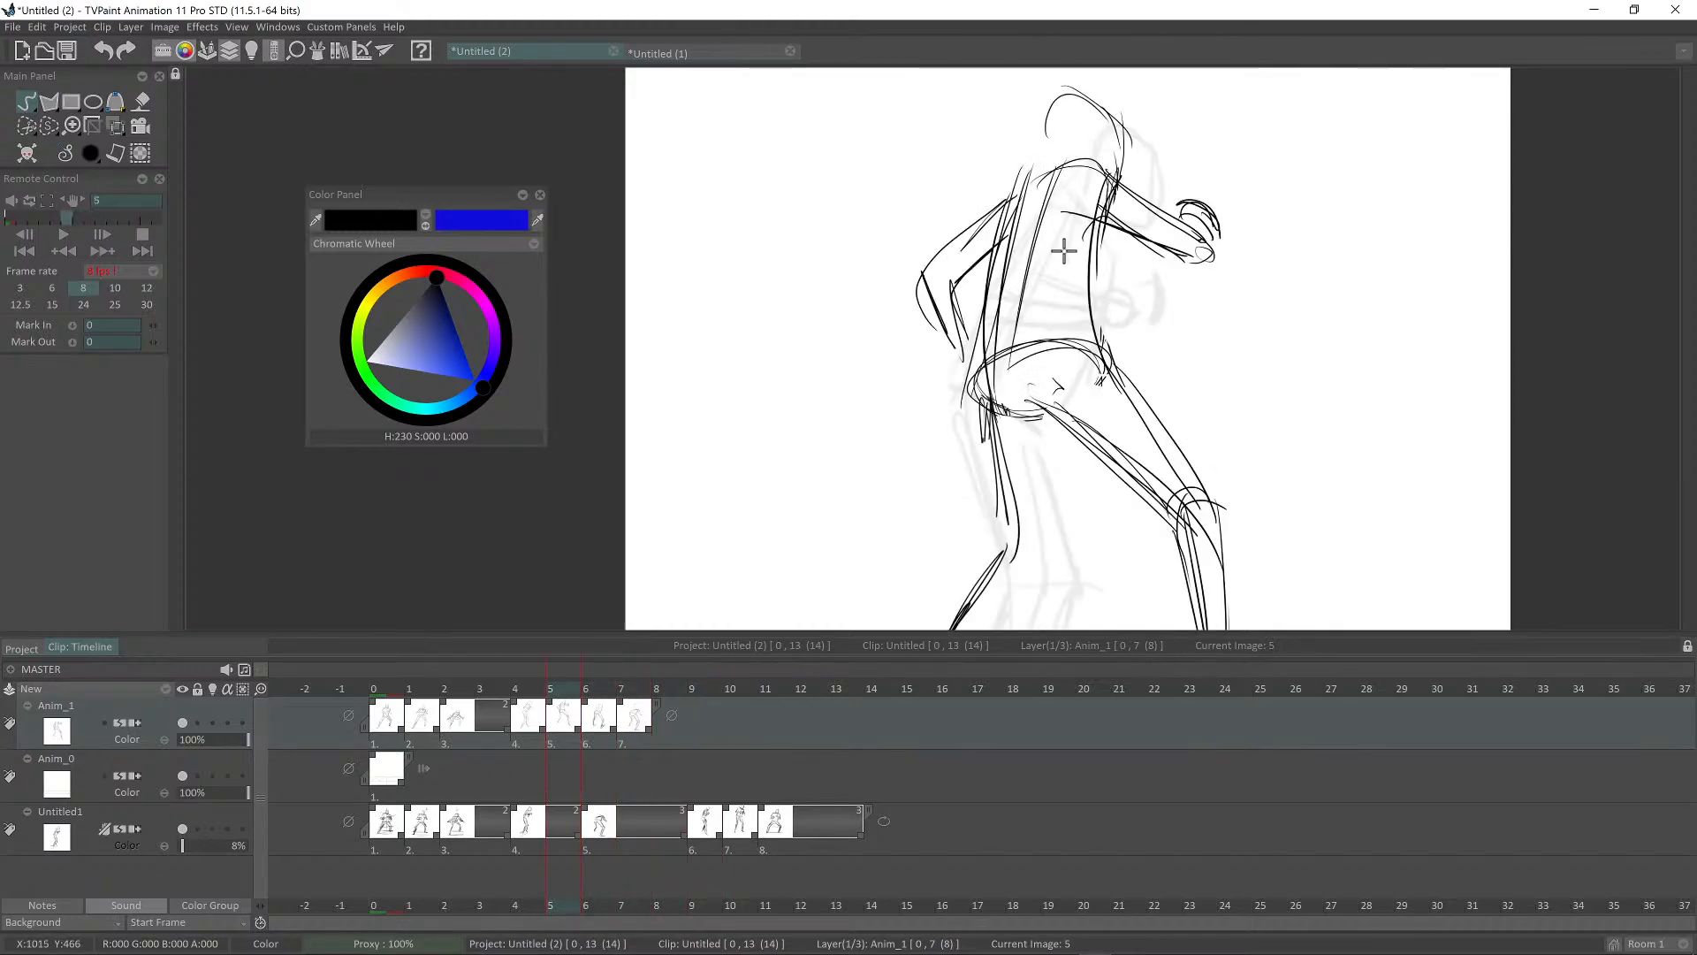
{"action": "key", "text": "Right"}
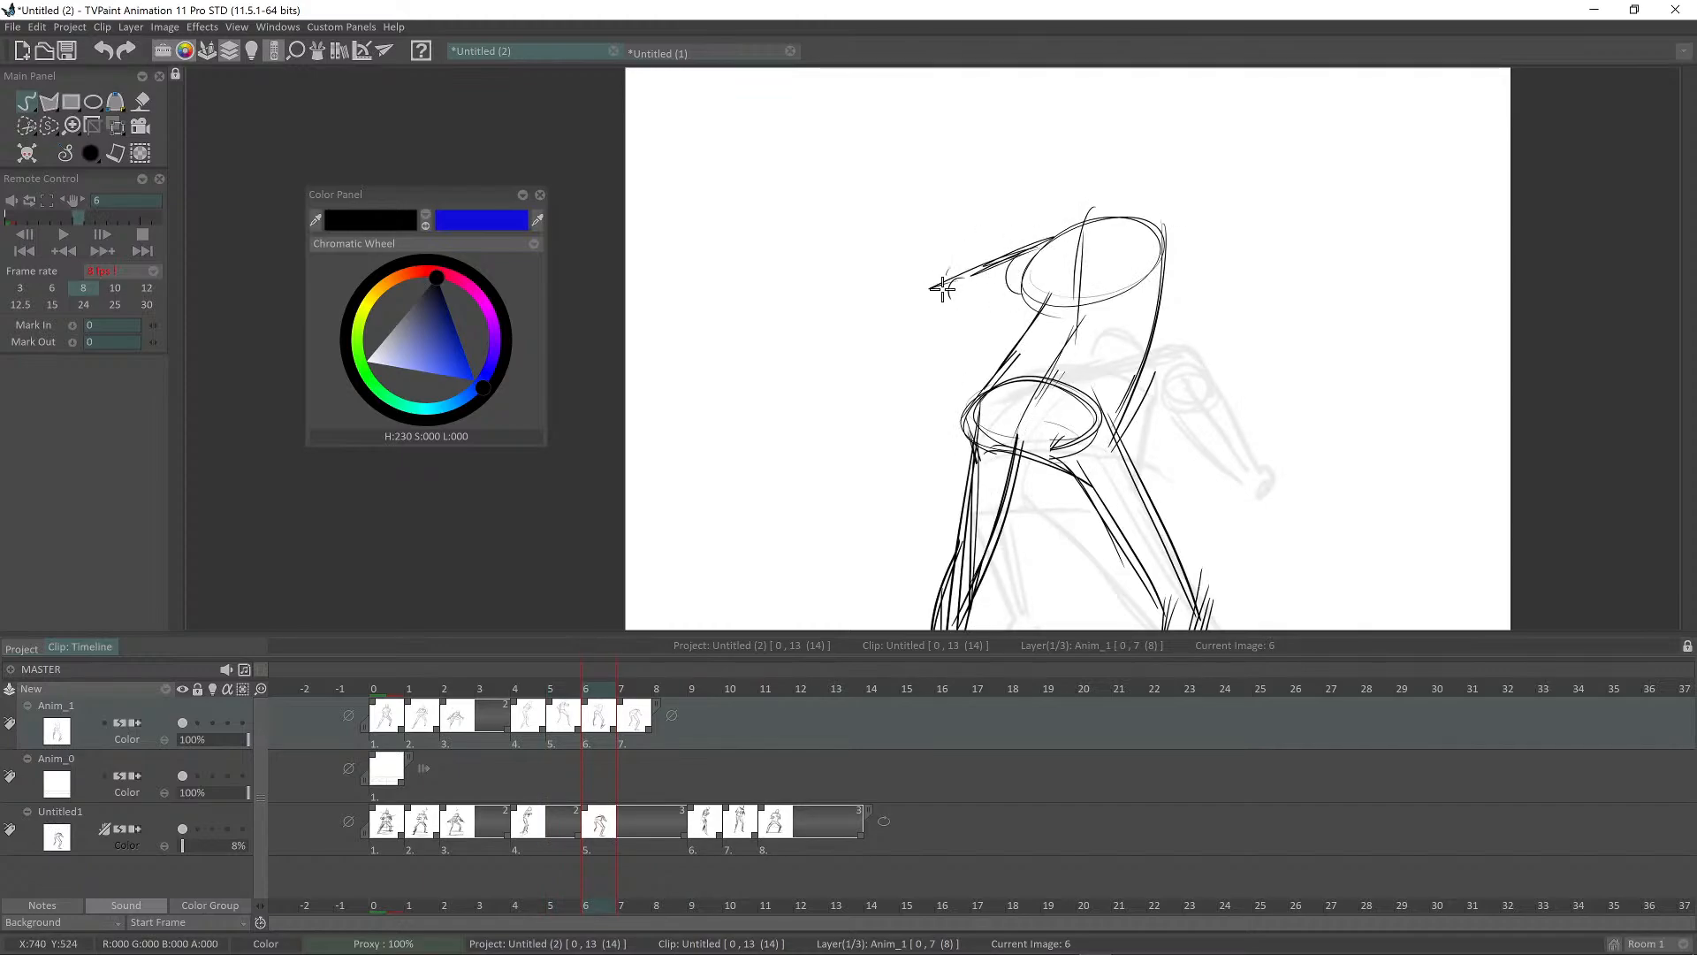
Step: Flip through the frames around frame 6 to check the new torso and rear upper arm in motion
{"action": "scroll", "coordinate": [1011, 281], "scroll_direction": "down", "scroll_amount": 3}
{"action": "key", "text": "Right"}
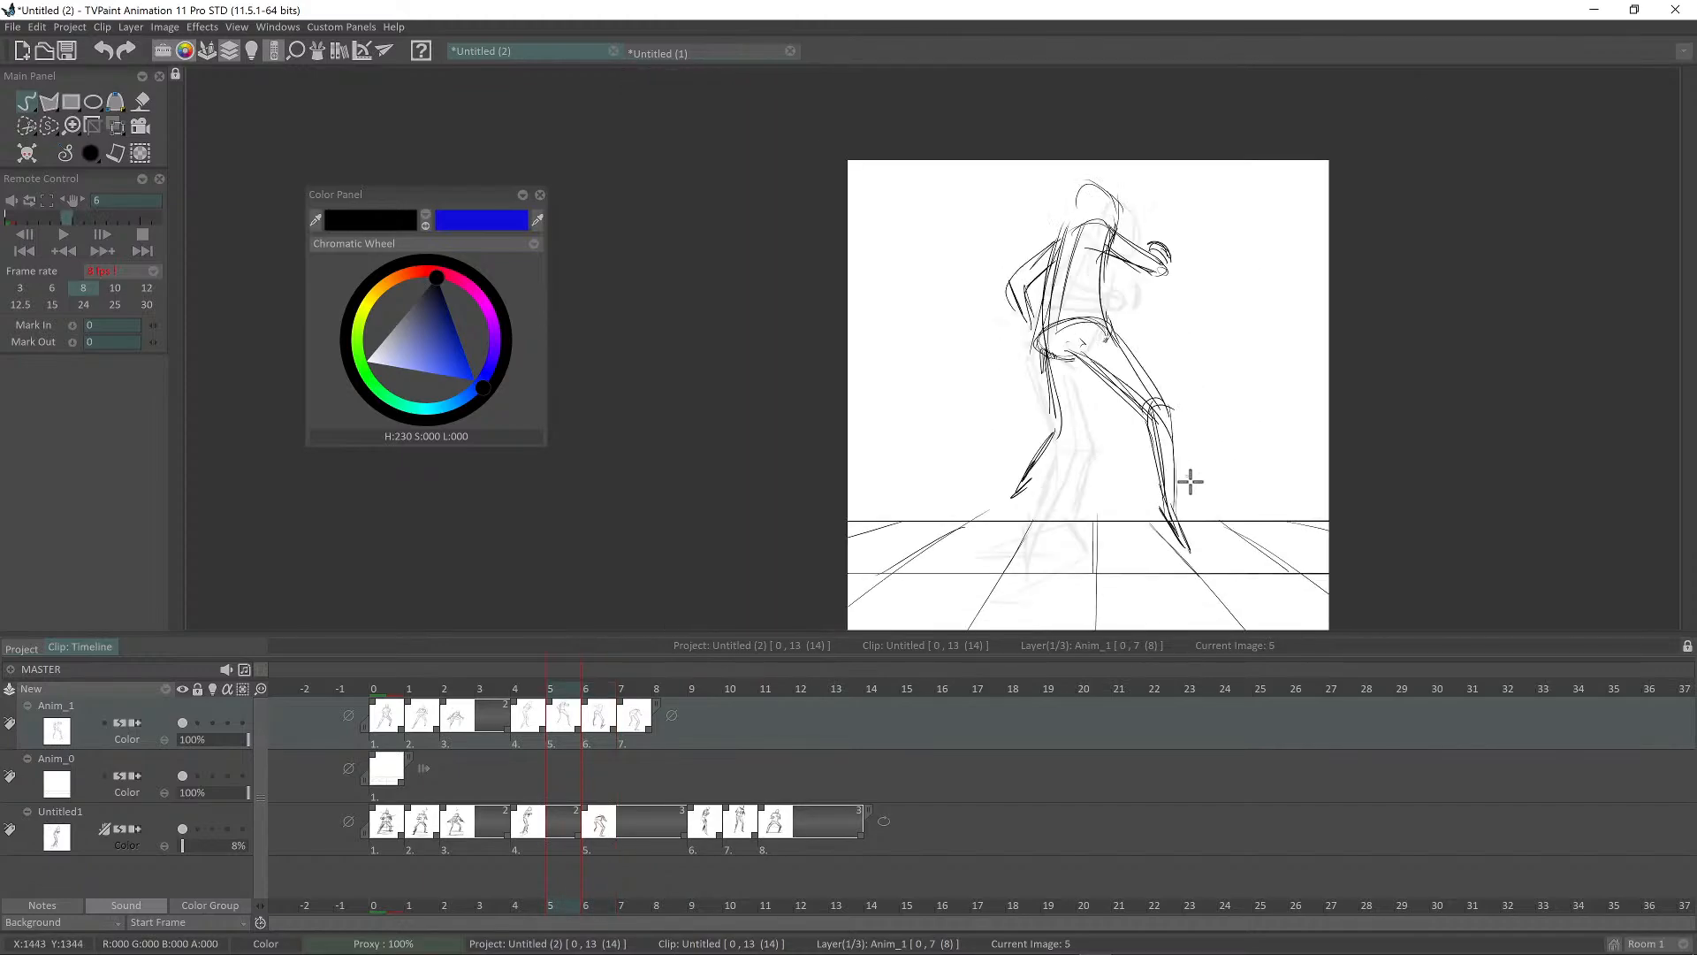
{"action": "key", "text": "Left"}
{"action": "key", "text": "Left"}
{"action": "key", "text": "Right"}
{"action": "key", "text": "Right"}
{"action": "scroll", "coordinate": [1097, 352], "scroll_direction": "up", "scroll_amount": 2}
{"action": "scroll", "coordinate": [1097, 353], "scroll_direction": "down", "scroll_amount": 2}
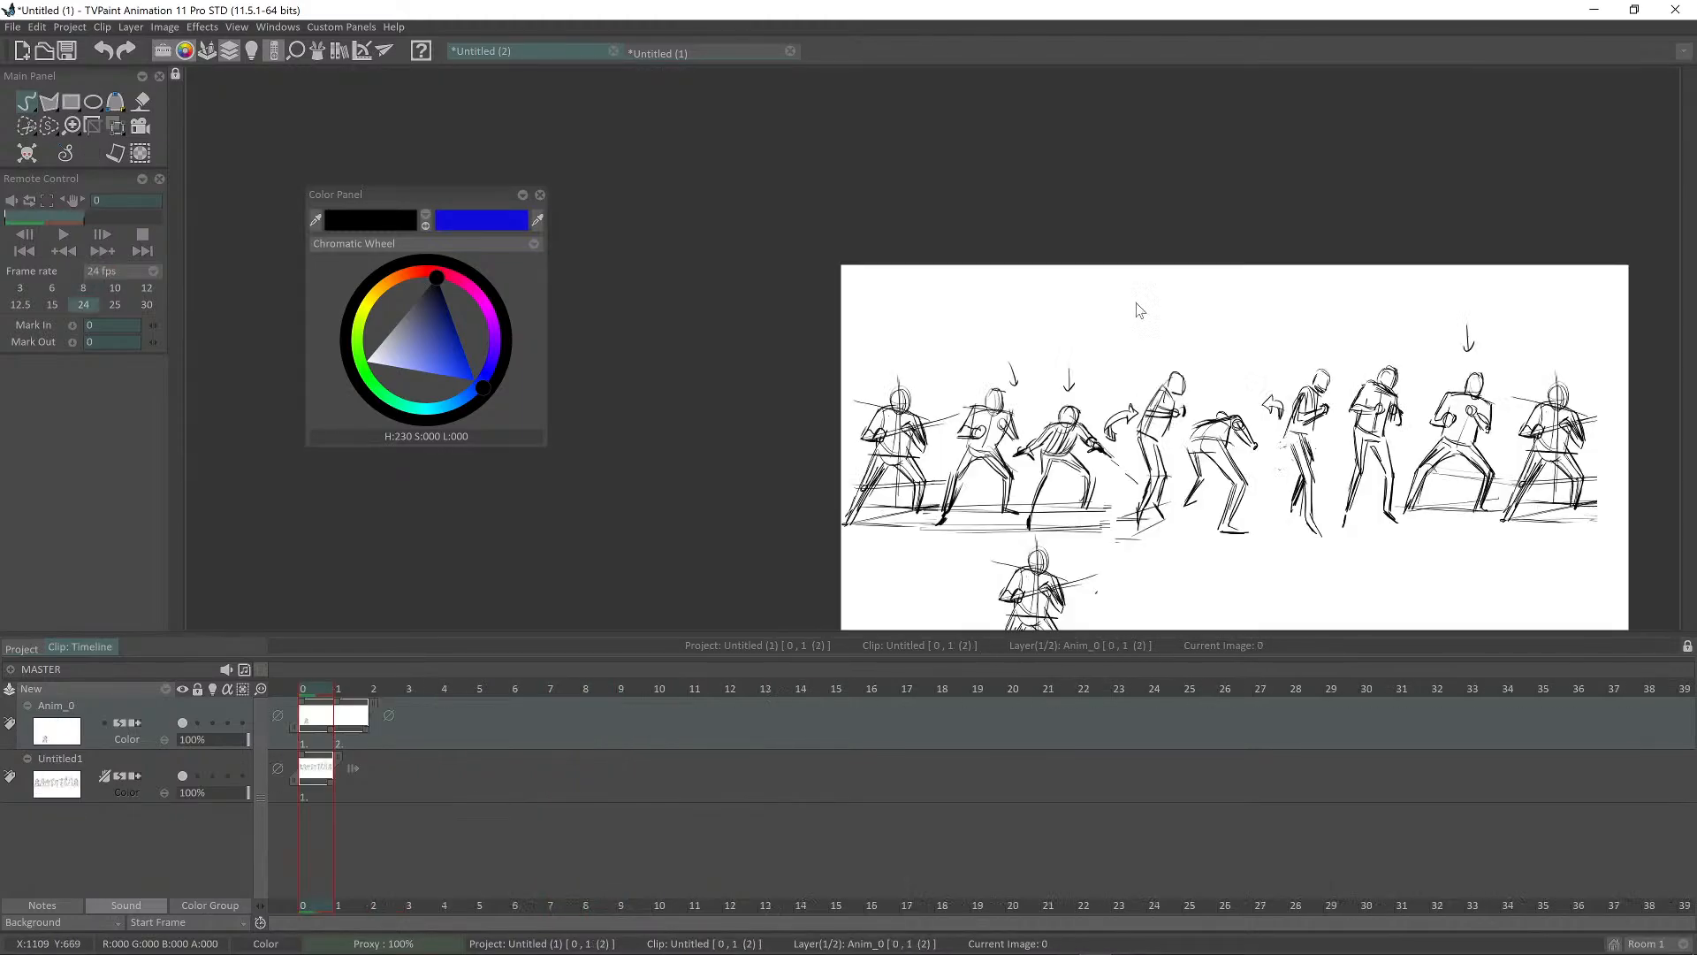
Step: Examine the reference pose sheet in the Untitled (1) project and return to the Untitled (2) animation
{"action": "key", "text": "ctrl+s"}
{"action": "type", "text": "qw"}
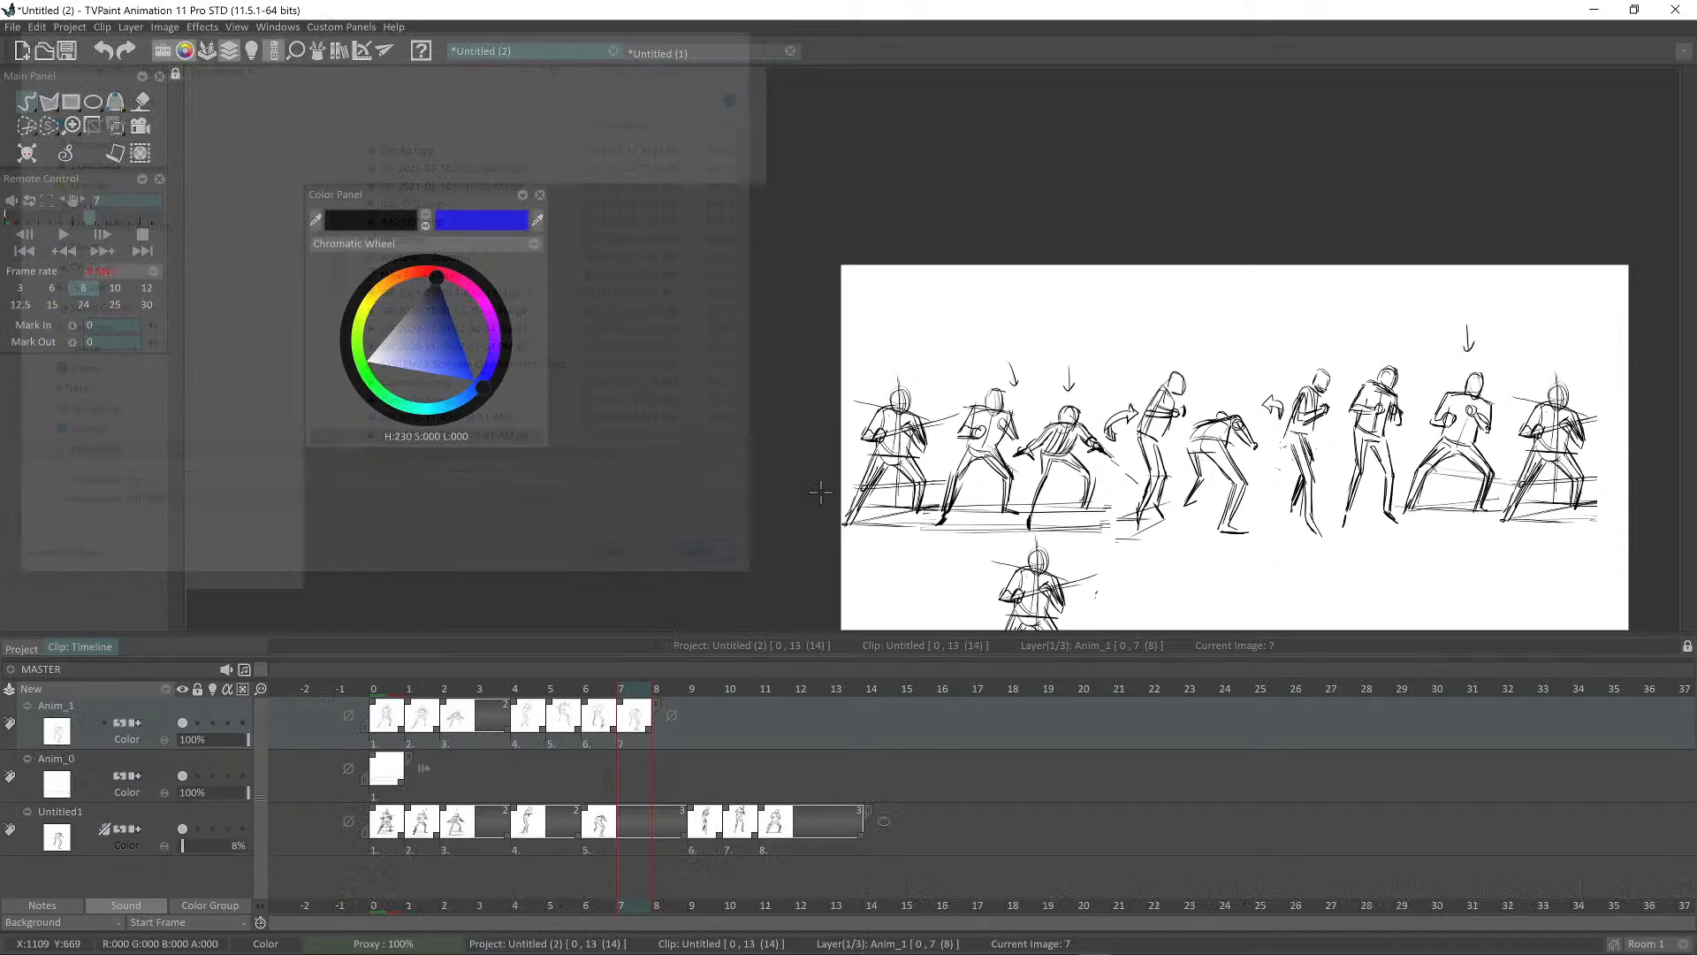
{"action": "scroll", "coordinate": [1103, 348], "scroll_direction": "up", "scroll_amount": 2}
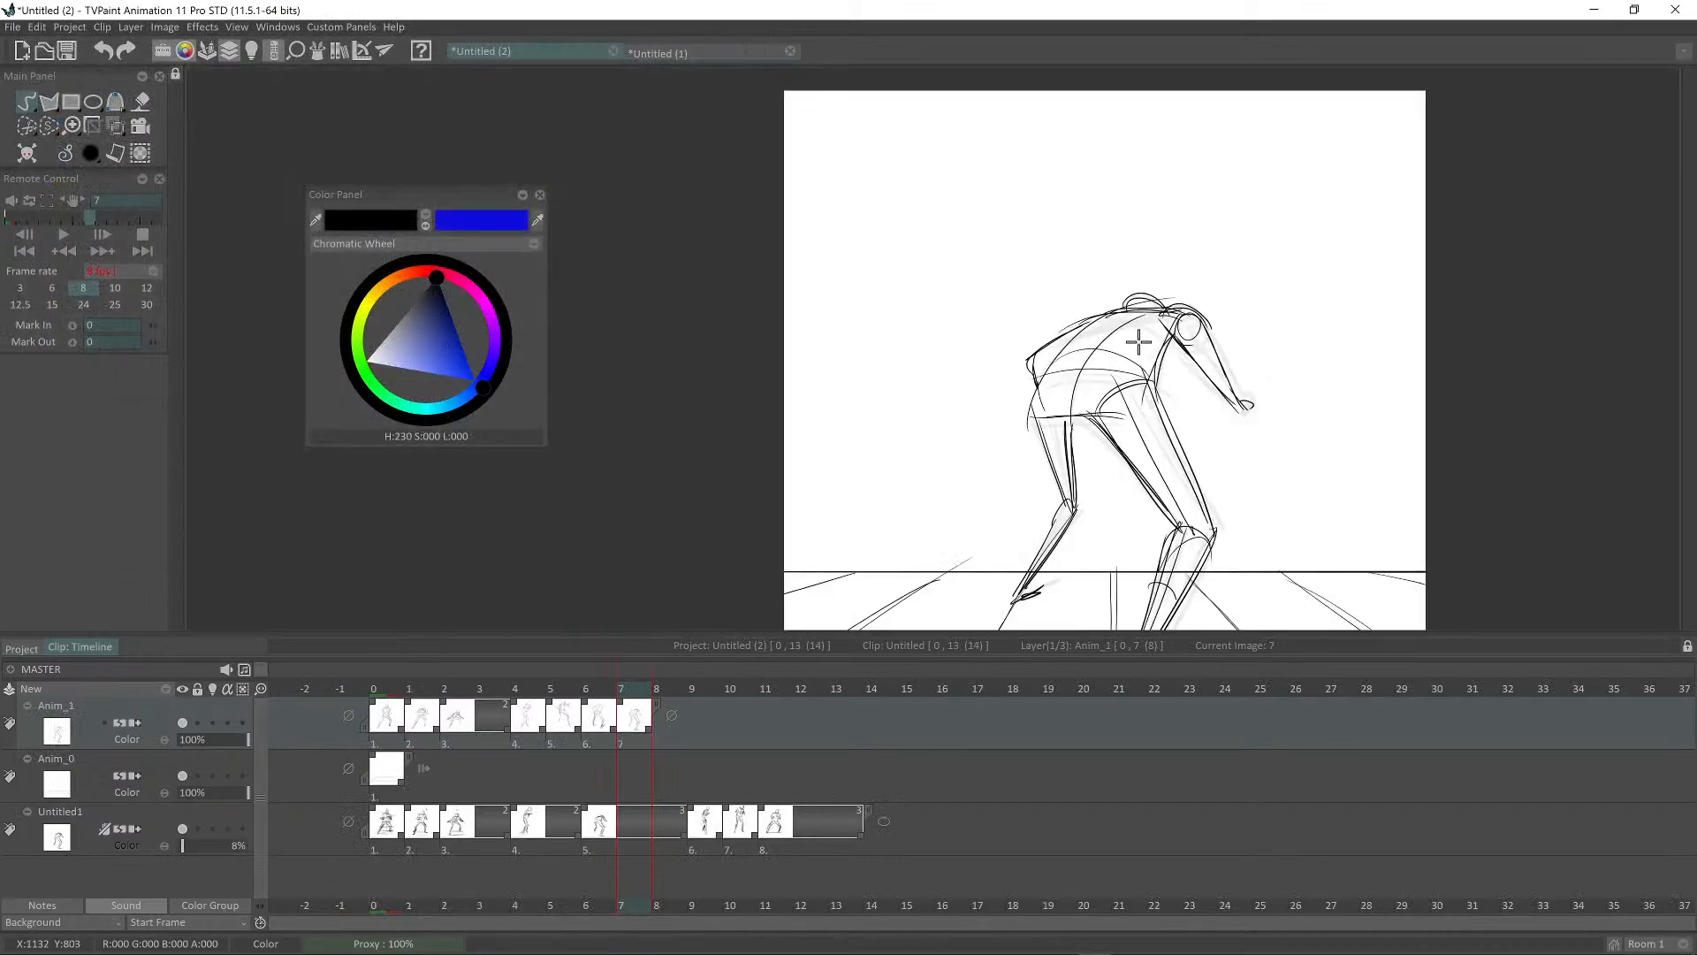
Step: Draw the rear forearm hanging down and back from the elbow on frame 6 and complete the upper arm's underside
{"action": "key", "text": "Left"}
{"action": "left_click_drag", "start_coordinate": [1066, 345], "coordinate": [1074, 380]}
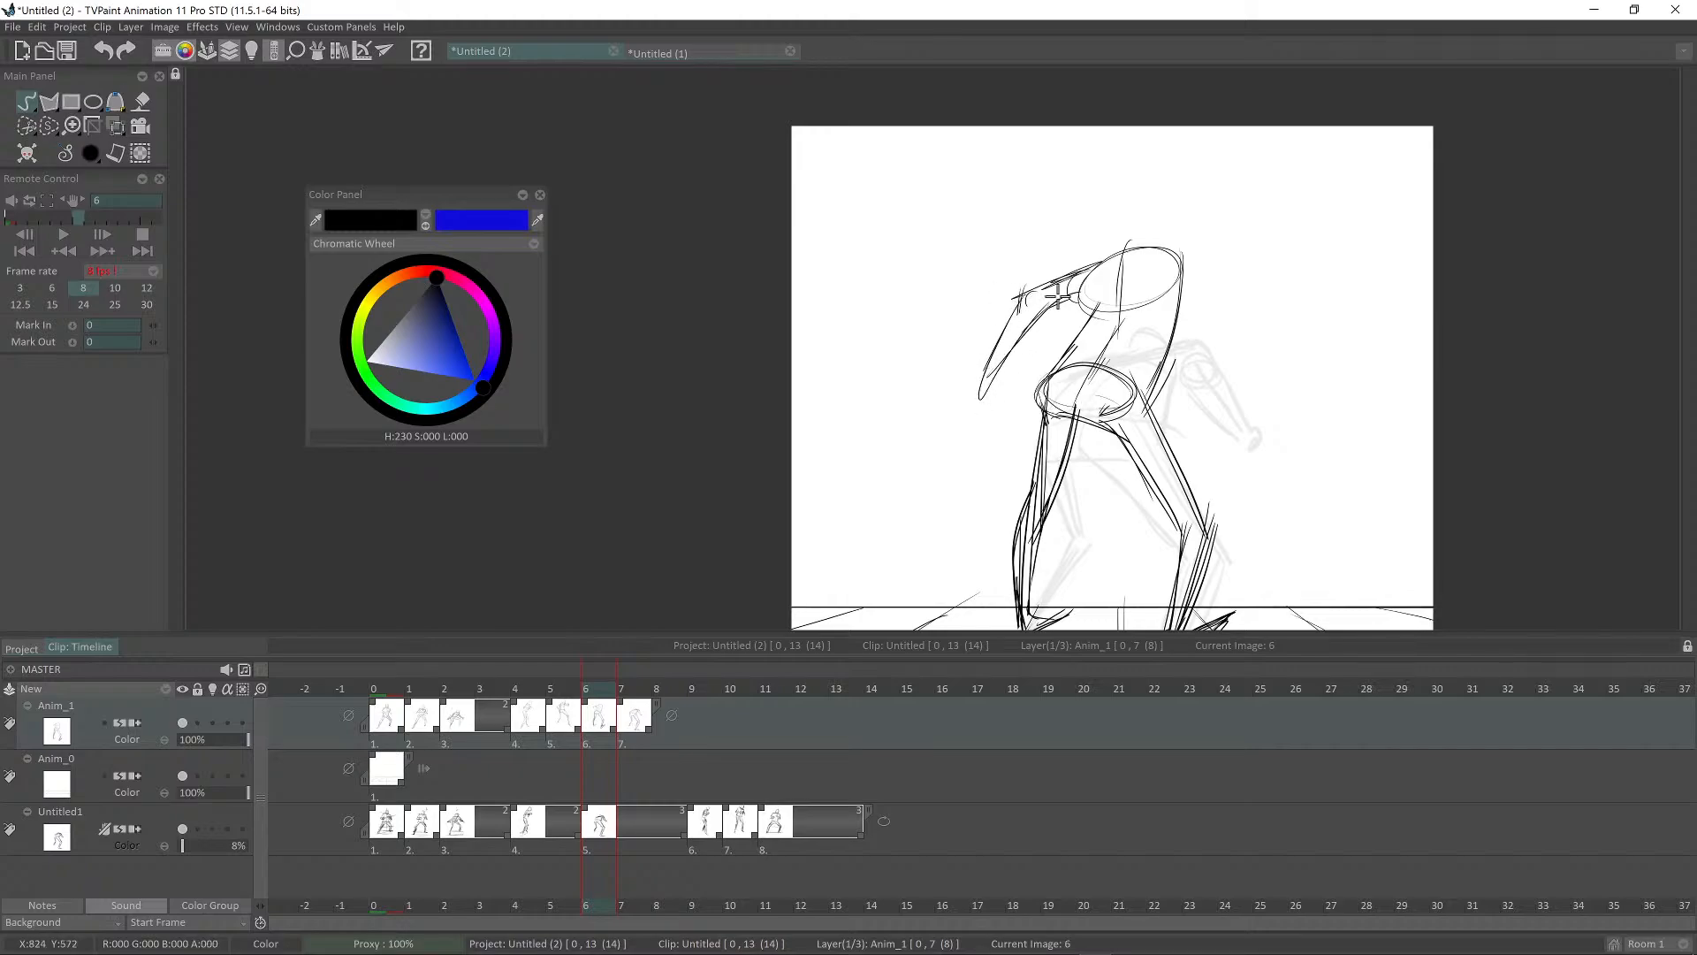
{"action": "scroll", "coordinate": [1164, 296], "scroll_direction": "up", "scroll_amount": 1}
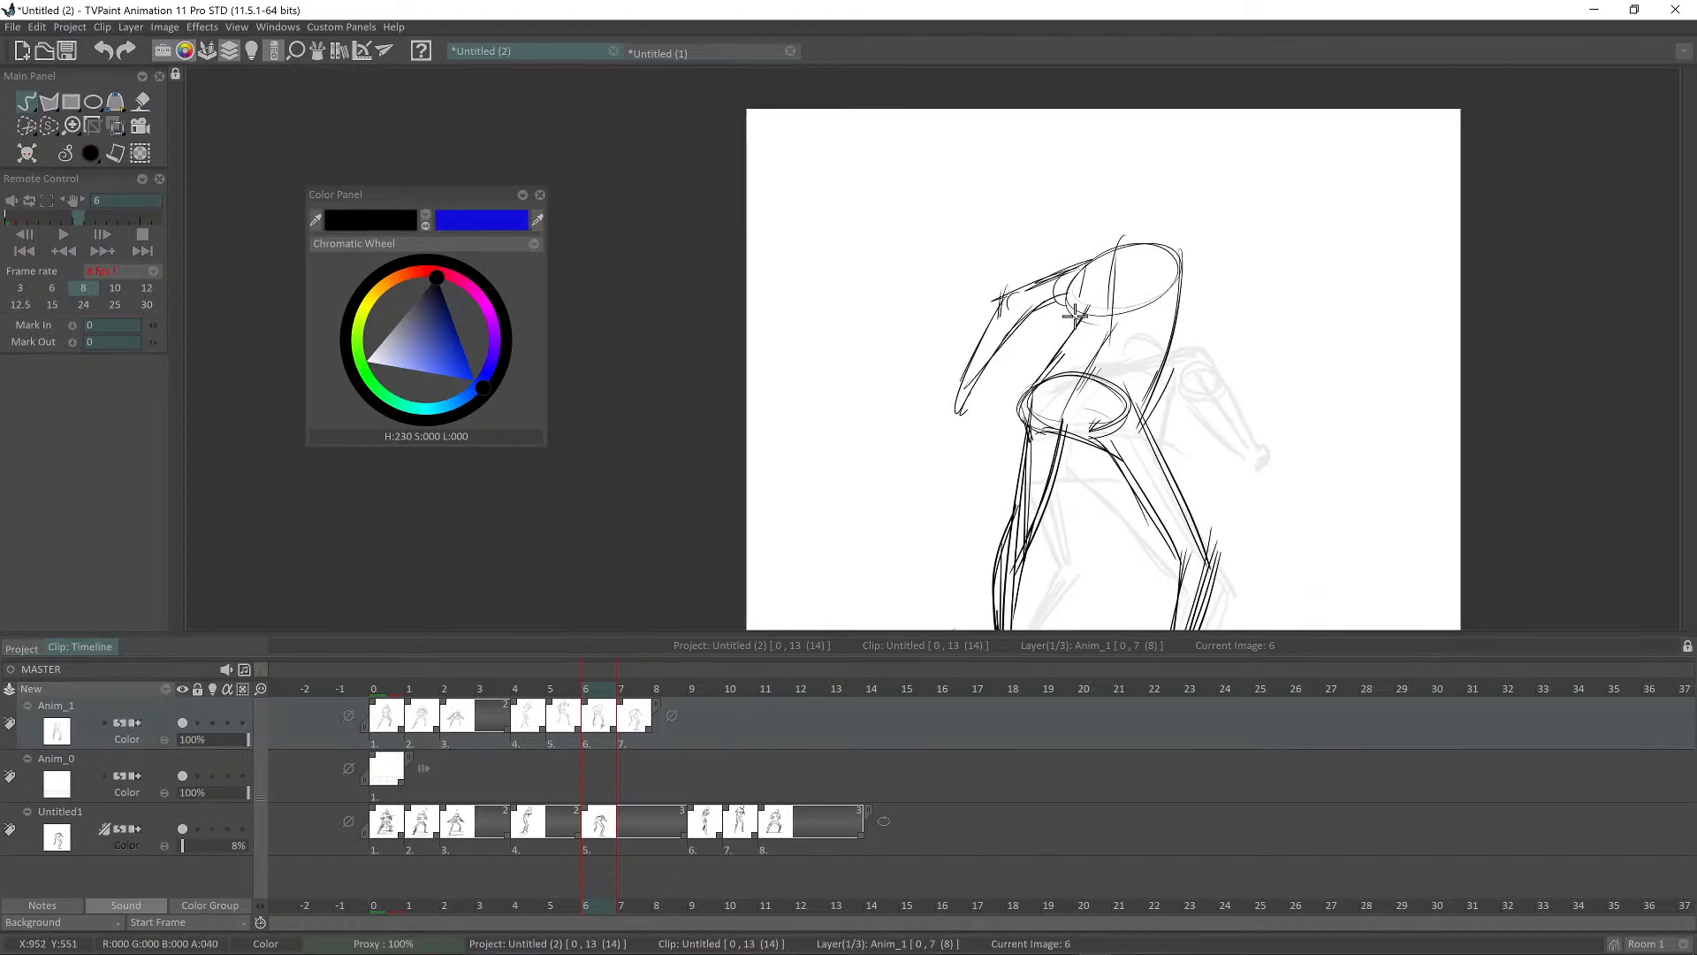
{"action": "left_click_drag", "start_coordinate": [1094, 314], "coordinate": [1083, 327]}
Step: Draw the front upper arm, a round elbow and the forearm reaching forward from the shoulder on frame 6
{"action": "key", "text": "Left"}
{"action": "key", "text": "Left"}
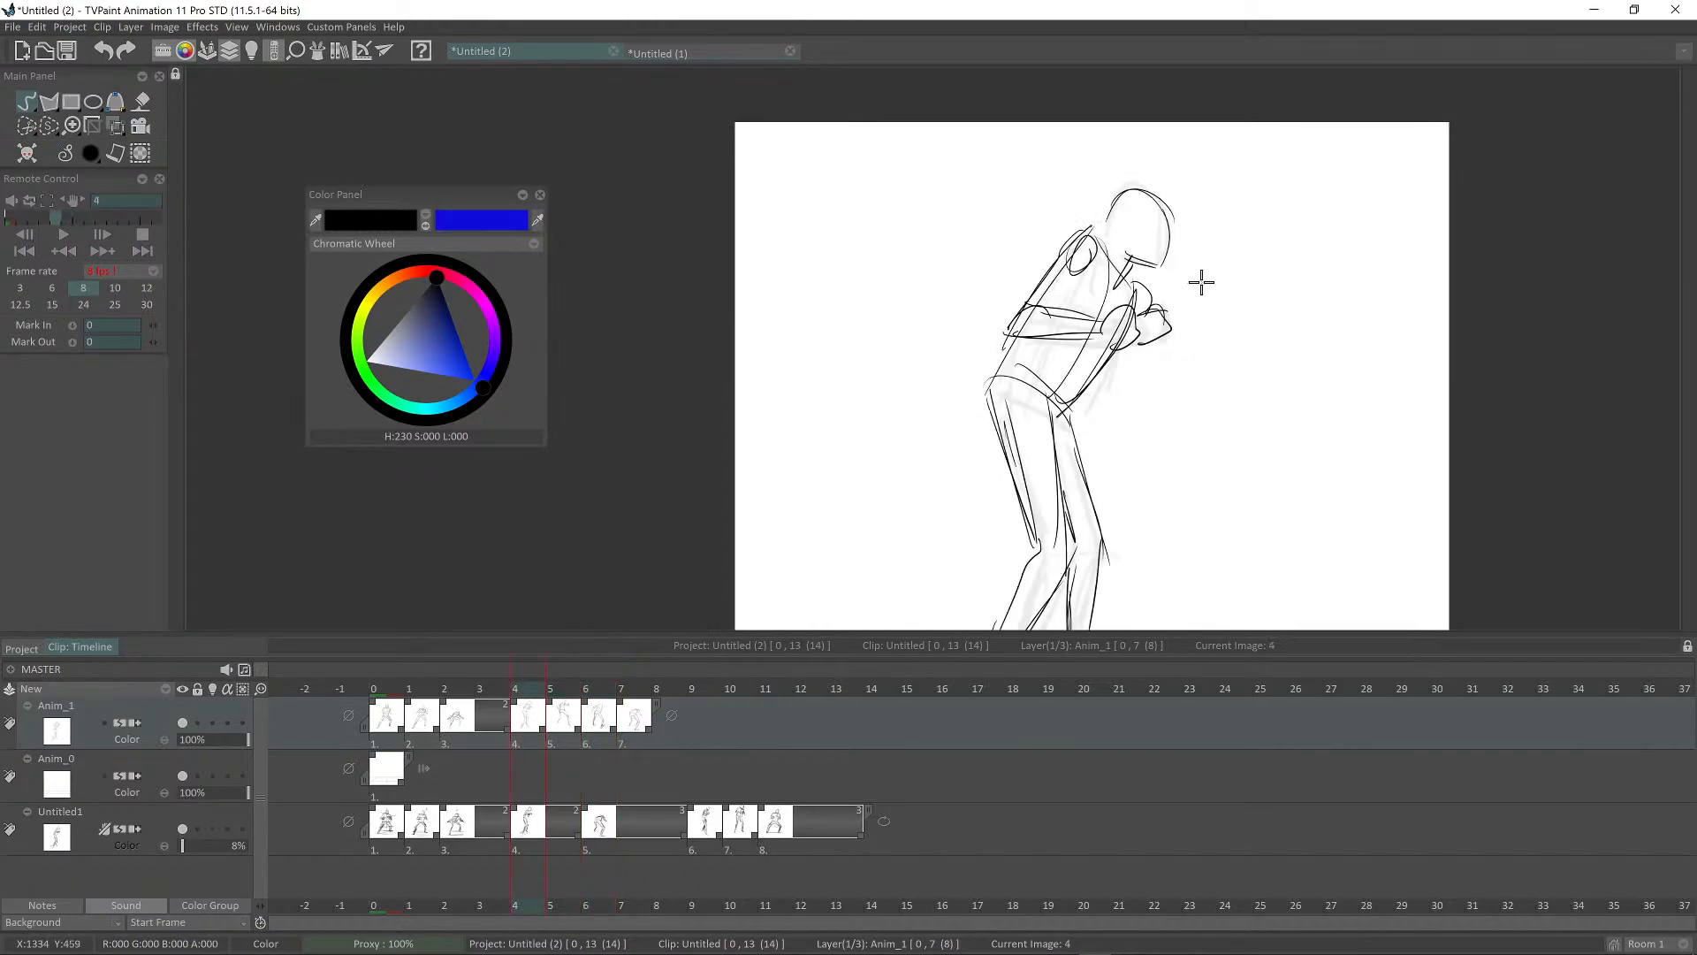
{"action": "key", "text": "Right"}
{"action": "key", "text": "Right"}
{"action": "key", "text": "Right"}
{"action": "left_click_drag", "start_coordinate": [1207, 354], "coordinate": [1052, 336]}
{"action": "key", "text": "Left"}
{"action": "key", "text": "Left"}
{"action": "key", "text": "Right"}
{"action": "key", "text": "Left"}
{"action": "key", "text": "Right"}
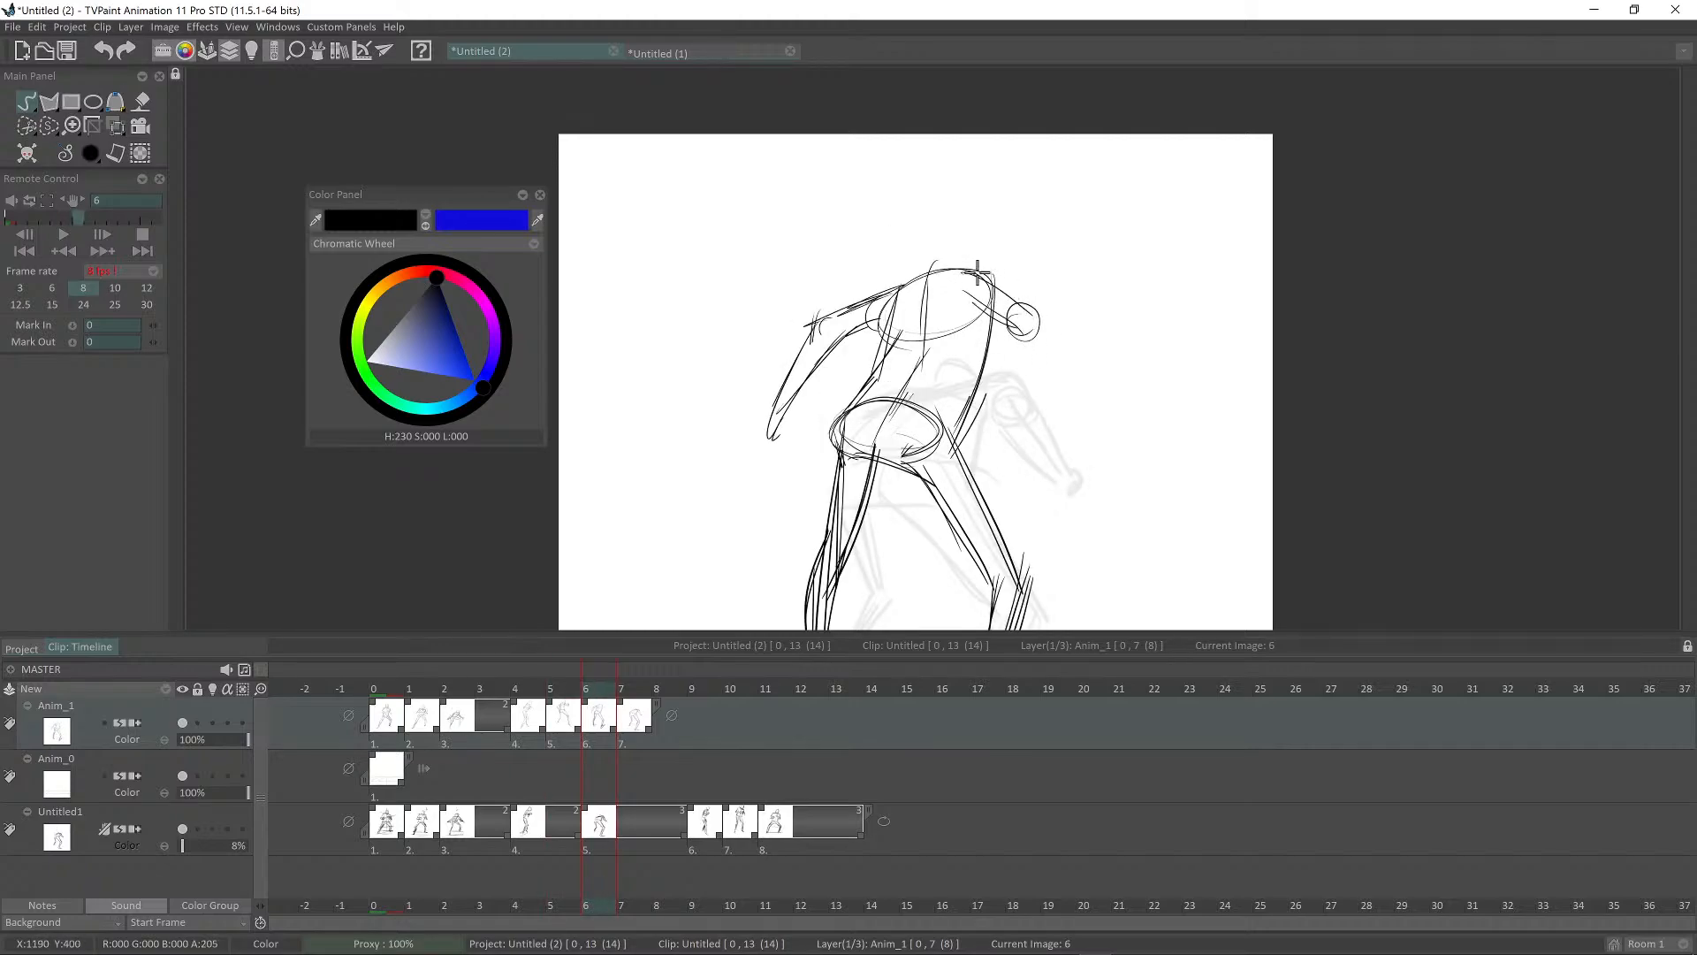
{"action": "left_click_drag", "start_coordinate": [1044, 351], "coordinate": [998, 347]}
{"action": "left_click_drag", "start_coordinate": [933, 269], "coordinate": [994, 307]}
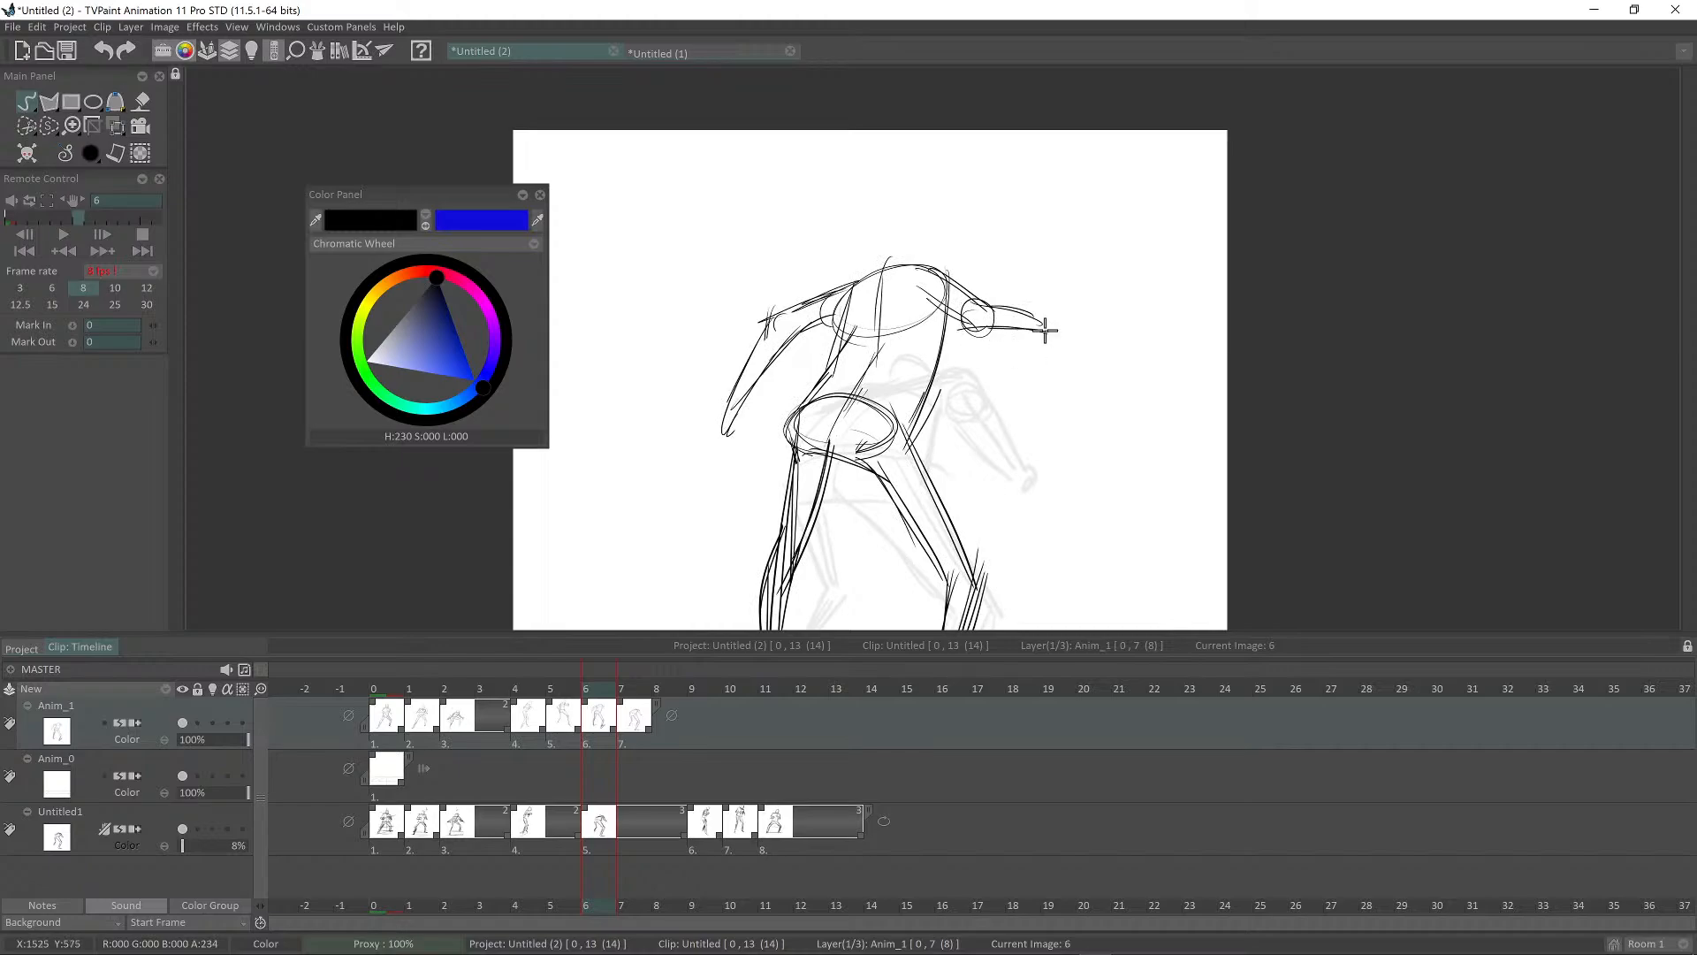
Step: Flip through frames 4 to 7 to check how both arms and the torso move through frame 6
{"action": "scroll", "coordinate": [1026, 234], "scroll_direction": "down", "scroll_amount": 2}
{"action": "key", "text": "Left"}
{"action": "key", "text": "Left"}
{"action": "key", "text": "Right"}
{"action": "key", "text": "Right"}
{"action": "key", "text": "Right"}
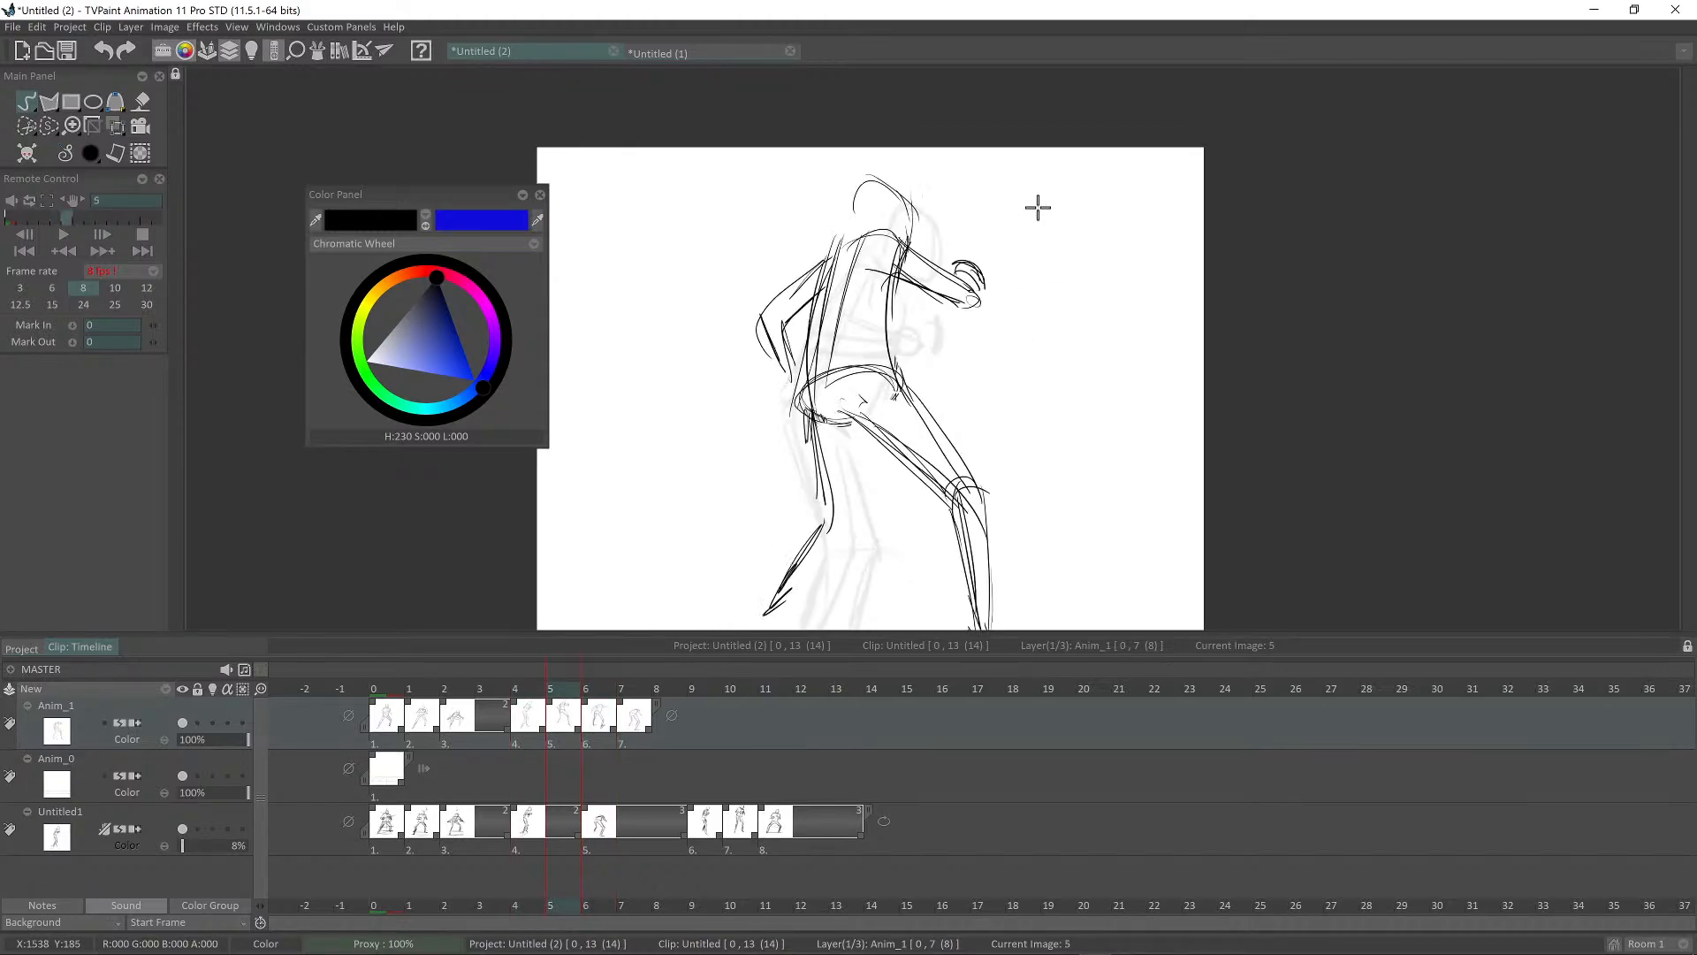
{"action": "key", "text": "Left"}
{"action": "key", "text": "Left"}
{"action": "key", "text": "Left"}
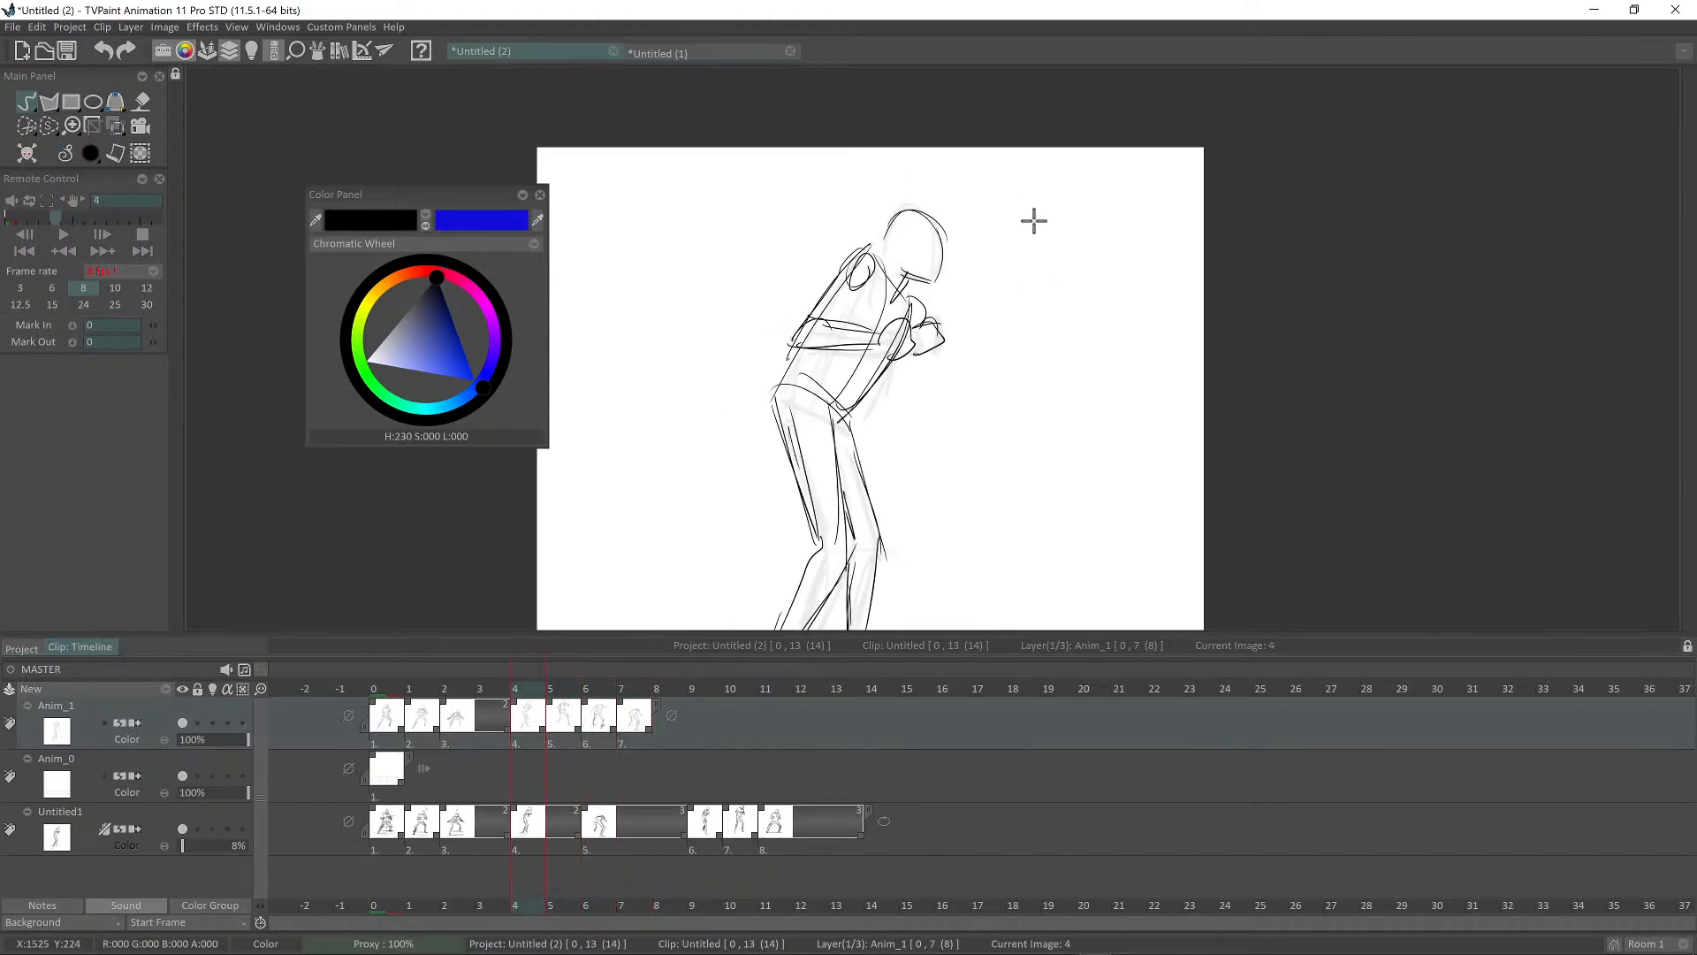
{"action": "key", "text": "Right"}
{"action": "key", "text": "Right"}
{"action": "key", "text": "Right"}
{"action": "key", "text": "Left"}
{"action": "scroll", "coordinate": [981, 291], "scroll_direction": "down", "scroll_amount": 2}
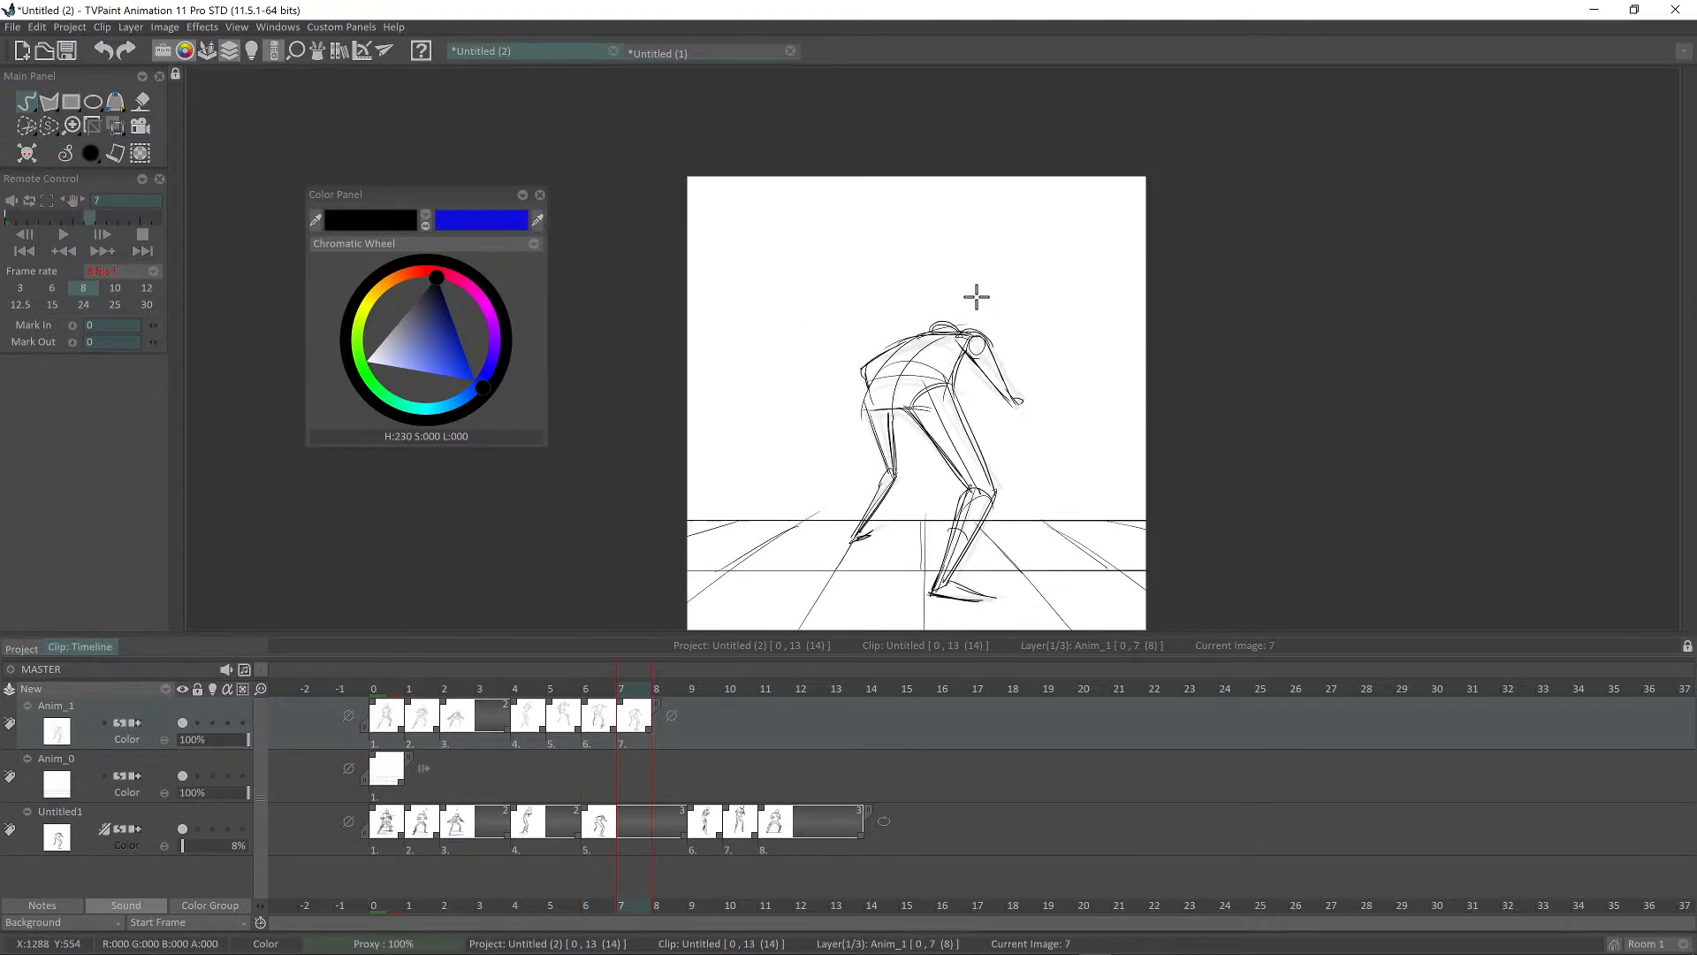
Step: Flip through frames 0 to 7 to review how the fighter's poses flow into each other
{"action": "key", "text": "Left"}
{"action": "key", "text": "Left"}
{"action": "key", "text": "Left"}
{"action": "key", "text": "Left"}
{"action": "key", "text": "Left"}
{"action": "key", "text": "Left"}
{"action": "key", "text": "Left"}
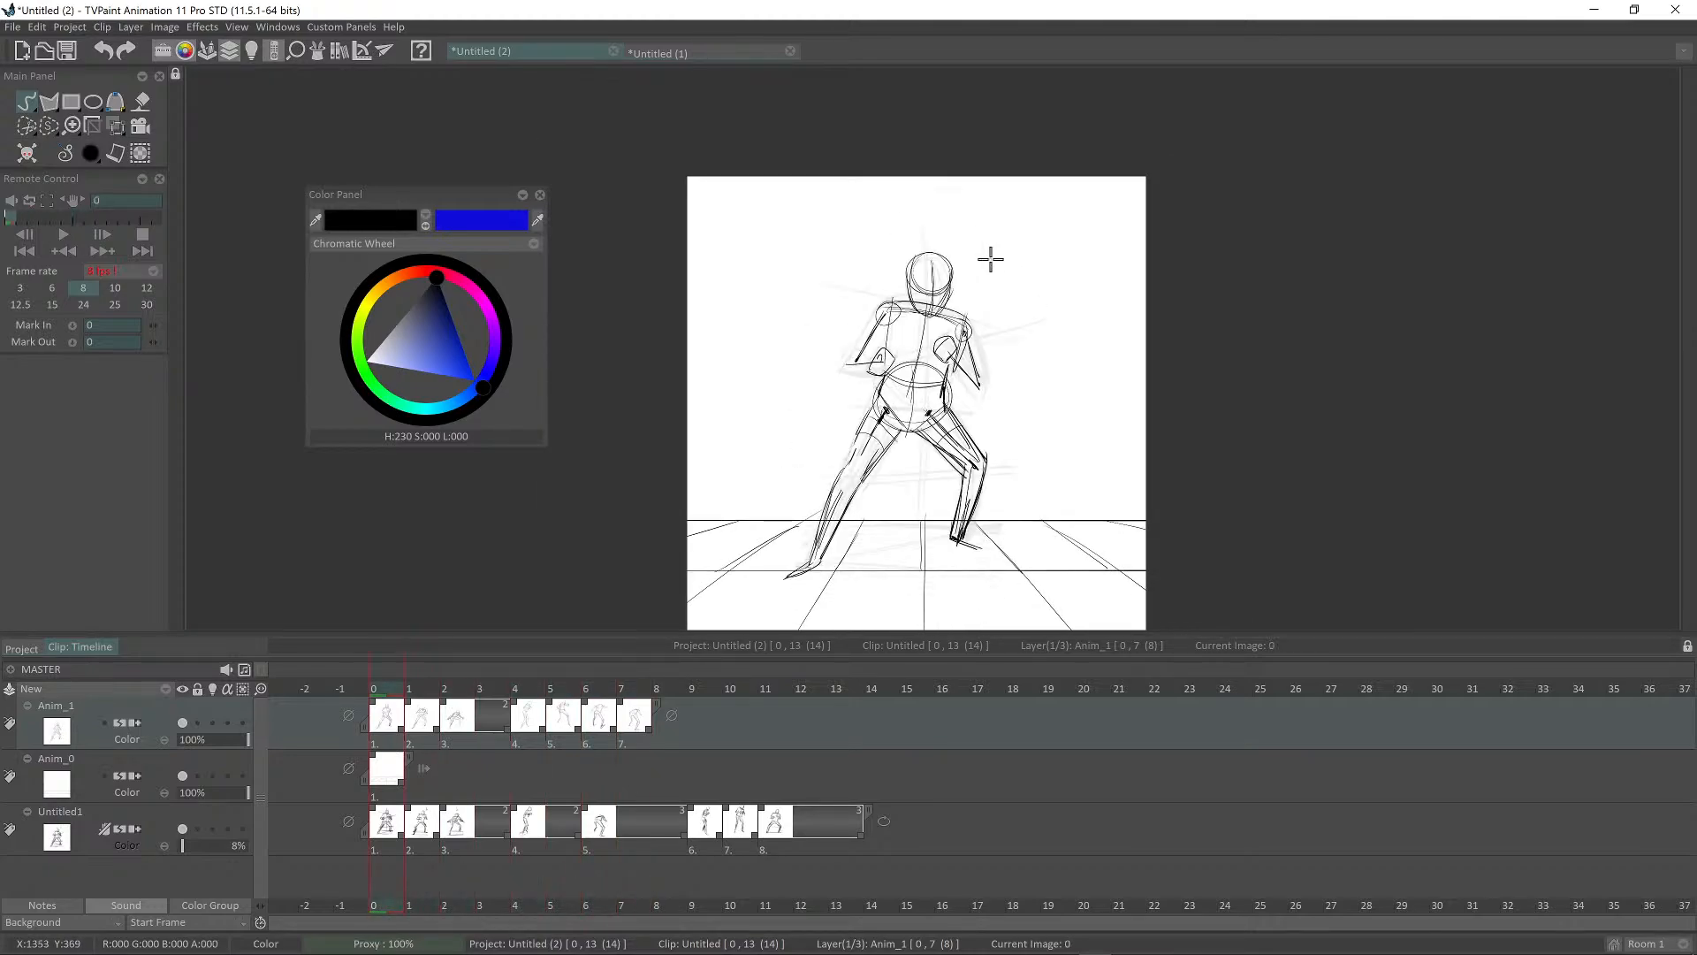
{"action": "key", "text": "Right"}
{"action": "key", "text": "Right"}
{"action": "key", "text": "Right"}
{"action": "key", "text": "Right"}
{"action": "key", "text": "Right"}
{"action": "key", "text": "Right"}
{"action": "key", "text": "Right"}
{"action": "key", "text": "Right"}
{"action": "key", "text": "Right"}
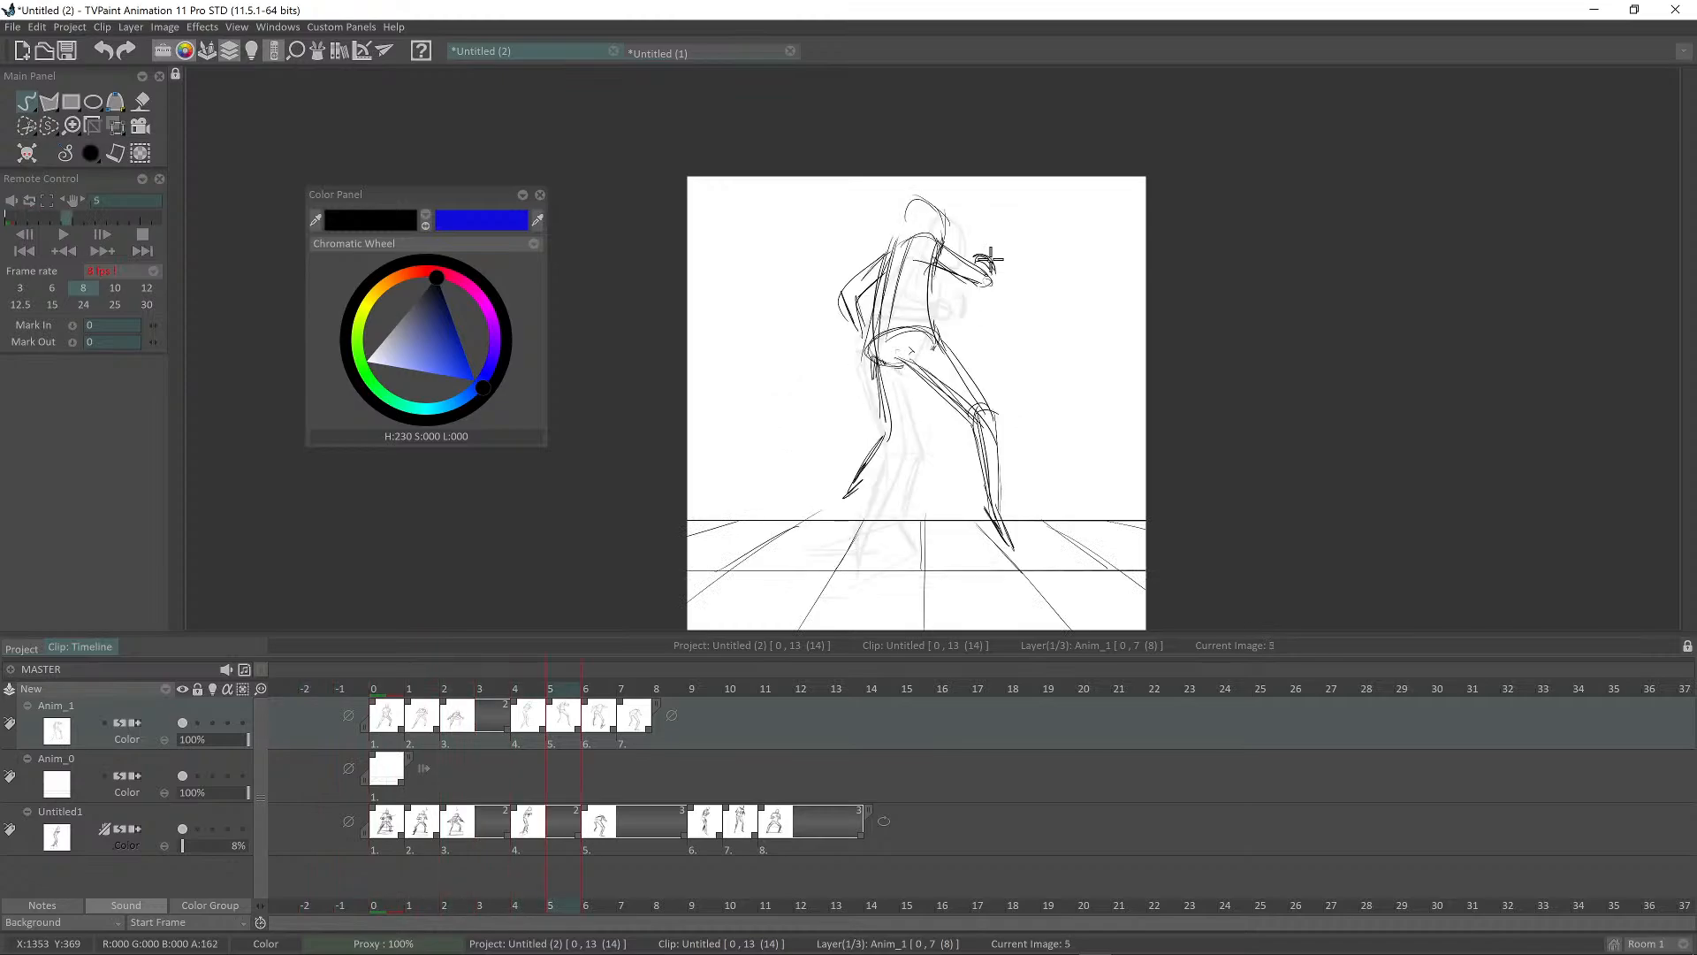
{"action": "key", "text": "Left"}
{"action": "key", "text": "Left"}
Step: Erase frame 6's oval pelvis and redraw the waist sides, curved hip line and upper thighs to join torso and legs
{"action": "scroll", "coordinate": [962, 338], "scroll_direction": "up", "scroll_amount": 4}
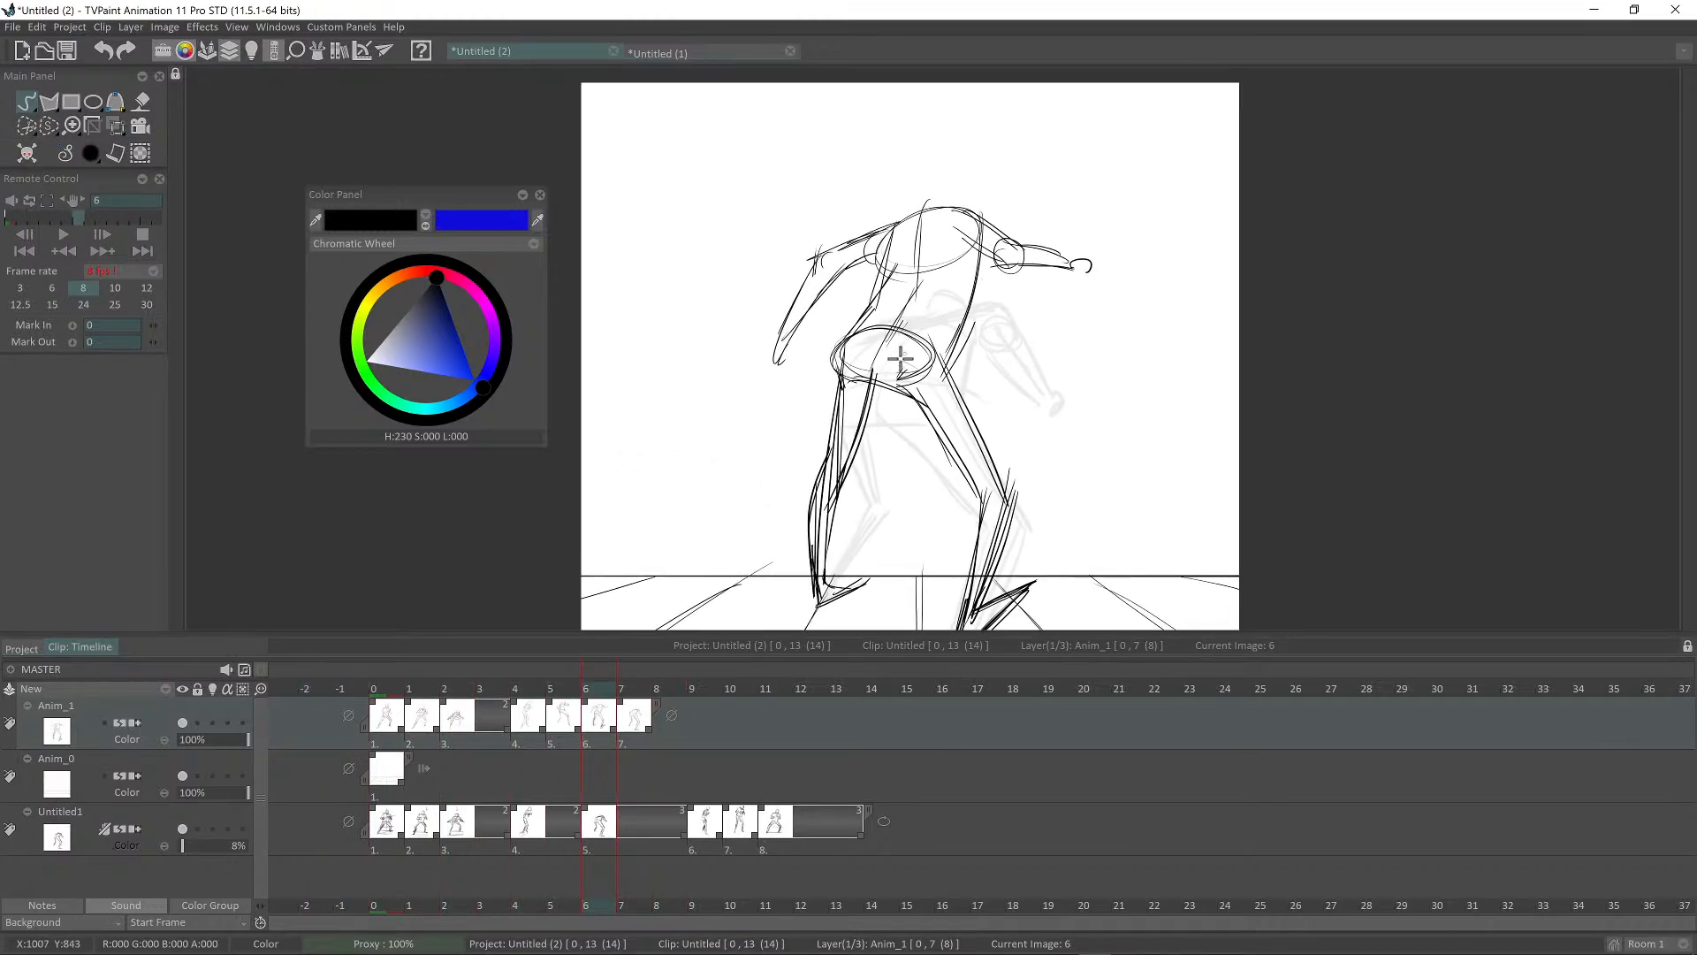
{"action": "left_click_drag", "start_coordinate": [894, 364], "coordinate": [927, 344]}
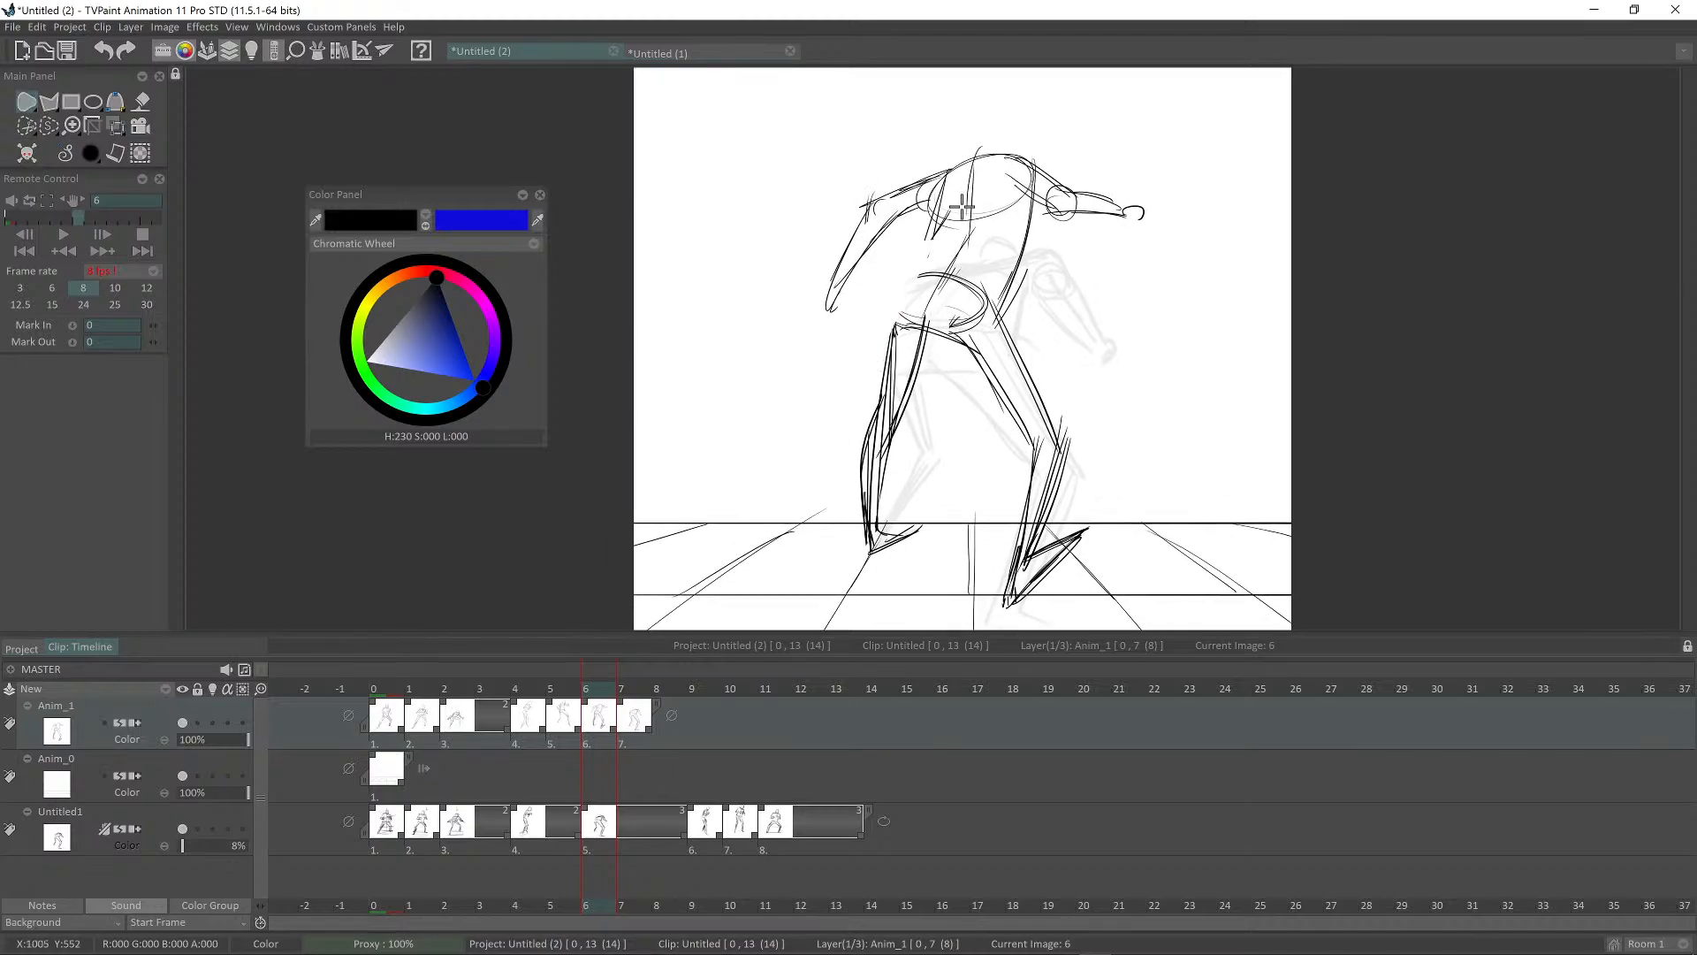
{"action": "mouse_move", "coordinate": [950, 262]}
{"action": "left_mouse_down"}
{"action": "mouse_move", "coordinate": [940, 271]}
{"action": "mouse_move", "coordinate": [1017, 281]}
{"action": "mouse_move", "coordinate": [956, 344]}
{"action": "left_mouse_up"}
{"action": "key", "text": "ctrl+z"}
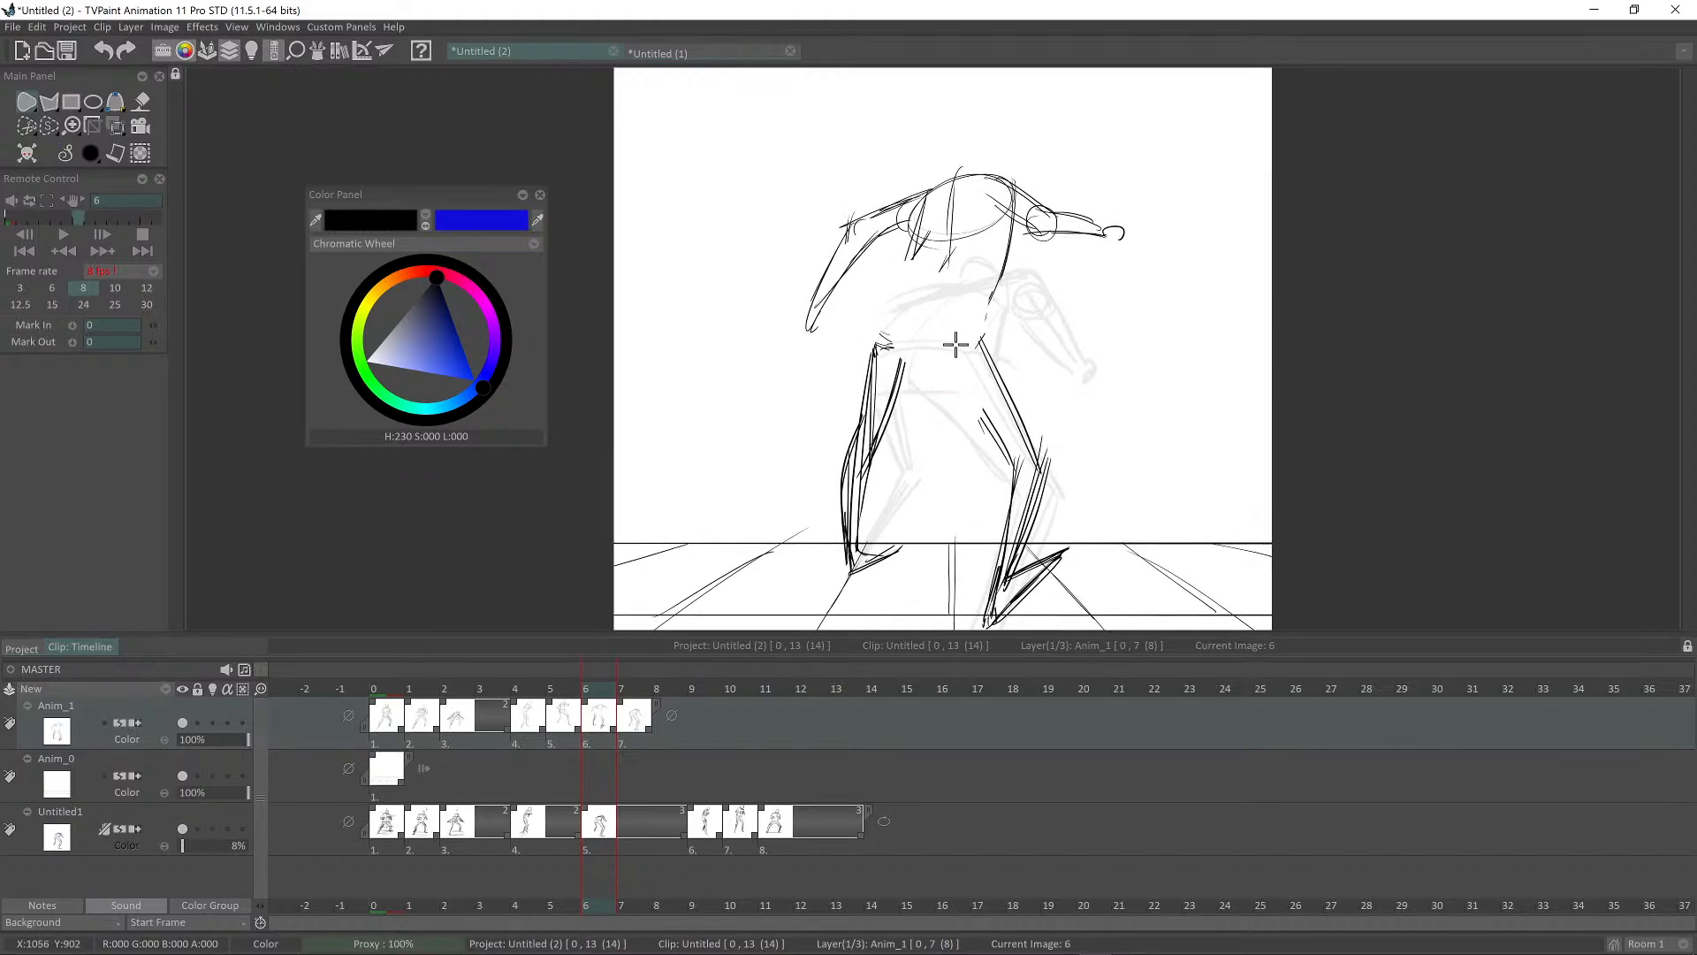
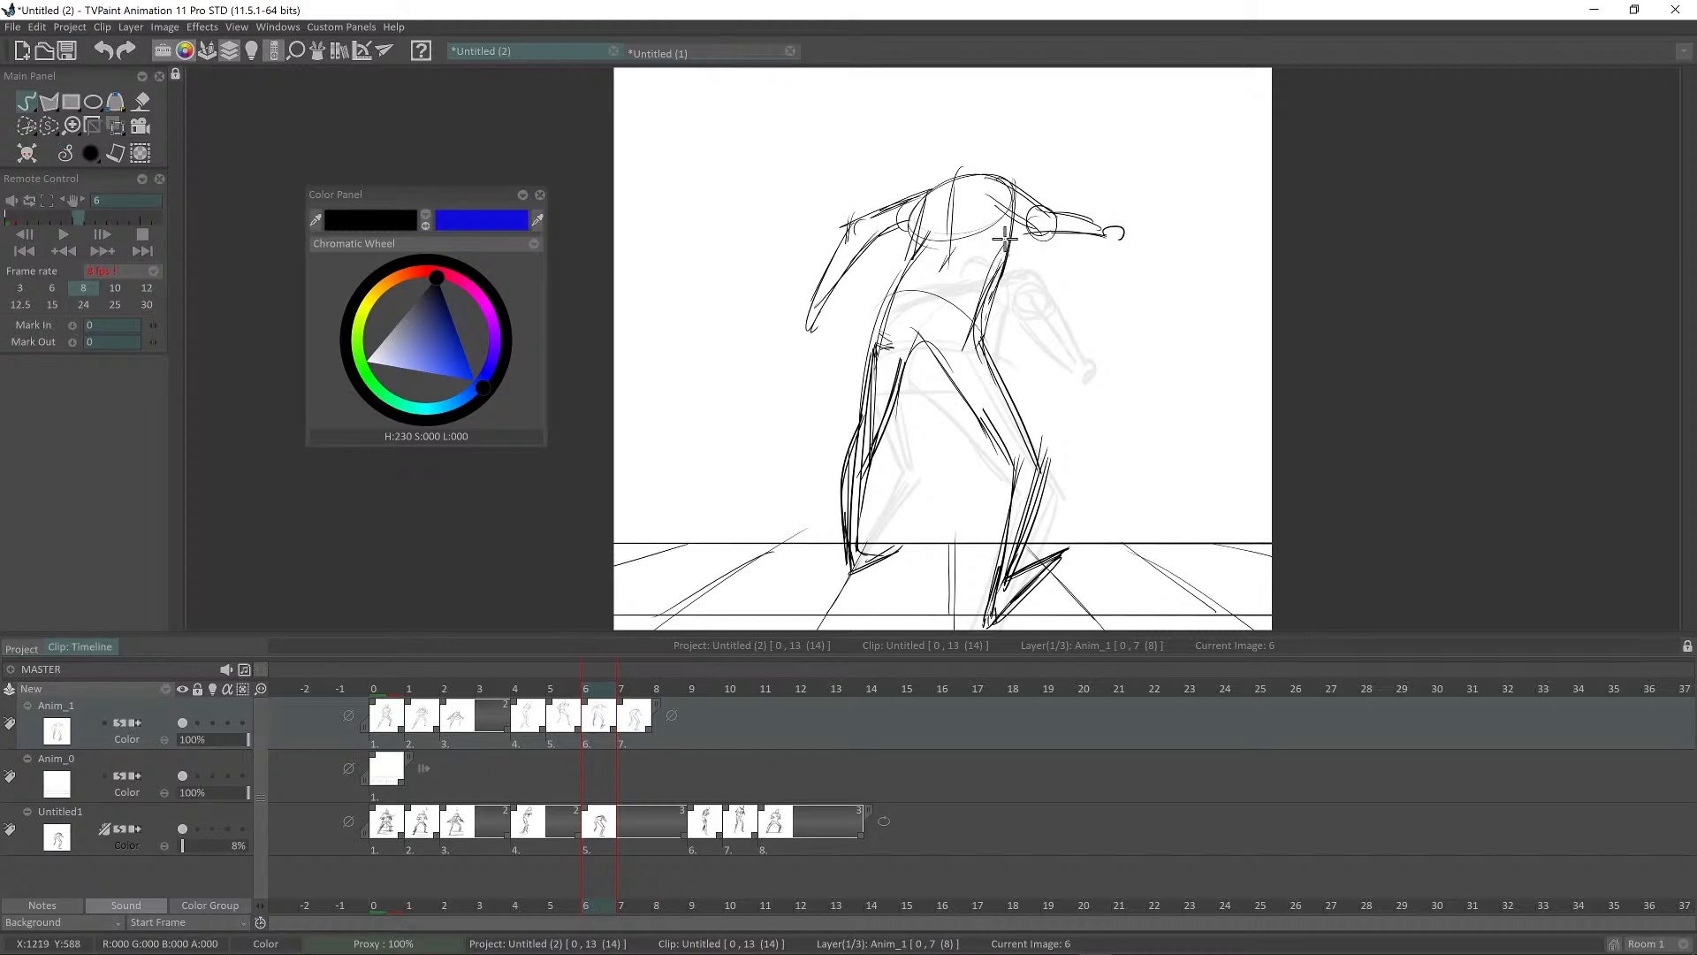
{"action": "left_click_drag", "start_coordinate": [962, 329], "coordinate": [927, 283]}
{"action": "mouse_move", "coordinate": [859, 304]}
{"action": "left_mouse_down"}
{"action": "mouse_move", "coordinate": [972, 332]}
{"action": "mouse_move", "coordinate": [1012, 391]}
{"action": "left_mouse_up"}
Step: Flip through frames 4 to 7 to check the reworked hips on frame 6 in motion
{"action": "key", "text": "Left"}
{"action": "key", "text": "Left"}
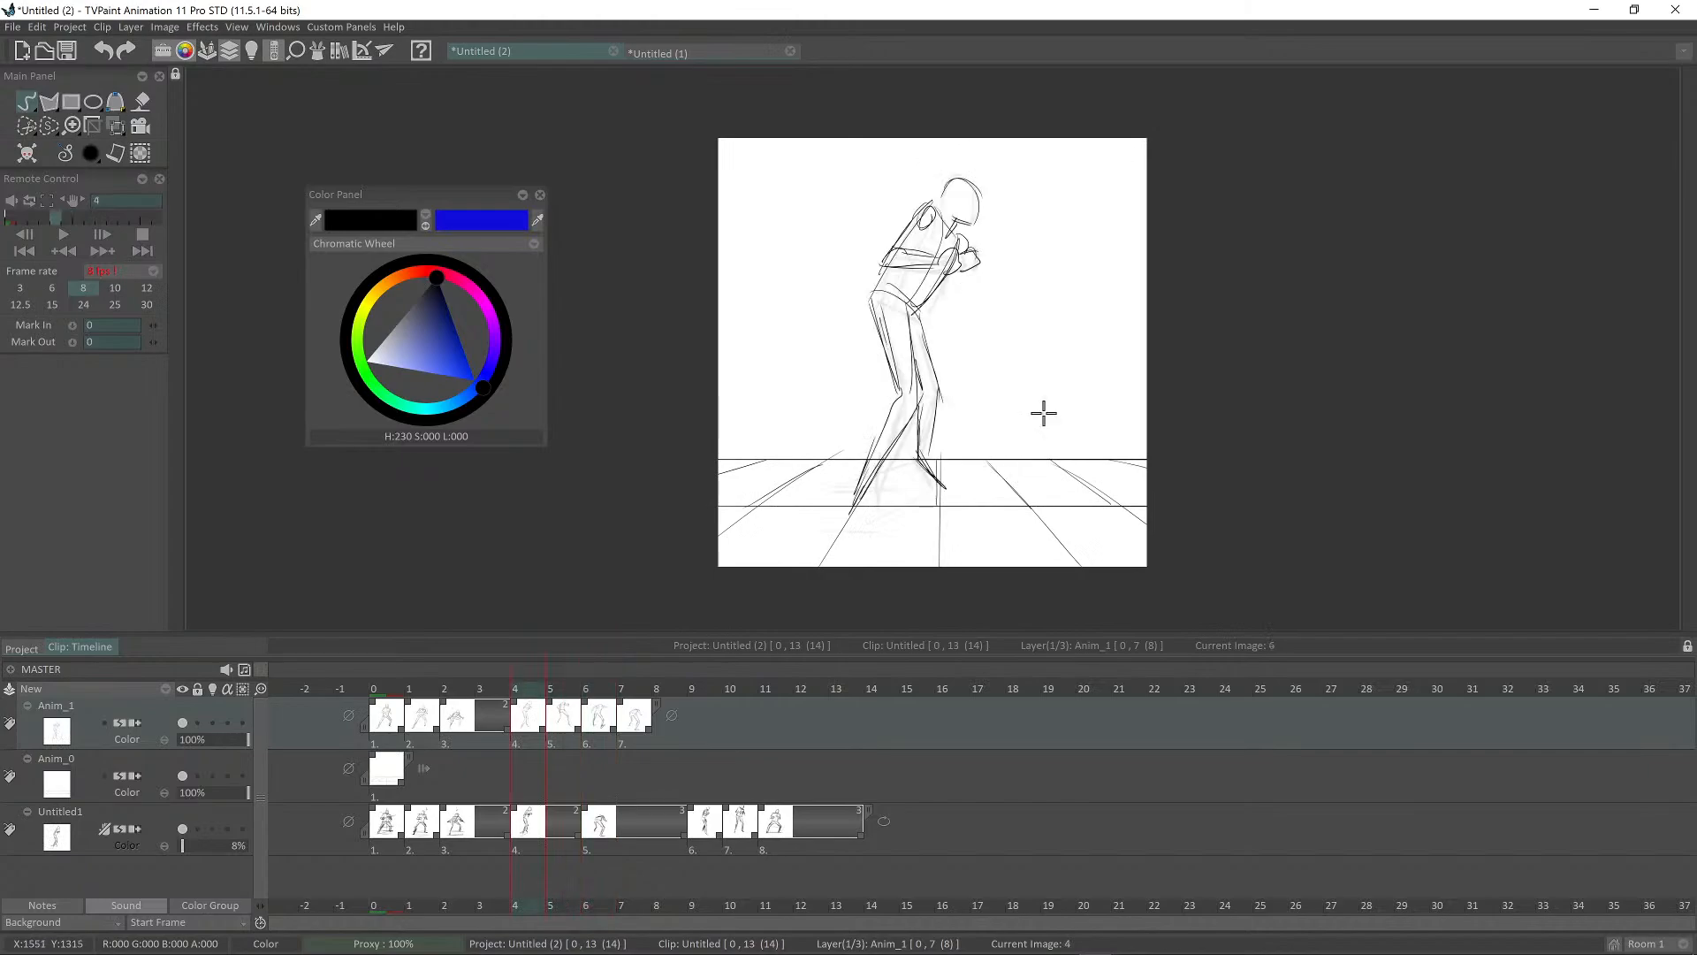
{"action": "key", "text": "Right"}
{"action": "key", "text": "Right"}
{"action": "key", "text": "Right"}
{"action": "key", "text": "Right"}
{"action": "key", "text": "Left"}
{"action": "key", "text": "Left"}
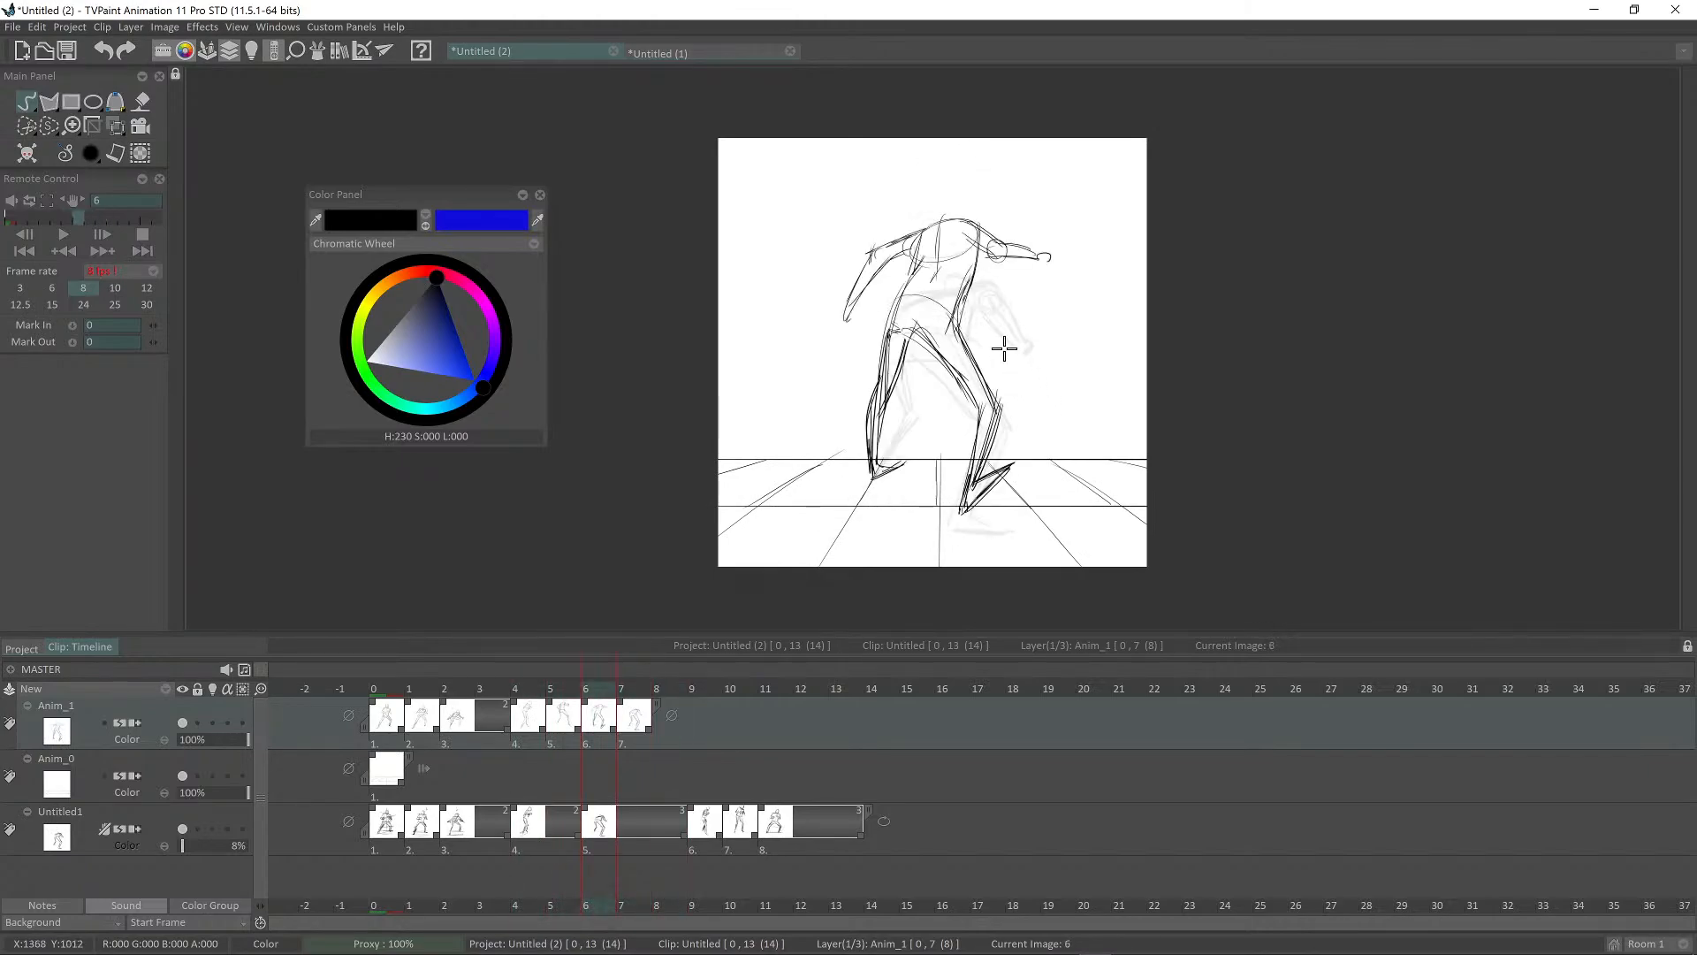
Step: Redraw the torso's front contour on frame 6 as one smooth curve down to the hip and compare it with frame 5
{"action": "scroll", "coordinate": [1004, 349], "scroll_direction": "up", "scroll_amount": 3}
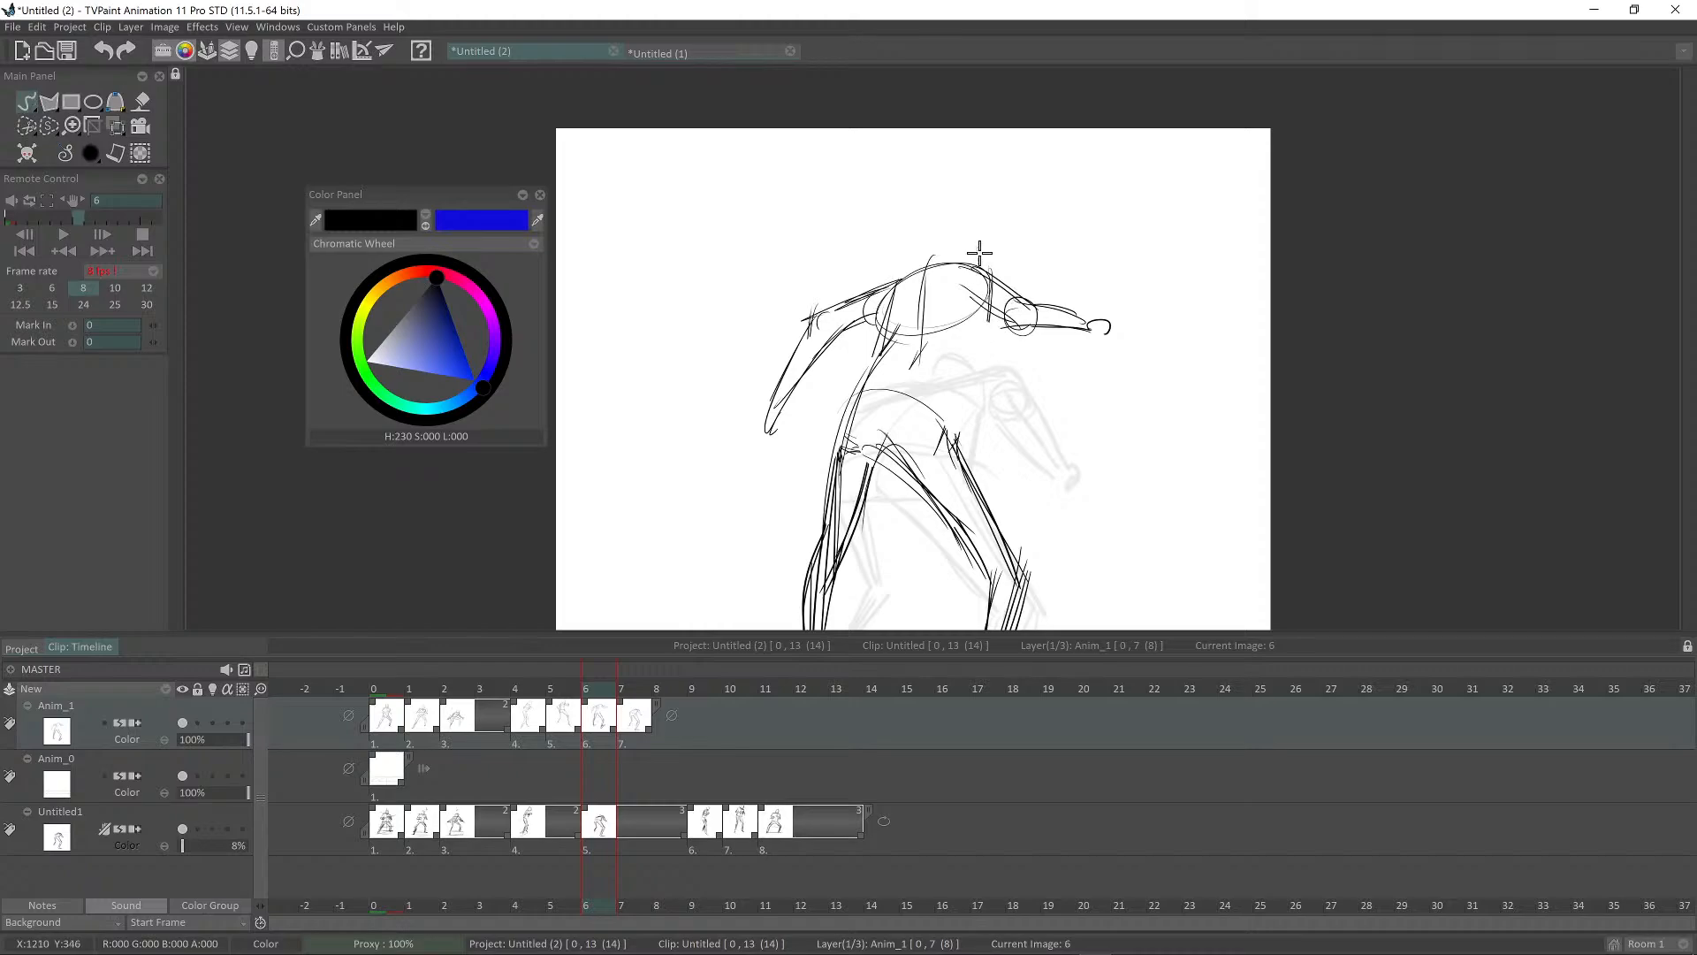
{"action": "key", "text": "Left"}
{"action": "key", "text": "Right"}
{"action": "key", "text": "Left"}
{"action": "key", "text": "Right"}
{"action": "key", "text": "Left"}
{"action": "key", "text": "Right"}
{"action": "key", "text": "Left"}
{"action": "key", "text": "Right"}
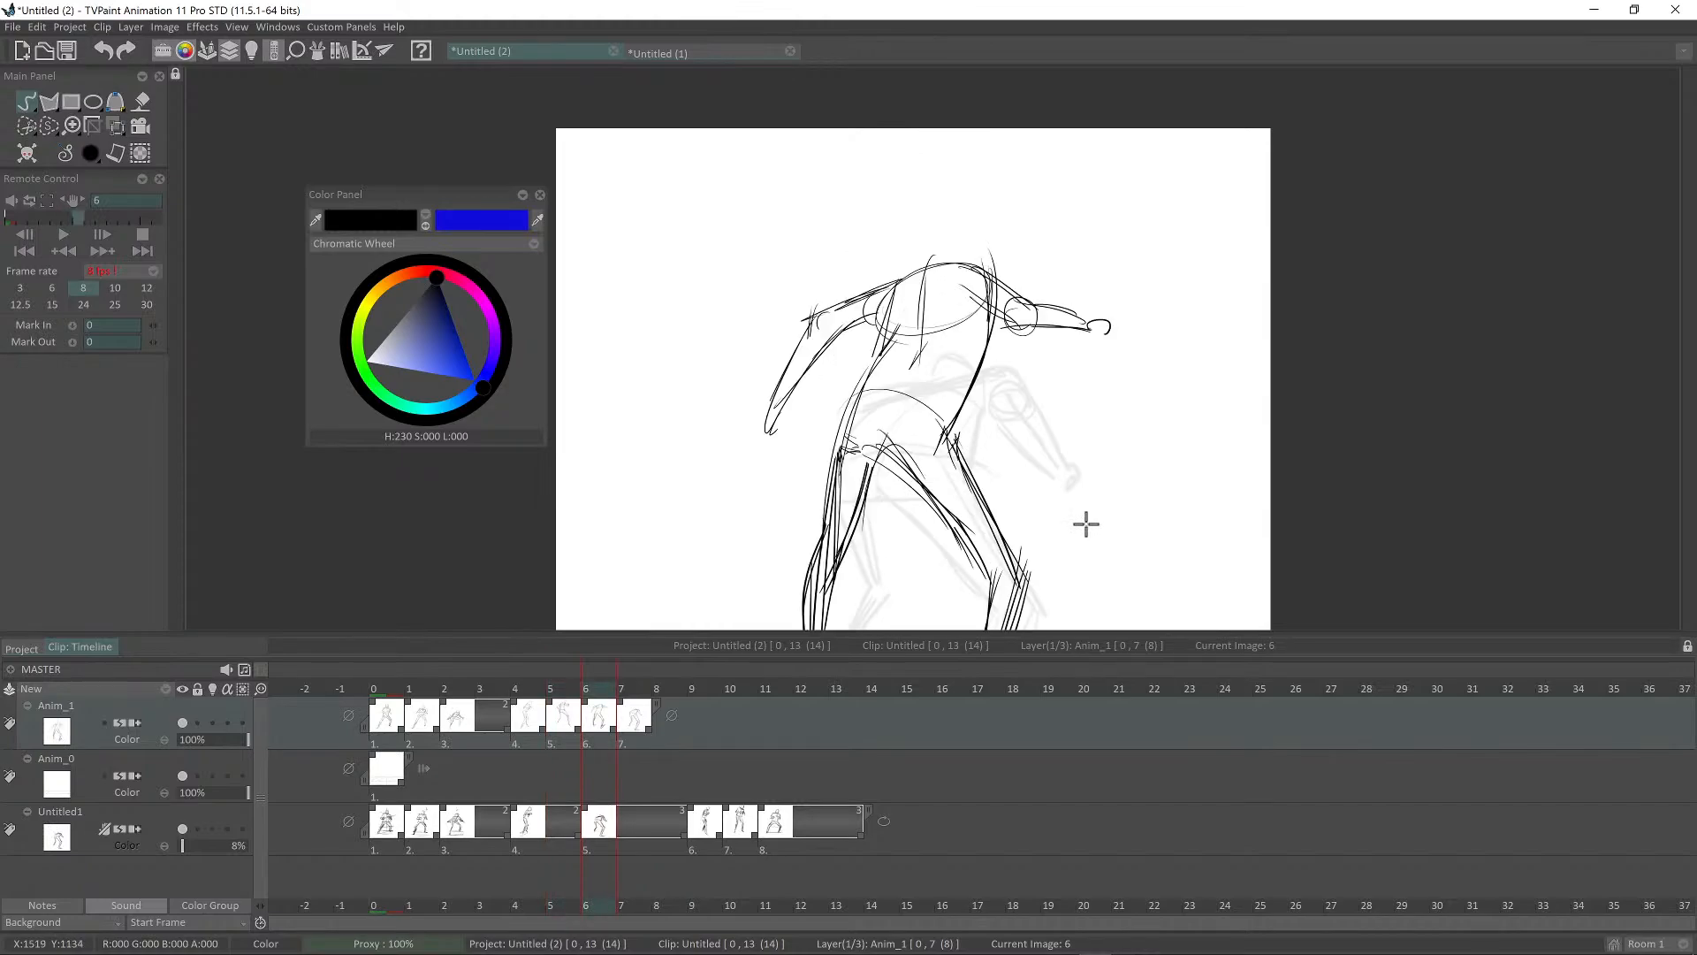
Step: Flip back and forth between frames 3 and 7 to judge the lunge's timing and the torso's path
{"action": "key", "text": "Right"}
{"action": "key", "text": "Right"}
{"action": "key", "text": "Left"}
{"action": "key", "text": "Left"}
{"action": "key", "text": "Left"}
{"action": "key", "text": "Left"}
{"action": "key", "text": "Right"}
{"action": "key", "text": "Right"}
{"action": "key", "text": "Right"}
{"action": "key", "text": "Left"}
{"action": "key", "text": "Left"}
{"action": "key", "text": "Left"}
{"action": "key", "text": "Right"}
{"action": "key", "text": "Right"}
{"action": "key", "text": "Right"}
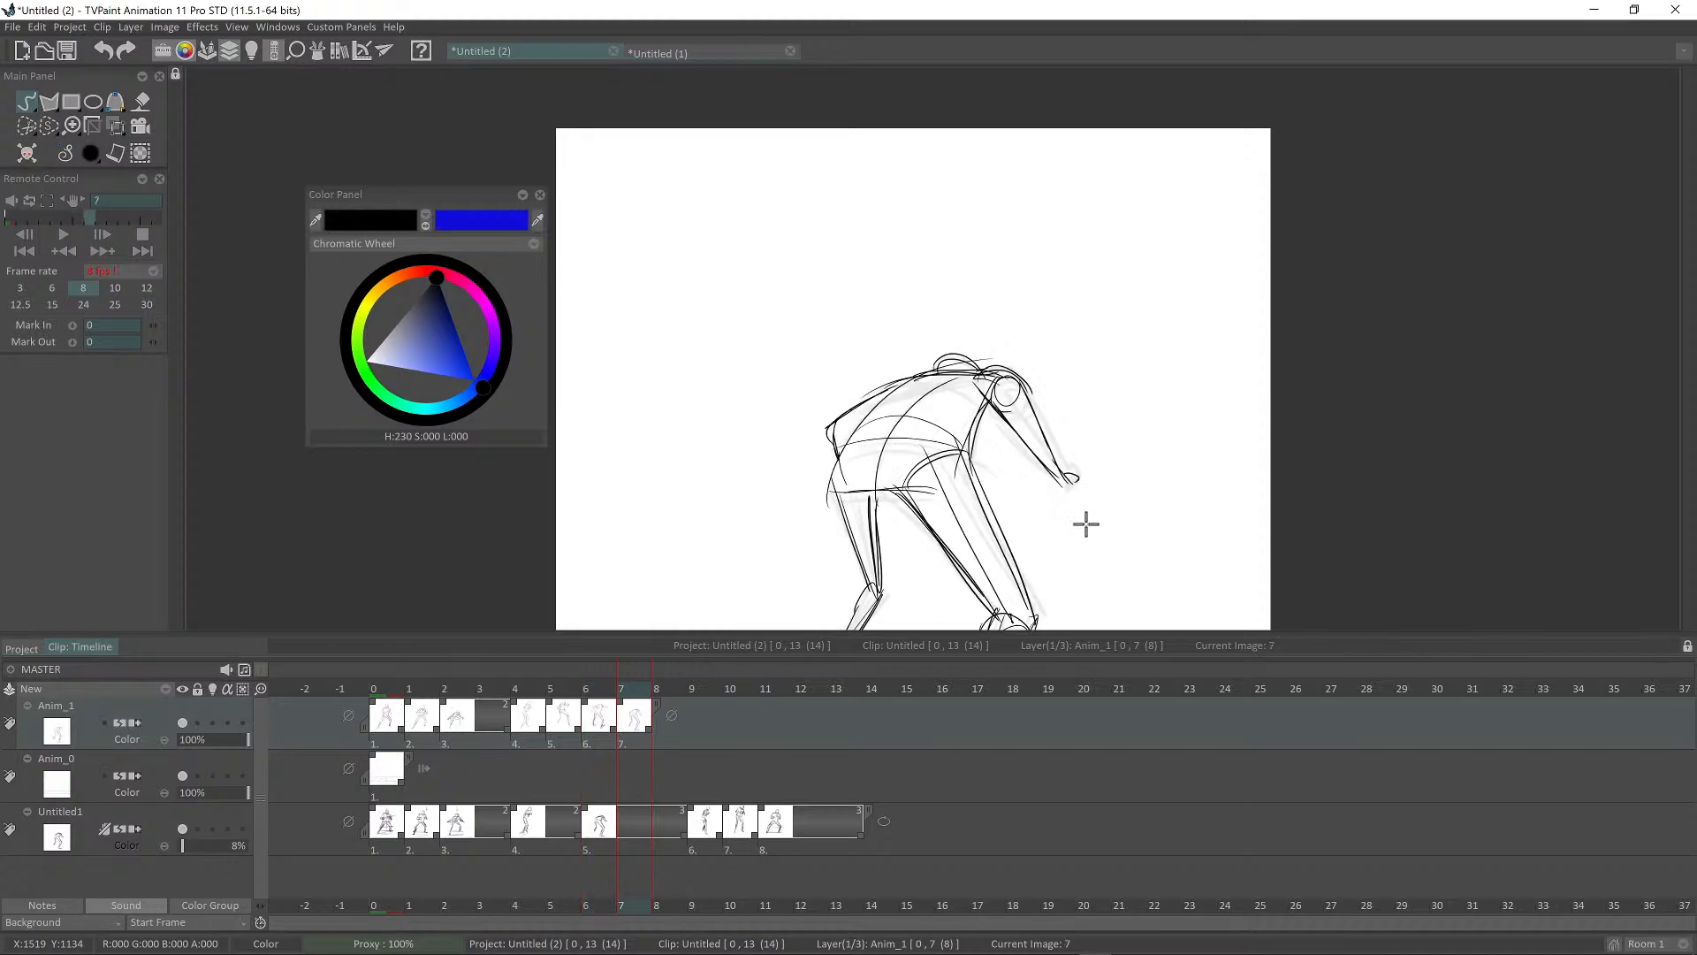
{"action": "key", "text": "Left"}
{"action": "key", "text": "Left"}
{"action": "key", "text": "Left"}
{"action": "key", "text": "Left"}
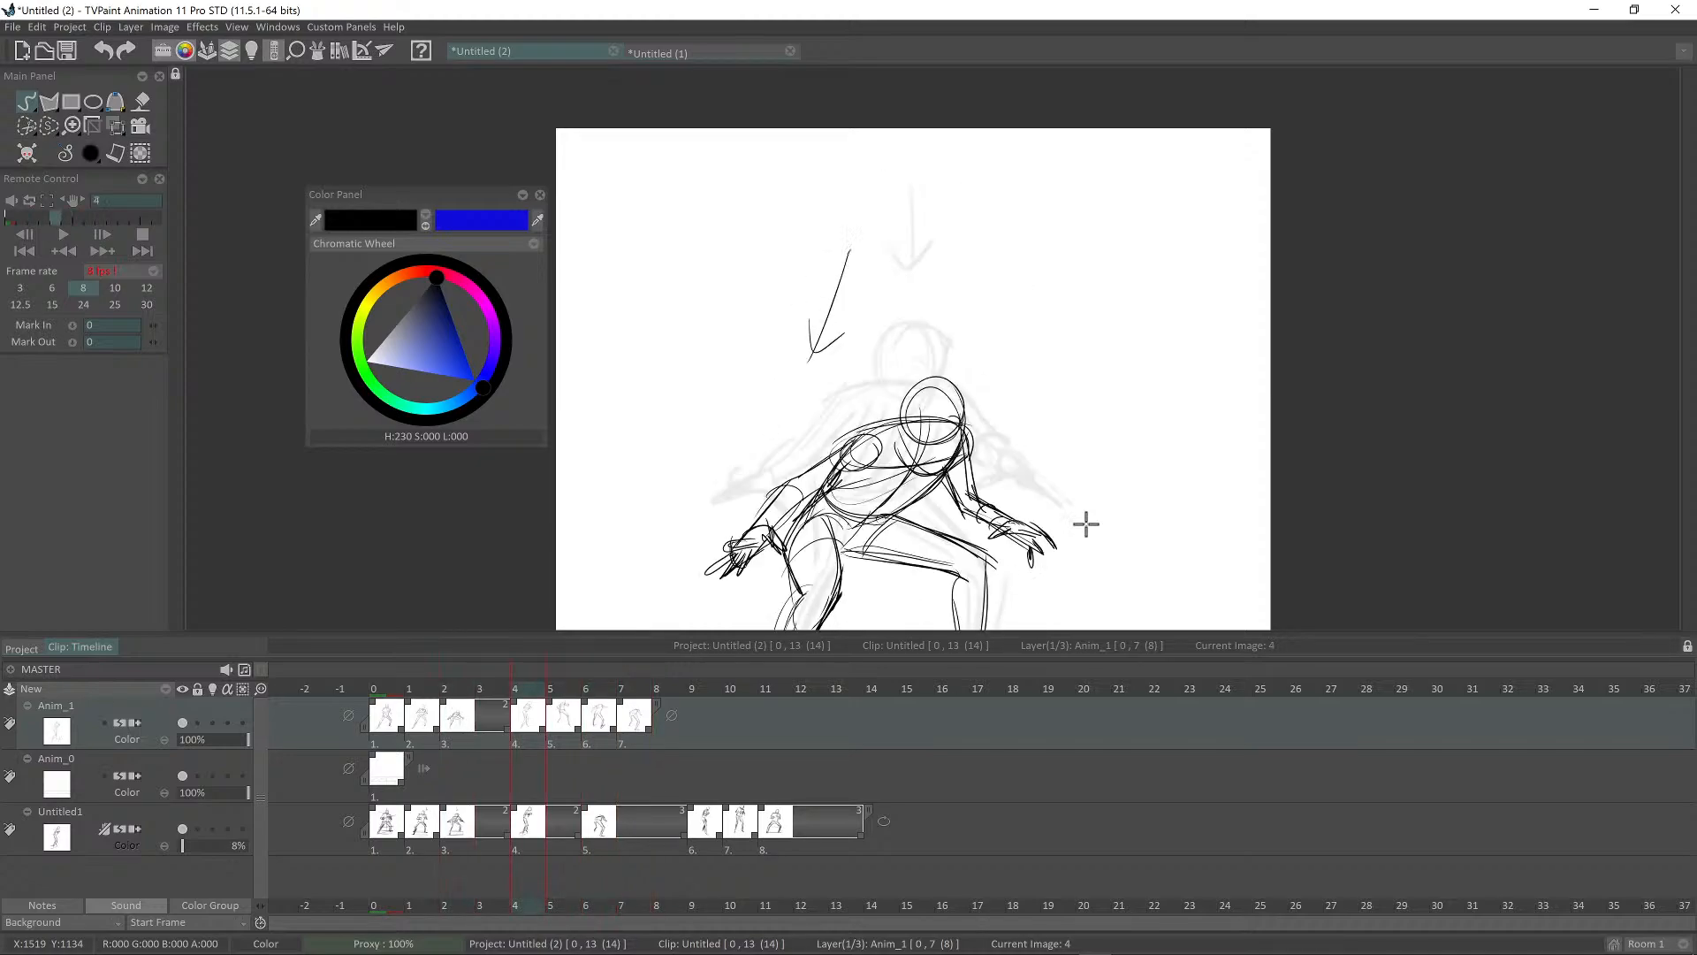
{"action": "key", "text": "Right"}
{"action": "key", "text": "Right"}
{"action": "key", "text": "Right"}
{"action": "key", "text": "Right"}
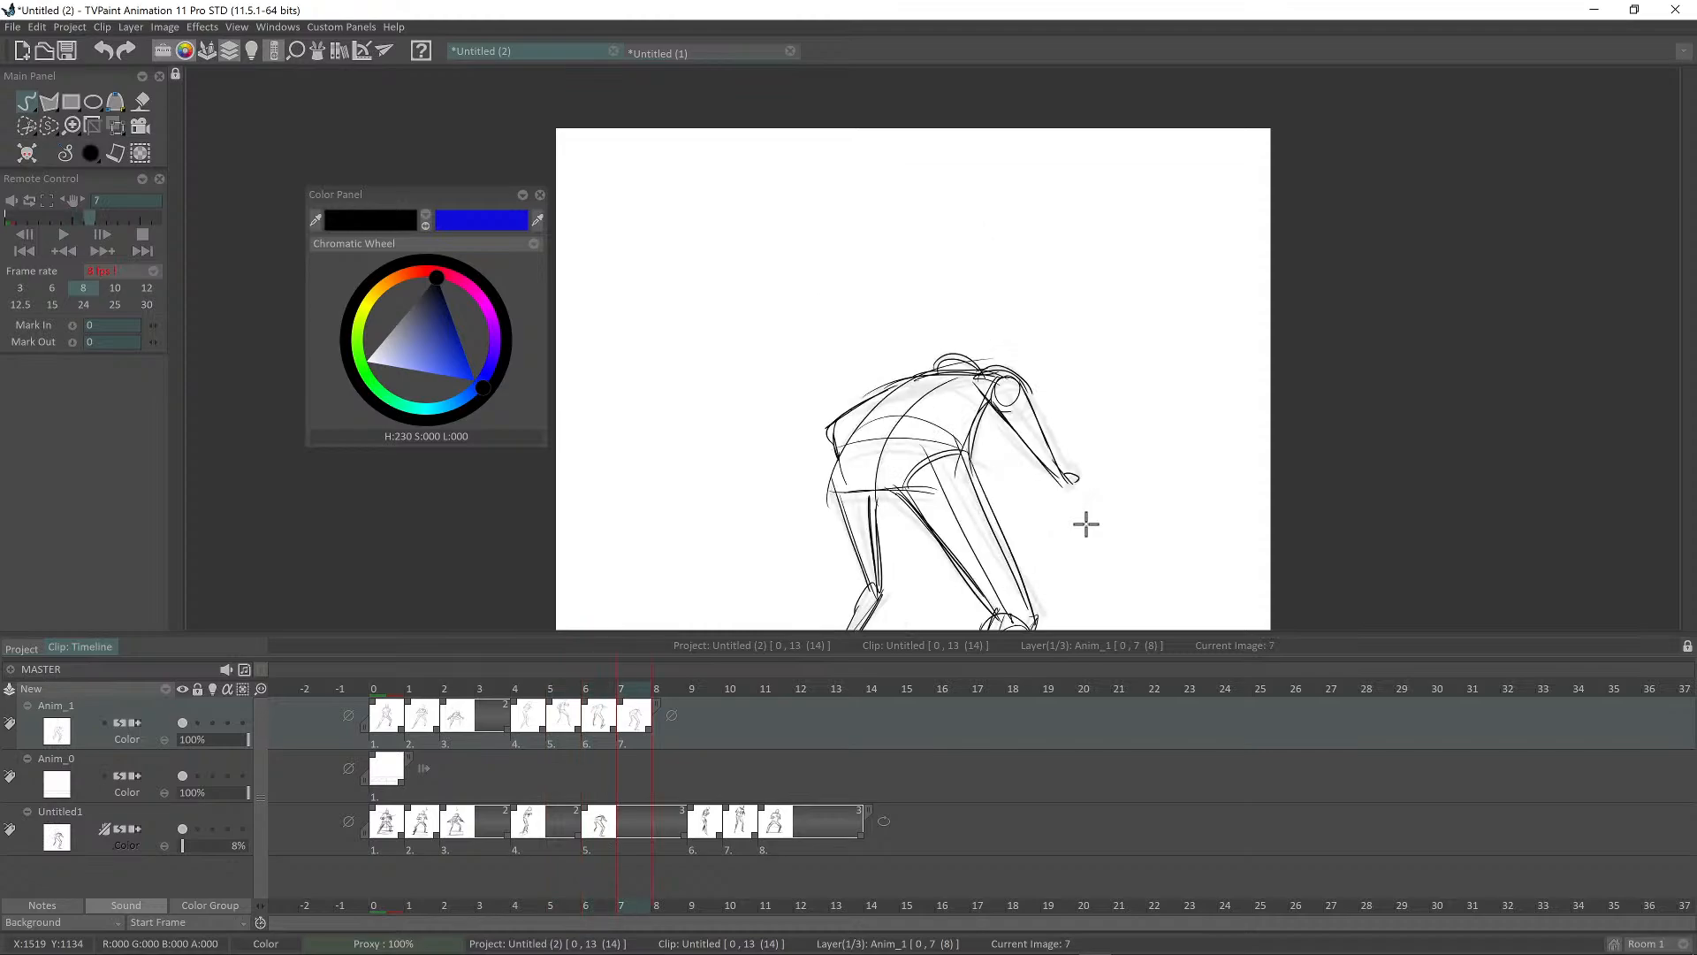
{"action": "key", "text": "Left"}
{"action": "key", "text": "Left"}
{"action": "key", "text": "Left"}
{"action": "key", "text": "Right"}
{"action": "key", "text": "Right"}
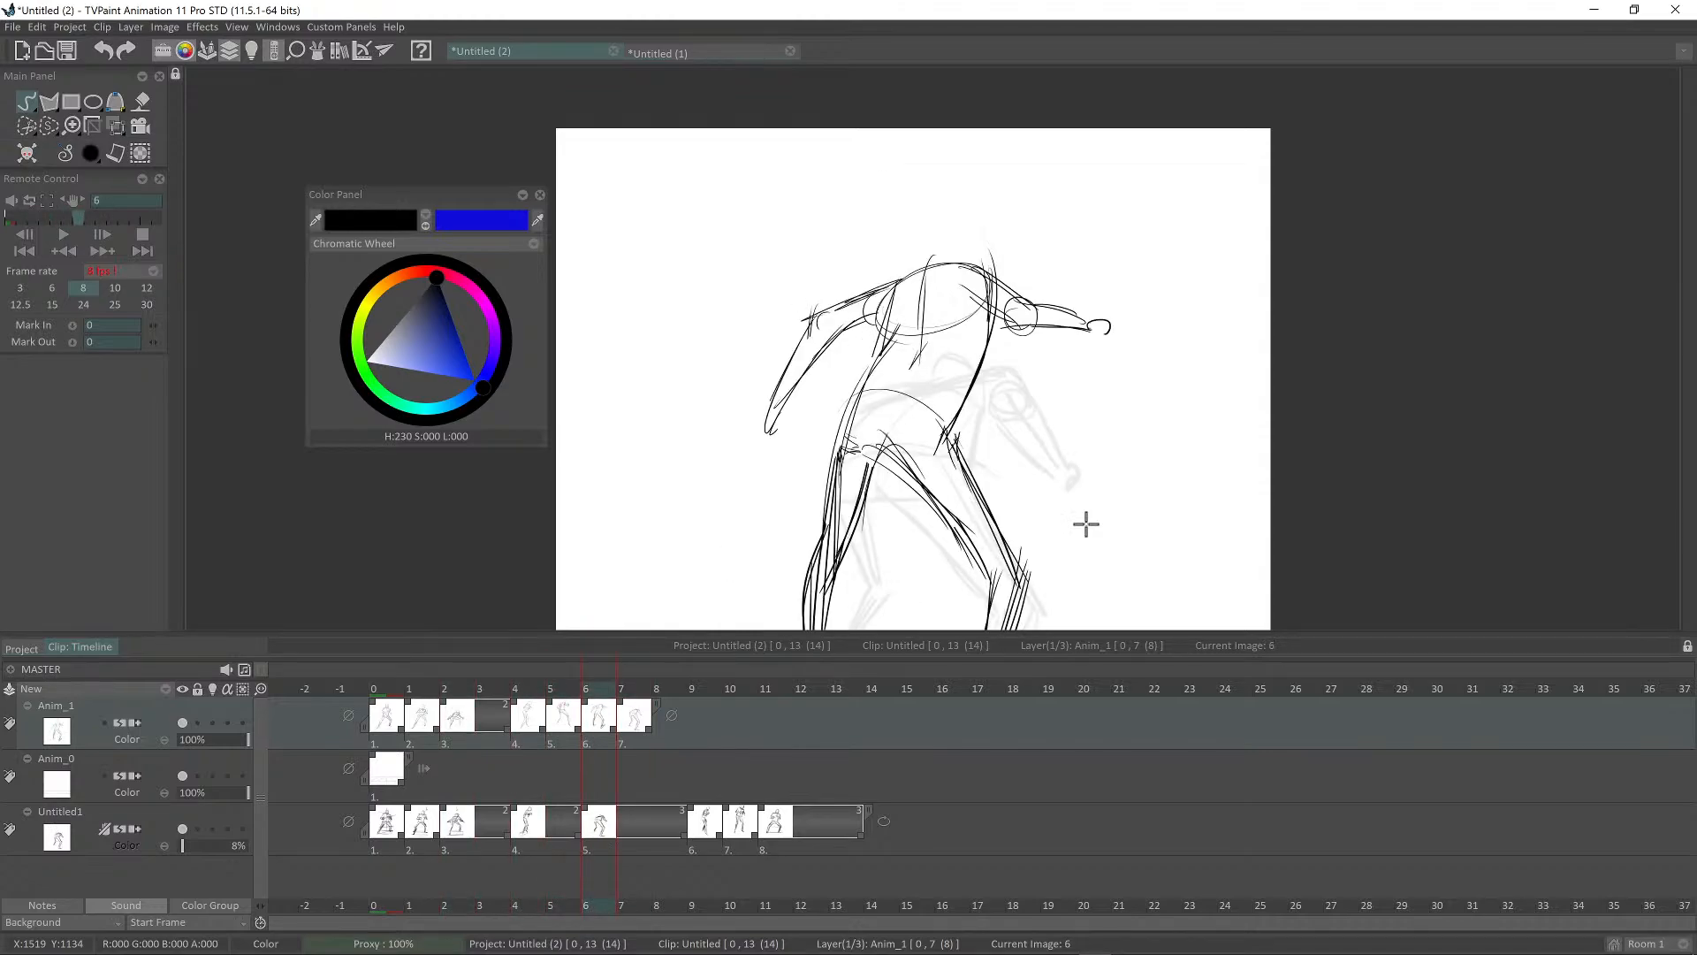
{"action": "key", "text": "Left"}
{"action": "key", "text": "Left"}
{"action": "key", "text": "Left"}
{"action": "key", "text": "Right"}
{"action": "key", "text": "Right"}
{"action": "key", "text": "Right"}
{"action": "key", "text": "Right"}
{"action": "key", "text": "Right"}
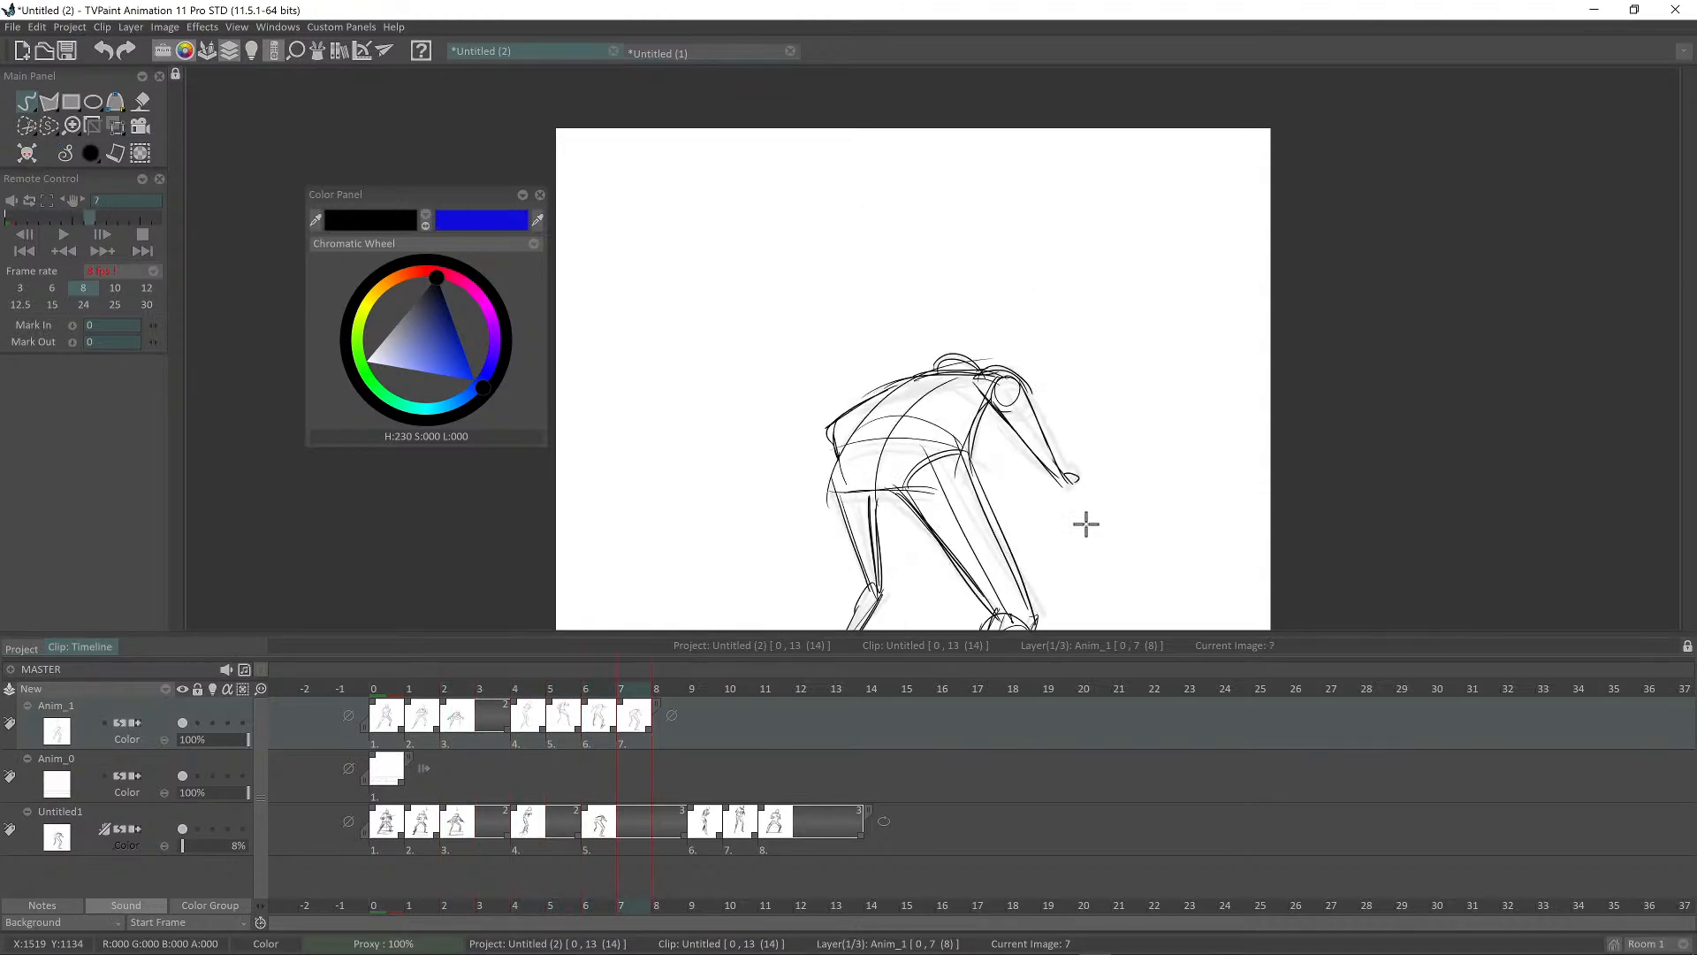
{"action": "key", "text": "Left"}
{"action": "key", "text": "Left"}
{"action": "key", "text": "Left"}
{"action": "key", "text": "Left"}
{"action": "key", "text": "Left"}
{"action": "key", "text": "Left"}
{"action": "key", "text": "Right"}
{"action": "key", "text": "Right"}
{"action": "key", "text": "Right"}
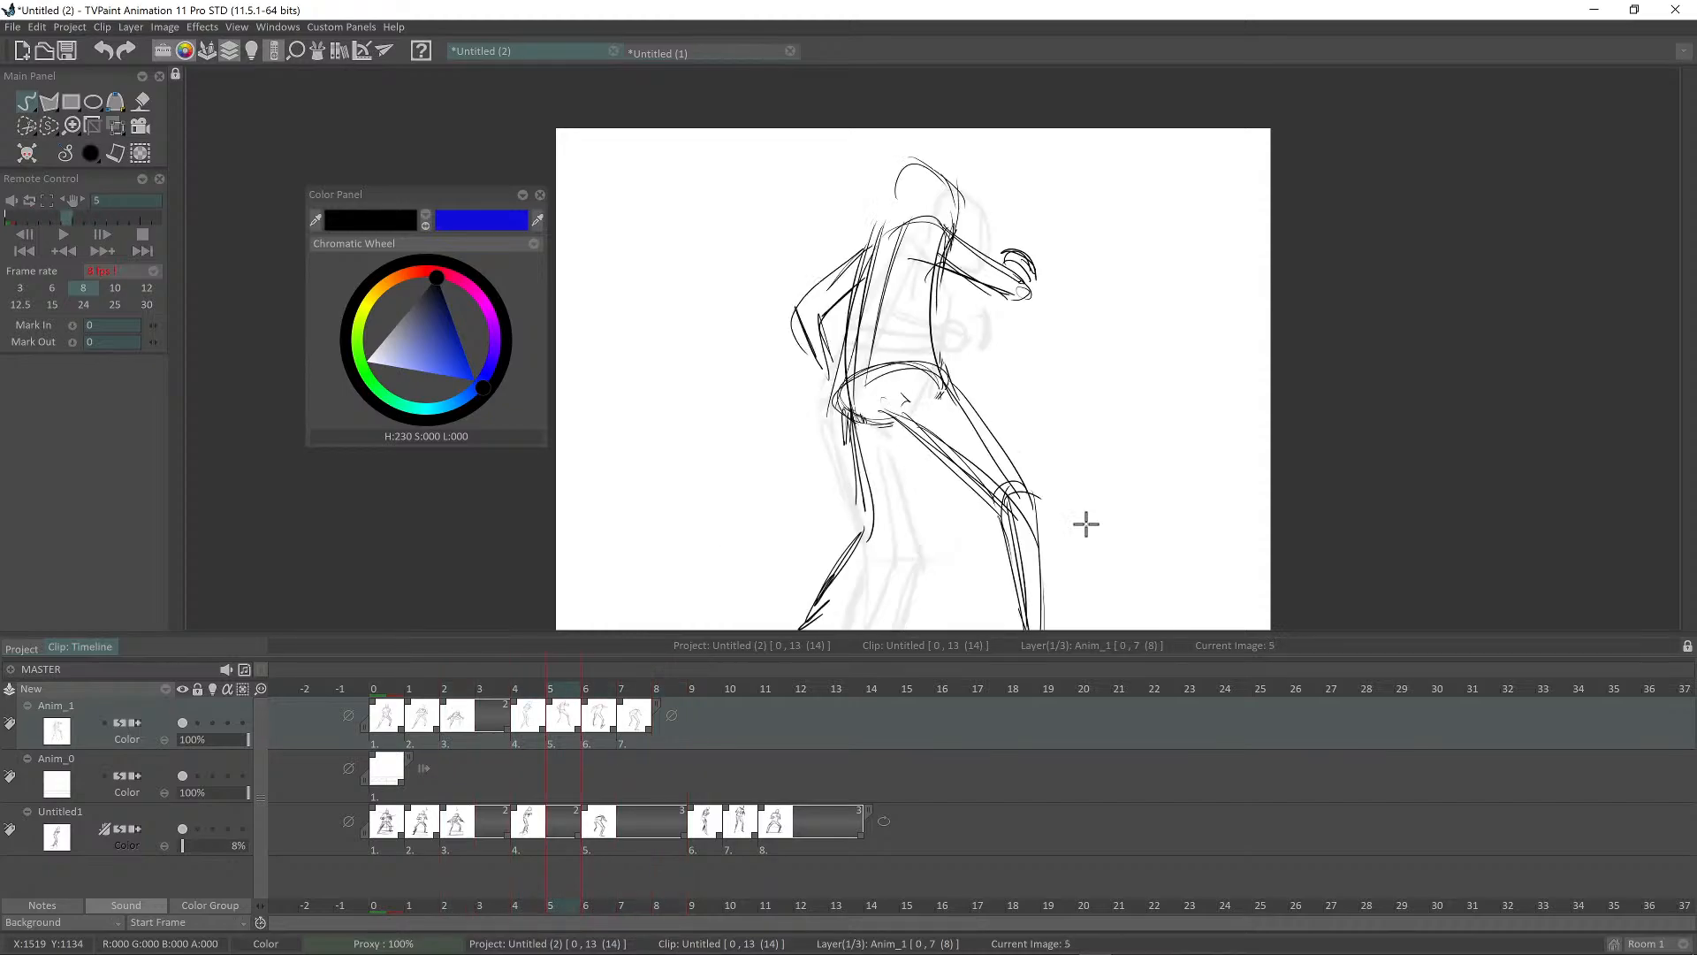
{"action": "key", "text": "Right"}
{"action": "key", "text": "Left"}
{"action": "key", "text": "Right"}
{"action": "key", "text": "Left"}
{"action": "key", "text": "Left"}
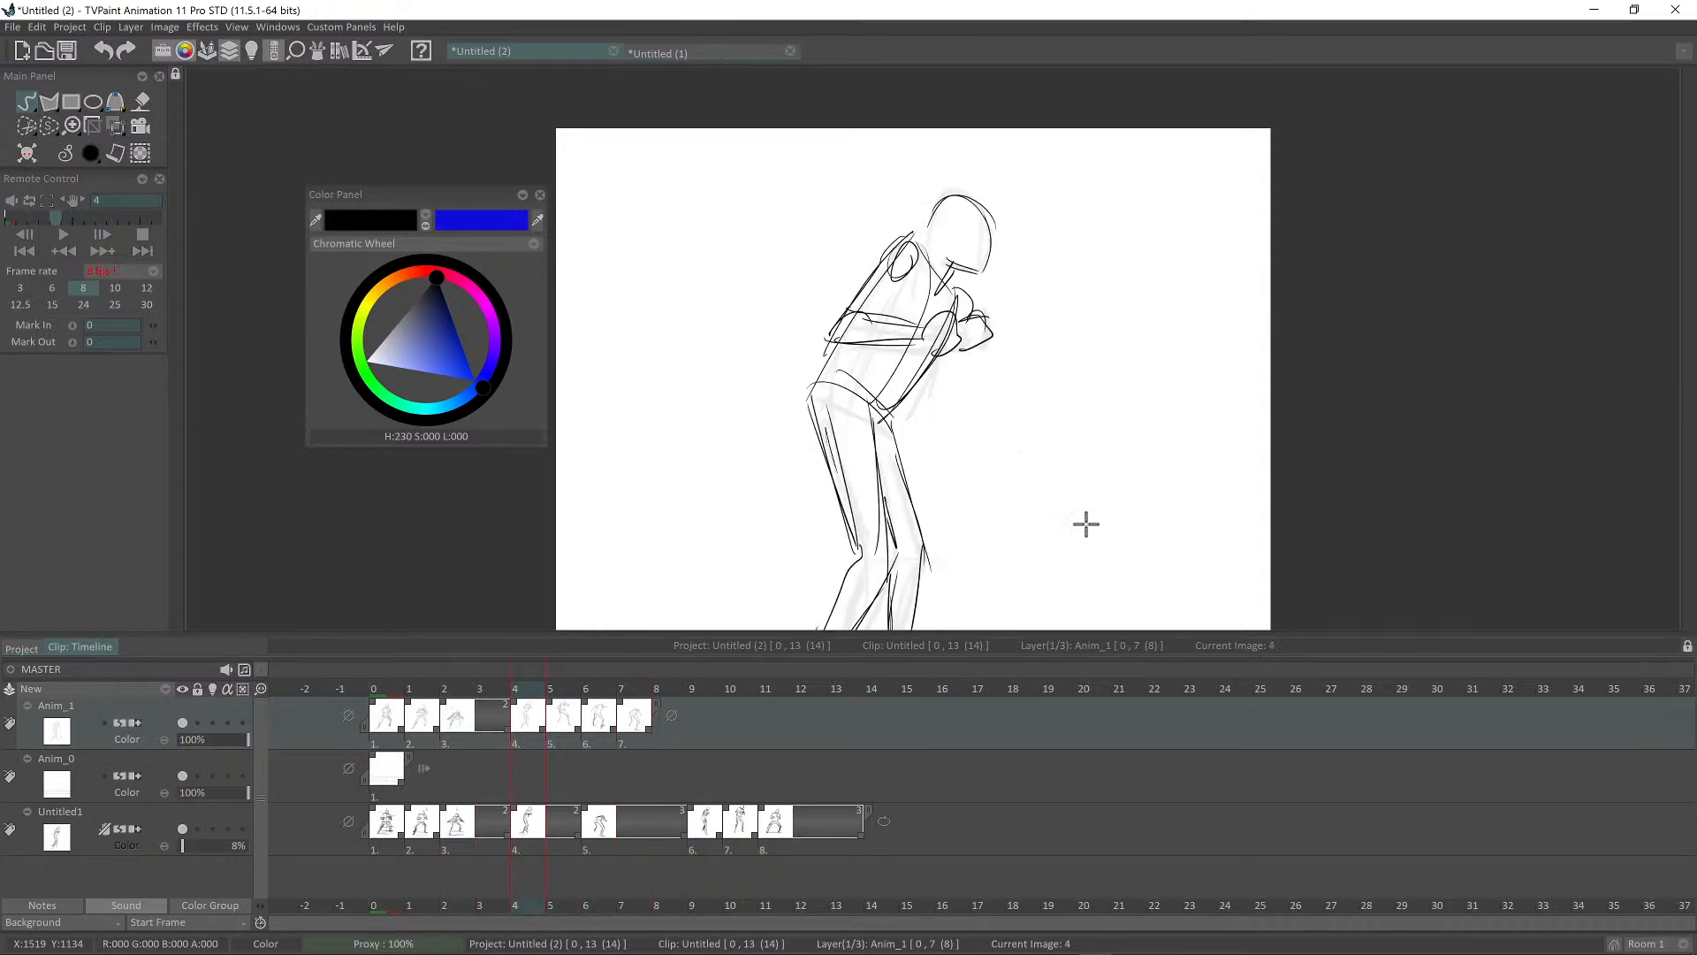
Step: Step through the whole clip forwards and backwards to review the full movement, and play it back from frame 0
{"action": "key", "text": "Right"}
{"action": "key", "text": "Right"}
{"action": "key", "text": "Right"}
{"action": "key", "text": "Right"}
{"action": "key", "text": "Left"}
{"action": "key", "text": "Left"}
{"action": "key", "text": "Left"}
{"action": "key", "text": "Left"}
{"action": "key", "text": "Left"}
{"action": "key", "text": "Left"}
{"action": "key", "text": "Left"}
{"action": "key", "text": "Left"}
{"action": "key", "text": "Left"}
{"action": "key", "text": "Left"}
{"action": "key", "text": "Right"}
{"action": "key", "text": "Right"}
{"action": "key", "text": "Right"}
{"action": "key", "text": "Right"}
{"action": "key", "text": "Right"}
{"action": "key", "text": "Right"}
{"action": "key", "text": "Right"}
{"action": "key", "text": "Right"}
{"action": "key", "text": "Right"}
{"action": "key", "text": "Right"}
{"action": "key", "text": "Right"}
{"action": "key", "text": "Right"}
{"action": "key", "text": "Right"}
{"action": "key", "text": "Right"}
{"action": "key", "text": "Left"}
{"action": "key", "text": "Left"}
{"action": "key", "text": "Left"}
{"action": "key", "text": "Left"}
{"action": "key", "text": "Left"}
{"action": "key", "text": "Left"}
{"action": "key", "text": "Left"}
{"action": "key", "text": "Left"}
{"action": "key", "text": "Left"}
{"action": "key", "text": "Left"}
{"action": "key", "text": "Left"}
{"action": "key", "text": "Left"}
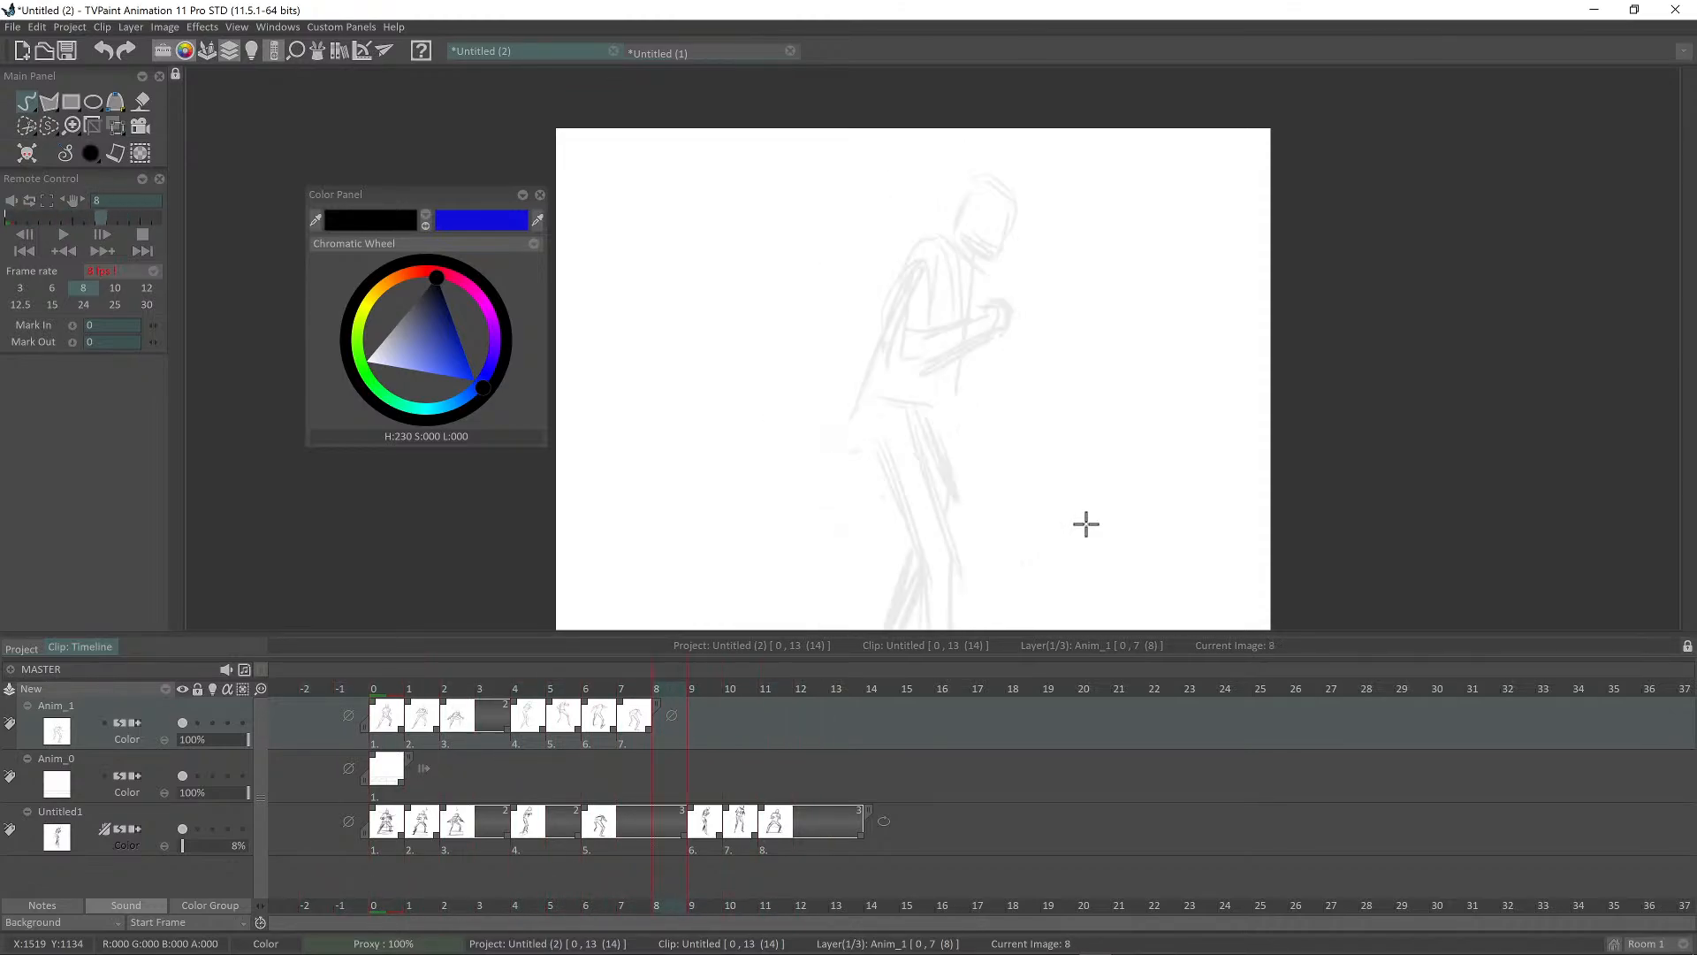
{"action": "key", "text": "Right"}
{"action": "key", "text": "Right"}
{"action": "key", "text": "Right"}
{"action": "key", "text": "Right"}
{"action": "key", "text": "Right"}
{"action": "key", "text": "Right"}
{"action": "key", "text": "Right"}
{"action": "key", "text": "Right"}
{"action": "key", "text": "Right"}
{"action": "key", "text": "Right"}
{"action": "key", "text": "Right"}
{"action": "key", "text": "Right"}
{"action": "key", "text": "Left"}
{"action": "key", "text": "Left"}
{"action": "key", "text": "Left"}
{"action": "key", "text": "Left"}
{"action": "key", "text": "Left"}
{"action": "key", "text": "Left"}
{"action": "key", "text": "Left"}
{"action": "key", "text": "Left"}
{"action": "key", "text": "Left"}
{"action": "key", "text": "Left"}
{"action": "key", "text": "Left"}
{"action": "key", "text": "Left"}
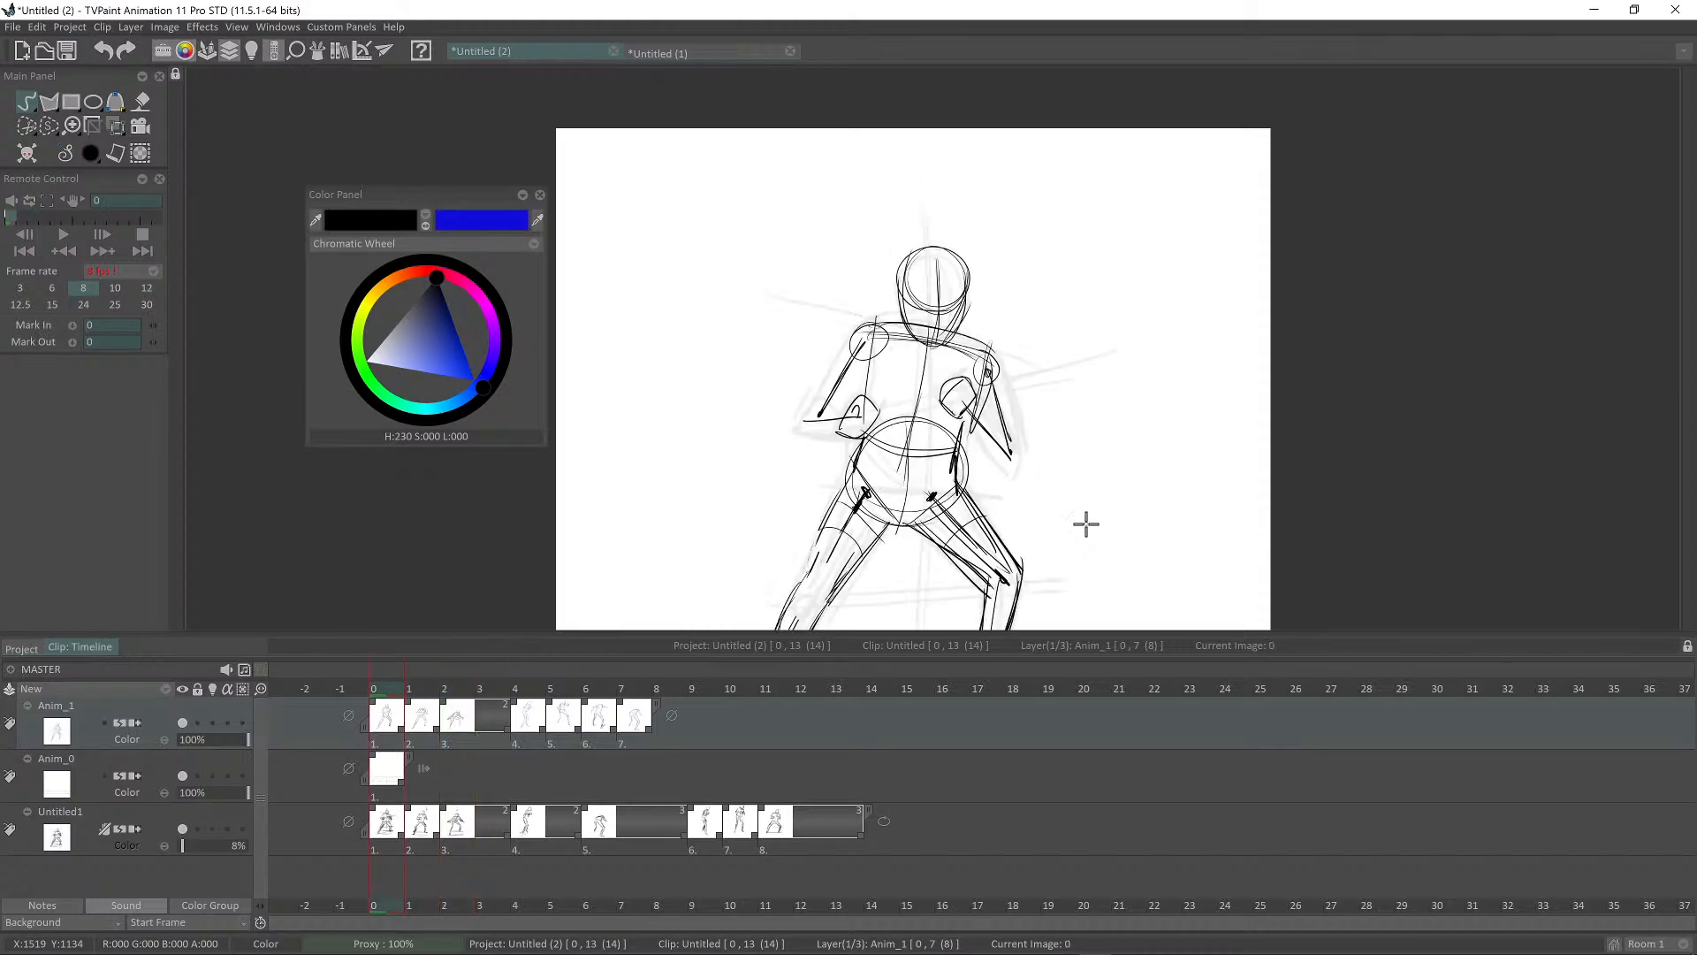
{"action": "key", "text": "space"}
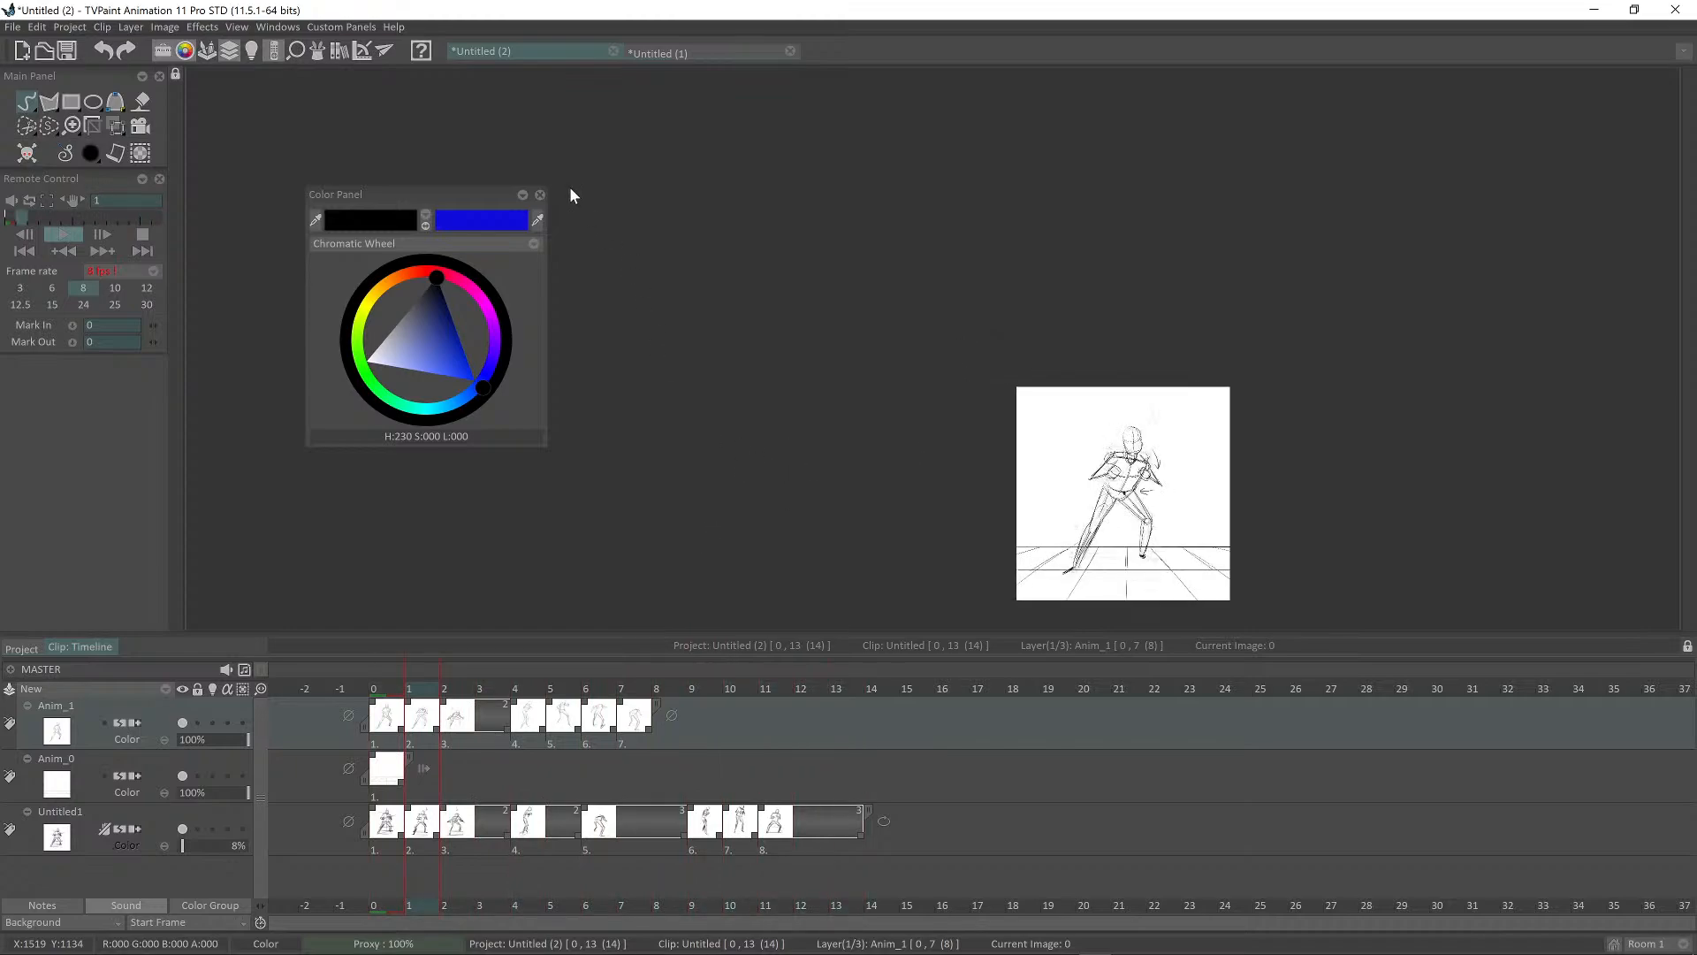
Step: Create a new project at 2048 by 2048 pixels, 24 fps, with aspect ratio 1.000 and progressive field
{"action": "left_click", "coordinate": [22, 50]}
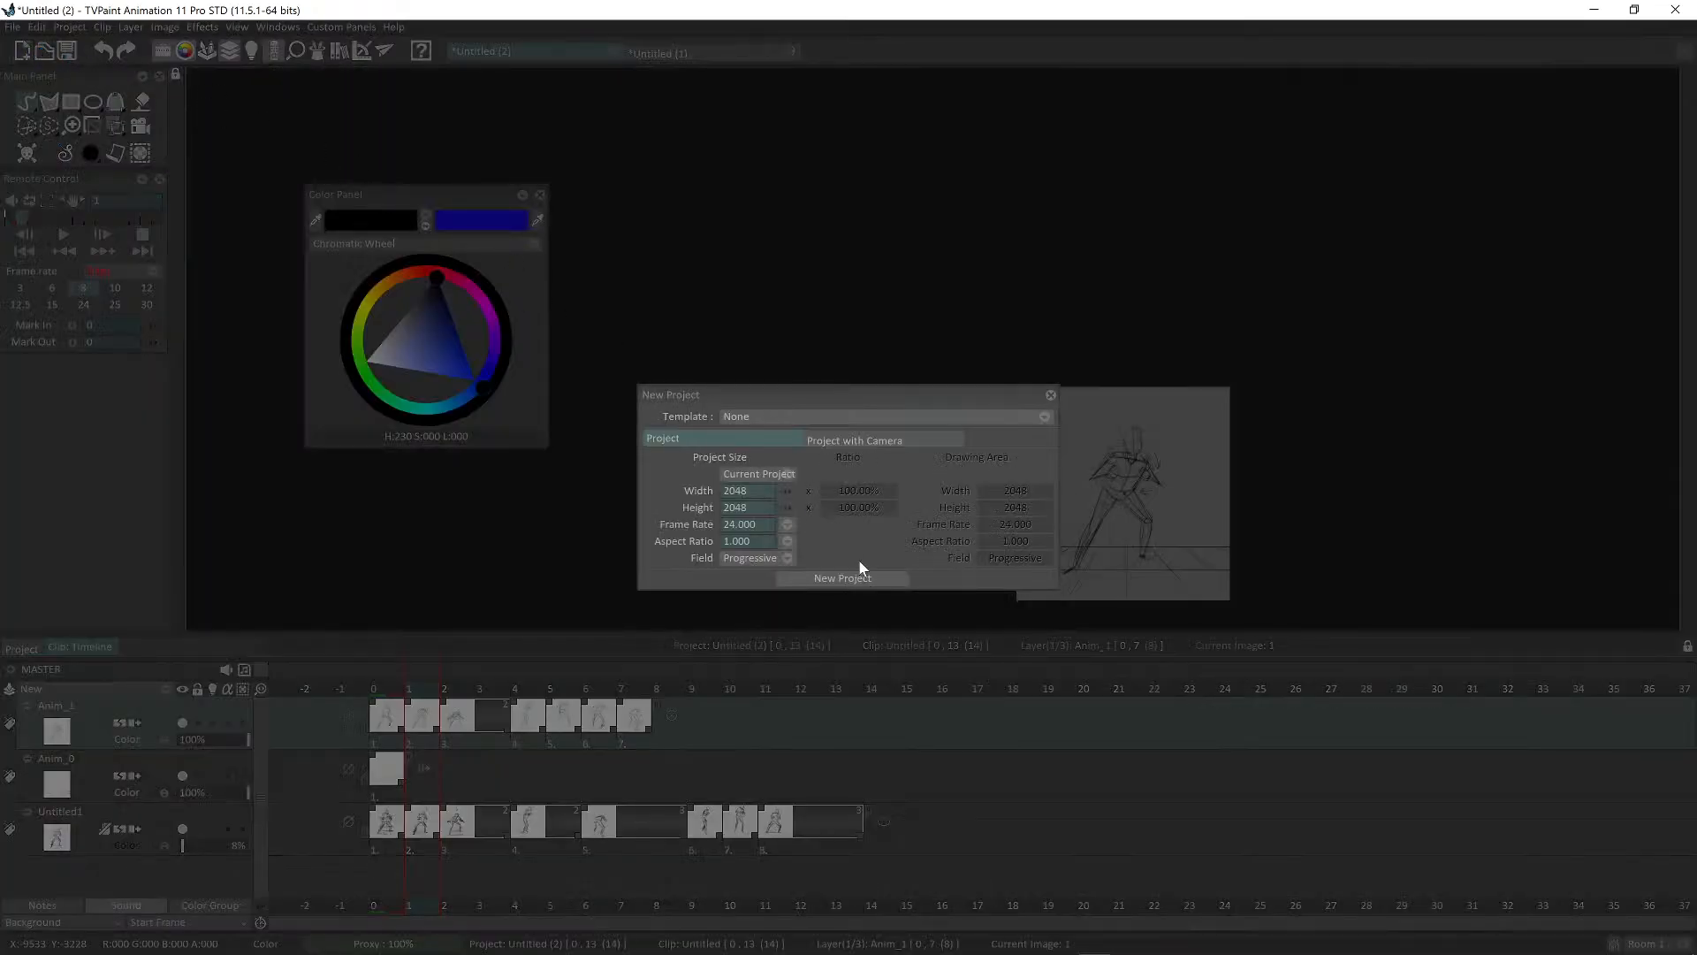
{"action": "left_click", "coordinate": [870, 581]}
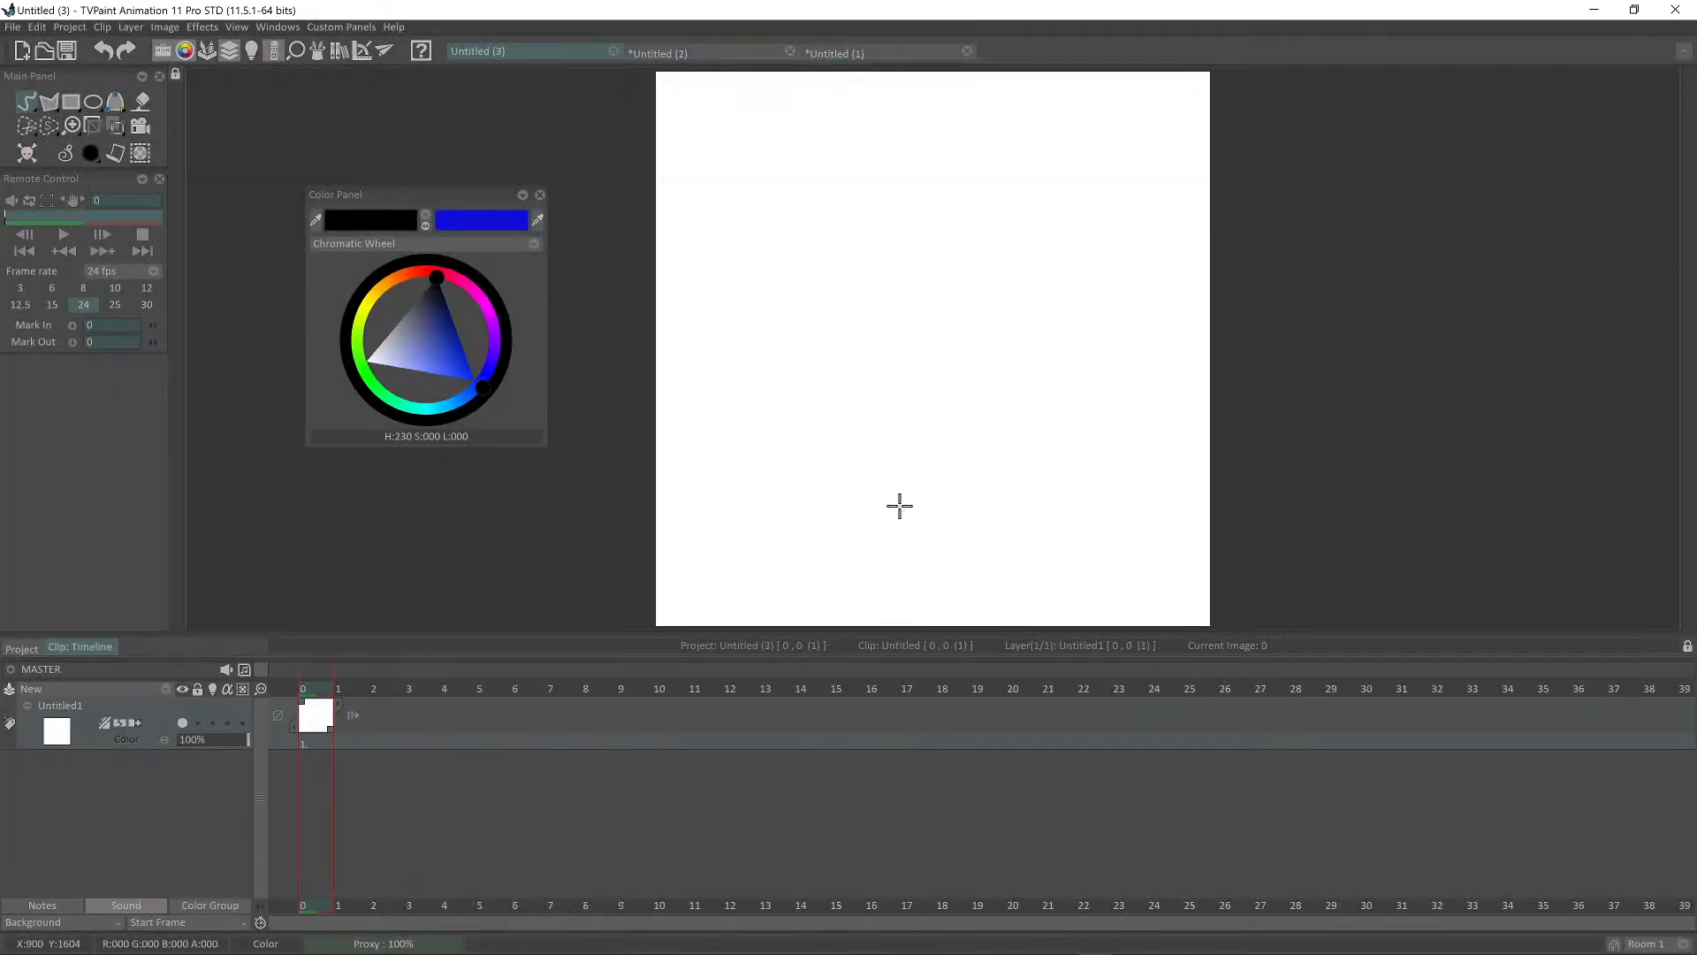
{"action": "mouse_move", "coordinate": [1204, 953]}
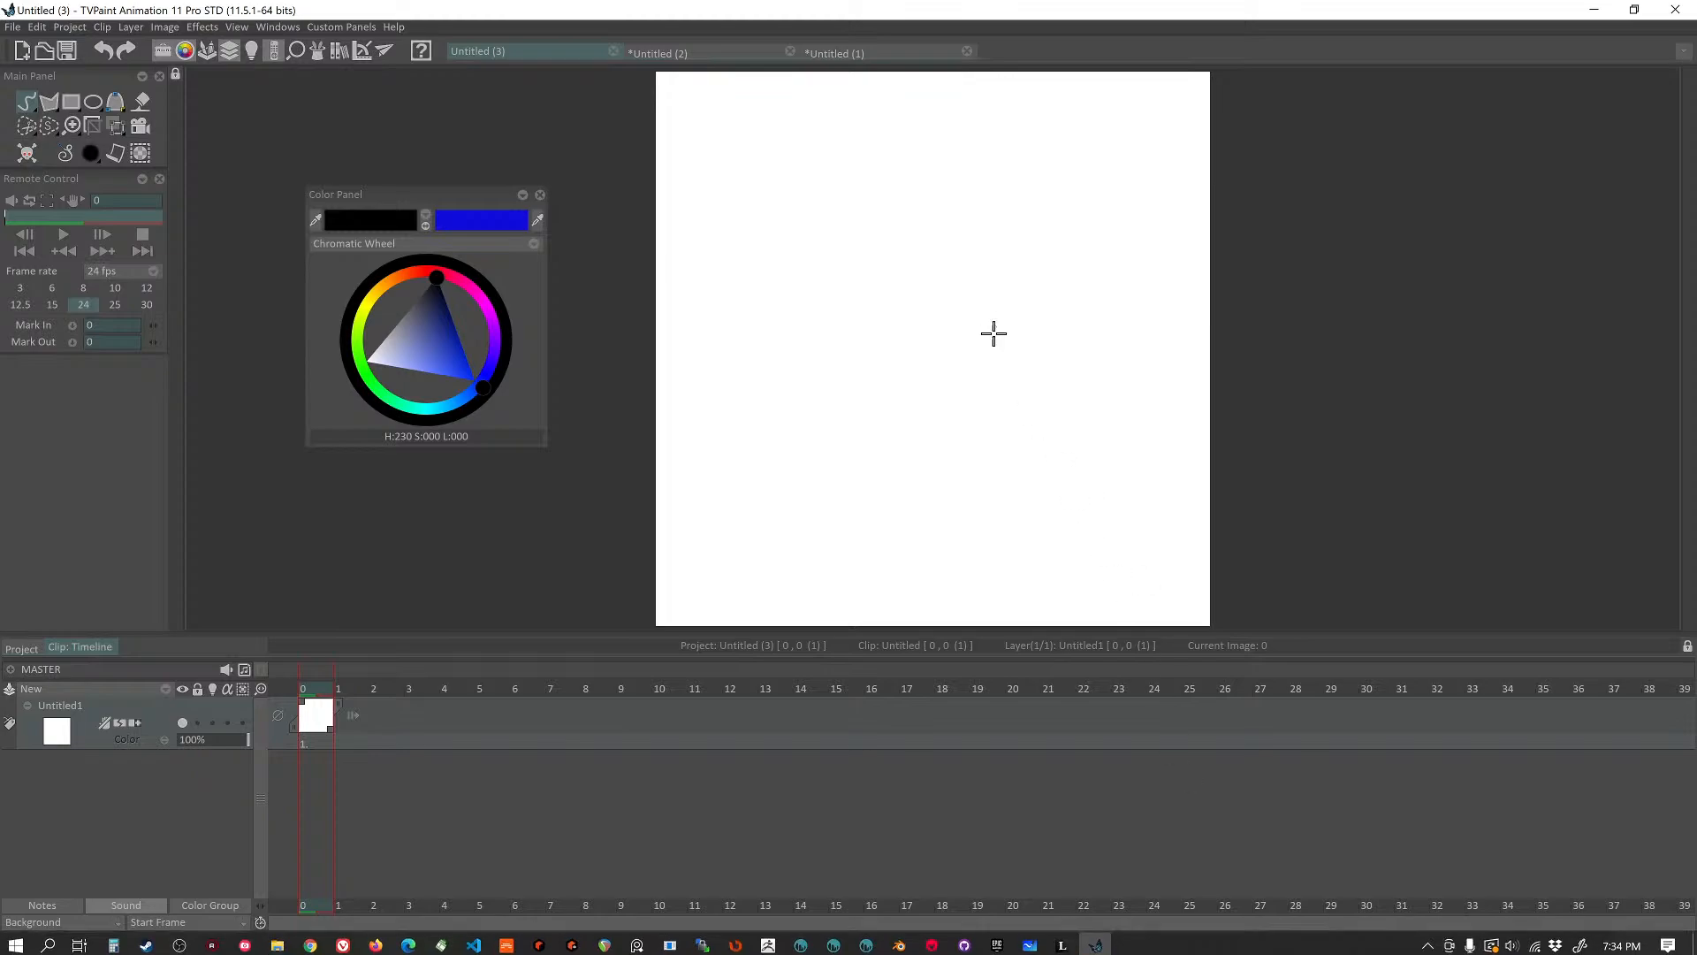
Step: Sketch a long, nearly straight vertical line with overlapping strokes on frame 0, in the left part of the canvas
{"action": "scroll", "coordinate": [991, 336], "scroll_direction": "down", "scroll_amount": 1}
{"action": "mouse_move", "coordinate": [992, 334]}
{"action": "left_mouse_down"}
{"action": "mouse_move", "coordinate": [997, 361]}
{"action": "mouse_move", "coordinate": [979, 343]}
{"action": "left_mouse_up"}
{"action": "scroll", "coordinate": [997, 345], "scroll_direction": "down", "scroll_amount": 1}
{"action": "scroll", "coordinate": [871, 254], "scroll_direction": "up", "scroll_amount": 2}
{"action": "left_click_drag", "start_coordinate": [873, 251], "coordinate": [853, 217]}
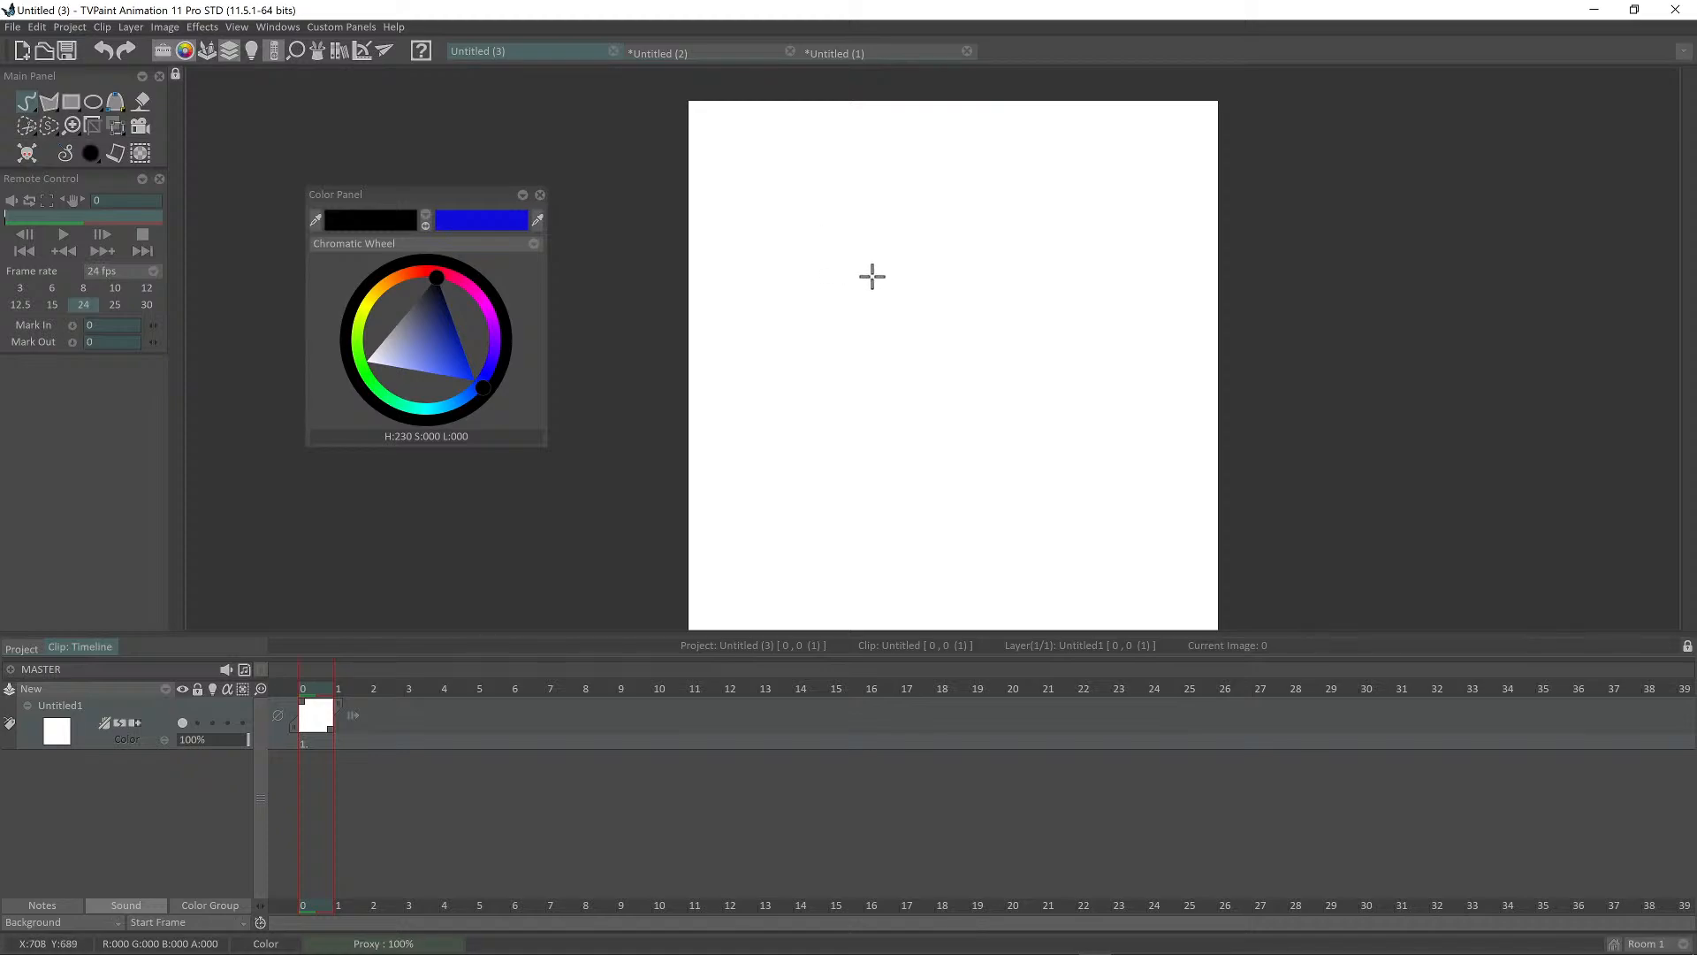
{"action": "scroll", "coordinate": [894, 267], "scroll_direction": "up", "scroll_amount": 1}
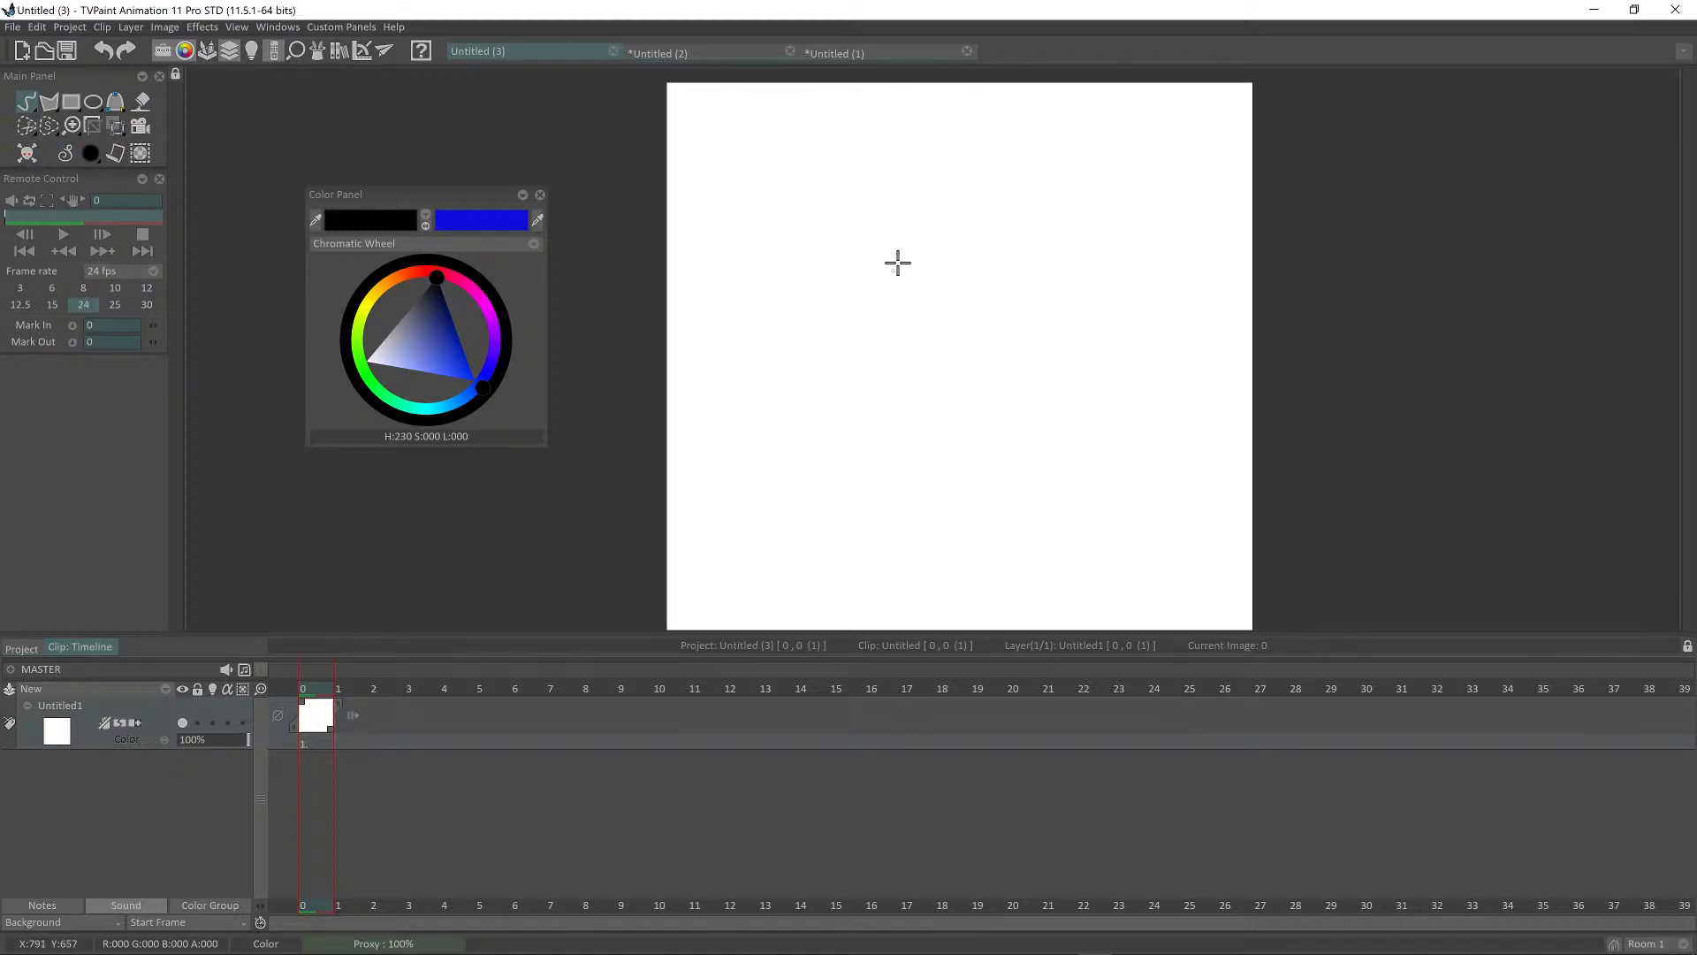
{"action": "scroll", "coordinate": [894, 265], "scroll_direction": "down", "scroll_amount": 1}
{"action": "left_click_drag", "start_coordinate": [824, 239], "coordinate": [819, 186]}
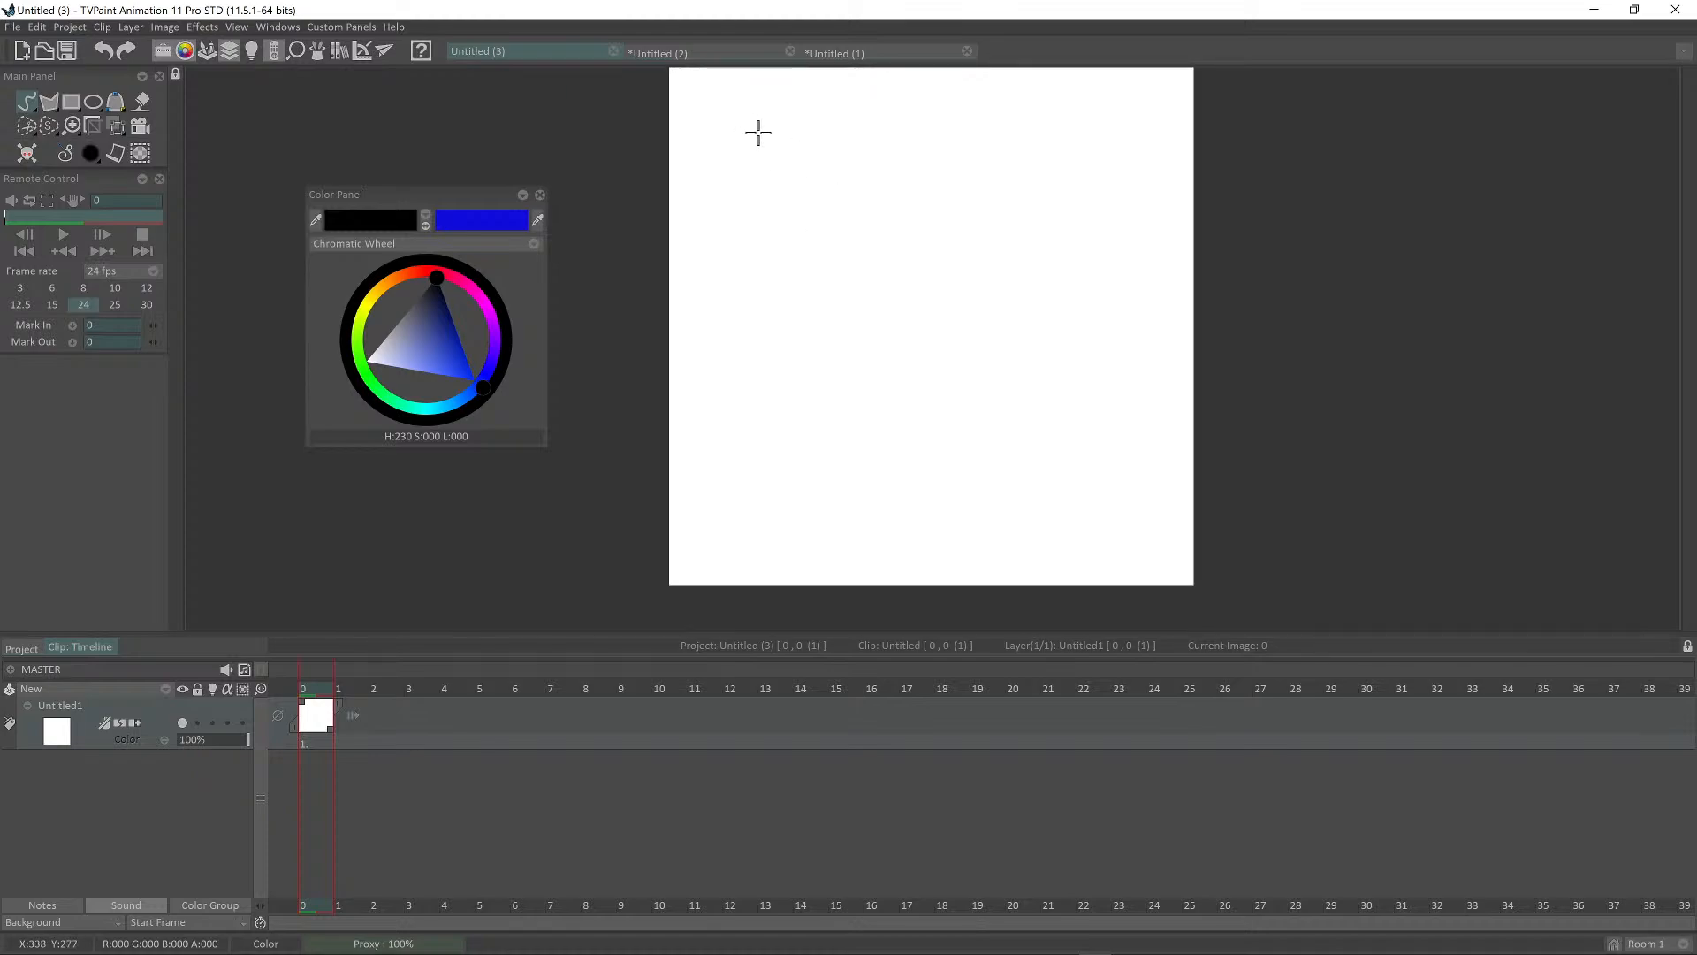
{"action": "left_click_drag", "start_coordinate": [796, 433], "coordinate": [796, 434]}
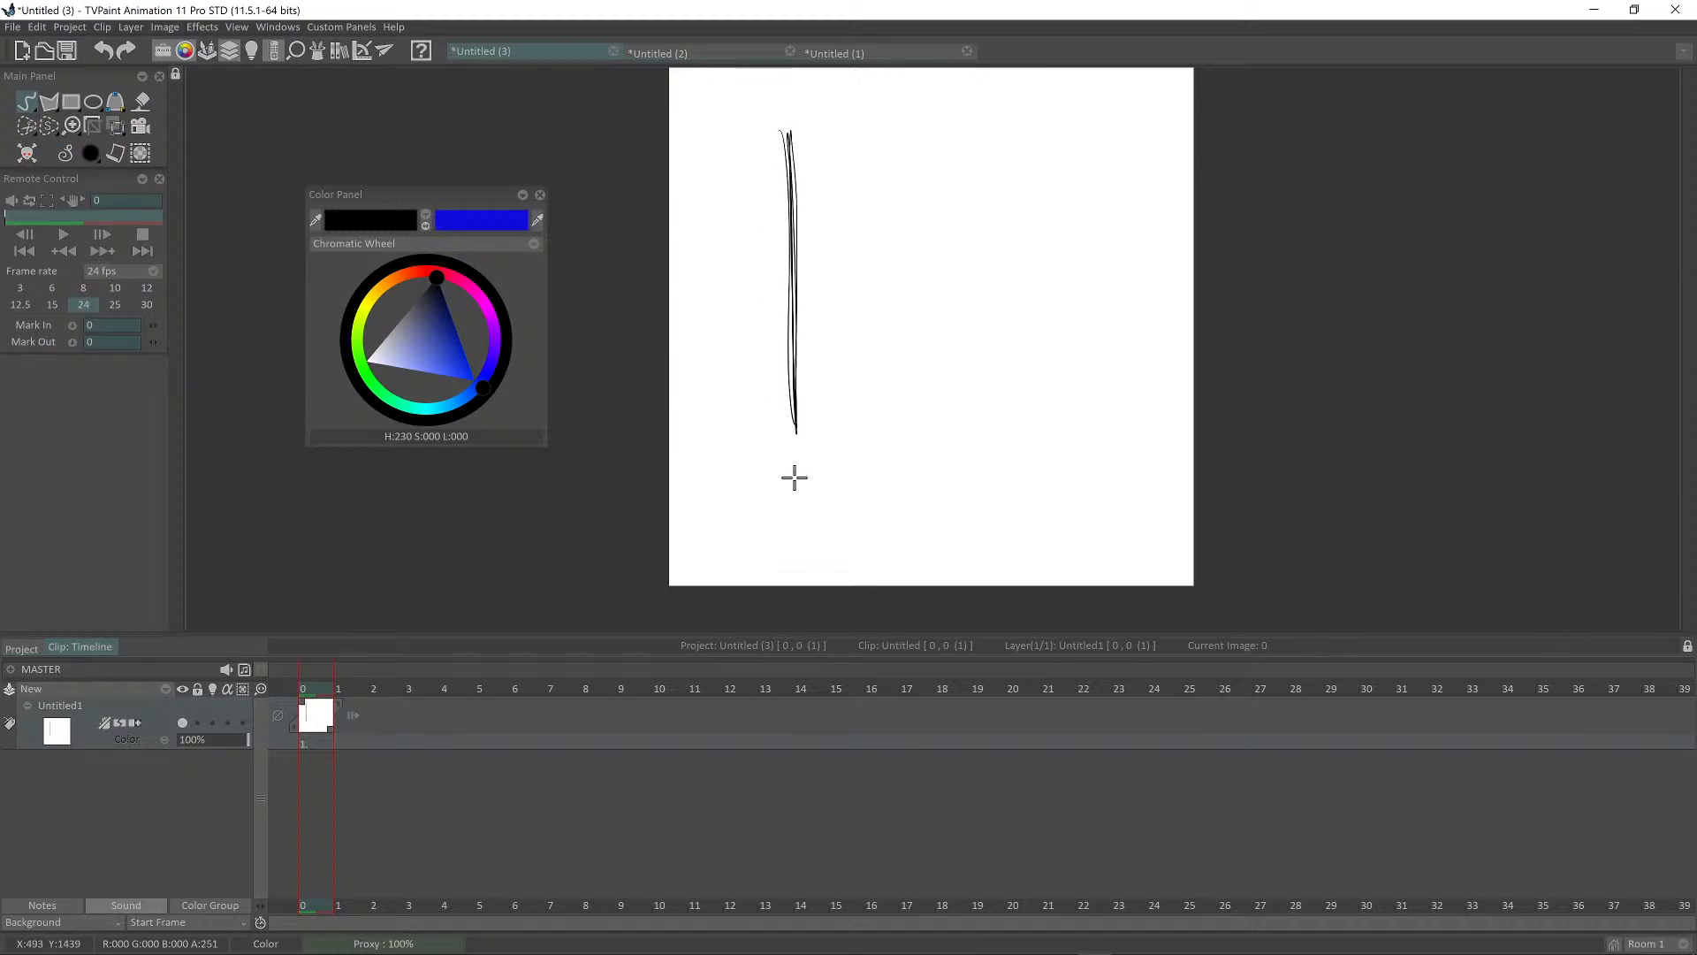
Step: Add a new drawing on frame 2 with a sharply bent curve opening to the right, and flip back to frame 0 to compare
{"action": "key", "text": "Right"}
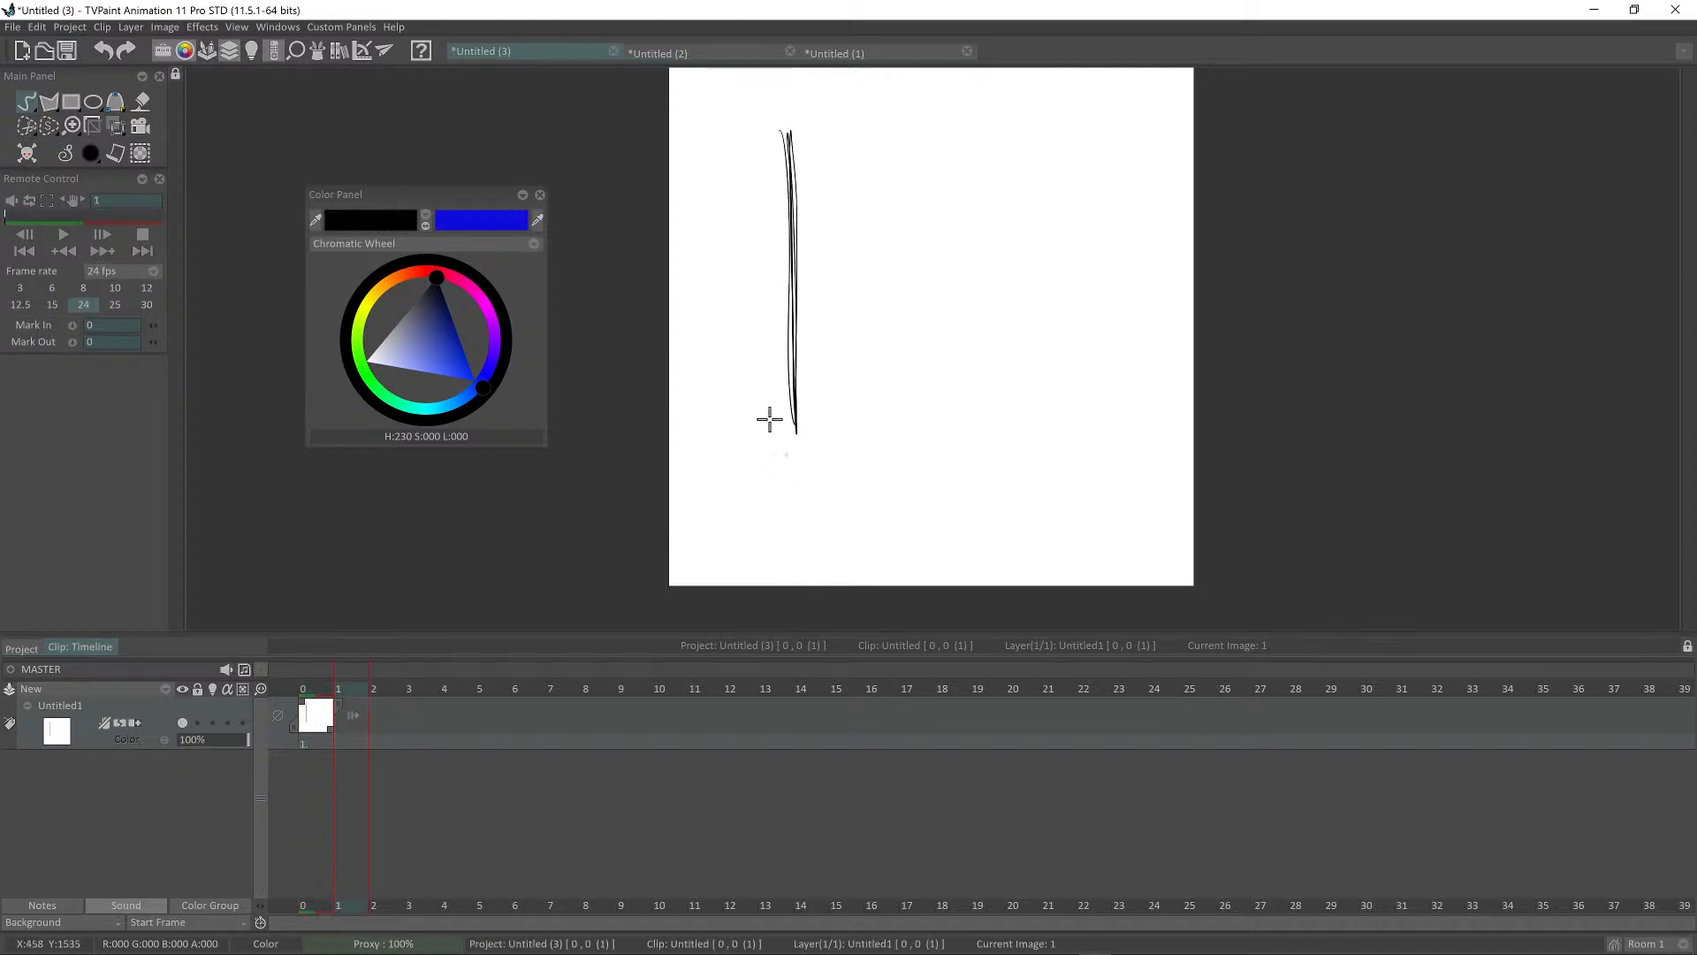
{"action": "key", "text": "Right"}
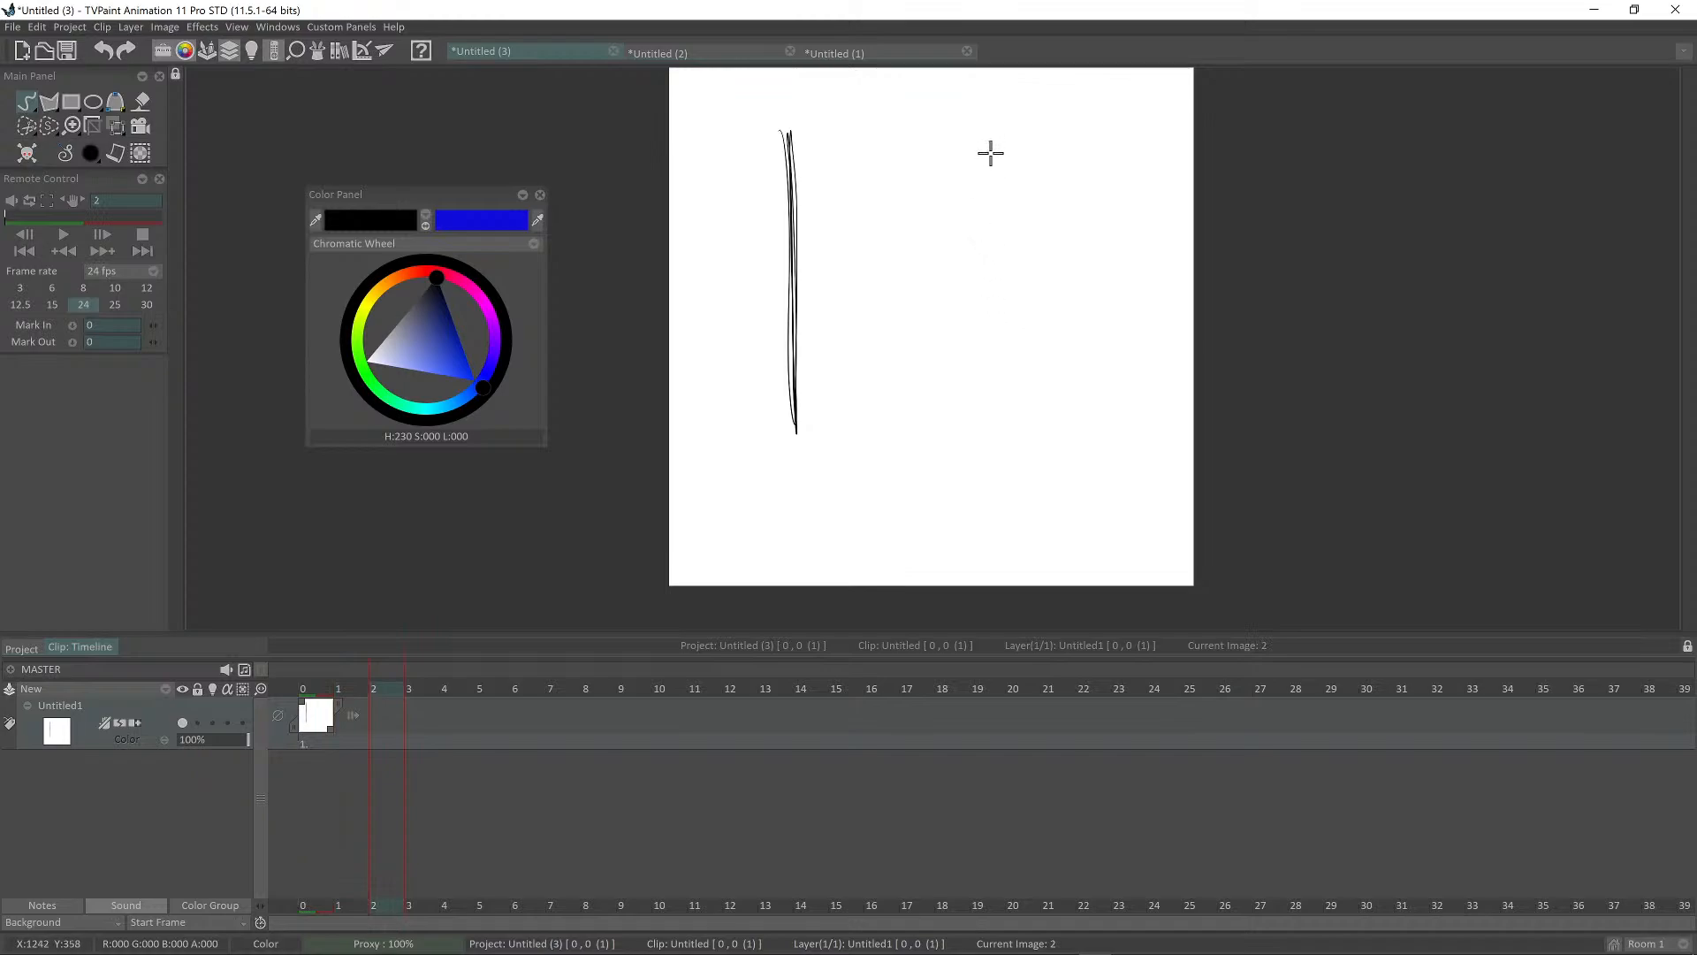
{"action": "key", "text": "Return"}
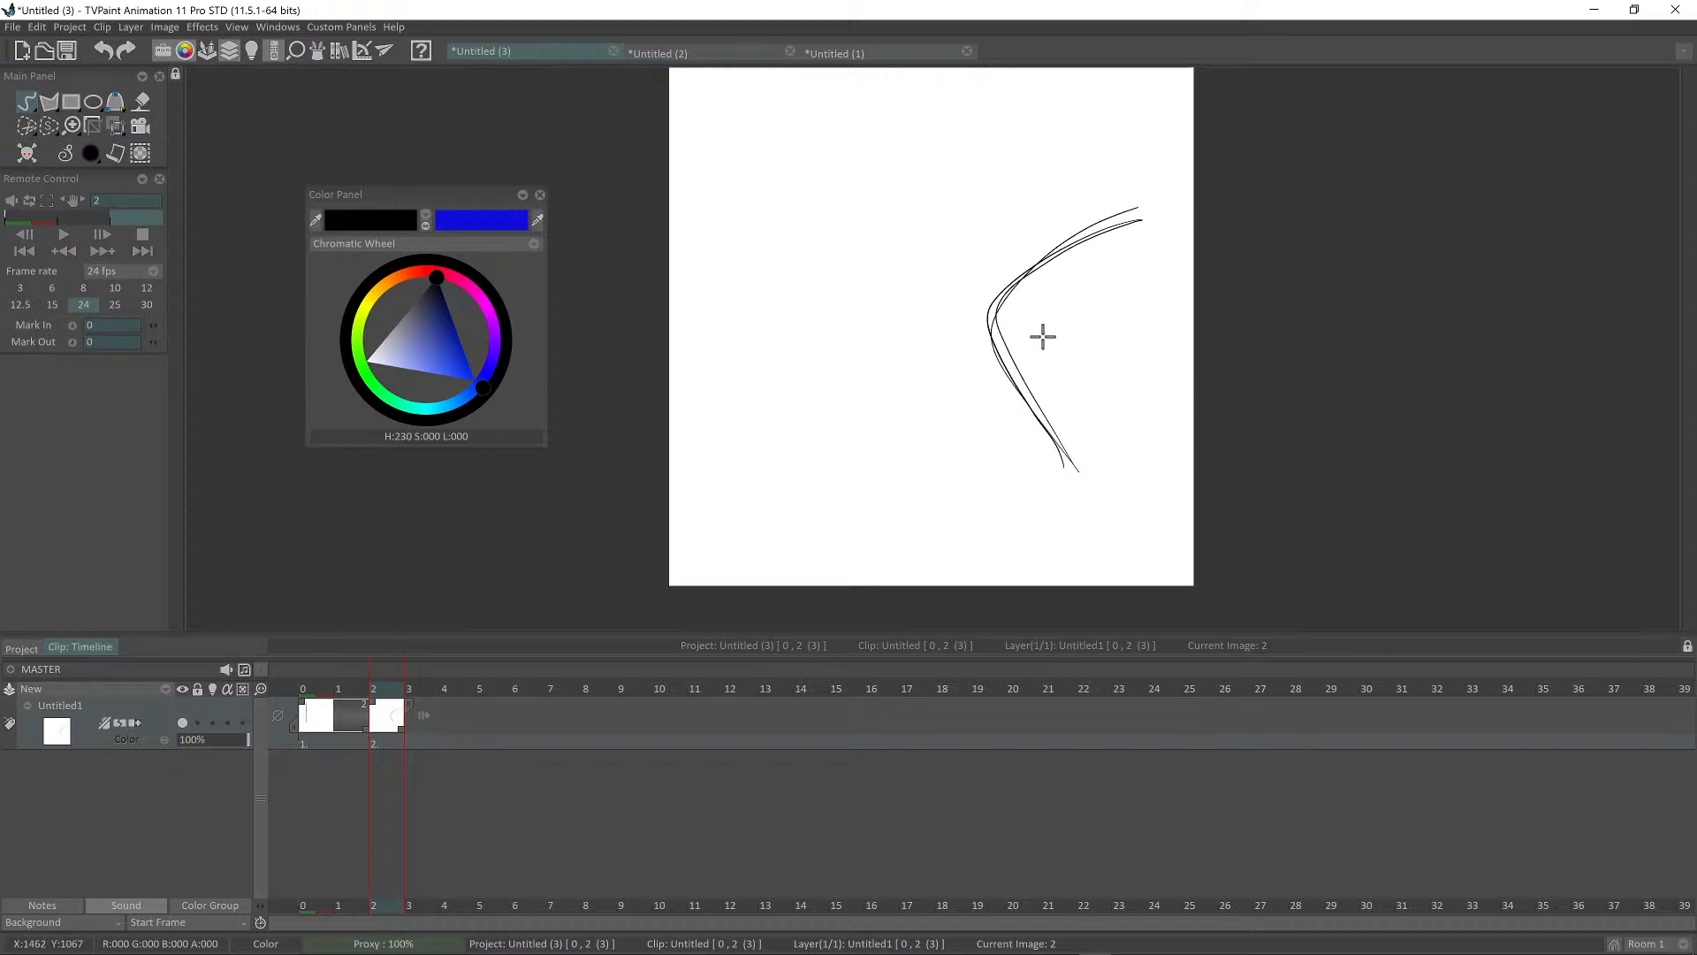
{"action": "key", "text": "Left"}
{"action": "key", "text": "Left"}
{"action": "key", "text": "Left"}
{"action": "key", "text": "Right"}
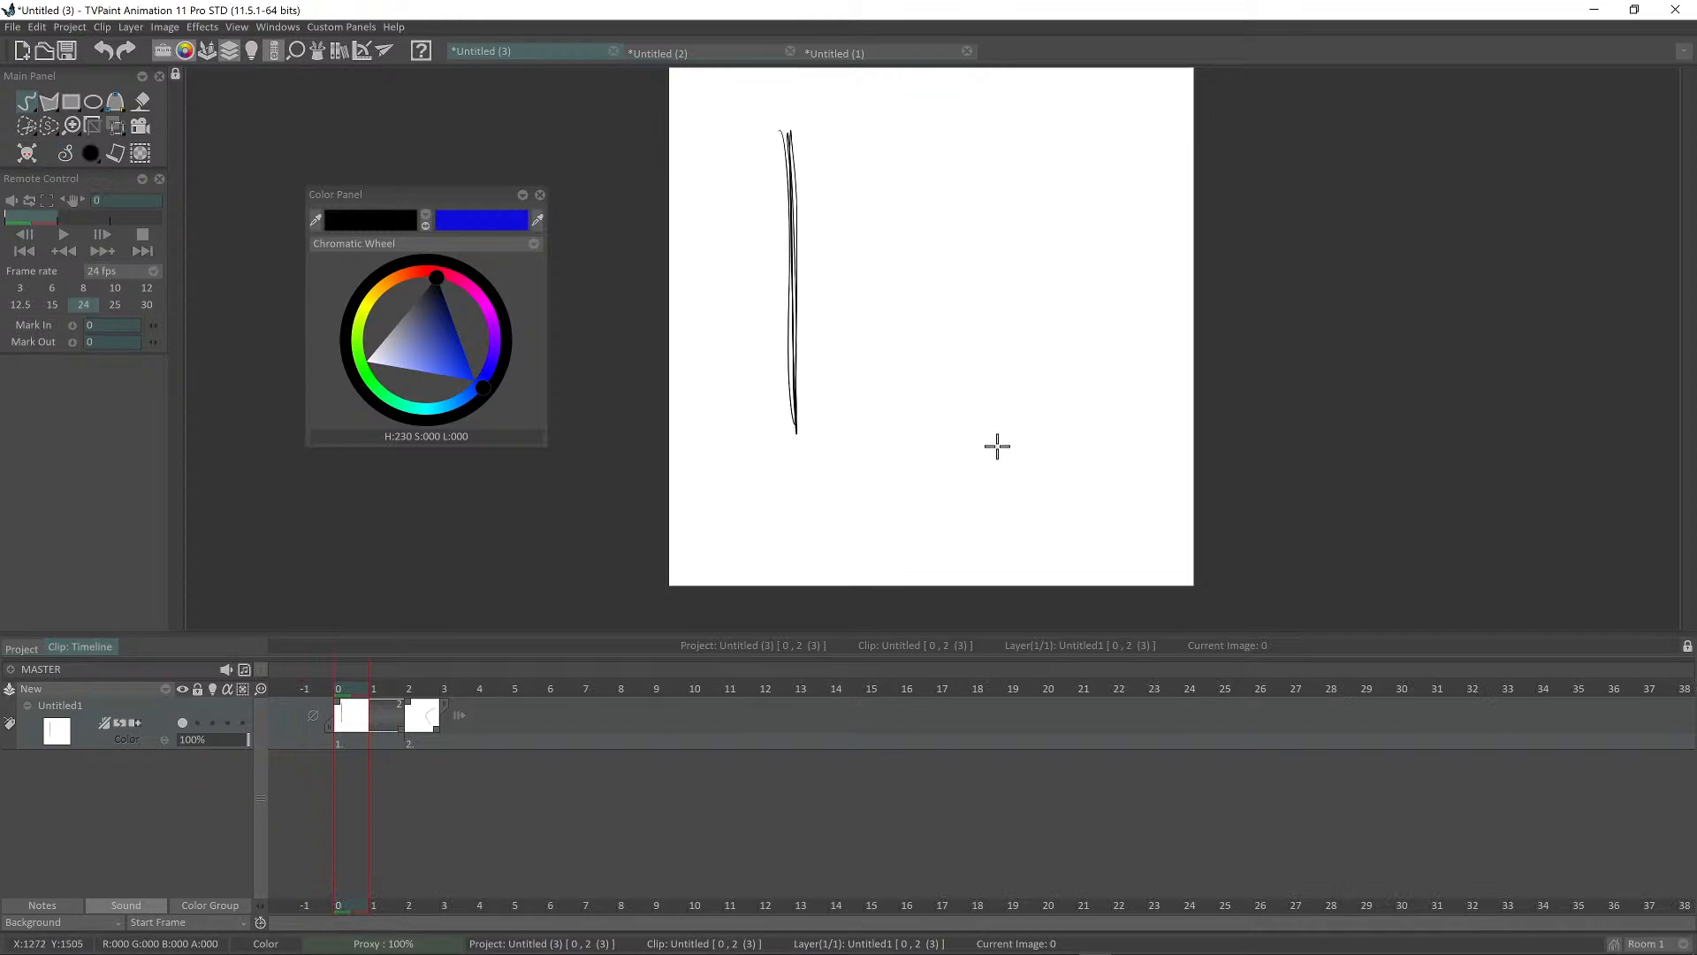
Step: Insert a blank drawing at frame 1, between the vertical line and the bent line drawings, and compare it with frame 0
{"action": "key", "text": "Right"}
{"action": "key", "text": "Right"}
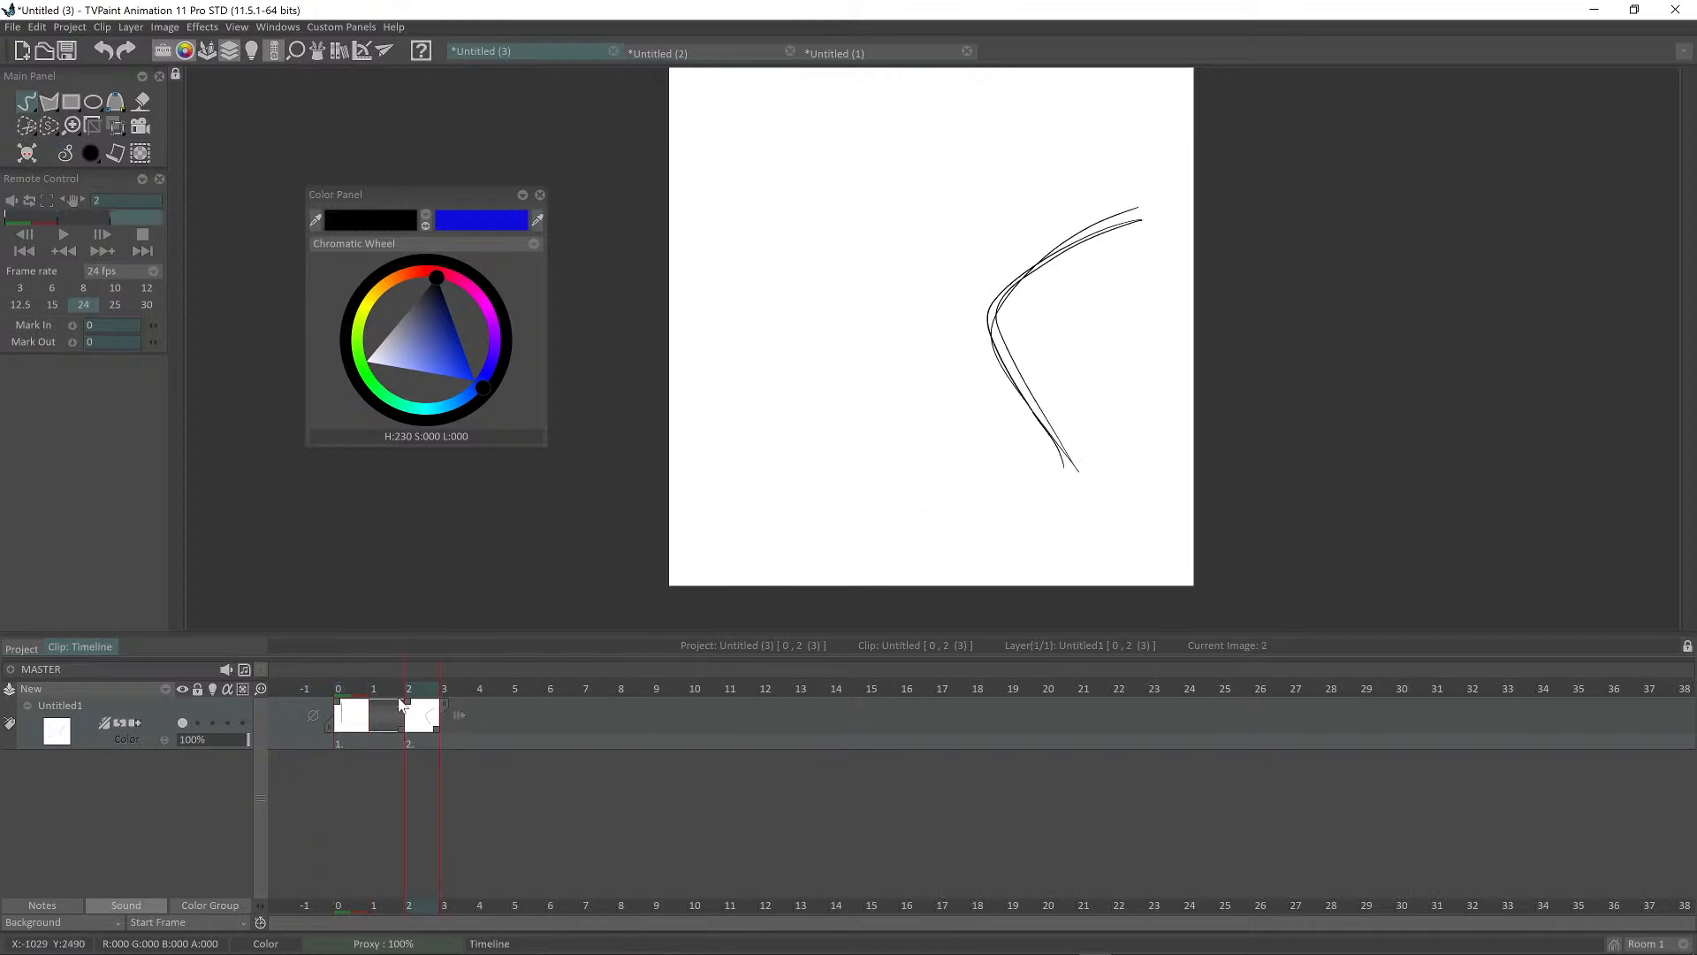
{"action": "key", "text": "Left"}
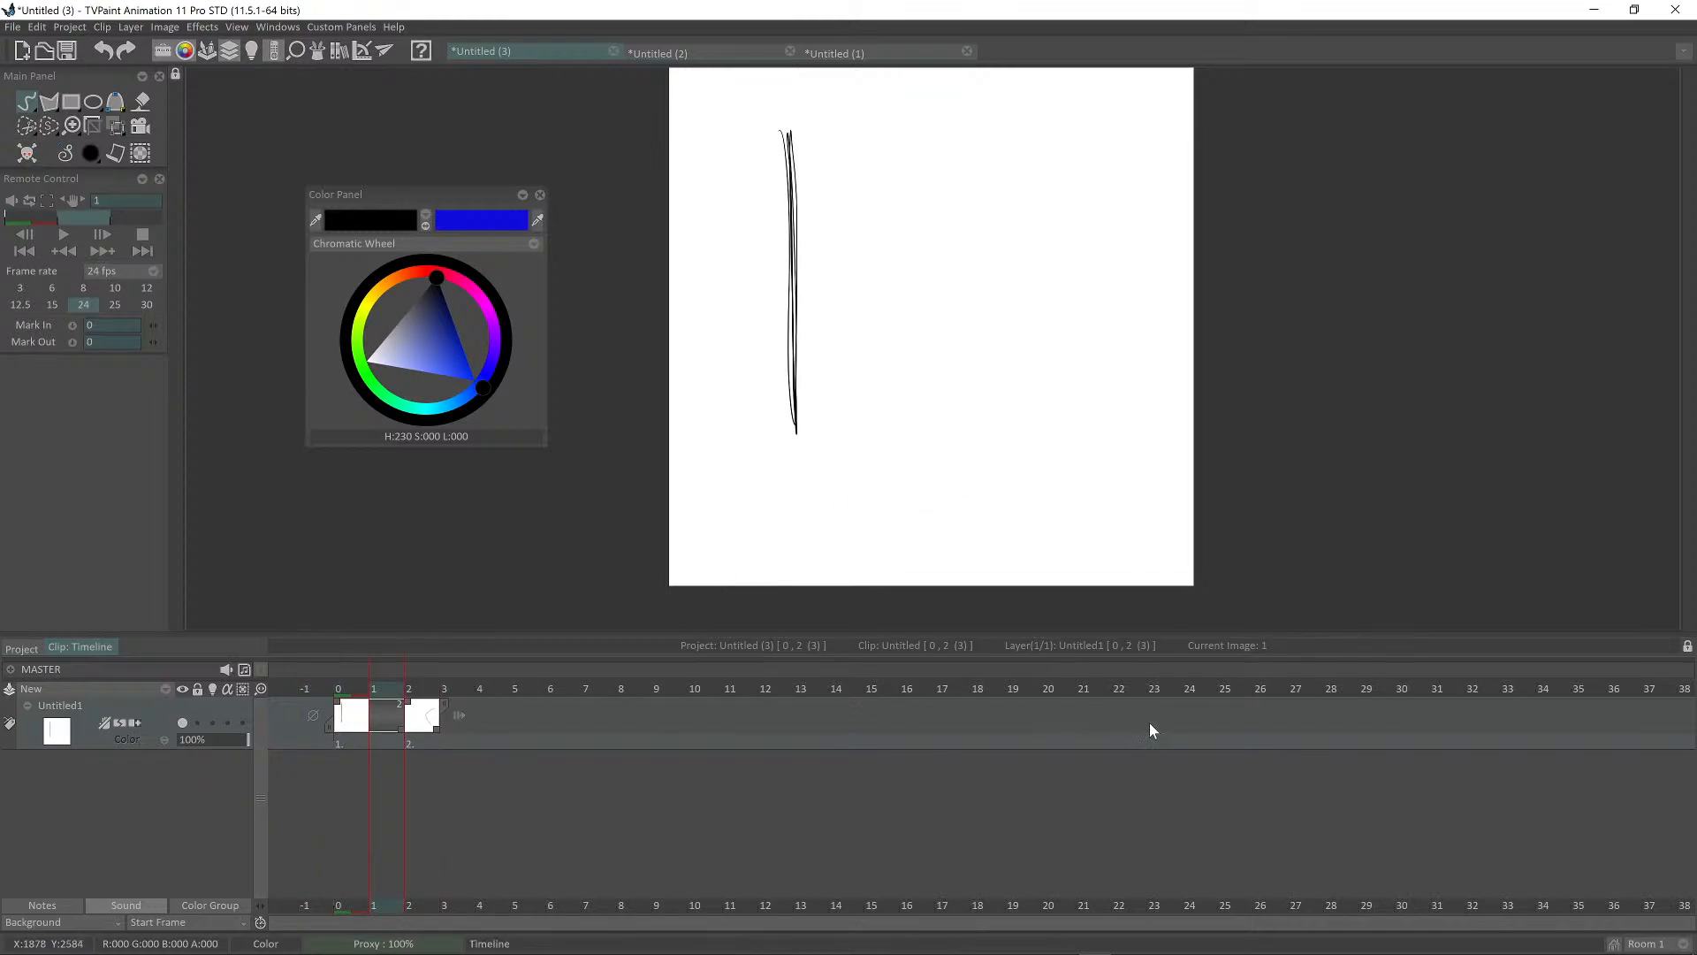
{"action": "key", "text": "Insert"}
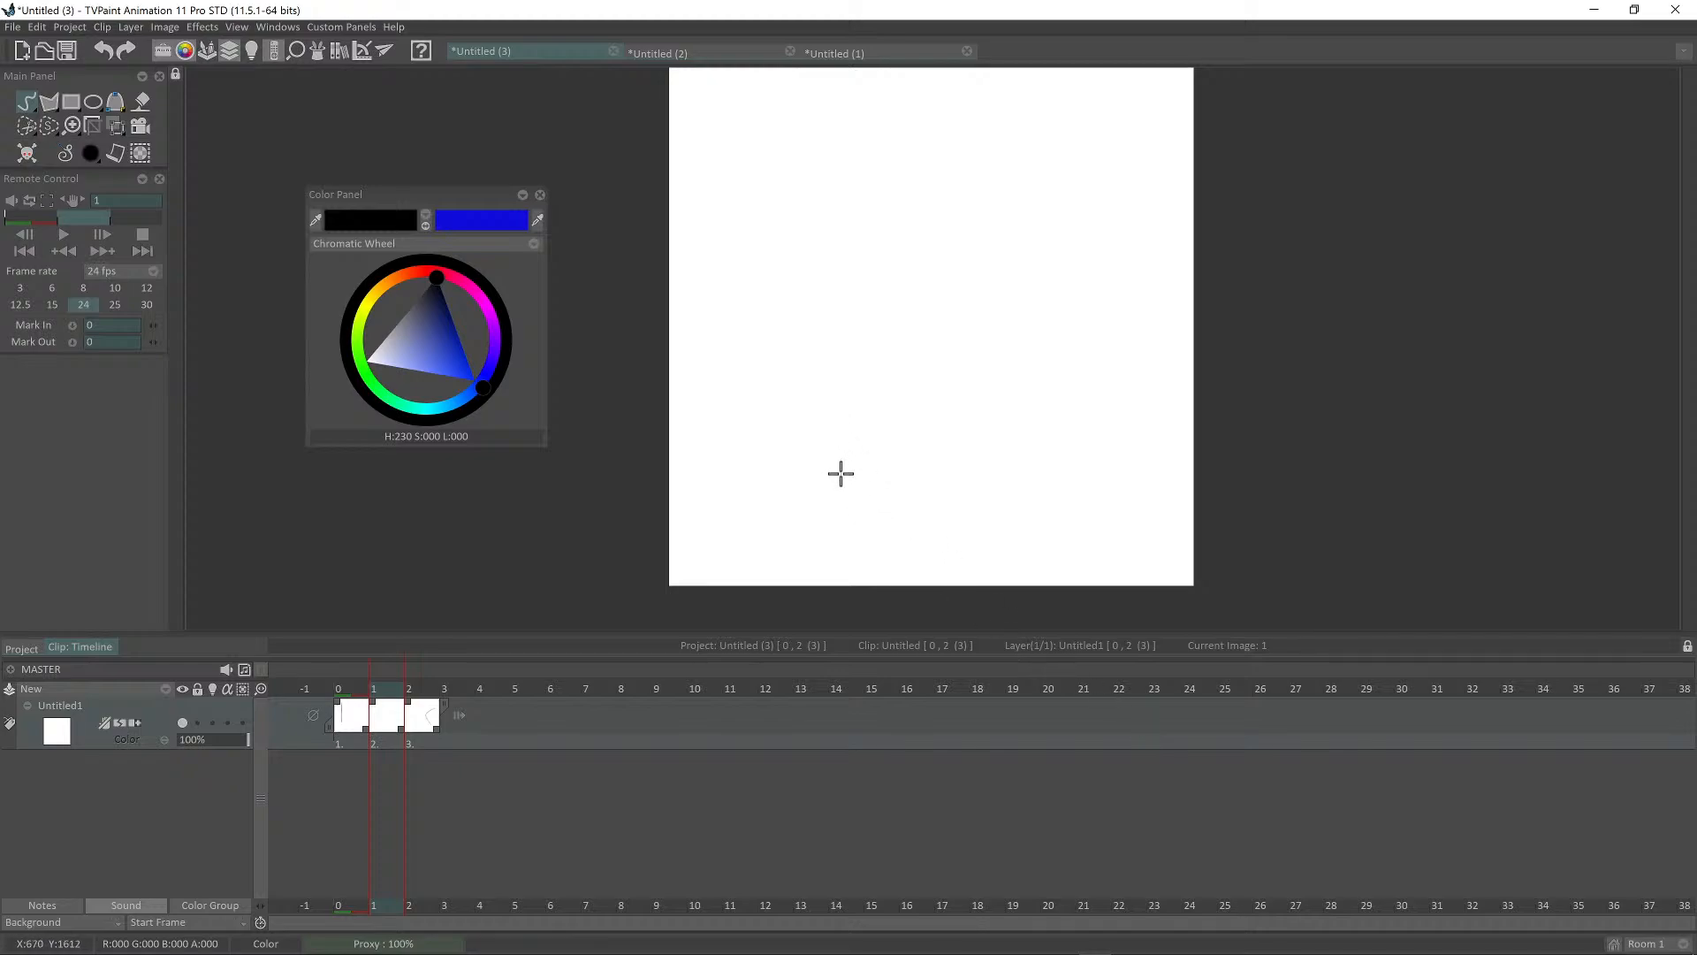
{"action": "key", "text": "Left"}
{"action": "key", "text": "Right"}
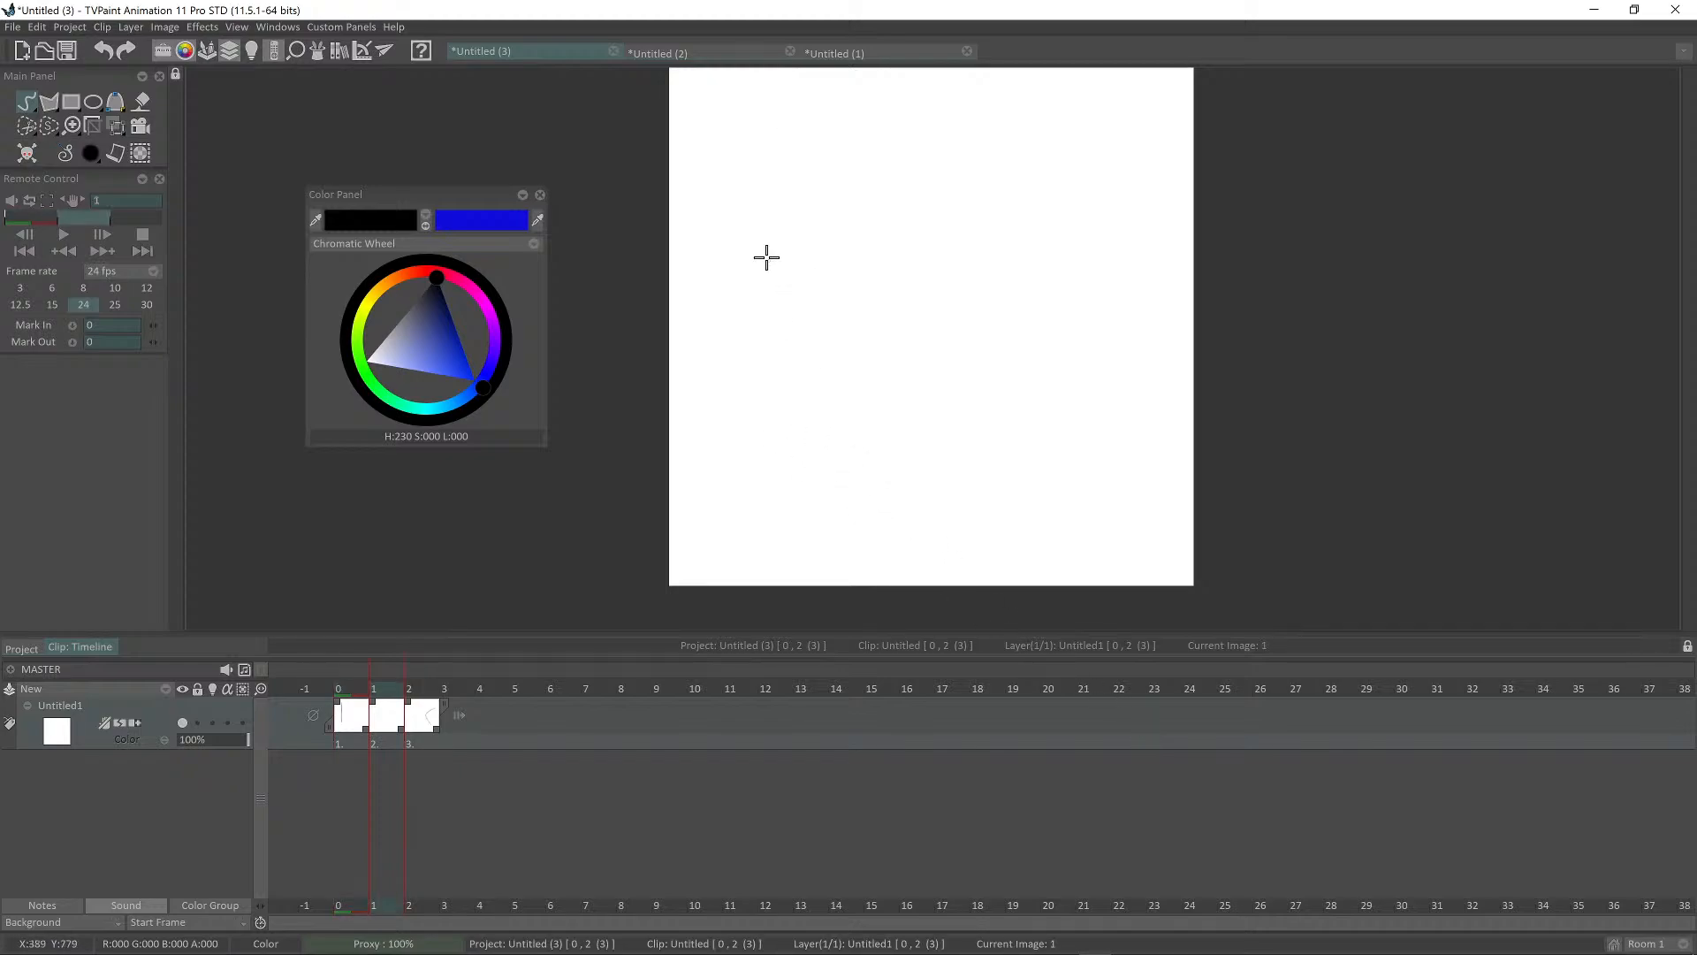
{"action": "key", "text": "Left"}
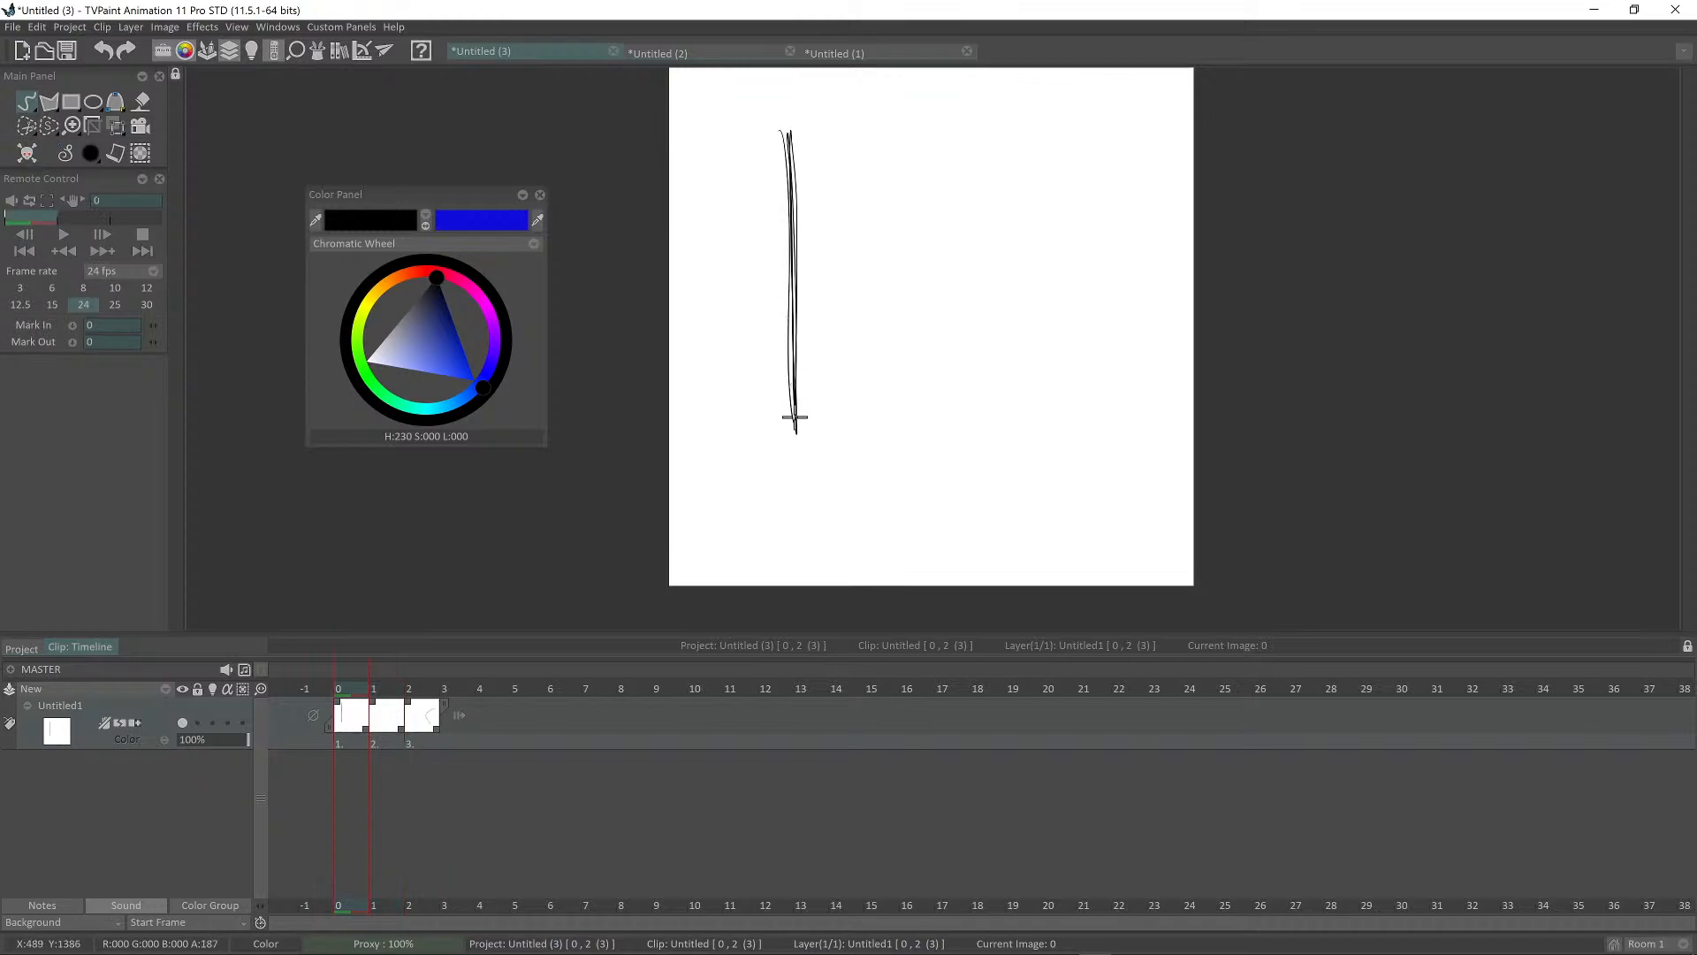
{"action": "left_click_drag", "start_coordinate": [803, 351], "coordinate": [833, 436]}
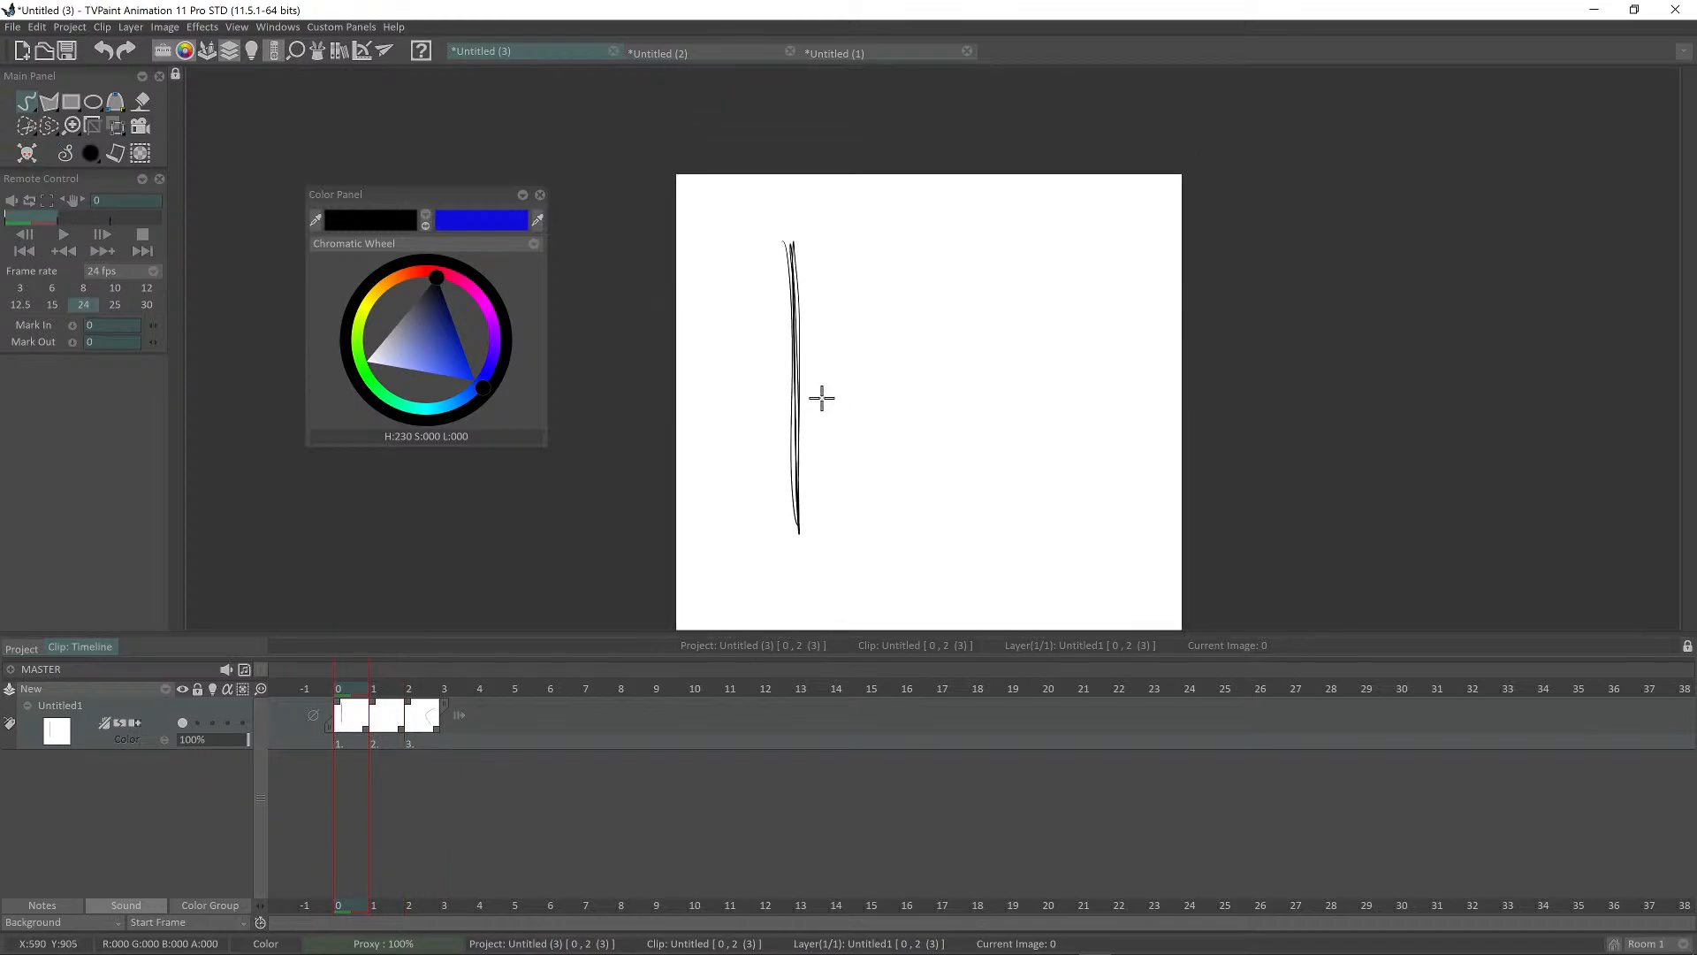
{"action": "key", "text": "Right"}
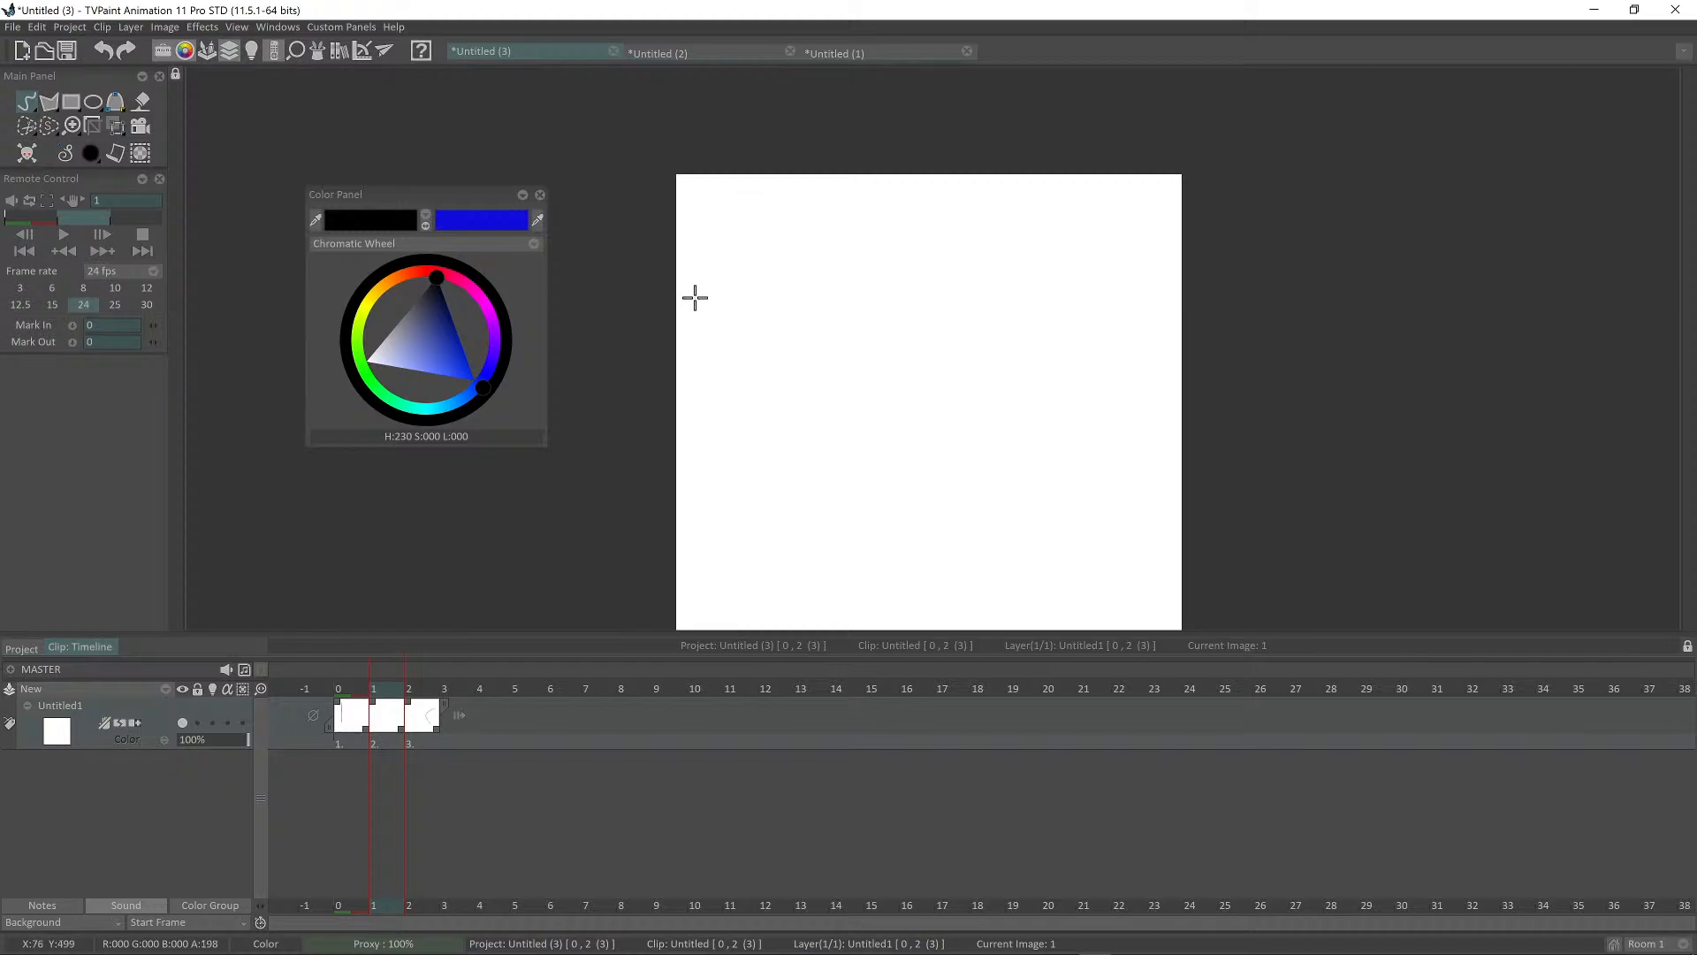
Step: Try a line bent over to the left at its upper end with a circle around the bend on frame 1, then undo it
{"action": "left_click_drag", "start_coordinate": [756, 269], "coordinate": [806, 493]}
{"action": "left_click_drag", "start_coordinate": [768, 299], "coordinate": [808, 507]}
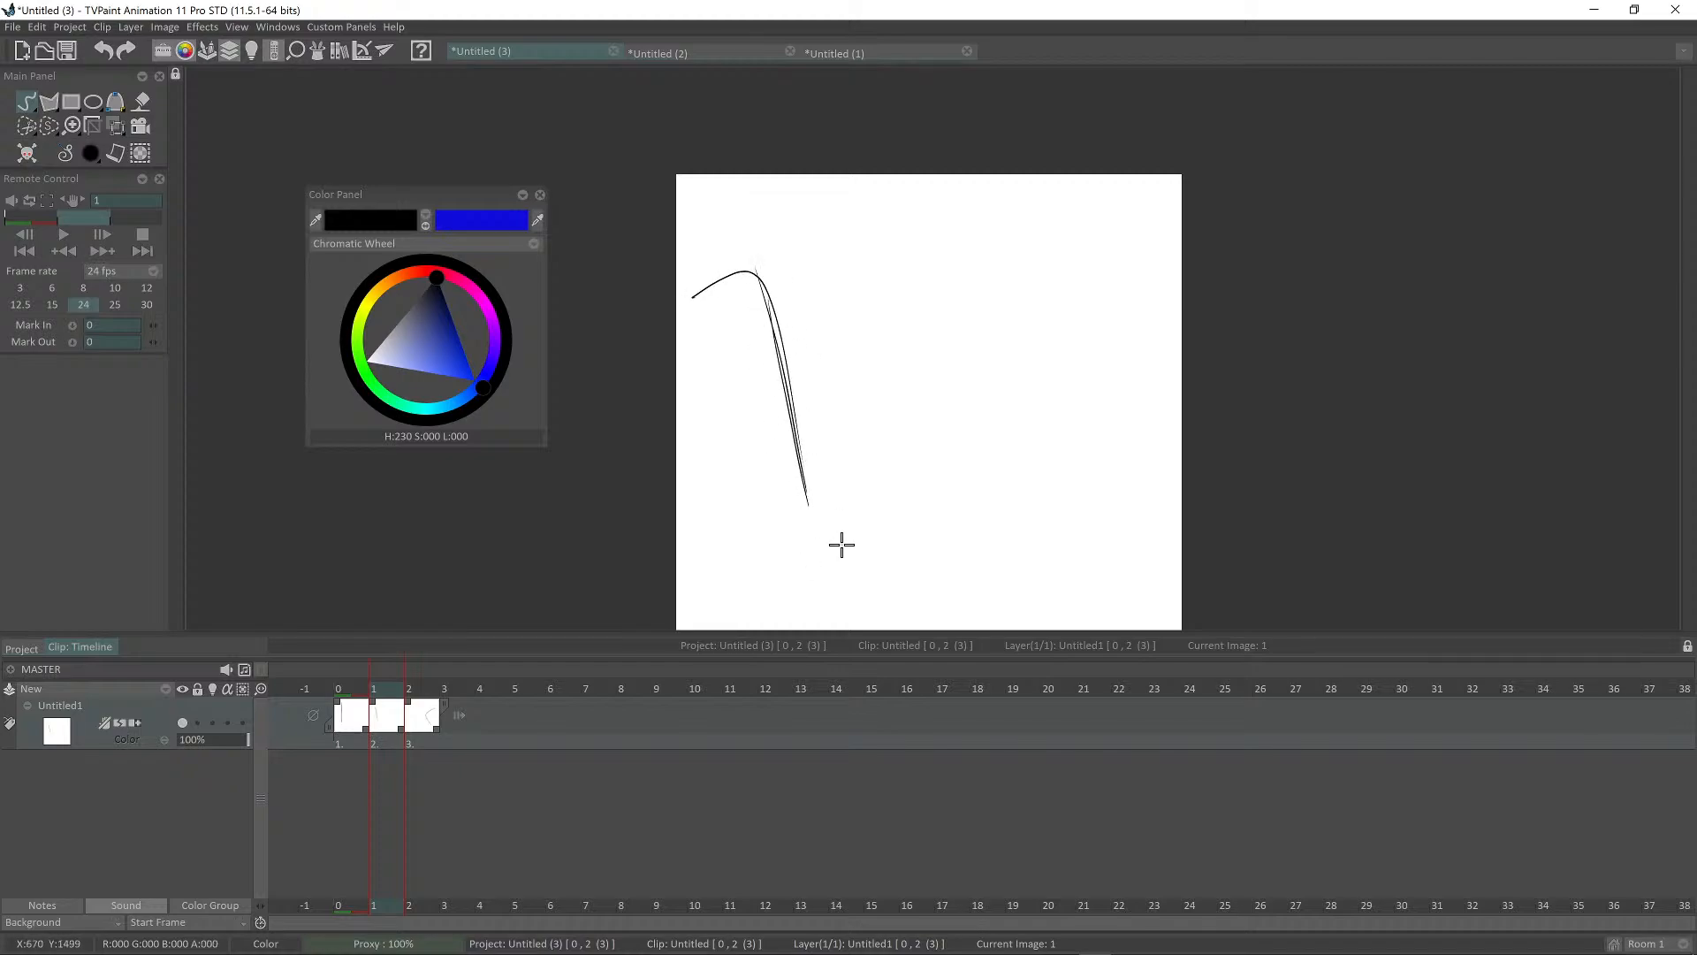
{"action": "key", "text": "Left"}
{"action": "key", "text": "Right"}
{"action": "left_click_drag", "start_coordinate": [786, 314], "coordinate": [822, 372]}
{"action": "mouse_move", "coordinate": [722, 341]}
{"action": "left_mouse_down"}
{"action": "mouse_move", "coordinate": [807, 368]}
{"action": "mouse_move", "coordinate": [778, 292]}
{"action": "left_mouse_up"}
{"action": "scroll", "coordinate": [812, 315], "scroll_direction": "up", "scroll_amount": 1}
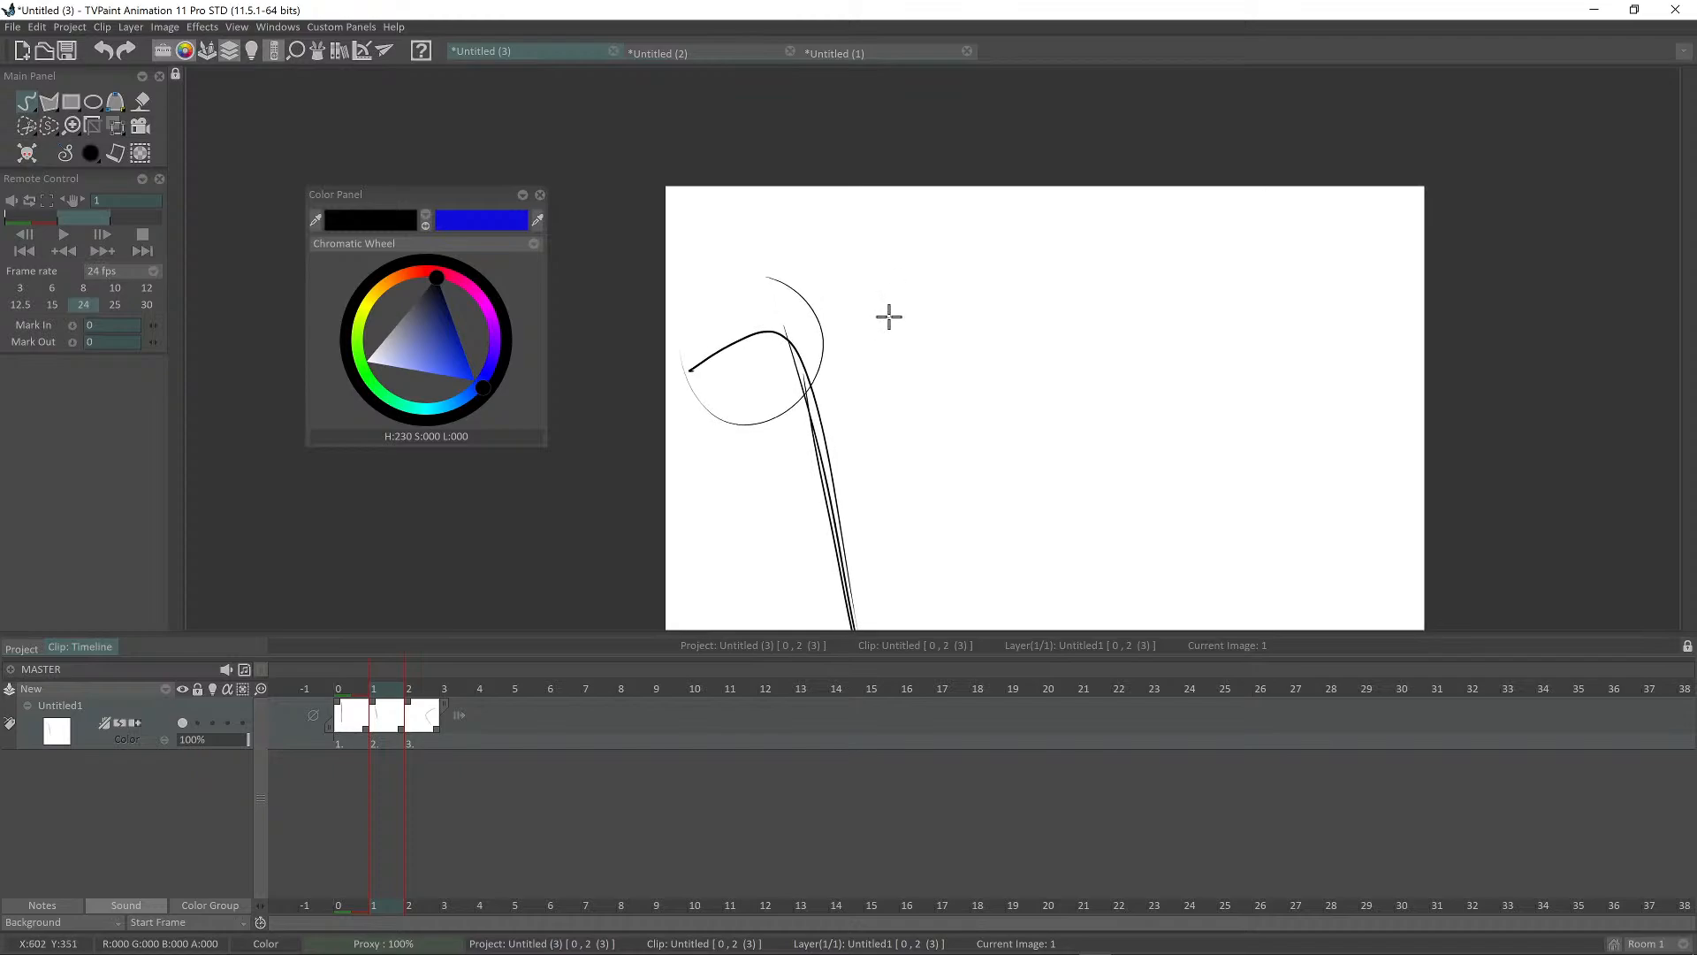
{"action": "key", "text": "ctrl+z"}
{"action": "mouse_move", "coordinate": [881, 409]}
{"action": "left_mouse_down"}
{"action": "mouse_move", "coordinate": [947, 314]}
{"action": "mouse_move", "coordinate": [952, 344]}
{"action": "left_mouse_up"}
{"action": "key", "text": "ctrl+z"}
{"action": "key", "text": "ctrl+z"}
{"action": "key", "text": "ctrl+z"}
Step: Annotate the vertical line on frame 0 with a circled pivot, direction arrows and a trial bent line
{"action": "key", "text": "Left"}
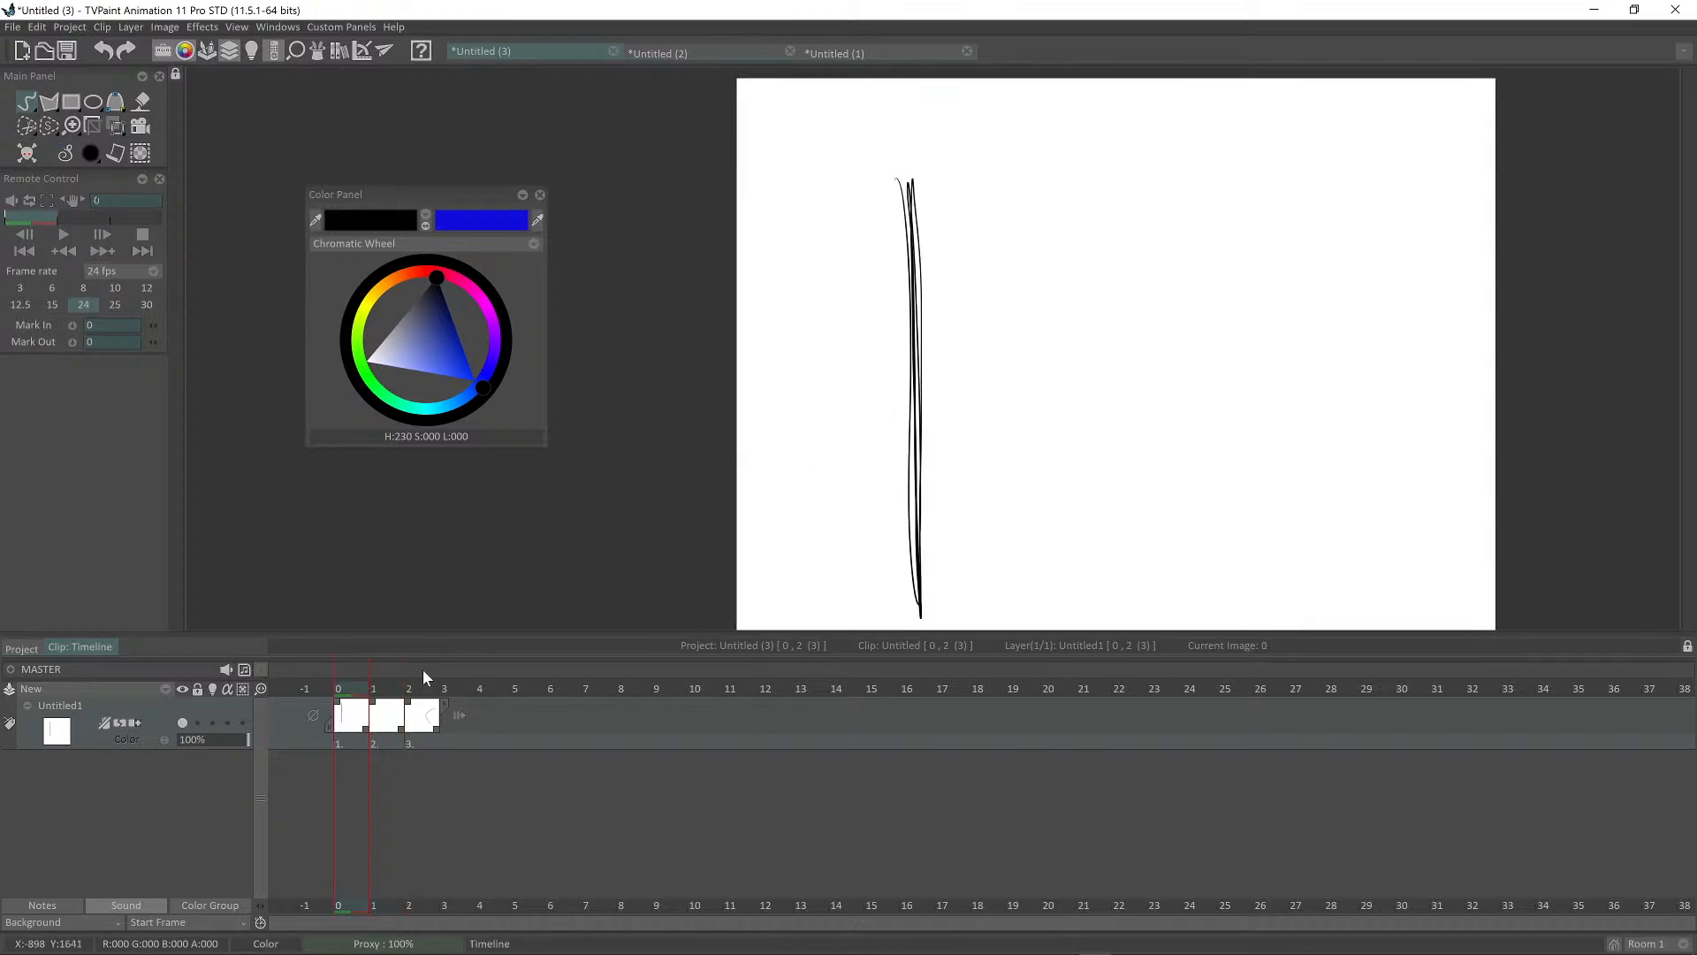
{"action": "scroll", "coordinate": [929, 352], "scroll_direction": "up", "scroll_amount": 1}
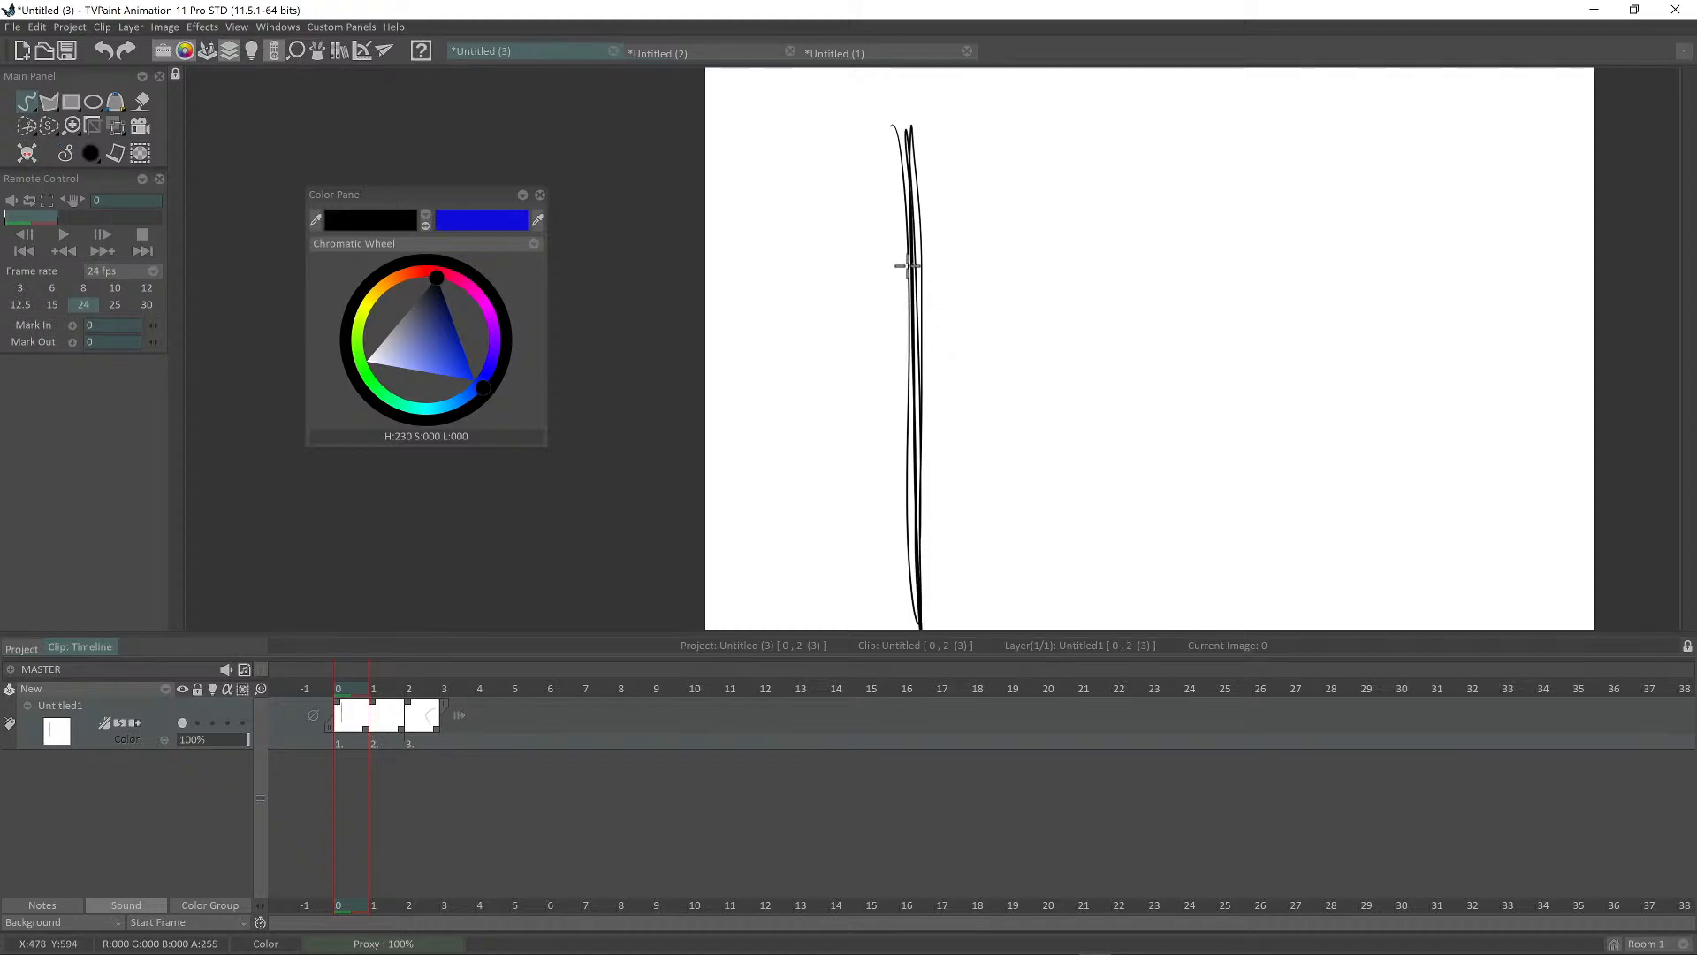
{"action": "mouse_move", "coordinate": [907, 265]}
{"action": "left_mouse_down"}
{"action": "mouse_move", "coordinate": [940, 342]}
{"action": "mouse_move", "coordinate": [916, 318]}
{"action": "mouse_move", "coordinate": [943, 274]}
{"action": "mouse_move", "coordinate": [905, 298]}
{"action": "mouse_move", "coordinate": [928, 305]}
{"action": "mouse_move", "coordinate": [853, 193]}
{"action": "mouse_move", "coordinate": [823, 200]}
{"action": "mouse_move", "coordinate": [830, 249]}
{"action": "left_mouse_up"}
{"action": "scroll", "coordinate": [929, 292], "scroll_direction": "down", "scroll_amount": 1}
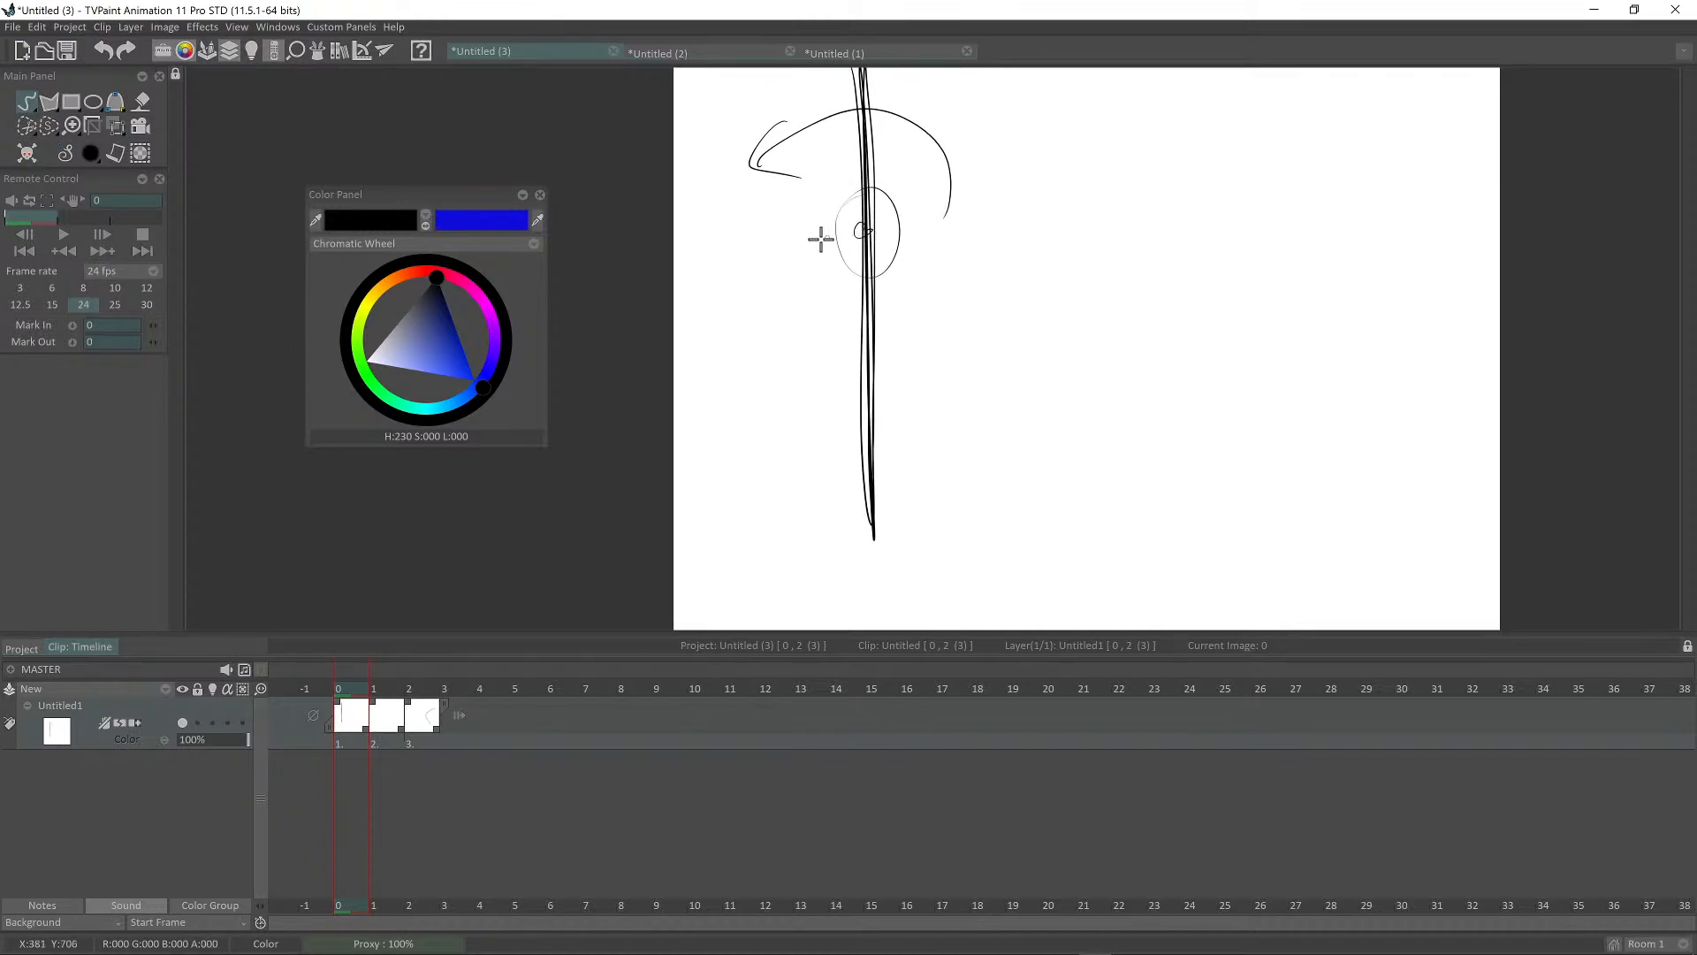
{"action": "mouse_move", "coordinate": [795, 236]}
{"action": "left_mouse_down"}
{"action": "mouse_move", "coordinate": [902, 227]}
{"action": "mouse_move", "coordinate": [926, 251]}
{"action": "mouse_move", "coordinate": [932, 224]}
{"action": "mouse_move", "coordinate": [889, 429]}
{"action": "left_mouse_up"}
{"action": "left_click_drag", "start_coordinate": [922, 361], "coordinate": [909, 548]}
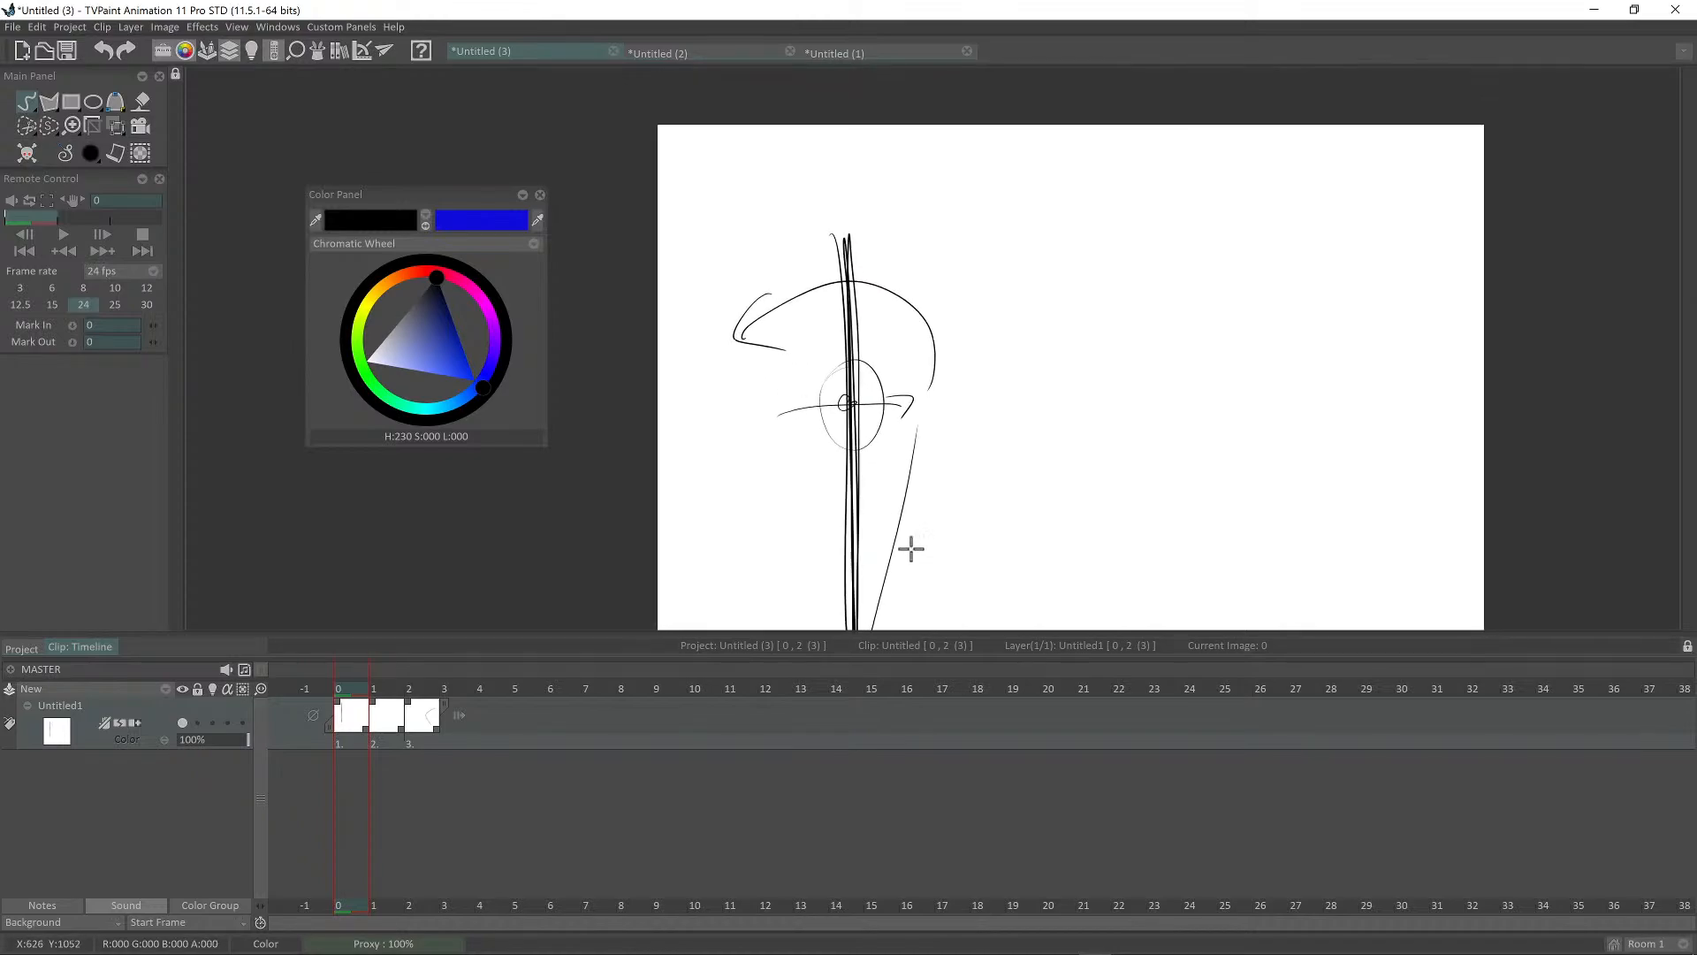
{"action": "mouse_move", "coordinate": [920, 407]}
{"action": "left_mouse_down"}
{"action": "mouse_move", "coordinate": [883, 345]}
{"action": "mouse_move", "coordinate": [704, 411]}
{"action": "left_mouse_up"}
{"action": "scroll", "coordinate": [1075, 455], "scroll_direction": "down", "scroll_amount": 1}
{"action": "left_click_drag", "start_coordinate": [1077, 454], "coordinate": [1062, 339]}
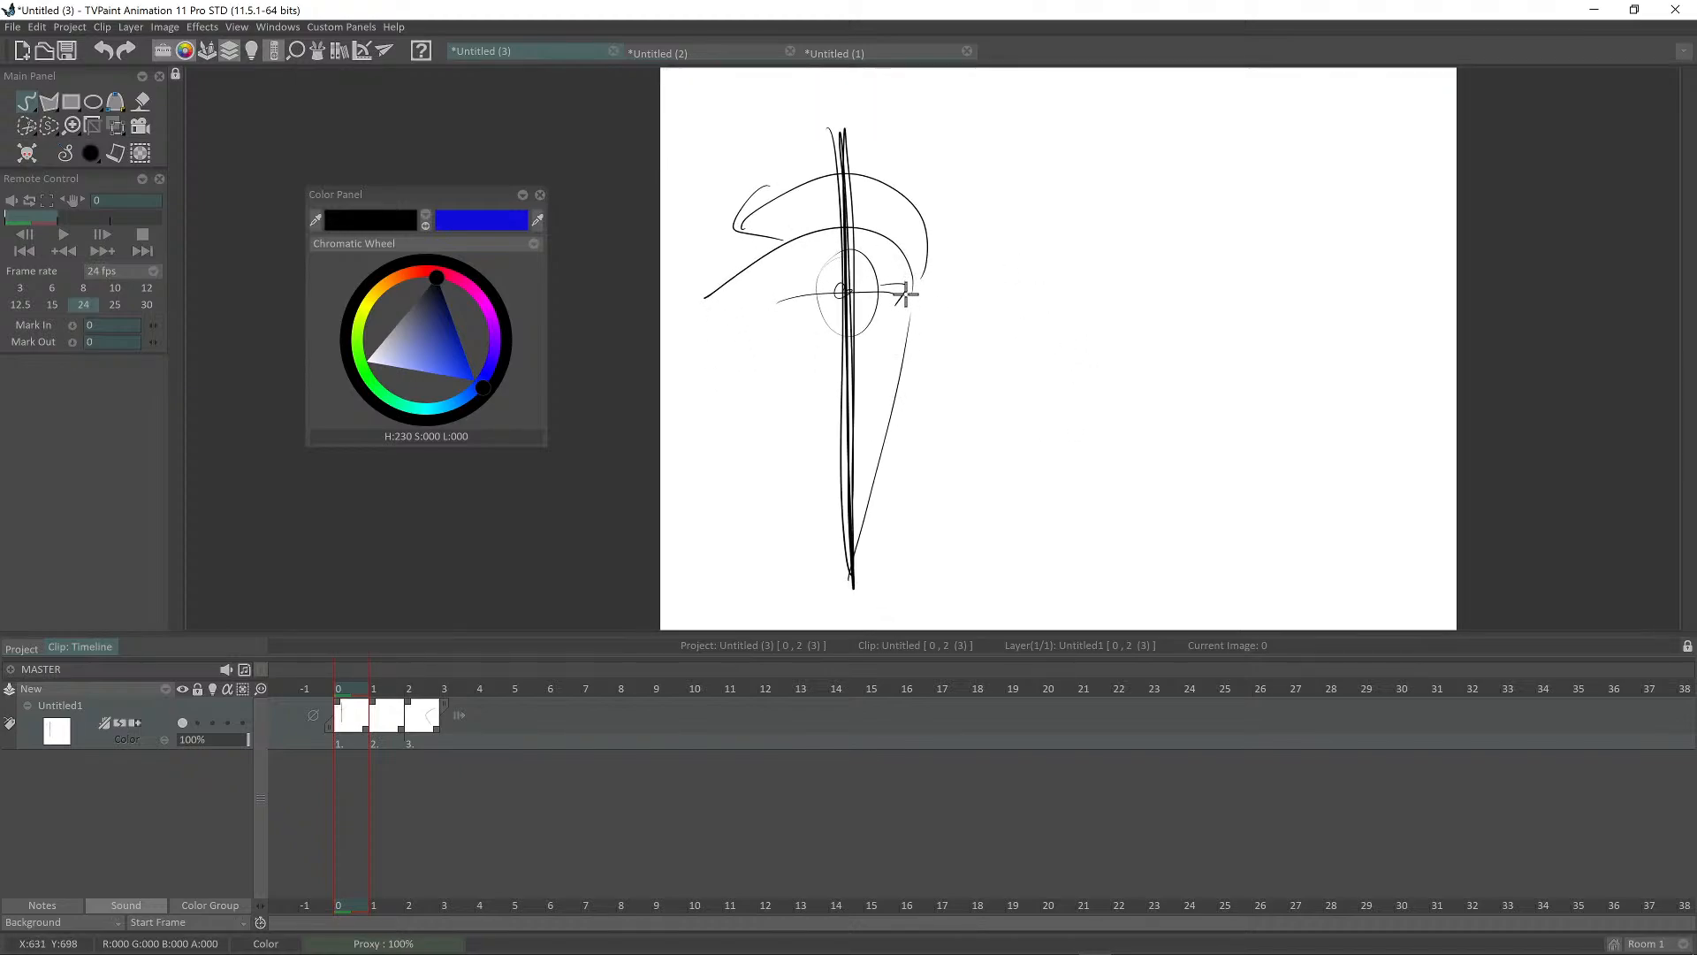
{"action": "left_click_drag", "start_coordinate": [854, 157], "coordinate": [877, 272]}
{"action": "left_click_drag", "start_coordinate": [978, 288], "coordinate": [928, 277]}
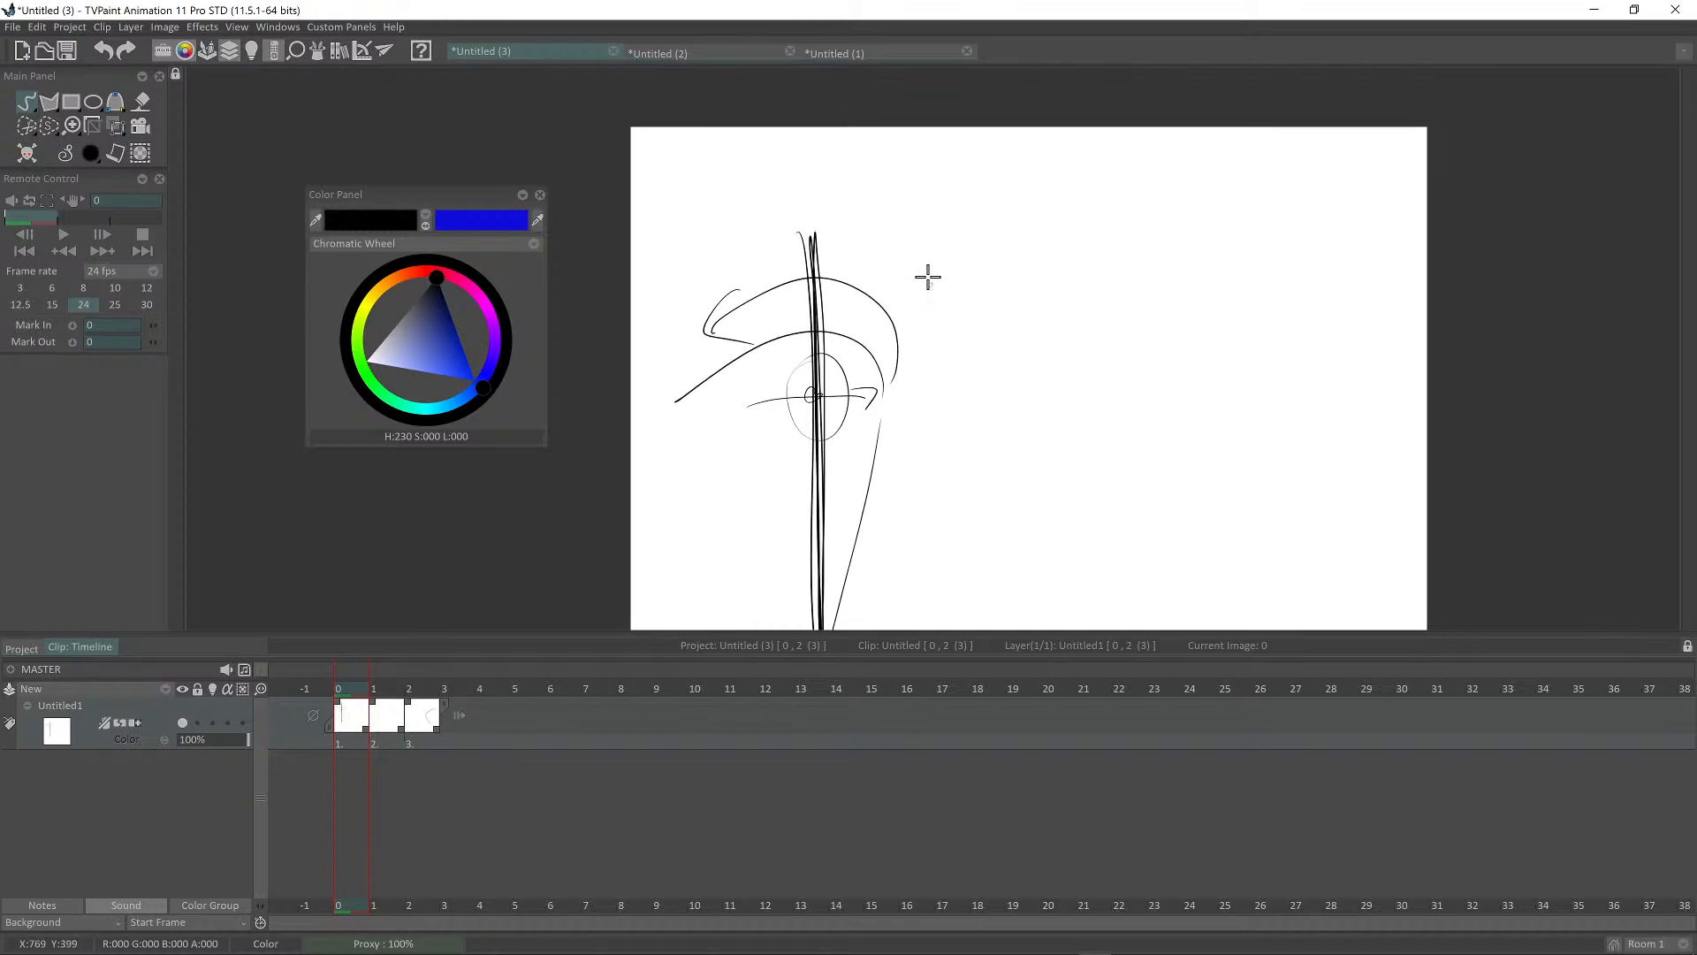
Step: Undo all annotation strokes on frame 0, leaving only the original vertical line
{"action": "left_click_drag", "start_coordinate": [812, 216], "coordinate": [646, 257]}
{"action": "key", "text": "ctrl+z"}
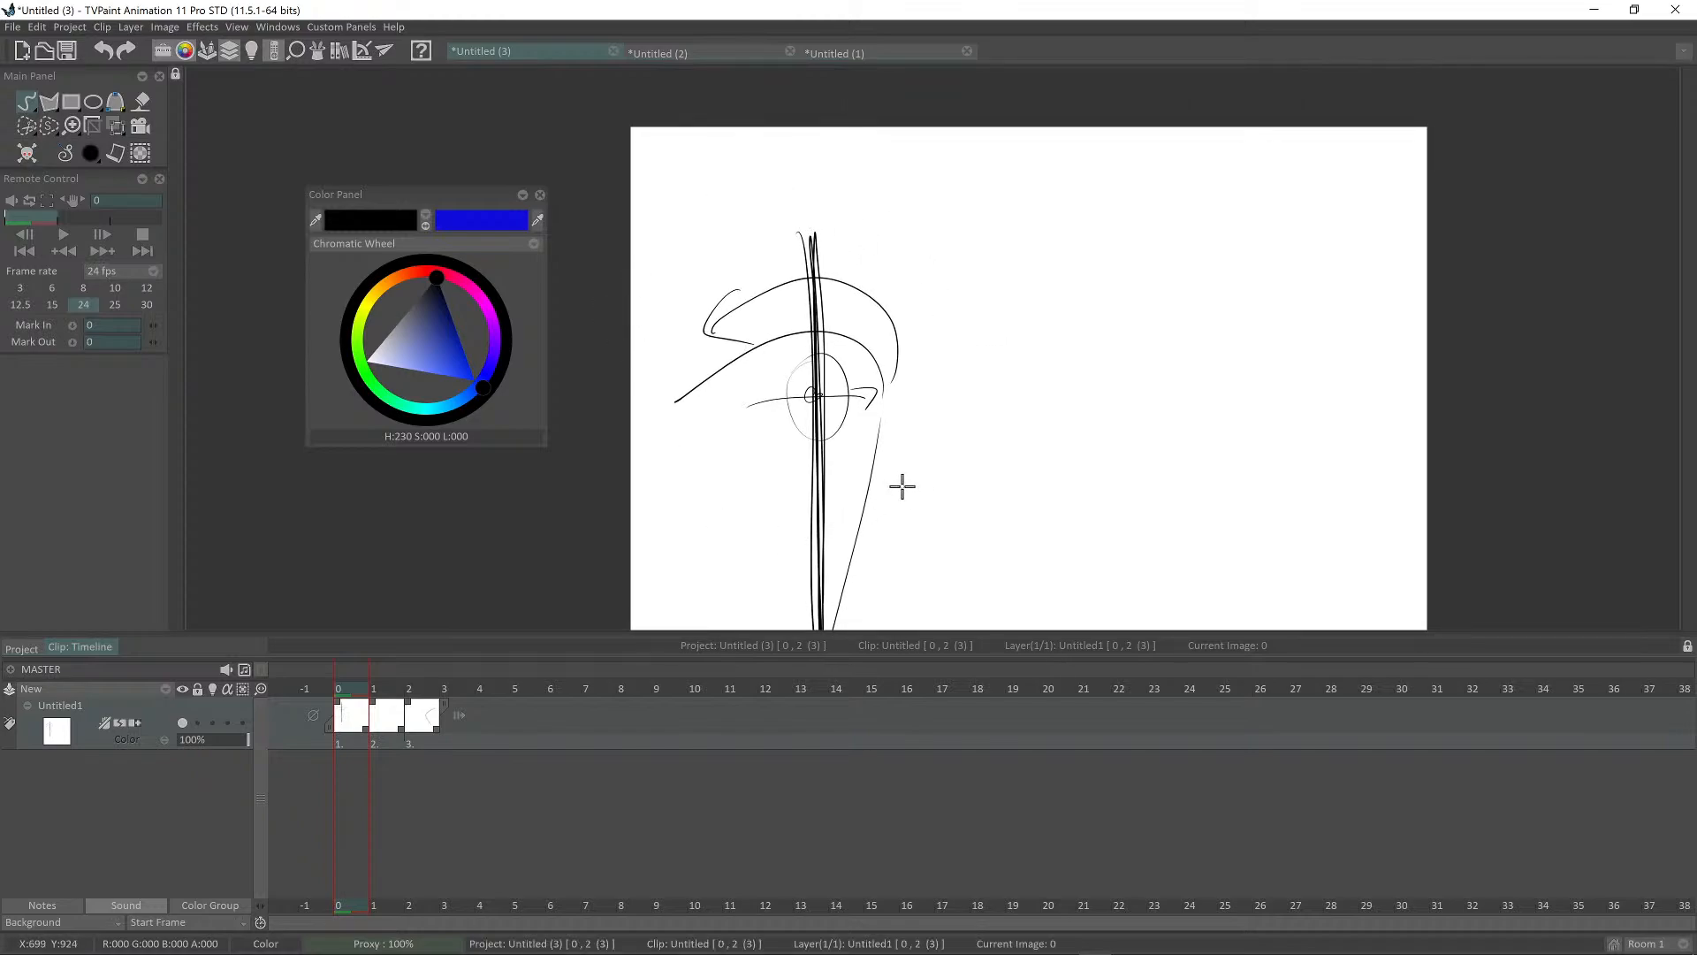
{"action": "left_click_drag", "start_coordinate": [917, 474], "coordinate": [935, 399]}
{"action": "key", "text": "ctrl+z"}
{"action": "key", "text": "ctrl+z"}
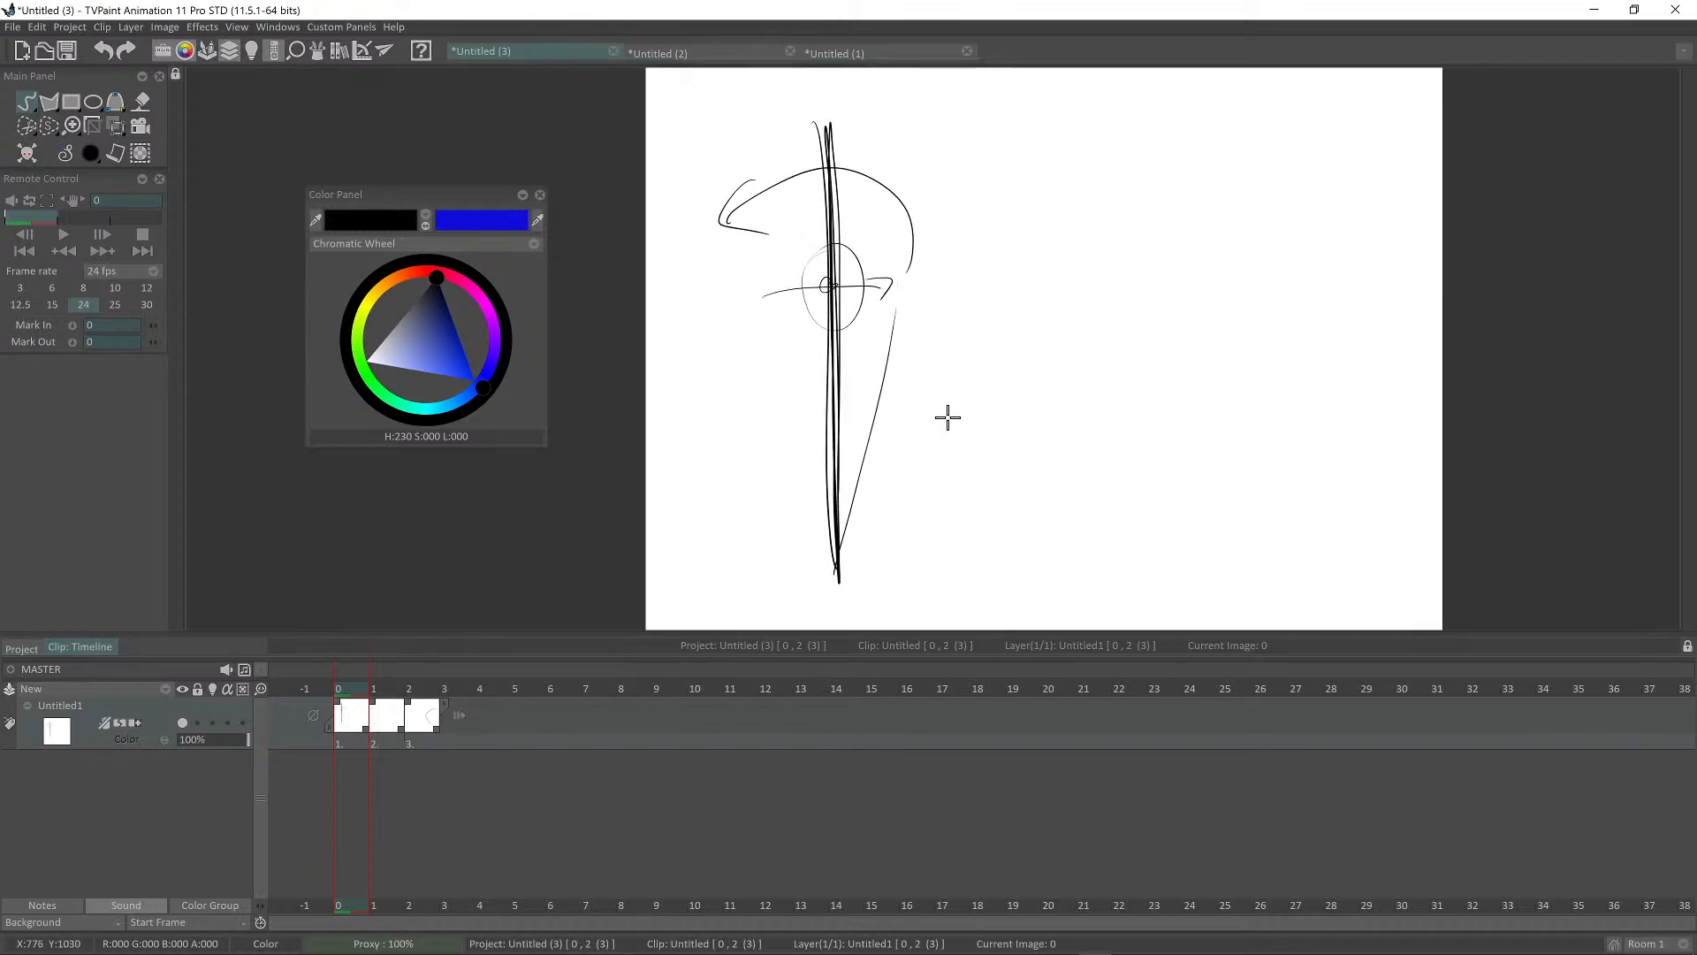
{"action": "key", "text": "ctrl+z"}
{"action": "key", "text": "ctrl+z"}
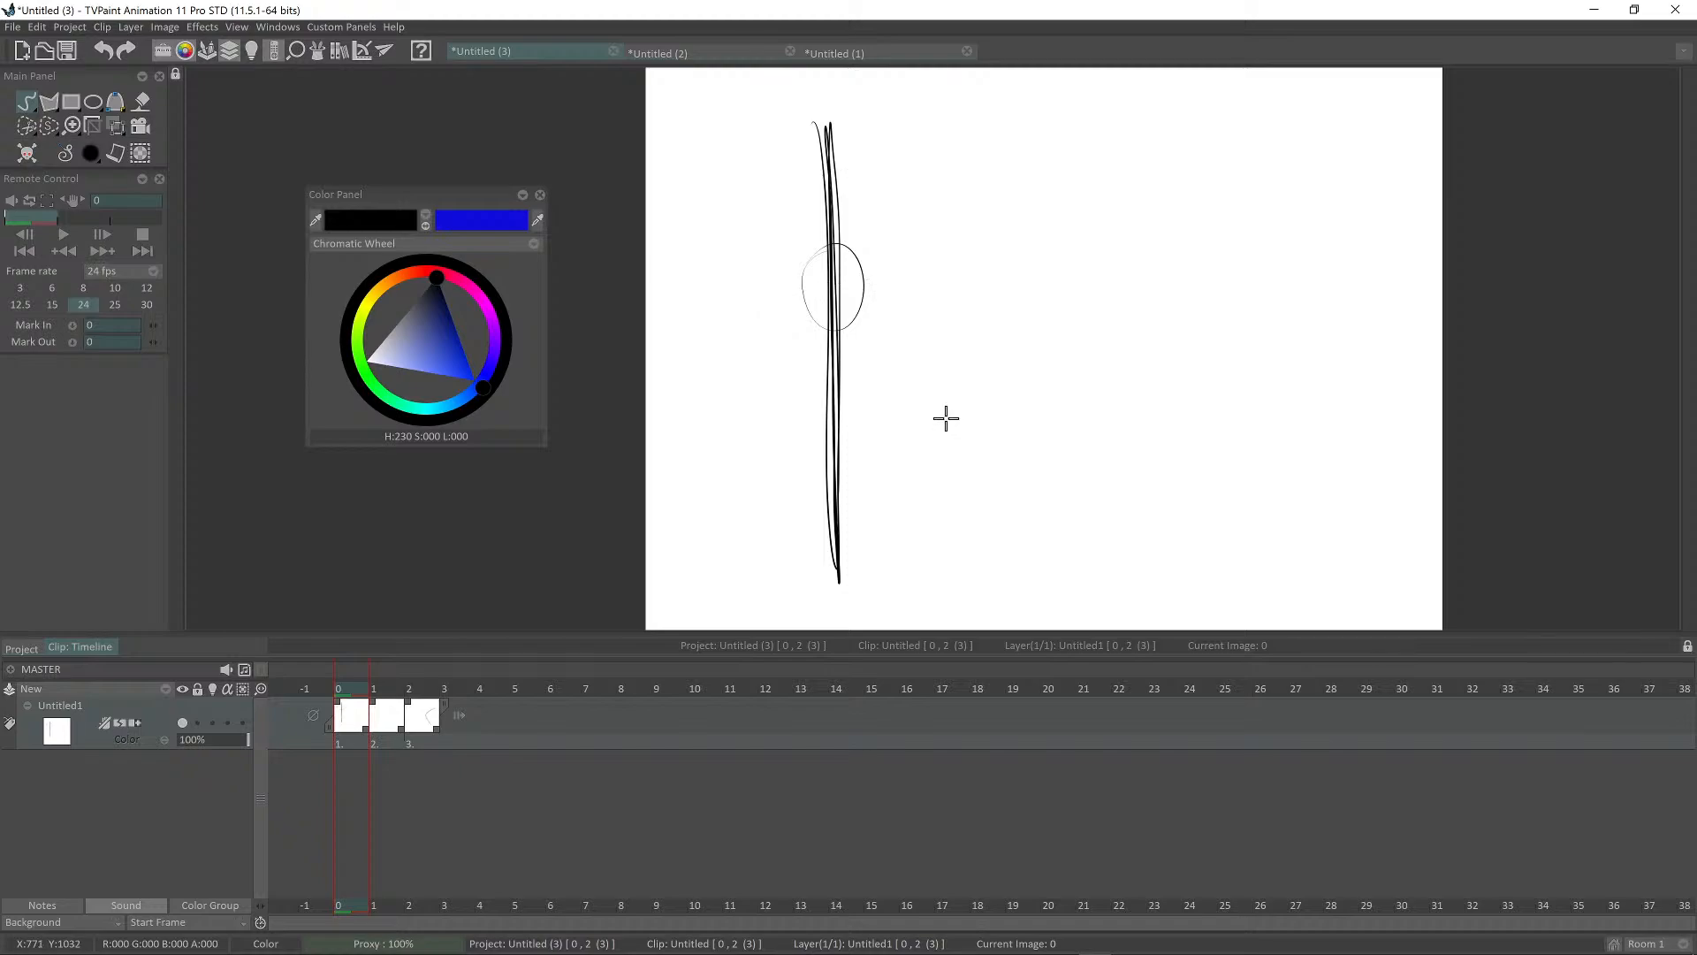
{"action": "key", "text": "ctrl+z"}
Step: Sketch a bent line on frame 1, rising from the vertical line's base, bulging right and folding over to the left at the upper end
{"action": "left_click", "coordinate": [394, 689]}
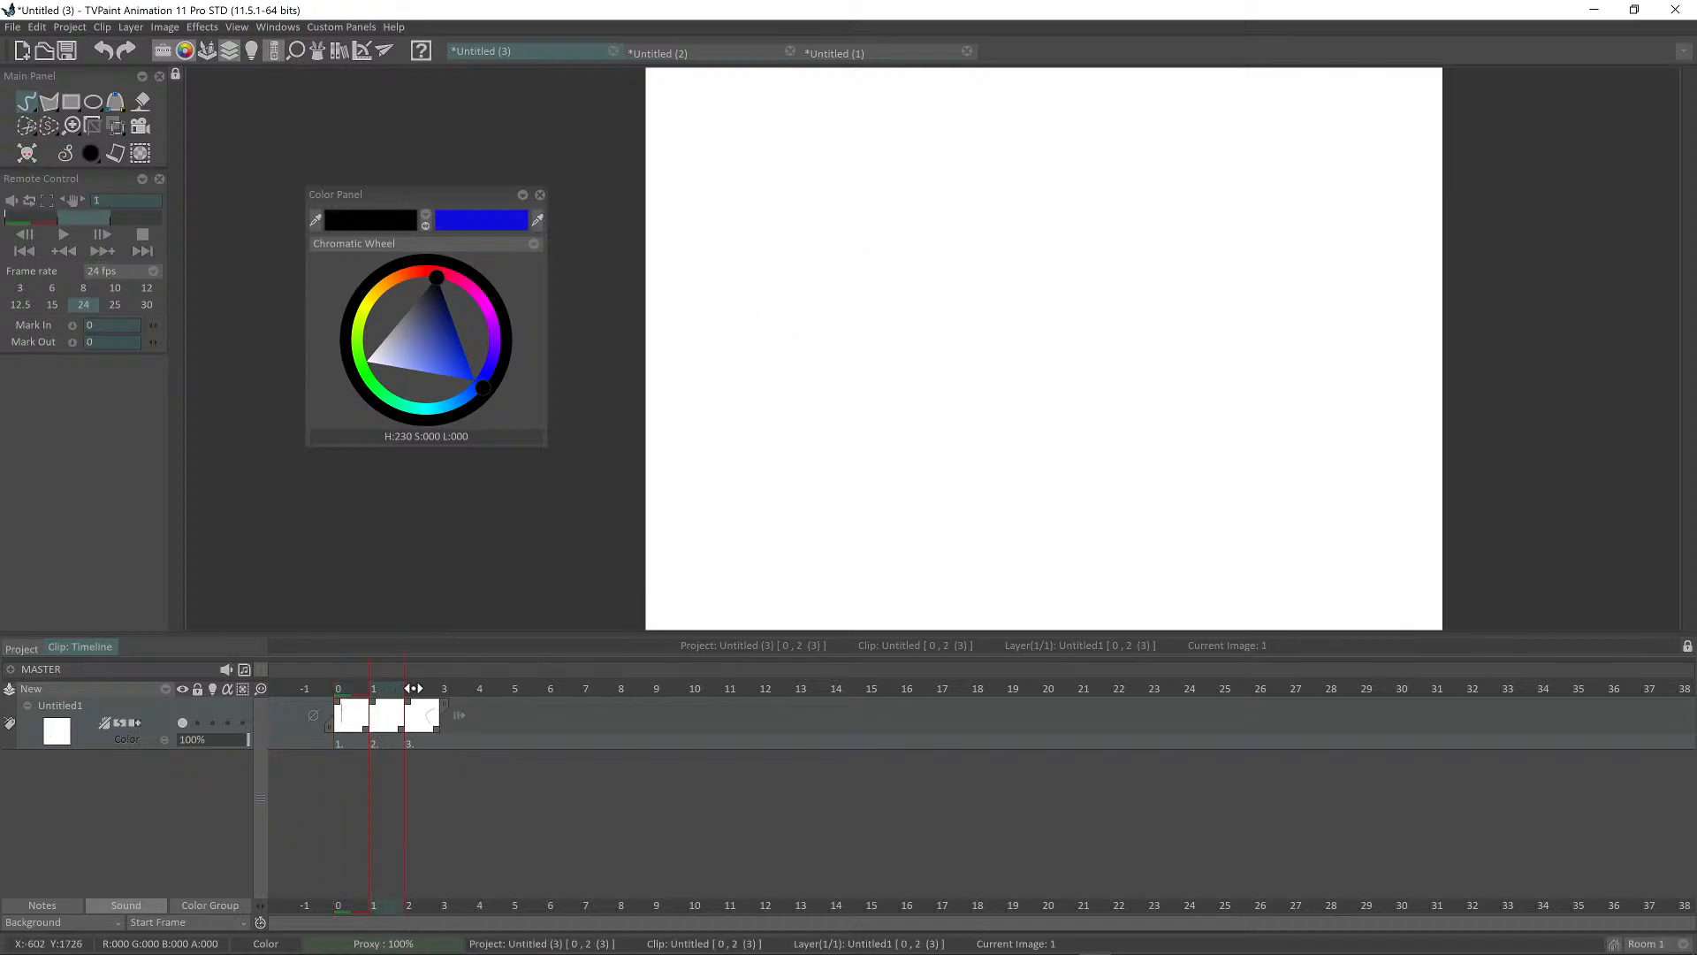
{"action": "left_click_drag", "start_coordinate": [821, 469], "coordinate": [838, 452]}
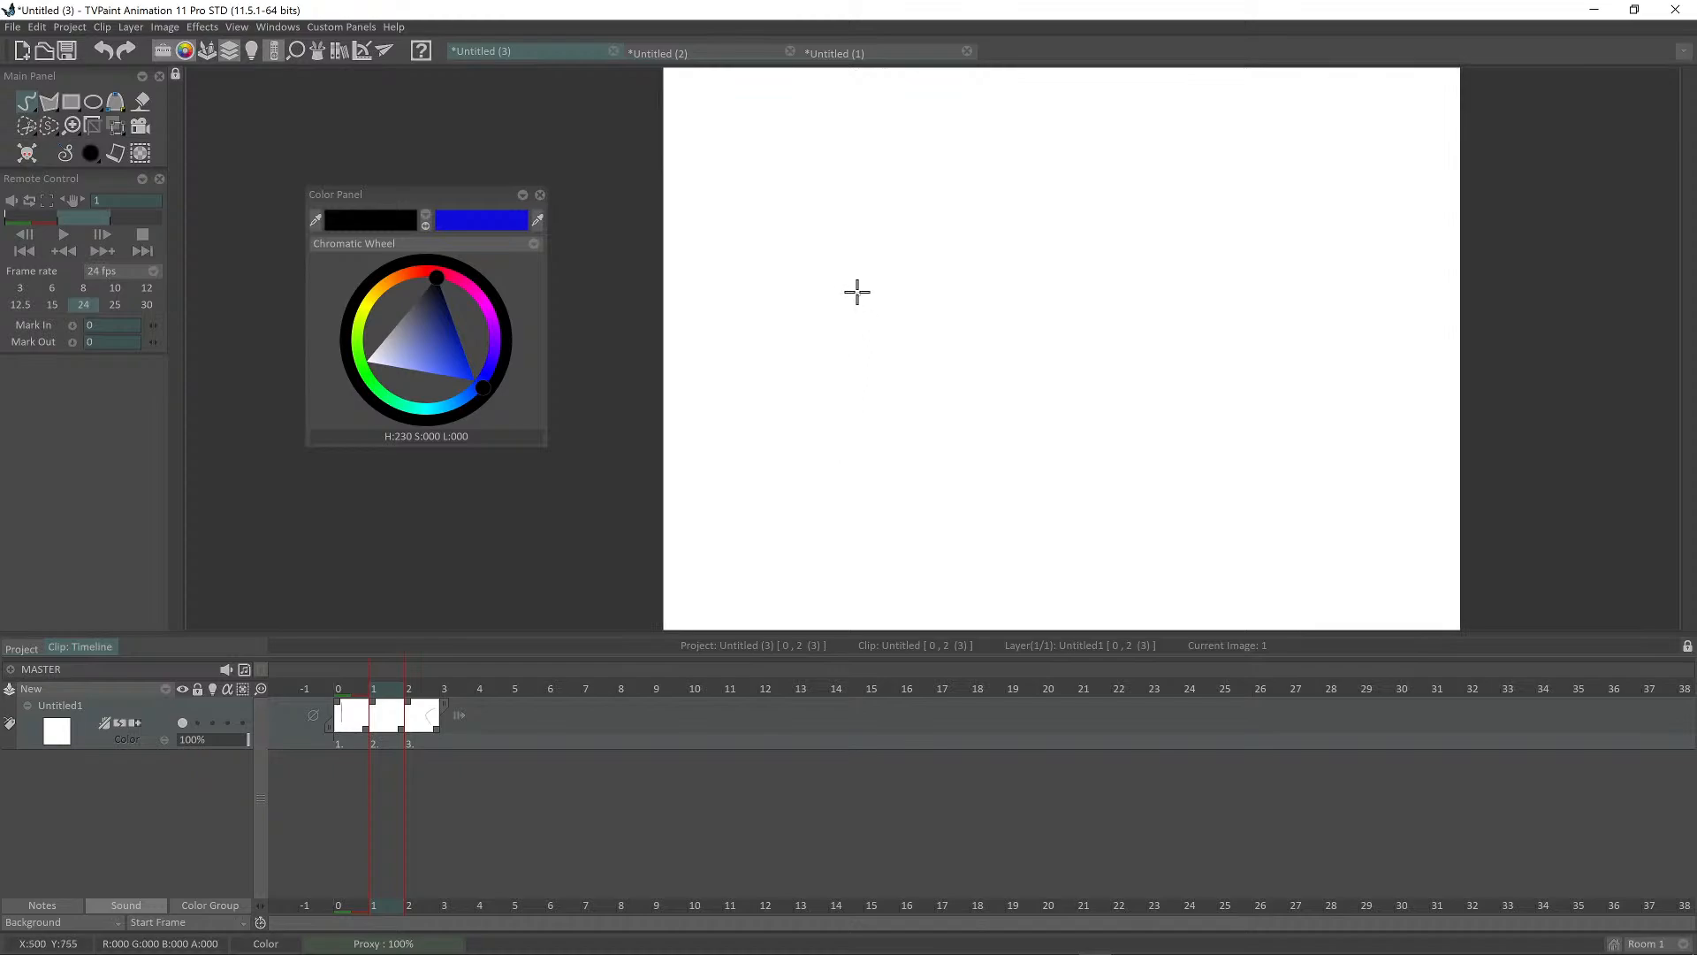
{"action": "key", "text": "Left"}
{"action": "key", "text": "Right"}
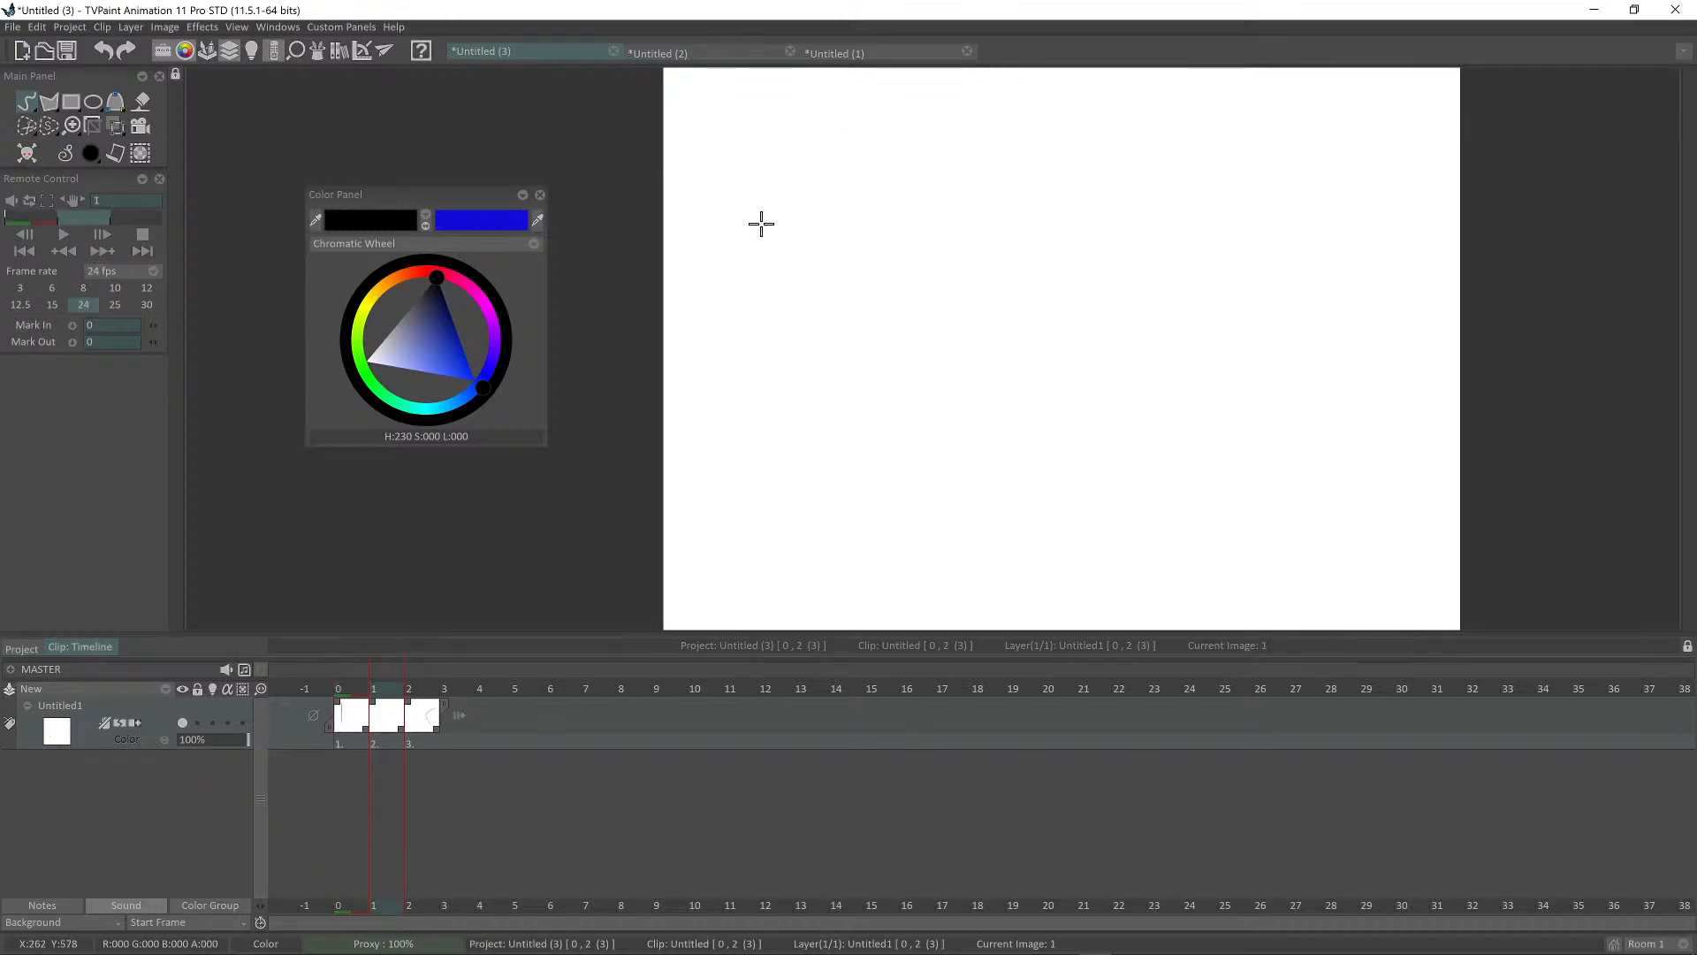
{"action": "left_click_drag", "start_coordinate": [741, 216], "coordinate": [900, 257]}
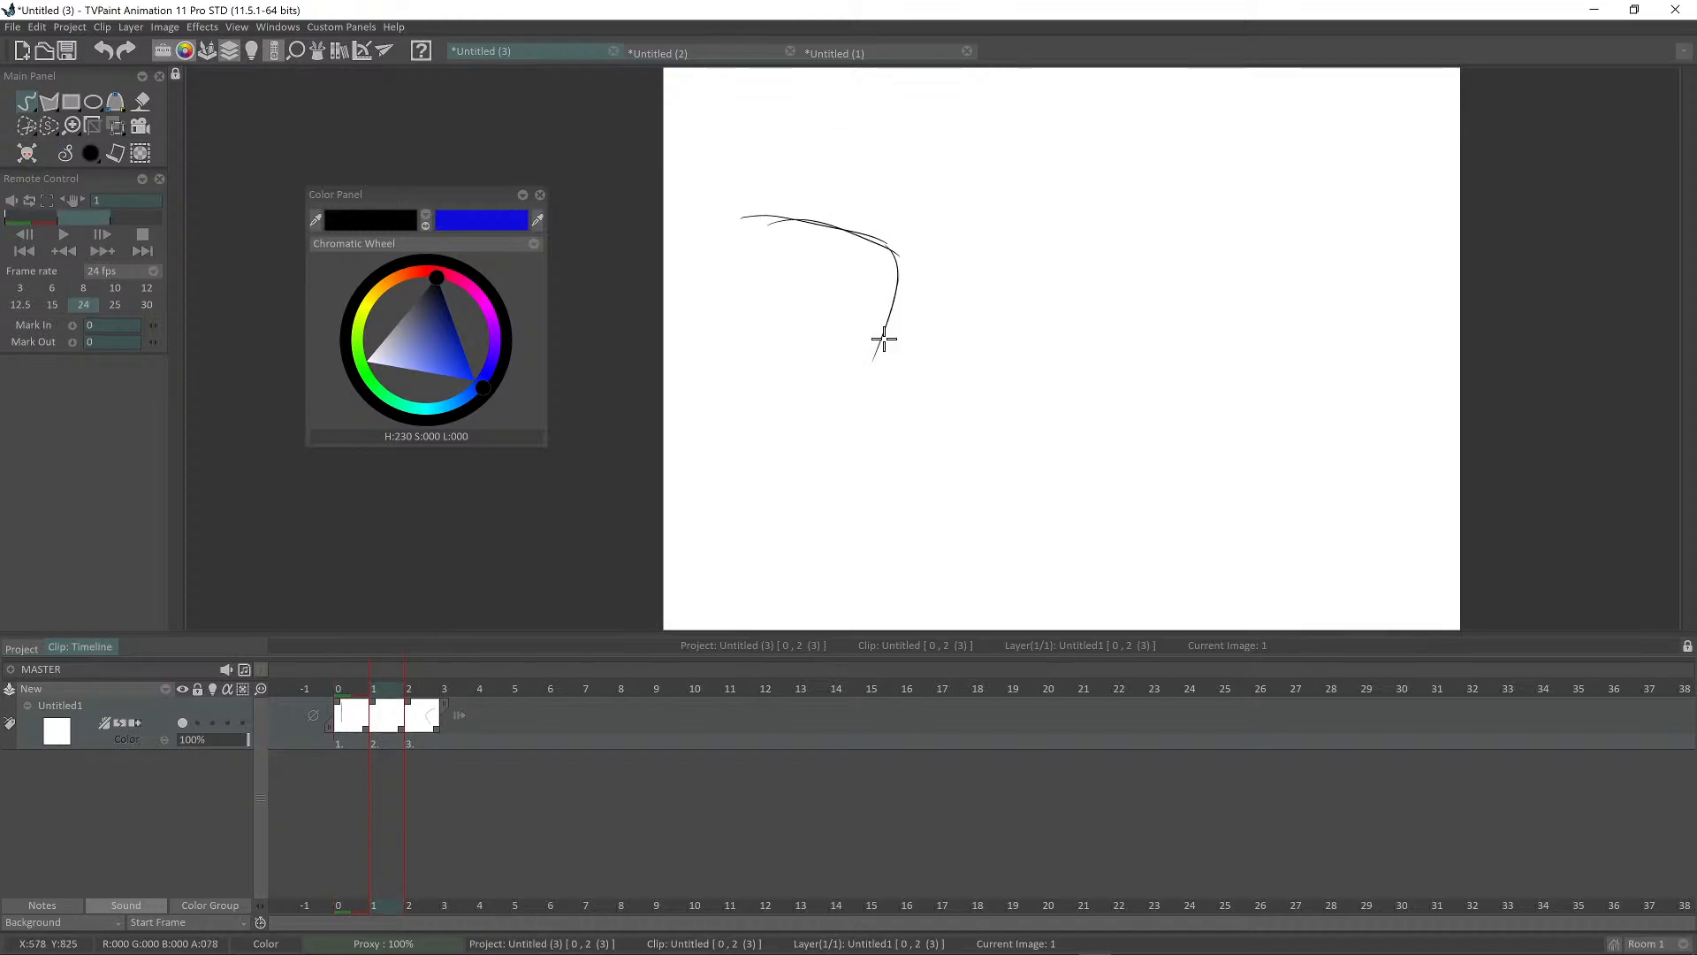
{"action": "key", "text": "Left"}
{"action": "key", "text": "Right"}
{"action": "left_click_drag", "start_coordinate": [854, 555], "coordinate": [894, 341]}
{"action": "left_click_drag", "start_coordinate": [850, 526], "coordinate": [901, 254]}
{"action": "left_click_drag", "start_coordinate": [891, 329], "coordinate": [859, 491]}
{"action": "scroll", "coordinate": [887, 506], "scroll_direction": "down", "scroll_amount": 3}
{"action": "scroll", "coordinate": [911, 433], "scroll_direction": "up", "scroll_amount": 2}
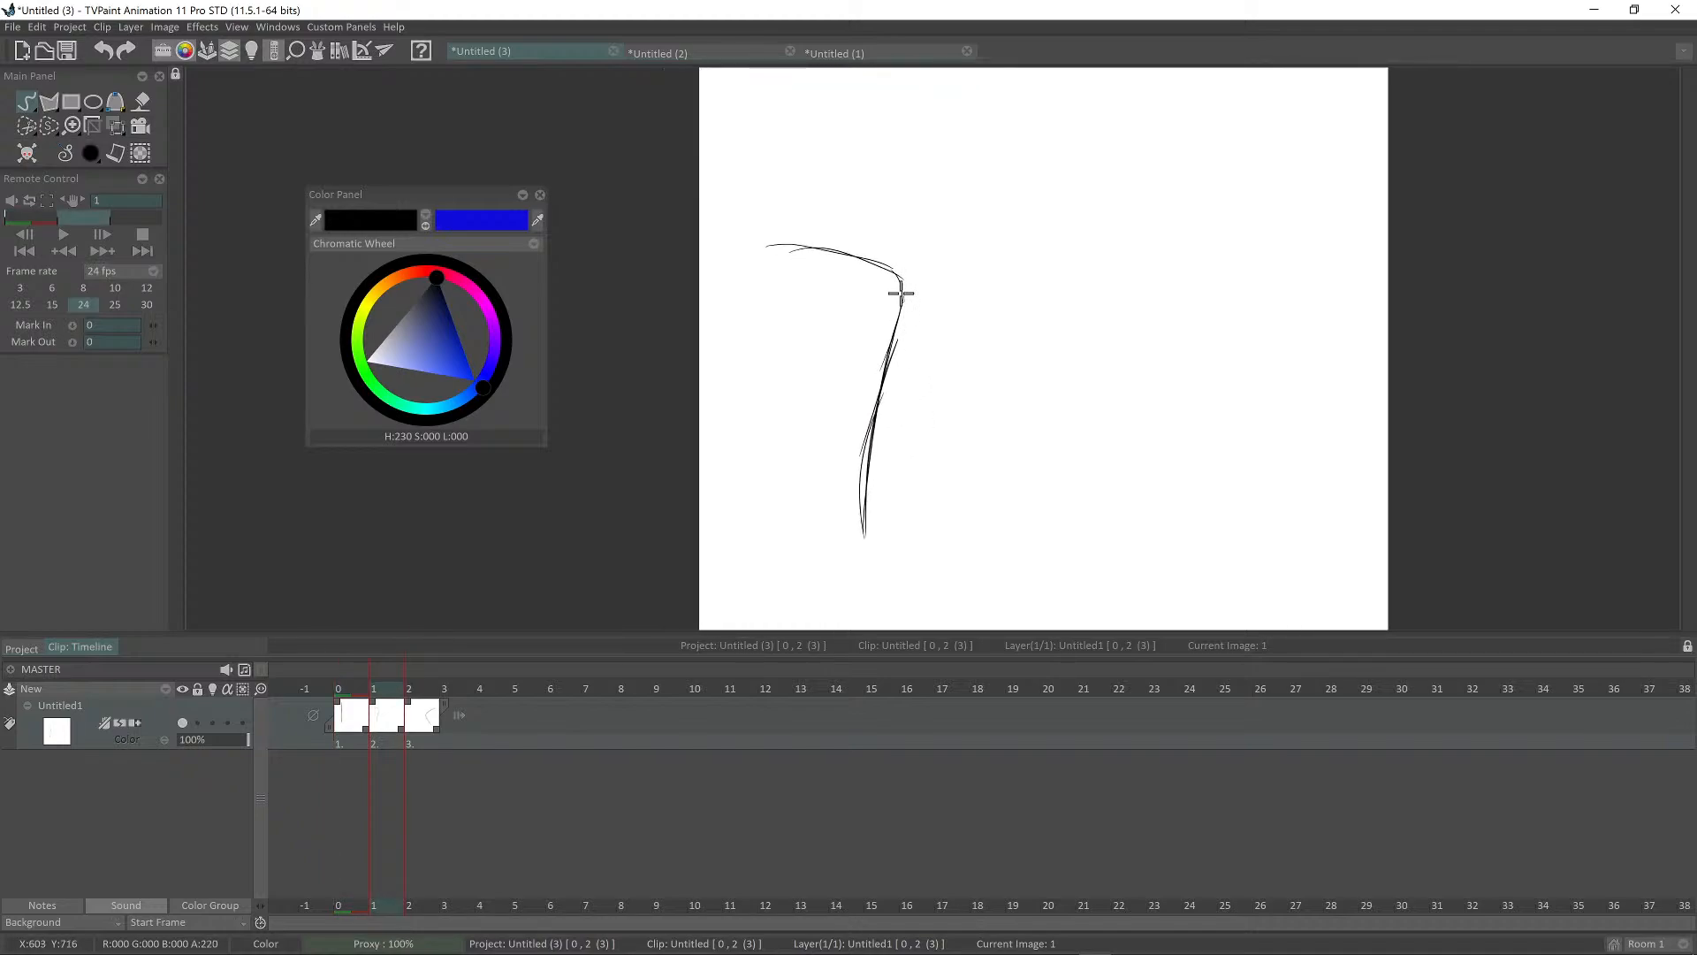
{"action": "left_click_drag", "start_coordinate": [797, 243], "coordinate": [906, 292]}
{"action": "scroll", "coordinate": [853, 510], "scroll_direction": "down", "scroll_amount": 1}
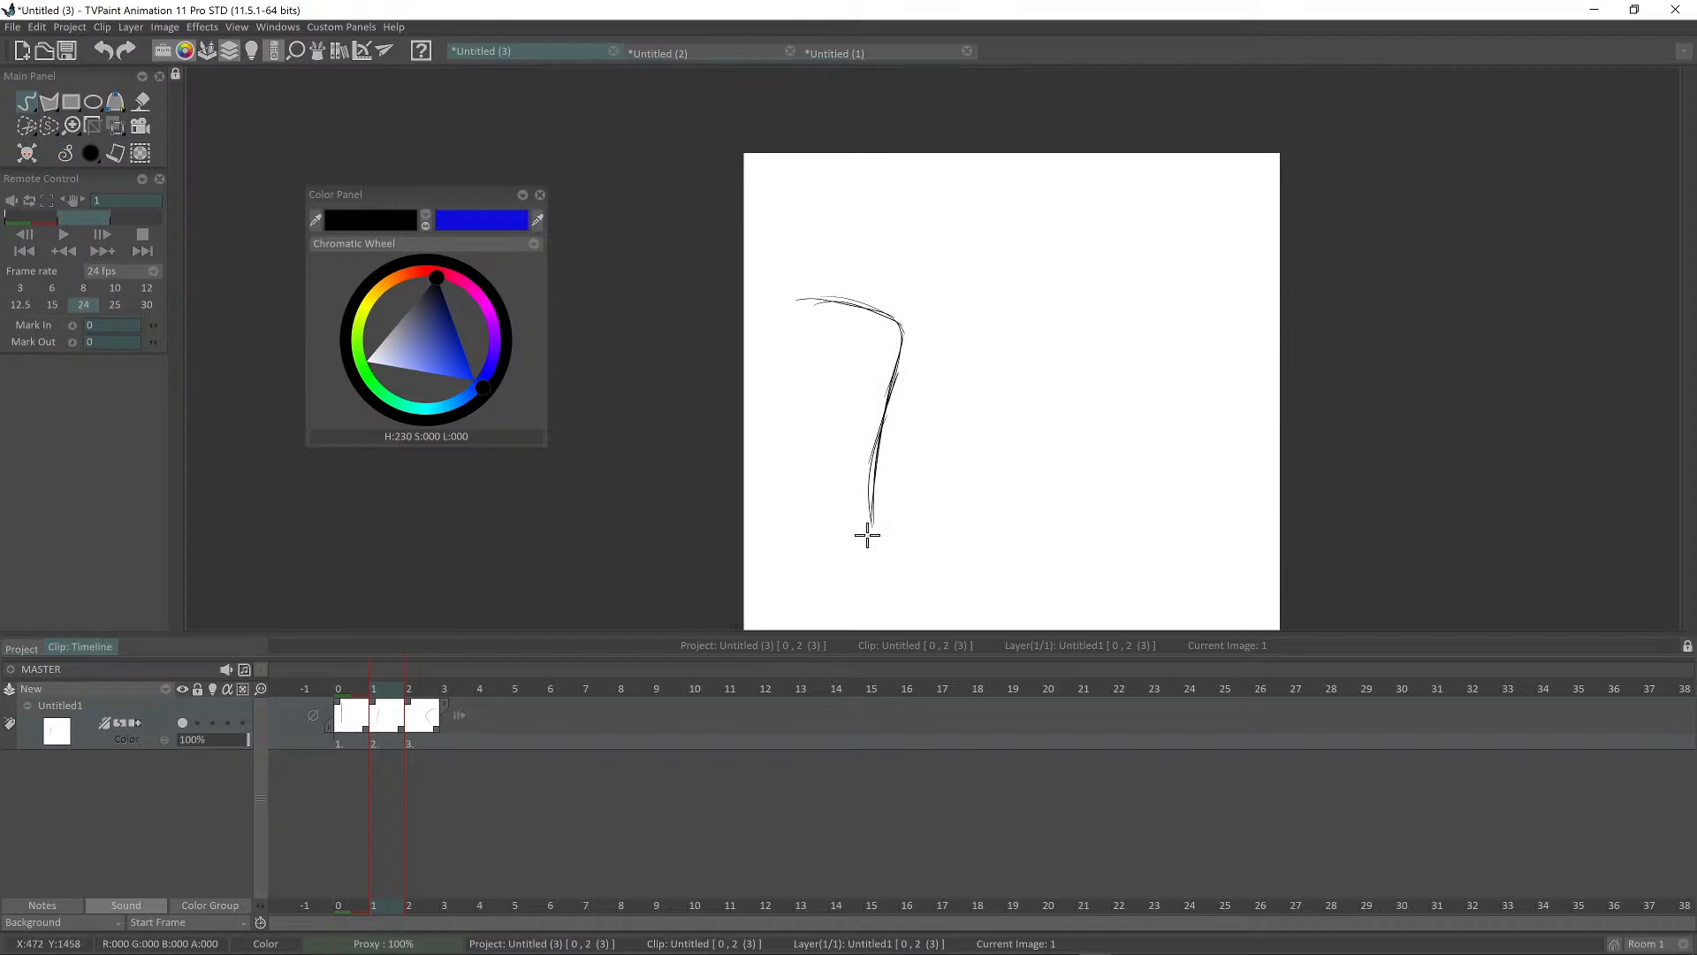
Step: Flip back and forth between frames 0, 1 and 2 to check the motion of the new in-between drawing
{"action": "key", "text": "Left"}
{"action": "key", "text": "Right"}
{"action": "key", "text": "Left"}
{"action": "key", "text": "Left"}
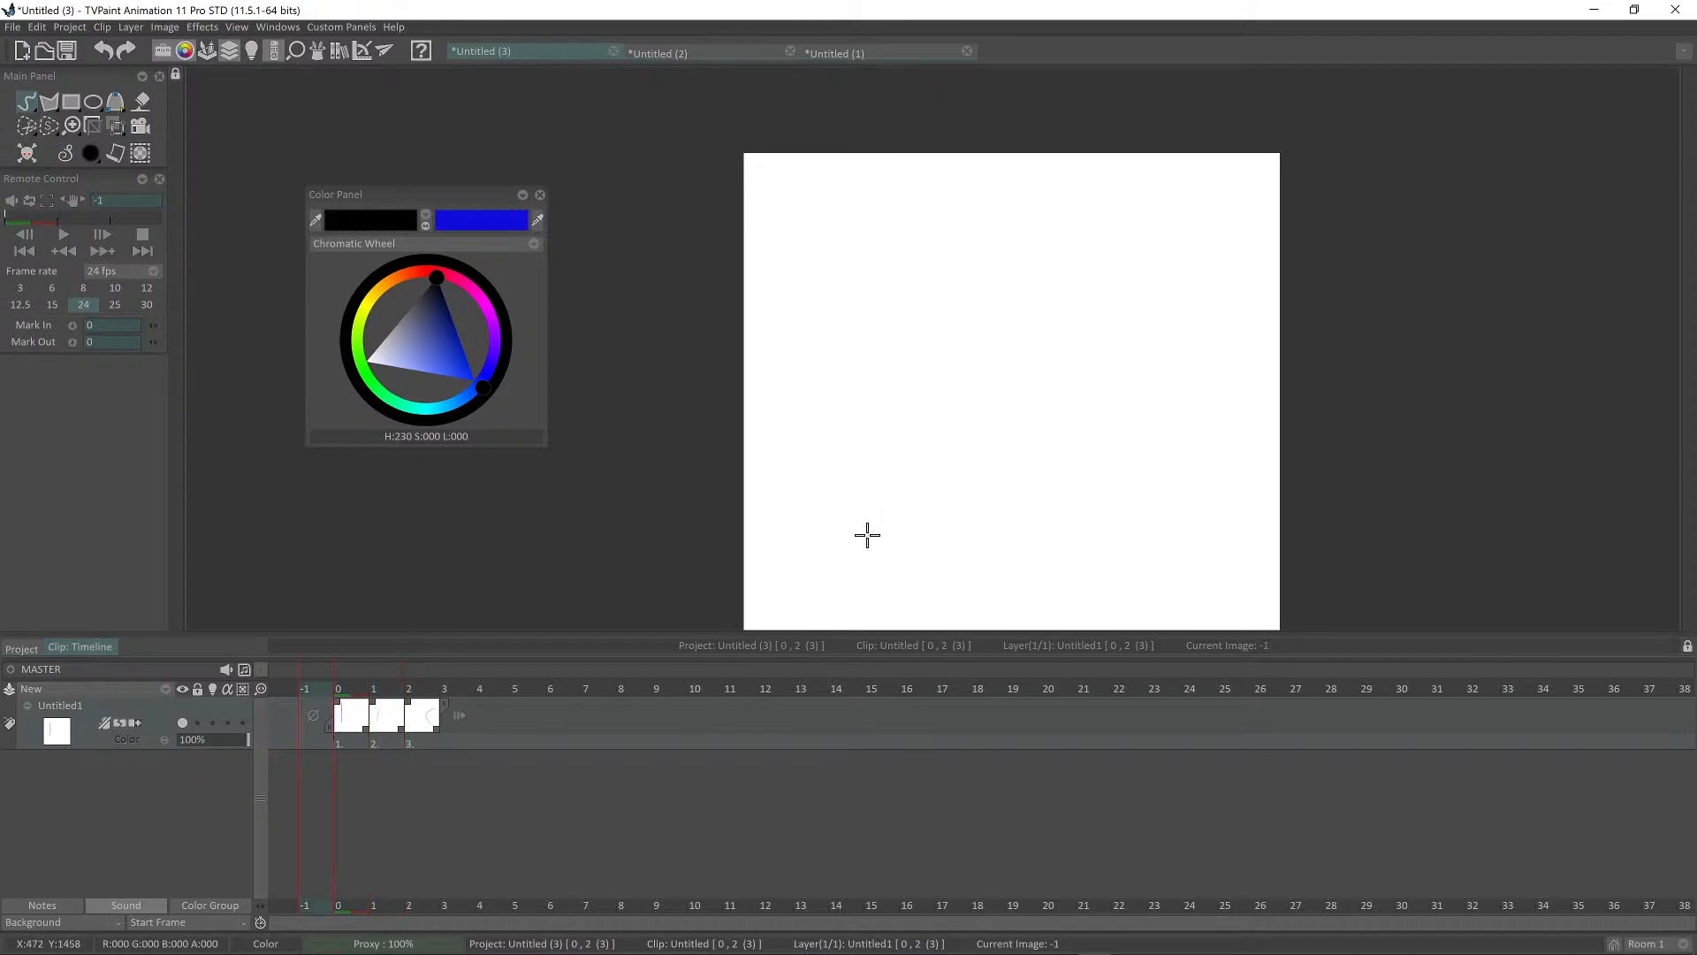
{"action": "key", "text": "Right"}
{"action": "key", "text": "Right"}
{"action": "key", "text": "Left"}
{"action": "key", "text": "Right"}
{"action": "key", "text": "Right"}
{"action": "key", "text": "Left"}
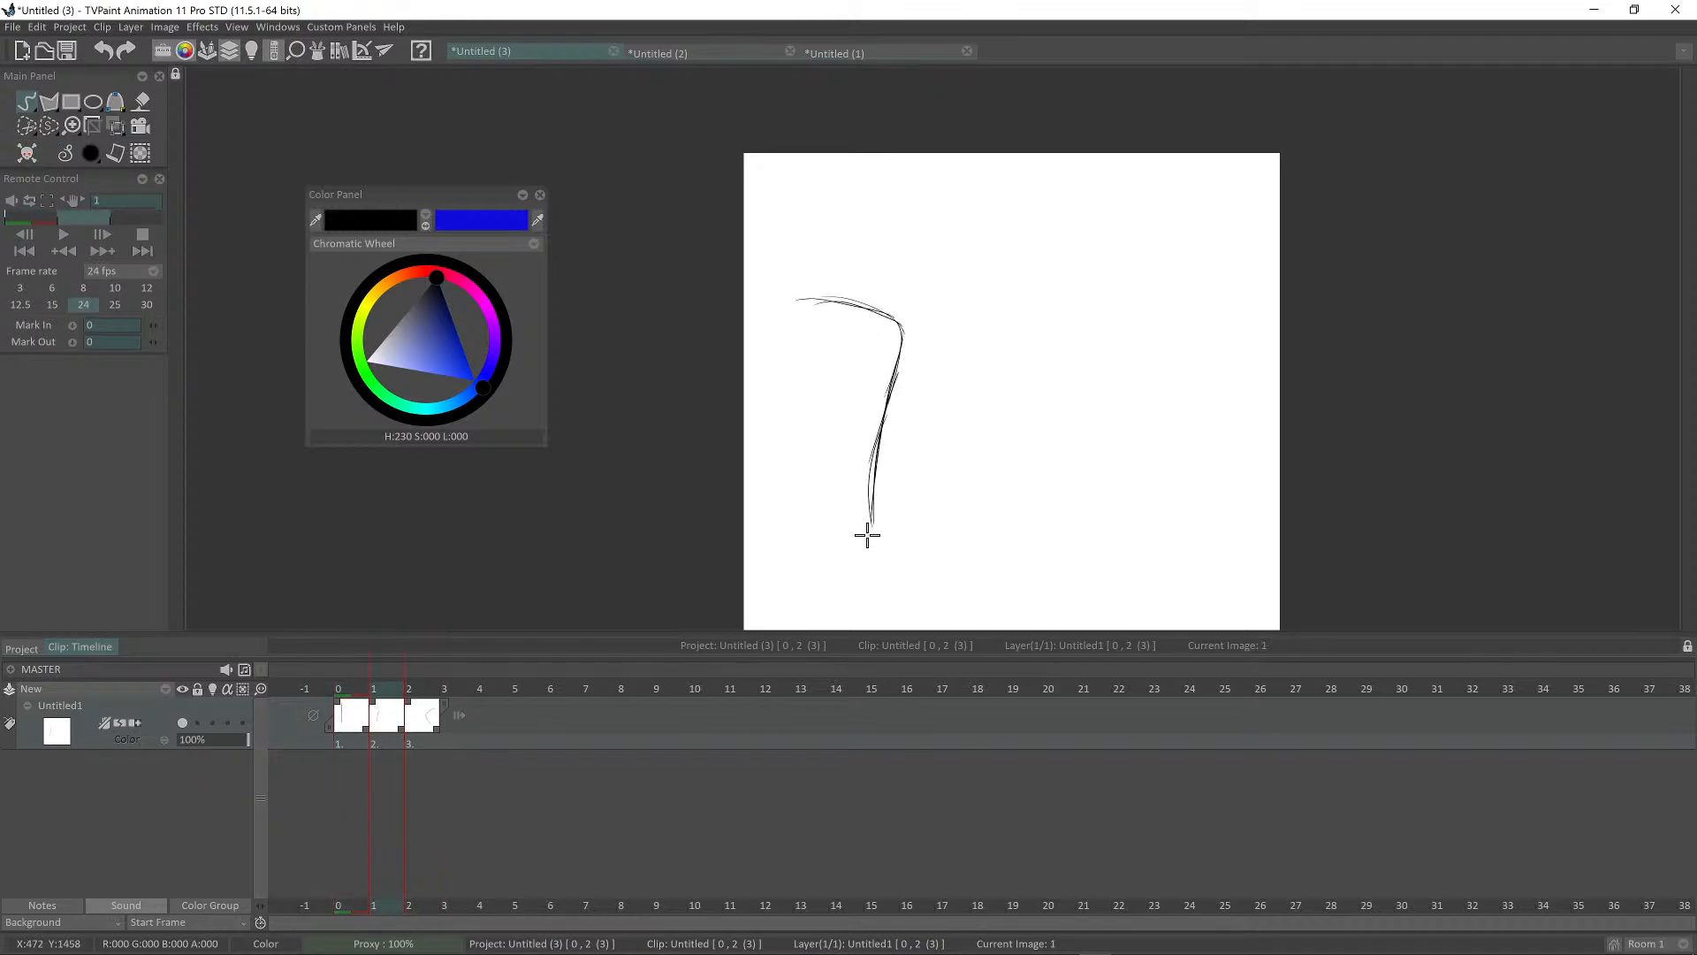
{"action": "key", "text": "Left"}
{"action": "key", "text": "Right"}
{"action": "key", "text": "Left"}
{"action": "key", "text": "Right"}
{"action": "key", "text": "Left"}
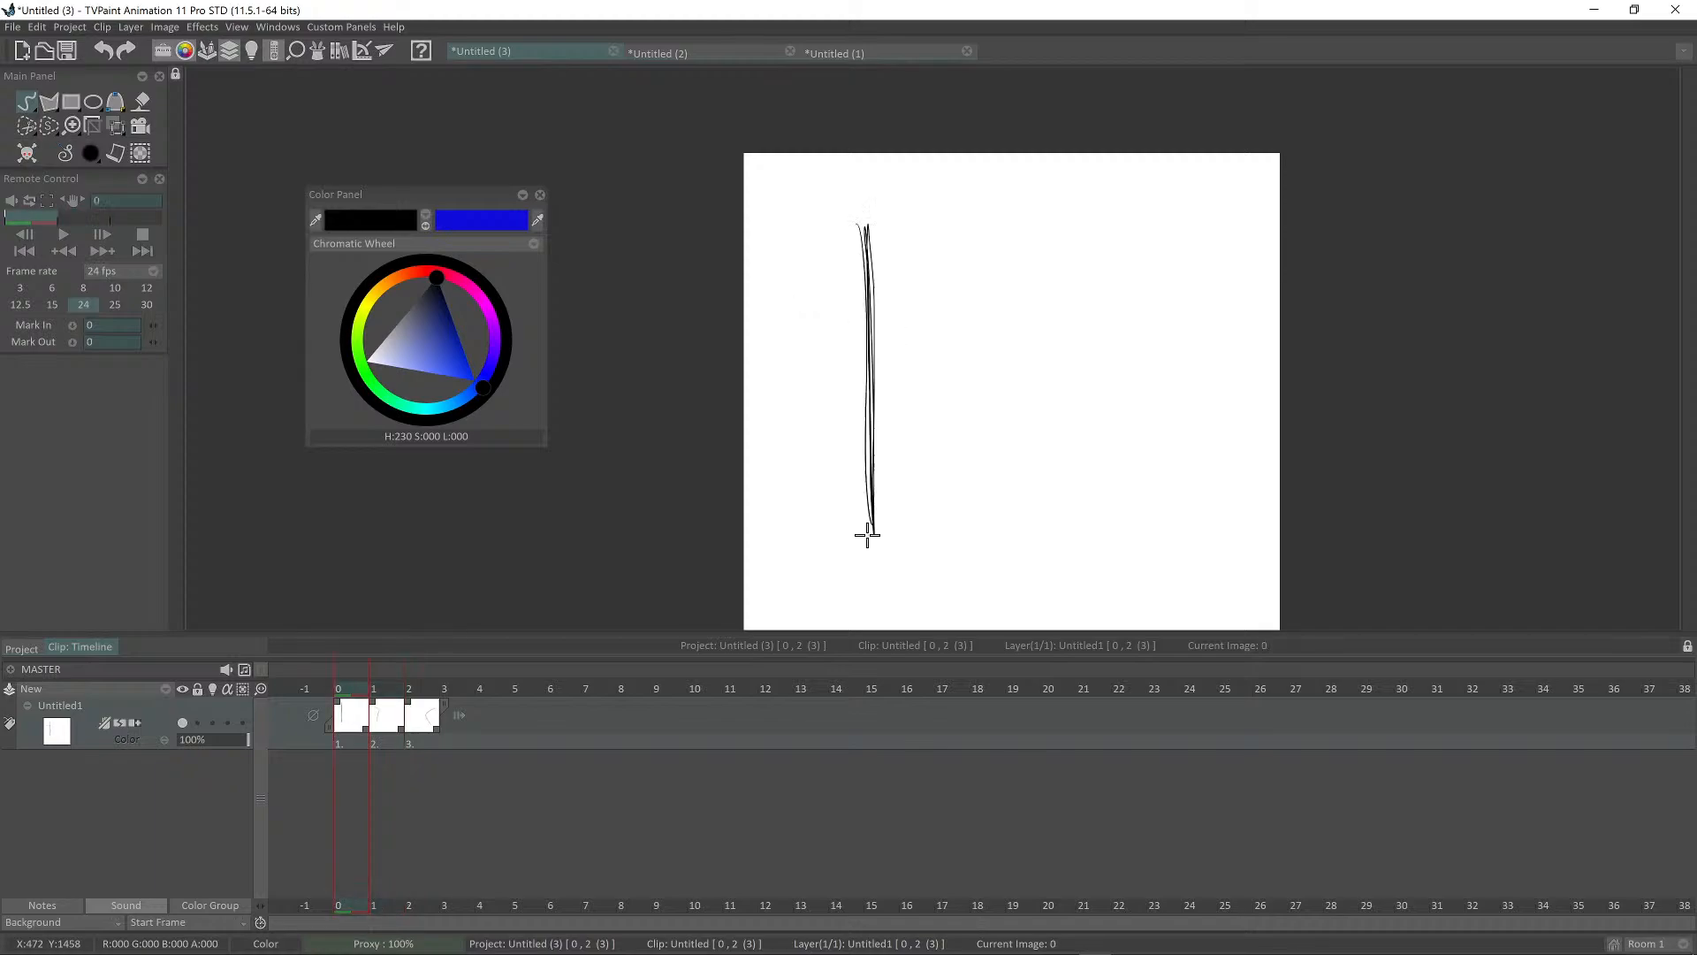
{"action": "key", "text": "Right"}
{"action": "key", "text": "Left"}
{"action": "key", "text": "Right"}
{"action": "key", "text": "Left"}
{"action": "key", "text": "Right"}
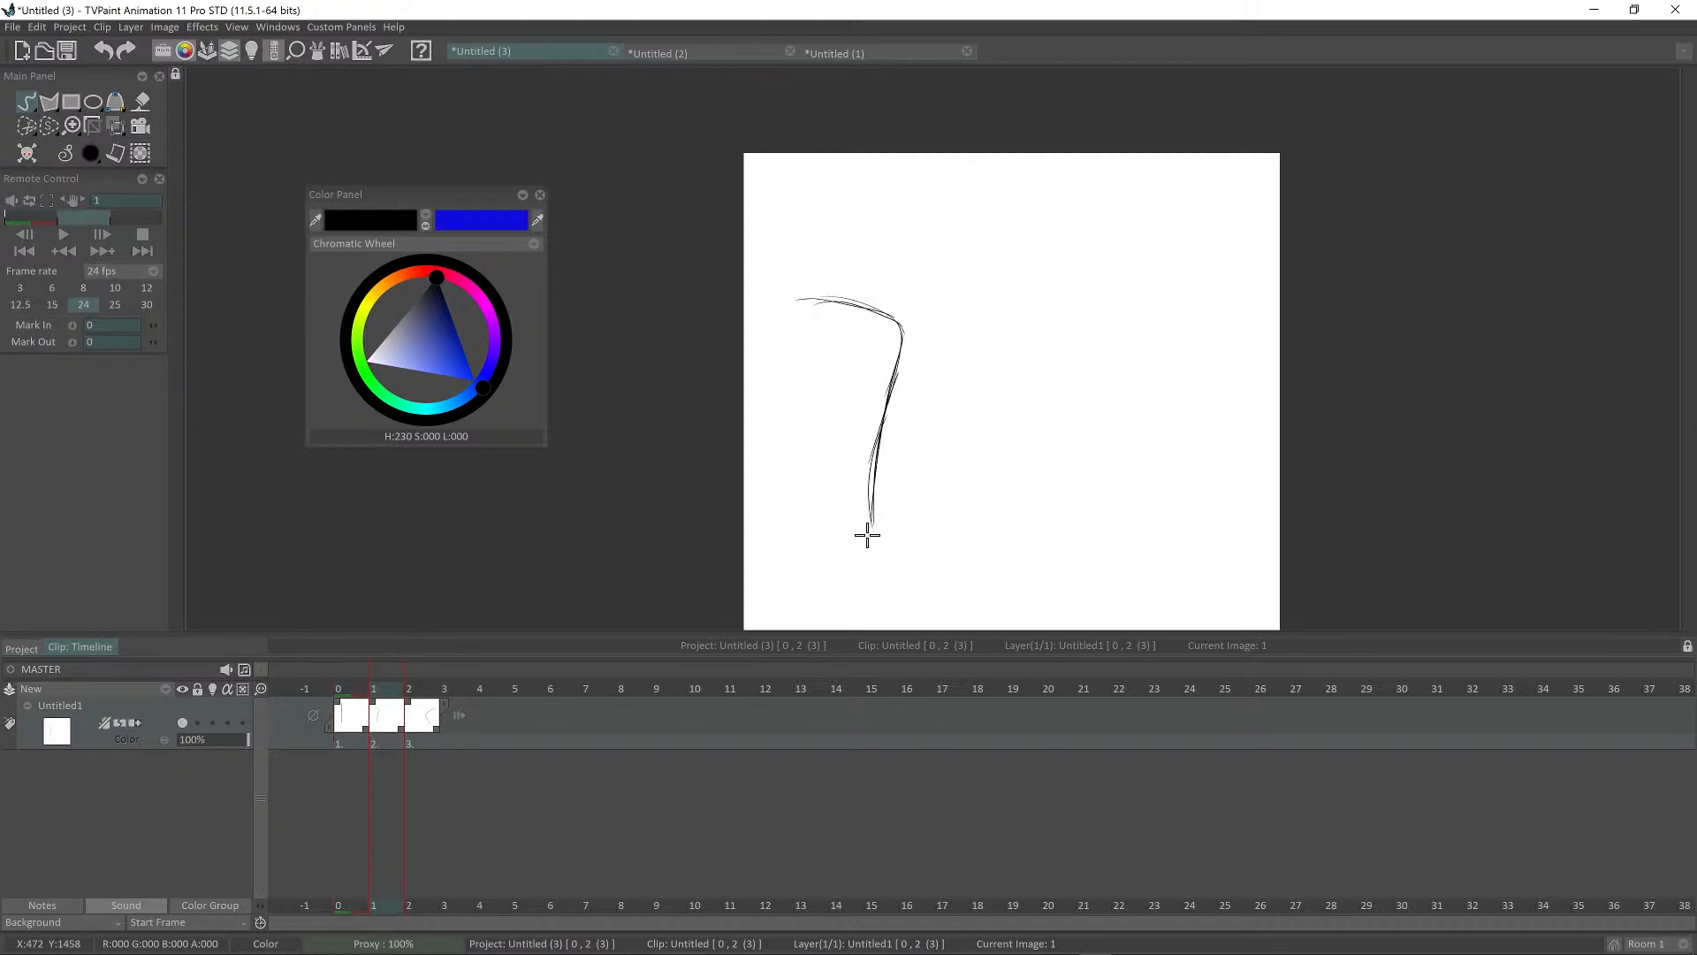
{"action": "key", "text": "Left"}
{"action": "key", "text": "Right"}
Step: Draw a second bent line on frame 1 to the right of the first, leaning further right with its upper end trailing left
{"action": "scroll", "coordinate": [977, 390], "scroll_direction": "up", "scroll_amount": 4}
{"action": "scroll", "coordinate": [966, 303], "scroll_direction": "down", "scroll_amount": 2}
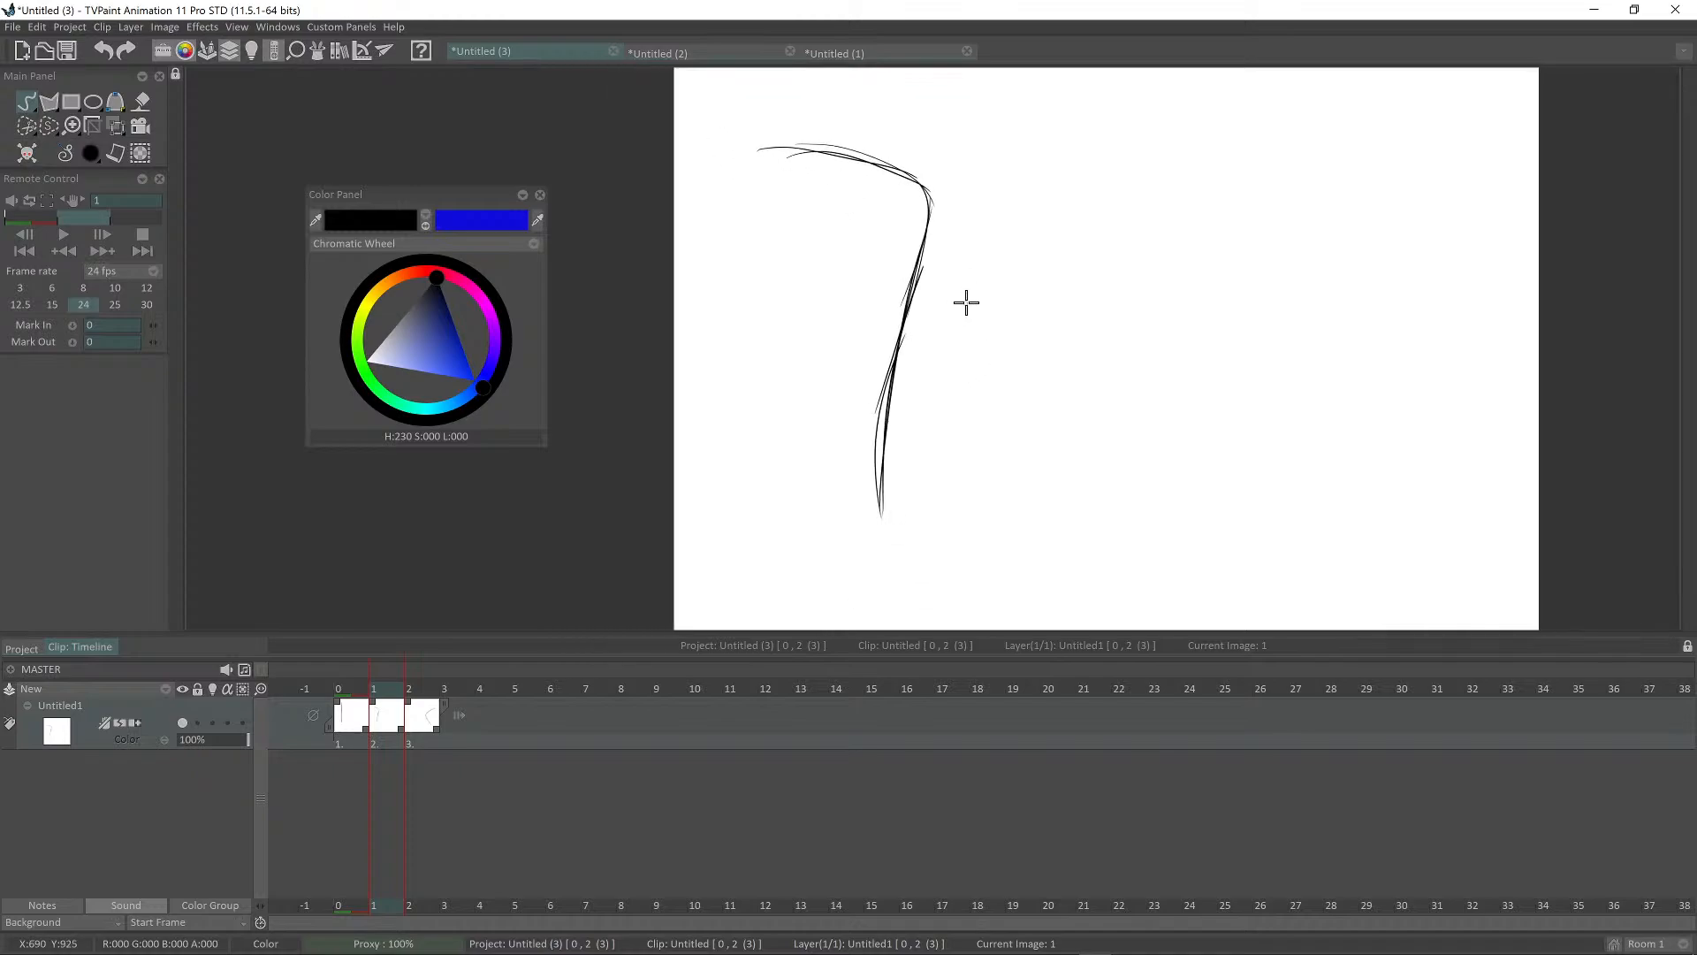
{"action": "mouse_move", "coordinate": [928, 204]}
{"action": "left_mouse_down"}
{"action": "mouse_move", "coordinate": [888, 520]}
{"action": "mouse_move", "coordinate": [916, 174]}
{"action": "left_mouse_up"}
{"action": "key", "text": "ctrl+z"}
{"action": "left_click_drag", "start_coordinate": [931, 248], "coordinate": [865, 262]}
{"action": "scroll", "coordinate": [871, 262], "scroll_direction": "down", "scroll_amount": 1}
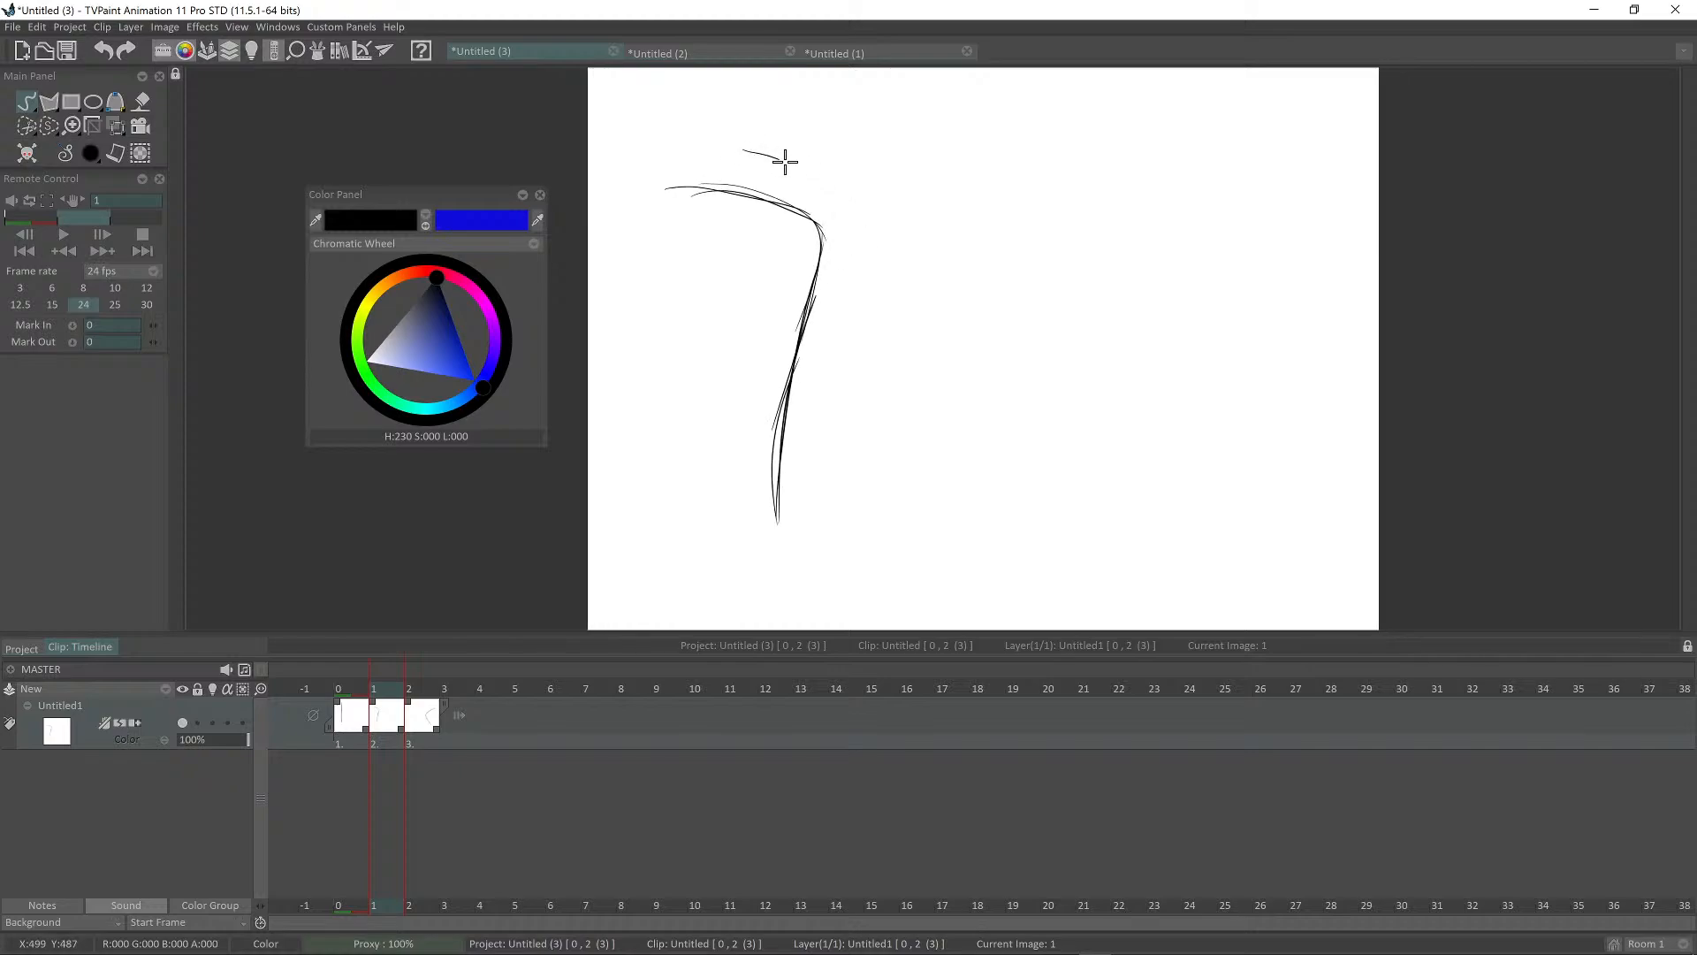
{"action": "mouse_move", "coordinate": [785, 161]}
{"action": "left_mouse_down"}
{"action": "mouse_move", "coordinate": [887, 226]}
{"action": "mouse_move", "coordinate": [815, 506]}
{"action": "left_mouse_up"}
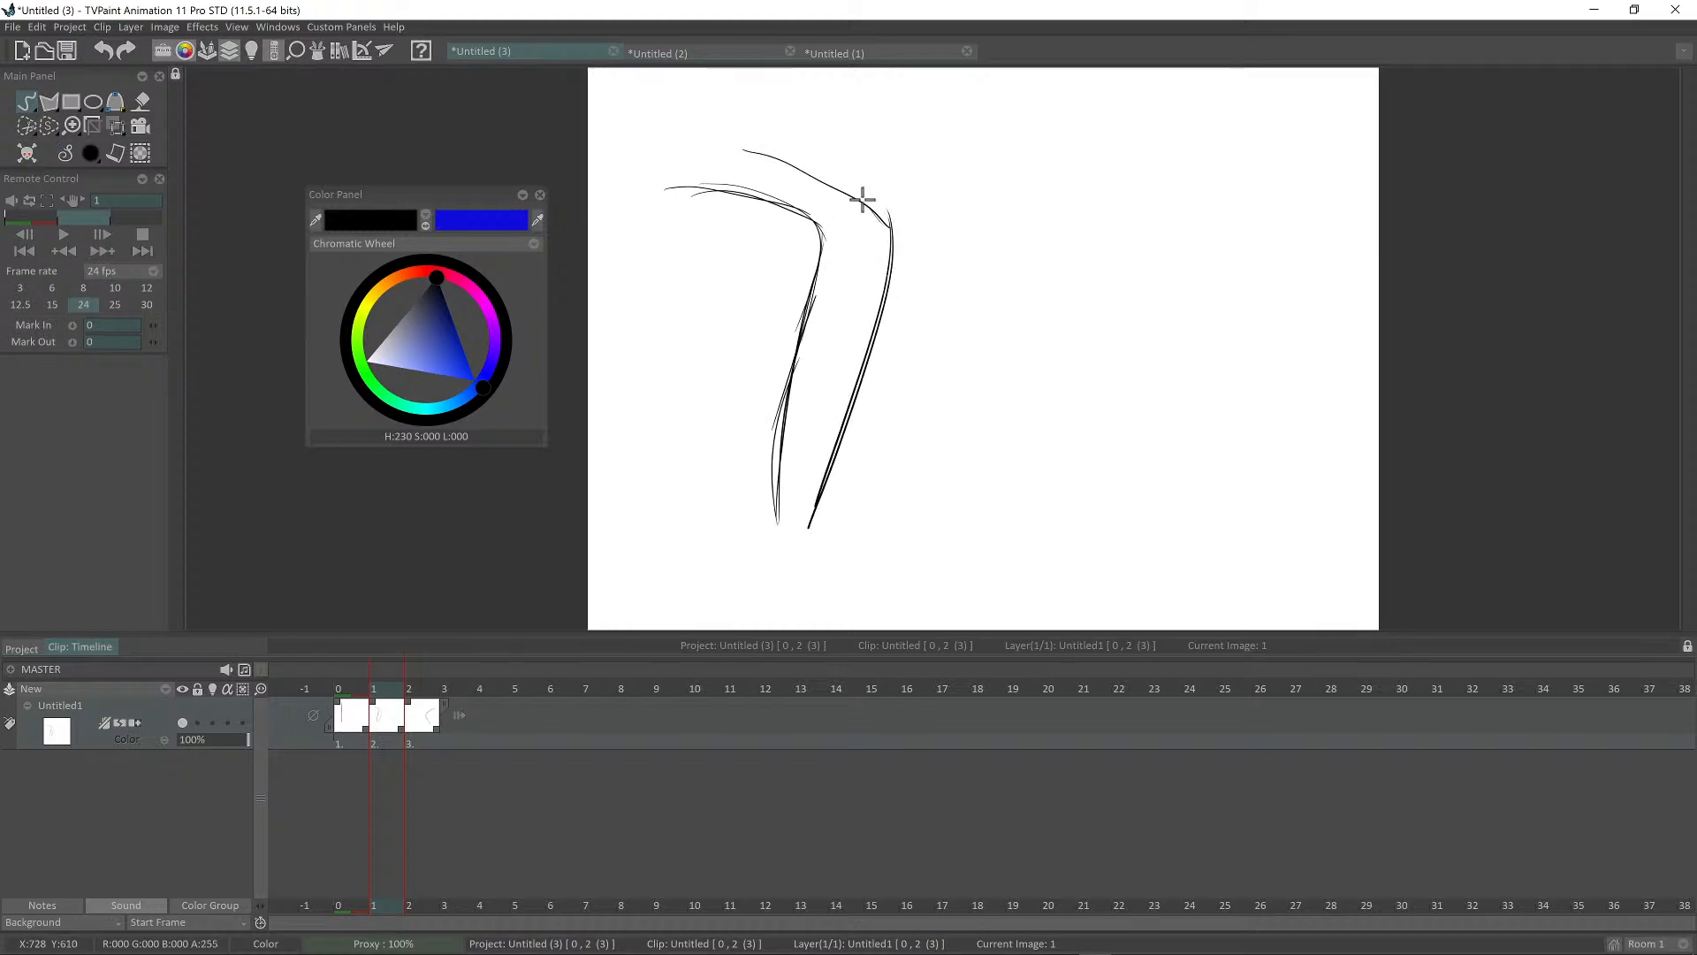
{"action": "left_click_drag", "start_coordinate": [714, 163], "coordinate": [900, 235]}
Step: Draw a diagonal arrow pointing up and right through both bends, then undo it
{"action": "scroll", "coordinate": [901, 197], "scroll_direction": "up", "scroll_amount": 1}
{"action": "mouse_move", "coordinate": [566, 411]}
{"action": "left_mouse_down"}
{"action": "mouse_move", "coordinate": [928, 182]}
{"action": "mouse_move", "coordinate": [941, 233]}
{"action": "left_mouse_up"}
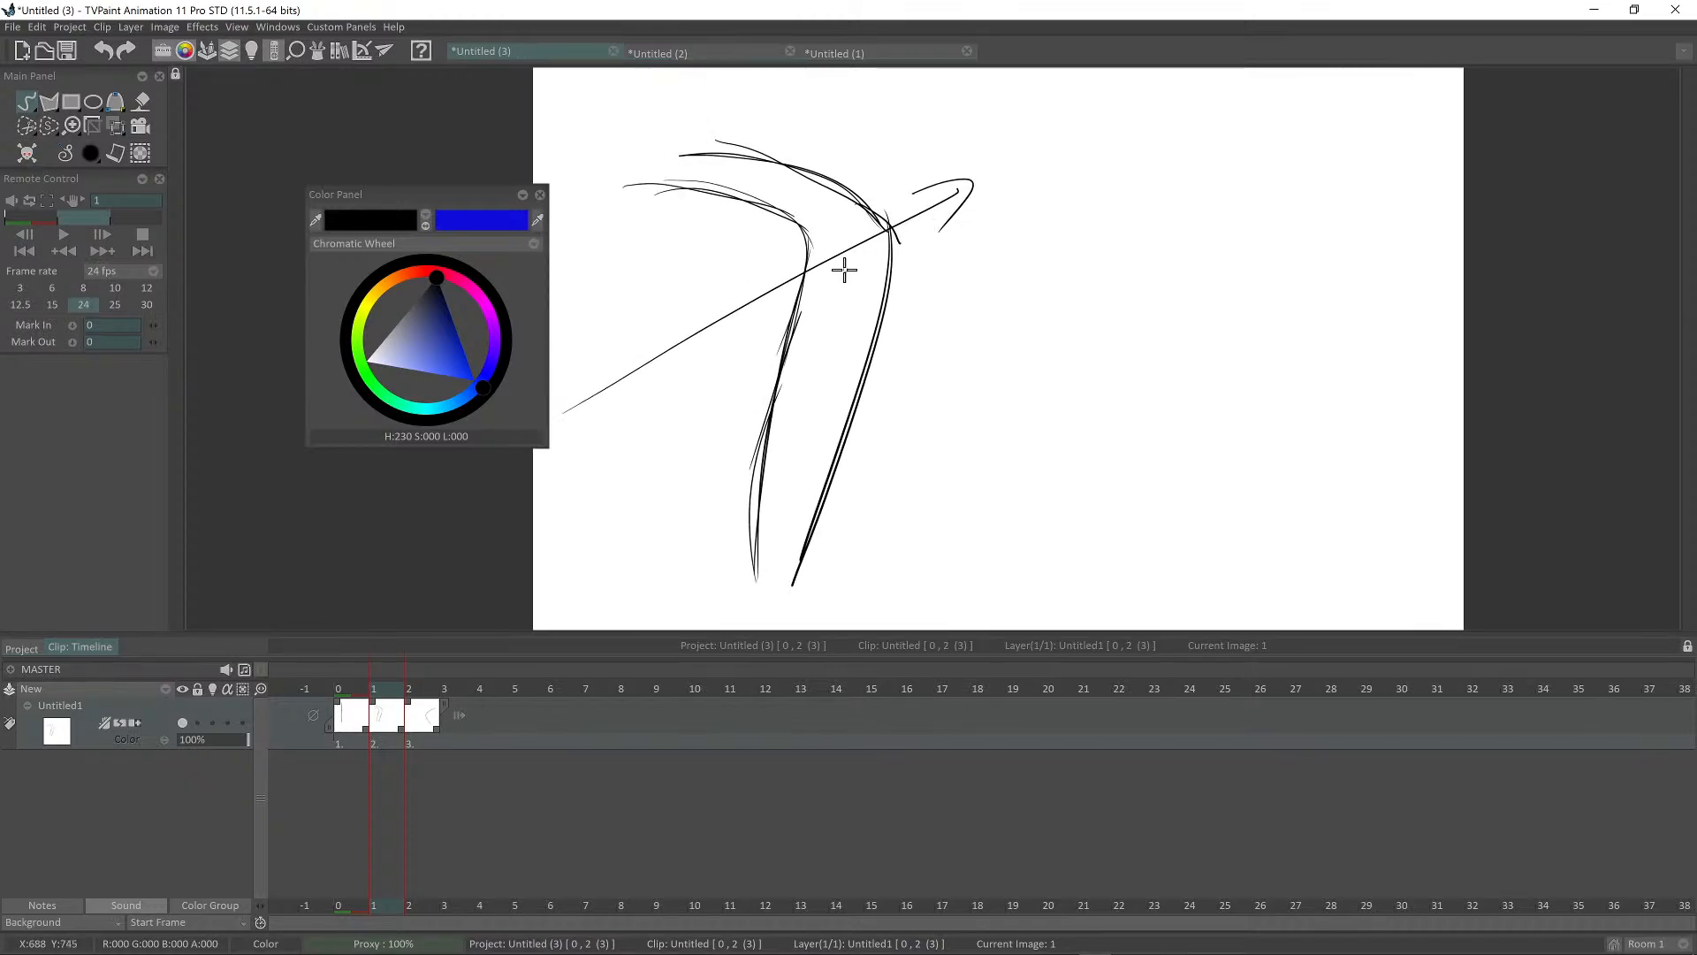
{"action": "key", "text": "ctrl+z"}
{"action": "key", "text": "ctrl+z"}
{"action": "scroll", "coordinate": [893, 323], "scroll_direction": "down", "scroll_amount": 1}
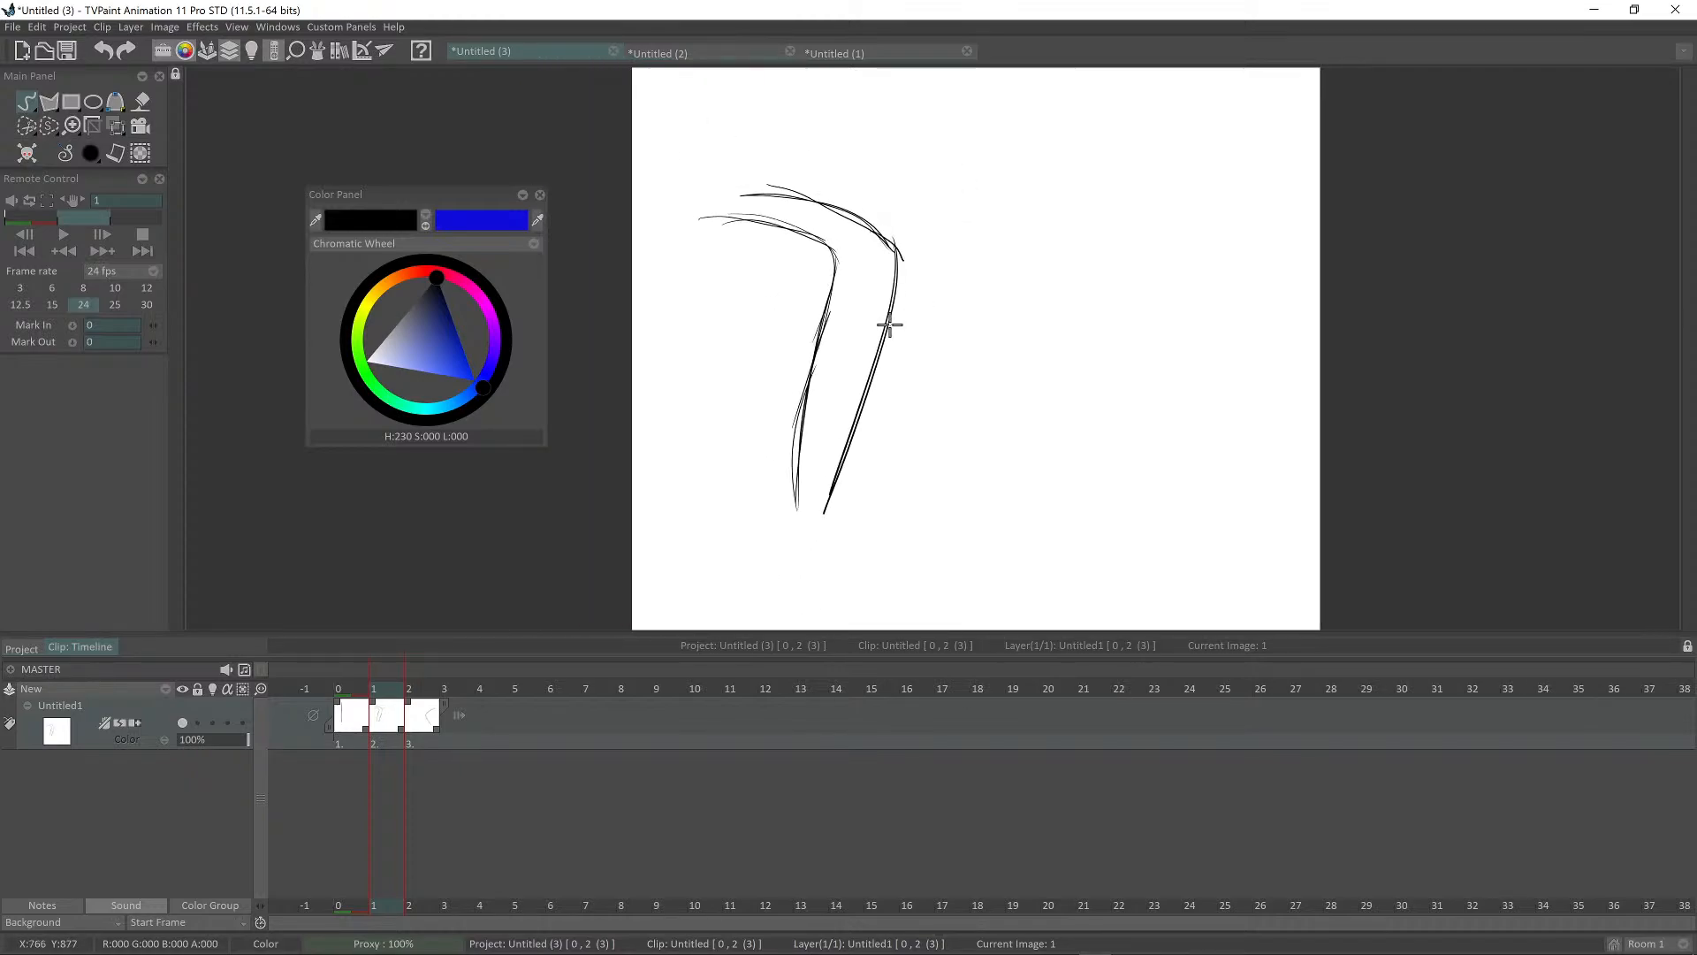
Step: Erase the first bent line on frame 1 with a filled stroke, keeping the line on its right
{"action": "left_click_drag", "start_coordinate": [933, 295], "coordinate": [983, 305]}
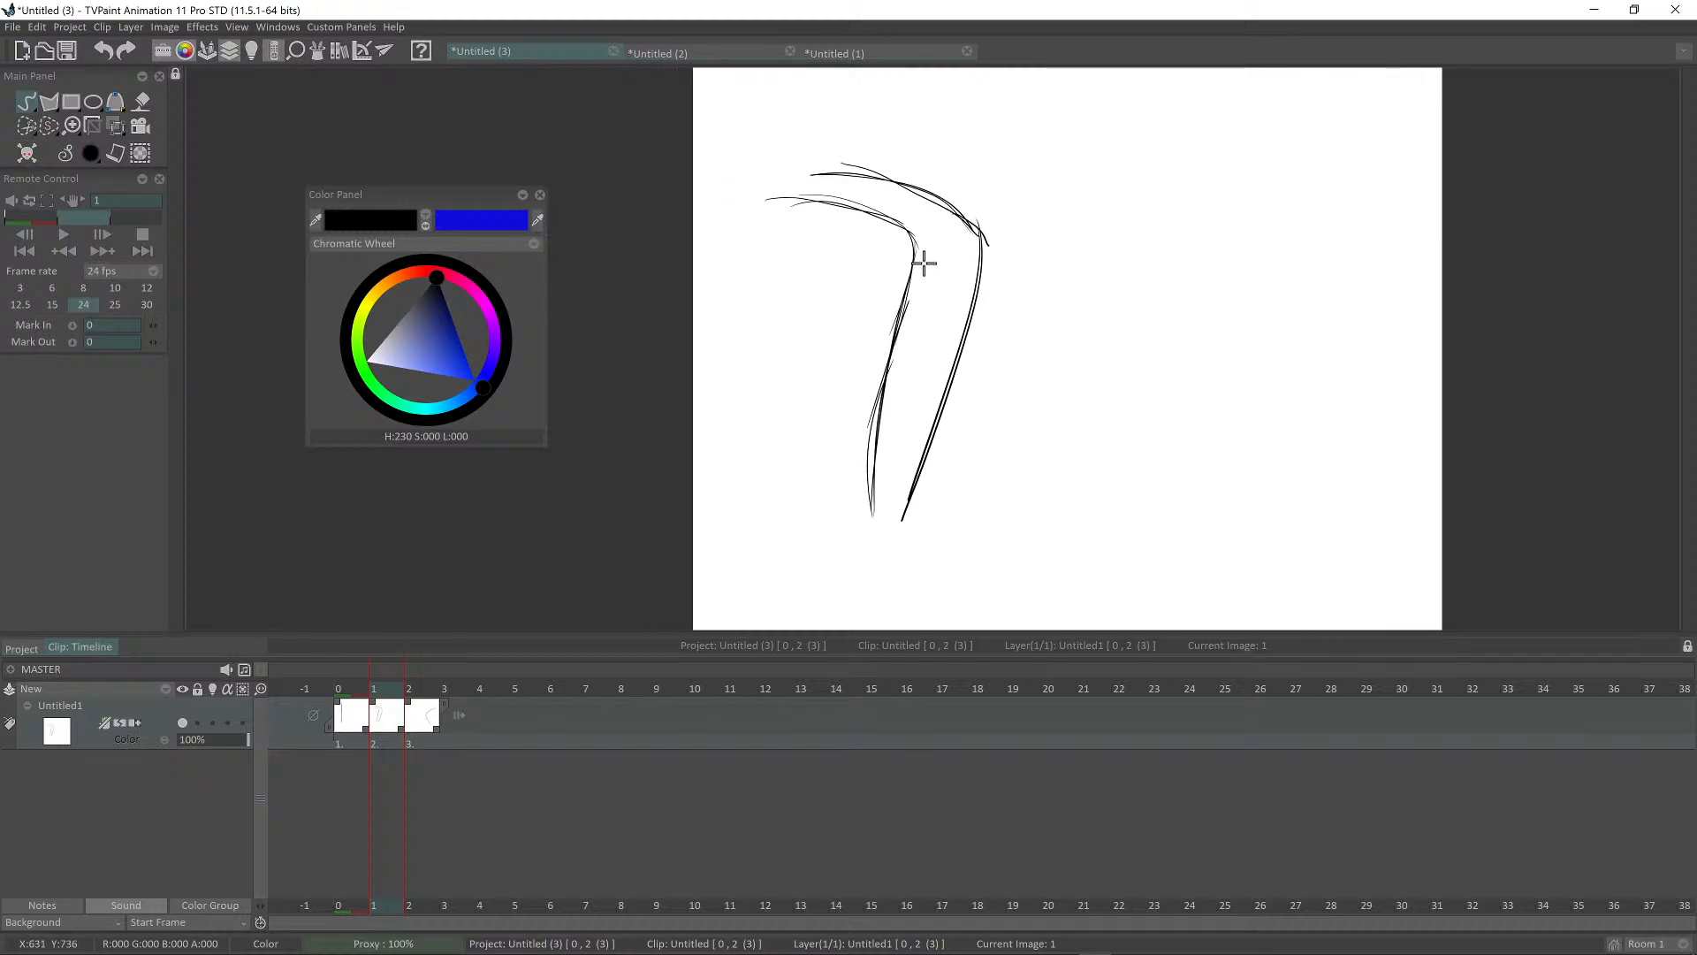
{"action": "key", "text": "shift+d"}
{"action": "mouse_move", "coordinate": [936, 245]}
{"action": "left_mouse_down"}
{"action": "mouse_move", "coordinate": [826, 183]}
{"action": "mouse_move", "coordinate": [837, 560]}
{"action": "mouse_move", "coordinate": [937, 256]}
{"action": "left_mouse_up"}
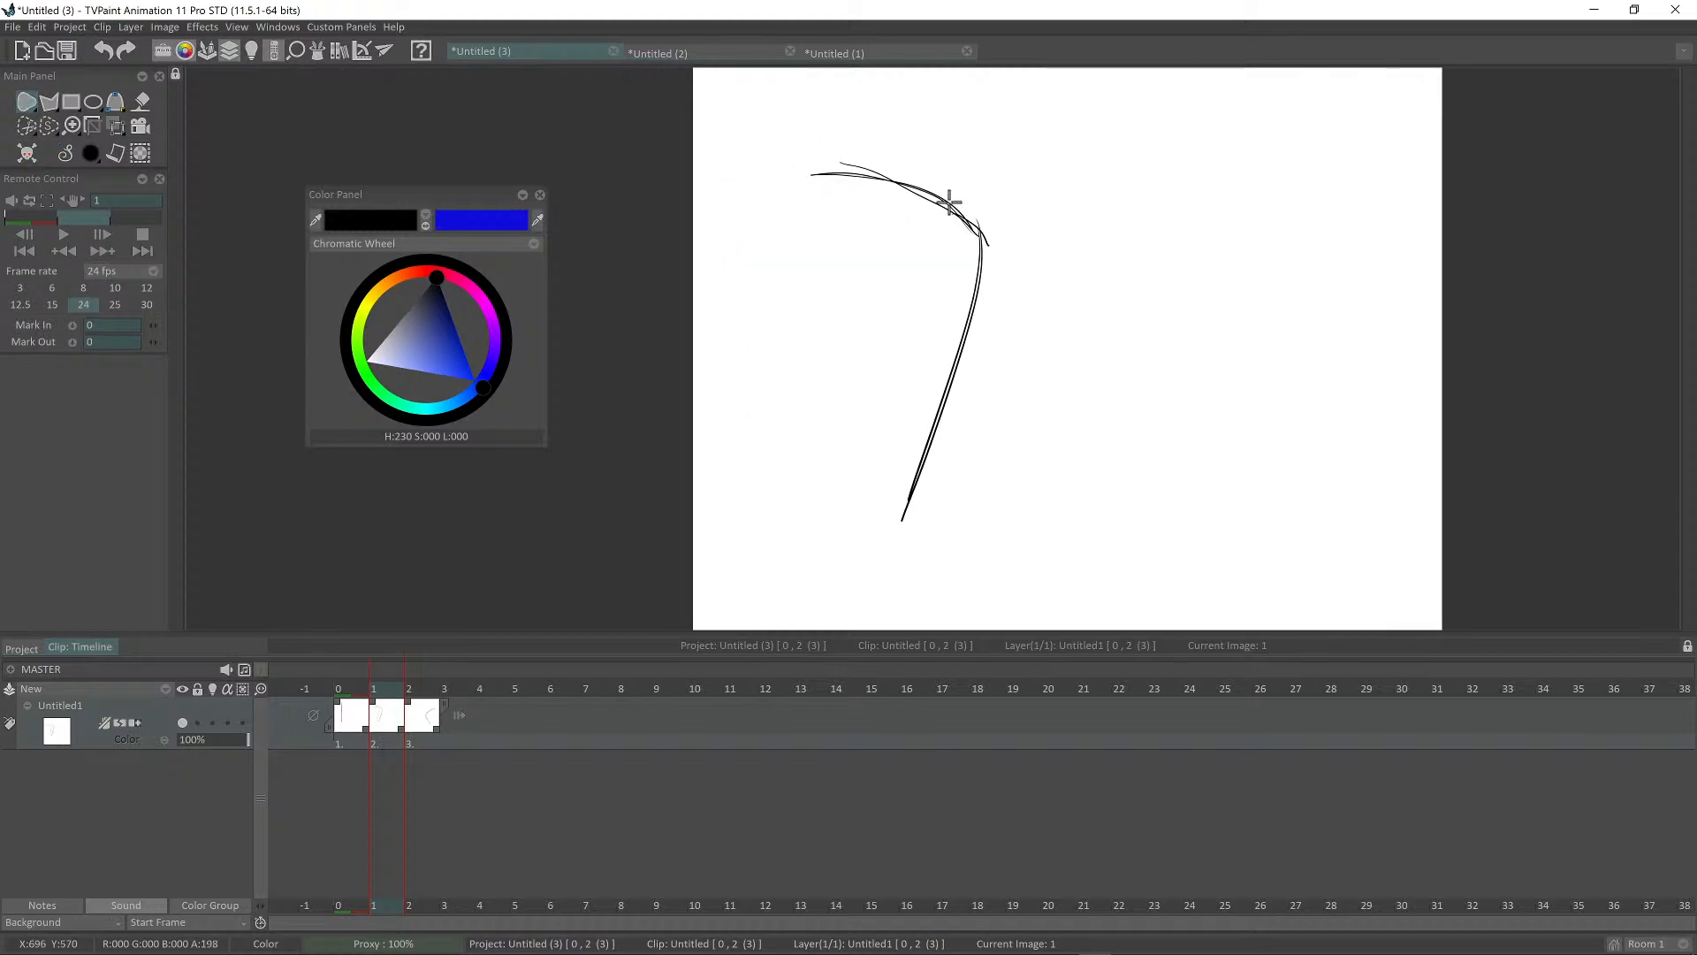
Step: Flip repeatedly between frames 0 and 1, briefly including frame 2, to examine how the vertical line drags into the bend
{"action": "key", "text": "Left"}
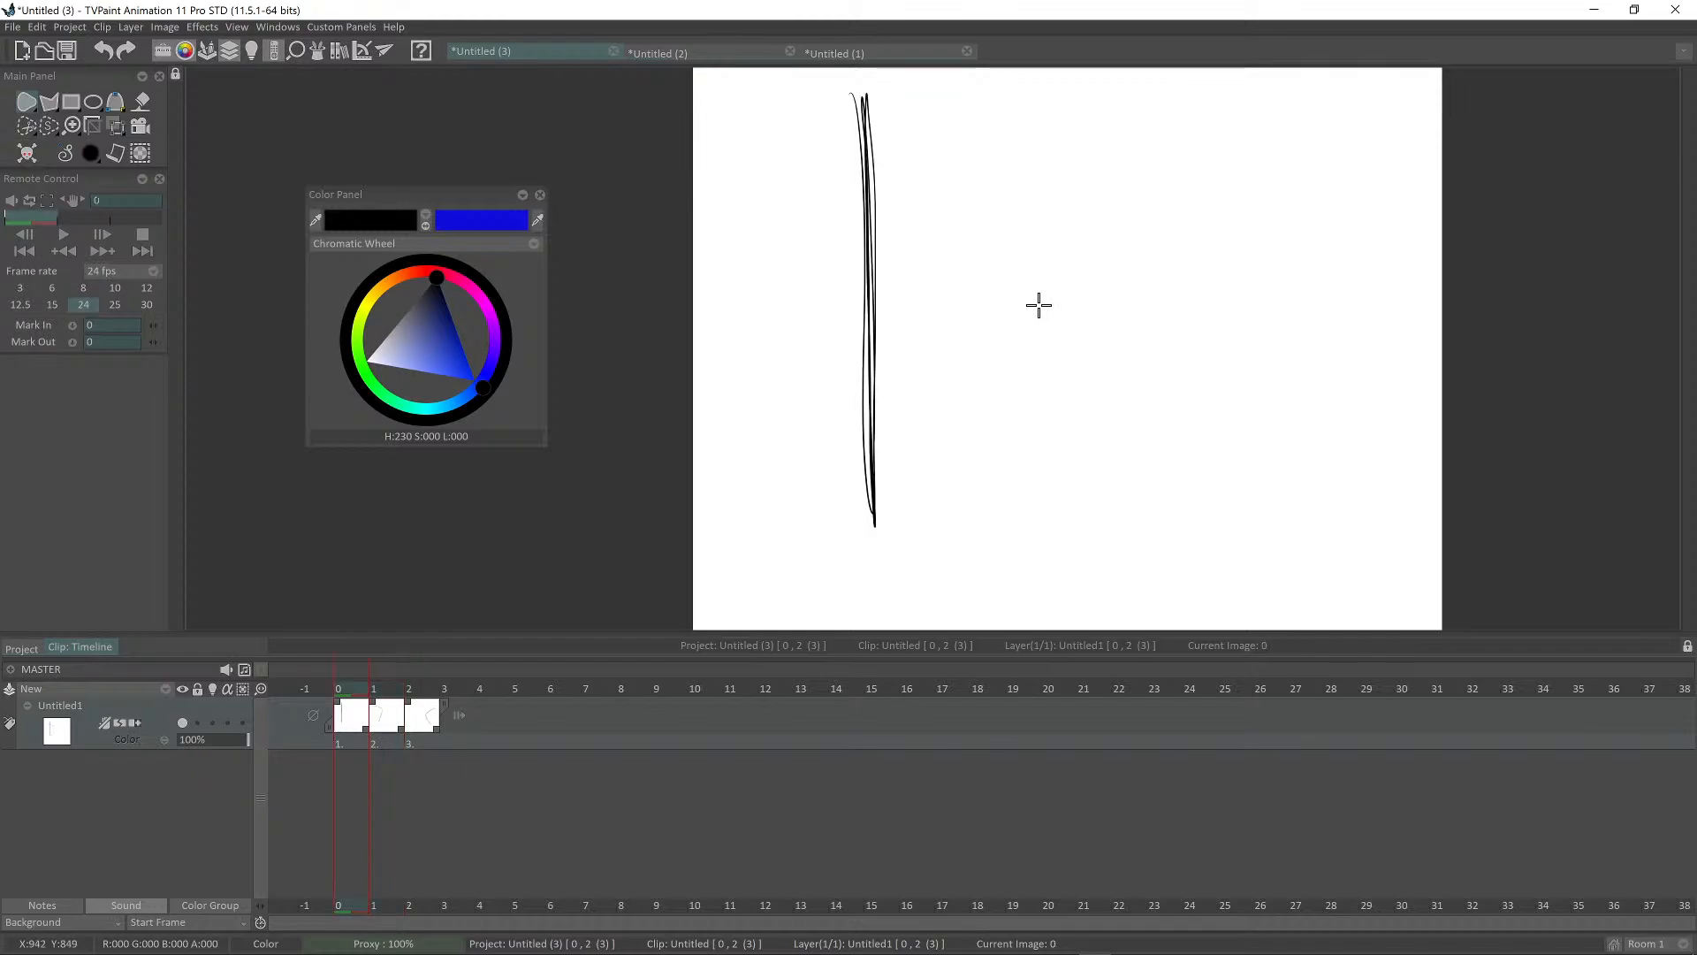
{"action": "key", "text": "Right"}
{"action": "key", "text": "Left"}
{"action": "key", "text": "Right"}
{"action": "key", "text": "Left"}
{"action": "key", "text": "Right"}
{"action": "key", "text": "Left"}
{"action": "key", "text": "Right"}
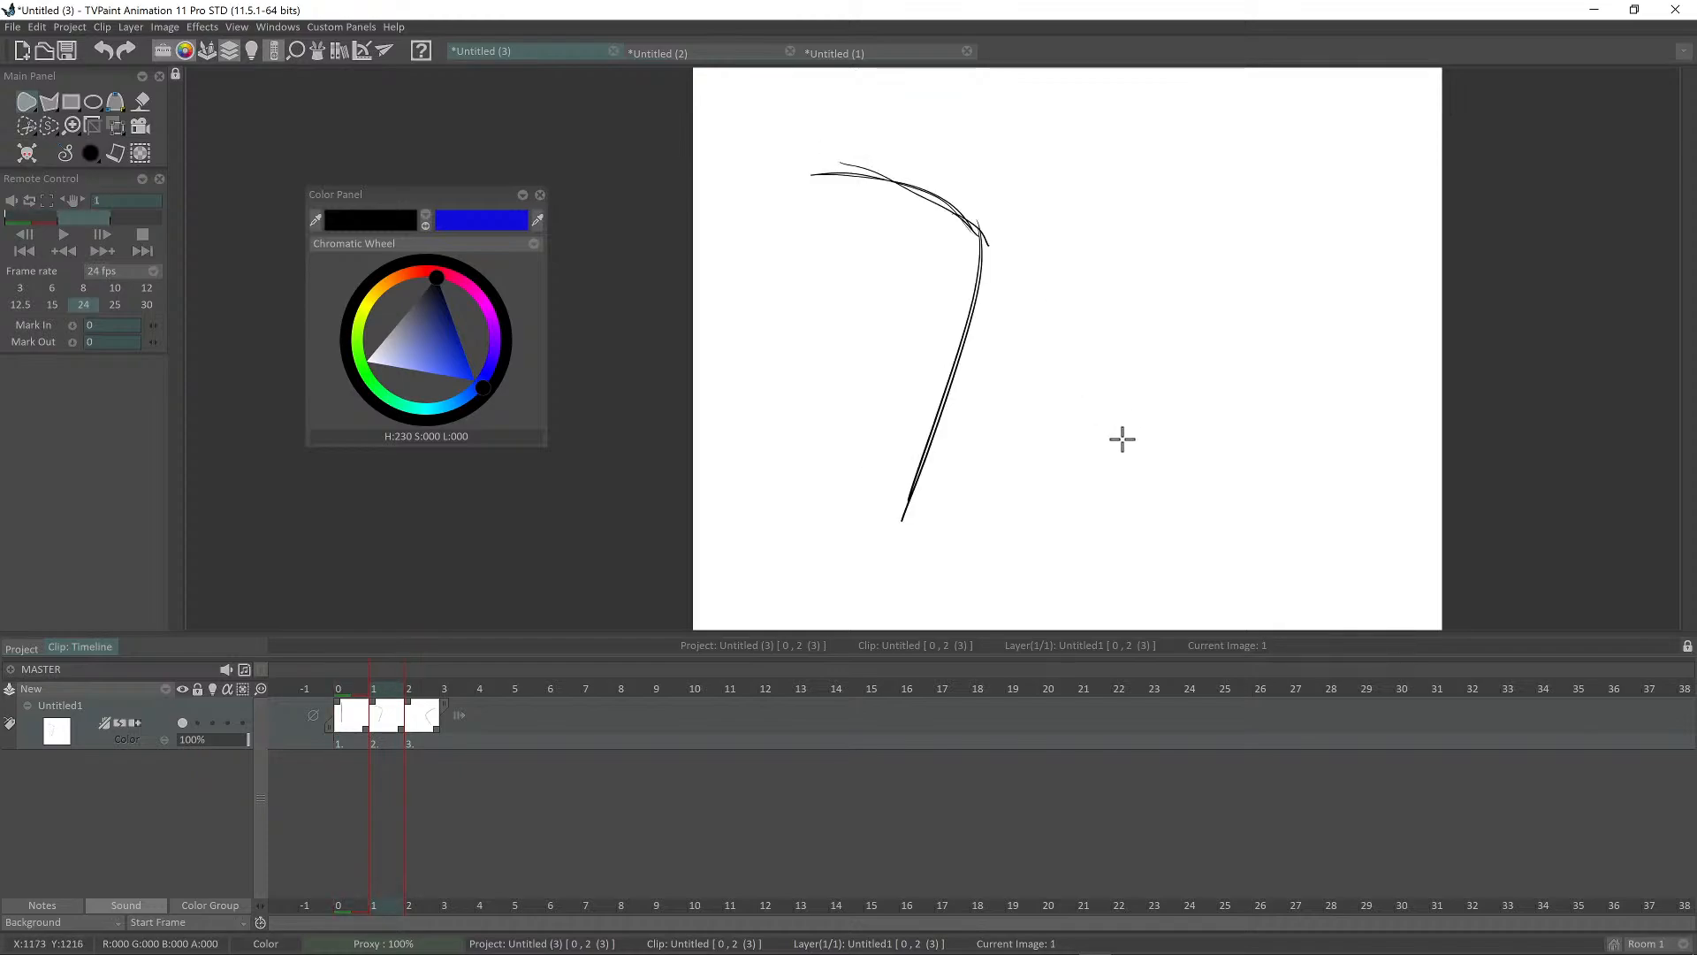
{"action": "key", "text": "Left"}
{"action": "key", "text": "Right"}
{"action": "key", "text": "Left"}
{"action": "key", "text": "Right"}
{"action": "key", "text": "Left"}
{"action": "key", "text": "Right"}
{"action": "key", "text": "Left"}
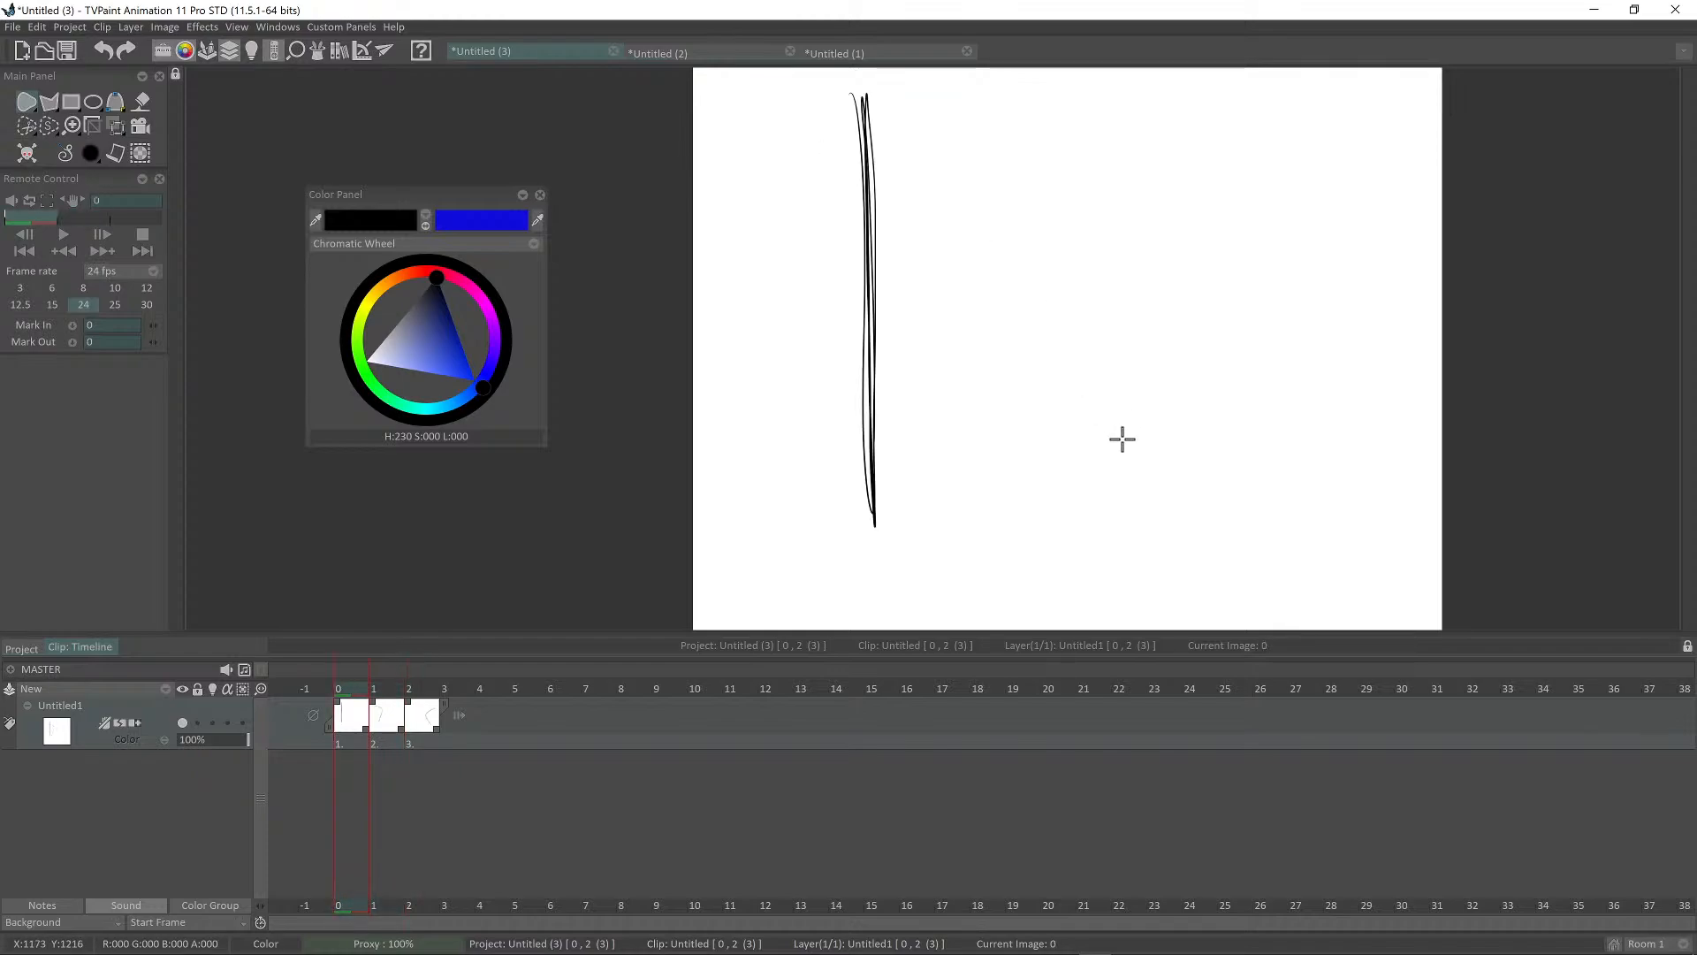
{"action": "key", "text": "Right"}
{"action": "key", "text": "Left"}
{"action": "key", "text": "Right"}
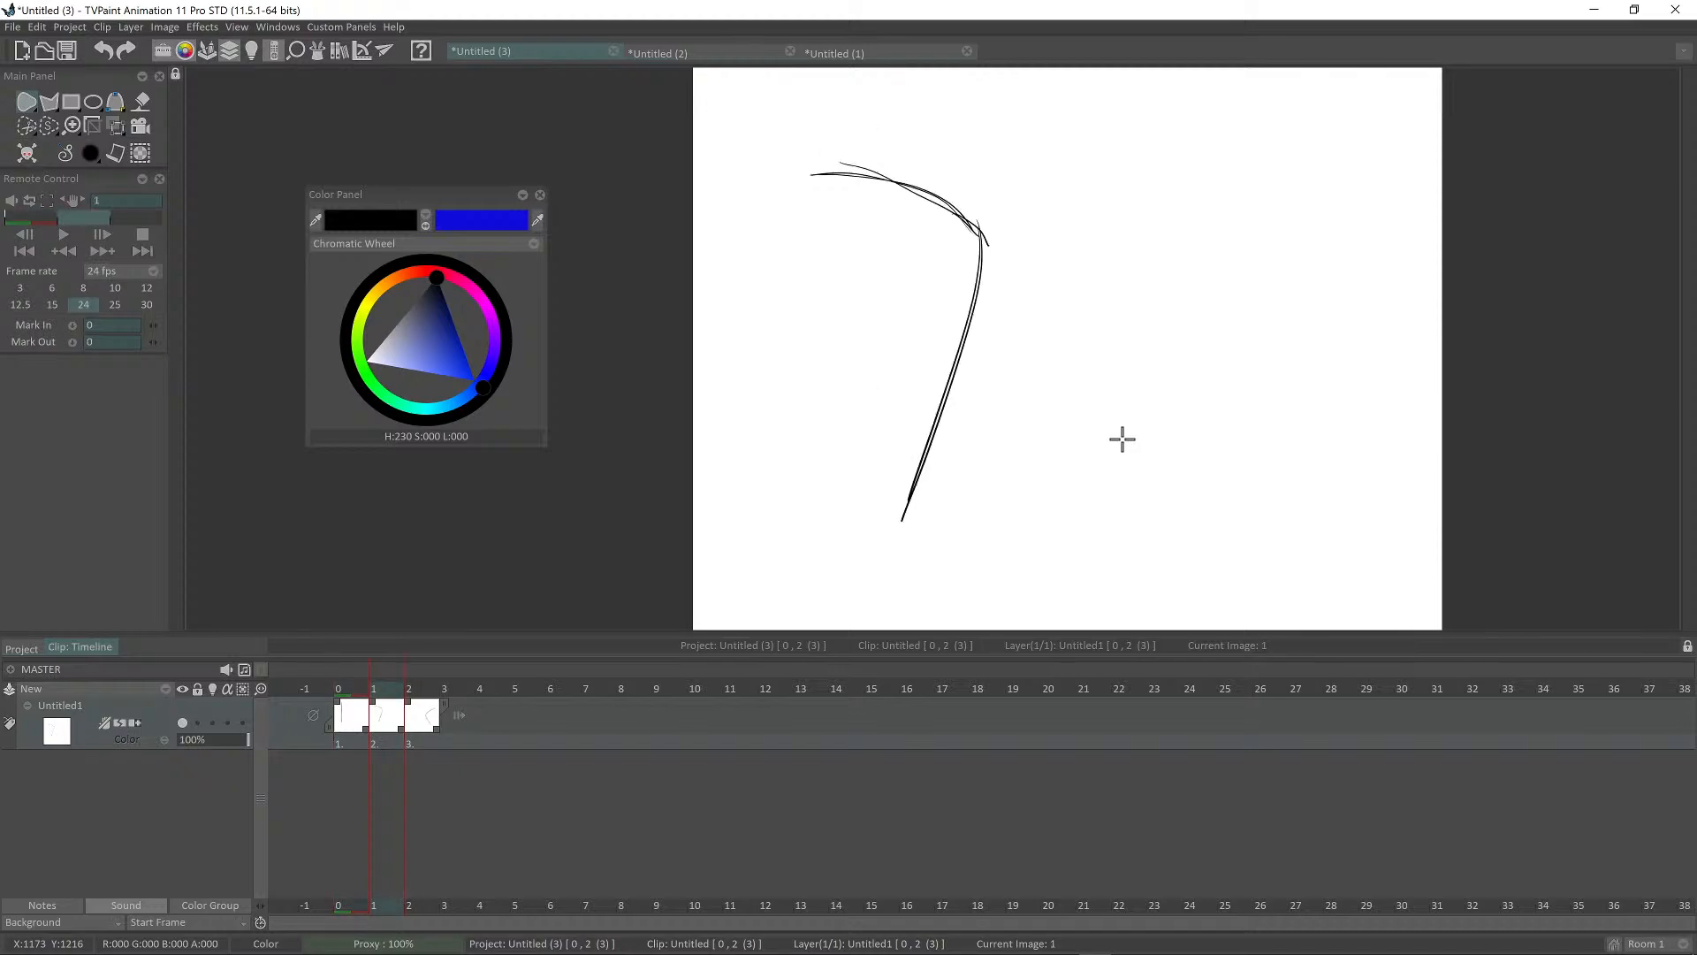
{"action": "key", "text": "Right"}
{"action": "key", "text": "Left"}
{"action": "key", "text": "Left"}
{"action": "key", "text": "Right"}
{"action": "key", "text": "Left"}
{"action": "key", "text": "Right"}
{"action": "key", "text": "Left"}
{"action": "key", "text": "Right"}
{"action": "key", "text": "Left"}
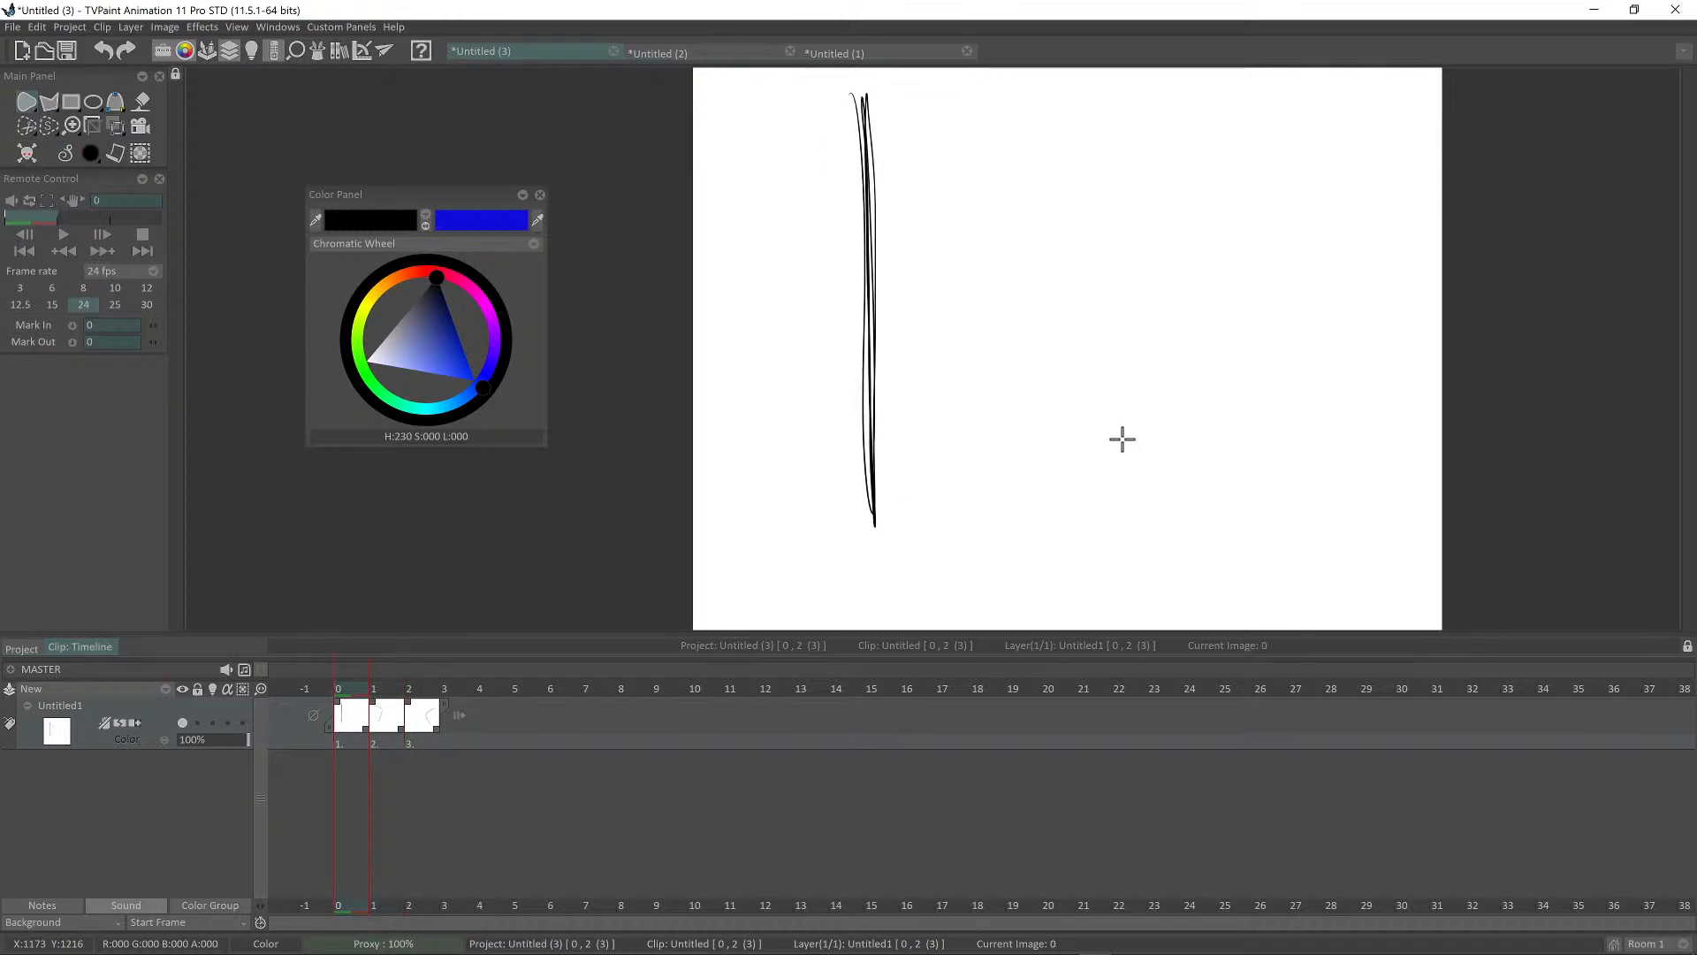
{"action": "key", "text": "Right"}
{"action": "left_click_drag", "start_coordinate": [971, 351], "coordinate": [981, 371]}
{"action": "key", "text": "Left"}
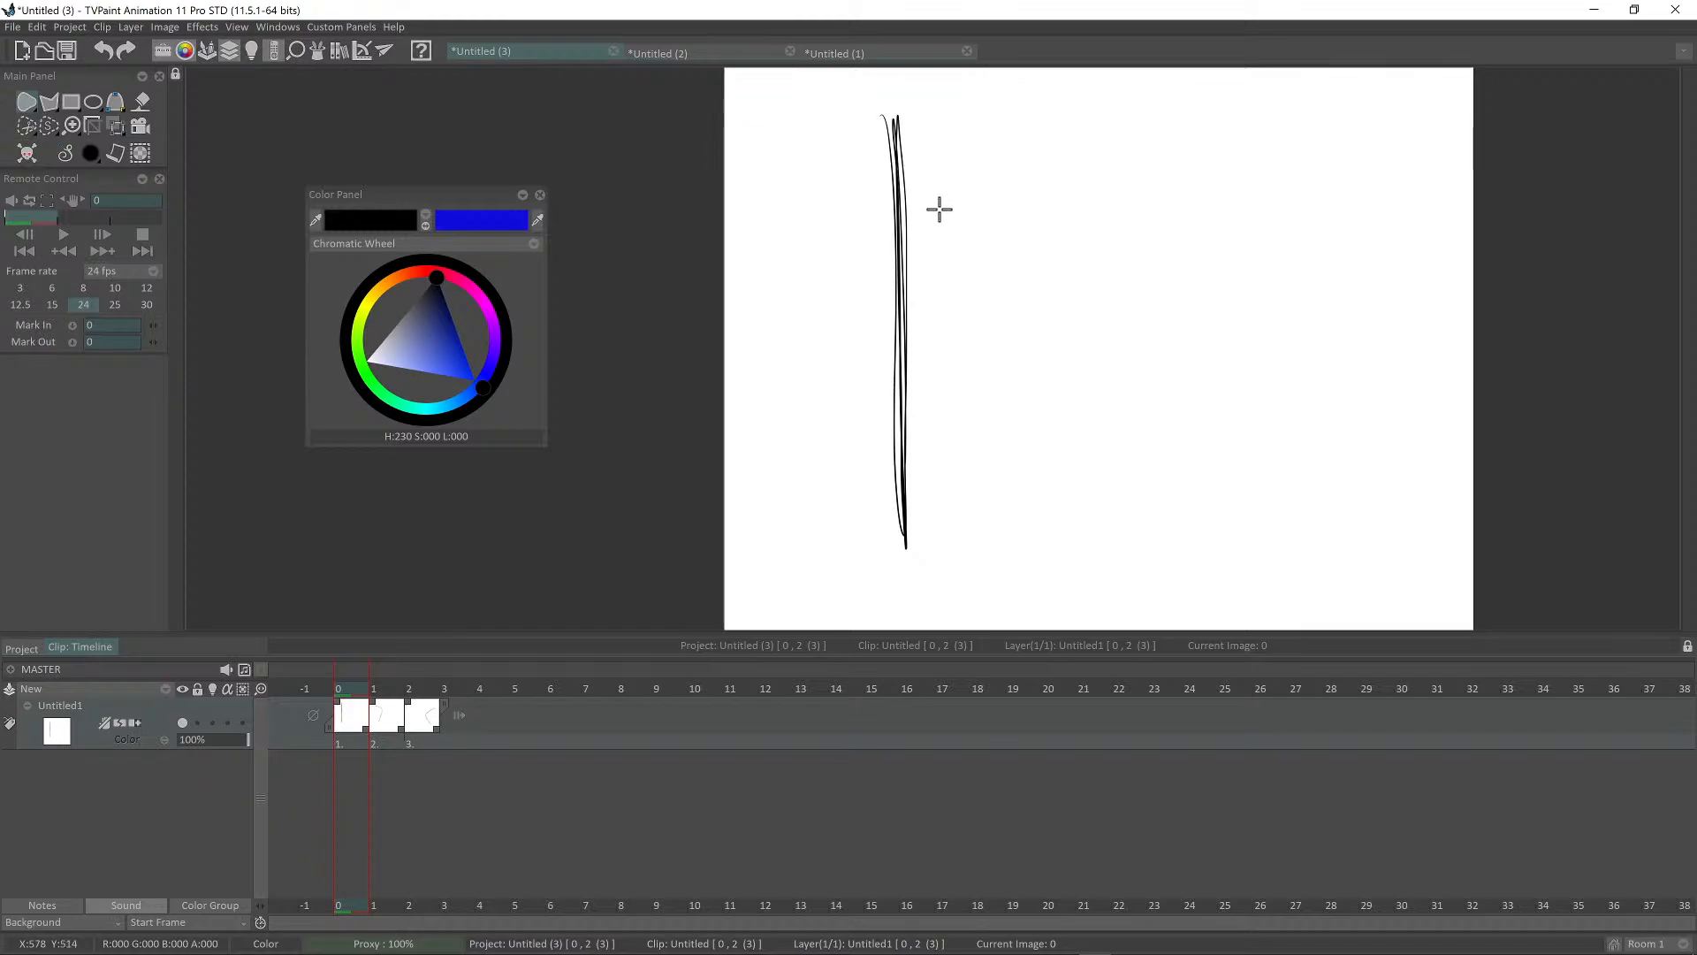
{"action": "key", "text": "Right"}
{"action": "key", "text": "Left"}
{"action": "key", "text": "Right"}
{"action": "key", "text": "Left"}
{"action": "key", "text": "Right"}
{"action": "key", "text": "Left"}
{"action": "key", "text": "Right"}
{"action": "key", "text": "Left"}
{"action": "key", "text": "Right"}
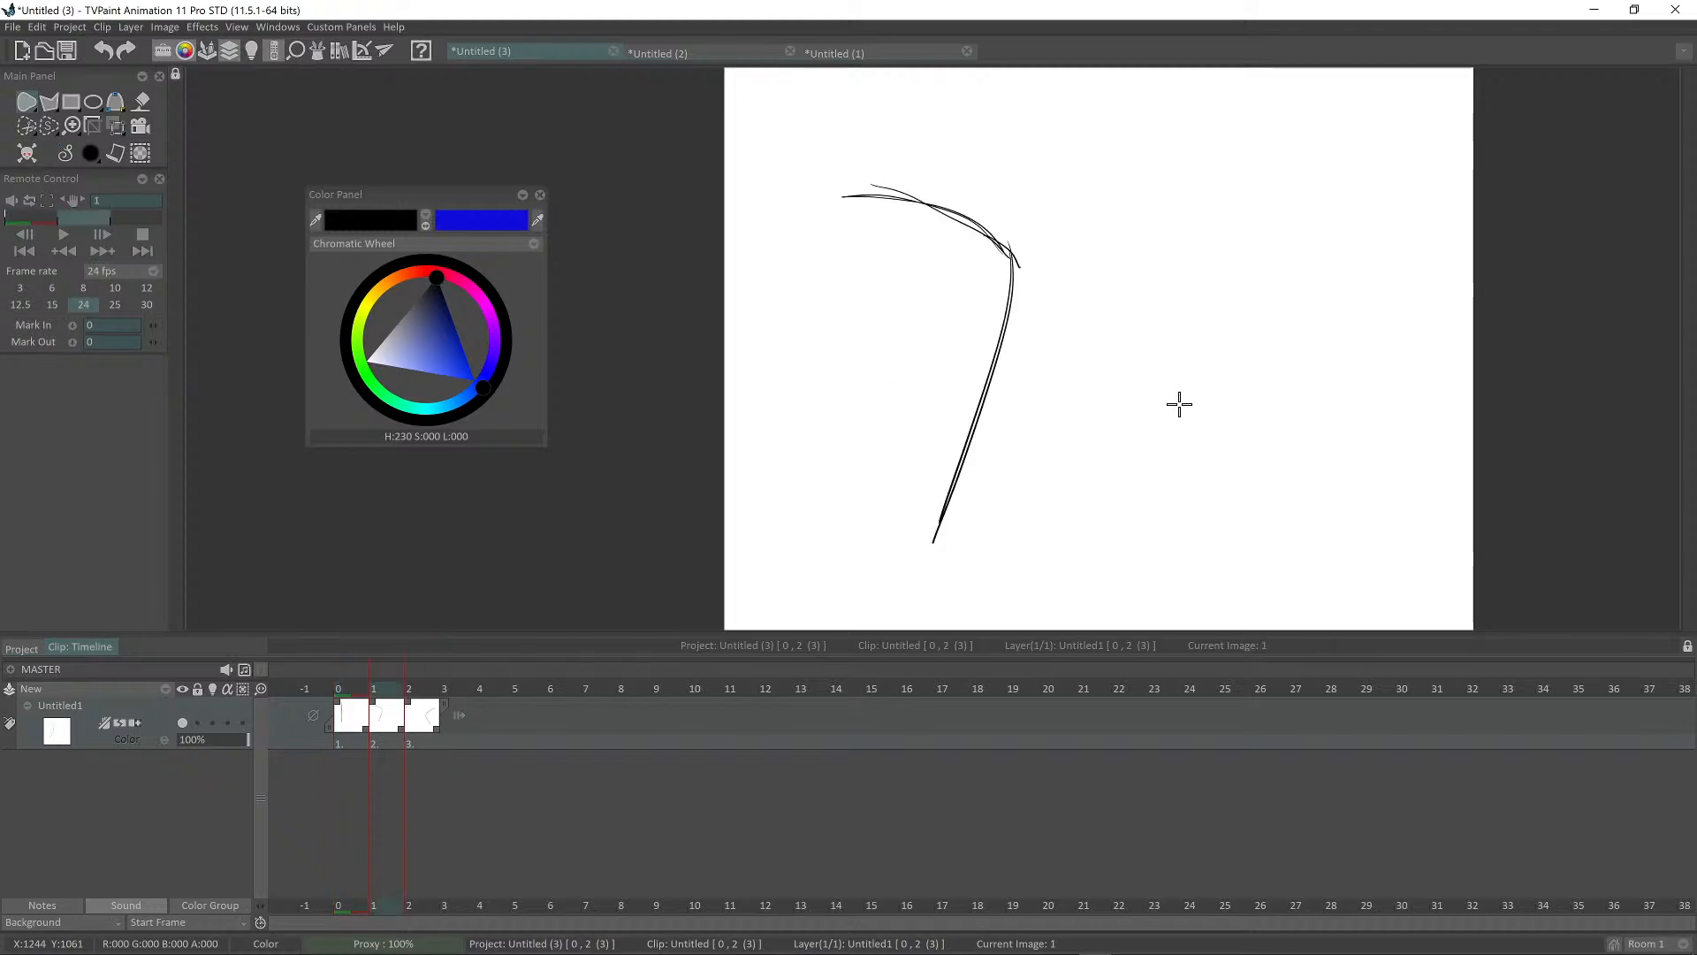
Step: Draw an arrow pointing up and right across the vertical line on frame 0, compare it with frame 1, and undo the arrow
{"action": "key", "text": "Left"}
{"action": "mouse_move", "coordinate": [798, 294]}
{"action": "left_mouse_down"}
{"action": "mouse_move", "coordinate": [962, 236]}
{"action": "mouse_move", "coordinate": [936, 276]}
{"action": "left_mouse_up"}
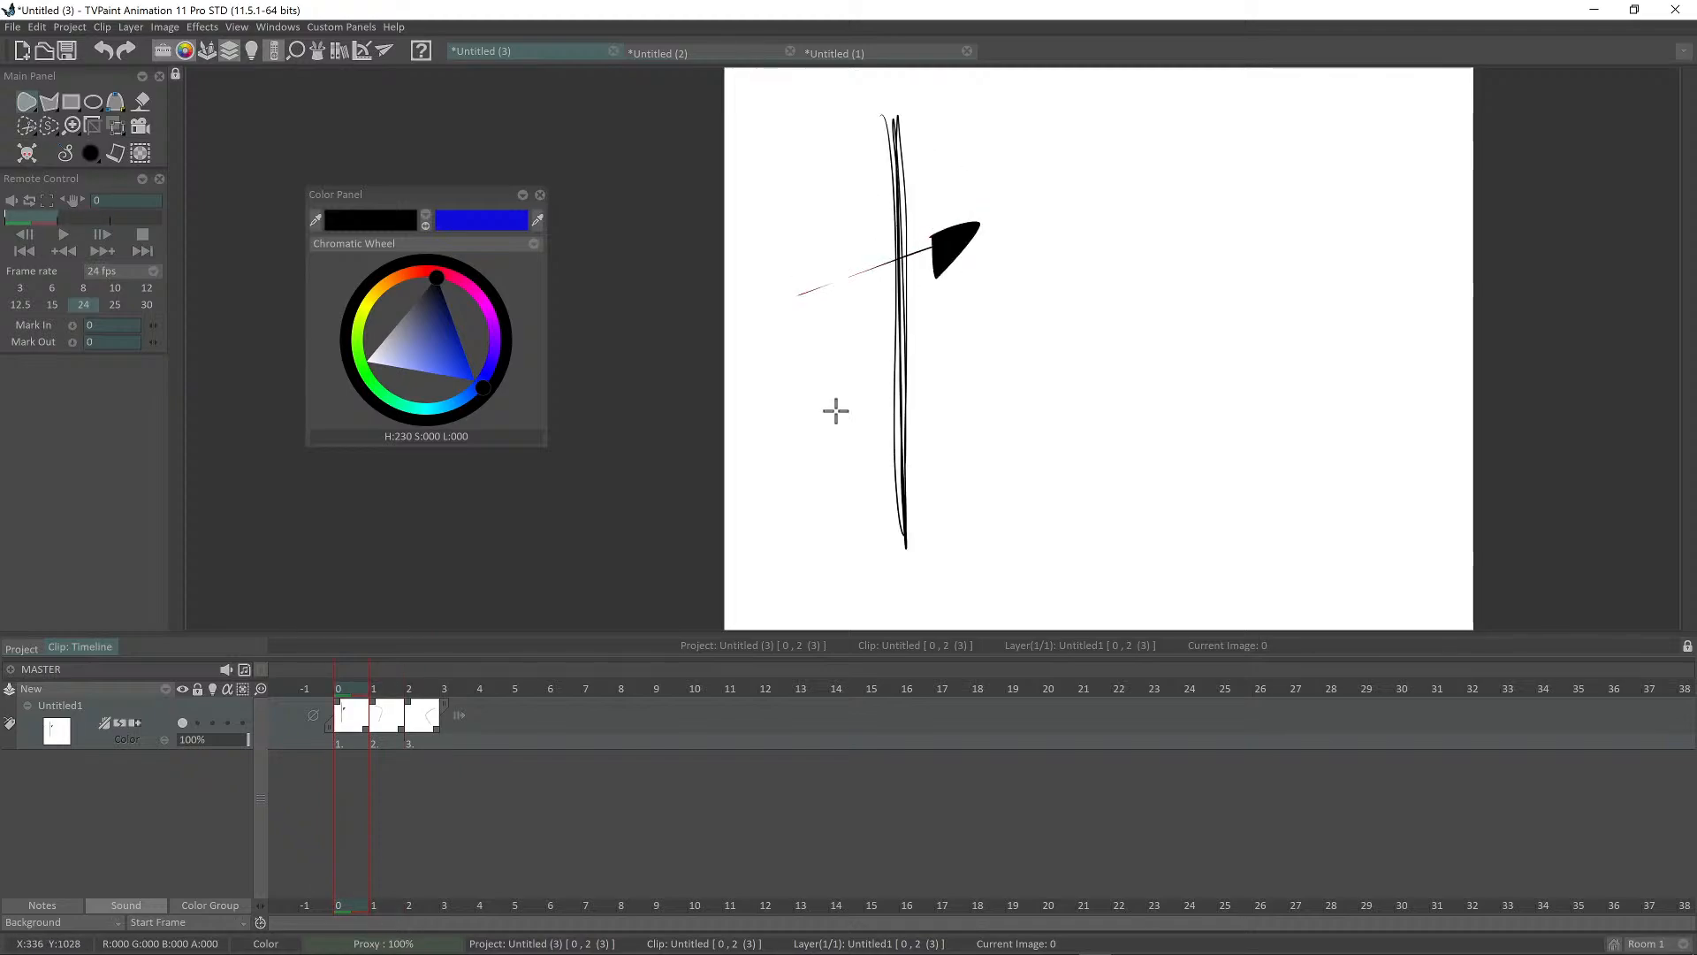
{"action": "key", "text": "Right"}
{"action": "key", "text": "Left"}
{"action": "key", "text": "Right"}
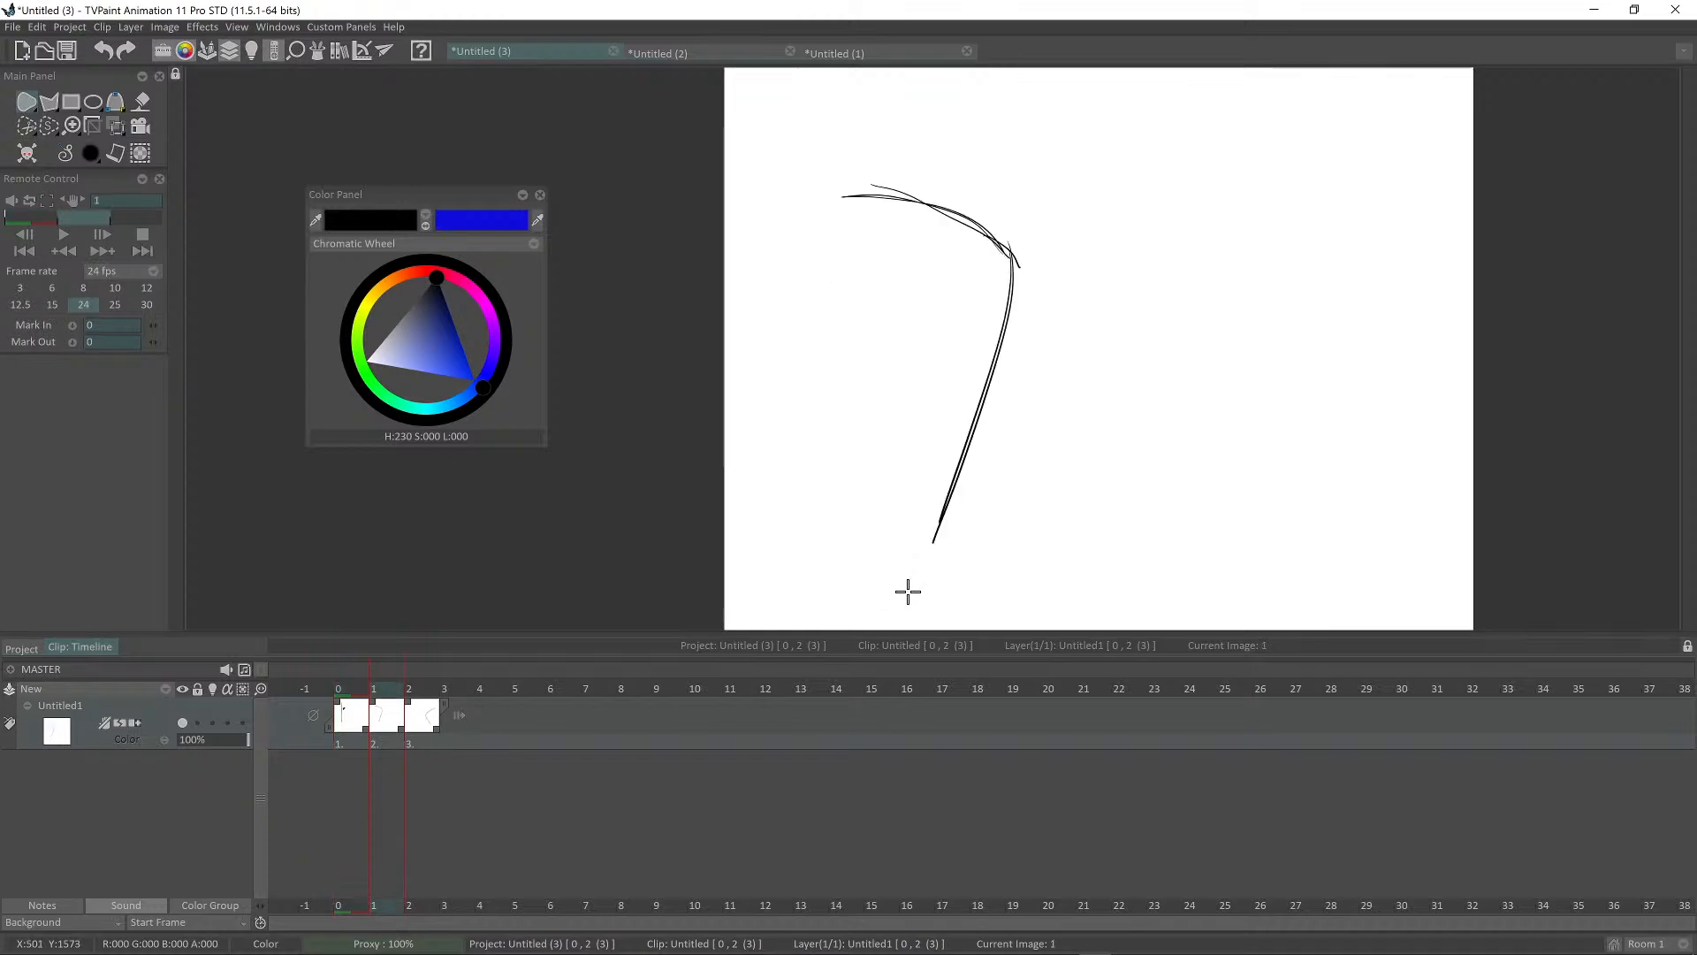
{"action": "key", "text": "Left"}
{"action": "key", "text": "Right"}
{"action": "key", "text": "Left"}
{"action": "key", "text": "ctrl+z"}
{"action": "key", "text": "ctrl+z"}
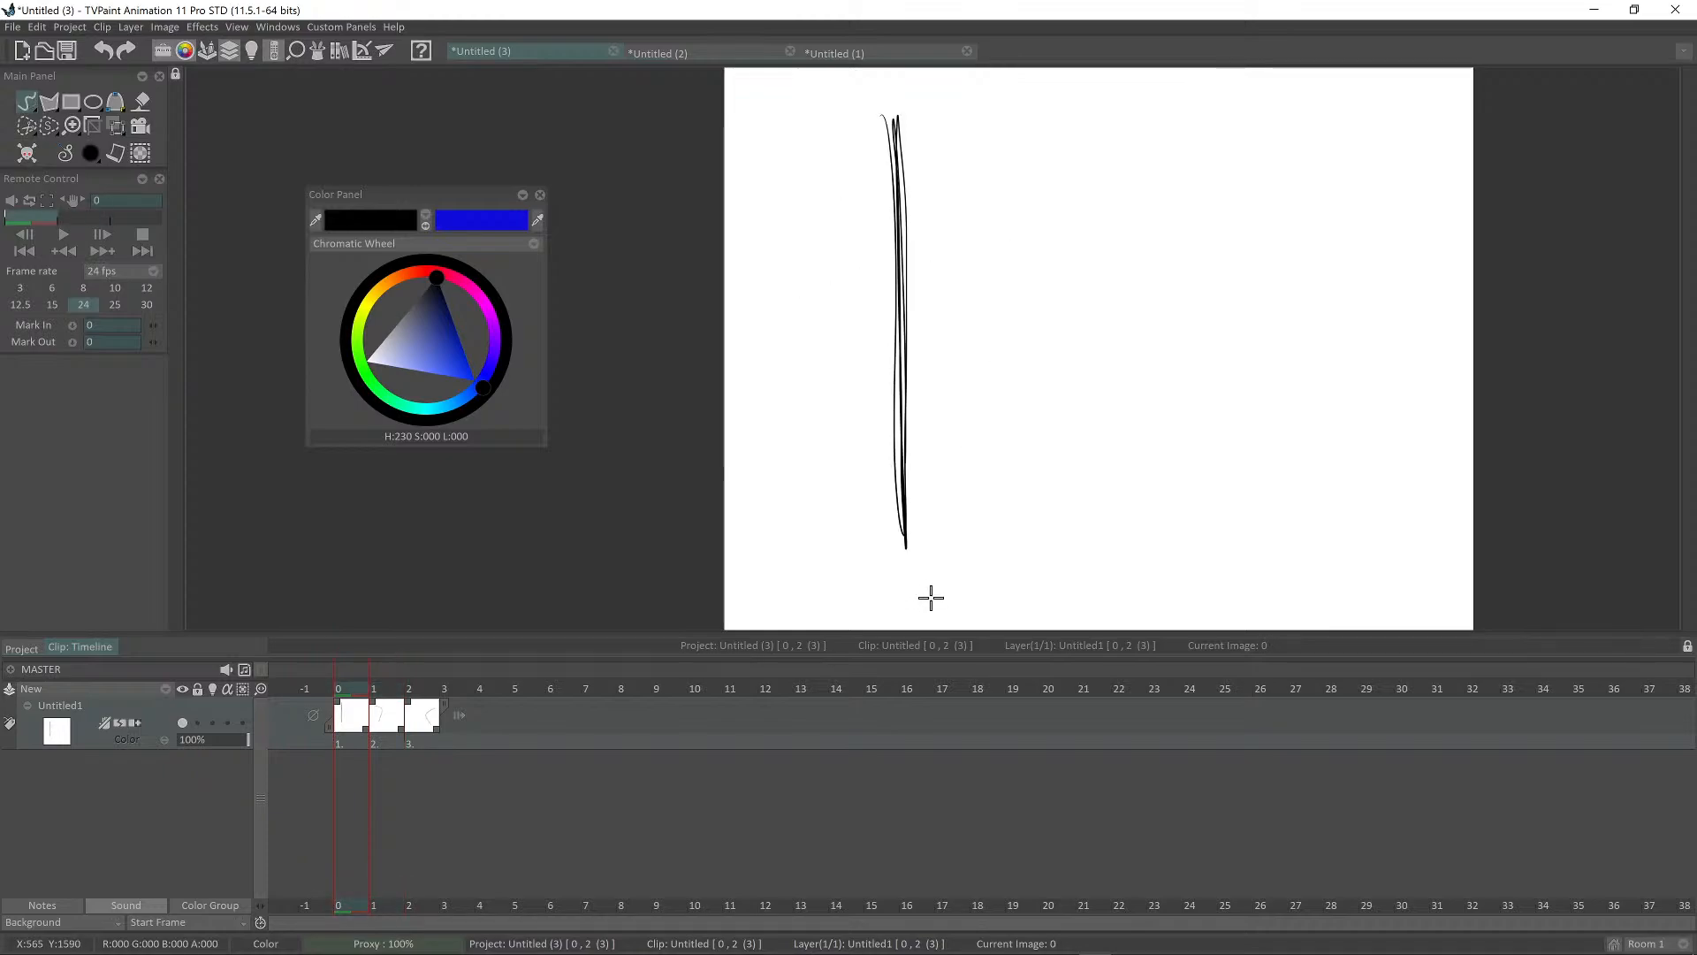
Step: Compare the vertical line on frame 0 with the bent line on frame 1 once more
{"action": "key", "text": "Left"}
{"action": "key", "text": "Right"}
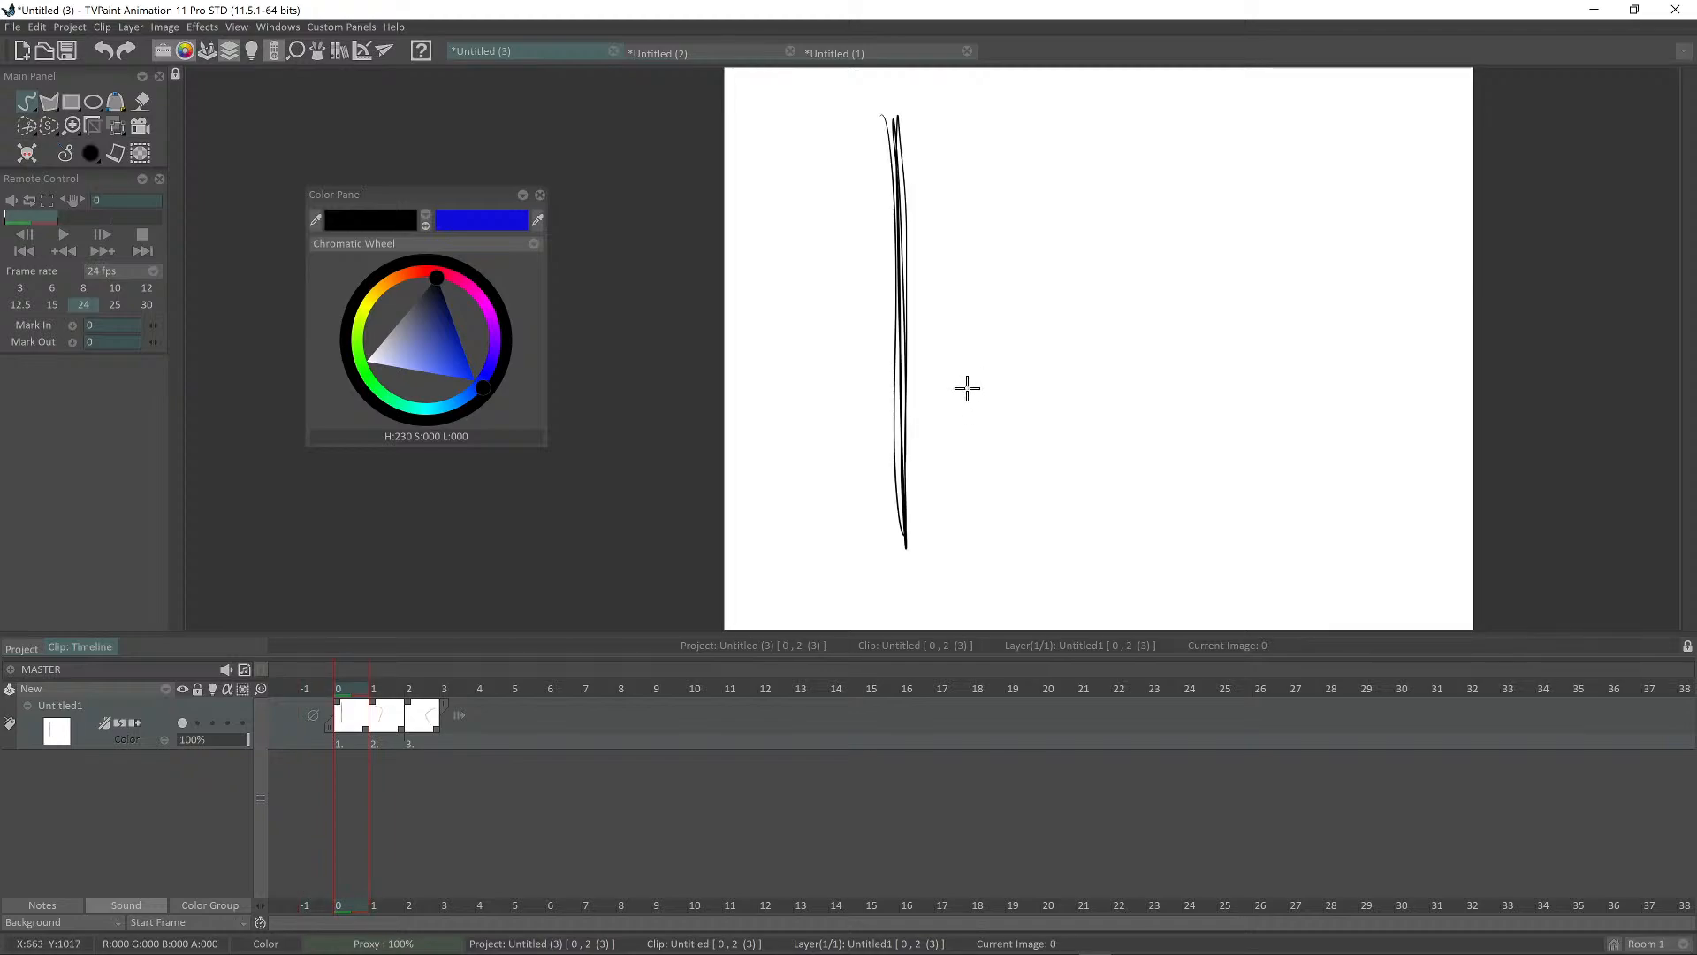
{"action": "key", "text": "Right"}
{"action": "key", "text": "Left"}
{"action": "key", "text": "Right"}
{"action": "key", "text": "Left"}
{"action": "left_click_drag", "start_coordinate": [1104, 406], "coordinate": [974, 424]}
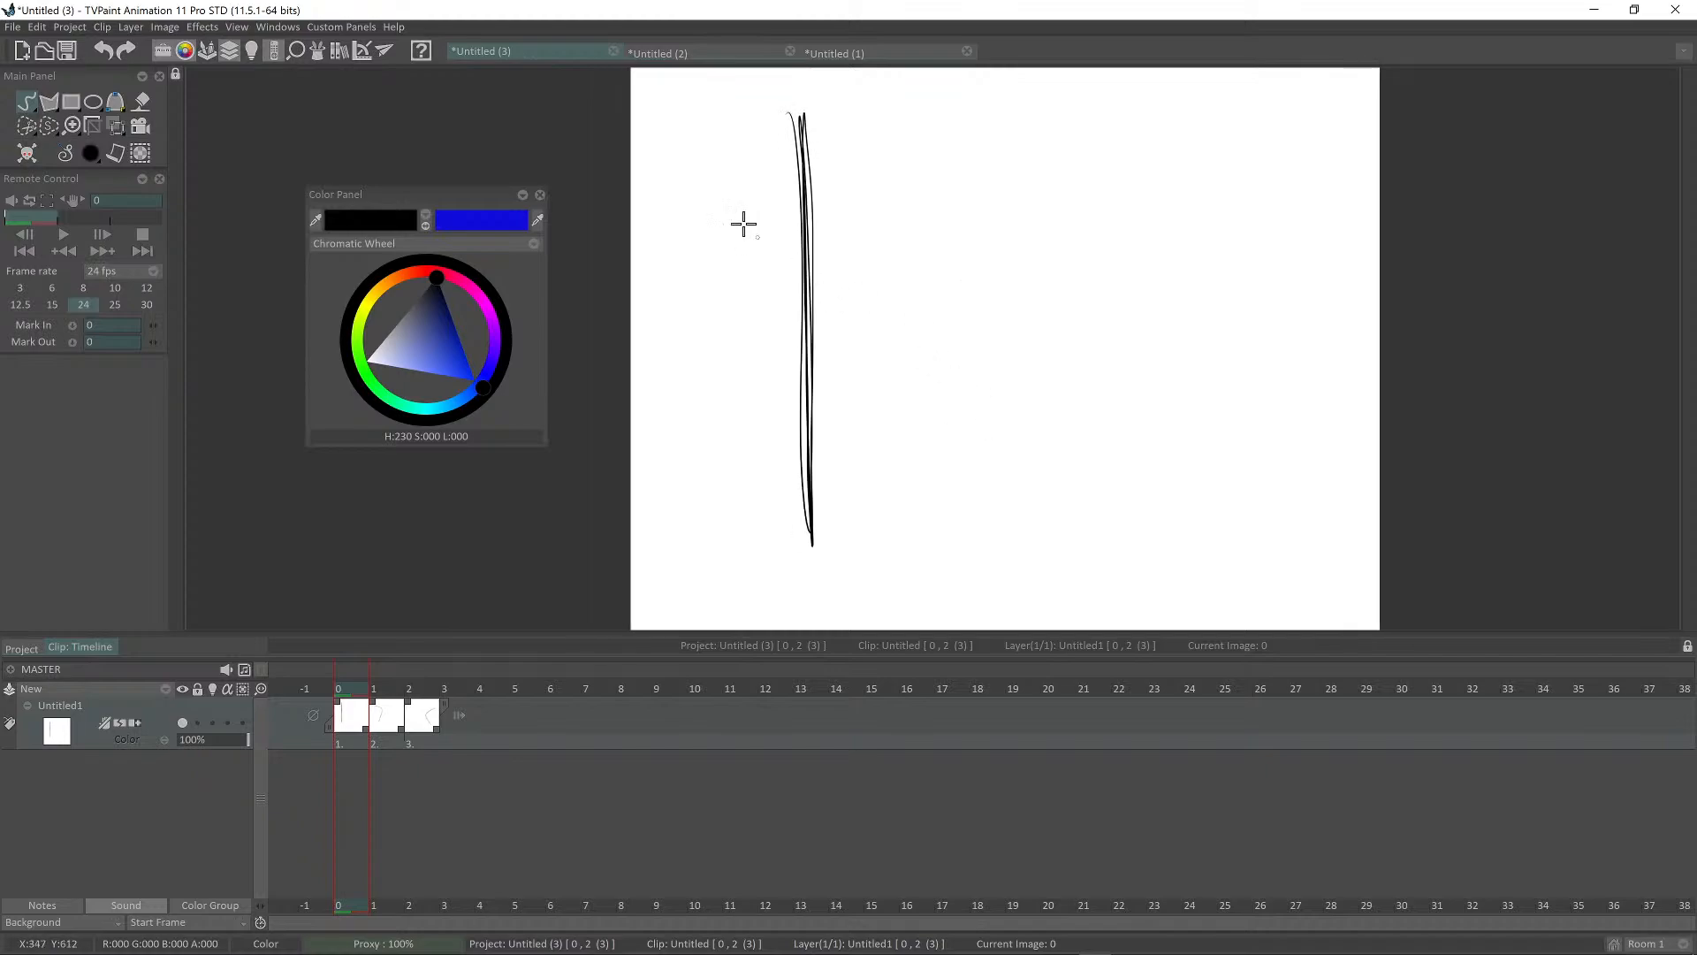
Step: Switch to the Untitled (2) project and go to frame 5 for a close view of the figure's legs
{"action": "left_click", "coordinate": [695, 51]}
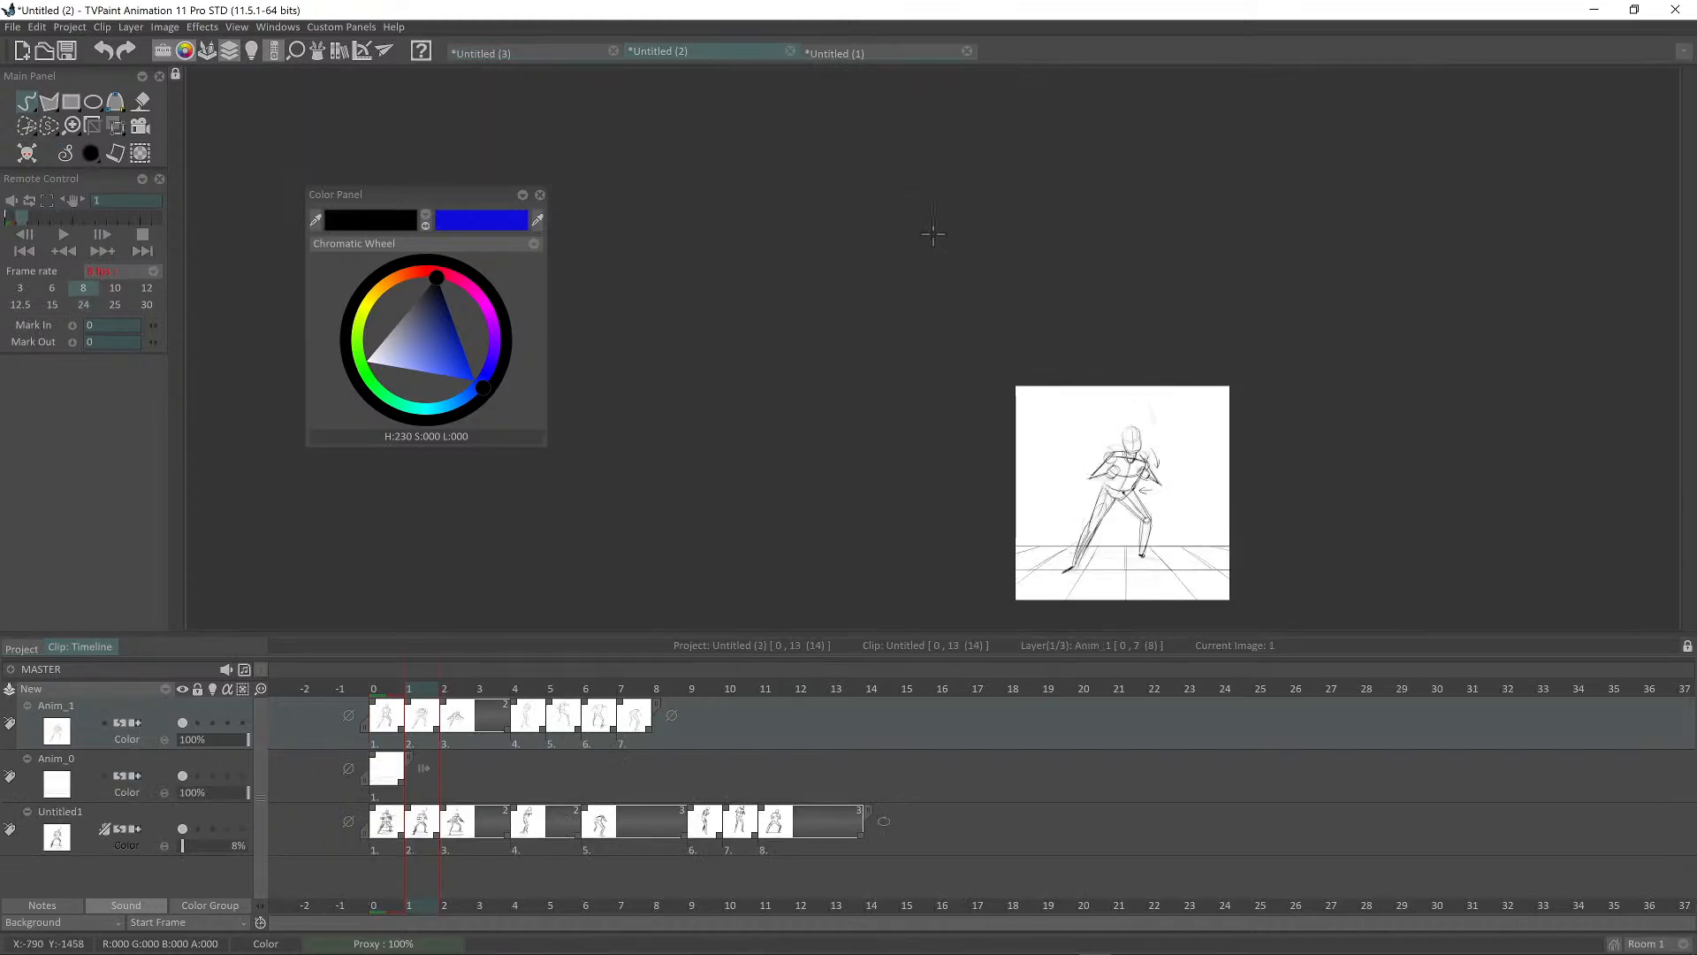
{"action": "key", "text": "Right"}
{"action": "key", "text": "Right"}
{"action": "key", "text": "Right"}
{"action": "key", "text": "Right"}
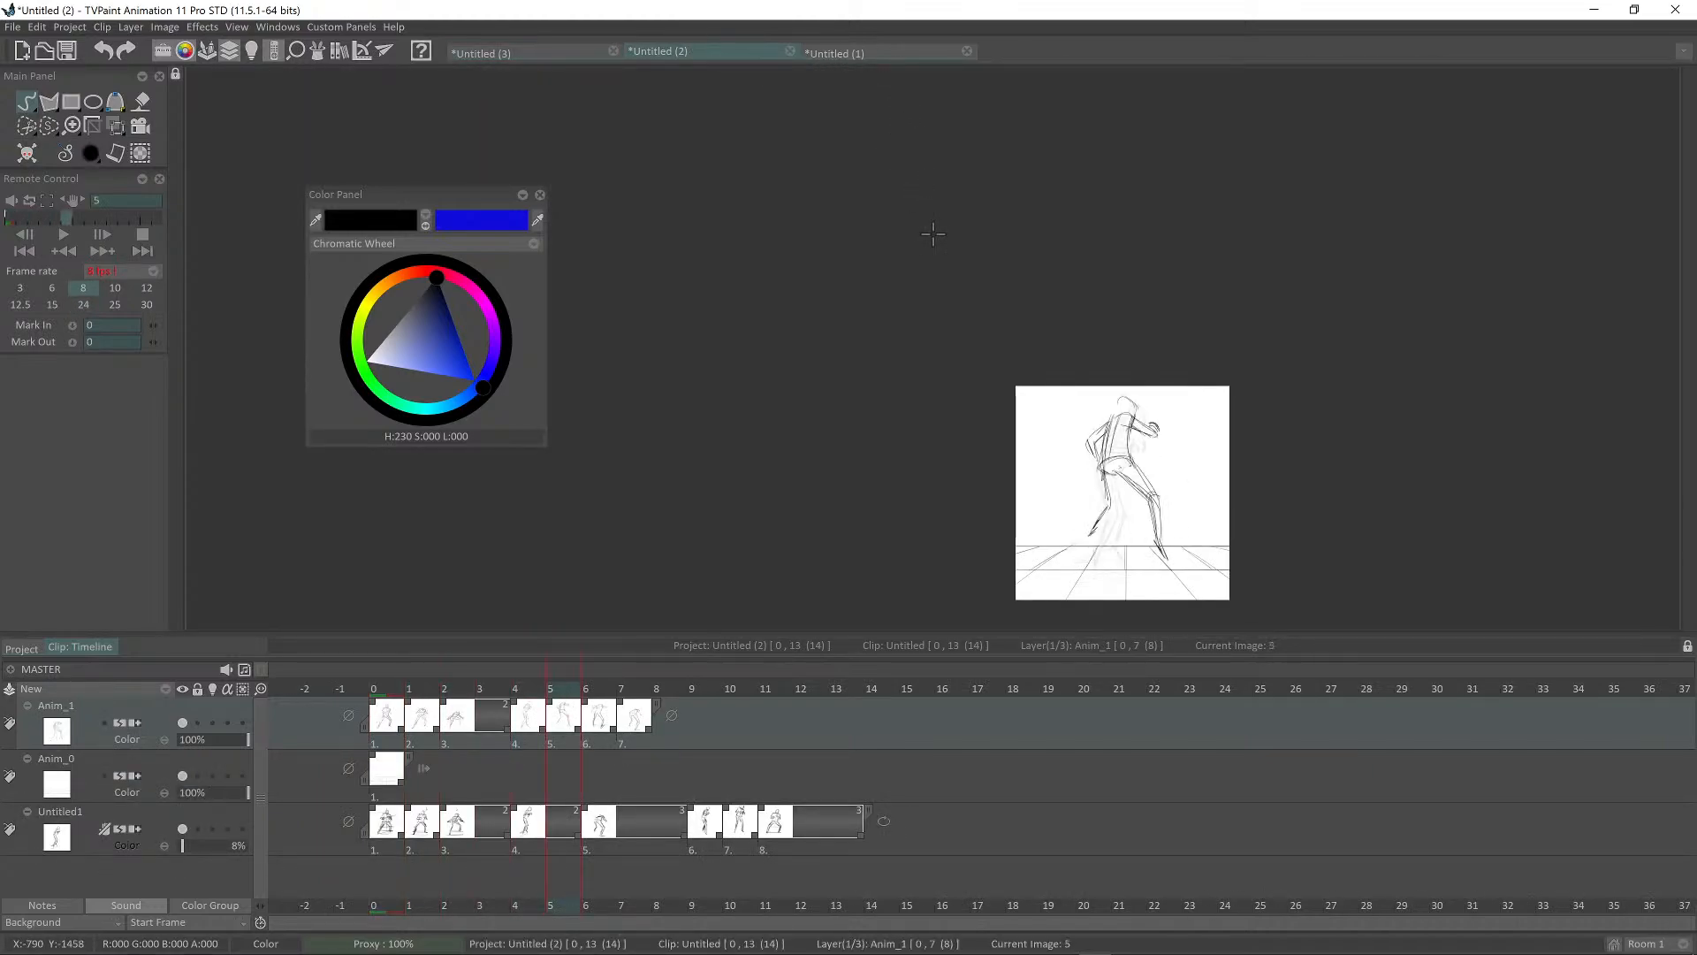
{"action": "scroll", "coordinate": [1149, 521], "scroll_direction": "up", "scroll_amount": 5}
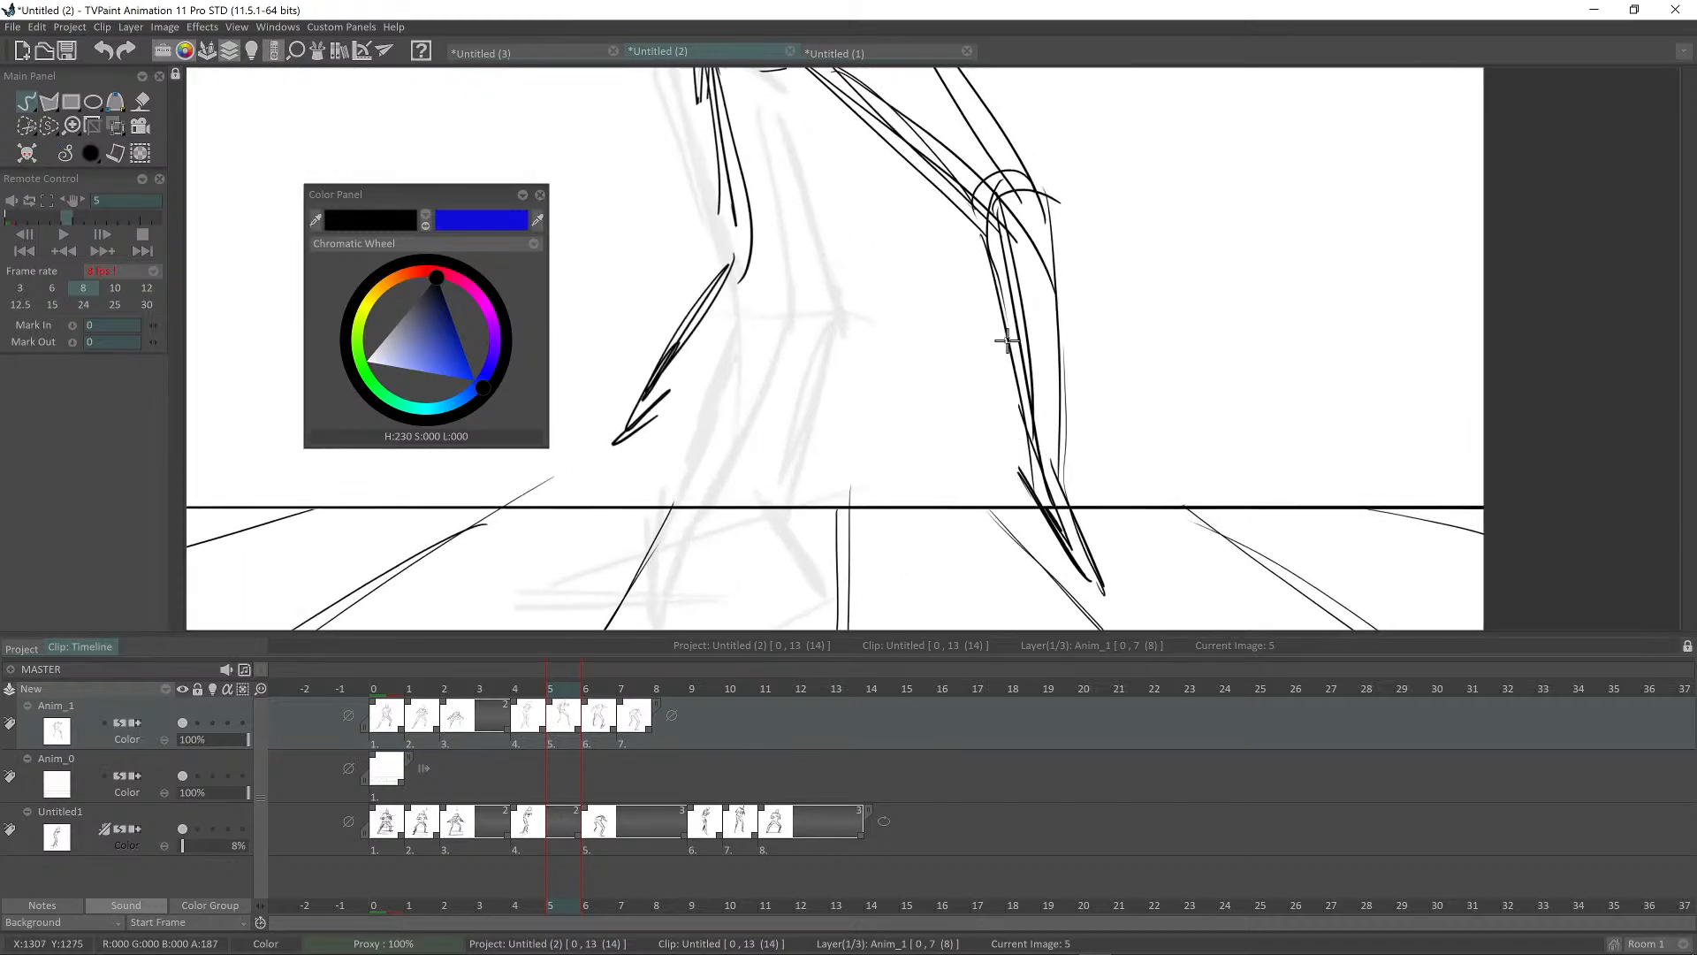
Step: Flip through frames 4 to 7 to examine how the figure's legs and feet move toward the ground contact
{"action": "left_click_drag", "start_coordinate": [1047, 397], "coordinate": [1051, 311]}
{"action": "key", "text": "Right"}
{"action": "key", "text": "Left"}
{"action": "key", "text": "Left"}
{"action": "key", "text": "Right"}
{"action": "key", "text": "Left"}
{"action": "key", "text": "Left"}
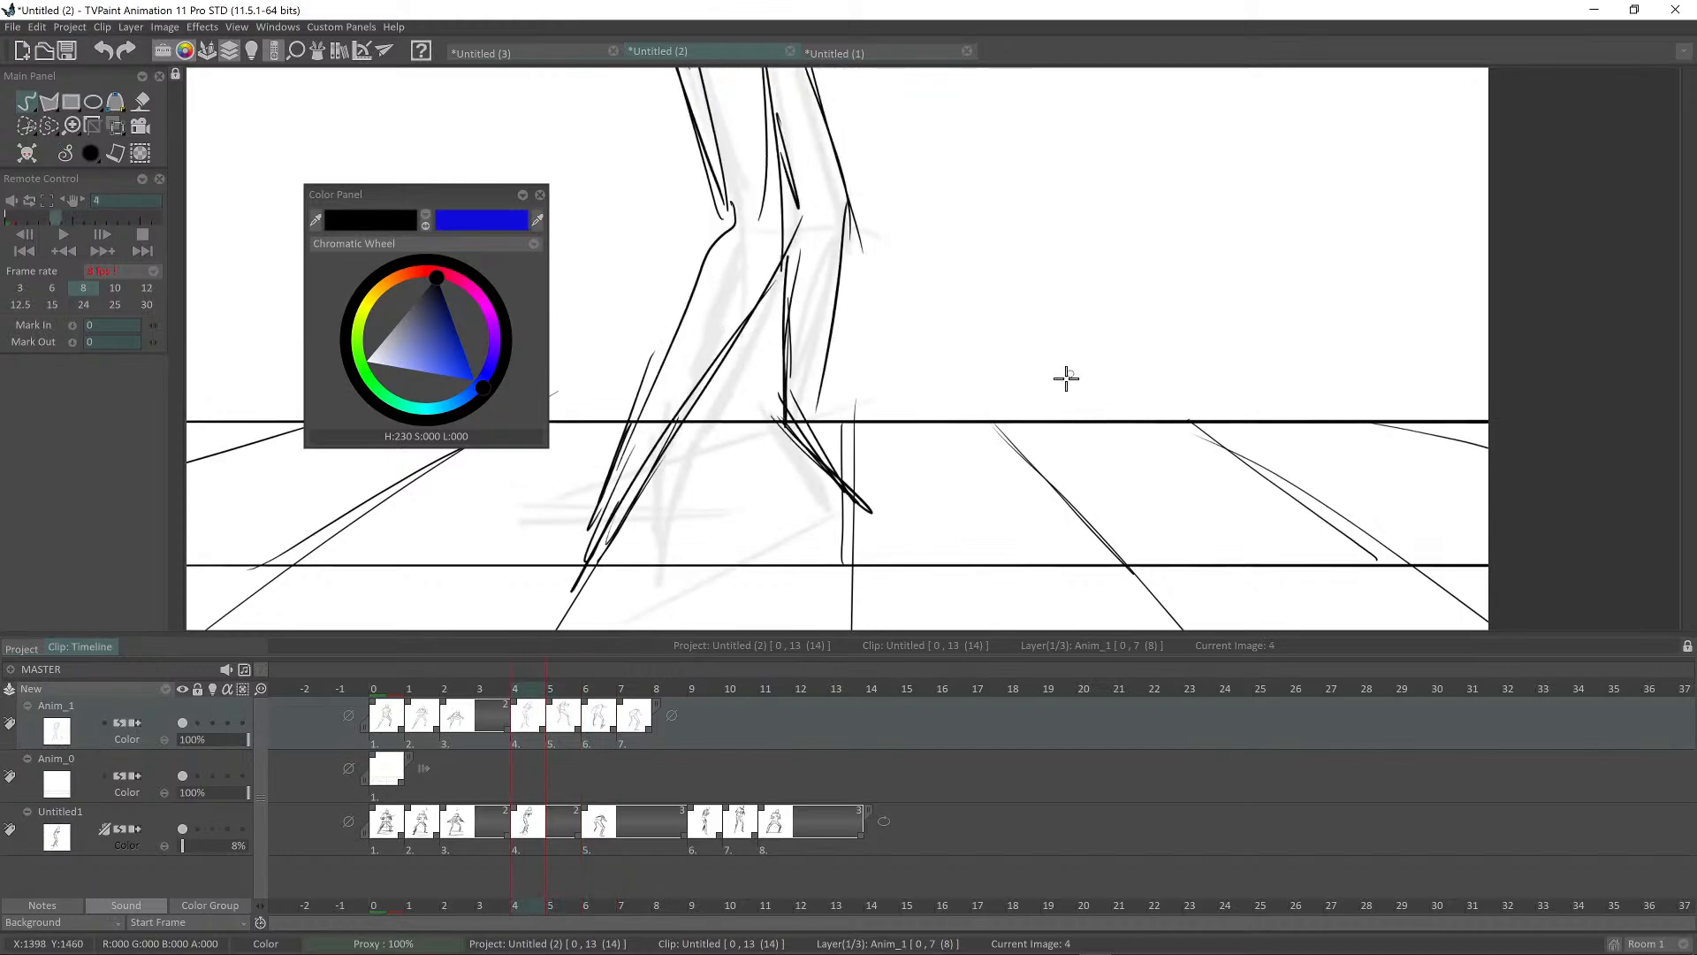
{"action": "key", "text": "Right"}
{"action": "key", "text": "Right"}
{"action": "key", "text": "Right"}
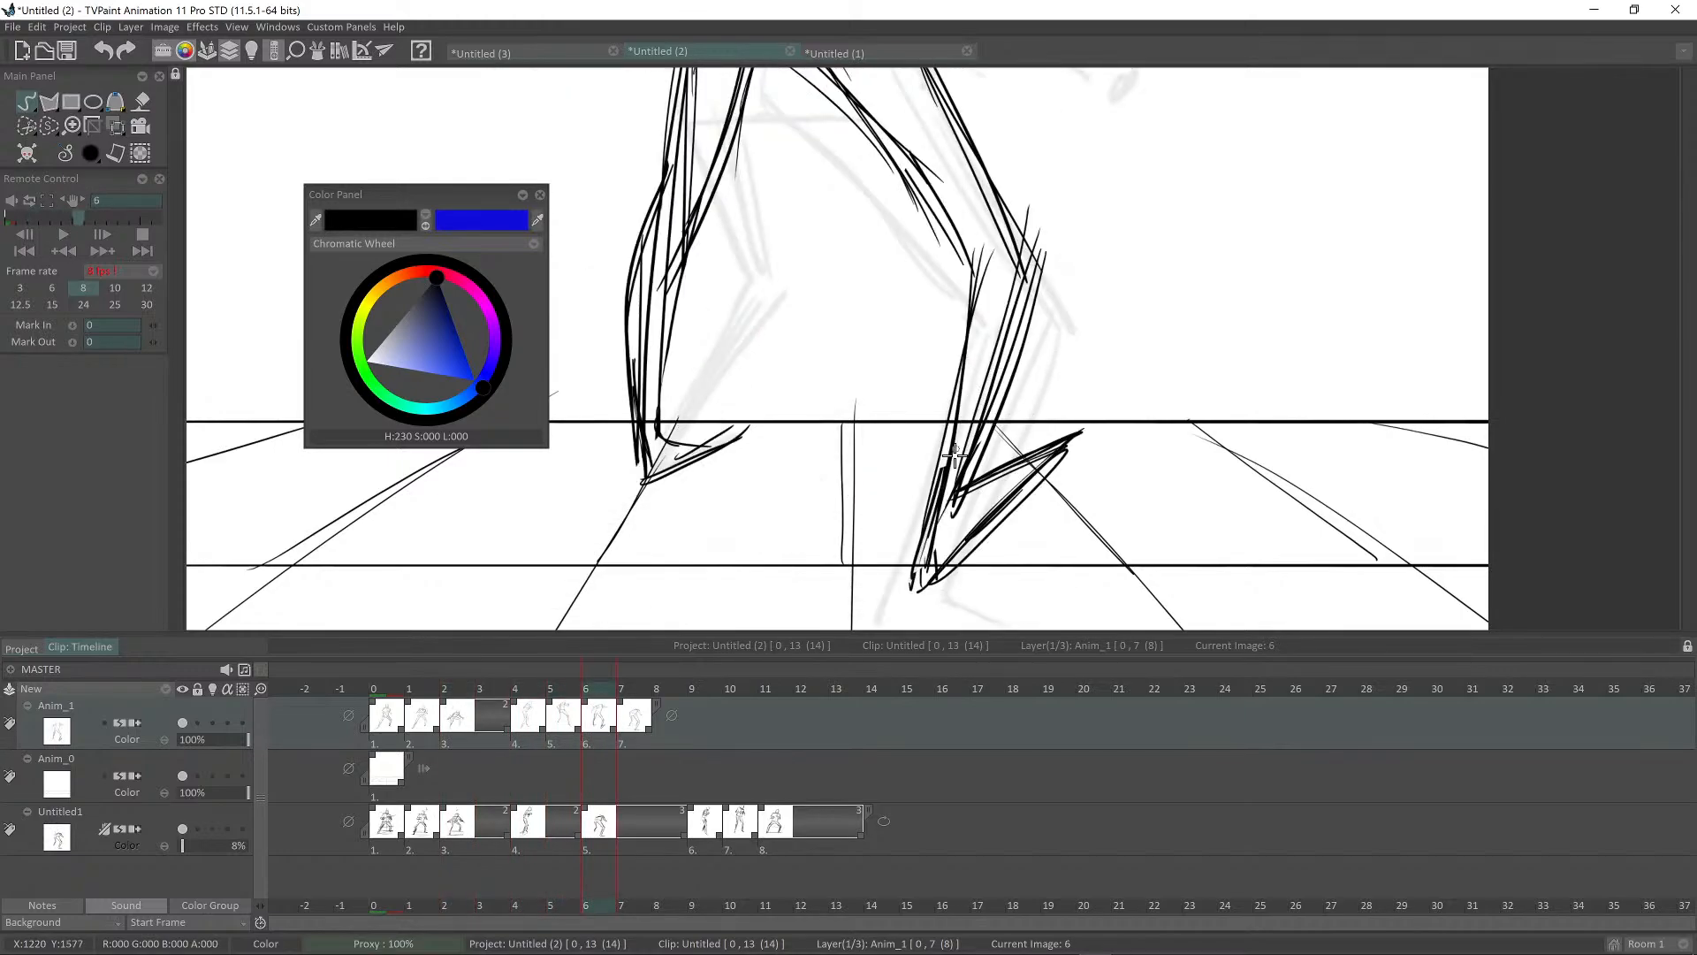
{"action": "mouse_move", "coordinate": [942, 480]}
{"action": "left_mouse_down"}
{"action": "mouse_move", "coordinate": [958, 558]}
{"action": "mouse_move", "coordinate": [918, 566]}
{"action": "left_mouse_up"}
{"action": "key", "text": "Right"}
{"action": "key", "text": "Left"}
{"action": "key", "text": "Left"}
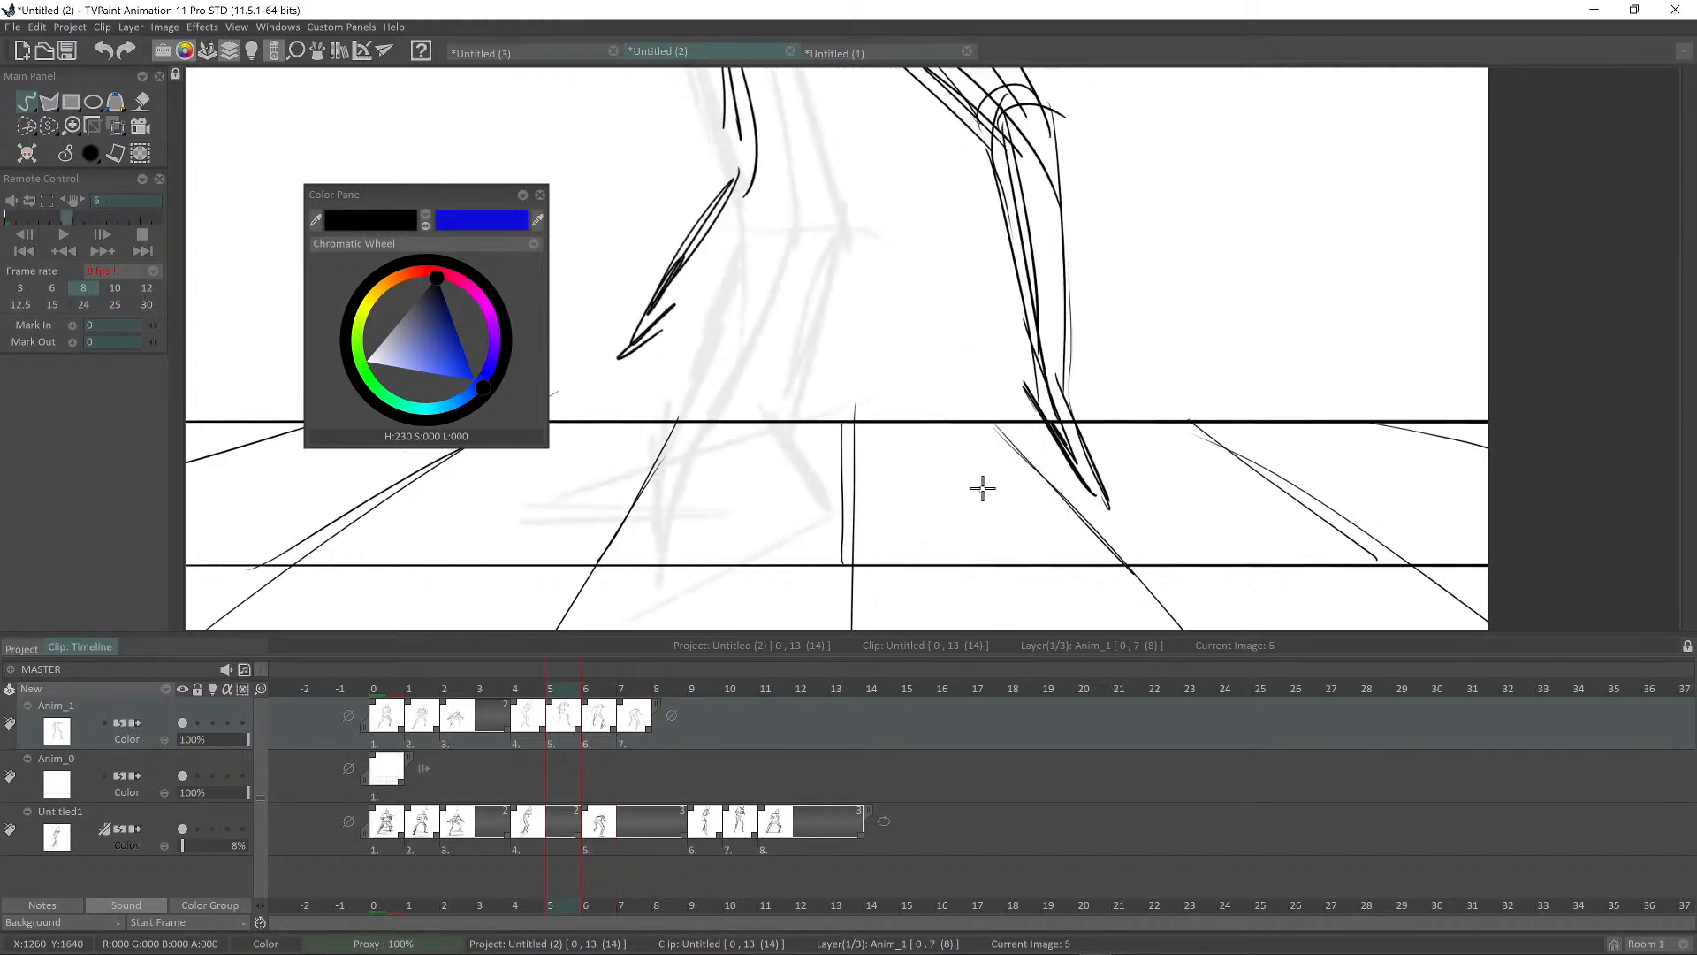
Step: Draw a diagonal arrow on frame 5 pointing down and left across the lower end of the figure's right-hand leg
{"action": "left_click_drag", "start_coordinate": [1039, 386], "coordinate": [1030, 377]}
{"action": "left_click_drag", "start_coordinate": [1014, 316], "coordinate": [1016, 378]}
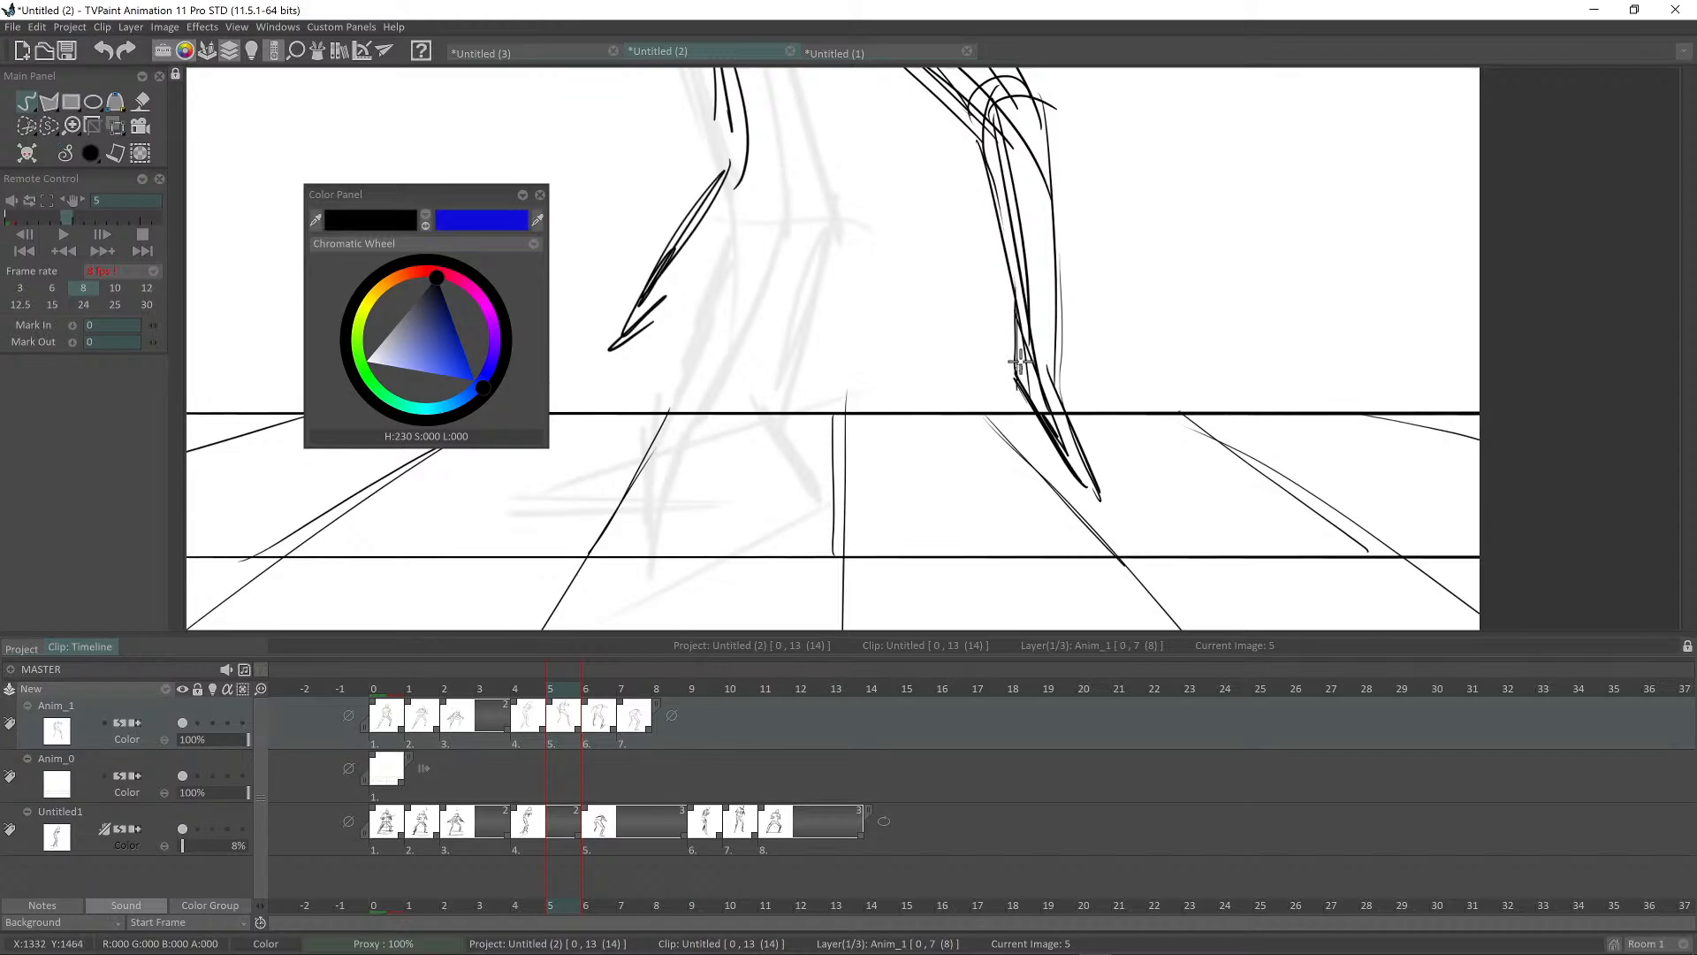
{"action": "scroll", "coordinate": [1158, 208], "scroll_direction": "down", "scroll_amount": 1}
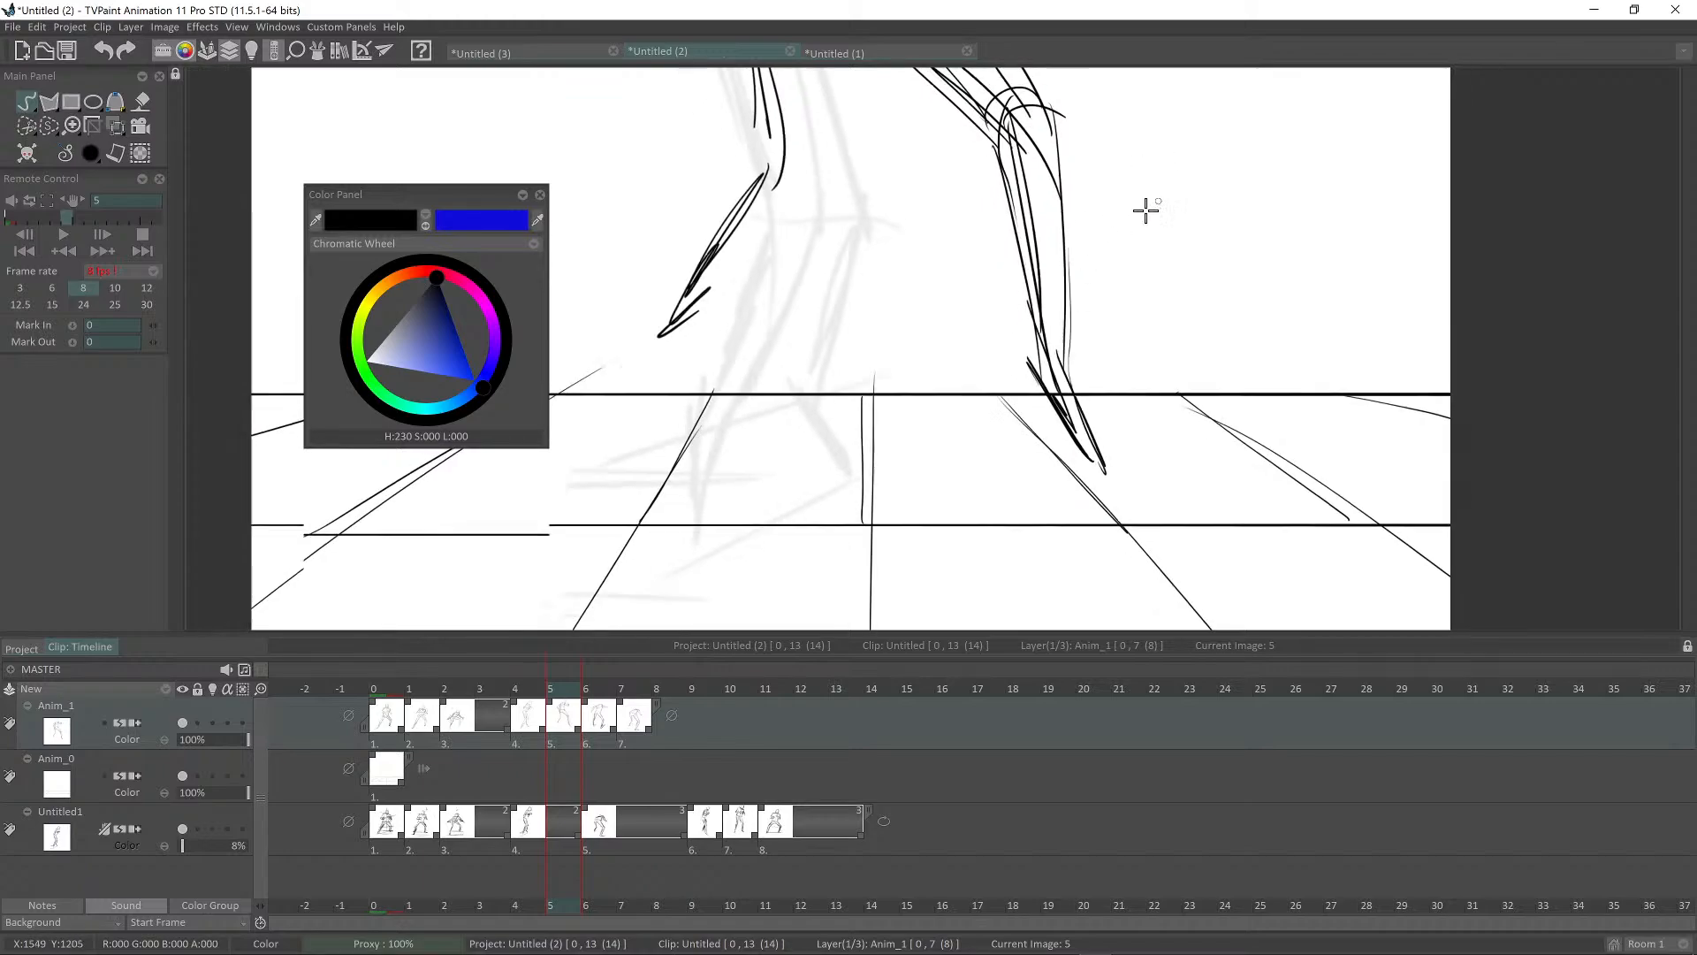
{"action": "left_click_drag", "start_coordinate": [1223, 132], "coordinate": [918, 544]}
{"action": "left_click_drag", "start_coordinate": [935, 484], "coordinate": [976, 509]}
{"action": "scroll", "coordinate": [1141, 380], "scroll_direction": "down", "scroll_amount": 1}
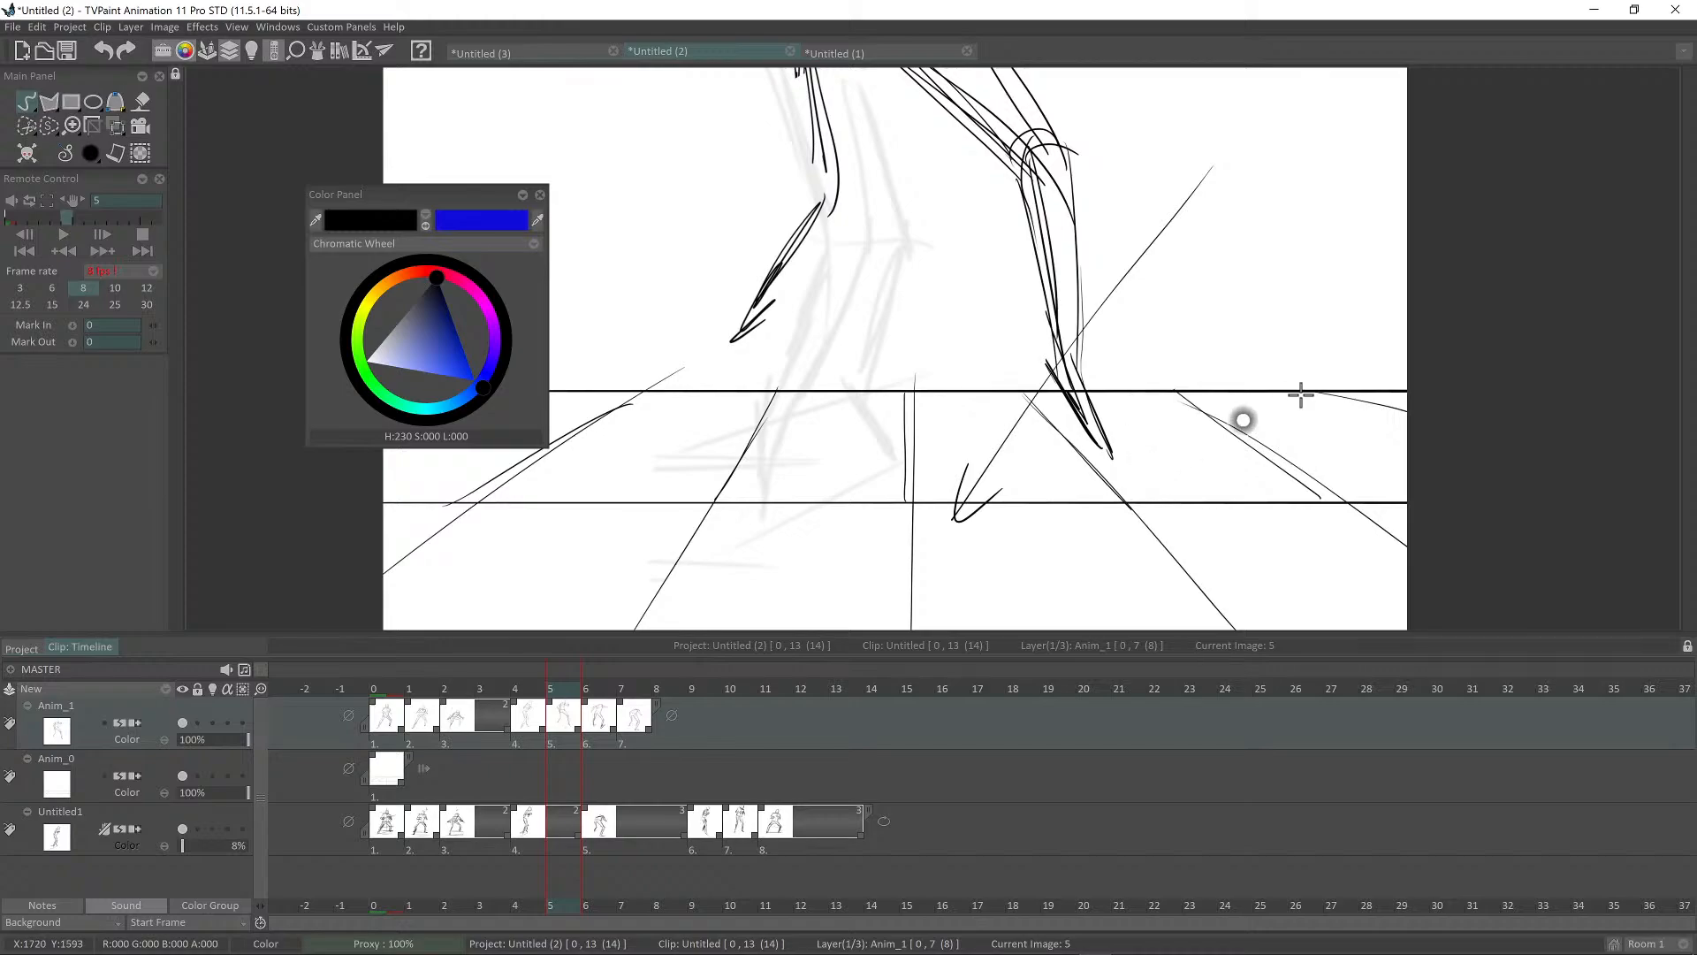
Step: Flip through frames 4 to 7 to compare the foot's drag with the direction of the arrow on frame 5
{"action": "key", "text": "Right"}
{"action": "key", "text": "Left"}
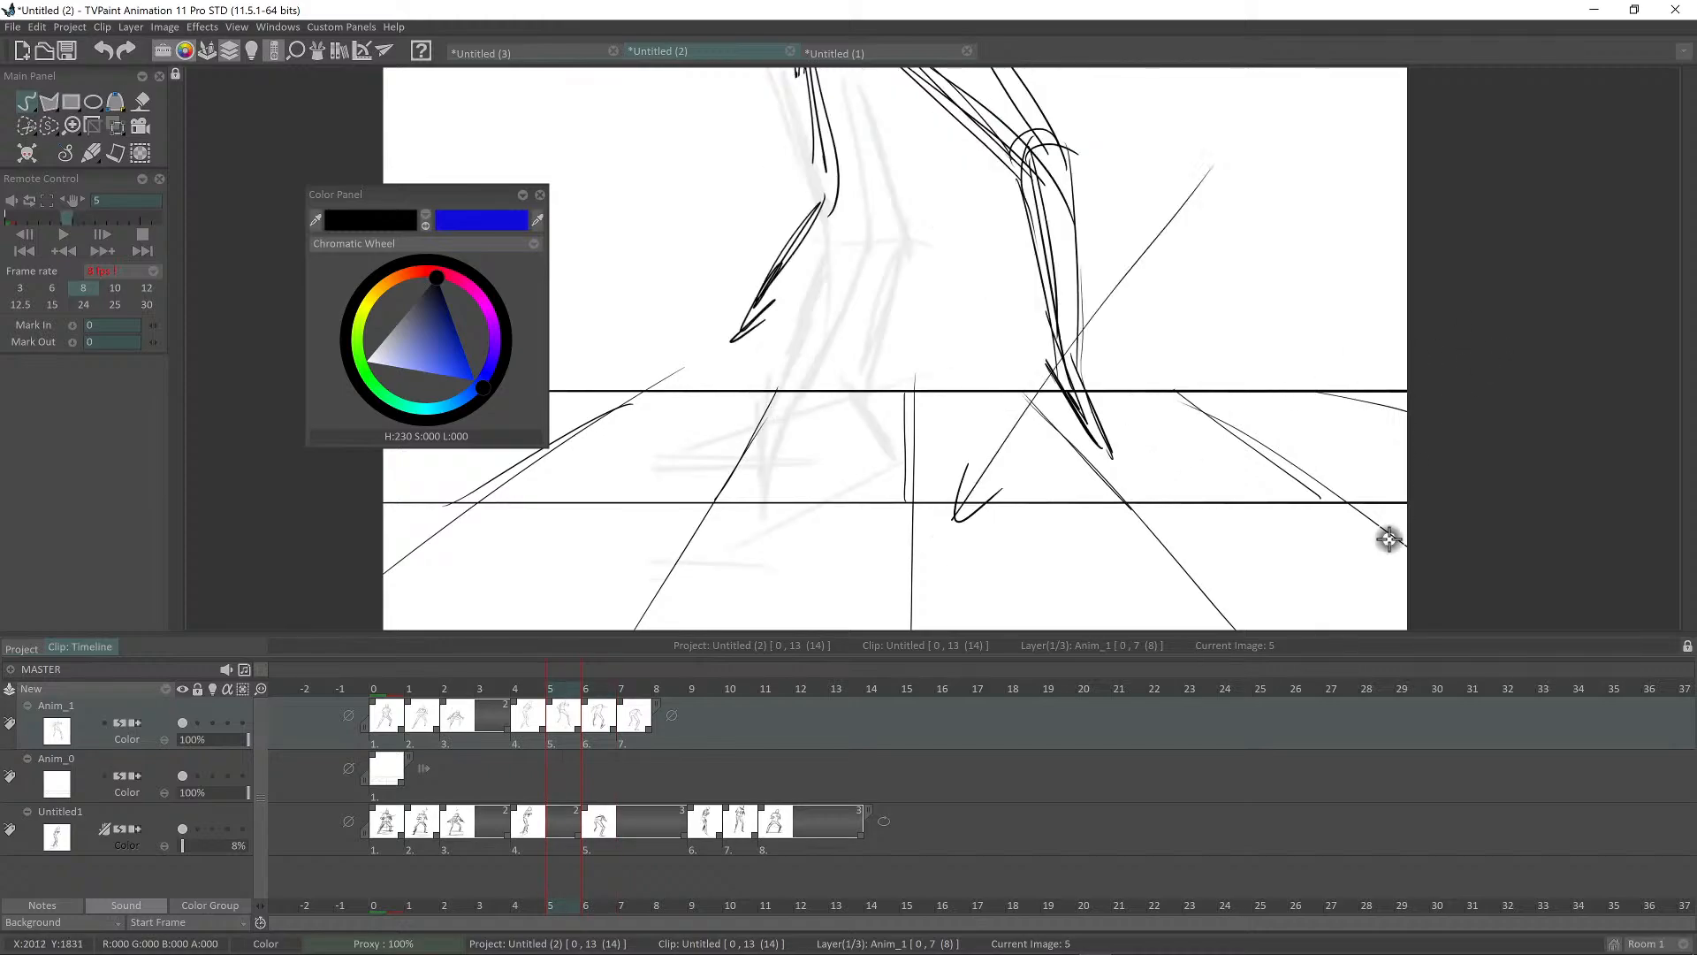
{"action": "key", "text": "Right"}
{"action": "key", "text": "Left"}
{"action": "key", "text": "Right"}
{"action": "key", "text": "Left"}
{"action": "key", "text": "Right"}
{"action": "key", "text": "Right"}
{"action": "key", "text": "Left"}
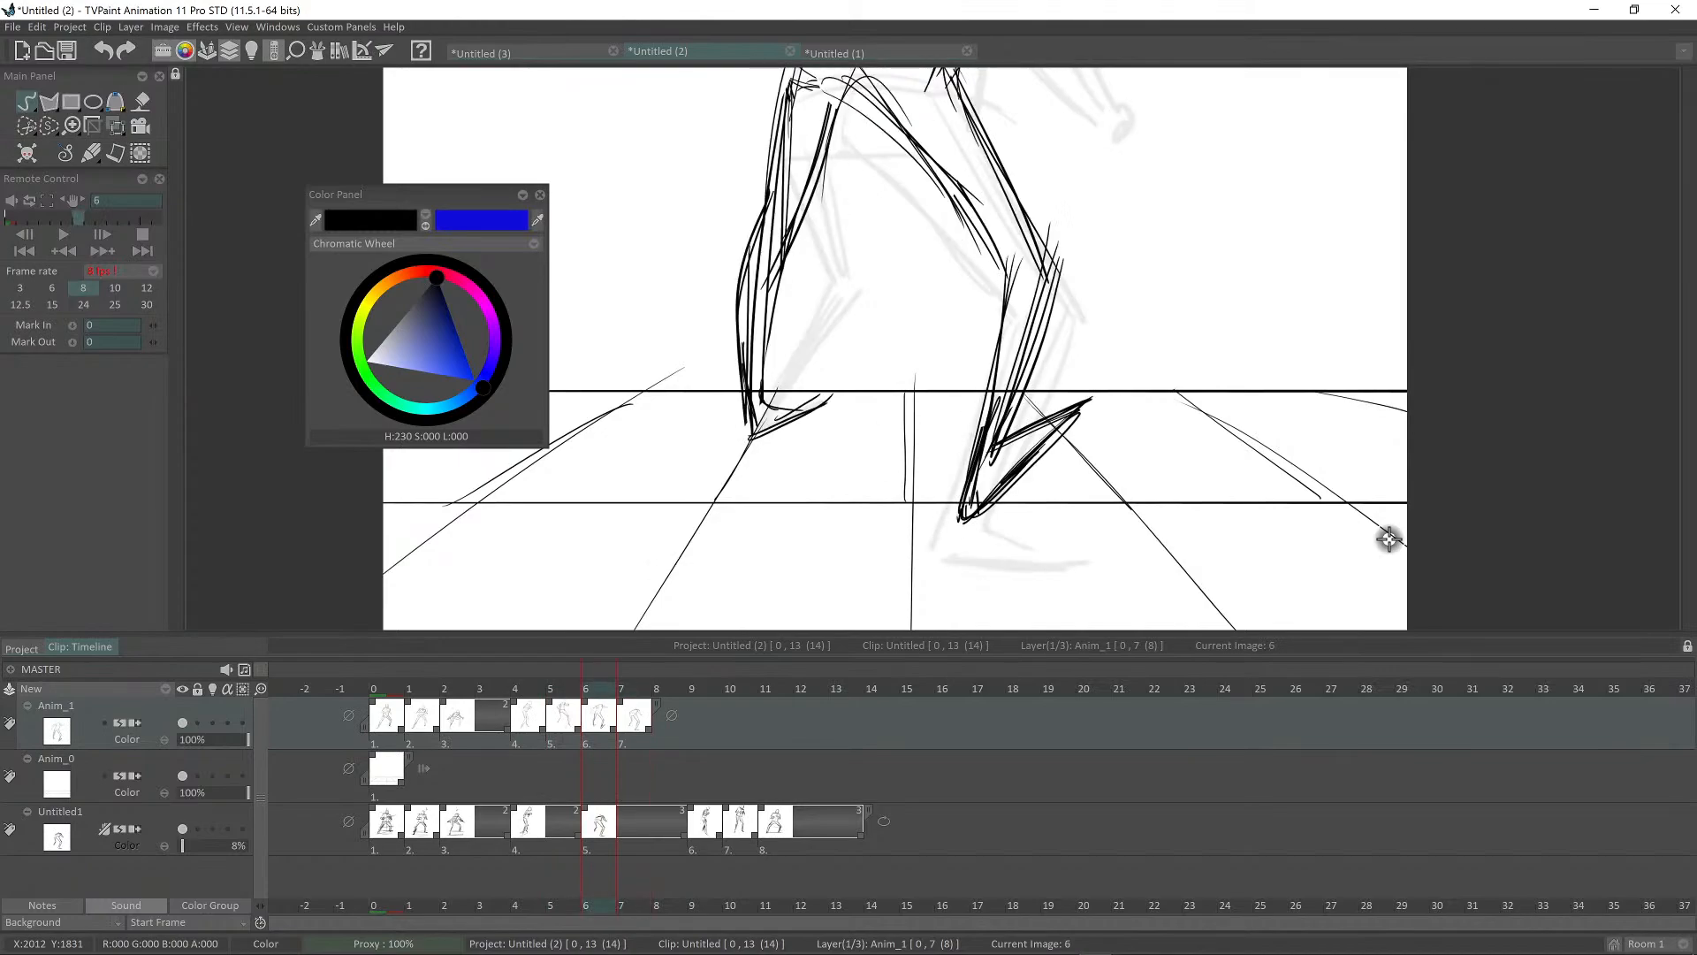
{"action": "key", "text": "Left"}
{"action": "key", "text": "Left"}
{"action": "key", "text": "Right"}
{"action": "key", "text": "Right"}
{"action": "key", "text": "Left"}
{"action": "key", "text": "Left"}
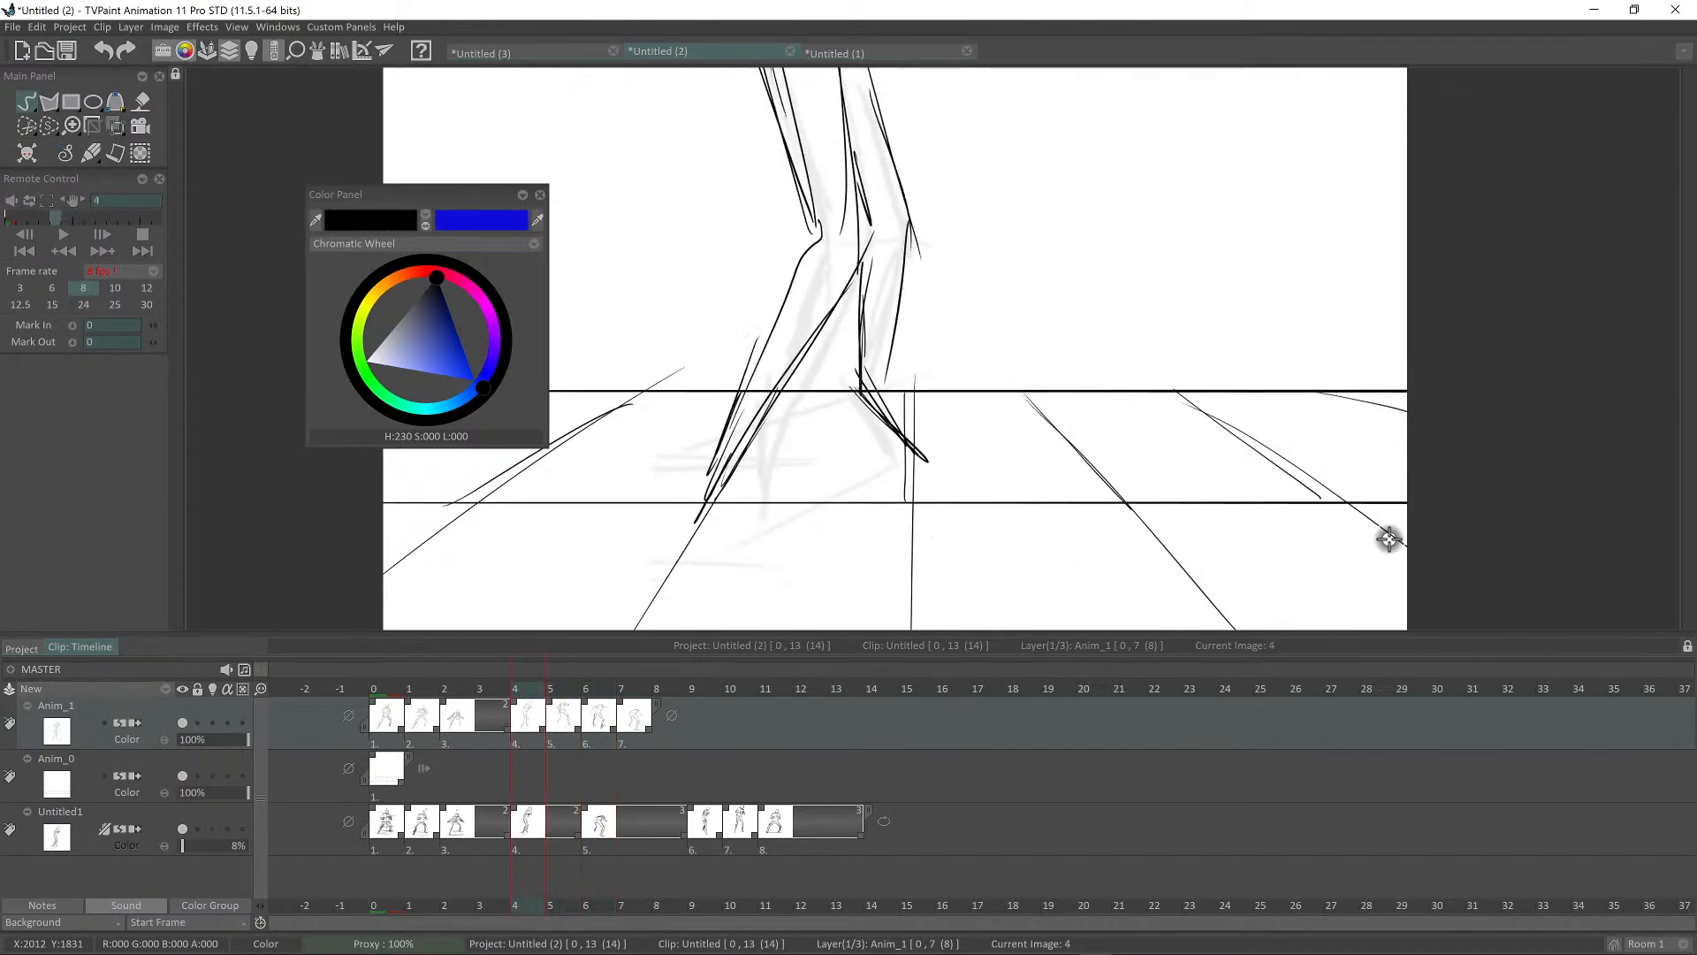
{"action": "key", "text": "Right"}
{"action": "key", "text": "Right"}
{"action": "key", "text": "Right"}
{"action": "key", "text": "Left"}
{"action": "key", "text": "Left"}
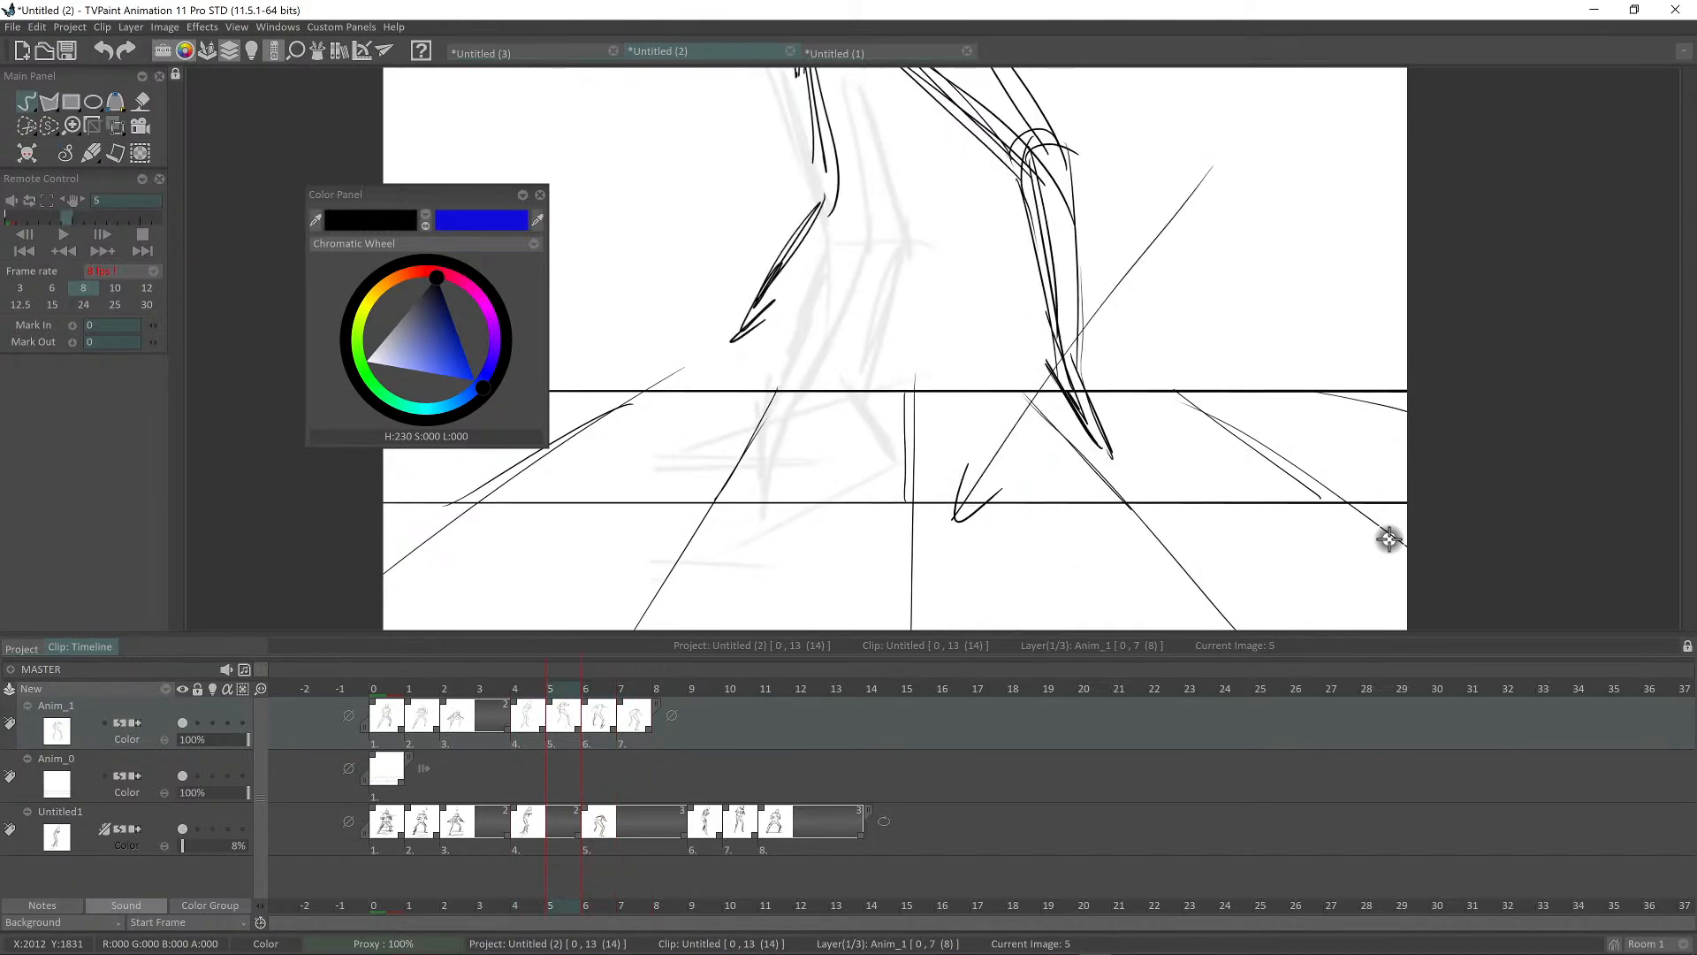
{"action": "key", "text": "Right"}
{"action": "key", "text": "Right"}
{"action": "key", "text": "Left"}
{"action": "key", "text": "Right"}
{"action": "key", "text": "Left"}
{"action": "key", "text": "Right"}
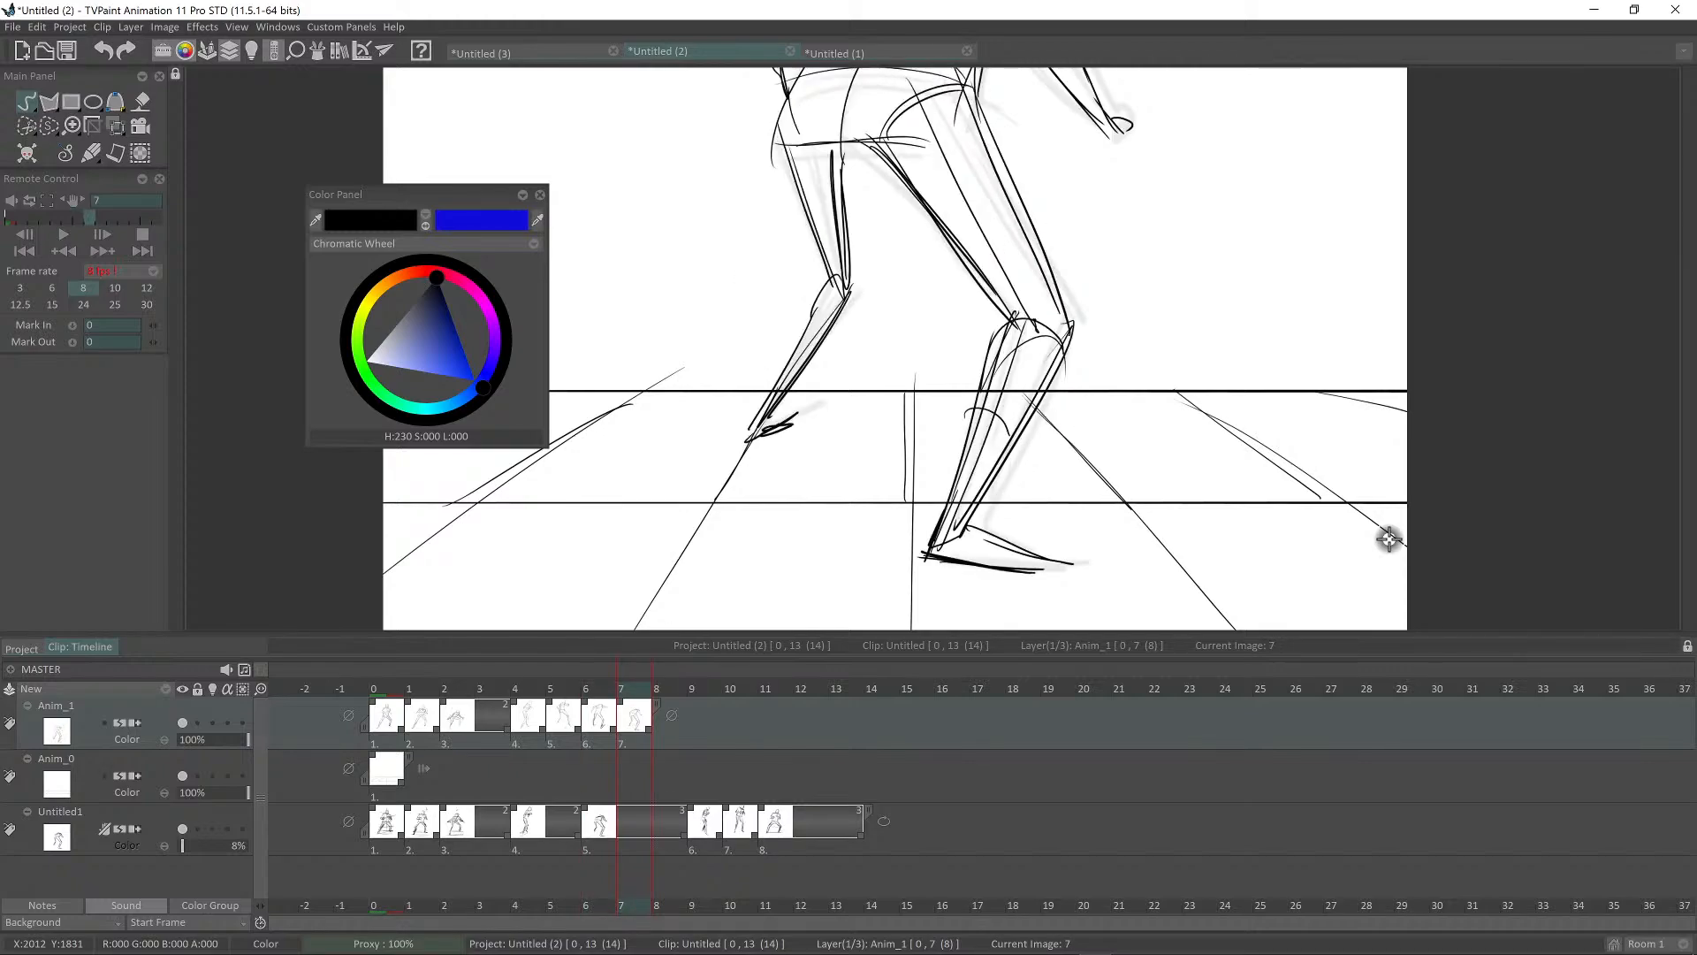
{"action": "key", "text": "Left"}
{"action": "key", "text": "Right"}
Step: Sketch a rounded heel behind the planted foot on frame 7 and redraw the foot's upper contour and toe
{"action": "scroll", "coordinate": [933, 530], "scroll_direction": "up", "scroll_amount": 5}
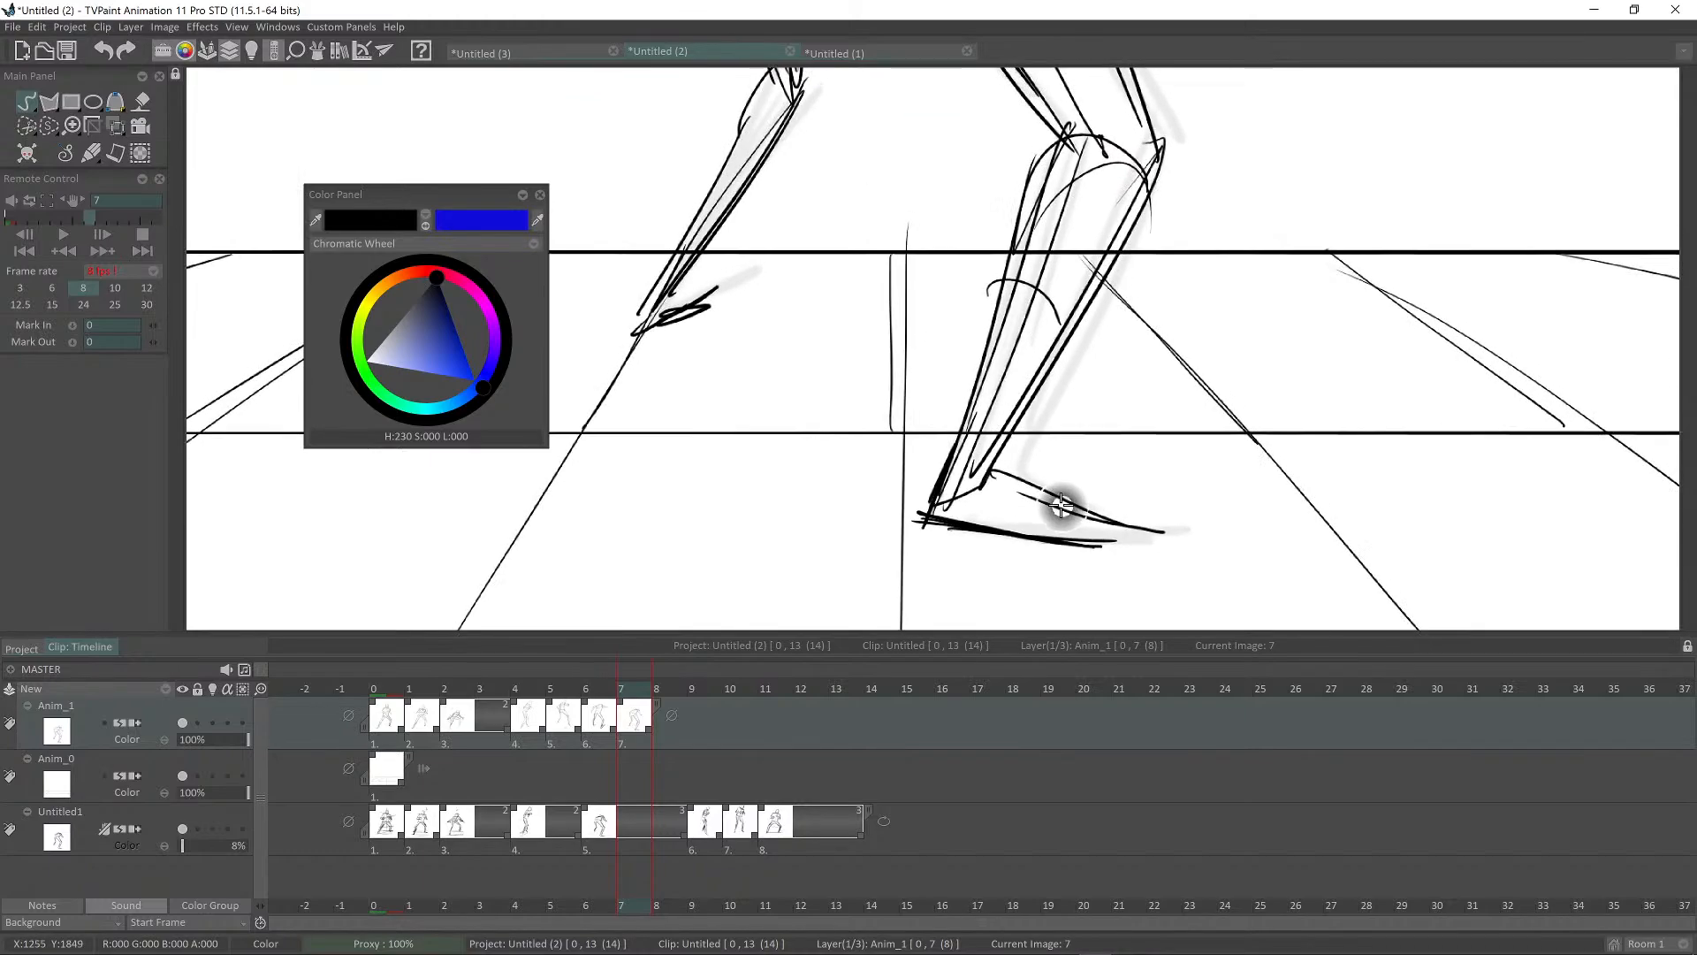
{"action": "key", "text": "b"}
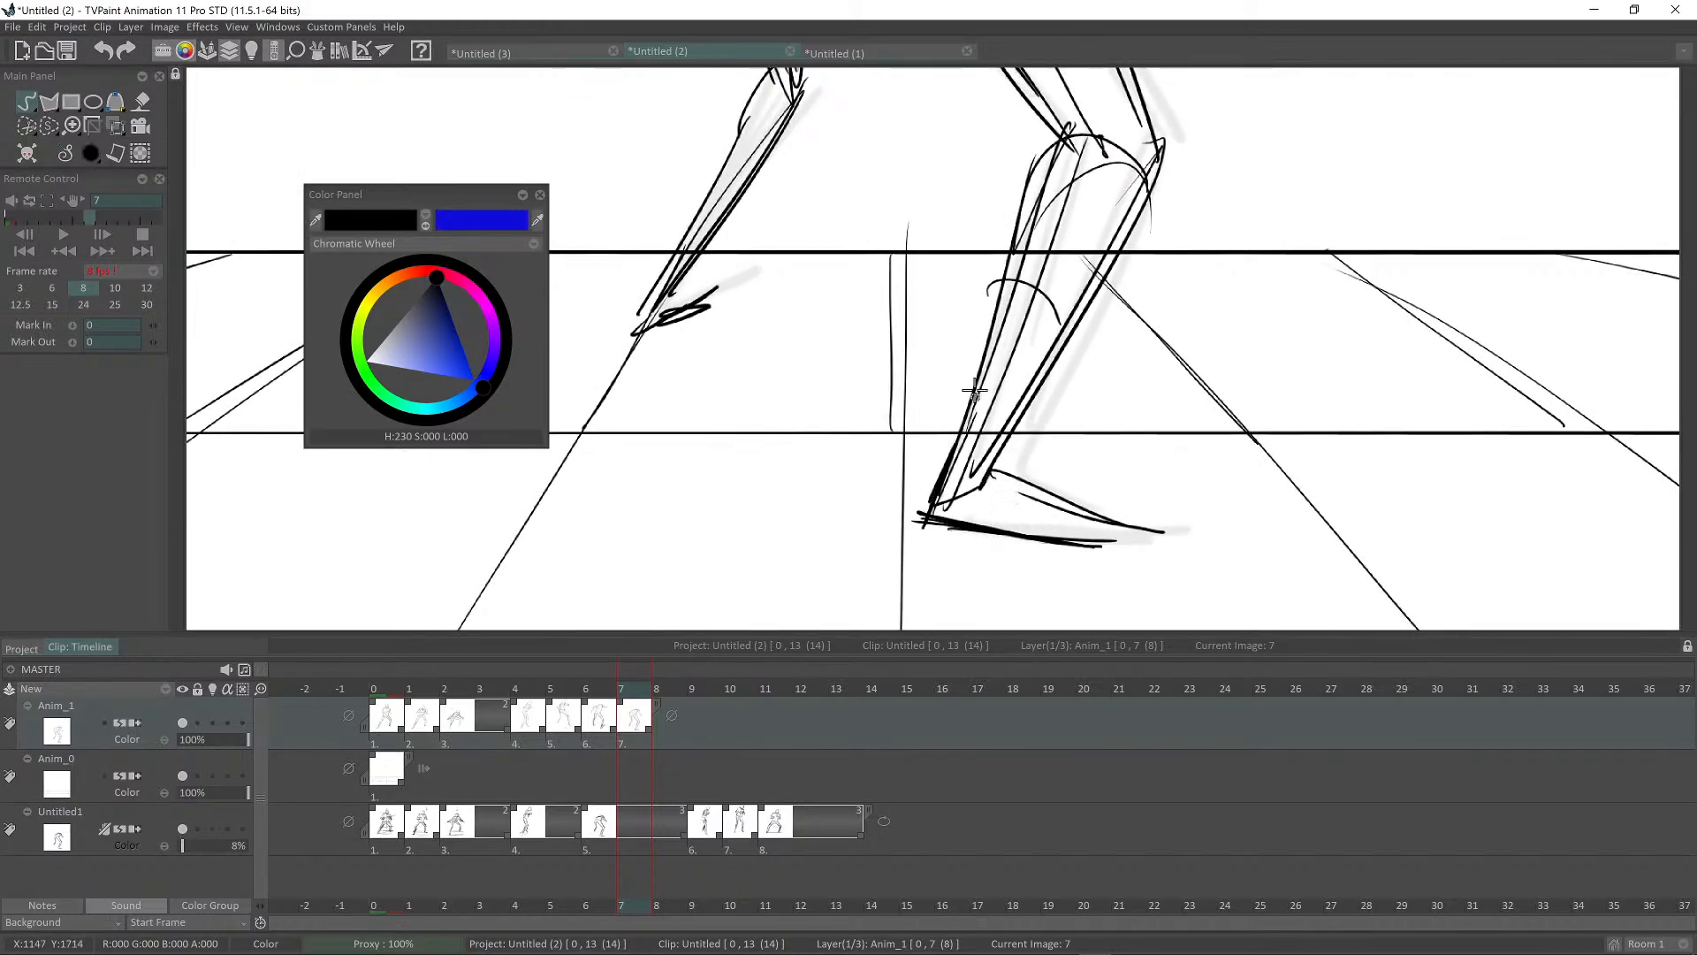
{"action": "mouse_move", "coordinate": [988, 354]}
{"action": "left_mouse_down"}
{"action": "mouse_move", "coordinate": [1022, 344]}
{"action": "mouse_move", "coordinate": [923, 523]}
{"action": "mouse_move", "coordinate": [939, 524]}
{"action": "left_mouse_up"}
{"action": "mouse_move", "coordinate": [1081, 376]}
{"action": "left_mouse_down"}
{"action": "mouse_move", "coordinate": [1064, 400]}
{"action": "mouse_move", "coordinate": [1143, 515]}
{"action": "left_mouse_up"}
{"action": "left_click_drag", "start_coordinate": [1025, 446], "coordinate": [1174, 499]}
{"action": "left_click_drag", "start_coordinate": [1066, 468], "coordinate": [1047, 527]}
{"action": "scroll", "coordinate": [1128, 464], "scroll_direction": "down", "scroll_amount": 1}
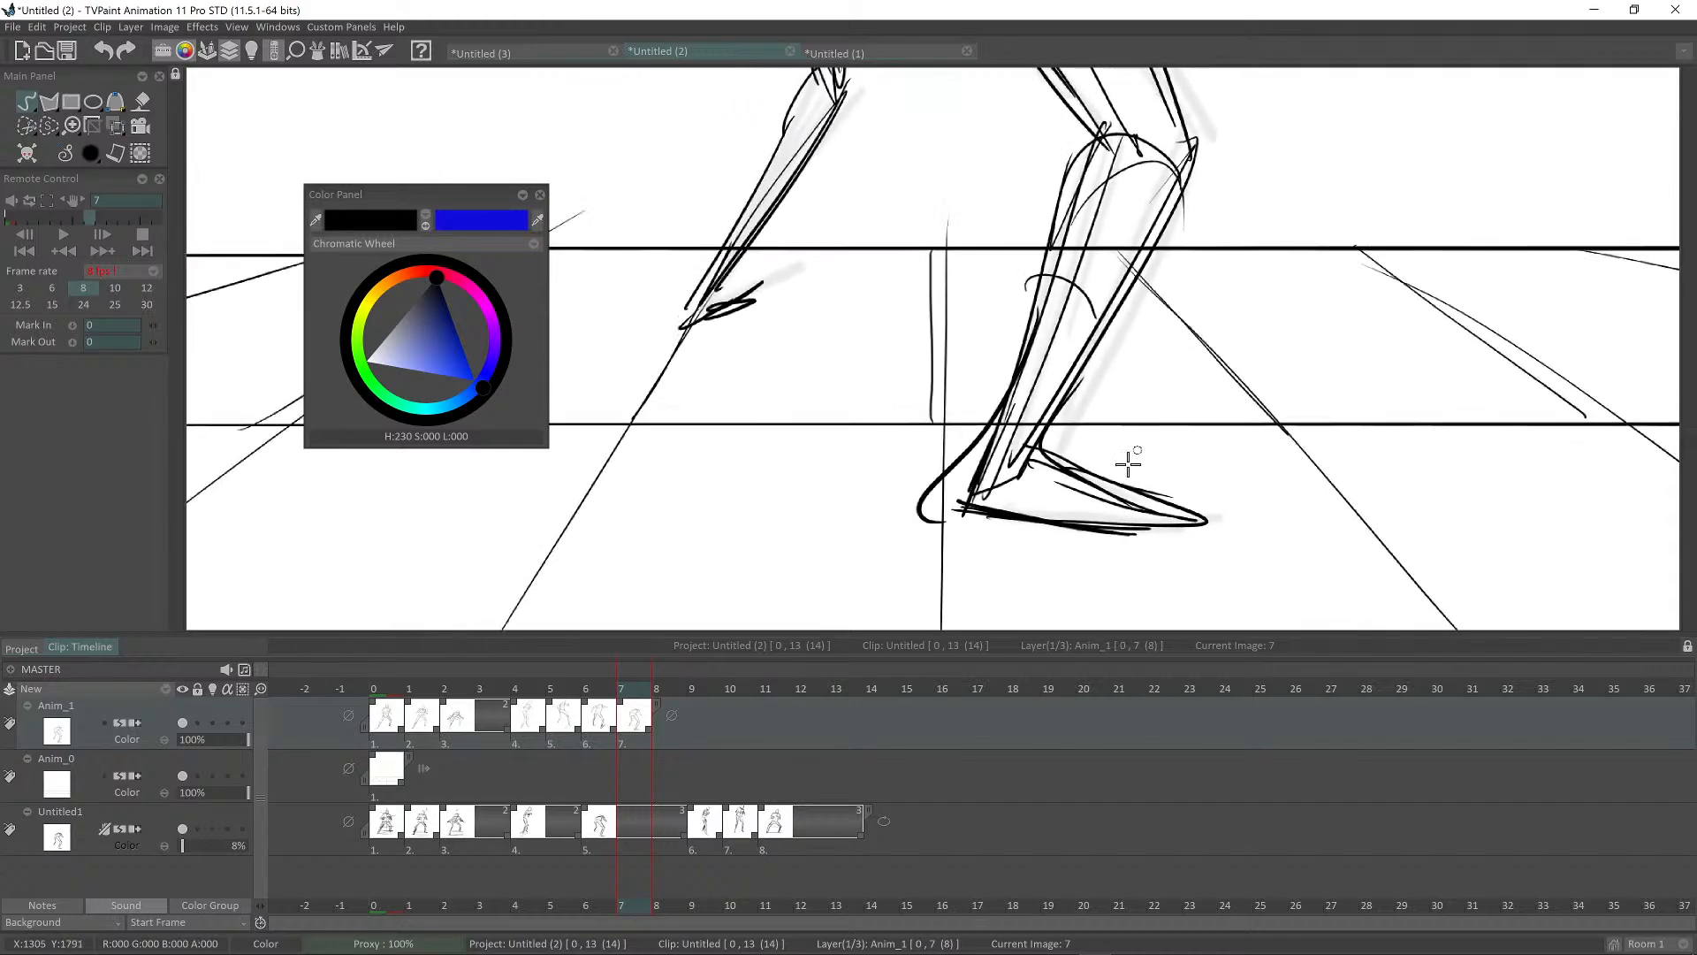
{"action": "scroll", "coordinate": [1128, 464], "scroll_direction": "down", "scroll_amount": 1}
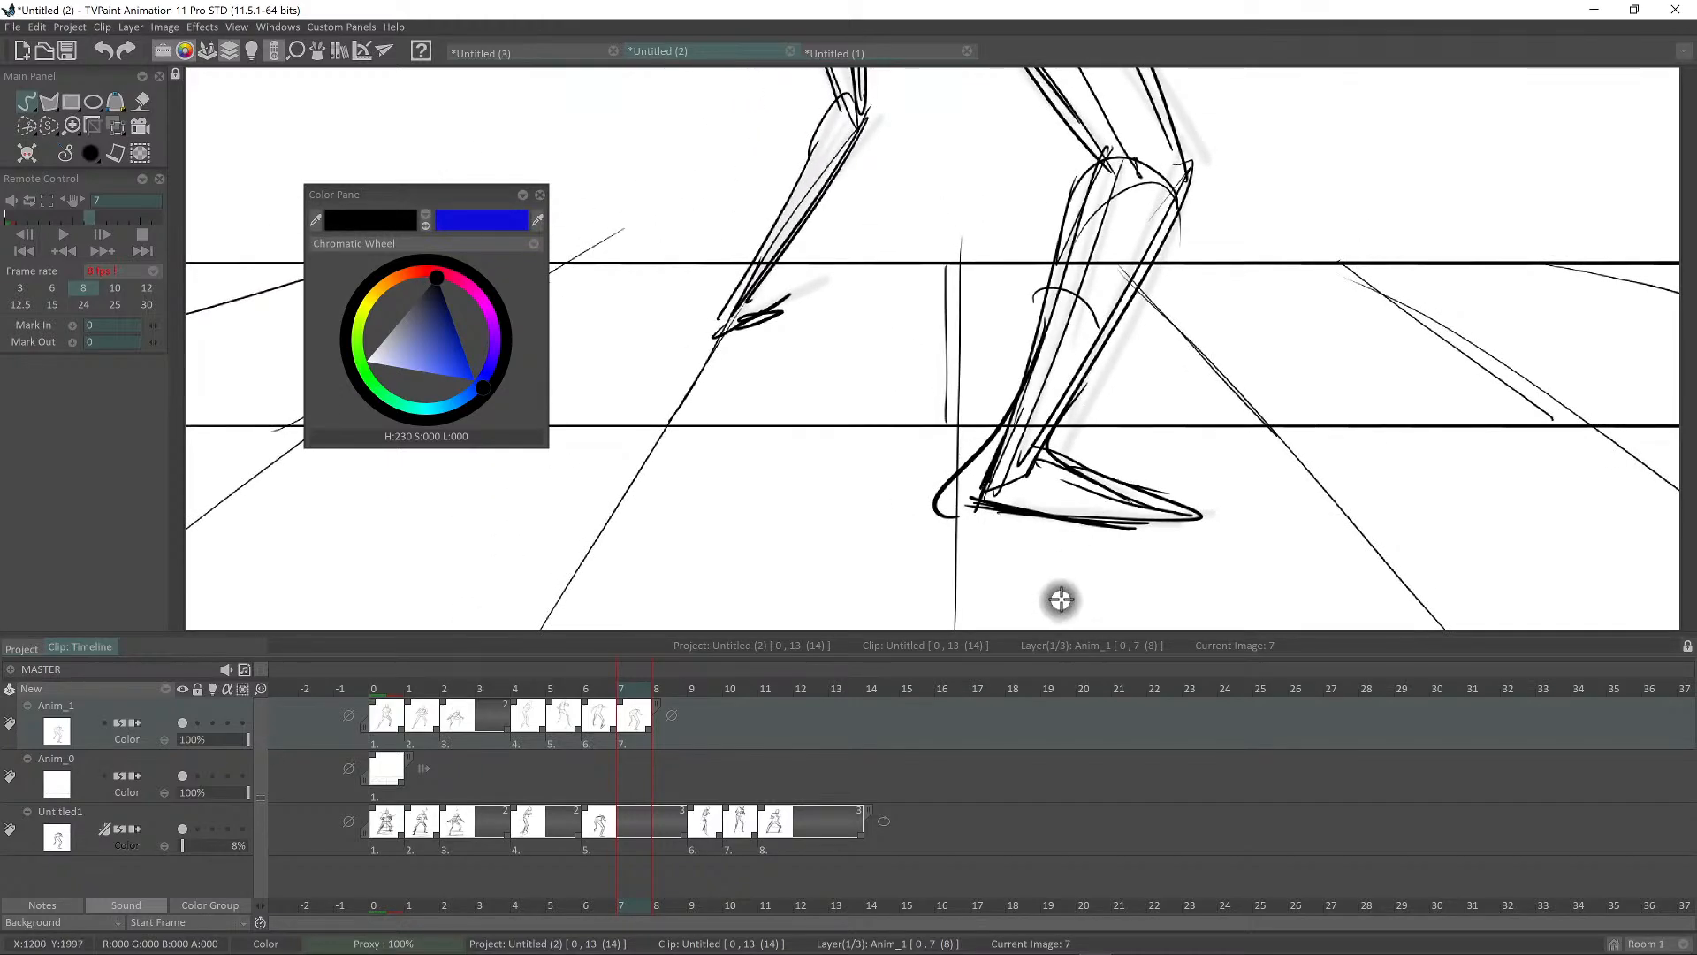
Step: Sketch the planted foot on frame 8 of the Anim_1 layer over the faint rough, with its ankle, heel, sole and toe
{"action": "key", "text": "e"}
{"action": "key", "text": "Right"}
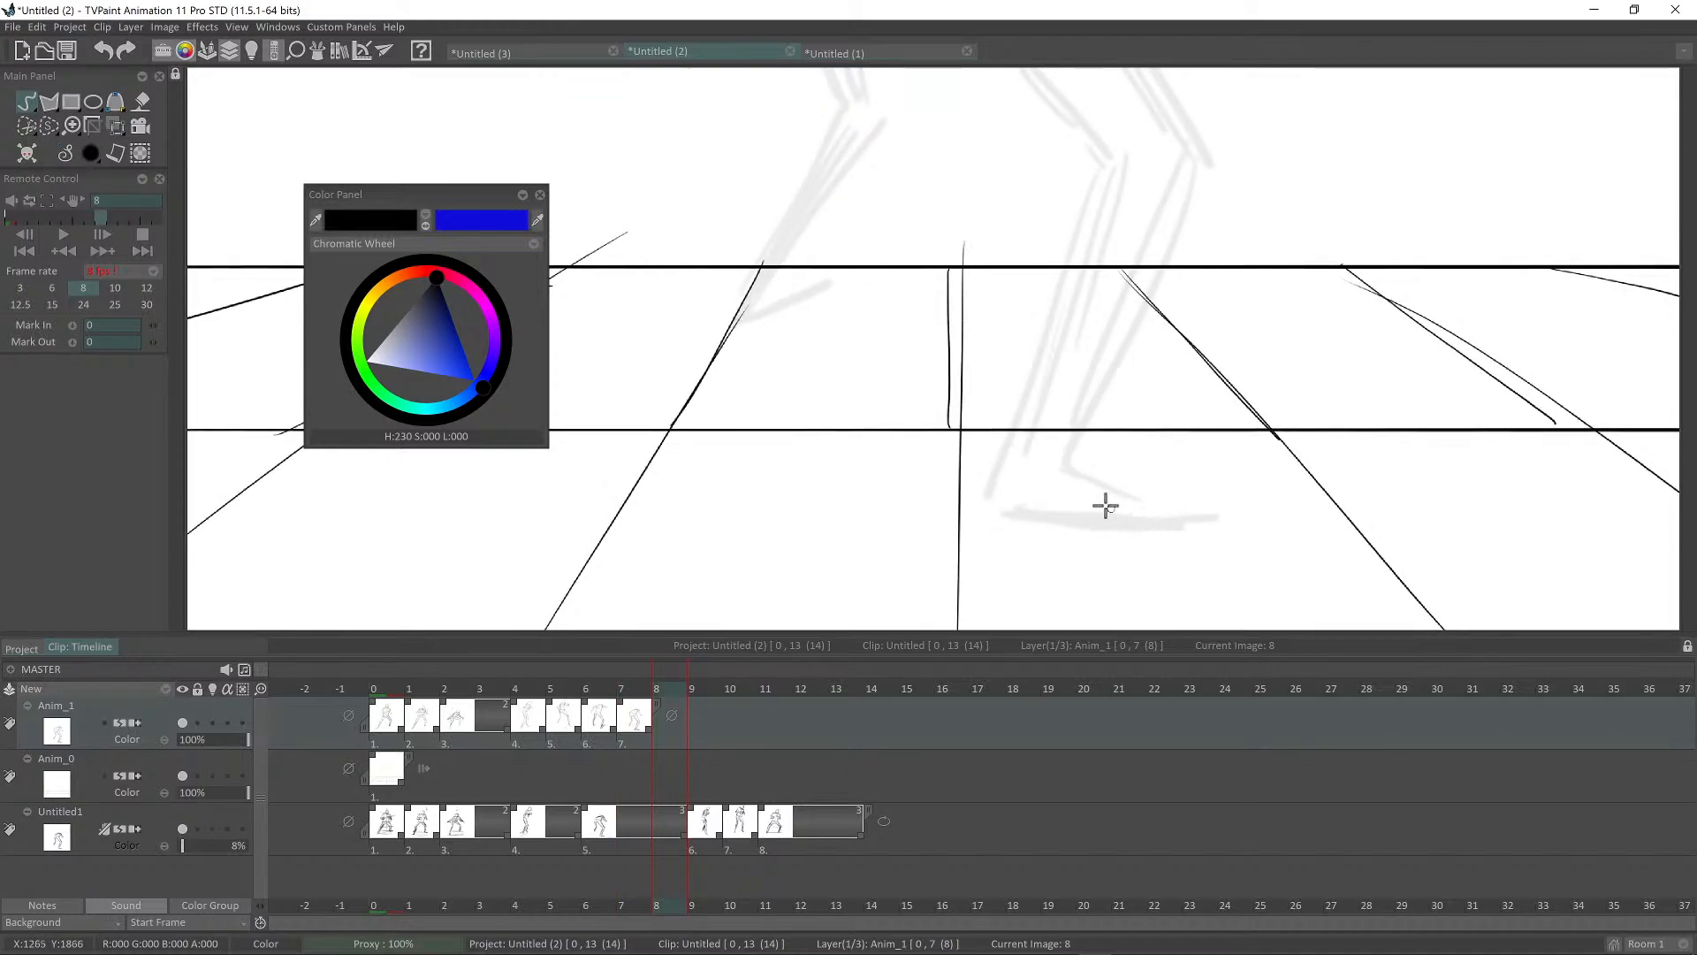
{"action": "mouse_move", "coordinate": [1054, 403]}
{"action": "left_mouse_down"}
{"action": "mouse_move", "coordinate": [1008, 508]}
{"action": "mouse_move", "coordinate": [1064, 519]}
{"action": "left_mouse_up"}
{"action": "left_click_drag", "start_coordinate": [1115, 418], "coordinate": [1213, 516]}
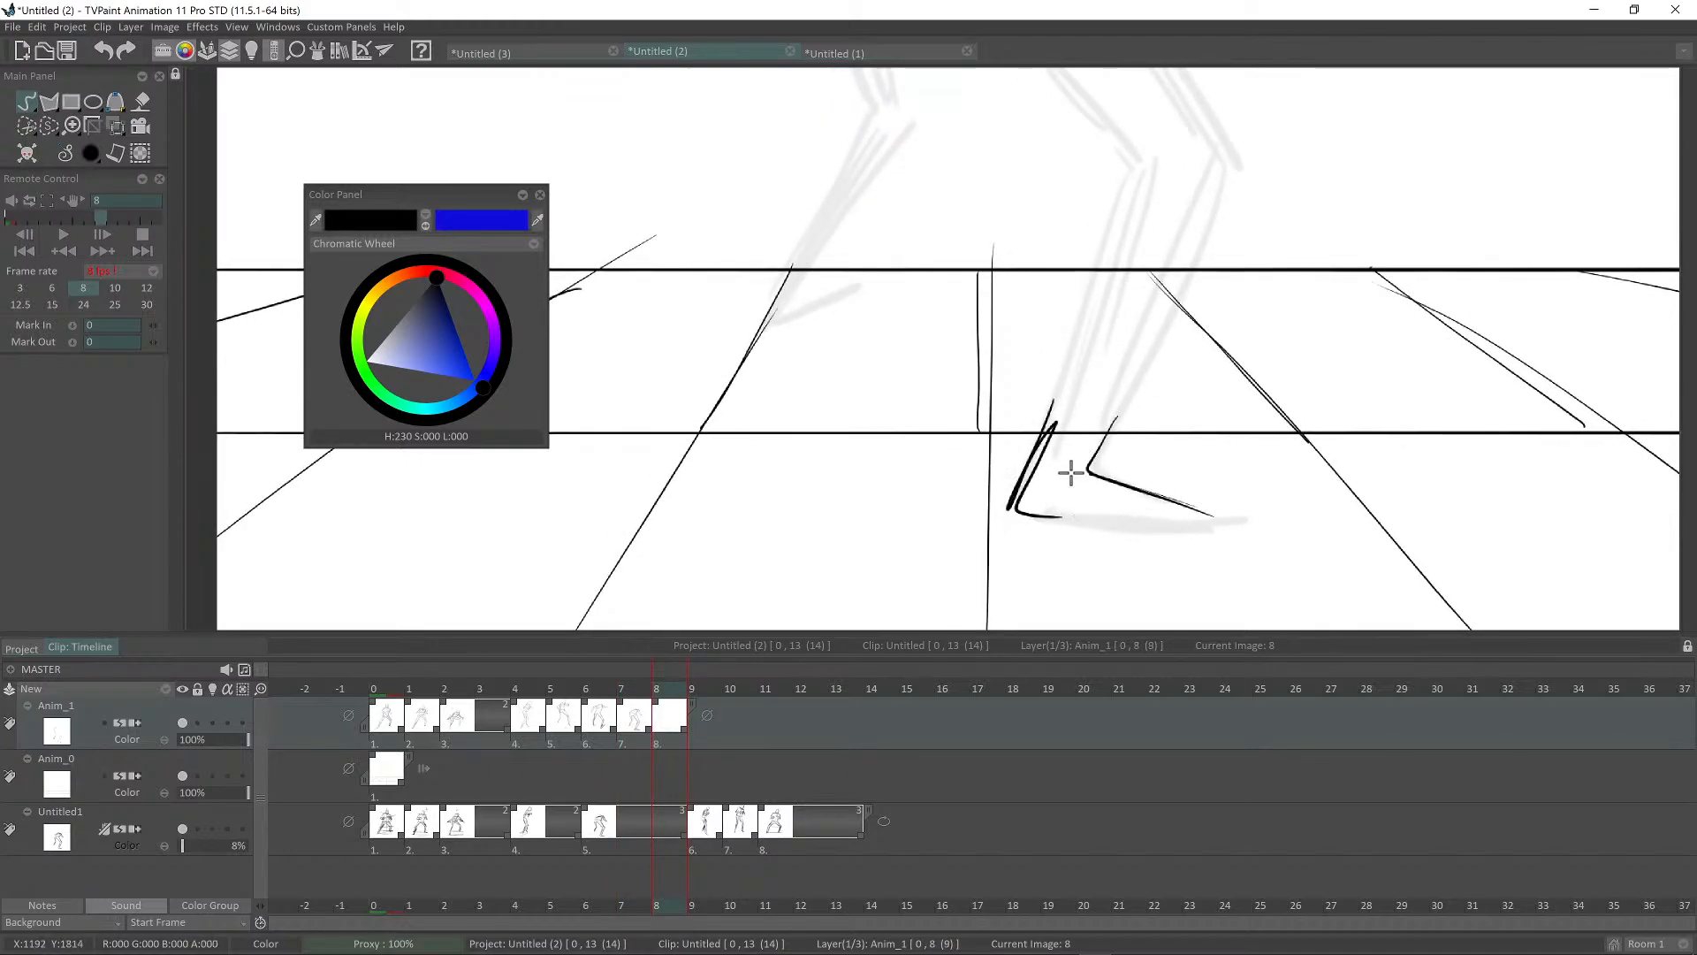
{"action": "left_click_drag", "start_coordinate": [1086, 472], "coordinate": [1031, 479]}
{"action": "left_click_drag", "start_coordinate": [1043, 512], "coordinate": [1205, 526]}
{"action": "left_click_drag", "start_coordinate": [1219, 489], "coordinate": [1163, 514]}
Step: Flip through frames 7 to 9 to check the new foot drawing against the neighbouring poses
{"action": "scroll", "coordinate": [1162, 514], "scroll_direction": "down", "scroll_amount": 1}
{"action": "key", "text": "Right"}
{"action": "key", "text": "Right"}
{"action": "key", "text": "Right"}
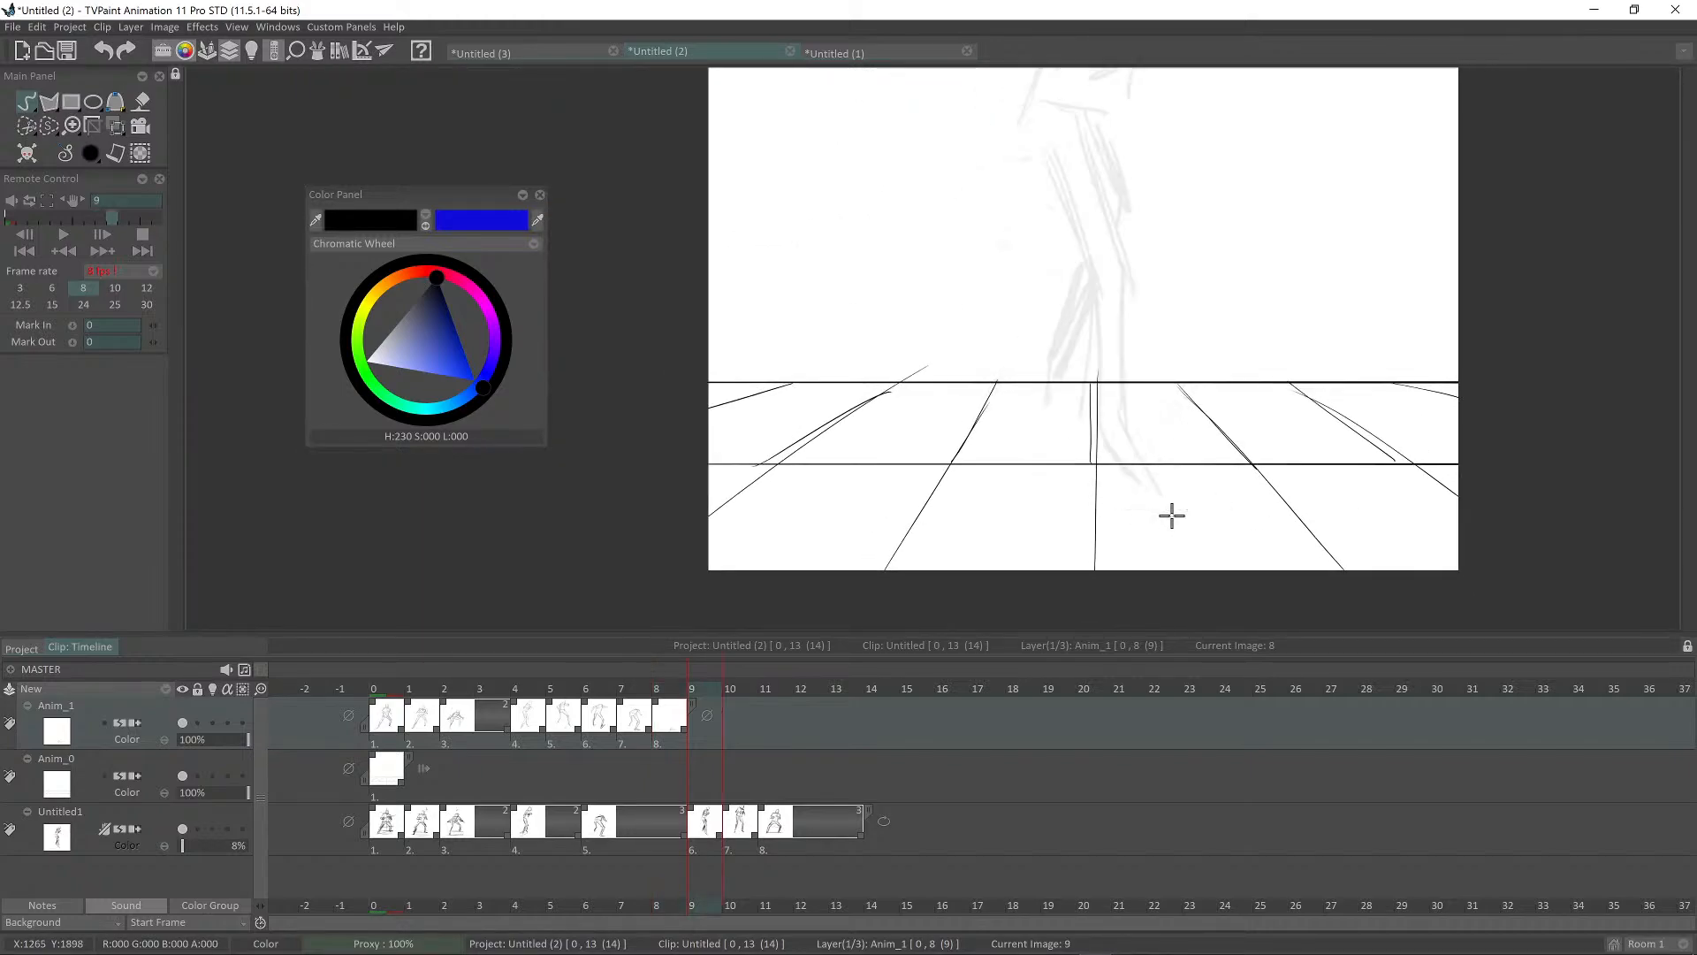
{"action": "key", "text": "Left"}
{"action": "key", "text": "Left"}
{"action": "key", "text": "Left"}
{"action": "key", "text": "Left"}
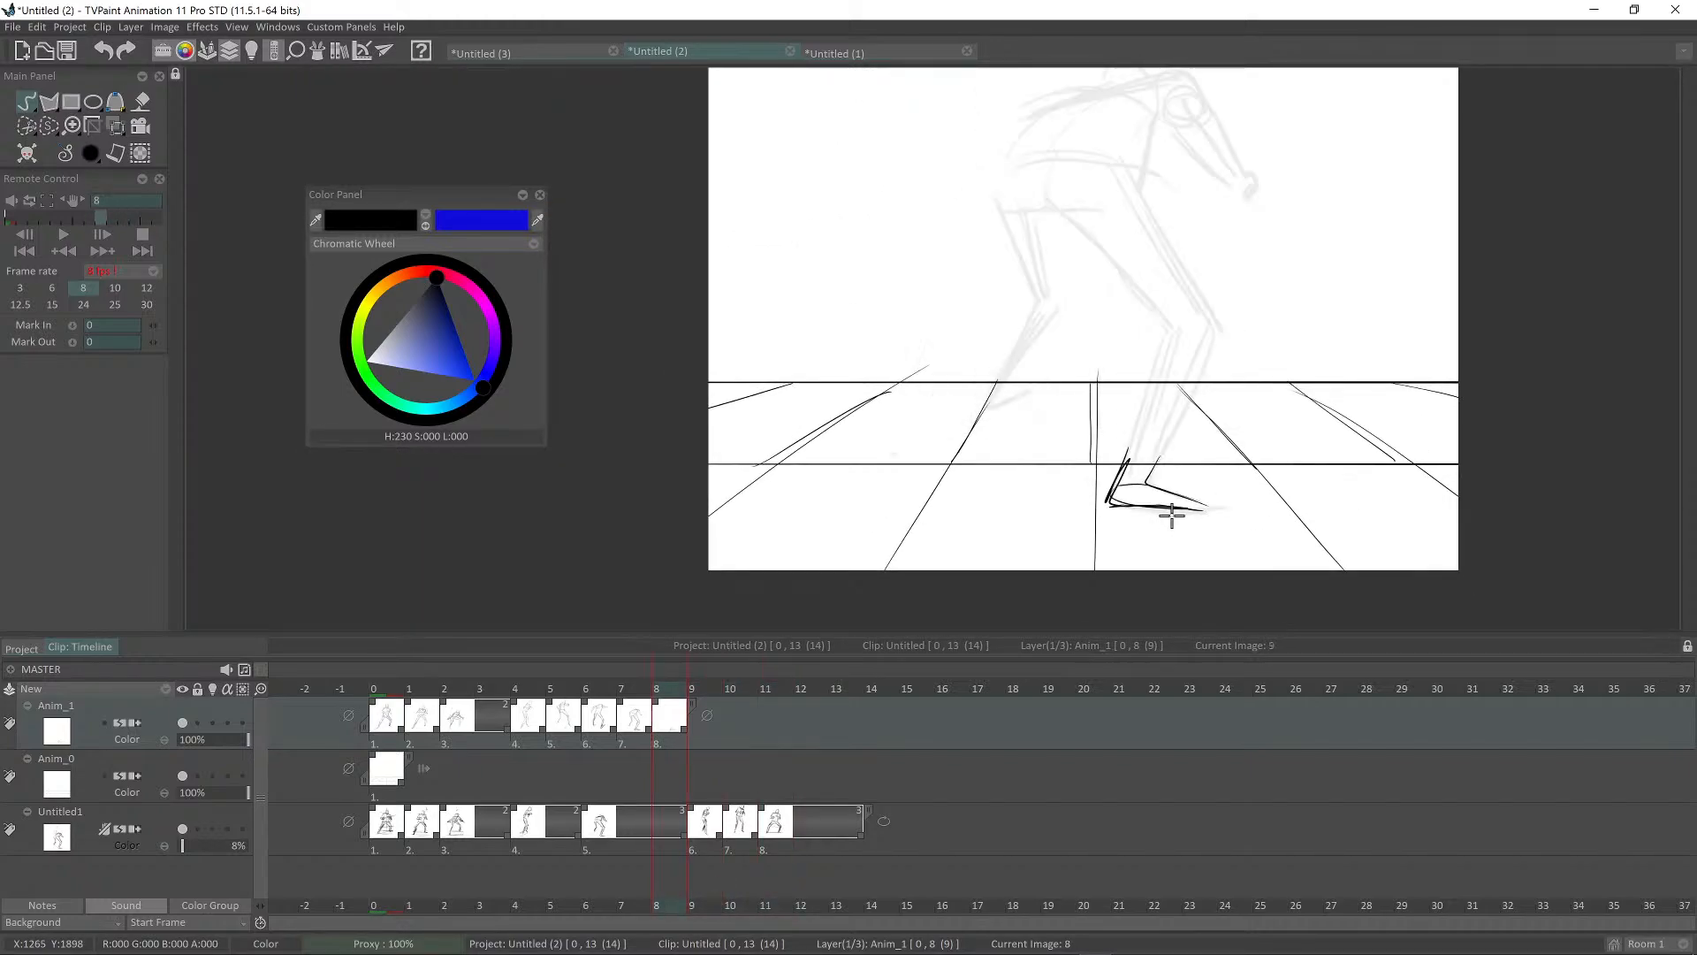
{"action": "key", "text": "Left"}
{"action": "key", "text": "Left"}
{"action": "key", "text": "Left"}
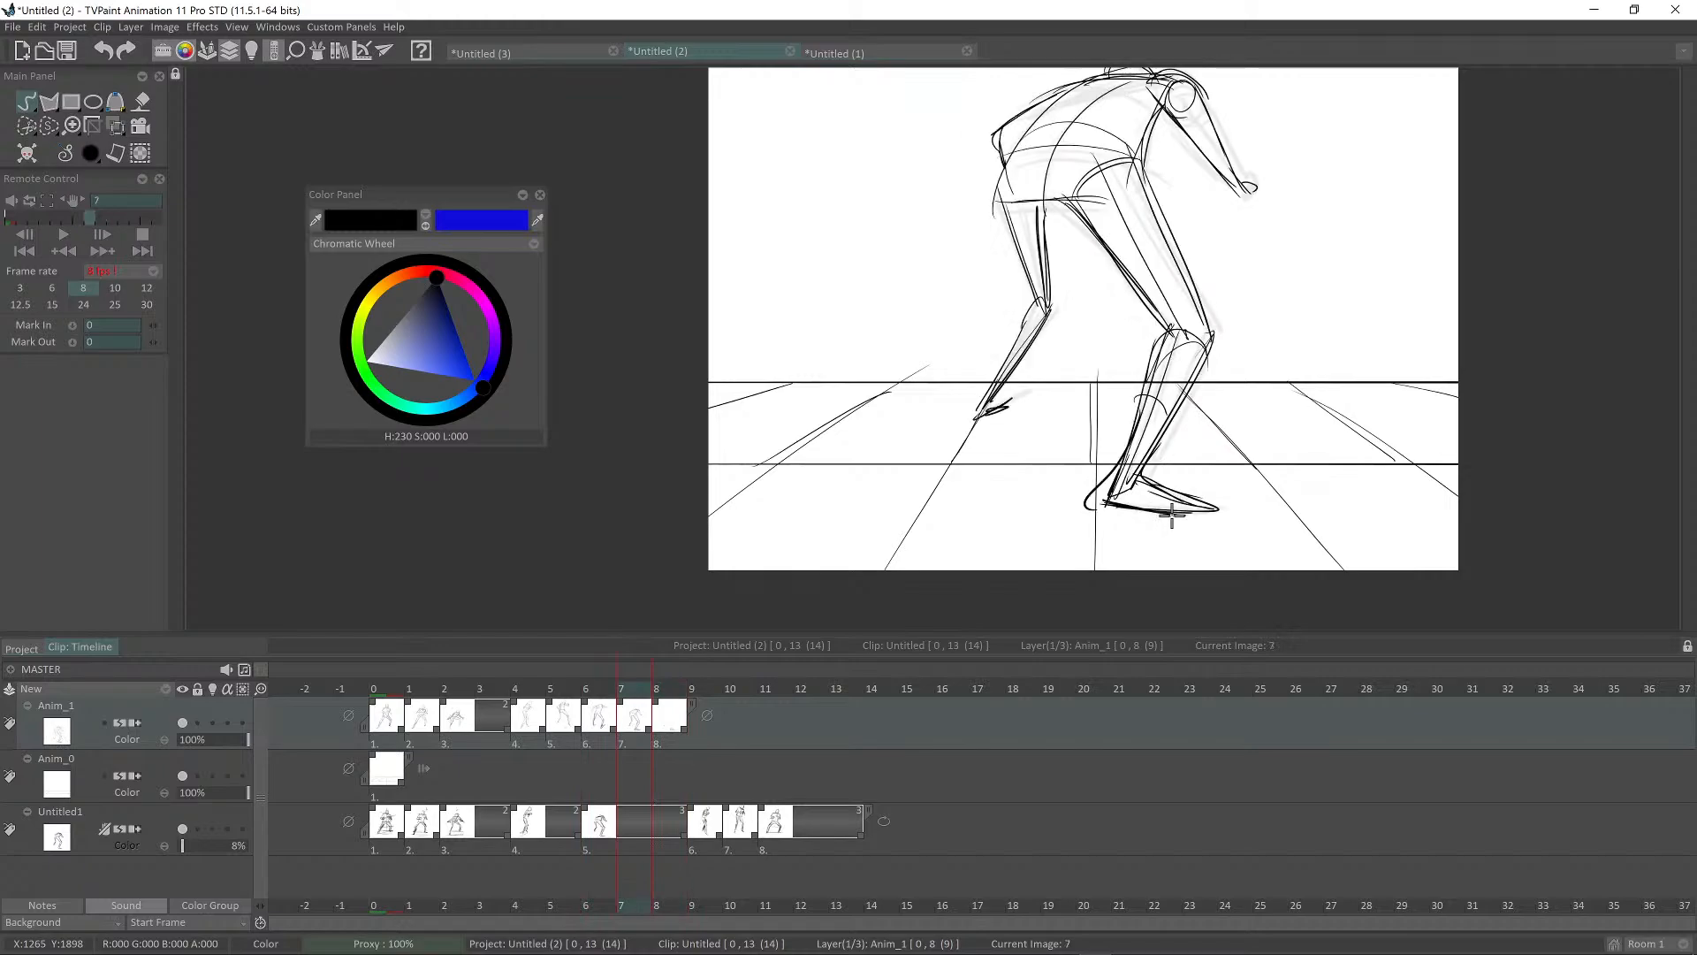
Step: Flip through frames 6 to 9 to compare the planted foot with the neighbouring poses
{"action": "key", "text": "Right"}
{"action": "key", "text": "Right"}
{"action": "key", "text": "Right"}
{"action": "key", "text": "Left"}
{"action": "key", "text": "Left"}
{"action": "key", "text": "Left"}
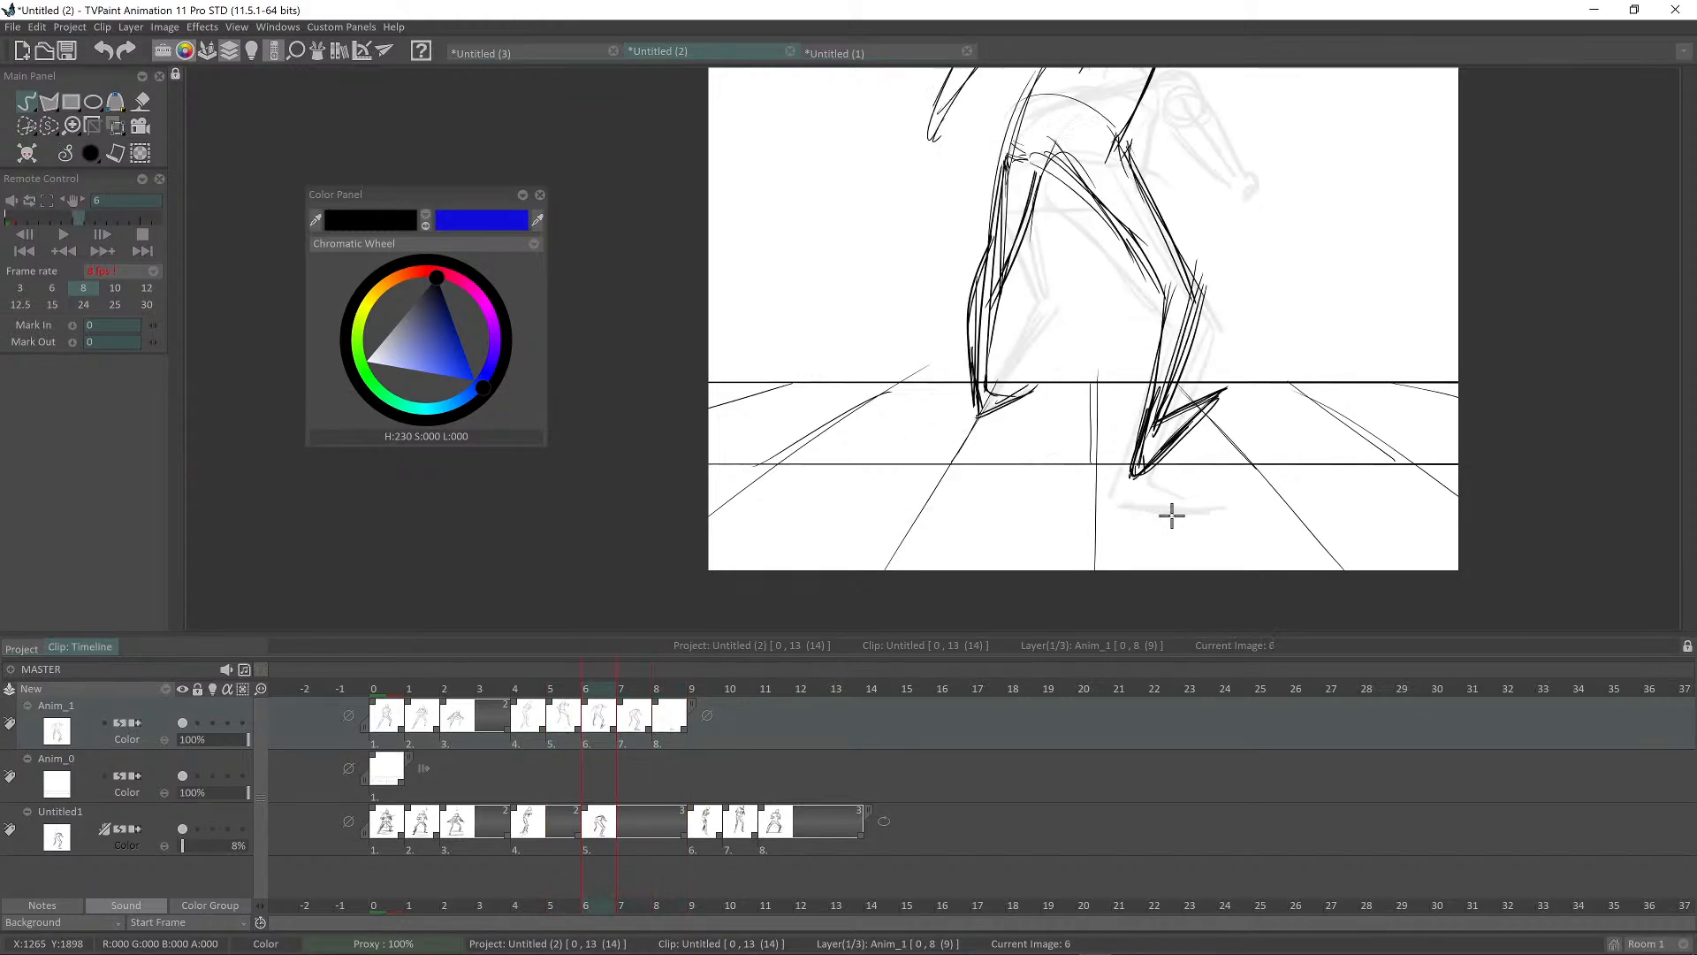
{"action": "key", "text": "Right"}
{"action": "key", "text": "Right"}
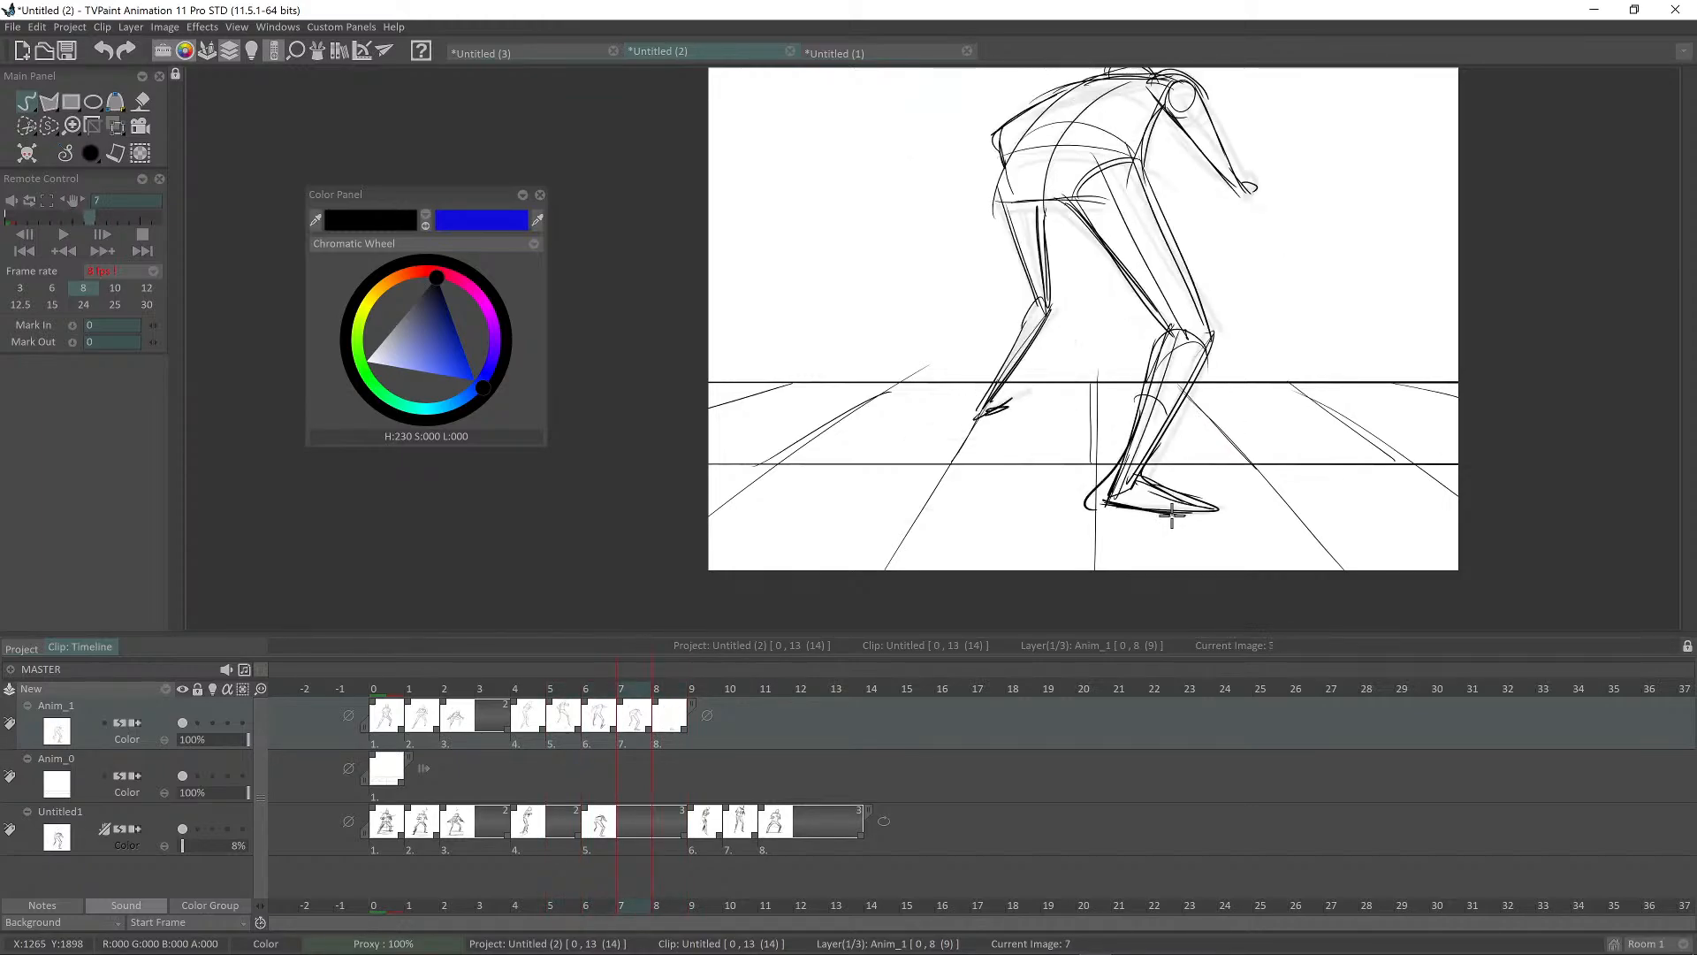
Step: Try erasing the planted lower leg on frame 7 and redrawing the shin and calf farther back to meet the new heel
{"action": "scroll", "coordinate": [1172, 518], "scroll_direction": "up", "scroll_amount": 2}
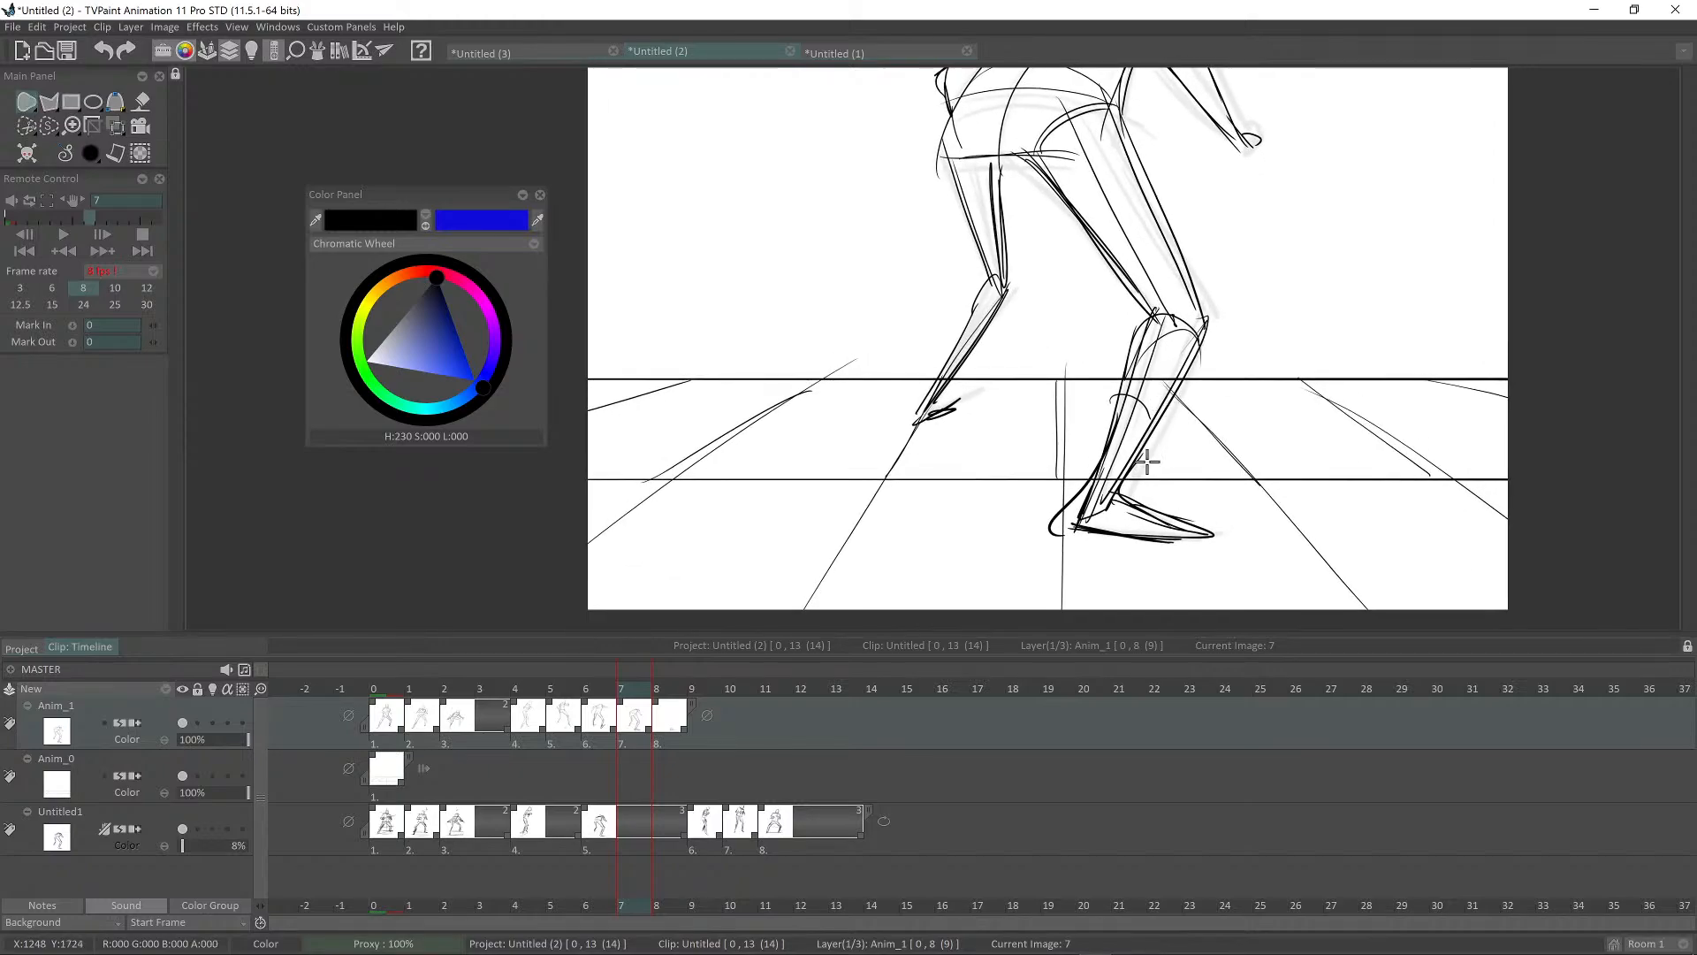
{"action": "scroll", "coordinate": [1192, 409], "scroll_direction": "up", "scroll_amount": 1}
{"action": "left_click_drag", "start_coordinate": [1086, 502], "coordinate": [1070, 522]}
{"action": "mouse_move", "coordinate": [1104, 486]}
{"action": "left_mouse_down"}
{"action": "mouse_move", "coordinate": [1125, 394]}
{"action": "mouse_move", "coordinate": [1174, 399]}
{"action": "mouse_move", "coordinate": [1039, 544]}
{"action": "mouse_move", "coordinate": [1066, 555]}
{"action": "mouse_move", "coordinate": [1097, 522]}
{"action": "left_mouse_up"}
{"action": "key", "text": "e"}
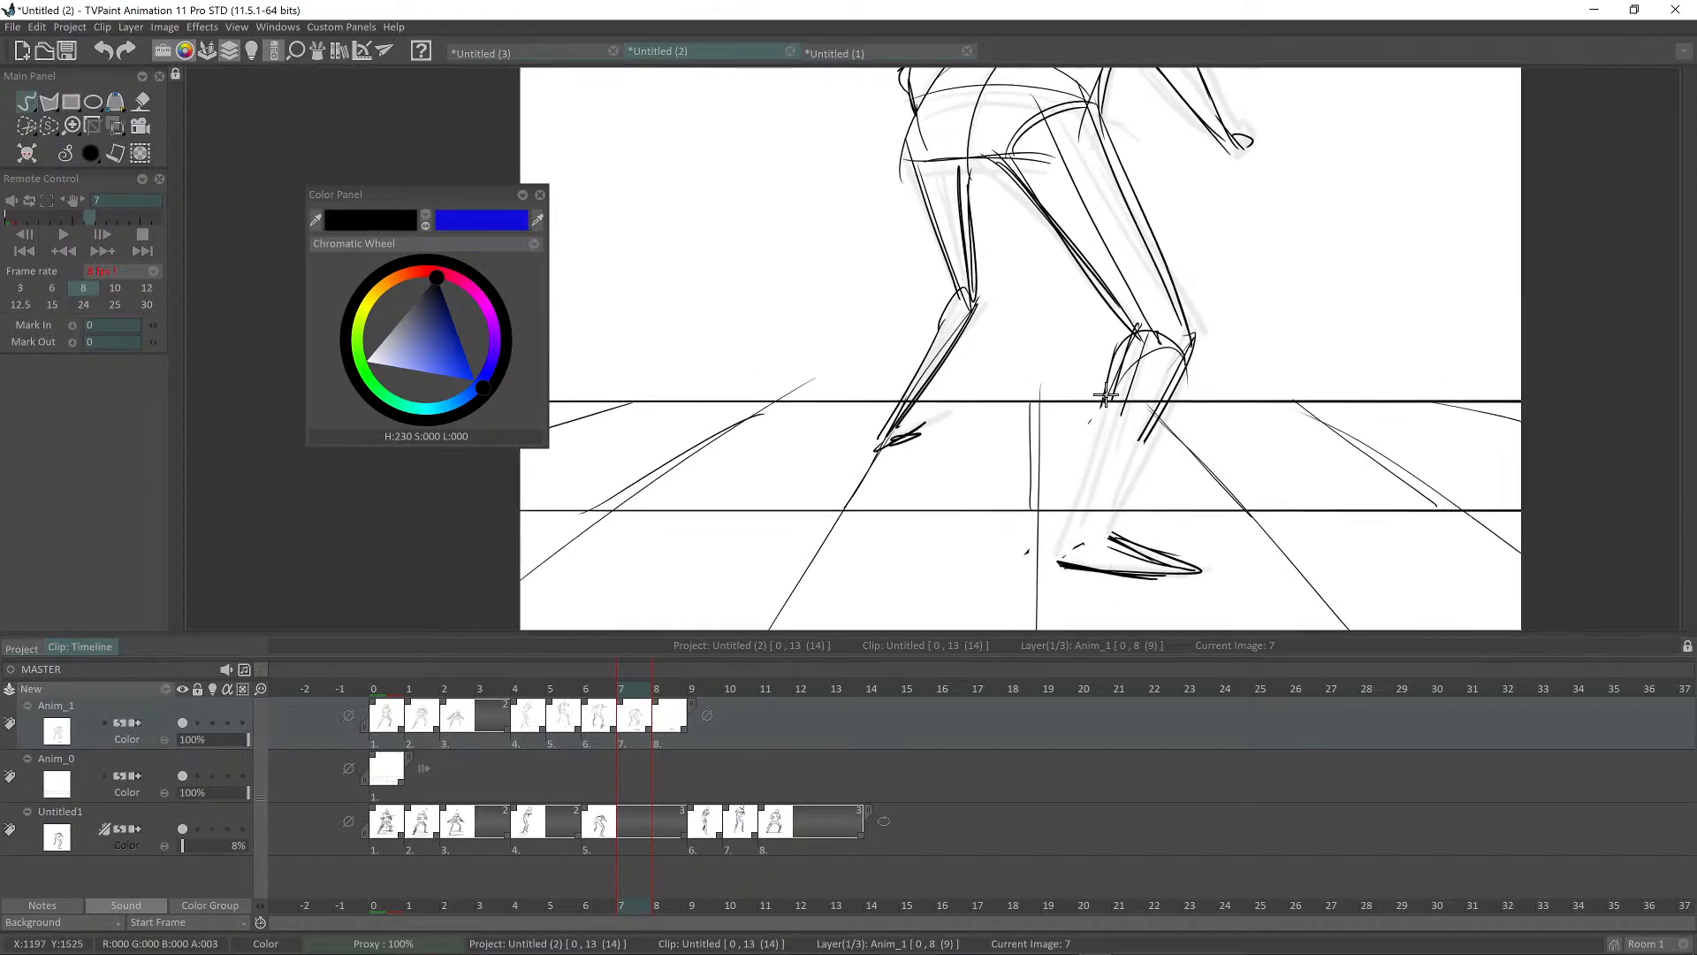
{"action": "left_click_drag", "start_coordinate": [1105, 399], "coordinate": [1043, 560]}
{"action": "left_click_drag", "start_coordinate": [1082, 435], "coordinate": [1044, 554]}
{"action": "left_click_drag", "start_coordinate": [1122, 338], "coordinate": [1028, 560]}
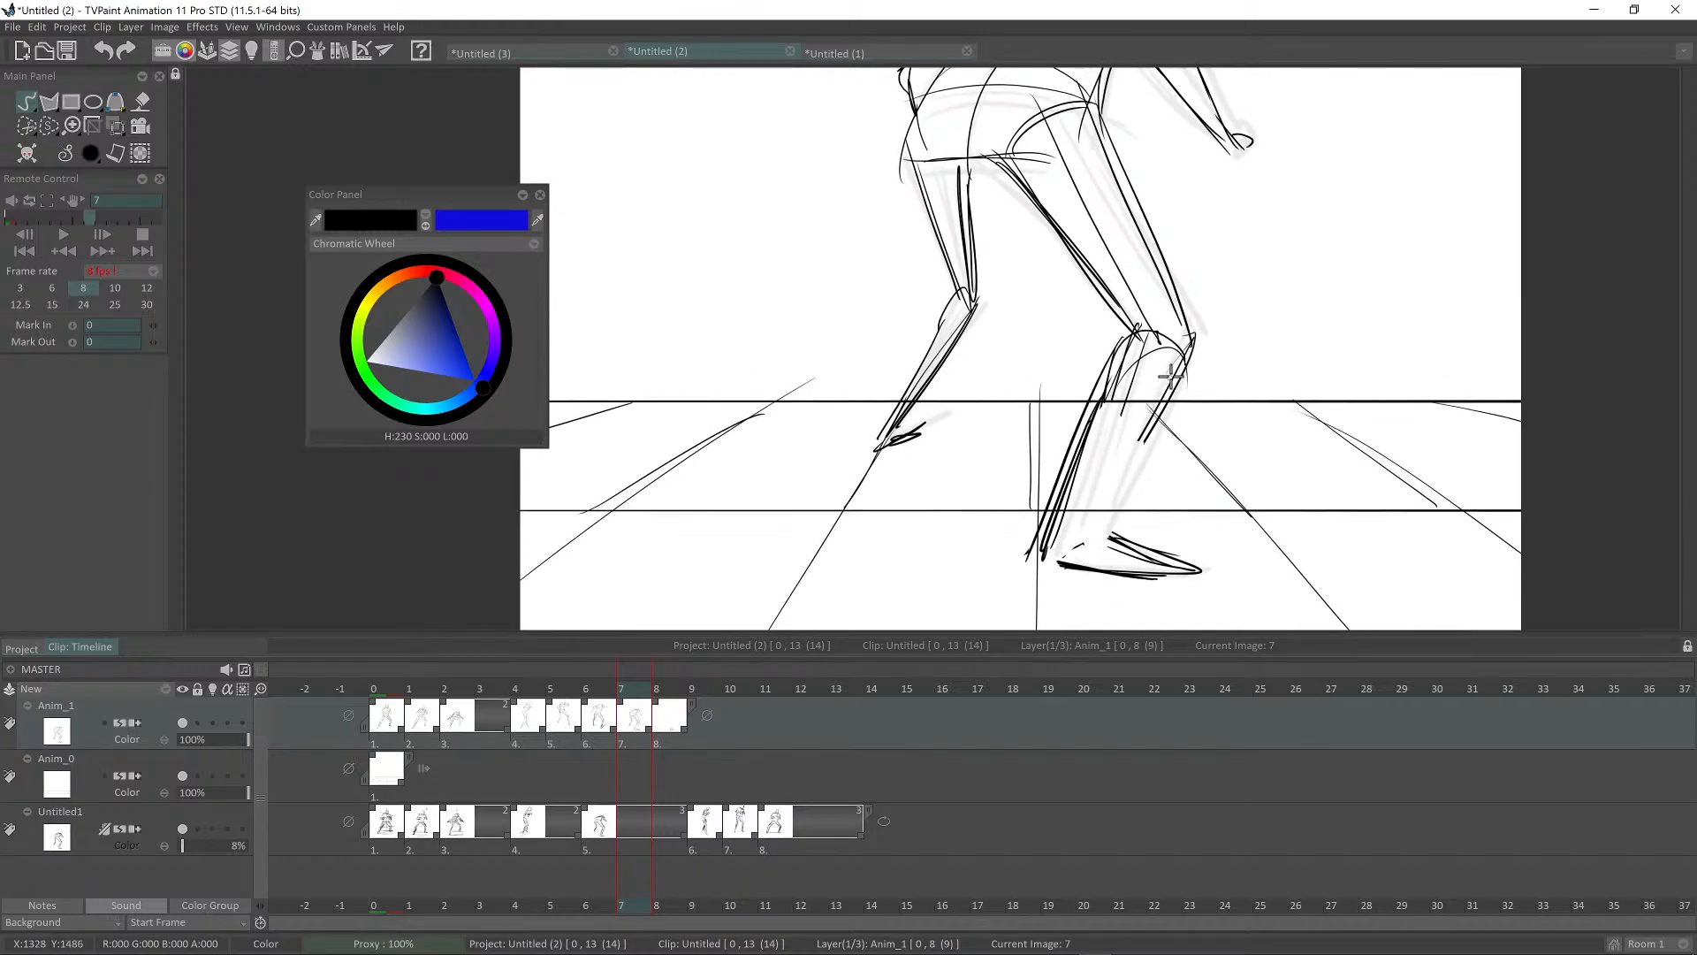
{"action": "left_click_drag", "start_coordinate": [1171, 377], "coordinate": [1114, 533]}
{"action": "left_click_drag", "start_coordinate": [1154, 418], "coordinate": [1124, 528]}
{"action": "left_click_drag", "start_coordinate": [1226, 496], "coordinate": [1203, 516]}
Step: Flip through frames 5 to 8 to check how the leg and foot land on the ground
{"action": "scroll", "coordinate": [1203, 516], "scroll_direction": "down", "scroll_amount": 2}
{"action": "key", "text": "Left"}
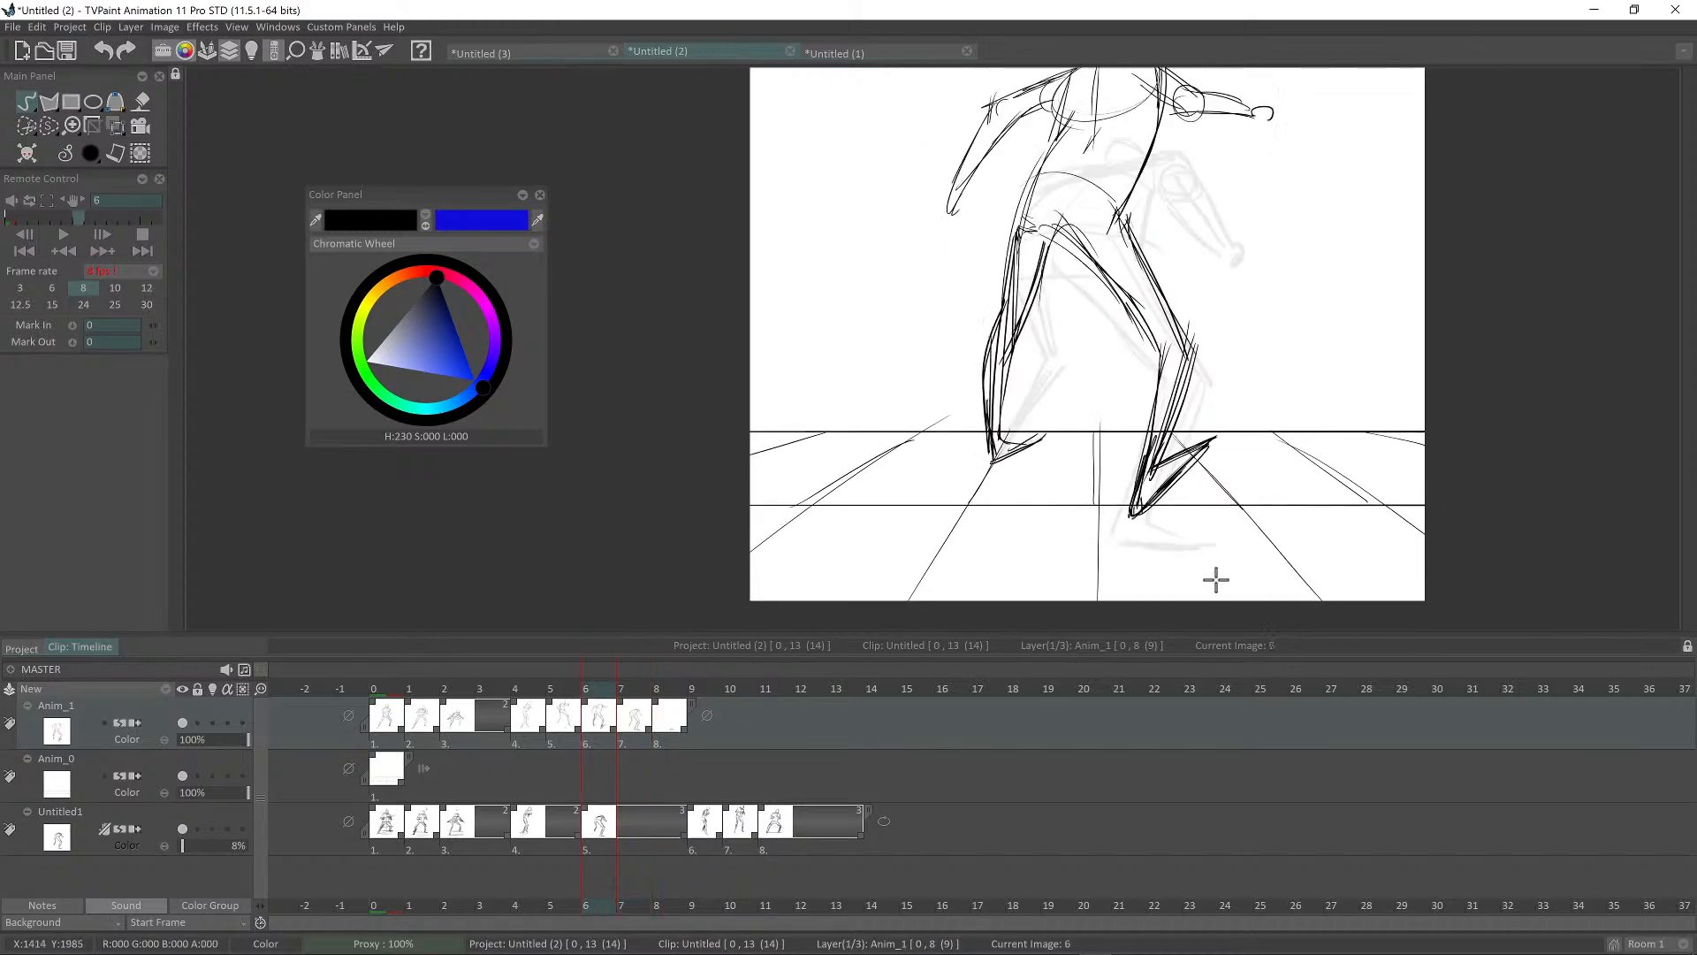
{"action": "key", "text": "Right"}
{"action": "key", "text": "Right"}
{"action": "key", "text": "Left"}
{"action": "key", "text": "Left"}
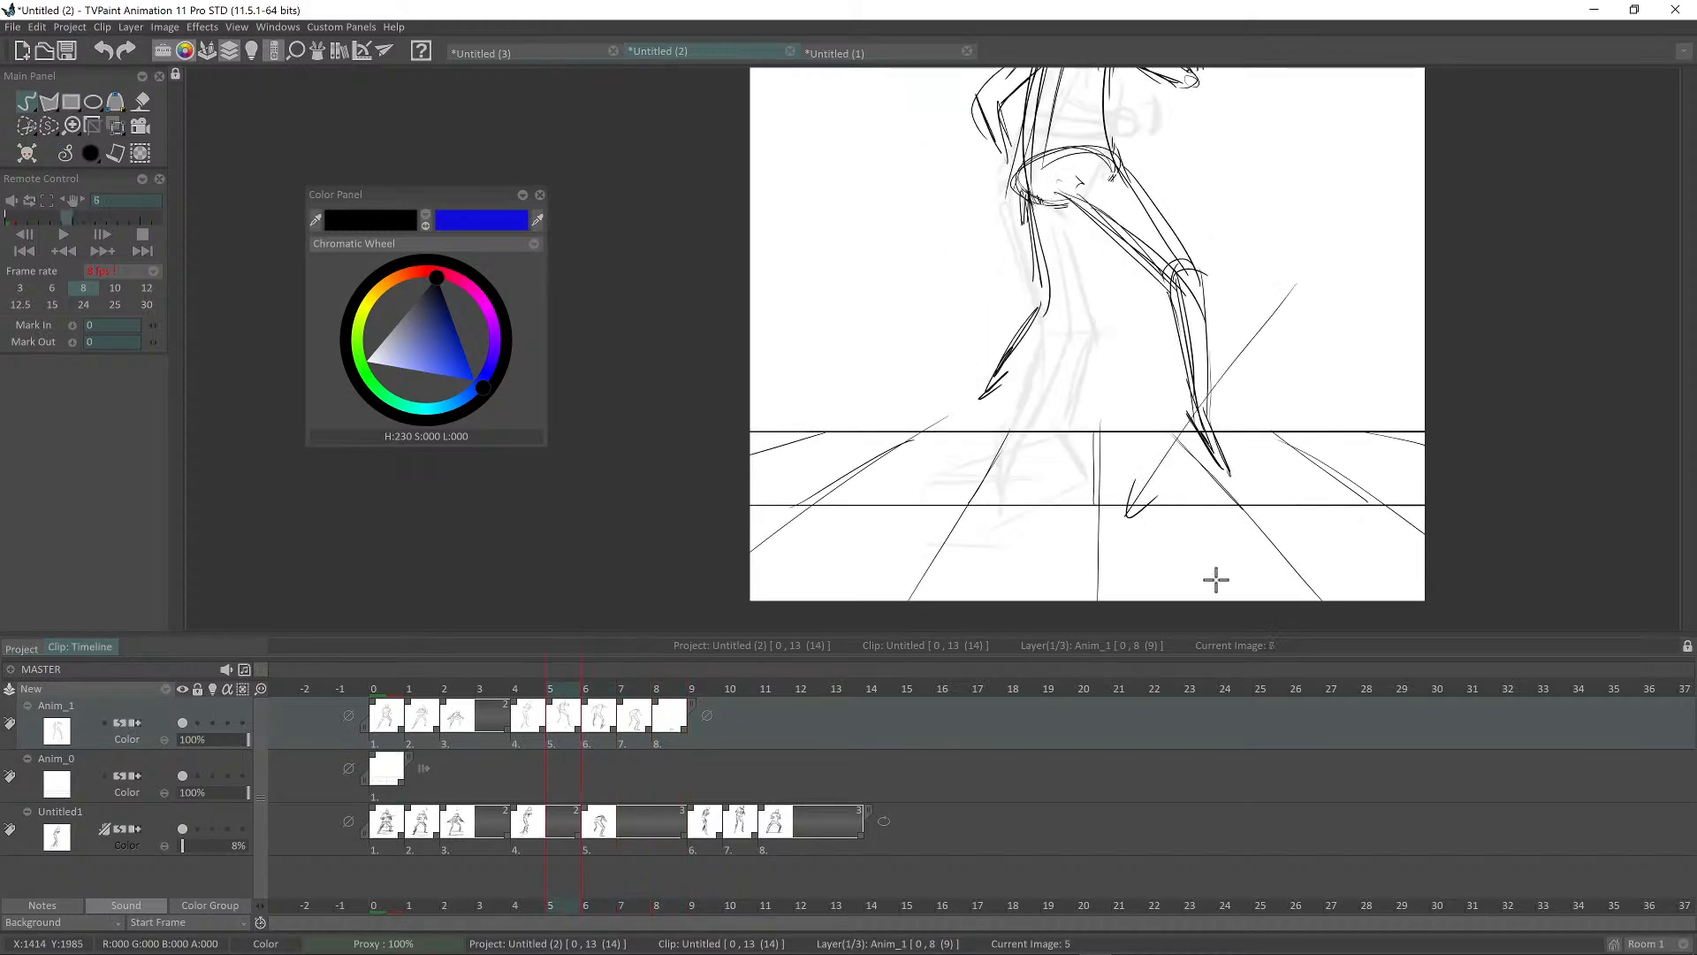
{"action": "key", "text": "Right"}
{"action": "key", "text": "Right"}
{"action": "key", "text": "Left"}
{"action": "key", "text": "Left"}
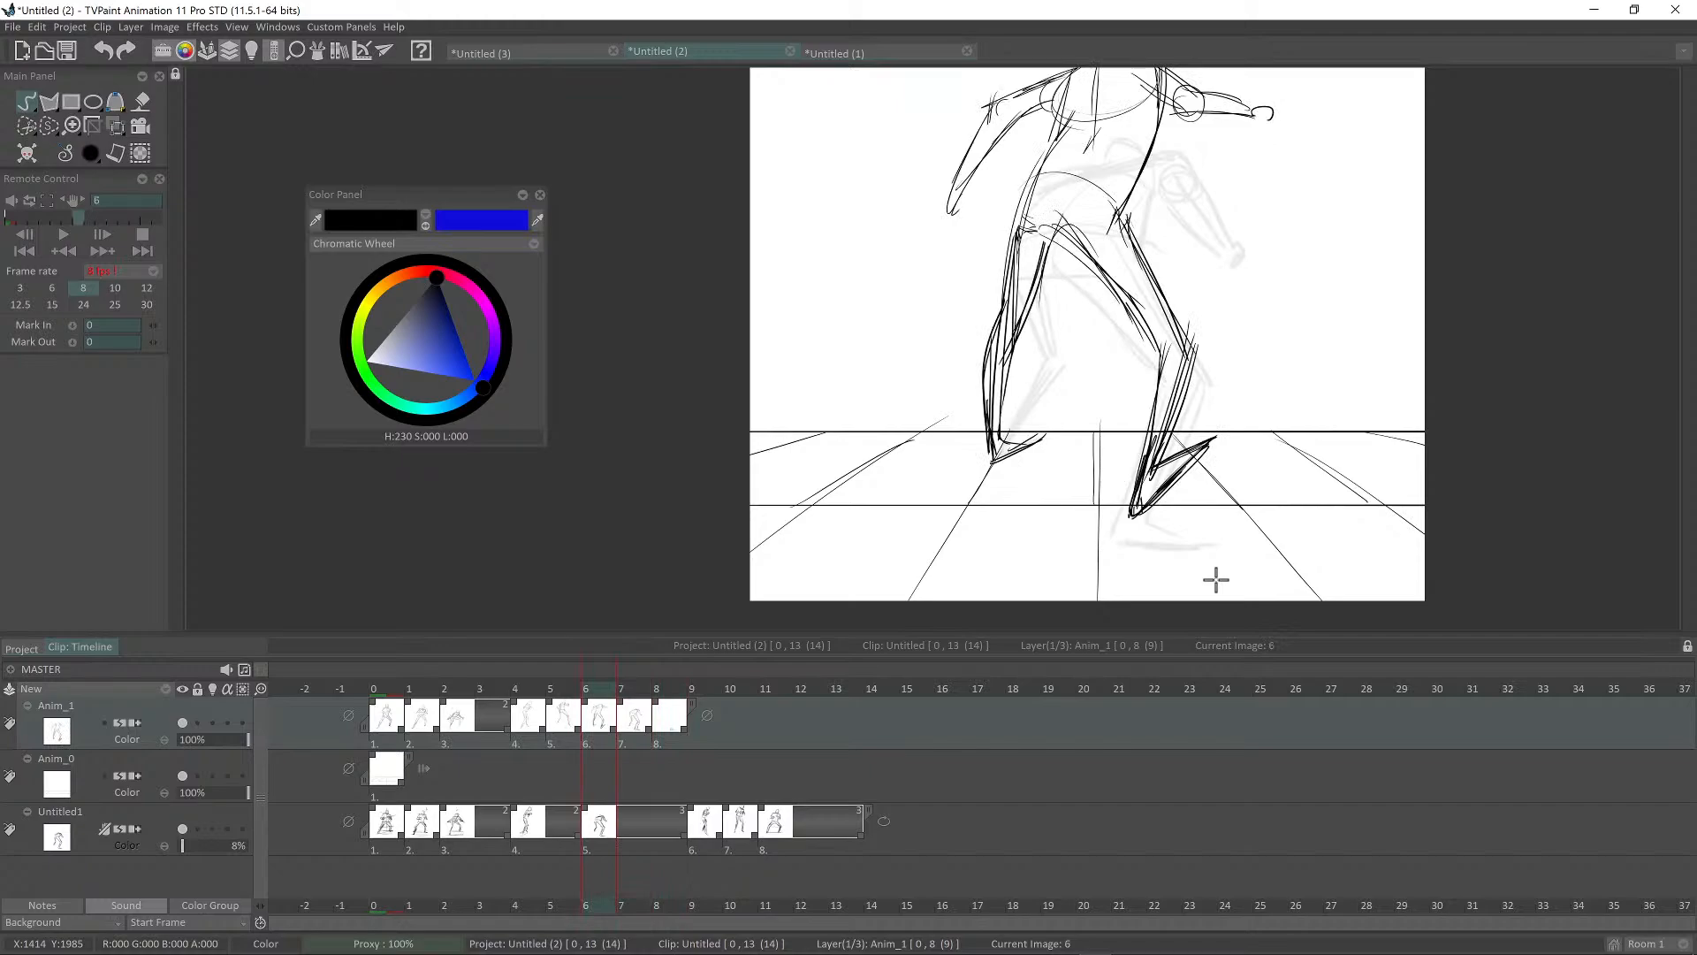
Step: Remove the foot drawing on frame 8 of the Anim_1 layer and revert the heel and lower-leg changes on frame 7
{"action": "key", "text": "Right"}
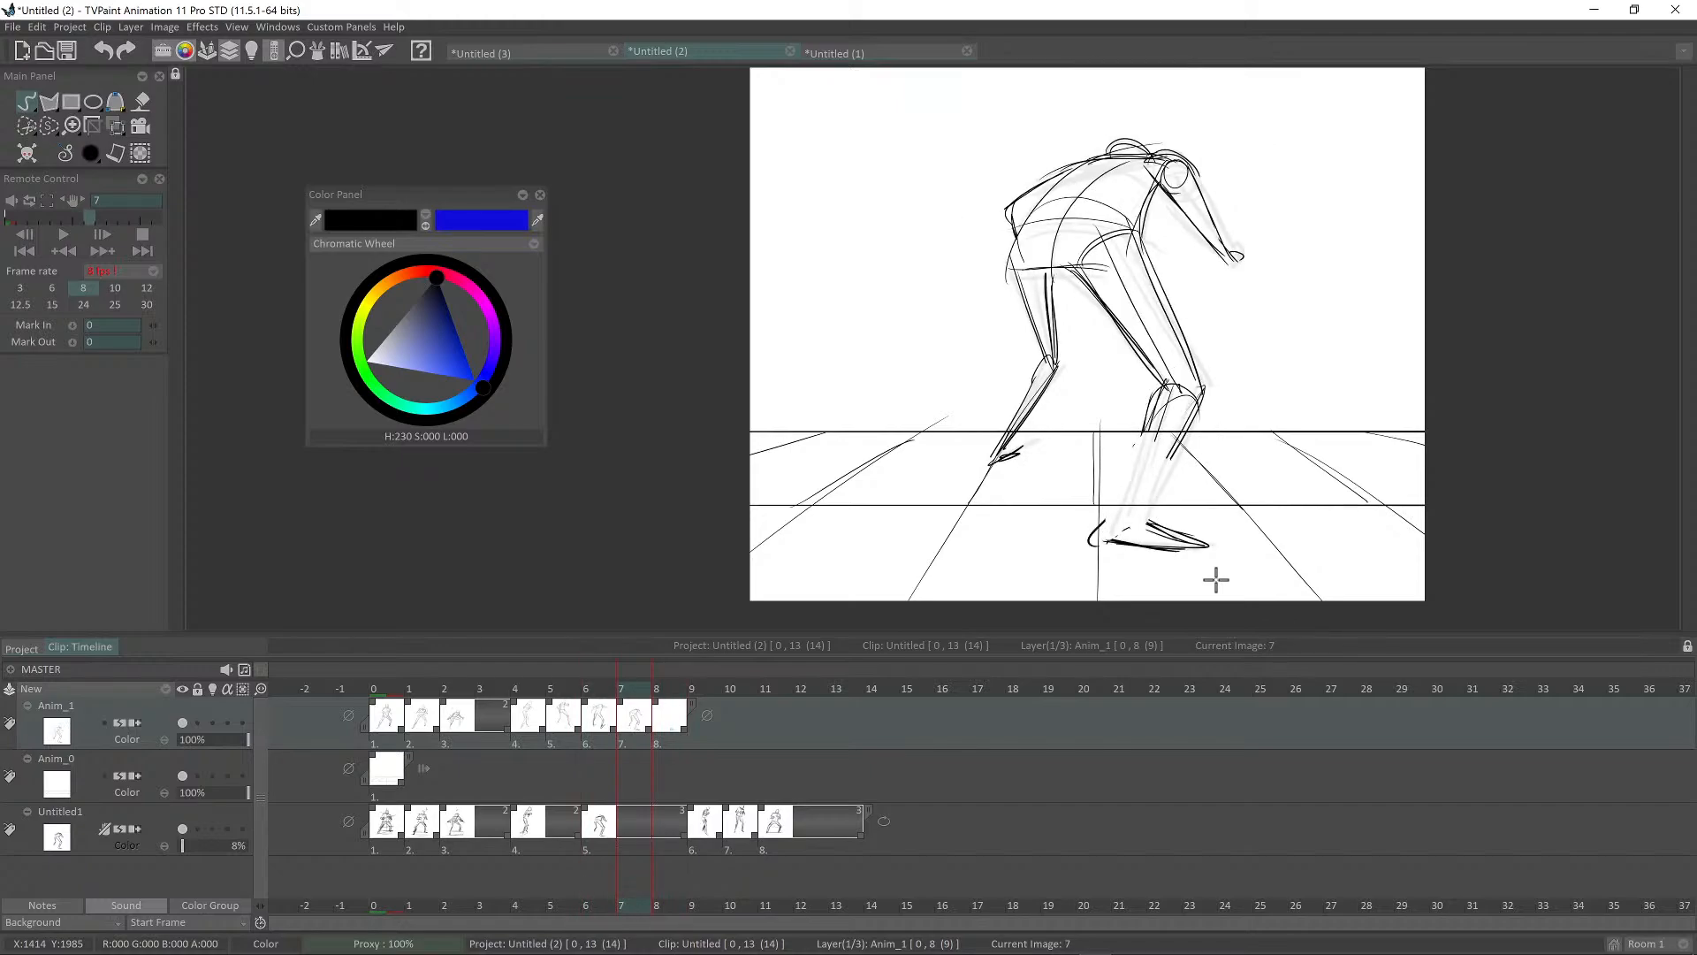
{"action": "key", "text": "Right"}
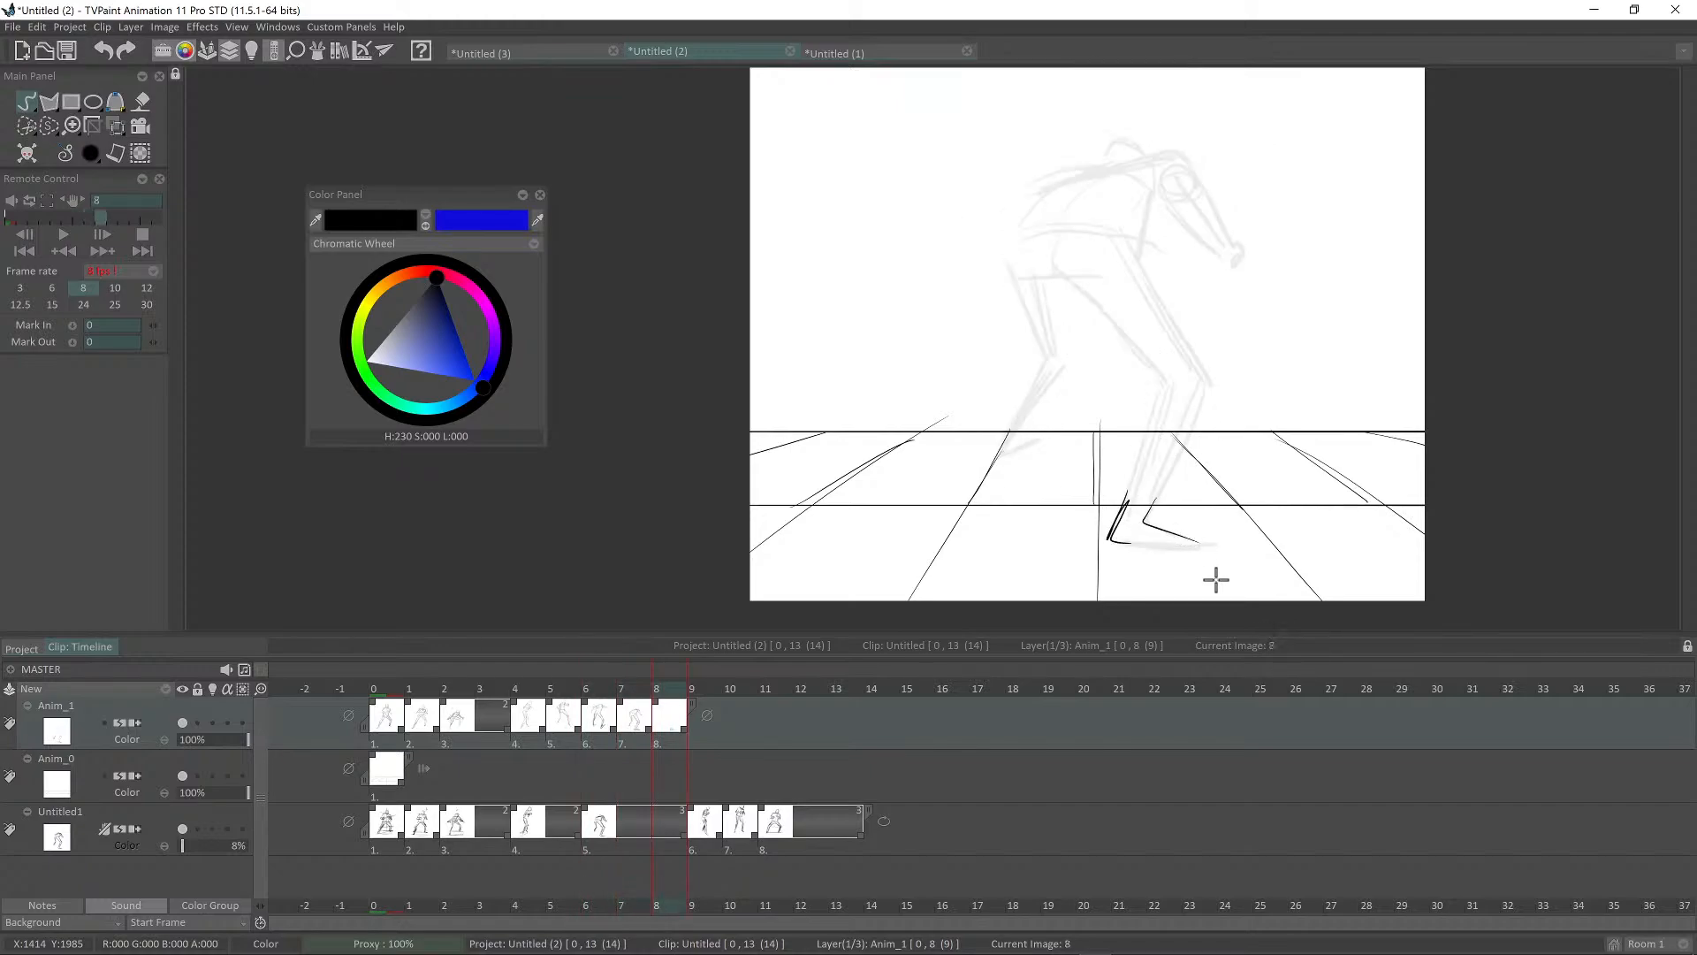
{"action": "key", "text": "Delete"}
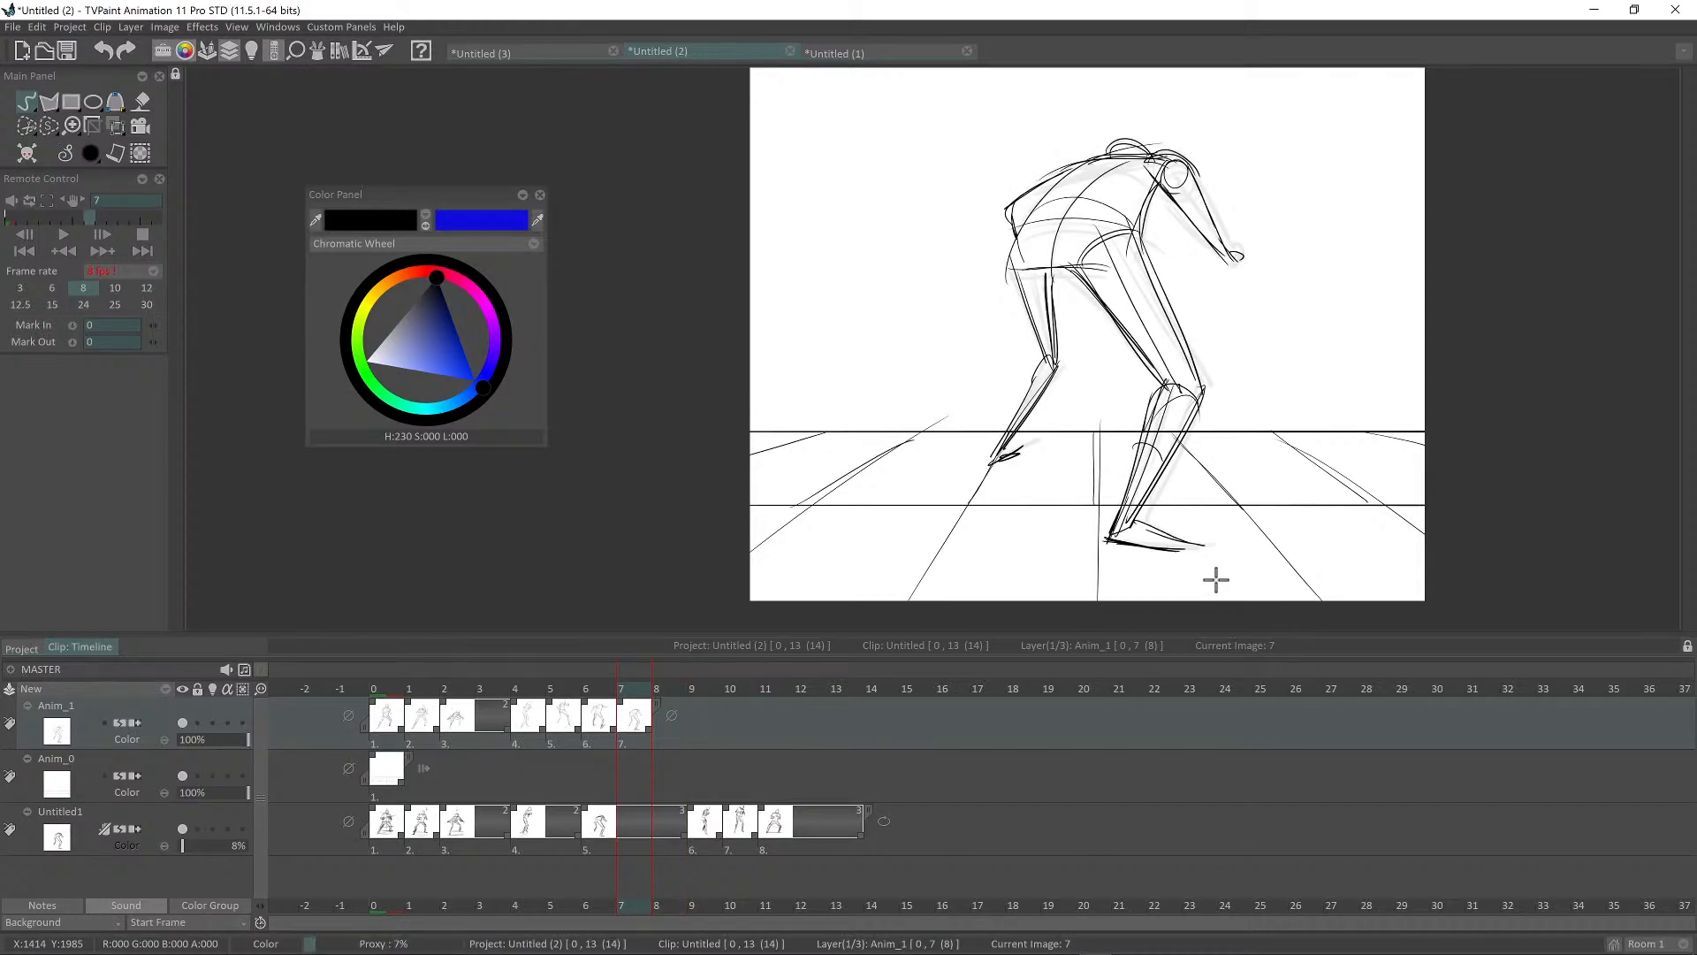
Step: Sketch two curved motion paths with short spacing ticks near their upper ends, beside the figure on frame 7
{"action": "scroll", "coordinate": [882, 397], "scroll_direction": "up", "scroll_amount": 2}
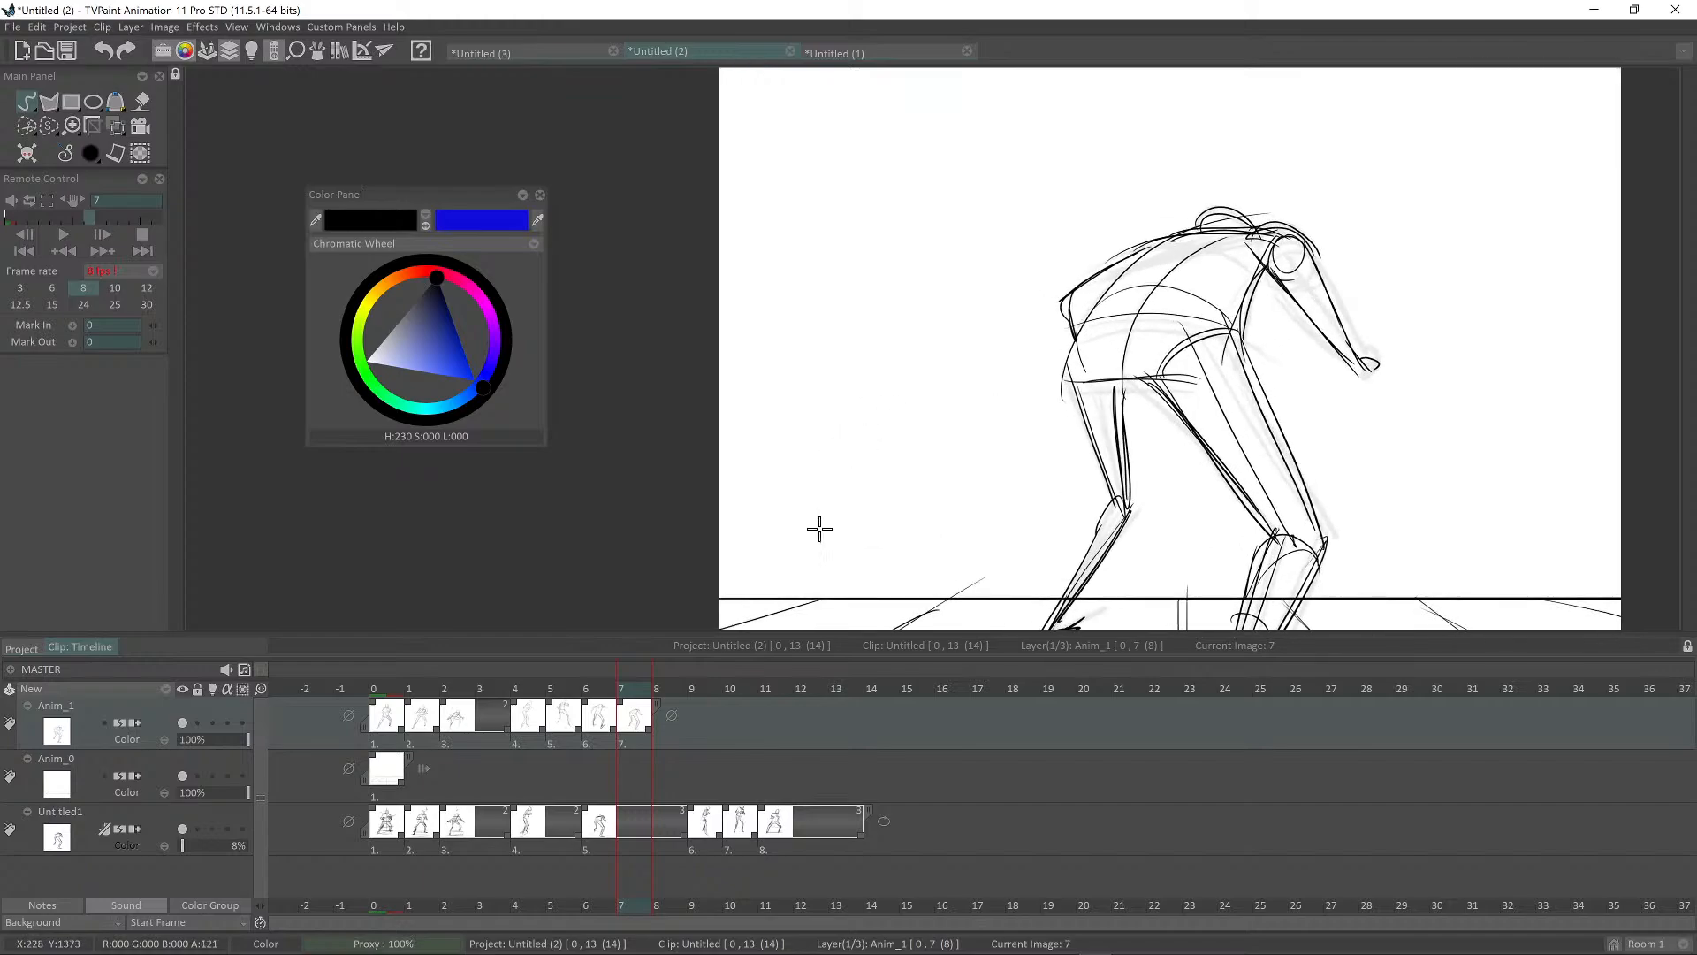
{"action": "mouse_move", "coordinate": [818, 526]}
{"action": "left_mouse_down"}
{"action": "mouse_move", "coordinate": [990, 226]}
{"action": "mouse_move", "coordinate": [910, 279]}
{"action": "left_mouse_up"}
{"action": "left_click_drag", "start_coordinate": [933, 220], "coordinate": [944, 258]}
{"action": "left_click_drag", "start_coordinate": [970, 221], "coordinate": [978, 264]}
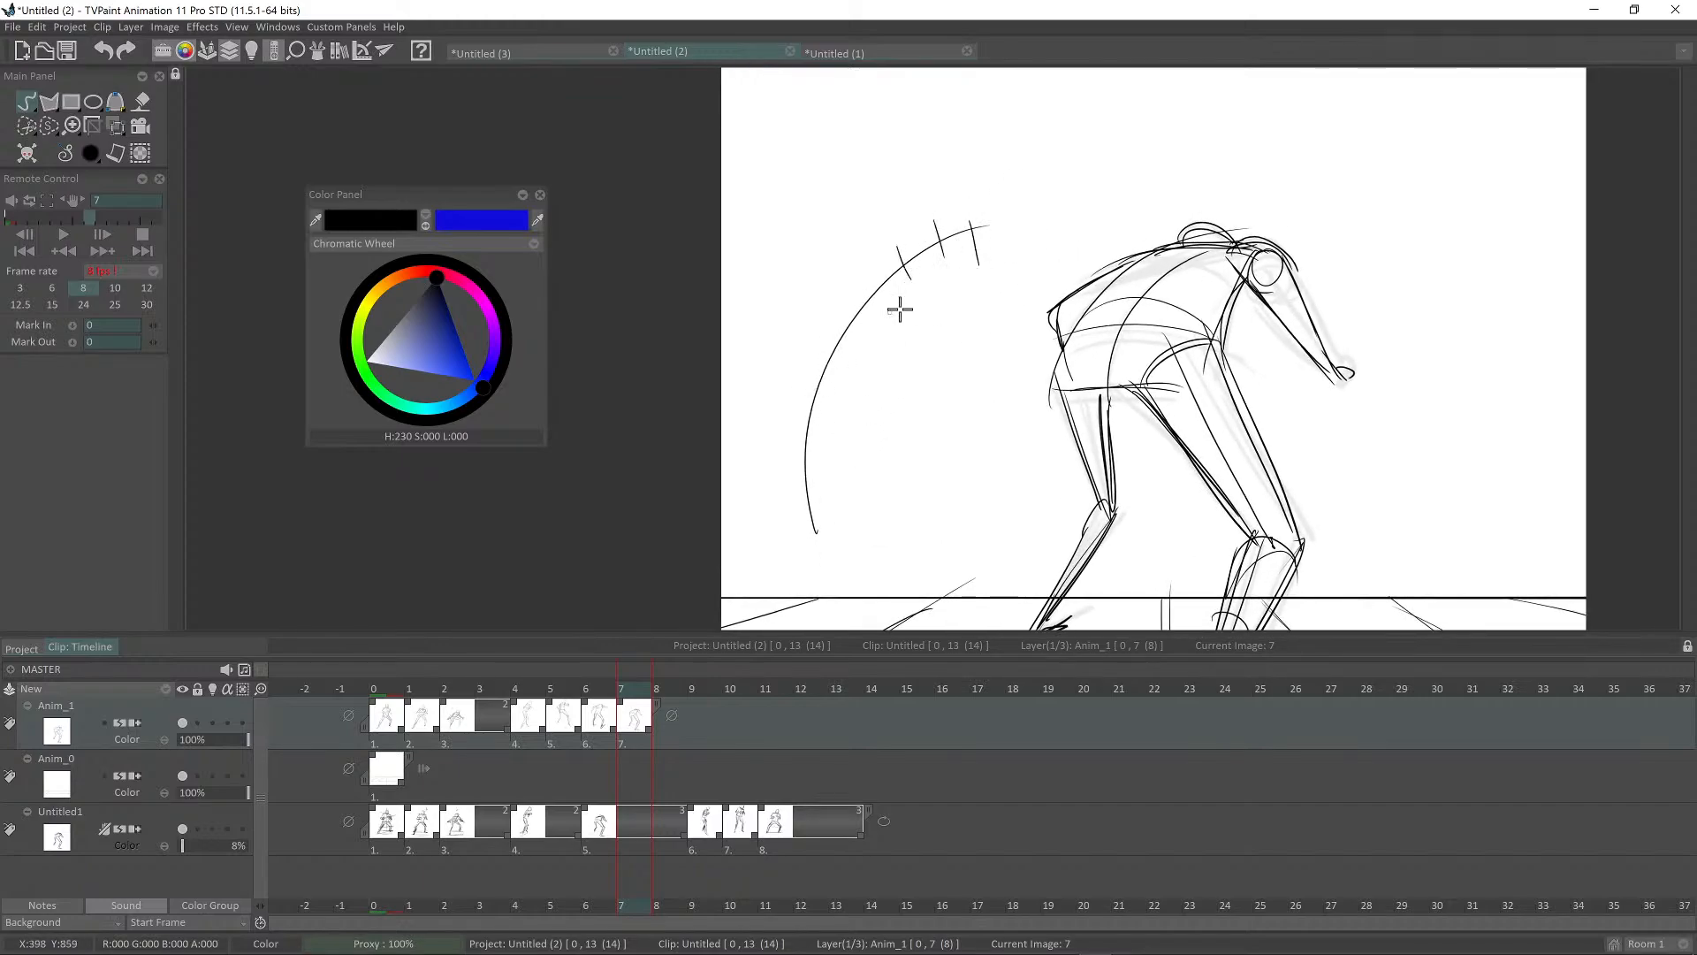
{"action": "left_click_drag", "start_coordinate": [928, 332], "coordinate": [933, 433]}
{"action": "mouse_move", "coordinate": [753, 521]}
{"action": "left_mouse_down"}
{"action": "mouse_move", "coordinate": [799, 398]}
{"action": "mouse_move", "coordinate": [1012, 184]}
{"action": "mouse_move", "coordinate": [932, 204]}
{"action": "left_mouse_up"}
{"action": "left_click_drag", "start_coordinate": [985, 150], "coordinate": [984, 192]}
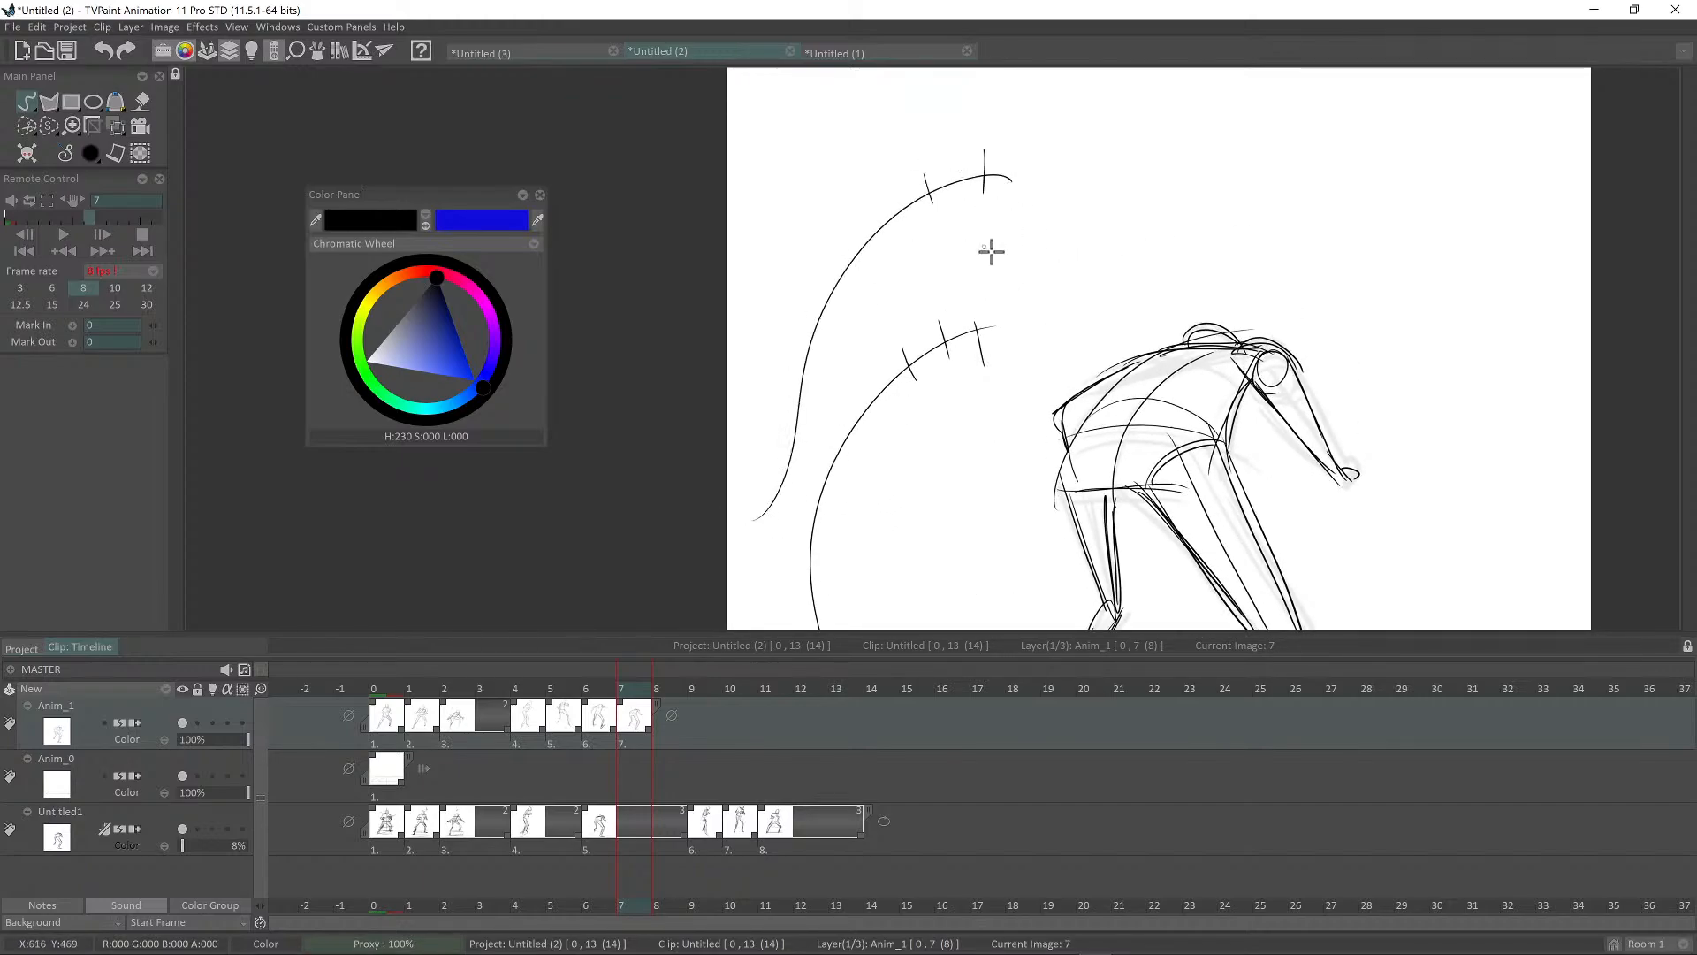
Step: Sketch a straight diagonal path above the figure with spacing ticks at its far end and progressively narrower ovals along it
{"action": "mouse_move", "coordinate": [1030, 282]}
{"action": "left_mouse_down"}
{"action": "mouse_move", "coordinate": [1028, 321]}
{"action": "mouse_move", "coordinate": [932, 392]}
{"action": "left_mouse_up"}
{"action": "mouse_move", "coordinate": [923, 420]}
{"action": "left_mouse_down"}
{"action": "mouse_move", "coordinate": [1148, 221]}
{"action": "mouse_move", "coordinate": [1095, 261]}
{"action": "left_mouse_up"}
{"action": "mouse_move", "coordinate": [1117, 227]}
{"action": "left_mouse_down"}
{"action": "mouse_move", "coordinate": [1121, 252]}
{"action": "mouse_move", "coordinate": [1149, 229]}
{"action": "left_mouse_up"}
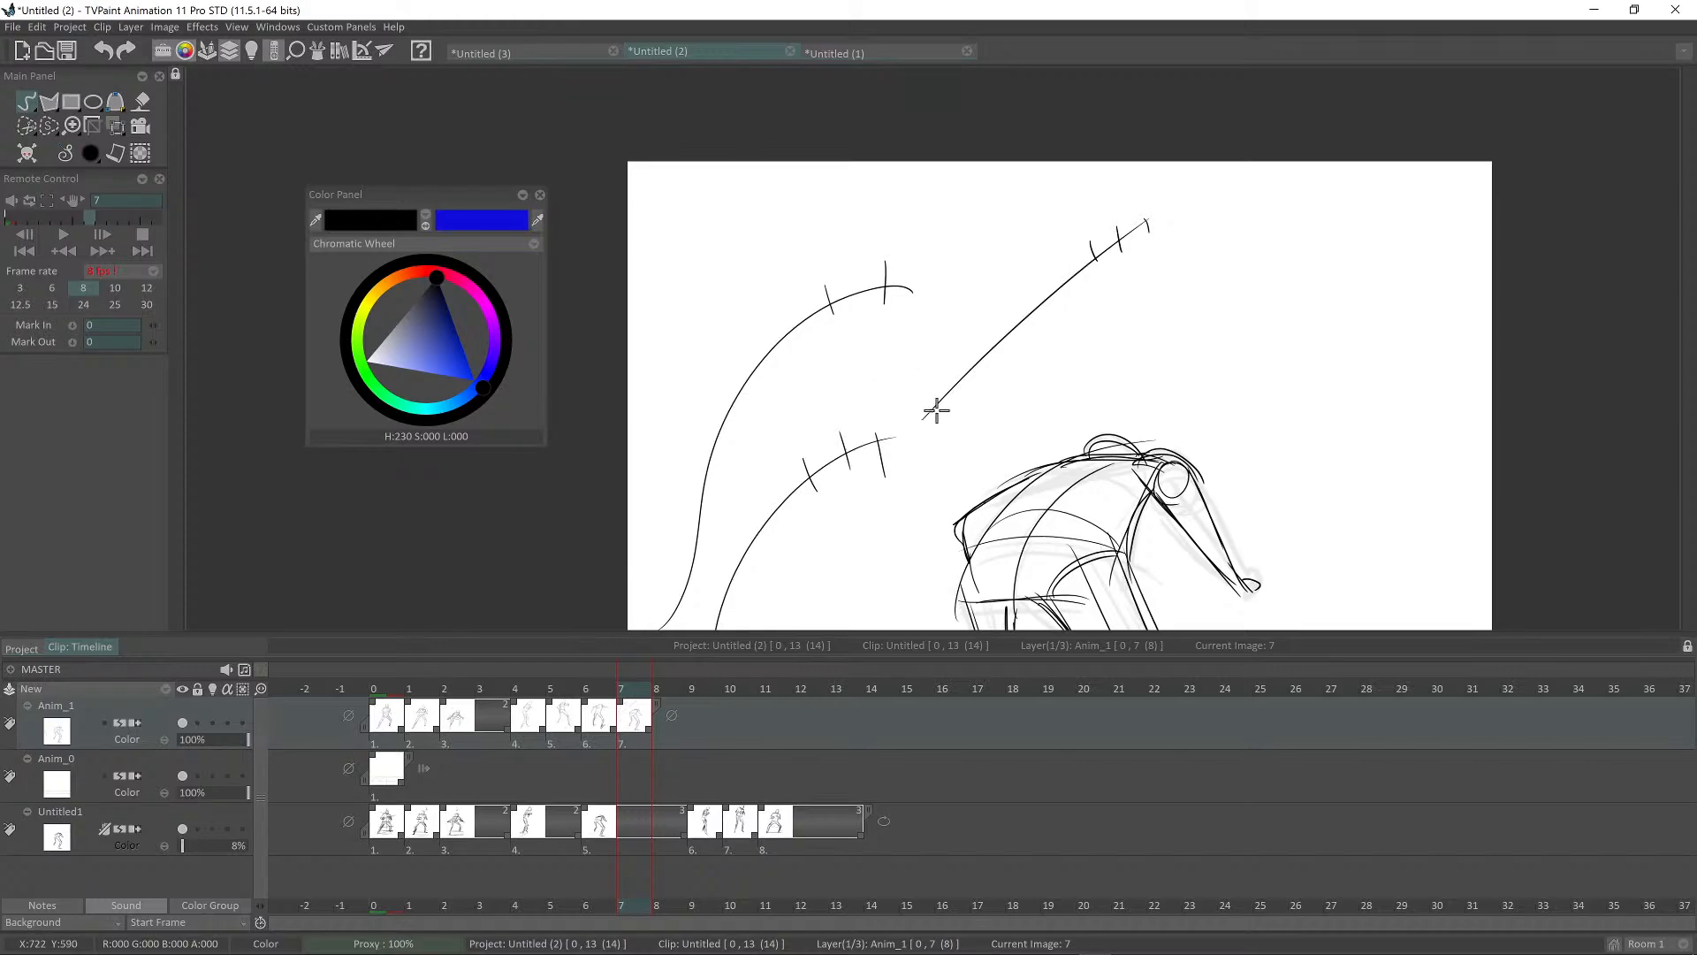
{"action": "left_click_drag", "start_coordinate": [928, 401], "coordinate": [969, 371]}
{"action": "mouse_move", "coordinate": [1048, 281]}
{"action": "left_mouse_down"}
{"action": "mouse_move", "coordinate": [1035, 288]}
{"action": "mouse_move", "coordinate": [1122, 239]}
{"action": "left_mouse_up"}
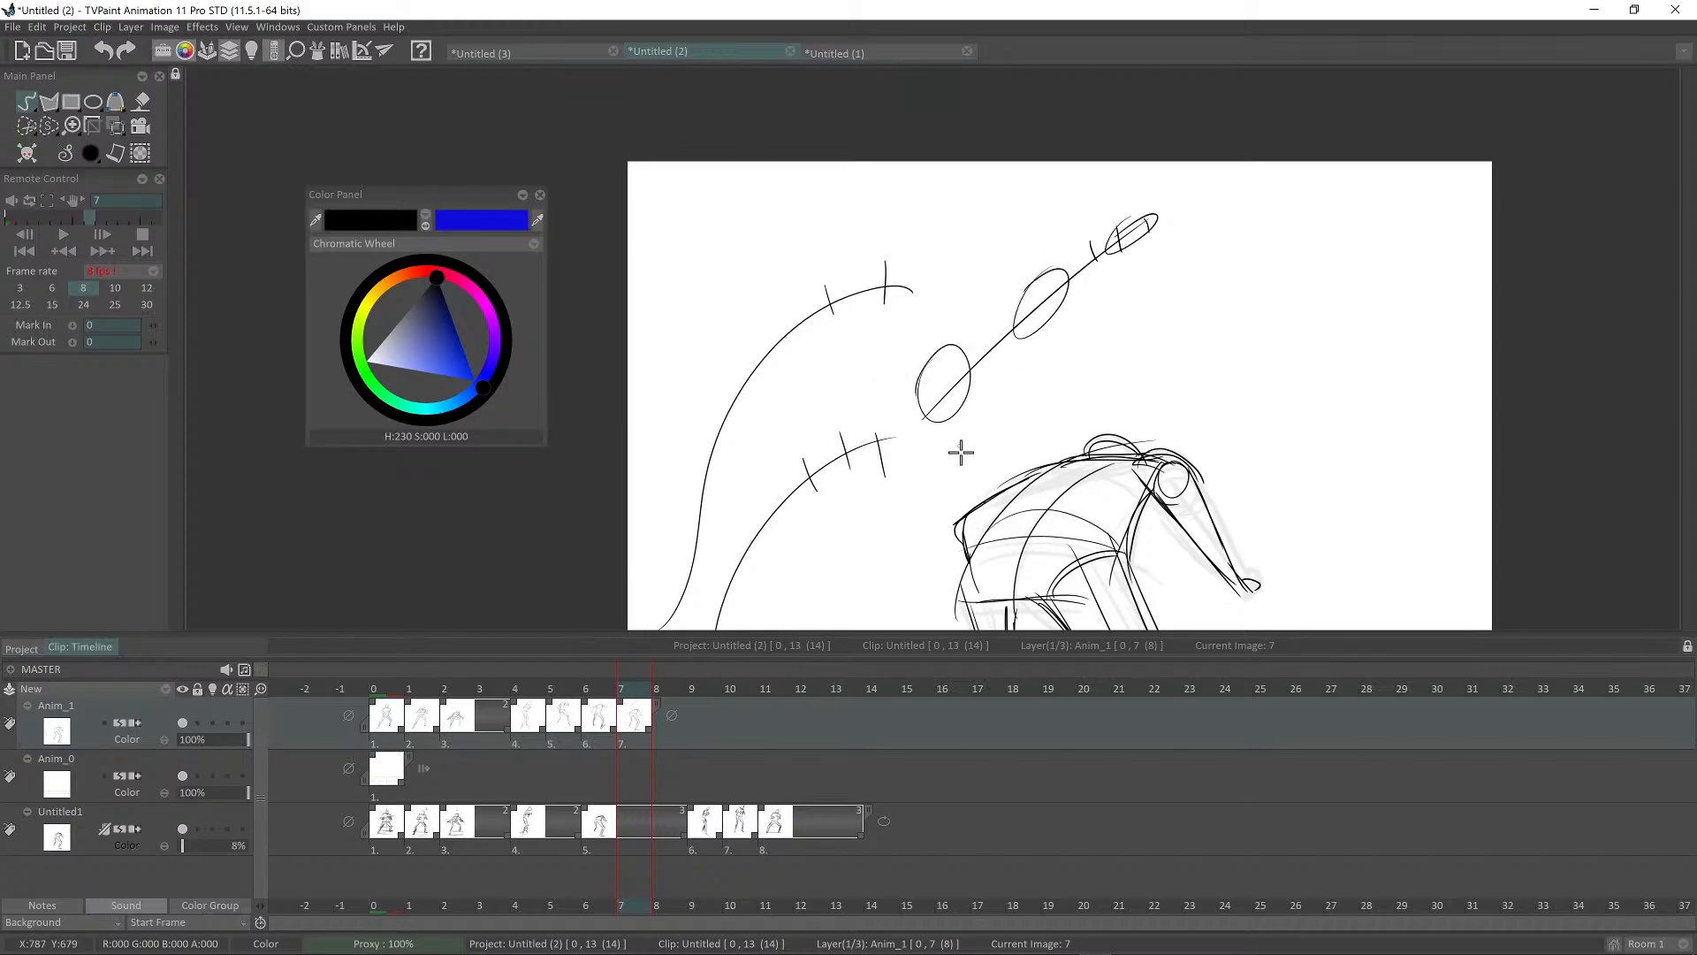
Step: Undo the motion path and oval sketches around the figure on frame 7
{"action": "scroll", "coordinate": [963, 450], "scroll_direction": "down", "scroll_amount": 5}
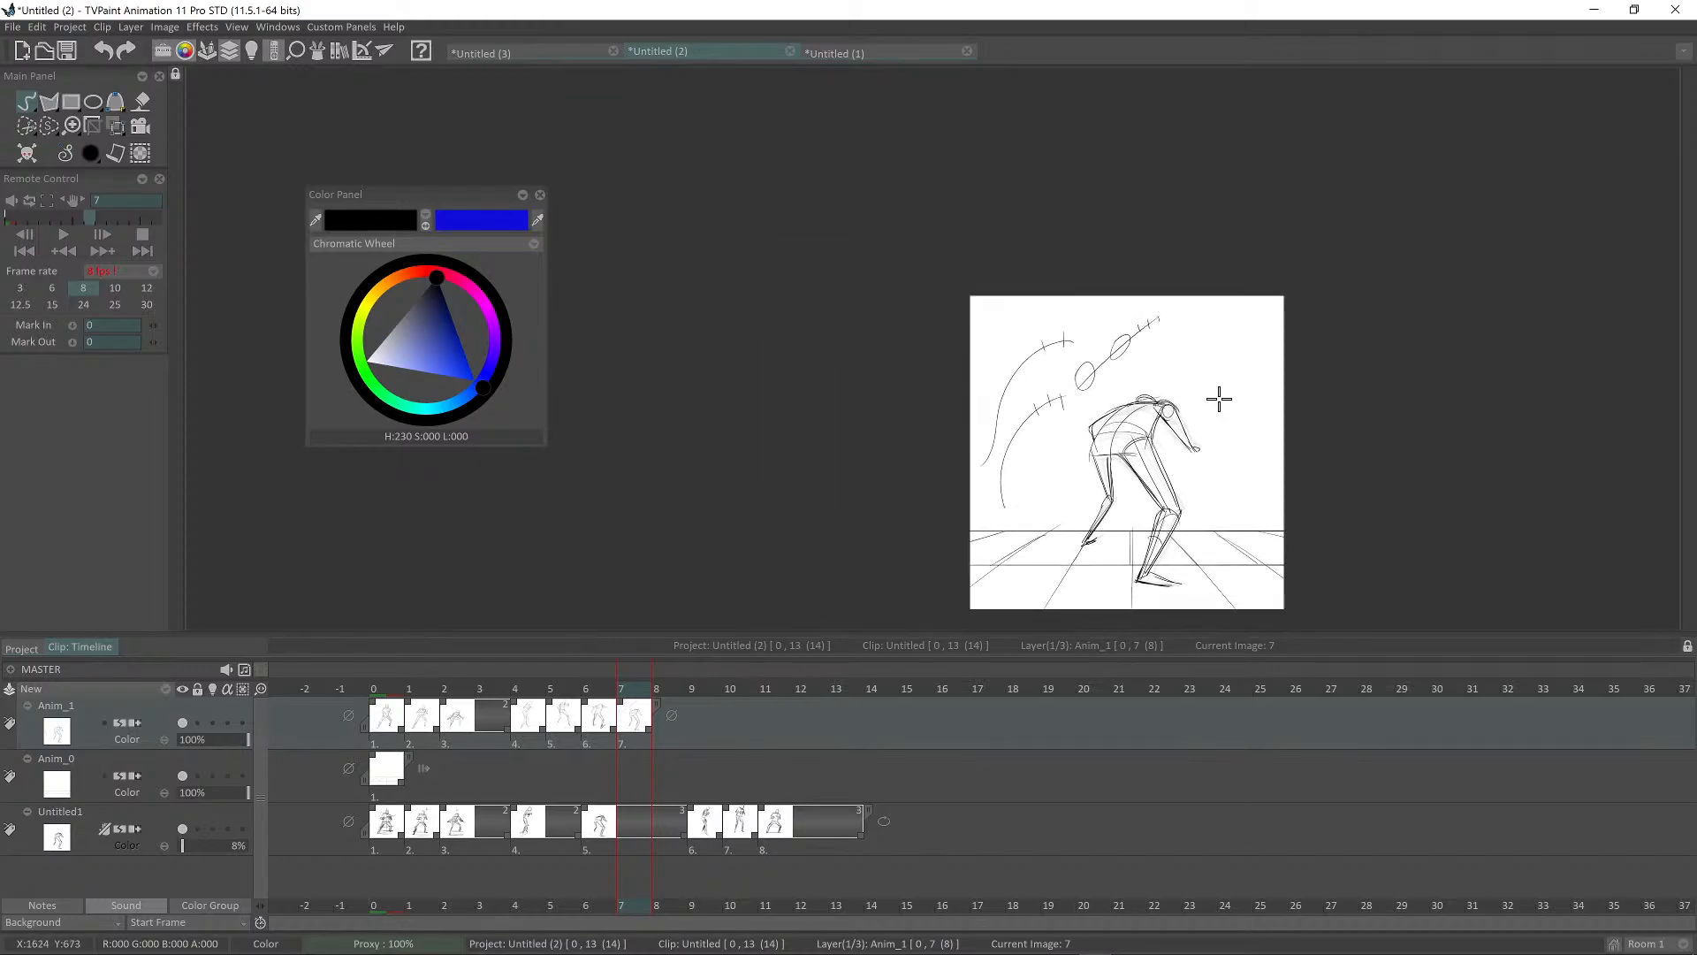
{"action": "key", "text": "ctrl+z"}
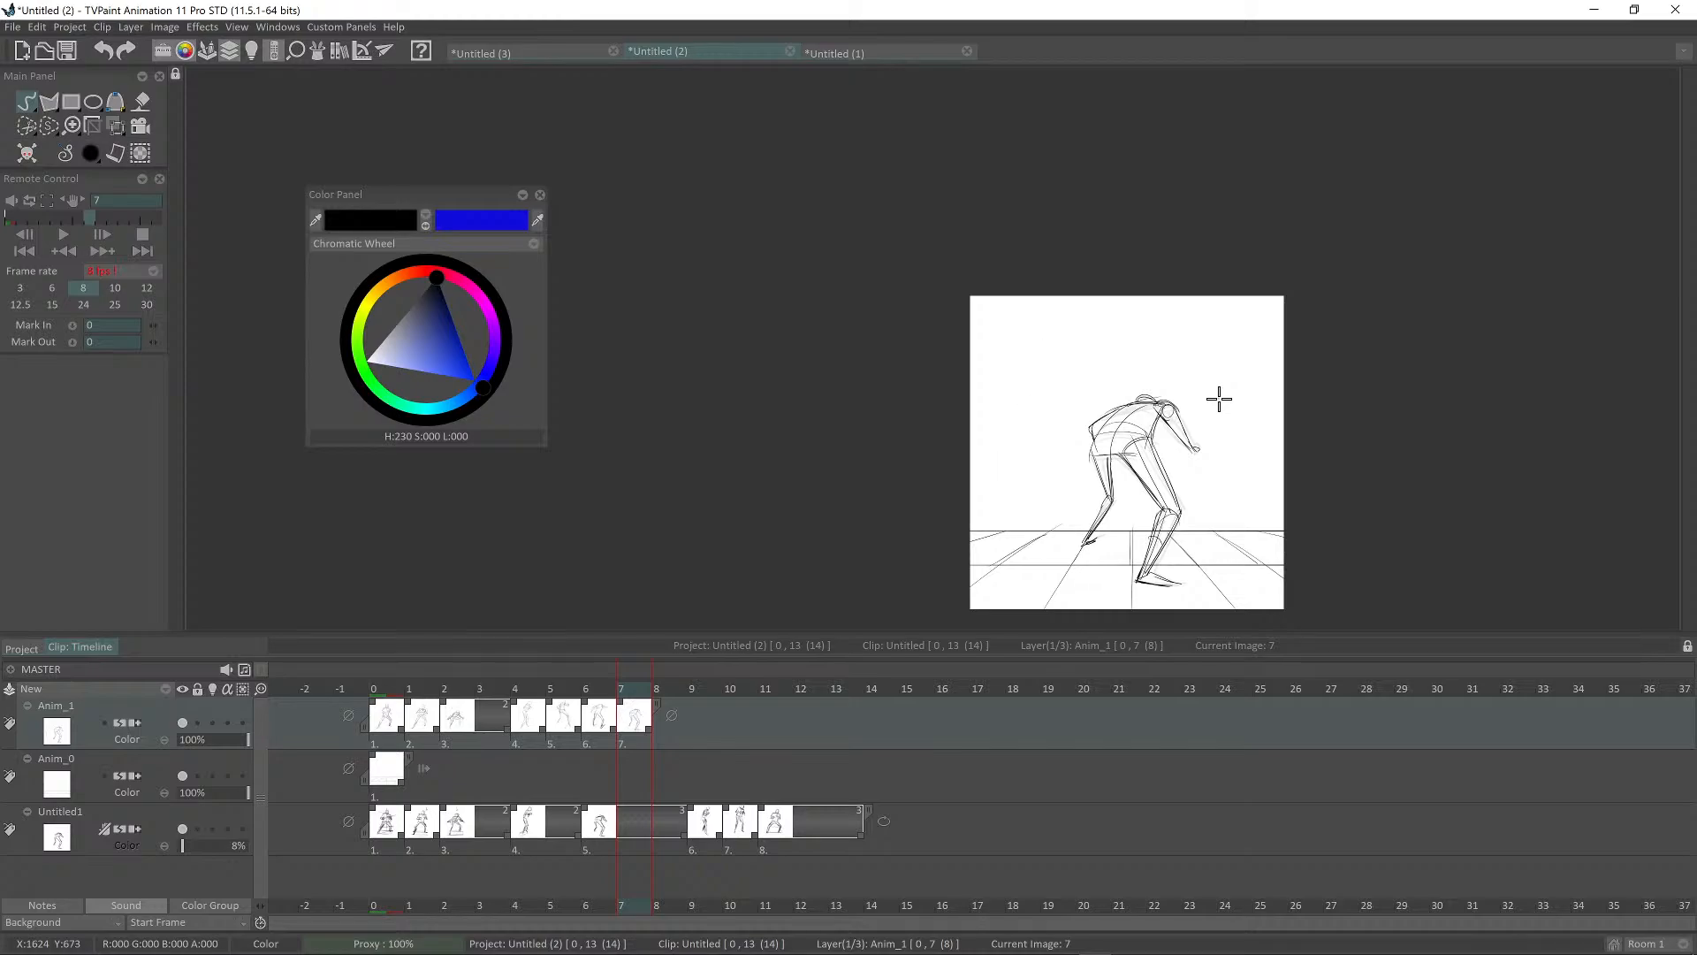
{"action": "scroll", "coordinate": [1259, 507], "scroll_direction": "up", "scroll_amount": 3}
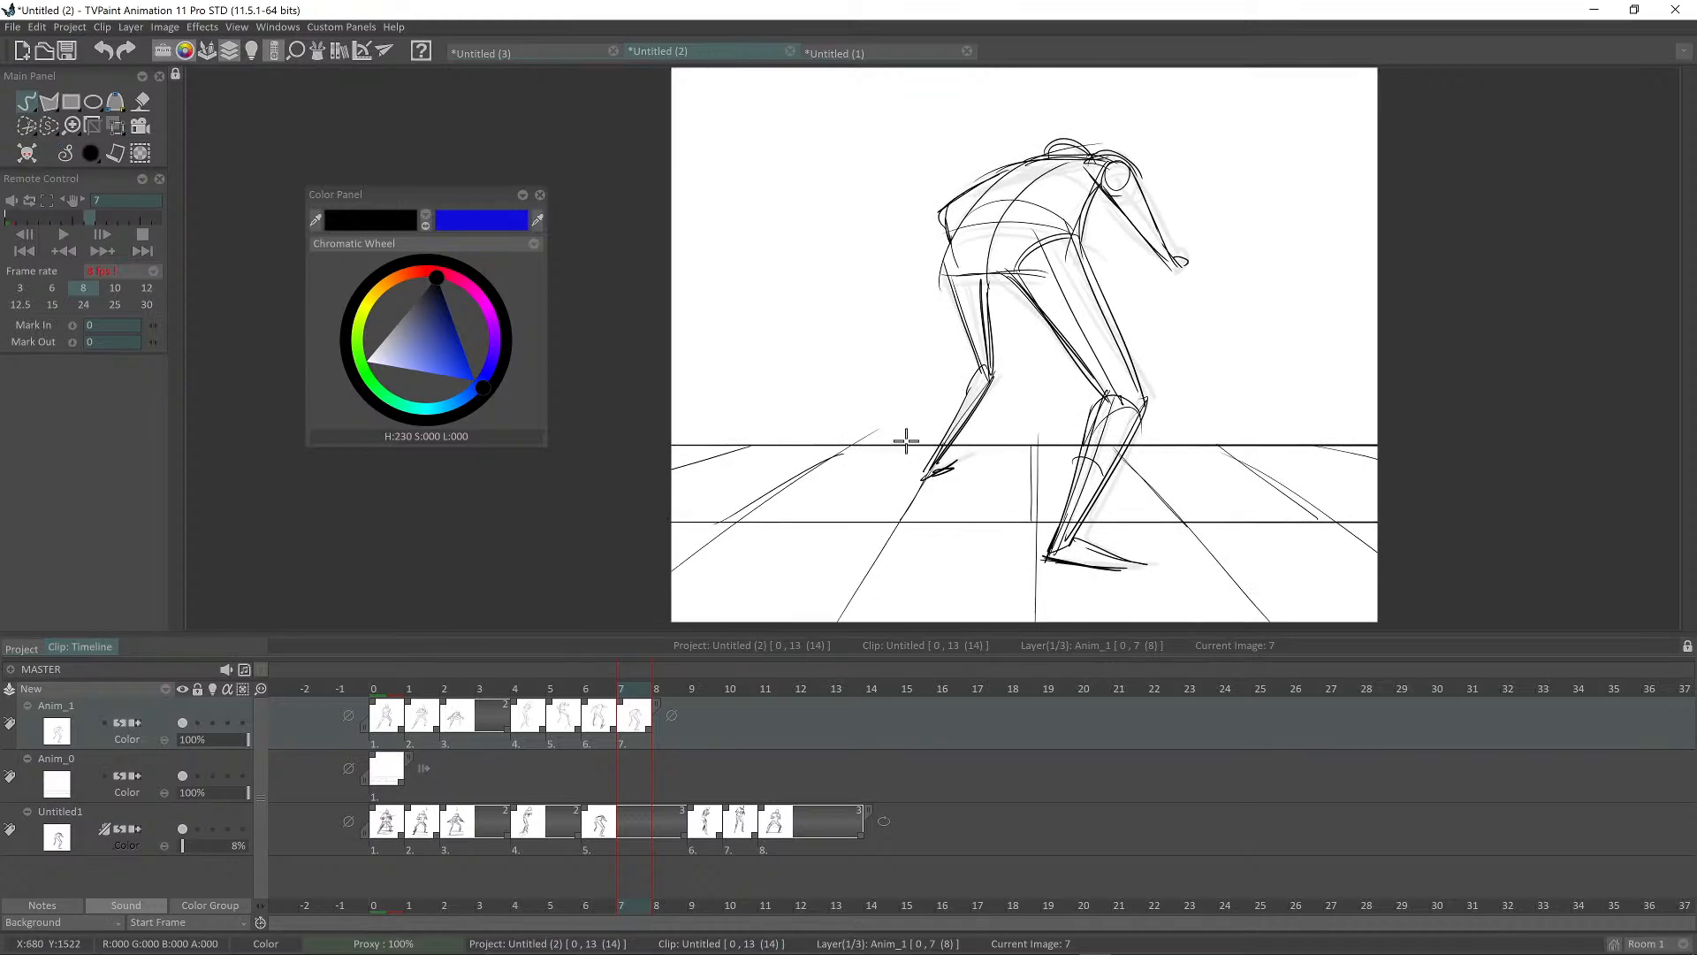
Step: Switch to the Untitled (3) project, extend the second drawing by one frame and insert a blank drawing at frame 2
{"action": "left_click", "coordinate": [579, 53]}
{"action": "scroll", "coordinate": [919, 345], "scroll_direction": "down", "scroll_amount": 2}
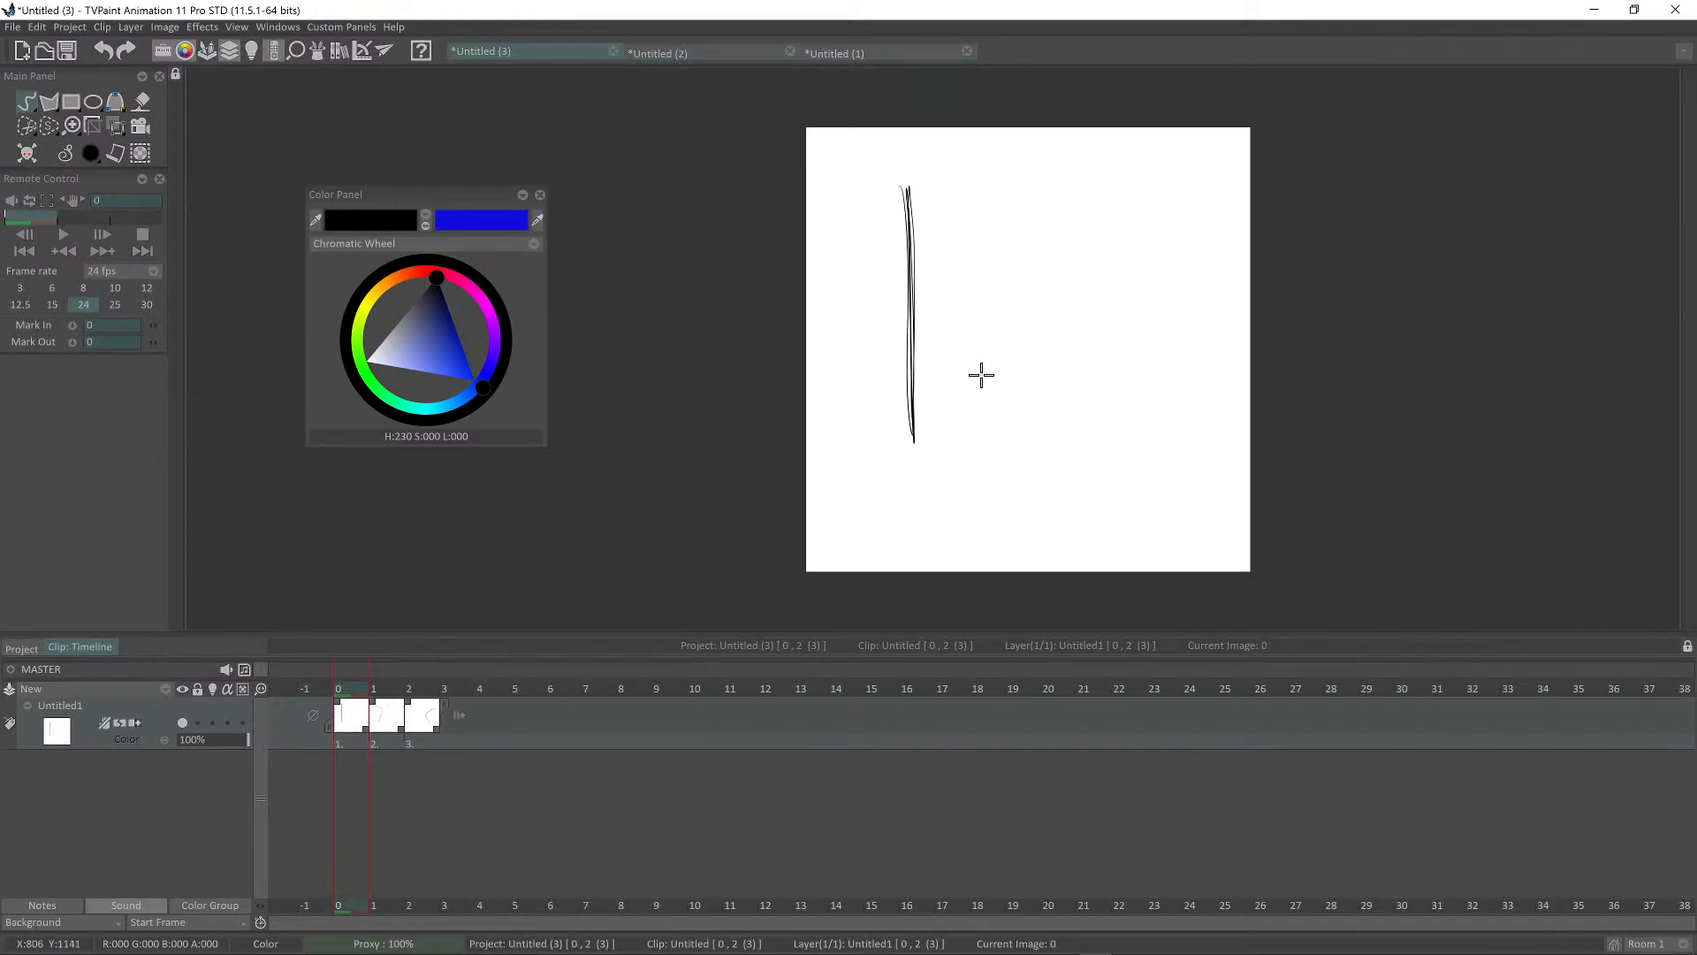
{"action": "scroll", "coordinate": [972, 294], "scroll_direction": "up", "scroll_amount": 2}
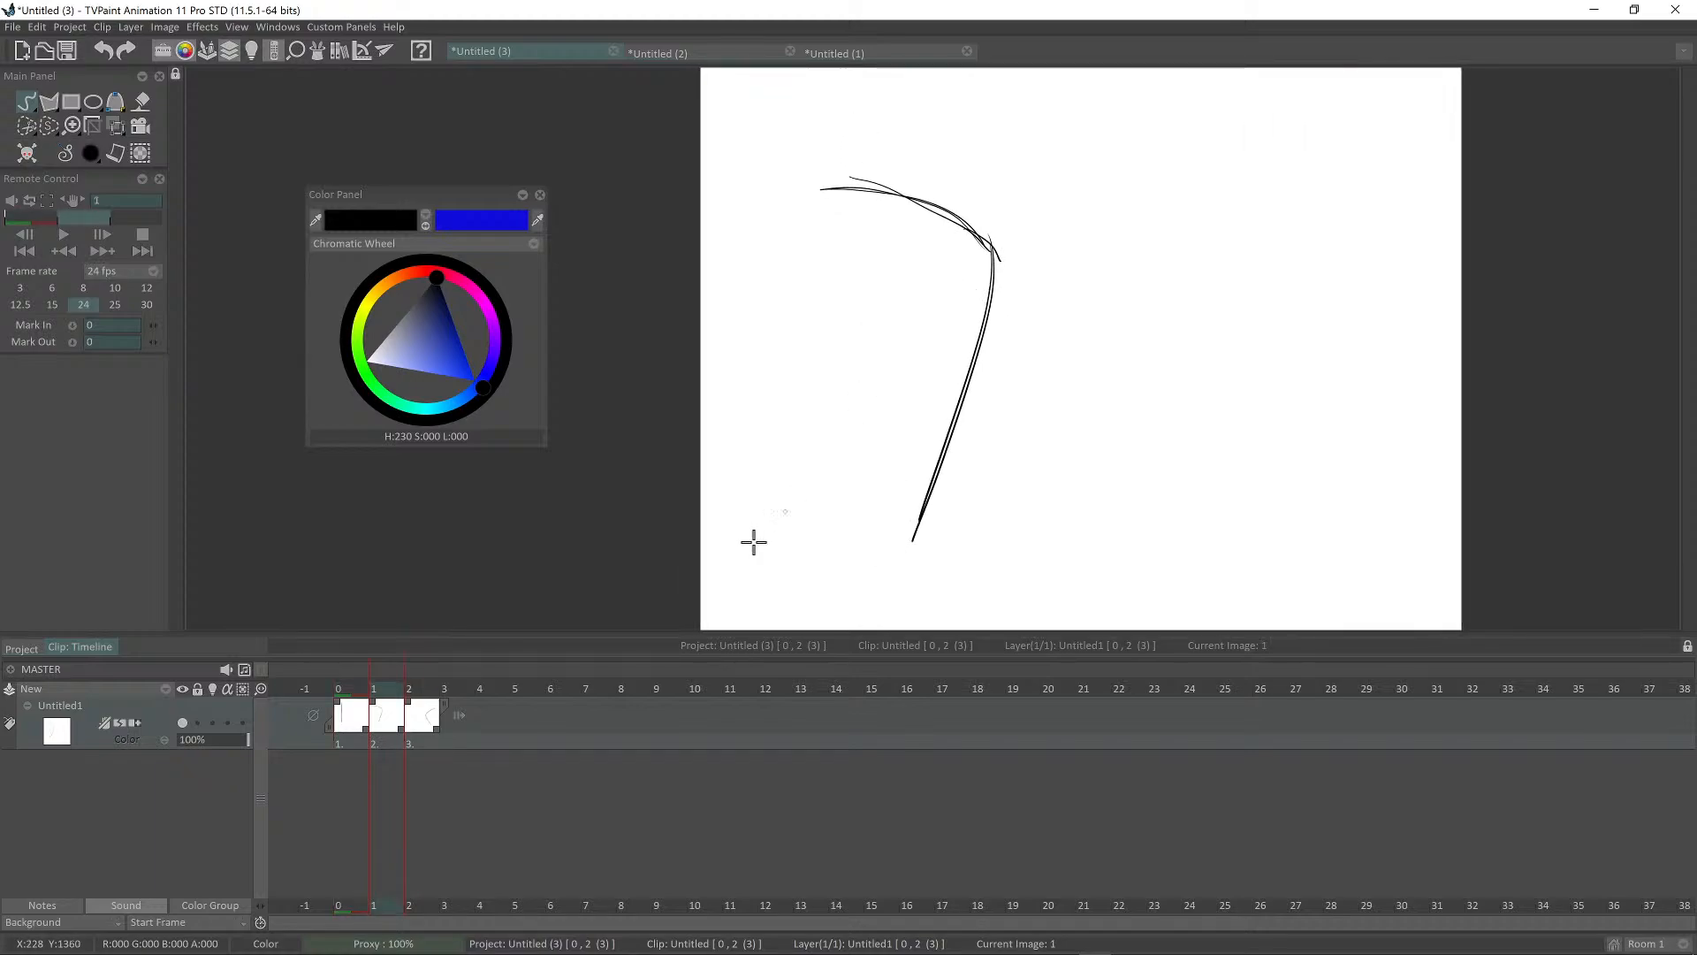
{"action": "left_click_drag", "start_coordinate": [401, 729], "coordinate": [437, 730]}
{"action": "left_click", "coordinate": [425, 689]}
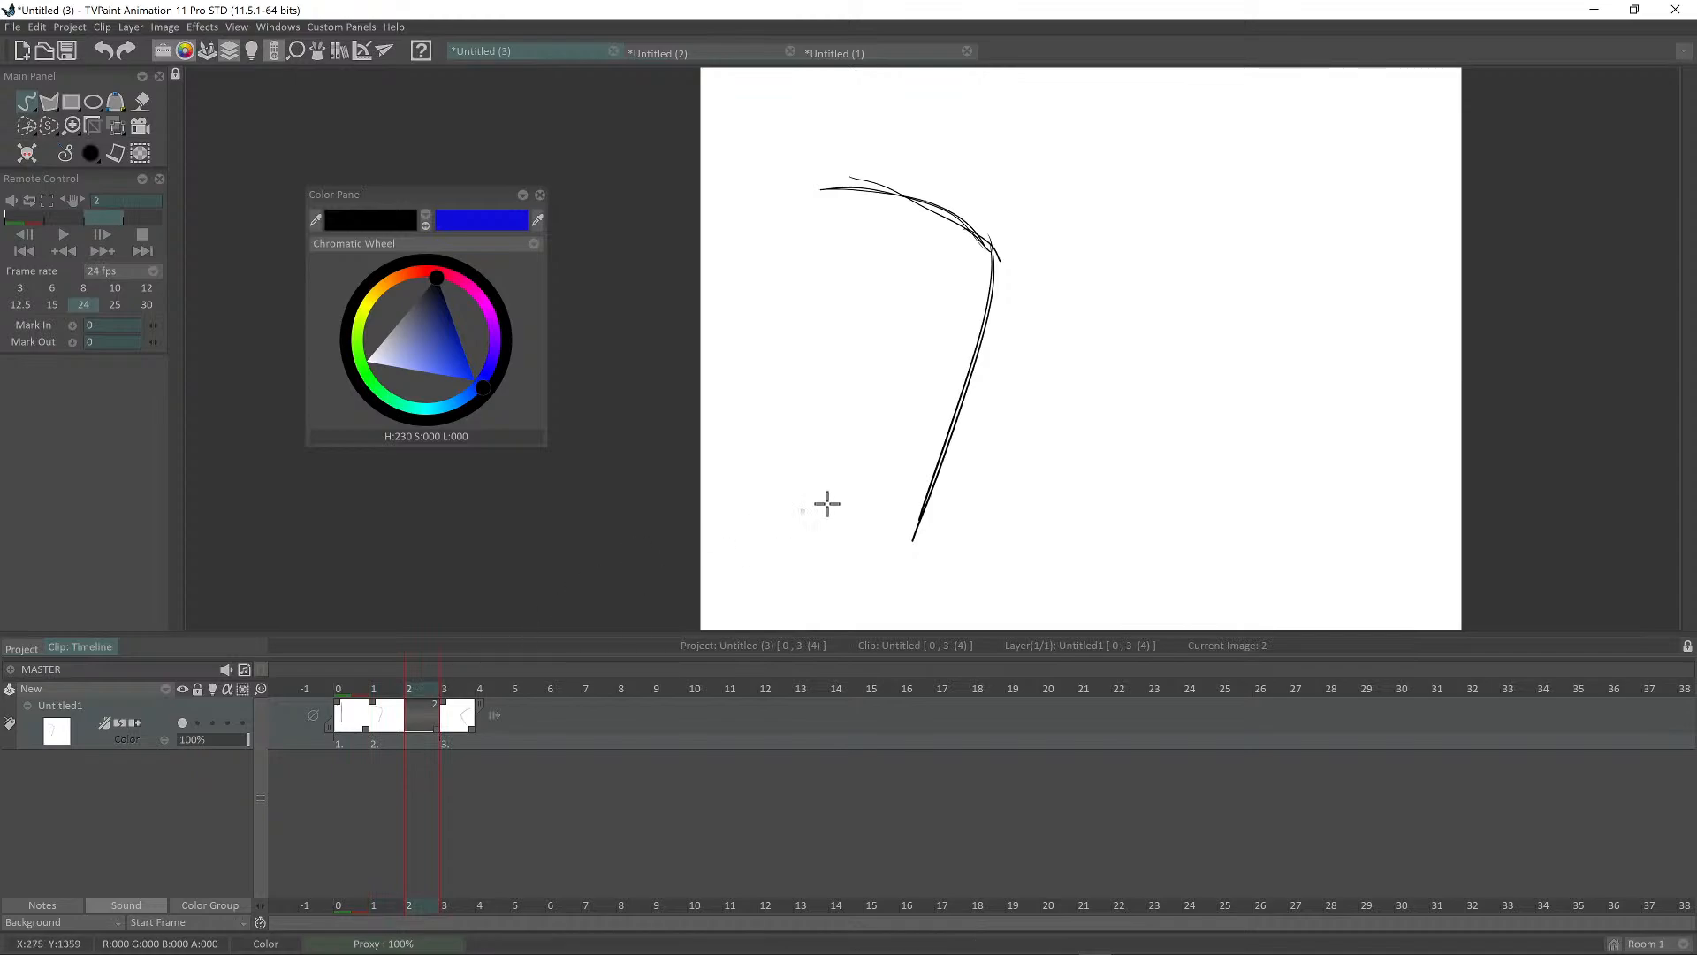
{"action": "key", "text": "BackSpace"}
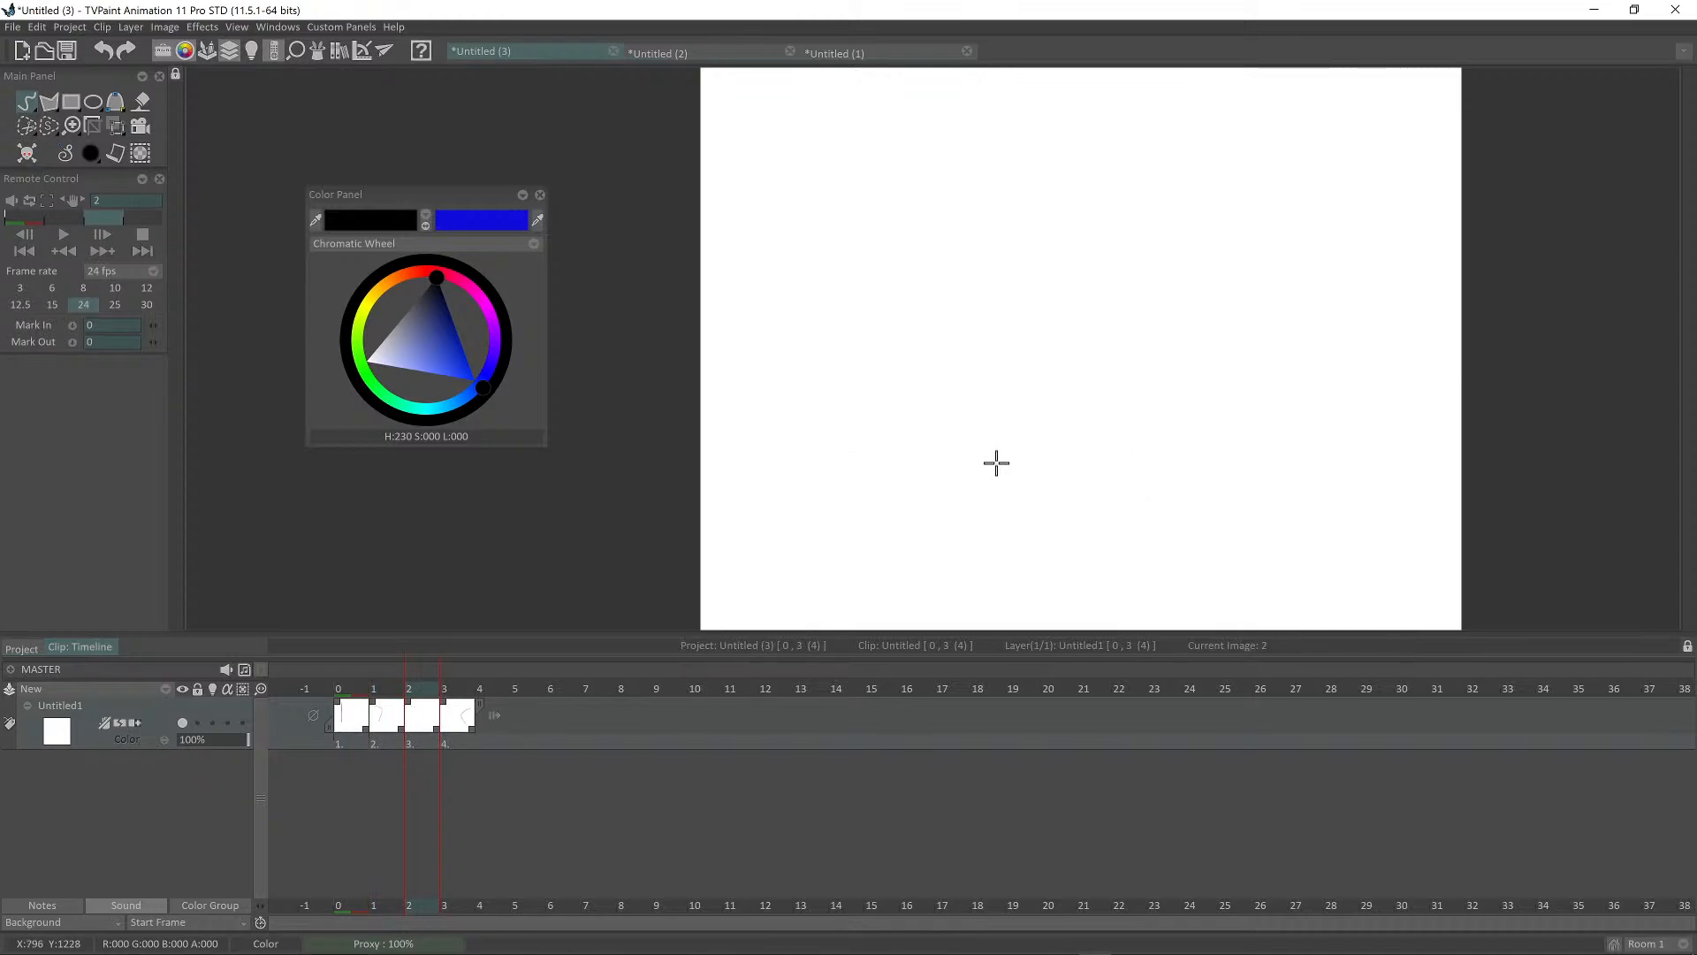
Step: Draw the slanted lower segment of the bending line on frame 2, matching its base to the line on frame 1
{"action": "key", "text": "Left"}
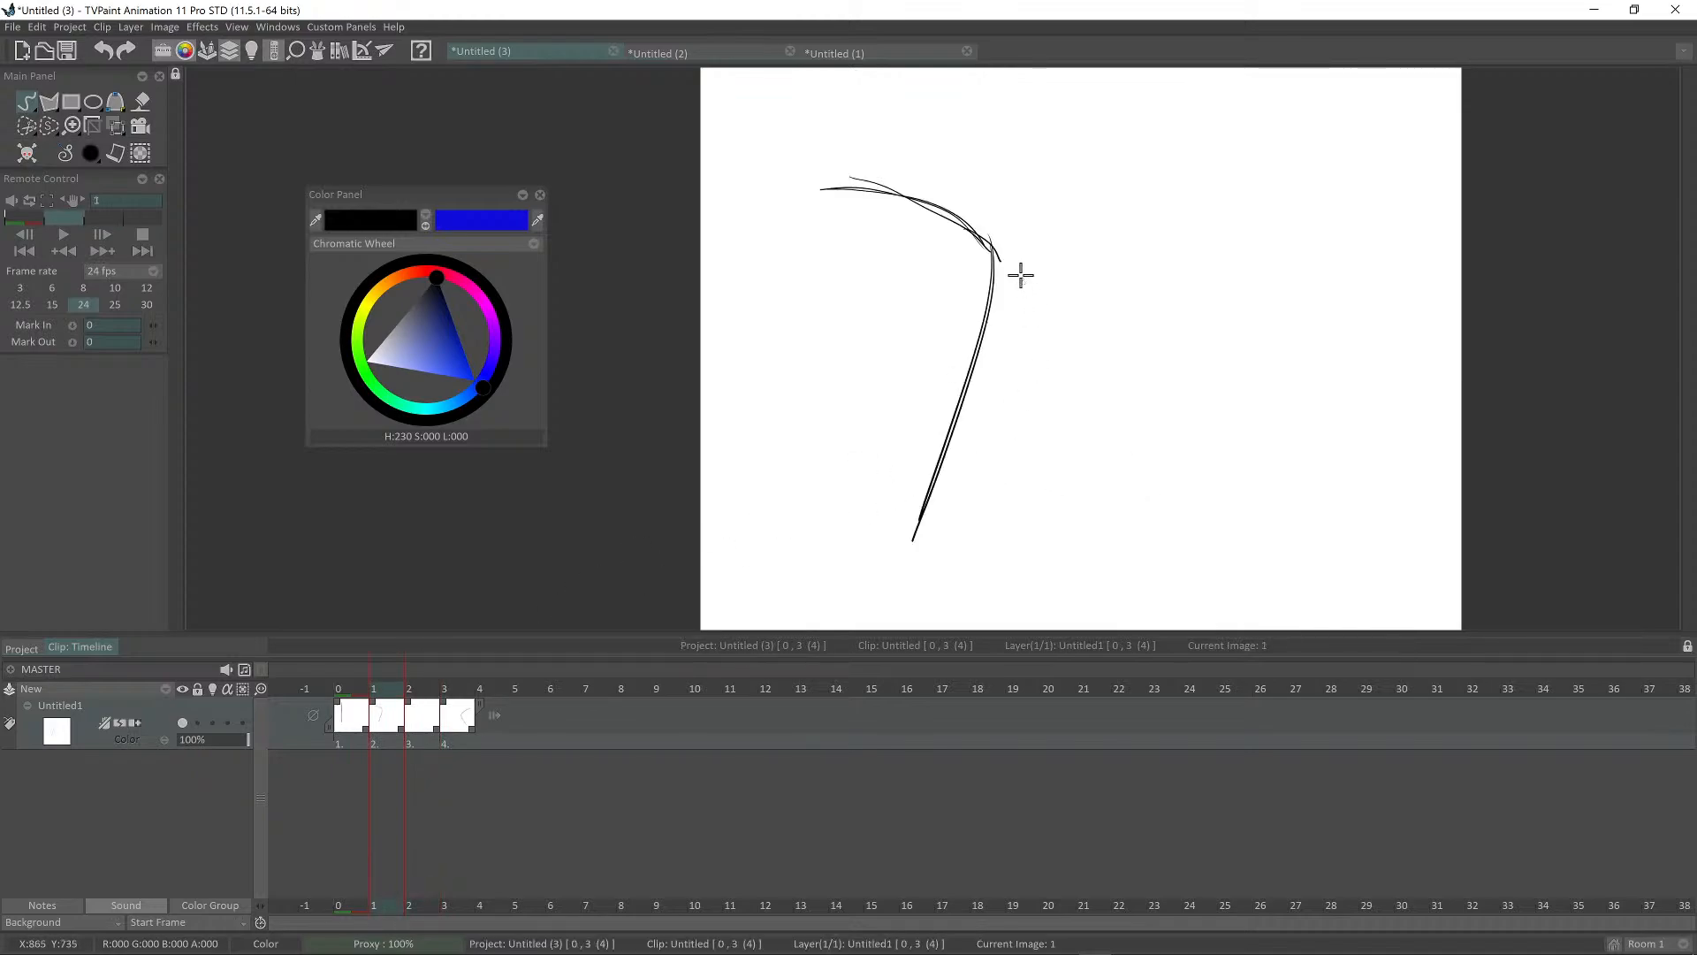
{"action": "mouse_move", "coordinate": [995, 257]}
{"action": "left_mouse_down"}
{"action": "mouse_move", "coordinate": [1009, 246]}
{"action": "mouse_move", "coordinate": [950, 452]}
{"action": "left_mouse_up"}
{"action": "key", "text": "Right"}
{"action": "key", "text": "Left"}
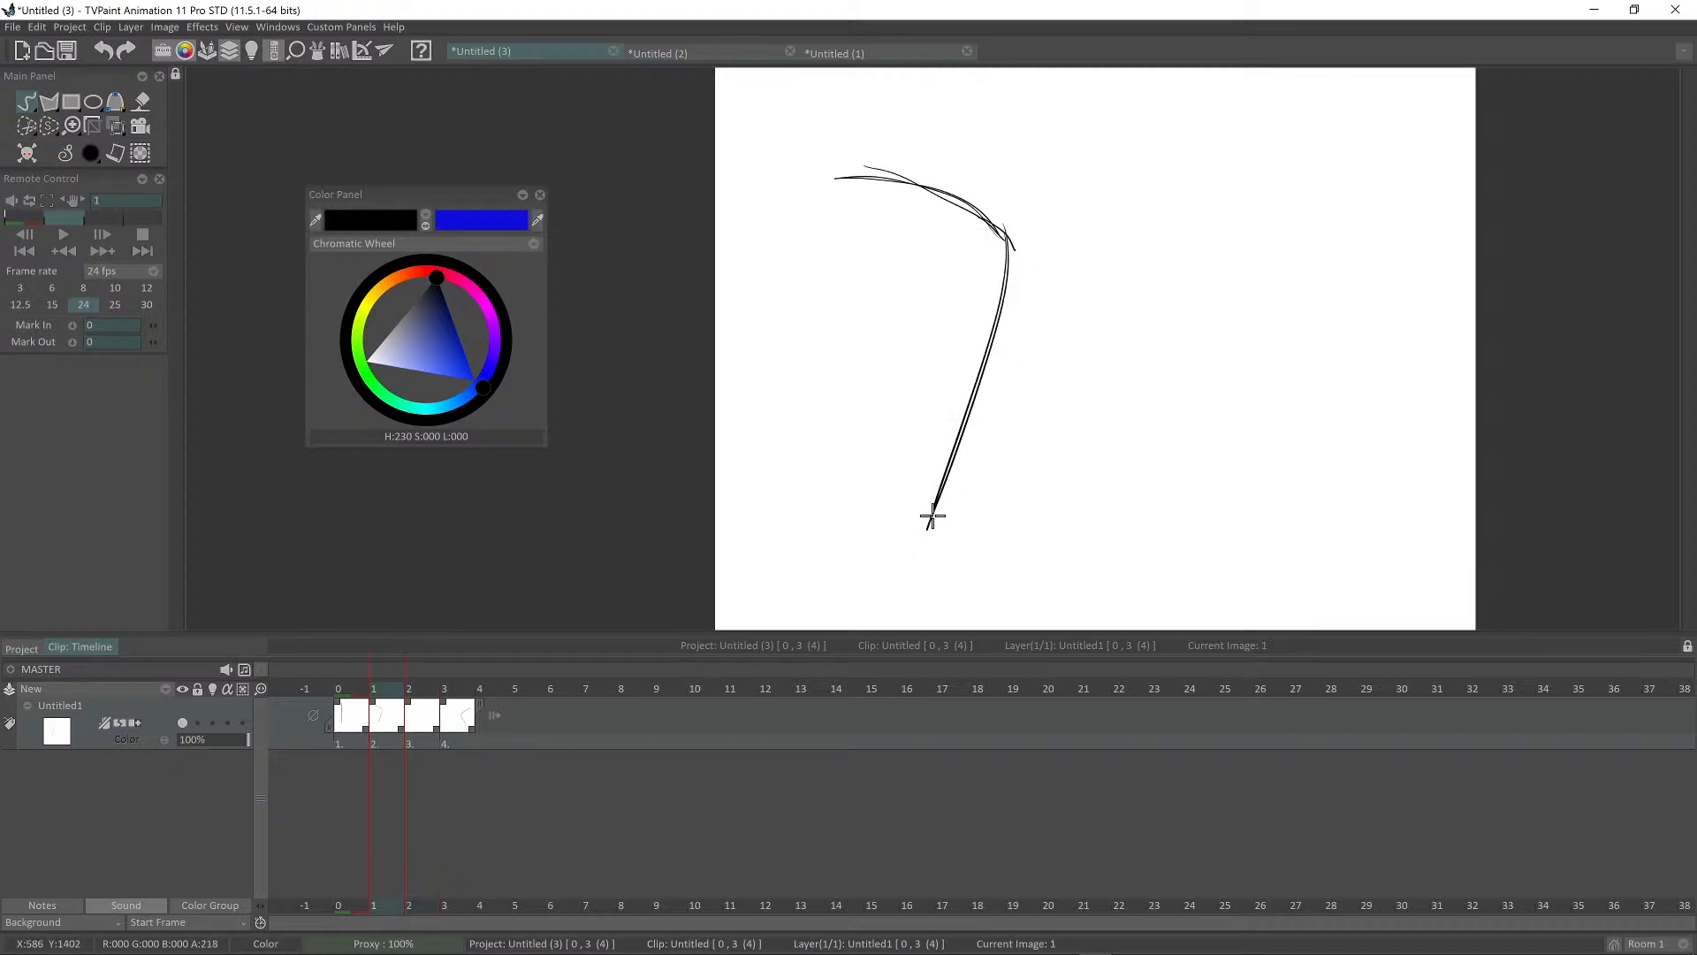
{"action": "key", "text": "Right"}
{"action": "key", "text": "Left"}
{"action": "key", "text": "Right"}
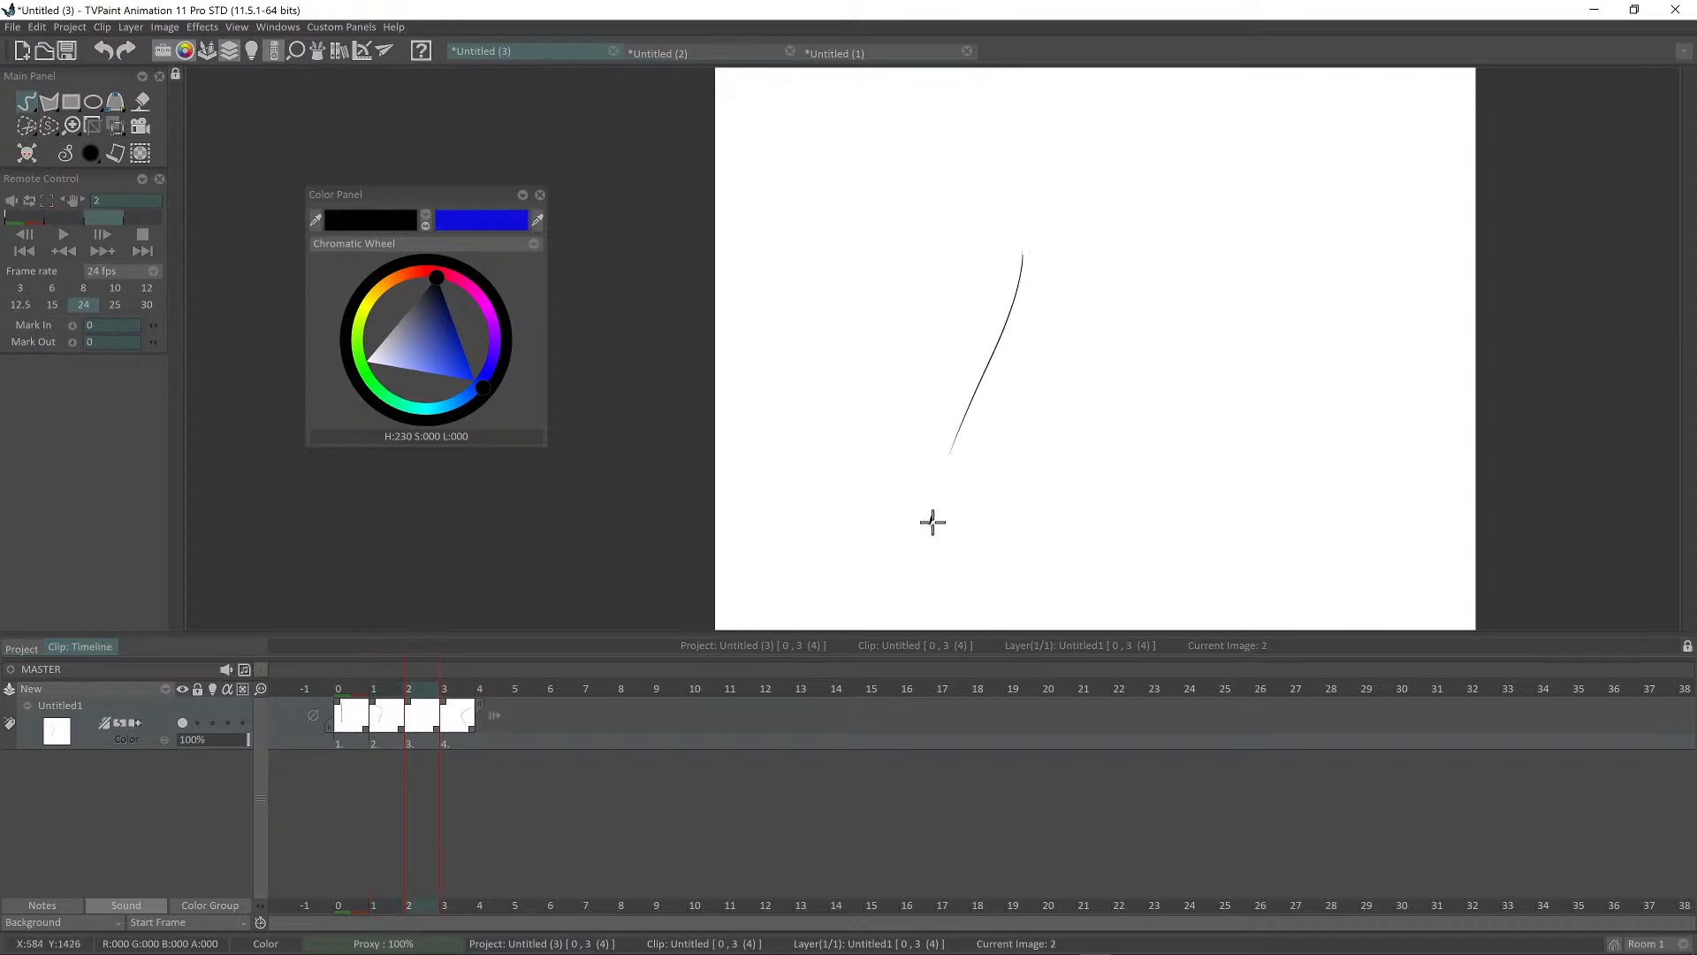
{"action": "left_click_drag", "start_coordinate": [1016, 291], "coordinate": [935, 521]}
{"action": "mouse_move", "coordinate": [990, 379]}
{"action": "left_mouse_down"}
{"action": "mouse_move", "coordinate": [924, 534]}
{"action": "mouse_move", "coordinate": [1019, 291]}
{"action": "mouse_move", "coordinate": [936, 524]}
{"action": "left_mouse_up"}
{"action": "left_click_drag", "start_coordinate": [967, 484], "coordinate": [975, 539]}
{"action": "key", "text": "Left"}
{"action": "key", "text": "Right"}
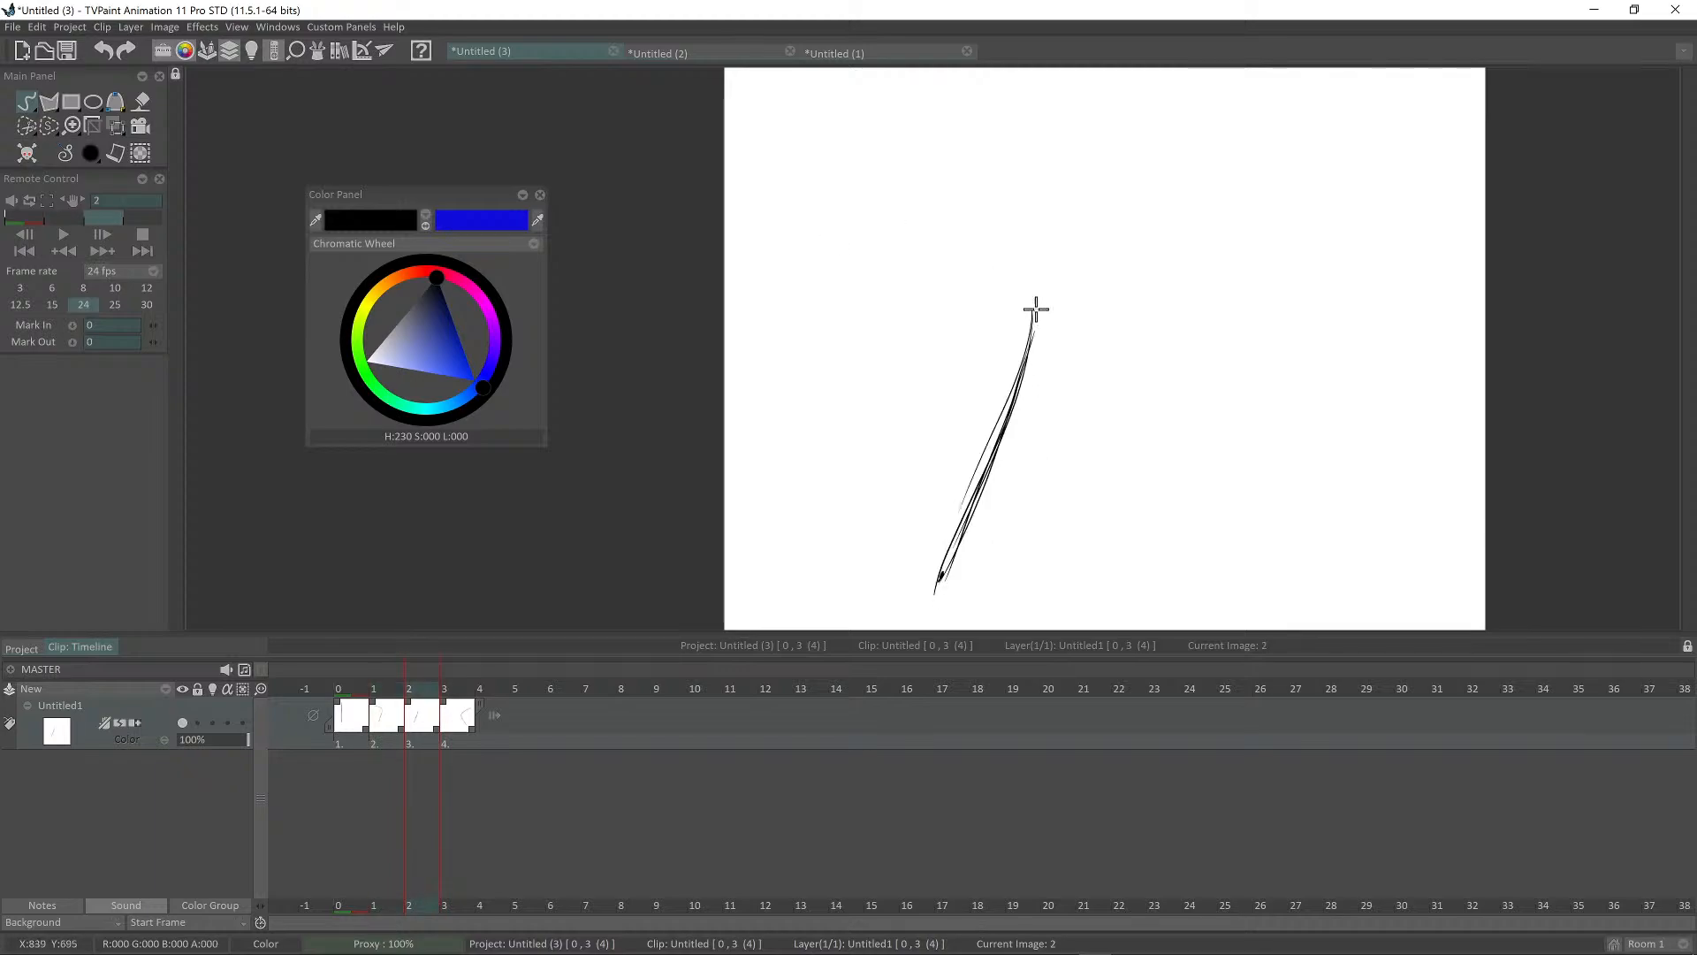
Step: Draw the curved upper segment on frame 2 so its tip drags slightly below the one on frame 1 and joins the bend
{"action": "key", "text": "Right"}
{"action": "key", "text": "Left"}
{"action": "key", "text": "Left"}
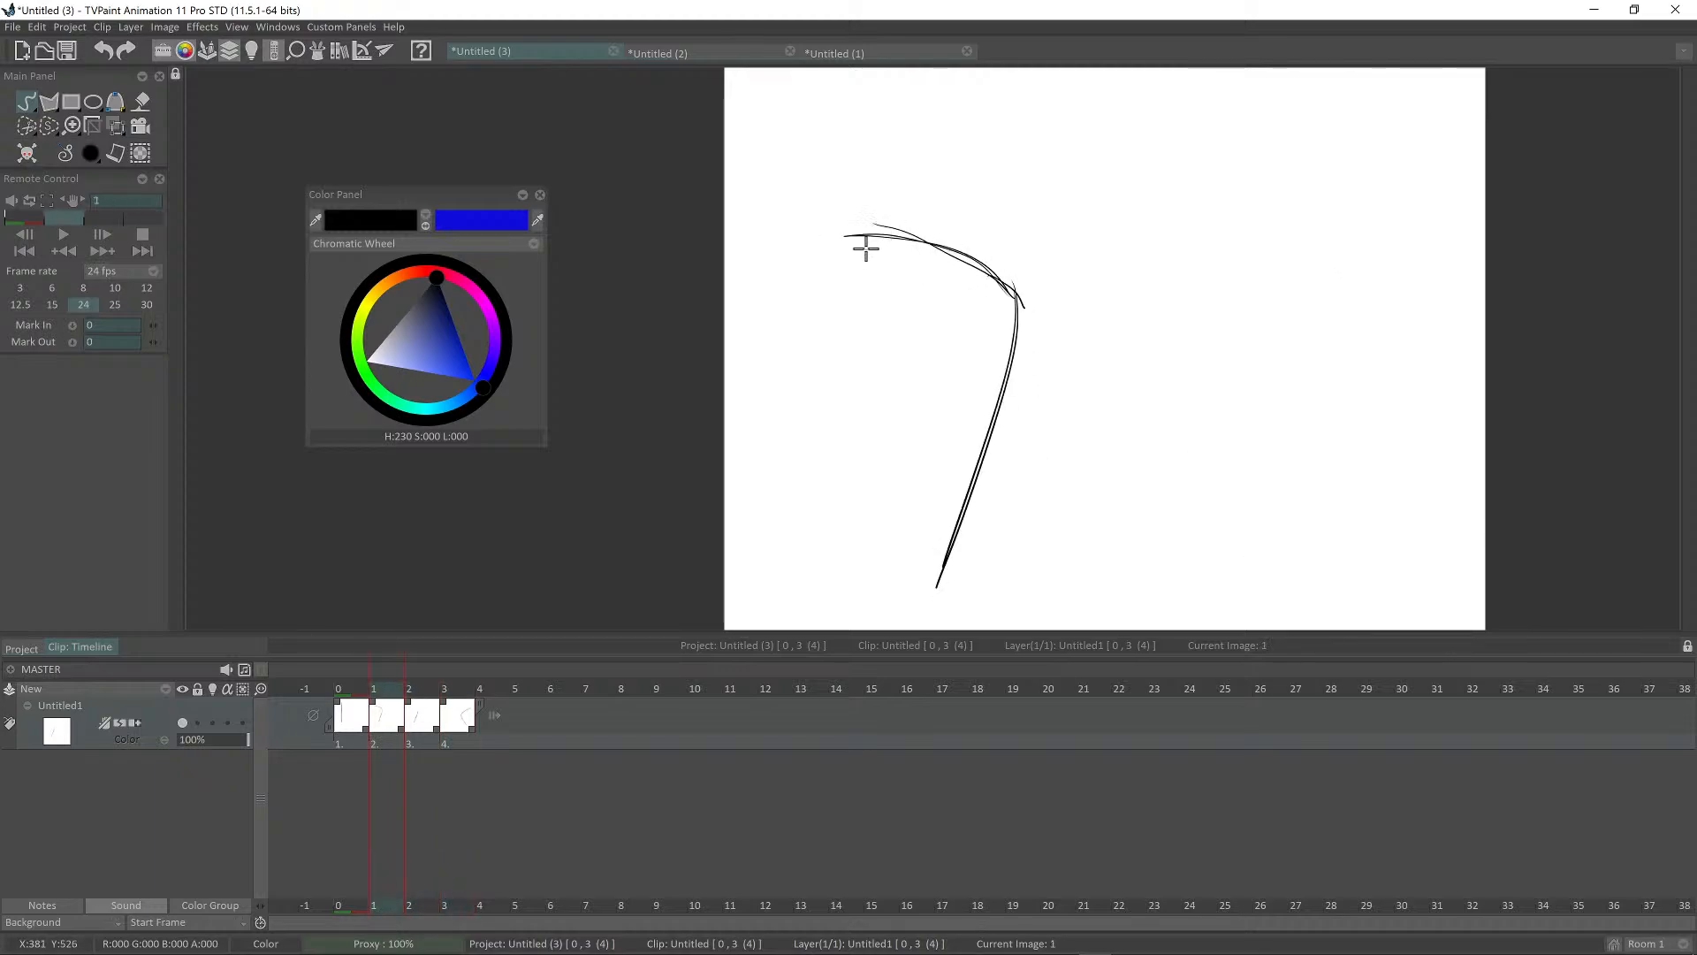
{"action": "key", "text": "Right"}
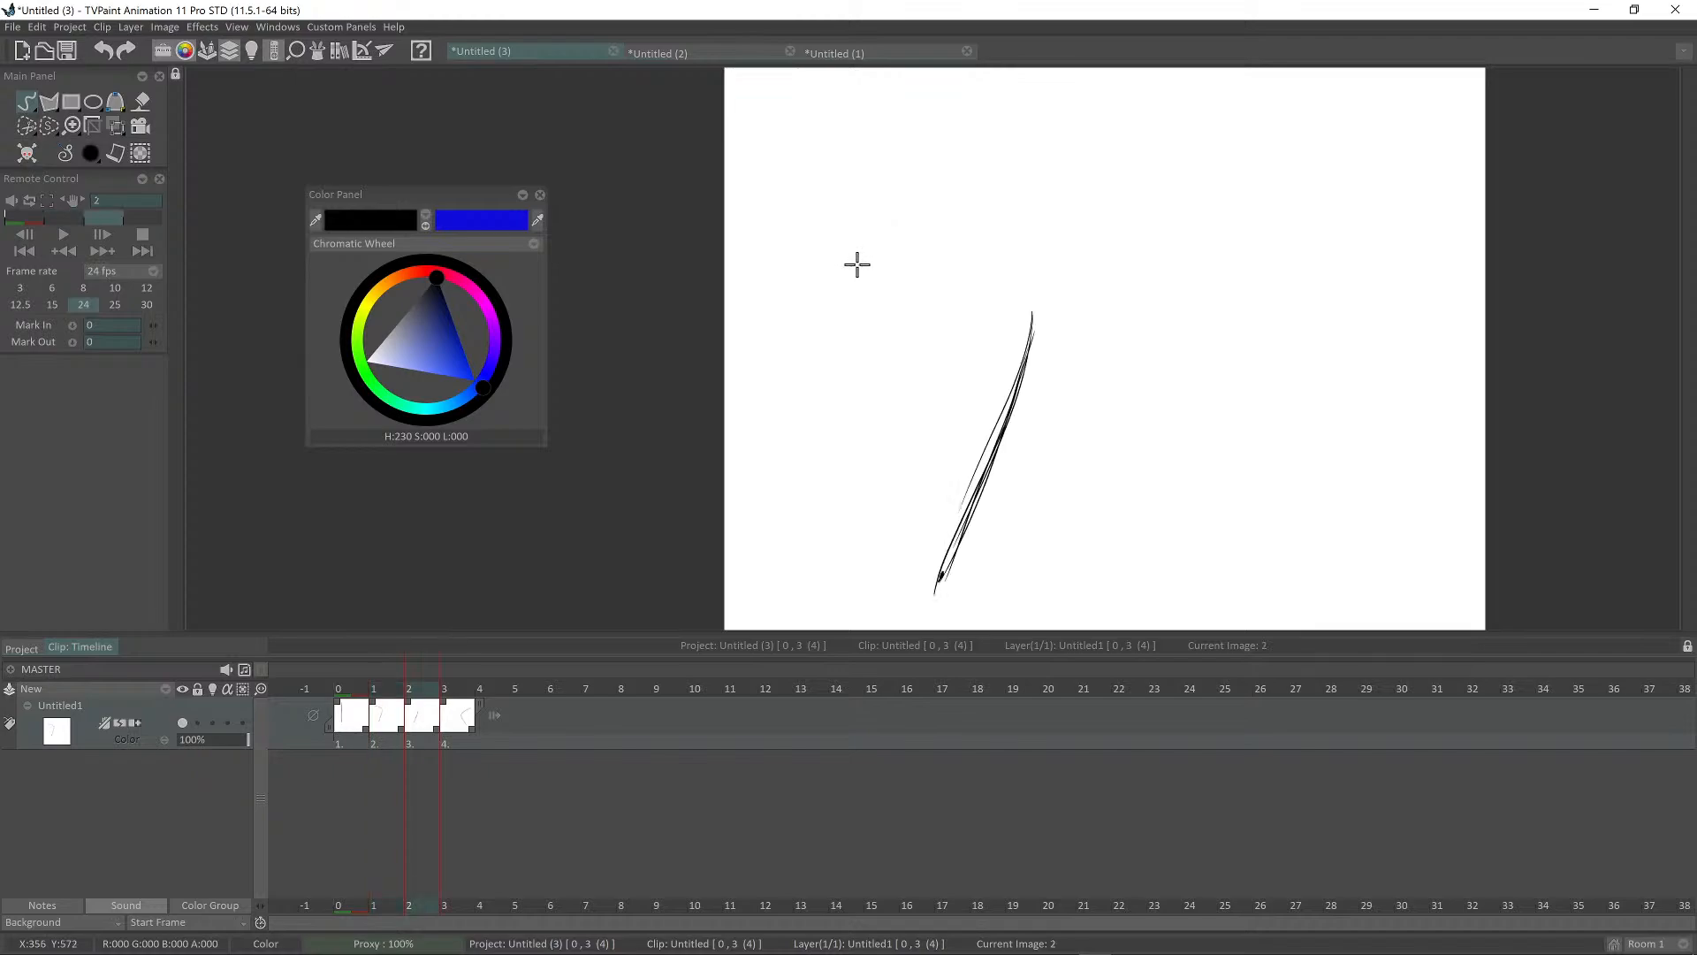
{"action": "left_click_drag", "start_coordinate": [862, 269], "coordinate": [1017, 305]}
{"action": "mouse_move", "coordinate": [870, 265]}
{"action": "left_mouse_down"}
{"action": "mouse_move", "coordinate": [1056, 333]}
{"action": "mouse_move", "coordinate": [854, 270]}
{"action": "left_mouse_up"}
{"action": "left_click_drag", "start_coordinate": [862, 267], "coordinate": [1019, 305]}
{"action": "left_click_drag", "start_coordinate": [1014, 410], "coordinate": [975, 414]}
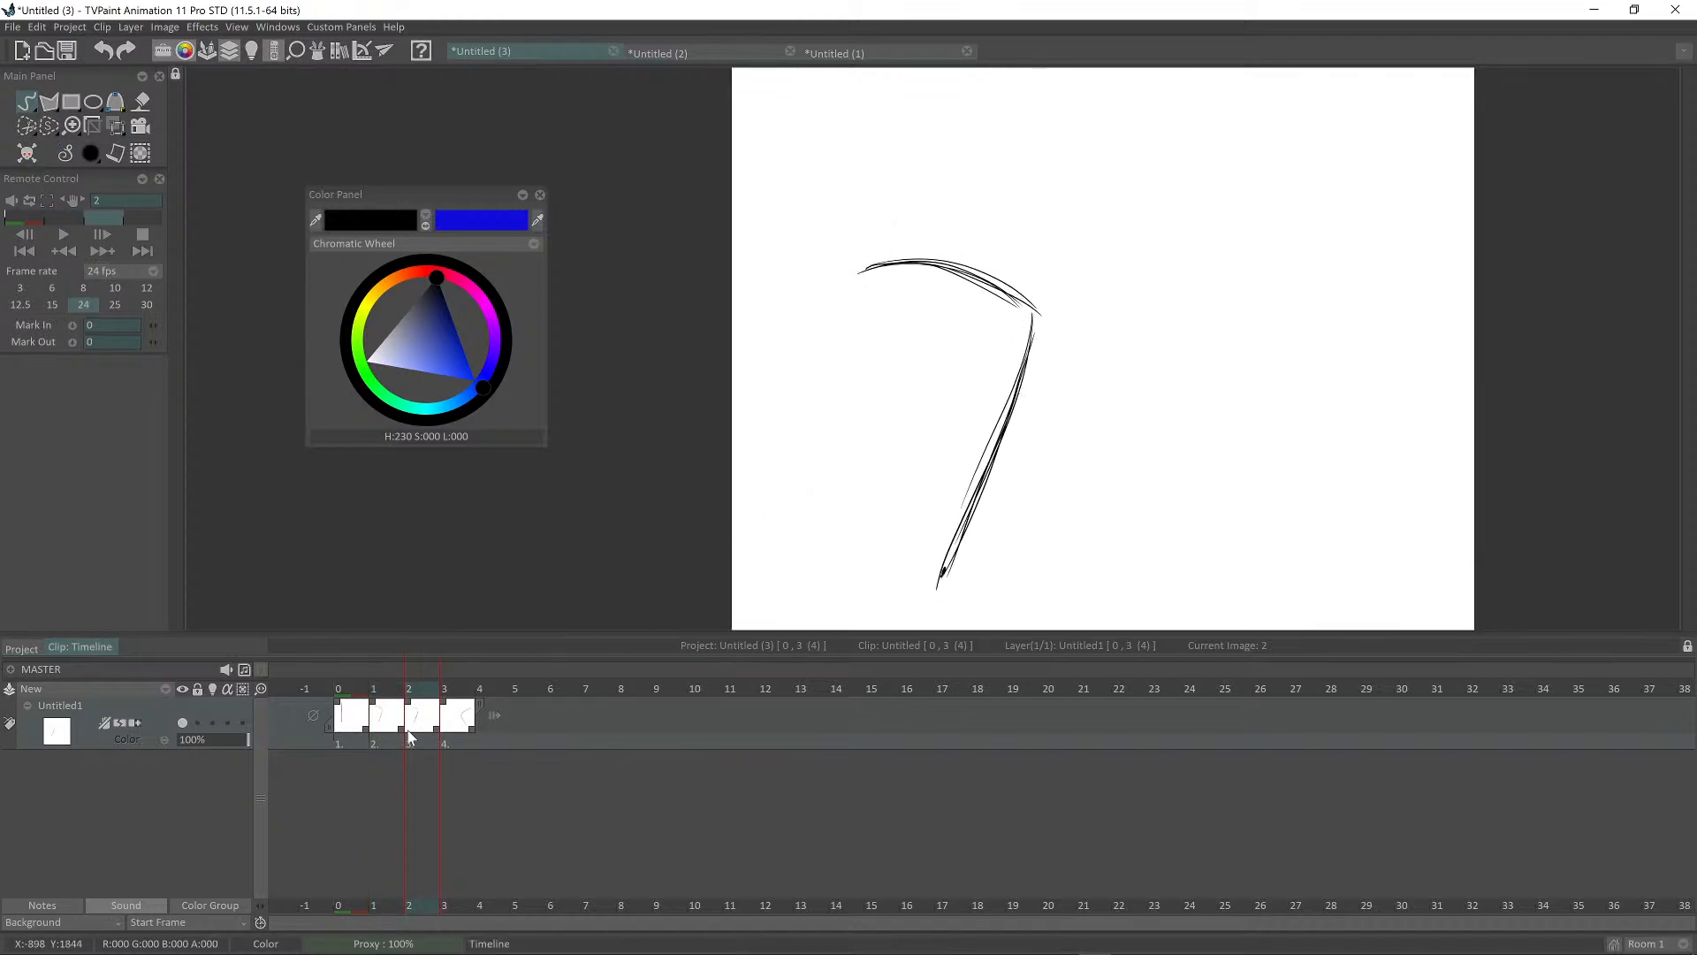
Step: Hold the third drawing over frames 3 to 5 and insert a blank drawing at frame 2 for an inbetween
{"action": "left_click_drag", "start_coordinate": [401, 730], "coordinate": [584, 729]}
{"action": "left_click_drag", "start_coordinate": [474, 728], "coordinate": [441, 727]}
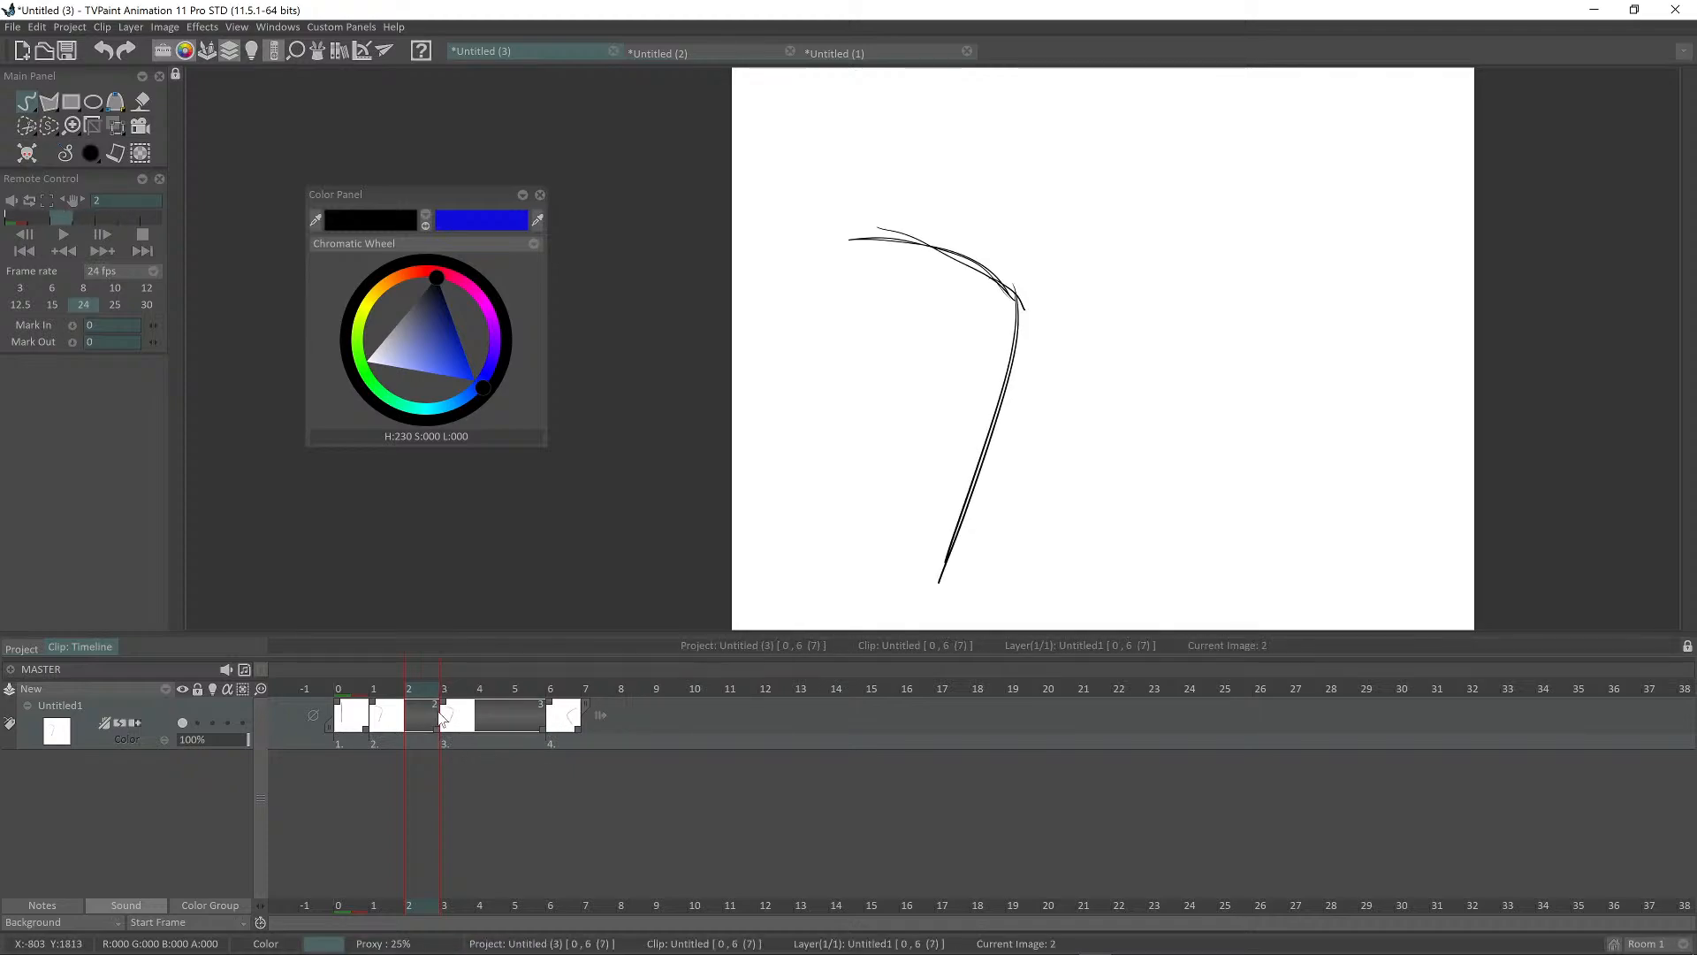
{"action": "left_click_drag", "start_coordinate": [1086, 596], "coordinate": [1087, 593]}
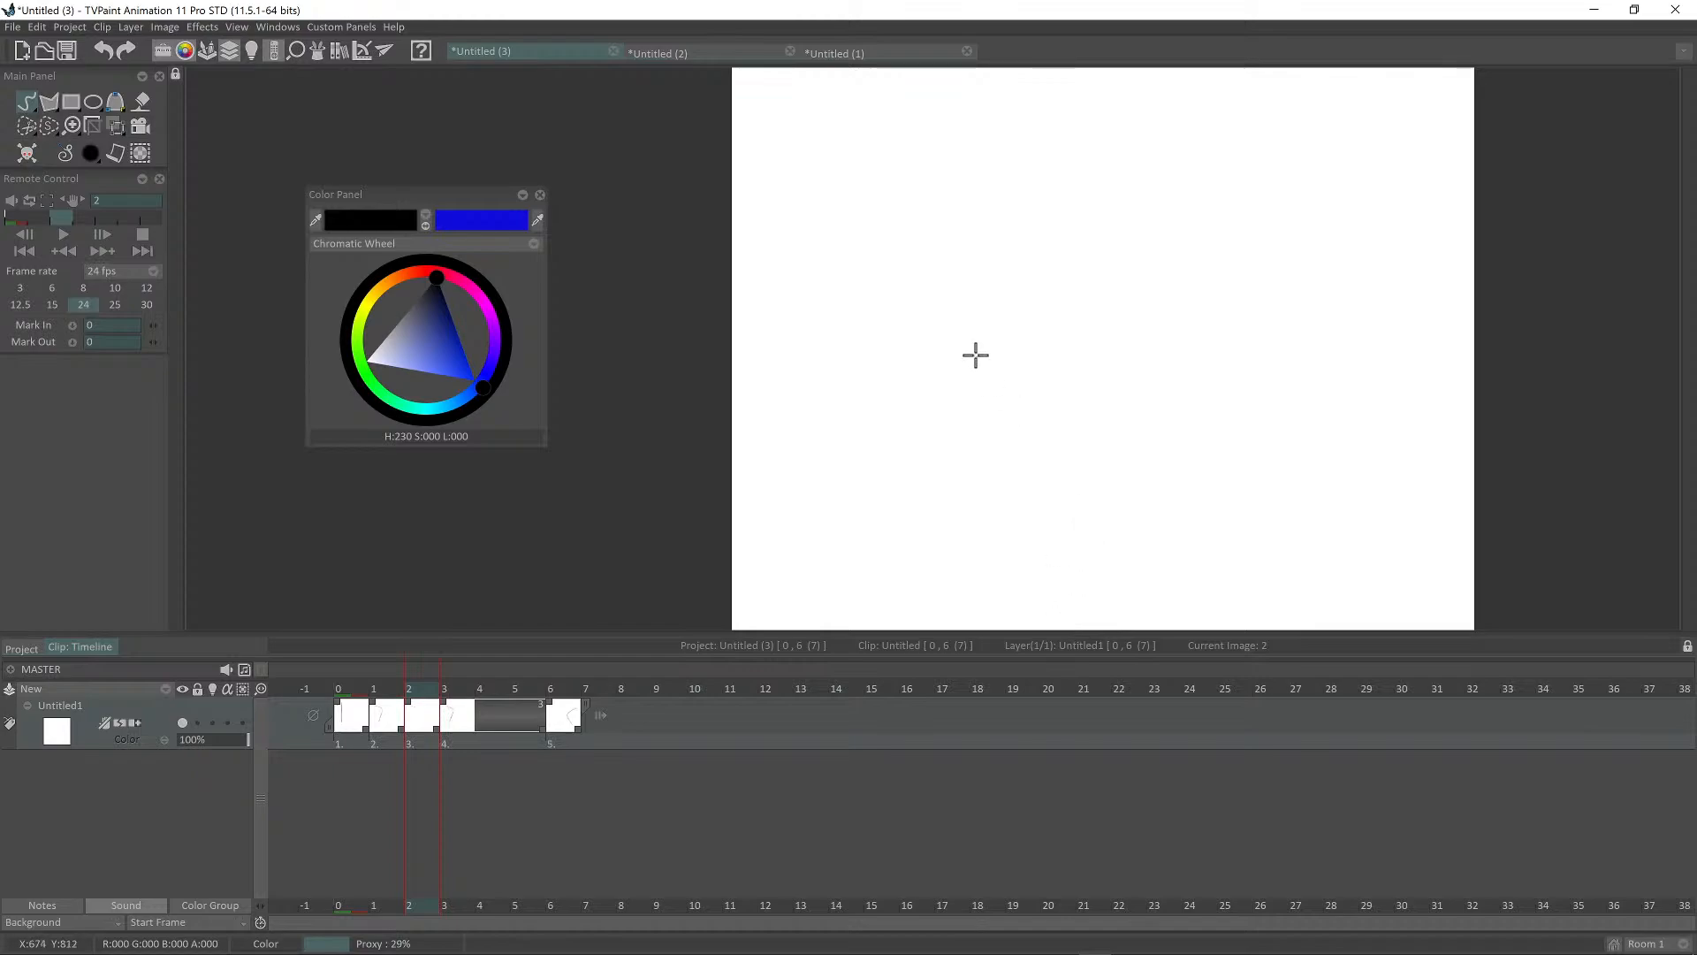
Step: Turn on the light table and draw the bent line on frame 2 midway between the green and orange neighbouring lines
{"action": "key", "text": "l"}
{"action": "scroll", "coordinate": [1102, 372], "scroll_direction": "down", "scroll_amount": 1}
{"action": "mouse_move", "coordinate": [1037, 373]}
{"action": "left_mouse_down"}
{"action": "mouse_move", "coordinate": [1101, 372]}
{"action": "mouse_move", "coordinate": [1084, 314]}
{"action": "mouse_move", "coordinate": [1010, 563]}
{"action": "mouse_move", "coordinate": [1145, 266]}
{"action": "mouse_move", "coordinate": [1166, 423]}
{"action": "left_mouse_up"}
{"action": "left_click_drag", "start_coordinate": [886, 466], "coordinate": [983, 358]}
{"action": "left_click_drag", "start_coordinate": [904, 419], "coordinate": [1000, 352]}
{"action": "mouse_move", "coordinate": [1101, 420]}
{"action": "left_mouse_down"}
{"action": "mouse_move", "coordinate": [1144, 481]}
{"action": "mouse_move", "coordinate": [996, 529]}
{"action": "left_mouse_up"}
{"action": "left_click_drag", "start_coordinate": [994, 531], "coordinate": [899, 482]}
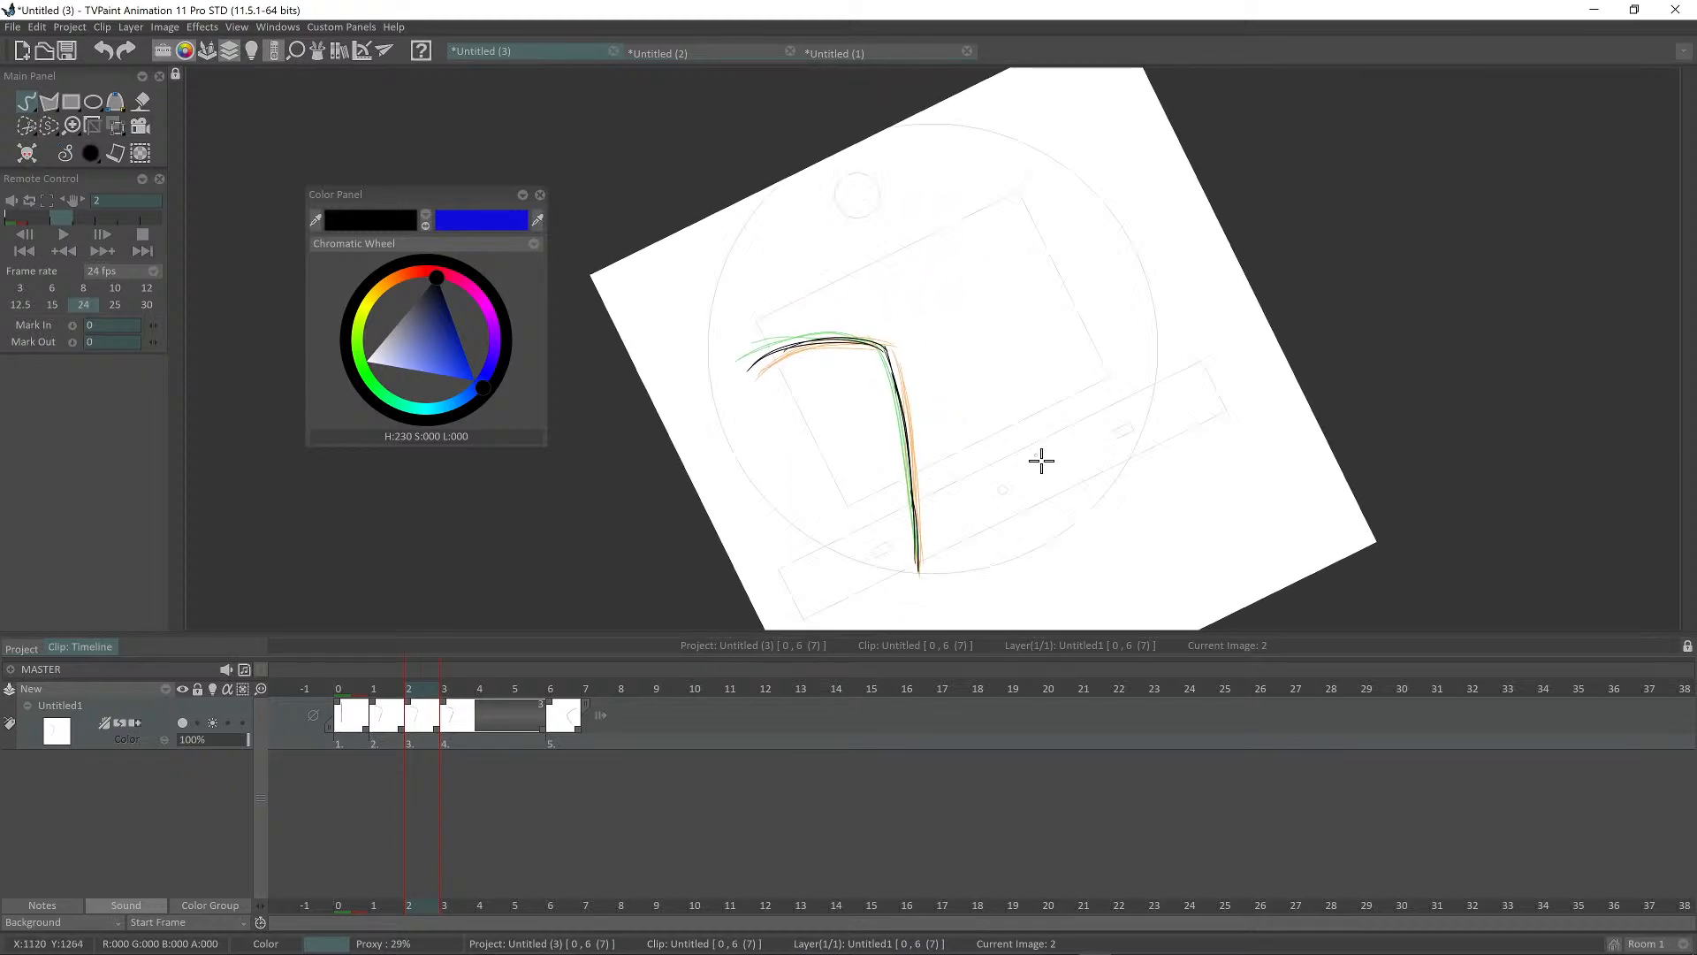
Step: Insert a blank drawing at frame 5 between the held bent line and the final bent line
{"action": "left_click_drag", "start_coordinate": [1042, 461], "coordinate": [1045, 490]}
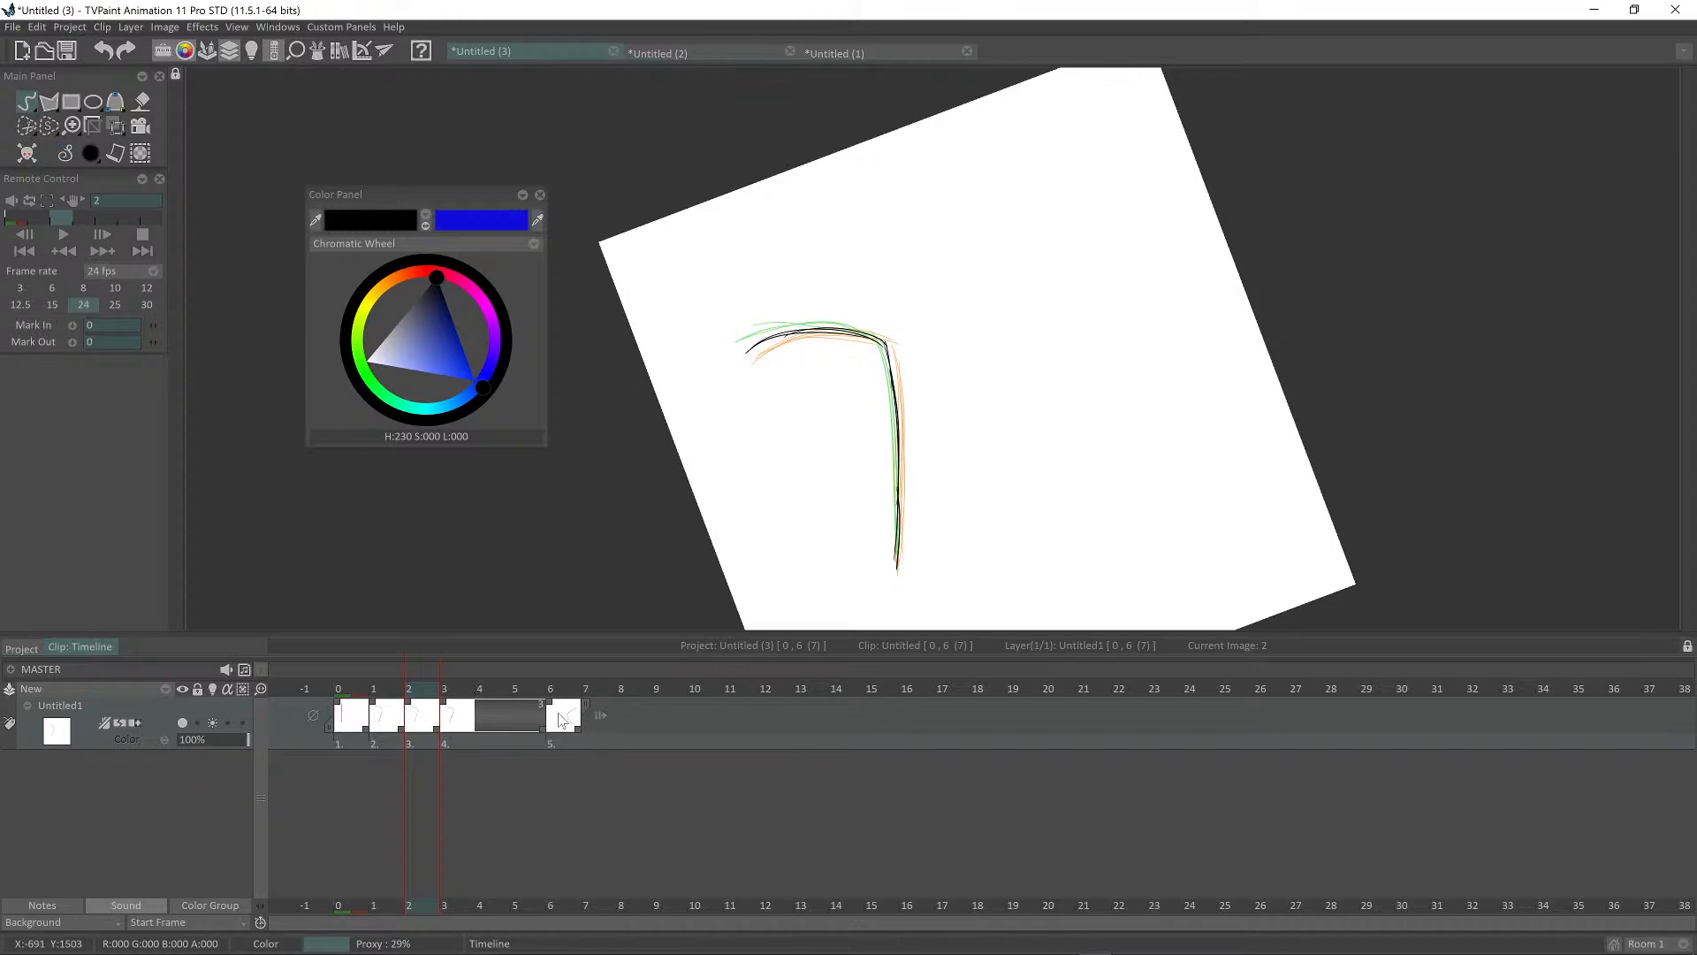
{"action": "left_click_drag", "start_coordinate": [469, 688], "coordinate": [511, 688]}
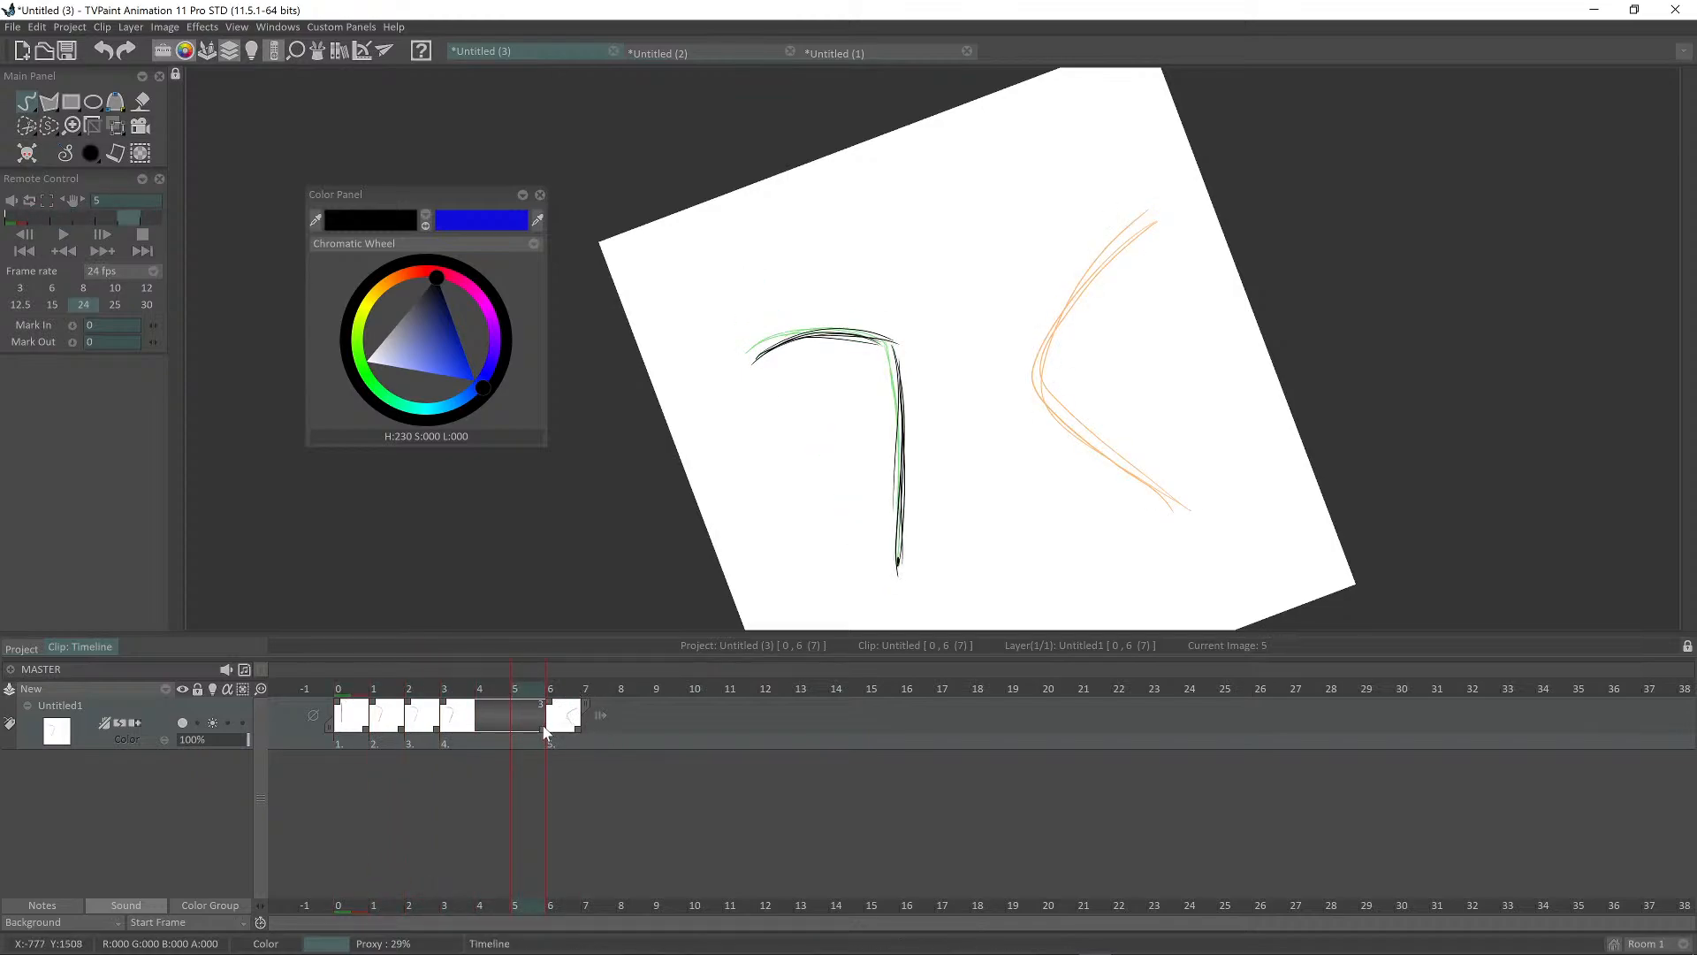
{"action": "key", "text": "Insert"}
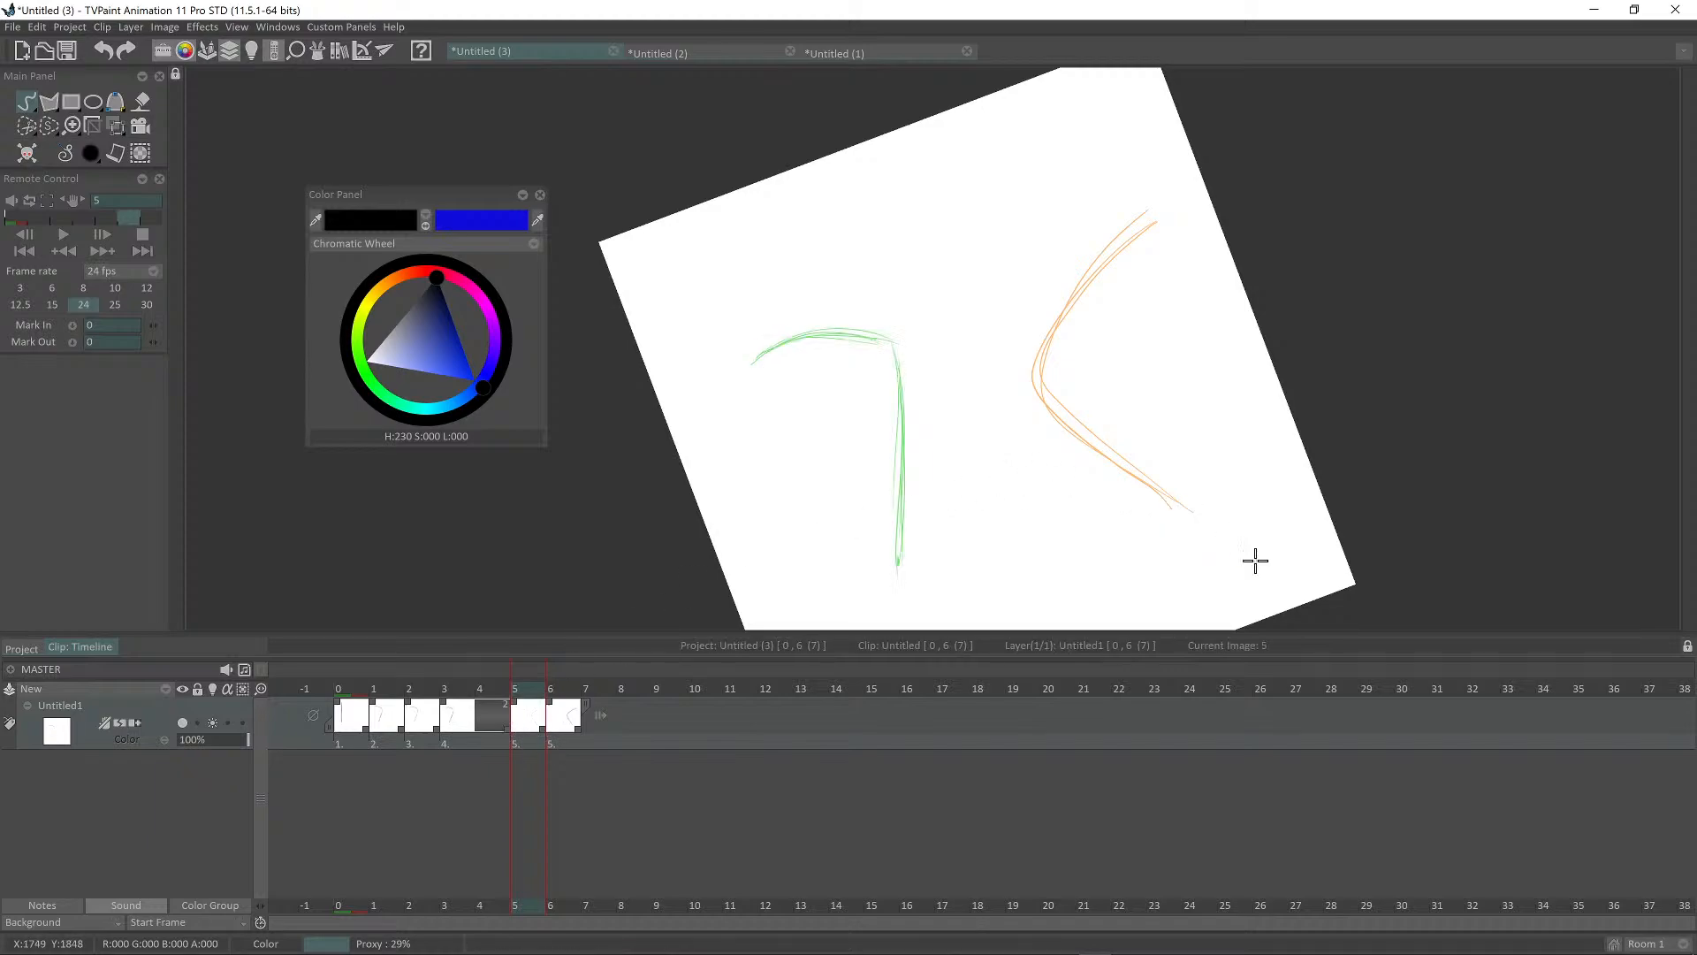
Step: Sketch a circle, arcs and a downward arrow on frame 5 to illustrate the path of the line's dragging tip, and undo them
{"action": "left_click_drag", "start_coordinate": [1232, 528], "coordinate": [1197, 411]}
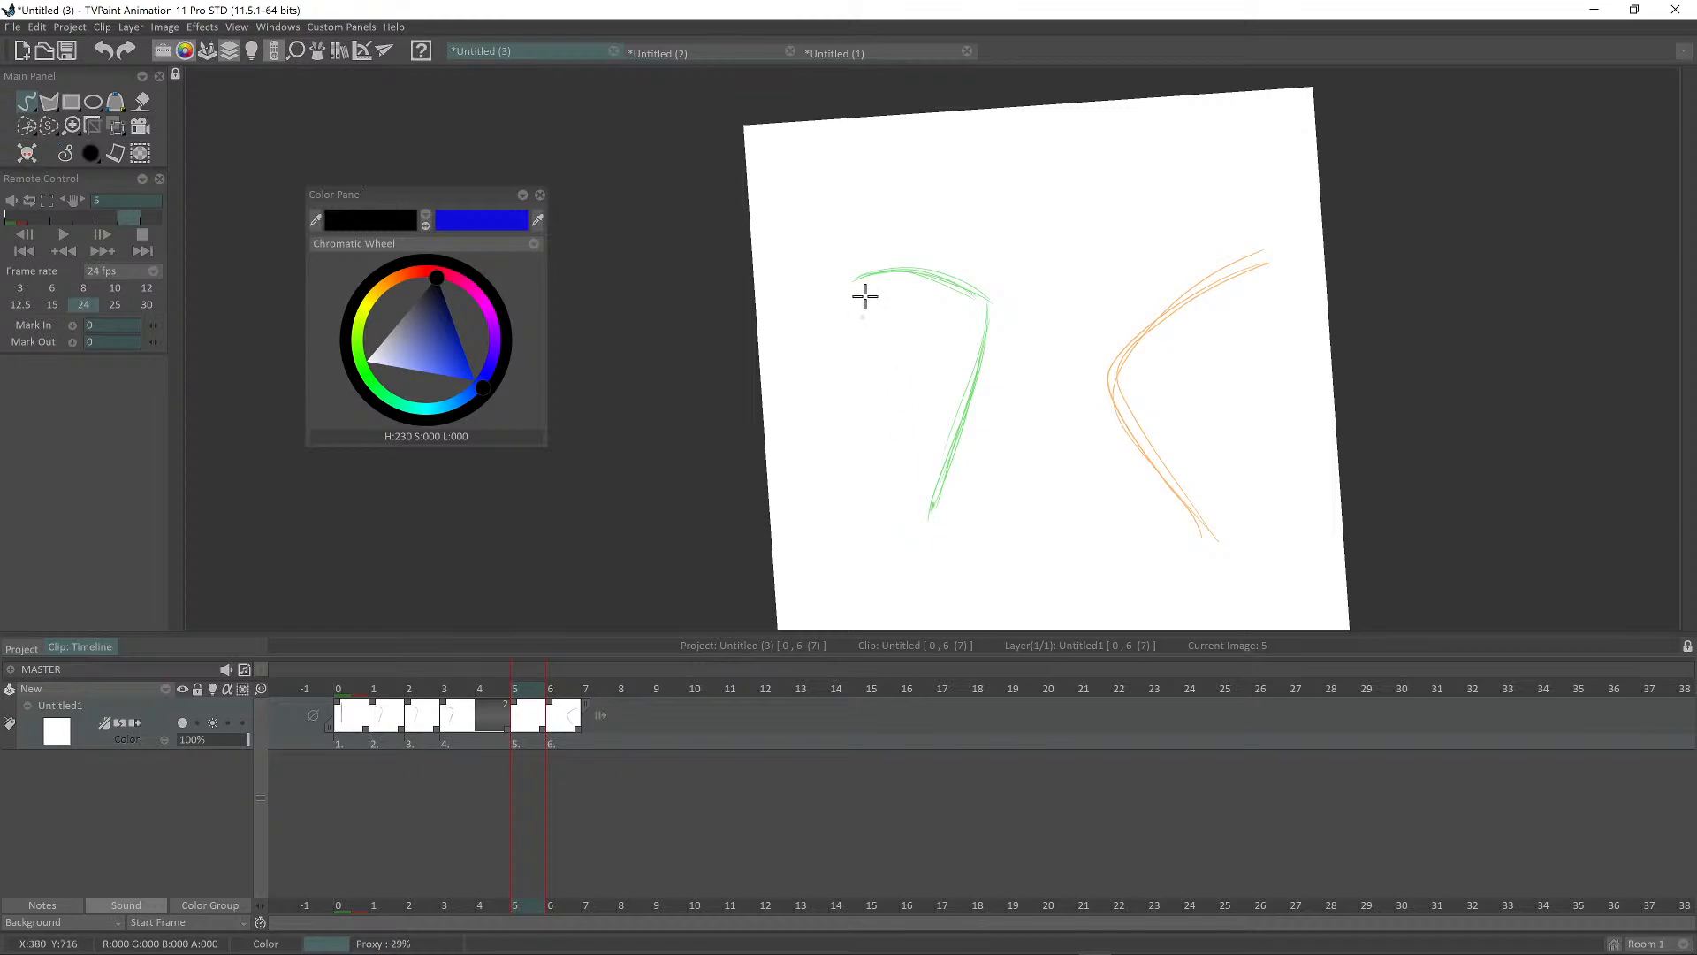
{"action": "mouse_move", "coordinate": [879, 254]}
{"action": "left_mouse_down"}
{"action": "mouse_move", "coordinate": [838, 290]}
{"action": "mouse_move", "coordinate": [1179, 233]}
{"action": "left_mouse_up"}
{"action": "left_click_drag", "start_coordinate": [857, 263], "coordinate": [1237, 305]}
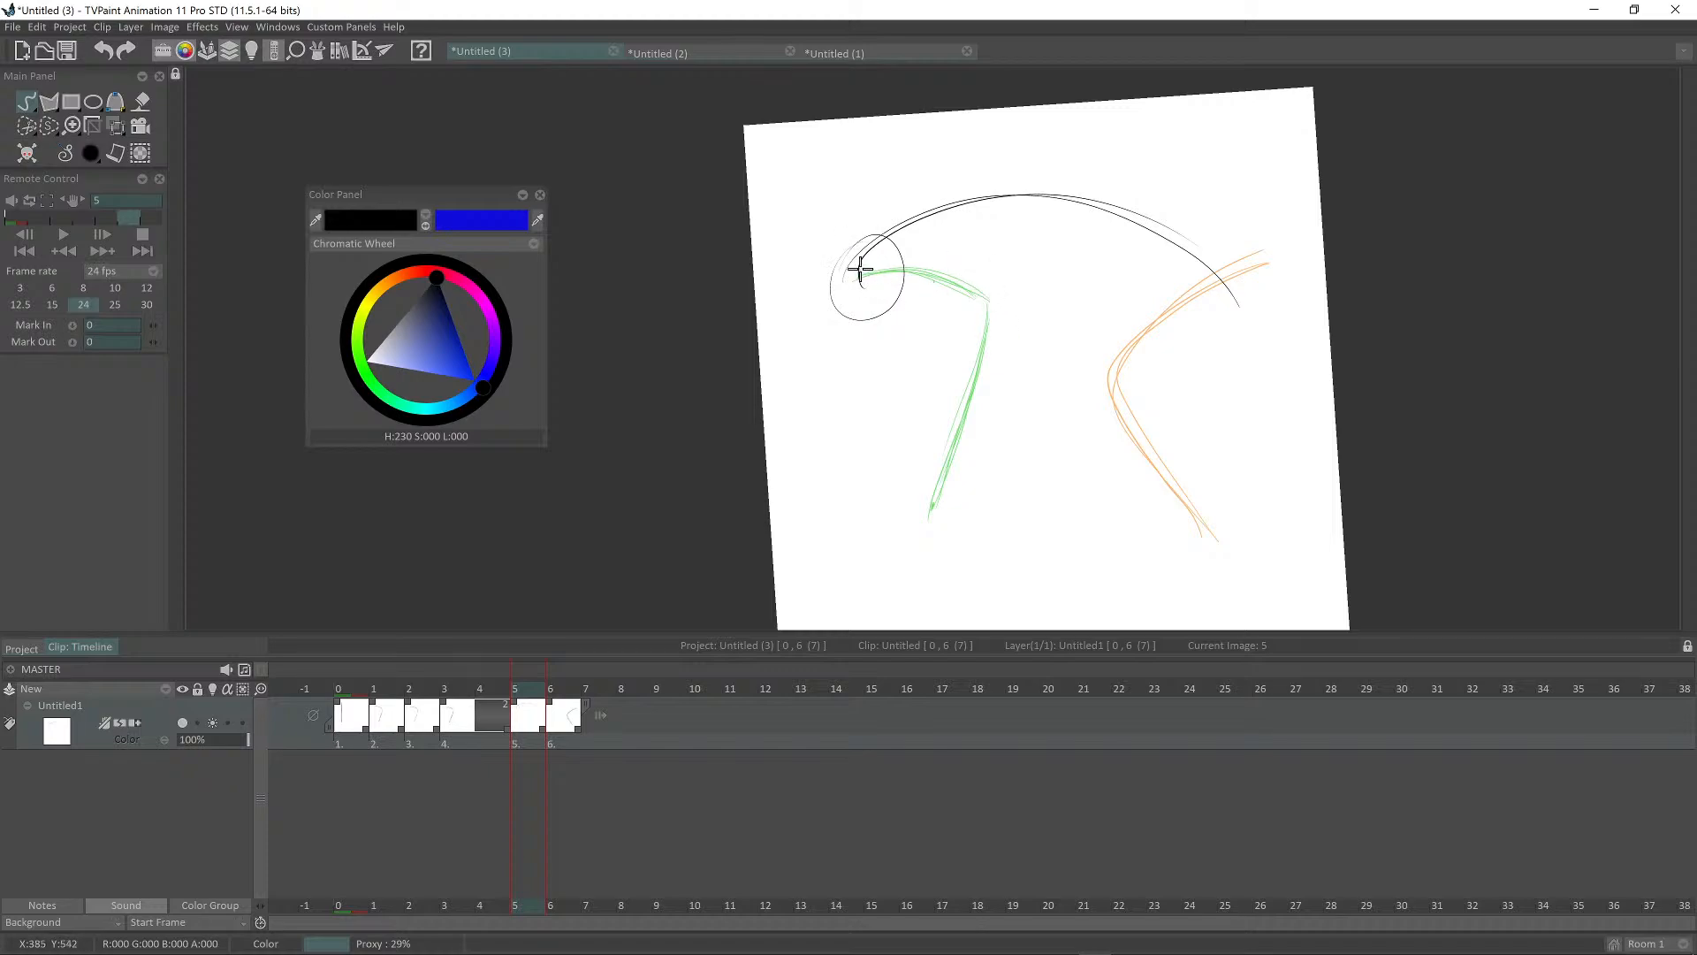
{"action": "left_click_drag", "start_coordinate": [854, 265], "coordinate": [844, 286]}
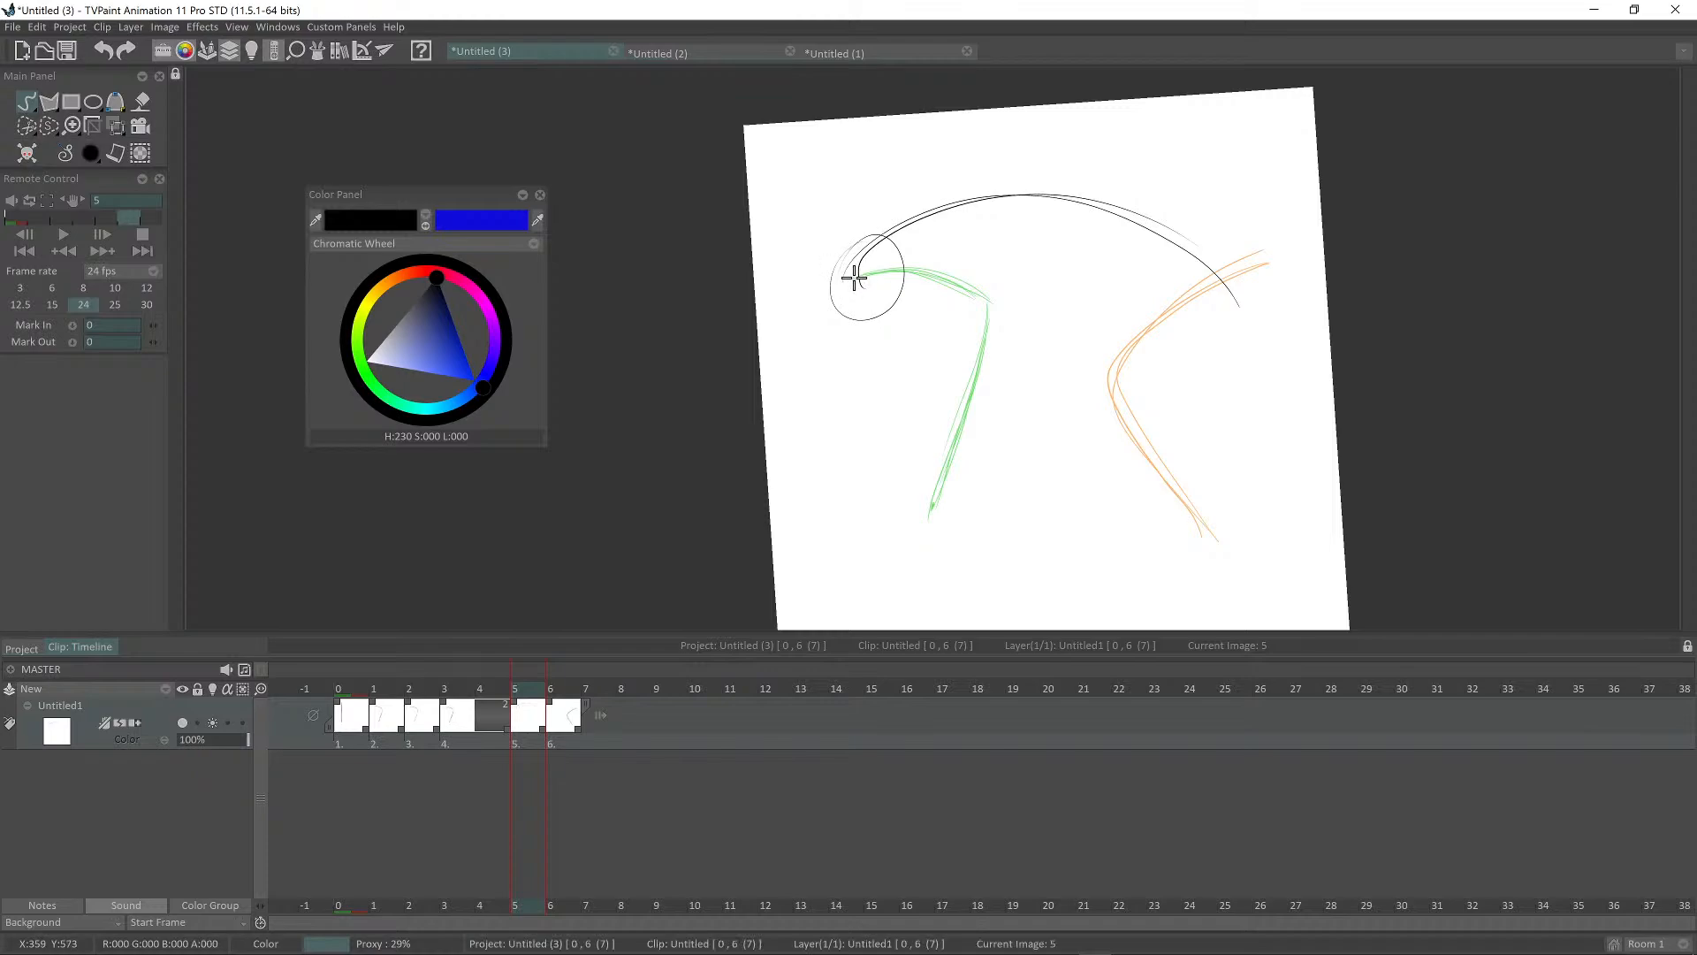
{"action": "mouse_move", "coordinate": [856, 209]}
{"action": "left_mouse_down"}
{"action": "mouse_move", "coordinate": [842, 292]}
{"action": "mouse_move", "coordinate": [854, 276]}
{"action": "left_mouse_up"}
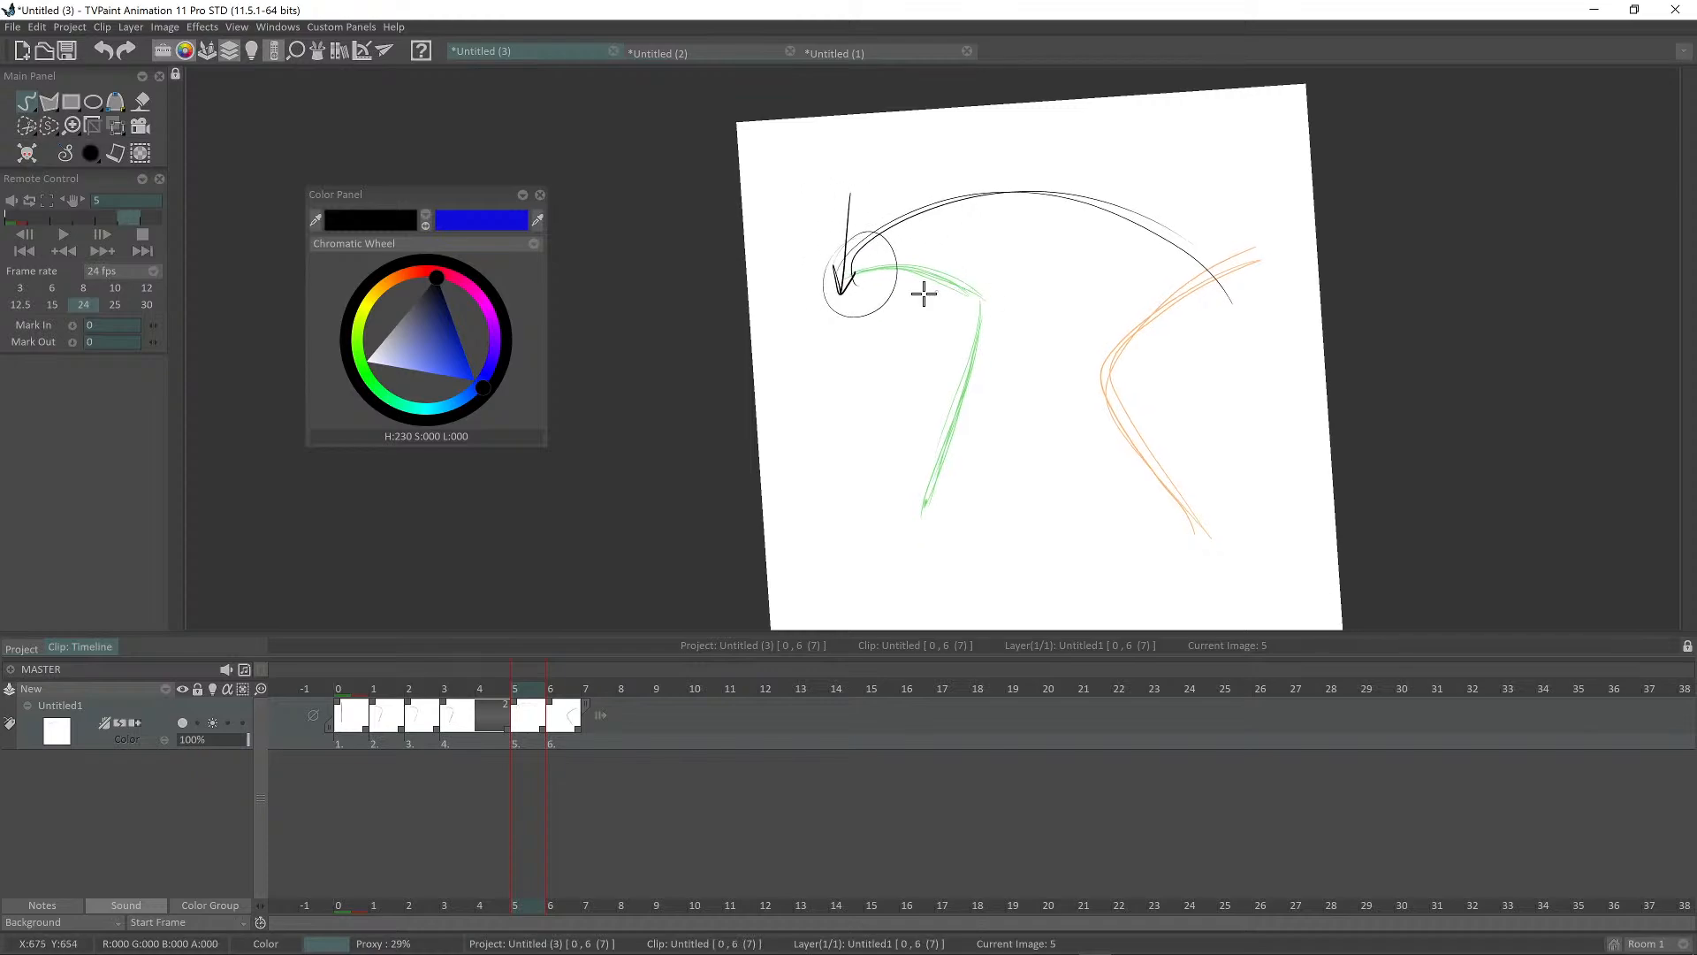
{"action": "left_click_drag", "start_coordinate": [867, 372], "coordinate": [1300, 373]}
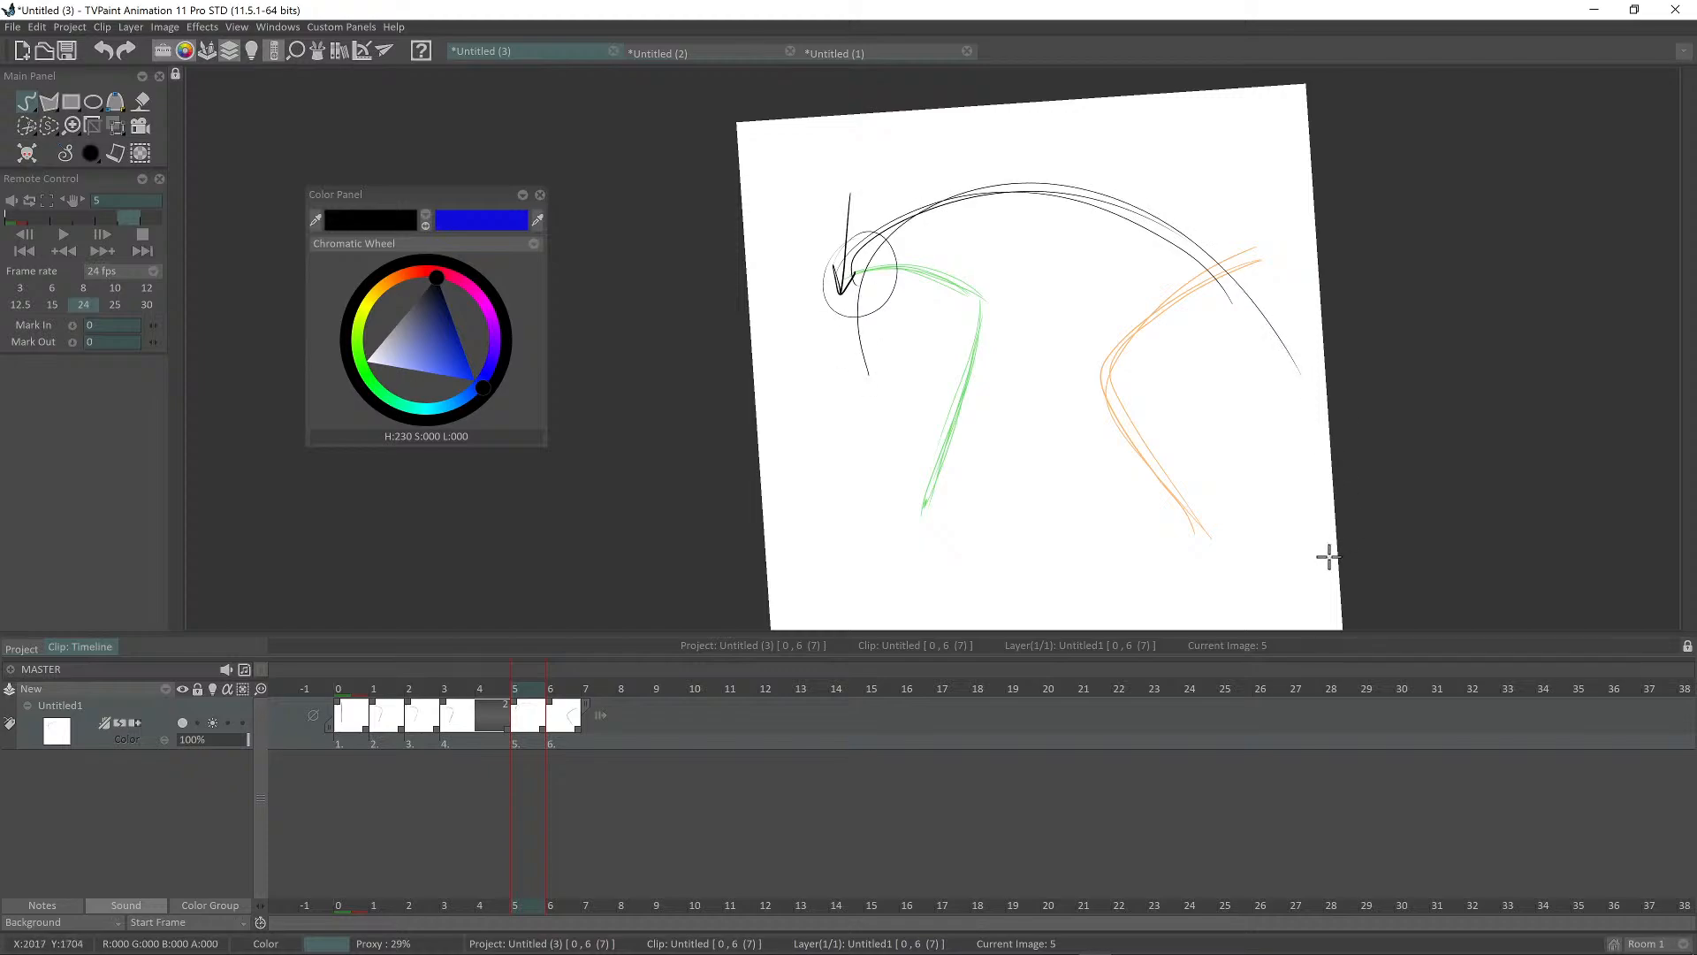
{"action": "left_click_drag", "start_coordinate": [1294, 530], "coordinate": [1189, 522]}
{"action": "left_click_drag", "start_coordinate": [1141, 373], "coordinate": [1165, 361]}
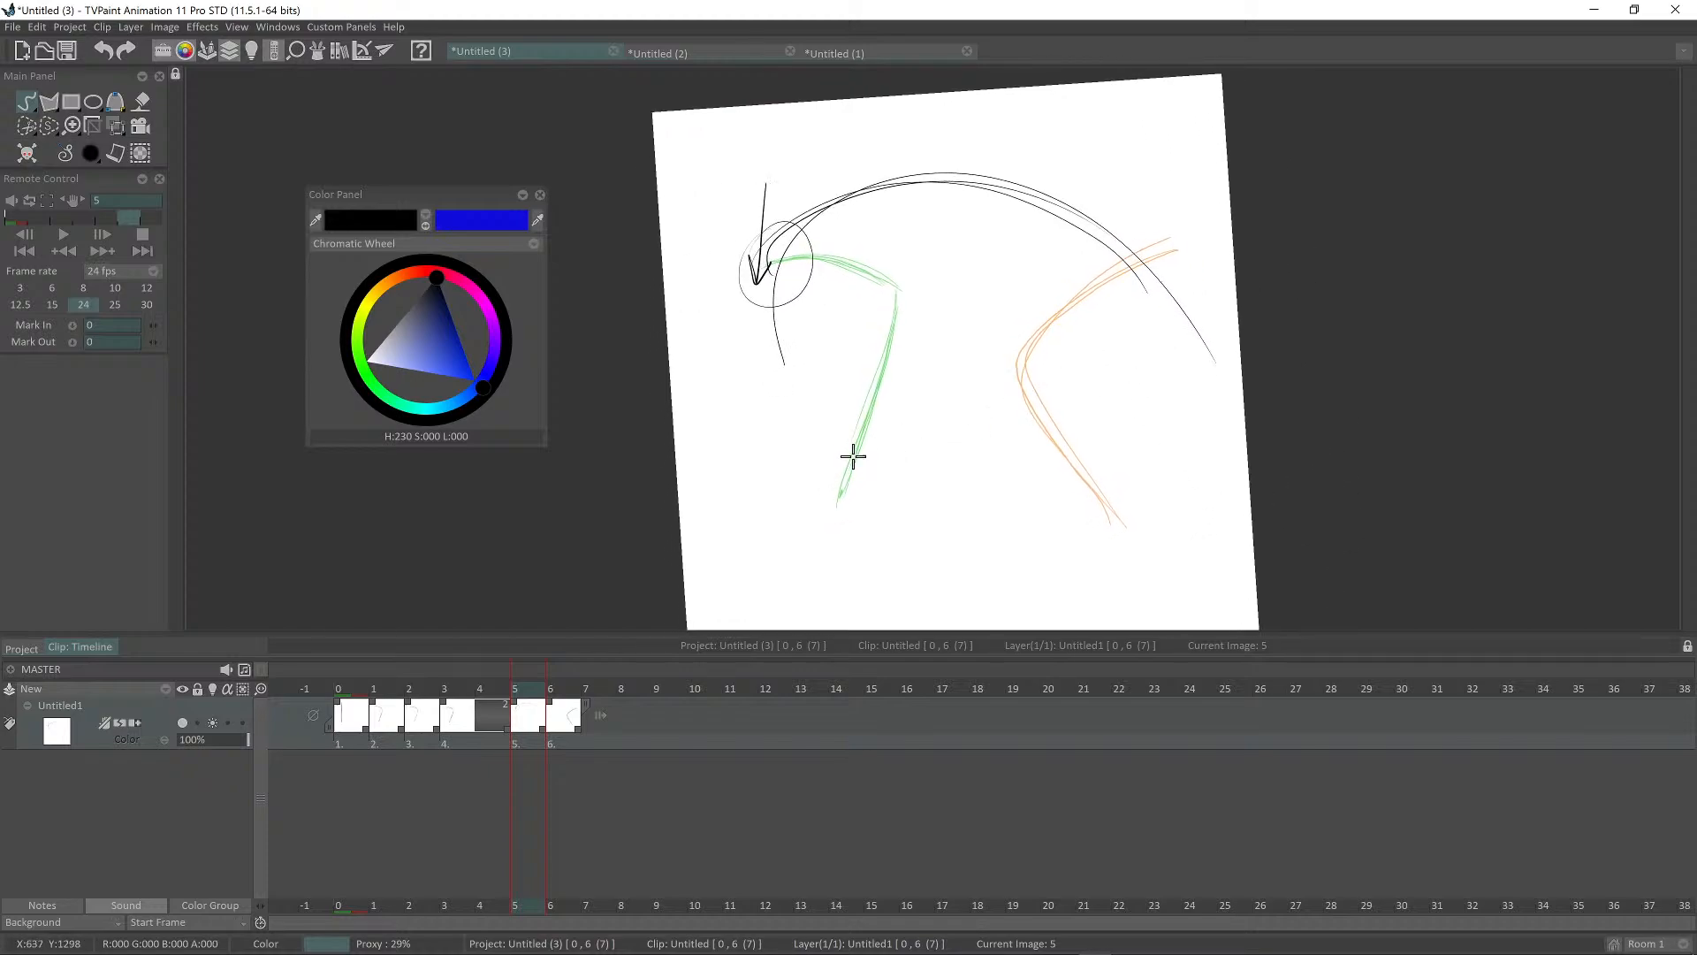
{"action": "key", "text": "ctrl+z"}
{"action": "key", "text": "ctrl+z"}
{"action": "key", "text": "ctrl+z"}
{"action": "key", "text": "ctrl+z"}
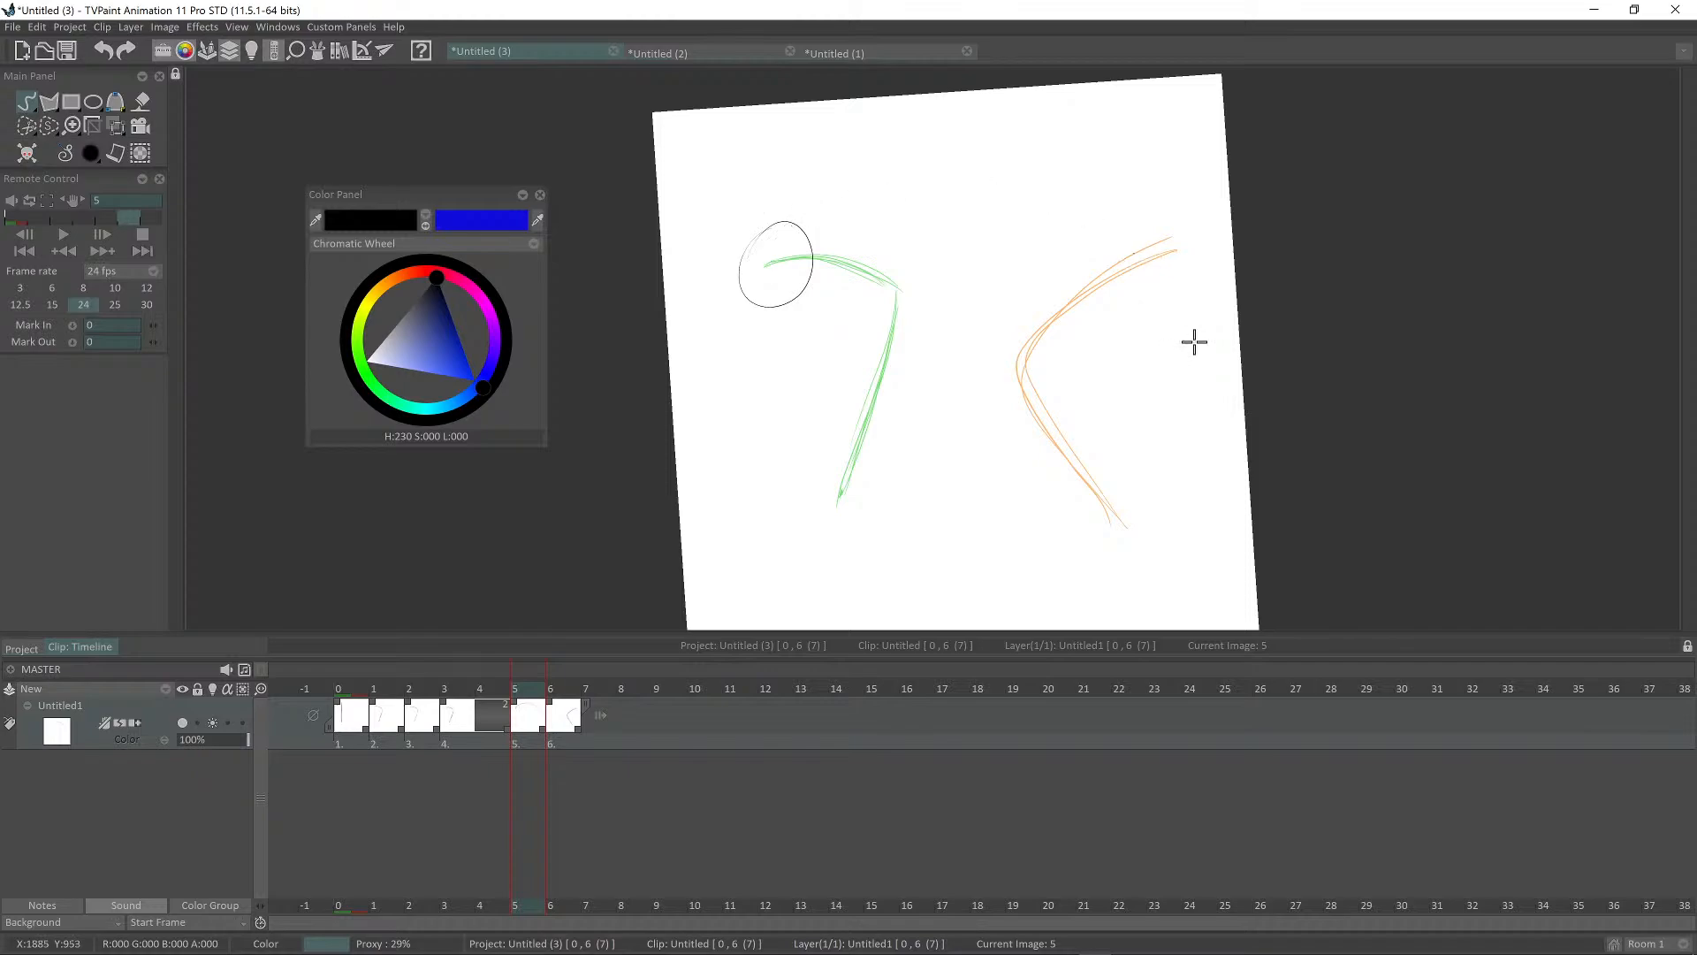
{"action": "key", "text": "ctrl+z"}
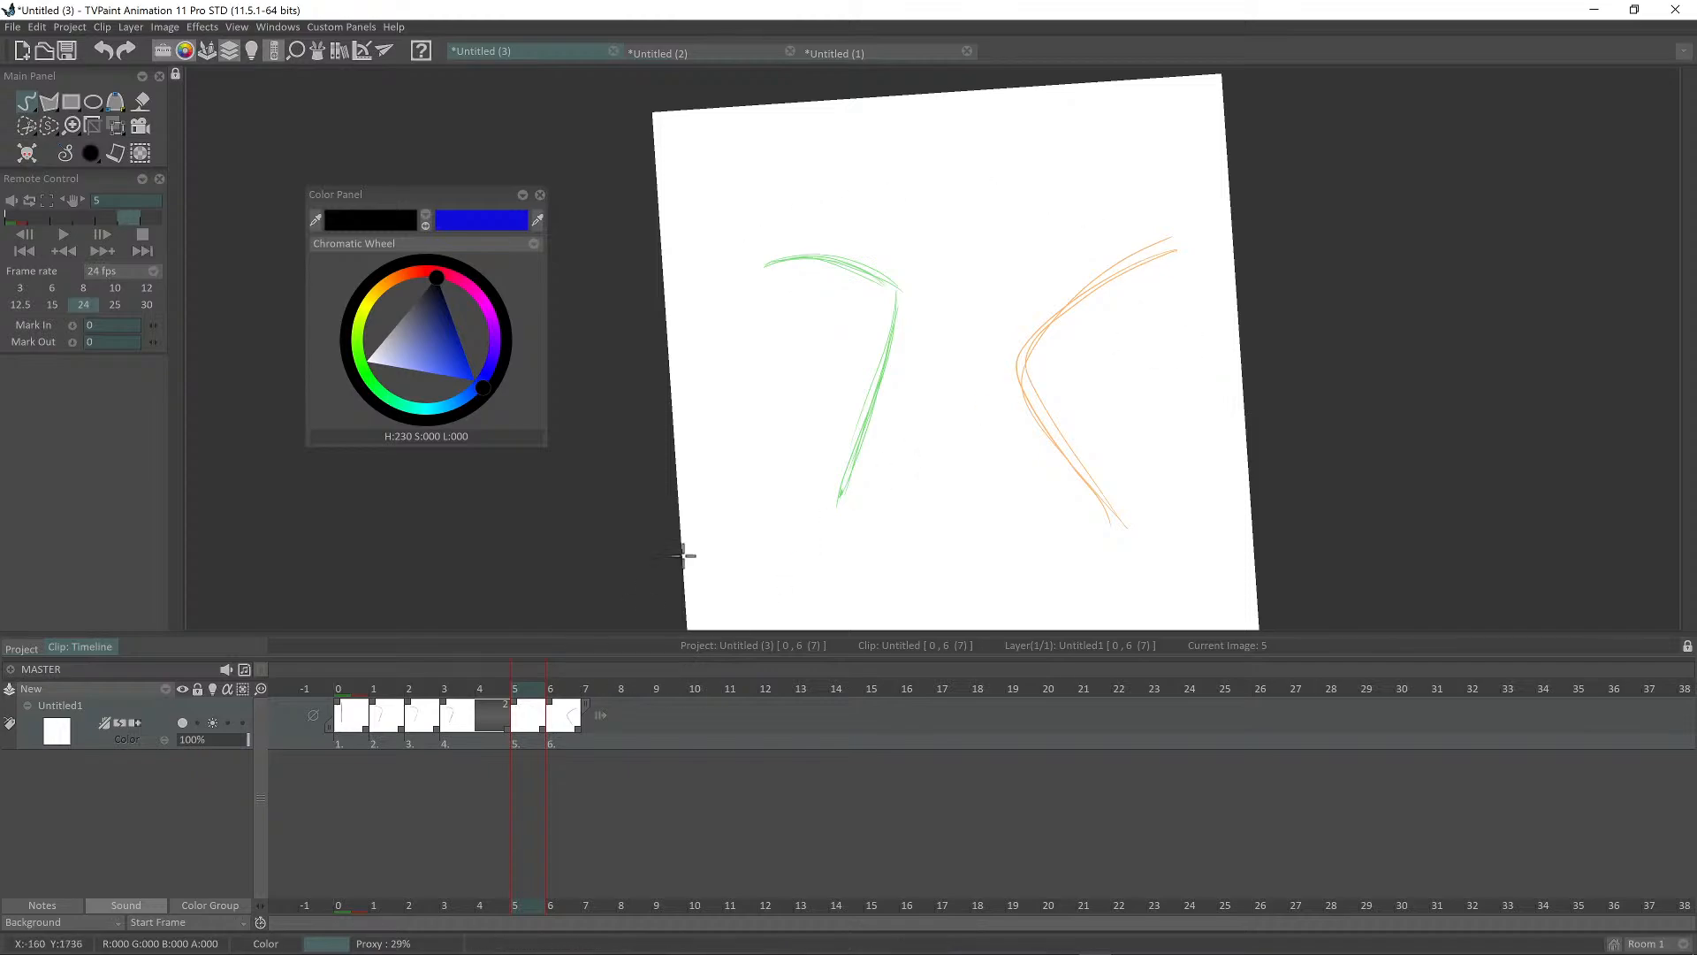
Step: Draw a long curved line on frame 5 between the green and orange neighbouring lines, and turn off the light table
{"action": "mouse_move", "coordinate": [950, 154]}
{"action": "left_mouse_down"}
{"action": "mouse_move", "coordinate": [1000, 314]}
{"action": "mouse_move", "coordinate": [909, 555]}
{"action": "left_mouse_up"}
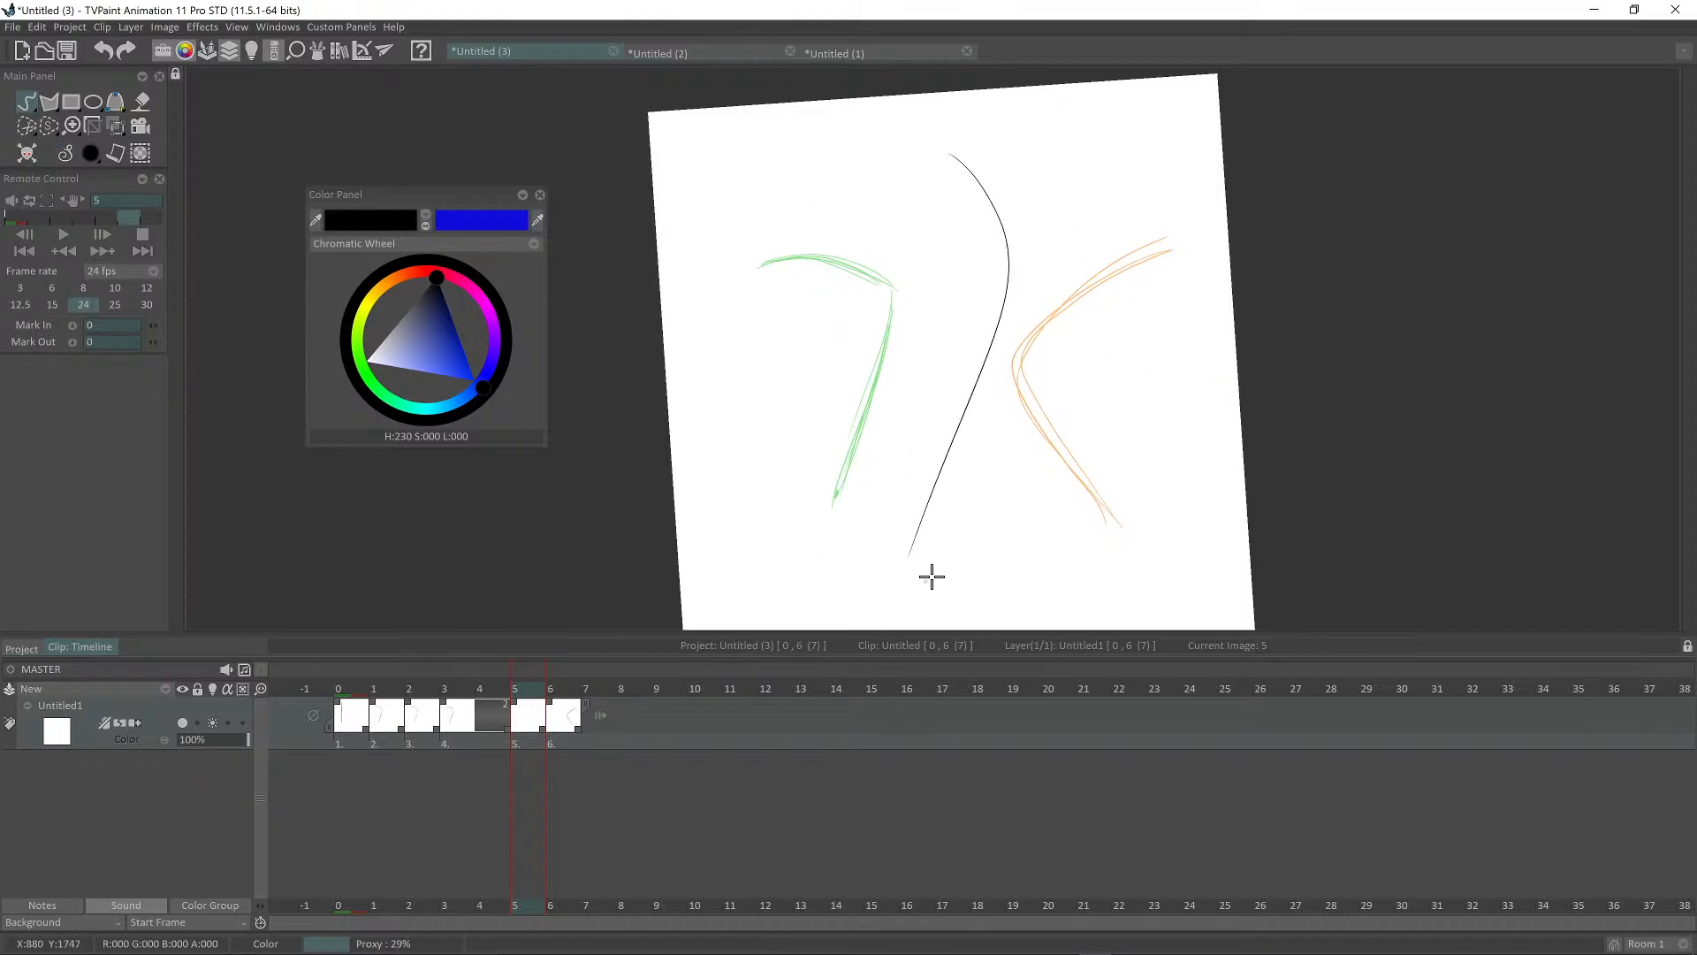
{"action": "key", "text": "l"}
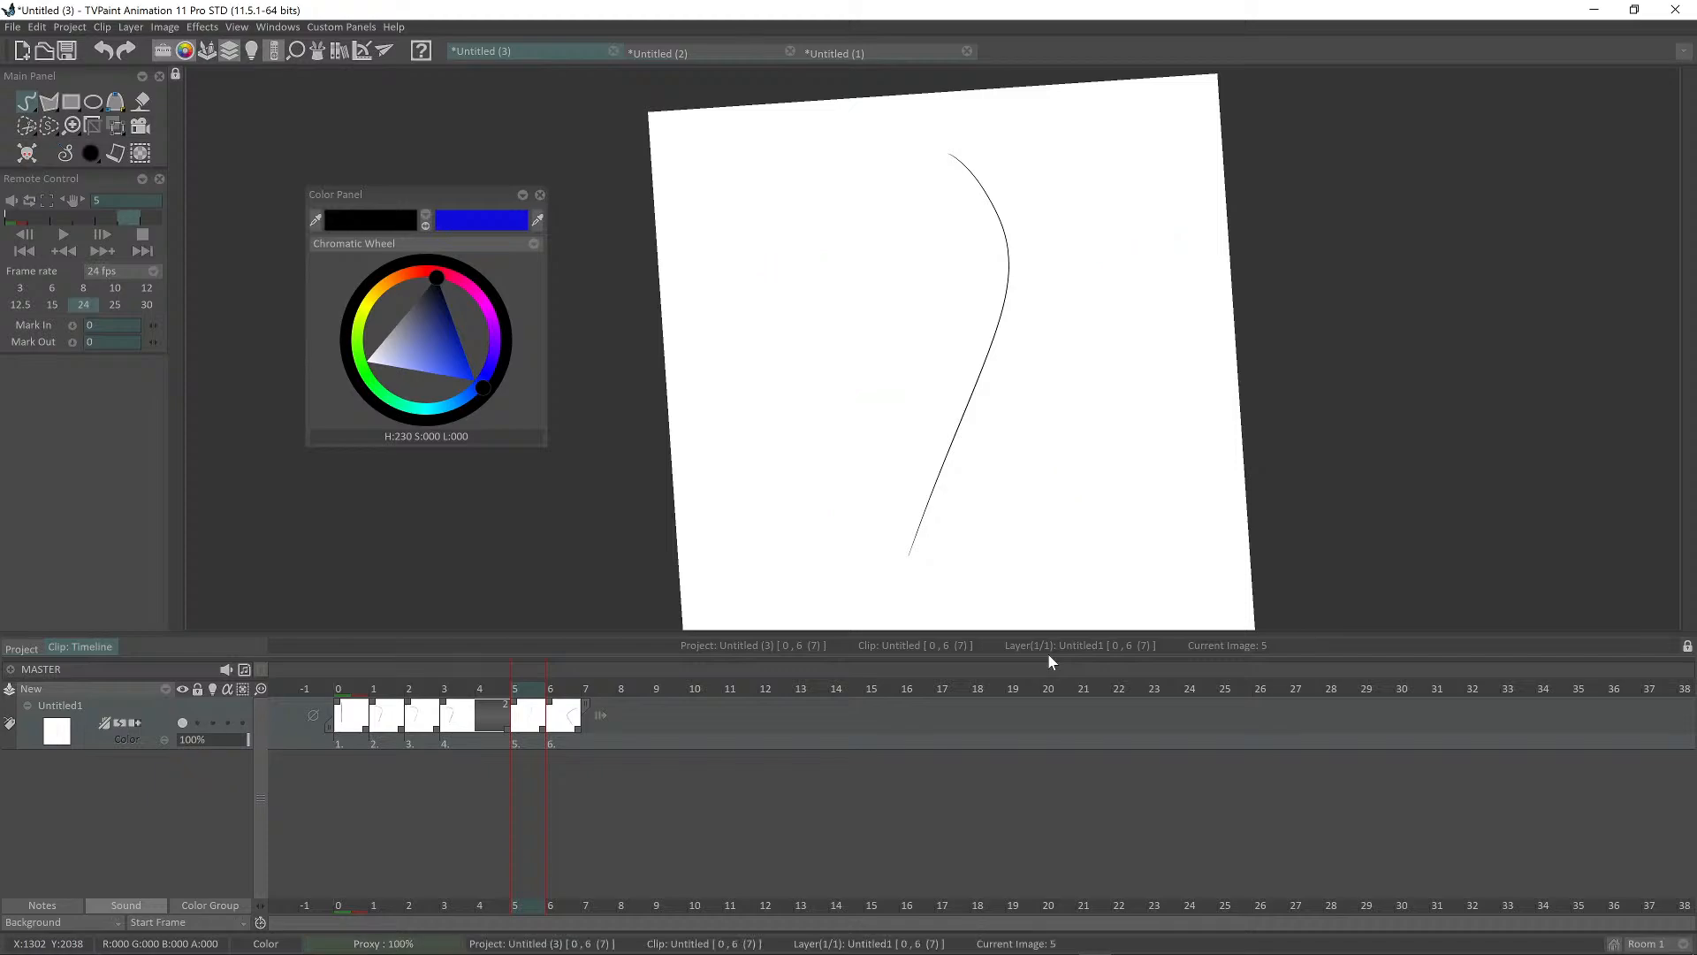
Step: Compare the new curve with its neighbouring drawings and erase the overlong lower end of the line on frame 5
{"action": "key", "text": "Left"}
{"action": "key", "text": "Left"}
{"action": "key", "text": "Right"}
{"action": "key", "text": "Right"}
{"action": "key", "text": "Right"}
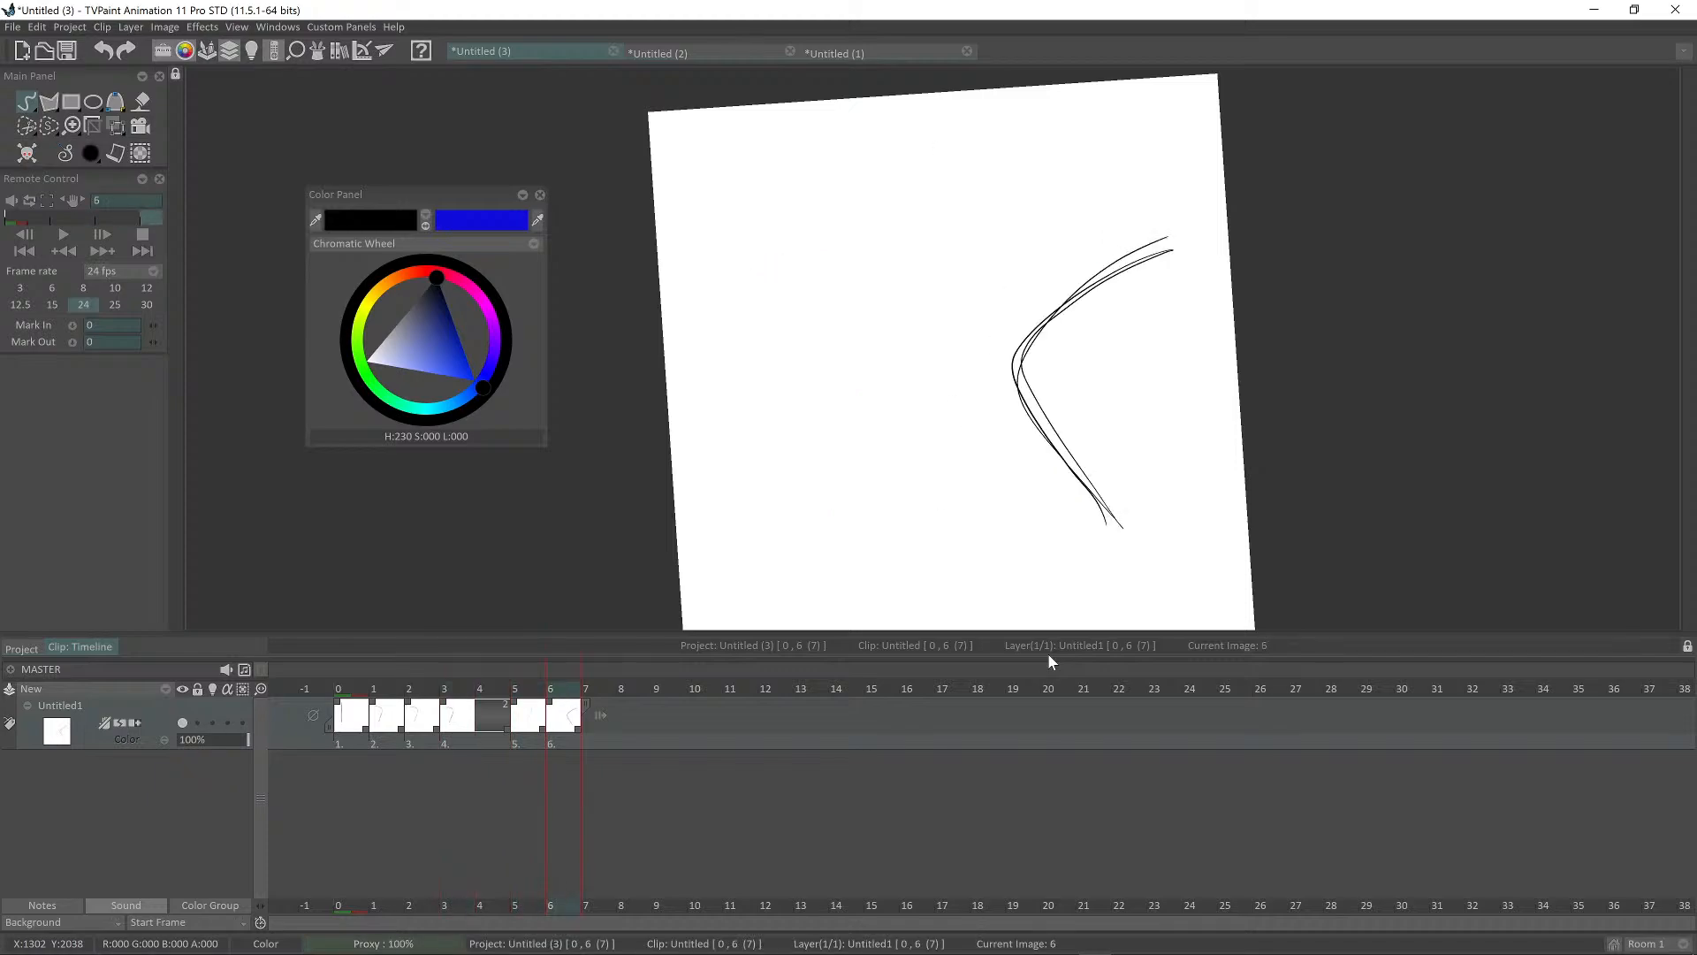
{"action": "key", "text": "Left"}
{"action": "key", "text": "Left"}
{"action": "key", "text": "Left"}
{"action": "key", "text": "Right"}
{"action": "key", "text": "Right"}
{"action": "key", "text": "Left"}
{"action": "key", "text": "Left"}
{"action": "key", "text": "Right"}
{"action": "key", "text": "Right"}
{"action": "key", "text": "Left"}
{"action": "key", "text": "Left"}
{"action": "key", "text": "Right"}
{"action": "key", "text": "Right"}
{"action": "key", "text": "Right"}
{"action": "key", "text": "Left"}
{"action": "key", "text": "Left"}
{"action": "key", "text": "Left"}
{"action": "key", "text": "Right"}
{"action": "key", "text": "Right"}
{"action": "key", "text": "Right"}
{"action": "key", "text": "Left"}
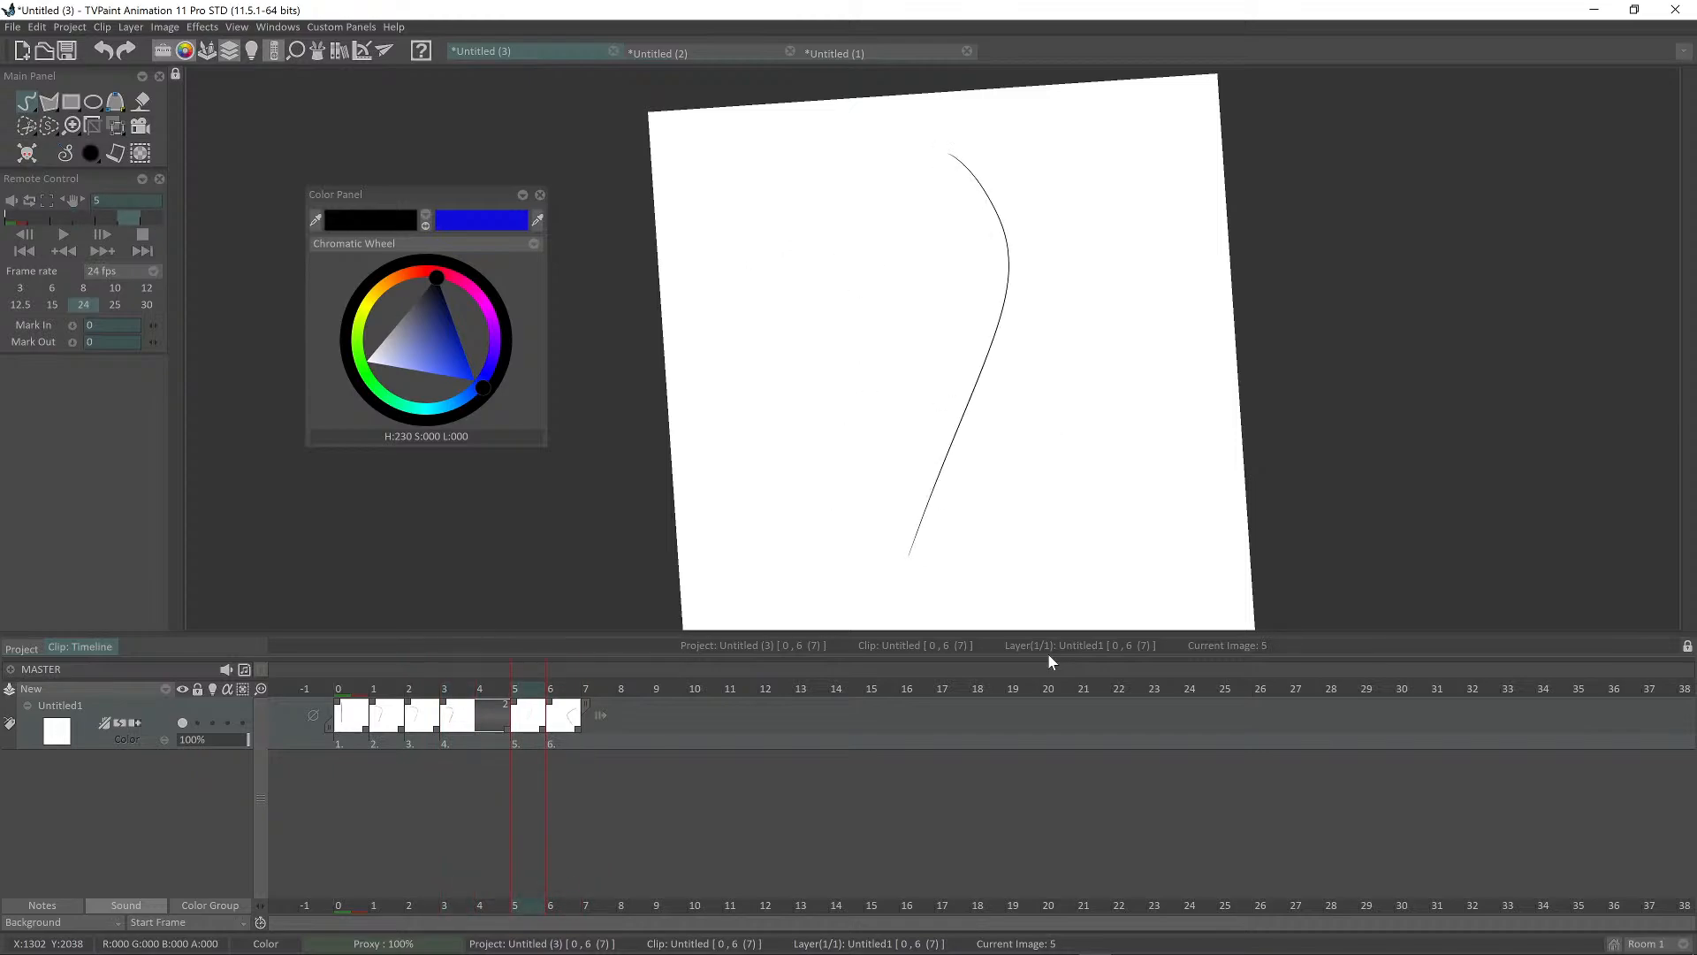
{"action": "key", "text": "shift+d"}
{"action": "left_click_drag", "start_coordinate": [1058, 507], "coordinate": [1096, 566]}
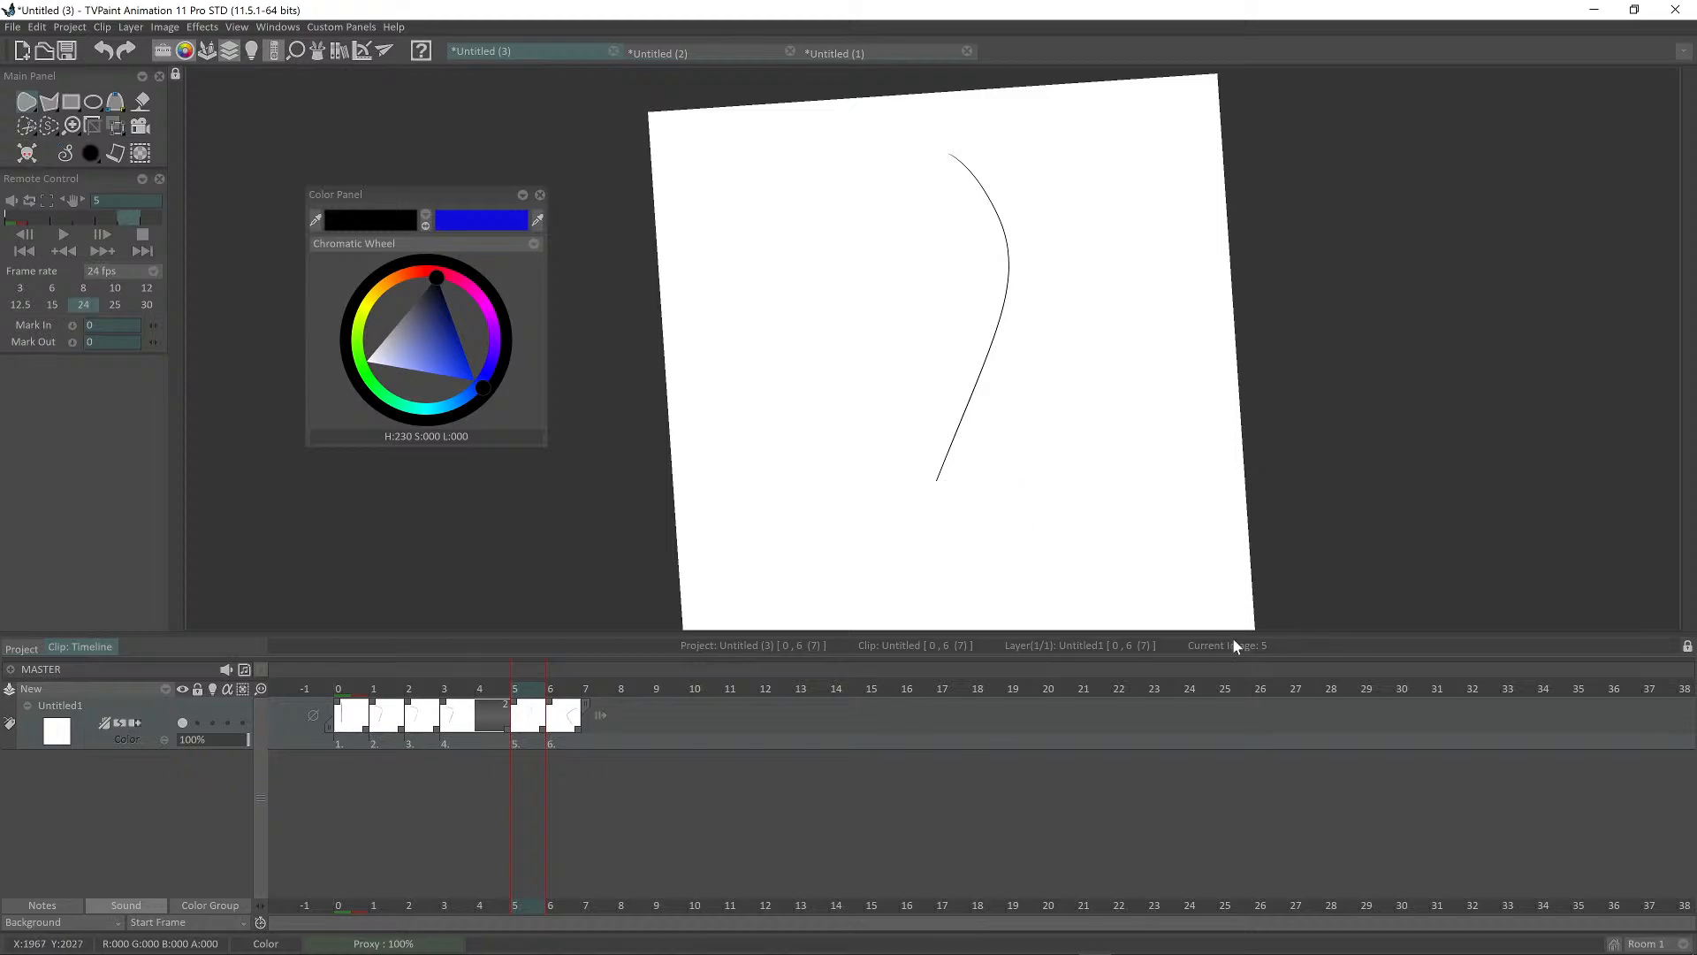
Step: Flip back and forth through the bending line's frames to examine its spacing and motion up to frame 6
{"action": "key", "text": "Left"}
{"action": "key", "text": "Left"}
{"action": "key", "text": "Right"}
{"action": "key", "text": "Right"}
{"action": "key", "text": "Right"}
{"action": "key", "text": "Left"}
{"action": "key", "text": "Left"}
{"action": "key", "text": "Left"}
{"action": "key", "text": "Right"}
{"action": "key", "text": "Right"}
{"action": "key", "text": "Right"}
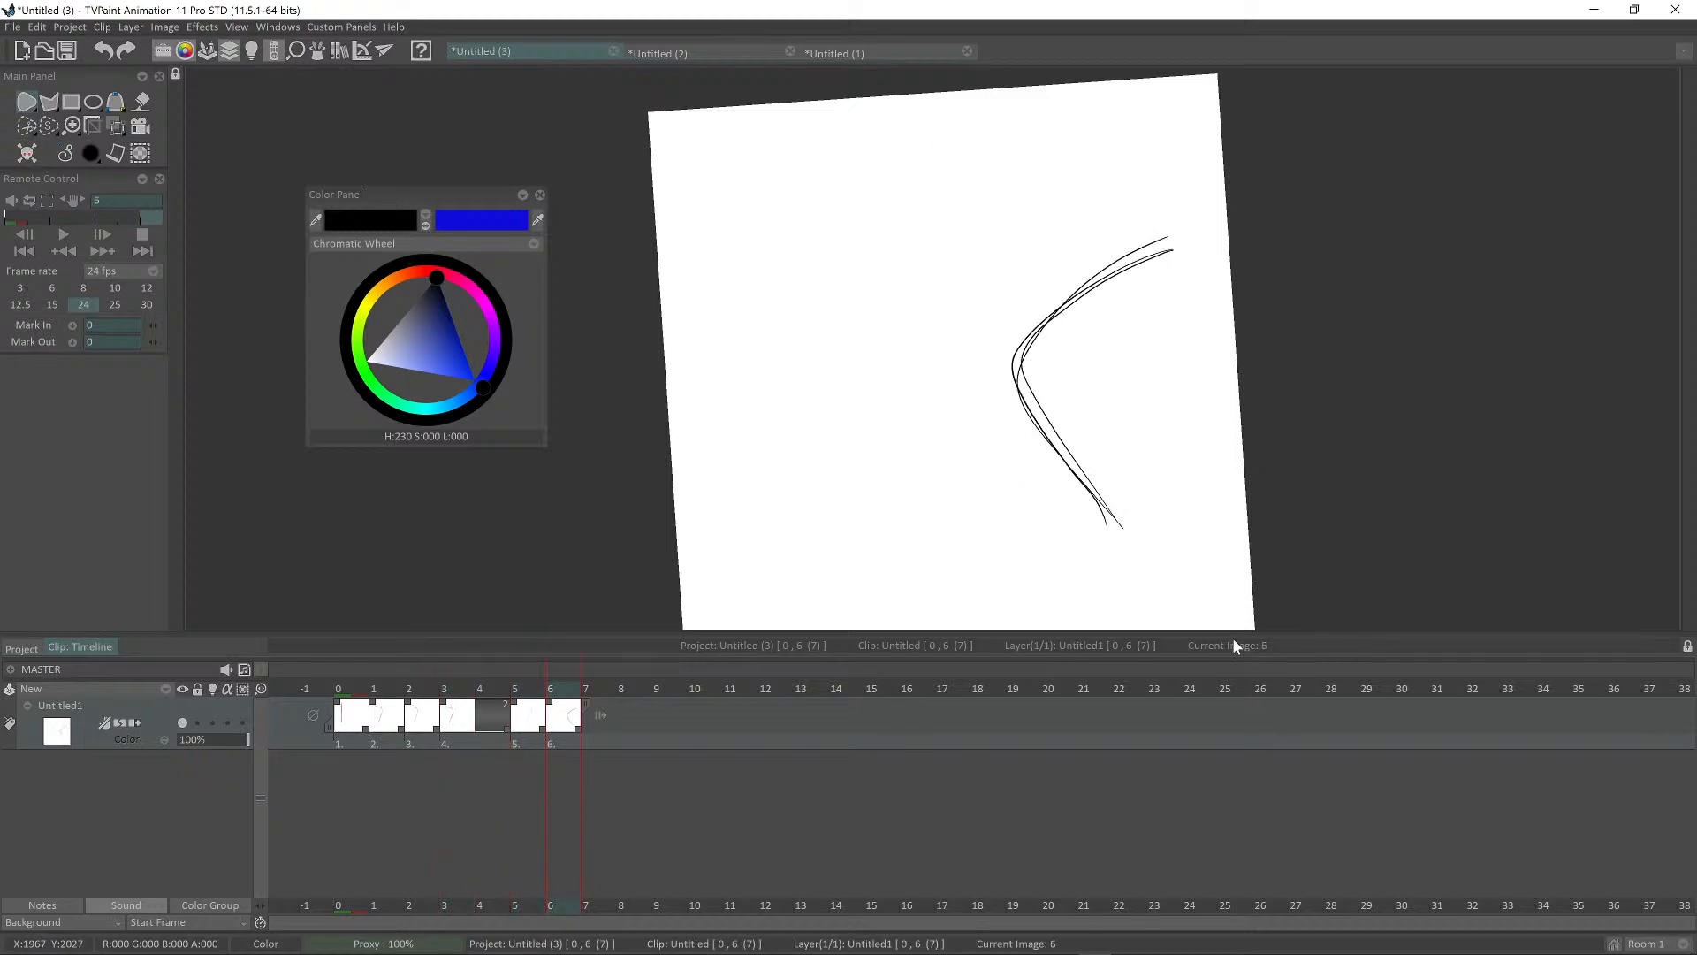
{"action": "key", "text": "Left"}
{"action": "key", "text": "Left"}
{"action": "key", "text": "Left"}
{"action": "key", "text": "Left"}
{"action": "key", "text": "Left"}
{"action": "key", "text": "Left"}
{"action": "key", "text": "Right"}
{"action": "key", "text": "Right"}
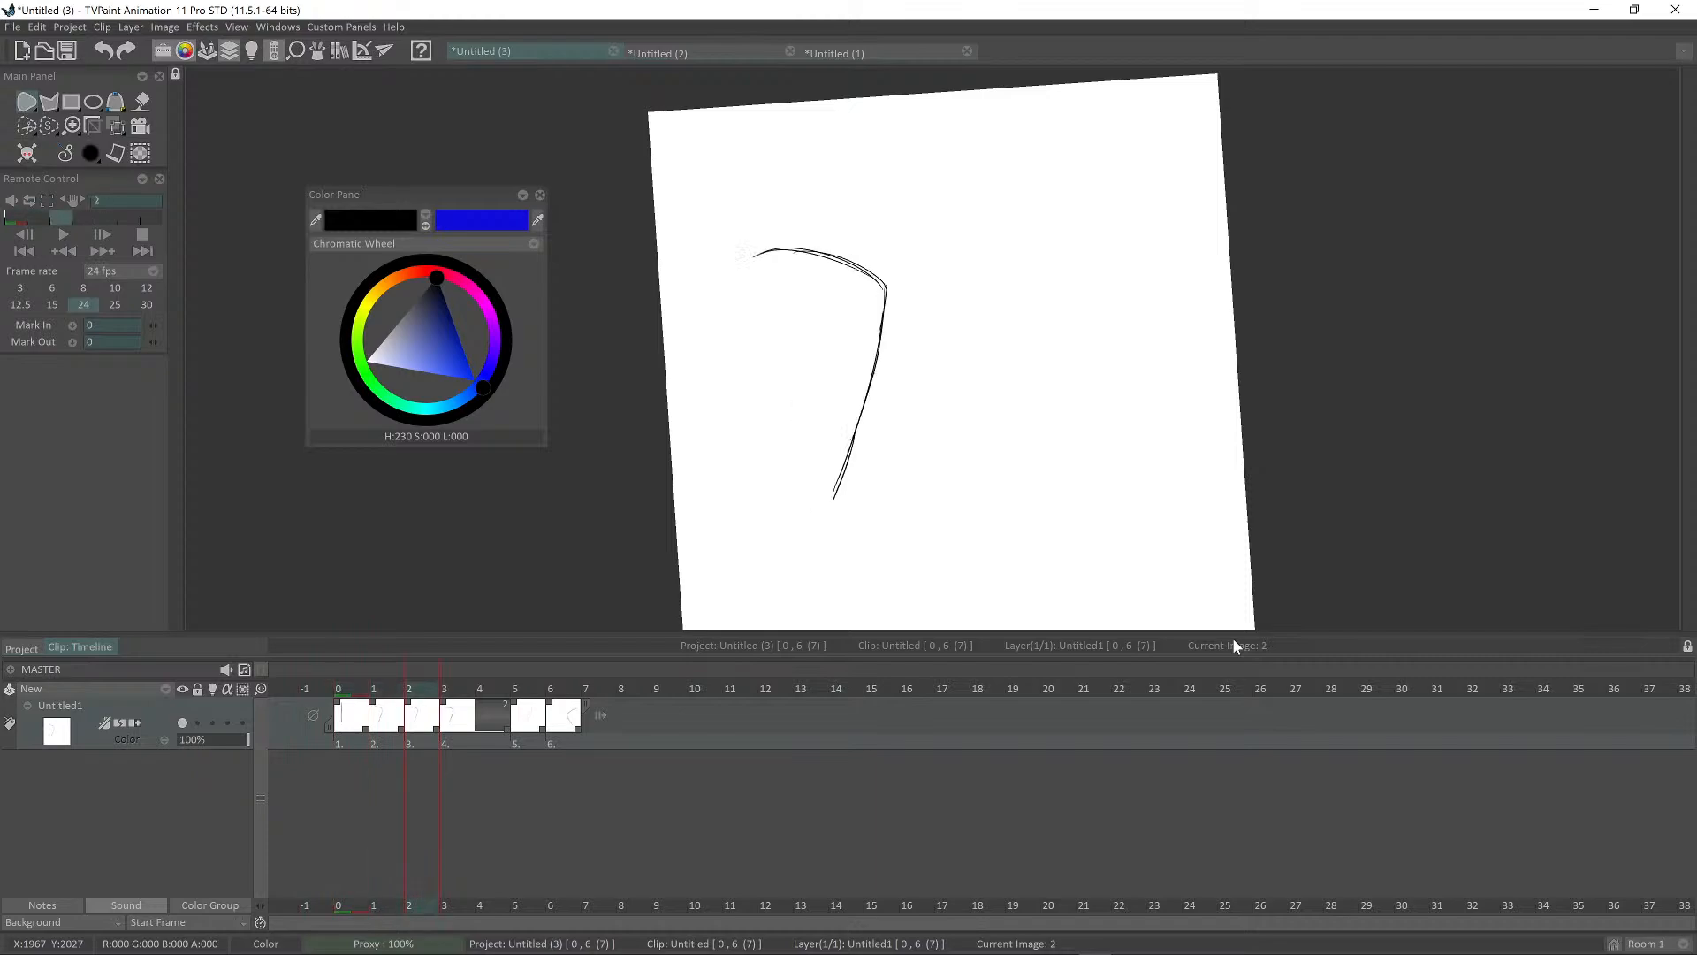
{"action": "key", "text": "Right"}
{"action": "key", "text": "Right"}
{"action": "key", "text": "Right"}
{"action": "key", "text": "Right"}
{"action": "key", "text": "Left"}
{"action": "key", "text": "Left"}
{"action": "key", "text": "Left"}
{"action": "key", "text": "Left"}
{"action": "key", "text": "Left"}
{"action": "key", "text": "Right"}
{"action": "key", "text": "Left"}
{"action": "key", "text": "Left"}
{"action": "key", "text": "Right"}
{"action": "key", "text": "Right"}
{"action": "key", "text": "Right"}
{"action": "key", "text": "Right"}
{"action": "key", "text": "Right"}
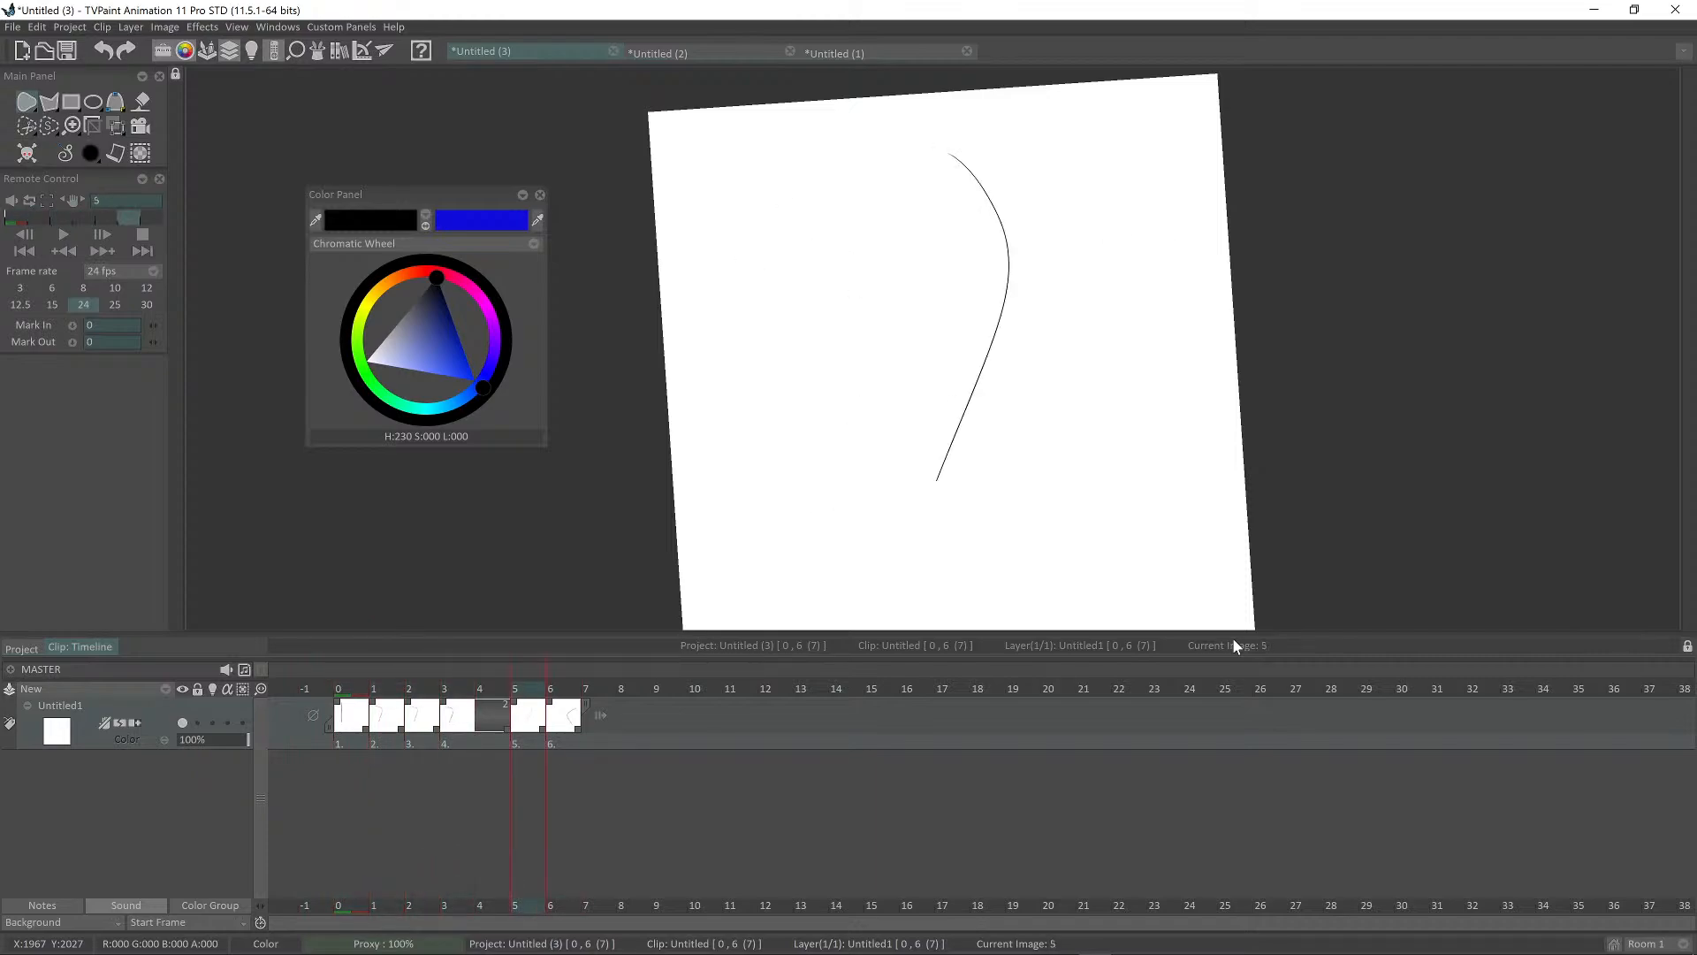
{"action": "key", "text": "Right"}
{"action": "key", "text": "Left"}
{"action": "key", "text": "Left"}
{"action": "key", "text": "Left"}
{"action": "key", "text": "Left"}
{"action": "key", "text": "Right"}
{"action": "key", "text": "Right"}
{"action": "key", "text": "Right"}
{"action": "key", "text": "Right"}
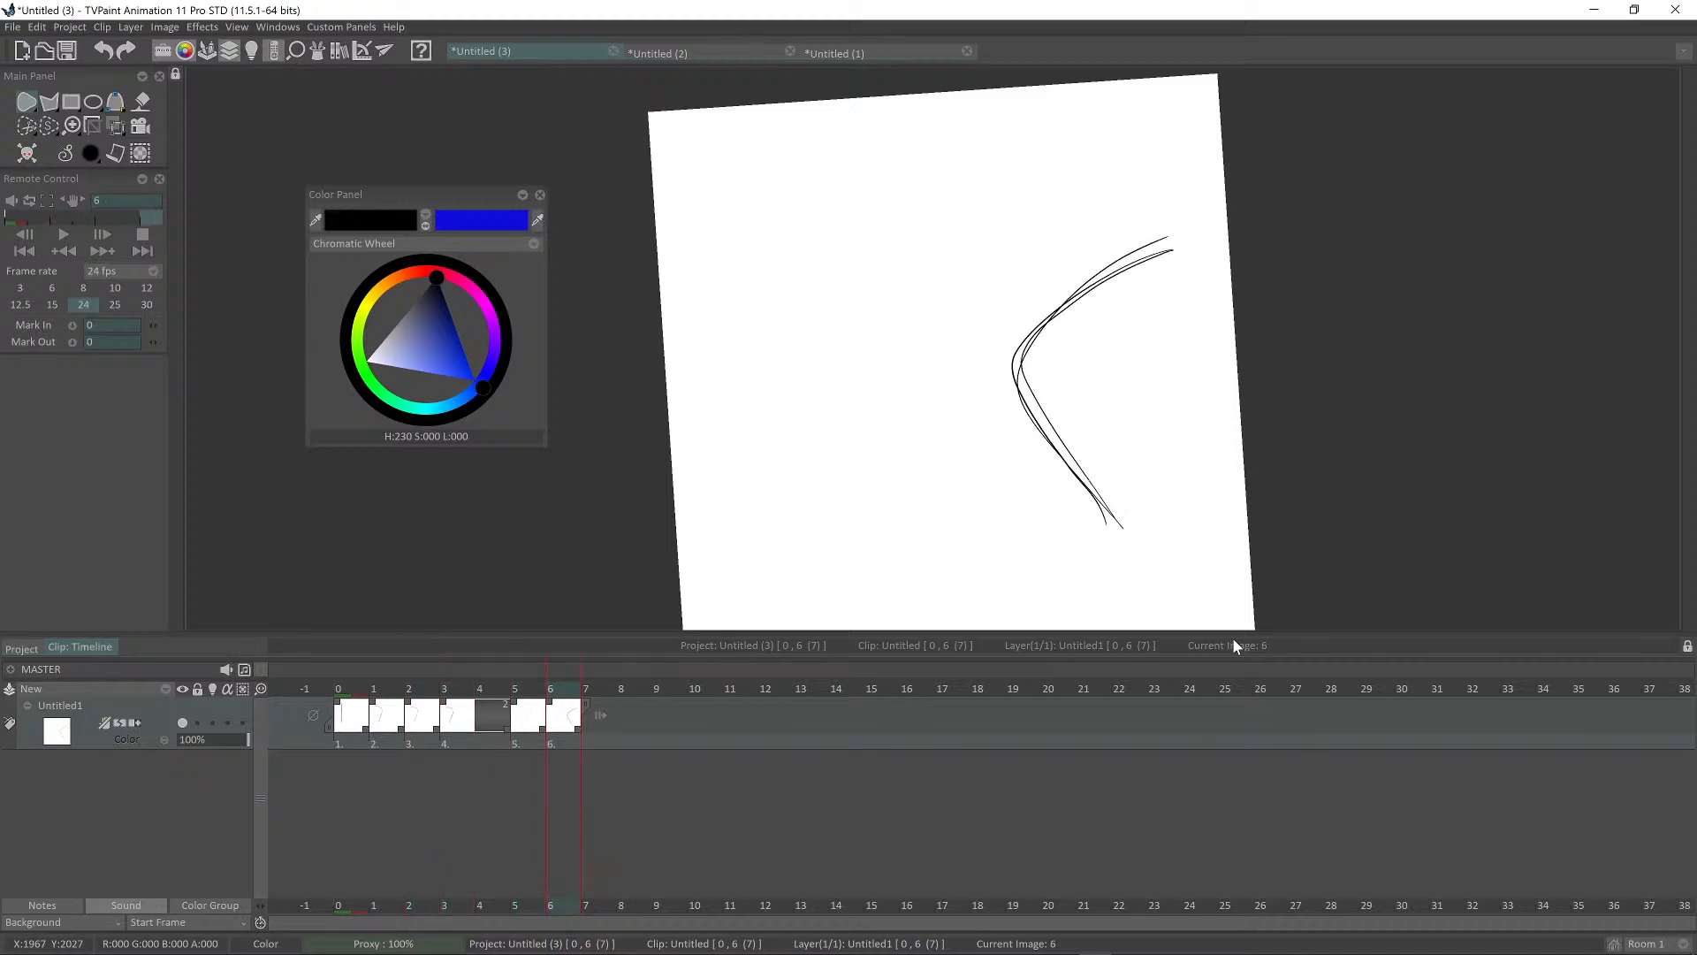
{"action": "key", "text": "Left"}
{"action": "key", "text": "Right"}
{"action": "key", "text": "Left"}
{"action": "key", "text": "Right"}
Step: Extend the timing to place a blank drawing at frame 6 before the final bent line, and turn on the light table
{"action": "left_click_drag", "start_coordinate": [543, 729], "coordinate": [564, 720]}
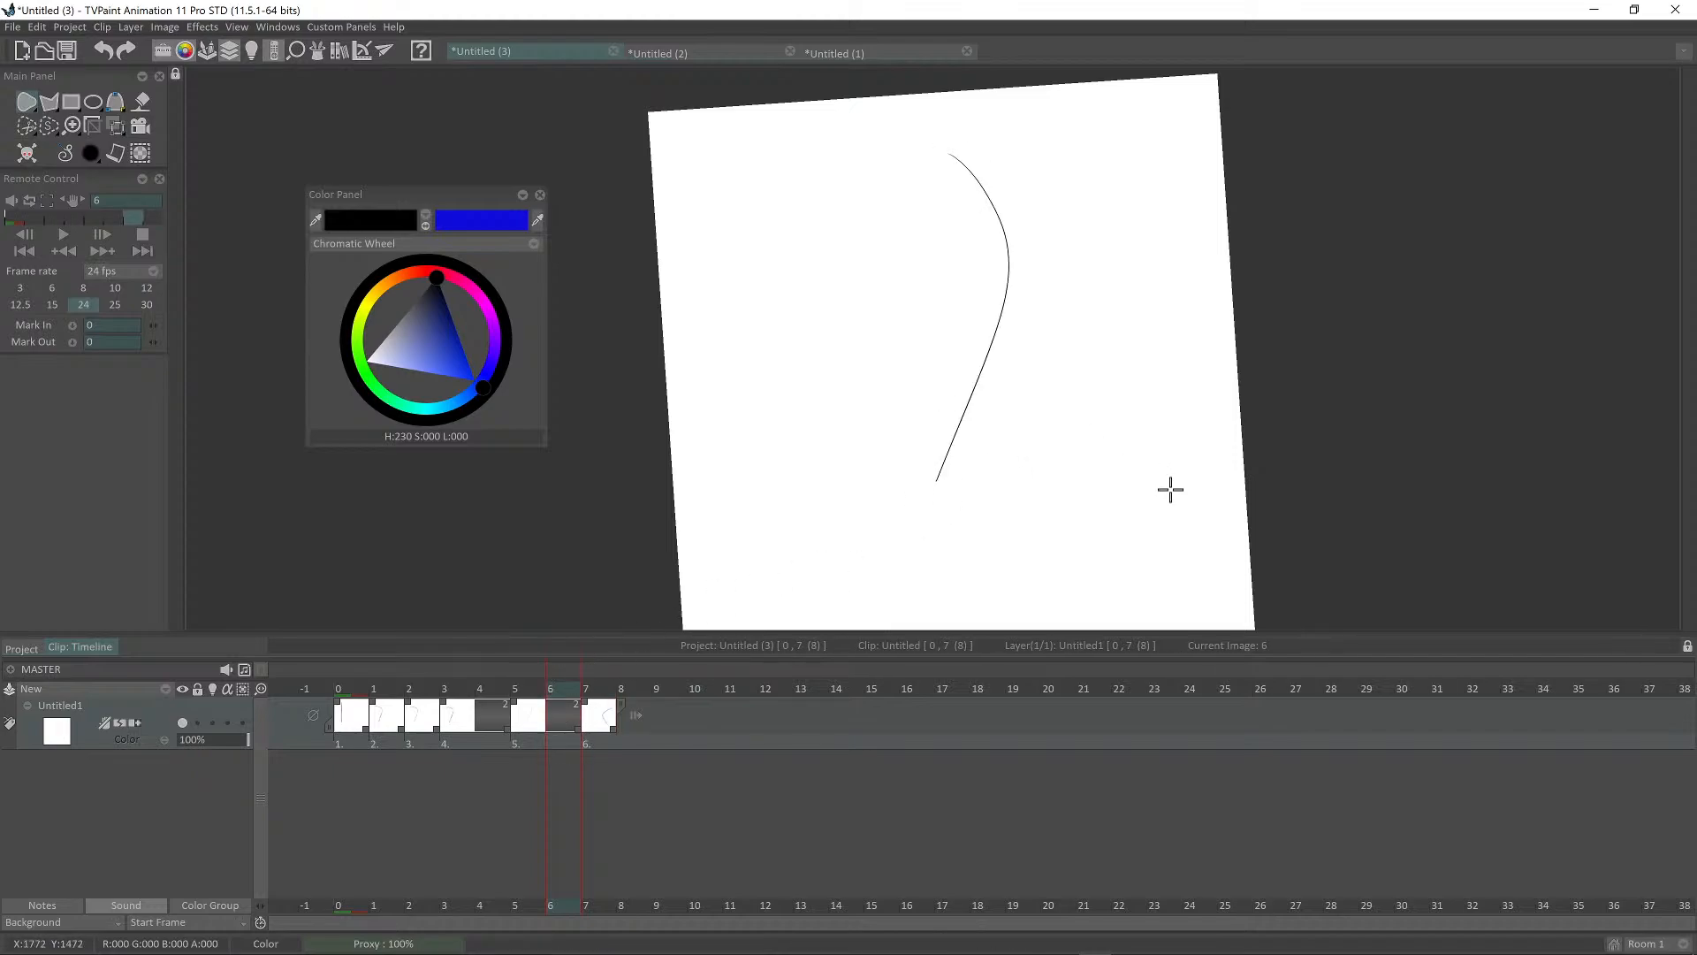
{"action": "key", "text": "Delete"}
{"action": "key", "text": "l"}
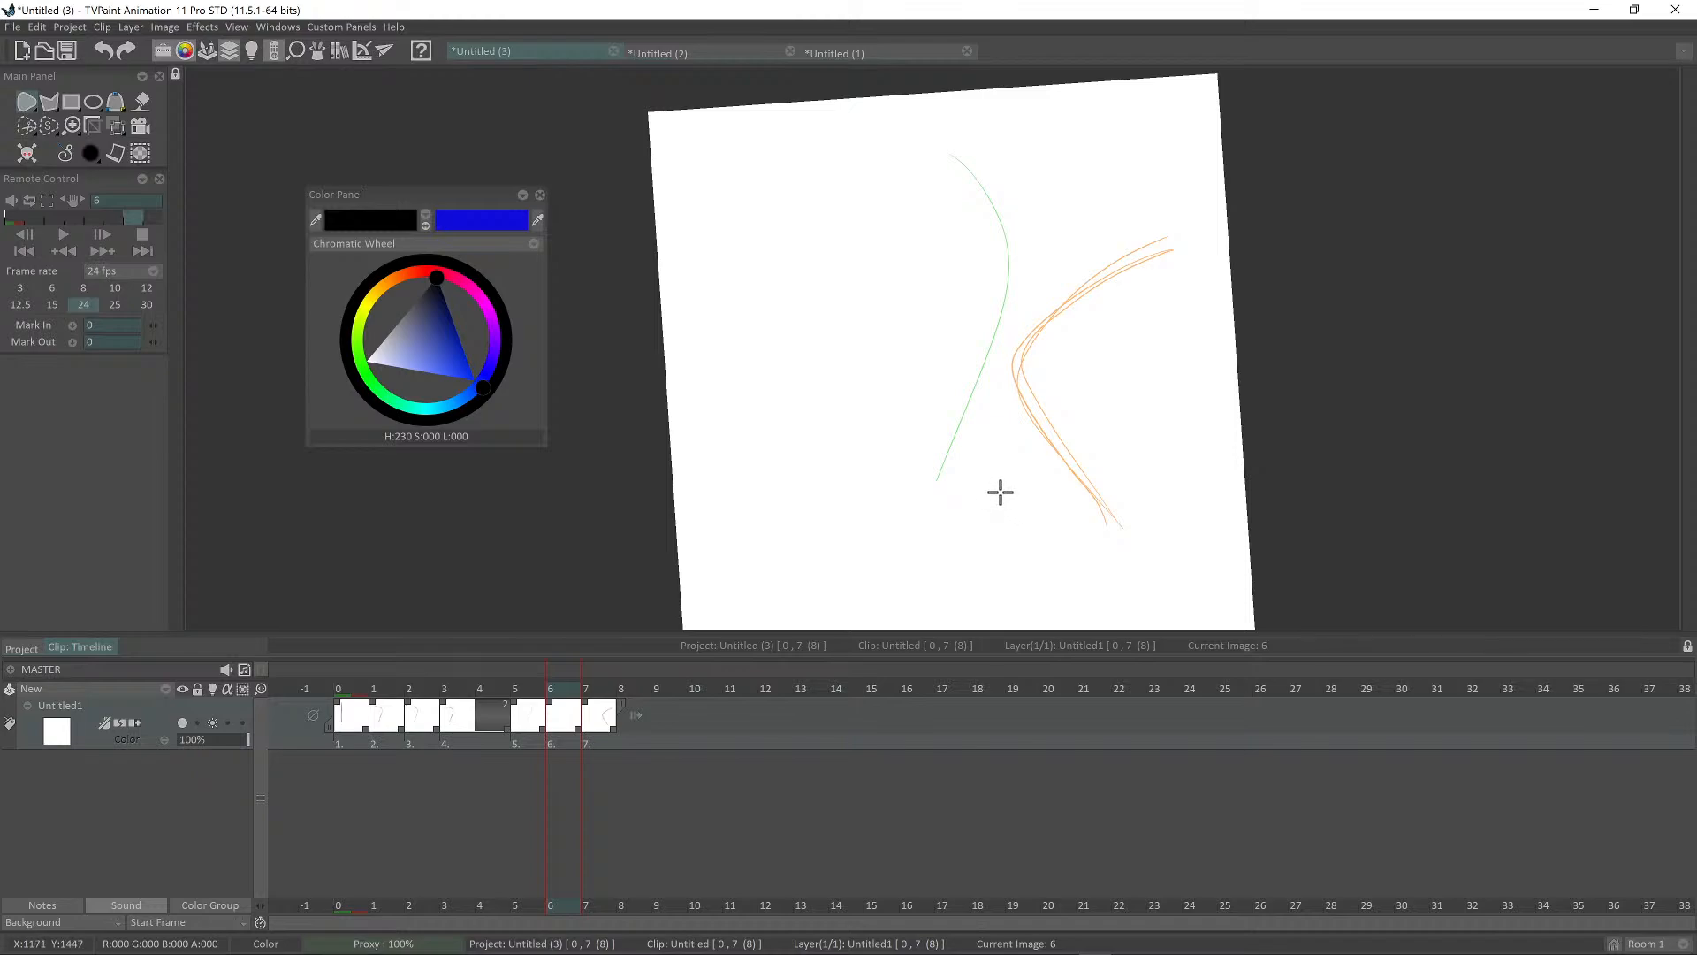
Step: Draw a curved, forward-leaning line on frame 6, with its upper part ahead of the green line and crossing the orange one
{"action": "left_click_drag", "start_coordinate": [1015, 491], "coordinate": [1107, 290]}
{"action": "key", "text": "ctrl+z"}
{"action": "mouse_move", "coordinate": [1122, 189]}
{"action": "left_mouse_down"}
{"action": "mouse_move", "coordinate": [1030, 488]}
{"action": "mouse_move", "coordinate": [1004, 486]}
{"action": "left_mouse_up"}
{"action": "left_click_drag", "start_coordinate": [1141, 250], "coordinate": [1011, 504]}
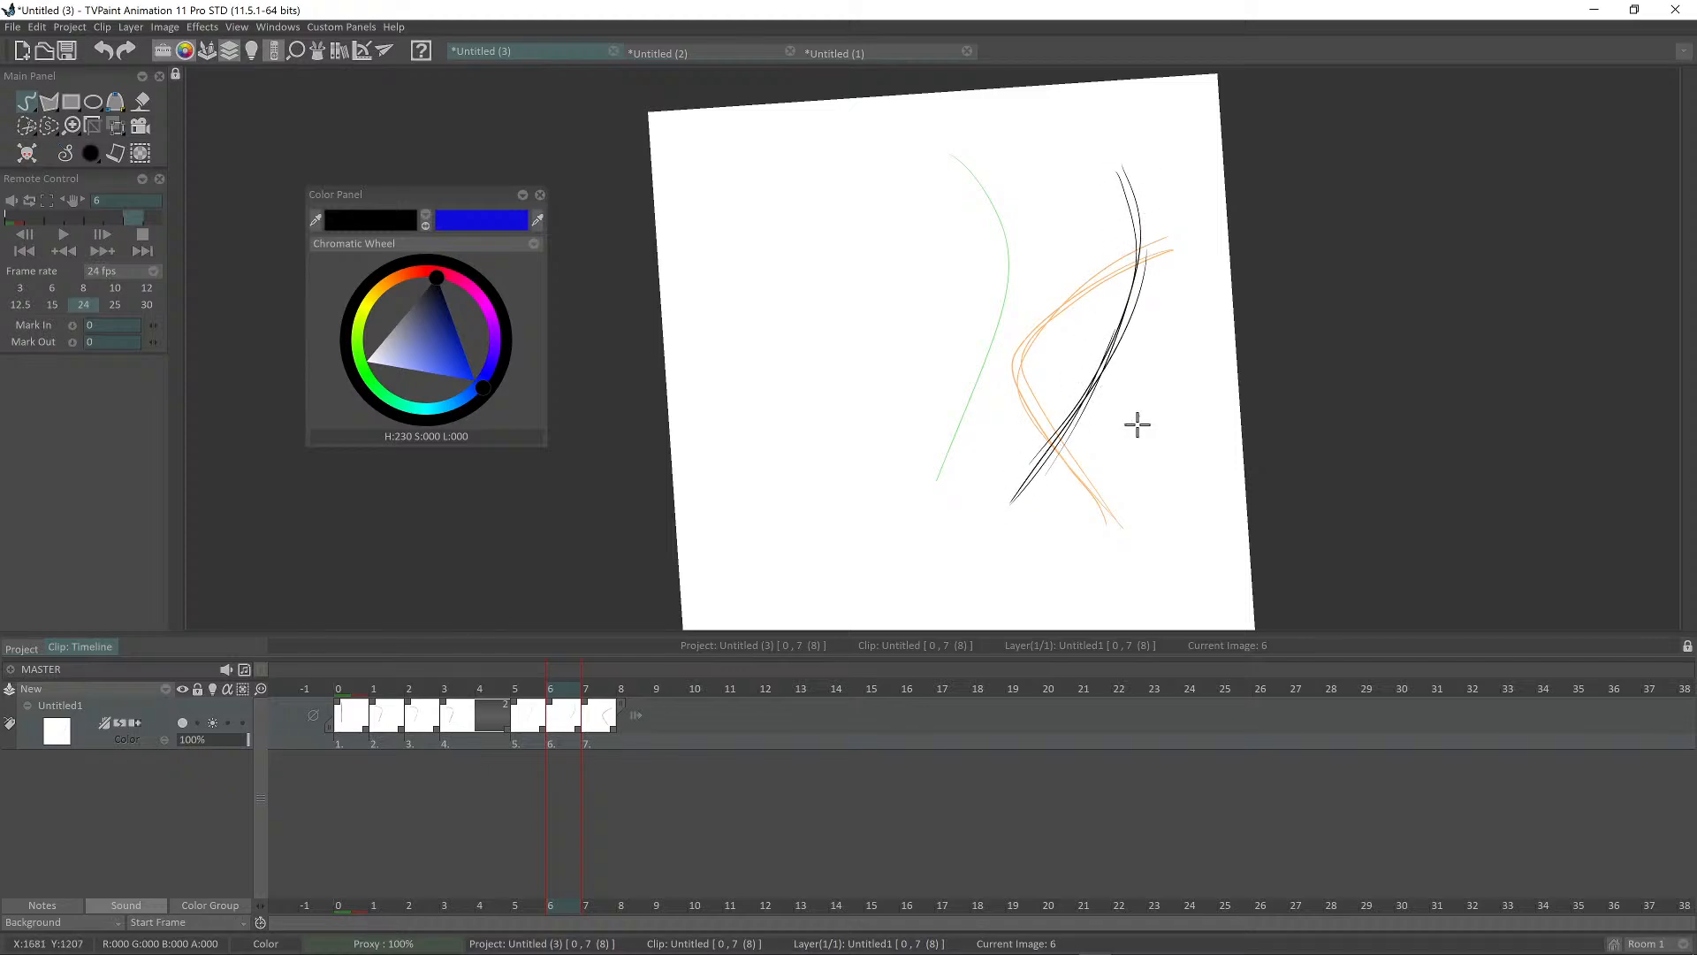
Step: Flip through the neighbouring drawings and insert a blank drawing at frame 7 before the final bent line
{"action": "key", "text": "Left"}
{"action": "key", "text": "Left"}
{"action": "key", "text": "Left"}
{"action": "key", "text": "Right"}
{"action": "key", "text": "Right"}
{"action": "key", "text": "Right"}
{"action": "key", "text": "Right"}
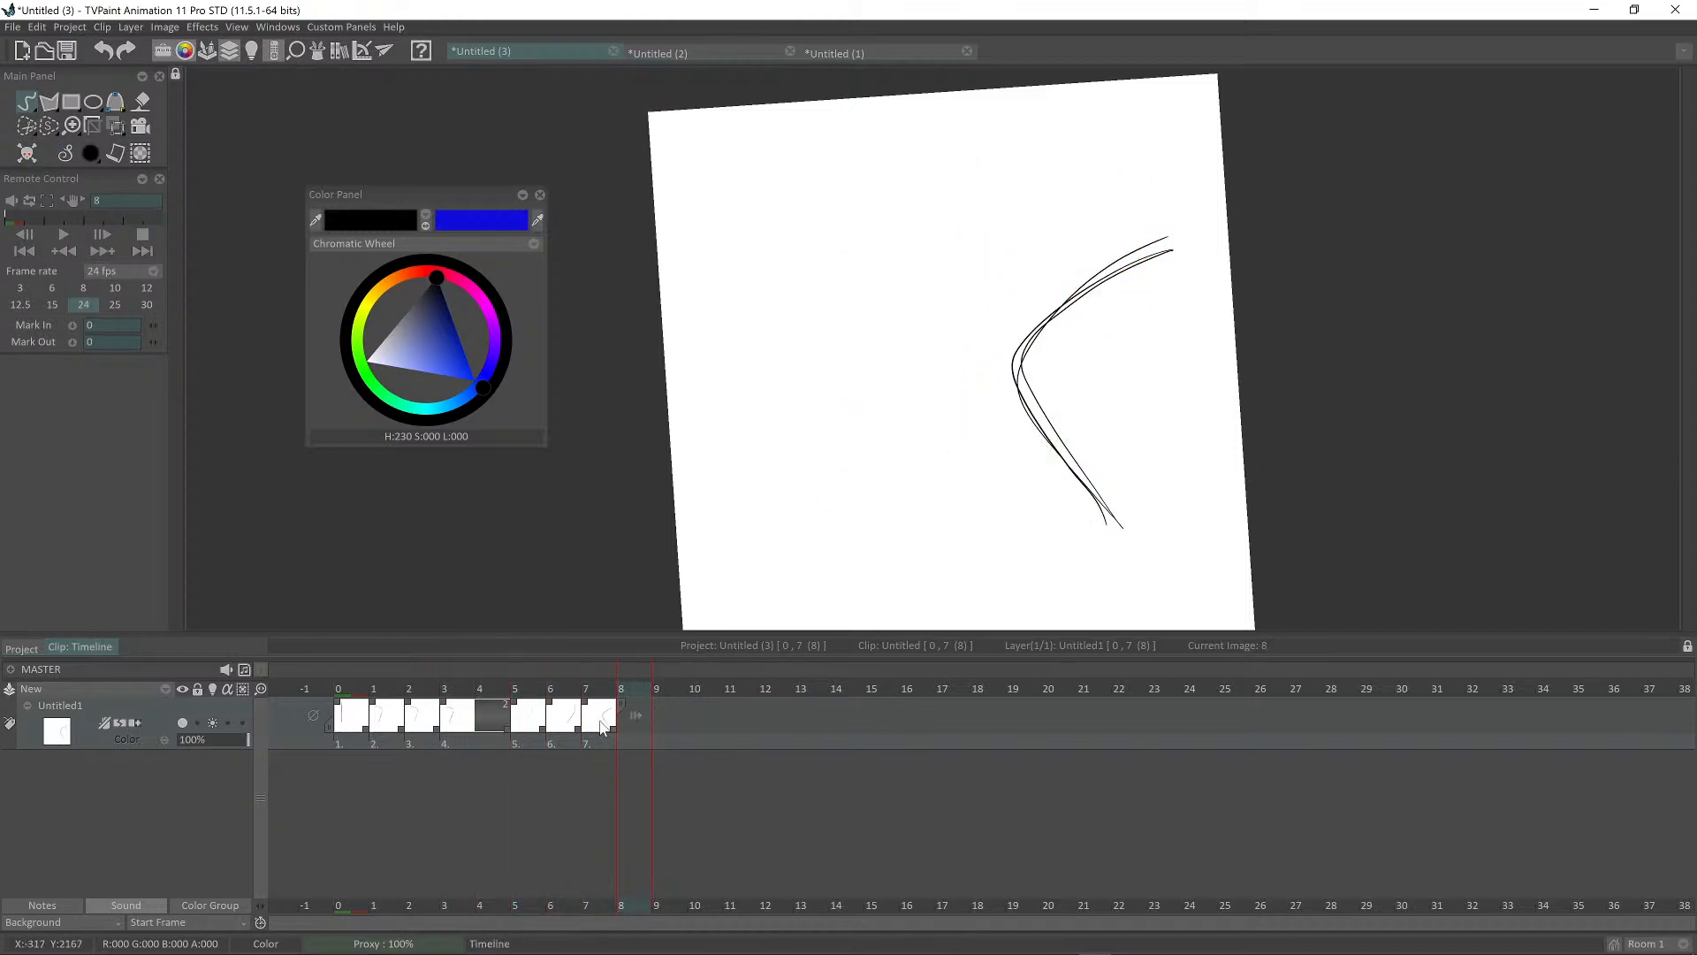
{"action": "left_click_drag", "start_coordinate": [578, 729], "coordinate": [615, 710]}
{"action": "key", "text": "Left"}
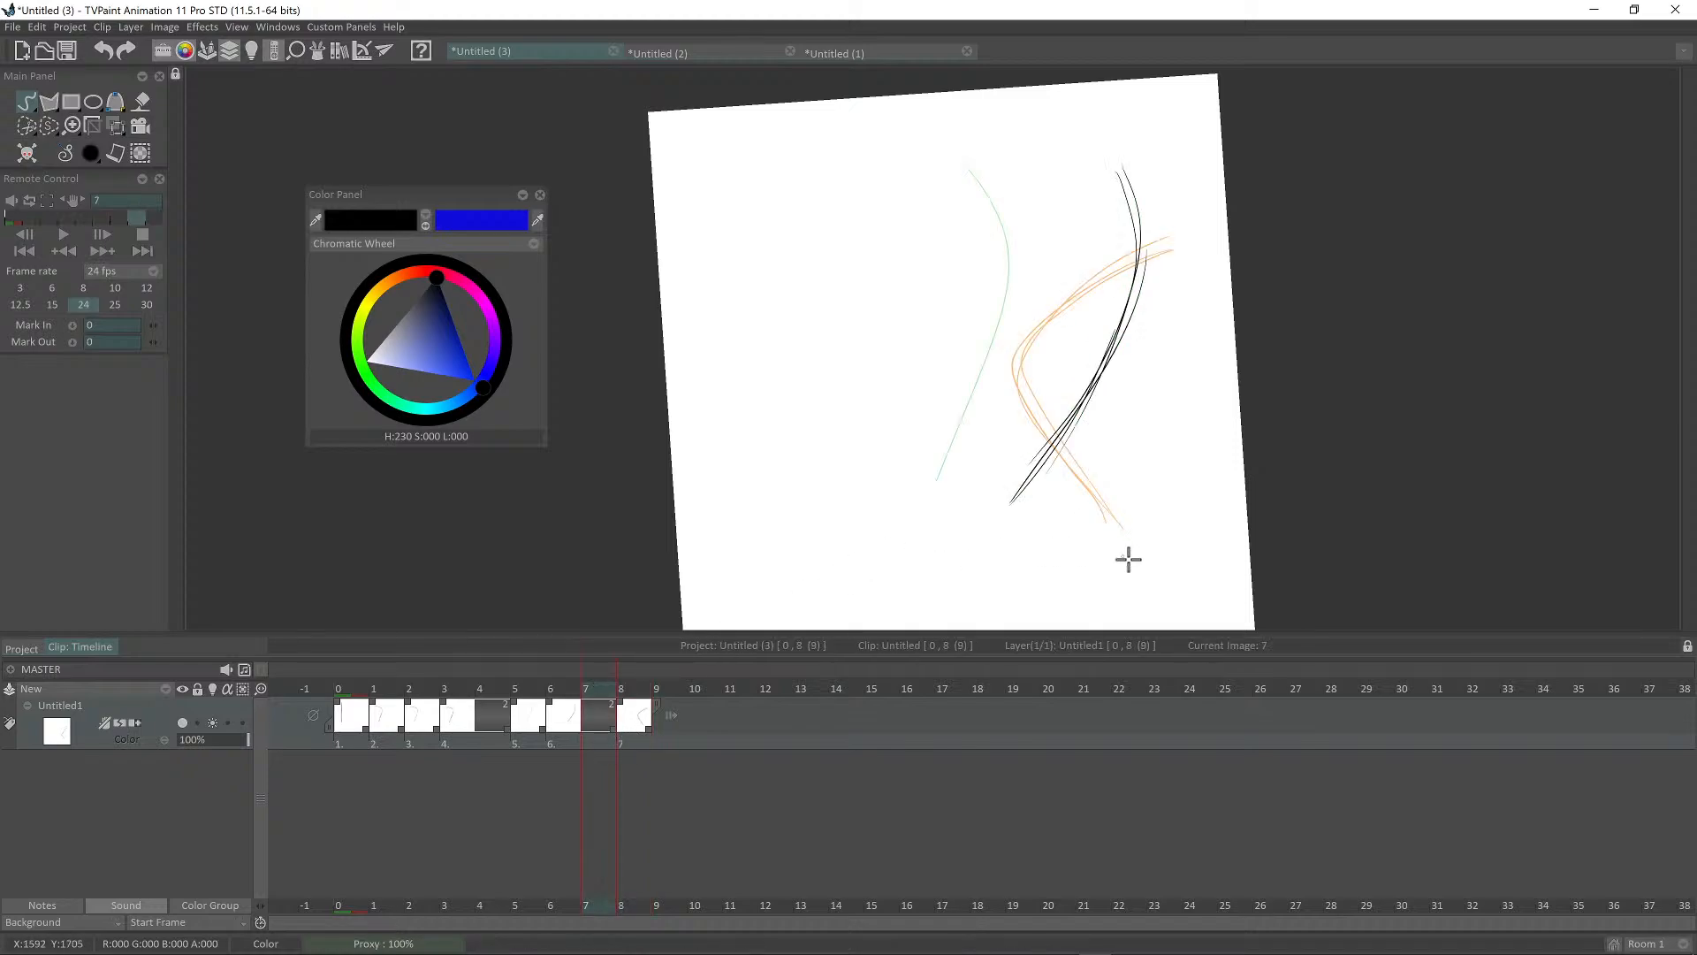
{"action": "key", "text": "BackSpace"}
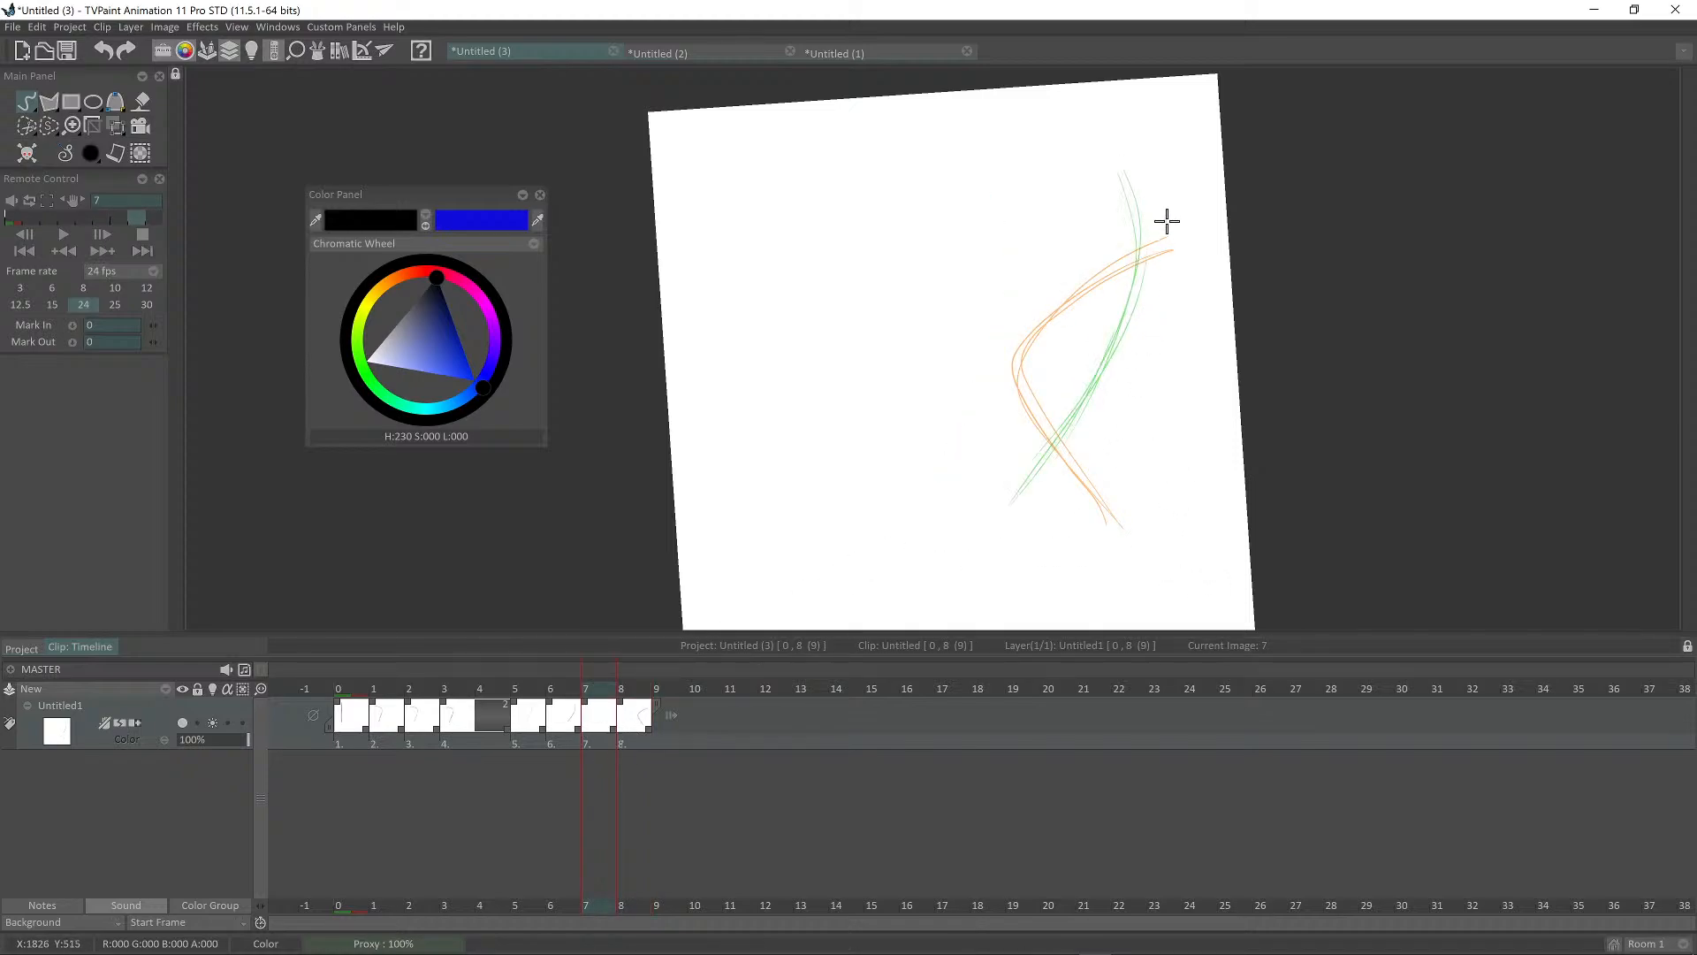
{"action": "mouse_move", "coordinate": [1158, 196]}
{"action": "left_mouse_down"}
{"action": "mouse_move", "coordinate": [1255, 330]}
{"action": "mouse_move", "coordinate": [1112, 554]}
{"action": "mouse_move", "coordinate": [1227, 391]}
{"action": "mouse_move", "coordinate": [1126, 531]}
{"action": "left_mouse_up"}
{"action": "key", "text": "ctrl+z"}
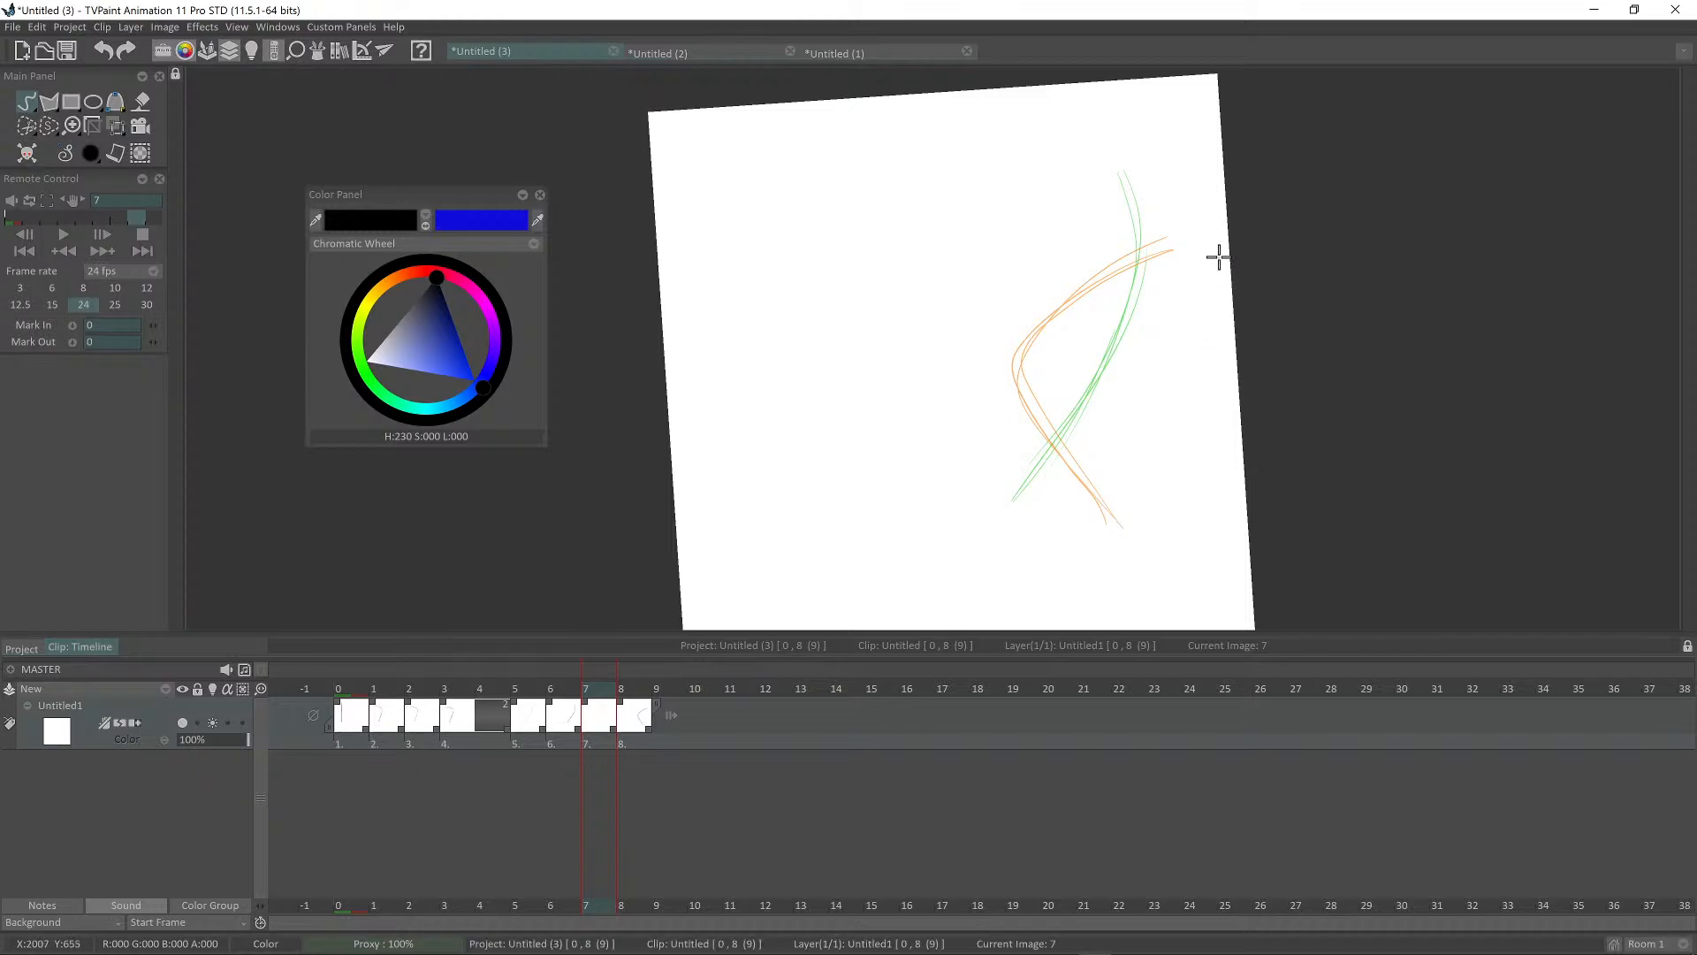
{"action": "mouse_move", "coordinate": [1264, 292]}
{"action": "left_mouse_down"}
{"action": "mouse_move", "coordinate": [1129, 510]}
{"action": "mouse_move", "coordinate": [1225, 413]}
{"action": "mouse_move", "coordinate": [1256, 315]}
{"action": "mouse_move", "coordinate": [1131, 515]}
{"action": "left_mouse_up"}
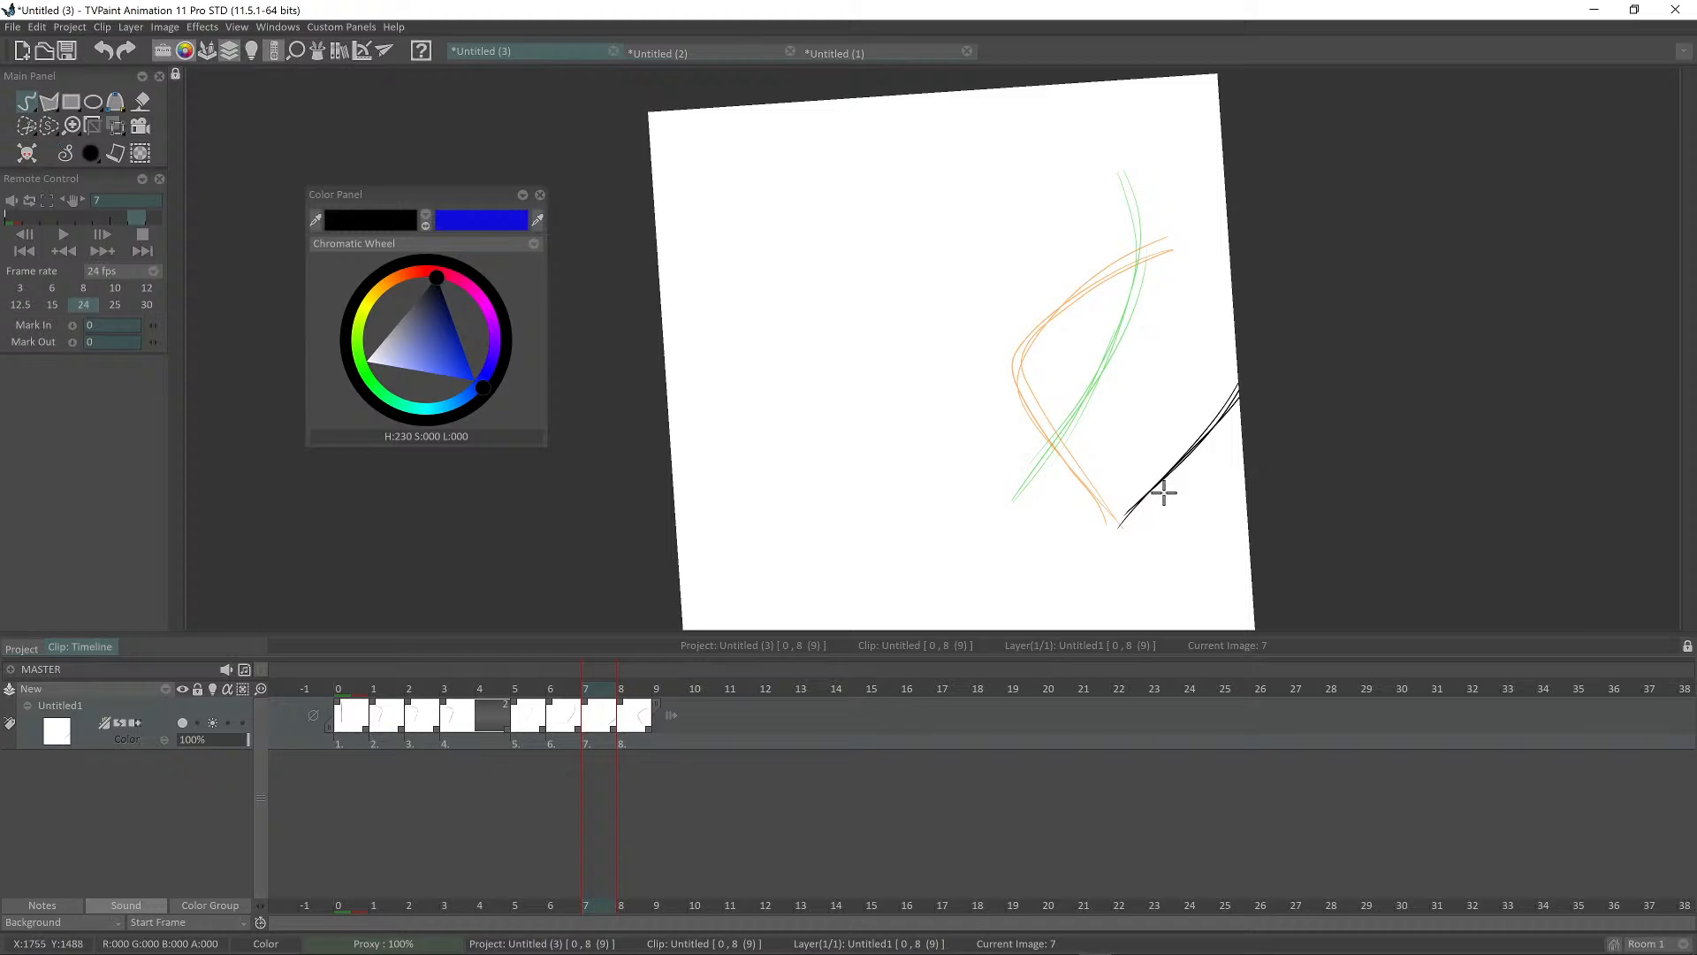
{"action": "key", "text": "ctrl+z"}
{"action": "key", "text": "ctrl+z"}
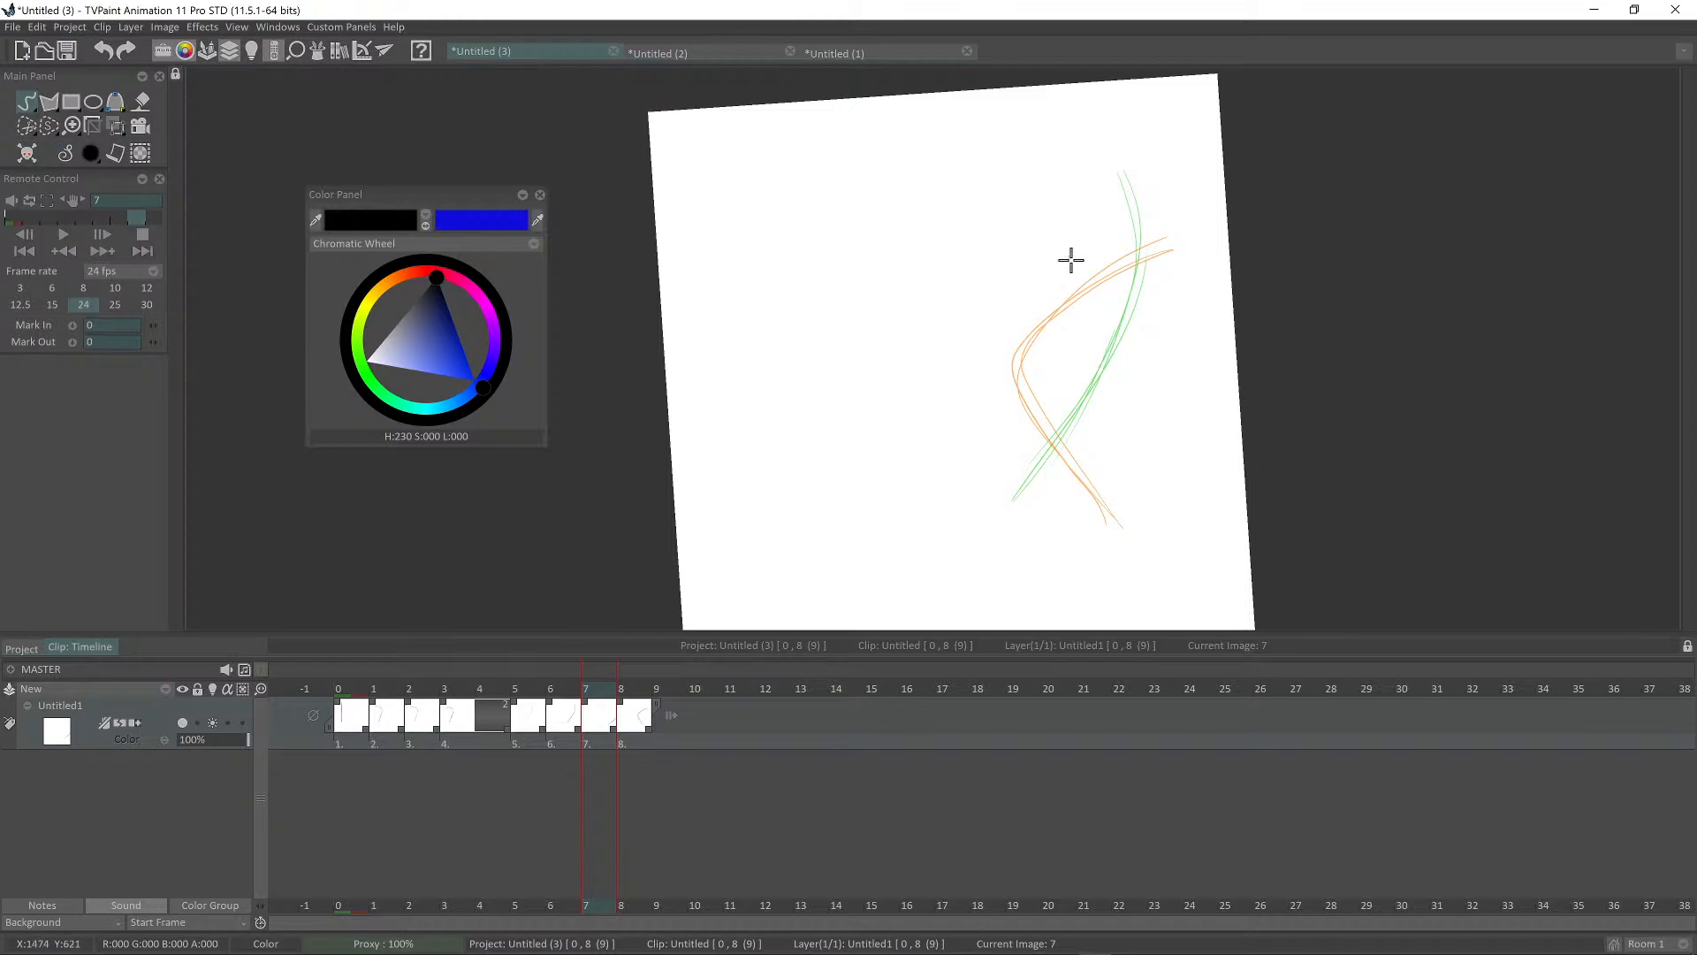
Step: Draw an S-shaped line on frame 7 rising from the orange line's base, with its upper end arching forward
{"action": "mouse_move", "coordinate": [1086, 288]}
{"action": "left_mouse_down"}
{"action": "mouse_move", "coordinate": [1136, 469]}
{"action": "mouse_move", "coordinate": [1148, 443]}
{"action": "mouse_move", "coordinate": [1127, 351]}
{"action": "mouse_move", "coordinate": [1160, 425]}
{"action": "left_mouse_up"}
{"action": "mouse_move", "coordinate": [1083, 305]}
{"action": "left_mouse_down"}
{"action": "mouse_move", "coordinate": [1123, 356]}
{"action": "mouse_move", "coordinate": [1150, 494]}
{"action": "left_mouse_up"}
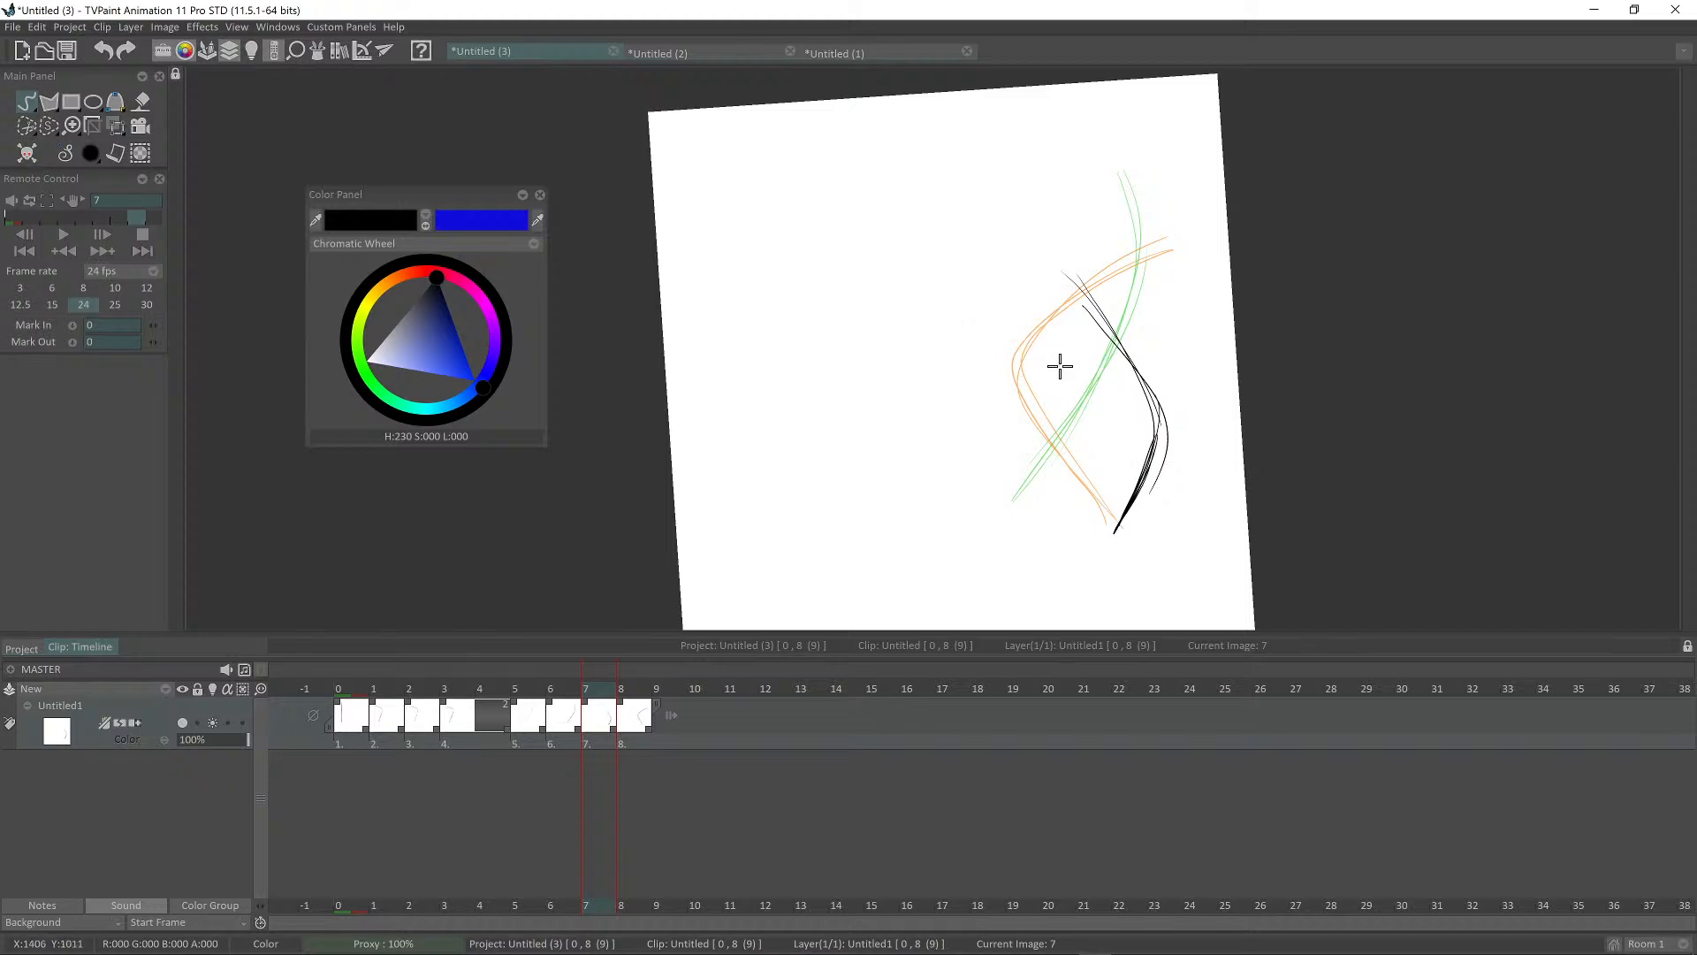
{"action": "left_click_drag", "start_coordinate": [1142, 378], "coordinate": [1154, 482]}
{"action": "left_click_drag", "start_coordinate": [1059, 409], "coordinate": [1142, 424]}
{"action": "key", "text": "ctrl+z"}
{"action": "key", "text": "ctrl+z"}
{"action": "key", "text": "ctrl+z"}
{"action": "mouse_move", "coordinate": [1133, 371]}
{"action": "left_mouse_down"}
{"action": "mouse_move", "coordinate": [1182, 250]}
{"action": "mouse_move", "coordinate": [1215, 285]}
{"action": "left_mouse_up"}
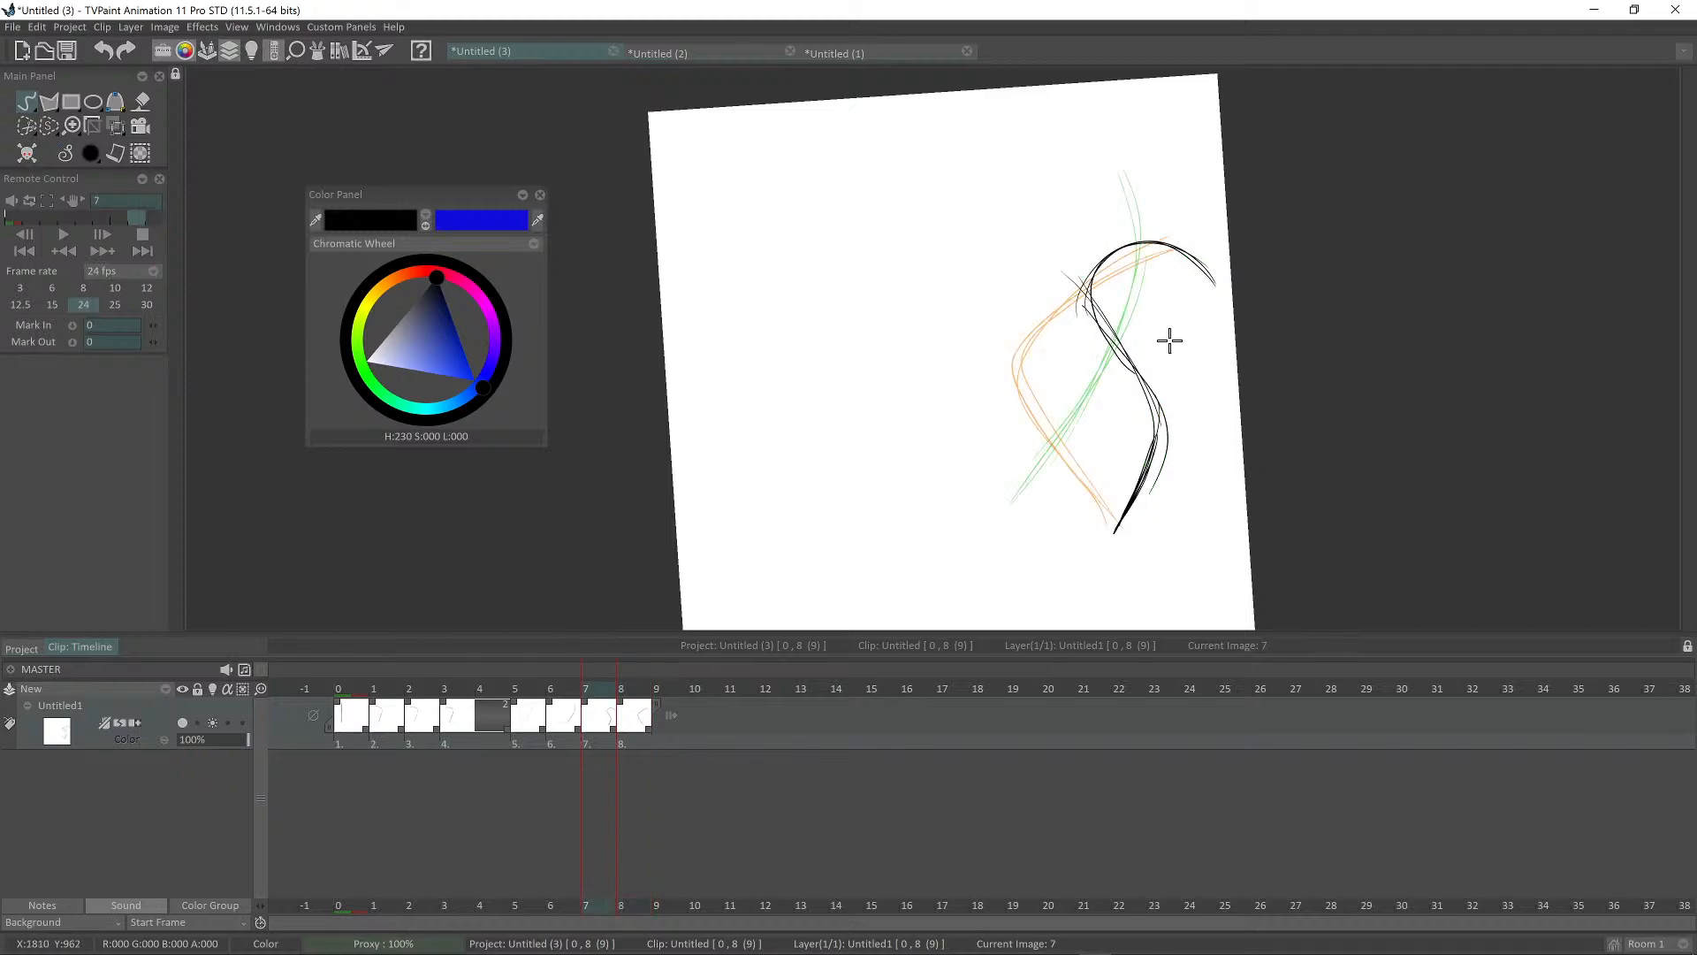
Step: Erase the upper curve on frame 7 and redraw it lower, bending sharply and sweeping out to the canvas edge
{"action": "key", "text": "shift+d"}
{"action": "mouse_move", "coordinate": [1225, 290]}
{"action": "left_mouse_down"}
{"action": "mouse_move", "coordinate": [1197, 204]}
{"action": "mouse_move", "coordinate": [1246, 340]}
{"action": "left_mouse_up"}
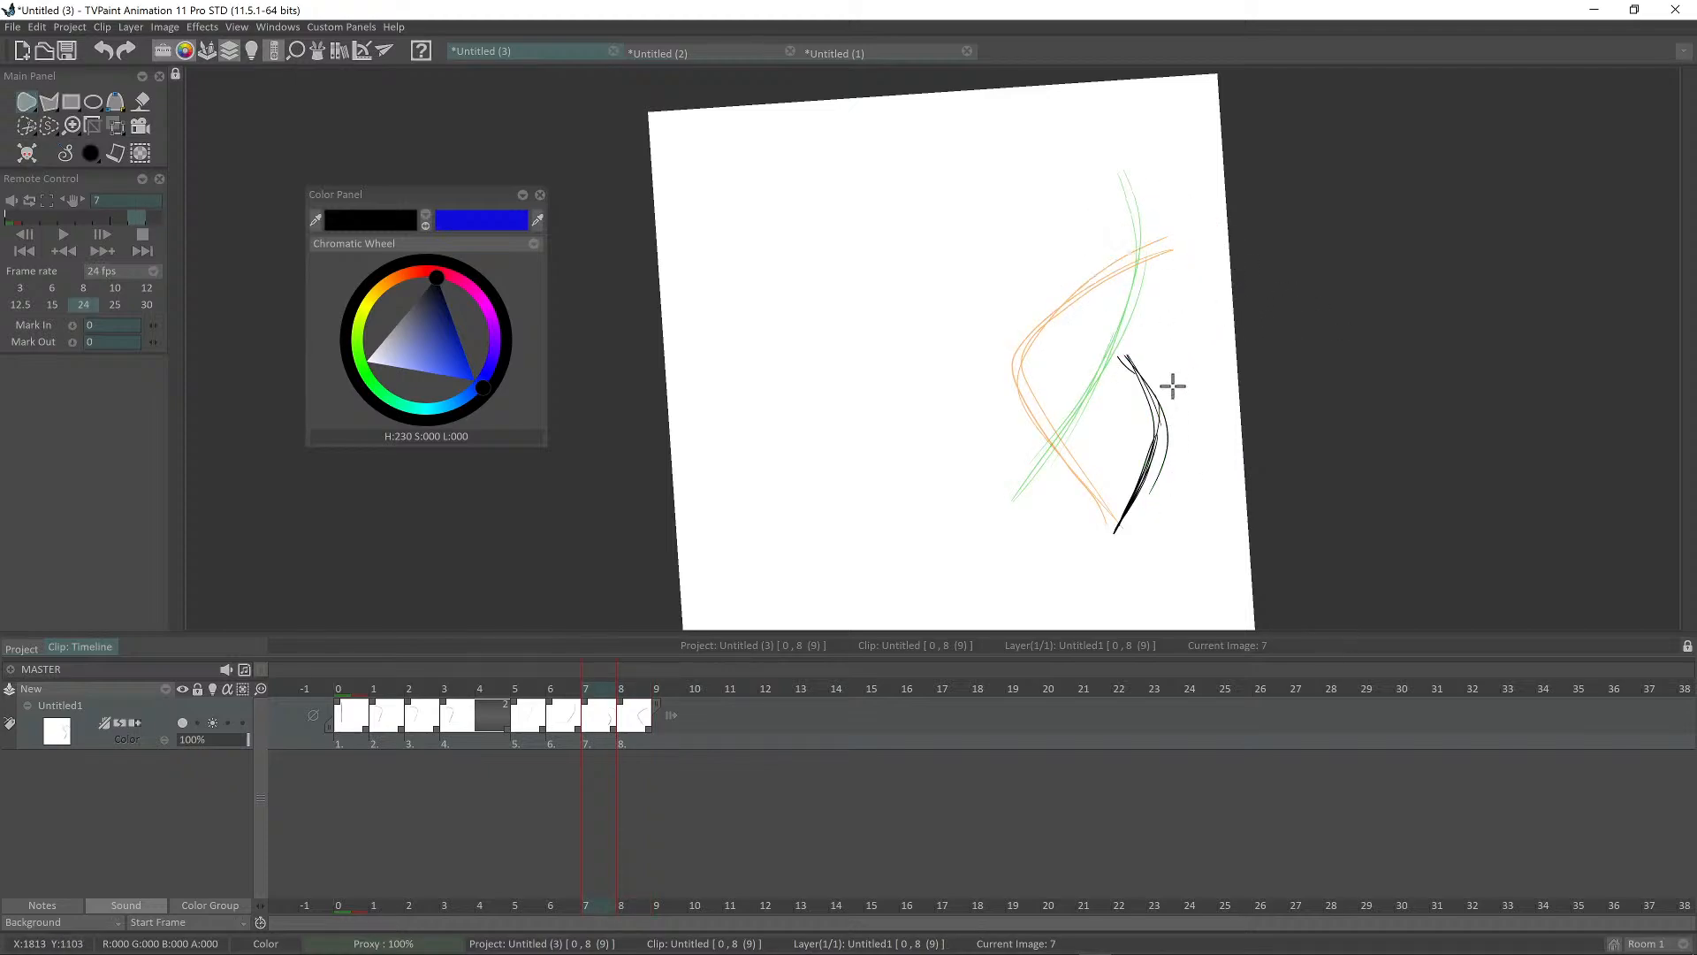
{"action": "key", "text": "d"}
{"action": "left_click_drag", "start_coordinate": [1133, 384], "coordinate": [1211, 302]}
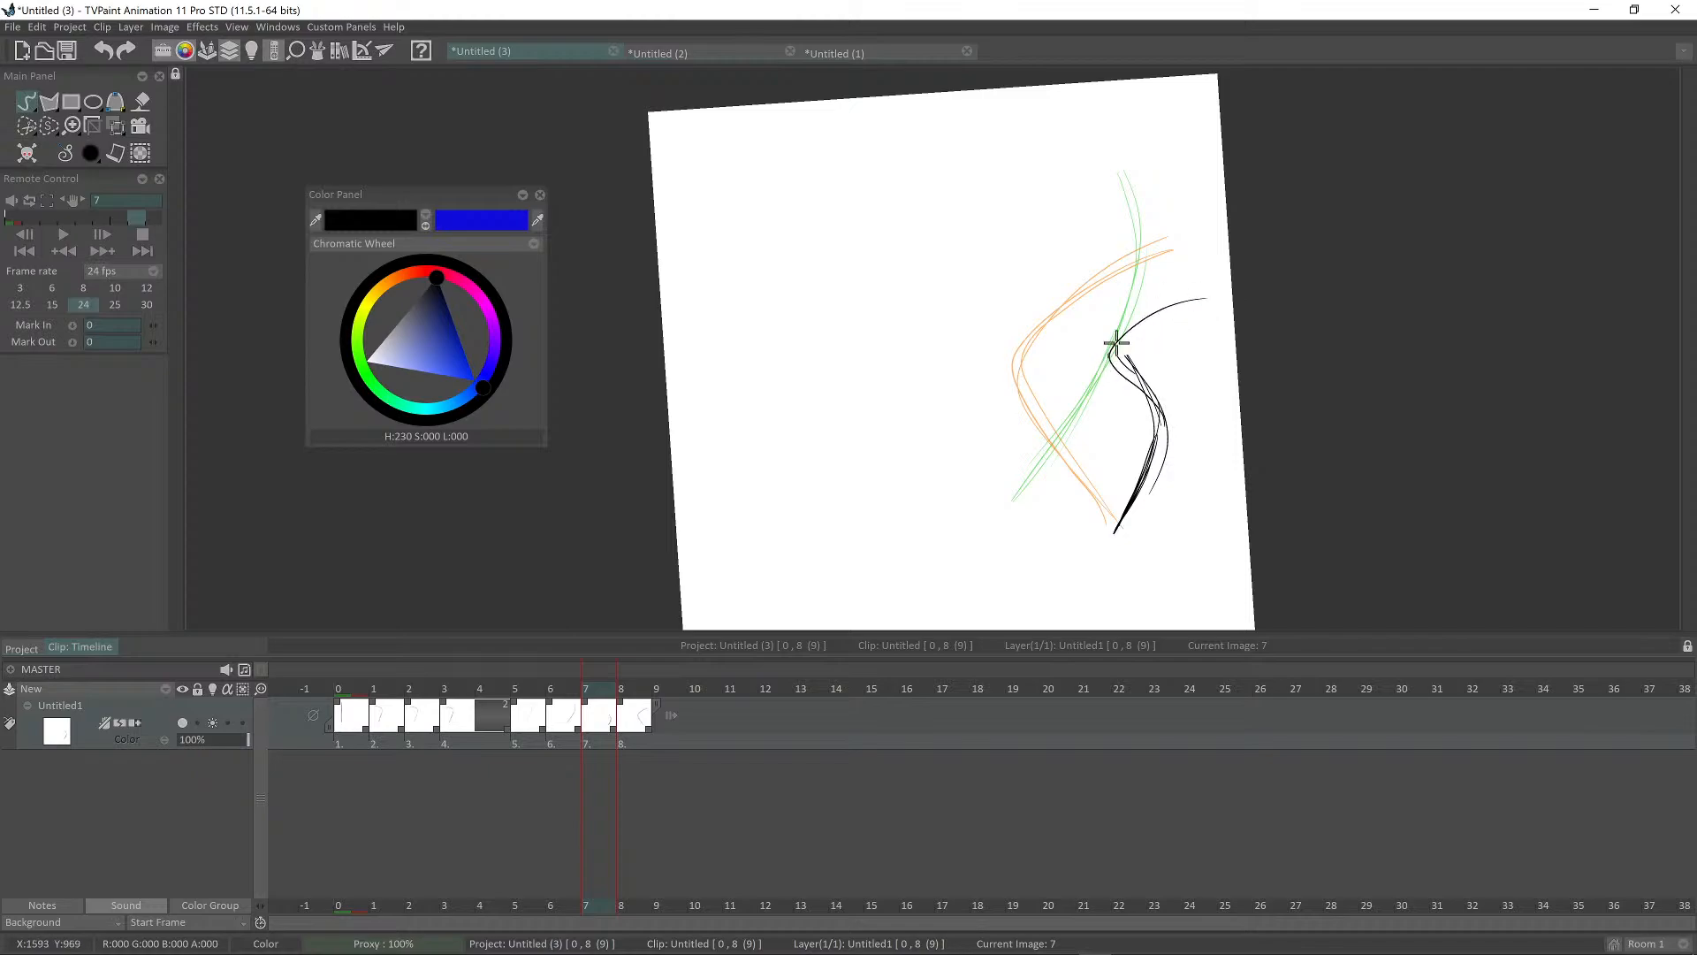
{"action": "left_click_drag", "start_coordinate": [1110, 352], "coordinate": [1236, 303]}
{"action": "mouse_move", "coordinate": [1236, 297]}
{"action": "left_mouse_down"}
{"action": "mouse_move", "coordinate": [1107, 361]}
{"action": "mouse_move", "coordinate": [1170, 407]}
{"action": "left_mouse_up"}
{"action": "mouse_move", "coordinate": [1121, 358]}
{"action": "left_mouse_down"}
{"action": "mouse_move", "coordinate": [1159, 459]}
{"action": "mouse_move", "coordinate": [1118, 530]}
{"action": "left_mouse_up"}
{"action": "left_click_drag", "start_coordinate": [1151, 412], "coordinate": [1196, 306]}
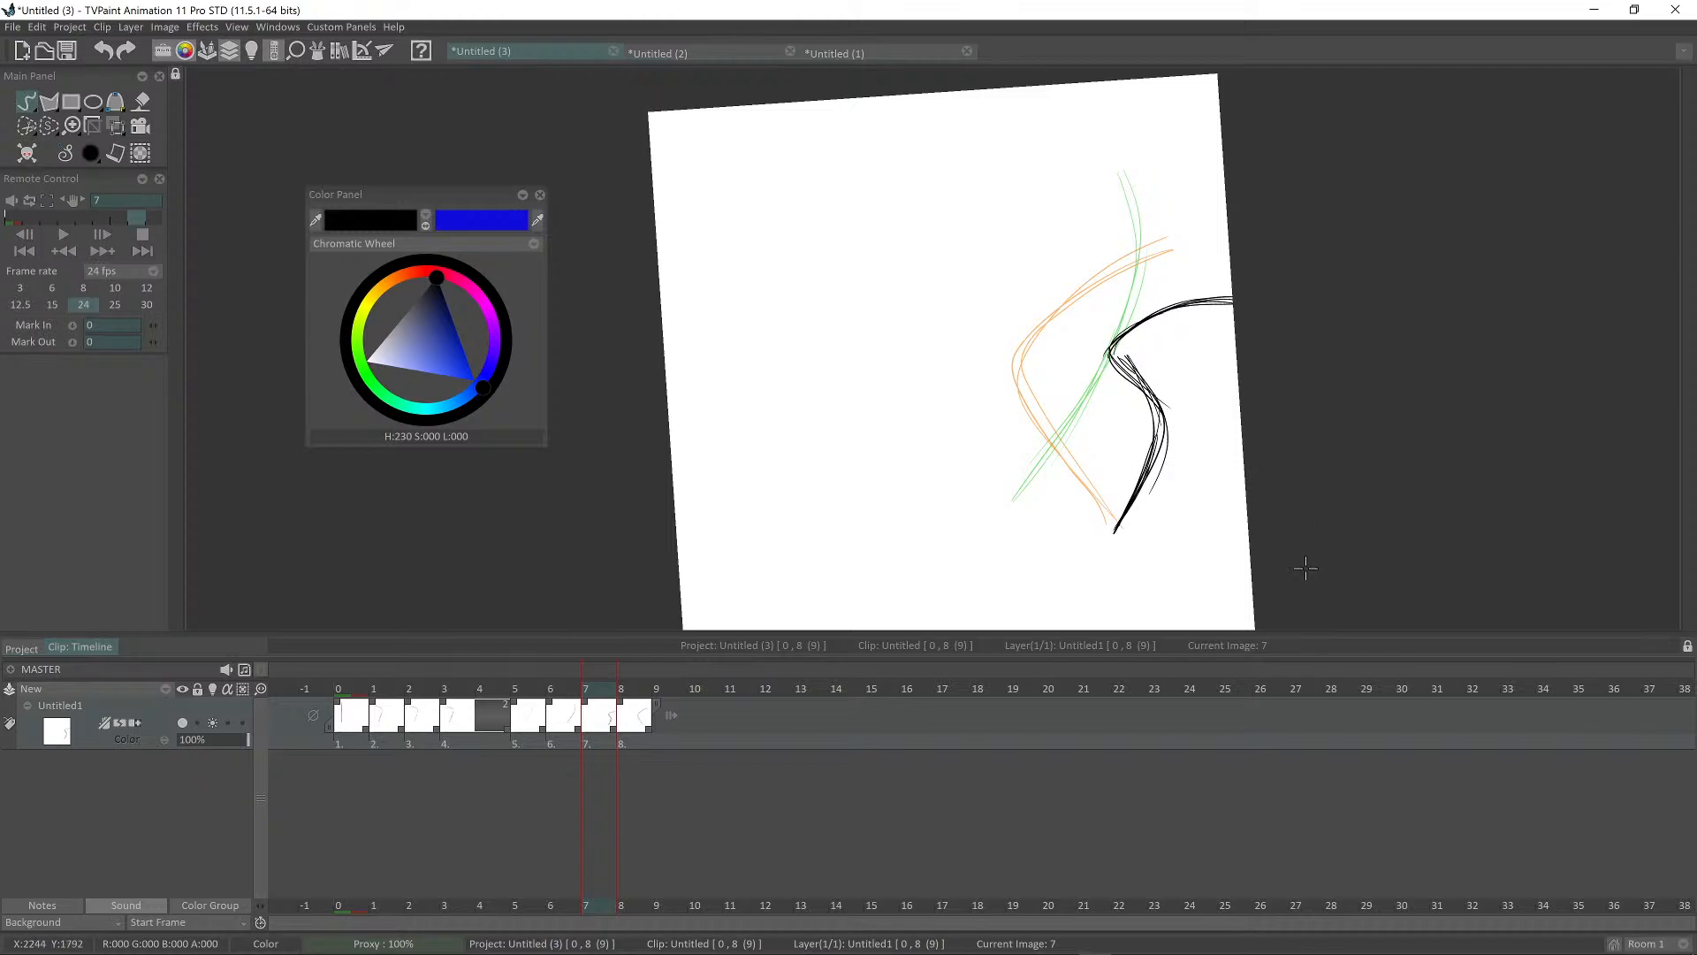
Step: Insert a blank drawing at frame 8 and draw a line between the green and orange ones, arching over to the canvas edge
{"action": "left_click_drag", "start_coordinate": [616, 731], "coordinate": [649, 728]}
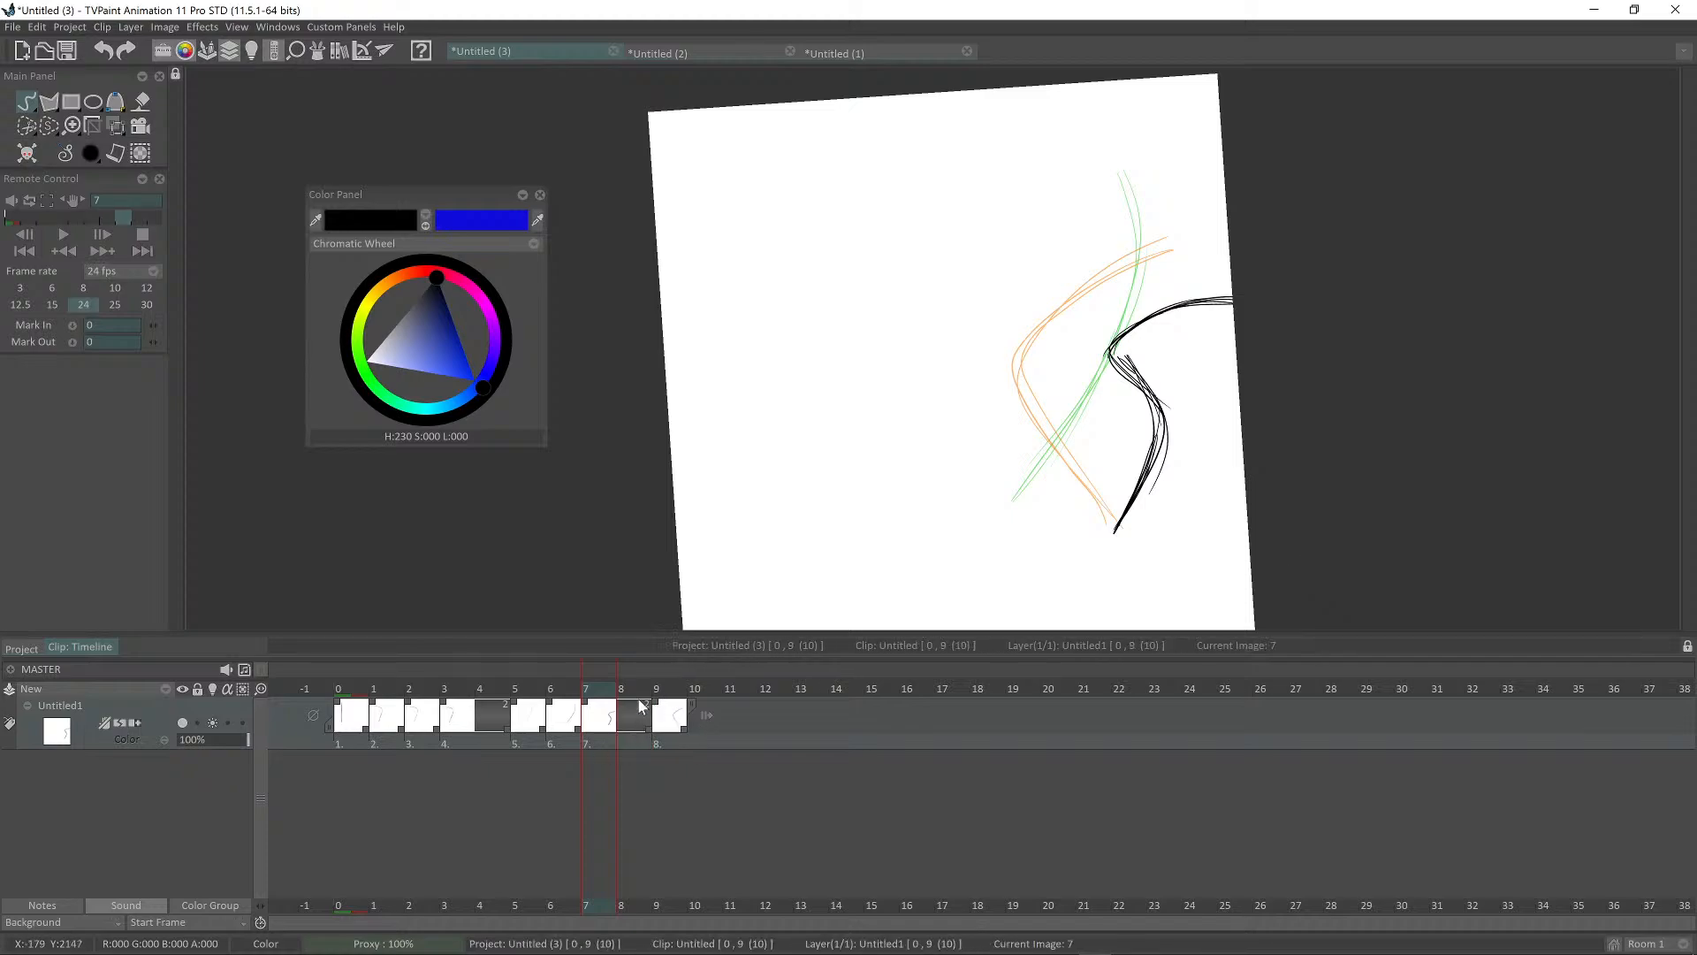
{"action": "left_click", "coordinate": [640, 710]}
{"action": "key", "text": "BackSpace"}
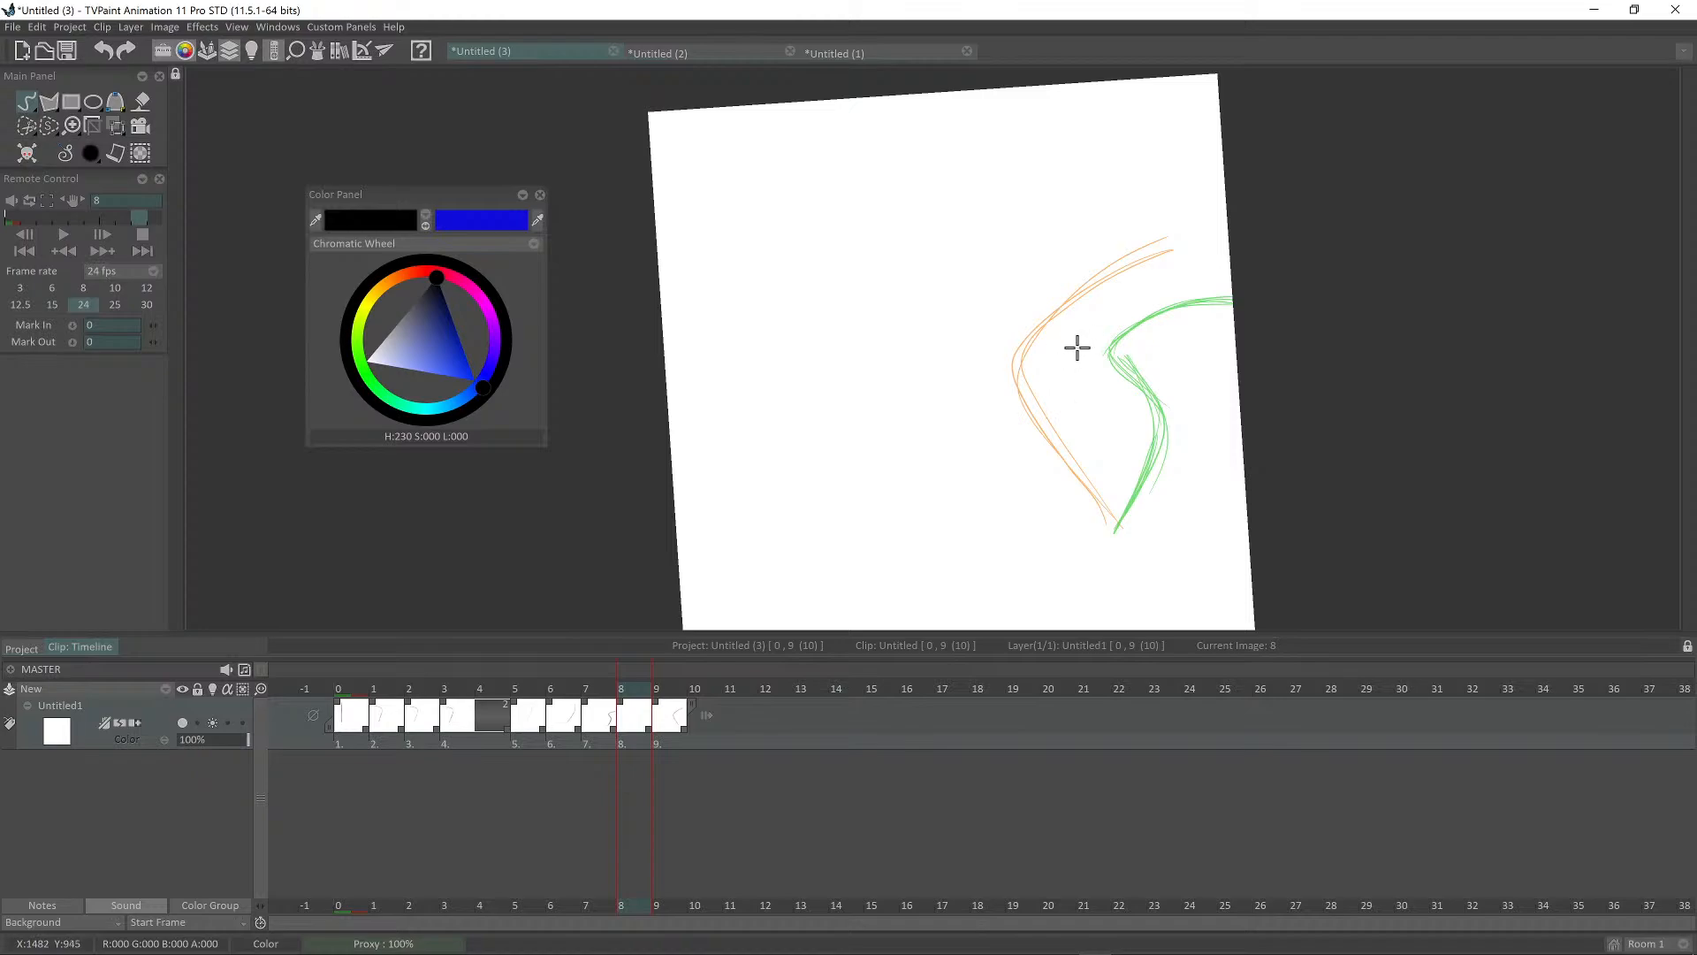
{"action": "mouse_move", "coordinate": [1067, 353]}
{"action": "left_mouse_down"}
{"action": "mouse_move", "coordinate": [1117, 538]}
{"action": "mouse_move", "coordinate": [1095, 336]}
{"action": "mouse_move", "coordinate": [1065, 372]}
{"action": "mouse_move", "coordinate": [1179, 312]}
{"action": "mouse_move", "coordinate": [1073, 335]}
{"action": "mouse_move", "coordinate": [1192, 355]}
{"action": "mouse_move", "coordinate": [1136, 315]}
{"action": "mouse_move", "coordinate": [1136, 346]}
{"action": "mouse_move", "coordinate": [1237, 358]}
{"action": "left_mouse_up"}
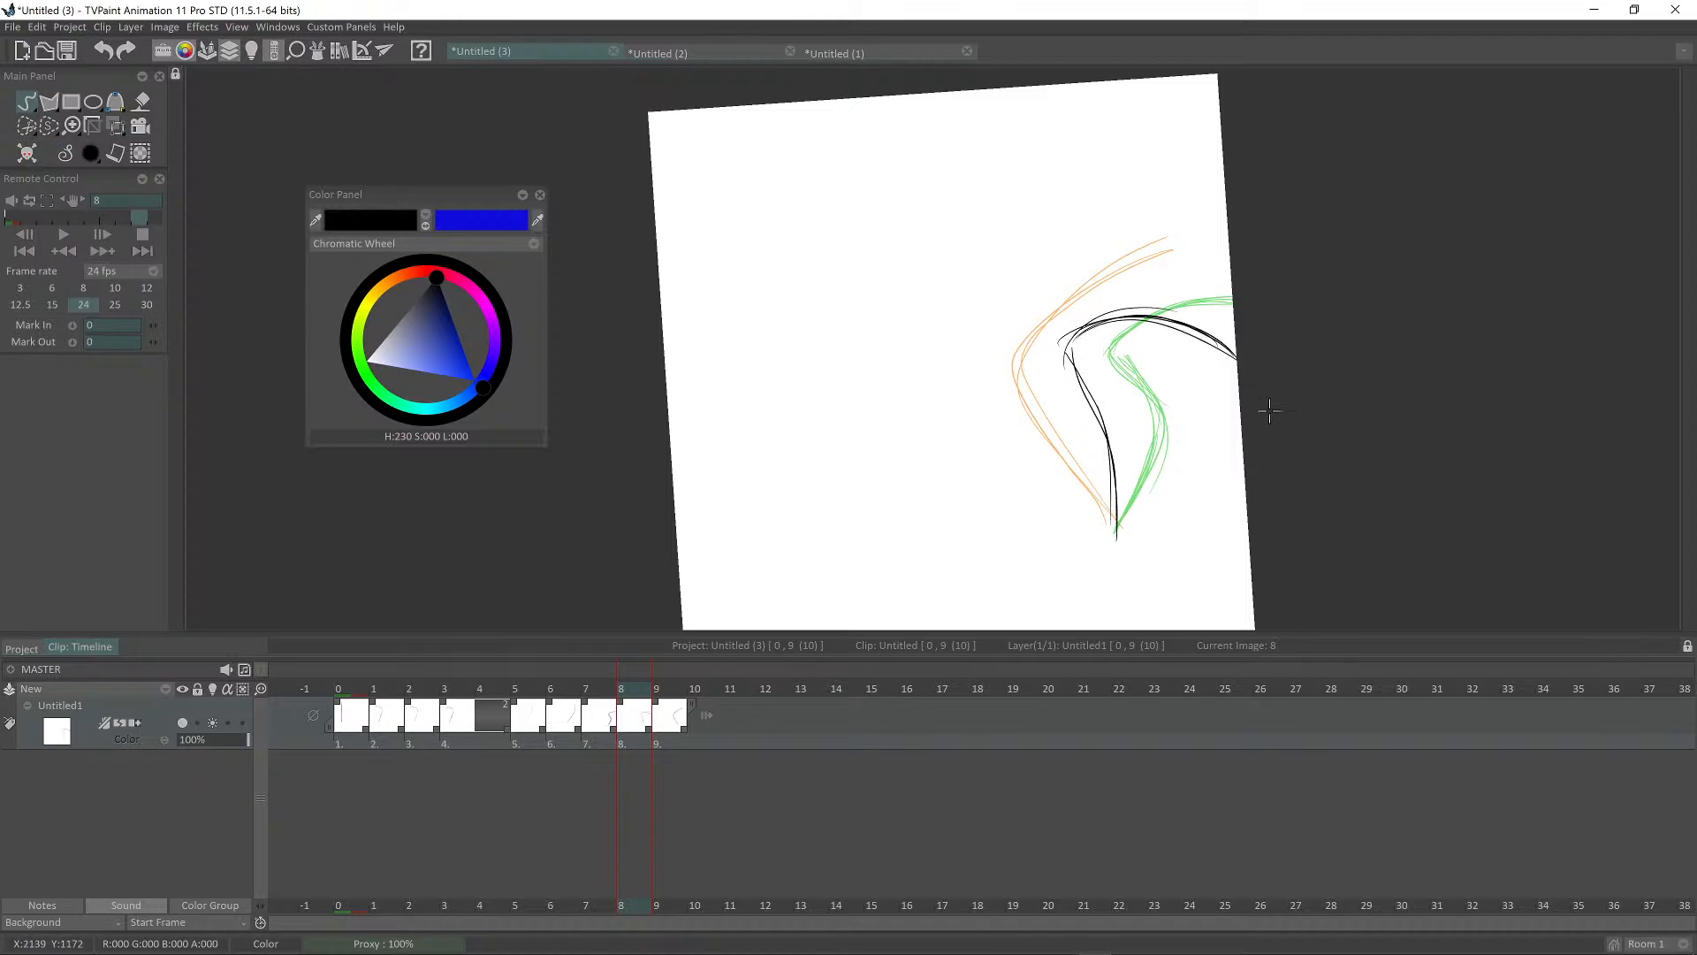
Step: Insert a blank drawing at frame 9 and draw the bent line closer to the orange pose, its upper end still drooping to the edge
{"action": "left_click_drag", "start_coordinate": [651, 730], "coordinate": [675, 726]}
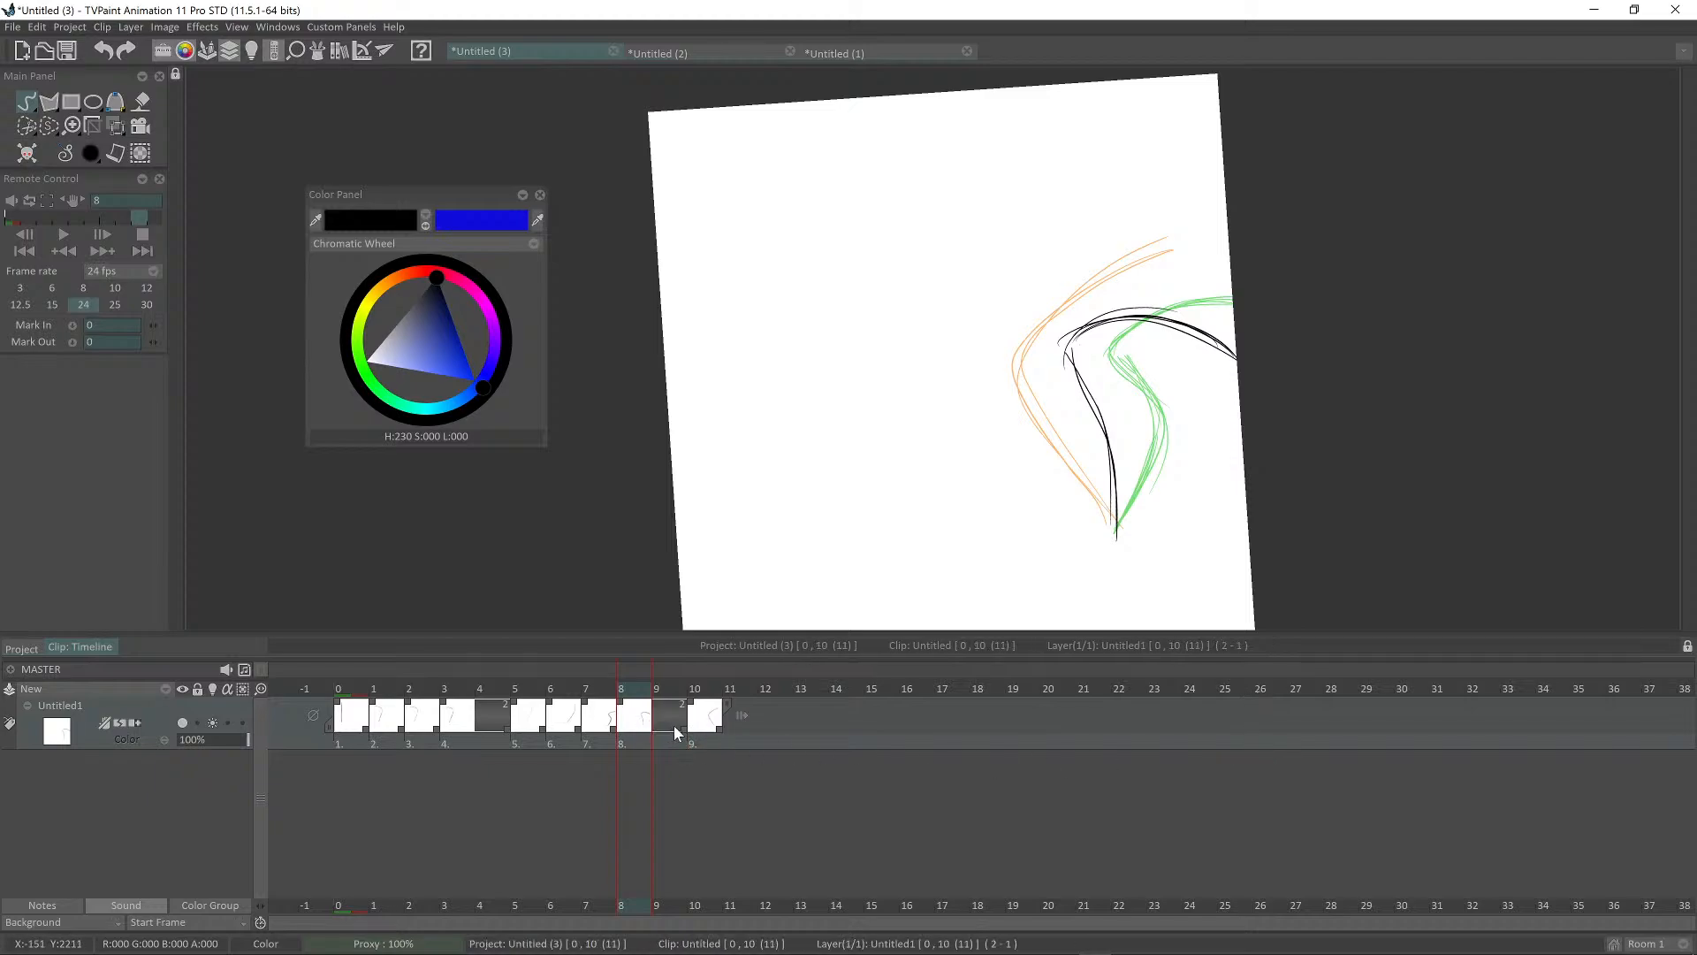
{"action": "left_click", "coordinate": [669, 691]}
{"action": "key", "text": "BackSpace"}
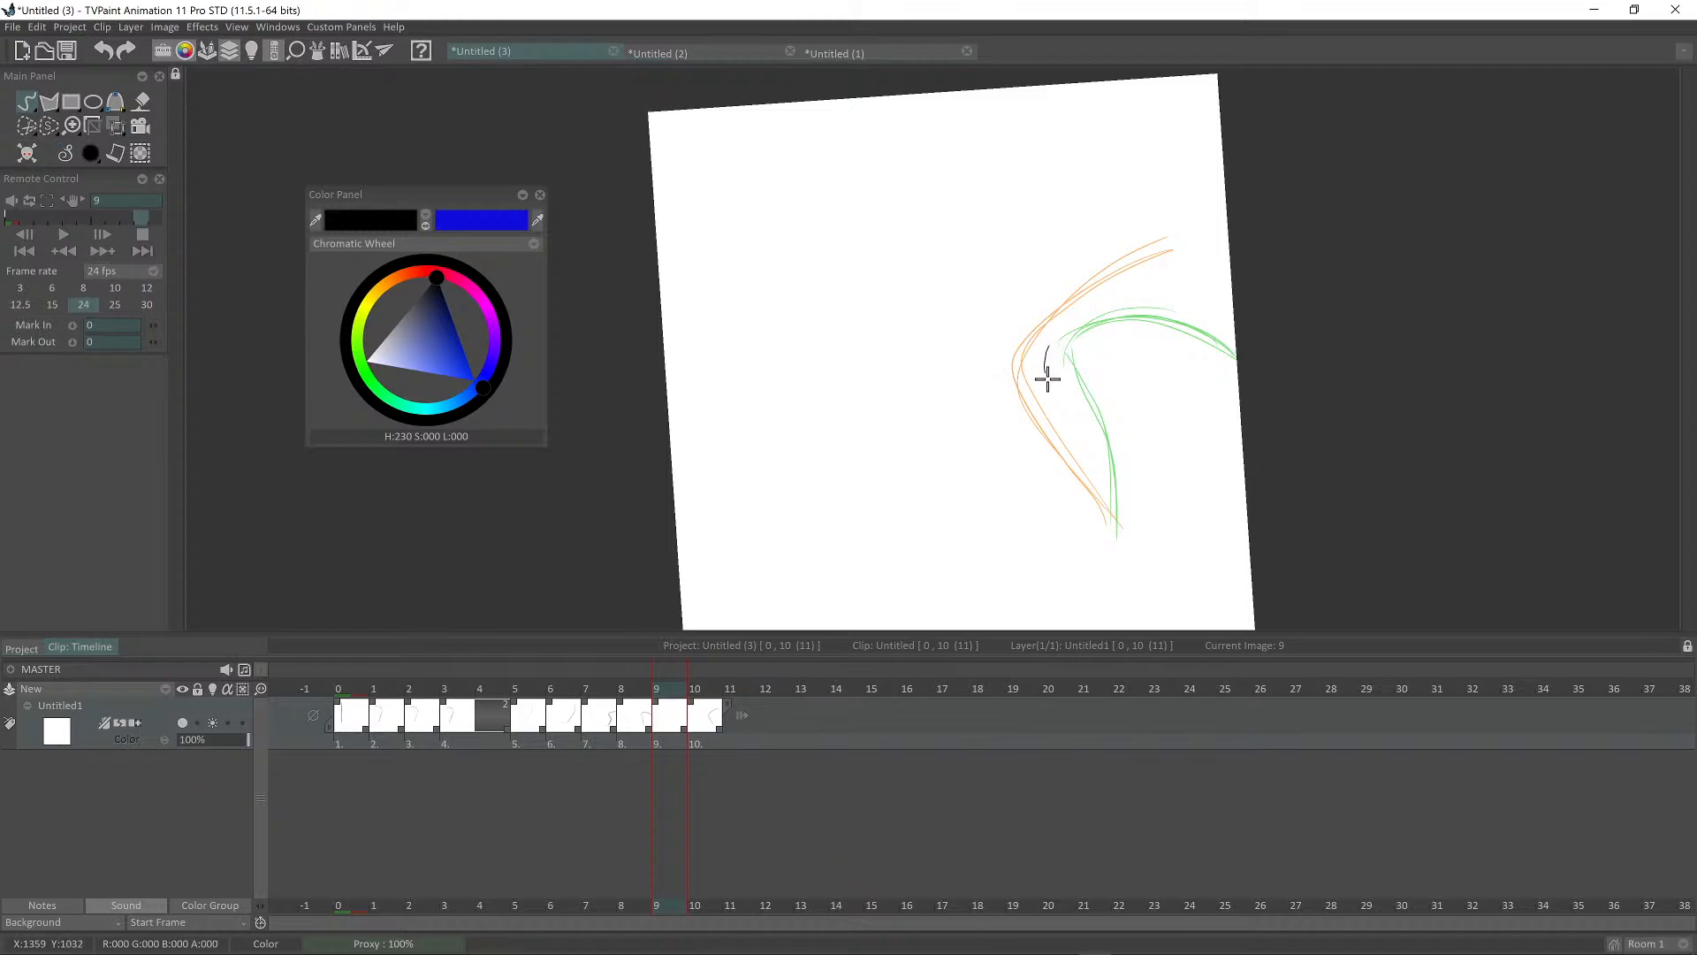
{"action": "mouse_move", "coordinate": [1047, 378]}
{"action": "left_mouse_down"}
{"action": "mouse_move", "coordinate": [1069, 419]}
{"action": "mouse_move", "coordinate": [1045, 365]}
{"action": "mouse_move", "coordinate": [1116, 517]}
{"action": "mouse_move", "coordinate": [1059, 329]}
{"action": "mouse_move", "coordinate": [1051, 377]}
{"action": "mouse_move", "coordinate": [1145, 321]}
{"action": "mouse_move", "coordinate": [1035, 342]}
{"action": "mouse_move", "coordinate": [1191, 313]}
{"action": "mouse_move", "coordinate": [1107, 307]}
{"action": "mouse_move", "coordinate": [1212, 333]}
{"action": "mouse_move", "coordinate": [1071, 326]}
{"action": "mouse_move", "coordinate": [1234, 336]}
{"action": "left_mouse_up"}
{"action": "key", "text": "Right"}
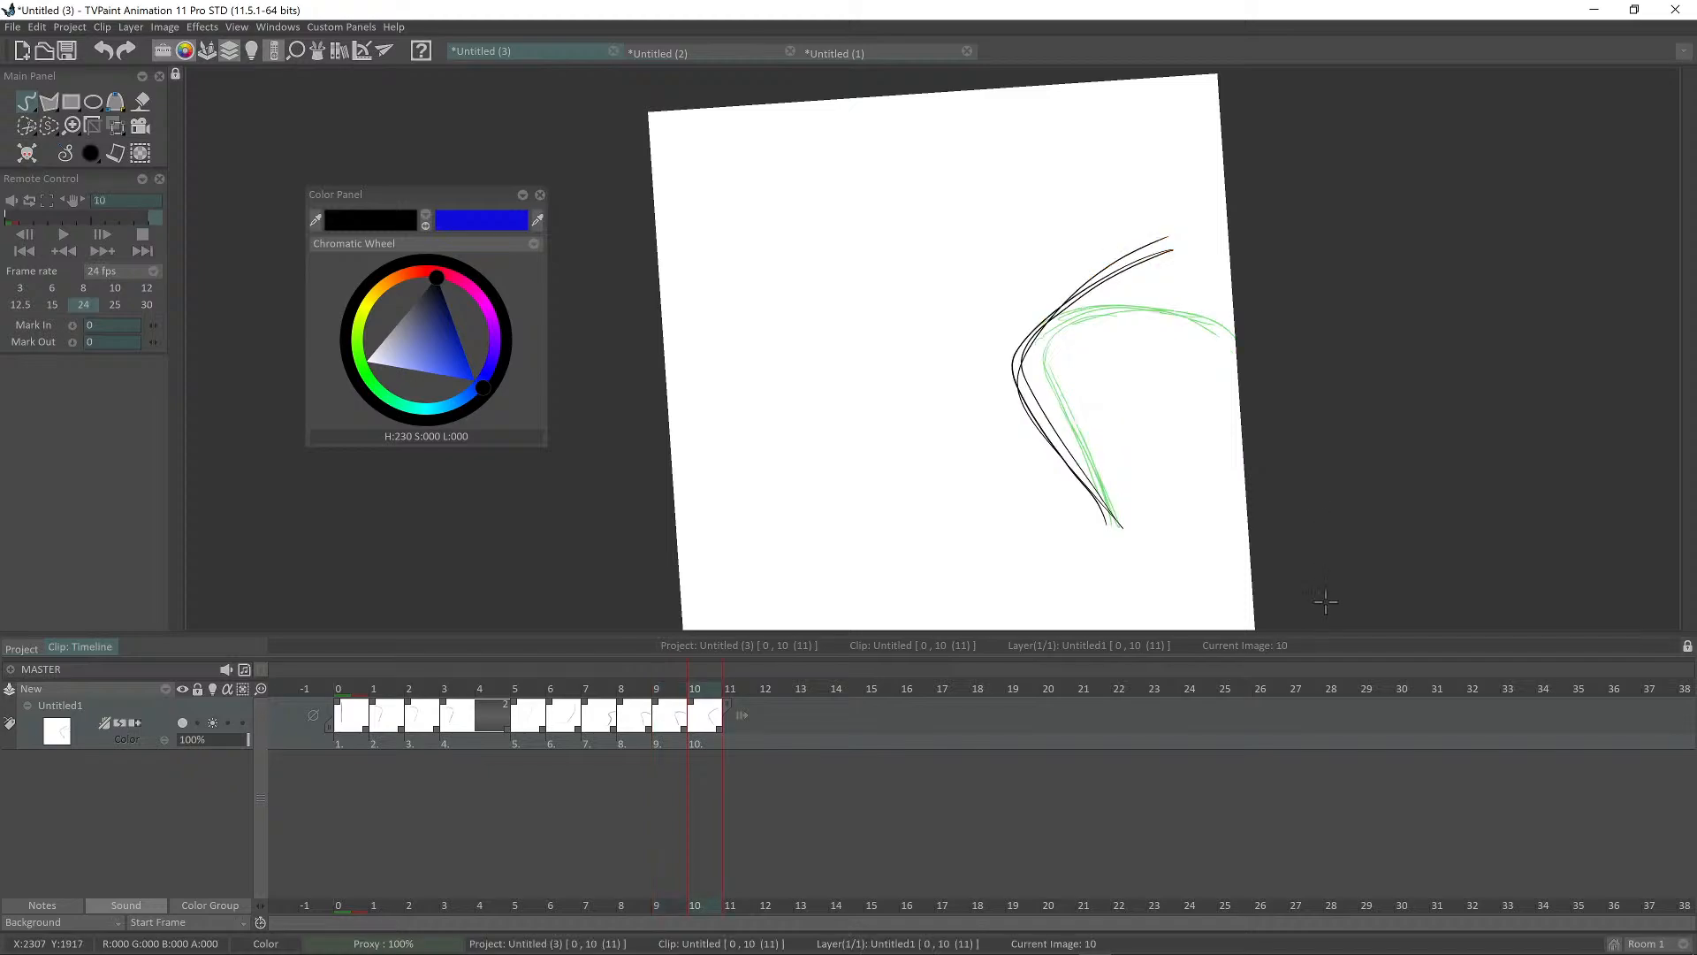
Step: Insert a blank drawing at frame 10 and draw the bent line nearer the orange pose, with its upper part raised above the green line
{"action": "left_click_drag", "start_coordinate": [685, 729], "coordinate": [716, 723]}
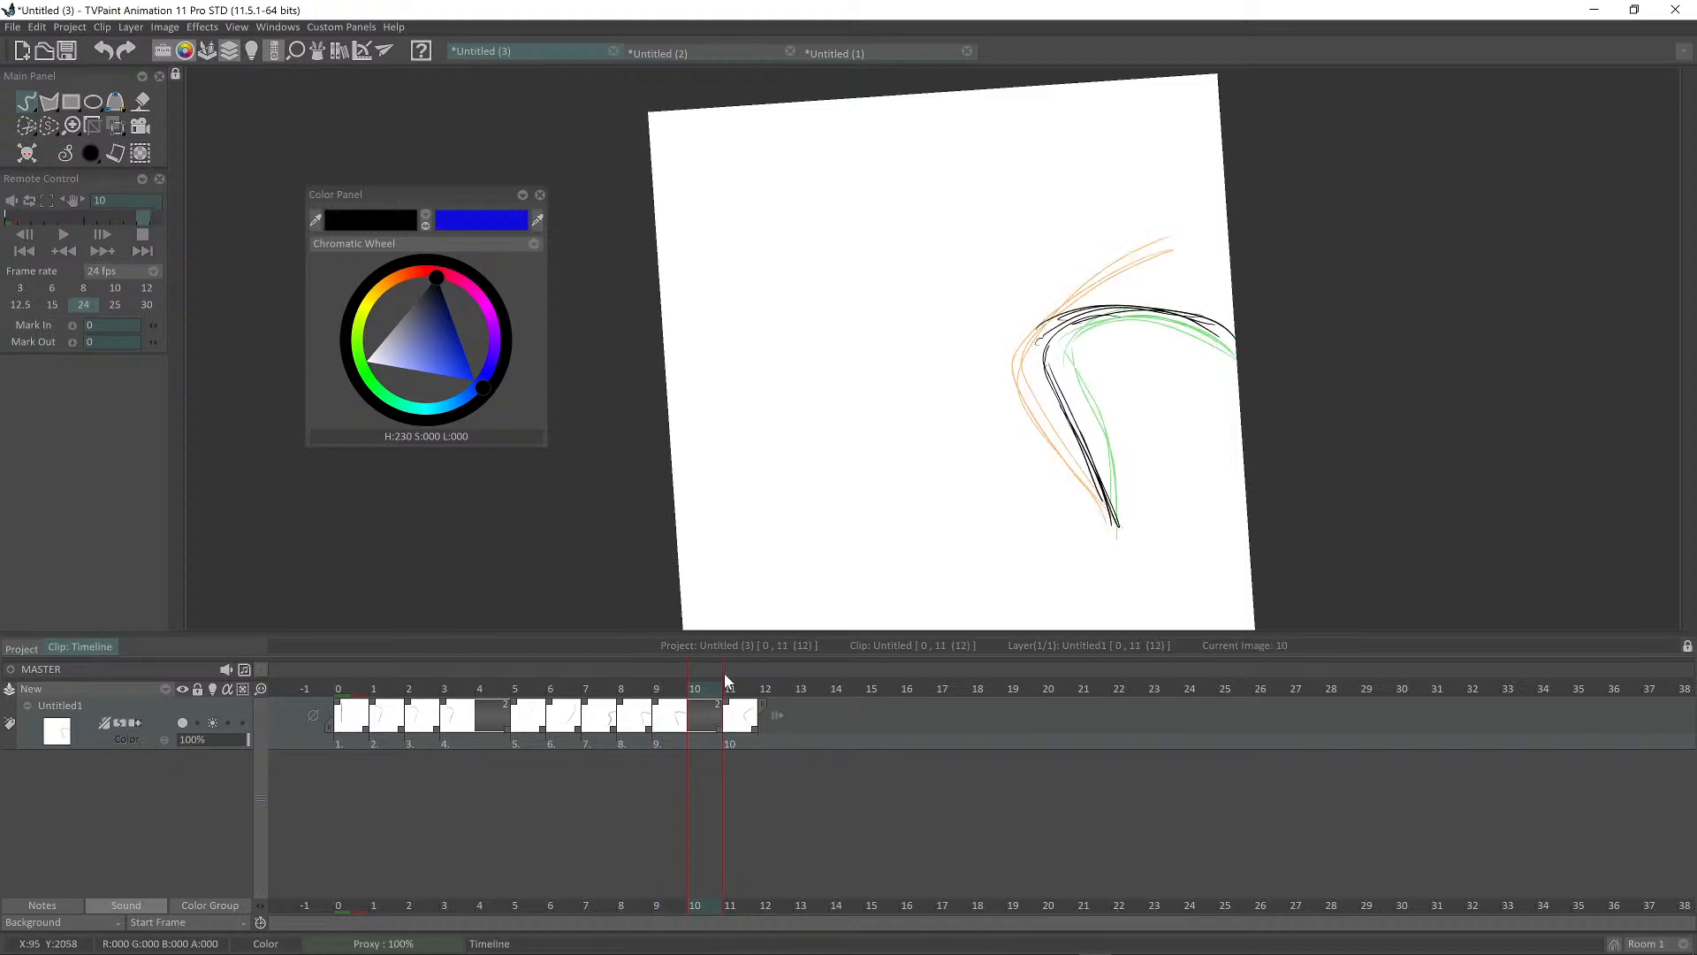
{"action": "key", "text": "BackSpace"}
{"action": "mouse_move", "coordinate": [1036, 334]}
{"action": "left_mouse_down"}
{"action": "mouse_move", "coordinate": [1058, 426]}
{"action": "mouse_move", "coordinate": [1030, 369]}
{"action": "mouse_move", "coordinate": [1106, 531]}
{"action": "left_mouse_up"}
{"action": "mouse_move", "coordinate": [1033, 362]}
{"action": "left_mouse_down"}
{"action": "mouse_move", "coordinate": [1151, 286]}
{"action": "mouse_move", "coordinate": [1057, 329]}
{"action": "mouse_move", "coordinate": [1205, 296]}
{"action": "left_mouse_up"}
{"action": "mouse_move", "coordinate": [1070, 317]}
{"action": "left_mouse_down"}
{"action": "mouse_move", "coordinate": [1151, 299]}
{"action": "mouse_move", "coordinate": [1233, 299]}
{"action": "left_mouse_up"}
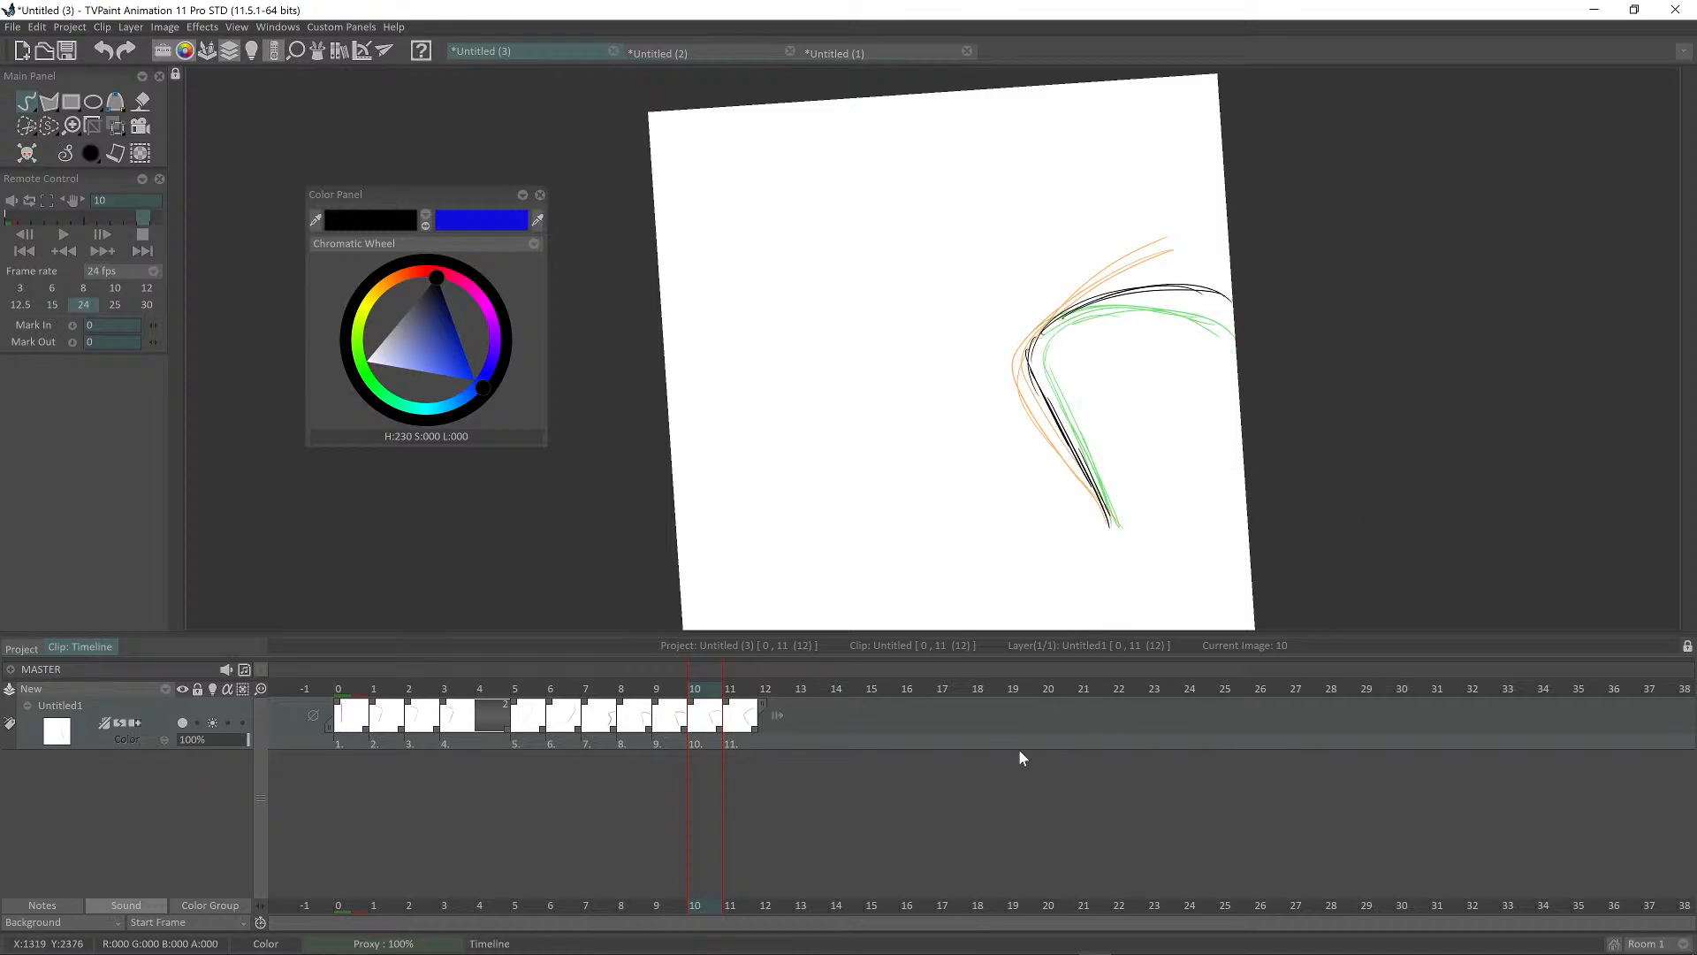
Step: Insert a blank drawing at frame 11 and draw a bent line almost on top of the orange final pose
{"action": "left_click_drag", "start_coordinate": [722, 731], "coordinate": [750, 731]}
{"action": "left_click", "coordinate": [743, 689]}
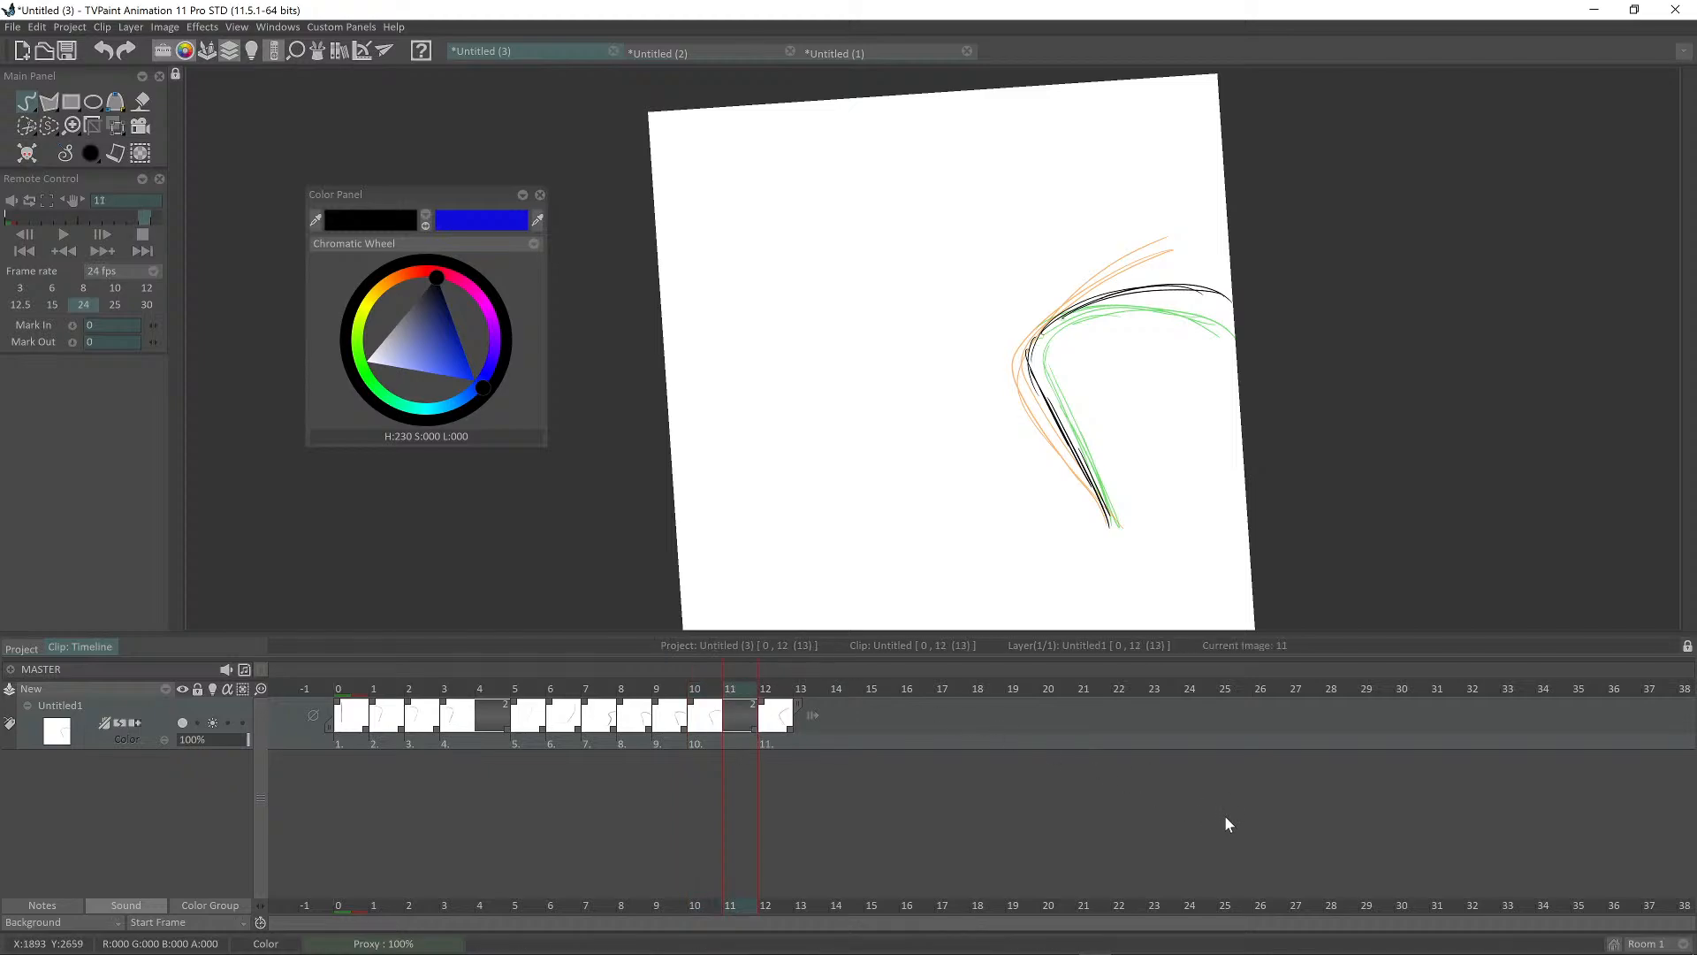
{"action": "key", "text": "Return"}
{"action": "mouse_move", "coordinate": [1022, 362]}
{"action": "left_mouse_down"}
{"action": "mouse_move", "coordinate": [1101, 511]}
{"action": "mouse_move", "coordinate": [1096, 280]}
{"action": "mouse_move", "coordinate": [1068, 314]}
{"action": "mouse_move", "coordinate": [1167, 257]}
{"action": "left_mouse_up"}
{"action": "mouse_move", "coordinate": [1041, 317]}
{"action": "left_mouse_down"}
{"action": "mouse_move", "coordinate": [1137, 268]}
{"action": "mouse_move", "coordinate": [1202, 257]}
{"action": "left_mouse_up"}
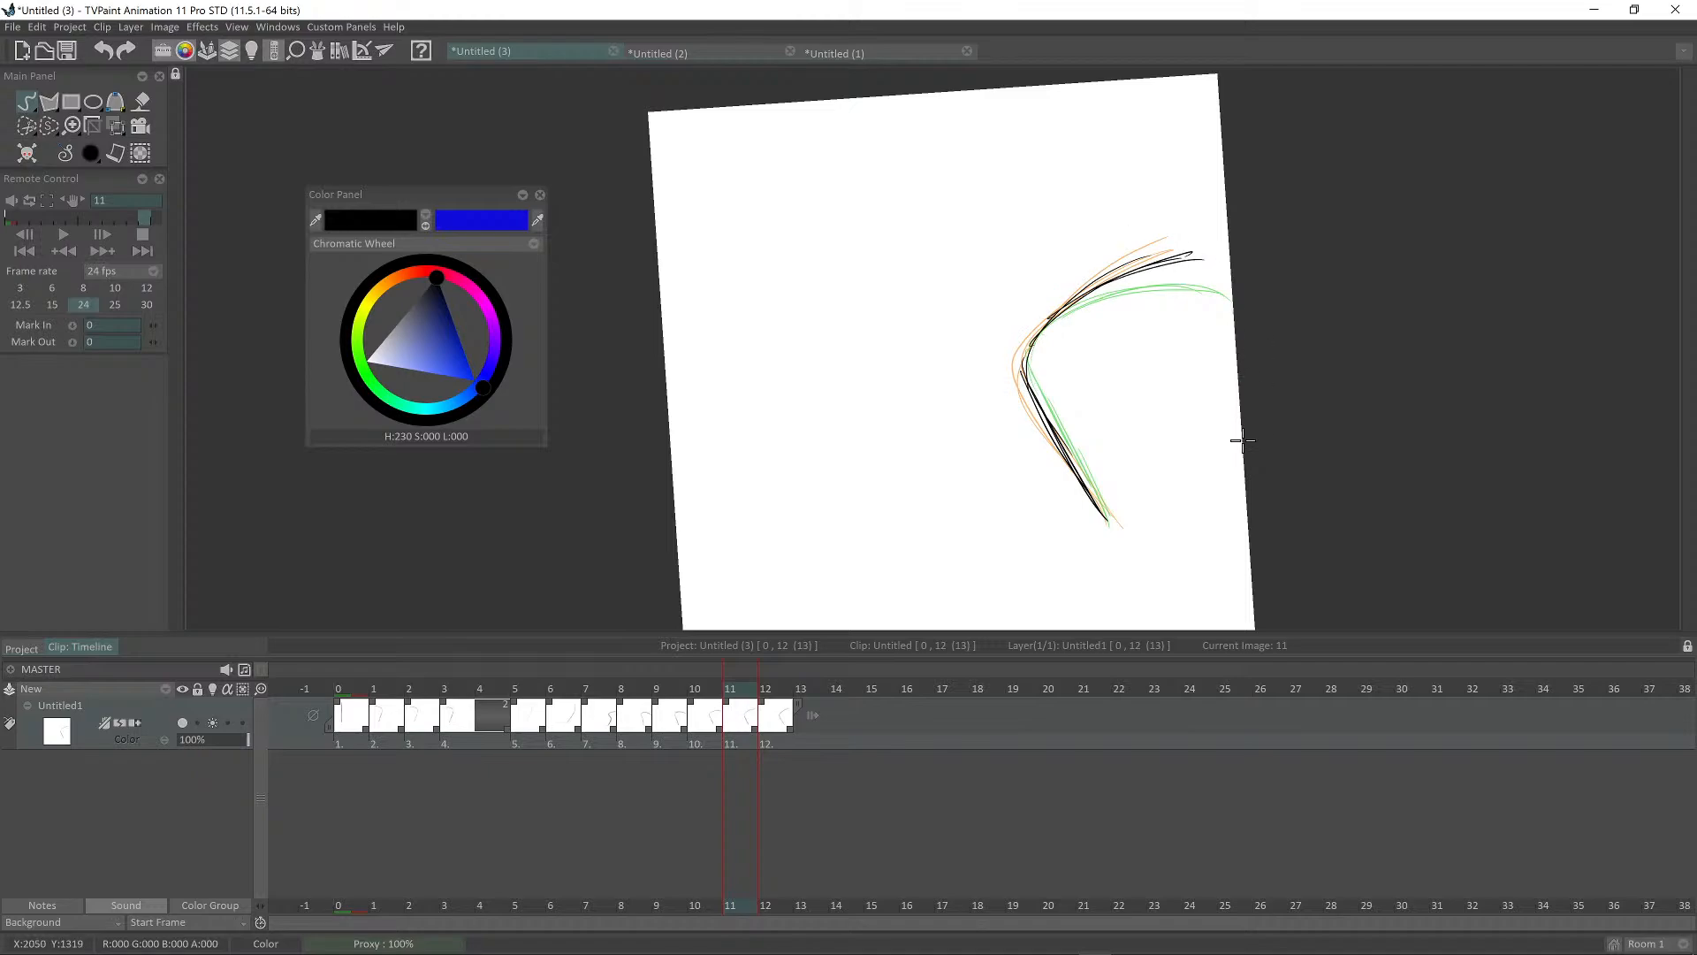
Step: Play back the bending line and extend the last drawing's hold through frame 26
{"action": "key", "text": "Return"}
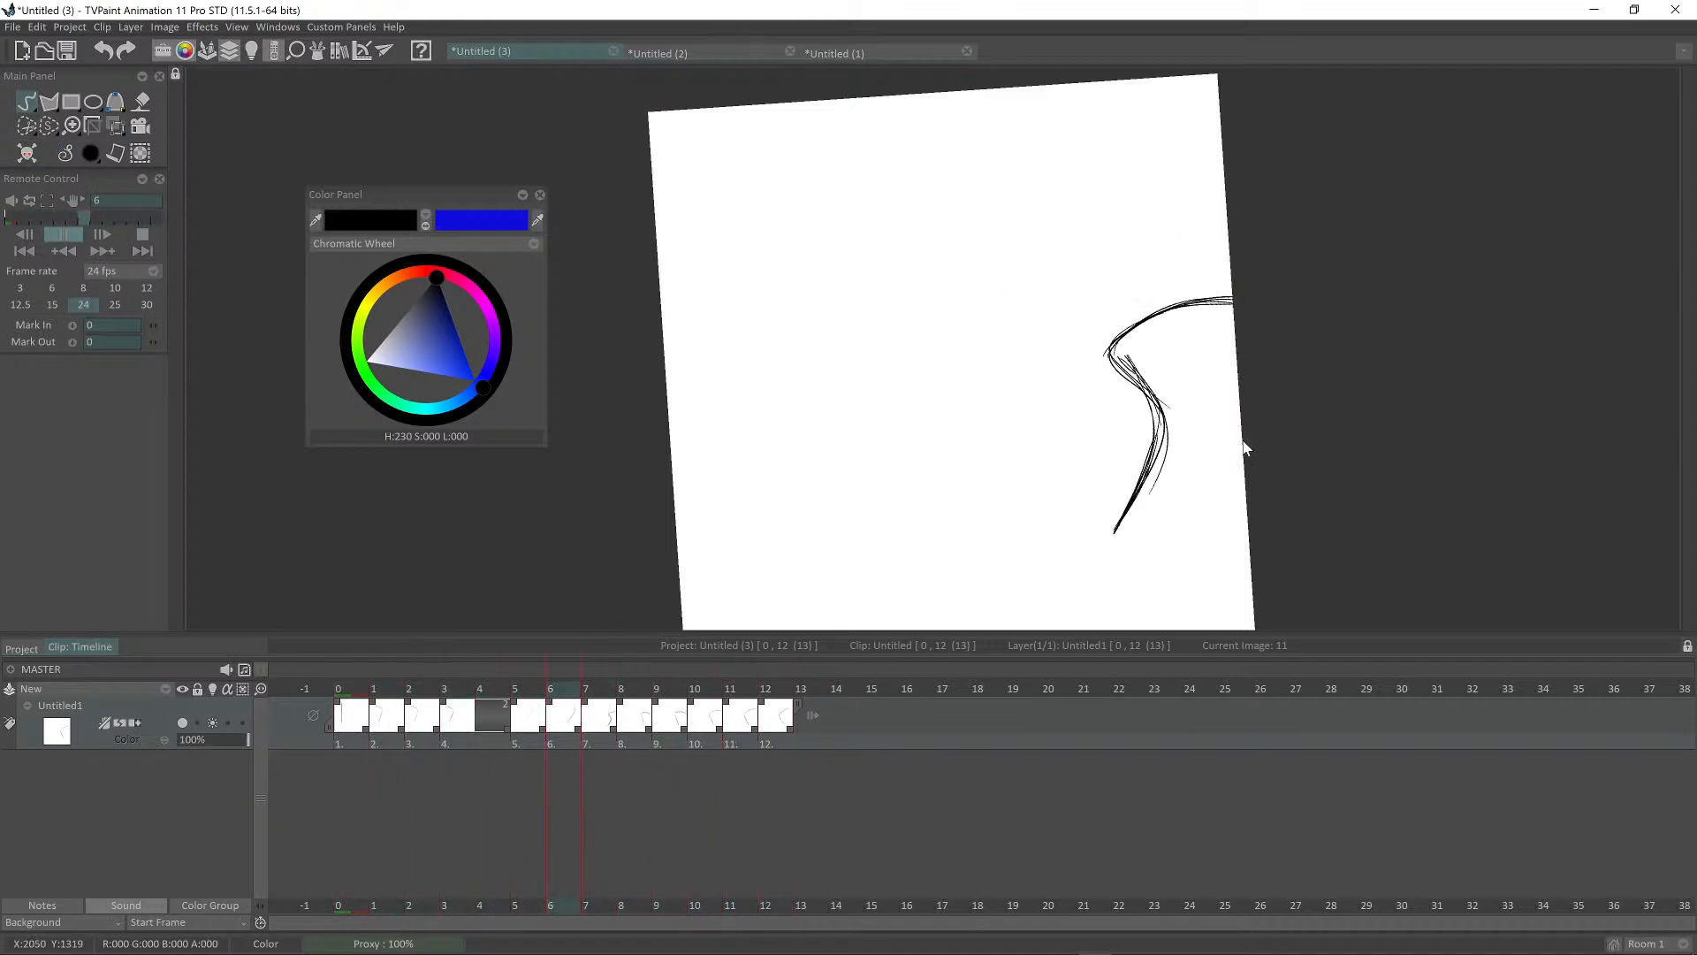
{"action": "key", "text": "Return"}
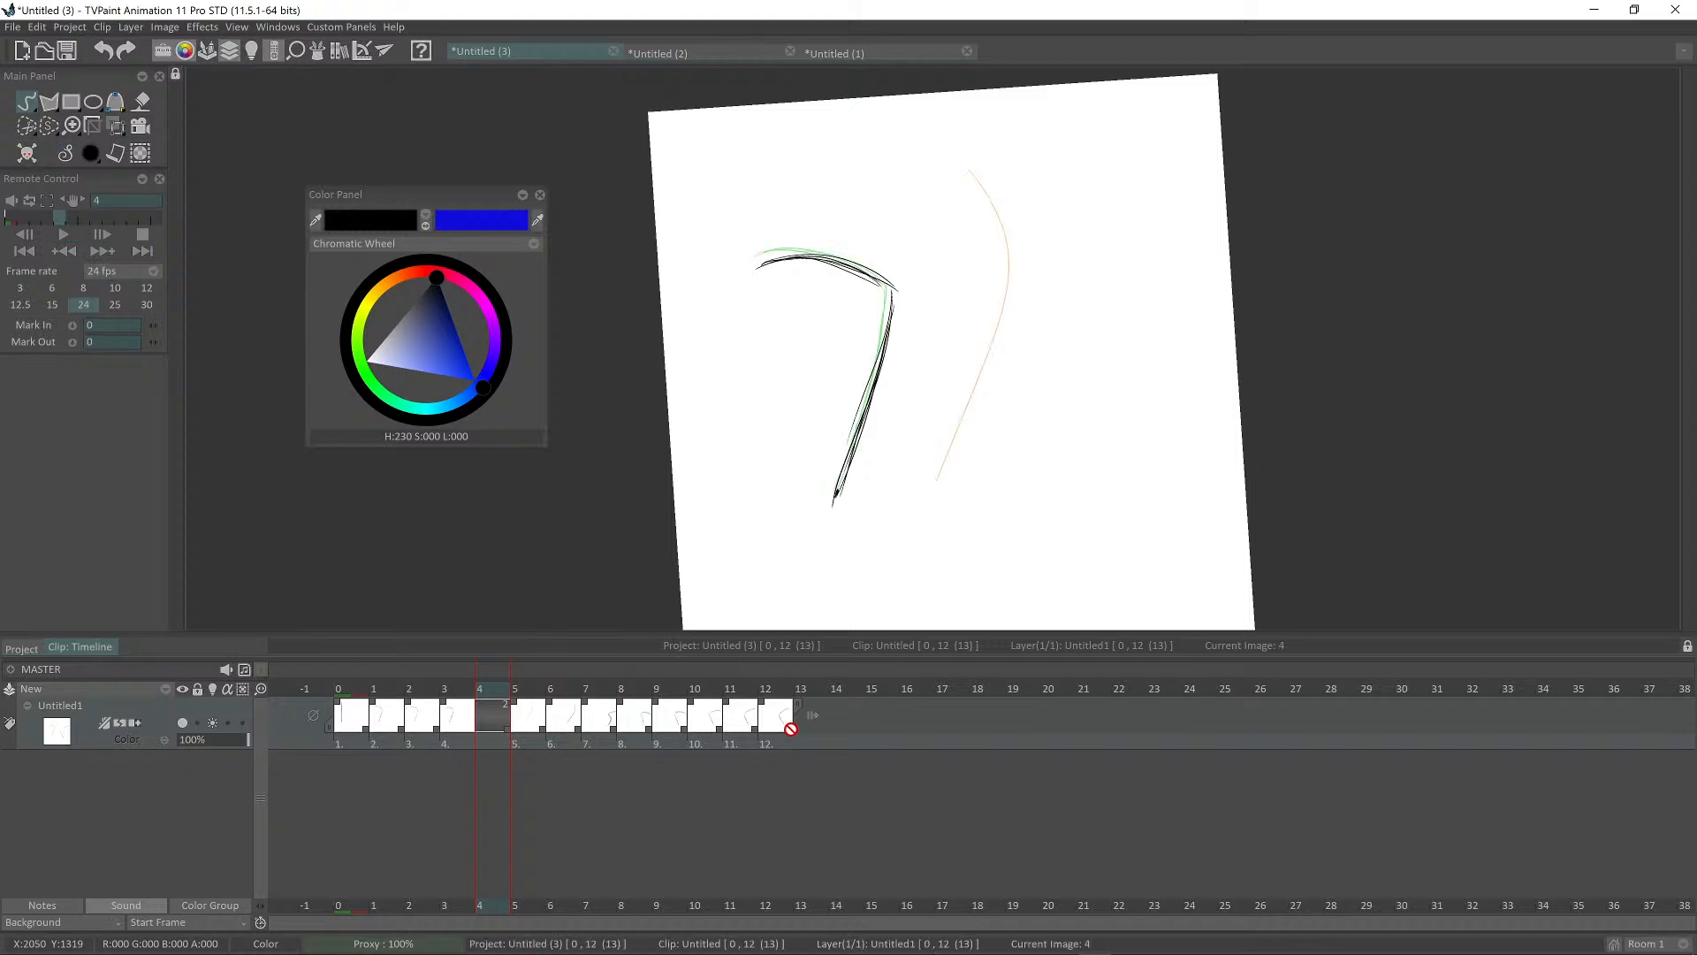
{"action": "left_click_drag", "start_coordinate": [788, 728], "coordinate": [1292, 772]}
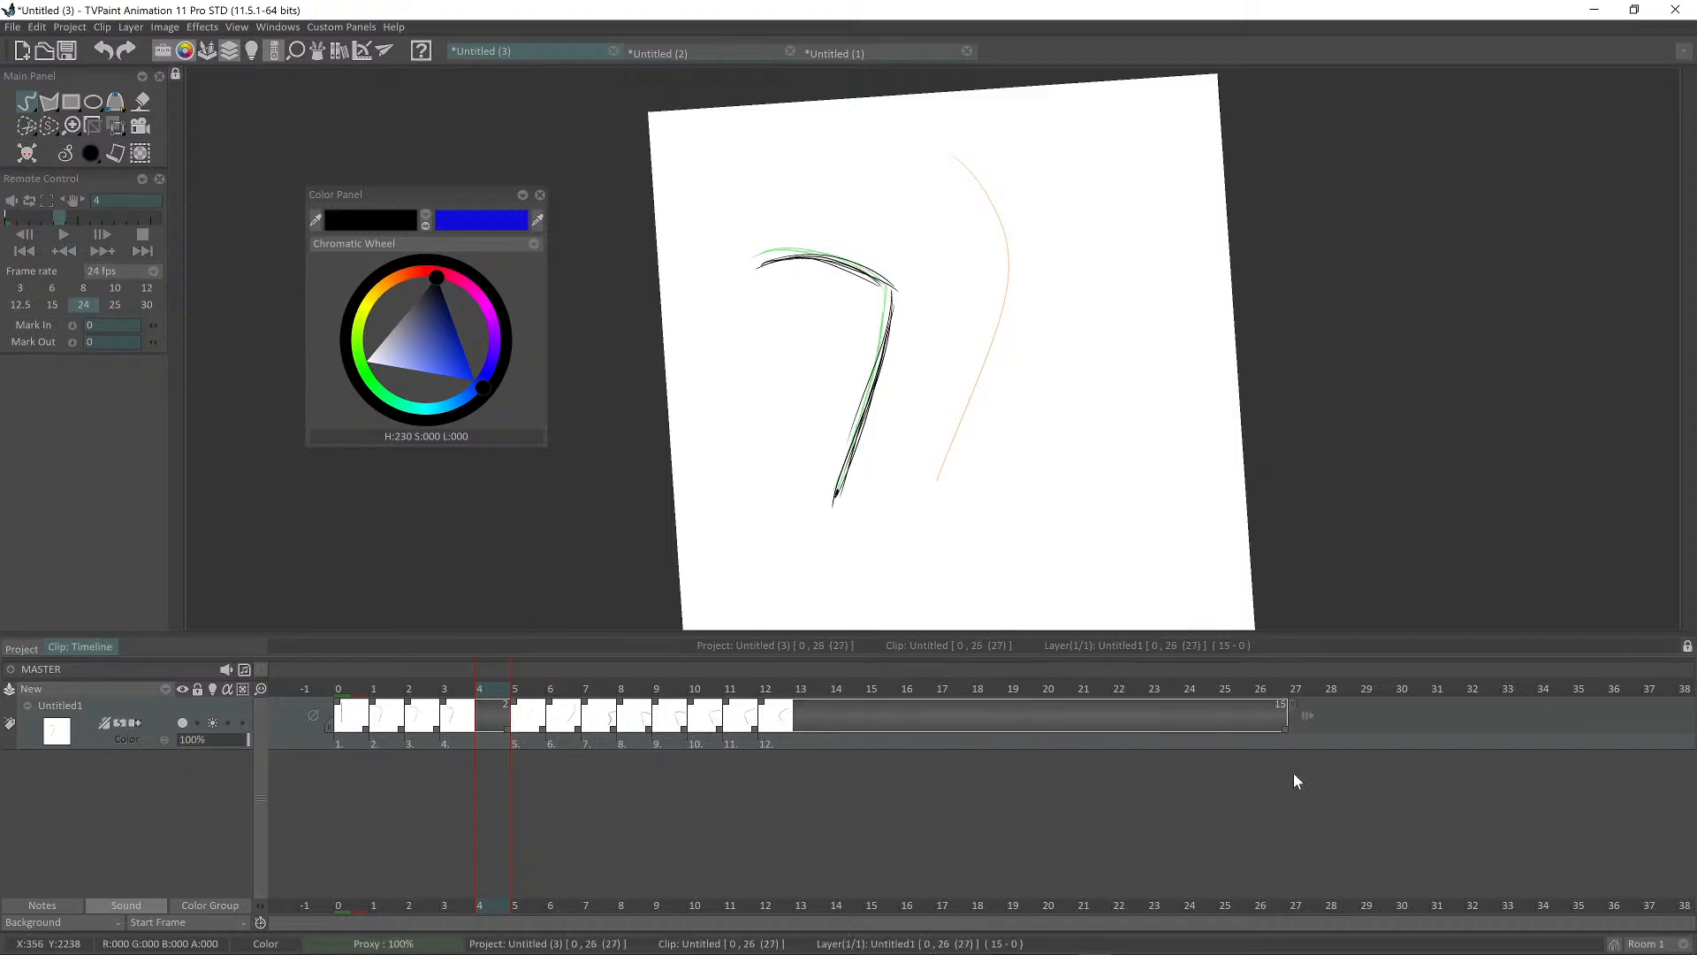
Step: Replay the animation and set the playback frame rate to 12.5 fps
{"action": "key", "text": "Return"}
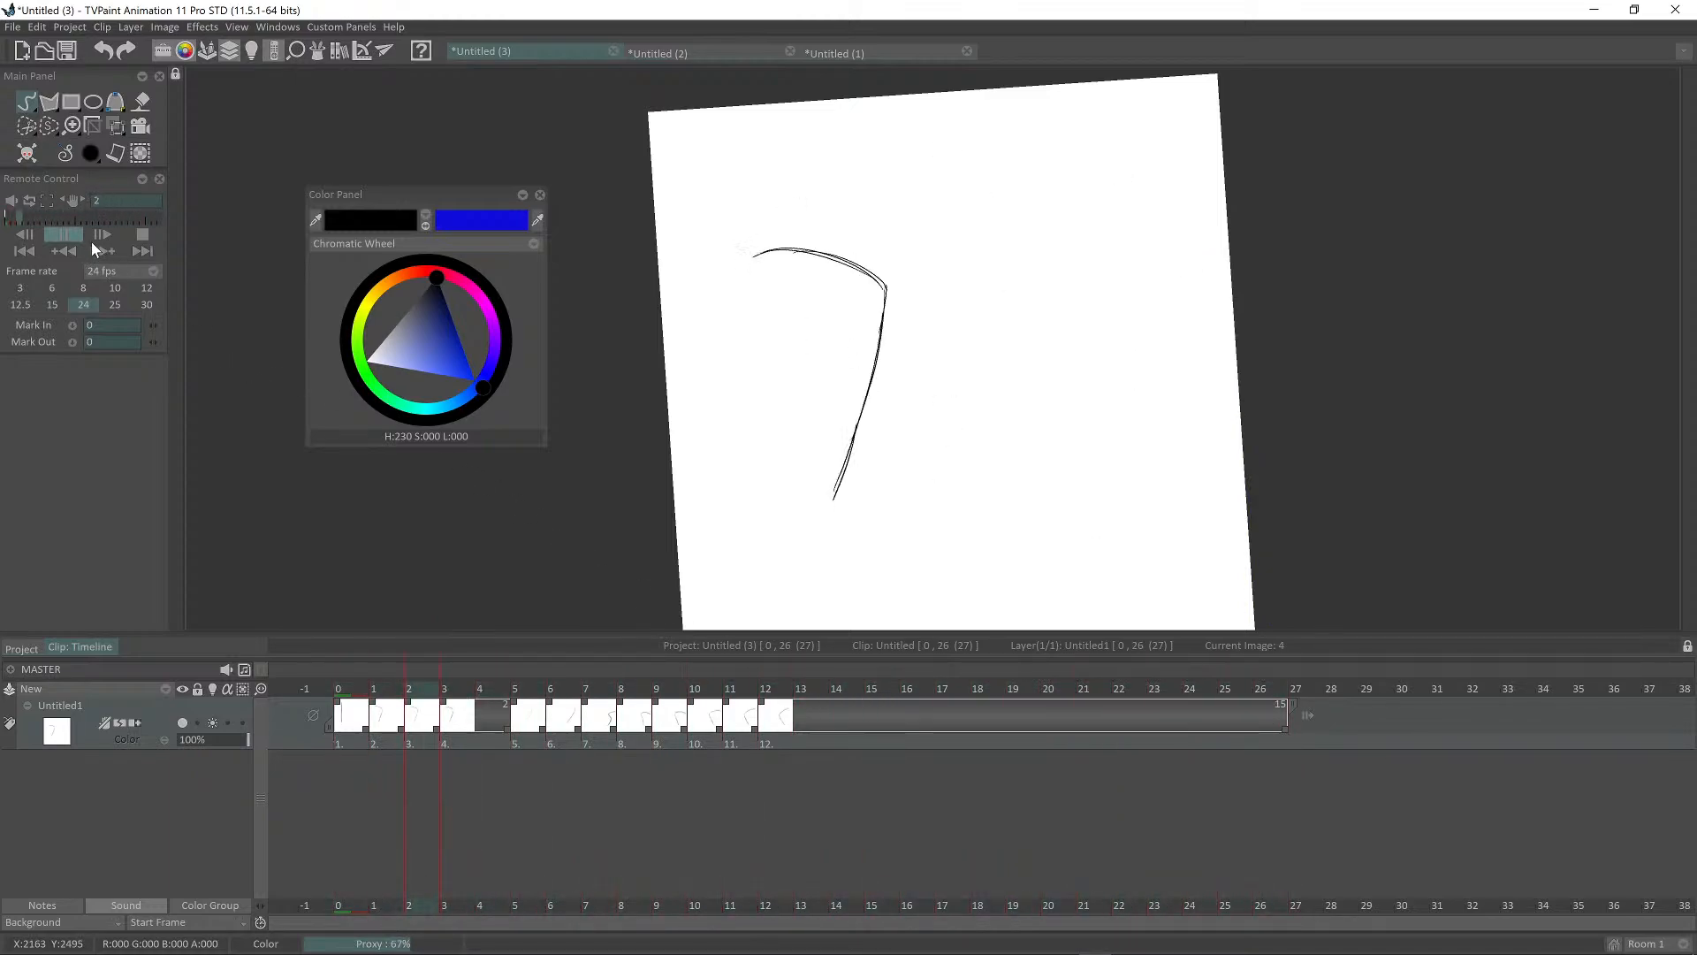
{"action": "left_click", "coordinate": [25, 305]}
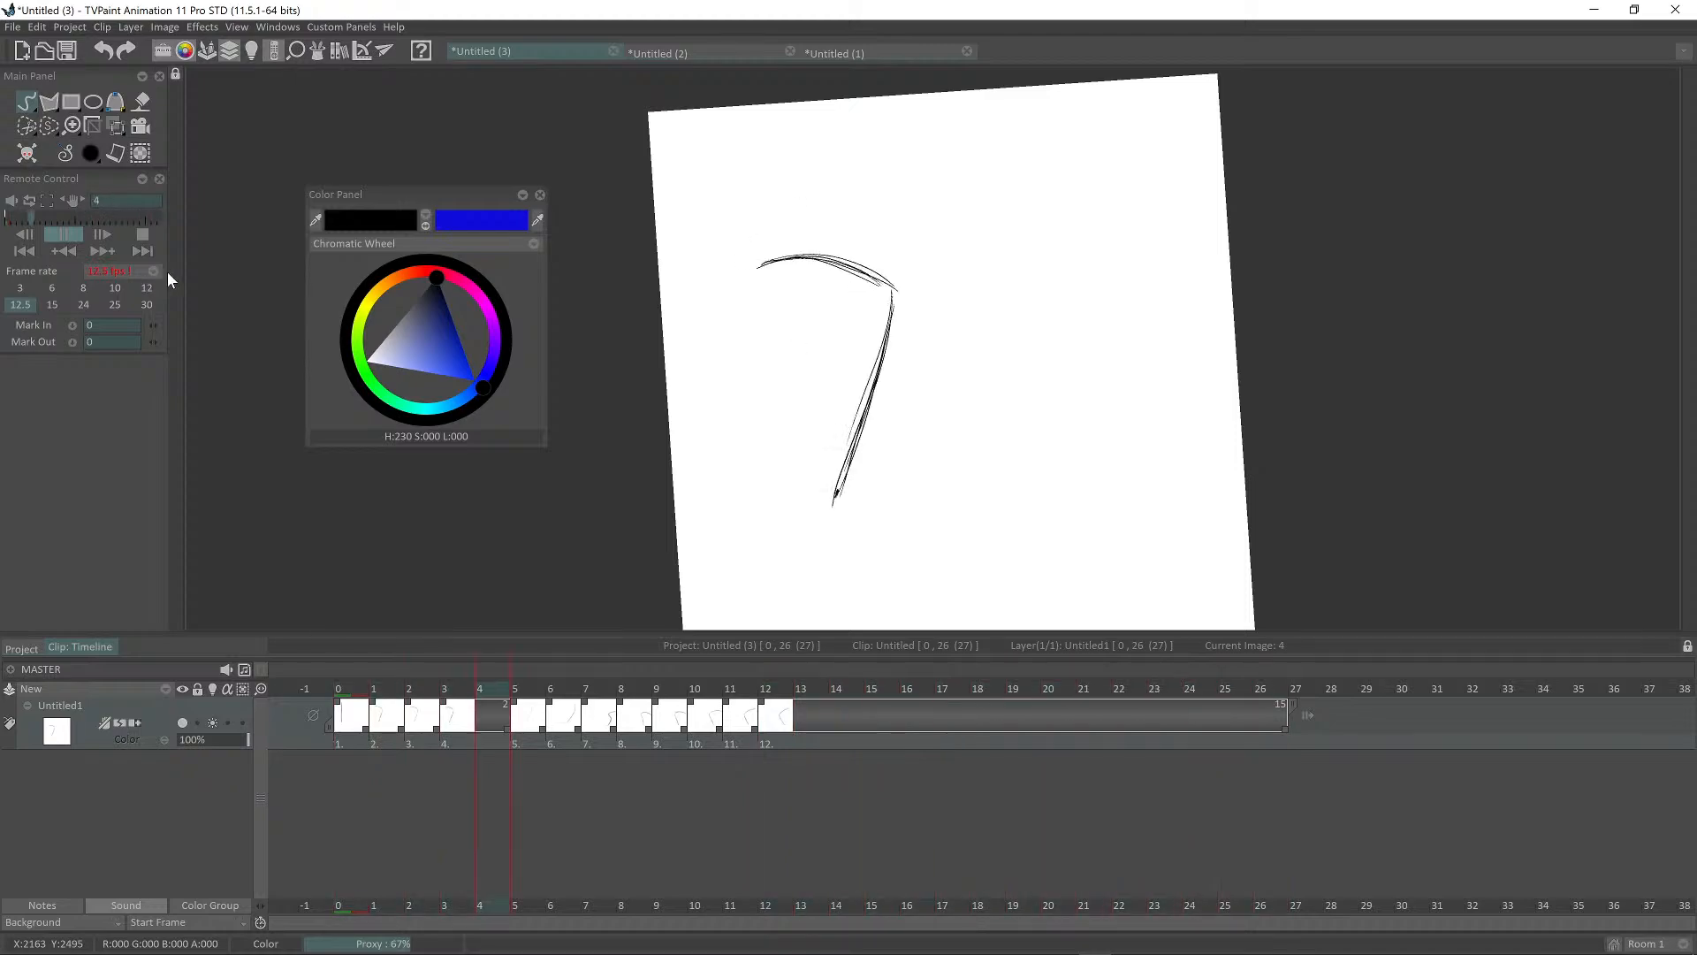
{"action": "left_click", "coordinate": [740, 452]}
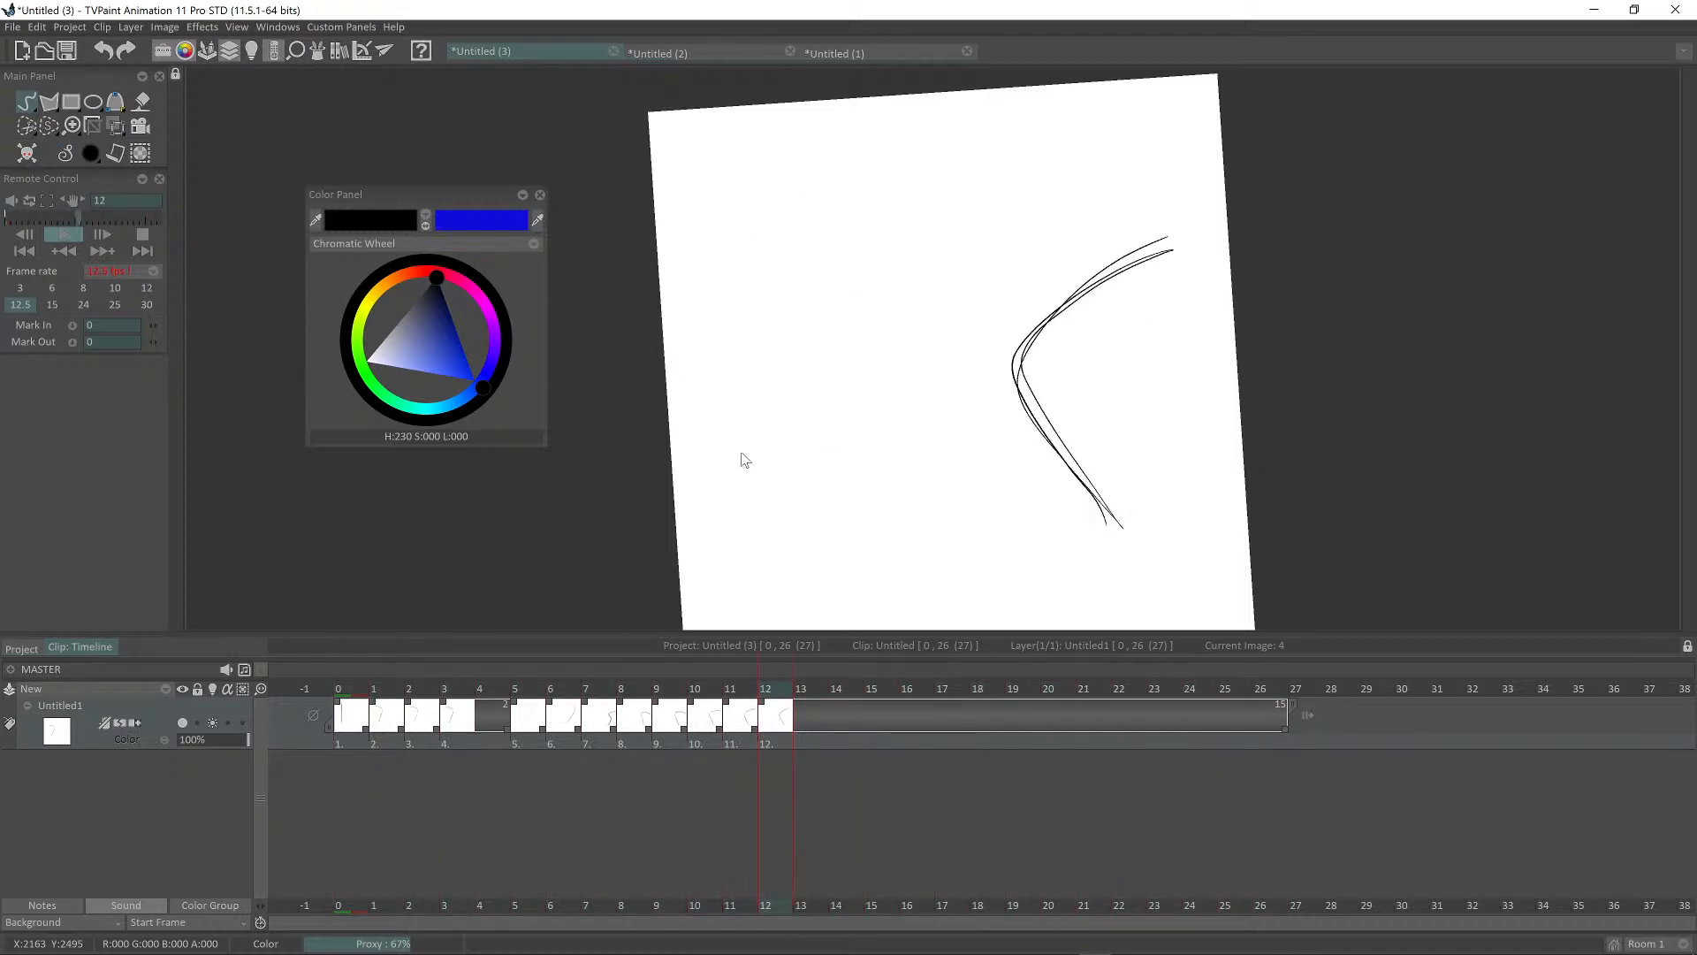
Step: Create a new drawing at frame 15 and draw a nearly upright, slightly S-shaped line from the bent line's base
{"action": "left_click", "coordinate": [883, 695]}
{"action": "key", "text": "Return"}
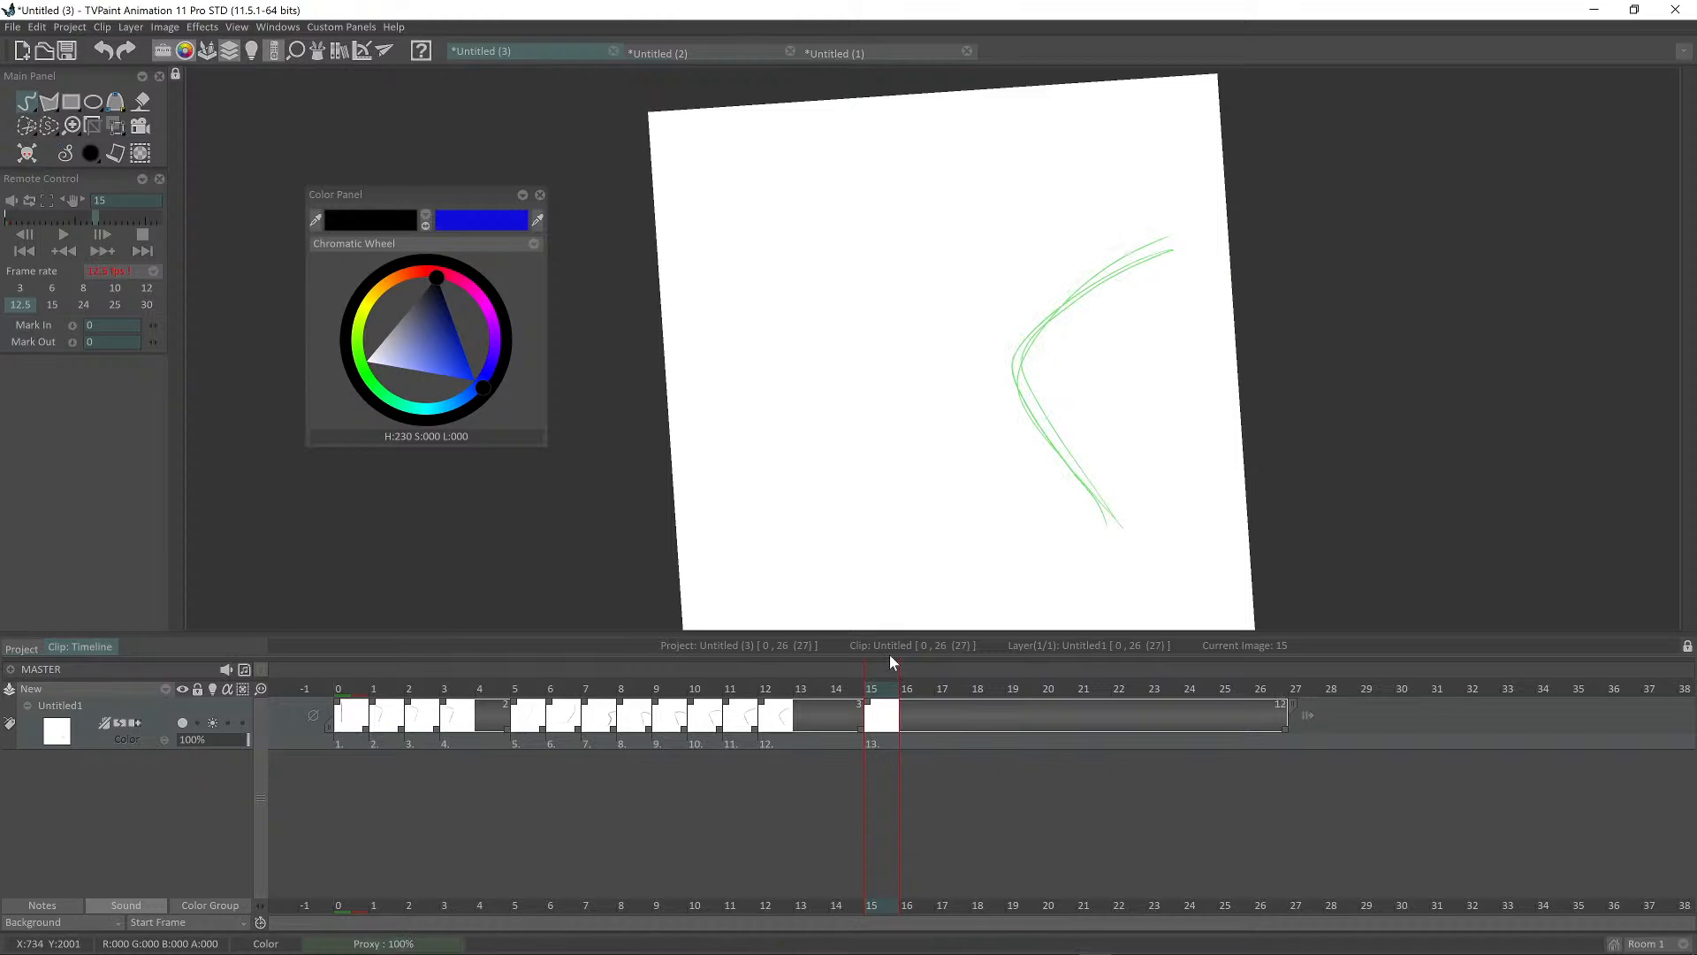
{"action": "mouse_move", "coordinate": [1094, 537]}
{"action": "left_mouse_down"}
{"action": "mouse_move", "coordinate": [1077, 385]}
{"action": "mouse_move", "coordinate": [1108, 169]}
{"action": "mouse_move", "coordinate": [1071, 272]}
{"action": "mouse_move", "coordinate": [1094, 541]}
{"action": "mouse_move", "coordinate": [1067, 230]}
{"action": "mouse_move", "coordinate": [1094, 177]}
{"action": "mouse_move", "coordinate": [1086, 380]}
{"action": "left_mouse_up"}
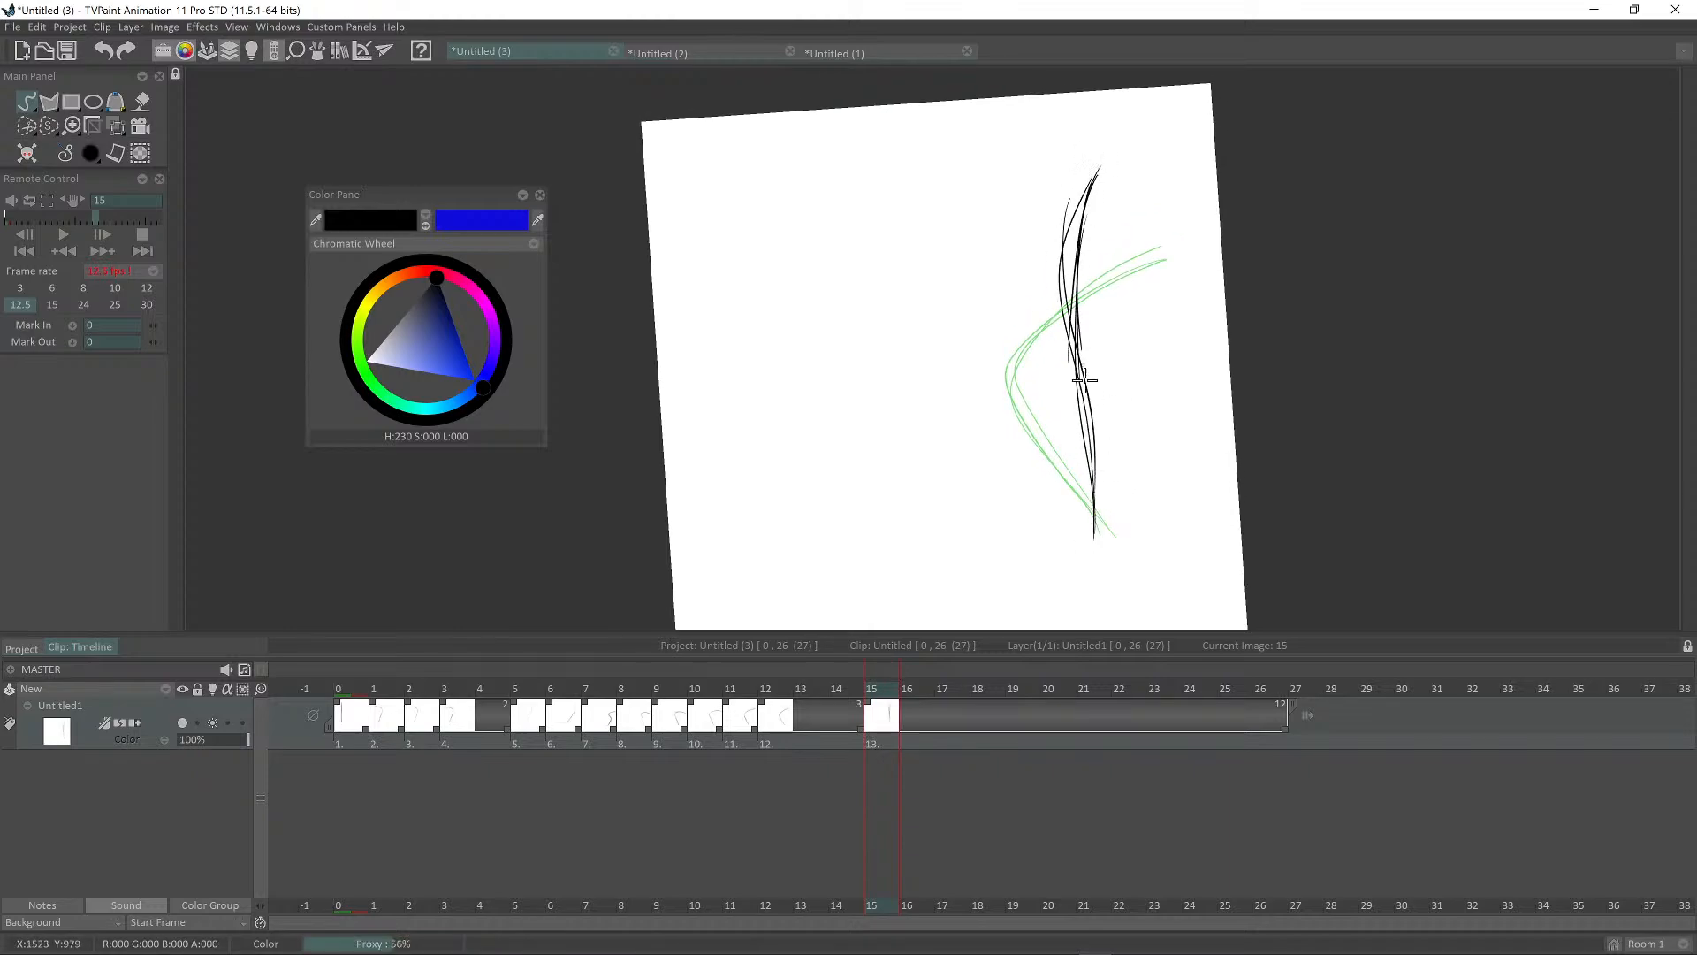
Step: Create a drawing at frame 14 and draw a gently bent inbetween between the green bent line and the orange upright line
{"action": "left_click", "coordinate": [828, 689]}
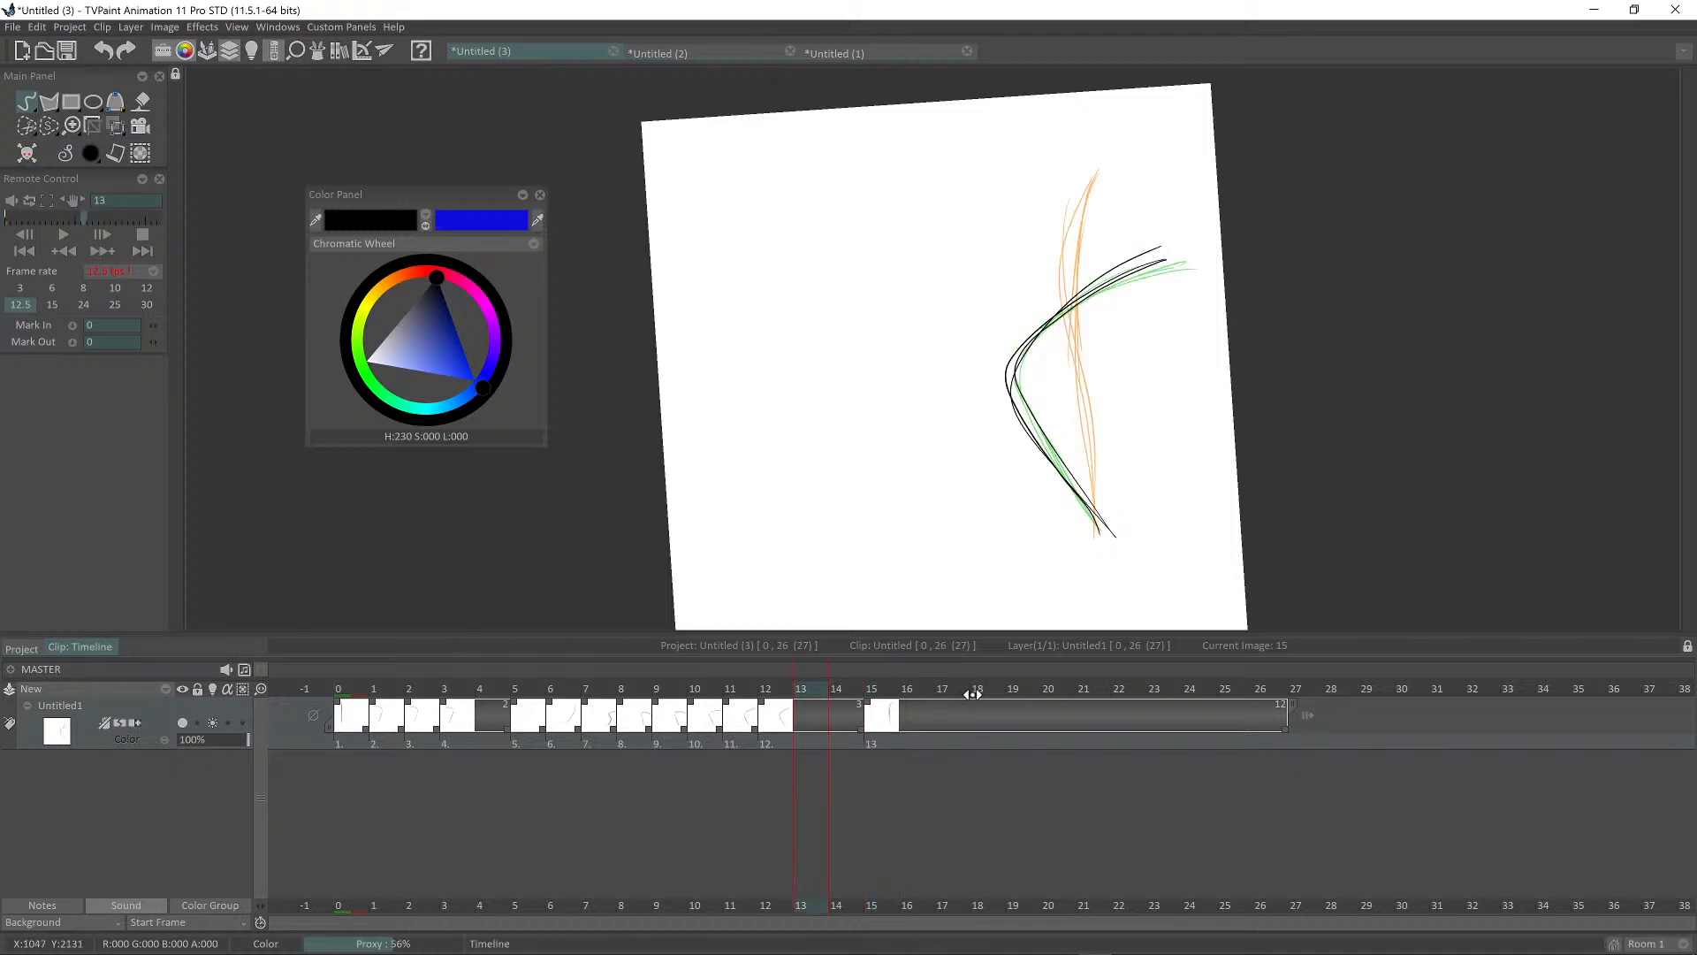
{"action": "left_click", "coordinate": [840, 690]}
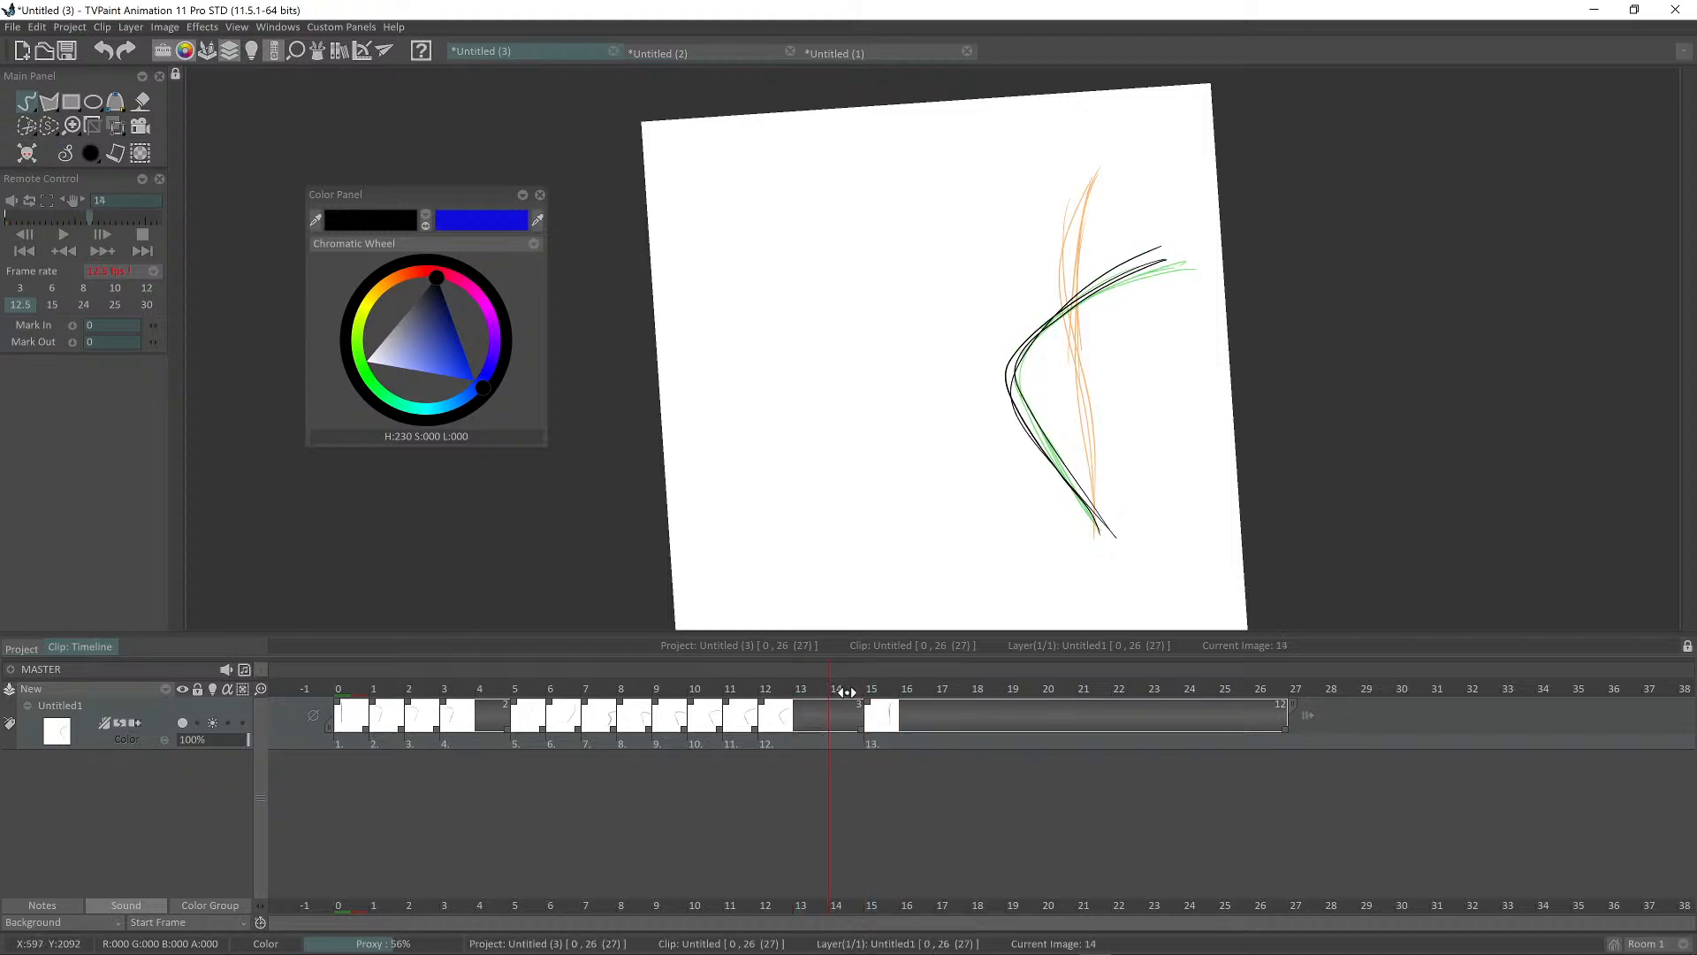
{"action": "key", "text": "Insert"}
{"action": "mouse_move", "coordinate": [1125, 190]}
{"action": "left_mouse_down"}
{"action": "mouse_move", "coordinate": [1059, 340]}
{"action": "mouse_move", "coordinate": [1062, 306]}
{"action": "mouse_move", "coordinate": [1091, 528]}
{"action": "mouse_move", "coordinate": [1055, 353]}
{"action": "mouse_move", "coordinate": [1136, 192]}
{"action": "left_mouse_up"}
{"action": "mouse_move", "coordinate": [1136, 192]}
{"action": "left_mouse_down"}
{"action": "mouse_move", "coordinate": [1063, 371]}
{"action": "mouse_move", "coordinate": [1058, 319]}
{"action": "mouse_move", "coordinate": [1138, 198]}
{"action": "left_mouse_up"}
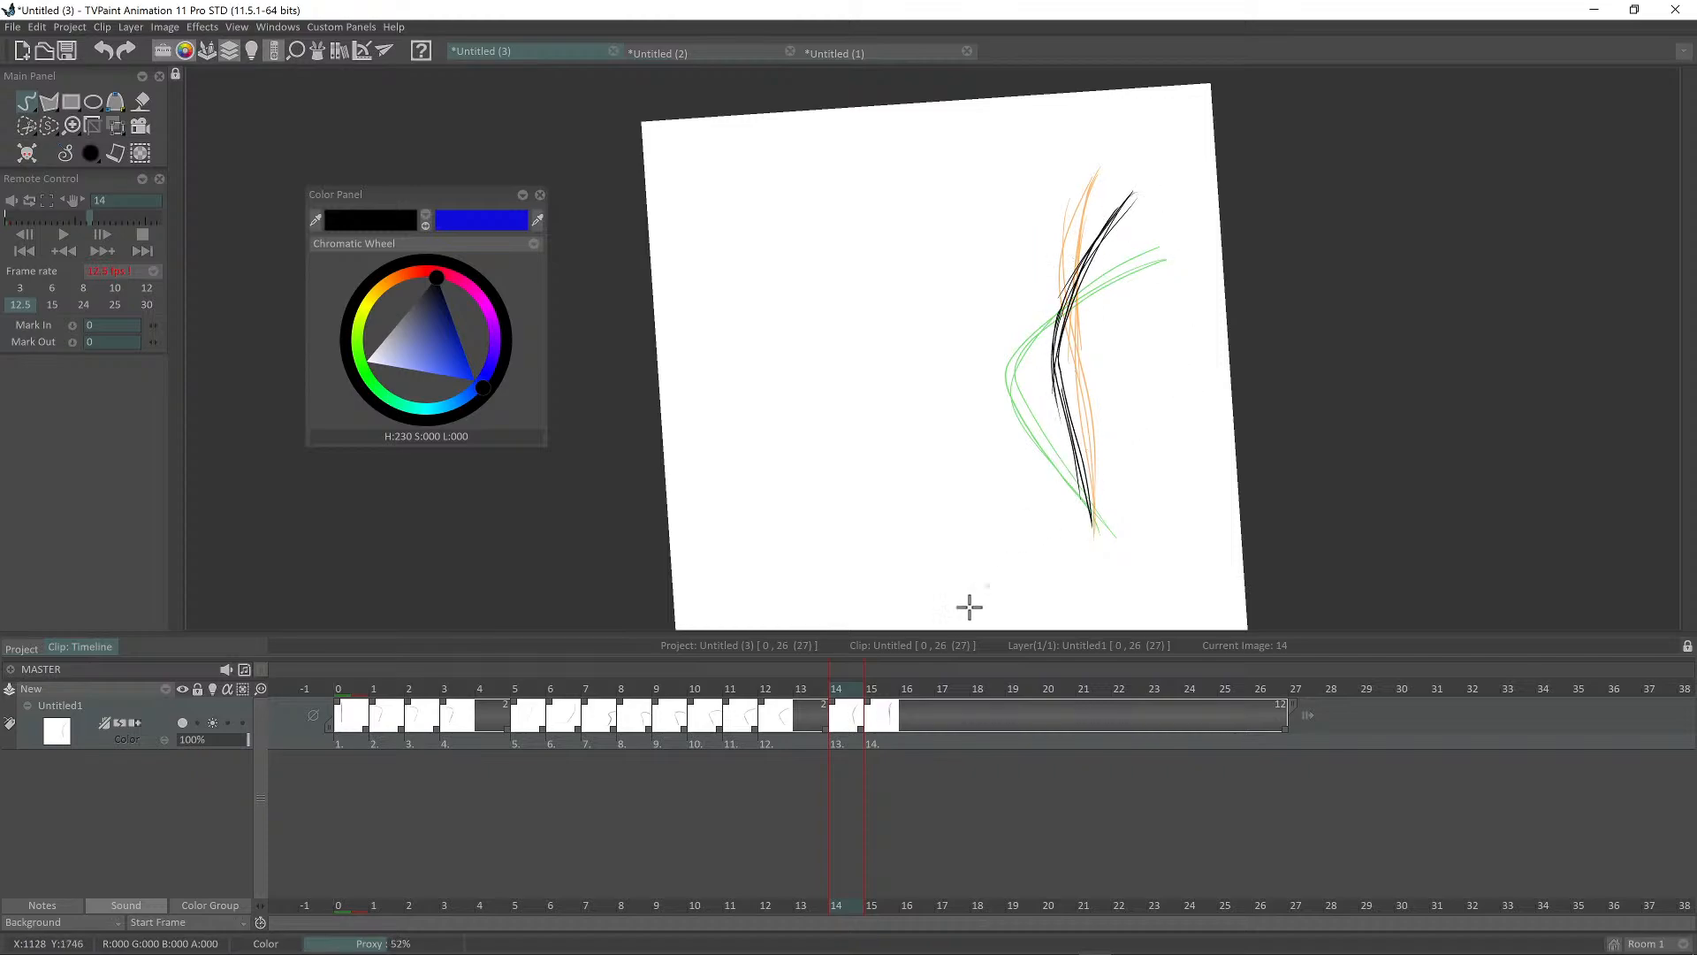
Step: Insert a blank drawing at frame 15 and draw a slightly curved inbetween that eases into the upright line
{"action": "left_click_drag", "start_coordinate": [862, 728], "coordinate": [888, 726]}
{"action": "left_click", "coordinate": [876, 690]}
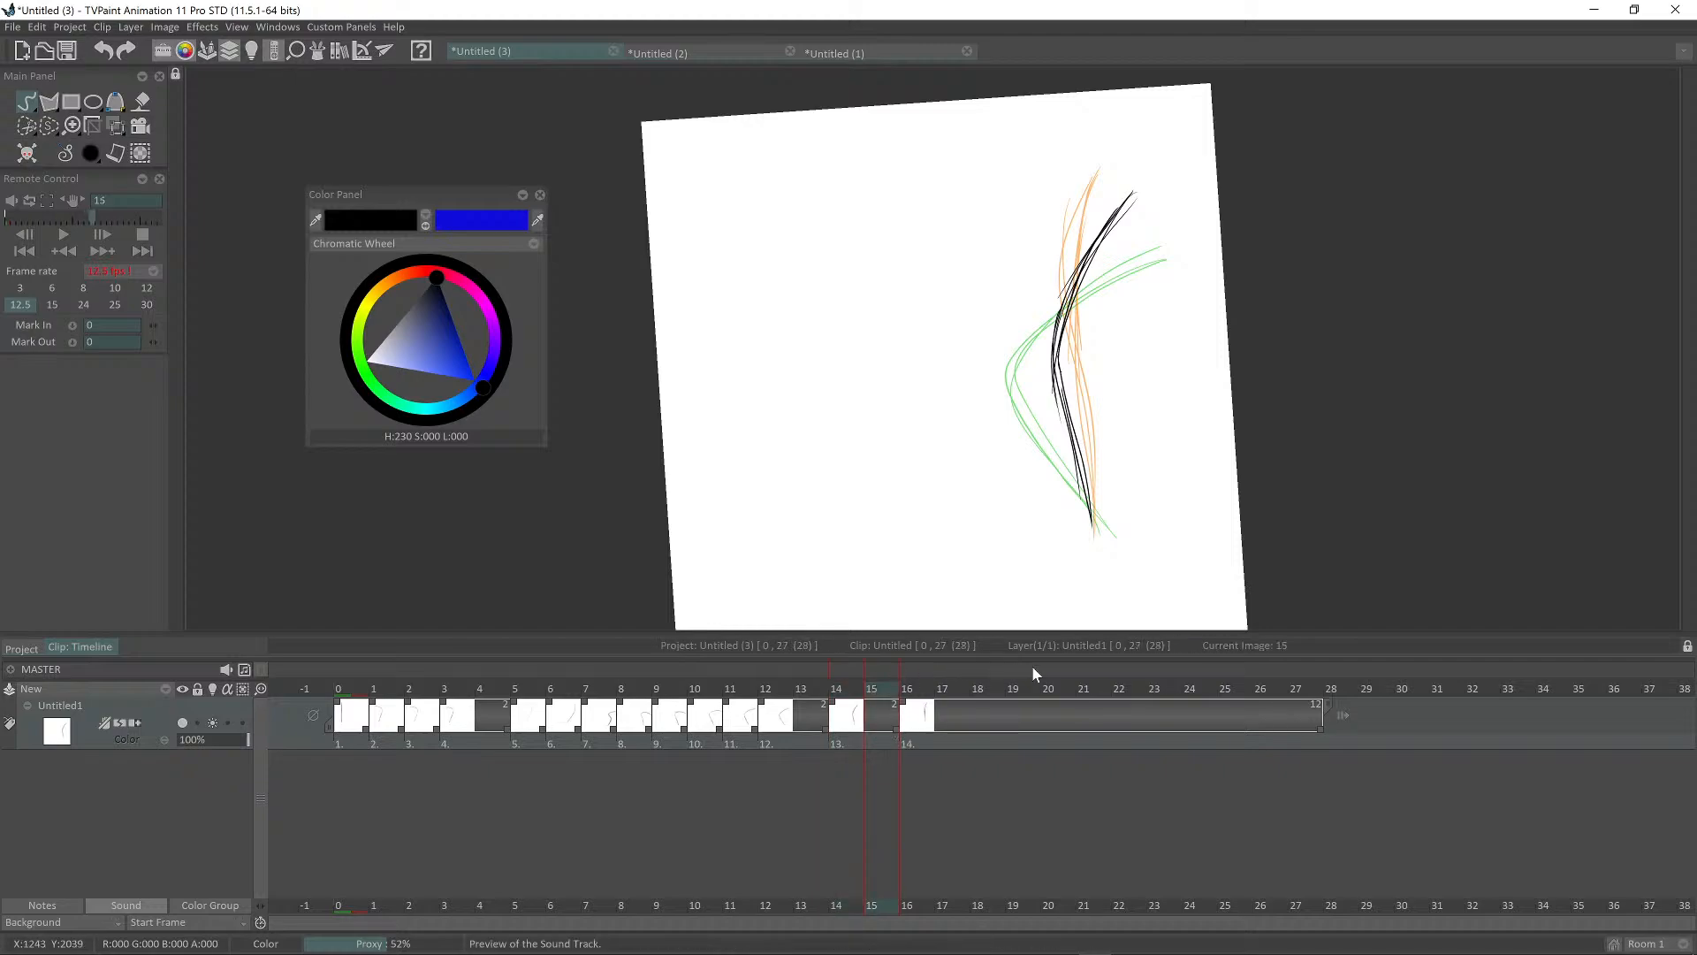
{"action": "key", "text": "BackSpace"}
{"action": "mouse_move", "coordinate": [1111, 185]}
{"action": "left_mouse_down"}
{"action": "mouse_move", "coordinate": [1072, 265]}
{"action": "mouse_move", "coordinate": [1086, 227]}
{"action": "mouse_move", "coordinate": [1061, 367]}
{"action": "mouse_move", "coordinate": [1068, 293]}
{"action": "mouse_move", "coordinate": [1083, 477]}
{"action": "left_mouse_up"}
{"action": "mouse_move", "coordinate": [1075, 398]}
{"action": "left_mouse_down"}
{"action": "mouse_move", "coordinate": [1092, 519]}
{"action": "mouse_move", "coordinate": [1069, 346]}
{"action": "left_mouse_up"}
{"action": "left_click_drag", "start_coordinate": [1114, 181], "coordinate": [1067, 334]}
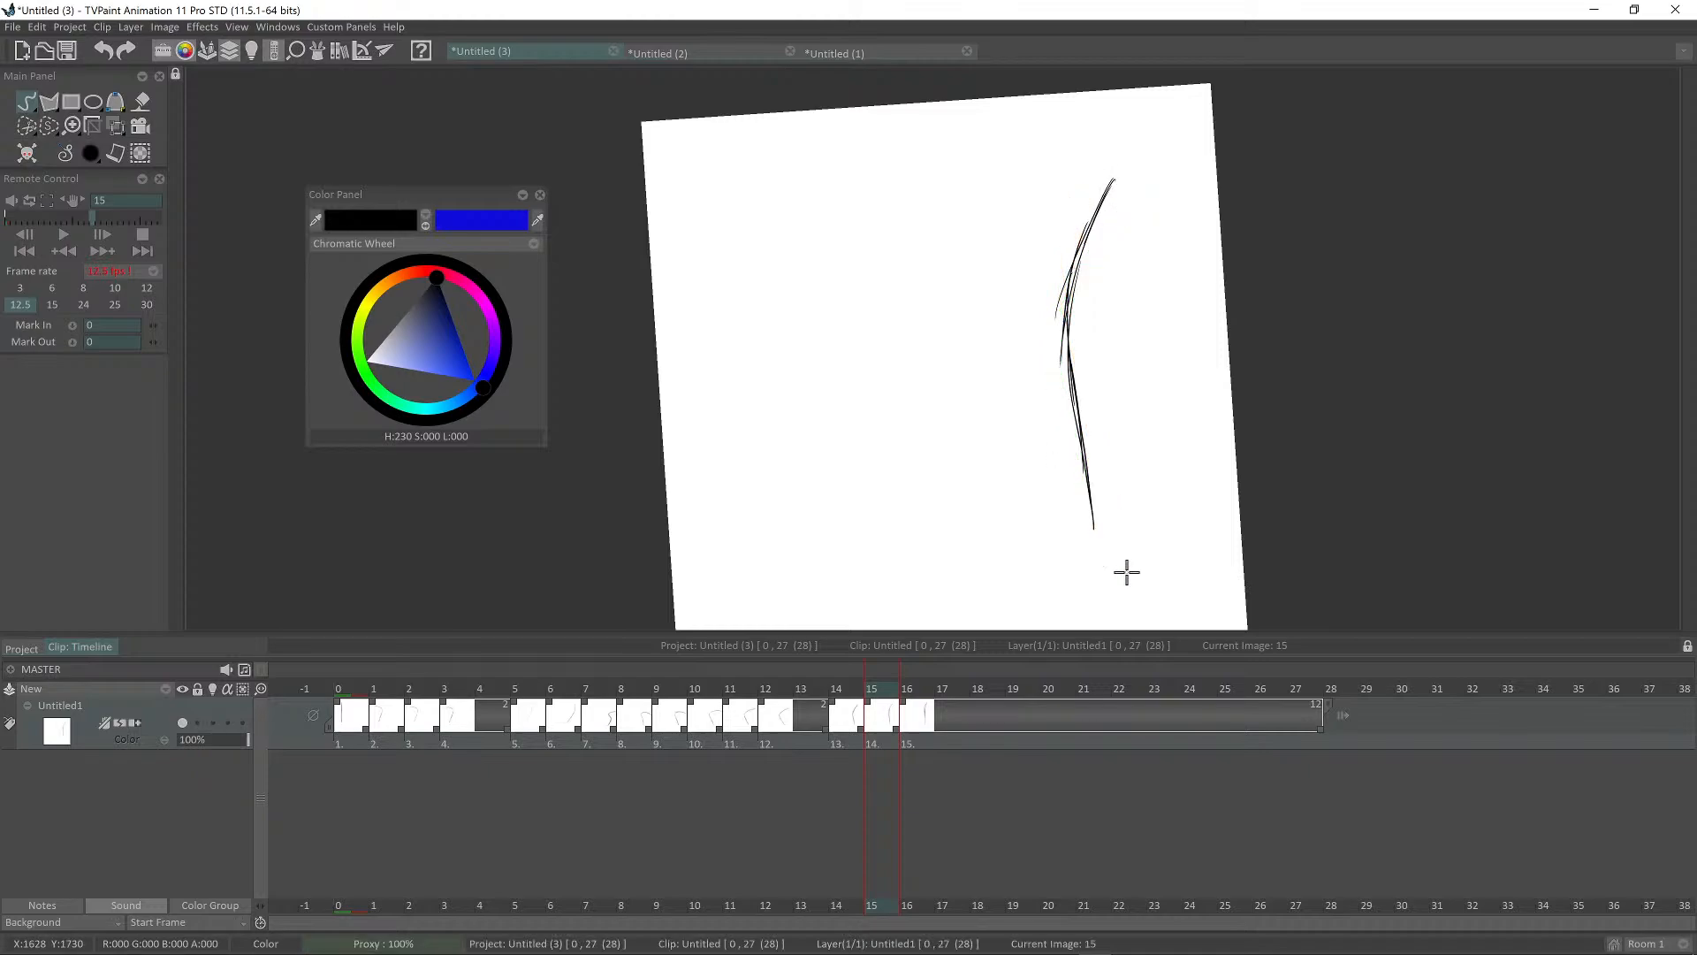
Step: Review the playback and lengthen the holds of drawings 8, 10 and 11 to two frames and drawing 9 to three
{"action": "key", "text": "Return"}
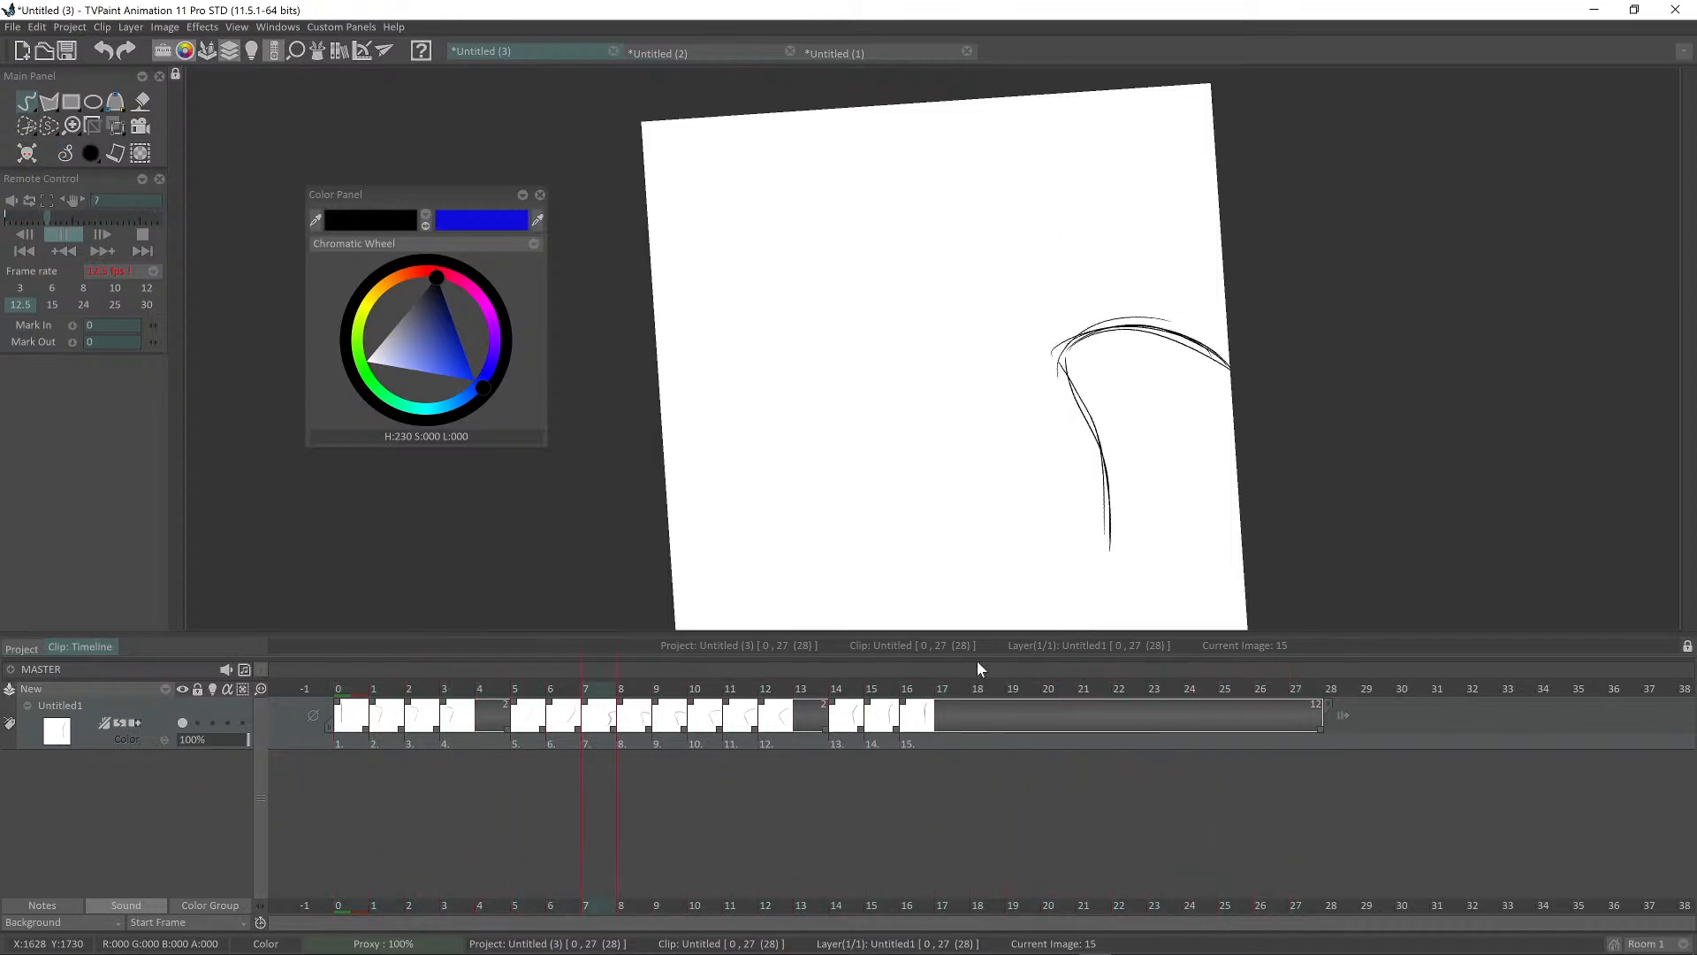
{"action": "left_click_drag", "start_coordinate": [712, 696], "coordinate": [601, 666]}
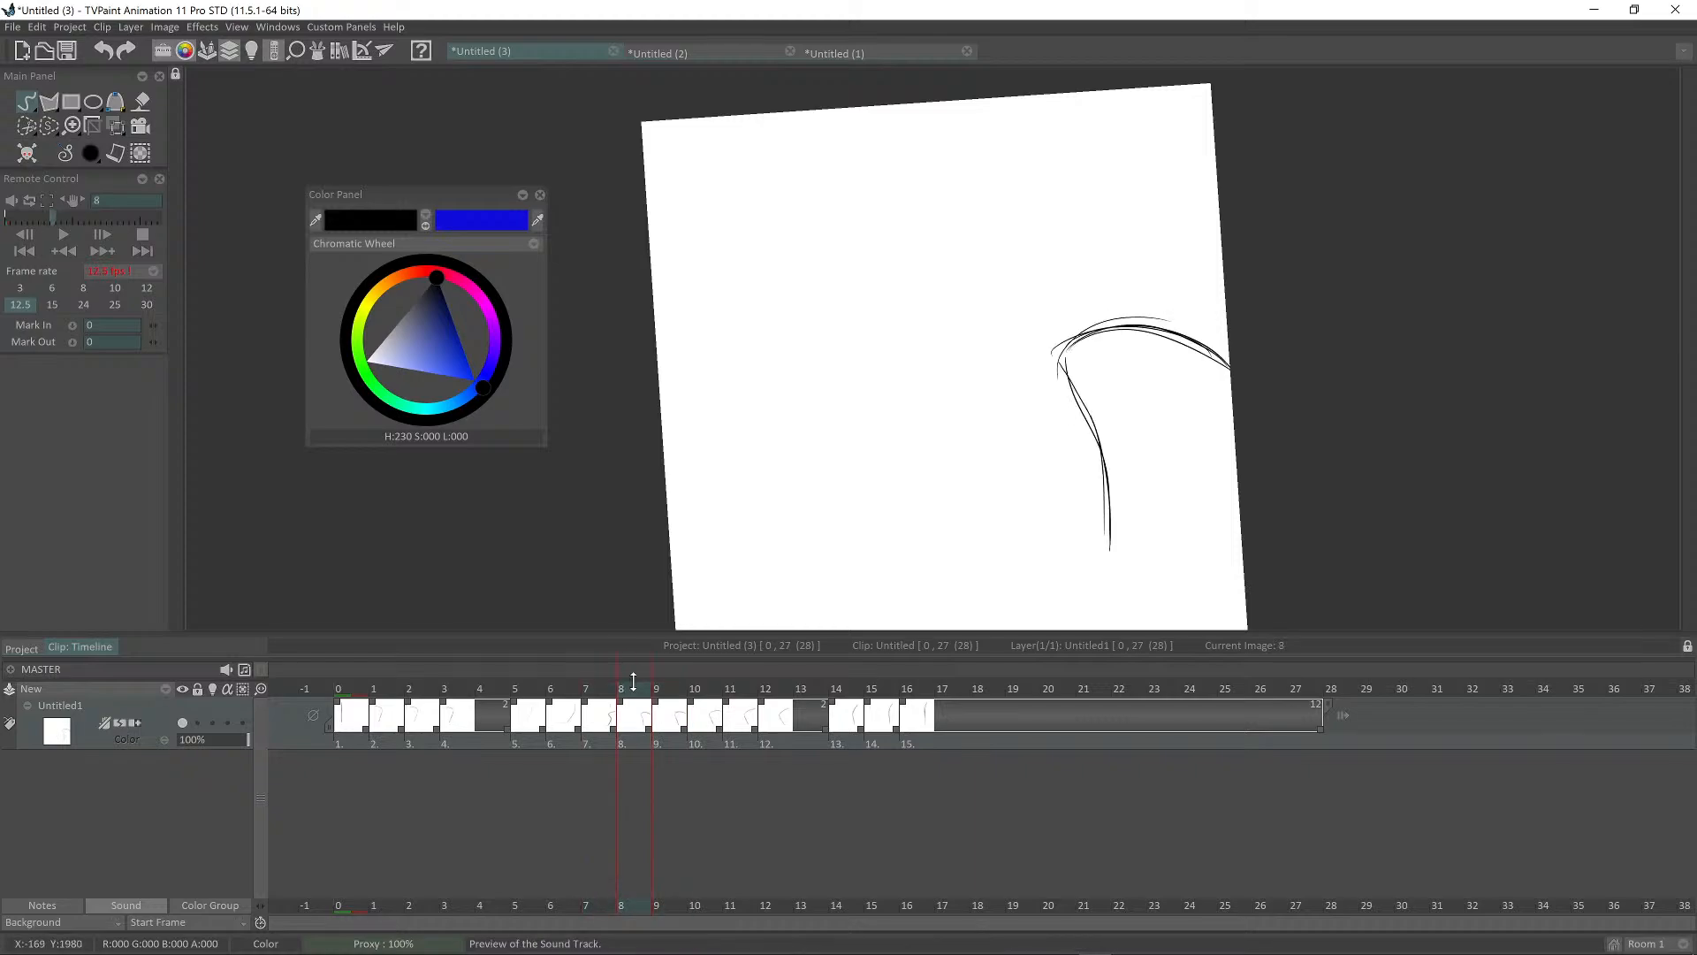
{"action": "left_click", "coordinate": [661, 728]}
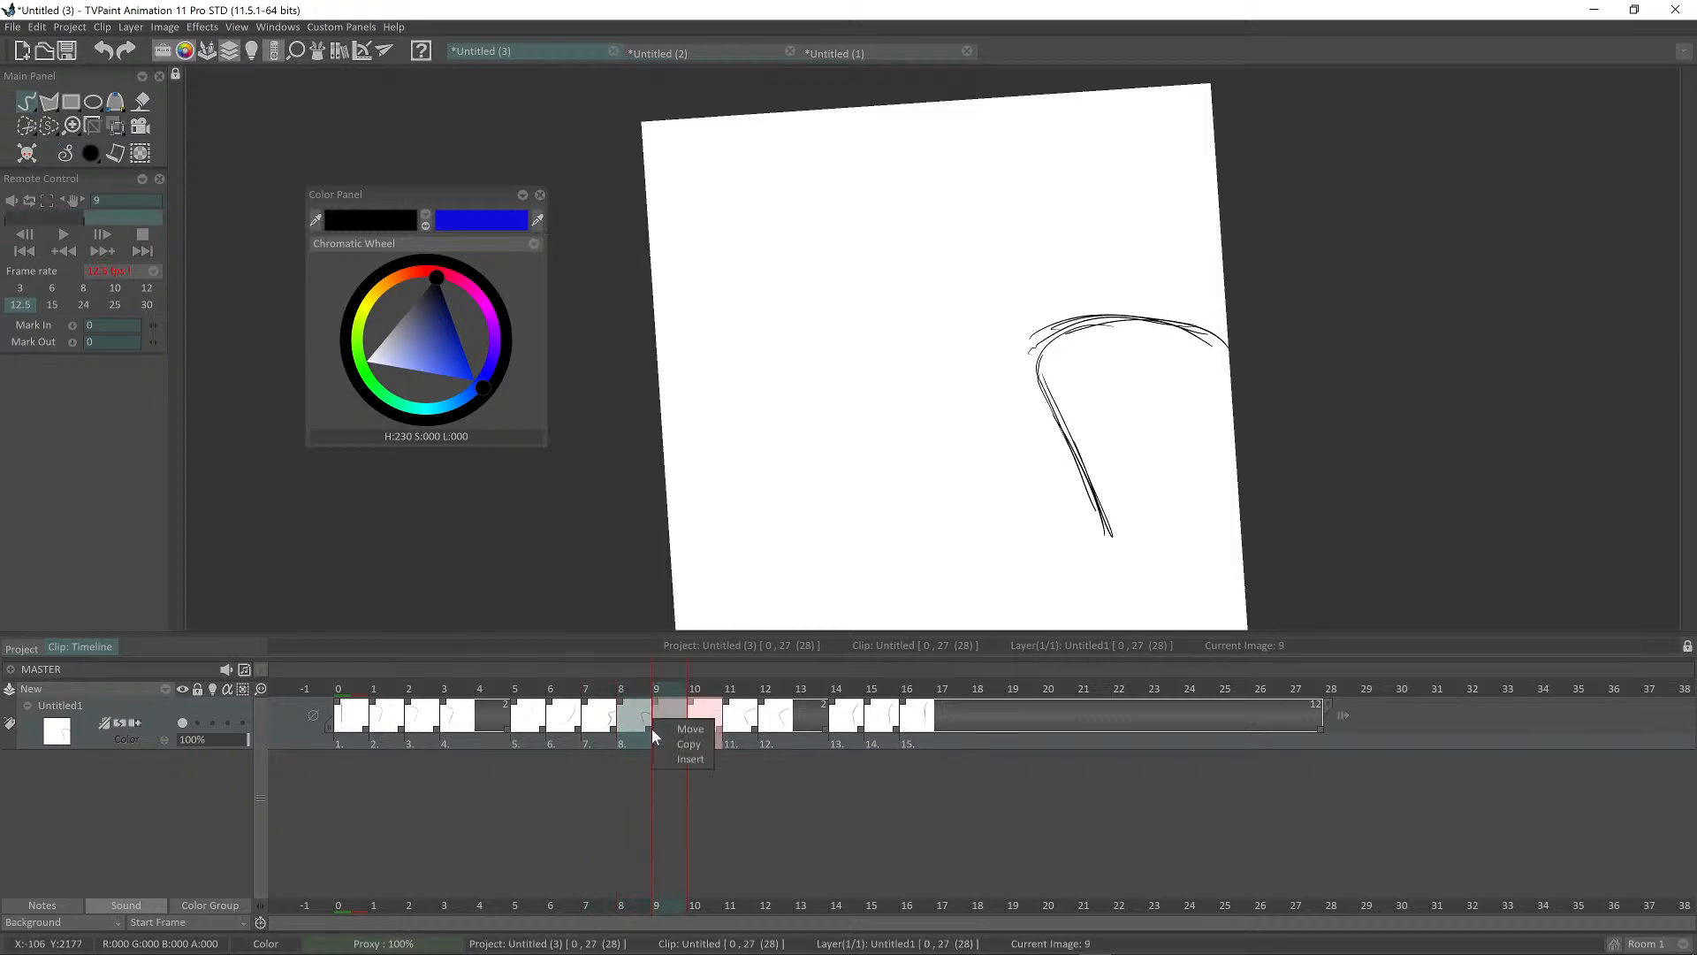
{"action": "left_click", "coordinate": [630, 688]}
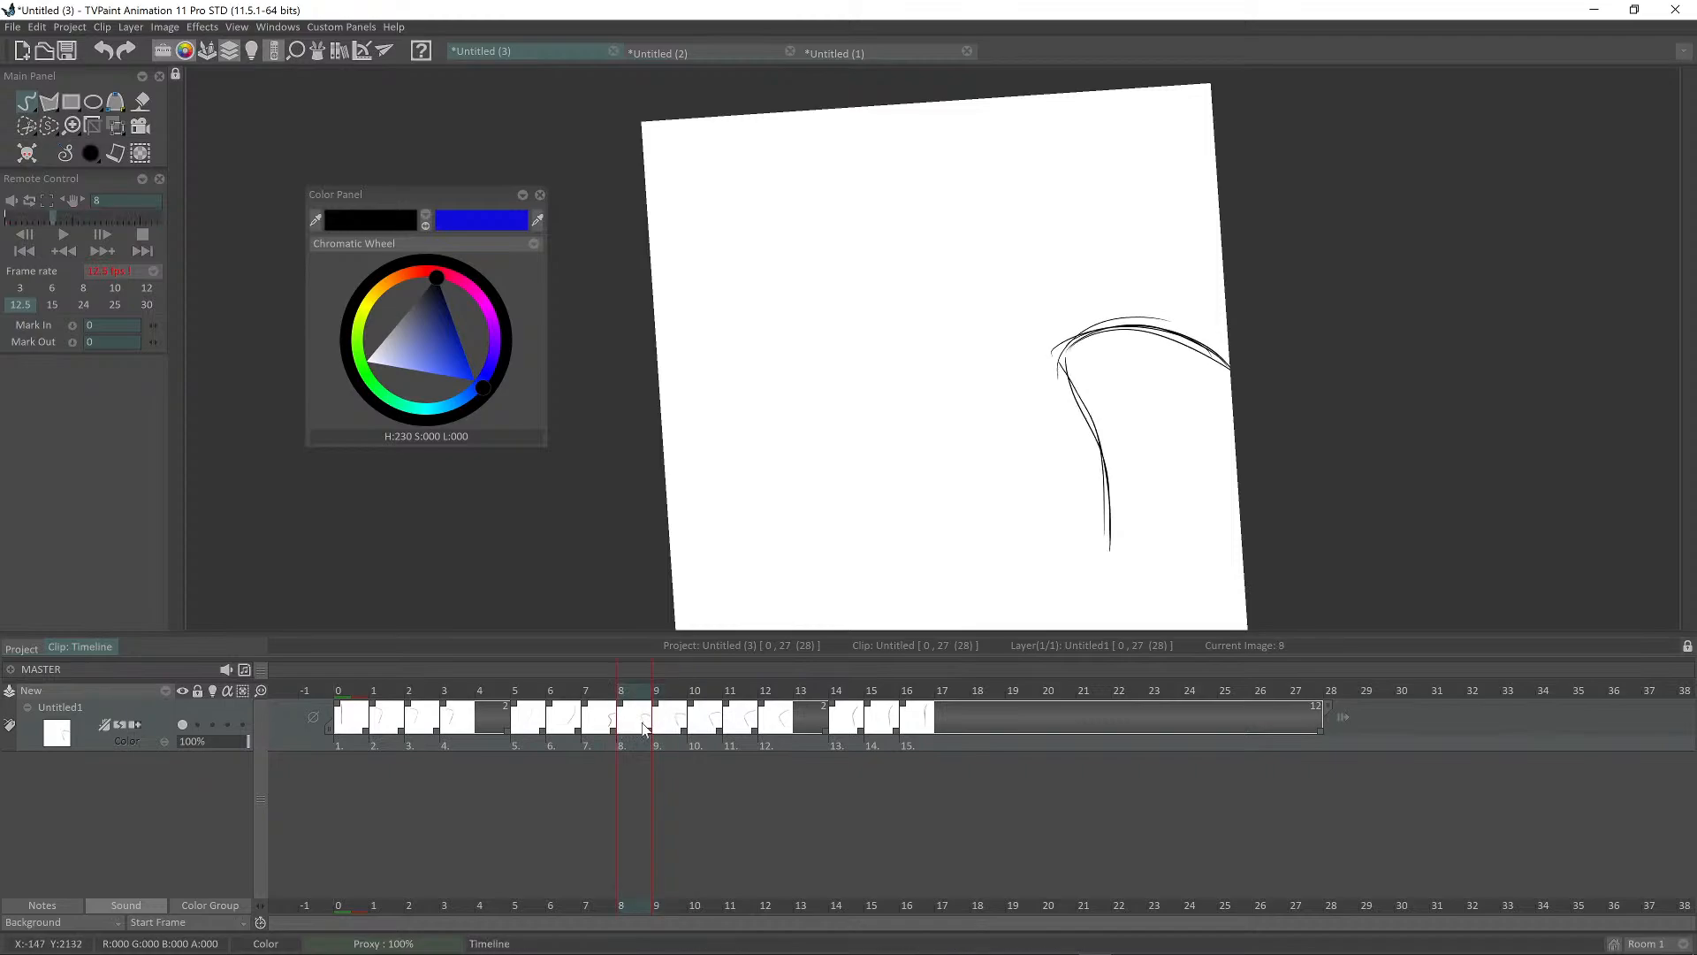
{"action": "left_click_drag", "start_coordinate": [649, 731], "coordinate": [919, 739]}
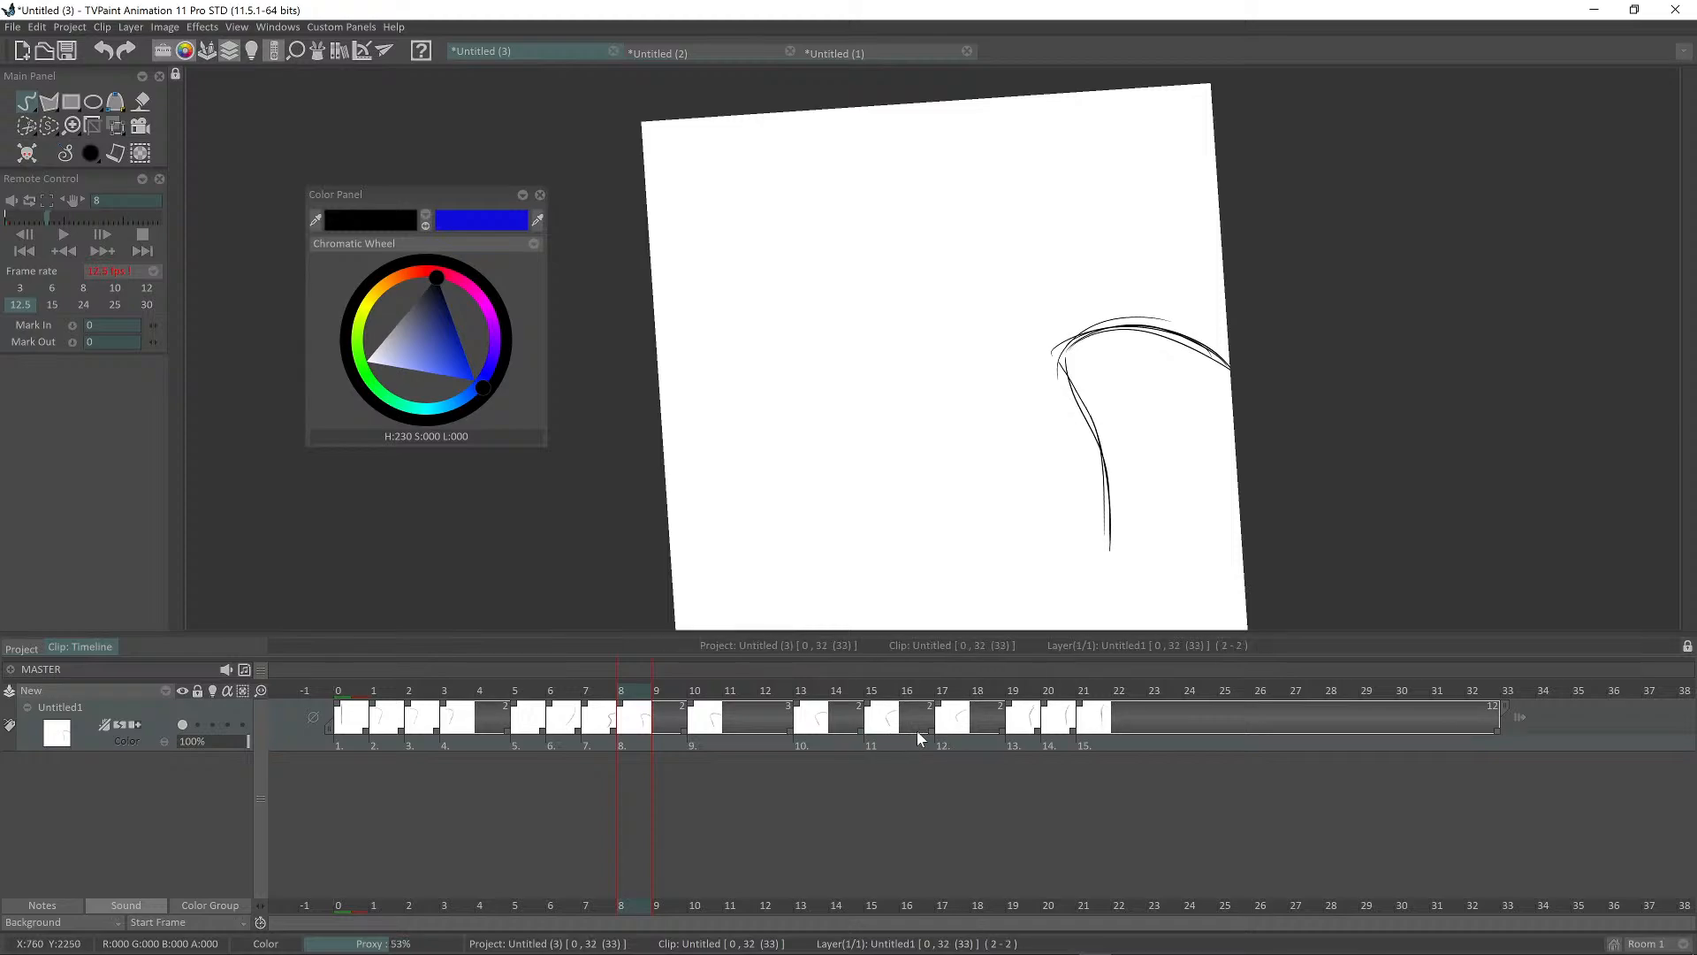
{"action": "key", "text": "Return"}
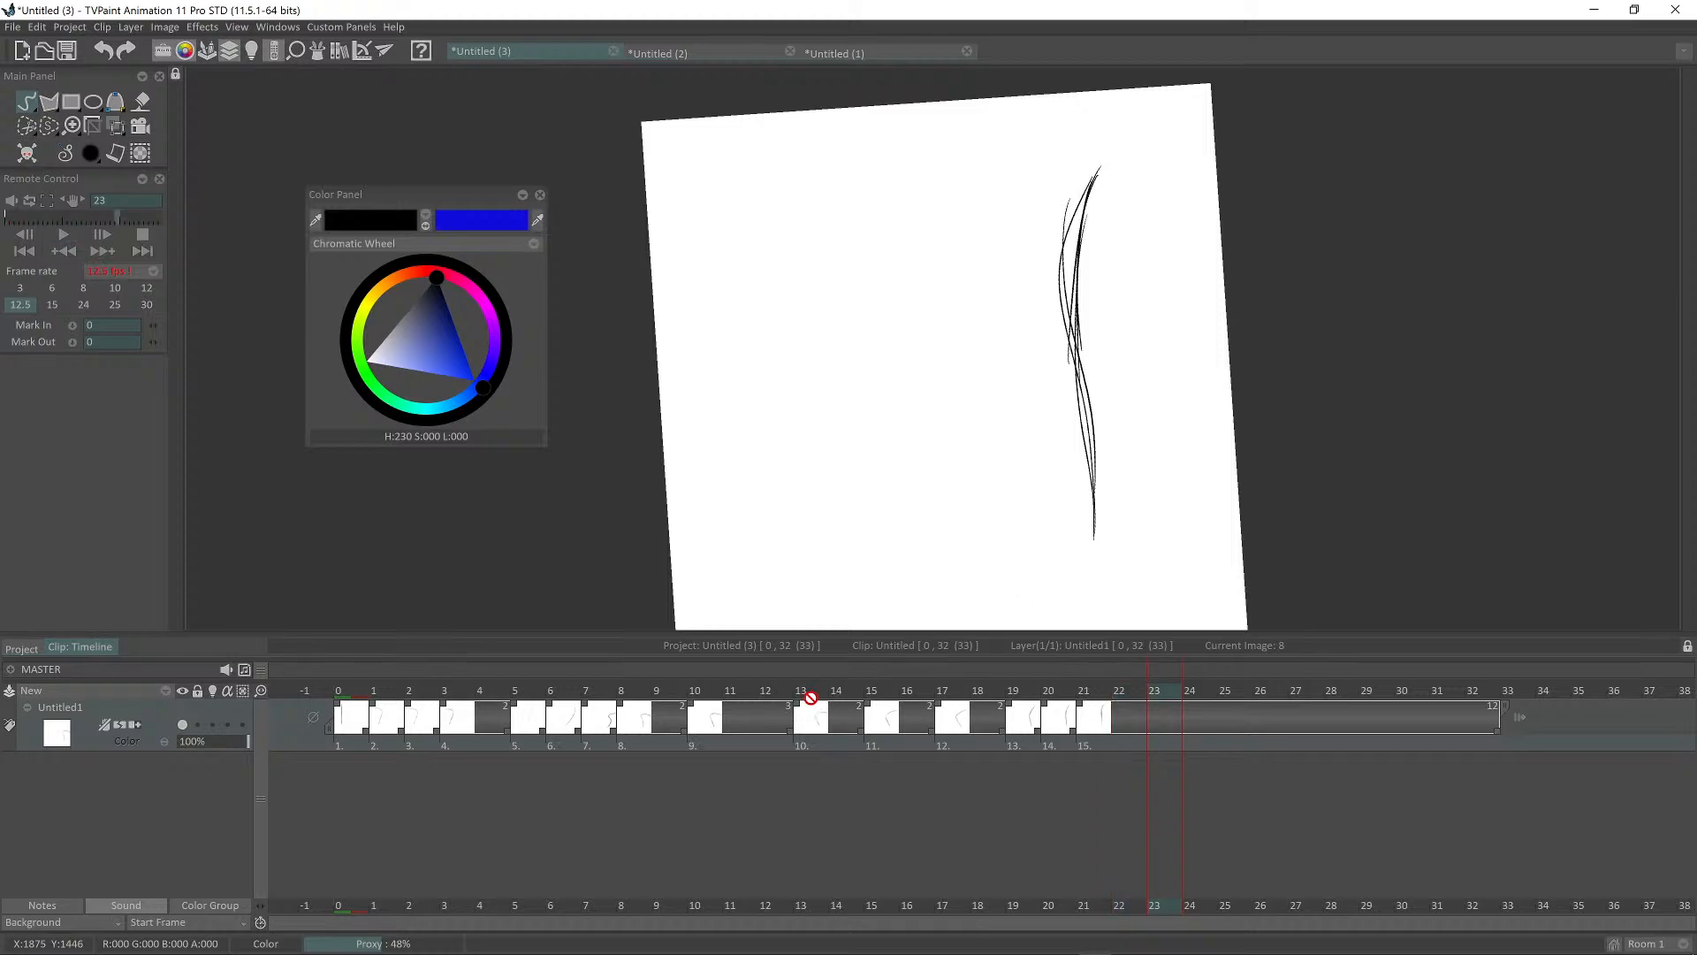
Step: Create a drawing at frame 11 and draw the arched bent line midway between the green and orange lines
{"action": "left_click_drag", "start_coordinate": [761, 696], "coordinate": [745, 694]}
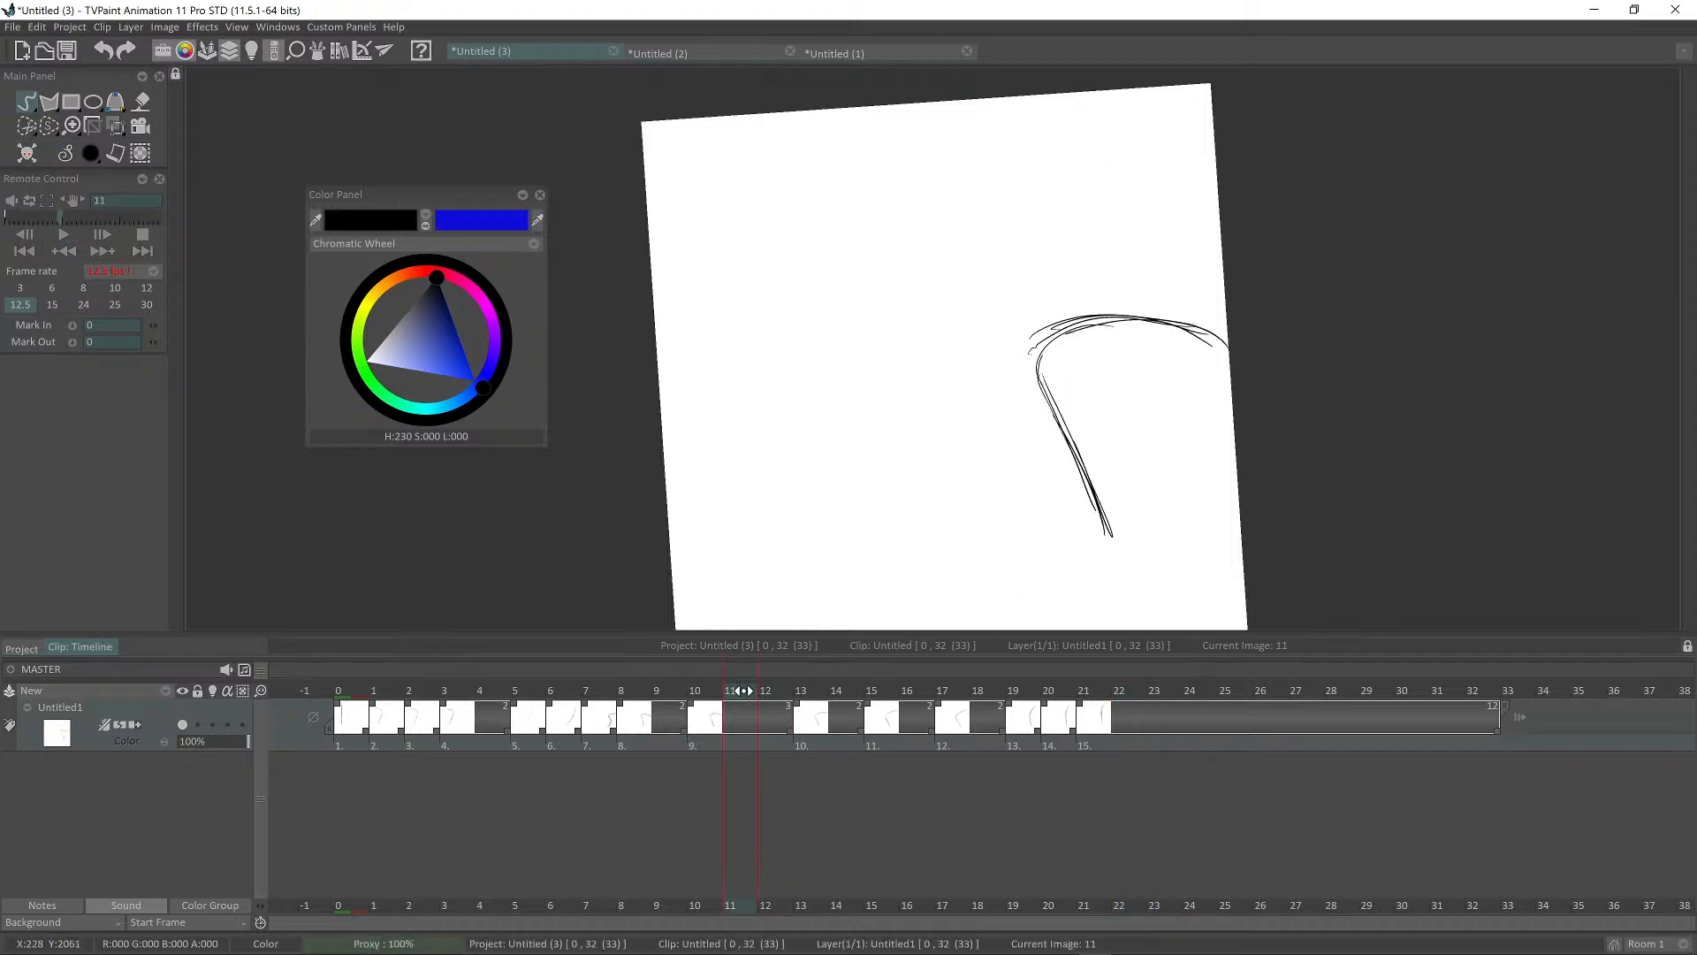
{"action": "key", "text": "BackSpace"}
{"action": "key", "text": "l"}
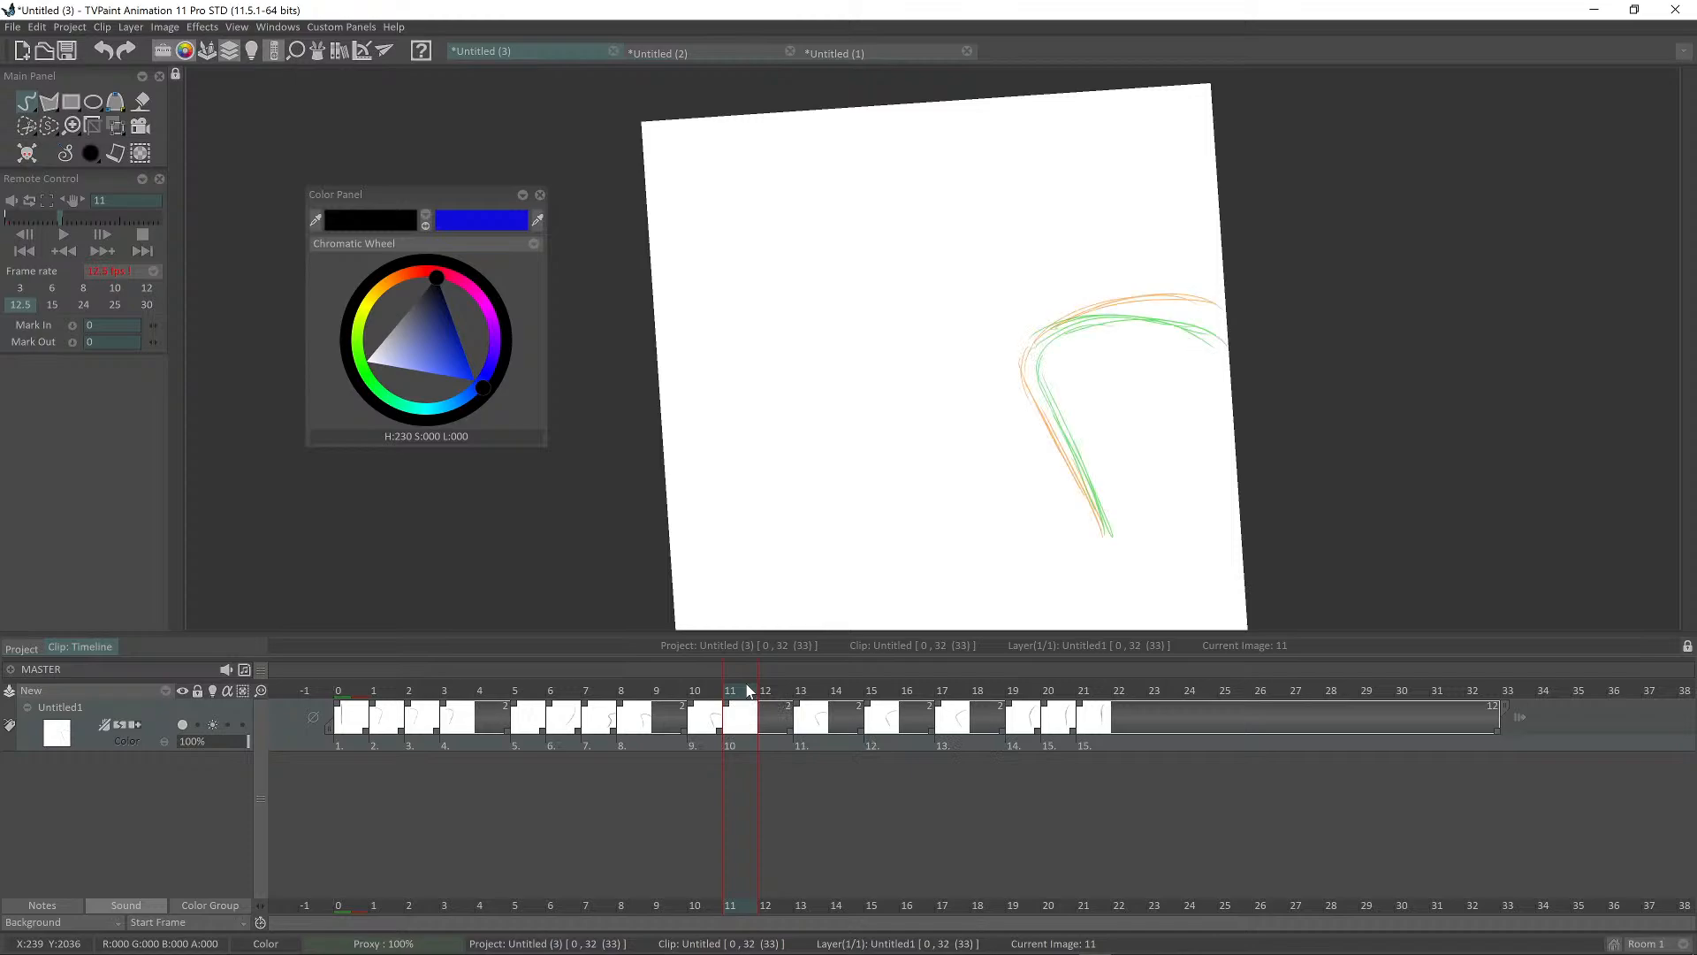
{"action": "scroll", "coordinate": [1140, 420], "scroll_direction": "up", "scroll_amount": 1}
{"action": "left_click_drag", "start_coordinate": [1140, 419], "coordinate": [1102, 398]}
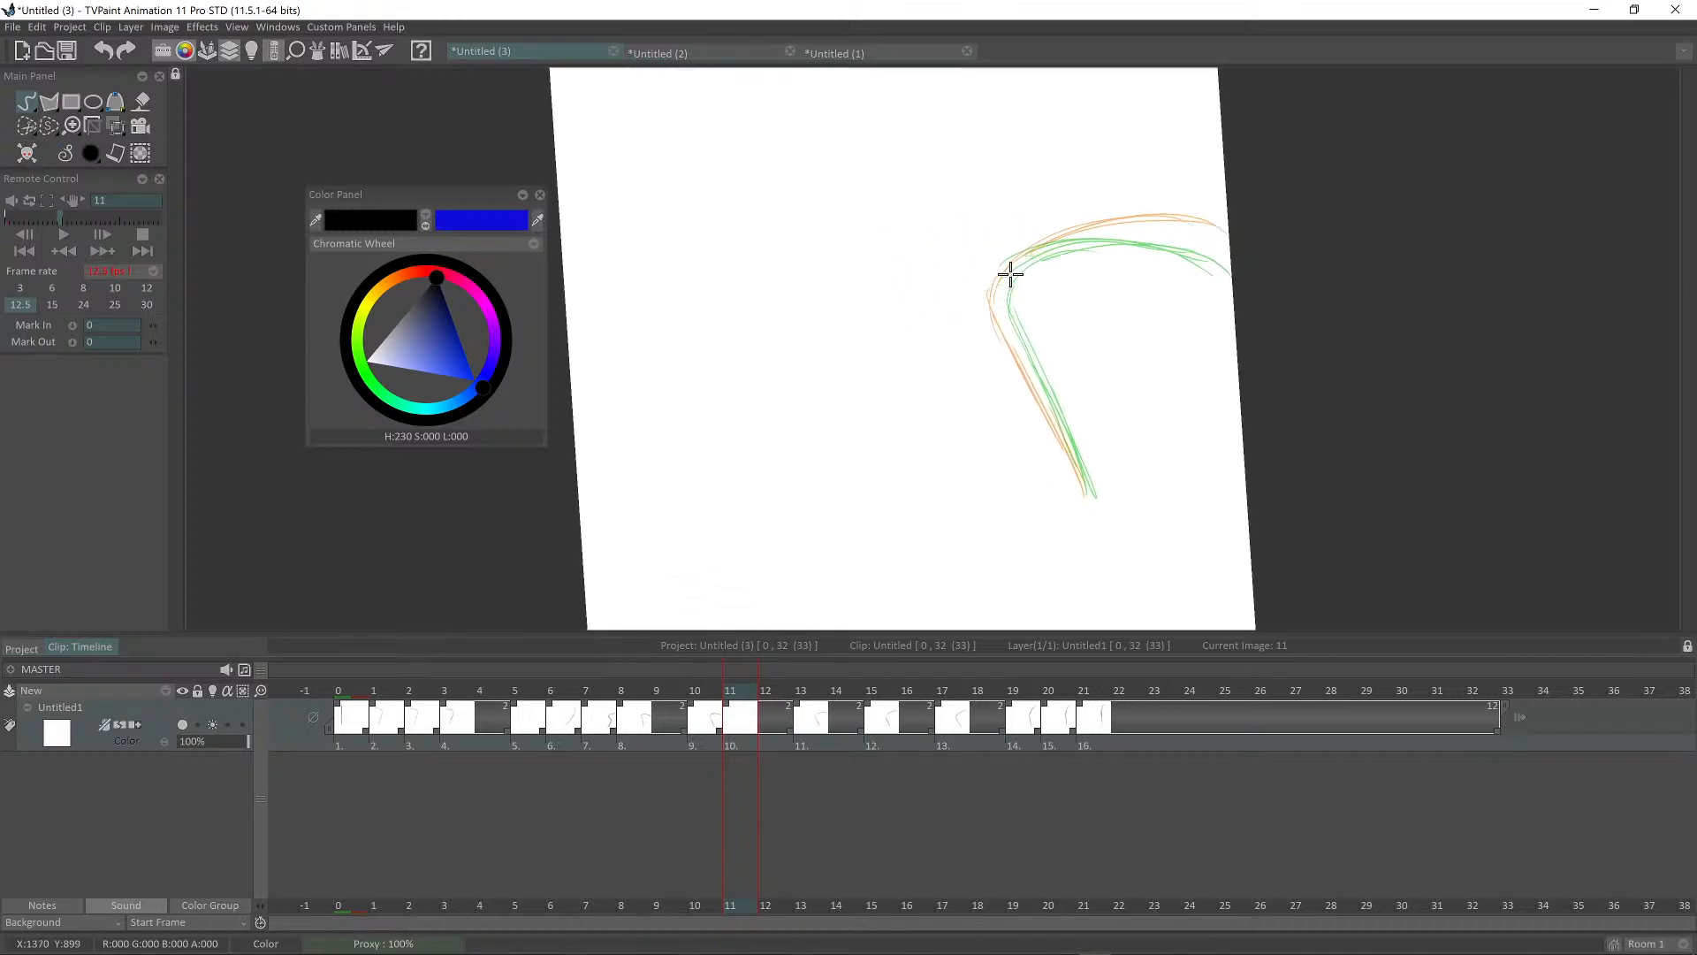
{"action": "mouse_move", "coordinate": [1001, 281]}
{"action": "left_mouse_down"}
{"action": "mouse_move", "coordinate": [1072, 449]}
{"action": "mouse_move", "coordinate": [1122, 475]}
{"action": "left_mouse_up"}
{"action": "left_click_drag", "start_coordinate": [1041, 360], "coordinate": [1165, 307]}
{"action": "left_click_drag", "start_coordinate": [1064, 332], "coordinate": [1270, 310]}
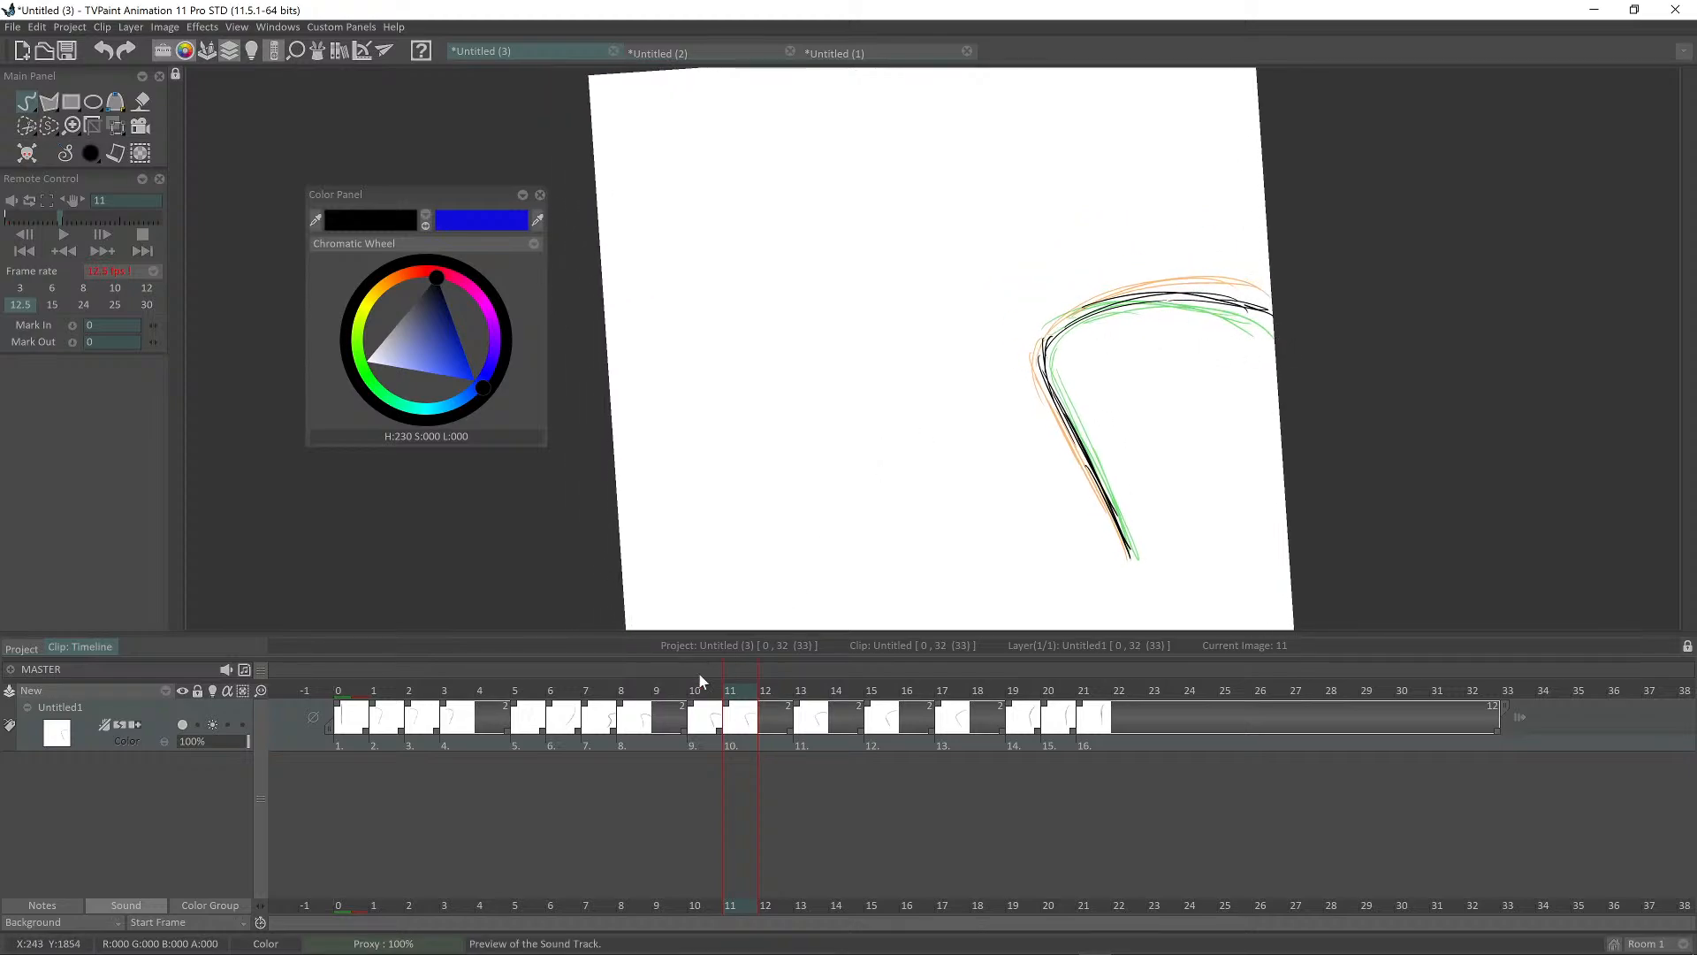
Step: Create a drawing at frame 9 and draw an arched inbetween between the green and orange lines, then return to frame 4
{"action": "left_click", "coordinate": [669, 690]}
{"action": "left_click", "coordinate": [1295, 569]}
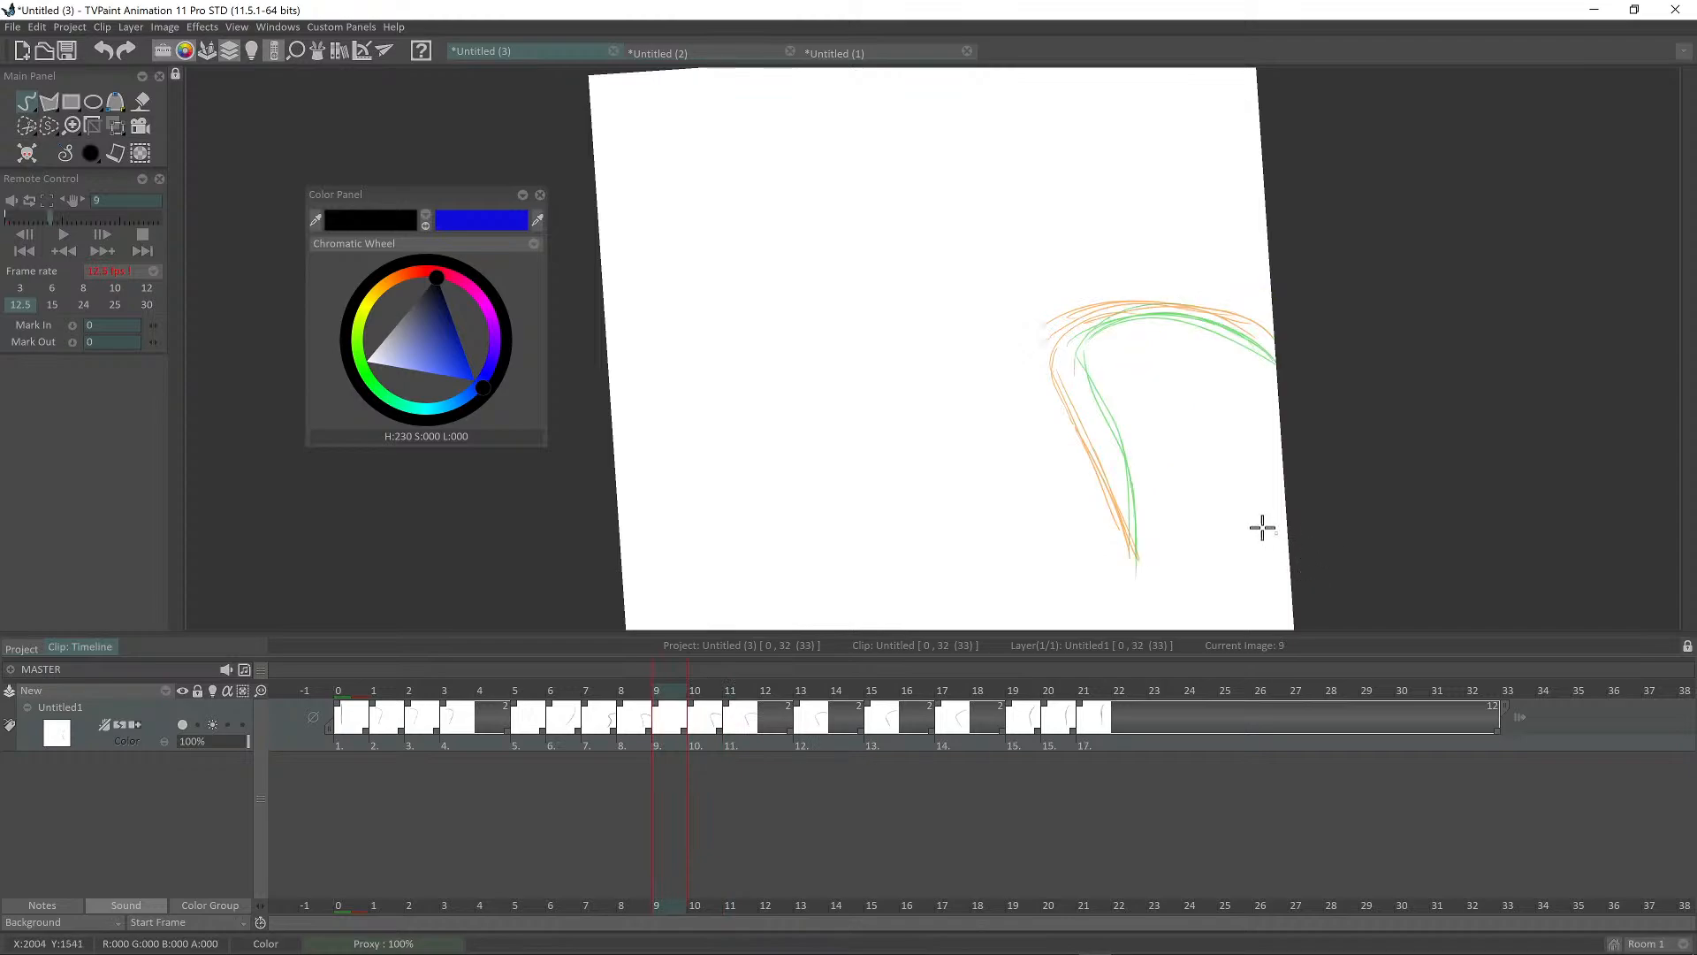
{"action": "mouse_move", "coordinate": [1078, 394]}
{"action": "left_mouse_down"}
{"action": "mouse_move", "coordinate": [1072, 363]}
{"action": "mouse_move", "coordinate": [1136, 555]}
{"action": "left_mouse_up"}
{"action": "mouse_move", "coordinate": [1193, 409]}
{"action": "left_mouse_down"}
{"action": "mouse_move", "coordinate": [1259, 373]}
{"action": "mouse_move", "coordinate": [1249, 382]}
{"action": "mouse_move", "coordinate": [1396, 413]}
{"action": "mouse_move", "coordinate": [1255, 376]}
{"action": "mouse_move", "coordinate": [1188, 422]}
{"action": "mouse_move", "coordinate": [1389, 413]}
{"action": "left_mouse_up"}
{"action": "left_click_drag", "start_coordinate": [1386, 414], "coordinate": [1341, 334]}
{"action": "left_click", "coordinate": [493, 690]}
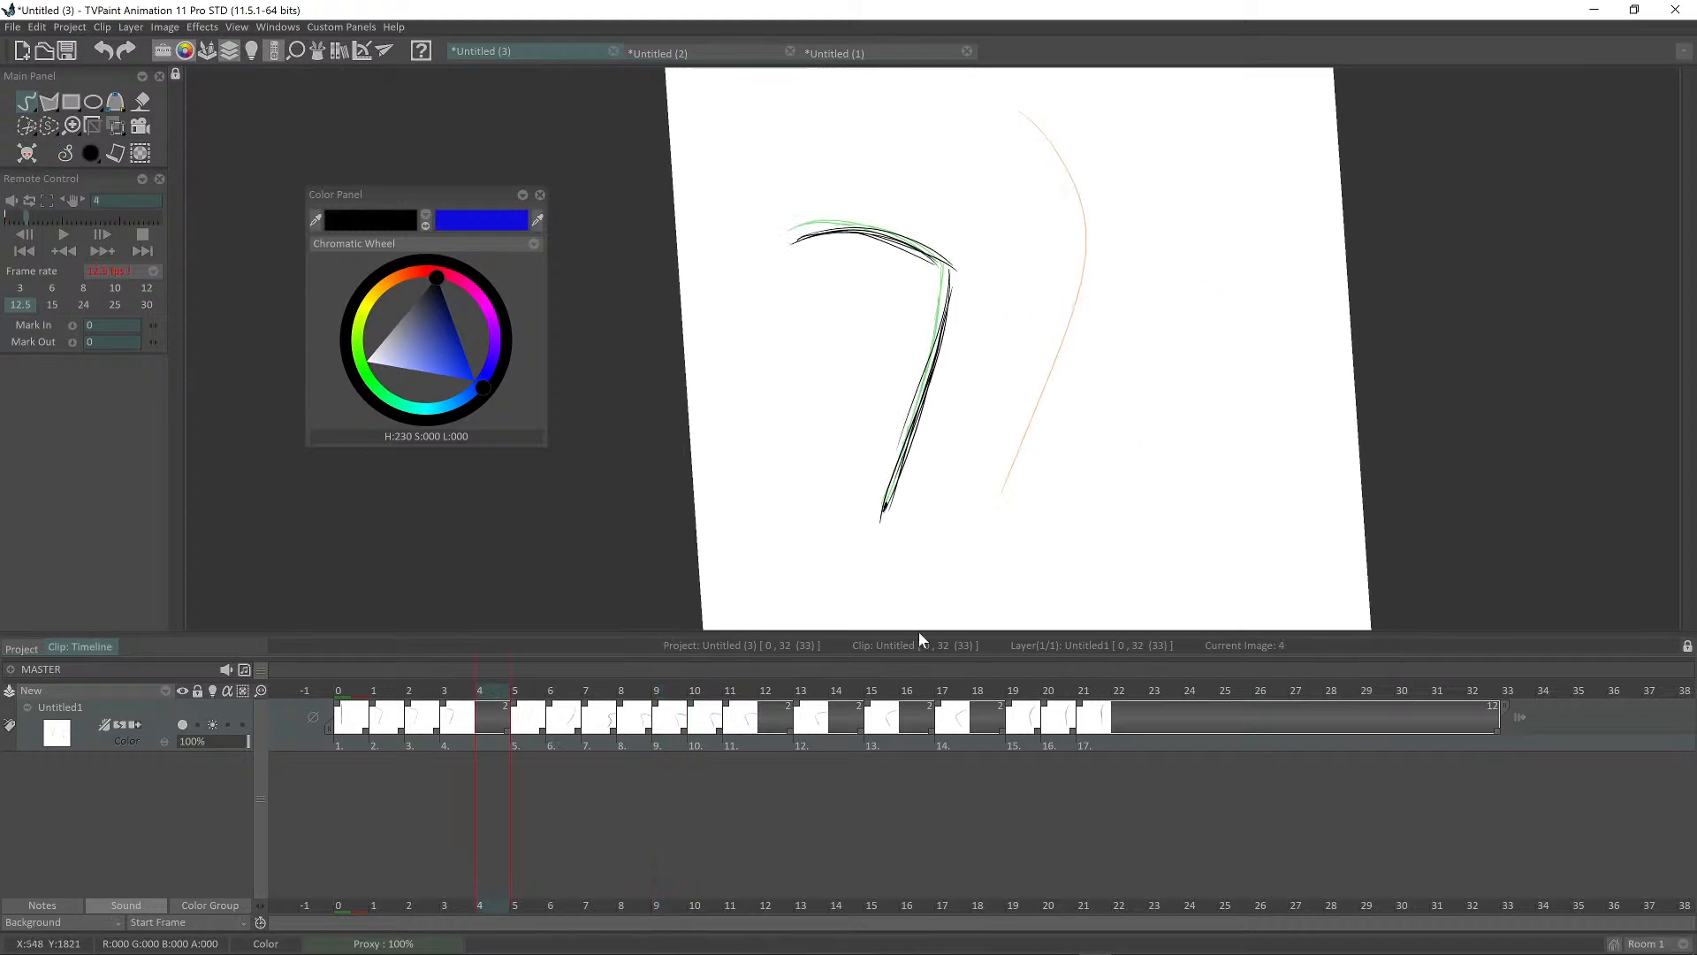
Step: Create a drawing at frame 4 and draw a curved inbetween between the green bent line and the orange curve
{"action": "key", "text": "BackSpace"}
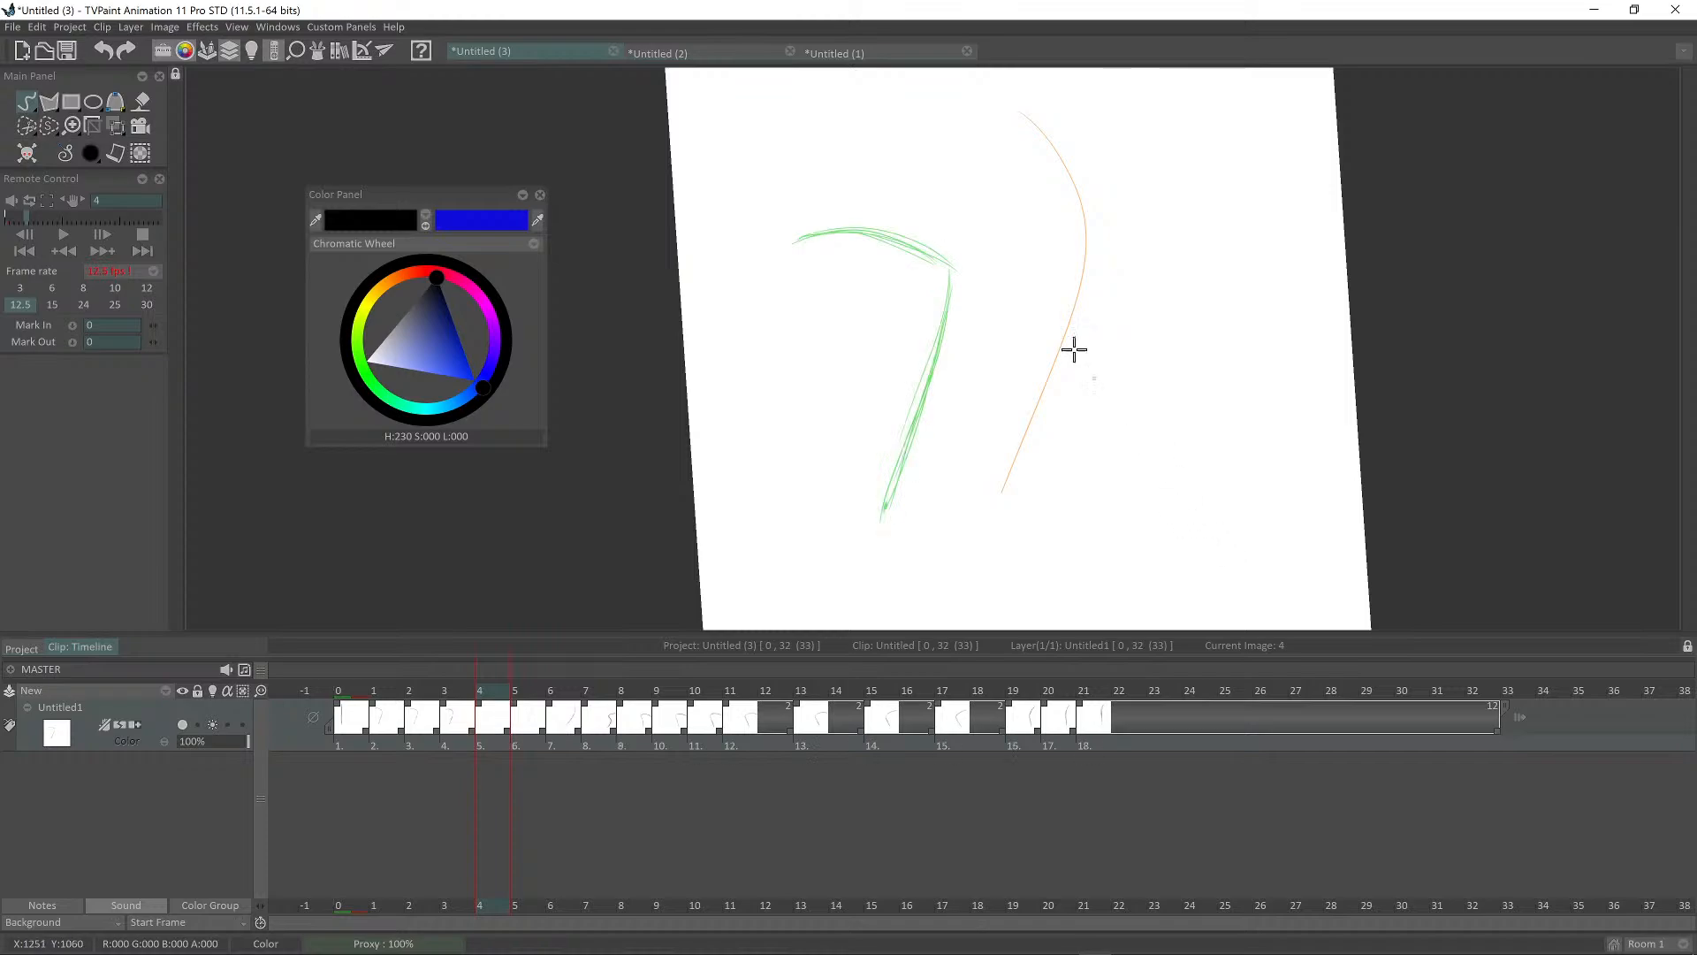
{"action": "mouse_move", "coordinate": [913, 151]}
{"action": "left_mouse_down"}
{"action": "mouse_move", "coordinate": [1000, 209]}
{"action": "mouse_move", "coordinate": [1009, 297]}
{"action": "left_mouse_up"}
{"action": "left_click_drag", "start_coordinate": [1006, 228], "coordinate": [921, 470]}
{"action": "left_click_drag", "start_coordinate": [1004, 309], "coordinate": [904, 512]}
{"action": "left_click_drag", "start_coordinate": [1011, 262], "coordinate": [921, 468]}
{"action": "left_click_drag", "start_coordinate": [919, 151], "coordinate": [999, 195]}
{"action": "scroll", "coordinate": [1076, 379], "scroll_direction": "down", "scroll_amount": 1}
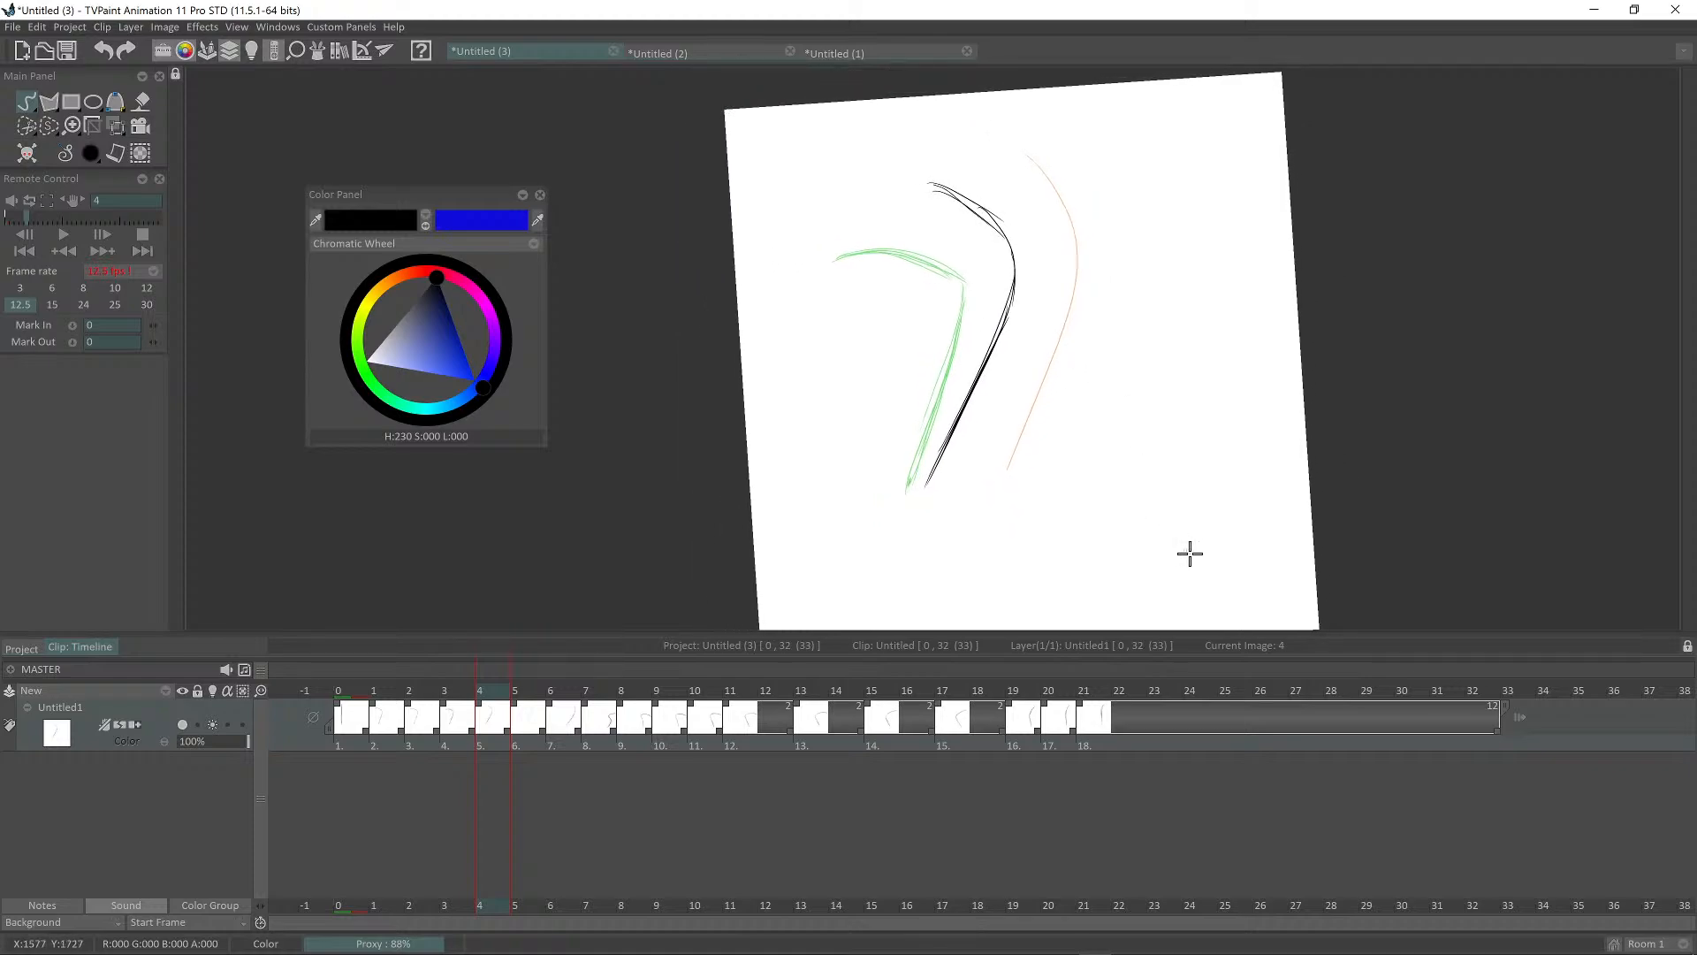
Step: Create a drawing at frame 12 and draw the bent line closely spaced between the green and orange lines
{"action": "left_click", "coordinate": [780, 692]}
{"action": "key", "text": "Insert"}
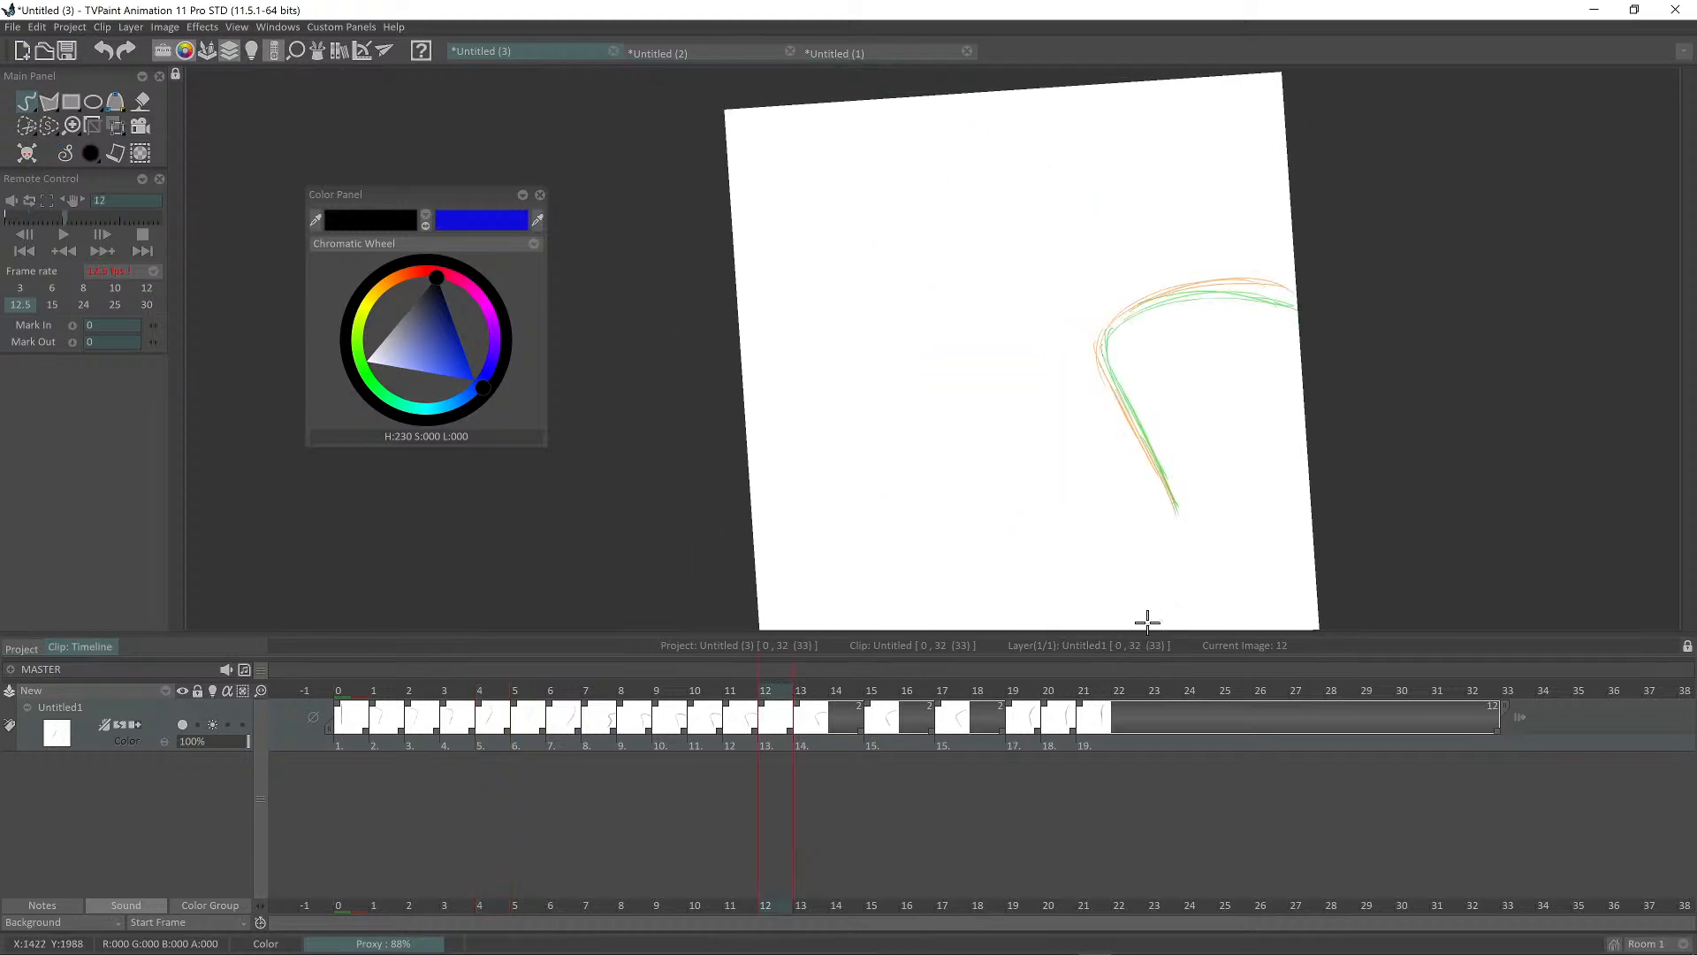
{"action": "left_click_drag", "start_coordinate": [1114, 378], "coordinate": [1175, 509]}
{"action": "left_click_drag", "start_coordinate": [1133, 307], "coordinate": [1289, 291]}
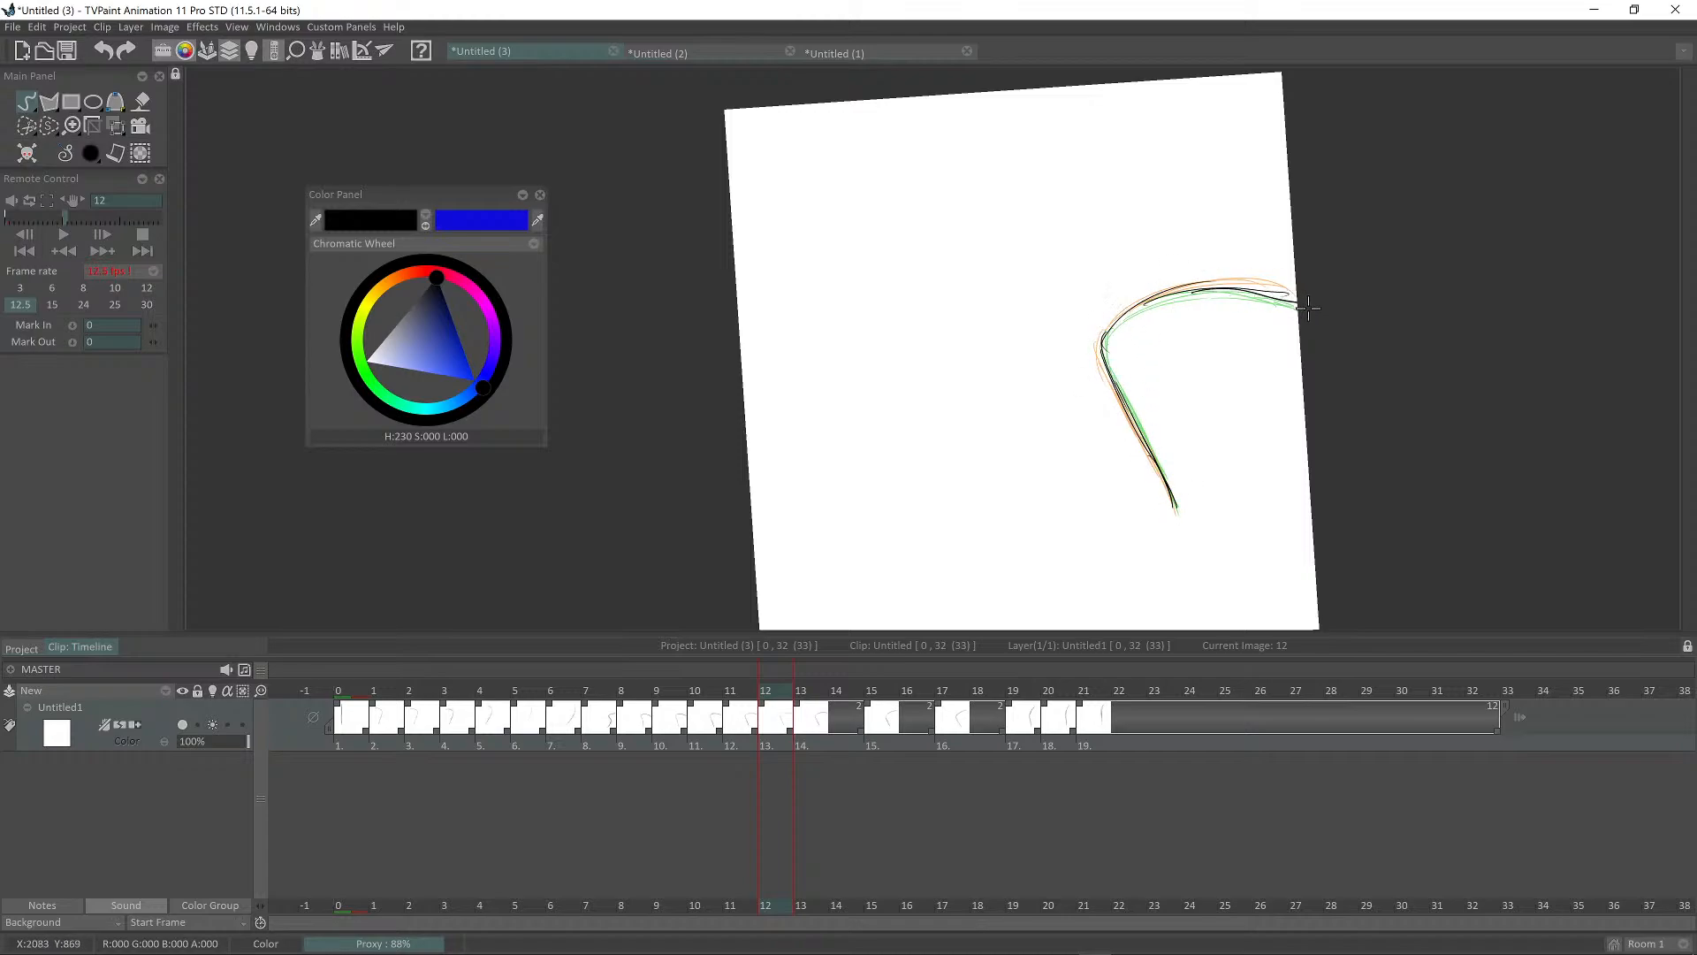
Step: Create a drawing at frame 14 and draw the bent line halfway between its green and orange neighbours
{"action": "left_click", "coordinate": [850, 689]}
{"action": "key", "text": "BackSpace"}
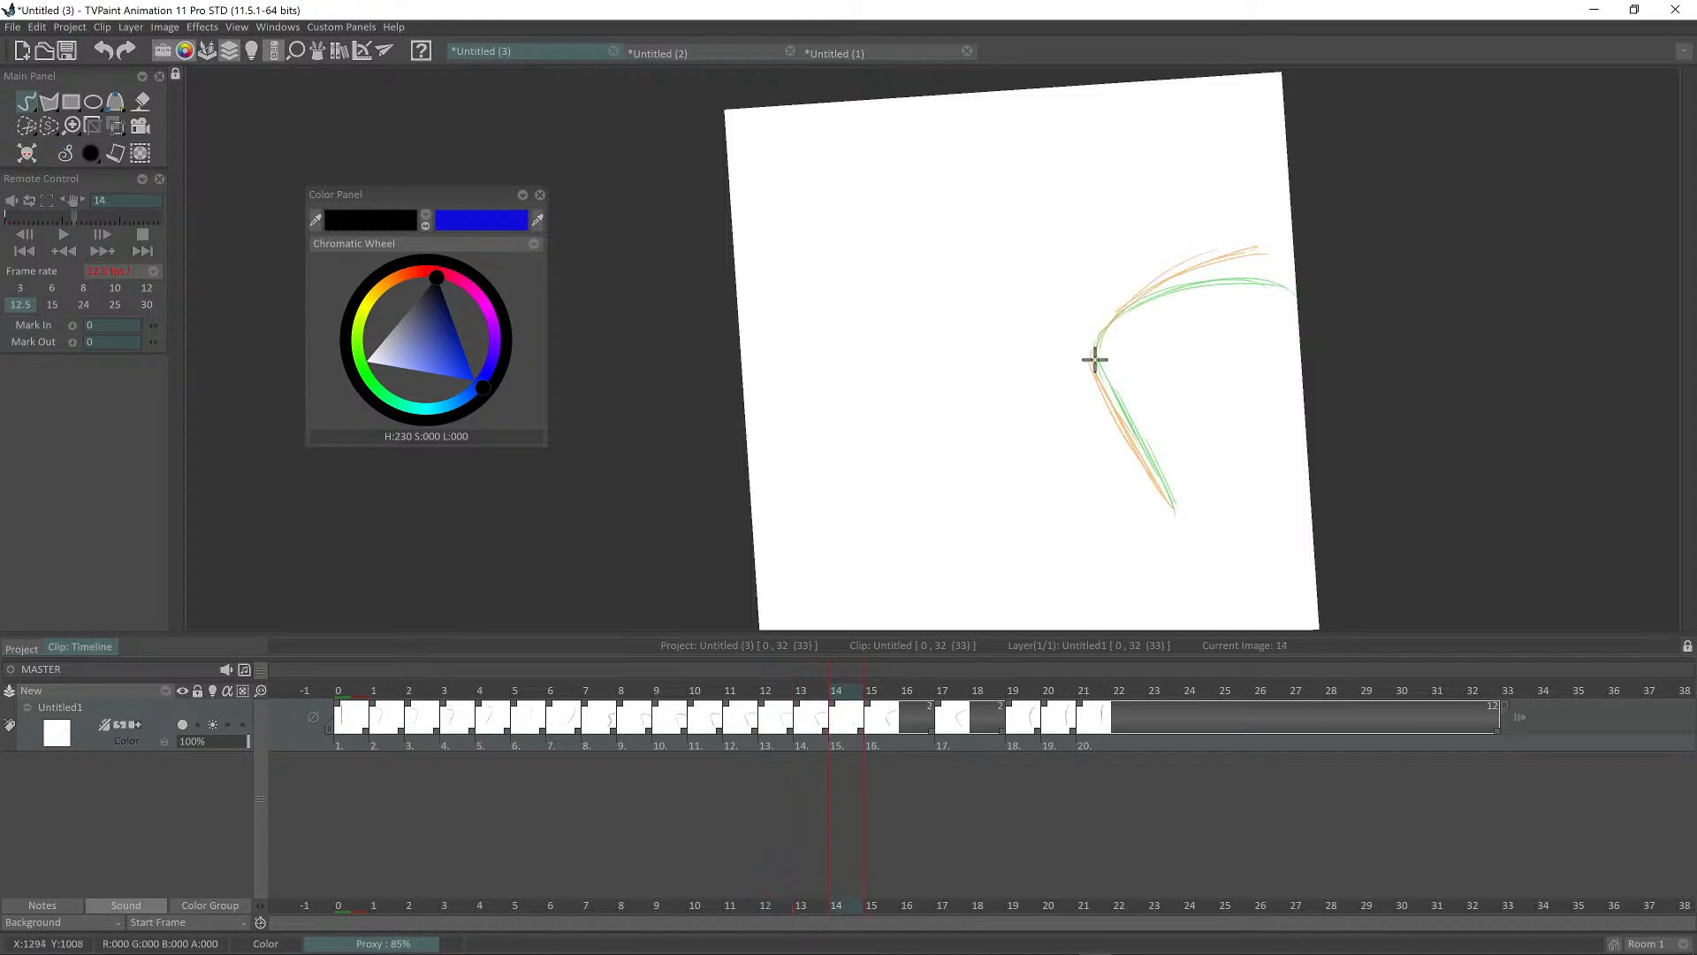
{"action": "left_click_drag", "start_coordinate": [1094, 360], "coordinate": [1172, 525]}
{"action": "mouse_move", "coordinate": [1102, 379]}
{"action": "left_mouse_down"}
{"action": "mouse_move", "coordinate": [1198, 272]}
{"action": "mouse_move", "coordinate": [1282, 271]}
{"action": "left_mouse_up"}
{"action": "left_click_drag", "start_coordinate": [1095, 337], "coordinate": [1168, 502]}
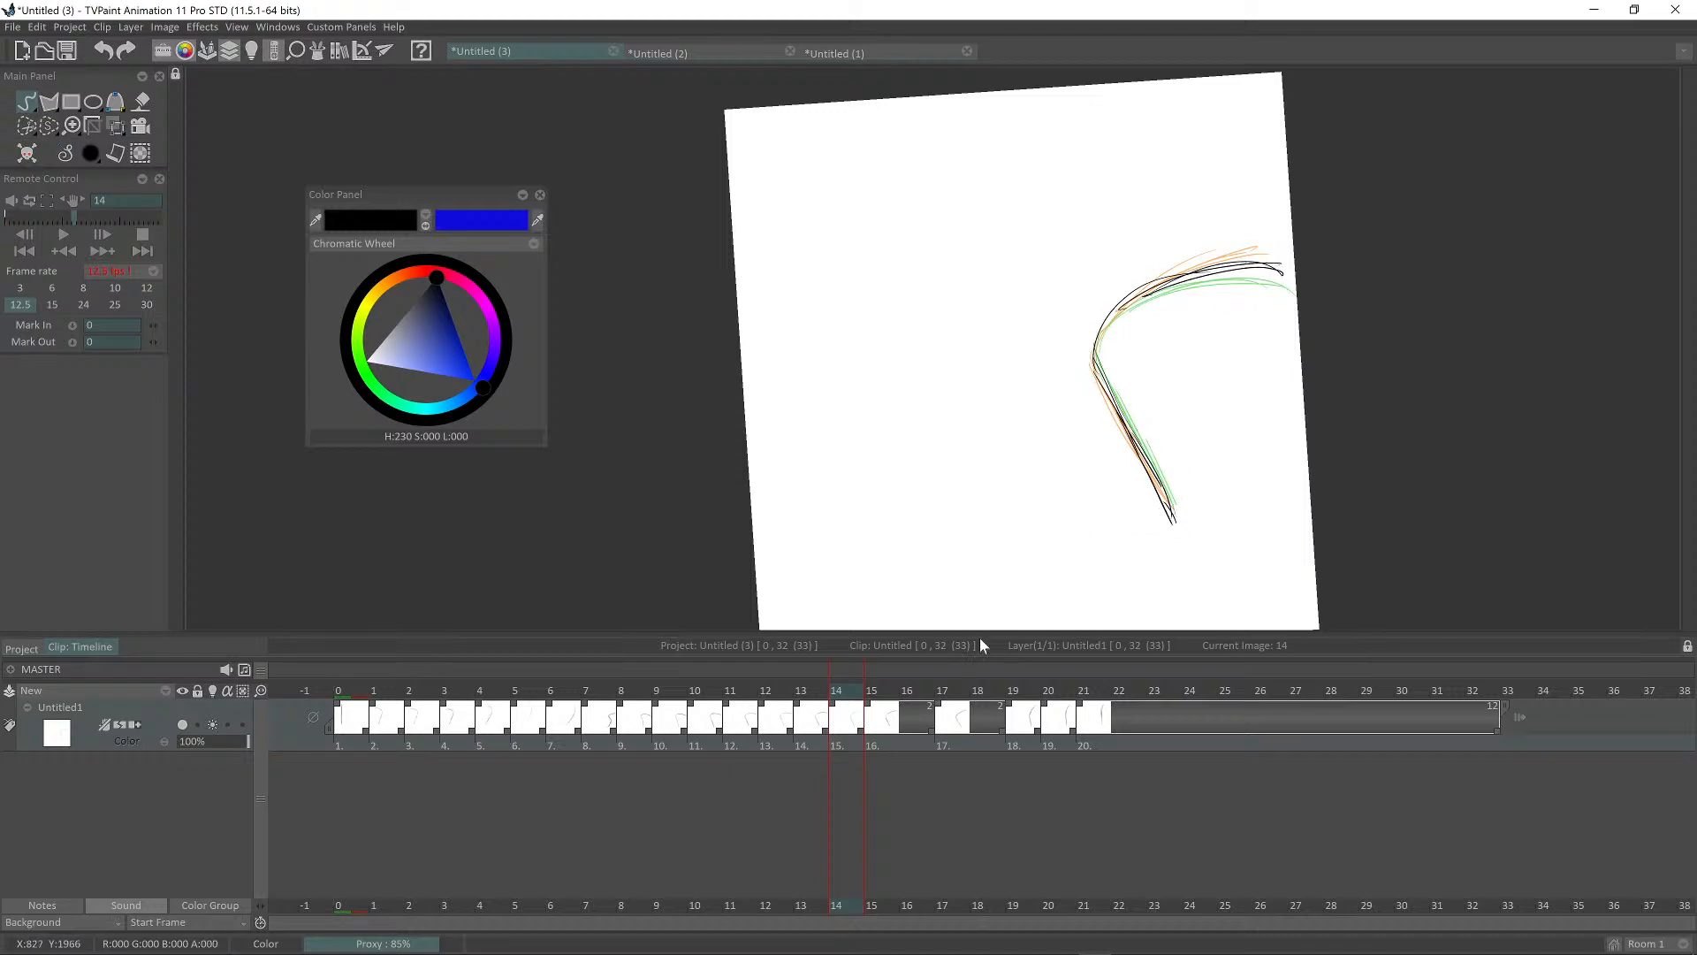
Step: Create a drawing at frame 16 and draw the angled line between the tightly spaced green and orange lines
{"action": "left_click", "coordinate": [919, 687]}
{"action": "key", "text": "Insert"}
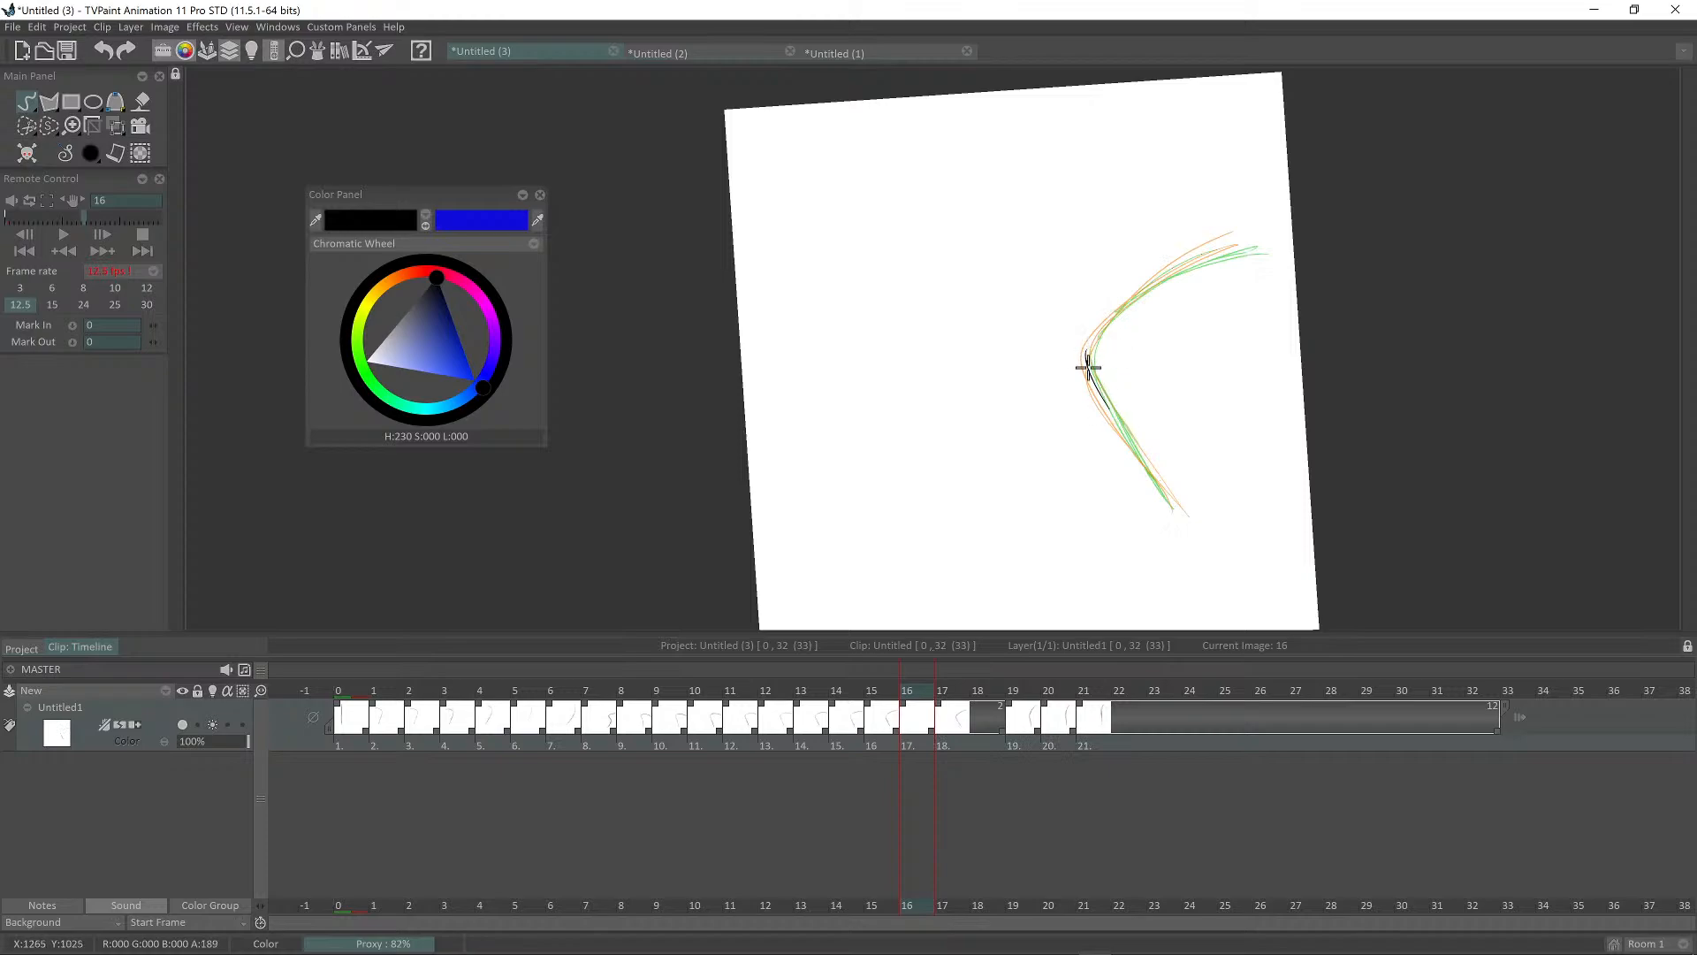
{"action": "left_click_drag", "start_coordinate": [1088, 368], "coordinate": [1180, 520]}
{"action": "mouse_move", "coordinate": [1105, 322]}
{"action": "left_mouse_down"}
{"action": "mouse_move", "coordinate": [1186, 258]}
{"action": "mouse_move", "coordinate": [1262, 239]}
{"action": "left_mouse_up"}
Step: Create a drawing at frame 18, draw the curved inbetween leading toward the upright line, and play the animation
{"action": "left_click", "coordinate": [997, 694]}
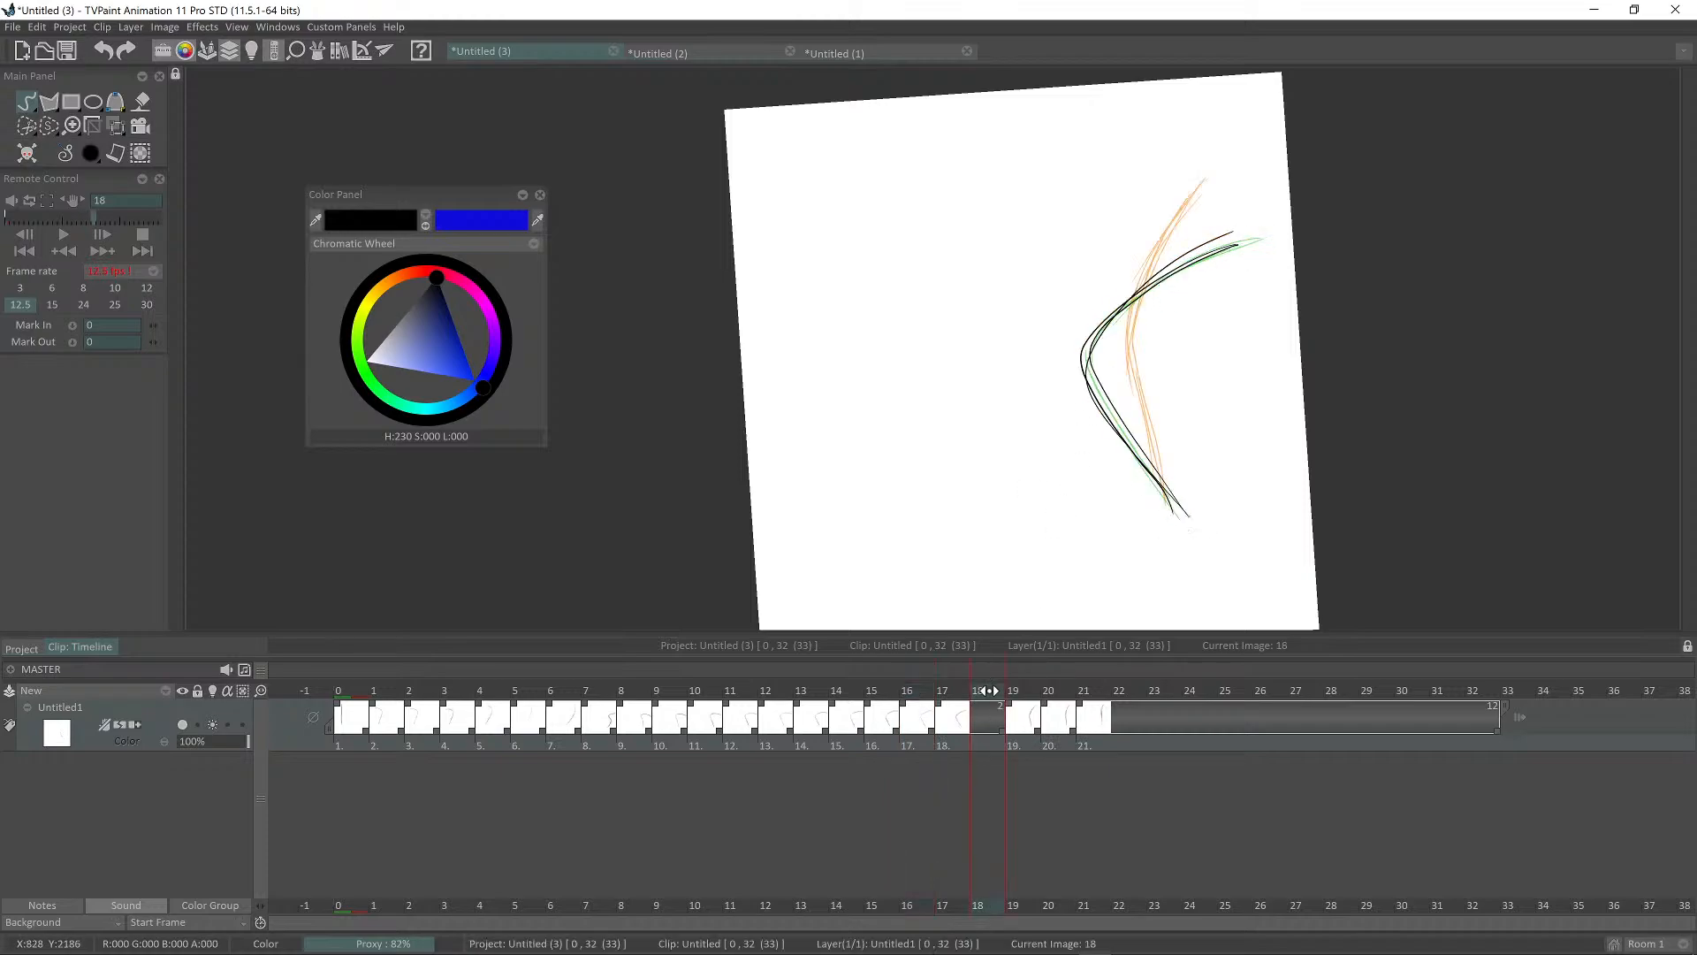
{"action": "key", "text": "Insert"}
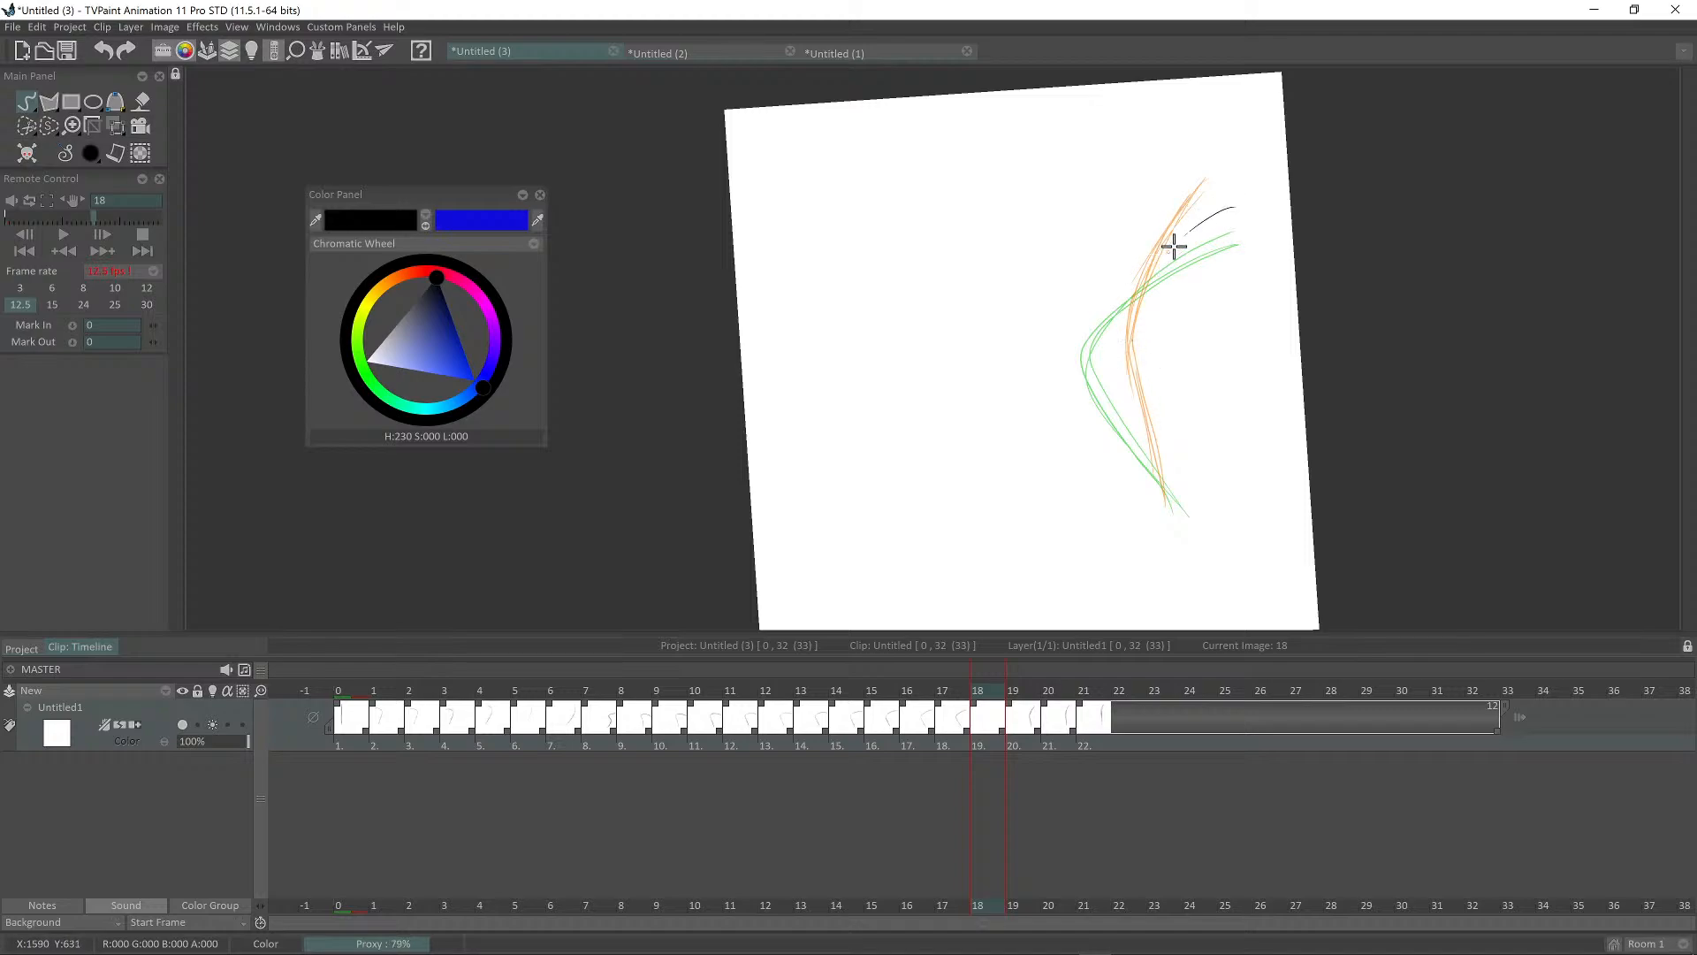
{"action": "mouse_move", "coordinate": [1237, 209]}
{"action": "left_mouse_down"}
{"action": "mouse_move", "coordinate": [1109, 326]}
{"action": "mouse_move", "coordinate": [1154, 258]}
{"action": "mouse_move", "coordinate": [1108, 374]}
{"action": "mouse_move", "coordinate": [1102, 333]}
{"action": "mouse_move", "coordinate": [1165, 501]}
{"action": "mouse_move", "coordinate": [1098, 333]}
{"action": "mouse_move", "coordinate": [1109, 362]}
{"action": "mouse_move", "coordinate": [1172, 248]}
{"action": "mouse_move", "coordinate": [1237, 208]}
{"action": "left_mouse_up"}
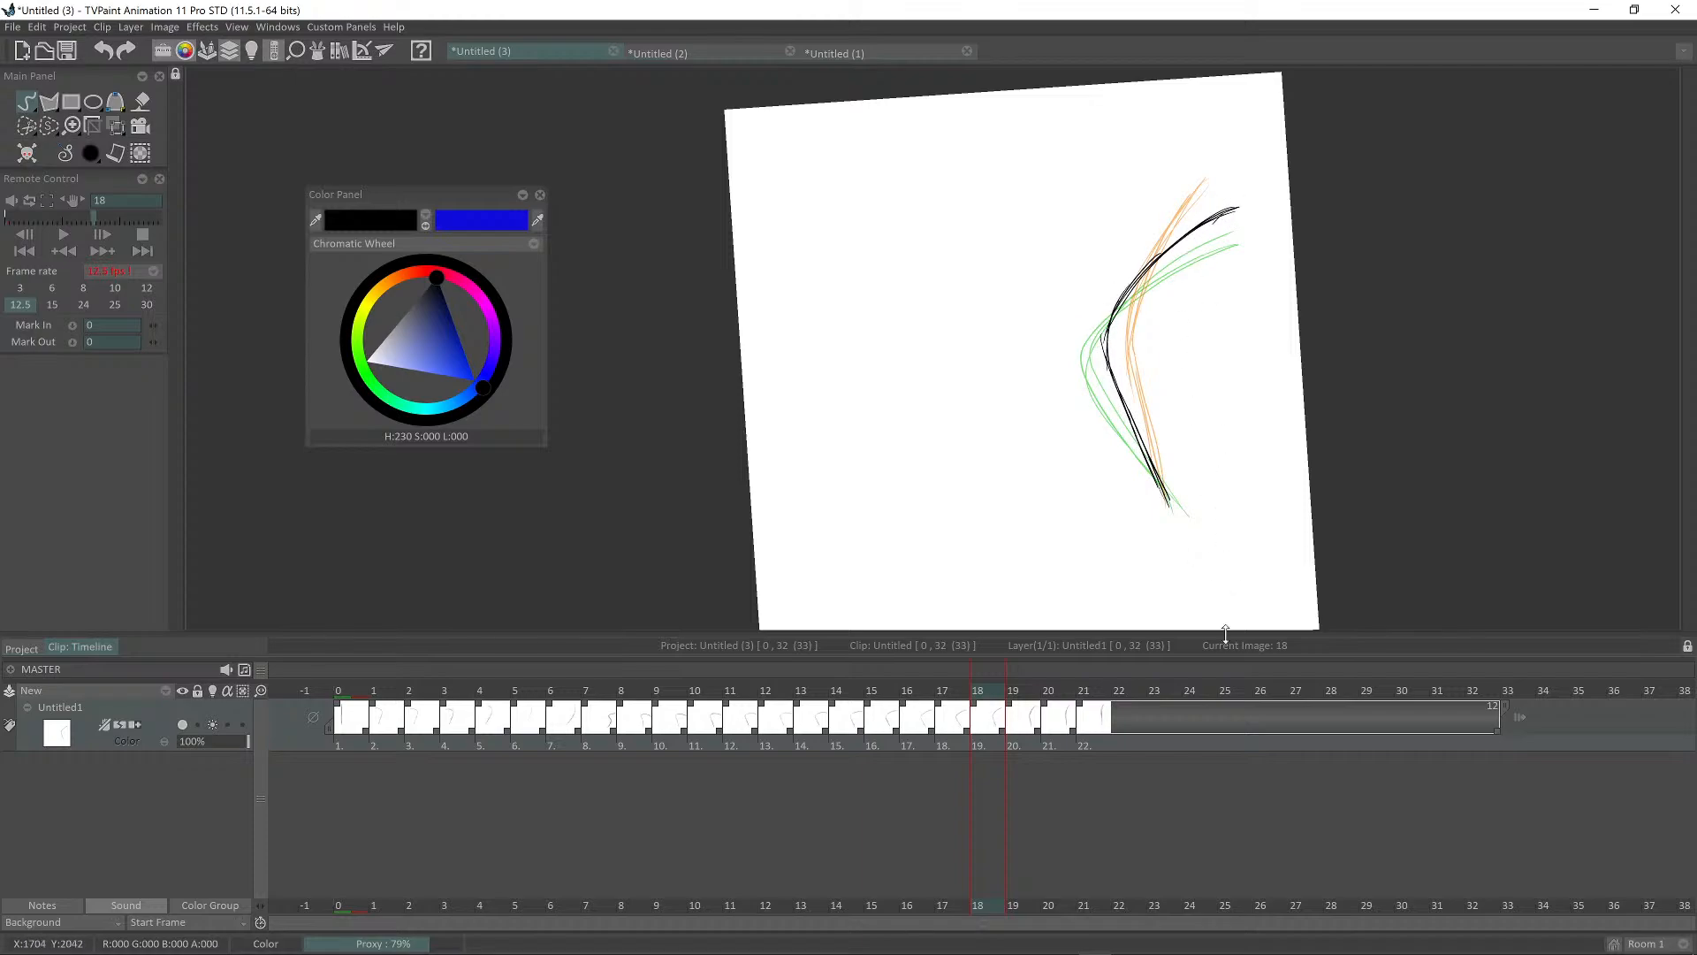
{"action": "key", "text": "Return"}
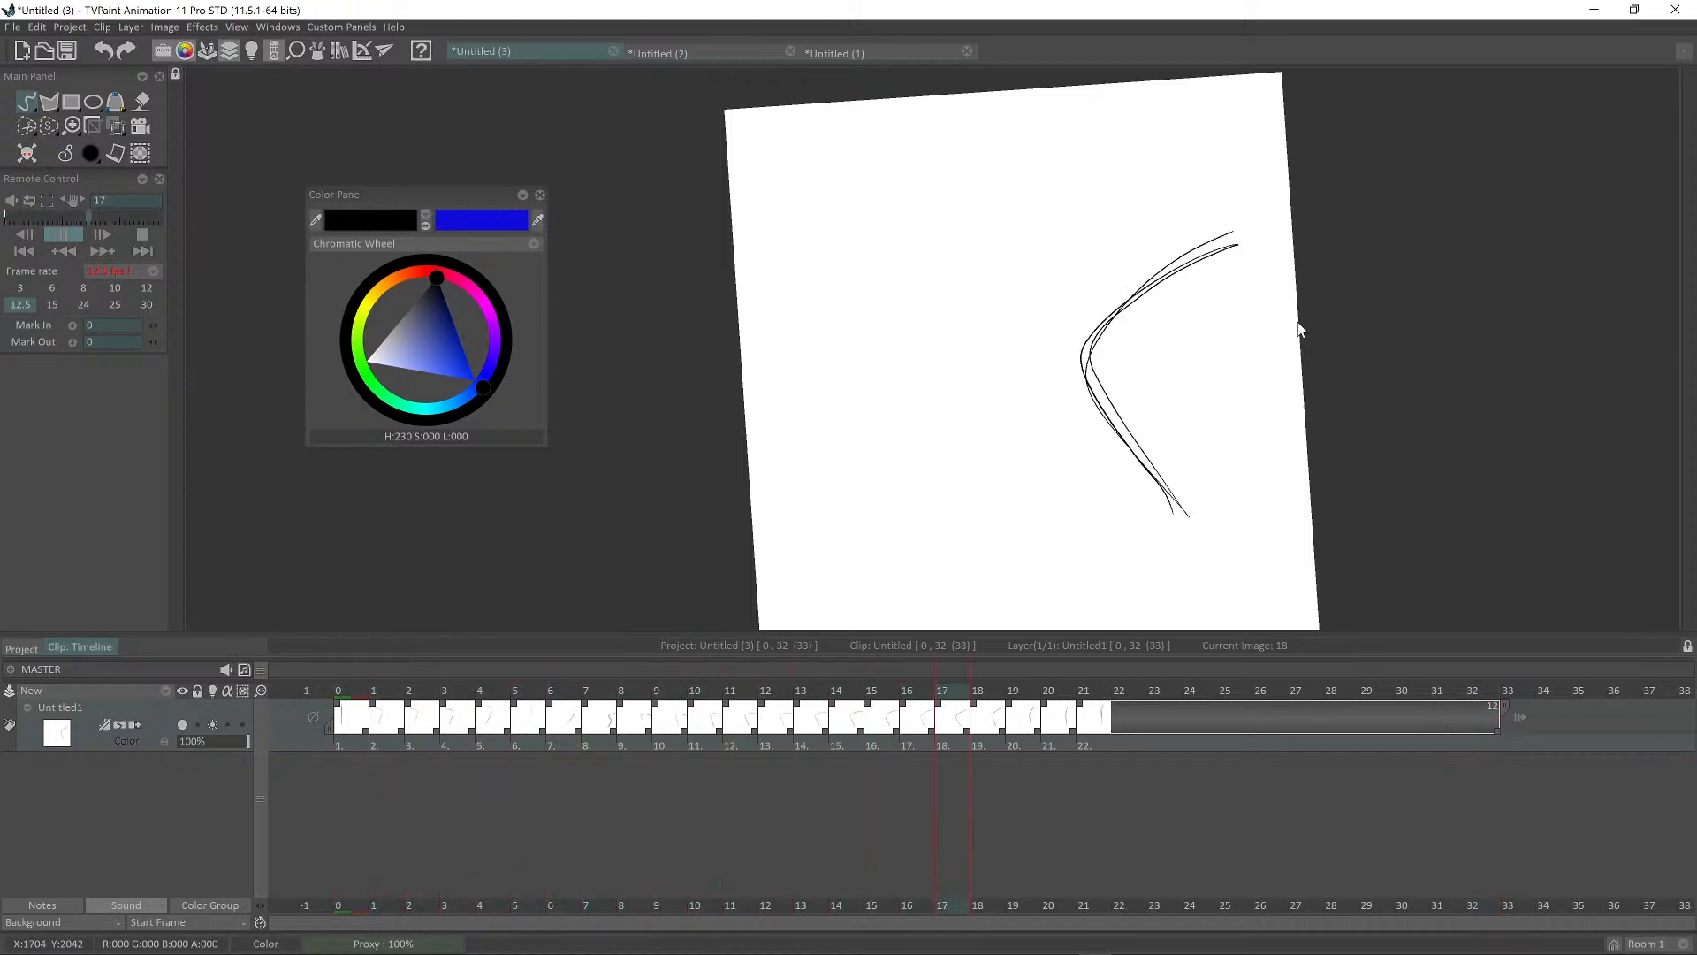
{"action": "mouse_move", "coordinate": [1249, 953]}
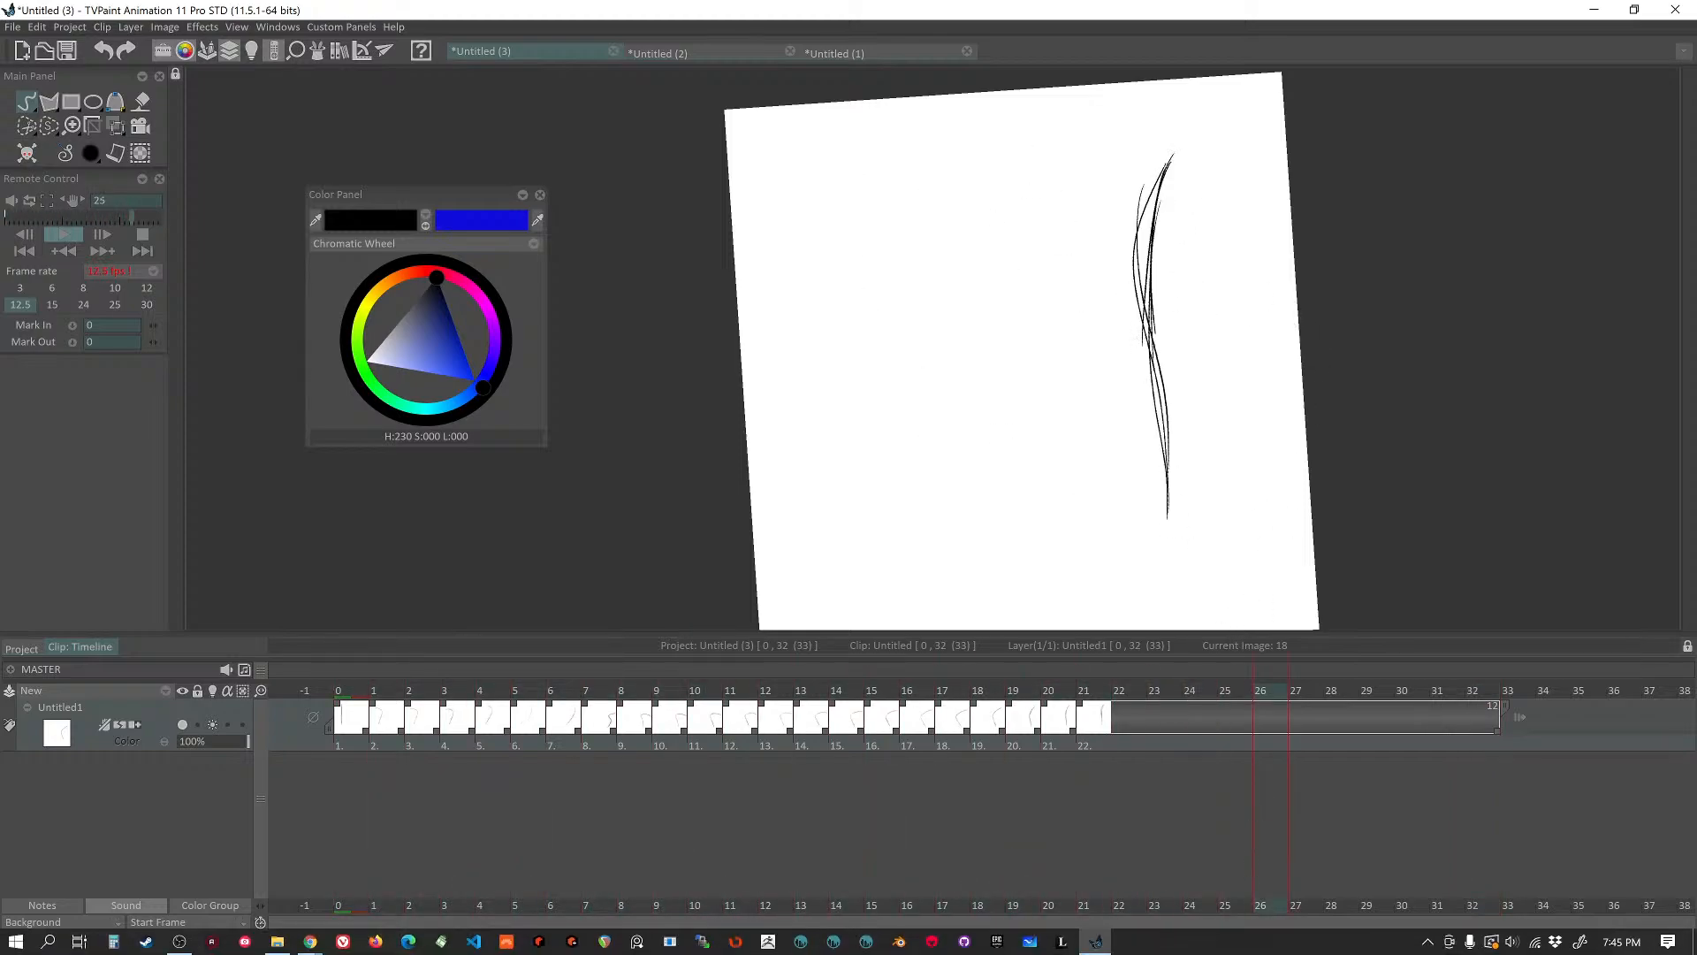
Step: Switch to the Untitled (2) project and extend the seventh drawing on Anim_1 to hold through frame 8
{"action": "left_click", "coordinate": [660, 50]}
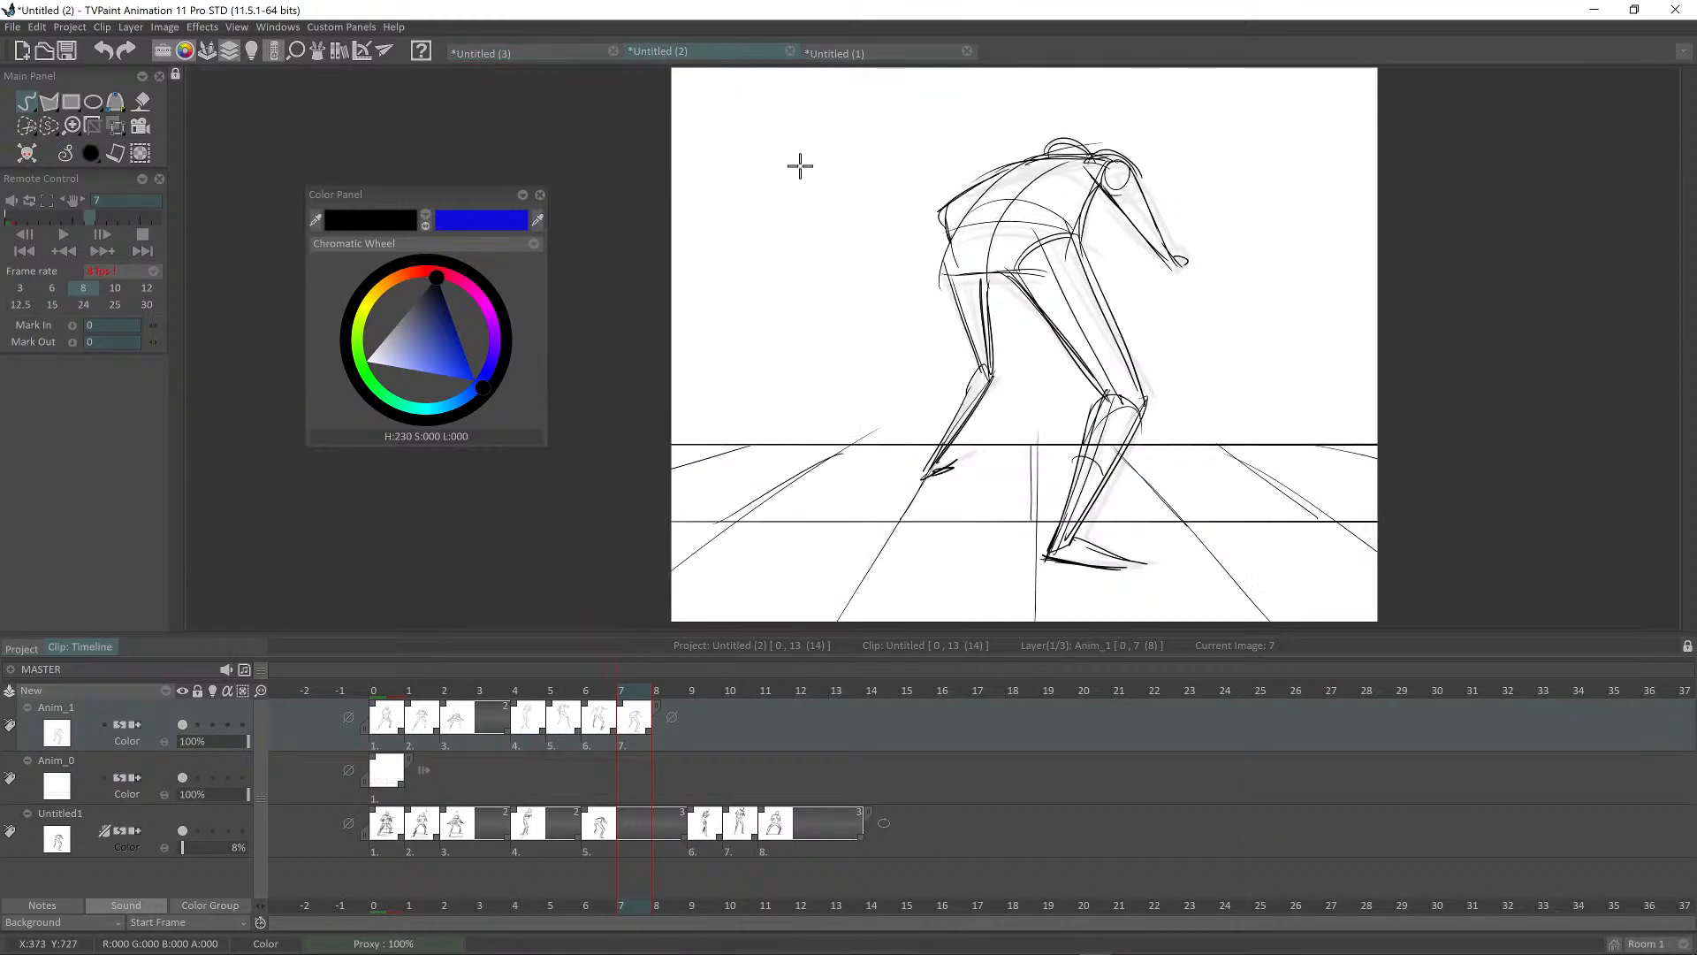
{"action": "left_click", "coordinate": [662, 693]}
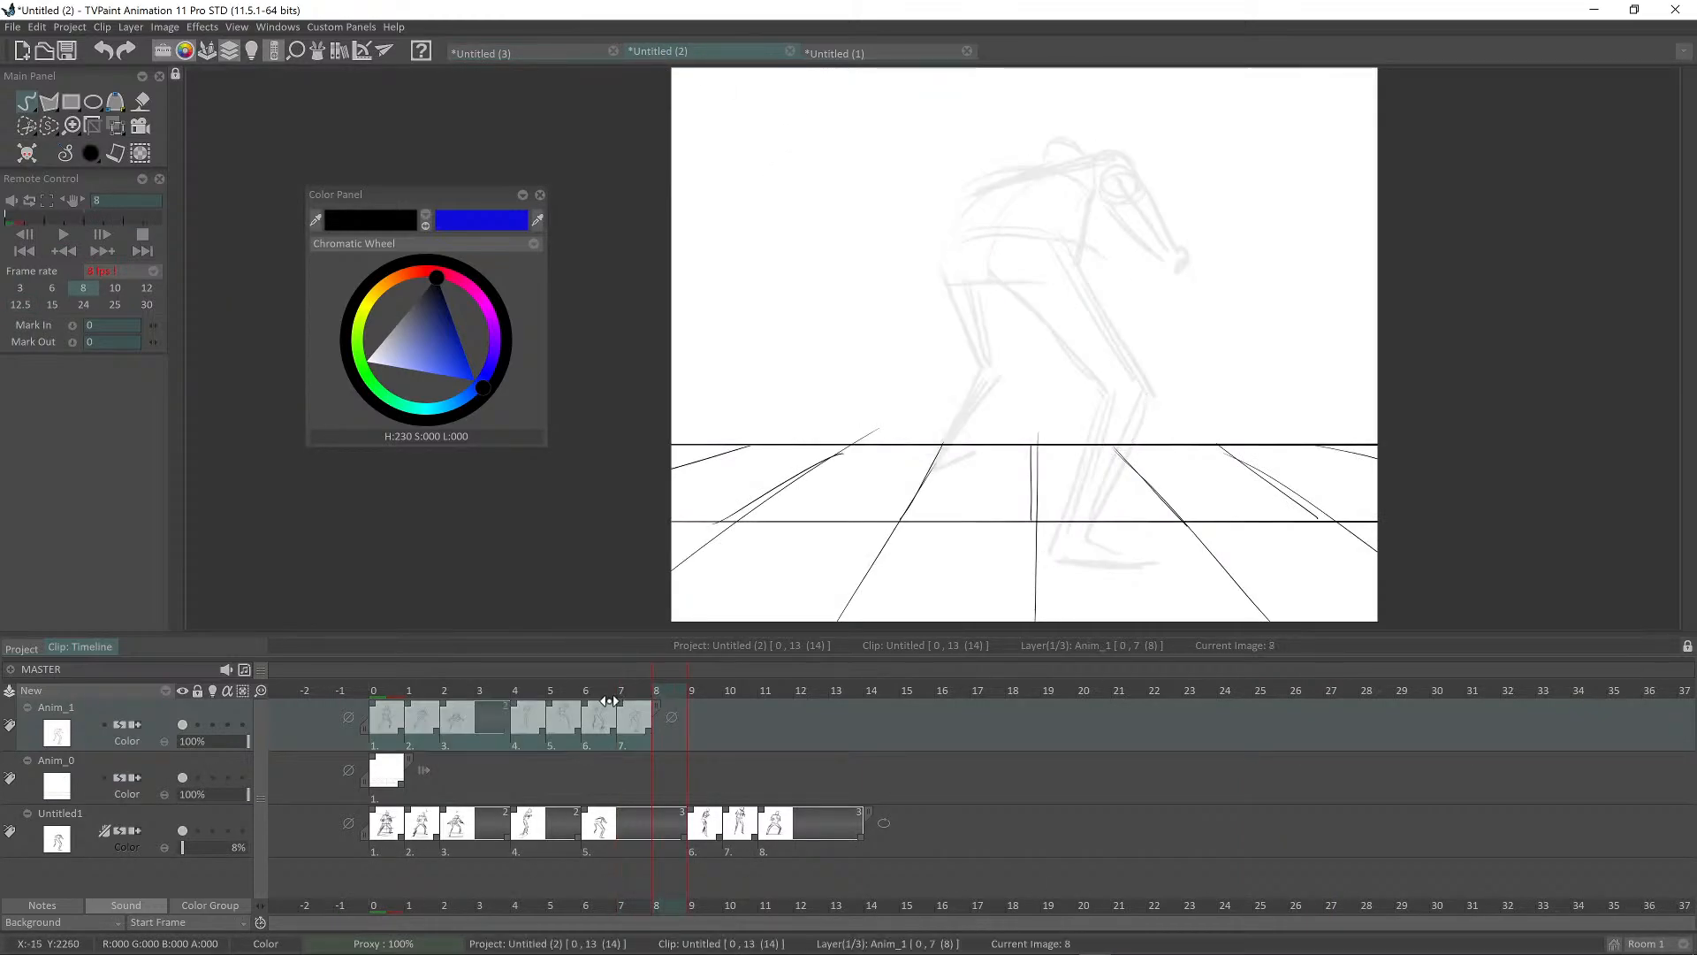
{"action": "left_click", "coordinate": [654, 688]}
{"action": "mouse_move", "coordinate": [657, 692]}
{"action": "left_mouse_down"}
{"action": "mouse_move", "coordinate": [483, 705]}
{"action": "mouse_move", "coordinate": [663, 696]}
{"action": "left_mouse_up"}
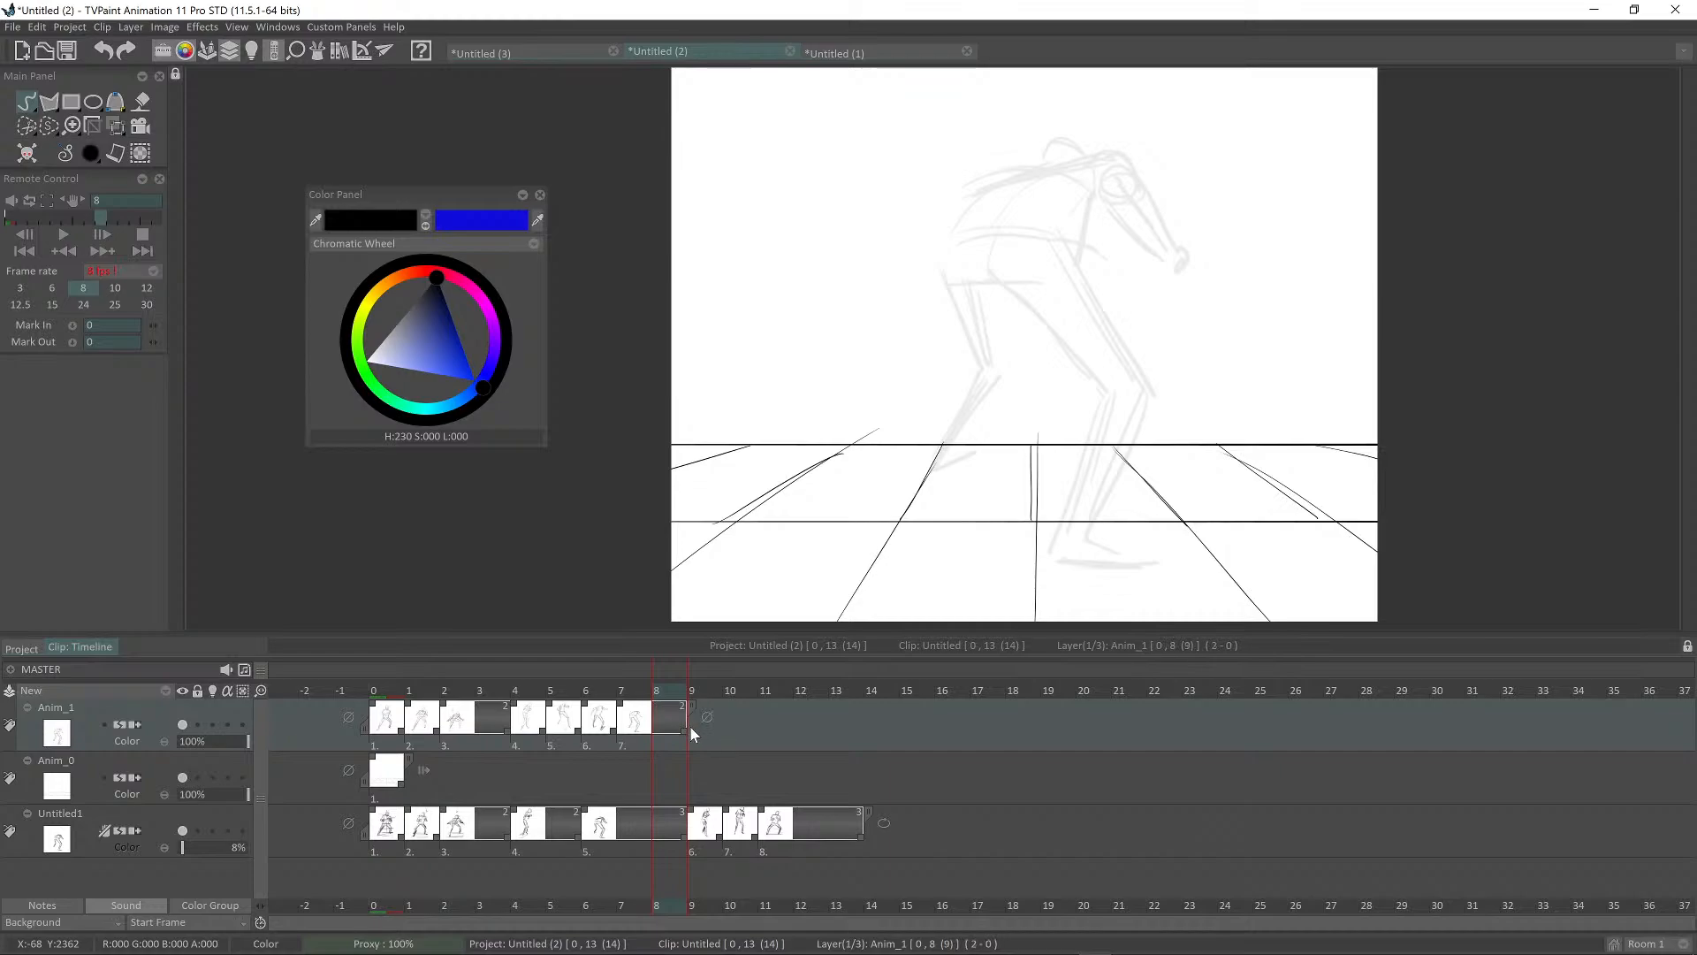
Step: Flip through the poses around frame 8 and add a blank drawing at frame 9 on Anim_1
{"action": "key", "text": "Left"}
{"action": "key", "text": "Left"}
{"action": "key", "text": "Right"}
{"action": "key", "text": "Right"}
{"action": "key", "text": "Right"}
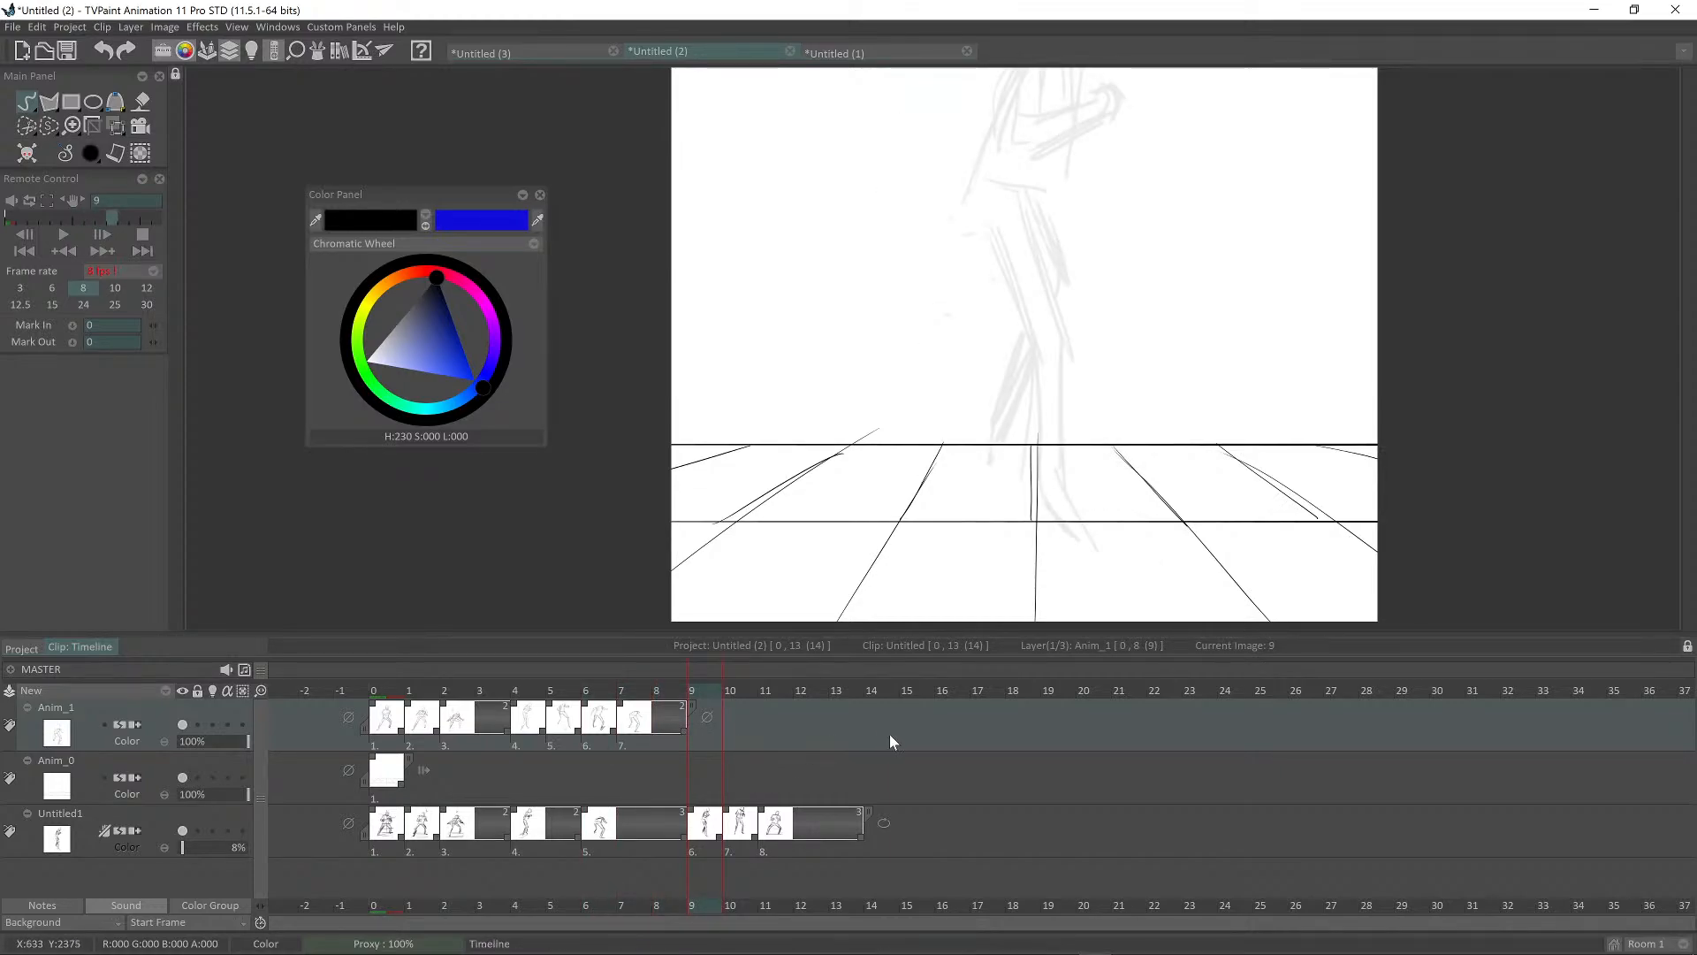
{"action": "key", "text": "Insert"}
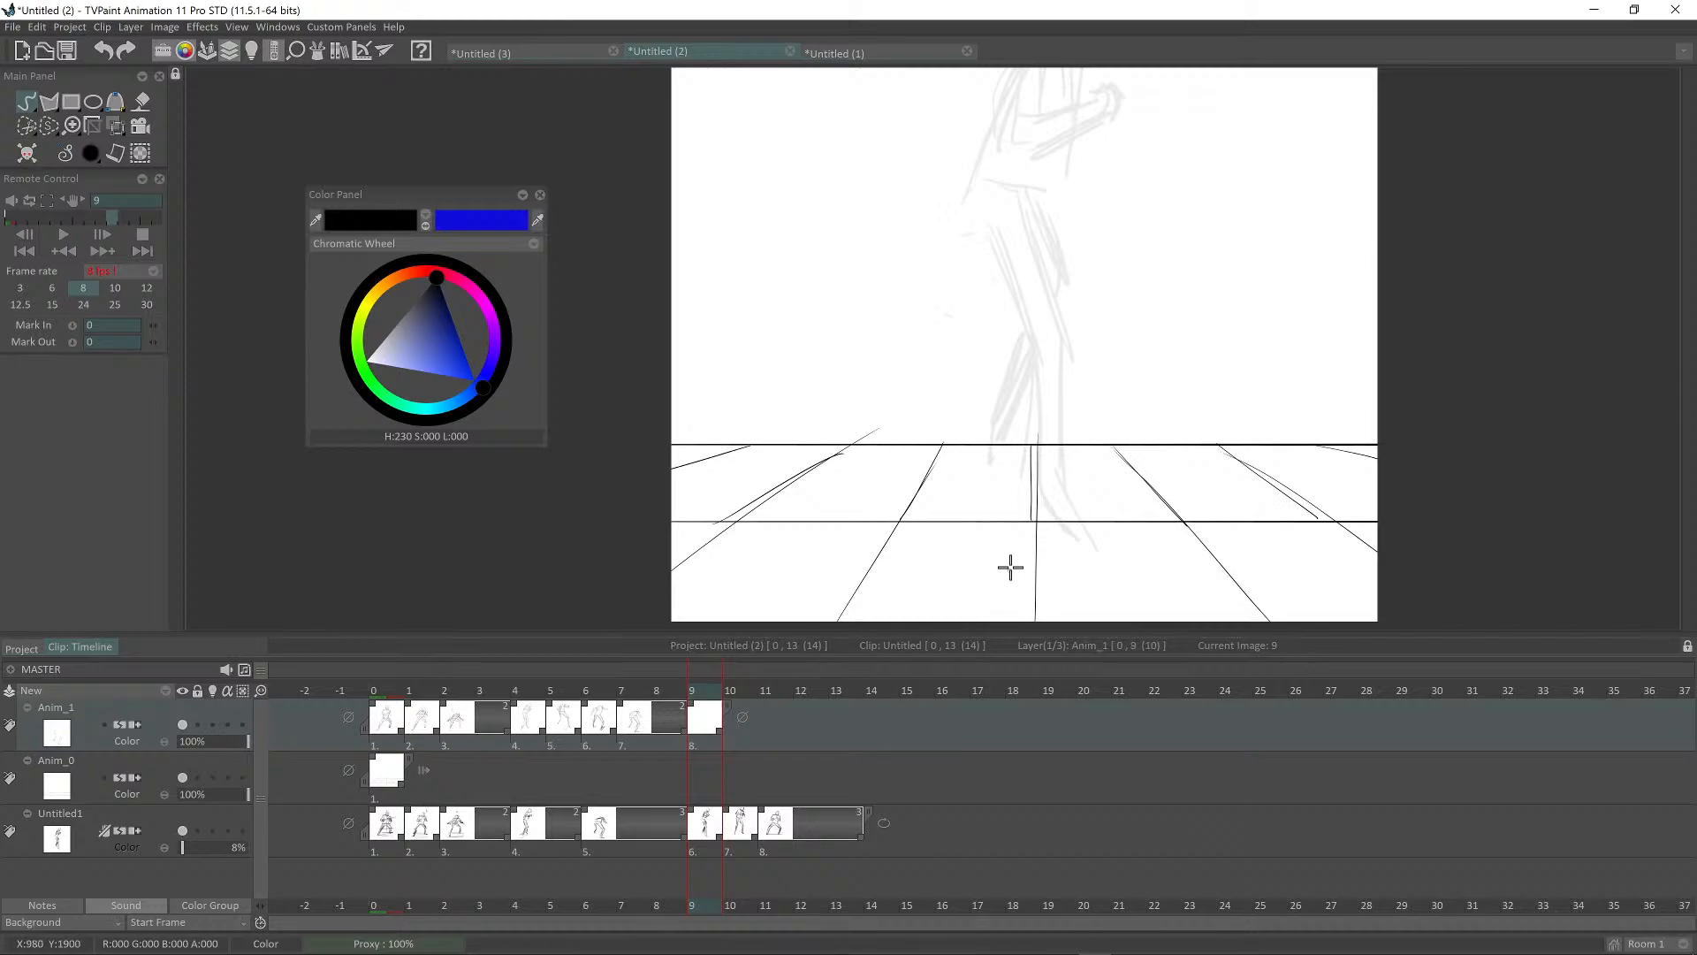
Step: Compare the crouched pose at frame 7 with the rough standing pose at frame 9
{"action": "scroll", "coordinate": [1086, 415], "scroll_direction": "down", "scroll_amount": 2}
{"action": "mouse_move", "coordinate": [1069, 440]}
{"action": "left_mouse_down"}
{"action": "mouse_move", "coordinate": [1052, 485]}
{"action": "mouse_move", "coordinate": [1072, 467]}
{"action": "mouse_move", "coordinate": [1069, 501]}
{"action": "mouse_move", "coordinate": [1010, 495]}
{"action": "left_mouse_up"}
{"action": "key", "text": "Left"}
{"action": "key", "text": "Right"}
{"action": "left_click_drag", "start_coordinate": [1015, 467], "coordinate": [1011, 417]}
{"action": "key", "text": "Left"}
{"action": "key", "text": "Left"}
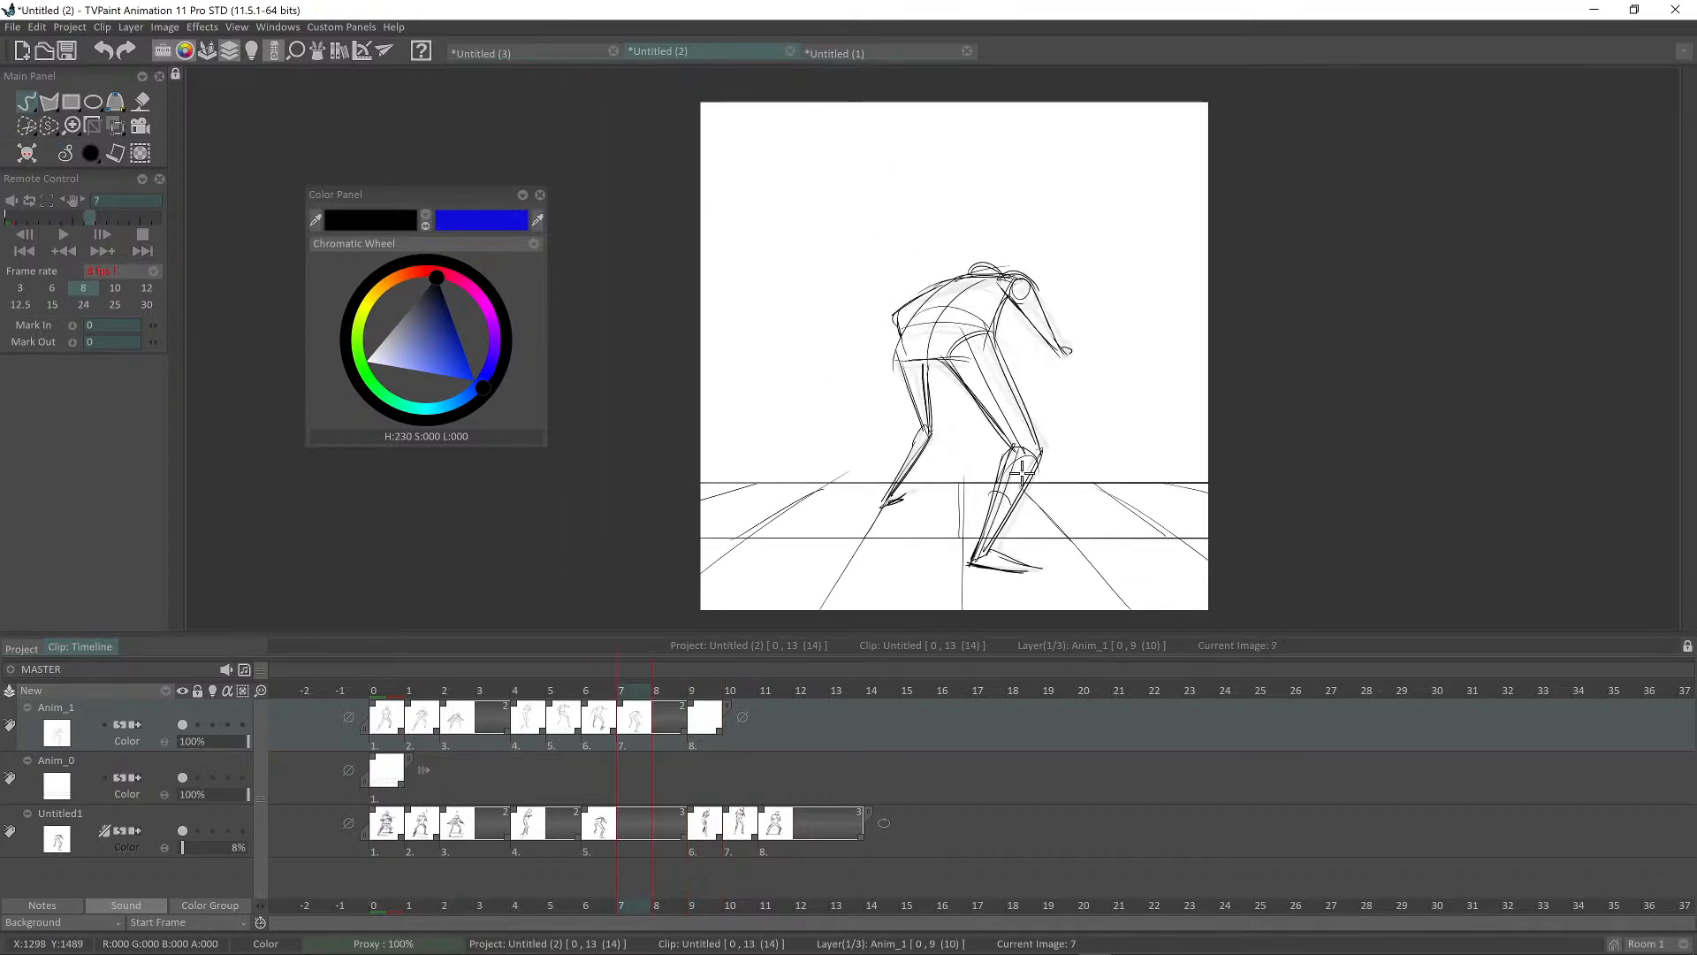
{"action": "left_click_drag", "start_coordinate": [1011, 519], "coordinate": [1049, 478]}
{"action": "key", "text": "Right"}
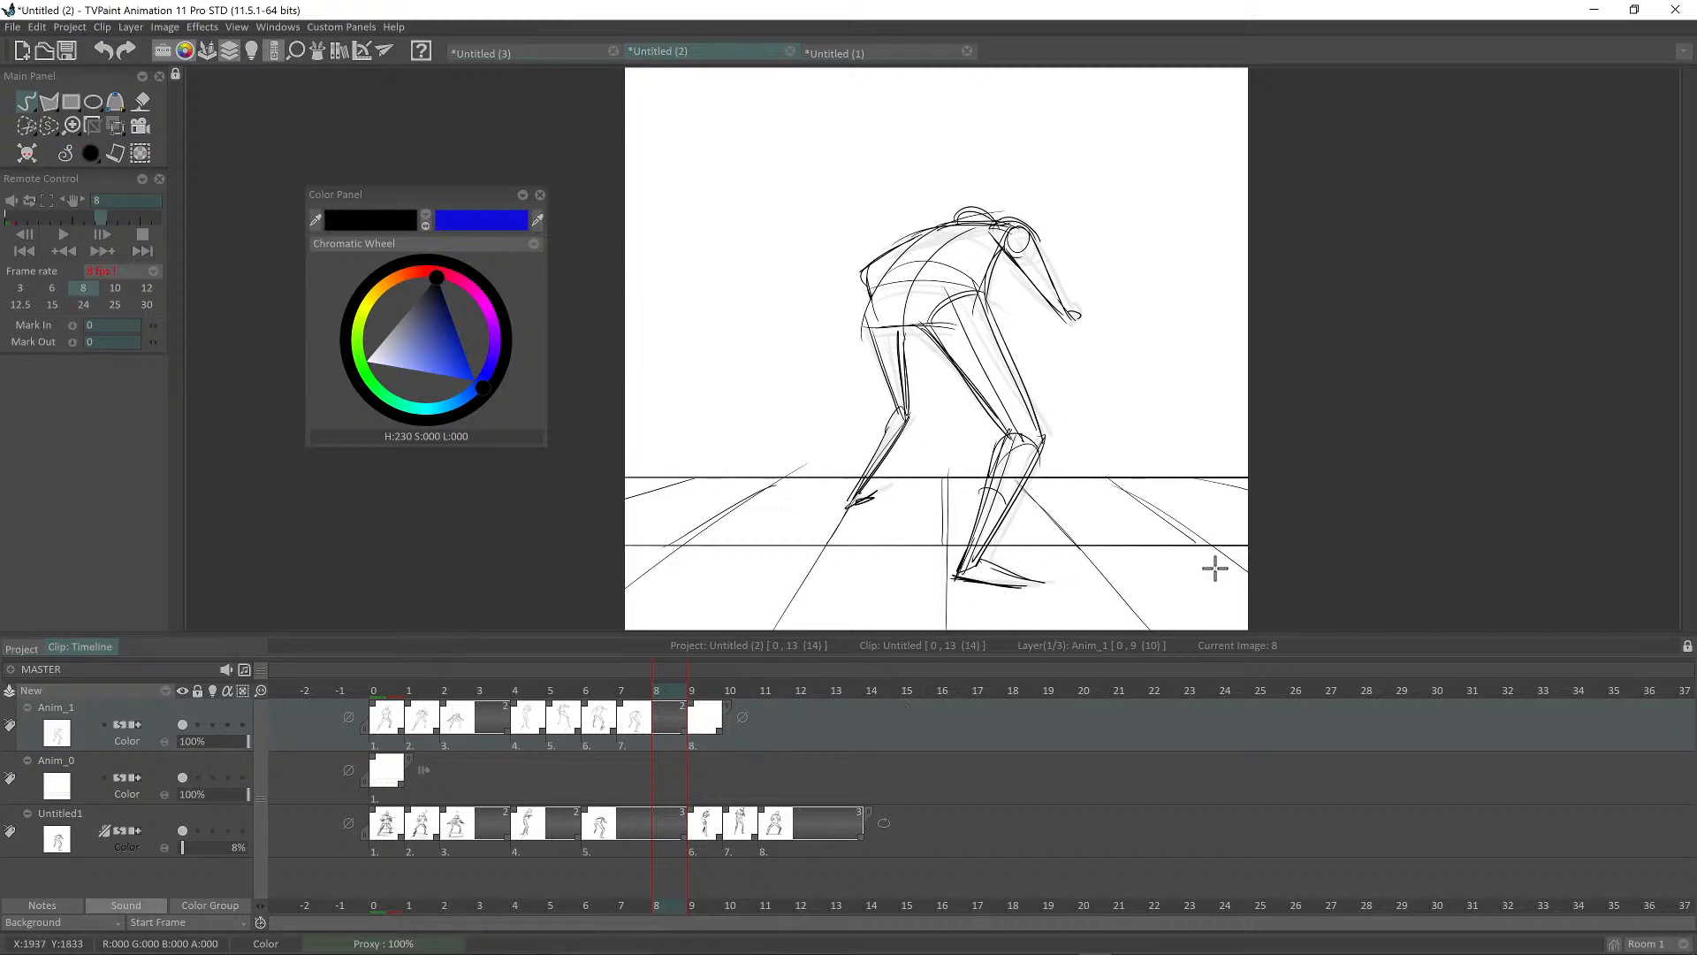
Step: Create a drawing at frame 8 on Anim_1 and sketch the front leg with a more deeply bent knee
{"action": "key", "text": "BackSpace"}
{"action": "mouse_move", "coordinate": [1055, 456]}
{"action": "left_mouse_down"}
{"action": "mouse_move", "coordinate": [985, 561]}
{"action": "mouse_move", "coordinate": [1035, 492]}
{"action": "mouse_move", "coordinate": [973, 560]}
{"action": "left_mouse_up"}
{"action": "left_click_drag", "start_coordinate": [1016, 467], "coordinate": [958, 567]}
{"action": "left_click_drag", "start_coordinate": [1010, 480], "coordinate": [952, 560]}
{"action": "mouse_move", "coordinate": [990, 378]}
{"action": "left_mouse_down"}
{"action": "mouse_move", "coordinate": [930, 412]}
{"action": "mouse_move", "coordinate": [932, 439]}
{"action": "mouse_move", "coordinate": [972, 471]}
{"action": "left_mouse_up"}
{"action": "left_click_drag", "start_coordinate": [876, 410], "coordinate": [993, 490]}
{"action": "left_click_drag", "start_coordinate": [890, 365], "coordinate": [1003, 487]}
{"action": "left_click_drag", "start_coordinate": [939, 401], "coordinate": [1009, 478]}
{"action": "left_click_drag", "start_coordinate": [1007, 449], "coordinate": [1047, 424]}
{"action": "mouse_move", "coordinate": [937, 405]}
{"action": "left_mouse_down"}
{"action": "mouse_move", "coordinate": [1037, 467]}
{"action": "mouse_move", "coordinate": [1063, 465]}
{"action": "left_mouse_up"}
{"action": "left_click_drag", "start_coordinate": [963, 329], "coordinate": [1031, 330]}
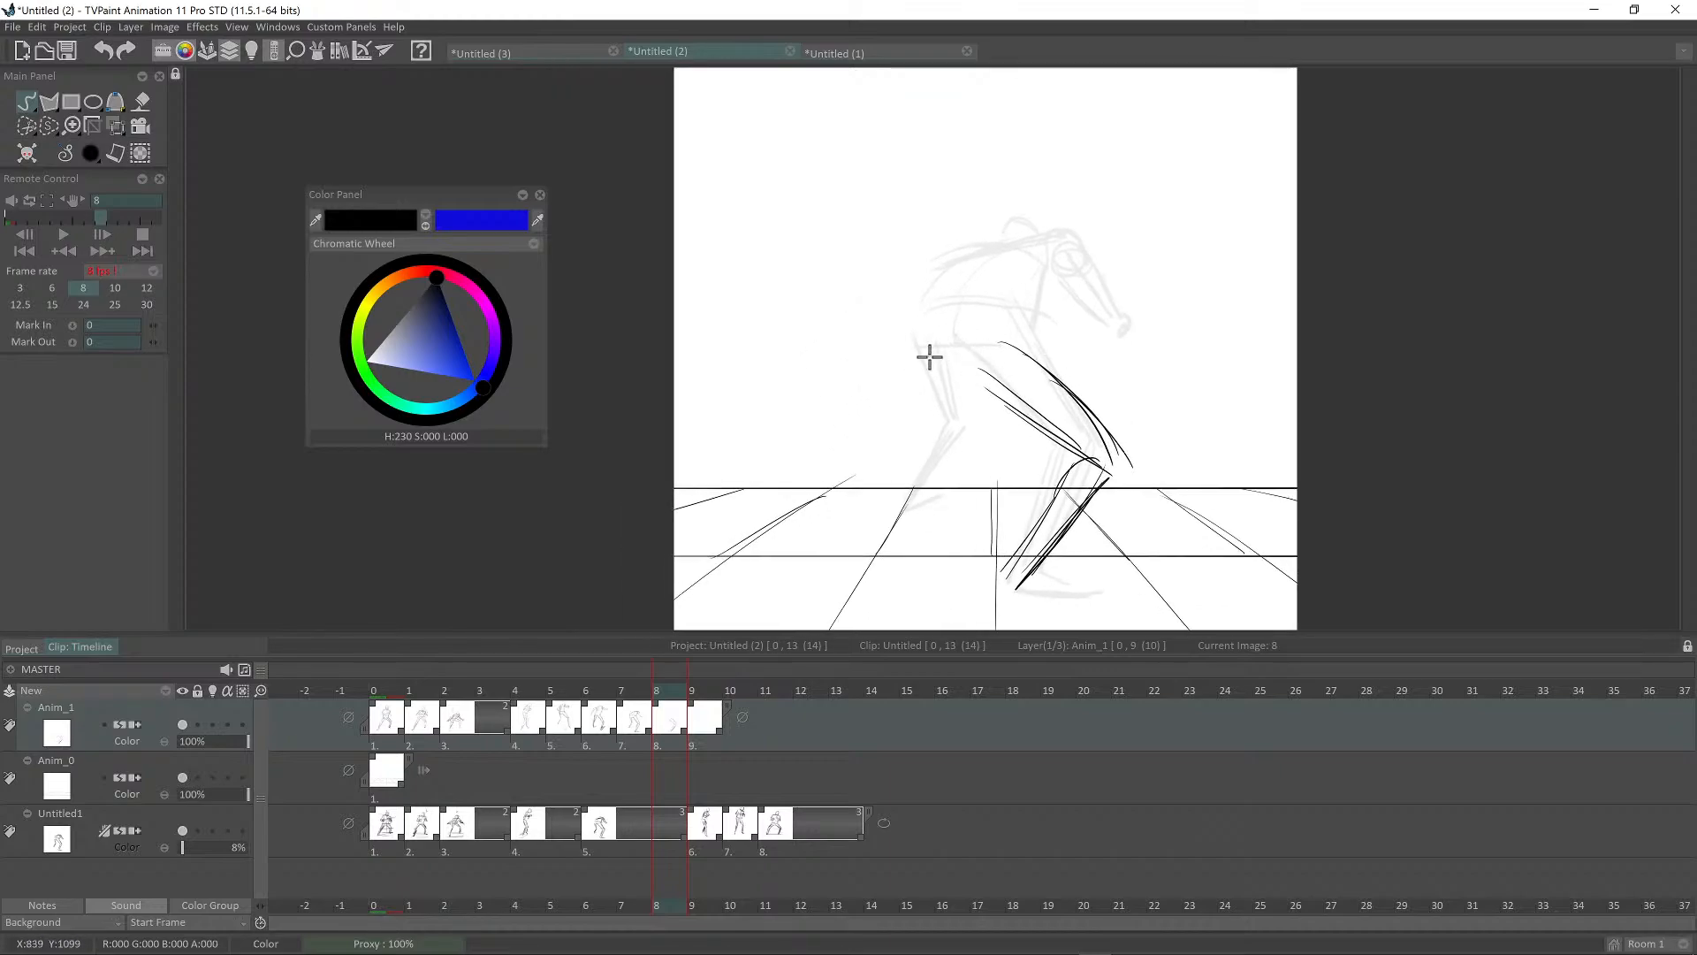
Step: Sketch the figure's bent rear leg and both feet on frame 8
{"action": "mouse_move", "coordinate": [958, 372]}
{"action": "left_mouse_down"}
{"action": "mouse_move", "coordinate": [991, 385]}
{"action": "mouse_move", "coordinate": [912, 502]}
{"action": "left_mouse_up"}
{"action": "left_click_drag", "start_coordinate": [971, 440], "coordinate": [913, 503]}
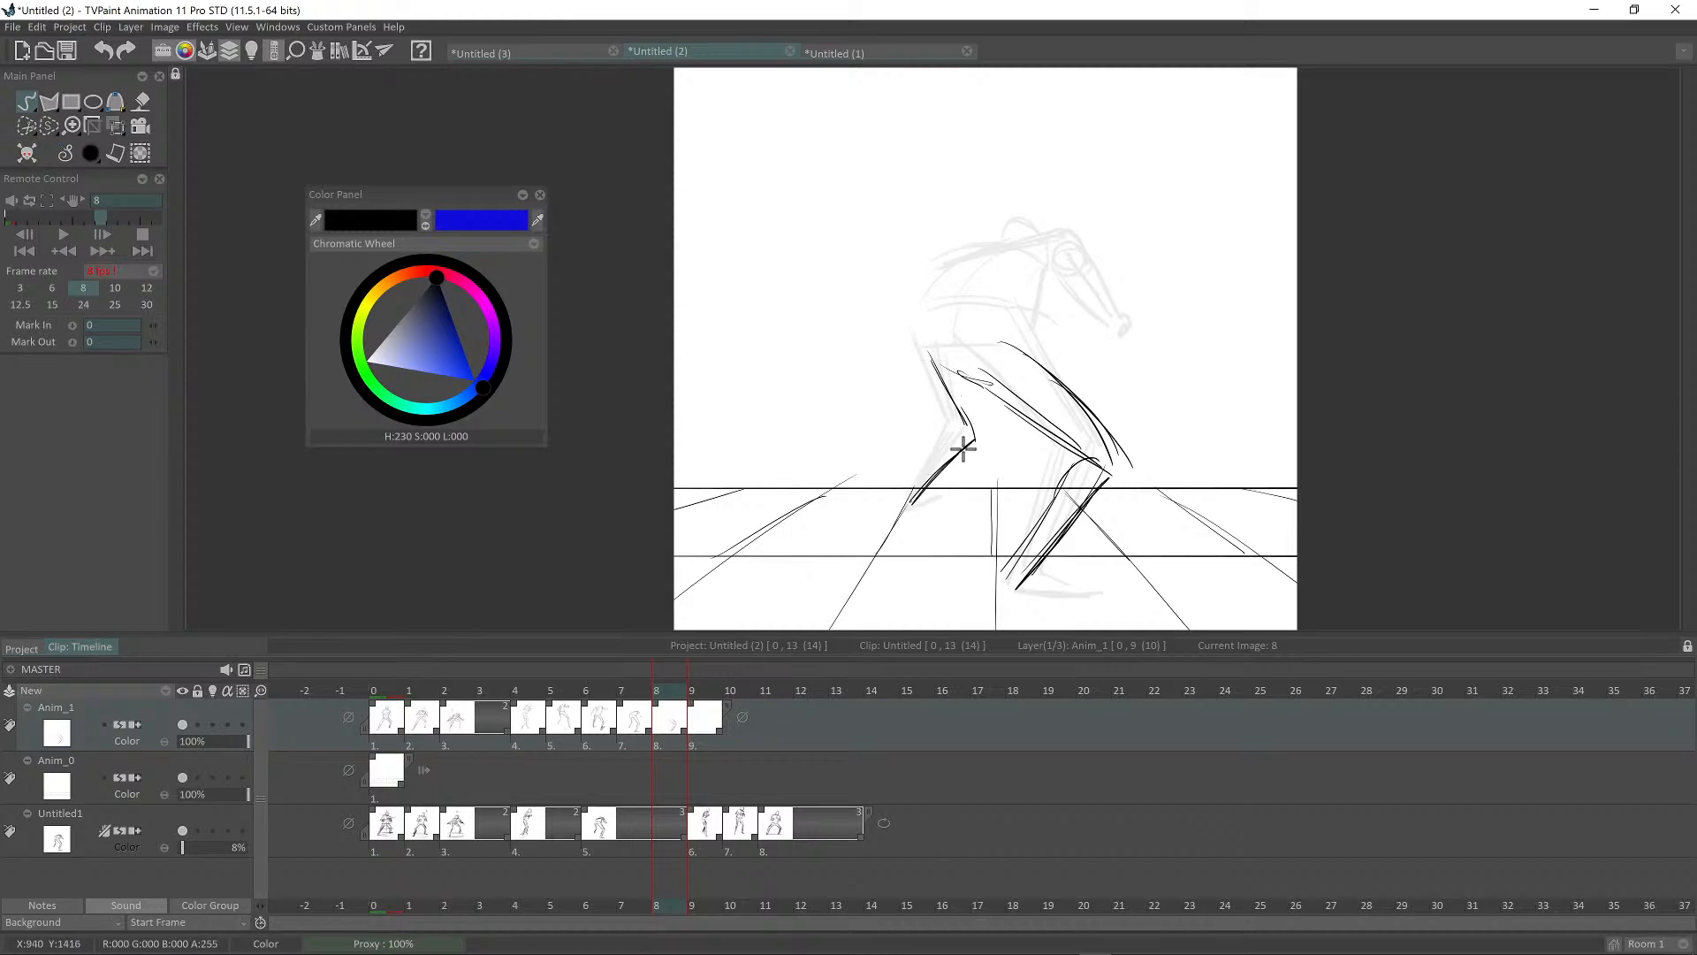
{"action": "left_click_drag", "start_coordinate": [930, 357], "coordinate": [967, 440]}
{"action": "mouse_move", "coordinate": [947, 355]}
{"action": "left_mouse_down"}
{"action": "mouse_move", "coordinate": [979, 424]}
{"action": "mouse_move", "coordinate": [1006, 346]}
{"action": "mouse_move", "coordinate": [1044, 397]}
{"action": "left_mouse_up"}
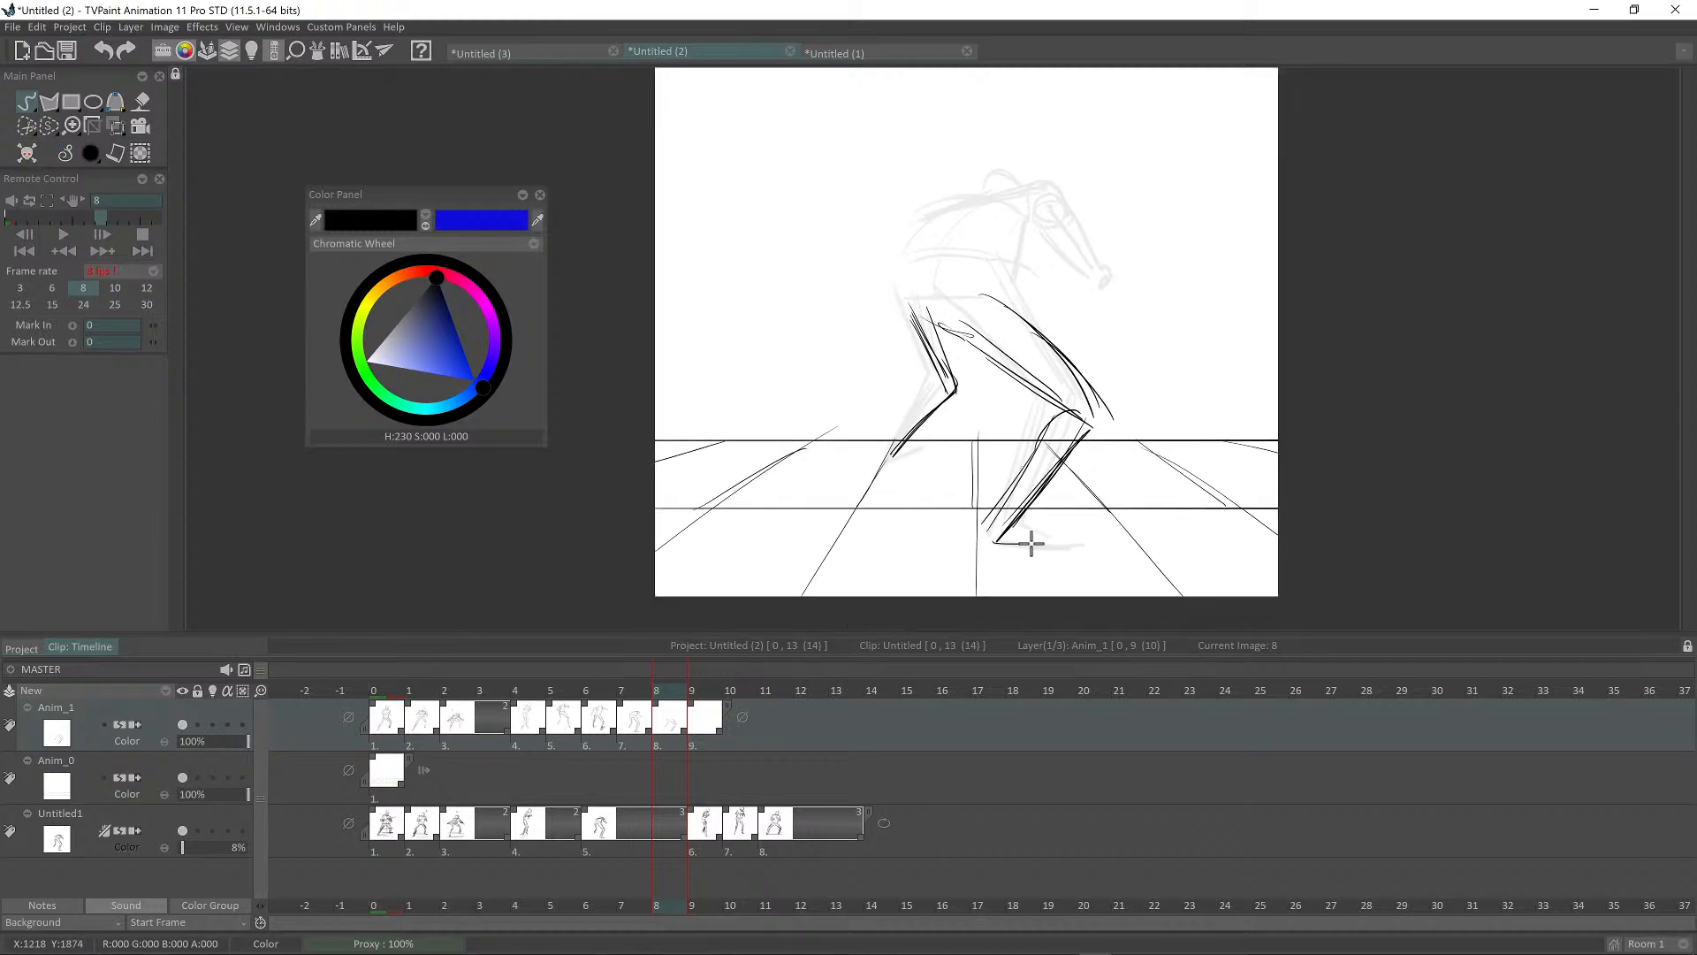
{"action": "mouse_move", "coordinate": [1031, 544]}
{"action": "left_mouse_down"}
{"action": "mouse_move", "coordinate": [1017, 523]}
{"action": "mouse_move", "coordinate": [1080, 548]}
{"action": "left_mouse_up"}
{"action": "mouse_move", "coordinate": [940, 461]}
{"action": "left_mouse_down"}
{"action": "mouse_move", "coordinate": [1013, 471]}
{"action": "mouse_move", "coordinate": [992, 462]}
{"action": "left_mouse_up"}
{"action": "left_click_drag", "start_coordinate": [1021, 357], "coordinate": [960, 461]}
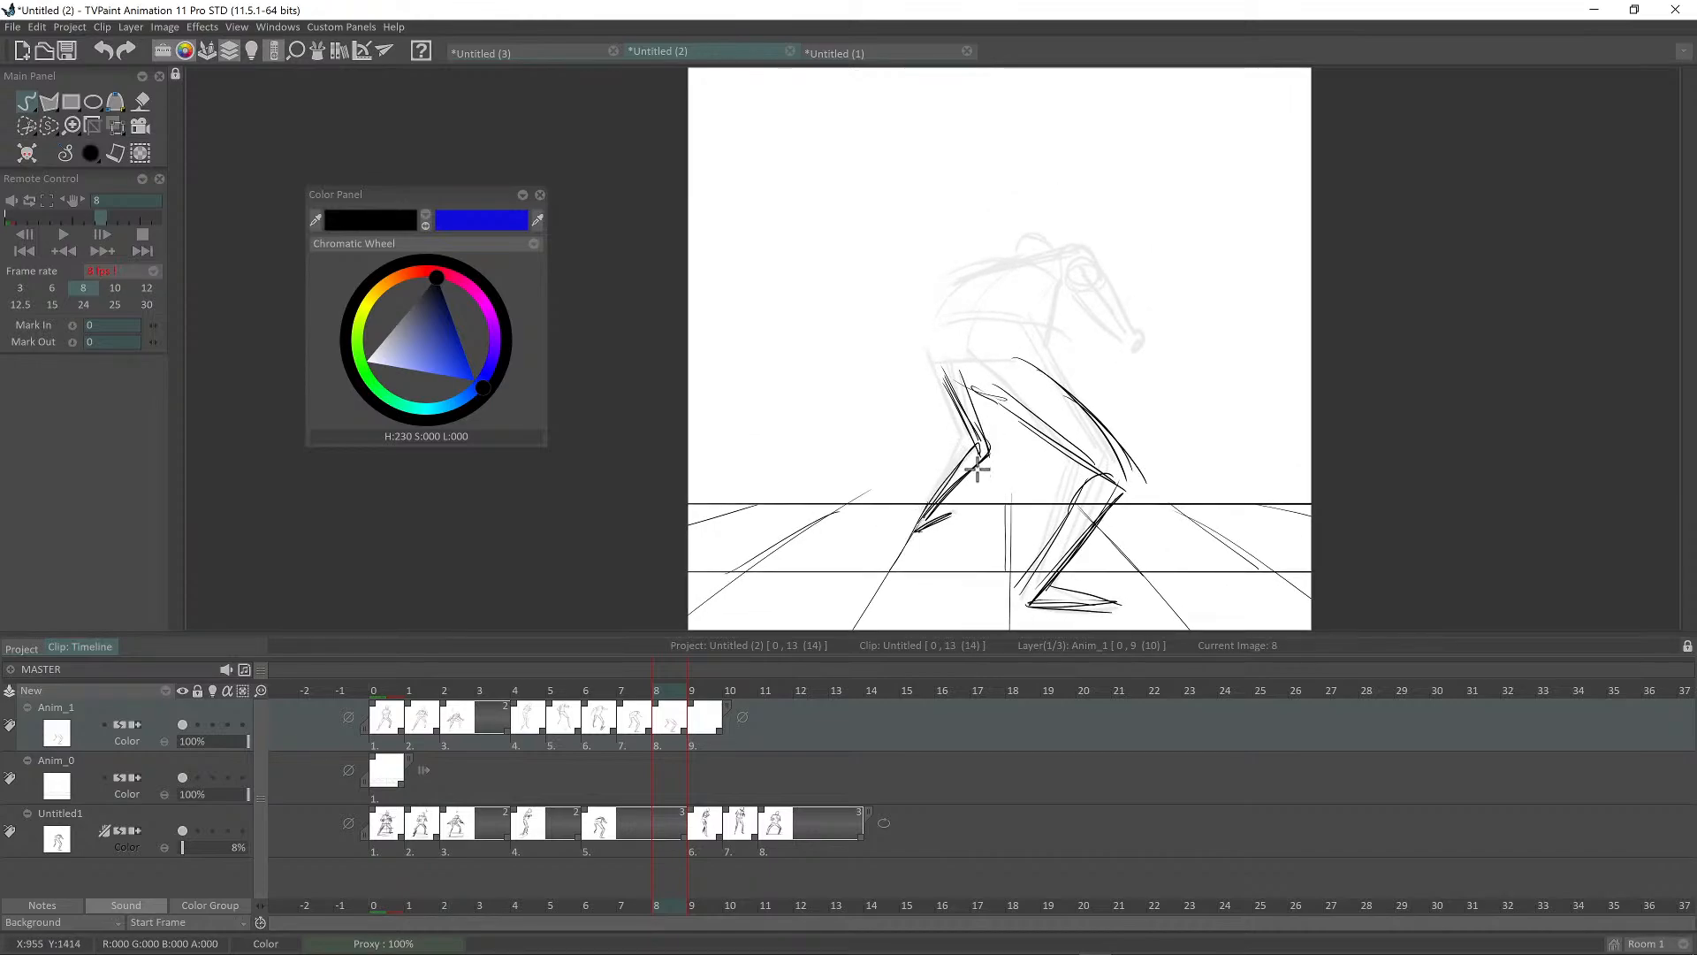
{"action": "mouse_move", "coordinate": [945, 353]}
{"action": "left_mouse_down"}
{"action": "mouse_move", "coordinate": [973, 454]}
{"action": "mouse_move", "coordinate": [962, 428]}
{"action": "left_mouse_up"}
Step: Draw the hunched back, torso, shoulder circle, hanging arm and lowered head on frame 8
{"action": "mouse_move", "coordinate": [1005, 375]}
{"action": "left_mouse_down"}
{"action": "mouse_move", "coordinate": [997, 459]}
{"action": "mouse_move", "coordinate": [988, 399]}
{"action": "mouse_move", "coordinate": [1058, 334]}
{"action": "left_mouse_up"}
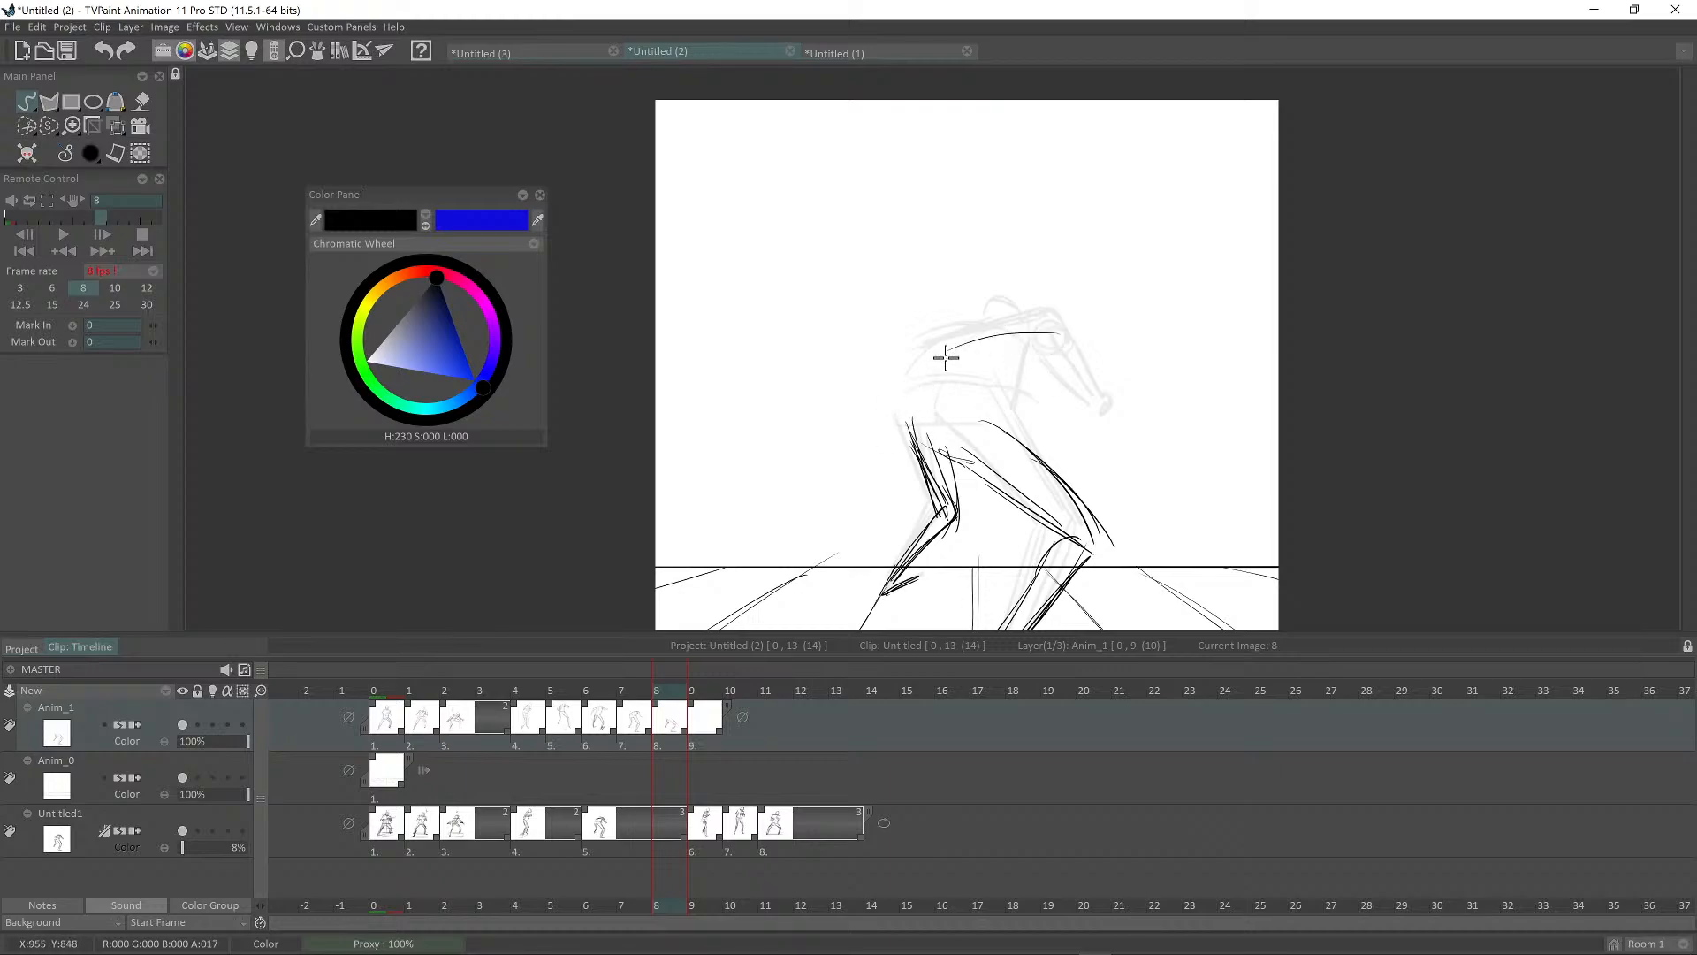
{"action": "mouse_move", "coordinate": [947, 356]}
{"action": "left_mouse_down"}
{"action": "mouse_move", "coordinate": [1079, 358]}
{"action": "mouse_move", "coordinate": [981, 426]}
{"action": "mouse_move", "coordinate": [1017, 339]}
{"action": "left_mouse_up"}
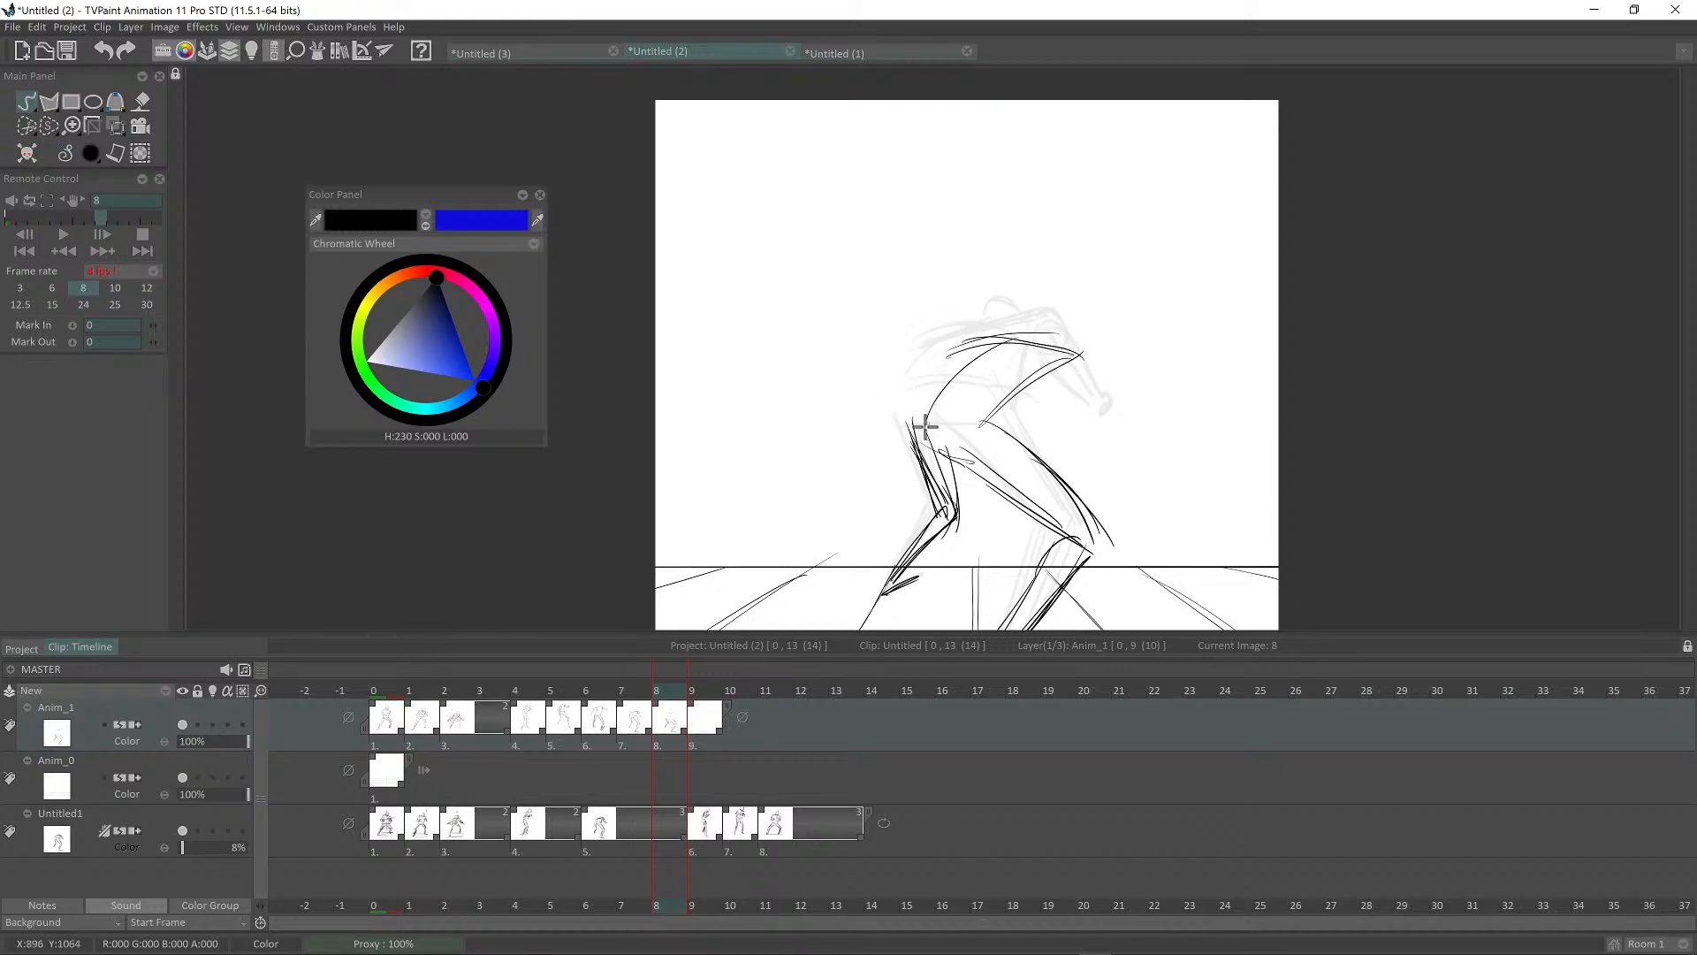
{"action": "left_click_drag", "start_coordinate": [897, 420], "coordinate": [1002, 339]}
{"action": "mouse_move", "coordinate": [1103, 377]}
{"action": "left_mouse_down"}
{"action": "mouse_move", "coordinate": [996, 363]}
{"action": "mouse_move", "coordinate": [897, 390]}
{"action": "left_mouse_up"}
{"action": "left_click_drag", "start_coordinate": [874, 368], "coordinate": [878, 388]}
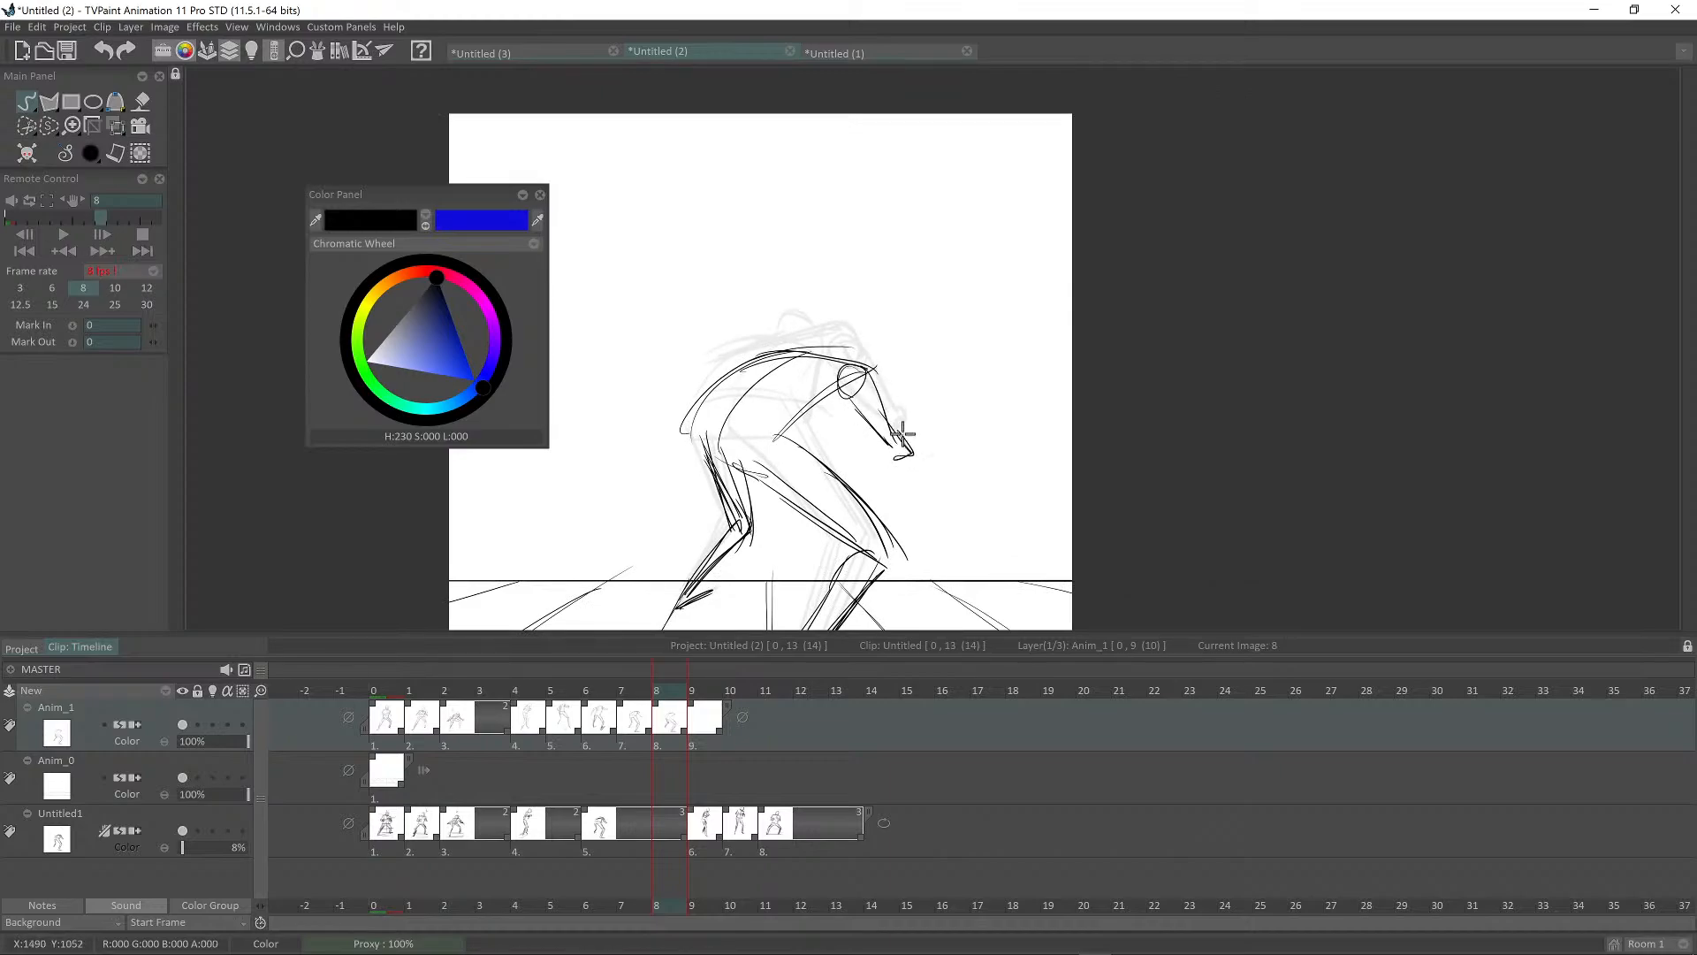
{"action": "left_click_drag", "start_coordinate": [902, 434], "coordinate": [940, 468]}
{"action": "left_click_drag", "start_coordinate": [833, 367], "coordinate": [873, 393]}
{"action": "left_click_drag", "start_coordinate": [891, 368], "coordinate": [907, 300]}
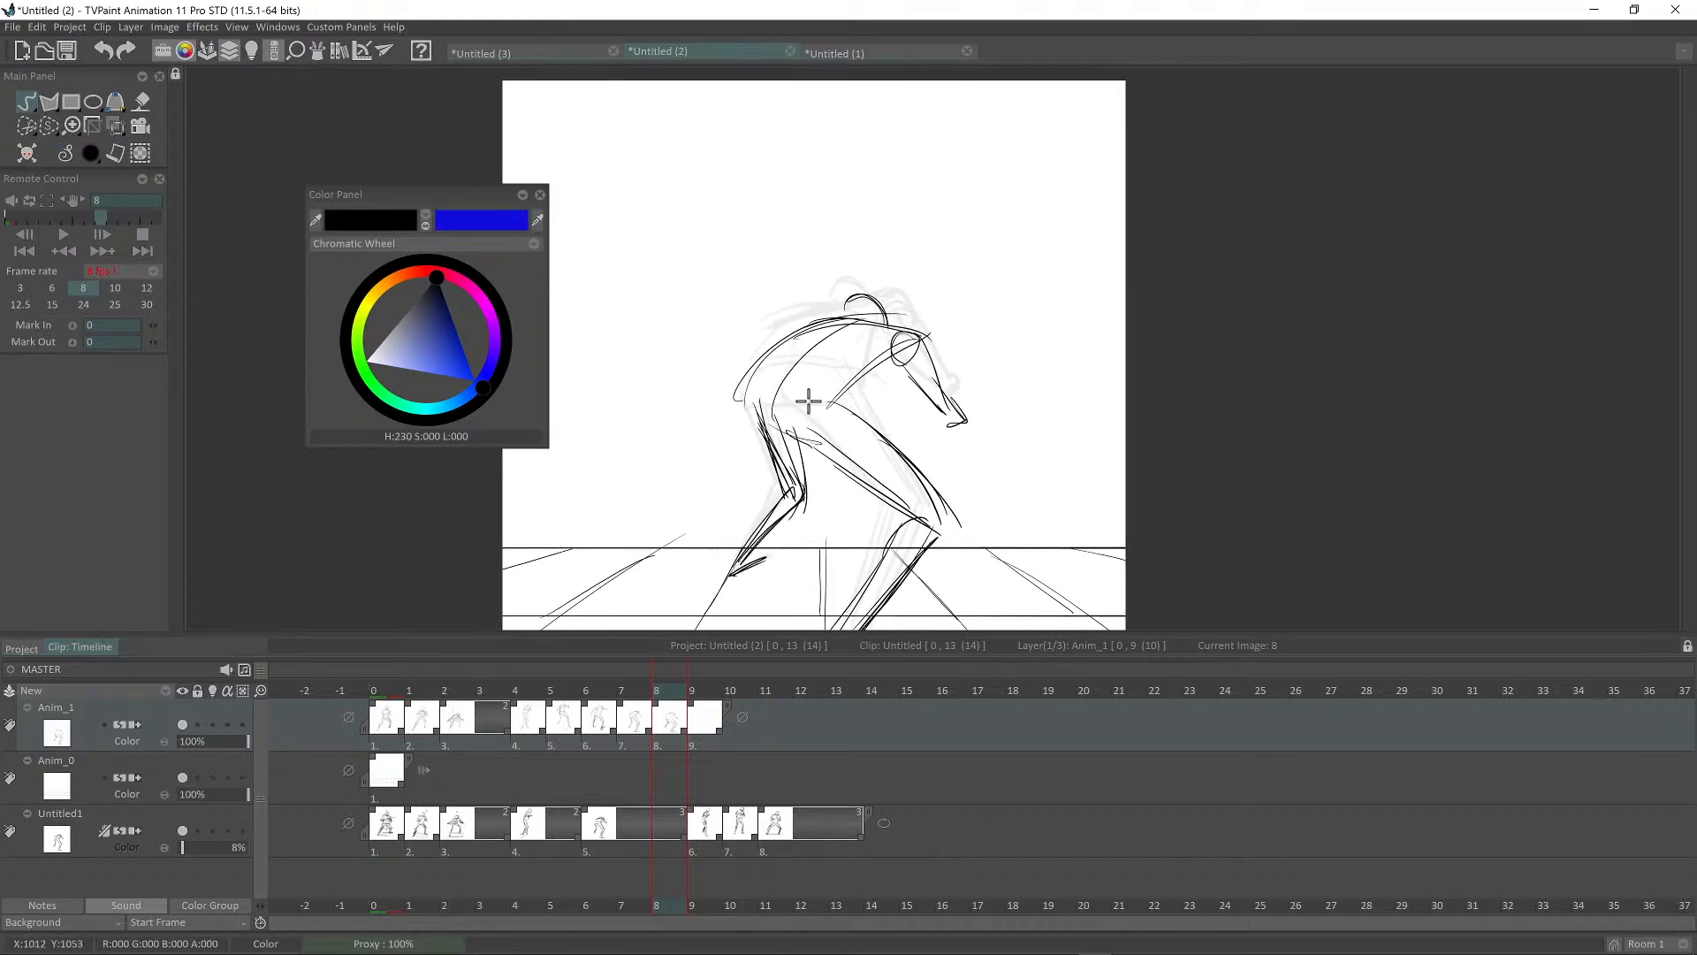
Step: Add the contour curve across the lower torso and reinforce the front thigh's outline on frame 8
{"action": "mouse_move", "coordinate": [745, 383]}
{"action": "left_mouse_down"}
{"action": "mouse_move", "coordinate": [845, 400]}
{"action": "mouse_move", "coordinate": [752, 395]}
{"action": "mouse_move", "coordinate": [884, 429]}
{"action": "left_mouse_up"}
{"action": "mouse_move", "coordinate": [825, 479]}
{"action": "left_mouse_down"}
{"action": "mouse_move", "coordinate": [747, 434]}
{"action": "mouse_move", "coordinate": [855, 489]}
{"action": "left_mouse_up"}
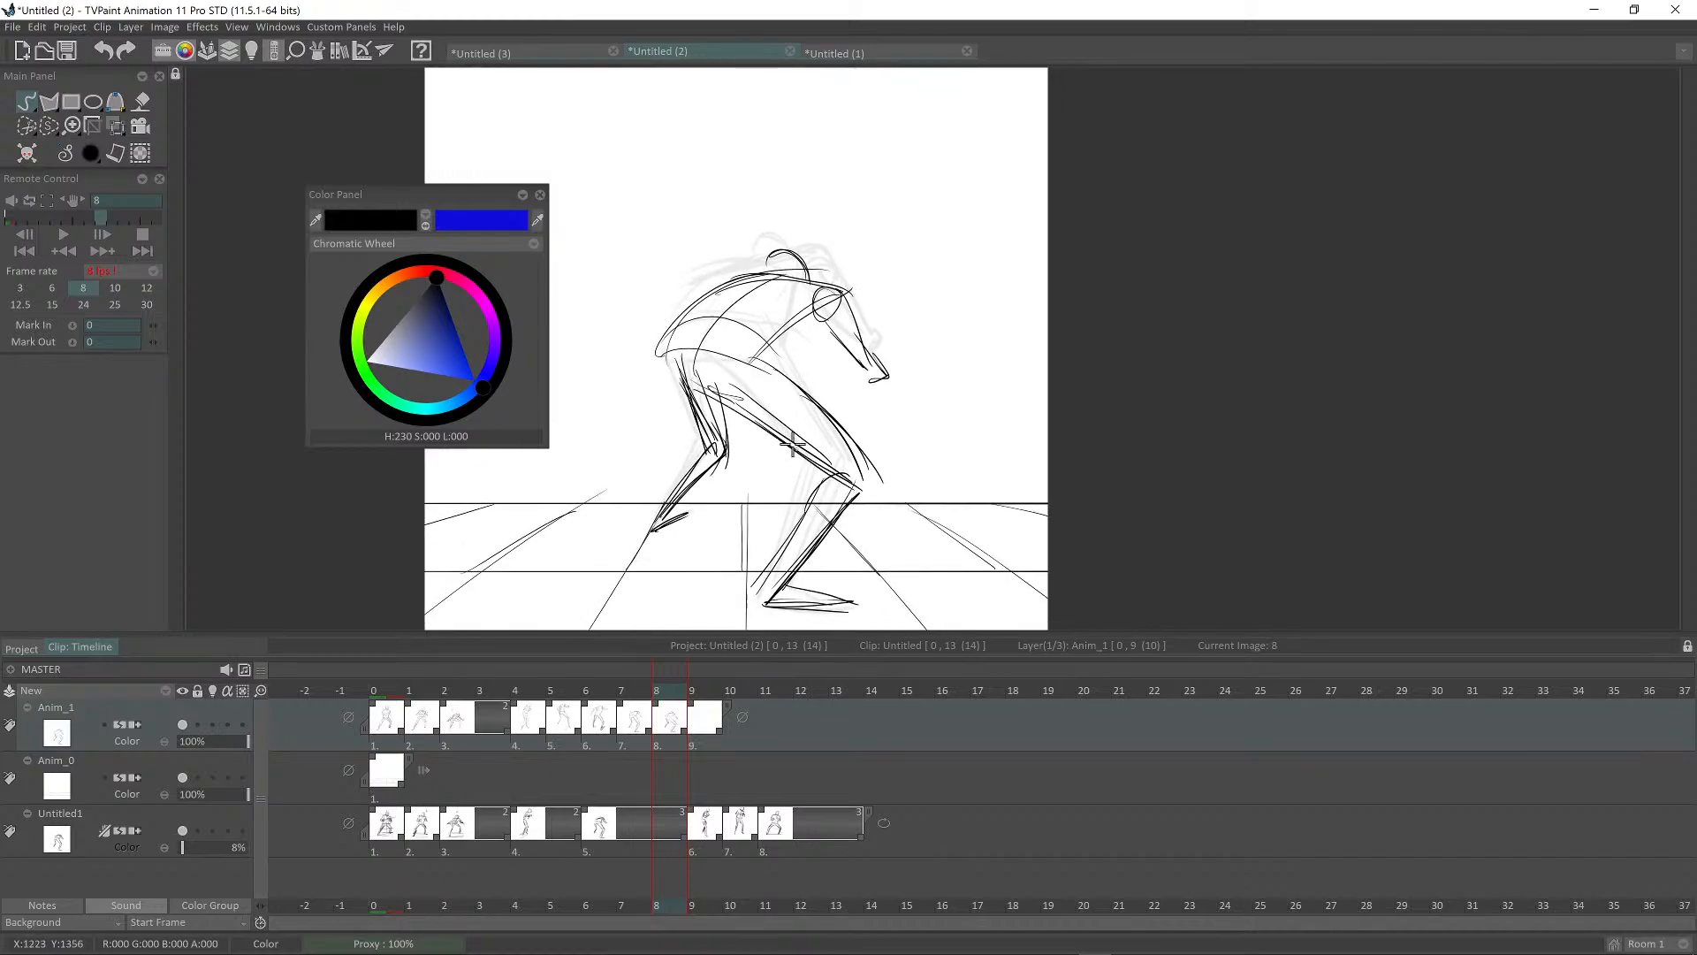
{"action": "left_click_drag", "start_coordinate": [752, 336], "coordinate": [876, 489]}
{"action": "mouse_move", "coordinate": [827, 360]}
{"action": "left_mouse_down"}
{"action": "mouse_move", "coordinate": [851, 390]}
{"action": "mouse_move", "coordinate": [867, 325]}
{"action": "left_mouse_up"}
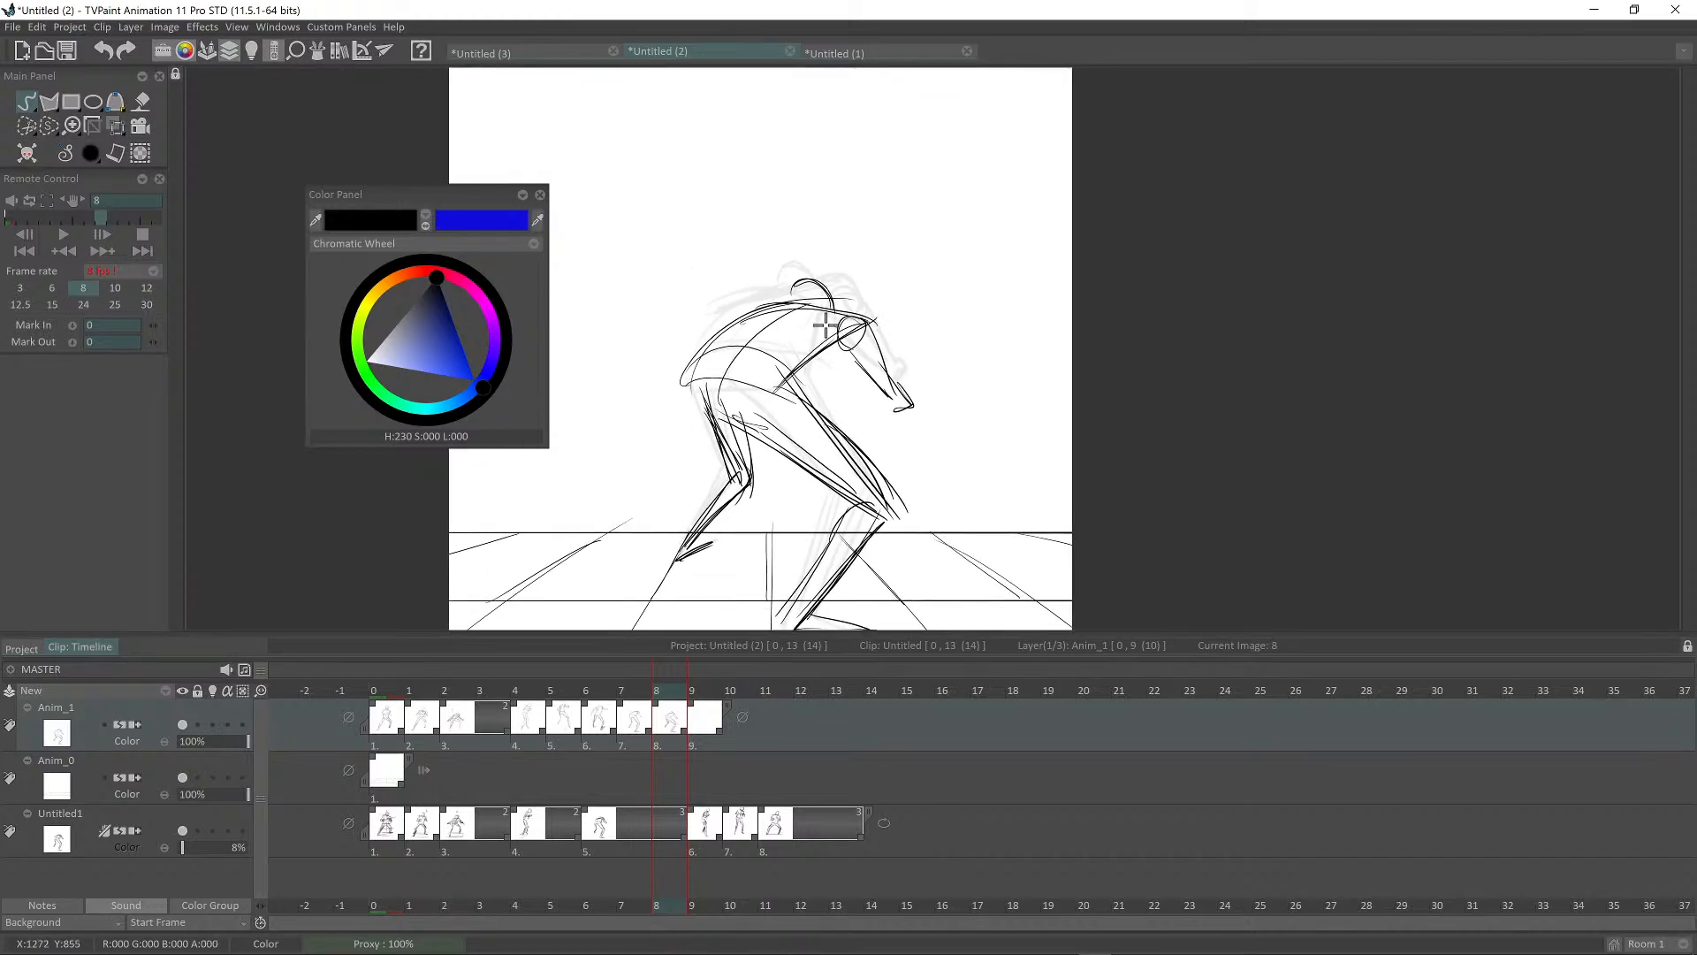
{"action": "scroll", "coordinate": [924, 360], "scroll_direction": "down", "scroll_amount": 2}
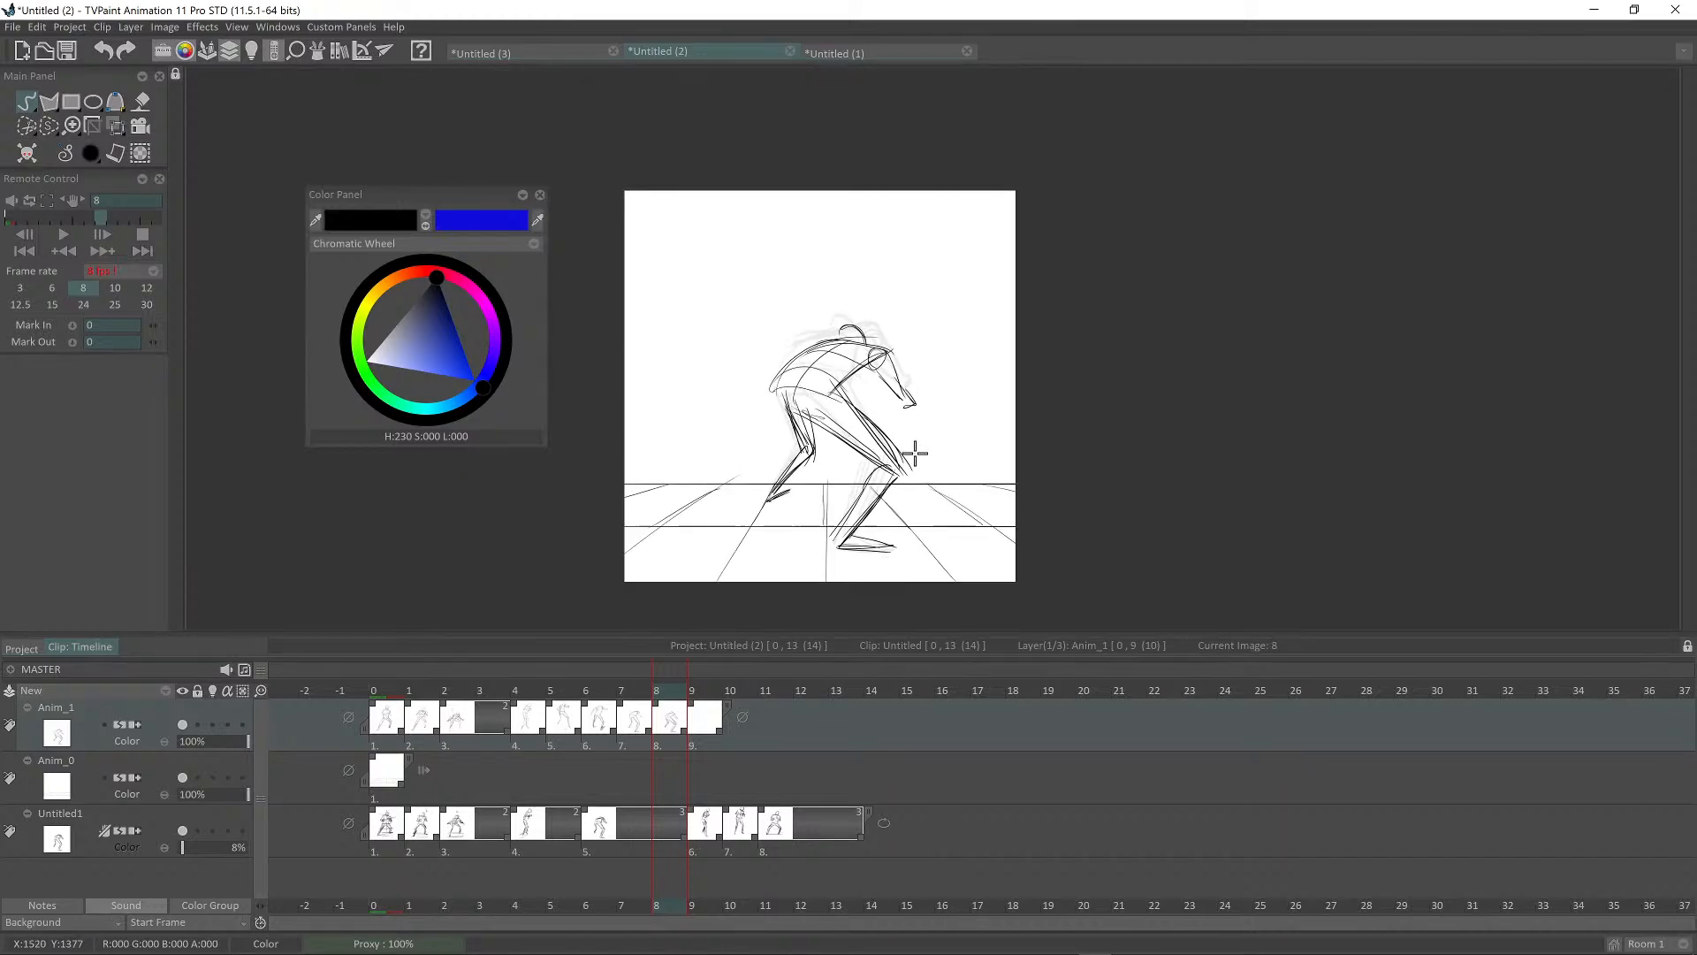
Step: On the blank drawing at frame 9, sketch the standing figure's two legs over the faint rough
{"action": "left_click", "coordinate": [703, 695]}
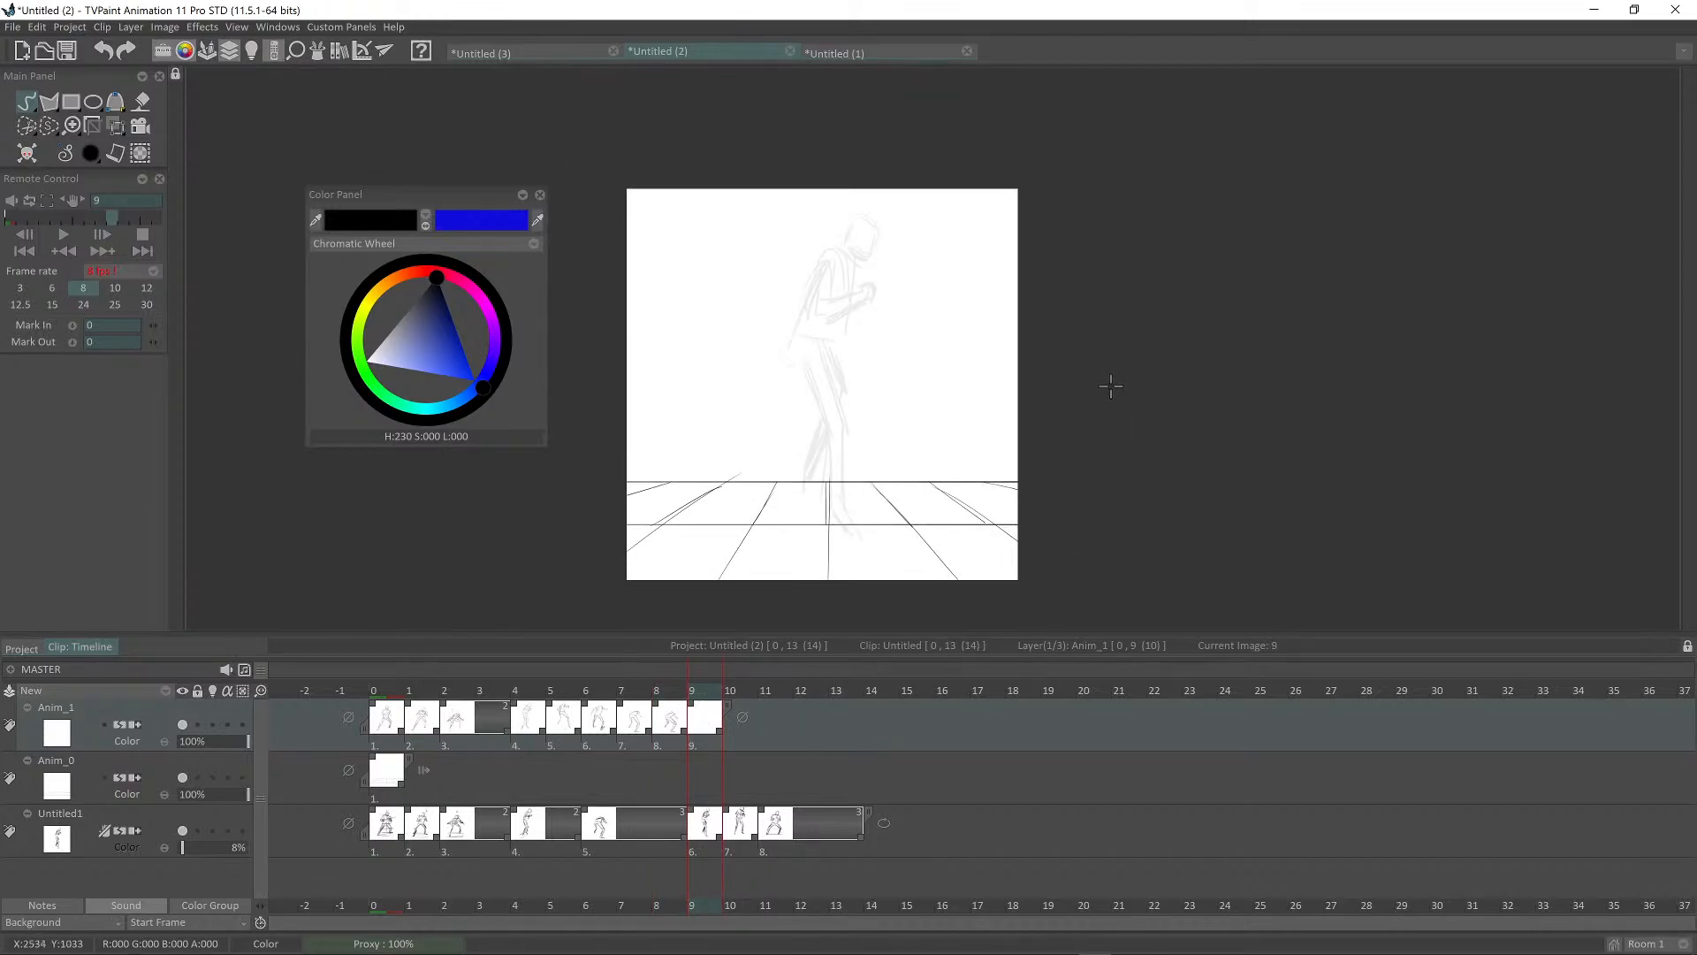
{"action": "scroll", "coordinate": [928, 440], "scroll_direction": "up", "scroll_amount": 2}
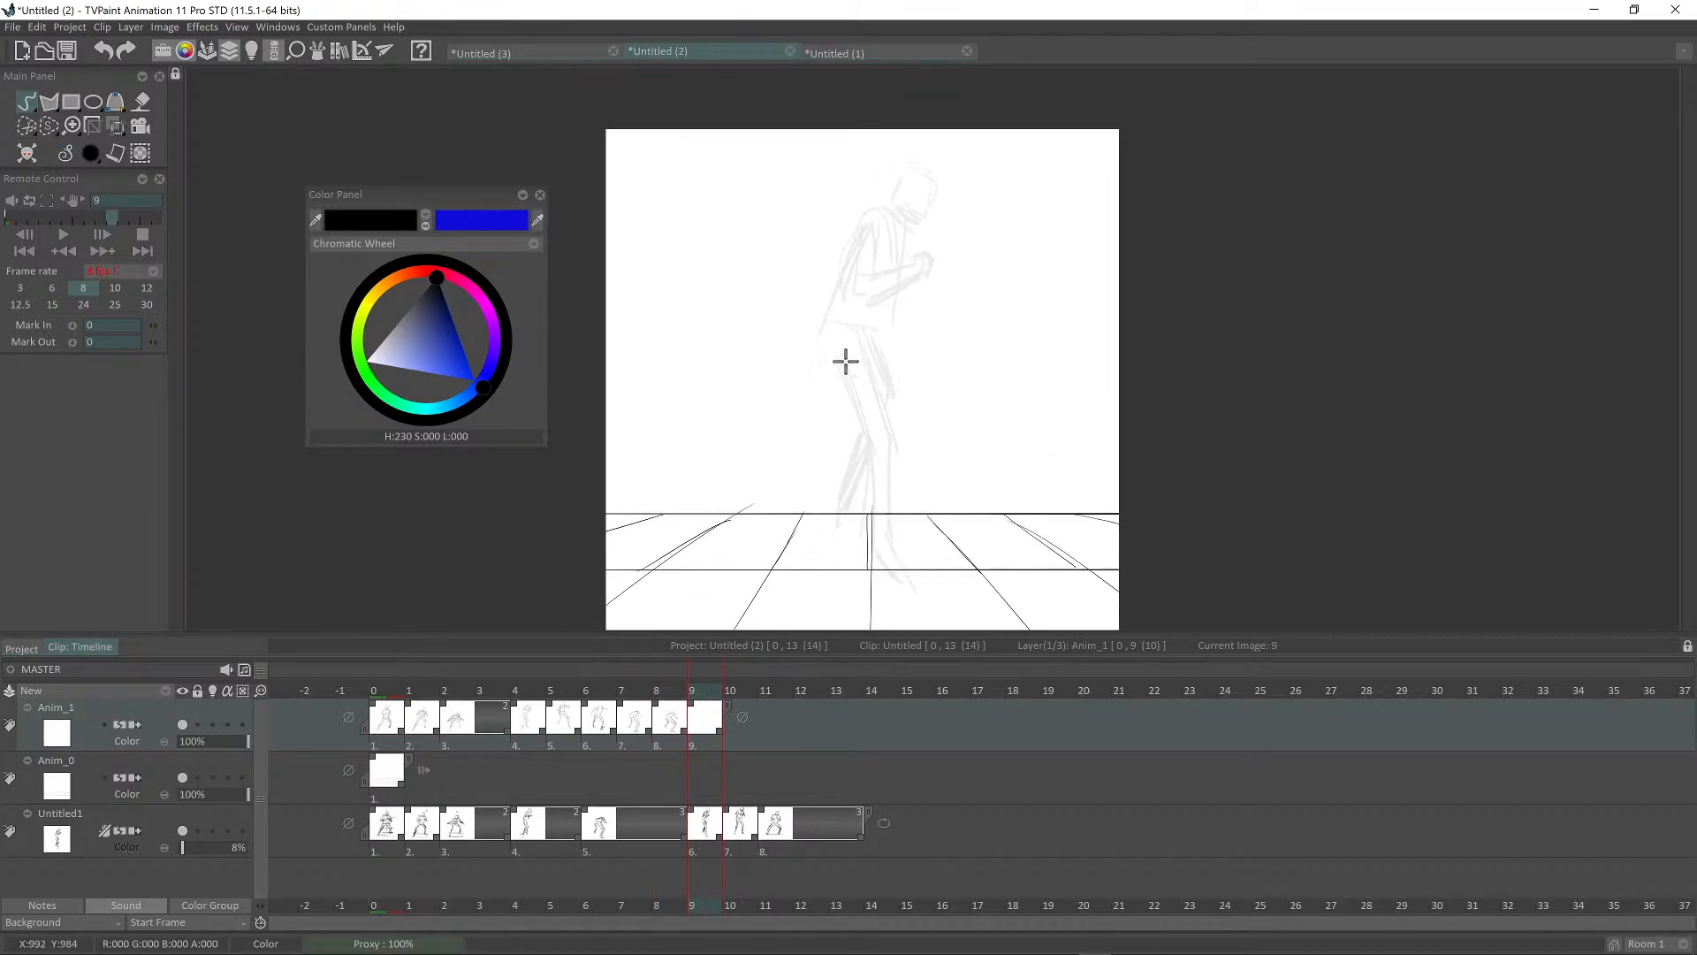
{"action": "left_click_drag", "start_coordinate": [865, 440], "coordinate": [872, 458]}
{"action": "mouse_move", "coordinate": [828, 336]}
{"action": "left_mouse_down"}
{"action": "mouse_move", "coordinate": [873, 377]}
{"action": "mouse_move", "coordinate": [863, 329]}
{"action": "mouse_move", "coordinate": [879, 421]}
{"action": "mouse_move", "coordinate": [890, 456]}
{"action": "left_mouse_up"}
{"action": "mouse_move", "coordinate": [865, 478]}
{"action": "left_mouse_down"}
{"action": "mouse_move", "coordinate": [860, 436]}
{"action": "mouse_move", "coordinate": [897, 553]}
{"action": "left_mouse_up"}
{"action": "left_click_drag", "start_coordinate": [875, 358], "coordinate": [878, 530]}
{"action": "mouse_move", "coordinate": [861, 402]}
{"action": "left_mouse_down"}
{"action": "mouse_move", "coordinate": [830, 485]}
{"action": "mouse_move", "coordinate": [840, 467]}
{"action": "left_mouse_up"}
Step: Draw the standing figure's torso, bent arm with a round hand, and oval head on frame 9
{"action": "mouse_move", "coordinate": [872, 296]}
{"action": "left_mouse_down"}
{"action": "mouse_move", "coordinate": [883, 359]}
{"action": "mouse_move", "coordinate": [900, 311]}
{"action": "mouse_move", "coordinate": [812, 396]}
{"action": "mouse_move", "coordinate": [875, 279]}
{"action": "left_mouse_up"}
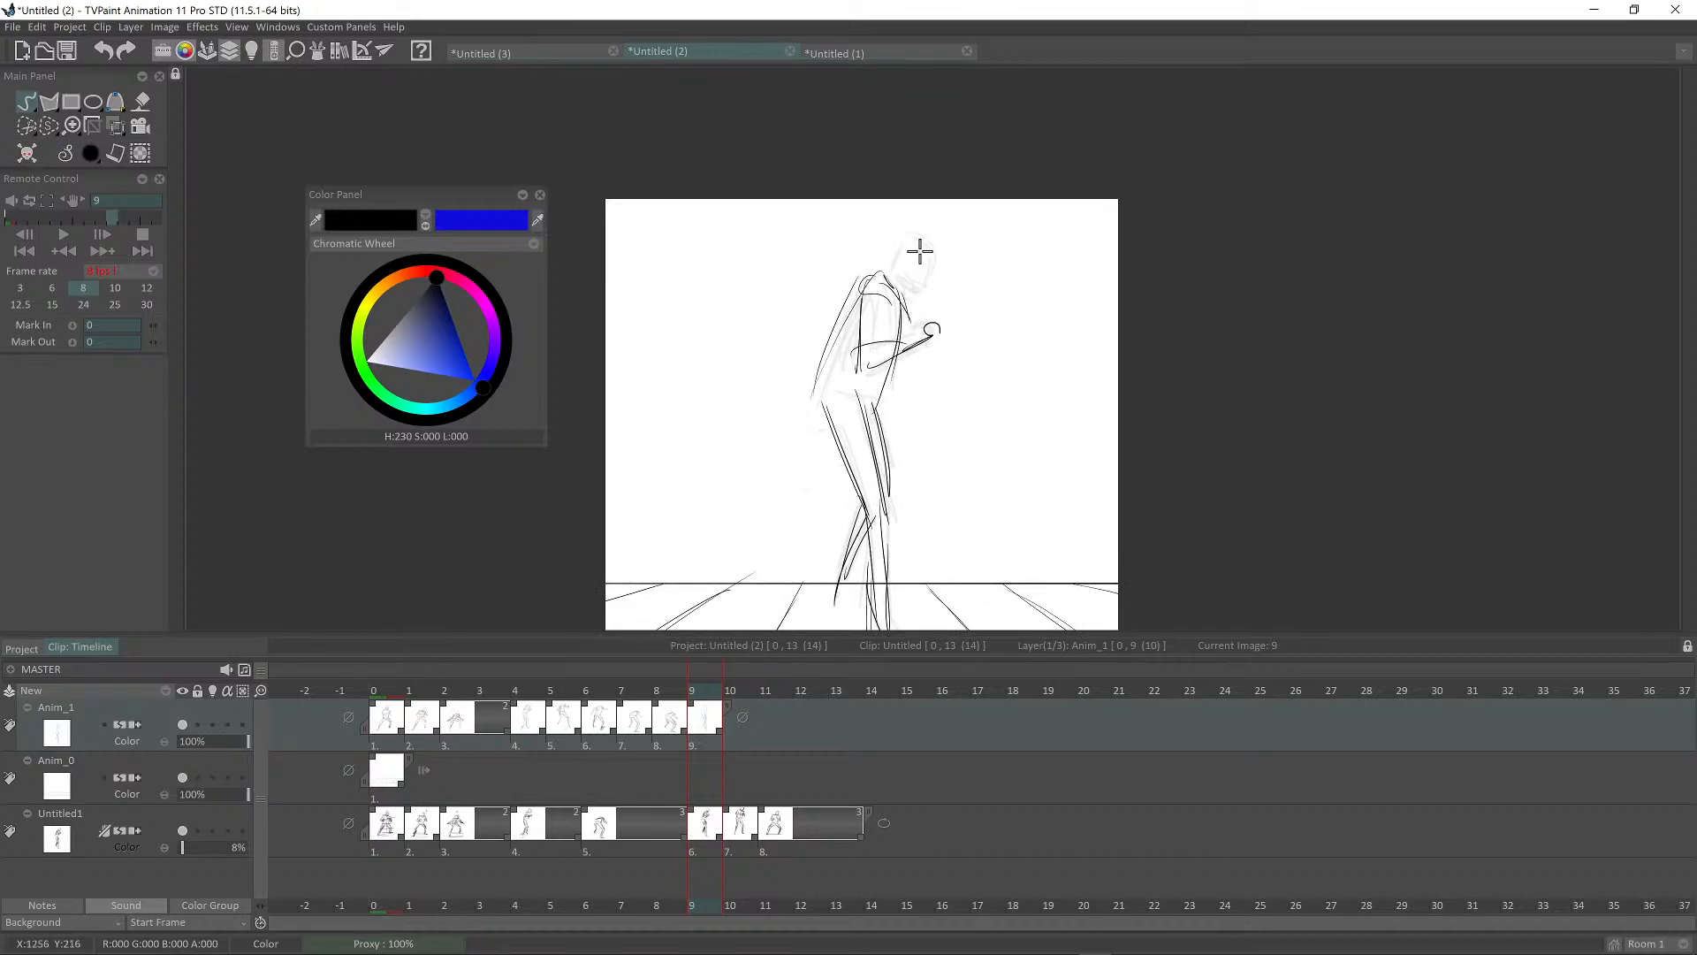
{"action": "left_click_drag", "start_coordinate": [895, 267], "coordinate": [921, 278]}
{"action": "scroll", "coordinate": [945, 229], "scroll_direction": "down", "scroll_amount": 2}
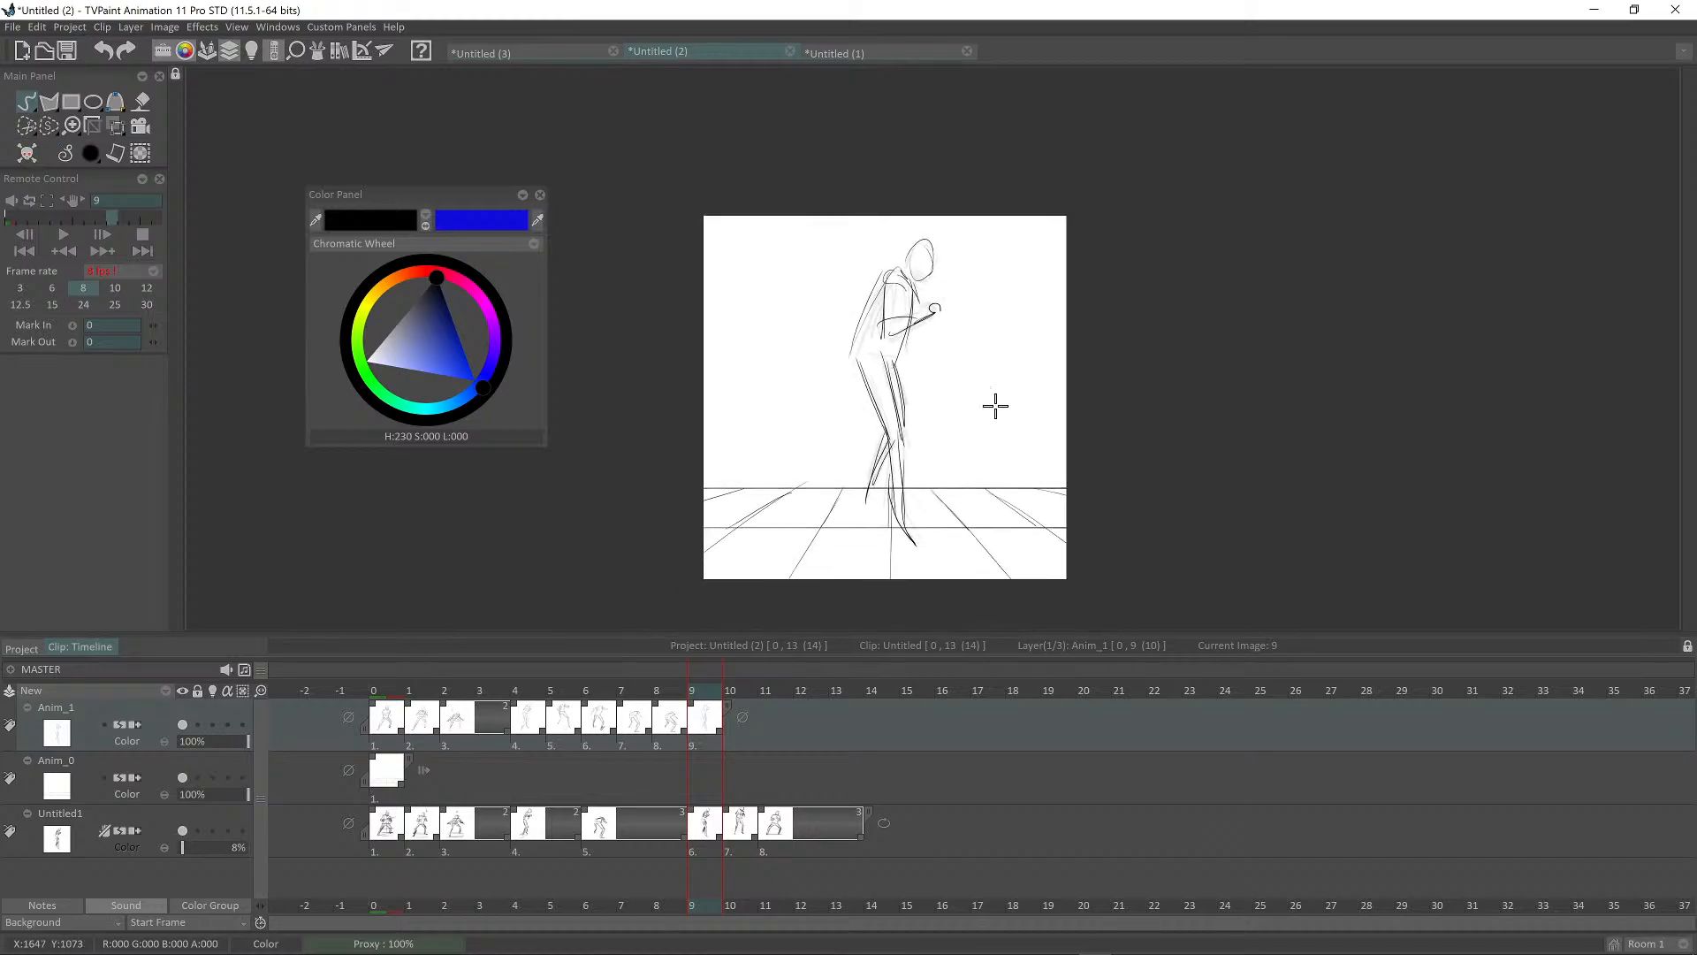
Step: Flip back and forth between frames 7 and 9 to check the movement from crouch to standing
{"action": "key", "text": "Left"}
{"action": "key", "text": "Left"}
{"action": "key", "text": "Right"}
{"action": "key", "text": "Right"}
{"action": "key", "text": "Left"}
{"action": "key", "text": "Left"}
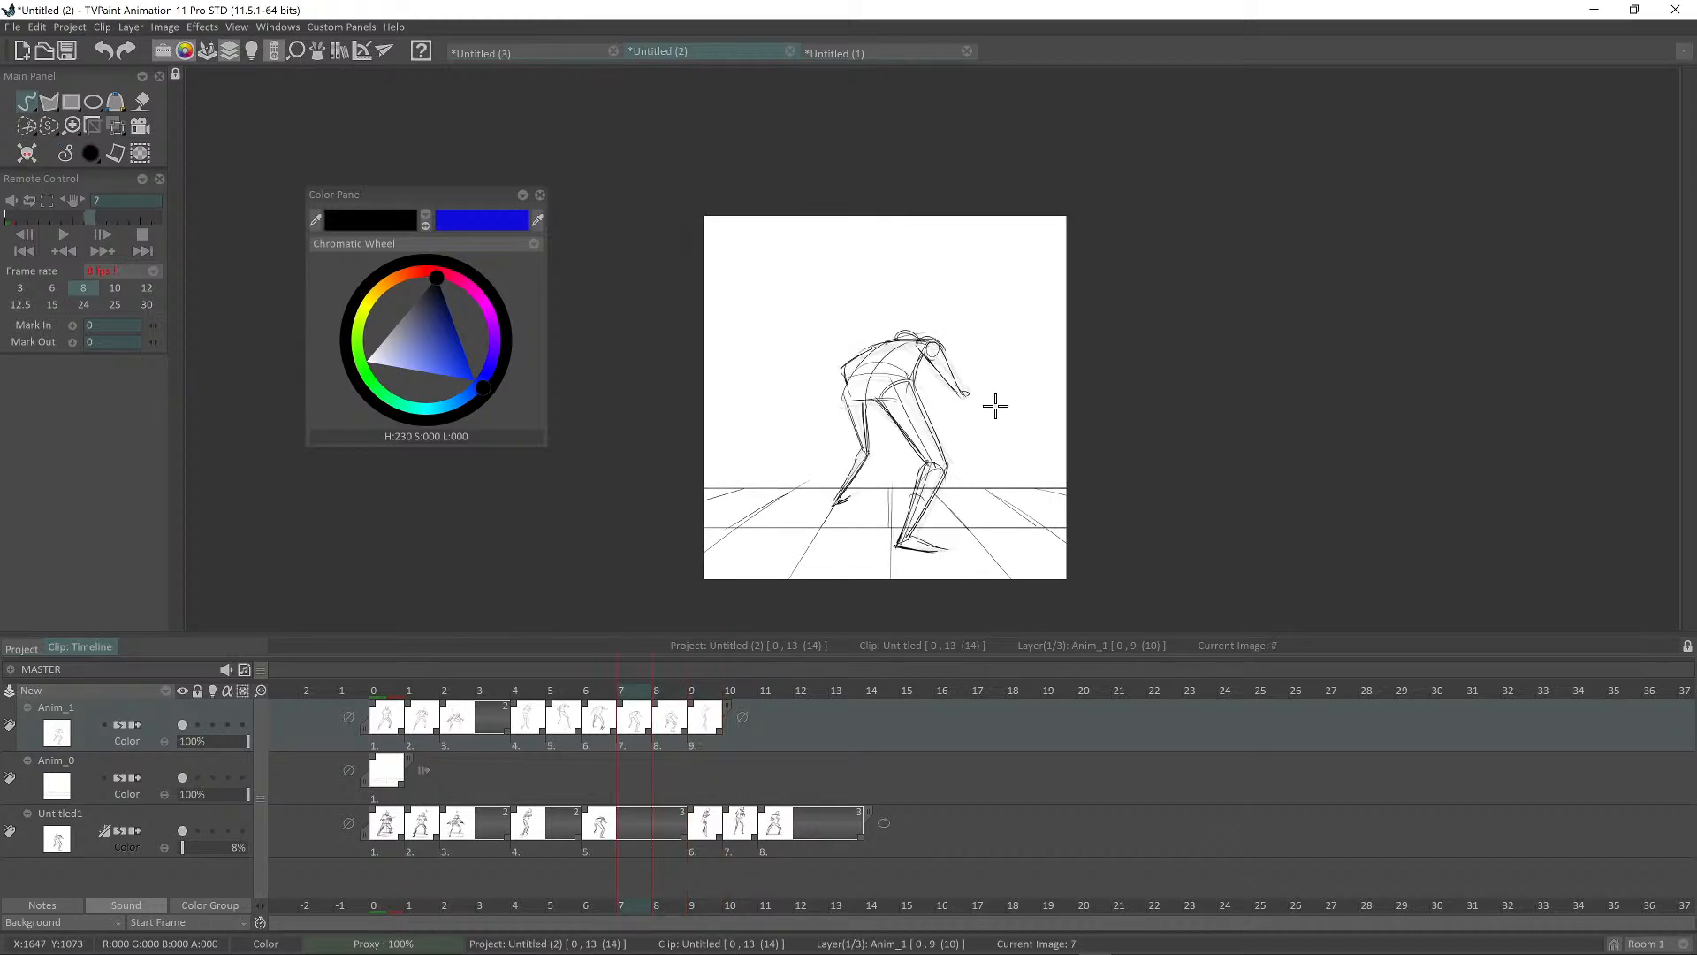
Step: Flip repeatedly between frames 6 and 9 to examine how the figure settles into the crouch and rises
{"action": "key", "text": "Right"}
{"action": "key", "text": "Left"}
{"action": "key", "text": "Right"}
{"action": "key", "text": "Left"}
{"action": "key", "text": "Right"}
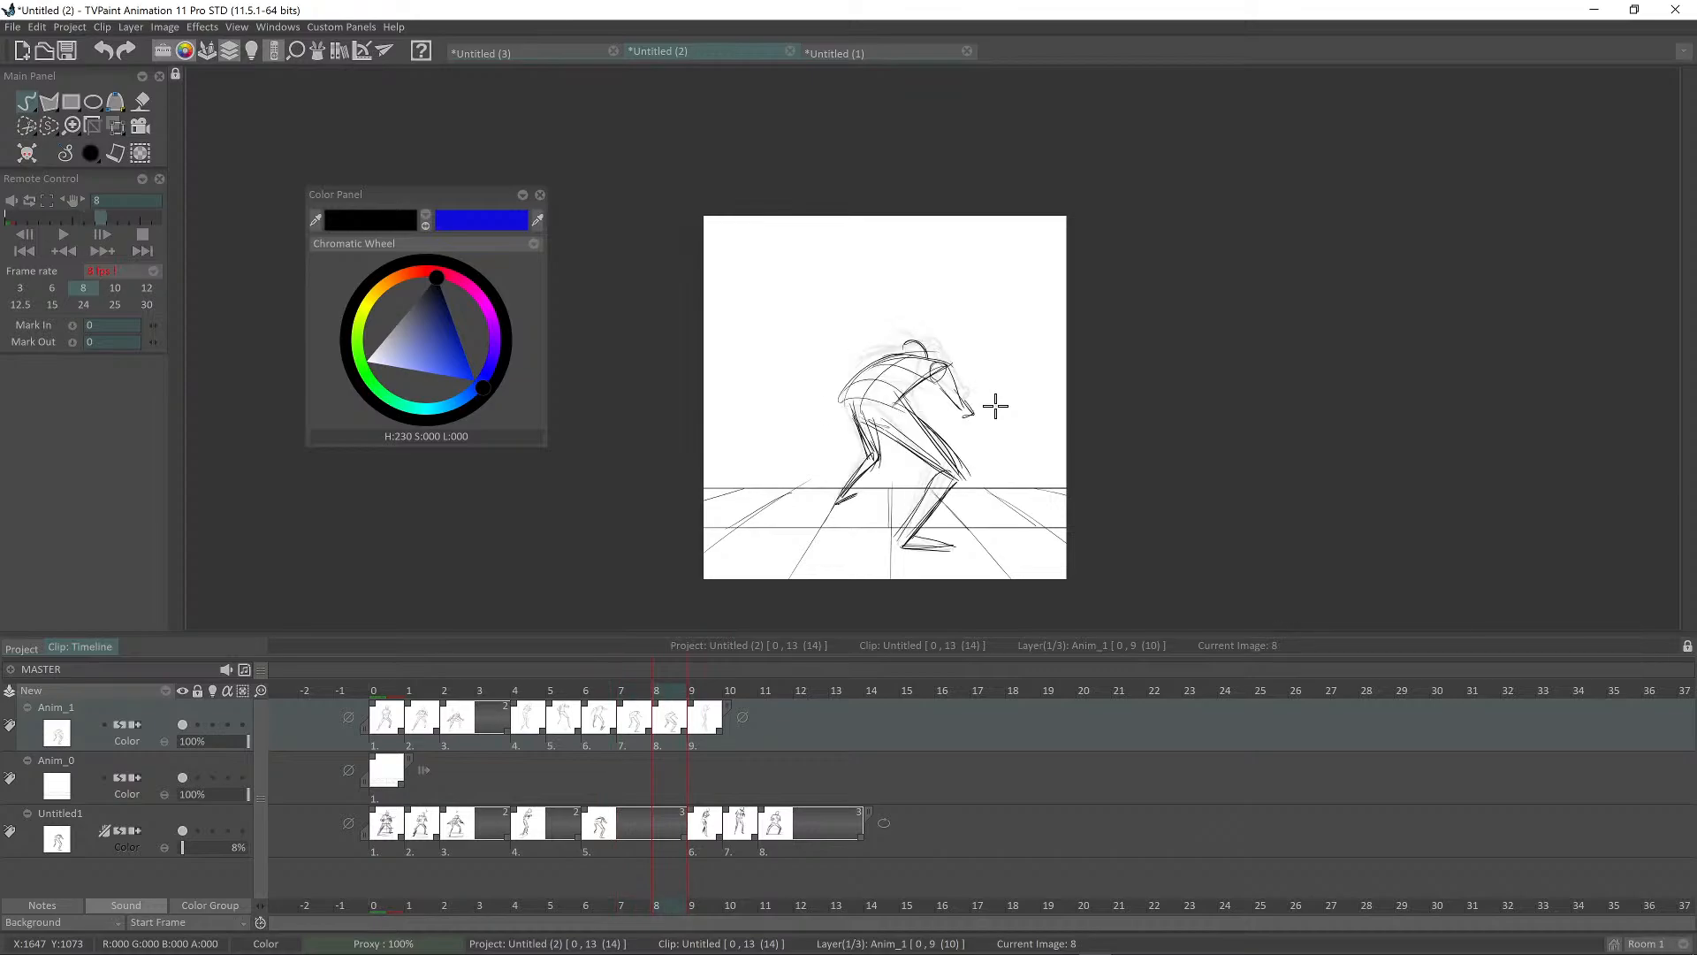
{"action": "key", "text": "Left"}
{"action": "key", "text": "Right"}
{"action": "key", "text": "Left"}
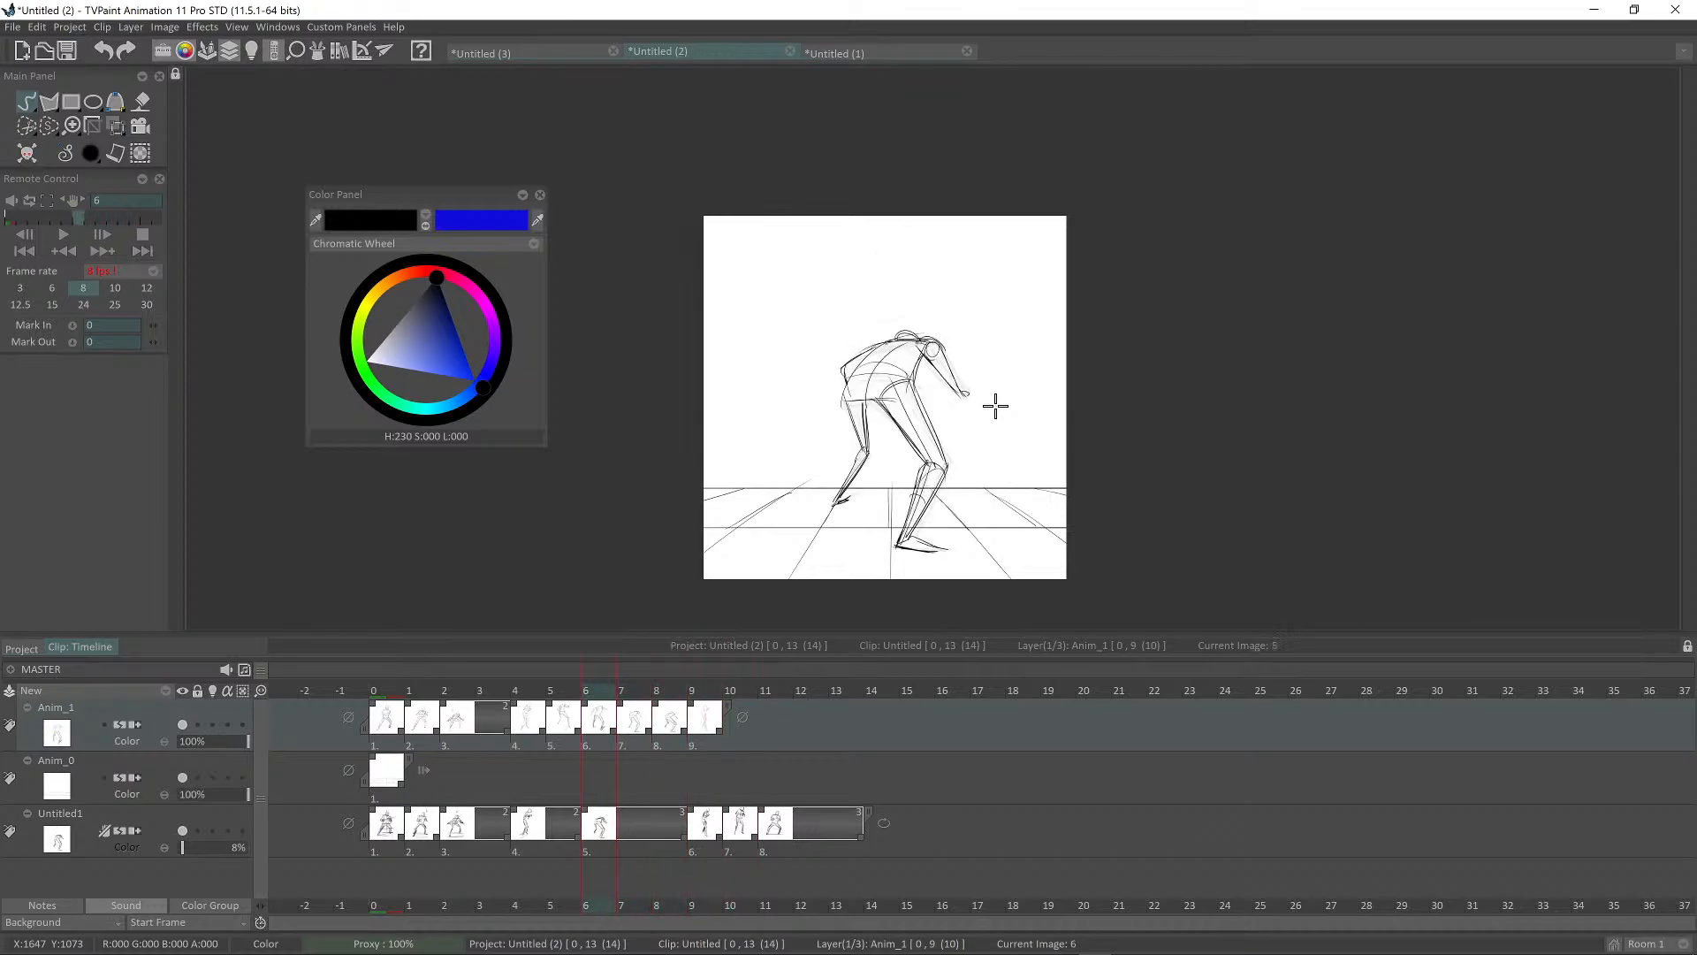
{"action": "key", "text": "Right"}
{"action": "key", "text": "Right"}
{"action": "key", "text": "Right"}
{"action": "key", "text": "Right"}
{"action": "key", "text": "Left"}
{"action": "key", "text": "Left"}
{"action": "key", "text": "Left"}
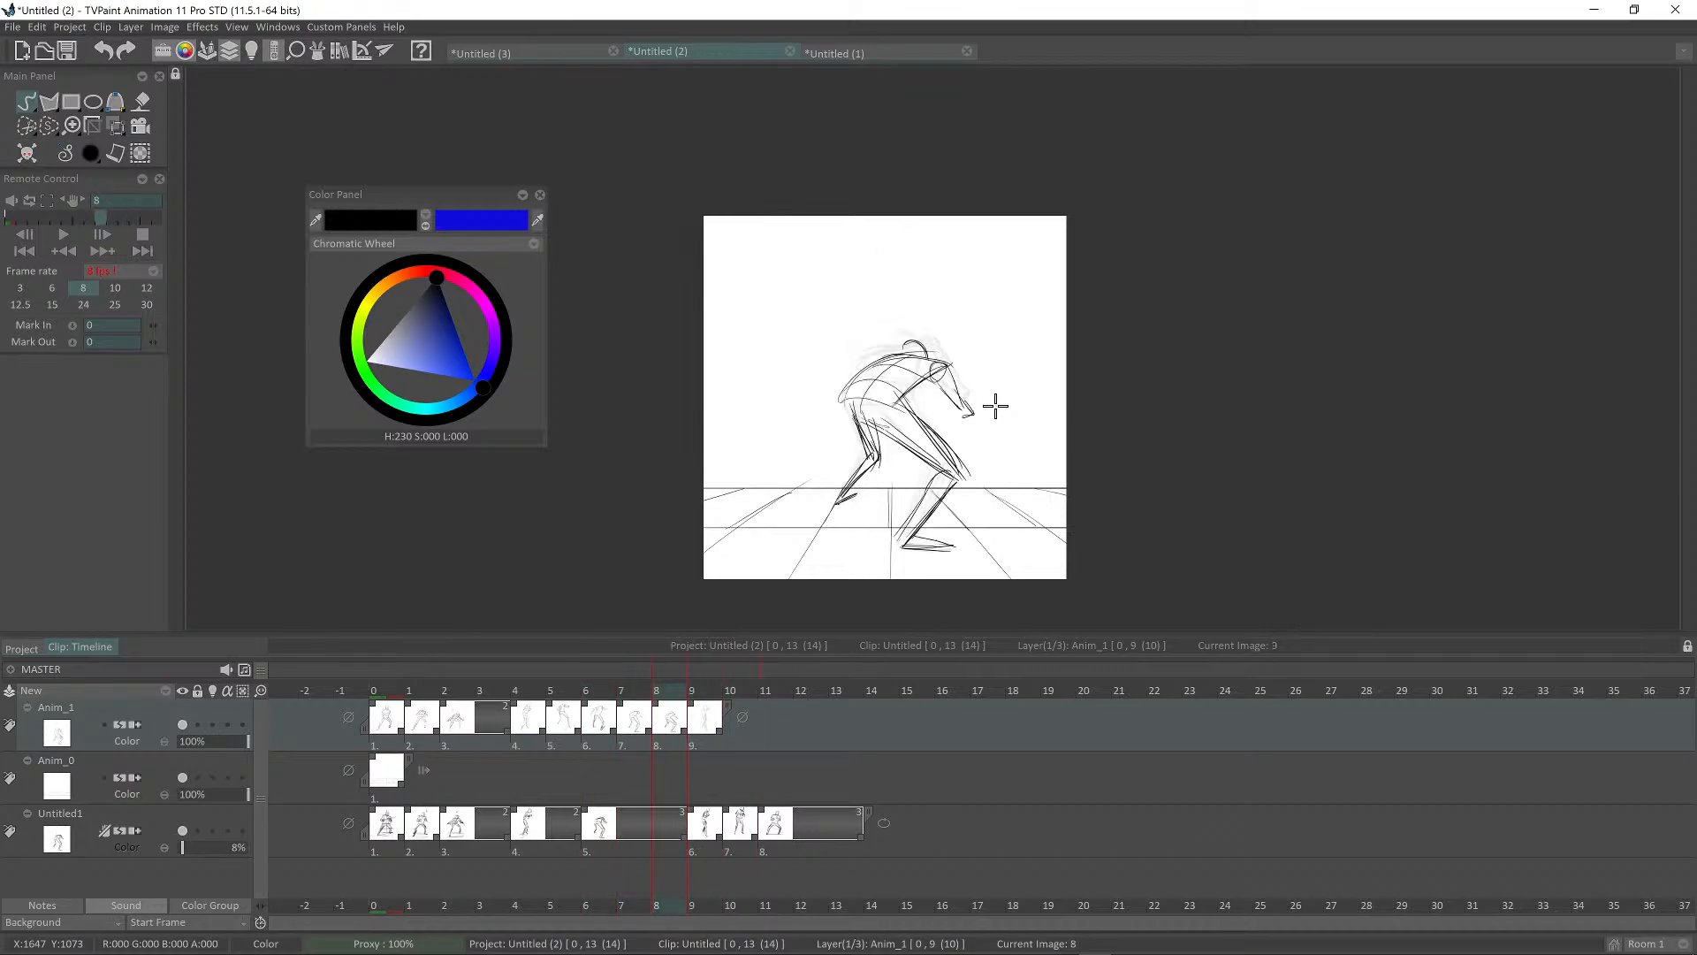
{"action": "key", "text": "Right"}
{"action": "key", "text": "Right"}
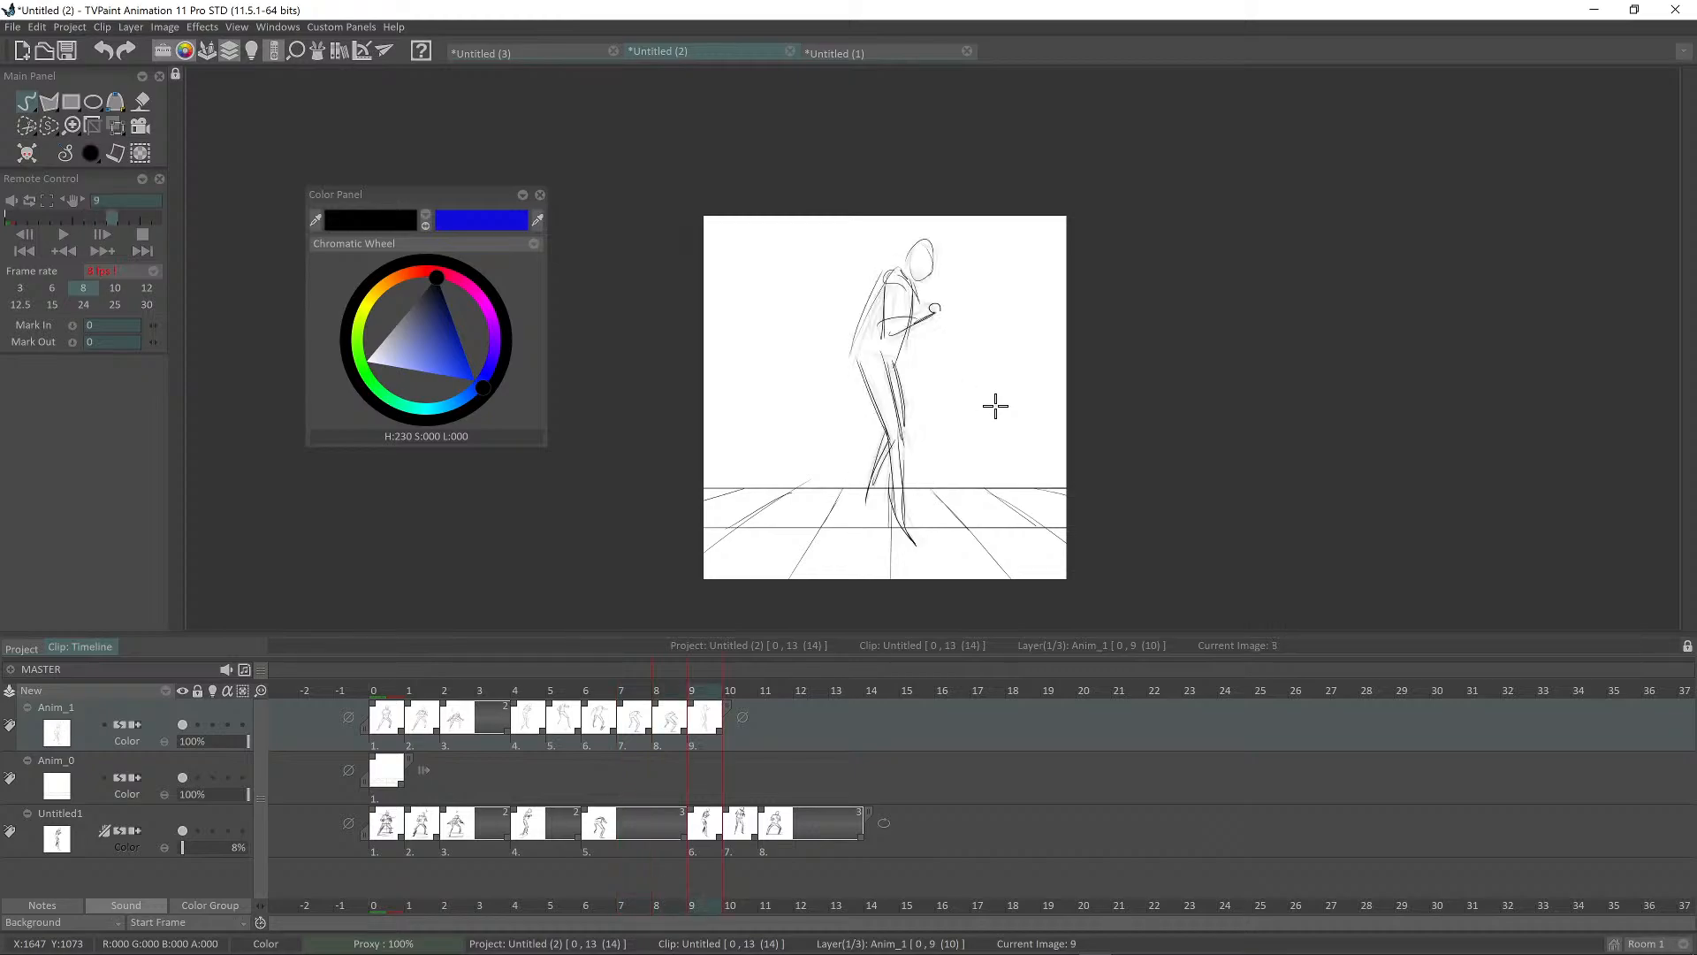
Step: Flip between frames 7, 8 and 9 to examine the spacing from the deepest crouch to the standing pose
{"action": "key", "text": "Left"}
{"action": "key", "text": "Left"}
{"action": "key", "text": "Right"}
{"action": "key", "text": "Right"}
{"action": "key", "text": "Left"}
{"action": "key", "text": "Left"}
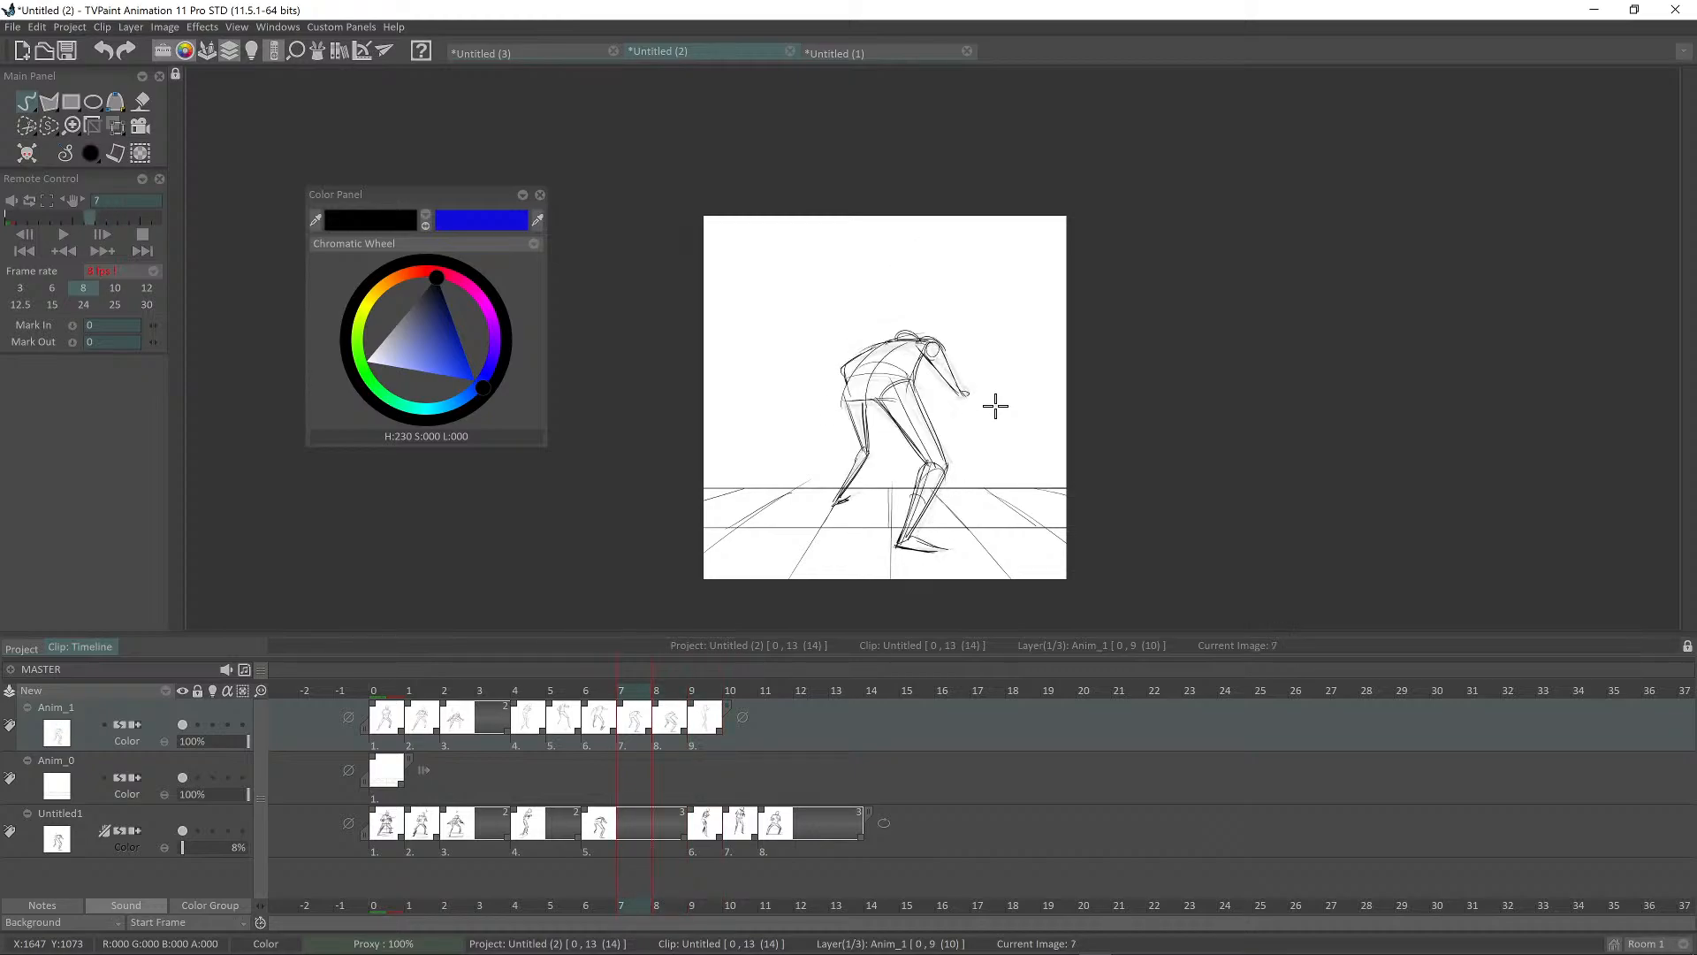
{"action": "key", "text": "Right"}
{"action": "key", "text": "Right"}
{"action": "key", "text": "Left"}
{"action": "key", "text": "Left"}
{"action": "key", "text": "Right"}
{"action": "key", "text": "Right"}
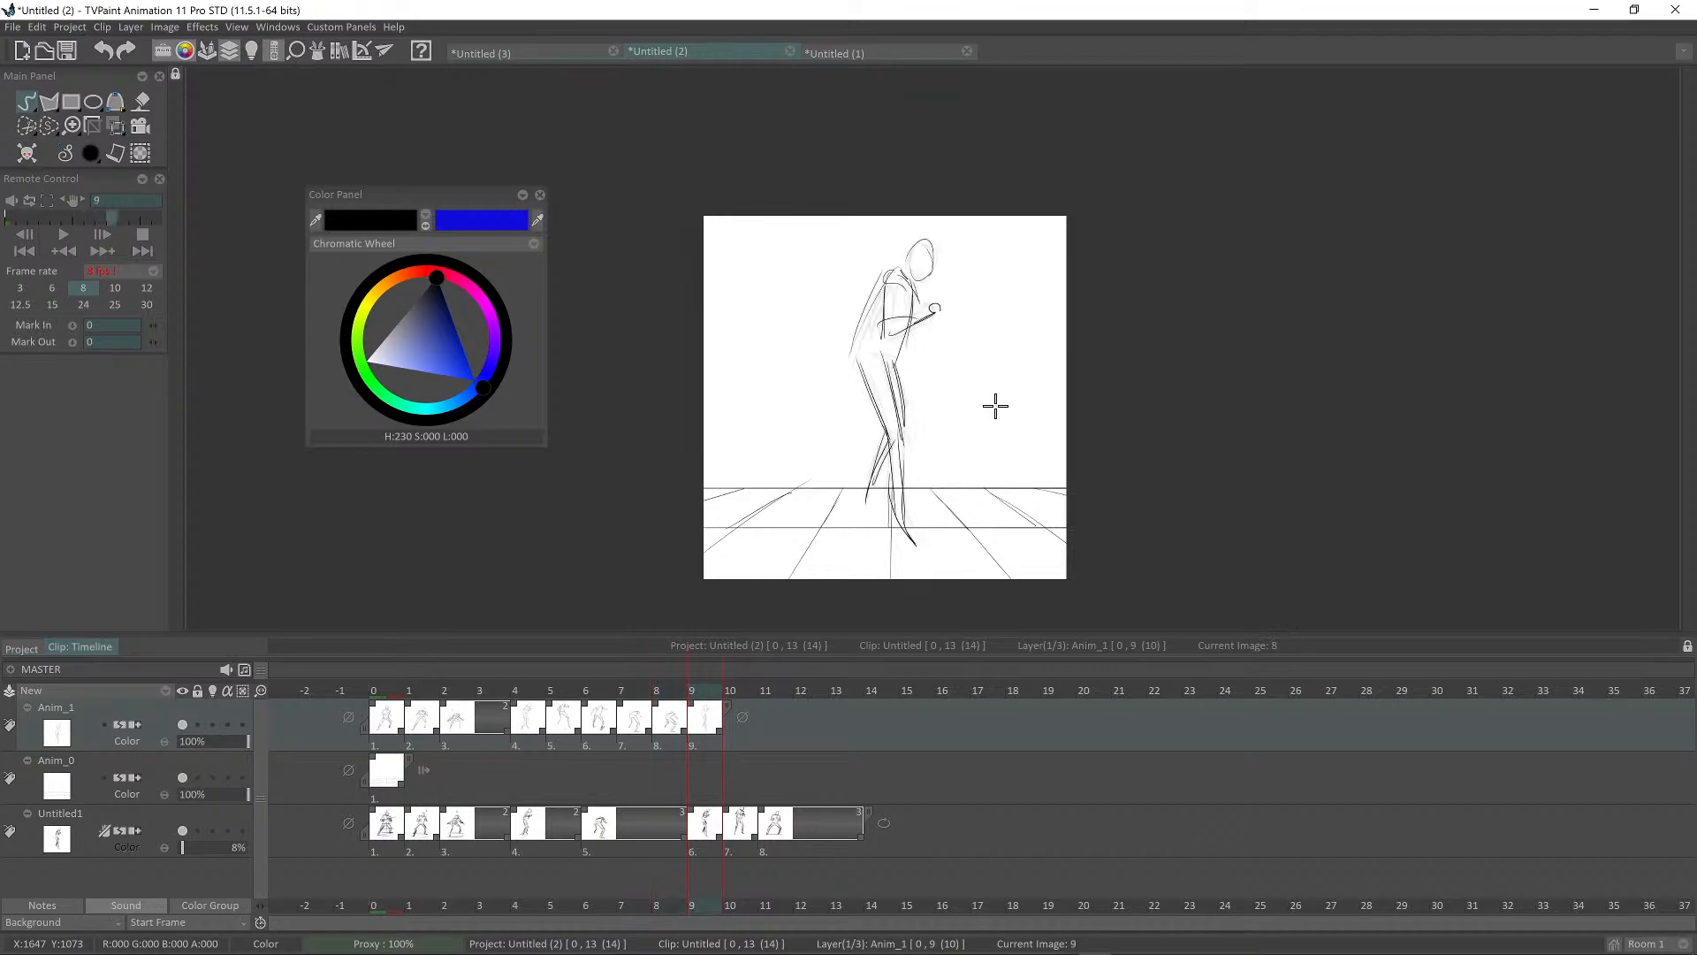
{"action": "key", "text": "Left"}
{"action": "key", "text": "Left"}
{"action": "key", "text": "Right"}
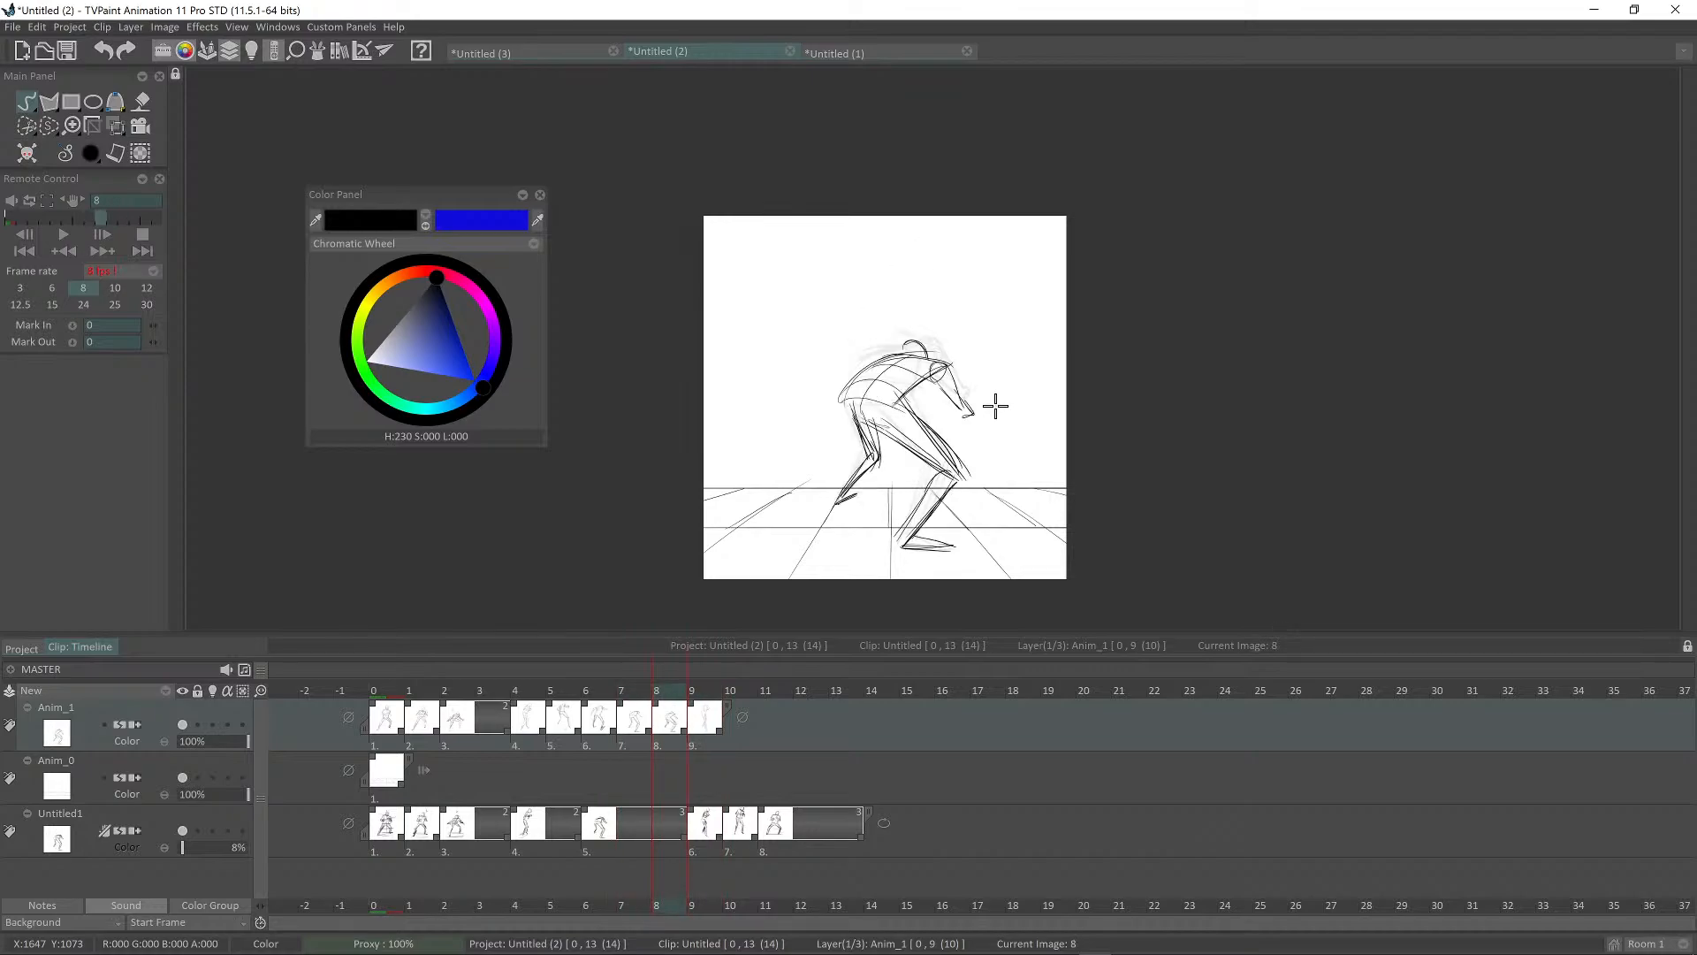
{"action": "key", "text": "Right"}
{"action": "key", "text": "Left"}
{"action": "key", "text": "Left"}
{"action": "key", "text": "Right"}
{"action": "key", "text": "Right"}
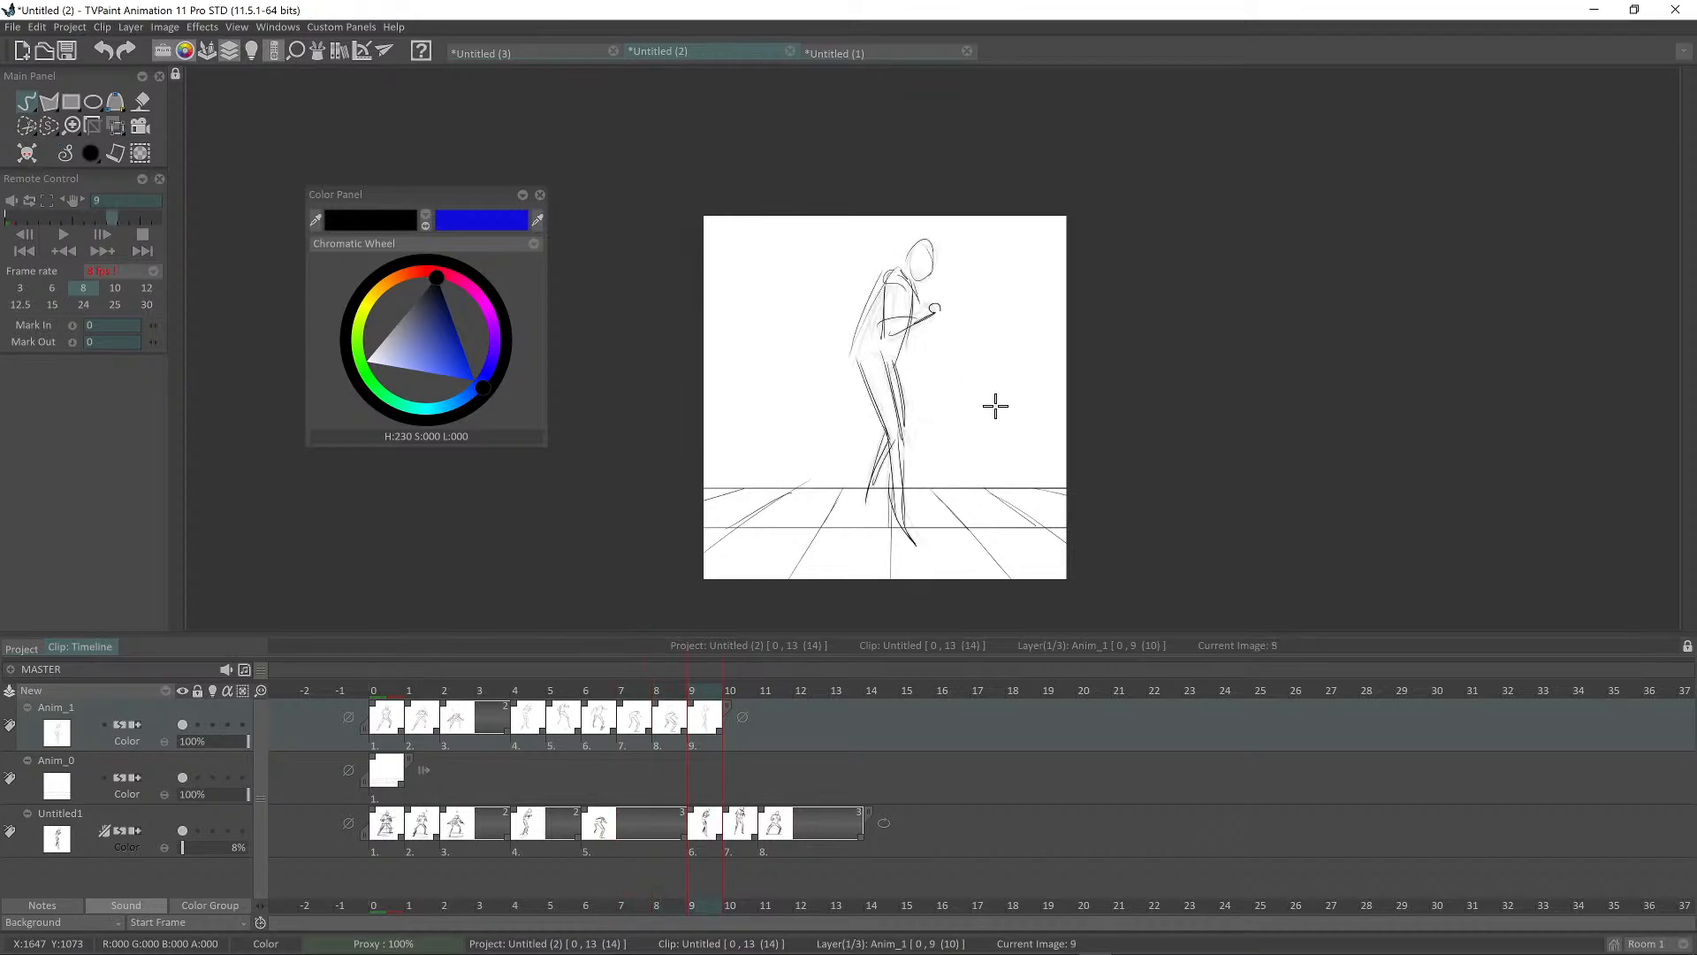
Step: Step back and forth through frames 6 to 9 to compare the landing, crouch and standing poses
{"action": "key", "text": "Left"}
{"action": "key", "text": "Left"}
{"action": "key", "text": "Left"}
{"action": "key", "text": "Right"}
{"action": "key", "text": "Right"}
{"action": "key", "text": "Right"}
{"action": "key", "text": "Left"}
{"action": "key", "text": "Left"}
{"action": "key", "text": "Left"}
{"action": "key", "text": "Right"}
{"action": "key", "text": "Right"}
{"action": "key", "text": "Right"}
{"action": "key", "text": "Left"}
{"action": "key", "text": "Left"}
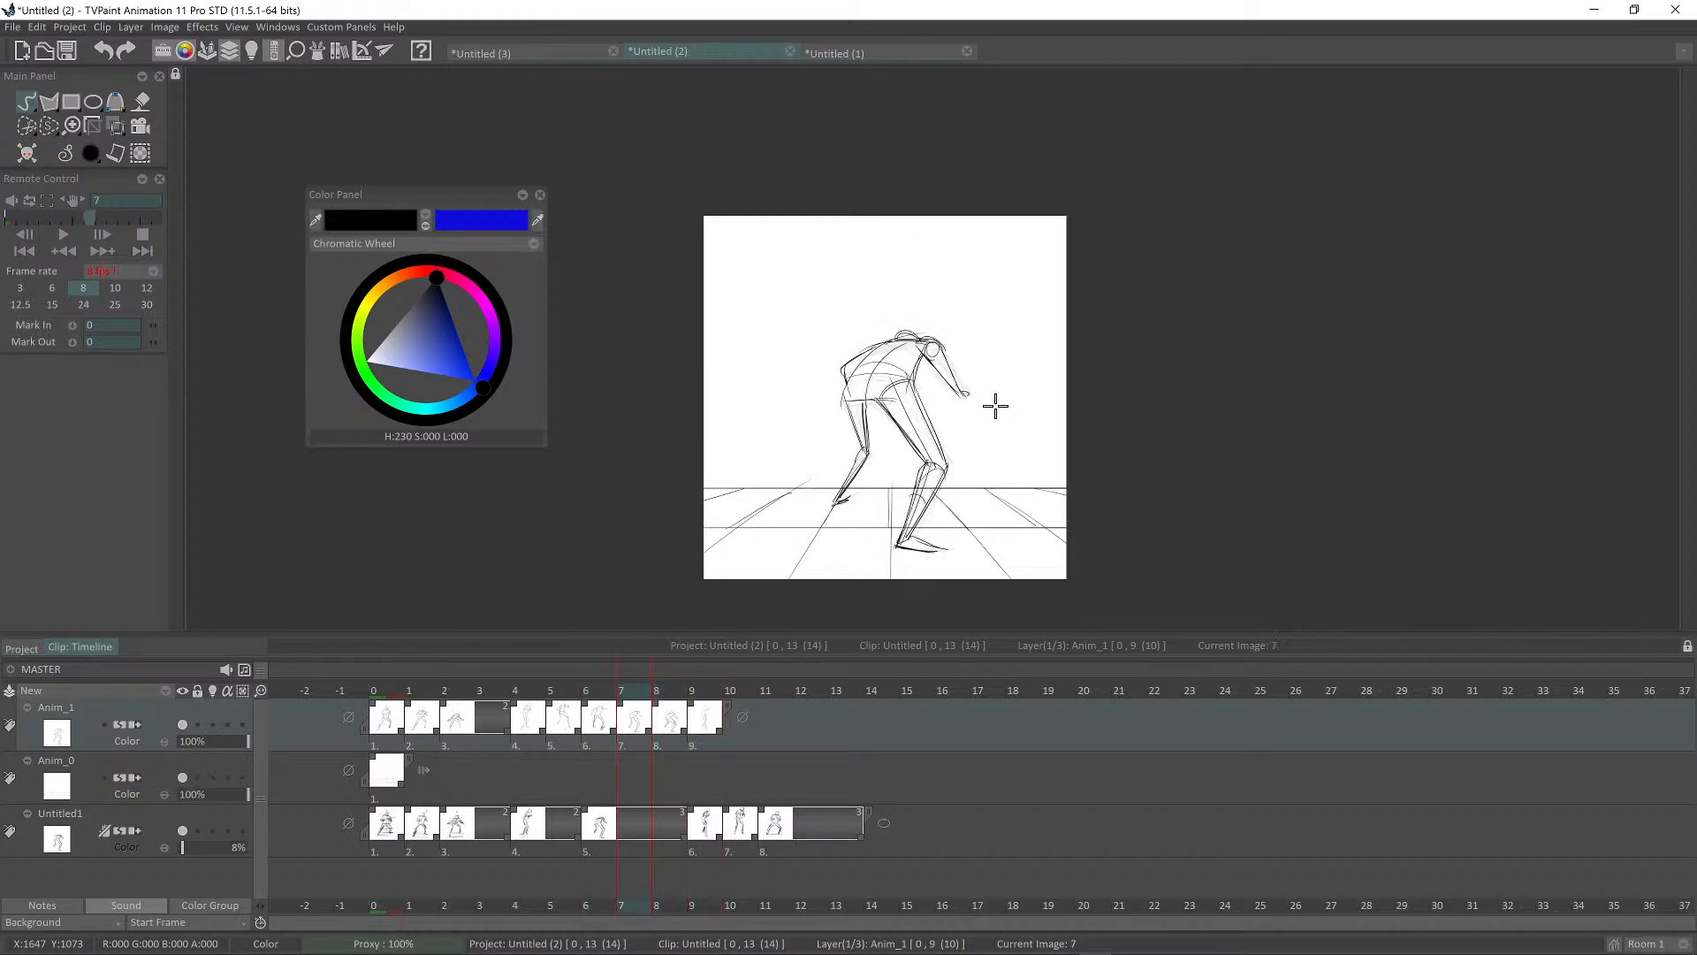
Step: Flip between frames 4 and 7 to examine the figure's movement from the upright pose down into the landing
{"action": "key", "text": "Left"}
{"action": "key", "text": "Left"}
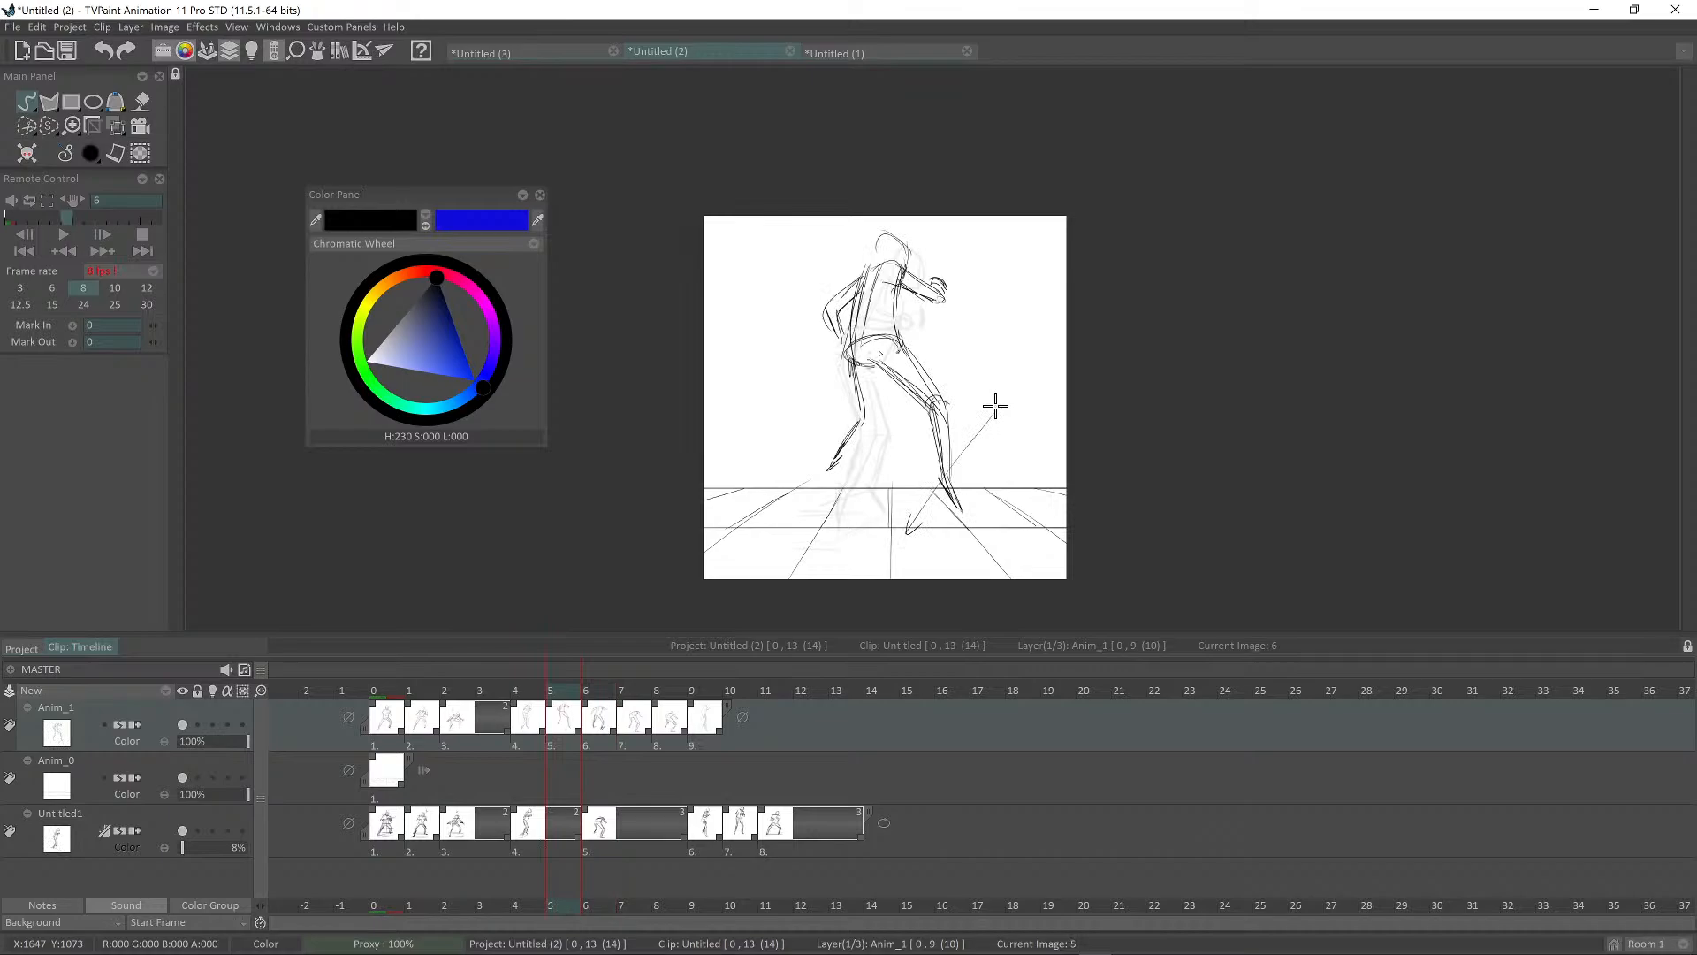
{"action": "key", "text": "Right"}
{"action": "key", "text": "Right"}
{"action": "key", "text": "Left"}
{"action": "key", "text": "Left"}
{"action": "key", "text": "Right"}
{"action": "key", "text": "Left"}
{"action": "key", "text": "Right"}
{"action": "key", "text": "Left"}
{"action": "key", "text": "Left"}
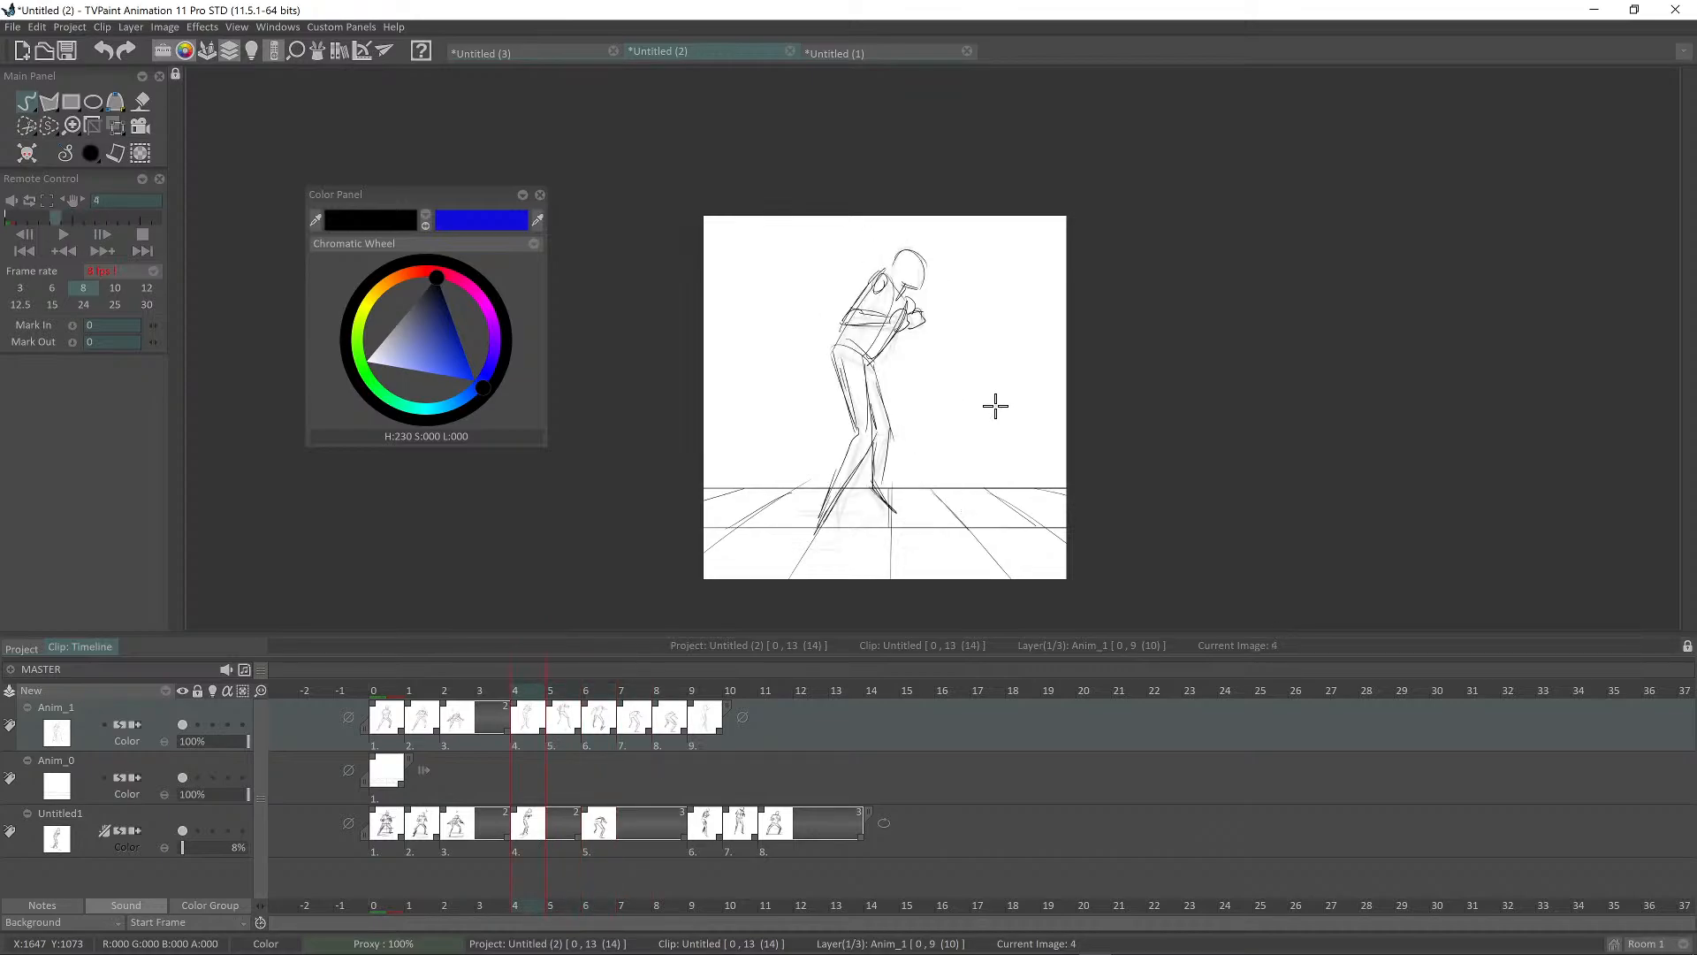
{"action": "key", "text": "Right"}
{"action": "key", "text": "Right"}
{"action": "key", "text": "Left"}
{"action": "key", "text": "Right"}
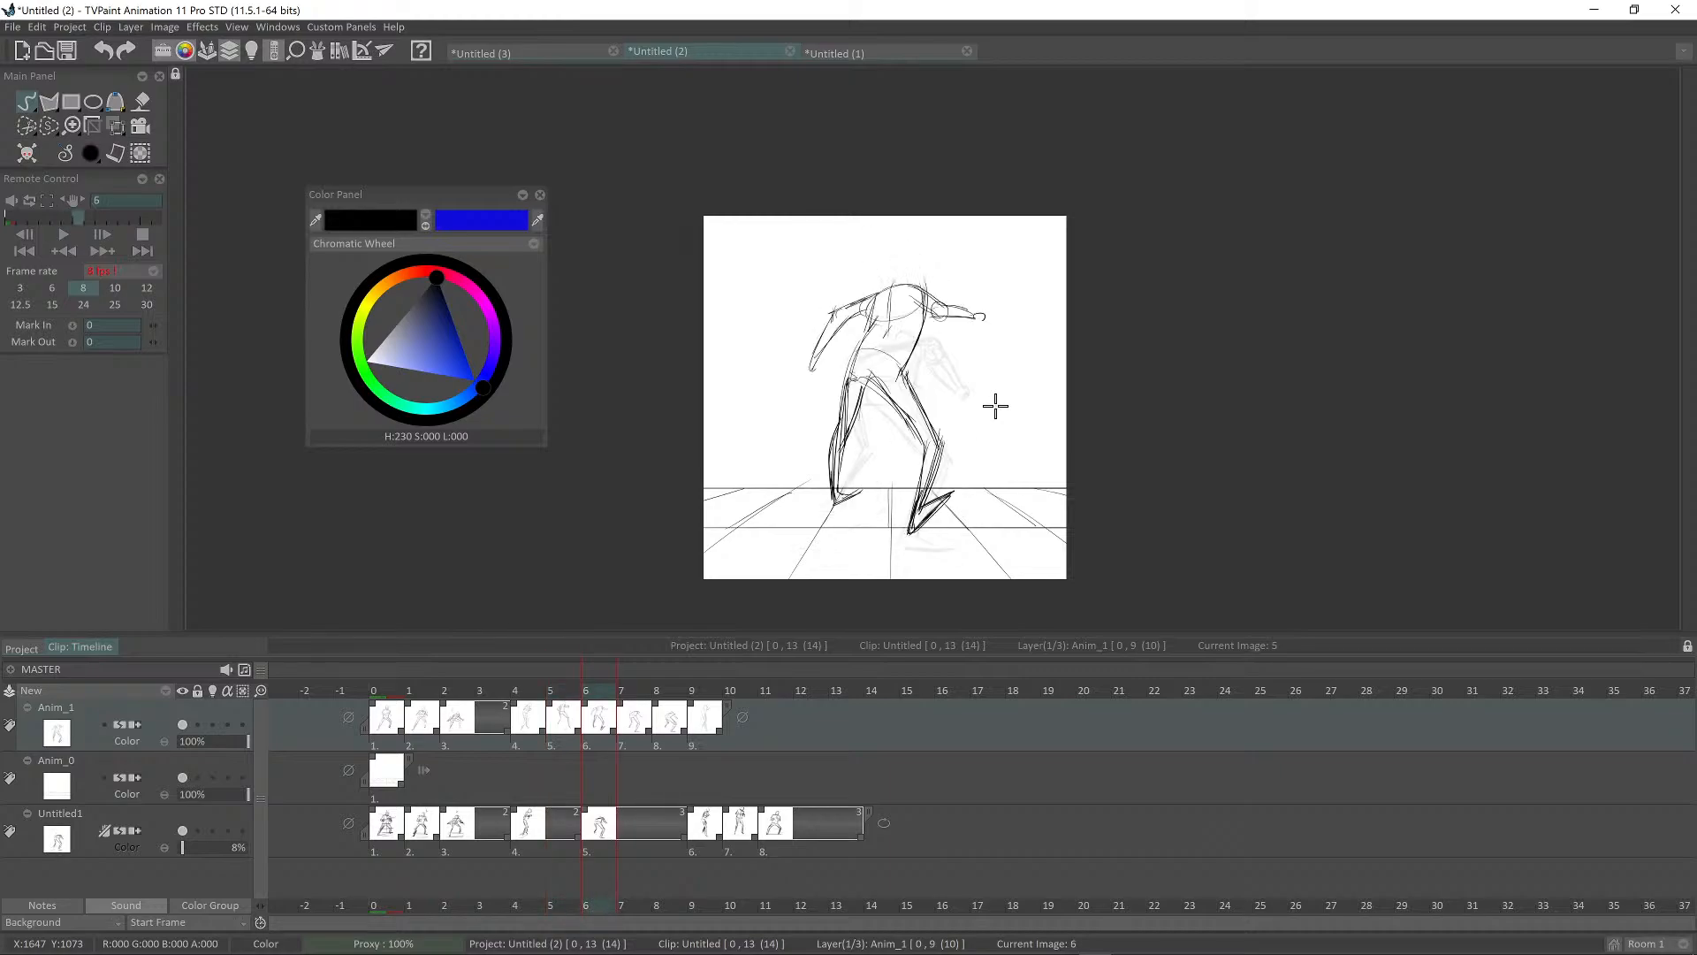
{"action": "key", "text": "Left"}
{"action": "key", "text": "Left"}
Step: Flip through frames 5 to 9 to check how the landing poses lead into the crouch
{"action": "key", "text": "Right"}
{"action": "key", "text": "Right"}
{"action": "key", "text": "Right"}
{"action": "key", "text": "Right"}
{"action": "key", "text": "Left"}
{"action": "key", "text": "Left"}
{"action": "key", "text": "Left"}
{"action": "key", "text": "Right"}
{"action": "key", "text": "Right"}
{"action": "key", "text": "Right"}
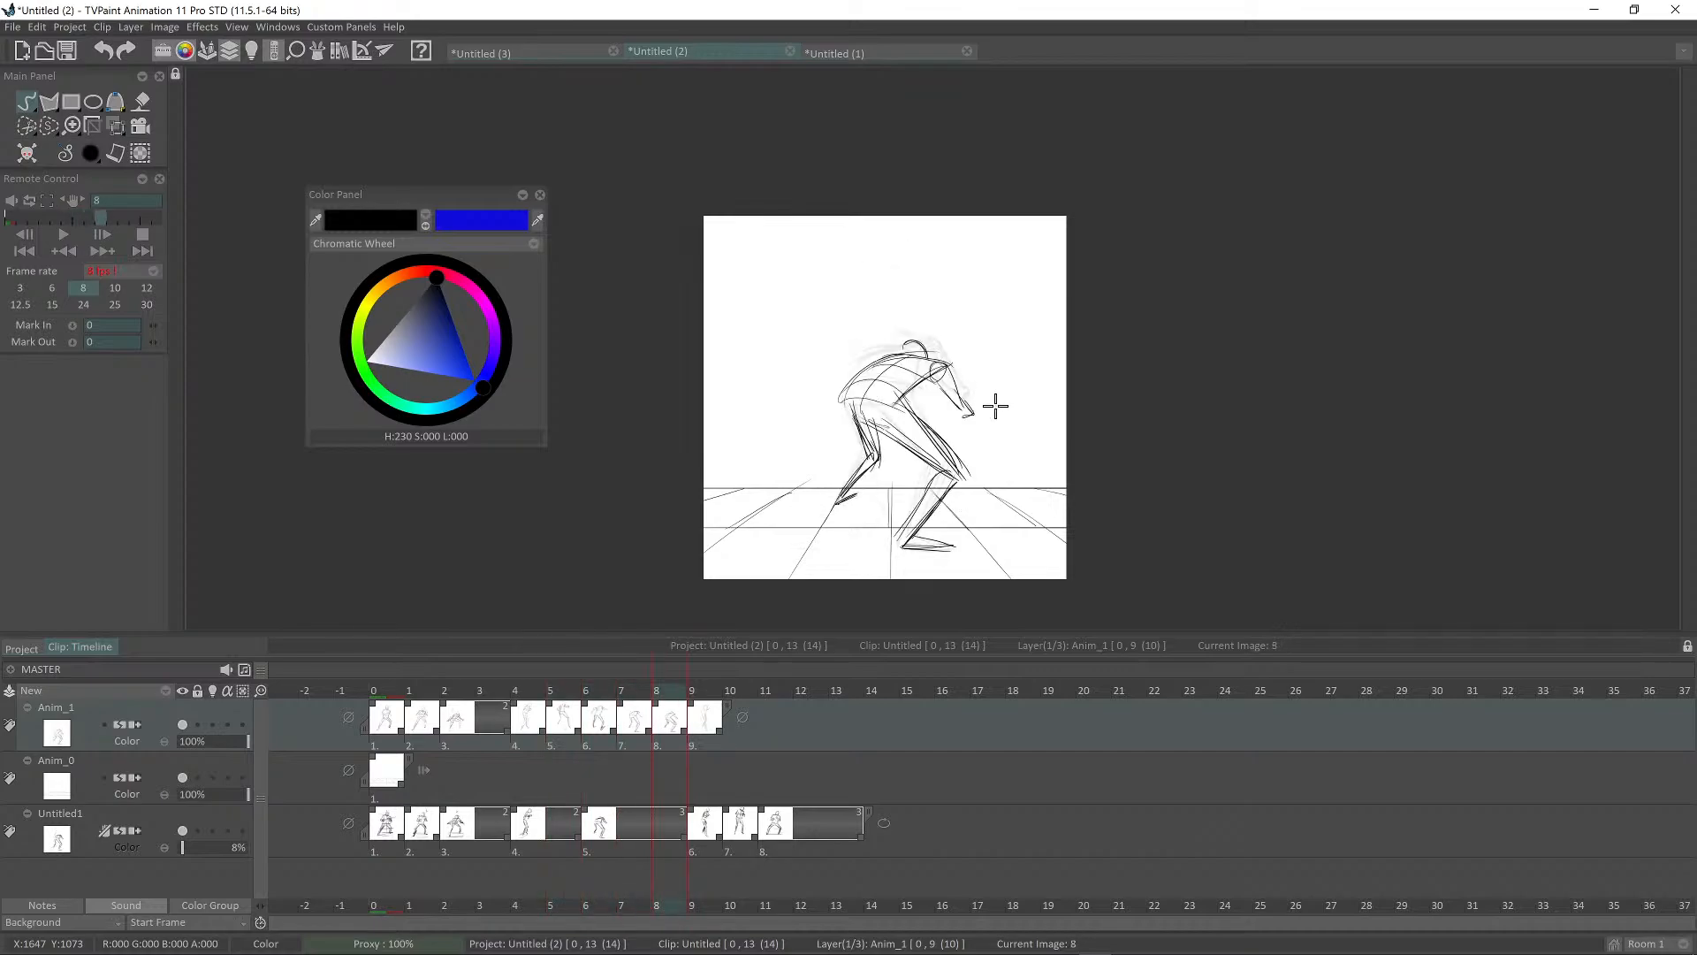
{"action": "key", "text": "Left"}
{"action": "key", "text": "Left"}
{"action": "key", "text": "Right"}
{"action": "key", "text": "Right"}
{"action": "key", "text": "Left"}
{"action": "key", "text": "Left"}
{"action": "key", "text": "Left"}
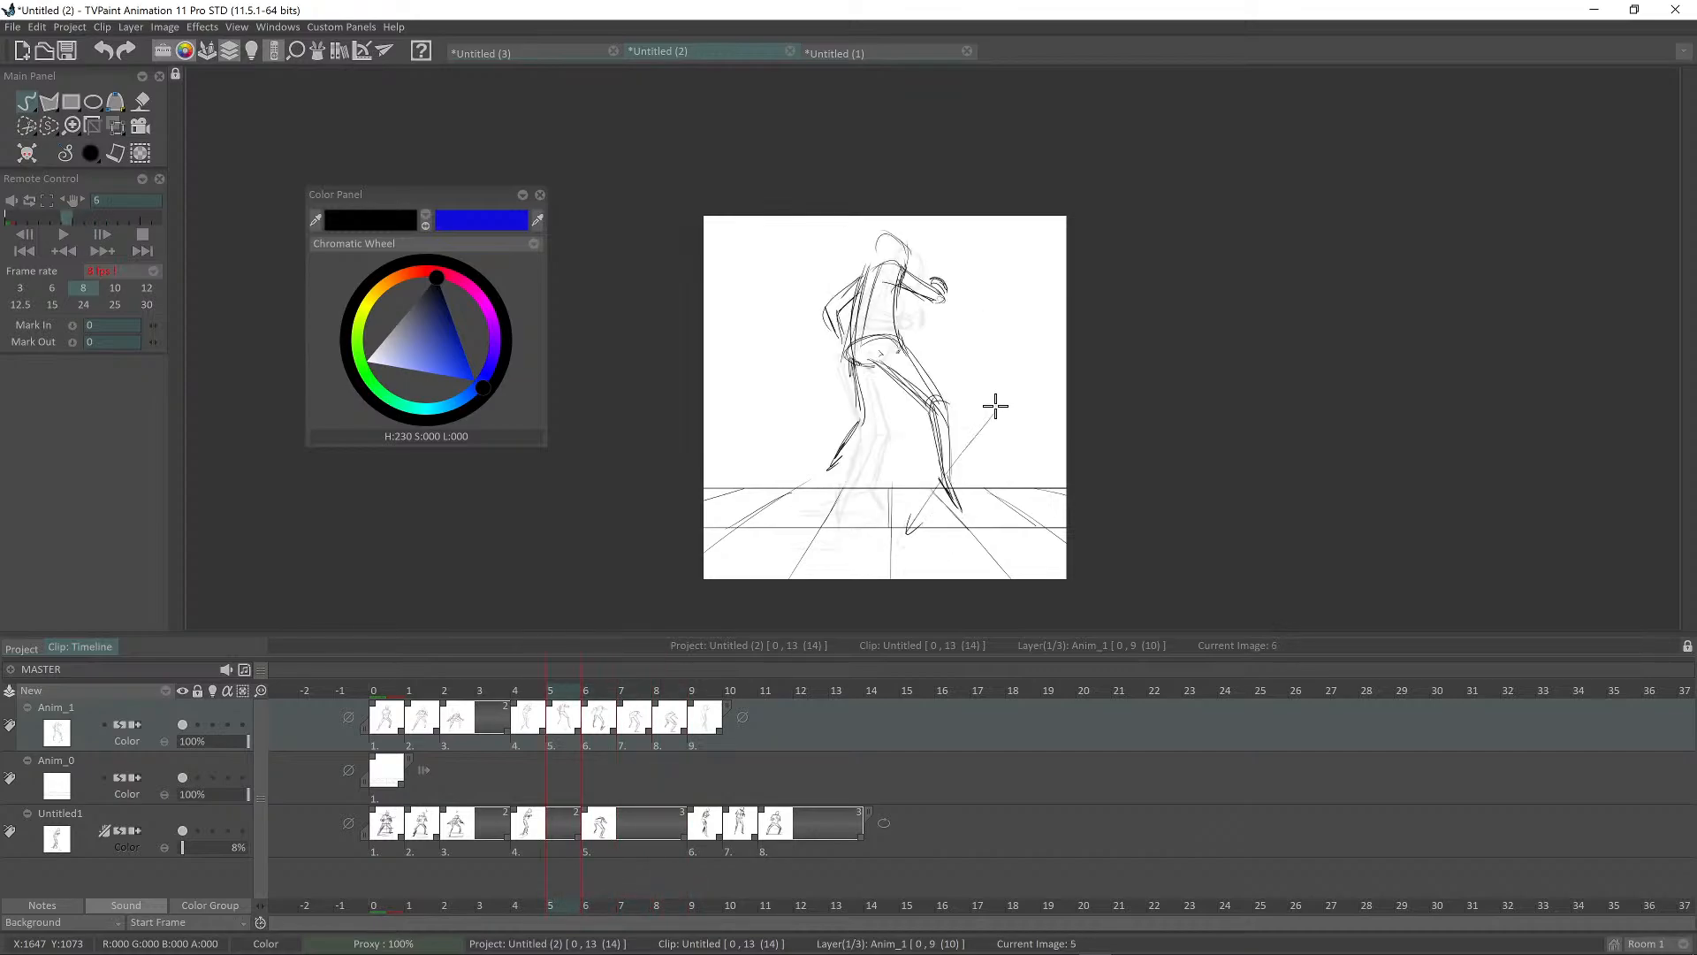
Step: Step repeatedly from frame 6 to frame 9 and back to review the spacing of the crouch and rise
{"action": "key", "text": "Right"}
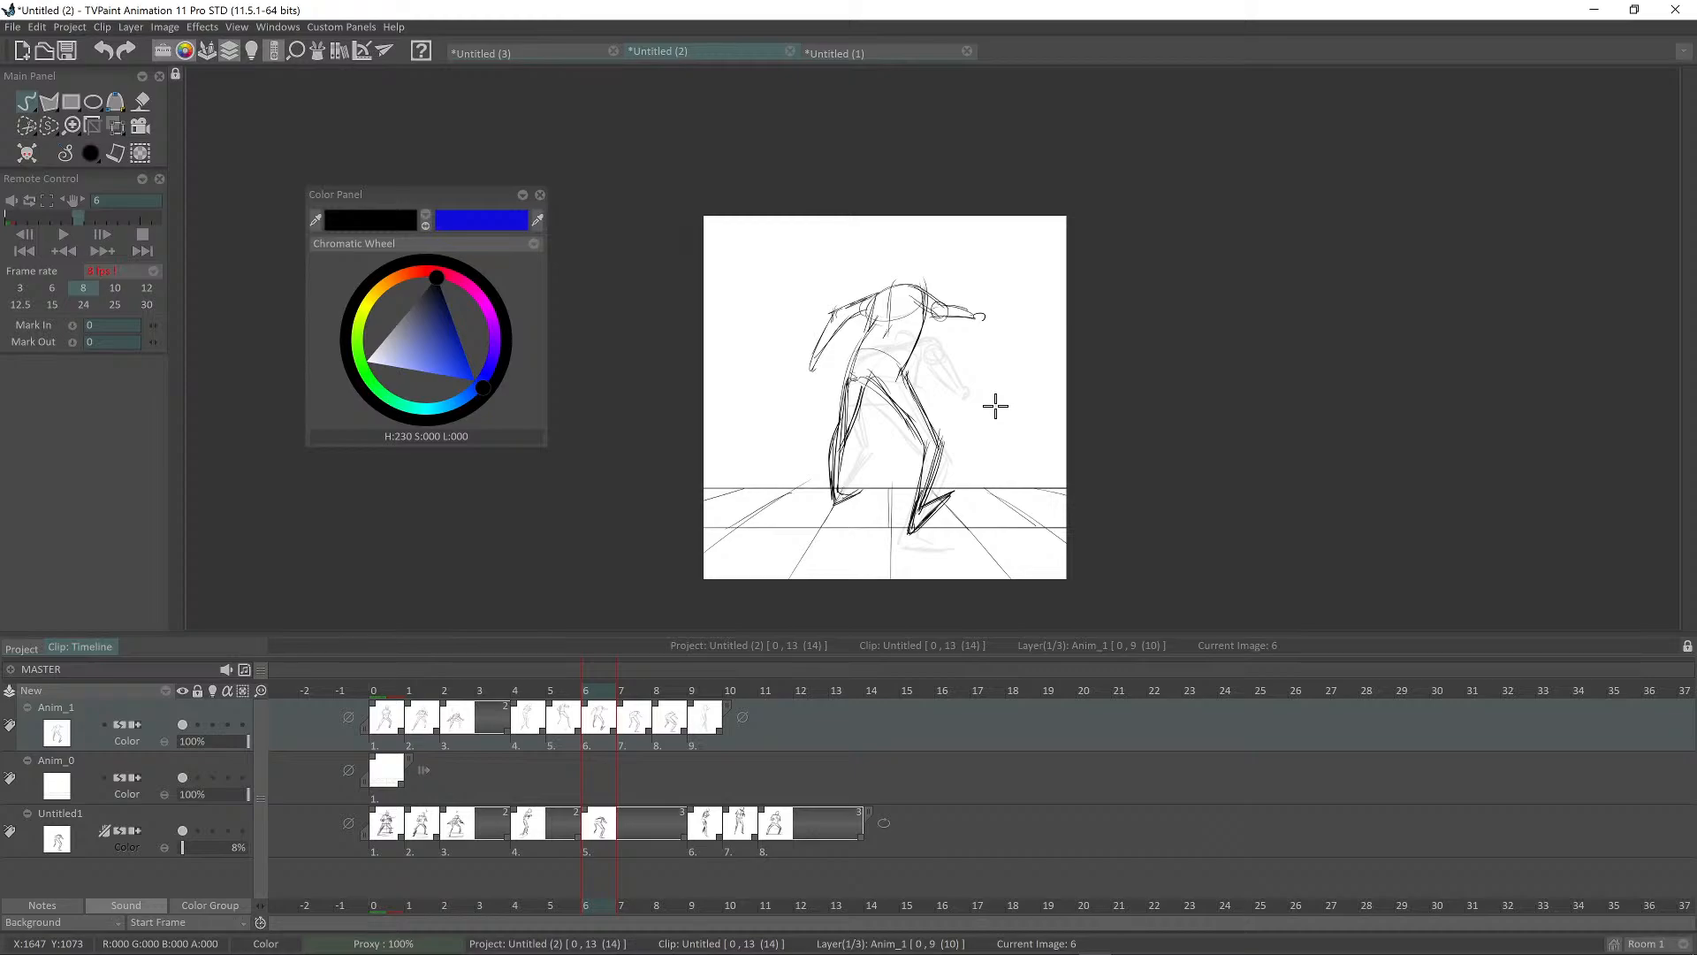
{"action": "key", "text": "Right"}
{"action": "key", "text": "Right"}
{"action": "key", "text": "Right"}
{"action": "key", "text": "Left"}
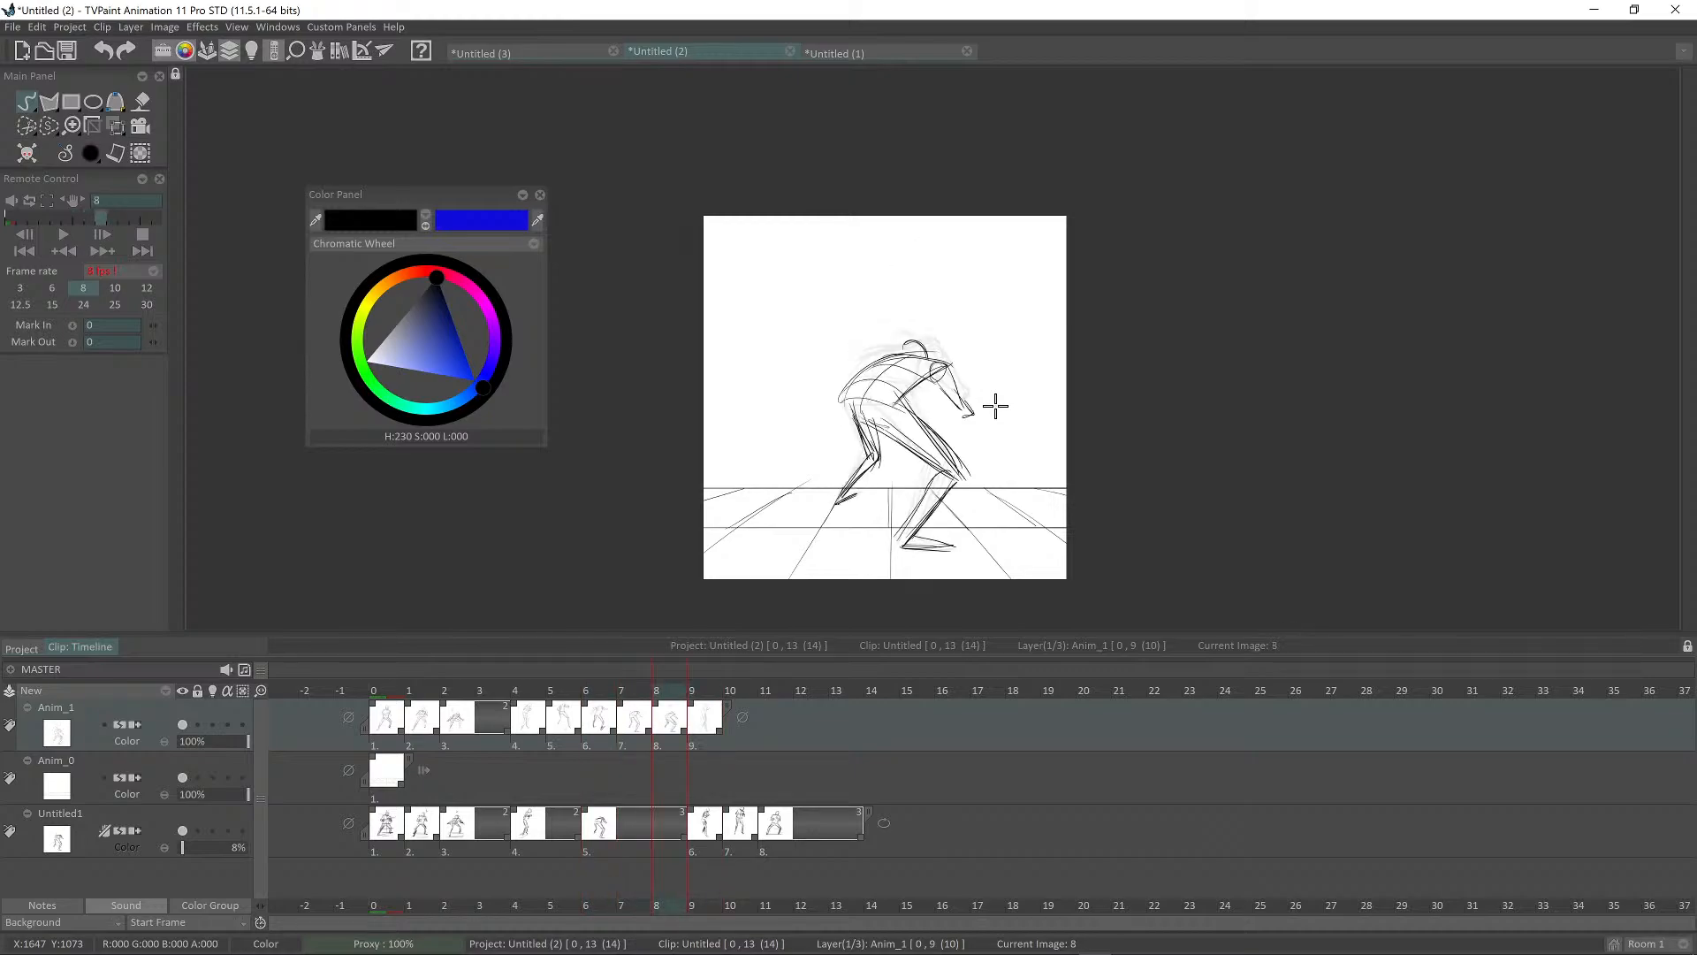
{"action": "key", "text": "Left"}
{"action": "key", "text": "Left"}
{"action": "key", "text": "Right"}
{"action": "key", "text": "Right"}
{"action": "key", "text": "Right"}
{"action": "key", "text": "Left"}
{"action": "key", "text": "Left"}
{"action": "key", "text": "Left"}
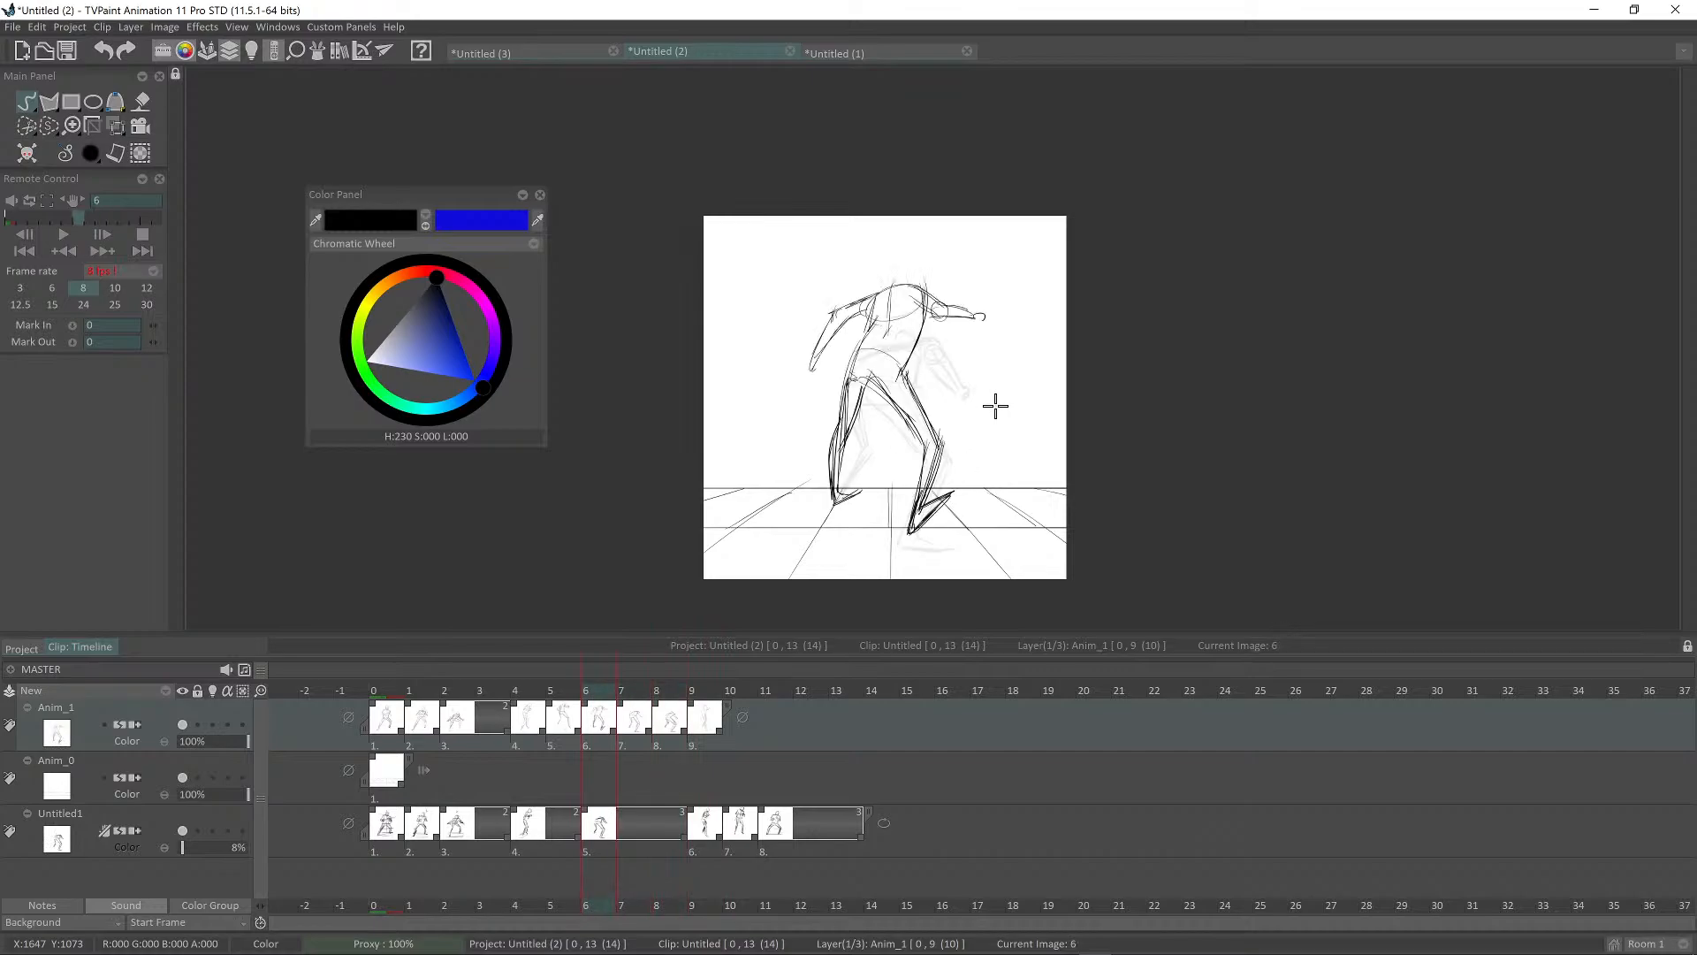
{"action": "key", "text": "Right"}
{"action": "key", "text": "Right"}
{"action": "key", "text": "Right"}
{"action": "key", "text": "Left"}
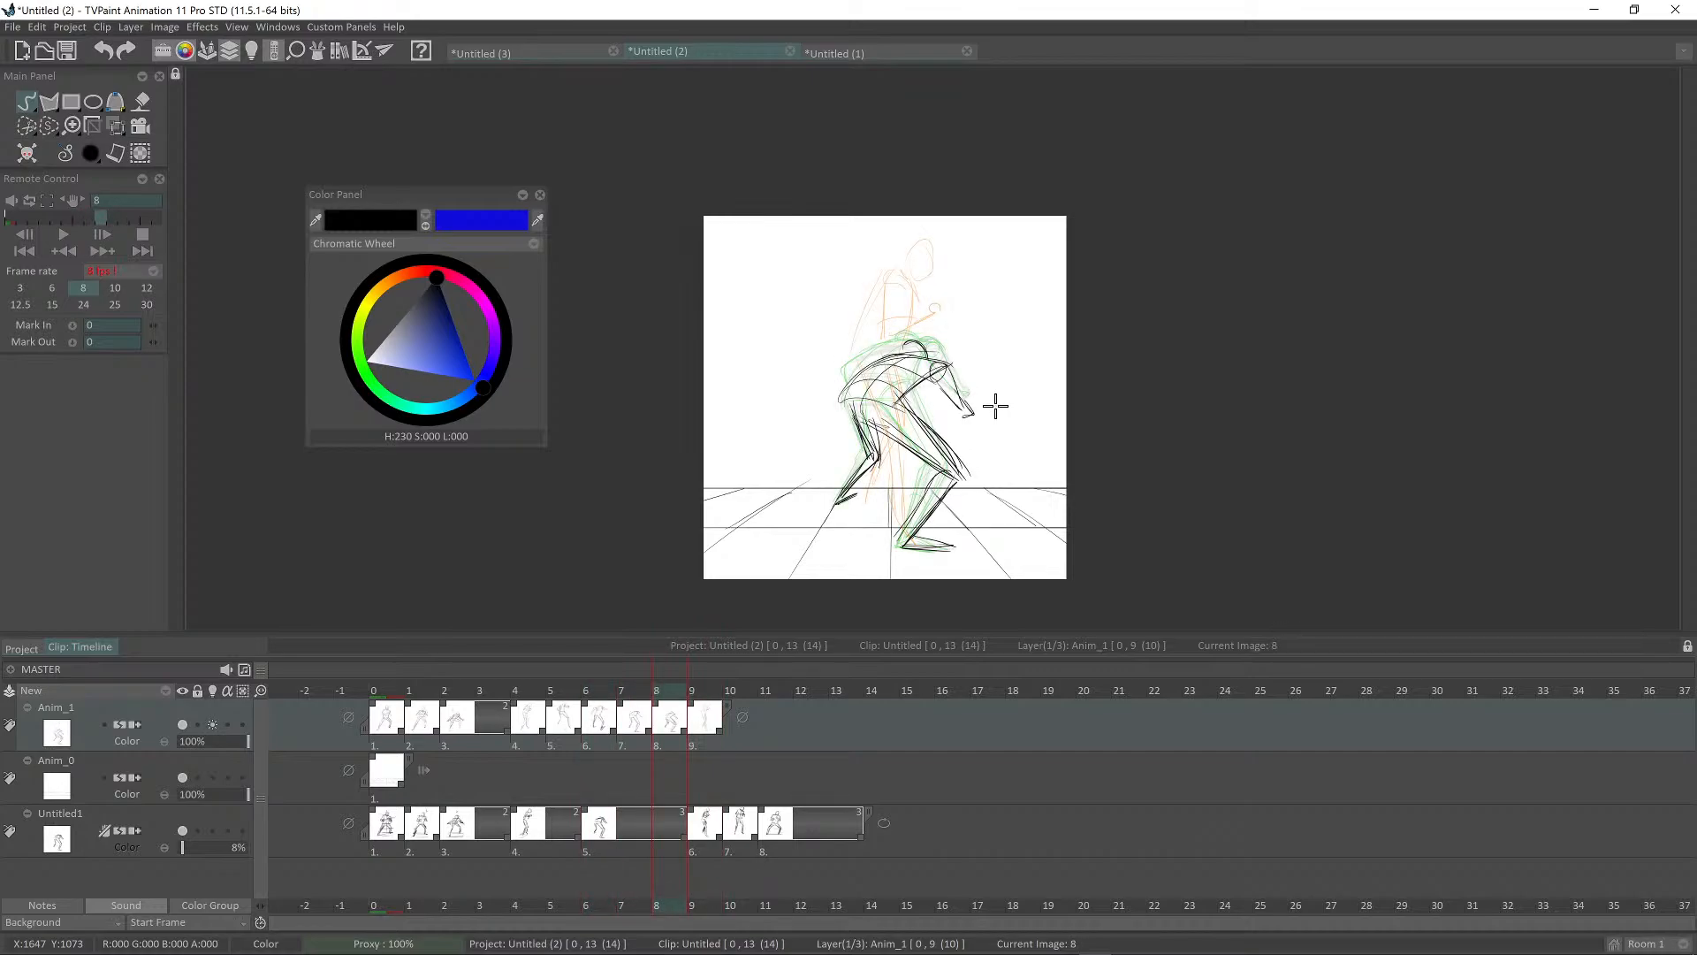
Step: Compare frames 6 to 8 against their neighbouring drawings with Anim_1's light table on, and turn it off again
{"action": "key", "text": "Left"}
{"action": "key", "text": "Left"}
{"action": "key", "text": "Right"}
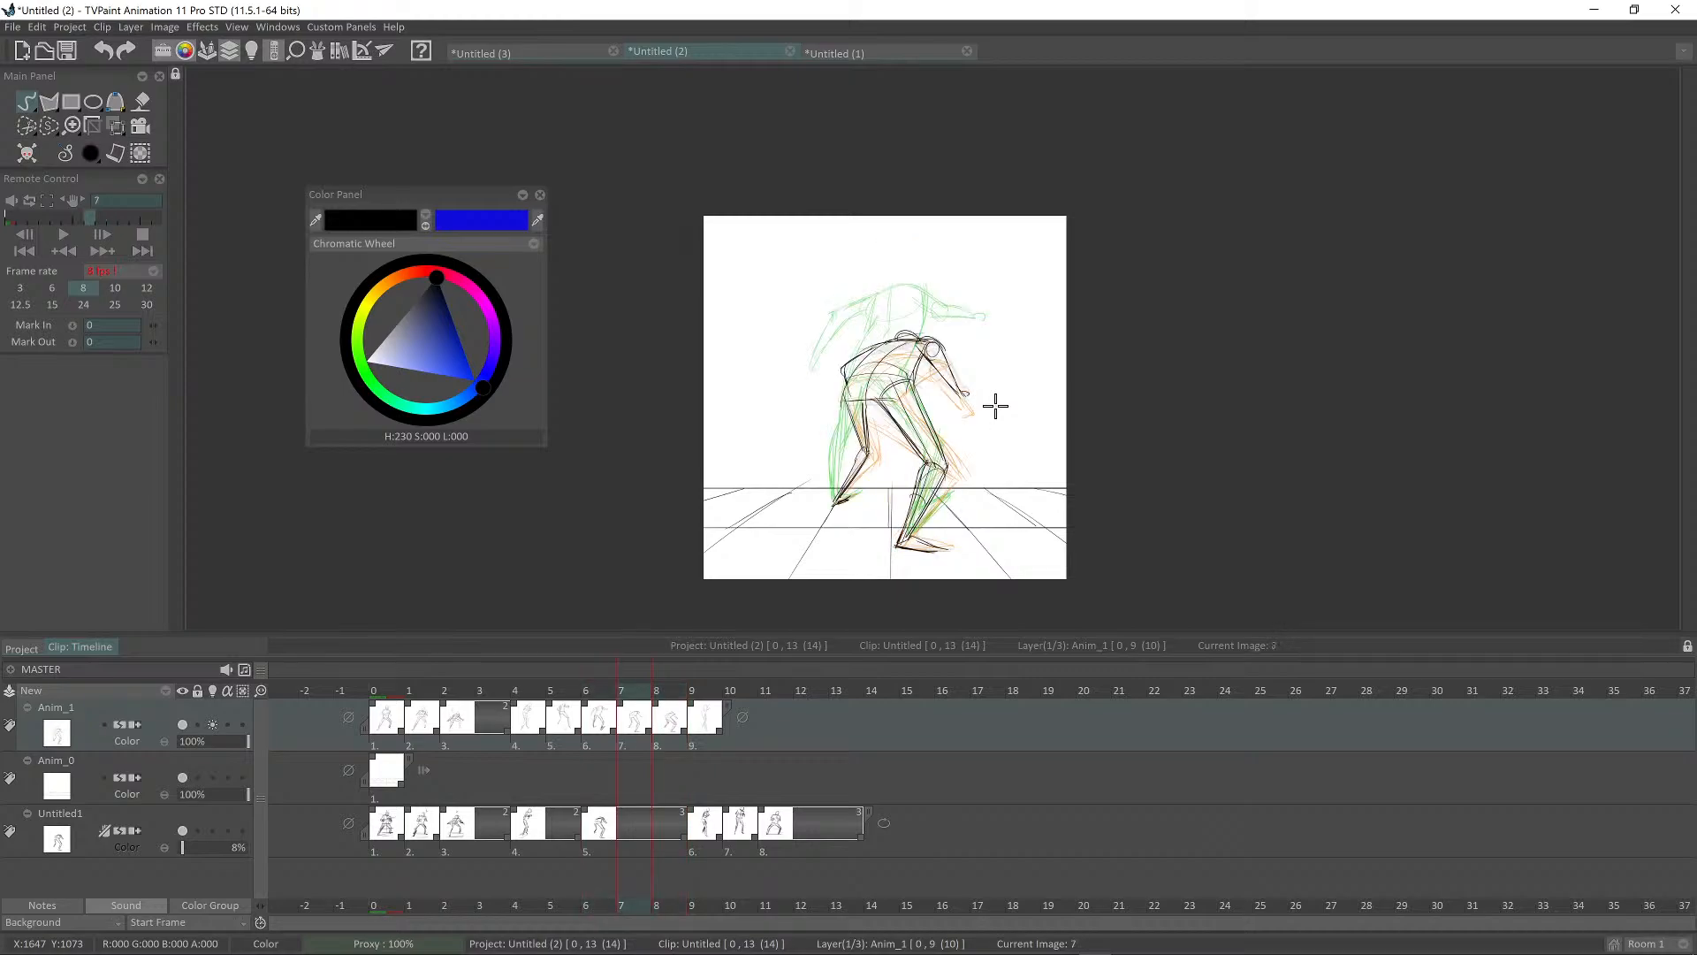
{"action": "key", "text": "Right"}
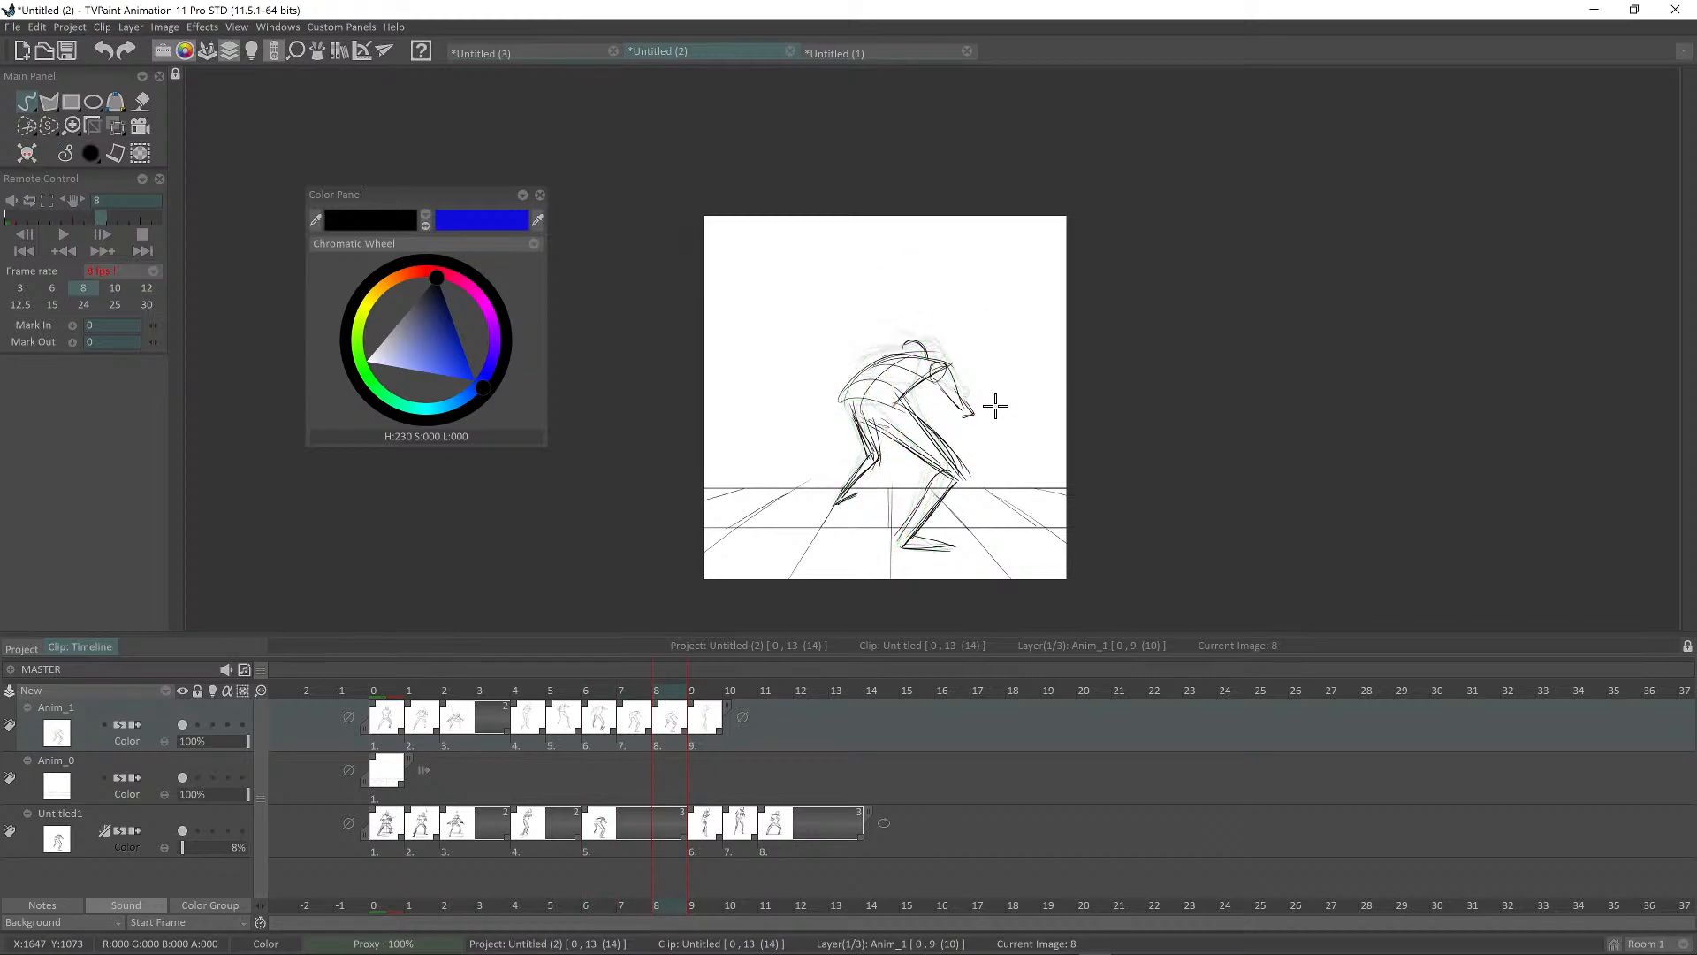
Step: Flip between frames 6 and 8 without the light table, and play back the animation to review its timing
{"action": "key", "text": "Left"}
{"action": "key", "text": "Left"}
{"action": "key", "text": "Right"}
{"action": "key", "text": "Right"}
{"action": "key", "text": "Left"}
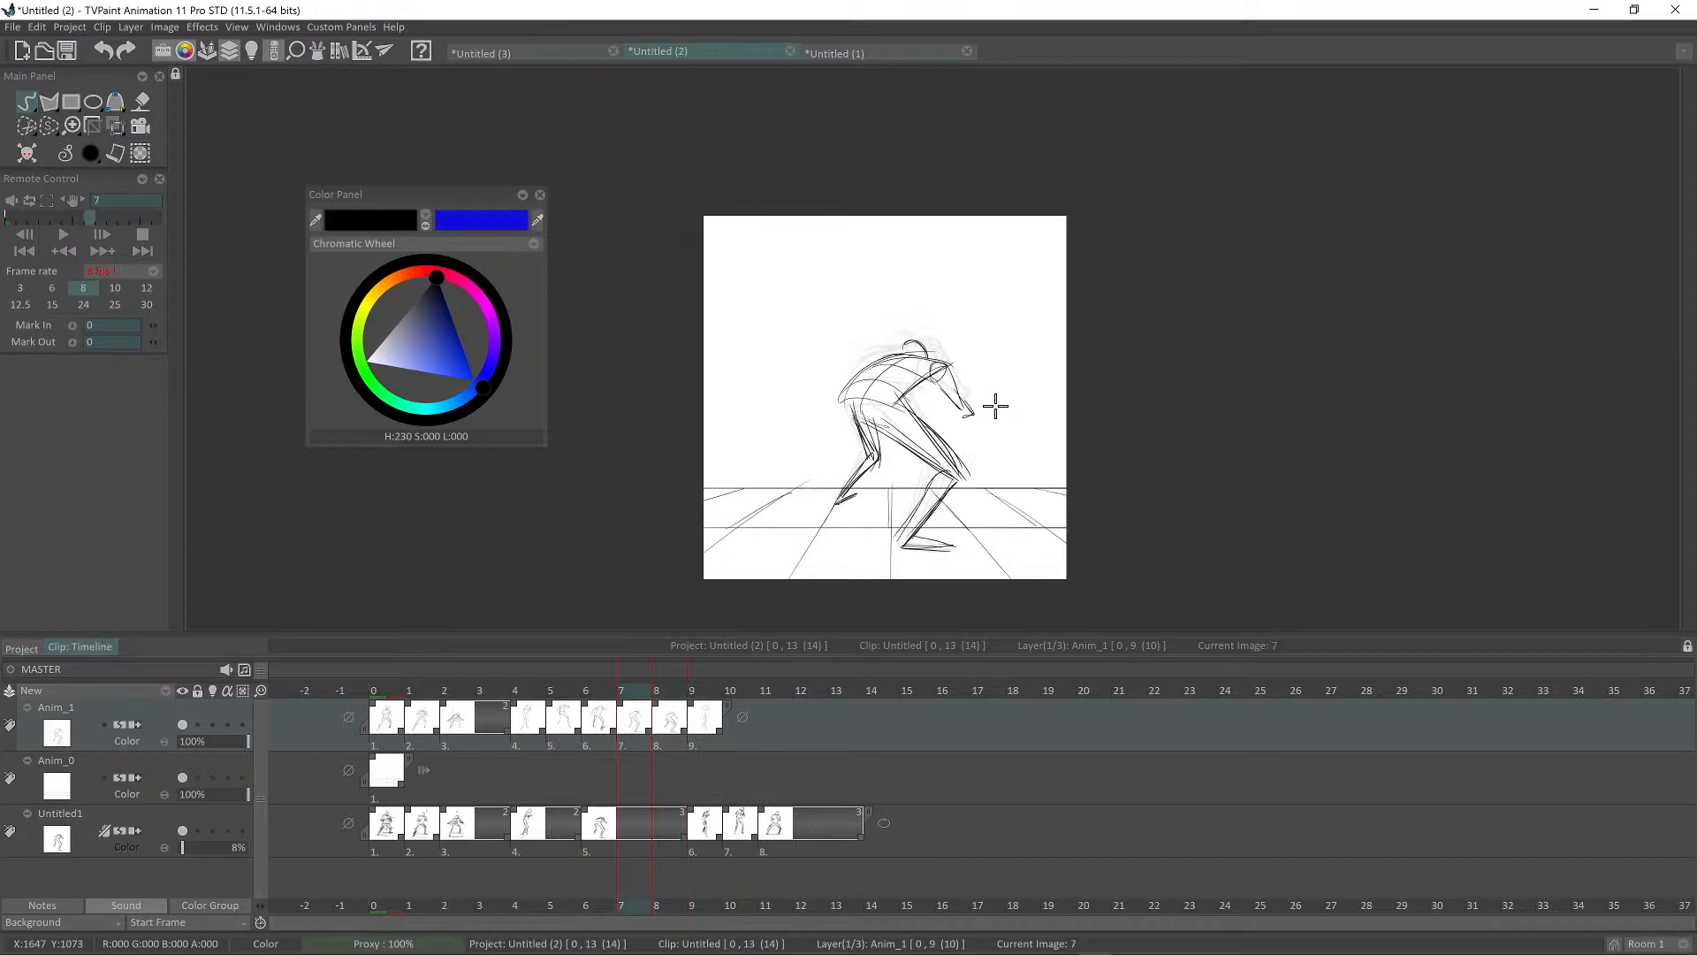
{"action": "key", "text": "Left"}
{"action": "key", "text": "Return"}
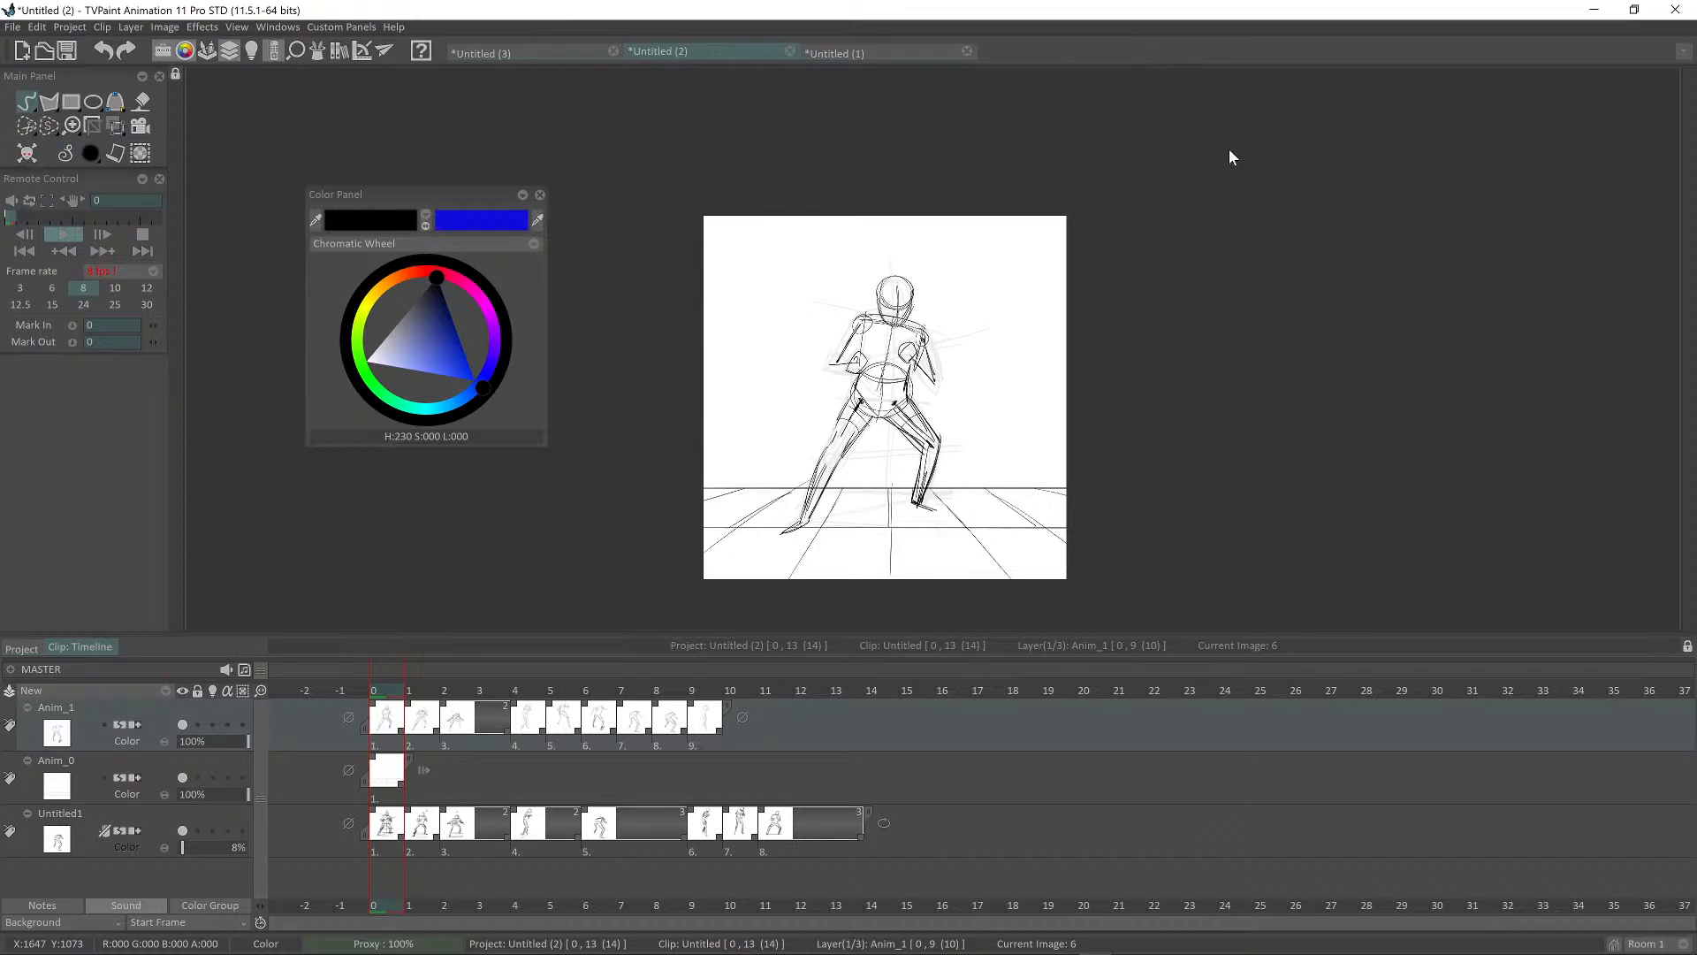
Step: Try holding Anim_1's frame 8 drawing for two frames, and test a two-frame hold on the frame 7 drawing instead
{"action": "left_click", "coordinate": [711, 695]}
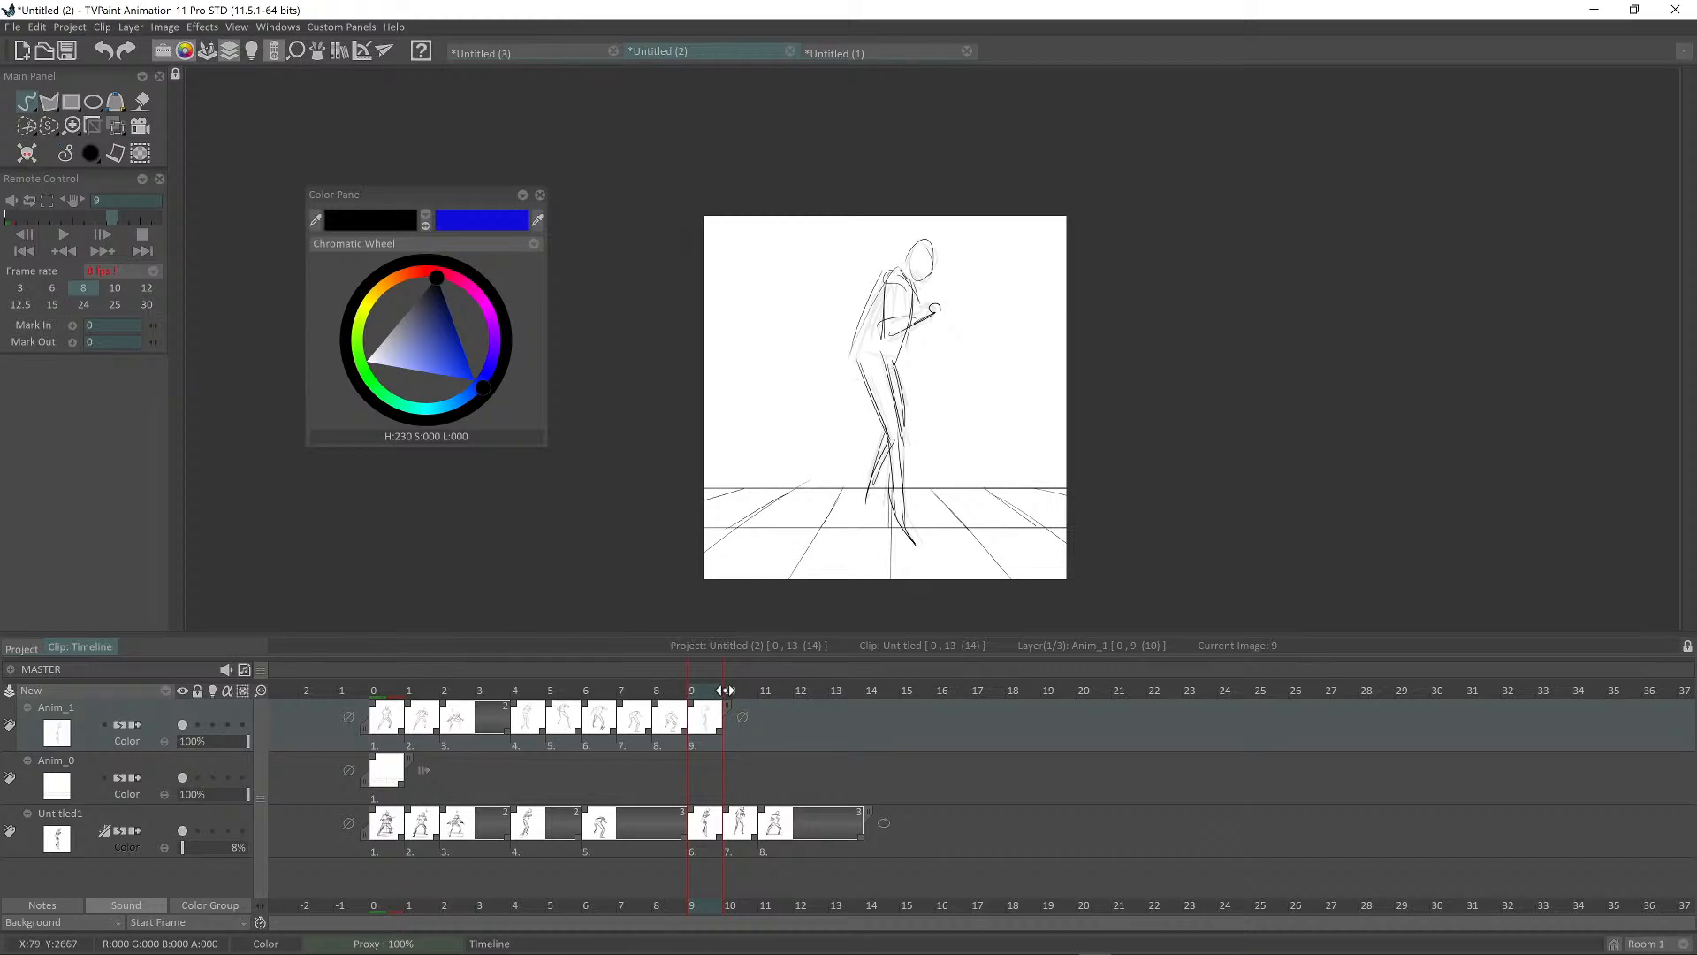
{"action": "left_click", "coordinate": [672, 688]}
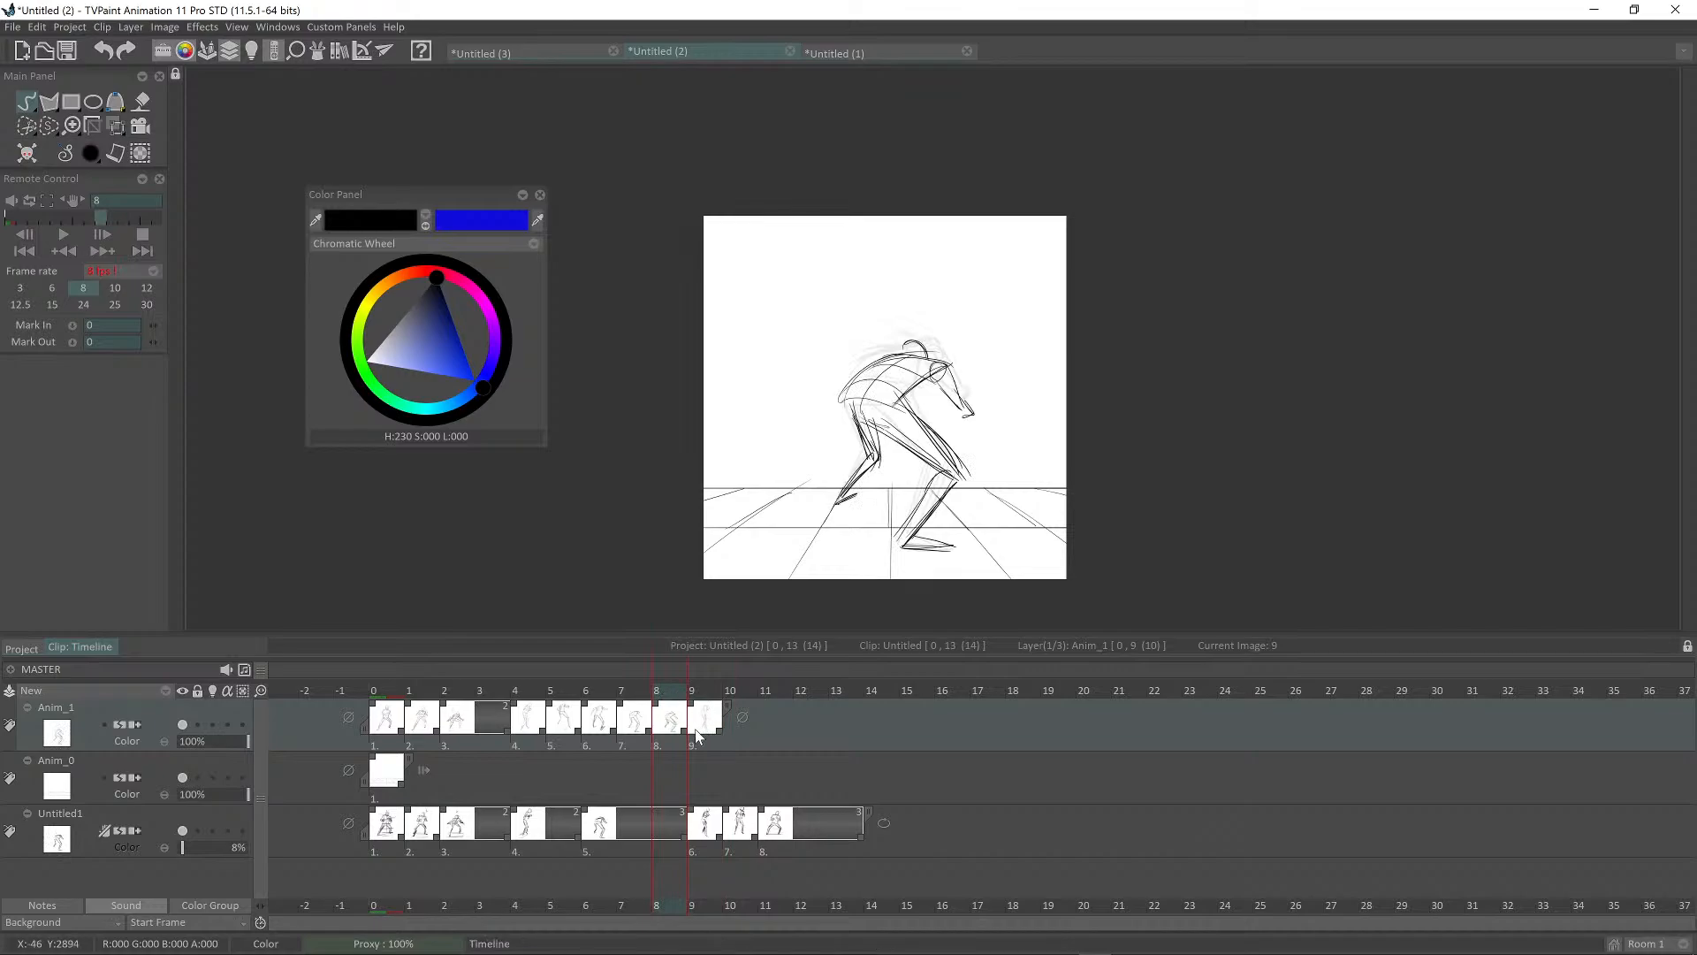
{"action": "left_click_drag", "start_coordinate": [687, 730], "coordinate": [705, 730]}
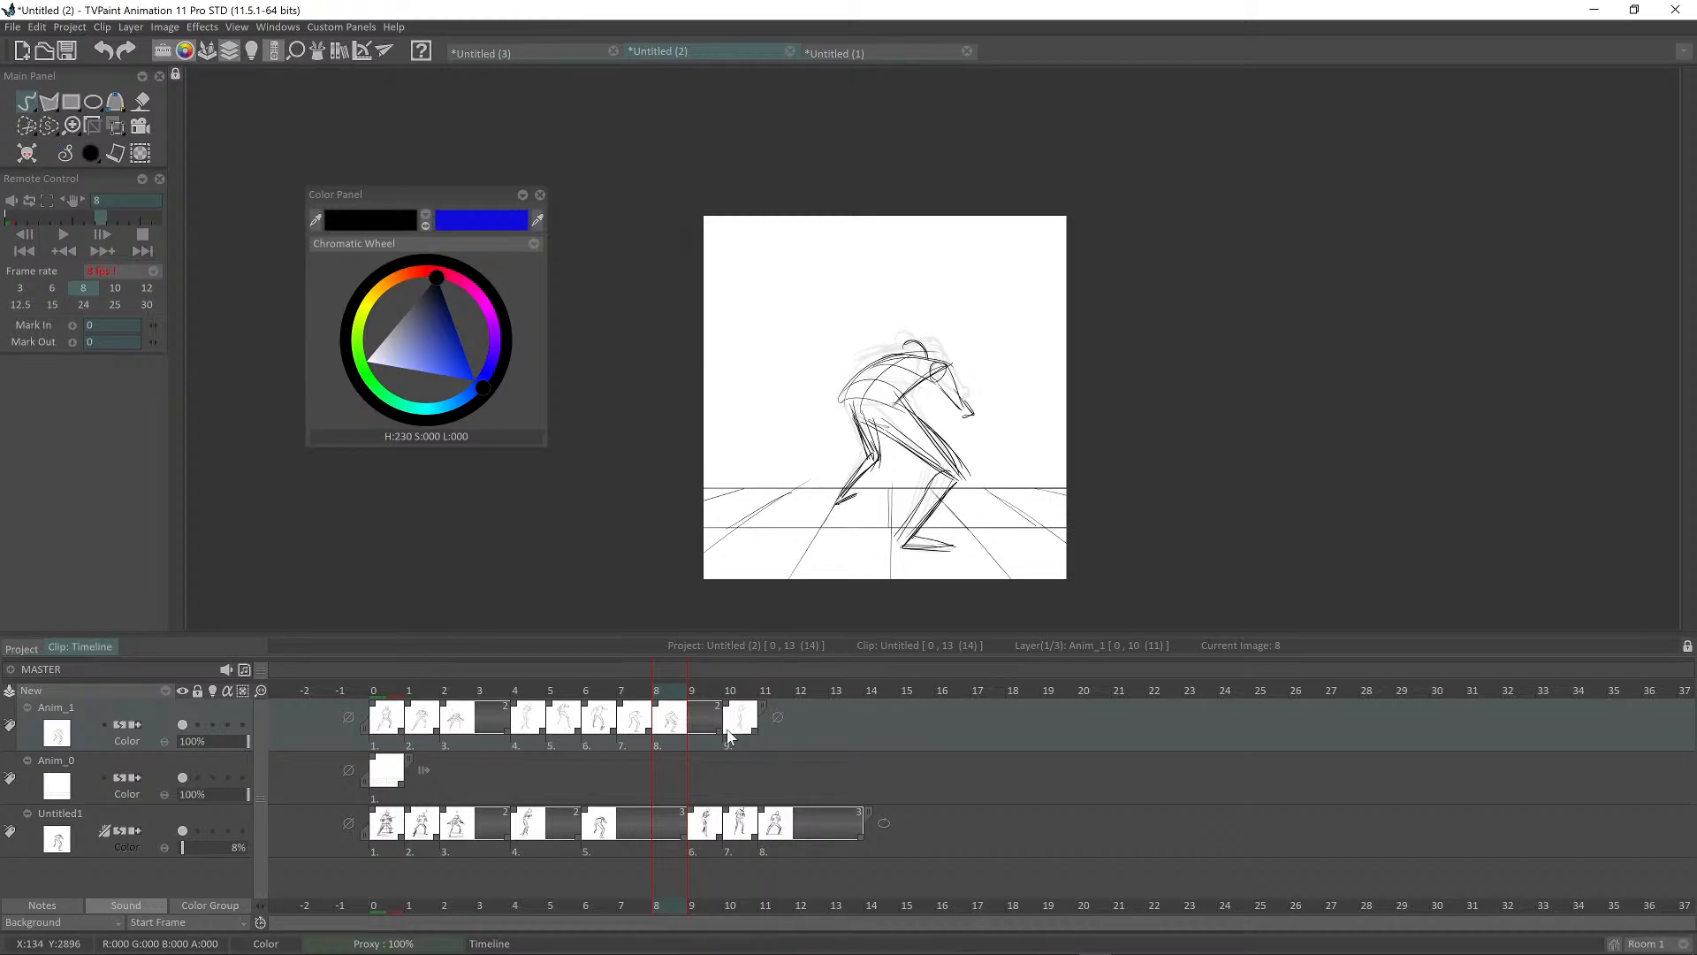
{"action": "left_click_drag", "start_coordinate": [728, 730], "coordinate": [676, 721]}
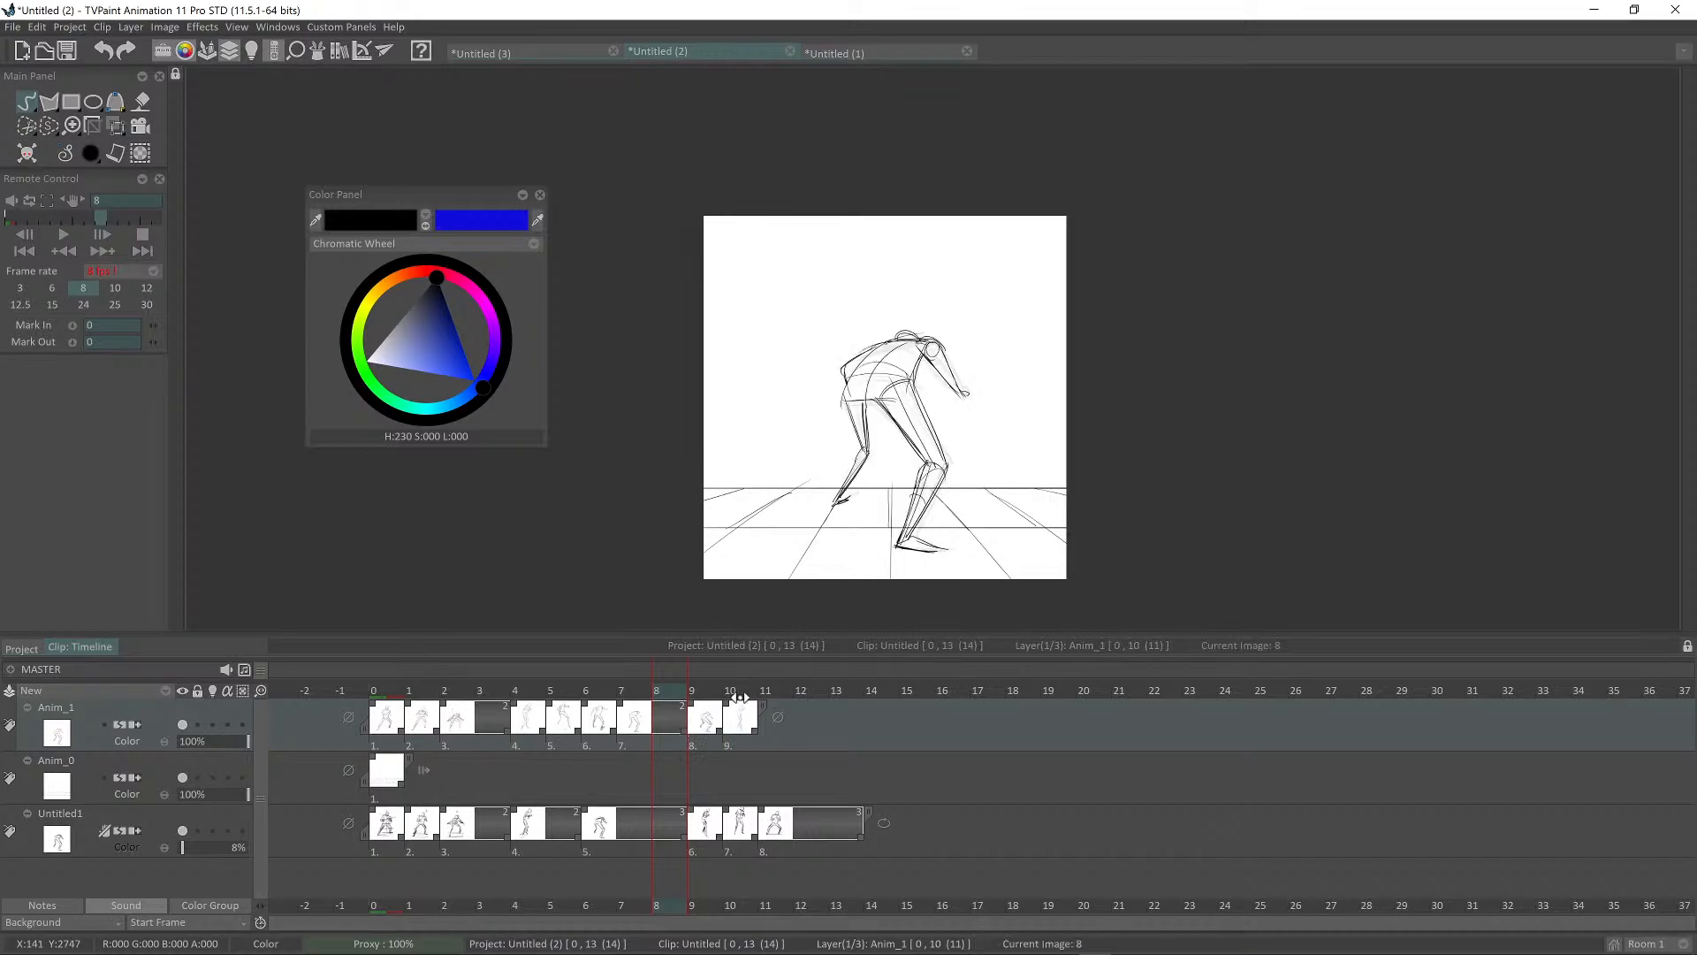
Step: Play back the animation with the extended hold and shorten Anim_1's frame 7 drawing to a single frame again
{"action": "key", "text": "Return"}
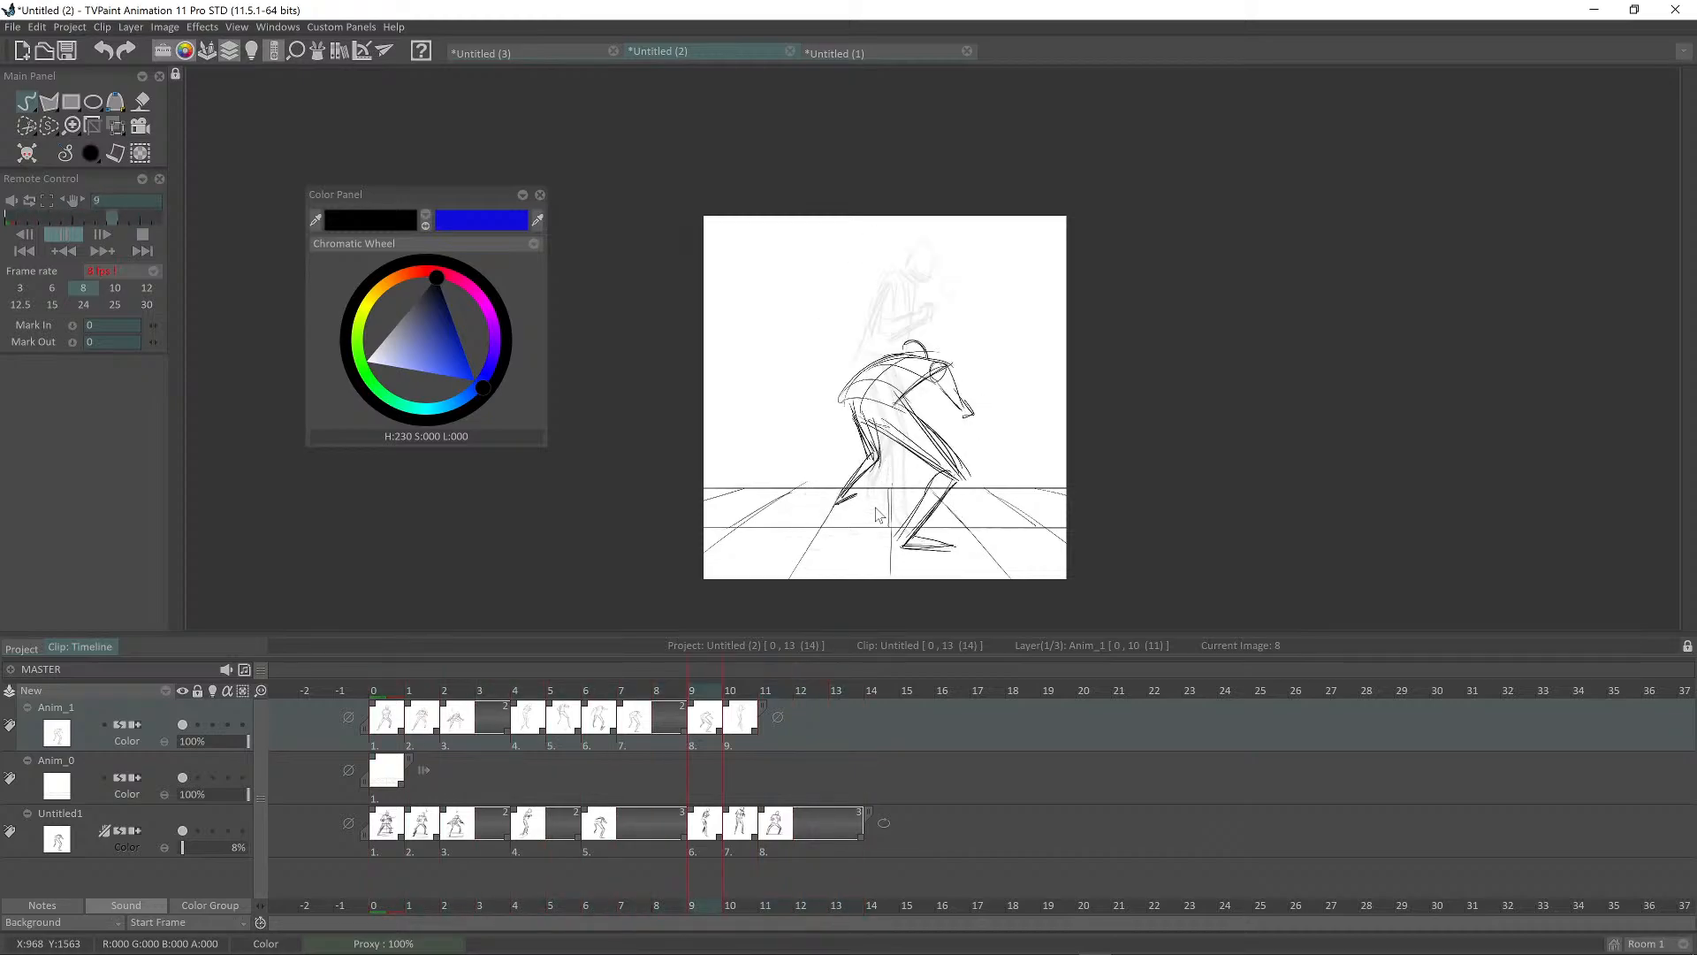
{"action": "key", "text": "Return"}
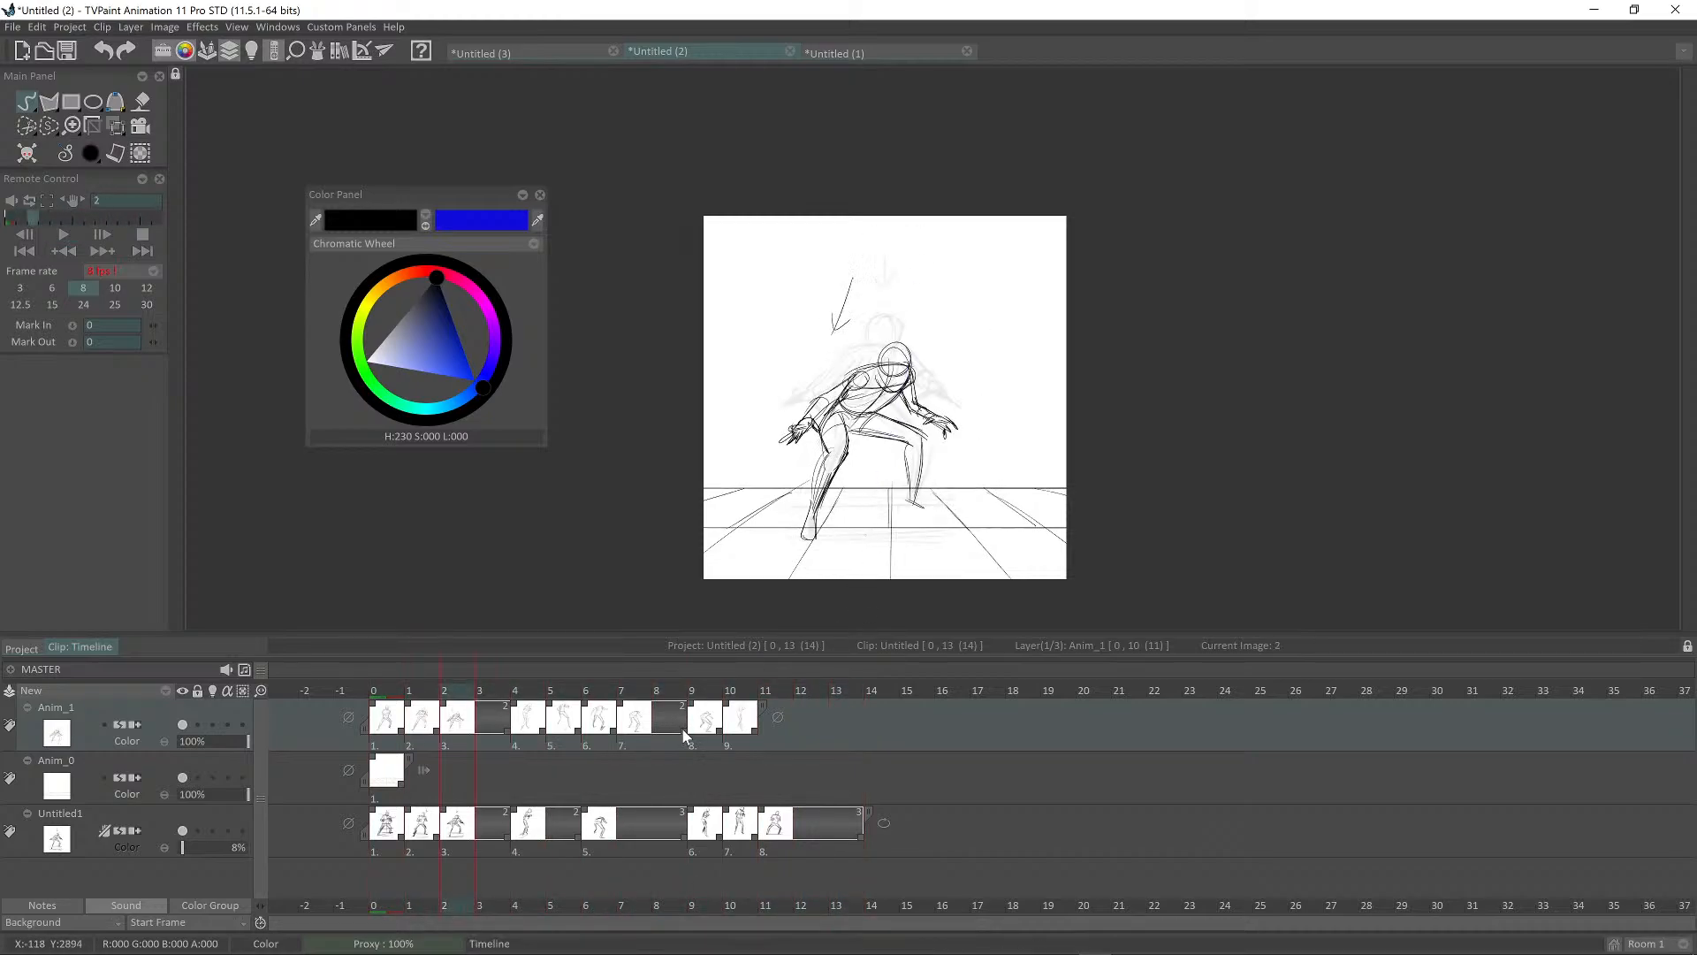
{"action": "left_click_drag", "start_coordinate": [684, 731], "coordinate": [663, 736]}
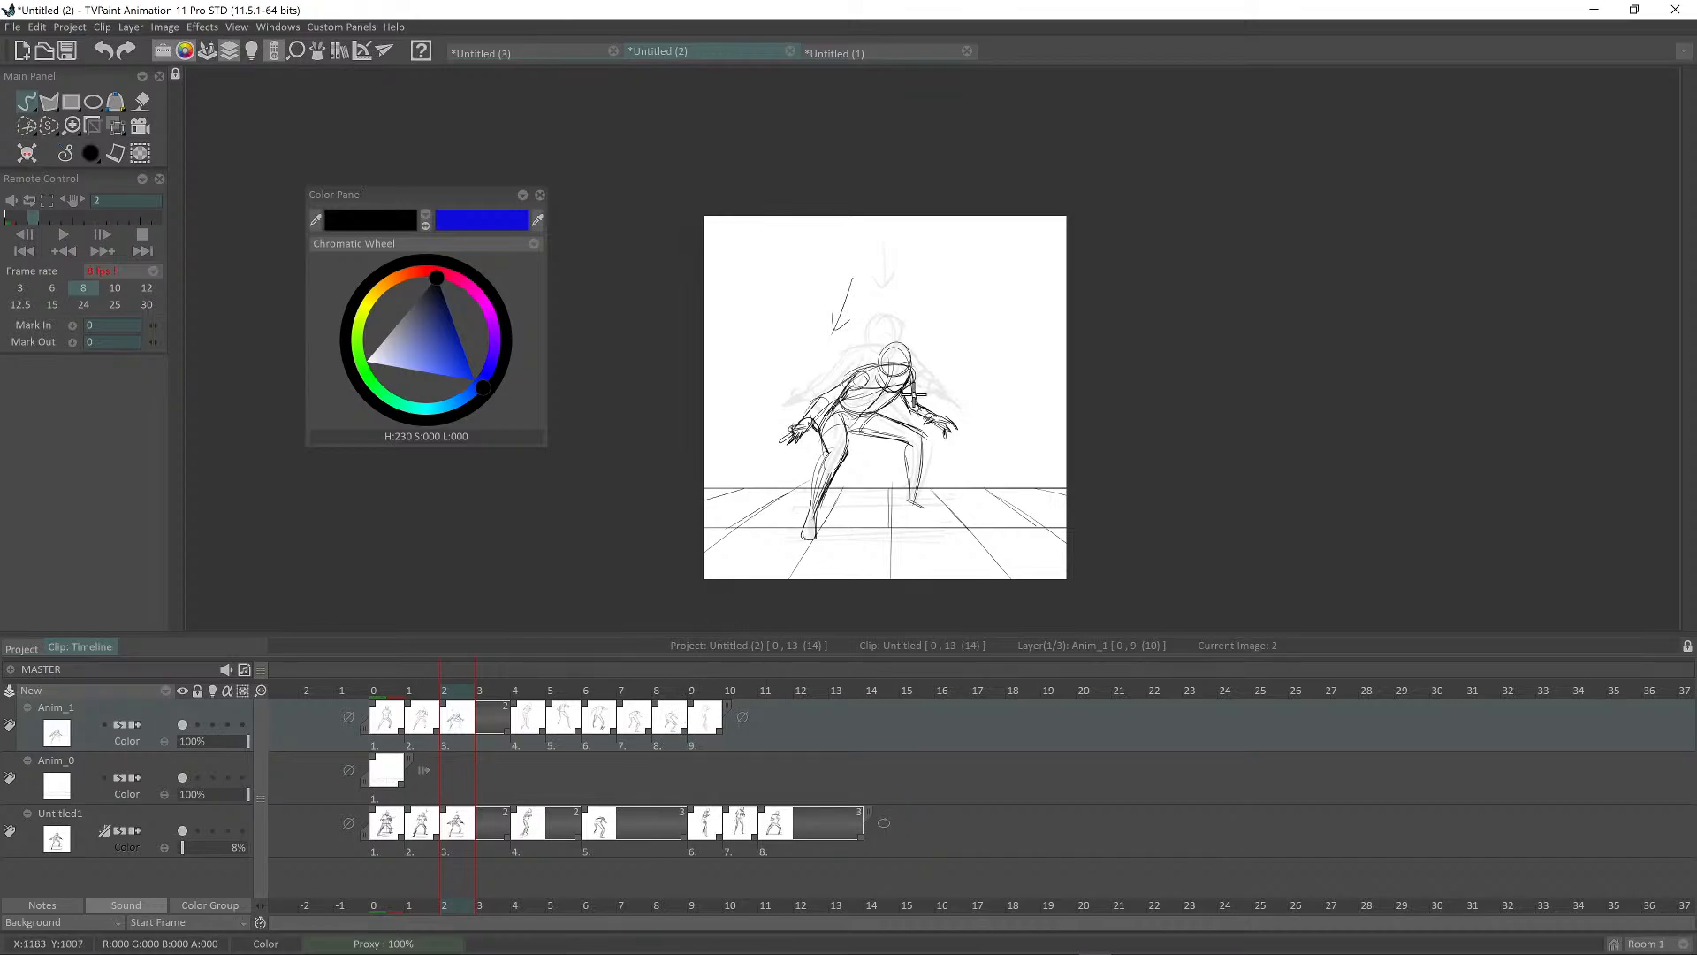
Step: On Anim_1's frame 10, trace the faint guide figure's hip and left-hand thigh
{"action": "left_click", "coordinate": [701, 692]}
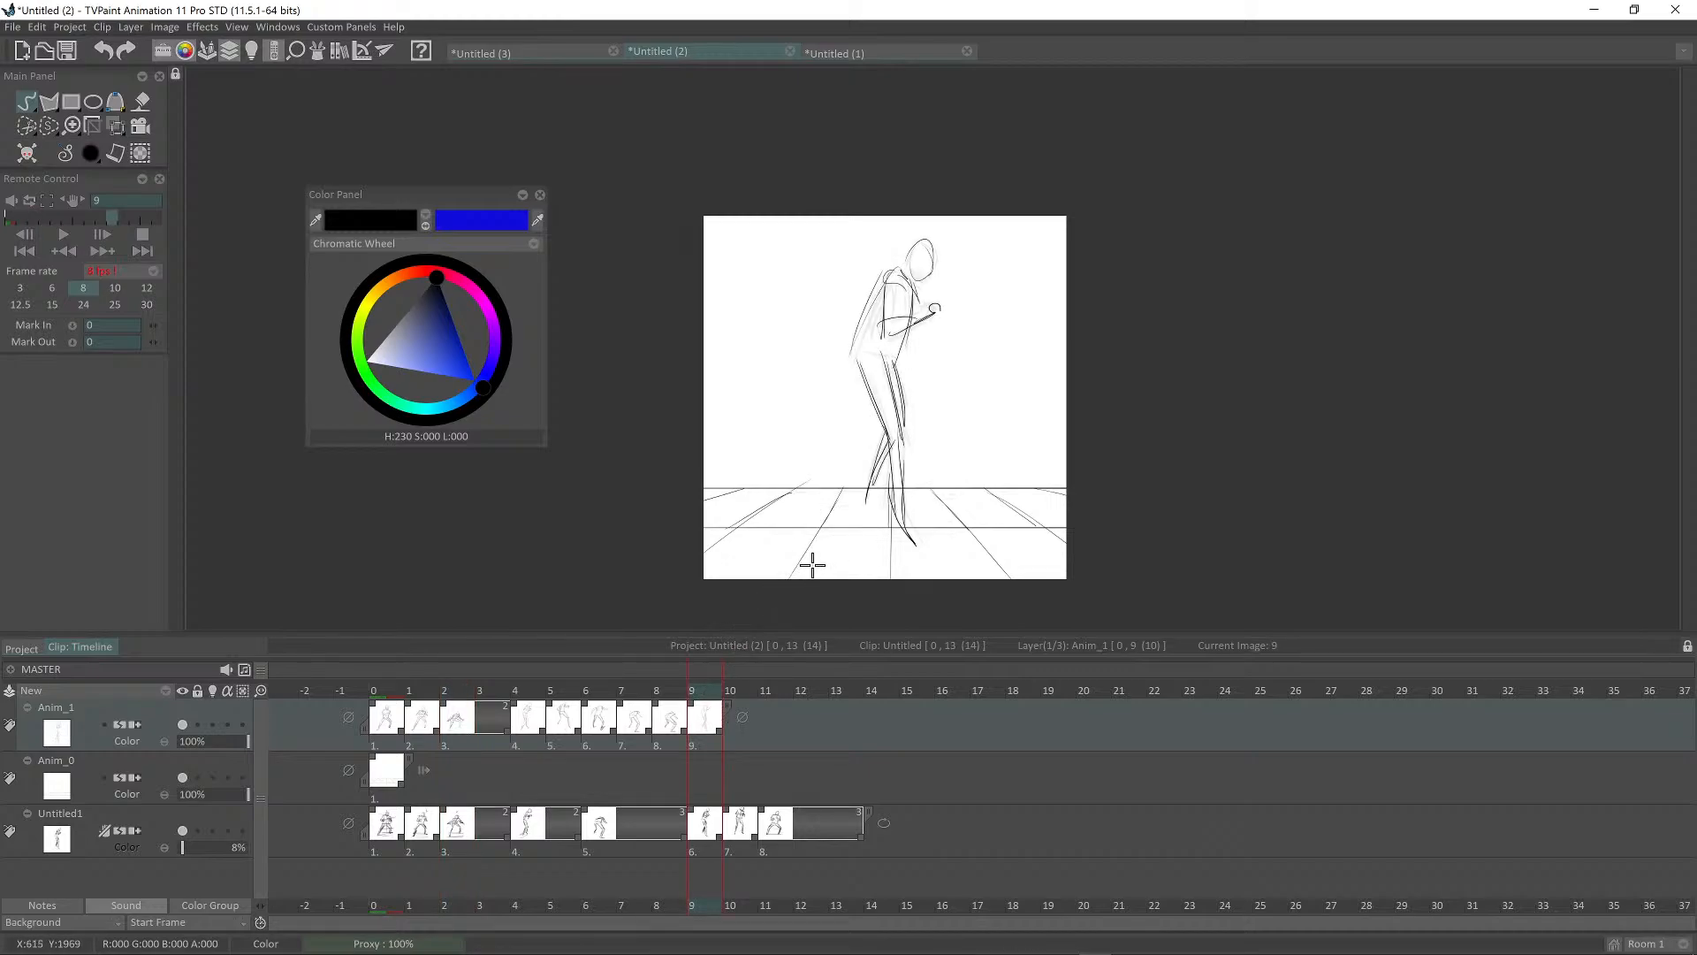
{"action": "mouse_move", "coordinate": [963, 441]}
{"action": "left_mouse_down"}
{"action": "mouse_move", "coordinate": [996, 497]}
{"action": "mouse_move", "coordinate": [1075, 527]}
{"action": "left_mouse_up"}
{"action": "scroll", "coordinate": [1005, 466], "scroll_direction": "up", "scroll_amount": 1}
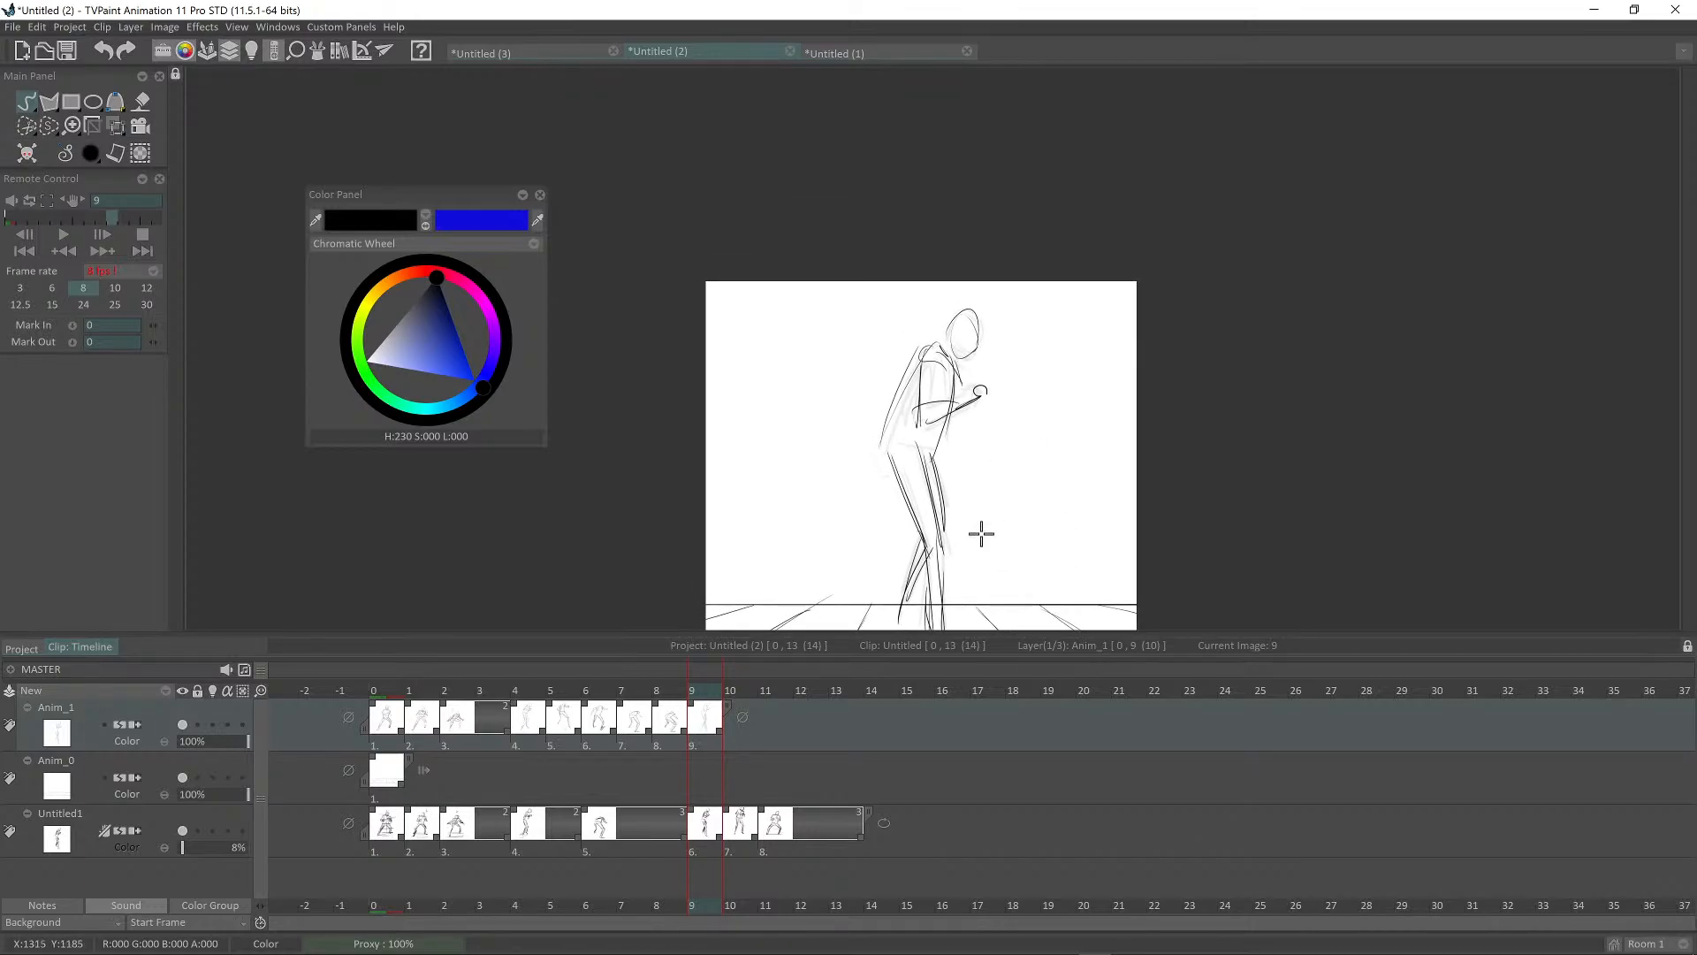
{"action": "left_click_drag", "start_coordinate": [970, 512], "coordinate": [968, 475]}
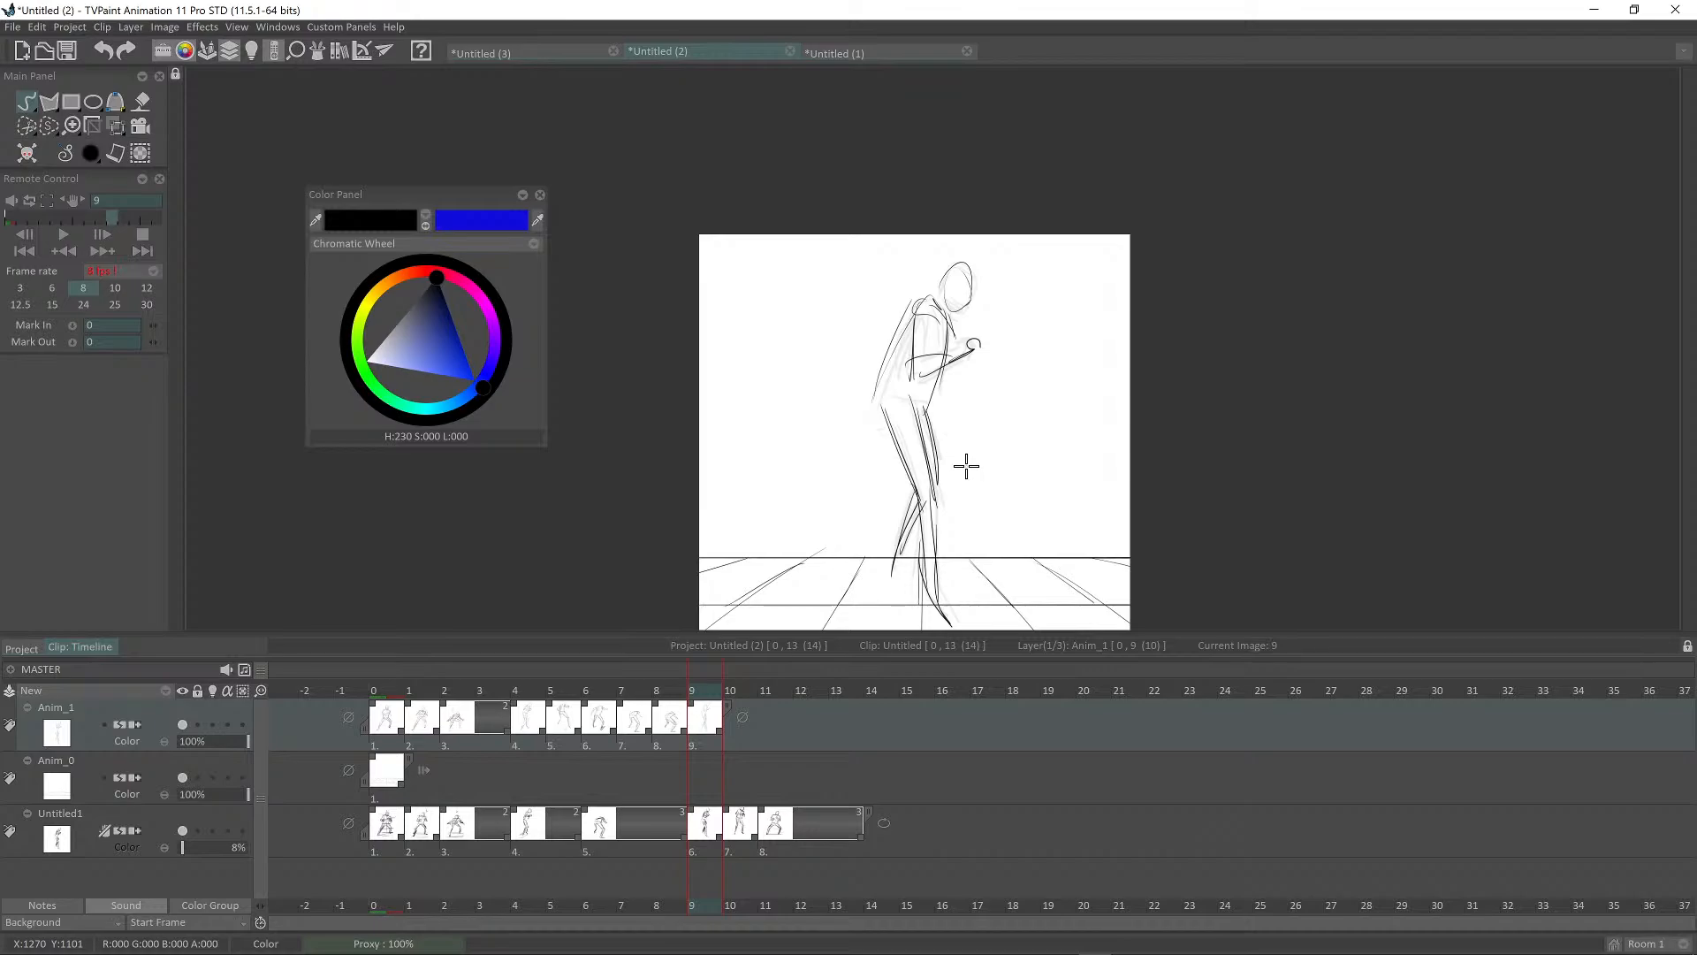
{"action": "left_click_drag", "start_coordinate": [1023, 488], "coordinate": [1031, 453]}
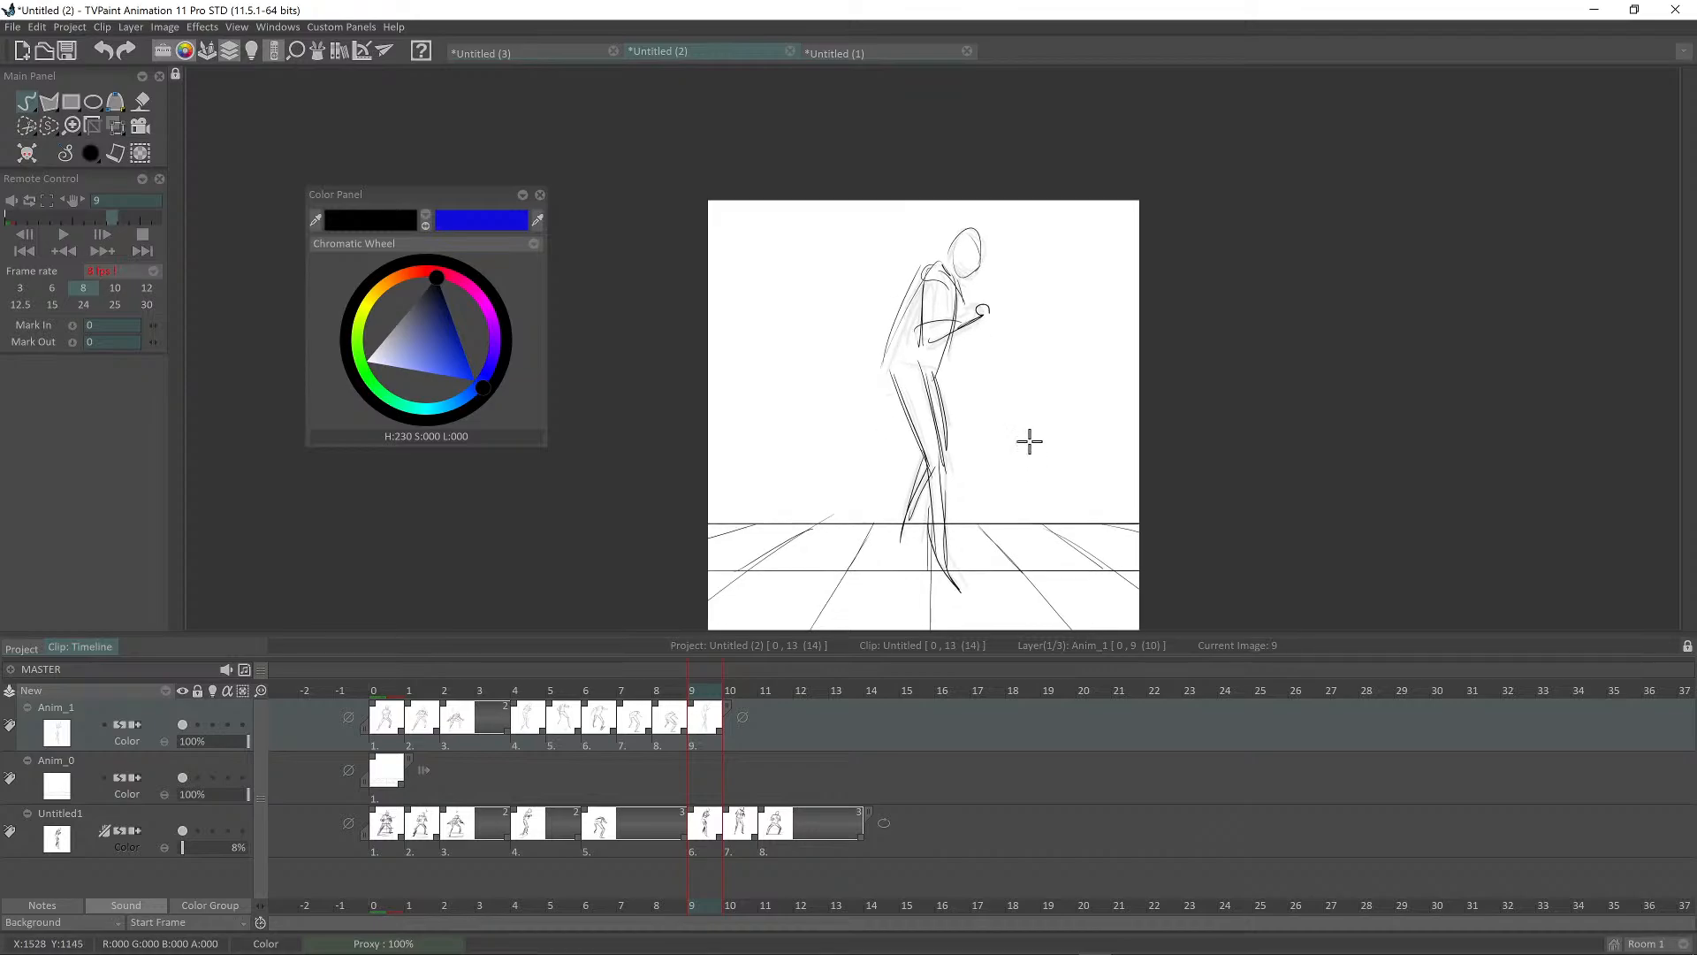
{"action": "key", "text": "Right"}
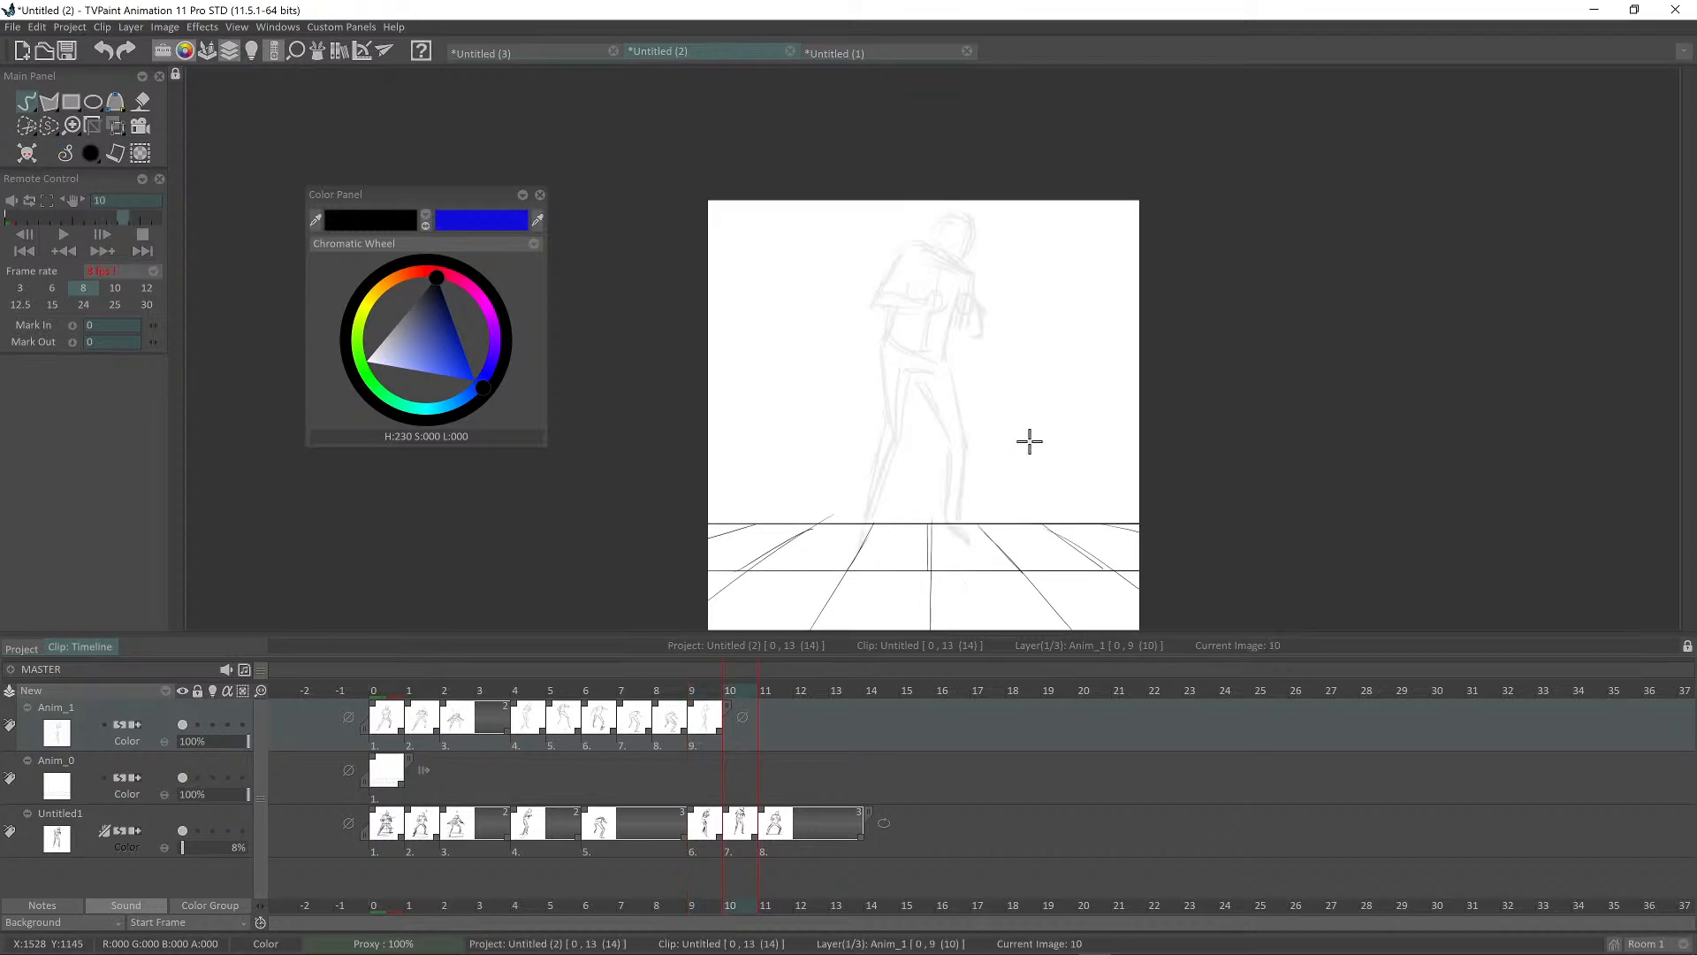
{"action": "scroll", "coordinate": [1029, 441], "scroll_direction": "up", "scroll_amount": 4}
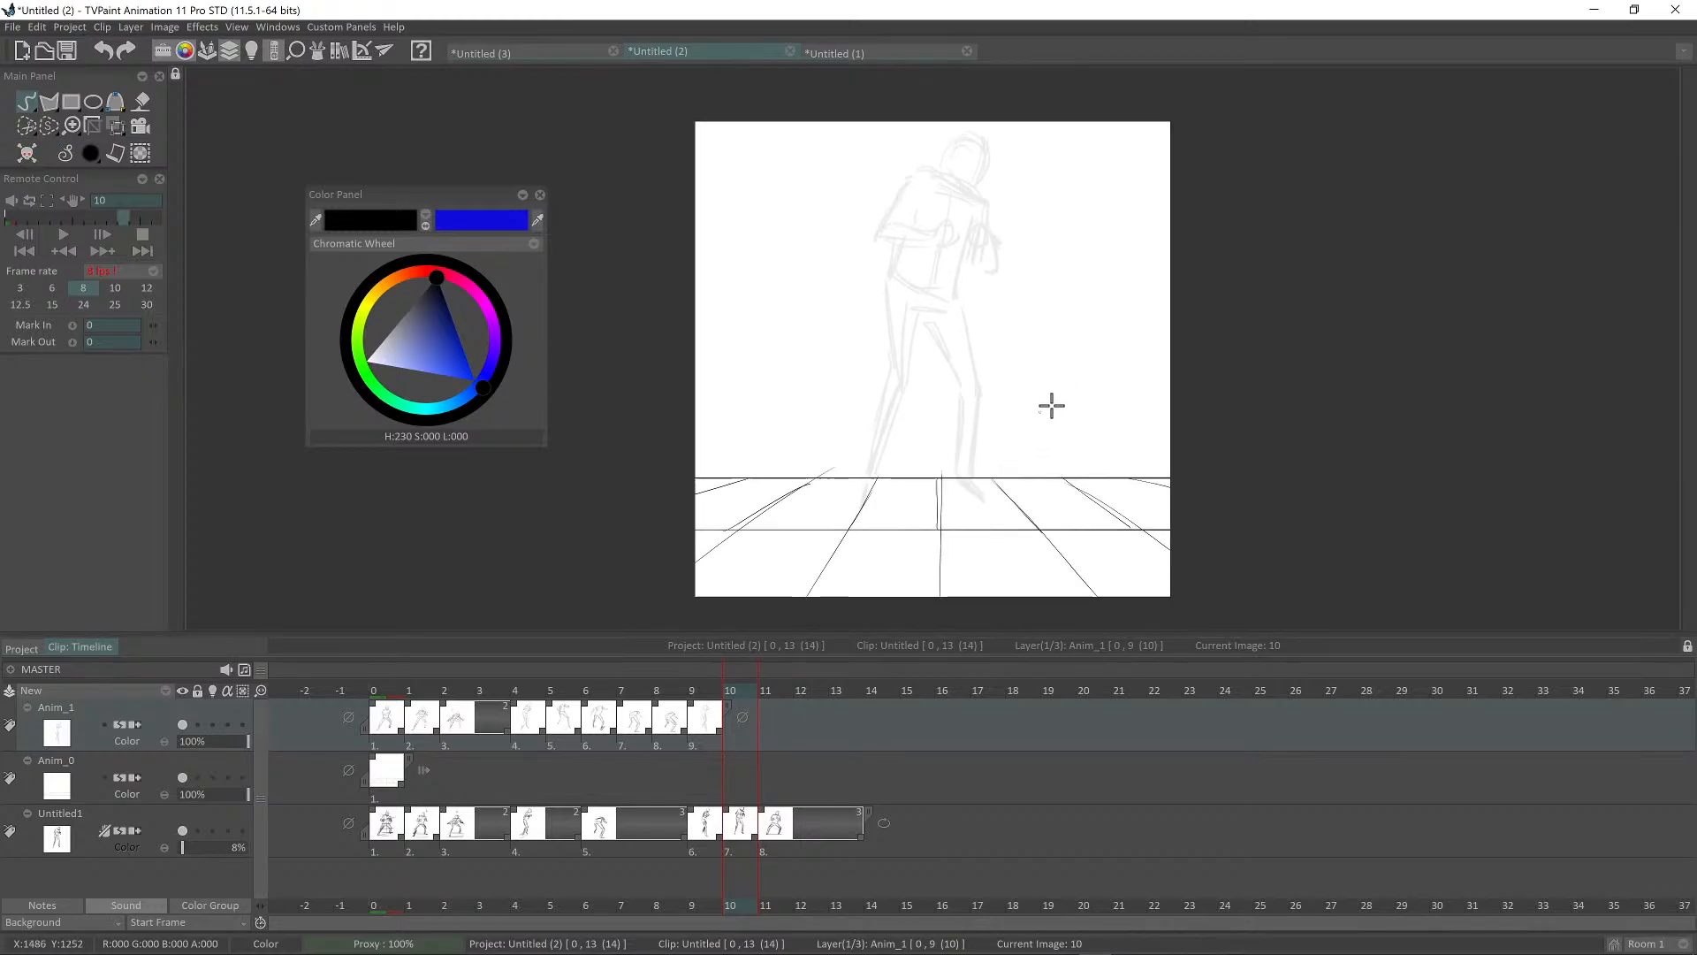
{"action": "scroll", "coordinate": [1091, 382], "scroll_direction": "down", "scroll_amount": 1}
{"action": "left_click_drag", "start_coordinate": [1104, 498], "coordinate": [1111, 548]}
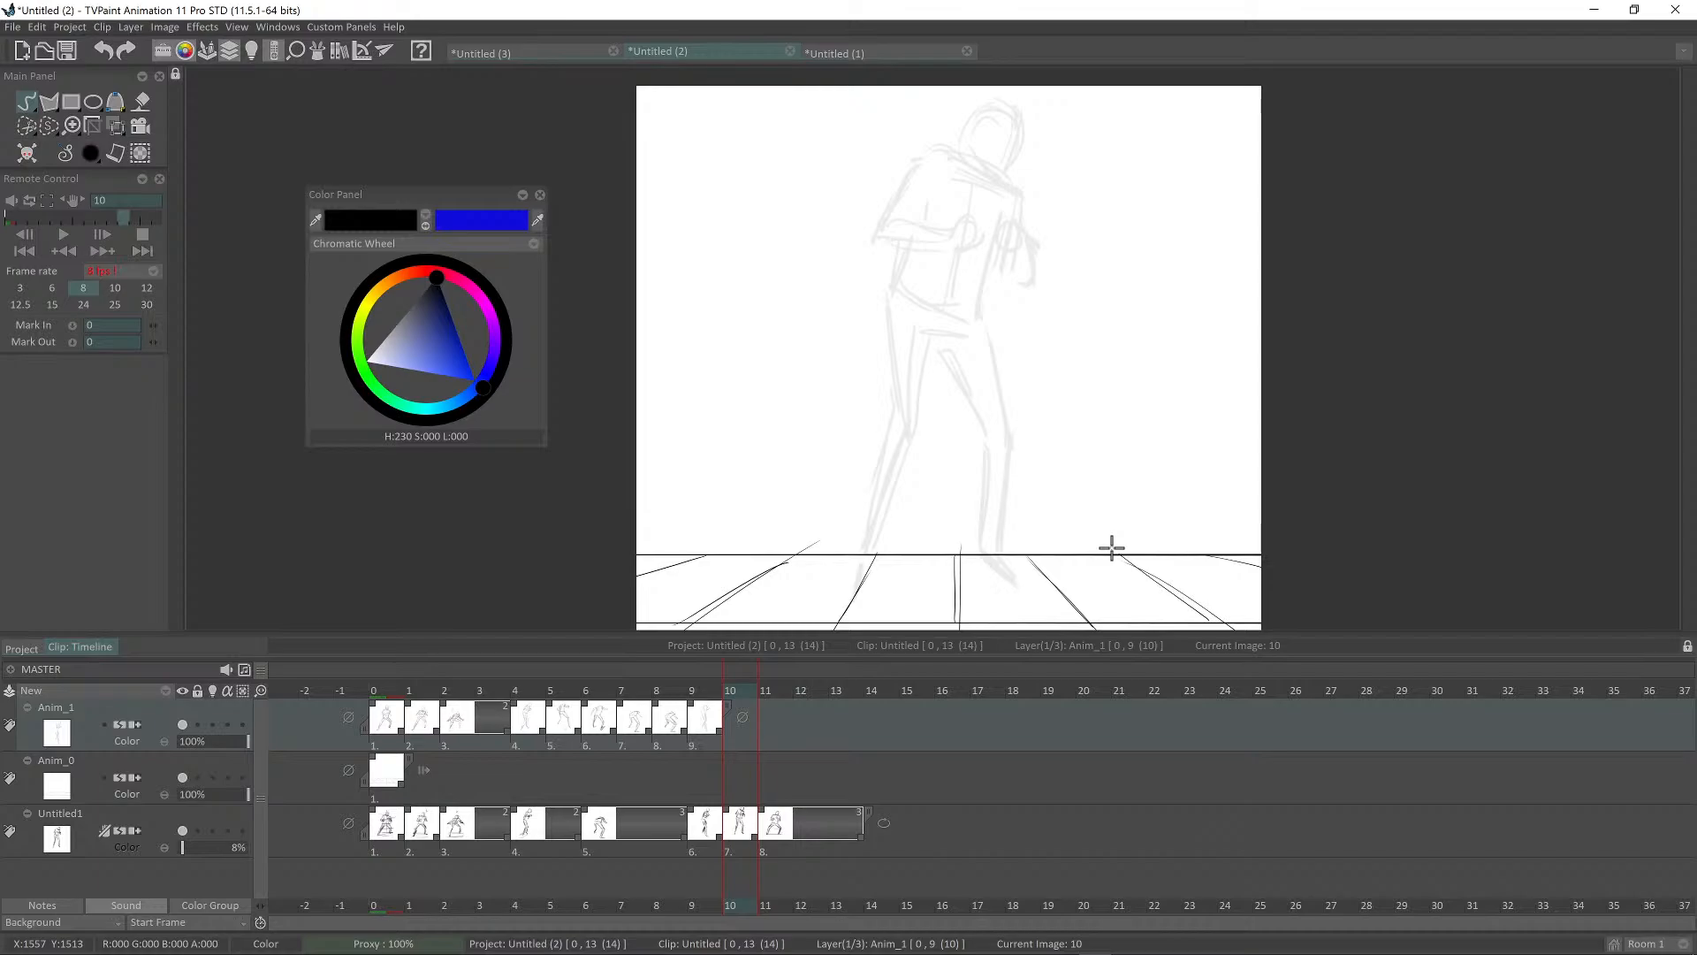
{"action": "scroll", "coordinate": [1017, 371], "scroll_direction": "up", "scroll_amount": 3}
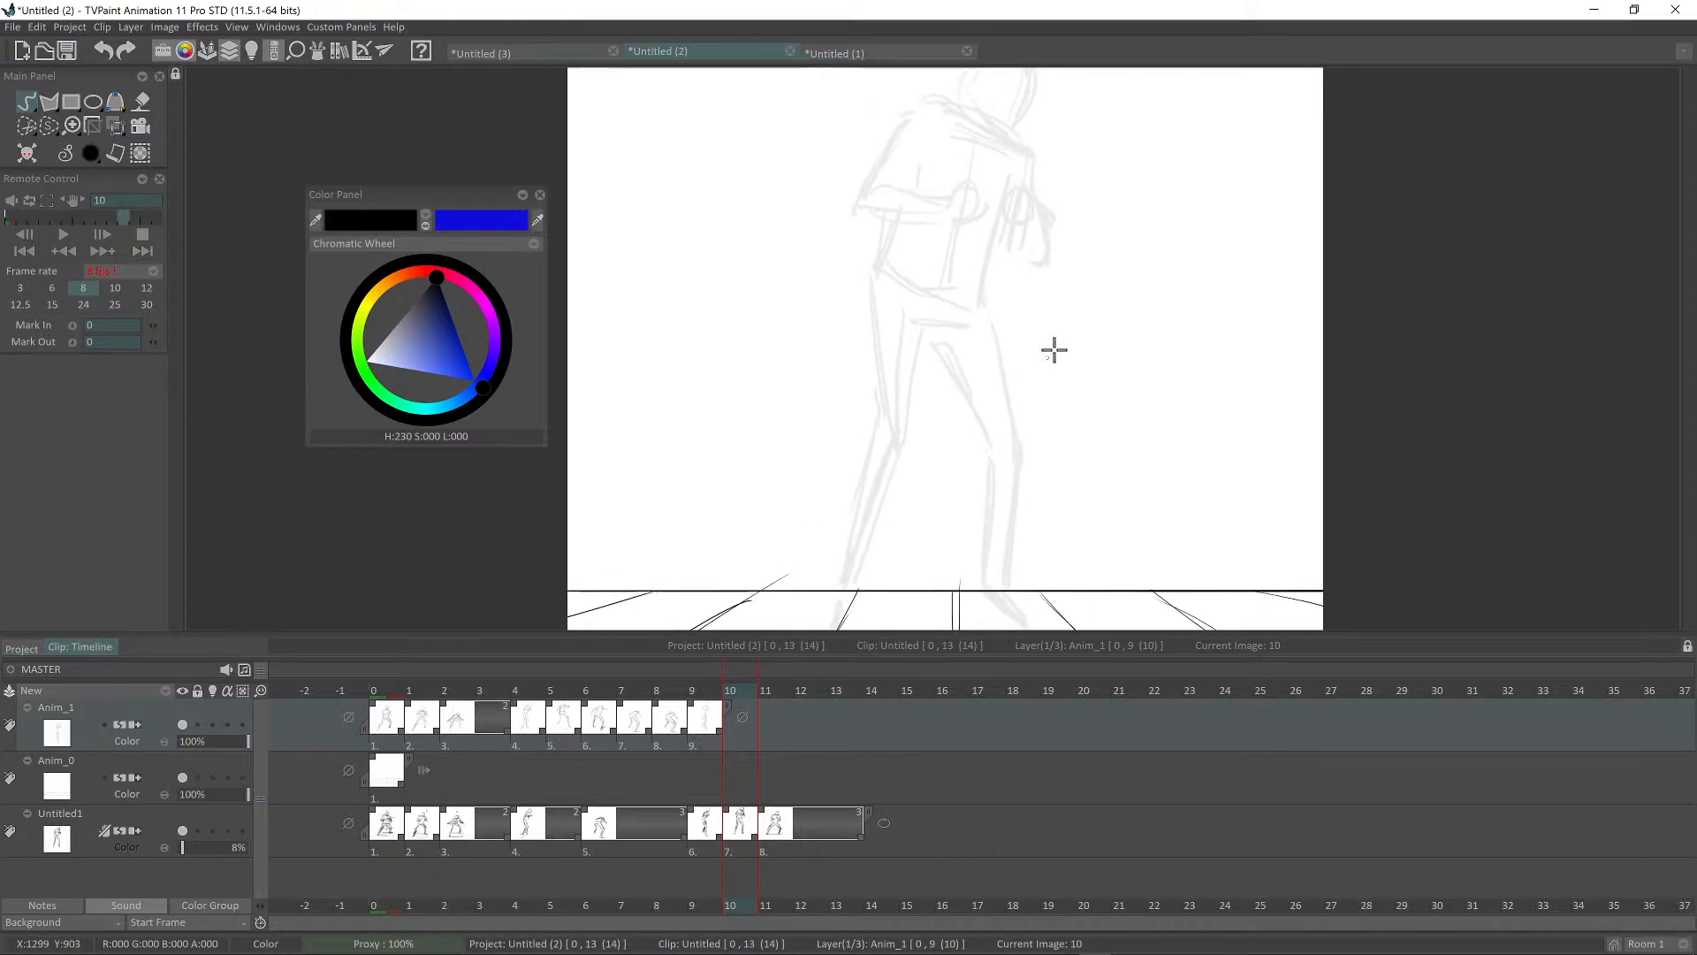
{"action": "scroll", "coordinate": [1066, 349], "scroll_direction": "down", "scroll_amount": 2}
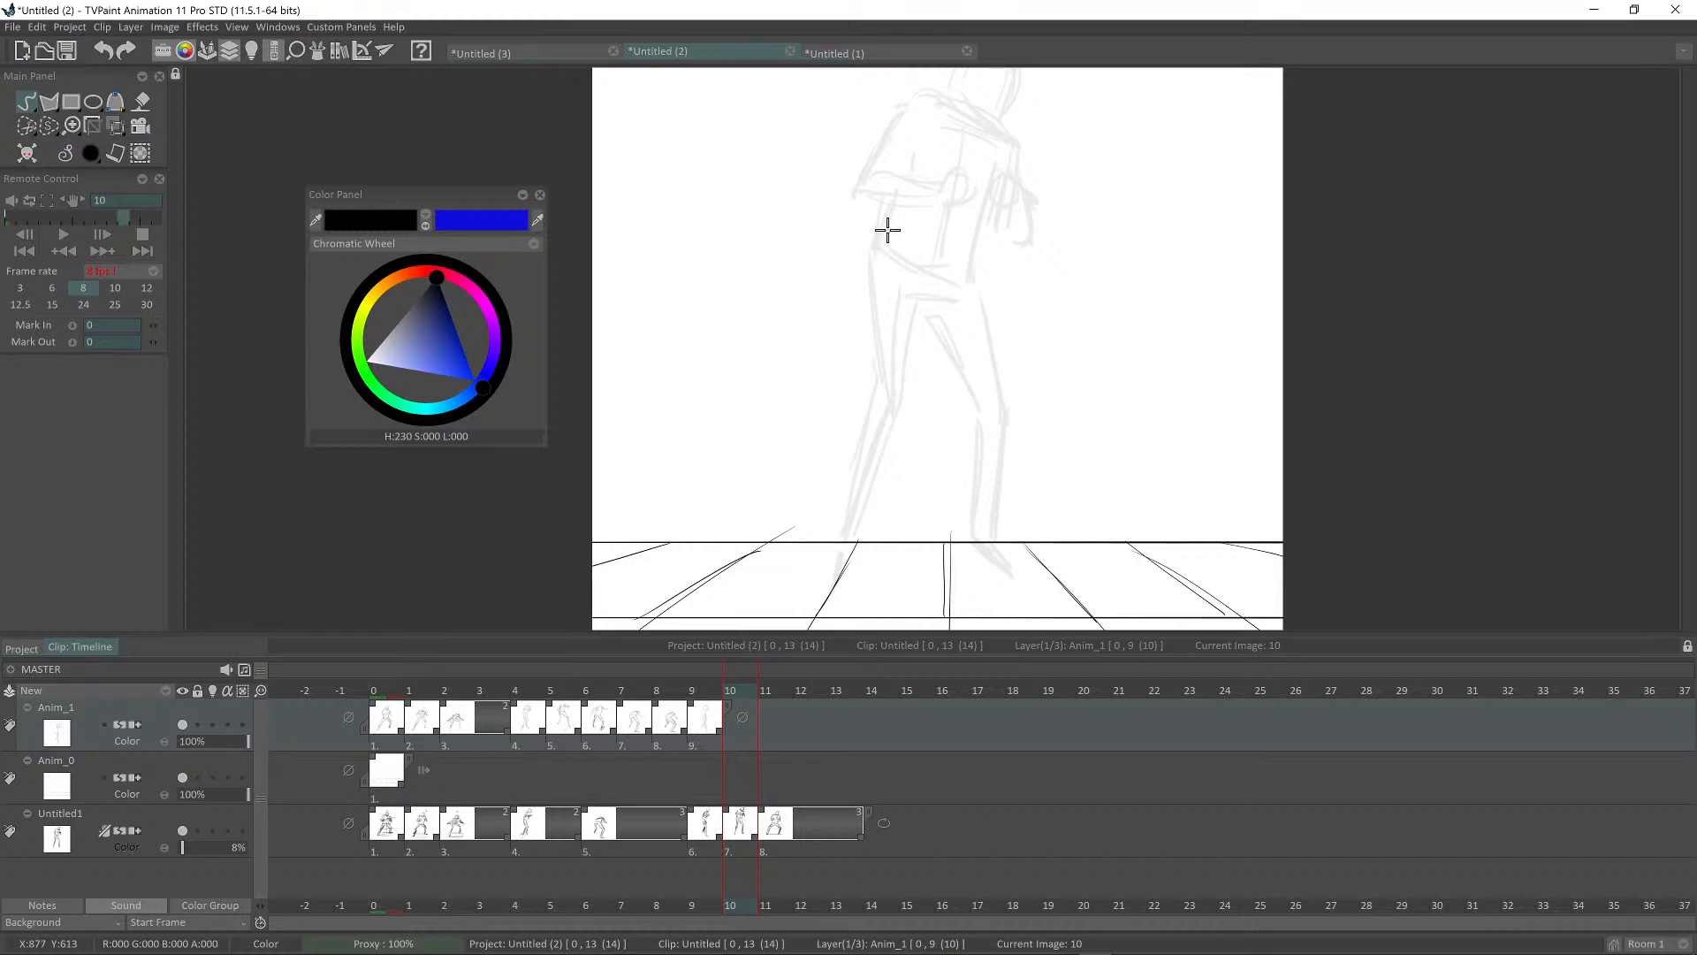
{"action": "left_click_drag", "start_coordinate": [880, 197], "coordinate": [872, 365]}
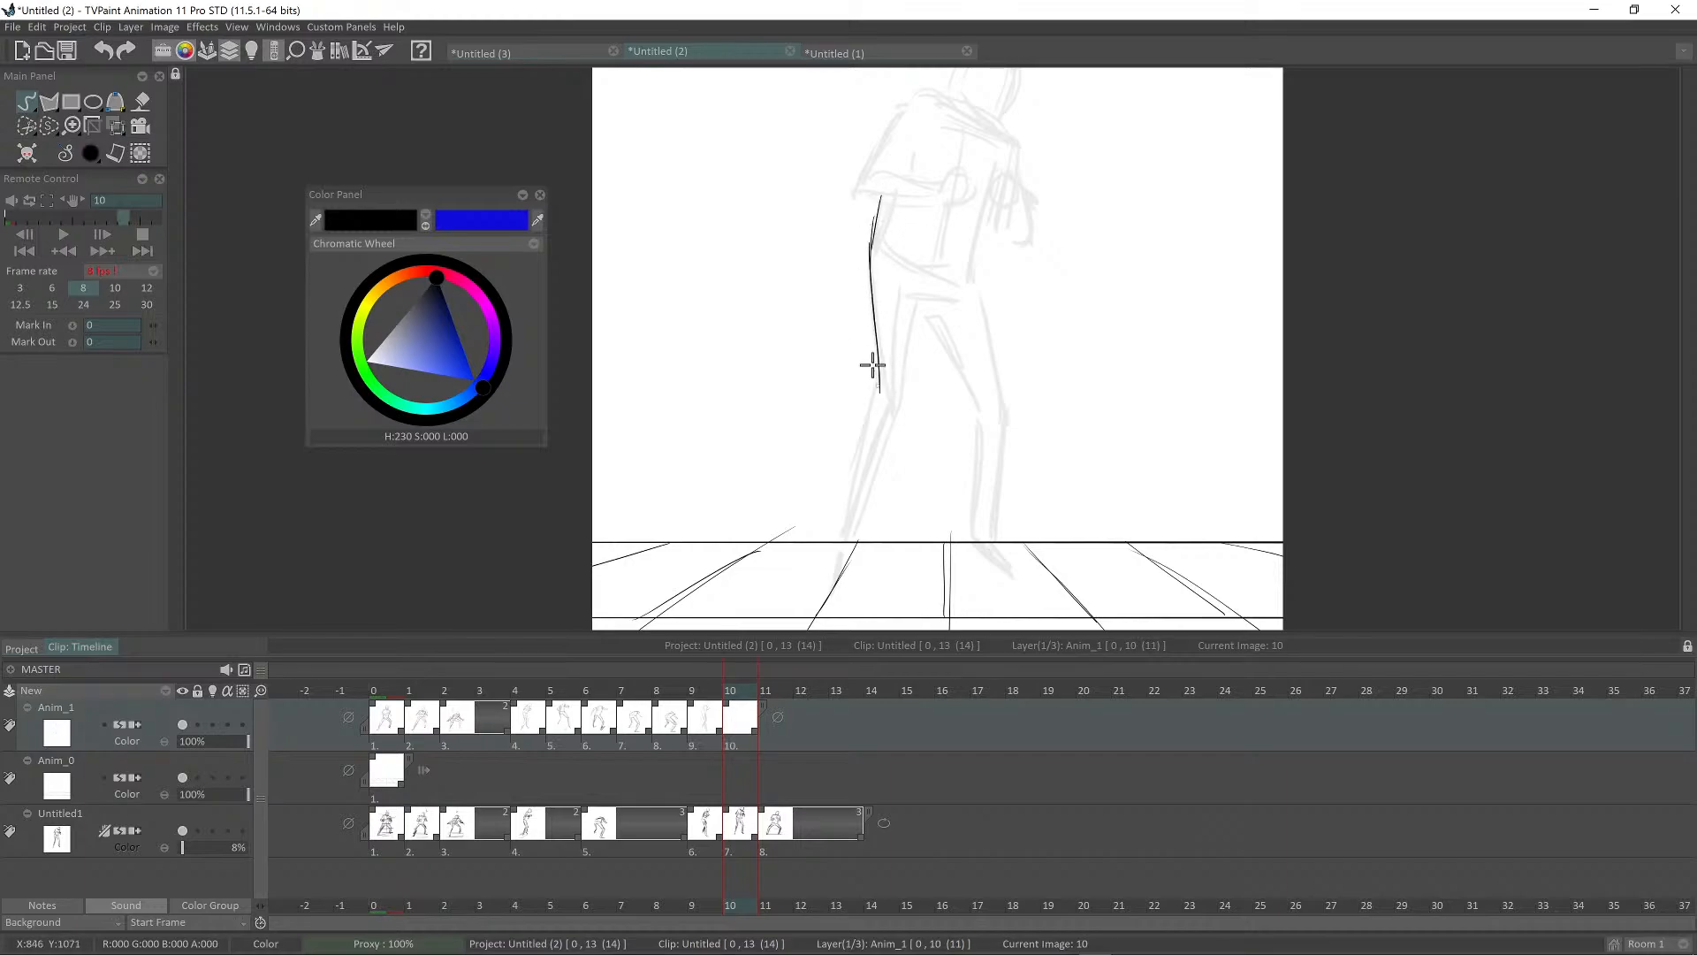
{"action": "left_click_drag", "start_coordinate": [871, 286], "coordinate": [881, 403]}
{"action": "mouse_move", "coordinate": [910, 321]}
{"action": "left_mouse_down"}
{"action": "mouse_move", "coordinate": [867, 317]}
{"action": "mouse_move", "coordinate": [885, 333]}
{"action": "left_mouse_up"}
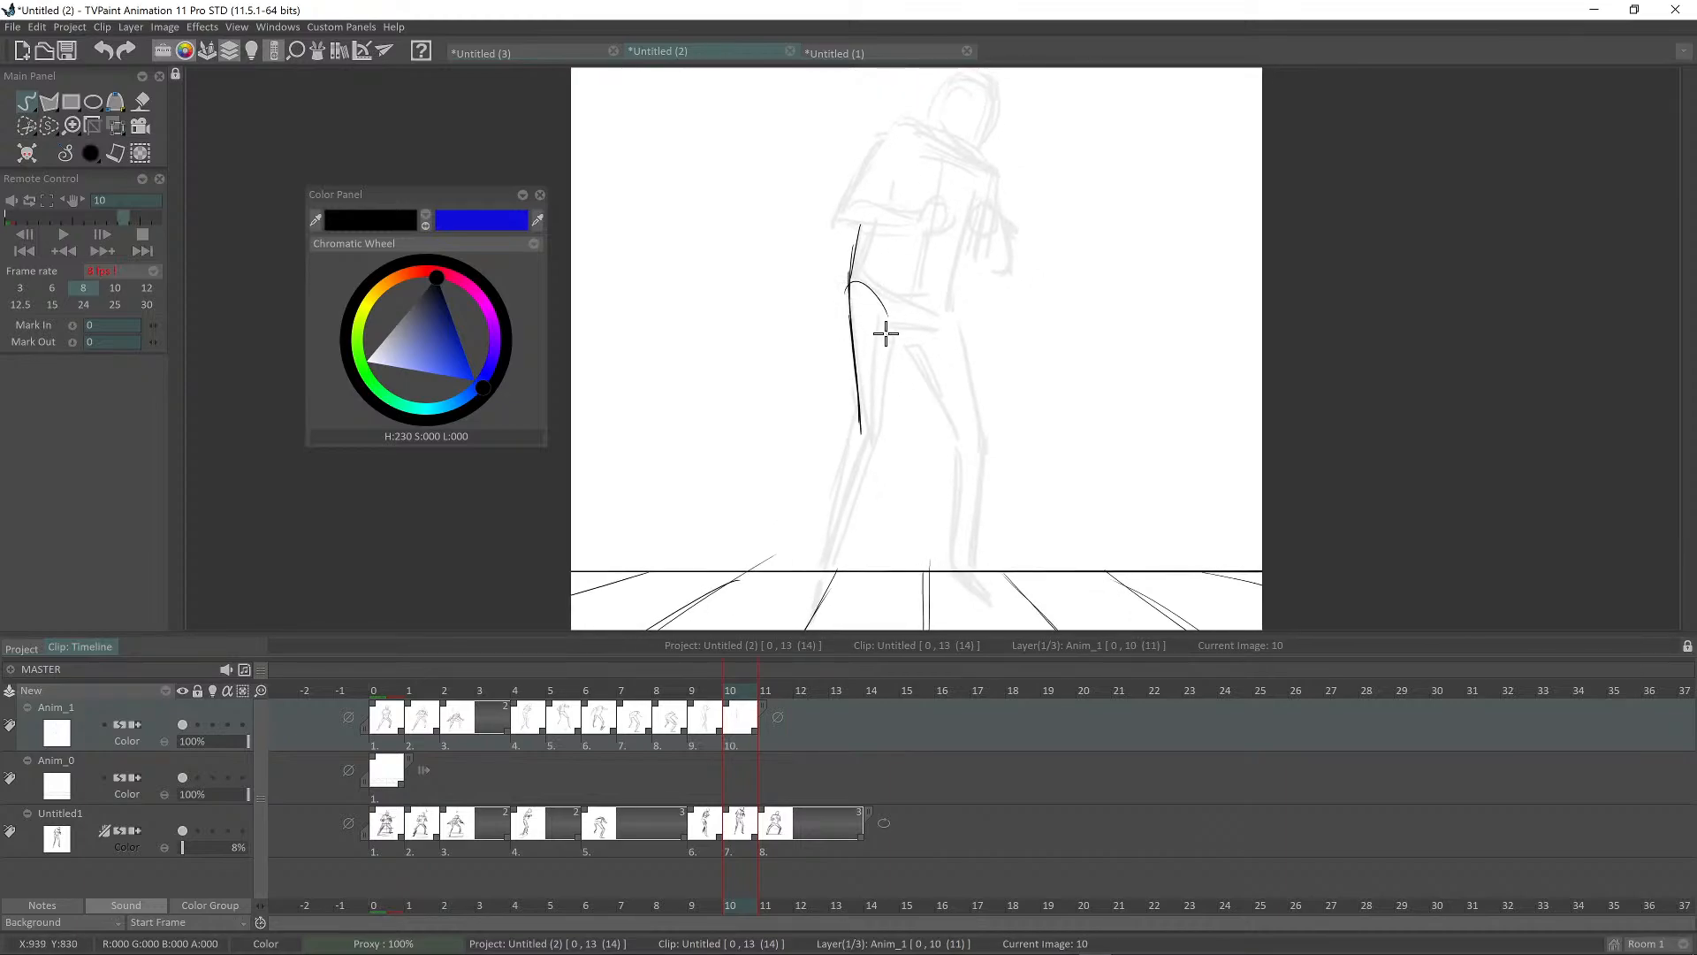
{"action": "mouse_move", "coordinate": [866, 276]}
{"action": "left_mouse_down"}
{"action": "mouse_move", "coordinate": [916, 341]}
{"action": "mouse_move", "coordinate": [866, 455]}
{"action": "left_mouse_up"}
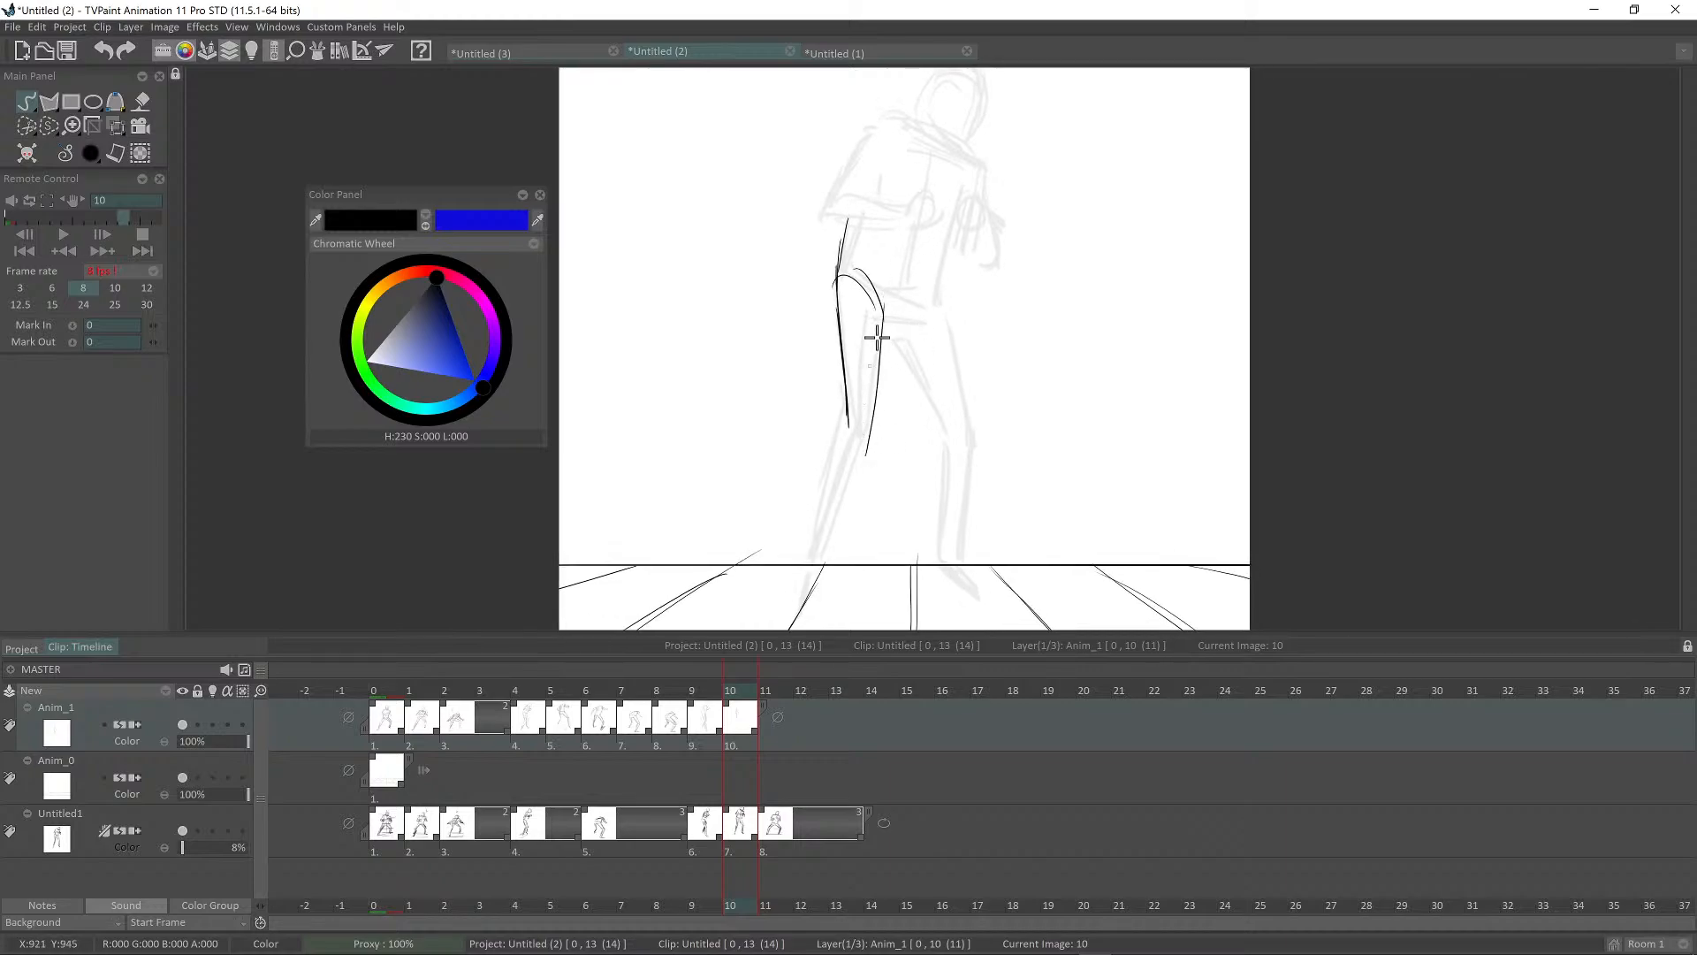
{"action": "left_click_drag", "start_coordinate": [884, 305], "coordinate": [871, 446]}
Step: Draw the left-hand shin and foot and both edges of the right-hand thigh on frame 10
{"action": "mouse_move", "coordinate": [913, 345]}
{"action": "left_mouse_down"}
{"action": "mouse_move", "coordinate": [925, 441]}
{"action": "mouse_move", "coordinate": [876, 342]}
{"action": "mouse_move", "coordinate": [917, 428]}
{"action": "left_mouse_up"}
{"action": "left_click_drag", "start_coordinate": [907, 260], "coordinate": [950, 451]}
{"action": "mouse_move", "coordinate": [947, 433]}
{"action": "left_mouse_down"}
{"action": "mouse_move", "coordinate": [925, 413]}
{"action": "mouse_move", "coordinate": [966, 357]}
{"action": "left_mouse_up"}
{"action": "left_click_drag", "start_coordinate": [966, 357], "coordinate": [992, 385]}
{"action": "mouse_move", "coordinate": [829, 444]}
{"action": "left_mouse_down"}
{"action": "mouse_move", "coordinate": [885, 319]}
{"action": "mouse_move", "coordinate": [841, 495]}
{"action": "left_mouse_up"}
{"action": "left_click_drag", "start_coordinate": [835, 497], "coordinate": [823, 557]}
{"action": "left_click_drag", "start_coordinate": [855, 484], "coordinate": [833, 560]}
{"action": "left_click_drag", "start_coordinate": [863, 449], "coordinate": [836, 562]}
{"action": "left_click_drag", "start_coordinate": [911, 311], "coordinate": [877, 436]}
{"action": "left_click_drag", "start_coordinate": [926, 309], "coordinate": [856, 380]}
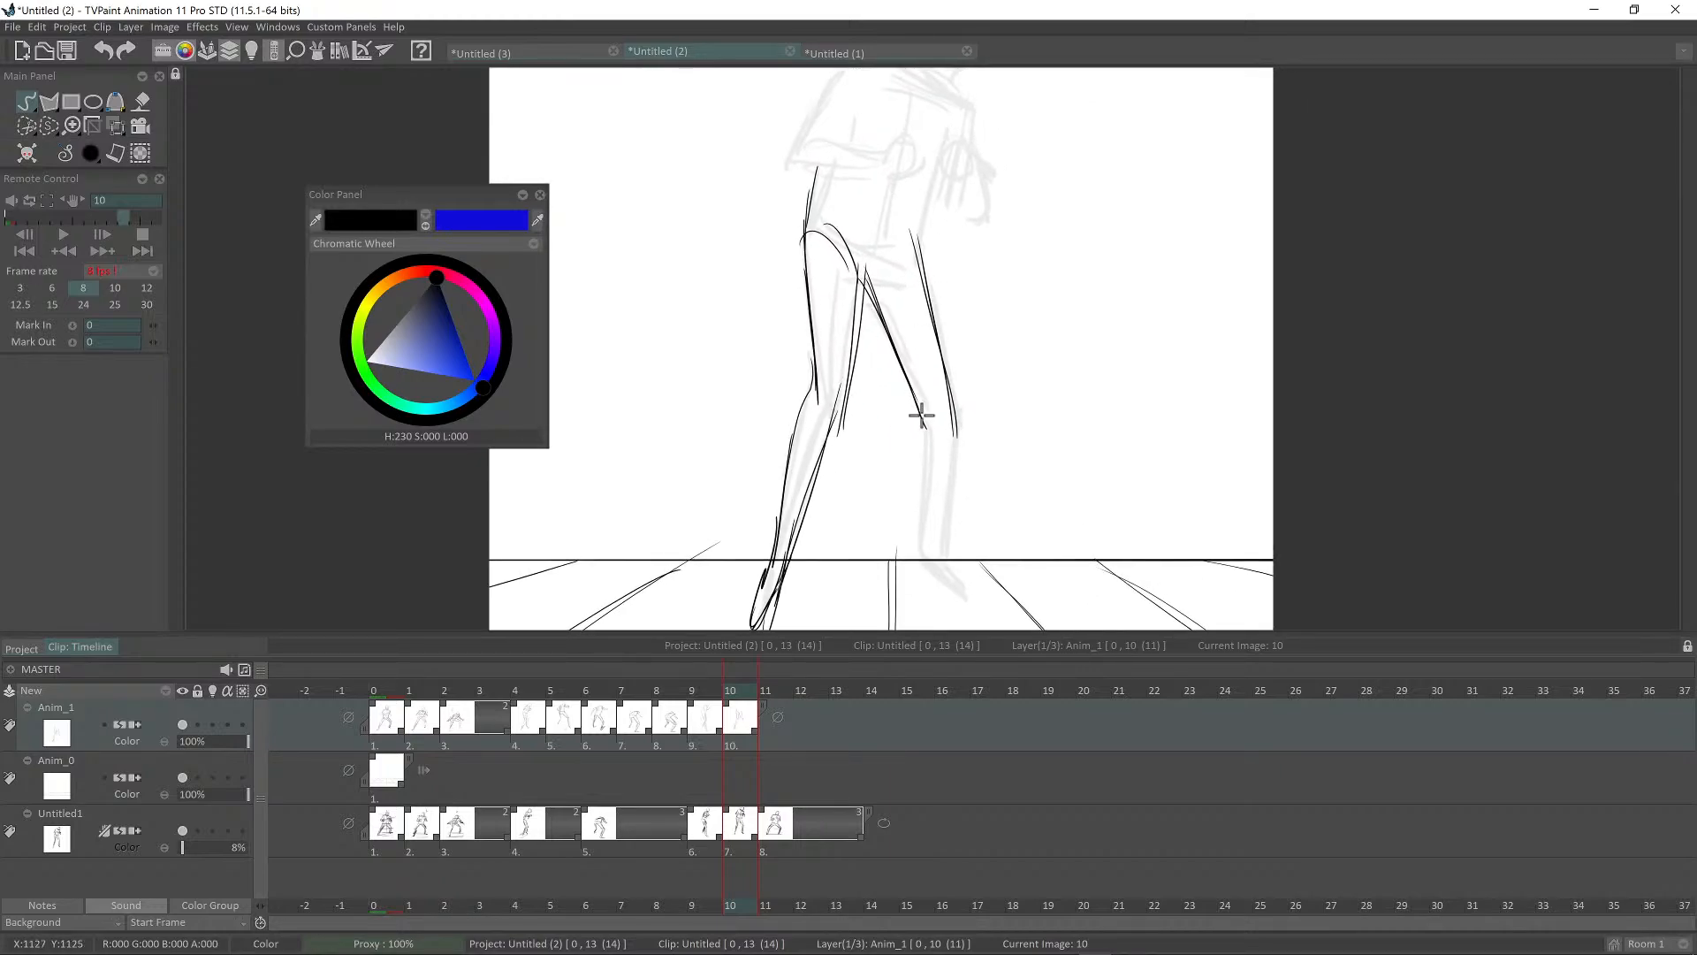
Step: Draw the right-hand shin and foot on frame 10, following the faint guide figure
{"action": "left_click_drag", "start_coordinate": [923, 430], "coordinate": [926, 564]}
{"action": "left_click_drag", "start_coordinate": [927, 563], "coordinate": [967, 604]}
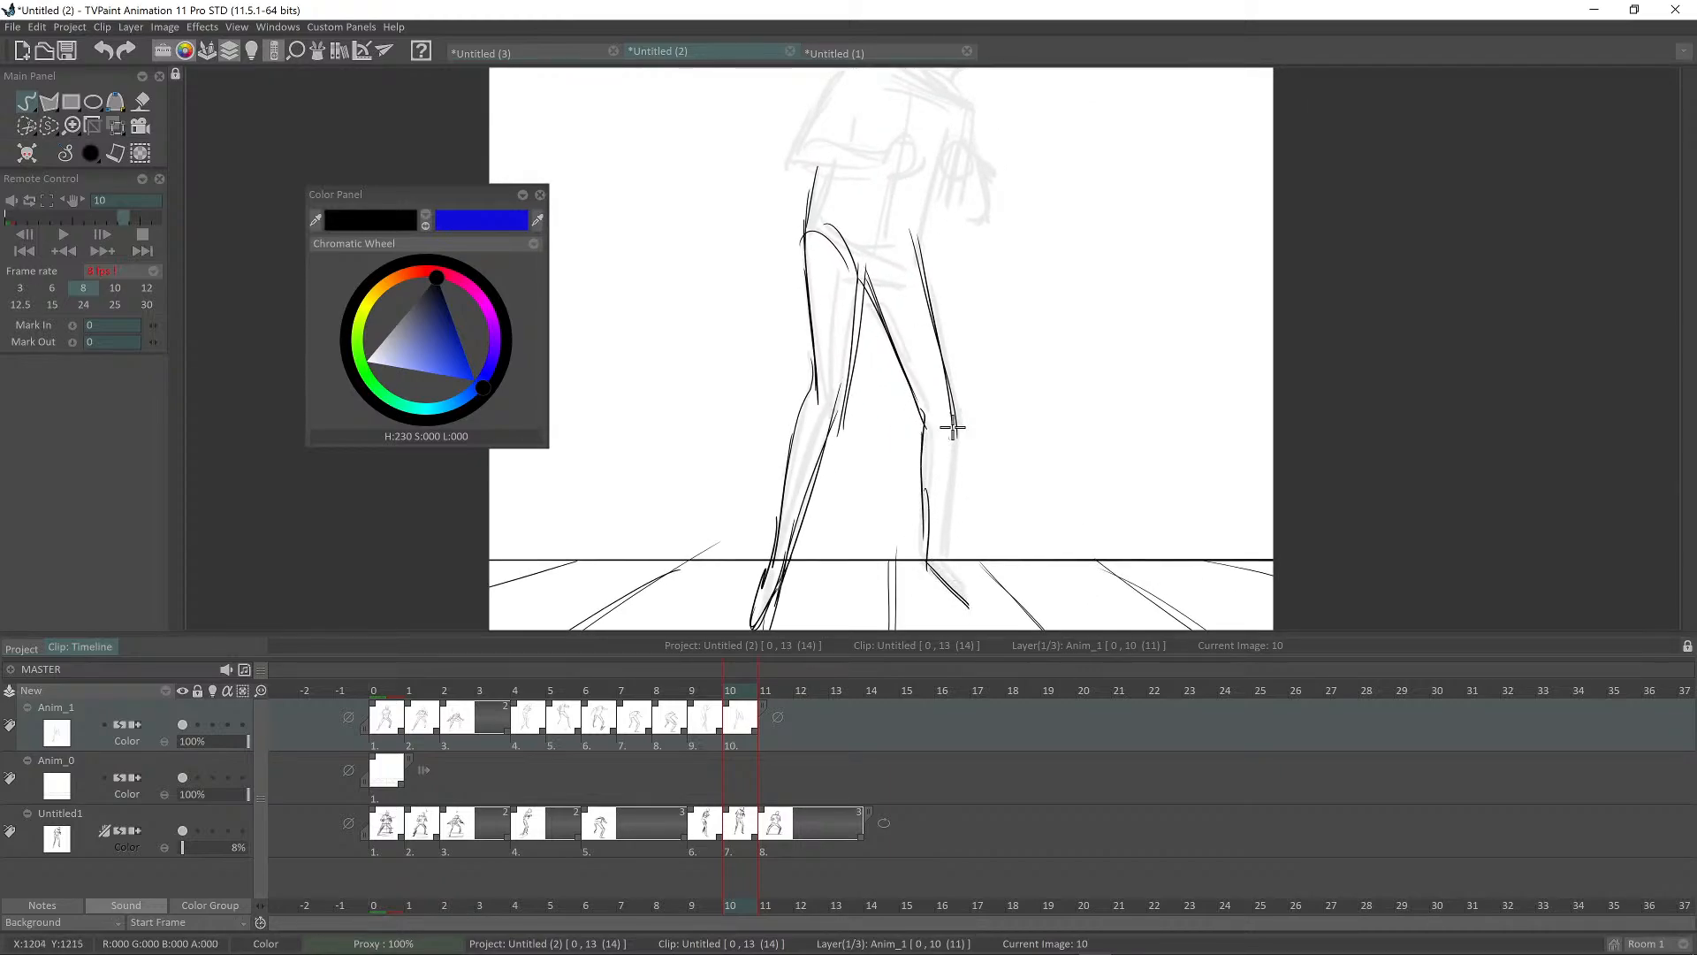
{"action": "mouse_move", "coordinate": [956, 424]}
{"action": "left_mouse_down"}
{"action": "mouse_move", "coordinate": [948, 499]}
{"action": "mouse_move", "coordinate": [956, 410]}
{"action": "mouse_move", "coordinate": [951, 562]}
{"action": "left_mouse_up"}
{"action": "left_click_drag", "start_coordinate": [944, 554], "coordinate": [975, 619]}
{"action": "scroll", "coordinate": [950, 442], "scroll_direction": "down", "scroll_amount": 2}
{"action": "mouse_move", "coordinate": [914, 395]}
{"action": "left_mouse_down"}
{"action": "mouse_move", "coordinate": [922, 457]}
{"action": "mouse_move", "coordinate": [970, 519]}
{"action": "mouse_move", "coordinate": [892, 565]}
{"action": "left_mouse_up"}
Step: Sketch the frame 10 torso with its side contours, shoulder line and curved centre line
{"action": "scroll", "coordinate": [928, 445], "scroll_direction": "up", "scroll_amount": 3}
{"action": "mouse_move", "coordinate": [812, 522]}
{"action": "left_mouse_down"}
{"action": "mouse_move", "coordinate": [823, 439]}
{"action": "mouse_move", "coordinate": [873, 306]}
{"action": "left_mouse_up"}
{"action": "mouse_move", "coordinate": [885, 309]}
{"action": "left_mouse_down"}
{"action": "mouse_move", "coordinate": [869, 266]}
{"action": "mouse_move", "coordinate": [951, 292]}
{"action": "mouse_move", "coordinate": [898, 468]}
{"action": "left_mouse_up"}
{"action": "key", "text": "ctrl+z"}
{"action": "left_click_drag", "start_coordinate": [939, 354], "coordinate": [913, 322]}
{"action": "left_click_drag", "start_coordinate": [820, 462], "coordinate": [894, 426]}
{"action": "left_click_drag", "start_coordinate": [894, 426], "coordinate": [901, 503]}
{"action": "mouse_move", "coordinate": [896, 281]}
{"action": "left_mouse_down"}
{"action": "mouse_move", "coordinate": [842, 521]}
{"action": "mouse_move", "coordinate": [907, 407]}
{"action": "left_mouse_up"}
Step: Draw the frame 10 head as a circle with a tapered jaw above the shoulder line
{"action": "scroll", "coordinate": [908, 408], "scroll_direction": "up", "scroll_amount": 4}
{"action": "left_click_drag", "start_coordinate": [981, 330], "coordinate": [984, 339]}
{"action": "mouse_move", "coordinate": [876, 287]}
{"action": "left_mouse_down"}
{"action": "mouse_move", "coordinate": [930, 402]}
{"action": "mouse_move", "coordinate": [797, 358]}
{"action": "mouse_move", "coordinate": [921, 308]}
{"action": "mouse_move", "coordinate": [938, 323]}
{"action": "mouse_move", "coordinate": [858, 527]}
{"action": "left_mouse_up"}
{"action": "left_click_drag", "start_coordinate": [933, 412], "coordinate": [820, 510]}
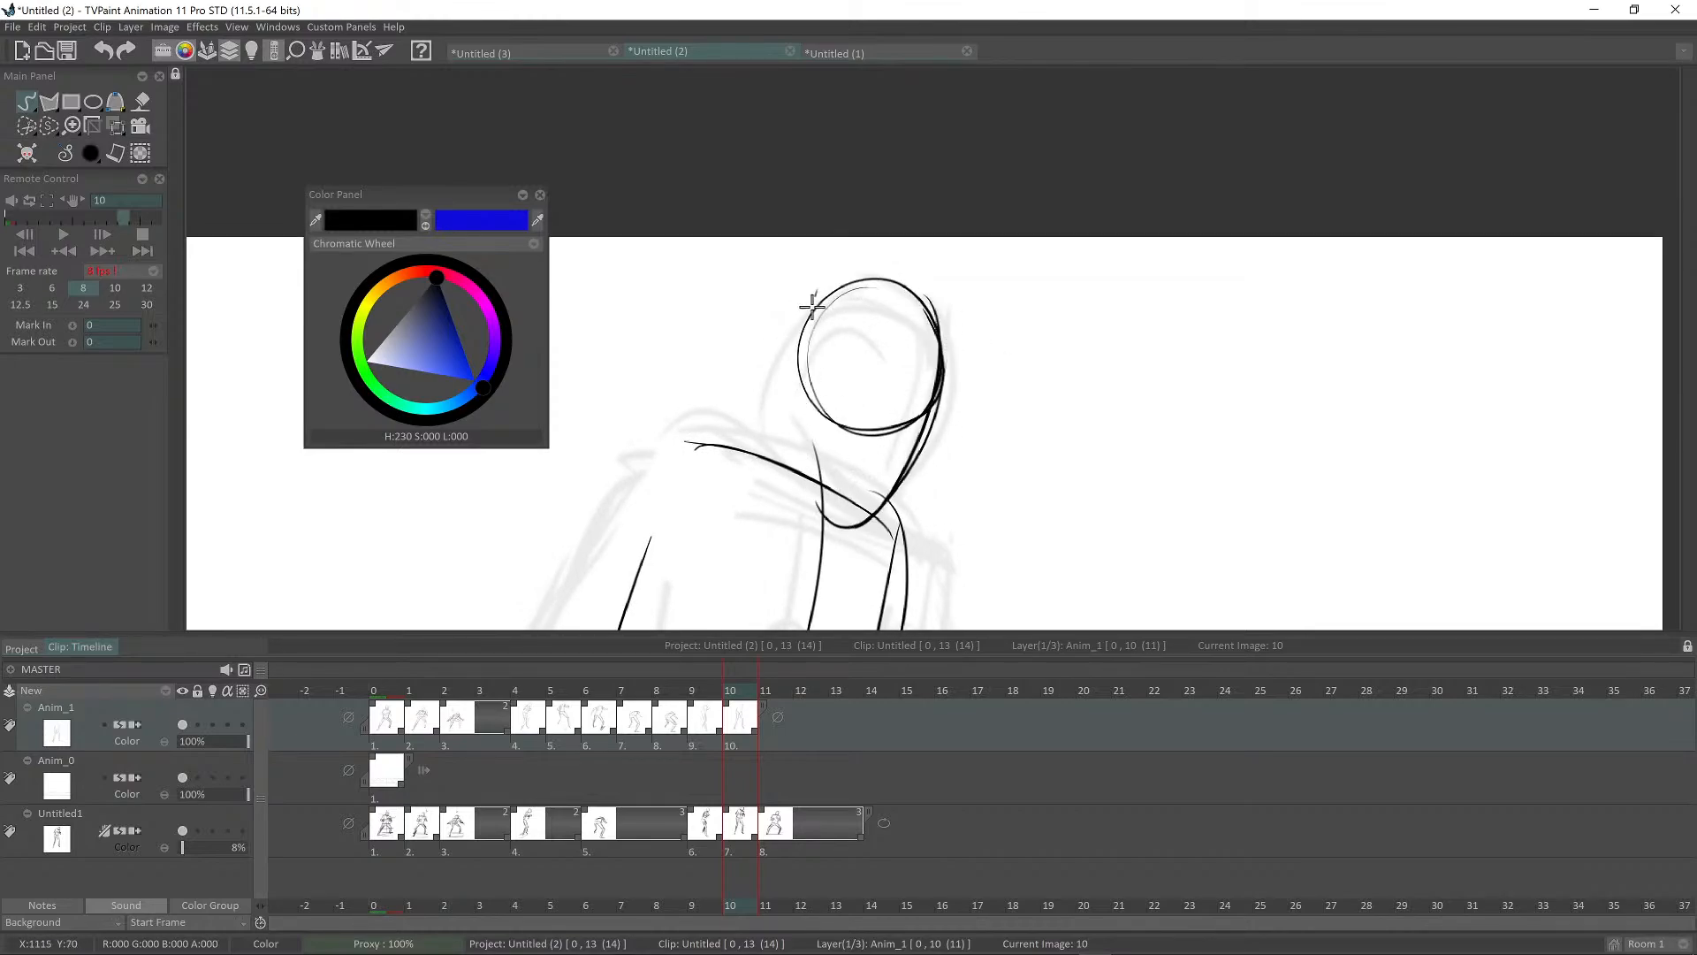
{"action": "left_click_drag", "start_coordinate": [816, 291], "coordinate": [778, 430]}
{"action": "left_click_drag", "start_coordinate": [807, 356], "coordinate": [831, 506]}
{"action": "left_click_drag", "start_coordinate": [777, 412], "coordinate": [842, 524]}
Step: Reinforce the head's side and jaw contours and add a centre line to the face on frame 10
{"action": "scroll", "coordinate": [874, 424], "scroll_direction": "down", "scroll_amount": 3}
{"action": "left_click_drag", "start_coordinate": [846, 322], "coordinate": [793, 444]}
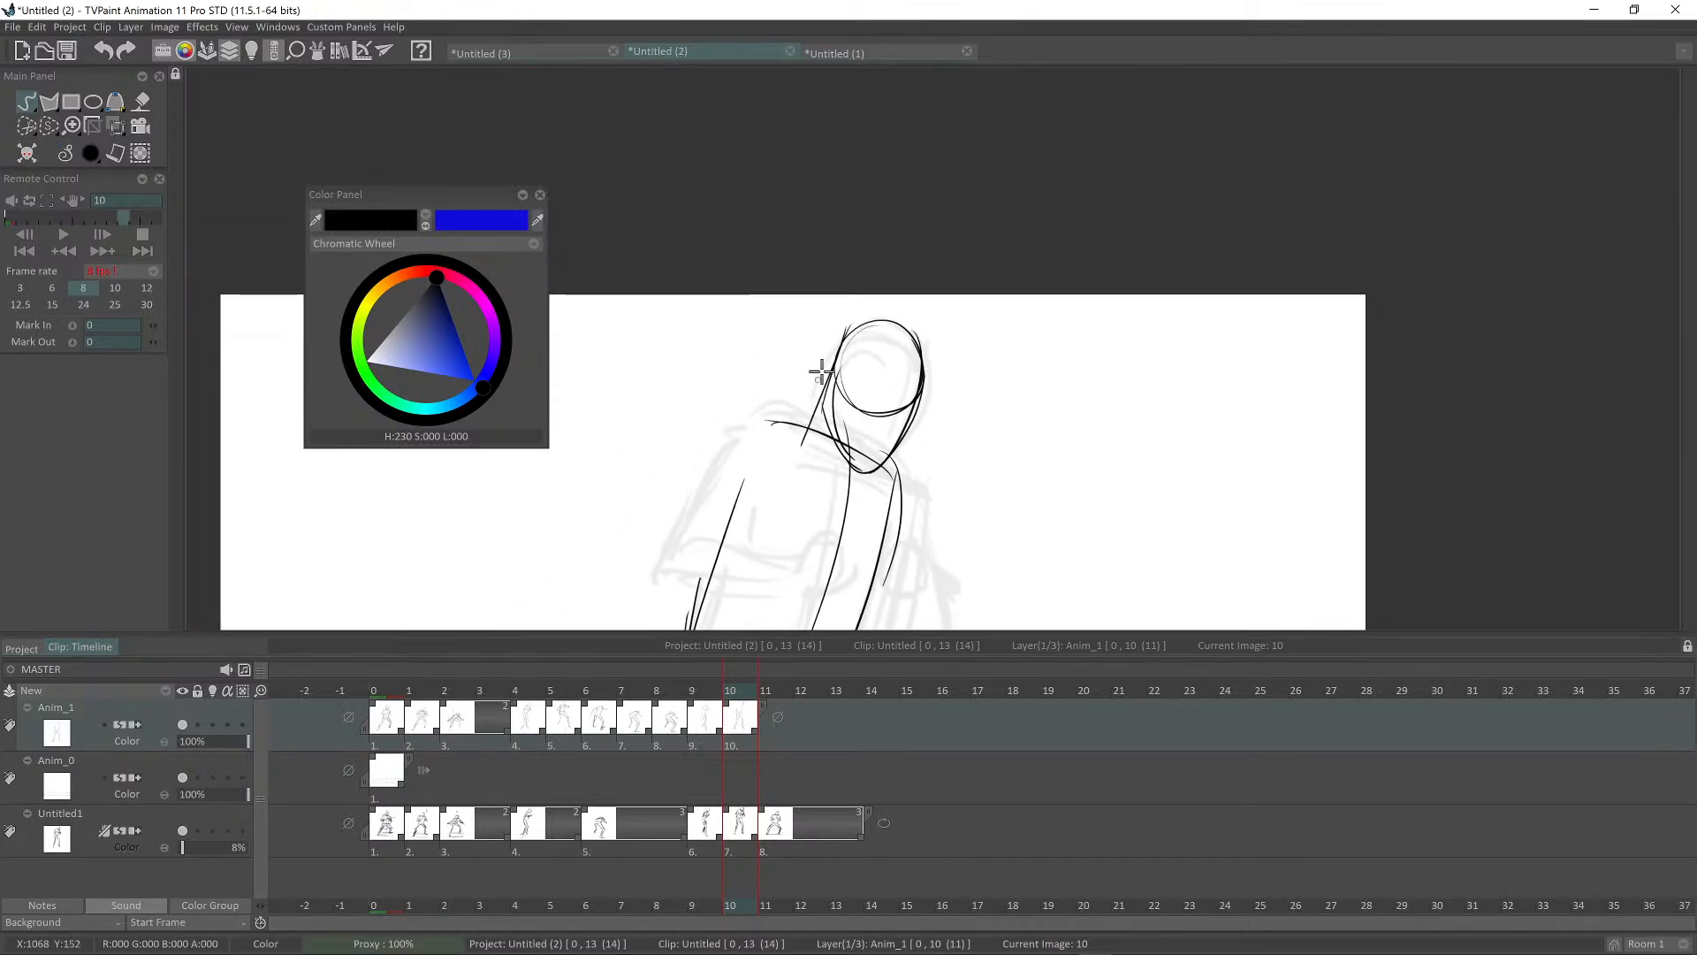
{"action": "scroll", "coordinate": [830, 479], "scroll_direction": "down", "scroll_amount": 1}
{"action": "mouse_move", "coordinate": [828, 350]}
{"action": "left_mouse_down"}
{"action": "mouse_move", "coordinate": [804, 431]}
{"action": "mouse_move", "coordinate": [844, 477]}
{"action": "mouse_move", "coordinate": [879, 401]}
{"action": "mouse_move", "coordinate": [886, 464]}
{"action": "mouse_move", "coordinate": [928, 409]}
{"action": "left_mouse_up"}
{"action": "scroll", "coordinate": [838, 473], "scroll_direction": "up", "scroll_amount": 3}
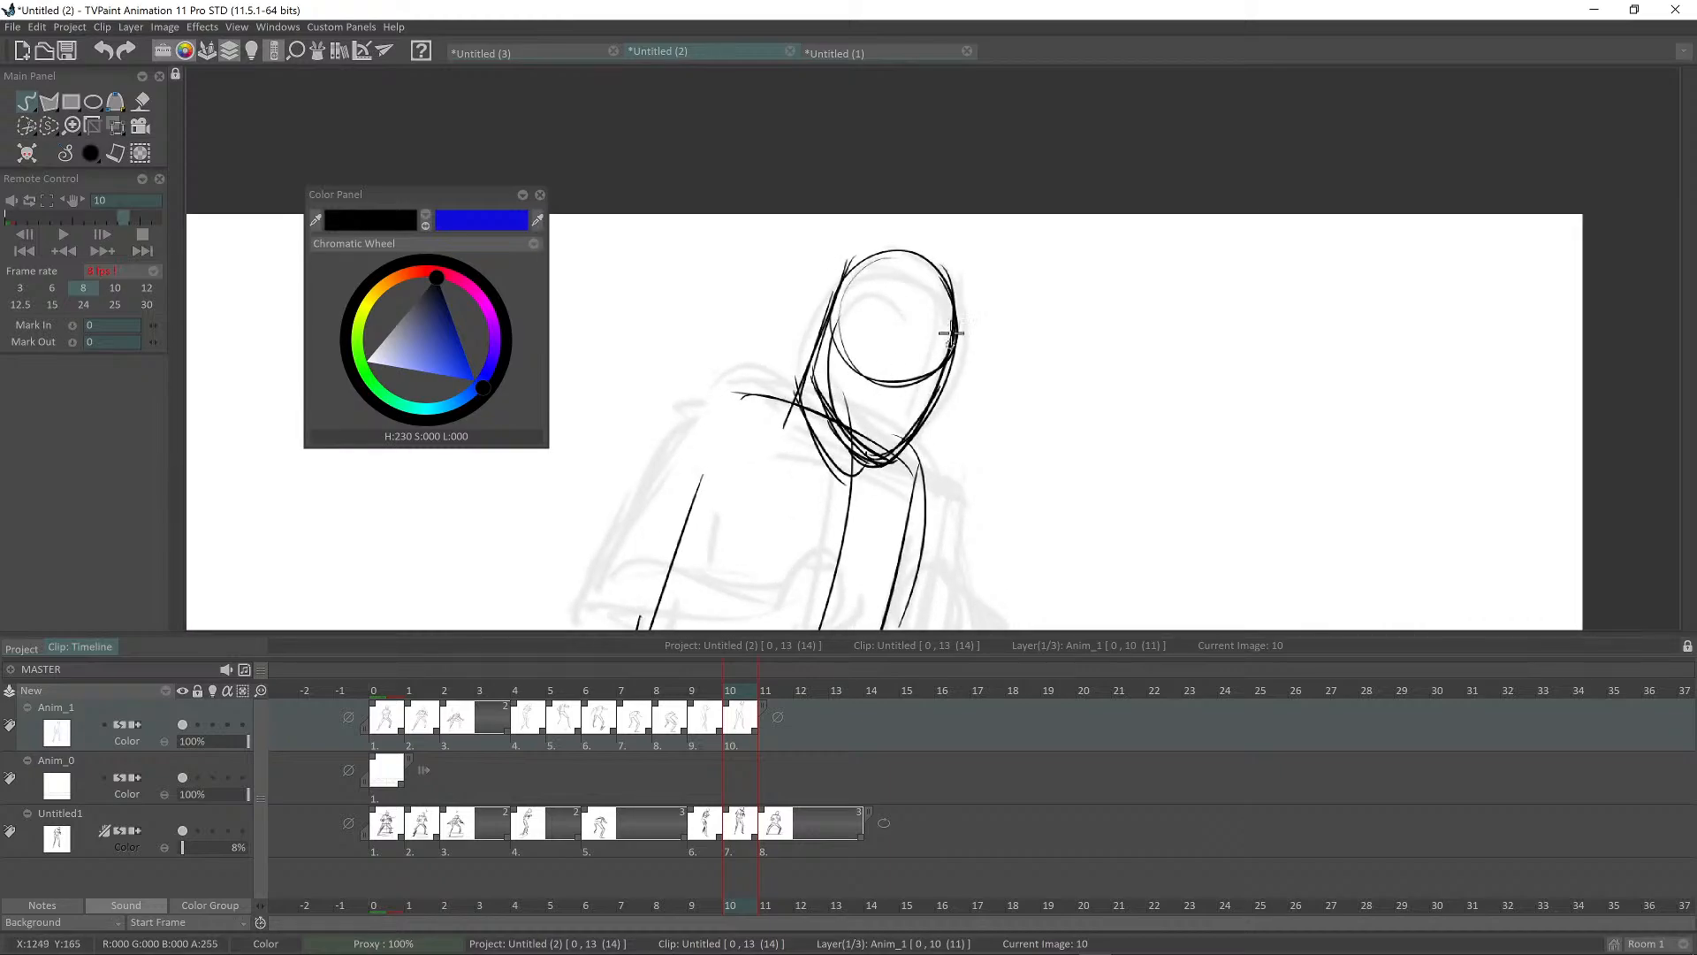
{"action": "left_click_drag", "start_coordinate": [955, 334], "coordinate": [931, 401]}
{"action": "left_click_drag", "start_coordinate": [919, 275], "coordinate": [881, 441]}
{"action": "scroll", "coordinate": [928, 307], "scroll_direction": "down", "scroll_amount": 2}
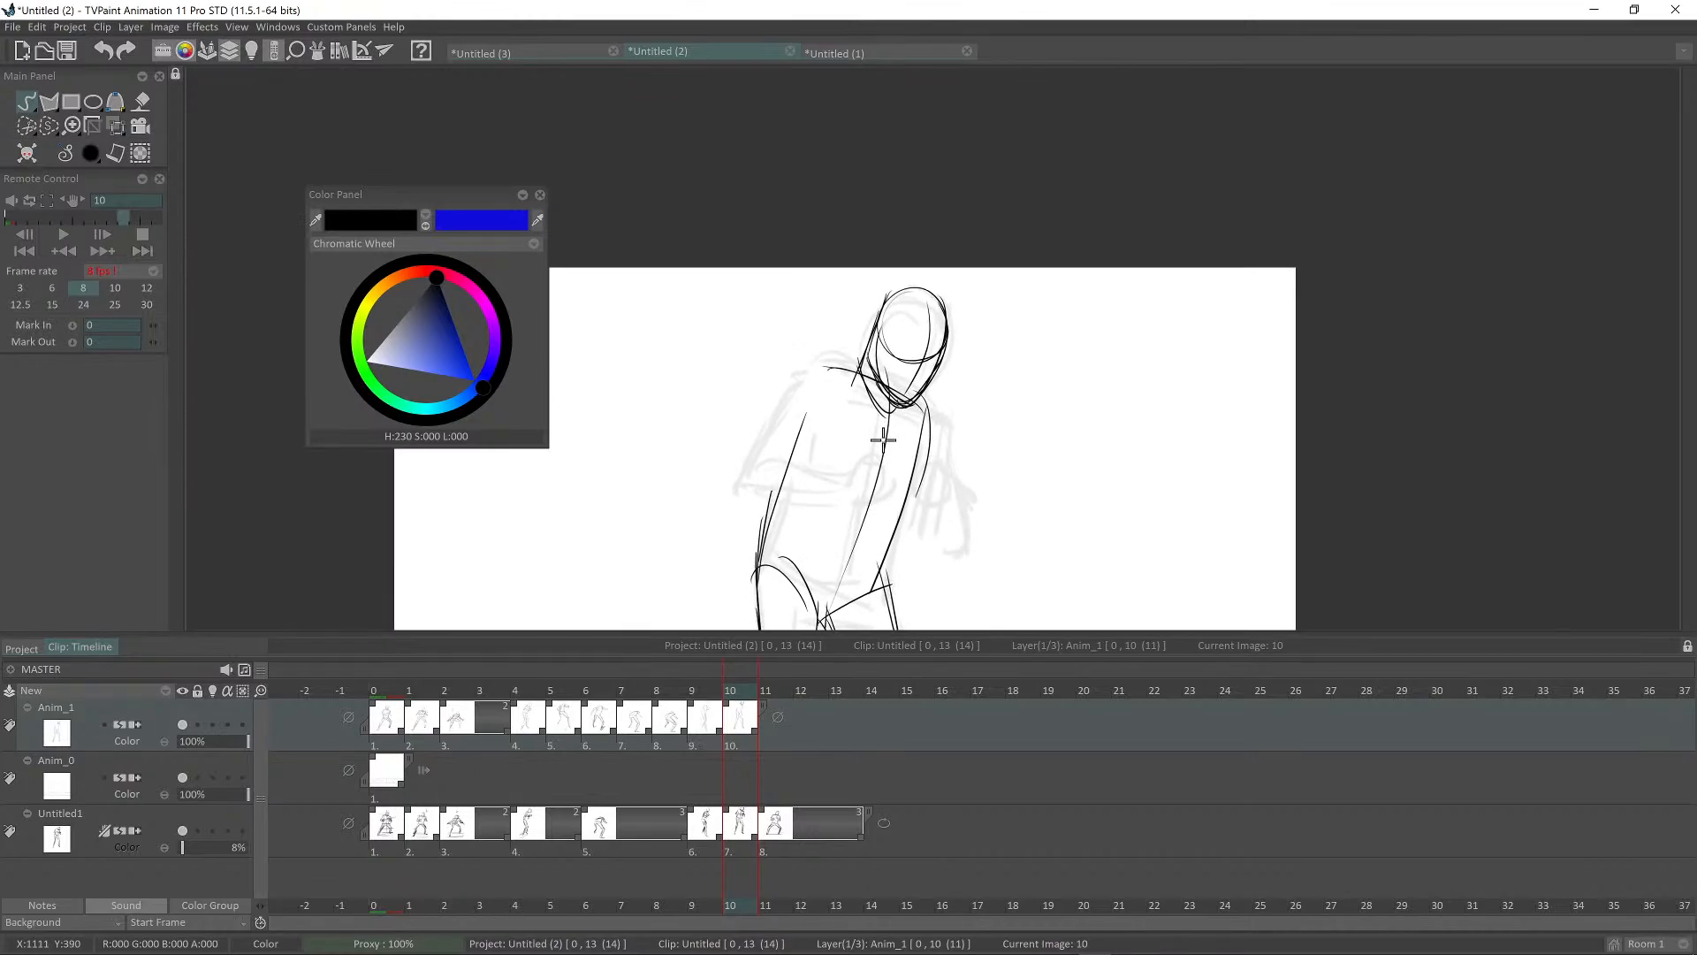
Step: Draw the left-hand shoulder circle and upper arm of the frame 10 figure
{"action": "scroll", "coordinate": [975, 353], "scroll_direction": "up", "scroll_amount": 1}
{"action": "left_click_drag", "start_coordinate": [885, 336], "coordinate": [763, 495]}
{"action": "scroll", "coordinate": [878, 369], "scroll_direction": "up", "scroll_amount": 2}
{"action": "left_click_drag", "start_coordinate": [846, 360], "coordinate": [766, 492]}
{"action": "mouse_move", "coordinate": [838, 414]}
{"action": "left_mouse_down"}
{"action": "mouse_move", "coordinate": [831, 375]}
{"action": "mouse_move", "coordinate": [854, 405]}
{"action": "left_mouse_up"}
{"action": "mouse_move", "coordinate": [854, 416]}
{"action": "left_mouse_down"}
{"action": "mouse_move", "coordinate": [837, 390]}
{"action": "mouse_move", "coordinate": [911, 299]}
{"action": "left_mouse_up"}
{"action": "left_click_drag", "start_coordinate": [935, 300], "coordinate": [916, 276]}
Step: Draw the left-hand forearm across the torso and its fist on frame 10
{"action": "left_click_drag", "start_coordinate": [715, 404], "coordinate": [828, 380]}
{"action": "mouse_move", "coordinate": [689, 425]}
{"action": "left_mouse_down"}
{"action": "mouse_move", "coordinate": [898, 438]}
{"action": "mouse_move", "coordinate": [884, 432]}
{"action": "left_mouse_up"}
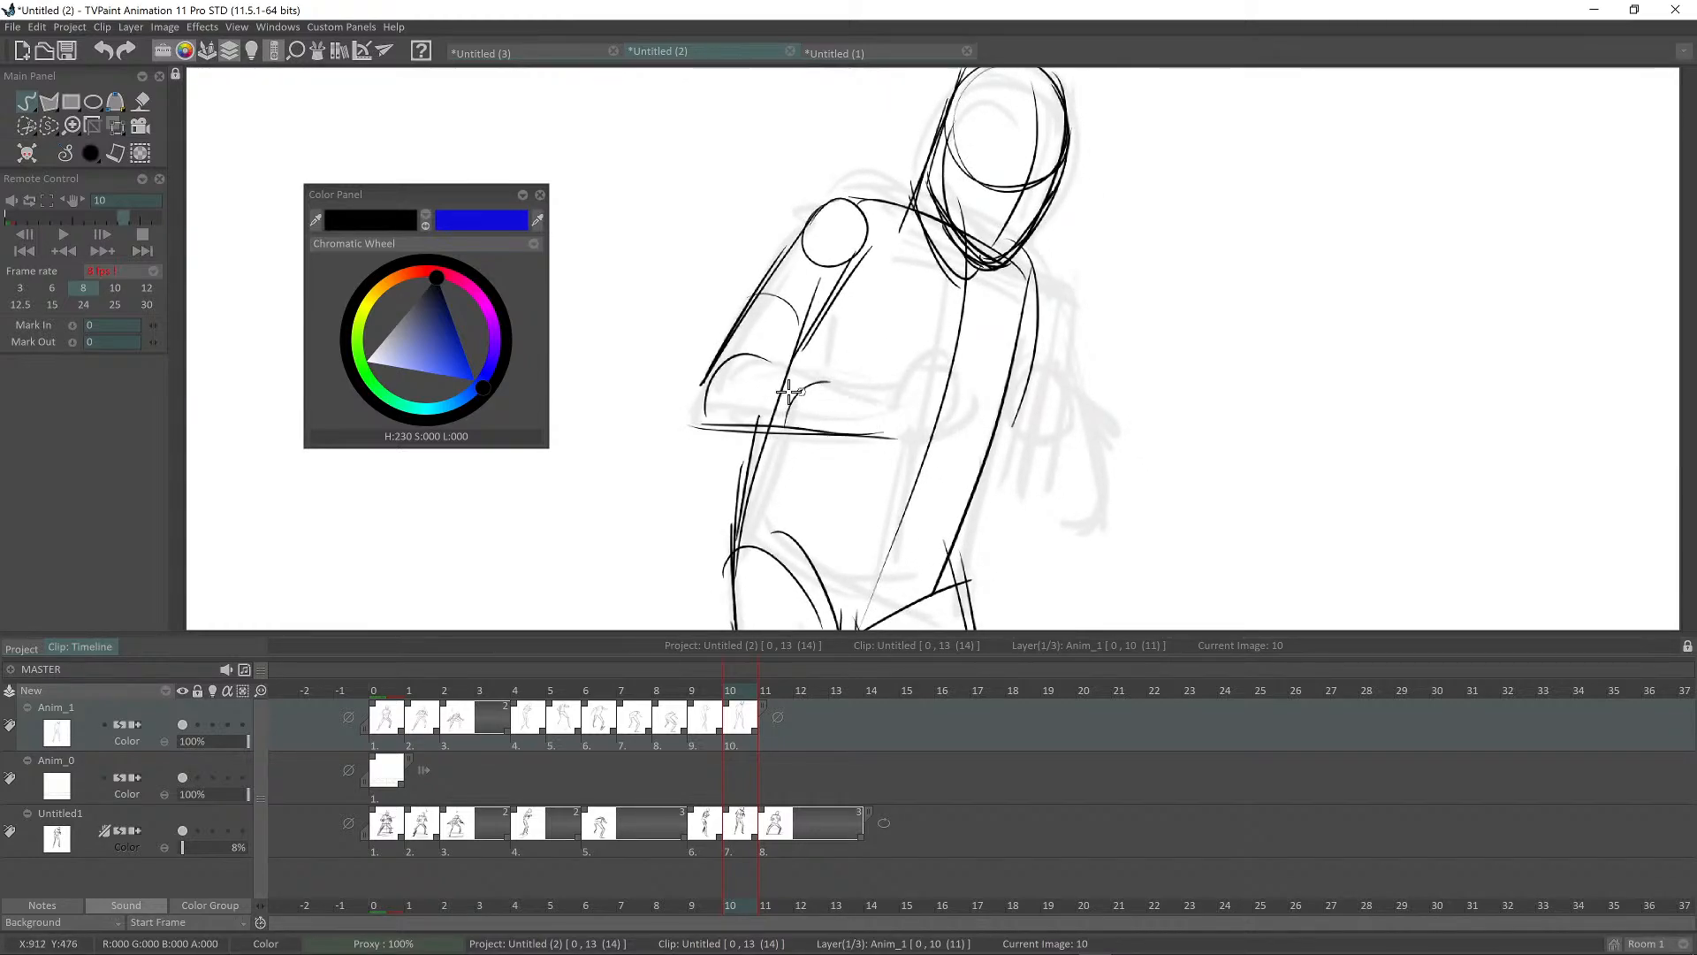
{"action": "mouse_move", "coordinate": [708, 375]}
{"action": "left_mouse_down"}
{"action": "mouse_move", "coordinate": [854, 410]}
{"action": "mouse_move", "coordinate": [892, 401]}
{"action": "left_mouse_up"}
{"action": "mouse_move", "coordinate": [915, 411]}
{"action": "left_mouse_down"}
{"action": "mouse_move", "coordinate": [897, 422]}
{"action": "mouse_move", "coordinate": [905, 377]}
{"action": "mouse_move", "coordinate": [932, 379]}
{"action": "left_mouse_up"}
{"action": "left_click_drag", "start_coordinate": [922, 367], "coordinate": [955, 423]}
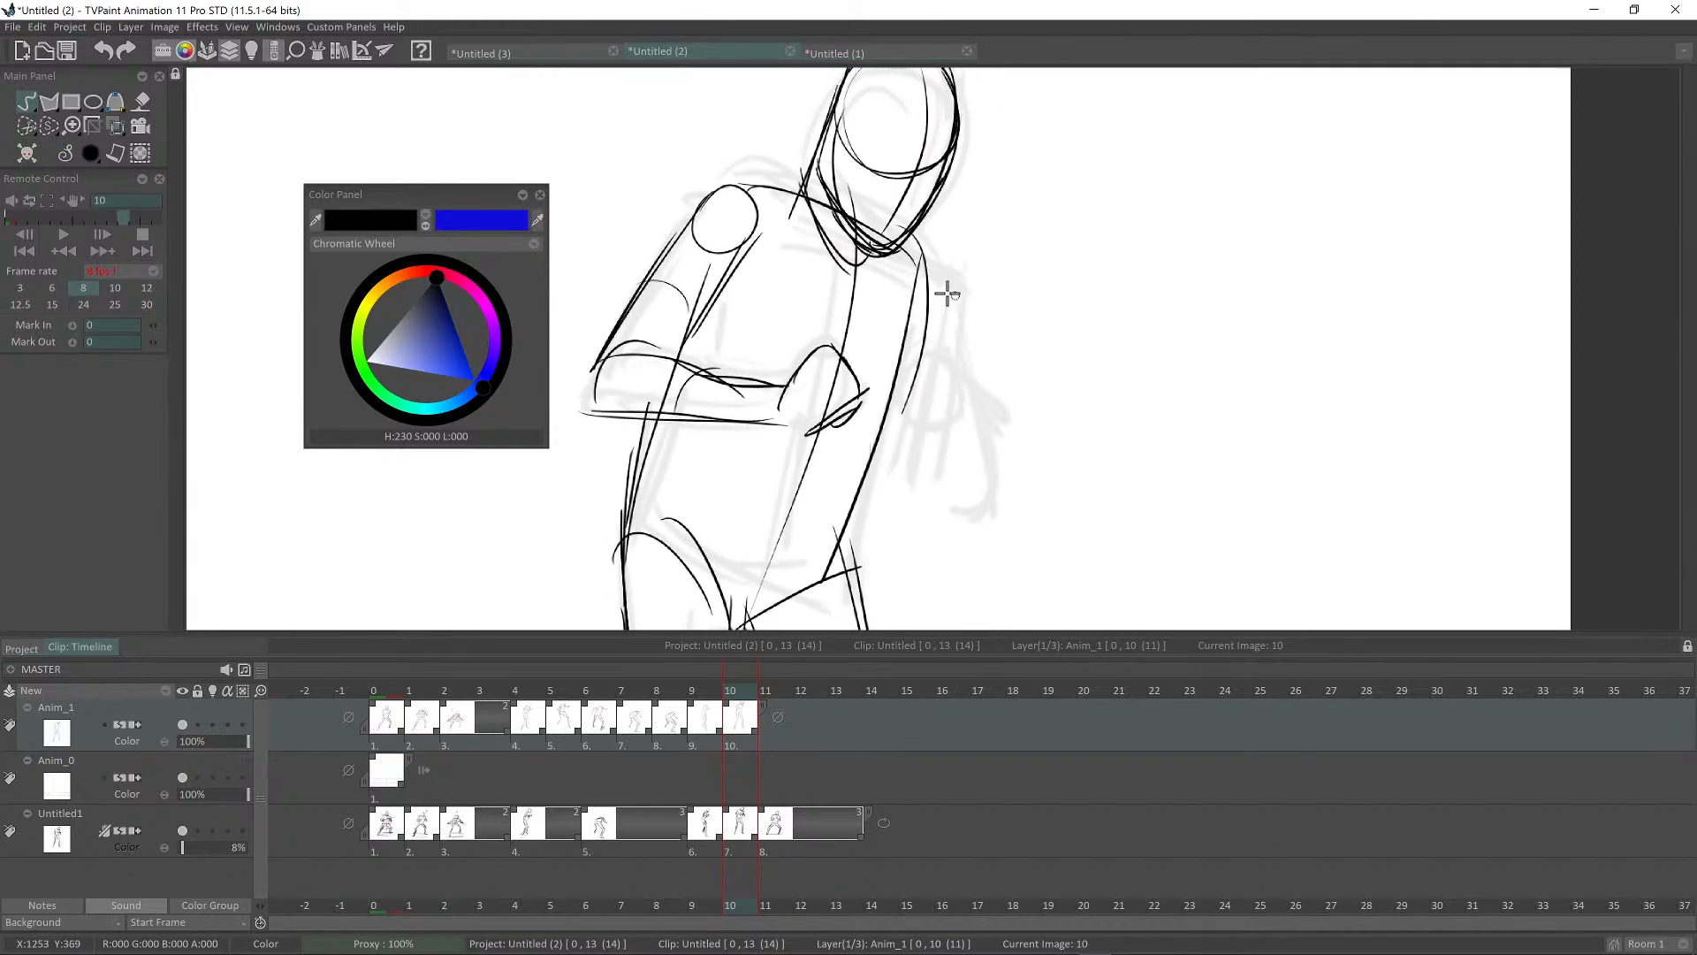
Step: Draw the right-hand shoulder, bent arm and fist on frame 10
{"action": "mouse_move", "coordinate": [898, 249]}
{"action": "left_mouse_down"}
{"action": "mouse_move", "coordinate": [945, 276]}
{"action": "mouse_move", "coordinate": [917, 328]}
{"action": "left_mouse_up"}
{"action": "mouse_move", "coordinate": [944, 276]}
{"action": "left_mouse_down"}
{"action": "mouse_move", "coordinate": [921, 327]}
{"action": "mouse_move", "coordinate": [885, 223]}
{"action": "mouse_move", "coordinate": [904, 228]}
{"action": "mouse_move", "coordinate": [933, 390]}
{"action": "left_mouse_up"}
{"action": "mouse_move", "coordinate": [841, 318]}
{"action": "left_mouse_down"}
{"action": "mouse_move", "coordinate": [909, 296]}
{"action": "mouse_move", "coordinate": [871, 379]}
{"action": "left_mouse_up"}
{"action": "left_click_drag", "start_coordinate": [871, 368], "coordinate": [917, 353]}
{"action": "mouse_move", "coordinate": [855, 327]}
{"action": "left_mouse_down"}
{"action": "mouse_move", "coordinate": [874, 358]}
{"action": "mouse_move", "coordinate": [901, 290]}
{"action": "mouse_move", "coordinate": [888, 364]}
{"action": "mouse_move", "coordinate": [912, 442]}
{"action": "mouse_move", "coordinate": [939, 430]}
{"action": "left_mouse_up"}
{"action": "left_click_drag", "start_coordinate": [863, 380], "coordinate": [893, 449]}
{"action": "scroll", "coordinate": [939, 316], "scroll_direction": "down", "scroll_amount": 5}
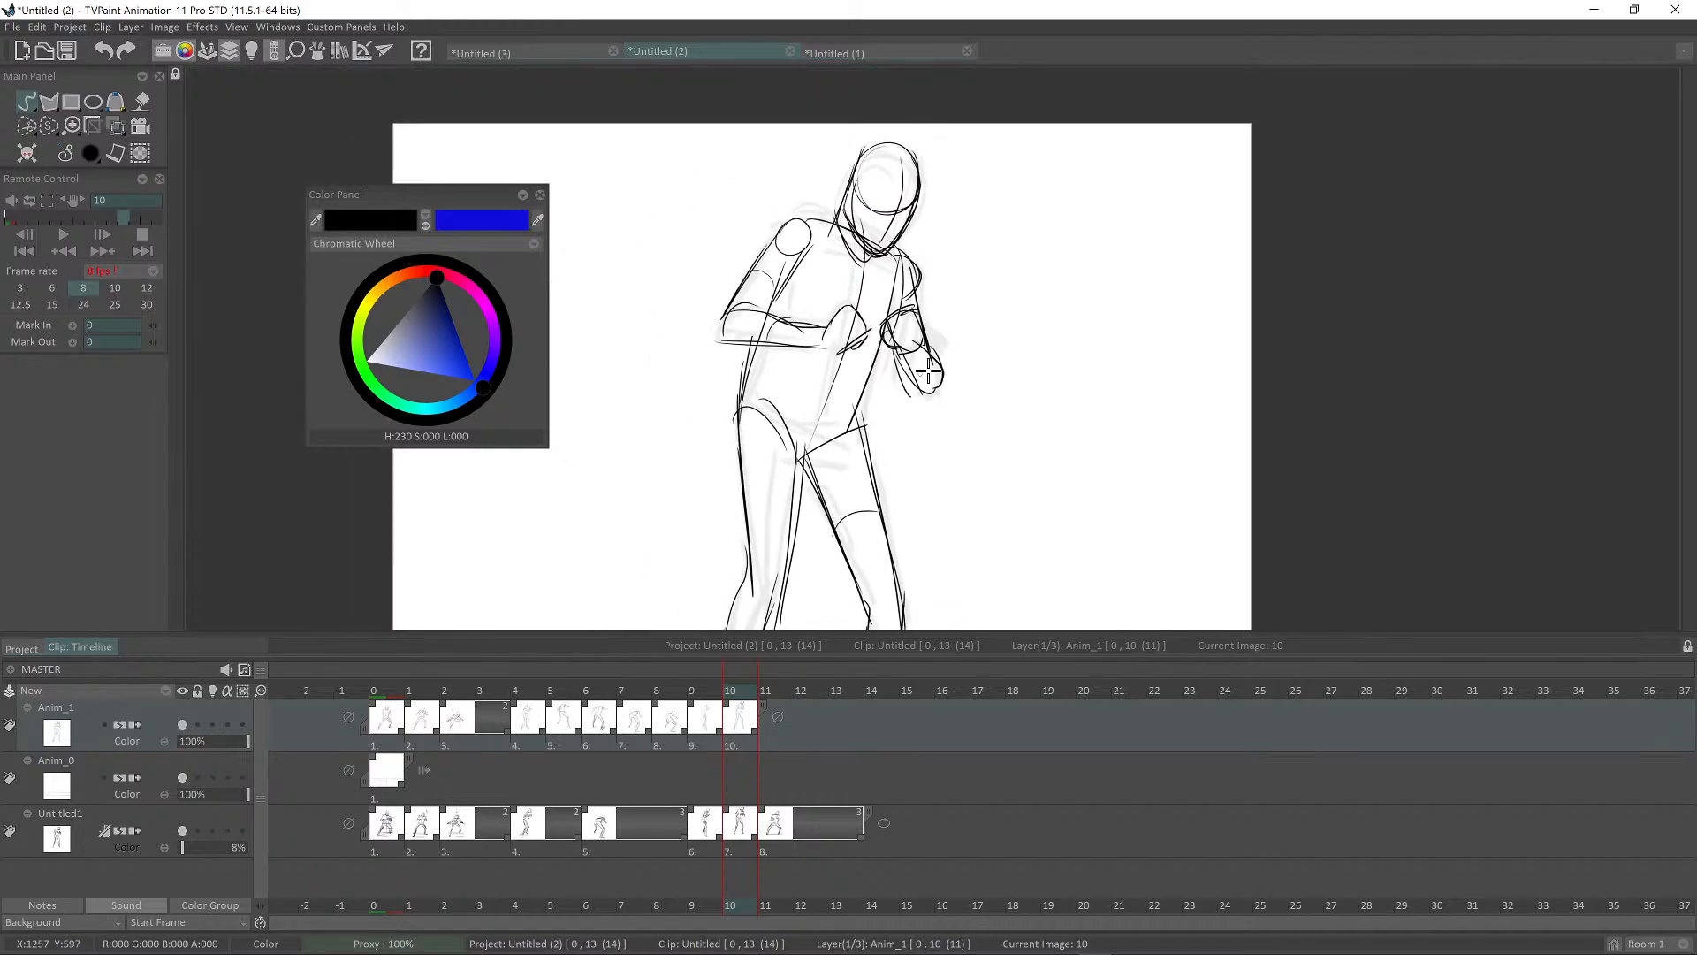
{"action": "scroll", "coordinate": [895, 370], "scroll_direction": "up", "scroll_amount": 2}
{"action": "scroll", "coordinate": [815, 298], "scroll_direction": "down", "scroll_amount": 2}
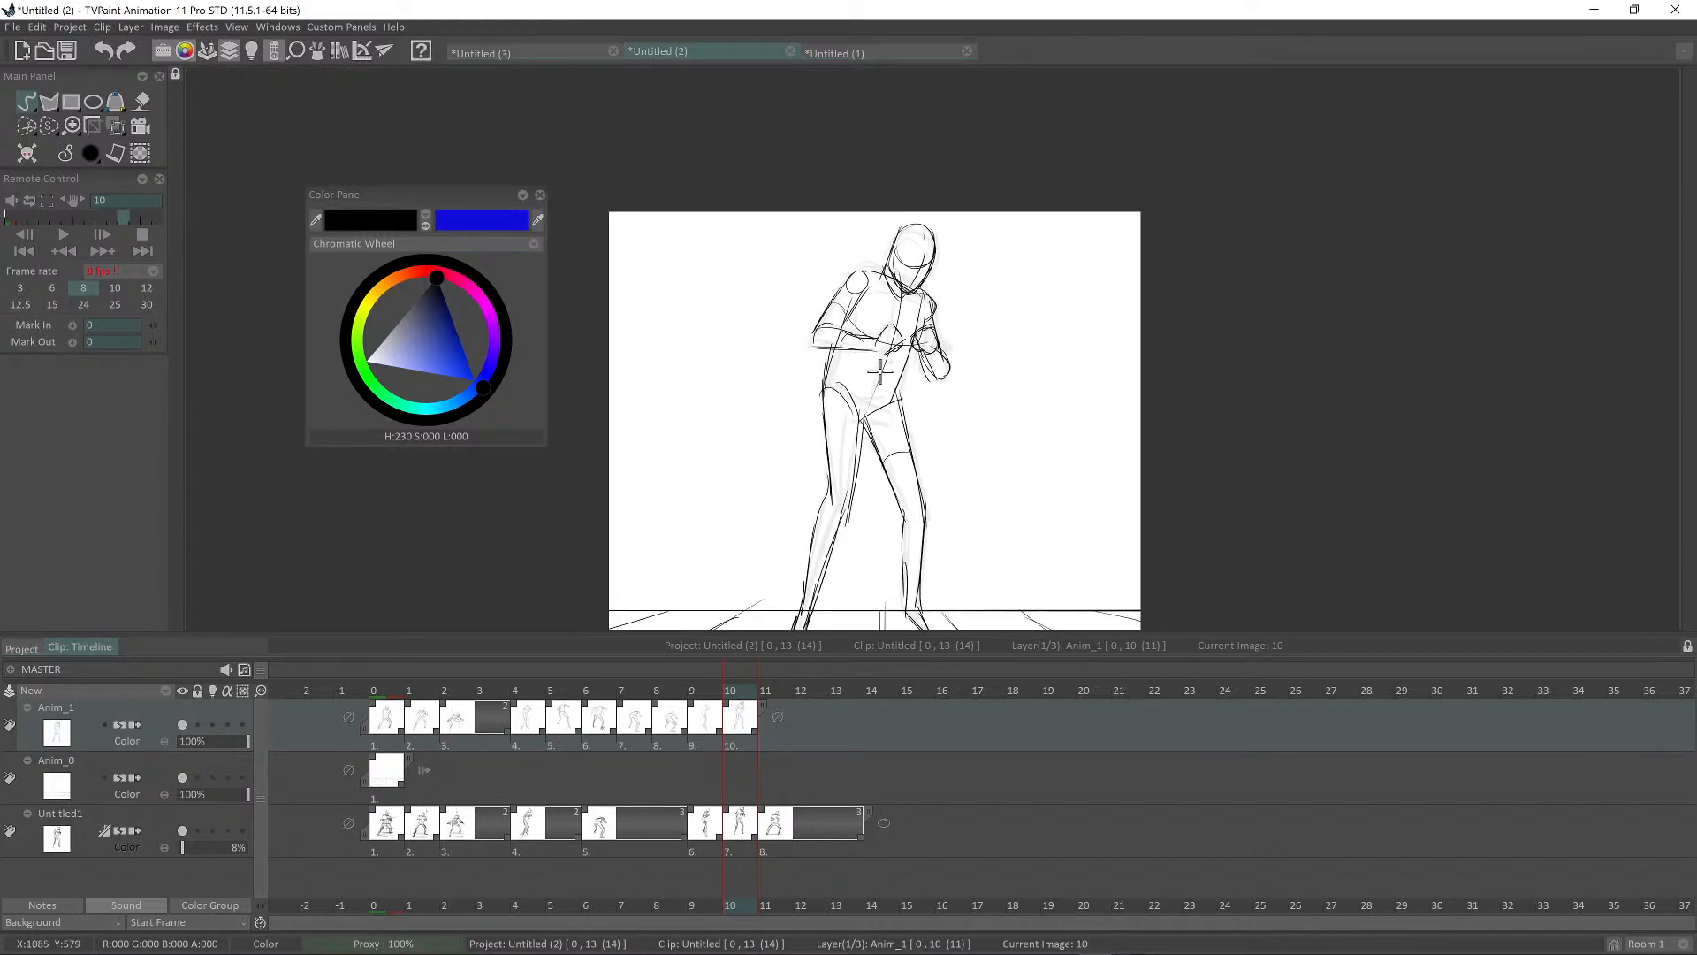
Step: Add a new drawing at Anim_1's frame 11 and set the layer's behaviour after its last frame to Loop
{"action": "key", "text": "Right"}
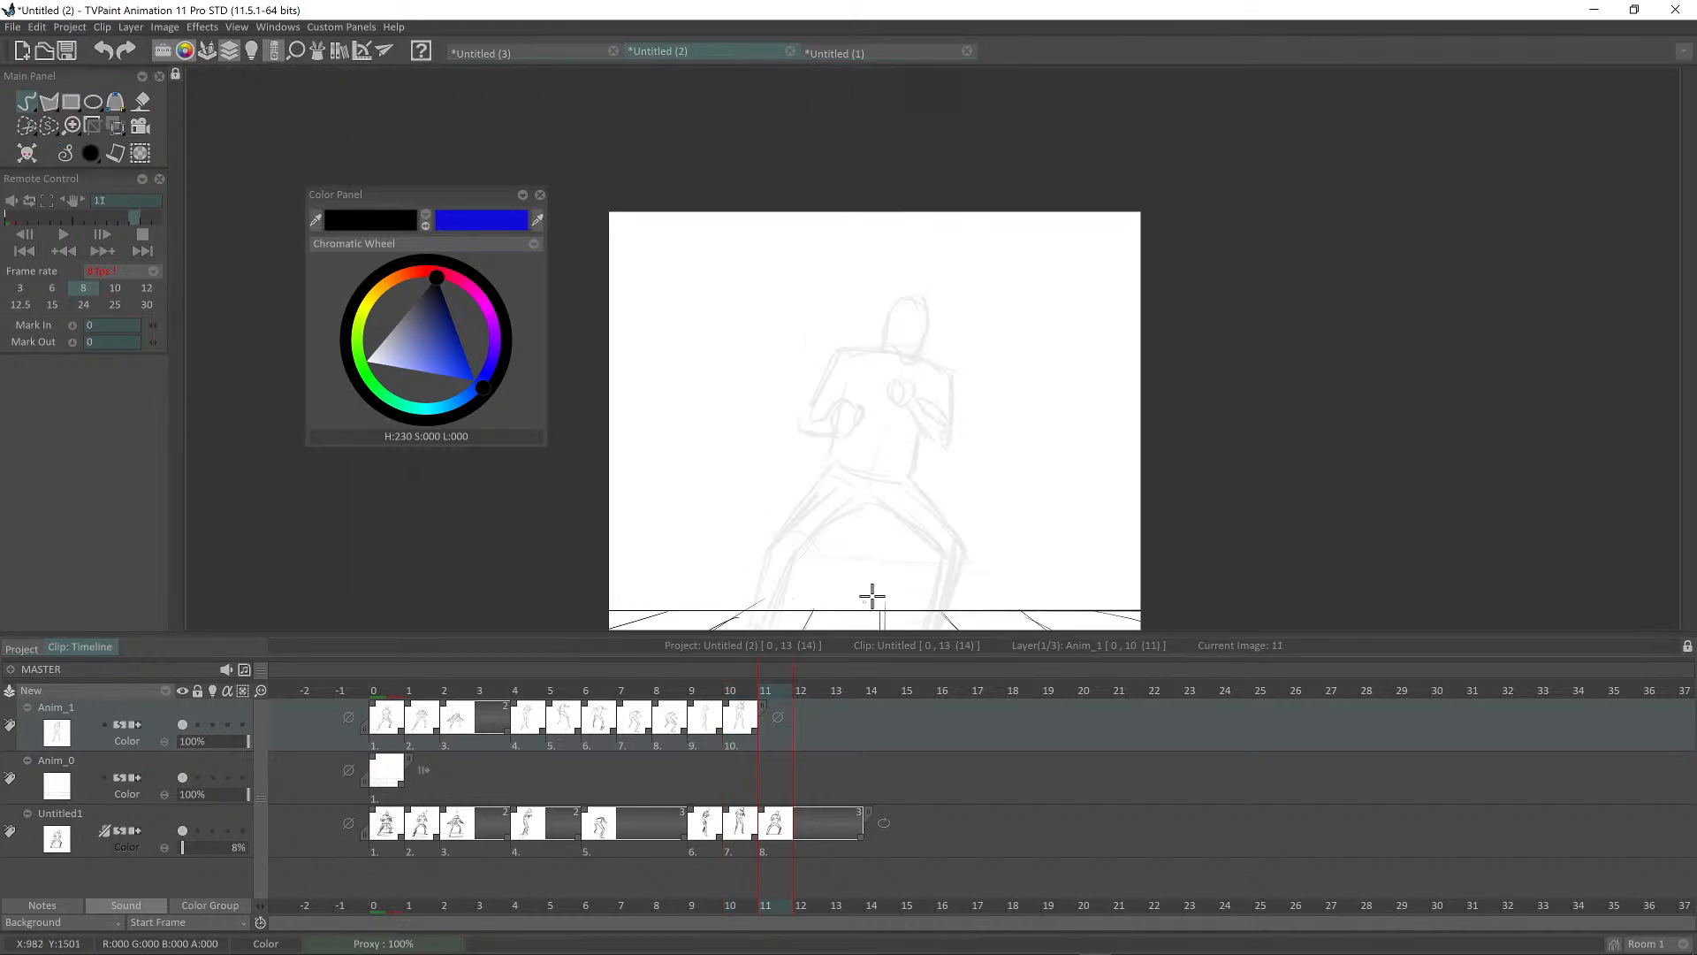
{"action": "left_click", "coordinate": [1083, 486]}
{"action": "scroll", "coordinate": [943, 496], "scroll_direction": "up", "scroll_amount": 3}
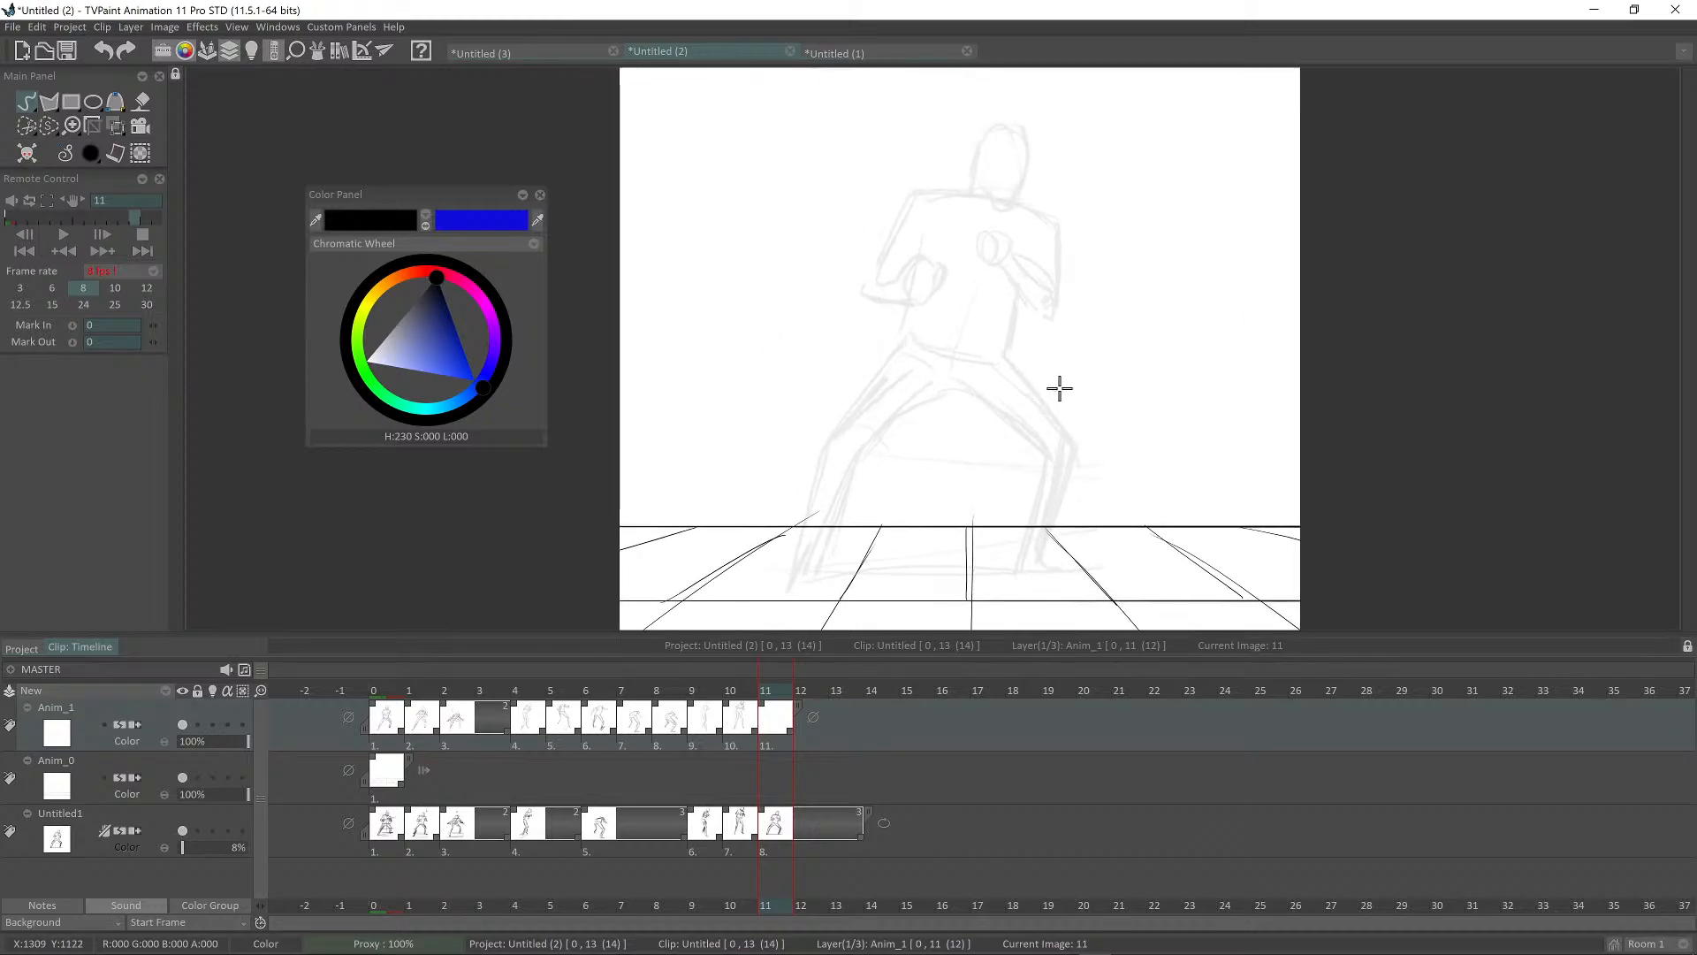
{"action": "left_click", "coordinate": [814, 718]}
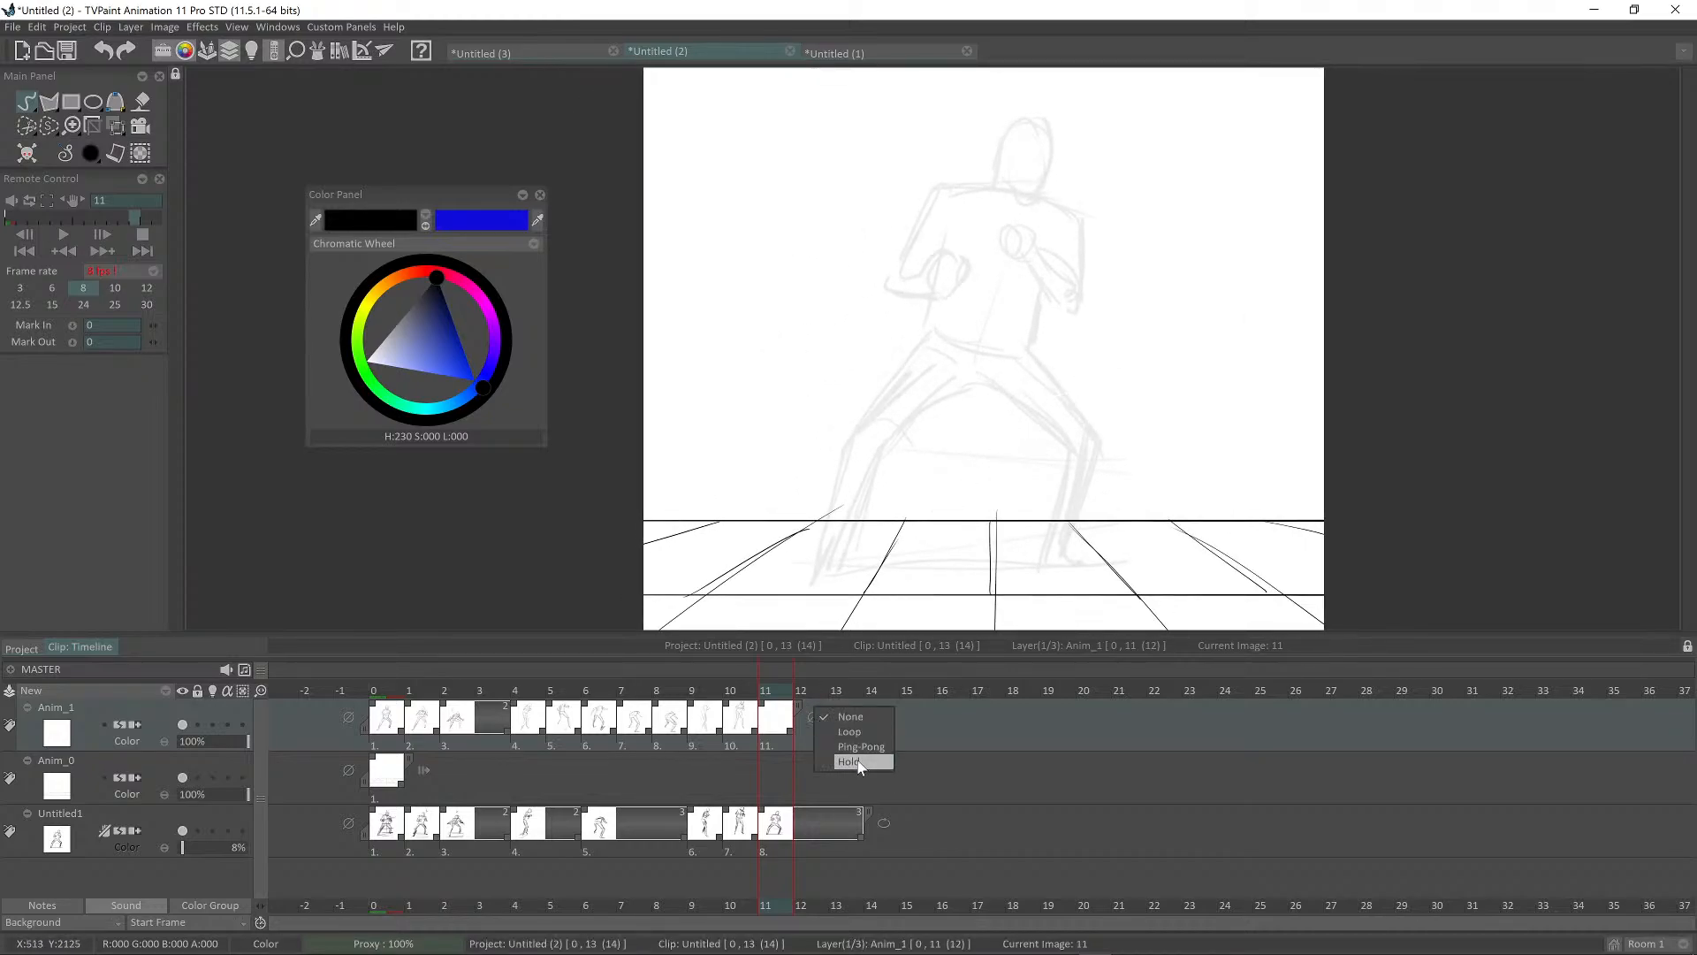
{"action": "left_click", "coordinate": [852, 729]}
Step: Flip between frames 11, 12 and 13 to compare the faint guide pose with the looped opening drawings
{"action": "scroll", "coordinate": [999, 471], "scroll_direction": "up", "scroll_amount": 2}
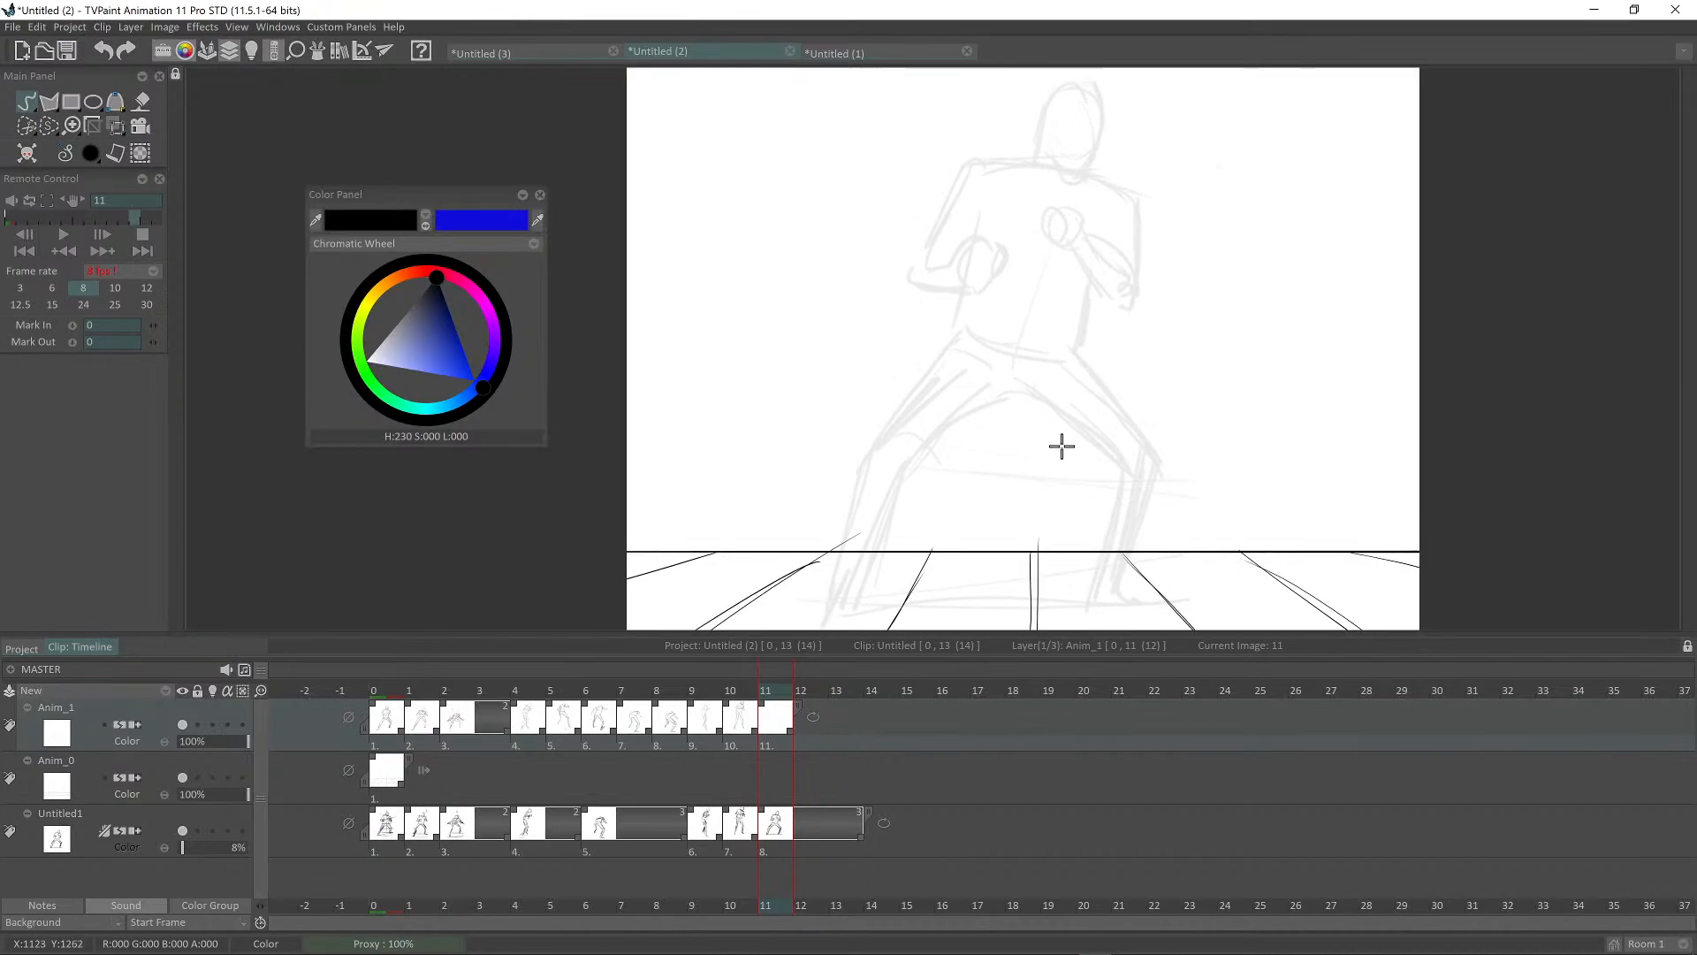
{"action": "key", "text": "Right"}
{"action": "key", "text": "Left"}
{"action": "key", "text": "Right"}
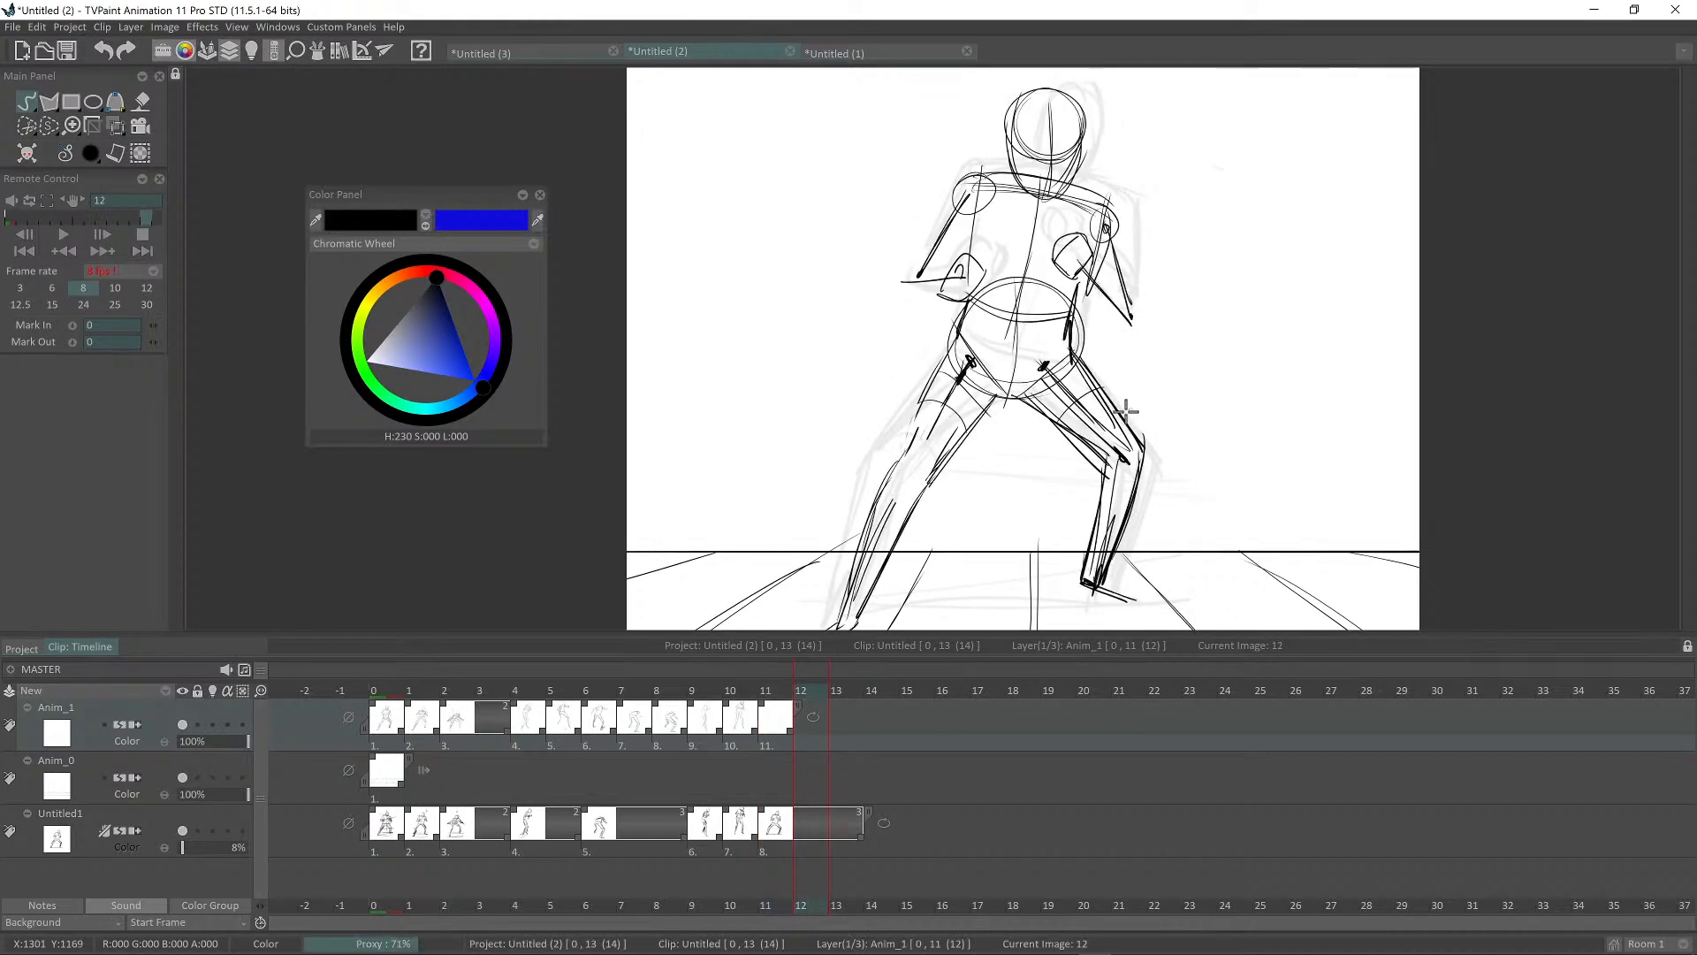
{"action": "scroll", "coordinate": [1107, 417], "scroll_direction": "down", "scroll_amount": 2}
{"action": "key", "text": "Left"}
{"action": "scroll", "coordinate": [1072, 424], "scroll_direction": "up", "scroll_amount": 2}
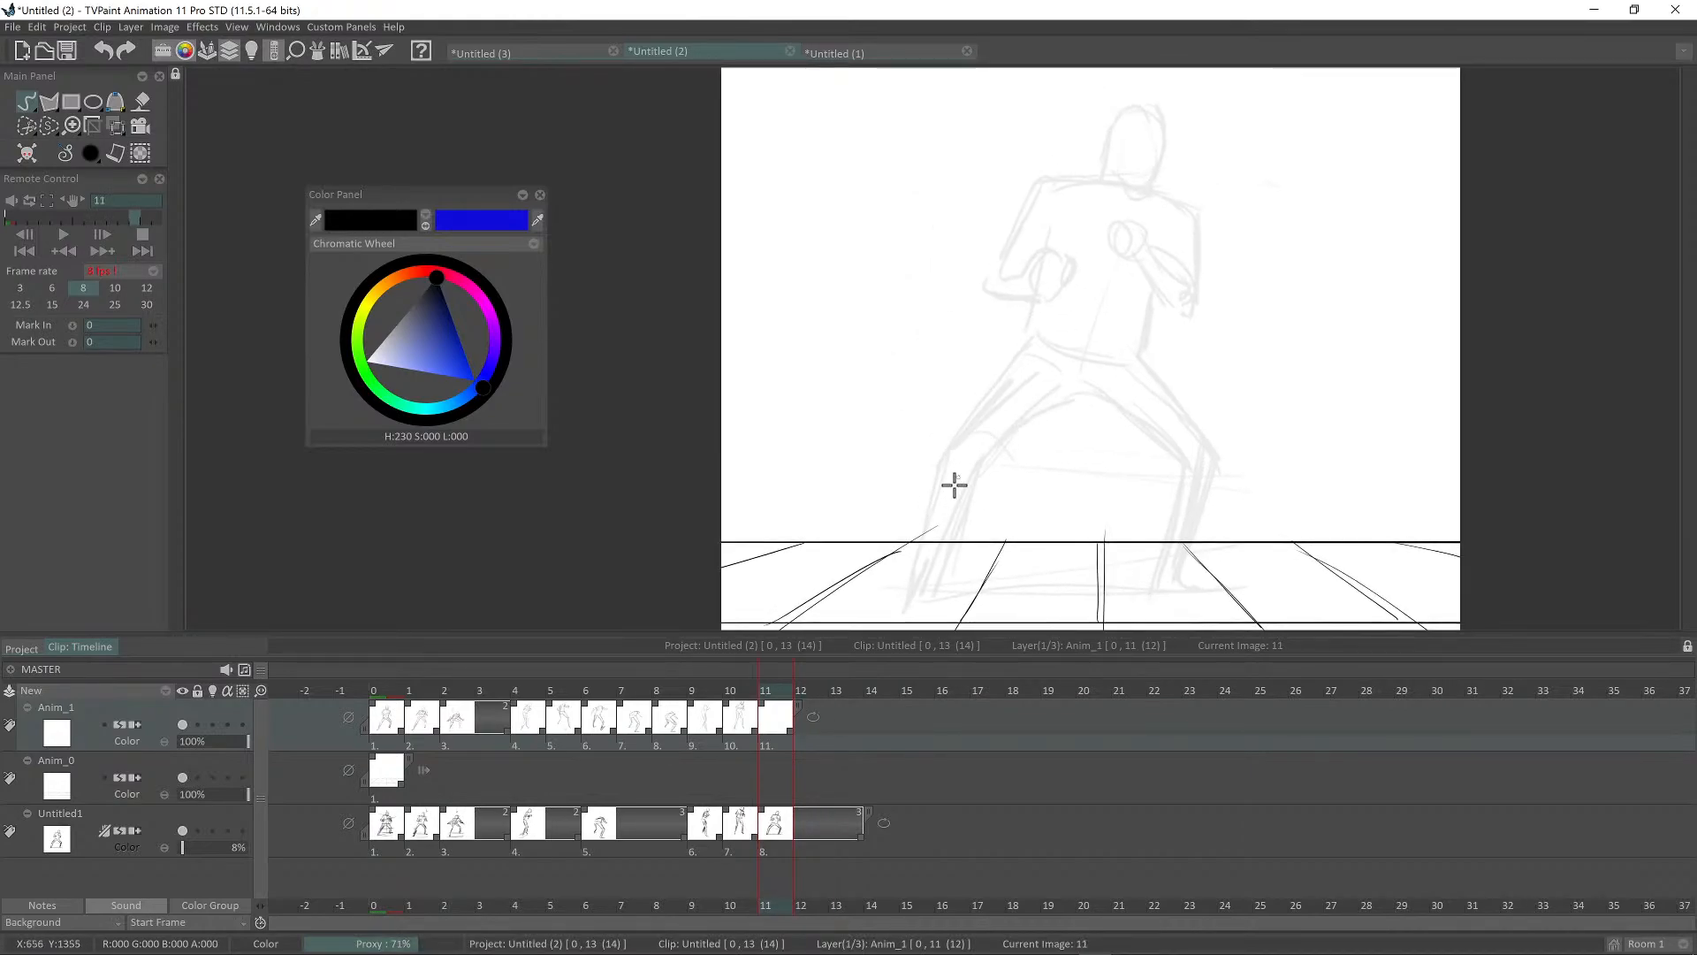
{"action": "key", "text": "Right"}
{"action": "key", "text": "Right"}
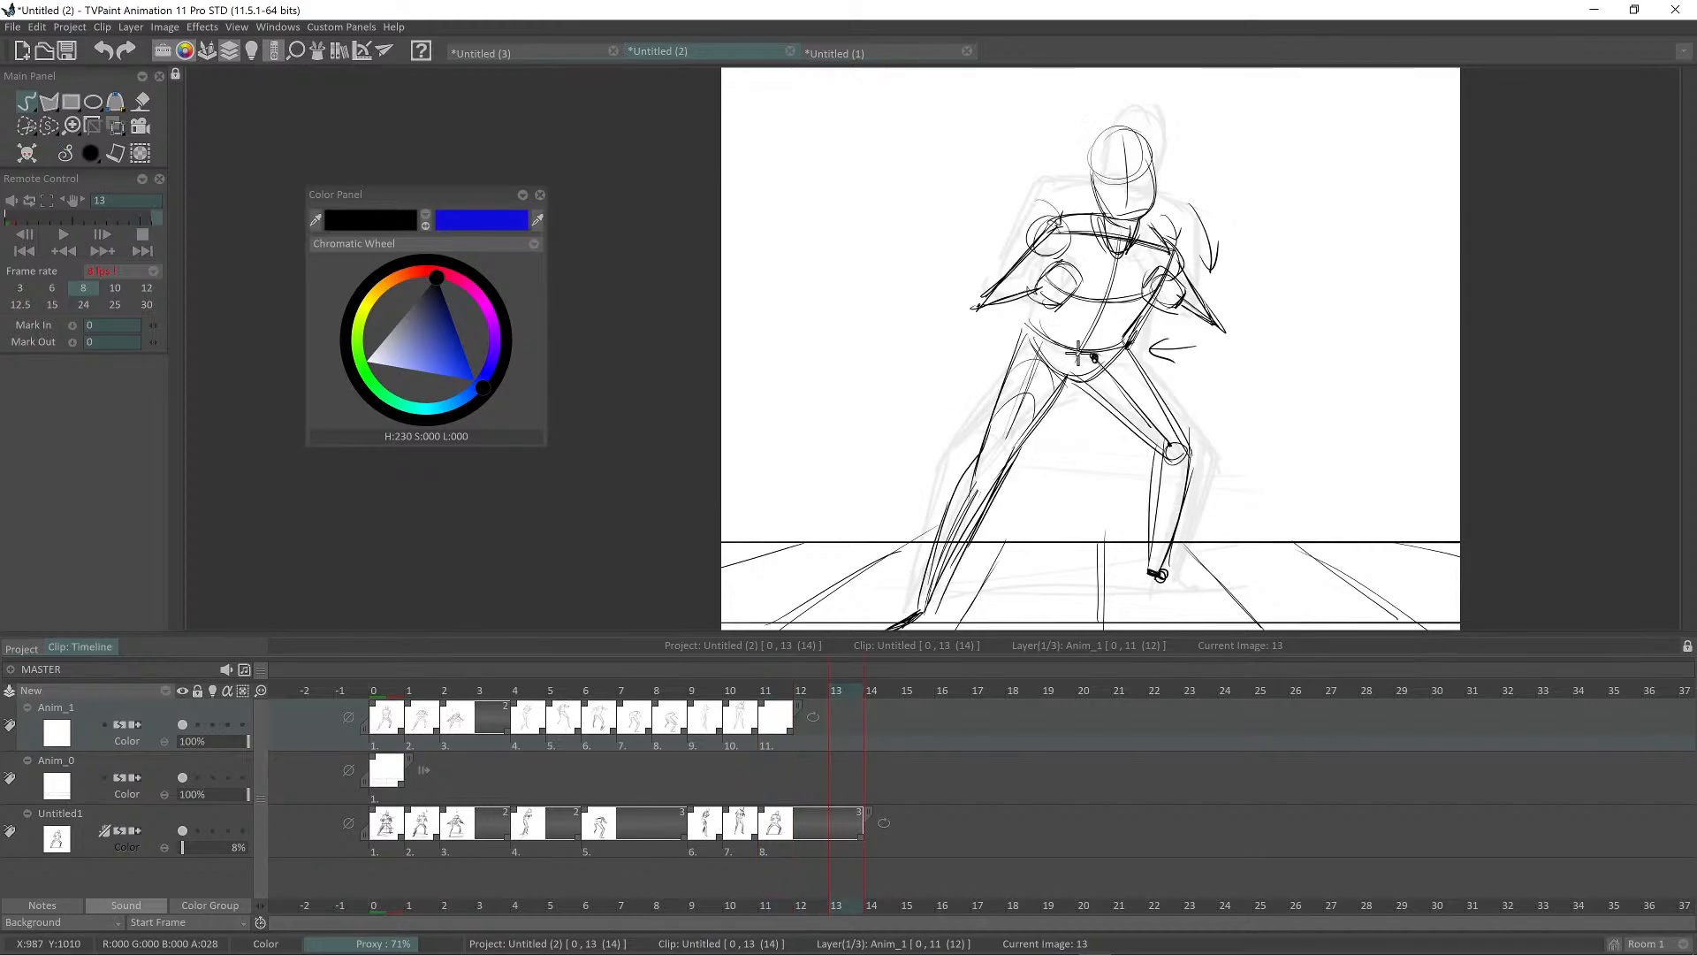
{"action": "key", "text": "Left"}
{"action": "key", "text": "Left"}
Step: Draw the left-hand thigh and shin on Anim_1's frame 11 over the faint crouching guide
{"action": "mouse_move", "coordinate": [1036, 346]}
{"action": "left_mouse_down"}
{"action": "mouse_move", "coordinate": [936, 477]}
{"action": "mouse_move", "coordinate": [924, 598]}
{"action": "mouse_move", "coordinate": [983, 455]}
{"action": "left_mouse_up"}
{"action": "mouse_move", "coordinate": [983, 452]}
{"action": "left_mouse_down"}
{"action": "mouse_move", "coordinate": [989, 420]}
{"action": "mouse_move", "coordinate": [1064, 383]}
{"action": "left_mouse_up"}
{"action": "left_click_drag", "start_coordinate": [981, 537], "coordinate": [992, 496]}
Step: Flip through frames 10 to 13 to compare the left-hand foot's placement between drawings
{"action": "key", "text": "Right"}
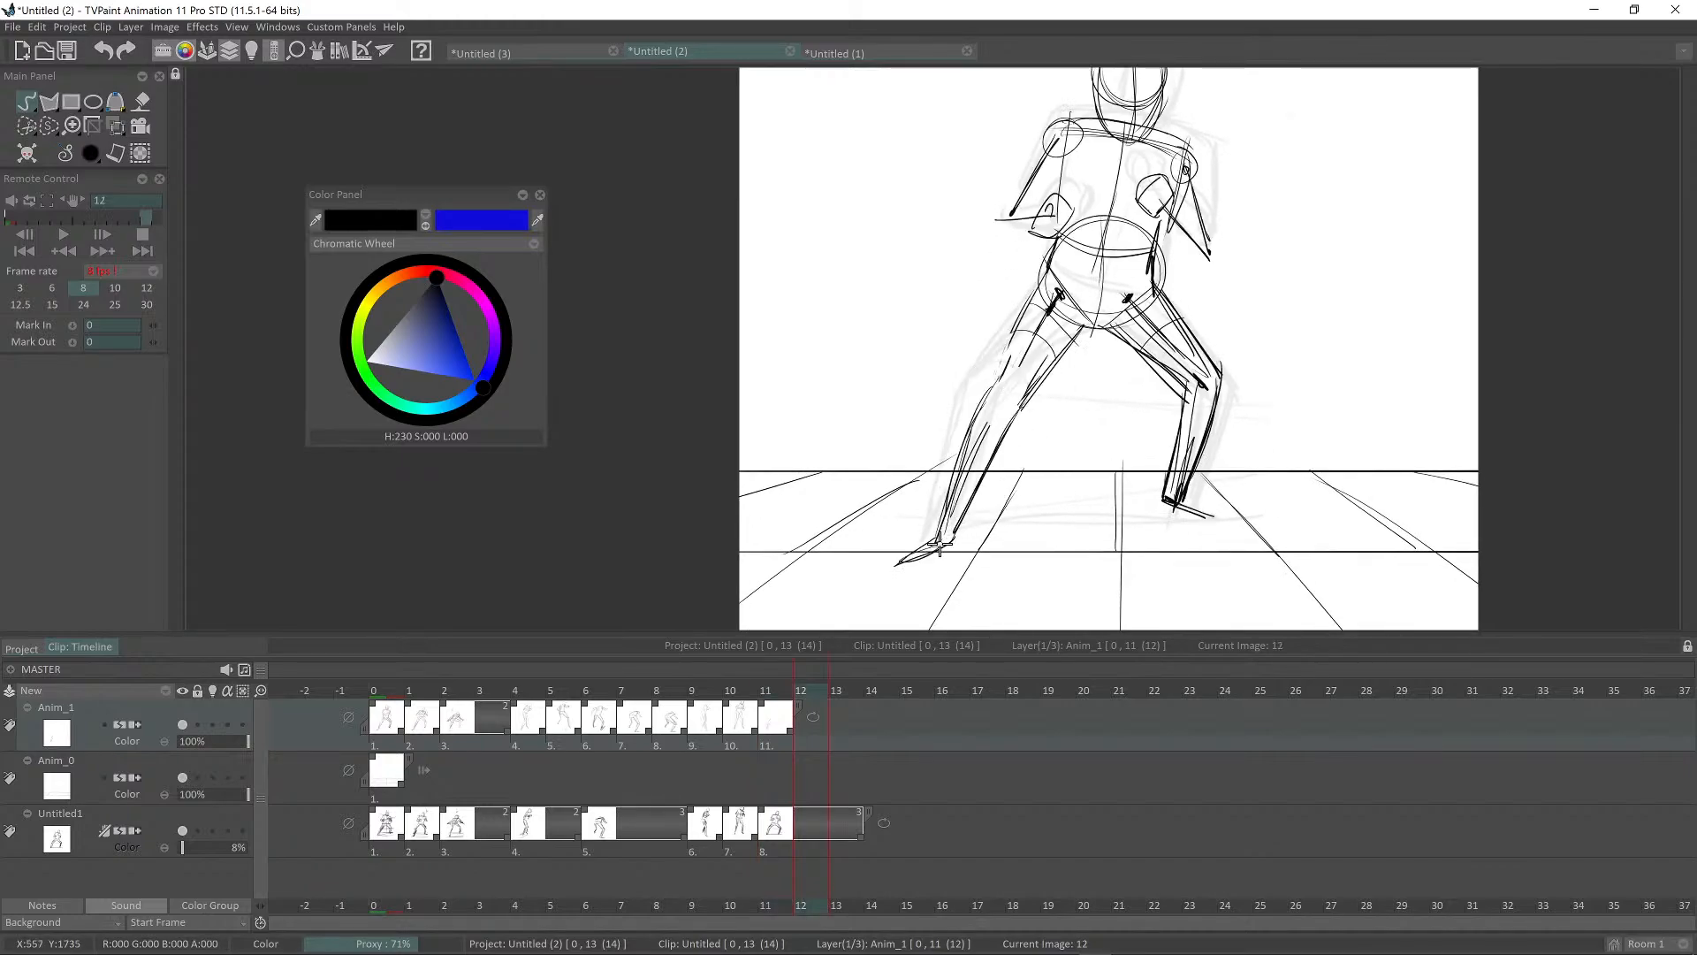
{"action": "key", "text": "Right"}
{"action": "key", "text": "Right"}
{"action": "key", "text": "Left"}
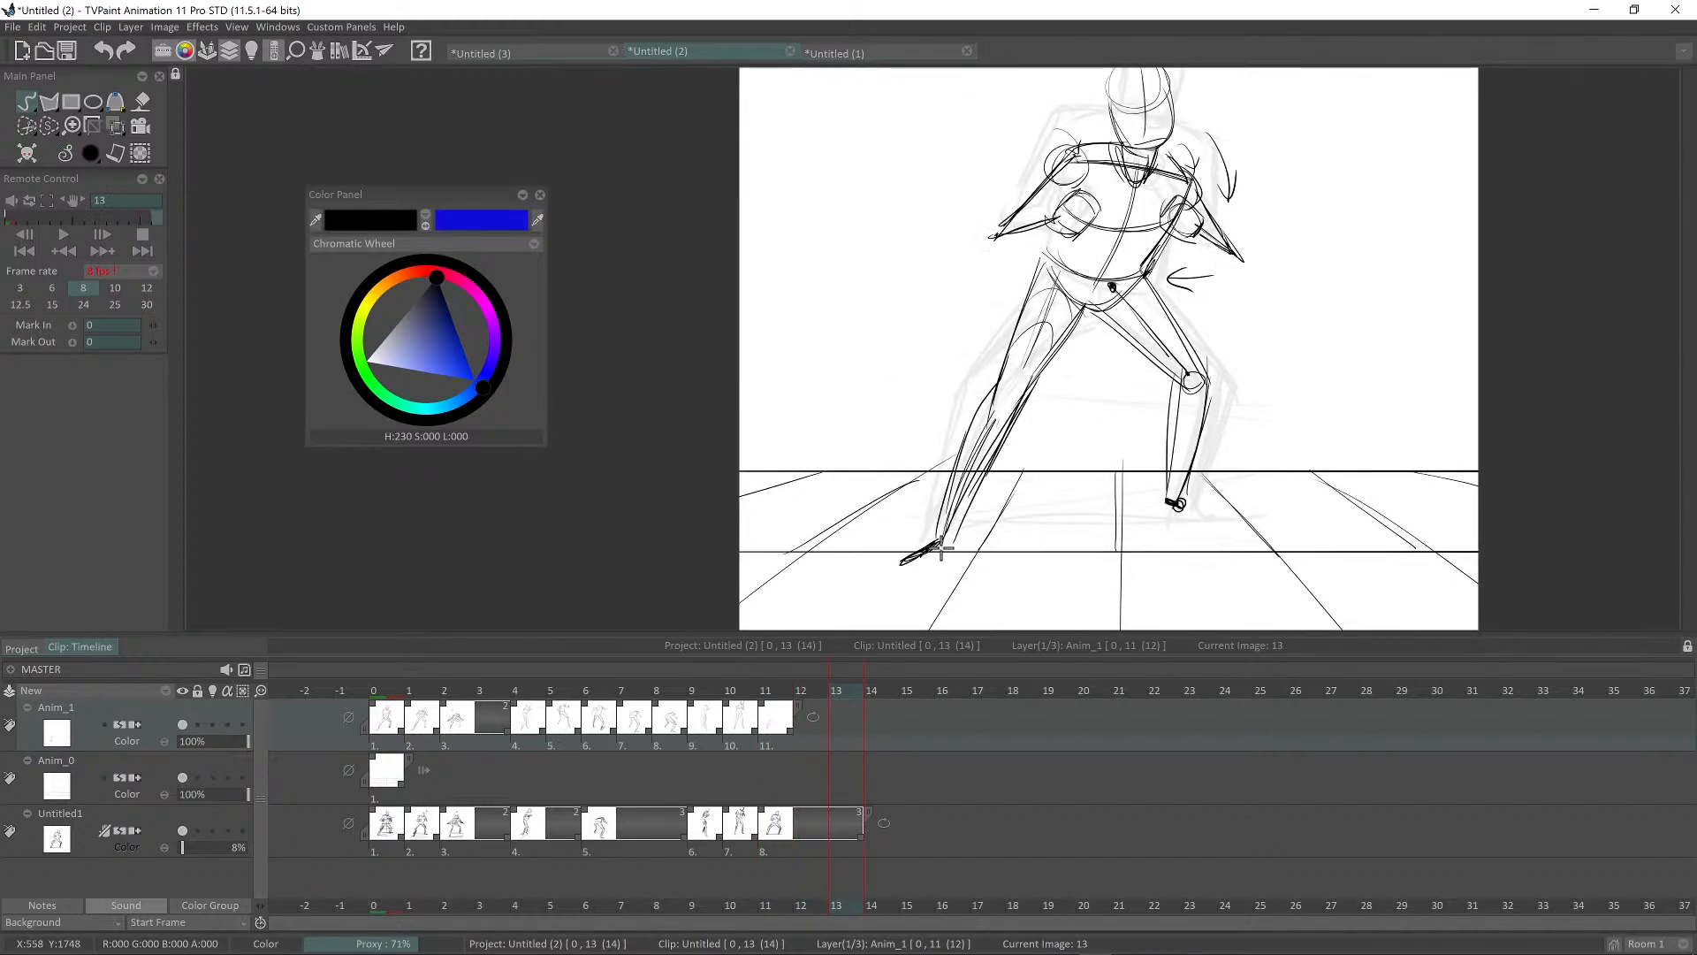
{"action": "key", "text": "Left"}
{"action": "key", "text": "Left"}
{"action": "key", "text": "Left"}
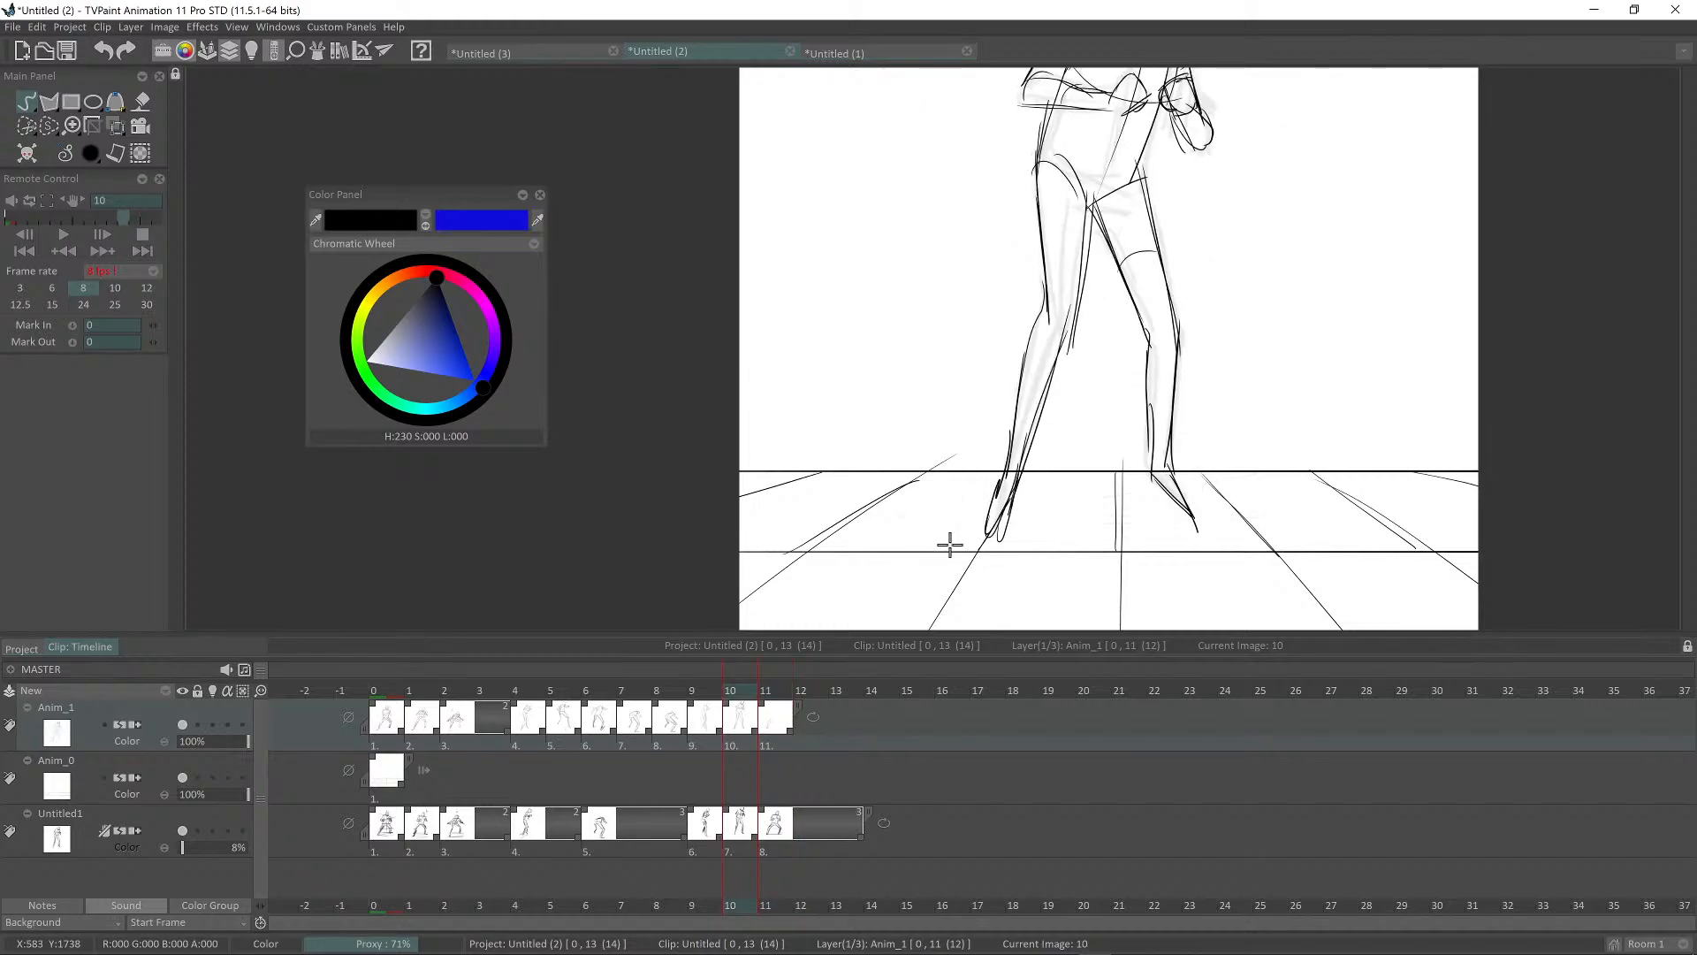
{"action": "key", "text": "Right"}
{"action": "key", "text": "Right"}
{"action": "key", "text": "Right"}
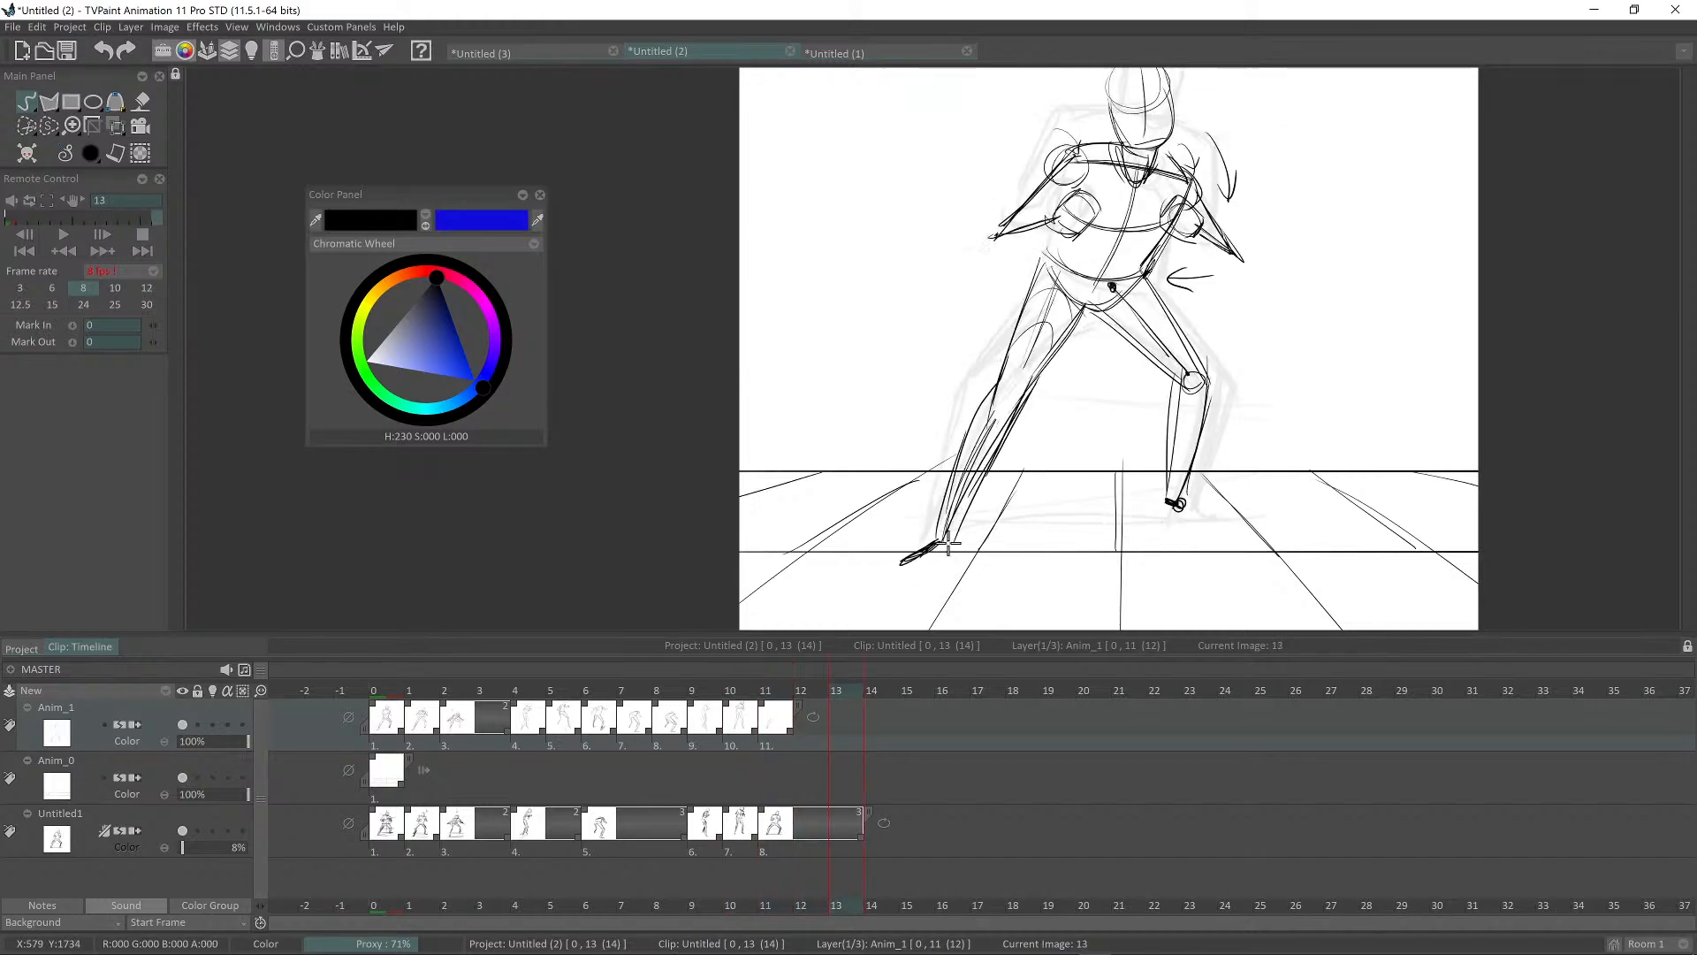
Step: Draw the left-hand foot on frame 11, matching its position in the looped drawings
{"action": "key", "text": "Left"}
{"action": "key", "text": "Left"}
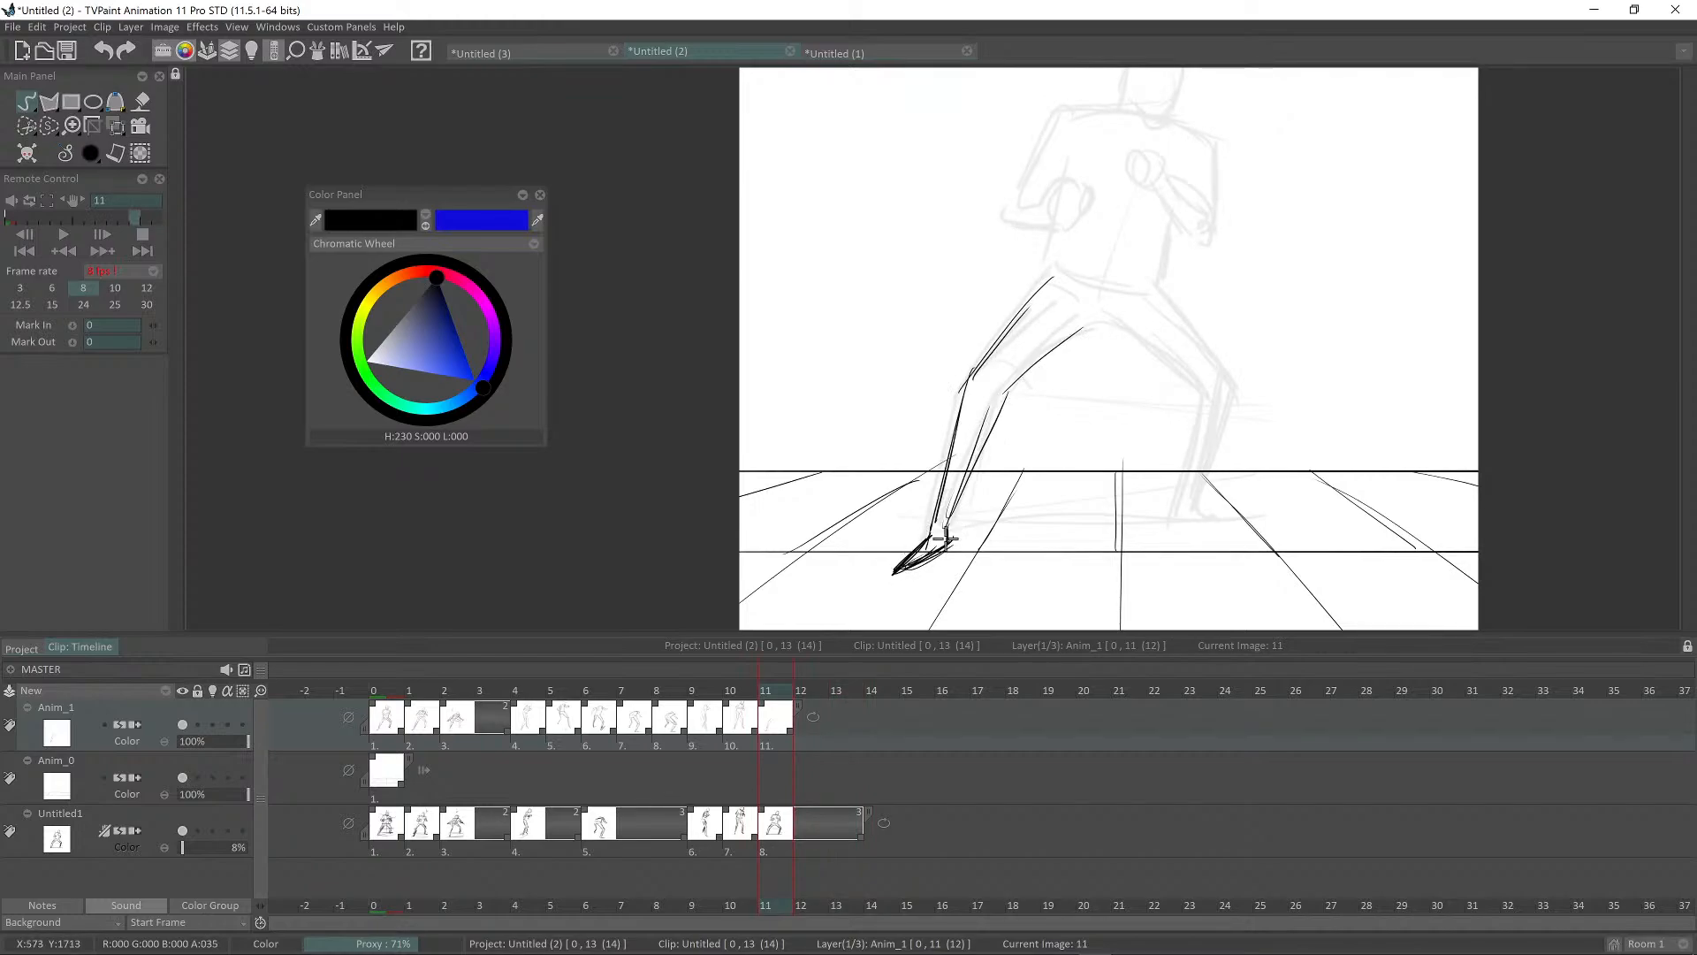
{"action": "left_click_drag", "start_coordinate": [960, 506], "coordinate": [898, 541]}
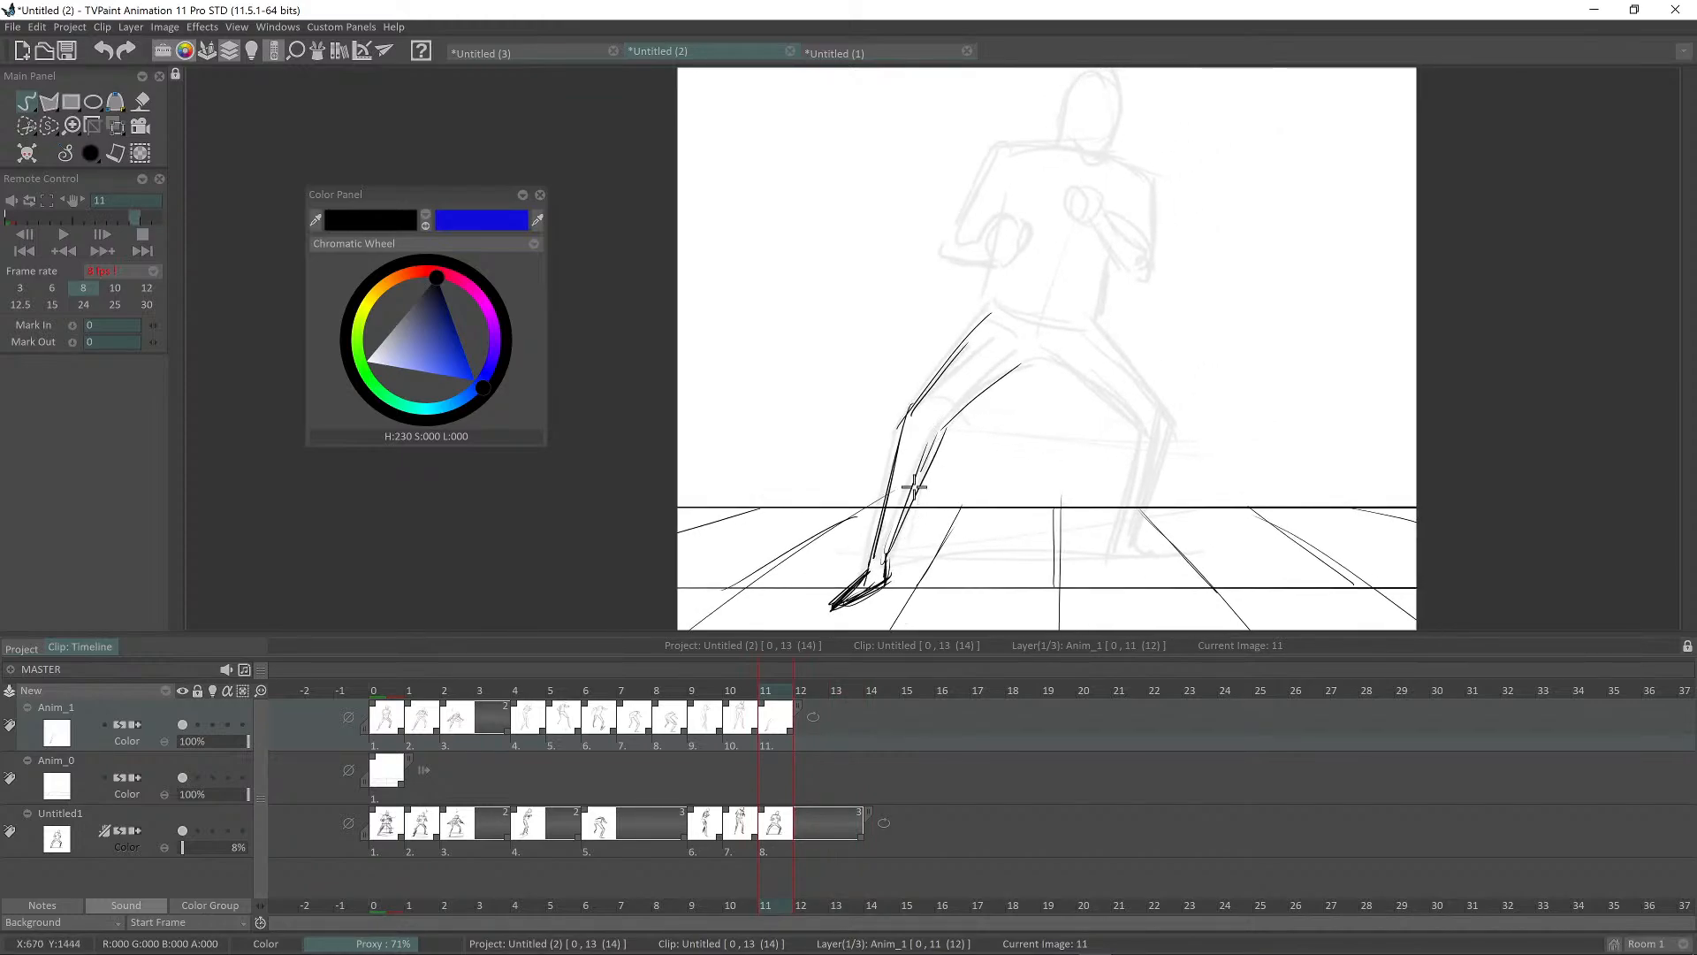
Step: Strengthen the left-hand shin's inner contour down to the ankle on Anim_1's frame 11
{"action": "mouse_move", "coordinate": [938, 432]}
{"action": "left_mouse_down"}
{"action": "mouse_move", "coordinate": [888, 554]}
{"action": "mouse_move", "coordinate": [888, 475]}
{"action": "left_mouse_up"}
{"action": "scroll", "coordinate": [906, 555], "scroll_direction": "down", "scroll_amount": 3}
{"action": "scroll", "coordinate": [916, 549], "scroll_direction": "up", "scroll_amount": 4}
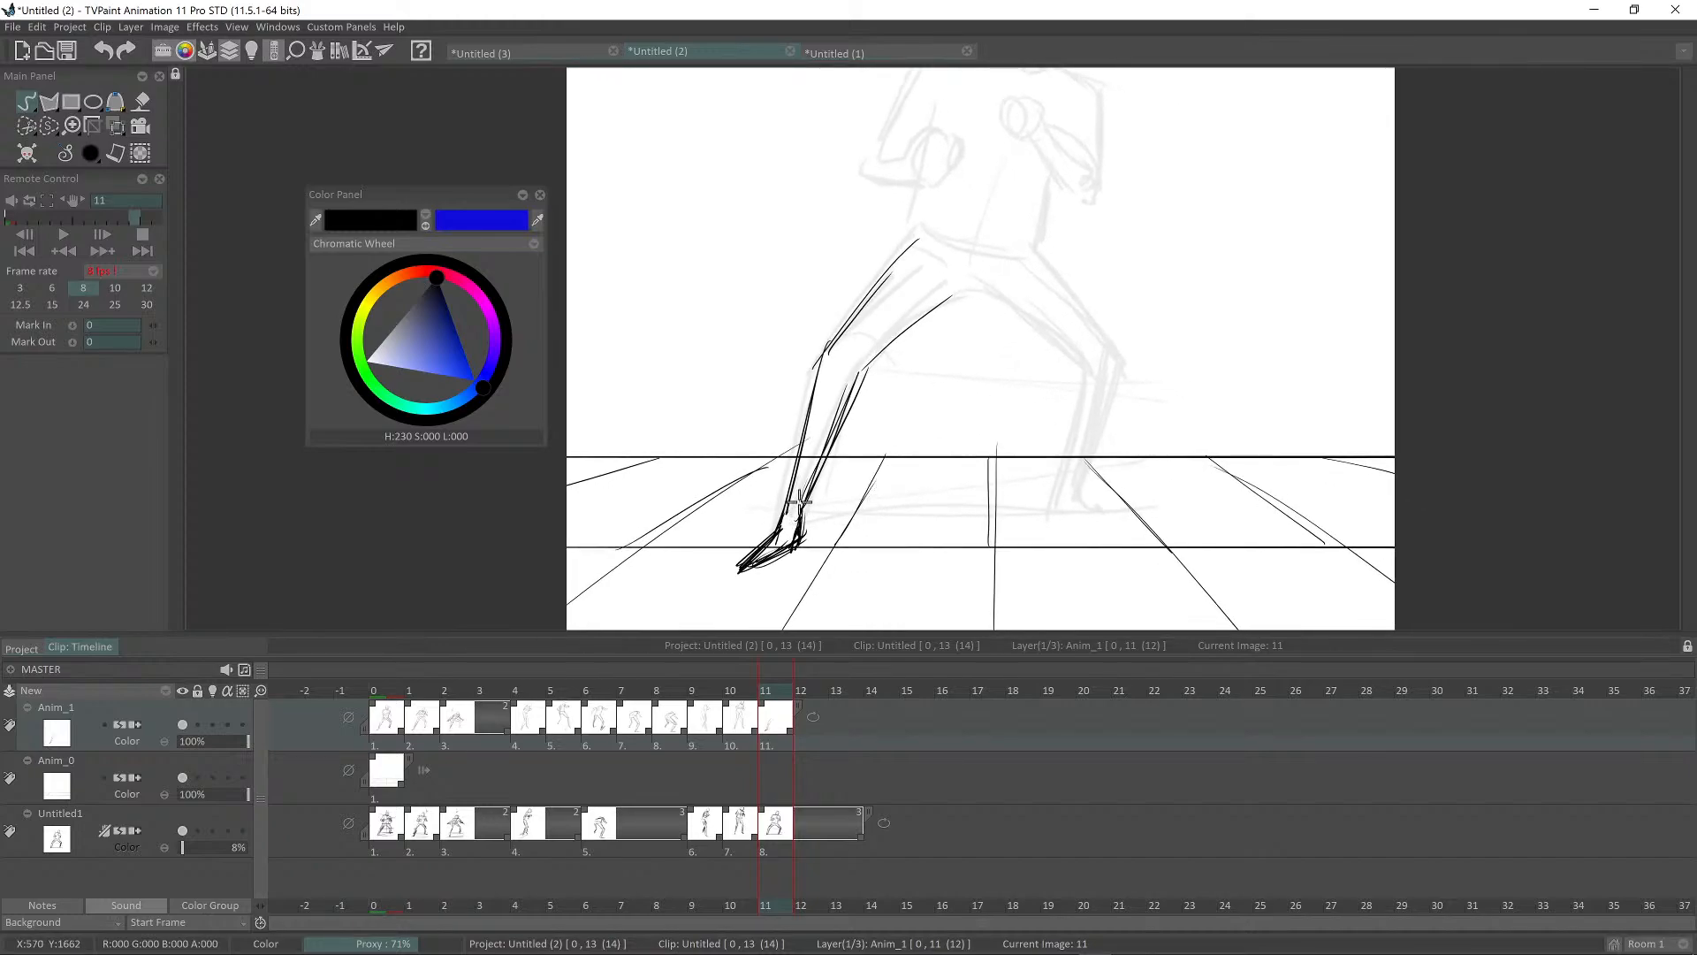
{"action": "scroll", "coordinate": [809, 489], "scroll_direction": "up", "scroll_amount": 3}
{"action": "left_click_drag", "start_coordinate": [812, 527], "coordinate": [1060, 378]}
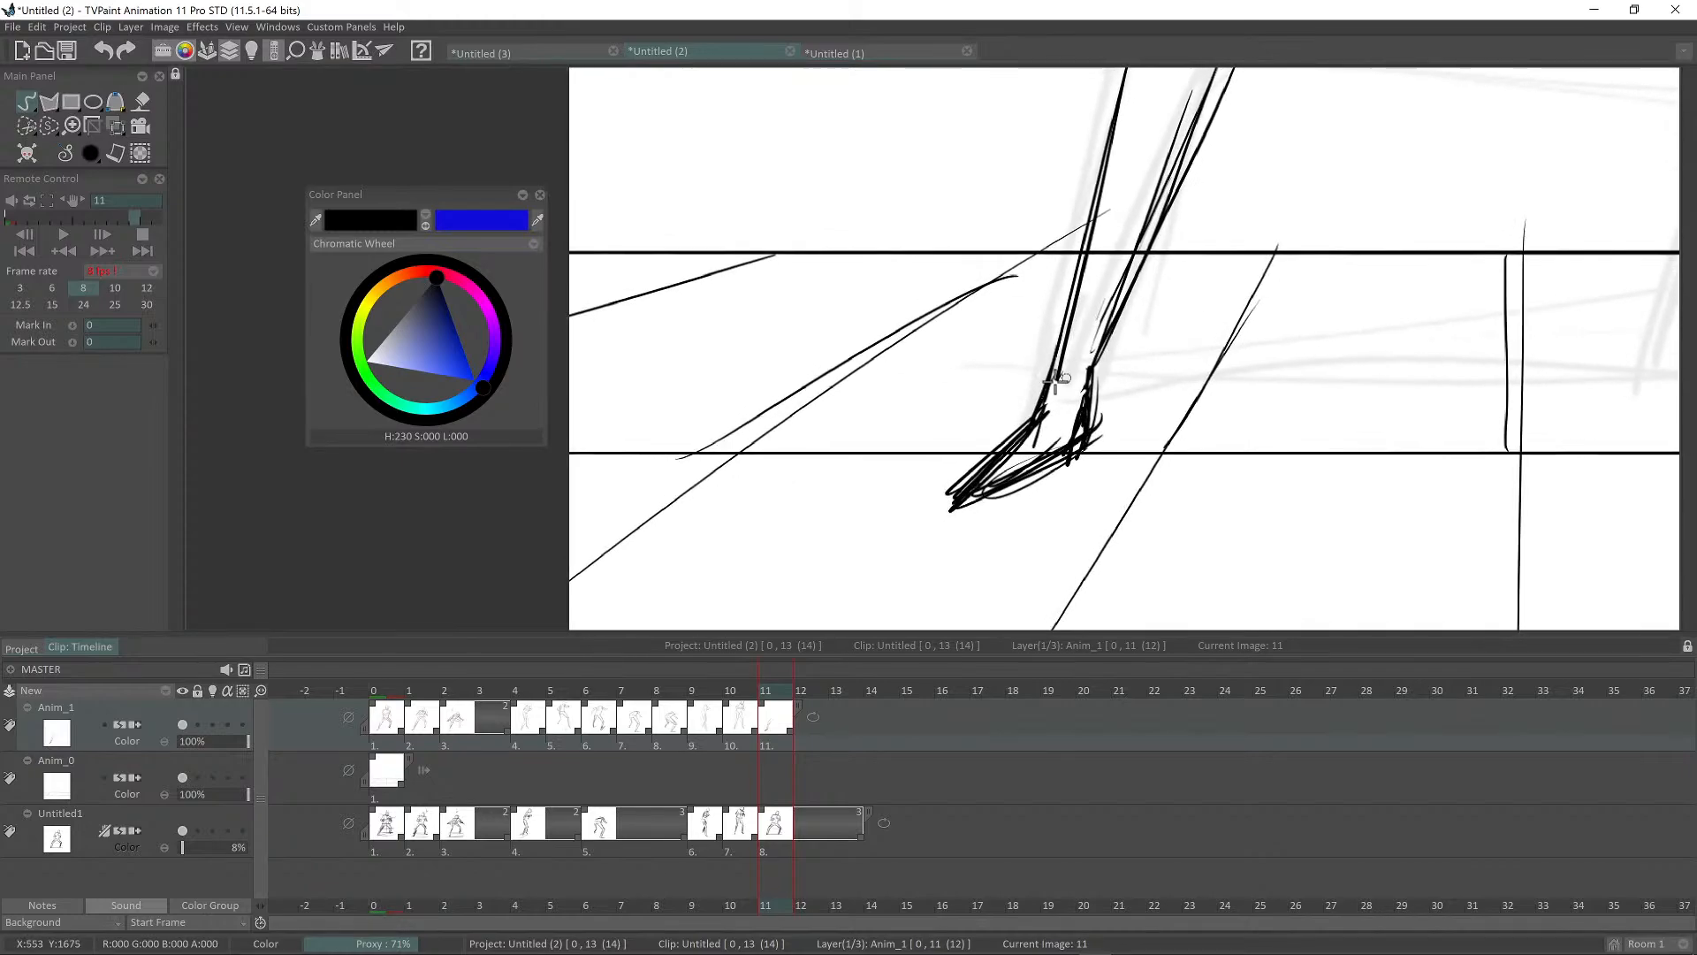
{"action": "scroll", "coordinate": [1030, 415], "scroll_direction": "up", "scroll_amount": 3}
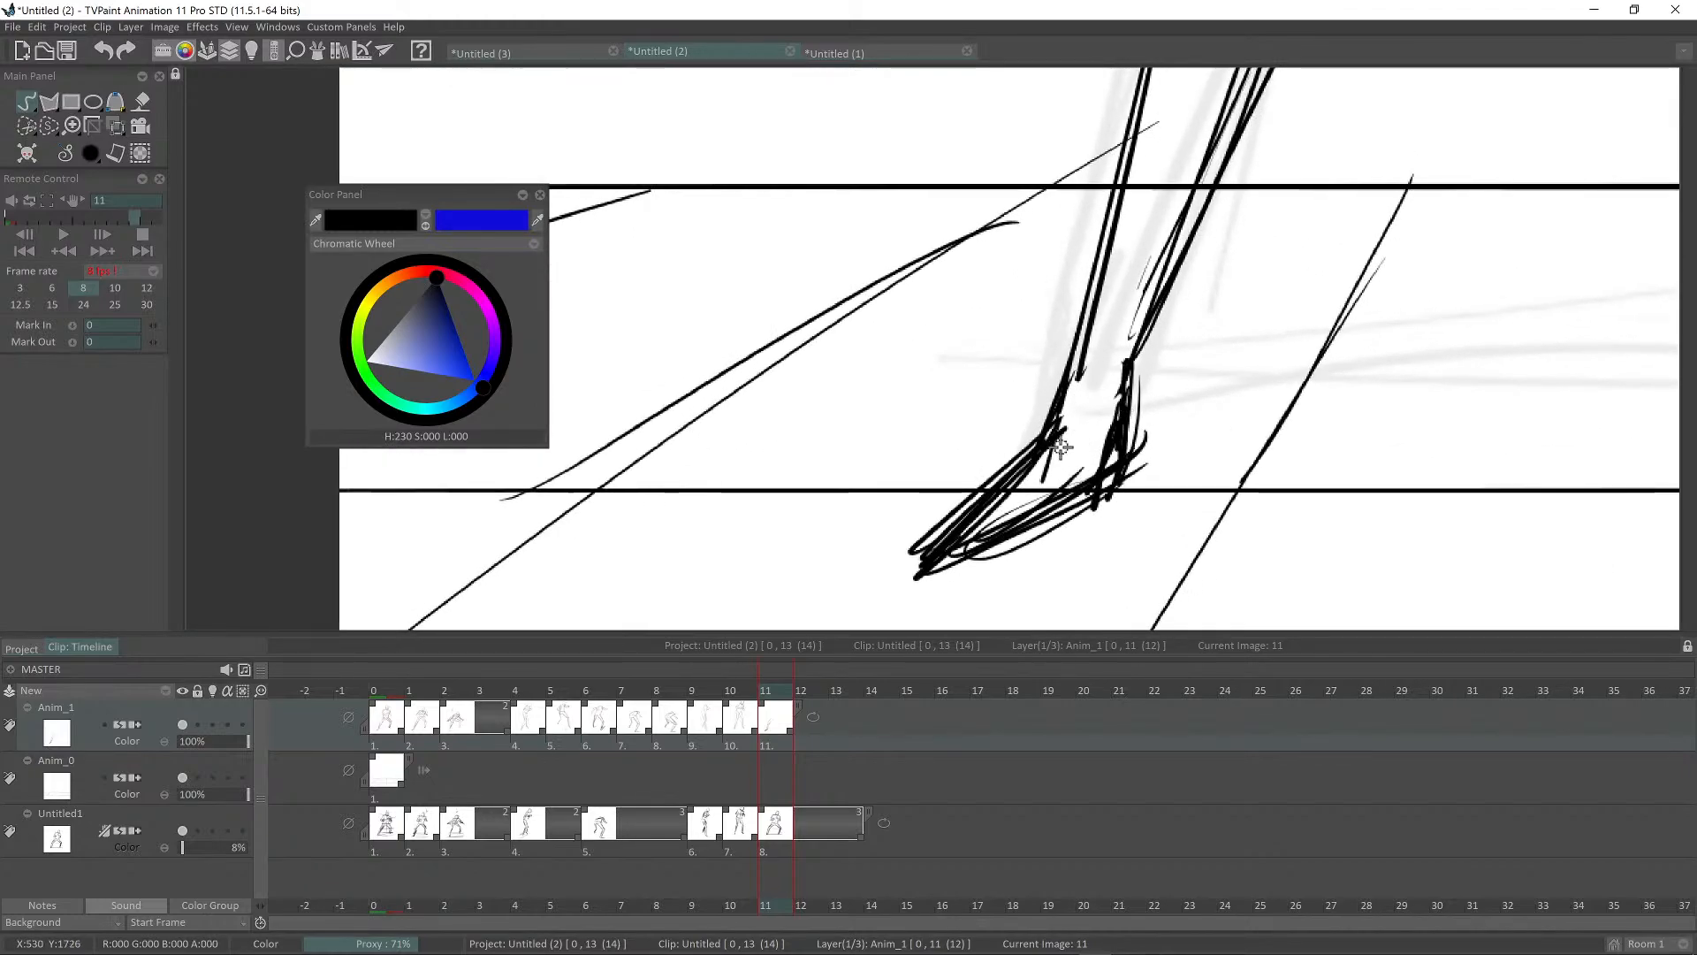
{"action": "left_click_drag", "start_coordinate": [1056, 444], "coordinate": [1058, 429]}
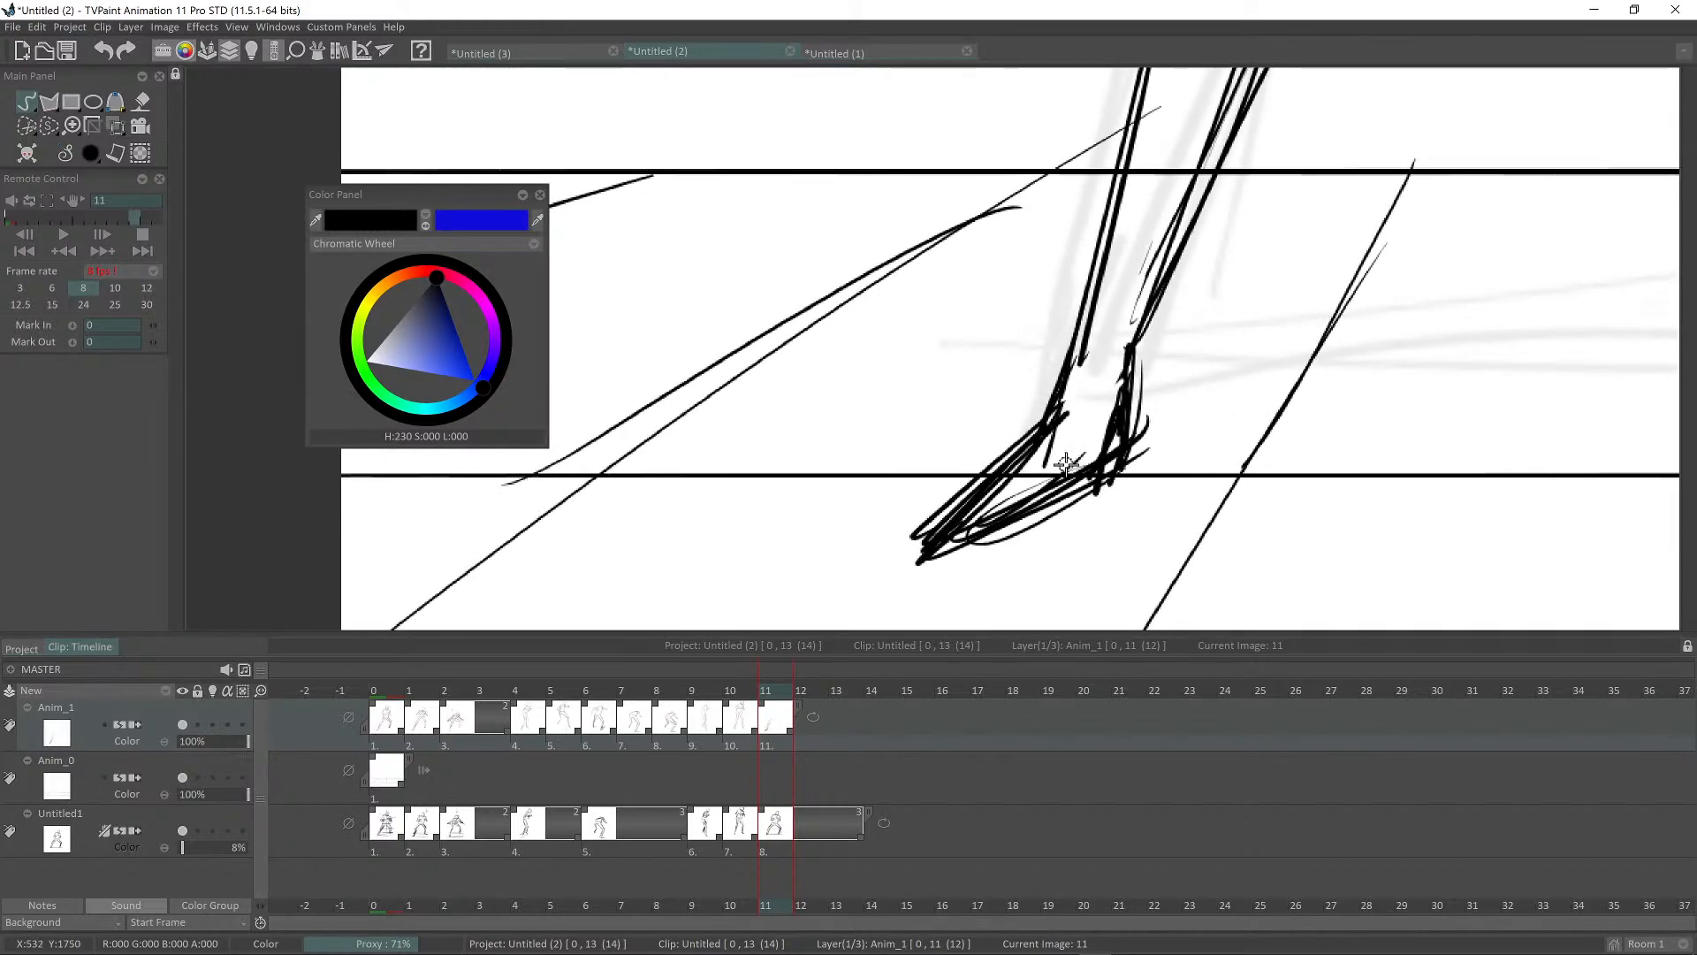
Step: Compare the left-hand foot's placement on frame 11 with frames 10, 12 and 0
{"action": "key", "text": "Left"}
{"action": "key", "text": "Right"}
{"action": "key", "text": "Right"}
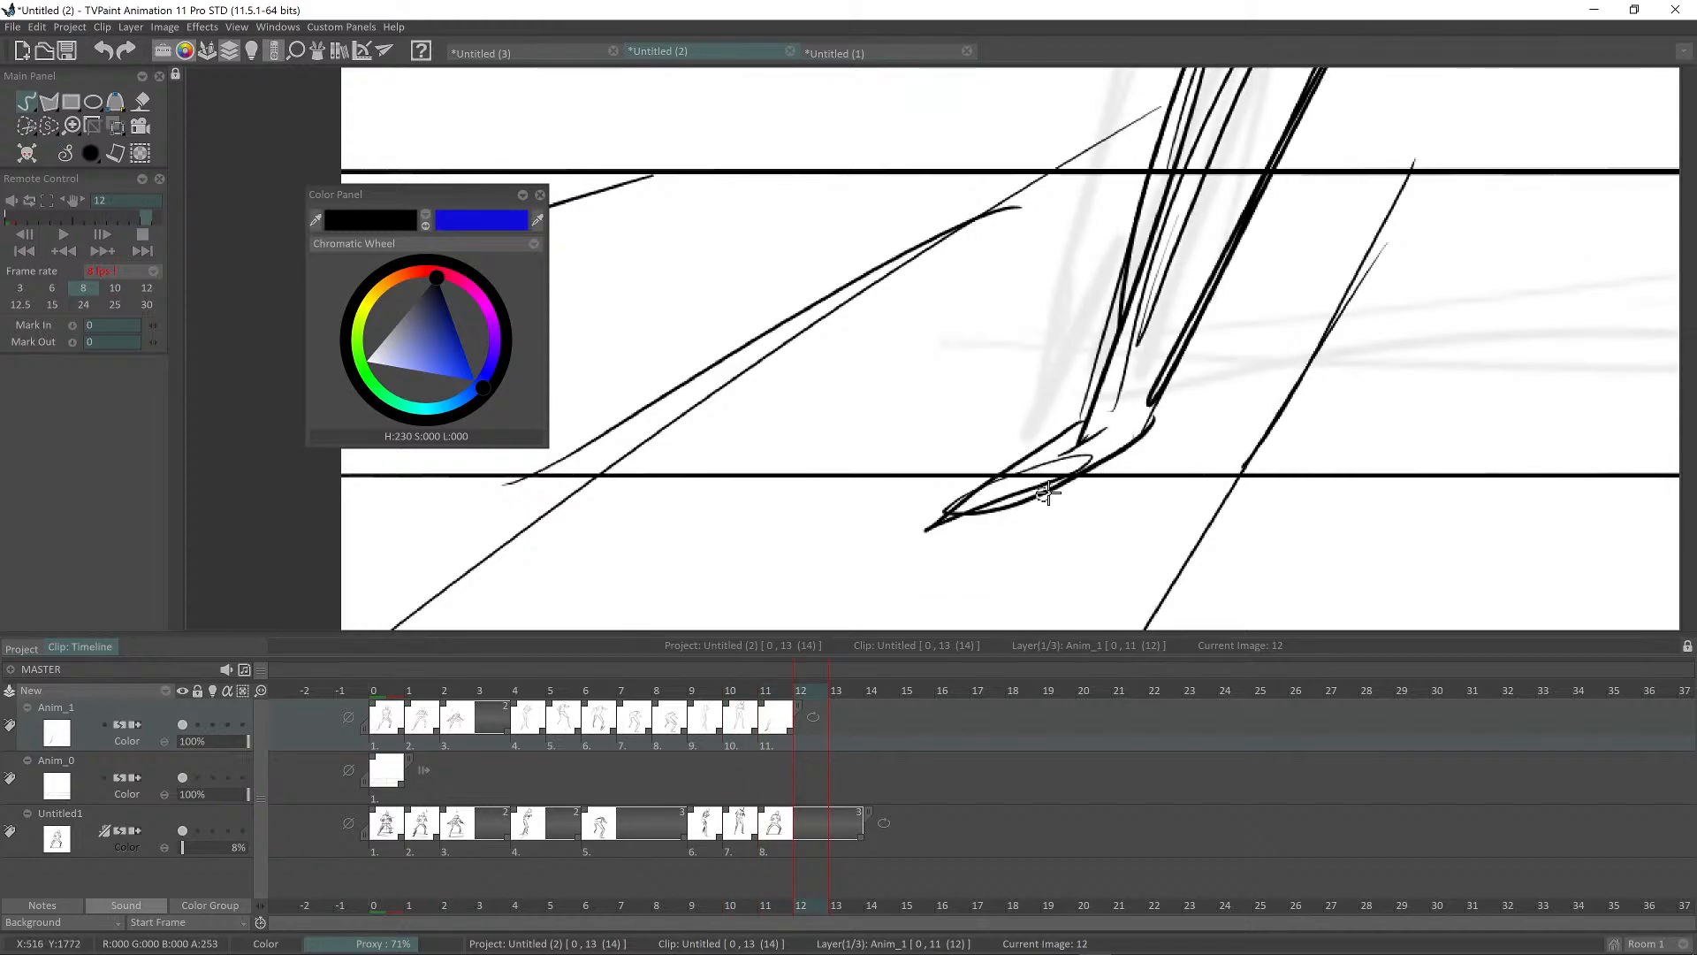
{"action": "left_click_drag", "start_coordinate": [1058, 482], "coordinate": [1075, 519]}
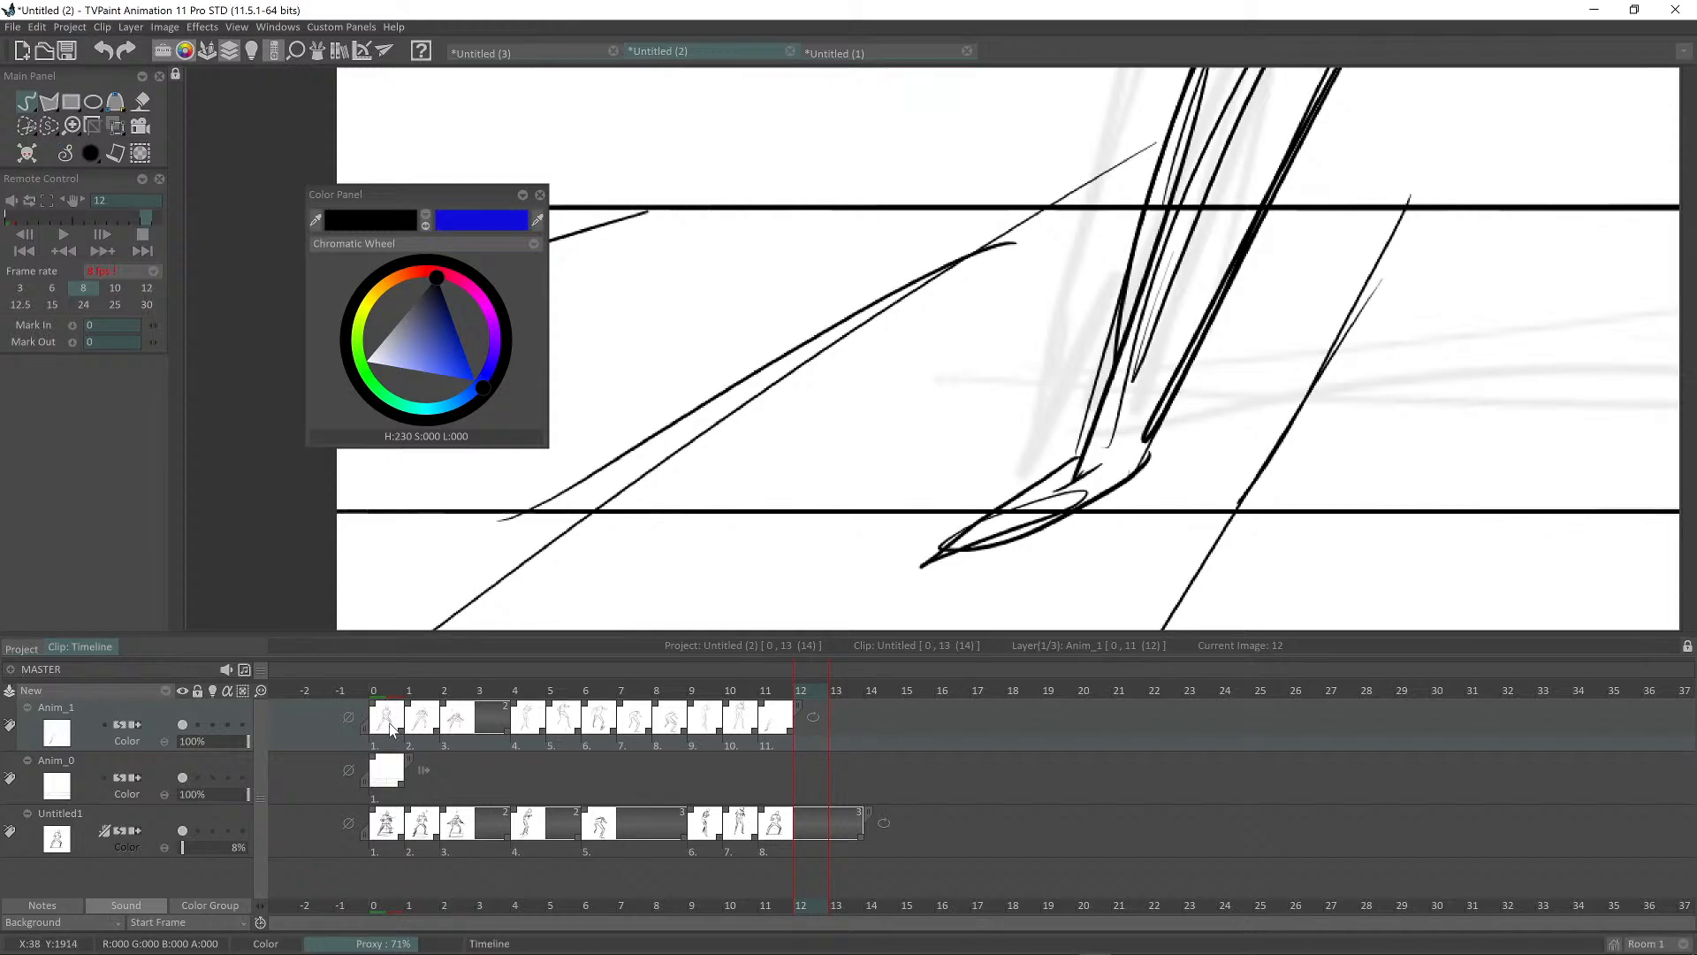
{"action": "left_click", "coordinate": [376, 690]}
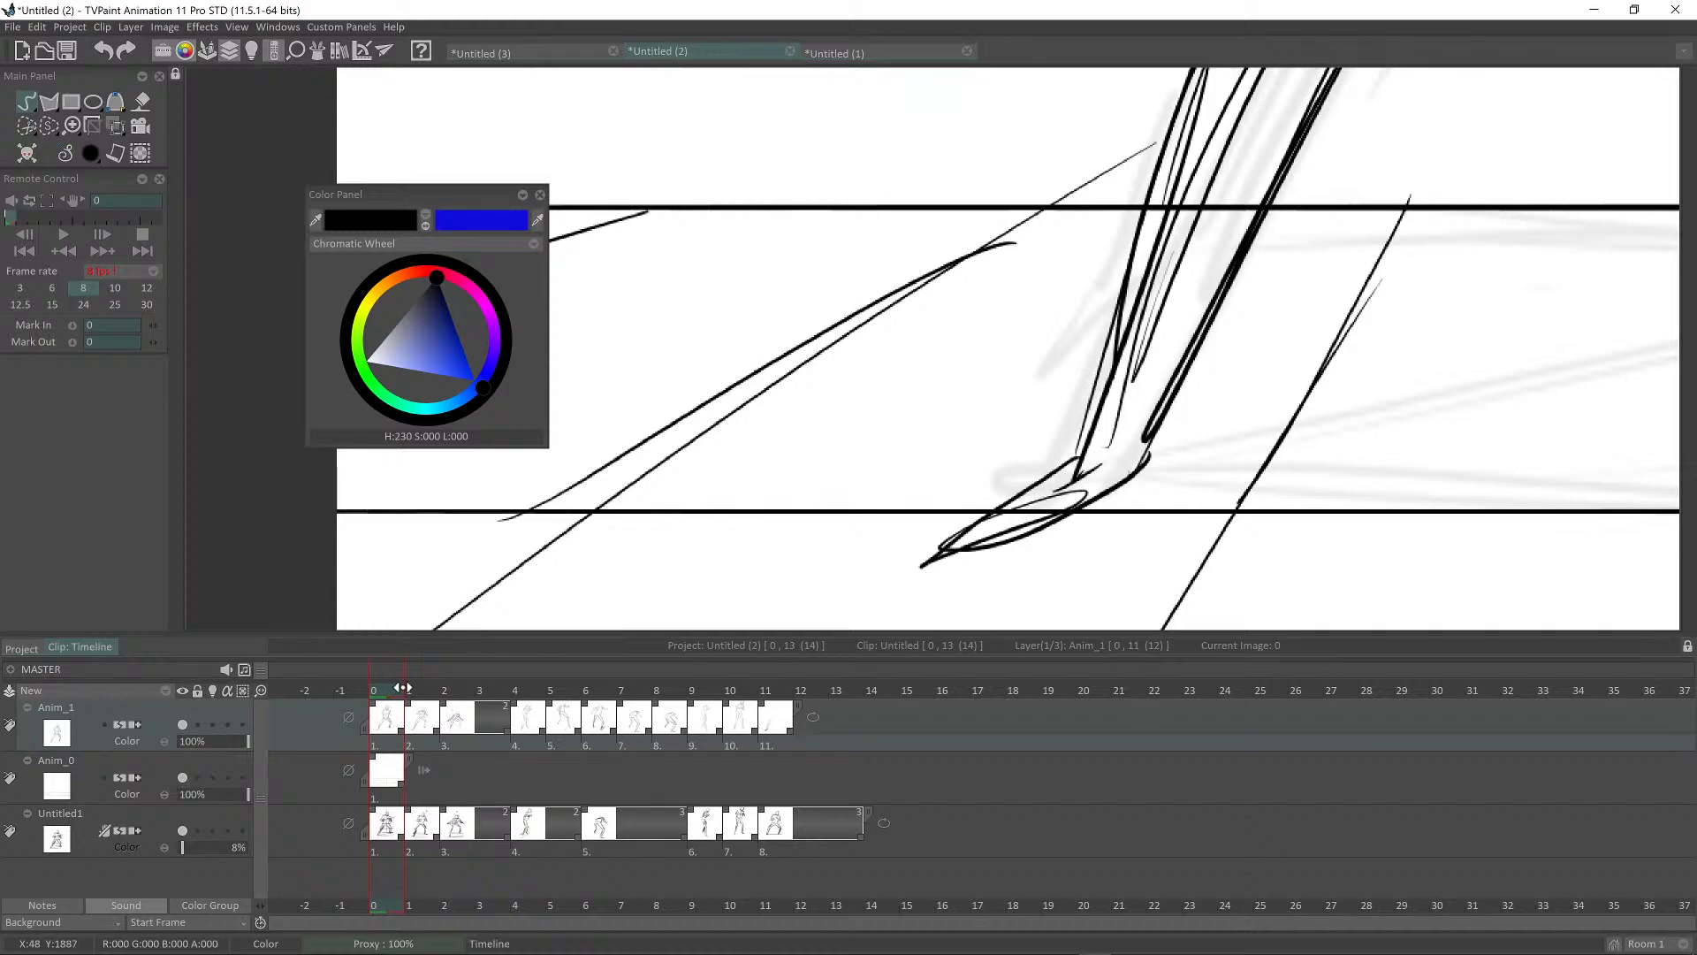
{"action": "left_click_drag", "start_coordinate": [402, 688], "coordinate": [697, 700]}
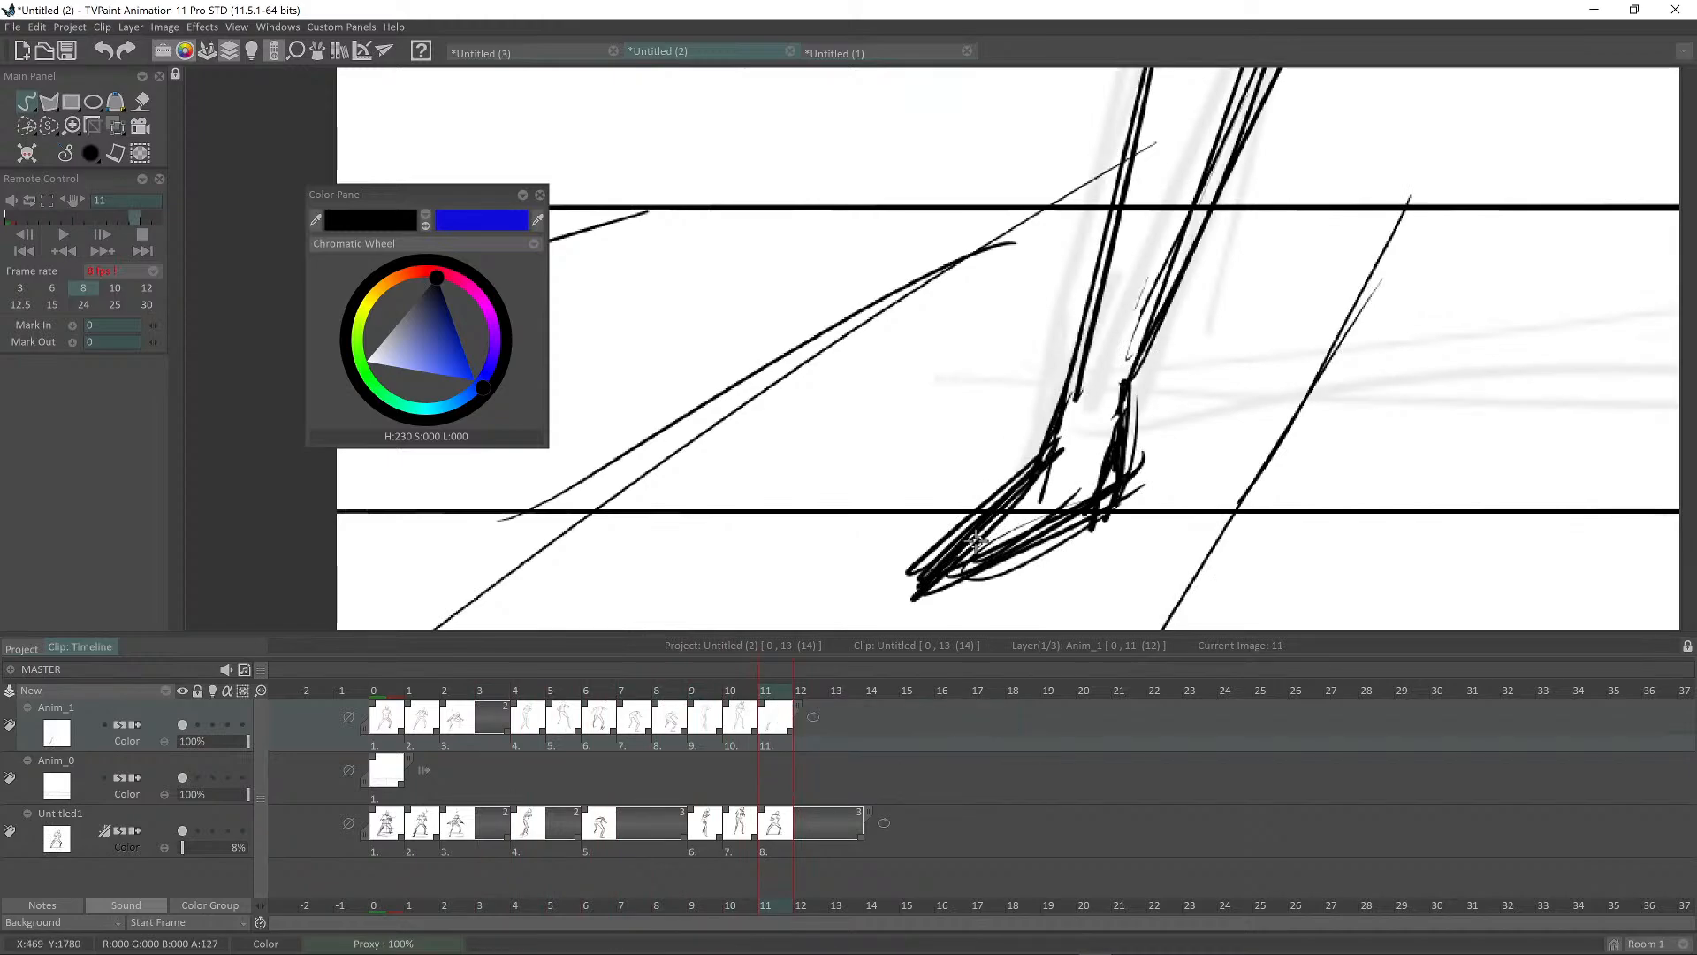
Step: Clean up the stray lines around the heel and sole of the left-hand foot on frame 11
{"action": "left_click_drag", "start_coordinate": [986, 538], "coordinate": [997, 543]}
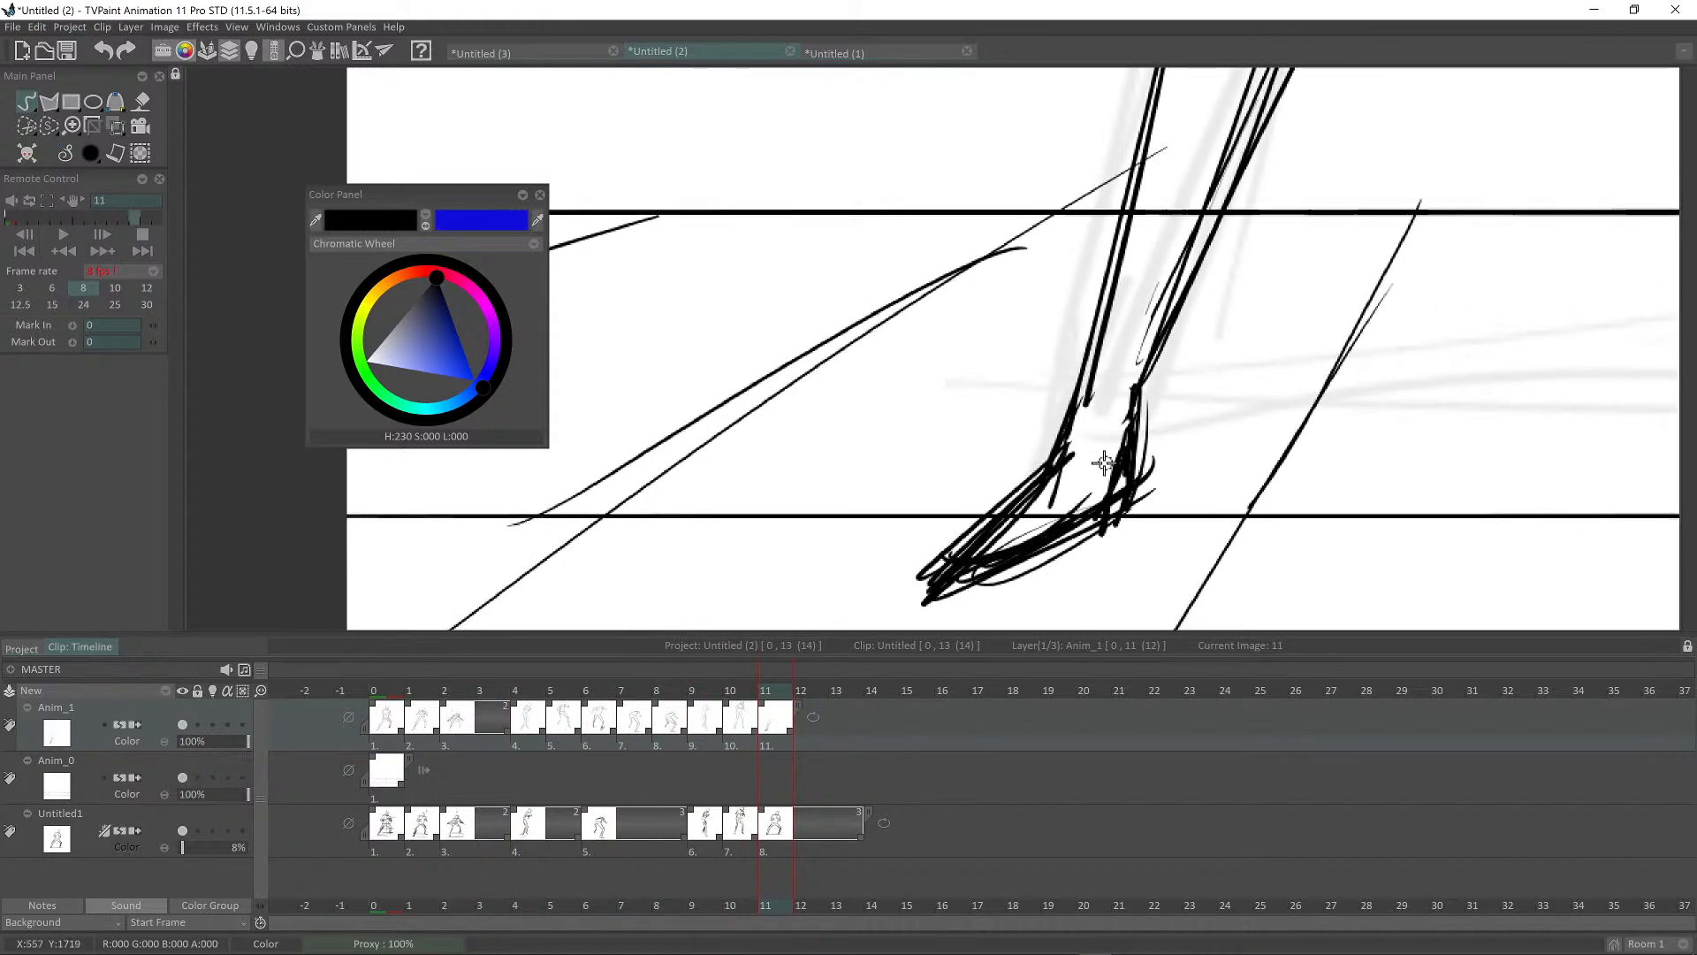
{"action": "left_click_drag", "start_coordinate": [1104, 462], "coordinate": [1172, 449]}
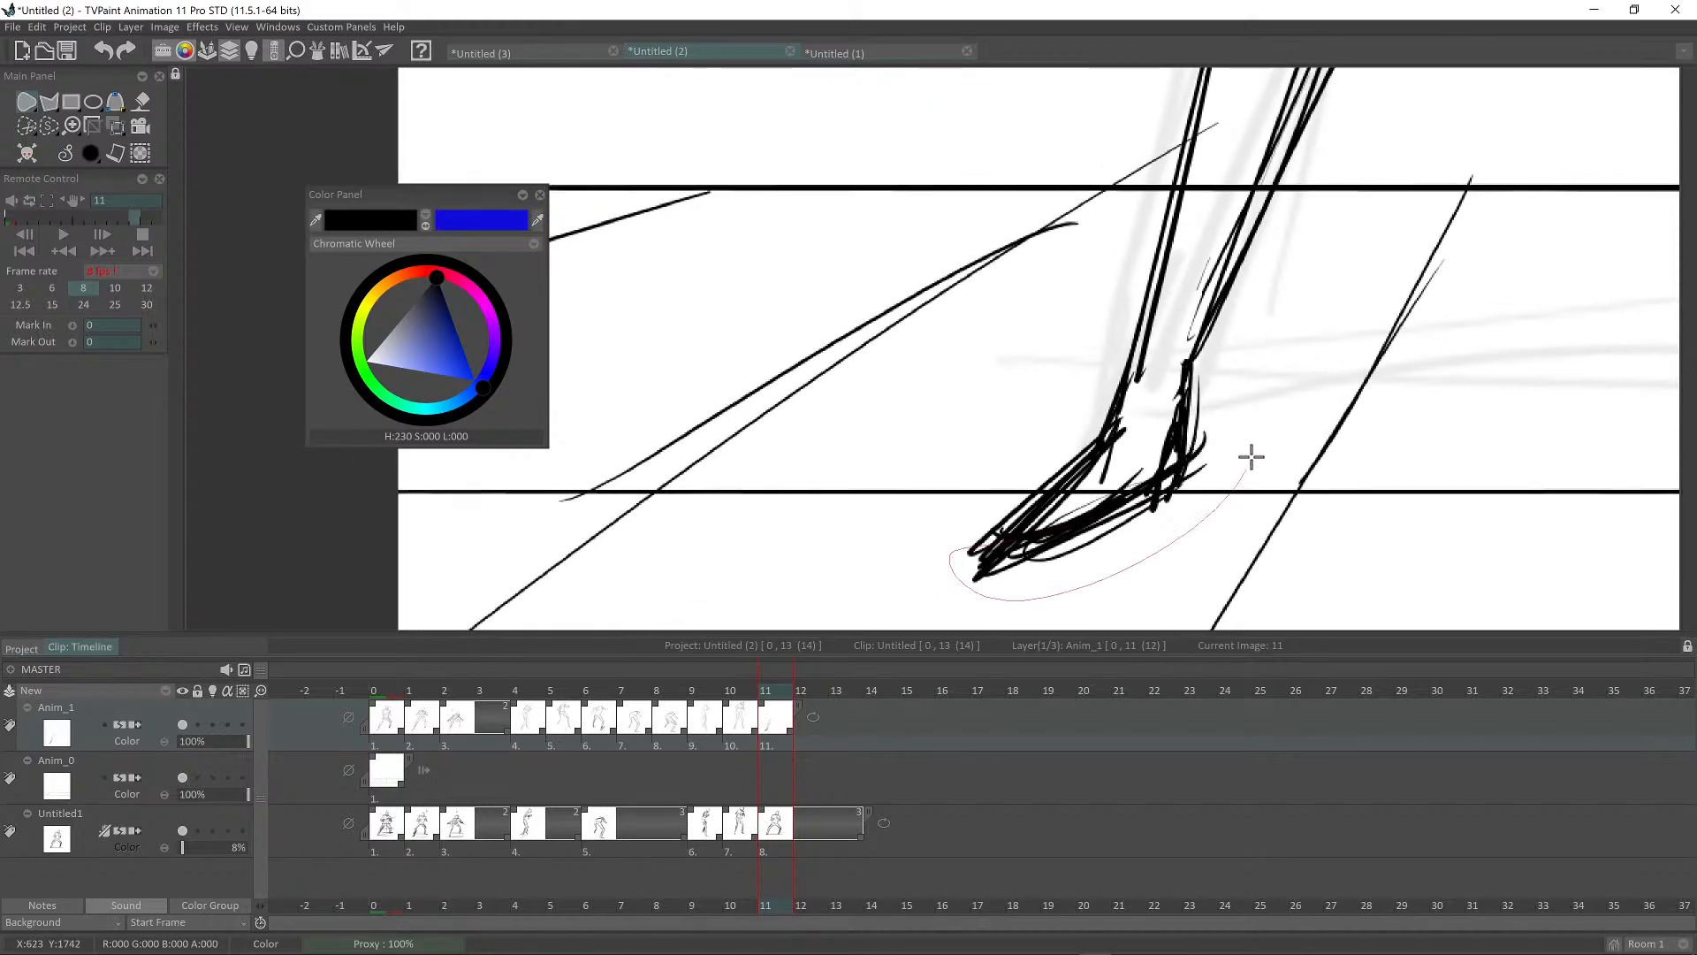
{"action": "scroll", "coordinate": [1252, 457], "scroll_direction": "down", "scroll_amount": 5}
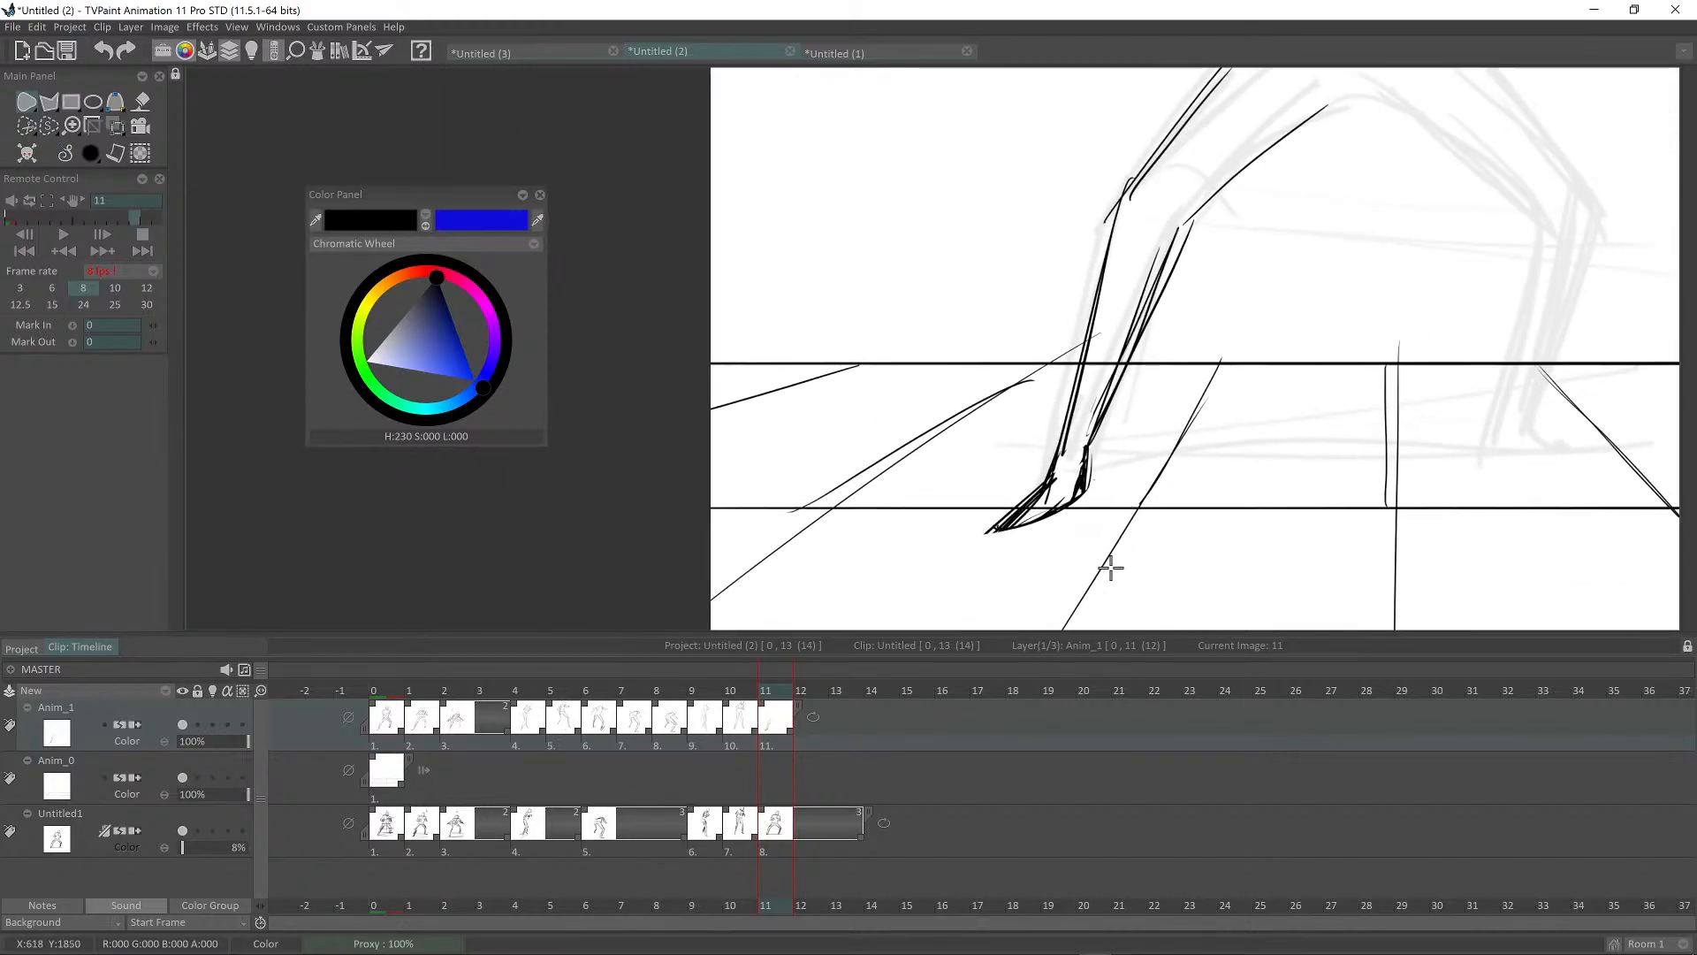
Step: Flip between frames 11, 12 and 13 to check how the cleaned foot lines up with the looped drawings
{"action": "key", "text": "Right"}
{"action": "key", "text": "Left"}
{"action": "key", "text": "Right"}
{"action": "key", "text": "Left"}
{"action": "key", "text": "Right"}
{"action": "key", "text": "Left"}
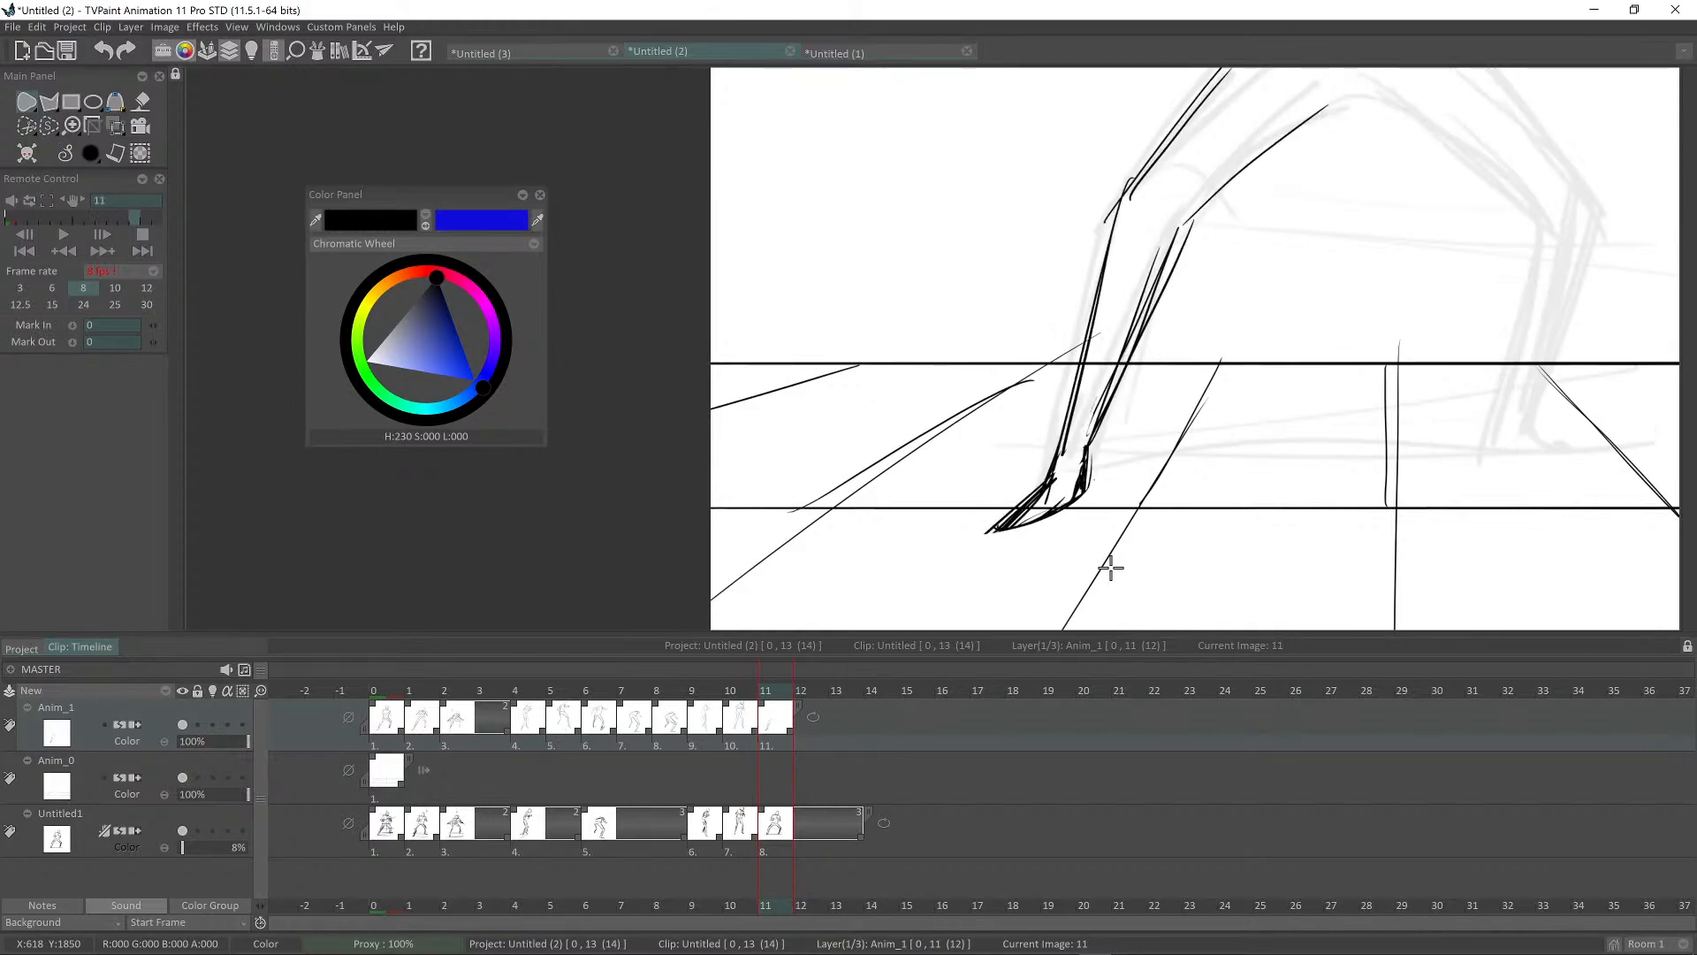
{"action": "key", "text": "Right"}
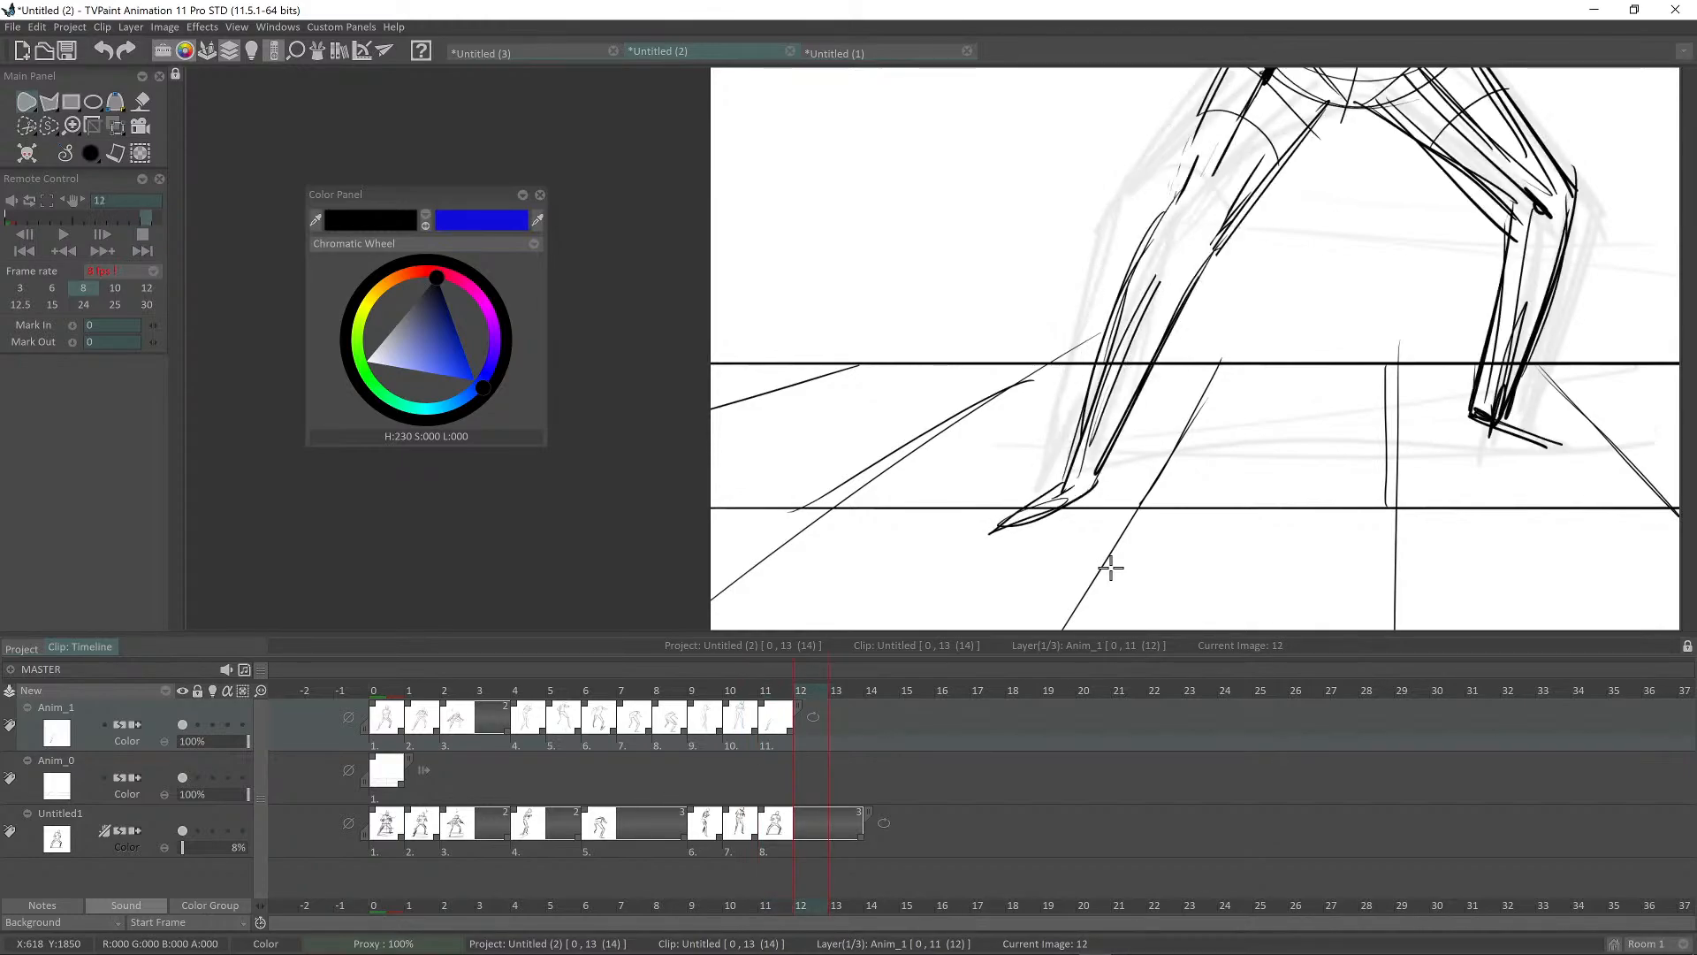
{"action": "key", "text": "Right"}
{"action": "scroll", "coordinate": [1105, 492], "scroll_direction": "down", "scroll_amount": 2}
{"action": "left_click_drag", "start_coordinate": [1198, 492], "coordinate": [859, 561]}
Step: Flip back through the preceding Anim_1 drawings to frame 11 to study the whole figure's movement into the crouch
{"action": "key", "text": "Left"}
{"action": "key", "text": "Left"}
{"action": "scroll", "coordinate": [1059, 495], "scroll_direction": "up", "scroll_amount": 2}
{"action": "scroll", "coordinate": [1038, 489], "scroll_direction": "up", "scroll_amount": 2}
{"action": "scroll", "coordinate": [1038, 489], "scroll_direction": "down", "scroll_amount": 3}
{"action": "key", "text": "Left"}
{"action": "key", "text": "Right"}
{"action": "scroll", "coordinate": [903, 521], "scroll_direction": "down", "scroll_amount": 2}
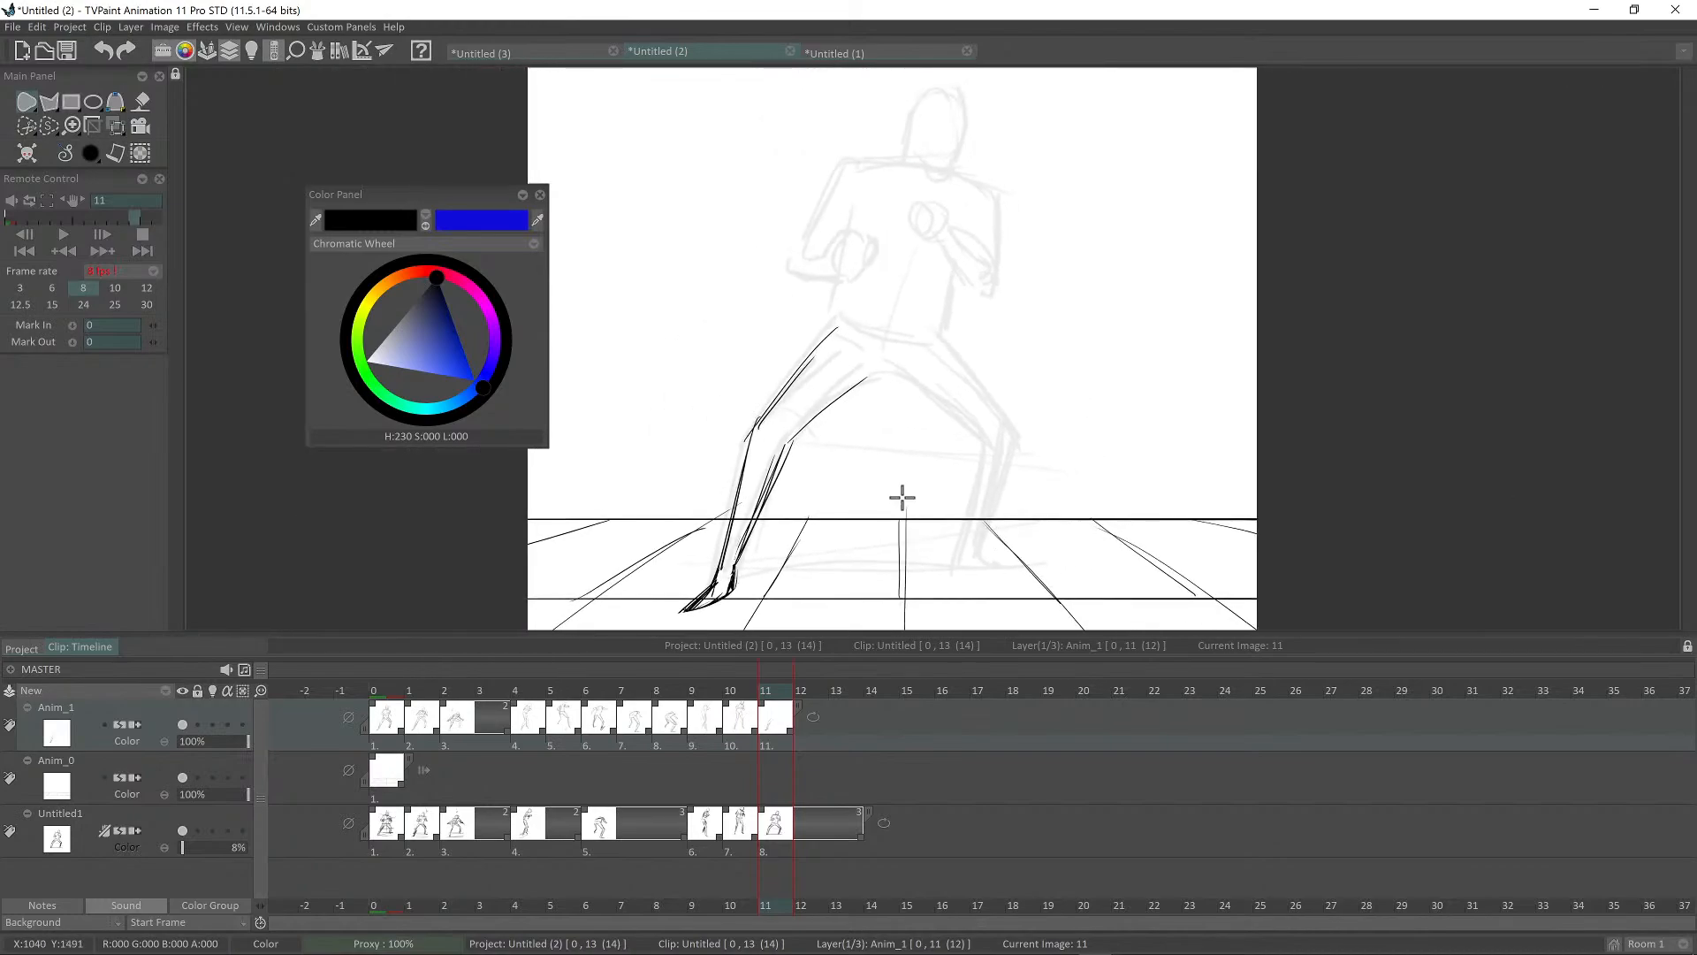
{"action": "key", "text": "Left"}
{"action": "key", "text": "Right"}
{"action": "left_click_drag", "start_coordinate": [943, 447], "coordinate": [796, 448]}
{"action": "key", "text": "Left"}
{"action": "key", "text": "Left"}
{"action": "key", "text": "Right"}
{"action": "key", "text": "Right"}
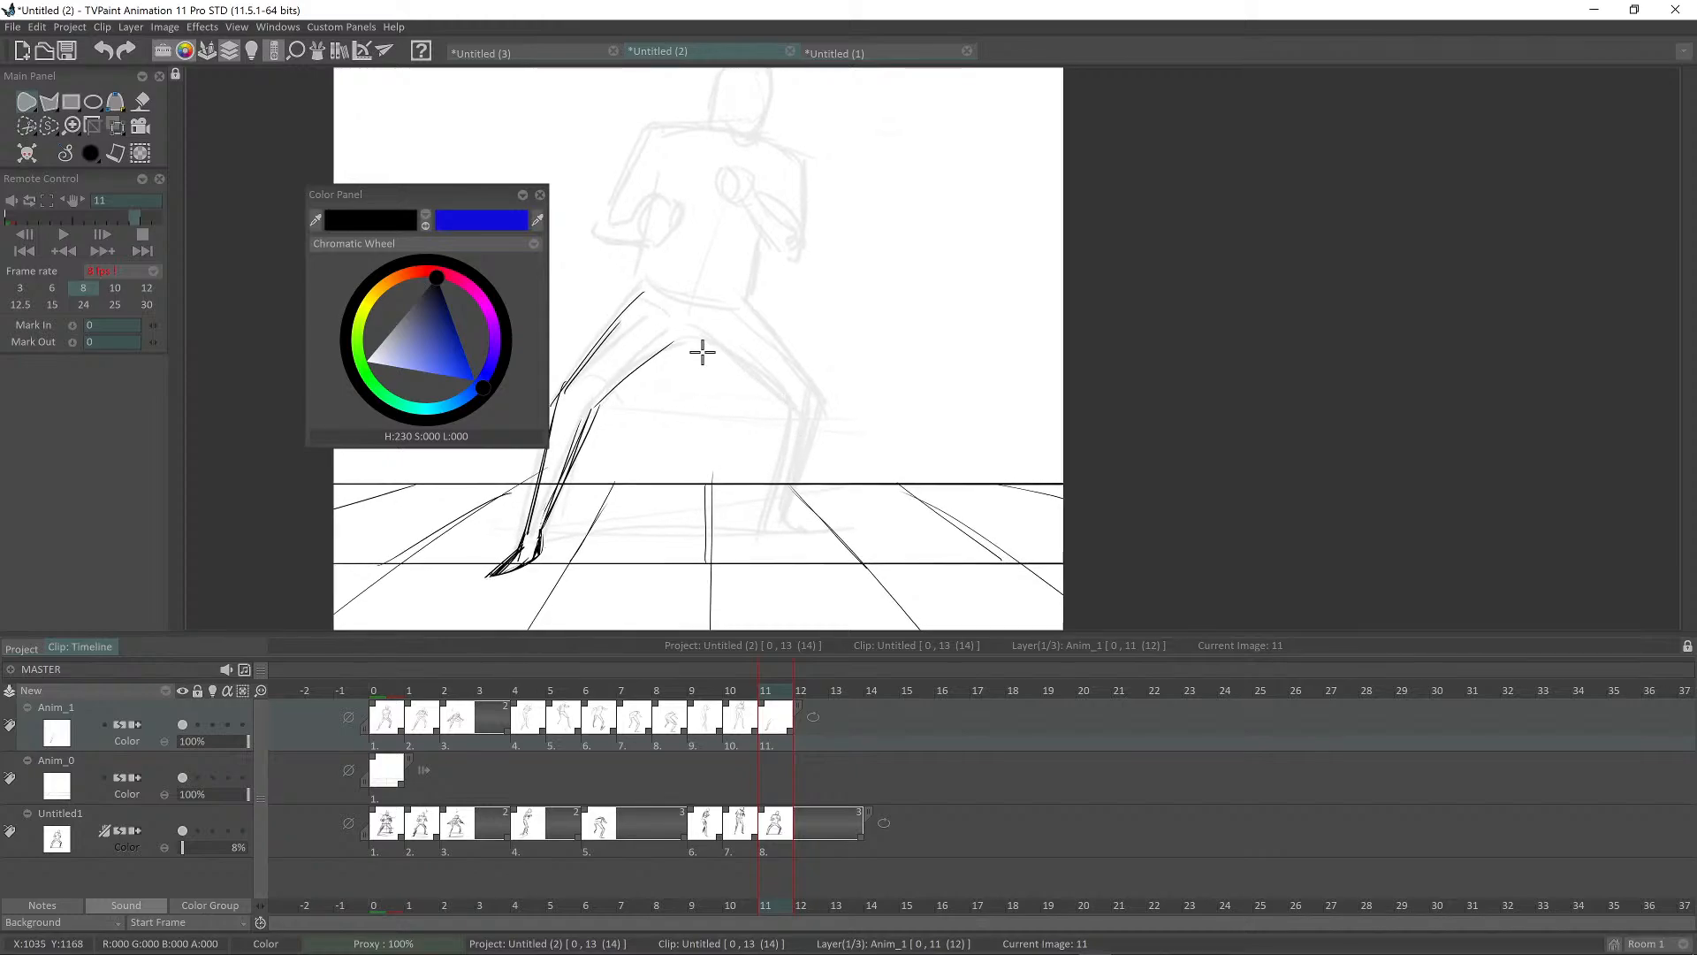
Step: Draw the inner and outer contours of the right-hand thigh on frame 11, checking them against frames 10 and 12
{"action": "scroll", "coordinate": [701, 348], "scroll_direction": "up", "scroll_amount": 3}
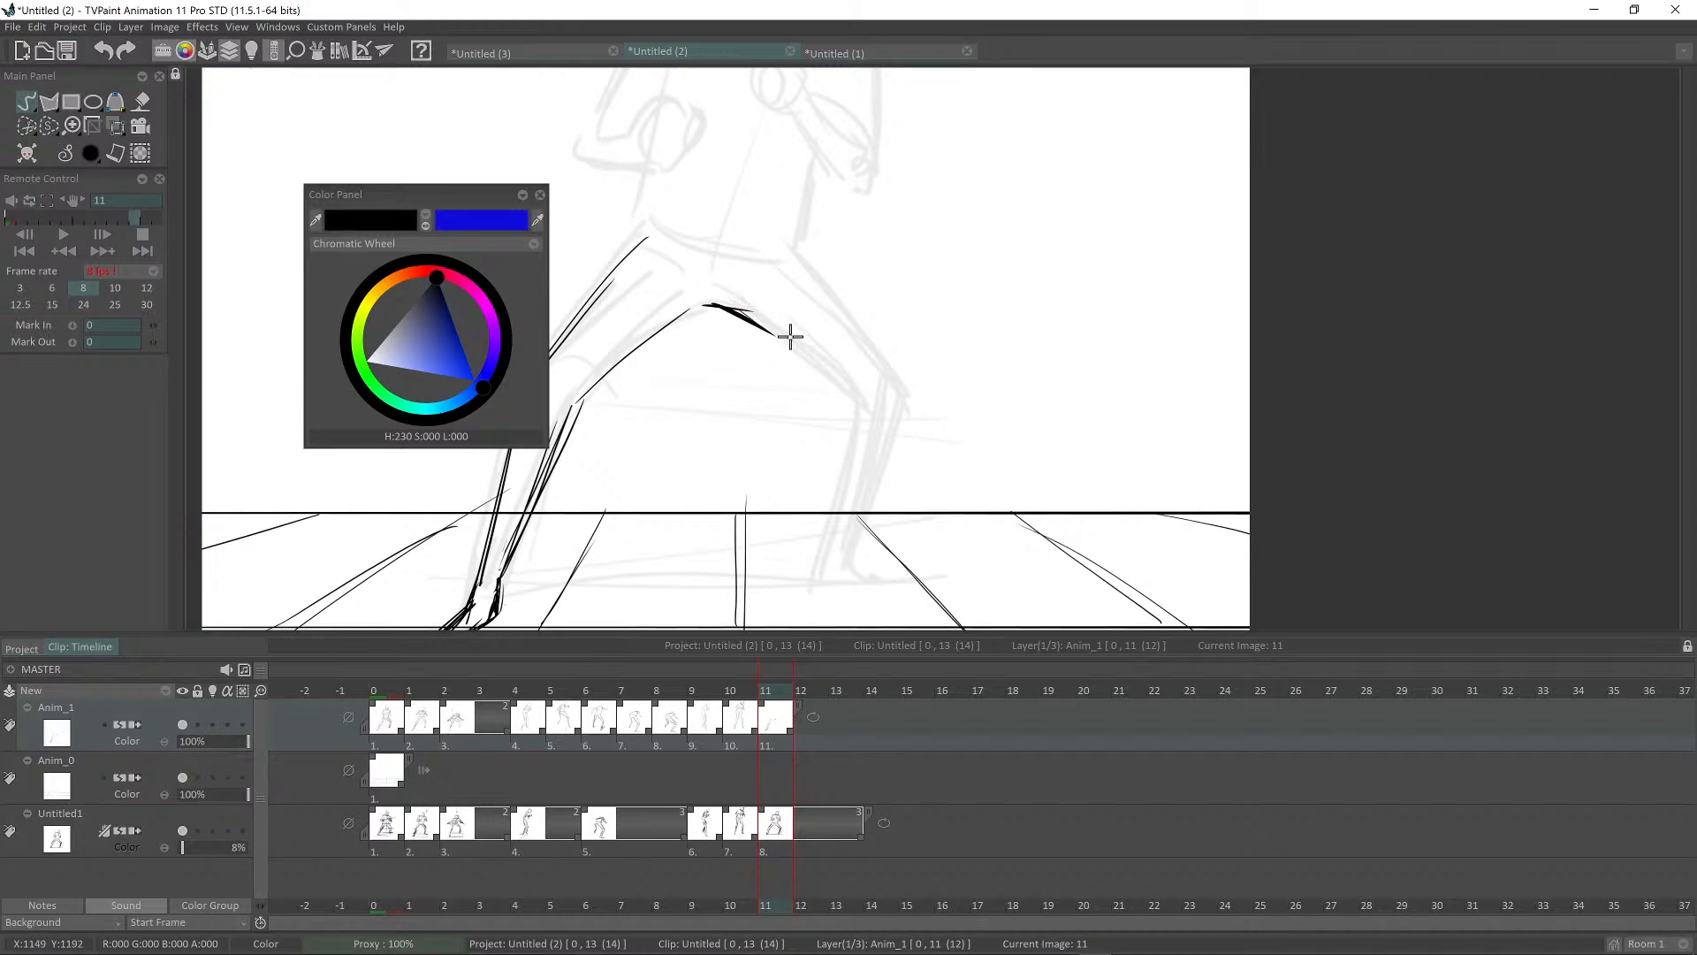
{"action": "mouse_move", "coordinate": [790, 337]}
{"action": "left_mouse_down"}
{"action": "mouse_move", "coordinate": [780, 326]}
{"action": "mouse_move", "coordinate": [838, 385]}
{"action": "left_mouse_up"}
{"action": "left_click_drag", "start_coordinate": [830, 294], "coordinate": [866, 286]}
{"action": "key", "text": "Left"}
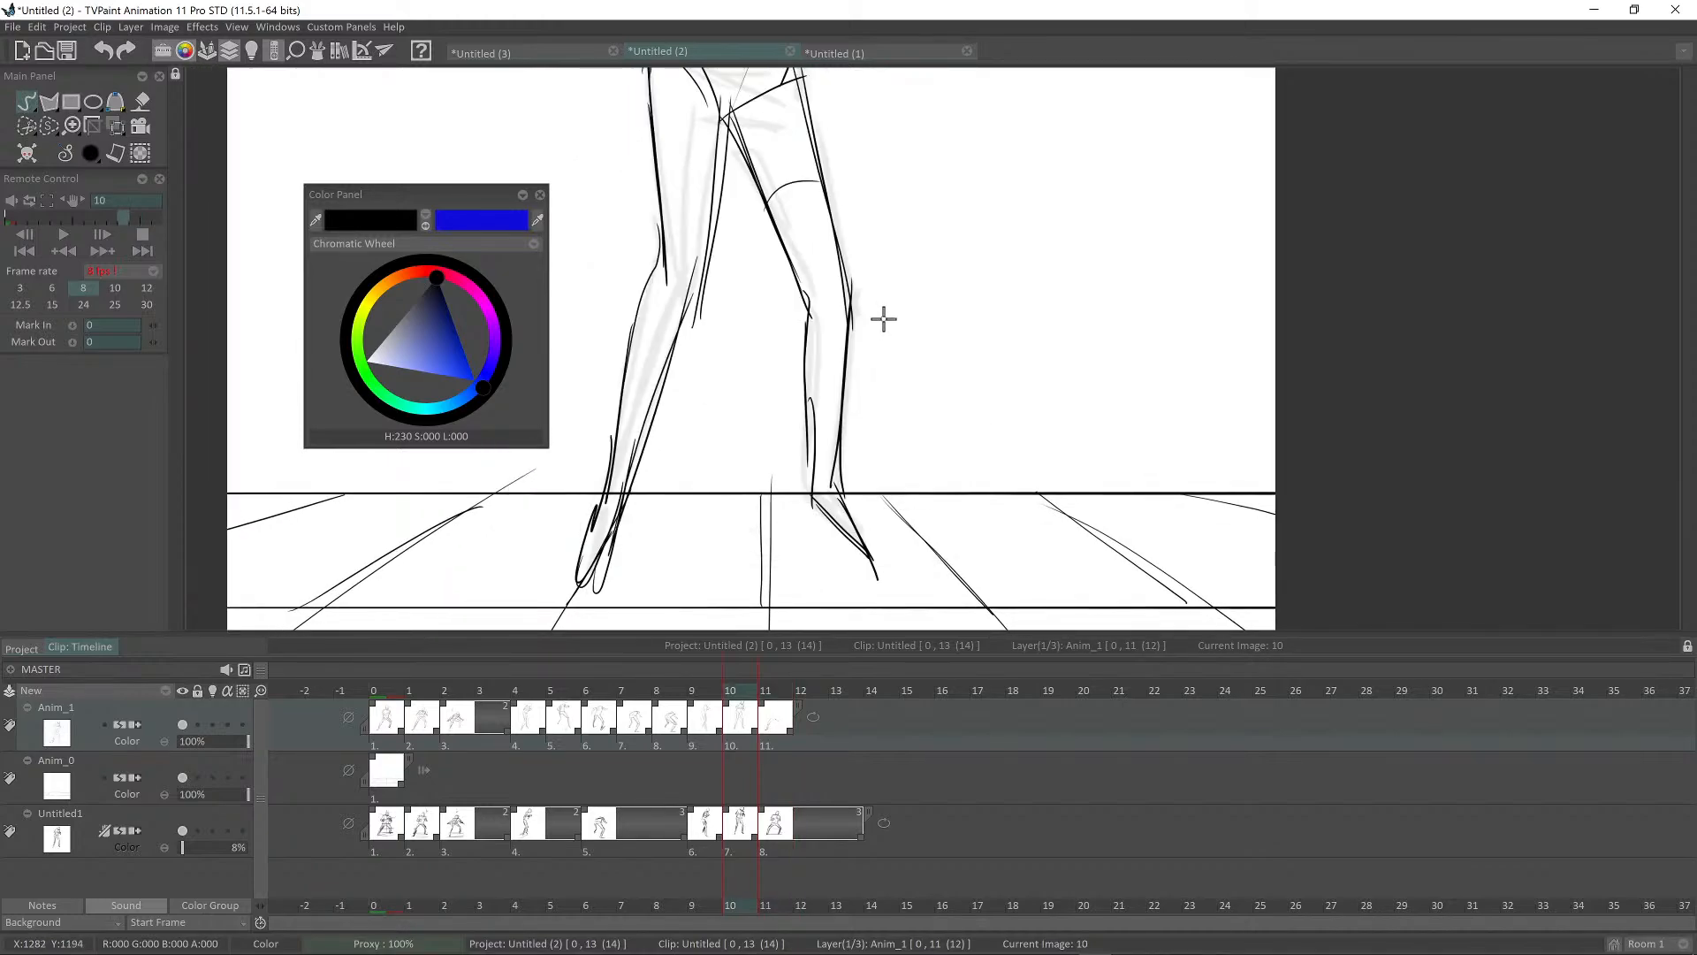
{"action": "scroll", "coordinate": [856, 303], "scroll_direction": "down", "scroll_amount": 2}
{"action": "key", "text": "Right"}
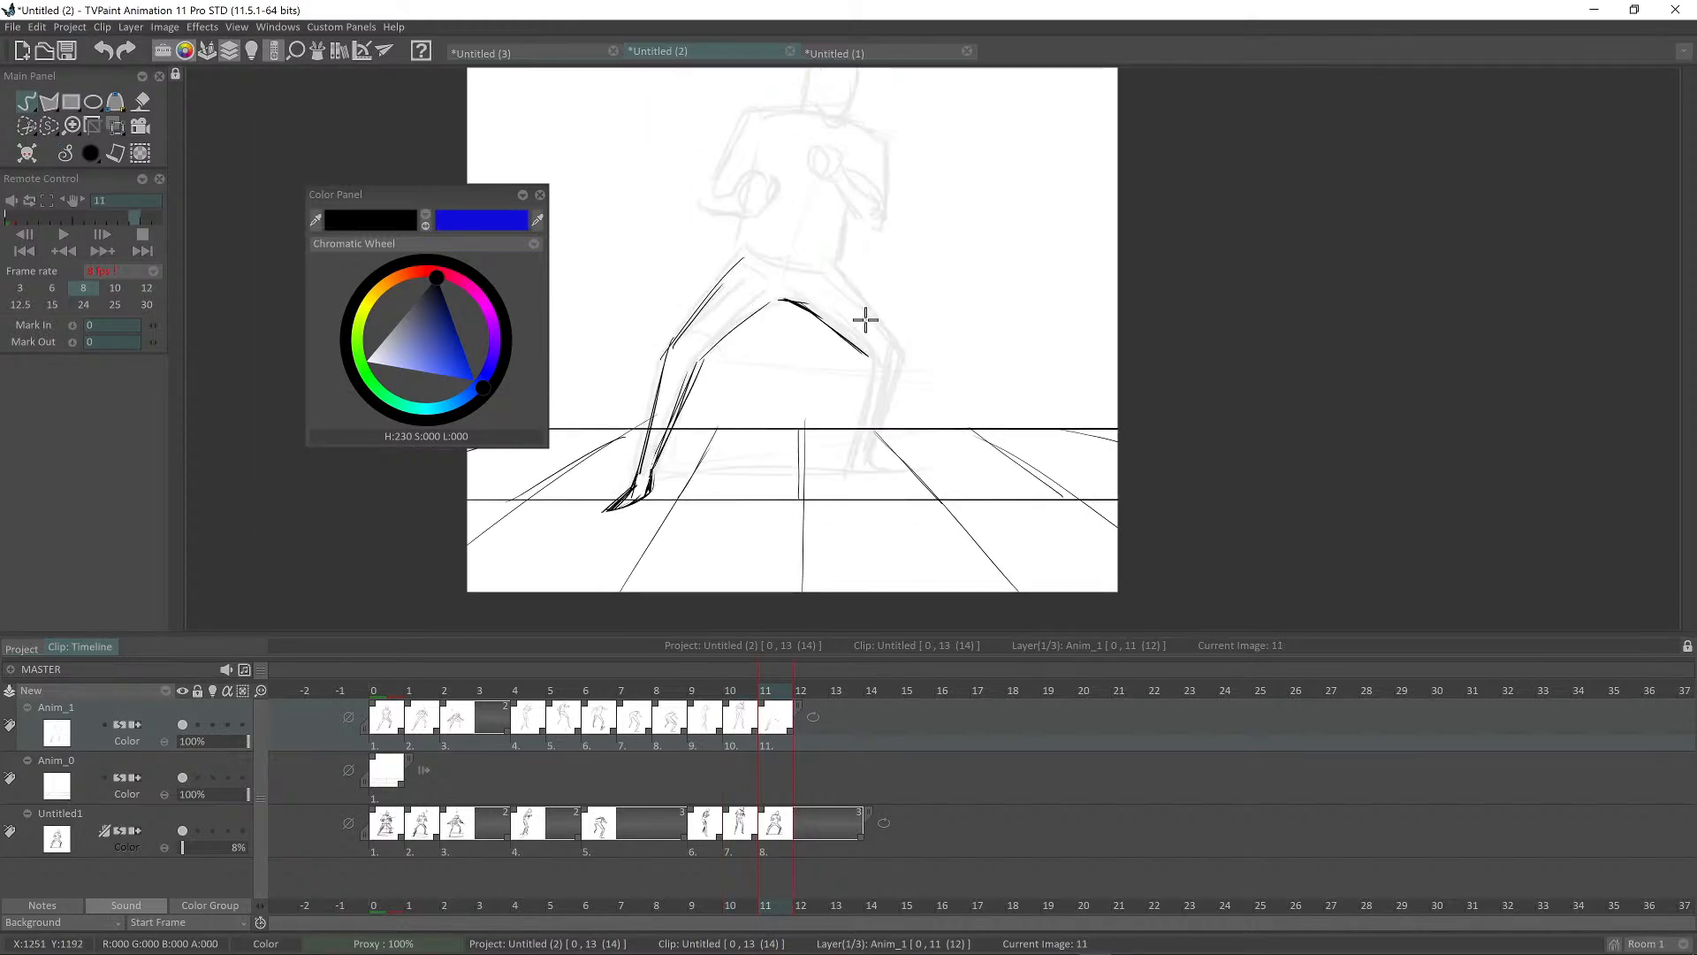
{"action": "key", "text": "Right"}
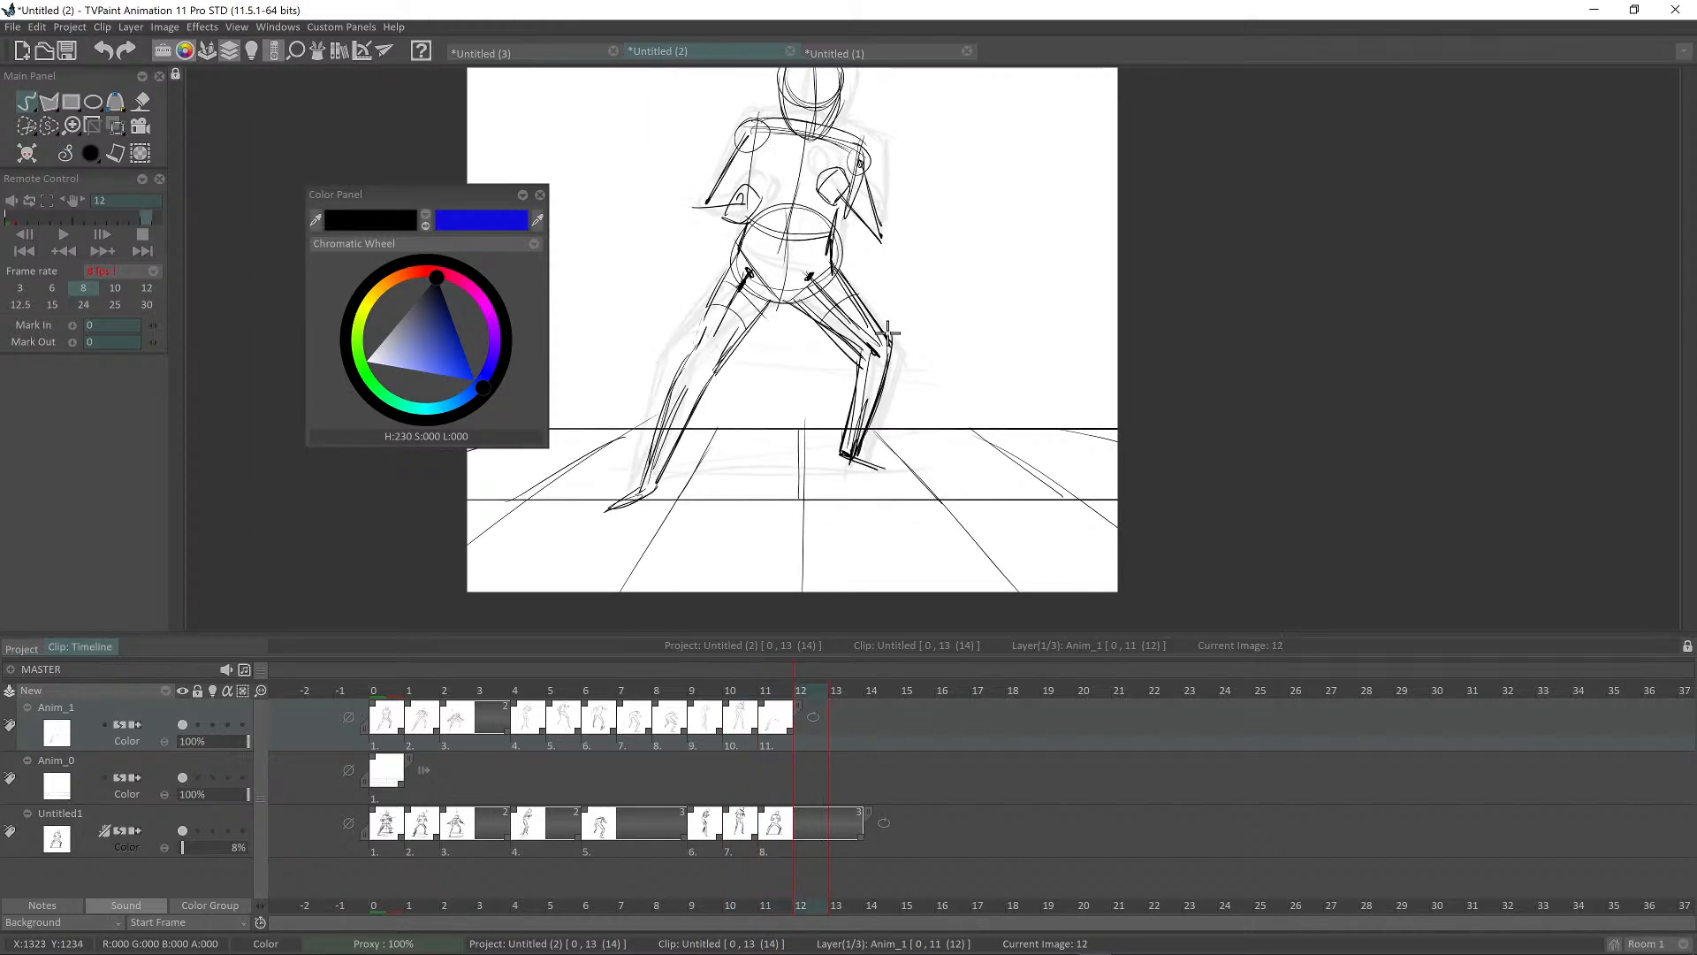
{"action": "scroll", "coordinate": [889, 333], "scroll_direction": "up", "scroll_amount": 2}
{"action": "key", "text": "Left"}
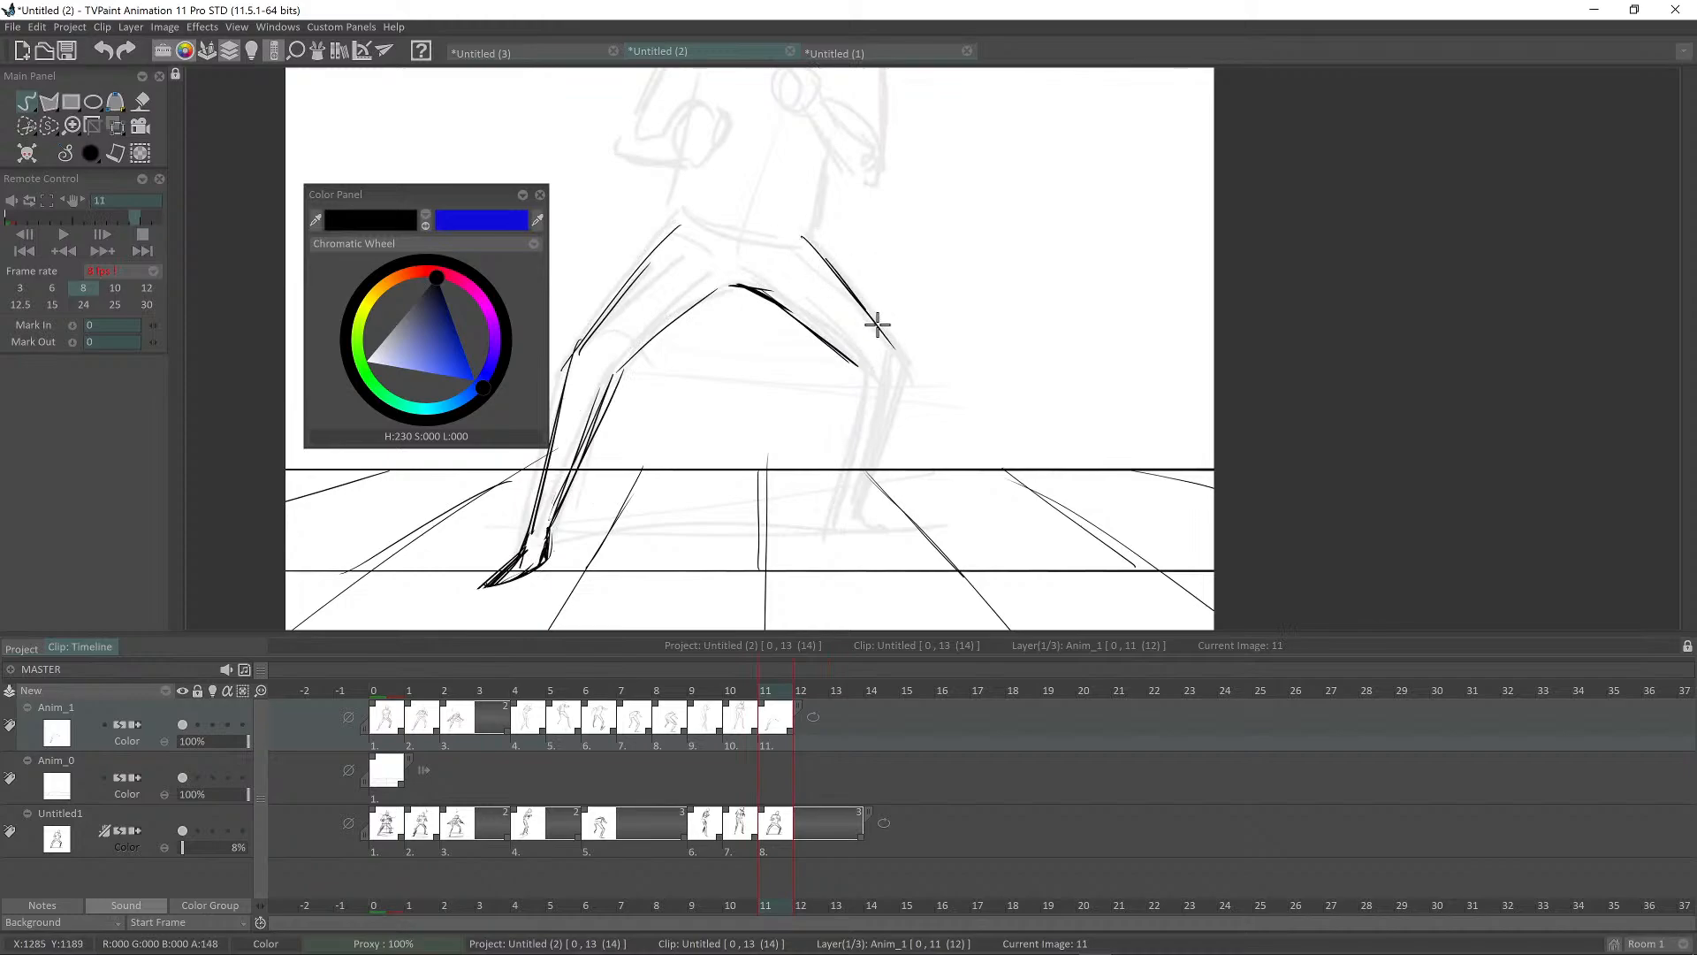
Step: Draw the right-hand knee, shin and flat foot on frame 11 over the faint guide
{"action": "scroll", "coordinate": [878, 325], "scroll_direction": "up", "scroll_amount": 2}
{"action": "left_click_drag", "start_coordinate": [812, 498], "coordinate": [838, 385]}
{"action": "mouse_move", "coordinate": [875, 208]}
{"action": "left_mouse_down"}
{"action": "mouse_move", "coordinate": [808, 449]}
{"action": "mouse_move", "coordinate": [810, 493]}
{"action": "left_mouse_up"}
{"action": "left_click_drag", "start_coordinate": [865, 320], "coordinate": [823, 480]}
{"action": "left_click_drag", "start_coordinate": [988, 164], "coordinate": [865, 468]}
{"action": "mouse_move", "coordinate": [970, 204]}
{"action": "left_mouse_down"}
{"action": "mouse_move", "coordinate": [862, 485]}
{"action": "mouse_move", "coordinate": [1337, 517]}
{"action": "left_mouse_up"}
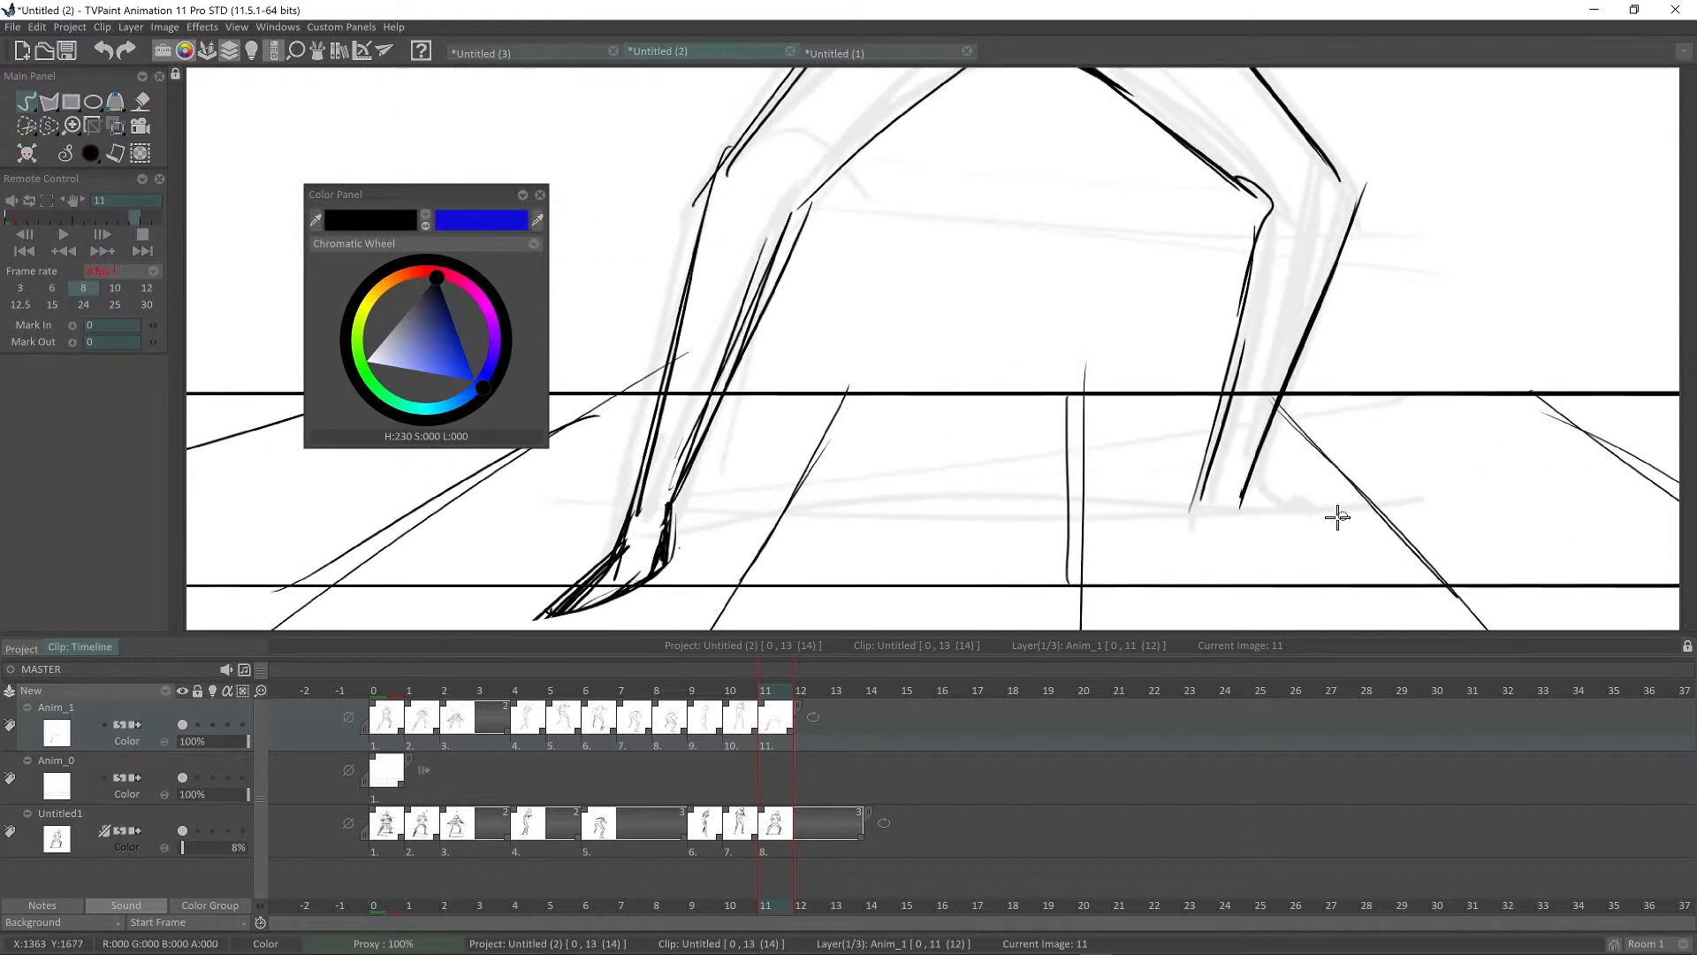
{"action": "scroll", "coordinate": [1309, 526], "scroll_direction": "down", "scroll_amount": 4}
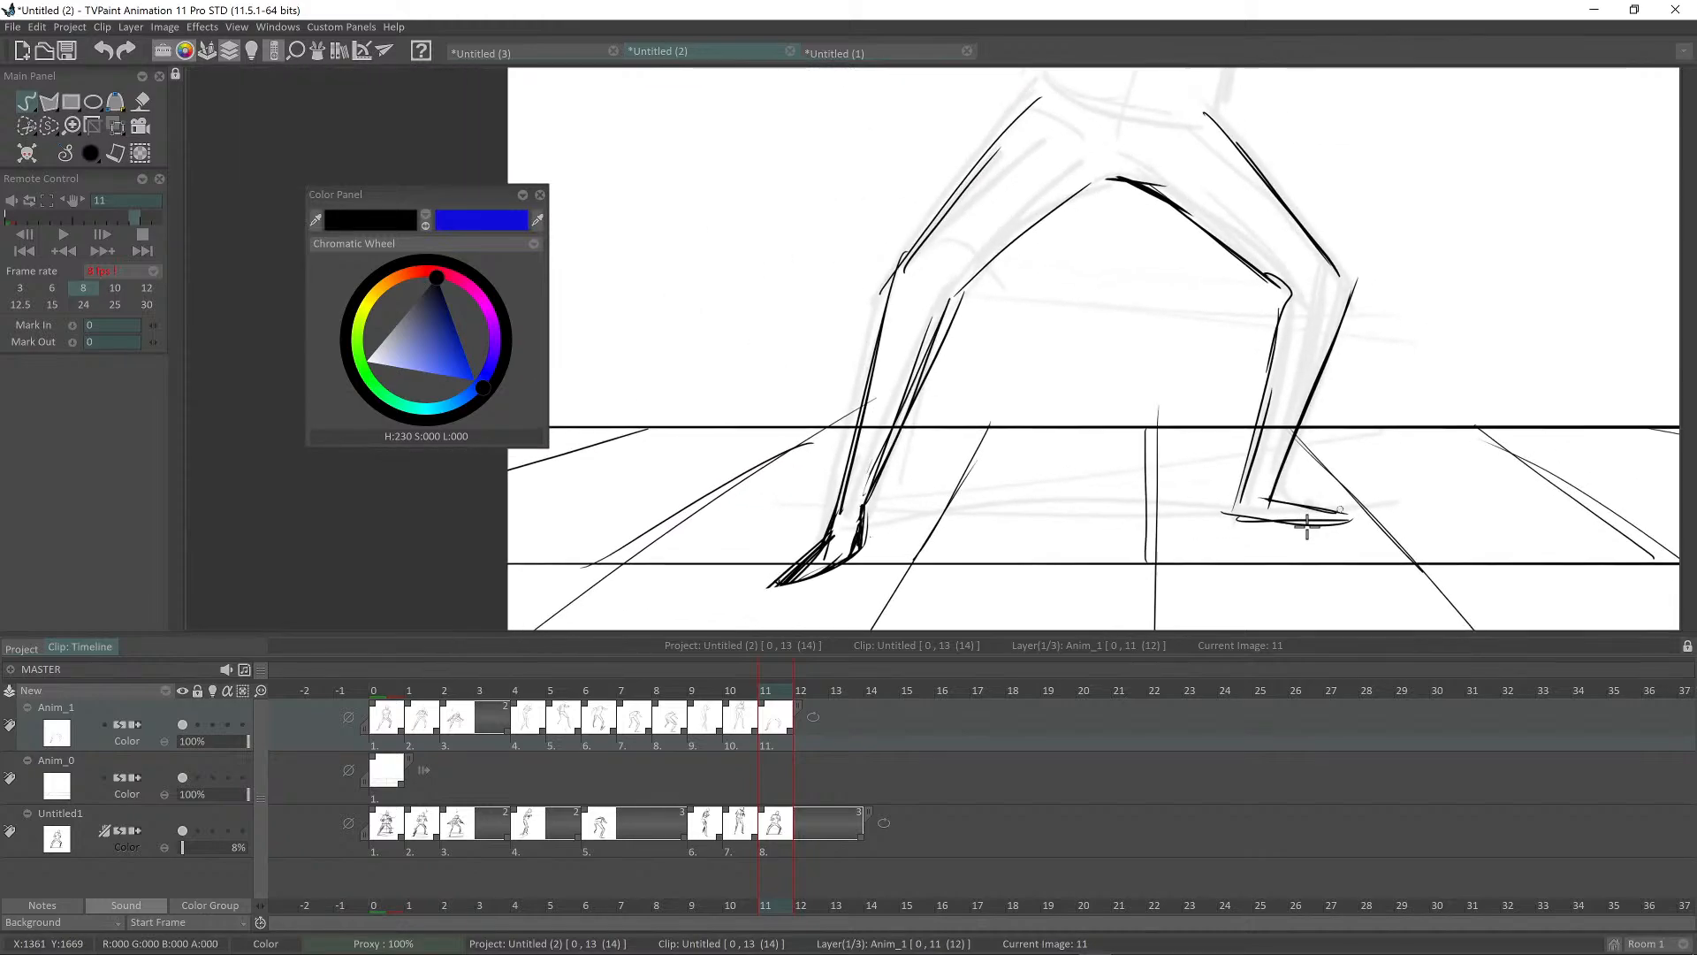
Step: Flip between frames 10, 11 and 12 to compare the new leg pose with the neighbouring drawings
{"action": "scroll", "coordinate": [1231, 465], "scroll_direction": "up", "scroll_amount": 1}
{"action": "key", "text": "Left"}
{"action": "key", "text": "Right"}
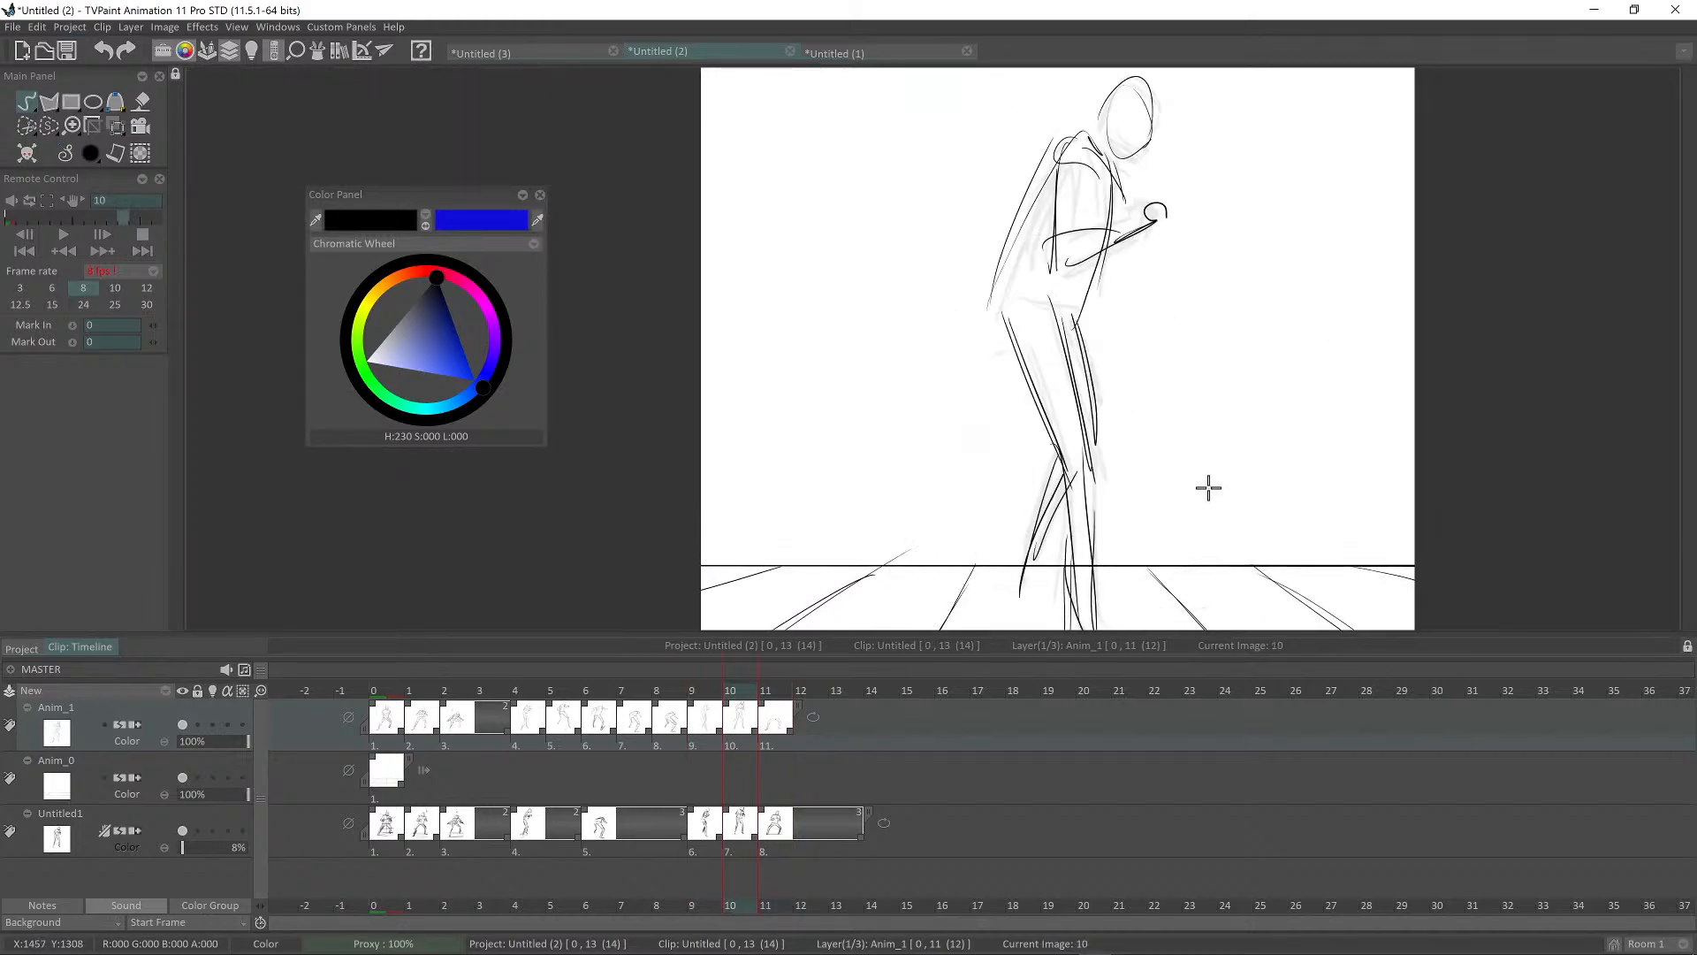
{"action": "key", "text": "Right"}
{"action": "scroll", "coordinate": [1206, 485], "scroll_direction": "up", "scroll_amount": 1}
{"action": "scroll", "coordinate": [1193, 466], "scroll_direction": "down", "scroll_amount": 1}
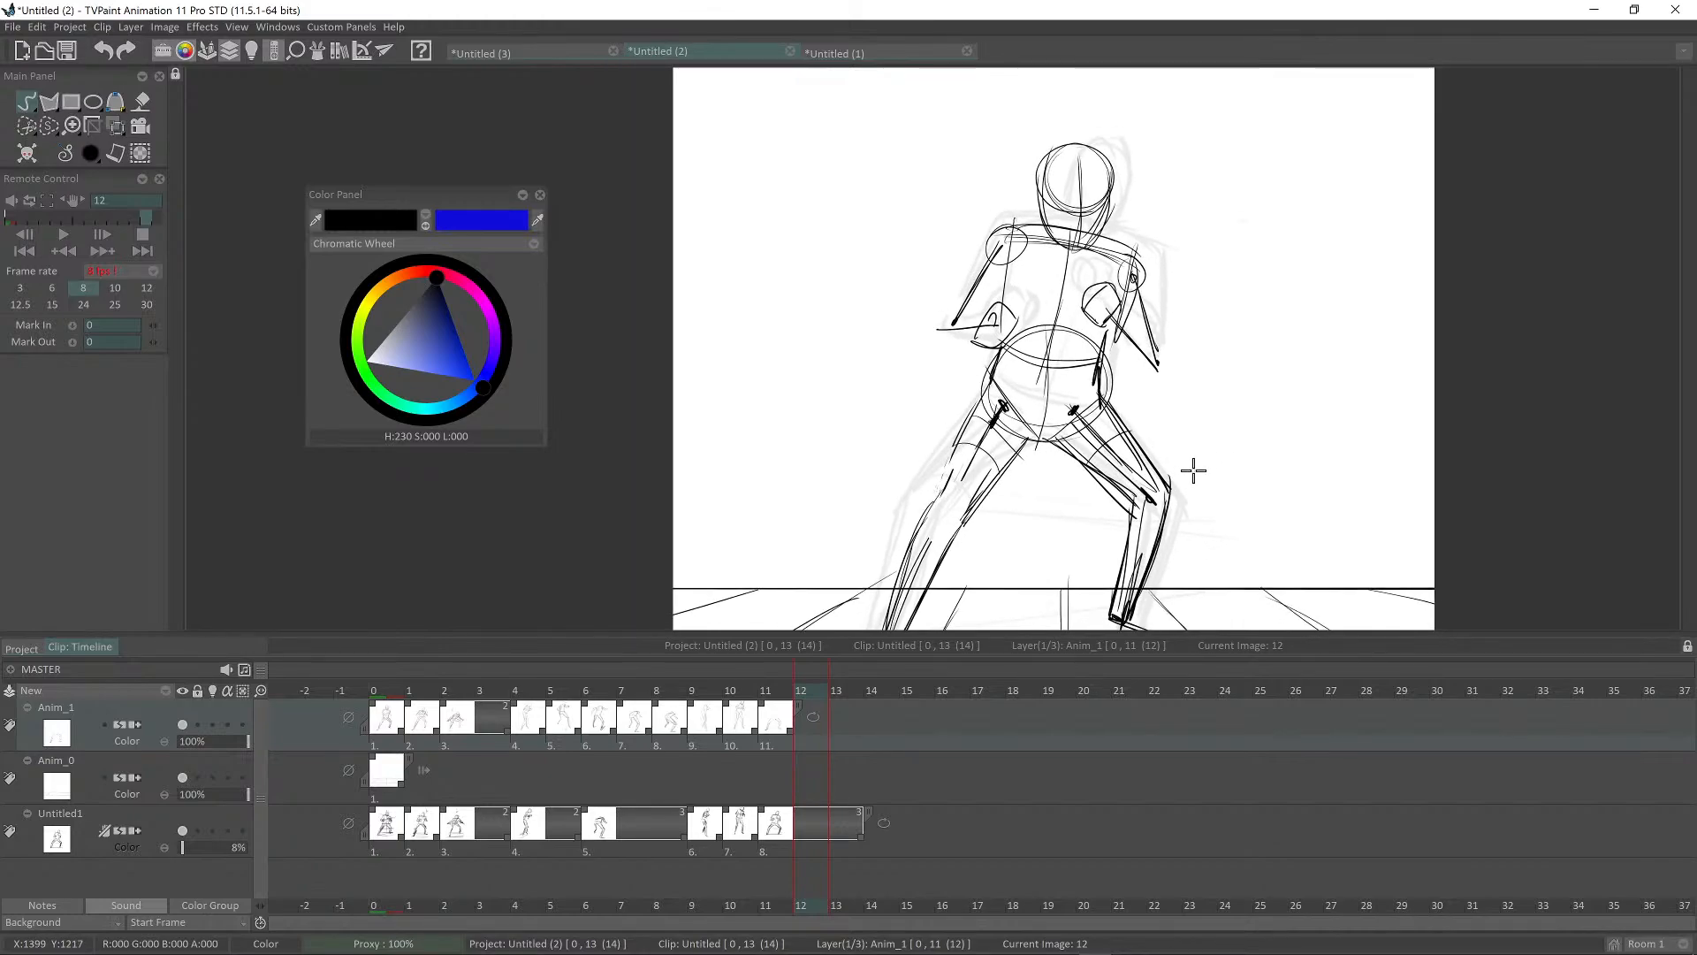
{"action": "key", "text": "Left"}
Step: Draw the torso's sides, curved centre line and left-hand shoulder line on frame 11
{"action": "left_click_drag", "start_coordinate": [1193, 516], "coordinate": [1190, 522]}
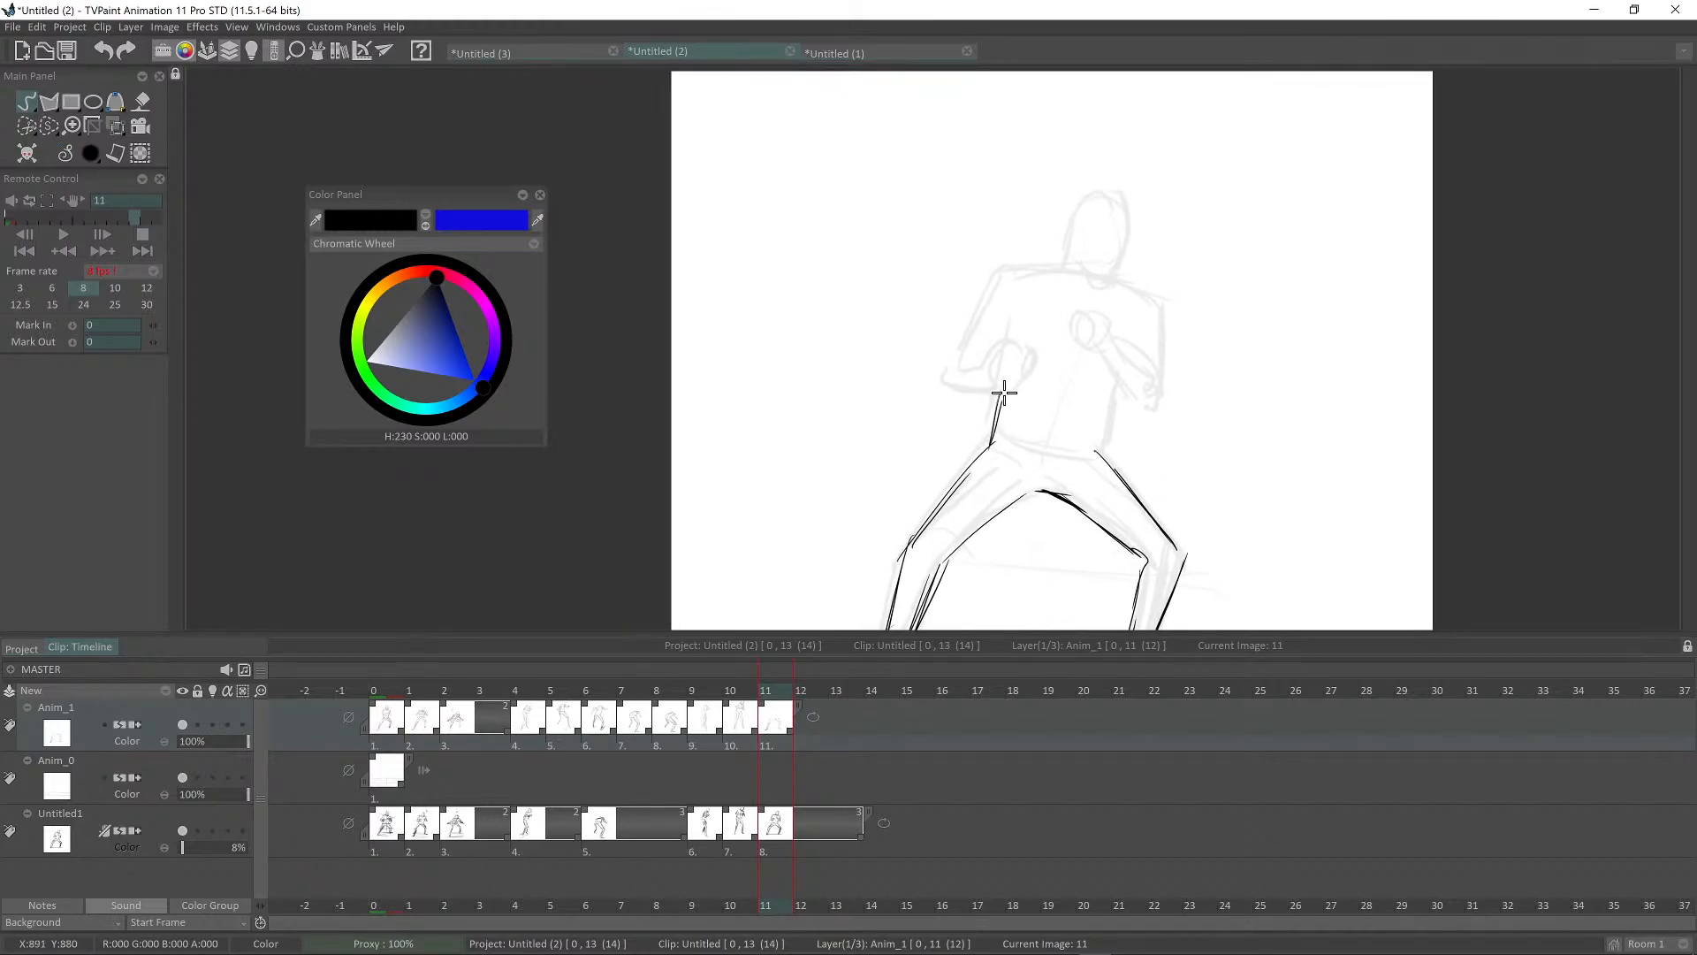
{"action": "mouse_move", "coordinate": [1136, 257]}
{"action": "left_mouse_down"}
{"action": "mouse_move", "coordinate": [1105, 401]}
{"action": "mouse_move", "coordinate": [1070, 369]}
{"action": "mouse_move", "coordinate": [1068, 383]}
{"action": "mouse_move", "coordinate": [1067, 426]}
{"action": "mouse_move", "coordinate": [1105, 431]}
{"action": "mouse_move", "coordinate": [1120, 516]}
{"action": "mouse_move", "coordinate": [1144, 326]}
{"action": "left_mouse_up"}
{"action": "scroll", "coordinate": [1105, 291], "scroll_direction": "up", "scroll_amount": 1}
{"action": "scroll", "coordinate": [1103, 432], "scroll_direction": "up", "scroll_amount": 2}
{"action": "left_click_drag", "start_coordinate": [999, 322], "coordinate": [1112, 310]}
{"action": "left_click_drag", "start_coordinate": [1127, 307], "coordinate": [1216, 295]}
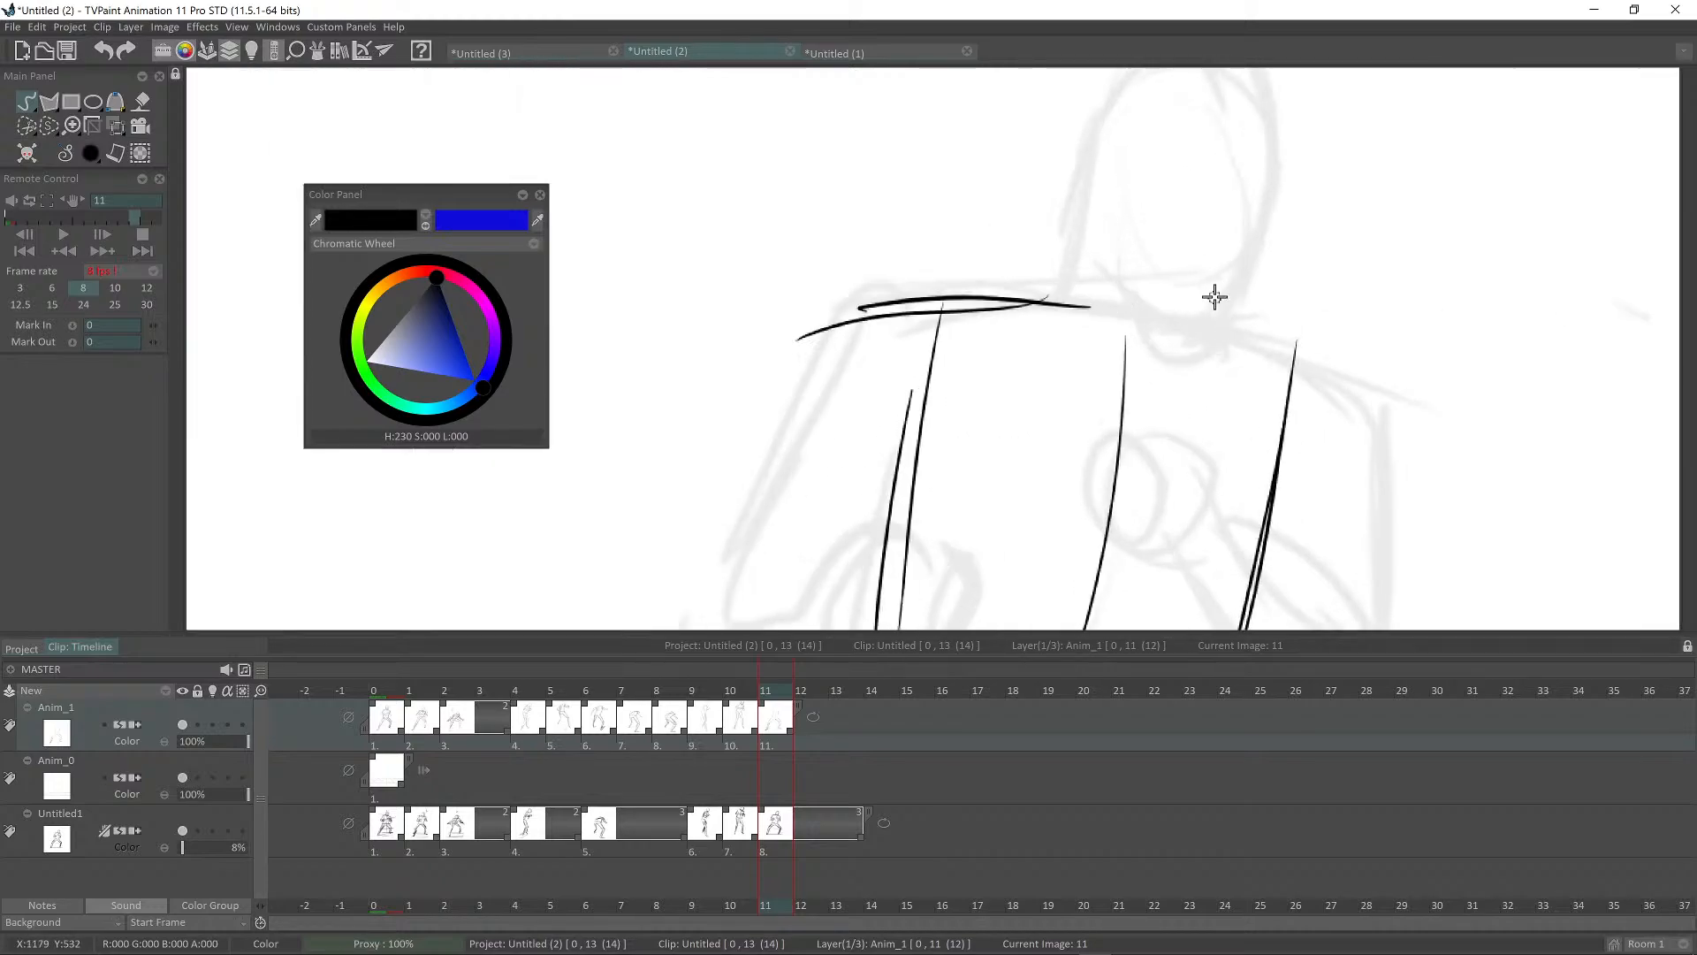
Step: Draw the left-hand shoulder circle, bent arm and fist on frame 11
{"action": "mouse_move", "coordinate": [1023, 333]}
{"action": "left_mouse_down"}
{"action": "mouse_move", "coordinate": [1128, 277]}
{"action": "mouse_move", "coordinate": [1062, 299]}
{"action": "mouse_move", "coordinate": [1026, 281]}
{"action": "left_mouse_up"}
{"action": "left_click_drag", "start_coordinate": [1074, 280], "coordinate": [1080, 235]}
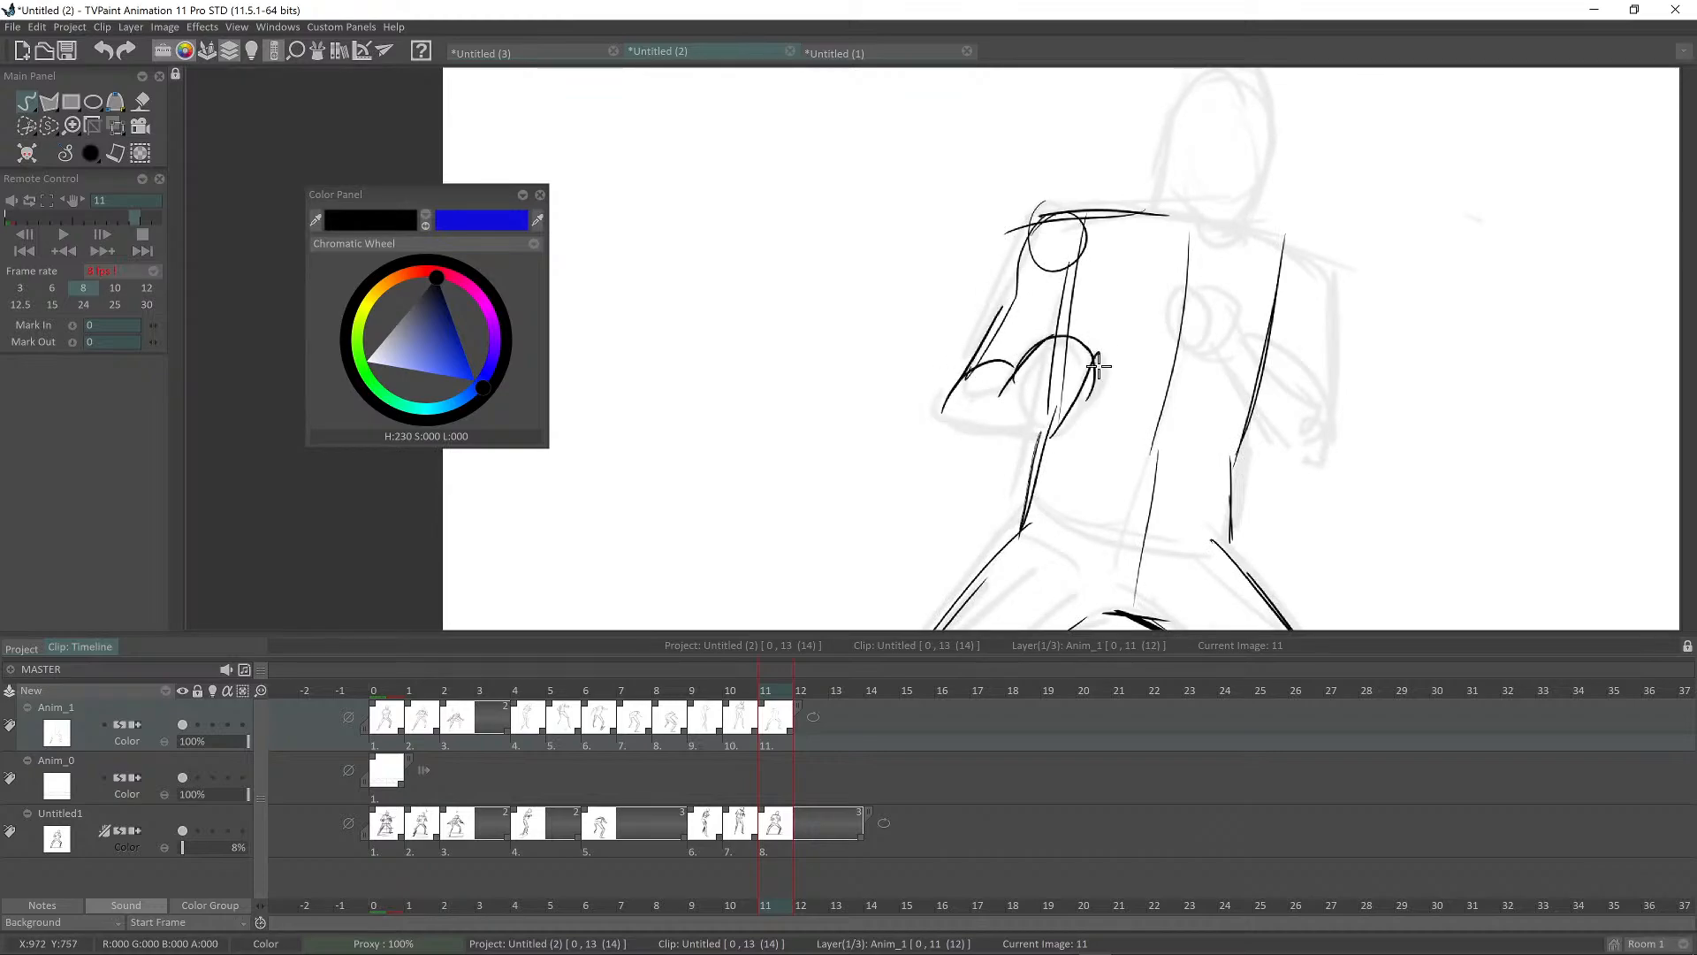
{"action": "left_click_drag", "start_coordinate": [948, 421], "coordinate": [1057, 424]}
{"action": "left_click_drag", "start_coordinate": [1169, 391], "coordinate": [1133, 407]}
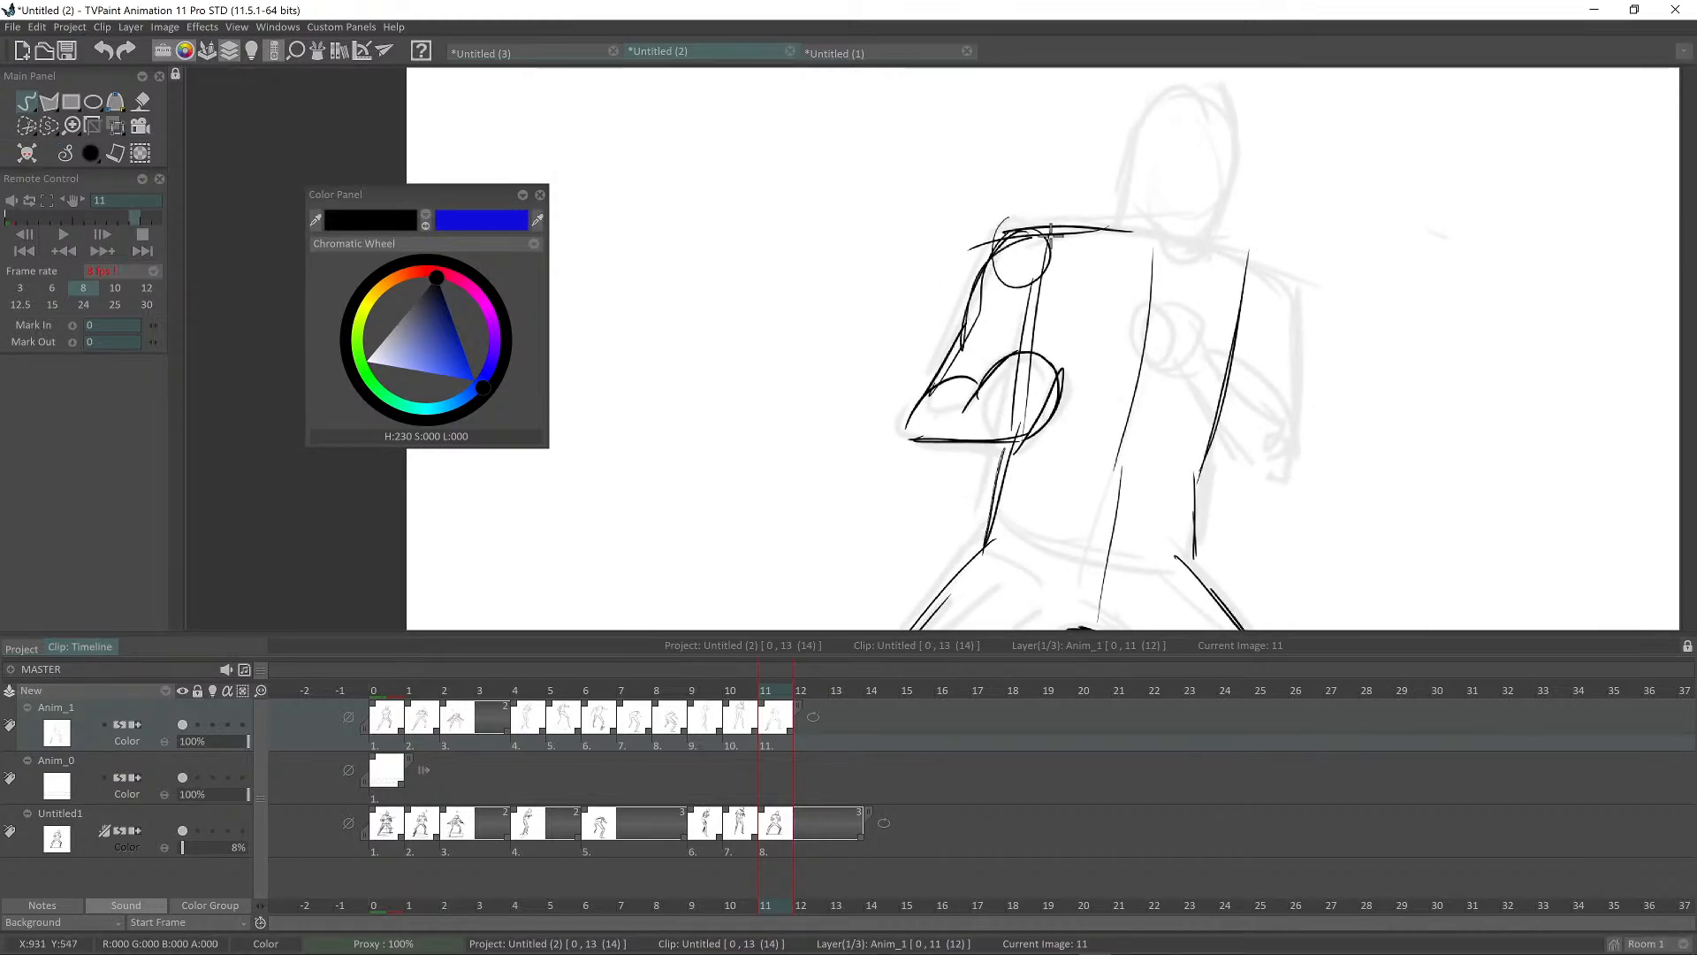
Step: Draw the right-hand shoulder, upper arm and raised forearm on frame 11
{"action": "left_click_drag", "start_coordinate": [1051, 234], "coordinate": [1093, 247]}
{"action": "mouse_move", "coordinate": [1223, 278]}
{"action": "left_mouse_down"}
{"action": "mouse_move", "coordinate": [971, 271]}
{"action": "mouse_move", "coordinate": [940, 240]}
{"action": "left_mouse_up"}
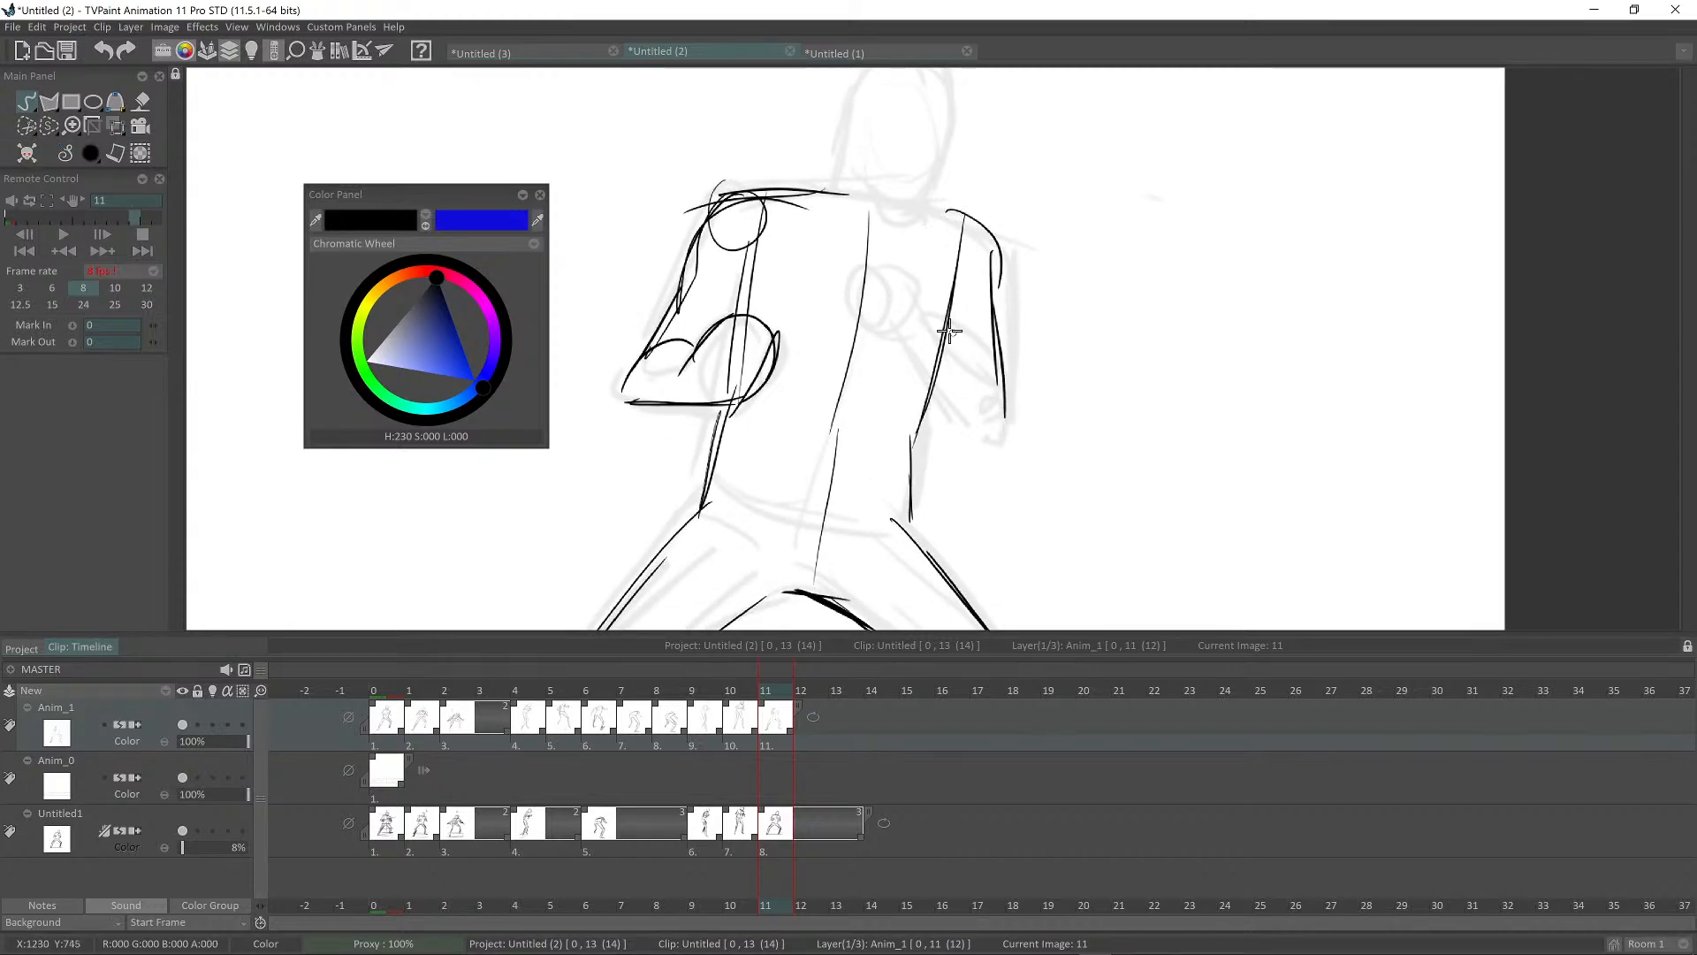
{"action": "mouse_move", "coordinate": [949, 332]}
{"action": "left_mouse_down"}
{"action": "mouse_move", "coordinate": [898, 318]}
{"action": "mouse_move", "coordinate": [932, 385]}
{"action": "mouse_move", "coordinate": [932, 422]}
{"action": "left_mouse_up"}
{"action": "left_click_drag", "start_coordinate": [892, 361], "coordinate": [941, 432]}
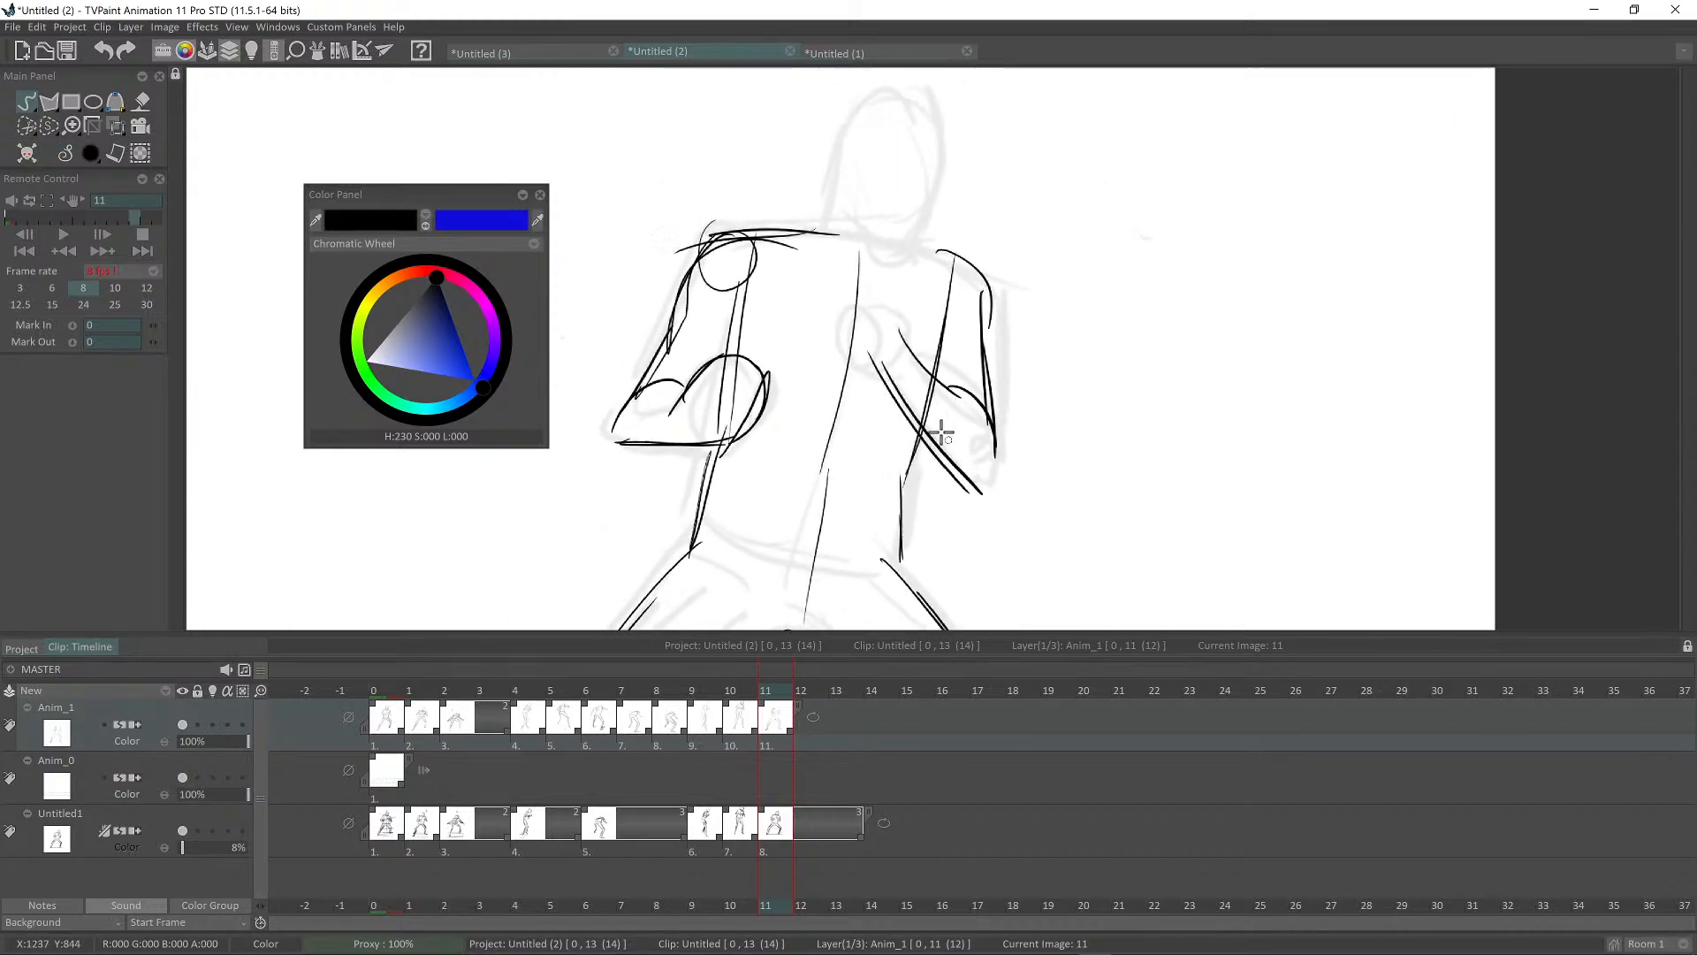
Step: Draw the right-hand fist and the head with its facial guide lines on frame 11
{"action": "scroll", "coordinate": [888, 254], "scroll_direction": "down", "scroll_amount": 1}
{"action": "mouse_move", "coordinate": [840, 339]}
{"action": "left_mouse_down"}
{"action": "mouse_move", "coordinate": [860, 290]}
{"action": "mouse_move", "coordinate": [911, 403]}
{"action": "left_mouse_up"}
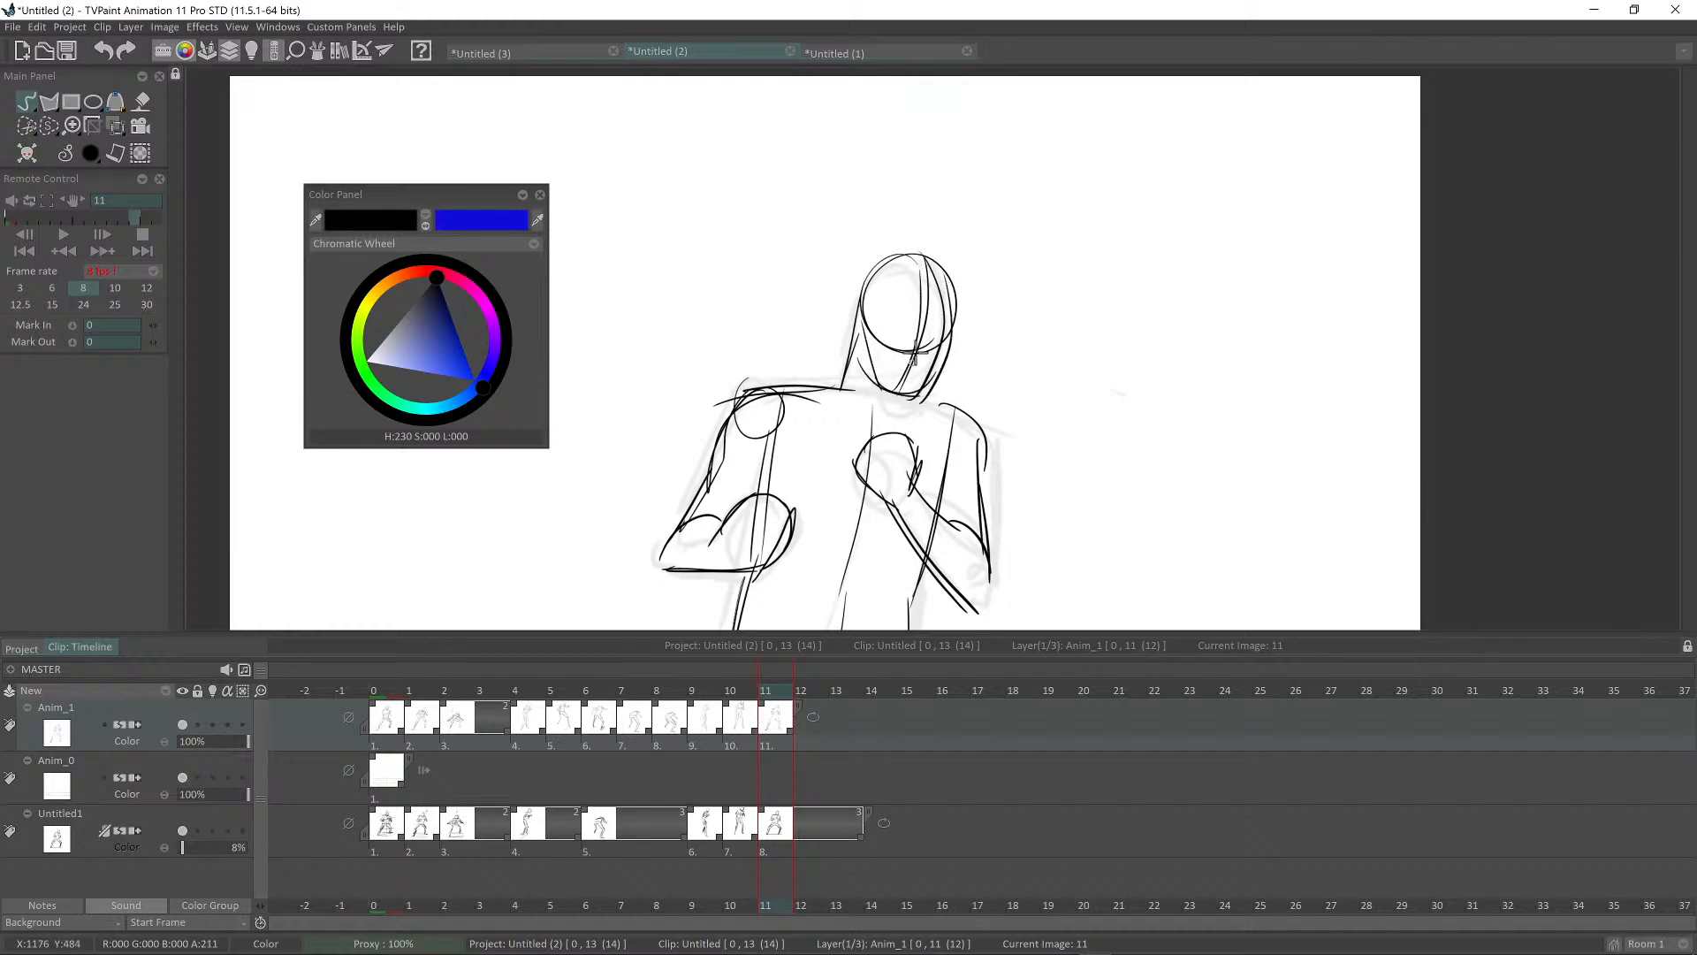
{"action": "scroll", "coordinate": [913, 360], "scroll_direction": "down", "scroll_amount": 5}
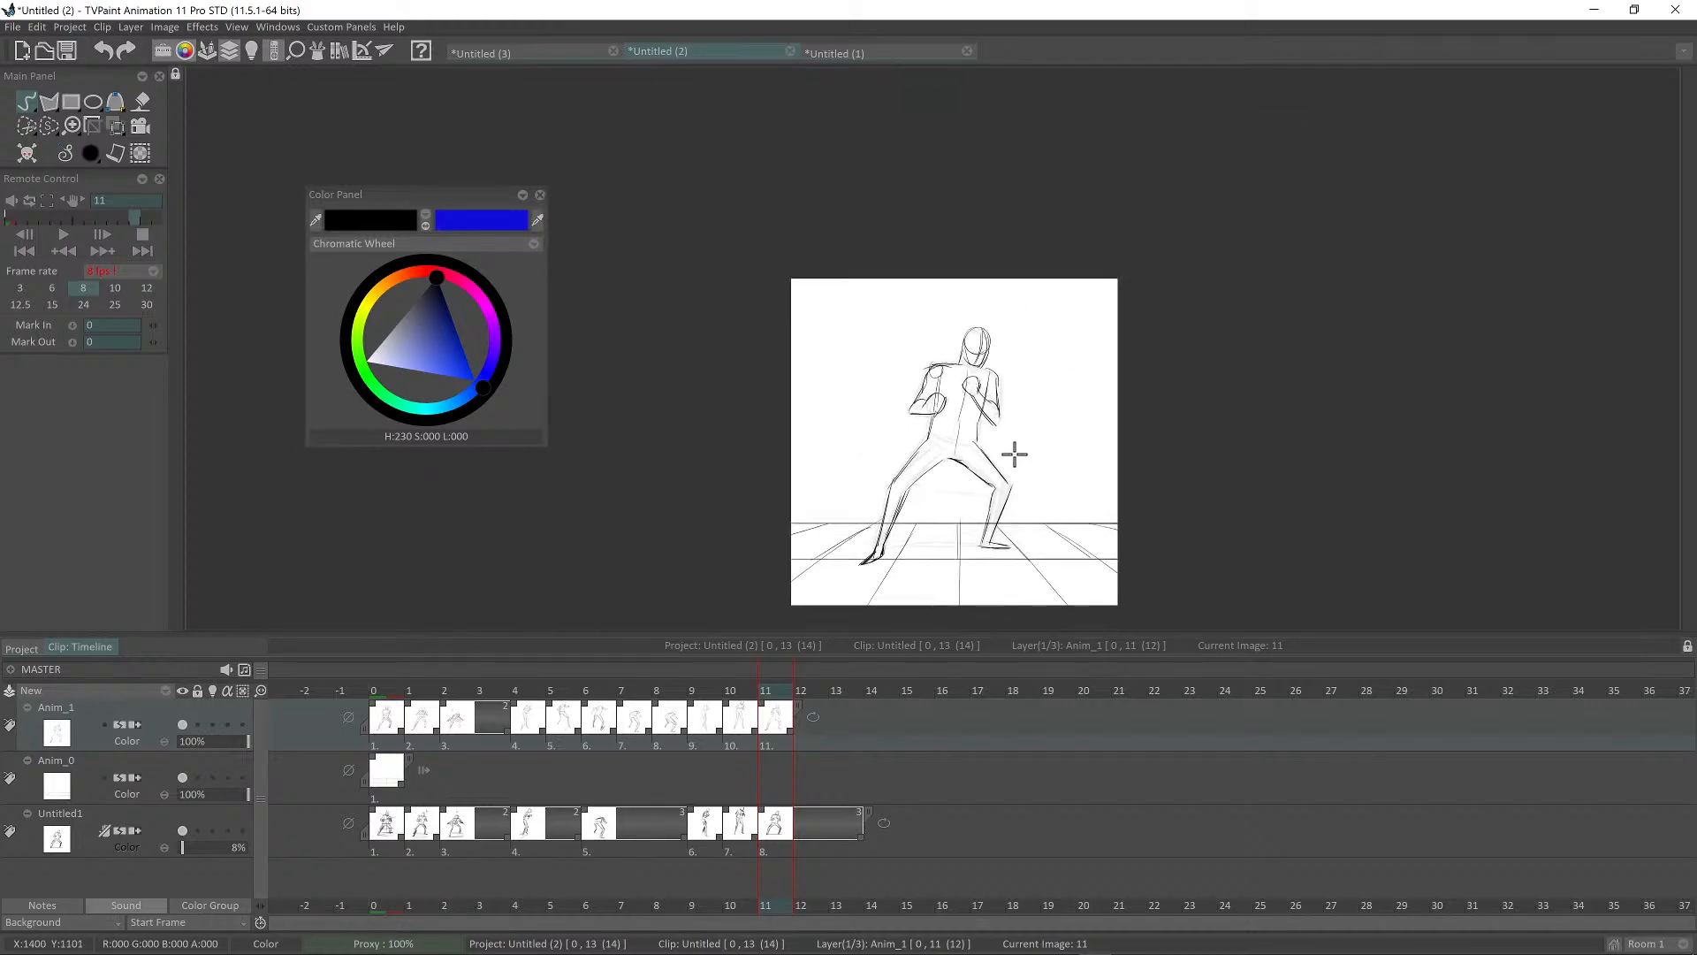
Step: Play back the loop and remove Anim_1's frame 11 drawing, holding drawing 10 for two frames
{"action": "key", "text": "Return"}
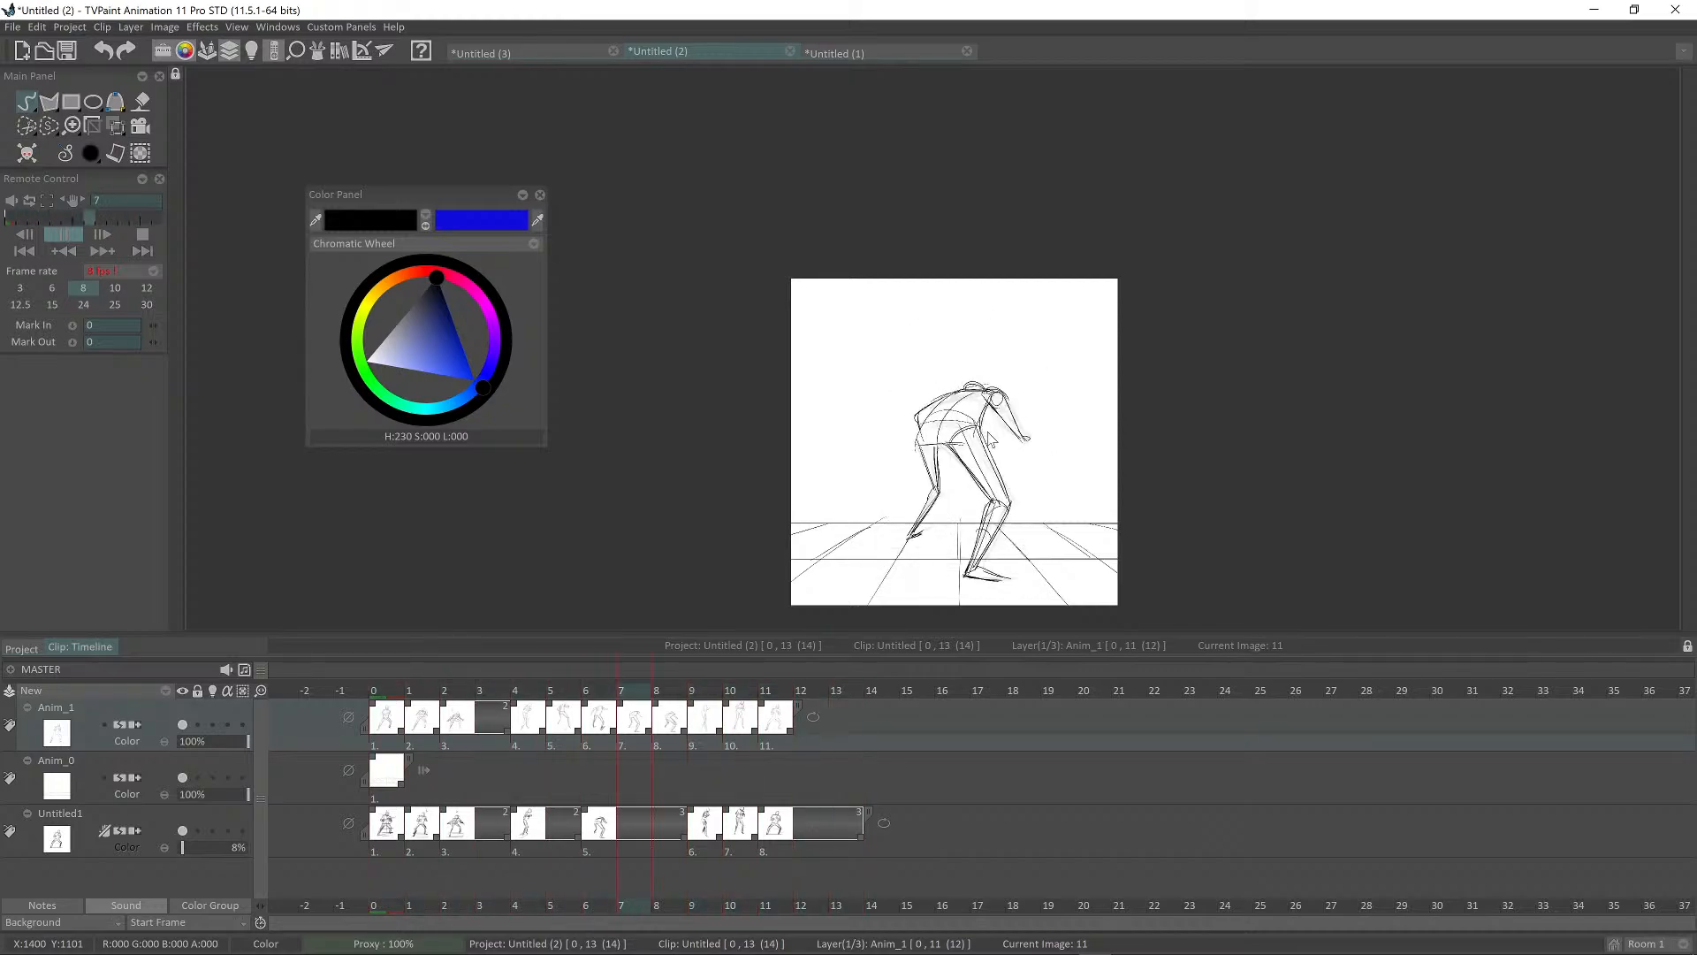
{"action": "left_click", "coordinate": [779, 692]}
{"action": "mouse_move", "coordinate": [777, 689]}
{"action": "left_mouse_down"}
{"action": "mouse_move", "coordinate": [386, 677]}
{"action": "mouse_move", "coordinate": [765, 676]}
{"action": "left_mouse_up"}
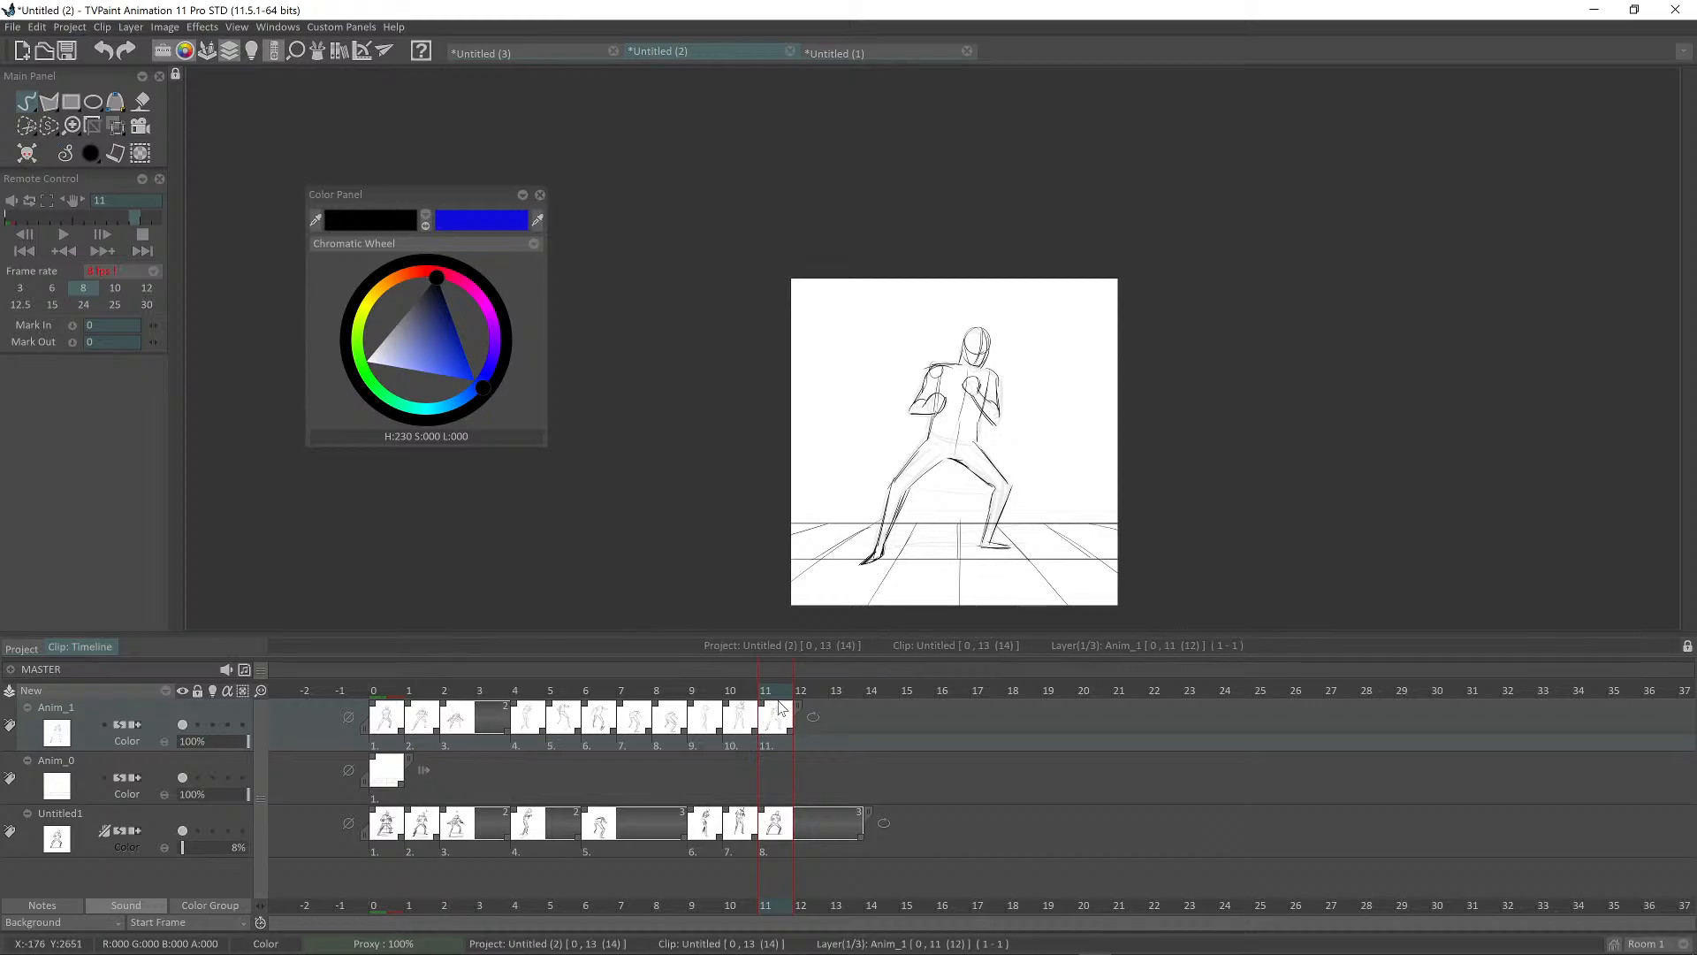
{"action": "left_click_drag", "start_coordinate": [793, 704], "coordinate": [795, 704]}
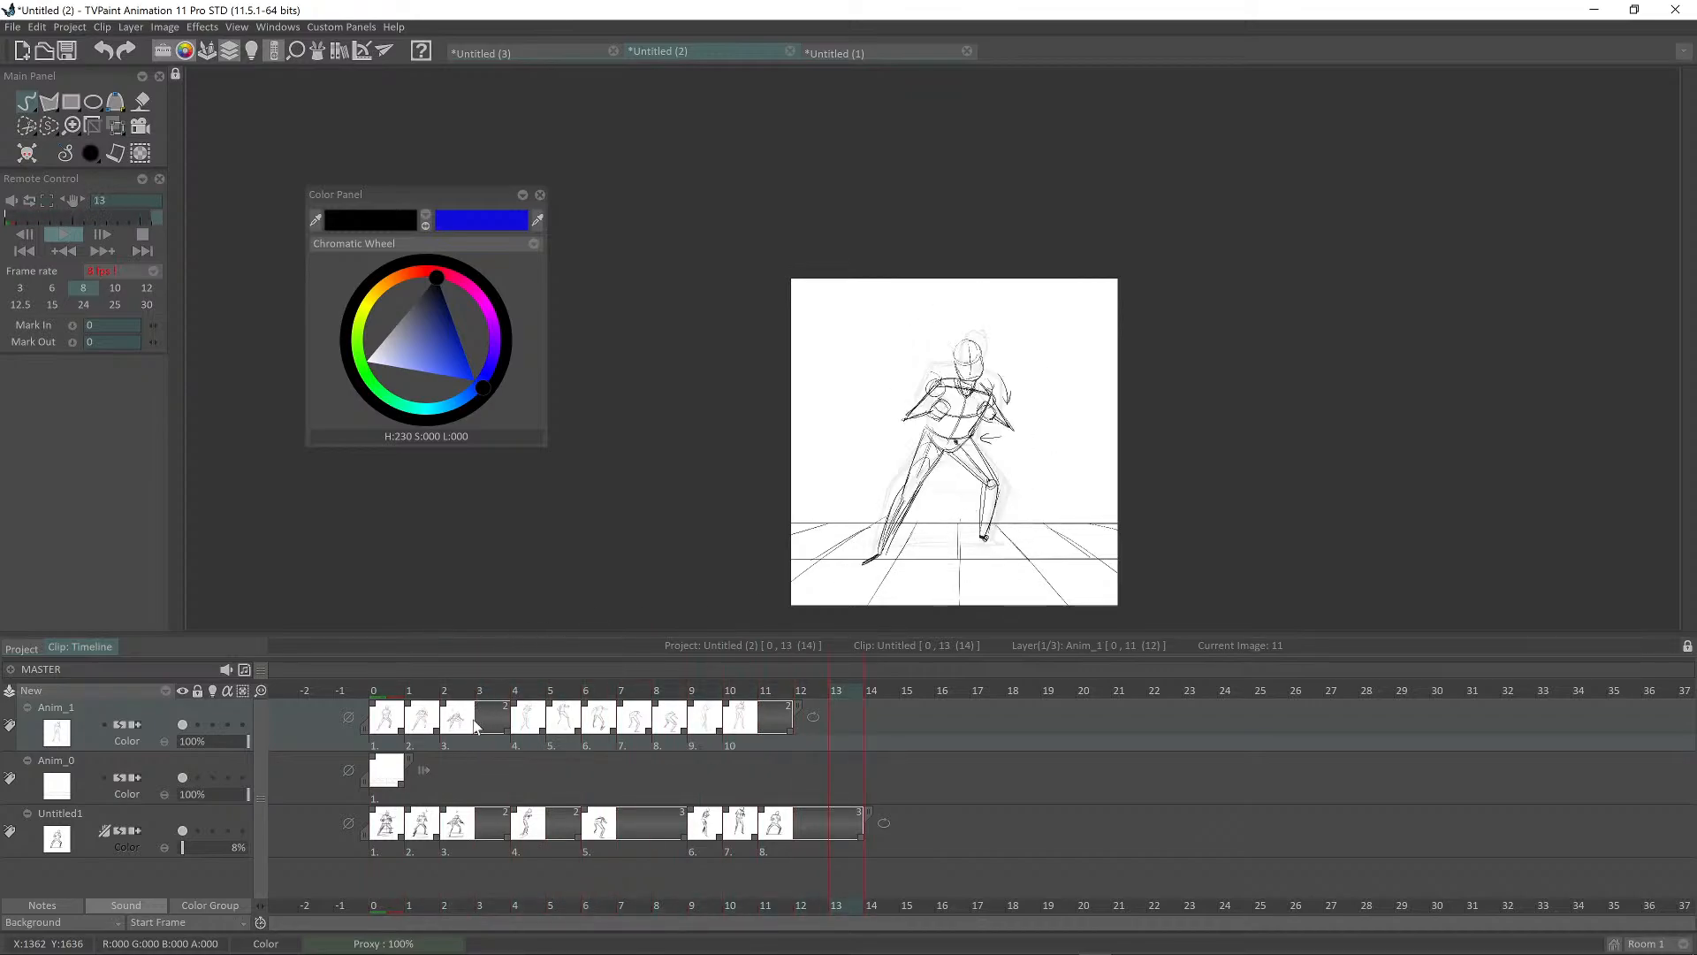
Step: Stop playback, hide the Untitled1 and Anim_0 layers, and play back the Anim_1 loop on its own
{"action": "key", "text": "Return"}
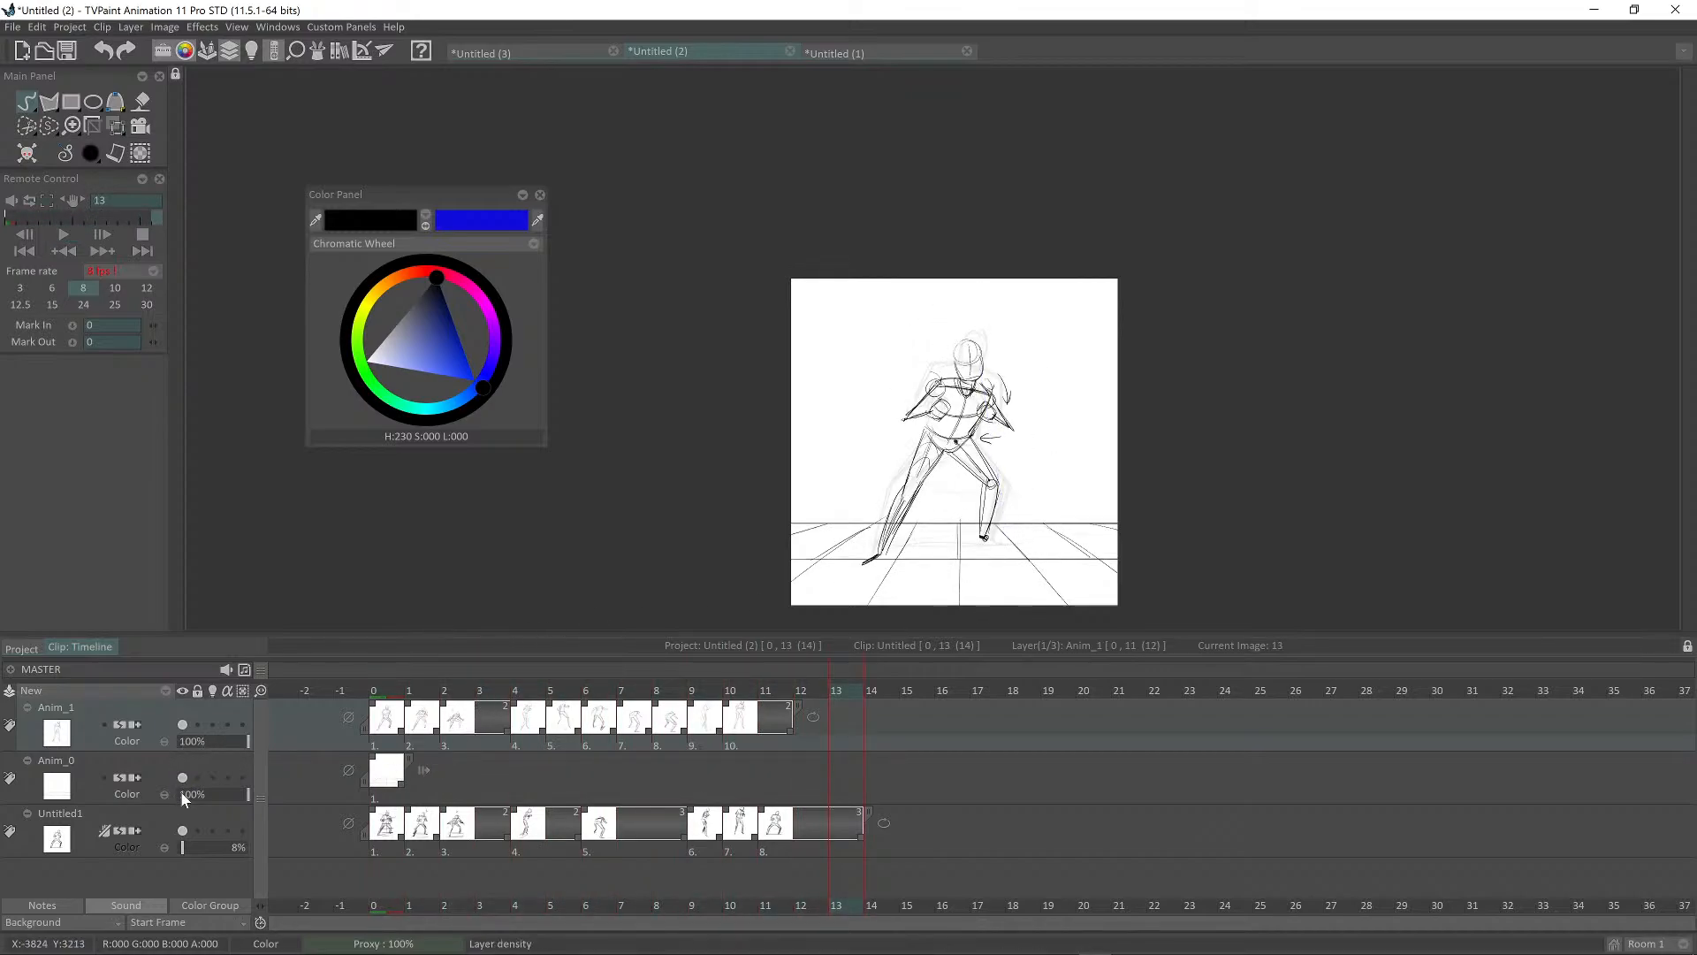
{"action": "left_click", "coordinate": [182, 832]}
{"action": "left_click", "coordinate": [183, 777]}
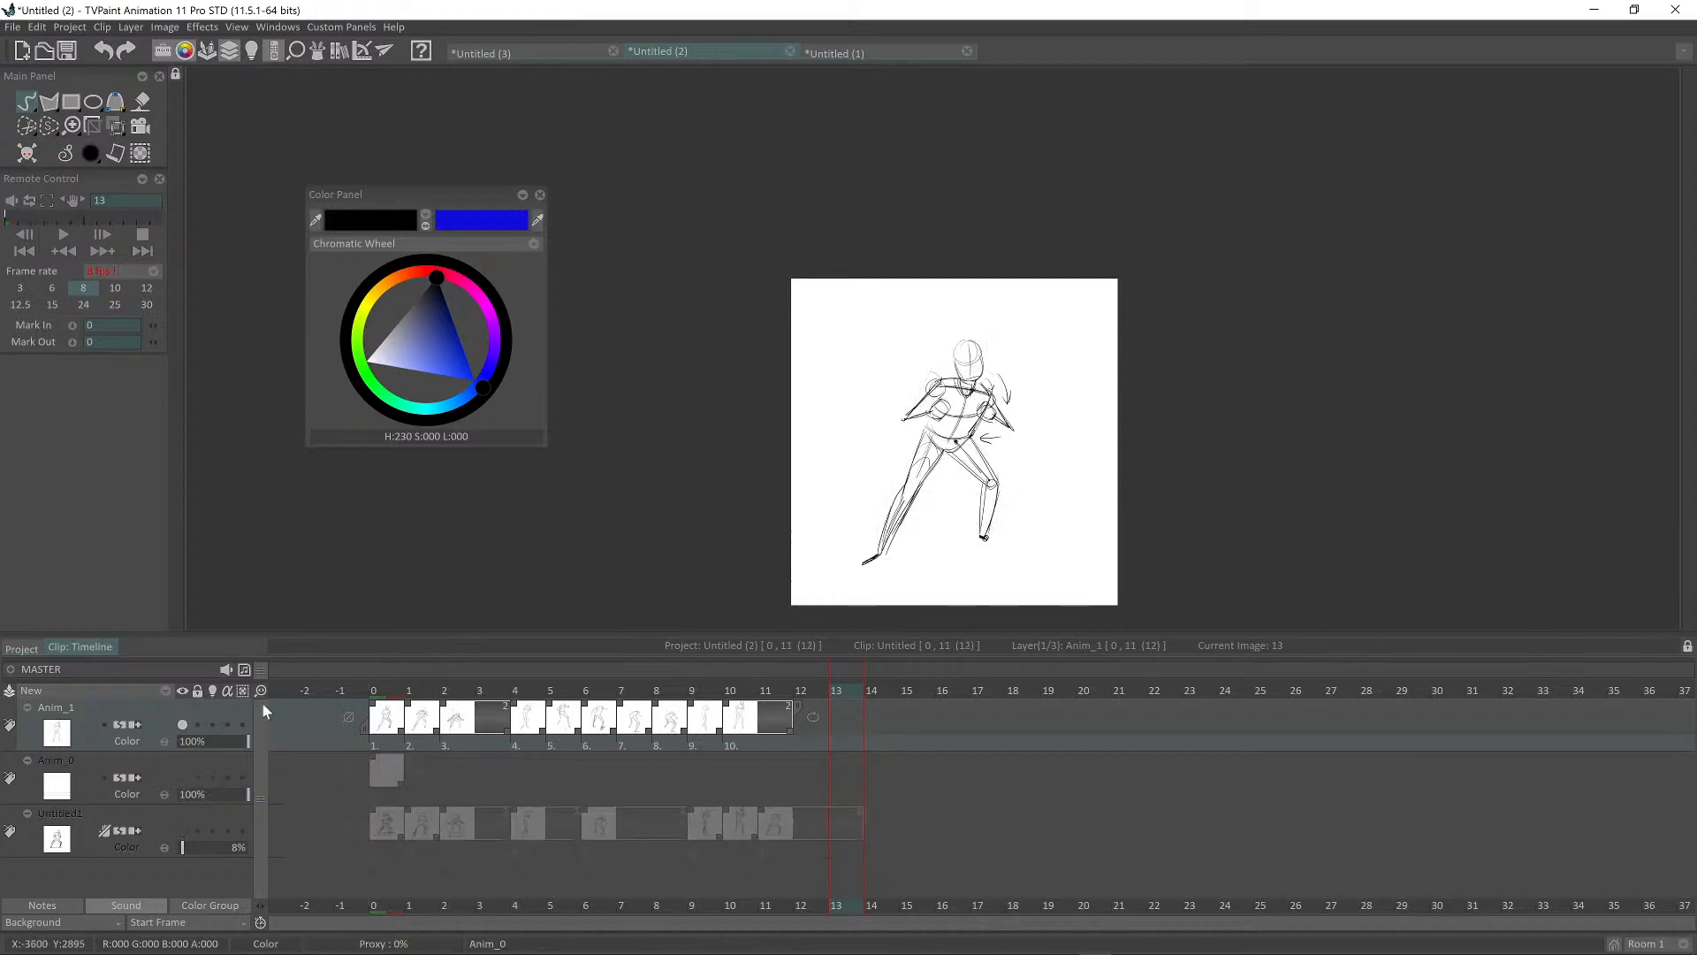
{"action": "key", "text": "Return"}
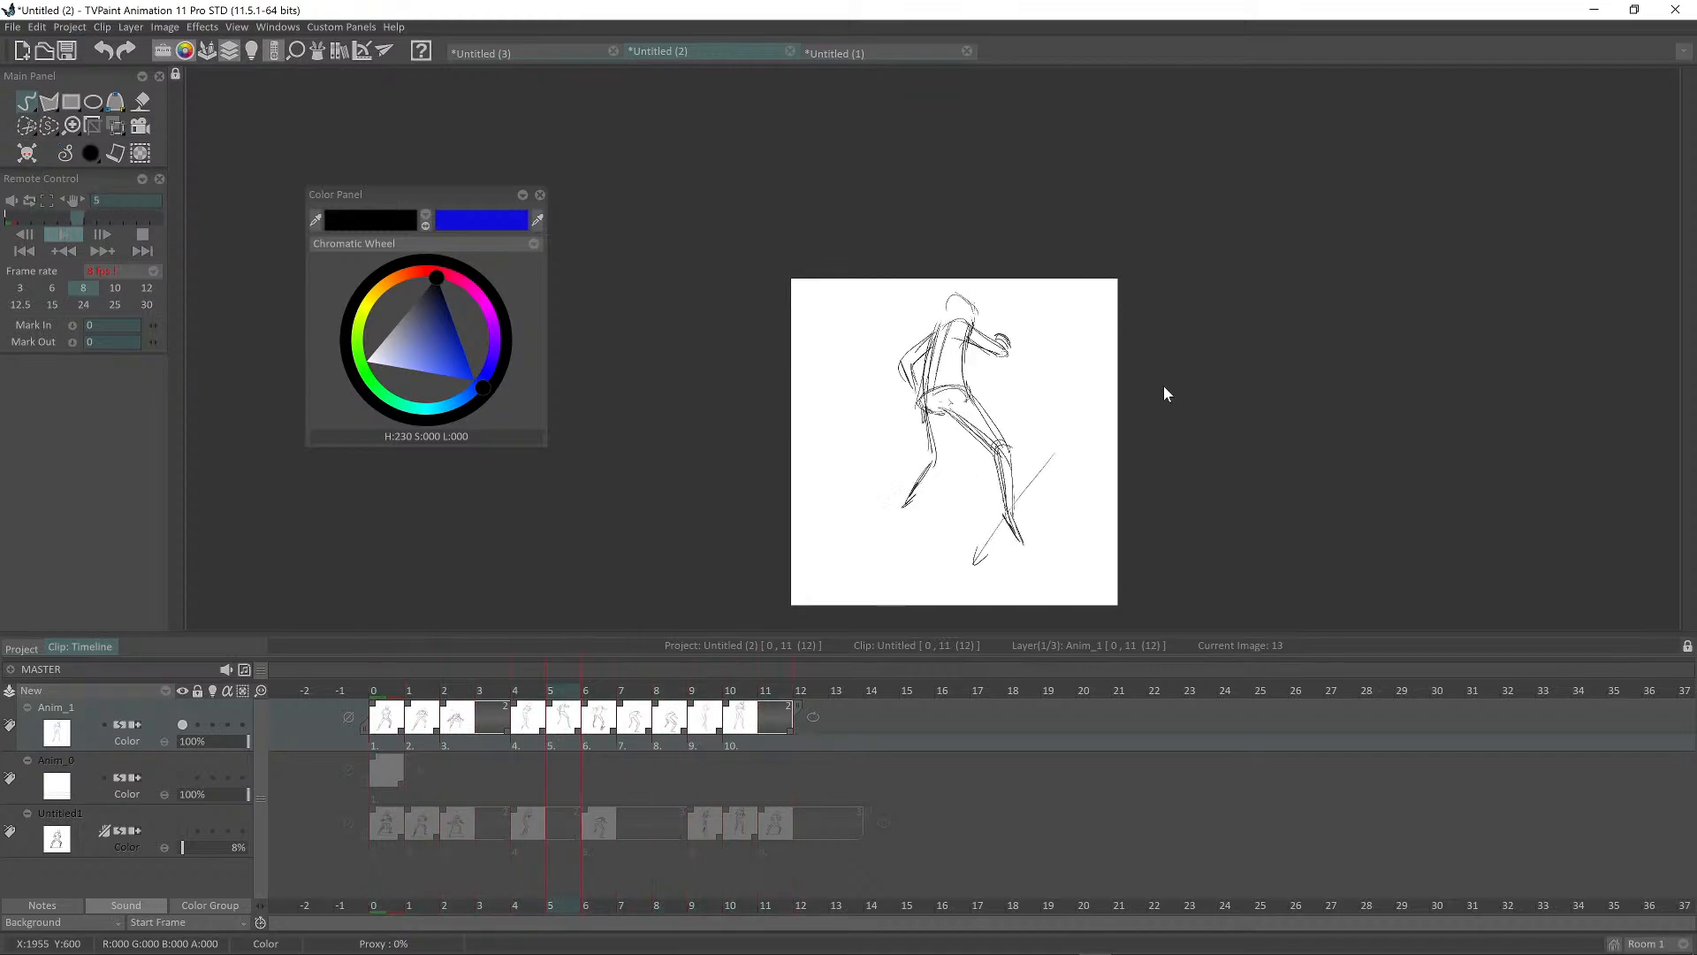
{"action": "key", "text": "Return"}
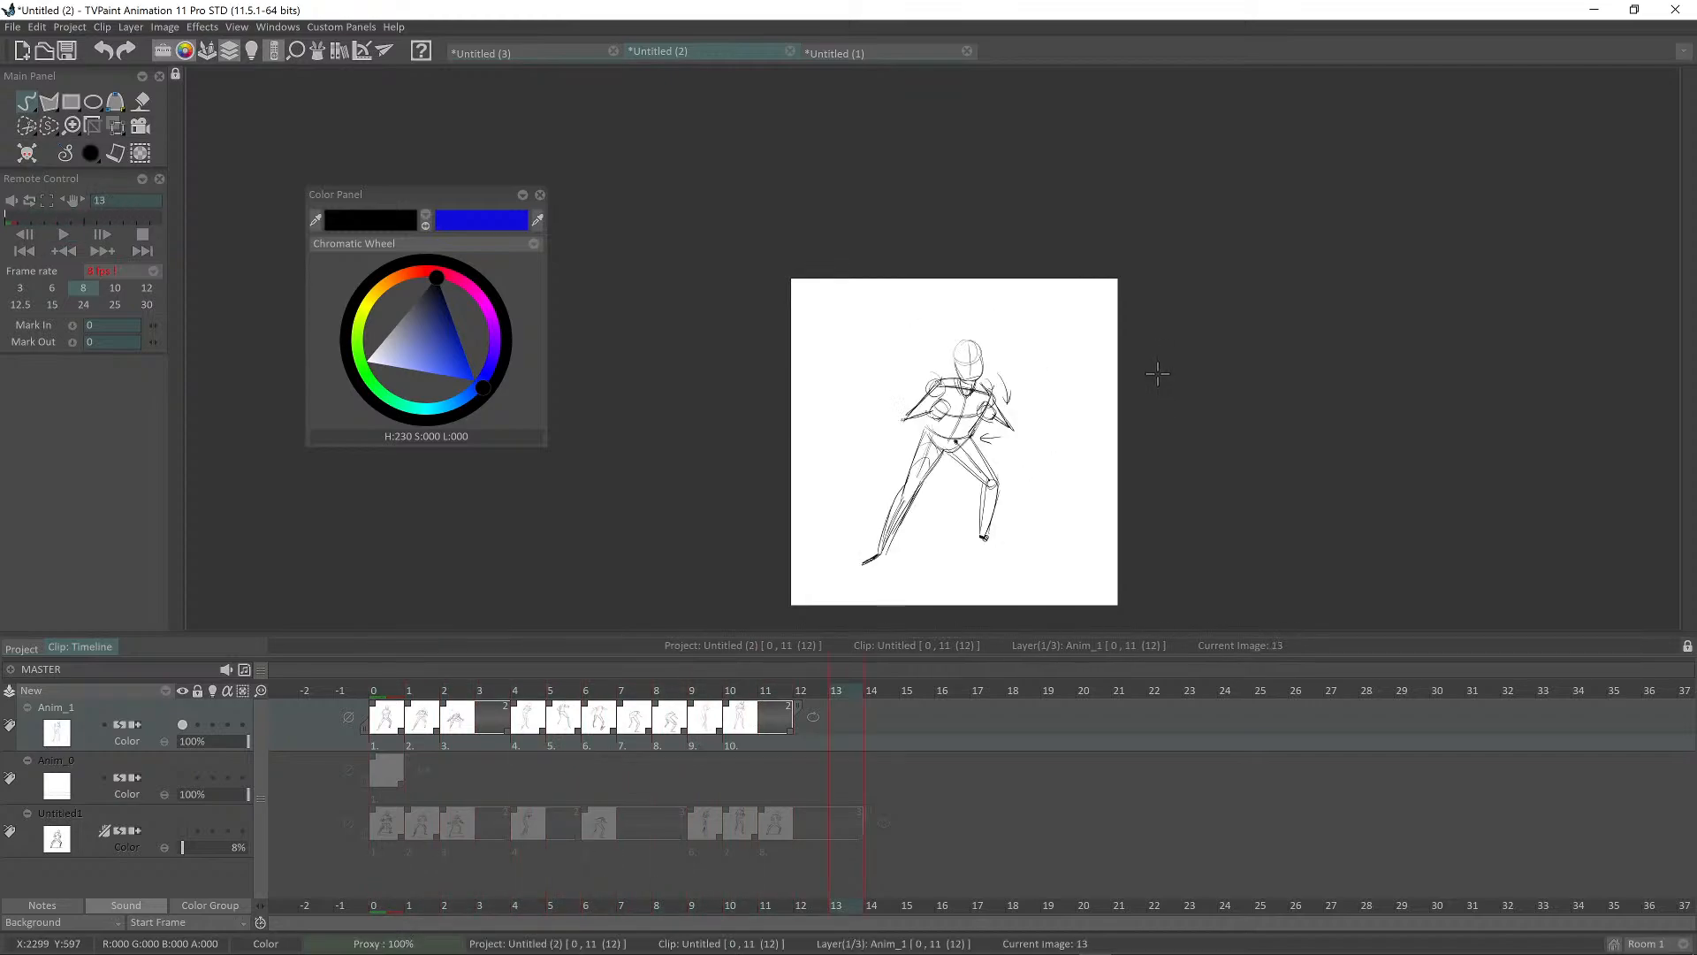
Step: Undo the layer hiding and the removal of Anim_1's frame 11 drawing
{"action": "key", "text": "ctrl+z"}
{"action": "key", "text": "ctrl+z"}
{"action": "key", "text": "ctrl+z"}
{"action": "key", "text": "ctrl+z"}
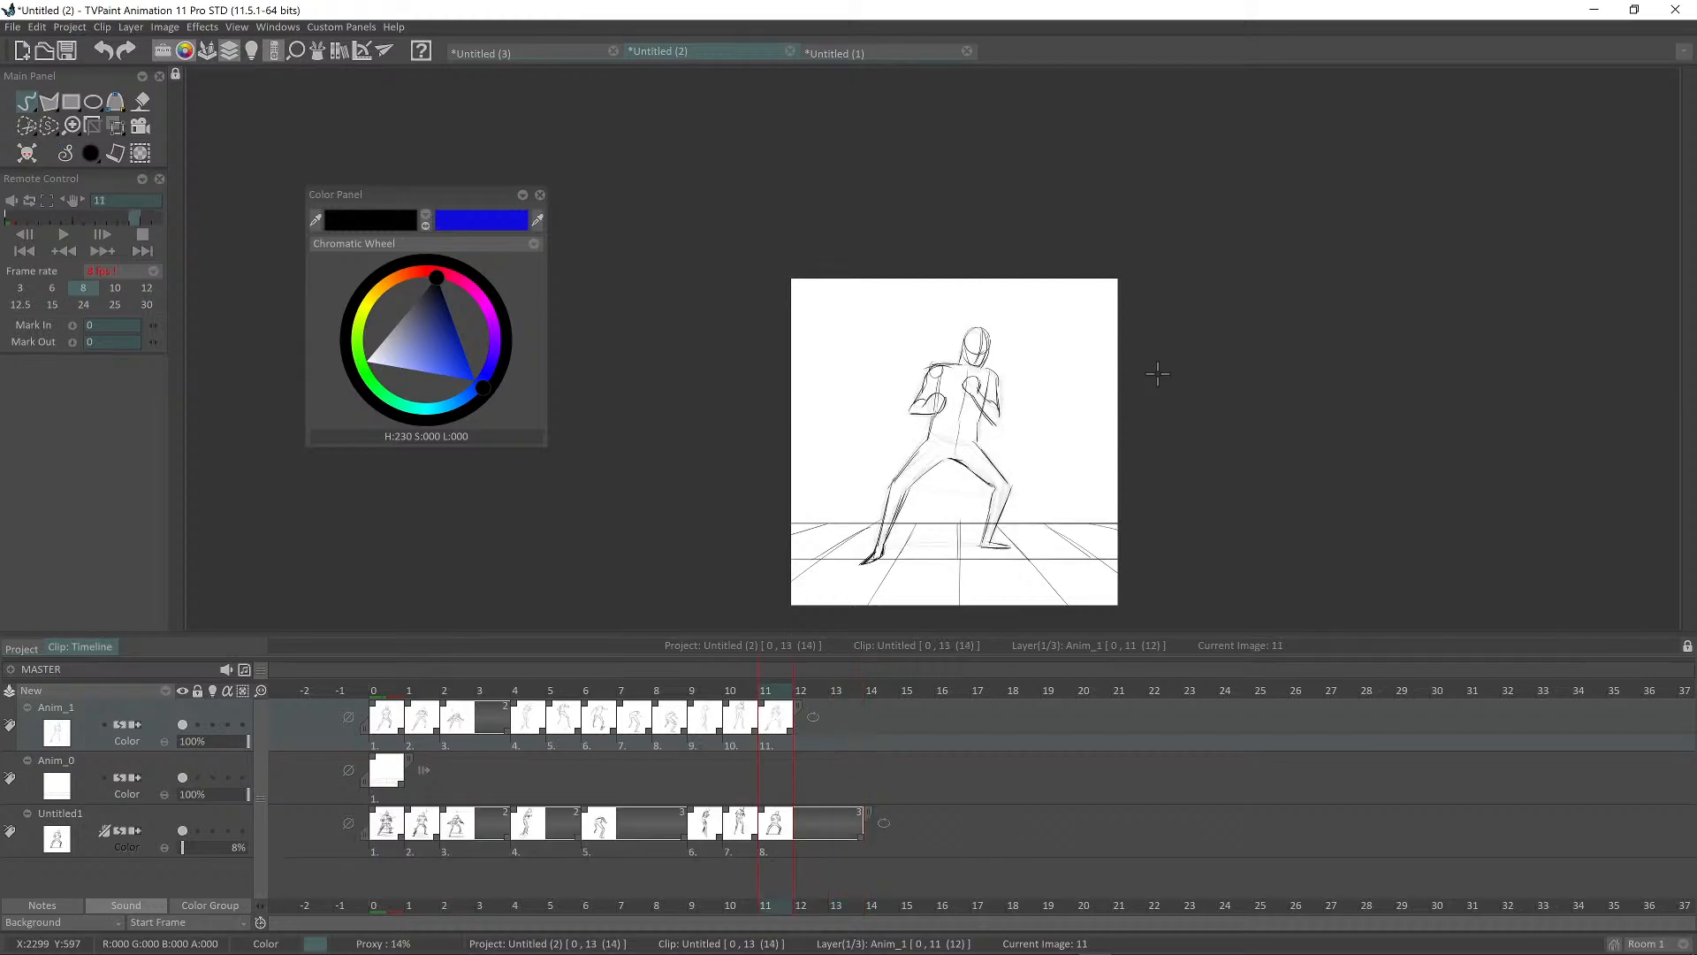
Step: Hide the Untitled1 and Anim_0 layers and play back the loop with the frame 11 drawing
{"action": "left_click", "coordinate": [181, 831]}
{"action": "left_click", "coordinate": [182, 777]}
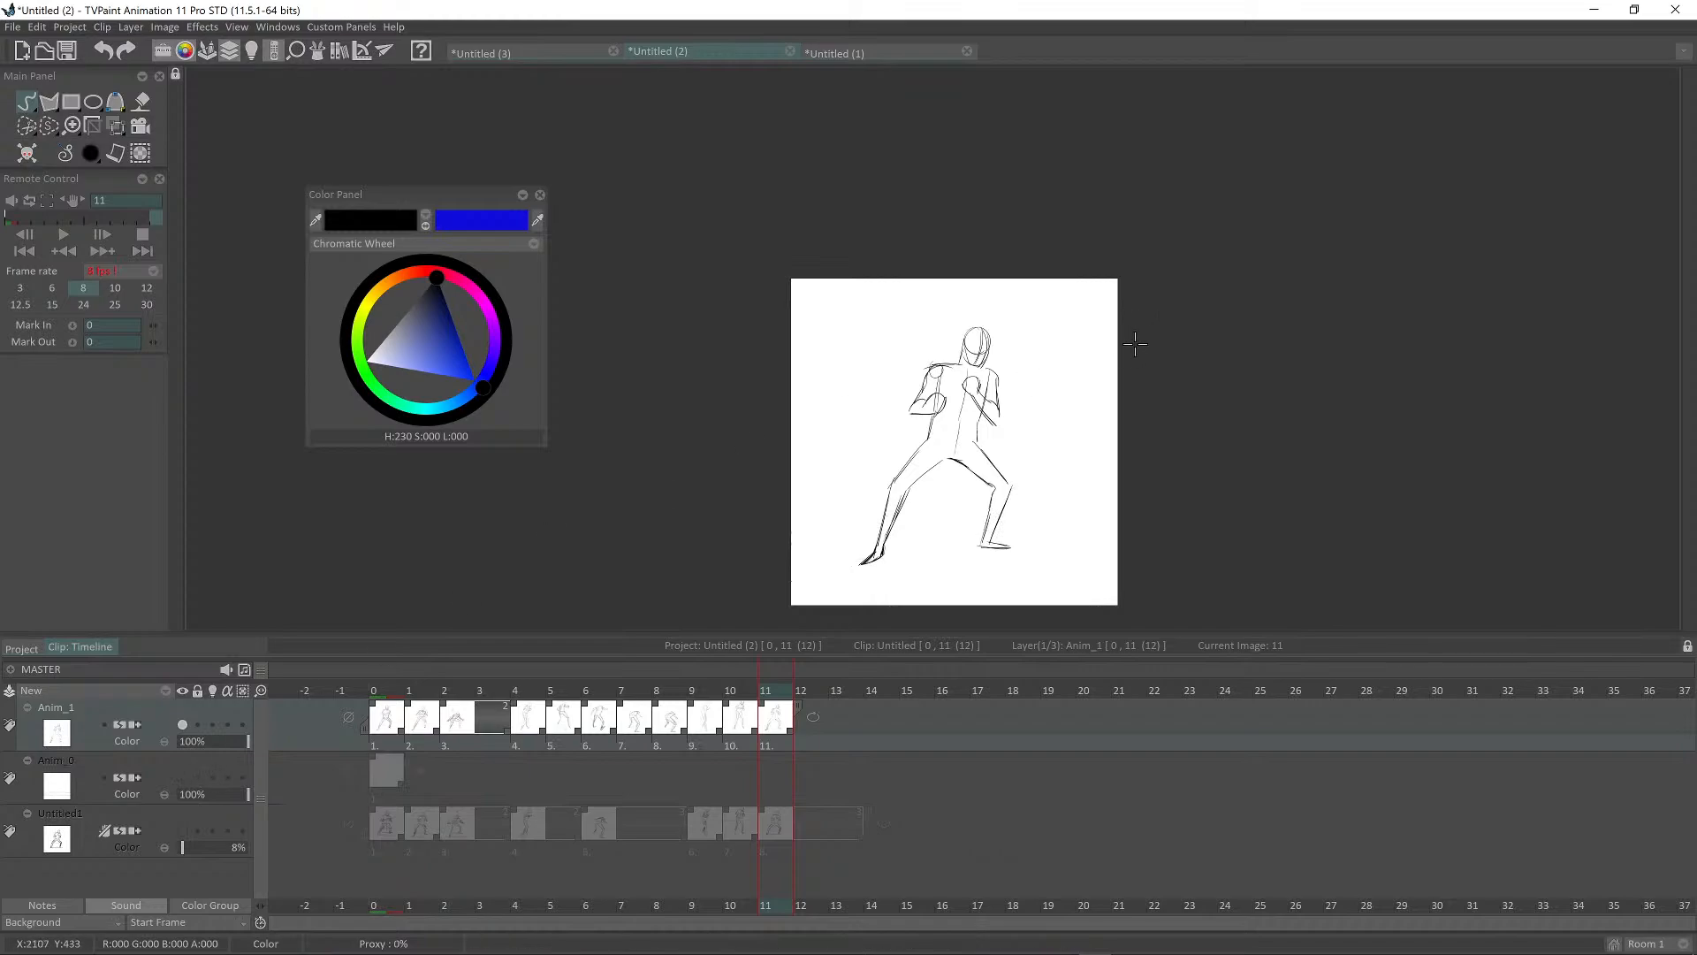
{"action": "key", "text": "Return"}
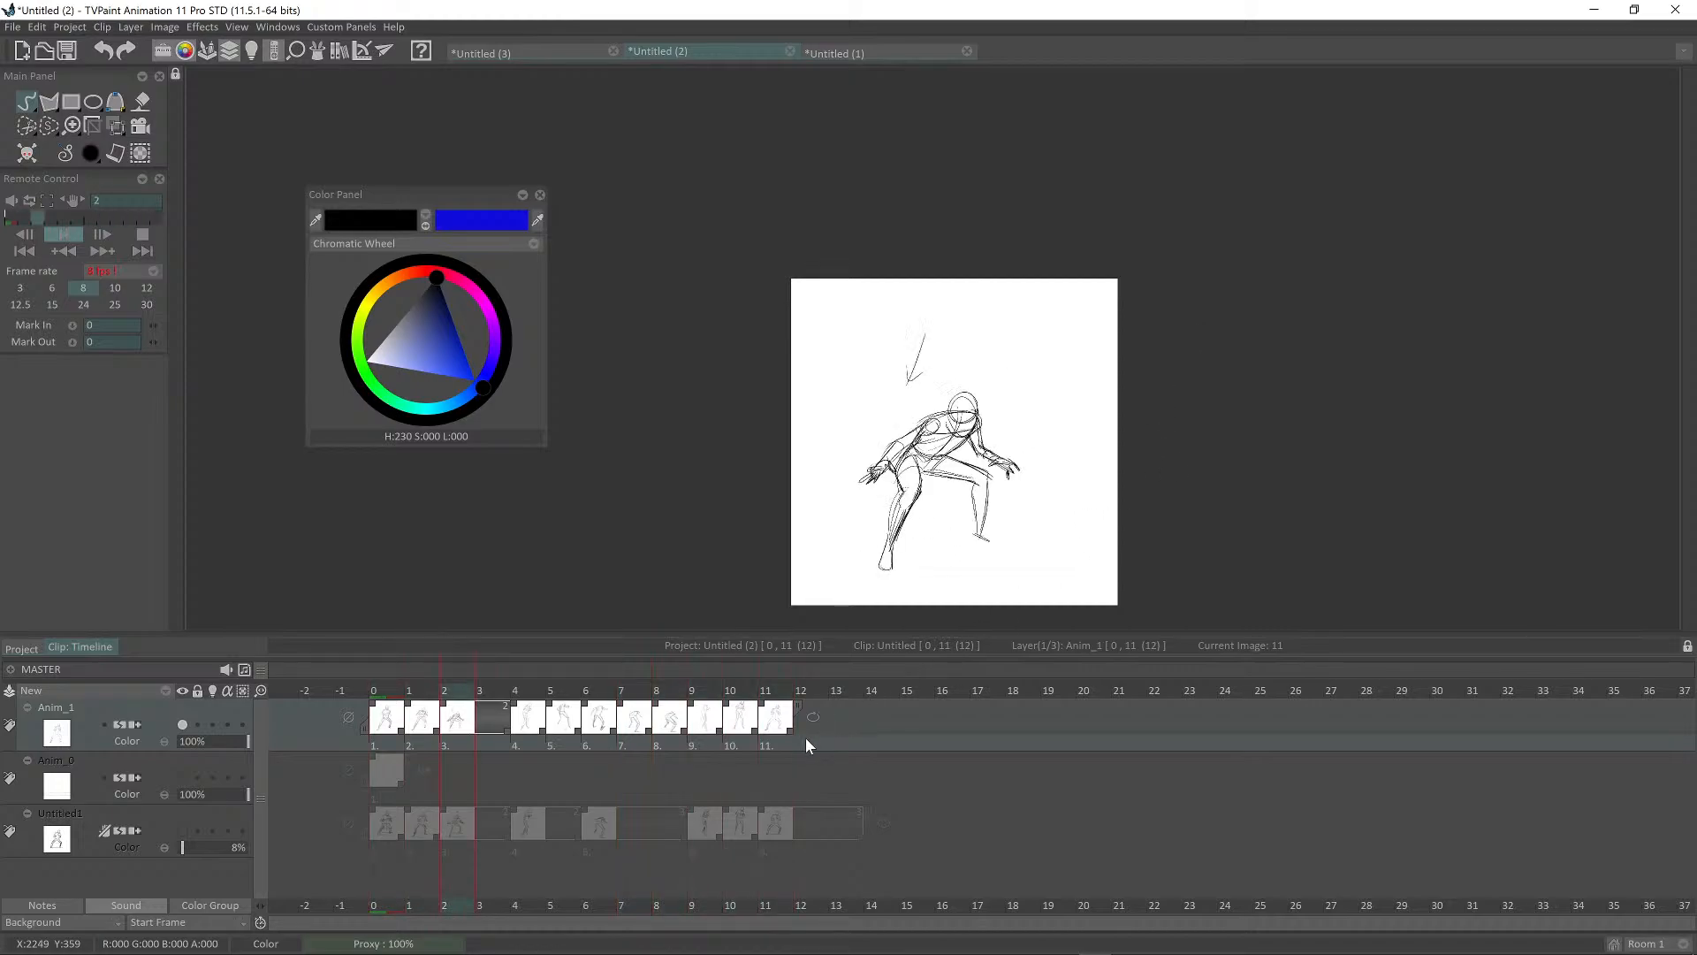
Step: Hold Anim_1's final drawing for two frames and play back the loop
{"action": "left_click_drag", "start_coordinate": [787, 731], "coordinate": [858, 731]}
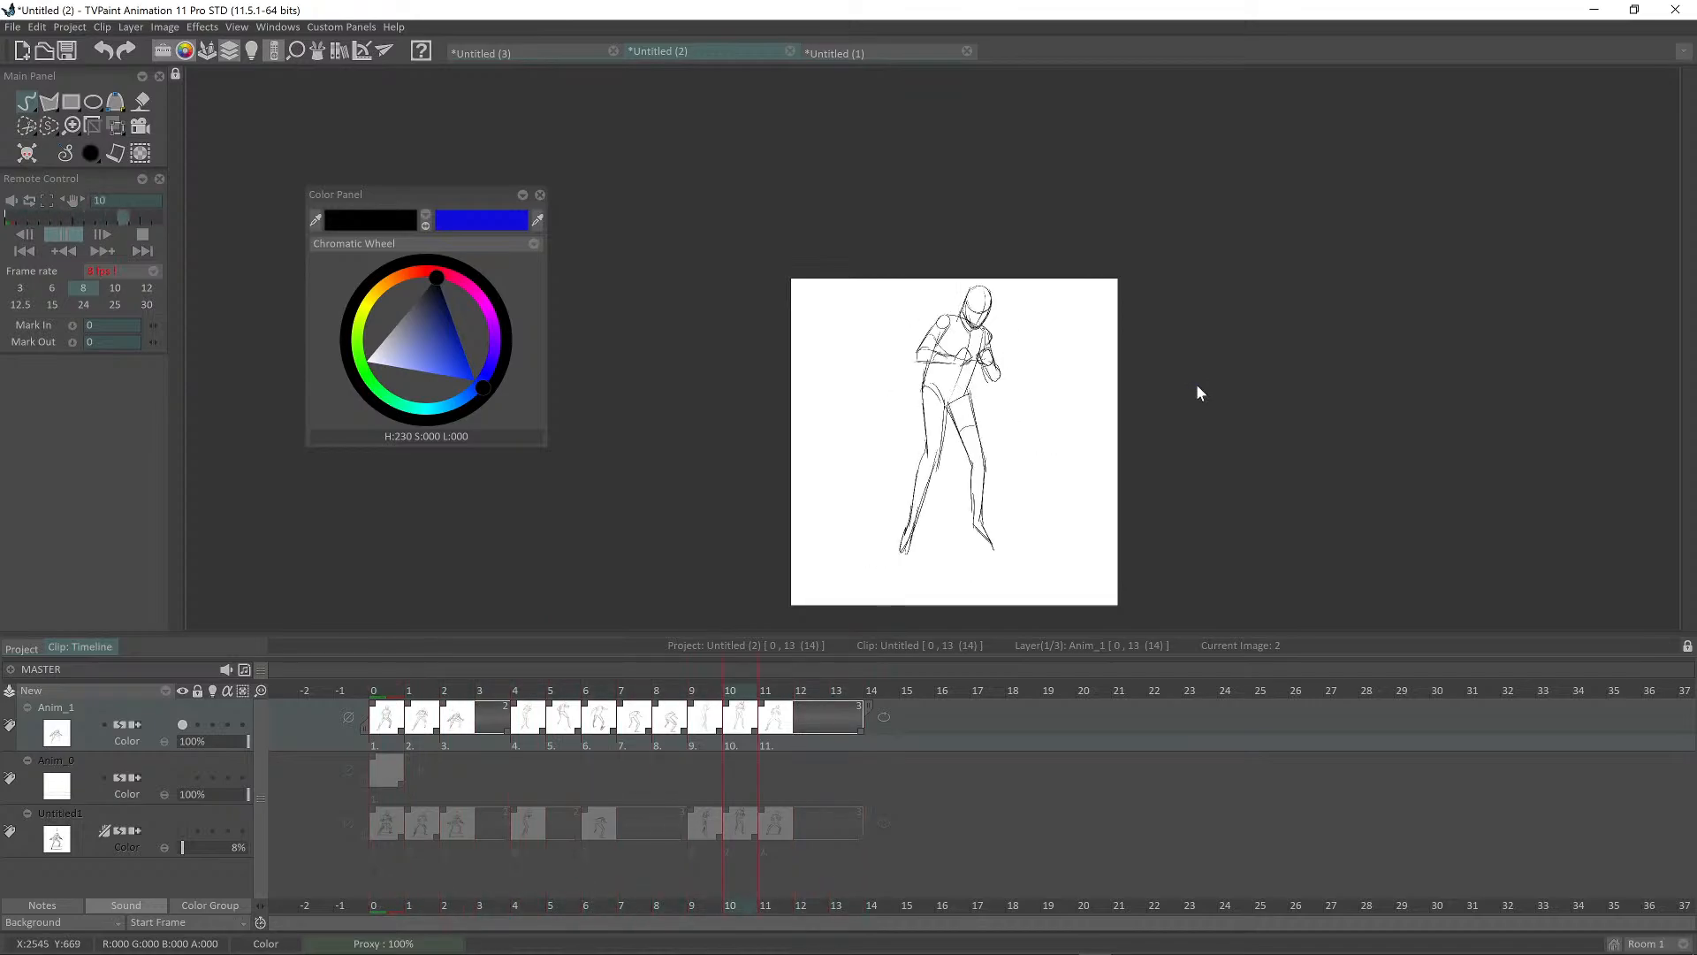
{"action": "scroll", "coordinate": [1235, 442], "scroll_direction": "up", "scroll_amount": 1}
{"action": "scroll", "coordinate": [1234, 442], "scroll_direction": "up", "scroll_amount": 3}
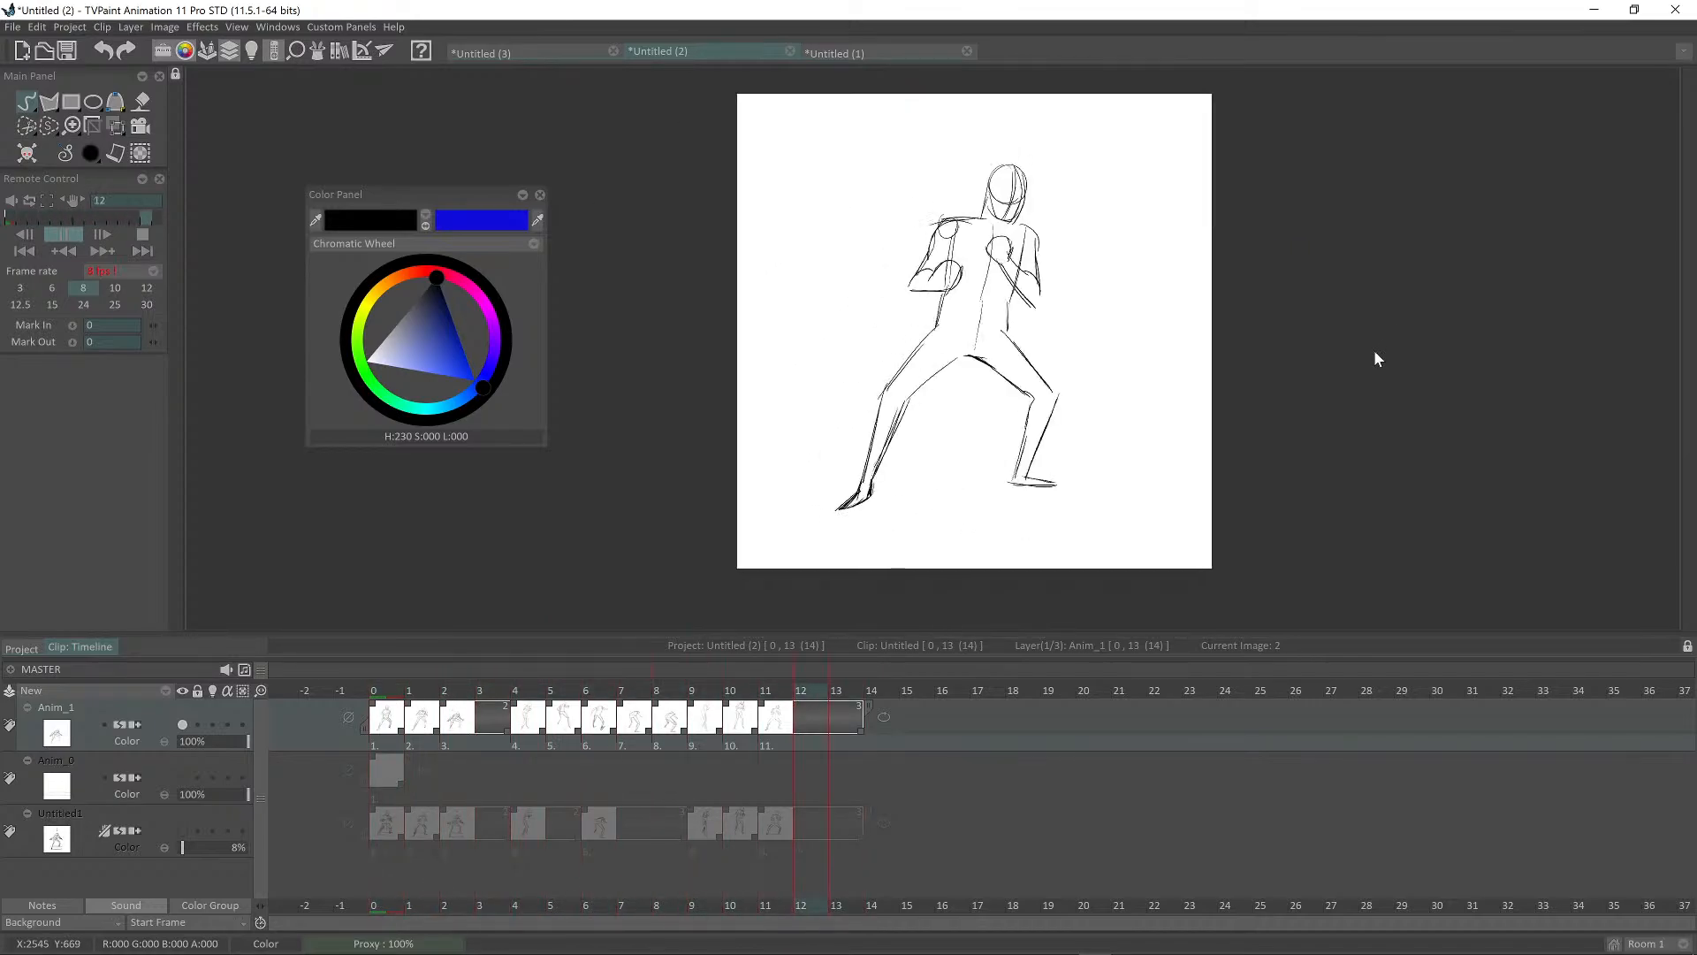
{"action": "left_click_drag", "start_coordinate": [862, 736], "coordinate": [828, 734]}
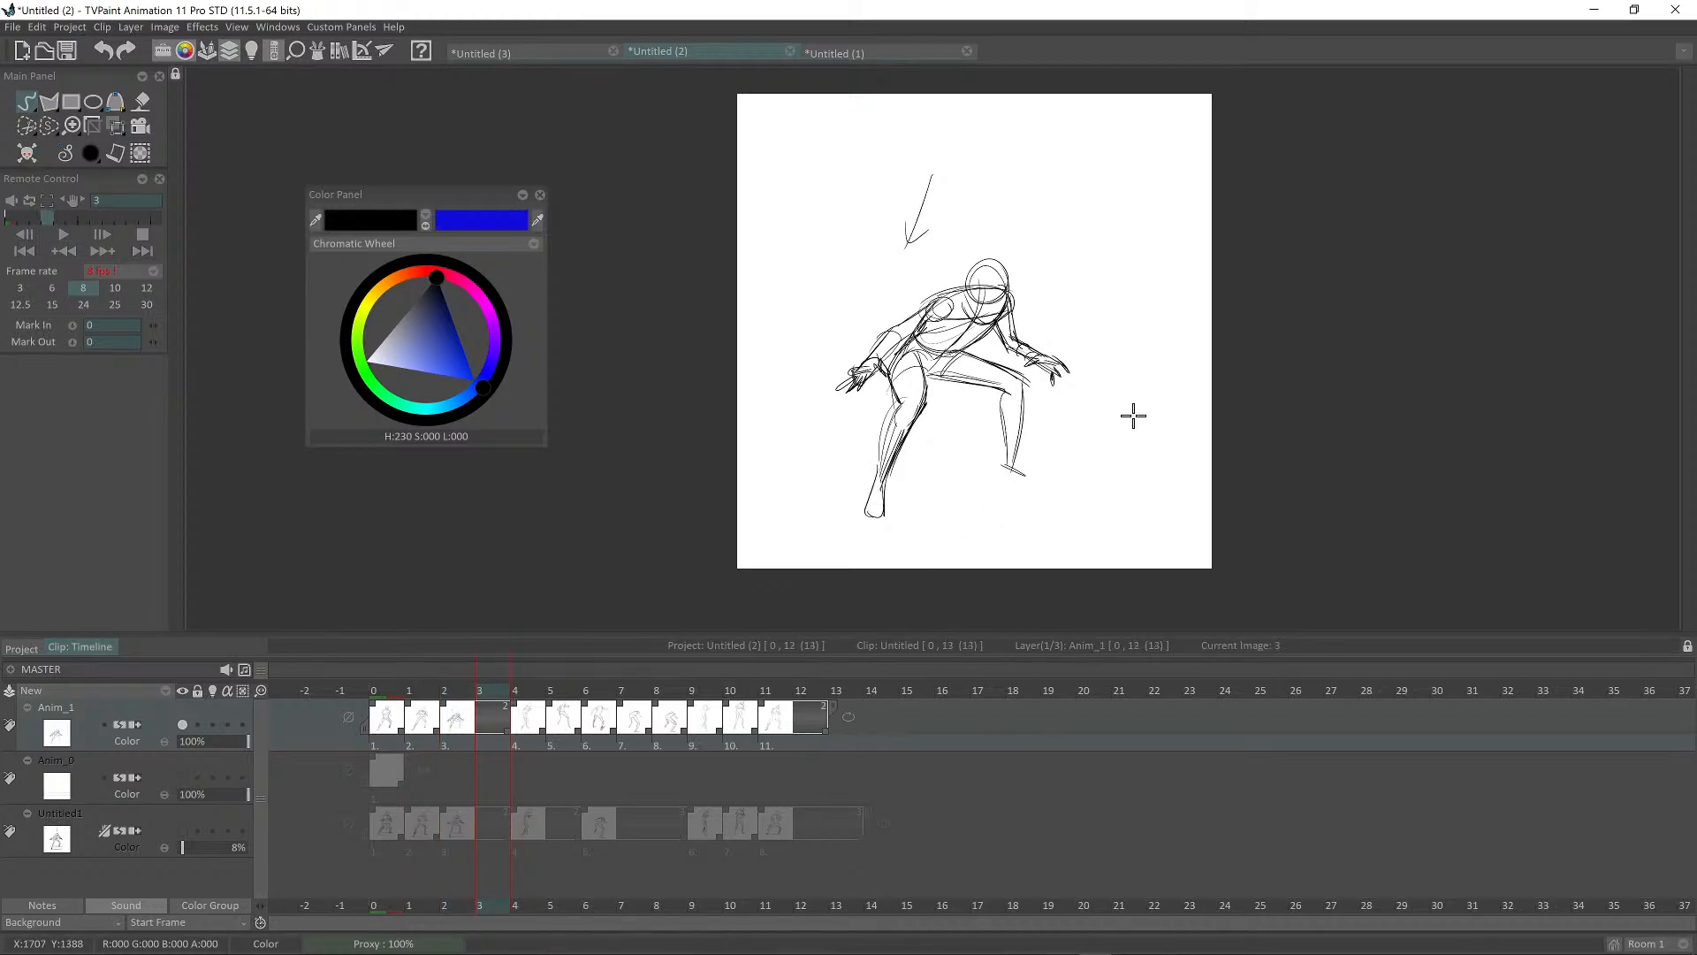
{"action": "key", "text": "Return"}
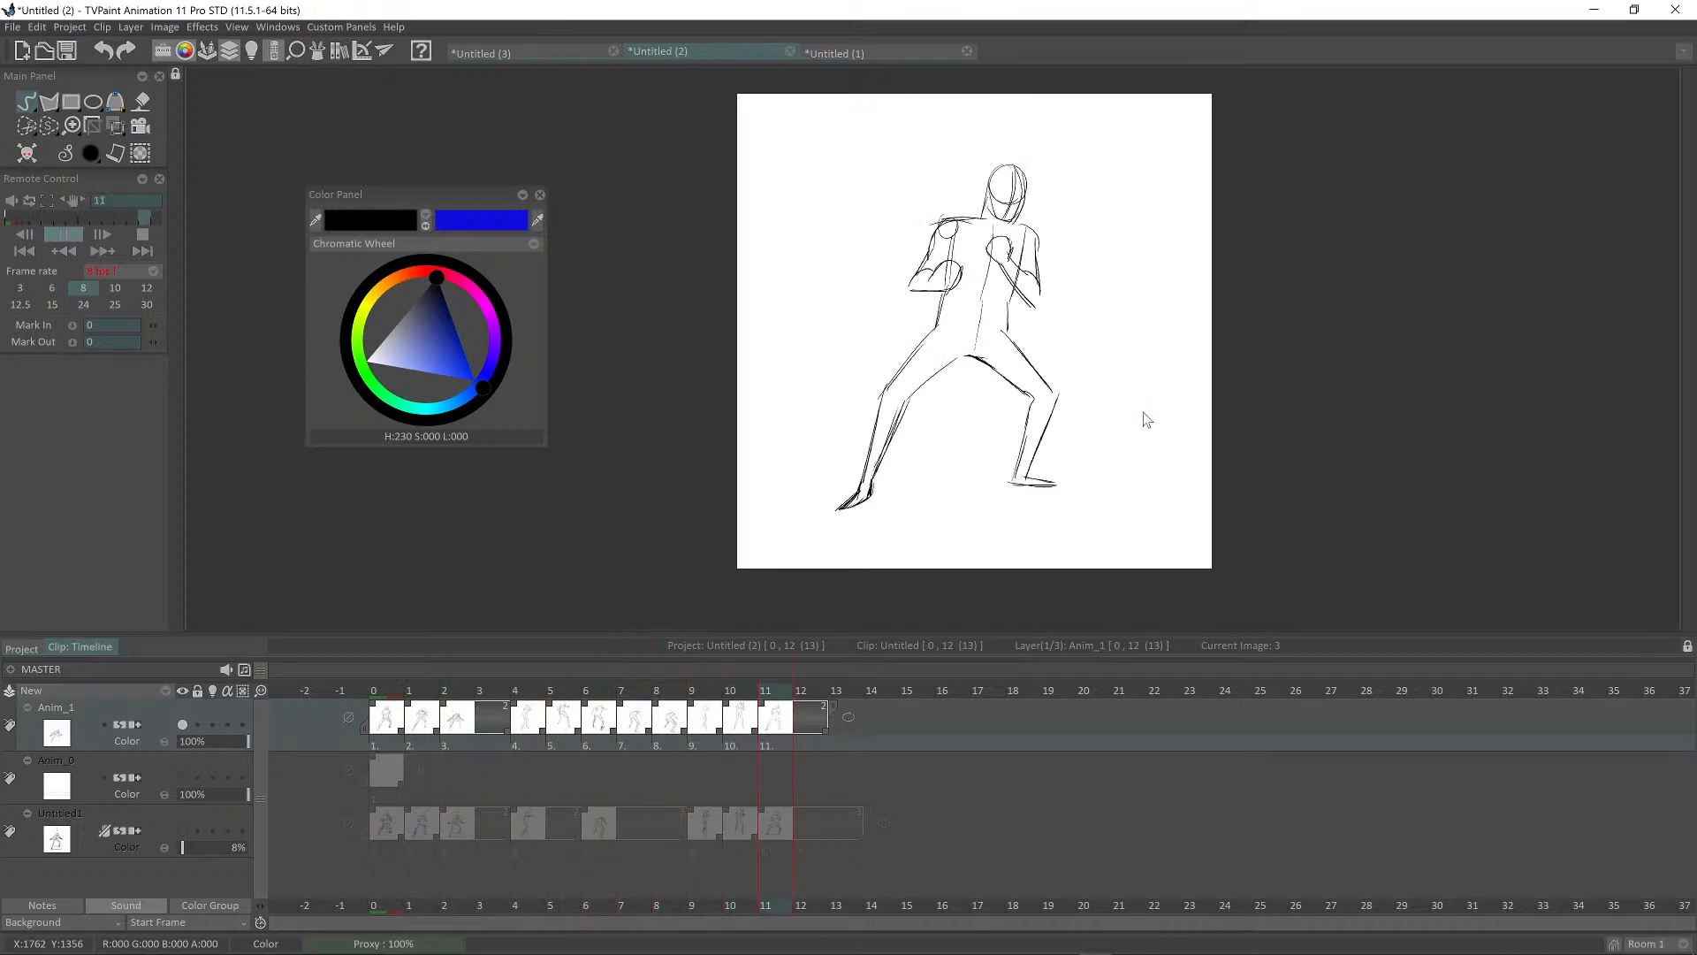
{"action": "key", "text": "Return"}
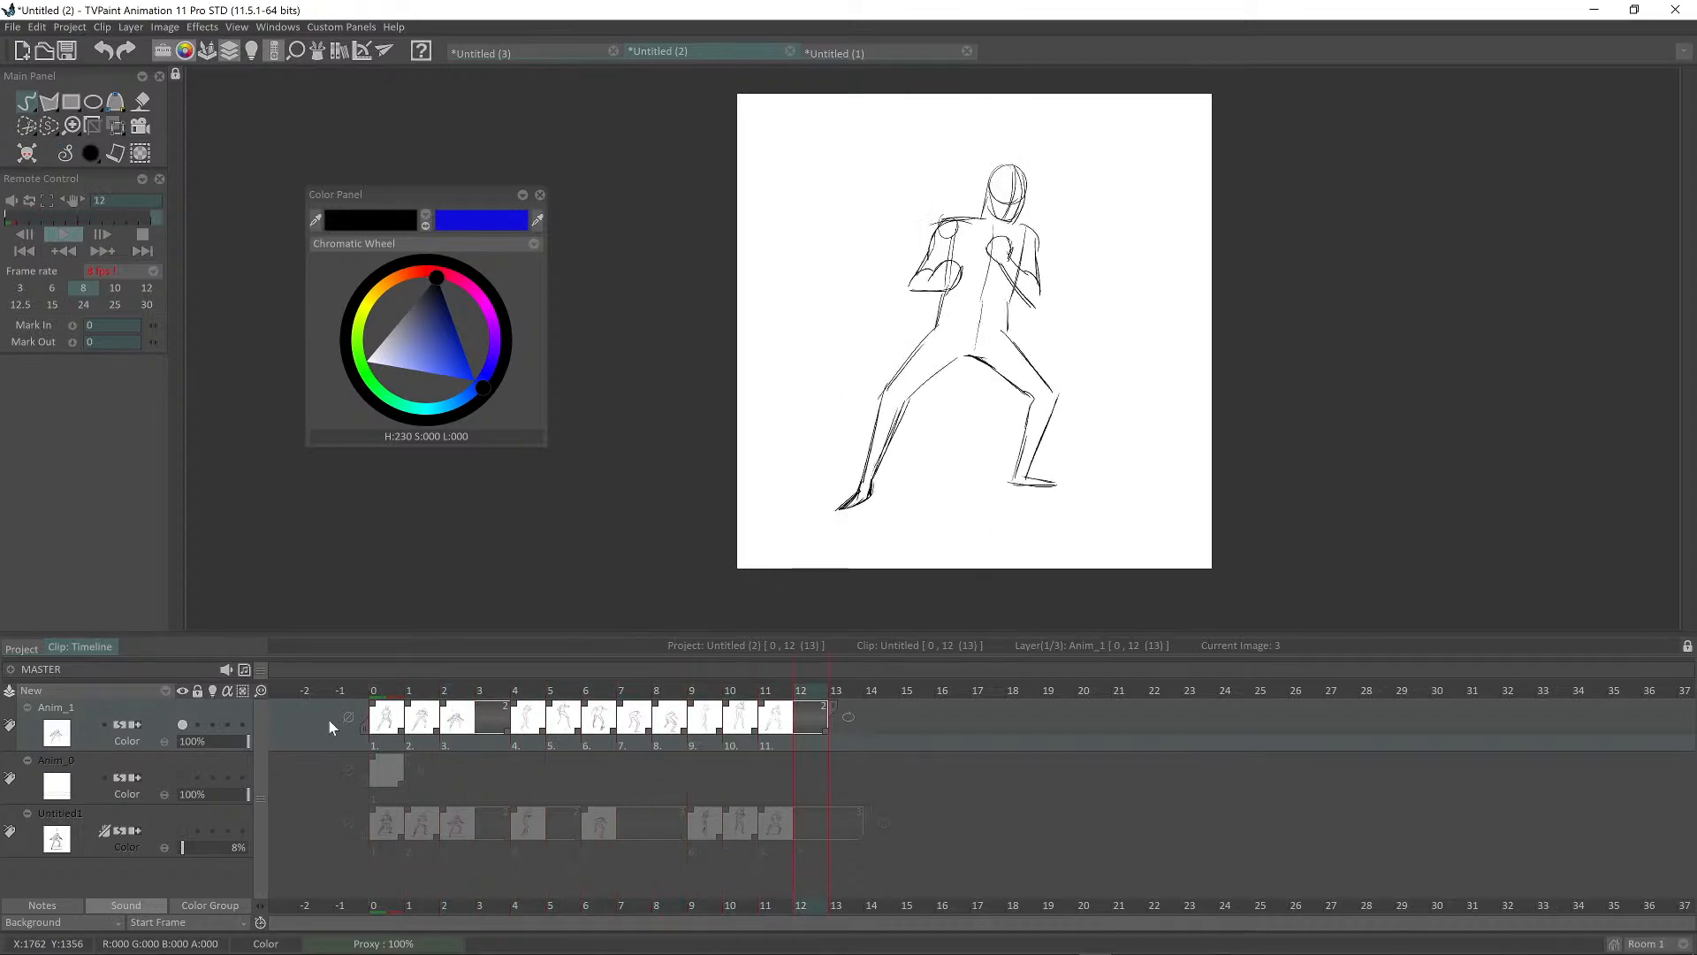
Step: Hold each of Anim_1's first three drawings for two frames and play back the loop
{"action": "left_click_drag", "start_coordinate": [402, 734], "coordinate": [508, 735]}
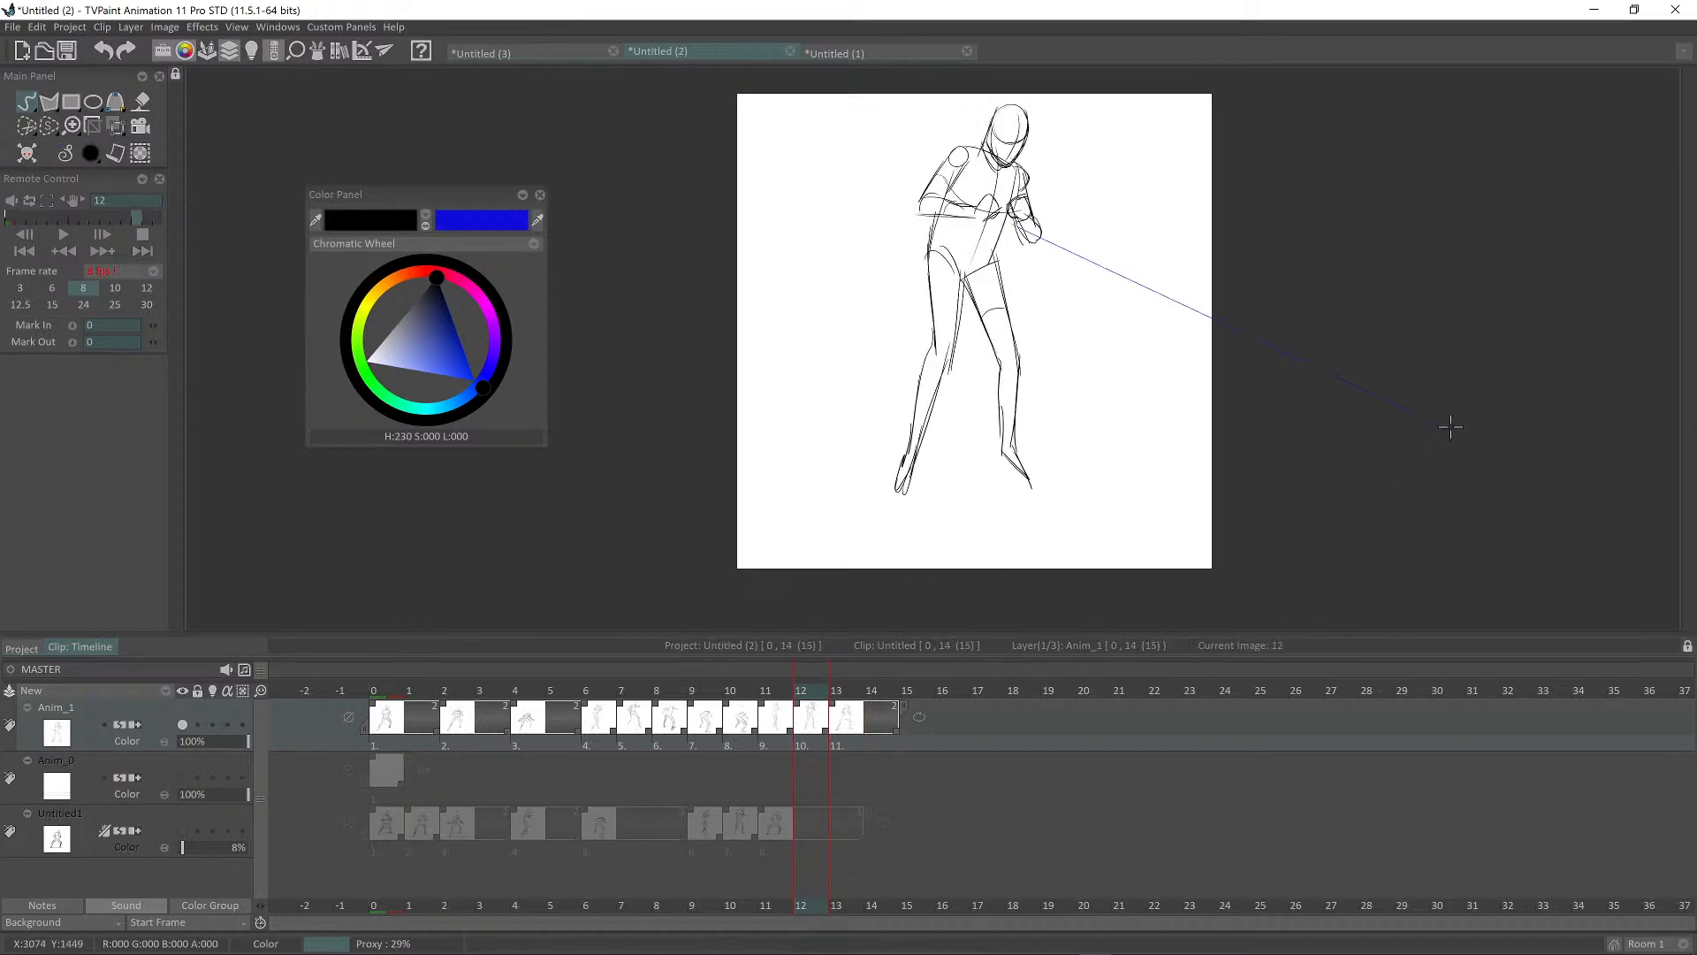
{"action": "key", "text": "Return"}
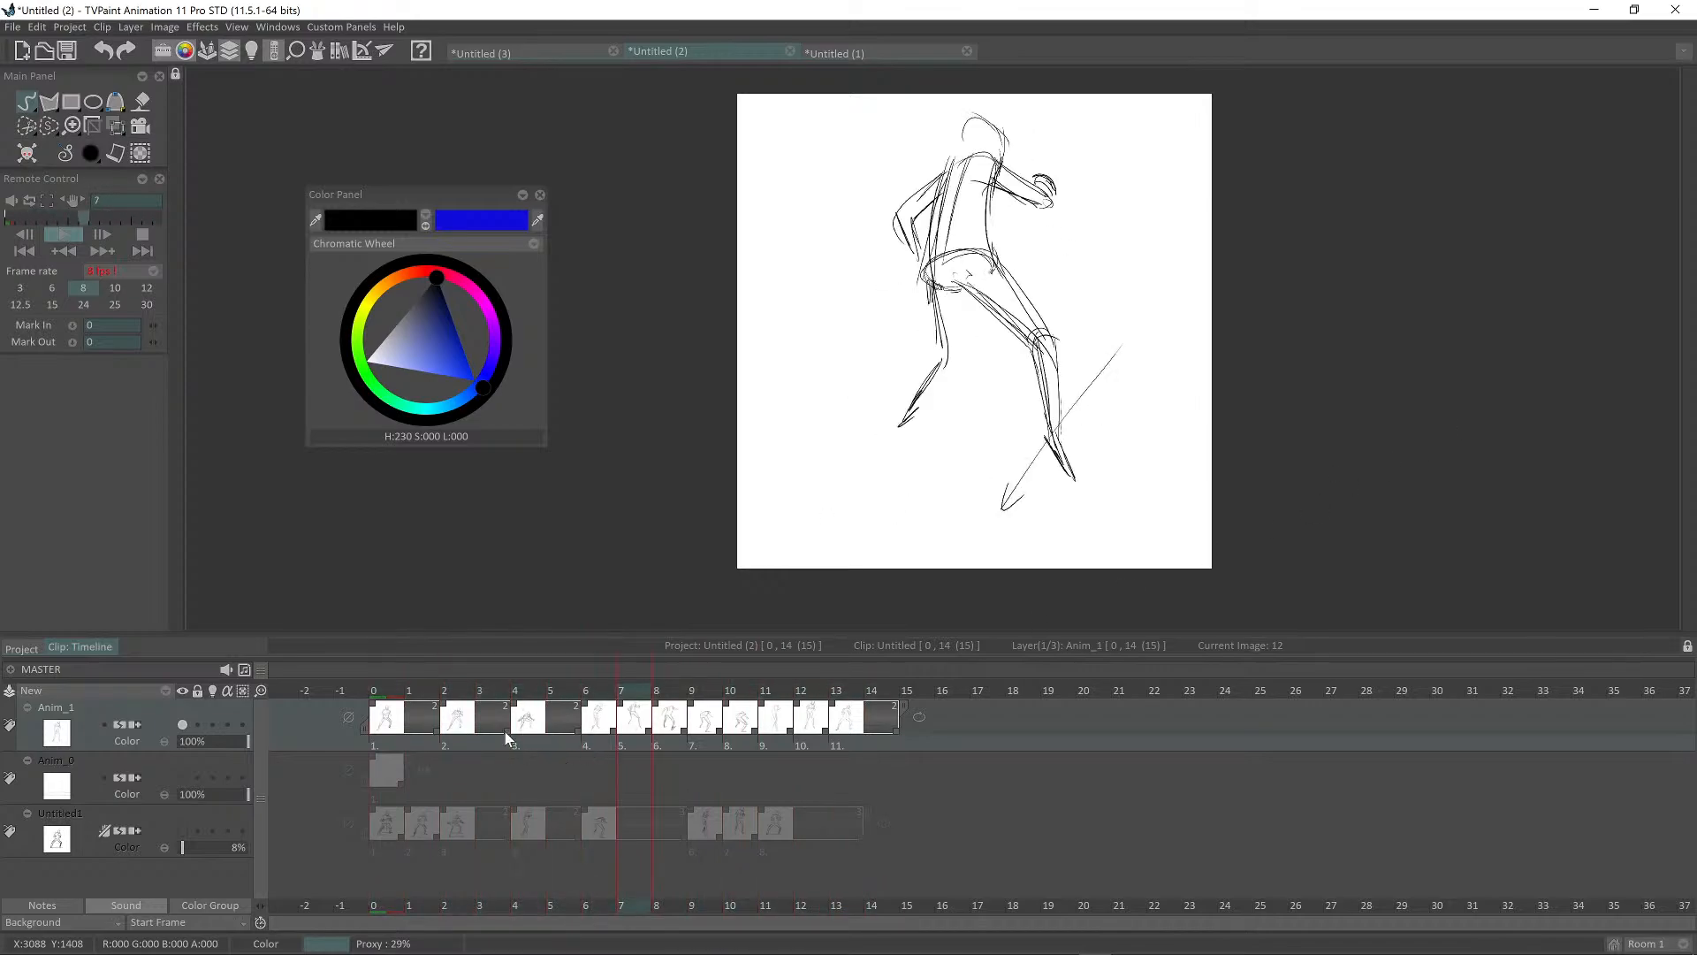
{"action": "key", "text": "Return"}
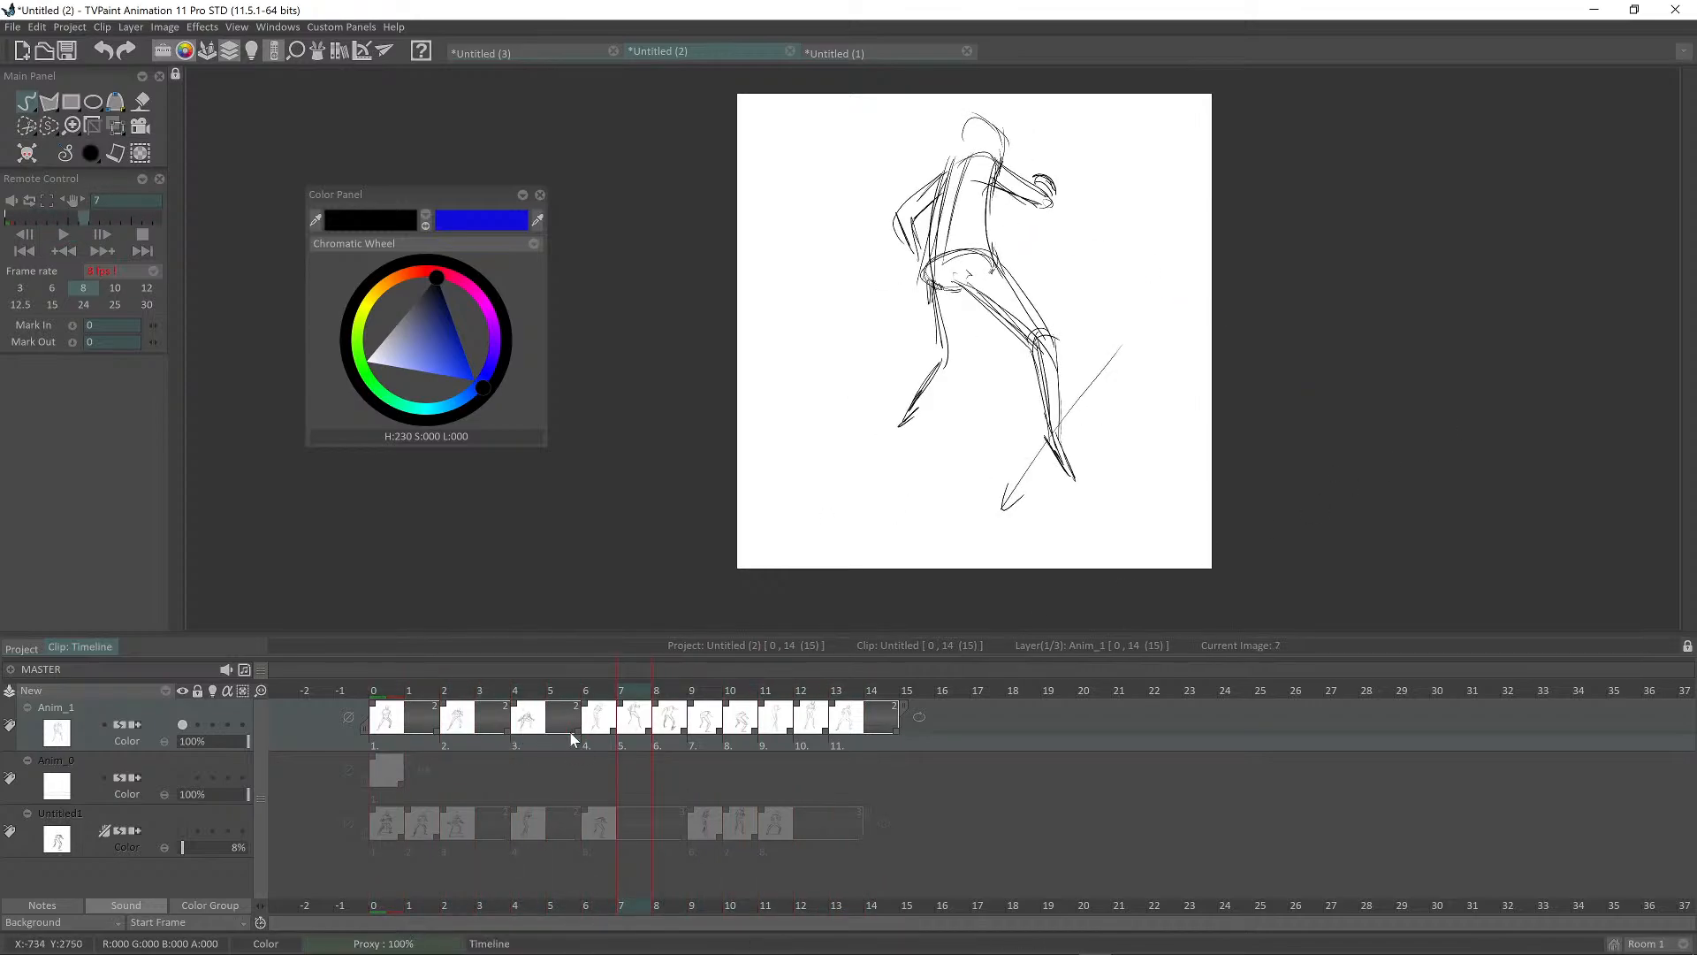
Step: Shorten the holds of Anim_1's drawings 3 and 2 to one frame each and play back the loop
{"action": "left_click_drag", "start_coordinate": [583, 736], "coordinate": [561, 731]}
{"action": "key", "text": "Return"}
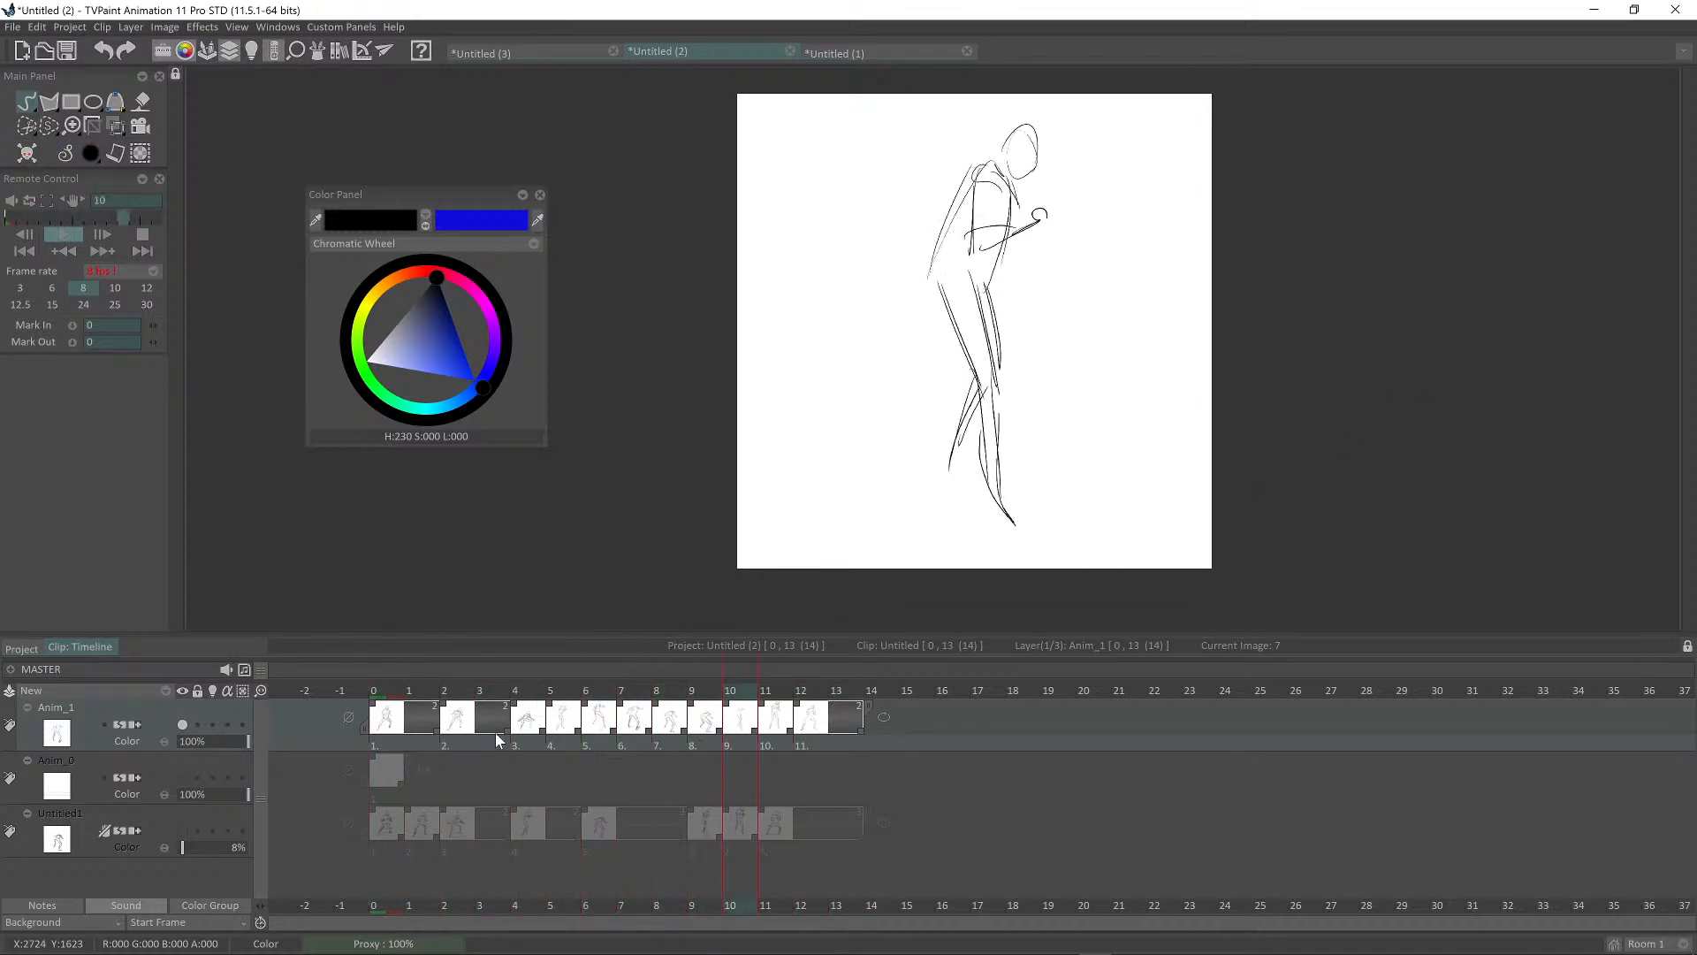
{"action": "left_click_drag", "start_coordinate": [507, 731], "coordinate": [484, 735]}
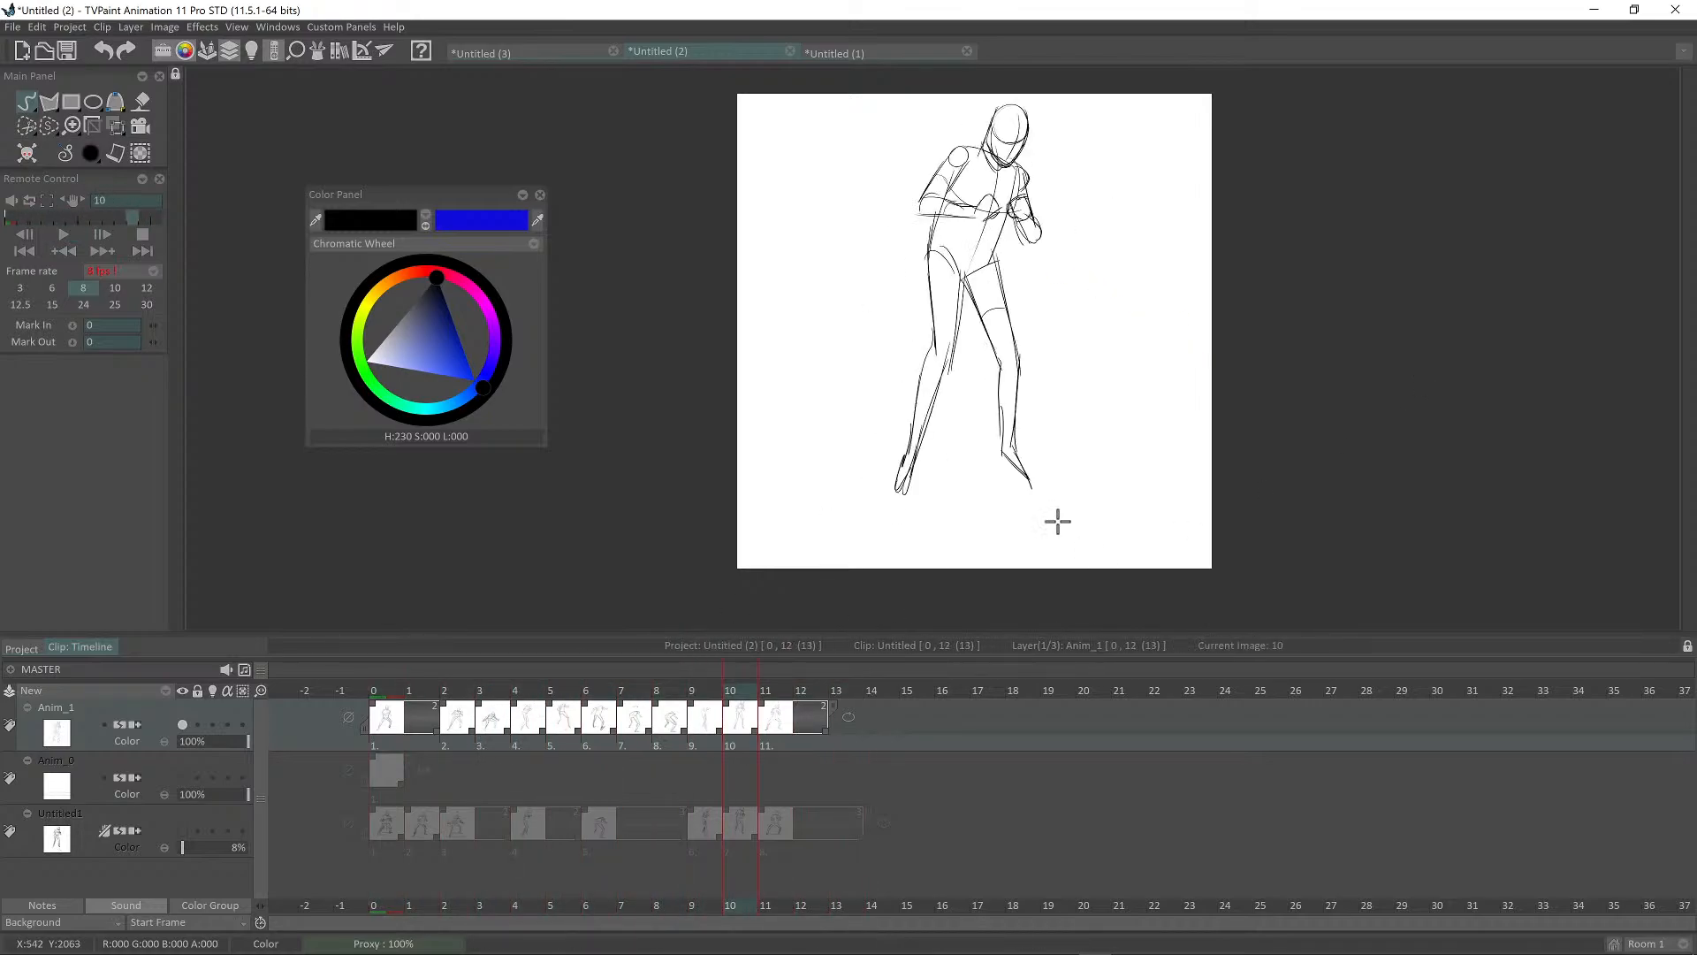
{"action": "key", "text": "Return"}
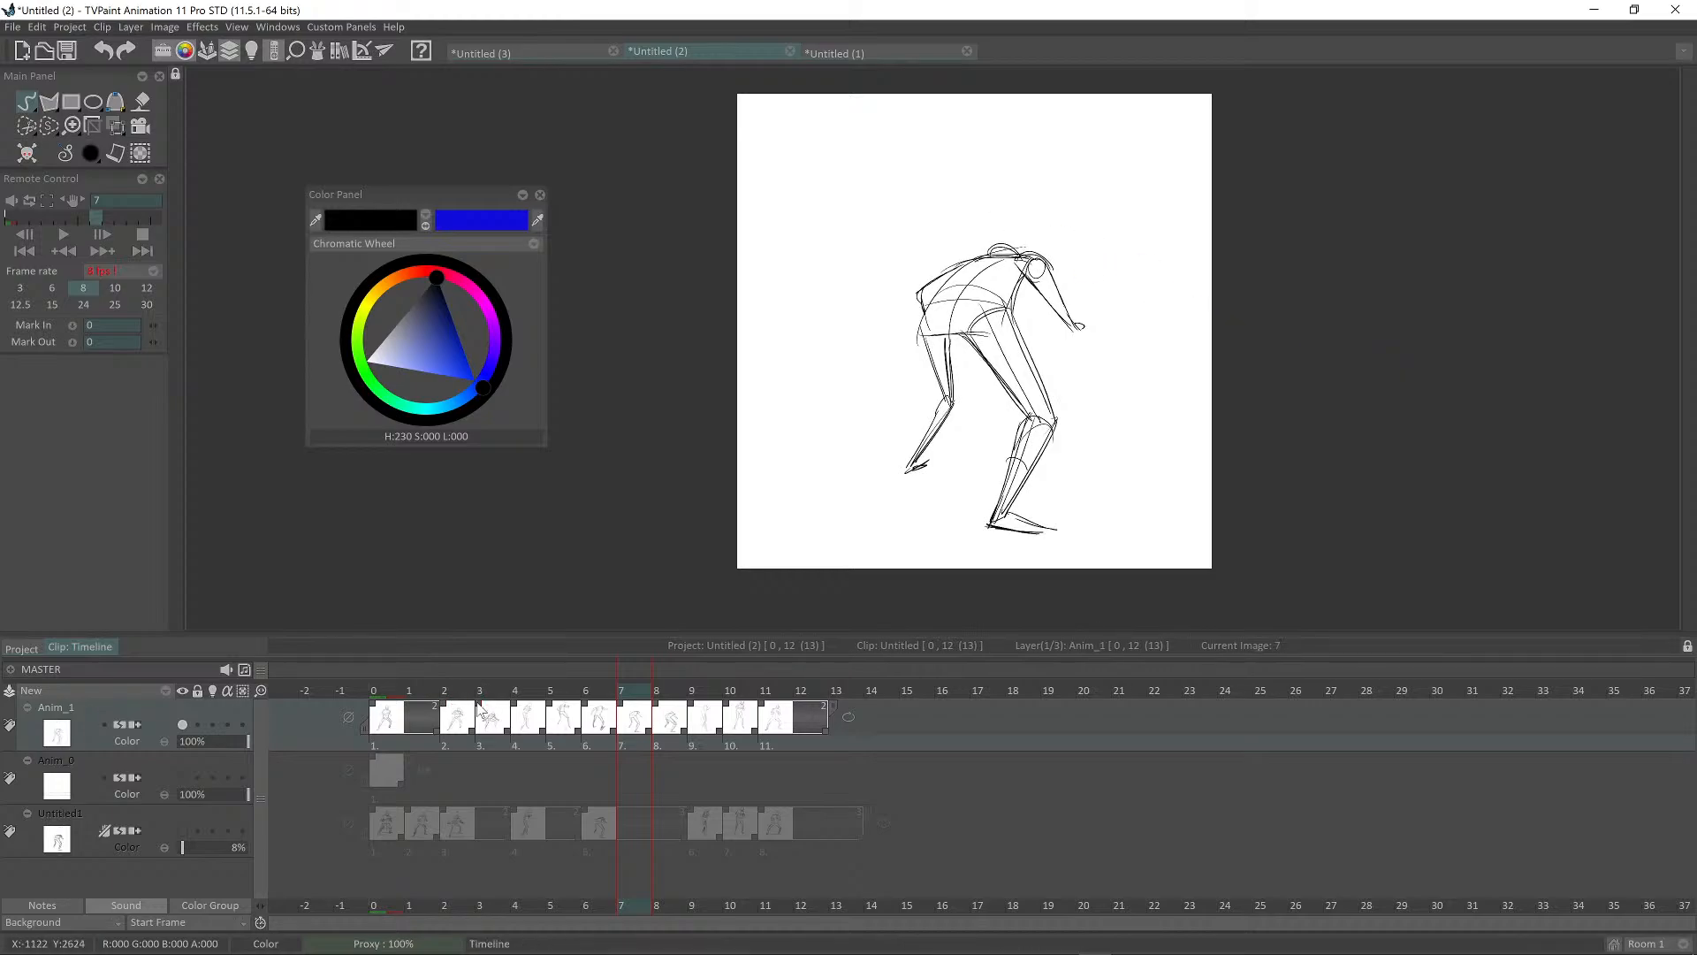
Step: Remove Anim_1's second drawing, expose the crouching drawing after it for one frame, and play back the loop
{"action": "left_click_drag", "start_coordinate": [479, 705], "coordinate": [451, 709]}
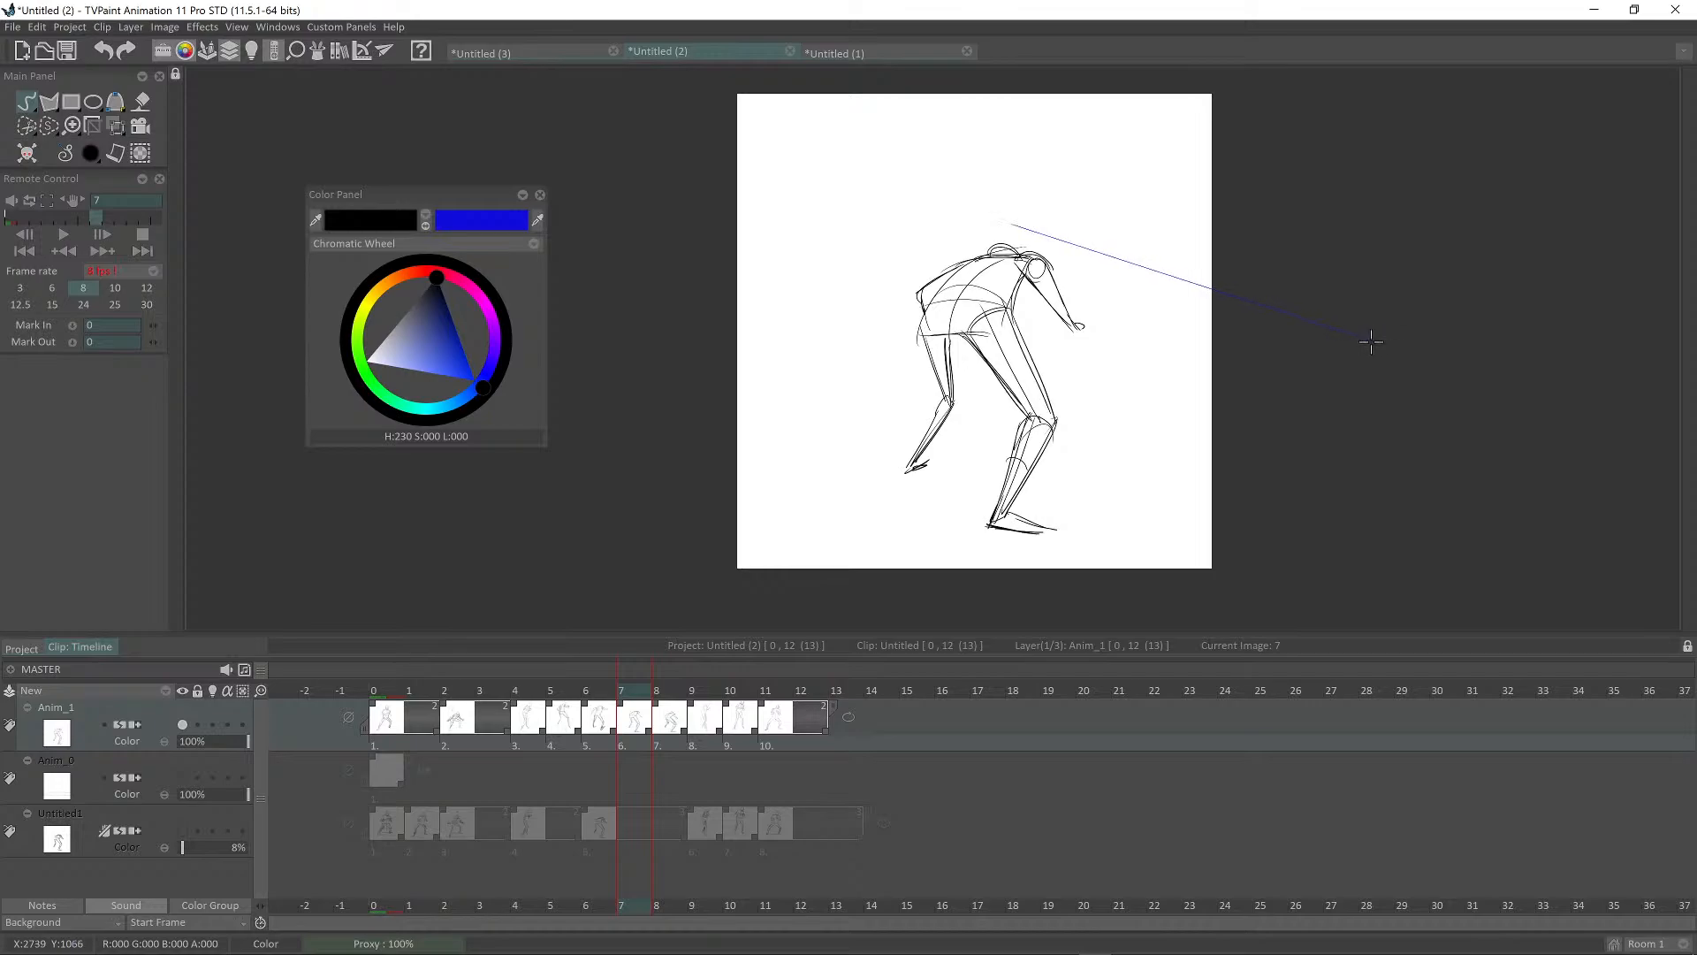
{"action": "key", "text": "Return"}
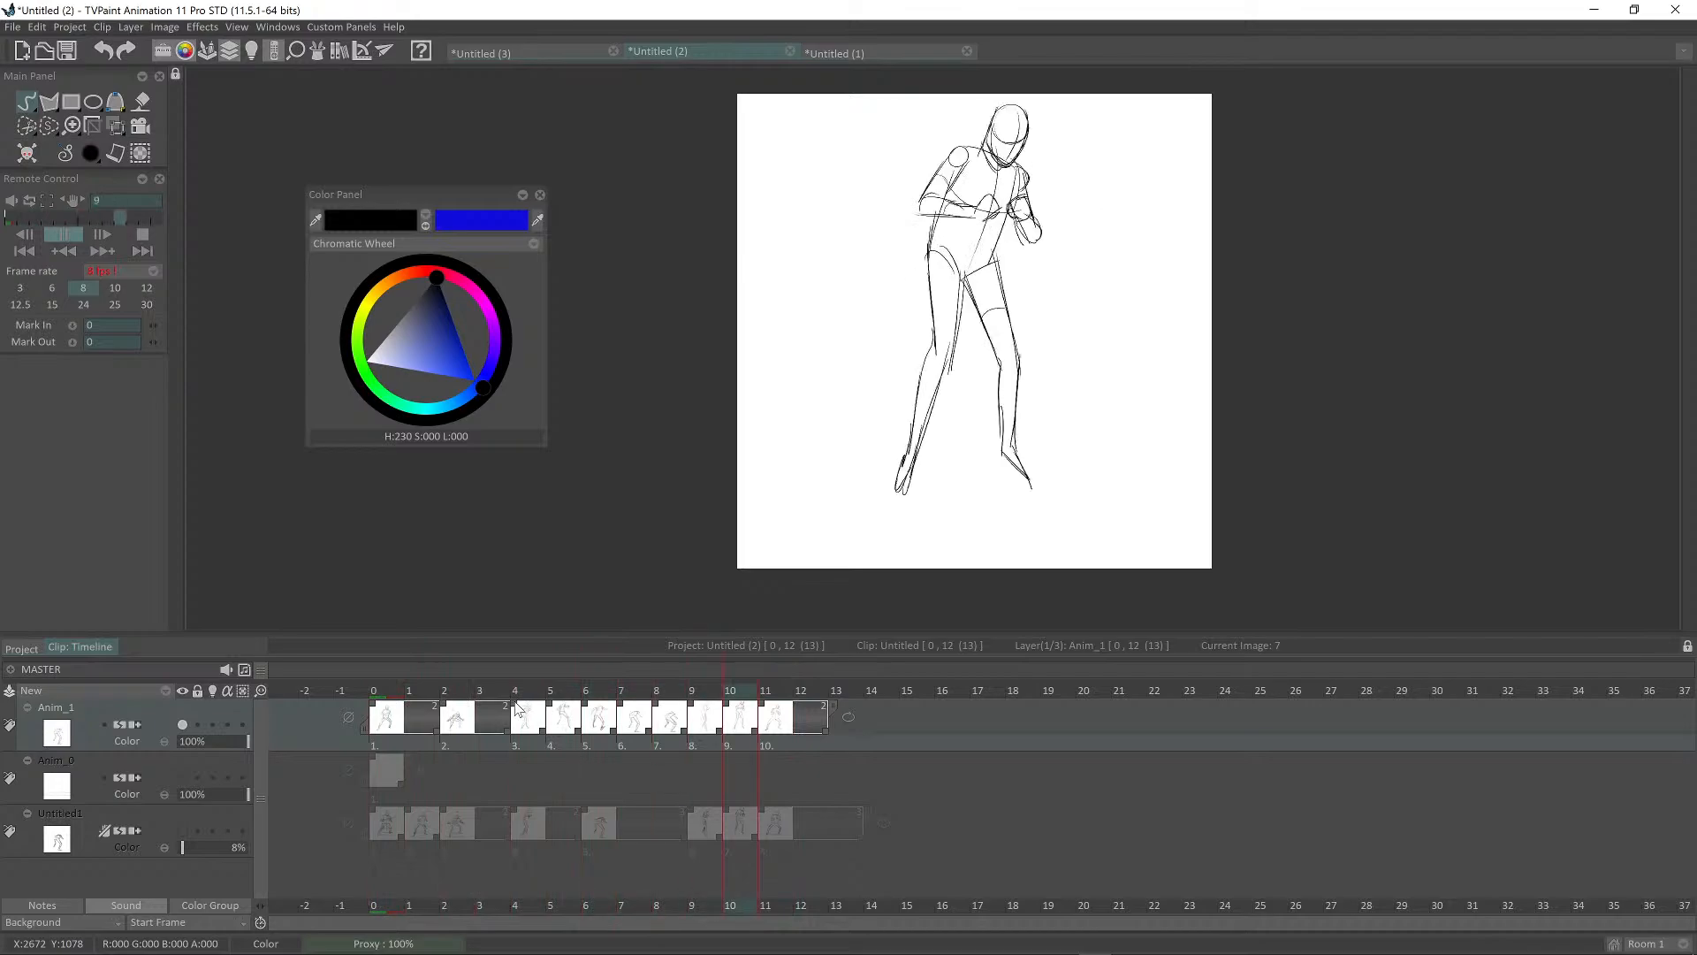
{"action": "left_click", "coordinate": [506, 733]}
{"action": "left_click_drag", "start_coordinate": [506, 730], "coordinate": [484, 733]}
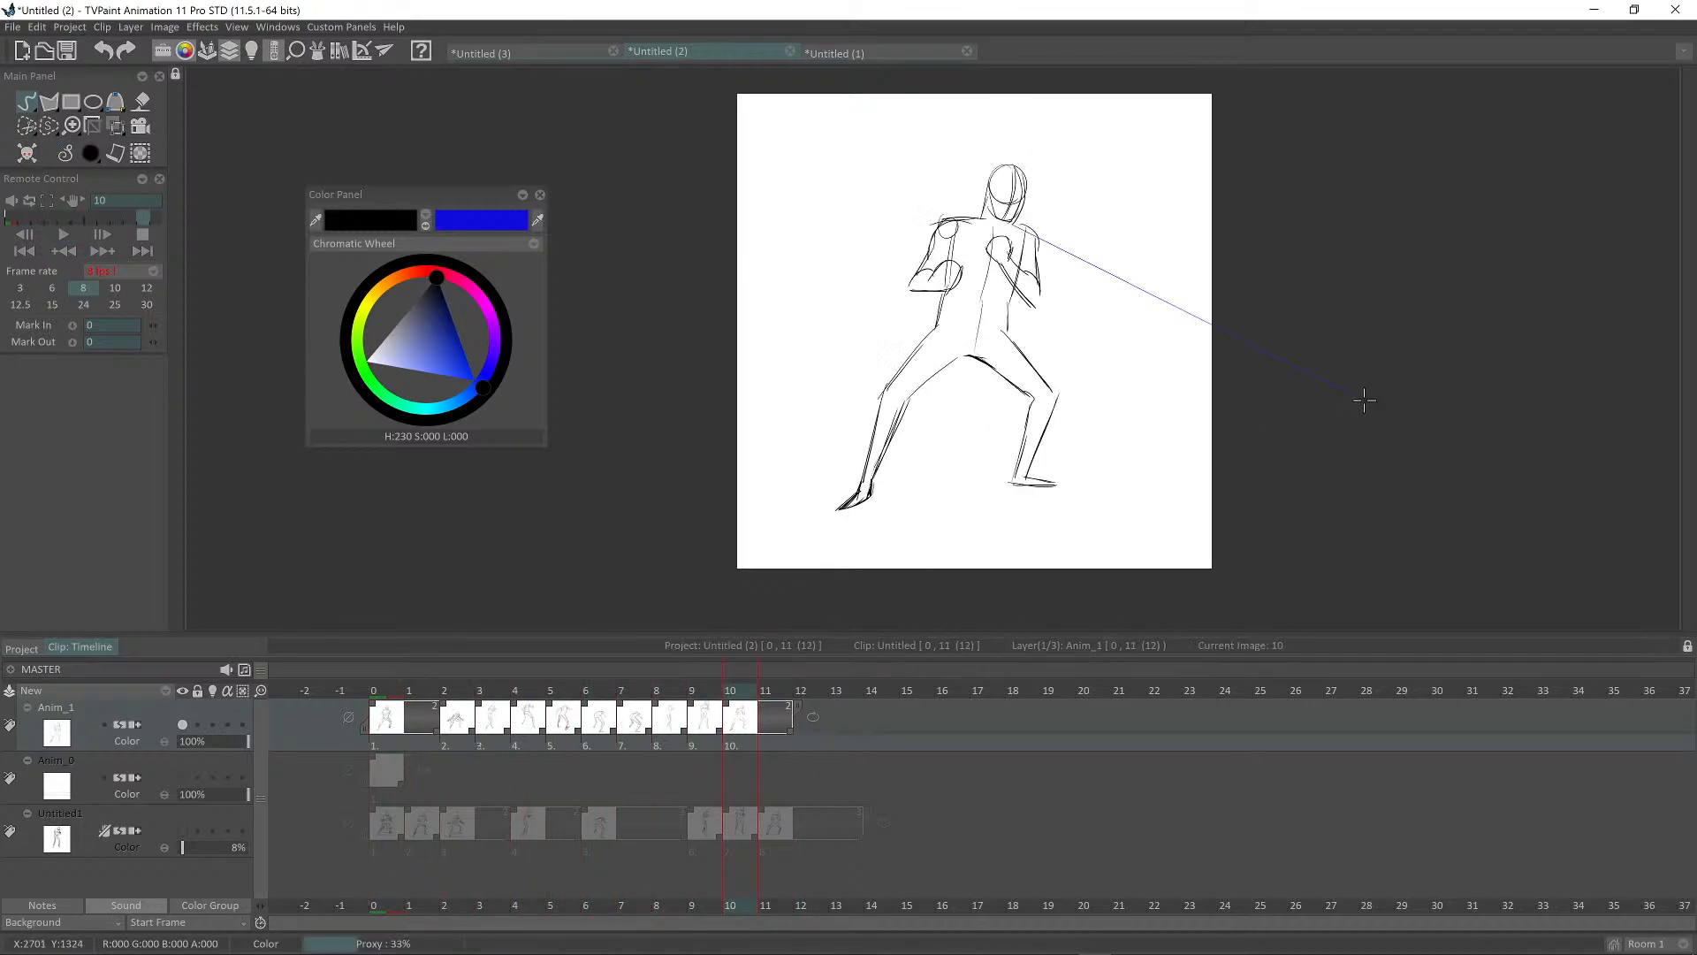
{"action": "key", "text": "Return"}
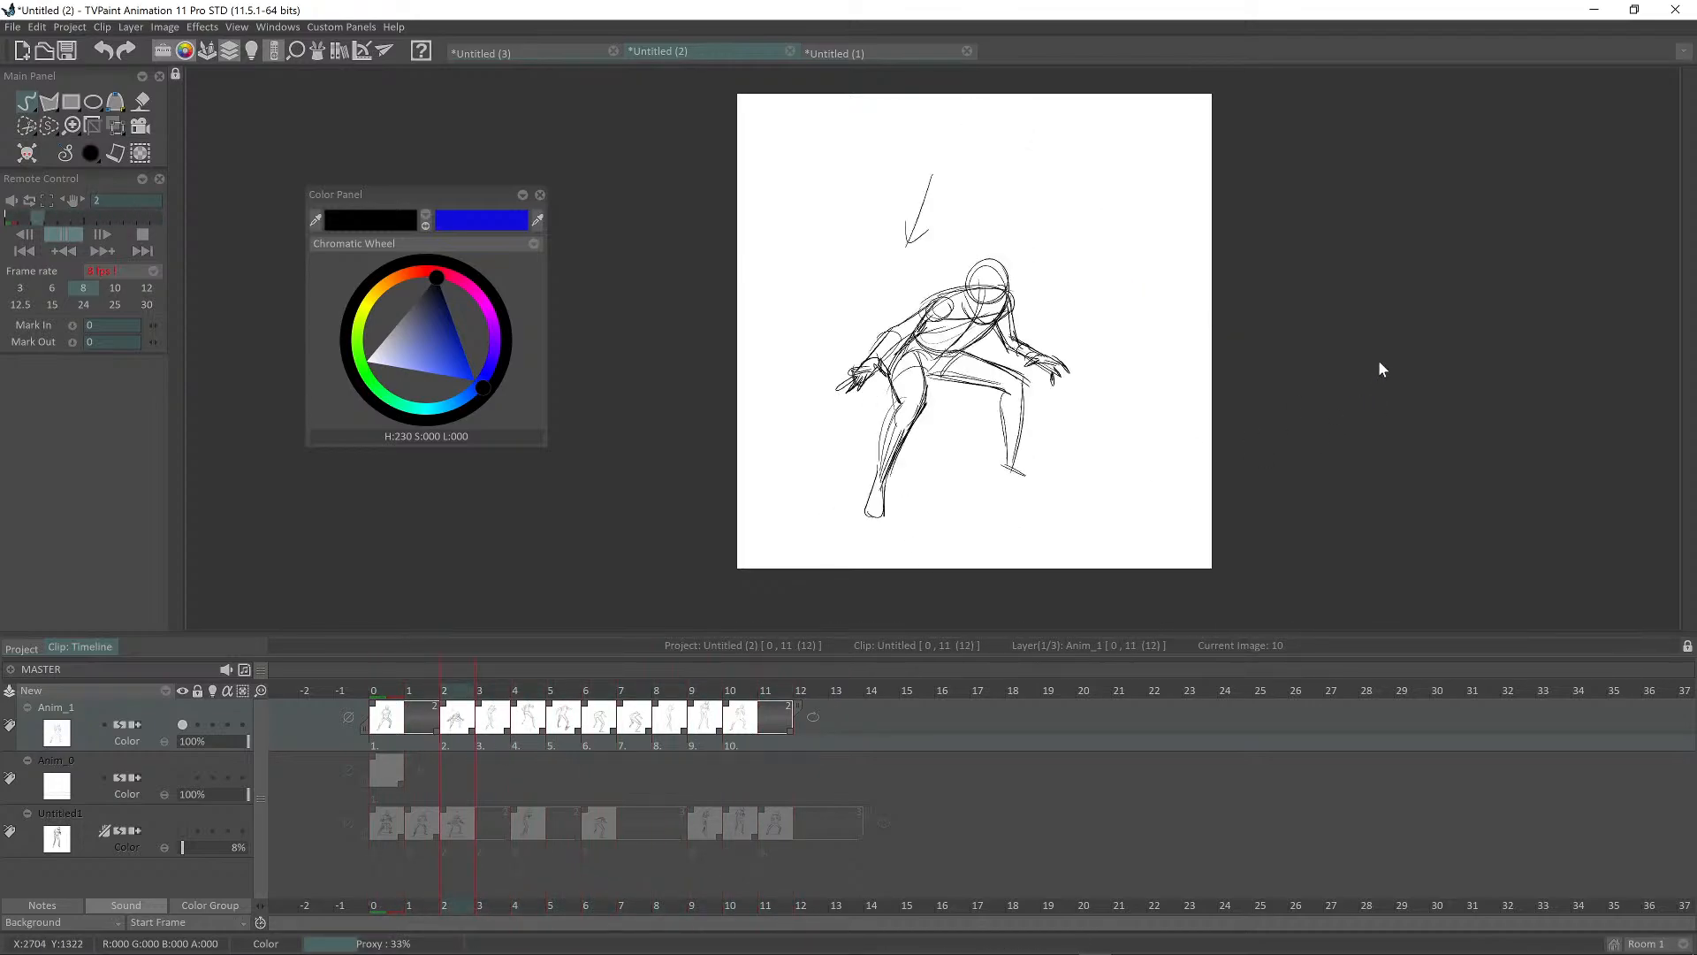
{"action": "scroll", "coordinate": [1412, 351], "scroll_direction": "down", "scroll_amount": 2}
{"action": "left_click_drag", "start_coordinate": [1371, 359], "coordinate": [1222, 450]}
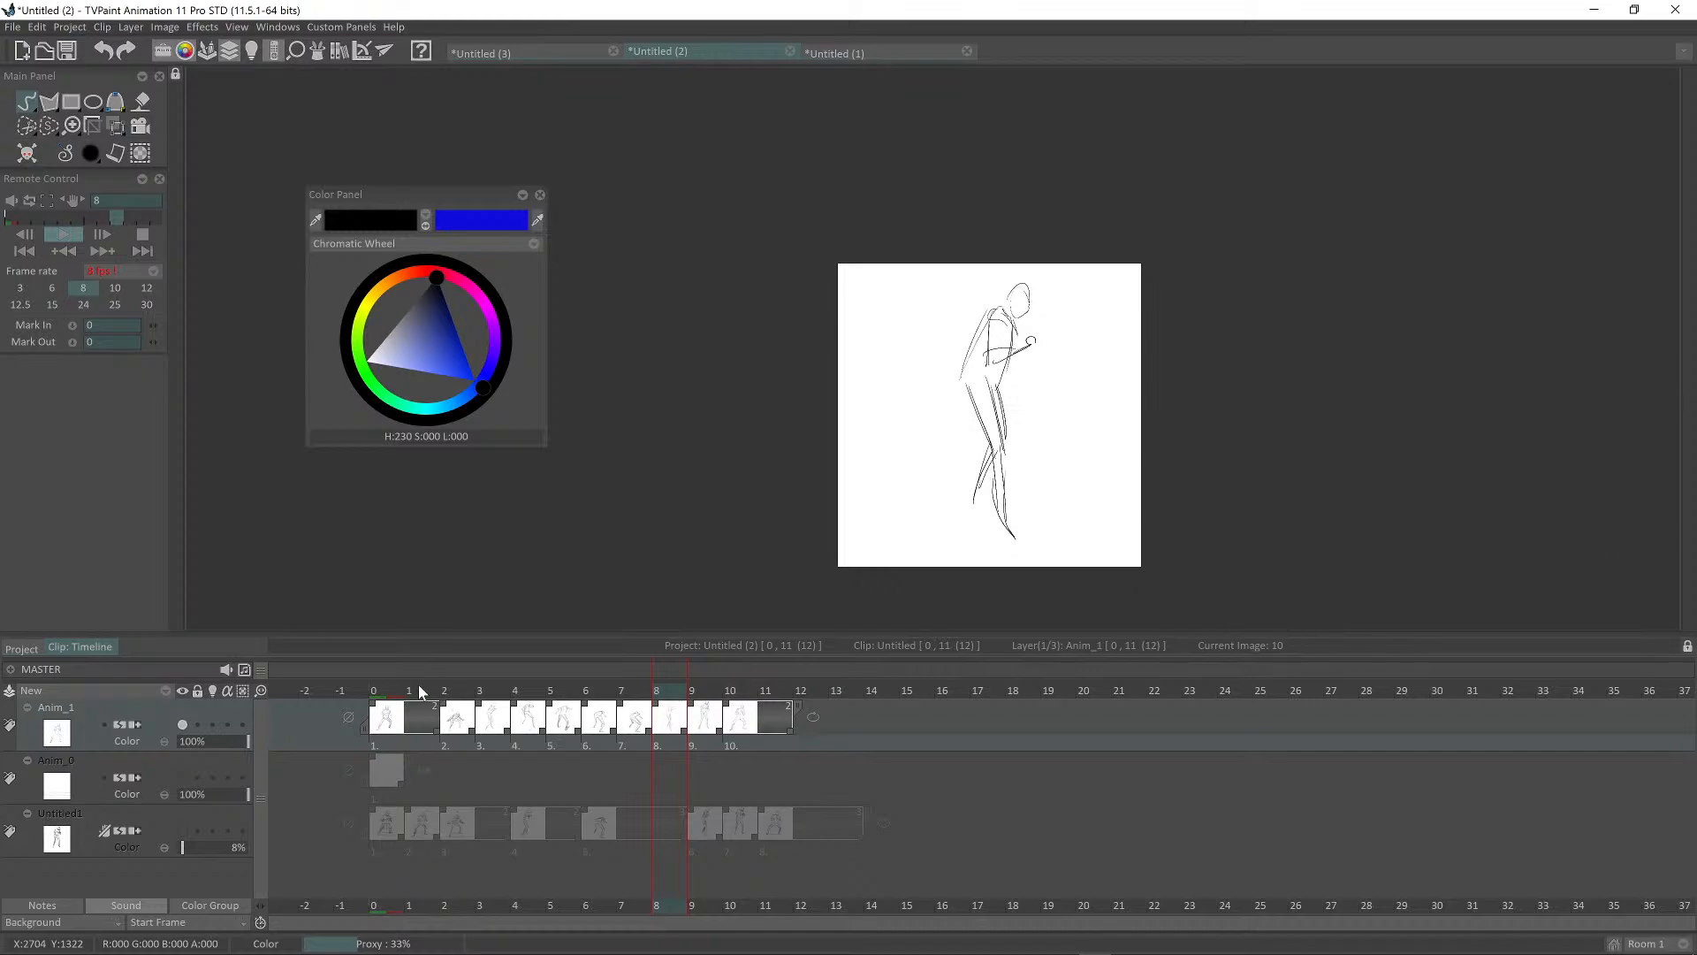
Step: Scrub through the Anim_1 animation from frame 0 to frame 11
{"action": "left_click", "coordinate": [380, 689]}
{"action": "left_click", "coordinate": [377, 689]}
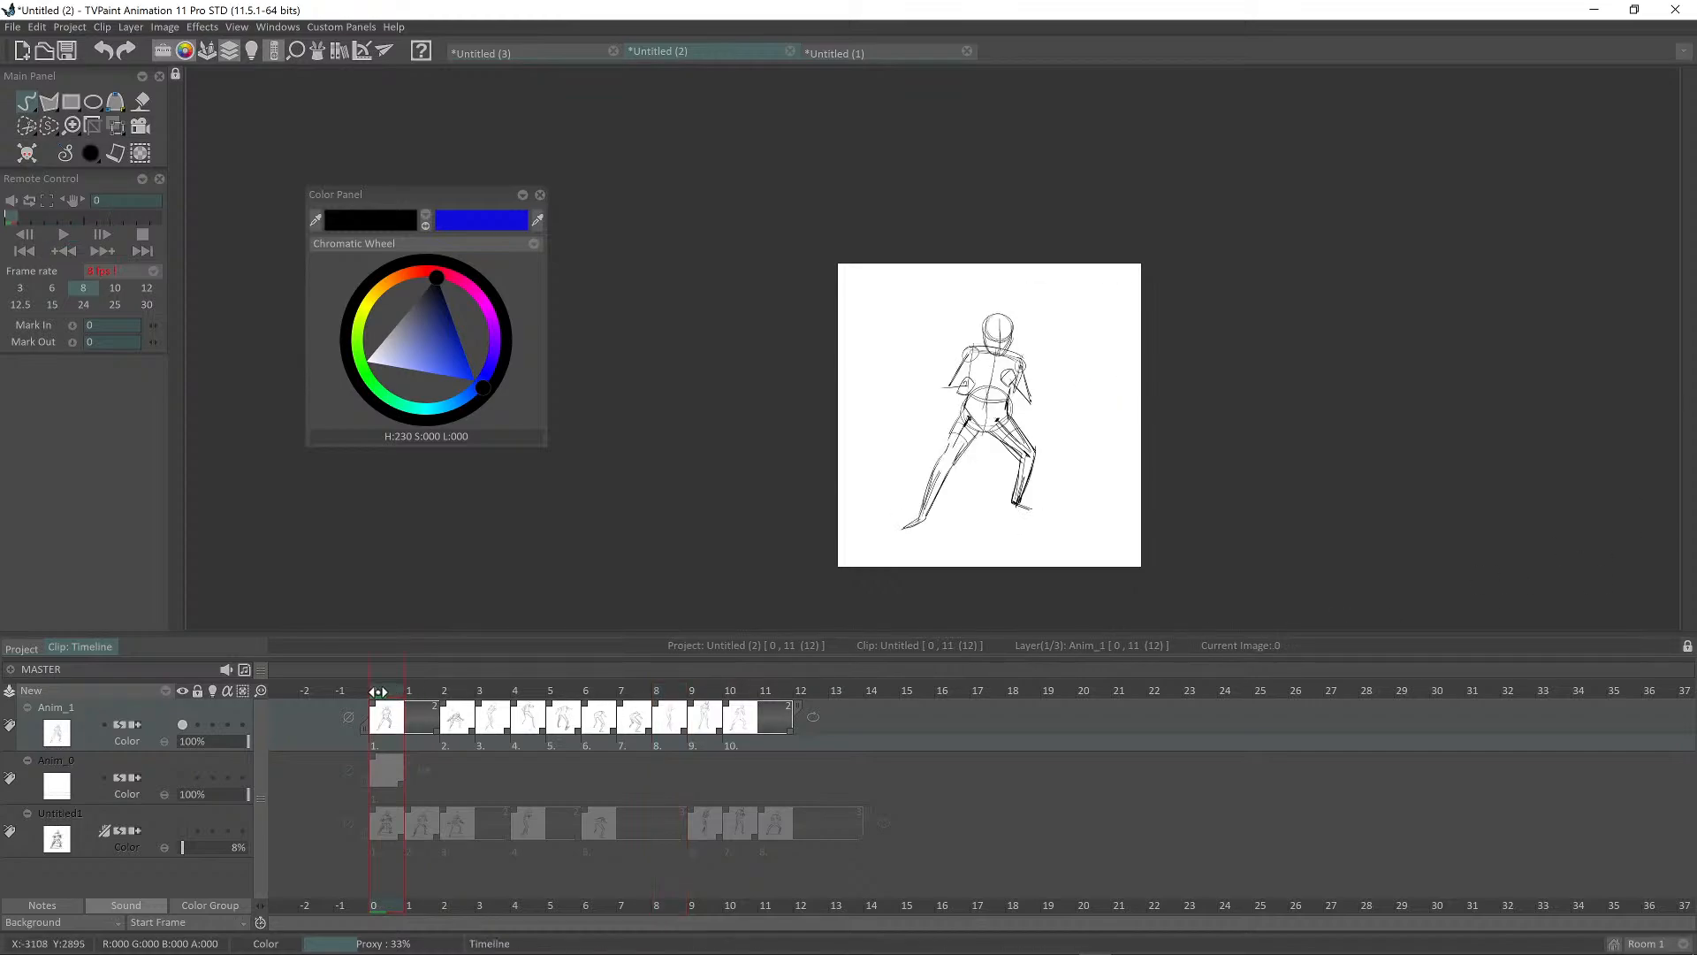
{"action": "mouse_move", "coordinate": [402, 688]}
{"action": "left_mouse_down"}
{"action": "mouse_move", "coordinate": [733, 694]}
{"action": "mouse_move", "coordinate": [389, 713]}
{"action": "mouse_move", "coordinate": [766, 706]}
{"action": "left_mouse_up"}
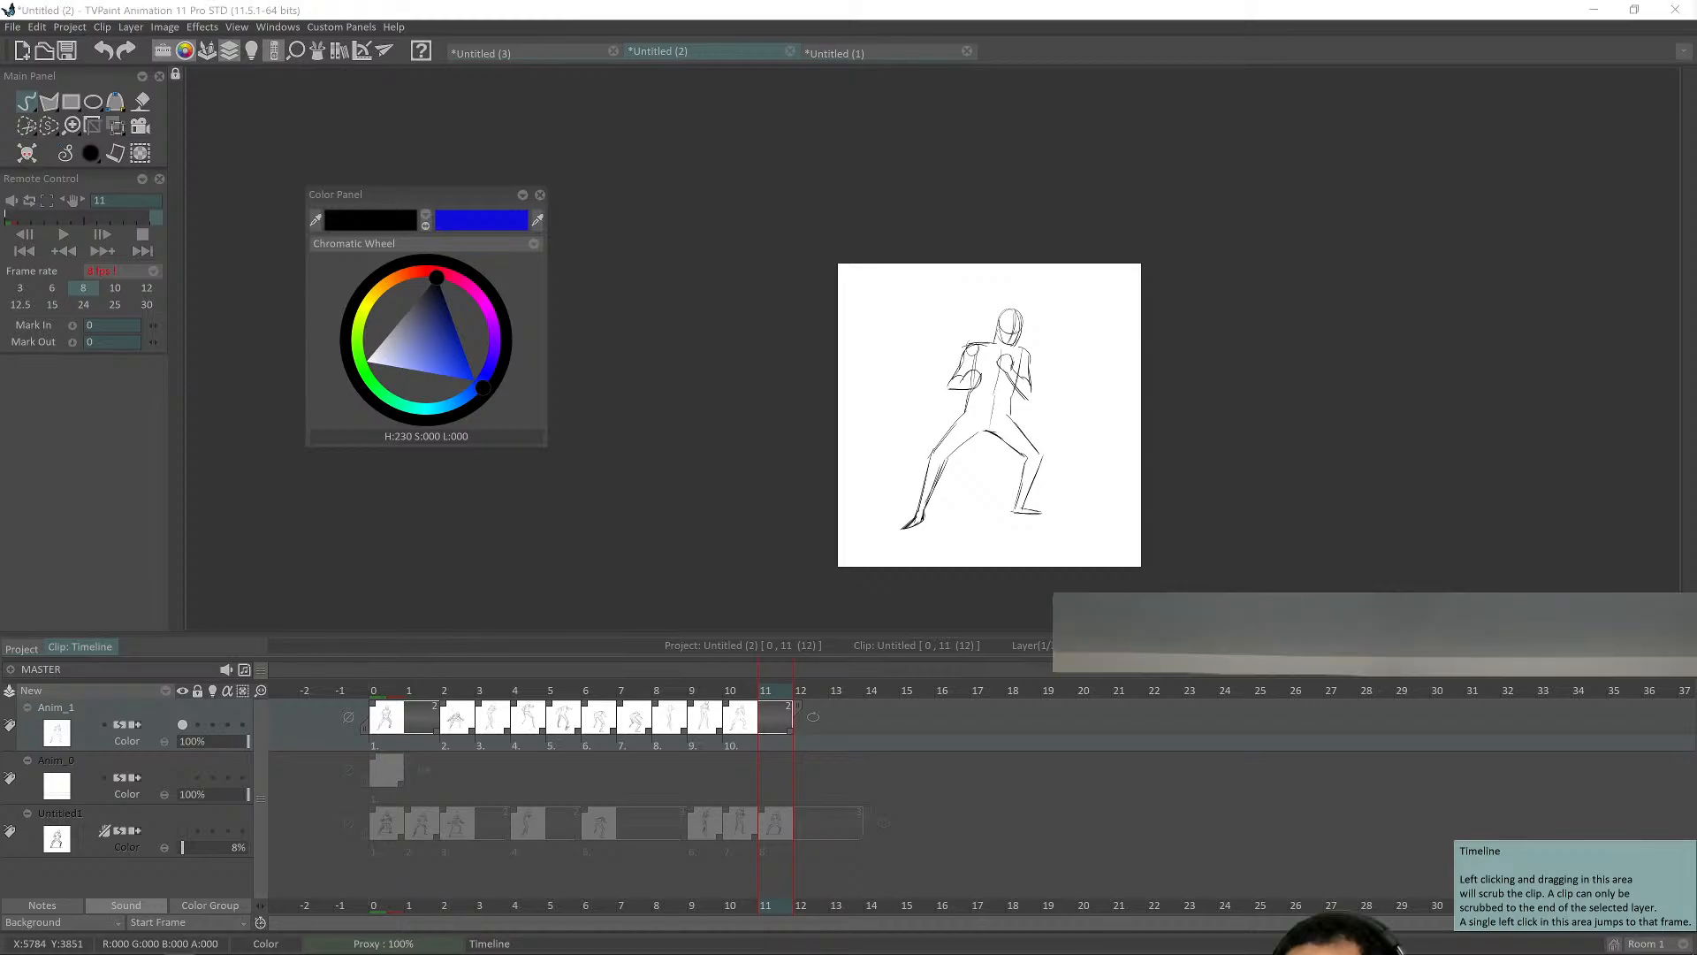
Step: Draw a shoulder guide line and a vertical head tilt line over the figure on frame 11
{"action": "scroll", "coordinate": [1058, 426], "scroll_direction": "up", "scroll_amount": 2}
{"action": "scroll", "coordinate": [1058, 426], "scroll_direction": "up", "scroll_amount": 3}
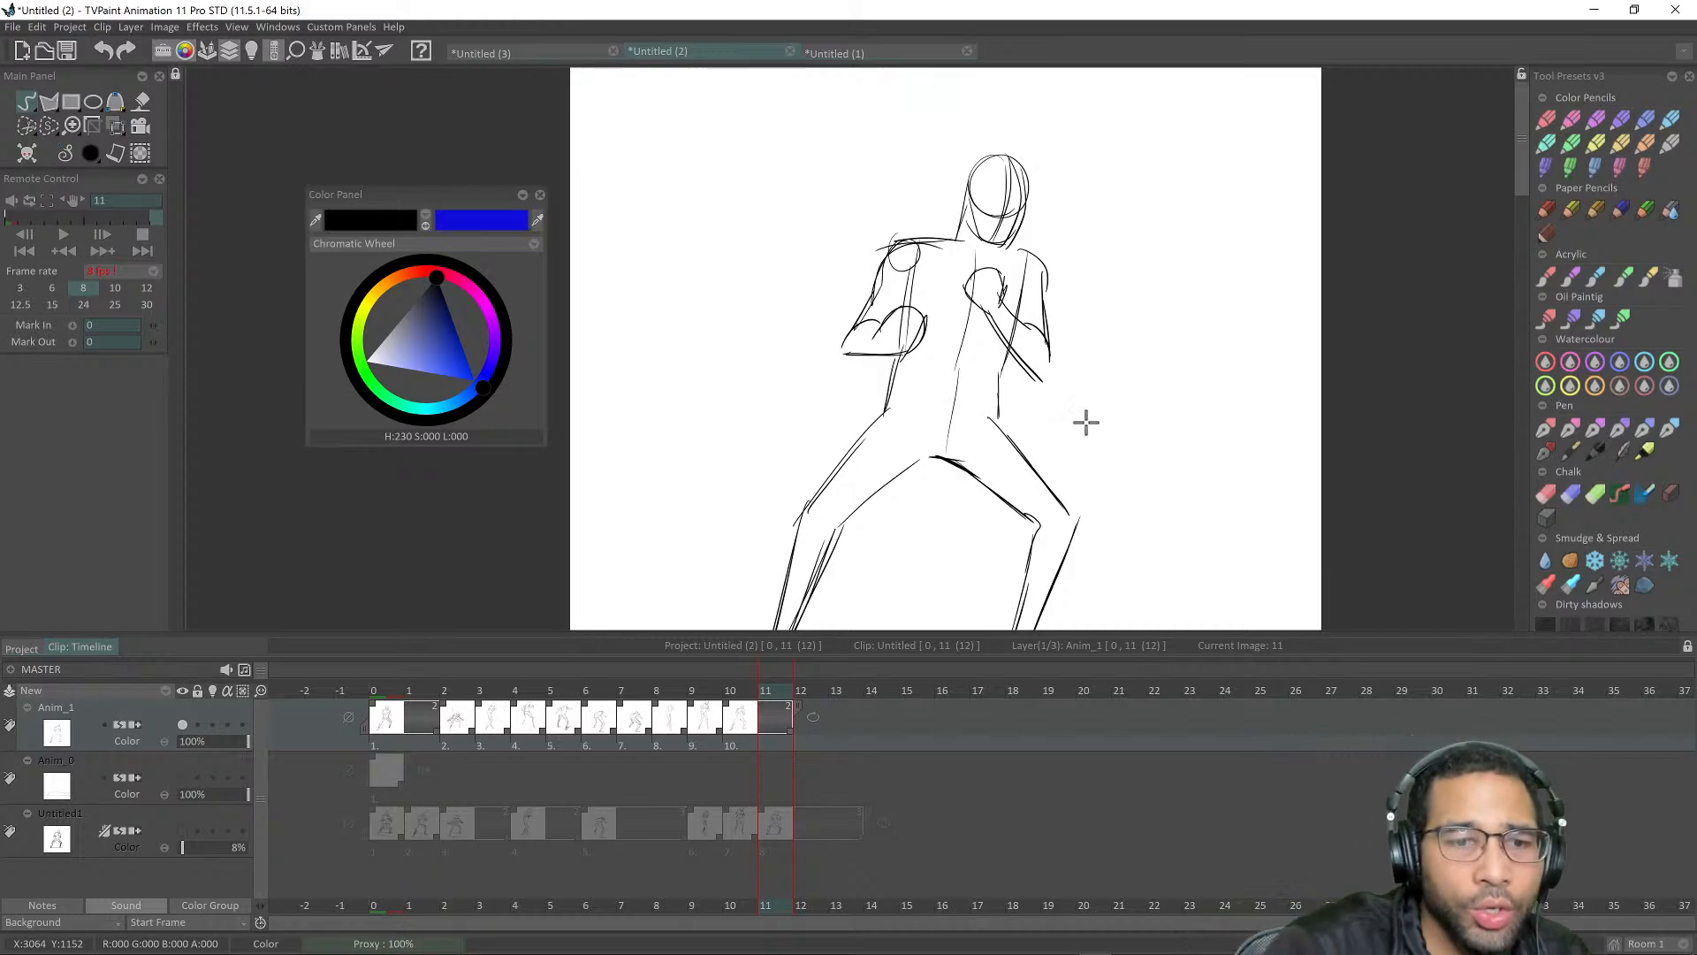
{"action": "mouse_move", "coordinate": [1033, 394]}
{"action": "left_mouse_down"}
{"action": "mouse_move", "coordinate": [1000, 383]}
{"action": "mouse_move", "coordinate": [1110, 481]}
{"action": "mouse_move", "coordinate": [1219, 499]}
{"action": "left_mouse_up"}
{"action": "scroll", "coordinate": [1065, 381], "scroll_direction": "up", "scroll_amount": 5}
{"action": "scroll", "coordinate": [1110, 481], "scroll_direction": "down", "scroll_amount": 2}
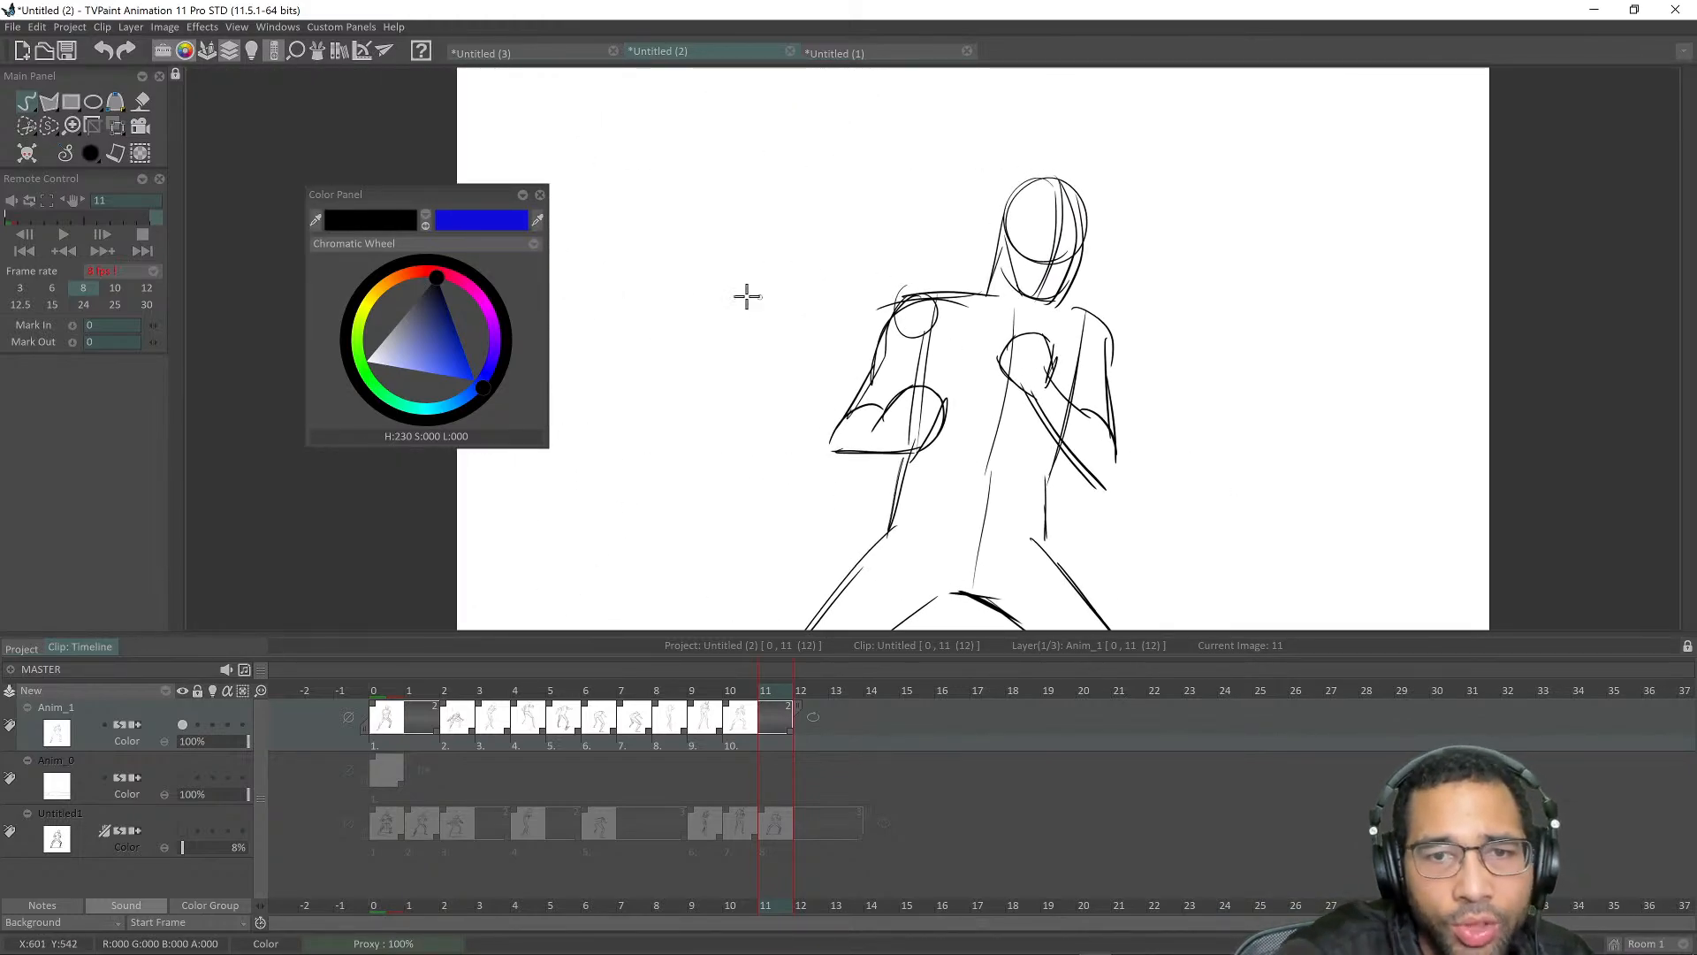
{"action": "mouse_move", "coordinate": [774, 296]}
{"action": "left_mouse_down"}
{"action": "mouse_move", "coordinate": [1276, 334]}
{"action": "mouse_move", "coordinate": [1266, 376]}
{"action": "left_mouse_up"}
{"action": "scroll", "coordinate": [1248, 360], "scroll_direction": "up", "scroll_amount": 3}
{"action": "left_click_drag", "start_coordinate": [979, 230], "coordinate": [970, 312]}
{"action": "left_click_drag", "start_coordinate": [999, 149], "coordinate": [944, 490]}
{"action": "scroll", "coordinate": [943, 490], "scroll_direction": "down", "scroll_amount": 4}
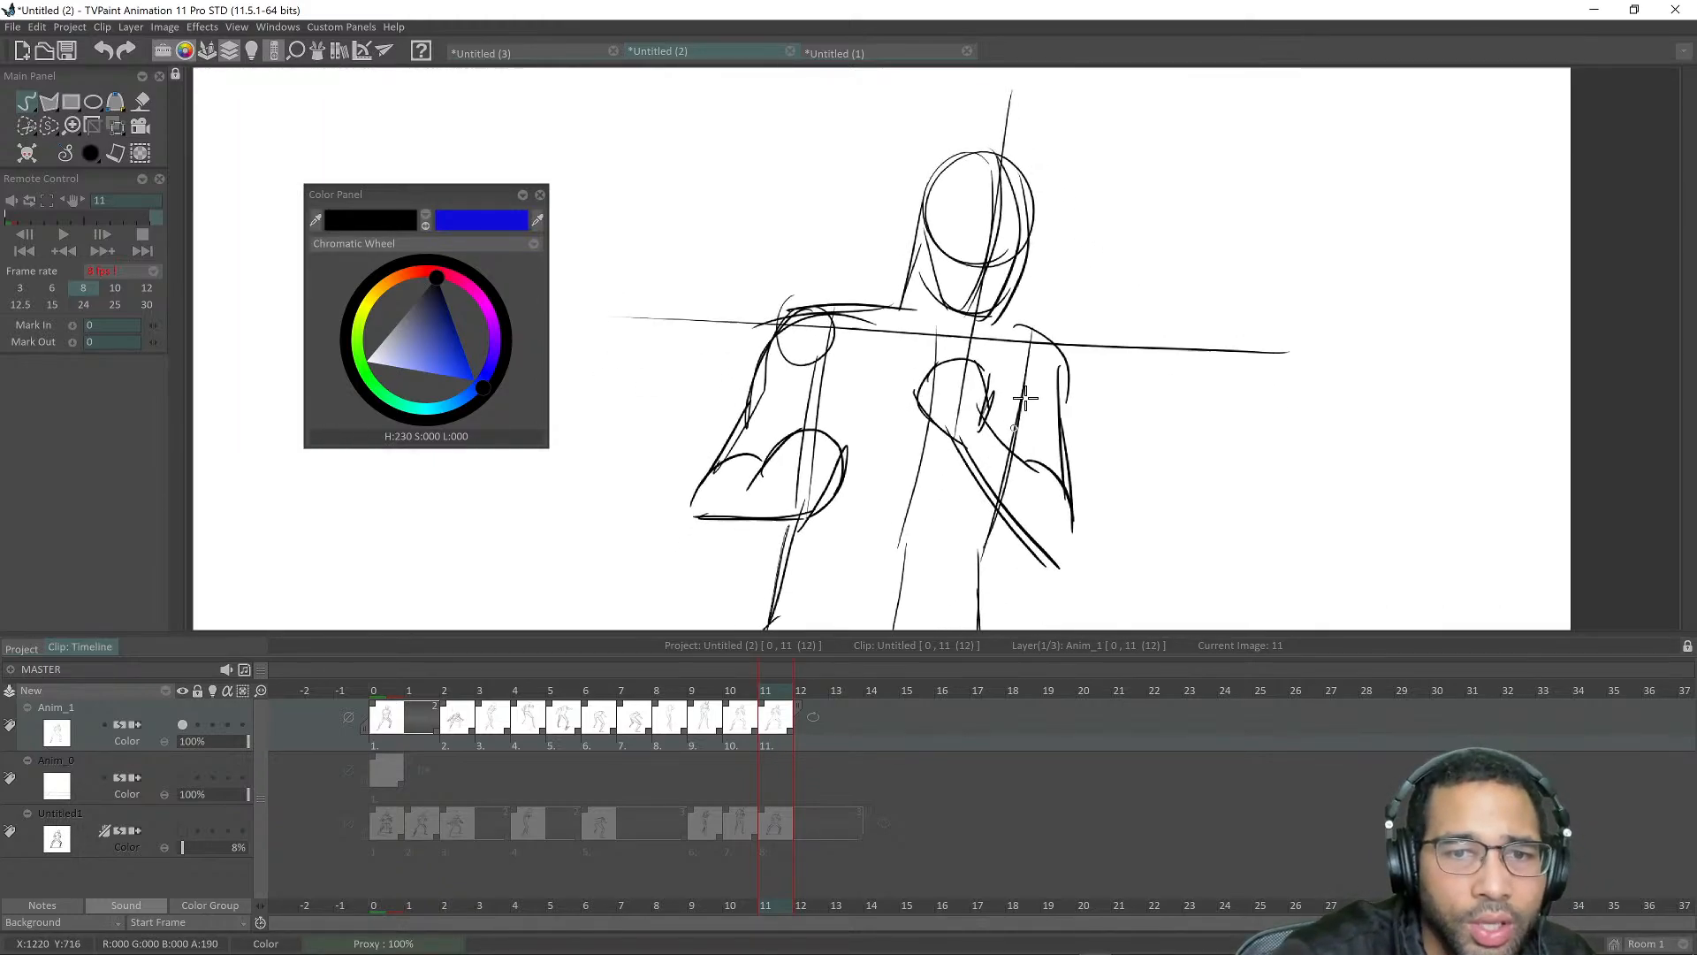
Step: Draw a hip guide line on frame 11, replacing the tilted attempt with a horizontal one
{"action": "left_click_drag", "start_coordinate": [743, 491], "coordinate": [1172, 436]}
{"action": "scroll", "coordinate": [1221, 449], "scroll_direction": "down", "scroll_amount": 1}
{"action": "scroll", "coordinate": [1221, 448], "scroll_direction": "down", "scroll_amount": 1}
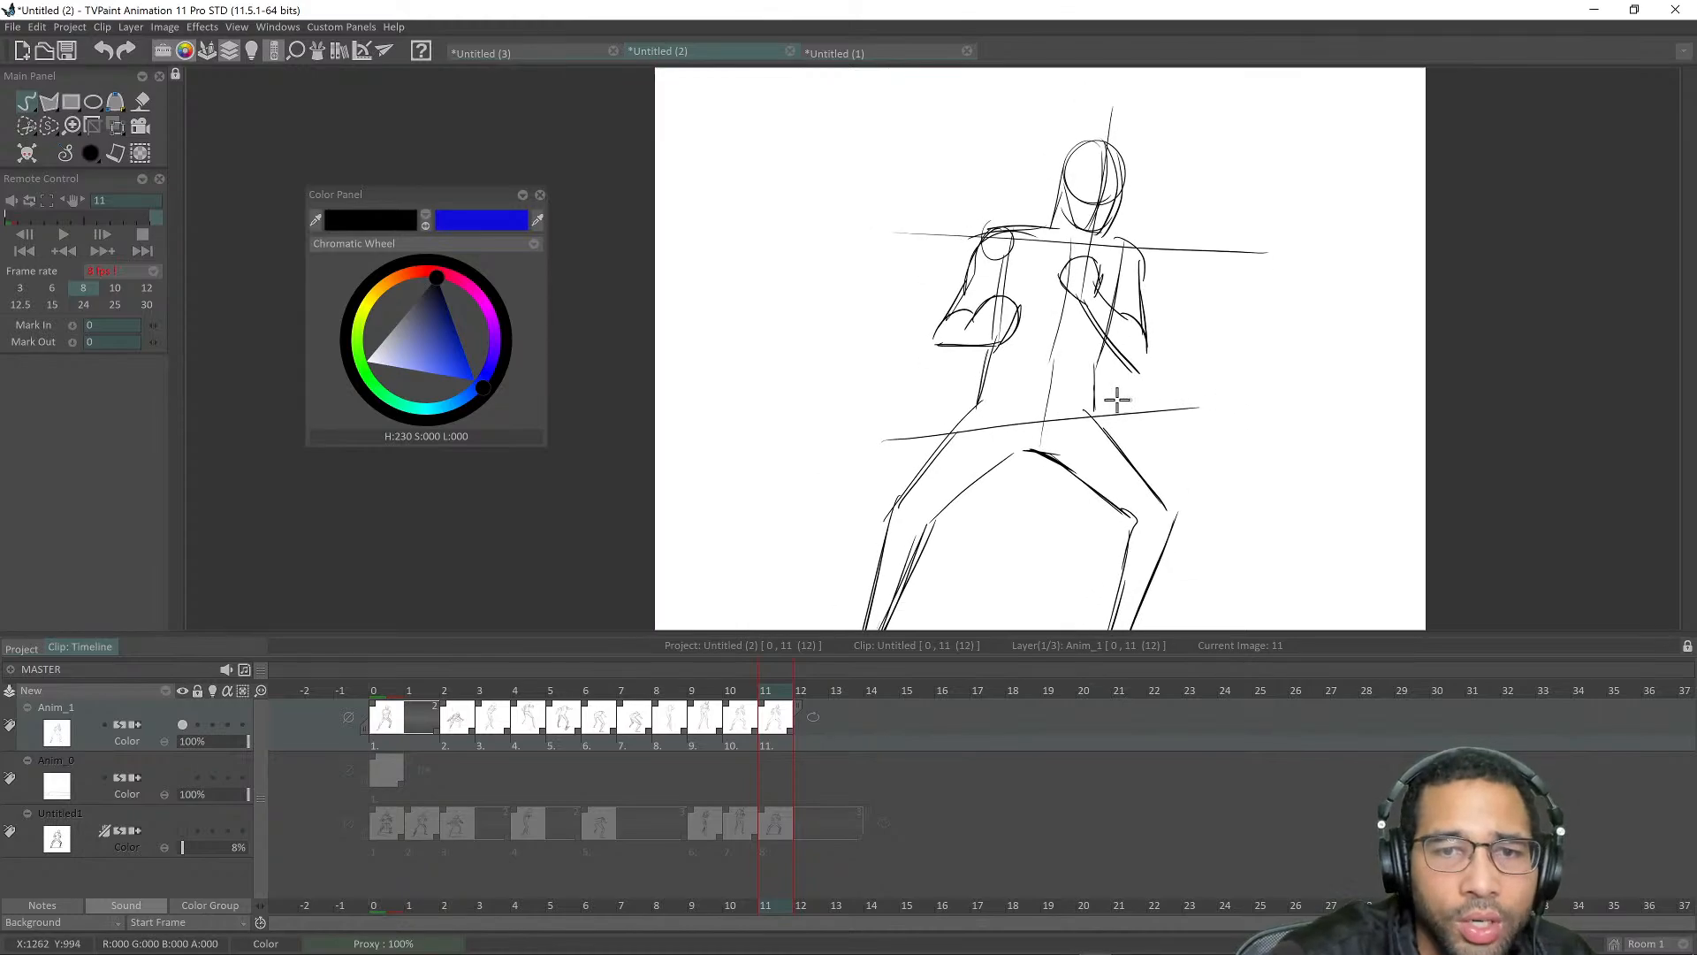
{"action": "key", "text": "ctrl+z"}
{"action": "left_click_drag", "start_coordinate": [849, 428], "coordinate": [1260, 433]}
{"action": "scroll", "coordinate": [1260, 475], "scroll_direction": "up", "scroll_amount": 1}
{"action": "scroll", "coordinate": [1257, 477], "scroll_direction": "up", "scroll_amount": 1}
{"action": "scroll", "coordinate": [1254, 477], "scroll_direction": "down", "scroll_amount": 2}
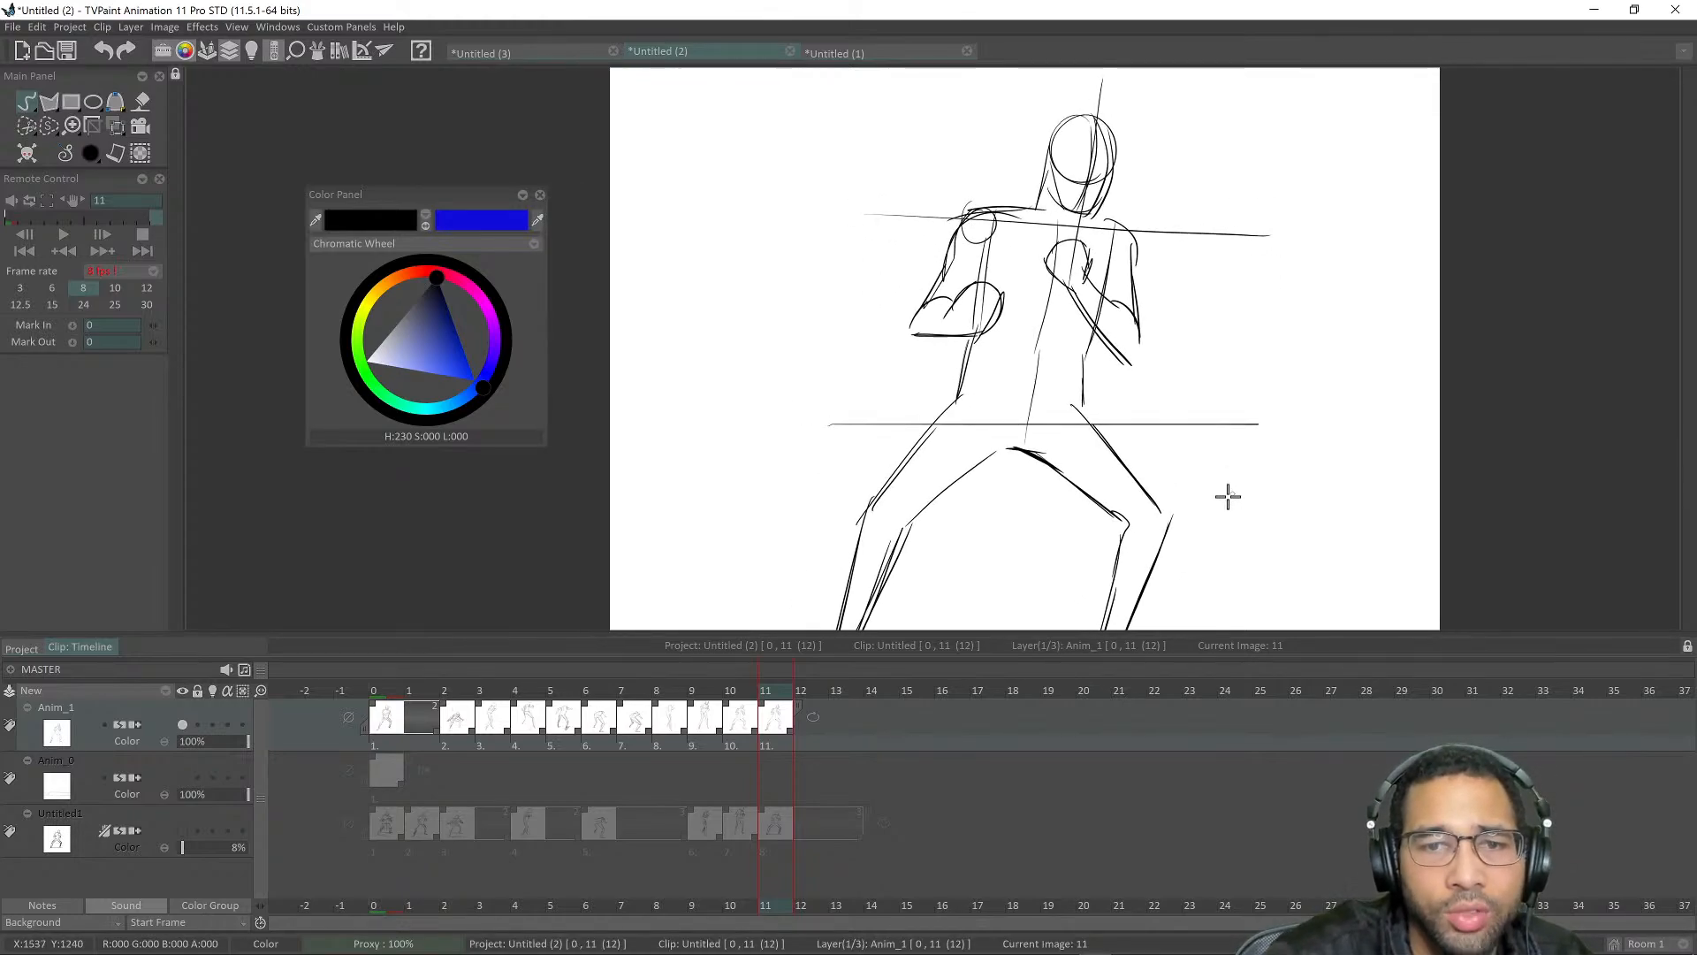
Step: Draw a guide line through both knees of the frame 11 figure, redoing the first attempt
{"action": "left_click_drag", "start_coordinate": [1228, 496], "coordinate": [1242, 350]}
{"action": "left_click_drag", "start_coordinate": [762, 353], "coordinate": [1272, 373]}
{"action": "key", "text": "ctrl+z"}
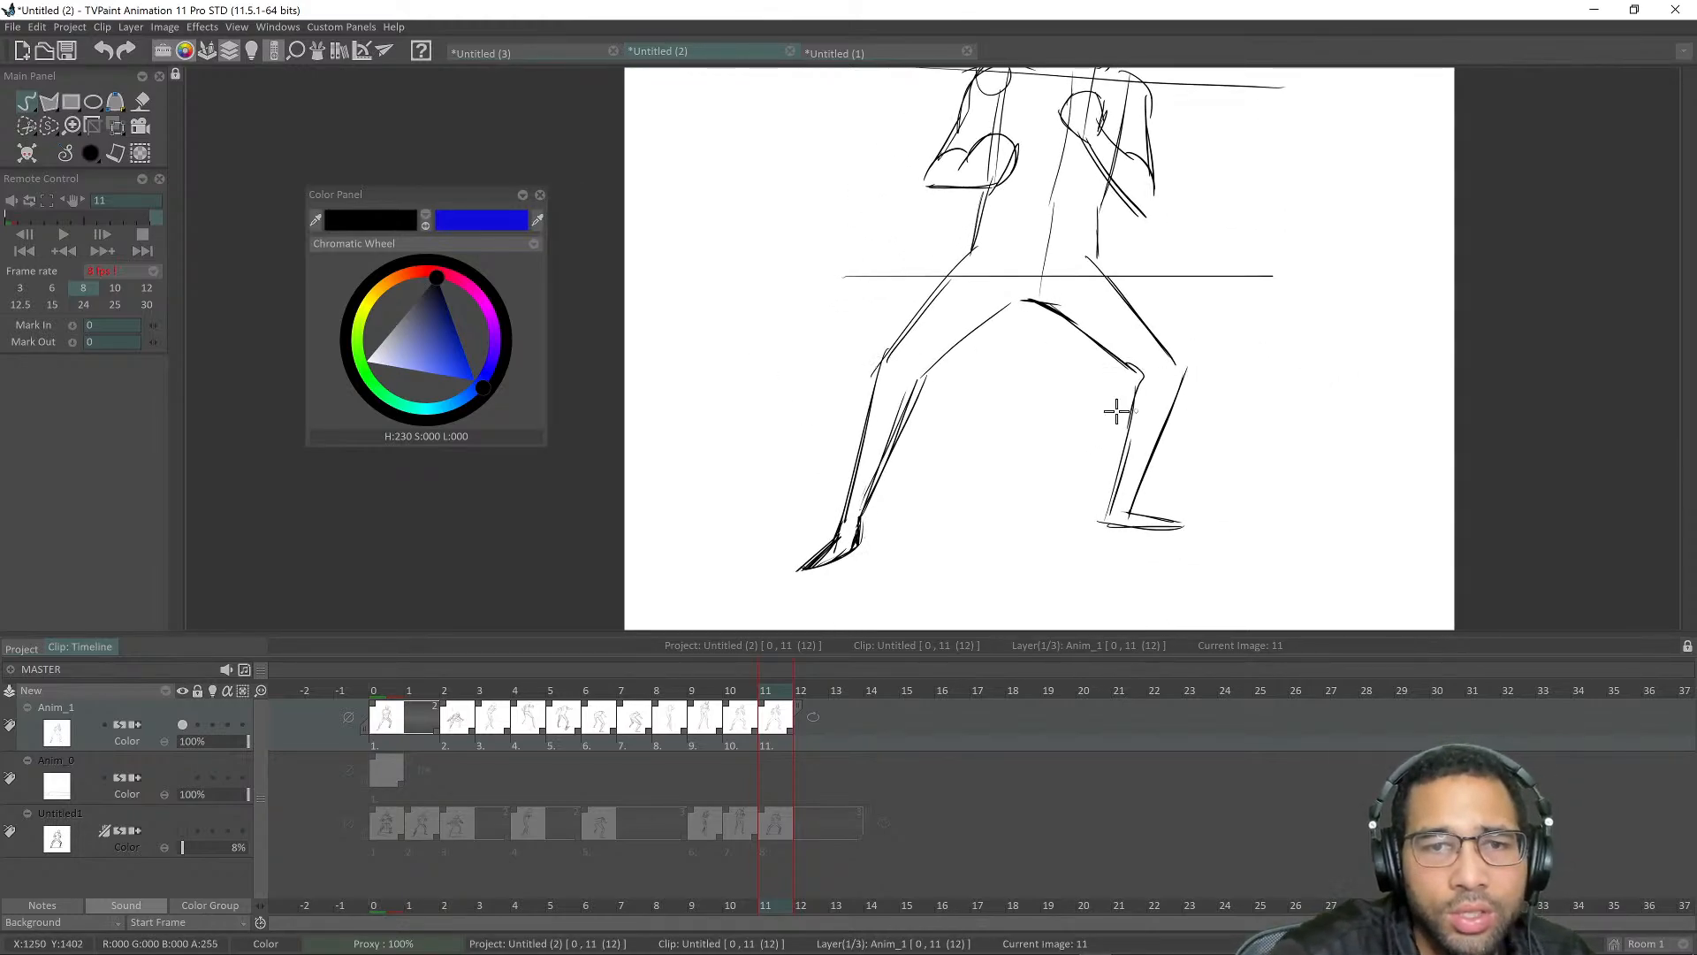
{"action": "left_click_drag", "start_coordinate": [835, 360], "coordinate": [1227, 373]}
{"action": "scroll", "coordinate": [1323, 389], "scroll_direction": "up", "scroll_amount": 1}
{"action": "scroll", "coordinate": [1323, 389], "scroll_direction": "down", "scroll_amount": 1}
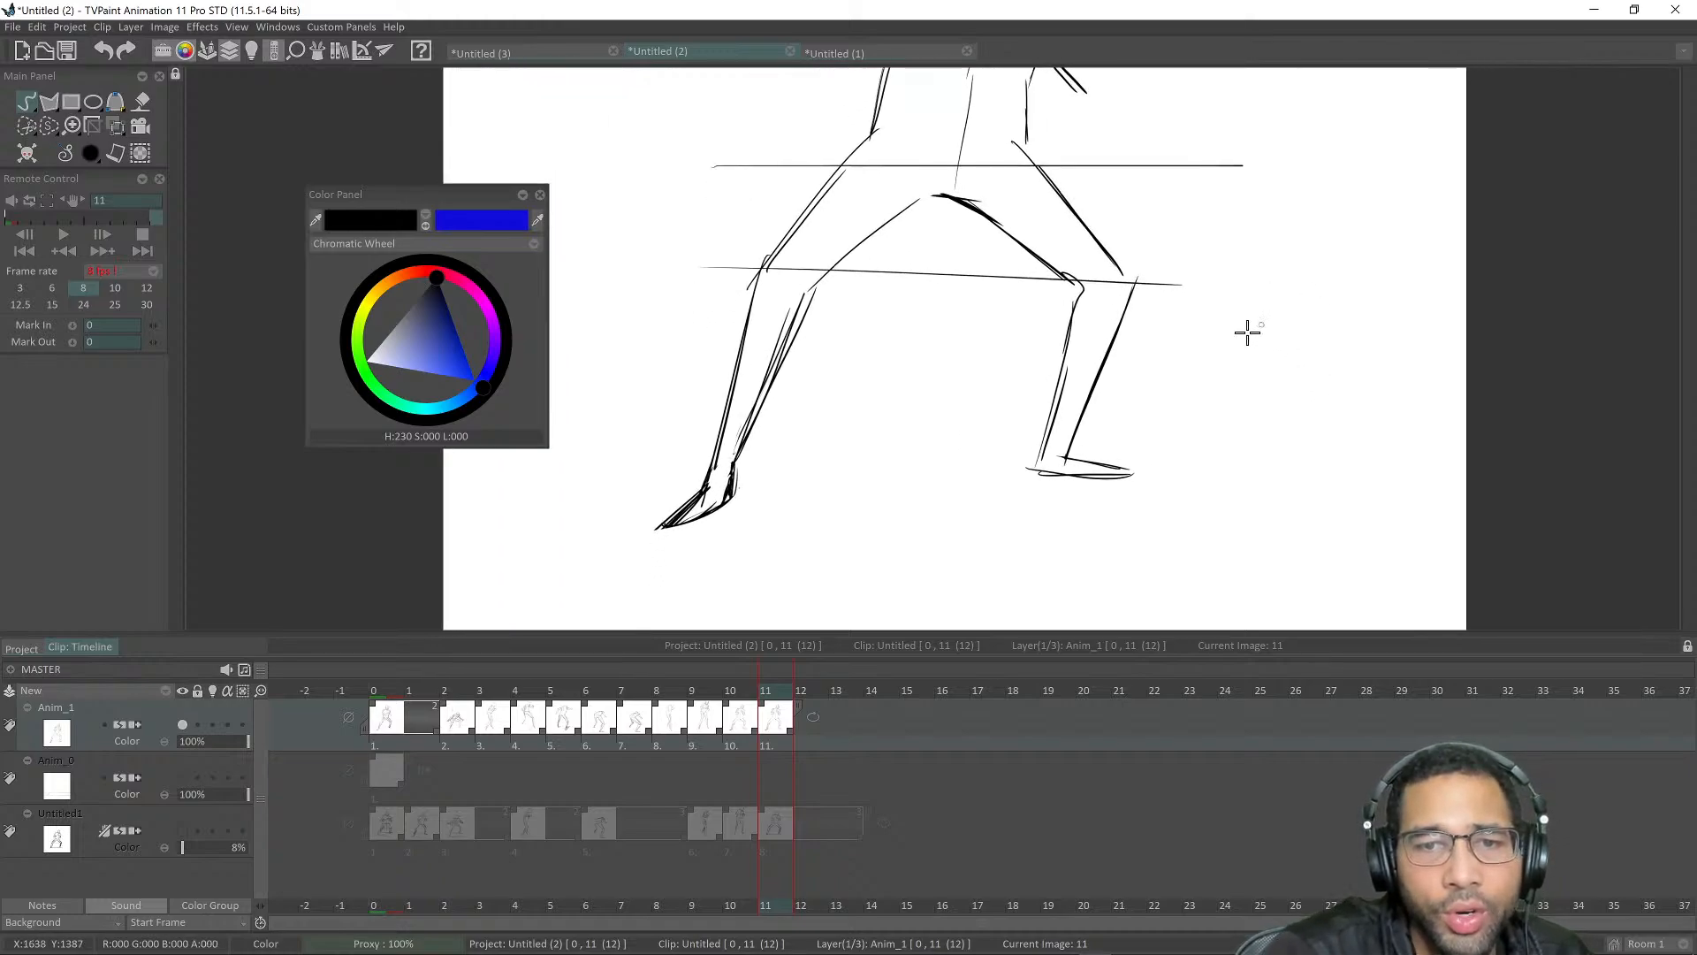
Step: Draw a slanted guide line through both feet on frame 11 and a horizontal line at each foot
{"action": "left_click_drag", "start_coordinate": [568, 536], "coordinate": [1255, 447]}
{"action": "scroll", "coordinate": [1193, 477], "scroll_direction": "down", "scroll_amount": 1}
{"action": "scroll", "coordinate": [1185, 475], "scroll_direction": "down", "scroll_amount": 1}
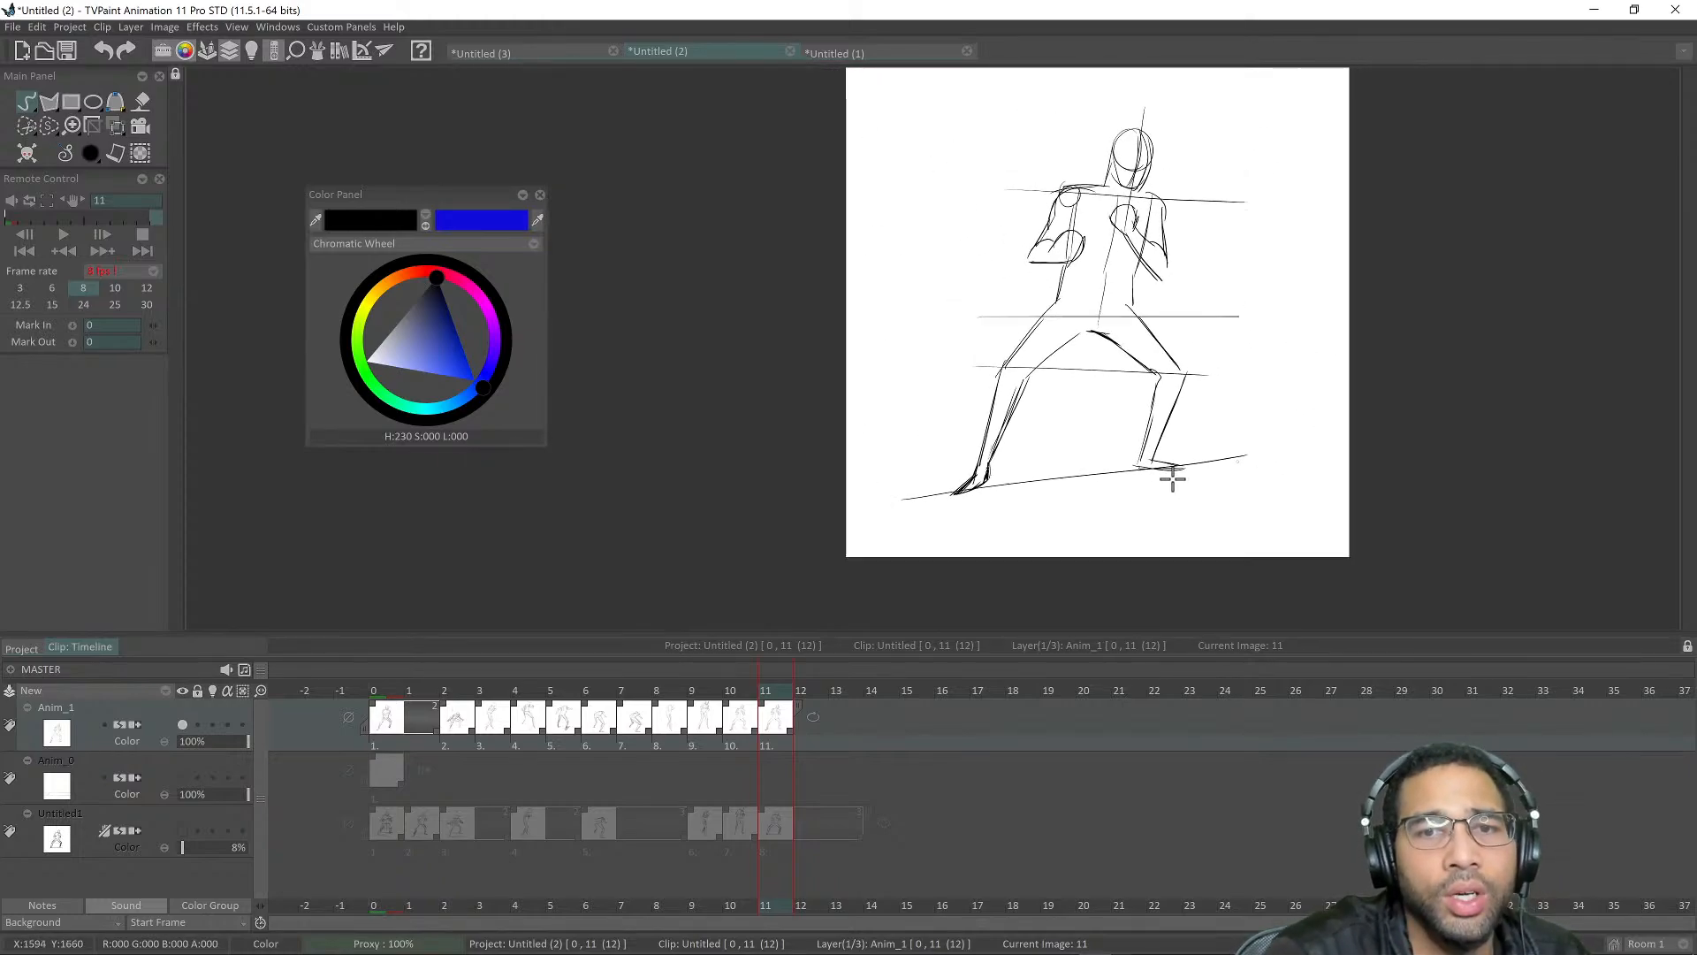
{"action": "scroll", "coordinate": [1175, 474], "scroll_direction": "up", "scroll_amount": 2}
{"action": "left_click_drag", "start_coordinate": [743, 485], "coordinate": [1307, 526]}
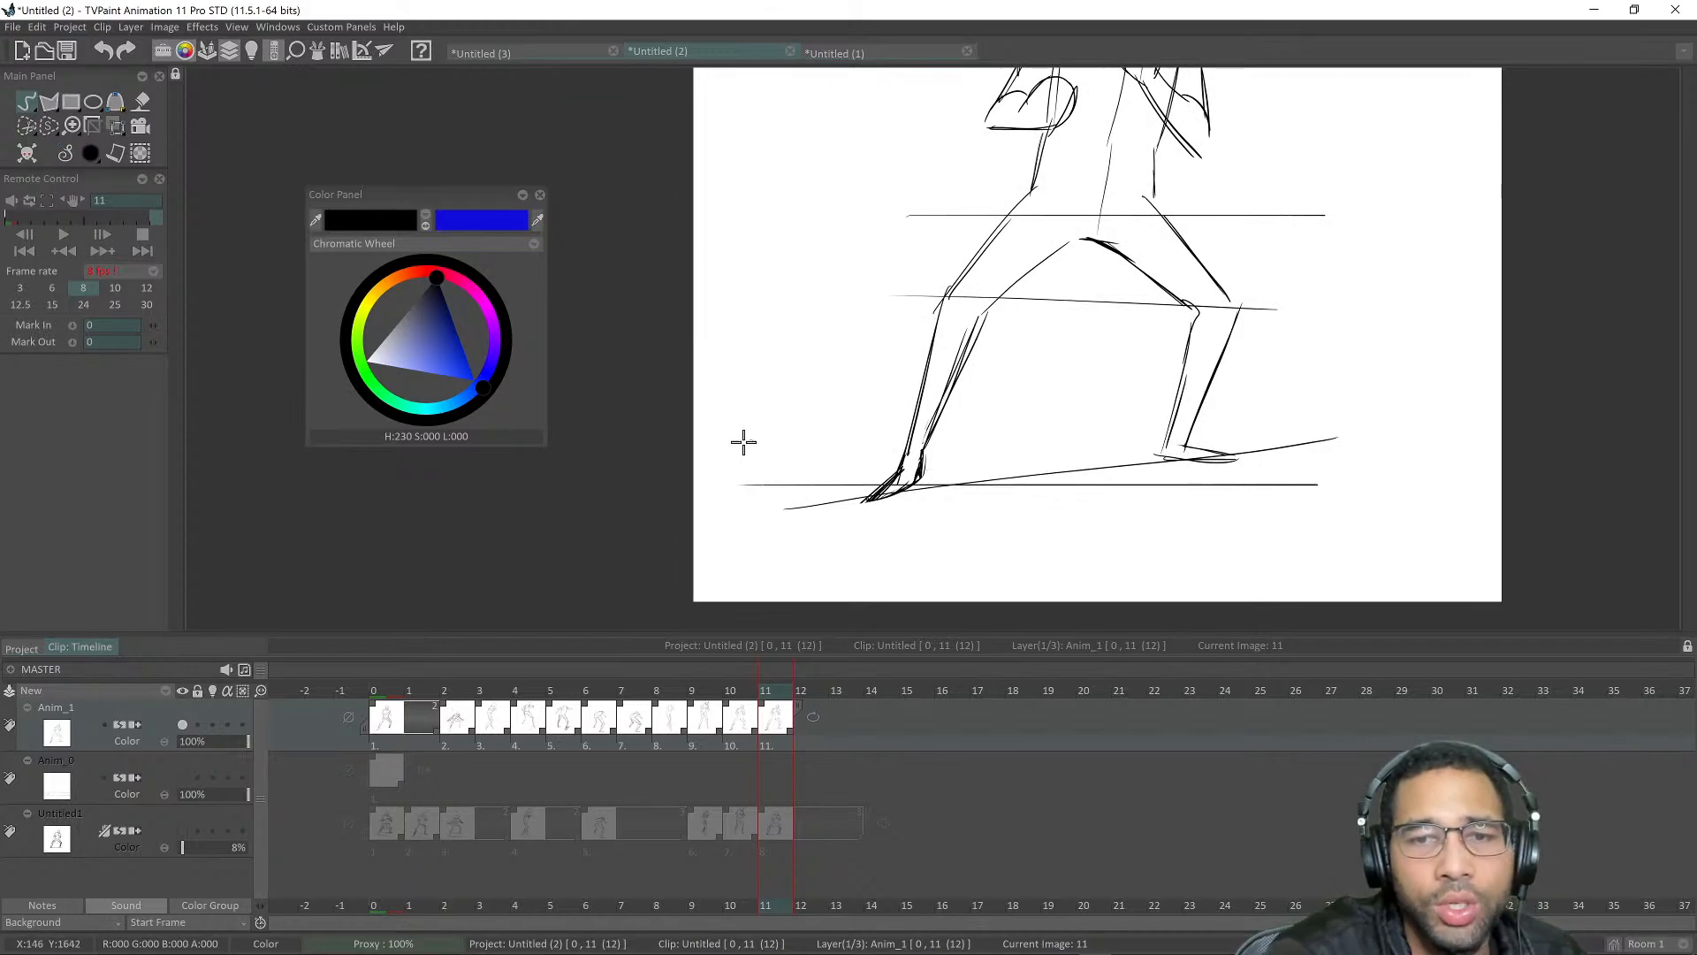
{"action": "left_click_drag", "start_coordinate": [742, 445], "coordinate": [1366, 447]}
{"action": "scroll", "coordinate": [1384, 471], "scroll_direction": "down", "scroll_amount": 1}
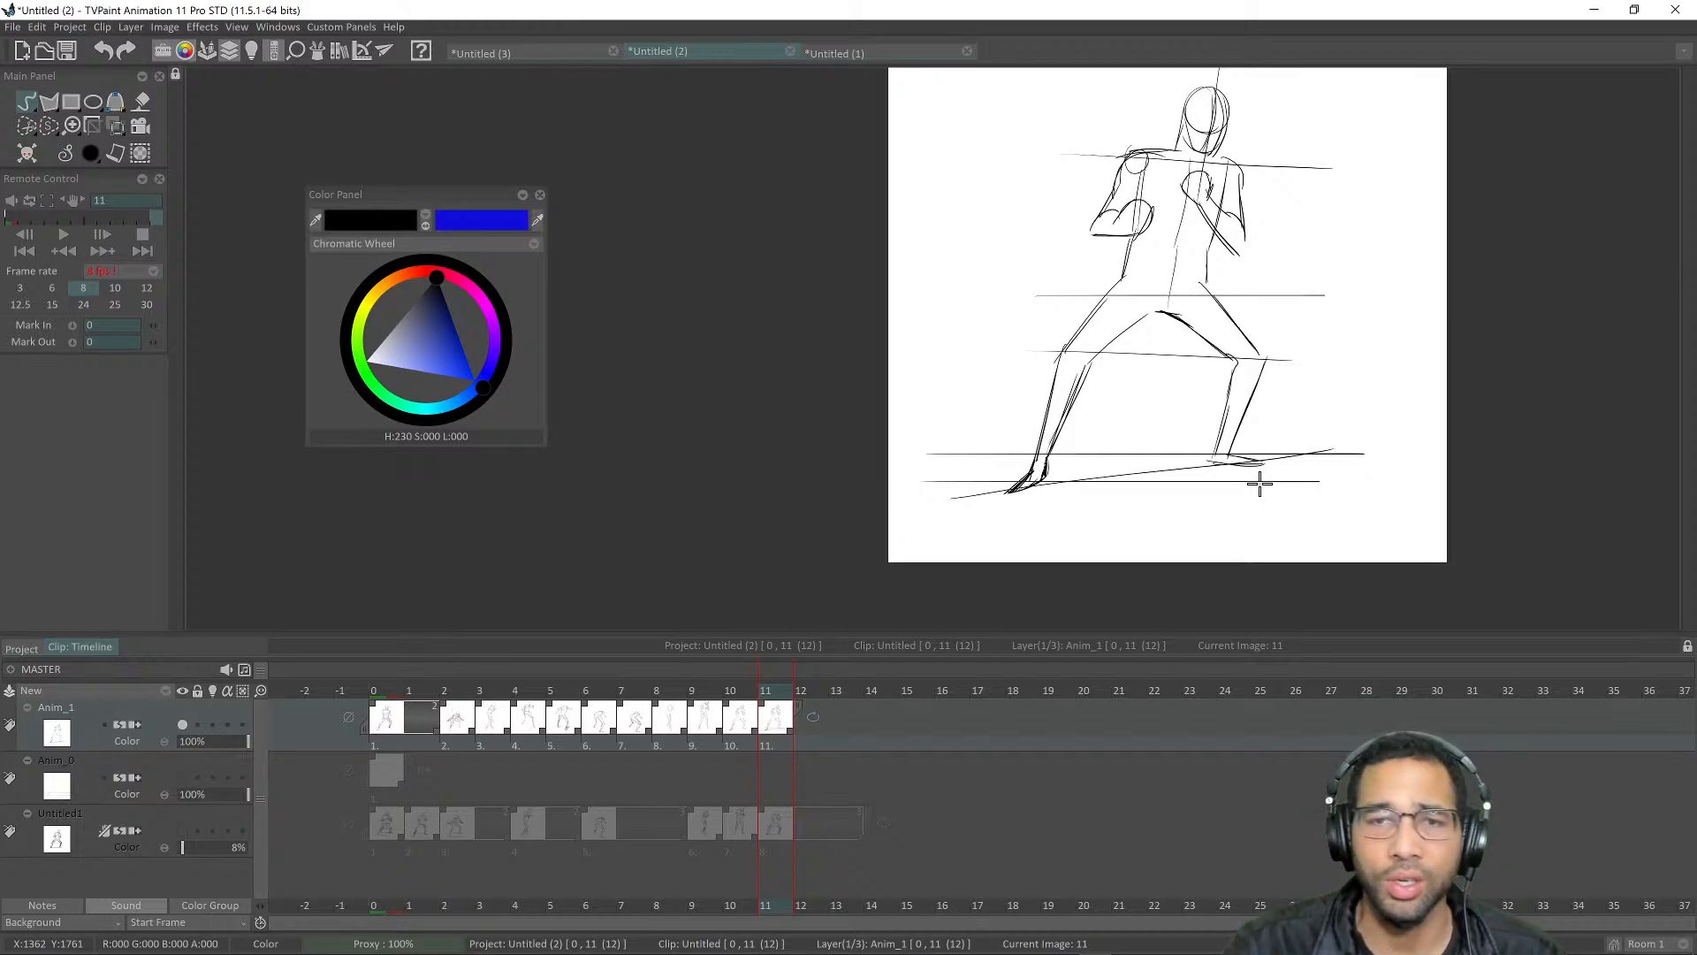
Step: Undo all the guide lines drawn over the figure on frame 11
{"action": "key", "text": "ctrl+z"}
{"action": "key", "text": "ctrl+z"}
{"action": "key", "text": "ctrl+z"}
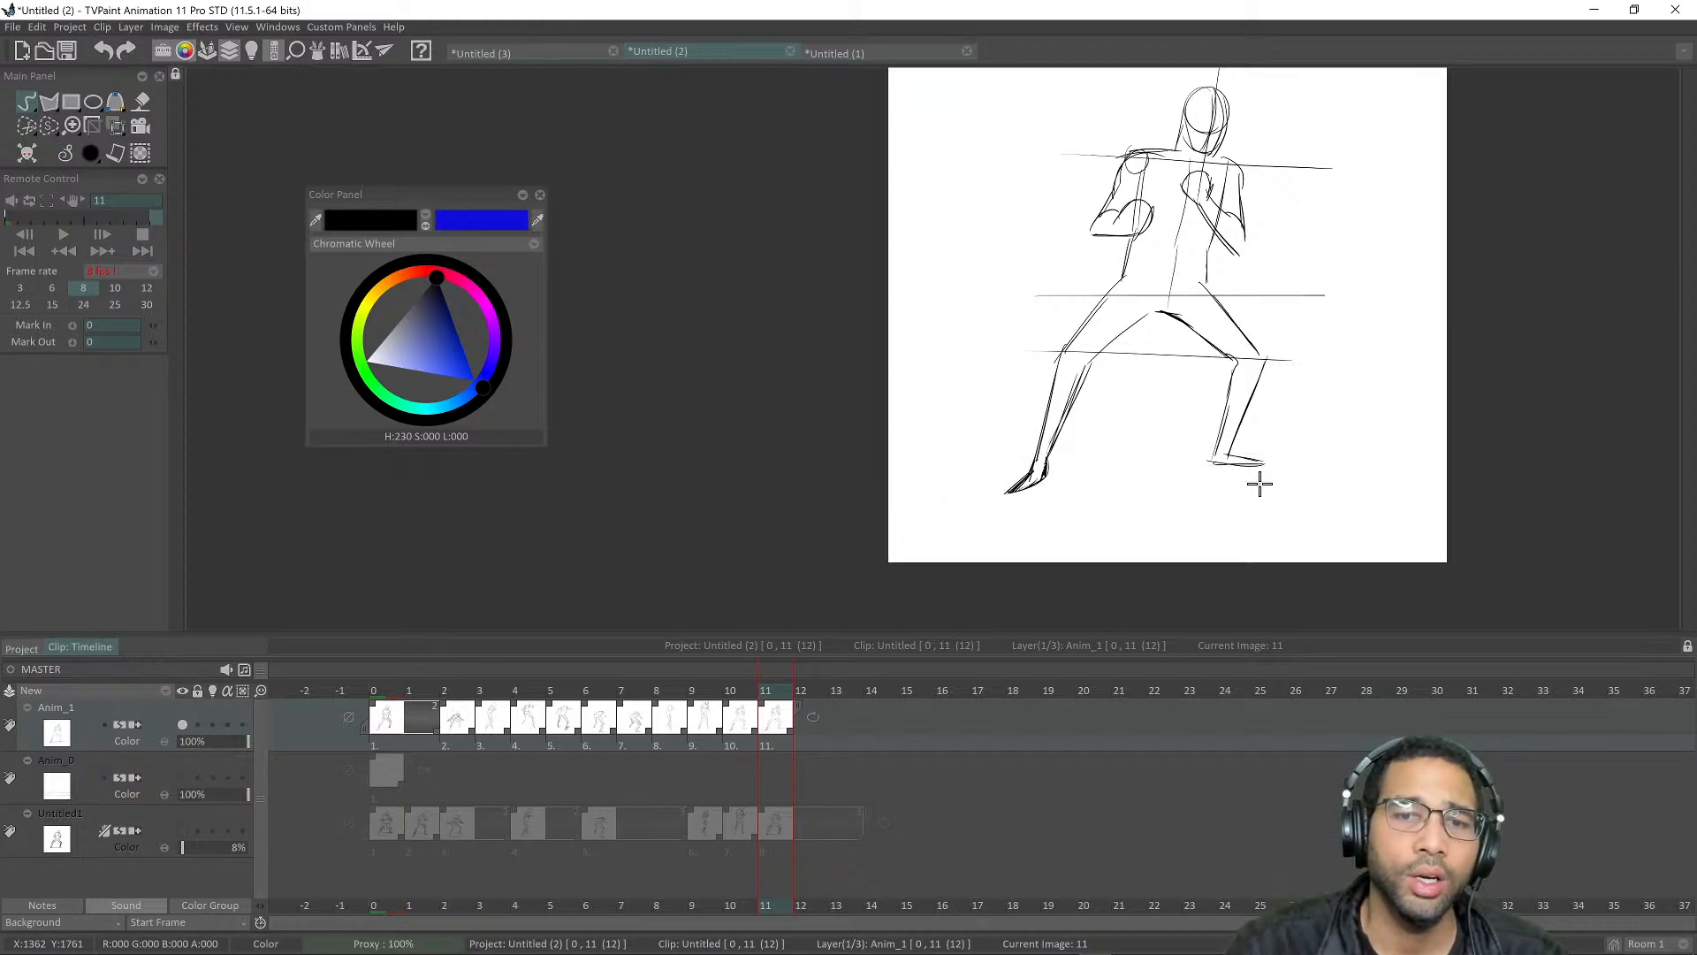
{"action": "key", "text": "ctrl+z"}
{"action": "key", "text": "ctrl+z"}
{"action": "key", "text": "ctrl+z"}
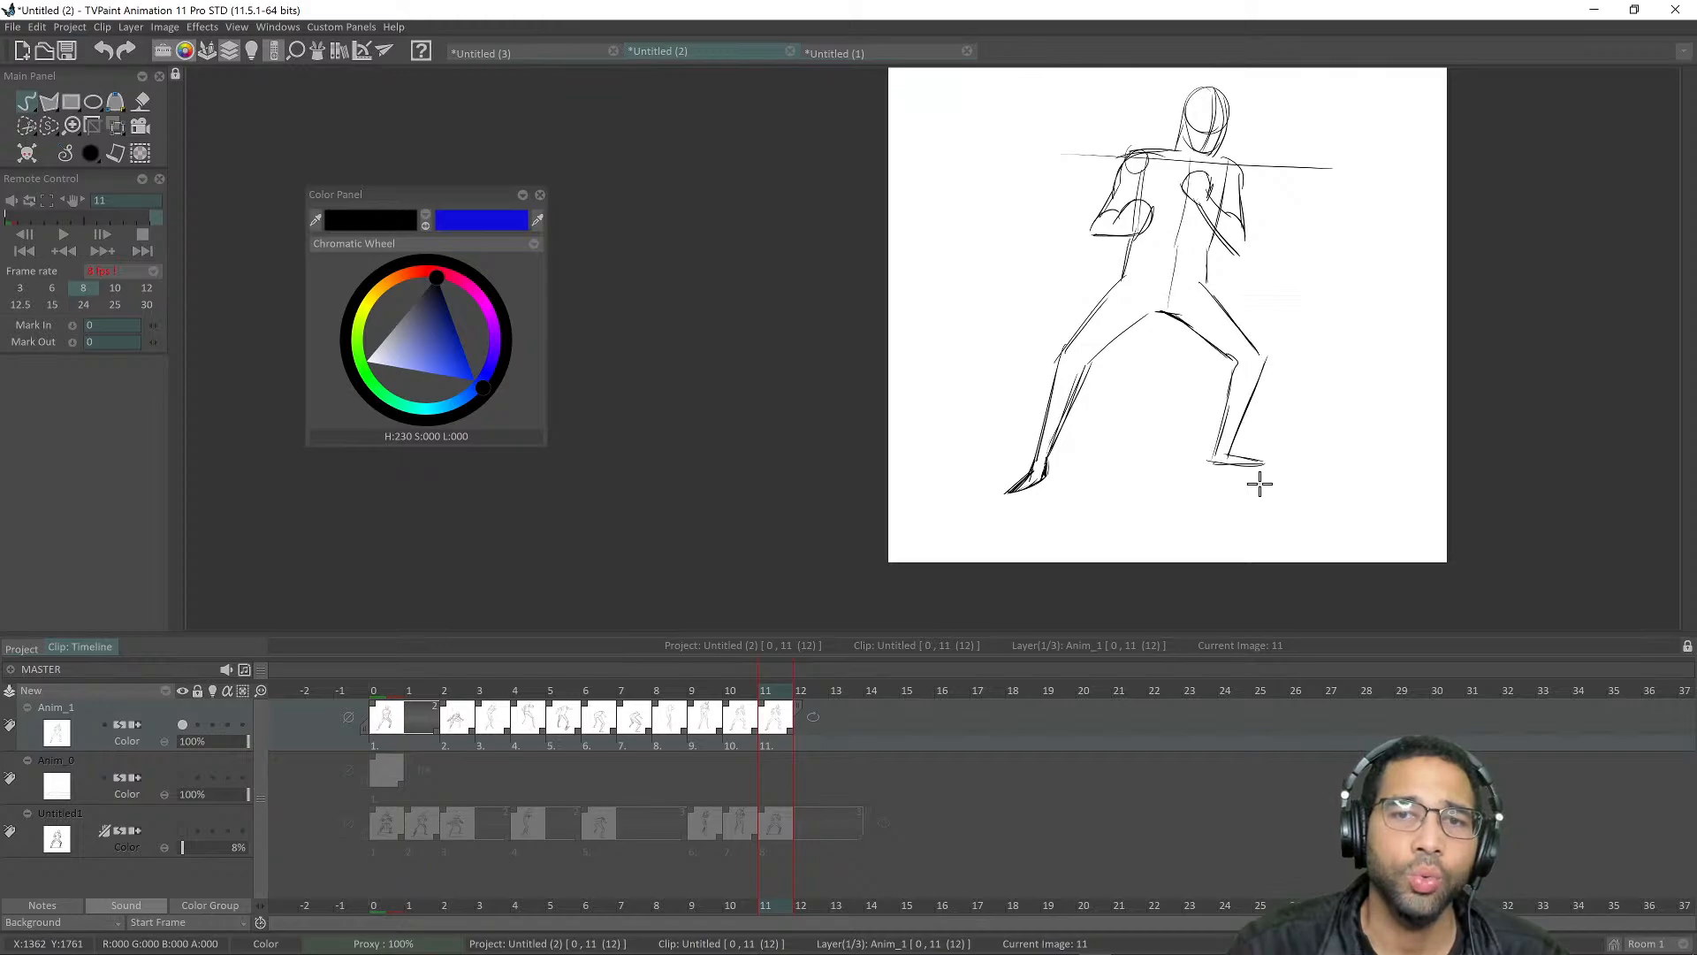
{"action": "key", "text": "ctrl+z"}
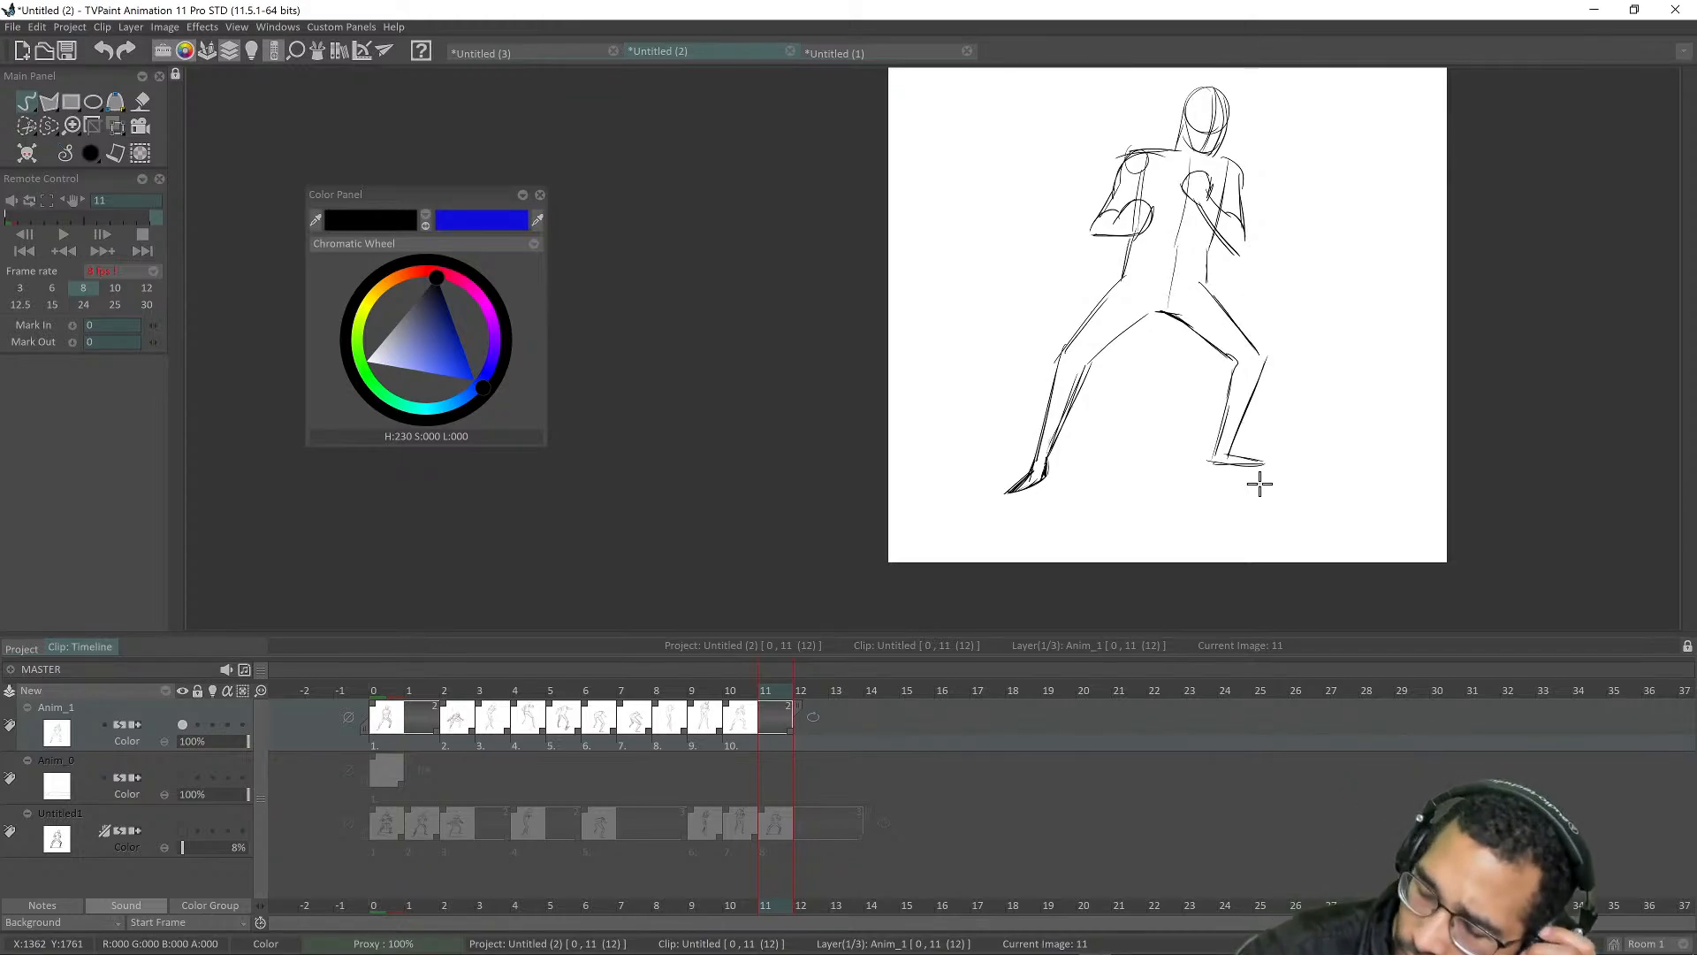